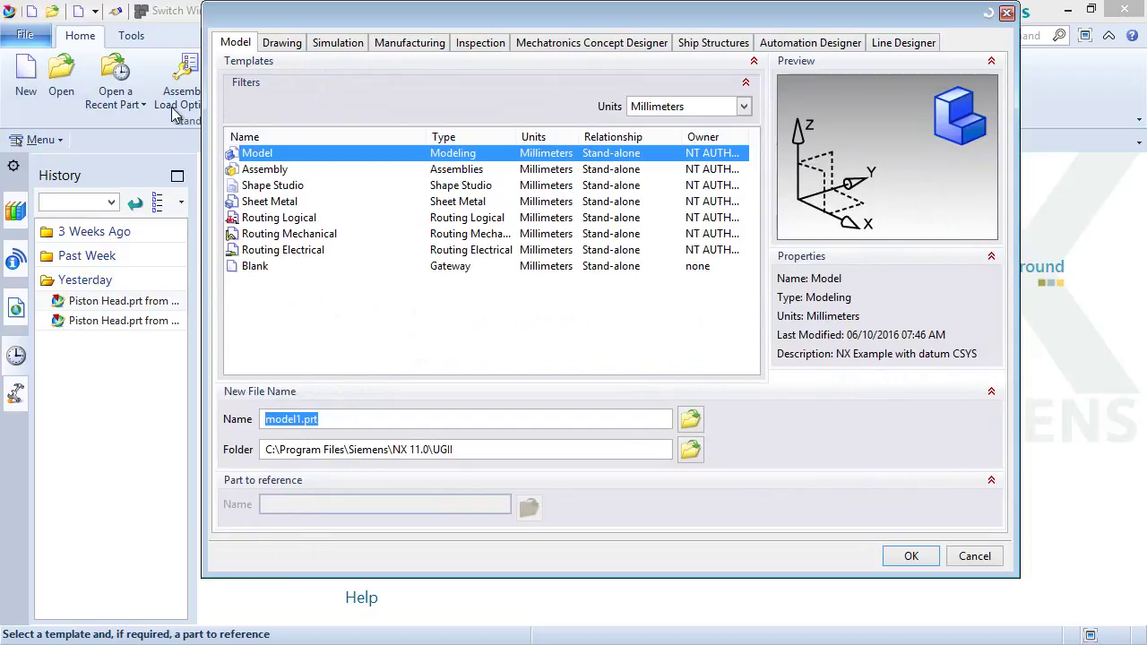
Choose the Model template with millimeters as the units for the new file.
{"action": "left_click_drag", "start_coordinate": [663, 15], "coordinate": [664, 47]}
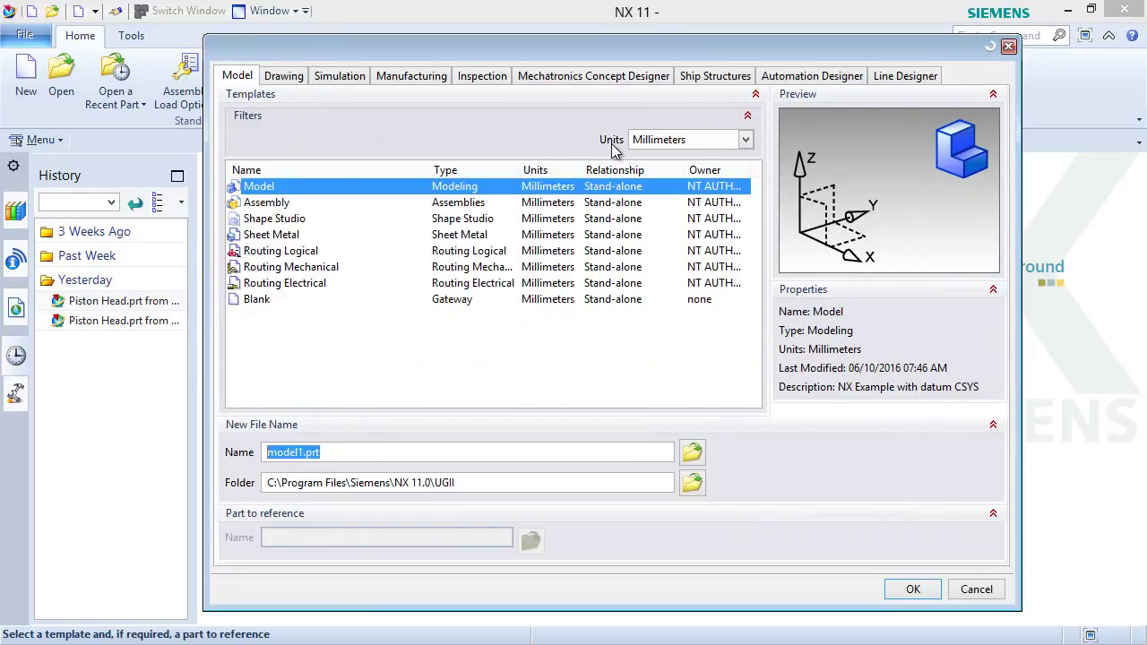
{"action": "left_click", "coordinate": [746, 142]}
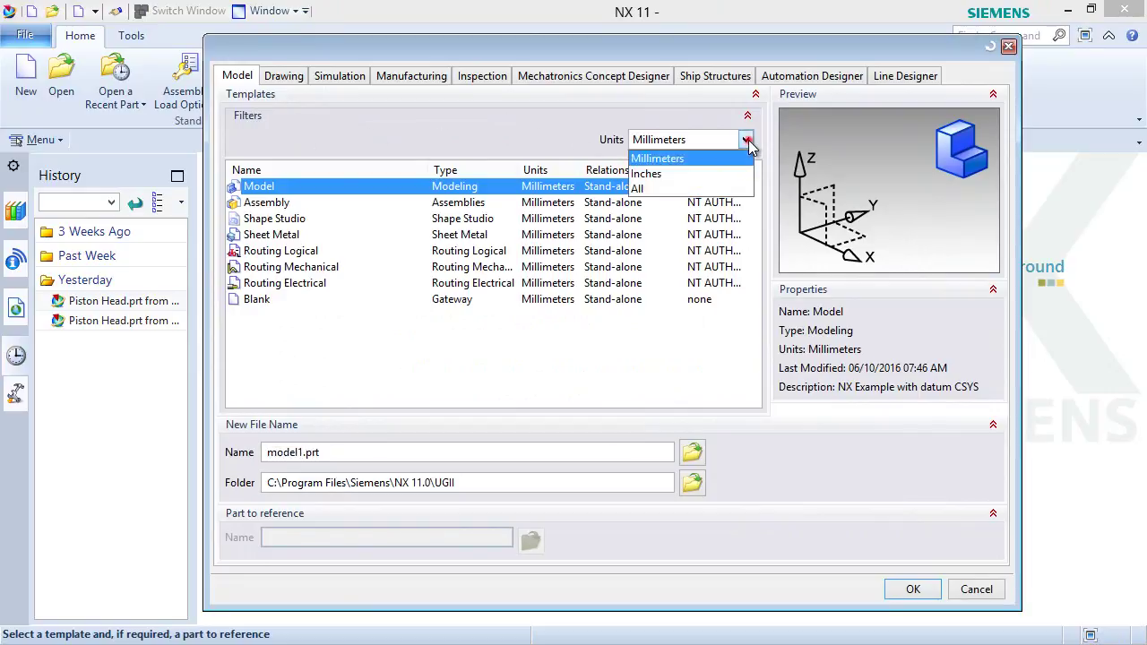
{"action": "left_click", "coordinate": [673, 162]}
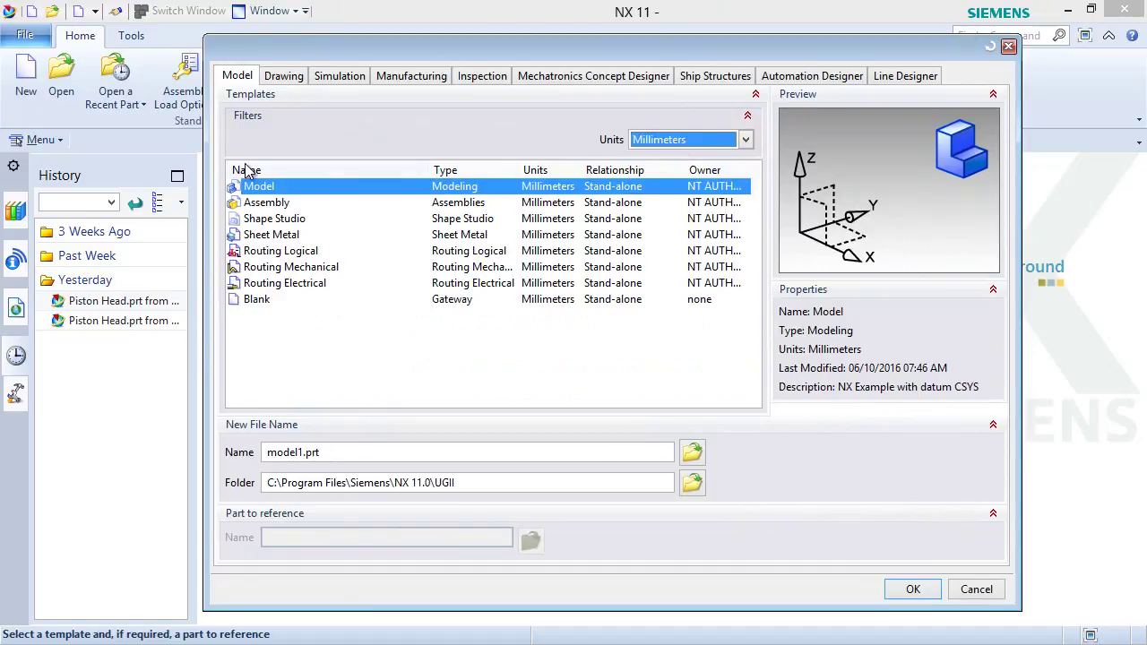
{"action": "left_click", "coordinate": [269, 187]}
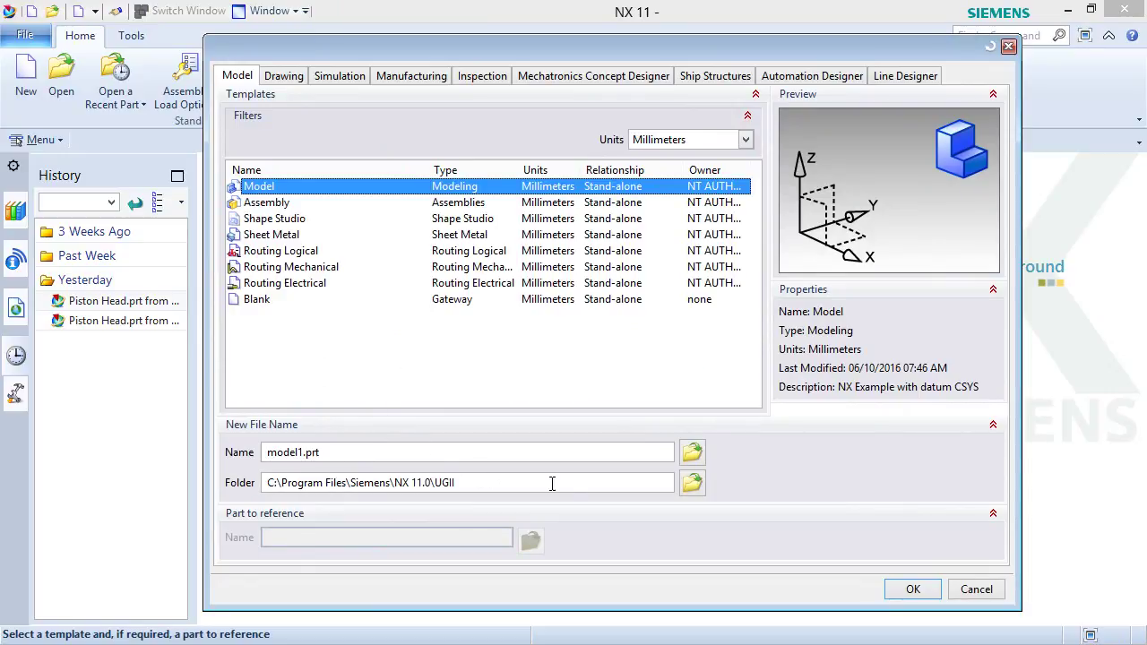
Browse for the new part's save location, opening the subfolder inside Documents\Siemens-NX 11.
{"action": "left_click", "coordinate": [691, 483]}
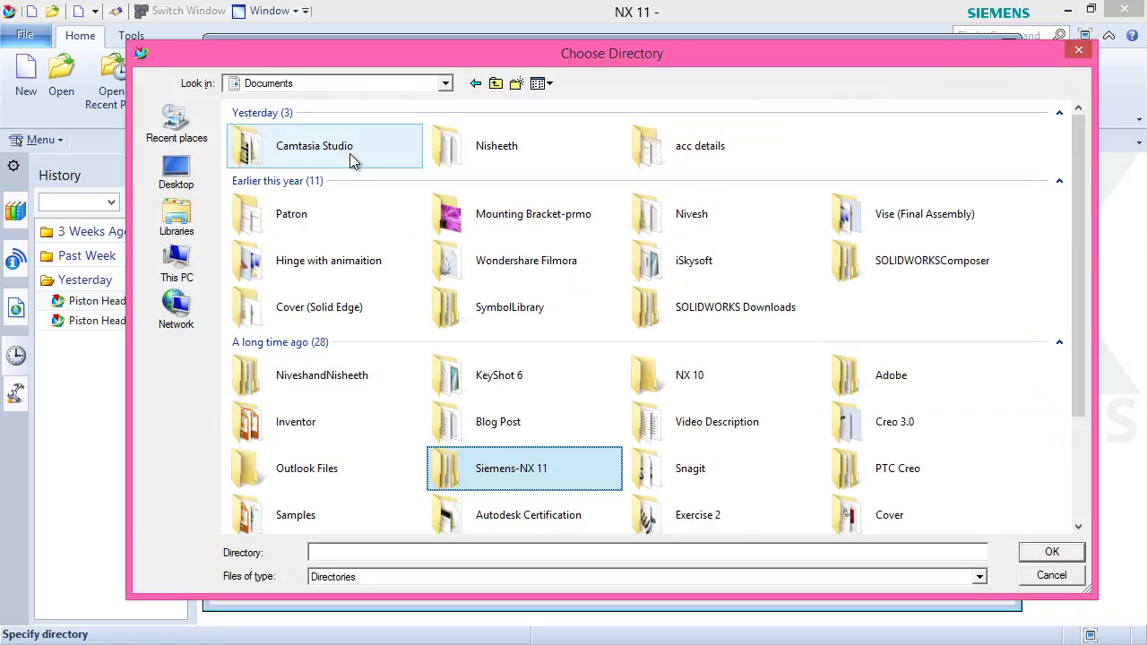
{"action": "double_click", "coordinate": [481, 471]}
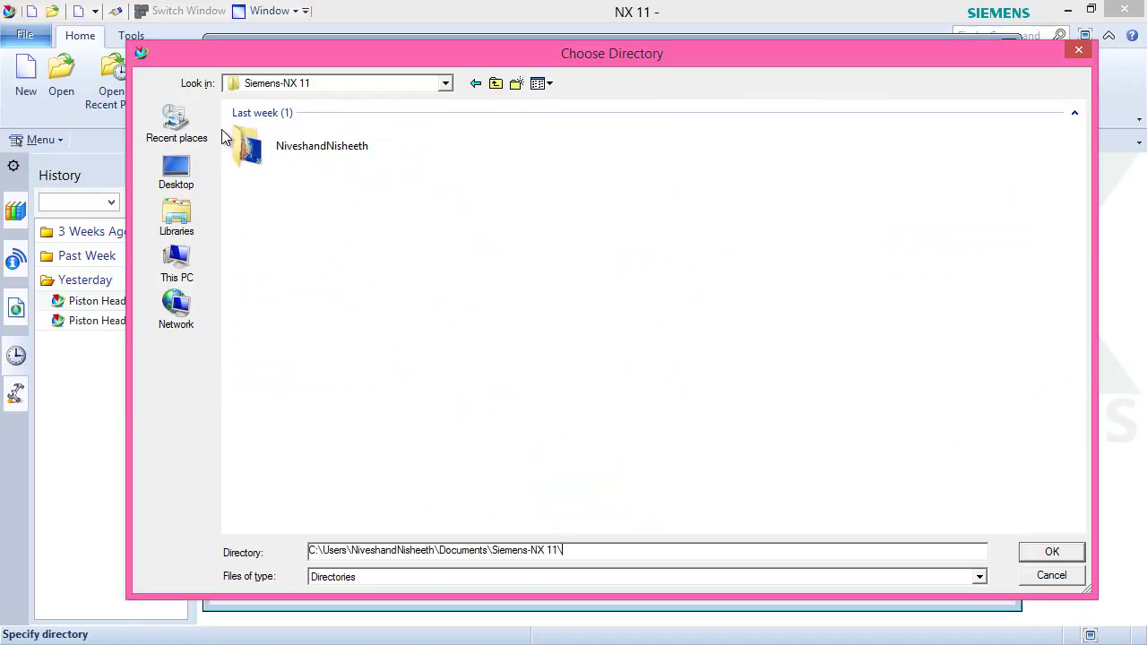
{"action": "double_click", "coordinate": [276, 146]}
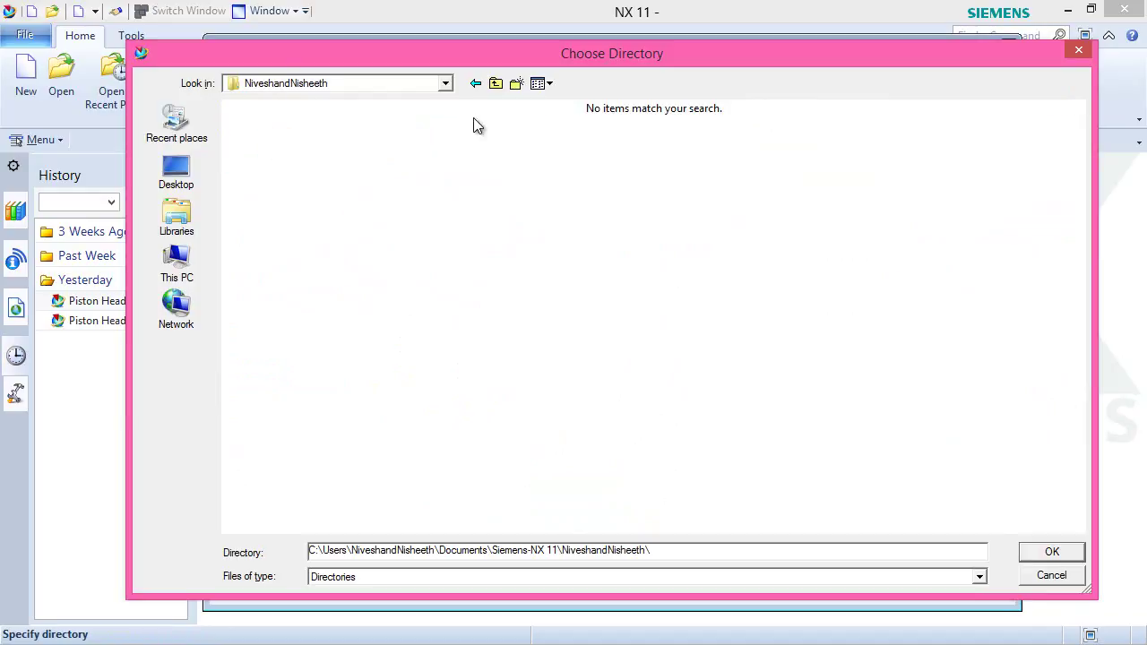
Create a folder named Engine Case Rear there and set it as the new part's save directory.
{"action": "left_click", "coordinate": [516, 85]}
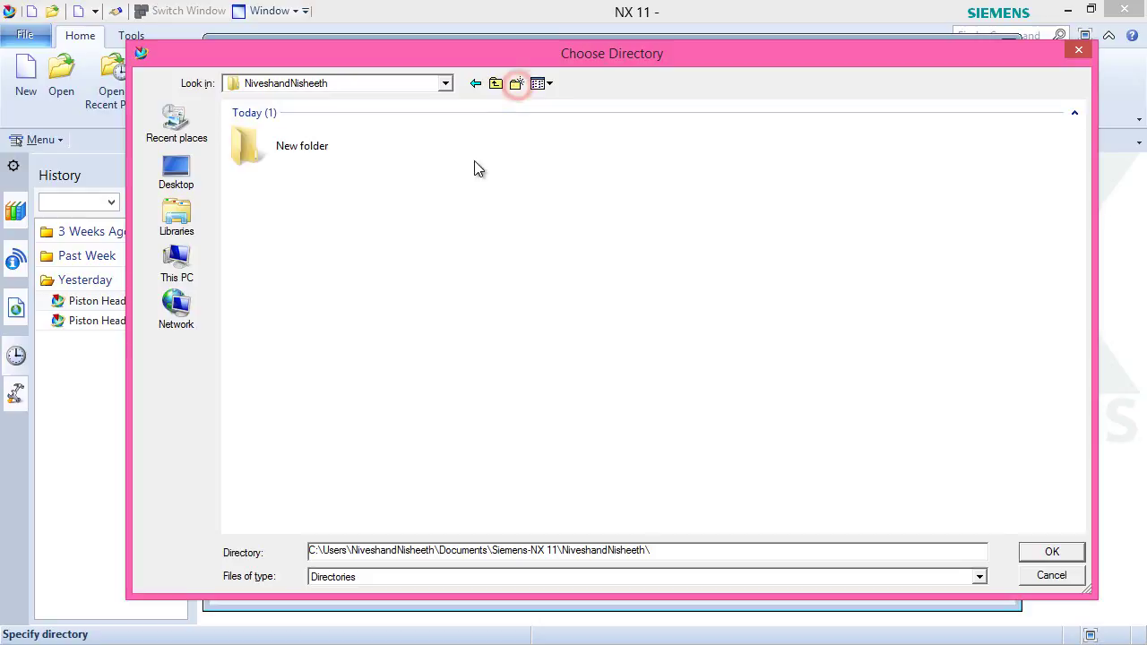
{"action": "left_click", "coordinate": [295, 150]}
{"action": "left_click", "coordinate": [299, 151]}
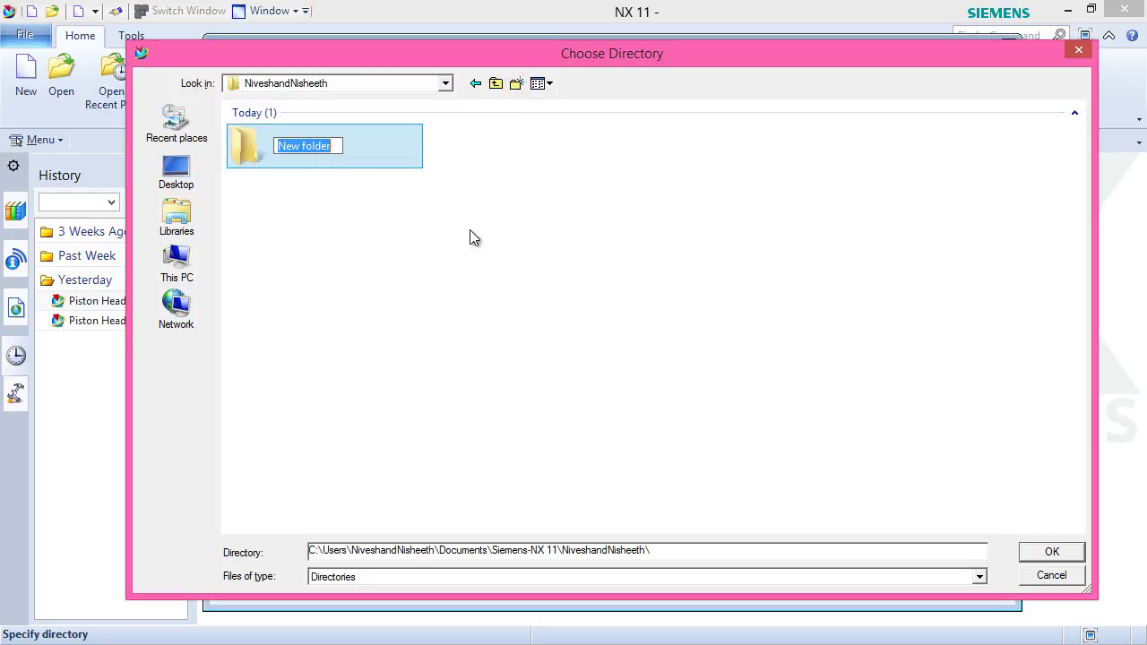
{"action": "type", "text": "Engine C"}
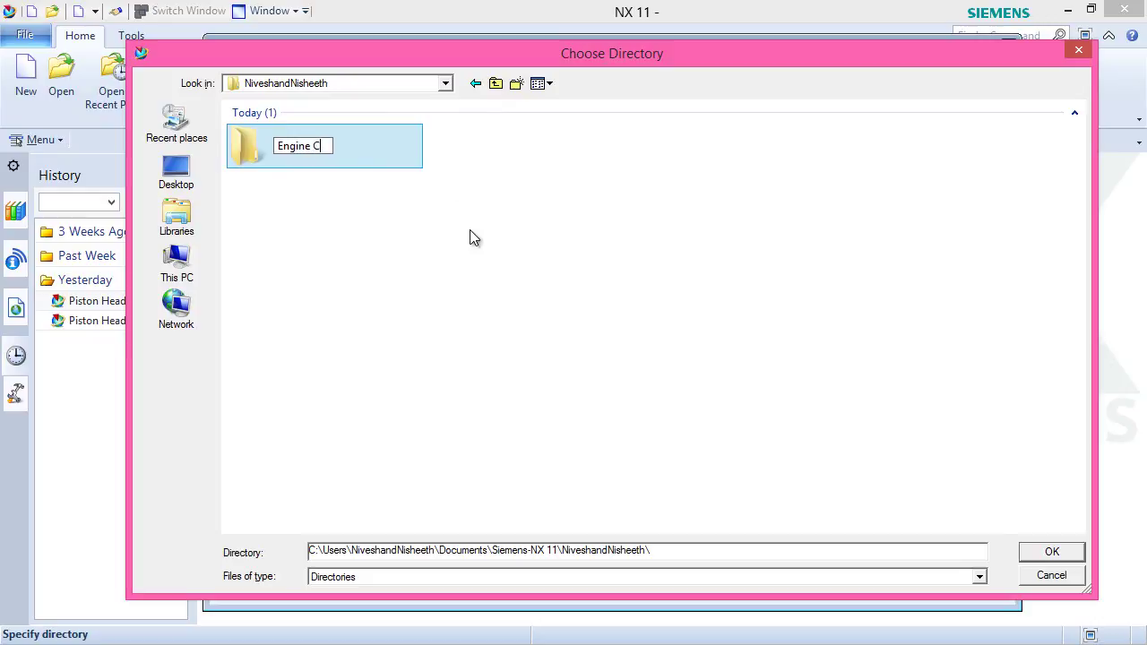
{"action": "type", "text": "ase Rear"}
{"action": "key", "text": "ctrl+a"}
{"action": "key", "text": "ctrl+c"}
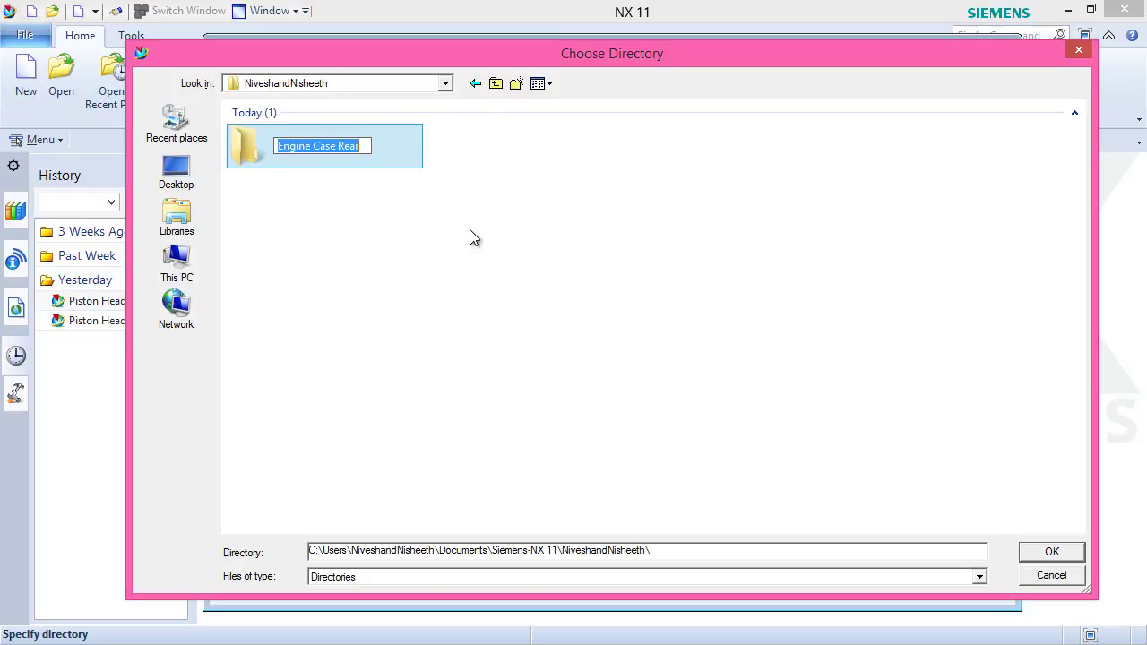
{"action": "left_click", "coordinate": [470, 230]}
{"action": "double_click", "coordinate": [306, 155]}
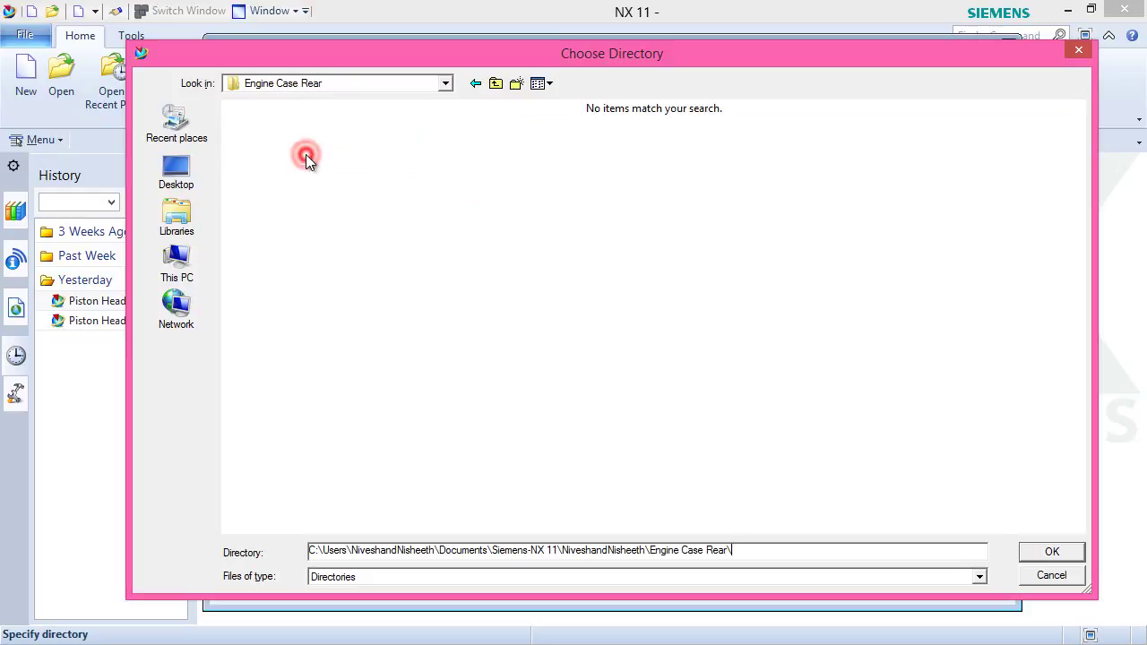
{"action": "left_click", "coordinate": [1048, 551]}
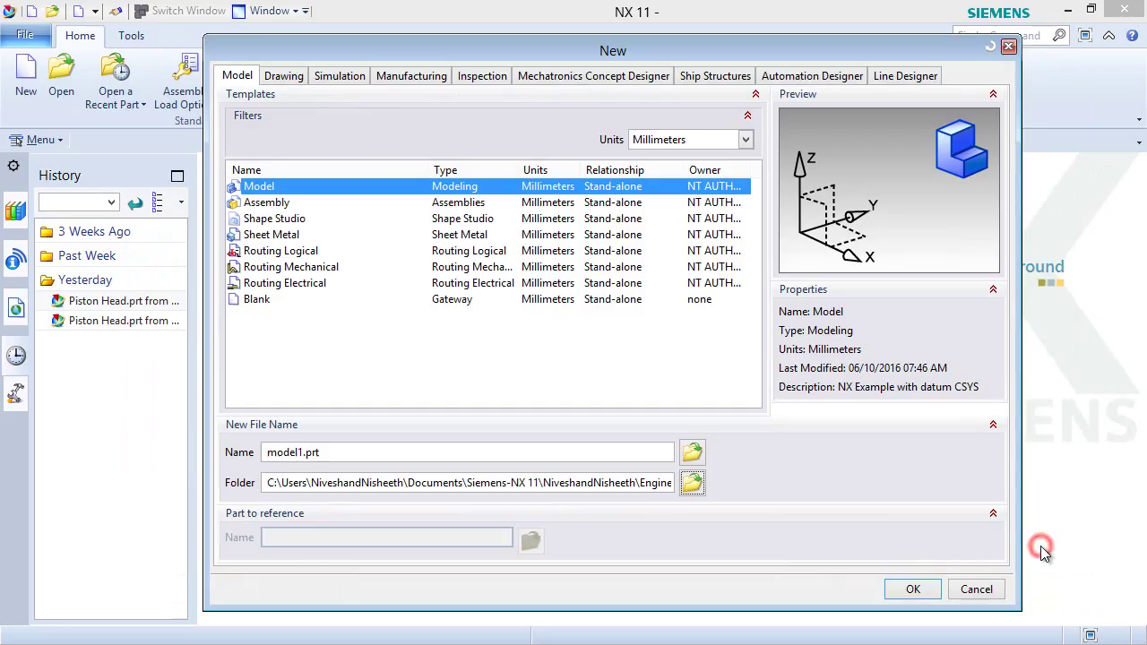
Name the new part file Engine Case Rear.prt and create it.
{"action": "left_click", "coordinate": [269, 452]}
{"action": "key", "text": "Delete"}
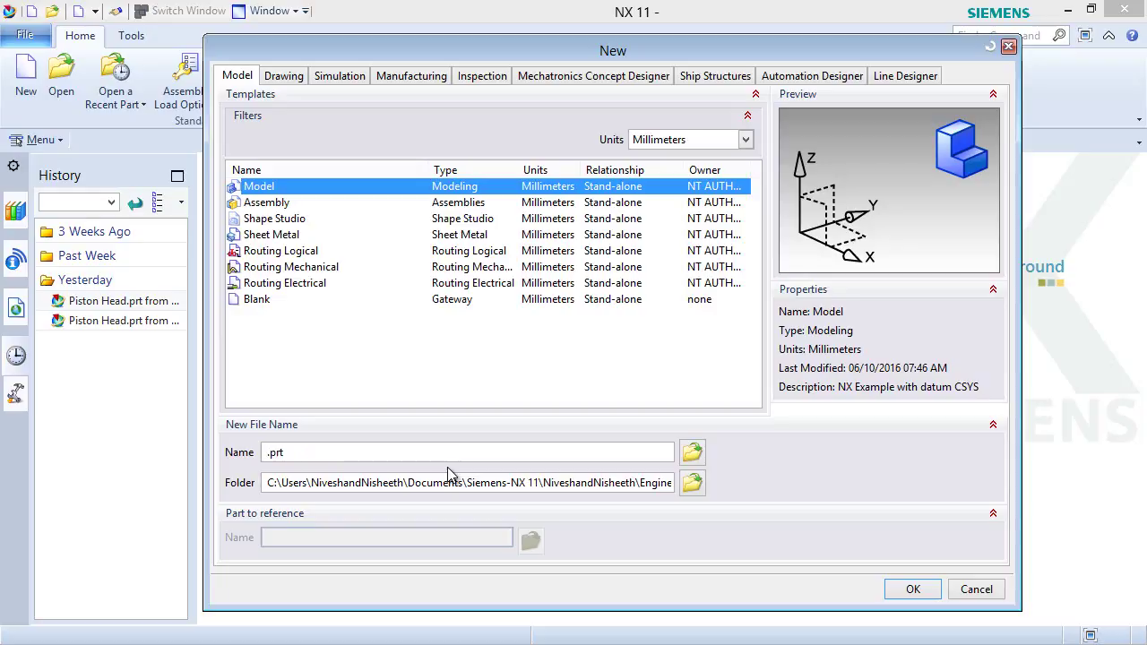
{"action": "key", "text": "ctrl+v"}
{"action": "left_click", "coordinate": [914, 588]}
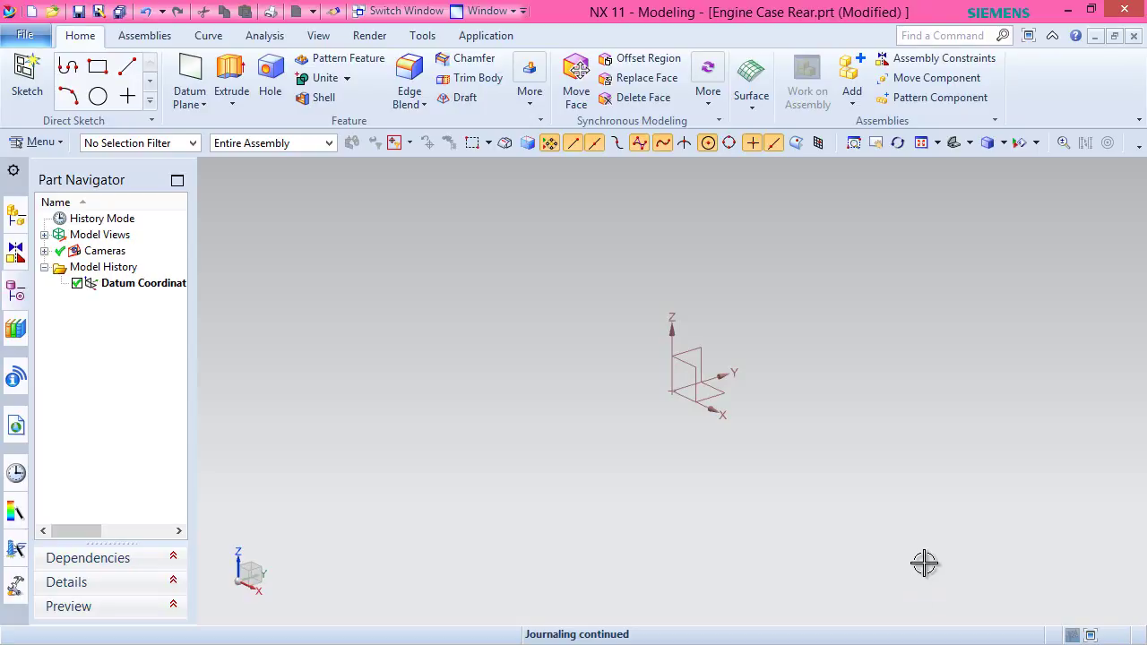
Orient the view to isometric and turn off Change View Orientation in the sketch session preferences.
{"action": "left_click", "coordinate": [972, 144]}
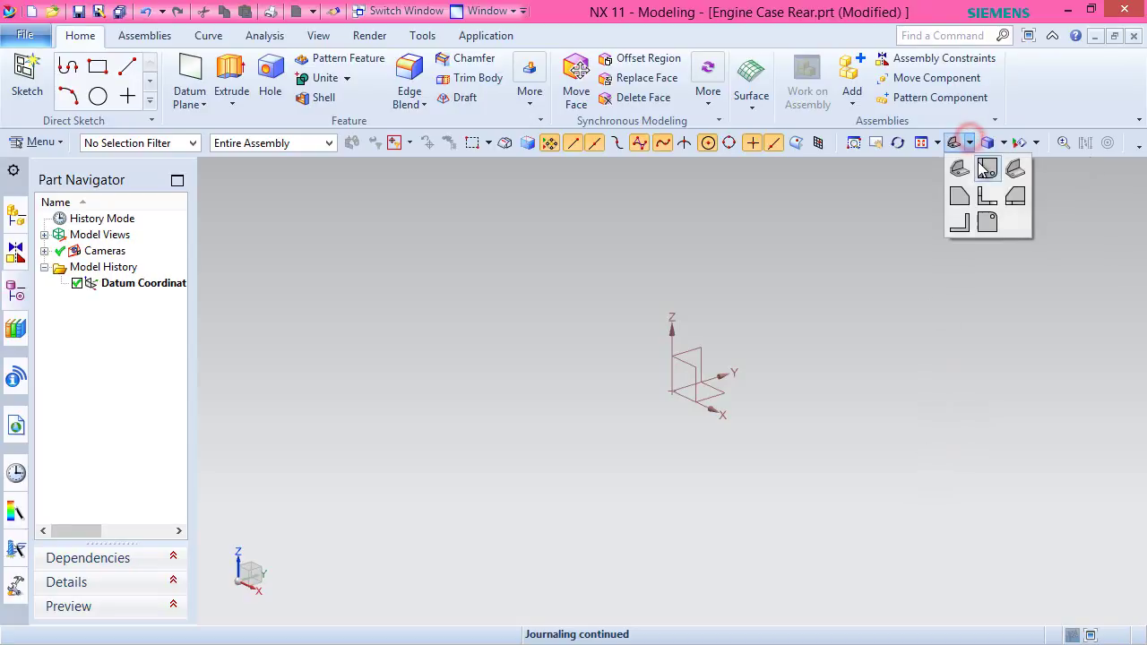
{"action": "left_click", "coordinate": [1015, 173]}
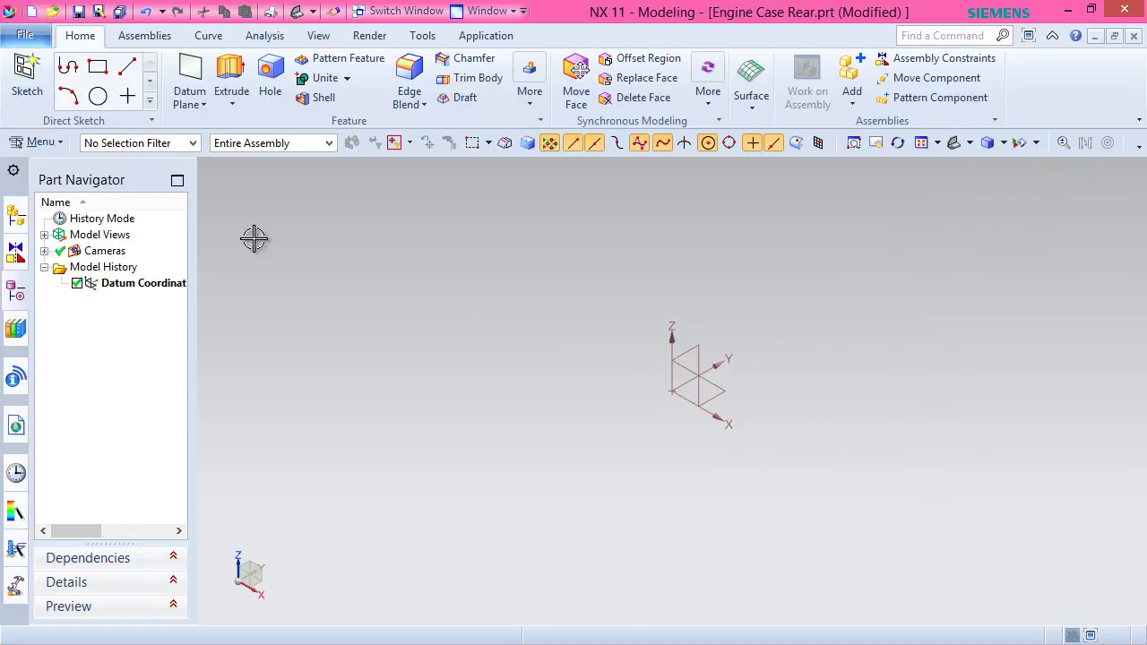
{"action": "left_click", "coordinate": [27, 36]}
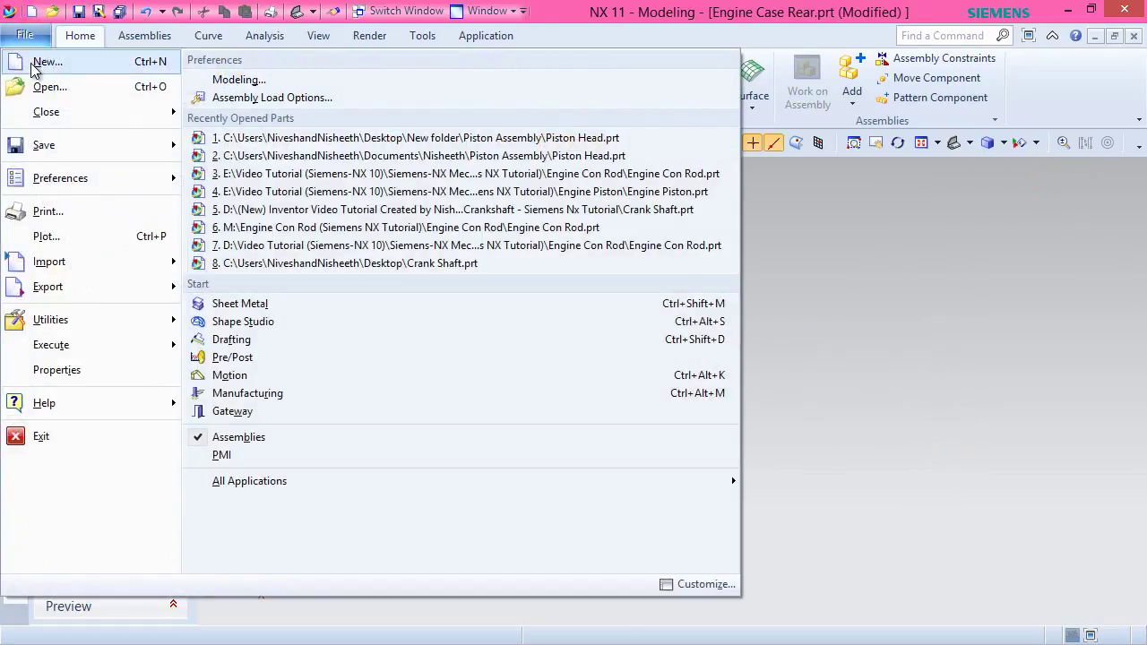
{"action": "mouse_move", "coordinate": [79, 181]}
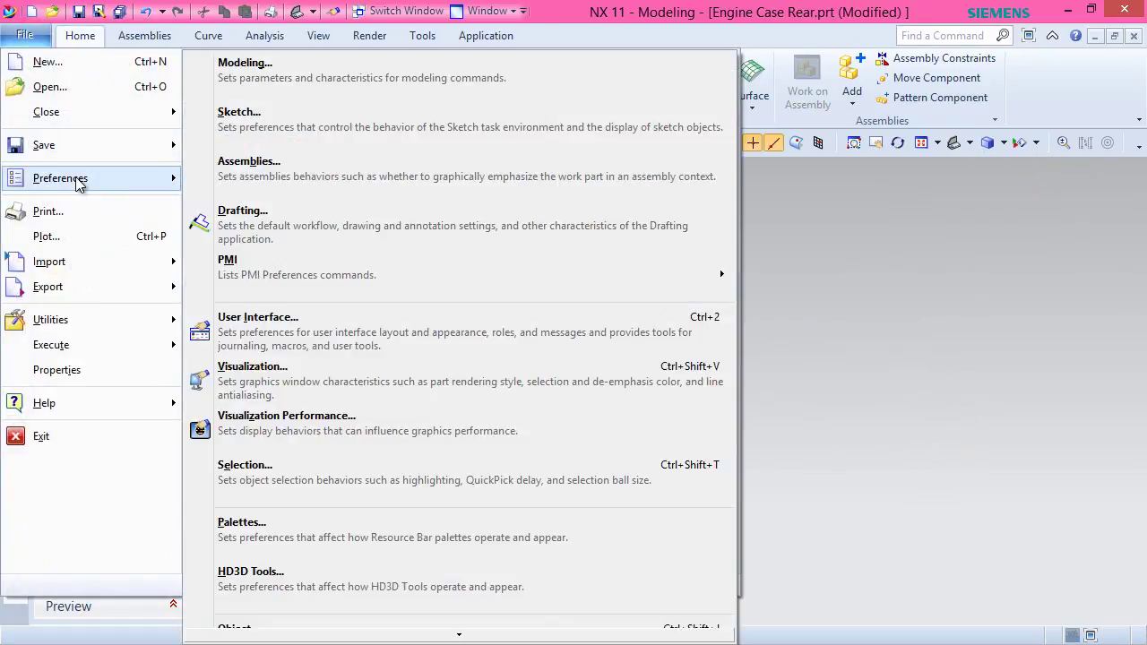
{"action": "left_click", "coordinate": [273, 113]}
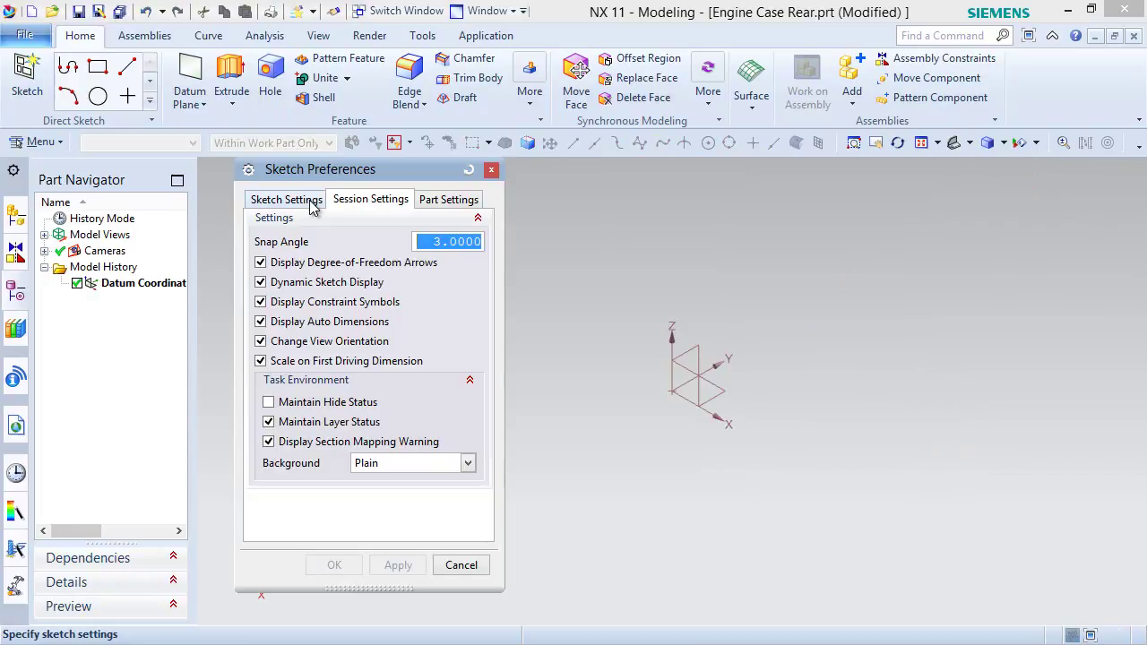
{"action": "left_click", "coordinate": [363, 199]}
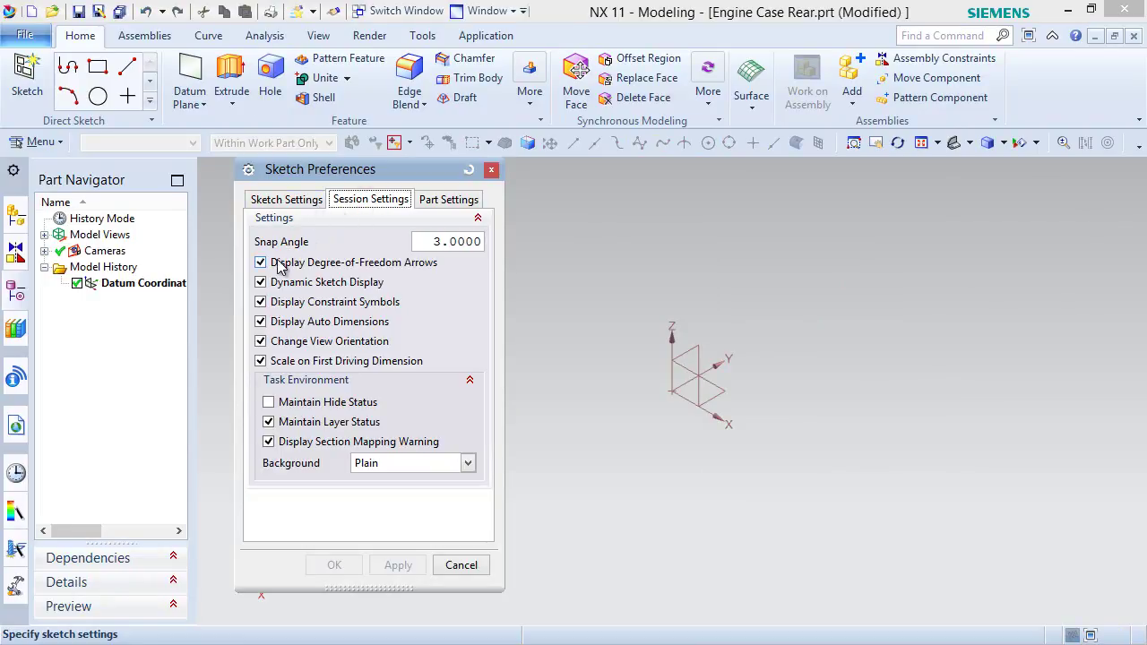
{"action": "left_click", "coordinate": [261, 341]}
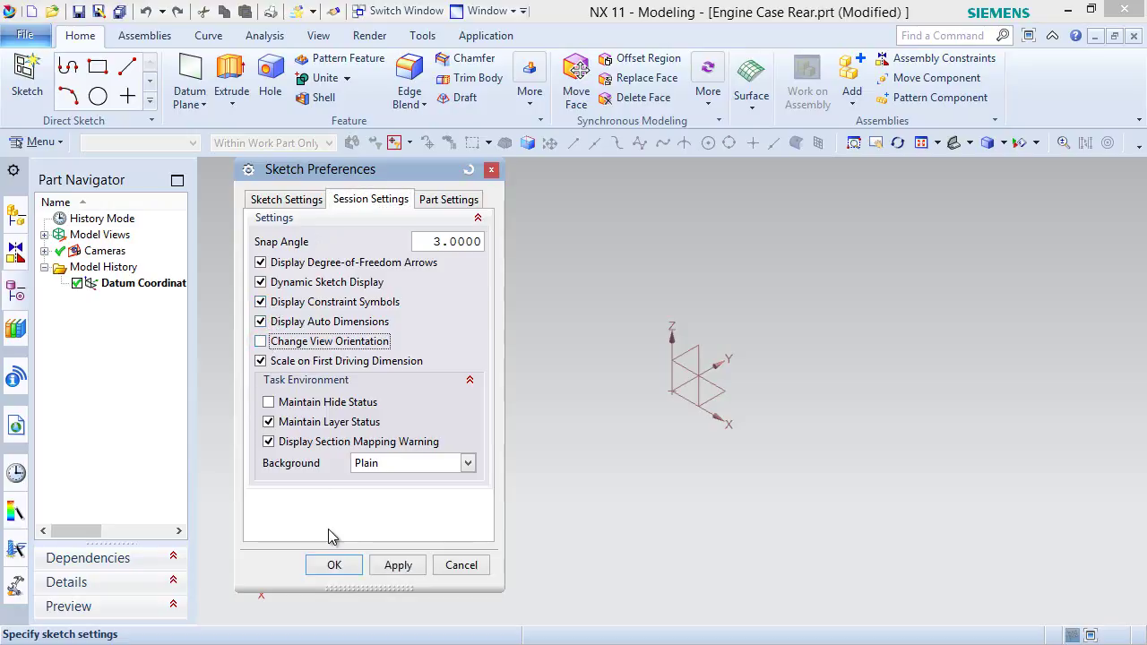
{"action": "left_click", "coordinate": [342, 566]}
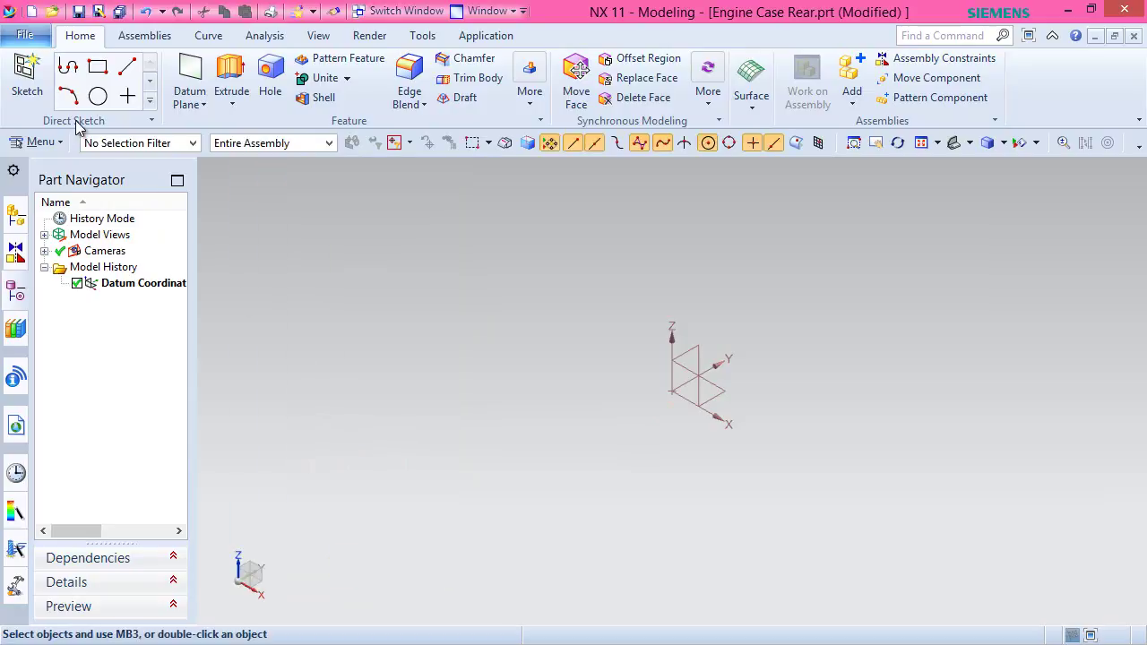
Set the dimension text units in the drafting preferences to 5 decimal places with a period as decimal delimiter.
{"action": "left_click", "coordinate": [24, 35]}
{"action": "mouse_move", "coordinate": [63, 185]}
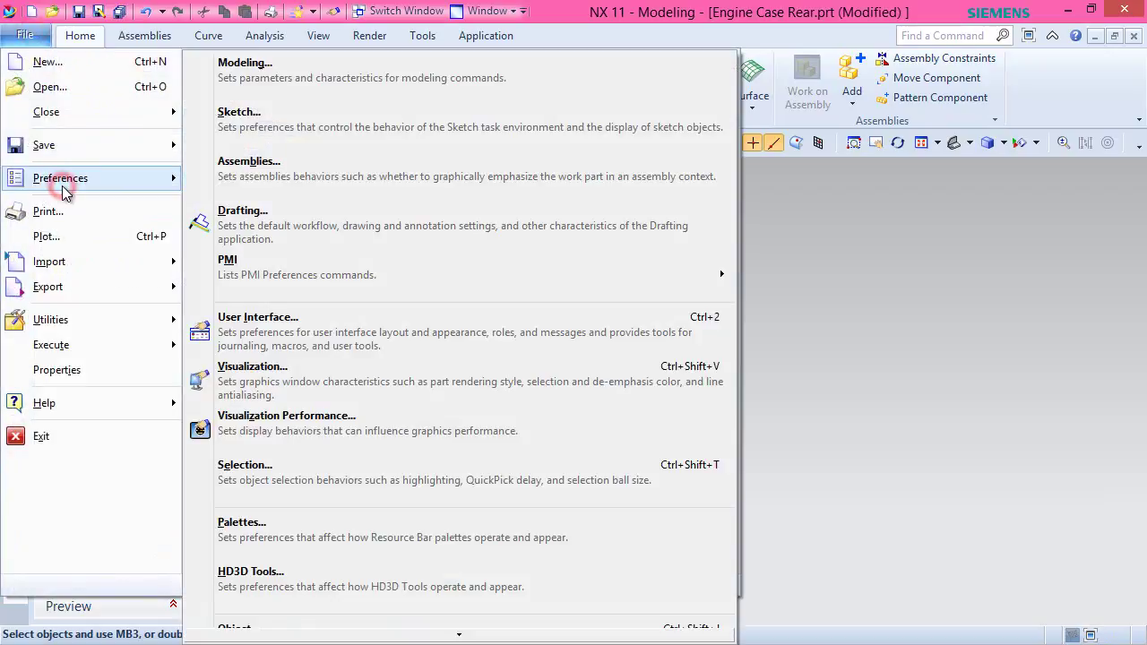
{"action": "left_click", "coordinate": [279, 226]}
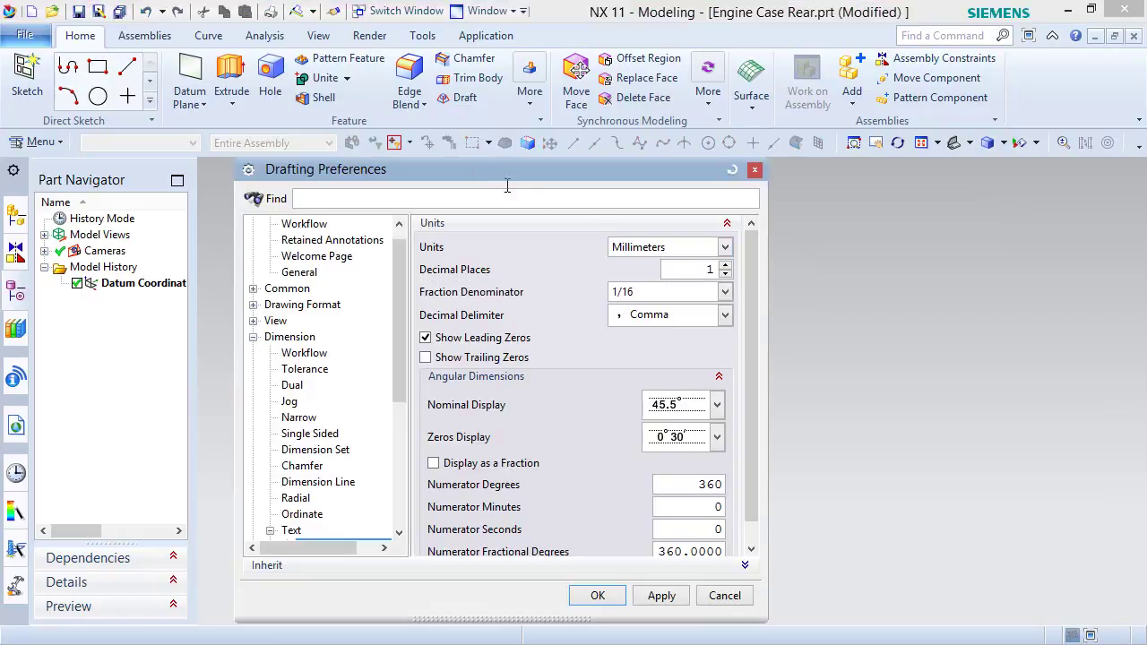
{"action": "left_click", "coordinate": [726, 265]}
{"action": "left_click", "coordinate": [727, 266]}
{"action": "left_click", "coordinate": [726, 266]}
{"action": "left_click", "coordinate": [726, 266]}
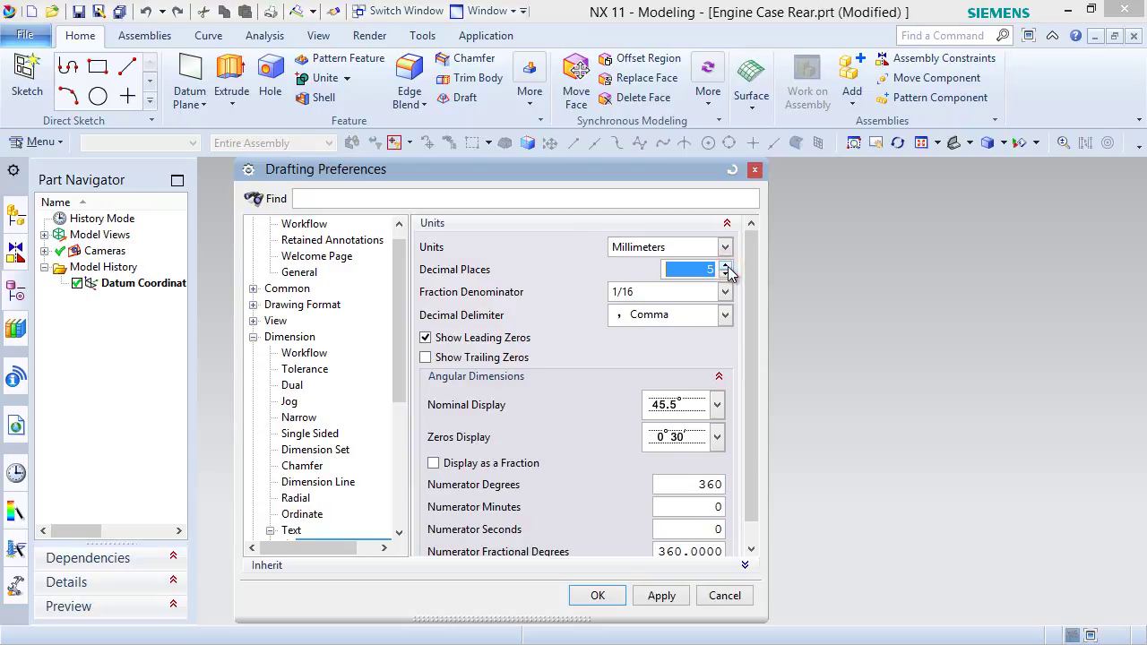
{"action": "left_click", "coordinate": [724, 314]}
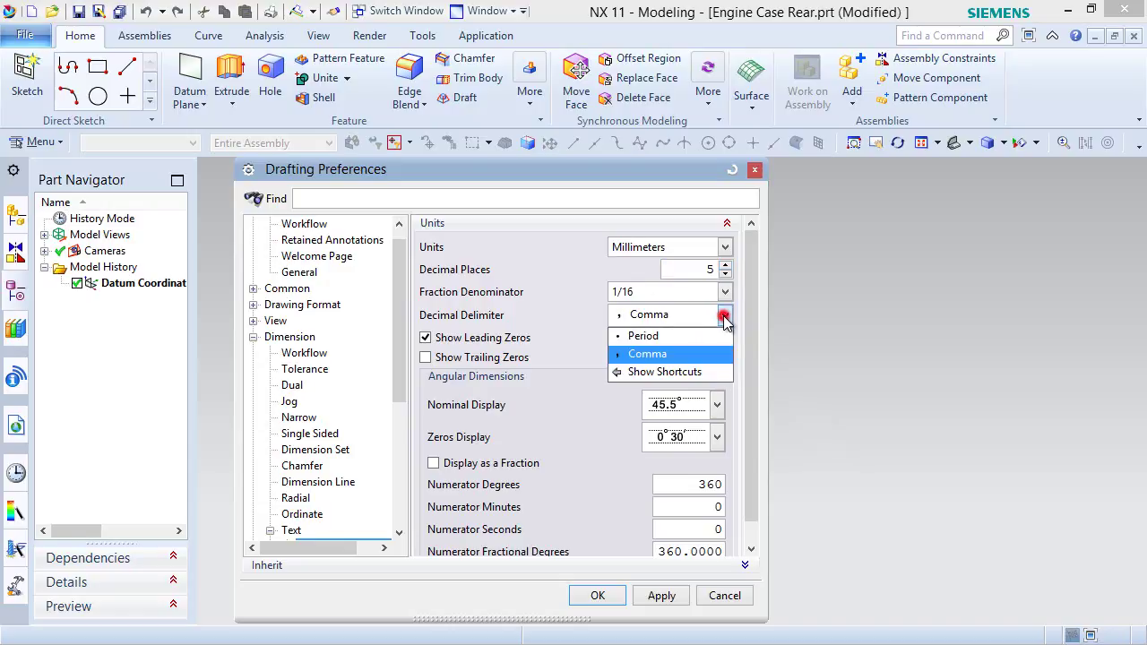
{"action": "left_click", "coordinate": [663, 338]}
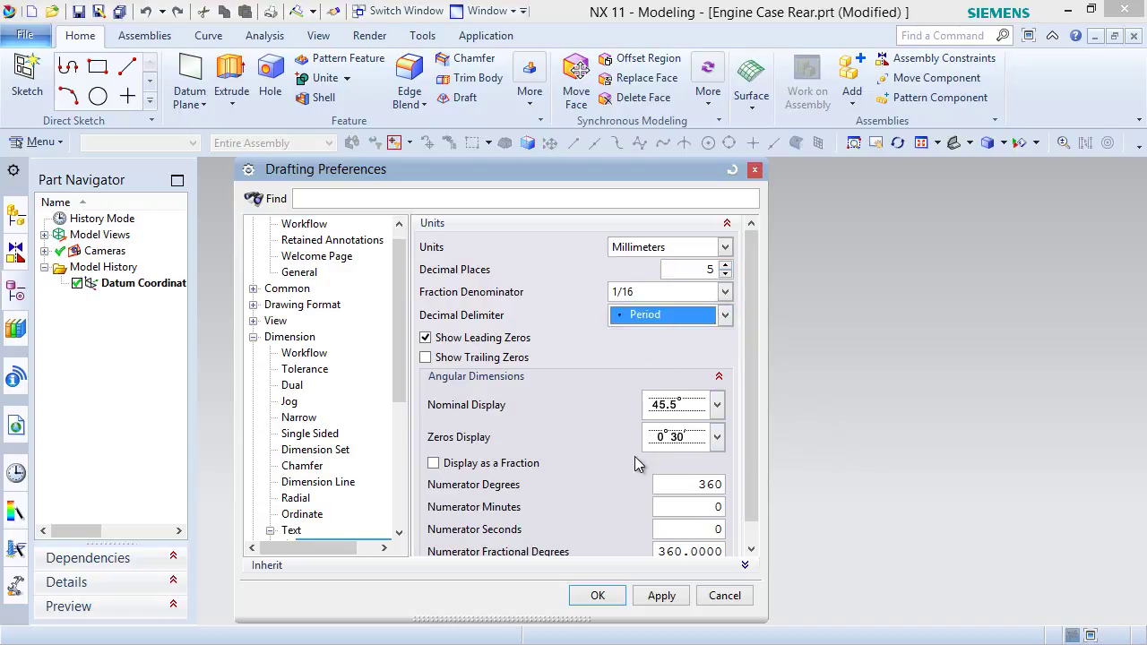
{"action": "left_click", "coordinate": [599, 596]}
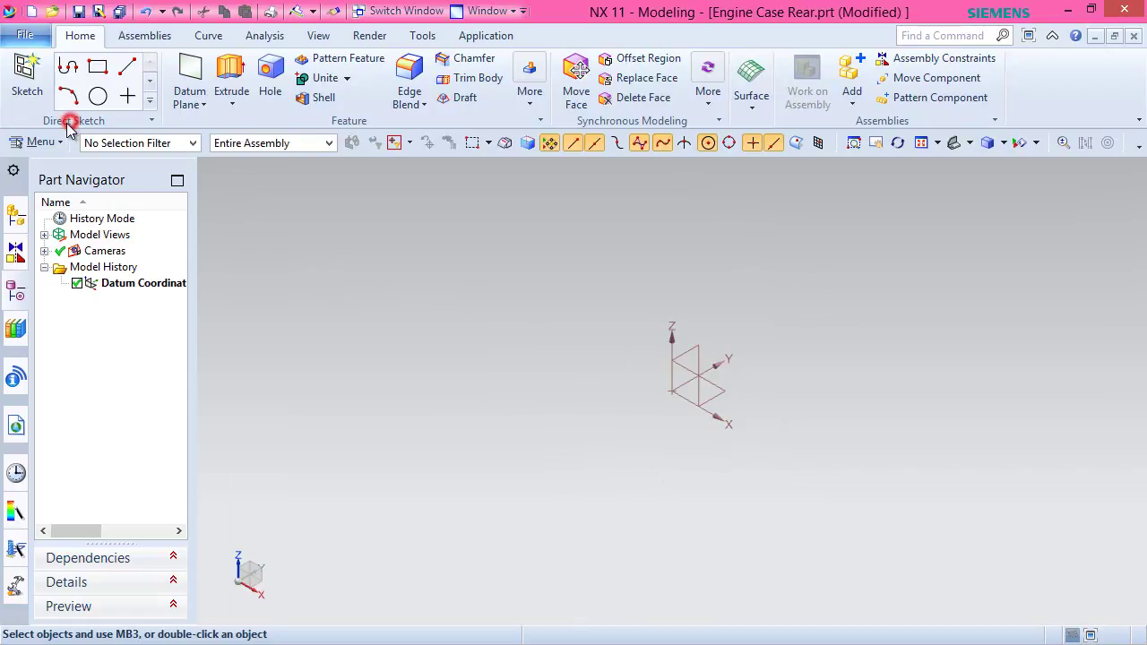
Create a new sketch on the datum coordinate system's XY plane with a horizontal reference.
{"action": "left_click", "coordinate": [35, 81]}
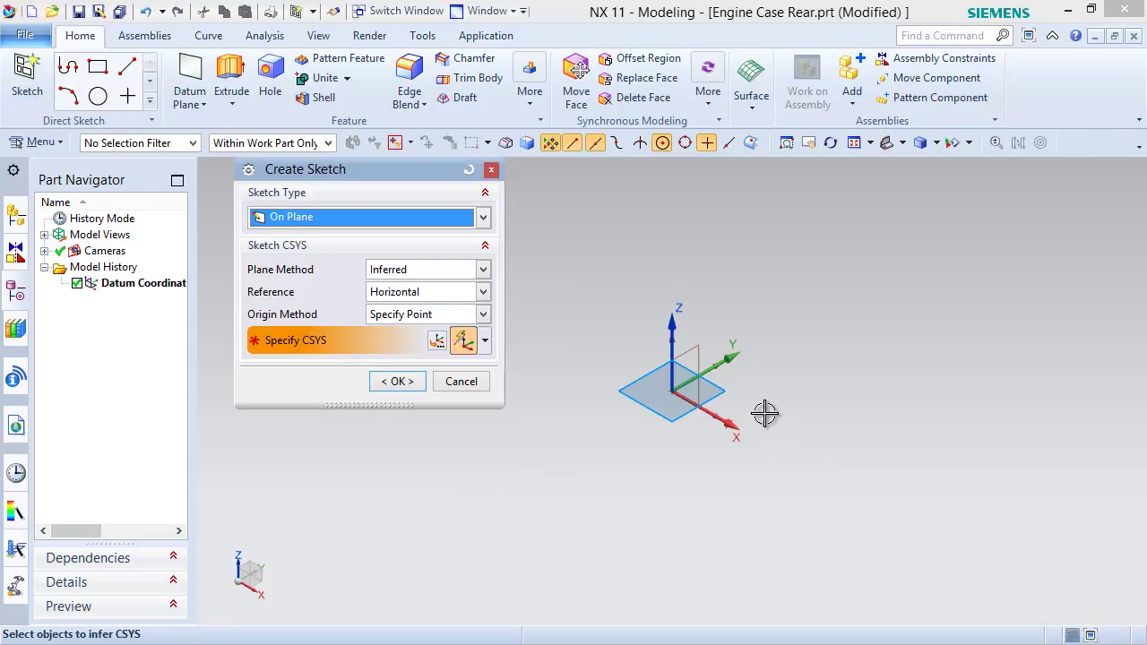
{"action": "left_click", "coordinate": [717, 393]}
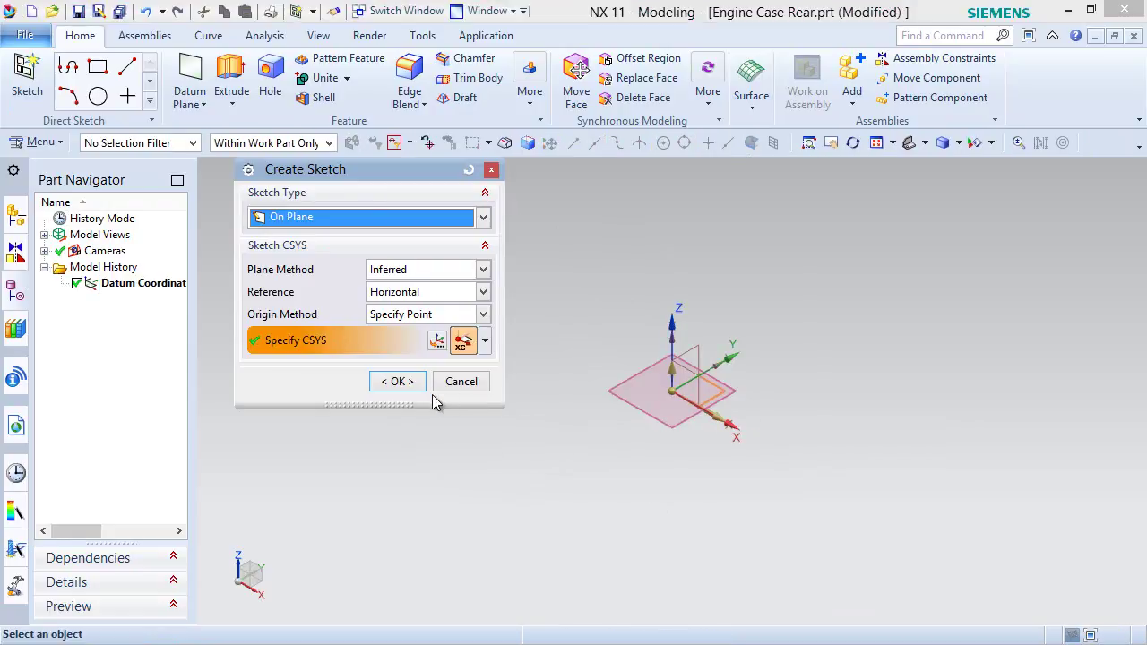
{"action": "left_click", "coordinate": [397, 382]}
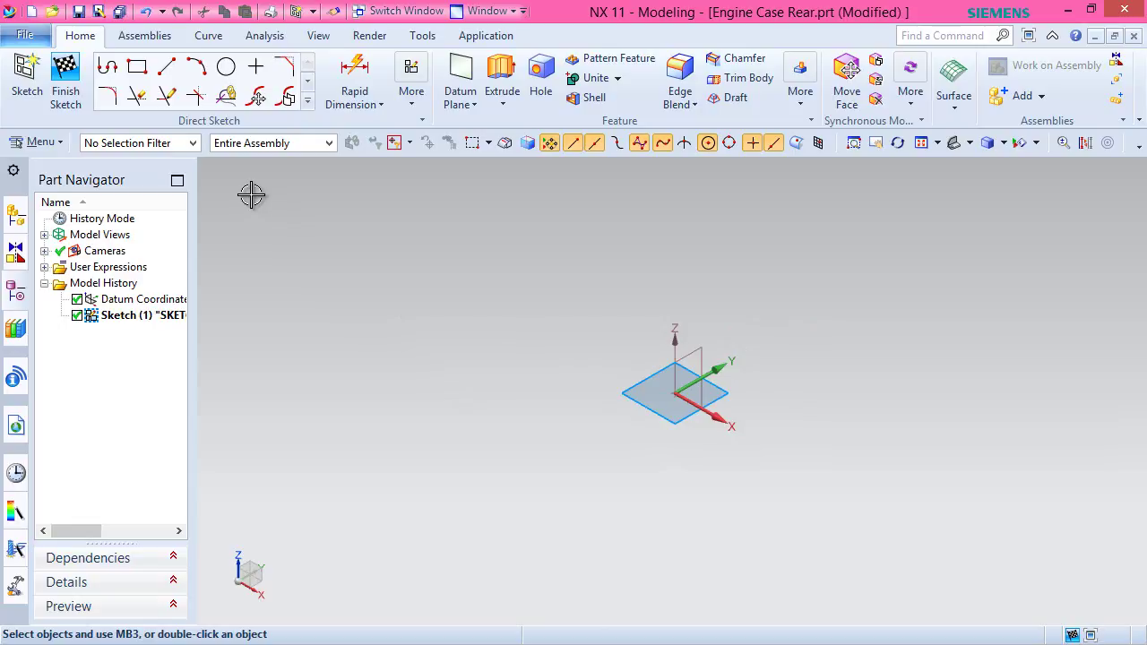
Sketch a rectangle by the From Center method at the sketch origin, about 86 mm along X and 103 mm along Y.
{"action": "left_click", "coordinate": [139, 71]}
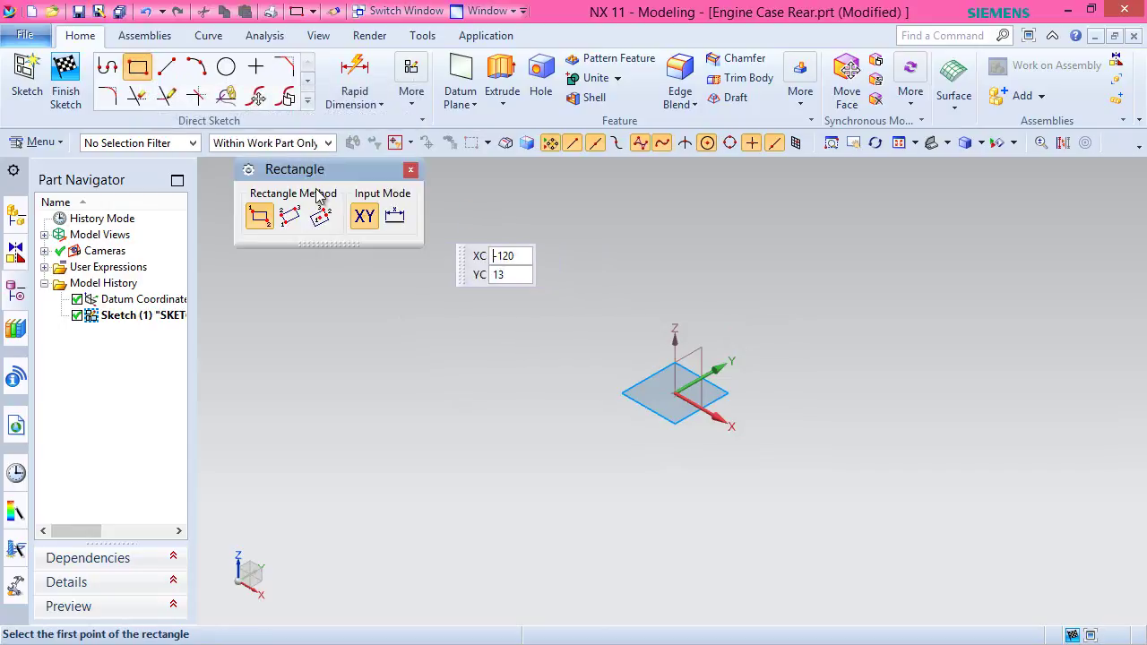
{"action": "left_click", "coordinate": [320, 218]}
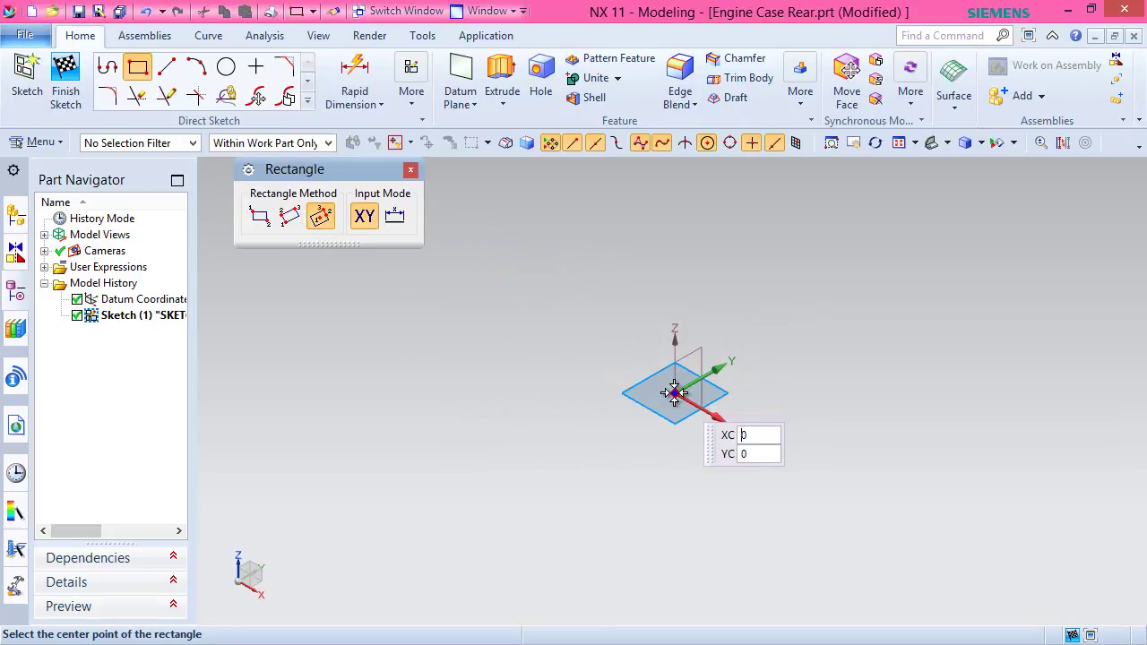
{"action": "left_click", "coordinate": [638, 425]}
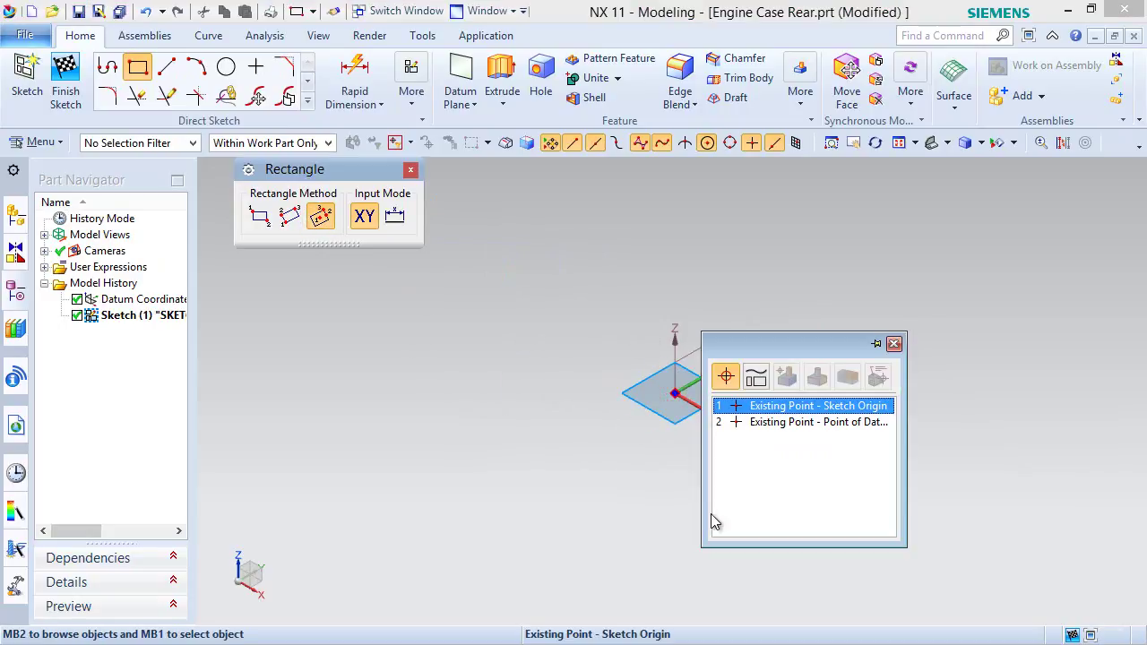
{"action": "left_click", "coordinate": [802, 405]}
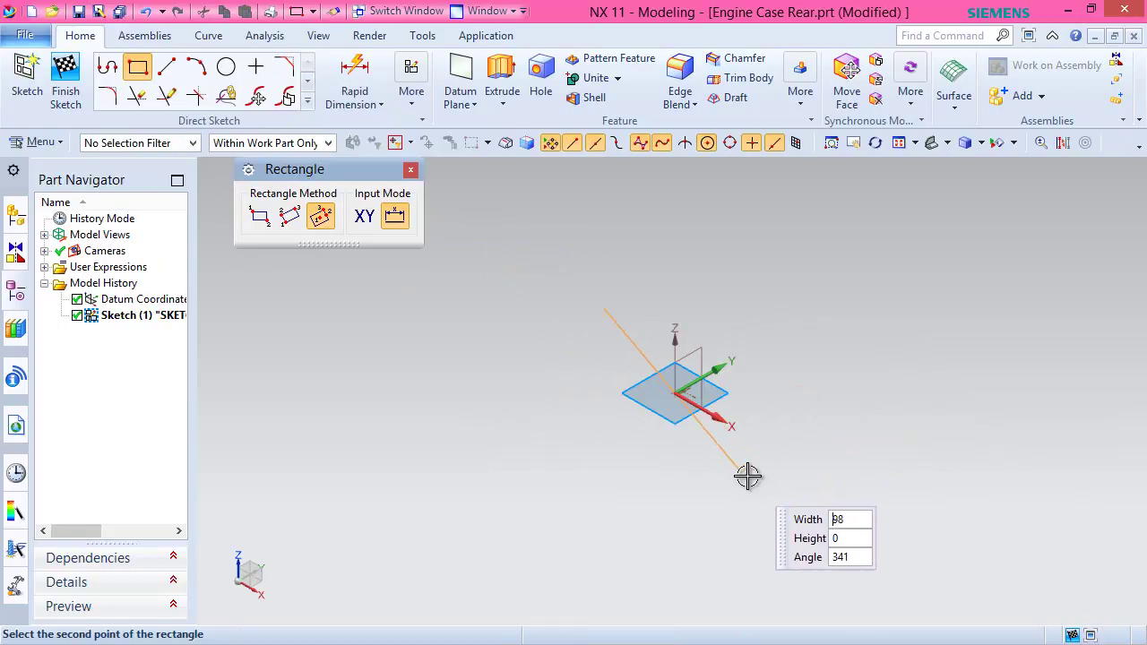
{"action": "left_click", "coordinate": [775, 451]}
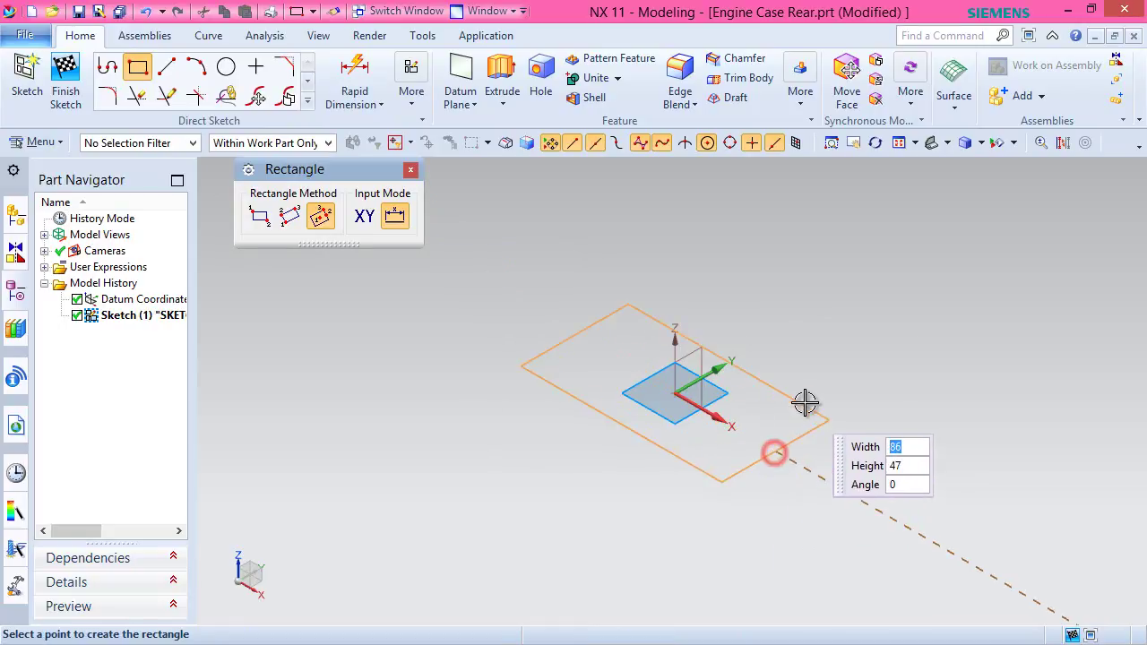
{"action": "left_click", "coordinate": [845, 351]}
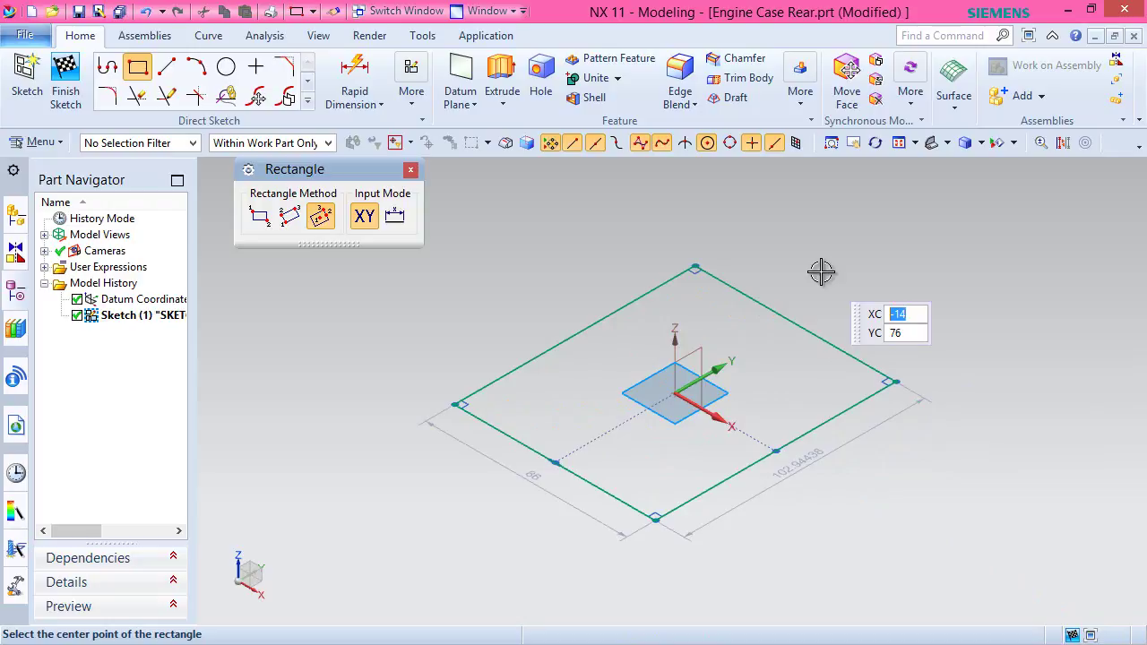
{"action": "key", "text": "Escape"}
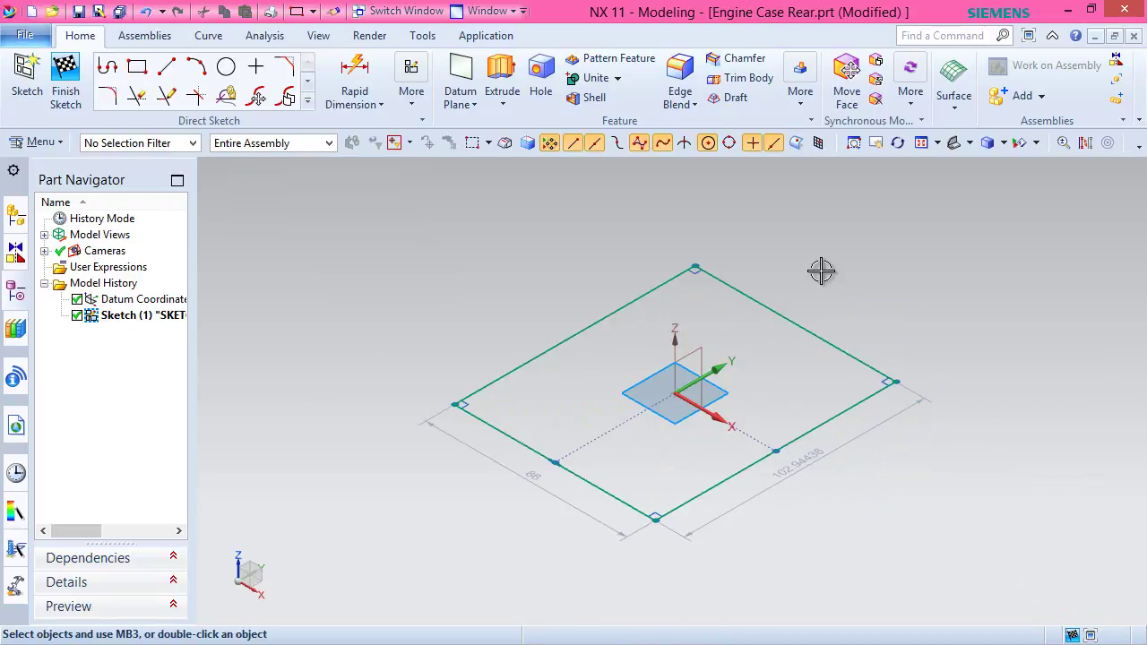
Set the rectangle's side length along the X axis to 40 mm.
{"action": "left_click", "coordinate": [533, 477]}
{"action": "left_click", "coordinate": [531, 476]}
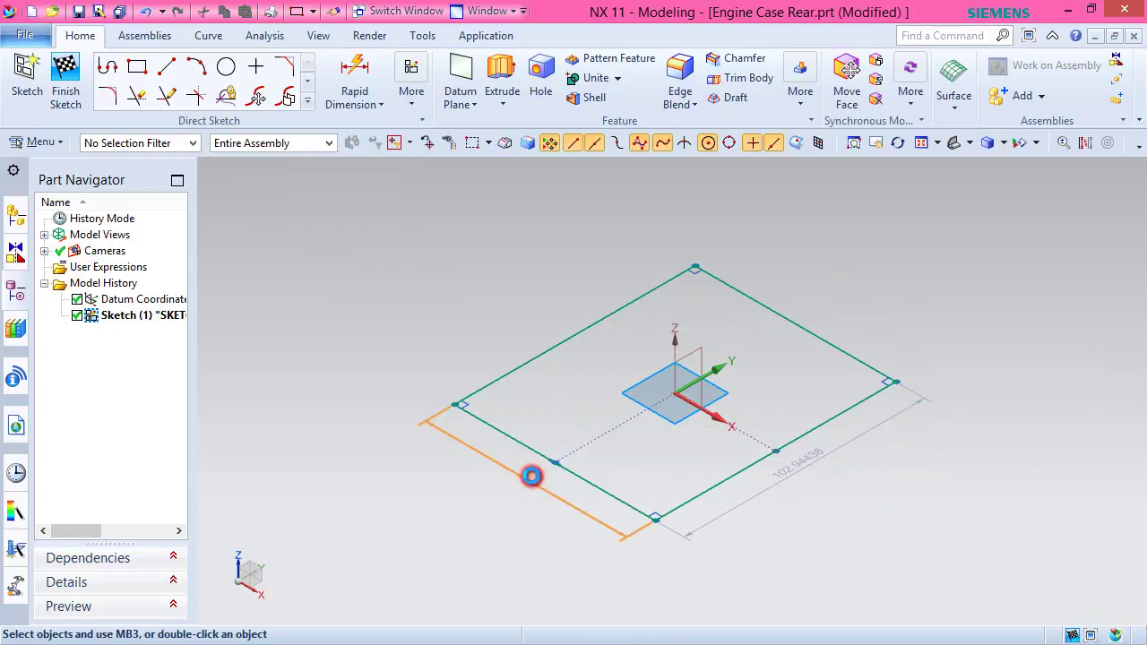
{"action": "double_click", "coordinate": [533, 477]}
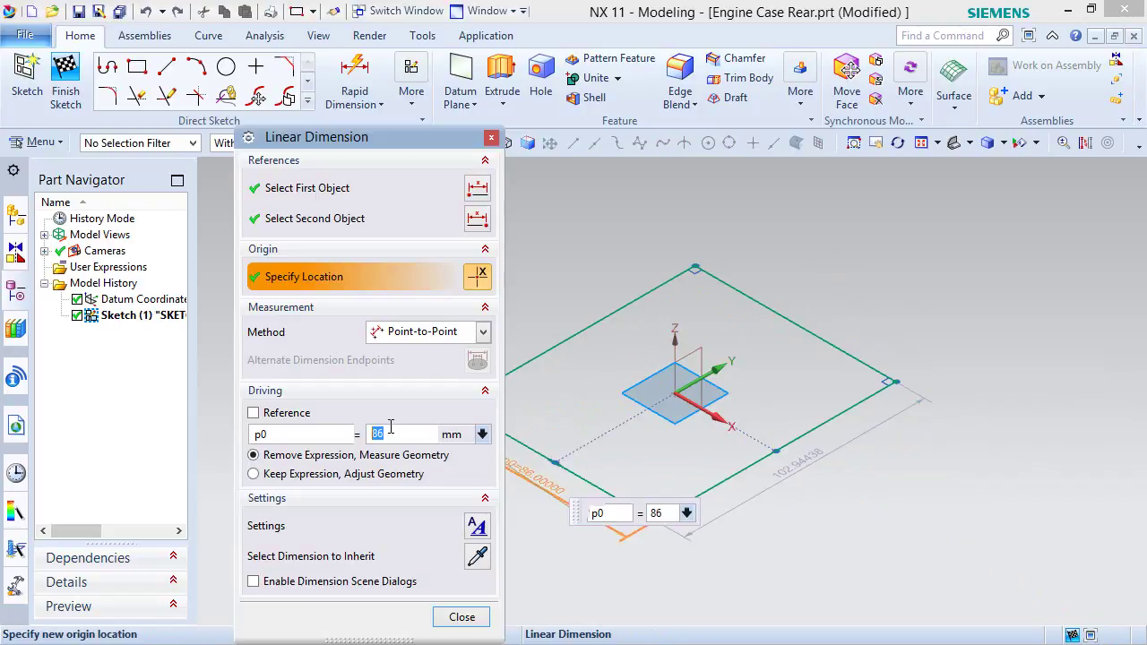
{"action": "type", "text": "40"}
{"action": "key", "text": "Return"}
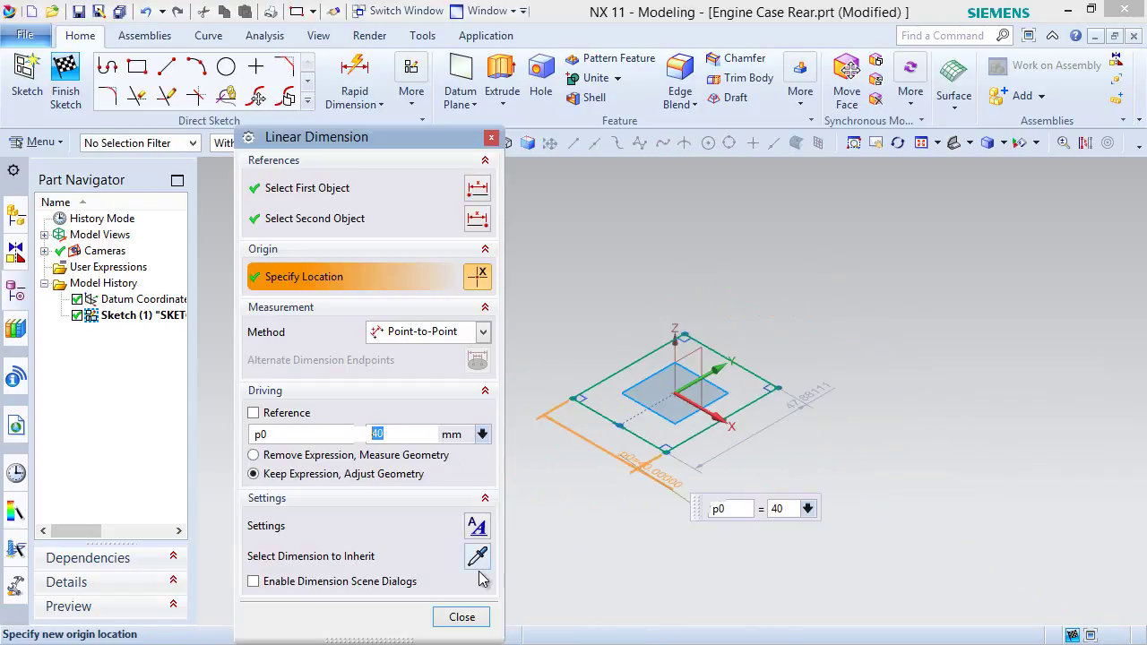
{"action": "left_click", "coordinate": [462, 617]}
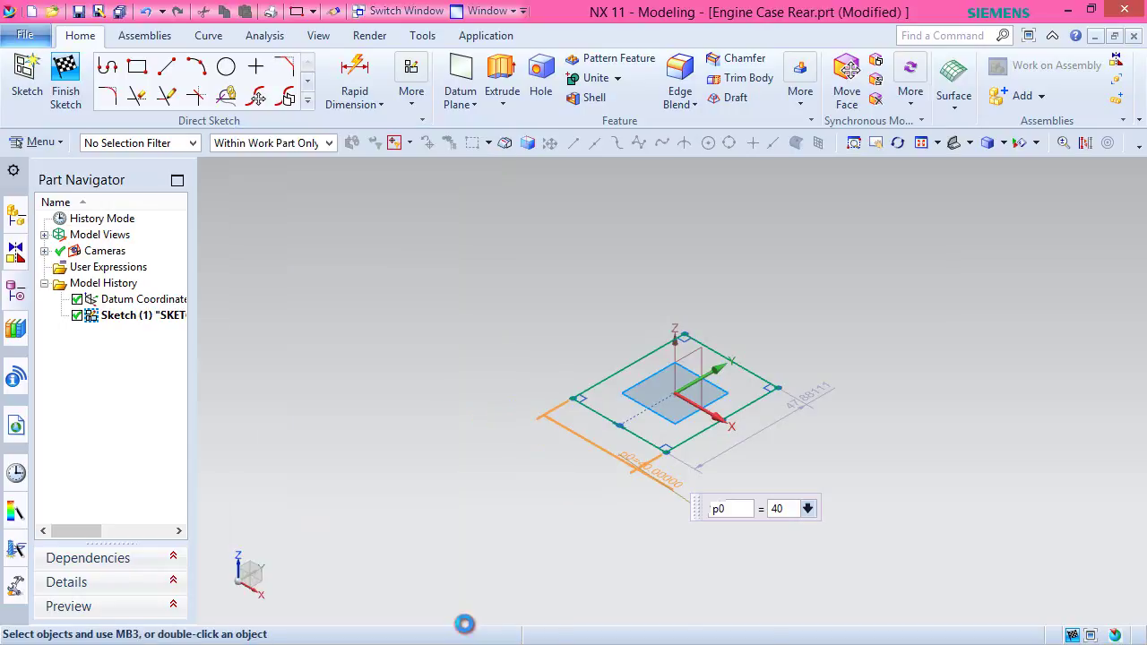
Set the rectangle's side length along the Y axis to 20 mm and finish the sketch.
{"action": "scroll", "coordinate": [806, 394], "scroll_direction": "up", "scroll_amount": 3}
{"action": "left_click", "coordinate": [794, 408]}
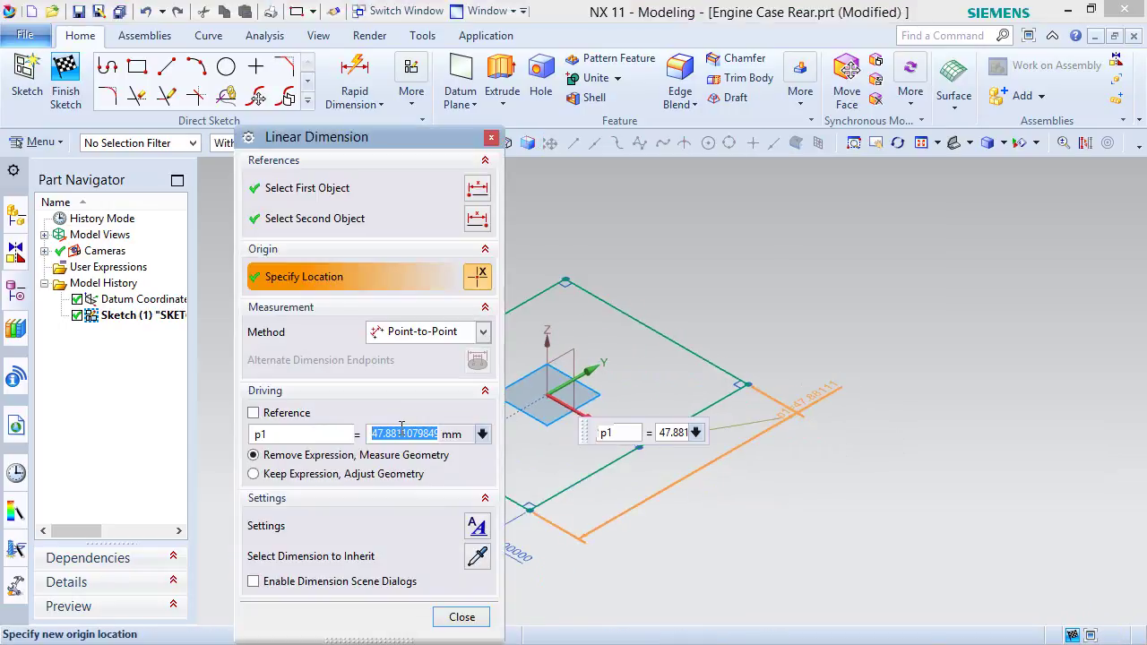
{"action": "type", "text": "20"}
{"action": "key", "text": "Return"}
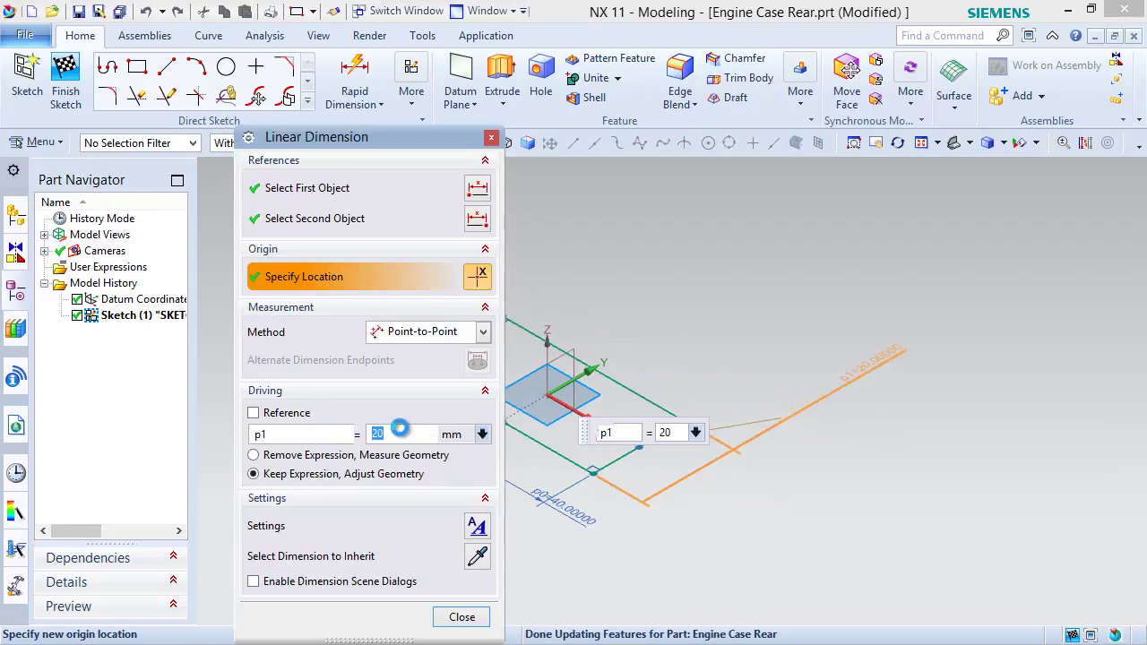
{"action": "left_click", "coordinate": [462, 618]}
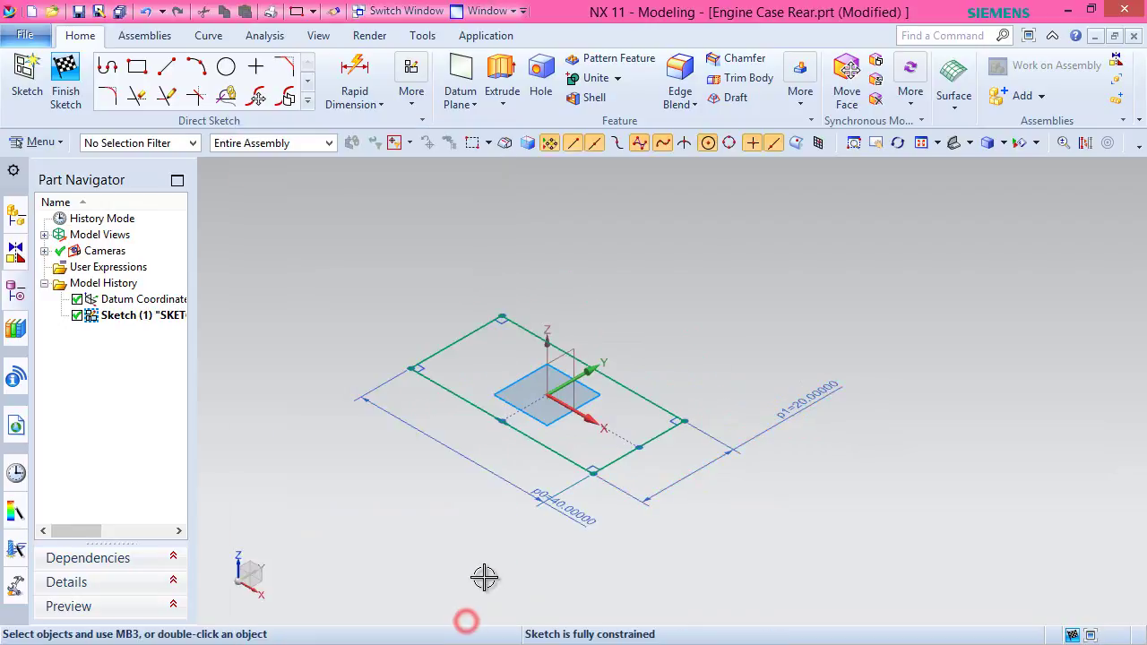
{"action": "scroll", "coordinate": [522, 486], "scroll_direction": "up", "scroll_amount": 2}
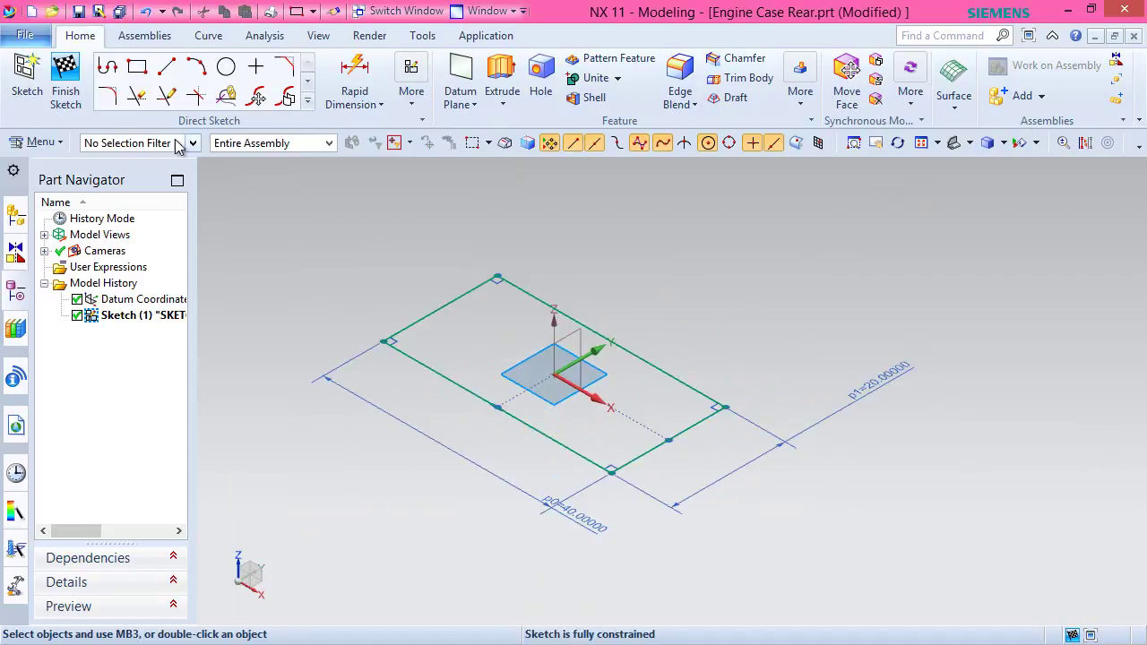
{"action": "left_click", "coordinate": [65, 79]}
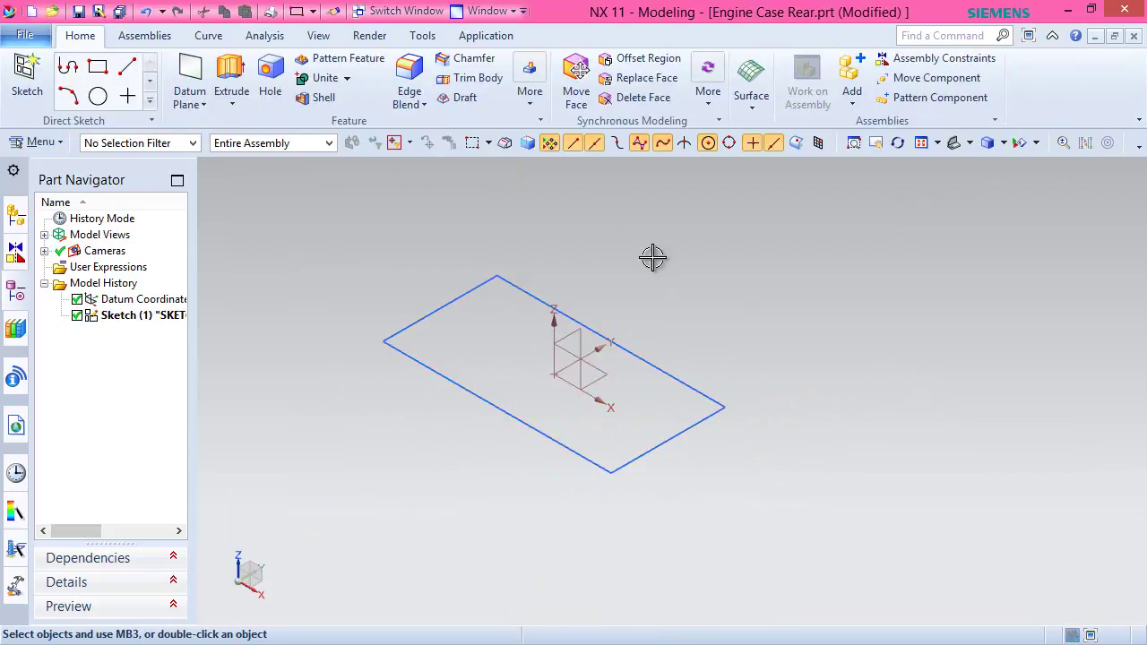
Extrude the rectangle sketch from 0 to 3.5 mm along Z with the Boolean left at Inferred.
{"action": "left_click", "coordinate": [343, 122]}
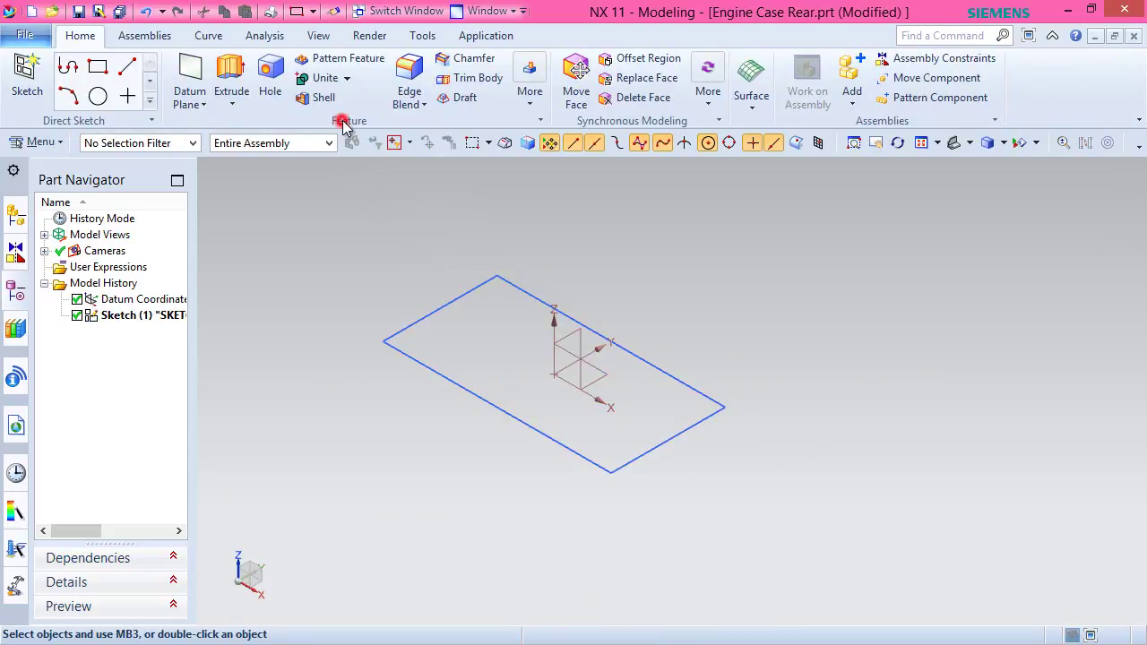
{"action": "left_click", "coordinate": [228, 74]}
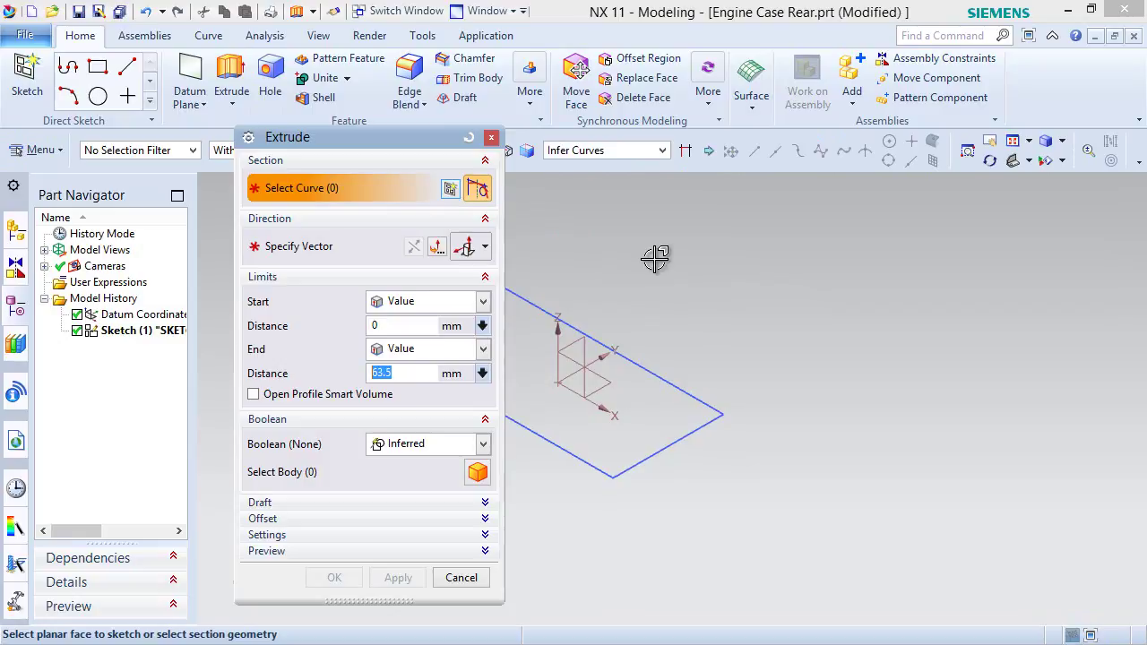
{"action": "left_click_drag", "start_coordinate": [394, 136], "coordinate": [356, 164]}
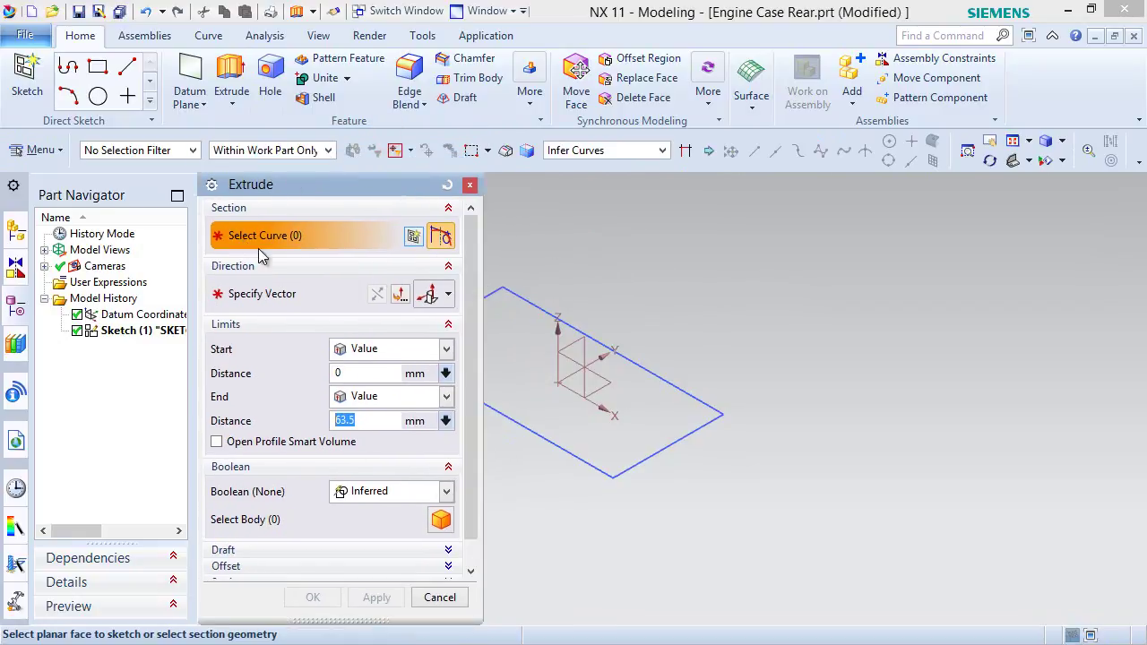
{"action": "left_click", "coordinate": [661, 380]}
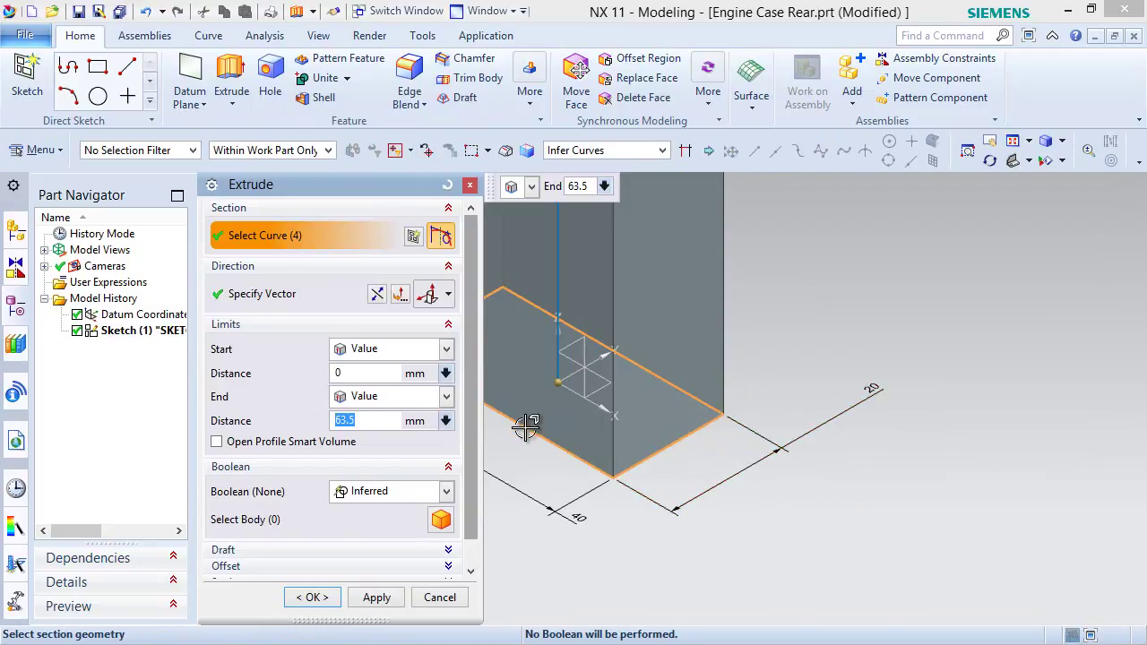
{"action": "double_click", "coordinate": [357, 421]}
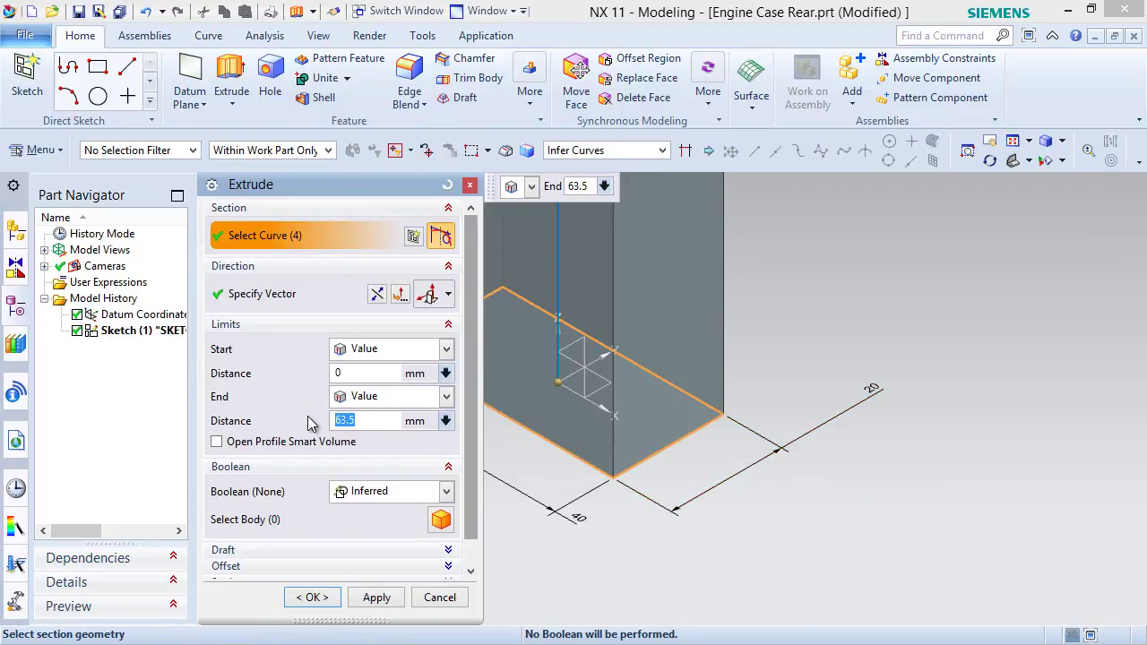
{"action": "type", "text": "3.5"}
{"action": "left_click", "coordinate": [309, 423]}
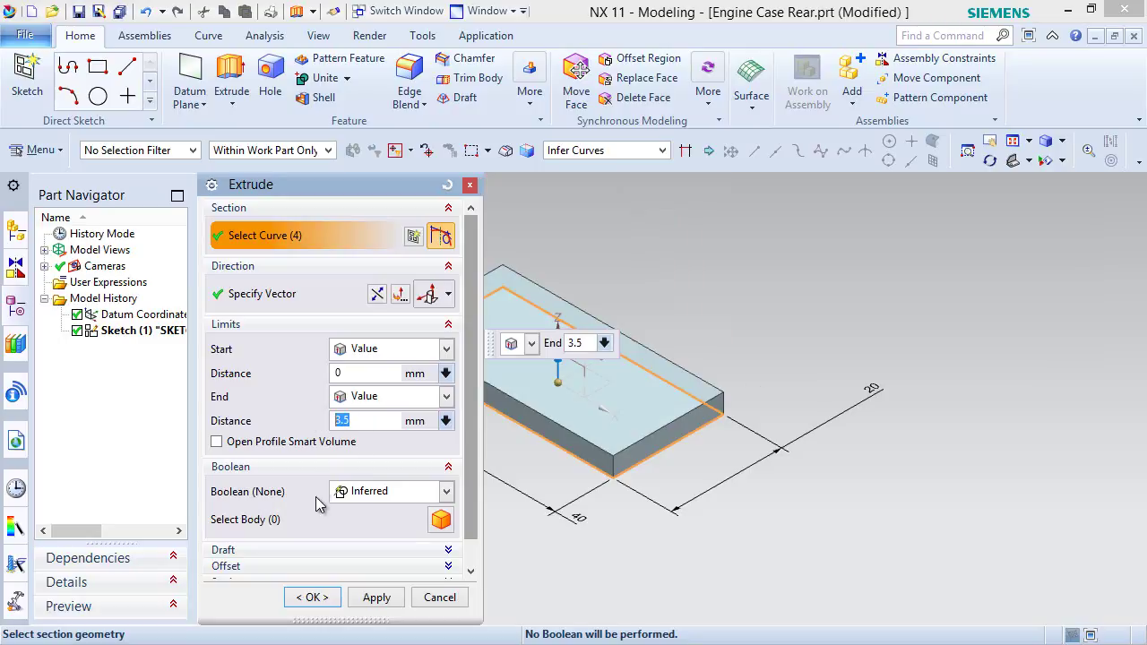
{"action": "left_click", "coordinate": [309, 600]}
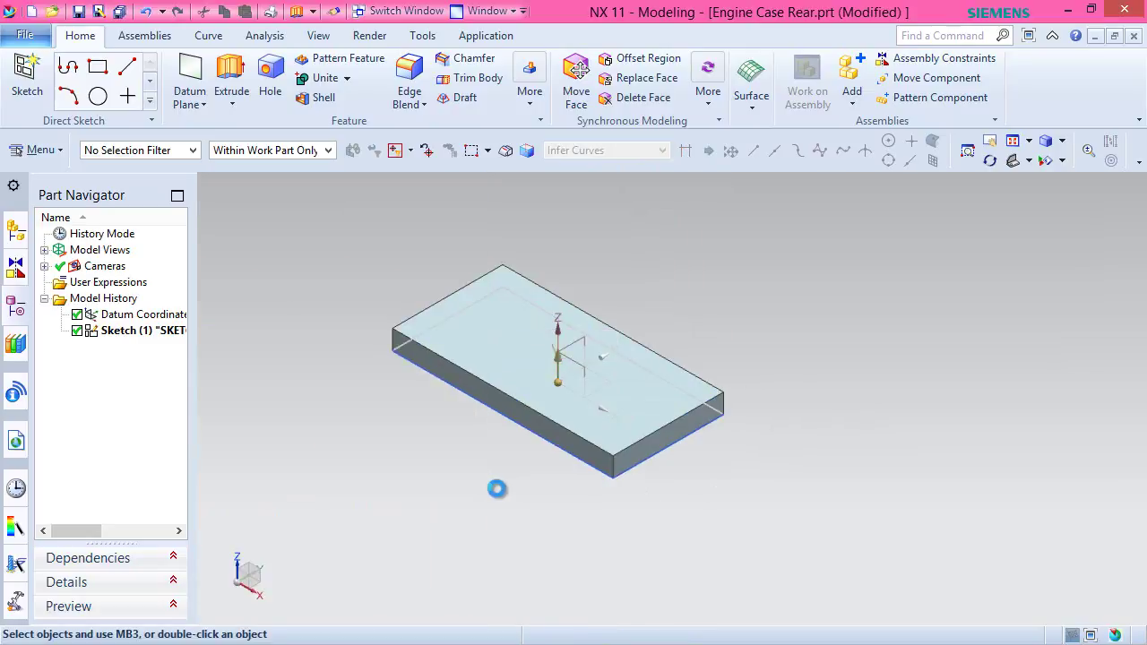
Hide the rectangle sketch of the extruded plate and save the part.
{"action": "scroll", "coordinate": [359, 354], "scroll_direction": "up", "scroll_amount": 2}
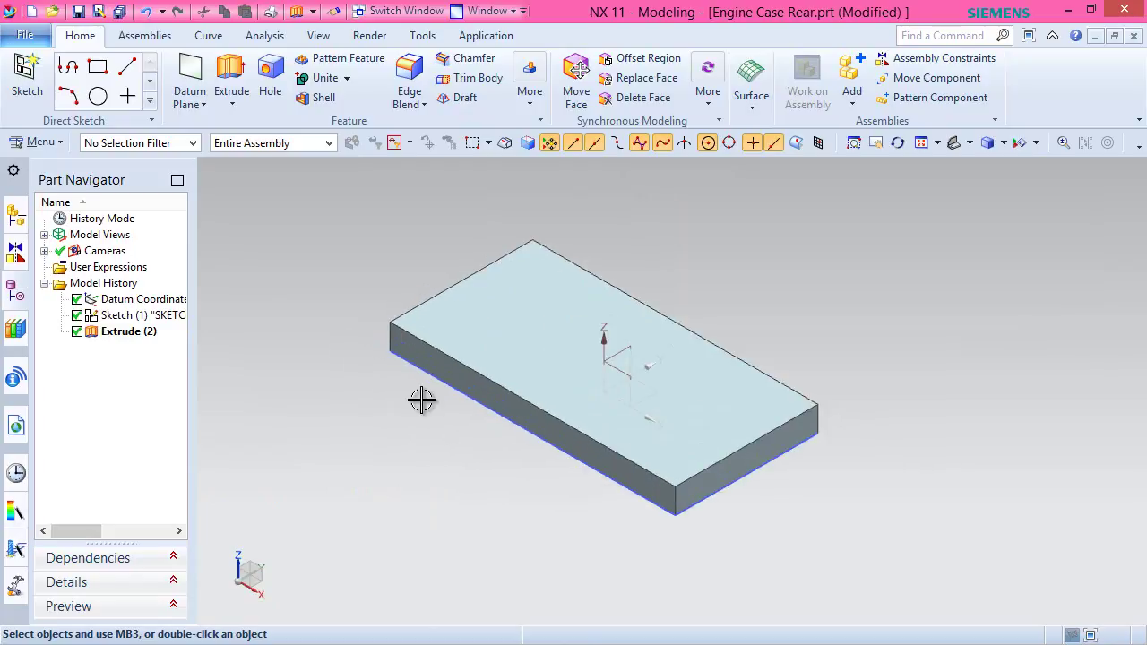
{"action": "left_click", "coordinate": [112, 316]}
{"action": "right_click", "coordinate": [111, 316]}
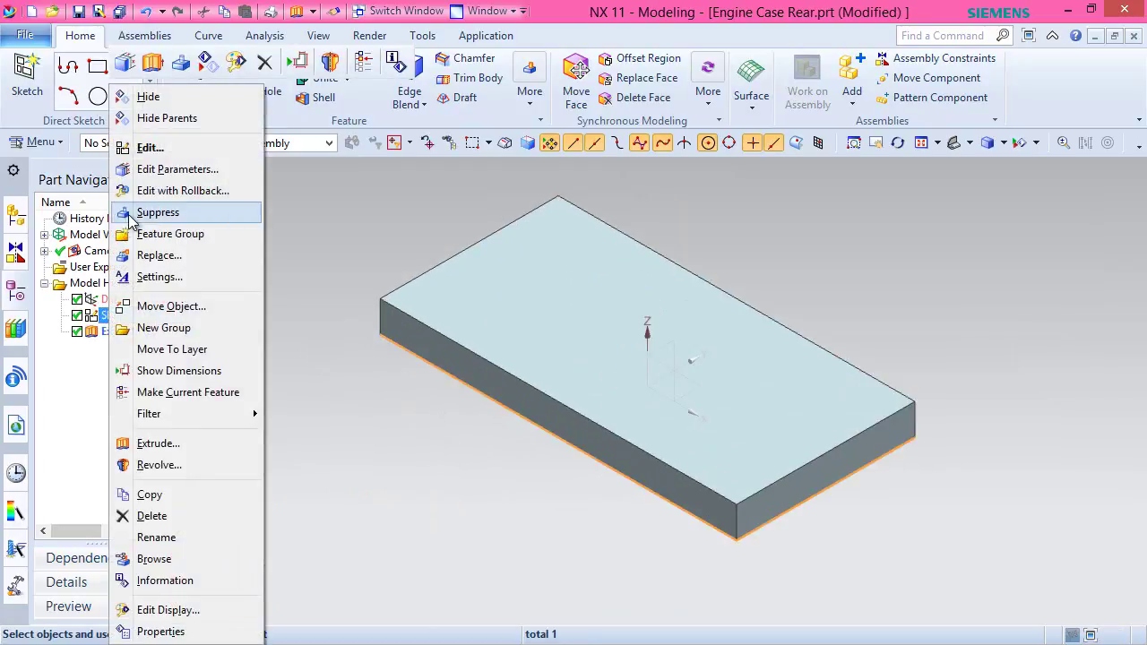
{"action": "left_click", "coordinate": [148, 96]}
{"action": "left_click", "coordinate": [79, 12]}
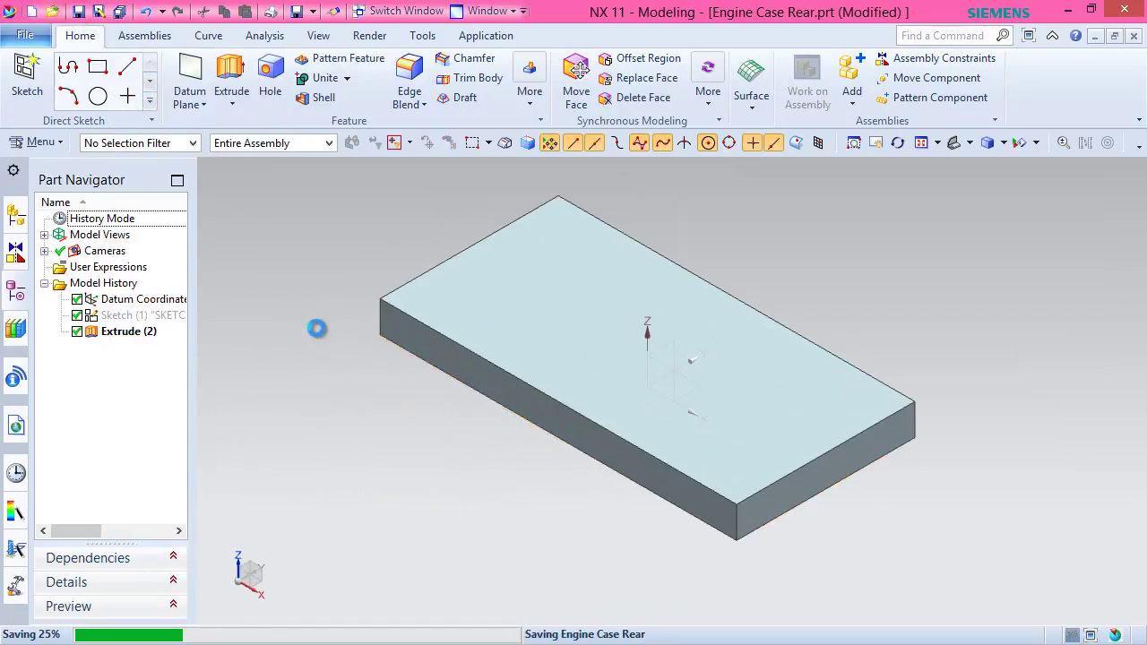
Select the plate body for Edit Object Display and set the selection's color filter to Orange.
{"action": "left_click", "coordinate": [318, 36]}
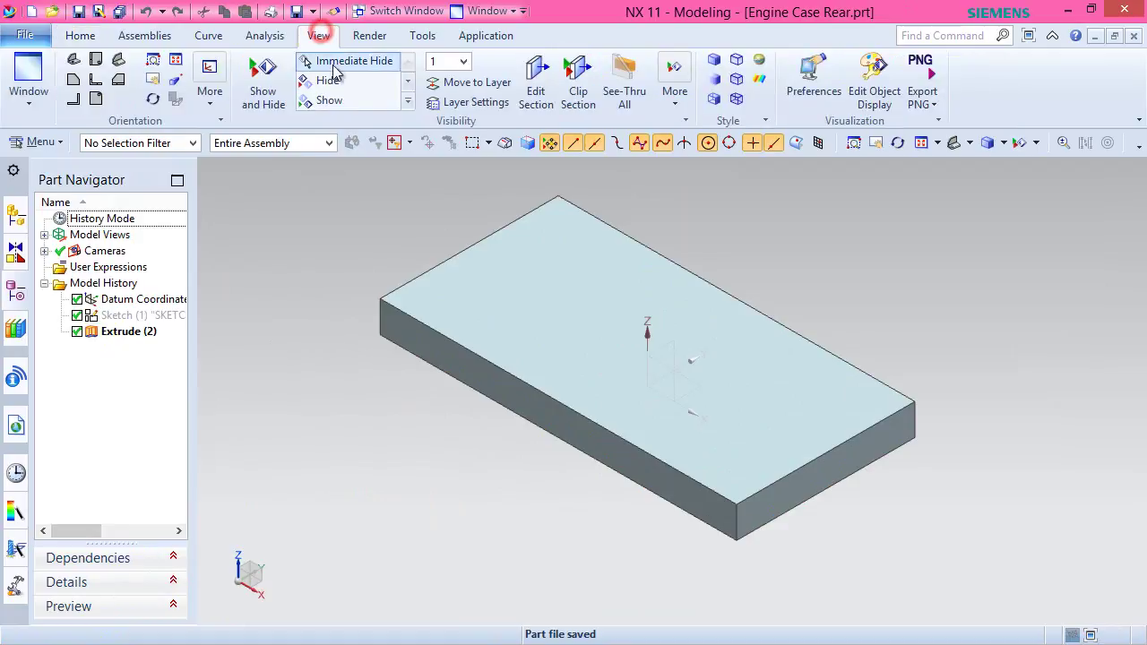
{"action": "left_click", "coordinate": [878, 92]}
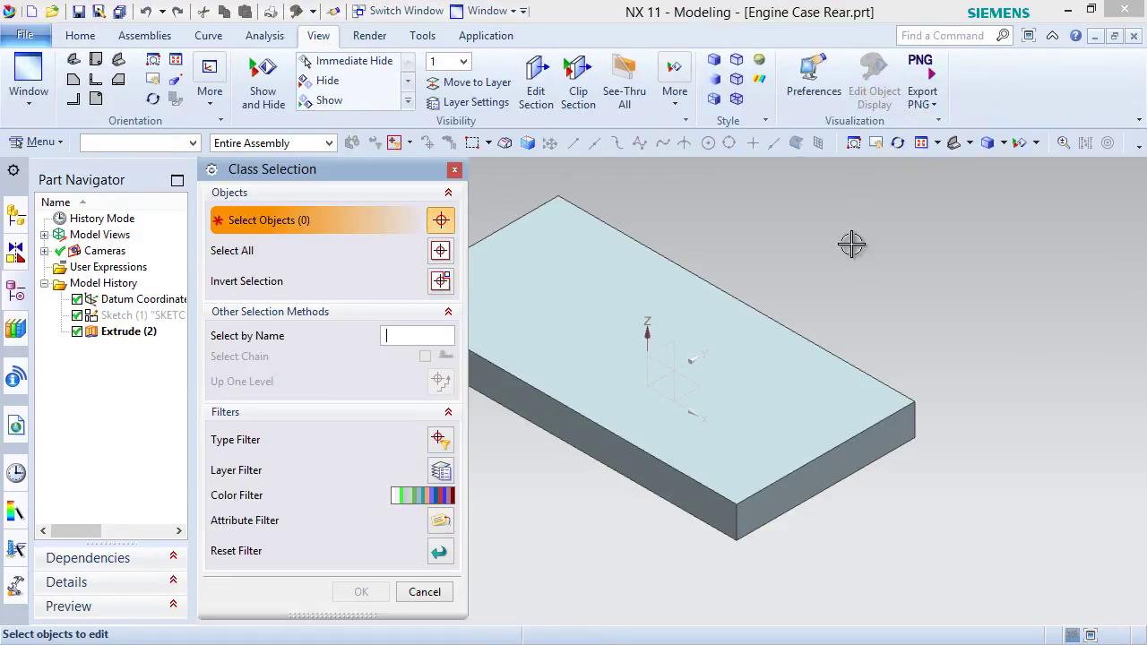
{"action": "left_click", "coordinate": [592, 298]}
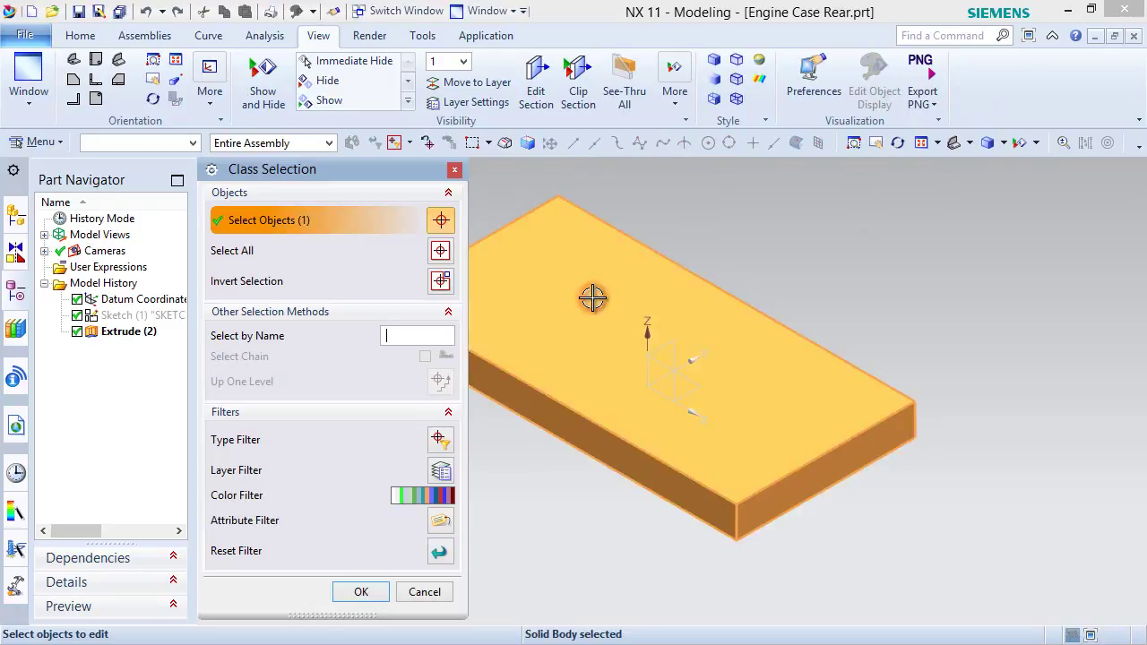
{"action": "left_click", "coordinate": [403, 498]}
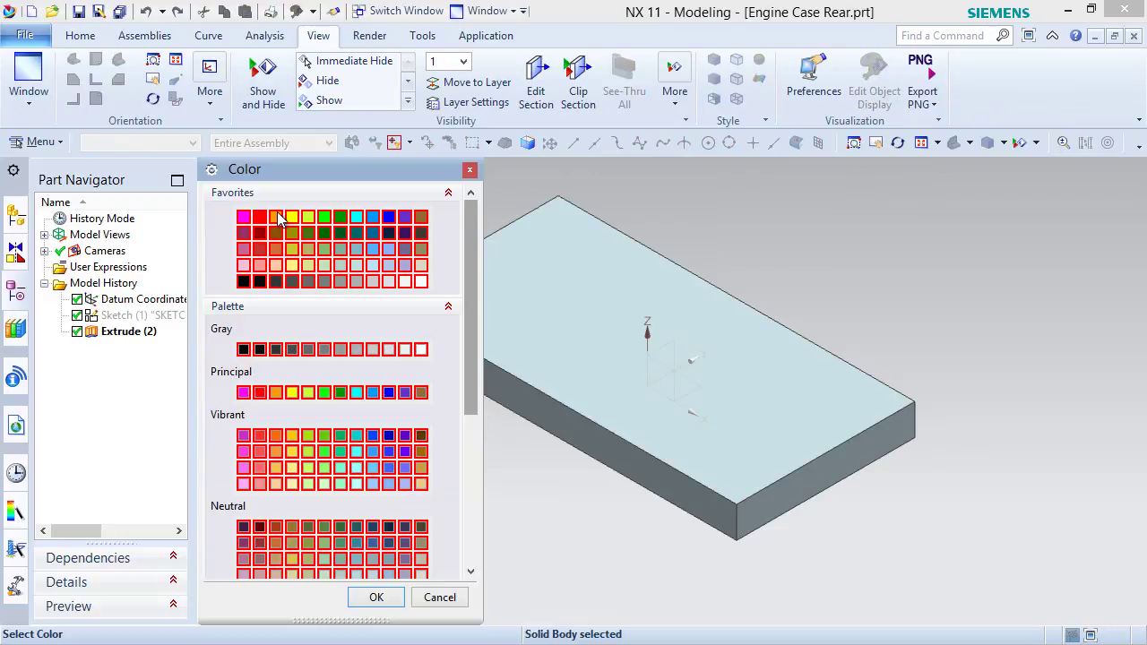
{"action": "left_click_drag", "start_coordinate": [470, 352], "coordinate": [454, 468]}
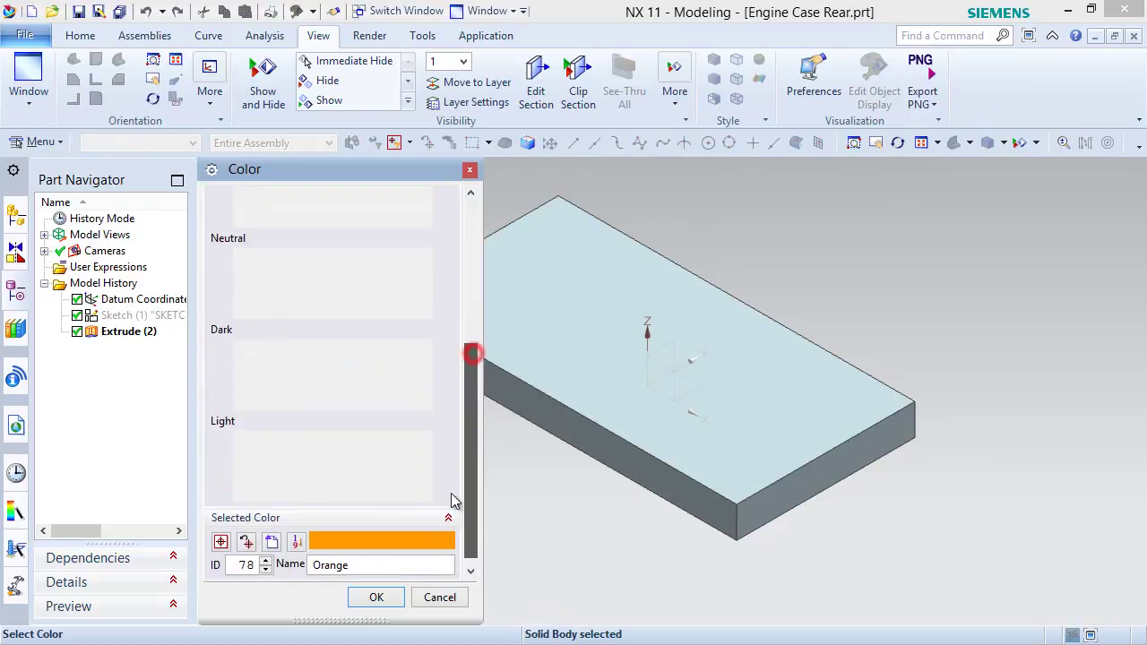
{"action": "left_click", "coordinate": [377, 599]}
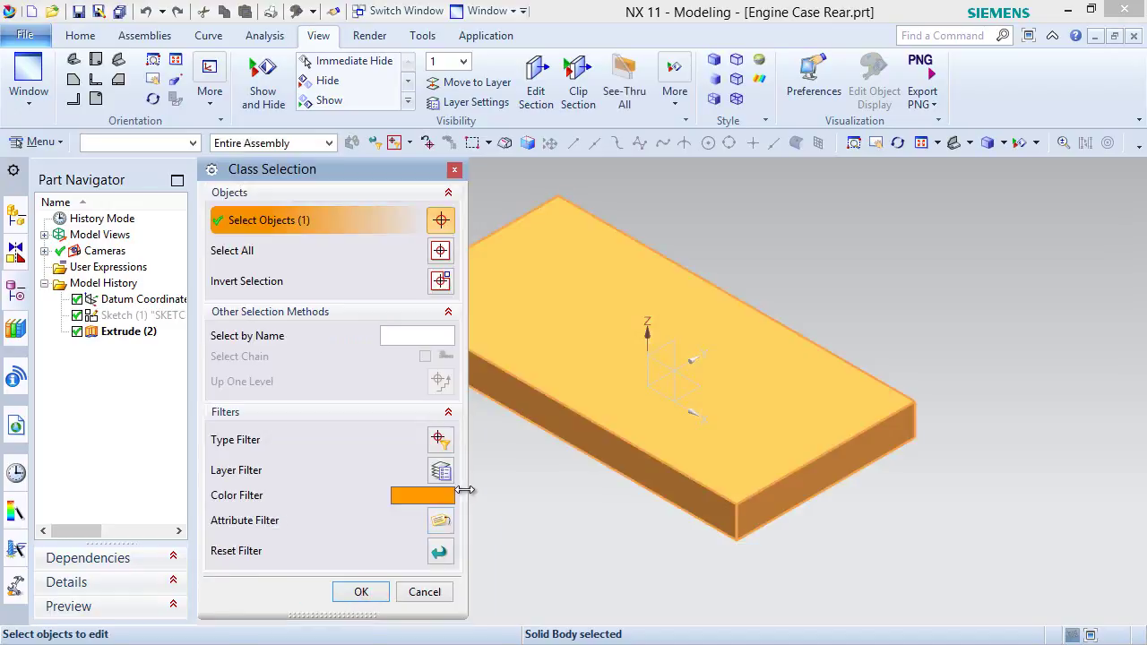
Set the selected plate body's display color to Strong Orange, ID 77, and apply it.
{"action": "left_click", "coordinate": [361, 592]}
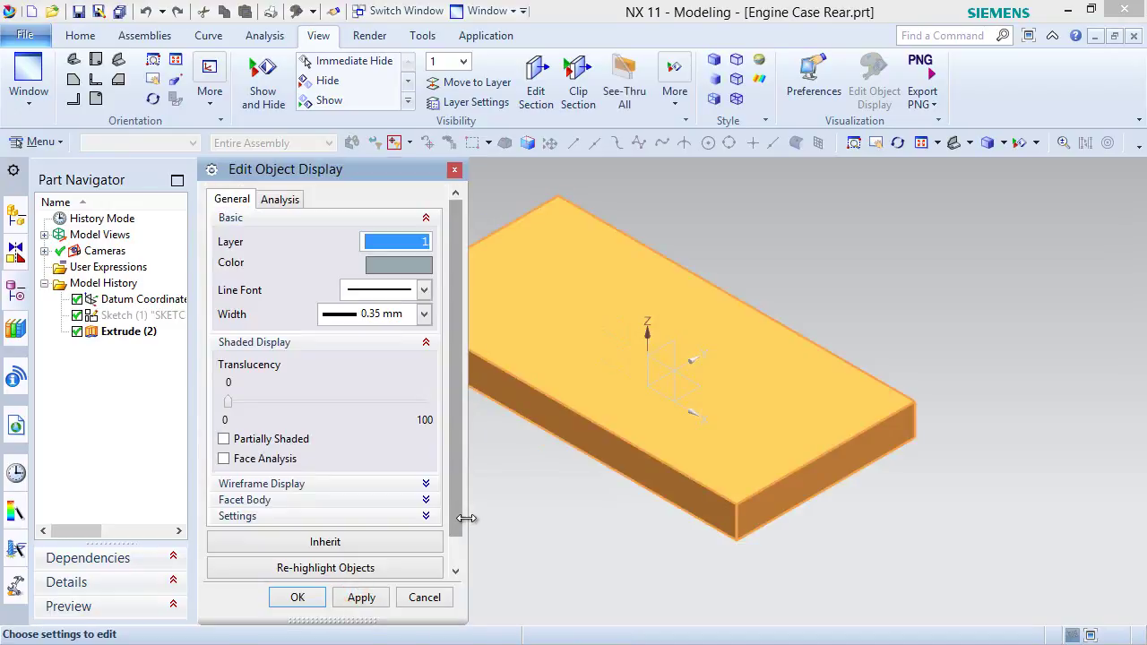
{"action": "left_click", "coordinate": [391, 264]}
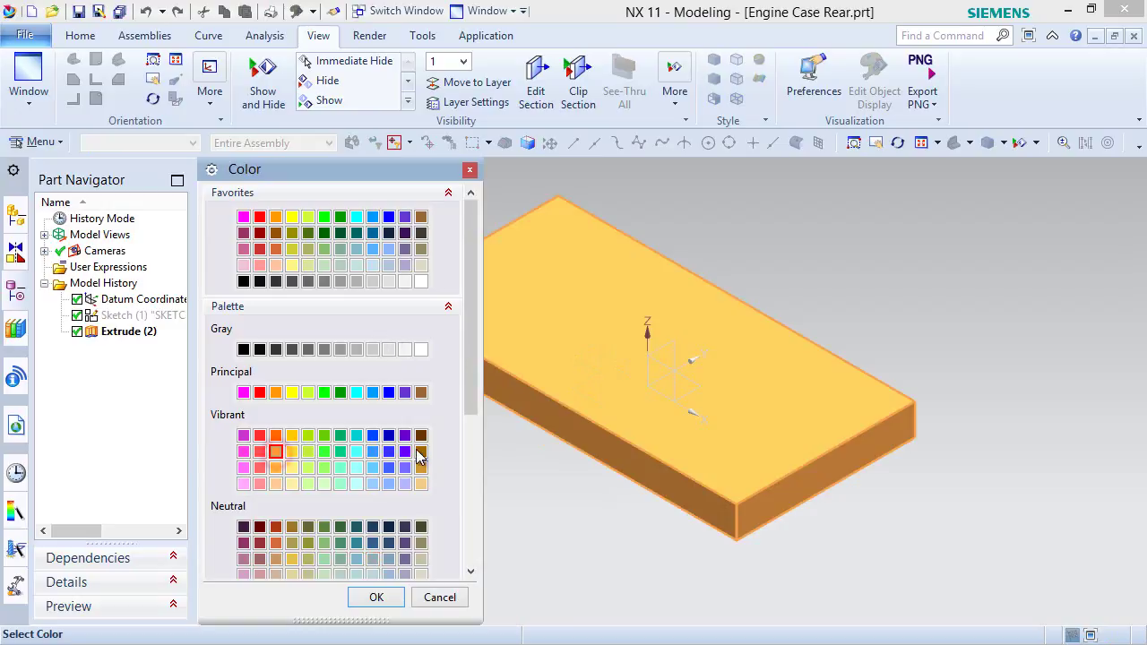
{"action": "left_click_drag", "start_coordinate": [475, 384], "coordinate": [459, 556]}
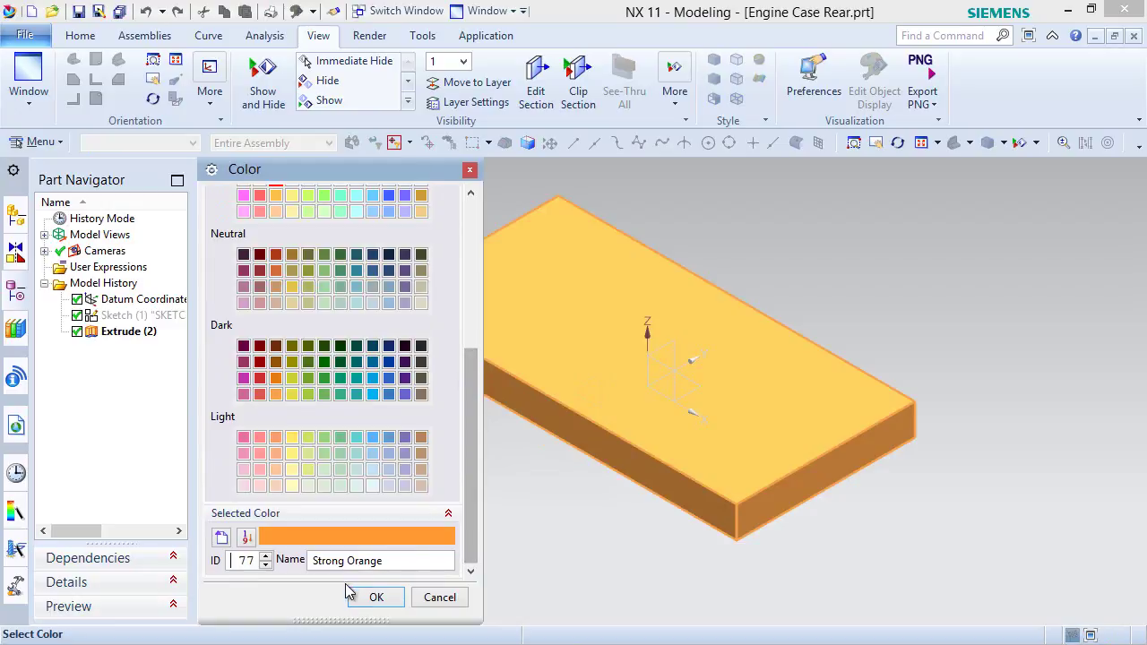
{"action": "left_click", "coordinate": [376, 597]}
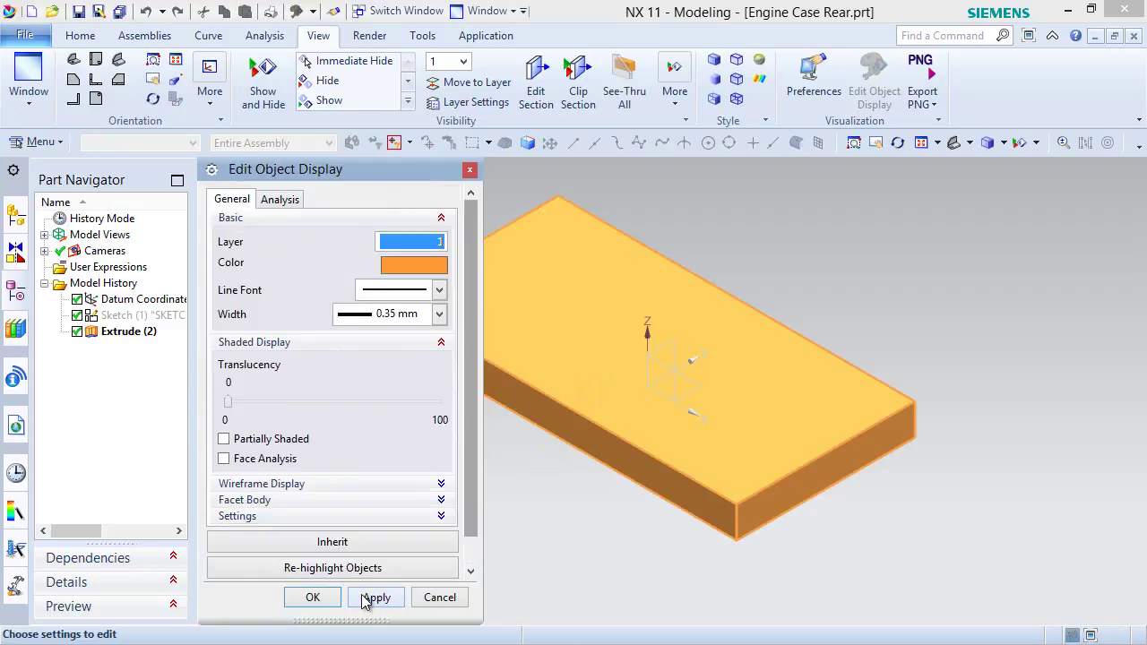
{"action": "left_click", "coordinate": [374, 597]}
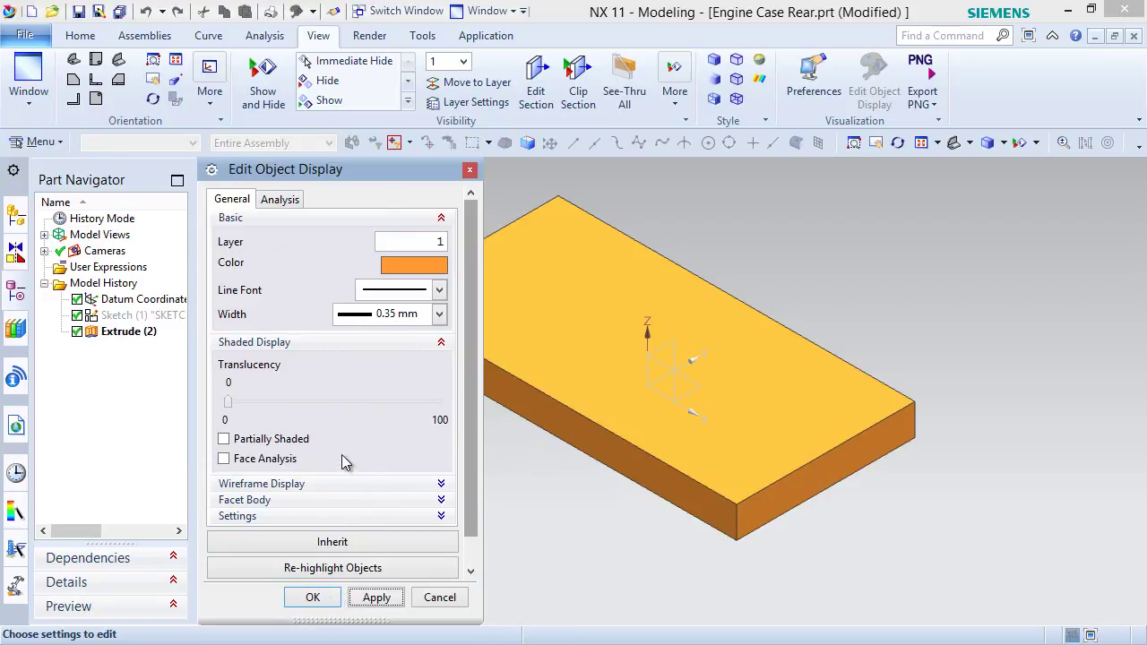
{"action": "left_click", "coordinate": [439, 516]}
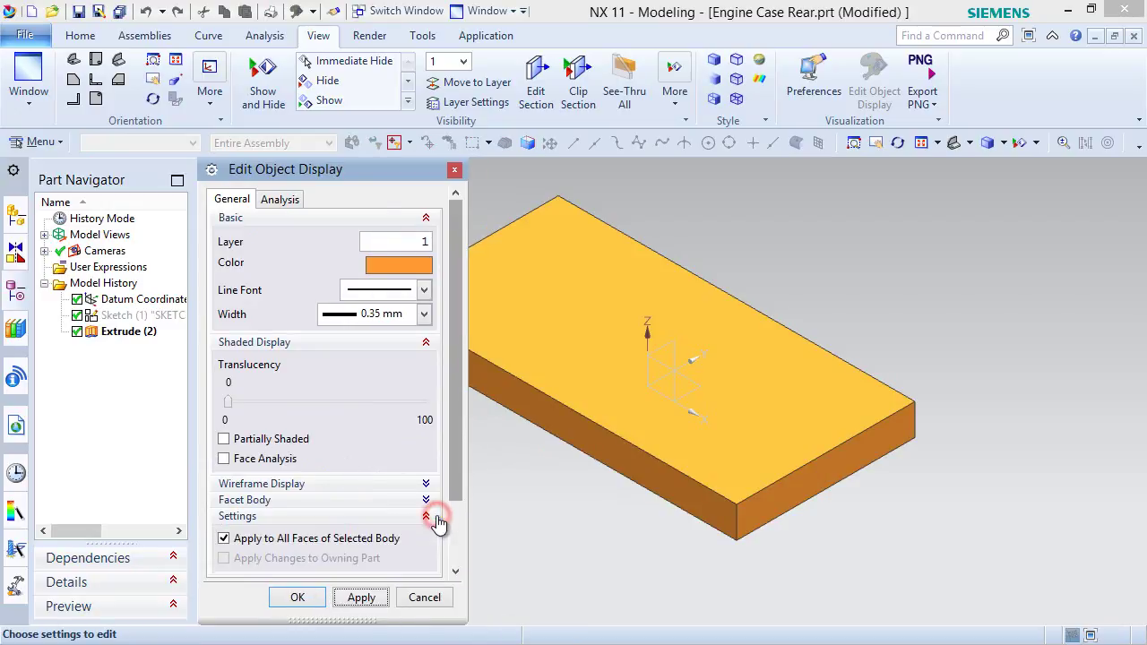
{"action": "left_click", "coordinate": [427, 517]}
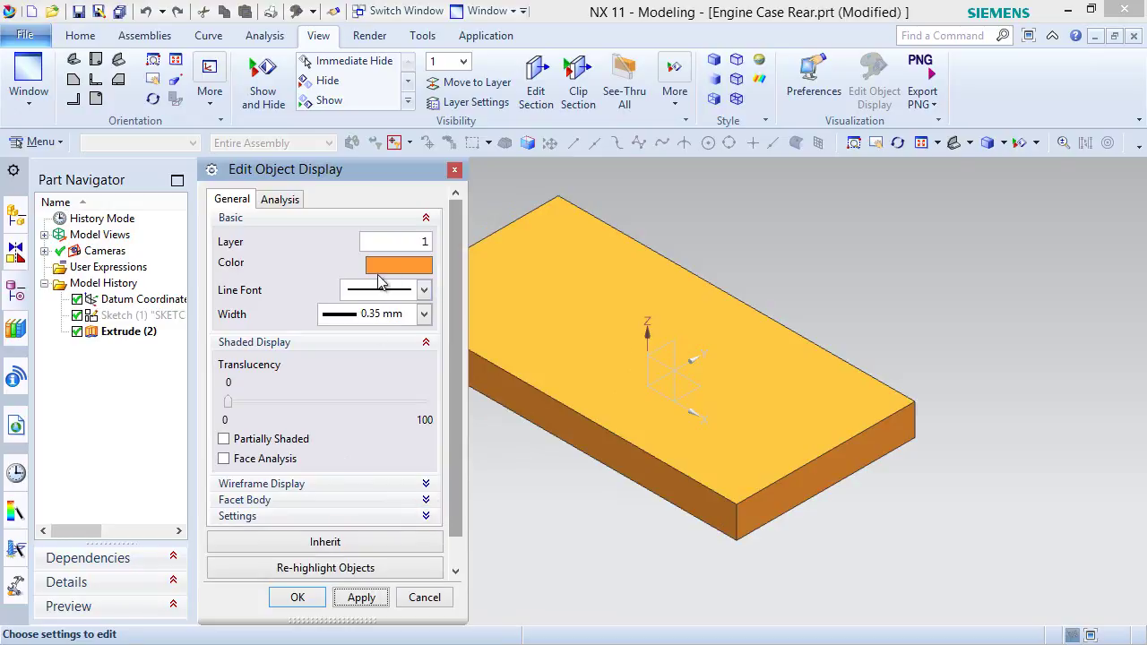
Change the plate body's display color to Pale Carrot, ID 76, and finish editing the object display.
{"action": "middle_click", "coordinate": [391, 268]}
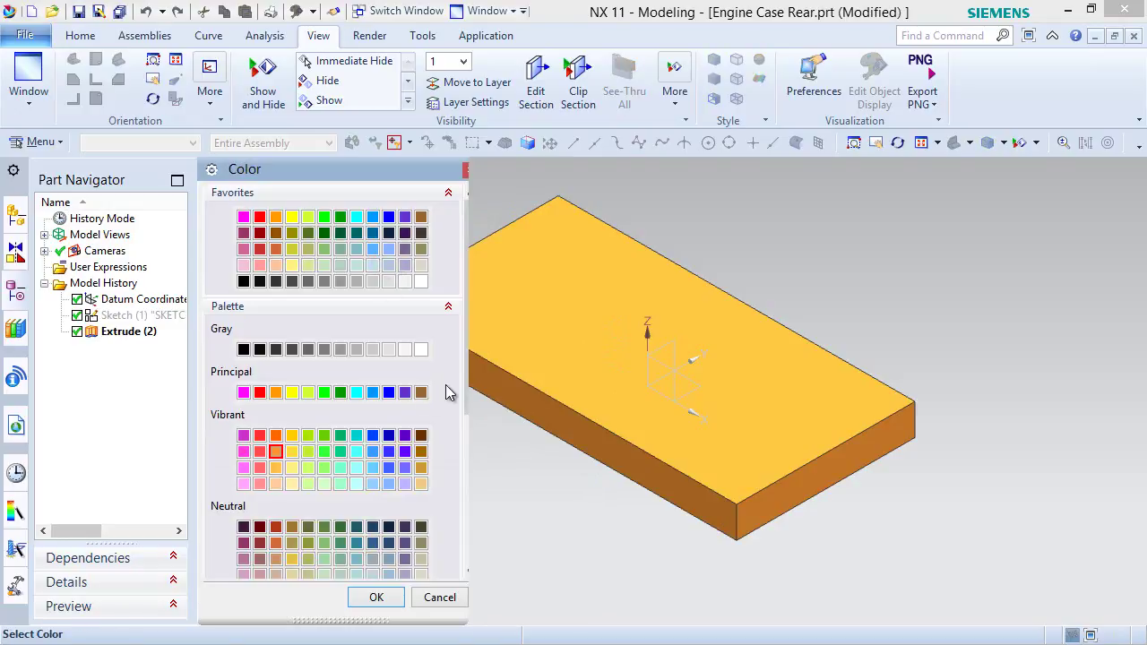
{"action": "left_click_drag", "start_coordinate": [466, 392], "coordinate": [466, 540]}
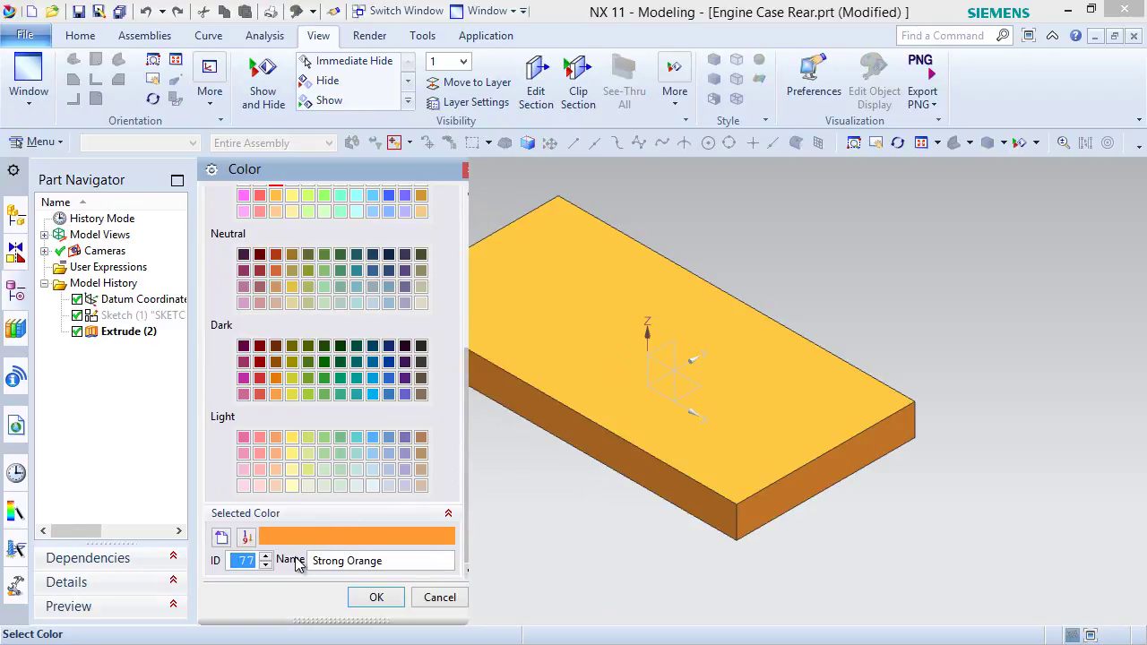
{"action": "left_click", "coordinate": [265, 566]}
{"action": "left_click", "coordinate": [265, 566]}
{"action": "left_click", "coordinate": [266, 556]}
{"action": "left_click", "coordinate": [266, 555]}
{"action": "left_click", "coordinate": [266, 567]}
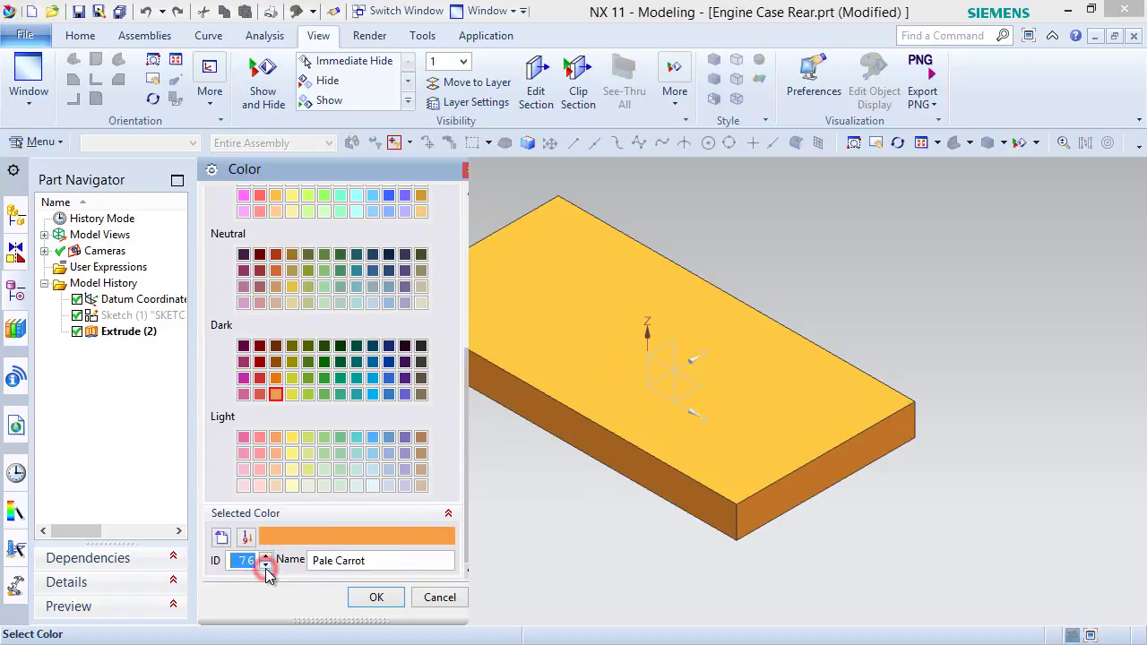
{"action": "left_click", "coordinate": [376, 597]}
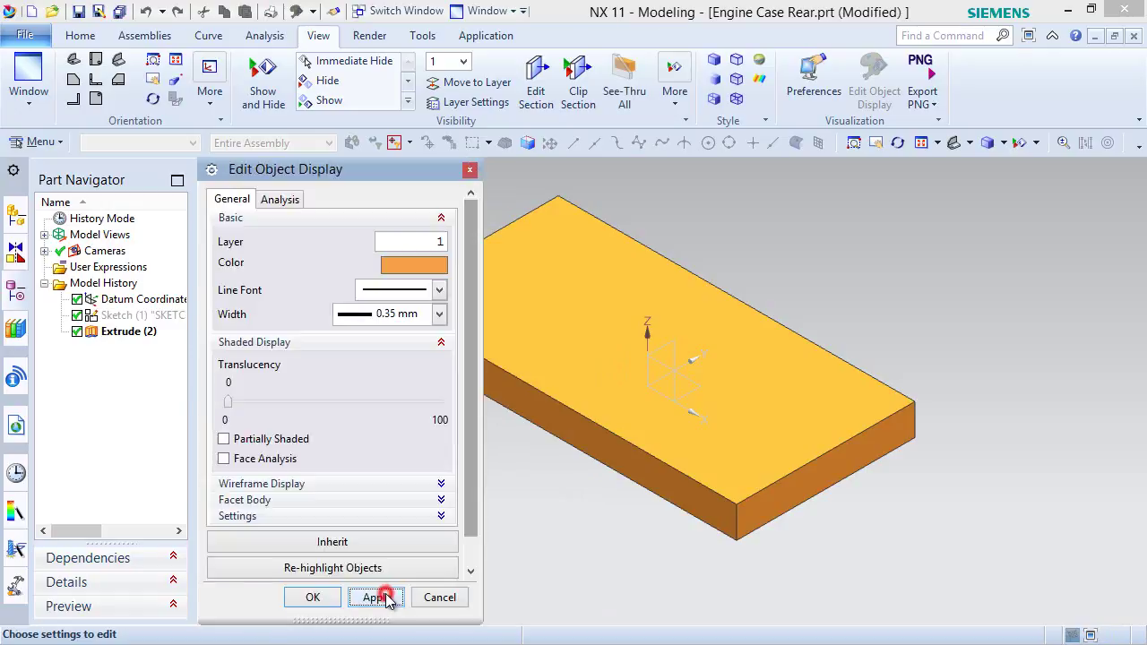
{"action": "left_click", "coordinate": [381, 597]}
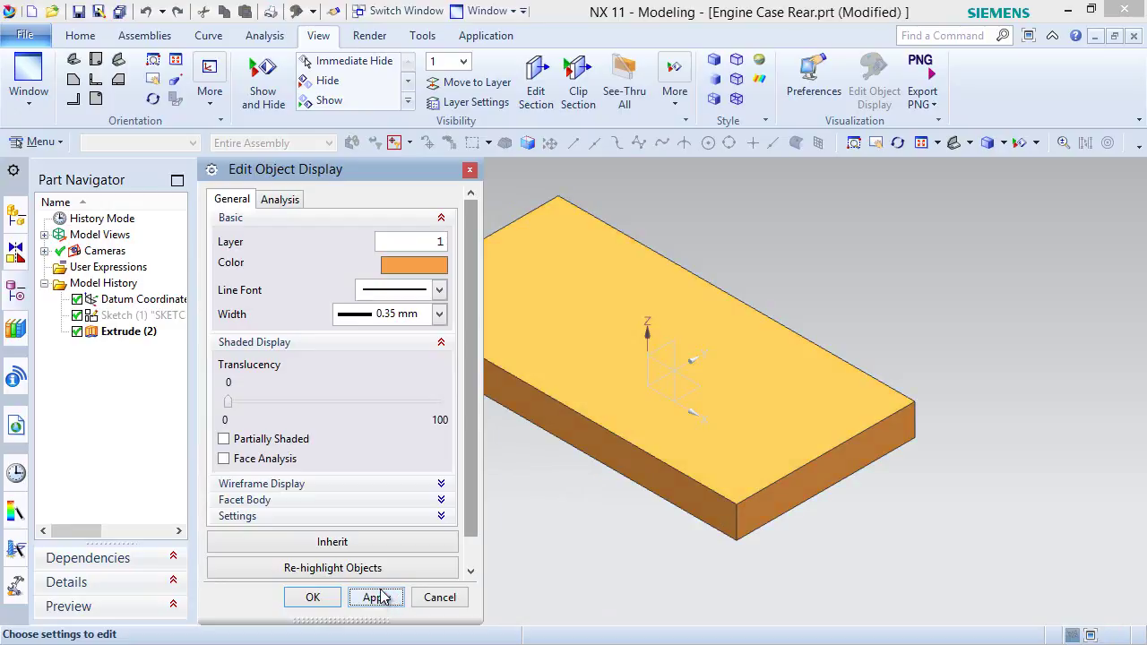
{"action": "left_click", "coordinate": [315, 598]}
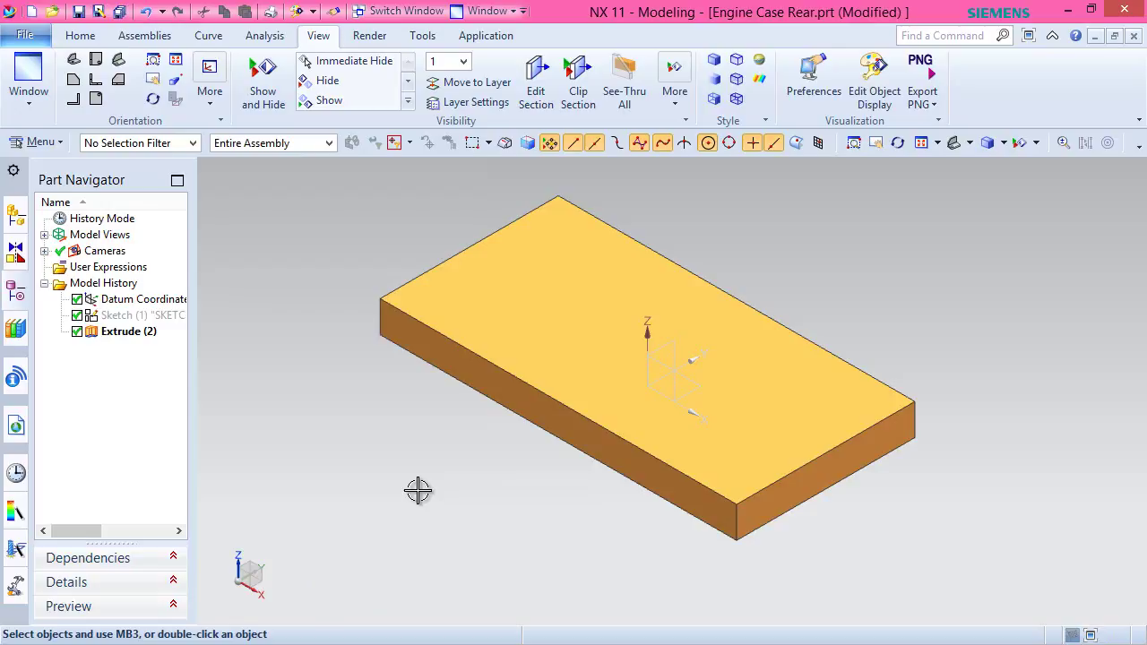
{"action": "left_click", "coordinate": [468, 427]}
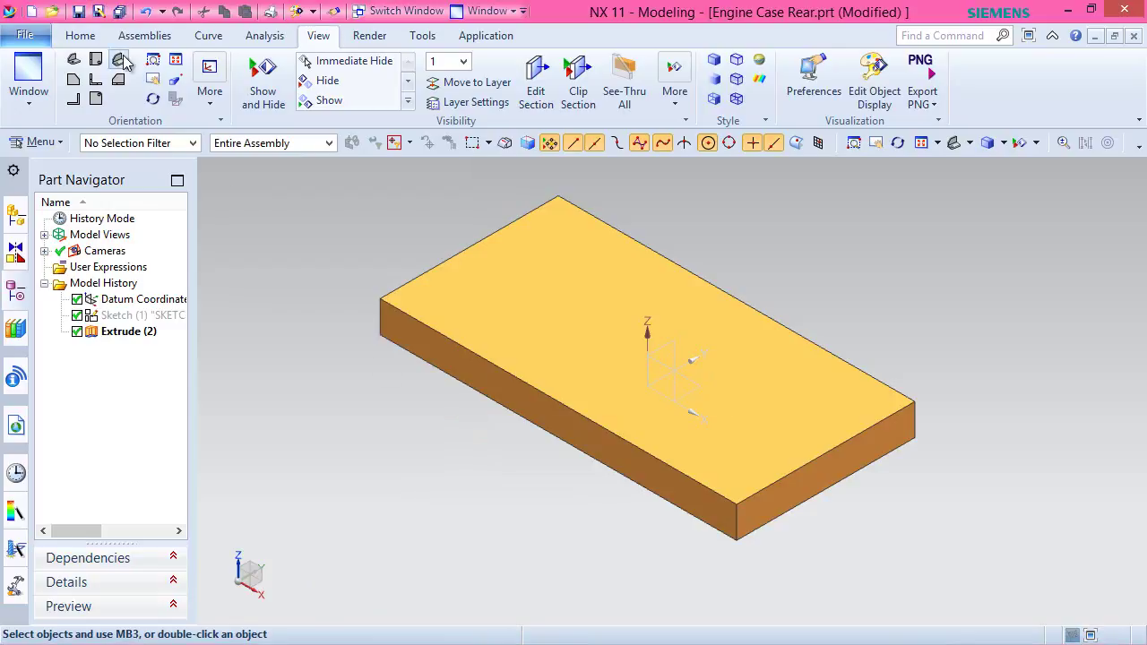
Create an Inferred datum plane offset 3 mm outward from the plate's long front side face.
{"action": "left_click", "coordinate": [90, 36]}
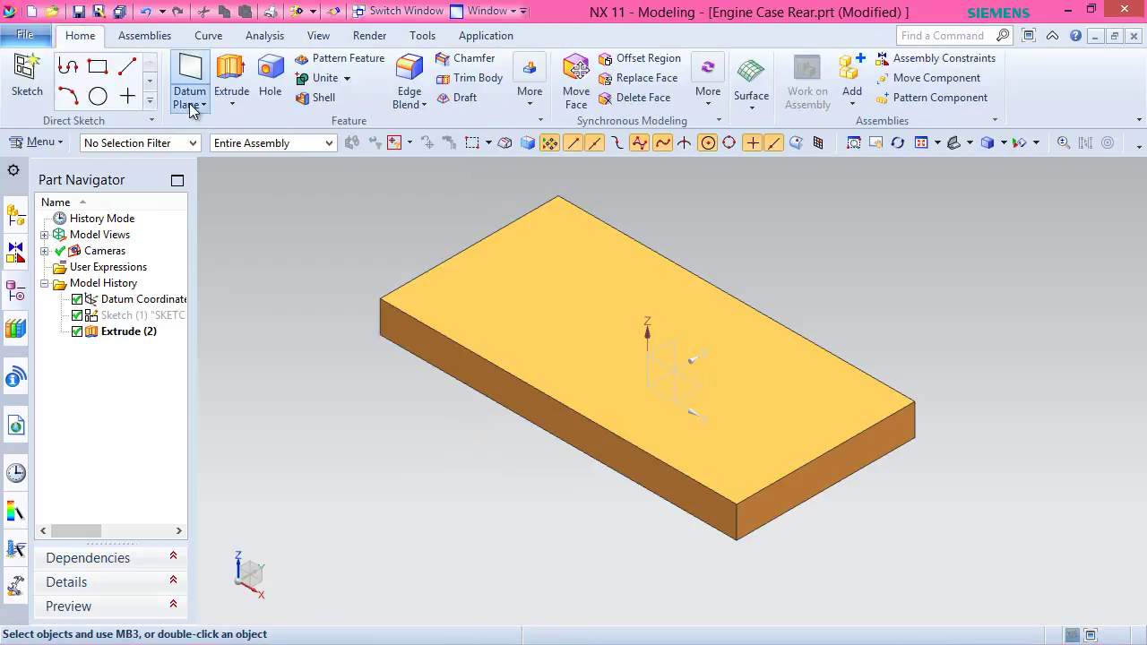
{"action": "left_click", "coordinate": [197, 73]}
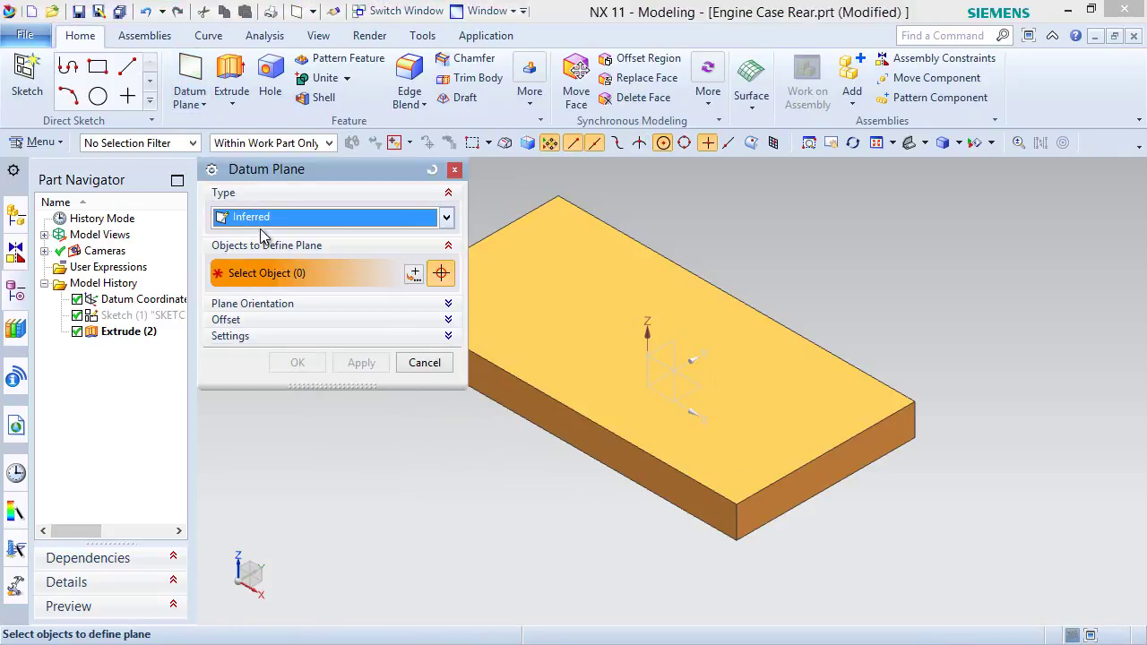
{"action": "left_click", "coordinate": [576, 424]}
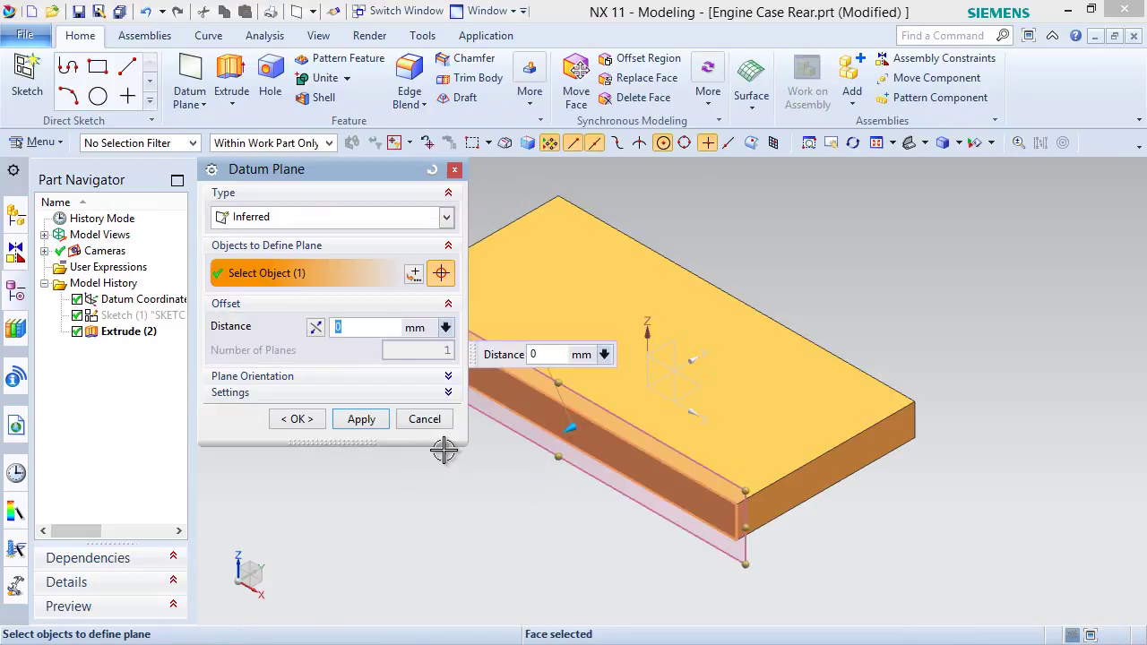
{"action": "double_click", "coordinate": [349, 326]}
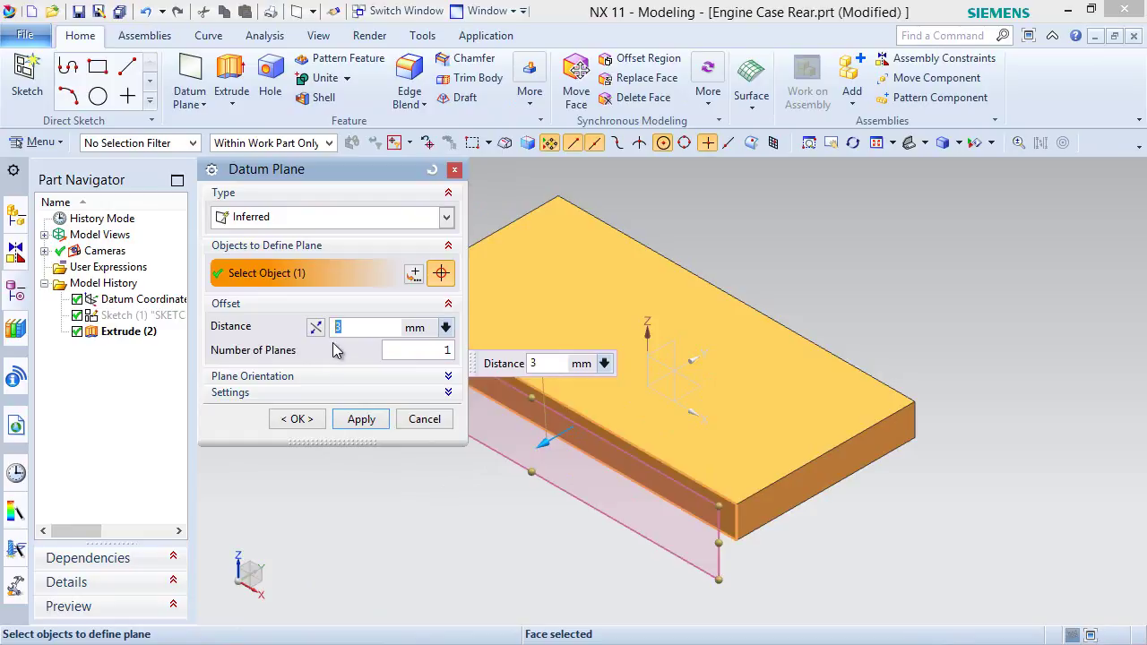
{"action": "left_click", "coordinate": [358, 420]}
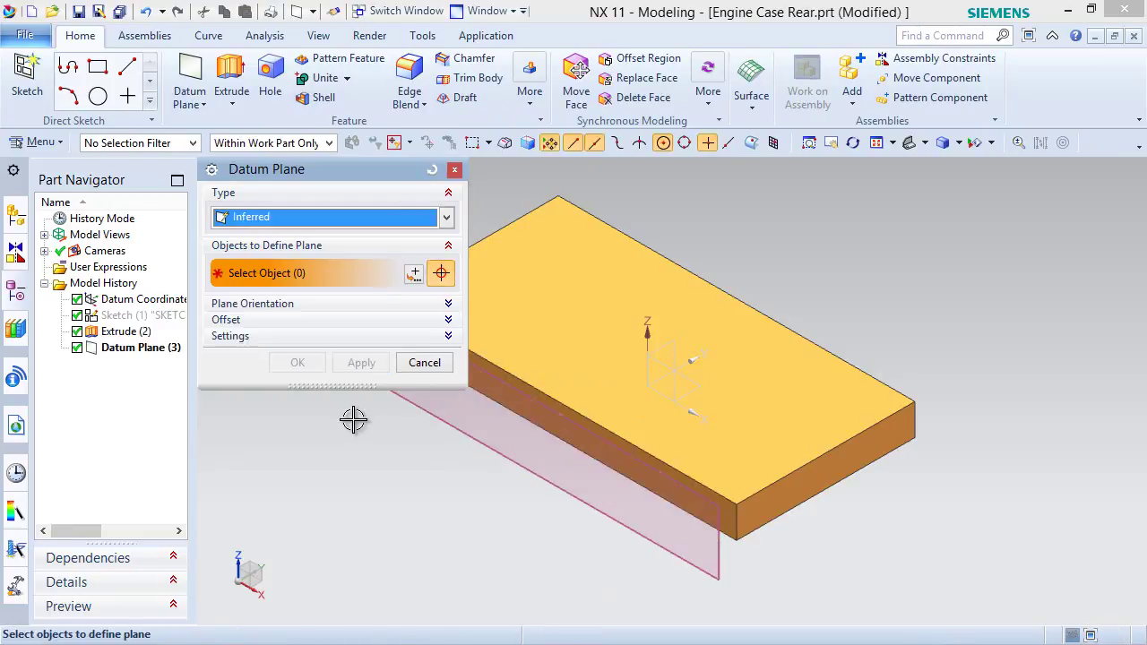
{"action": "left_click", "coordinate": [417, 362]}
{"action": "middle_click_drag", "start_coordinate": [634, 550], "coordinate": [678, 547]}
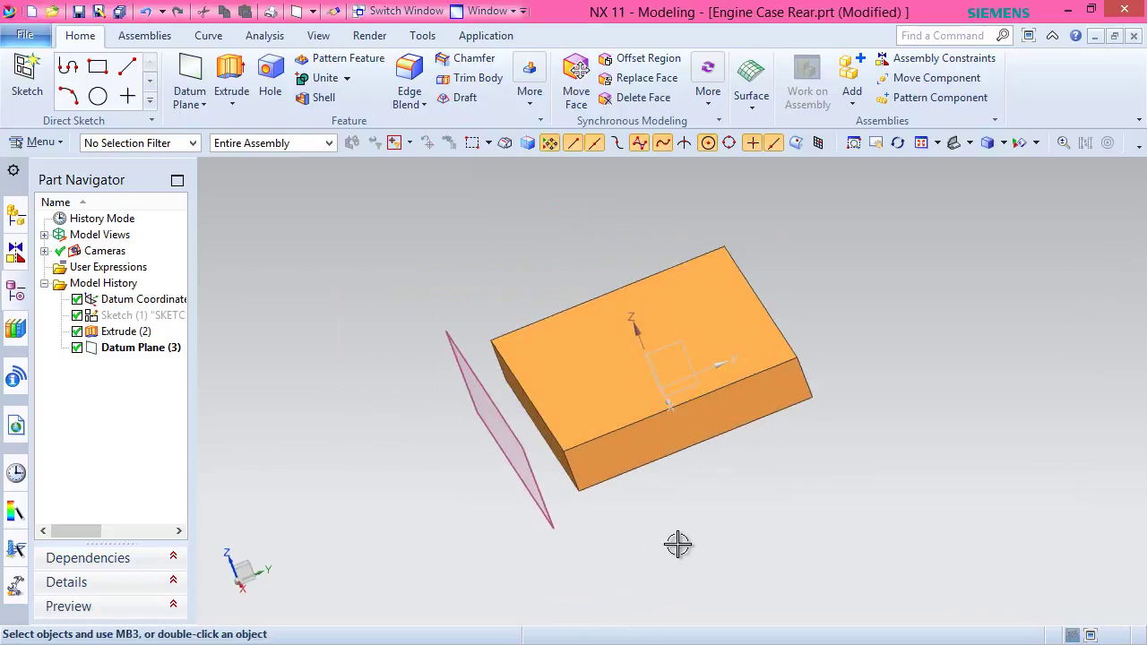
{"action": "left_click", "coordinate": [954, 142]}
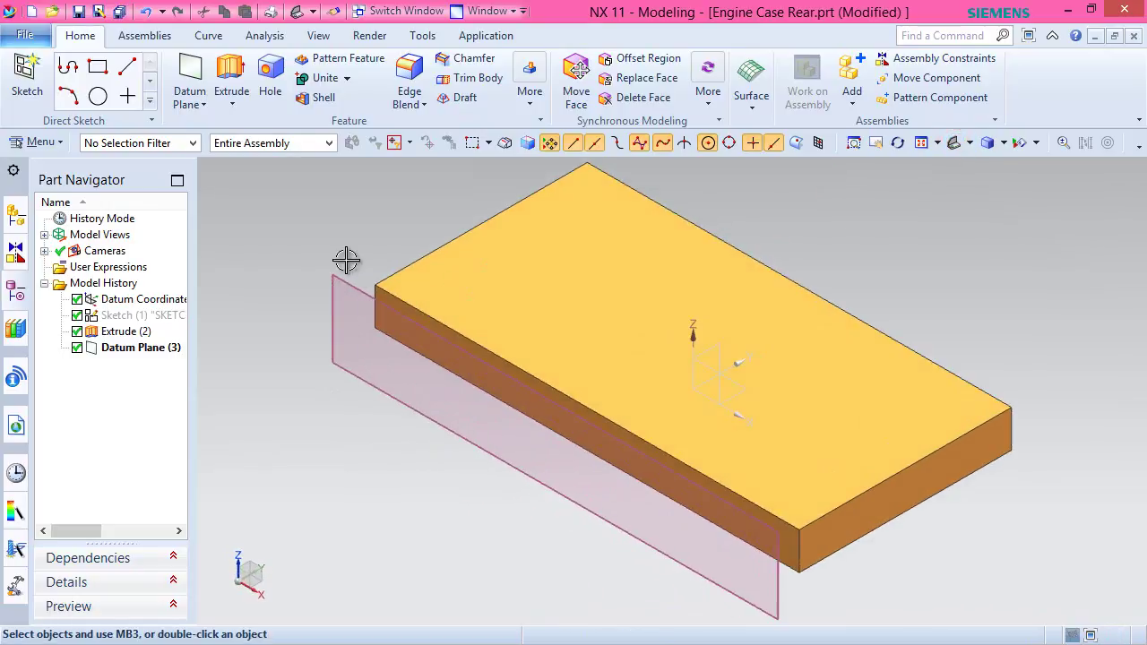
Create an On Plane sketch on the offset datum plane with the Inferred plane method and Horizontal reference.
{"action": "left_click", "coordinate": [26, 76]}
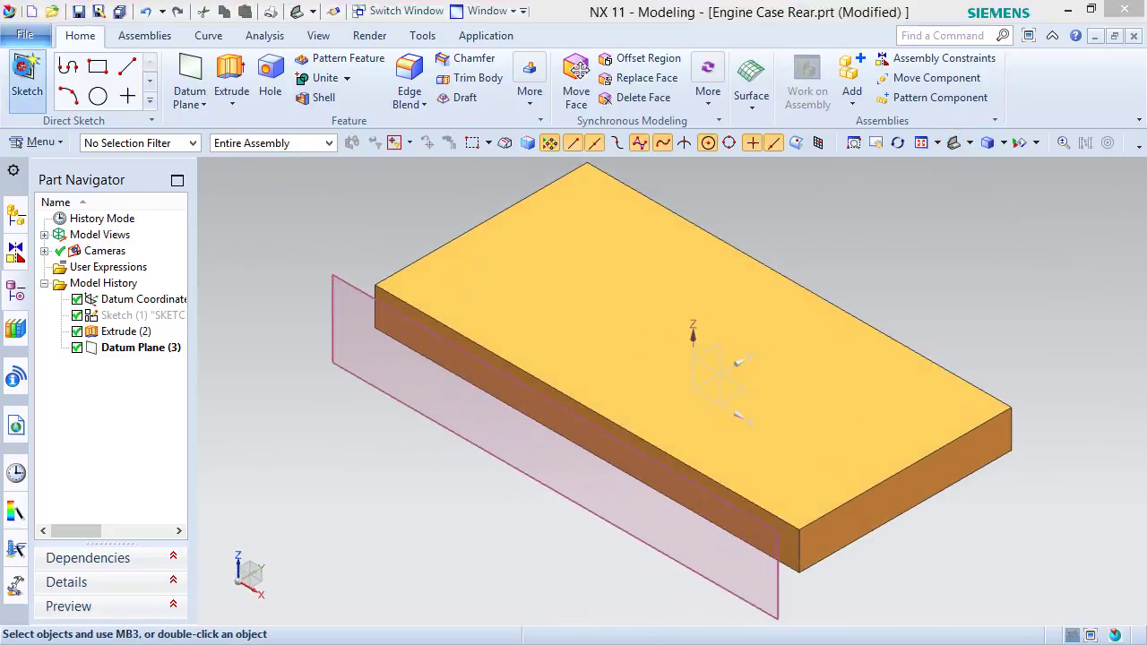
{"action": "left_click", "coordinate": [490, 456]}
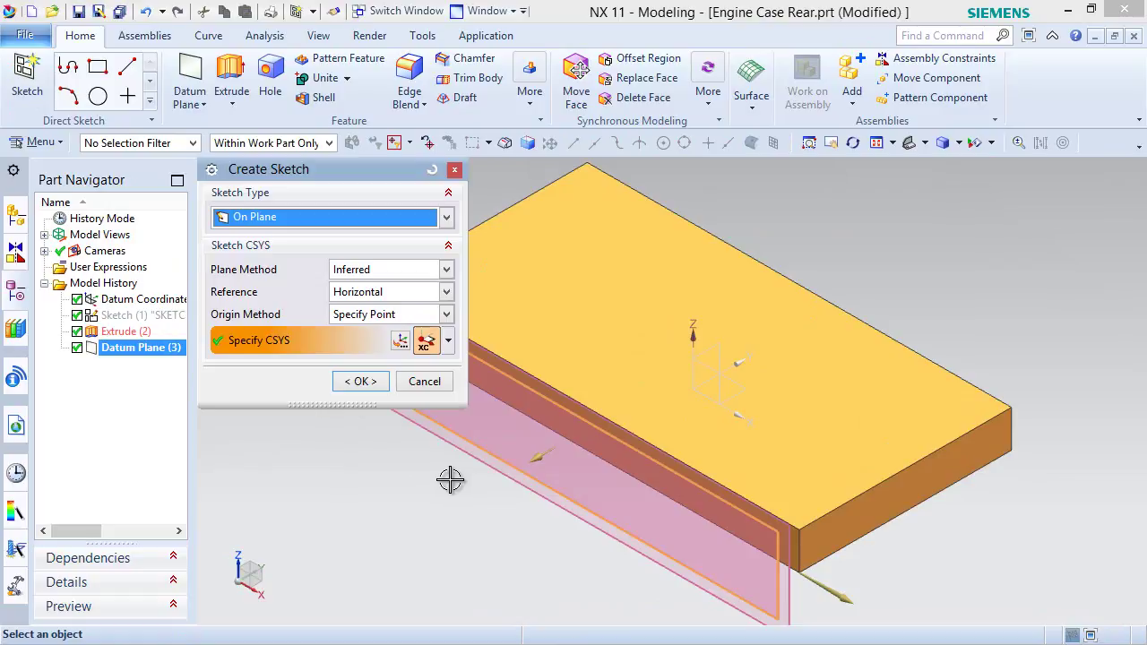
{"action": "left_click", "coordinate": [359, 380]}
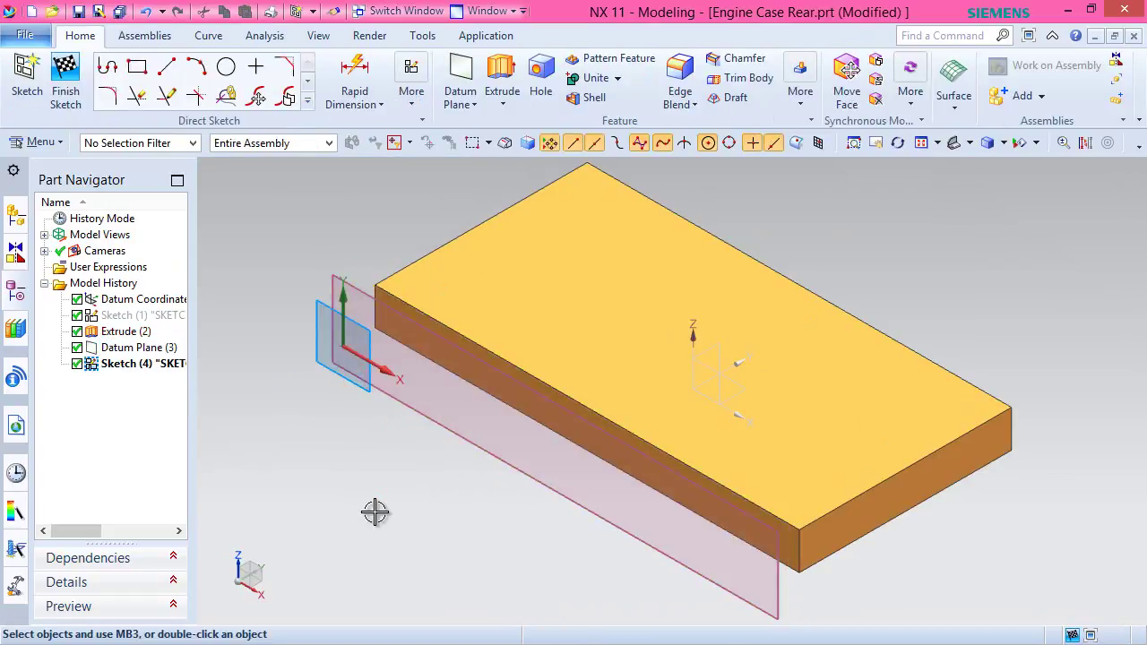
{"action": "left_click", "coordinate": [937, 143]}
{"action": "left_click", "coordinate": [937, 144]}
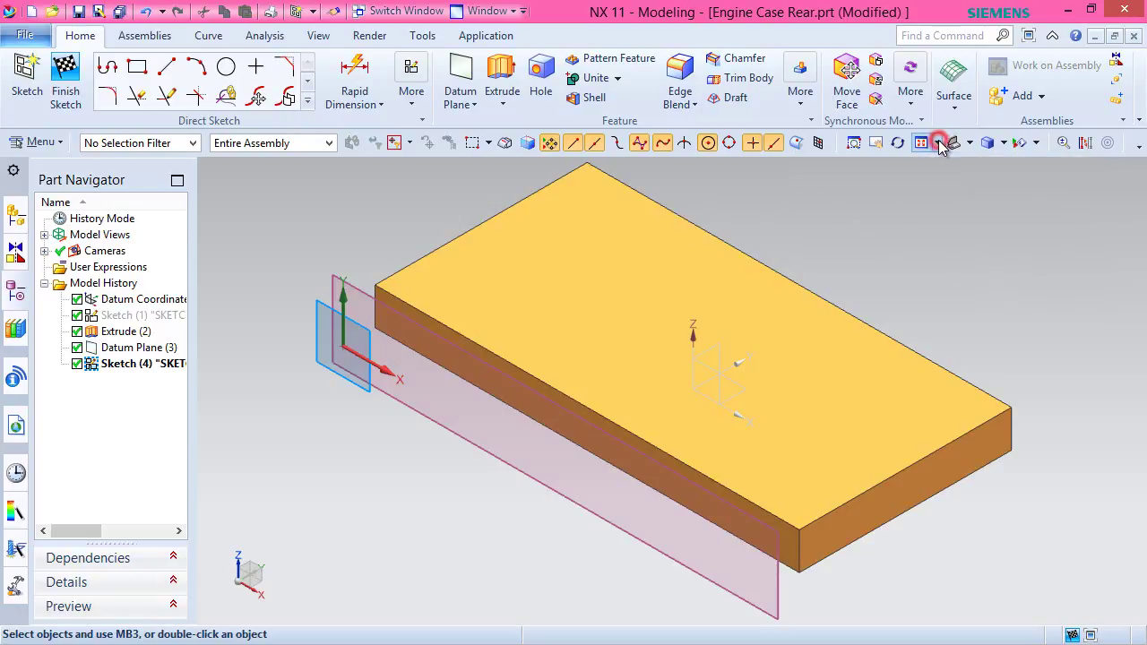
{"action": "middle_click_drag", "start_coordinate": [624, 468], "coordinate": [655, 443]}
{"action": "right_click_drag", "start_coordinate": [704, 259], "coordinate": [671, 261]}
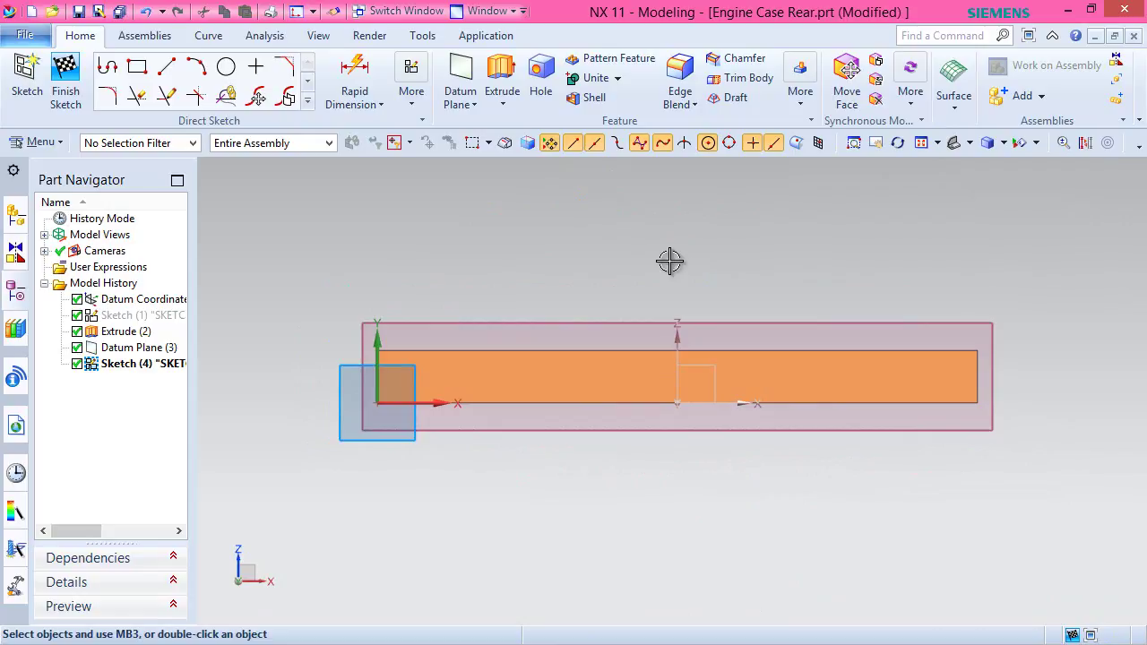
{"action": "left_click", "coordinate": [722, 202]}
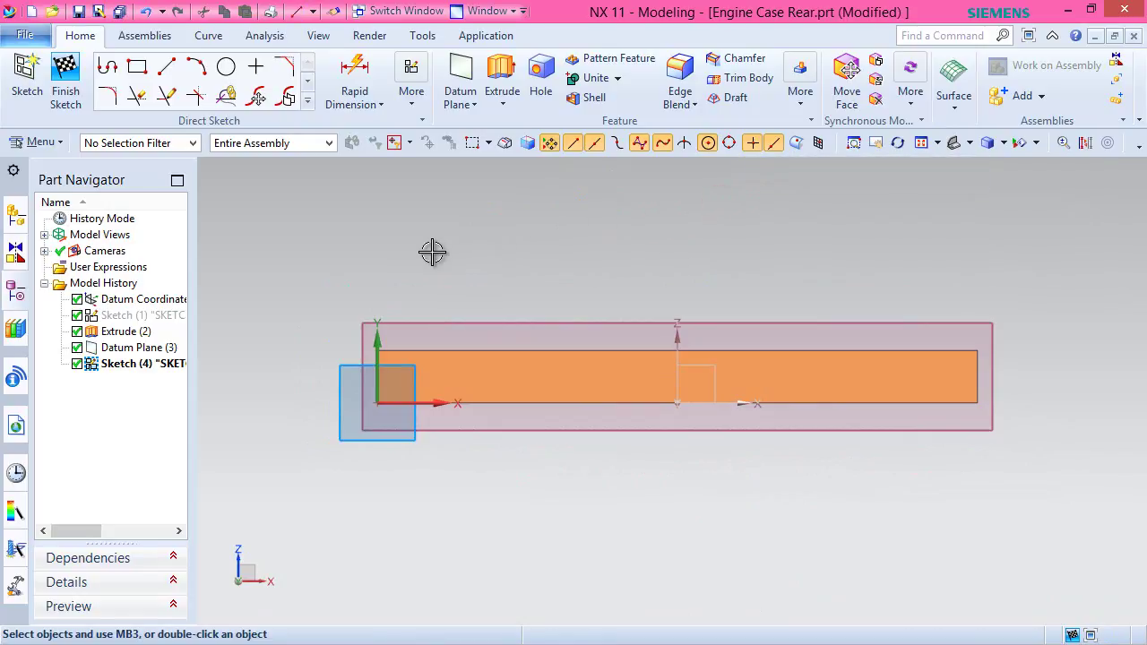
Project the four edges of the plate's front side face into the sketch with Project Curve.
{"action": "left_click", "coordinate": [308, 101]}
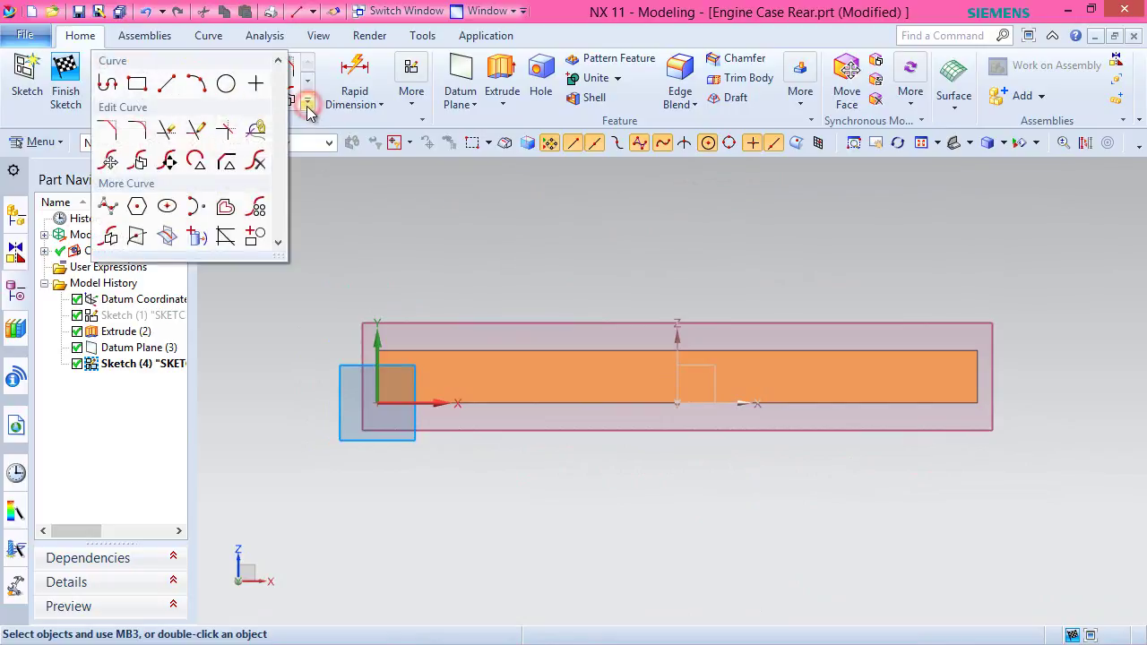
{"action": "left_click", "coordinate": [197, 236]}
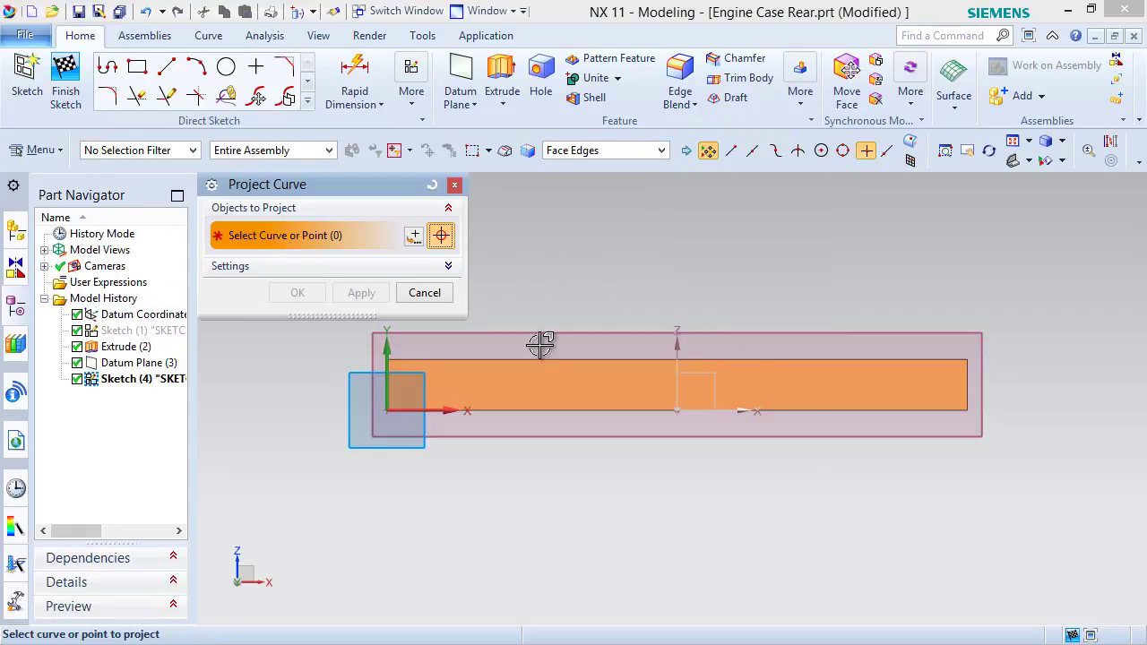
{"action": "left_click", "coordinate": [544, 383]}
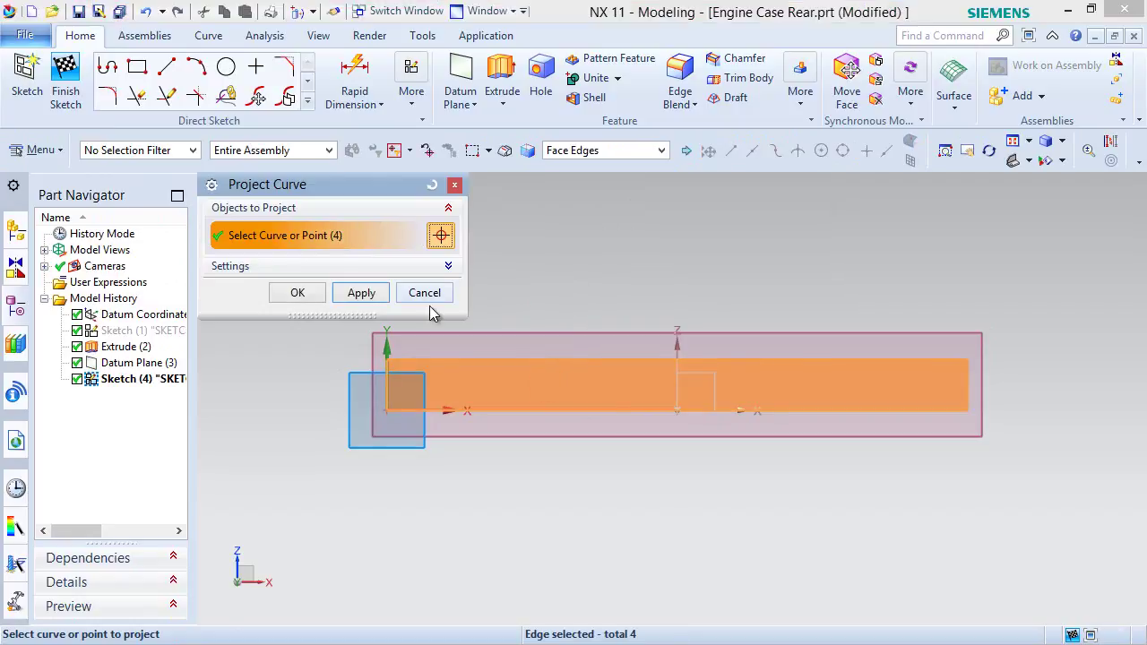
{"action": "left_click", "coordinate": [298, 294]}
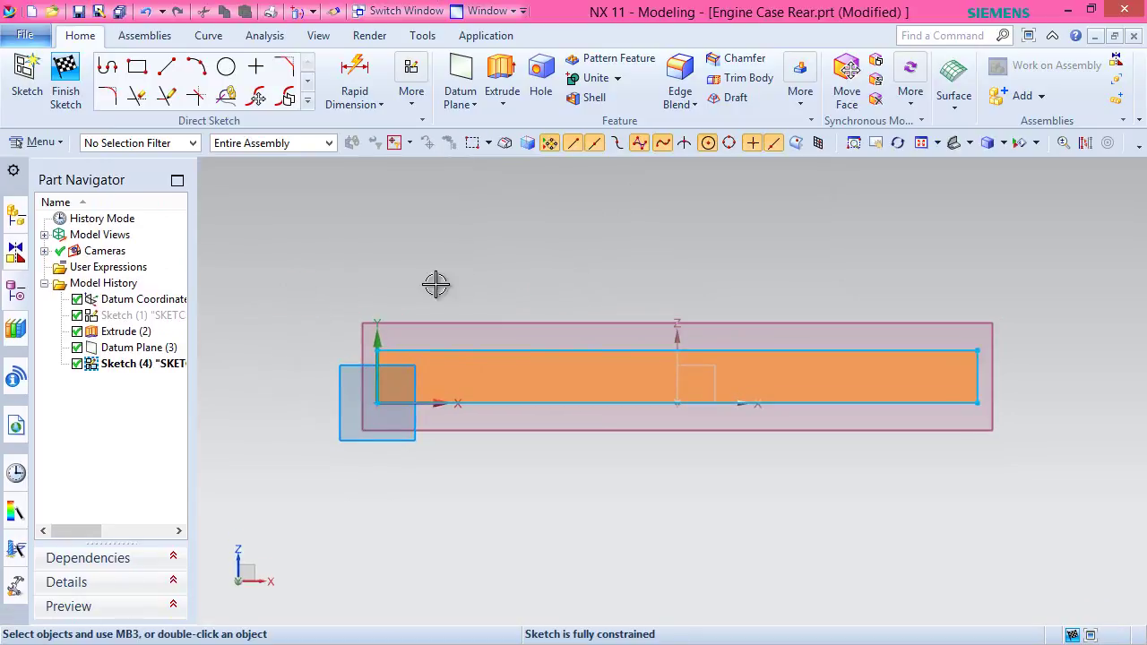
Convert the four projected edge curves in the sketch to reference curves.
{"action": "left_click", "coordinate": [1085, 145]}
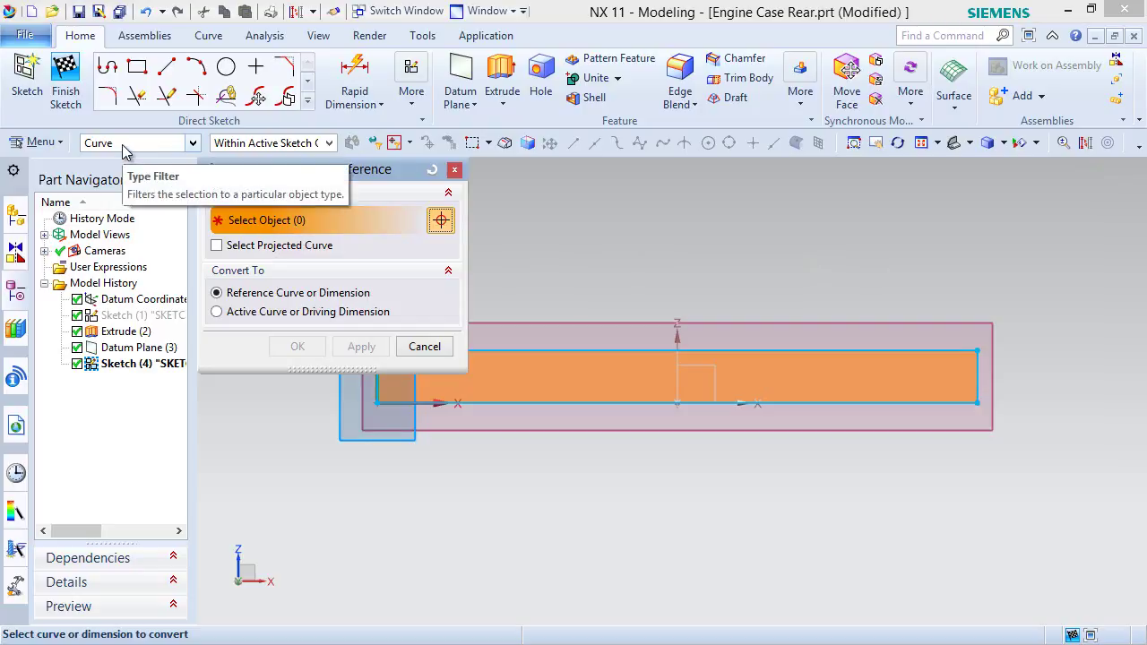
{"action": "scroll", "coordinate": [640, 510], "scroll_direction": "up", "scroll_amount": 3}
{"action": "scroll", "coordinate": [645, 515], "scroll_direction": "down", "scroll_amount": 5}
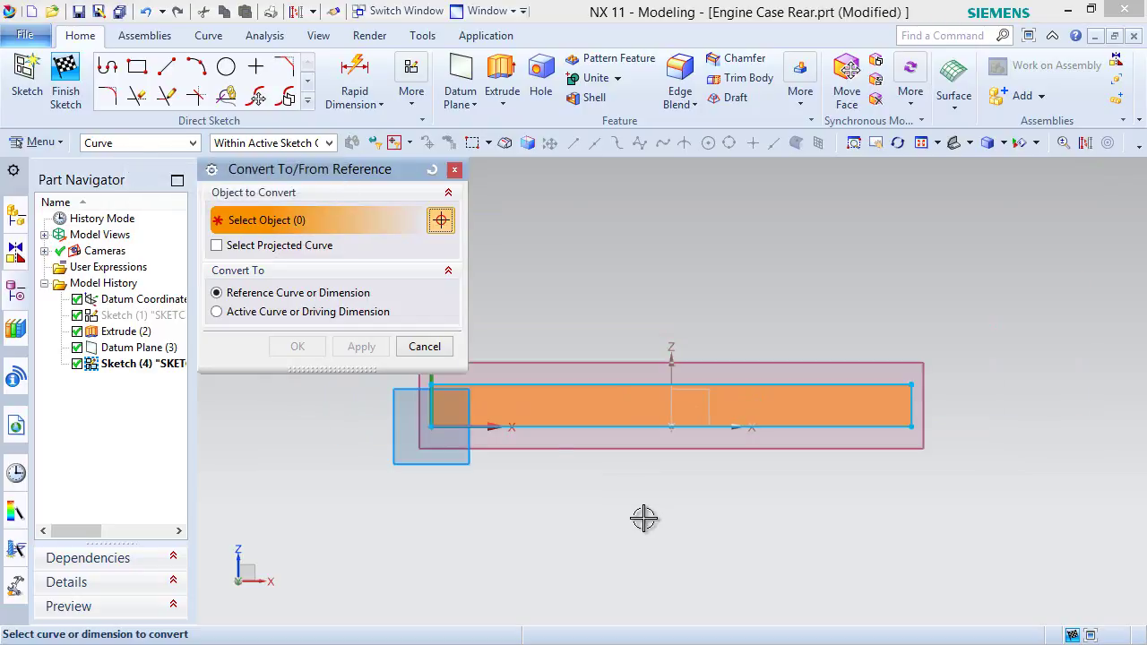
{"action": "mouse_move", "coordinate": [428, 385]}
{"action": "left_mouse_down"}
{"action": "mouse_move", "coordinate": [594, 410]}
{"action": "mouse_move", "coordinate": [830, 488]}
{"action": "left_mouse_up"}
{"action": "left_click", "coordinate": [298, 346]}
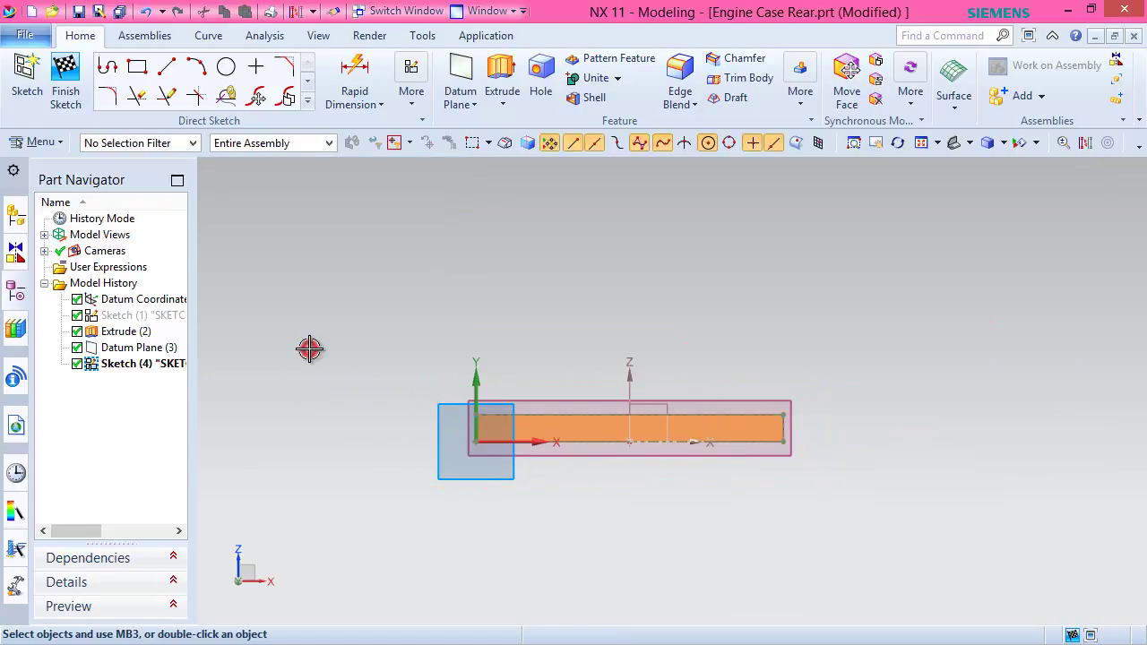
{"action": "scroll", "coordinate": [643, 410], "scroll_direction": "up", "scroll_amount": 2}
{"action": "scroll", "coordinate": [578, 436], "scroll_direction": "up", "scroll_amount": 1}
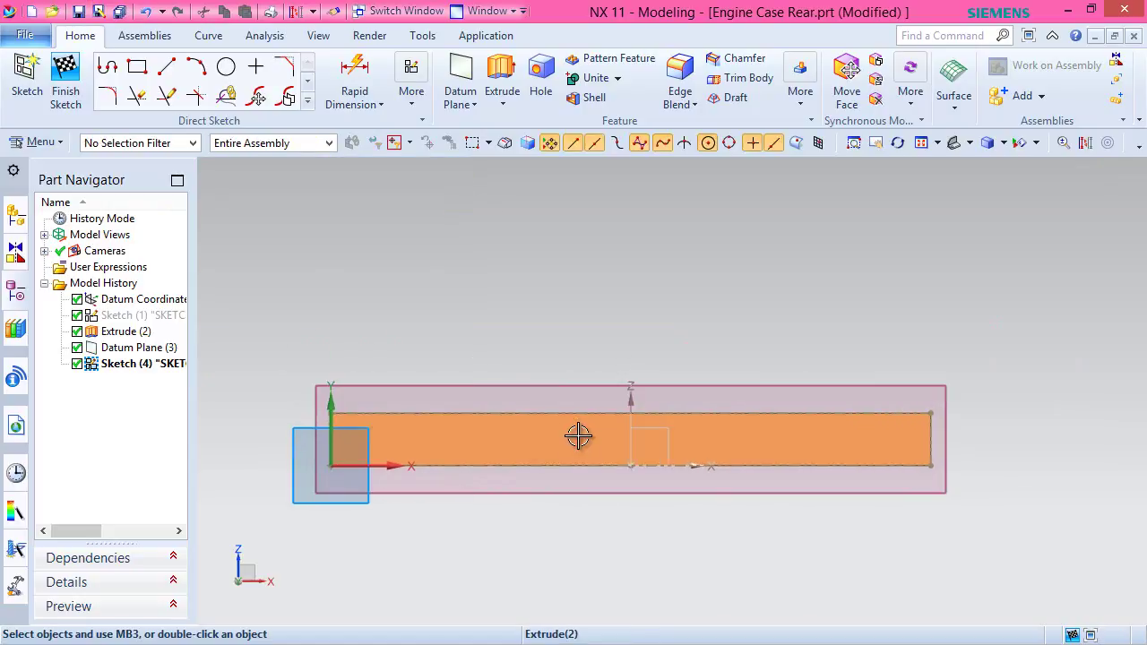
Hide the offset datum plane.
{"action": "left_click", "coordinate": [137, 348]}
{"action": "right_click", "coordinate": [136, 347]}
{"action": "left_click", "coordinate": [164, 15]}
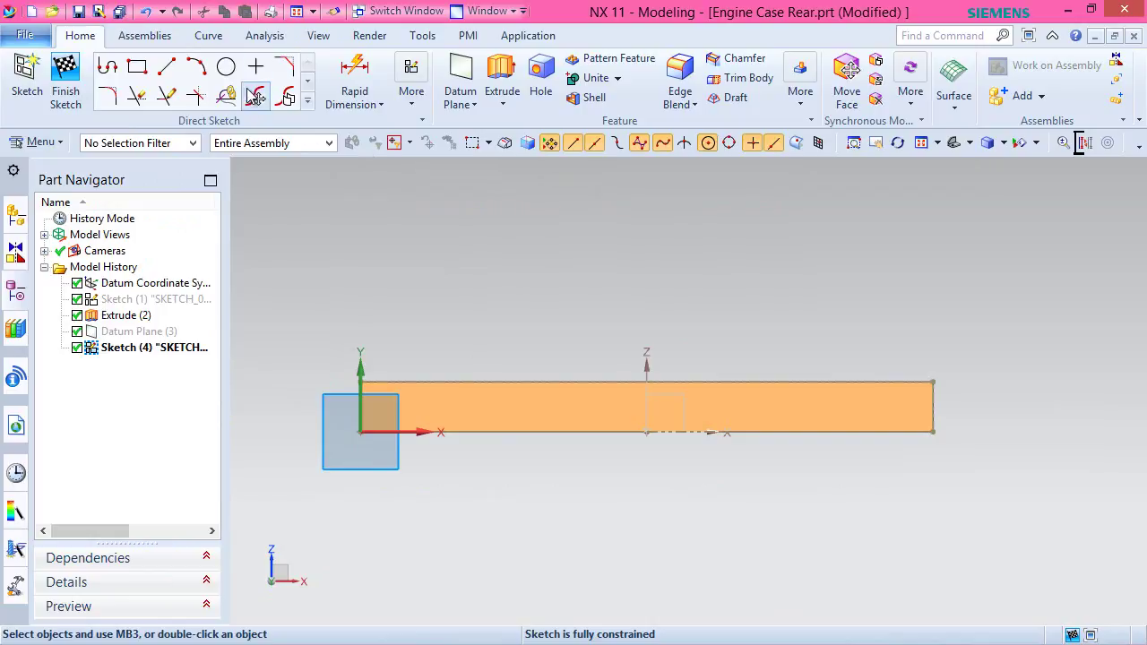
Draw a 24 mm diameter circle centred on the midpoint of the projected face's lower edge and finish the sketch.
{"action": "left_click", "coordinate": [225, 67]}
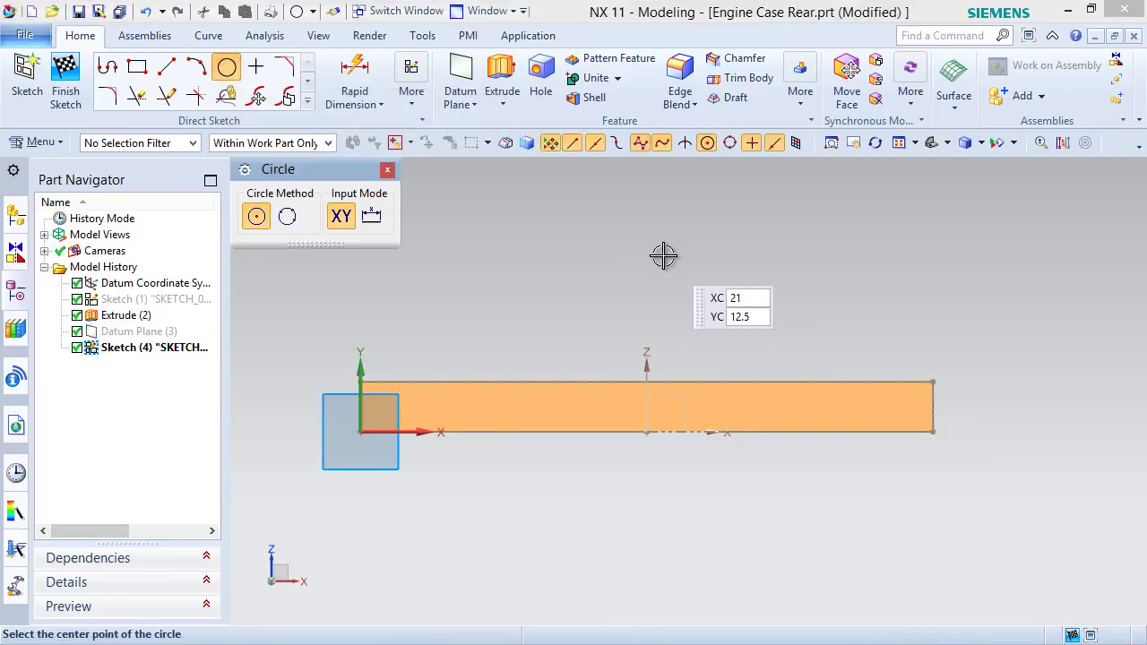
{"action": "scroll", "coordinate": [632, 404], "scroll_direction": "up", "scroll_amount": 3}
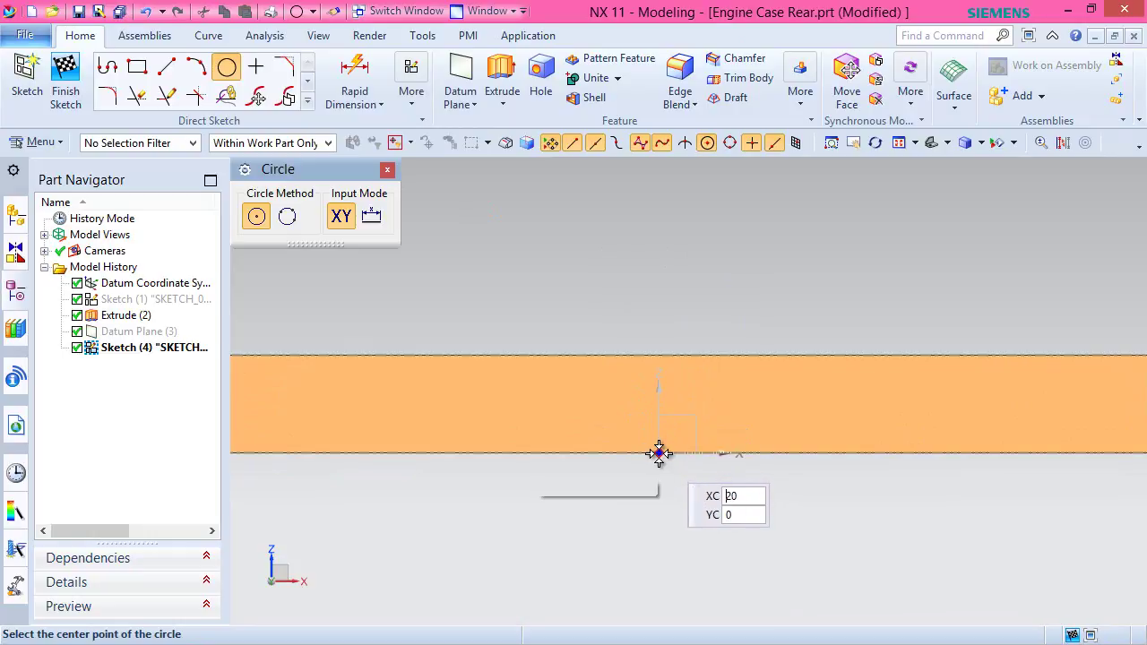
{"action": "mouse_move", "coordinate": [659, 452]}
{"action": "left_click", "coordinate": [730, 466]}
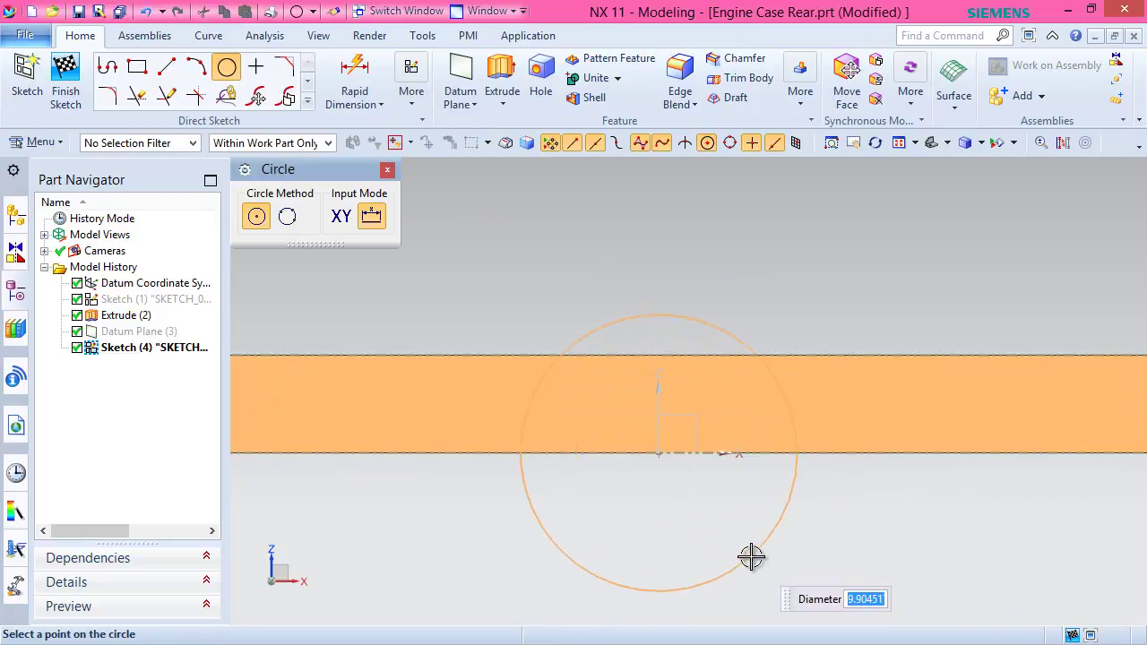
{"action": "type", "text": "24"}
{"action": "key", "text": "Return"}
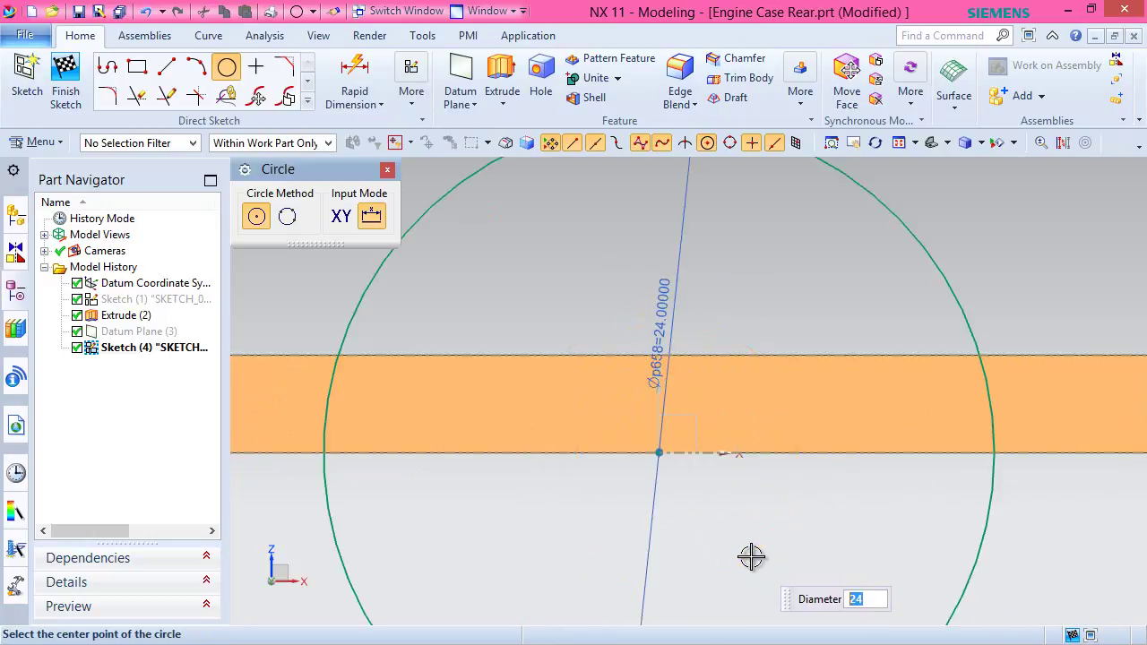
{"action": "key", "text": "Escape"}
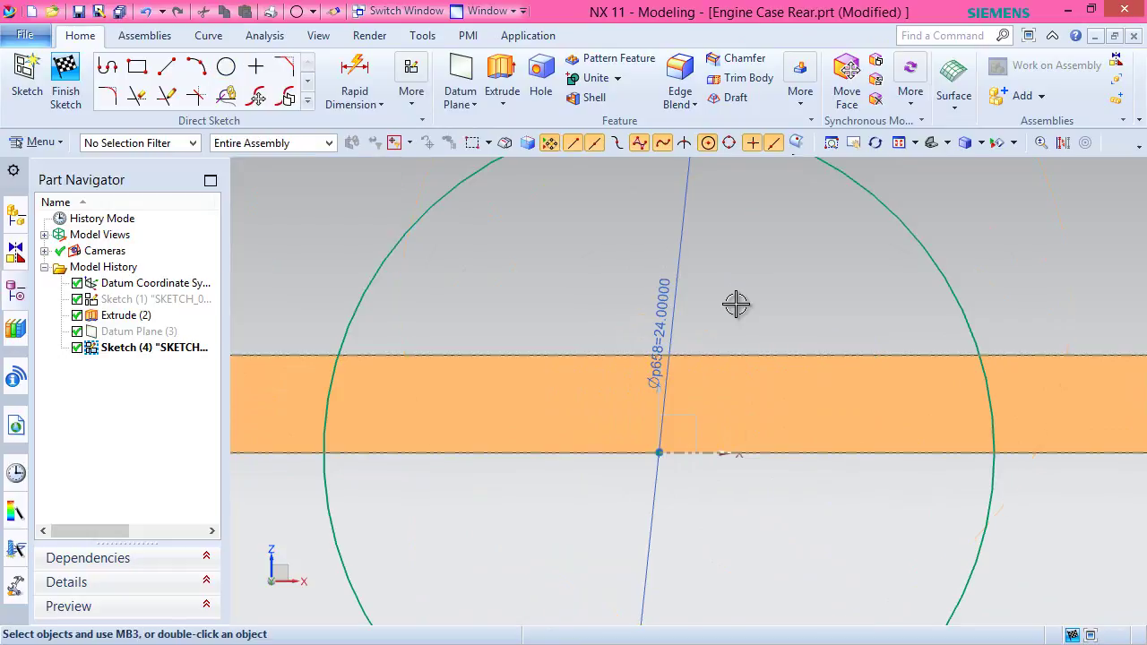
{"action": "scroll", "coordinate": [726, 310], "scroll_direction": "down", "scroll_amount": 2}
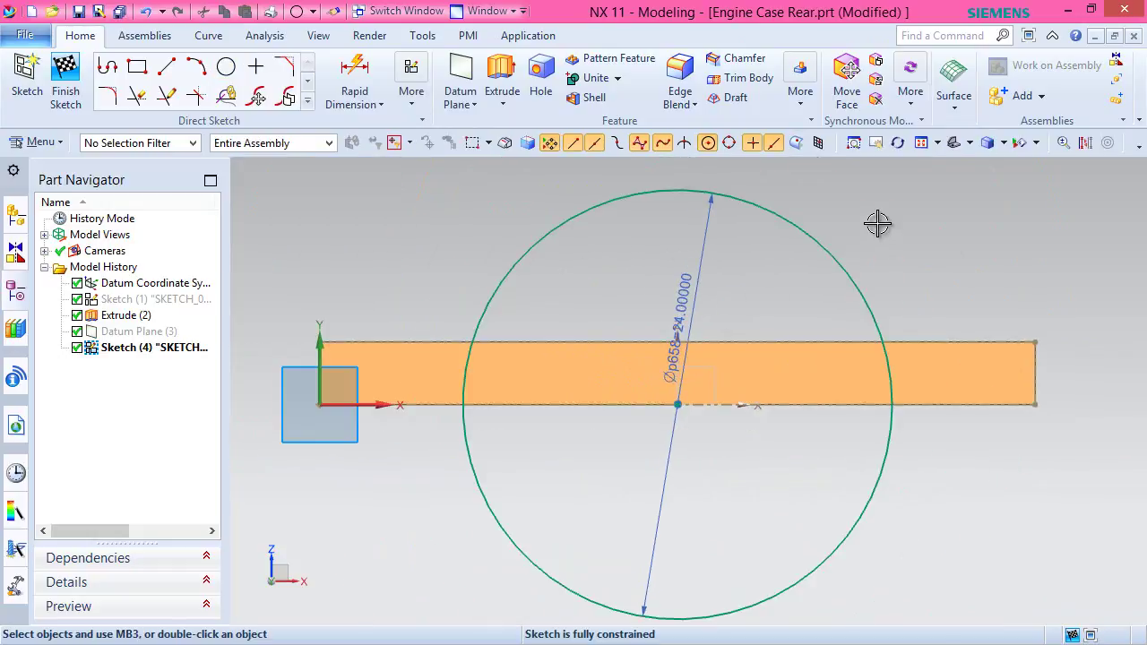
{"action": "right_click", "coordinate": [877, 223]}
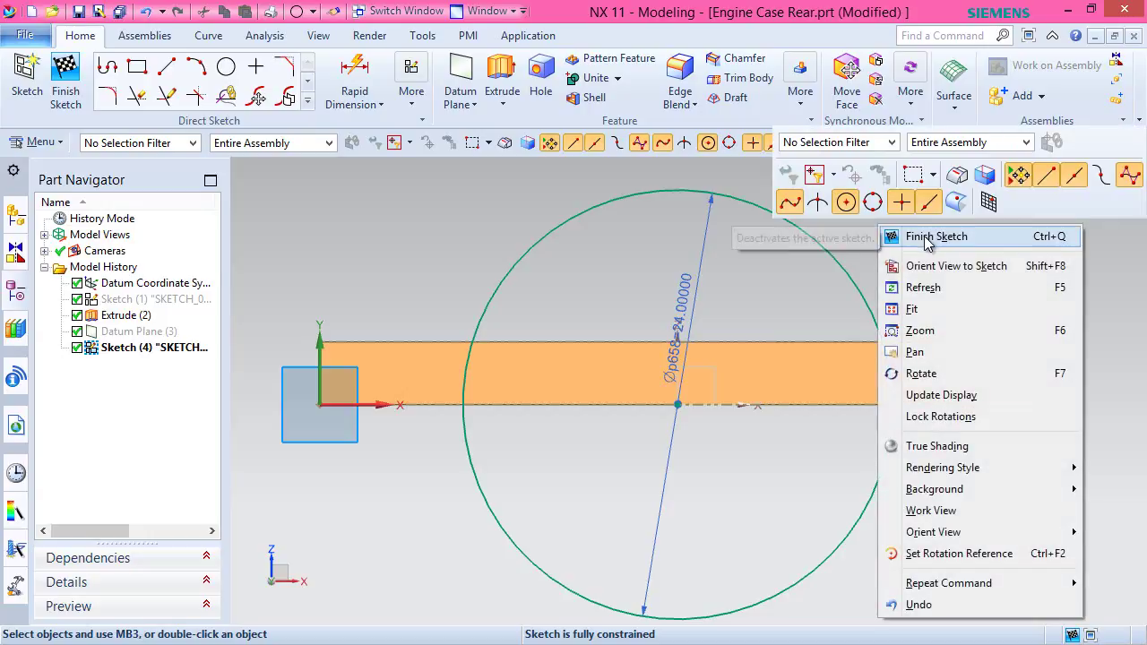
{"action": "left_click", "coordinate": [928, 238]}
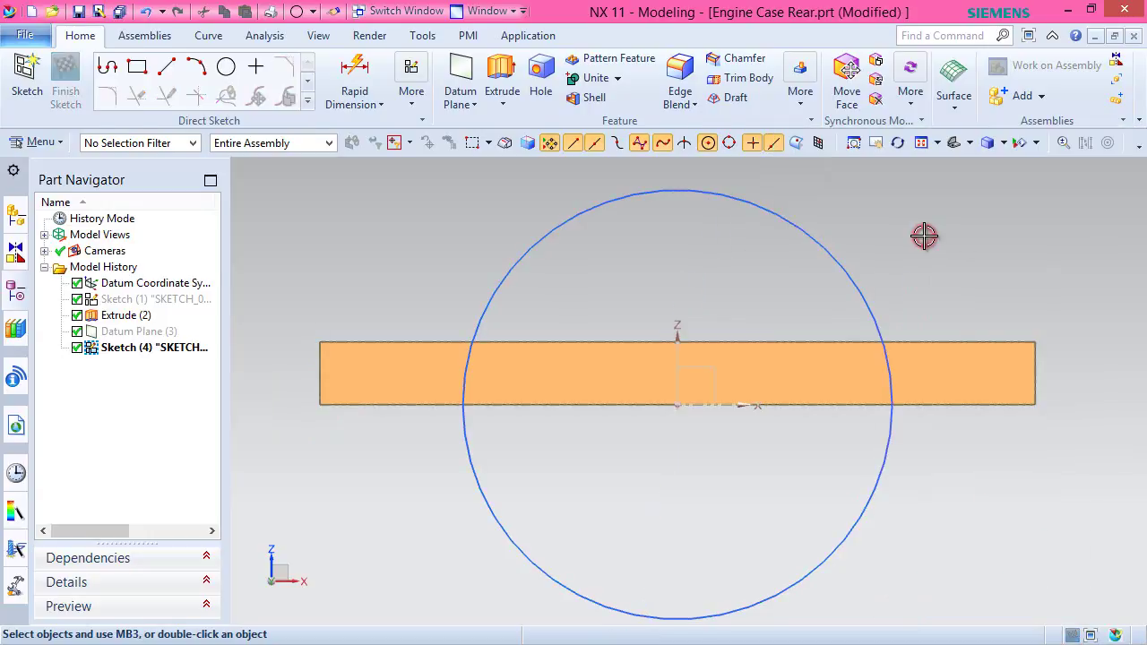
Extrude the circle 25.5 mm in the reversed direction through the plate and unite it with the plate body.
{"action": "left_click", "coordinate": [969, 143]}
{"action": "left_click", "coordinate": [1017, 166]}
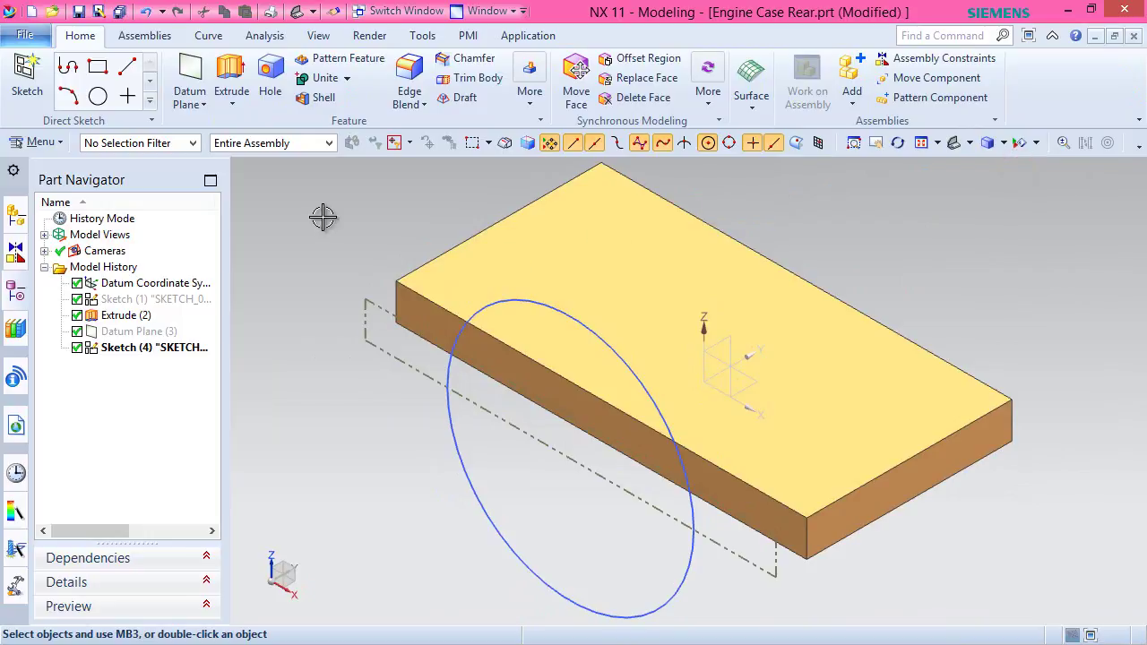
{"action": "left_click", "coordinate": [232, 78]}
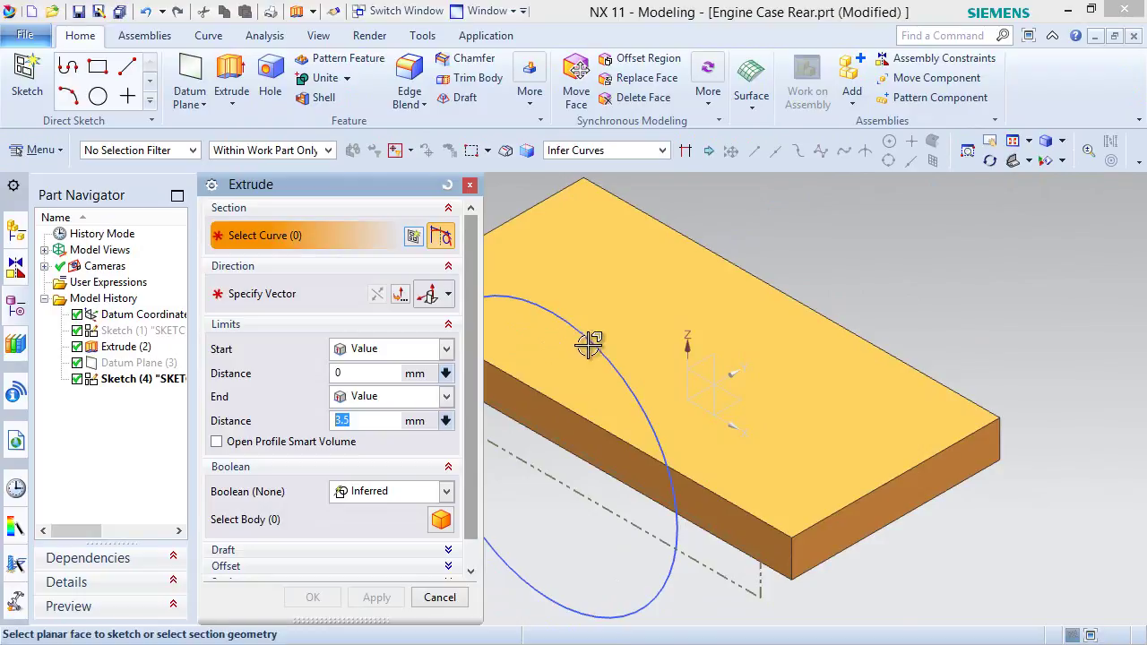
{"action": "left_click", "coordinate": [653, 593]}
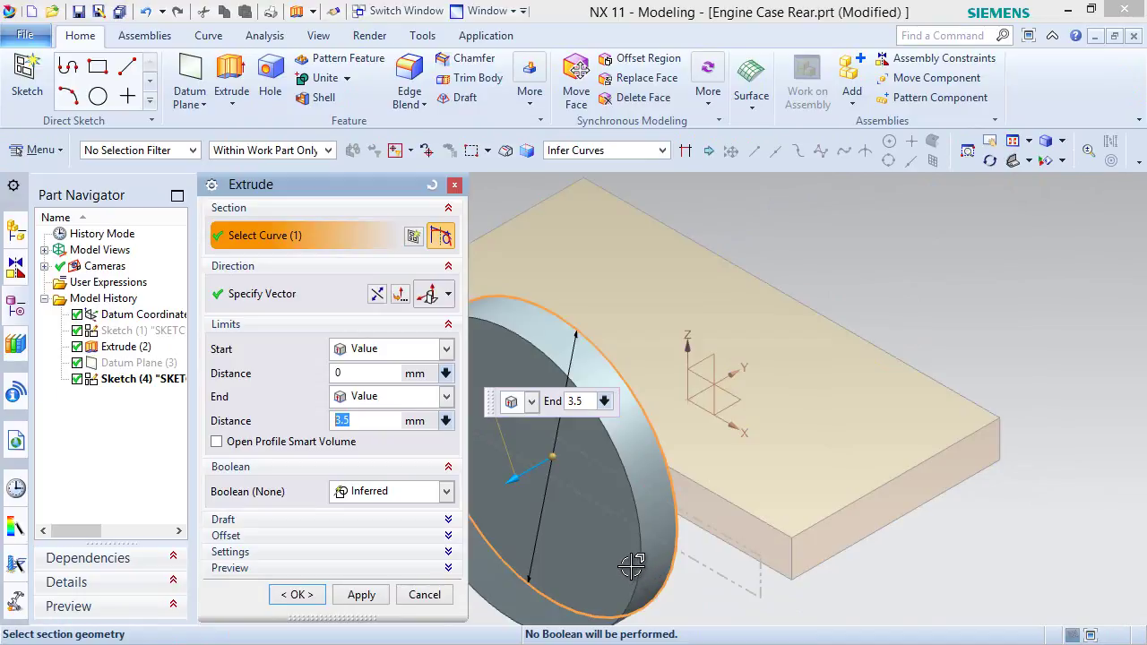
{"action": "left_click", "coordinate": [378, 295]}
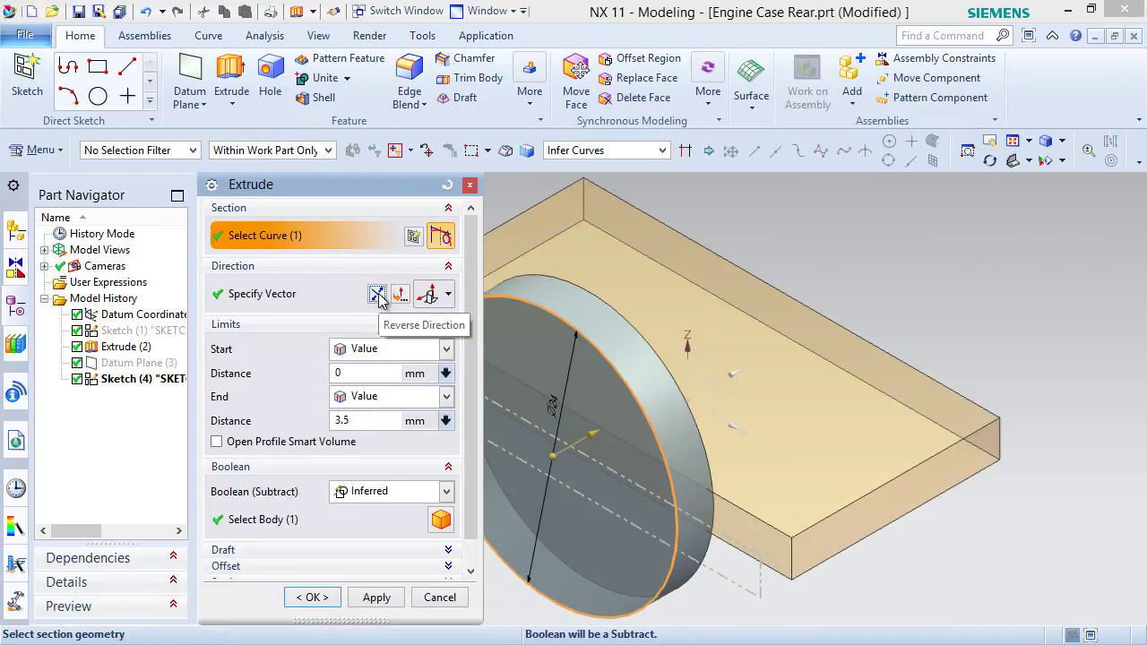
{"action": "left_click", "coordinate": [372, 420]}
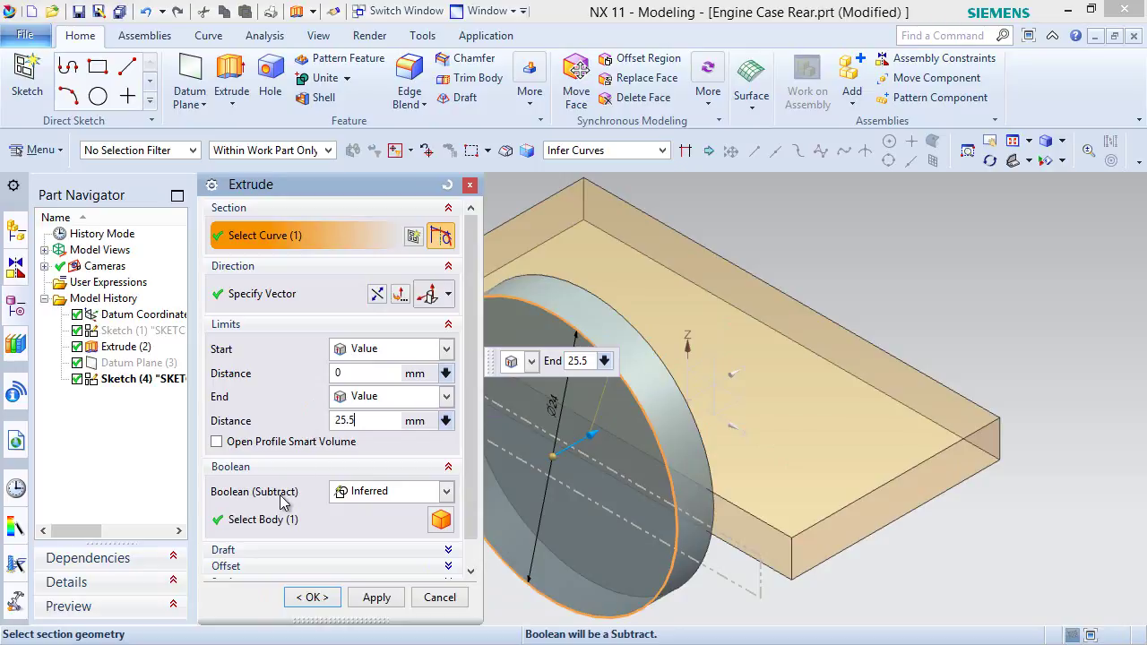
{"action": "left_click", "coordinate": [447, 498]}
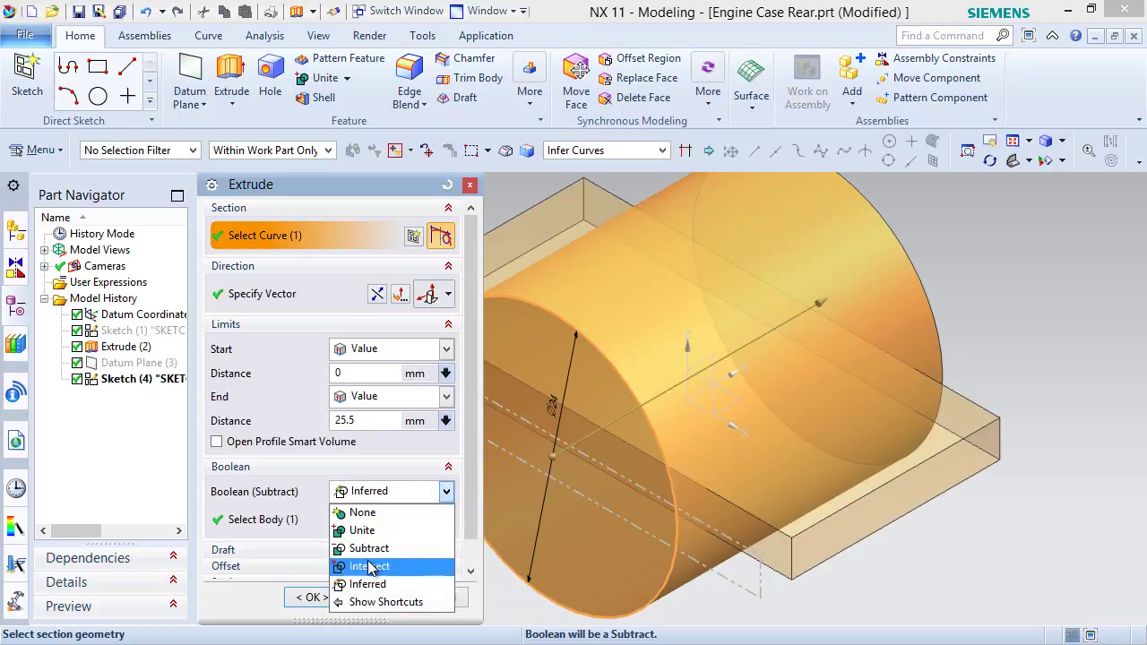
{"action": "left_click", "coordinate": [364, 531]}
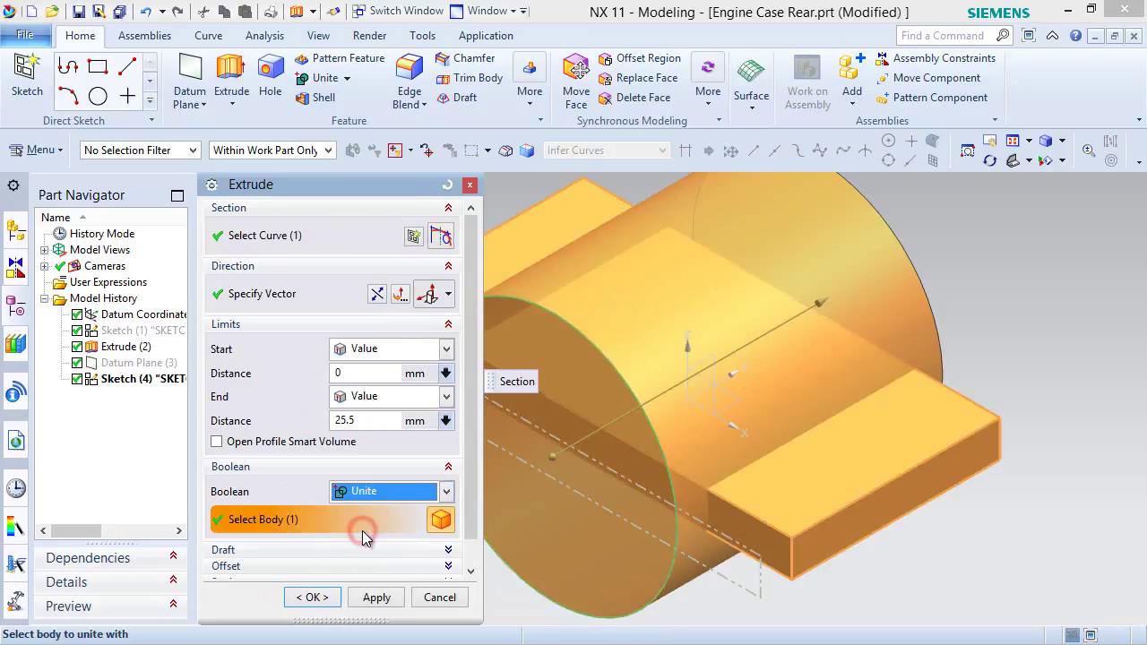
{"action": "left_click", "coordinate": [325, 599]}
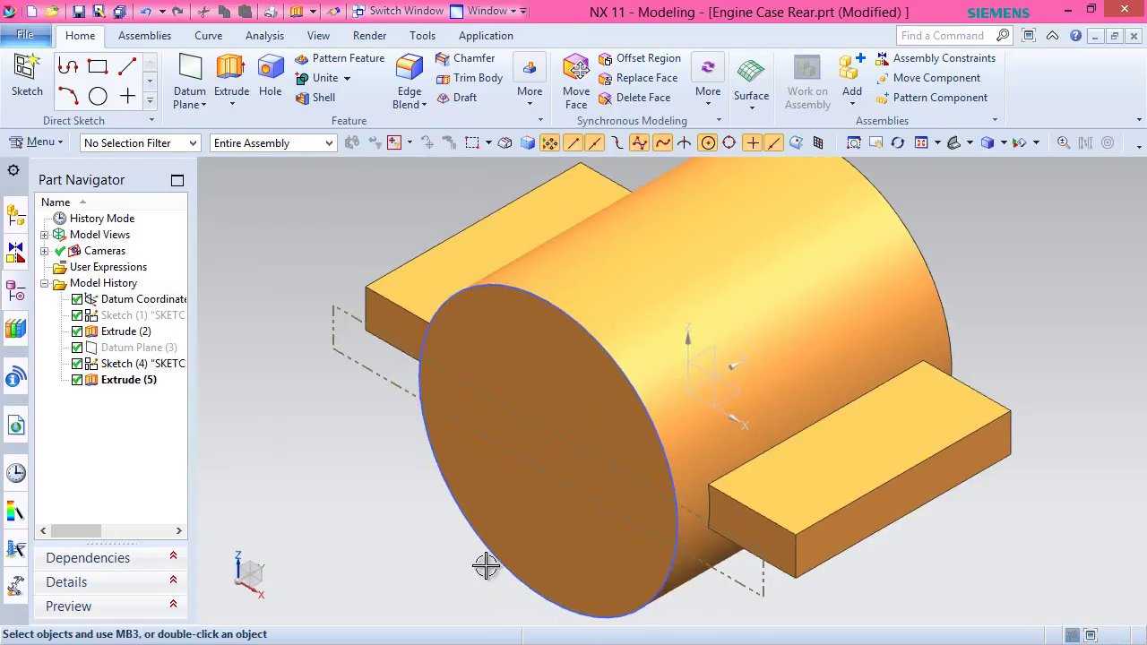
Hide the circle's sketch and save the part.
{"action": "scroll", "coordinate": [660, 541], "scroll_direction": "down", "scroll_amount": 2}
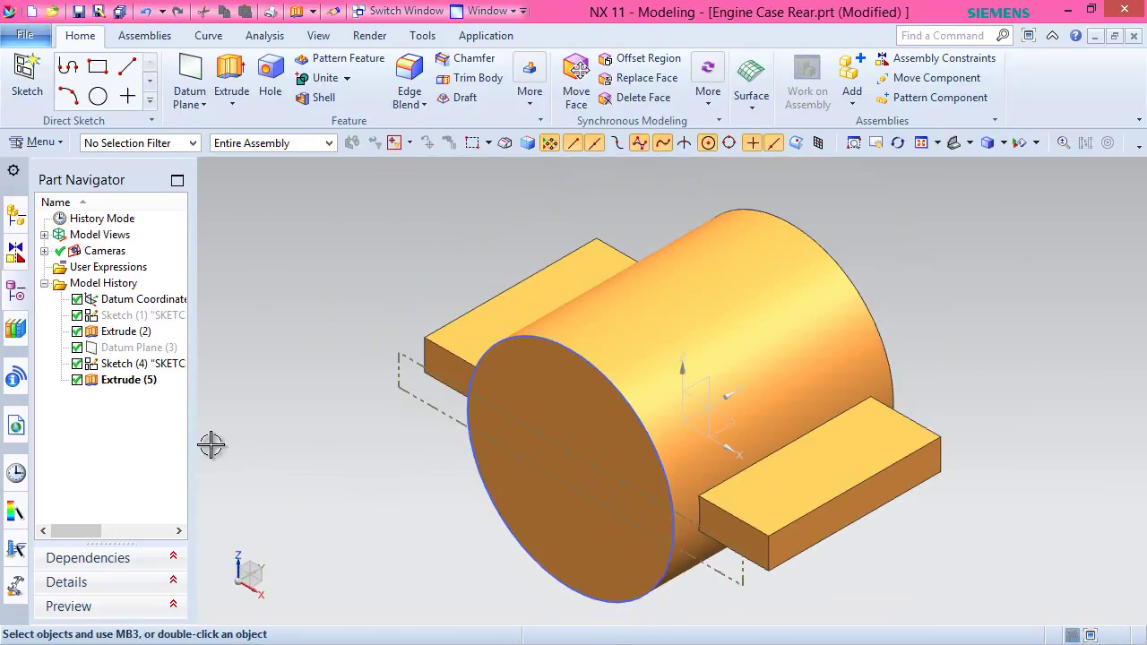
{"action": "right_click", "coordinate": [126, 363]}
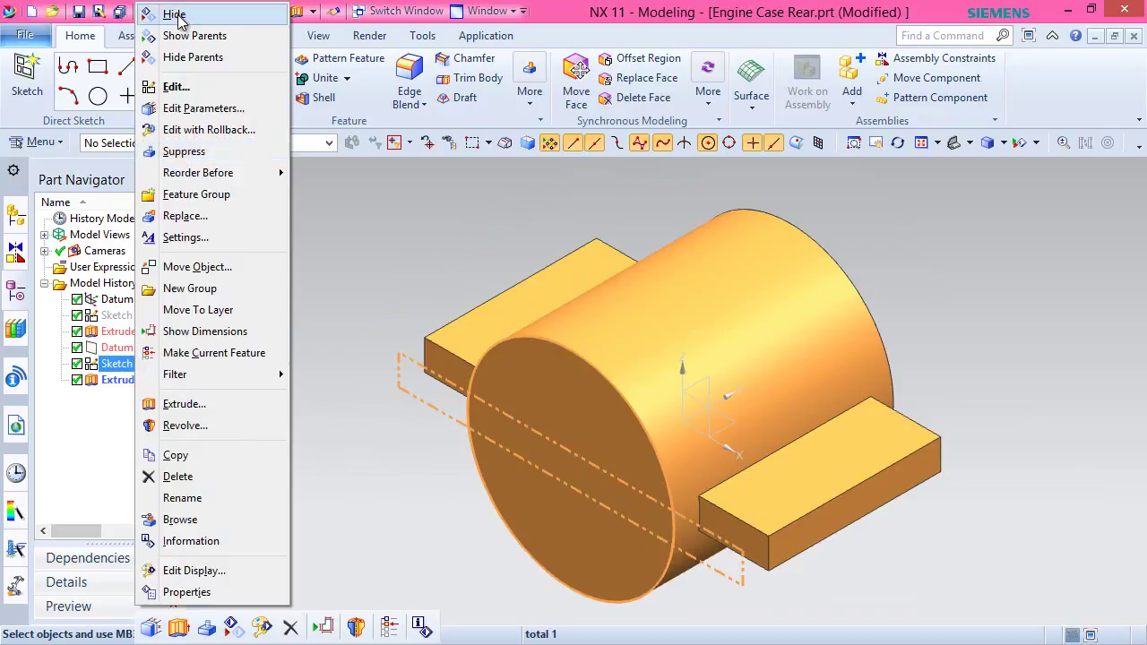
{"action": "left_click", "coordinate": [175, 15]}
{"action": "middle_click_drag", "start_coordinate": [667, 507], "coordinate": [686, 460]}
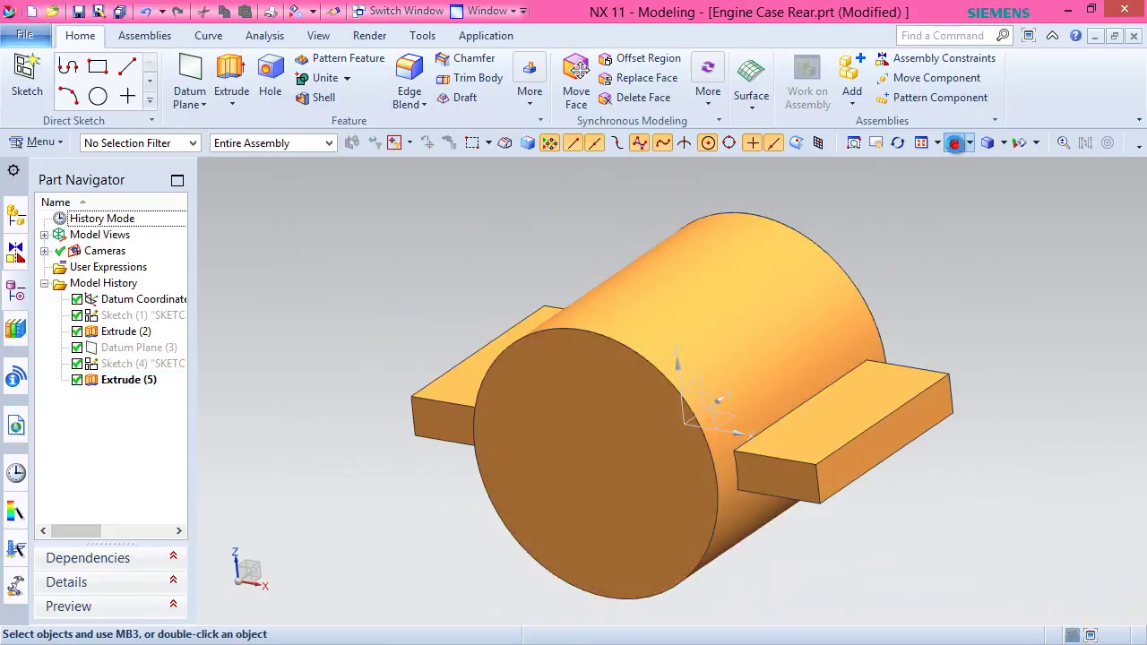
{"action": "left_click", "coordinate": [954, 146]}
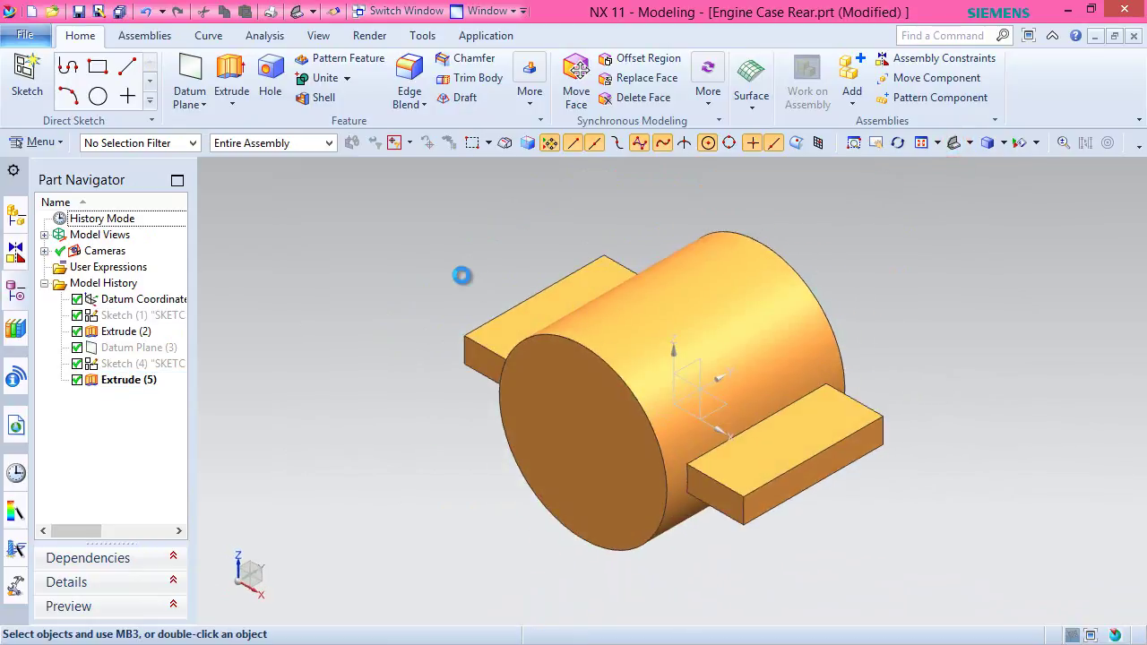
{"action": "key", "text": "ctrl+s"}
{"action": "left_click", "coordinate": [508, 215]}
Create an On Plane sketch on the plate's upper face beside the cylinder, with Inferred plane method and Horizontal reference.
{"action": "left_click", "coordinate": [27, 79]}
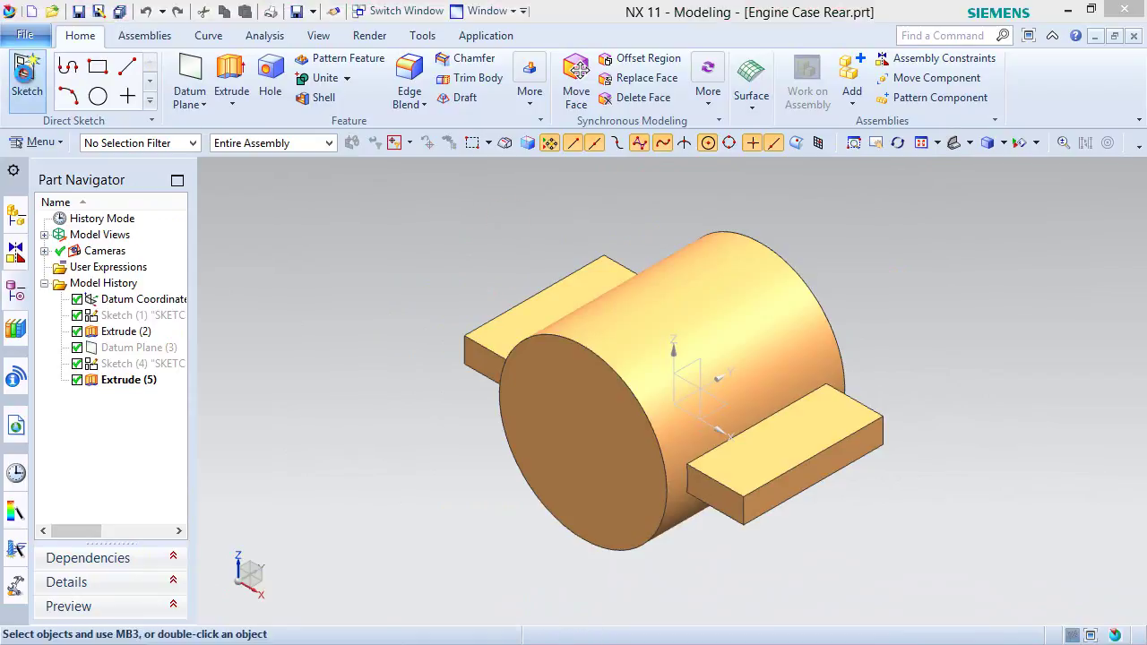
{"action": "left_click", "coordinate": [800, 439]}
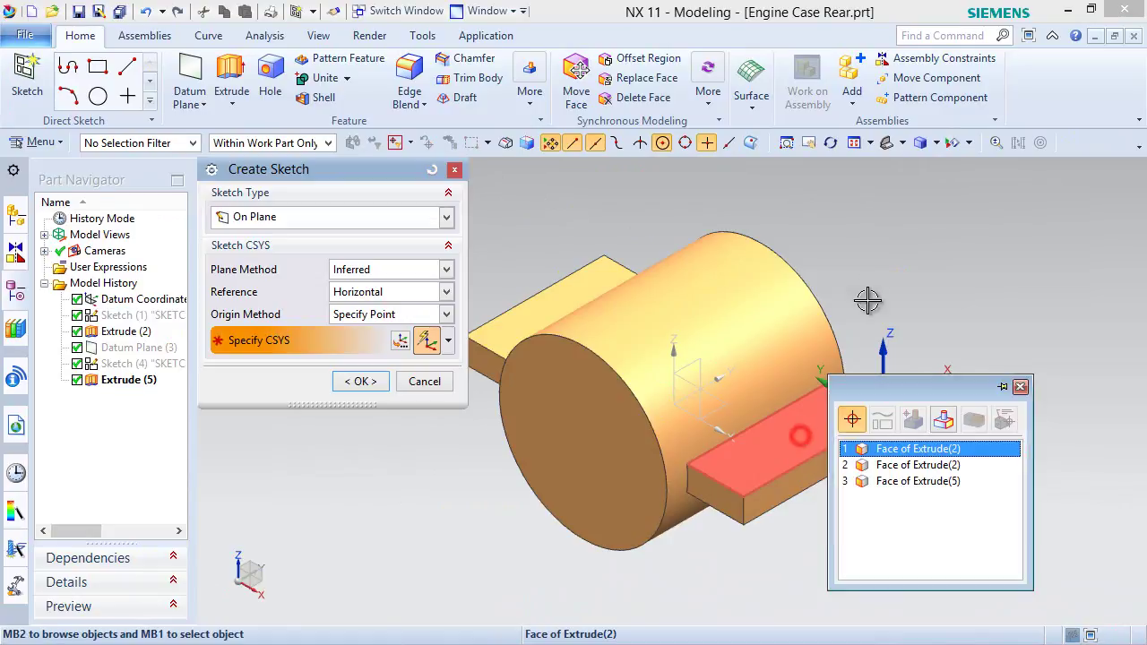
{"action": "left_click", "coordinate": [959, 448]}
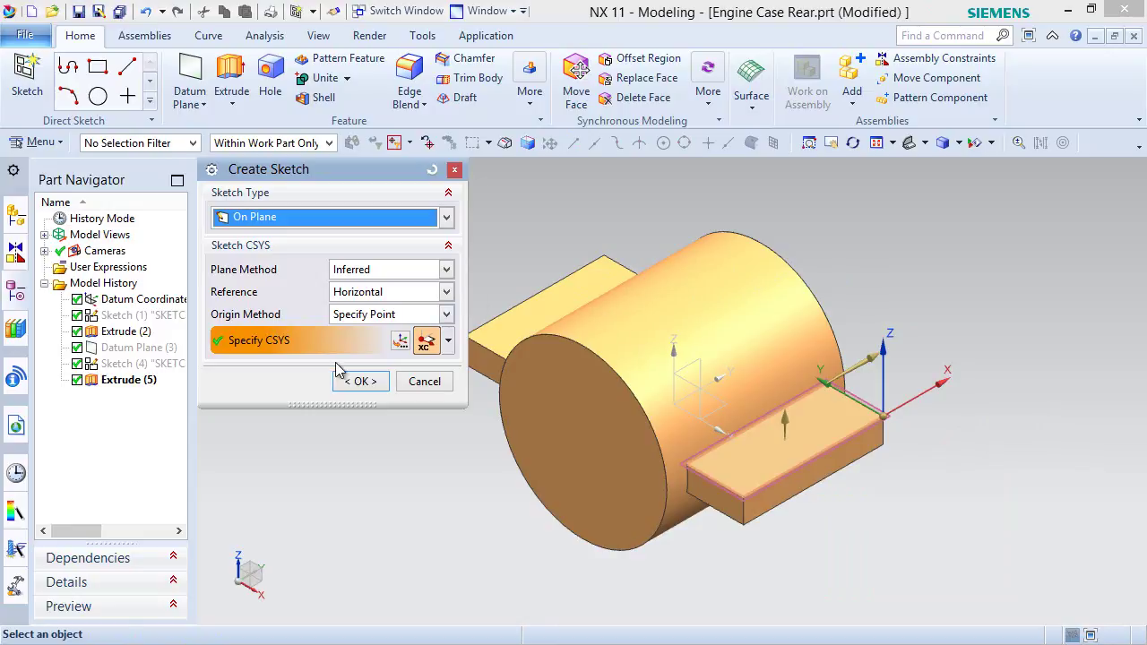
{"action": "left_click", "coordinate": [359, 383]}
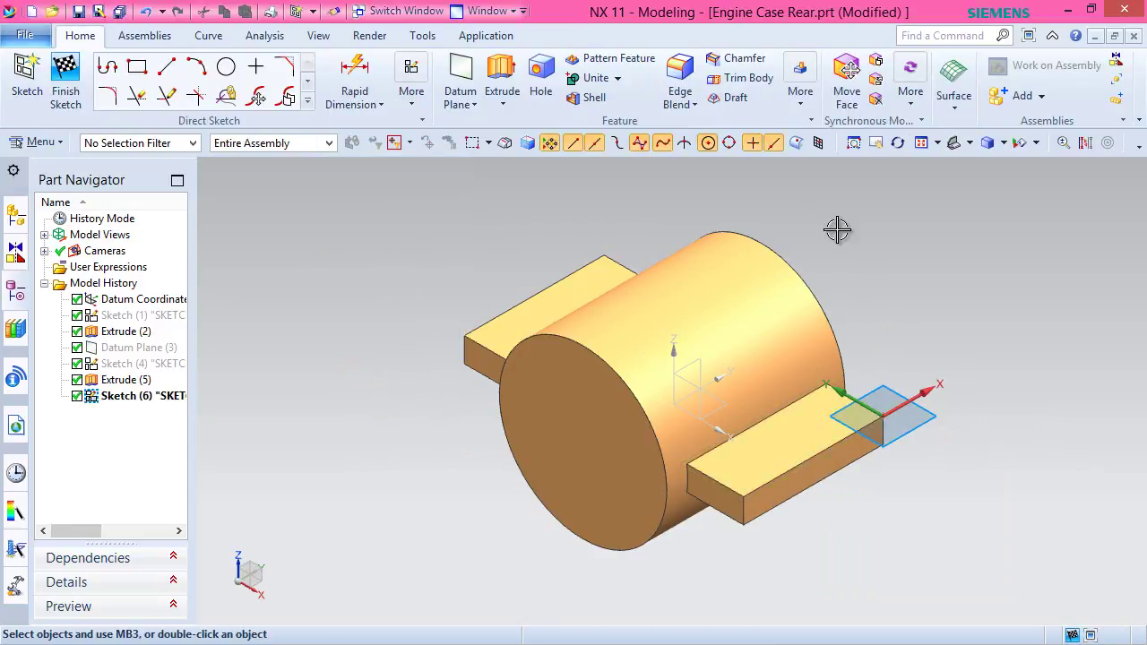
Project the edges of the plate's two upper faces and the cylinder's curved face into the sketch with Project Curve.
{"action": "middle_click_drag", "start_coordinate": [837, 231], "coordinate": [898, 243]}
{"action": "middle_click_drag", "start_coordinate": [835, 442], "coordinate": [745, 461]}
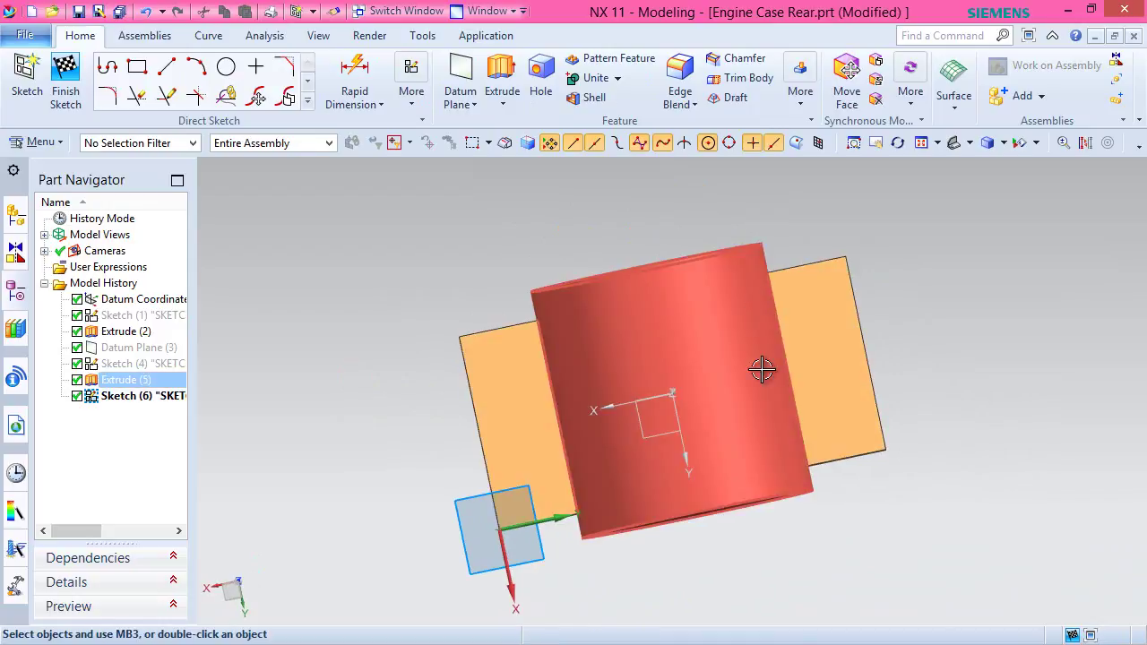
{"action": "right_click", "coordinate": [804, 202]}
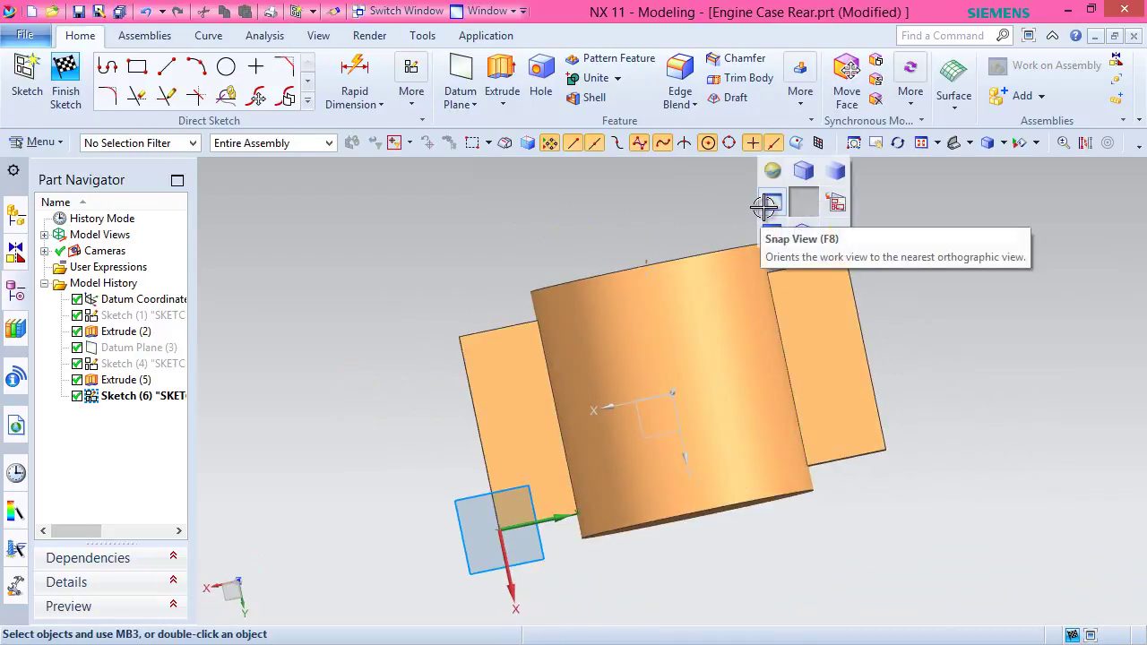
{"action": "left_click", "coordinate": [775, 199]}
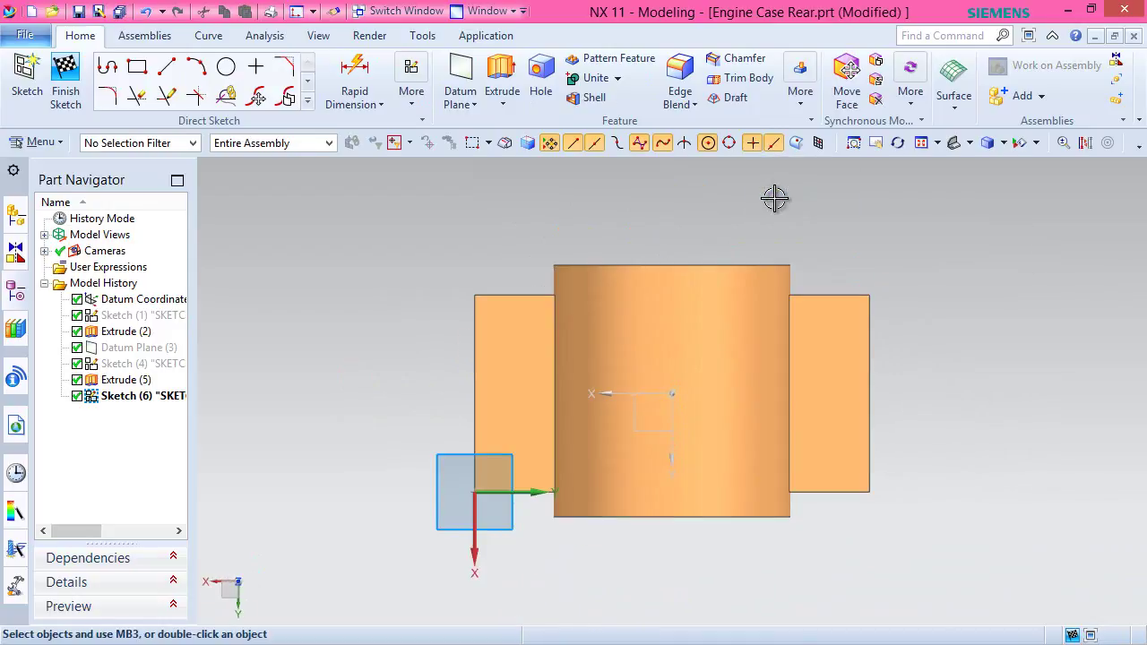
{"action": "right_click", "coordinate": [566, 212]}
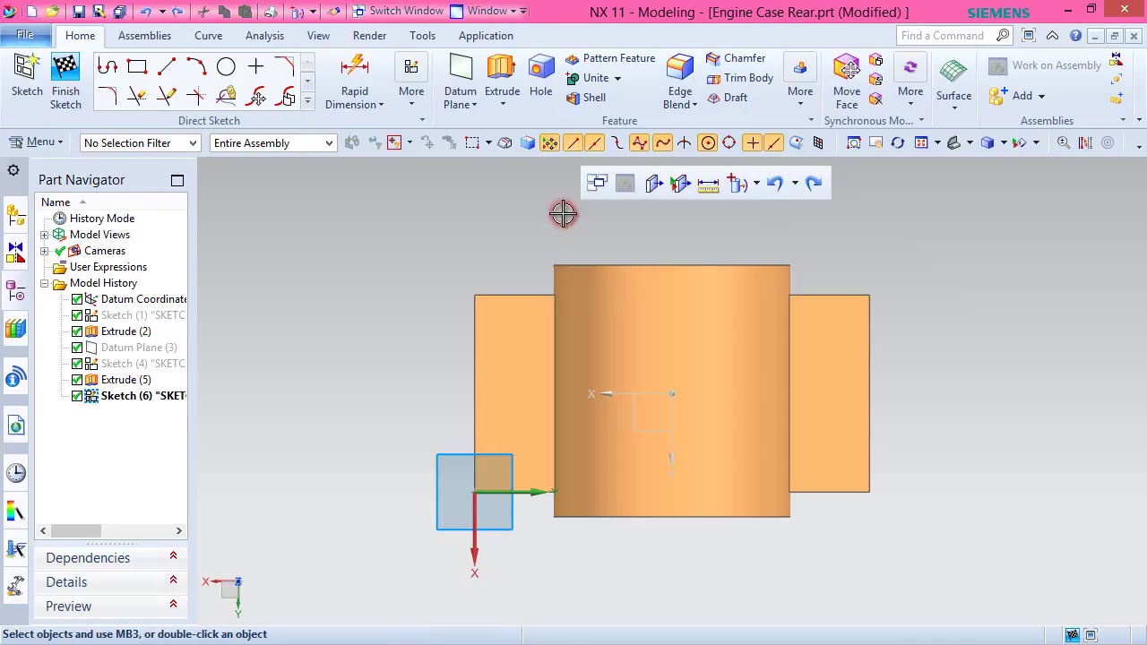
{"action": "left_click", "coordinate": [309, 101]}
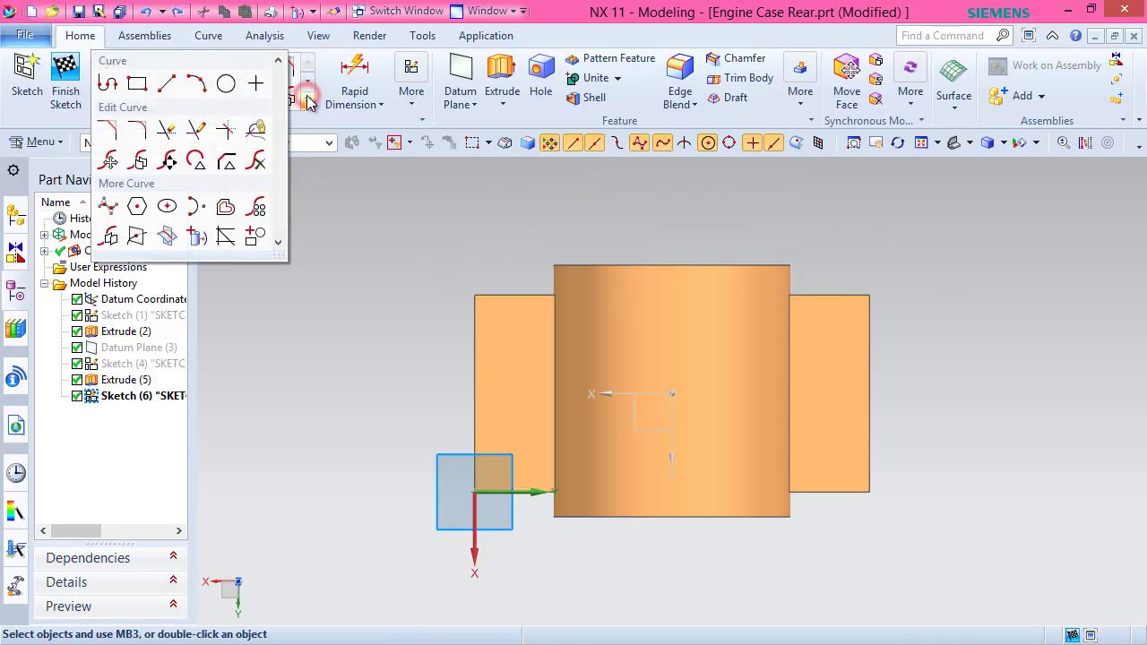
{"action": "left_click", "coordinate": [196, 238]}
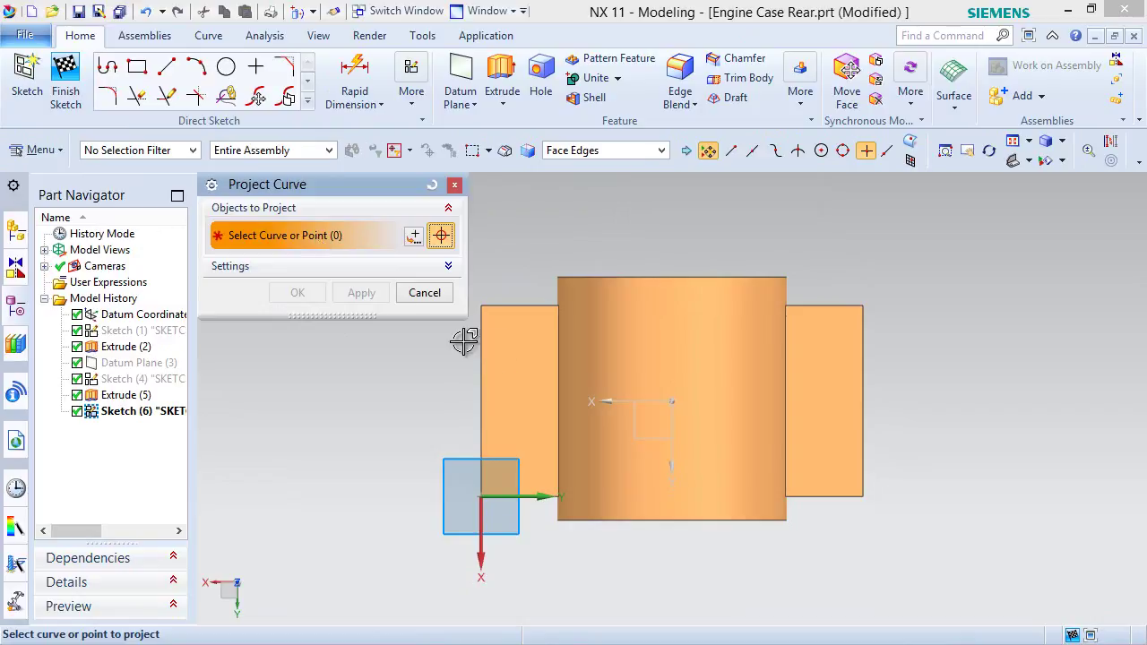
{"action": "left_click", "coordinate": [507, 363]}
{"action": "left_click", "coordinate": [659, 359]}
{"action": "left_click", "coordinate": [812, 372]}
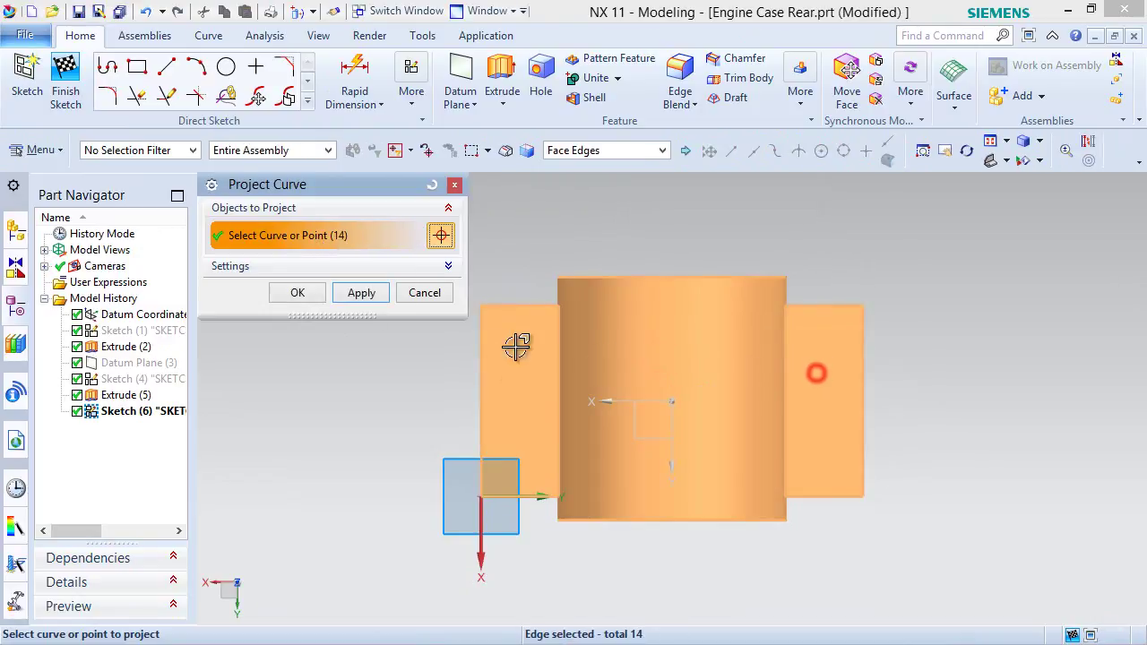
{"action": "left_click", "coordinate": [297, 292]}
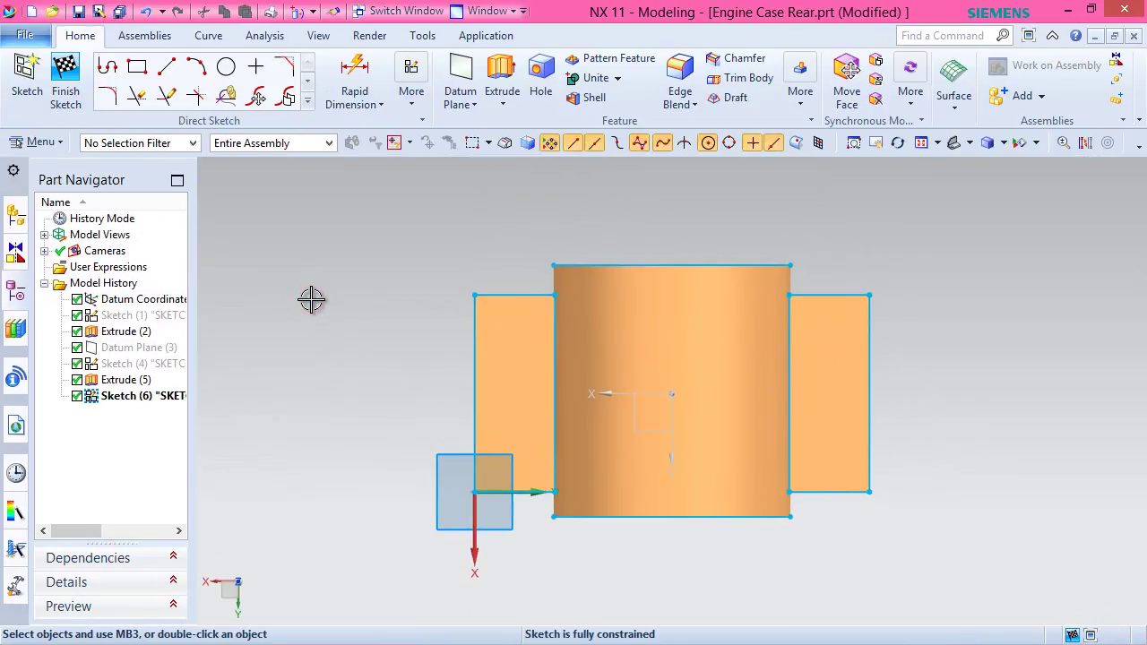
Convert all projected plate and cylinder edge curves in the sketch to reference curves.
{"action": "left_click", "coordinate": [1084, 142]}
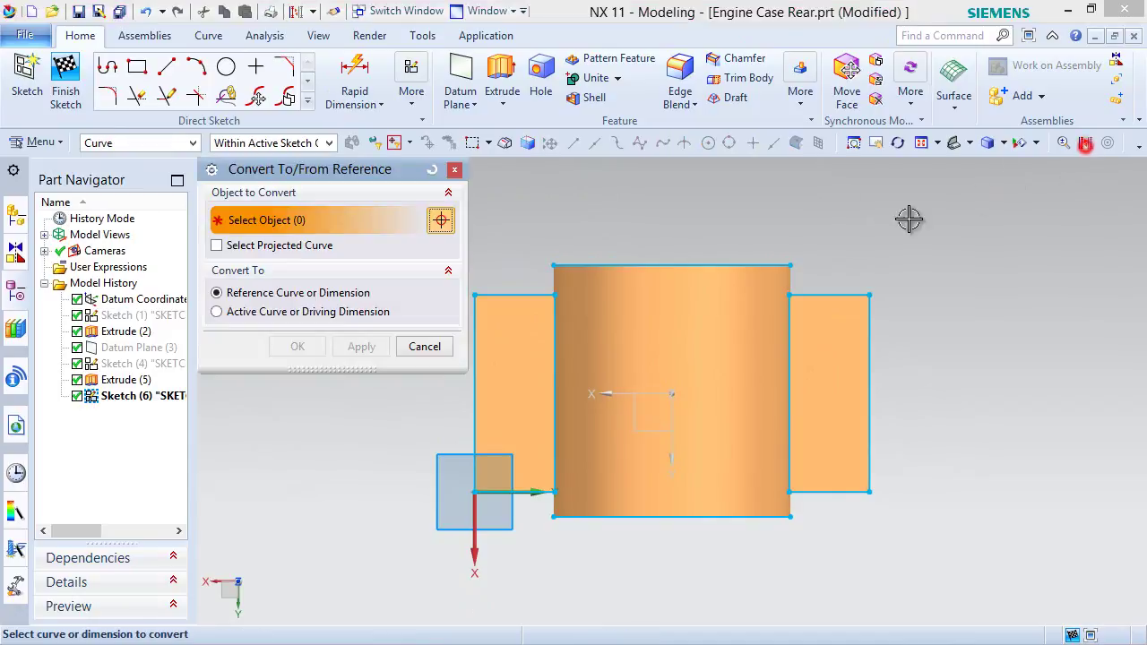
{"action": "scroll", "coordinate": [737, 358], "scroll_direction": "down", "scroll_amount": 3}
{"action": "left_click_drag", "start_coordinate": [524, 258], "coordinate": [919, 528]}
{"action": "left_click", "coordinate": [297, 345]}
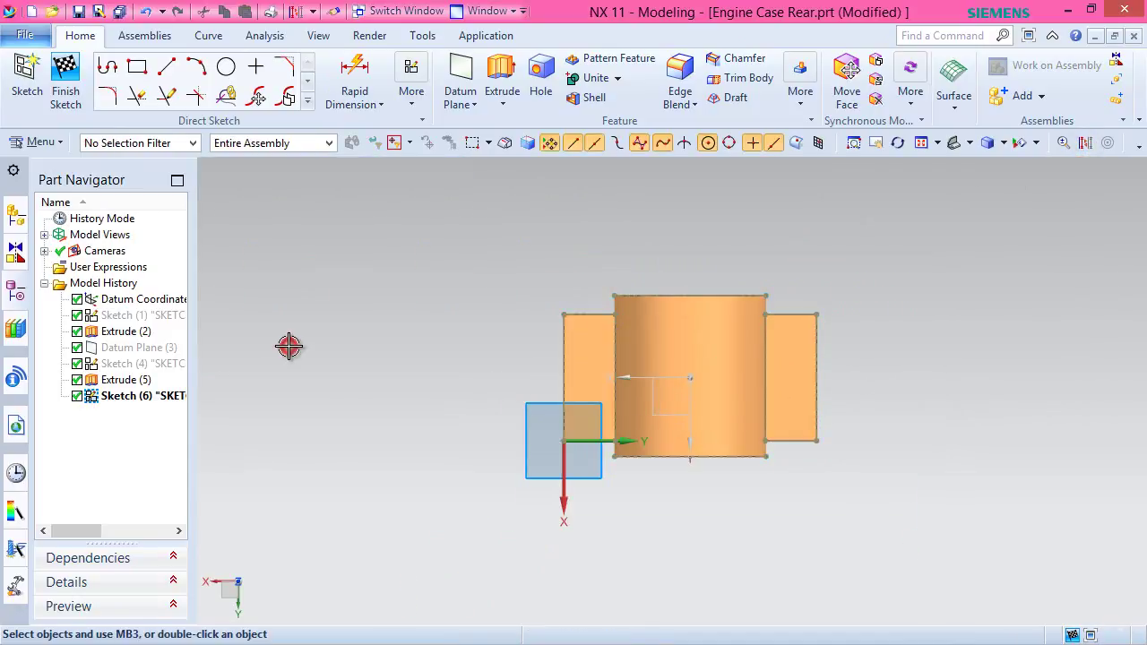
Draw a 12 mm line at a 90° angle across the upper part of the cylinder in the sketch.
{"action": "scroll", "coordinate": [721, 367], "scroll_direction": "up", "scroll_amount": 2}
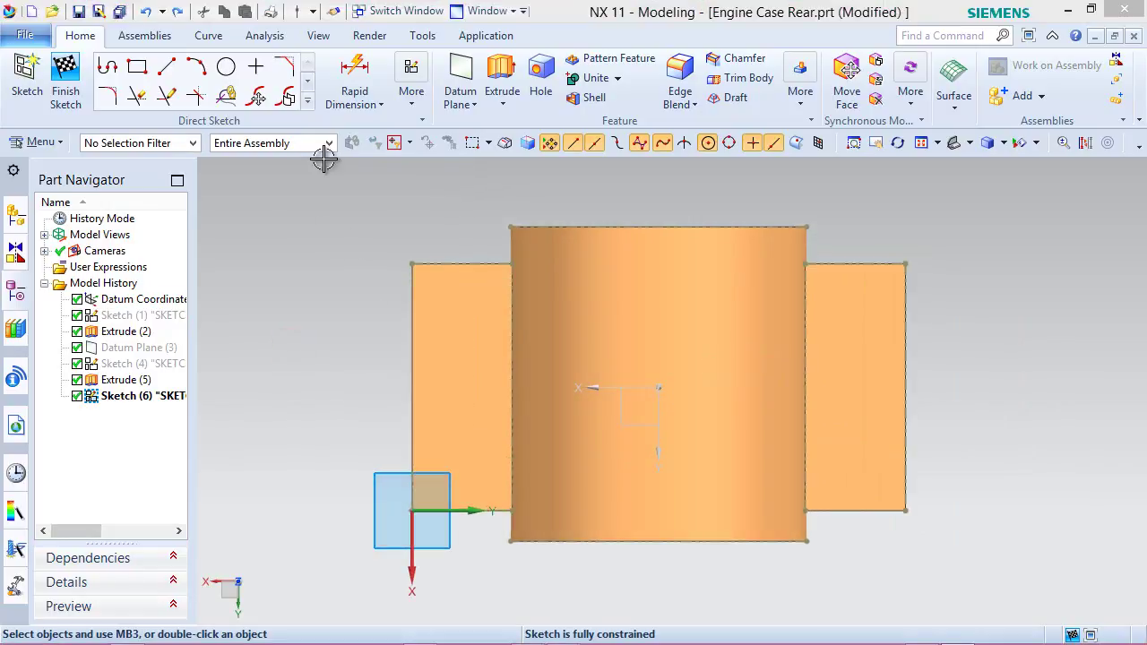
{"action": "left_click", "coordinate": [165, 67]}
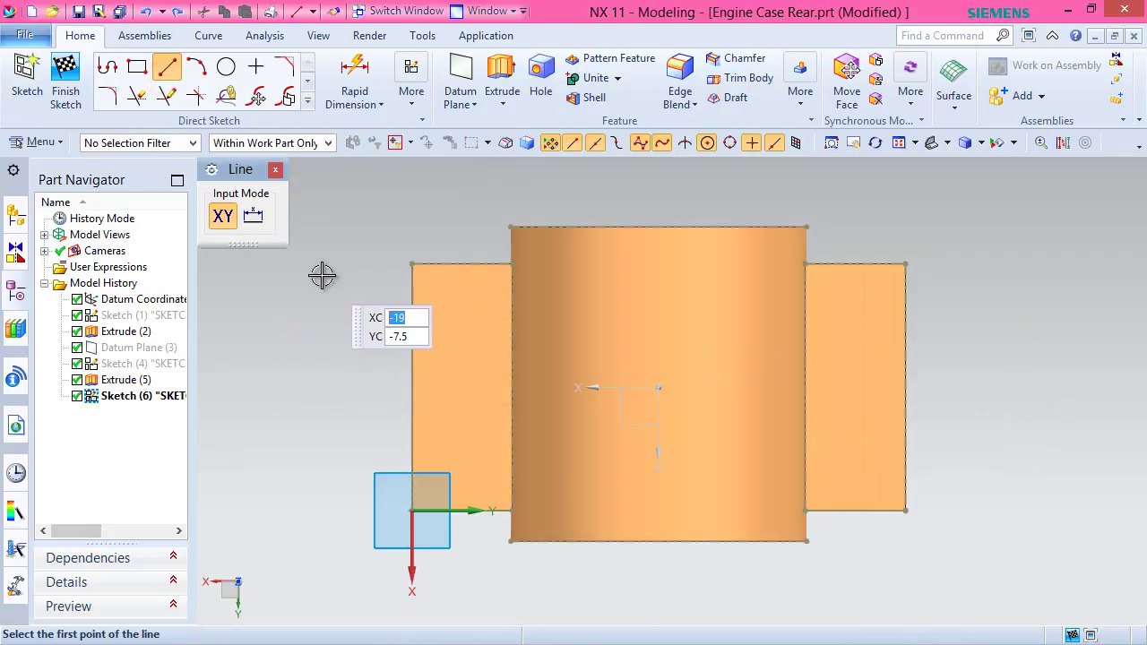
{"action": "left_click", "coordinate": [568, 294]}
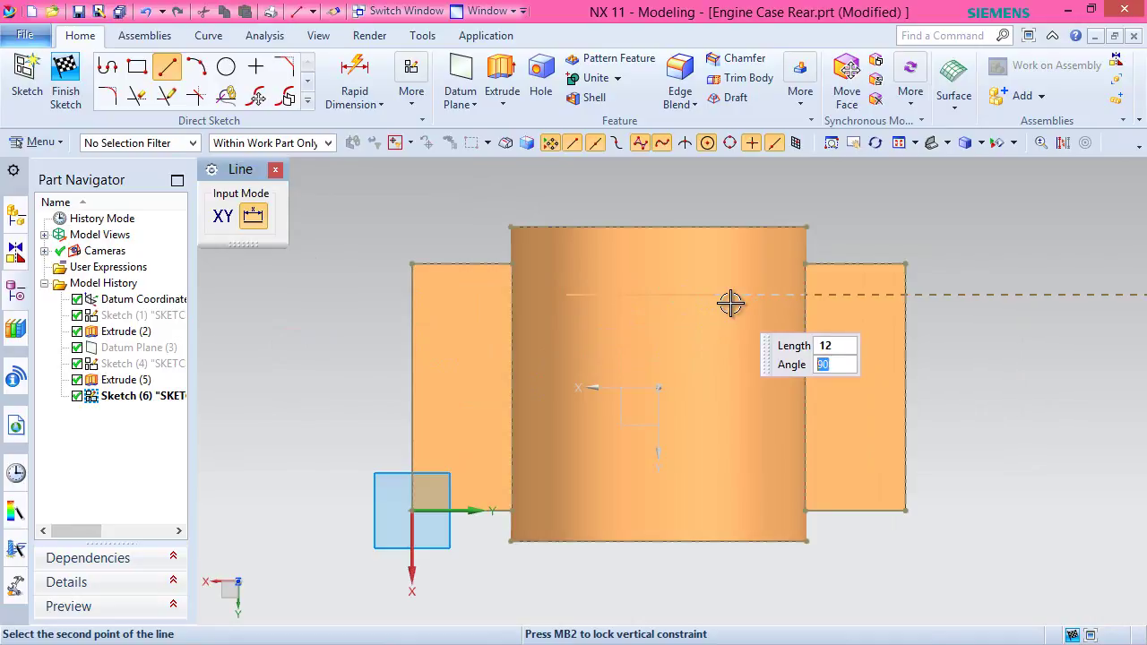
{"action": "left_click", "coordinate": [731, 303]}
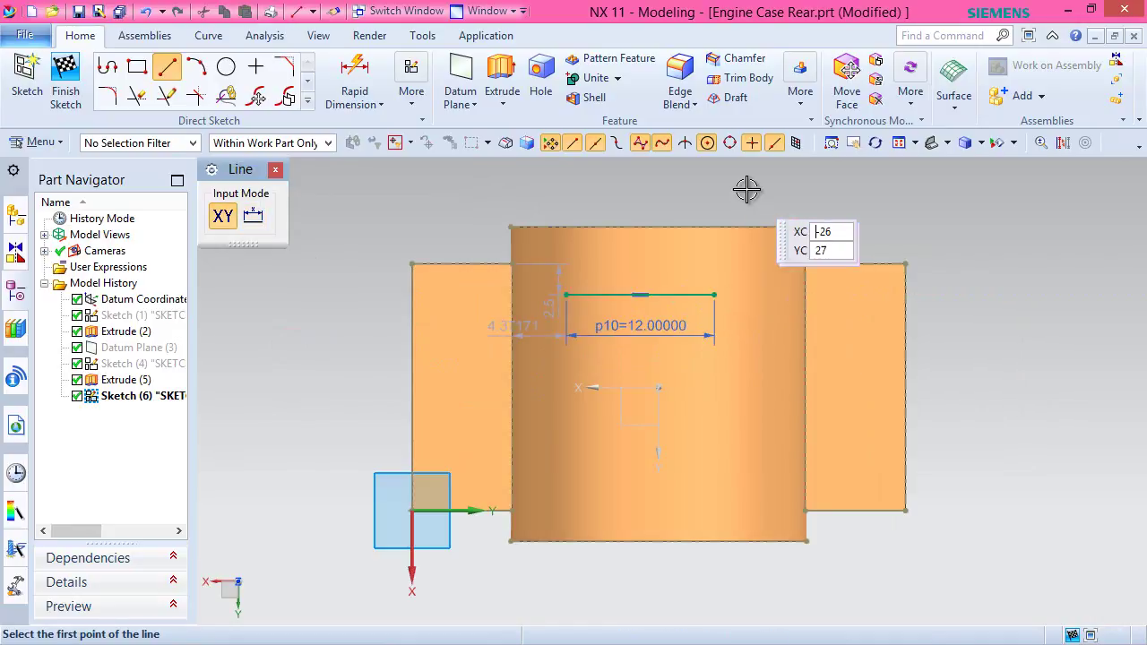
{"action": "key", "text": "Escape"}
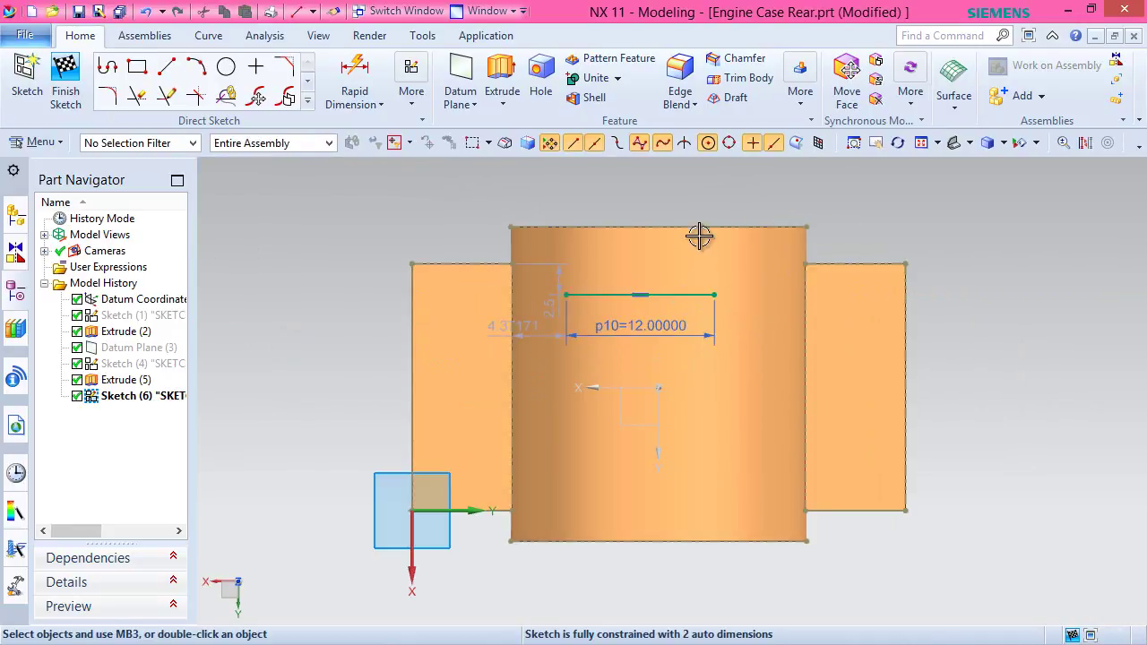
Constrain the 12 mm line's midpoint onto the datum Y axis with a Point on Curve constraint.
{"action": "left_click", "coordinate": [640, 295]}
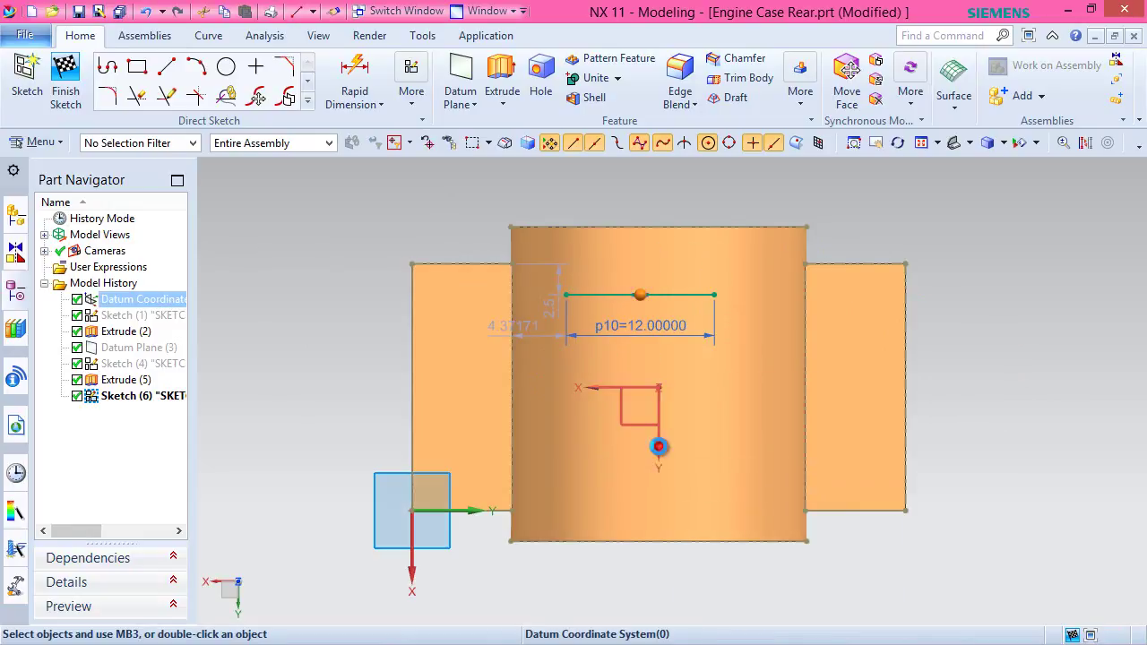
{"action": "left_click", "coordinate": [659, 448]}
{"action": "left_click", "coordinate": [737, 477]}
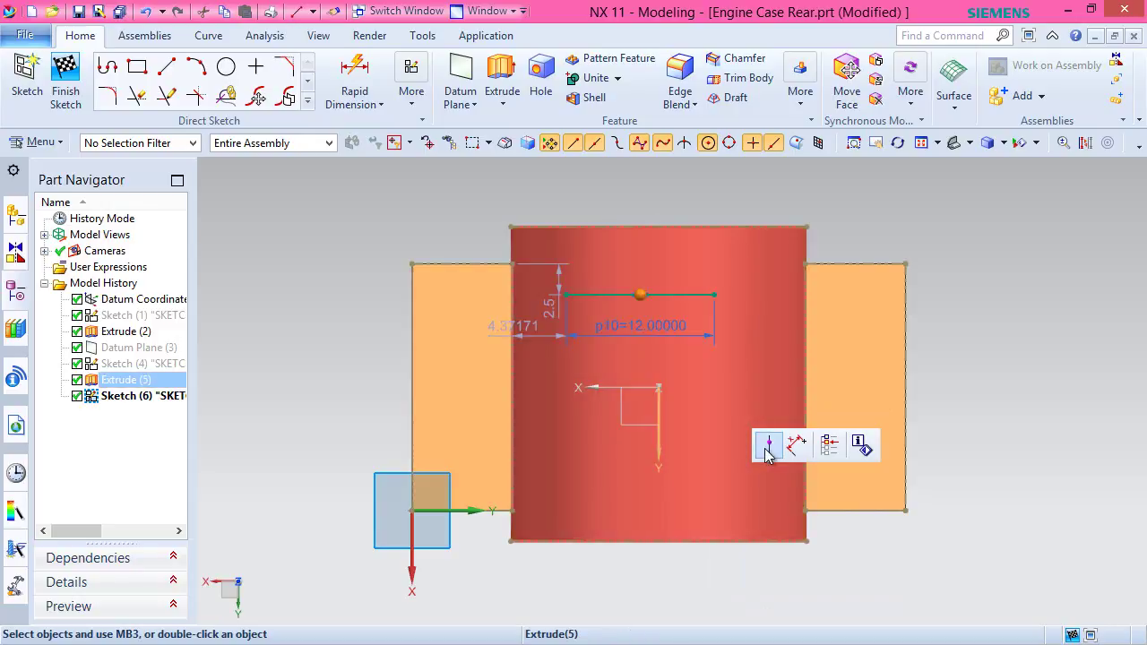
{"action": "left_click", "coordinate": [768, 446]}
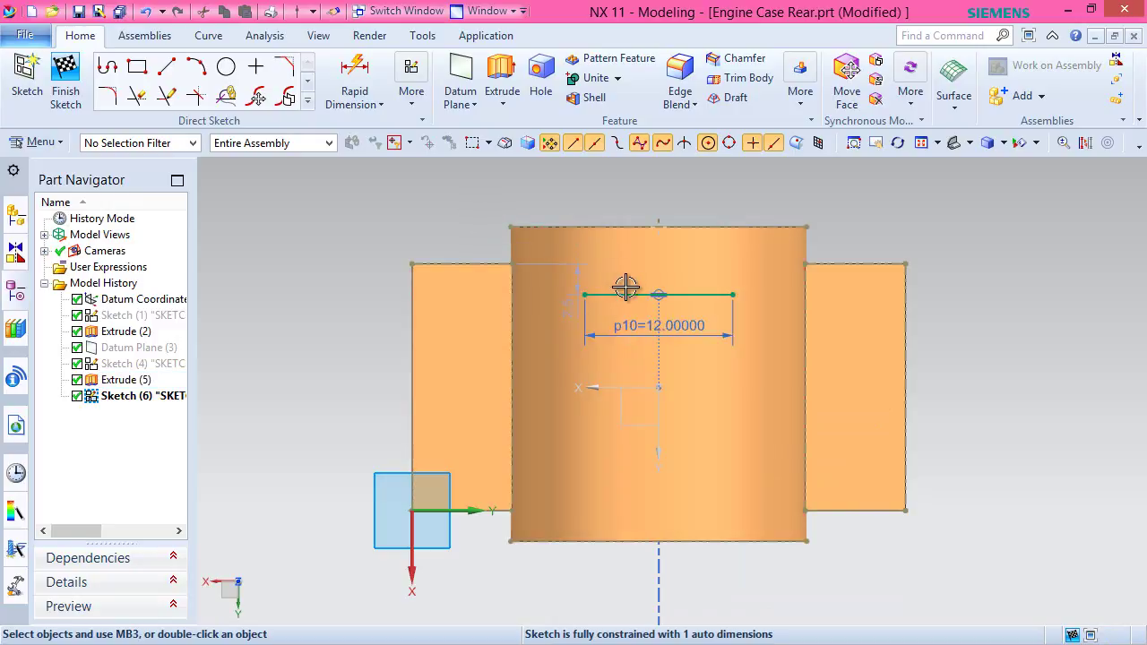
Make the 12 mm line collinear with the plate's projected far edge above it.
{"action": "left_click", "coordinate": [629, 294]}
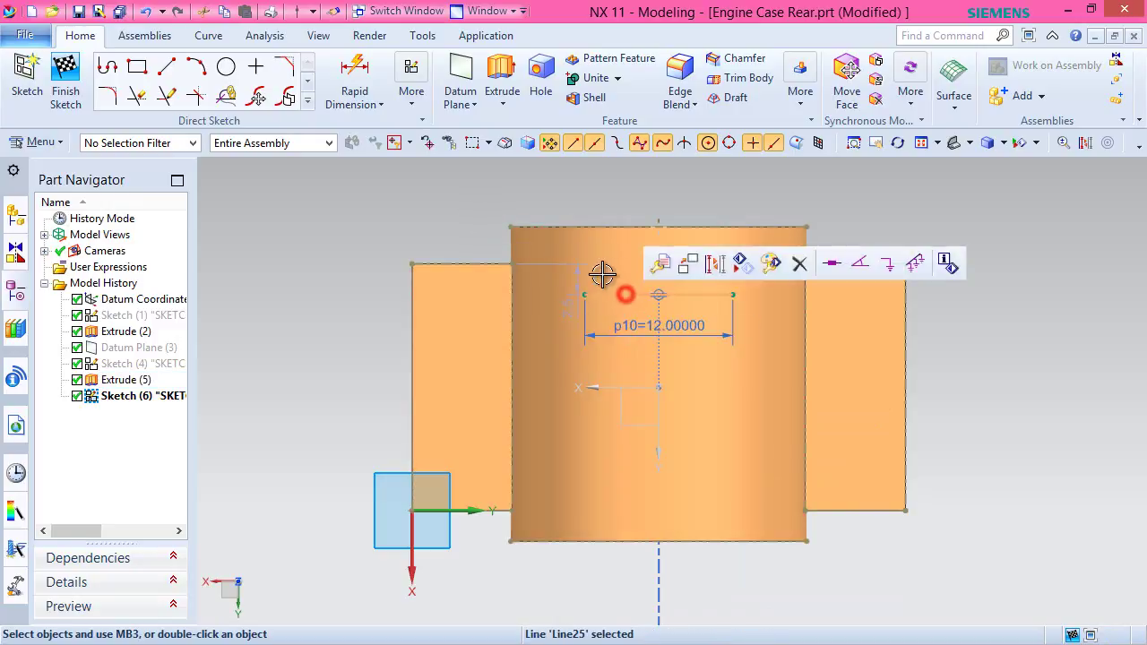
{"action": "left_click", "coordinate": [485, 262]}
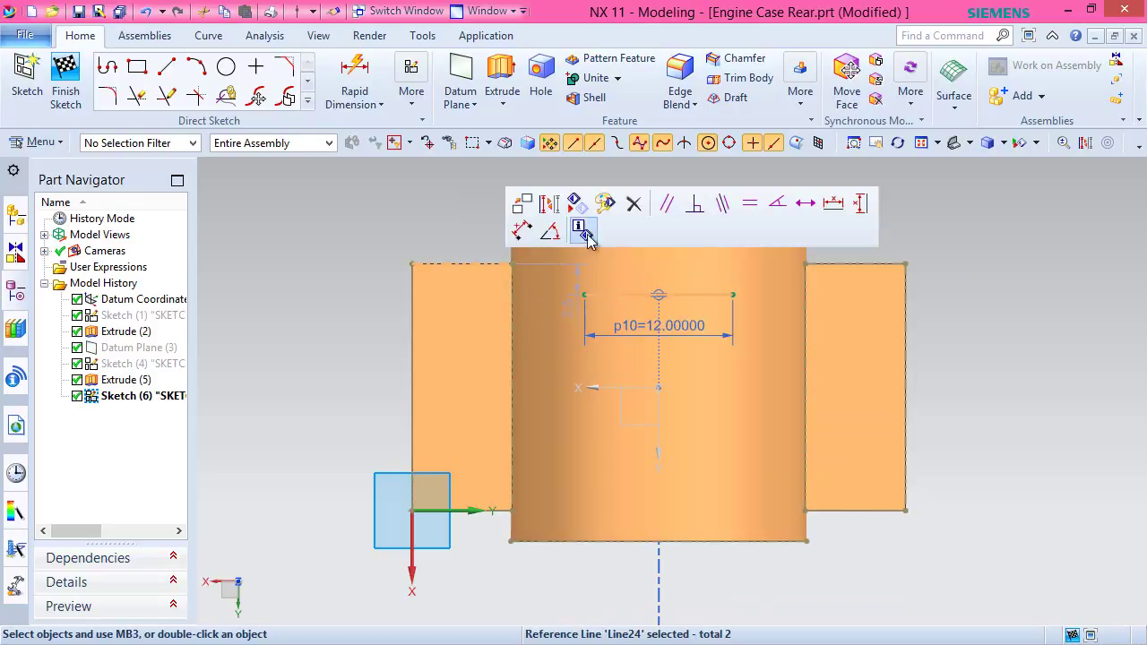
{"action": "left_click", "coordinate": [723, 204]}
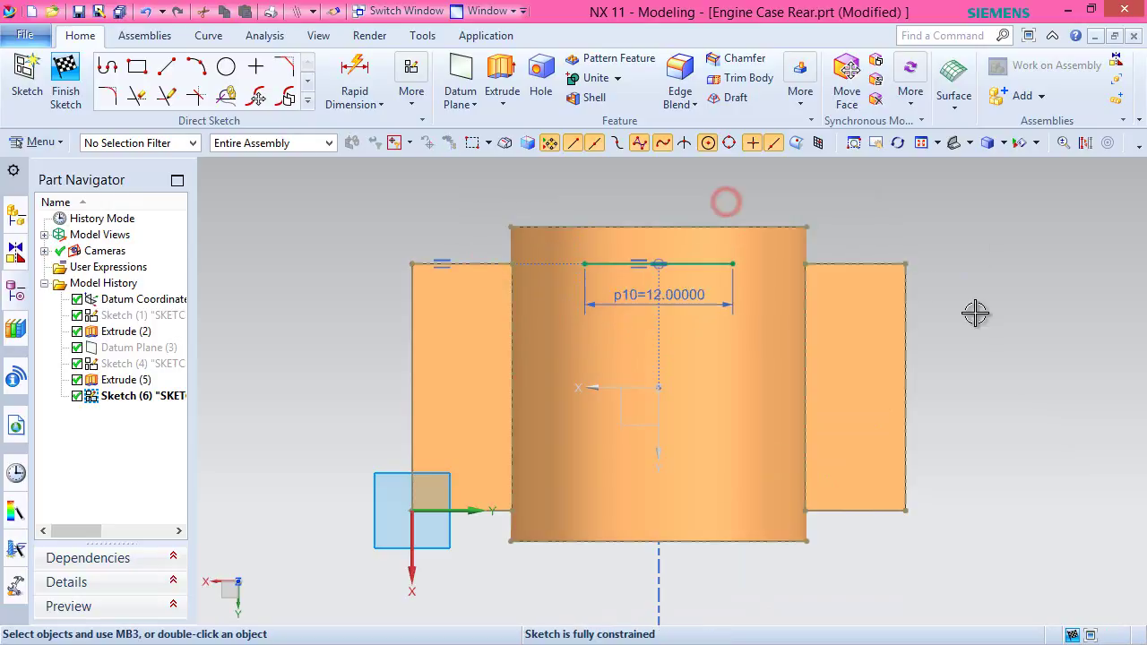
Draw a 24 mm line at a 90° angle across the lower part of the cylinder, parallel to the 12 mm line.
{"action": "right_click", "coordinate": [901, 227]}
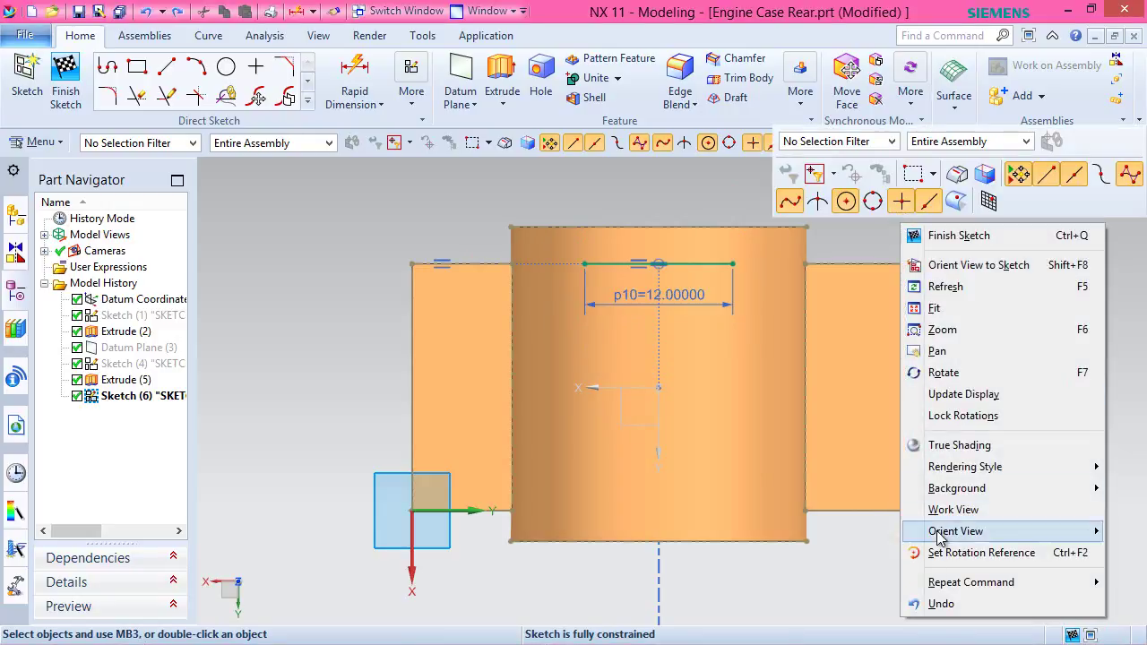
{"action": "mouse_move", "coordinate": [938, 585]}
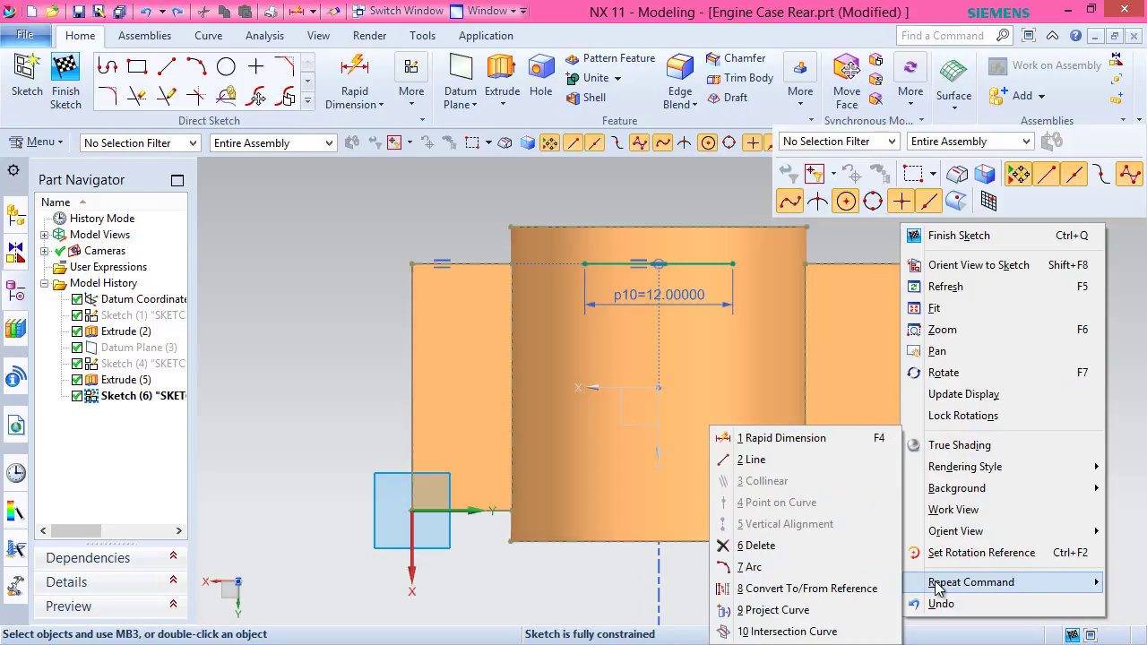
{"action": "left_click", "coordinate": [751, 459]}
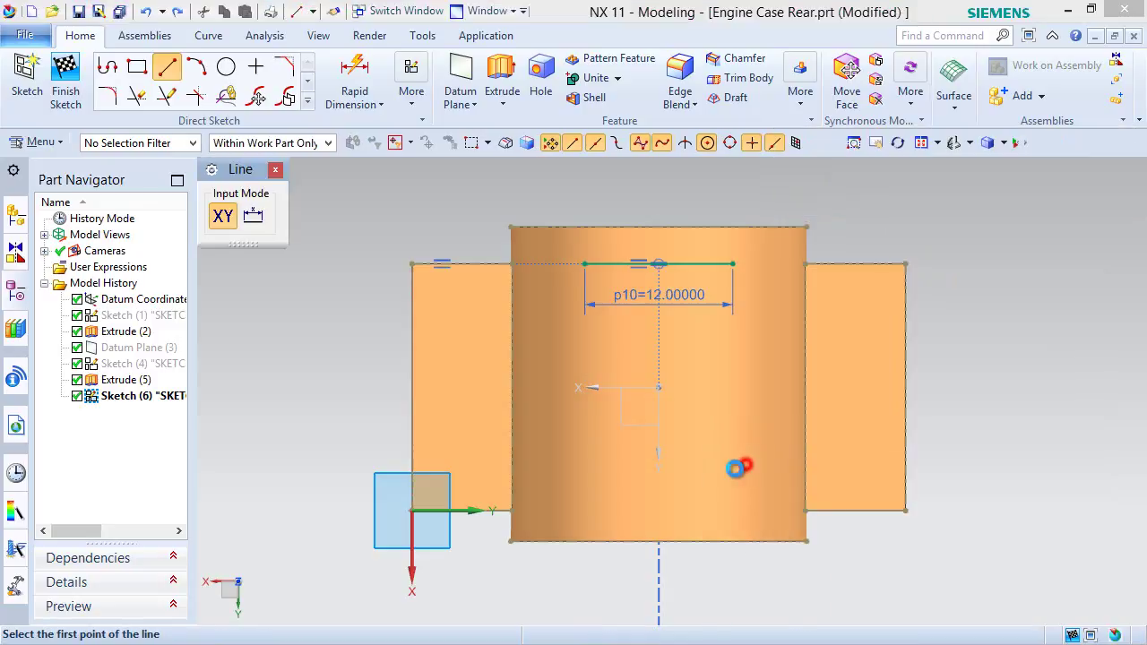
{"action": "left_click", "coordinate": [555, 455]}
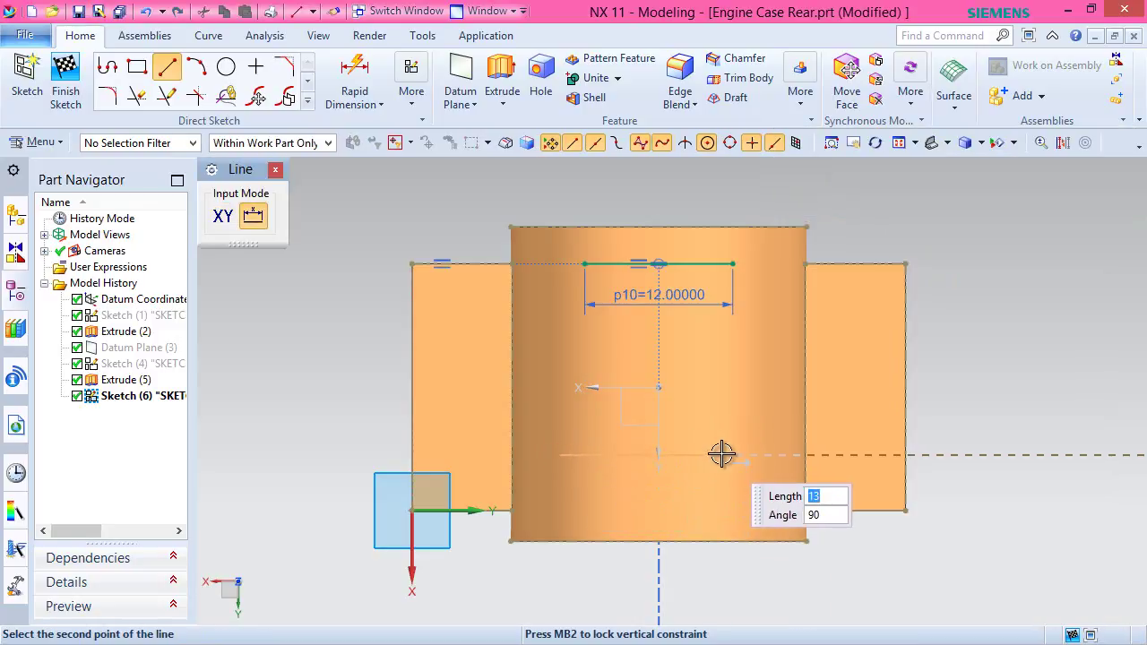
{"action": "key", "text": "Tab"}
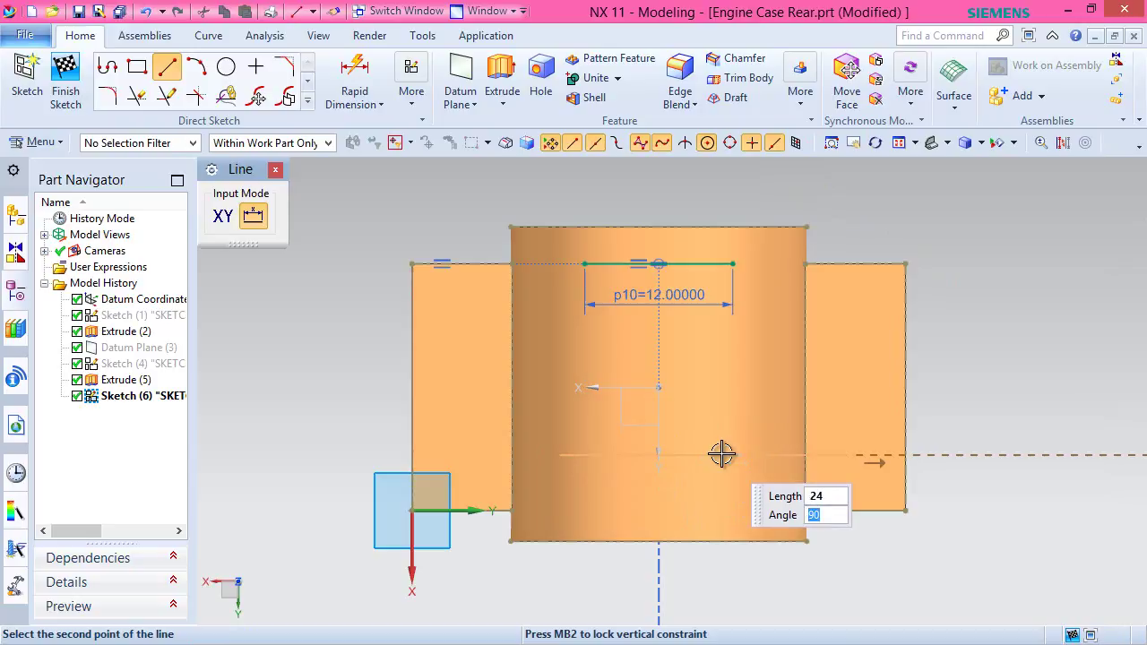
{"action": "key", "text": "Return"}
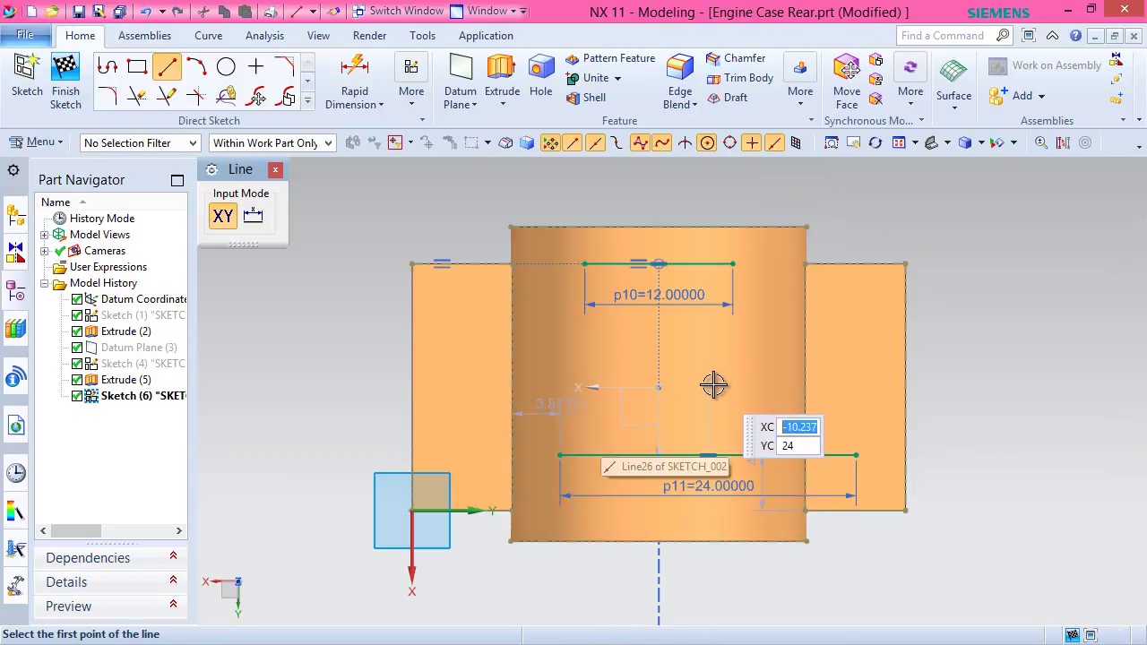
{"action": "key", "text": "Escape"}
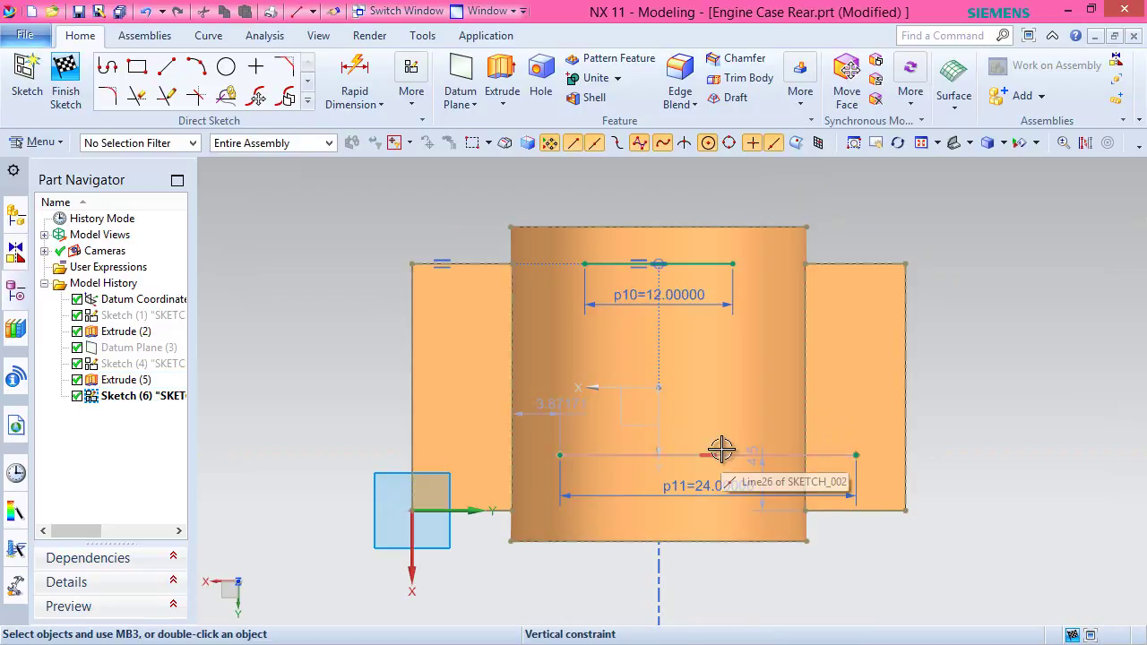
Constrain the 24 mm line's midpoint onto the datum Y axis with a Point on Curve constraint.
{"action": "mouse_move", "coordinate": [711, 460]}
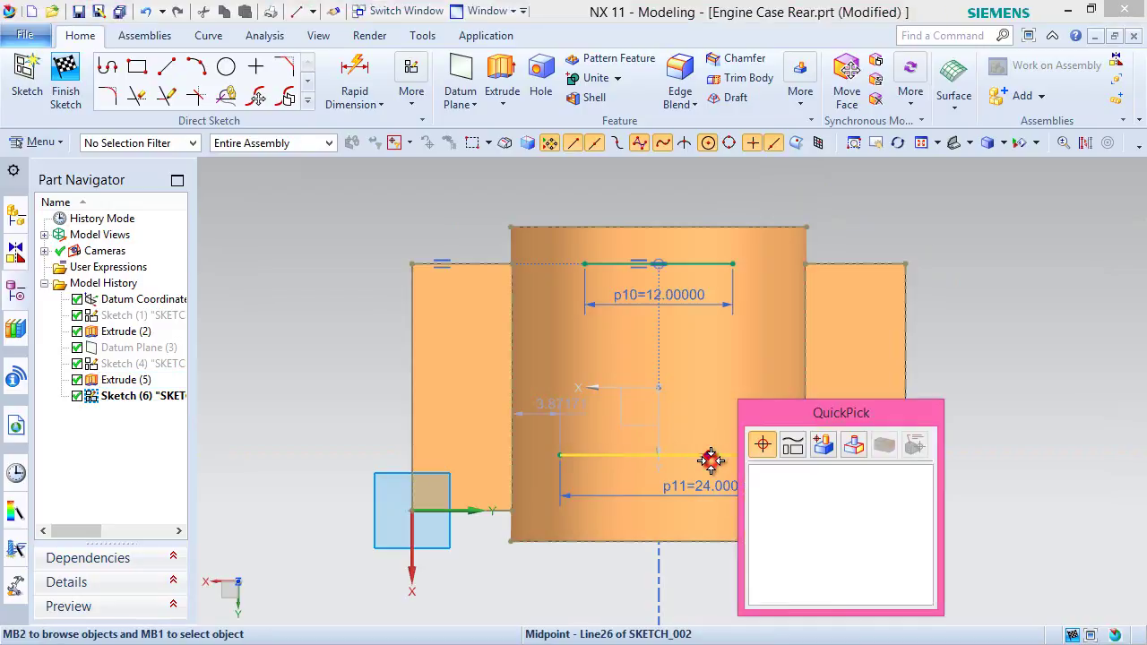
{"action": "left_click", "coordinate": [782, 472]}
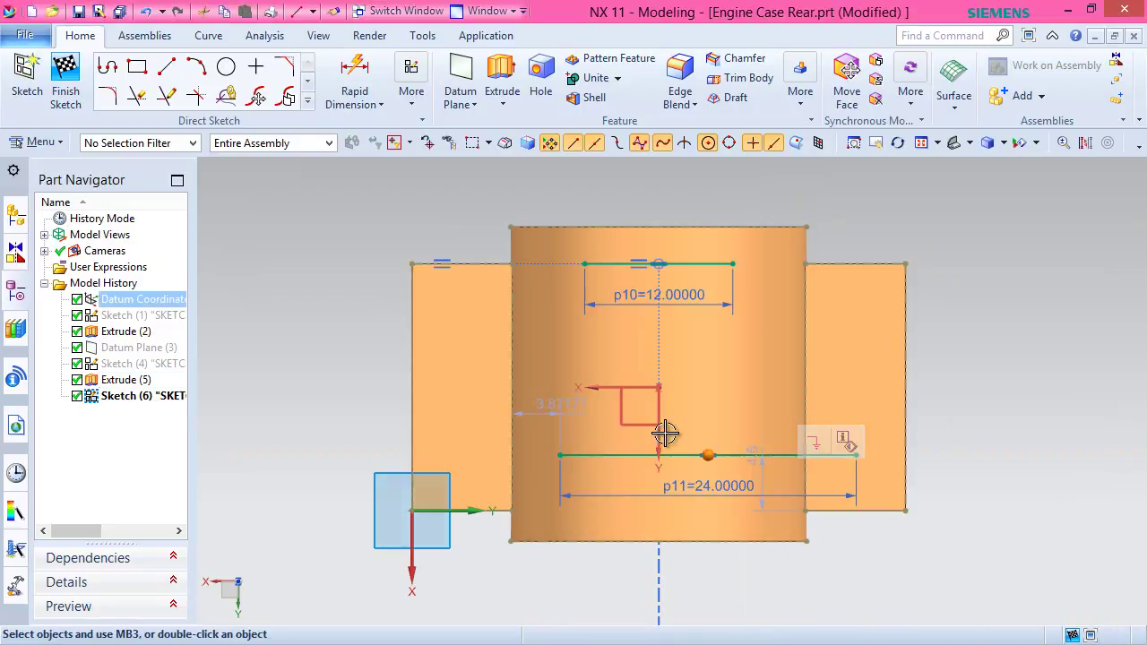
{"action": "mouse_move", "coordinate": [663, 435]}
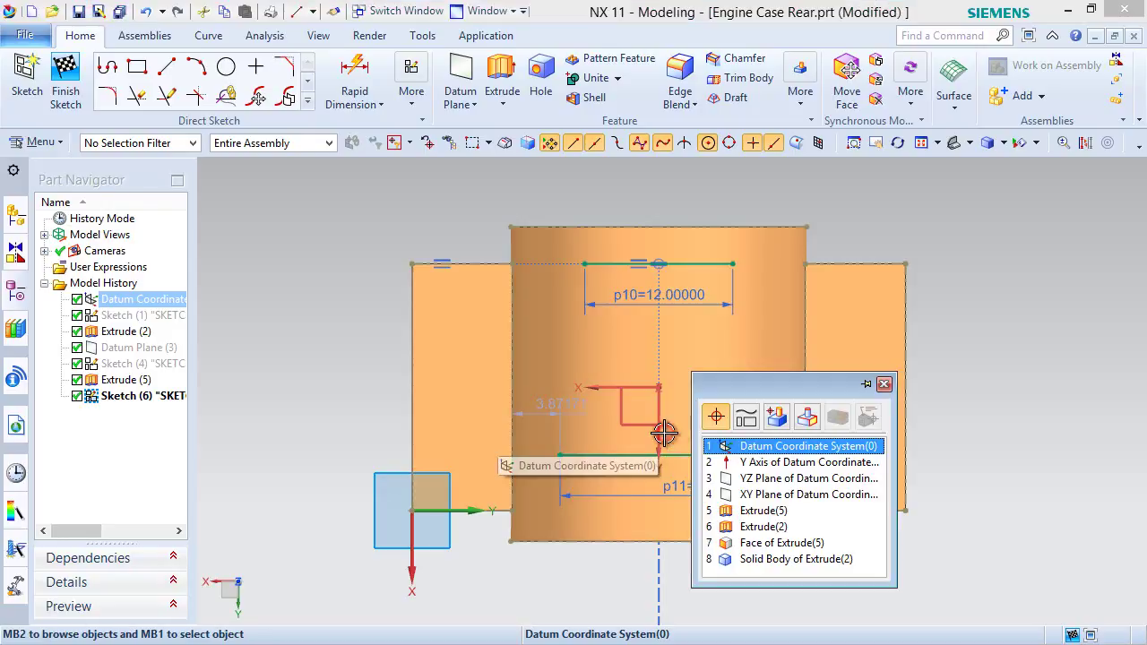
{"action": "left_click", "coordinate": [739, 462]}
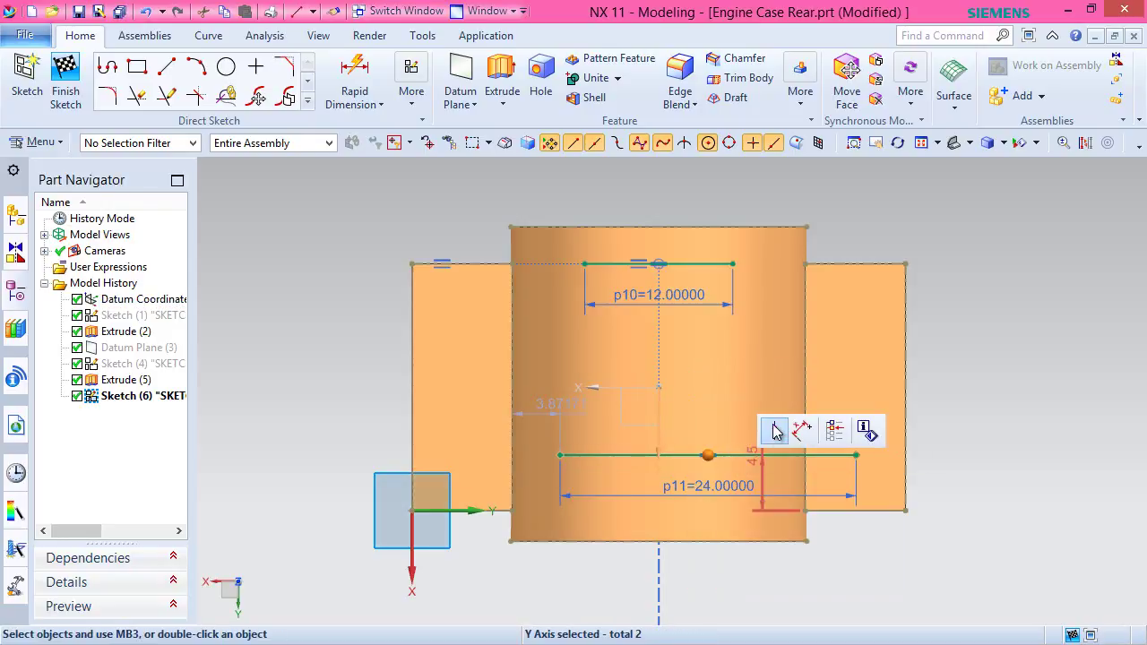
{"action": "left_click", "coordinate": [773, 430]}
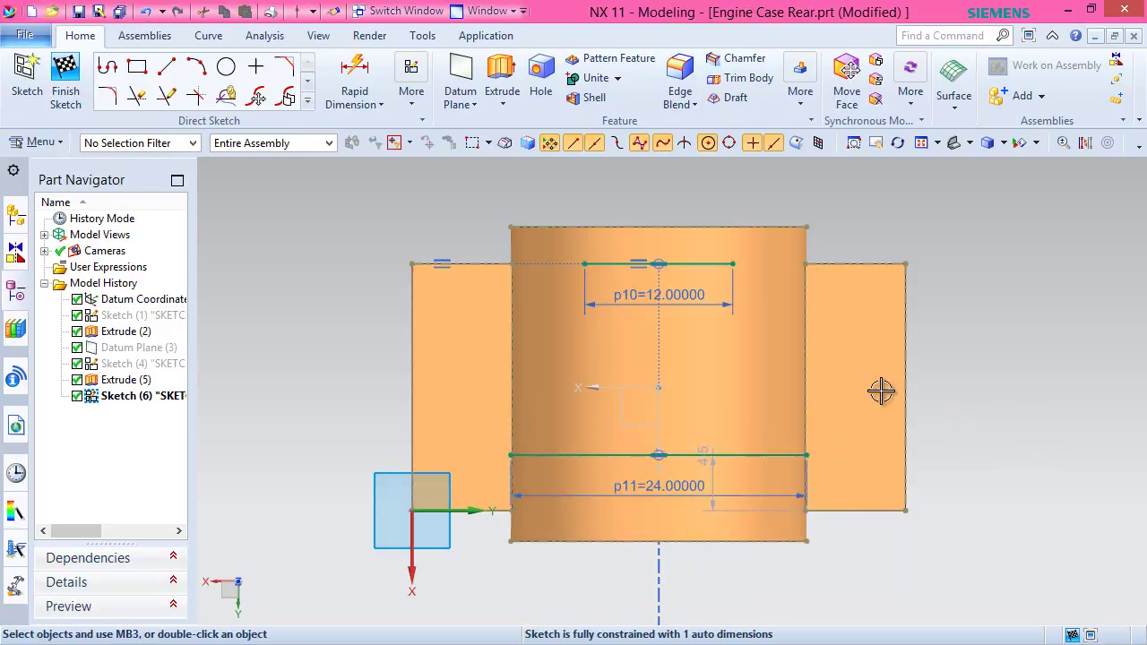
Make the 24 mm line collinear with the plate's projected lower edge.
{"action": "left_click", "coordinate": [558, 455]}
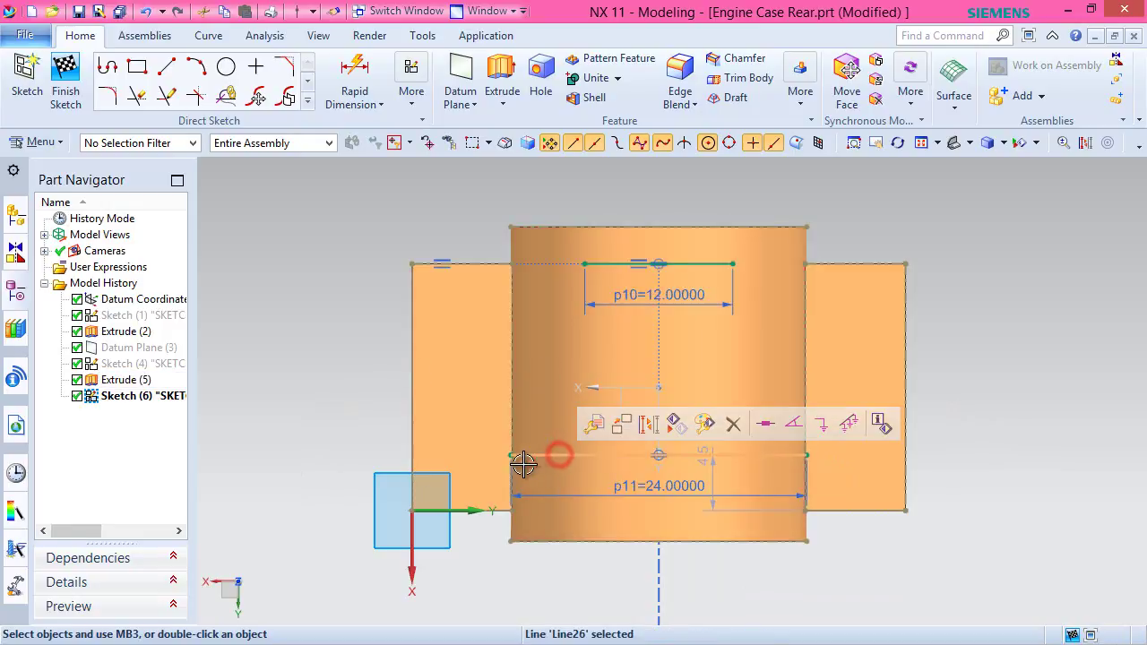
{"action": "left_click", "coordinate": [833, 511]}
{"action": "left_click", "coordinate": [900, 501]}
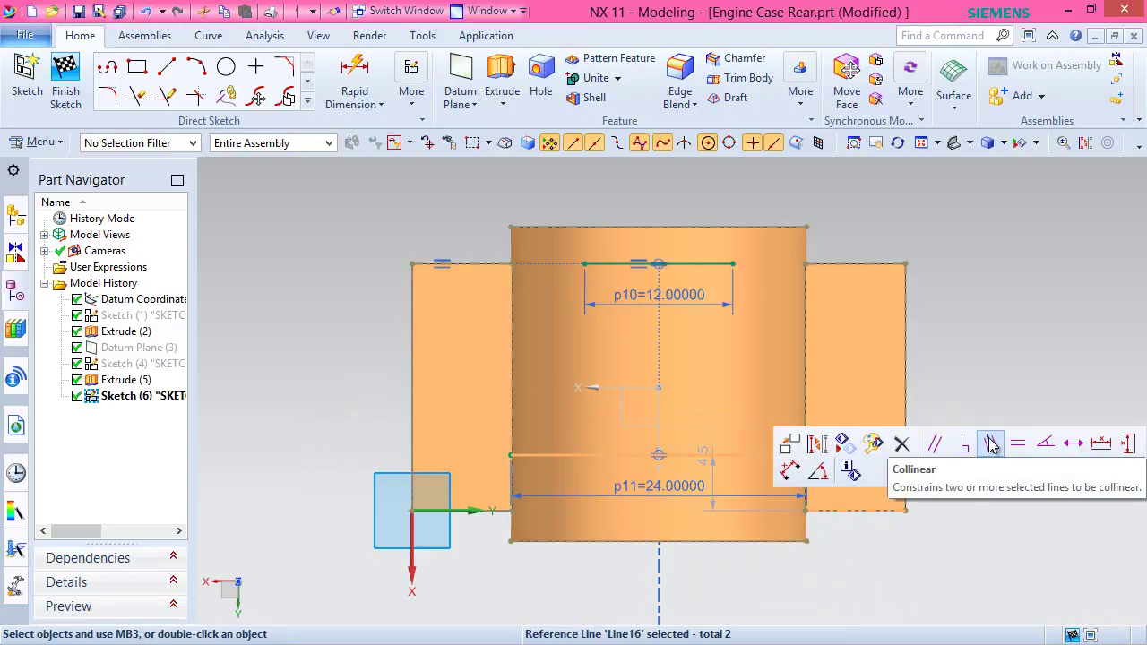
{"action": "left_click", "coordinate": [989, 441]}
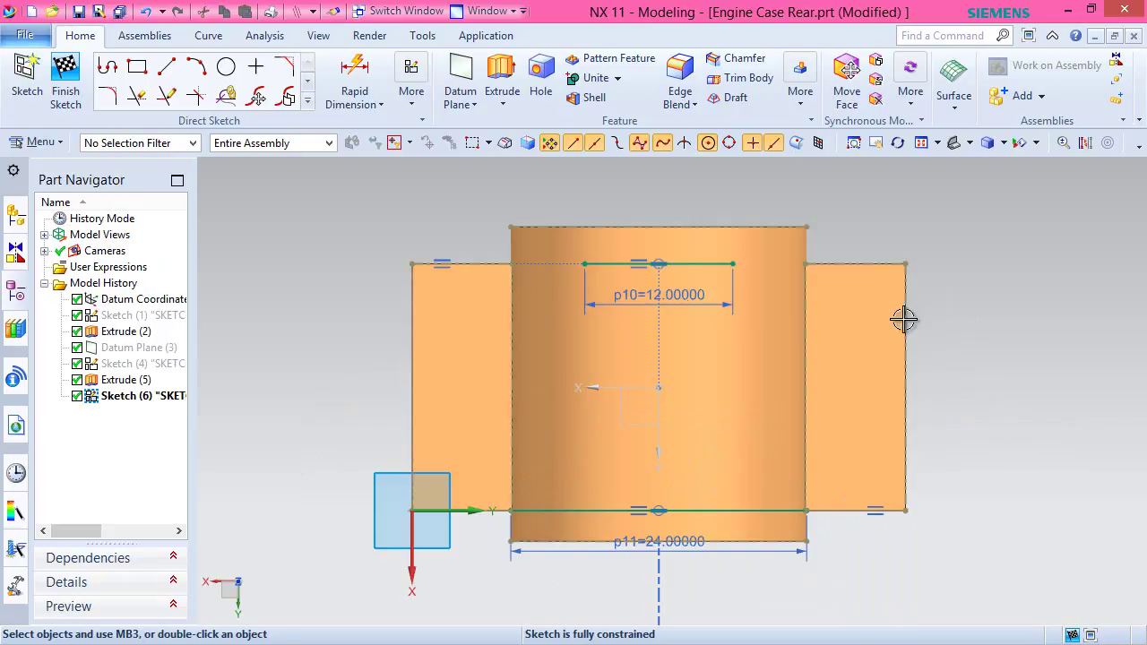
Draw a three-point arc of about 23 mm radius joining the 24 mm line's start point to the 12 mm line's near endpoint, bulging outward.
{"action": "left_click", "coordinate": [197, 67]}
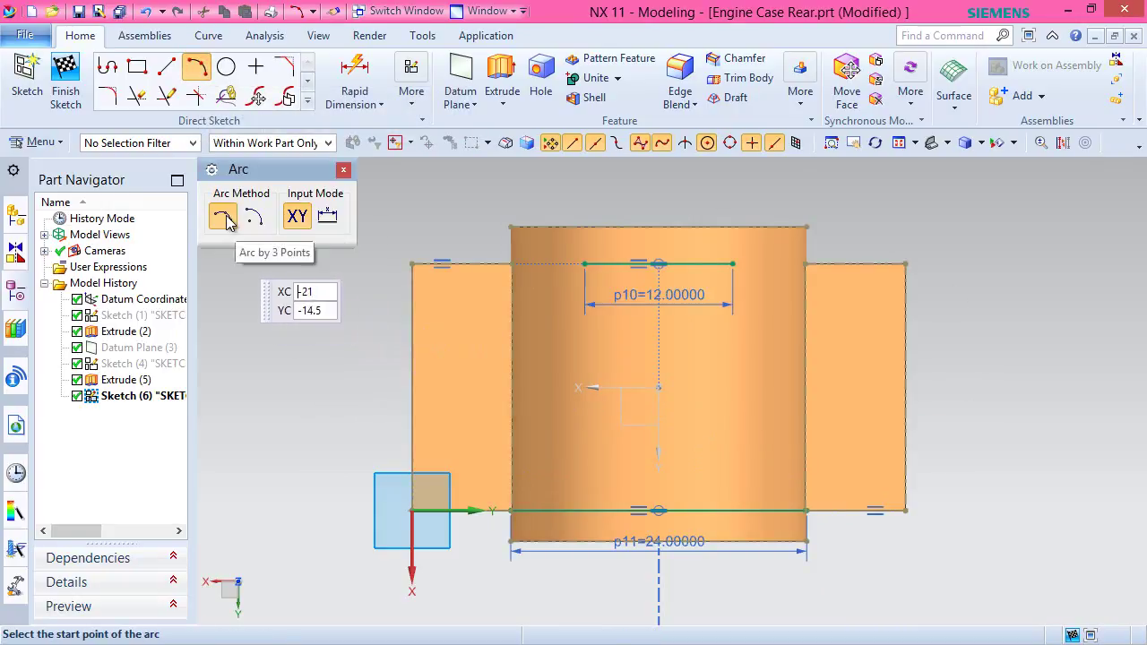
{"action": "scroll", "coordinate": [486, 530], "scroll_direction": "down", "scroll_amount": 2}
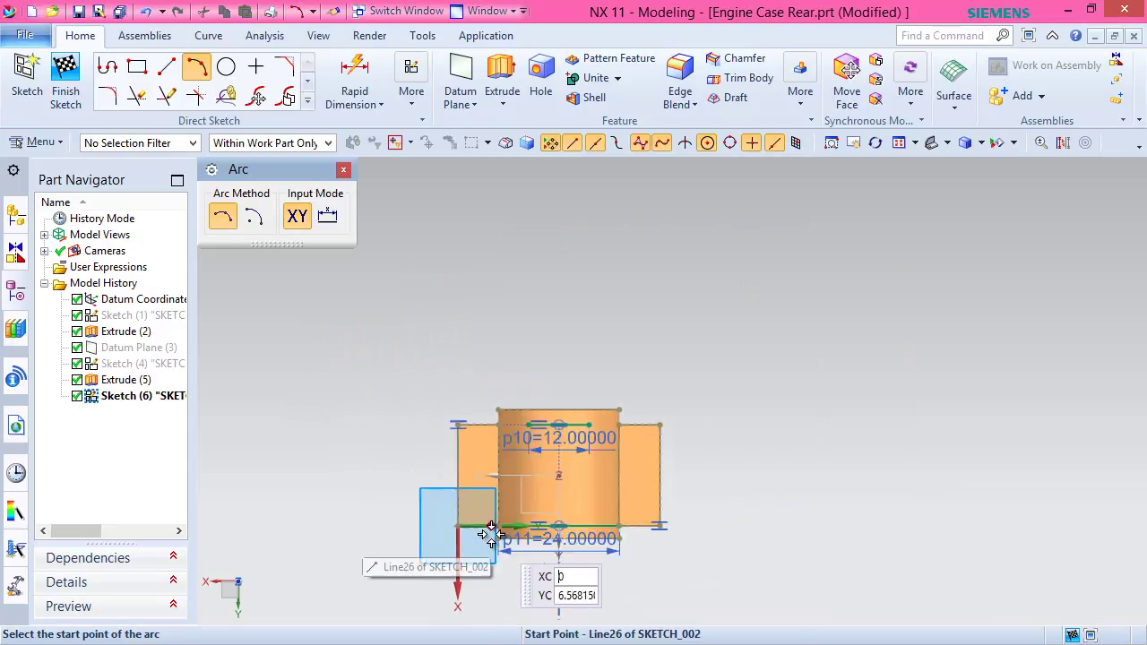
{"action": "scroll", "coordinate": [483, 547], "scroll_direction": "up", "scroll_amount": 8}
{"action": "scroll", "coordinate": [579, 430], "scroll_direction": "up", "scroll_amount": 2}
{"action": "scroll", "coordinate": [615, 385], "scroll_direction": "up", "scroll_amount": 3}
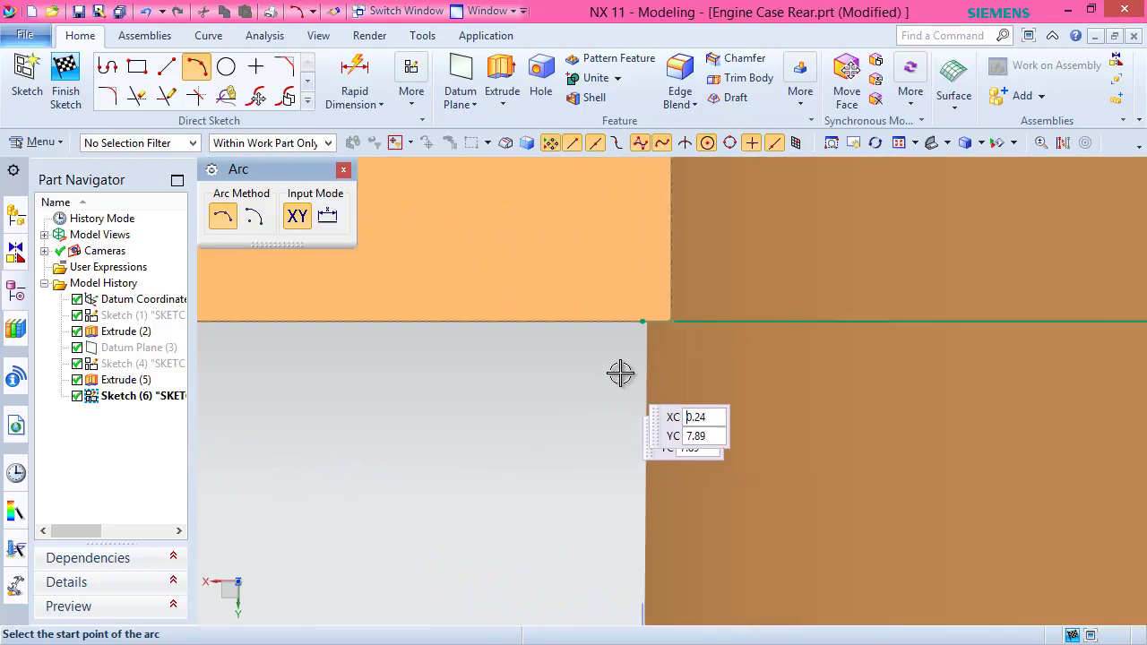
{"action": "scroll", "coordinate": [647, 268], "scroll_direction": "up", "scroll_amount": 4}
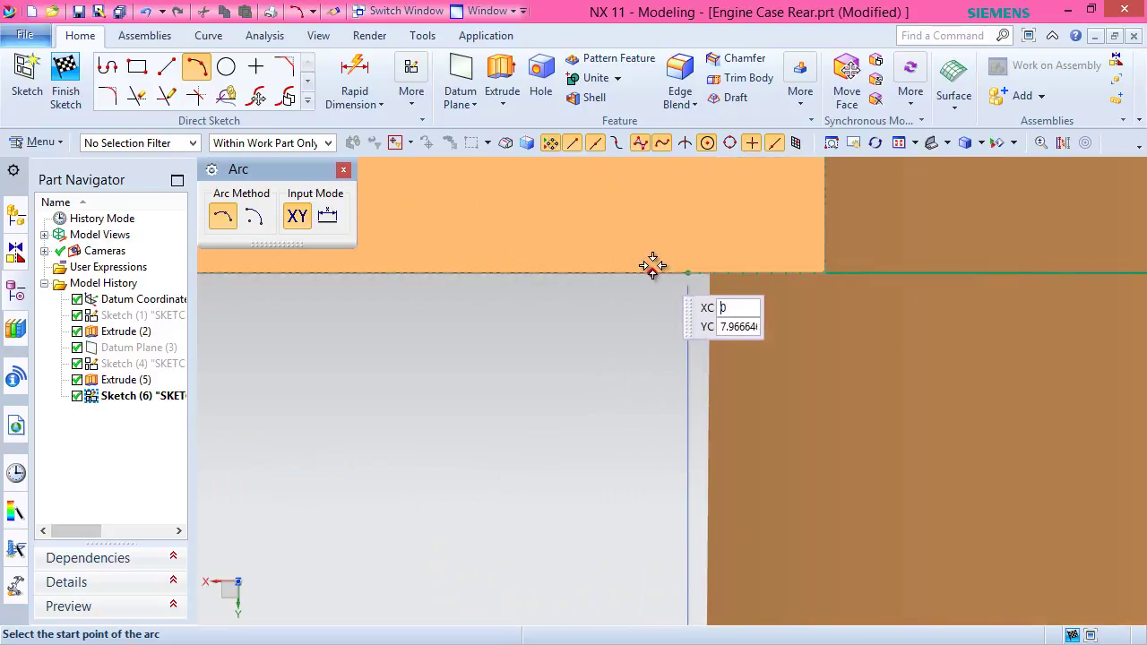
{"action": "left_click", "coordinate": [708, 277]}
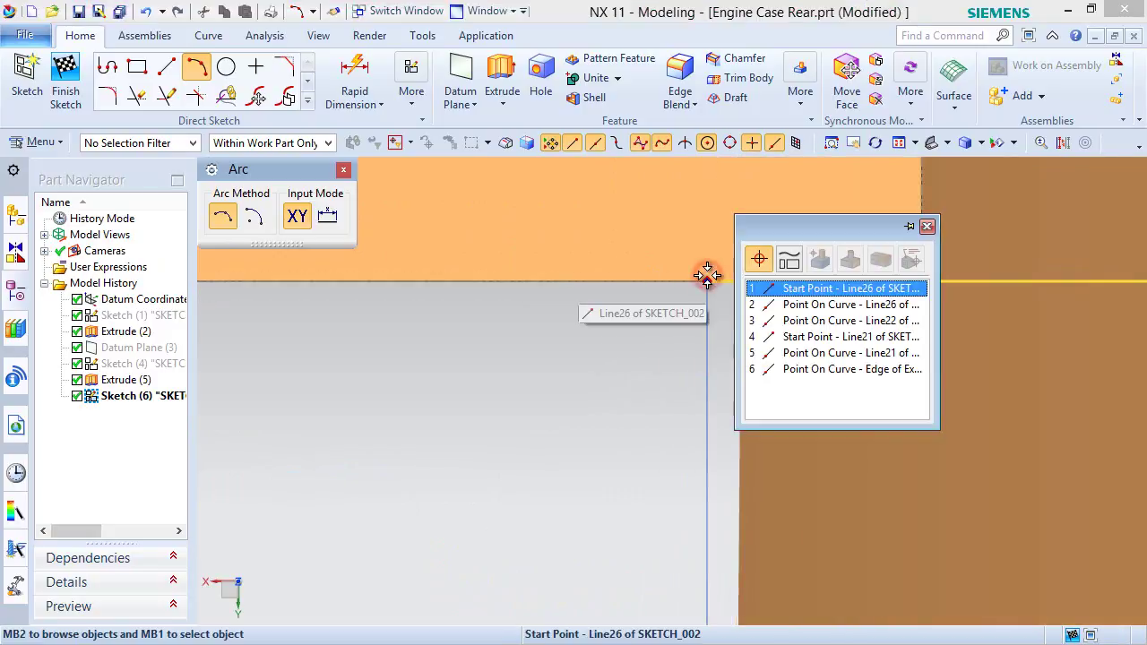
{"action": "left_click", "coordinate": [773, 288]}
{"action": "scroll", "coordinate": [466, 496], "scroll_direction": "up", "scroll_amount": 3}
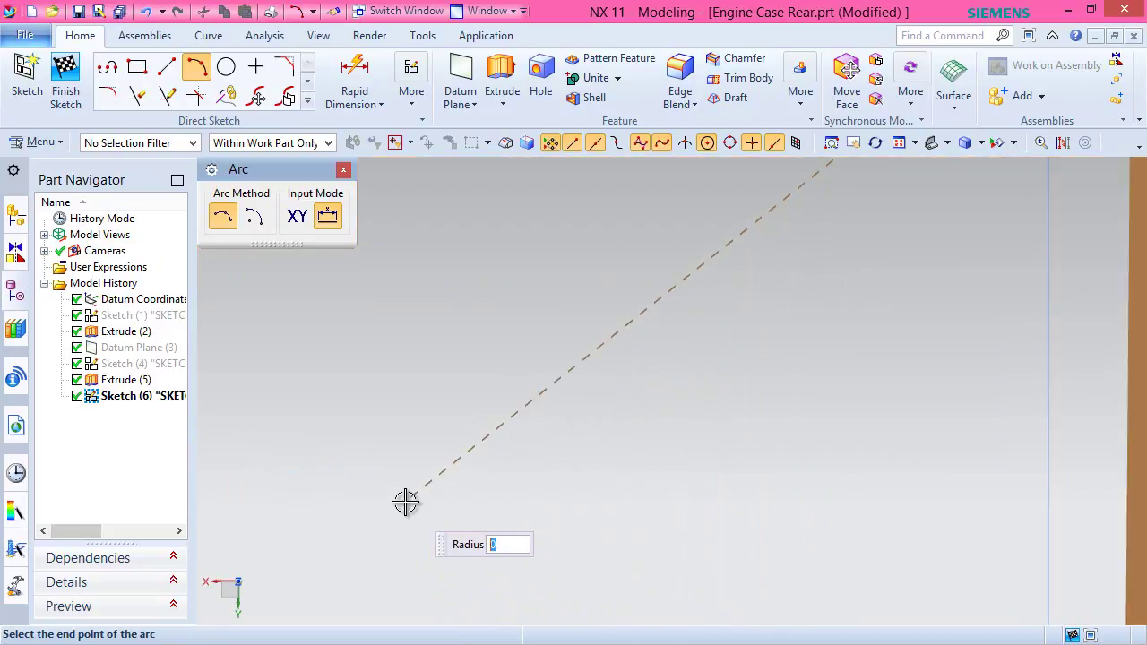
{"action": "scroll", "coordinate": [410, 493], "scroll_direction": "down", "scroll_amount": 4}
{"action": "scroll", "coordinate": [409, 493], "scroll_direction": "down", "scroll_amount": 3}
{"action": "scroll", "coordinate": [516, 480], "scroll_direction": "down", "scroll_amount": 3}
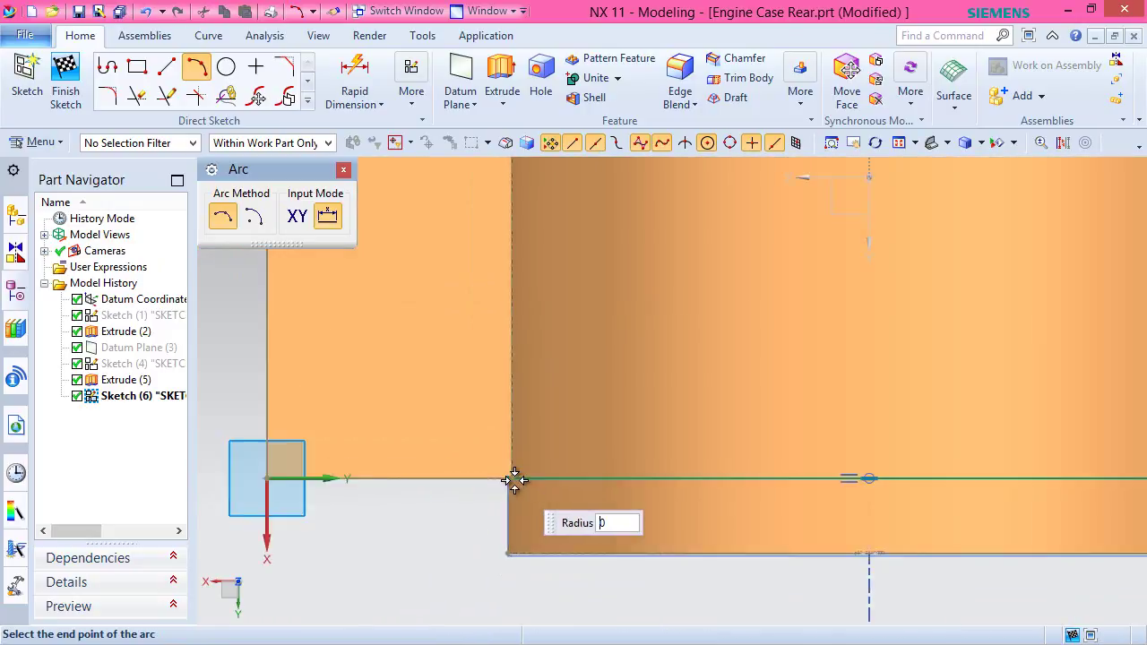
{"action": "scroll", "coordinate": [515, 480], "scroll_direction": "down", "scroll_amount": 2}
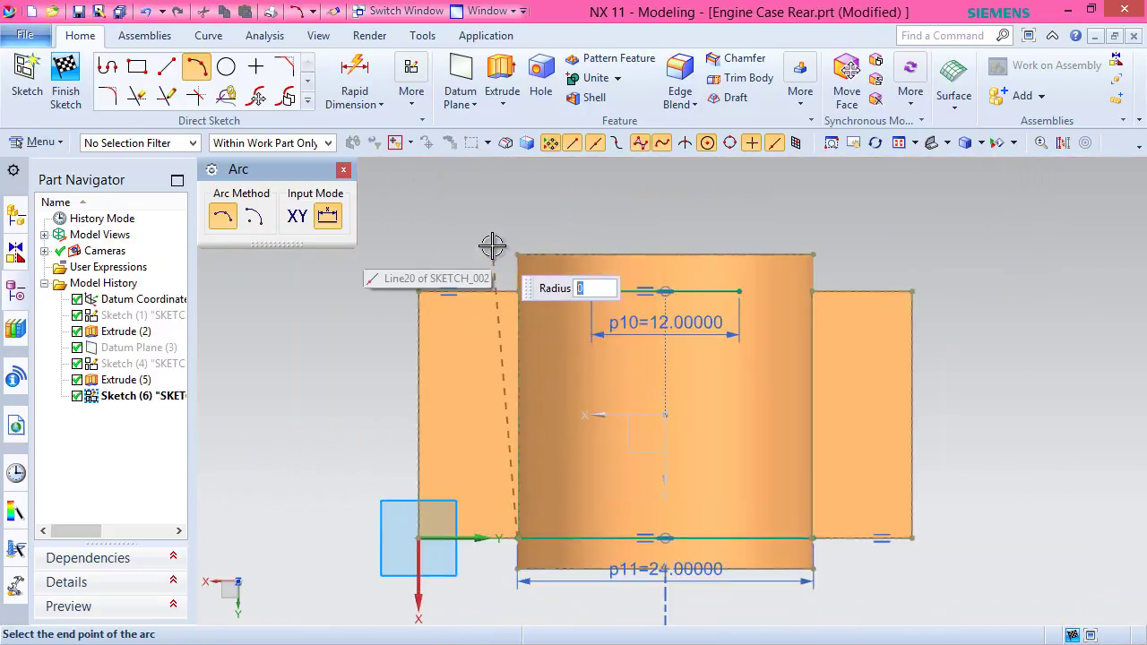
{"action": "scroll", "coordinate": [586, 271], "scroll_direction": "up", "scroll_amount": 4}
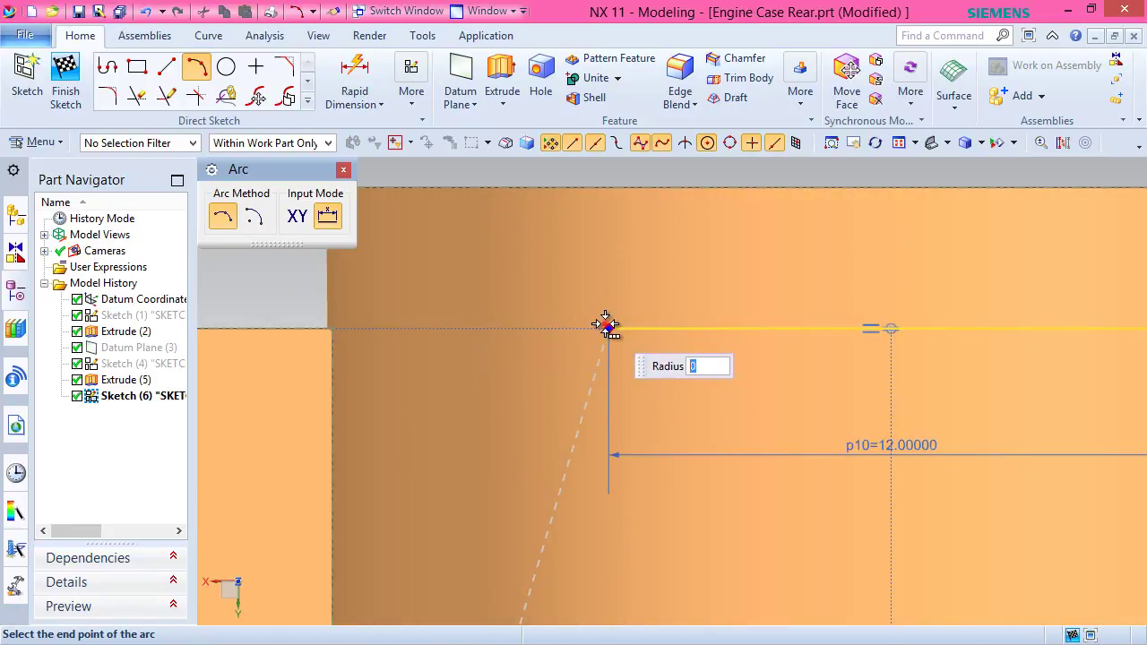
{"action": "left_click", "coordinate": [605, 324]}
{"action": "left_click", "coordinate": [673, 338]}
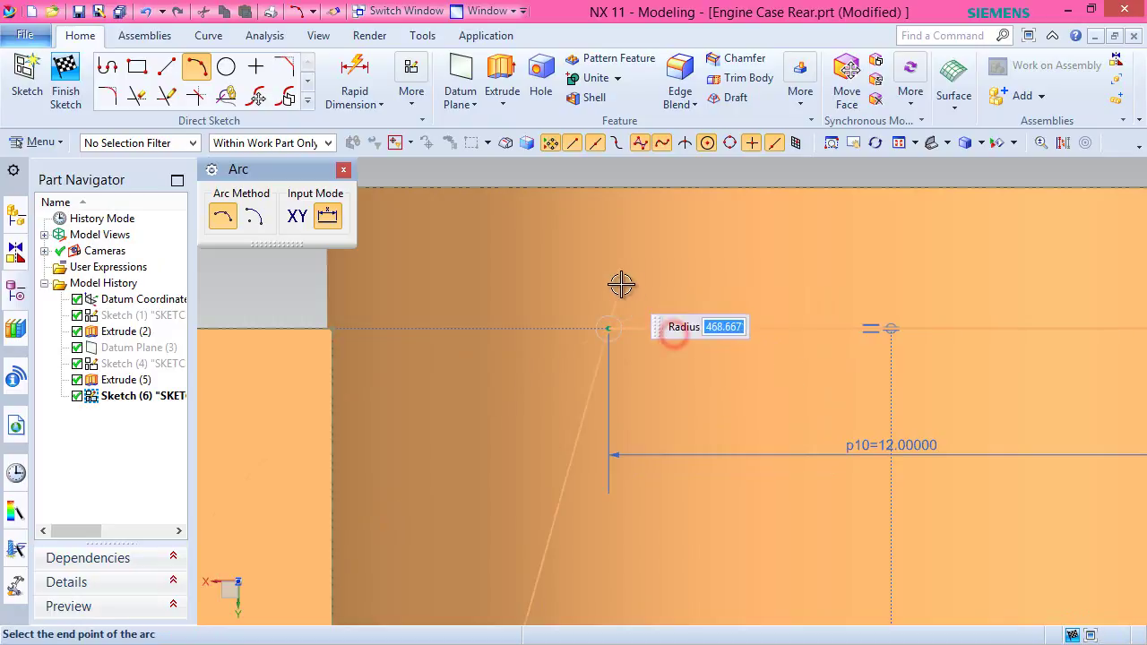
{"action": "scroll", "coordinate": [623, 287], "scroll_direction": "down", "scroll_amount": 6}
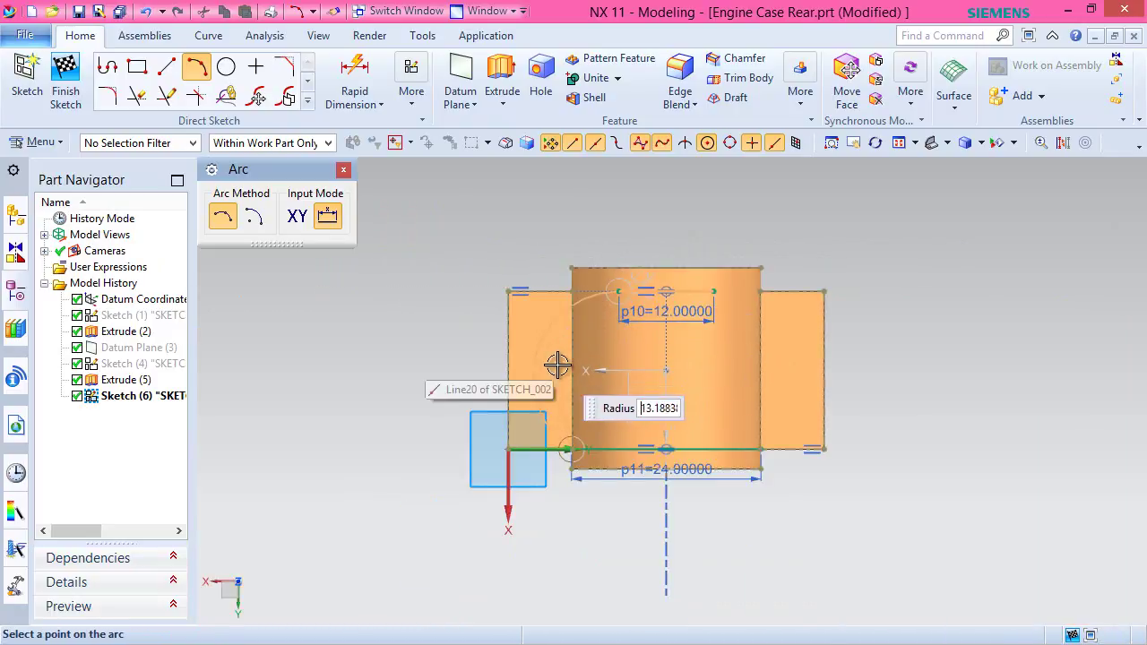
{"action": "left_click", "coordinate": [587, 337]}
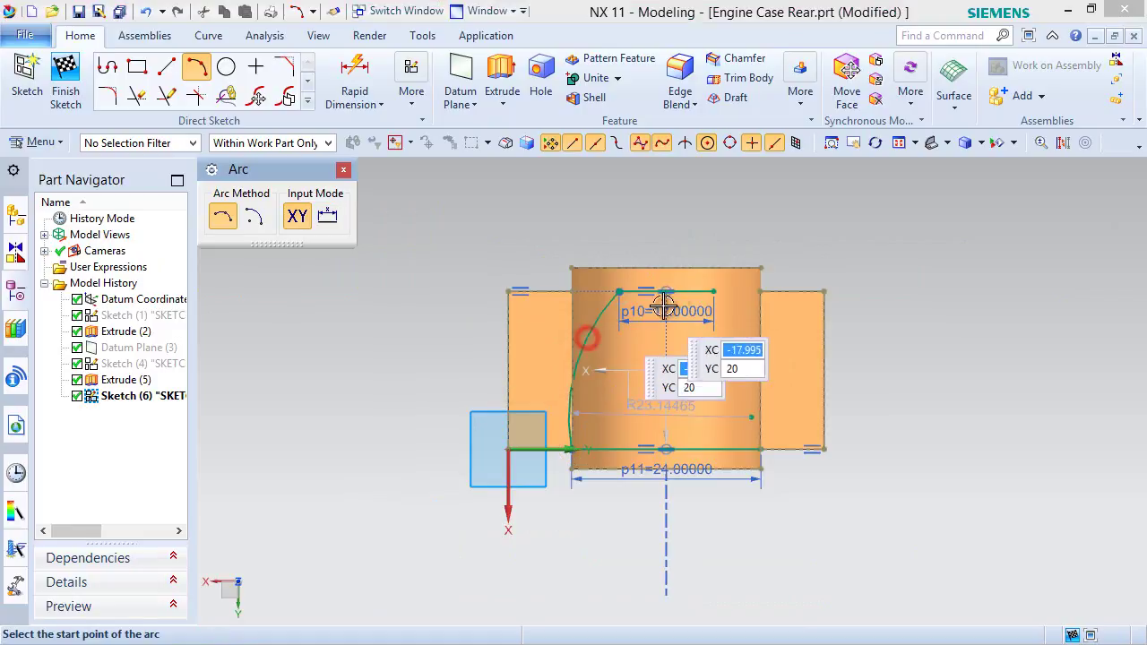
Draw a mirrored three-point arc of about 21 mm radius from the 12 mm line's other endpoint to the 24 mm line's end point.
{"action": "scroll", "coordinate": [725, 307], "scroll_direction": "up", "scroll_amount": 4}
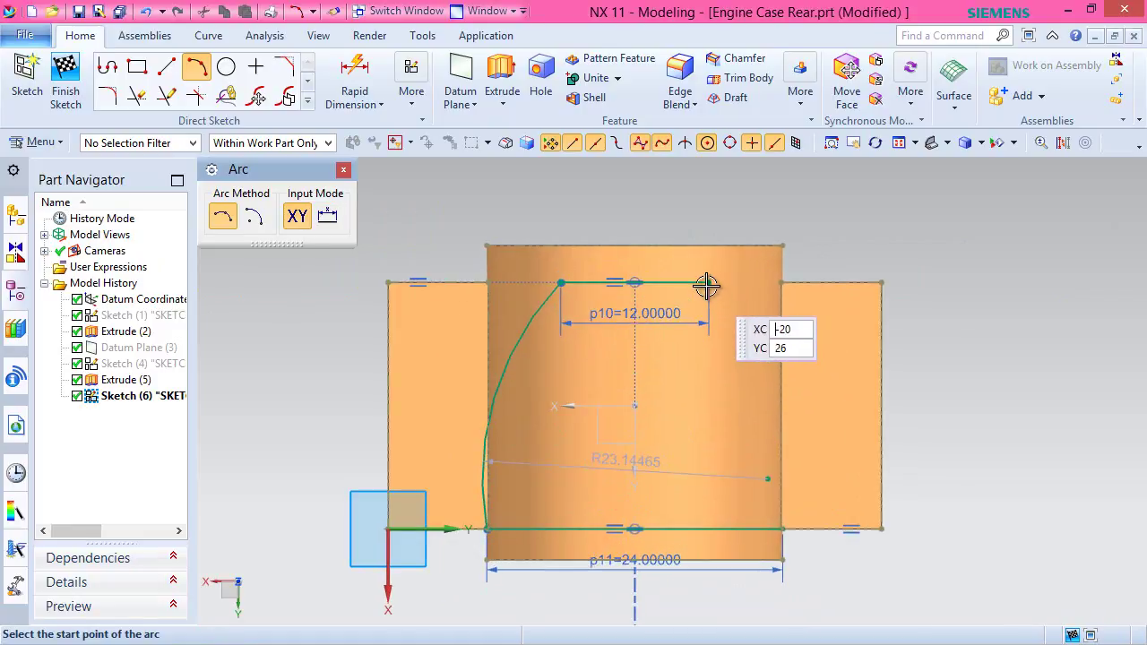
{"action": "mouse_move", "coordinate": [708, 284]}
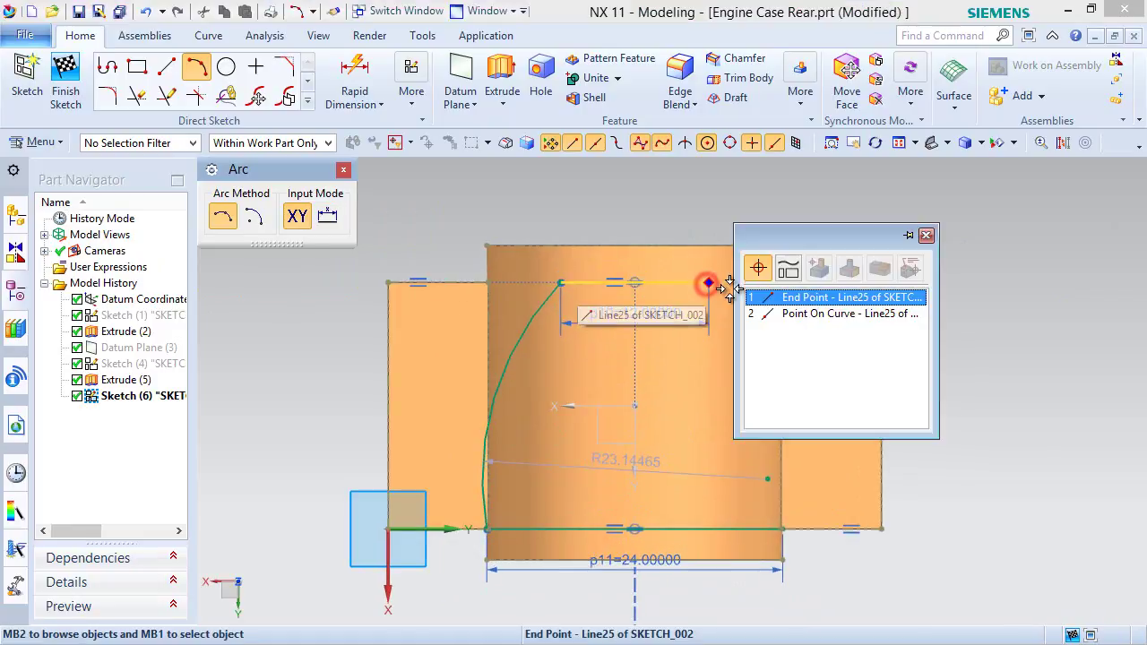
{"action": "left_click", "coordinate": [838, 301]}
{"action": "scroll", "coordinate": [762, 489], "scroll_direction": "up", "scroll_amount": 5}
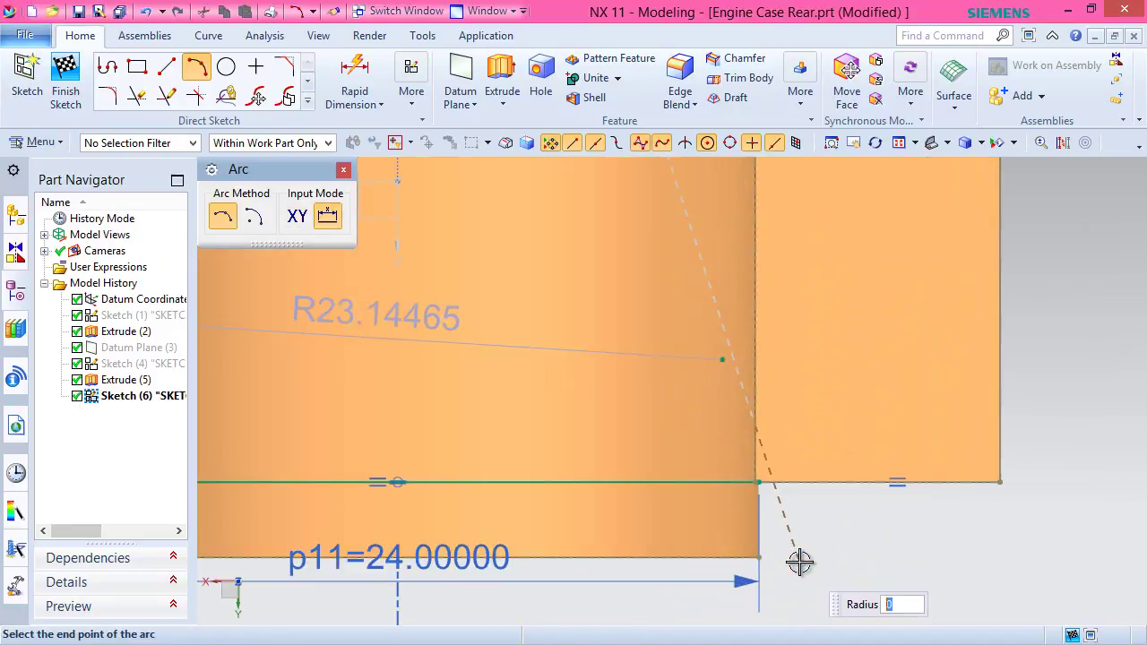
{"action": "scroll", "coordinate": [661, 305], "scroll_direction": "up", "scroll_amount": 2}
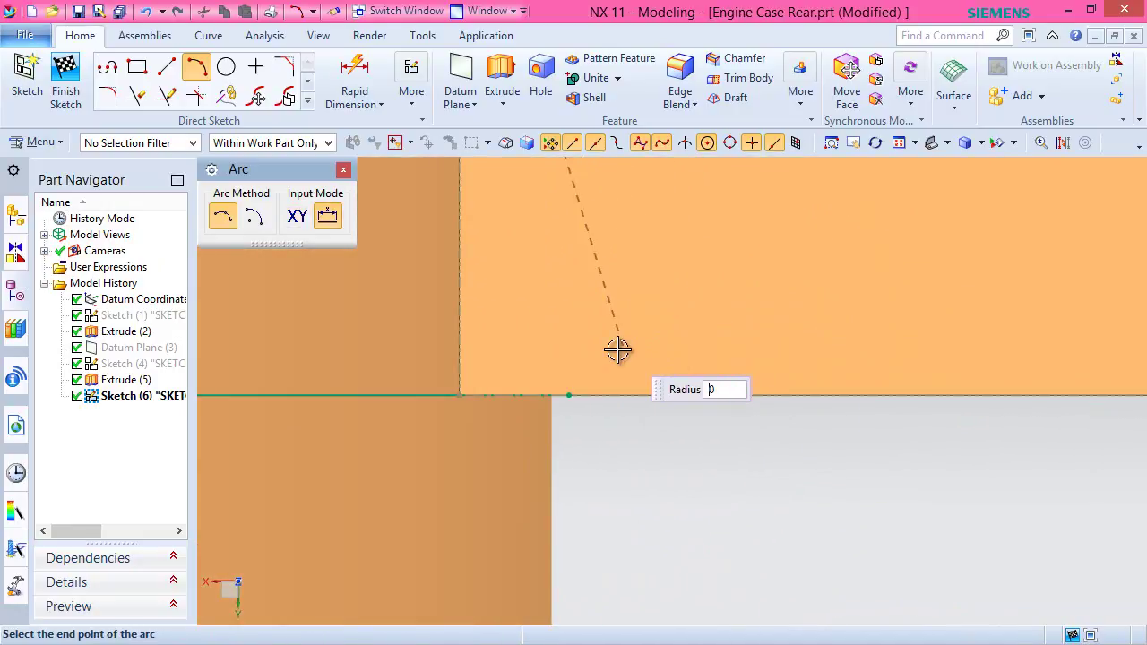
{"action": "left_click", "coordinate": [572, 394]}
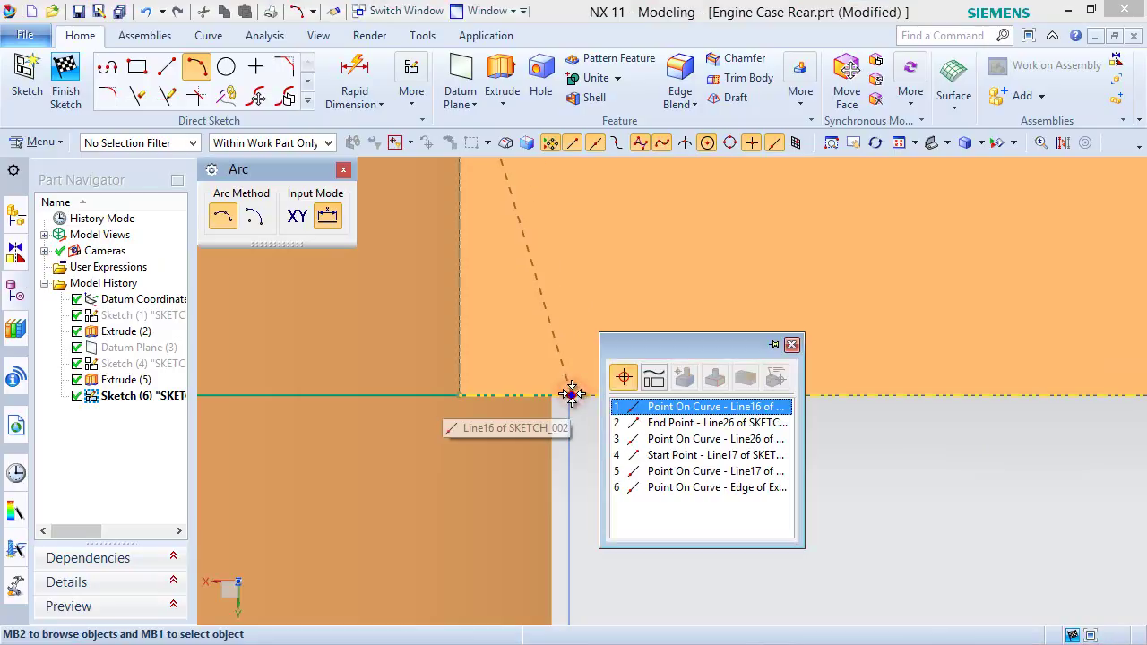
{"action": "left_click", "coordinate": [663, 423]}
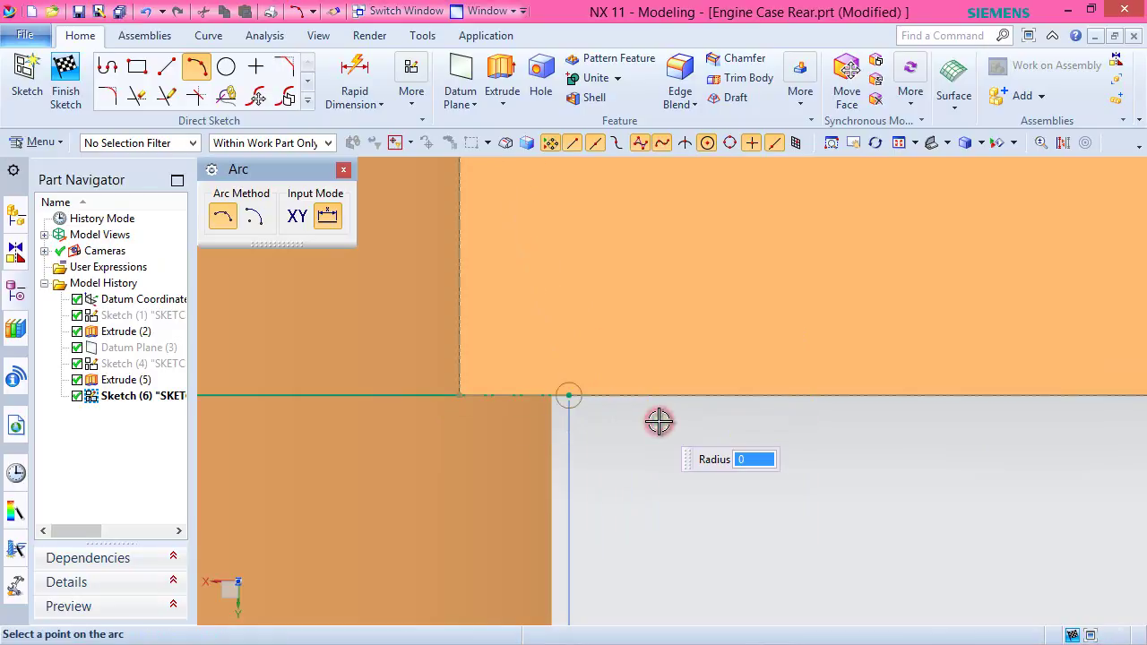
{"action": "scroll", "coordinate": [648, 405], "scroll_direction": "down", "scroll_amount": 5}
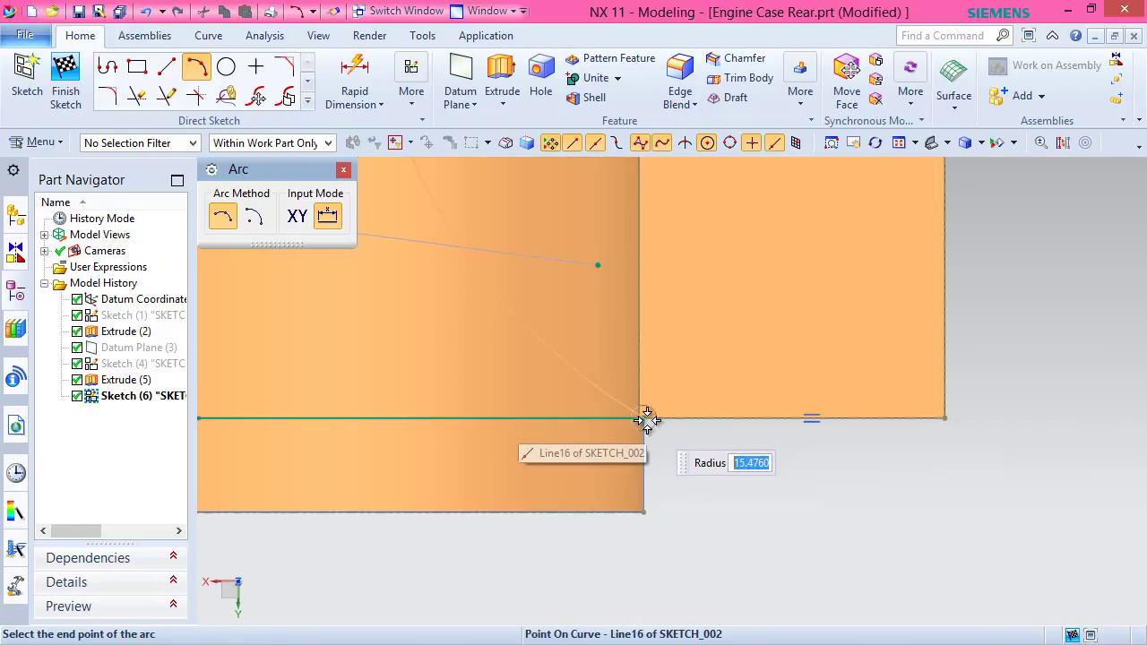
{"action": "left_click", "coordinate": [648, 421]}
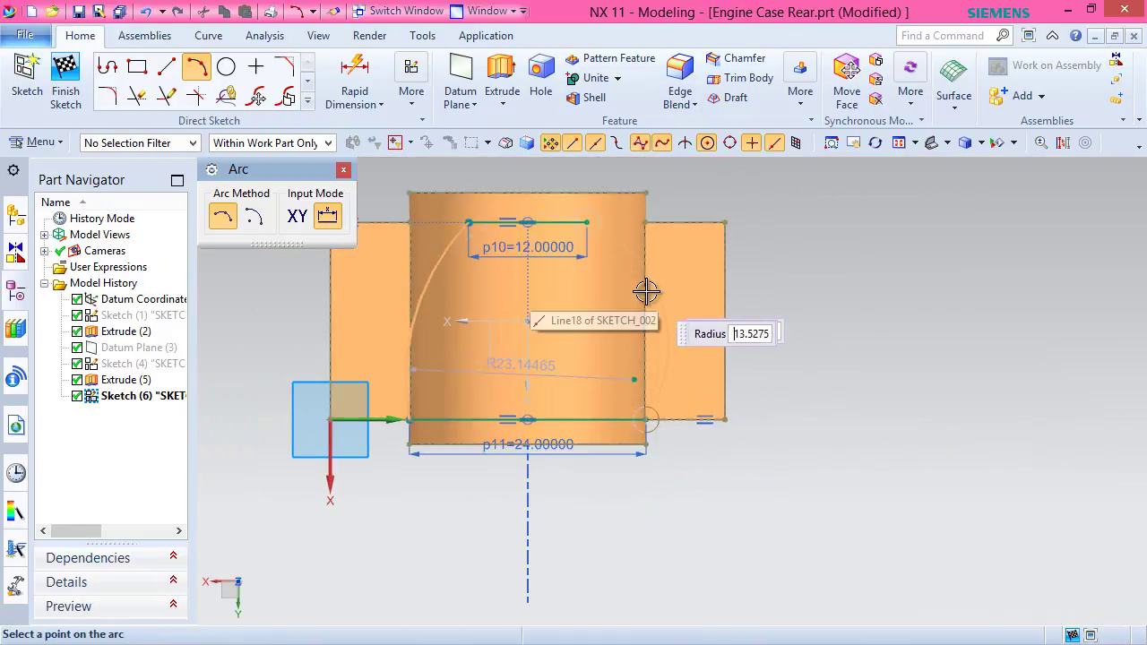
{"action": "left_click", "coordinate": [629, 289]}
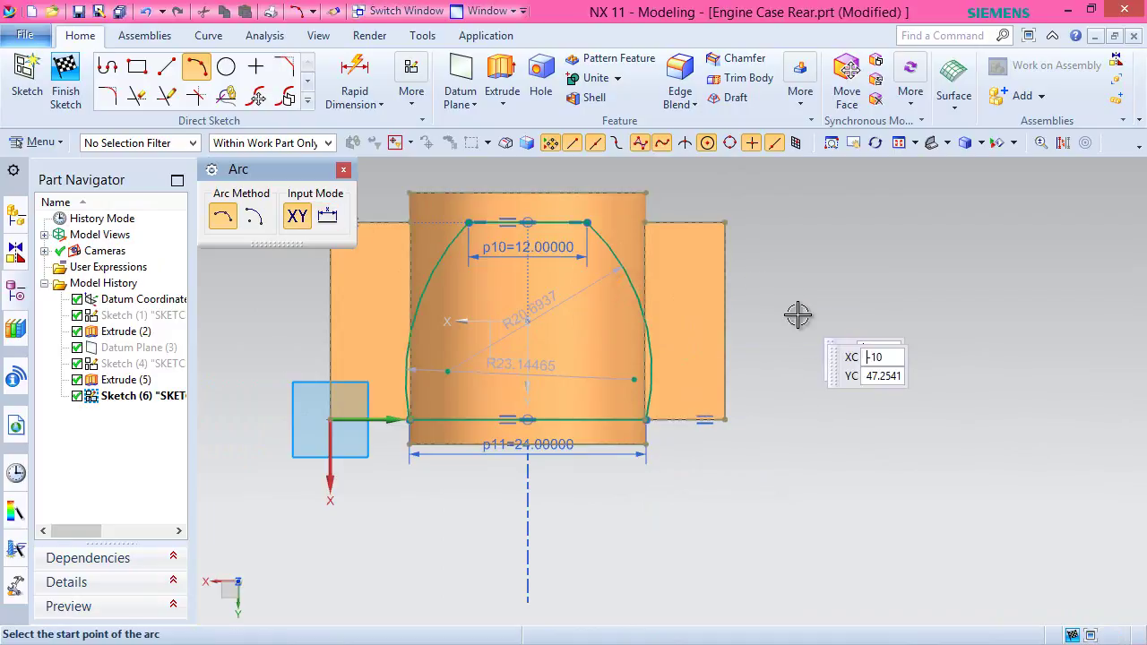
{"action": "key", "text": "Escape"}
{"action": "scroll", "coordinate": [773, 346], "scroll_direction": "up", "scroll_amount": 4}
{"action": "scroll", "coordinate": [732, 346], "scroll_direction": "down", "scroll_amount": 5}
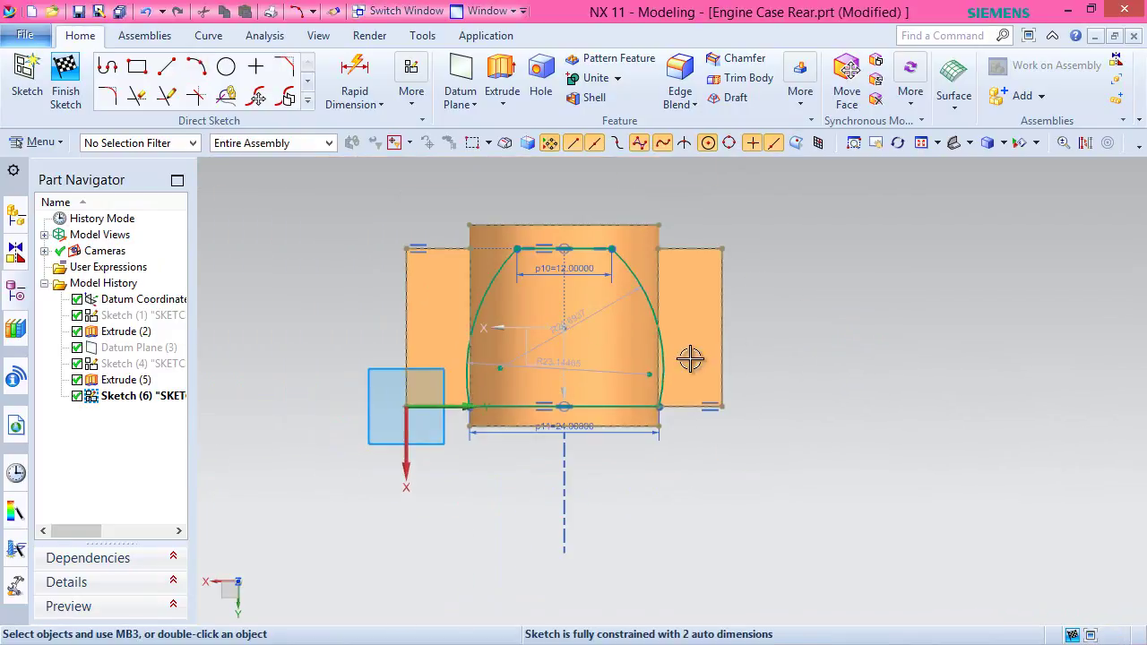
{"action": "scroll", "coordinate": [502, 230], "scroll_direction": "up", "scroll_amount": 2}
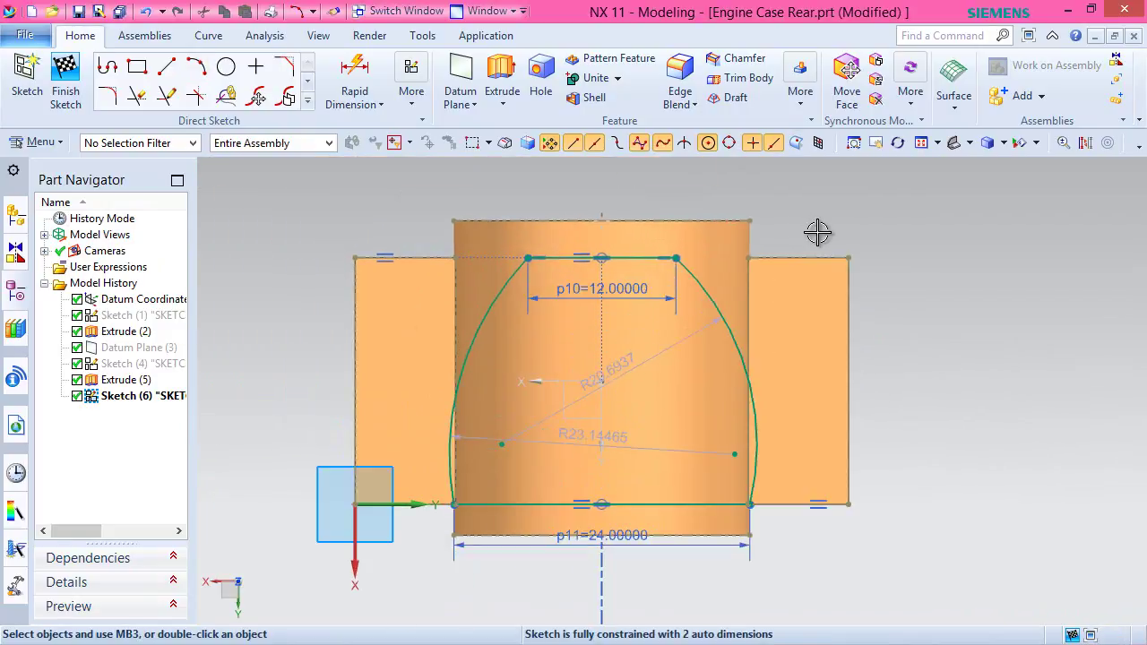
Constrain the second arc's center onto the plate's projected lower edge beside the sketch origin with a Point on Curve constraint.
{"action": "right_click", "coordinate": [858, 240]}
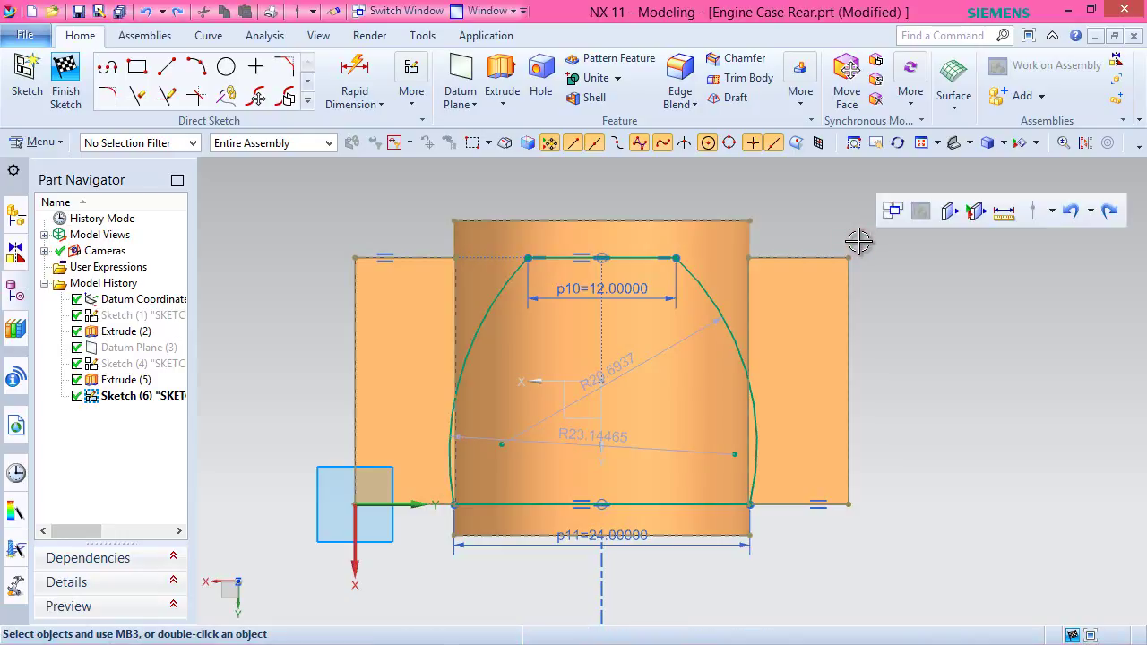
{"action": "left_click", "coordinate": [502, 444]}
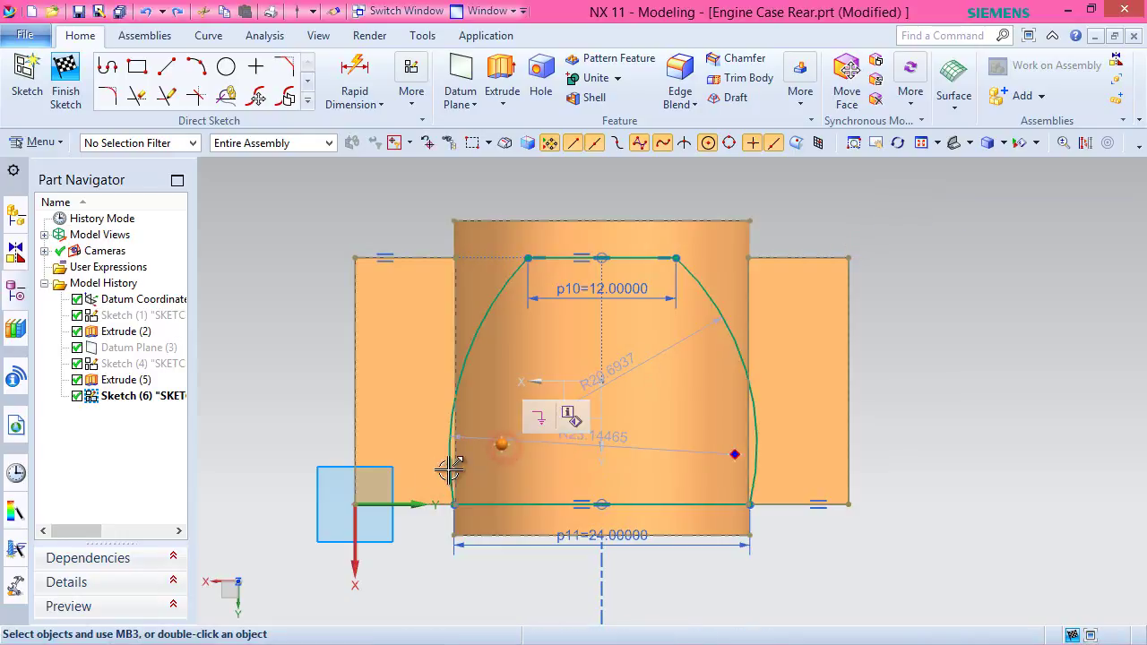
{"action": "left_click", "coordinate": [395, 505]}
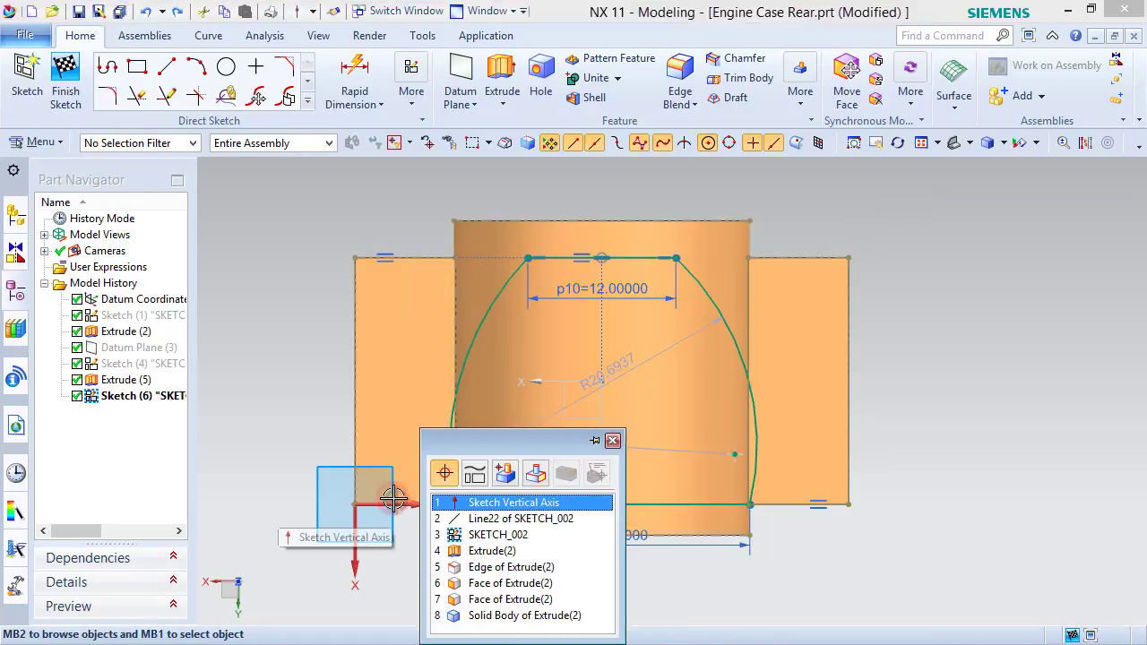
{"action": "left_click", "coordinate": [454, 518]}
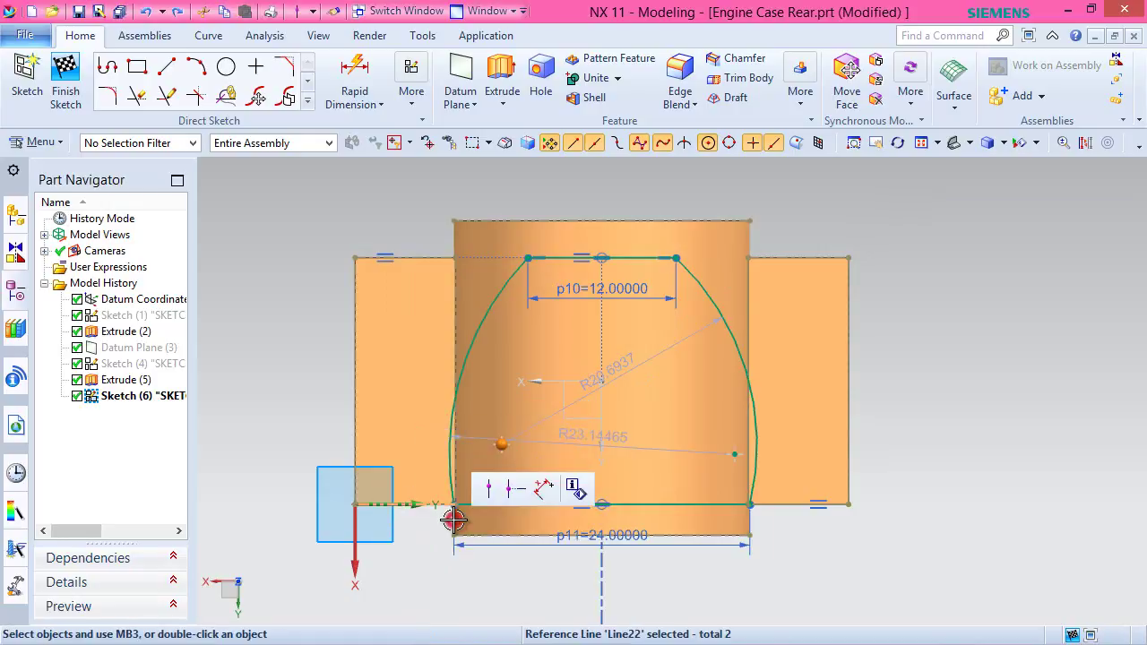
{"action": "left_click", "coordinate": [491, 491]}
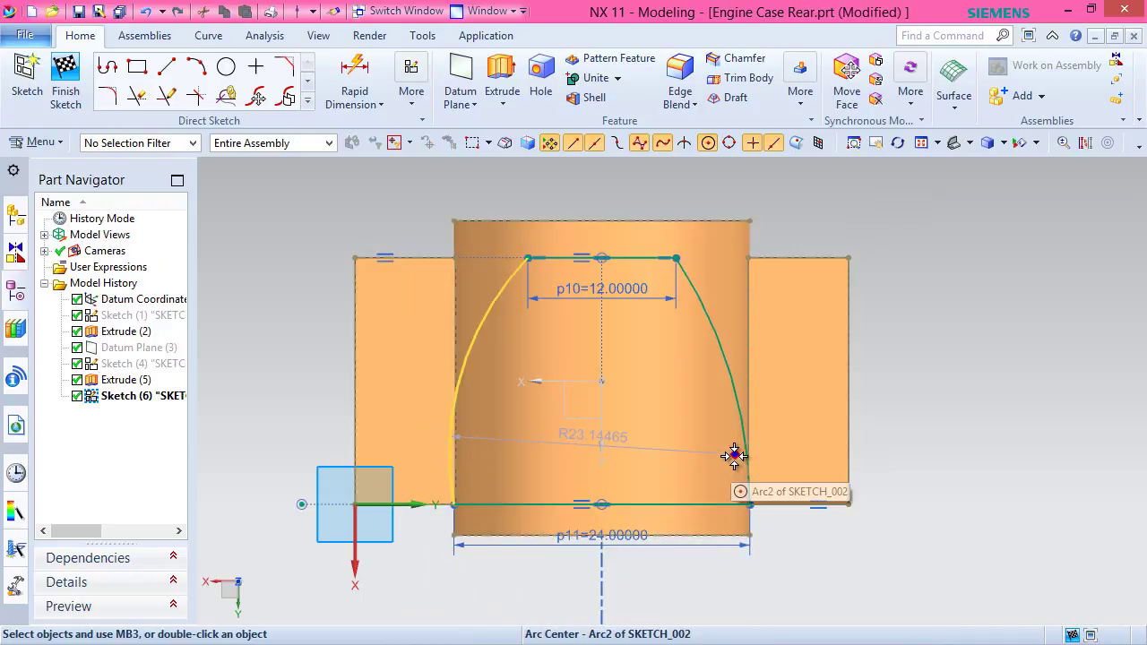
Constrain the first arc's center onto the projected lower edge on the opposite side of the plate with Point on Curve.
{"action": "mouse_move", "coordinate": [734, 456]}
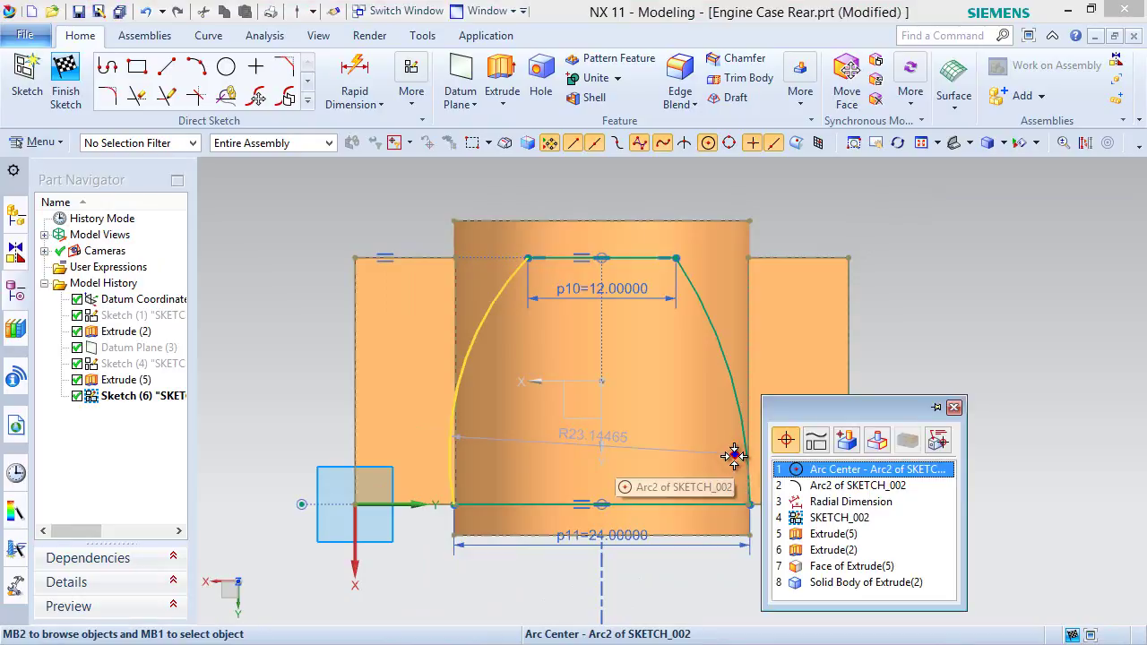
{"action": "left_click", "coordinate": [800, 470]}
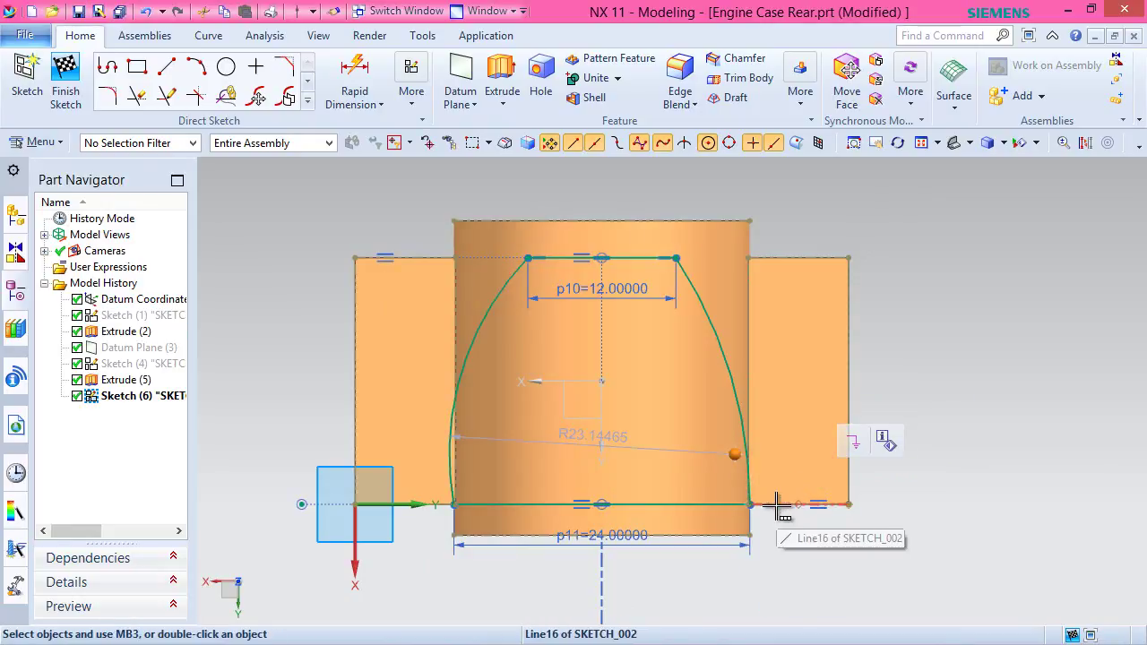
{"action": "mouse_move", "coordinate": [778, 507]}
{"action": "left_click", "coordinate": [874, 503]}
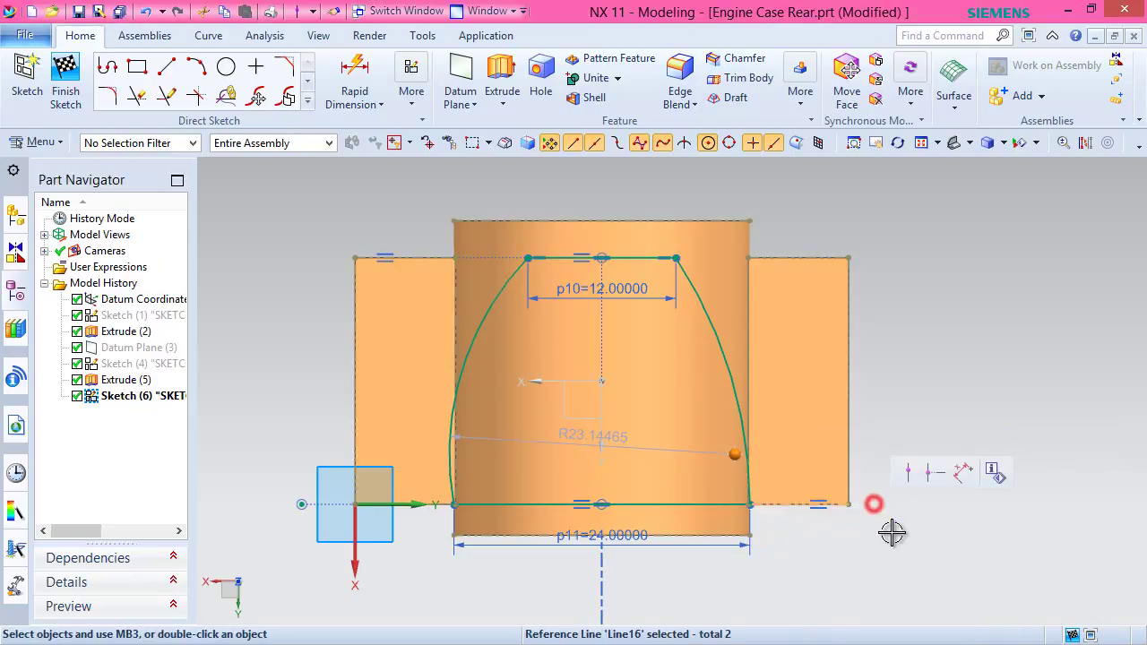
{"action": "left_click", "coordinate": [910, 470]}
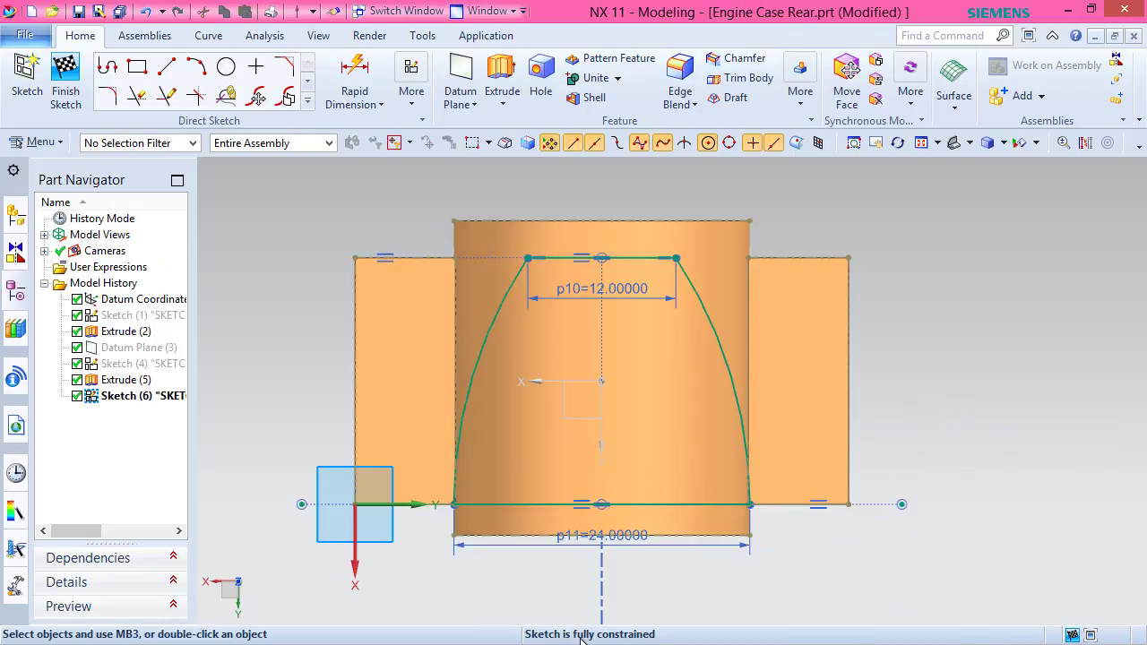
Finish the plate-face sketch and orient the model to the isometric view.
{"action": "right_click", "coordinate": [922, 258]}
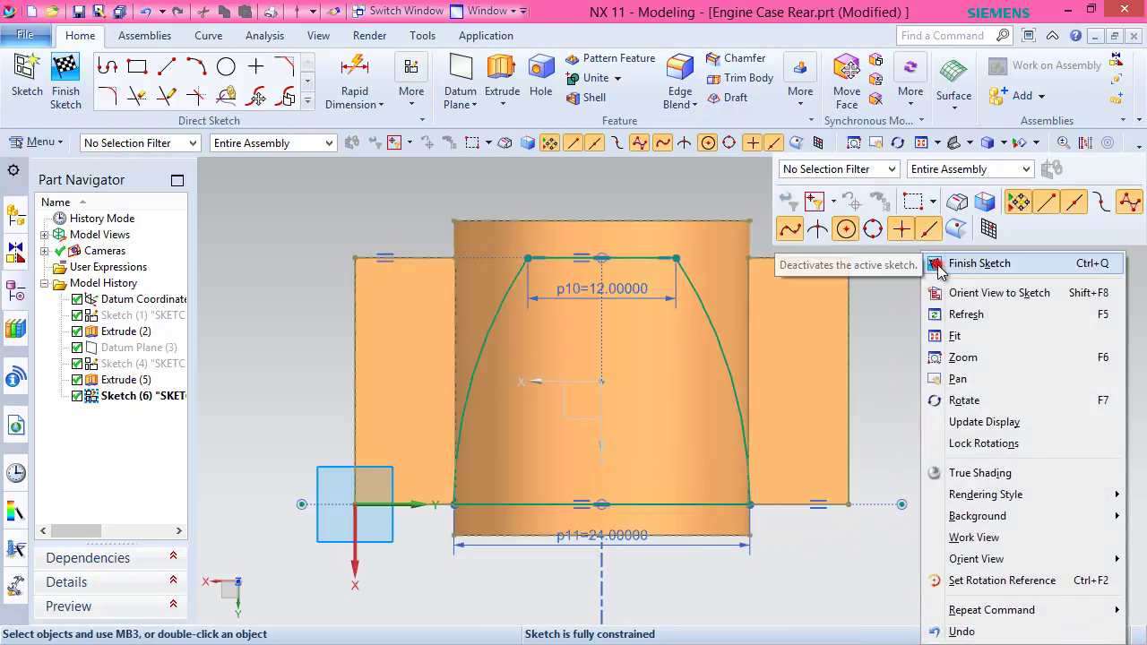
{"action": "left_click", "coordinate": [937, 263]}
{"action": "left_click", "coordinate": [988, 142]}
{"action": "left_click", "coordinate": [978, 184]}
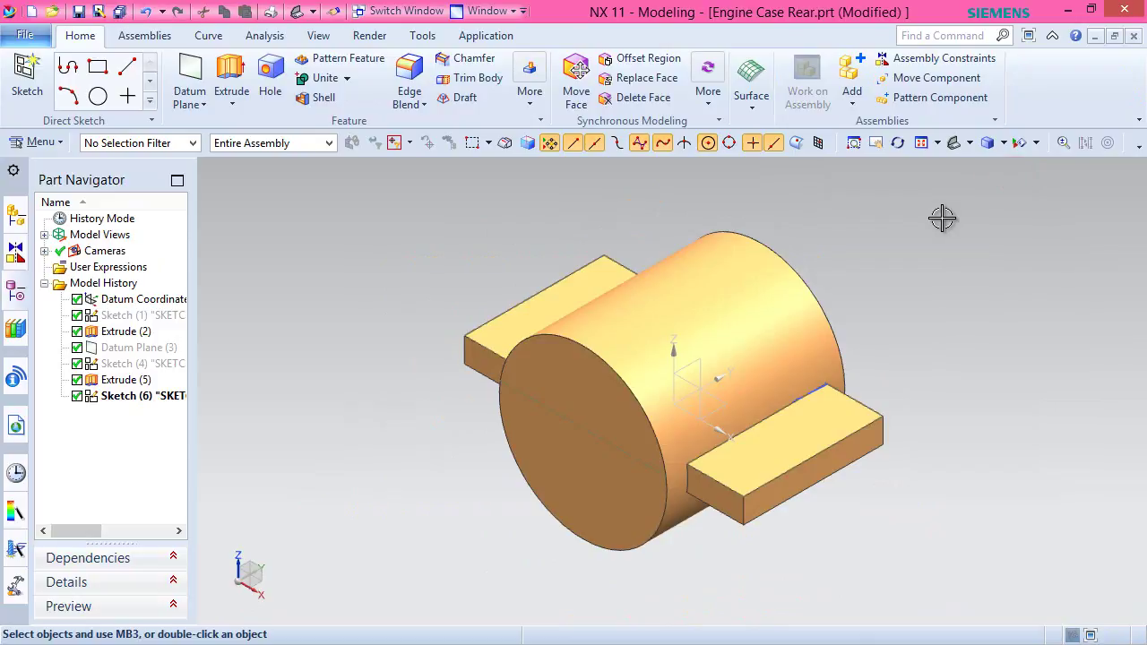
Extrude the arc-sided plate-face sketch upward from 0 to 25 mm and unite it with the existing body.
{"action": "left_click", "coordinate": [232, 83]}
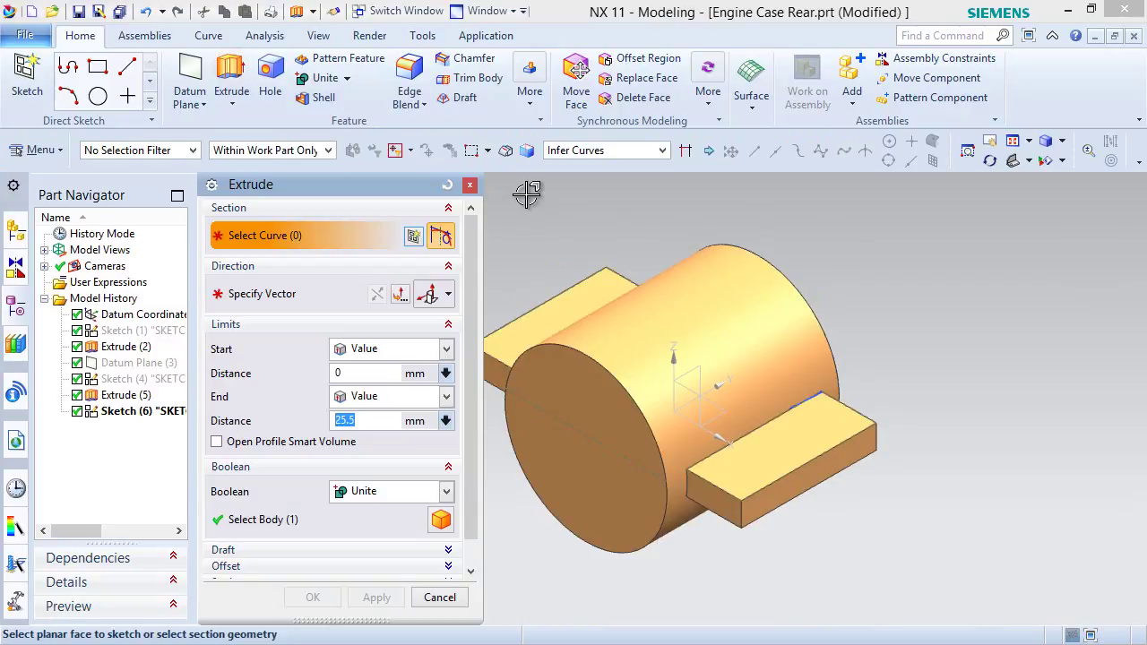
{"action": "left_click", "coordinate": [789, 411]}
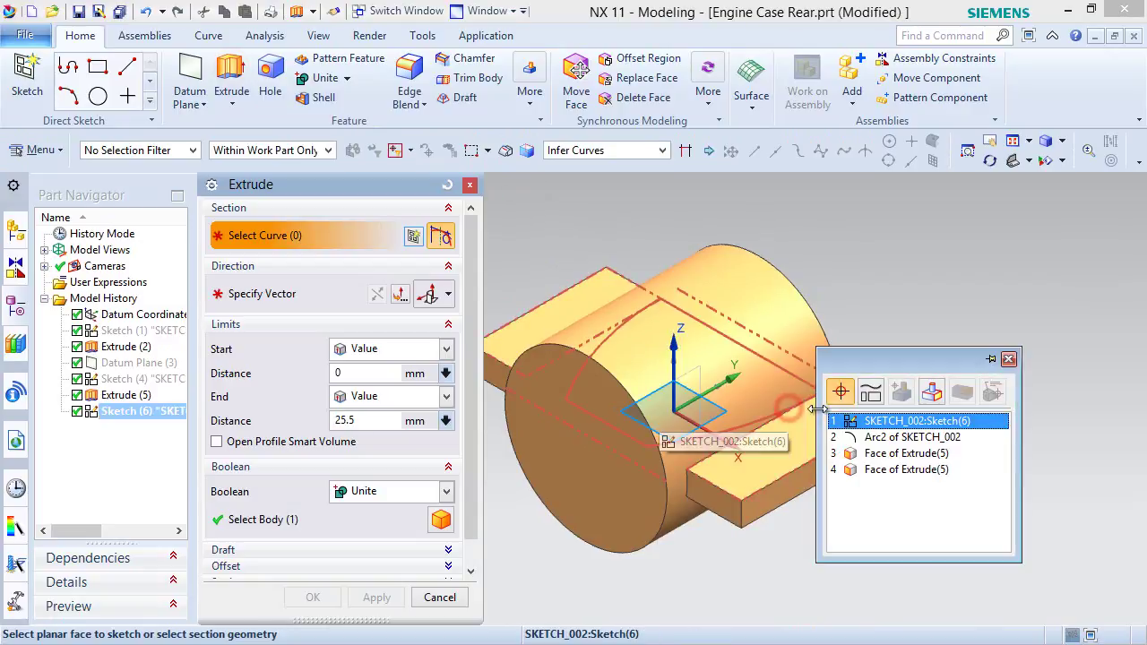
{"action": "left_click", "coordinate": [872, 438]}
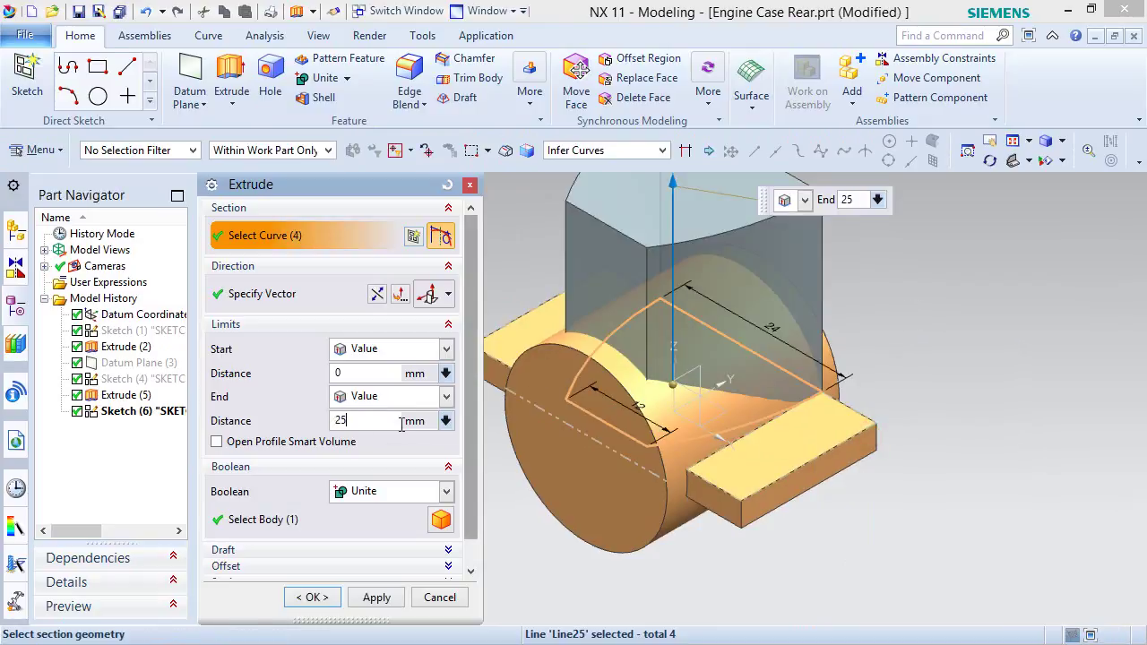
{"action": "key", "text": "Return"}
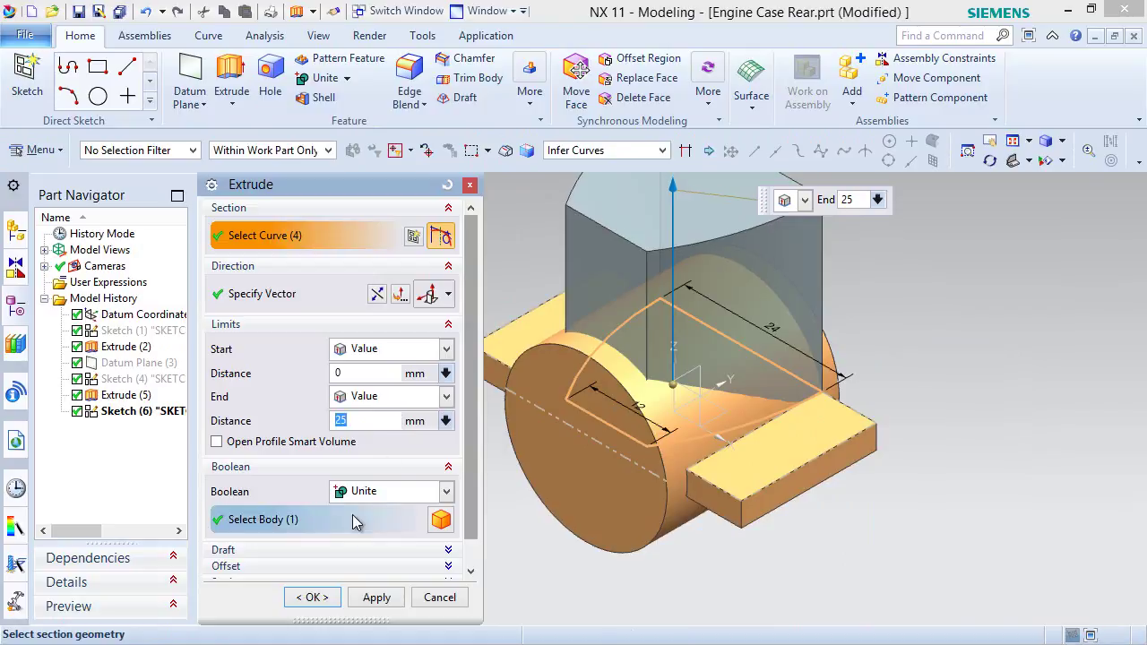
{"action": "left_click", "coordinate": [316, 599]}
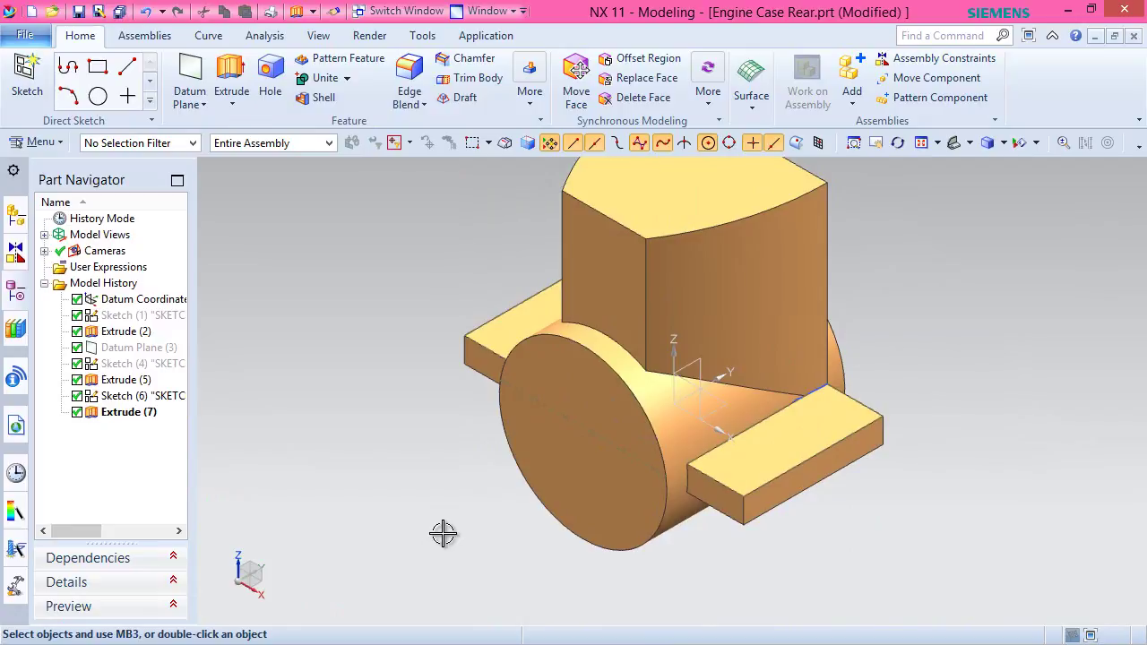
Hide the arc-sided profile sketch and save the part.
{"action": "left_click", "coordinate": [922, 143]}
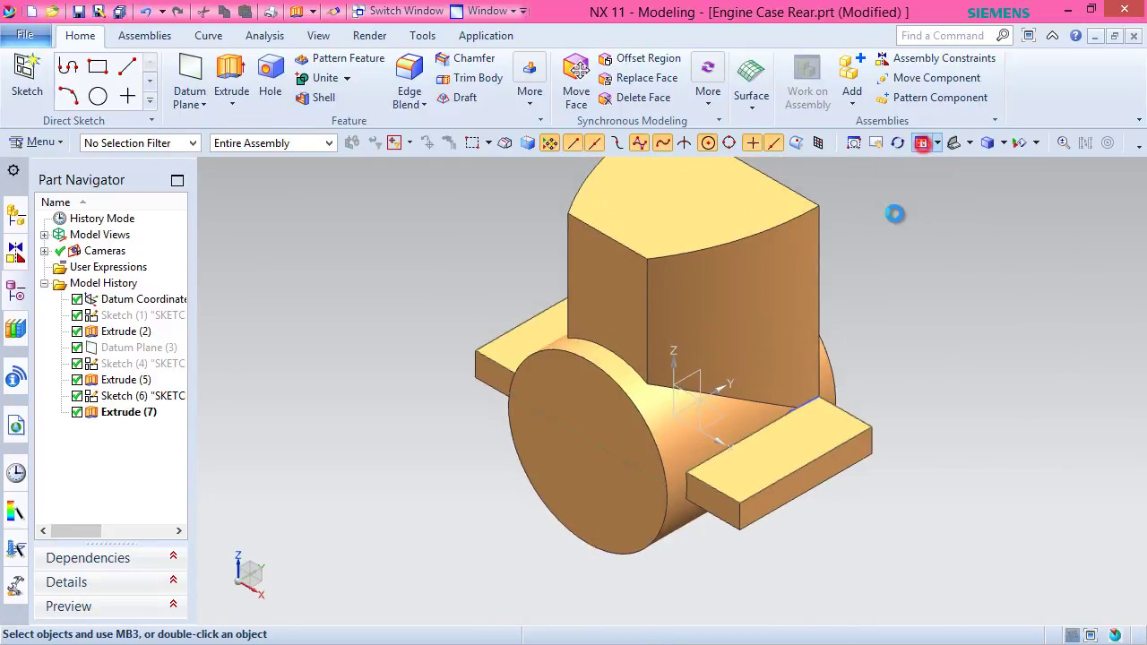
{"action": "right_click", "coordinate": [112, 396]}
{"action": "left_click", "coordinate": [169, 16]}
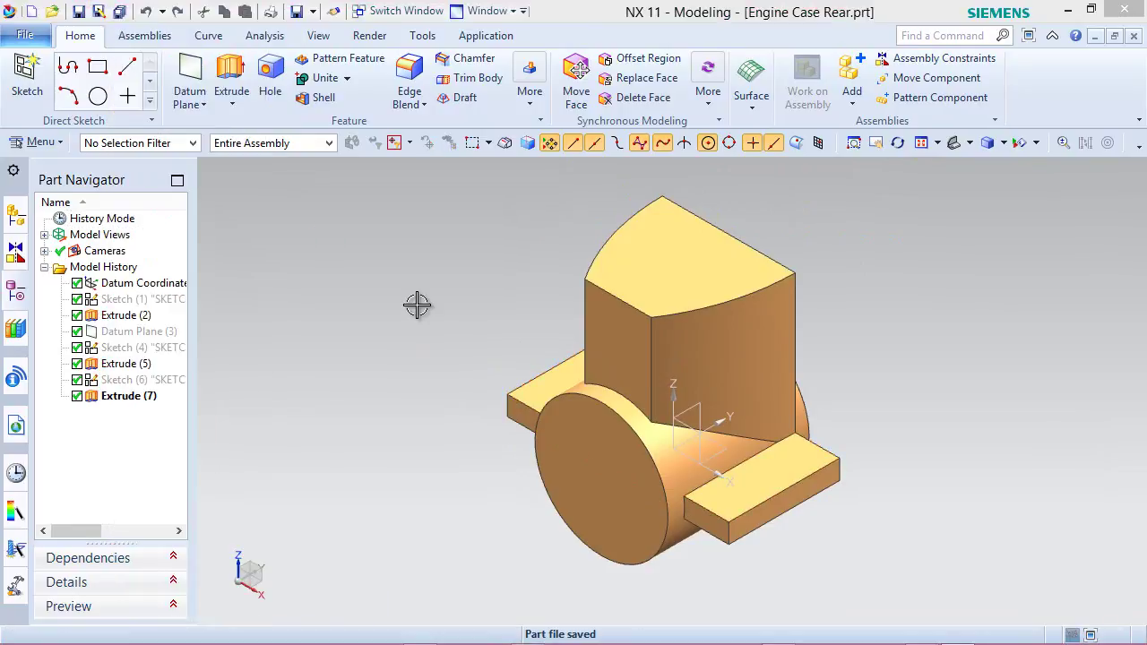
{"action": "left_click", "coordinate": [417, 305]}
Create a sketch on the cylinder's flat end face at the side hidden in the isometric view.
{"action": "left_click", "coordinate": [235, 563]}
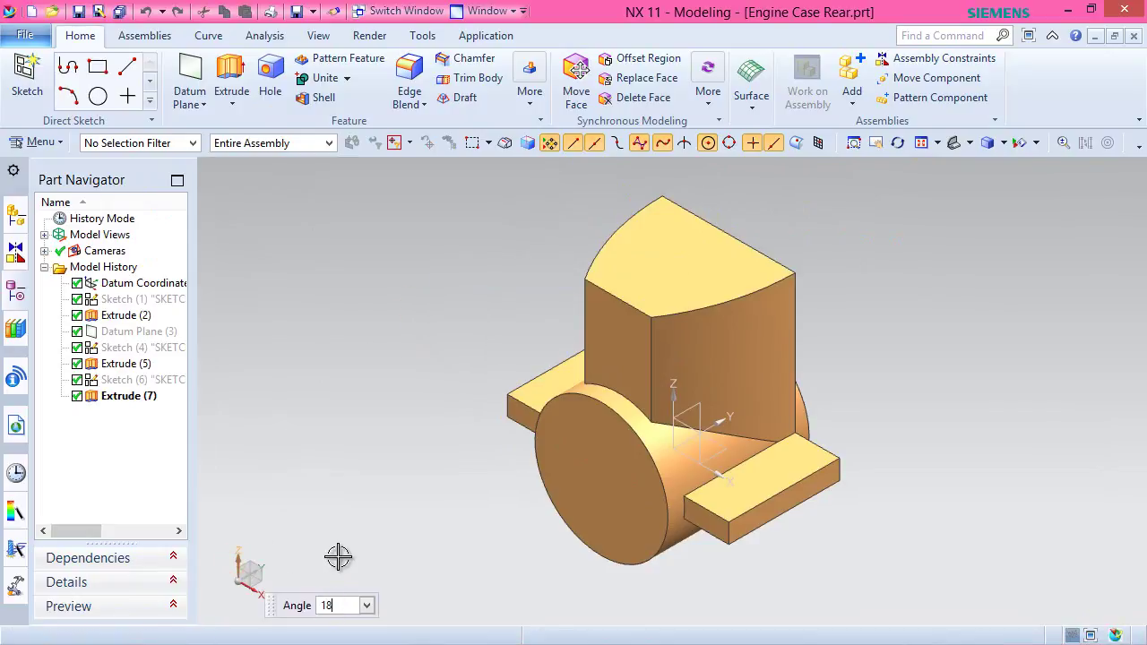
{"action": "type", "text": "180"}
{"action": "key", "text": "Return"}
{"action": "key", "text": "Escape"}
{"action": "left_click", "coordinate": [26, 73]}
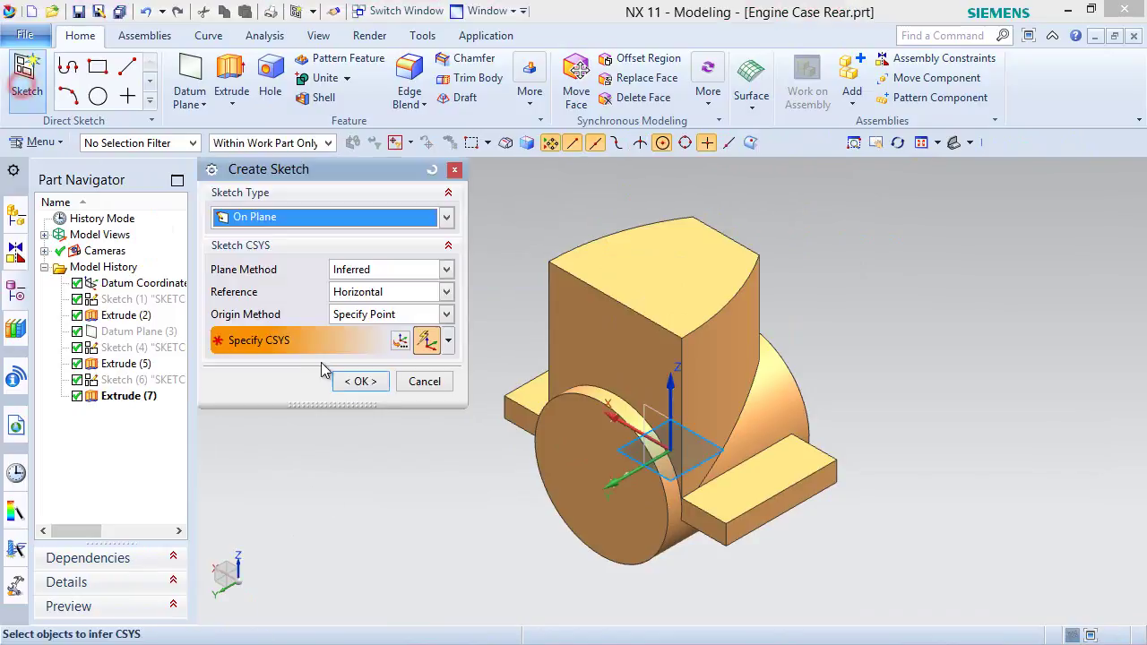
{"action": "left_click", "coordinate": [565, 448]}
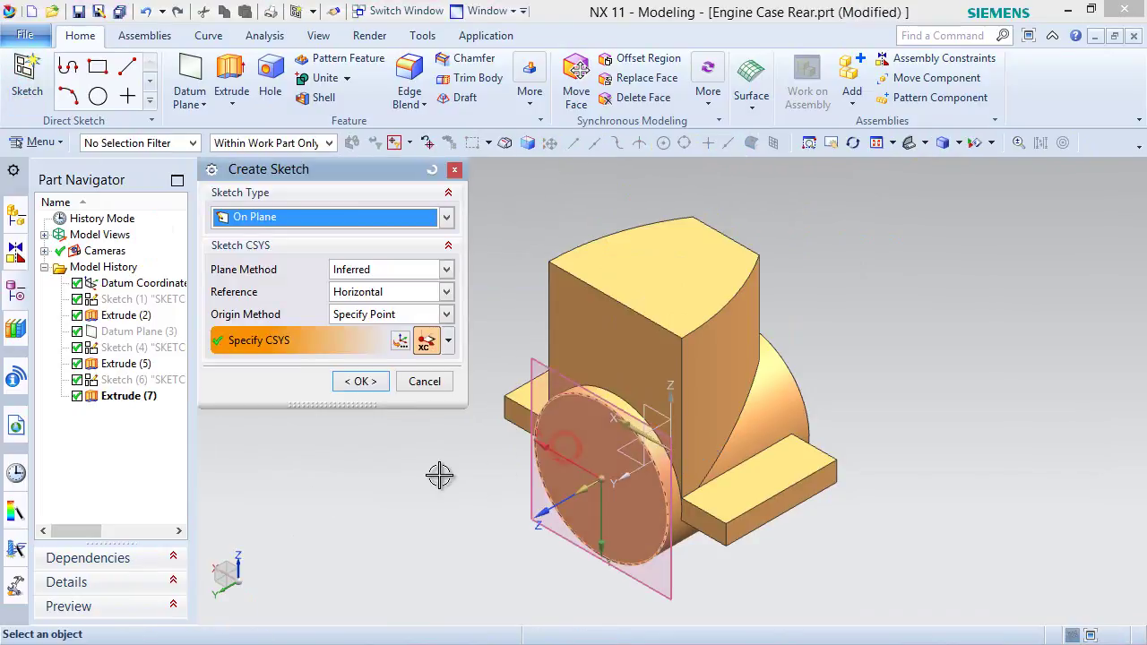
{"action": "left_click", "coordinate": [362, 382]}
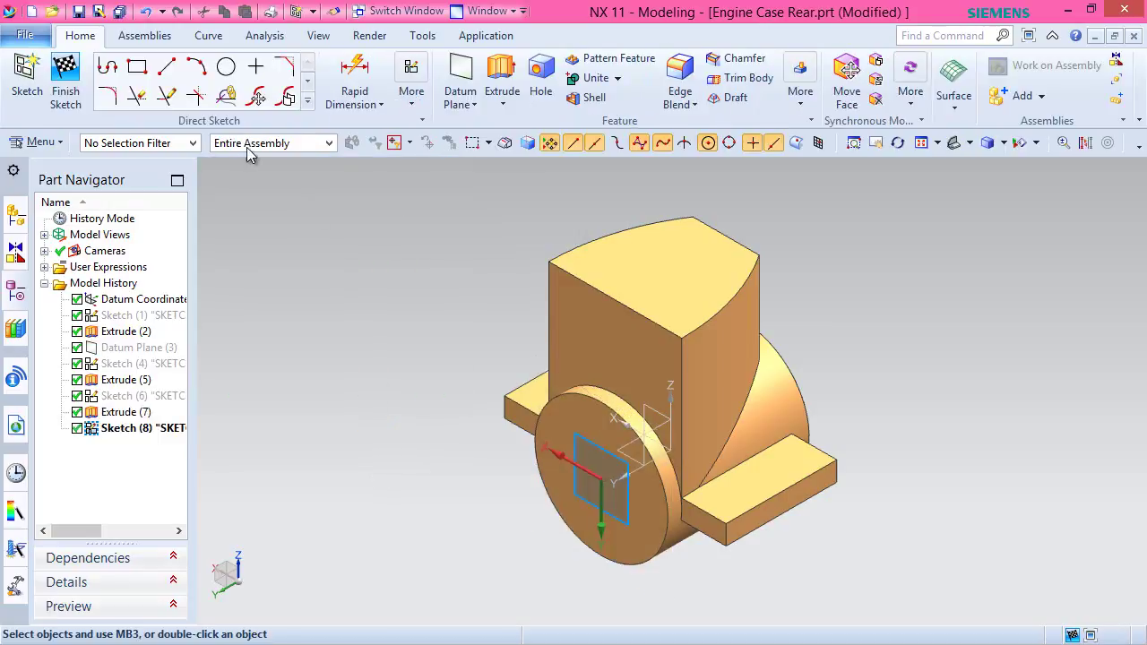
Draw a 16 mm diameter circle centered on the sketch origin and finish the sketch.
{"action": "left_click", "coordinate": [196, 67]}
{"action": "left_click", "coordinate": [227, 68]}
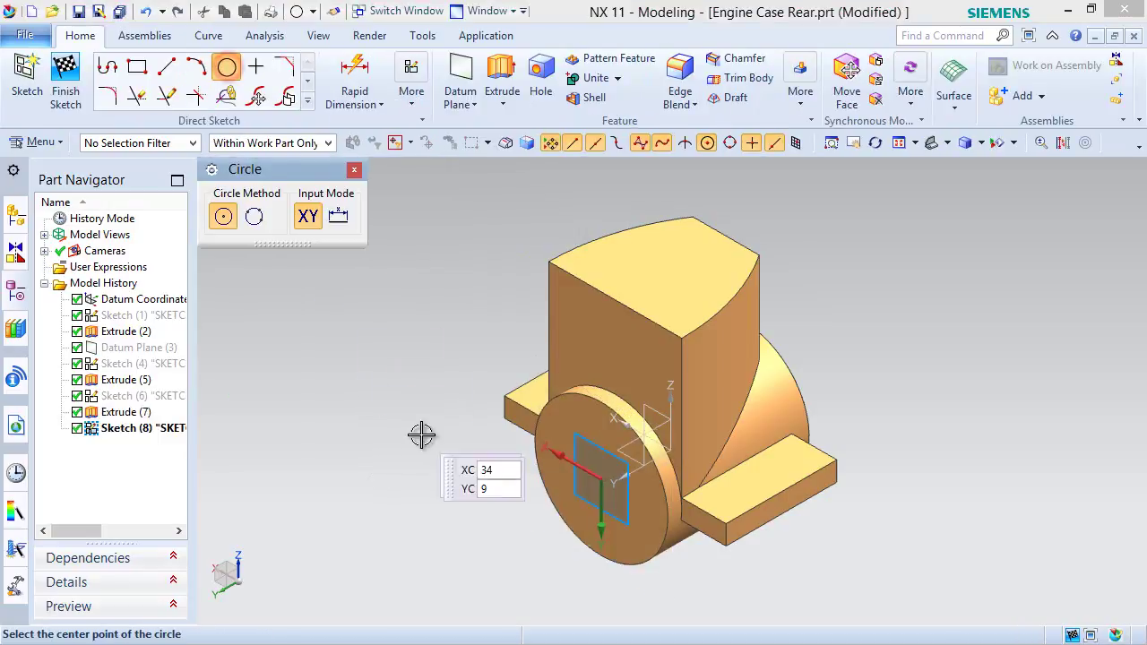
{"action": "left_click", "coordinate": [598, 481]}
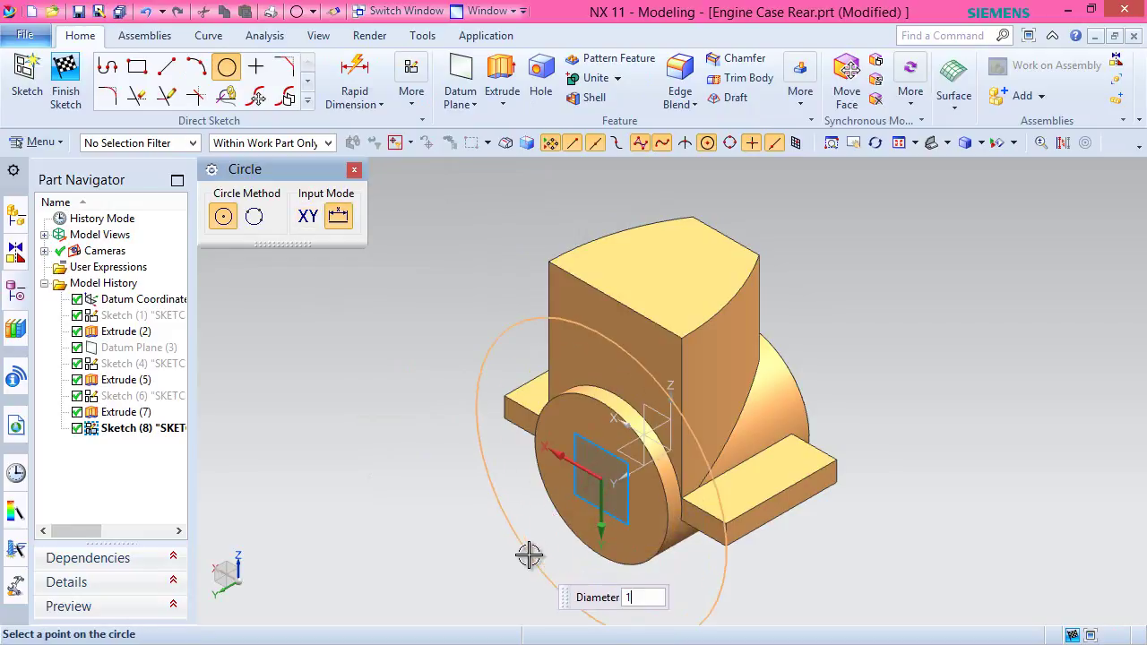
{"action": "key", "text": "Return"}
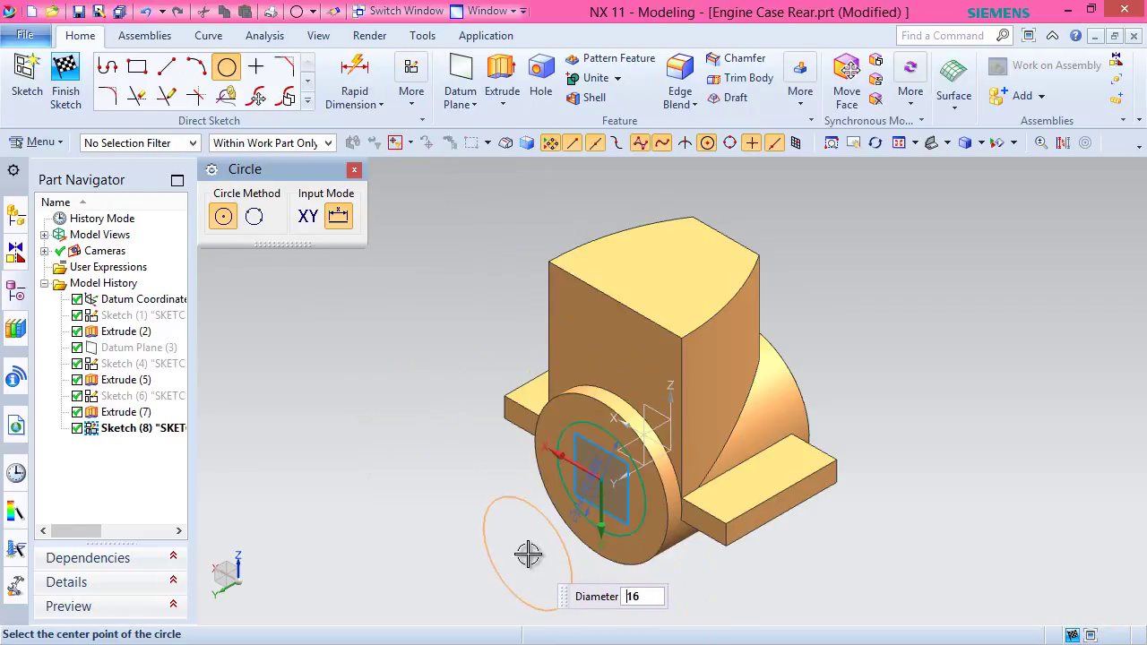
{"action": "left_click", "coordinate": [66, 76]}
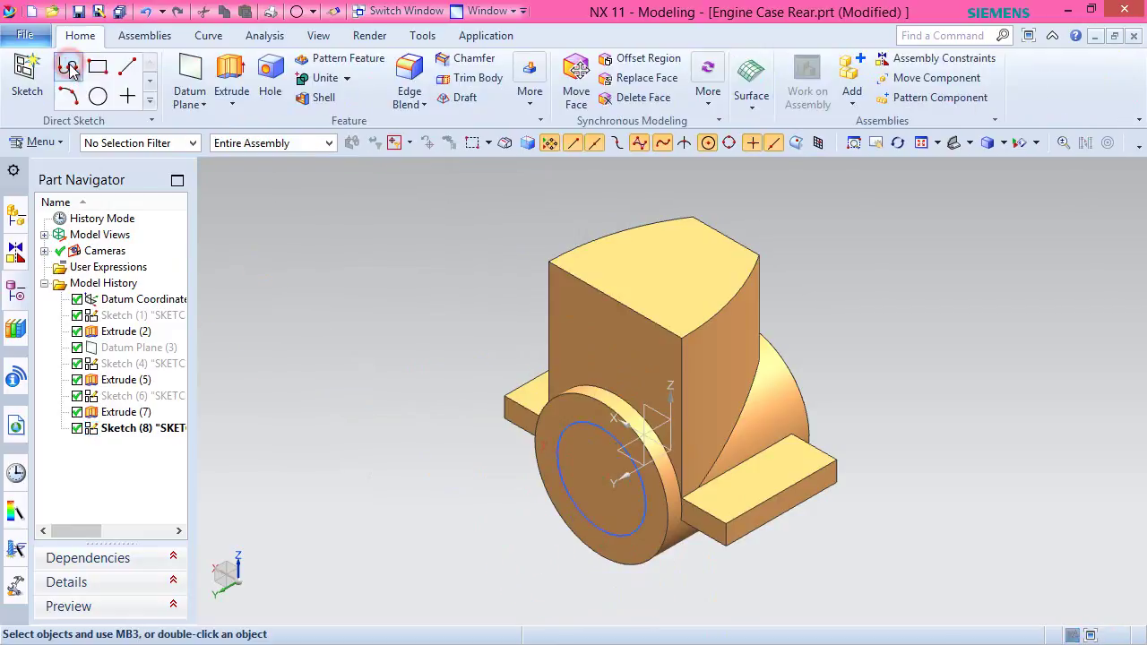
Extrude the 16 mm circle outward from the cylinder's end face by 14 mm, united with the body.
{"action": "left_click", "coordinate": [231, 80]}
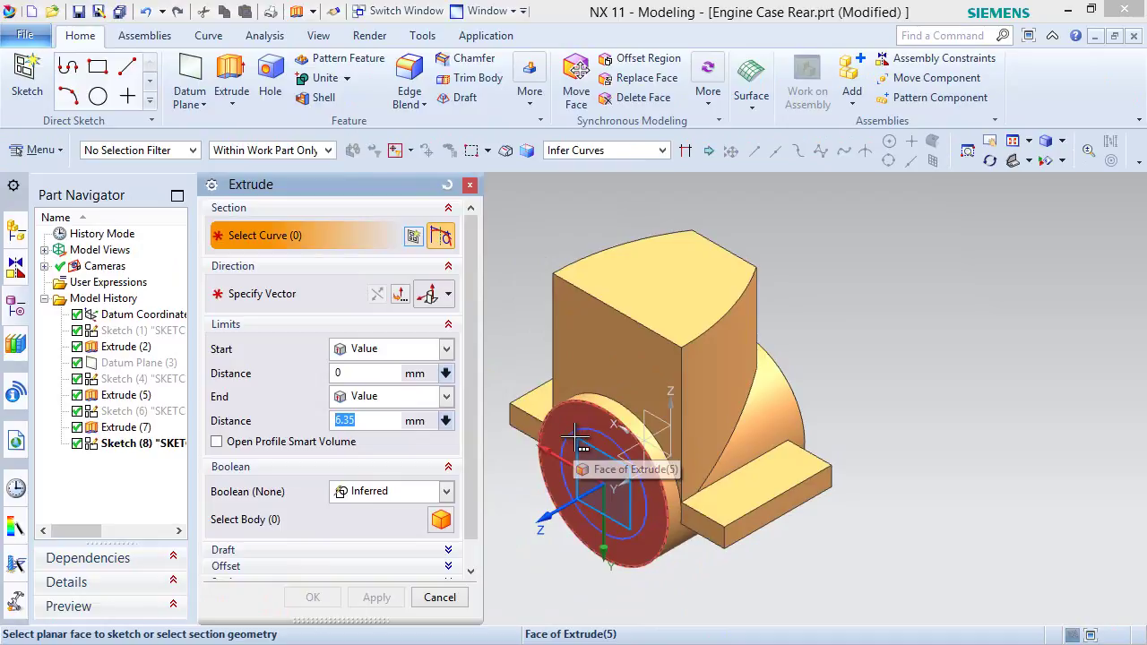
{"action": "left_click", "coordinate": [575, 437]}
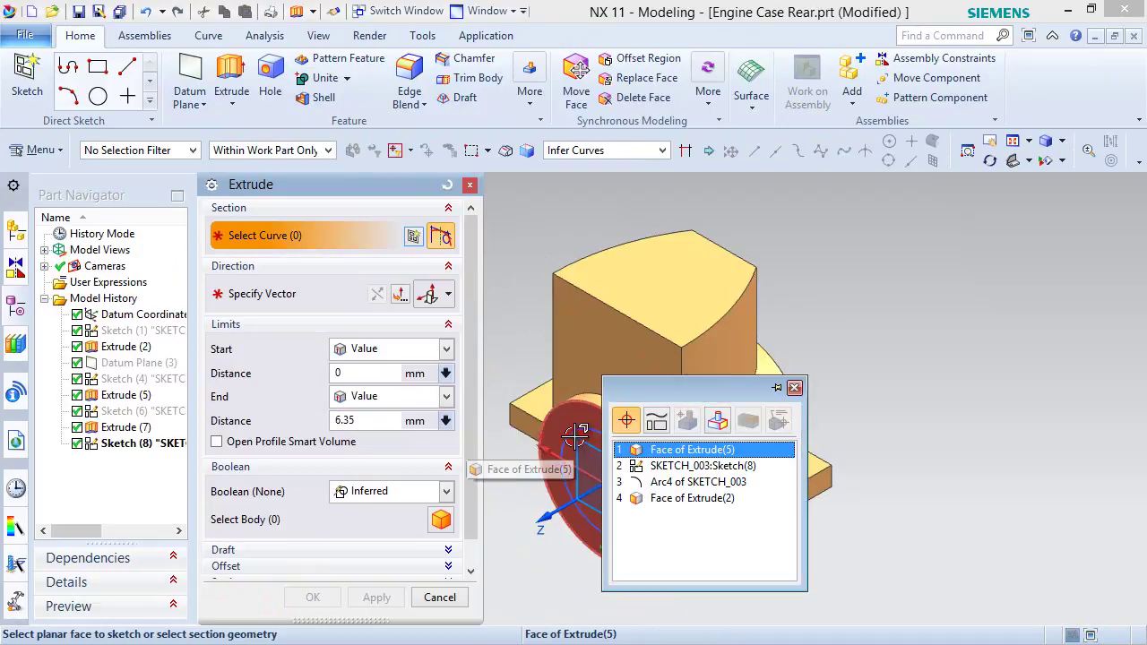
{"action": "left_click", "coordinate": [681, 464]}
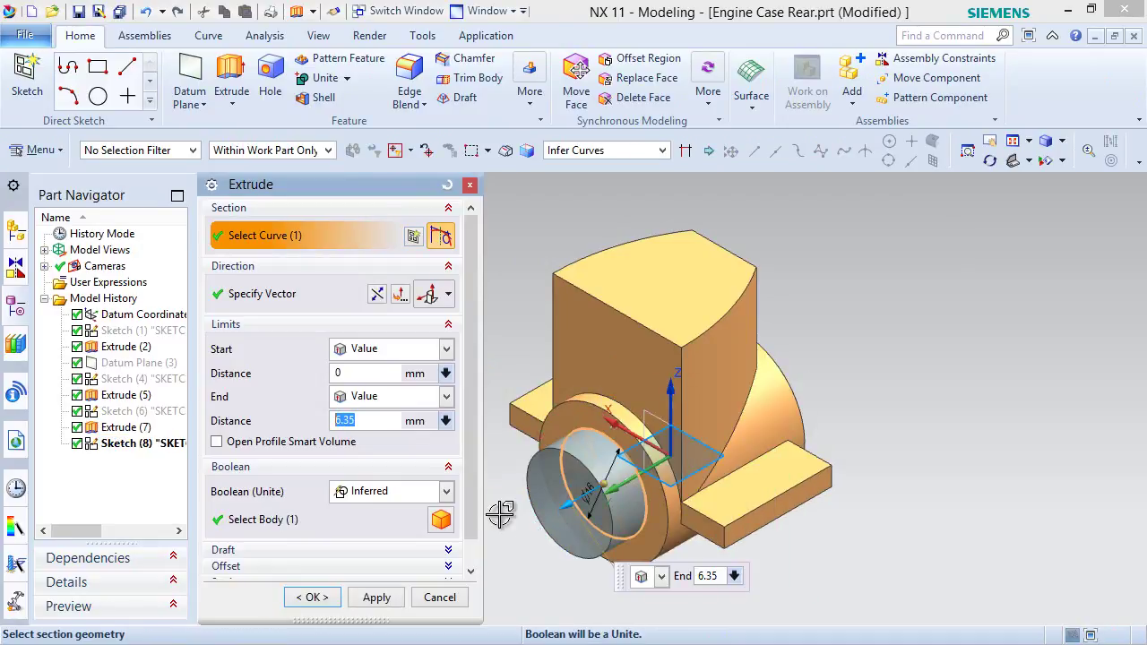
{"action": "left_click", "coordinate": [445, 491]}
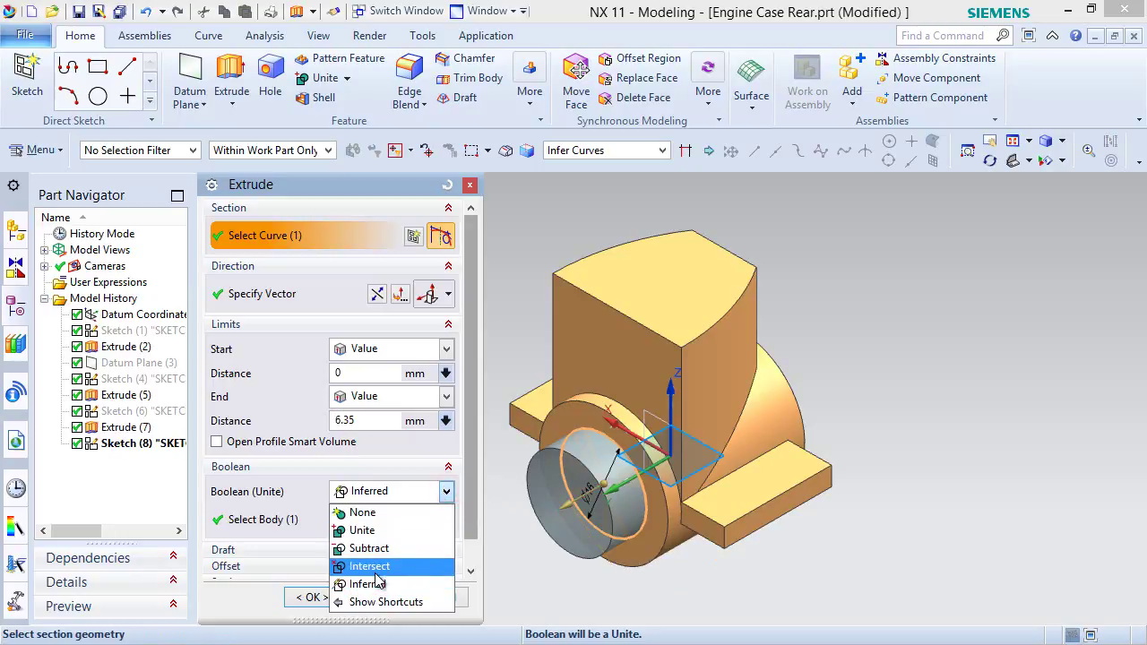
{"action": "left_click", "coordinate": [374, 533]}
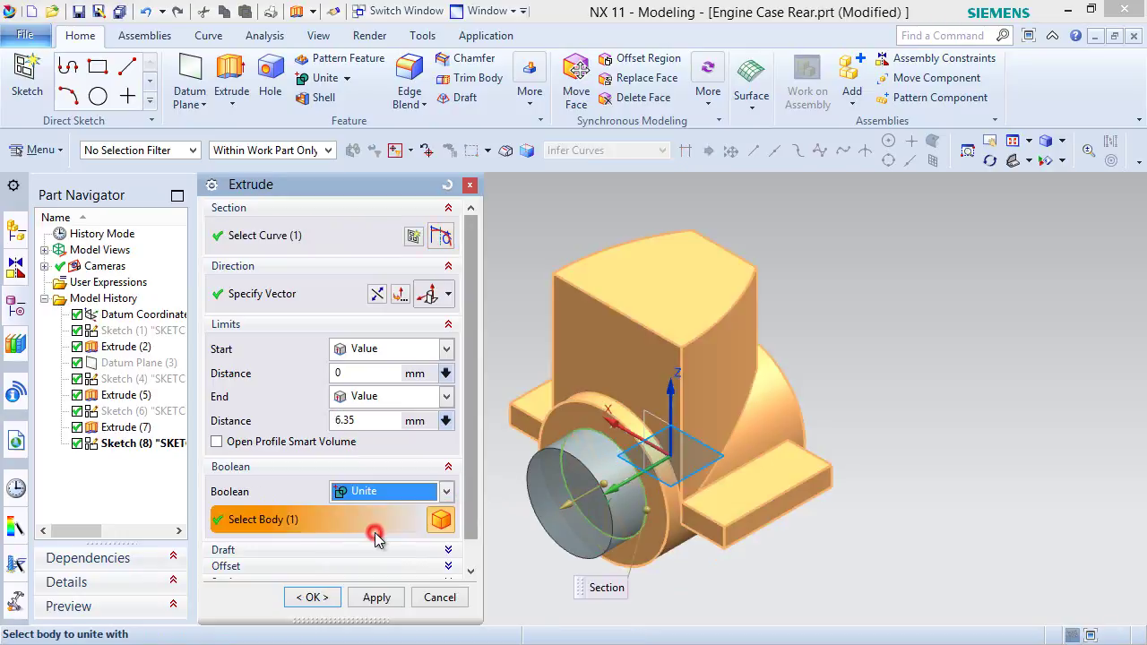
{"action": "left_click", "coordinate": [369, 420]}
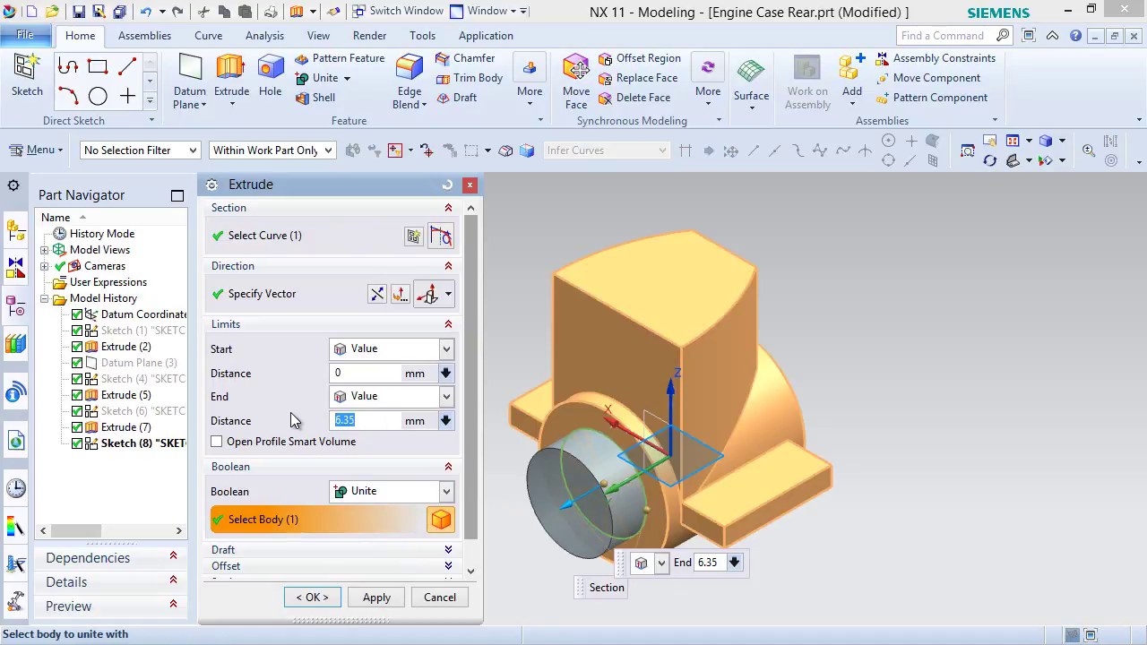
{"action": "key", "text": "Return"}
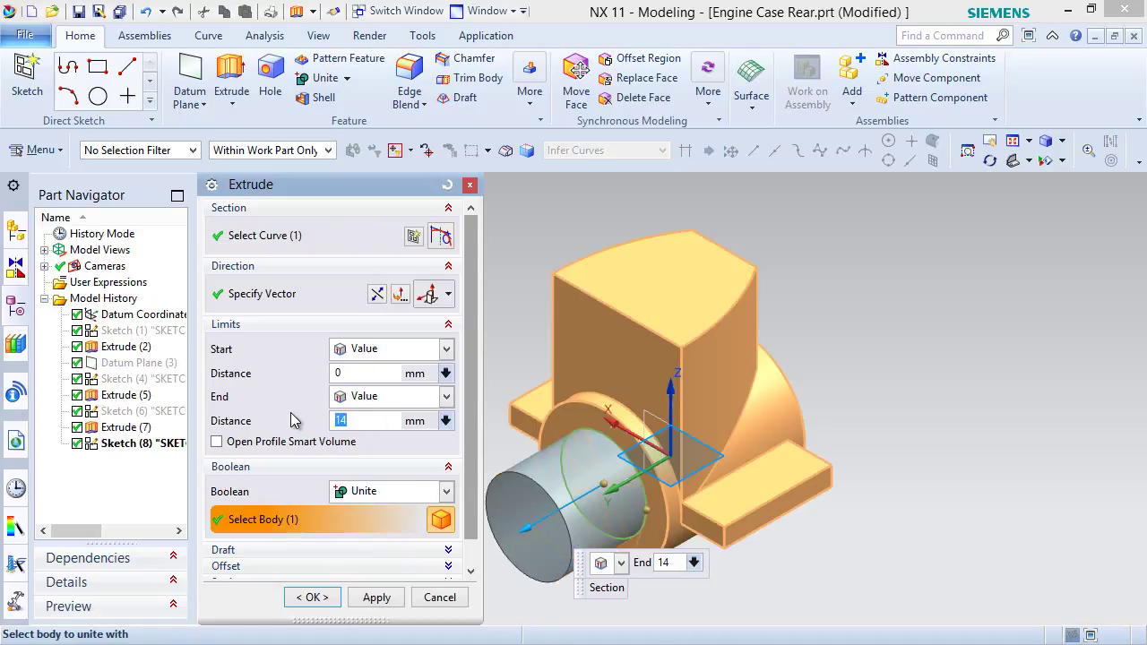
{"action": "left_click", "coordinate": [320, 602]}
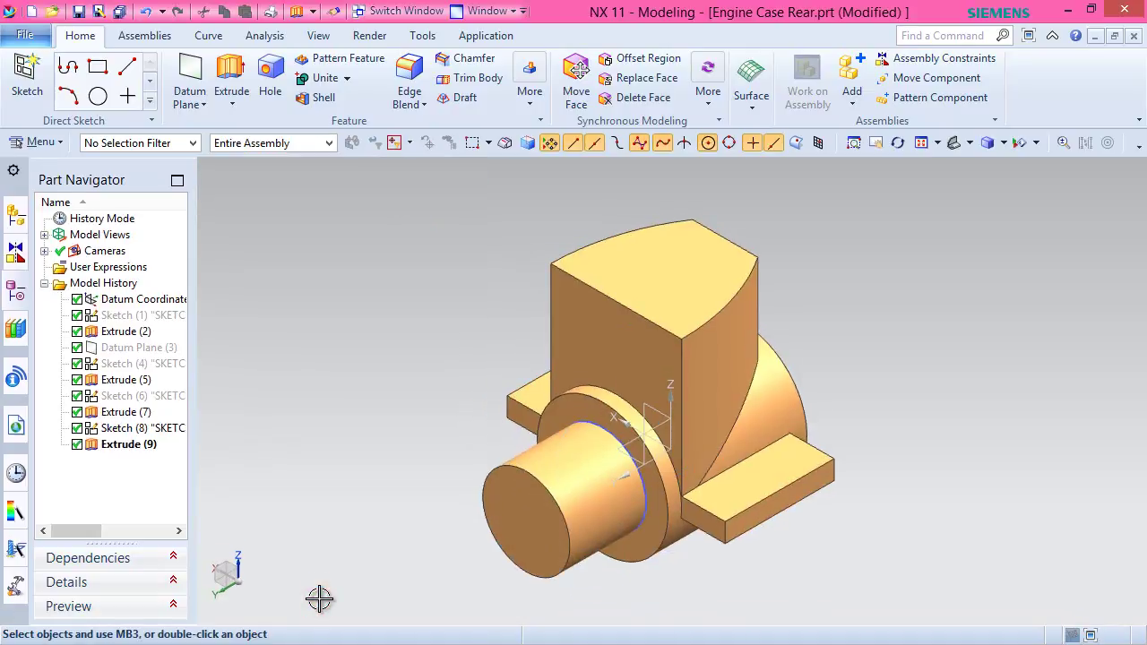
Hide the 16 mm circle sketch and save the part.
{"action": "left_click", "coordinate": [100, 414]}
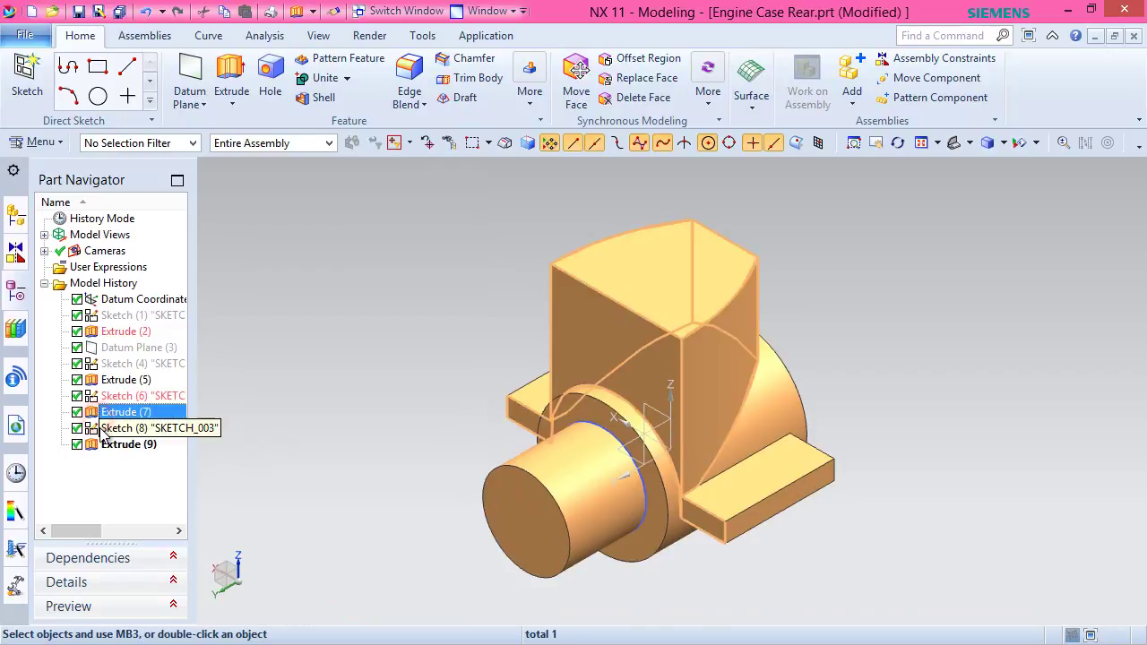
{"action": "right_click", "coordinate": [105, 428]}
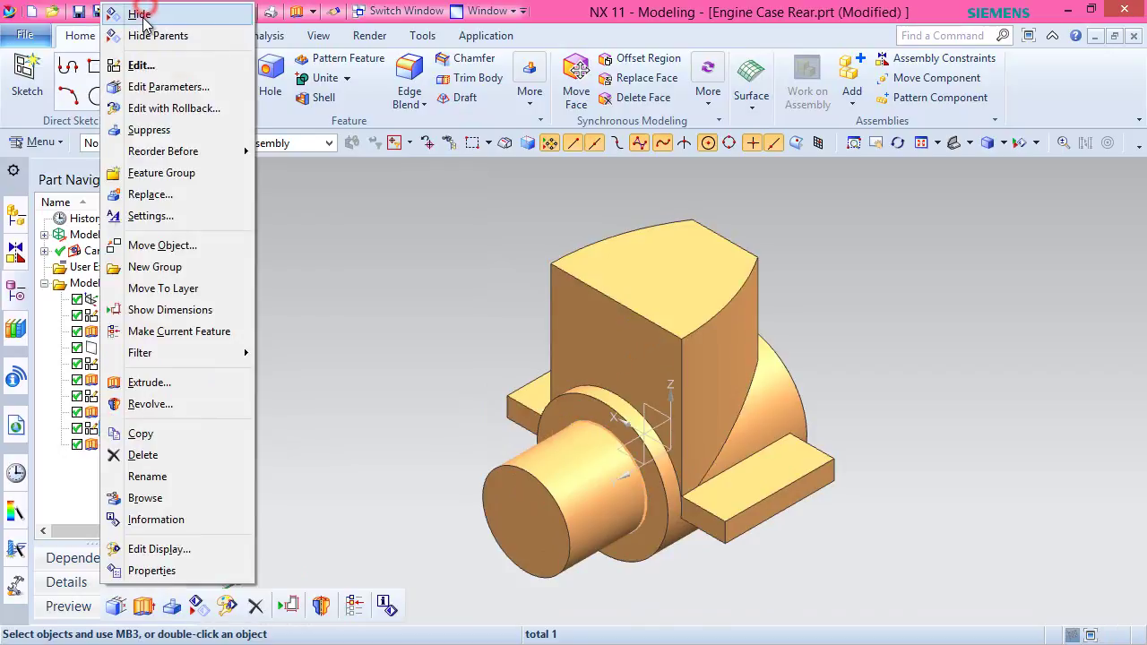
{"action": "left_click", "coordinate": [144, 14]}
{"action": "right_click", "coordinate": [349, 381]}
{"action": "key", "text": "ctrl+s"}
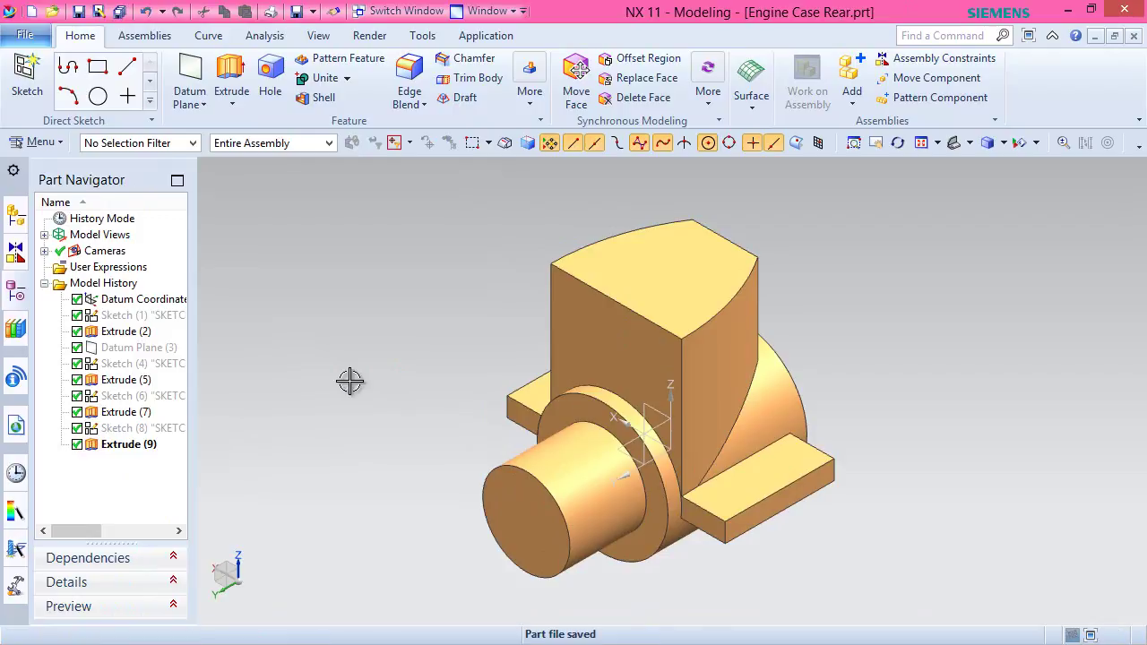
Create a sketch on the outer end face of the 16 mm boss.
{"action": "left_click", "coordinate": [27, 76]}
{"action": "left_click", "coordinate": [513, 506]}
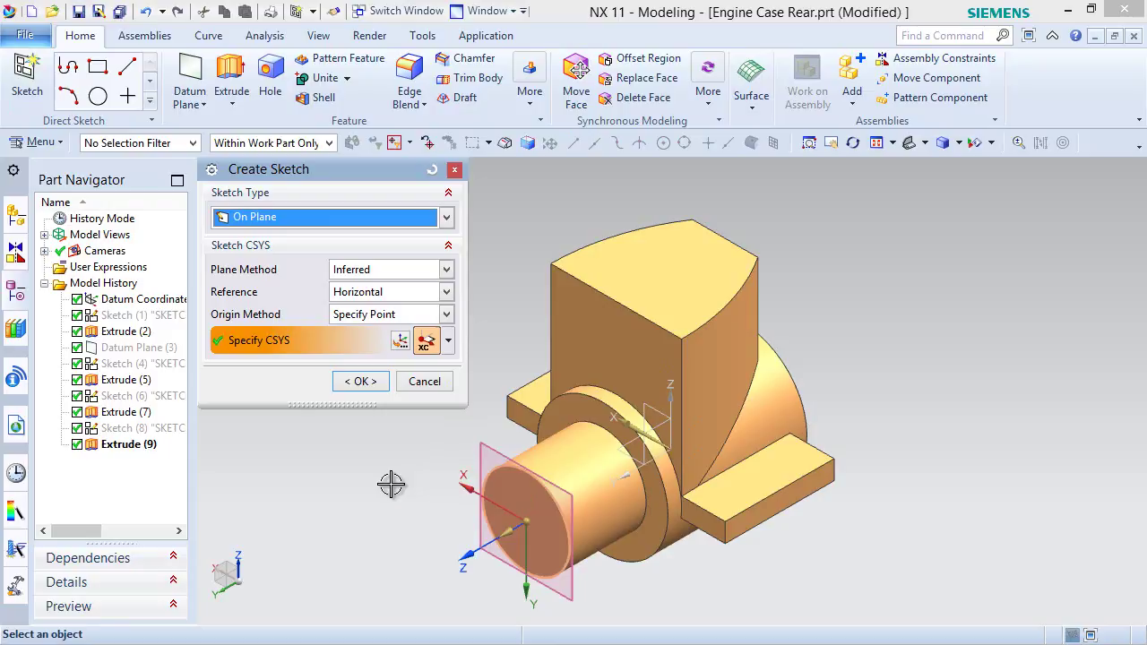
{"action": "left_click", "coordinate": [362, 381]}
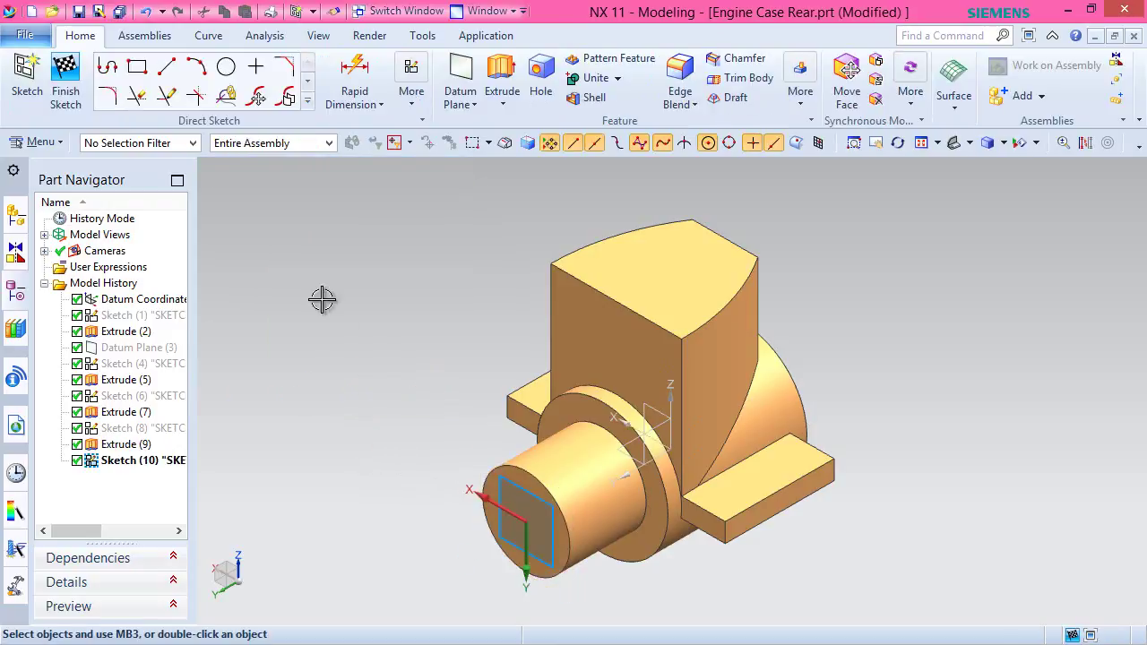
Draw a 22 mm diameter circle centered on the sketch origin and finish the sketch.
{"action": "left_click", "coordinate": [226, 66]}
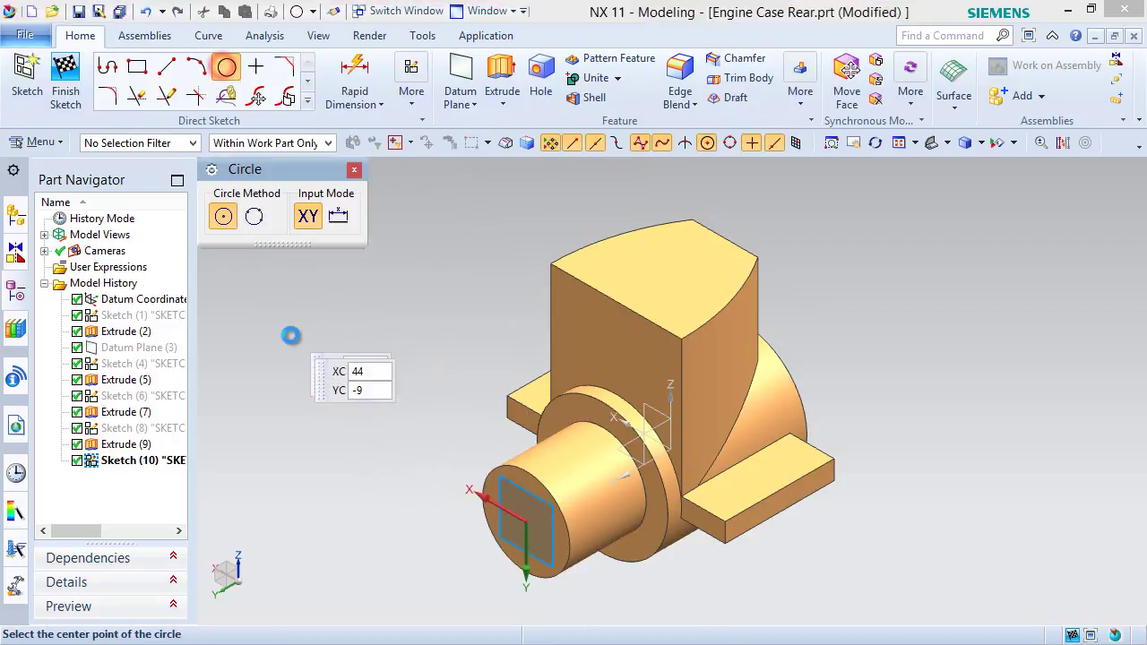
{"action": "left_click", "coordinate": [525, 521]}
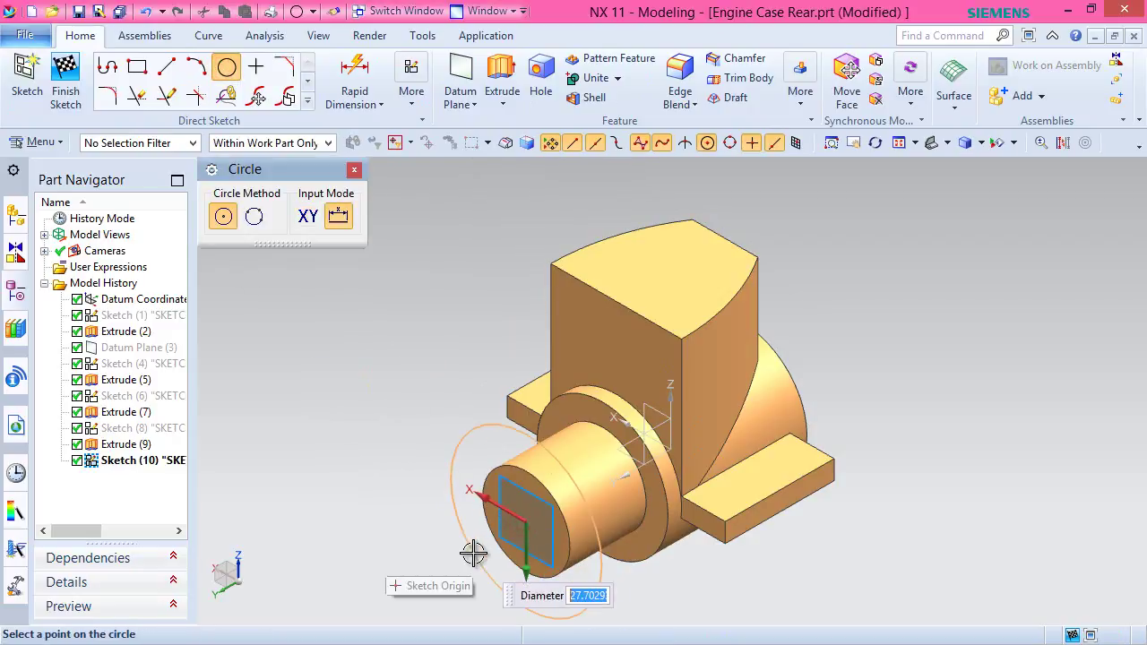
{"action": "key", "text": "Return"}
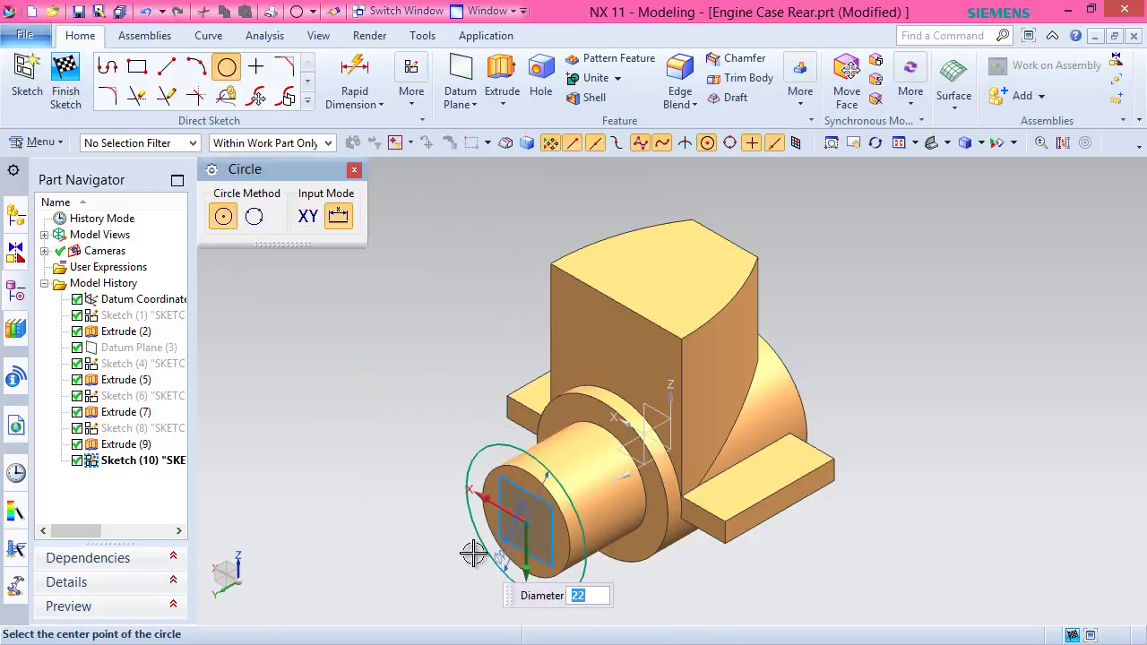
{"action": "right_click", "coordinate": [835, 184]}
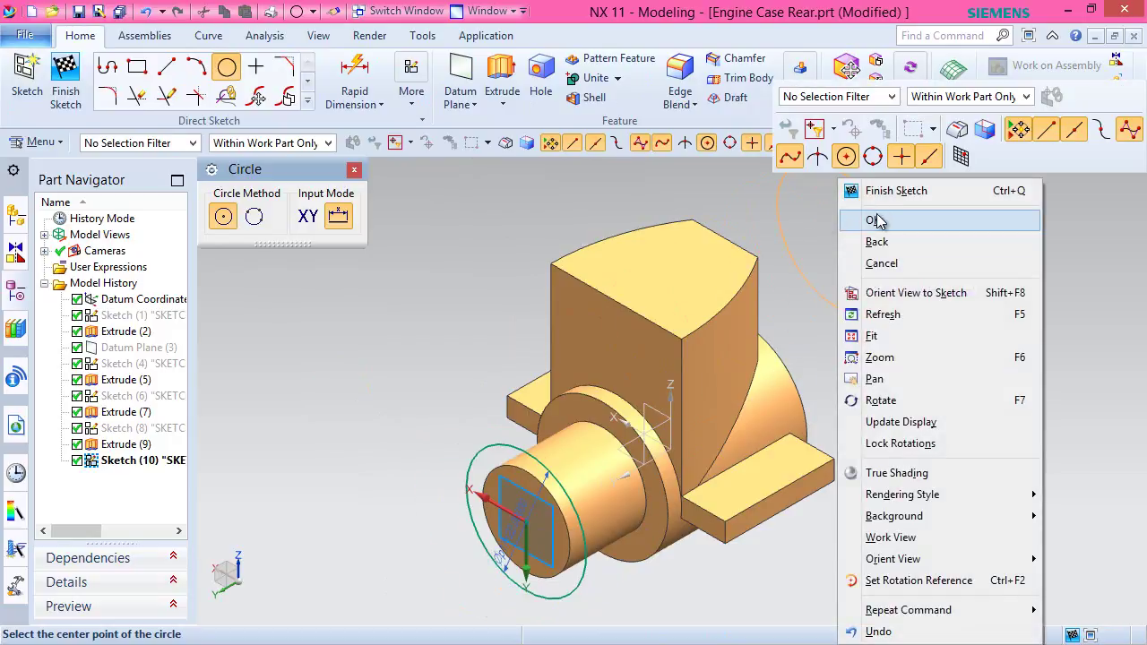
{"action": "left_click", "coordinate": [874, 220]}
{"action": "right_click", "coordinate": [884, 228]}
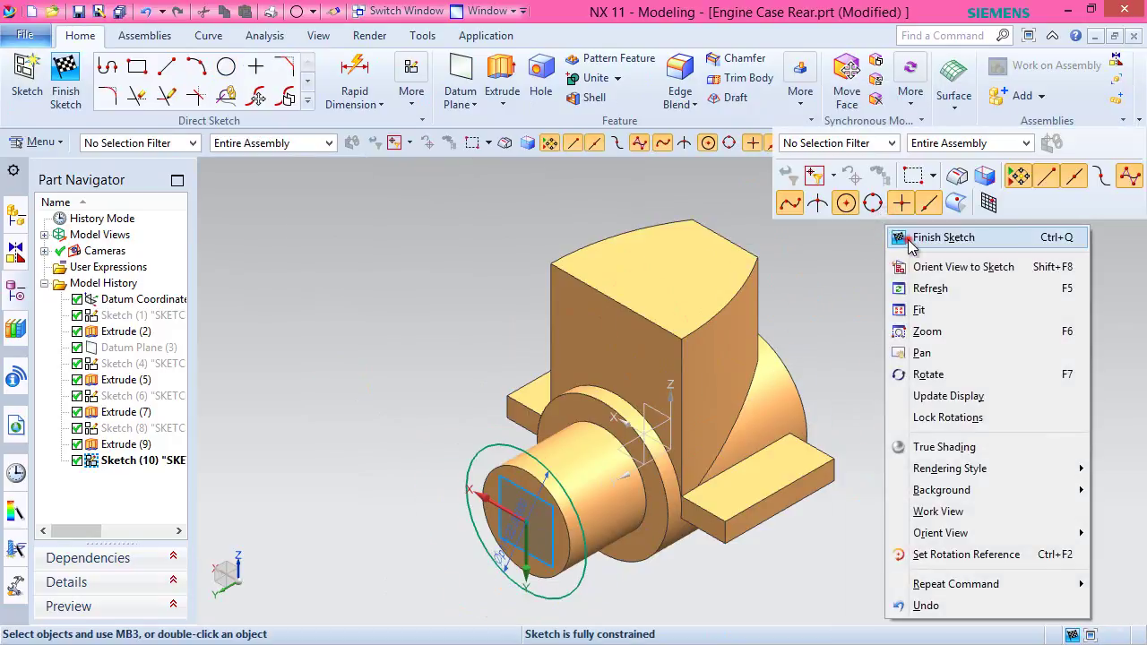
{"action": "left_click", "coordinate": [911, 240]}
Extrude the 22 mm circle outward from the 16 mm boss's end face by 6 mm, united with the body.
{"action": "left_click", "coordinate": [231, 85]}
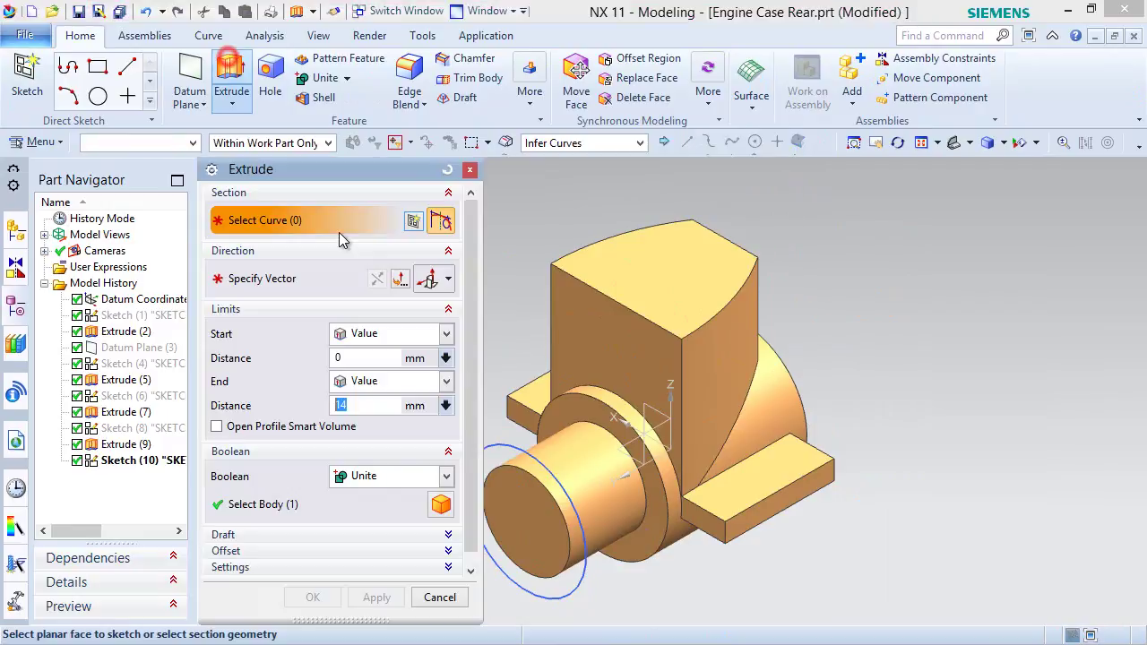
{"action": "scroll", "coordinate": [1017, 325], "scroll_direction": "up", "scroll_amount": 2}
{"action": "scroll", "coordinate": [1017, 325], "scroll_direction": "down", "scroll_amount": 3}
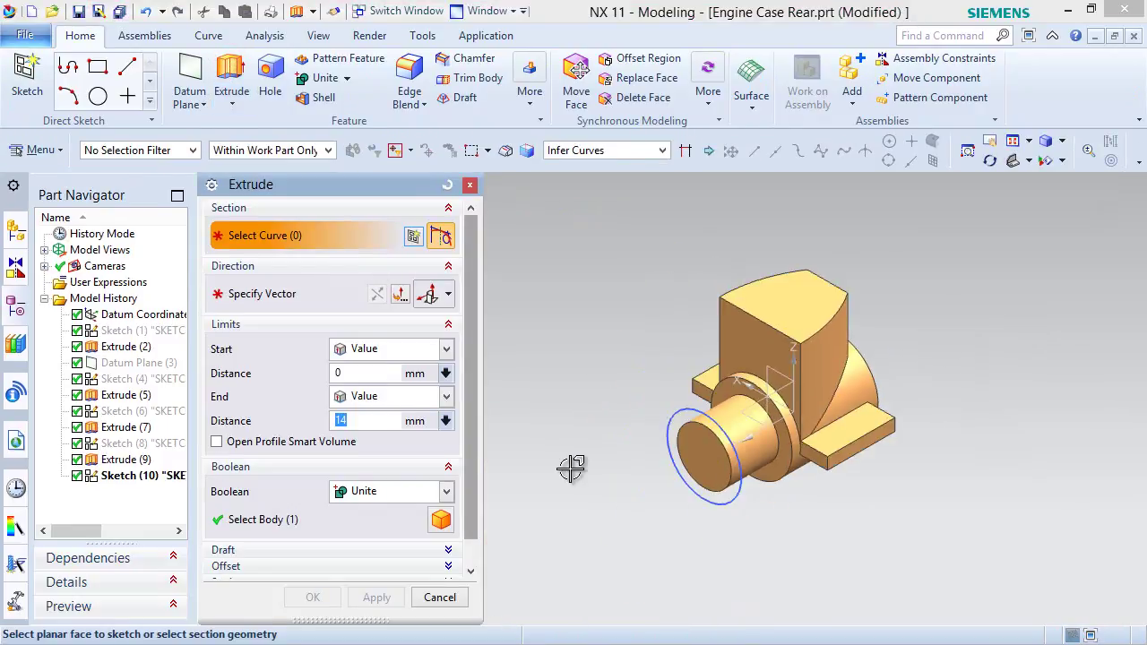
{"action": "scroll", "coordinate": [572, 471], "scroll_direction": "down", "scroll_amount": 1}
{"action": "left_click", "coordinate": [694, 403]}
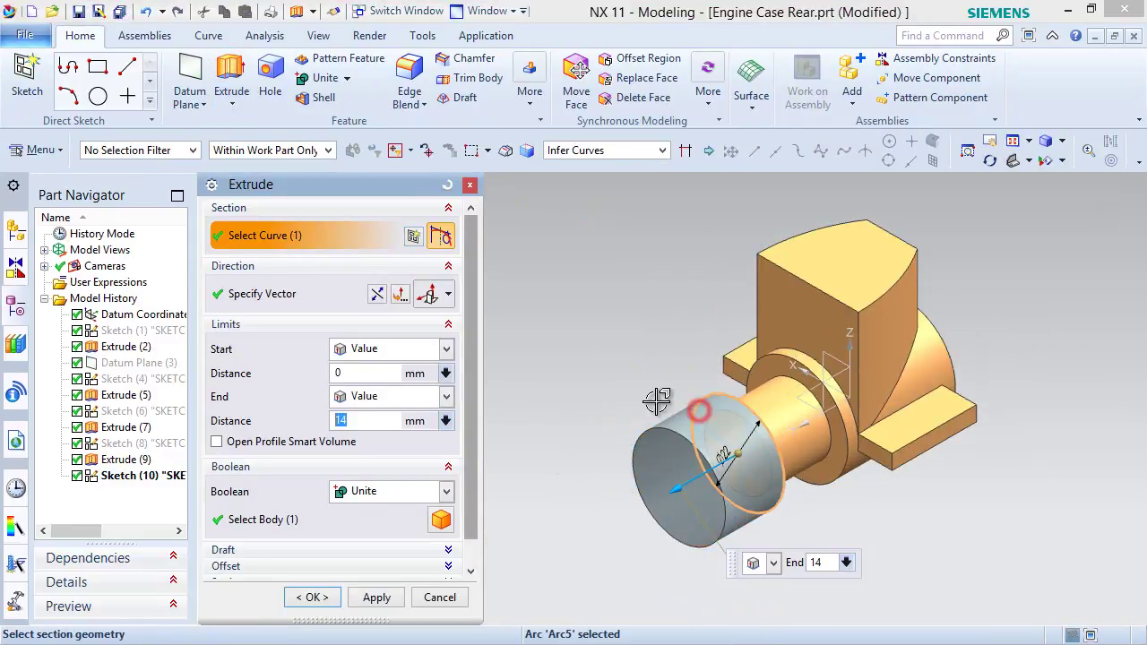
{"action": "left_click", "coordinate": [375, 421]}
{"action": "type", "text": "6"}
{"action": "key", "text": "Return"}
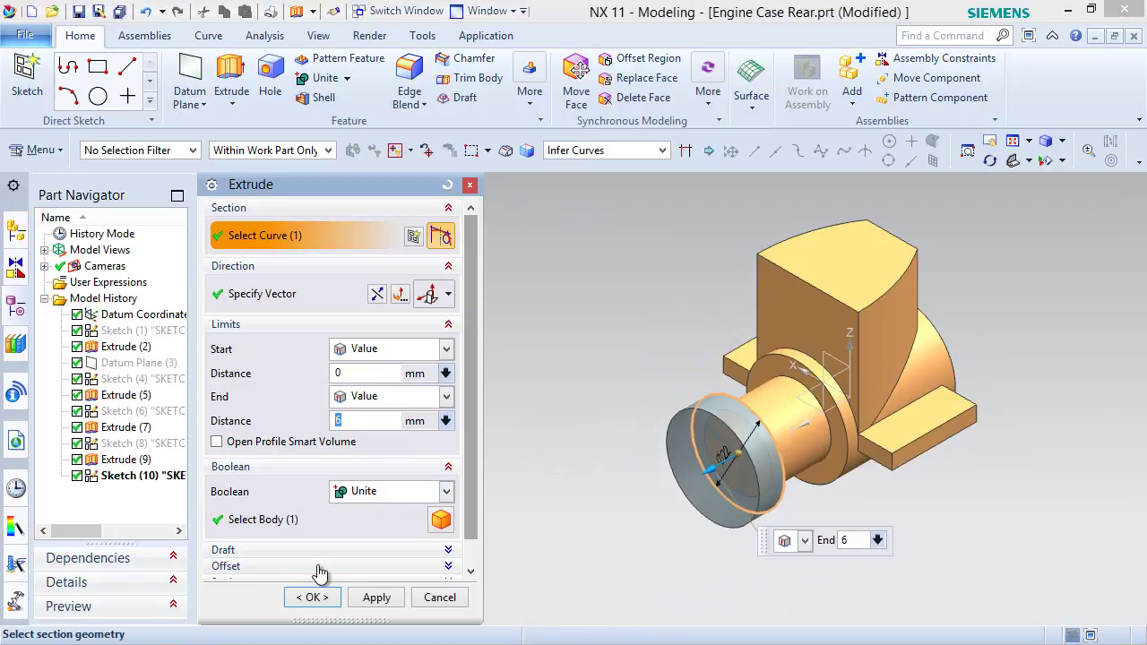
{"action": "left_click", "coordinate": [309, 597]}
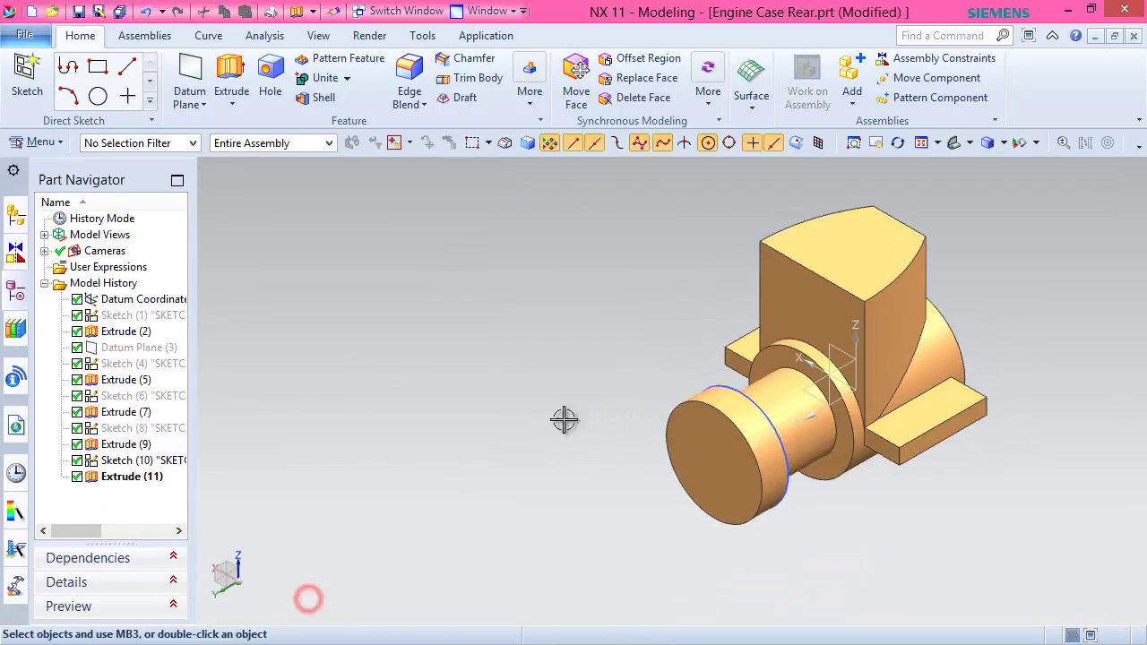
Hide the 22 mm circle sketch and save the part.
{"action": "right_click", "coordinate": [132, 464]}
{"action": "left_click", "coordinate": [158, 14]}
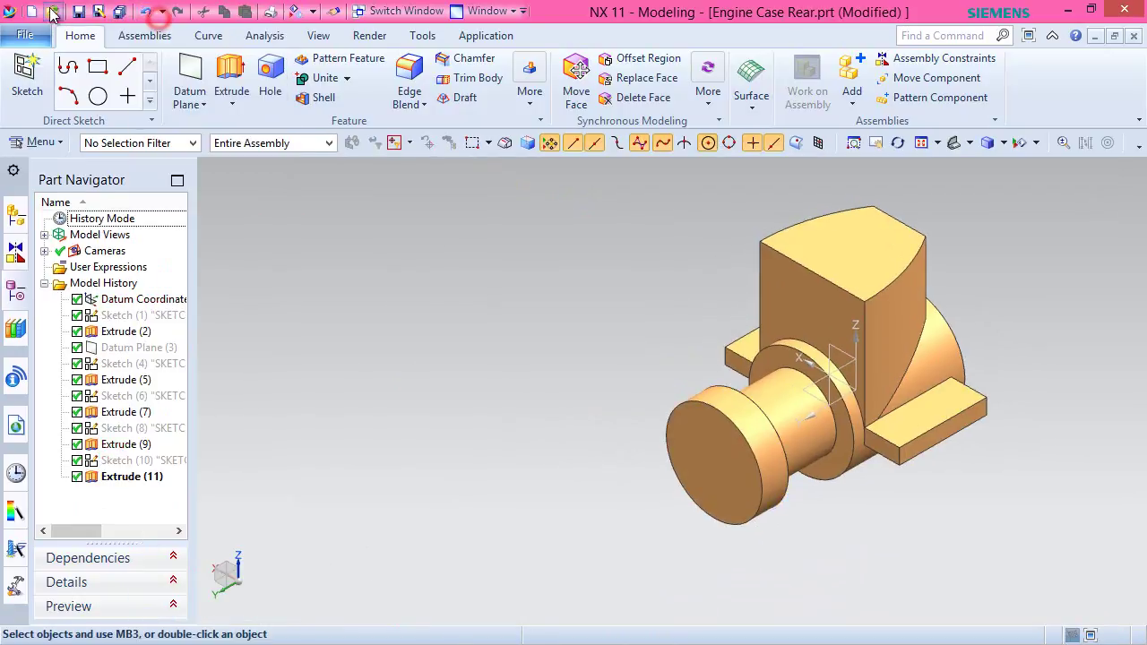
{"action": "left_click", "coordinate": [79, 15]}
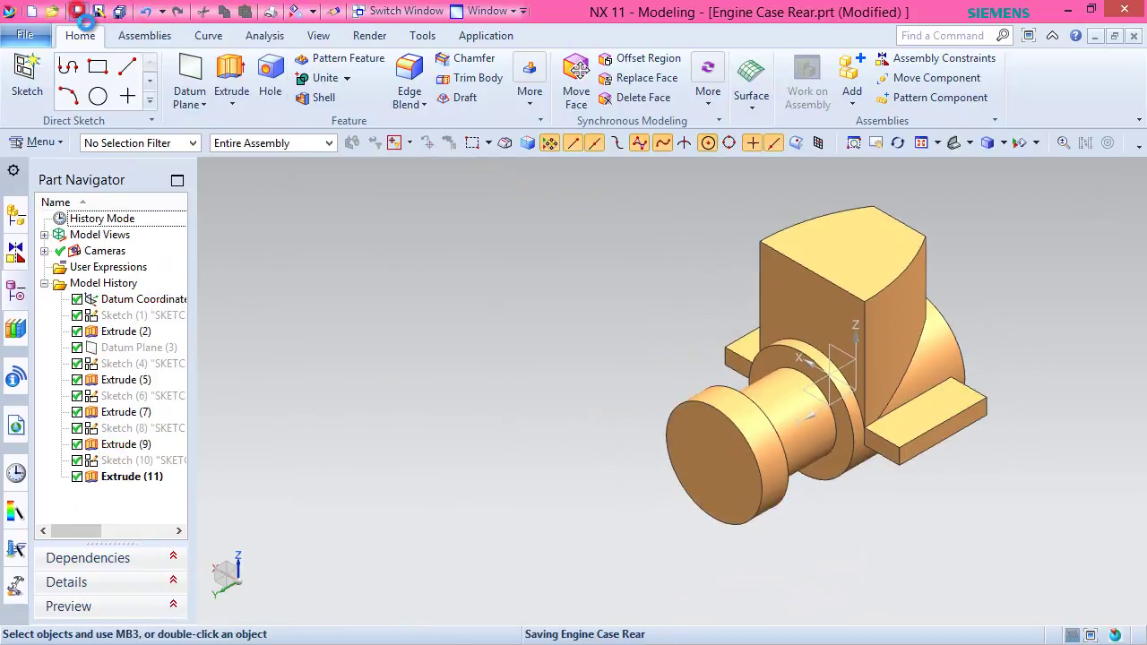
{"action": "left_click", "coordinate": [921, 143]}
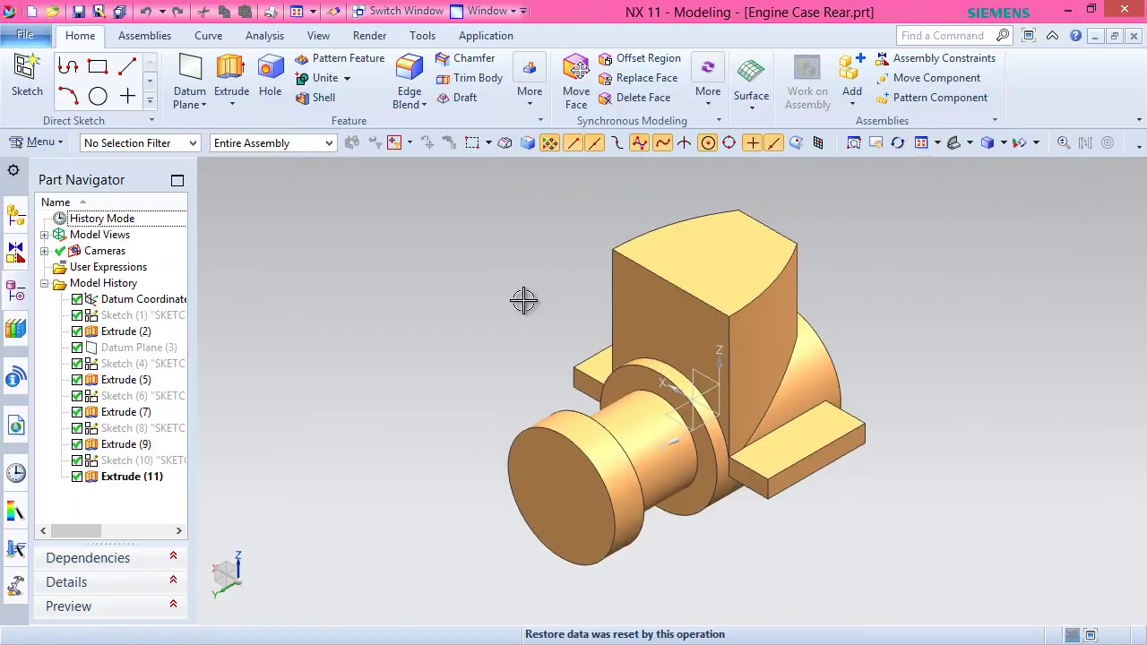
{"action": "left_click", "coordinate": [471, 287]}
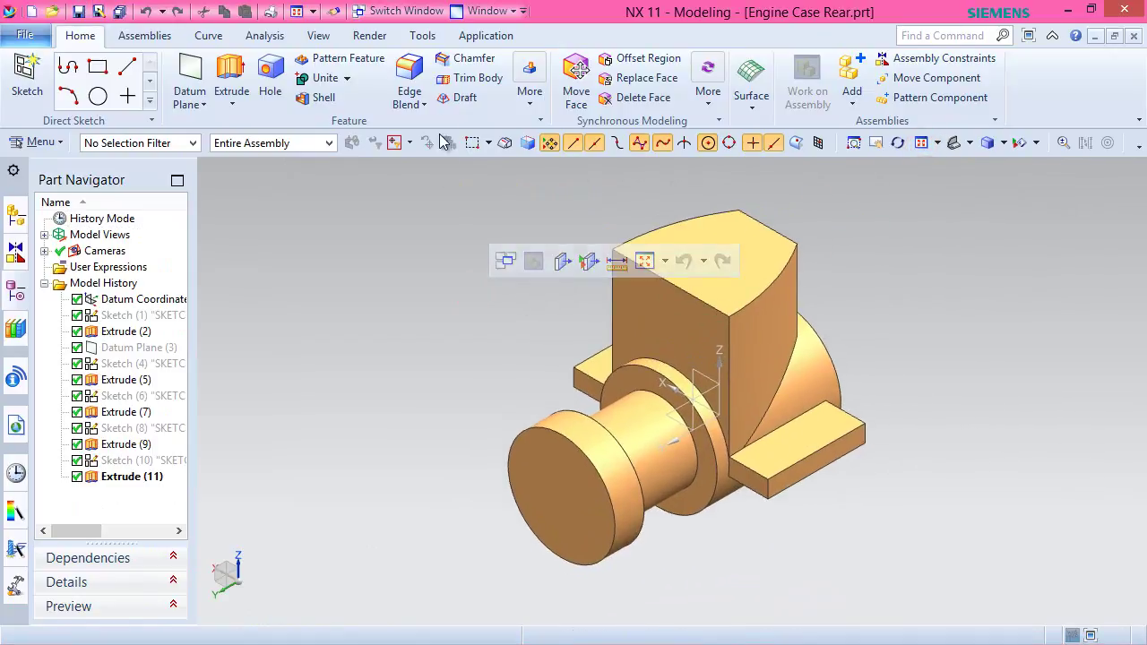
Blend the two circular edges where the 16 mm boss meets the cylinder and the 22 mm flange with a 2 mm radius.
{"action": "left_click", "coordinate": [411, 74]}
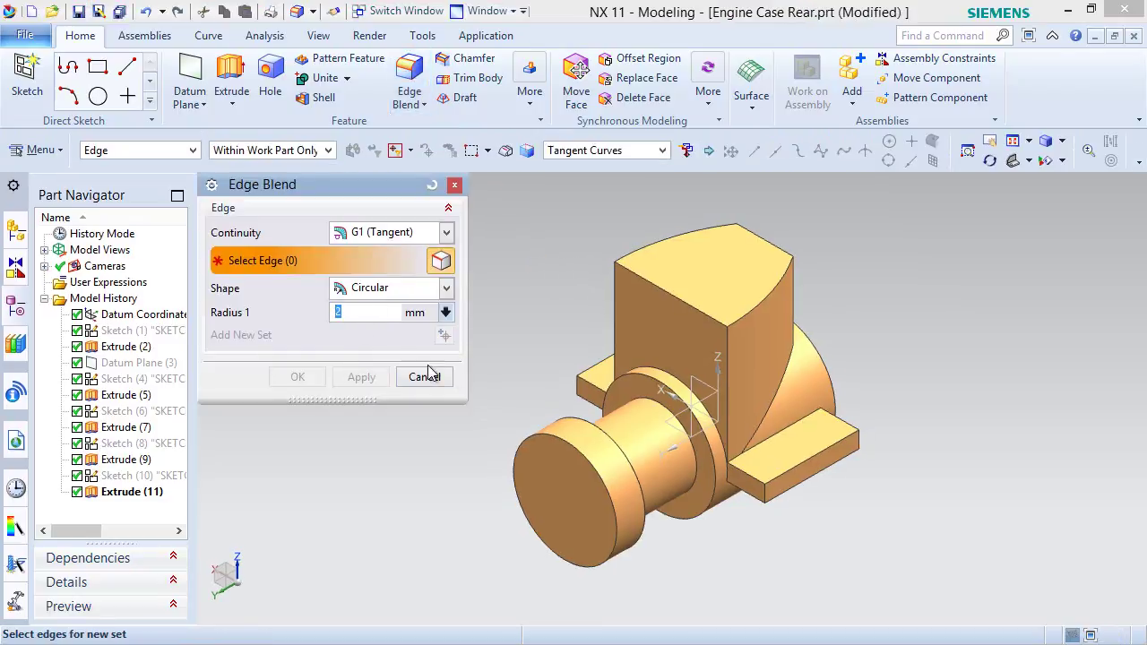
{"action": "left_click", "coordinate": [625, 401]}
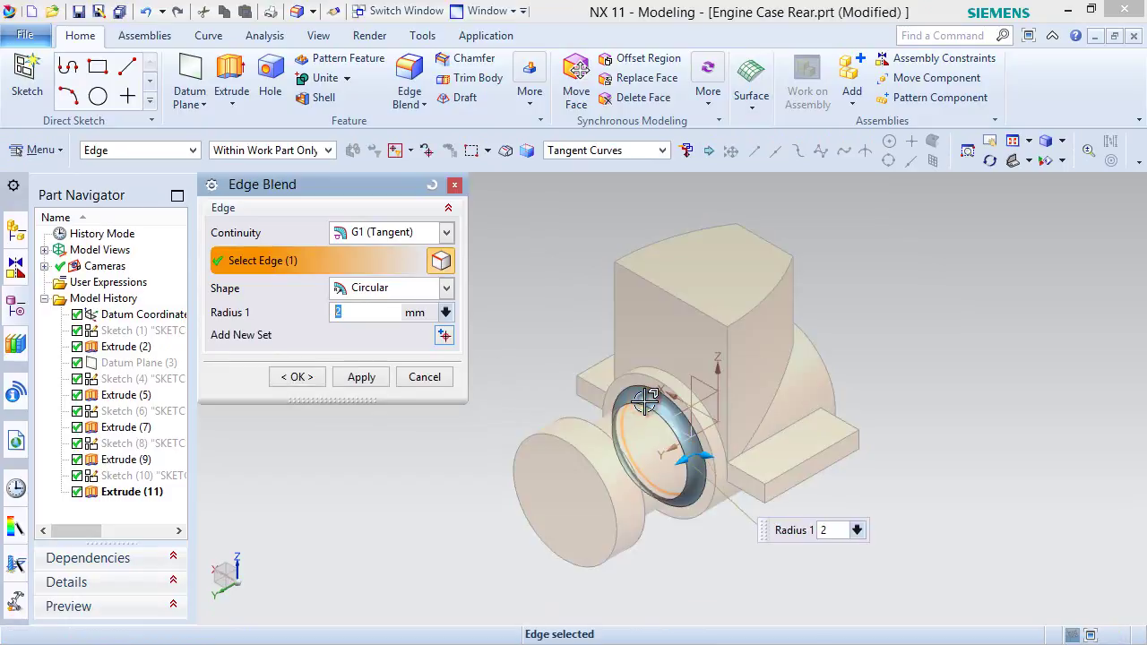
{"action": "middle_click_drag", "start_coordinate": [717, 532], "coordinate": [650, 566]}
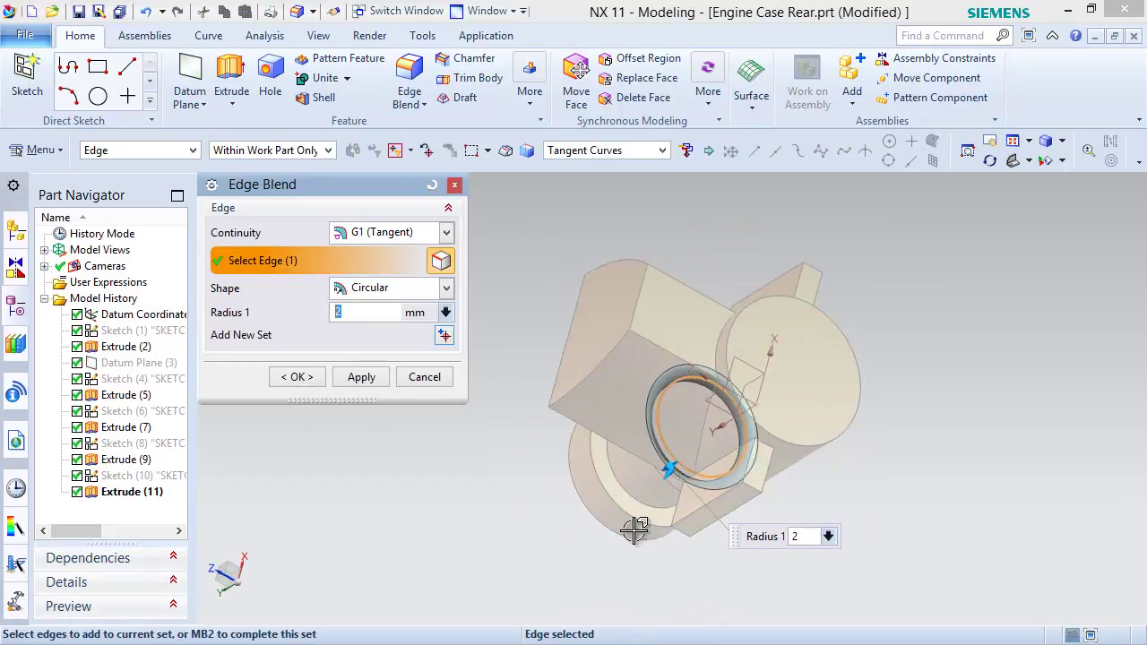
{"action": "left_click", "coordinate": [620, 479]}
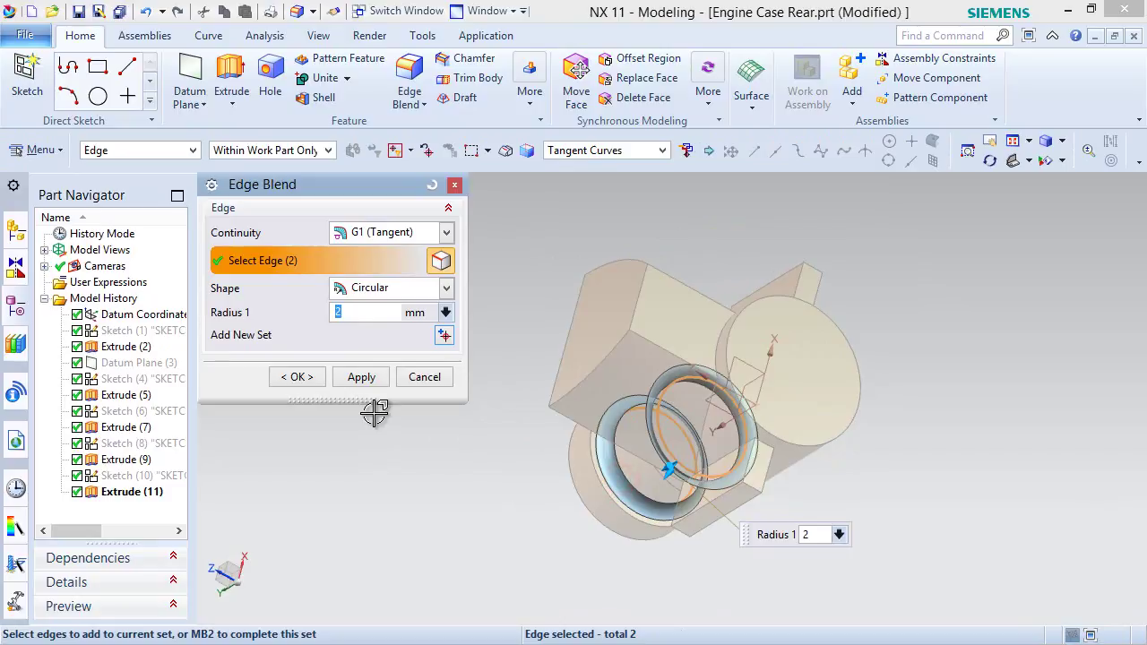
{"action": "left_click", "coordinate": [363, 378]}
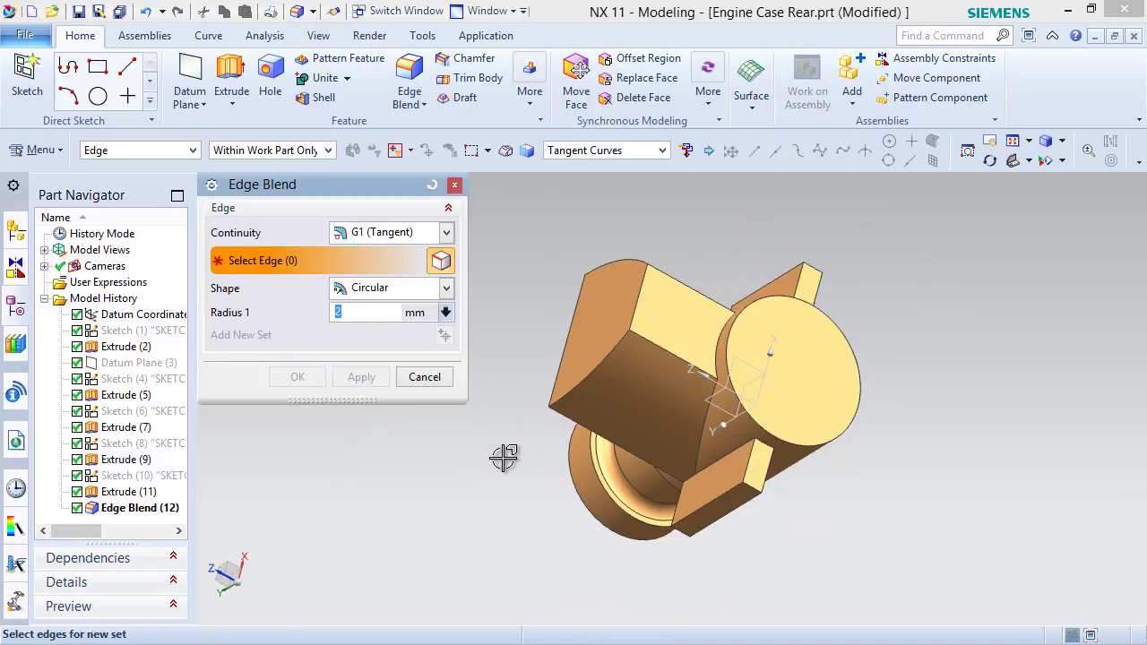
Apply a 2 mm edge blend to the outer circular edge of the cylinder's end face around the boss.
{"action": "middle_click_drag", "start_coordinate": [514, 475], "coordinate": [579, 426]}
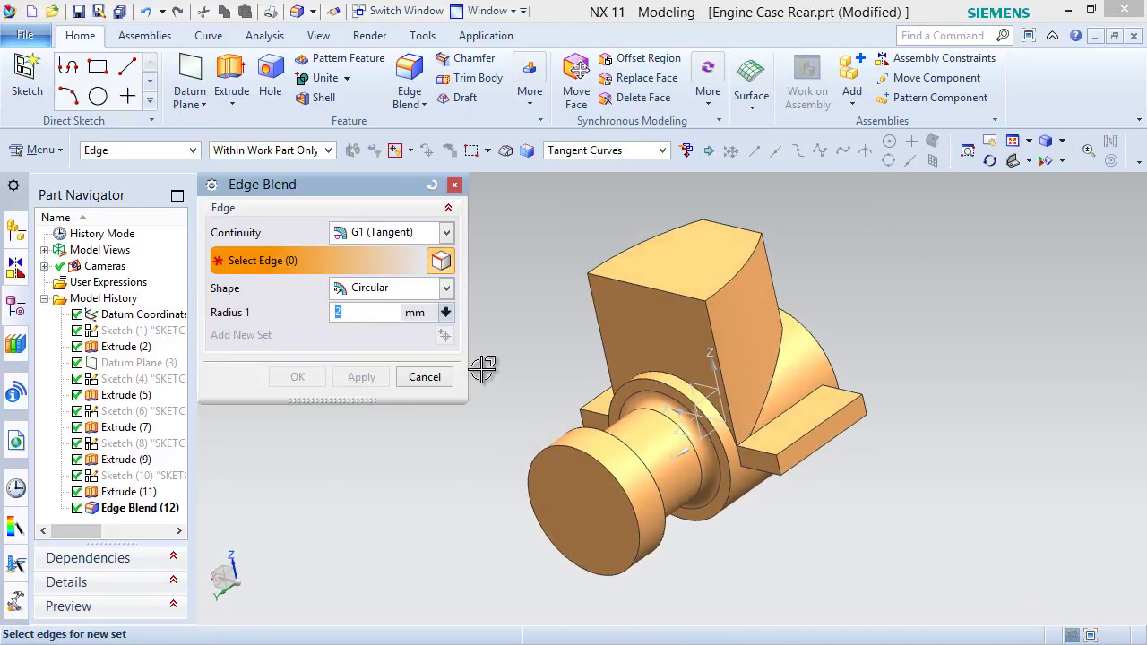
{"action": "left_click", "coordinate": [497, 330]}
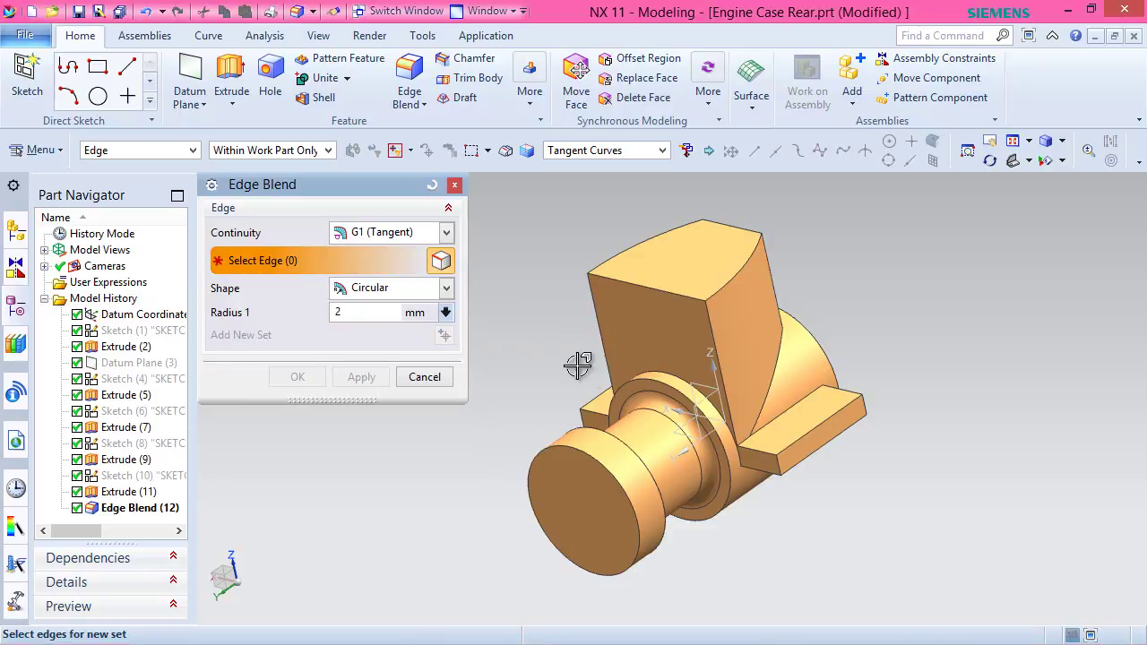
{"action": "left_click", "coordinate": [636, 381]}
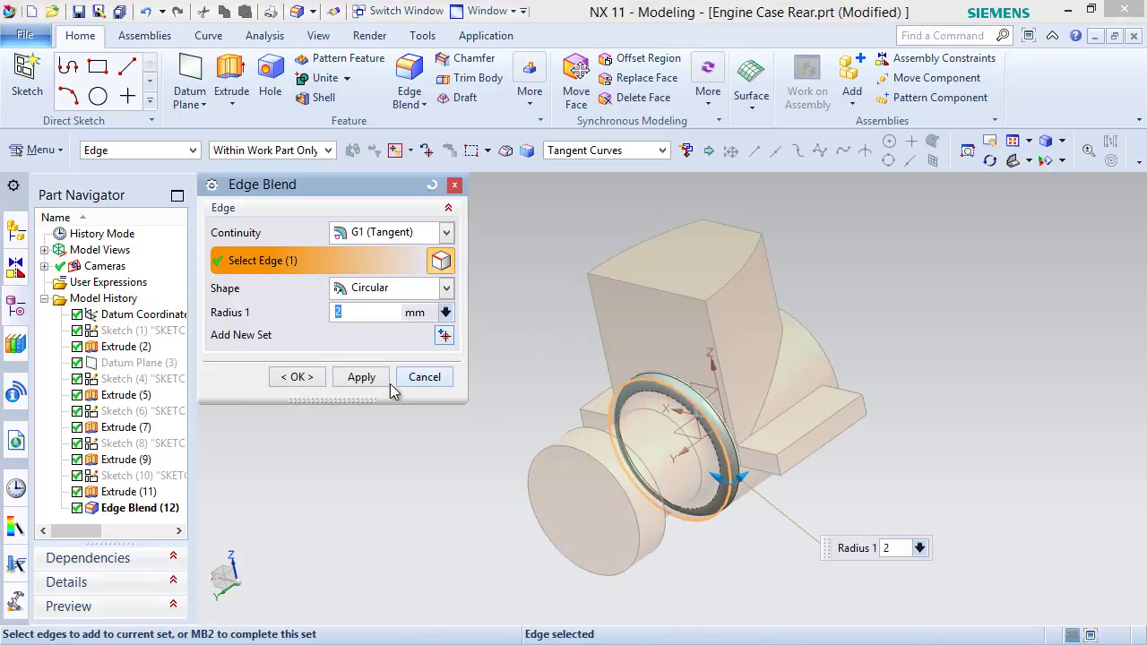
{"action": "left_click", "coordinate": [359, 377]}
Blend the 22 mm flange's inner rim edge, facing the cylinder, with a 1 mm radius and save the part.
{"action": "middle_click_drag", "start_coordinate": [804, 528], "coordinate": [728, 579]}
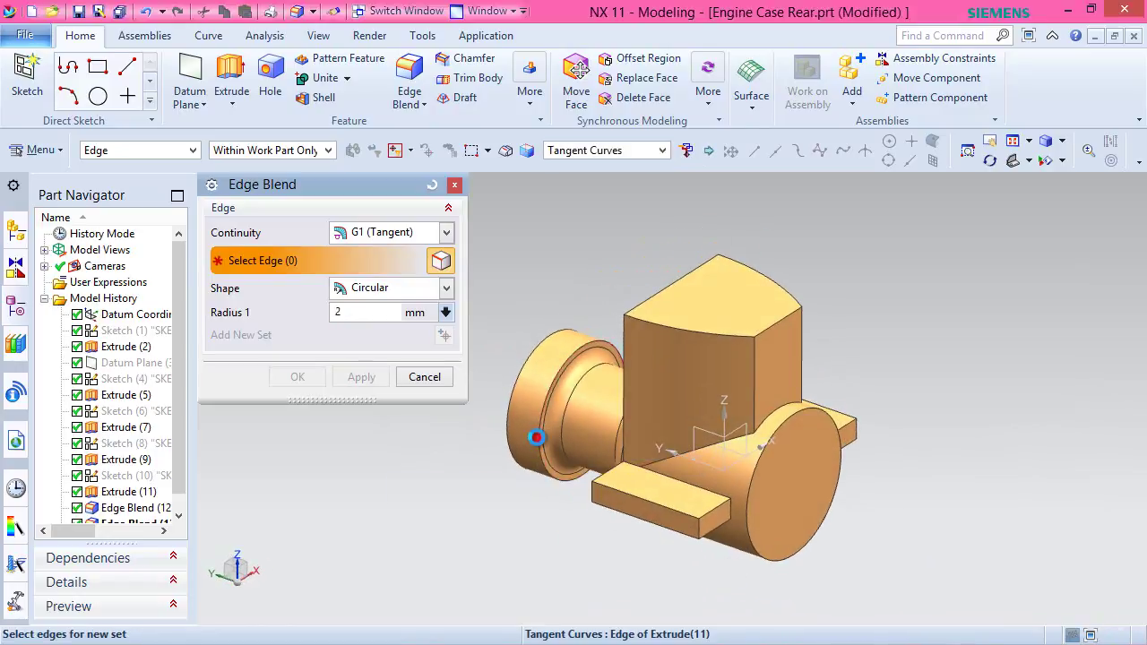
{"action": "left_click", "coordinate": [538, 408]}
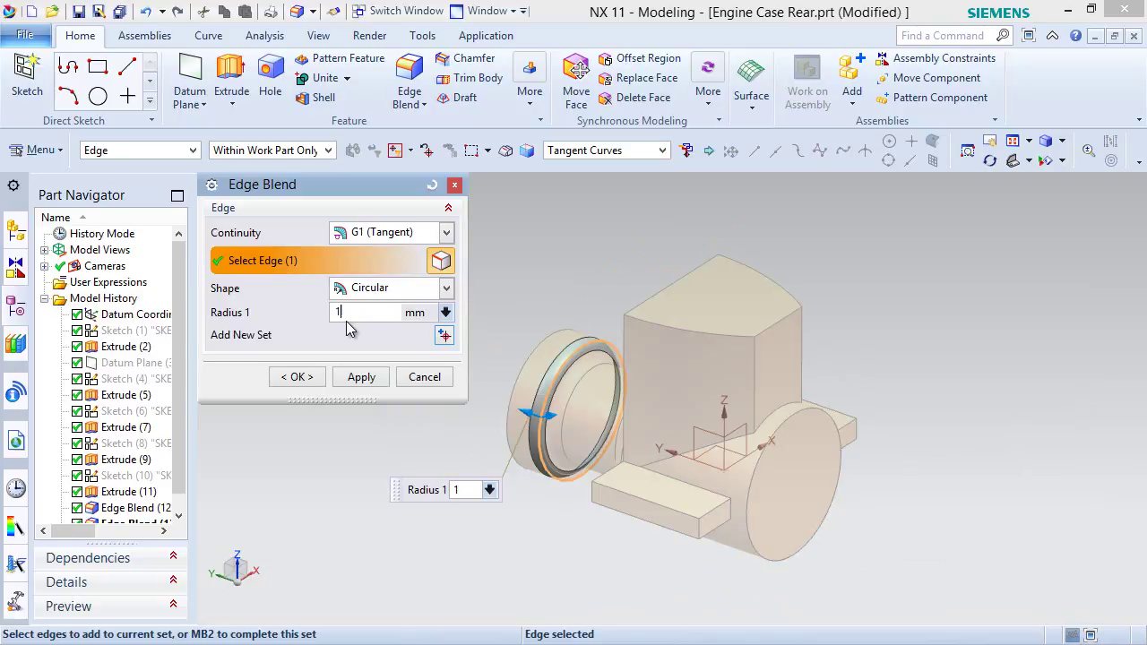
{"action": "left_click", "coordinate": [296, 376]}
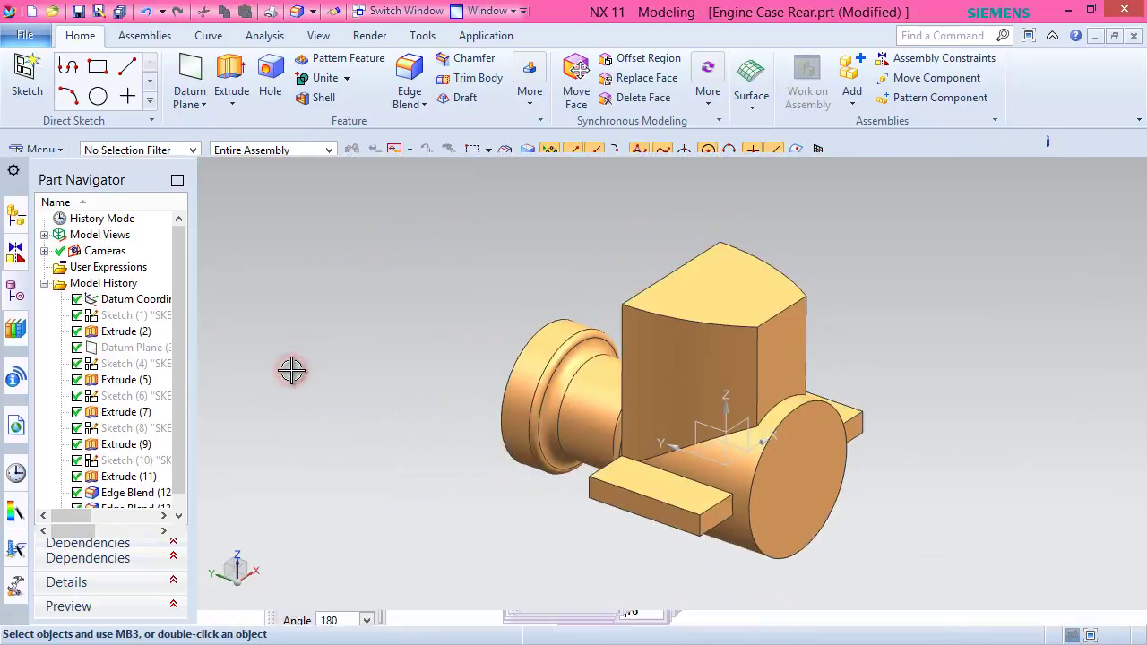
{"action": "middle_click_drag", "start_coordinate": [578, 448], "coordinate": [679, 437]}
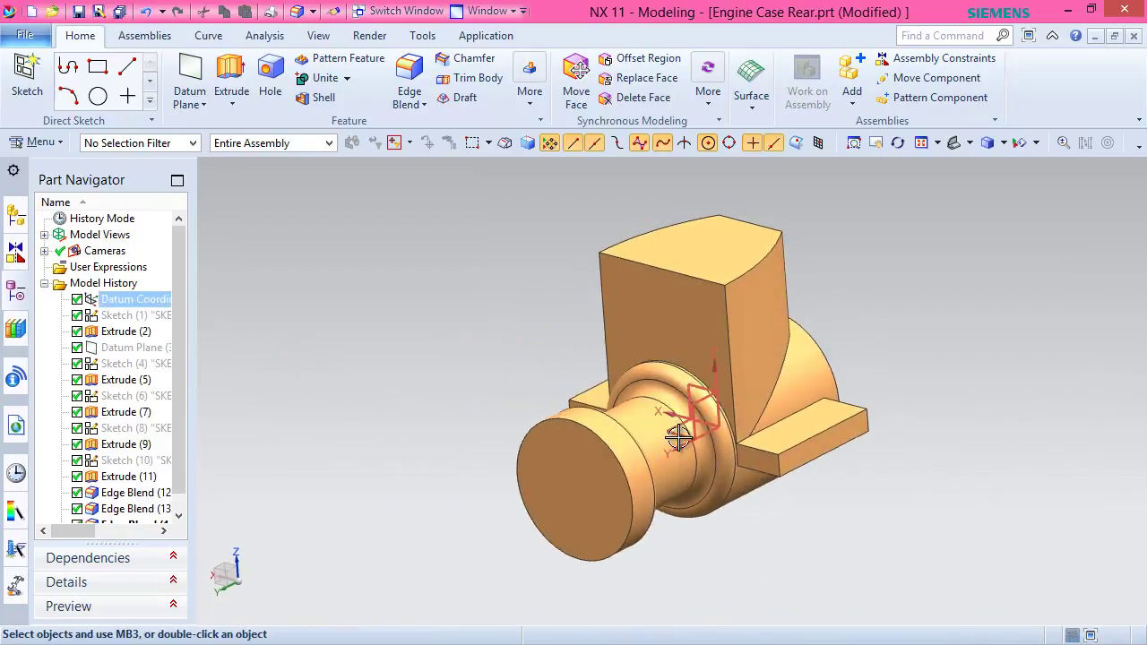
{"action": "key", "text": "ctrl+s"}
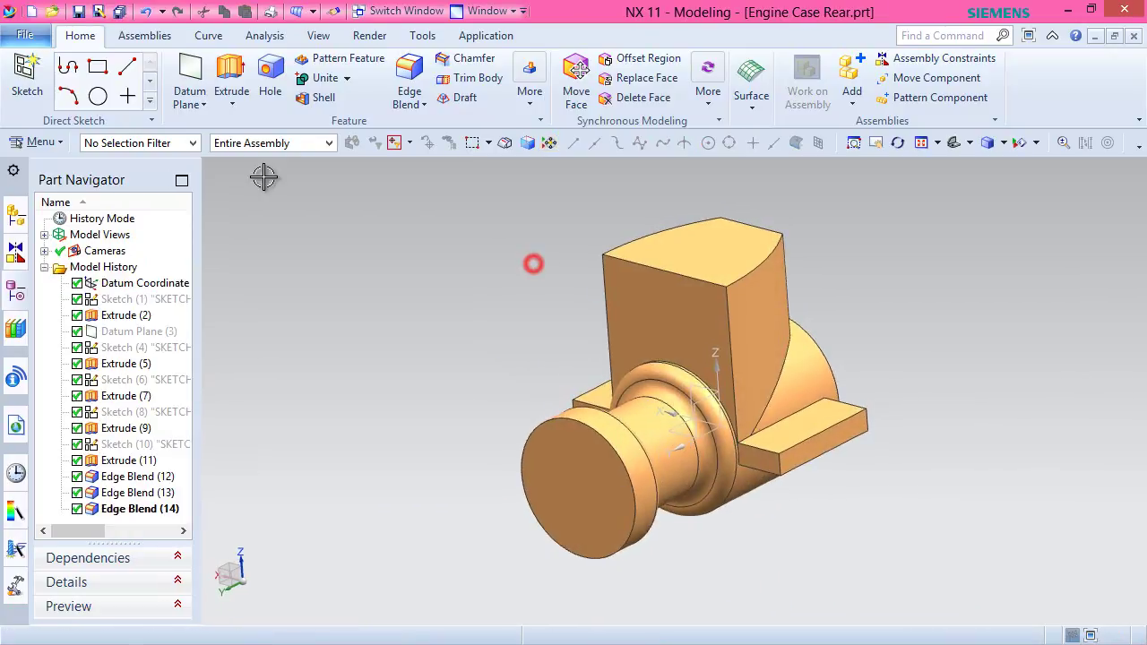
Create a datum plane offset 5 mm inward from the outer end face of the 22 mm flange.
{"action": "left_click", "coordinate": [187, 104]}
{"action": "left_click", "coordinate": [216, 126]}
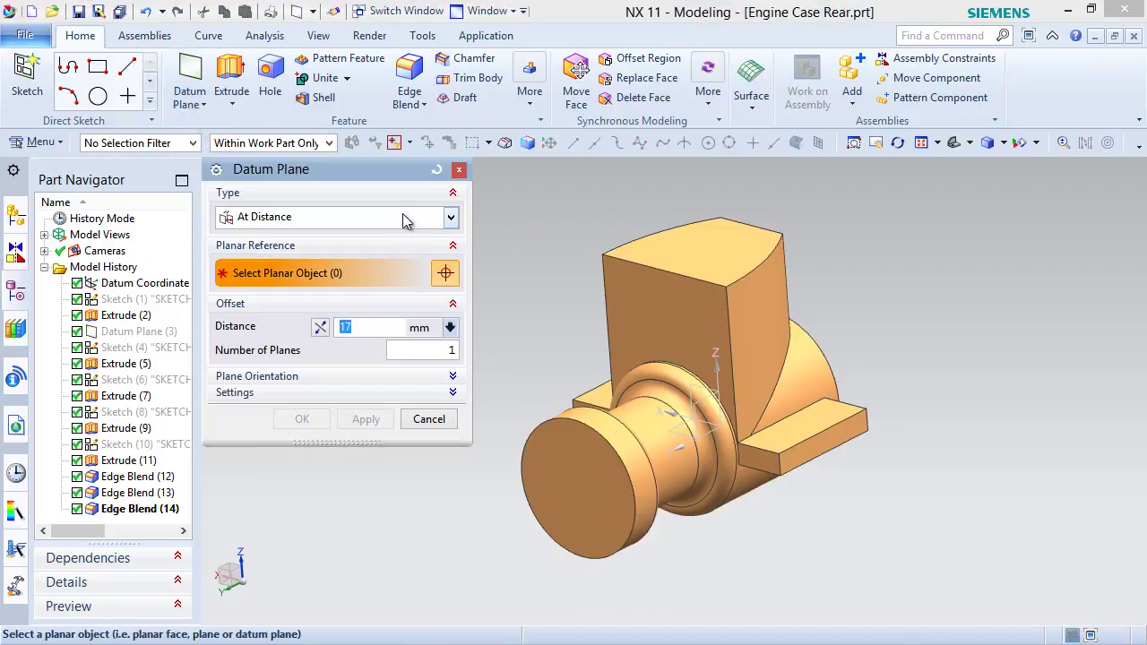
{"action": "left_click", "coordinate": [566, 489]}
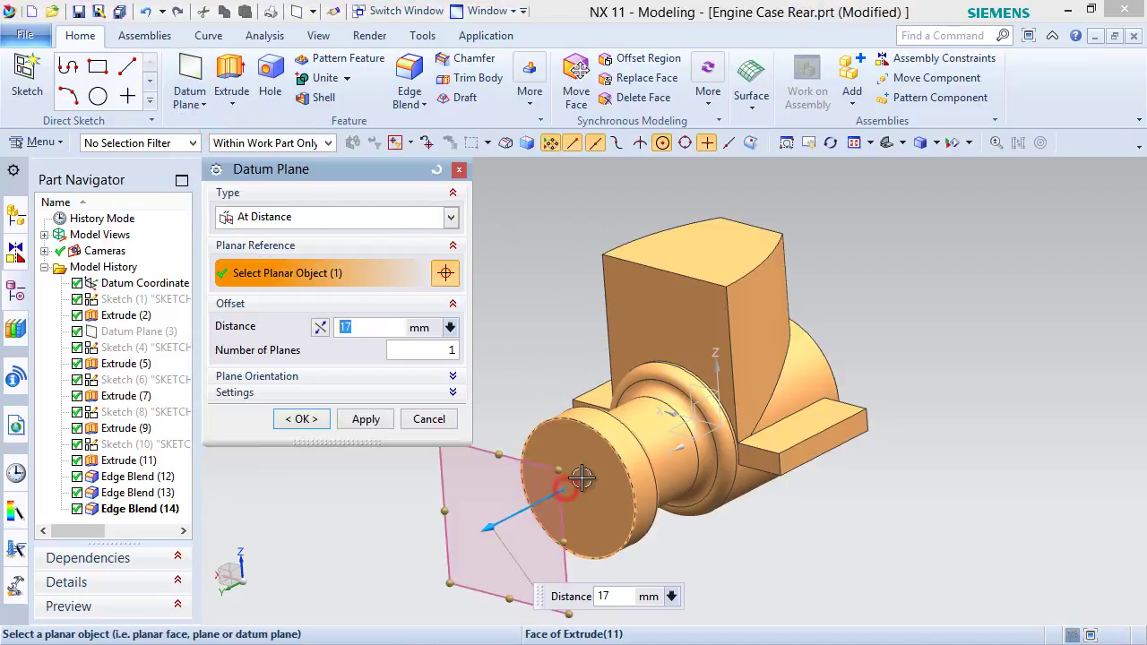
{"action": "left_click", "coordinate": [321, 326]}
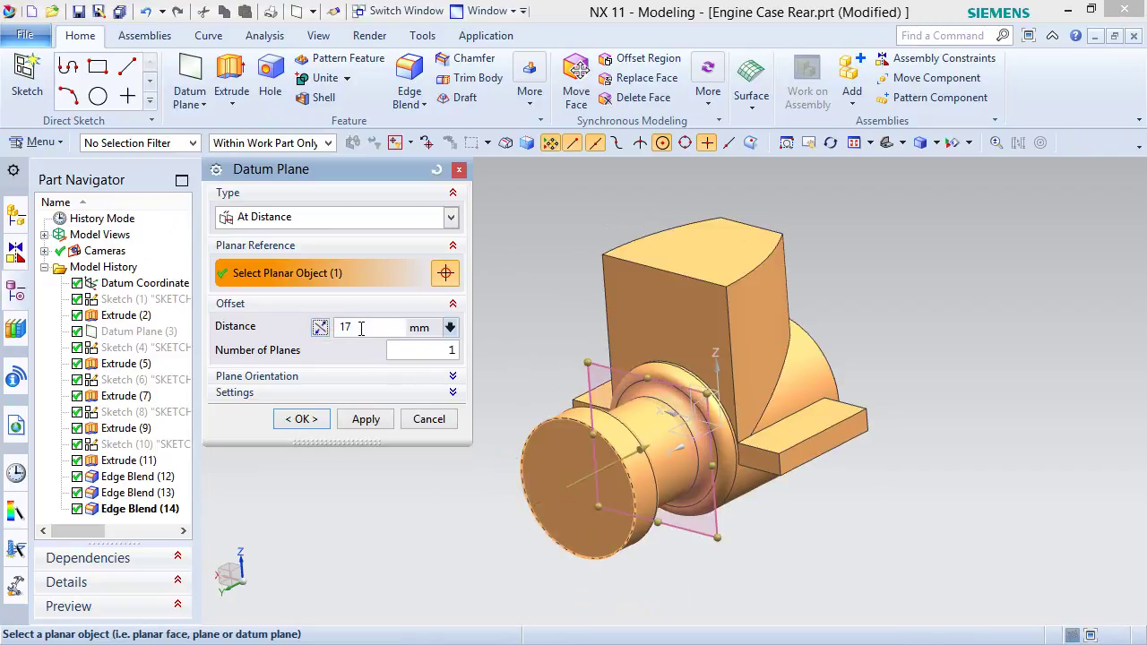
{"action": "left_click", "coordinate": [360, 328]}
{"action": "type", "text": "5"}
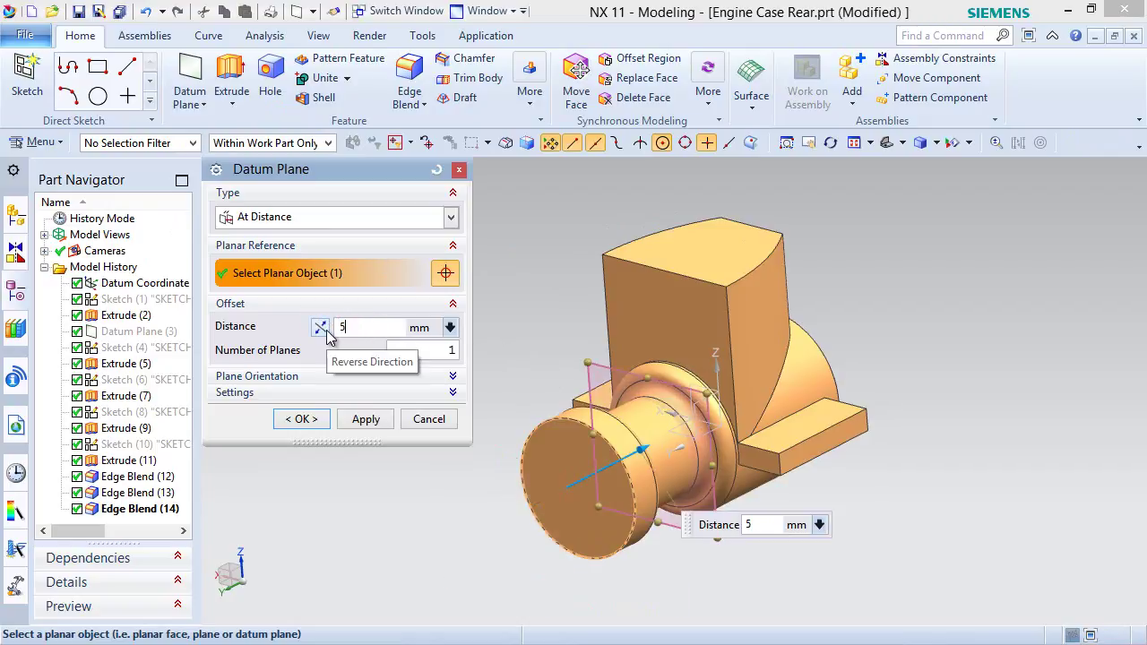
{"action": "key", "text": "Return"}
{"action": "mouse_move", "coordinate": [828, 527]}
{"action": "middle_mouse_down"}
{"action": "mouse_move", "coordinate": [767, 563]}
{"action": "mouse_move", "coordinate": [811, 536]}
{"action": "middle_mouse_up"}
{"action": "left_click", "coordinate": [364, 419]}
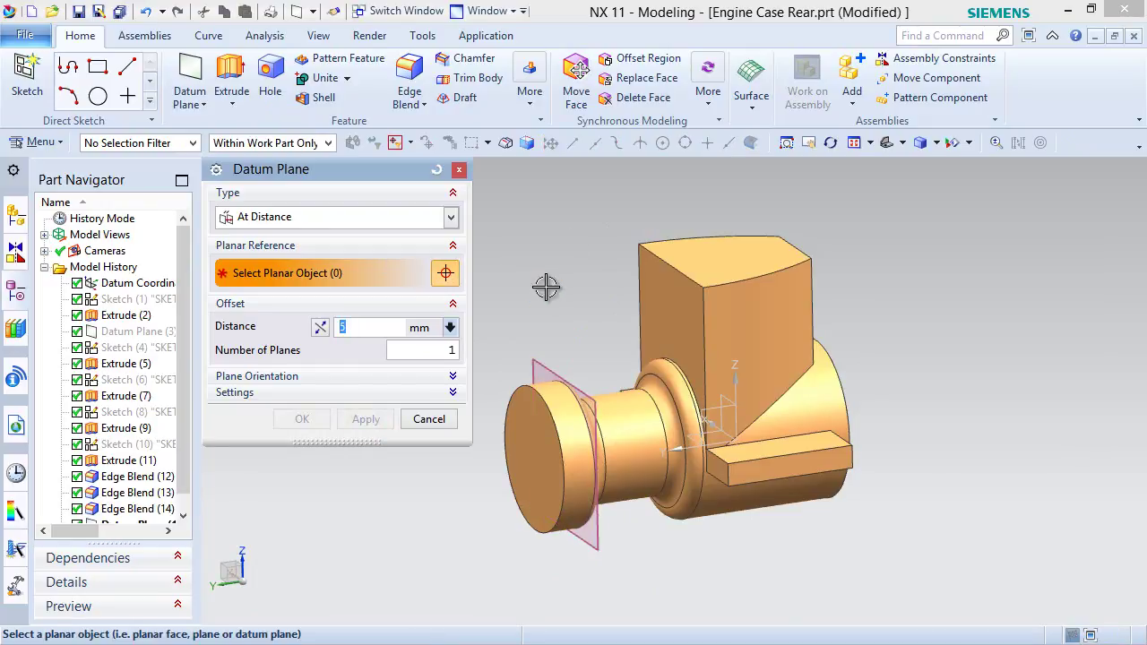
Create a second datum plane offset 17 mm from the flange's datum plane toward the arc-sided block.
{"action": "left_click", "coordinate": [533, 366]}
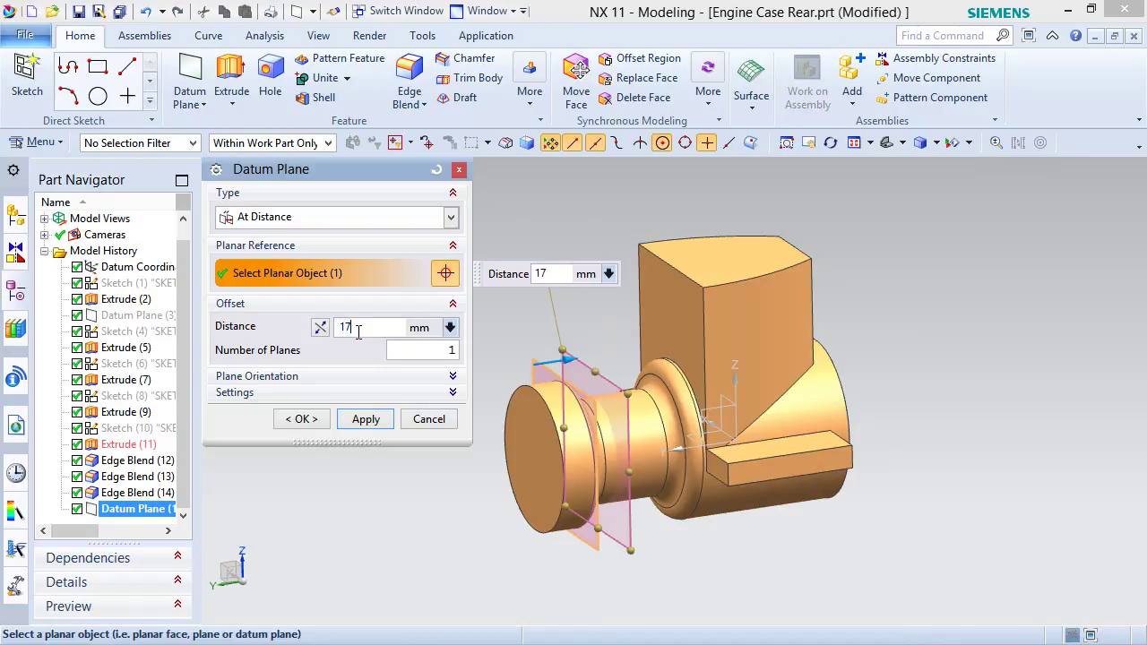
{"action": "key", "text": "Return"}
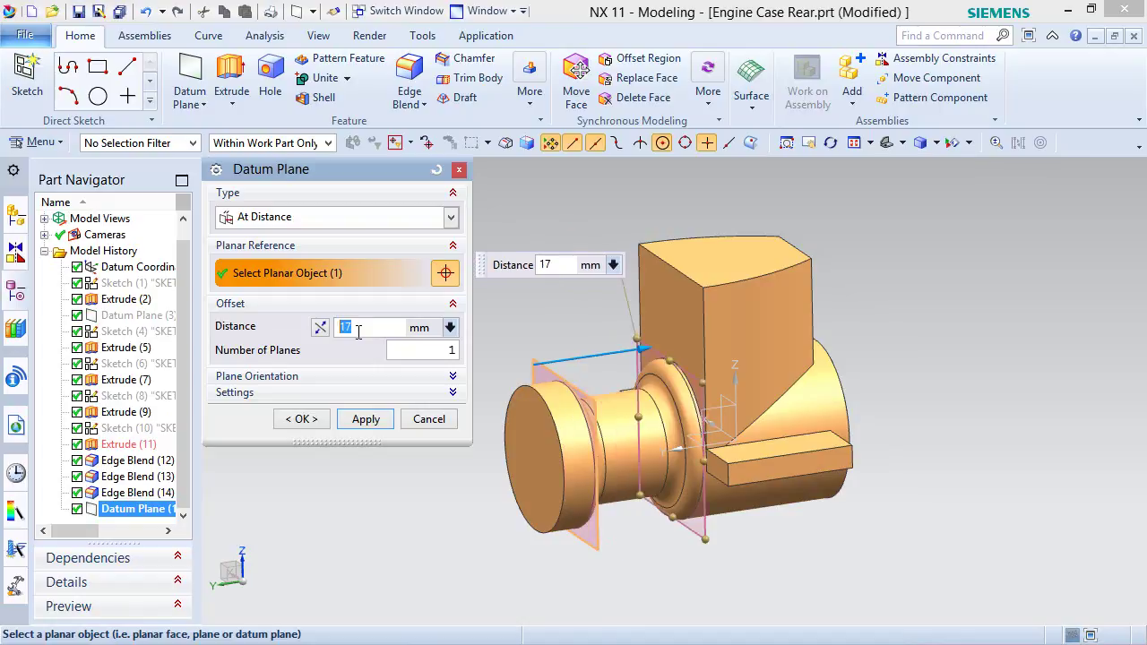
{"action": "left_click", "coordinate": [310, 418]}
Create a sketch on the datum plane that passes through the 22 mm flange.
{"action": "scroll", "coordinate": [632, 448], "scroll_direction": "up", "scroll_amount": 2}
{"action": "scroll", "coordinate": [638, 447], "scroll_direction": "down", "scroll_amount": 4}
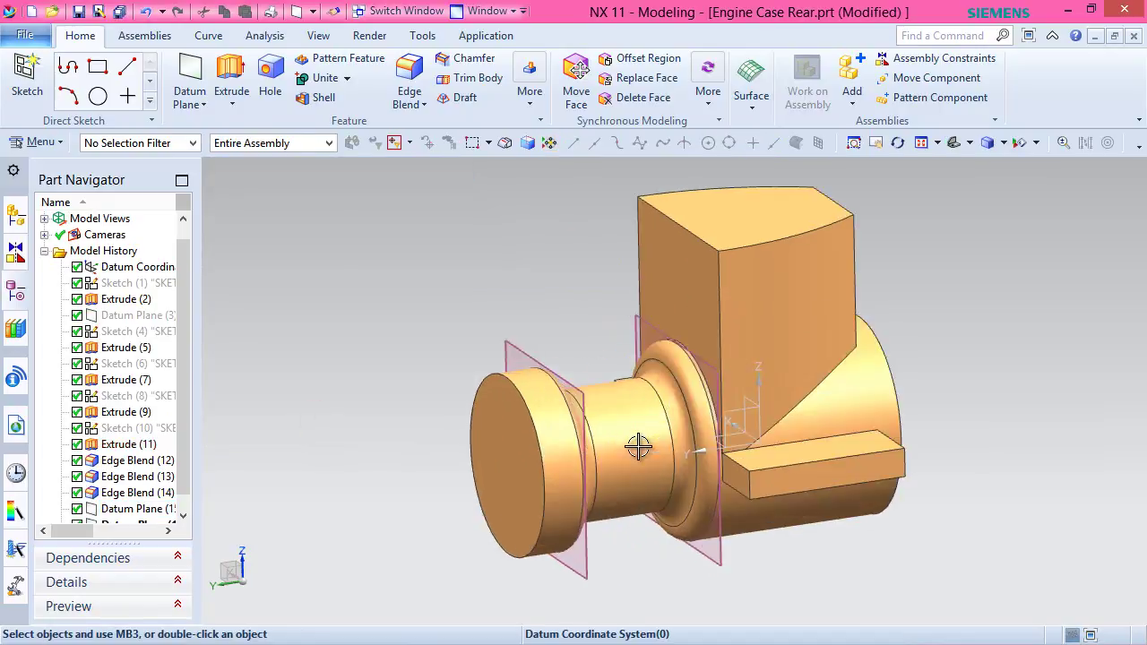
{"action": "scroll", "coordinate": [638, 446], "scroll_direction": "down", "scroll_amount": 2}
{"action": "mouse_move", "coordinate": [645, 448]}
{"action": "middle_mouse_down"}
{"action": "mouse_move", "coordinate": [683, 469]}
{"action": "mouse_move", "coordinate": [639, 457]}
{"action": "middle_mouse_up"}
{"action": "left_click", "coordinate": [27, 76]}
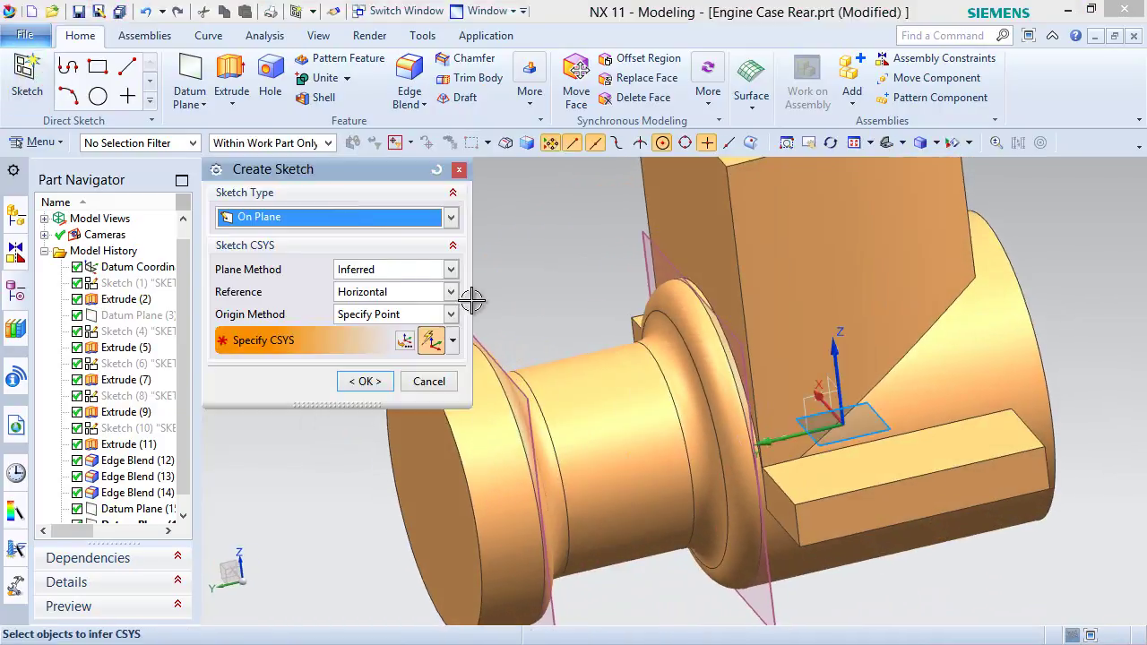
{"action": "scroll", "coordinate": [729, 371], "scroll_direction": "down", "scroll_amount": 1}
{"action": "scroll", "coordinate": [708, 363], "scroll_direction": "up", "scroll_amount": 3}
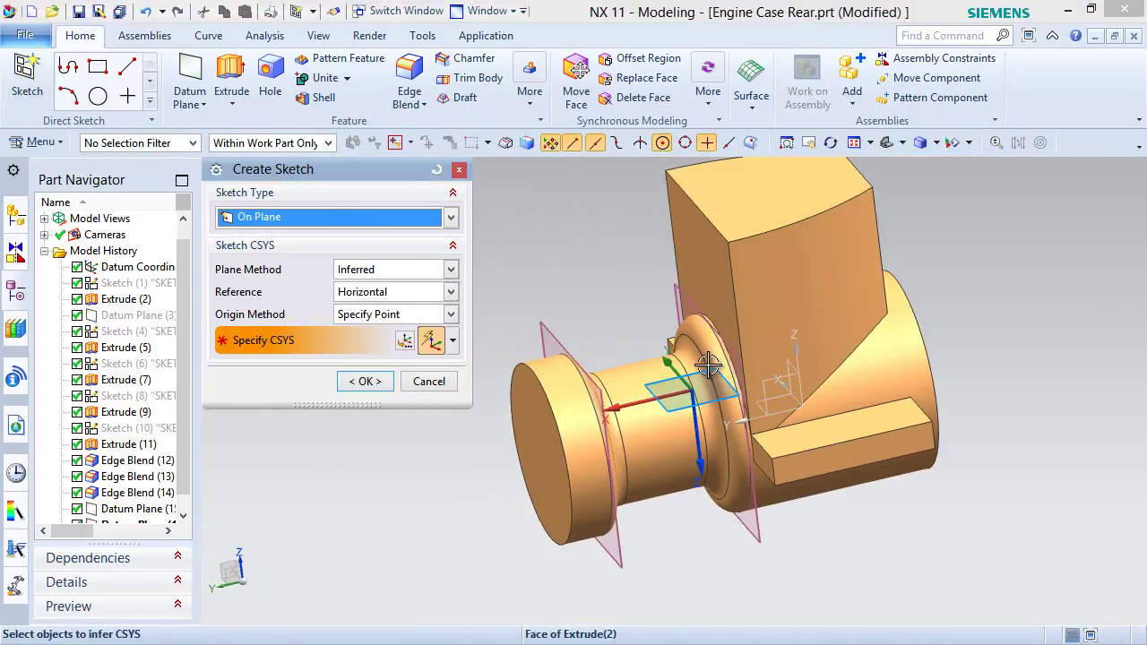
{"action": "left_click", "coordinate": [550, 334]}
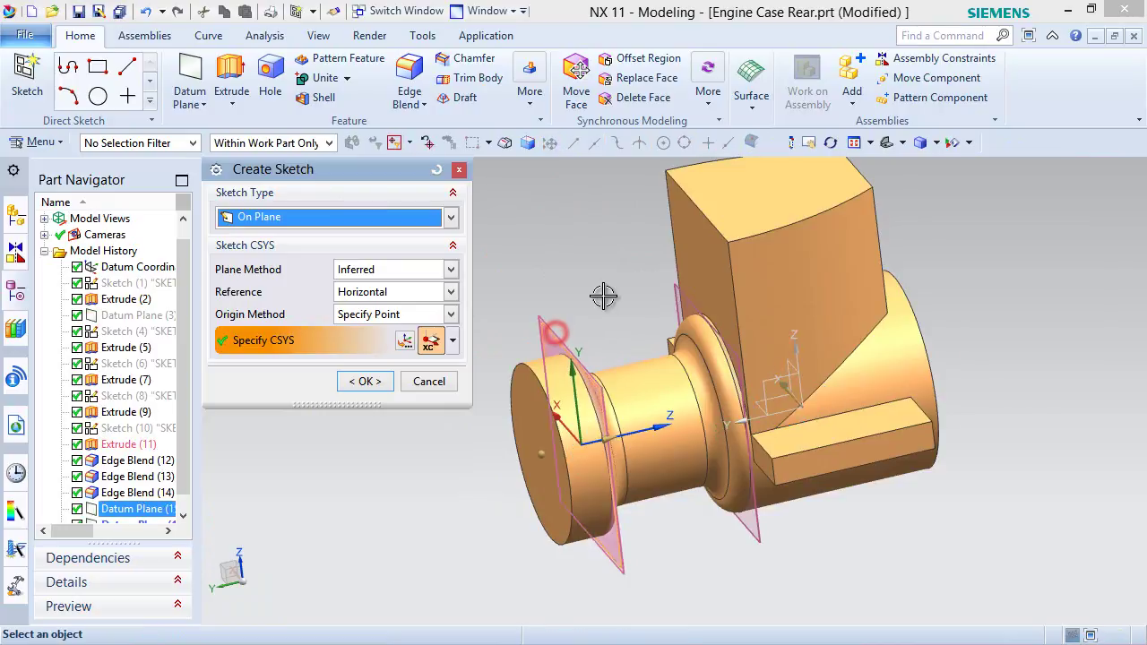
{"action": "left_click", "coordinate": [370, 381]}
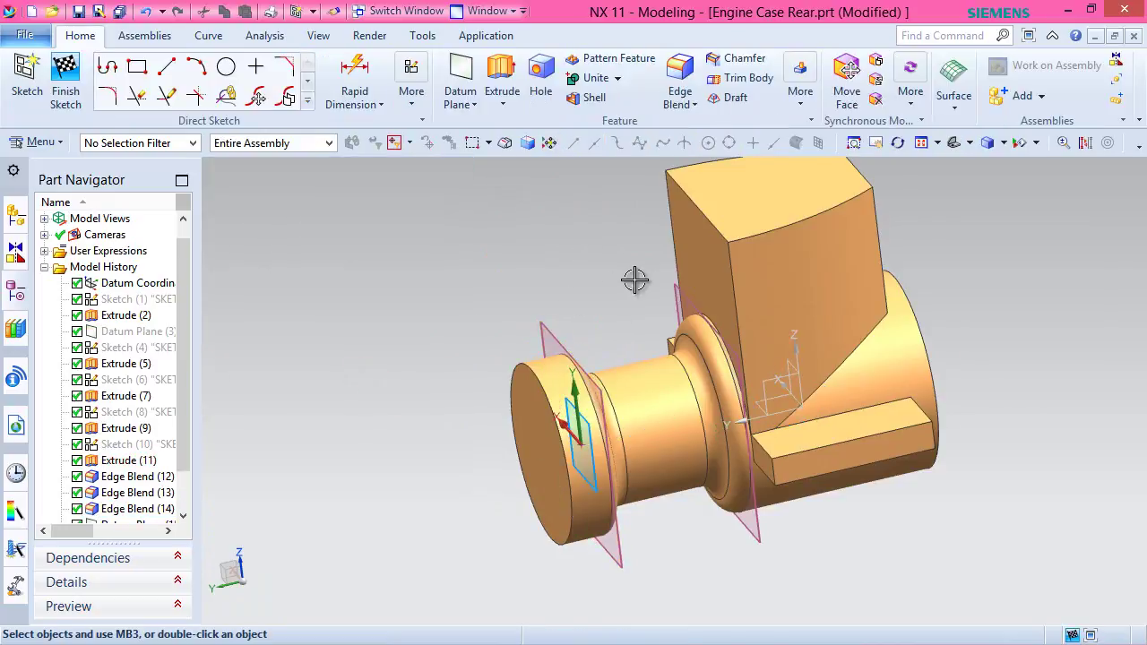
{"action": "mouse_move", "coordinate": [755, 257]}
{"action": "middle_mouse_down"}
{"action": "mouse_move", "coordinate": [825, 367]}
{"action": "mouse_move", "coordinate": [924, 278]}
{"action": "middle_mouse_up"}
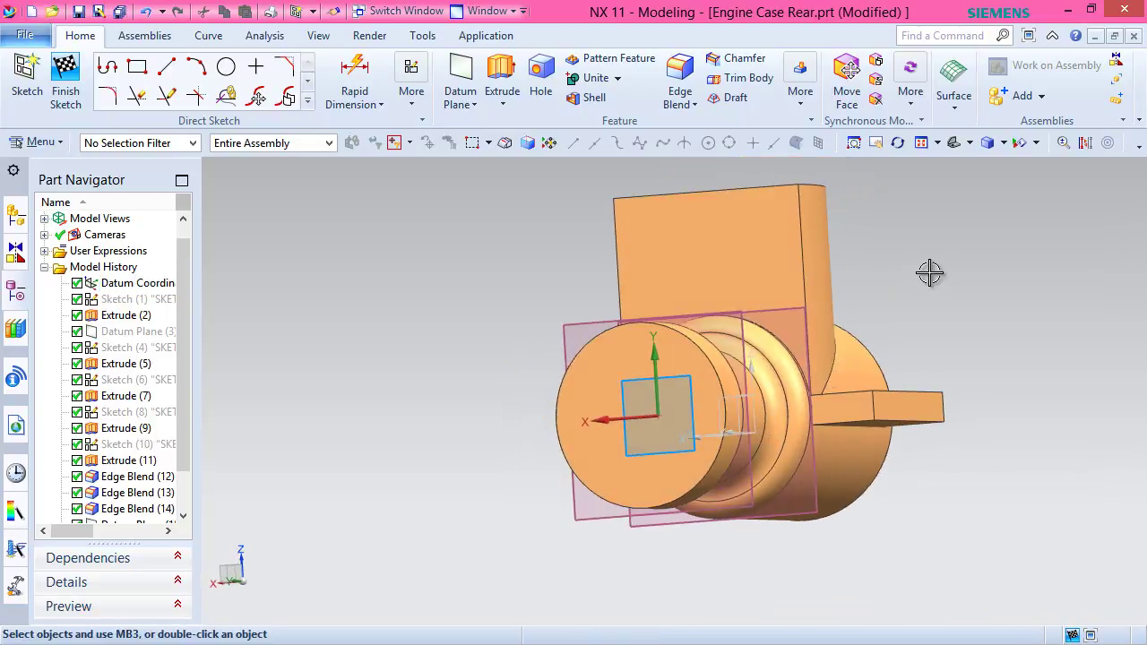
Project the circular edge on the inner side of the end flange into the active sketch as a single curve.
{"action": "right_click", "coordinate": [930, 273]}
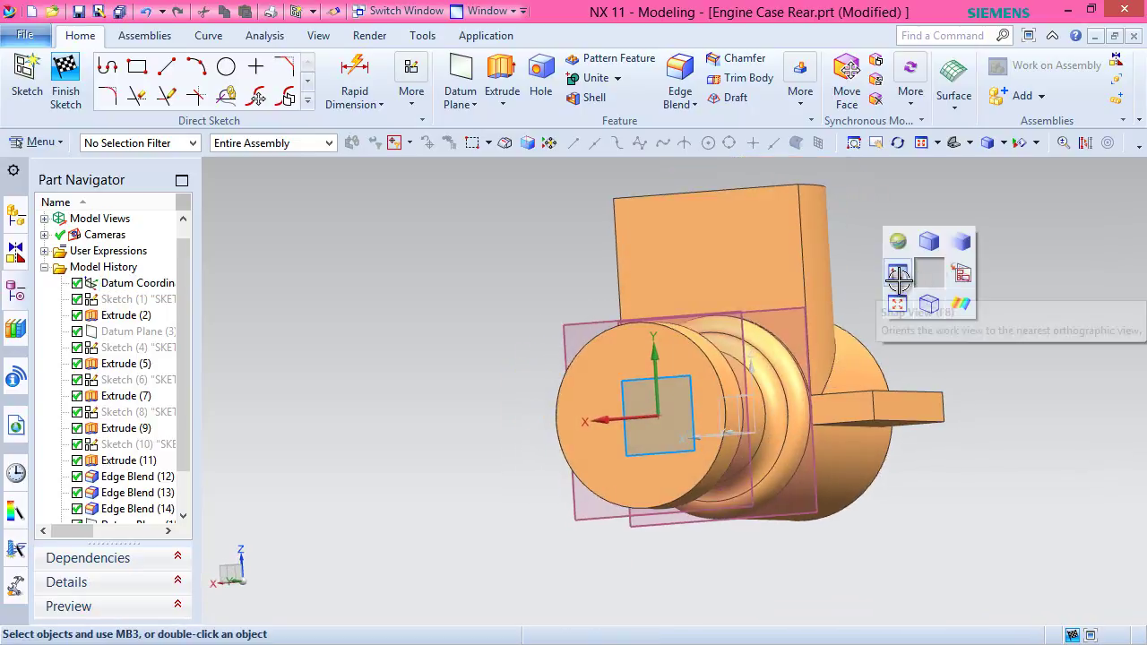
{"action": "left_click", "coordinate": [899, 277]}
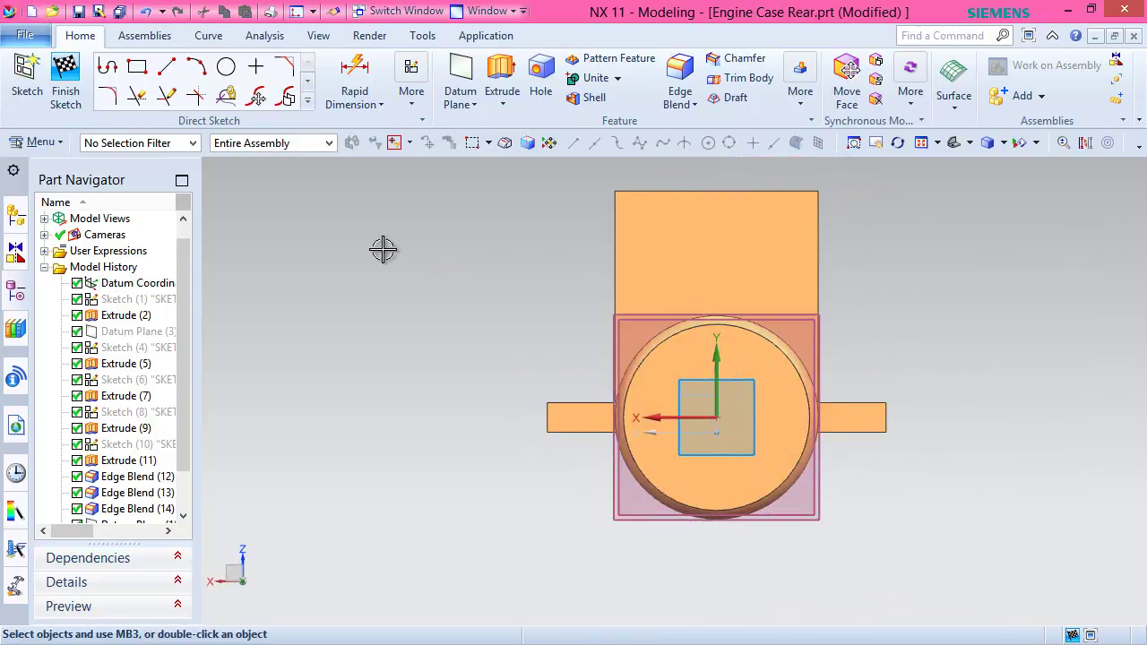
{"action": "left_click", "coordinate": [308, 105]}
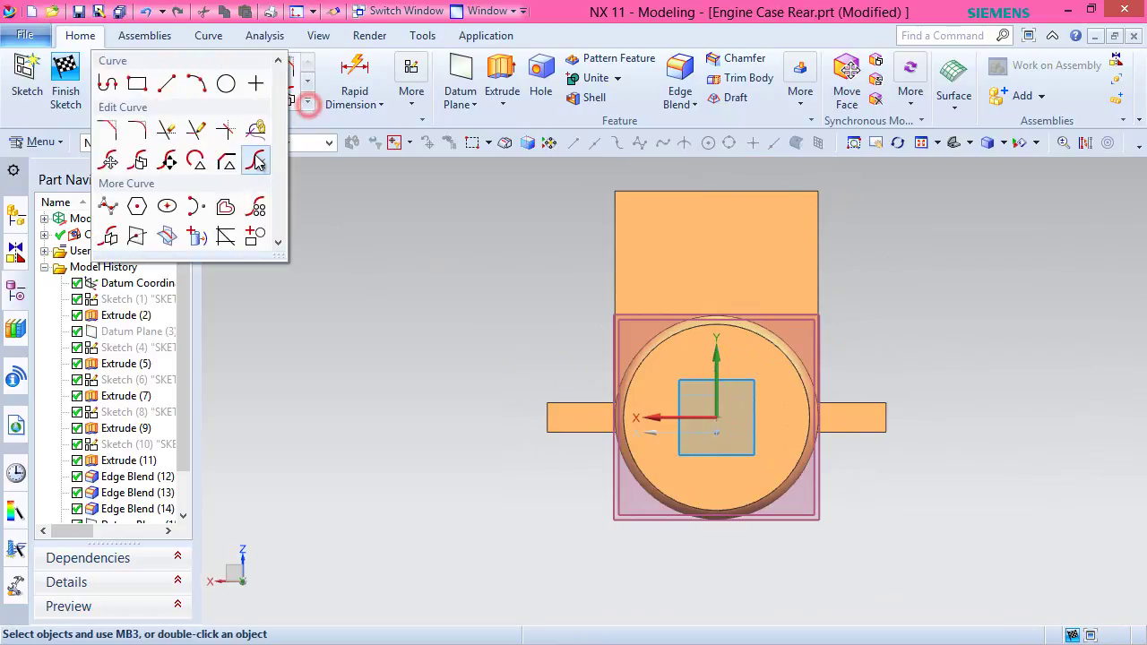
{"action": "left_click", "coordinate": [197, 235]}
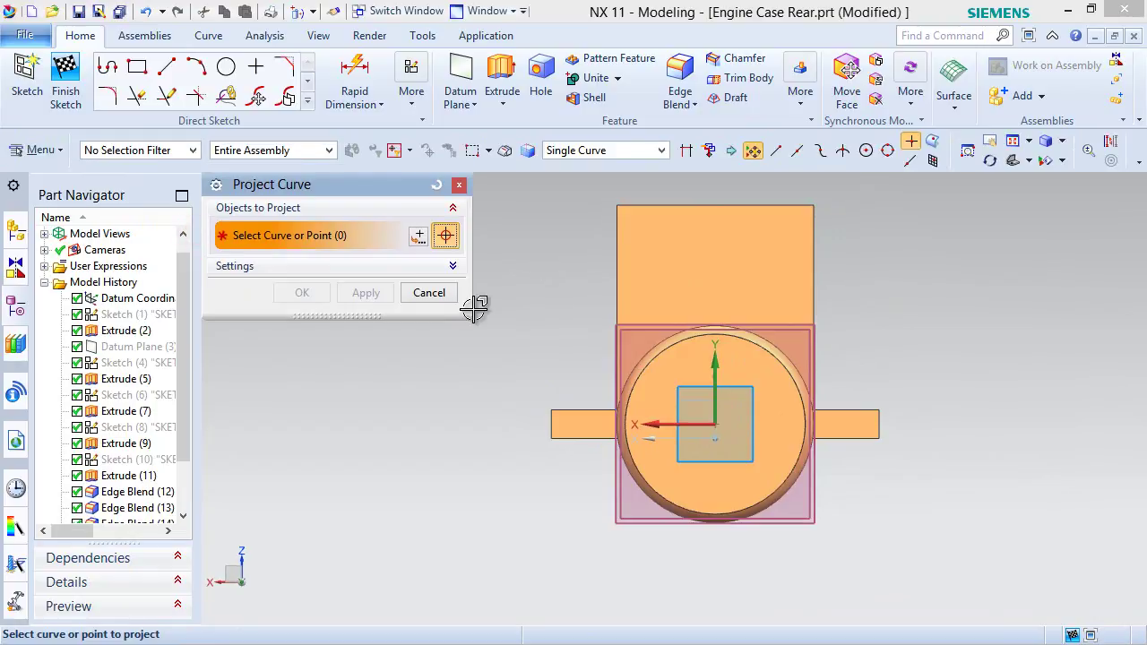
{"action": "scroll", "coordinate": [543, 365], "scroll_direction": "up", "scroll_amount": 2}
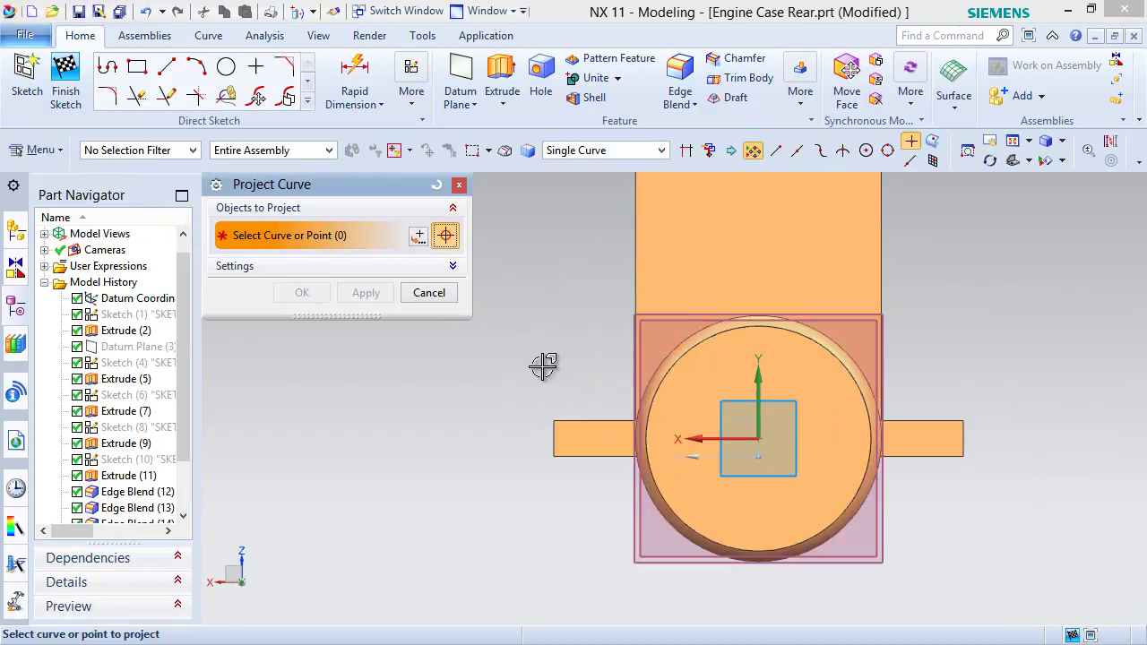
{"action": "scroll", "coordinate": [543, 366], "scroll_direction": "up", "scroll_amount": 2}
{"action": "middle_click_drag", "start_coordinate": [605, 394], "coordinate": [679, 408]}
{"action": "left_click", "coordinate": [796, 399]}
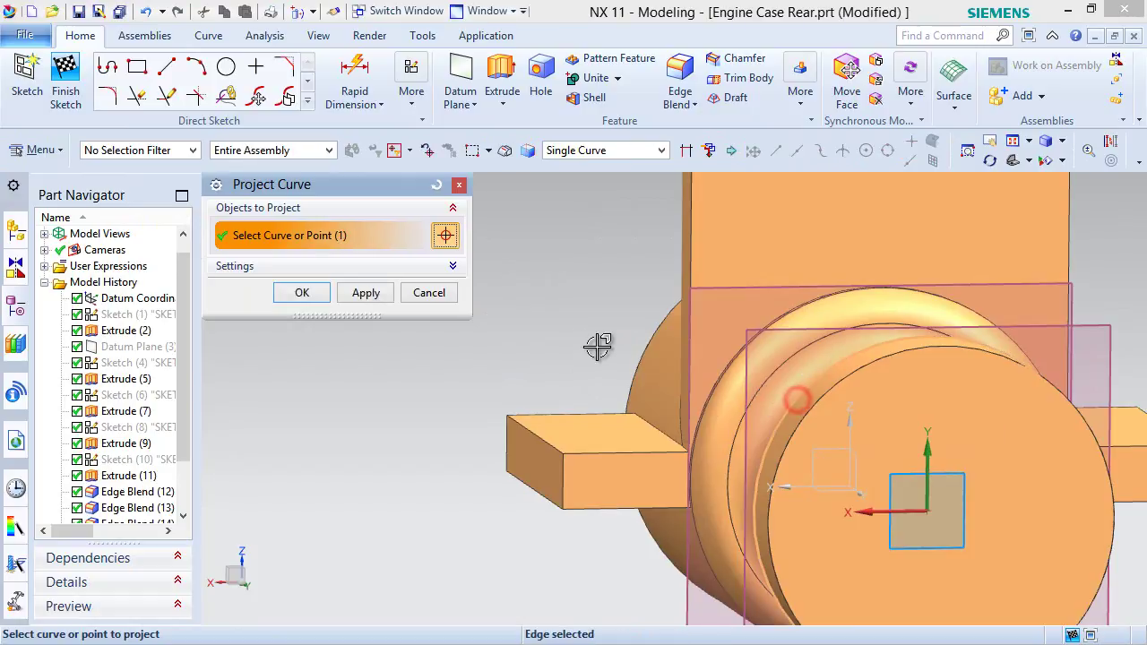
{"action": "left_click", "coordinate": [311, 292]}
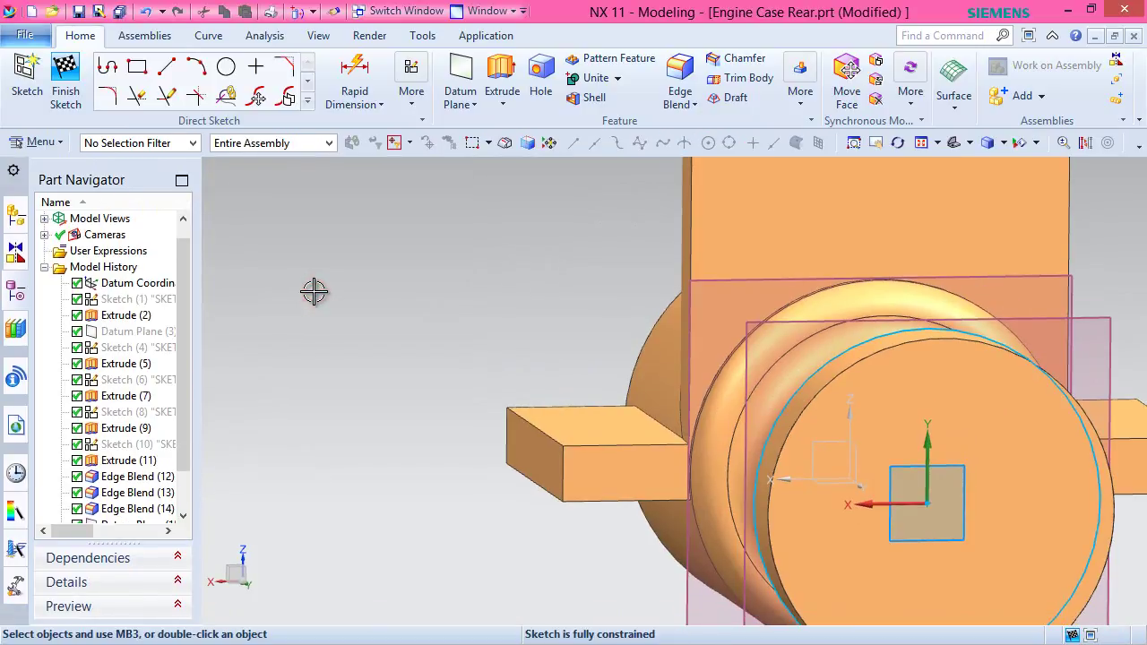
Convert the flange circle projected into the sketch to a reference curve.
{"action": "left_click", "coordinate": [1084, 144]}
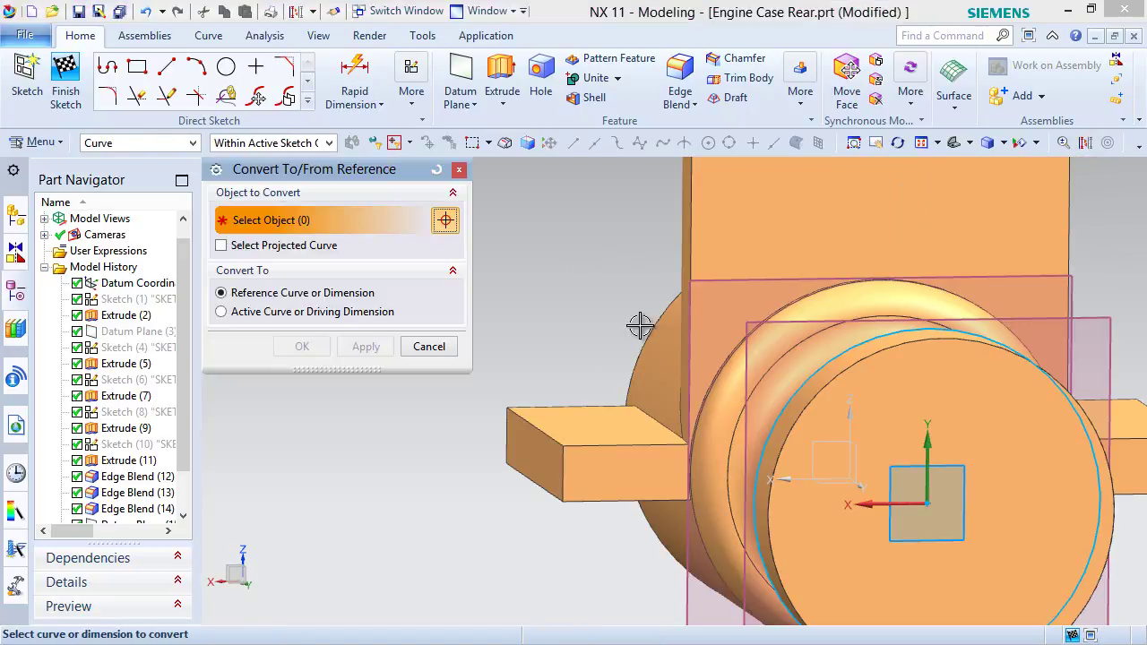
{"action": "left_click", "coordinate": [792, 390]}
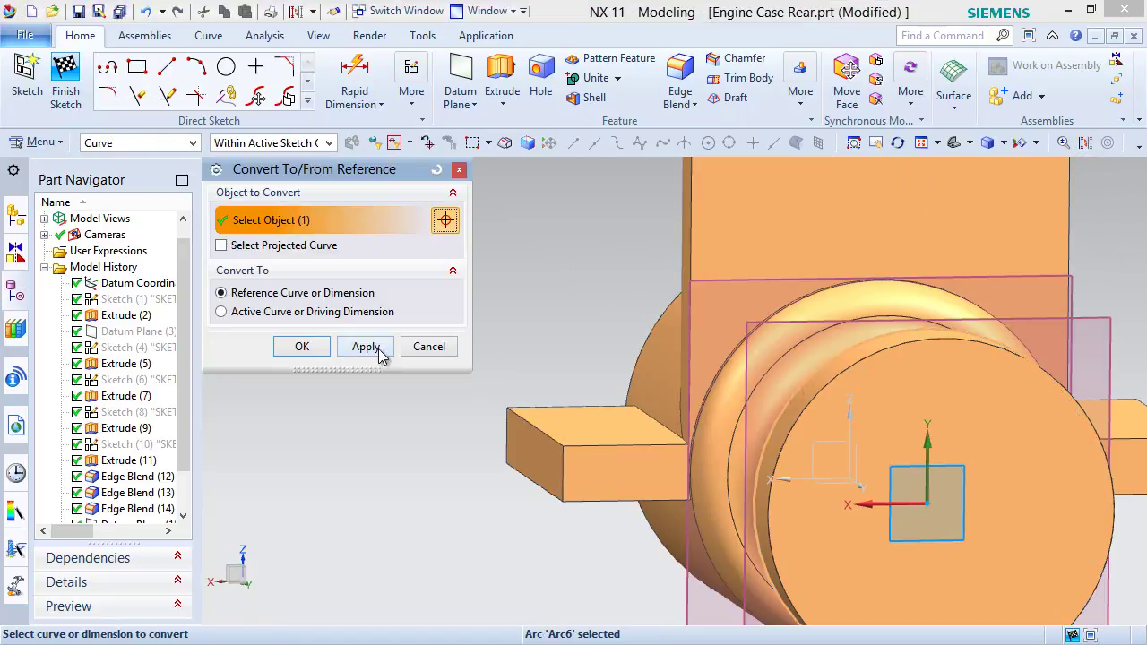
{"action": "left_click", "coordinate": [302, 347]}
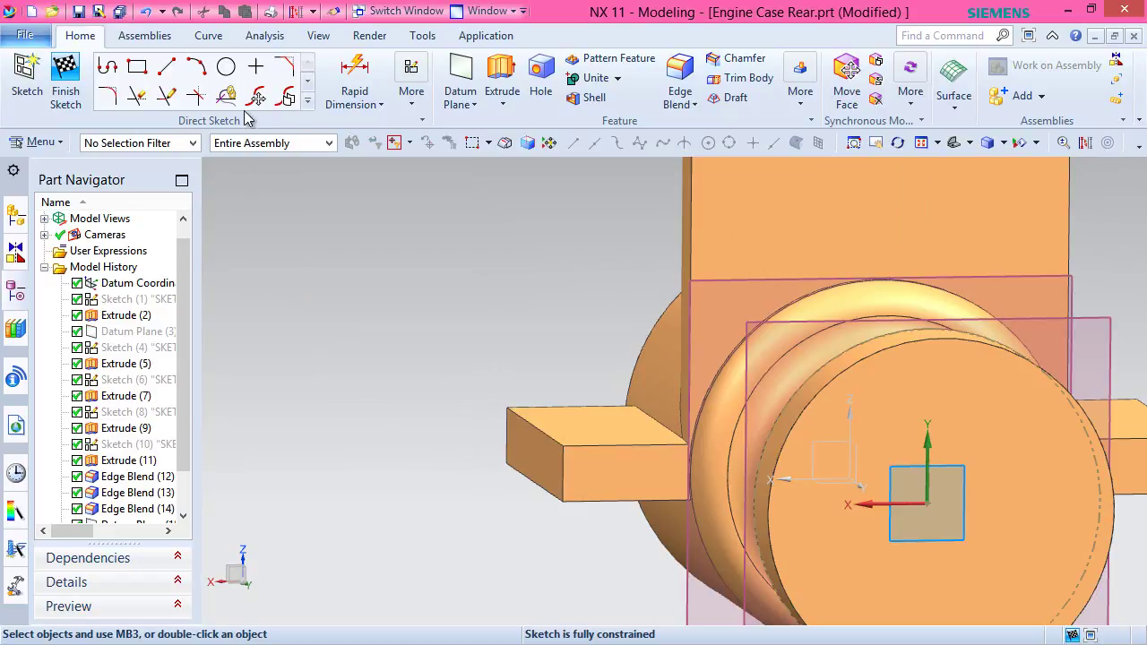
Sketch a circle about 36 mm in diameter around the flange, centred on the sketch origin.
{"action": "left_click", "coordinate": [226, 68]}
{"action": "scroll", "coordinate": [287, 302], "scroll_direction": "up", "scroll_amount": 2}
{"action": "scroll", "coordinate": [286, 302], "scroll_direction": "down", "scroll_amount": 3}
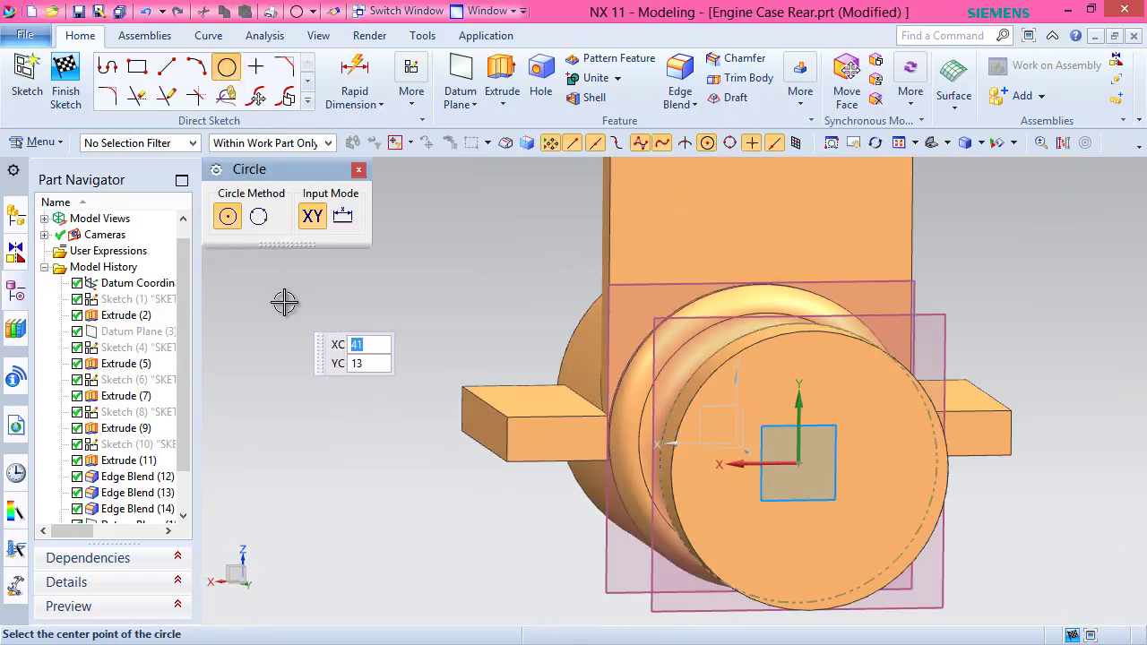
{"action": "left_click", "coordinate": [798, 463]}
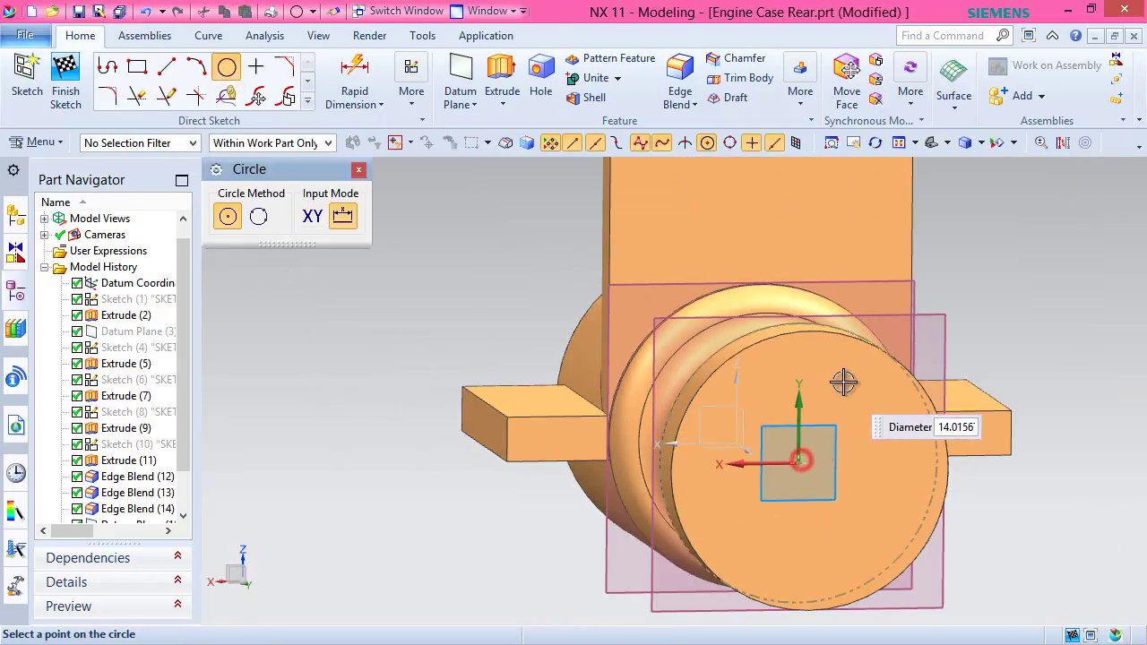
{"action": "left_click", "coordinate": [955, 291]}
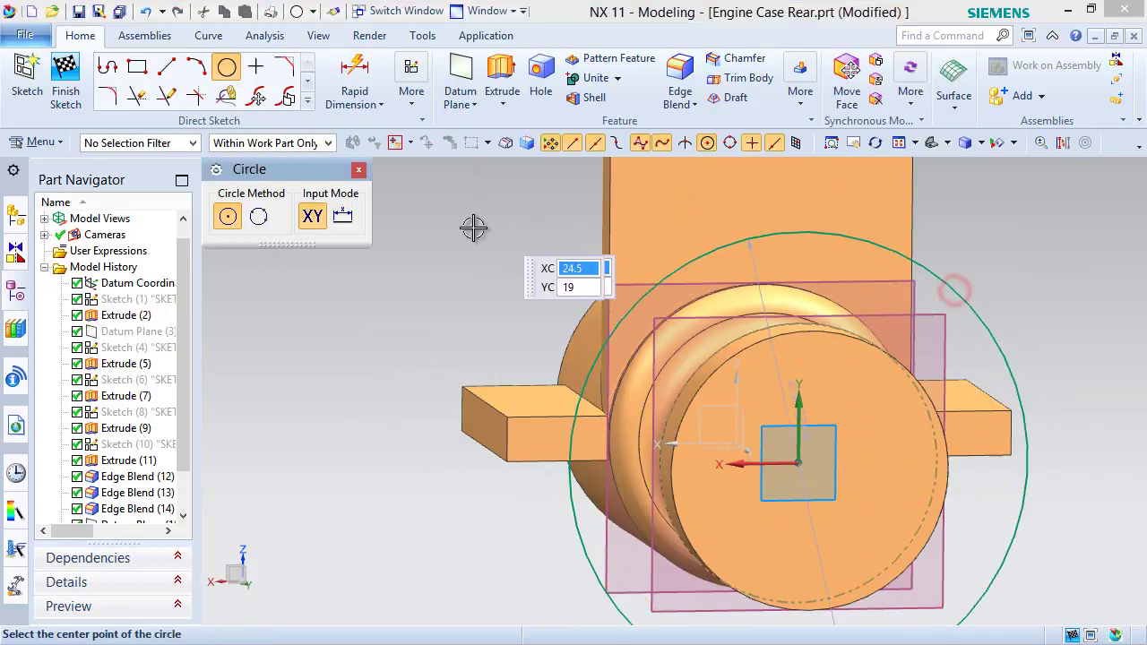
{"action": "key", "text": "Escape"}
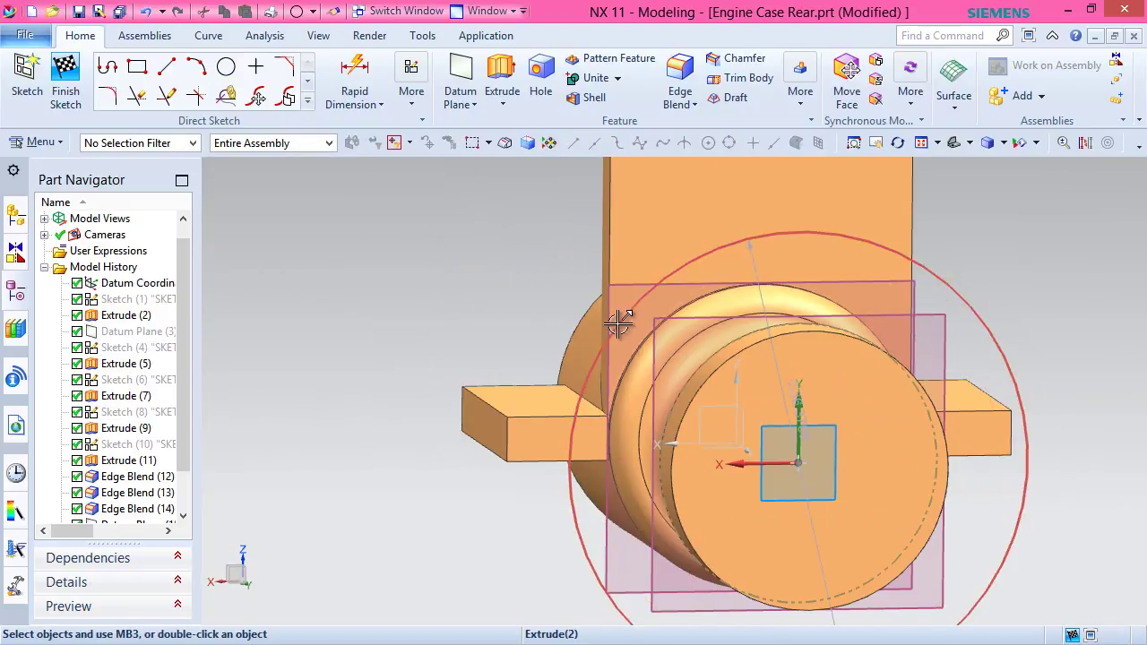
Make the sketched circle tangent to the flange's reference circle and finish the sketch.
{"action": "left_click", "coordinate": [619, 322]}
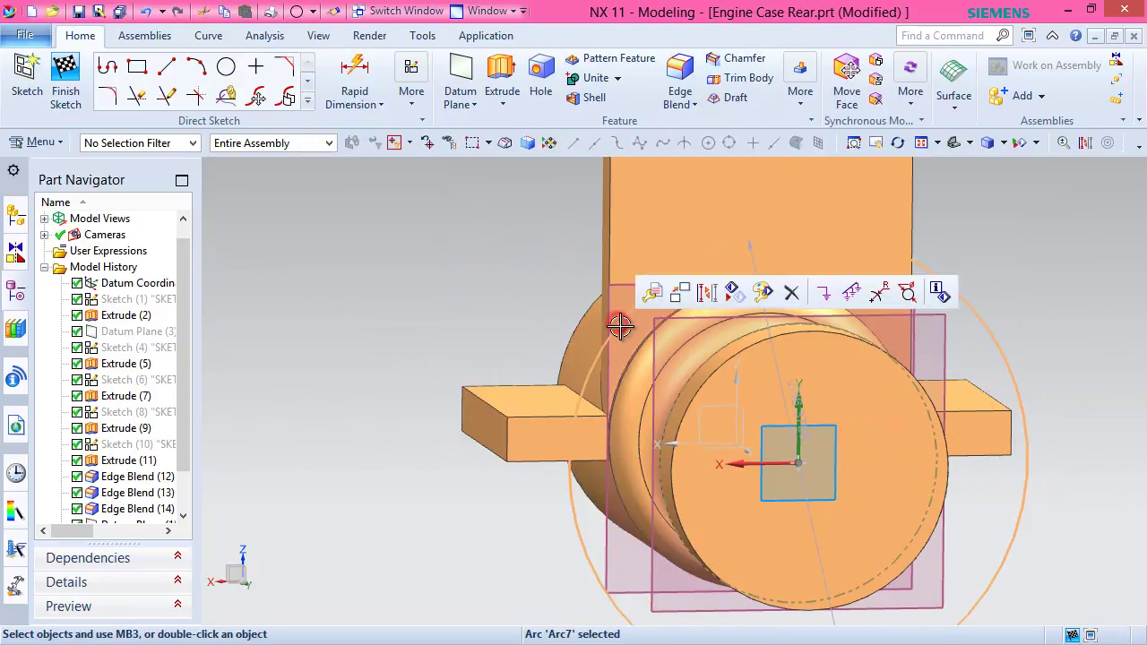
{"action": "left_click", "coordinate": [698, 371]}
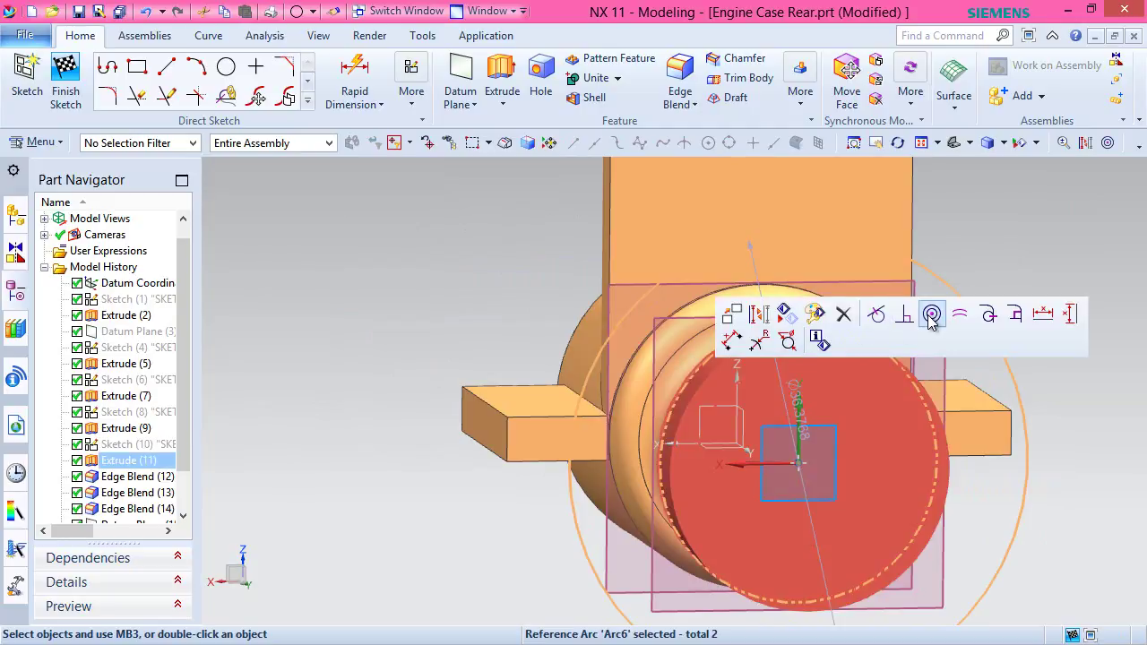
{"action": "left_click", "coordinate": [880, 317]}
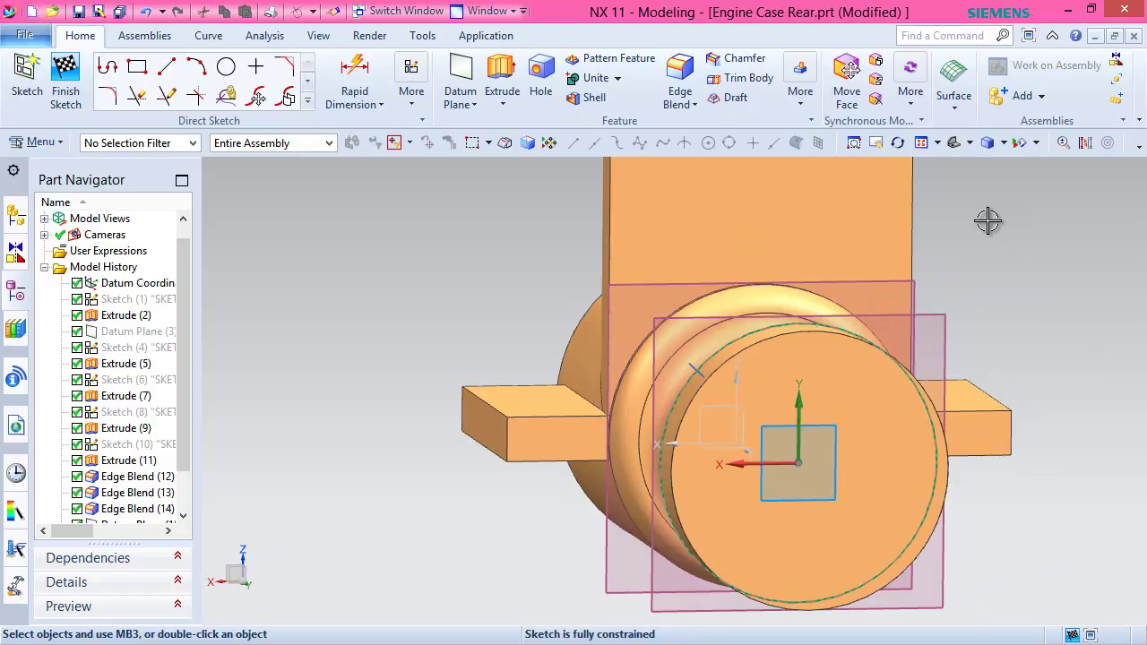
{"action": "left_click", "coordinate": [66, 81]}
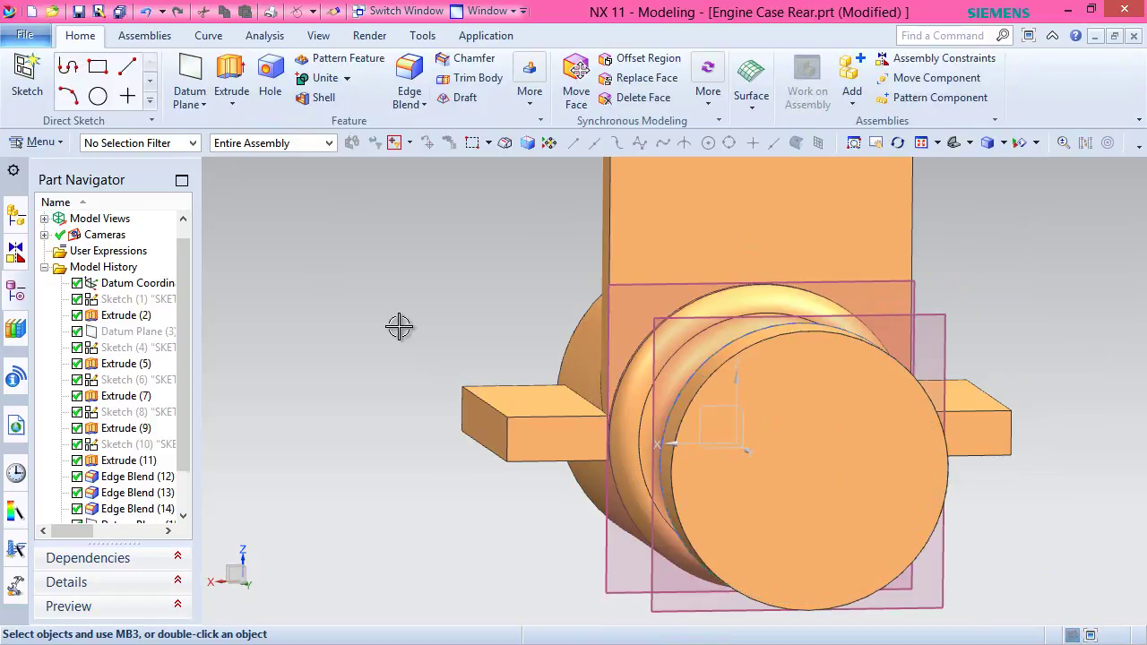
Create a sketch on the second datum plane, the one next to the arc-sided block.
{"action": "left_click", "coordinate": [25, 81]}
{"action": "middle_click_drag", "start_coordinate": [504, 284], "coordinate": [519, 302]}
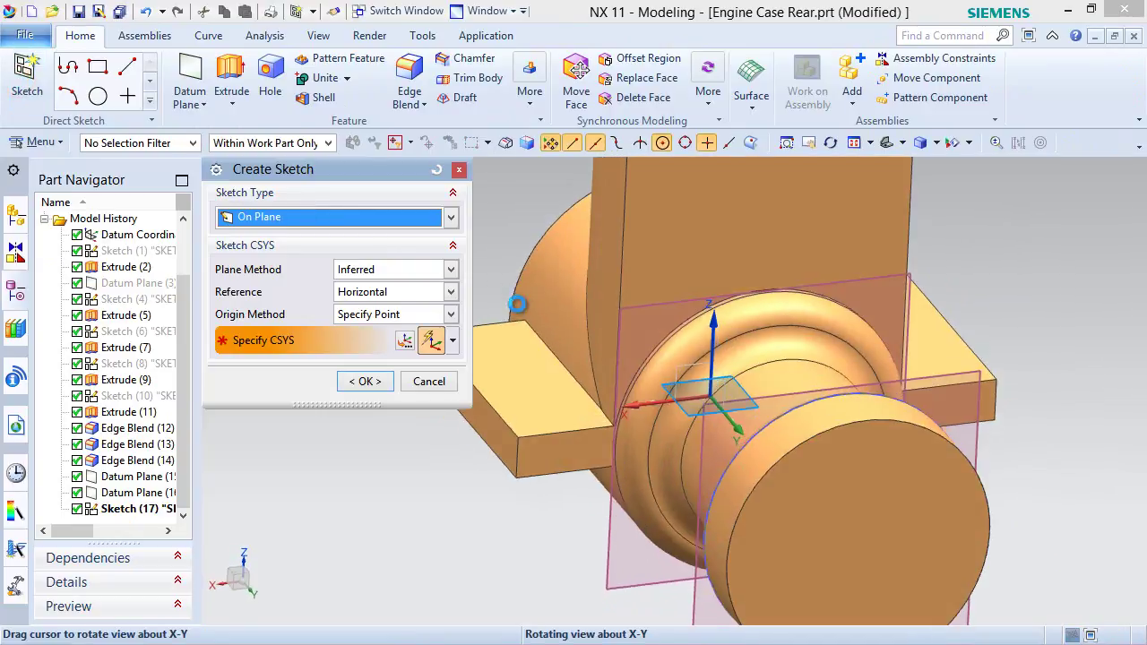
{"action": "left_click", "coordinate": [882, 279]}
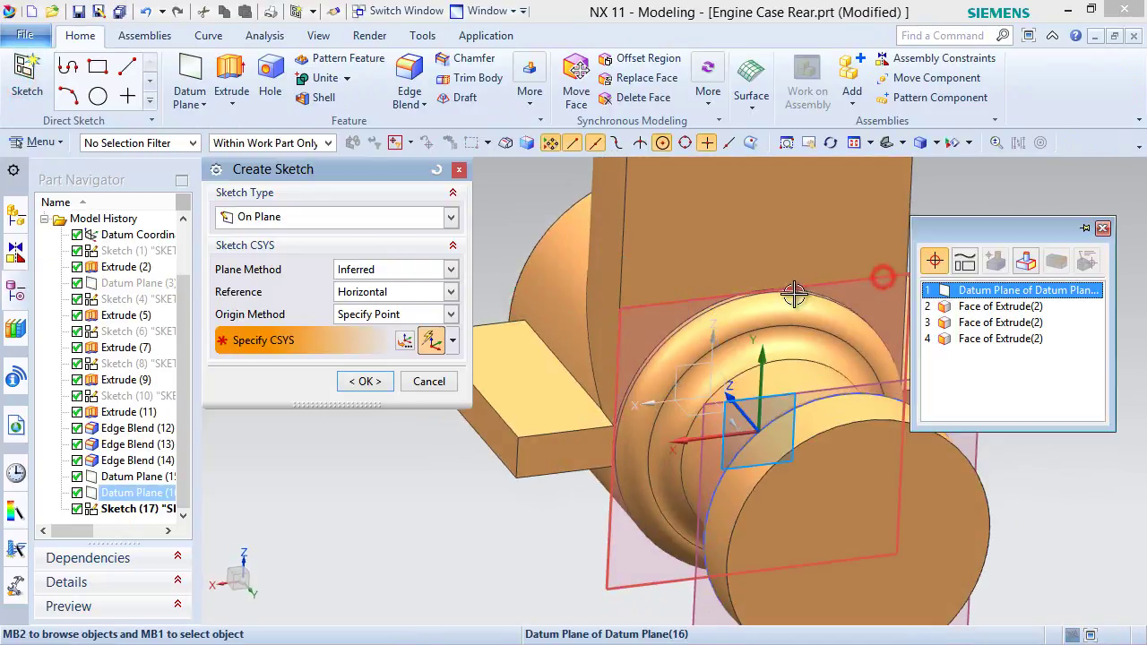
{"action": "left_click", "coordinate": [1003, 290]}
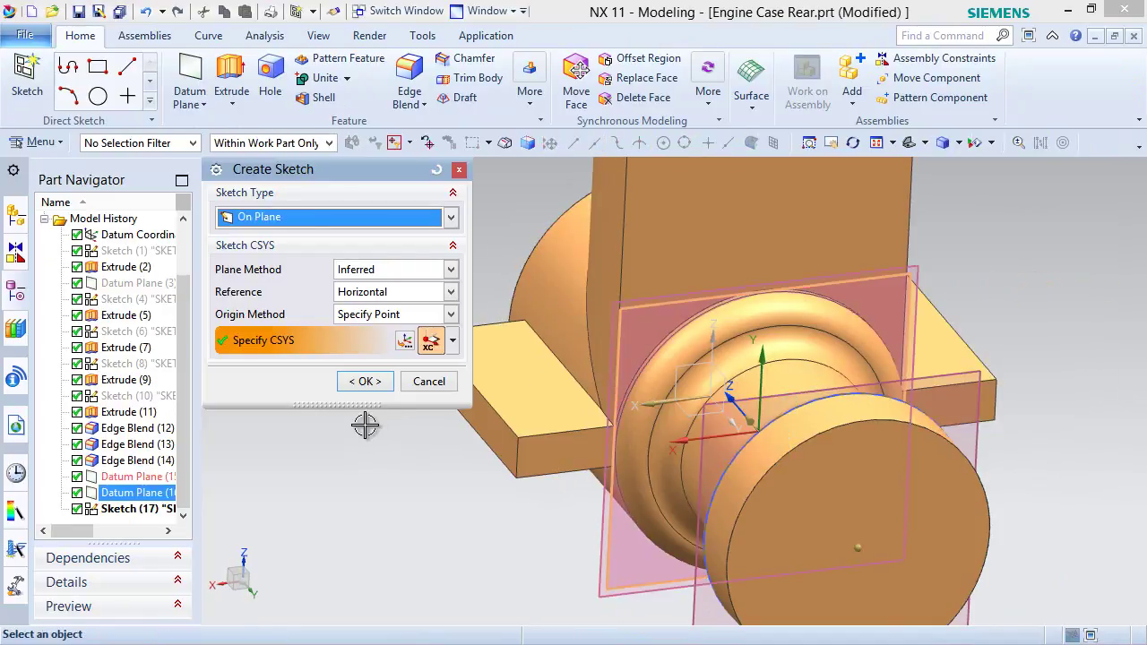
{"action": "left_click", "coordinate": [368, 381]}
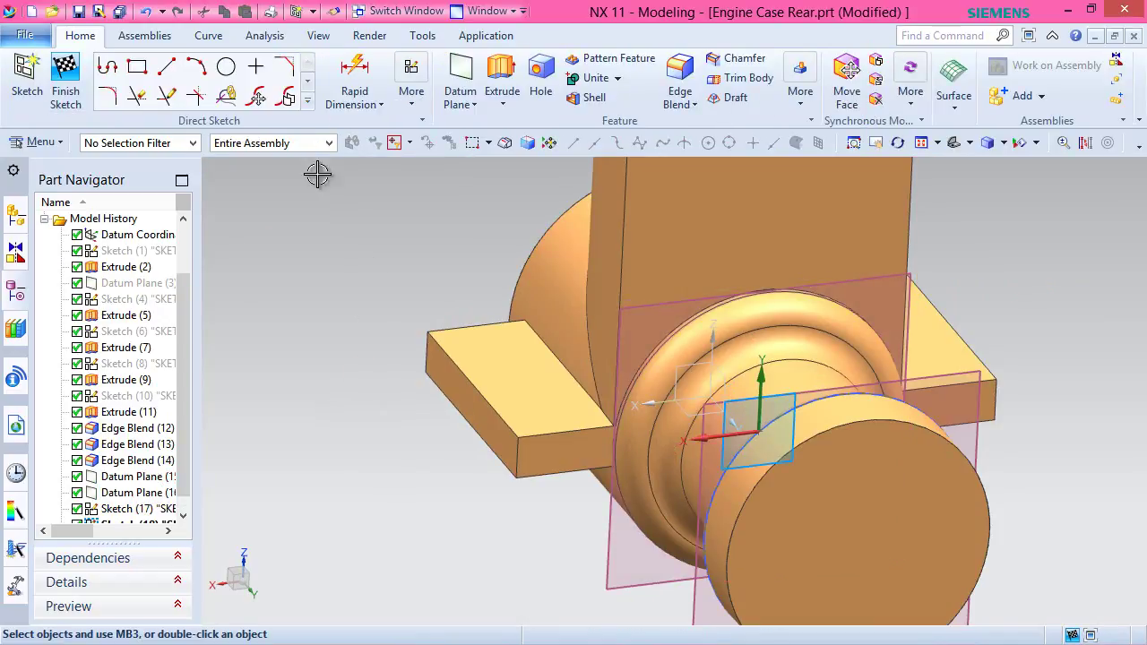
Project the outer circular edge of the rounded collar beside the block into the sketch and convert it to a reference curve.
{"action": "left_click", "coordinate": [307, 106]}
{"action": "left_click", "coordinate": [226, 235]}
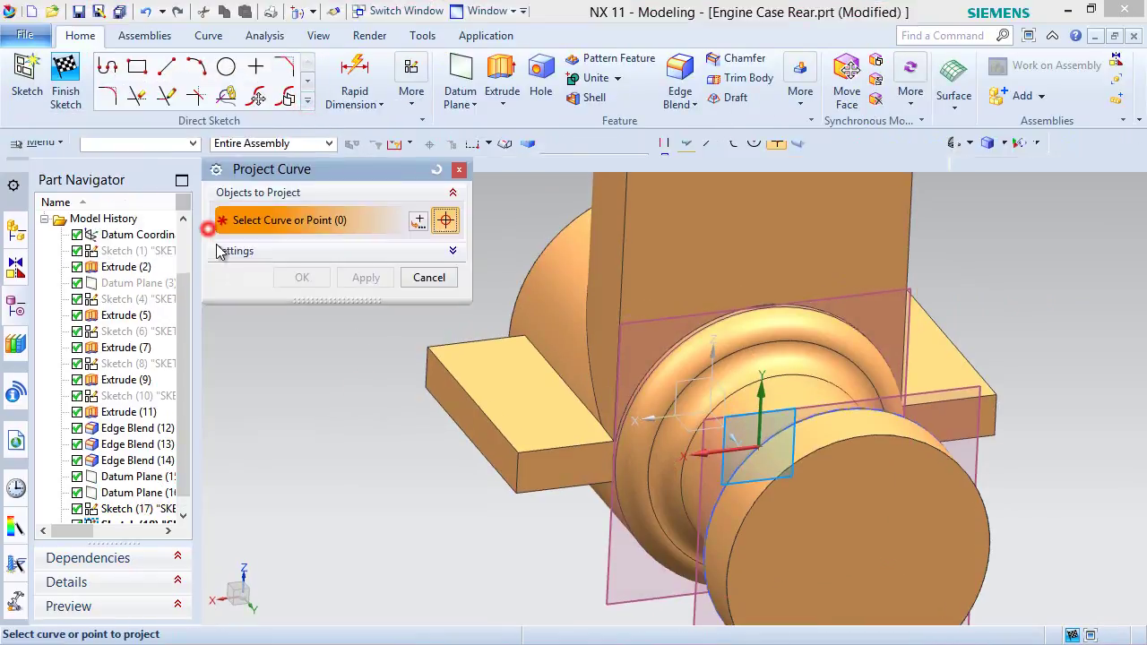
{"action": "left_click", "coordinate": [638, 359]}
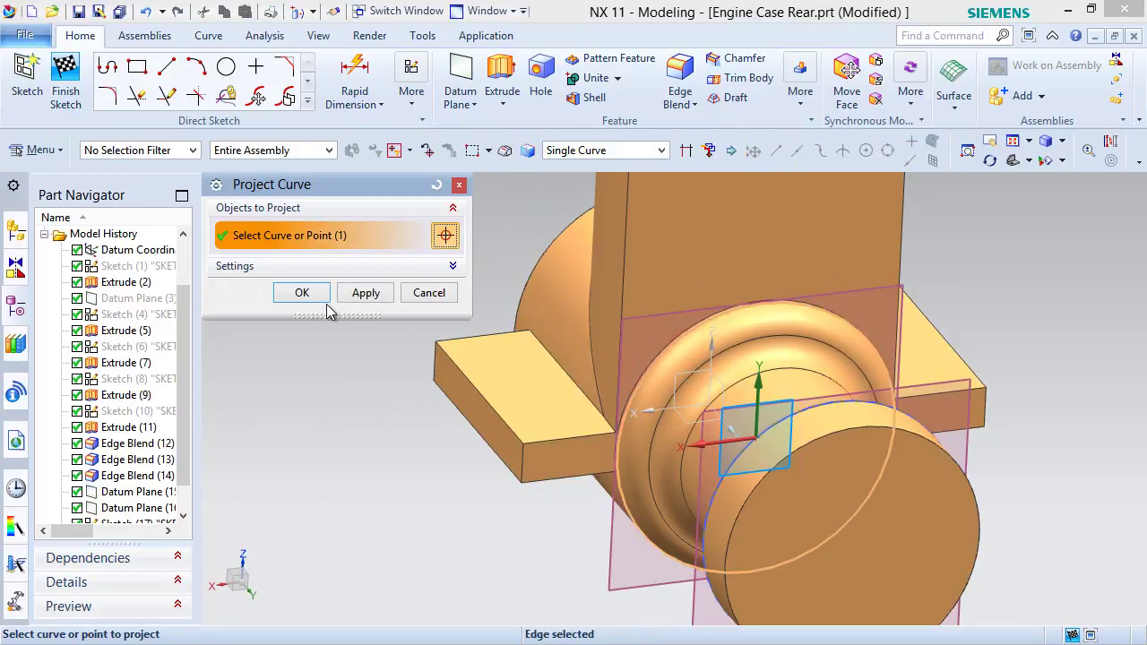
{"action": "left_click", "coordinate": [302, 292]}
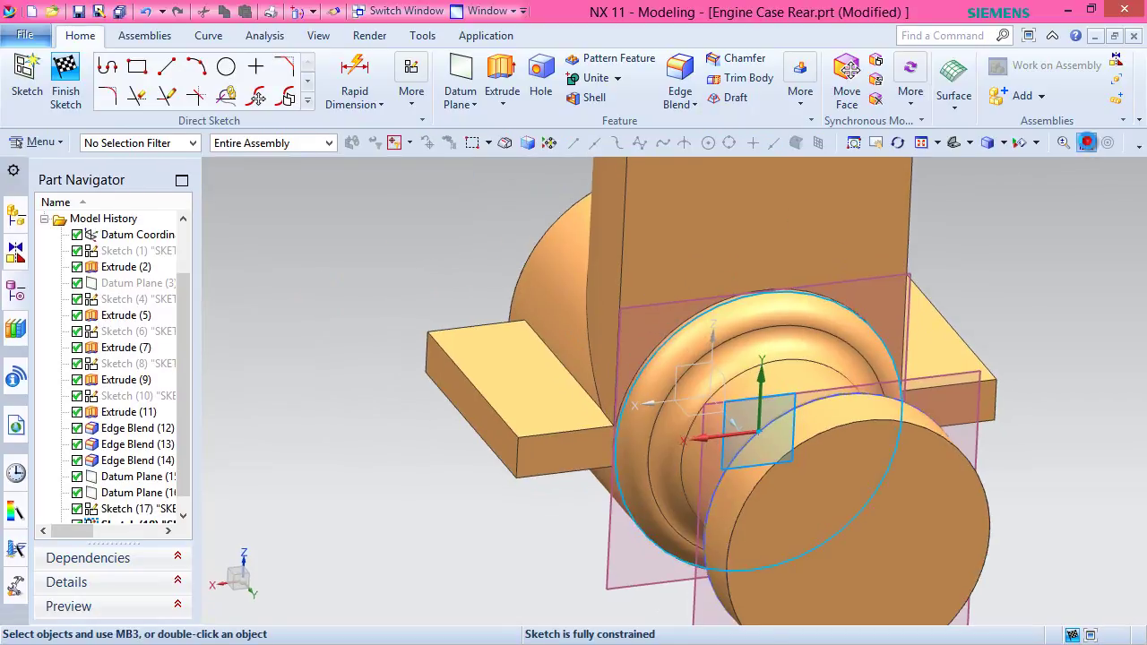
{"action": "left_click", "coordinate": [1085, 143]}
{"action": "left_click", "coordinate": [762, 287]}
{"action": "left_click", "coordinate": [316, 343]}
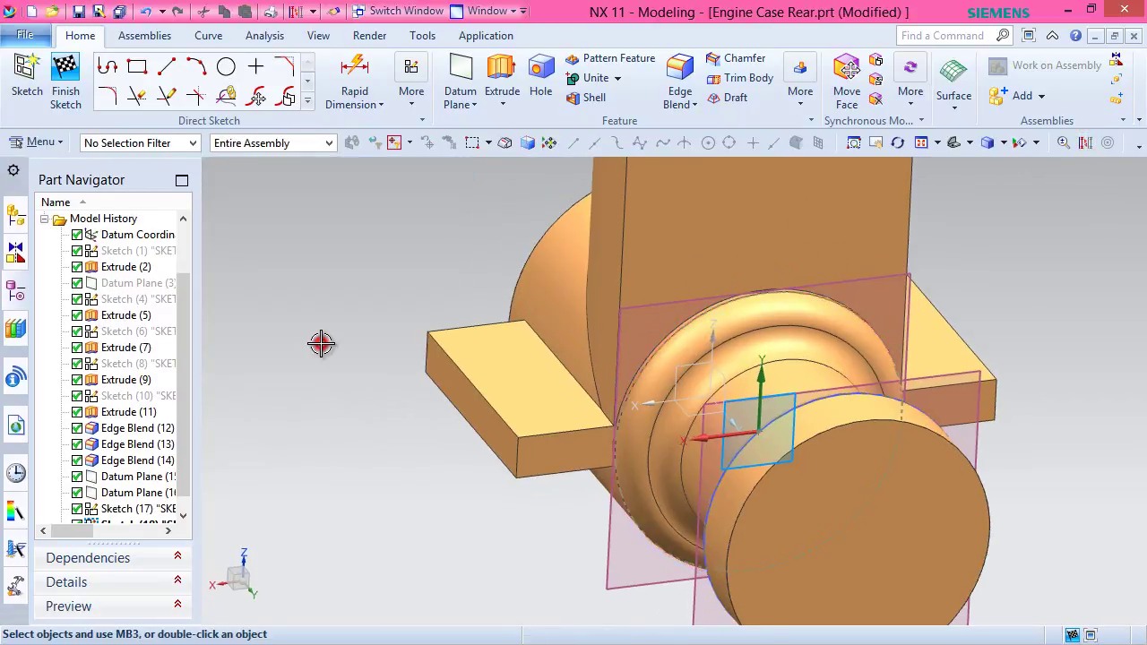
Sketch a circle slightly larger than the collar's reference circle, centred on the sketch origin.
{"action": "left_click", "coordinate": [226, 67]}
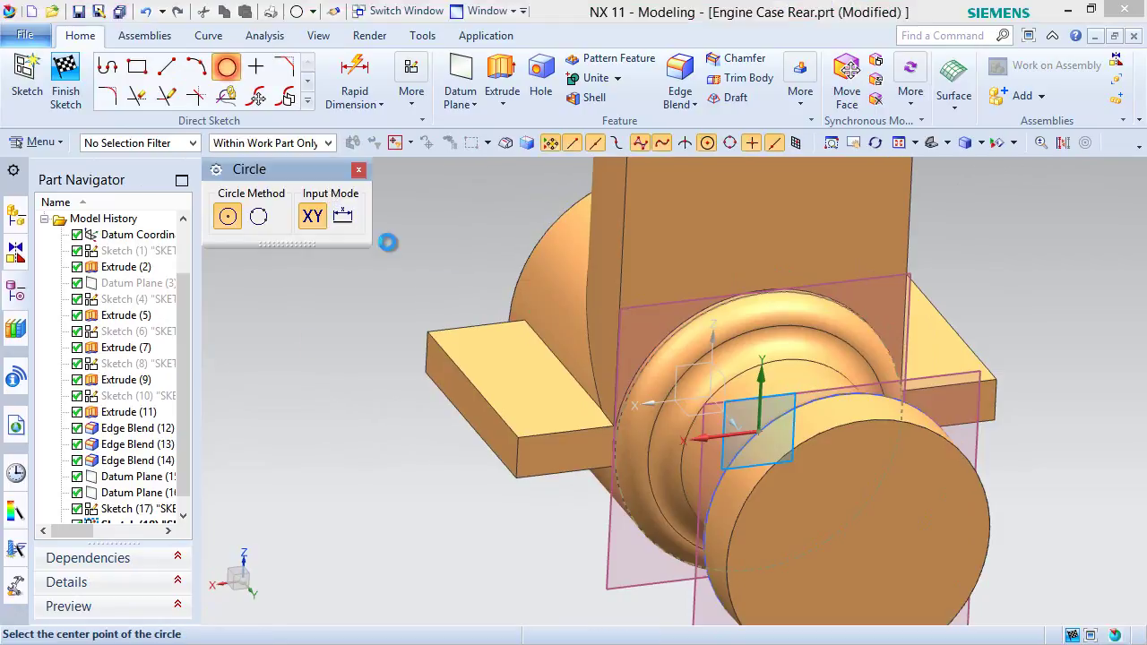
{"action": "middle_click_drag", "start_coordinate": [724, 418], "coordinate": [733, 435]}
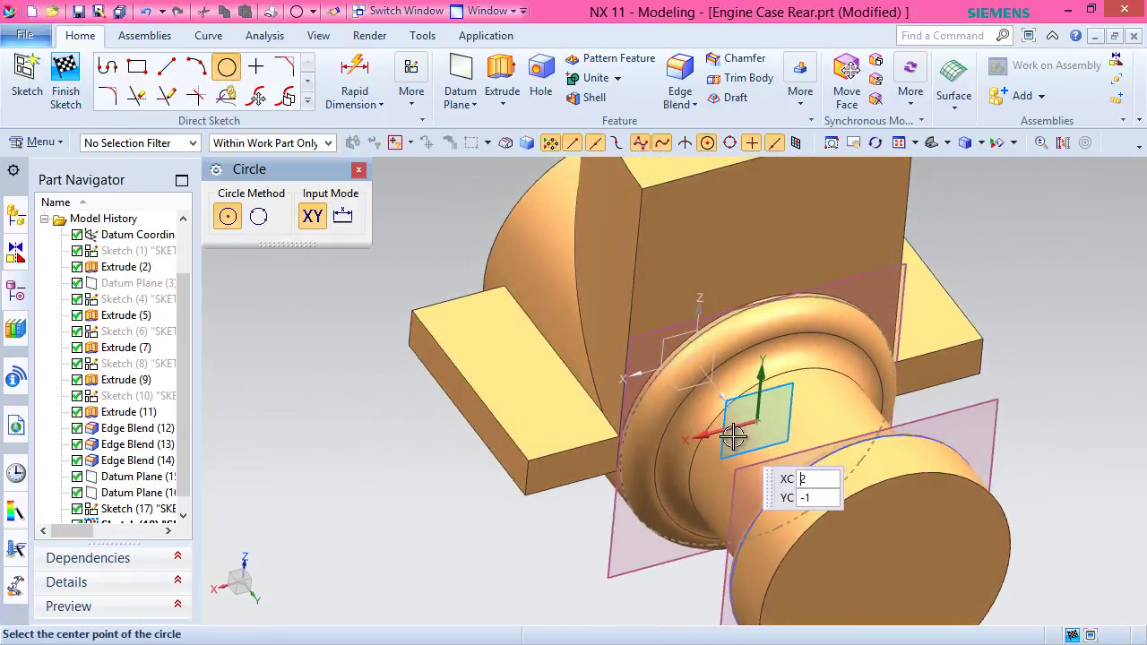
{"action": "left_click", "coordinate": [758, 418]}
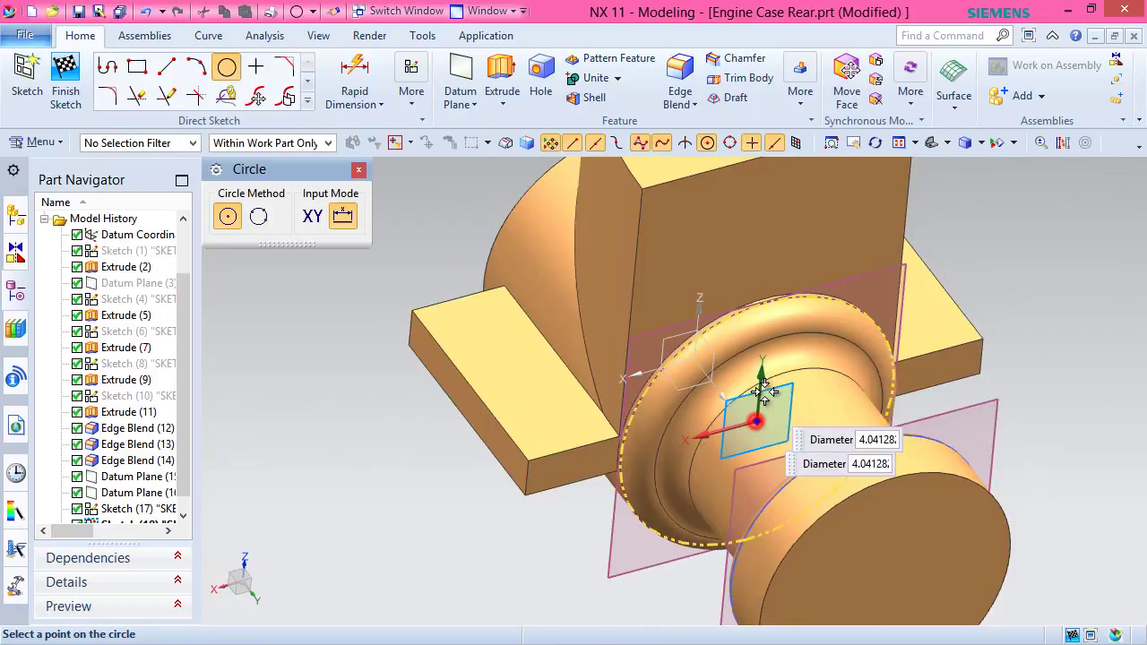
{"action": "left_click", "coordinate": [830, 257]}
{"action": "key", "text": "Escape"}
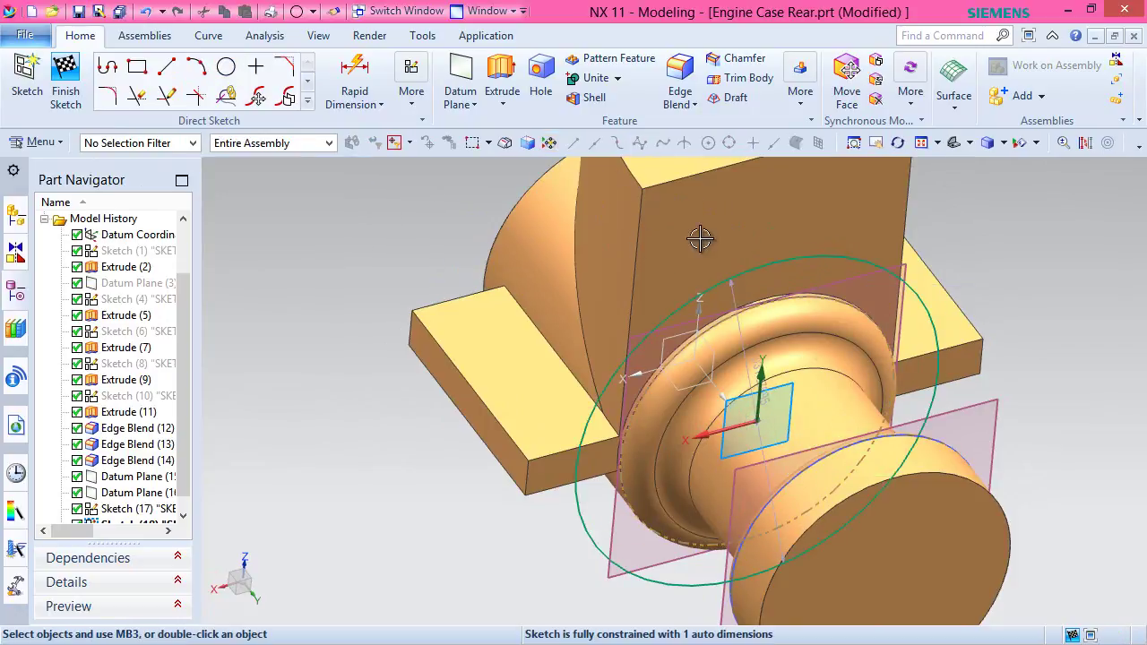
Make the new circle tangent to the collar's reference circle and finish the sketch.
{"action": "left_click", "coordinate": [761, 260]}
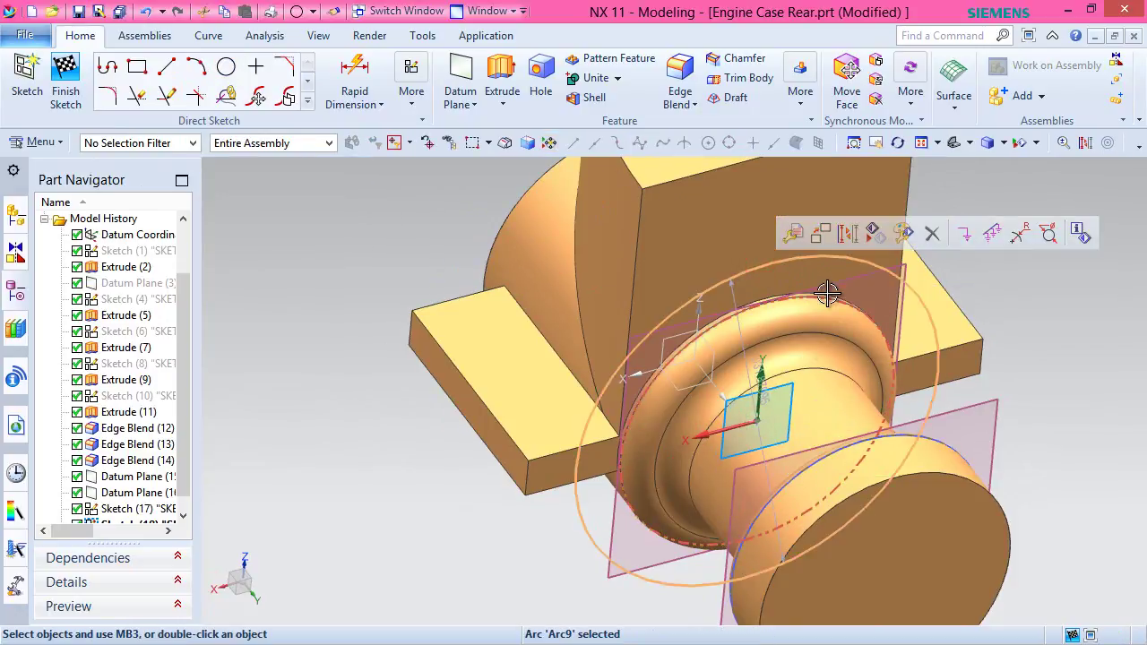
{"action": "left_click", "coordinate": [829, 290]}
{"action": "left_click", "coordinate": [932, 237]}
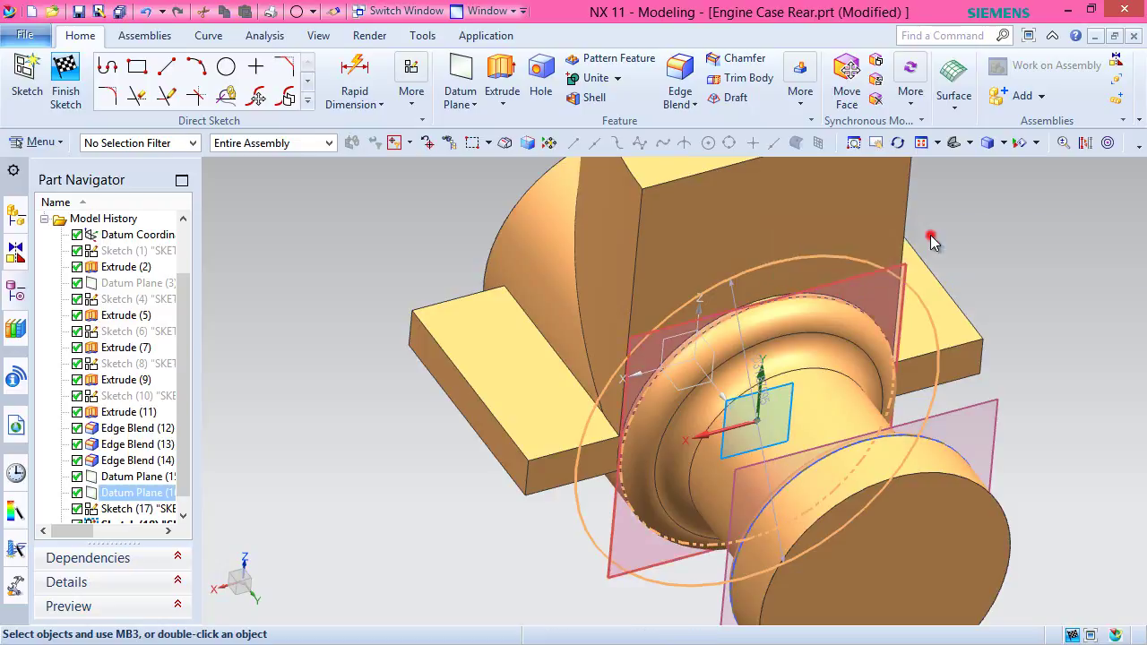
{"action": "right_click", "coordinate": [956, 224]}
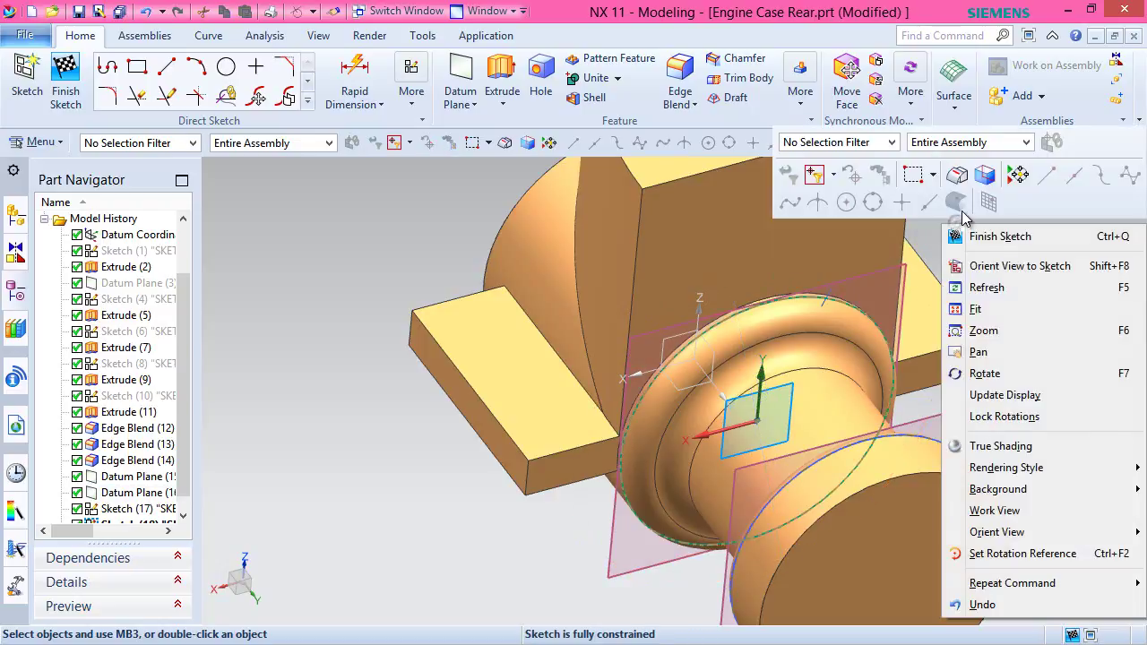
{"action": "left_click", "coordinate": [955, 236]}
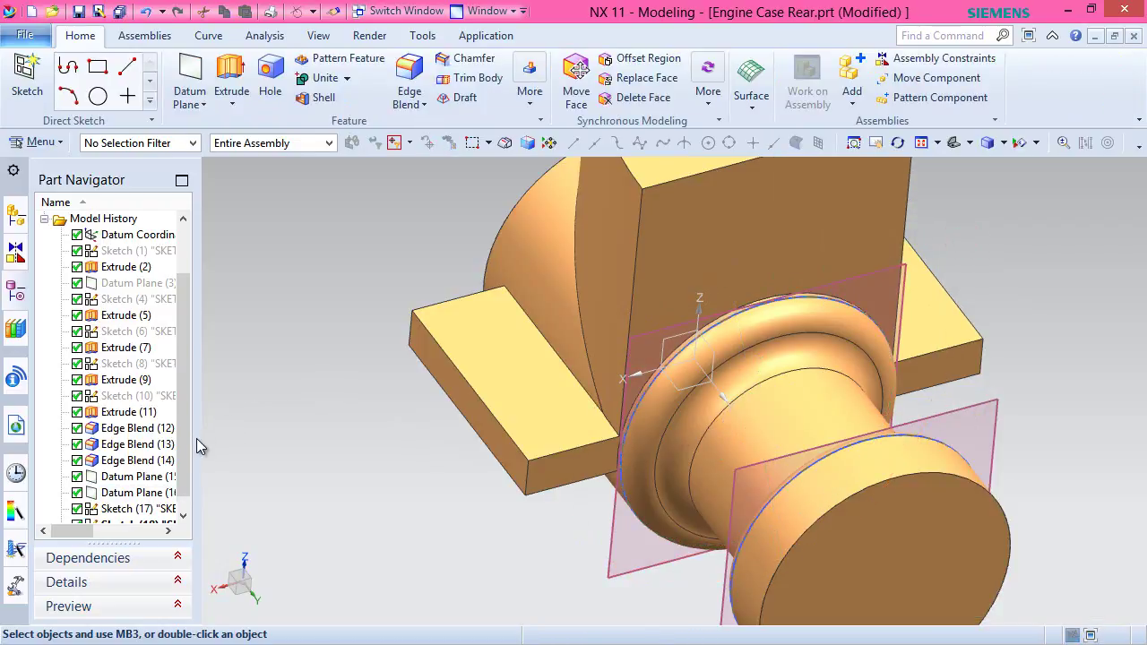
Hide the two datum planes that carry the circle sketches on the collar and the end flange.
{"action": "scroll", "coordinate": [184, 444], "scroll_direction": "down", "scroll_amount": 1}
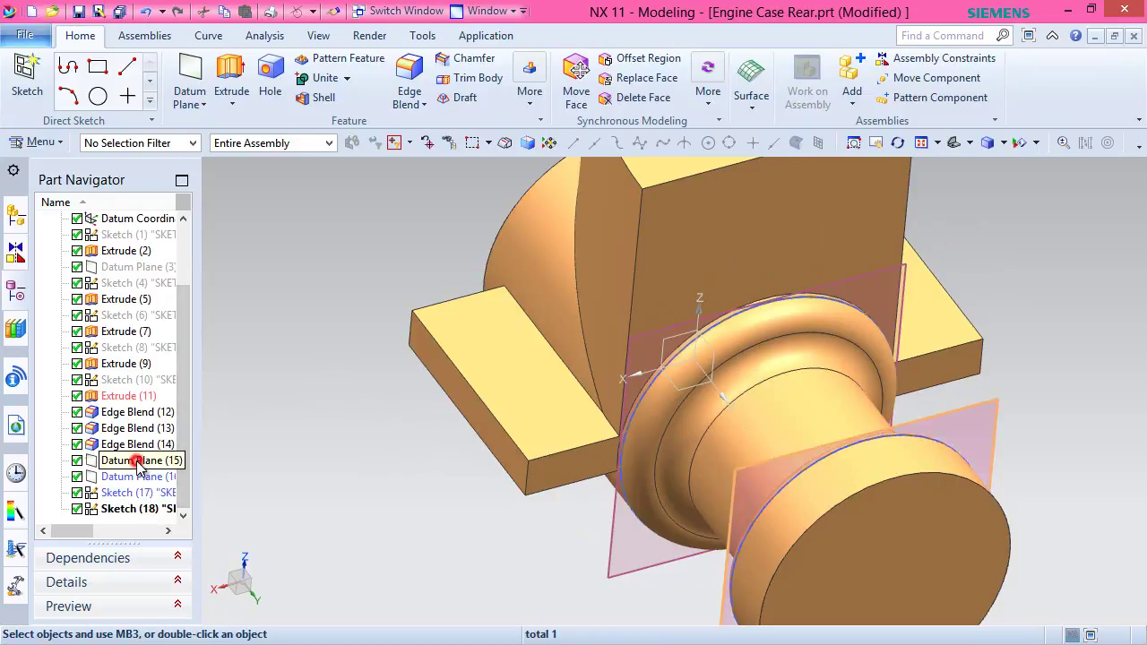
{"action": "right_click", "coordinate": [139, 466]}
{"action": "left_click", "coordinate": [177, 15]}
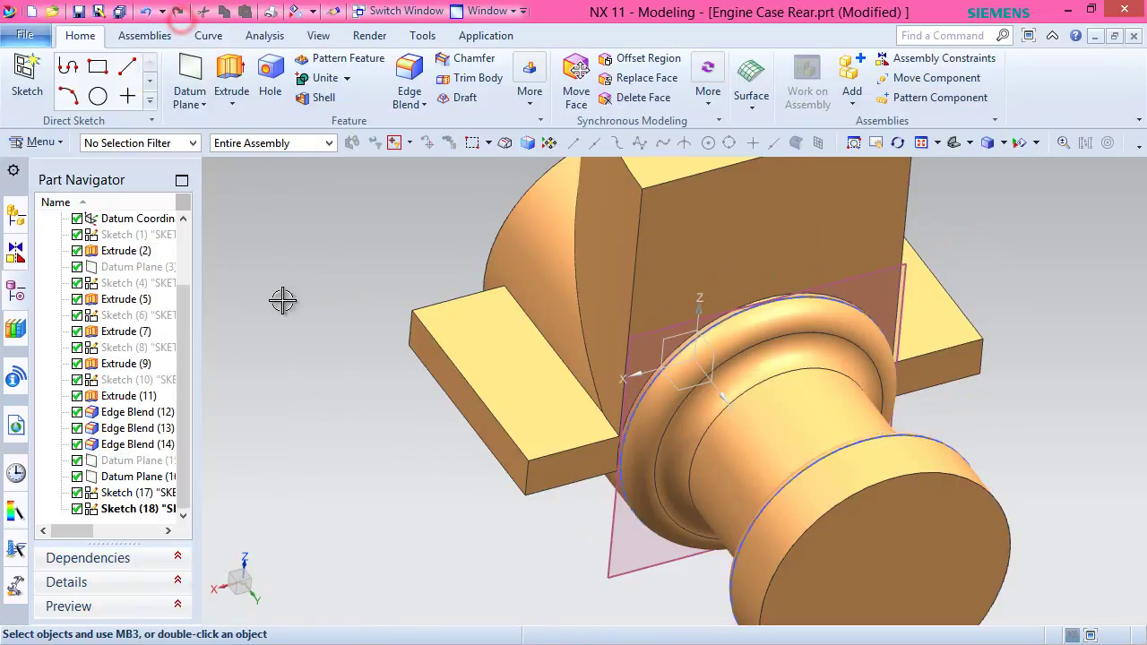
{"action": "right_click", "coordinate": [157, 482]}
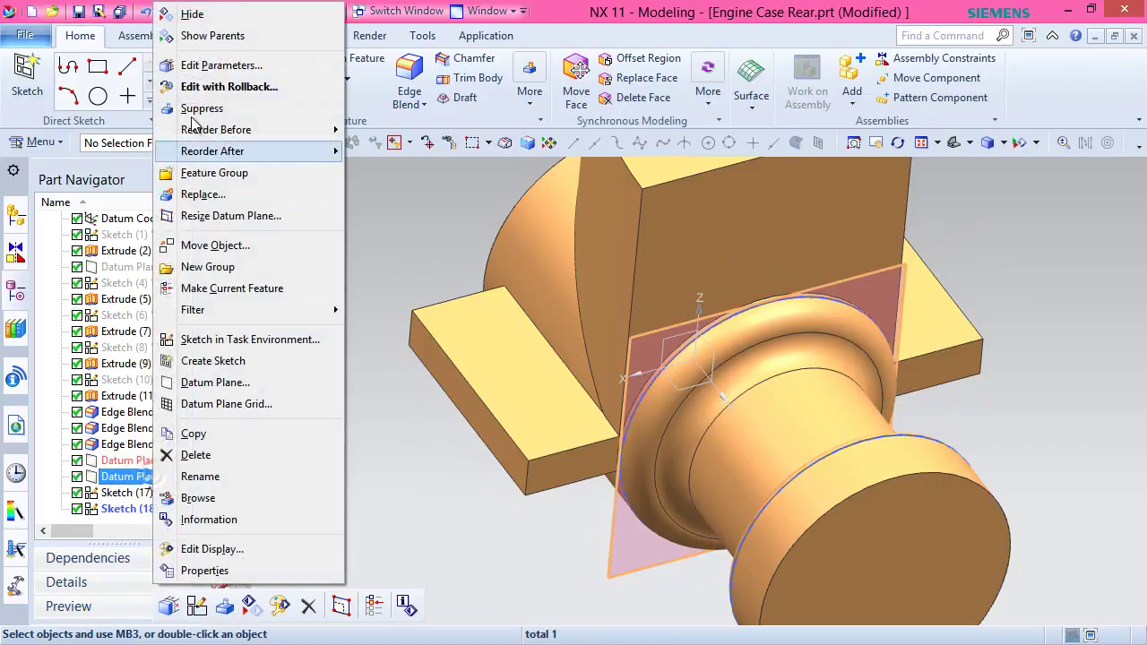
{"action": "left_click", "coordinate": [191, 15]}
Start a Through Curves surface with the collar's sketch circle as the first section and the end flange's sketch circle as the second.
{"action": "scroll", "coordinate": [376, 424], "scroll_direction": "up", "scroll_amount": 3}
{"action": "scroll", "coordinate": [375, 425], "scroll_direction": "down", "scroll_amount": 5}
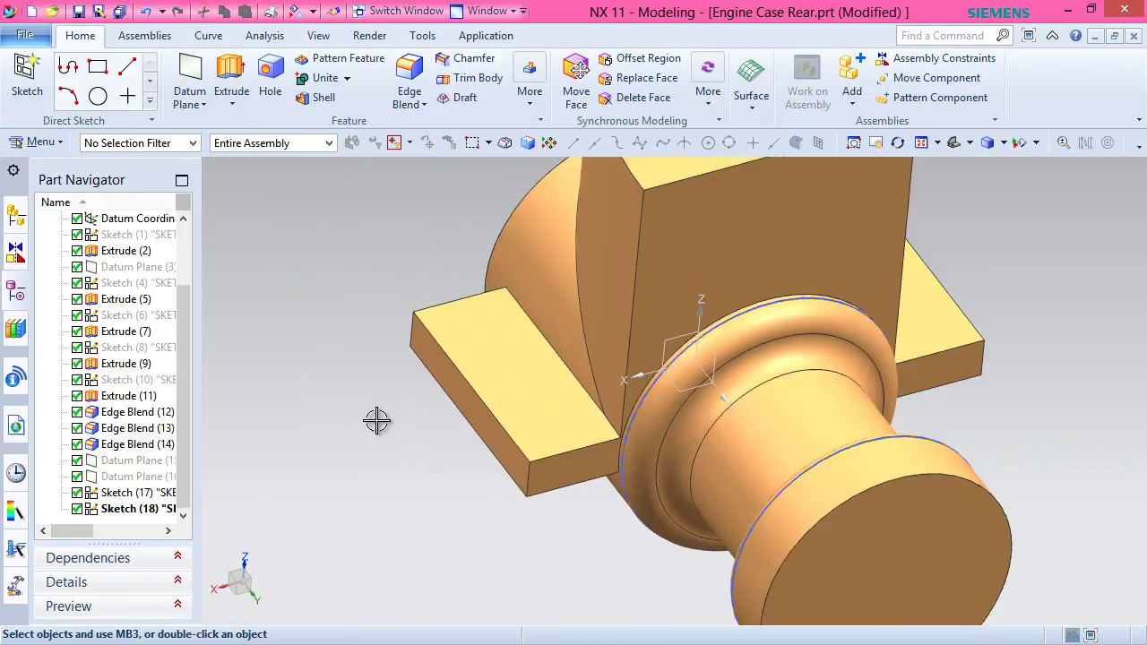
{"action": "mouse_move", "coordinate": [528, 494]}
{"action": "middle_mouse_down"}
{"action": "mouse_move", "coordinate": [558, 456]}
{"action": "mouse_move", "coordinate": [569, 476]}
{"action": "mouse_move", "coordinate": [545, 479]}
{"action": "middle_mouse_up"}
{"action": "left_click", "coordinate": [757, 109]}
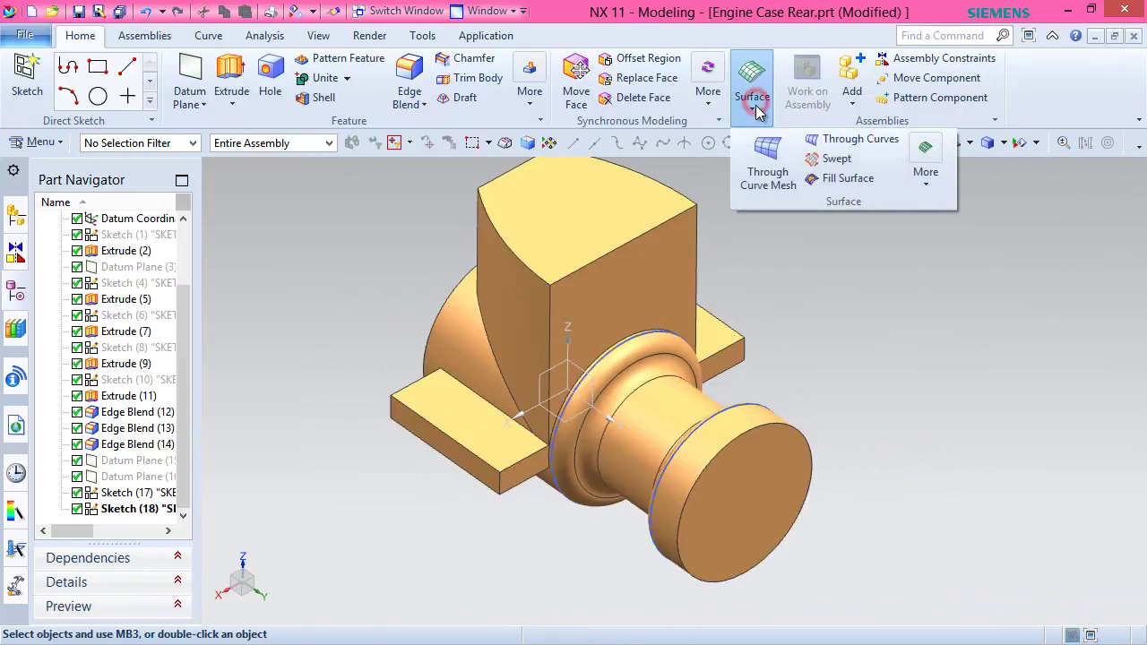
{"action": "left_click", "coordinate": [859, 141]}
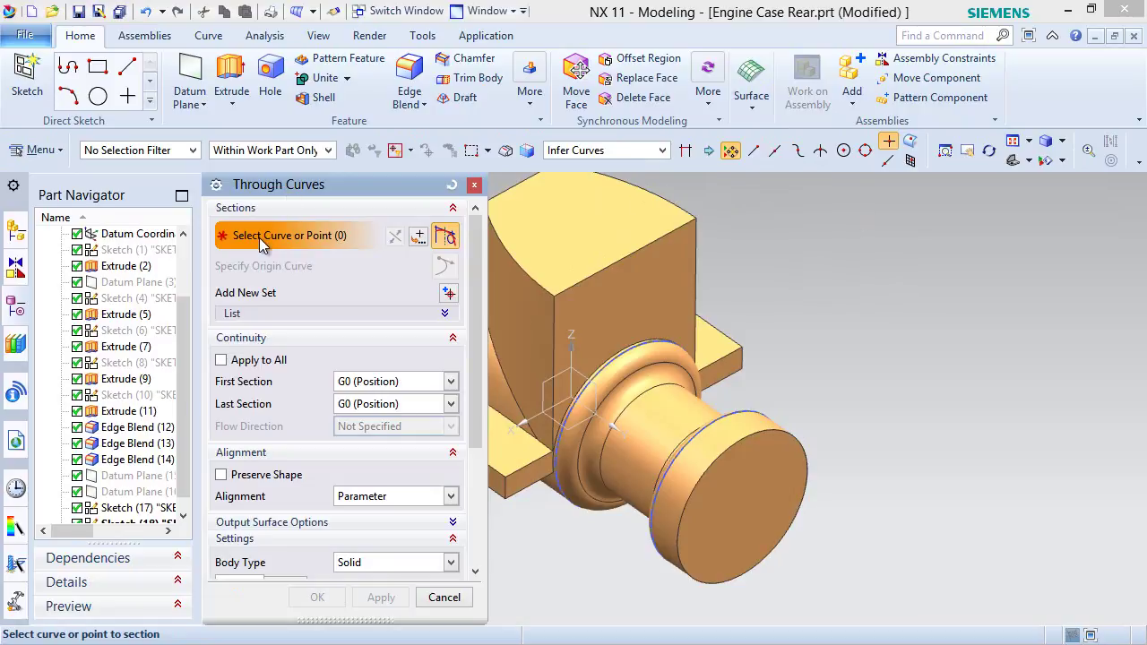
{"action": "left_click", "coordinate": [637, 352]}
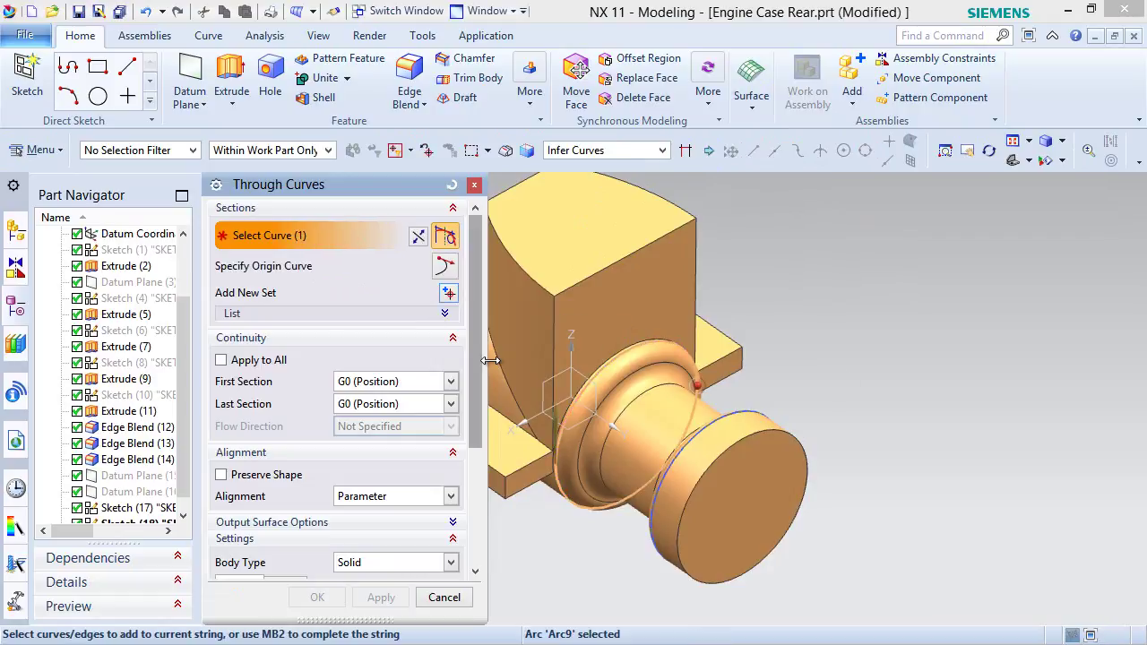
{"action": "left_click", "coordinate": [445, 313]}
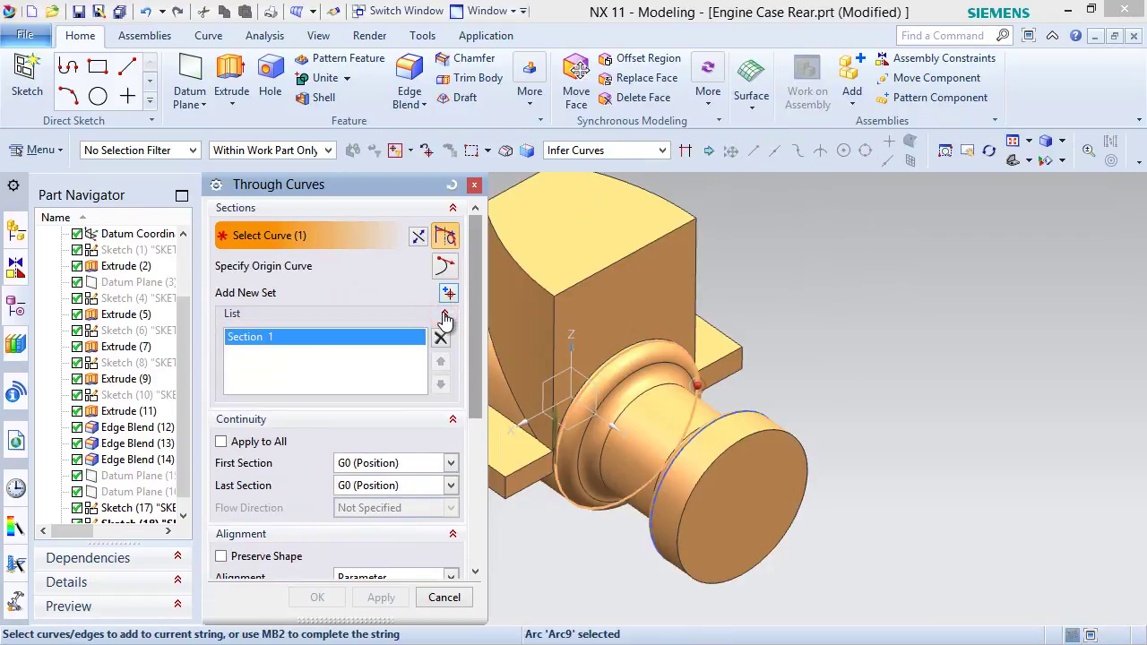
{"action": "middle_click", "coordinate": [808, 391]}
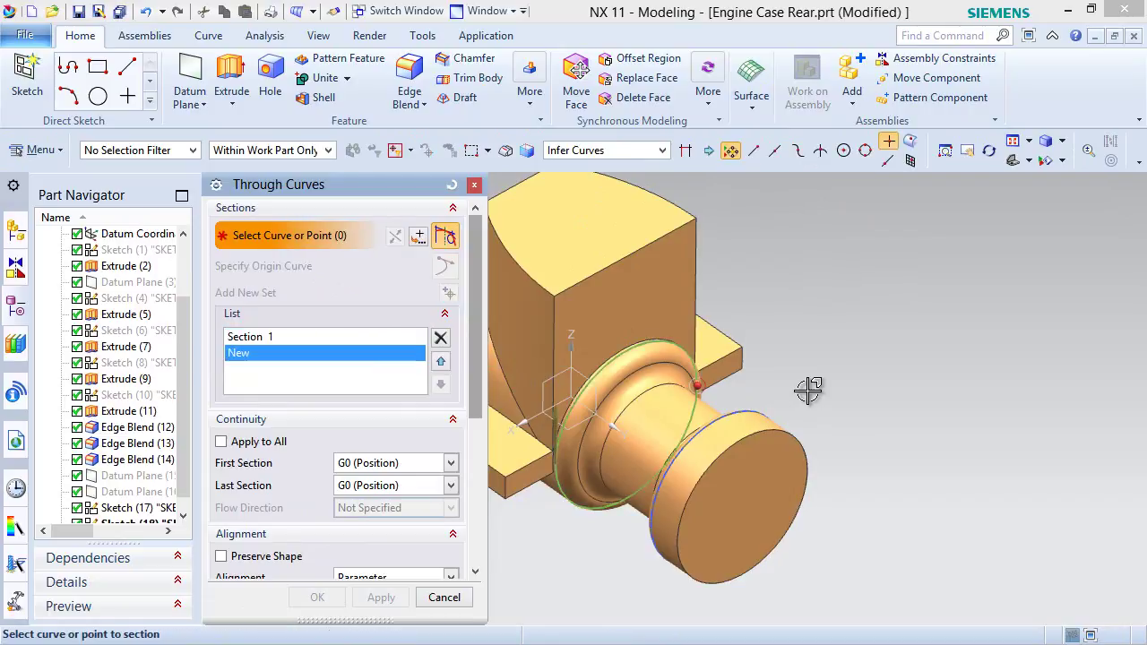
{"action": "left_click", "coordinate": [751, 410]}
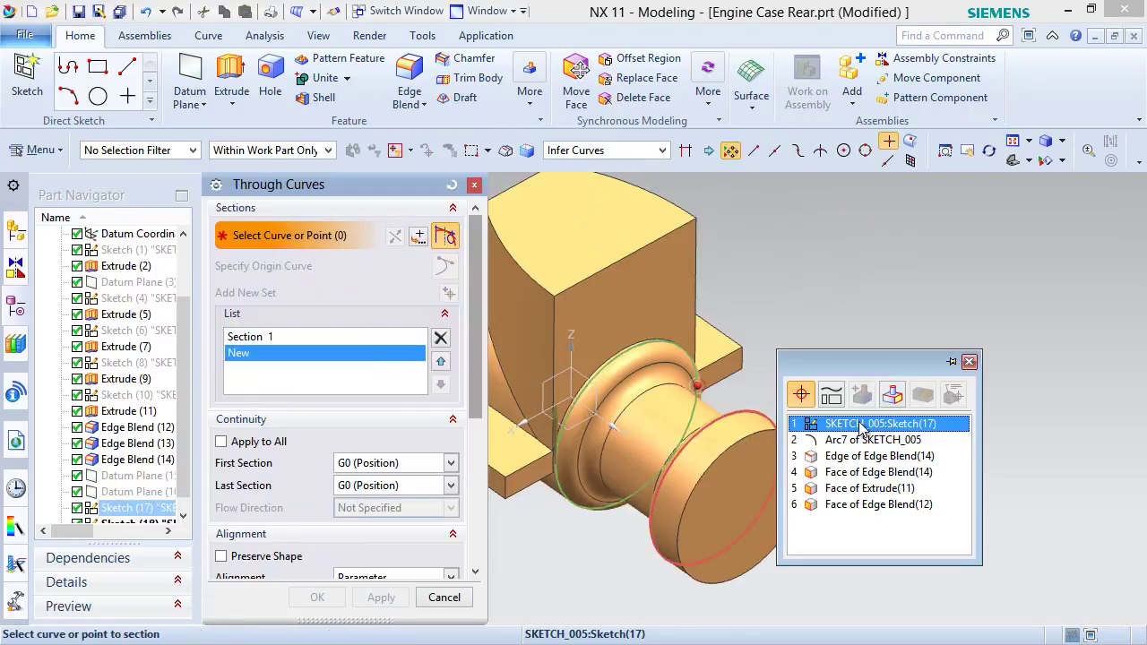
{"action": "left_click", "coordinate": [861, 425]}
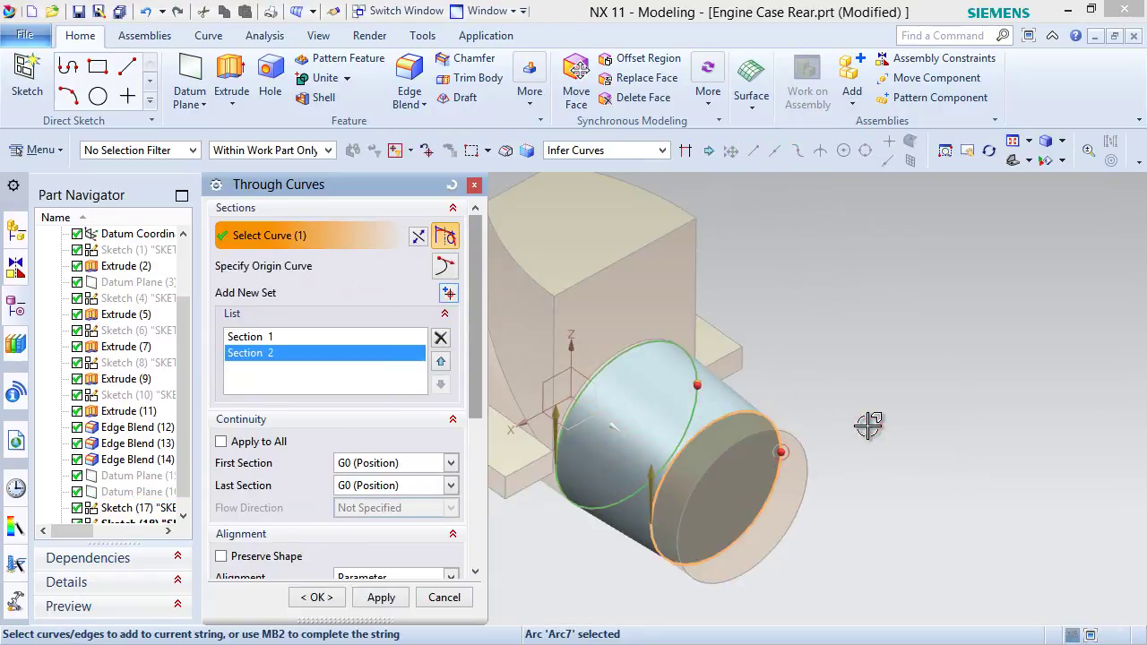
Check both sections of the Through Curves surface, set its body type to Sheet and create it.
{"action": "left_click", "coordinate": [268, 339]}
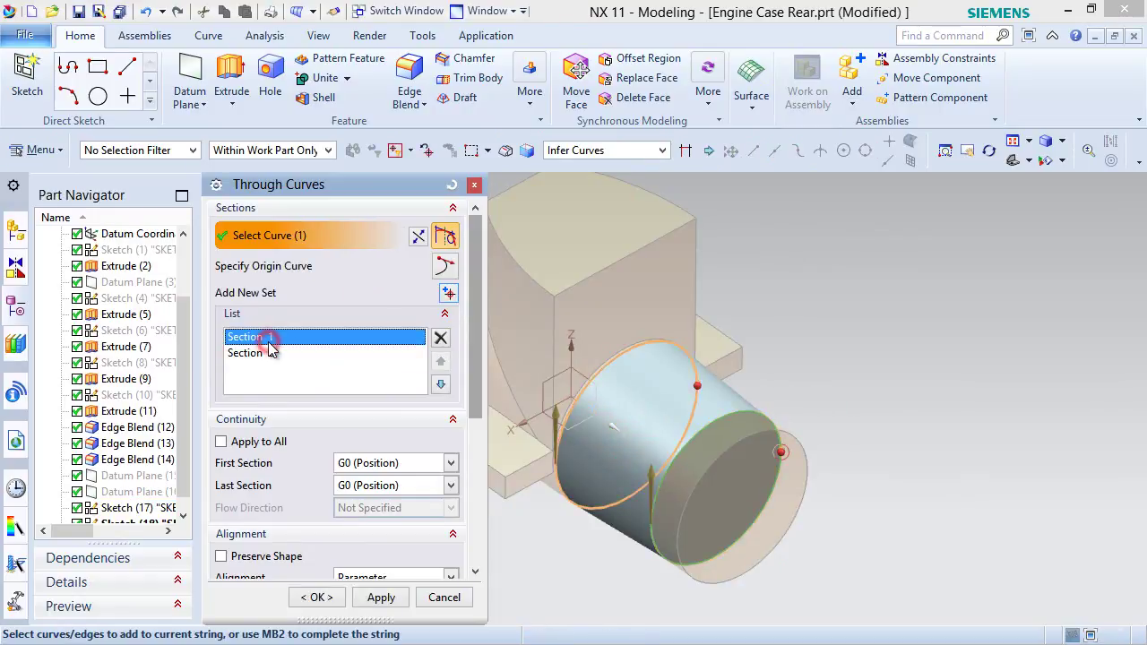
{"action": "left_click", "coordinate": [272, 355]}
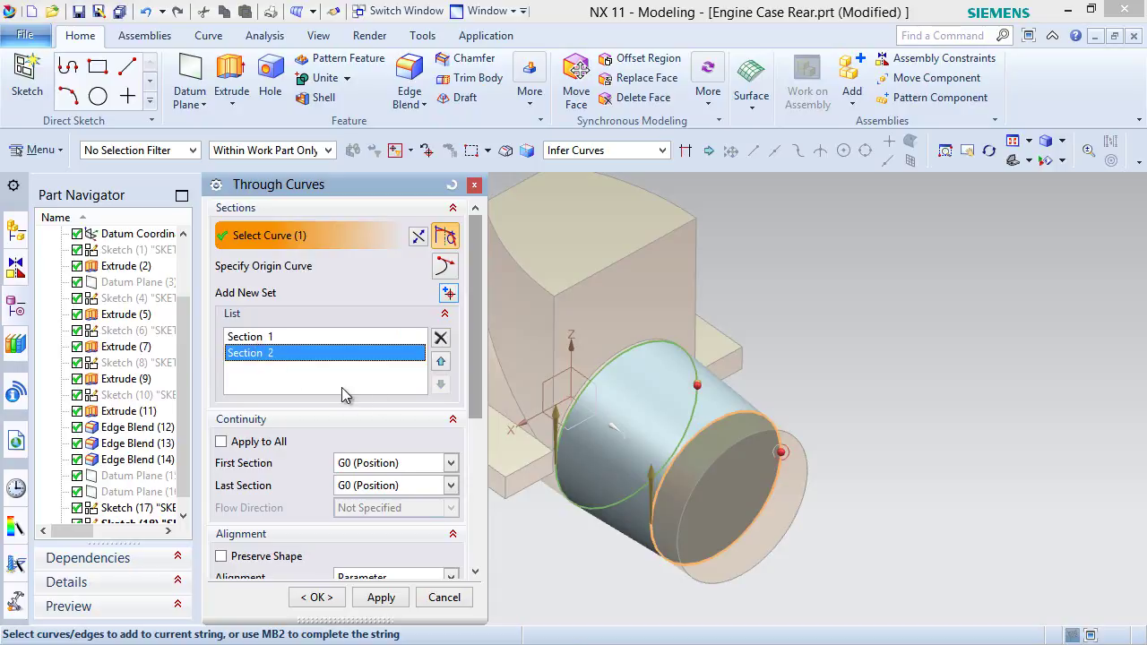
{"action": "left_click_drag", "start_coordinate": [477, 414], "coordinate": [466, 548]}
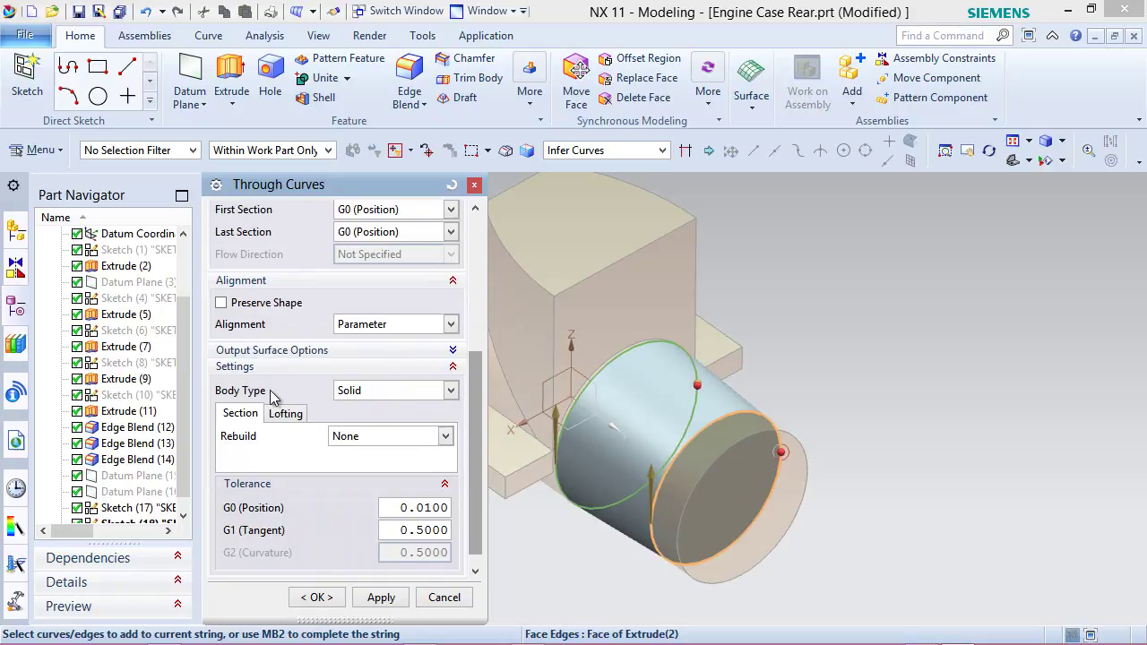
{"action": "left_click", "coordinate": [447, 392]}
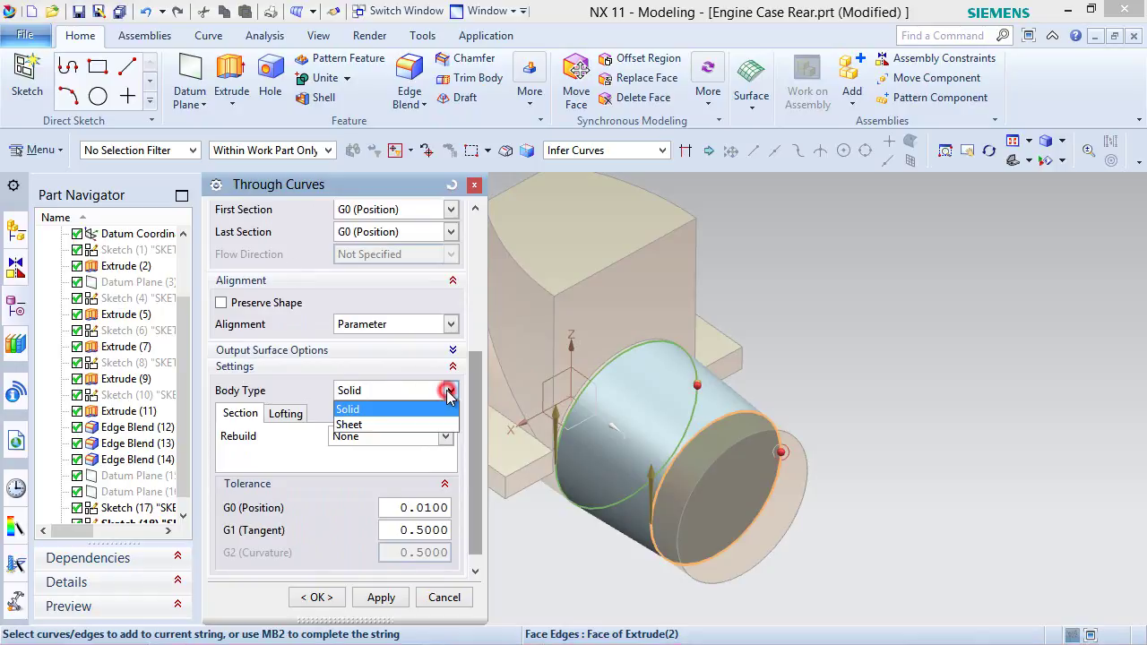
{"action": "left_click", "coordinate": [401, 424]}
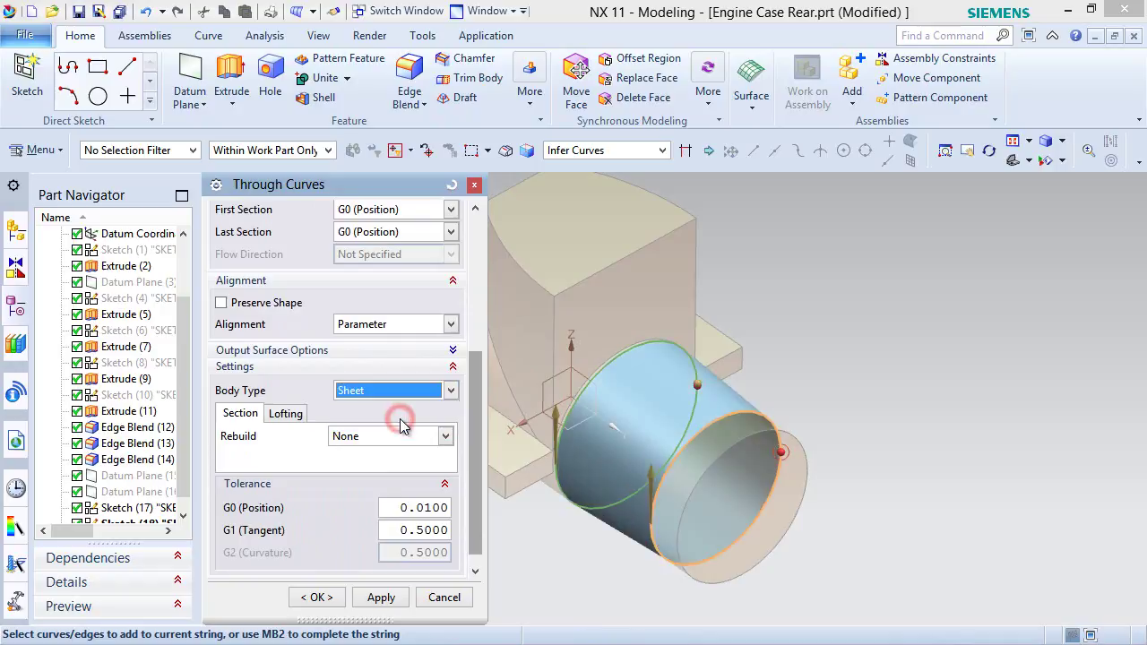
{"action": "left_click", "coordinate": [317, 597]}
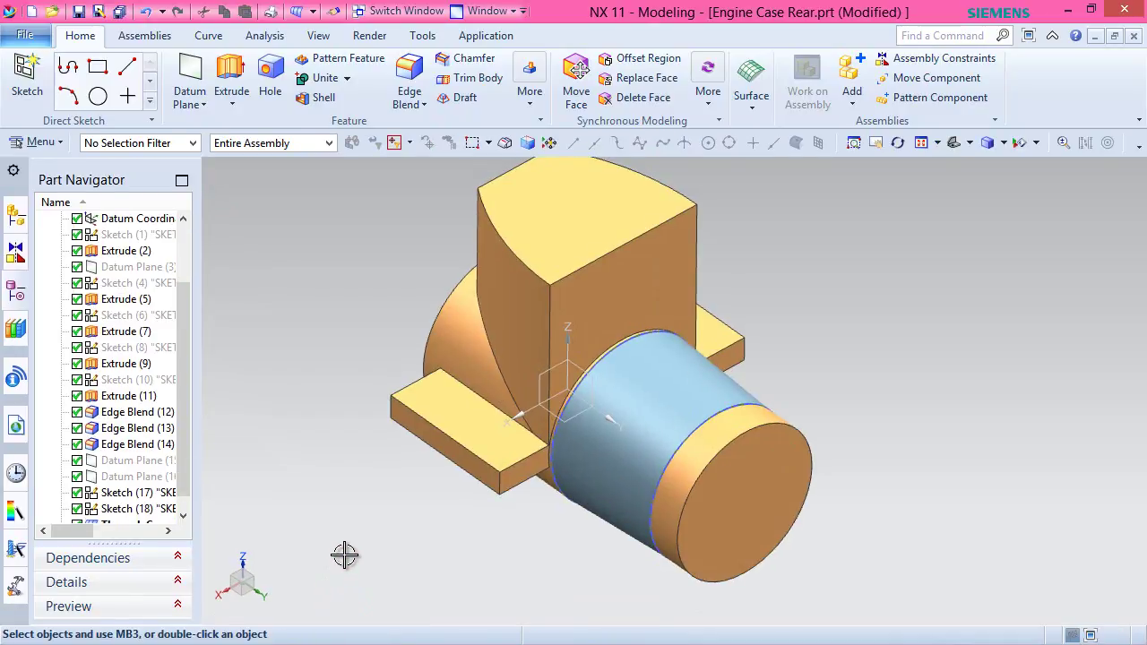
Create an Offset Surface 1 mm inward from the face of the Through Curves sheet.
{"action": "middle_click_drag", "start_coordinate": [619, 502], "coordinate": [606, 471]}
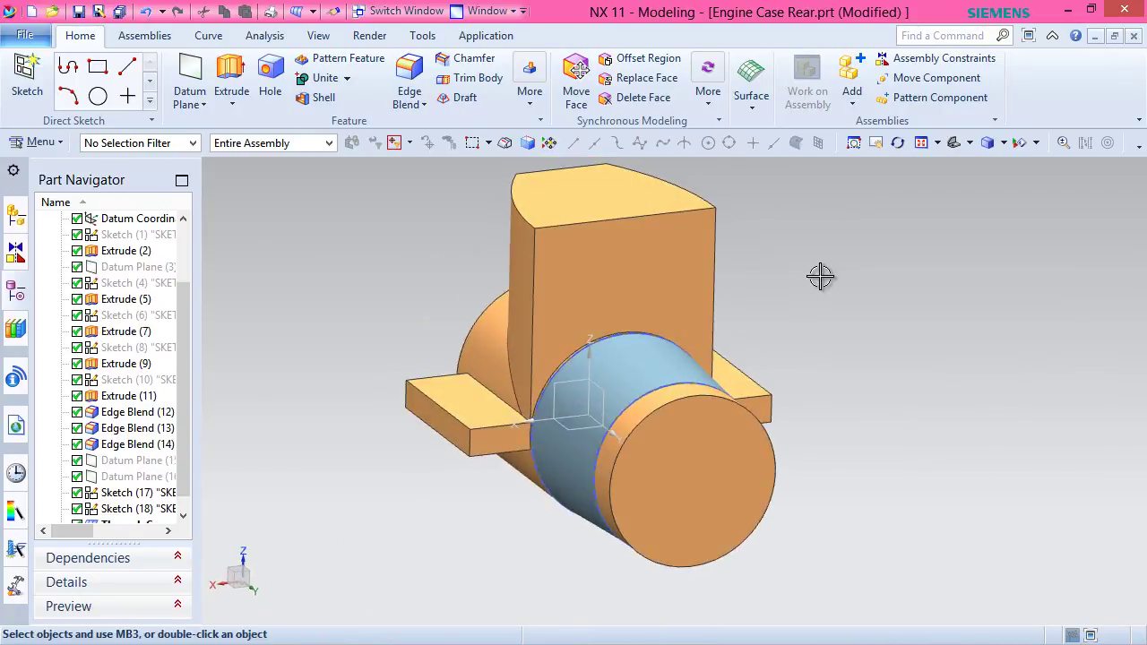
{"action": "middle_click_drag", "start_coordinate": [758, 501], "coordinate": [784, 512]}
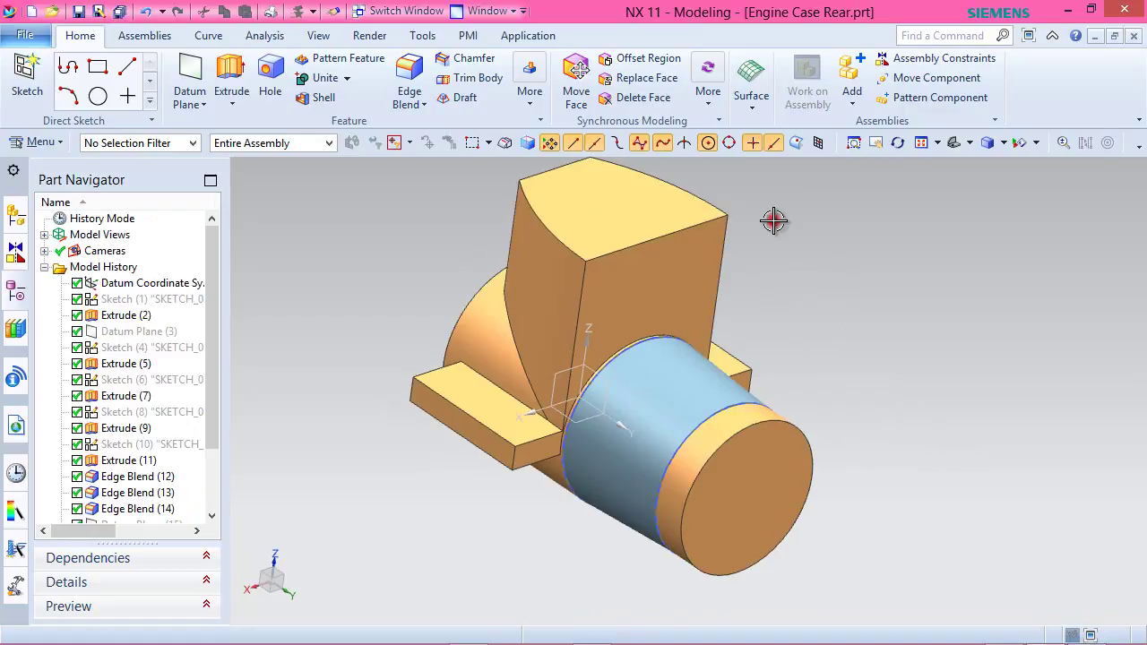
{"action": "right_click", "coordinate": [774, 221]}
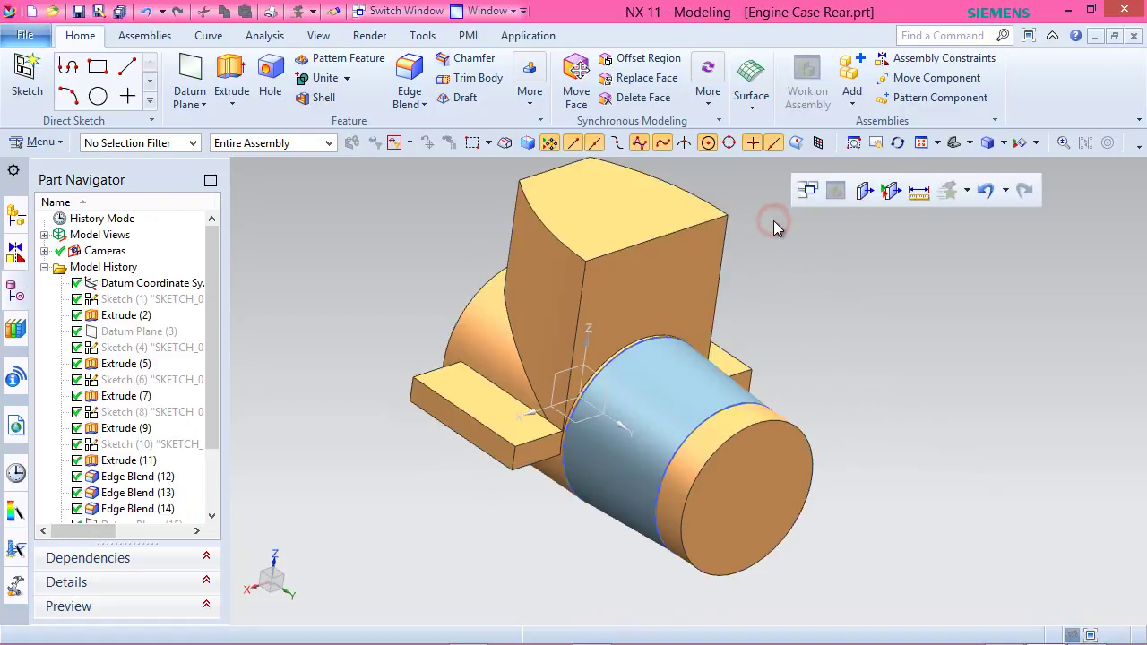
{"action": "left_click", "coordinate": [758, 116]}
{"action": "left_click", "coordinate": [925, 183]}
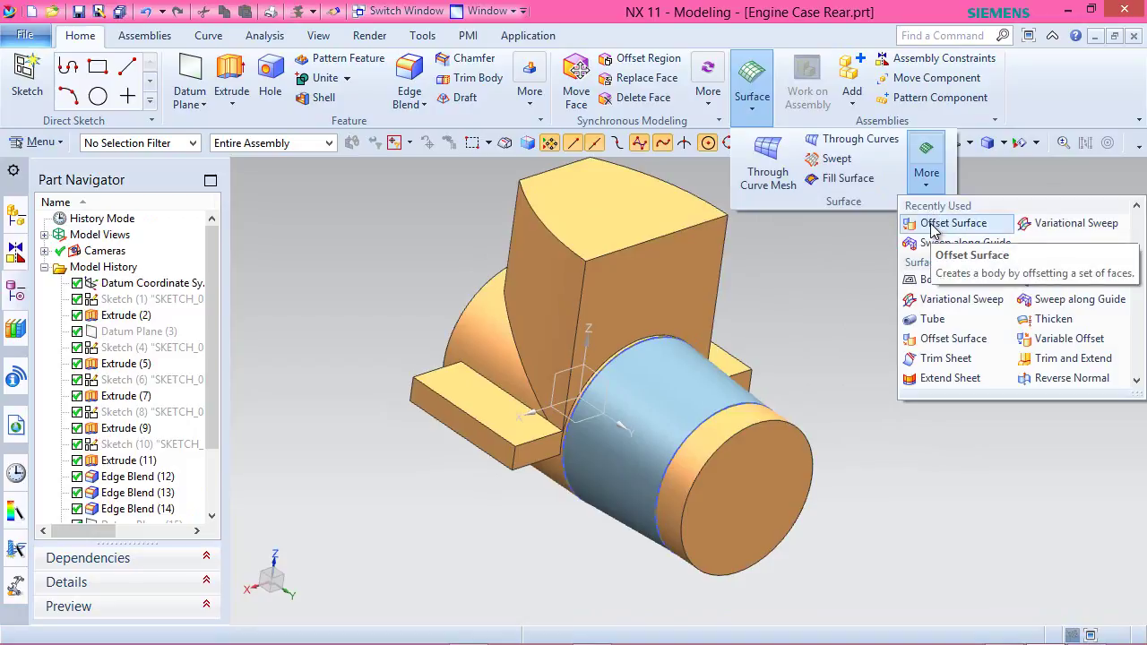
{"action": "left_click", "coordinate": [930, 224]}
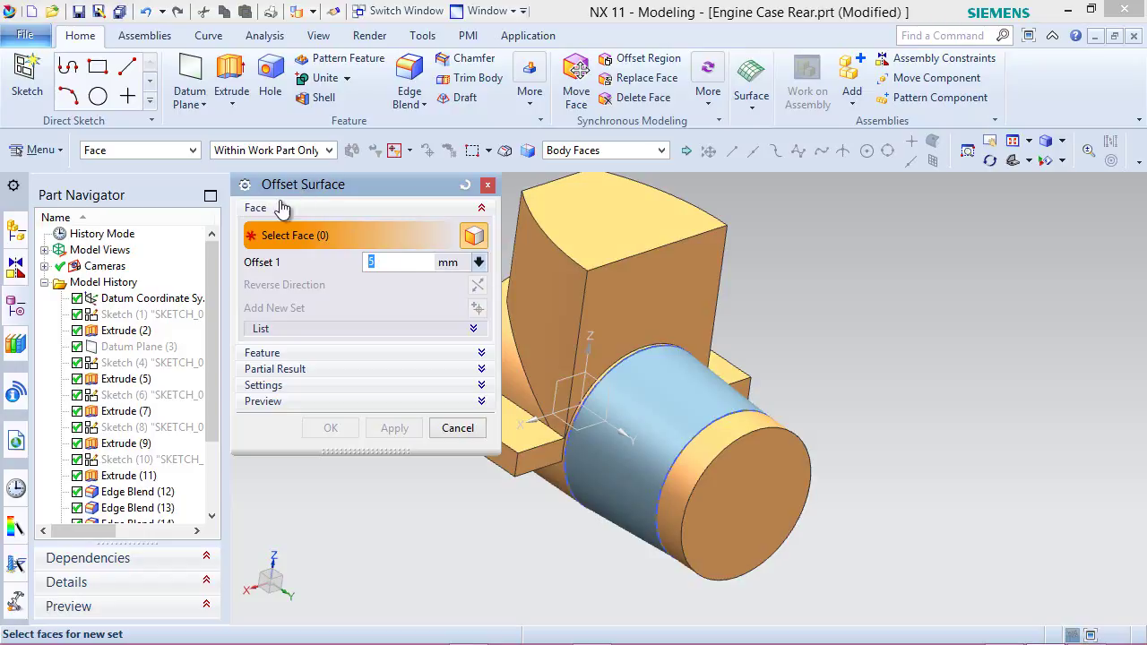
{"action": "left_click", "coordinate": [647, 408]}
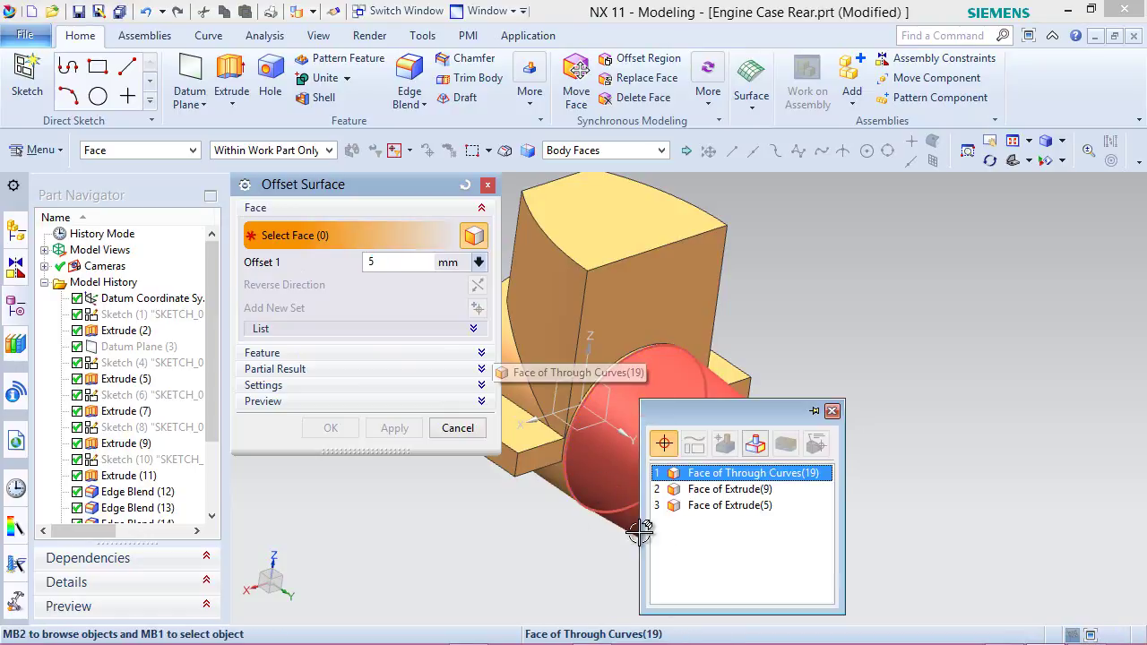
{"action": "left_click", "coordinate": [738, 473]}
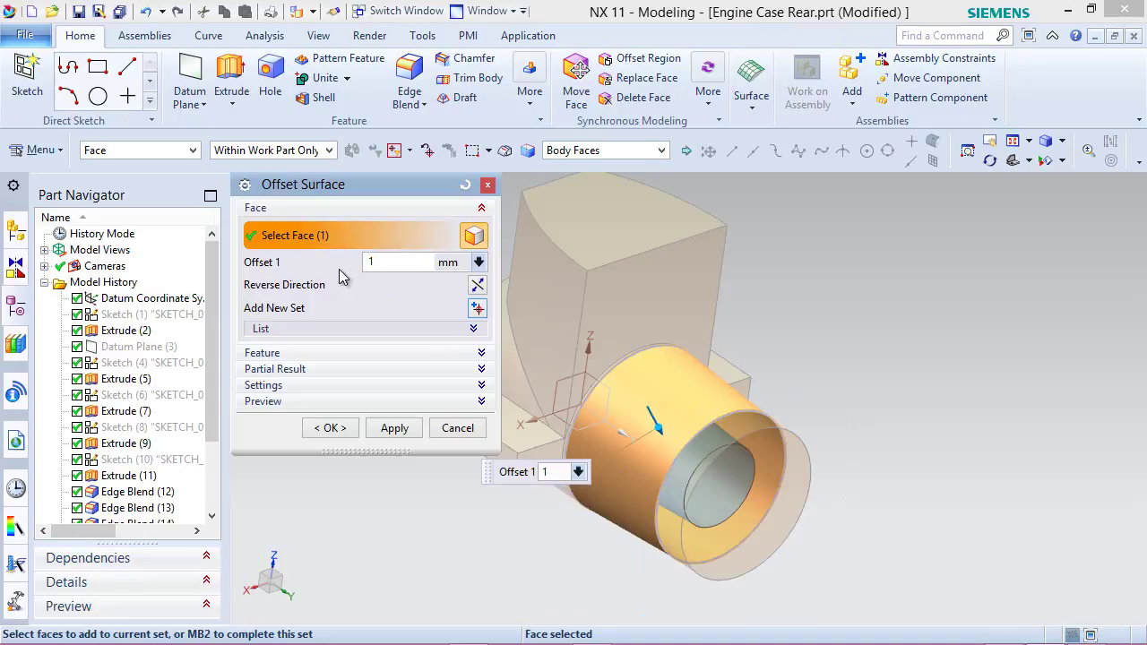
{"action": "key", "text": "Return"}
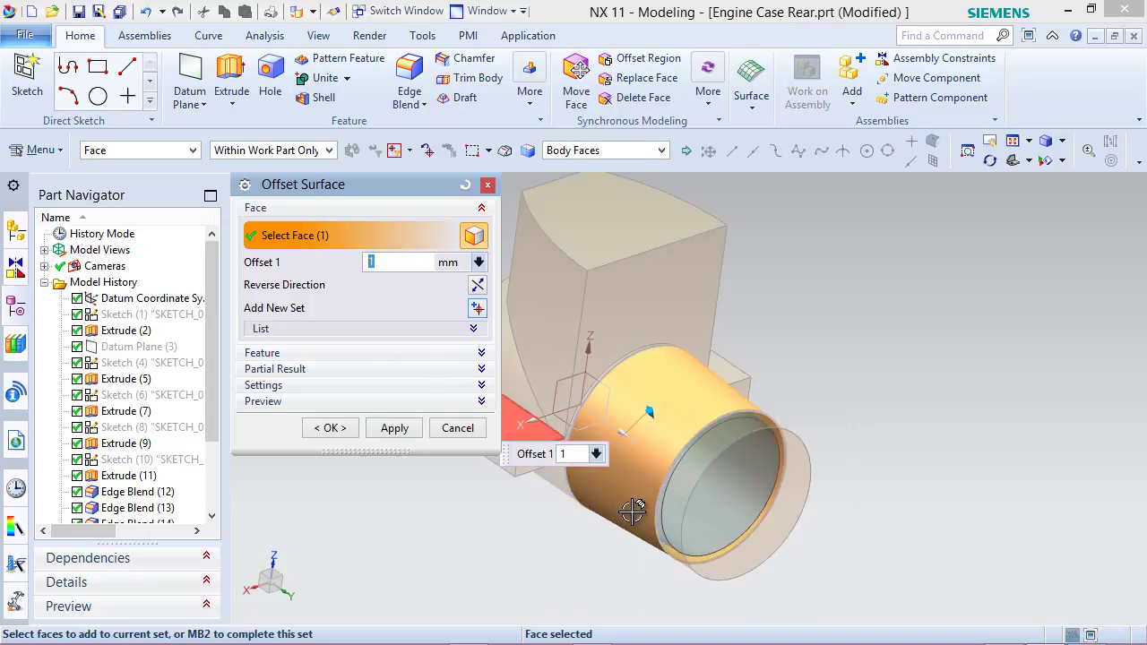
{"action": "mouse_move", "coordinate": [630, 446]}
{"action": "middle_mouse_down"}
{"action": "mouse_move", "coordinate": [614, 479]}
{"action": "mouse_move", "coordinate": [633, 414]}
{"action": "mouse_move", "coordinate": [611, 434]}
{"action": "middle_mouse_up"}
{"action": "left_click", "coordinate": [324, 428]}
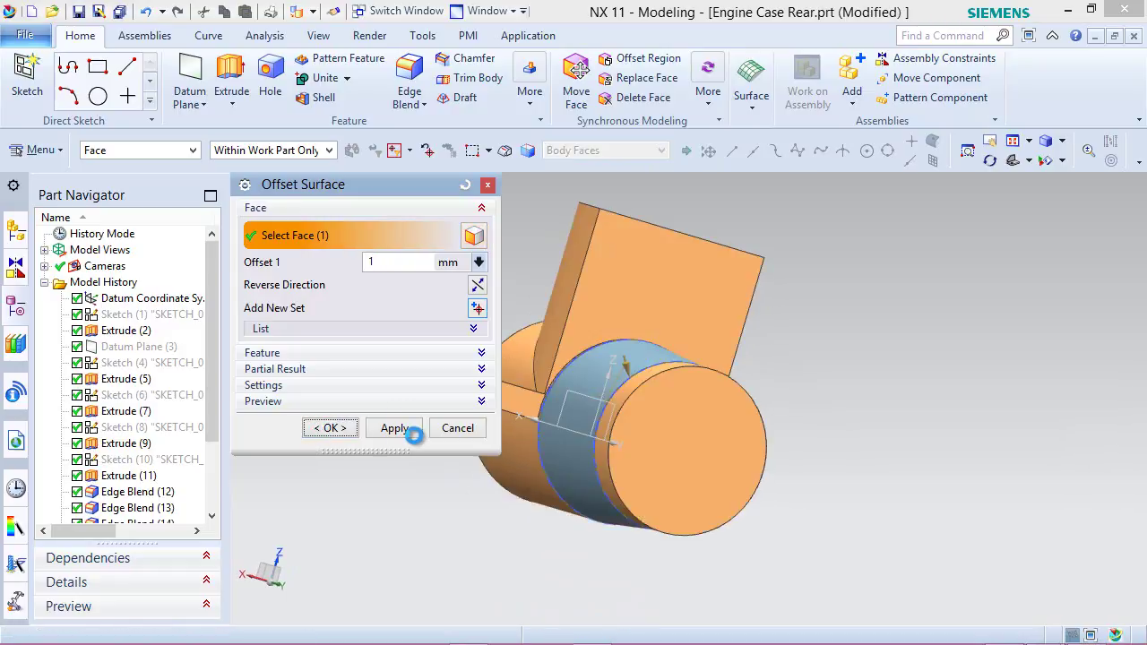
{"action": "left_click", "coordinate": [412, 429]}
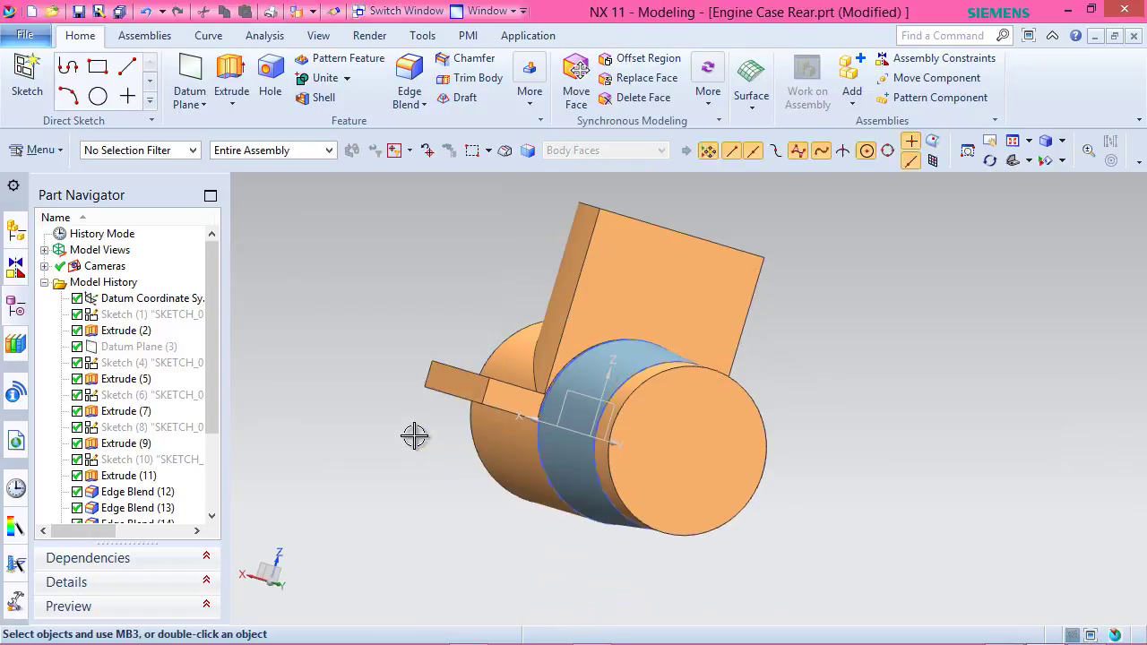
Hide the two circle sketches used as sections for the Through Curves sheet.
{"action": "scroll", "coordinate": [216, 399], "scroll_direction": "down", "scroll_amount": 3}
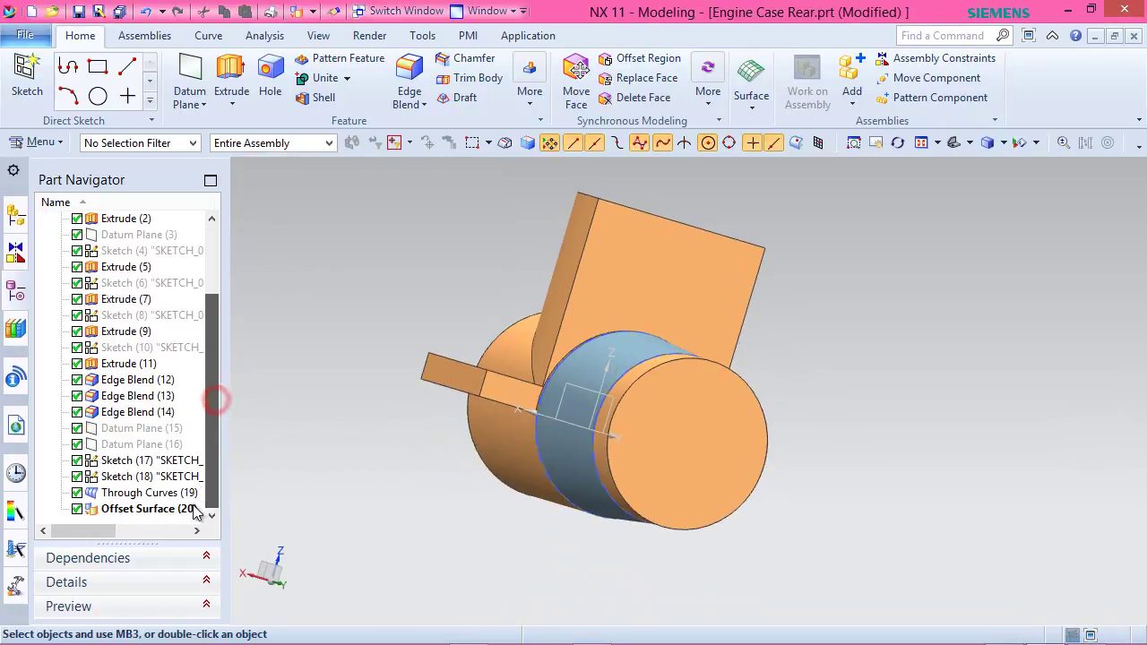
{"action": "left_click", "coordinate": [130, 459]}
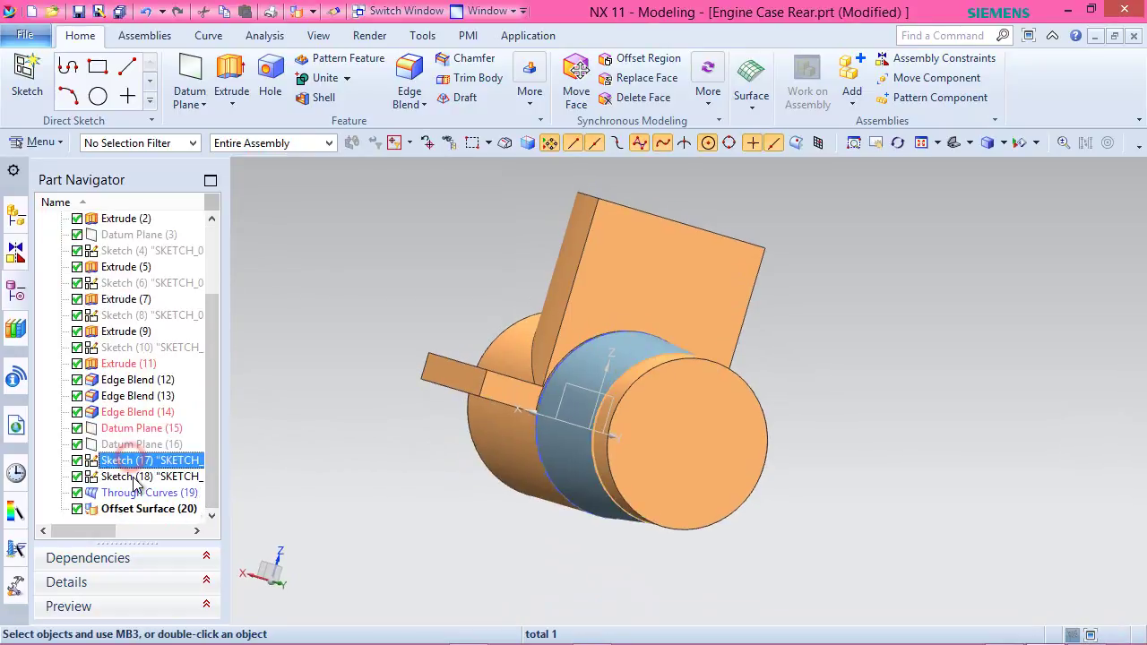
{"action": "left_click", "coordinate": [130, 477], "text": "ctrl"}
{"action": "right_click", "coordinate": [144, 468]}
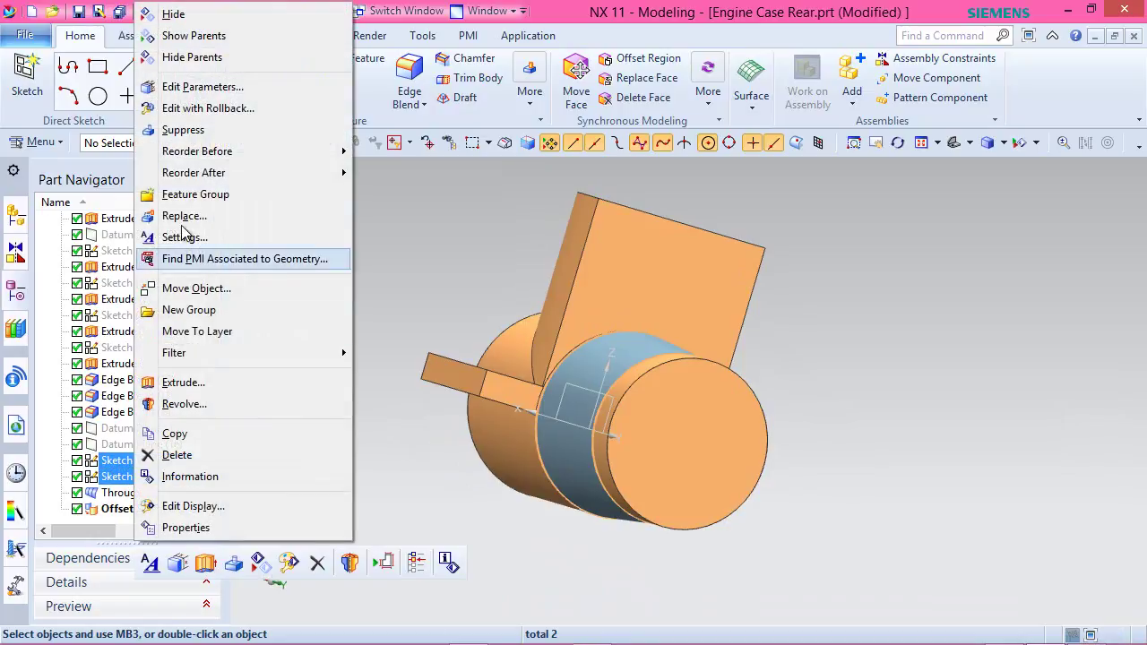
{"action": "left_click", "coordinate": [178, 14]}
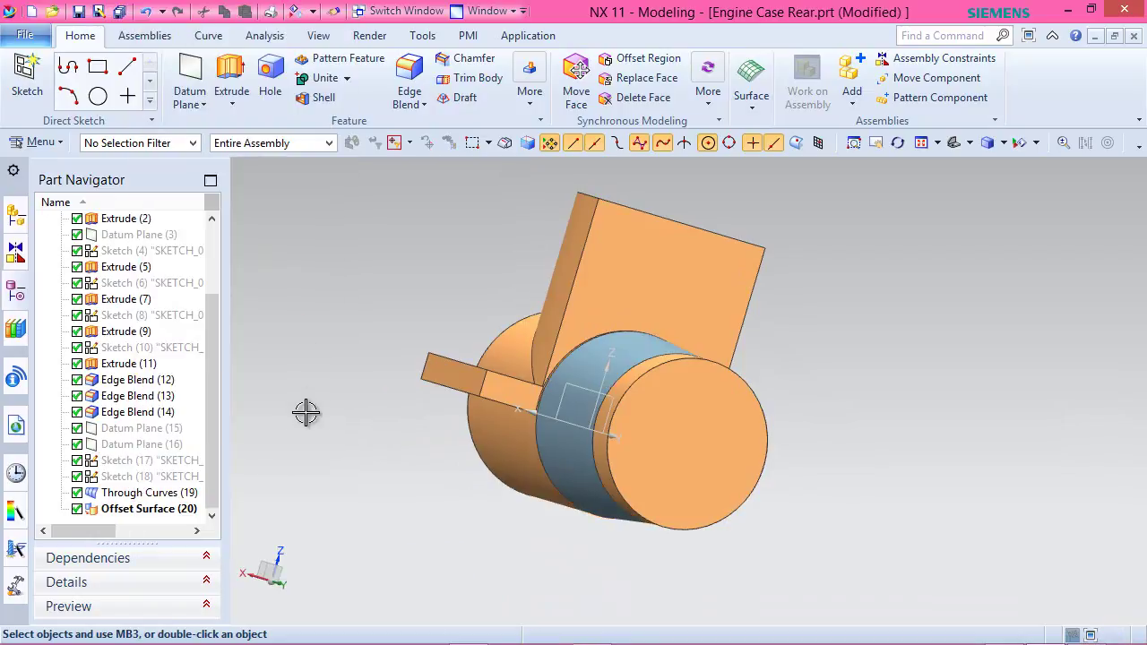
Start a PMI section view in isometric orientation with two parallel planes and the section plane normal to the X axis.
{"action": "right_click", "coordinate": [310, 439]}
{"action": "middle_click_drag", "start_coordinate": [397, 486], "coordinate": [354, 502]}
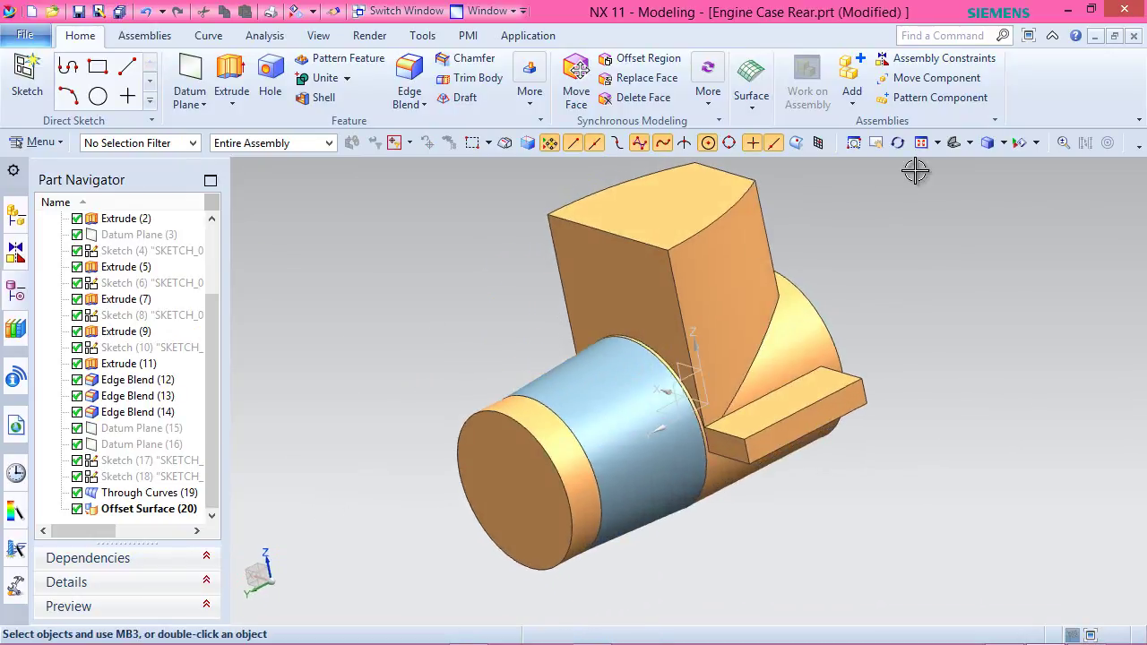
{"action": "left_click", "coordinate": [972, 143]}
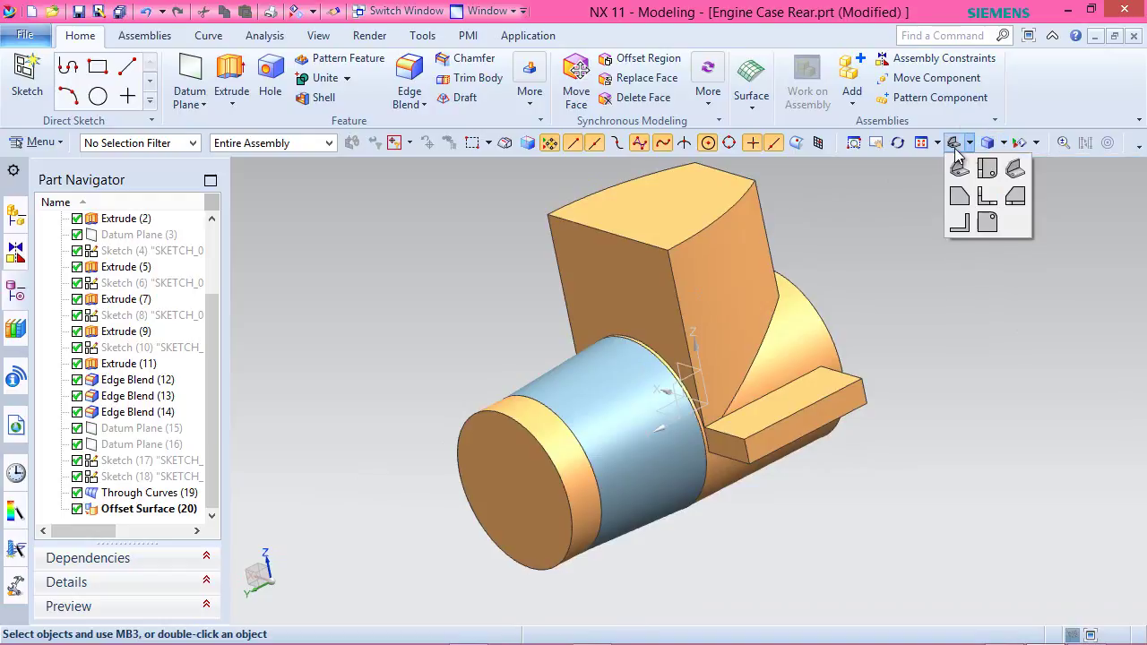
{"action": "left_click", "coordinate": [1013, 170]}
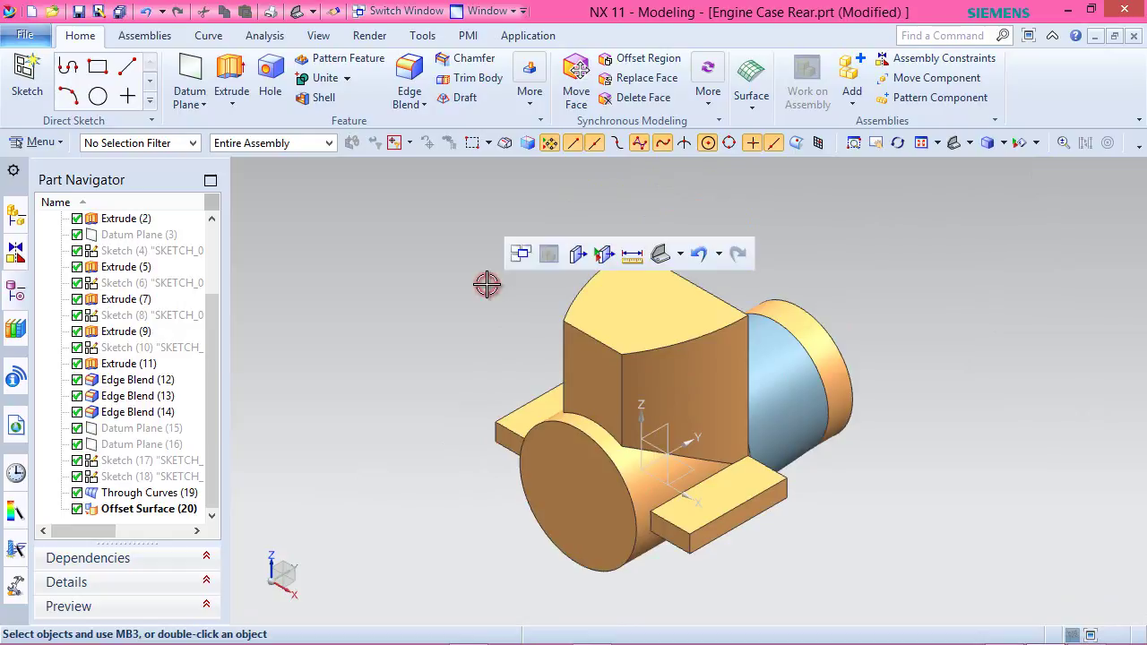
{"action": "left_click", "coordinate": [469, 36]}
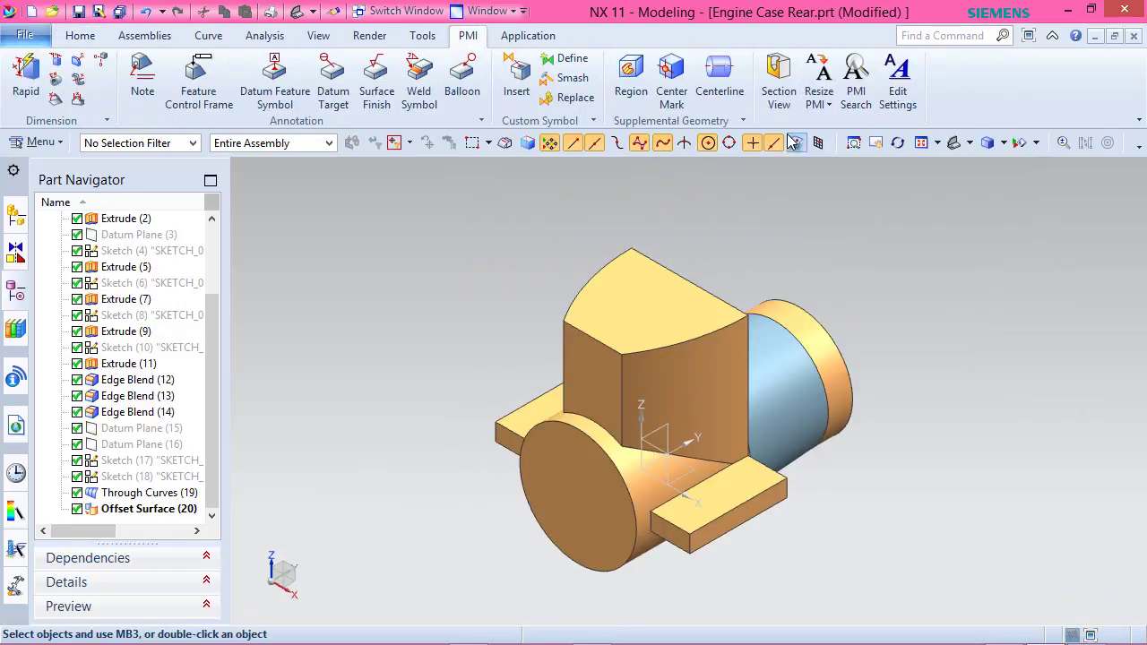
{"action": "left_click", "coordinate": [781, 76]}
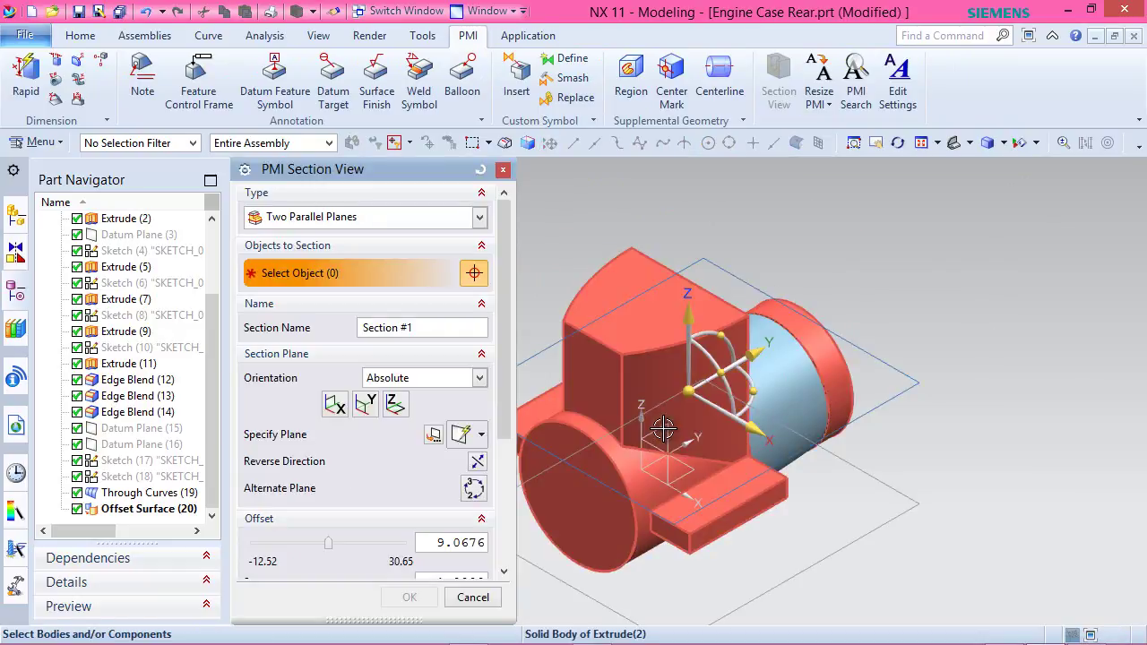
{"action": "left_click", "coordinate": [335, 406]}
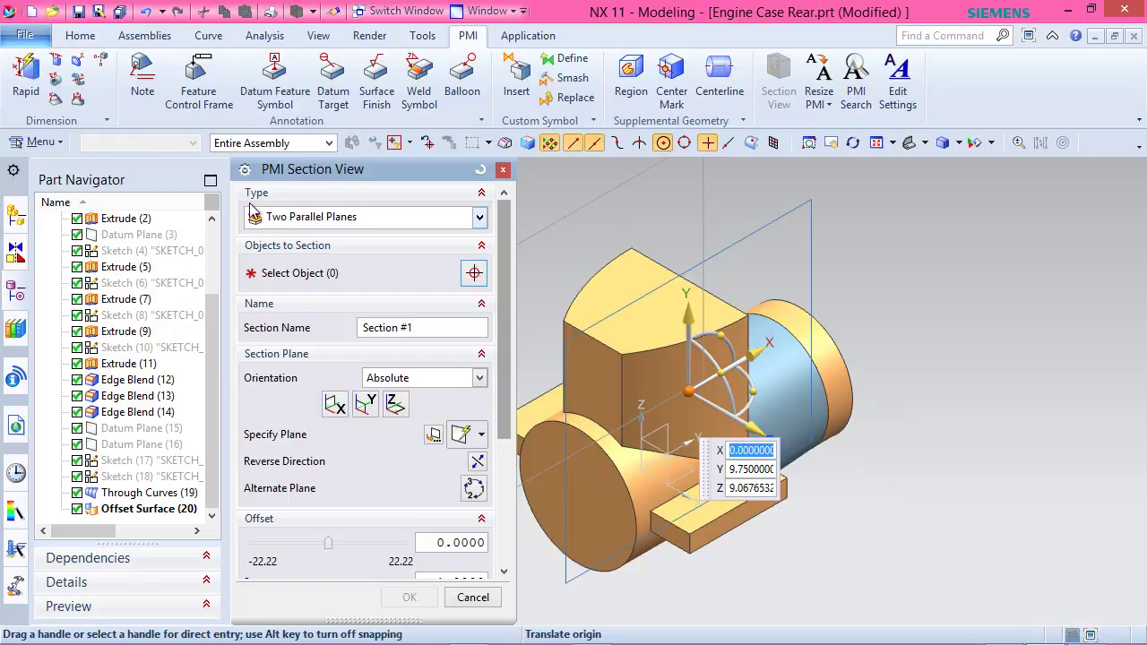
Choose the solid body as the object to section, keep the Absolute orientation and create the PMI section view.
{"action": "left_click", "coordinate": [304, 222]}
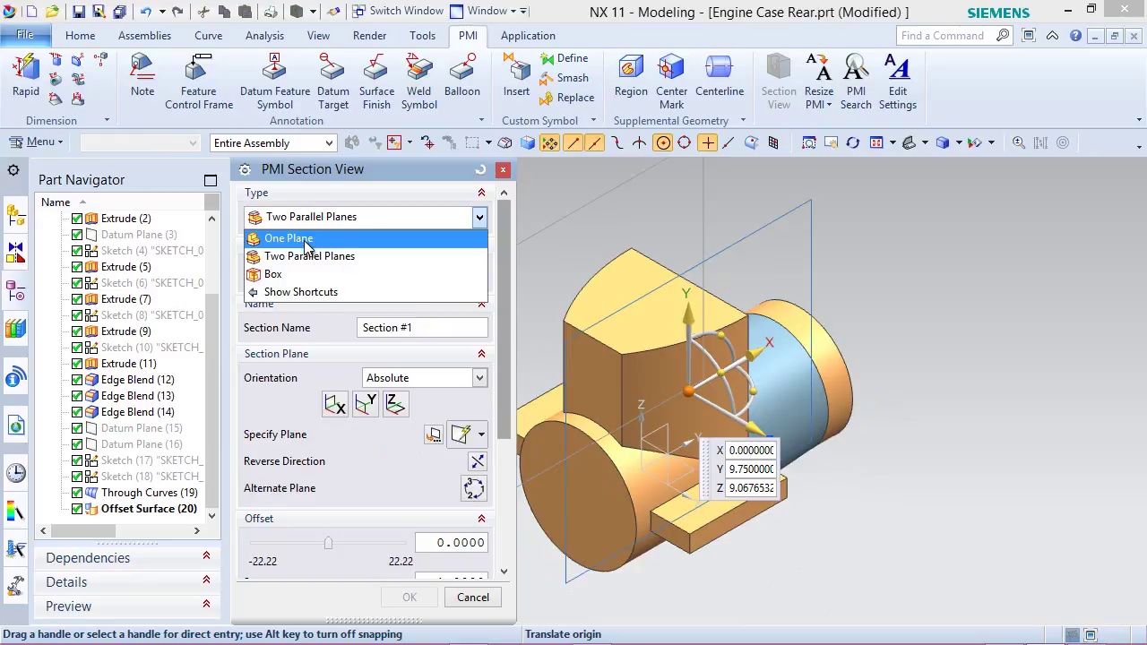
{"action": "left_click", "coordinate": [341, 175]}
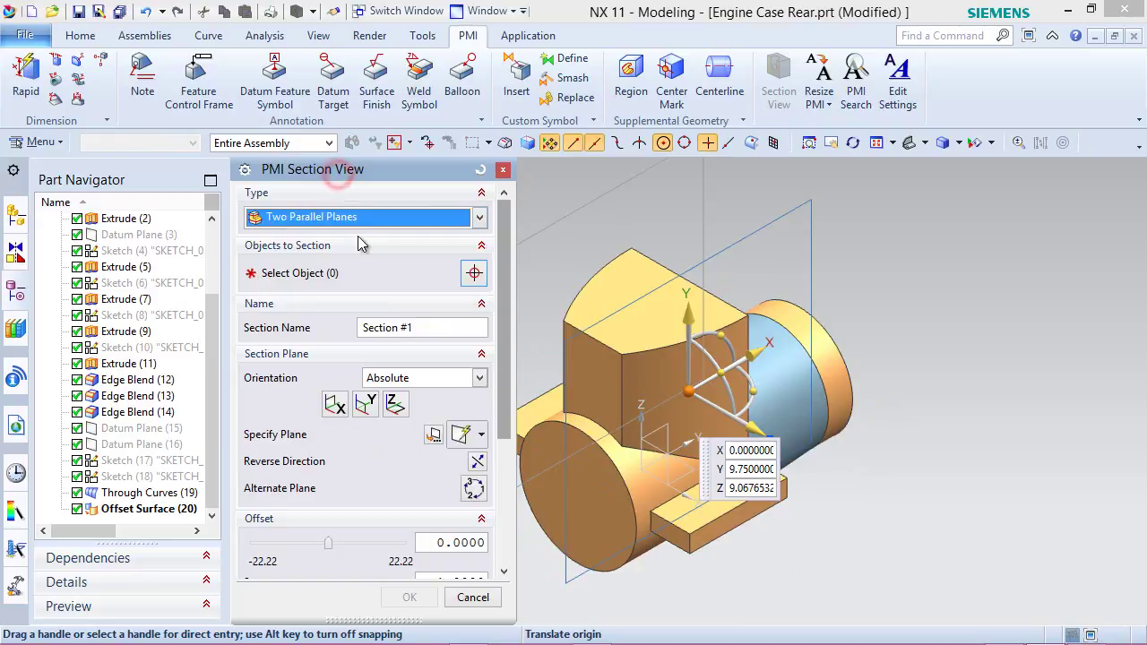
{"action": "left_click", "coordinate": [446, 380]}
{"action": "left_click", "coordinate": [446, 380]}
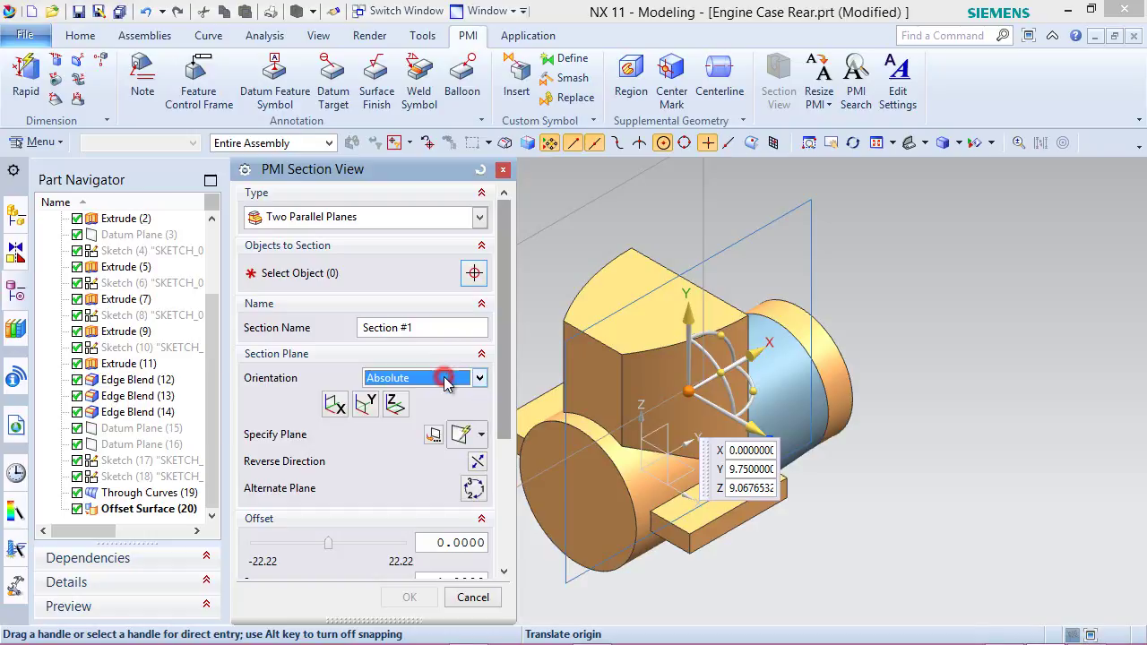
{"action": "left_click", "coordinate": [348, 276]}
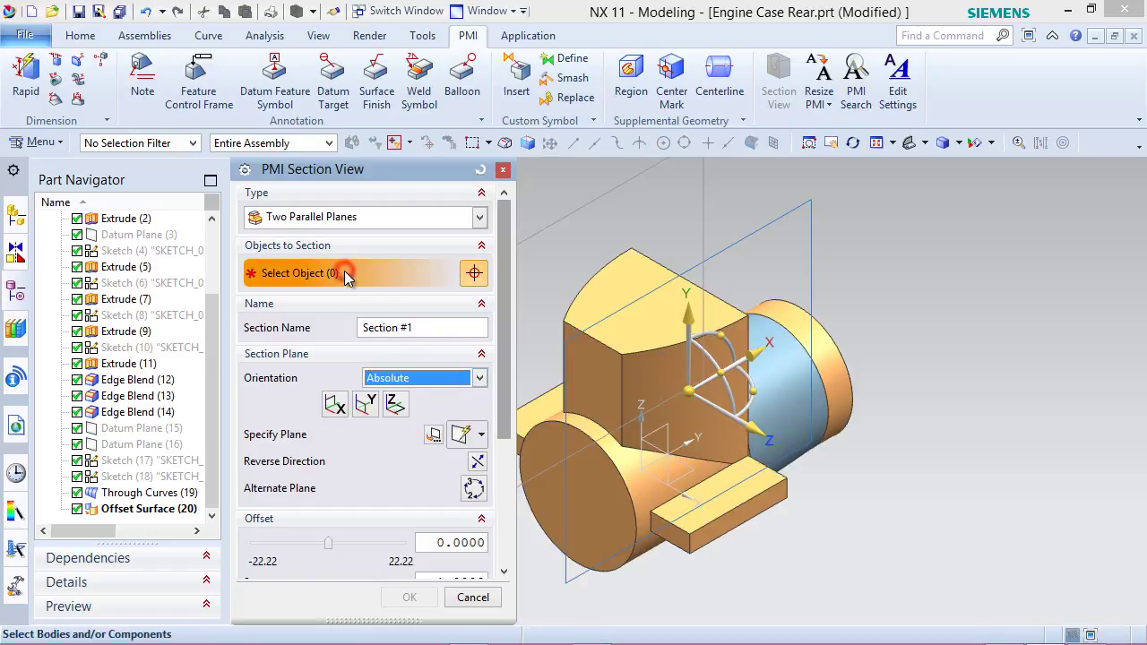
{"action": "left_click", "coordinate": [617, 347]}
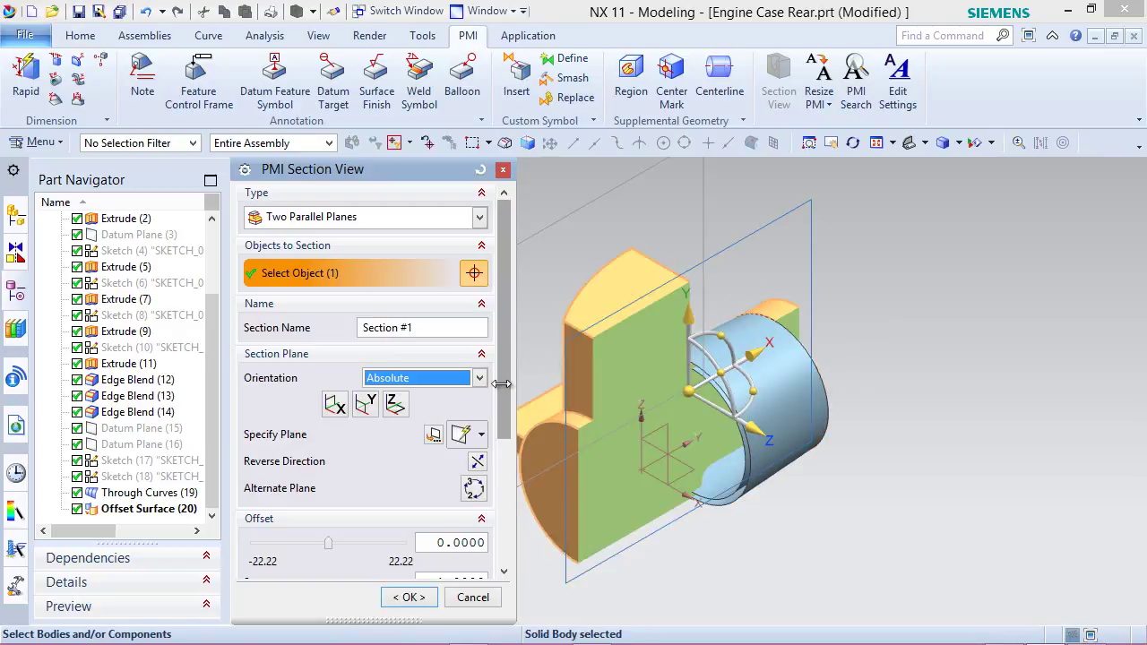
{"action": "left_click", "coordinate": [410, 598]}
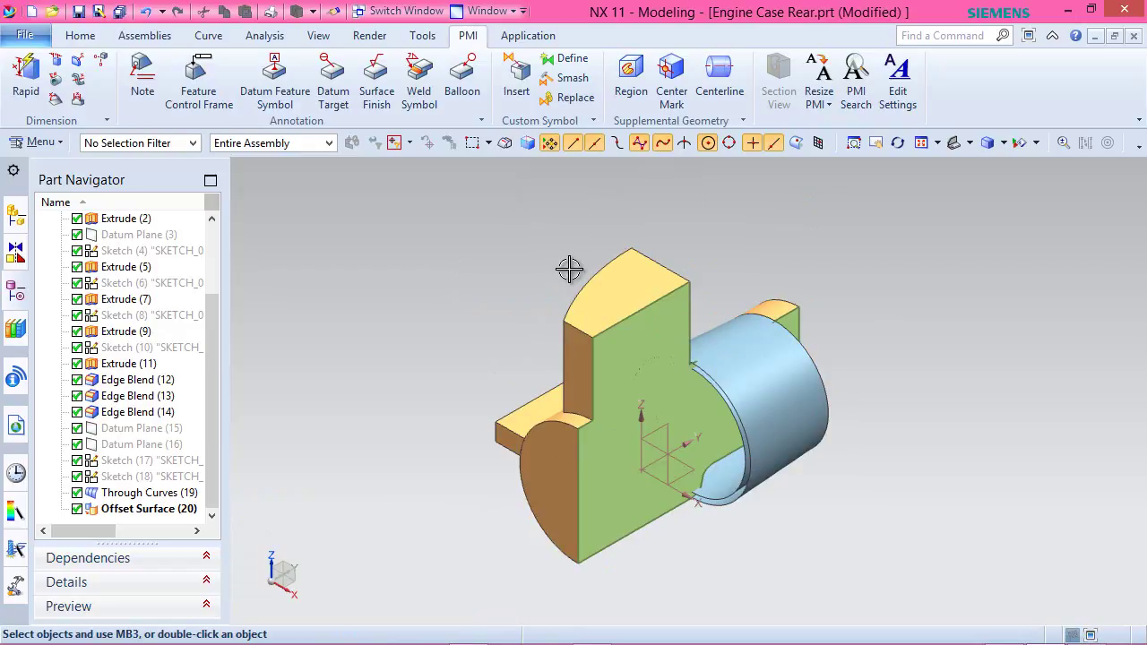
Hide the Offset Surface and the Through Curves sheet, and save the part.
{"action": "left_click", "coordinate": [130, 511]}
{"action": "right_click", "coordinate": [130, 510]}
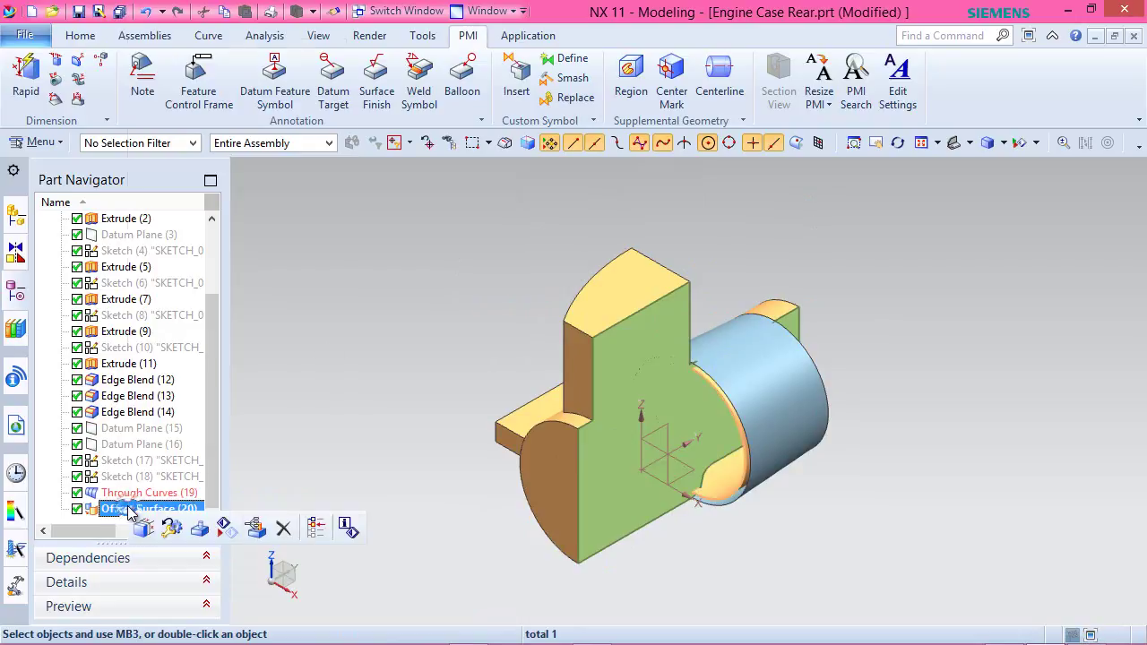
{"action": "left_click", "coordinate": [188, 51]}
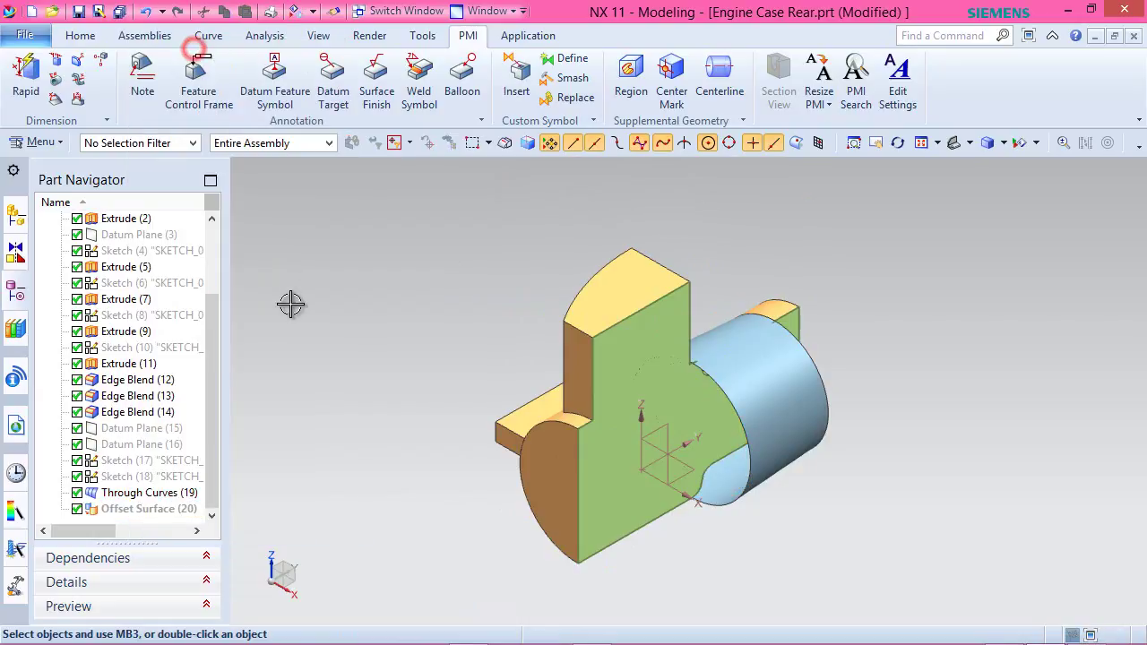
{"action": "left_click", "coordinate": [146, 494]}
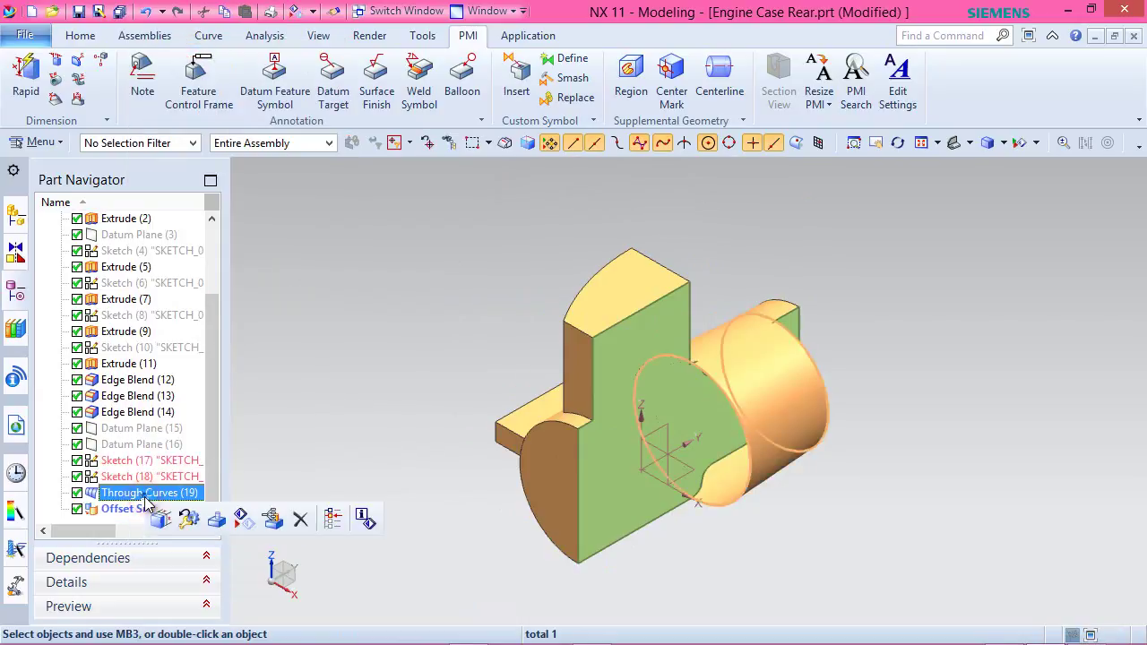
{"action": "right_click", "coordinate": [146, 493]}
{"action": "left_click", "coordinate": [192, 21]}
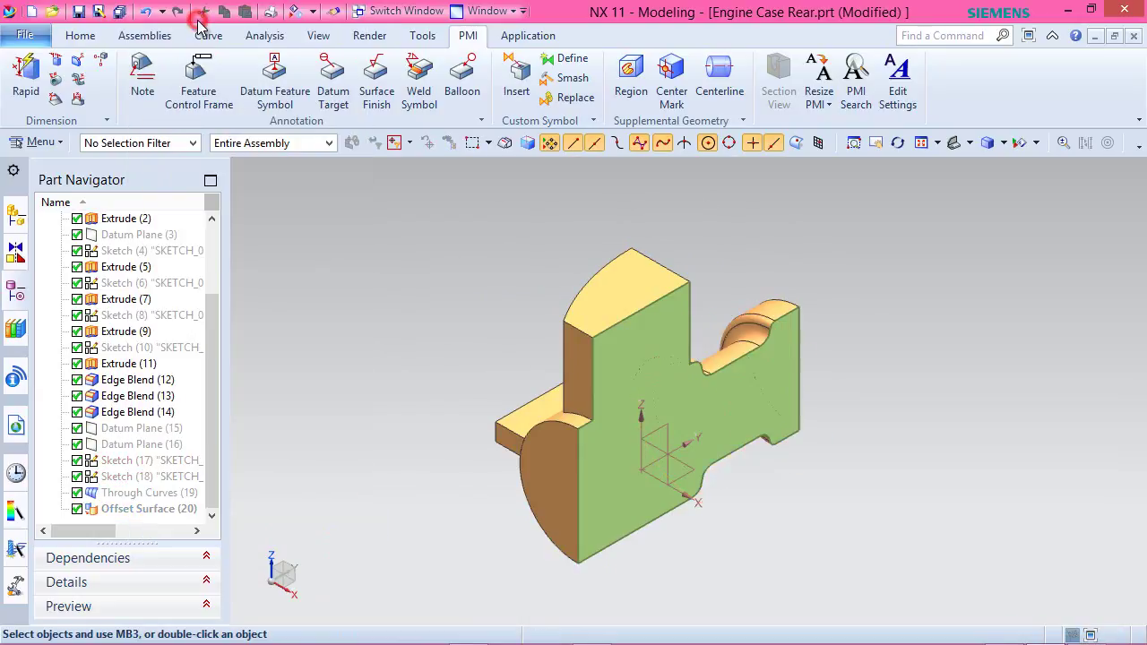
{"action": "left_click", "coordinate": [78, 10]}
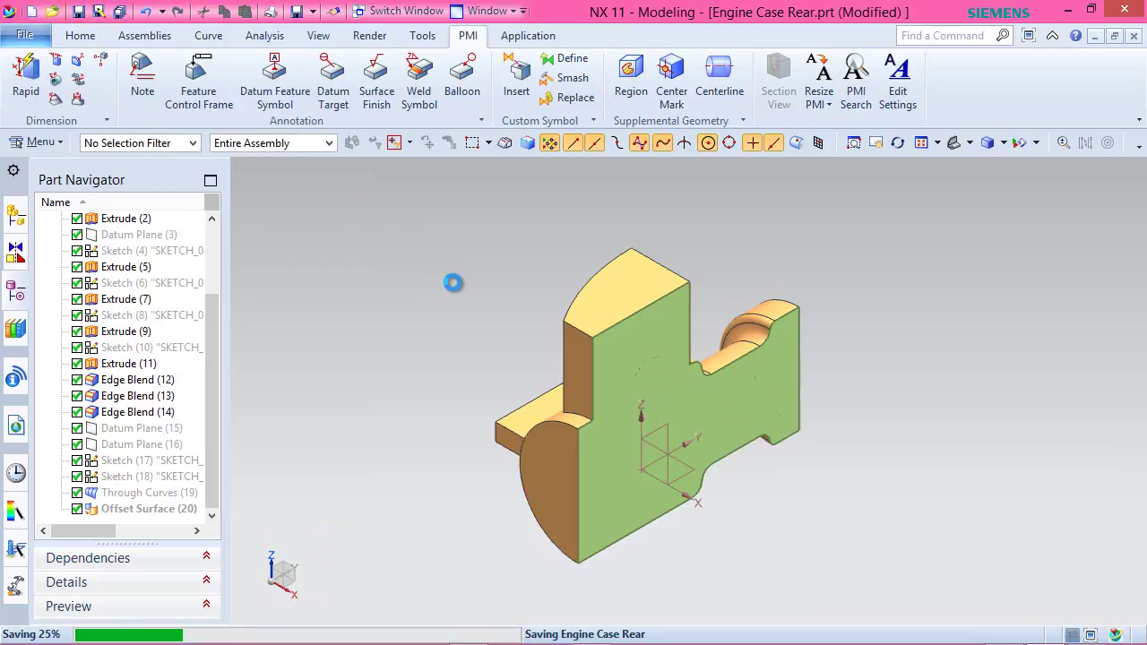
Create a sketch on the YZ plane of the datum coordinate system, along the sectioned face.
{"action": "left_click", "coordinate": [80, 36]}
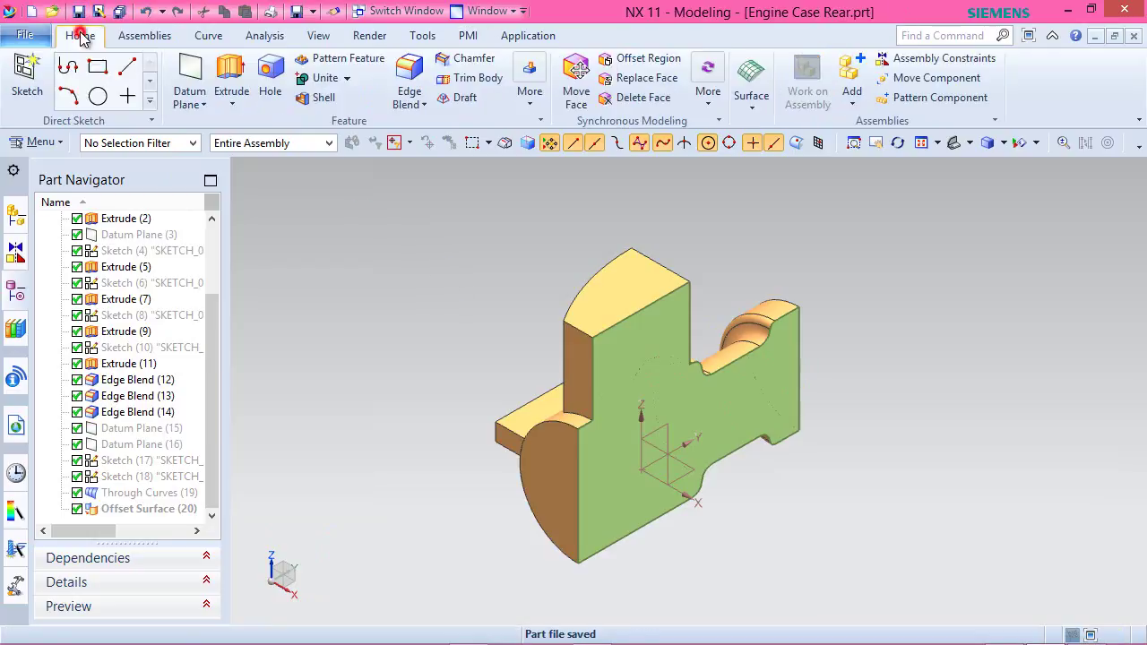
{"action": "left_click", "coordinate": [27, 77]}
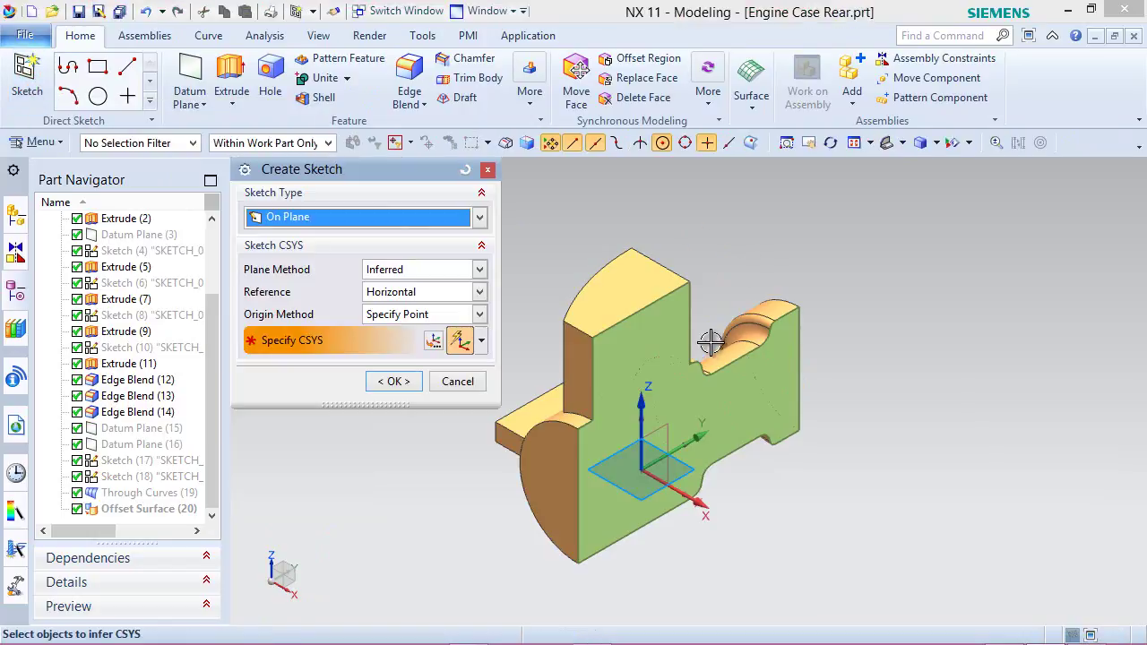
{"action": "left_click", "coordinate": [661, 431]}
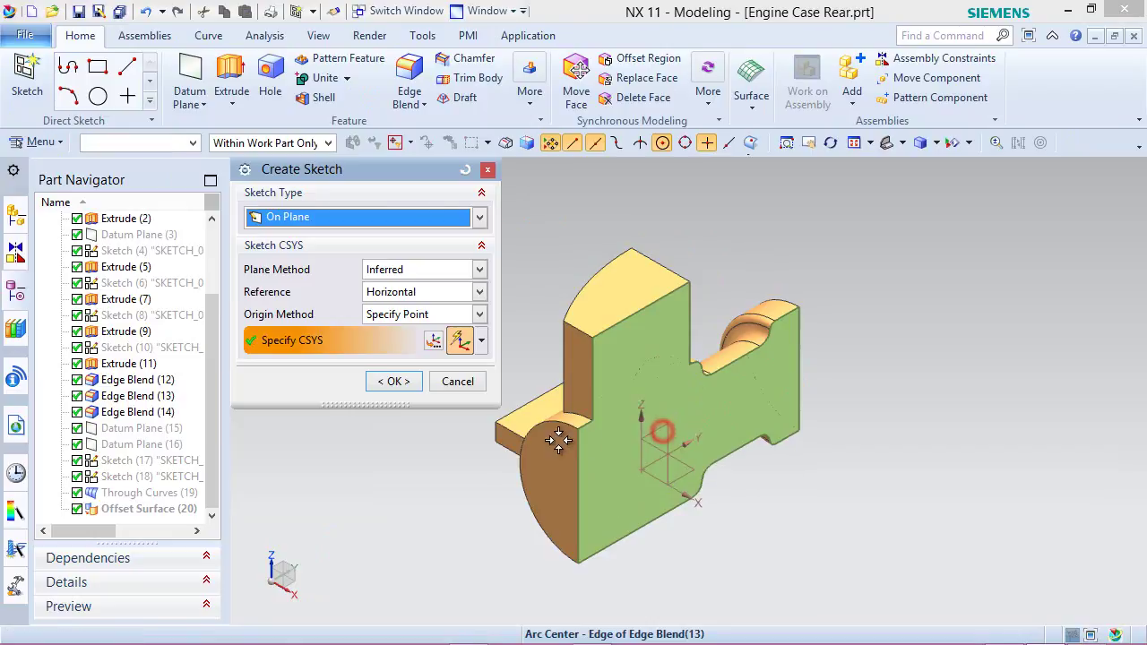
{"action": "left_click", "coordinate": [398, 382]}
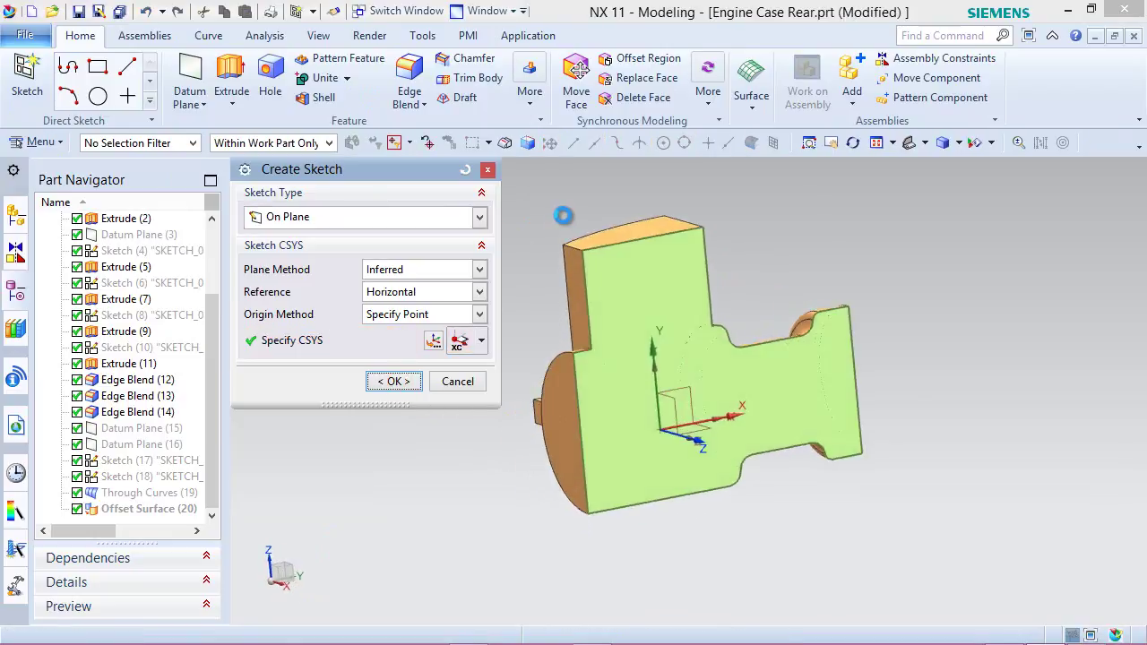
Project four circular edges of the collar and the end flange with its blend onto the sketch plane.
{"action": "mouse_move", "coordinate": [886, 284]}
{"action": "middle_mouse_down"}
{"action": "mouse_move", "coordinate": [866, 325]}
{"action": "mouse_move", "coordinate": [634, 285]}
{"action": "middle_mouse_up"}
{"action": "left_click", "coordinate": [307, 100]}
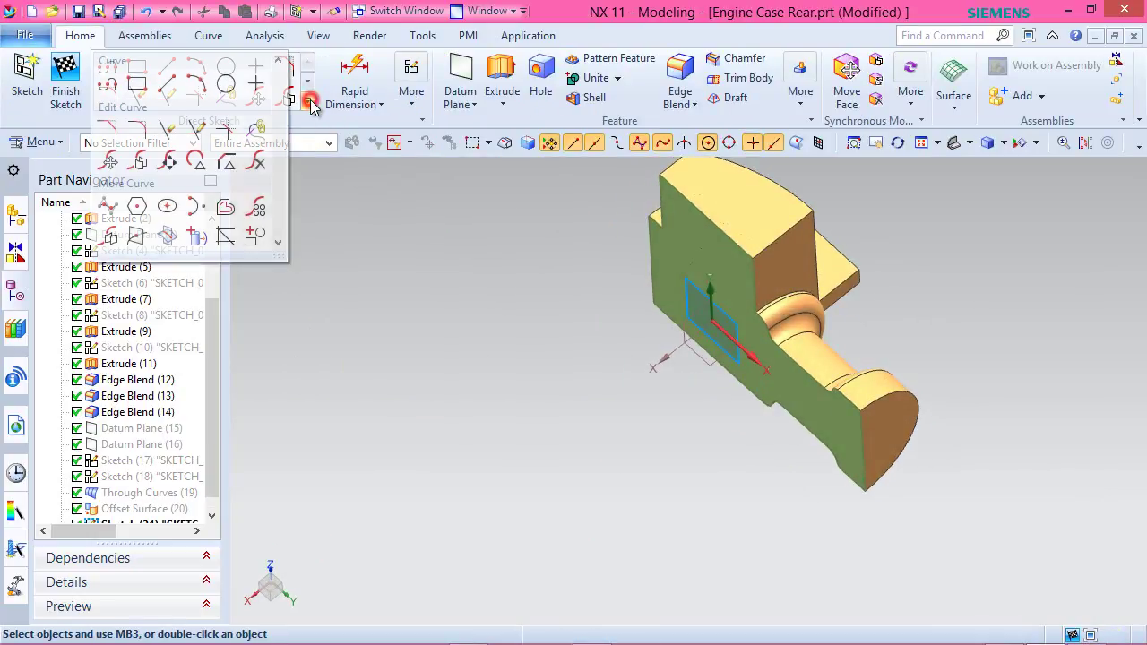
{"action": "left_click", "coordinate": [197, 238]}
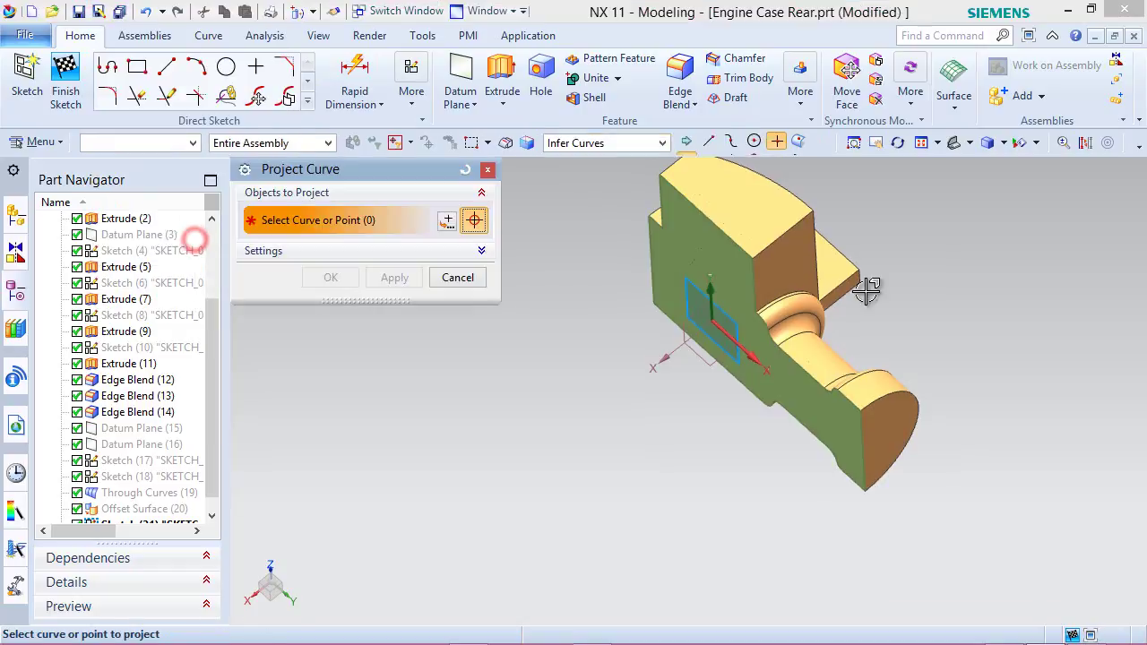
{"action": "scroll", "coordinate": [912, 317], "scroll_direction": "up", "scroll_amount": 5}
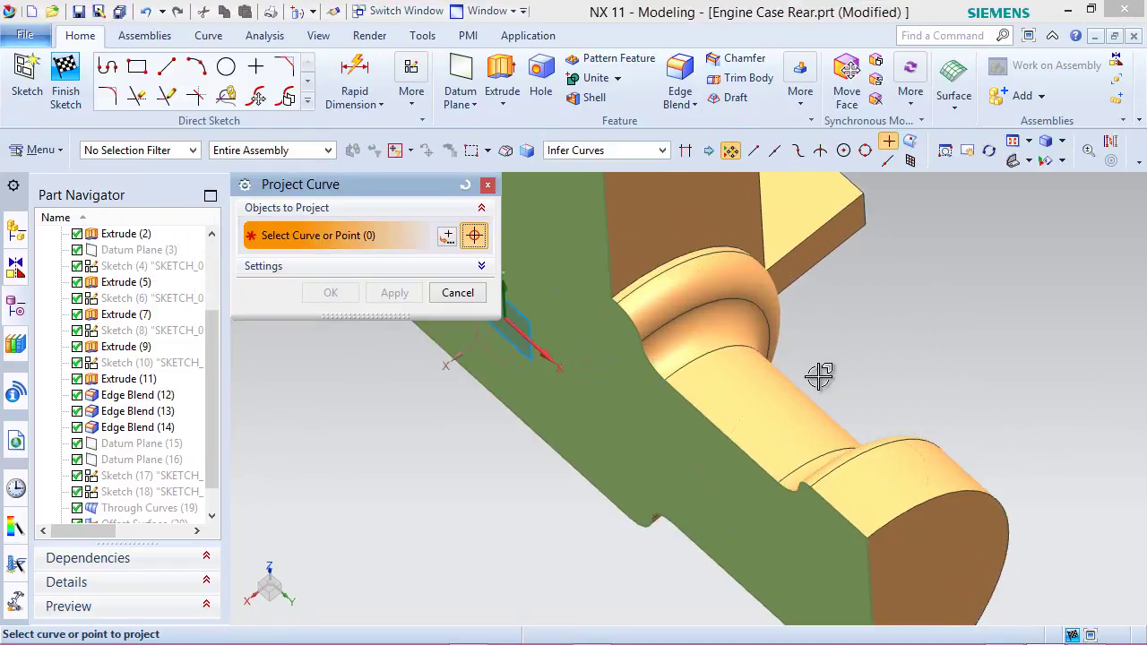
{"action": "left_click", "coordinate": [762, 411]}
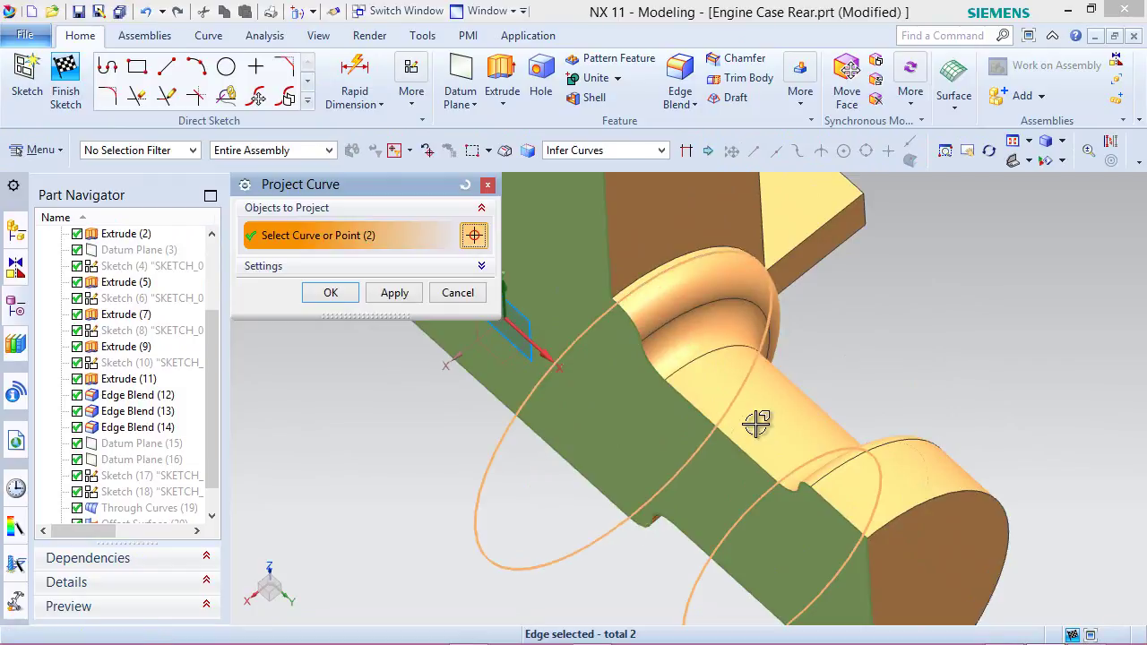
{"action": "left_click", "coordinate": [806, 468]}
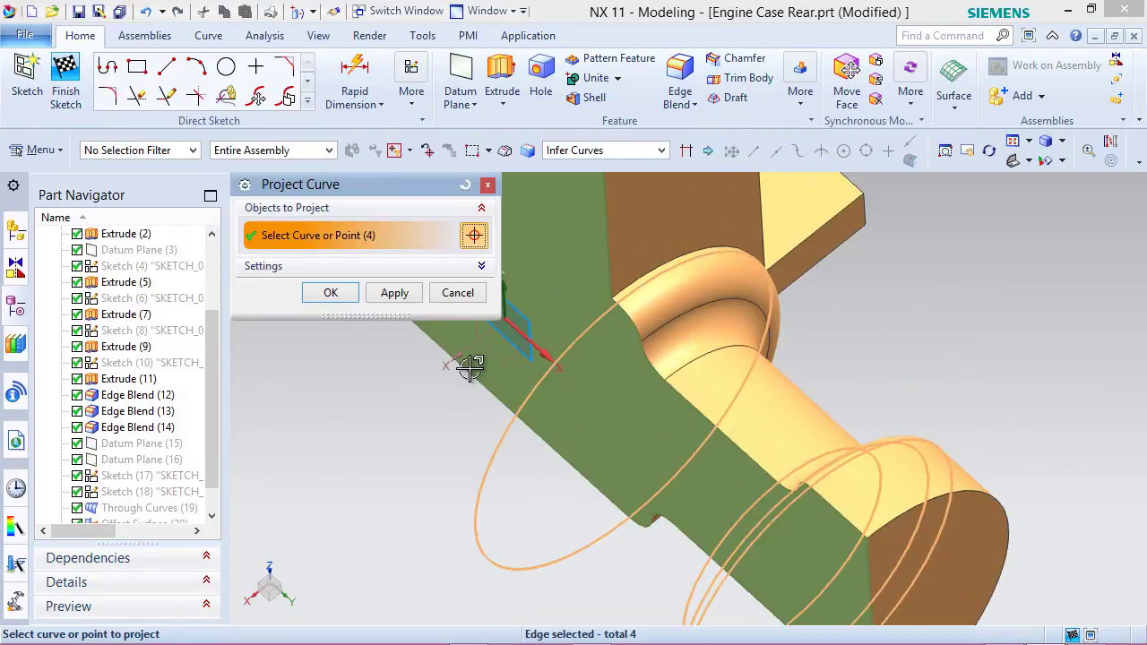
{"action": "left_click", "coordinate": [332, 294]}
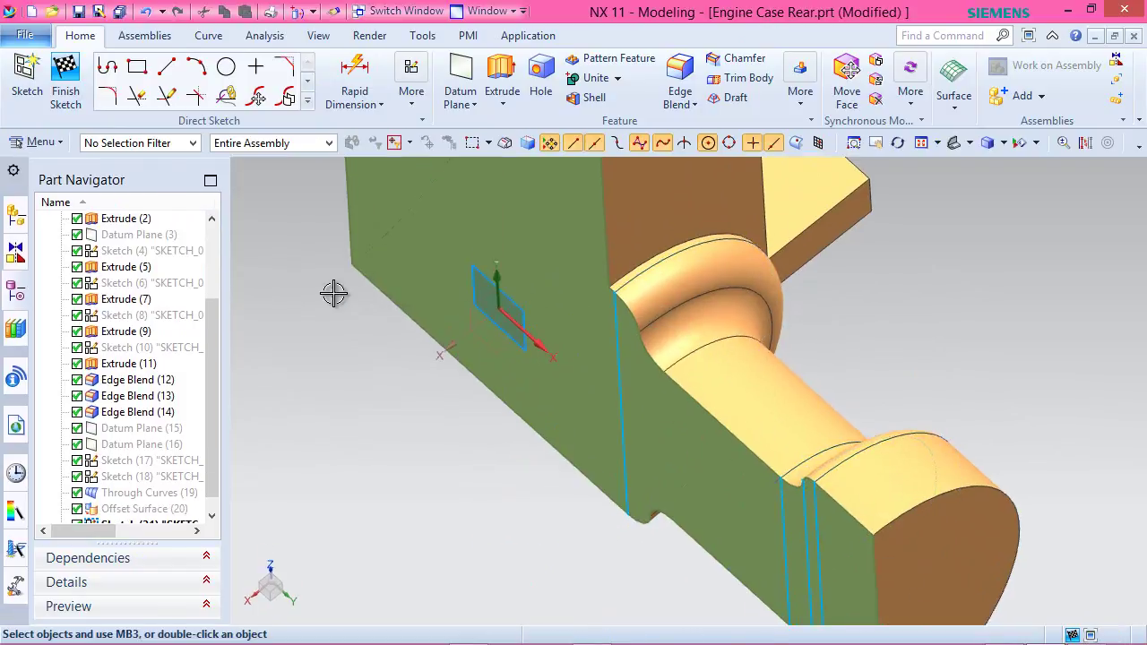
Convert the four projected vertical lines at the collar and end flange to reference curves.
{"action": "left_click", "coordinate": [970, 143]}
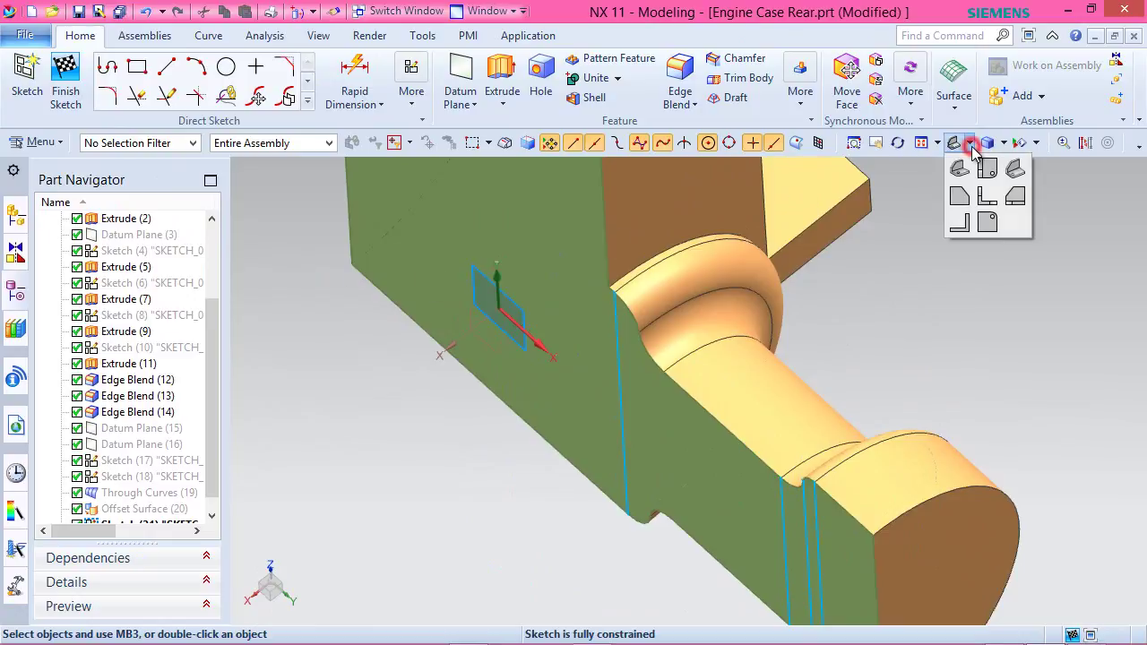
{"action": "left_click", "coordinate": [1015, 198]}
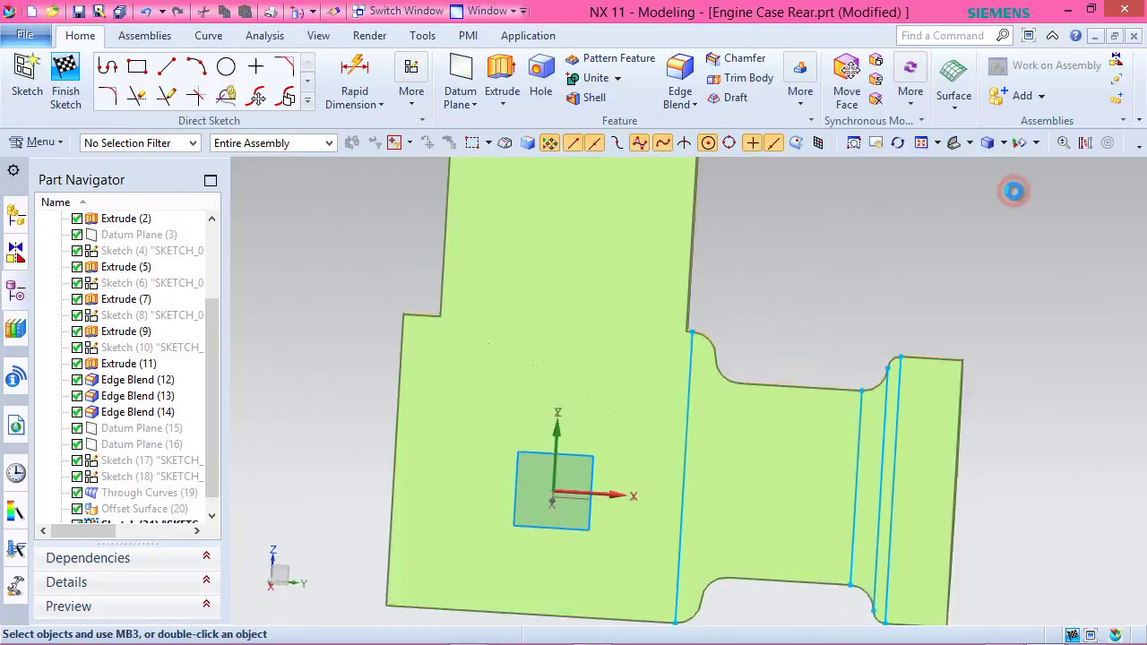
{"action": "left_click", "coordinate": [1085, 144]}
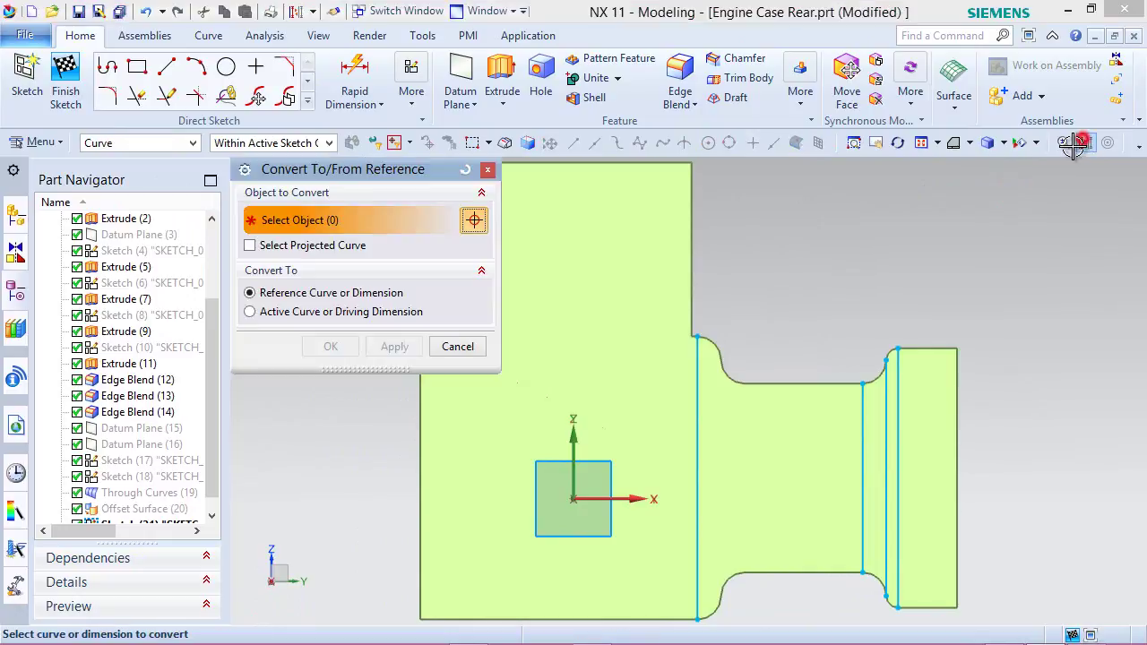
{"action": "mouse_move", "coordinate": [658, 278]}
{"action": "left_mouse_down"}
{"action": "mouse_move", "coordinate": [908, 543]}
{"action": "mouse_move", "coordinate": [959, 627]}
{"action": "mouse_move", "coordinate": [996, 607]}
{"action": "mouse_move", "coordinate": [998, 617]}
{"action": "left_mouse_up"}
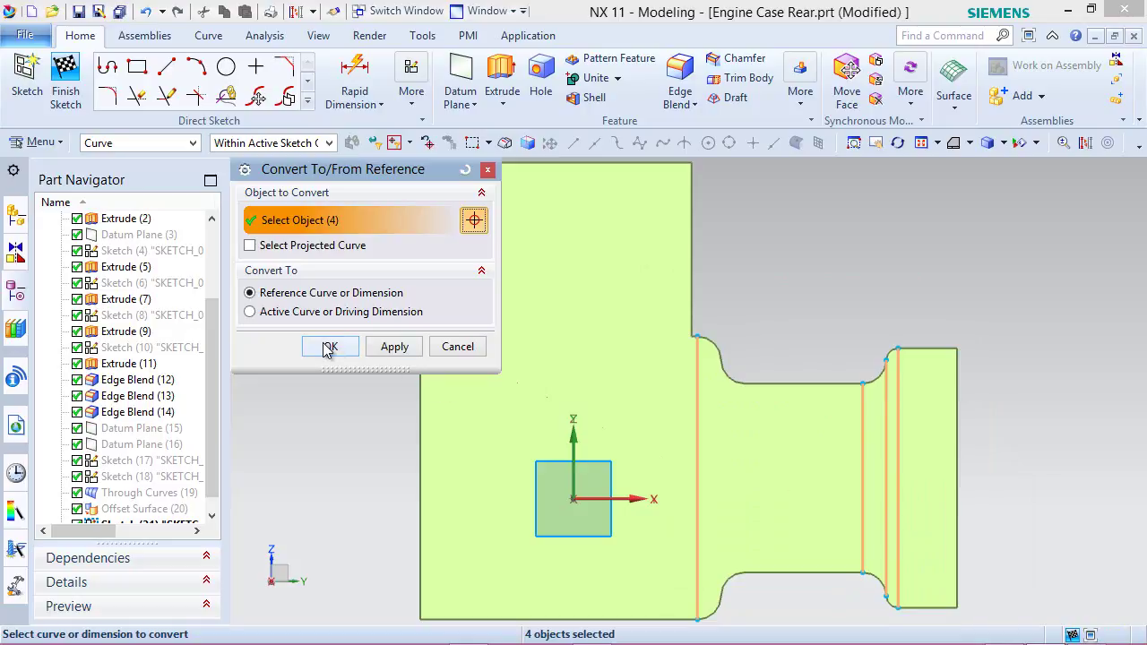
{"action": "left_click", "coordinate": [328, 348]}
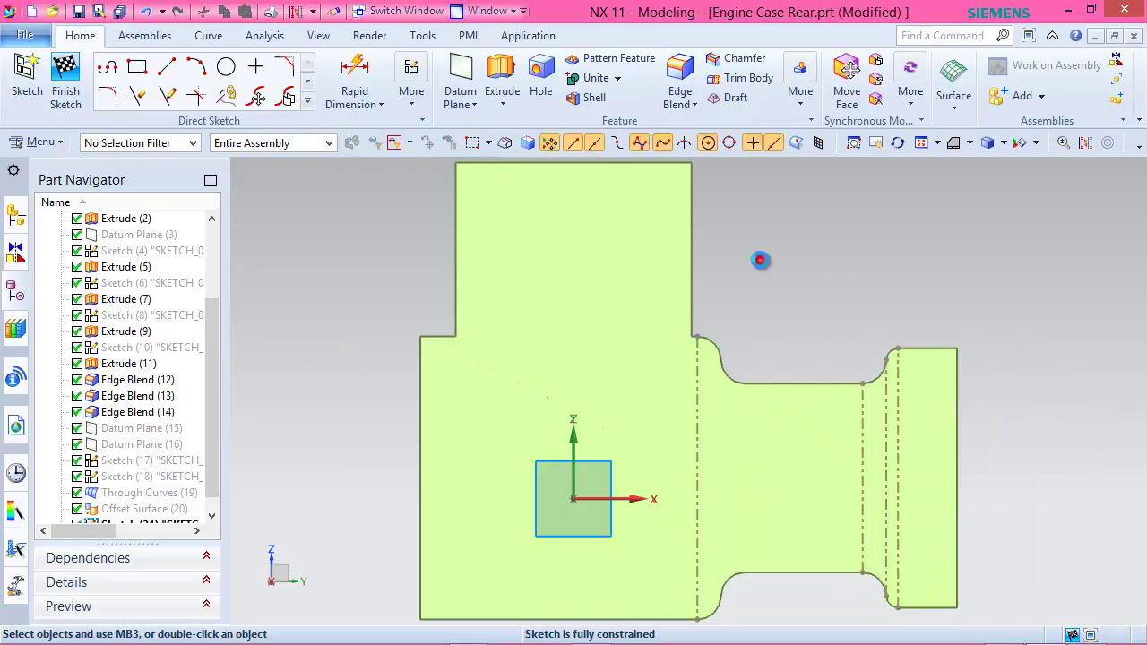
{"action": "right_click", "coordinate": [760, 260]}
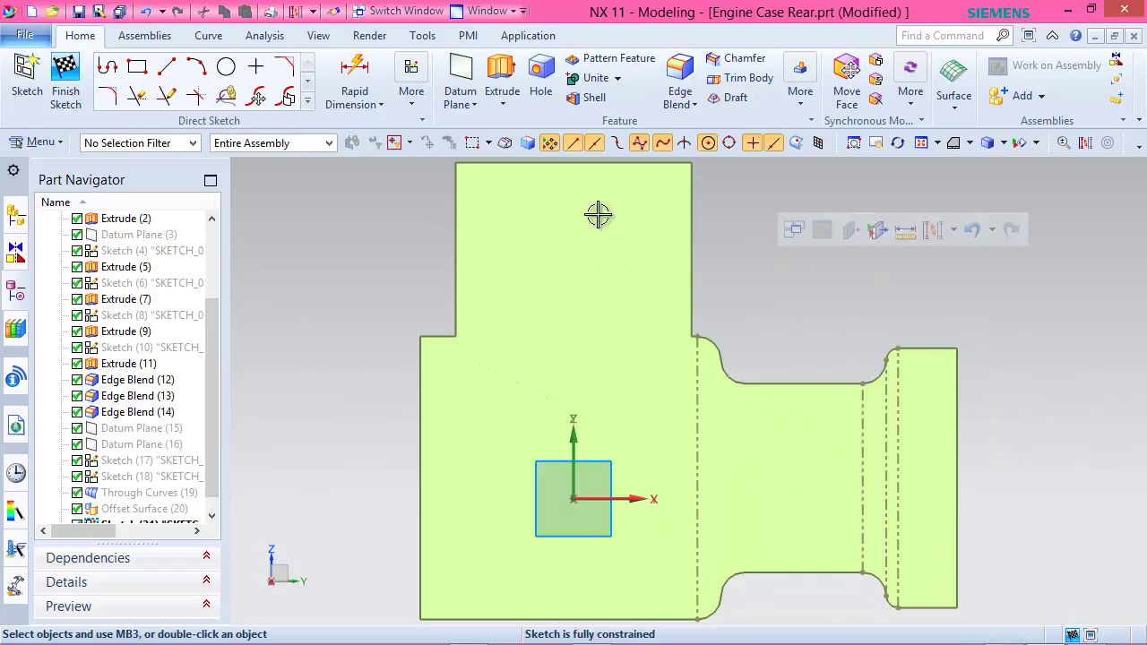
Project the edges of the concave blend face between the collar and the neck onto the sketch plane.
{"action": "left_click", "coordinate": [307, 100]}
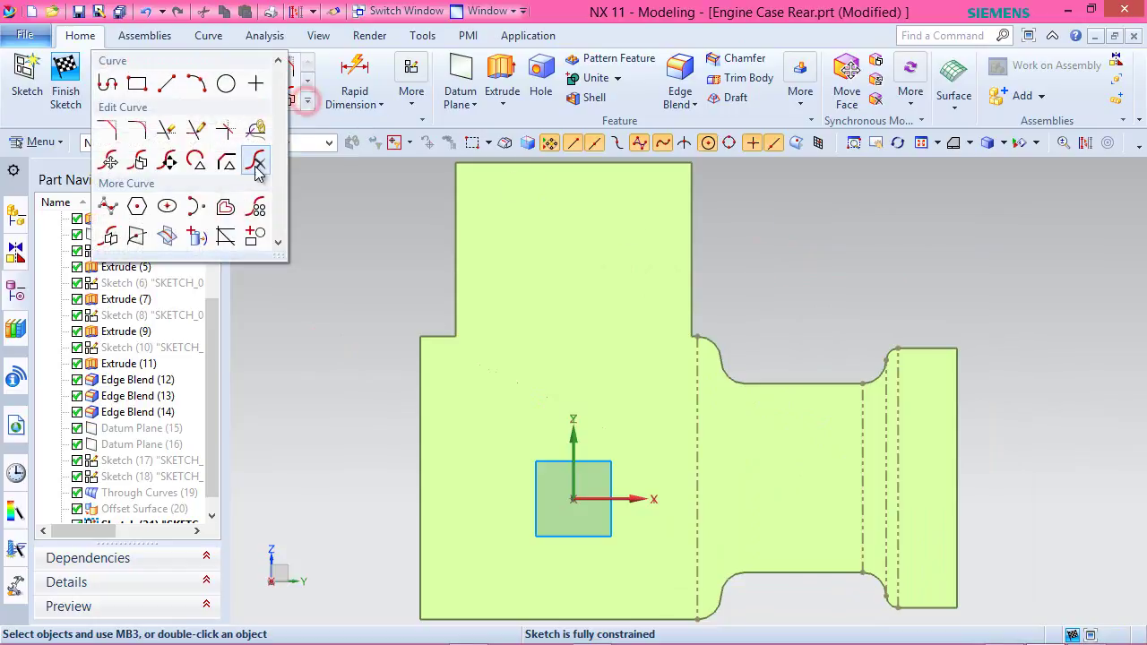
{"action": "left_click", "coordinate": [197, 235]}
{"action": "mouse_move", "coordinate": [796, 374]}
{"action": "middle_mouse_down"}
{"action": "mouse_move", "coordinate": [776, 440]}
{"action": "mouse_move", "coordinate": [754, 412]}
{"action": "middle_mouse_up"}
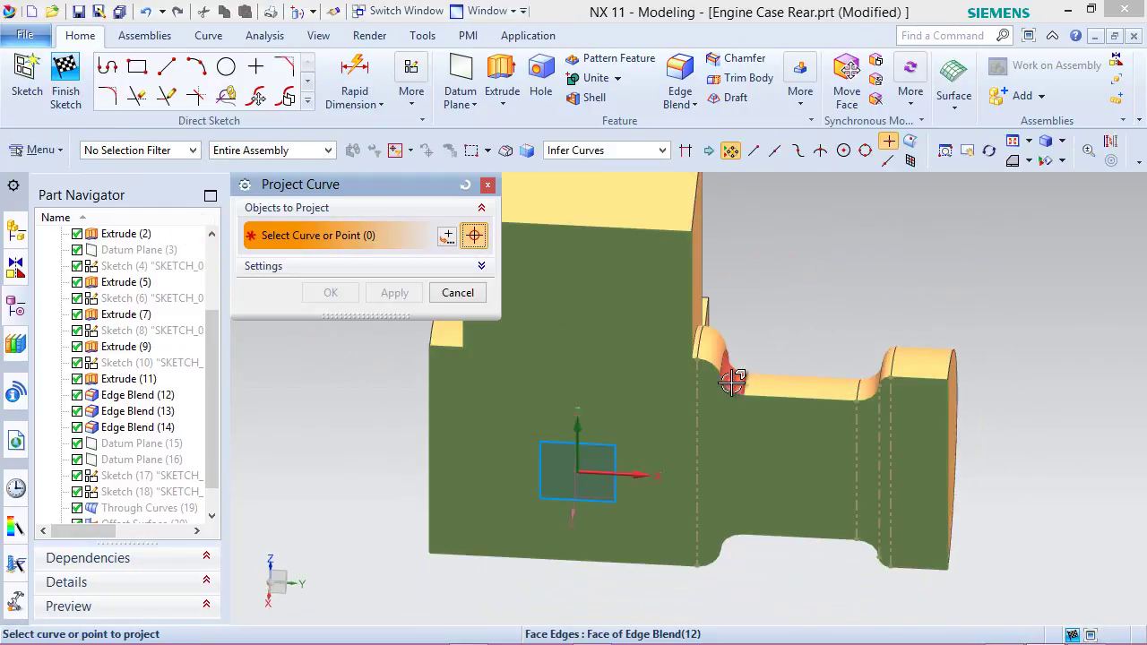
{"action": "left_click", "coordinate": [730, 378]}
{"action": "left_click", "coordinate": [411, 299]}
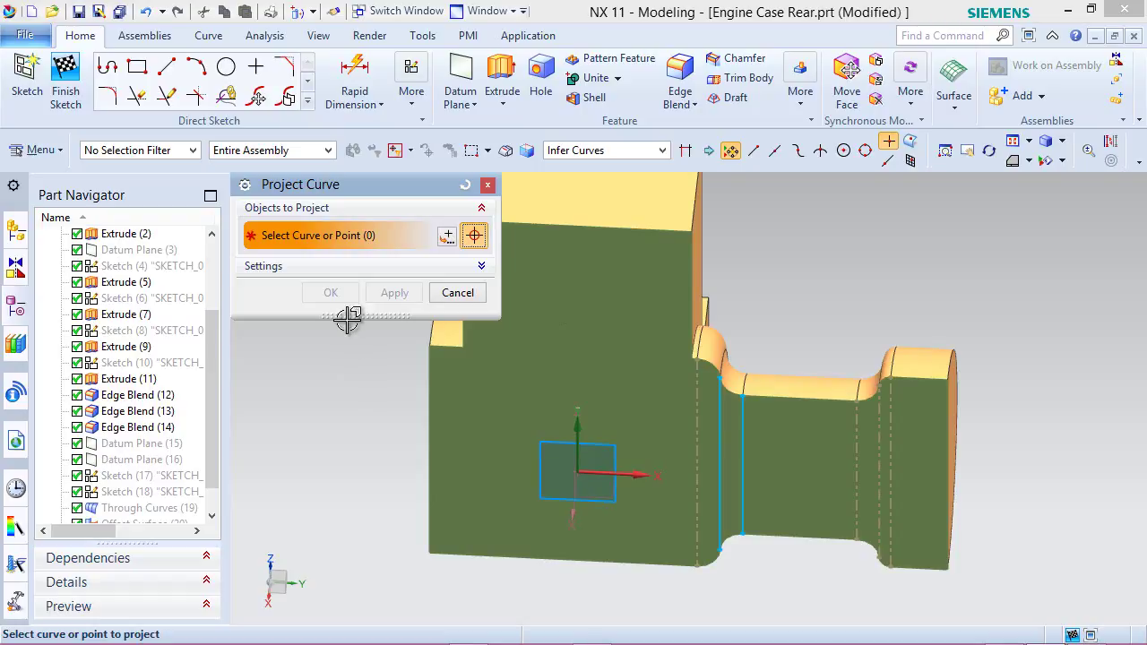
{"action": "left_click", "coordinate": [458, 292]}
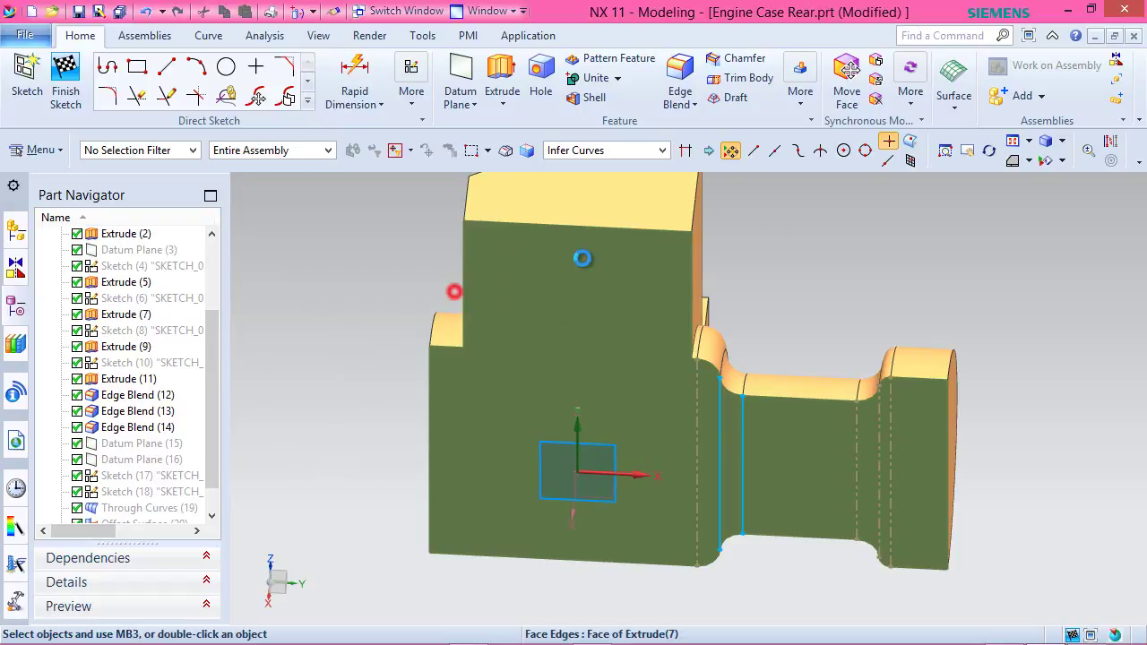
Convert the two vertical lines projected from the blend beside the collar to reference curves.
{"action": "left_click", "coordinate": [955, 144]}
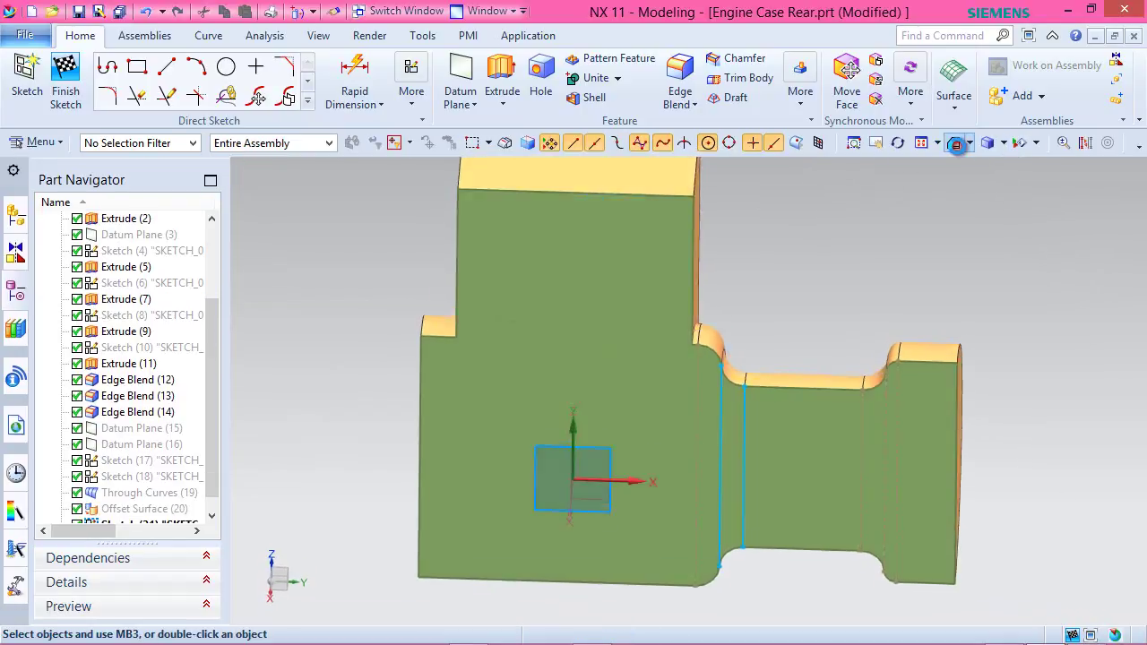
{"action": "left_click", "coordinate": [1068, 143]}
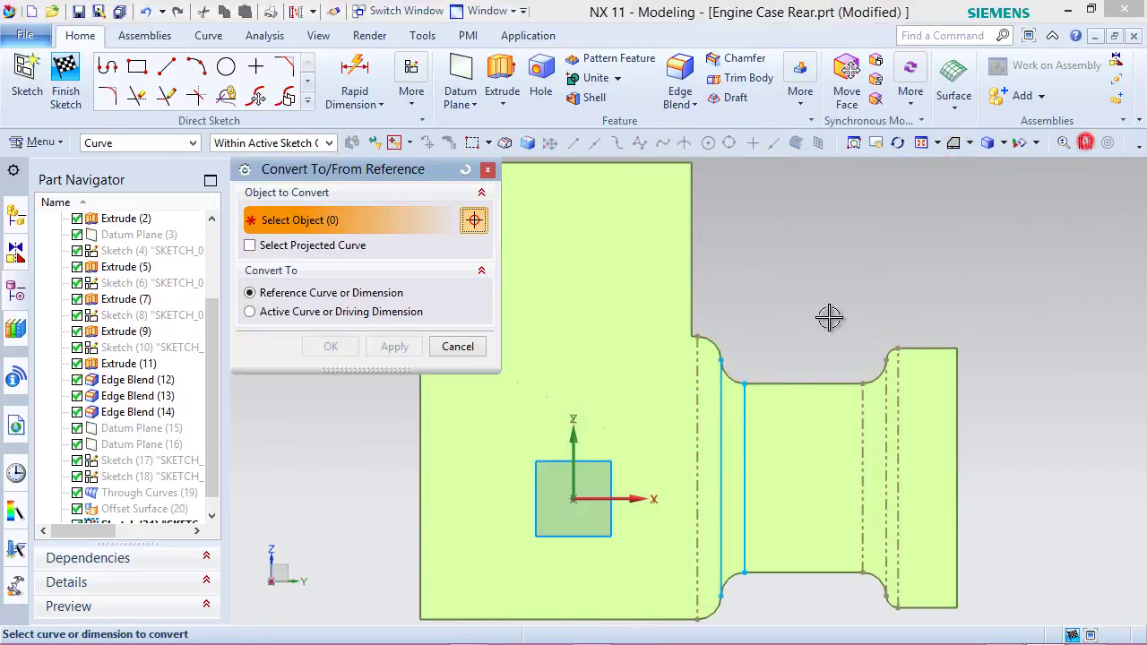
{"action": "left_click", "coordinate": [724, 421]}
{"action": "left_click", "coordinate": [744, 430]}
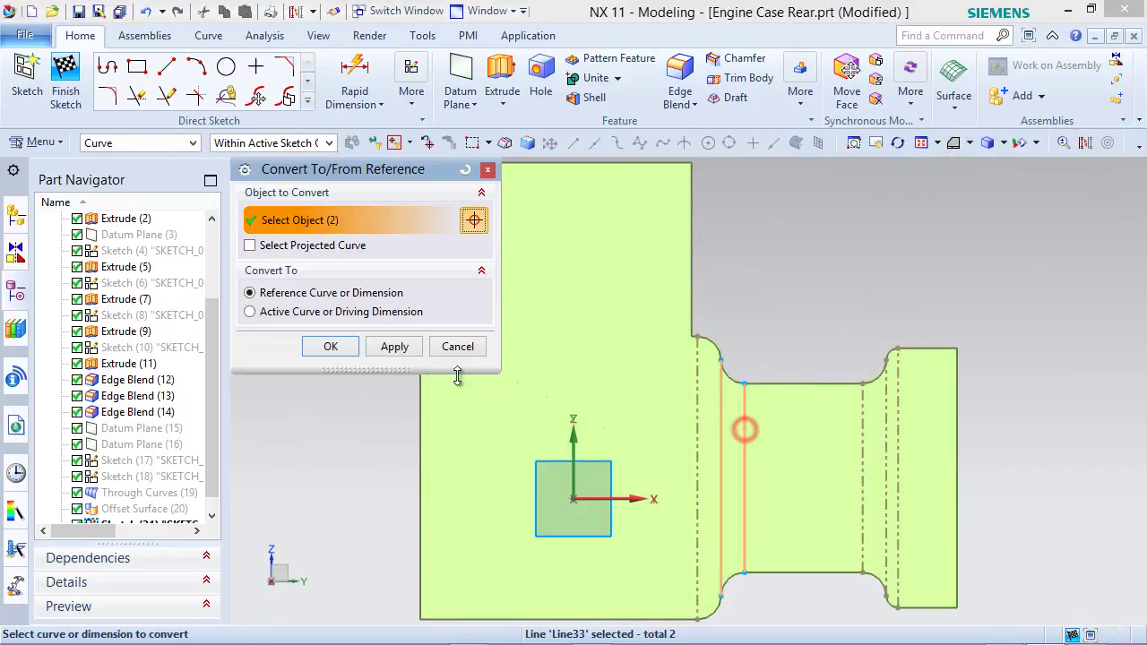
{"action": "left_click", "coordinate": [343, 339]}
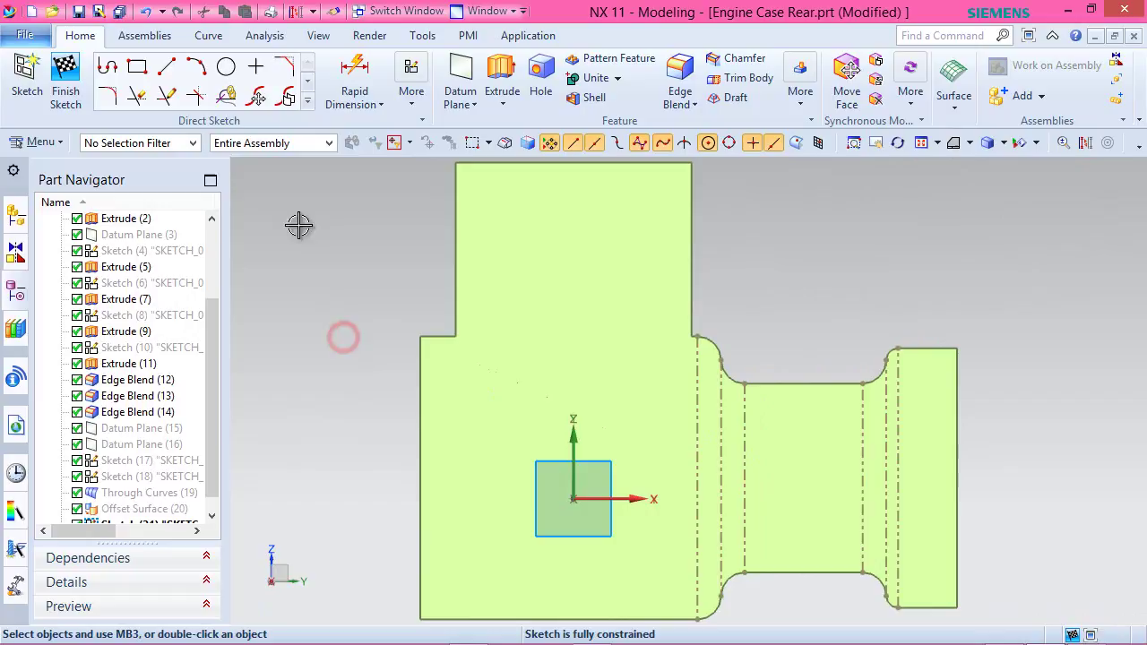
Draw a horizontal line about 10 mm long on the neck's upper edge, joining the upper endpoints of the neck's two vertical reference lines.
{"action": "left_click", "coordinate": [165, 71]}
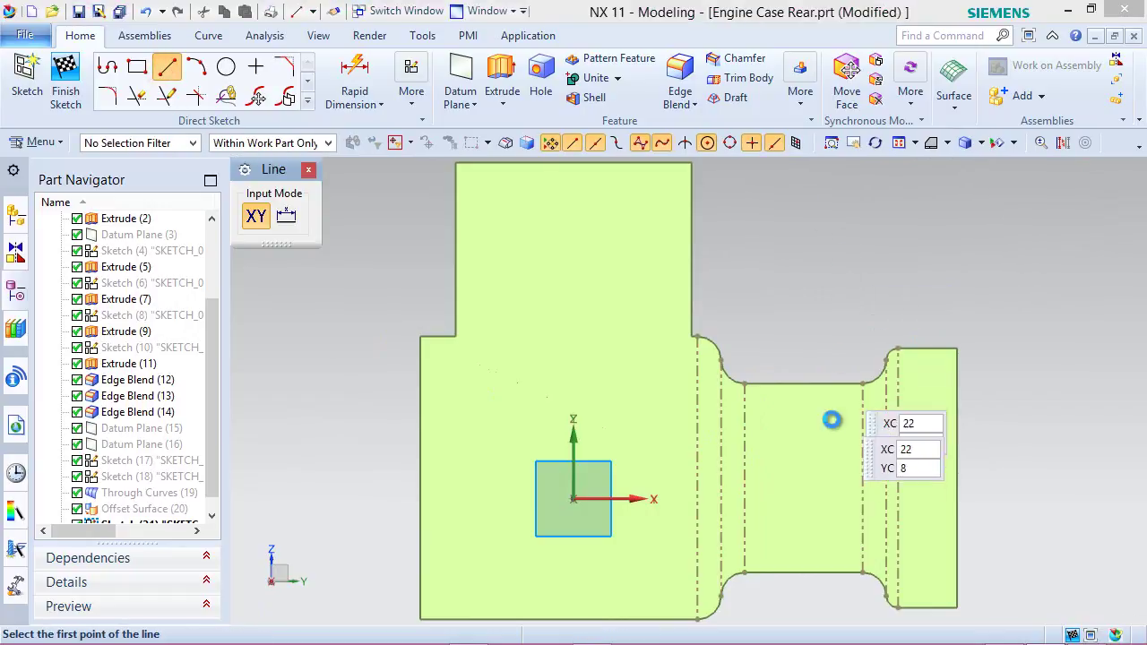
{"action": "scroll", "coordinate": [829, 417], "scroll_direction": "down", "scroll_amount": 1}
{"action": "scroll", "coordinate": [830, 418], "scroll_direction": "up", "scroll_amount": 5}
{"action": "scroll", "coordinate": [768, 414], "scroll_direction": "down", "scroll_amount": 2}
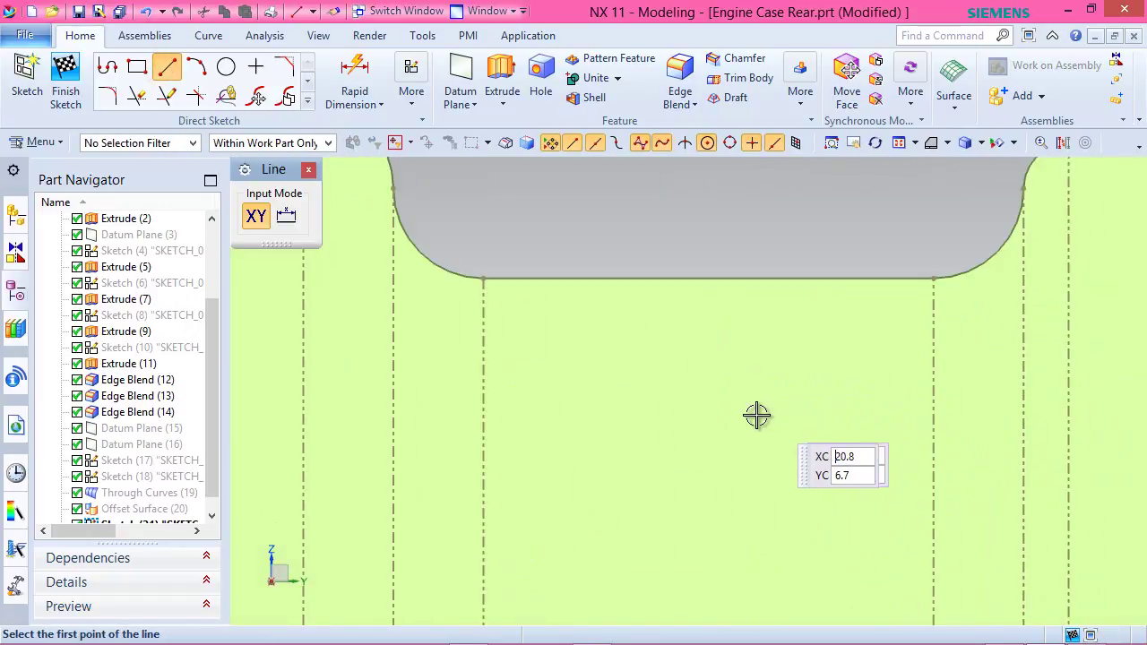
{"action": "left_click", "coordinate": [480, 280]}
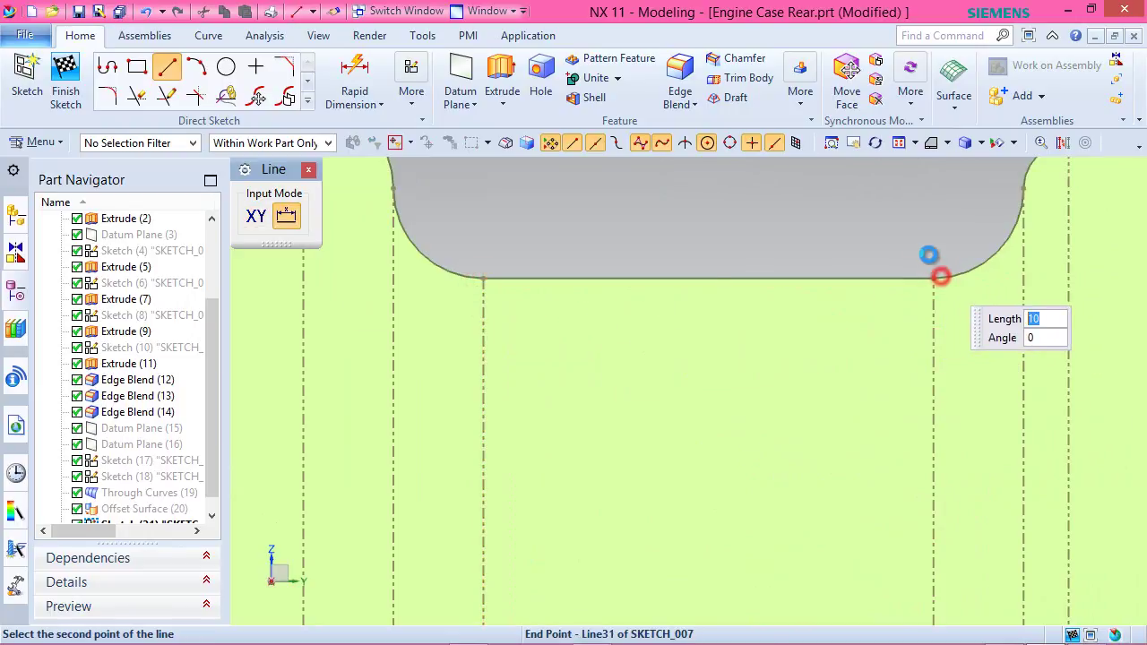
{"action": "left_click", "coordinate": [934, 266]}
{"action": "key", "text": "Escape"}
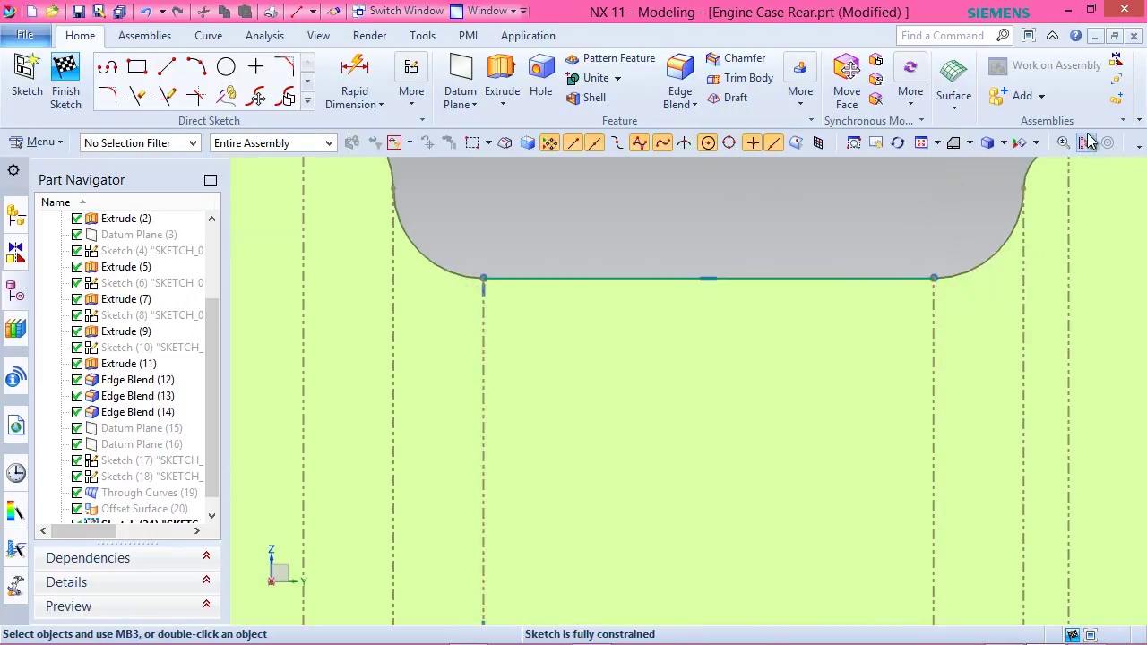
Convert the horizontal line on the neck's upper edge to a reference curve.
{"action": "left_click", "coordinate": [1085, 143]}
{"action": "left_click", "coordinate": [807, 278]}
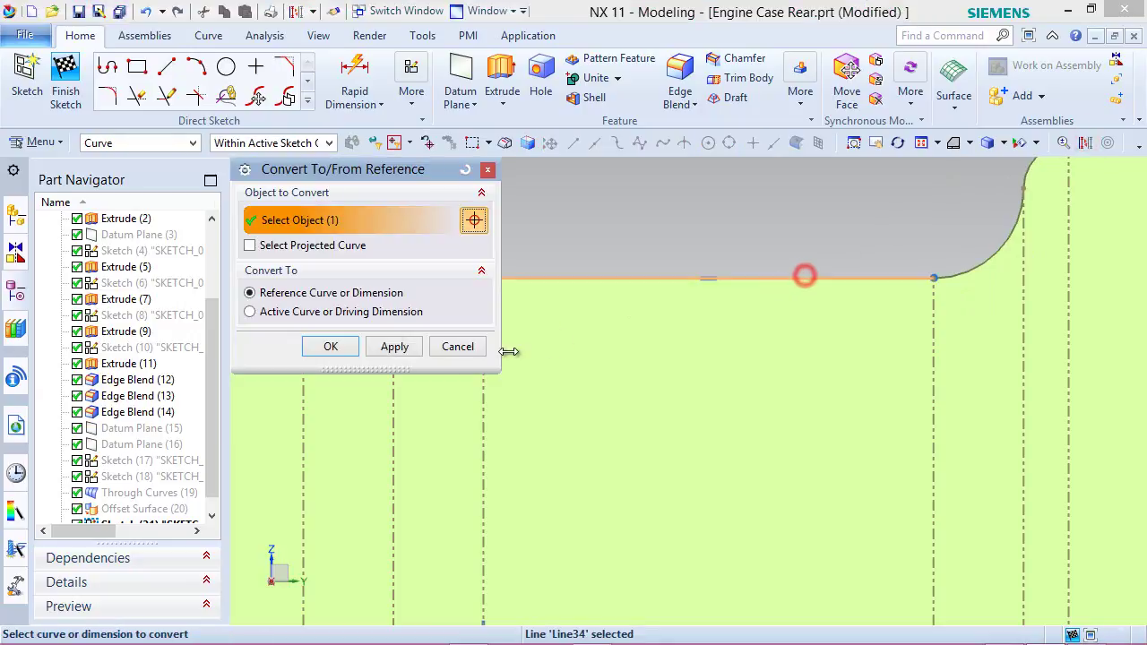
{"action": "left_click", "coordinate": [331, 346]}
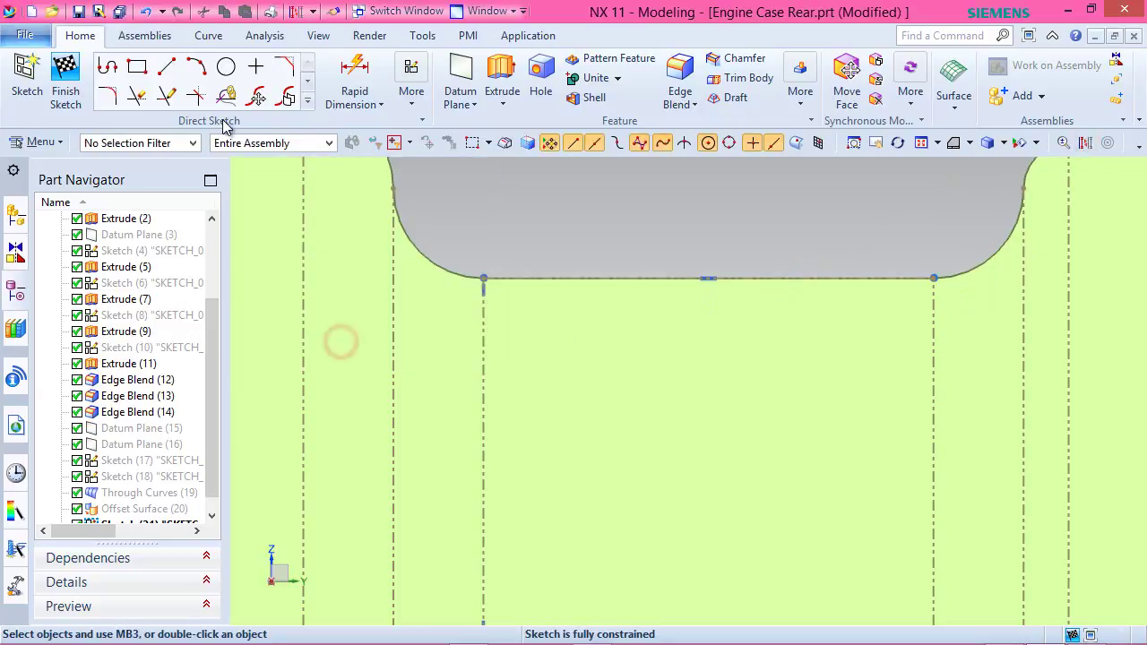
Draw a tilted three-point rectangle across the groove's upper edge, about 14 by 7.5 and inclined about 58°.
{"action": "left_click", "coordinate": [137, 67]}
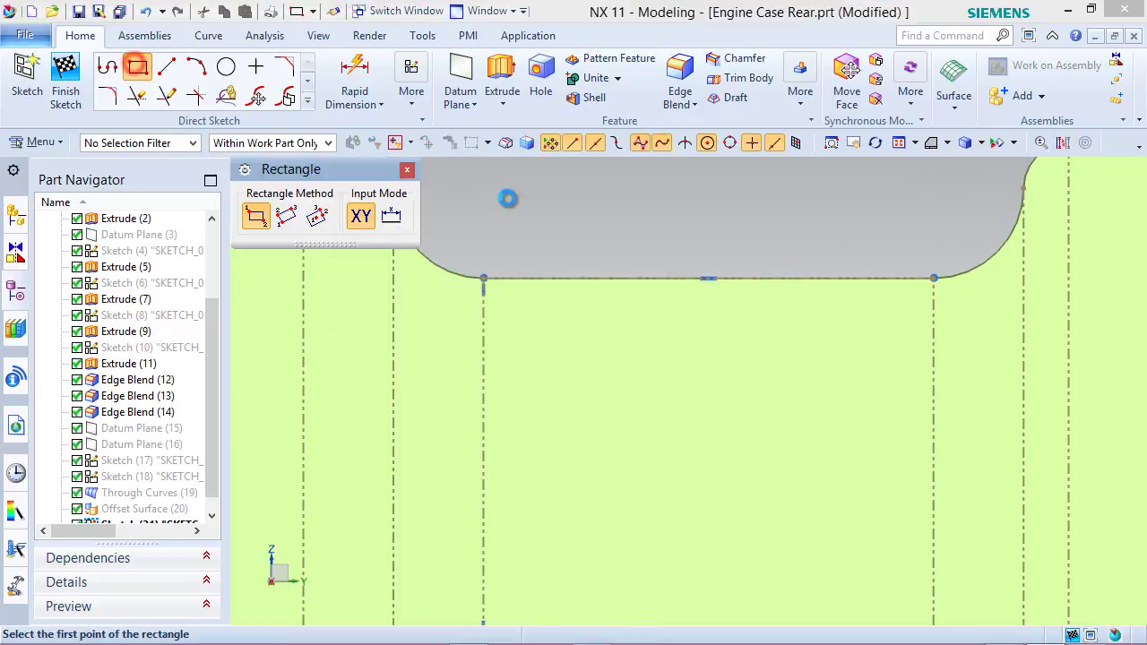
{"action": "left_click", "coordinate": [294, 224]}
{"action": "scroll", "coordinate": [658, 387], "scroll_direction": "down", "scroll_amount": 4}
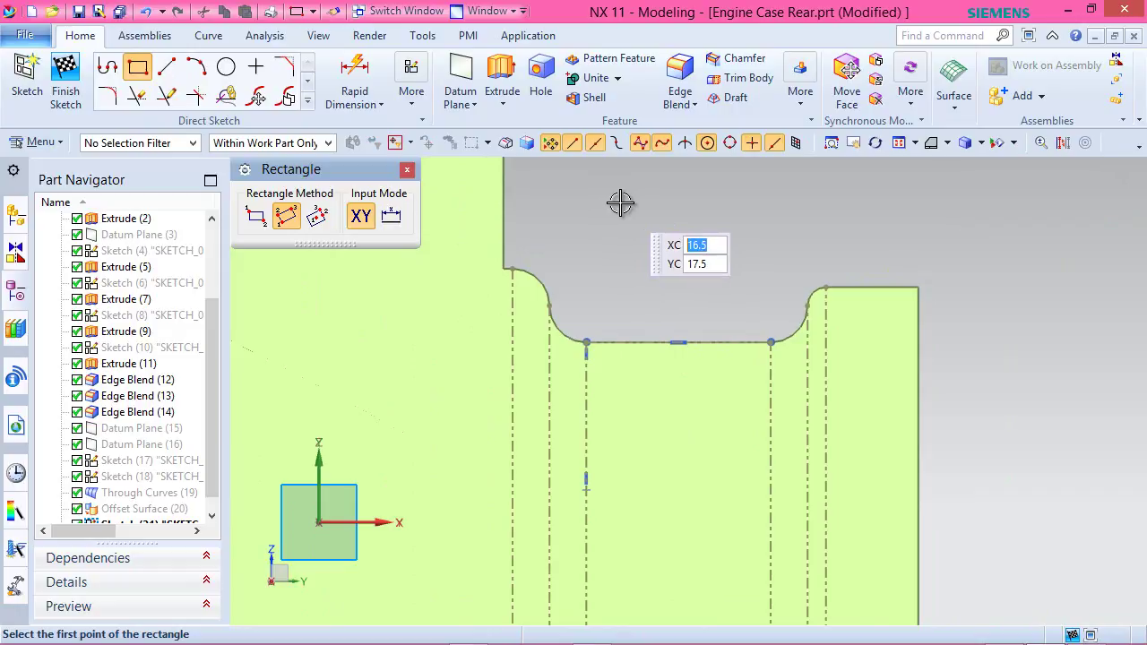
{"action": "left_click", "coordinate": [620, 203]}
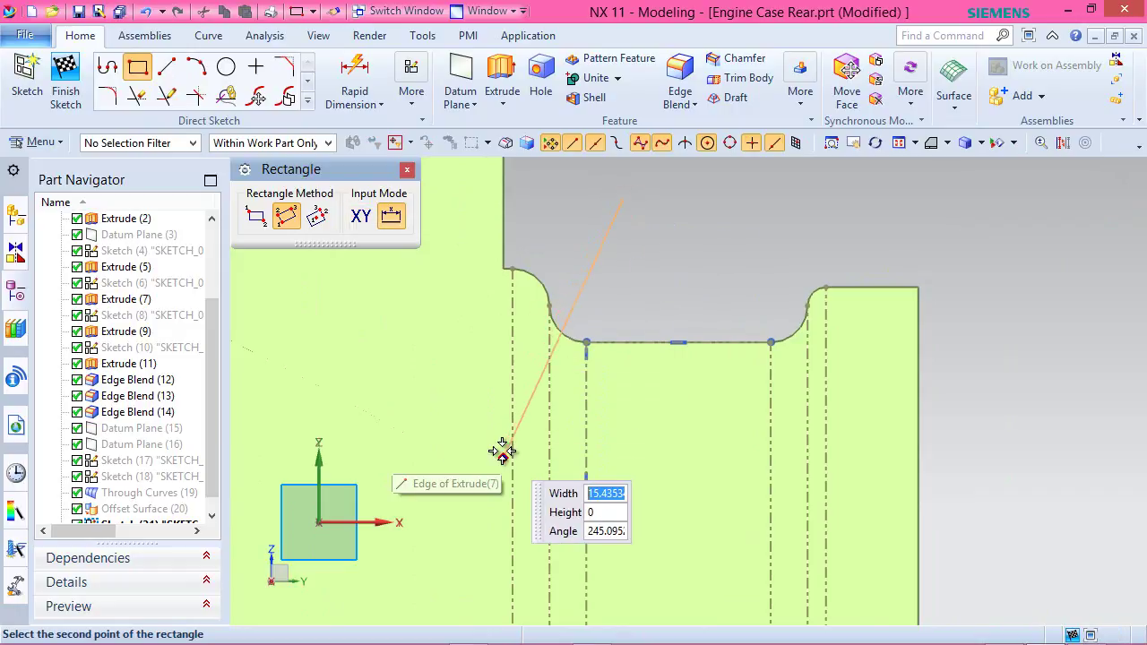
{"action": "left_click", "coordinate": [487, 418]}
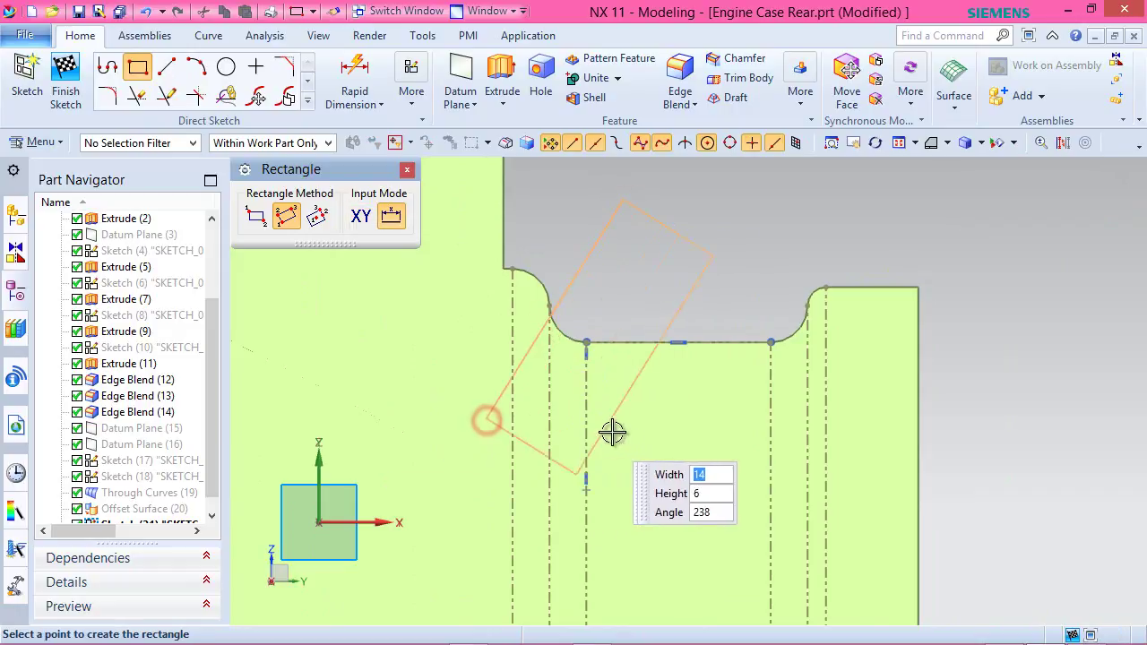
{"action": "left_click", "coordinate": [640, 431]}
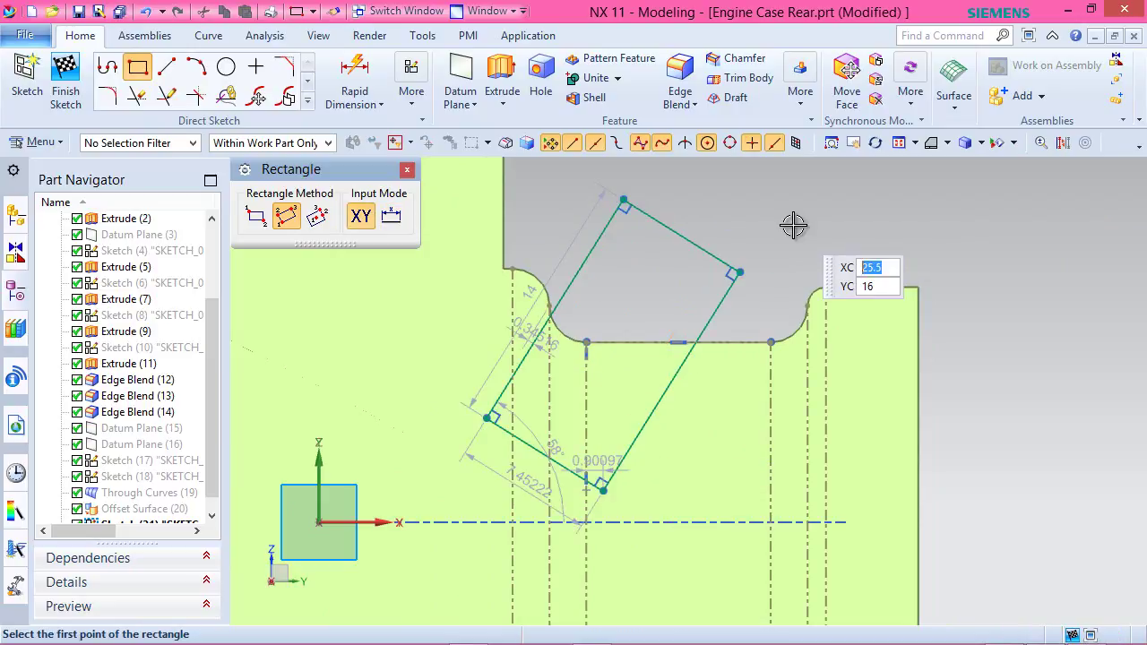
Dimension the tilted rectangle's long side at 14.
{"action": "key", "text": "d"}
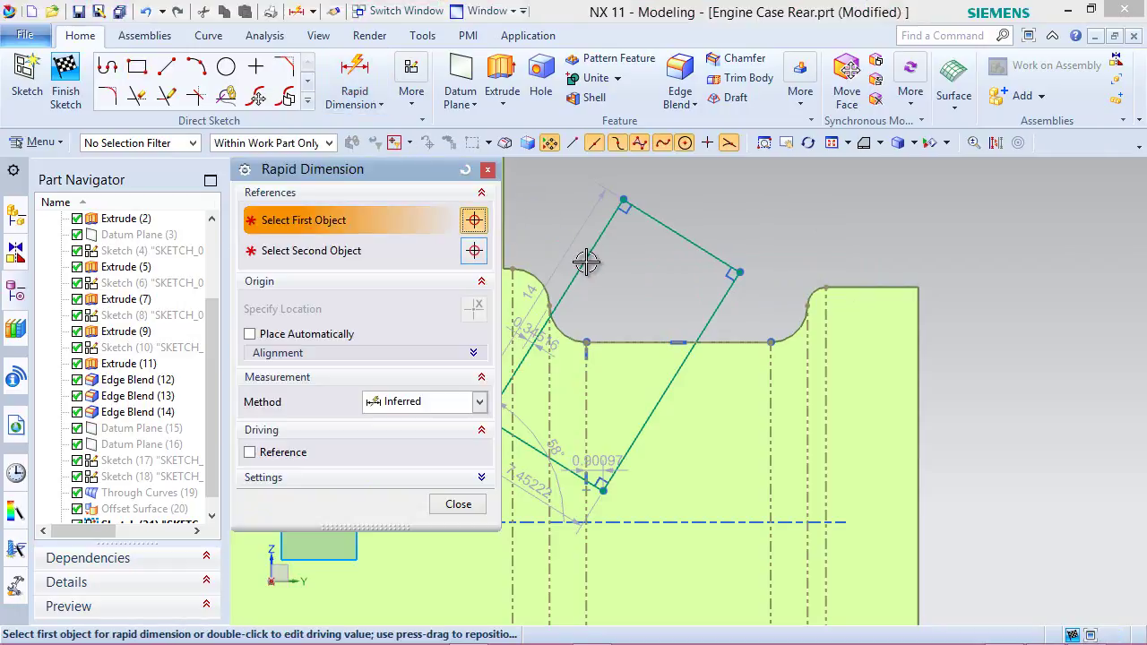
{"action": "left_click", "coordinate": [586, 260]}
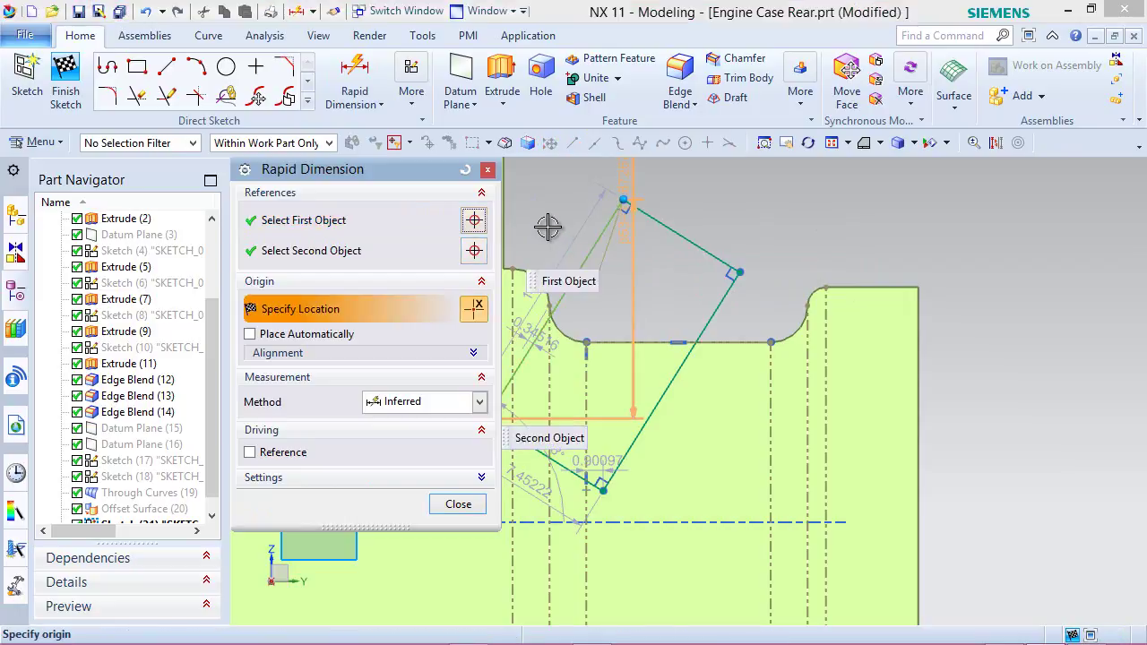
{"action": "left_click", "coordinate": [538, 247]}
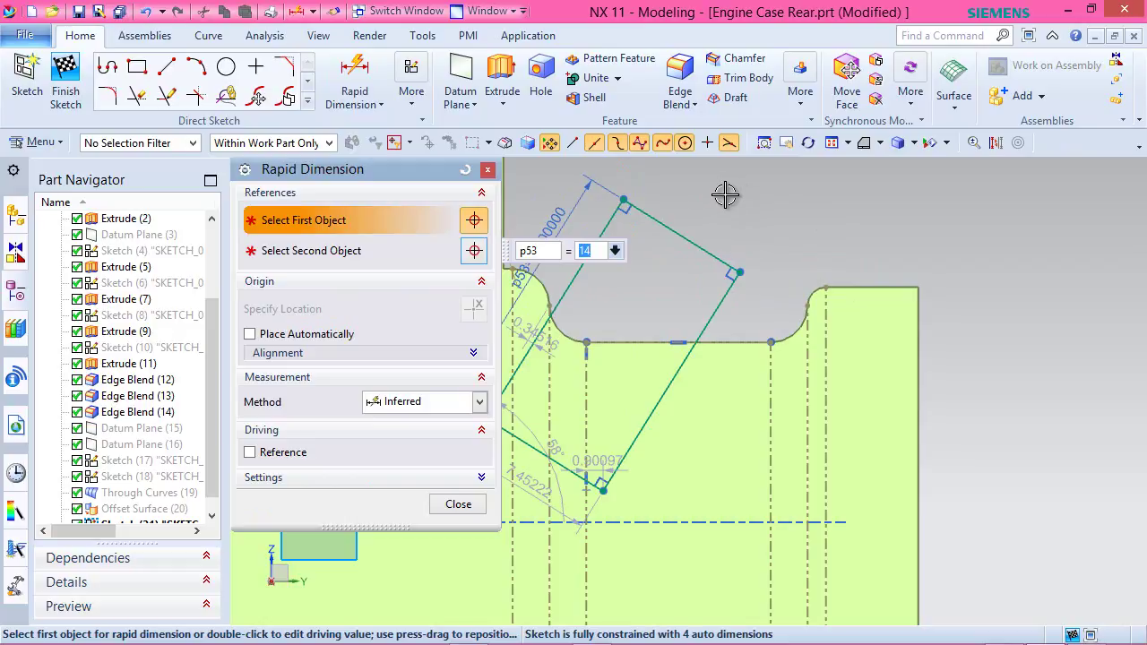
{"action": "left_click", "coordinate": [488, 170]}
Add an angular dimension of 70° between the rectangle's long side and the sketch's horizontal axis.
{"action": "left_click", "coordinate": [373, 104]}
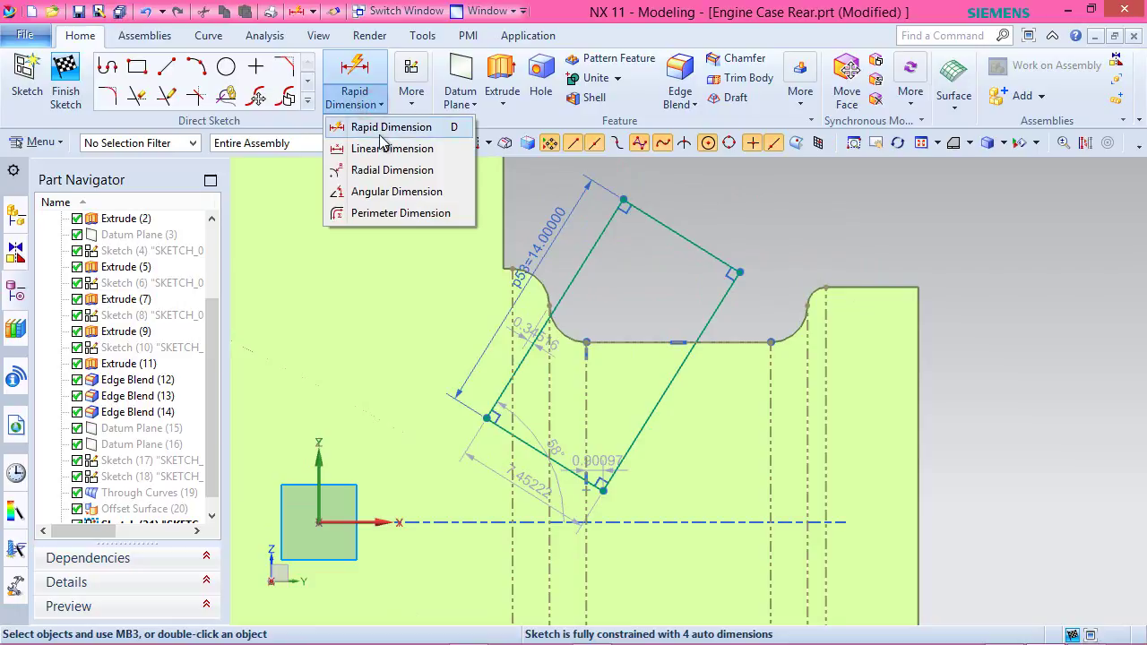
{"action": "left_click", "coordinate": [387, 191]}
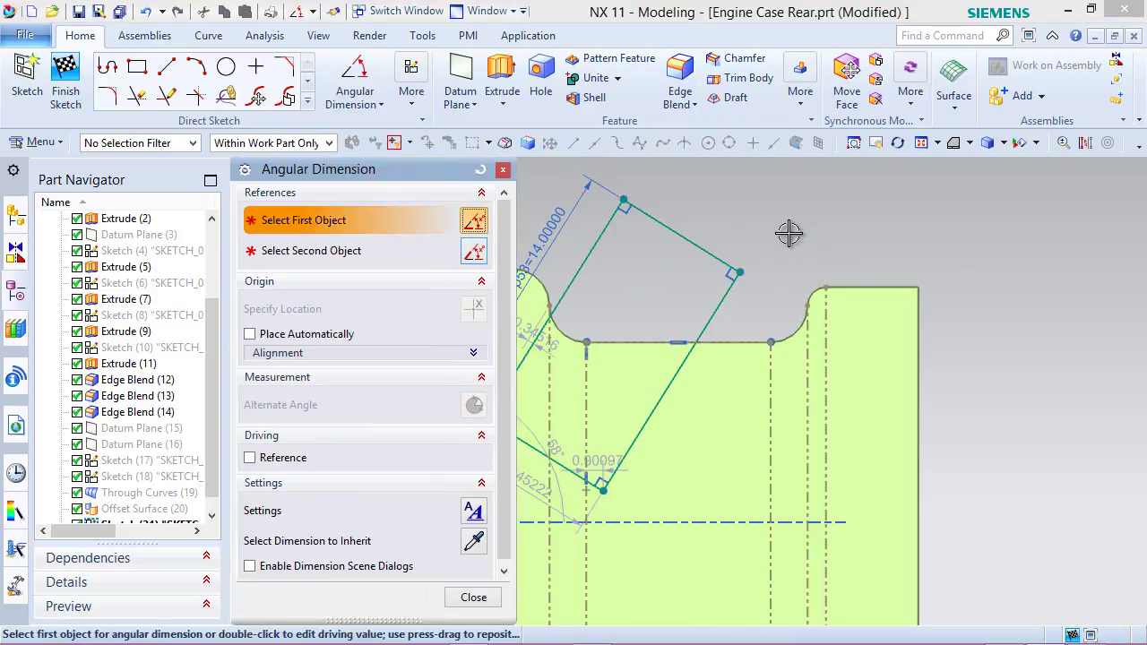
{"action": "left_click", "coordinate": [598, 227]}
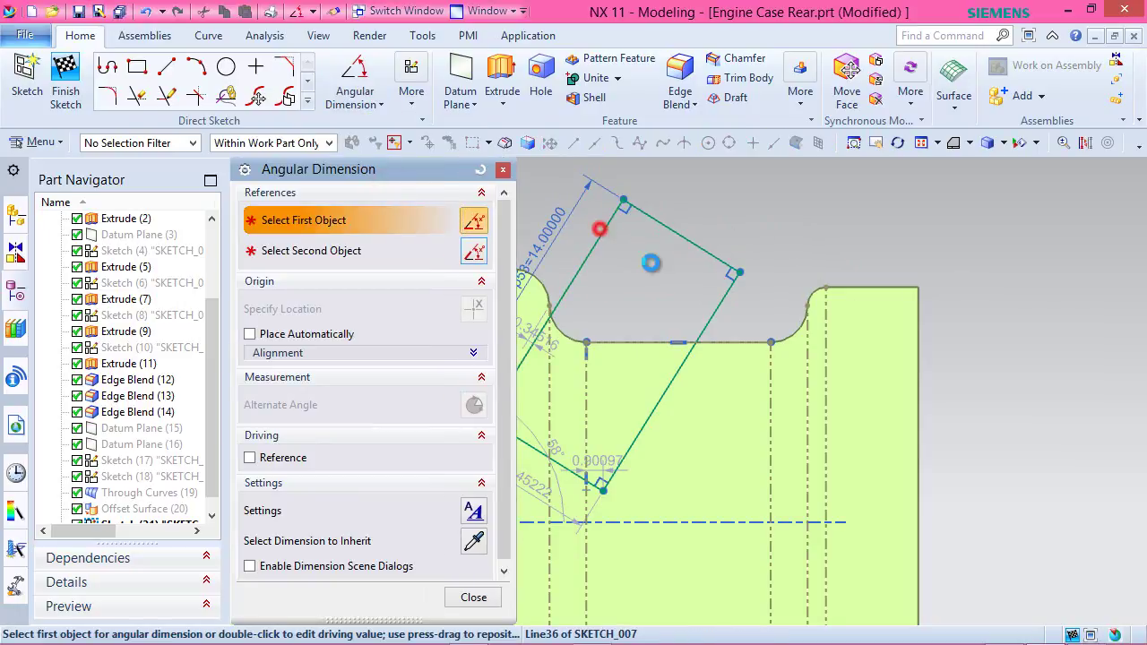
{"action": "scroll", "coordinate": [896, 445], "scroll_direction": "down", "scroll_amount": 3}
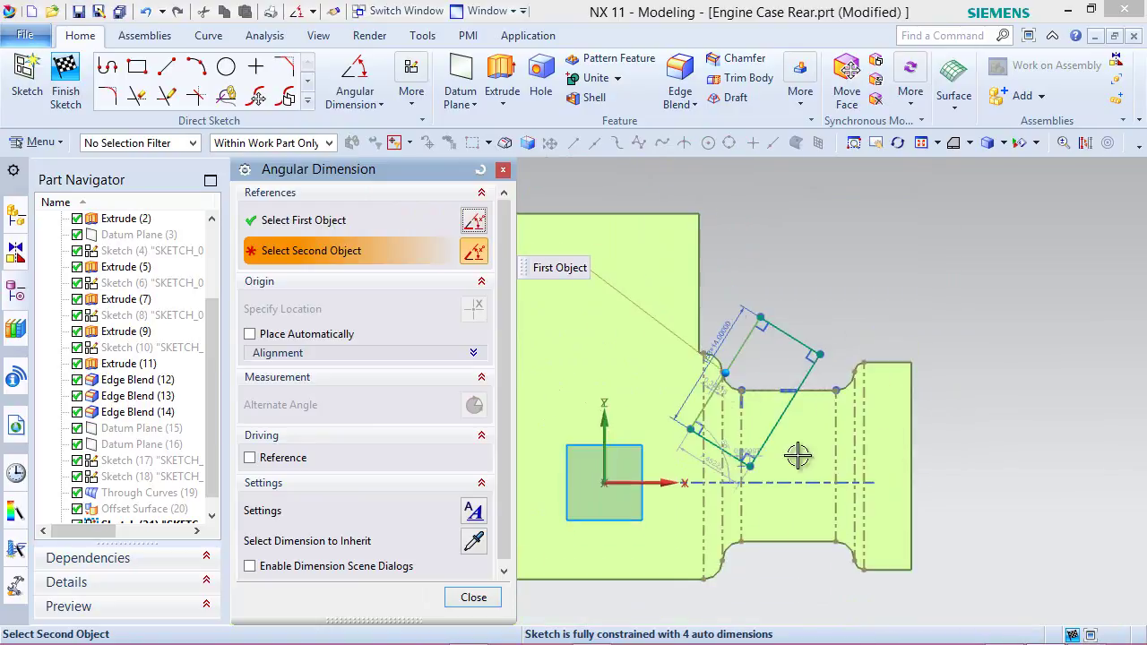
{"action": "left_click", "coordinate": [641, 484]}
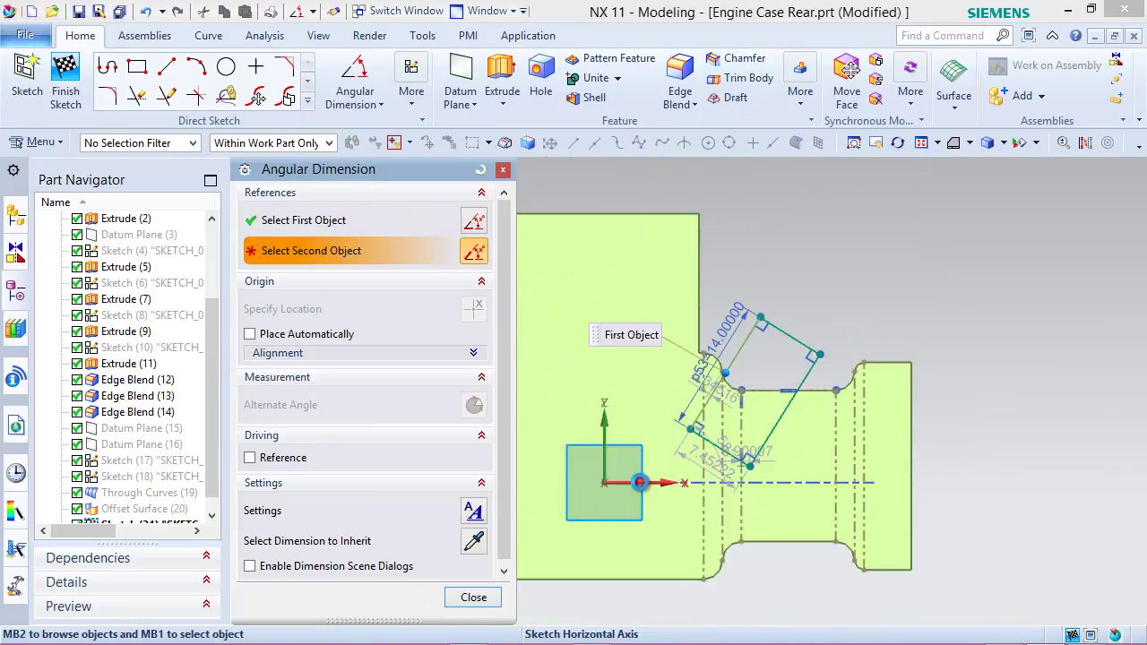
{"action": "left_click", "coordinate": [821, 498]}
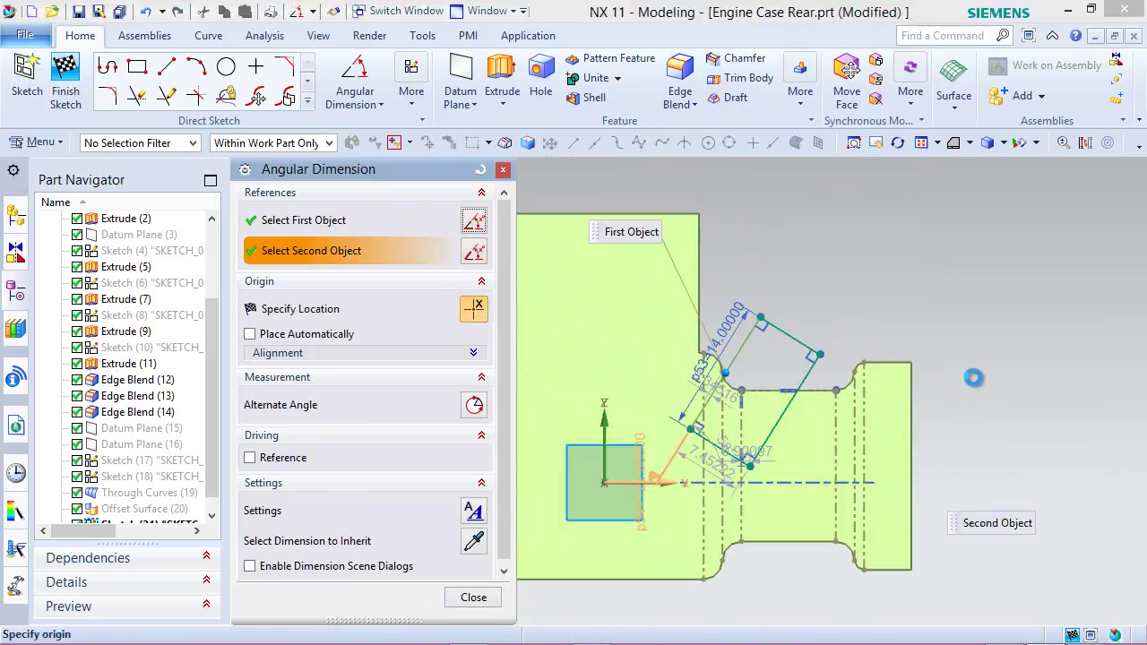
{"action": "left_click", "coordinate": [1003, 405]}
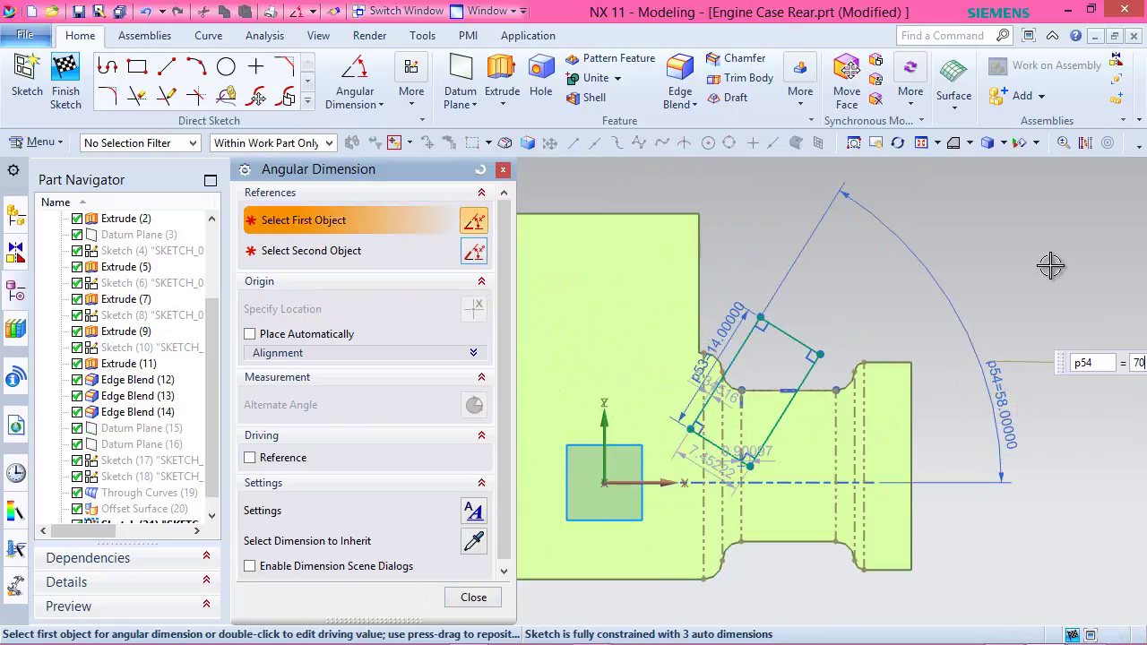
{"action": "type", "text": "70"}
{"action": "key", "text": "Return"}
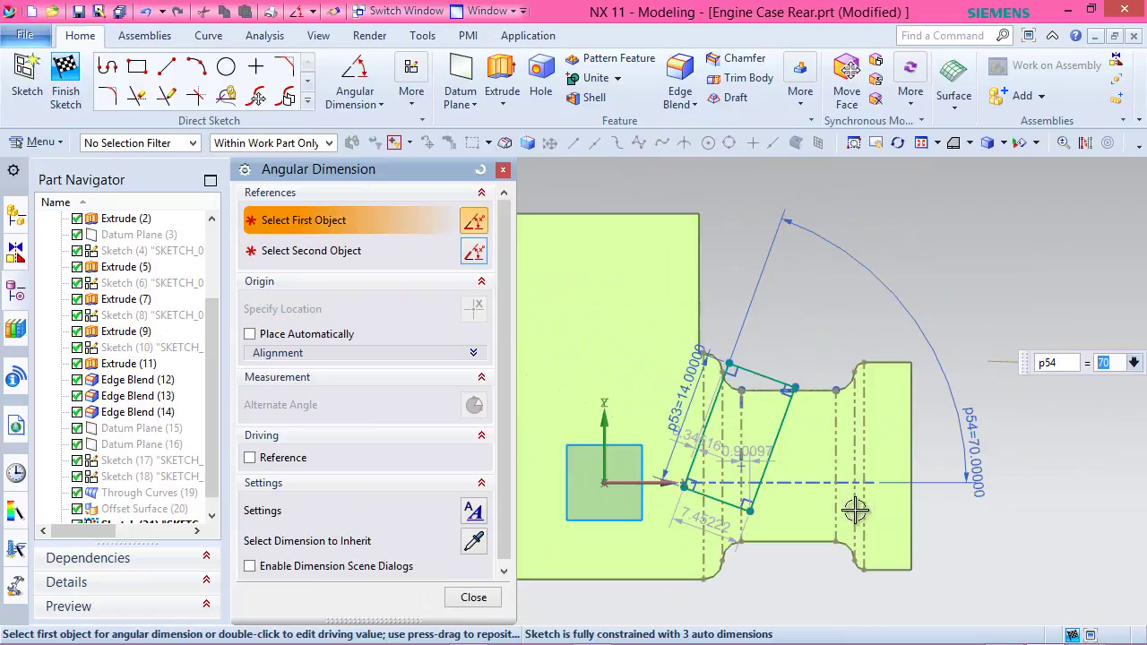
{"action": "scroll", "coordinate": [839, 434], "scroll_direction": "down", "scroll_amount": 2}
{"action": "scroll", "coordinate": [838, 433], "scroll_direction": "up", "scroll_amount": 4}
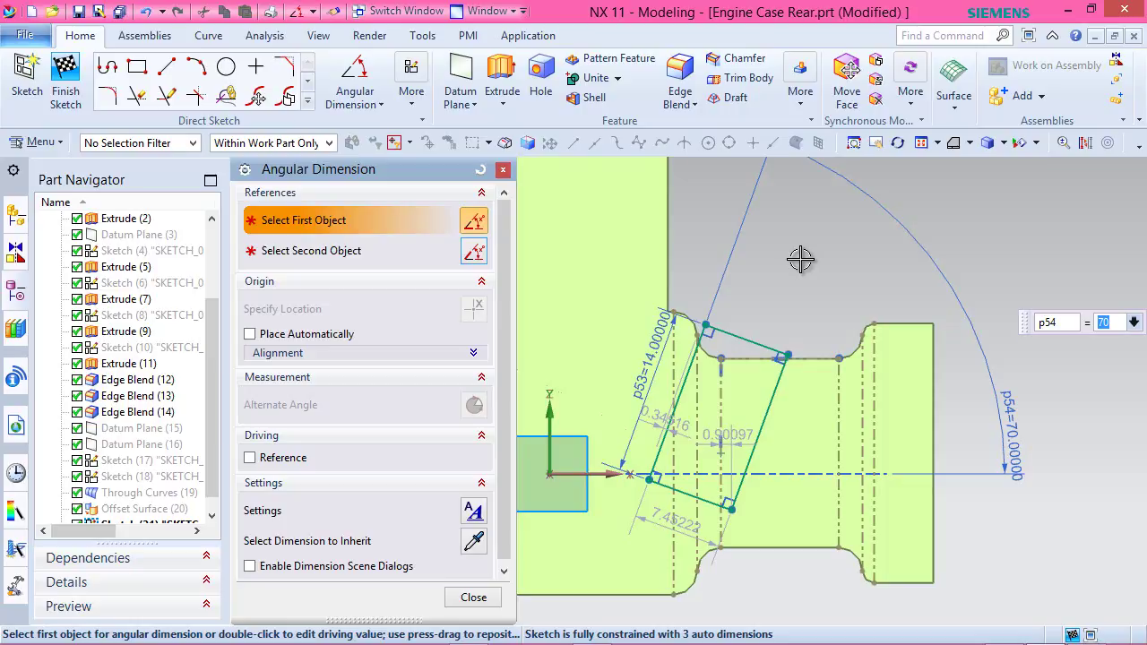
{"action": "left_click", "coordinate": [368, 103]}
{"action": "left_click", "coordinate": [372, 123]}
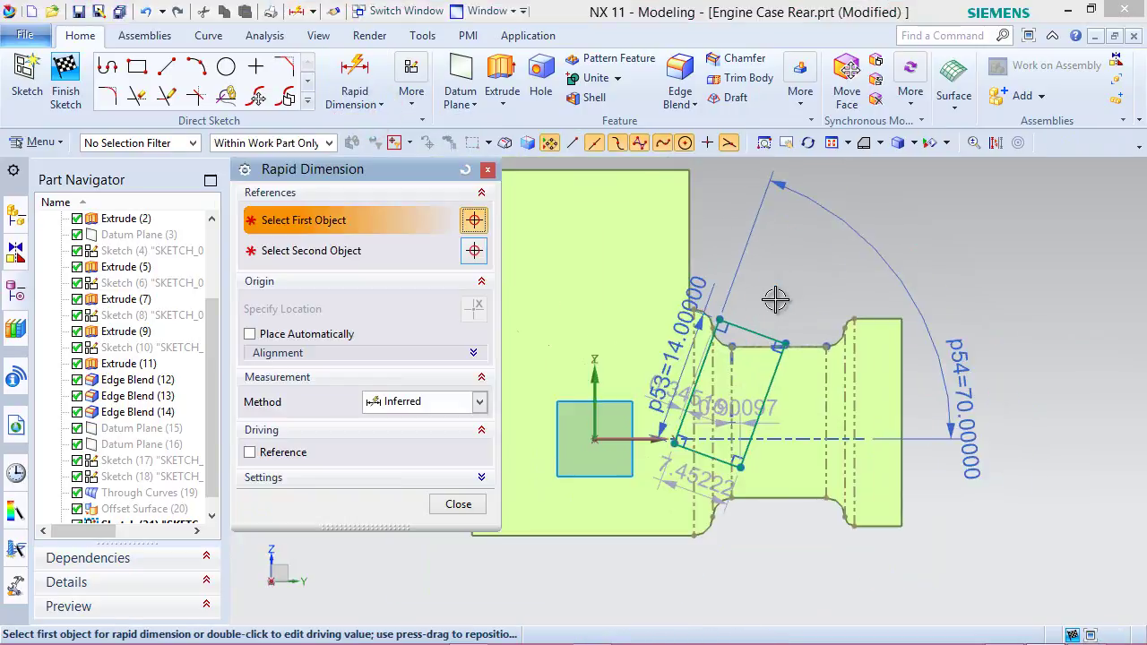
{"action": "left_click", "coordinate": [706, 323]}
{"action": "left_click", "coordinate": [839, 381]}
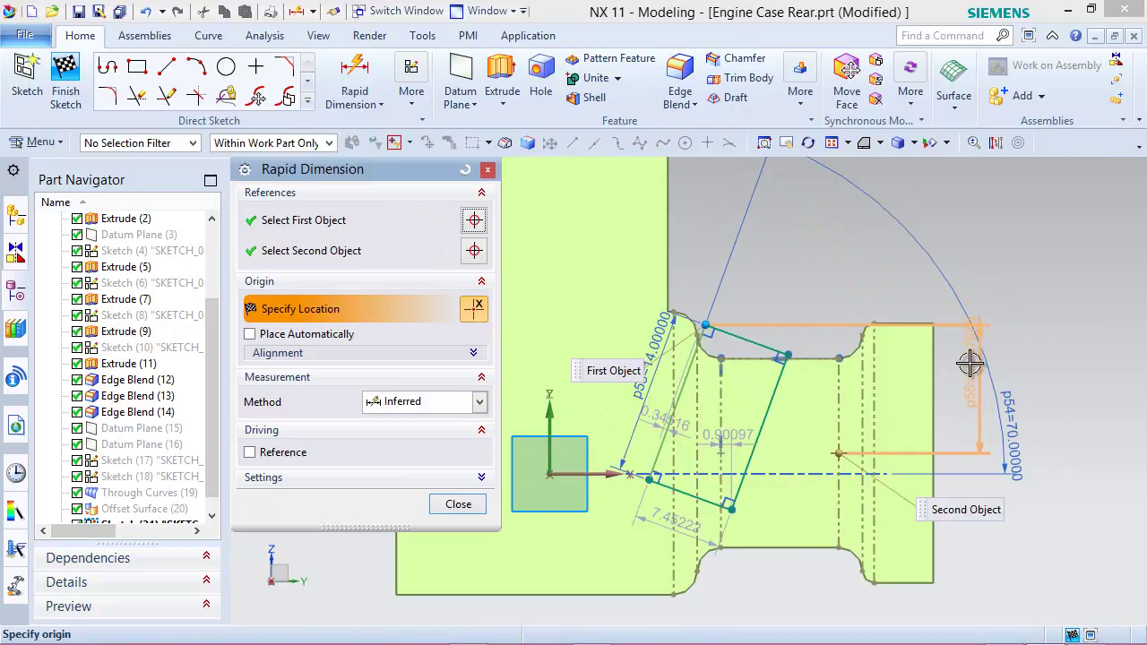
Dimension the height of the rectangle's uppermost corner above the groove's flat bottom line and set it to 10.
{"action": "left_click", "coordinate": [352, 74]}
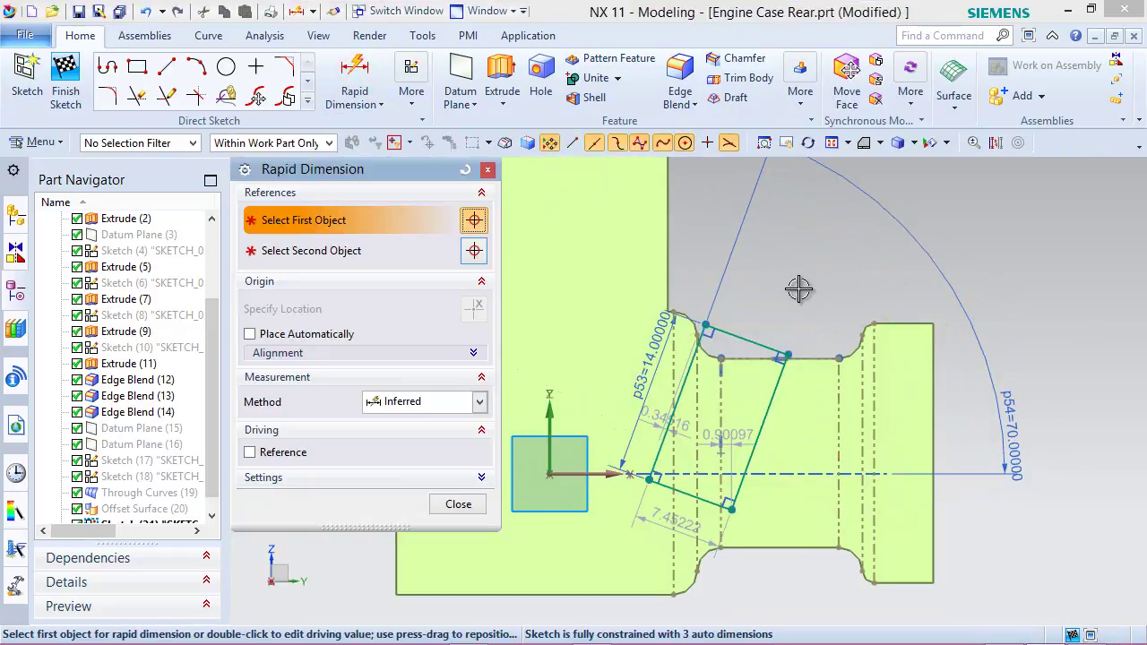
{"action": "left_click", "coordinate": [708, 321]}
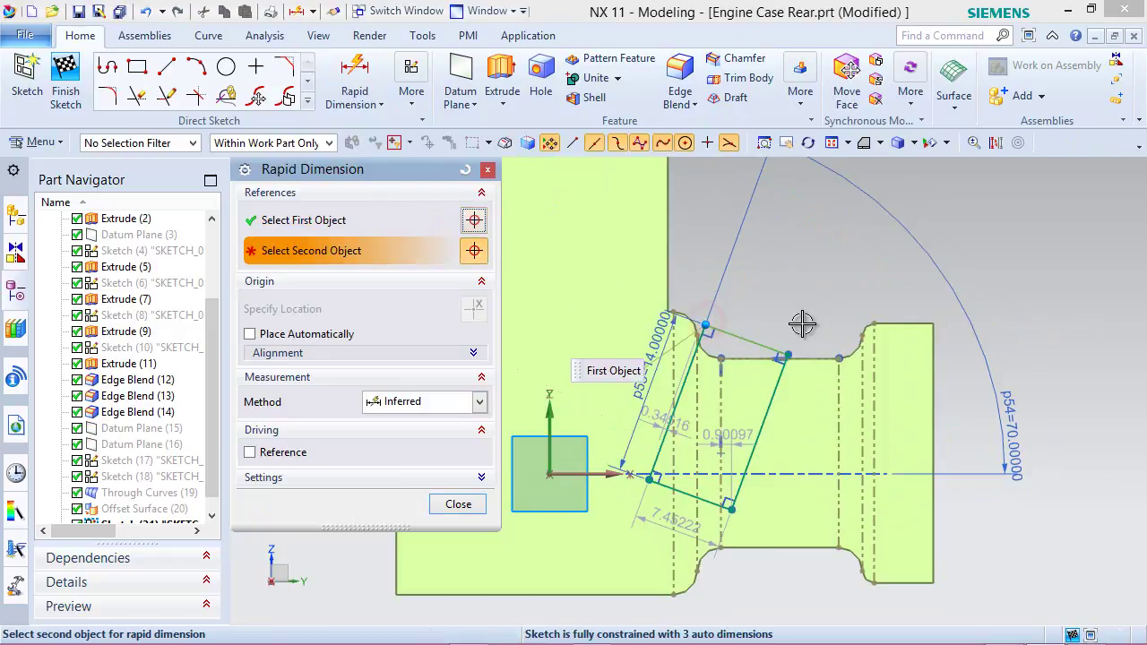
{"action": "scroll", "coordinate": [802, 323], "scroll_direction": "up", "scroll_amount": 2}
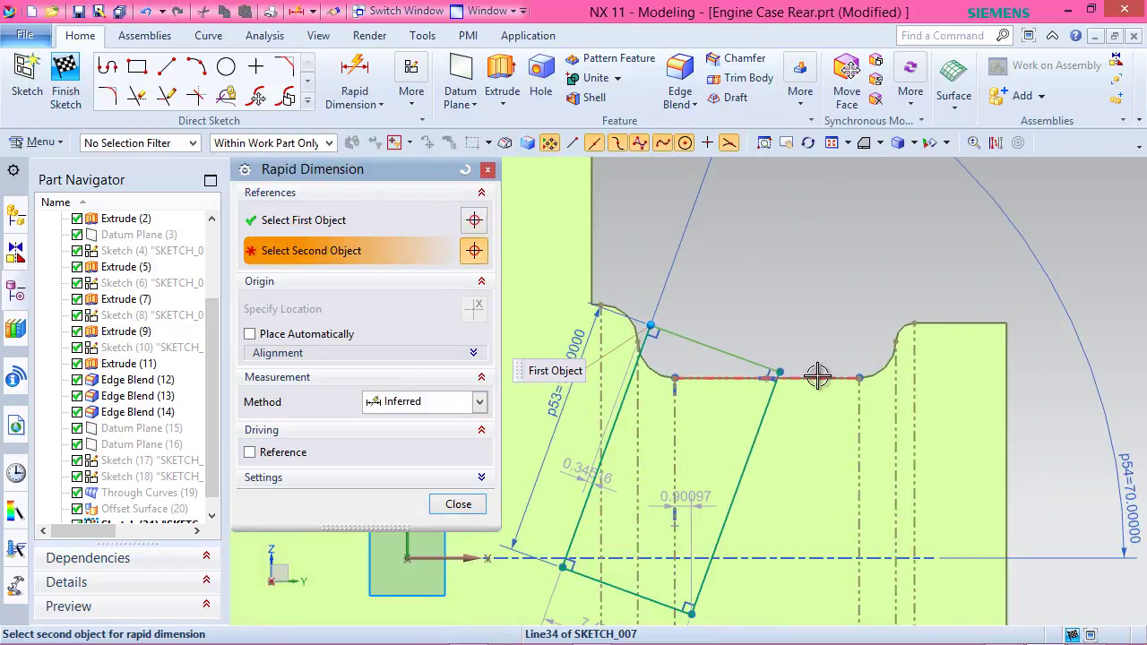
{"action": "left_click", "coordinate": [816, 373]}
{"action": "left_click", "coordinate": [821, 338]}
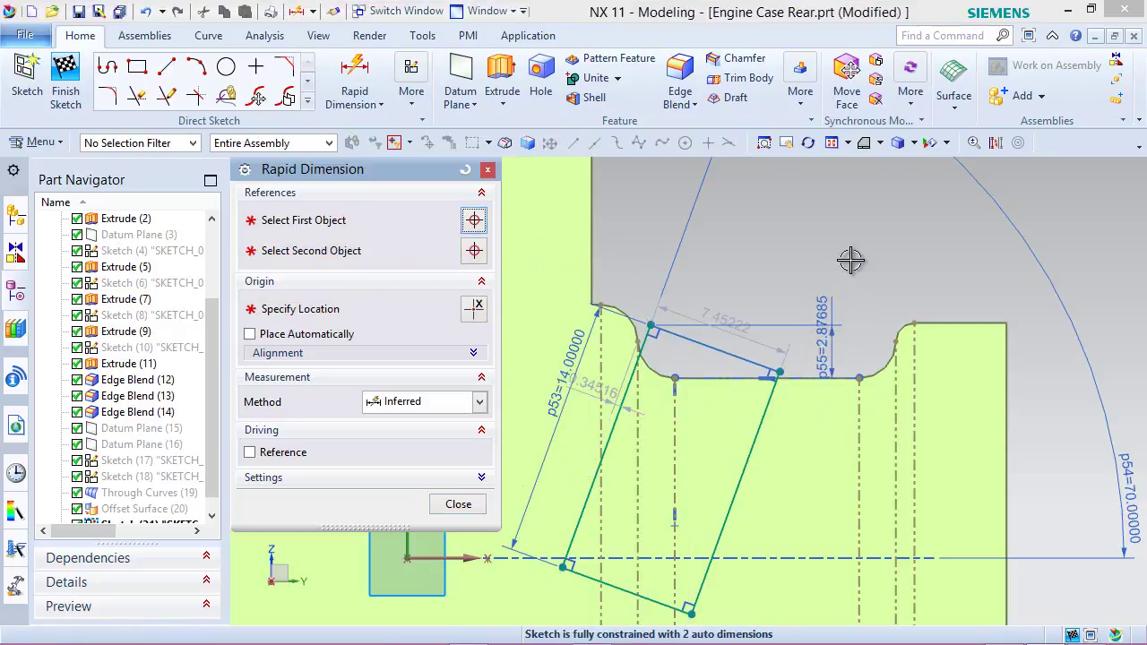
{"action": "key", "text": "Return"}
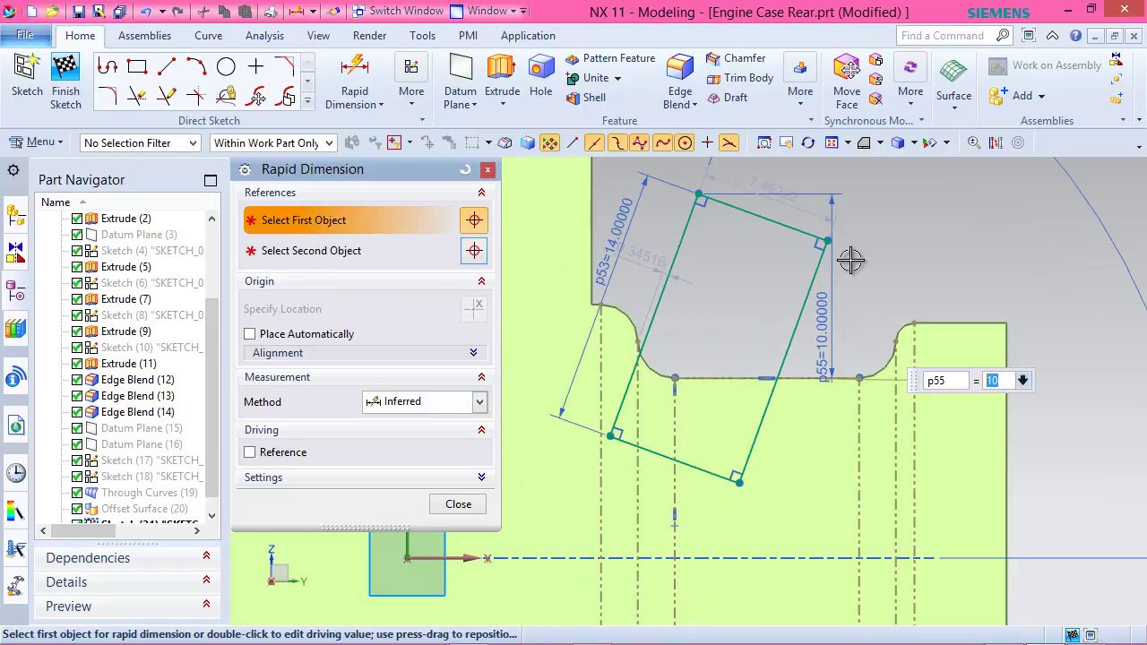
{"action": "left_click", "coordinate": [355, 76]}
{"action": "scroll", "coordinate": [738, 333], "scroll_direction": "down", "scroll_amount": 3}
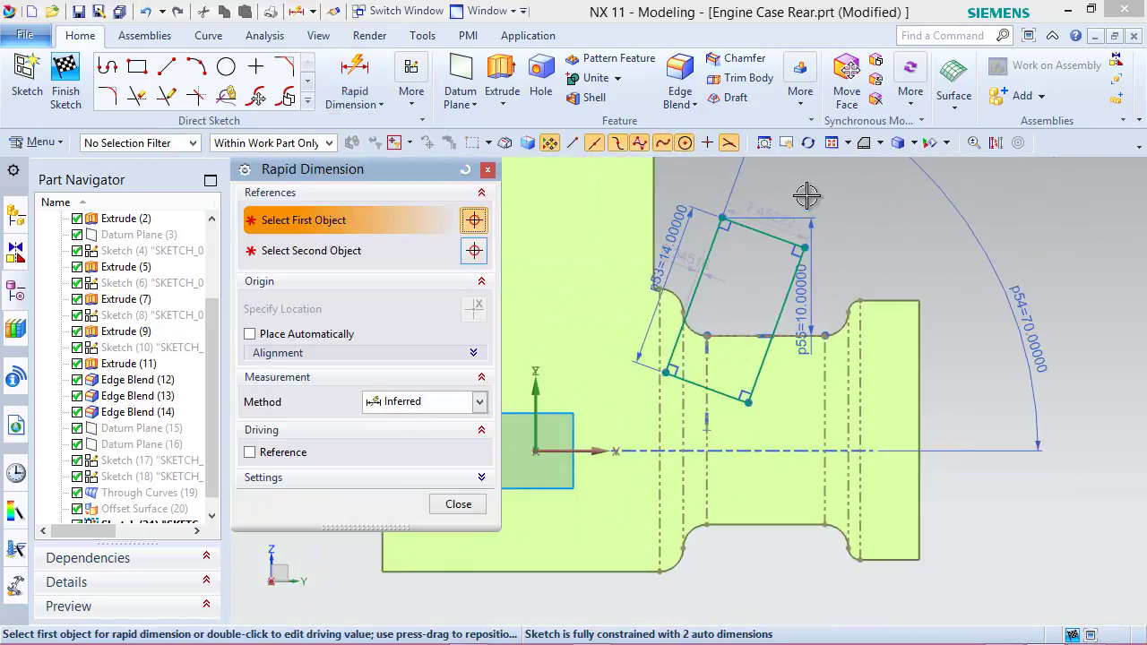
{"action": "scroll", "coordinate": [749, 260], "scroll_direction": "up", "scroll_amount": 3}
{"action": "left_click", "coordinate": [750, 256]}
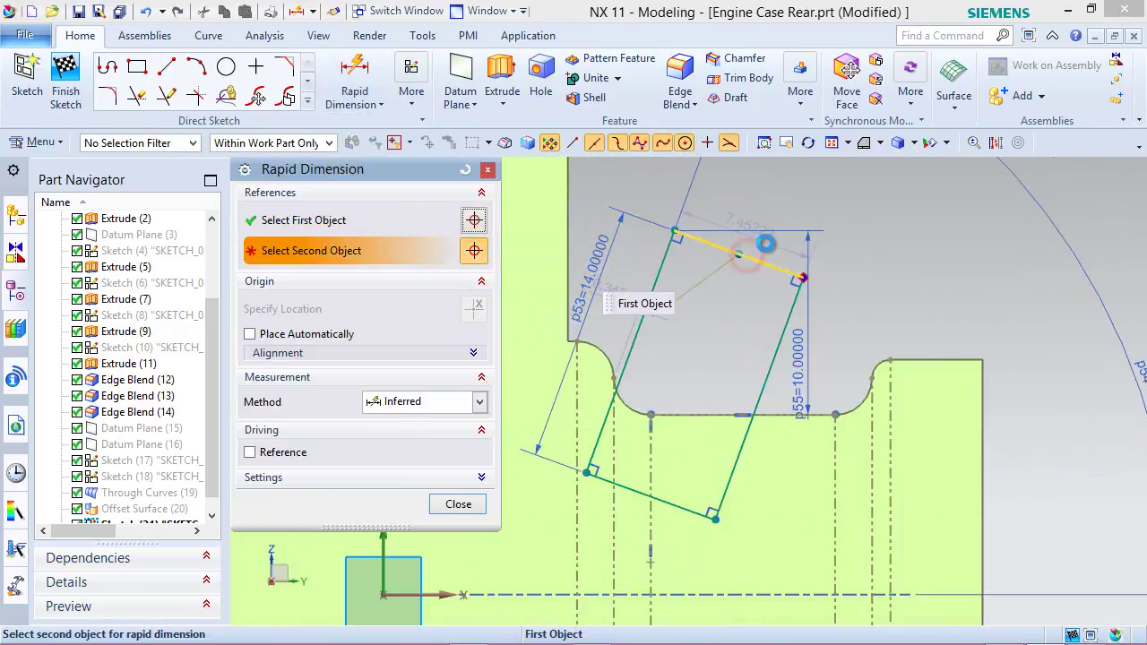
{"action": "left_click", "coordinate": [841, 195]}
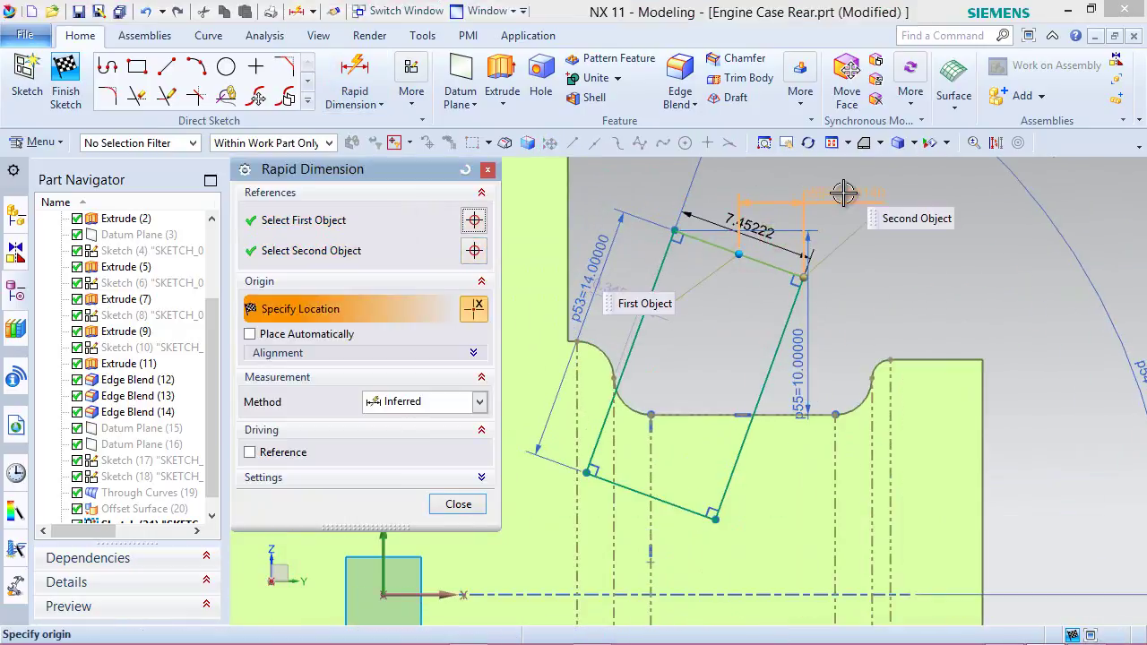
{"action": "left_click", "coordinate": [709, 309]}
{"action": "middle_click", "coordinate": [709, 309]}
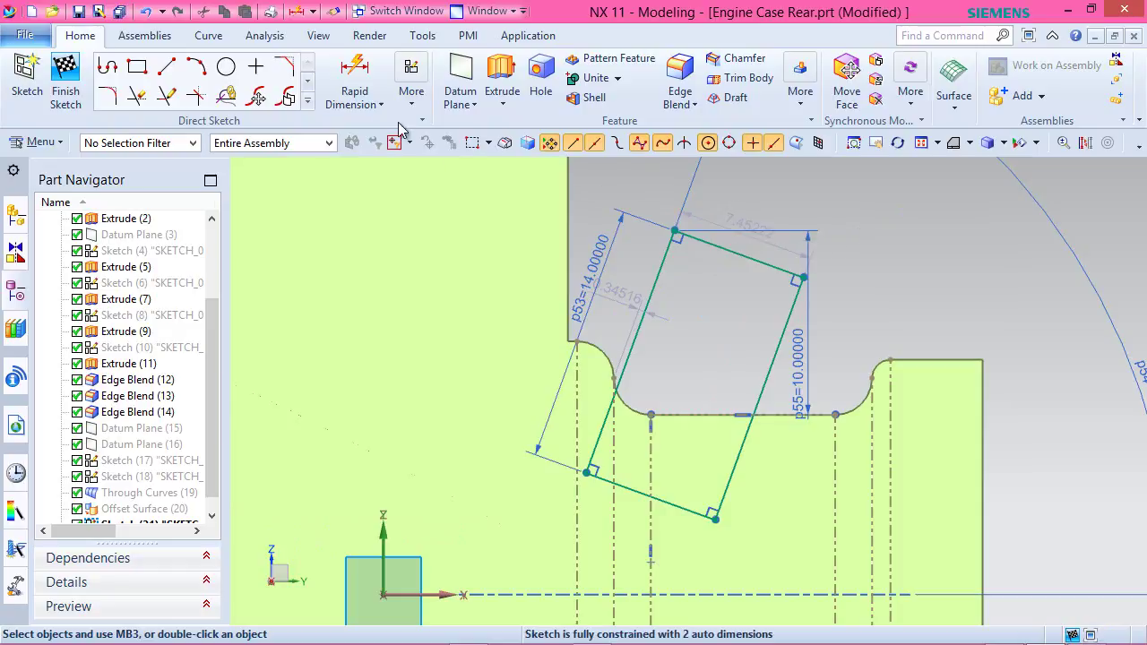
Dimension the rectangle's upper short side and set it to 7.
{"action": "key", "text": "d"}
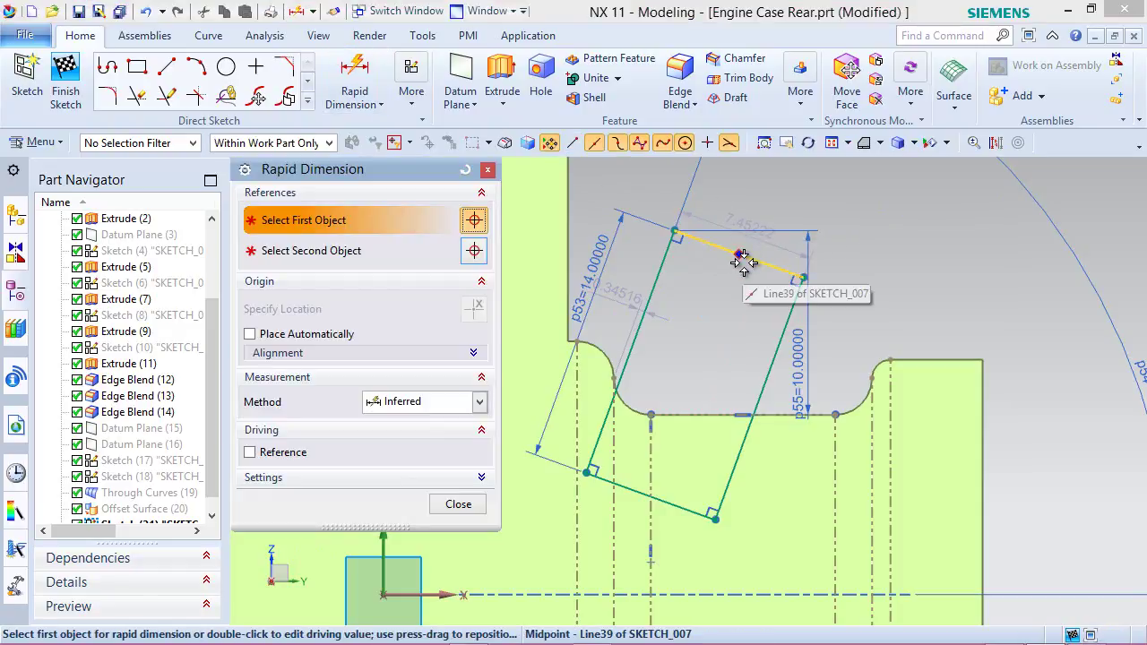
{"action": "left_click", "coordinate": [758, 260]}
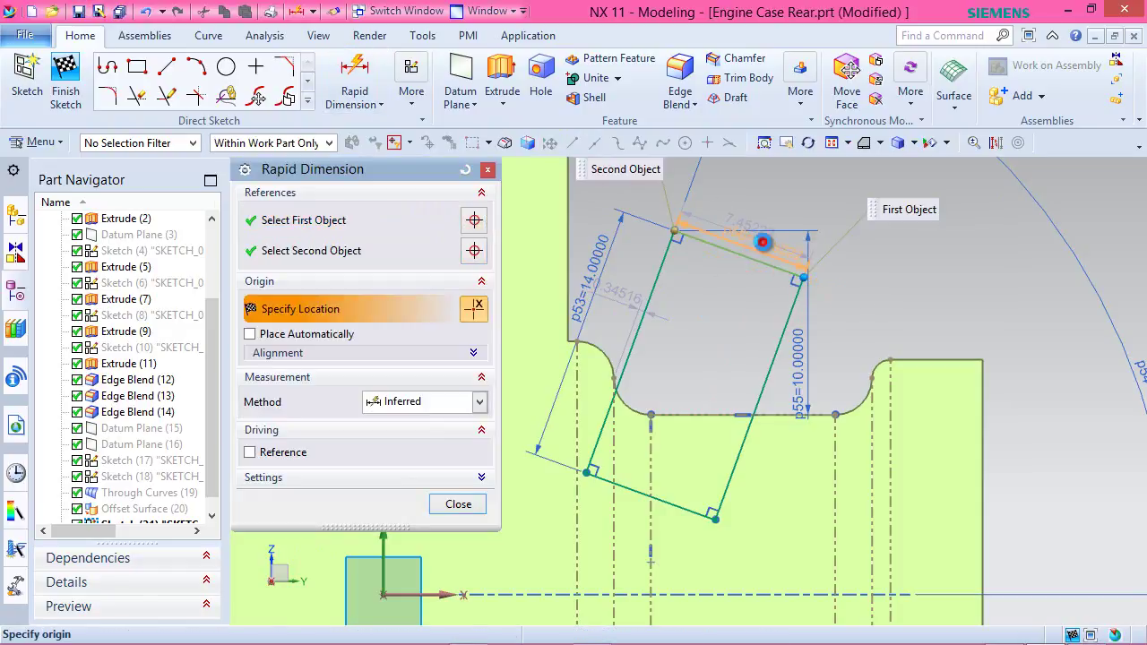
{"action": "left_click", "coordinate": [761, 240]}
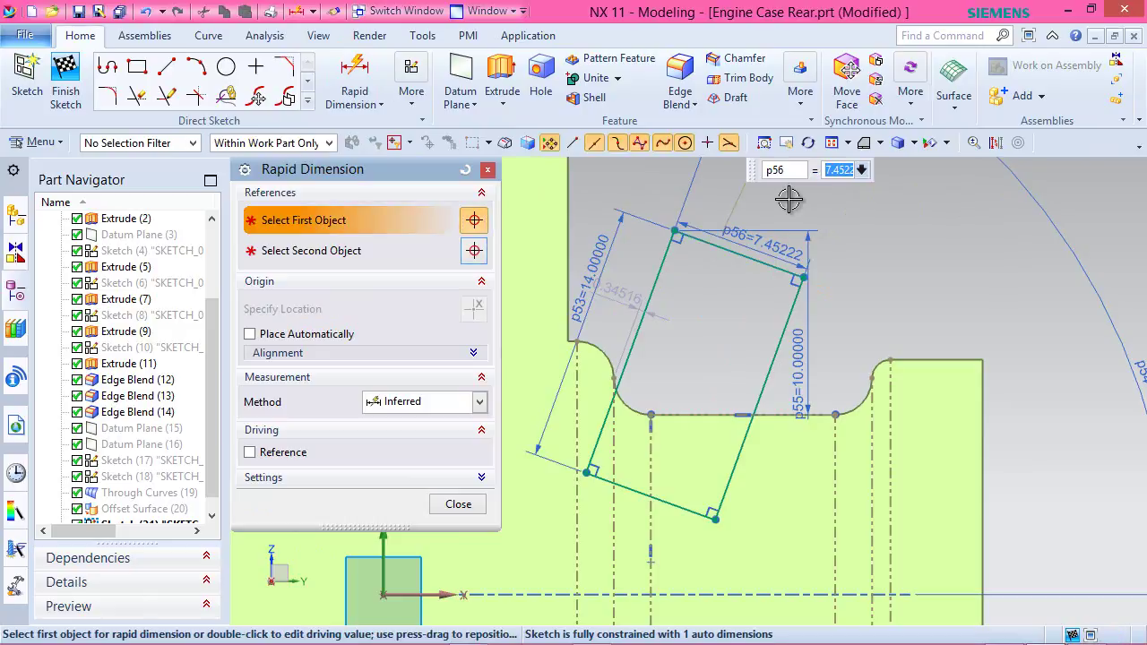
{"action": "key", "text": "Return"}
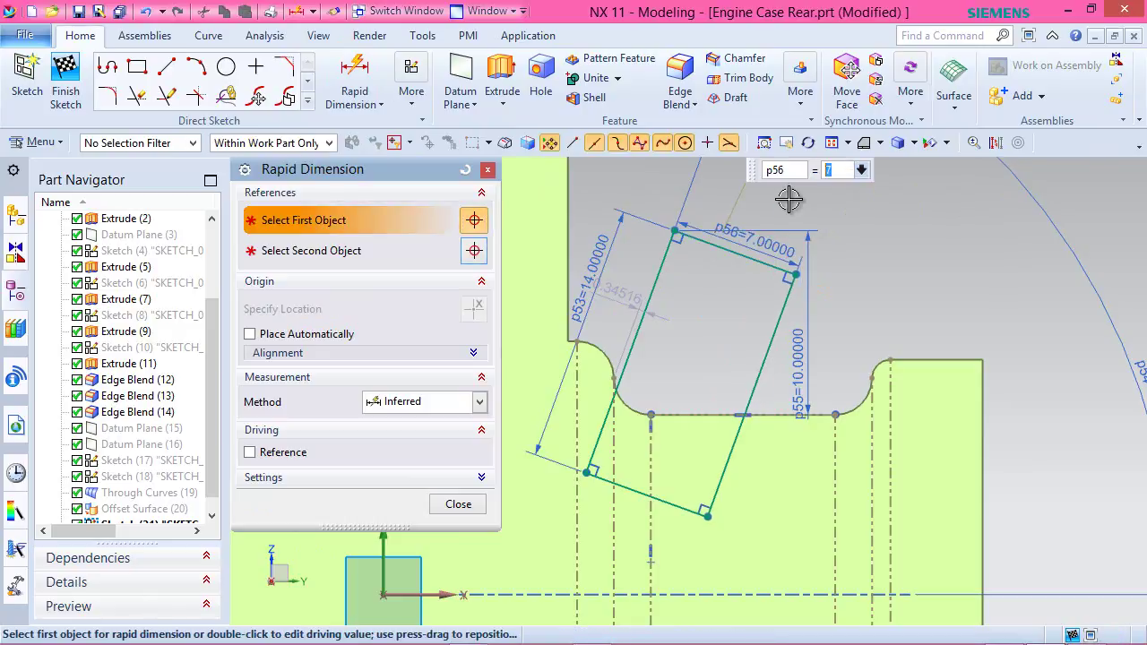
{"action": "key", "text": "Escape"}
Place a sketch point on the rectangle's left long side, between its lower corner and the groove's fillet.
{"action": "key", "text": "p"}
{"action": "scroll", "coordinate": [599, 436], "scroll_direction": "up", "scroll_amount": 3}
{"action": "scroll", "coordinate": [600, 437], "scroll_direction": "up", "scroll_amount": 3}
{"action": "left_click", "coordinate": [600, 438]}
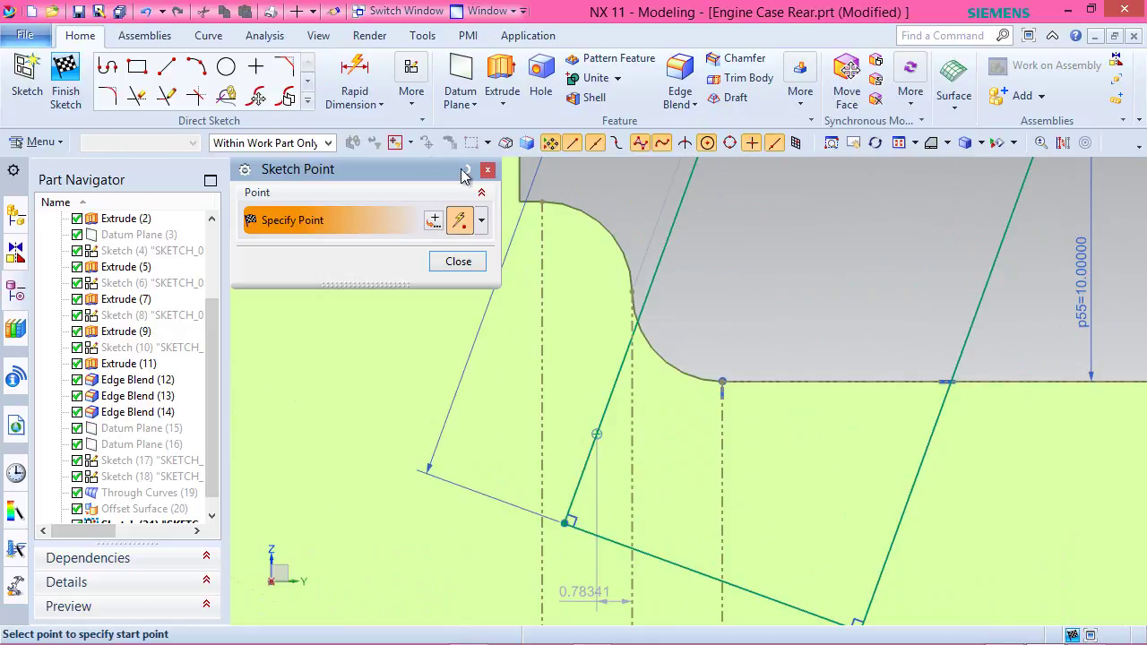
Dimension the horizontal distance from the sketch point to the vertical dashed line at the fillet's tangent point and set it to 1.
{"action": "left_click", "coordinate": [355, 76]}
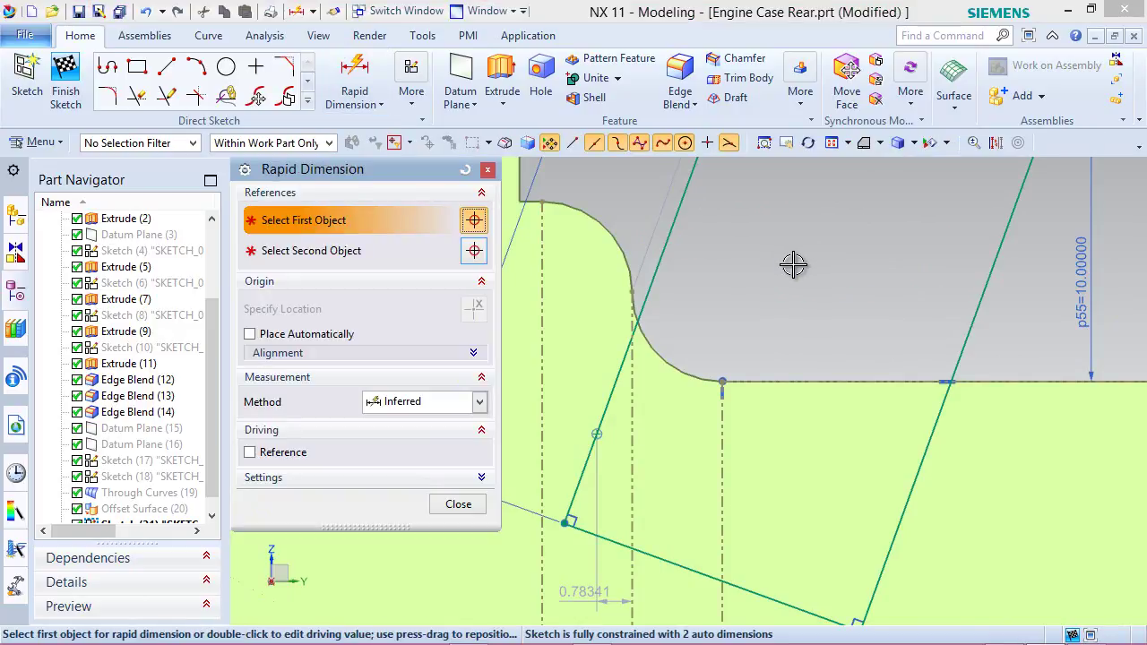
{"action": "left_click", "coordinate": [596, 435]}
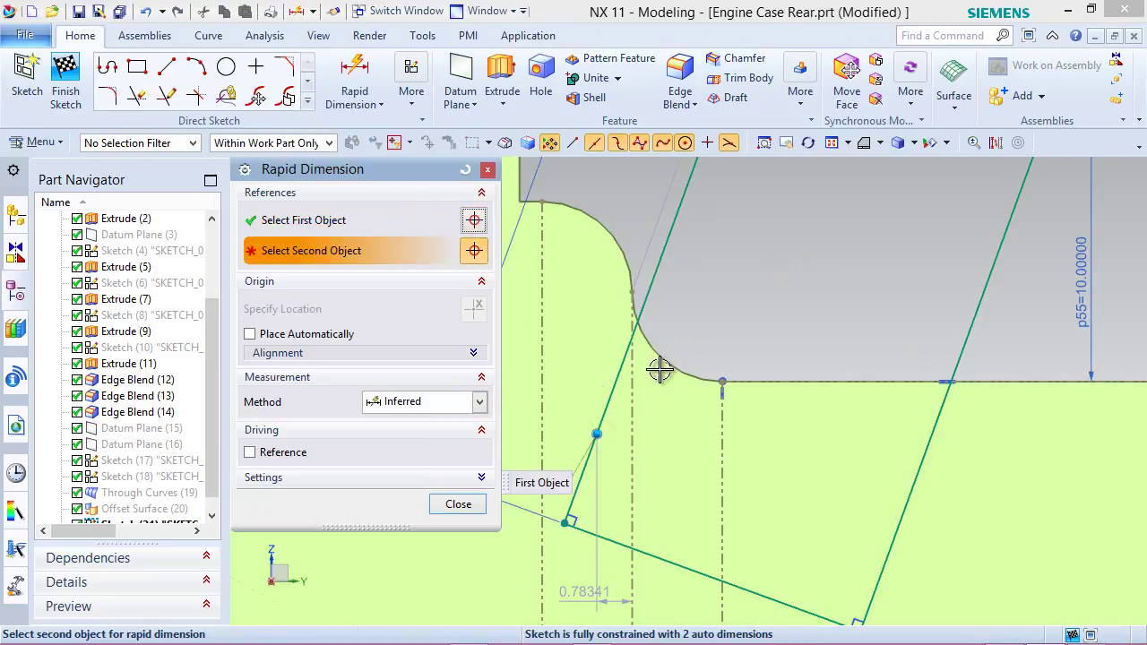
{"action": "left_click", "coordinate": [630, 380]}
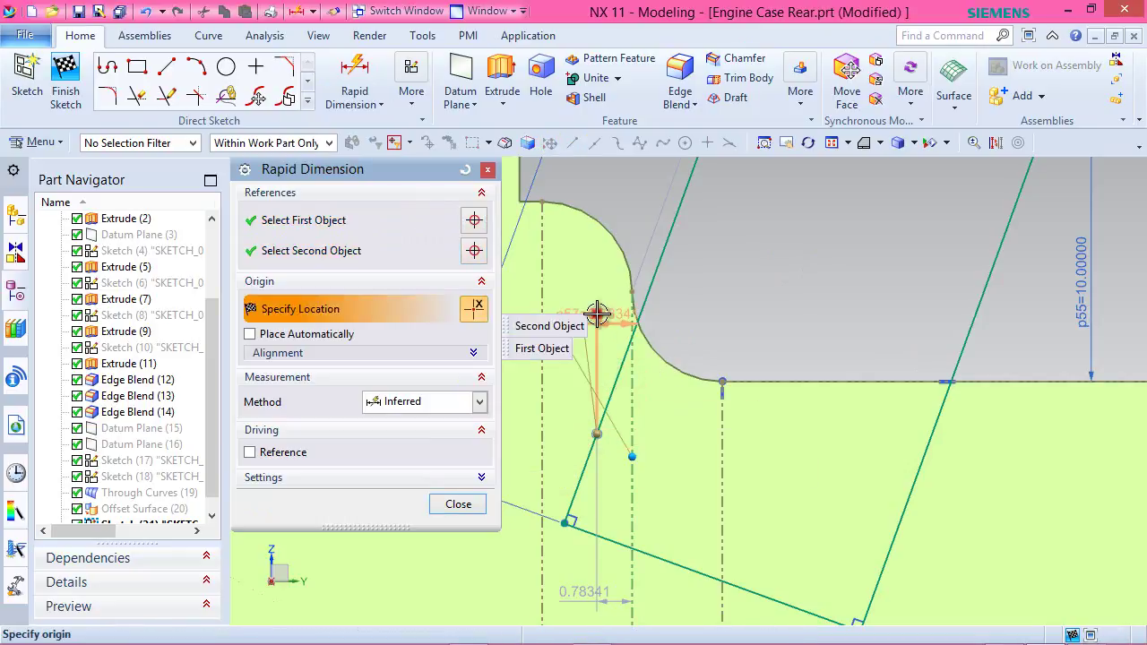
{"action": "left_click", "coordinate": [596, 313]}
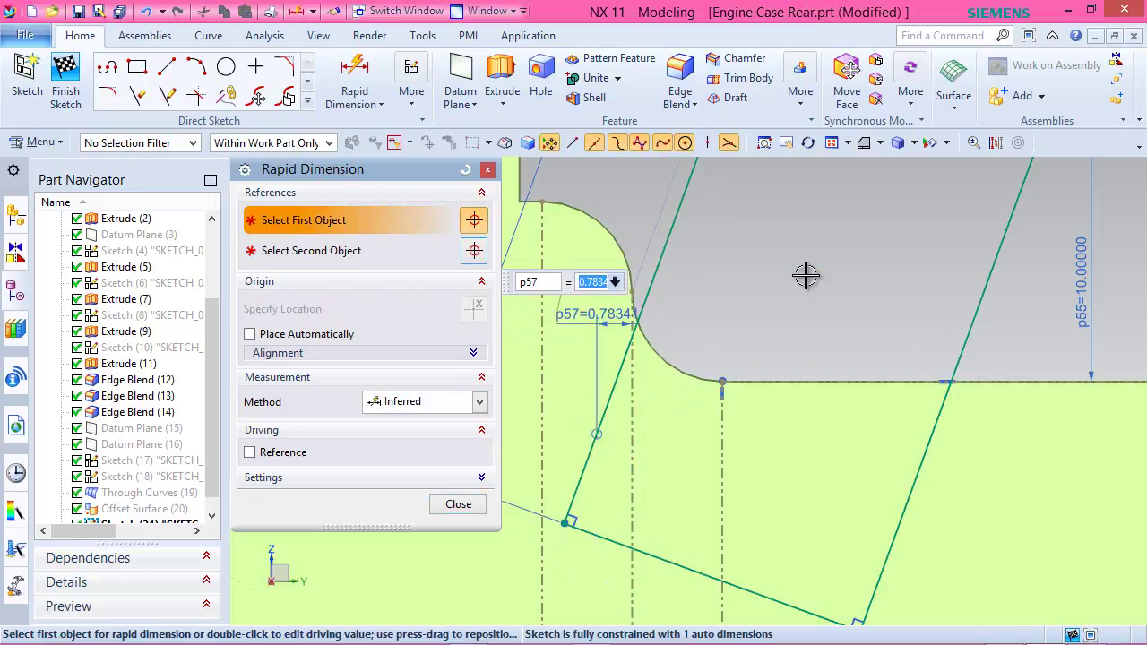
{"action": "key", "text": "Return"}
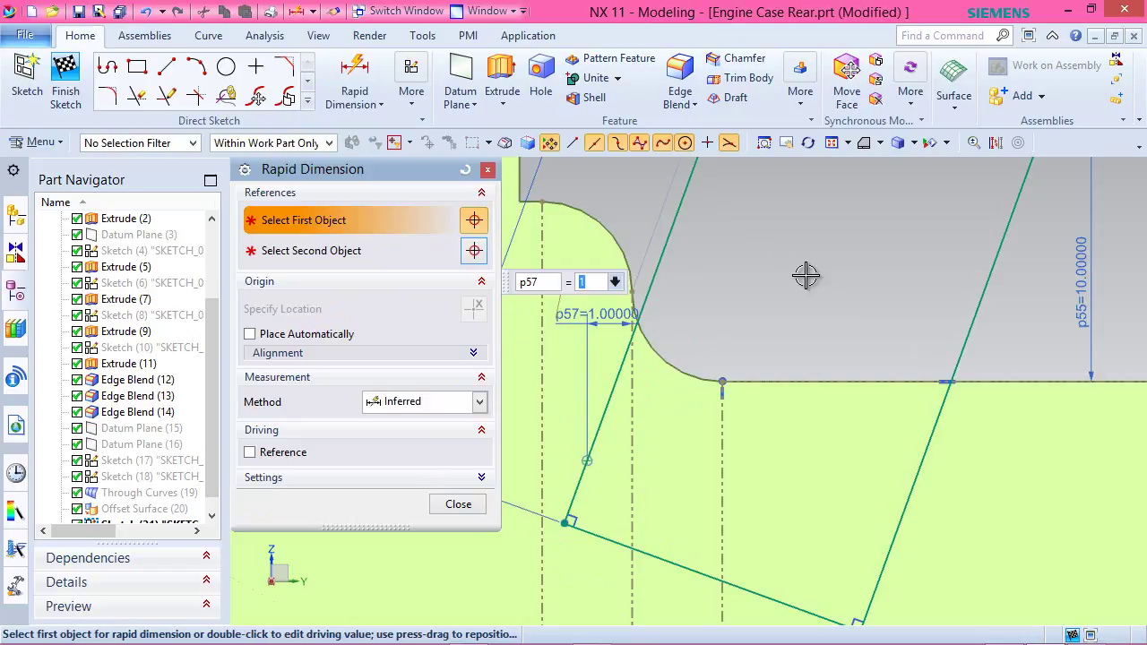
Constrain the sketch point to lie on the groove's flat bottom line with a Point on Curve constraint.
{"action": "left_click", "coordinate": [412, 99]}
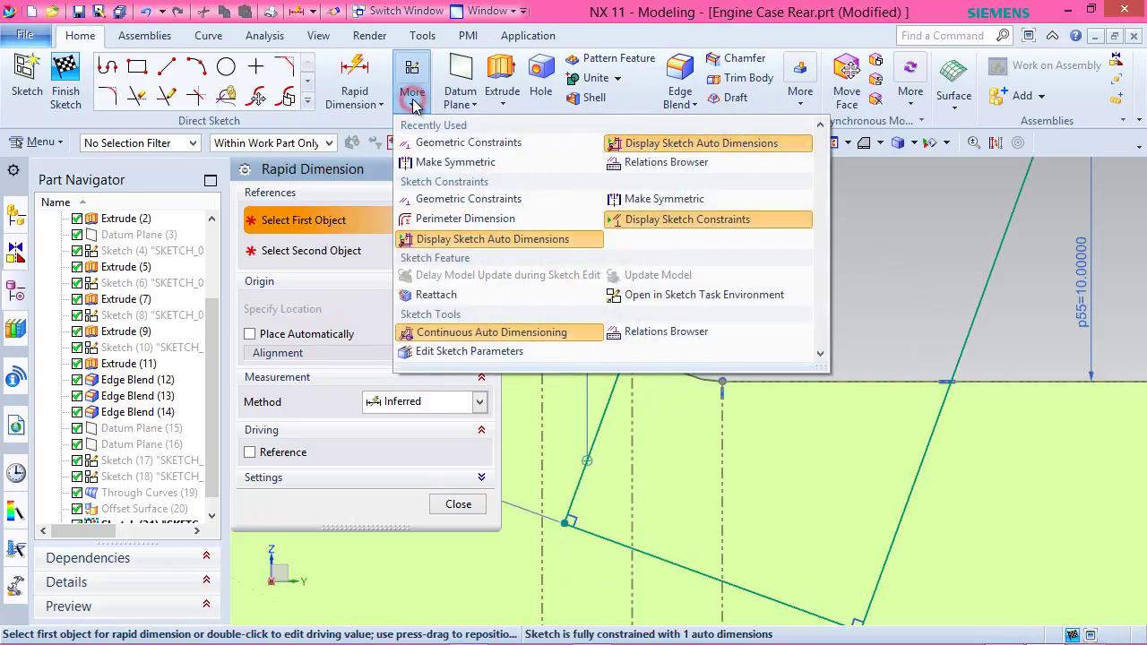
{"action": "left_click", "coordinate": [475, 144]}
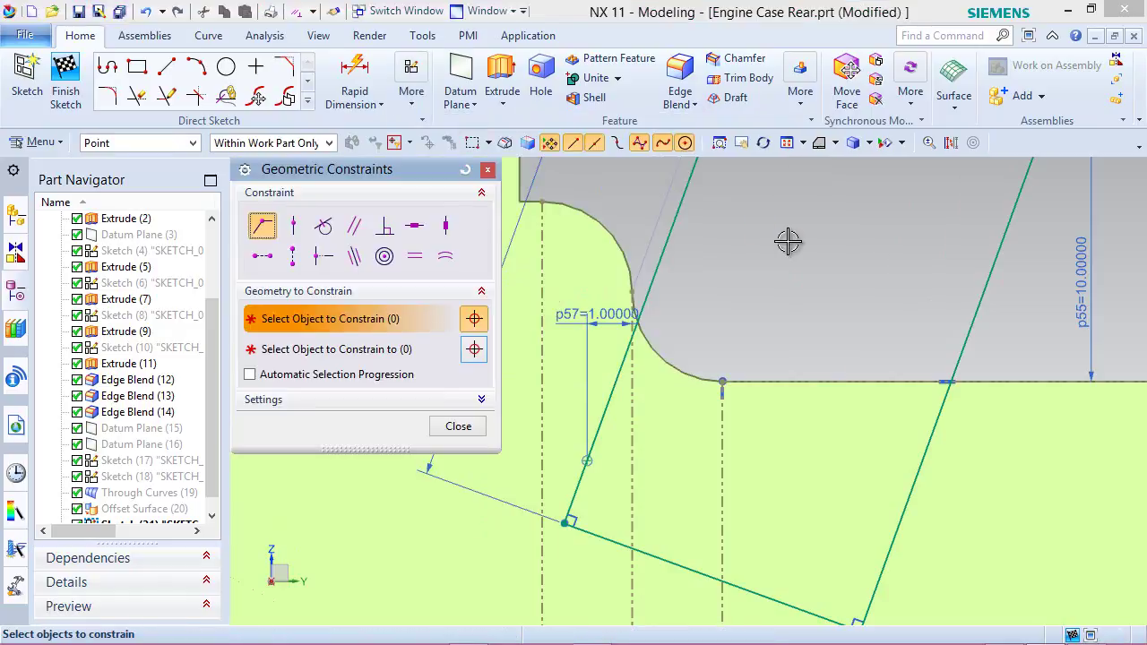
{"action": "left_click", "coordinate": [295, 234]}
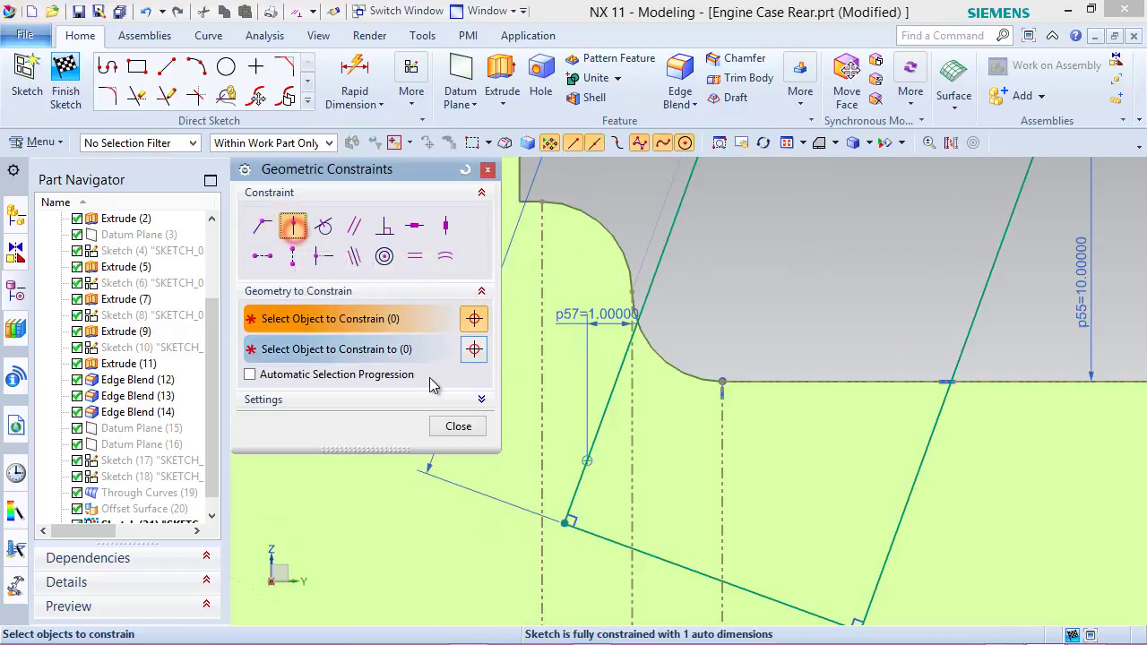
{"action": "left_click", "coordinate": [588, 461]}
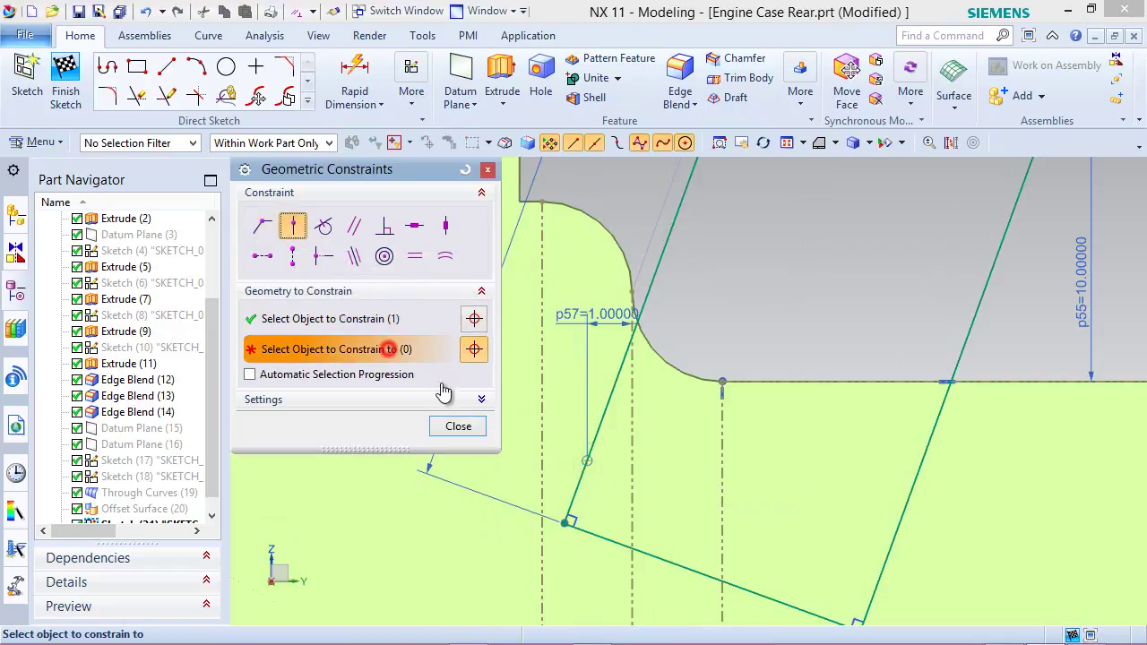
{"action": "left_click", "coordinate": [809, 381]}
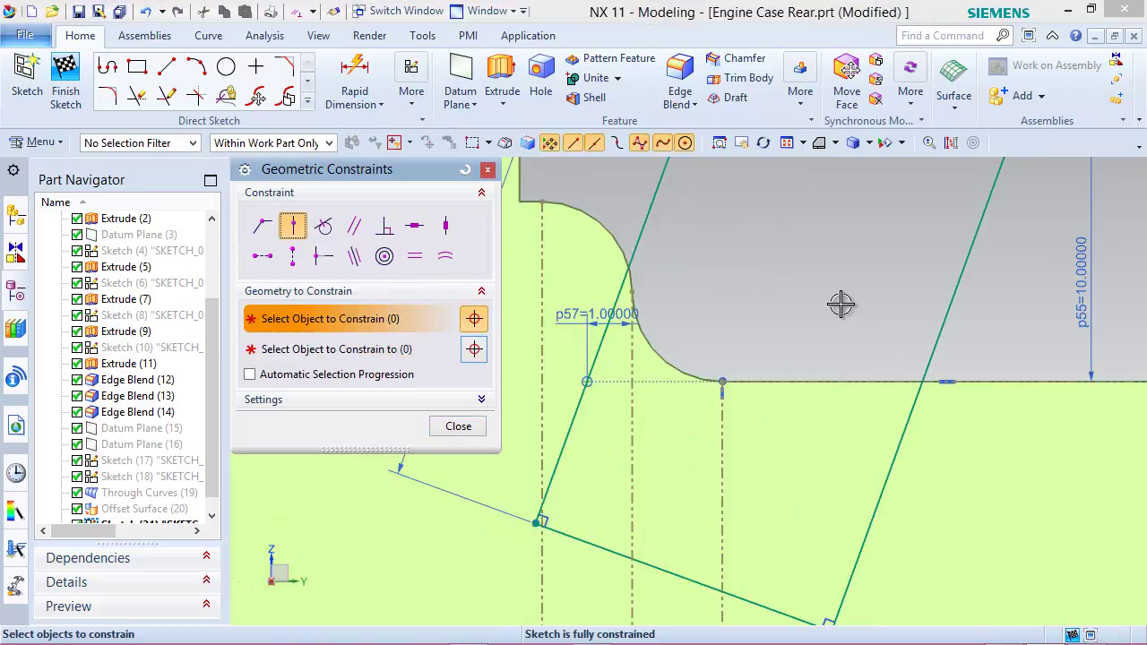
{"action": "left_click", "coordinate": [462, 427]}
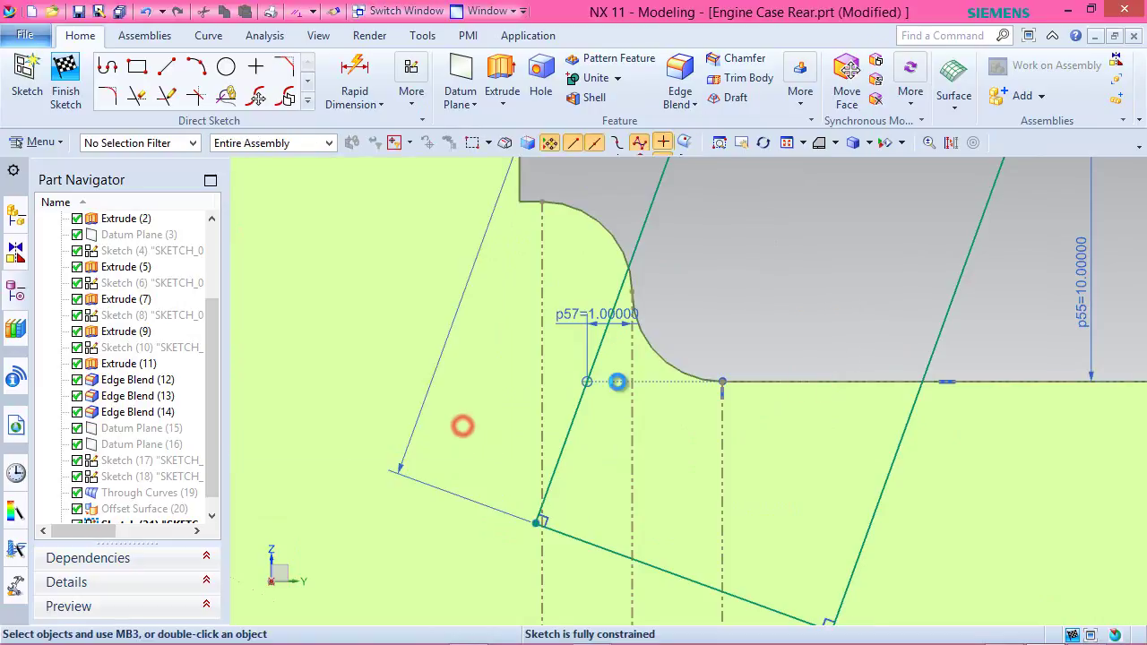
Finish the tilted rectangle sketch.
{"action": "scroll", "coordinate": [637, 485], "scroll_direction": "down", "scroll_amount": 4}
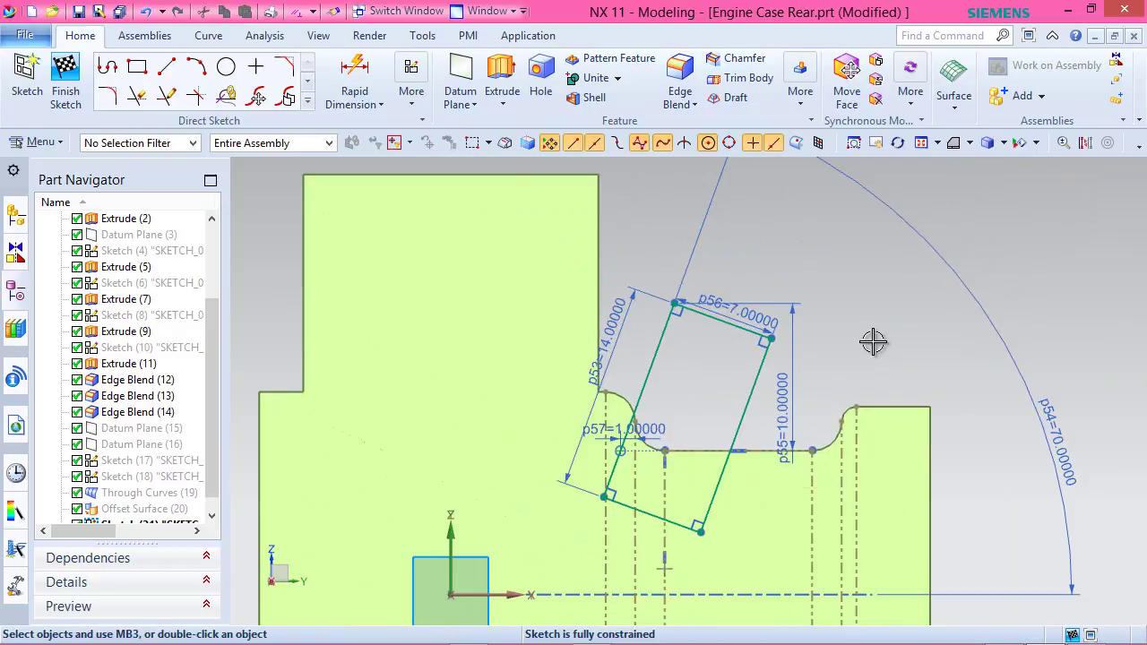
{"action": "right_click", "coordinate": [847, 264]}
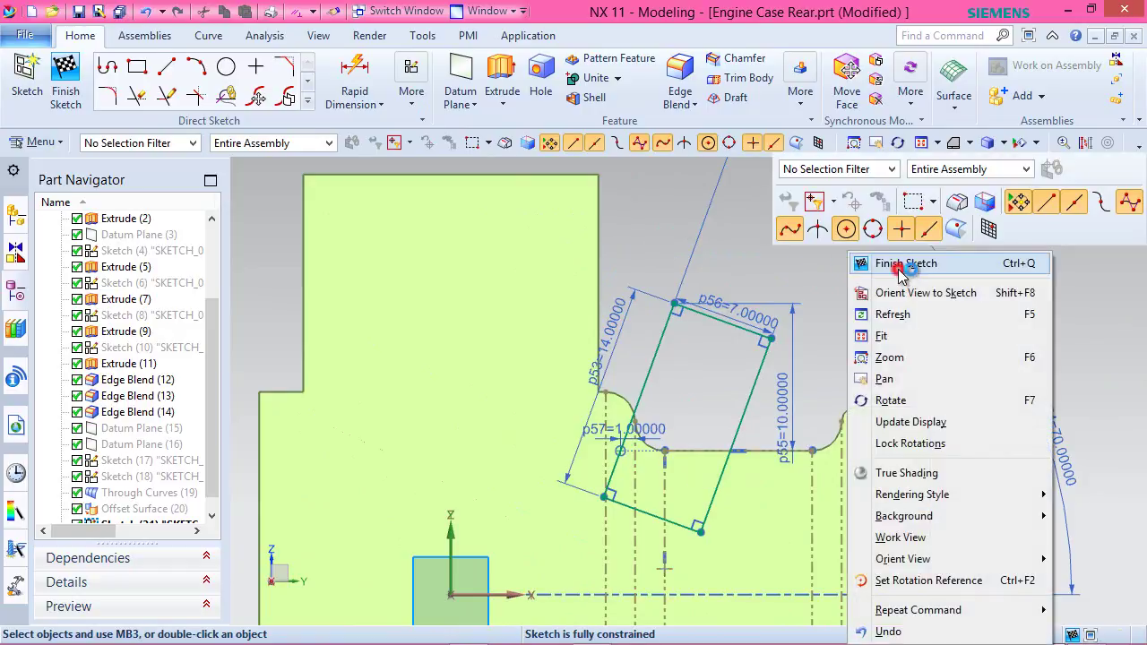
{"action": "left_click", "coordinate": [896, 262]}
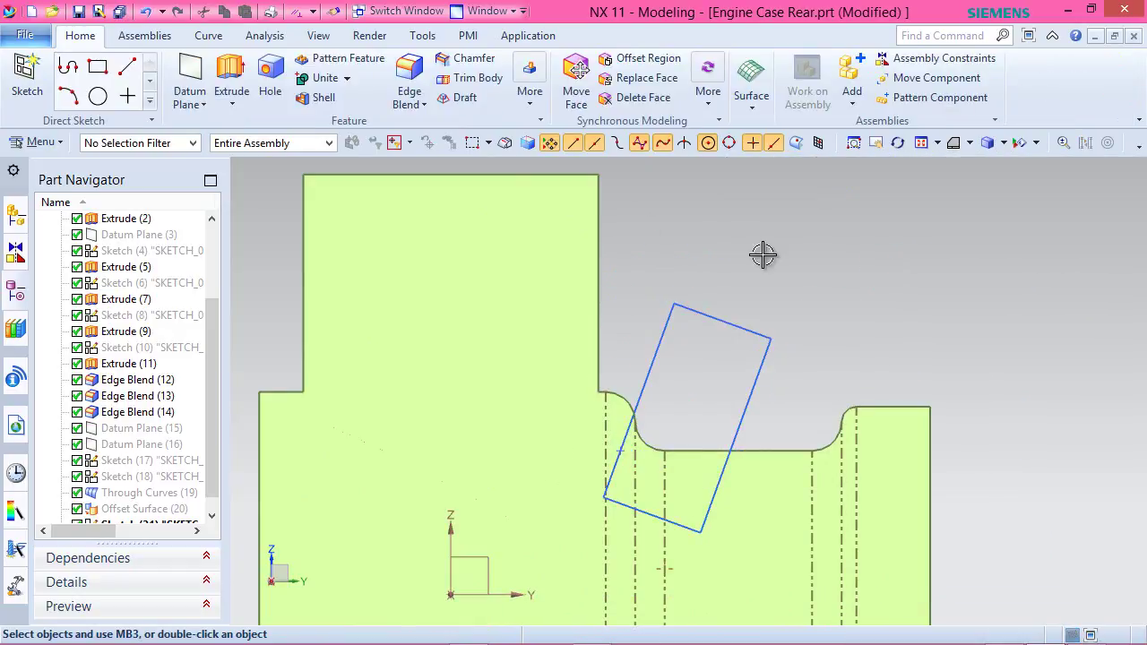
Revolve the tilted rectangle 360° about its long side farther from the tall block, uniting it with the body.
{"action": "left_click", "coordinate": [232, 104]}
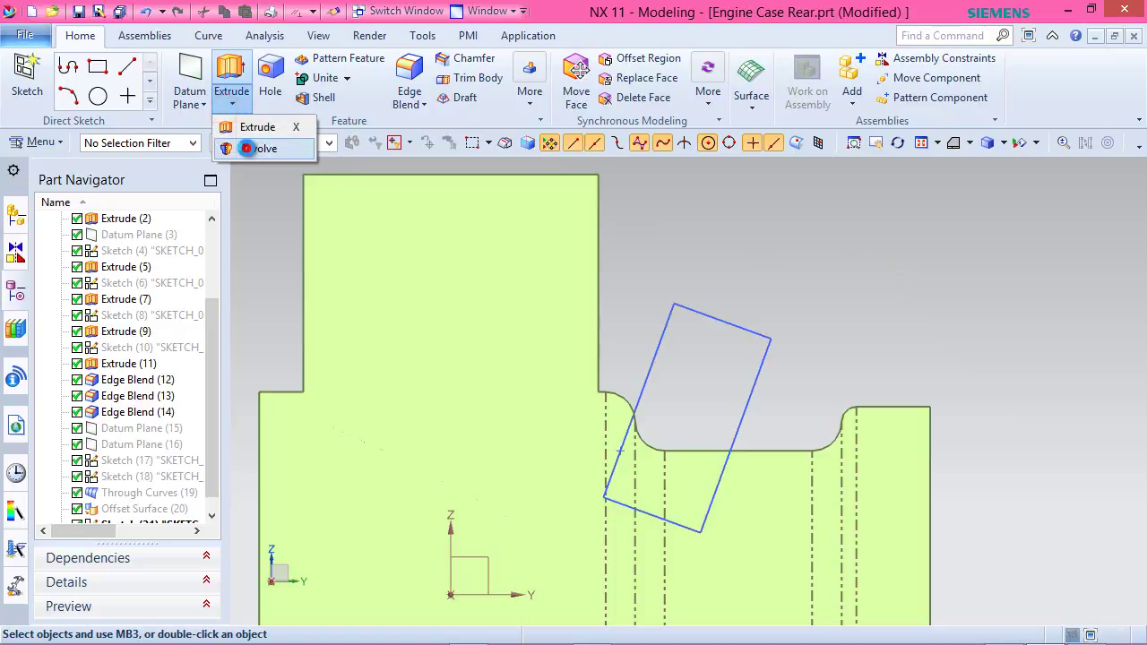
{"action": "left_click", "coordinate": [247, 149]}
{"action": "left_click", "coordinate": [667, 329]}
{"action": "left_click", "coordinate": [328, 325]}
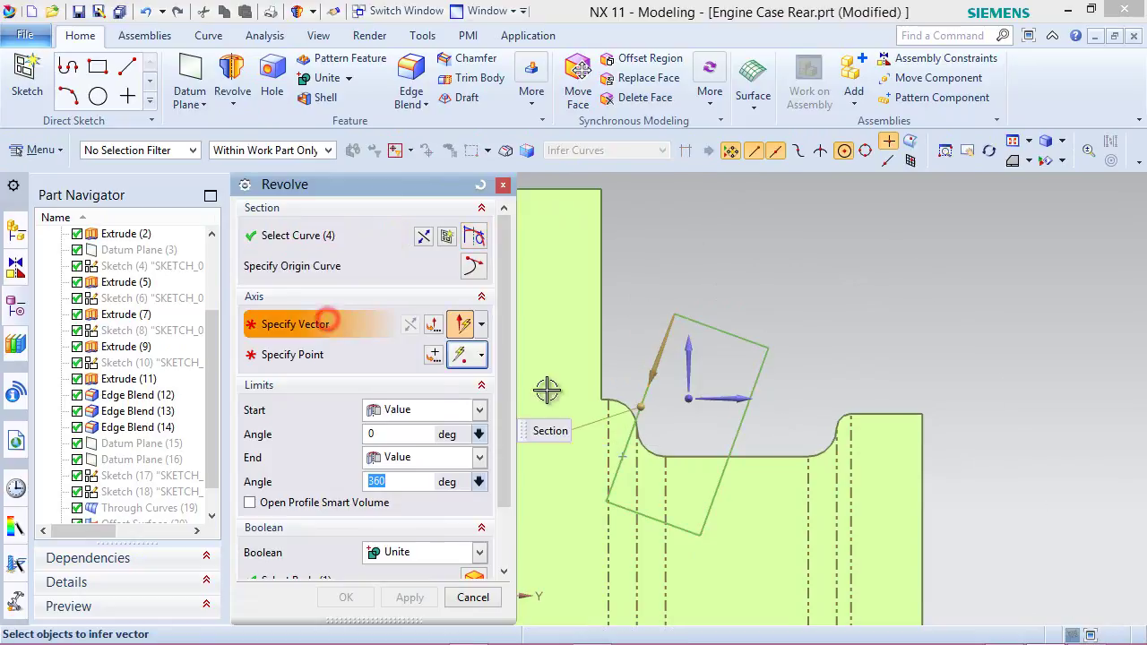
{"action": "left_click", "coordinate": [758, 388]}
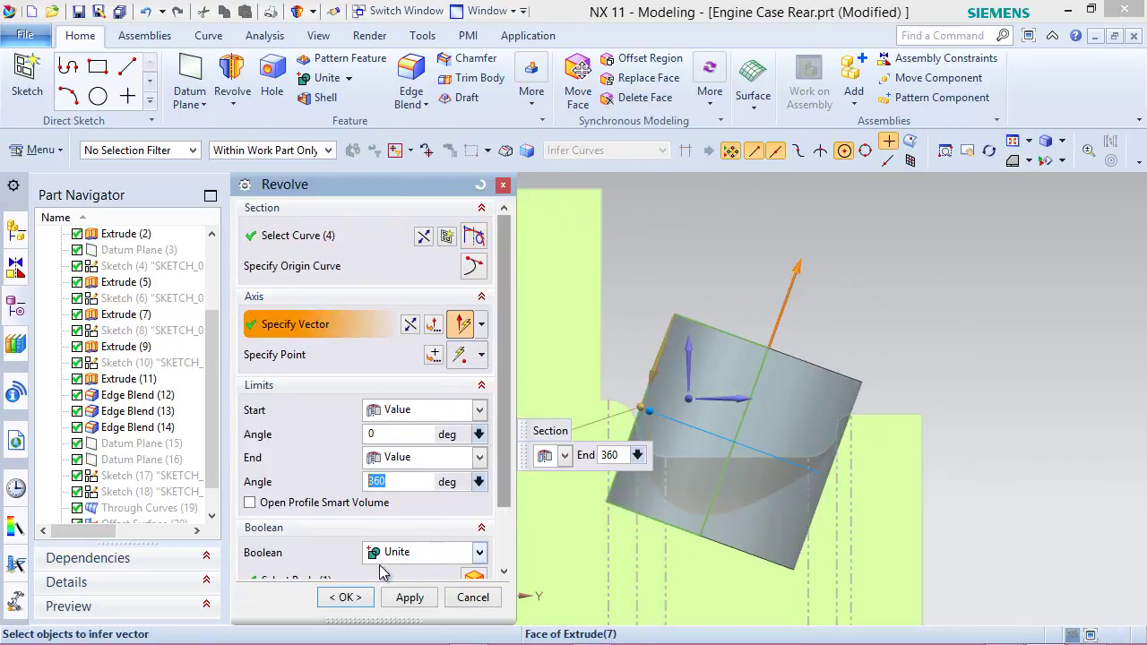
{"action": "left_click", "coordinate": [342, 597]}
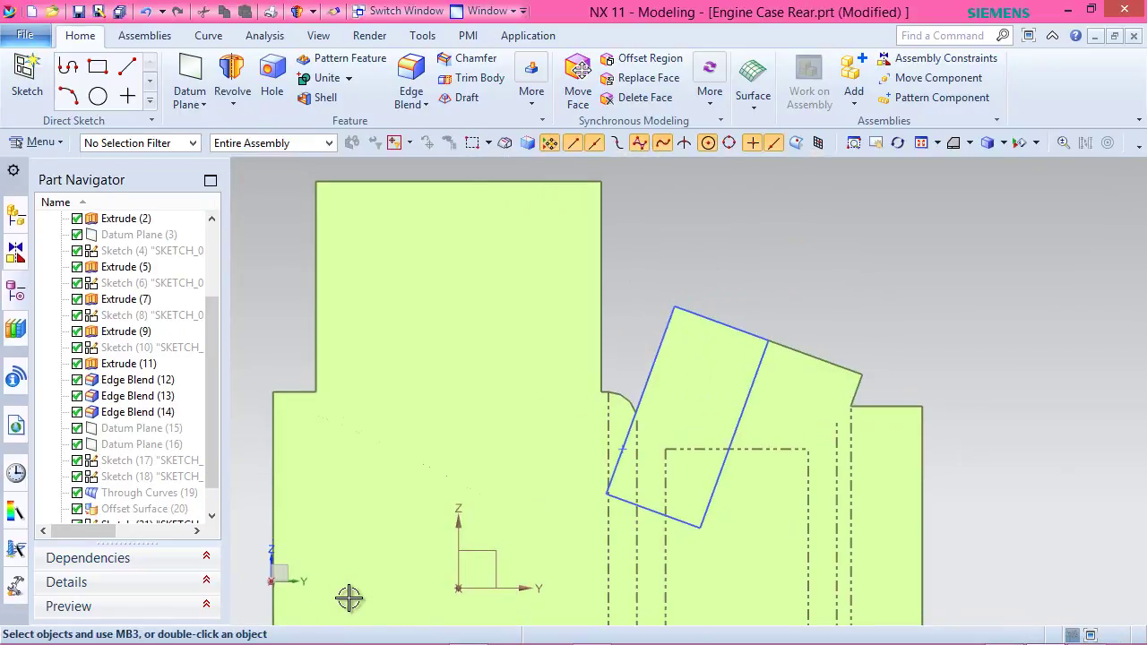
Hide the rectangle sketch used for the revolve.
{"action": "scroll", "coordinate": [213, 403], "scroll_direction": "down", "scroll_amount": 1}
{"action": "right_click", "coordinate": [123, 493]}
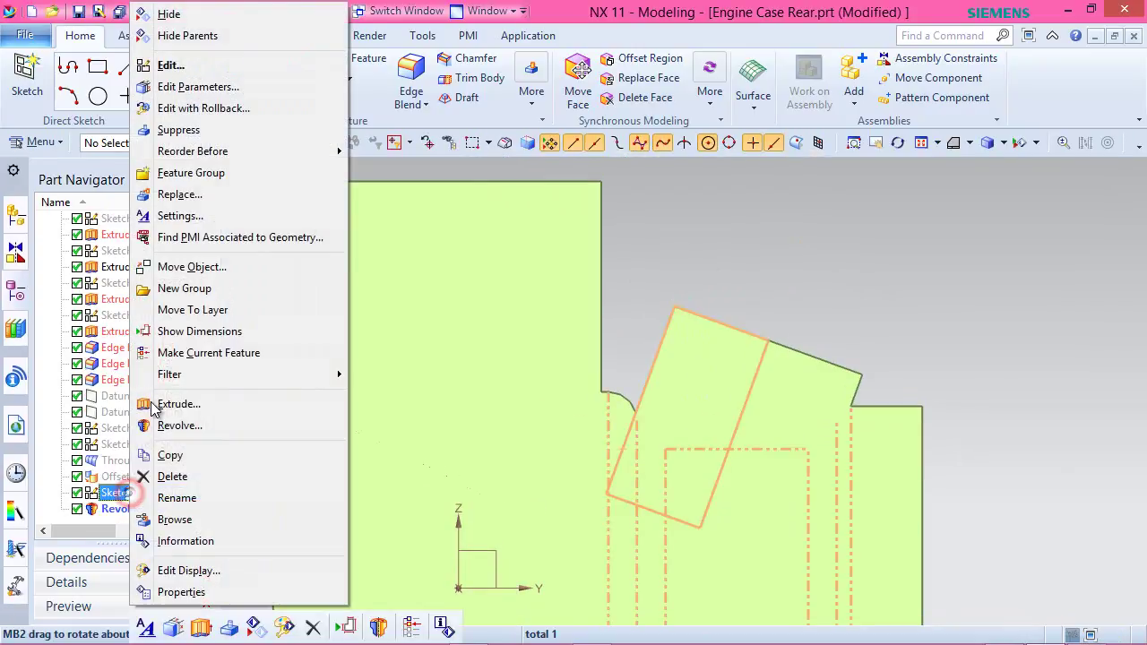
{"action": "left_click", "coordinate": [168, 14]}
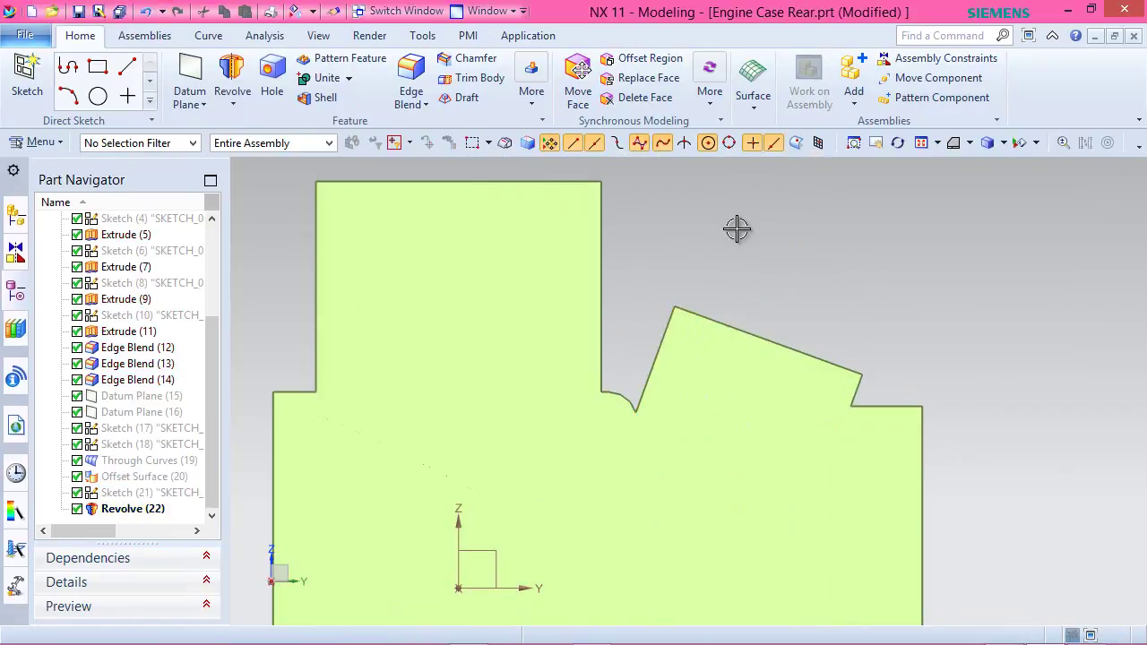
Replace the section view with the Isometric model view as work view and orient the part isometrically.
{"action": "scroll", "coordinate": [736, 230], "scroll_direction": "down", "scroll_amount": 2}
{"action": "left_click_drag", "start_coordinate": [209, 374], "coordinate": [214, 239]}
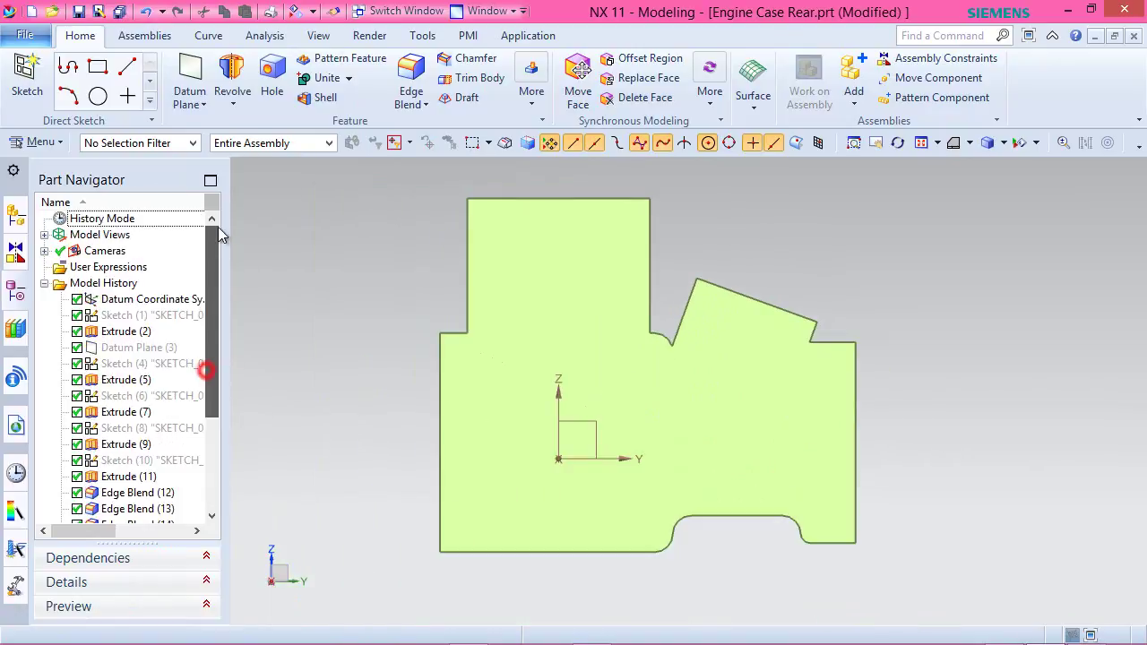
{"action": "left_click", "coordinate": [45, 235]}
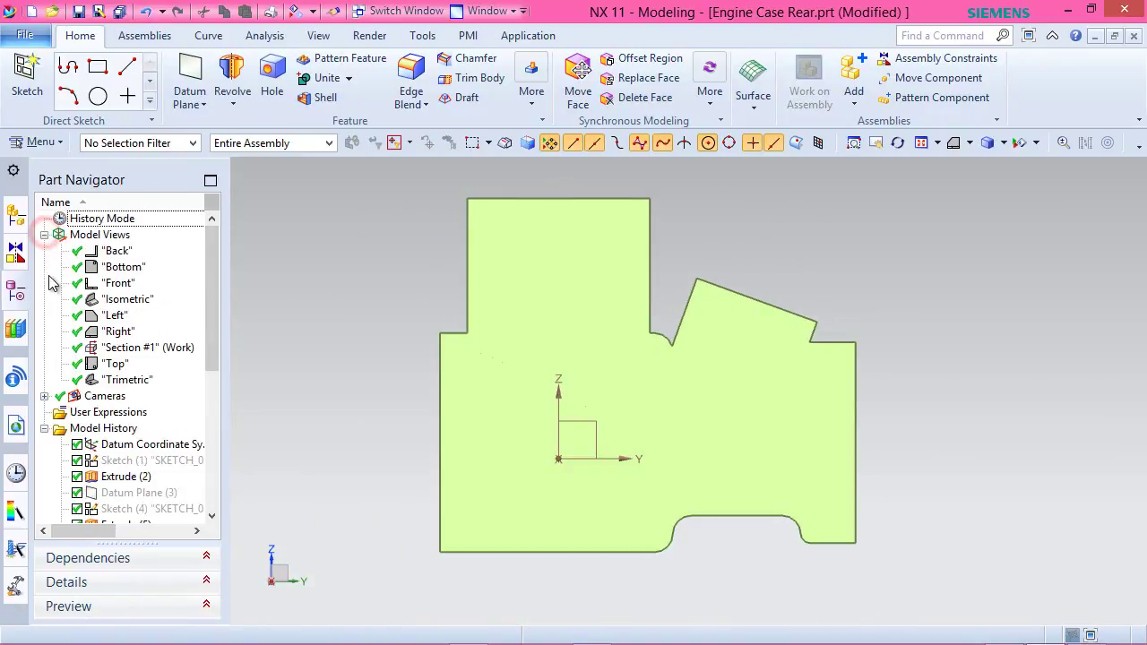
{"action": "double_click", "coordinate": [125, 301]}
{"action": "middle_click_drag", "start_coordinate": [816, 450], "coordinate": [583, 436]}
{"action": "left_click", "coordinate": [970, 143]}
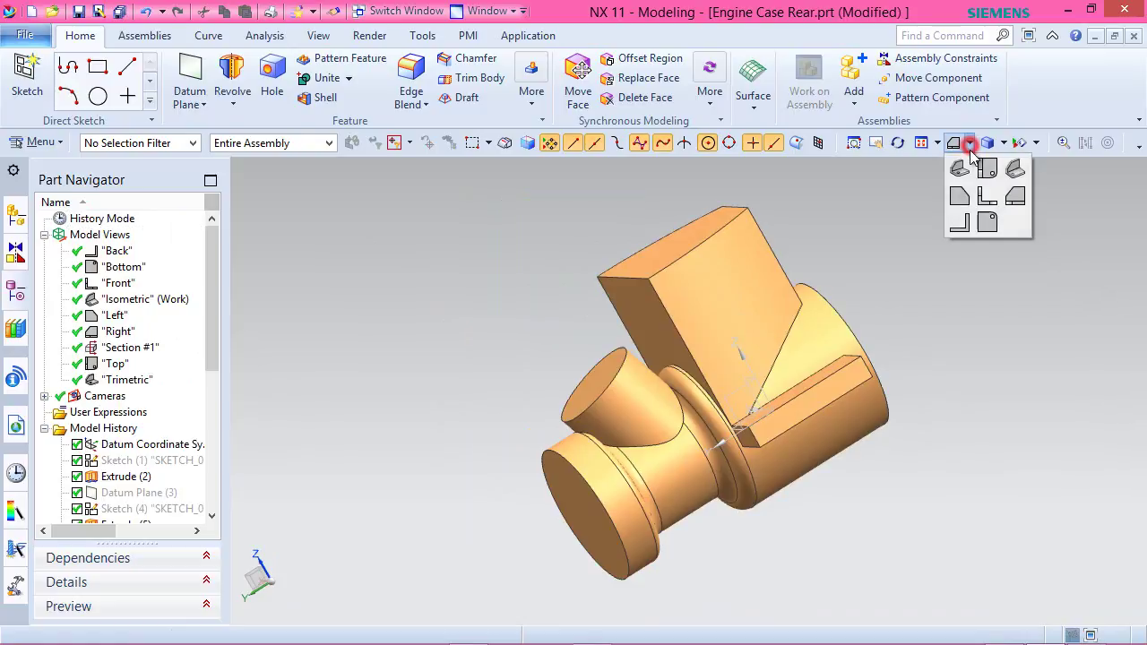
{"action": "left_click", "coordinate": [1010, 170]}
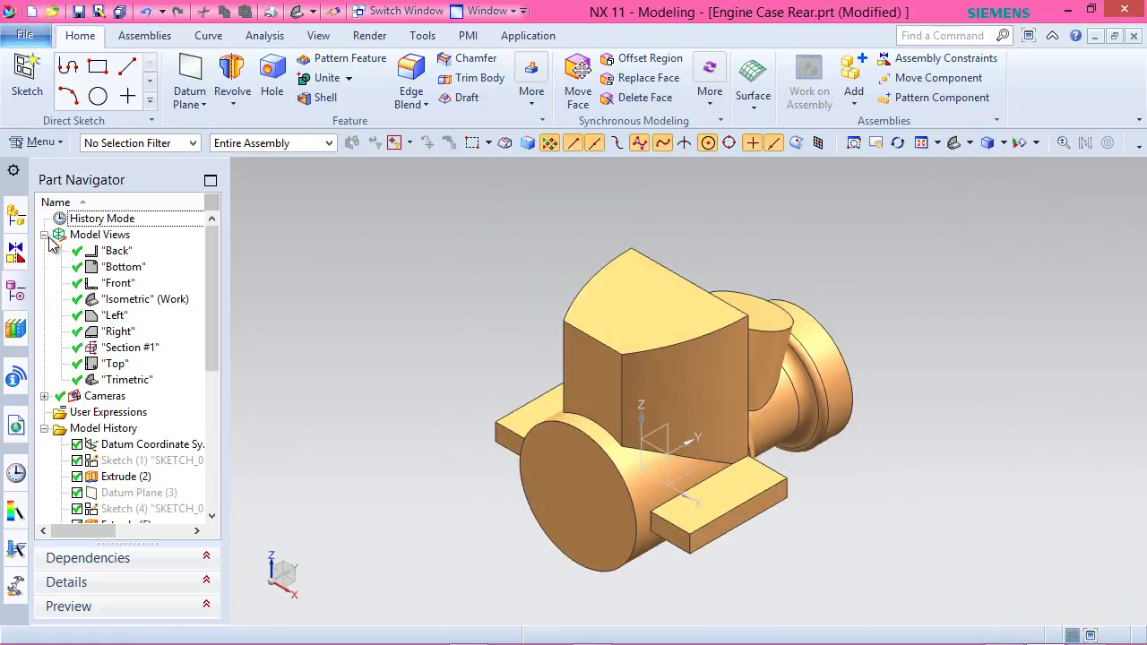
Collapse the list of model views and save the Engine Case Rear part.
{"action": "left_click", "coordinate": [44, 235]}
{"action": "left_click_drag", "start_coordinate": [214, 308], "coordinate": [214, 390]}
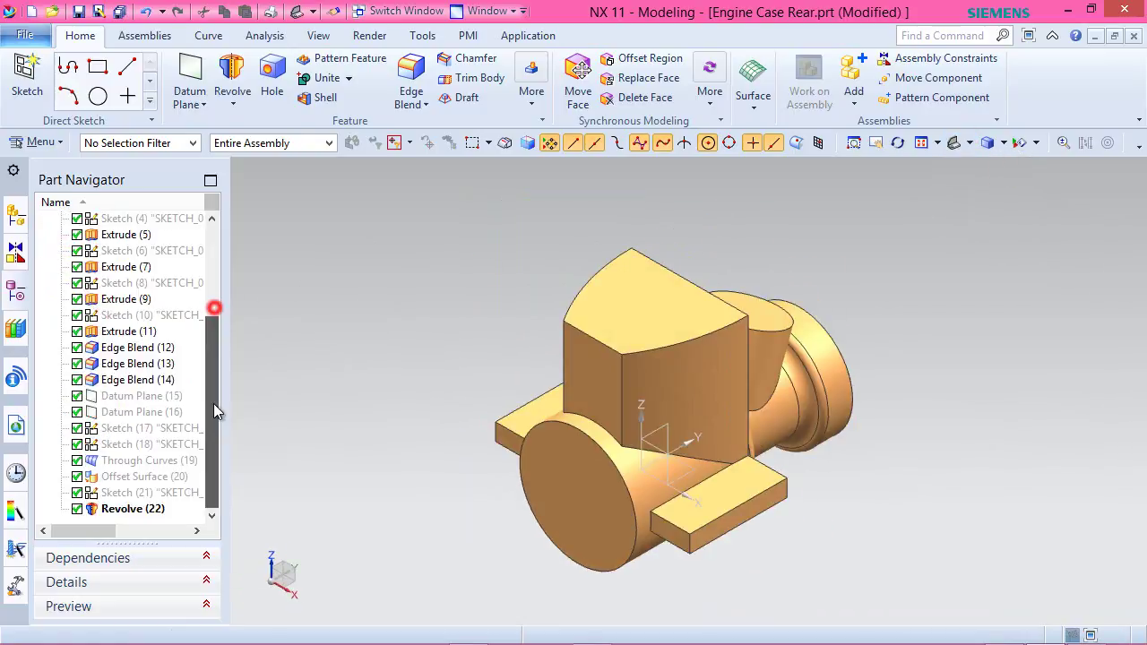
{"action": "key", "text": "ctrl+s"}
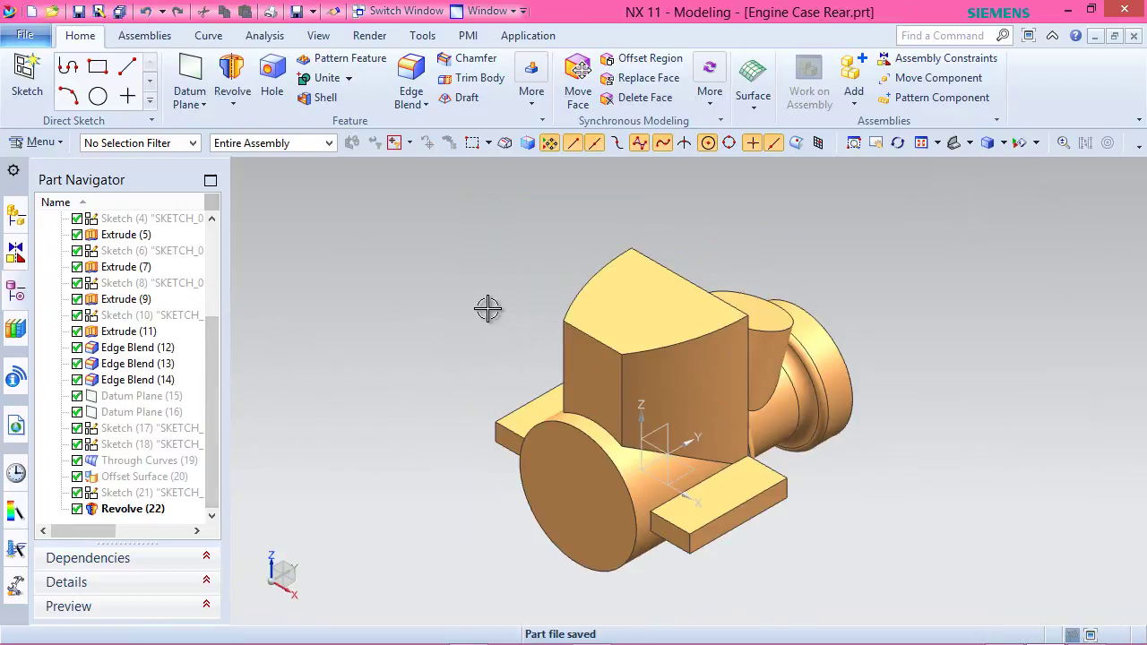
{"action": "left_click", "coordinate": [509, 308]}
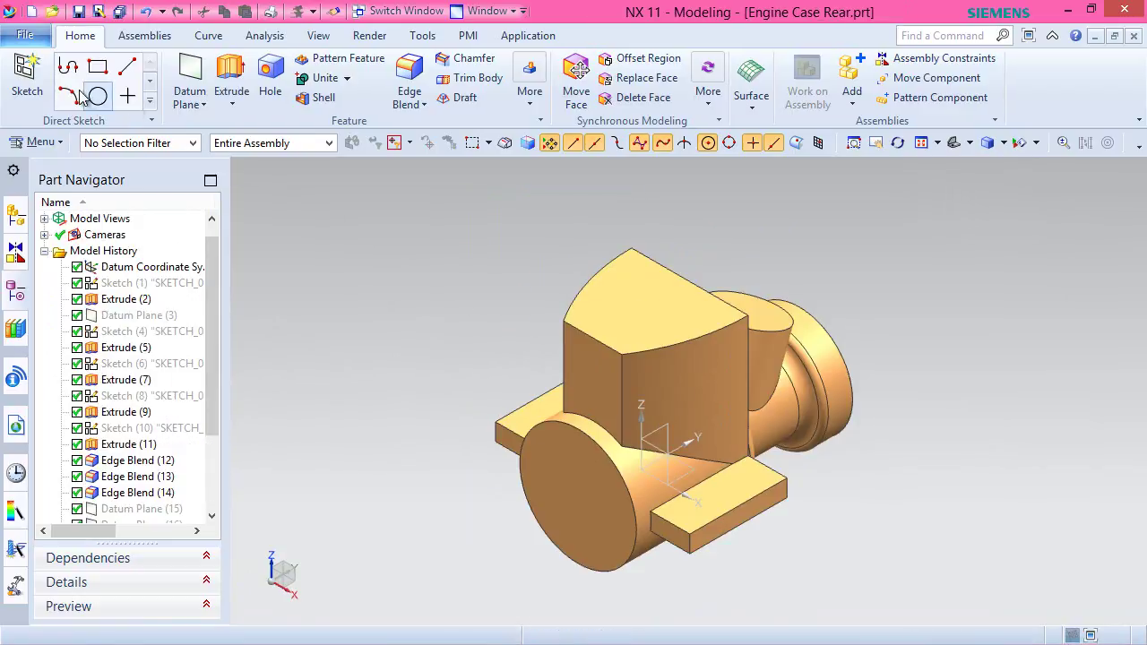
Create a sketch on the flat circular end face of the main cylinder, beside the tall block.
{"action": "left_click", "coordinate": [26, 76]}
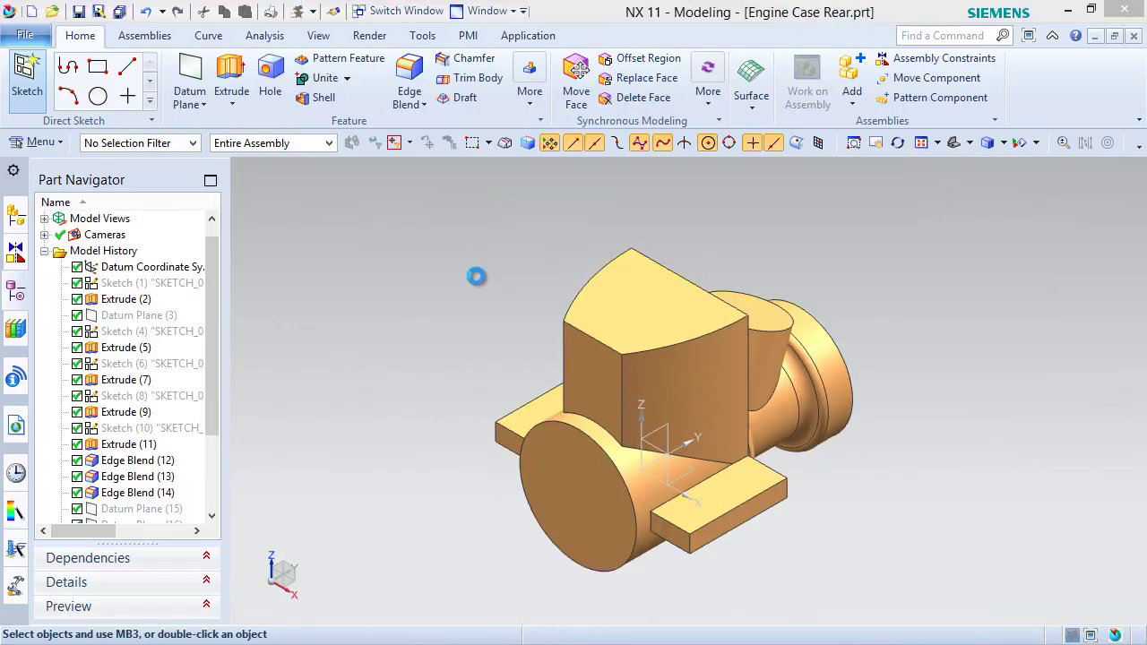
{"action": "left_click", "coordinate": [559, 487]}
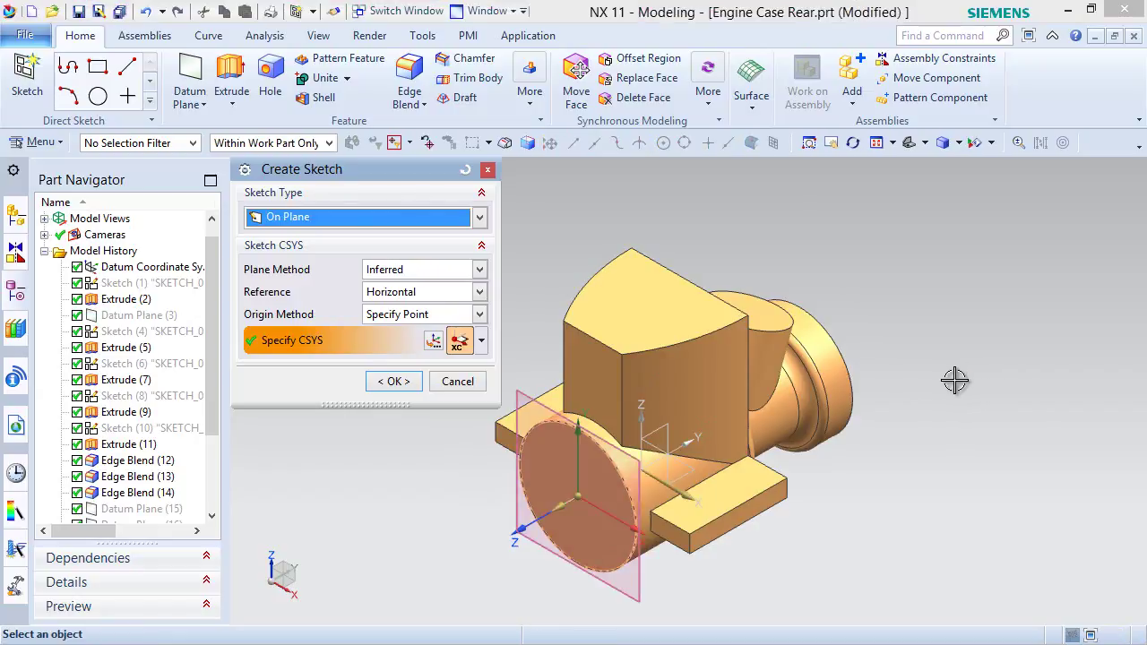
{"action": "left_click", "coordinate": [394, 380]}
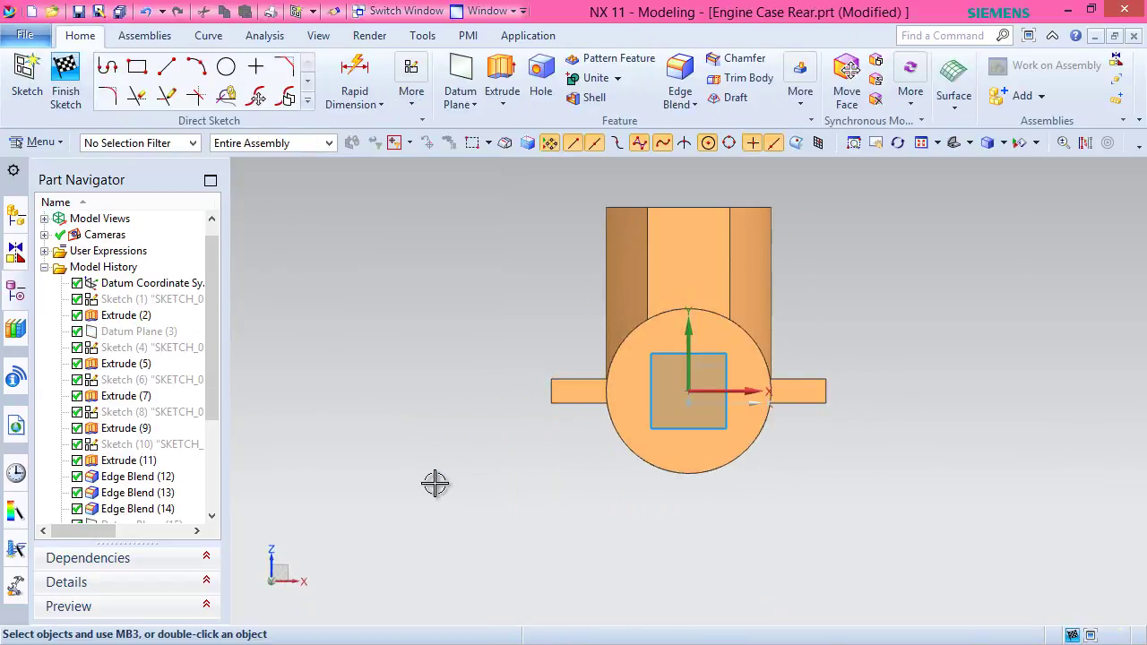
{"action": "scroll", "coordinate": [787, 324], "scroll_direction": "up", "scroll_amount": 3}
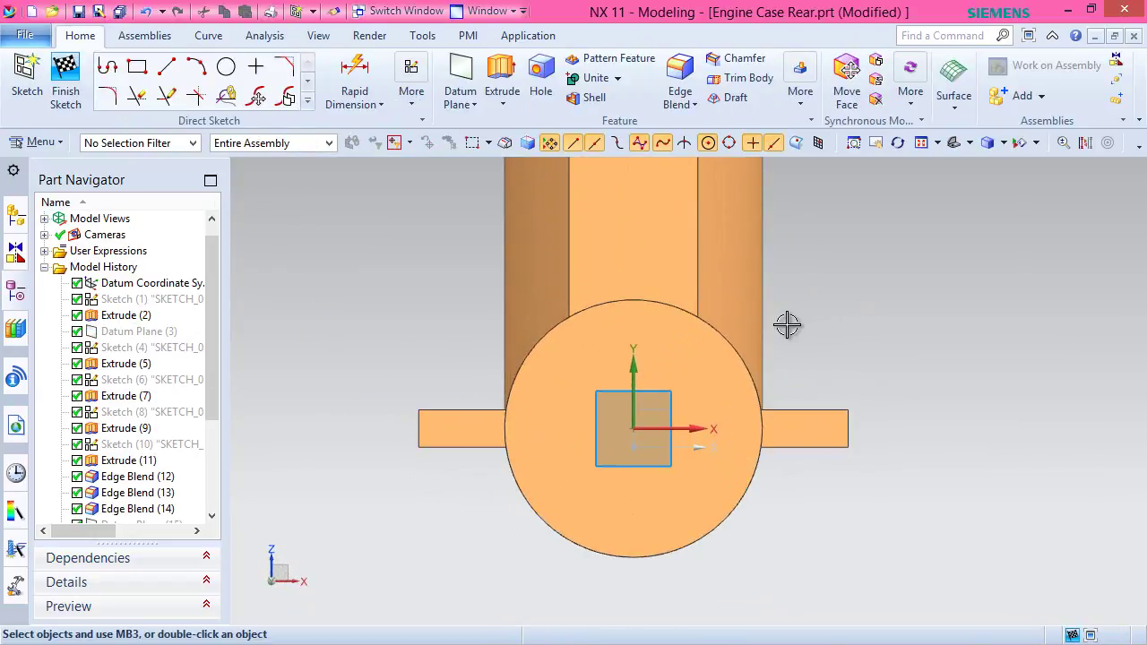
{"action": "left_click", "coordinate": [836, 299]}
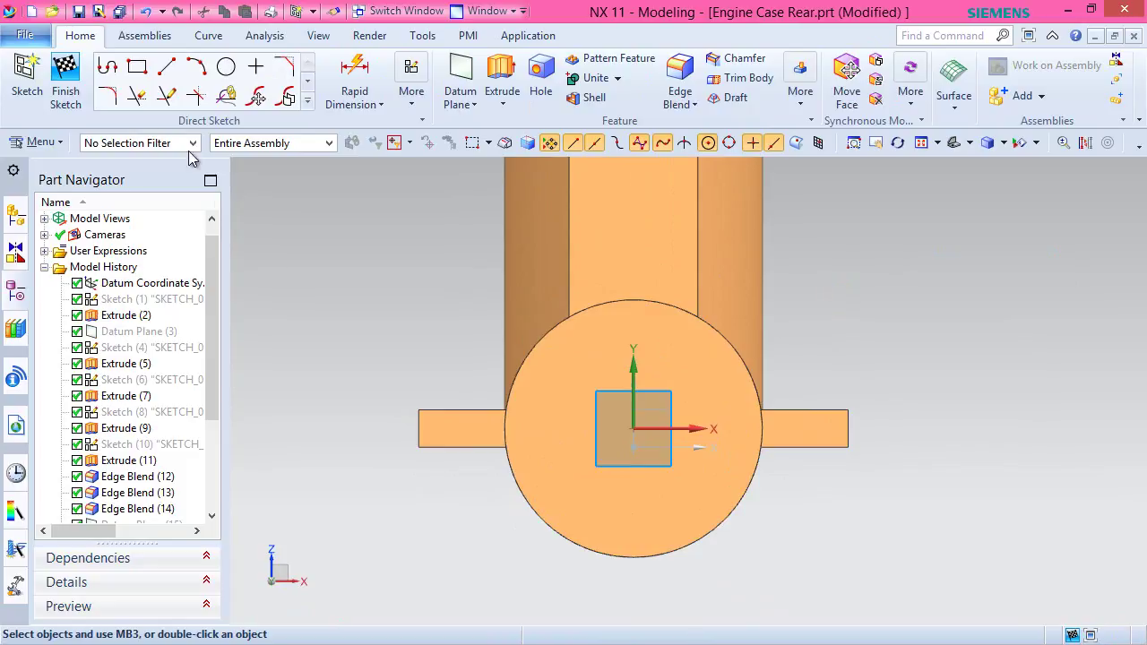
Sketch a rectangle centred on the sketch origin, about 35 wide and 17 high, using the From Center method.
{"action": "left_click", "coordinate": [129, 68]}
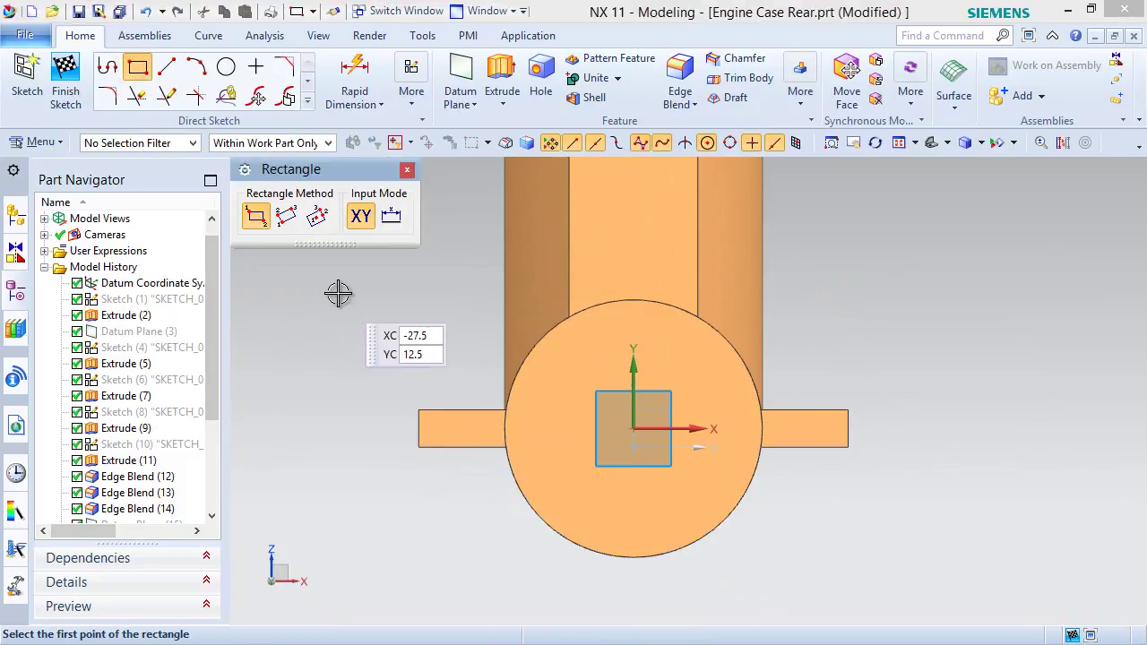
{"action": "left_click", "coordinate": [317, 217]}
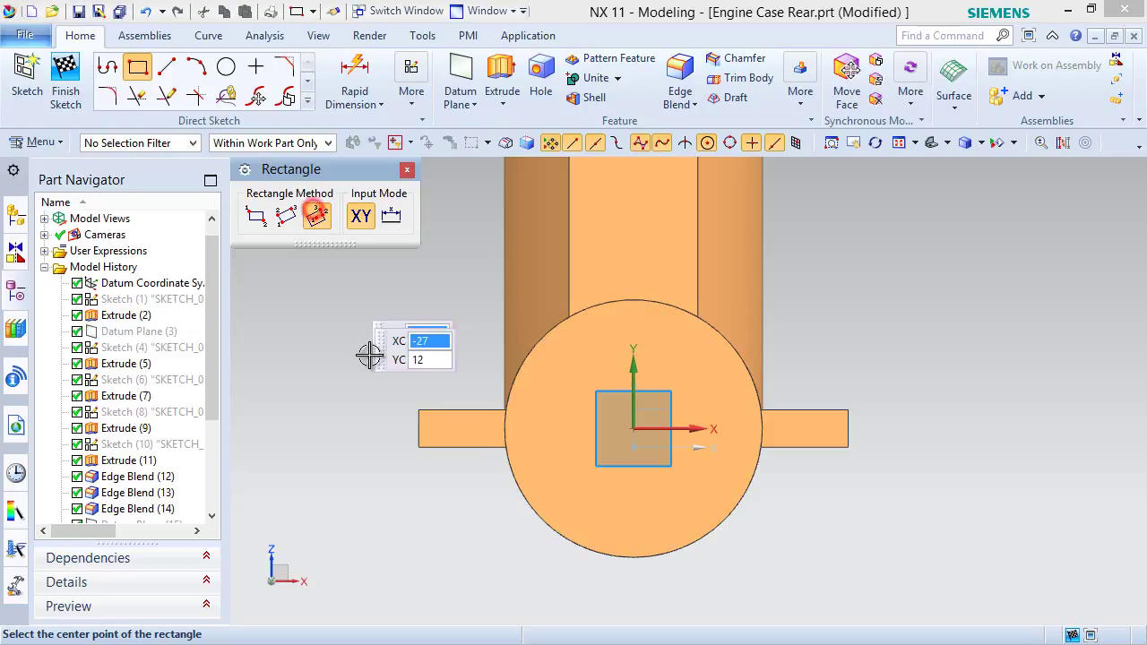
{"action": "left_click", "coordinate": [633, 428]}
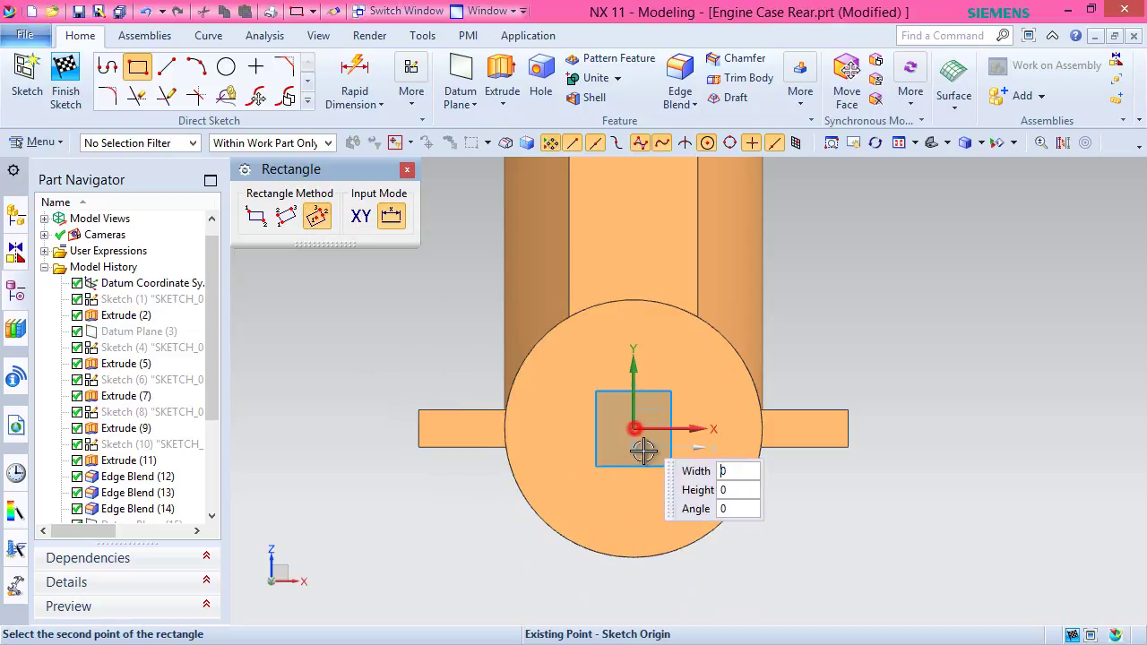
{"action": "left_click", "coordinate": [634, 520]}
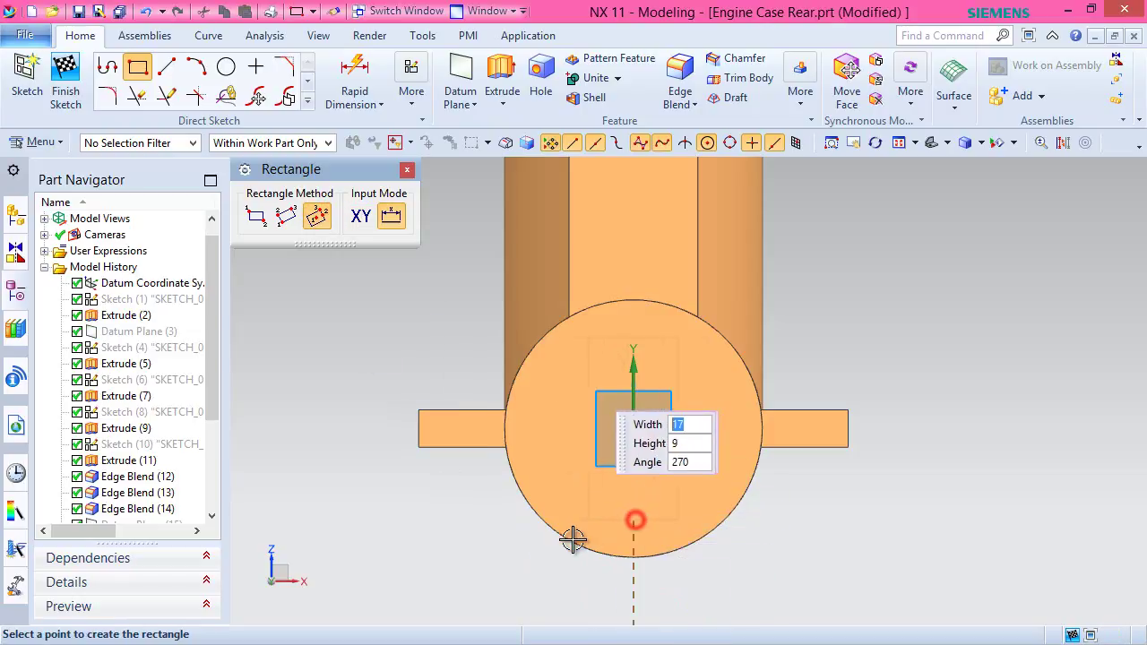
{"action": "left_click", "coordinate": [445, 617]}
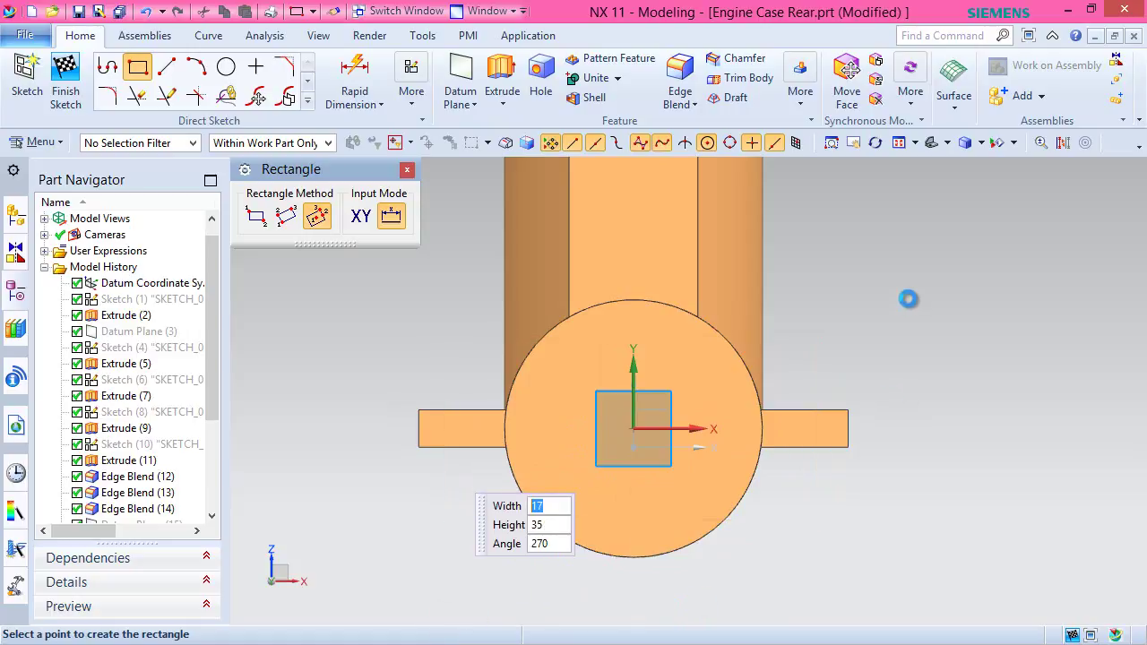
Dimension the rectangle's vertical side and set its length to 18.
{"action": "left_click", "coordinate": [354, 72]}
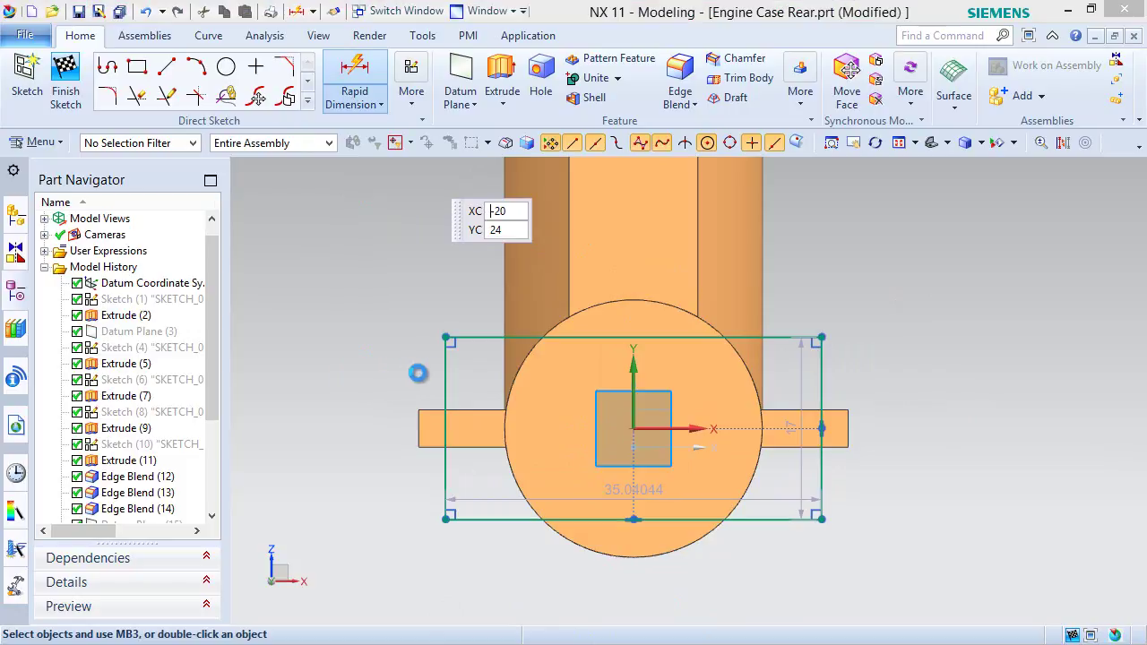
{"action": "left_click", "coordinate": [824, 378]}
{"action": "left_click", "coordinate": [895, 402]}
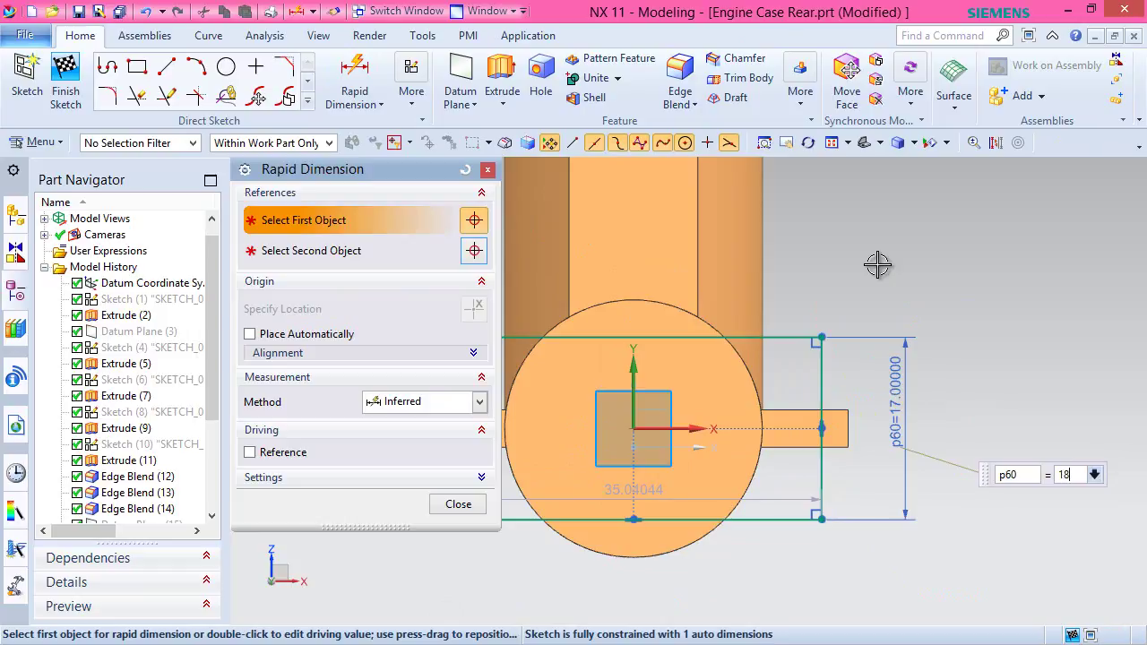
{"action": "type", "text": "18"}
{"action": "key", "text": "Return"}
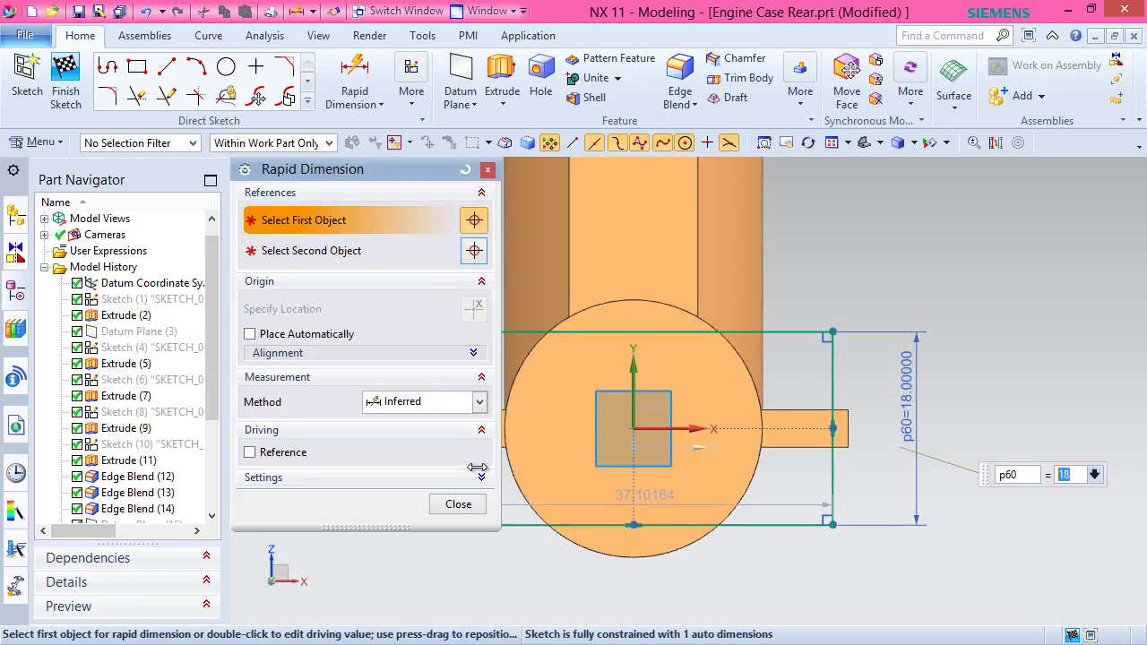
{"action": "left_click", "coordinate": [458, 504]}
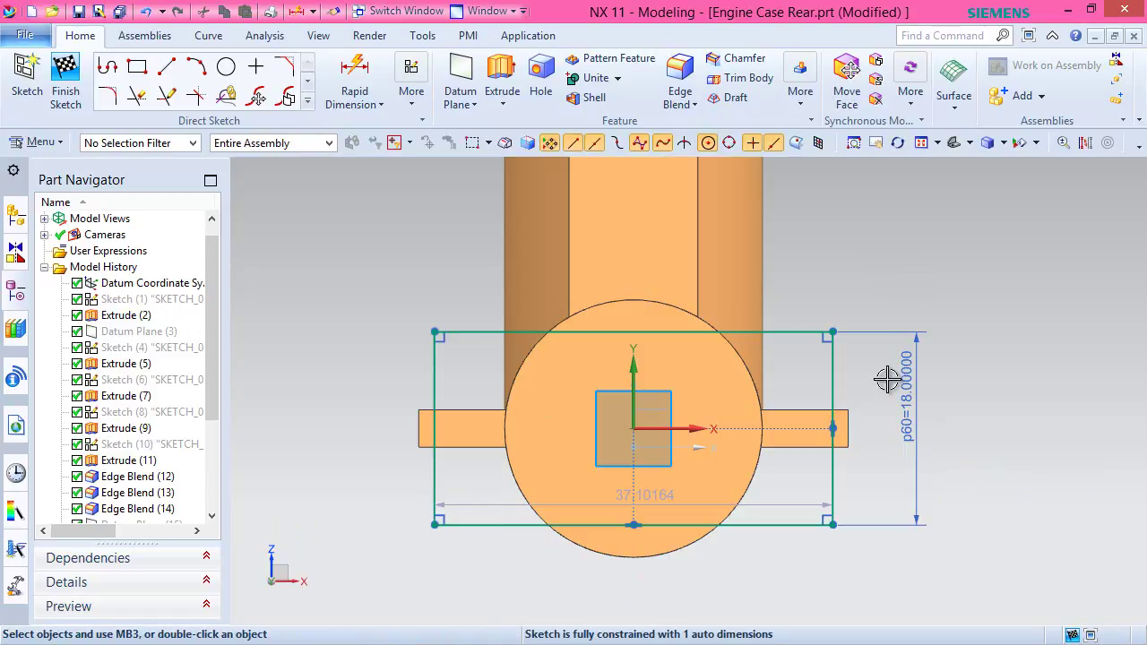
Apply an Equal Length constraint between the rectangle's vertical side and its upper horizontal side.
{"action": "left_click", "coordinate": [833, 374]}
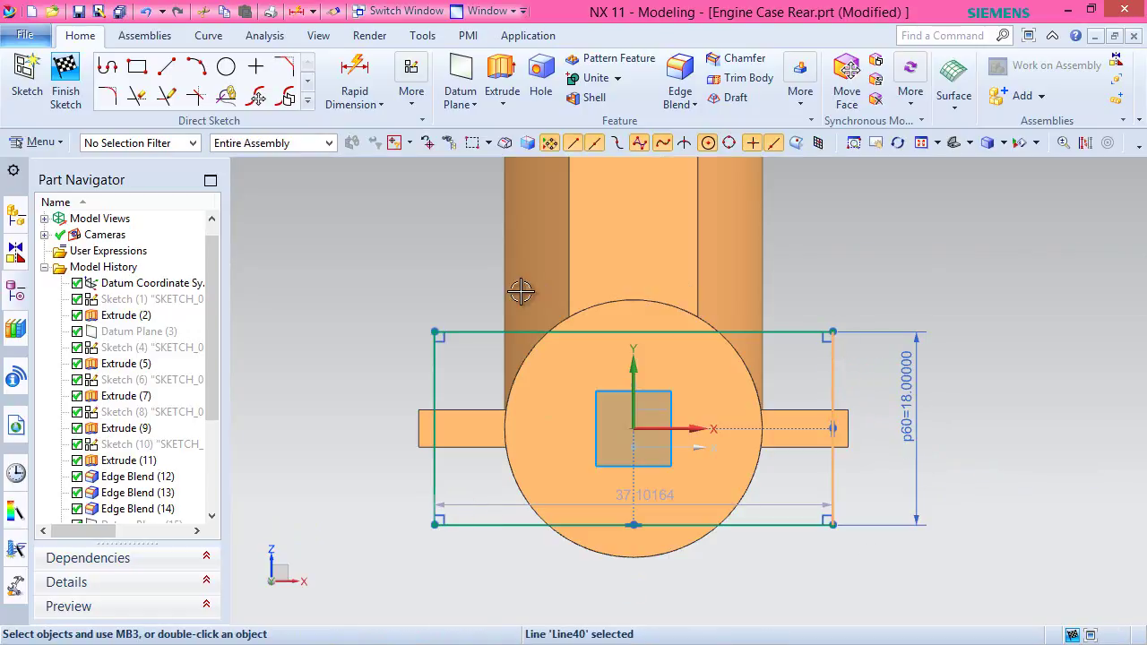
{"action": "left_click", "coordinate": [468, 333]}
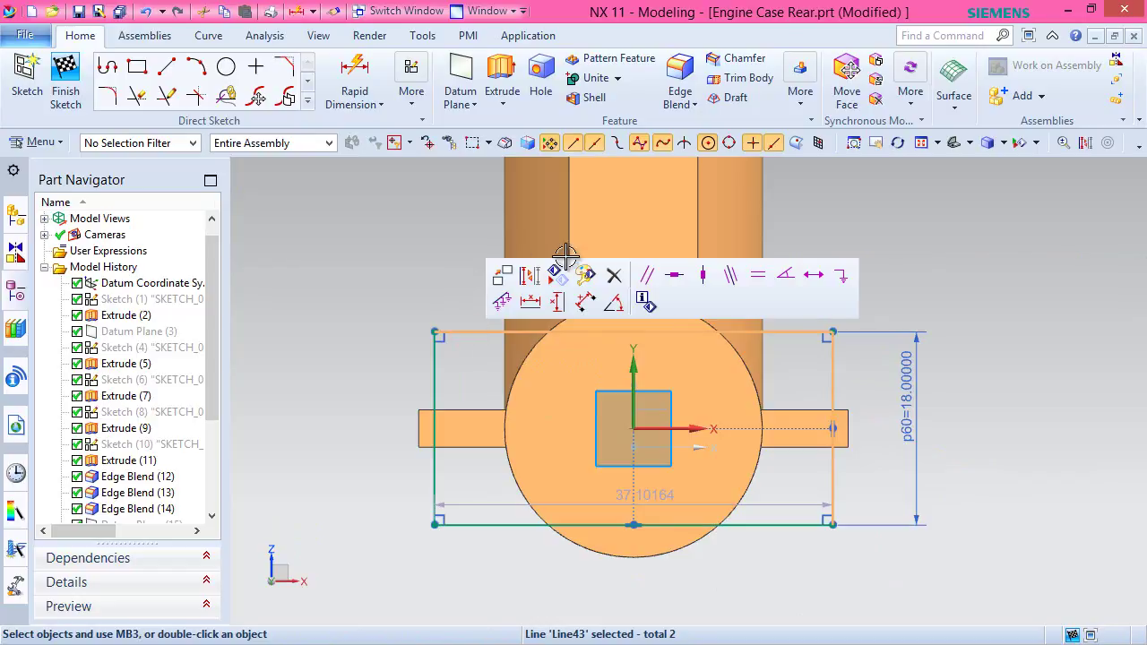
{"action": "left_click", "coordinate": [757, 277]}
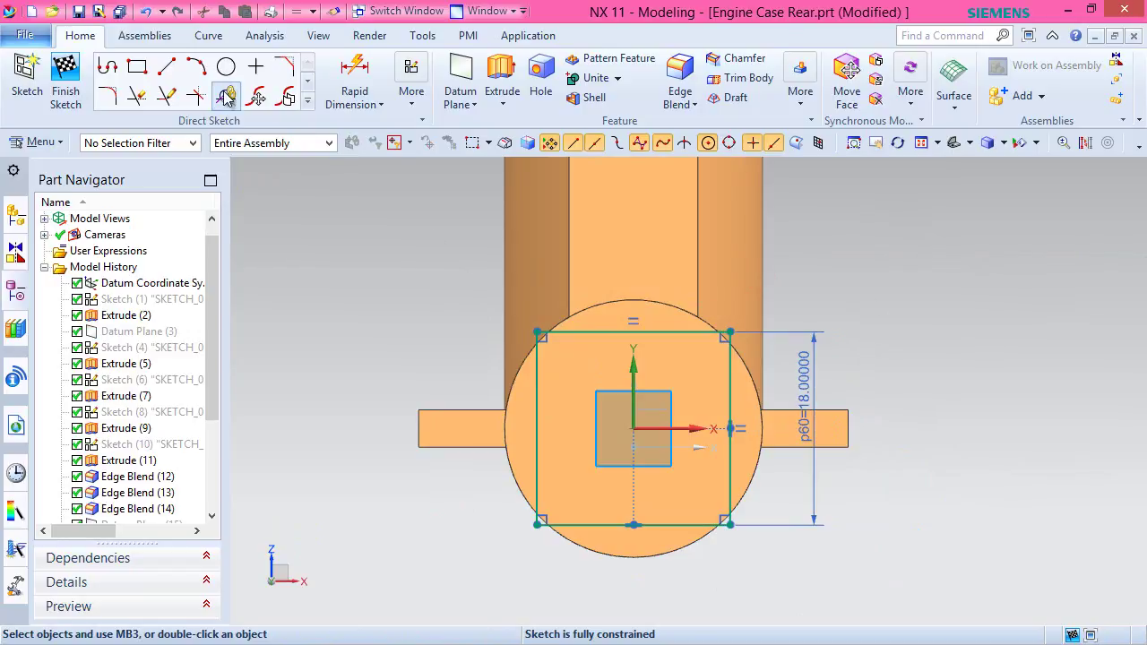
Sketch four circles centred on the square's corners, each roughly 10 in diameter.
{"action": "left_click", "coordinate": [226, 66]}
{"action": "scroll", "coordinate": [432, 375], "scroll_direction": "down", "scroll_amount": 1}
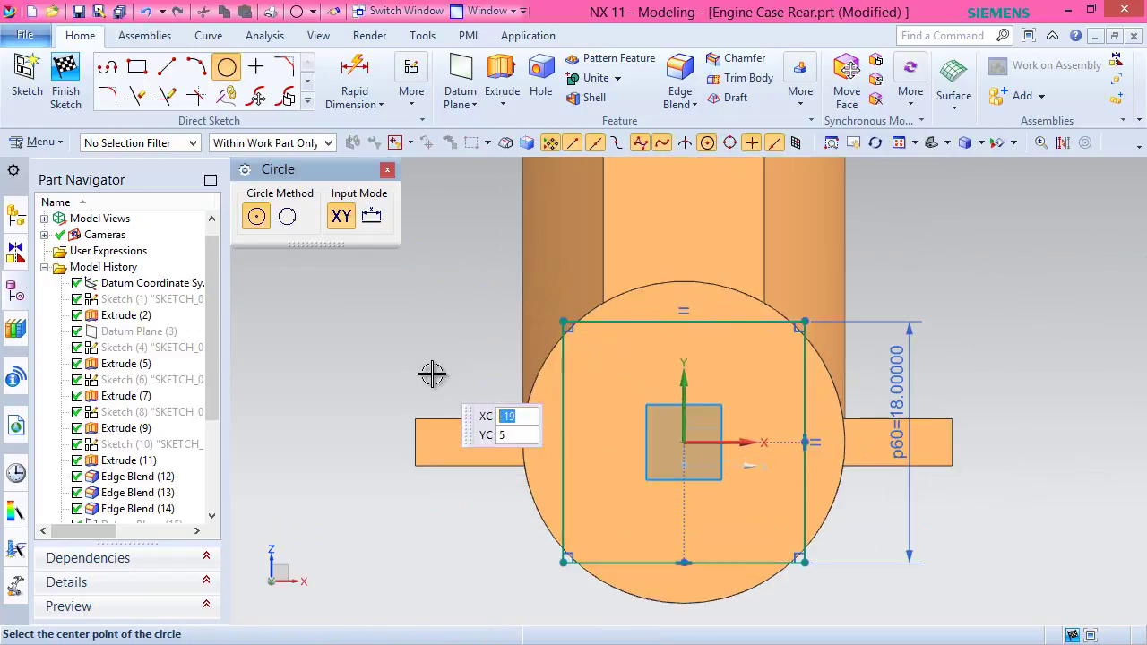
{"action": "left_click", "coordinate": [563, 322]}
{"action": "left_click", "coordinate": [591, 389]}
{"action": "left_click", "coordinate": [804, 320]}
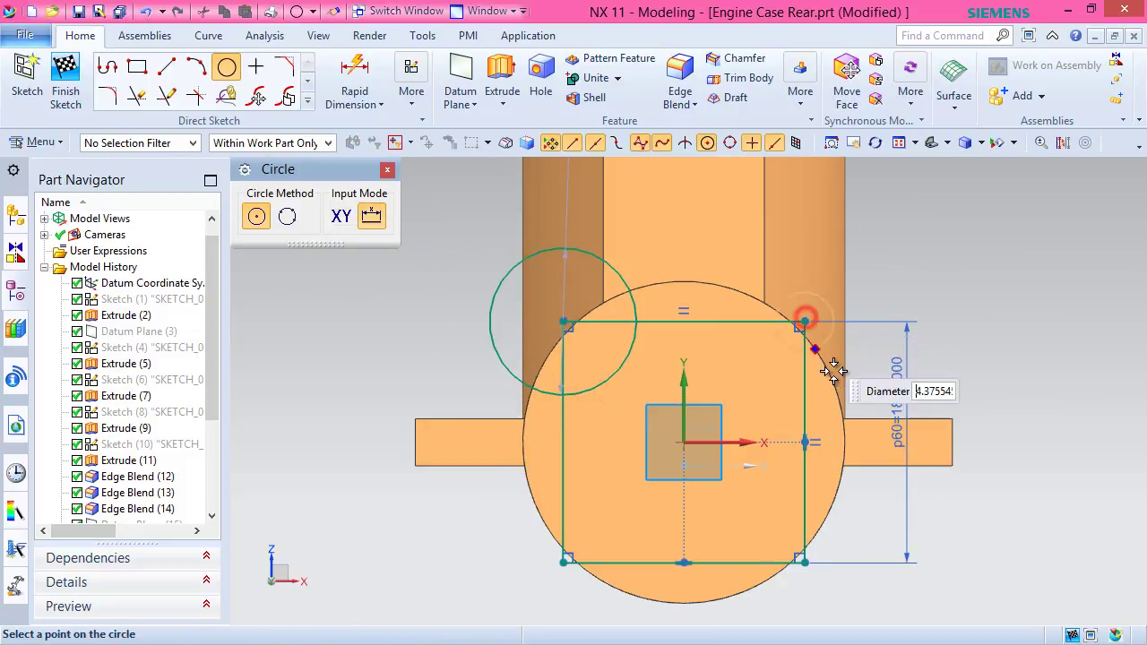
{"action": "left_click", "coordinate": [863, 340]}
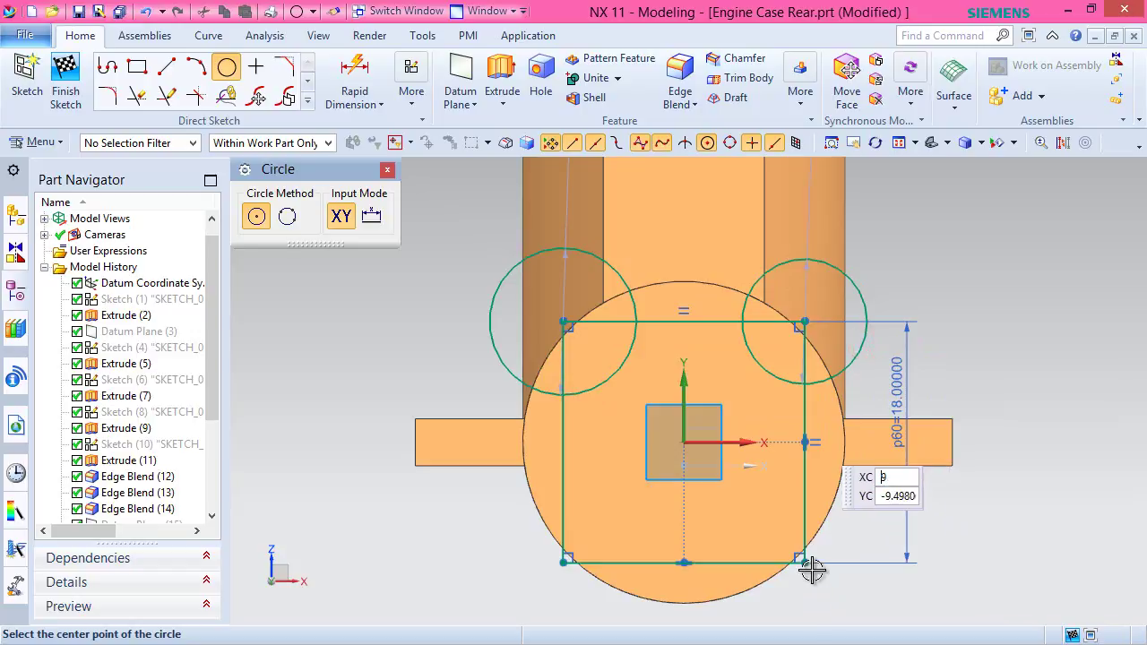
{"action": "left_click", "coordinate": [806, 563]}
{"action": "left_click", "coordinate": [848, 598]}
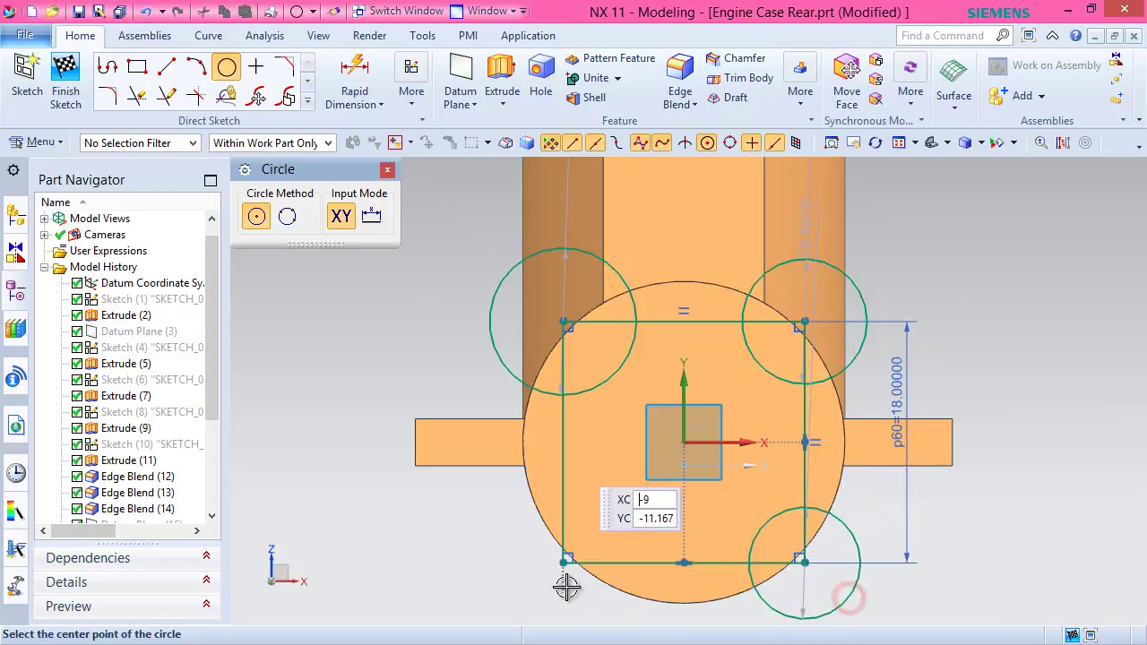
{"action": "left_click", "coordinate": [564, 562]}
{"action": "left_click", "coordinate": [496, 581]}
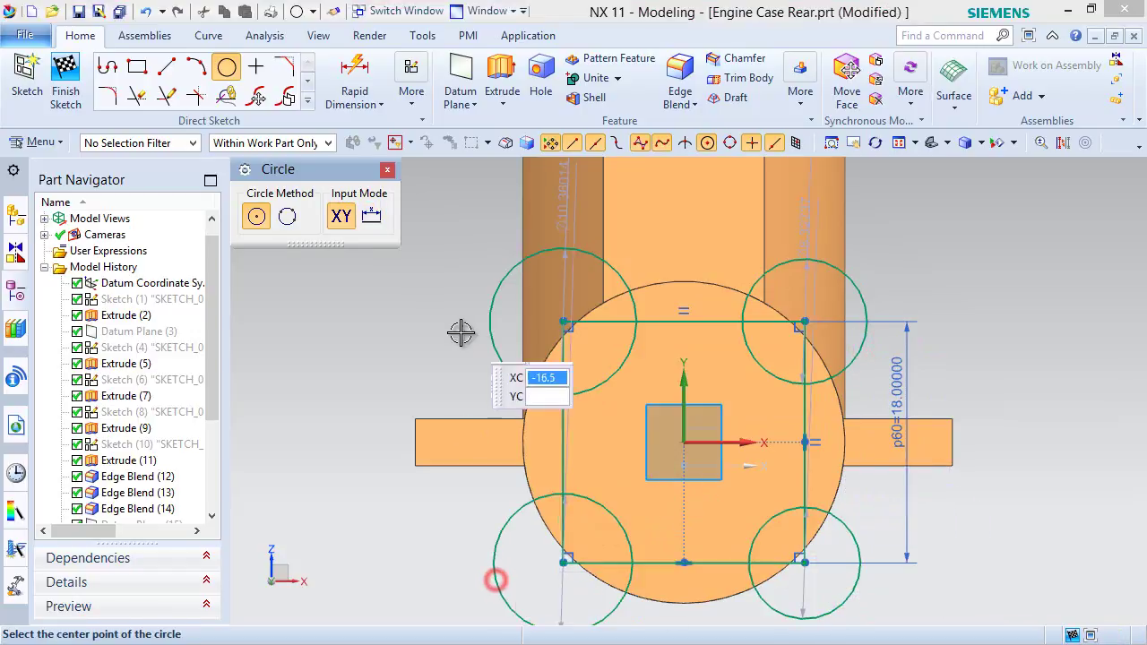
{"action": "key", "text": "Escape"}
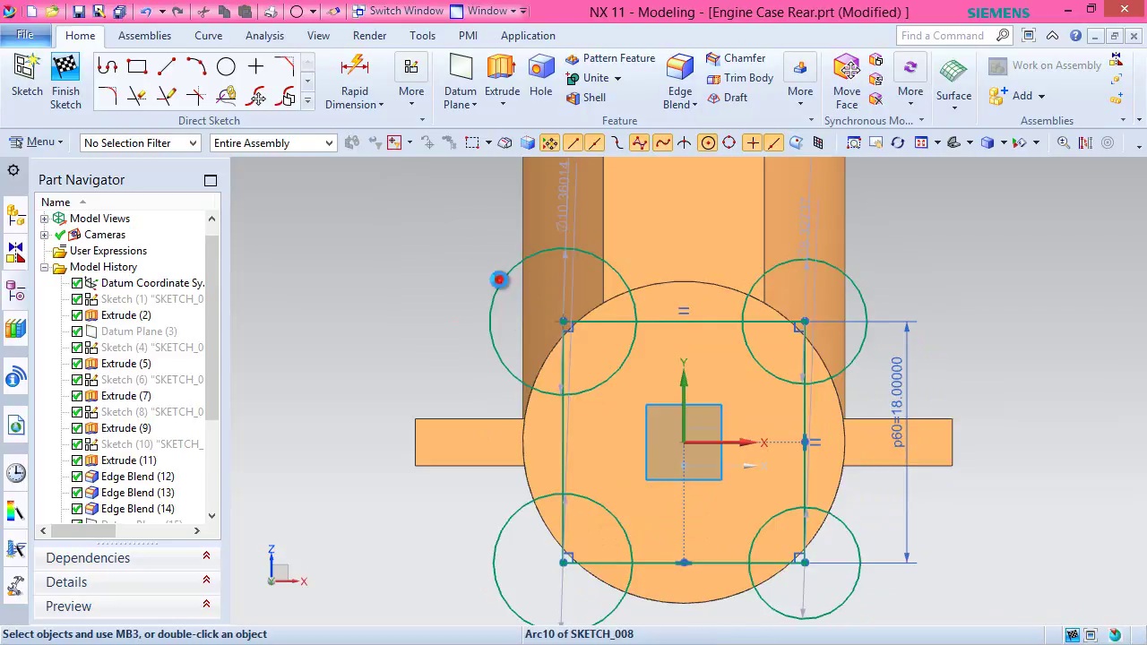
Constrain all four corner circles to equal radii, pairing adjacent circles one after another.
{"action": "left_click", "coordinate": [500, 280]}
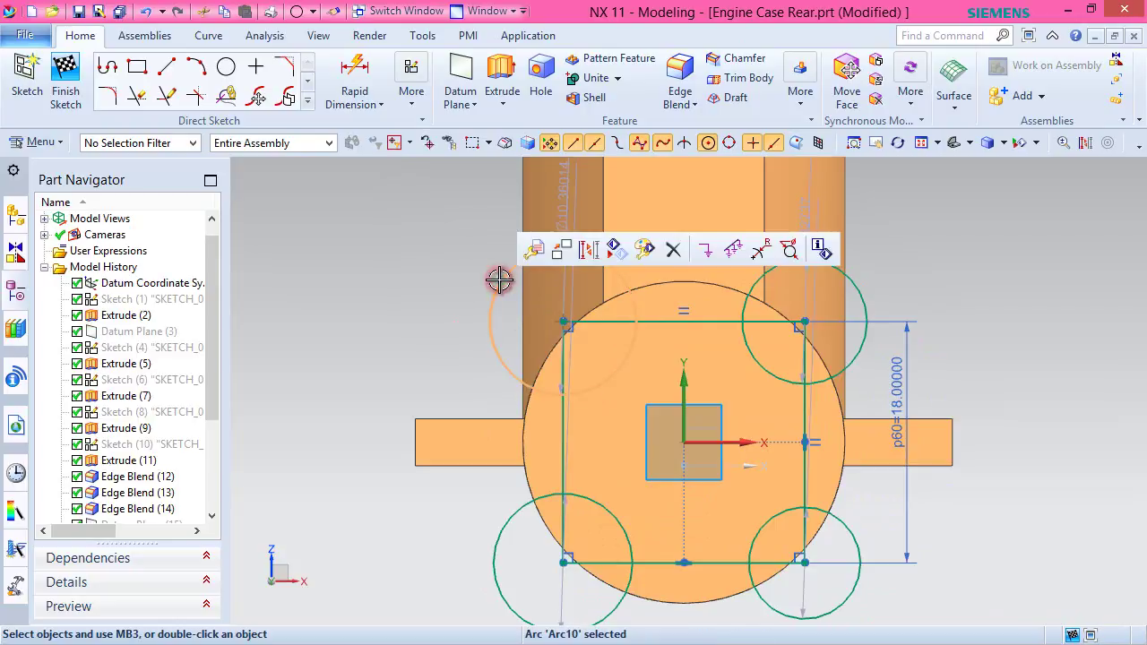
{"action": "left_click", "coordinate": [862, 301]}
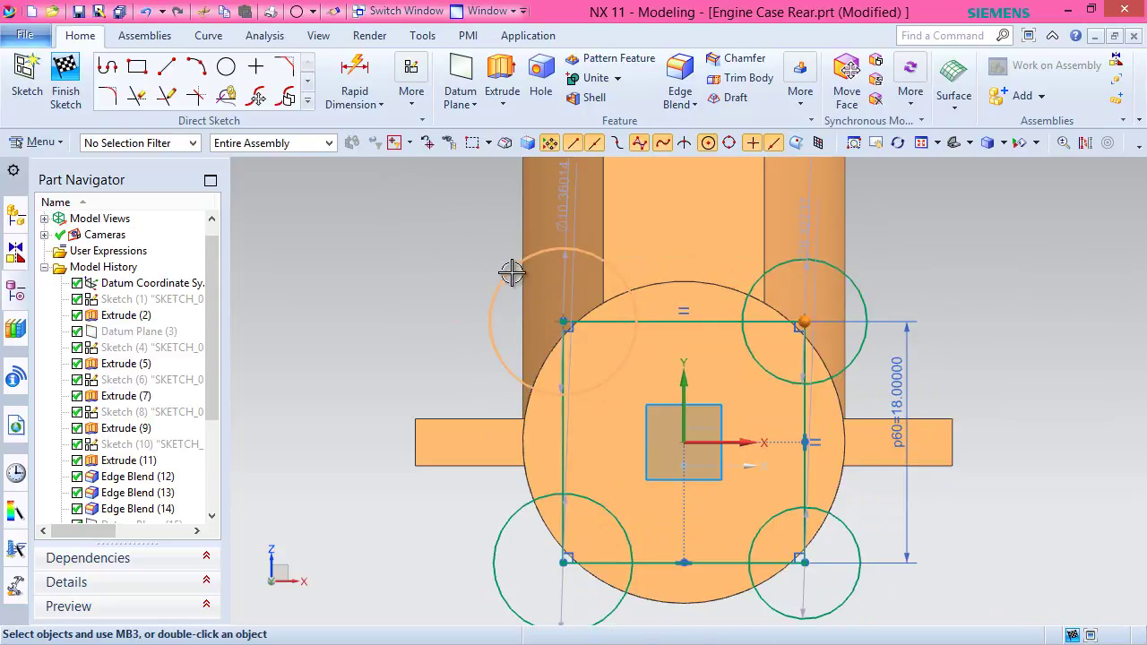
{"action": "left_click", "coordinate": [486, 310]}
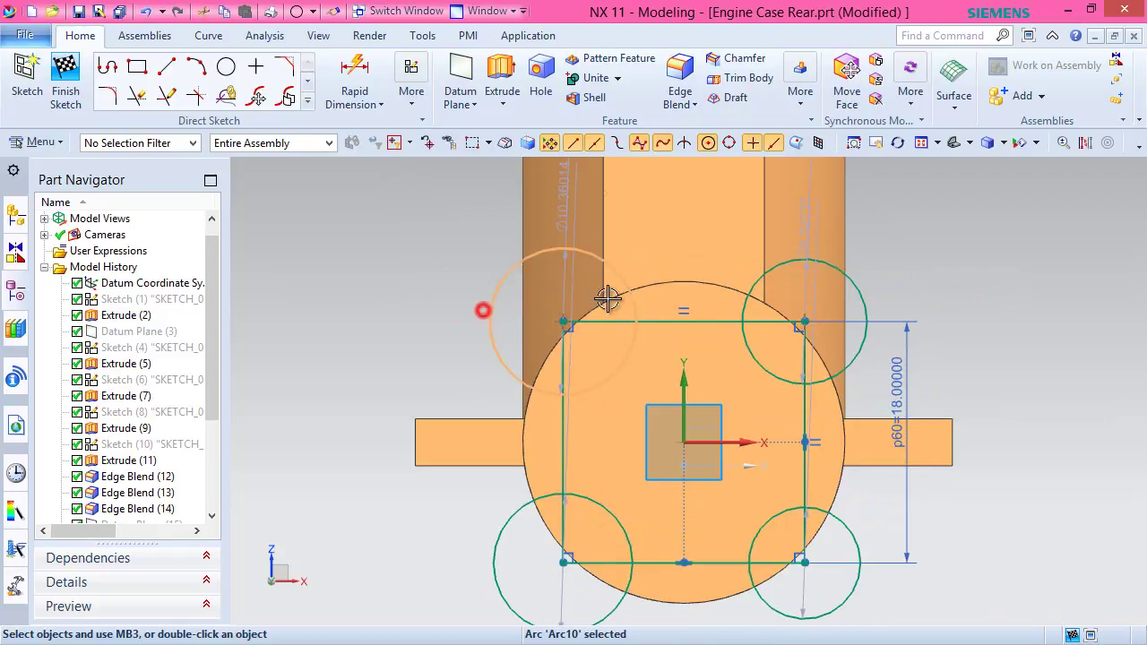
{"action": "left_click", "coordinate": [868, 289]}
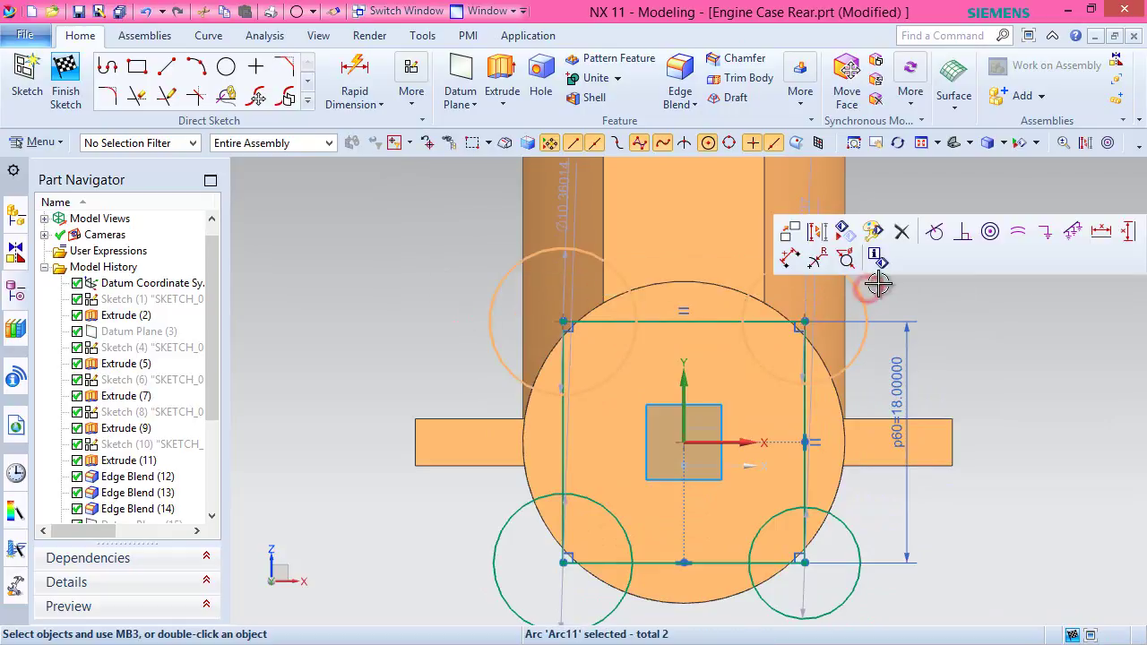
{"action": "left_click", "coordinate": [1019, 231]}
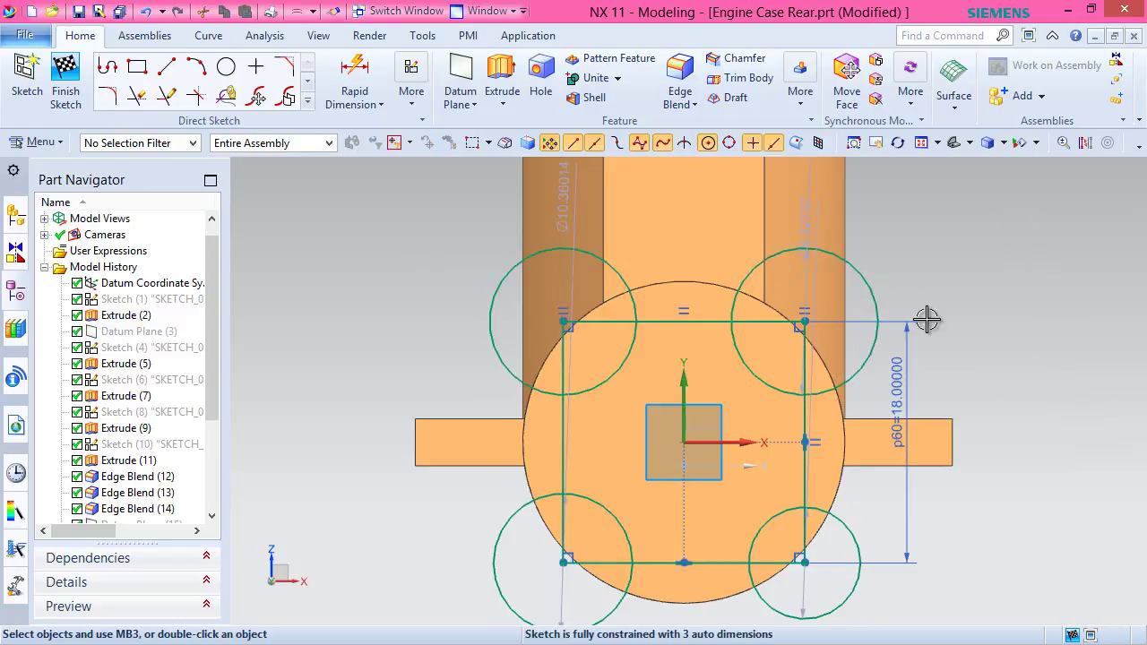
{"action": "left_click", "coordinate": [490, 335]}
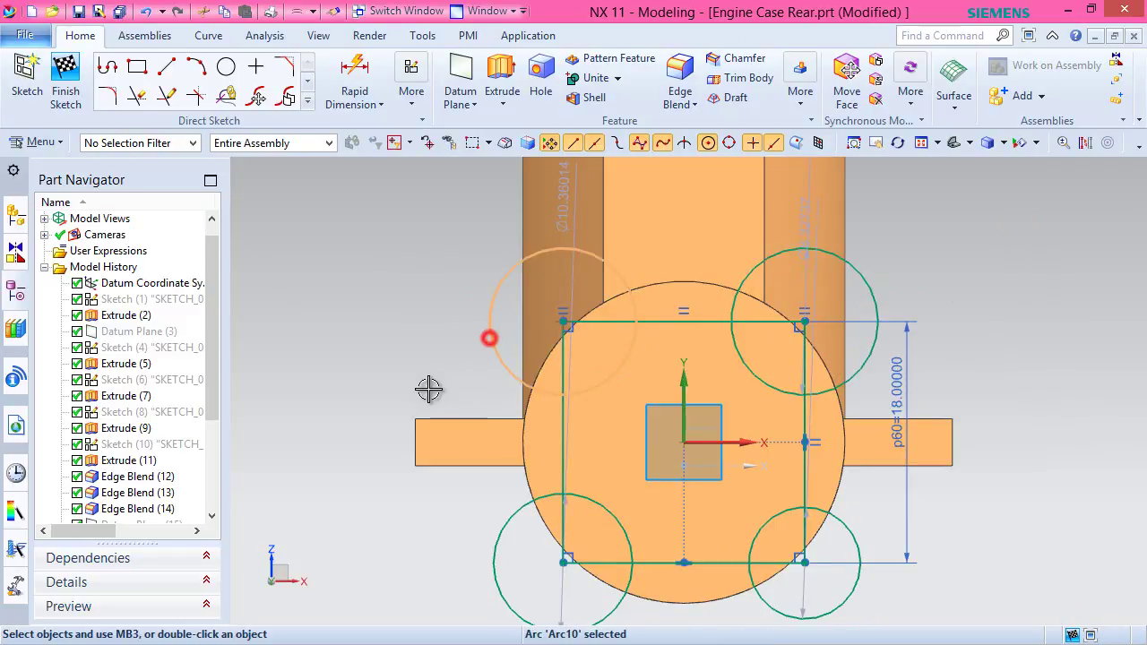
{"action": "left_click", "coordinate": [489, 556]}
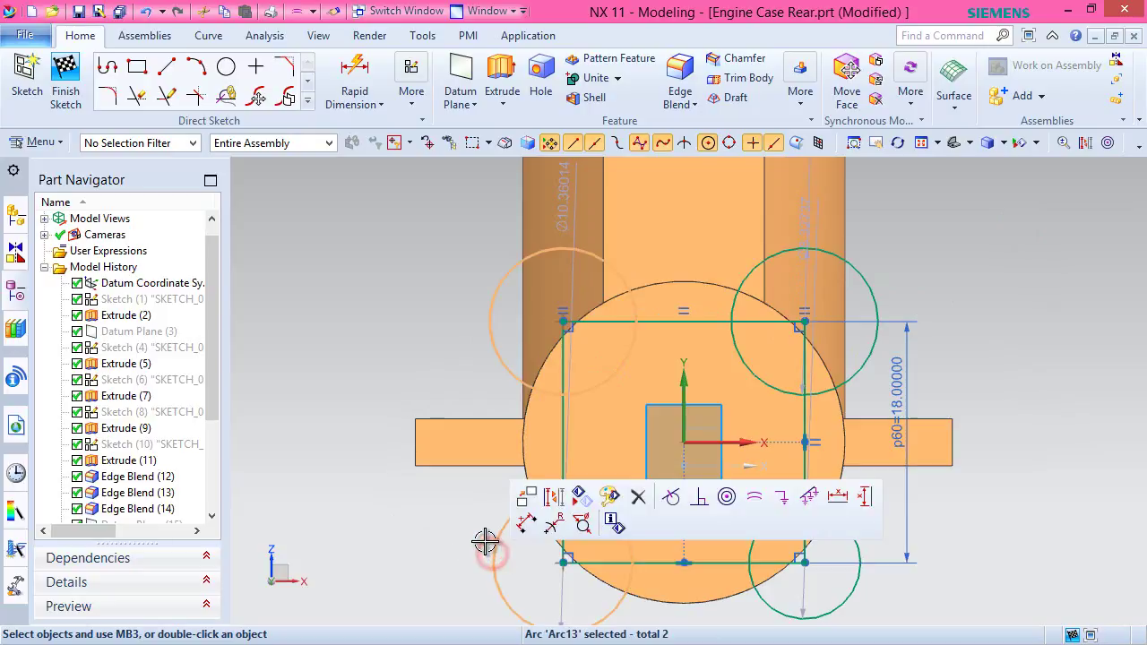
{"action": "left_click", "coordinate": [755, 494]}
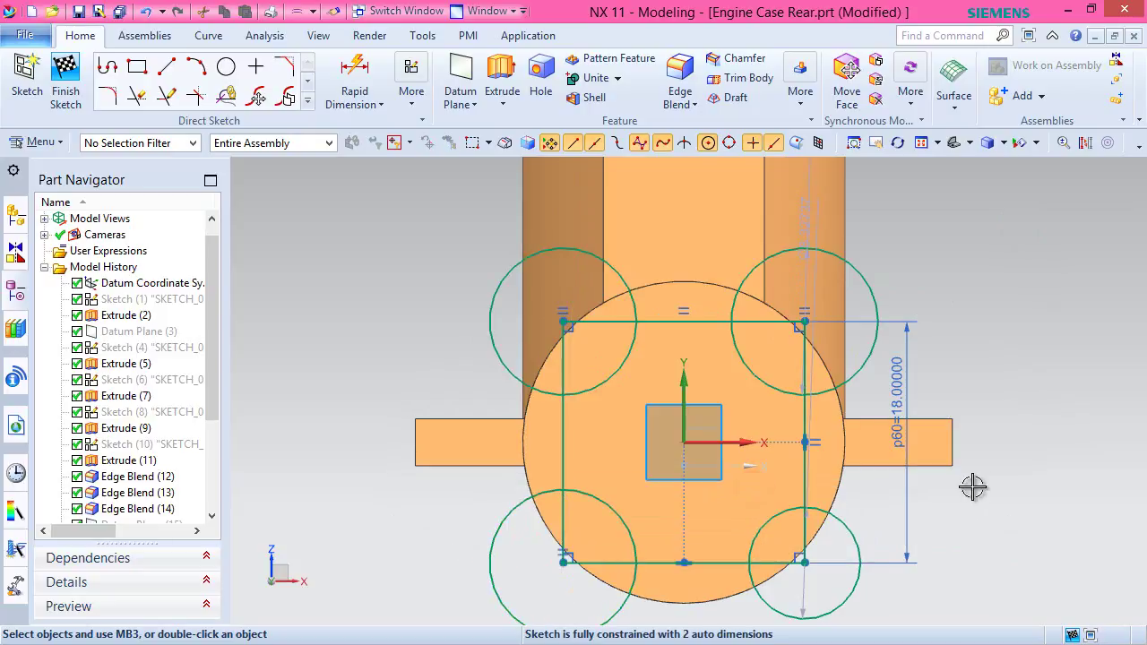
{"action": "left_click", "coordinate": [499, 512]}
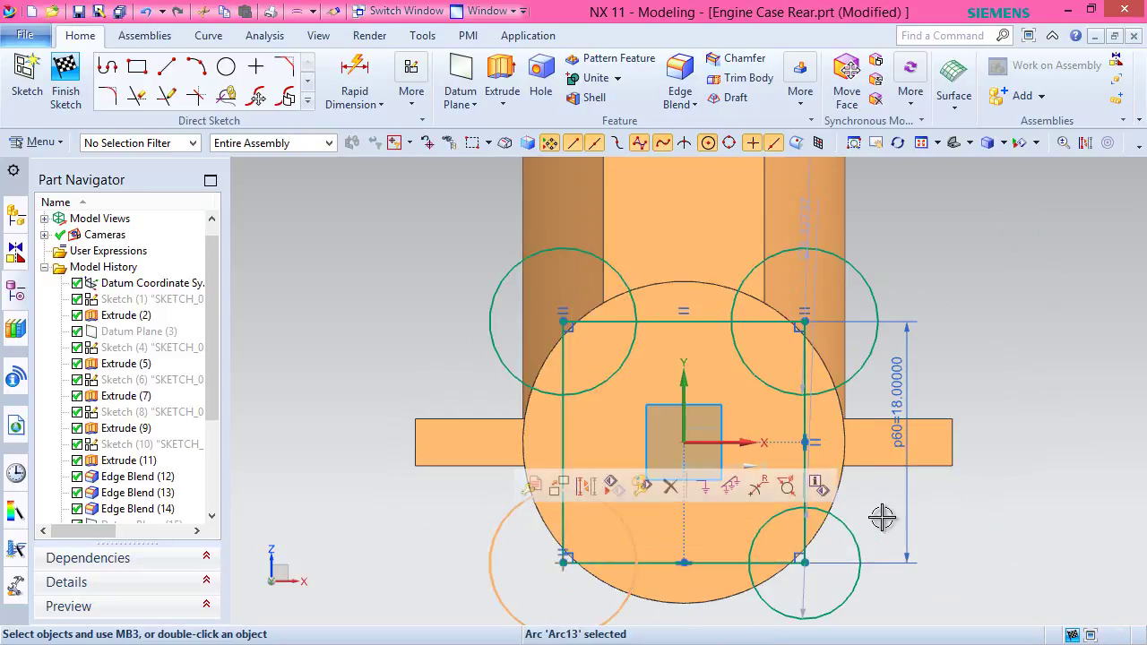
{"action": "left_click", "coordinate": [856, 527]}
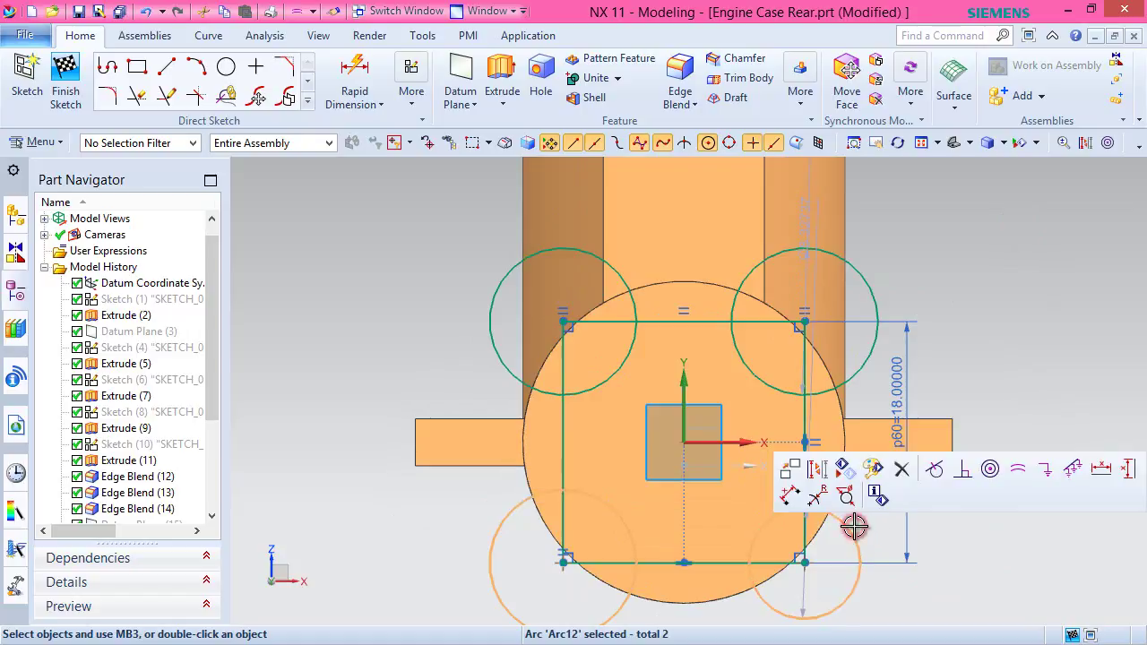
{"action": "left_click", "coordinate": [1017, 470]}
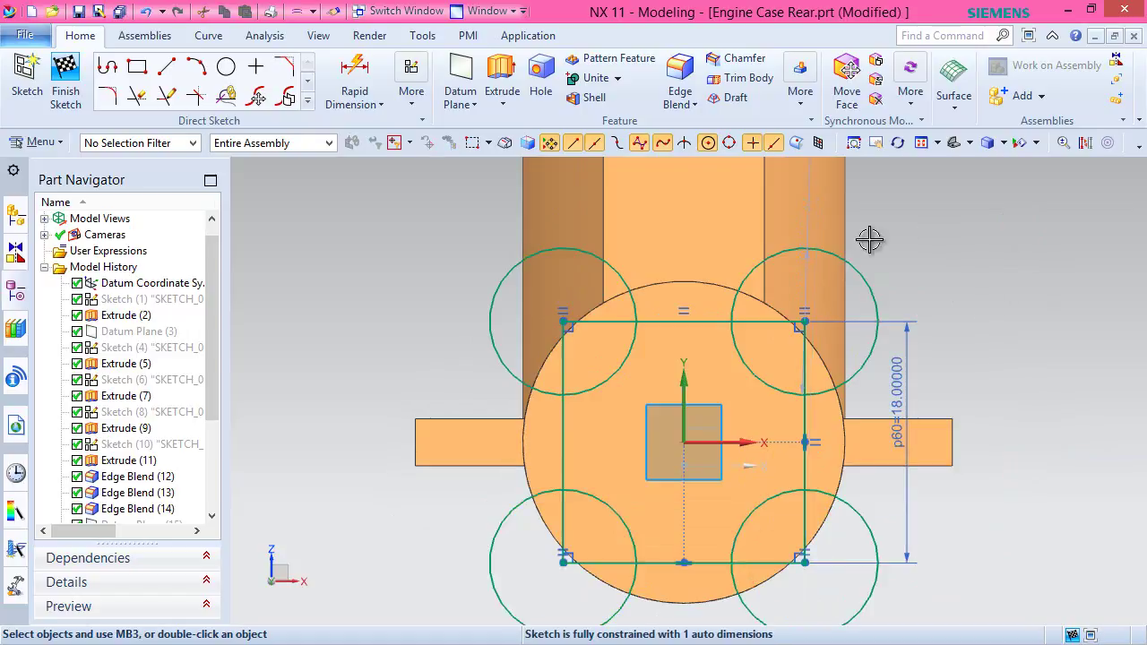
Dimension the upper-right corner circle and set its diameter to 5.
{"action": "left_click", "coordinate": [358, 77]}
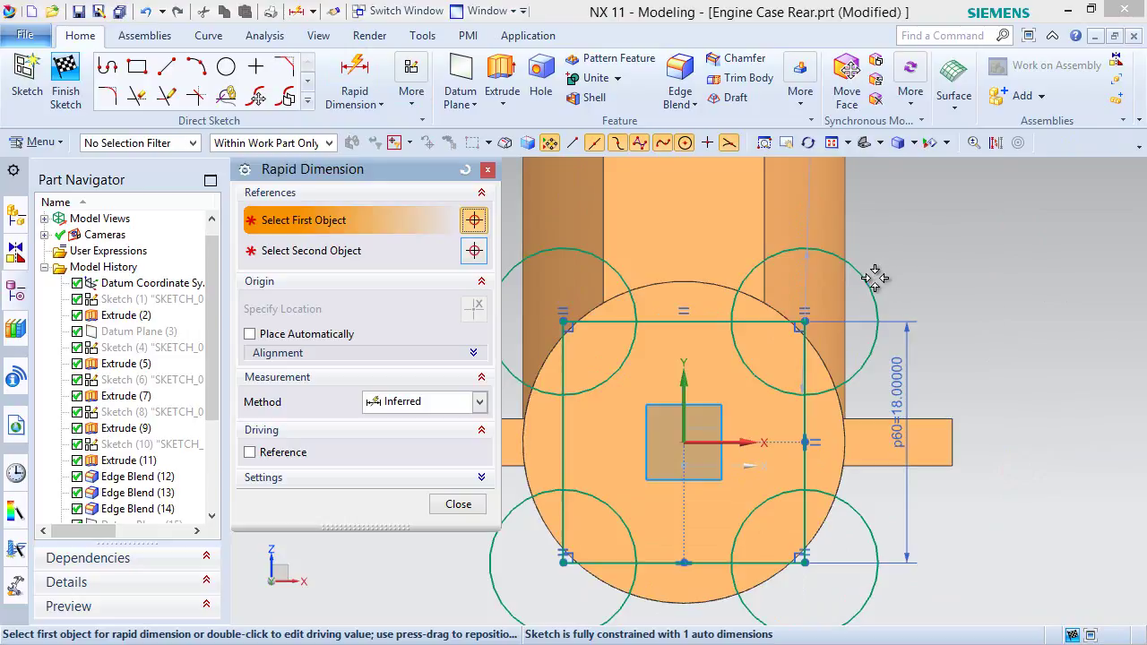
{"action": "left_click", "coordinate": [876, 277]}
{"action": "left_click", "coordinate": [914, 245]}
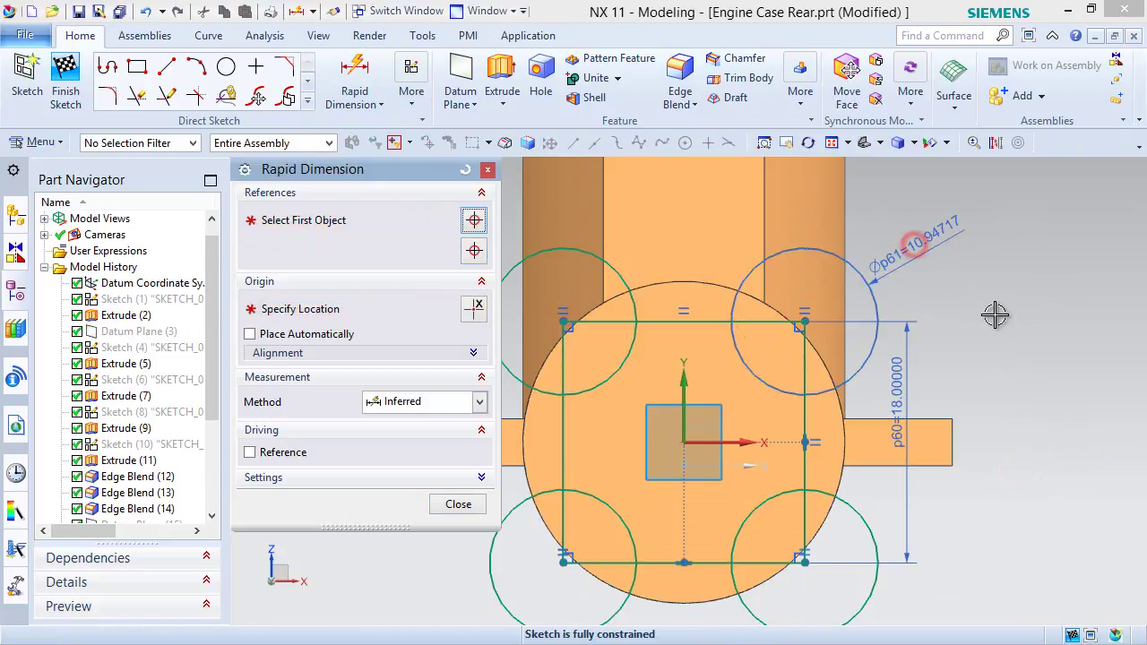
{"action": "type", "text": "5"}
{"action": "key", "text": "Return"}
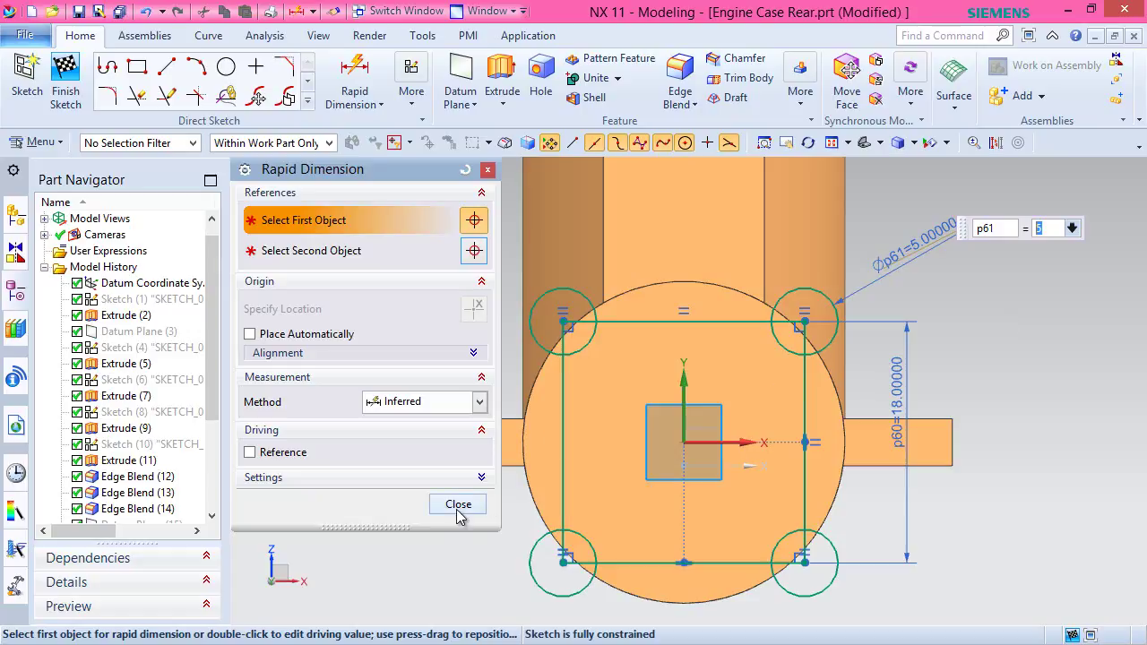
{"action": "left_click", "coordinate": [457, 506]}
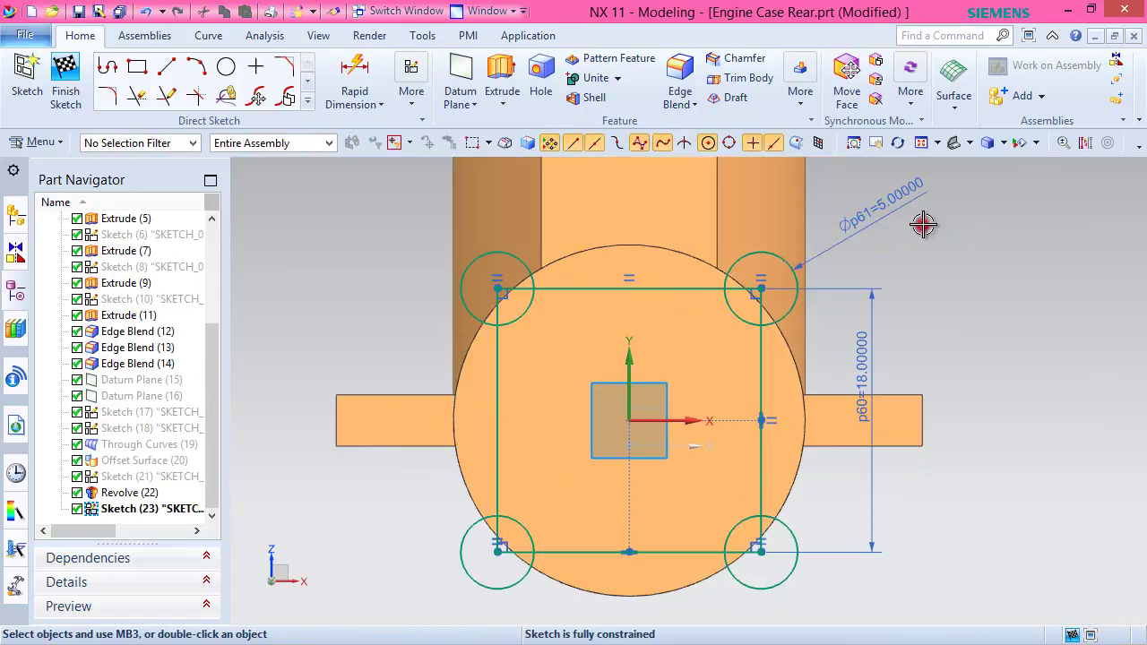
Convert the four sides of the construction square to reference lines.
{"action": "left_click", "coordinate": [1085, 143]}
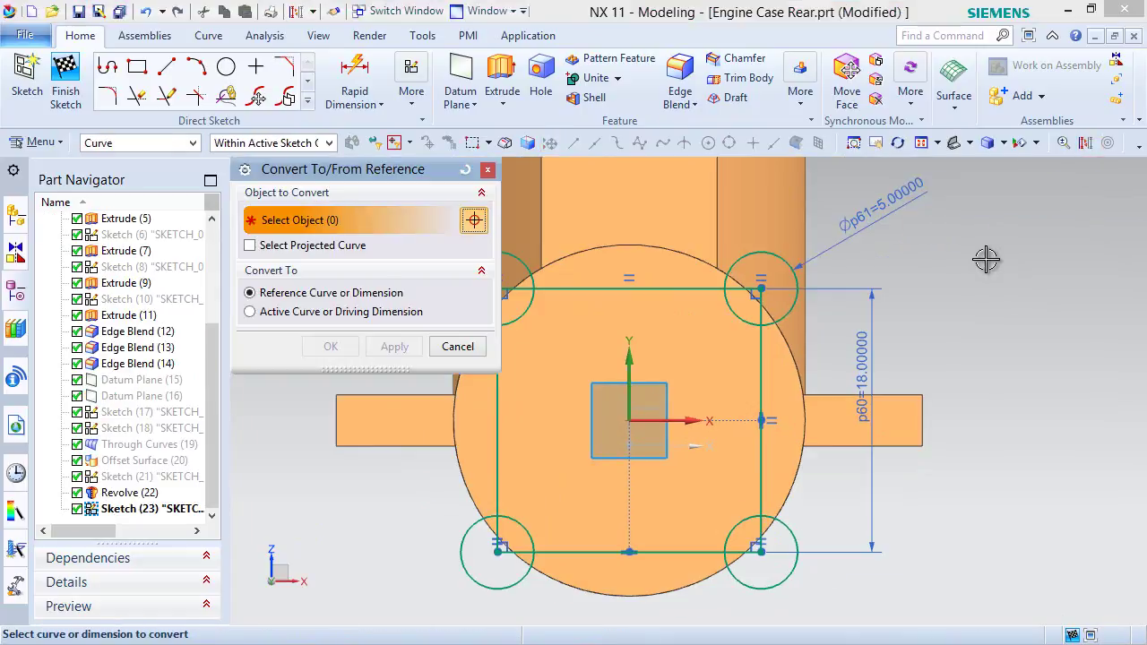
{"action": "left_click", "coordinate": [761, 349]}
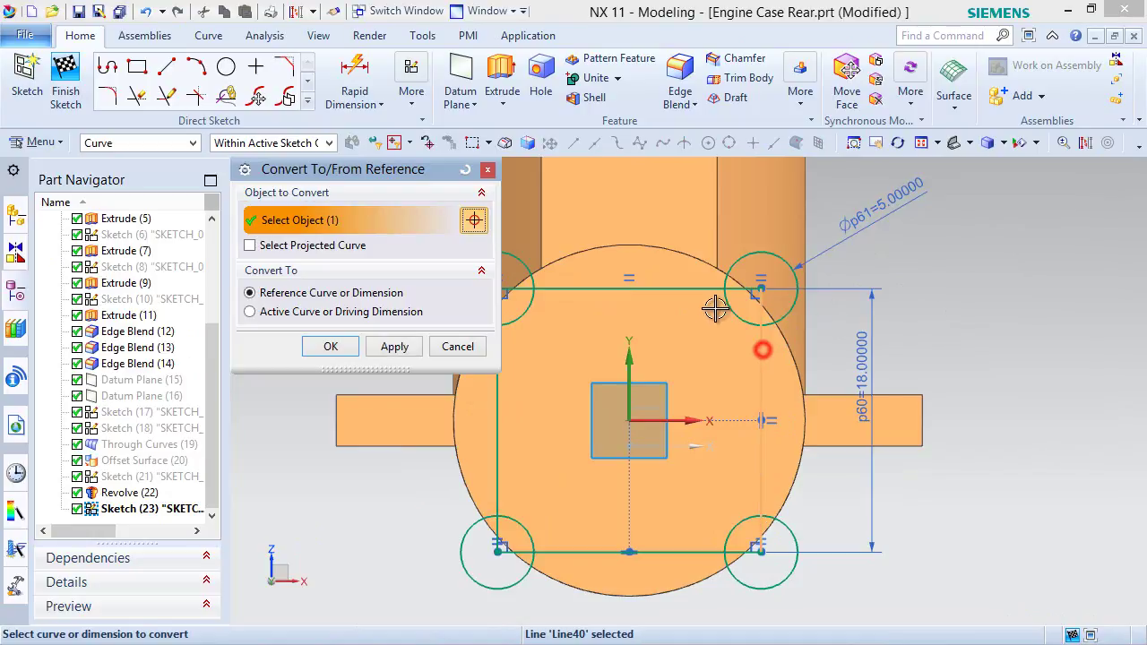
{"action": "left_click", "coordinate": [697, 289]}
{"action": "left_click", "coordinate": [499, 403]}
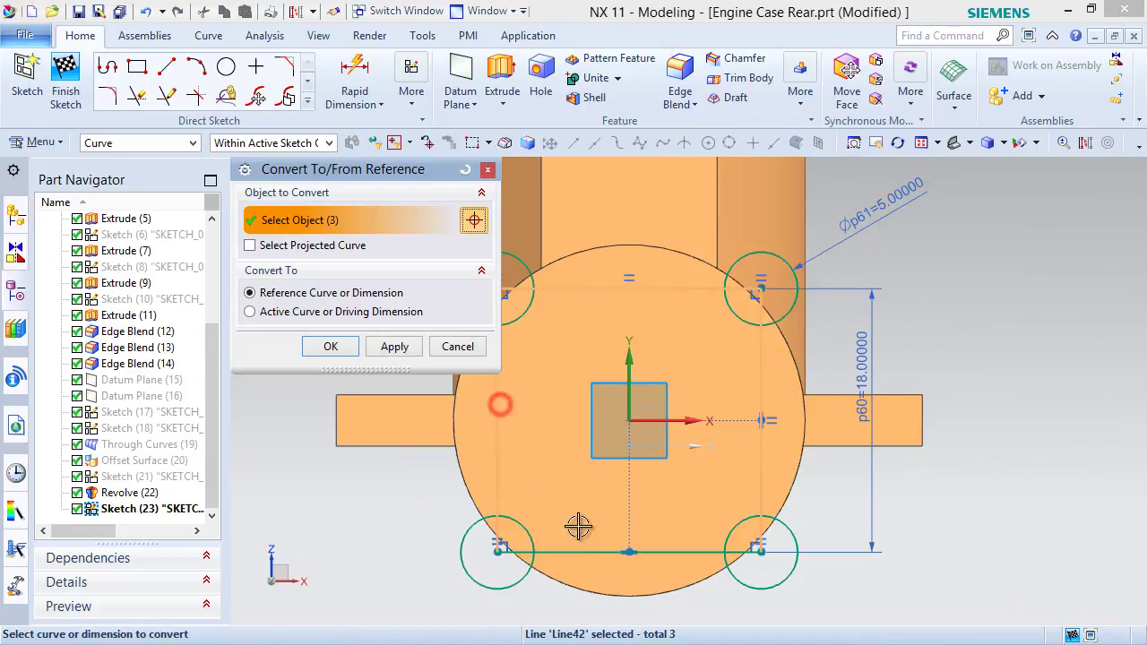
{"action": "left_click", "coordinate": [587, 550]}
{"action": "left_click", "coordinate": [333, 350]}
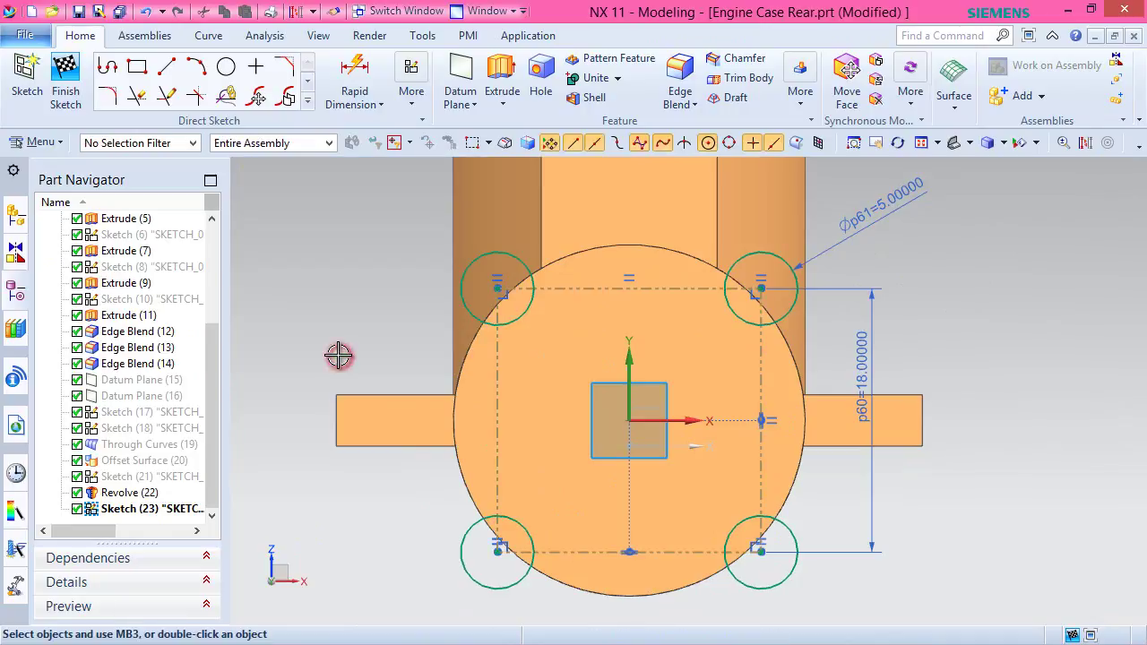
Finish the corner-circle sketch and orient the model to a pictorial view showing the circular end face.
{"action": "right_click", "coordinate": [1008, 166]}
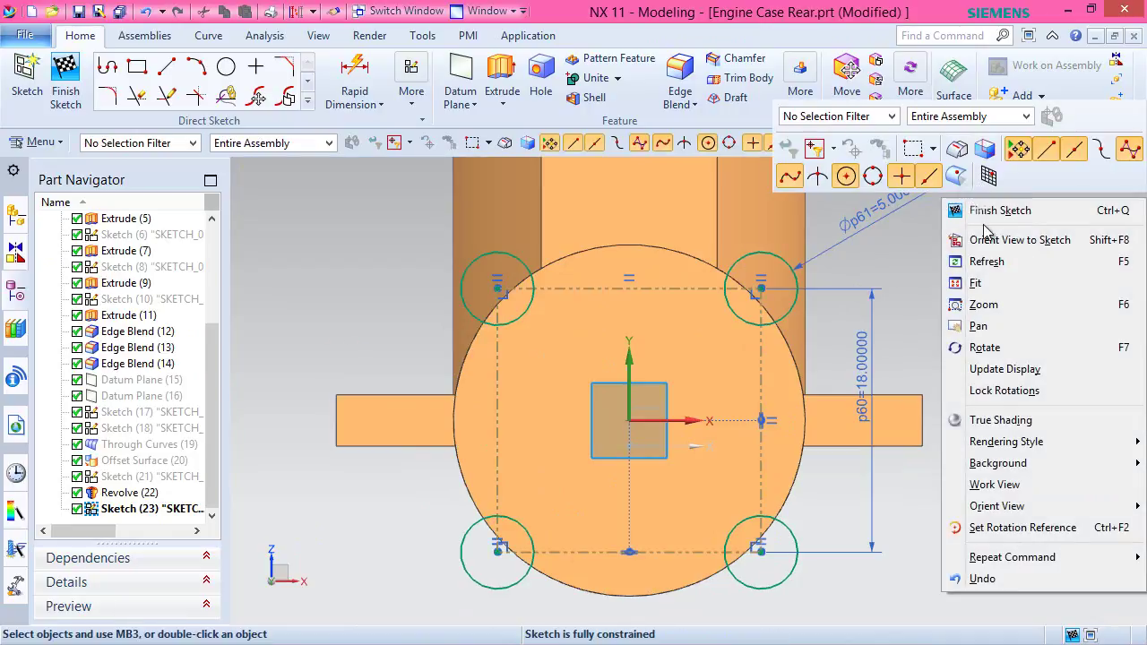
{"action": "left_click", "coordinate": [986, 209]}
{"action": "left_click", "coordinate": [973, 144]}
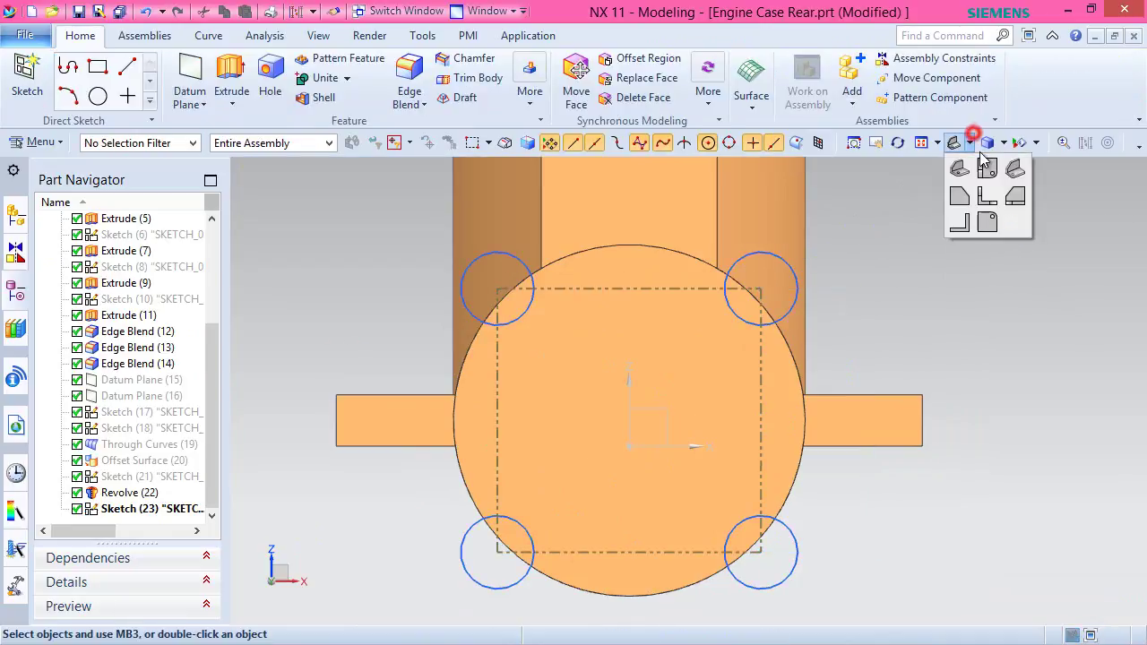
{"action": "left_click", "coordinate": [1000, 177]}
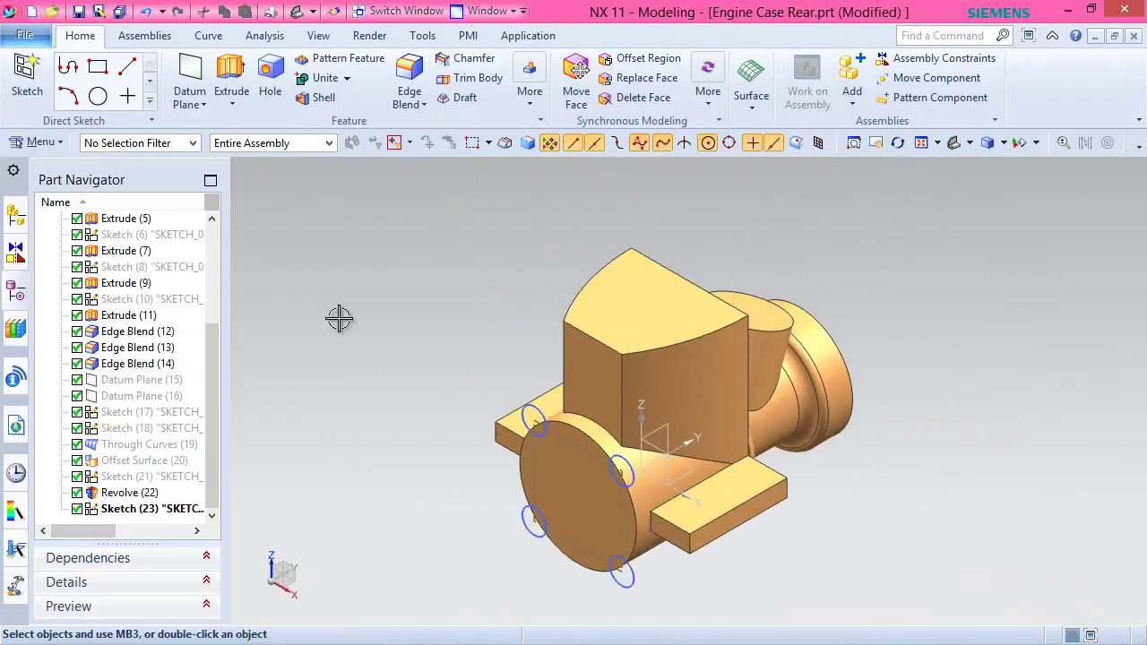
Start an Extrude using the Region Boundary Curve rule and select all four corner circles as its section.
{"action": "left_click", "coordinate": [232, 81]}
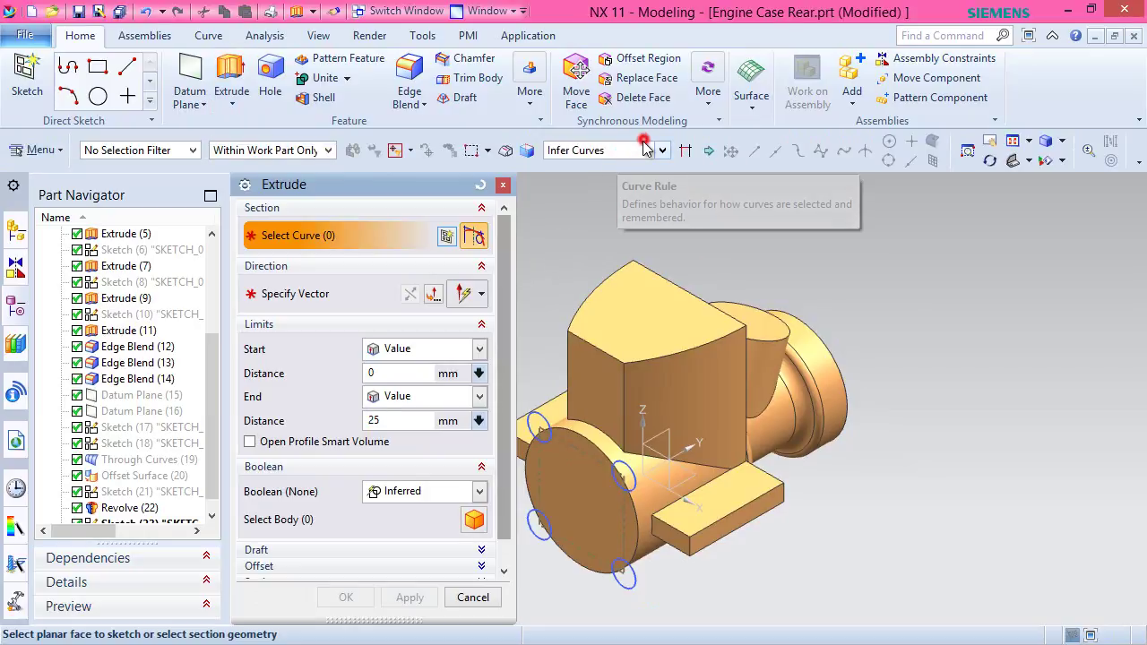
{"action": "left_click", "coordinate": [662, 149]}
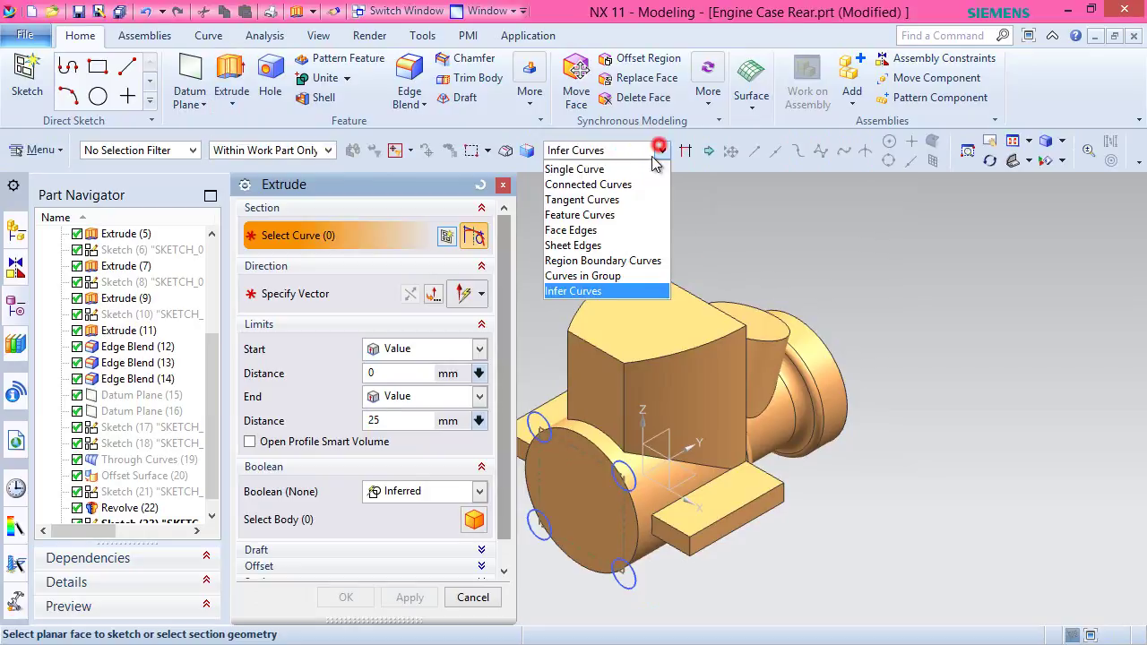
{"action": "left_click", "coordinate": [603, 260]}
{"action": "scroll", "coordinate": [991, 260], "scroll_direction": "up", "scroll_amount": 2}
{"action": "scroll", "coordinate": [839, 278], "scroll_direction": "down", "scroll_amount": 2}
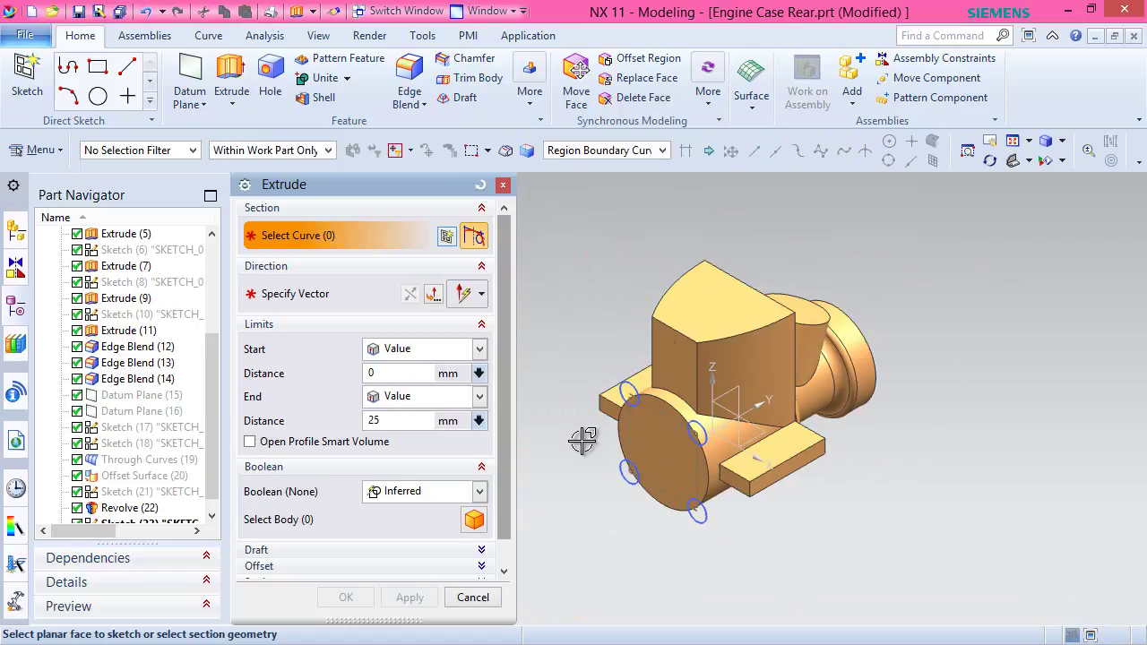
{"action": "scroll", "coordinate": [583, 439], "scroll_direction": "up", "scroll_amount": 3}
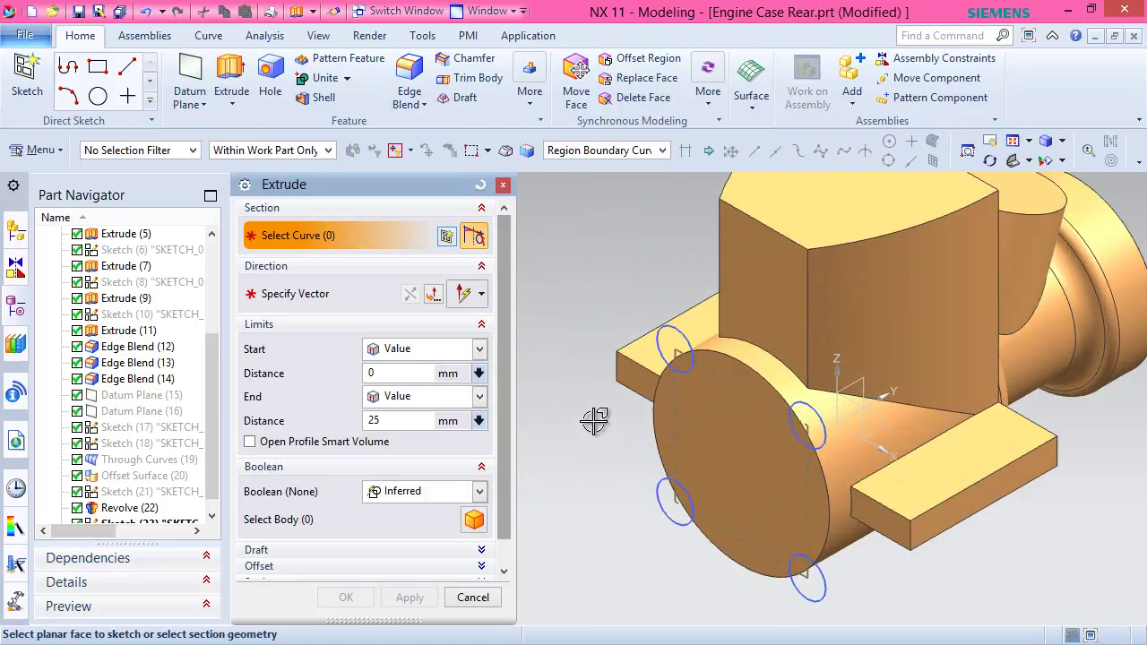
{"action": "left_click", "coordinate": [663, 346]}
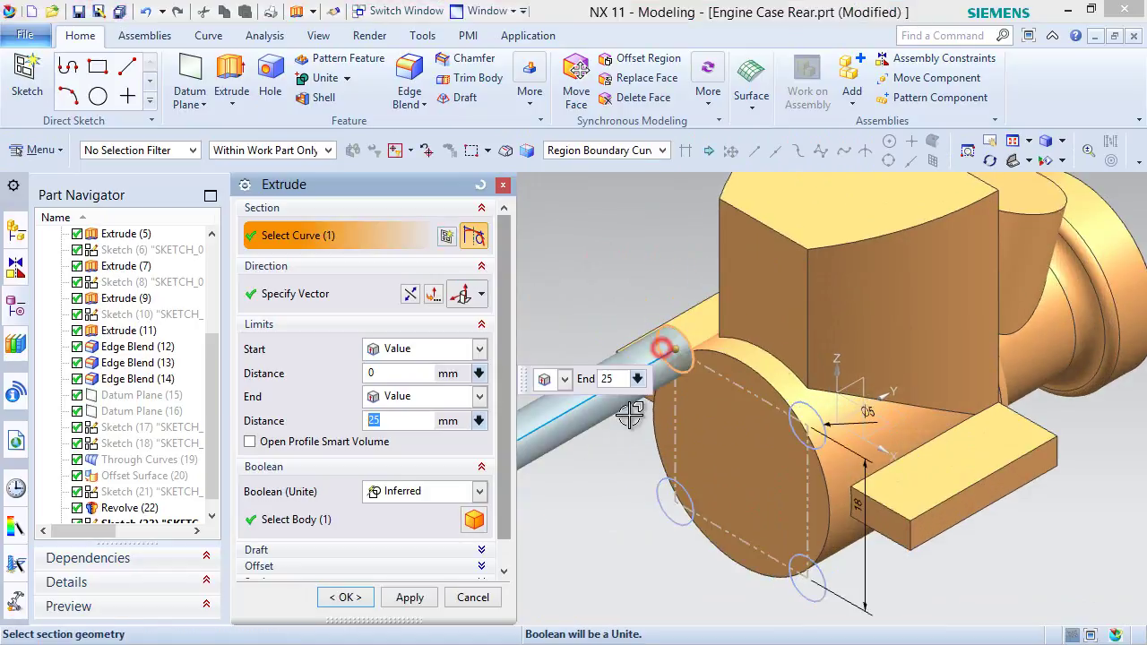
{"action": "left_click", "coordinate": [660, 495]}
{"action": "left_click", "coordinate": [802, 574]}
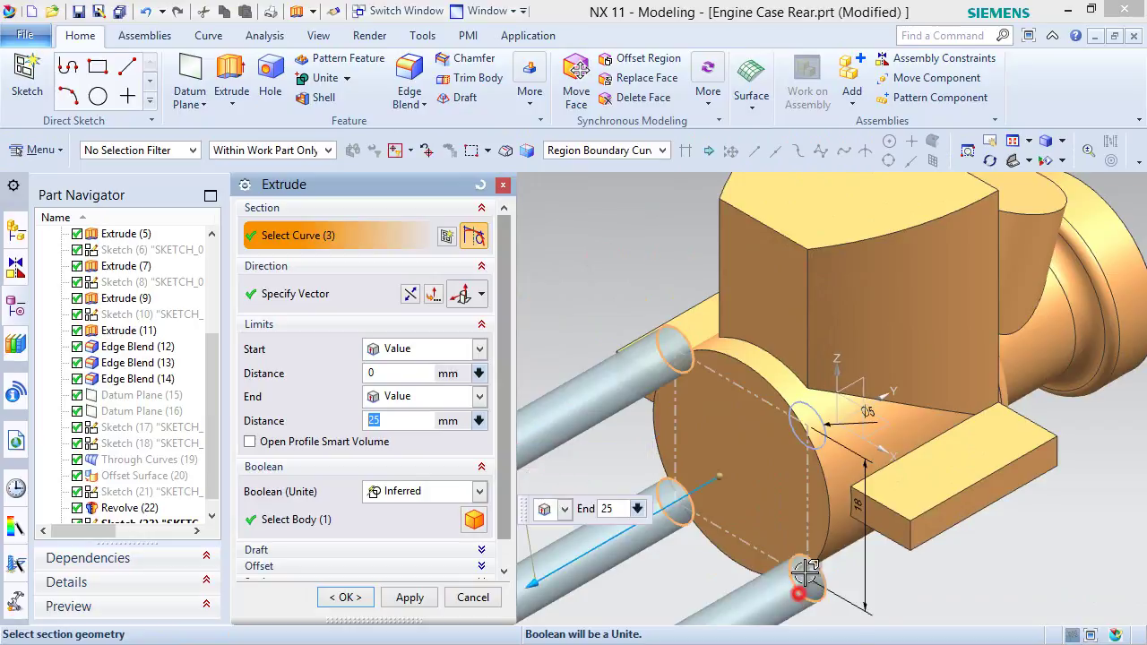
{"action": "left_click", "coordinate": [809, 417]}
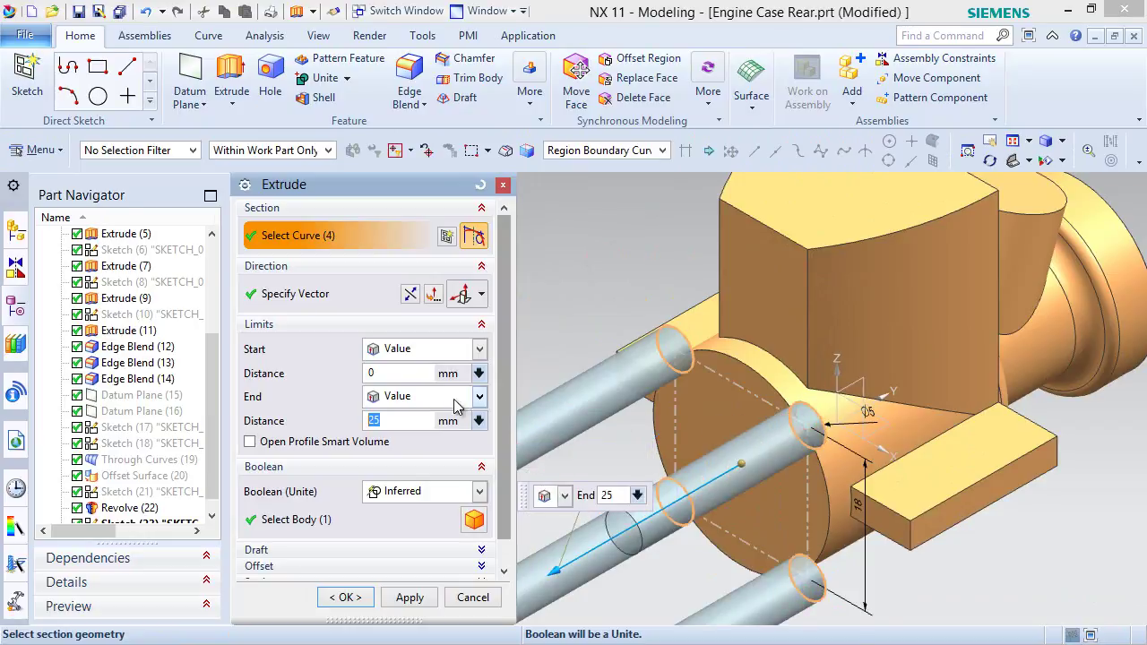
Extrude the four circles 8 mm in the reversed direction, into the part, with the Boolean set to Unite.
{"action": "left_click", "coordinate": [411, 296]}
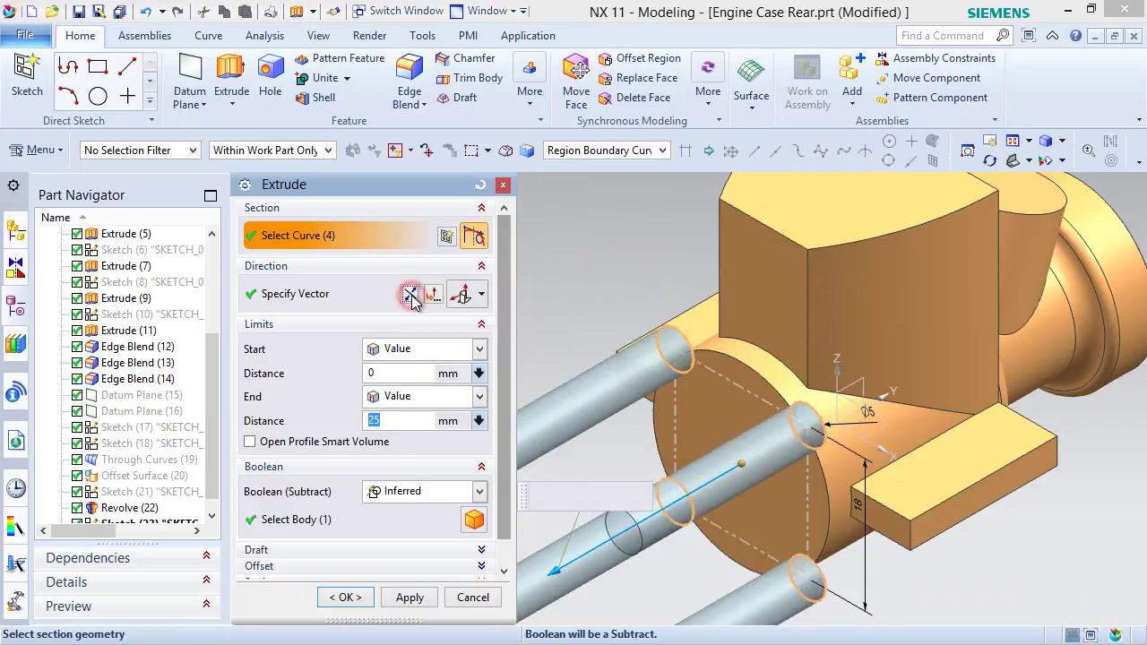
{"action": "left_click", "coordinate": [425, 491]}
{"action": "left_click", "coordinate": [407, 527]}
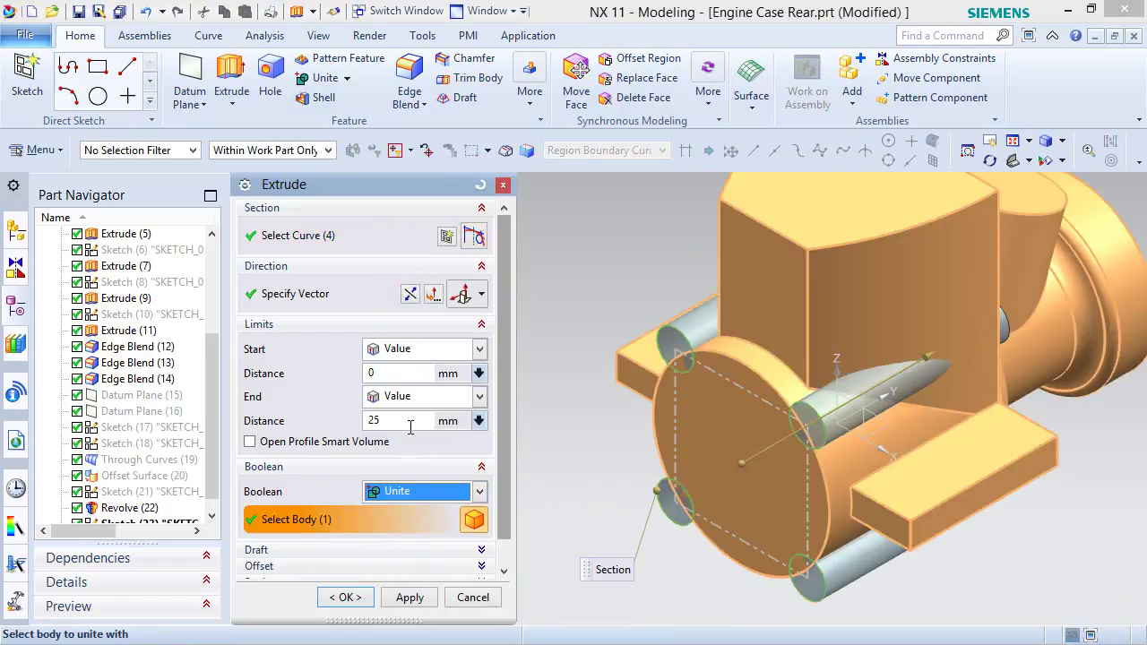
{"action": "left_click", "coordinate": [408, 422]}
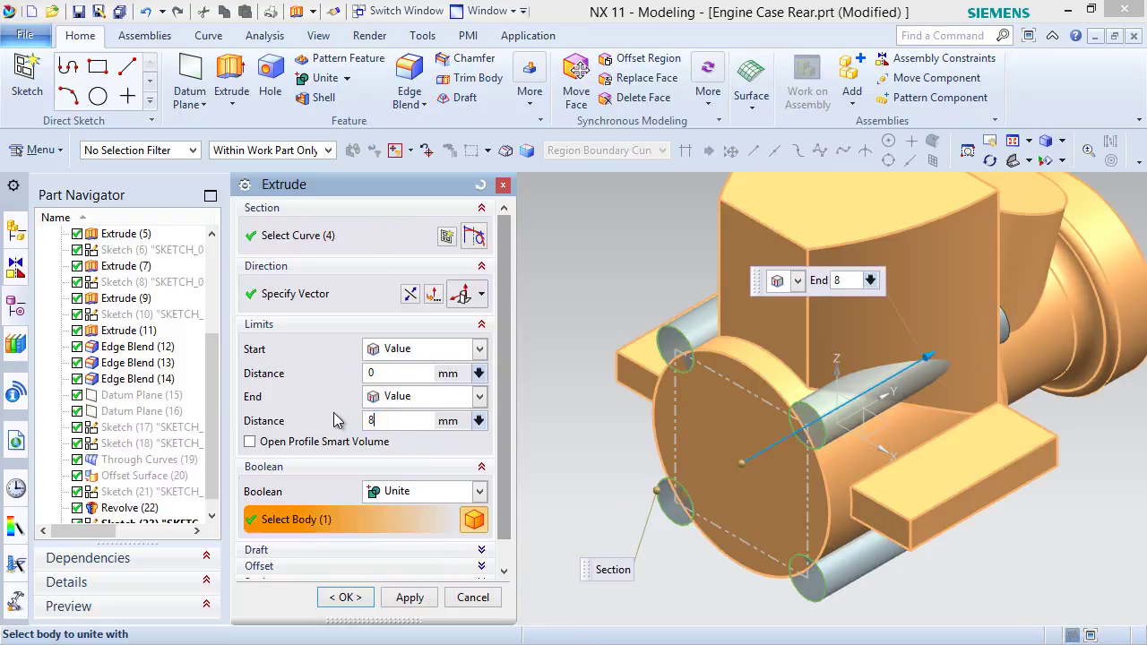
{"action": "key", "text": "Return"}
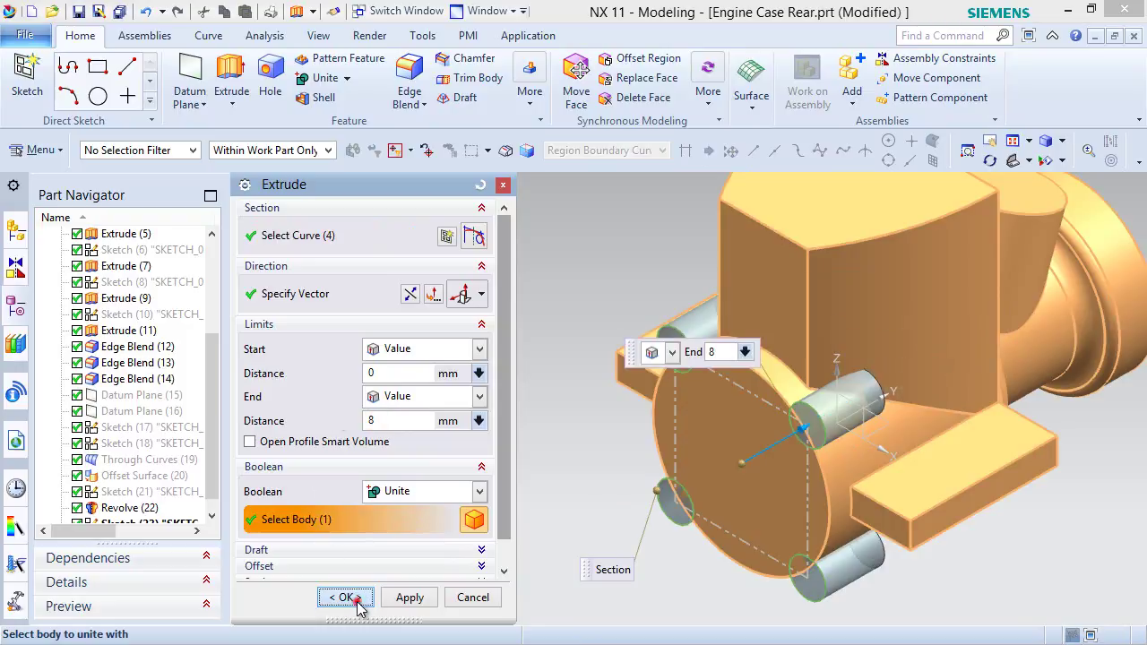
{"action": "left_click", "coordinate": [346, 598]}
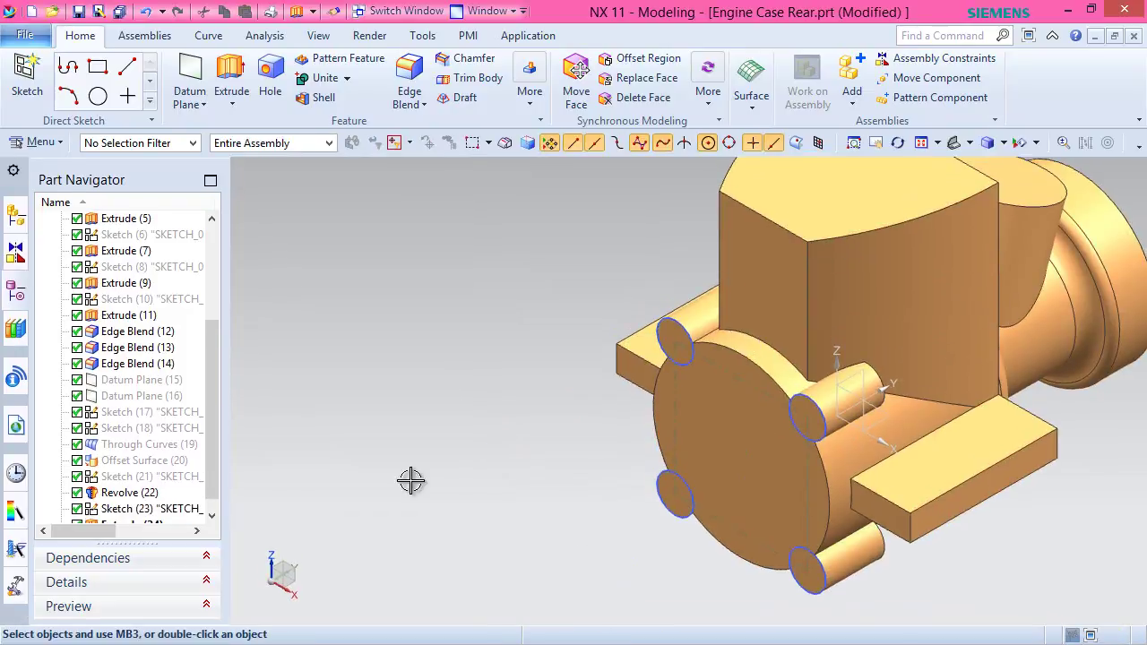
Hide the corner-circle sketch and save the part file.
{"action": "scroll", "coordinate": [219, 457], "scroll_direction": "down", "scroll_amount": 1}
{"action": "left_click", "coordinate": [120, 493]}
{"action": "right_click", "coordinate": [120, 501]}
{"action": "left_click", "coordinate": [143, 13]}
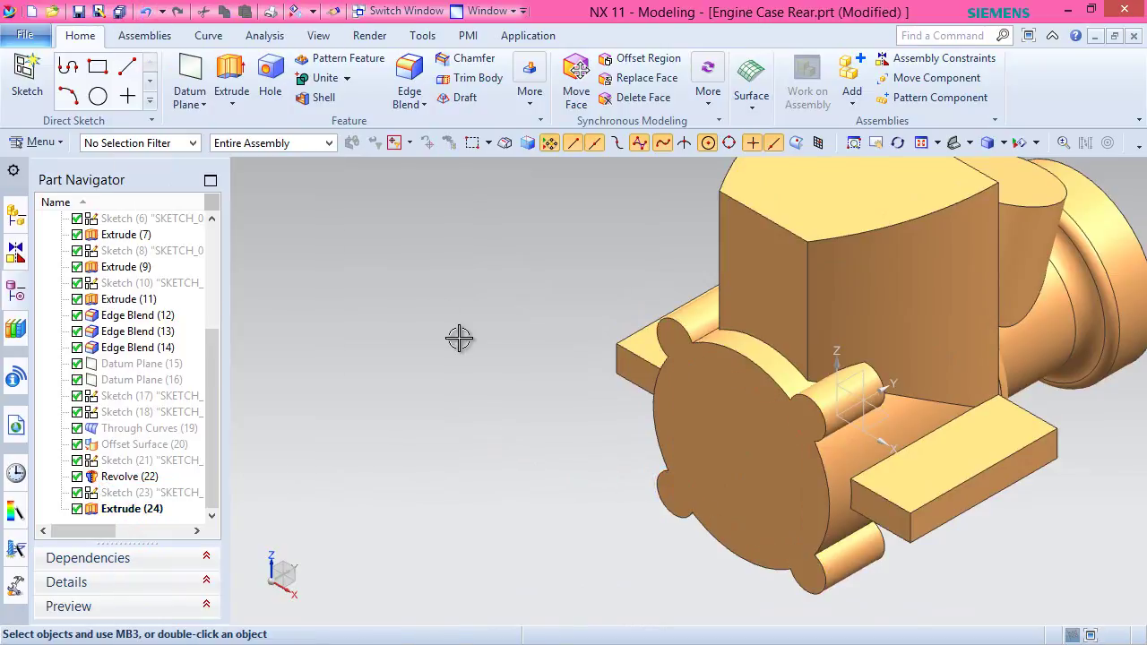
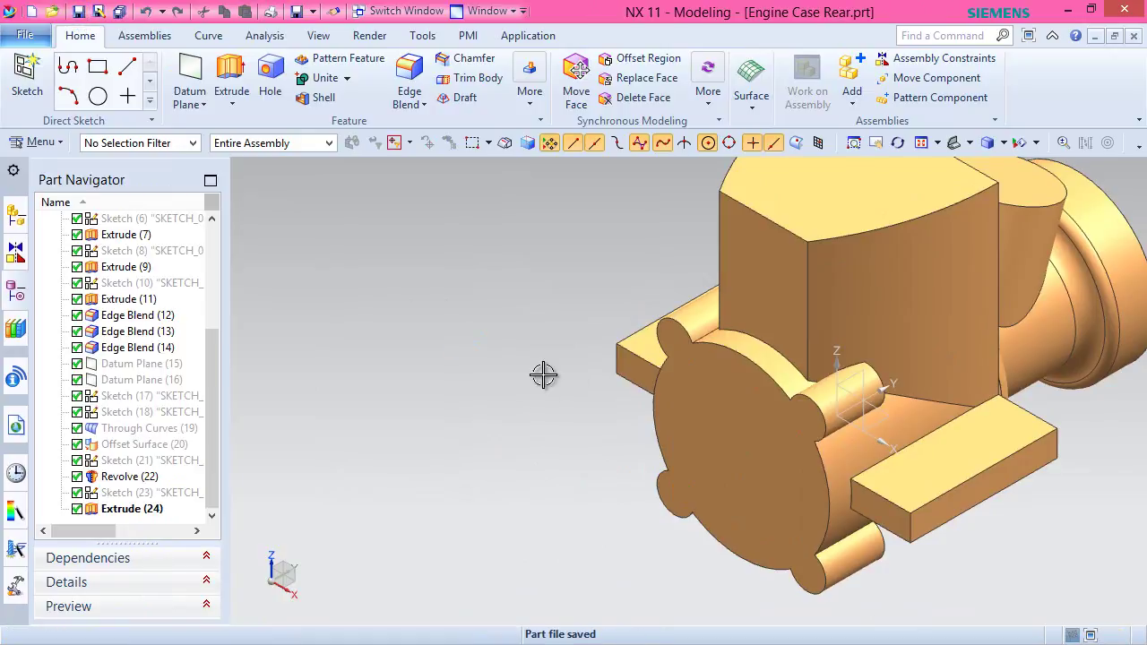
Create a sketch on the lobed circular end face and orient the view square to it.
{"action": "left_click", "coordinate": [26, 83]}
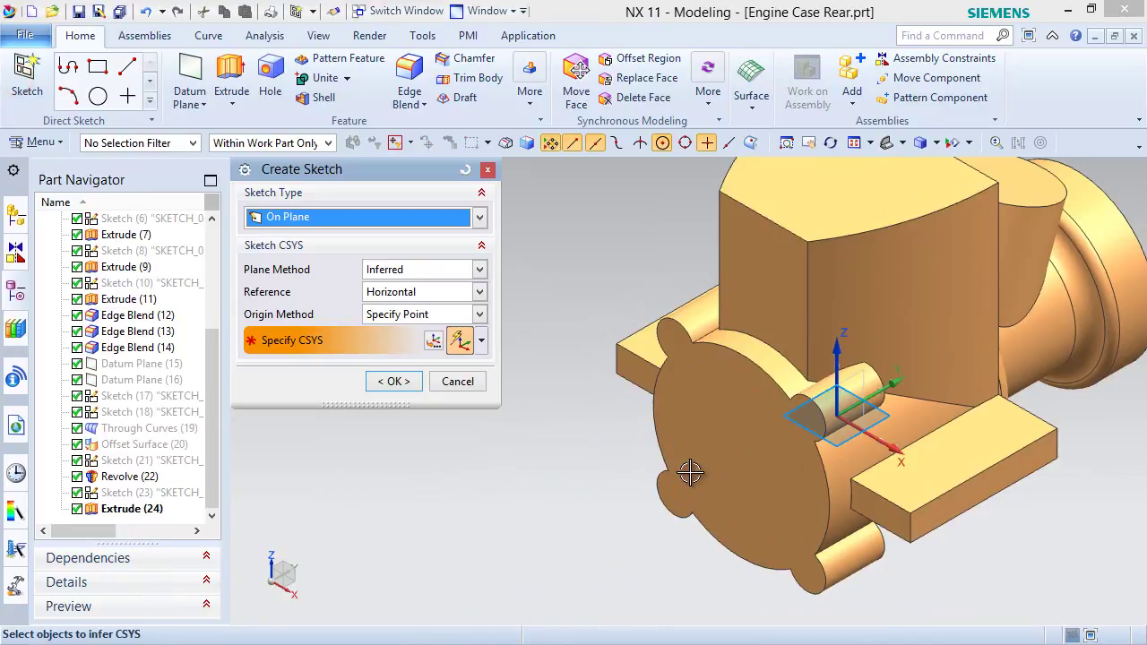
{"action": "left_click", "coordinate": [696, 465]}
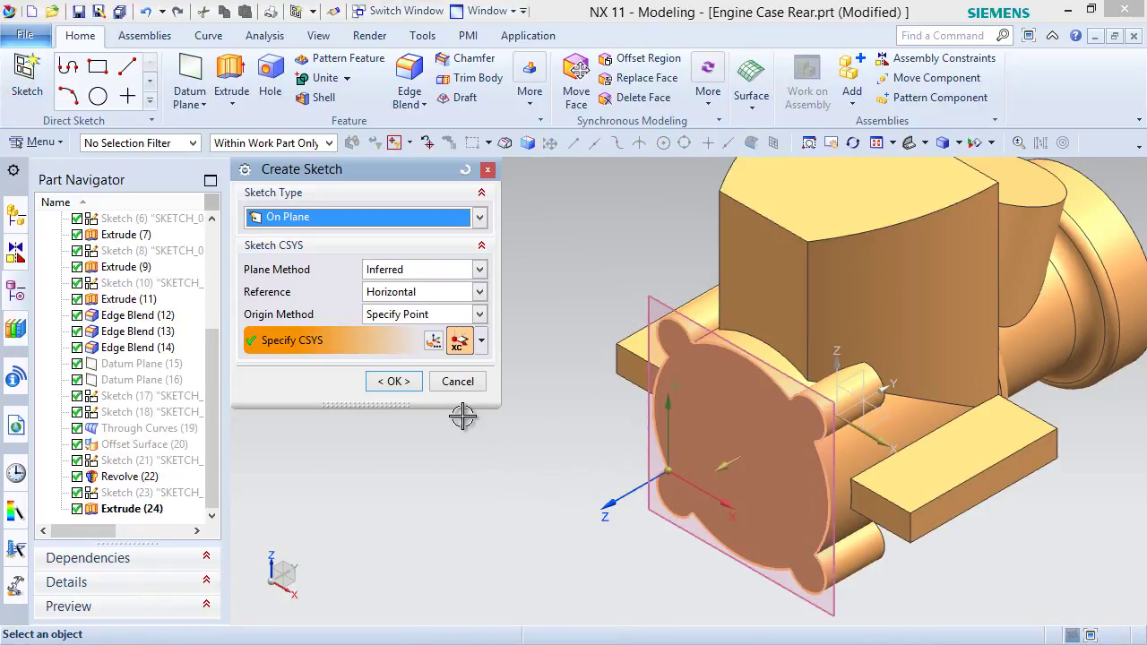
{"action": "left_click", "coordinate": [394, 382]}
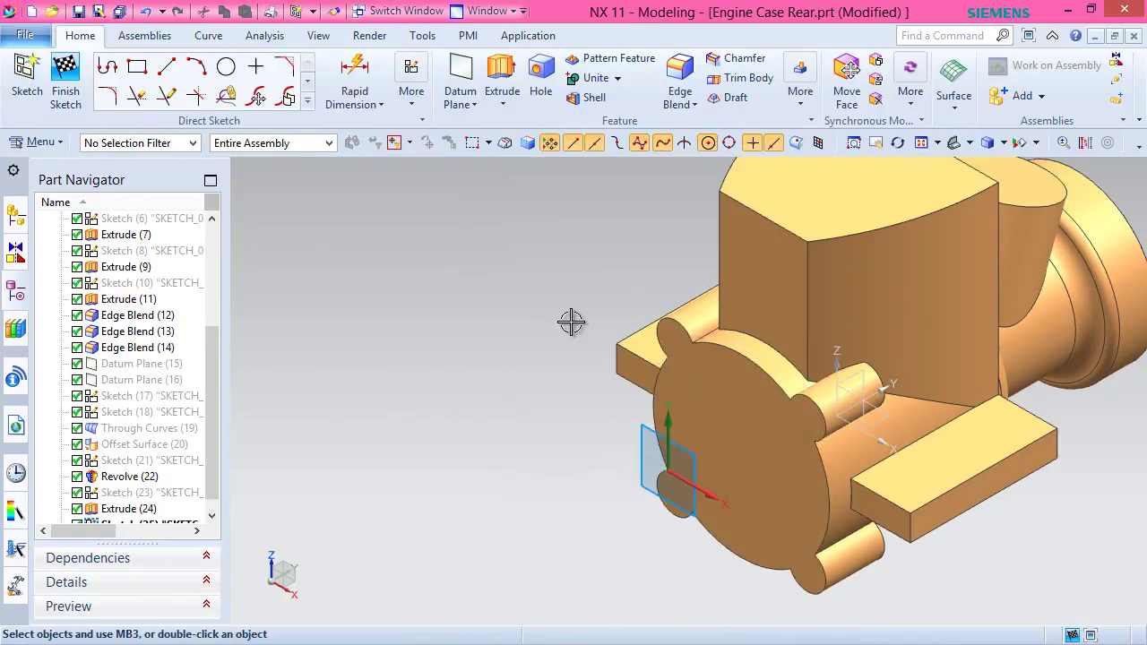
{"action": "left_click", "coordinate": [970, 144]}
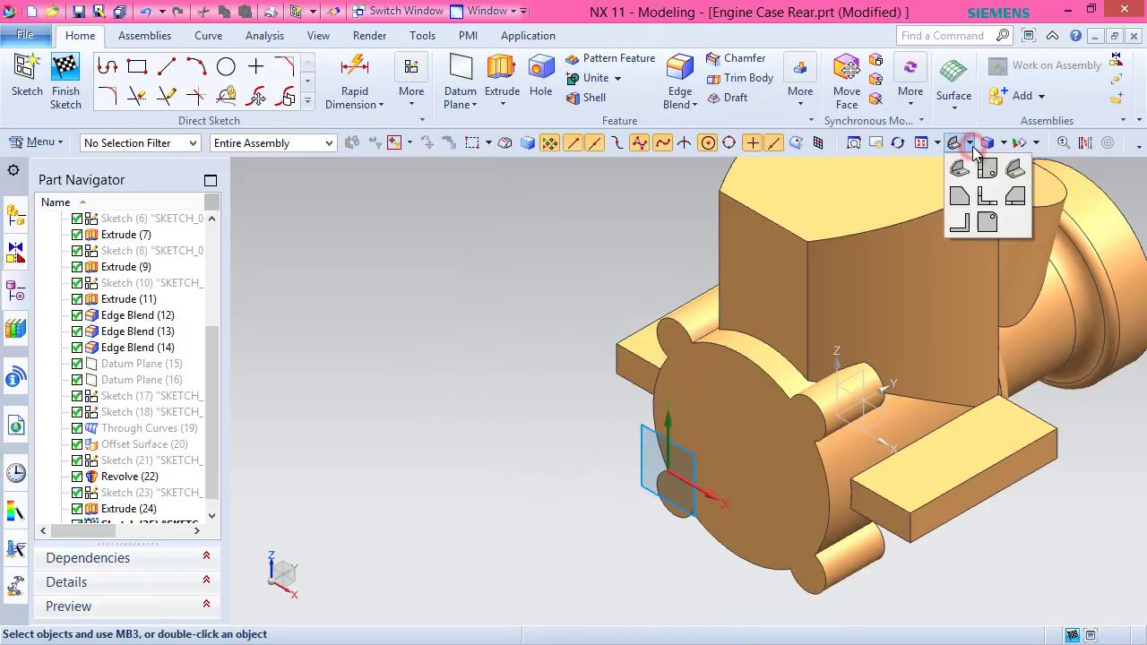
{"action": "left_click", "coordinate": [960, 197]}
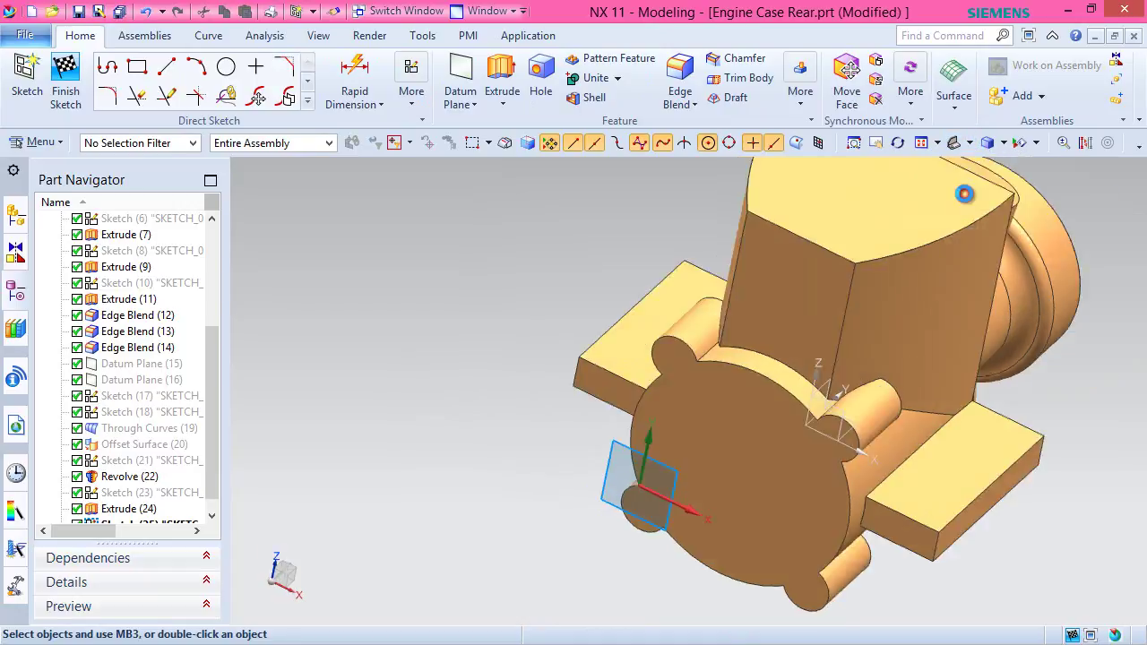
{"action": "left_click", "coordinate": [969, 145]}
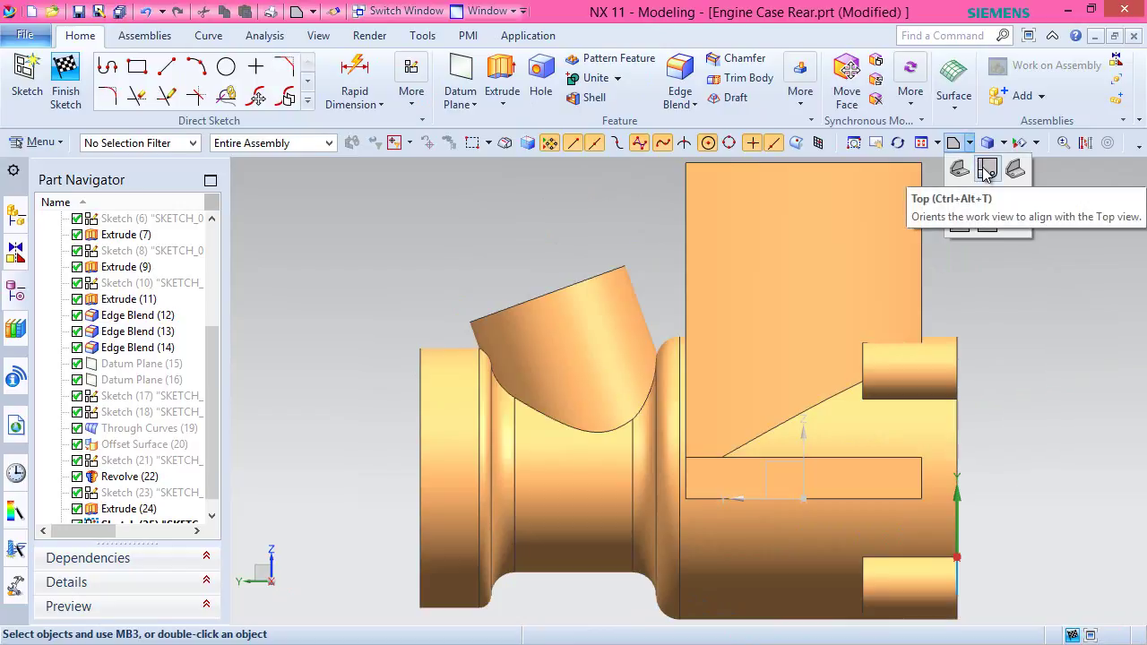
{"action": "left_click", "coordinate": [987, 197]}
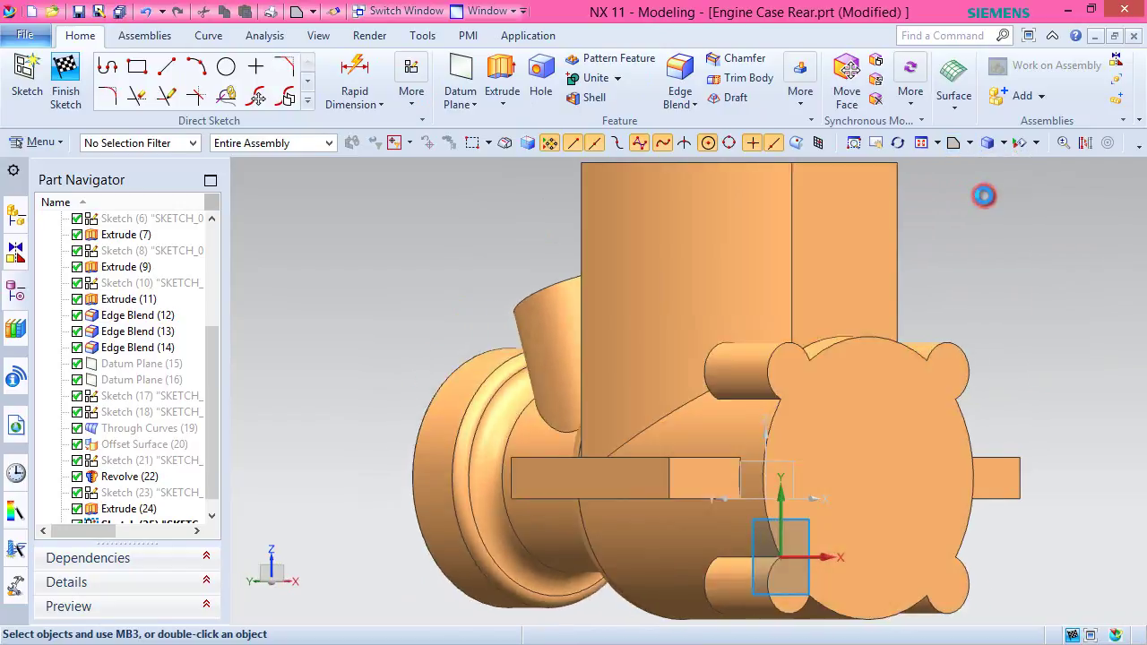
{"action": "scroll", "coordinate": [473, 255], "scroll_direction": "up", "scroll_amount": 2}
{"action": "scroll", "coordinate": [473, 254], "scroll_direction": "down", "scroll_amount": 3}
{"action": "scroll", "coordinate": [589, 510], "scroll_direction": "up", "scroll_amount": 3}
{"action": "scroll", "coordinate": [599, 481], "scroll_direction": "up", "scroll_amount": 2}
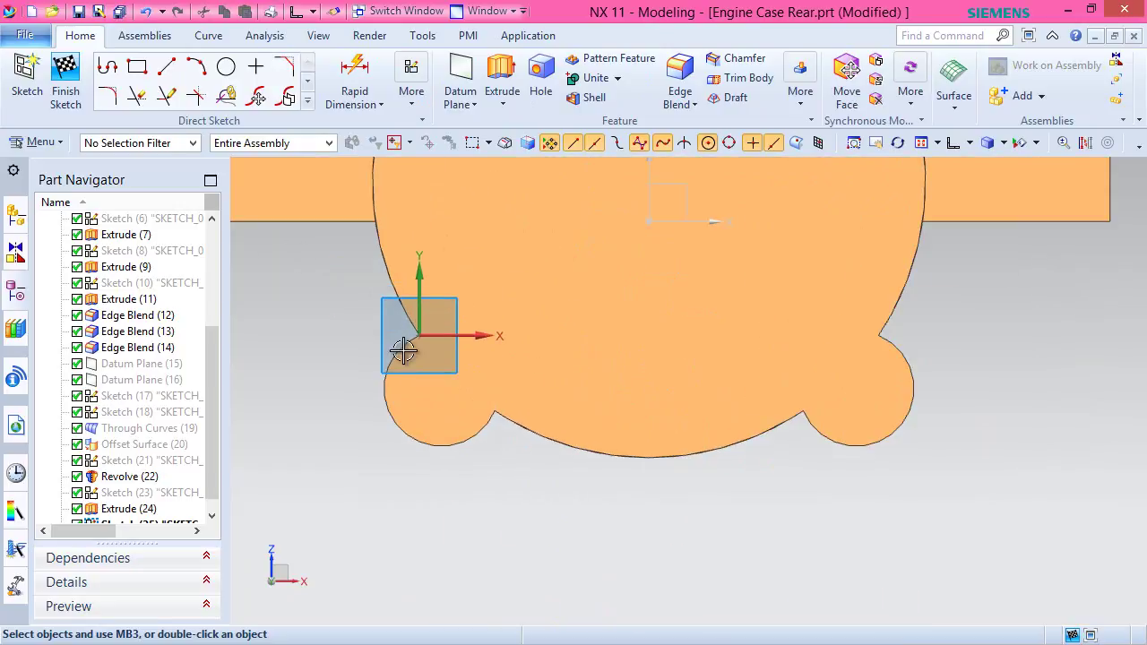
Sketch two separate slanted lines below the end face's lower lobes, about 5.5 mm long under one and 8.4 mm under the other.
{"action": "left_click", "coordinate": [166, 67]}
{"action": "scroll", "coordinate": [502, 444], "scroll_direction": "up", "scroll_amount": 3}
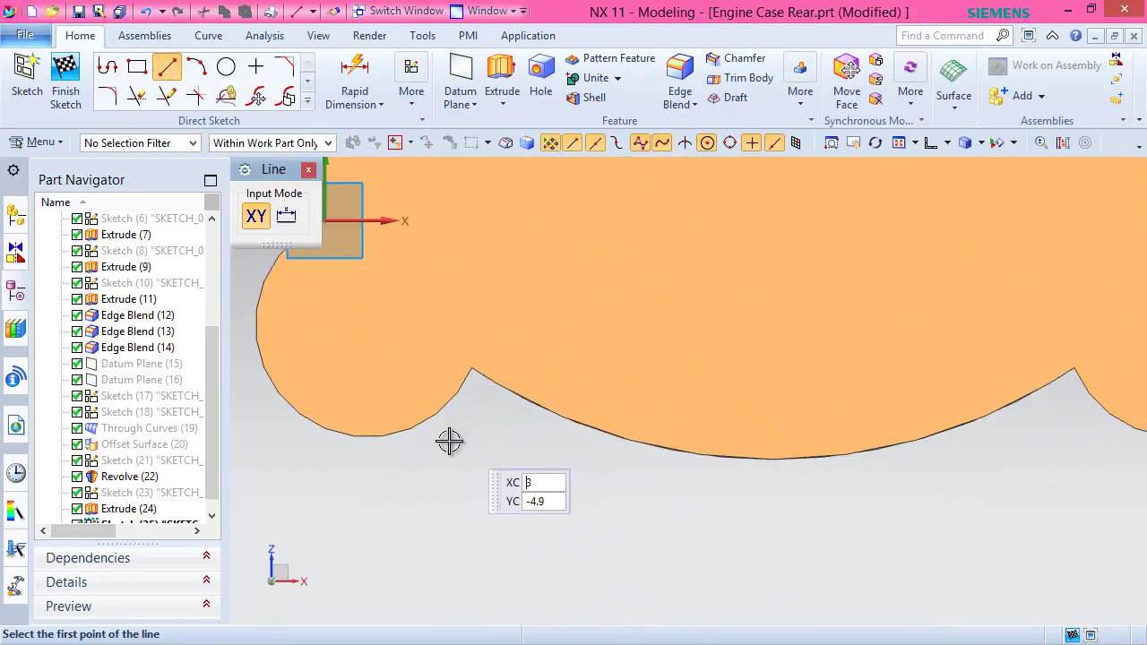
{"action": "left_click", "coordinate": [332, 485]}
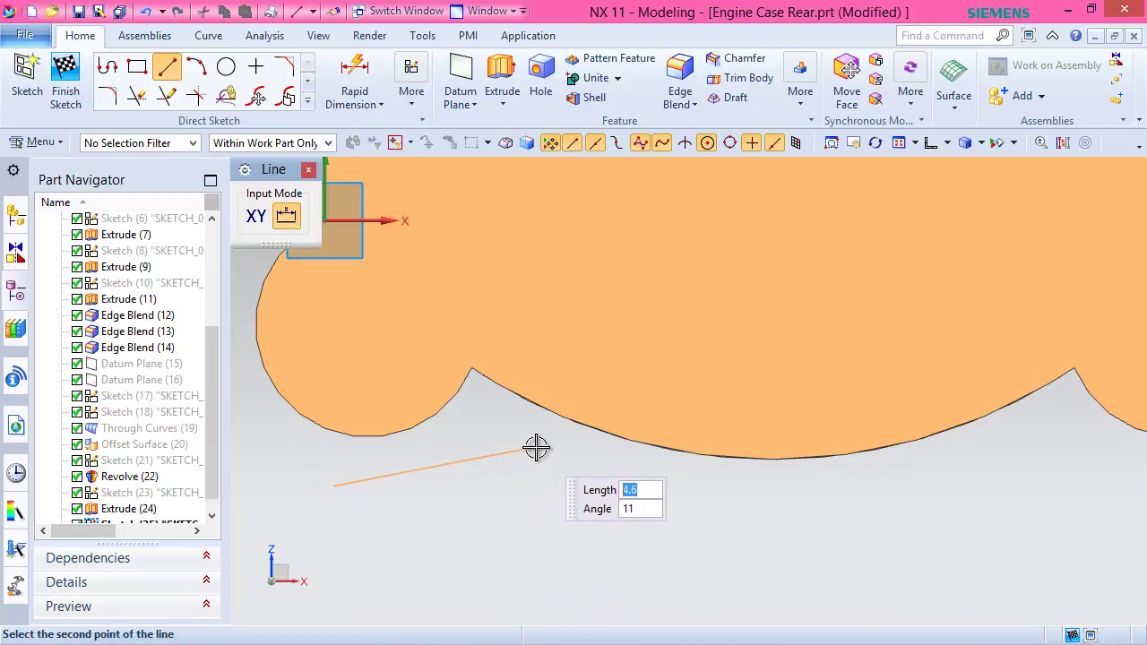
{"action": "left_click", "coordinate": [579, 515]}
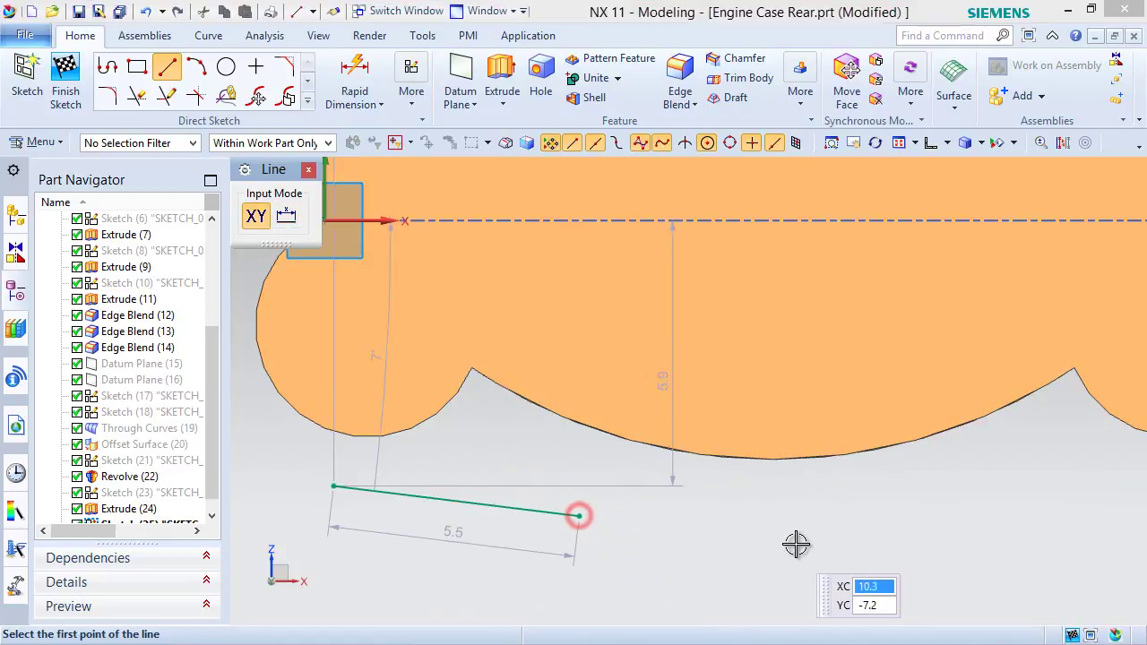
{"action": "left_click", "coordinate": [861, 518]}
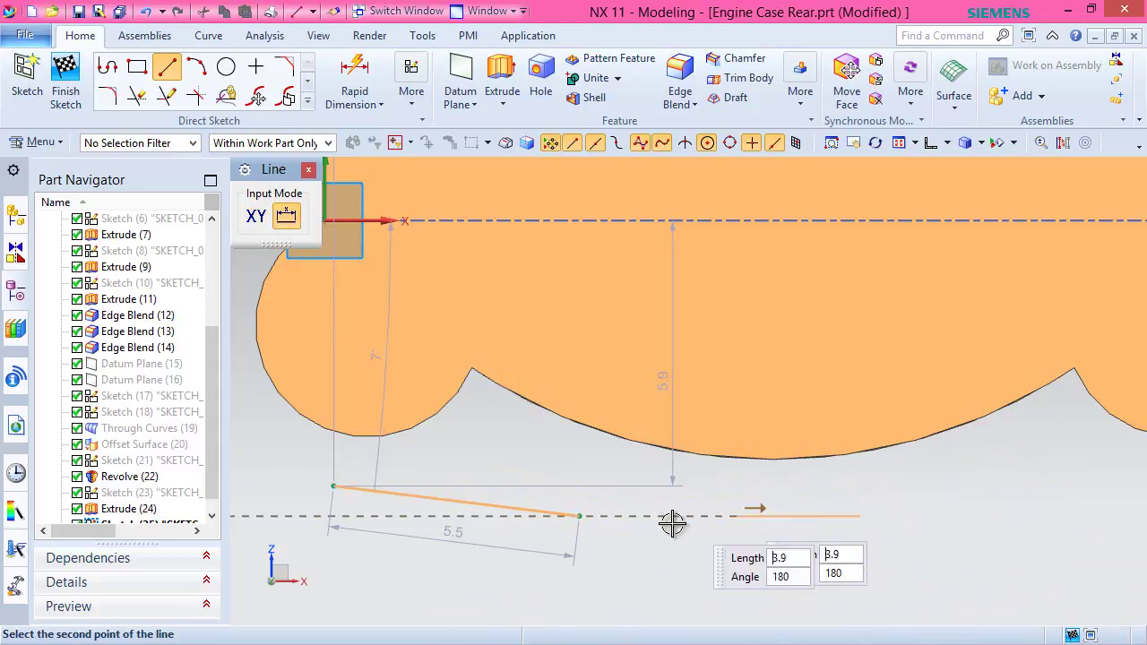
{"action": "scroll", "coordinate": [667, 524], "scroll_direction": "up", "scroll_amount": 2}
{"action": "scroll", "coordinate": [668, 526], "scroll_direction": "up", "scroll_amount": 1}
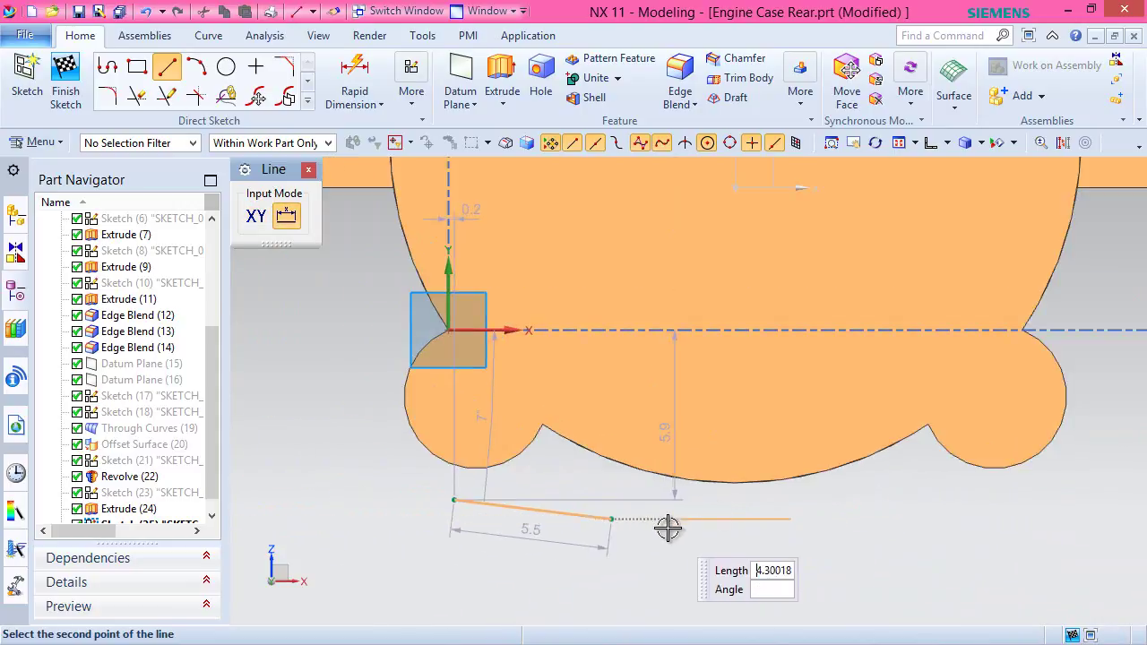
{"action": "left_click", "coordinate": [1030, 483]}
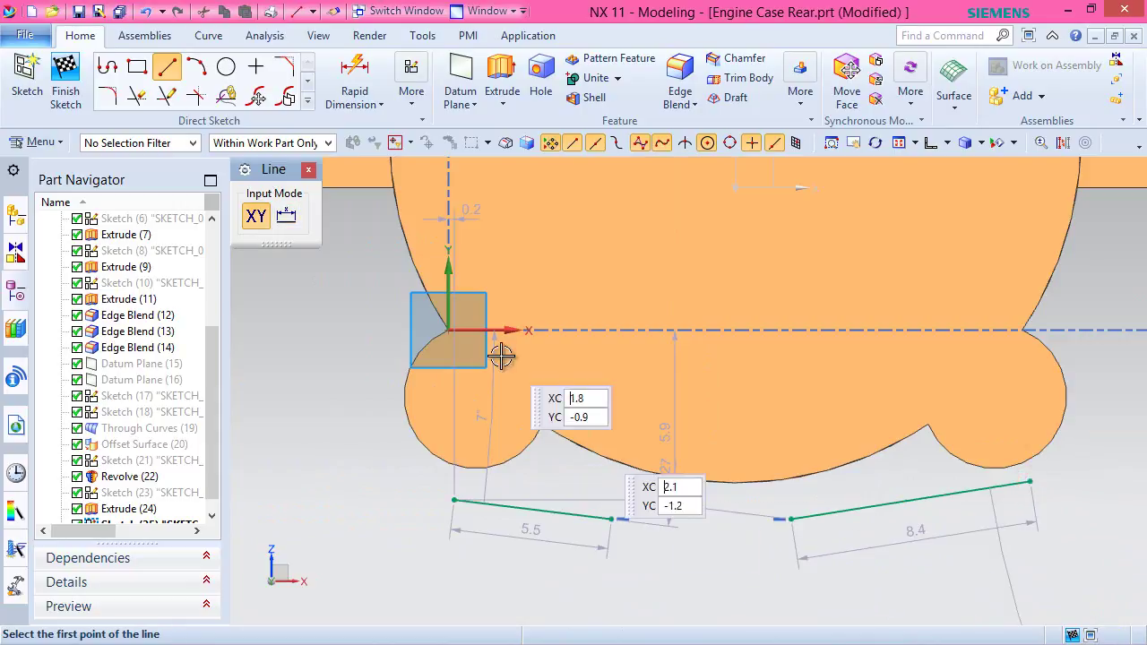
{"action": "right_click", "coordinate": [361, 359]}
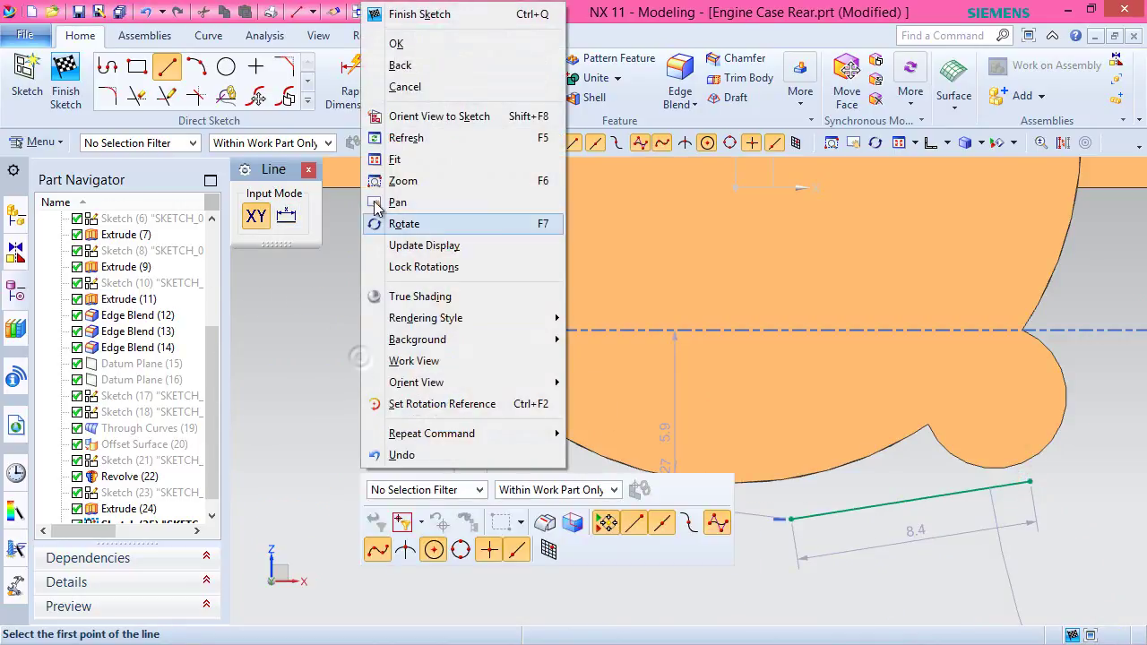
{"action": "left_click", "coordinate": [379, 44]}
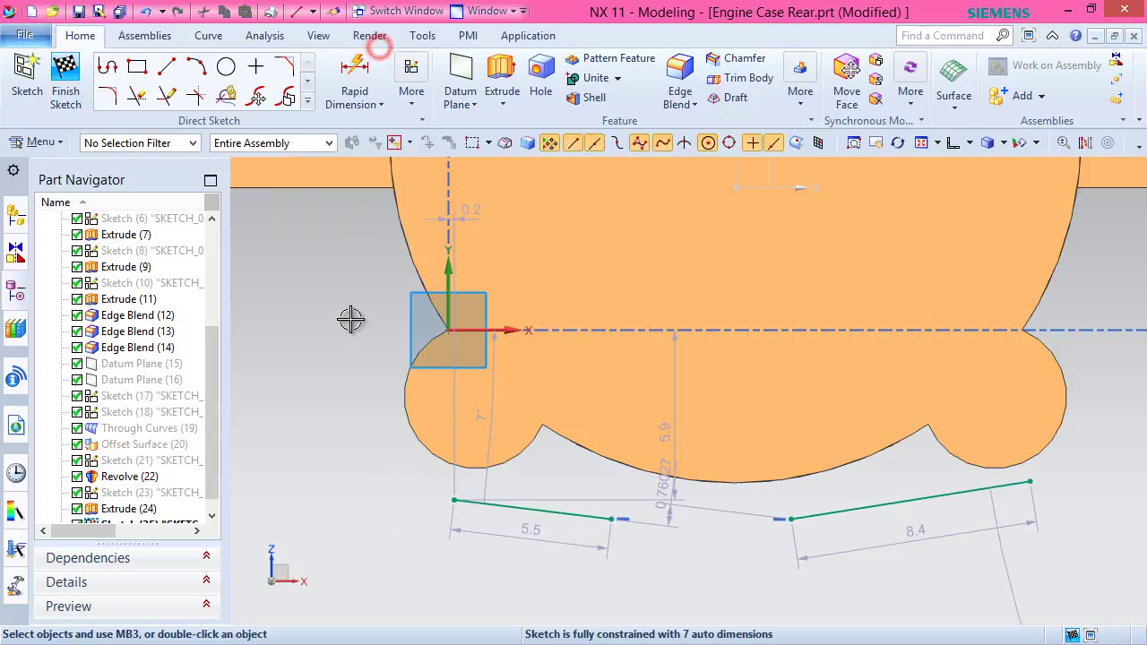
{"action": "left_click", "coordinate": [520, 512]}
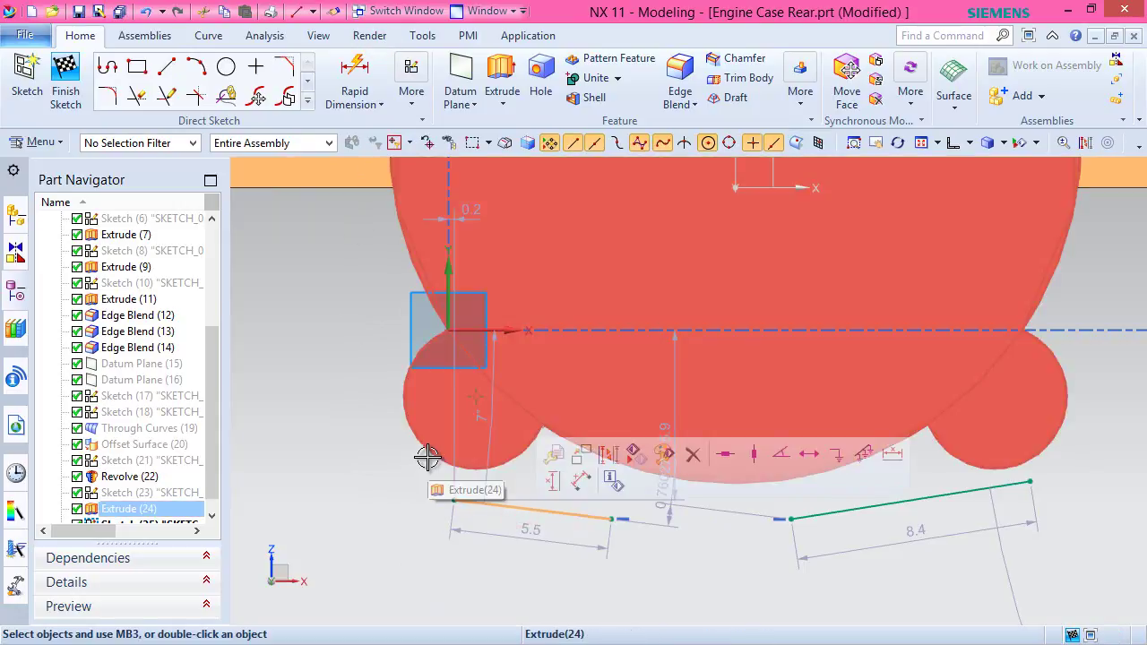
{"action": "left_click", "coordinate": [428, 458]}
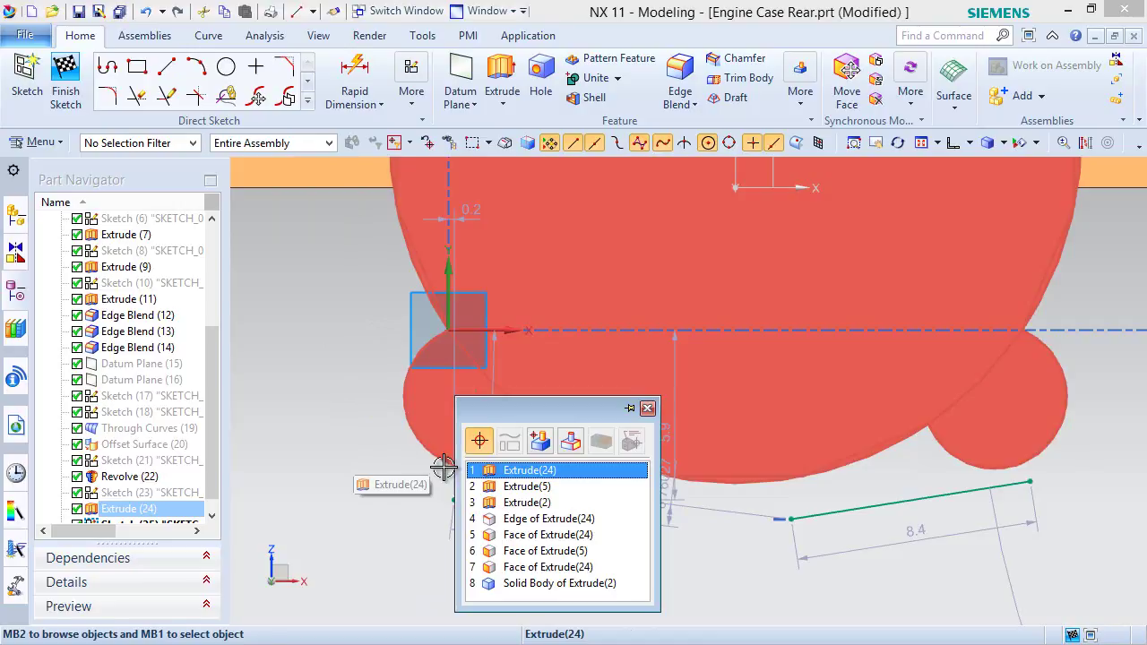
{"action": "left_click", "coordinate": [647, 409]}
Project the two lower lobe edges and the large arc edge between them into the sketch.
{"action": "left_click", "coordinate": [307, 100]}
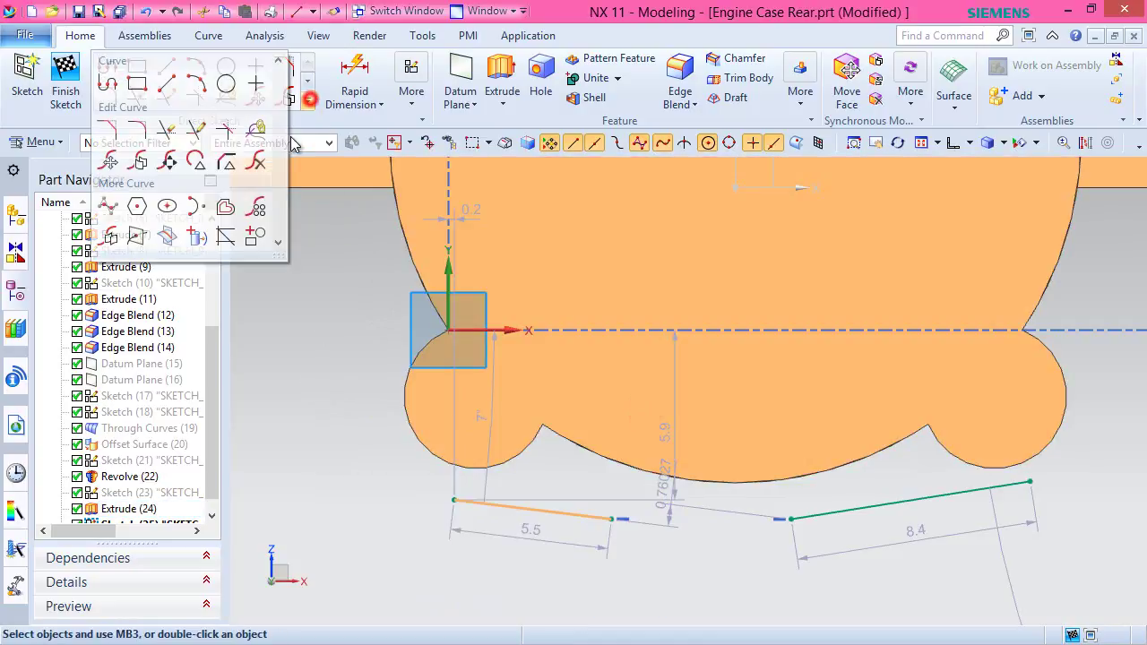
{"action": "left_click", "coordinate": [196, 236]}
{"action": "left_click", "coordinate": [411, 446]}
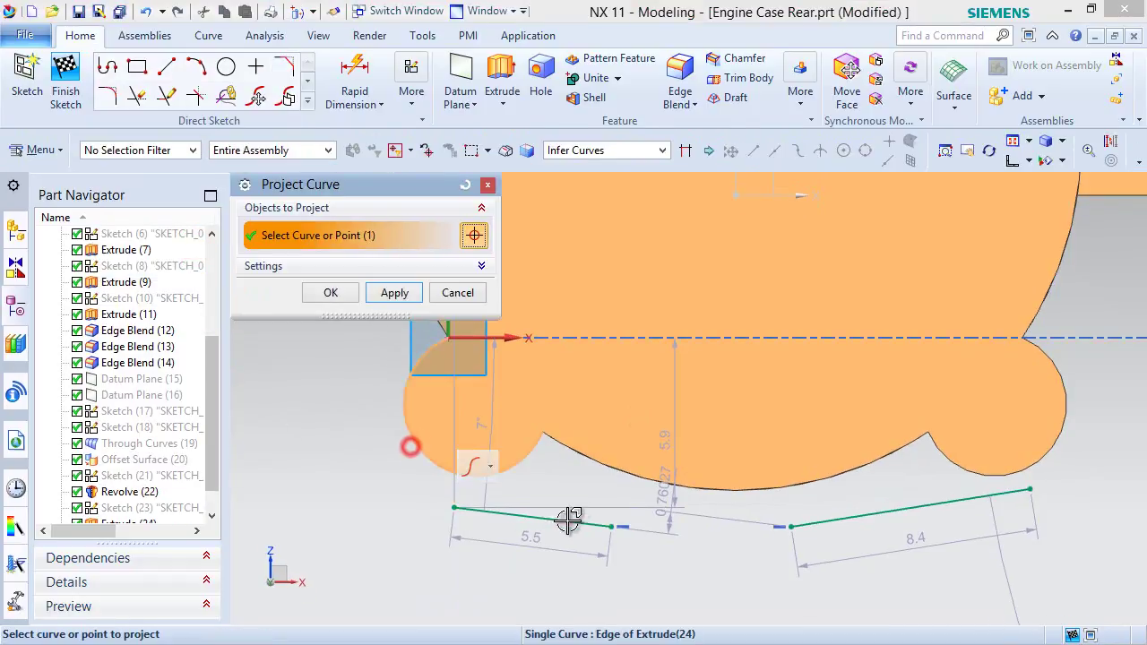
{"action": "left_click", "coordinate": [589, 463]}
{"action": "left_click", "coordinate": [969, 471]}
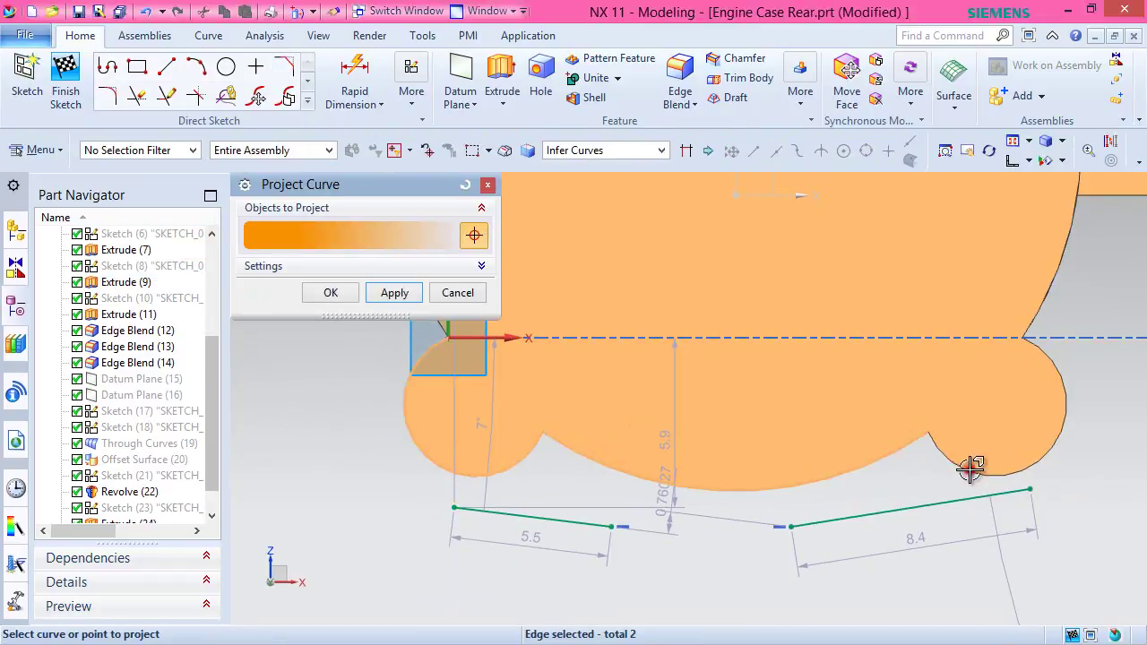
{"action": "left_click", "coordinate": [356, 296]}
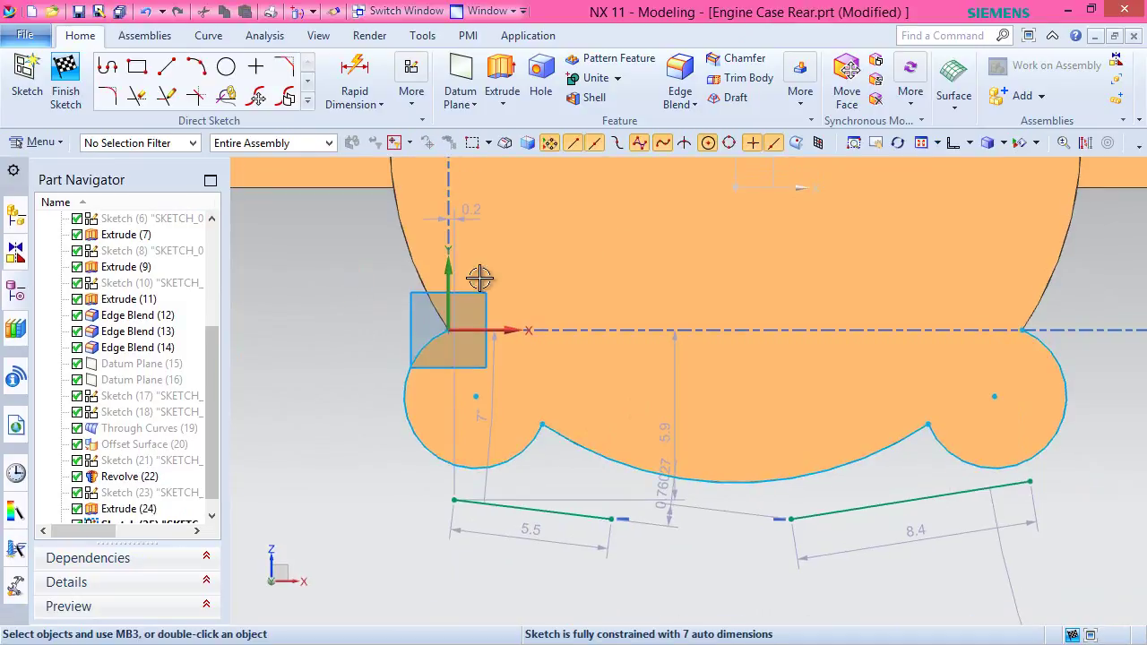
Convert the three projected arcs to reference curves.
{"action": "left_click", "coordinate": [1084, 145]}
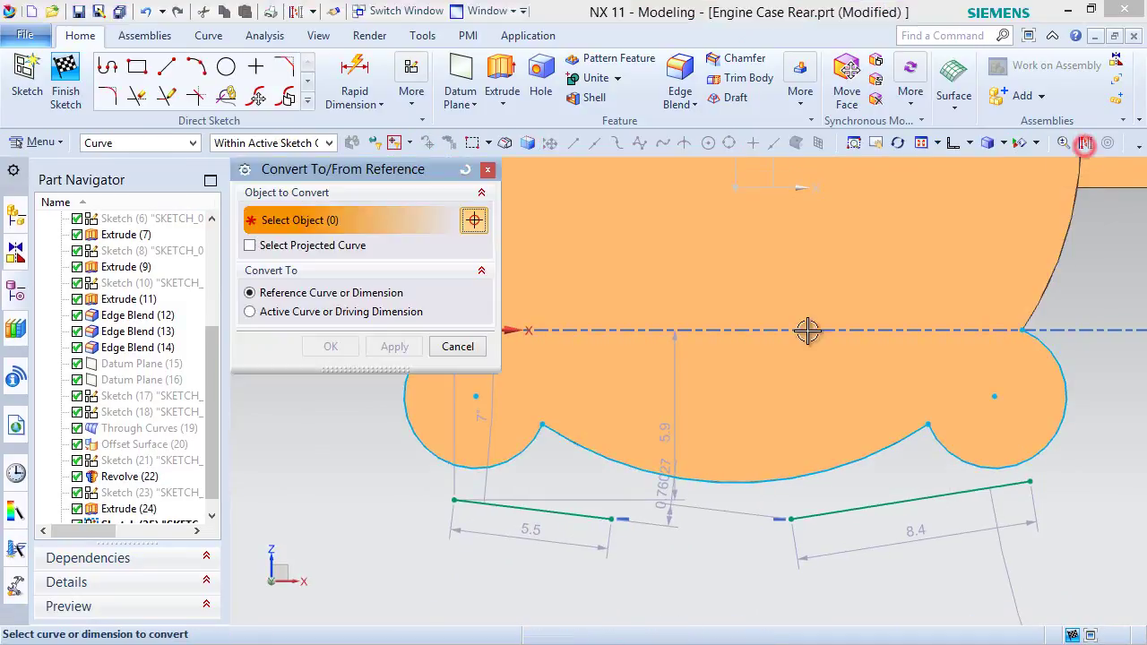
{"action": "left_click", "coordinate": [403, 433]}
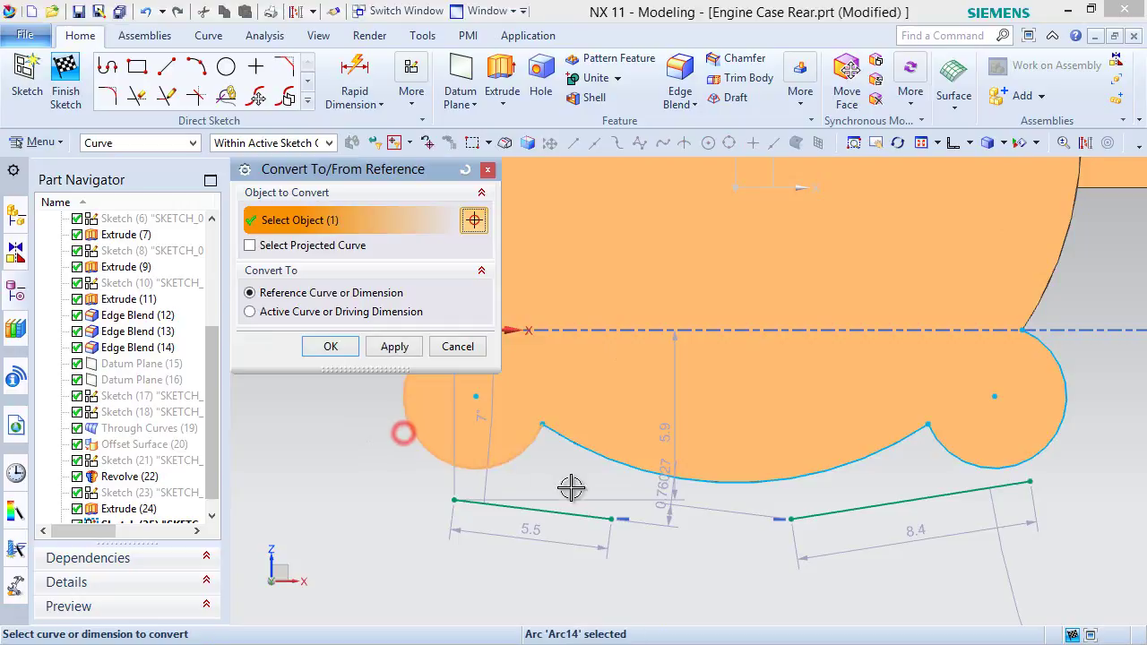
{"action": "left_click", "coordinate": [601, 455]}
{"action": "left_click", "coordinate": [973, 463]}
{"action": "left_click", "coordinate": [330, 346]}
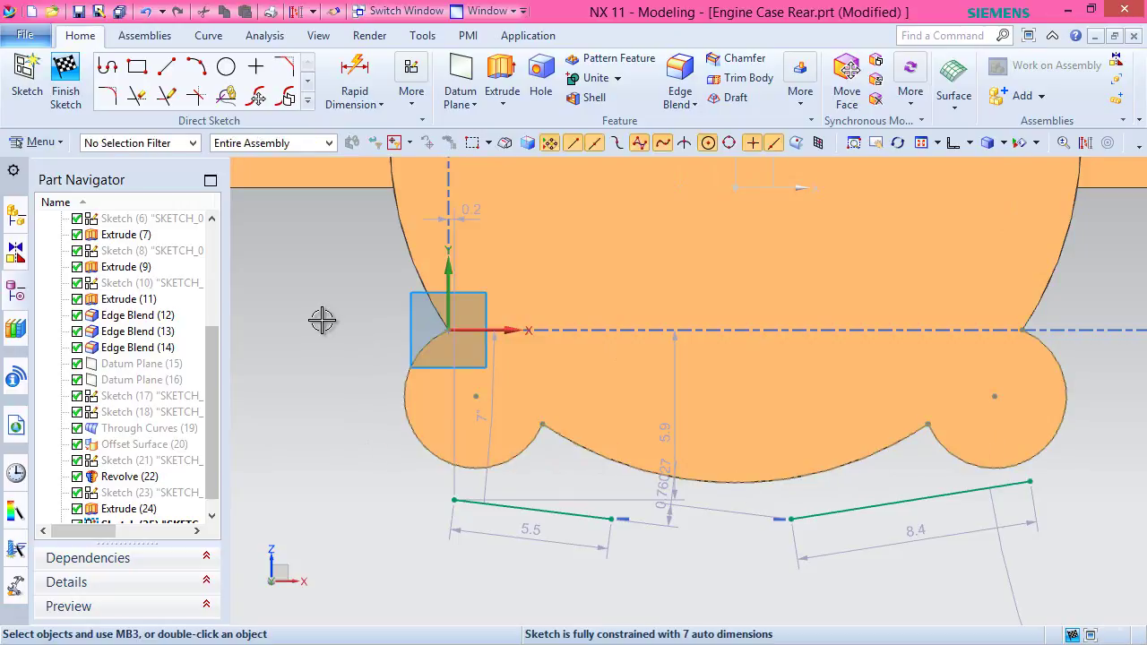
Constrain the 5.5 mm line tangent to both the lobe arc above it and the large central arc.
{"action": "left_click", "coordinate": [413, 107]}
{"action": "left_click", "coordinate": [467, 143]}
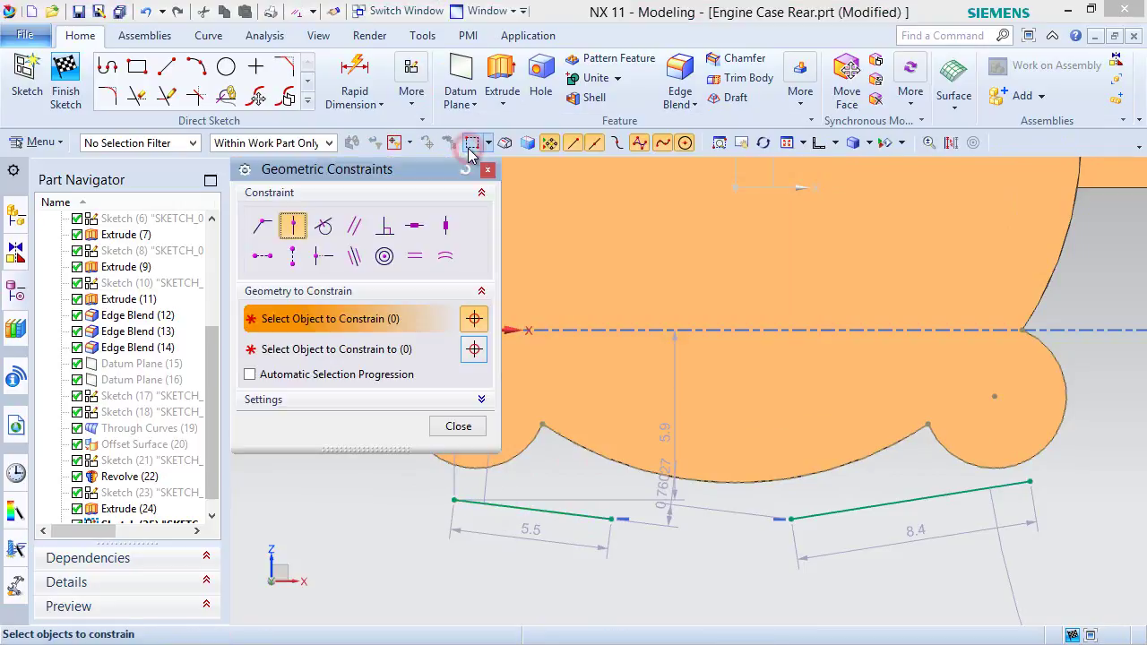
{"action": "left_click", "coordinate": [324, 226]}
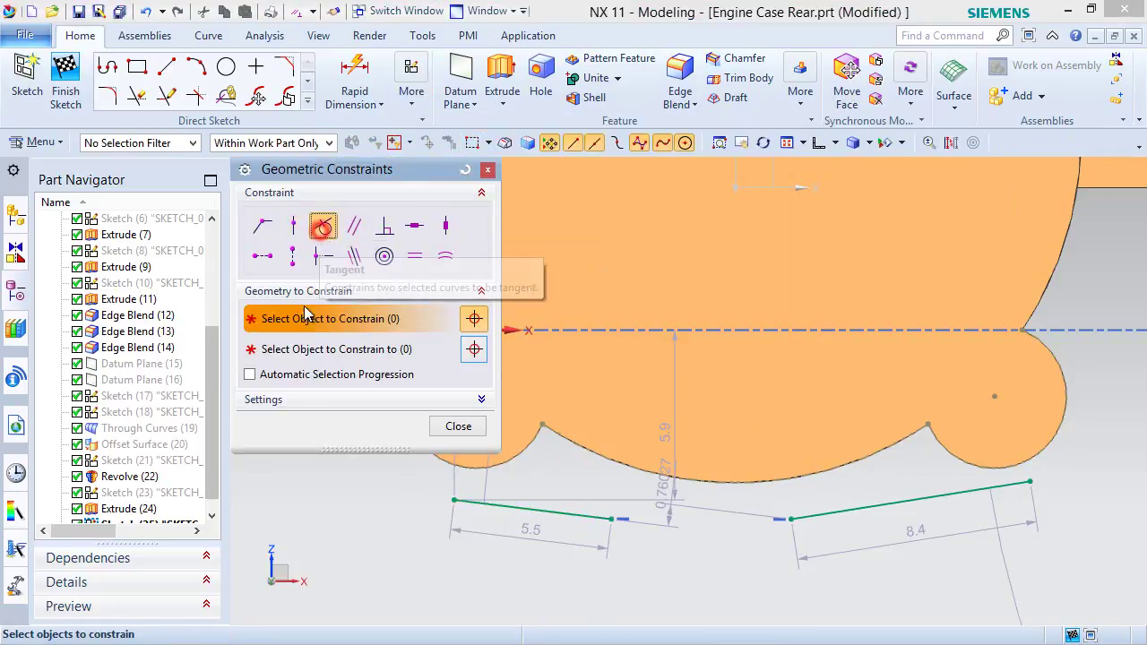
{"action": "left_click", "coordinate": [513, 513]}
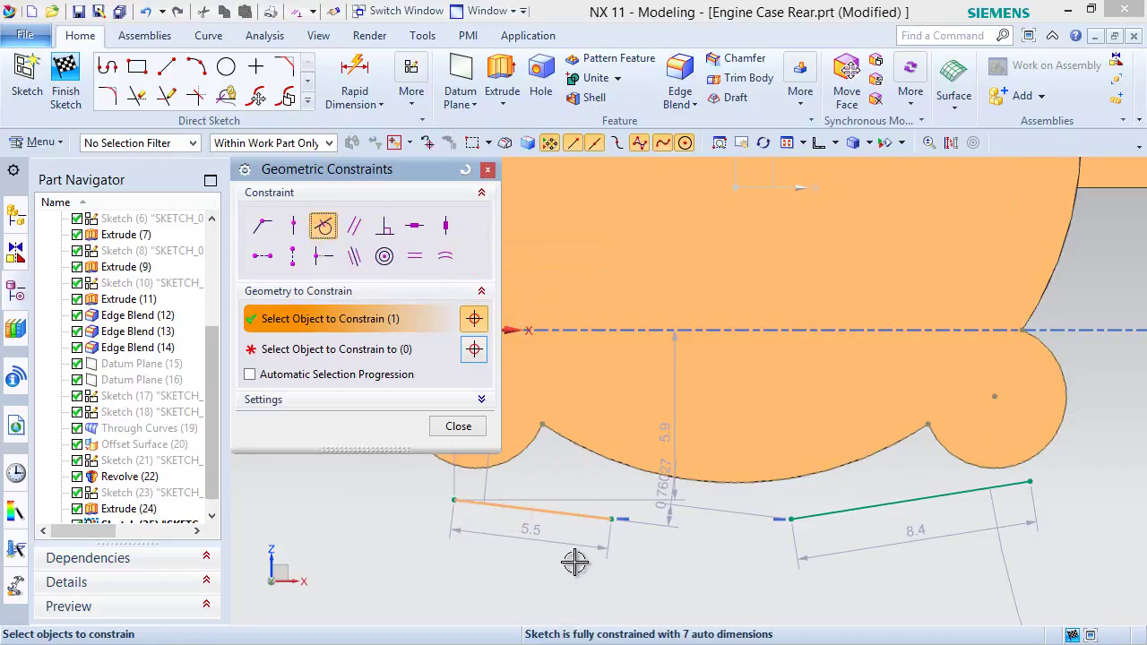
{"action": "left_click", "coordinate": [373, 350]}
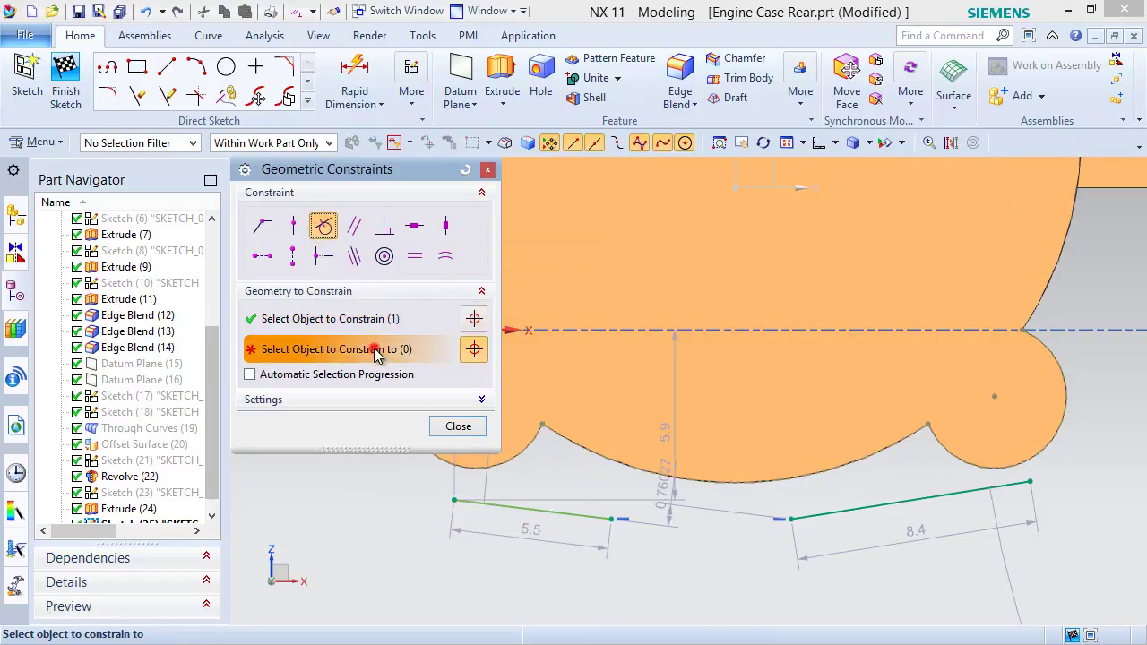
{"action": "left_click", "coordinate": [506, 458]}
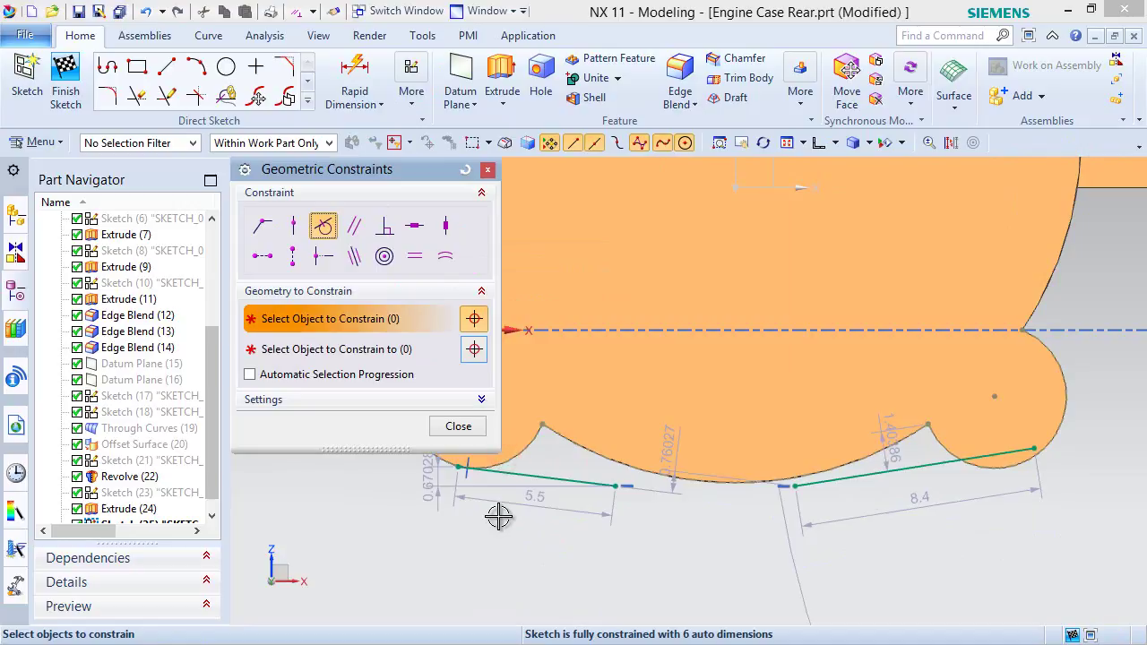
{"action": "left_click", "coordinate": [587, 481]}
{"action": "left_click", "coordinate": [373, 350]}
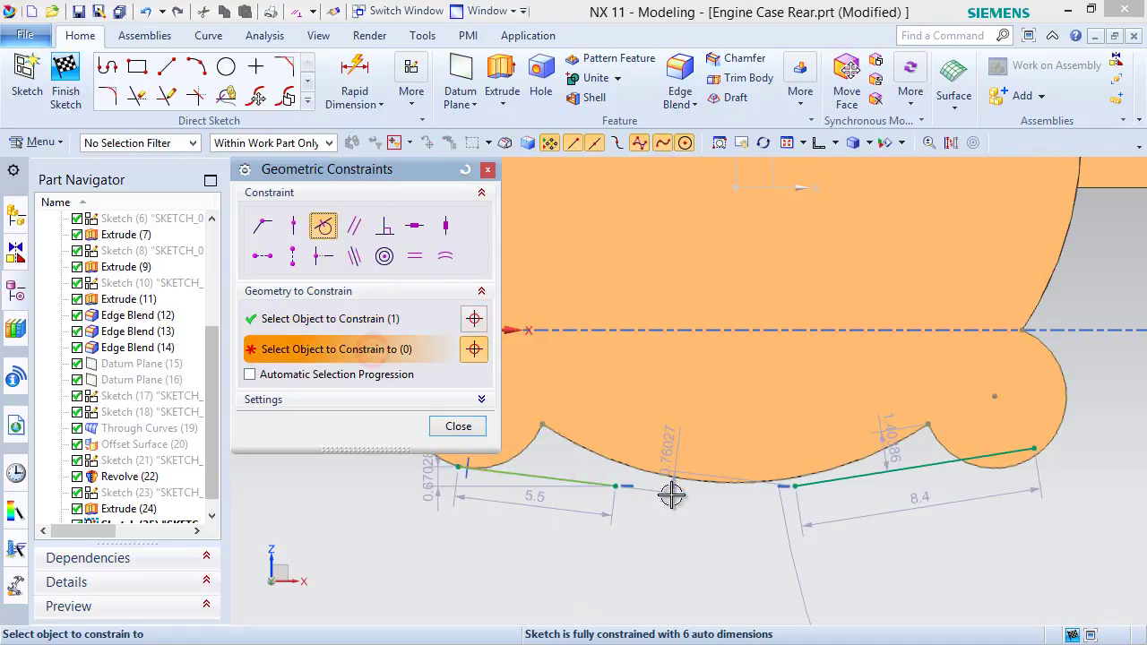
{"action": "left_click", "coordinate": [693, 477]}
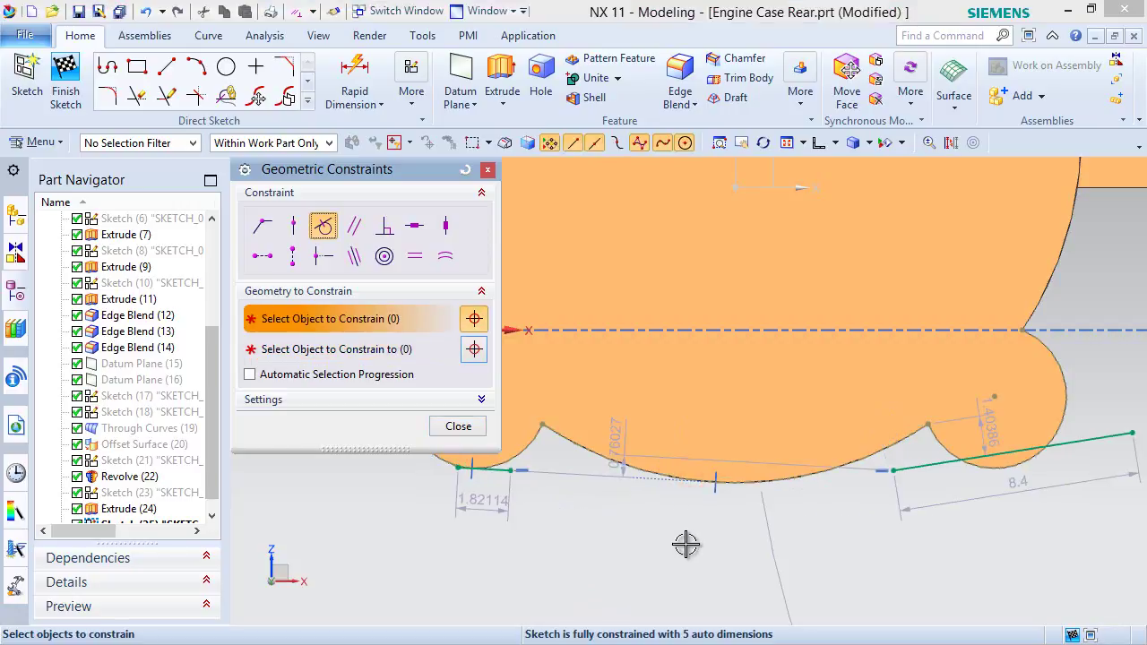
Constrain the 8.4 mm line tangent to both the large central arc and the adjacent lobe arc.
{"action": "scroll", "coordinate": [677, 546], "scroll_direction": "up", "scroll_amount": 3}
{"action": "scroll", "coordinate": [745, 546], "scroll_direction": "down", "scroll_amount": 4}
{"action": "scroll", "coordinate": [886, 546], "scroll_direction": "up", "scroll_amount": 3}
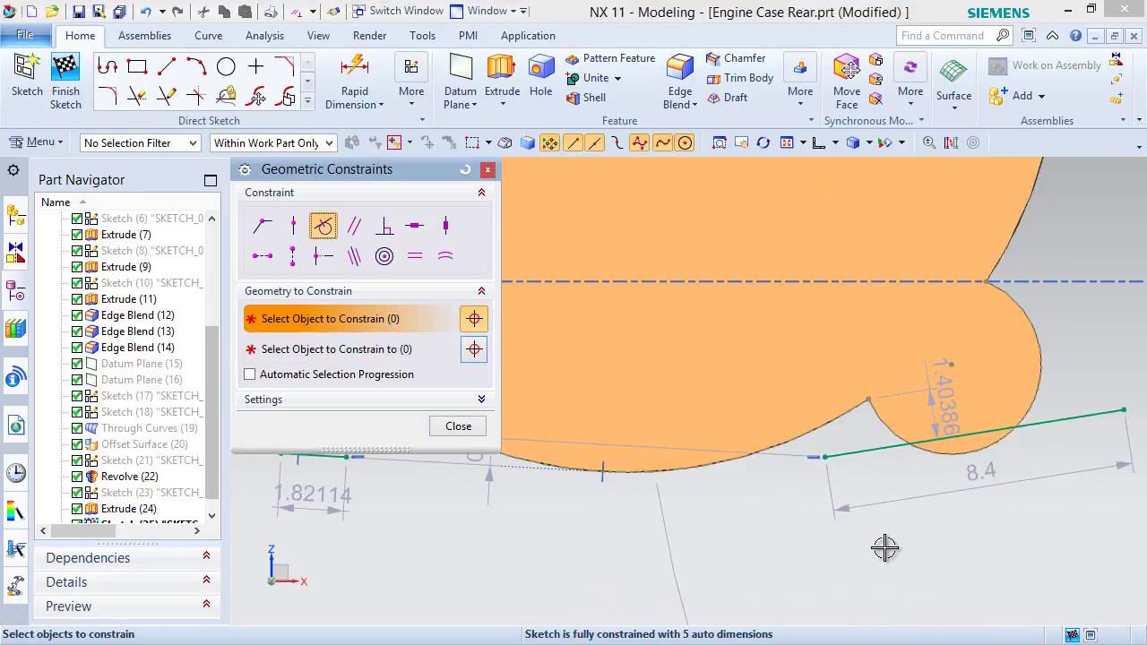
{"action": "left_click", "coordinate": [870, 461]}
{"action": "left_click", "coordinate": [384, 342]}
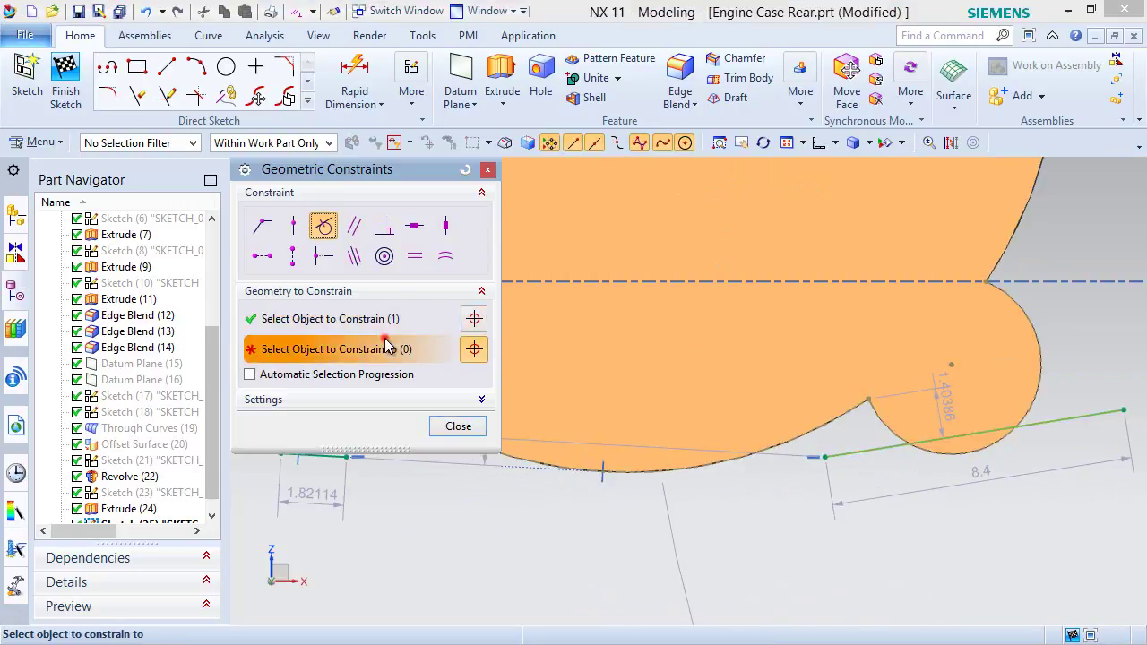
{"action": "left_click", "coordinate": [735, 460]}
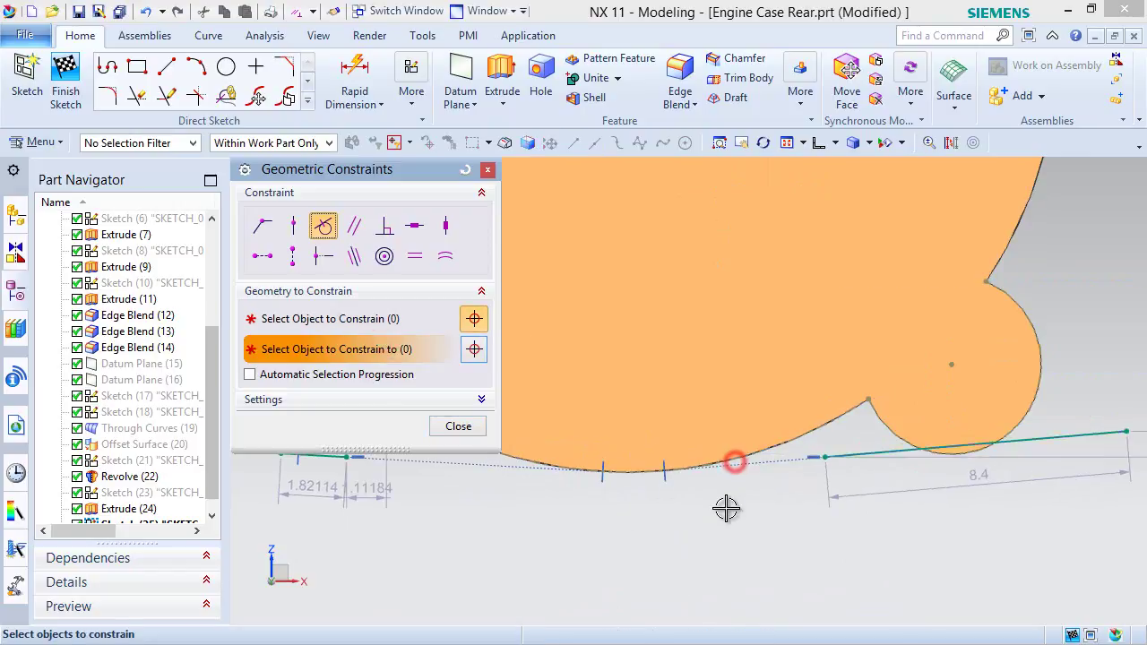
{"action": "left_click", "coordinate": [1041, 403]}
{"action": "left_click", "coordinate": [400, 350]}
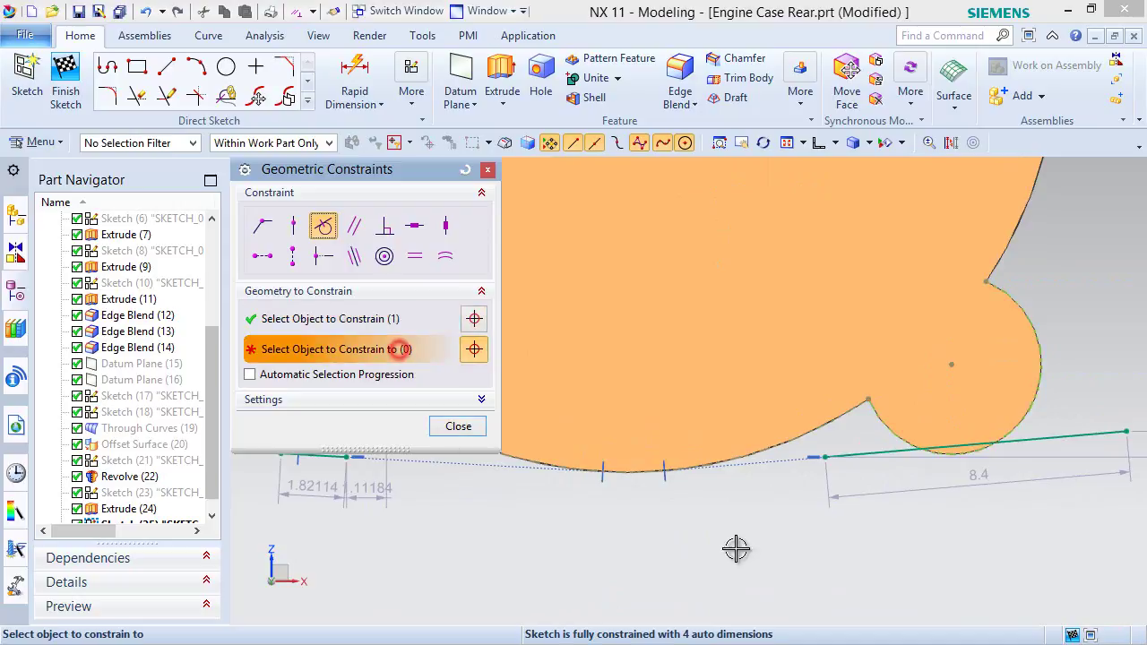
{"action": "left_click", "coordinate": [1048, 443]}
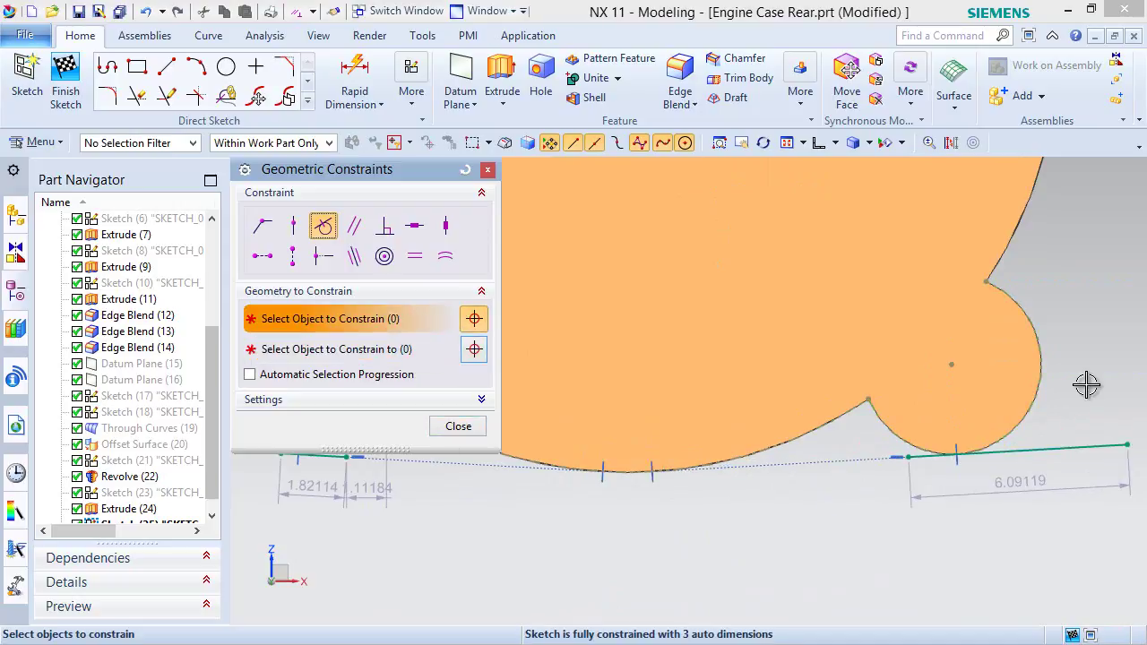
{"action": "left_click", "coordinate": [271, 227]}
{"action": "scroll", "coordinate": [792, 527], "scroll_direction": "up", "scroll_amount": 3}
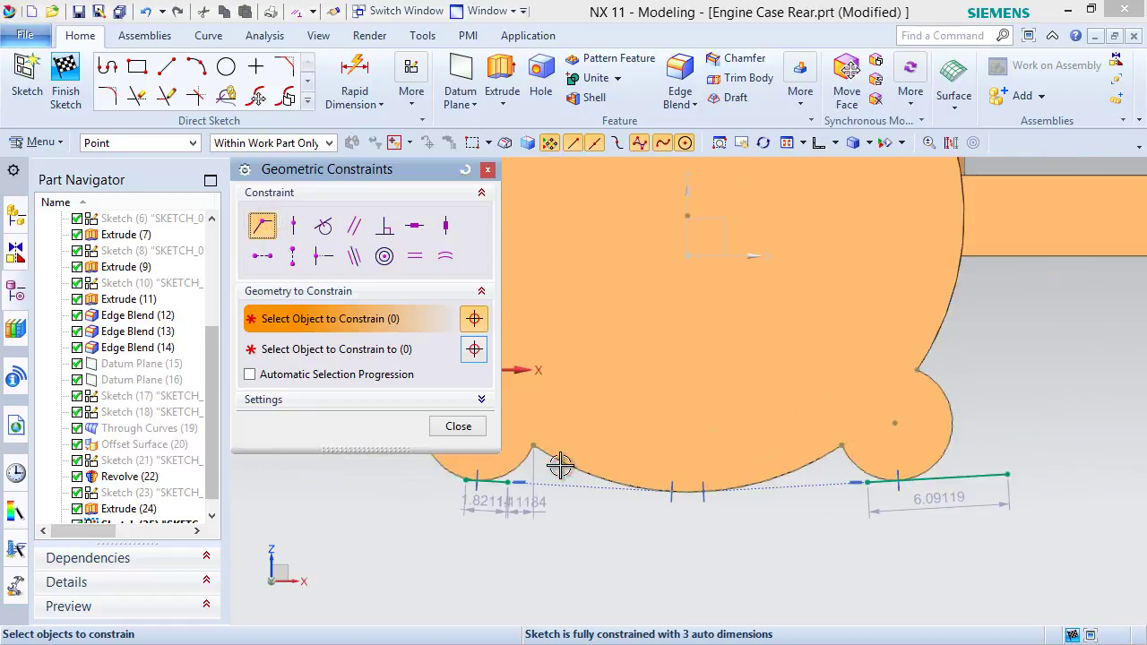
{"action": "scroll", "coordinate": [530, 459], "scroll_direction": "down", "scroll_amount": 3}
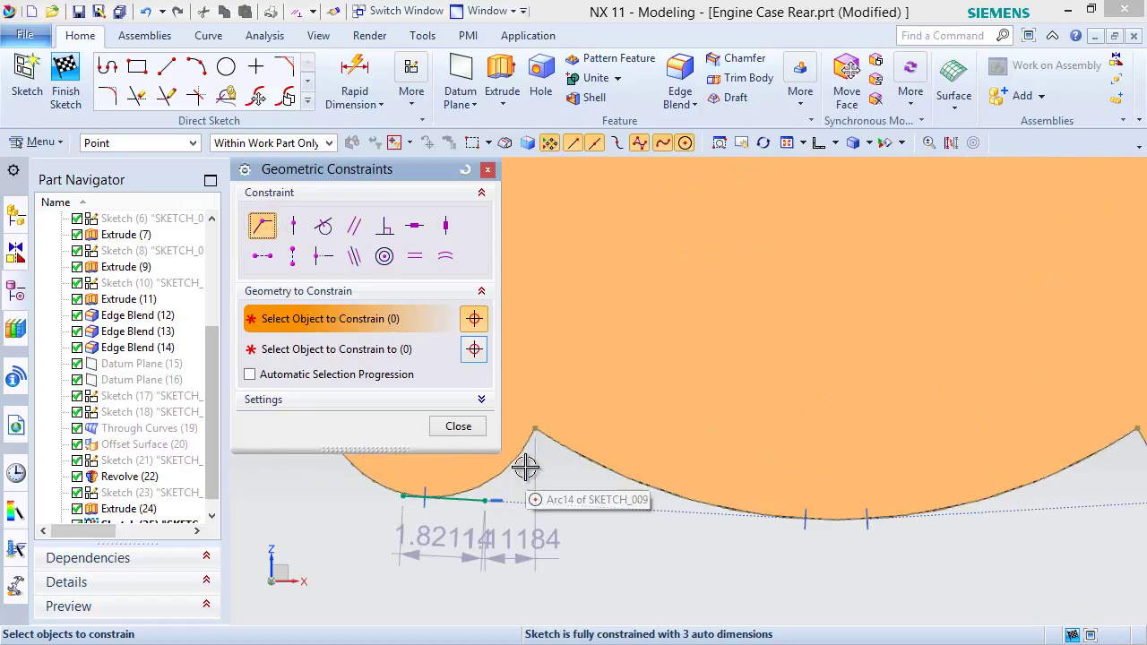
{"action": "left_click", "coordinate": [459, 425]}
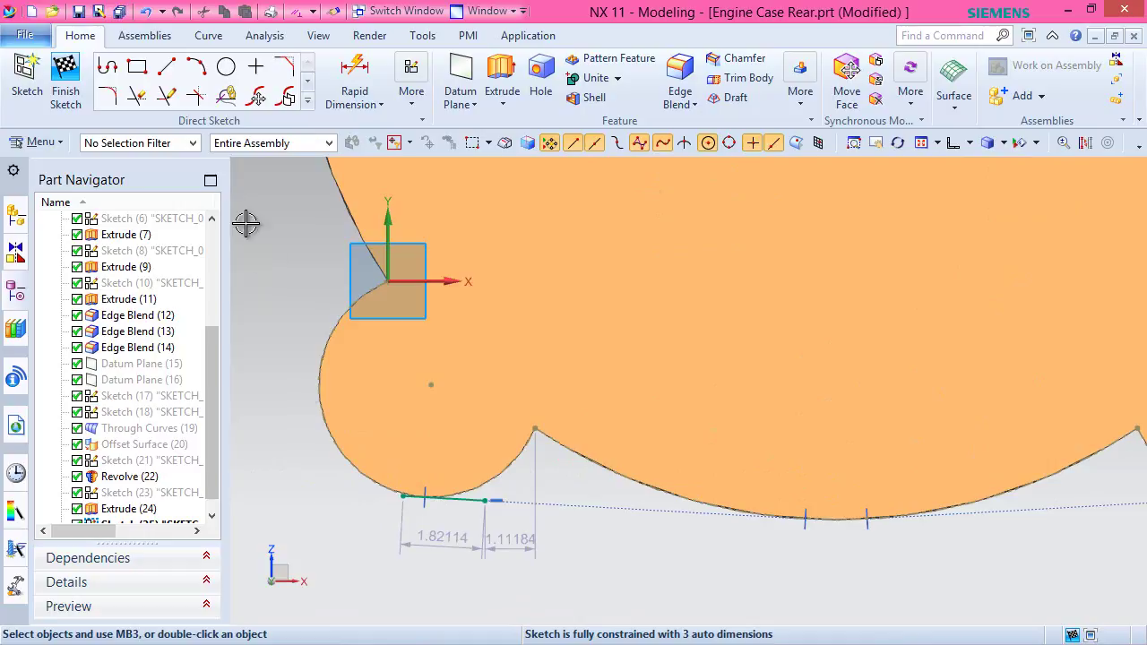
Extend the inner ends of both slanted lines to their tangent points on the large central arc with Quick Extend.
{"action": "left_click", "coordinate": [167, 99]}
{"action": "left_click", "coordinate": [469, 500]}
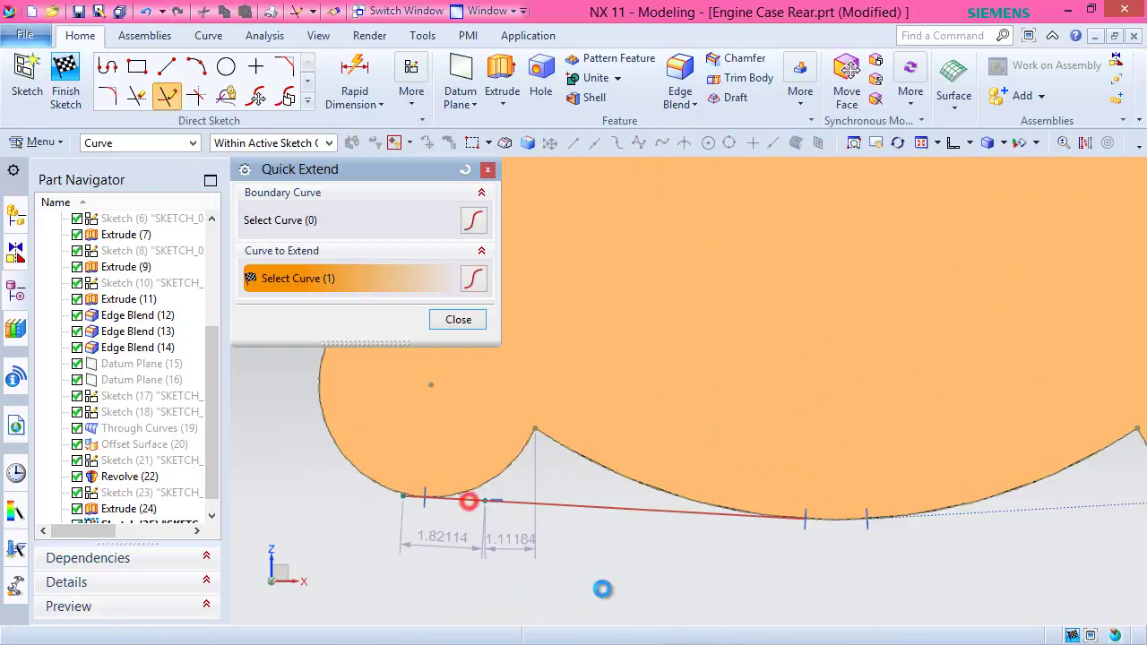
{"action": "scroll", "coordinate": [586, 502], "scroll_direction": "down", "scroll_amount": 1}
{"action": "scroll", "coordinate": [559, 499], "scroll_direction": "up", "scroll_amount": 2}
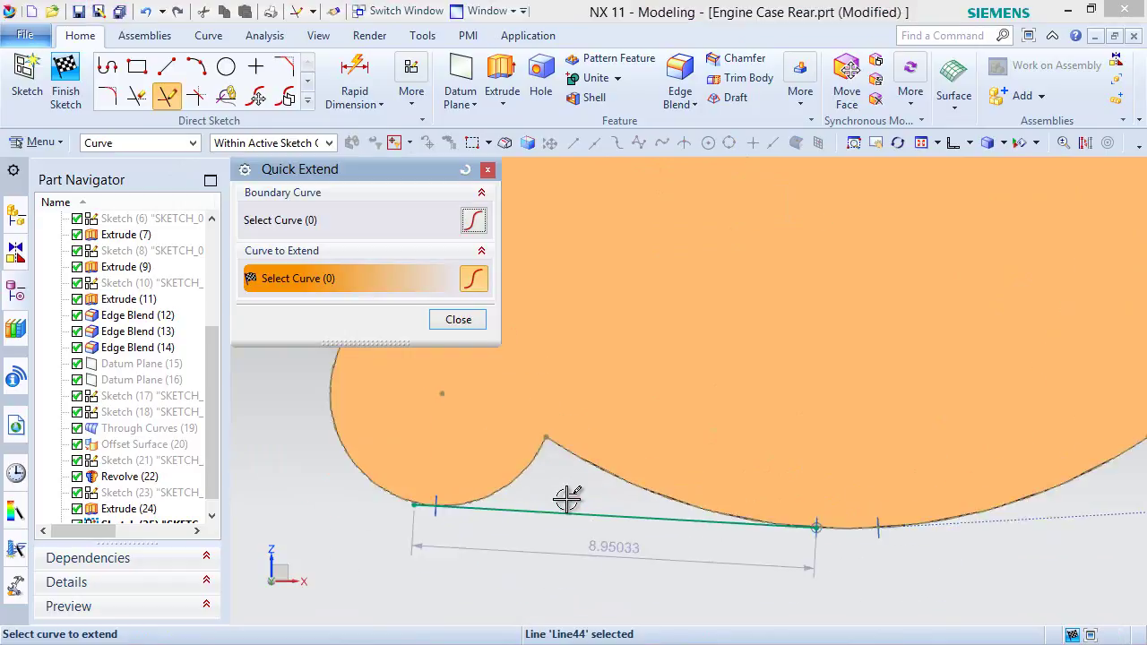
{"action": "scroll", "coordinate": [715, 528], "scroll_direction": "down", "scroll_amount": 3}
{"action": "scroll", "coordinate": [990, 527], "scroll_direction": "up", "scroll_amount": 3}
{"action": "left_click", "coordinate": [974, 488]}
{"action": "scroll", "coordinate": [676, 515], "scroll_direction": "down", "scroll_amount": 2}
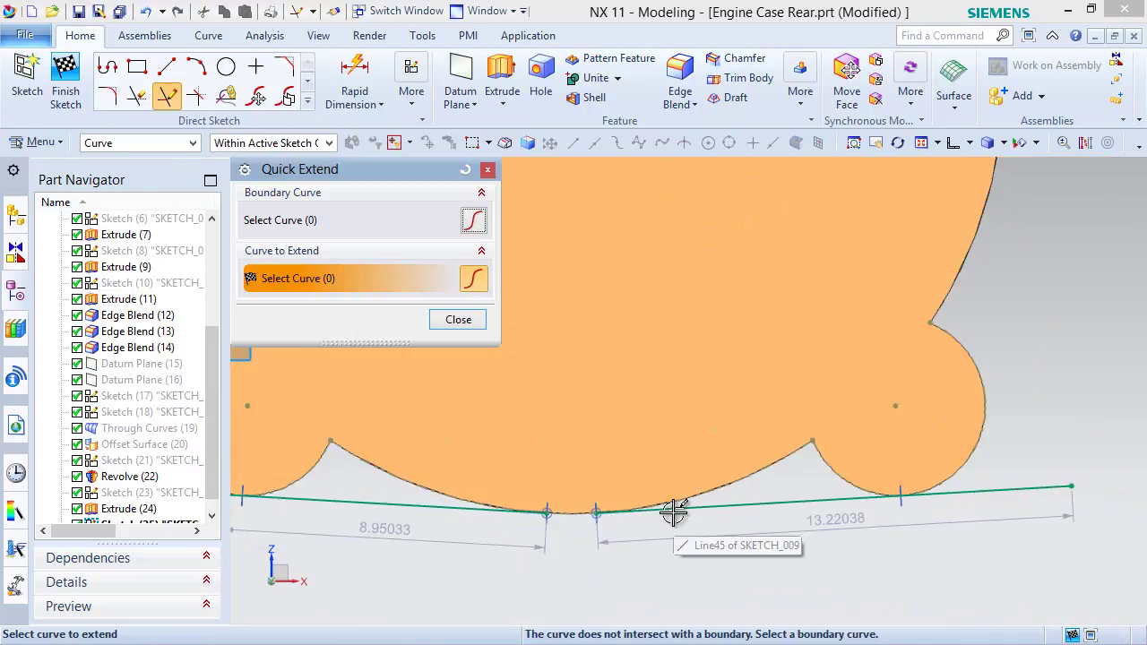
{"action": "left_click", "coordinate": [458, 320]}
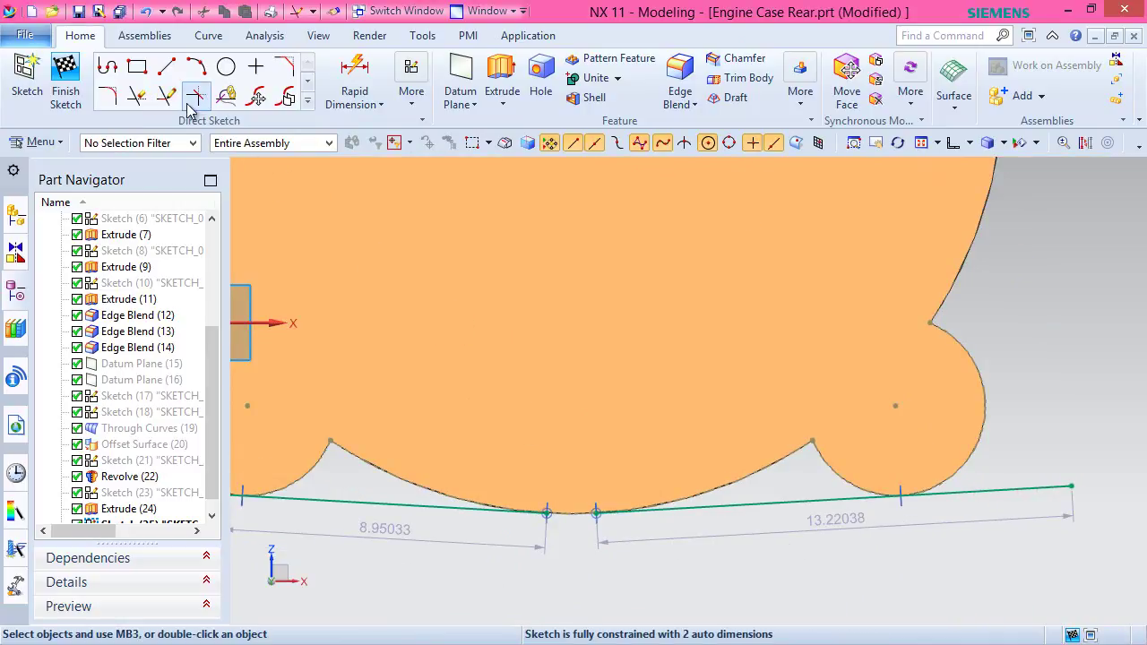
Trim the outer ends of both slanted lines back to their tangent points on the lobe arcs with Quick Trim.
{"action": "left_click", "coordinate": [139, 97]}
{"action": "left_click", "coordinate": [1005, 496]}
{"action": "scroll", "coordinate": [1005, 496], "scroll_direction": "down", "scroll_amount": 2}
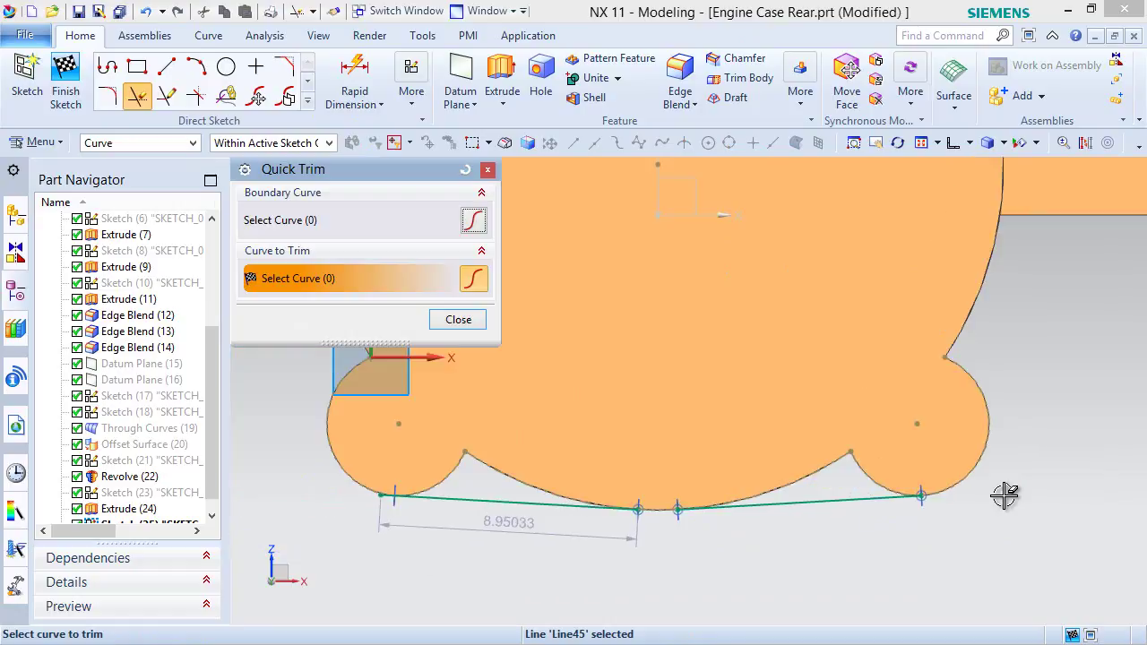
{"action": "scroll", "coordinate": [328, 490], "scroll_direction": "up", "scroll_amount": 3}
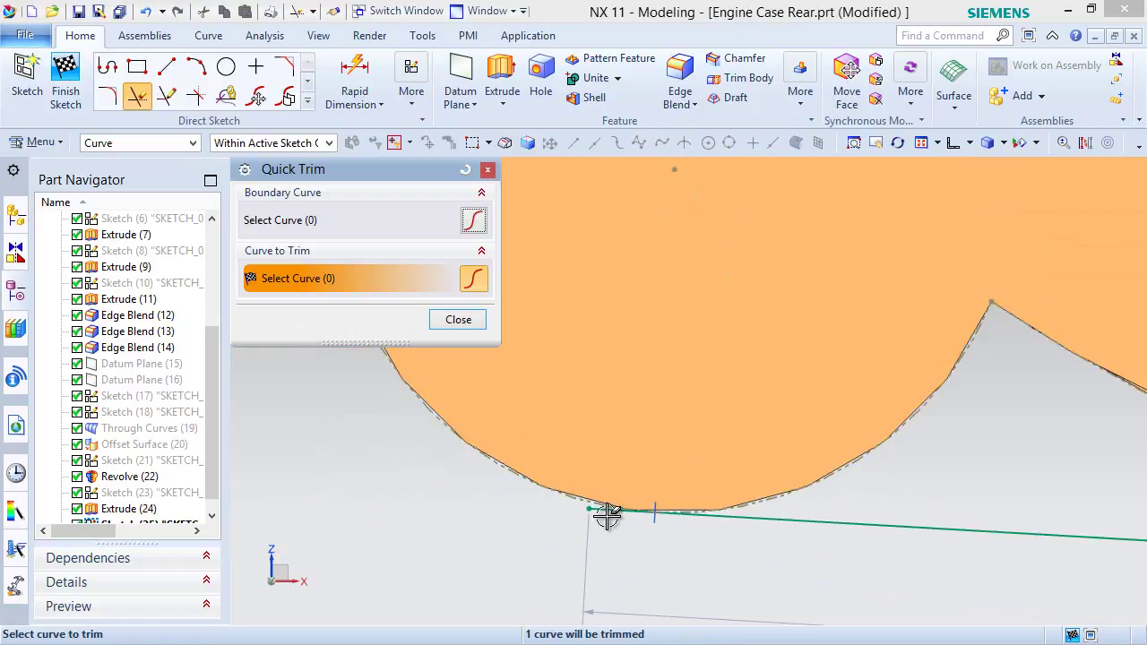
{"action": "left_click", "coordinate": [602, 509]}
{"action": "scroll", "coordinate": [418, 495], "scroll_direction": "down", "scroll_amount": 2}
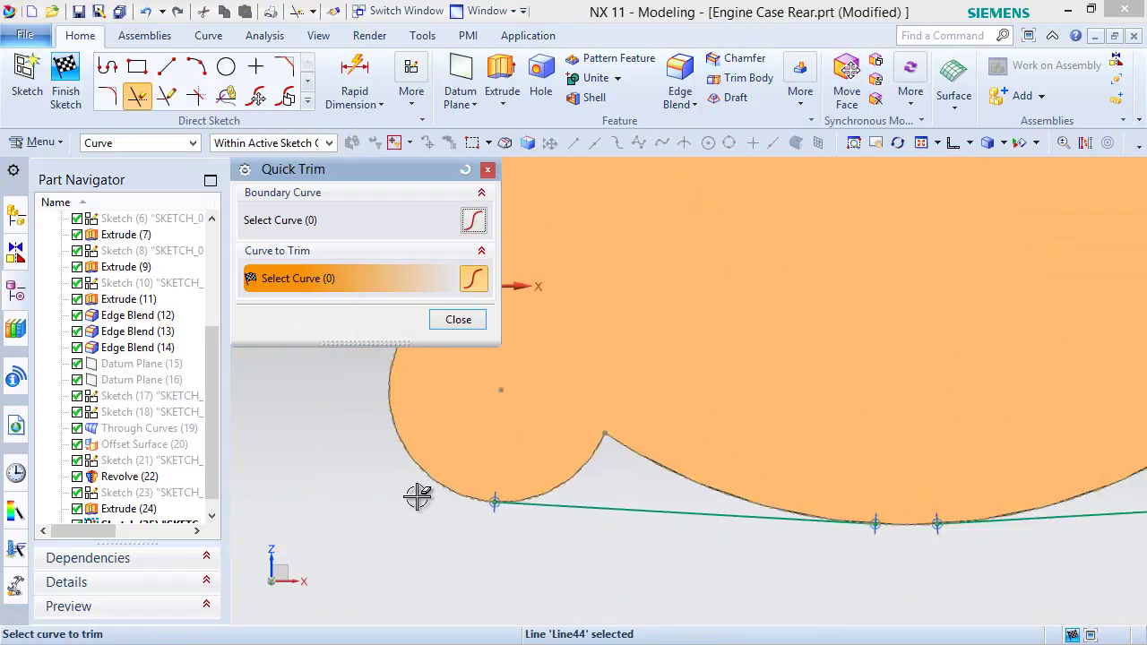
{"action": "scroll", "coordinate": [814, 529], "scroll_direction": "down", "scroll_amount": 1}
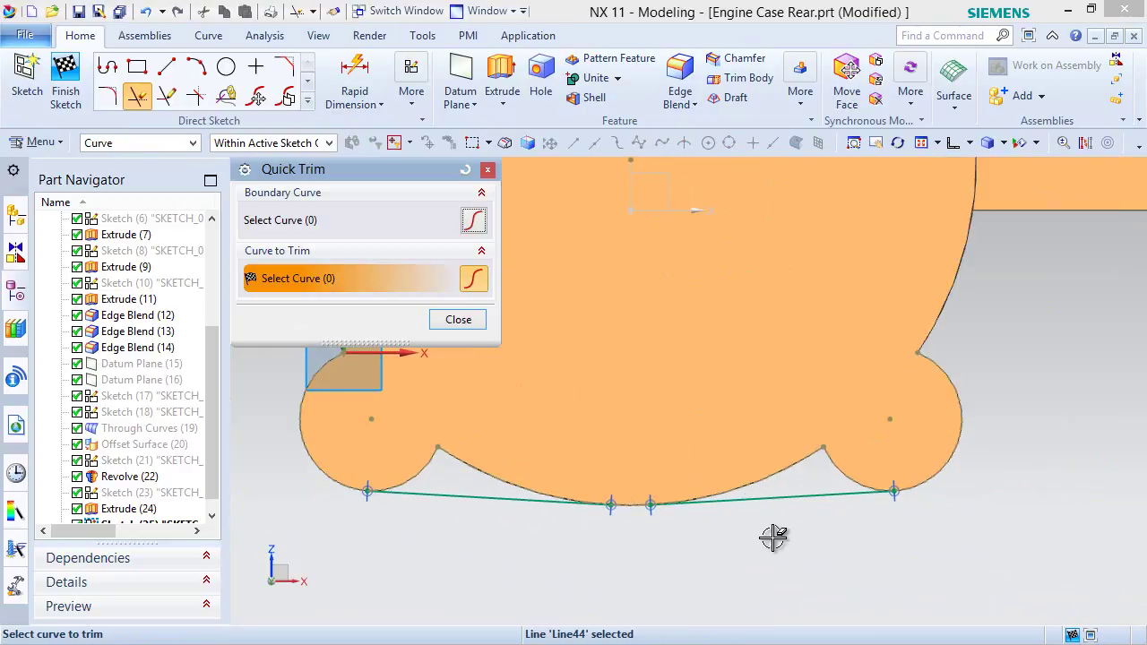
{"action": "left_click", "coordinate": [456, 321]}
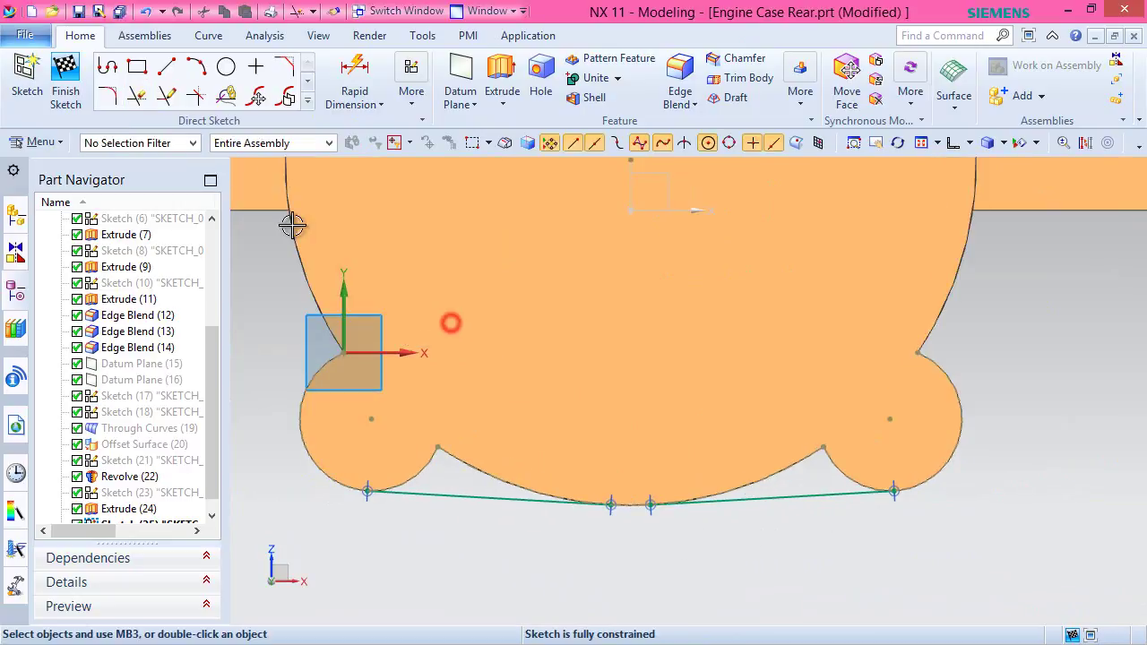
Sketch a three-point arc of about 2.5 mm radius along the left lower lobe, from the slanted line's outer end to the lobe's inner corner.
{"action": "left_click", "coordinate": [165, 69]}
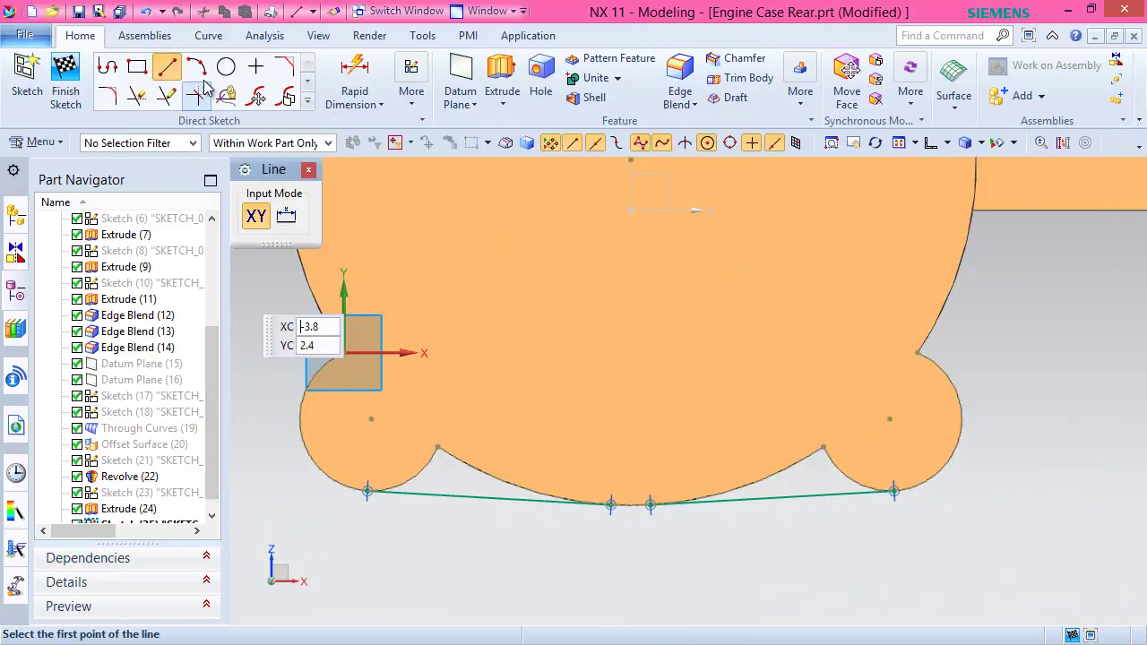
{"action": "left_click", "coordinate": [196, 68]}
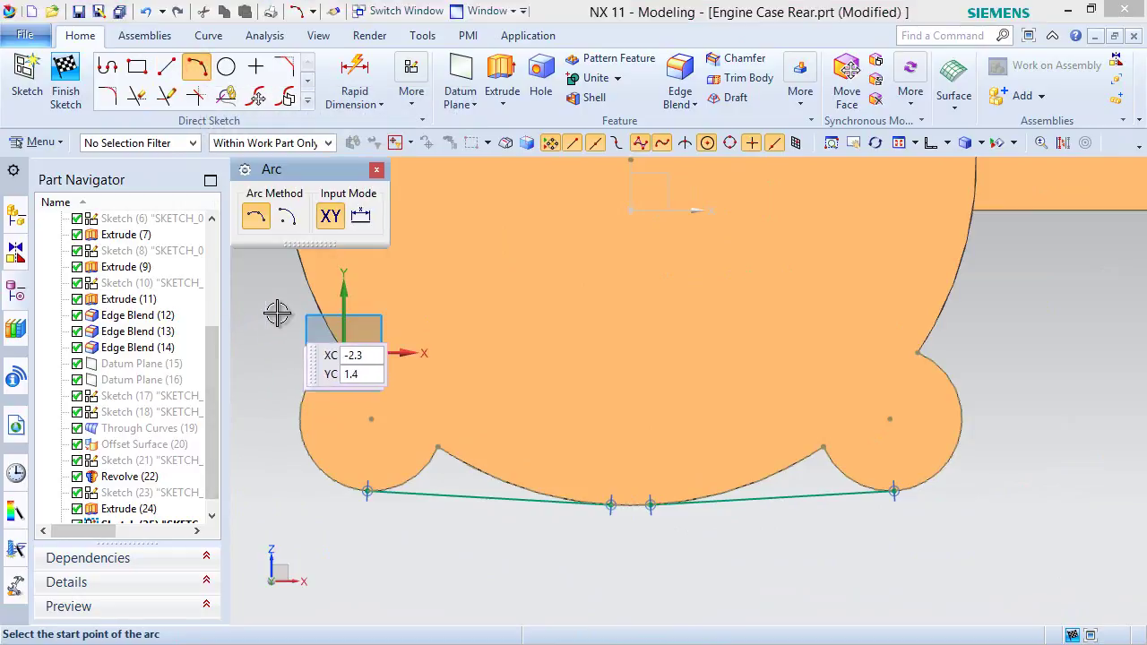
{"action": "scroll", "coordinate": [371, 440], "scroll_direction": "up", "scroll_amount": 3}
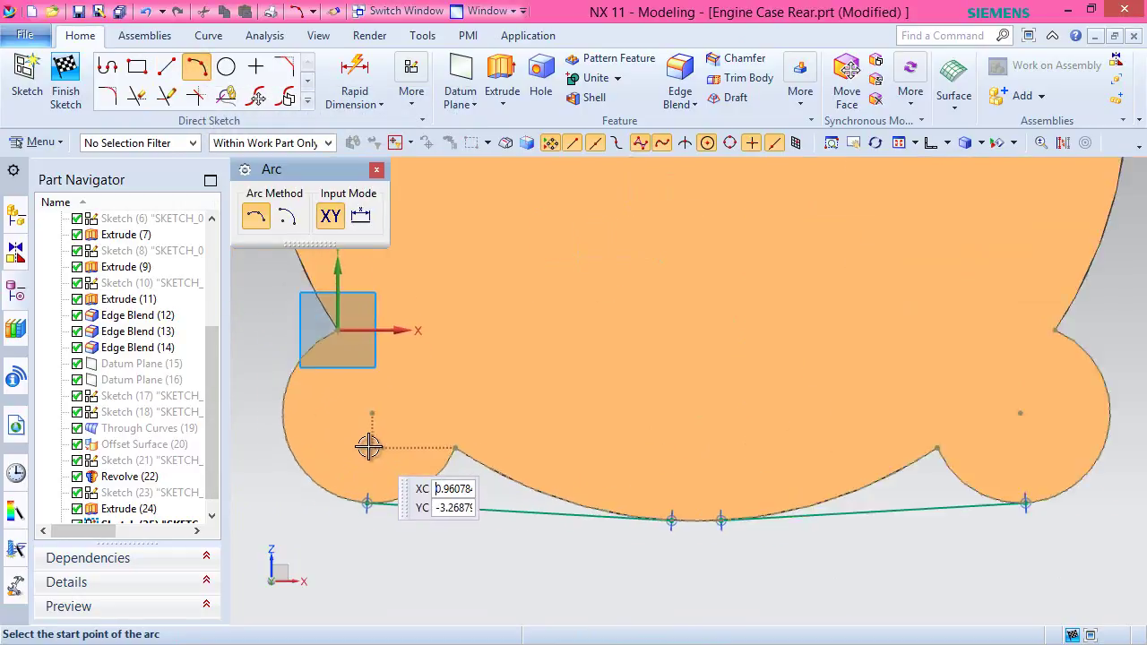
{"action": "scroll", "coordinate": [373, 536], "scroll_direction": "up", "scroll_amount": 2}
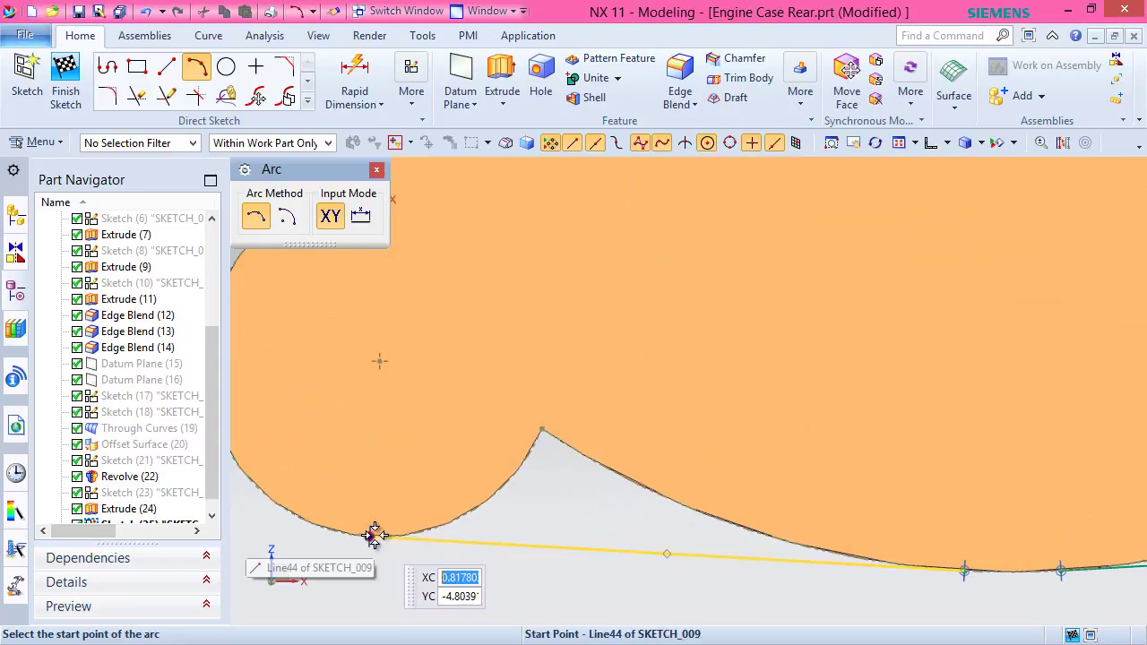
{"action": "left_click", "coordinate": [375, 536]}
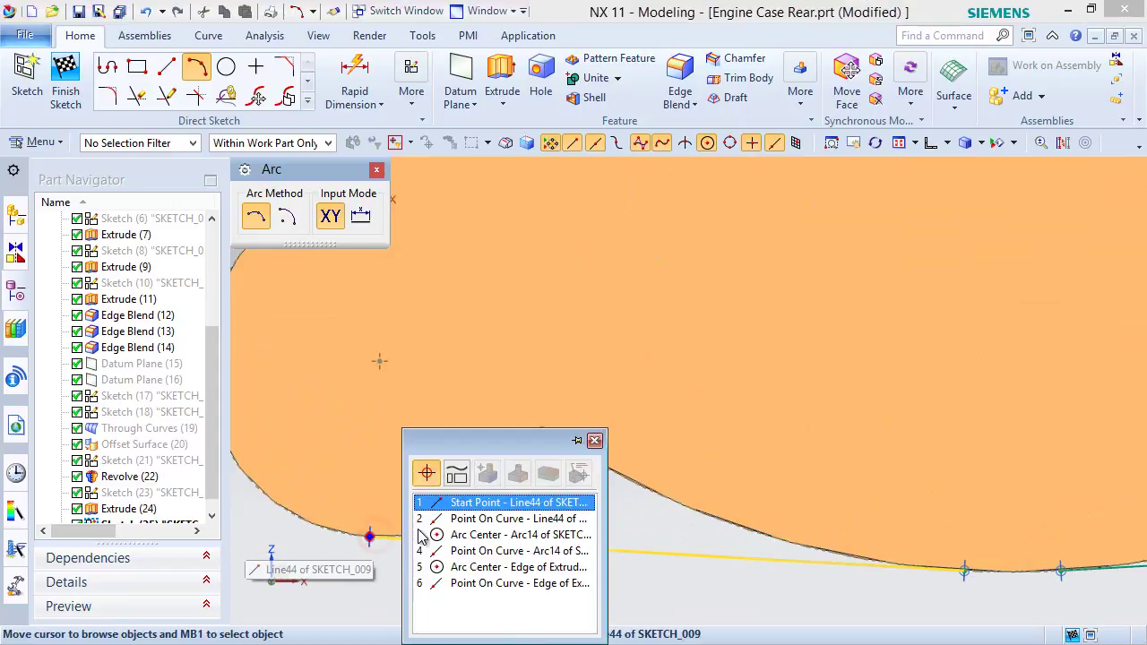
{"action": "left_click", "coordinate": [457, 497]}
{"action": "left_click", "coordinate": [541, 431]}
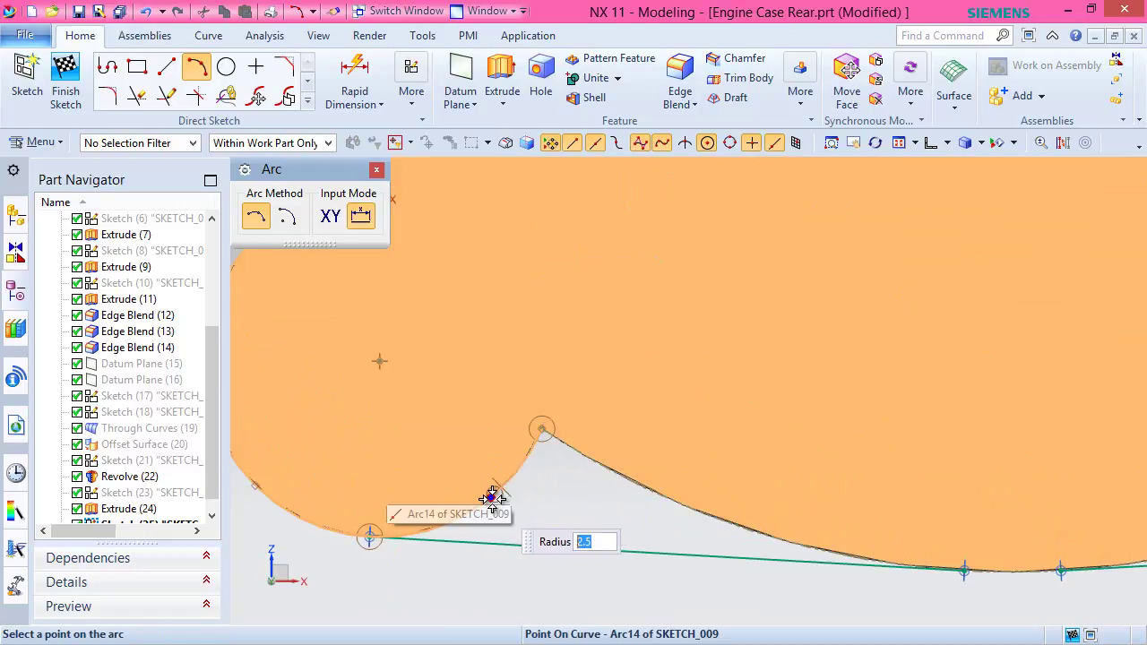
{"action": "left_click", "coordinate": [494, 498]}
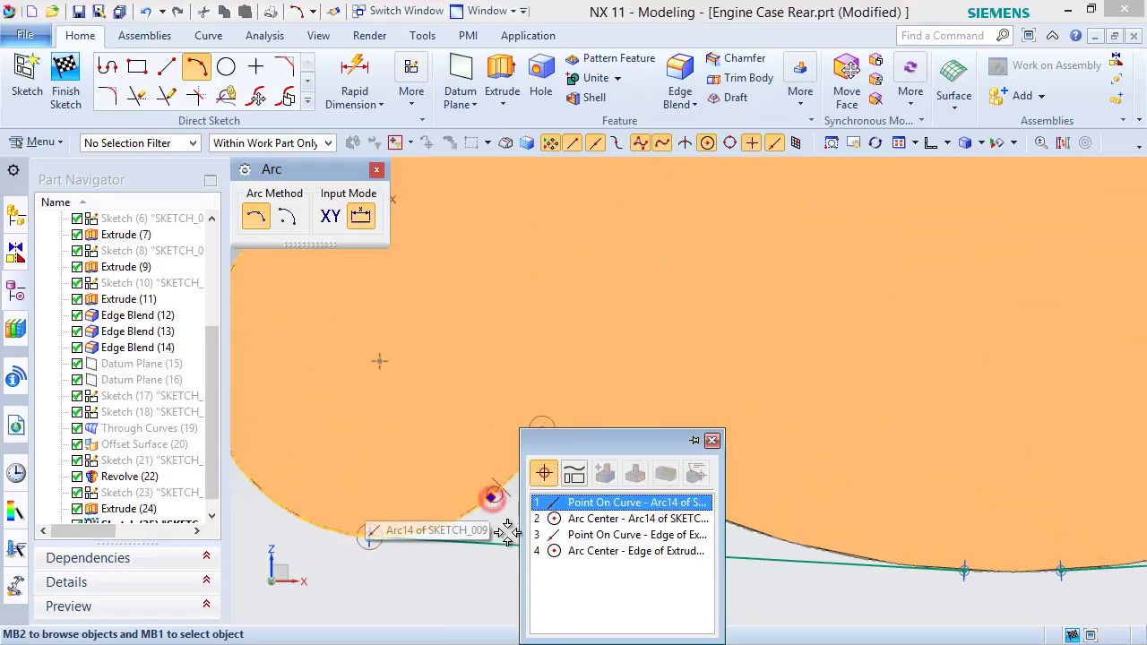
{"action": "left_click", "coordinate": [592, 503]}
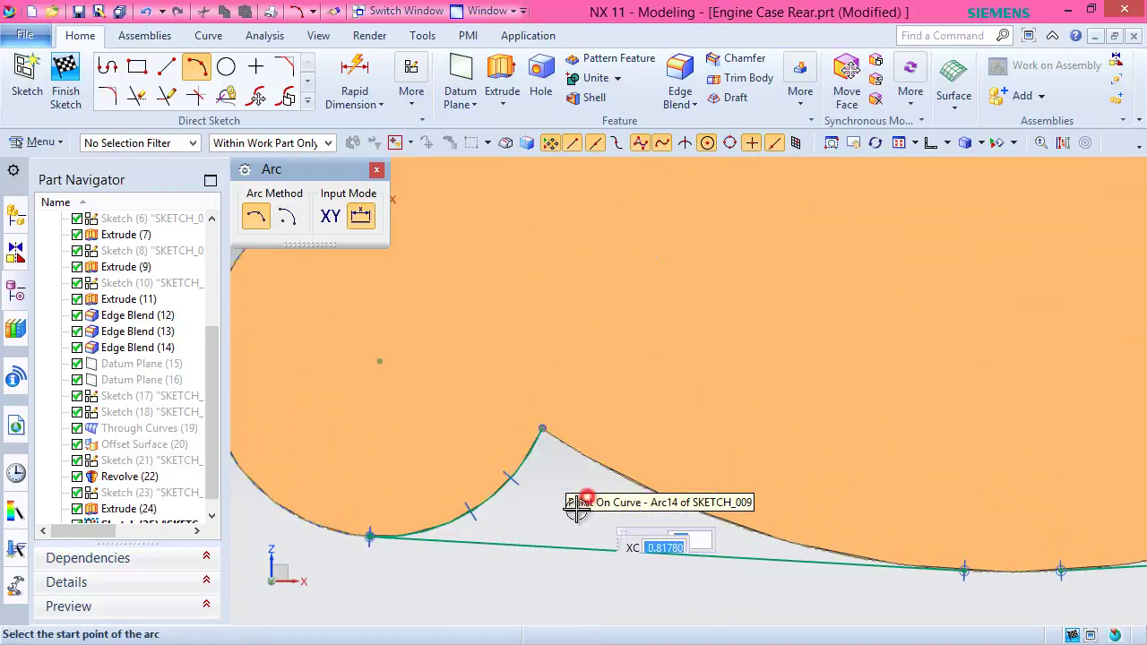
Sketch a three-point arc along the right lower lobe, from its inner corner to the slanted line's outer end.
{"action": "scroll", "coordinate": [439, 481], "scroll_direction": "down", "scroll_amount": 3}
{"action": "scroll", "coordinate": [439, 482], "scroll_direction": "down", "scroll_amount": 1}
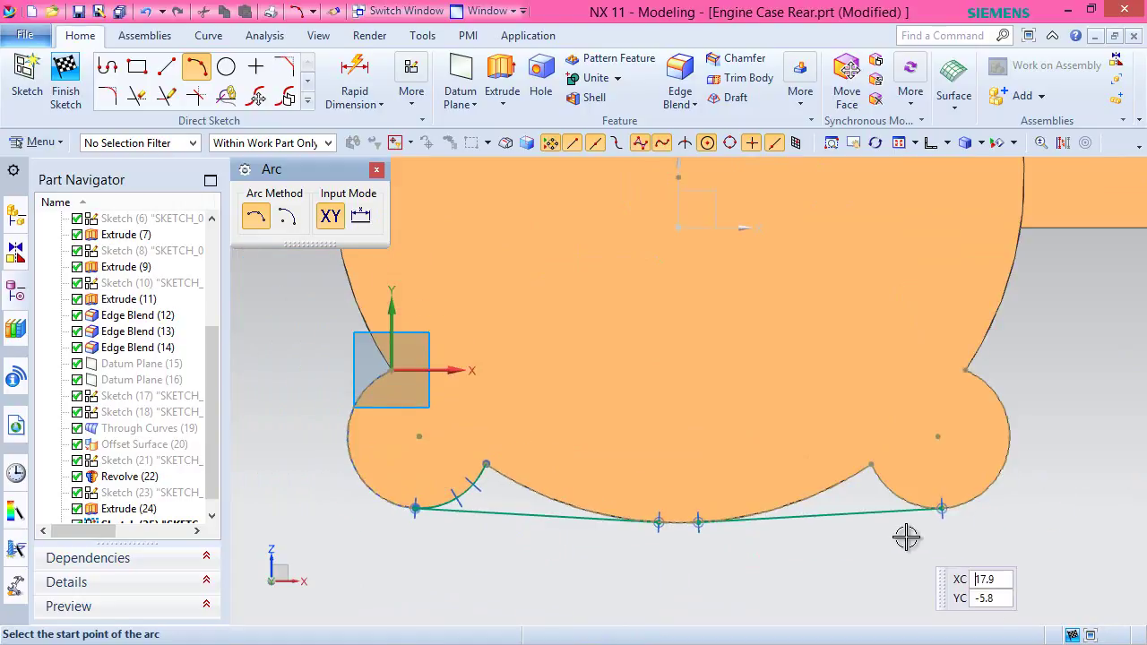
{"action": "scroll", "coordinate": [906, 504], "scroll_direction": "up", "scroll_amount": 3}
{"action": "scroll", "coordinate": [905, 504], "scroll_direction": "up", "scroll_amount": 3}
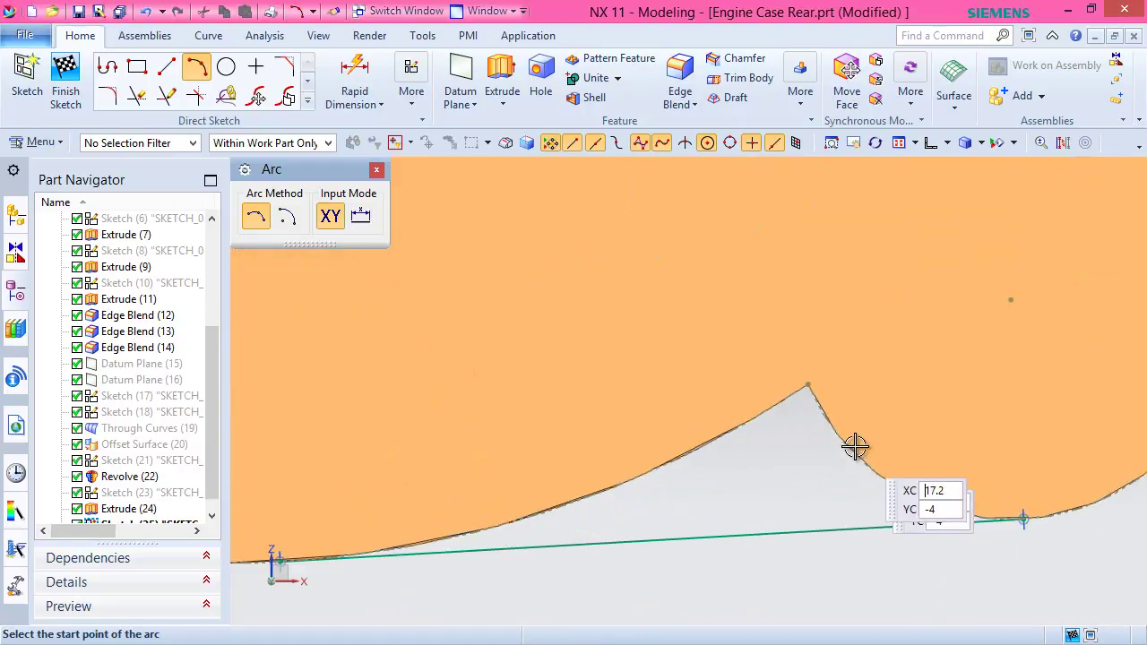
{"action": "left_click", "coordinate": [808, 388]}
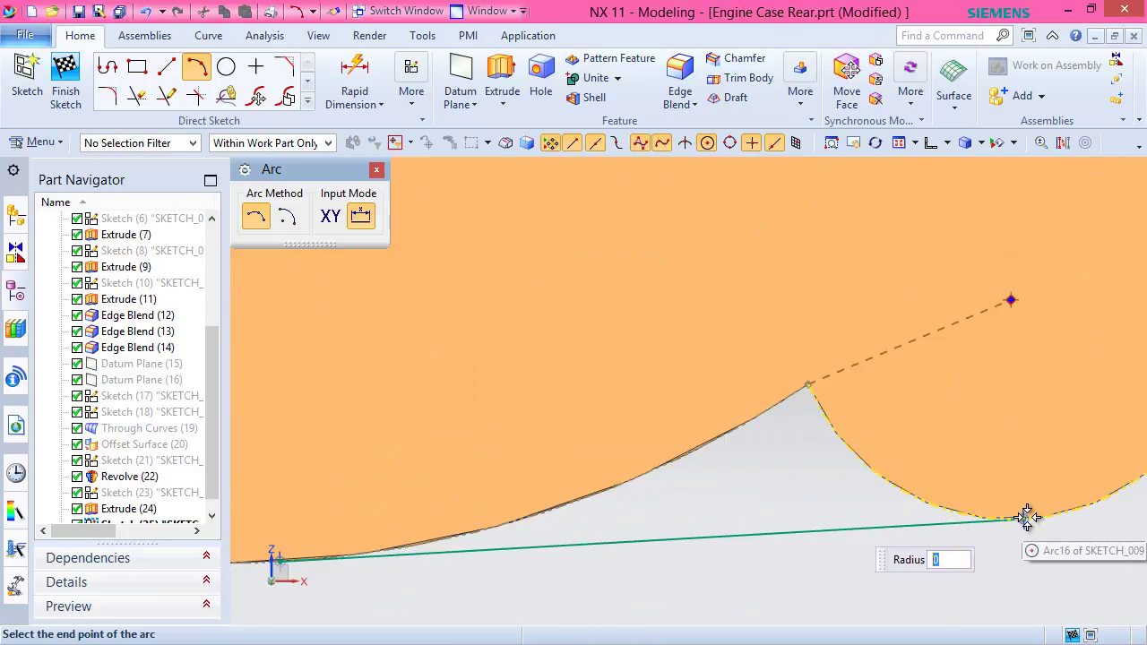
{"action": "left_click", "coordinate": [1023, 520]}
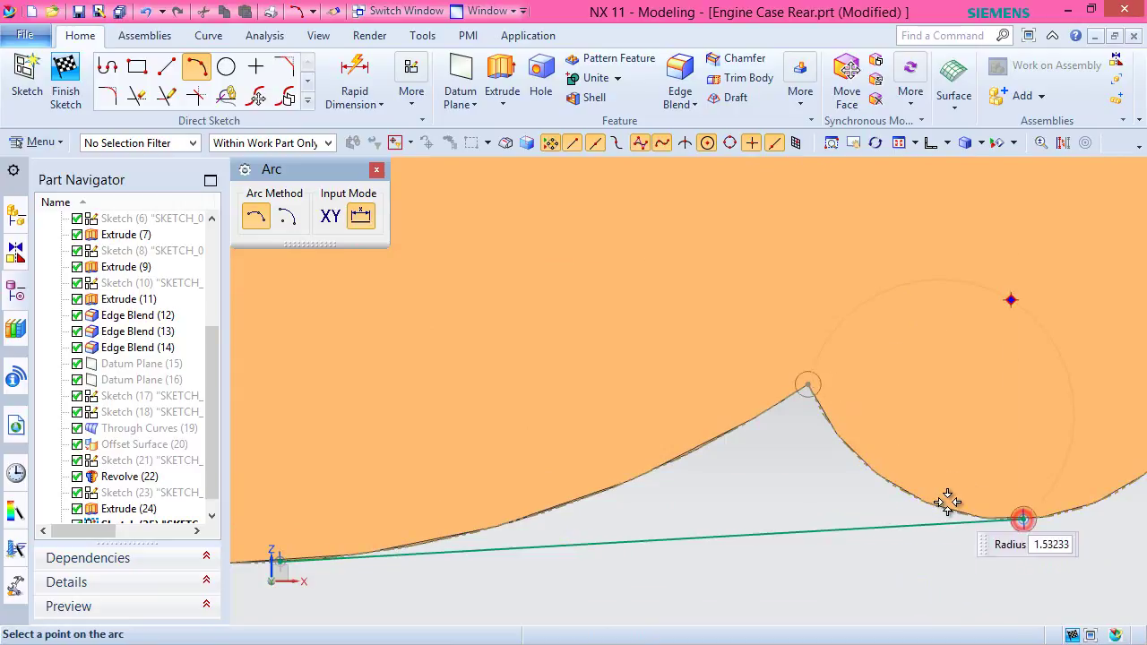
{"action": "left_click", "coordinate": [878, 476]}
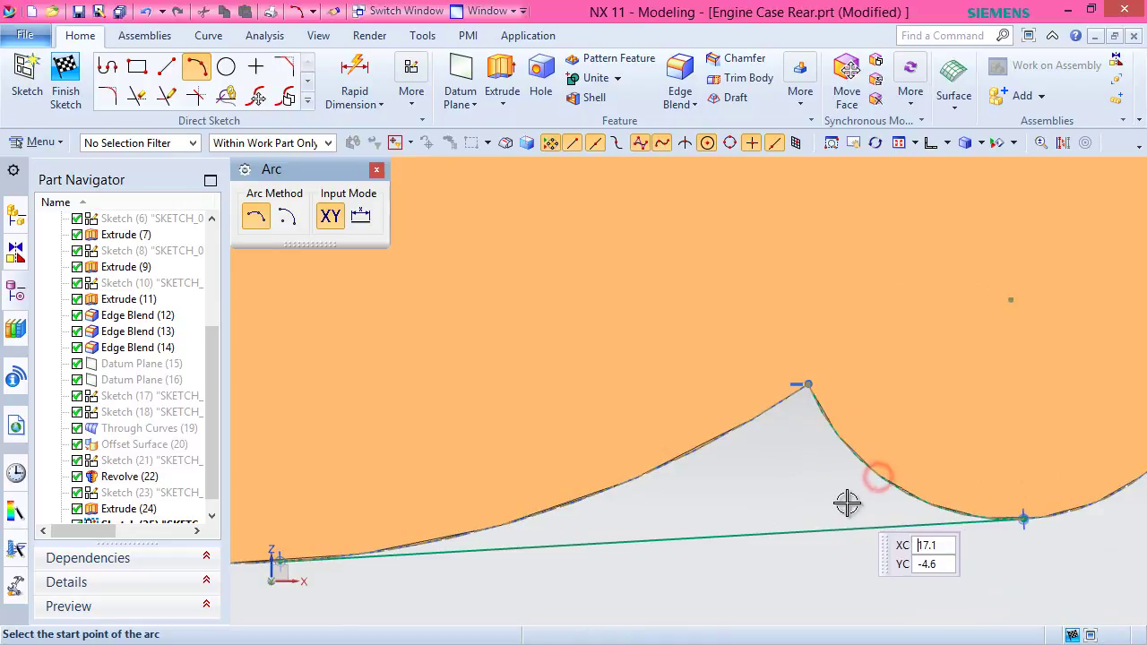
Sketch a three-point arc along the large central arc, from the right lobe's inner corner to the right slanted line's inner end.
{"action": "left_click", "coordinate": [811, 387]}
{"action": "scroll", "coordinate": [811, 387], "scroll_direction": "down", "scroll_amount": 2}
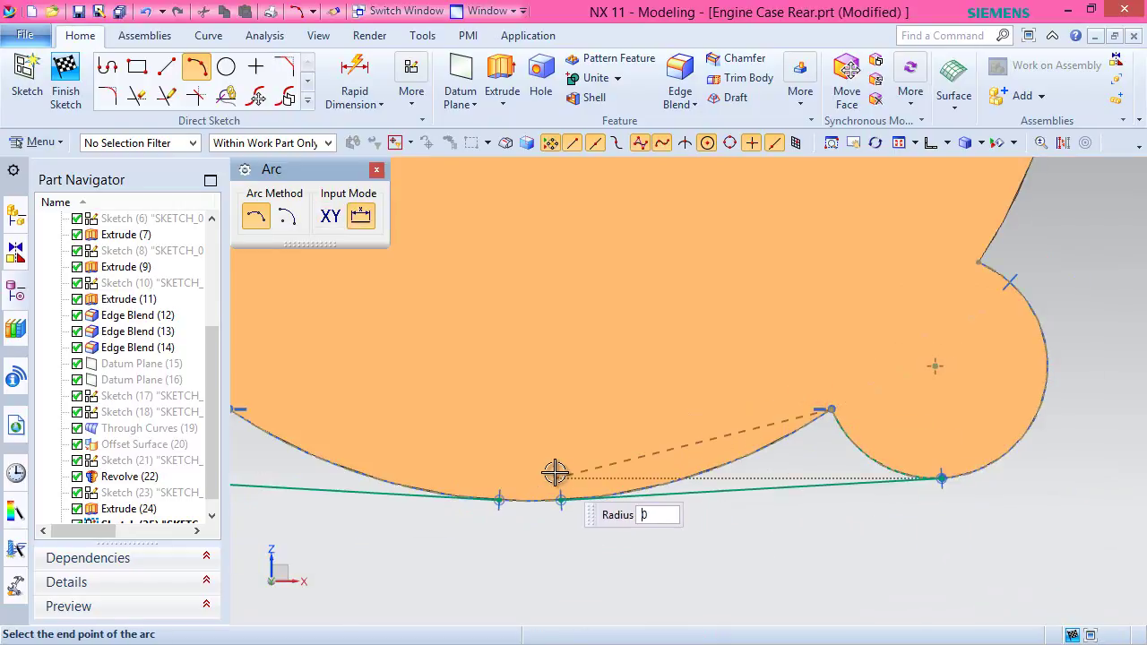
{"action": "scroll", "coordinate": [555, 472], "scroll_direction": "up", "scroll_amount": 2}
{"action": "left_click", "coordinate": [565, 514]}
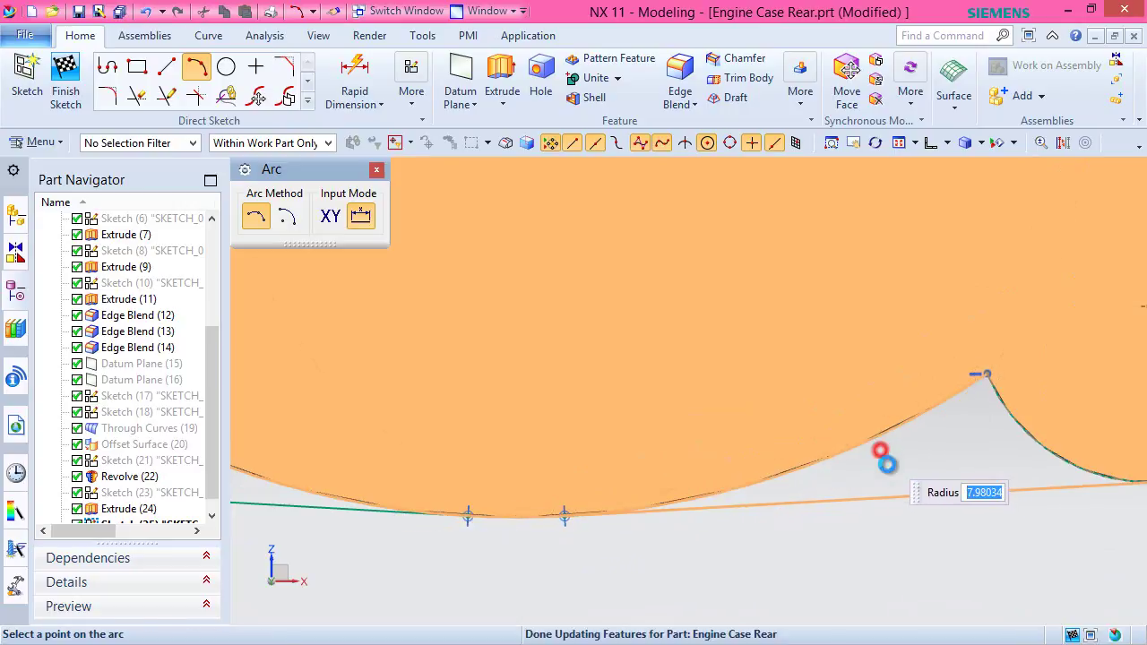
{"action": "left_click", "coordinate": [881, 451]}
Sketch an arc of about 12 mm radius along the central arc, from the left lobe's inner corner to the left slanted line's inner end.
{"action": "scroll", "coordinate": [859, 507], "scroll_direction": "down", "scroll_amount": 1}
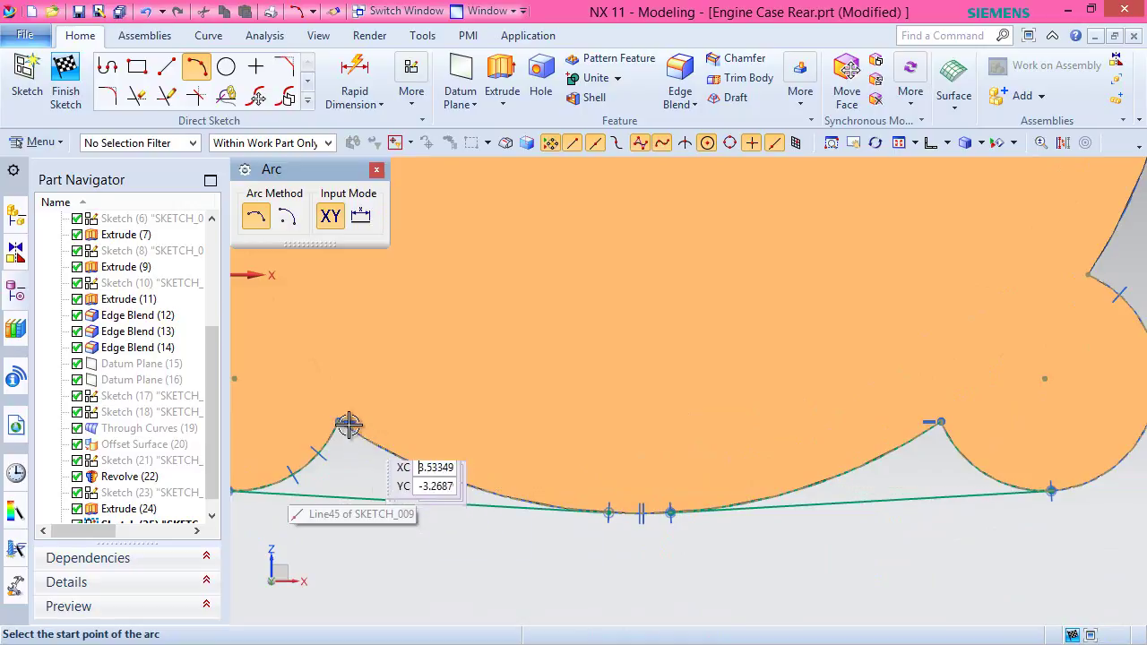
{"action": "middle_click_drag", "start_coordinate": [339, 421], "coordinate": [447, 451], "text": "shift"}
{"action": "left_click", "coordinate": [446, 449]}
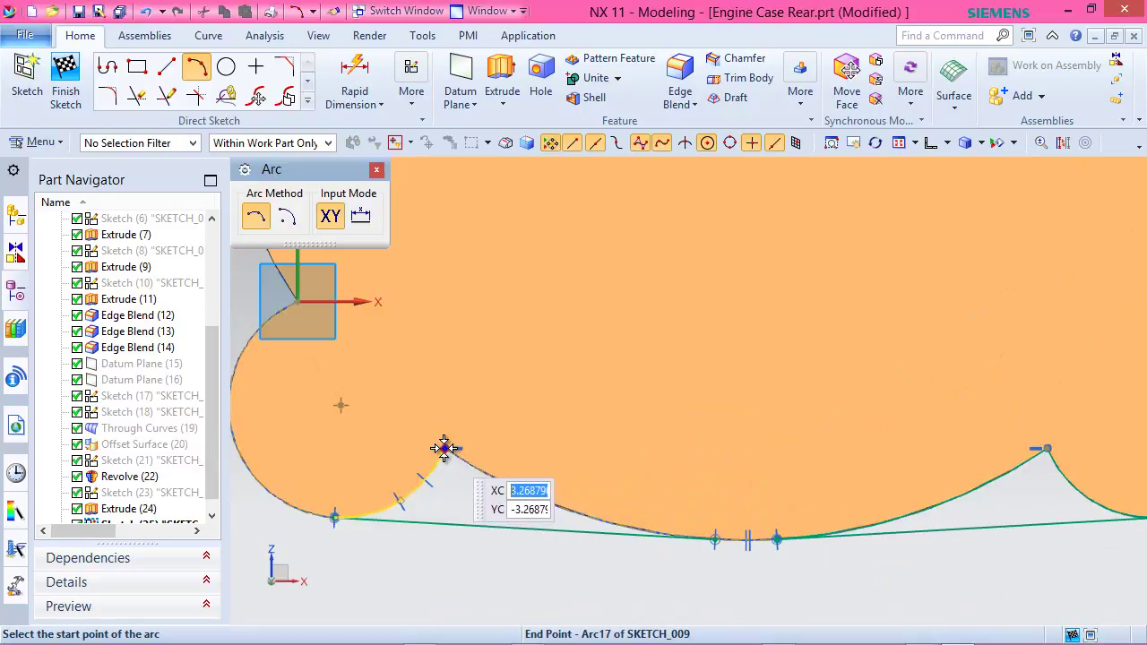
{"action": "scroll", "coordinate": [752, 523], "scroll_direction": "up", "scroll_amount": 2}
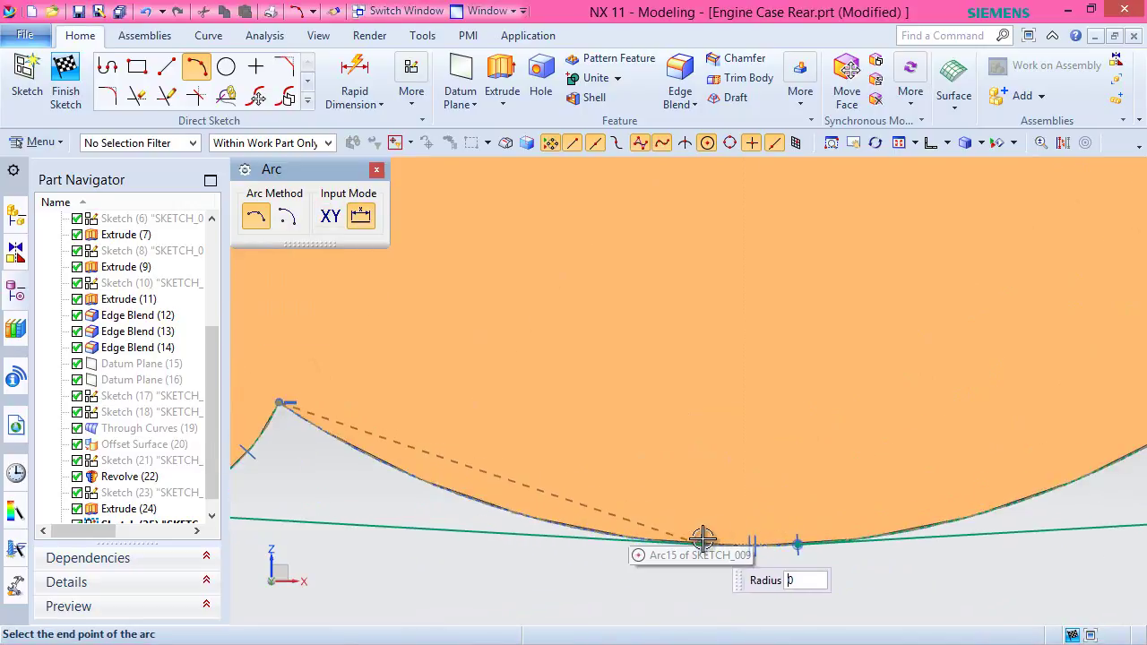
{"action": "left_click", "coordinate": [700, 542]}
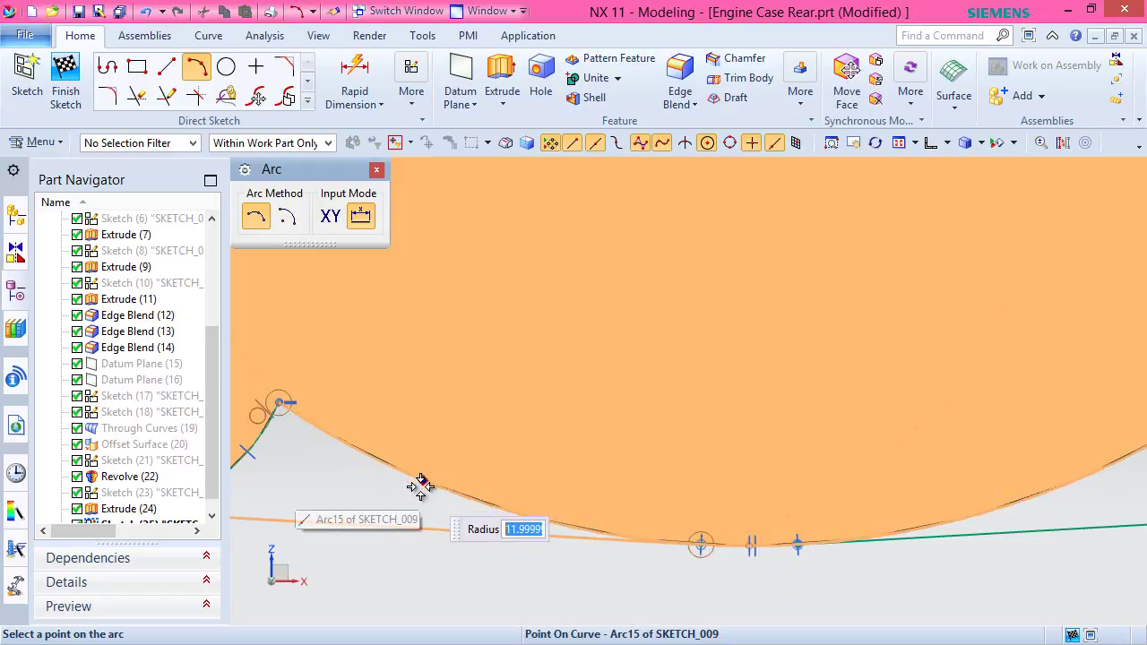
{"action": "left_click", "coordinate": [421, 485]}
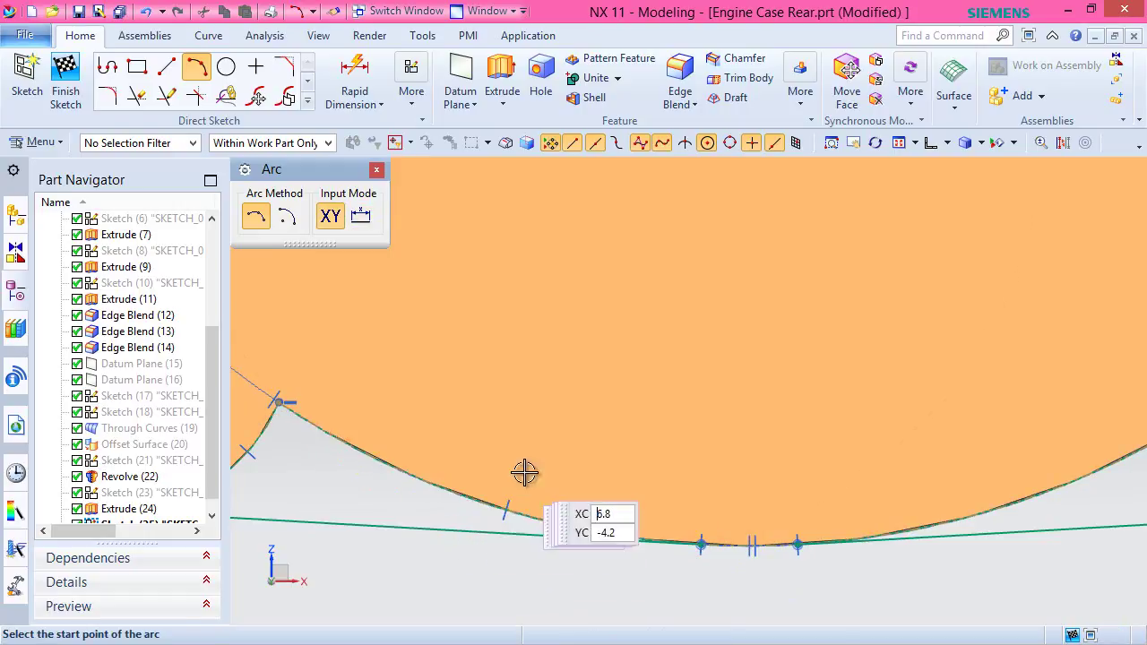
Save the part and turn off Display Sketch Constraints for the lobe sketch.
{"action": "scroll", "coordinate": [717, 466], "scroll_direction": "down", "scroll_amount": 5}
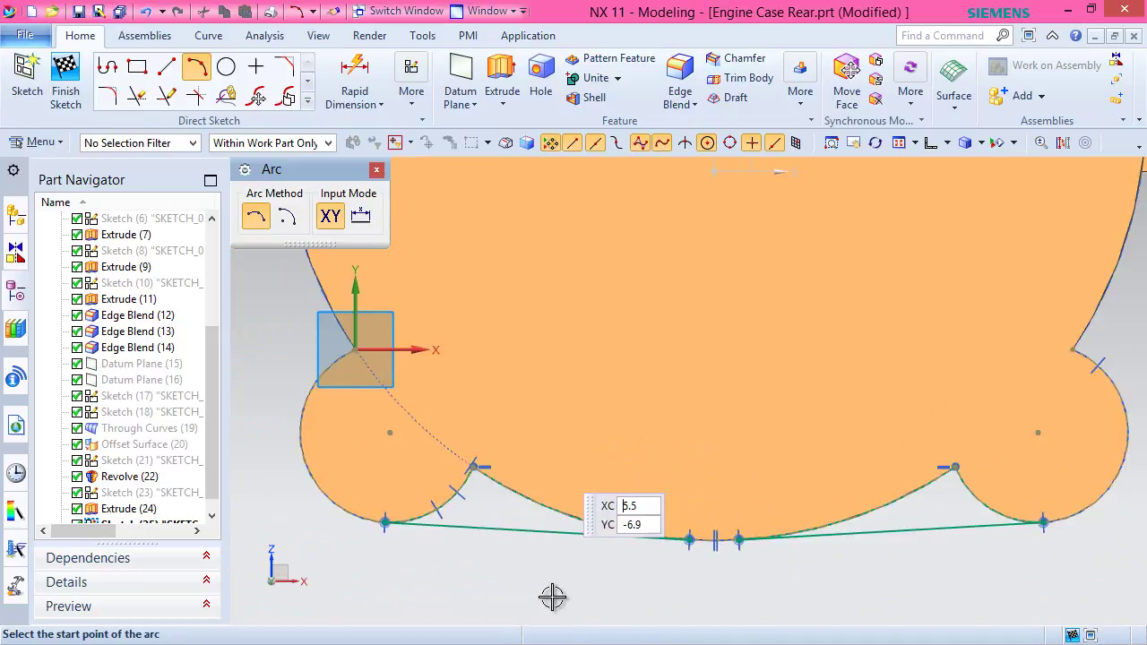
{"action": "scroll", "coordinate": [529, 581], "scroll_direction": "up", "scroll_amount": 1}
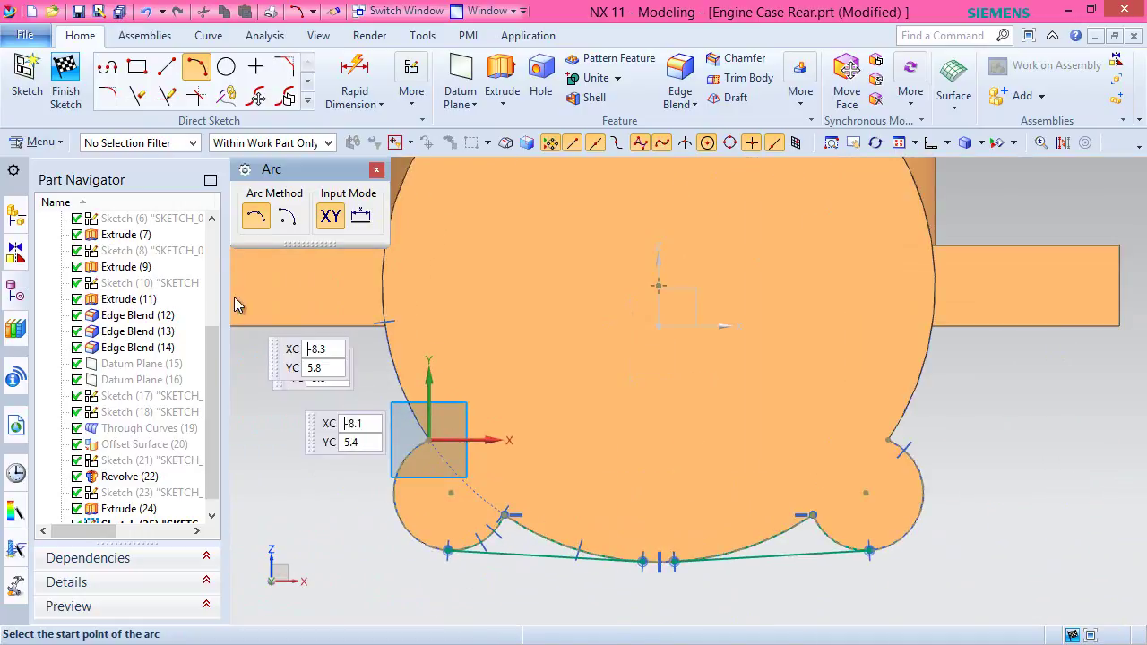
{"action": "left_click", "coordinate": [77, 14]}
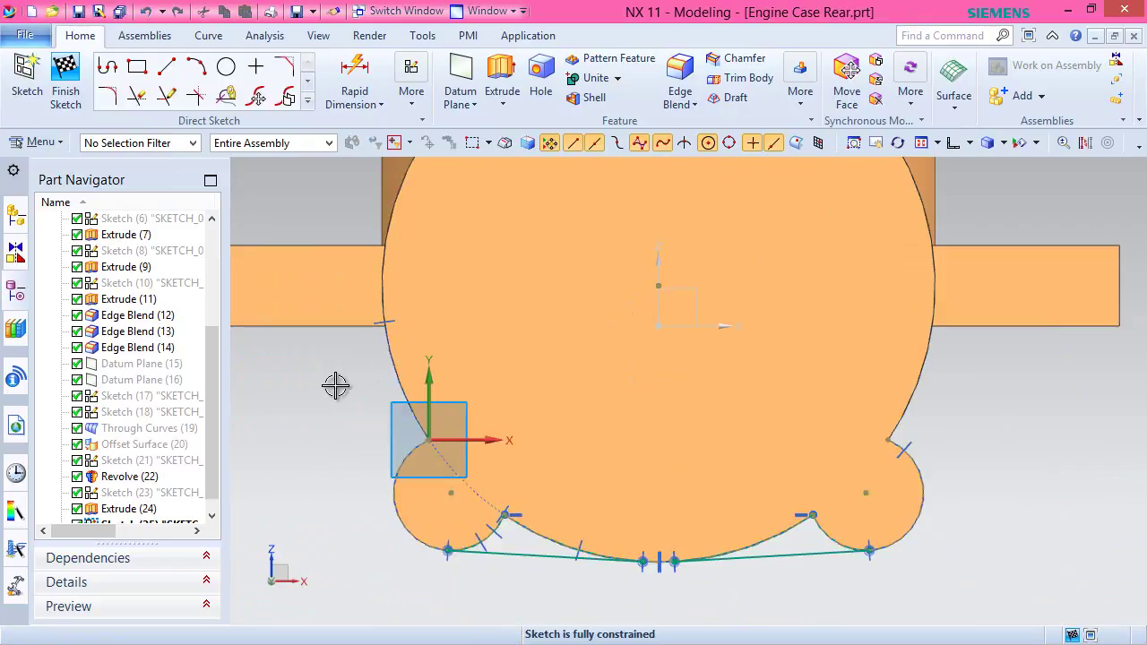
{"action": "left_click", "coordinate": [411, 89]}
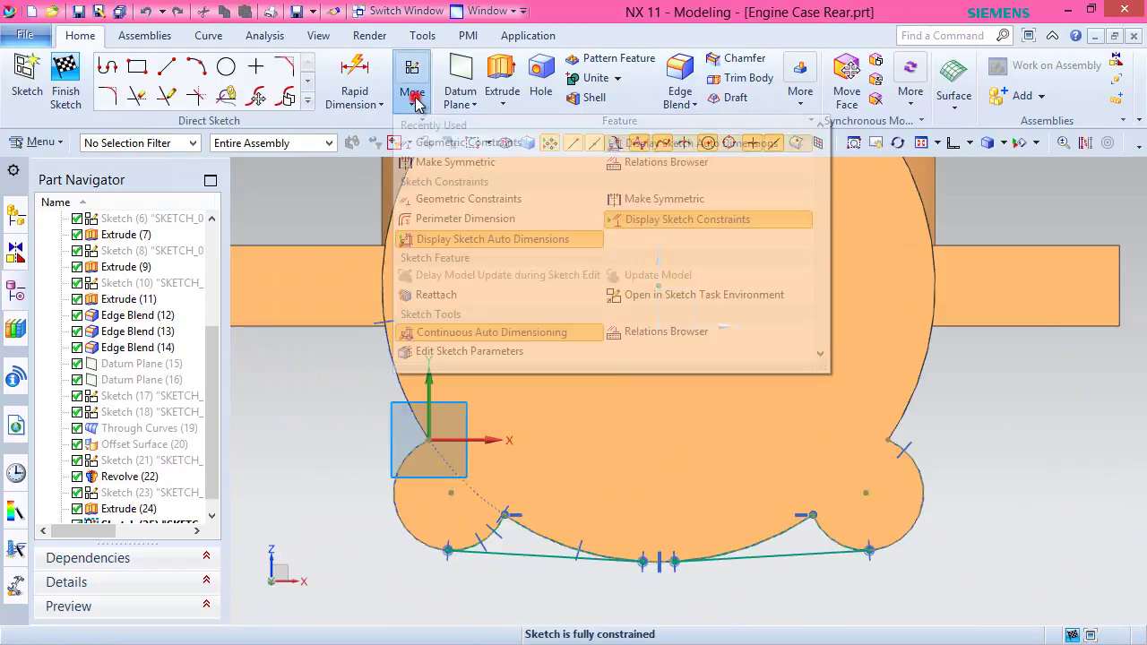
{"action": "left_click", "coordinate": [642, 219]}
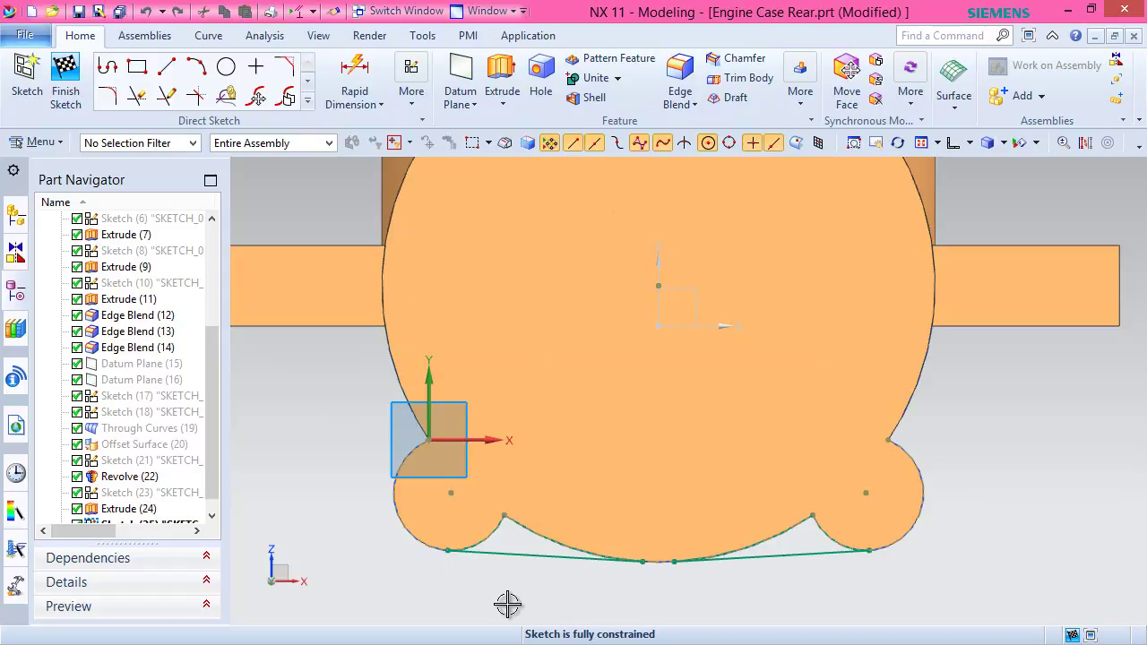
Finish the lobe sketch and save the part.
{"action": "right_click", "coordinate": [998, 197]}
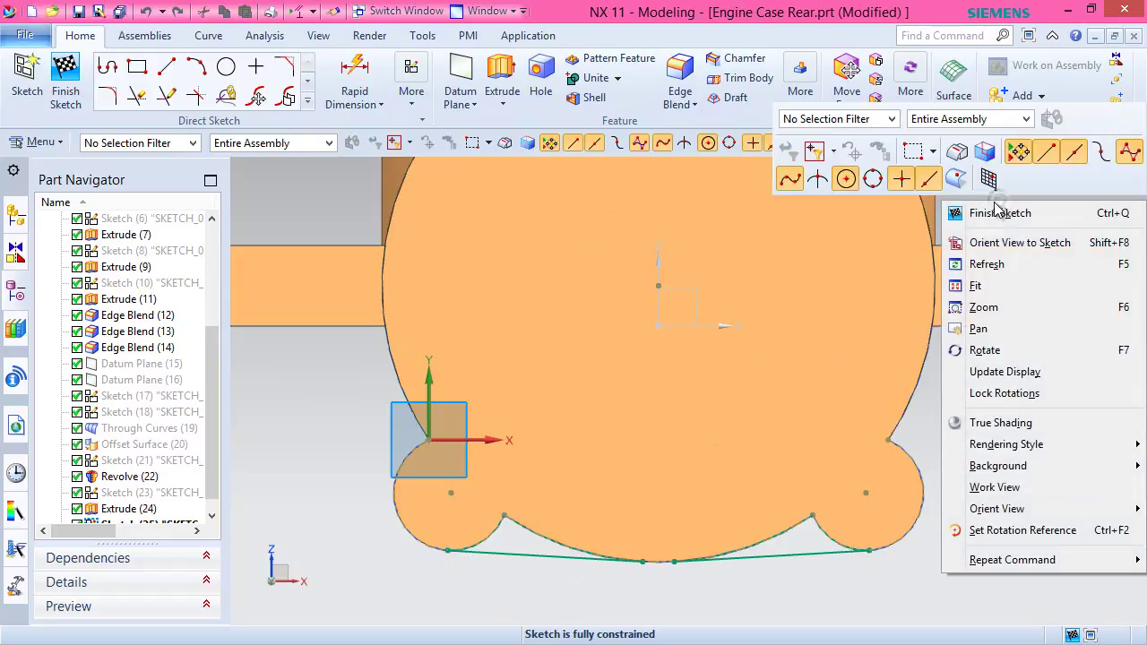
{"action": "left_click", "coordinate": [993, 211]}
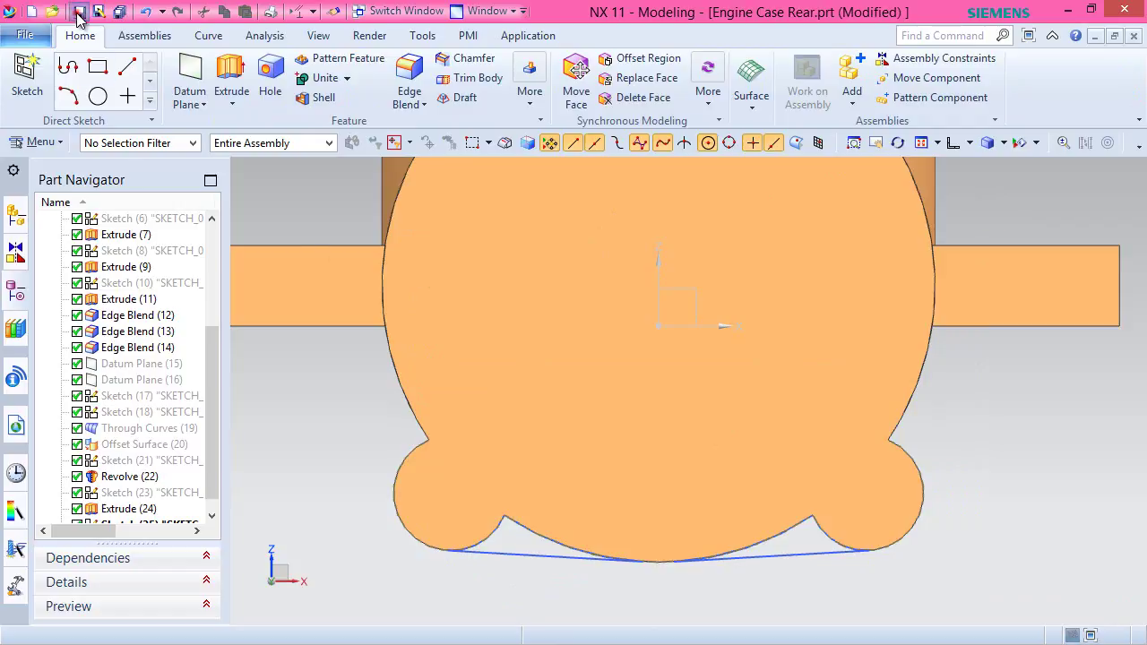
{"action": "left_click", "coordinate": [79, 13]}
Extrude the two closed profiles between the lower lobes 8 mm in the reversed direction, into the case, and unite them with the body.
{"action": "key", "text": "ctrl+f"}
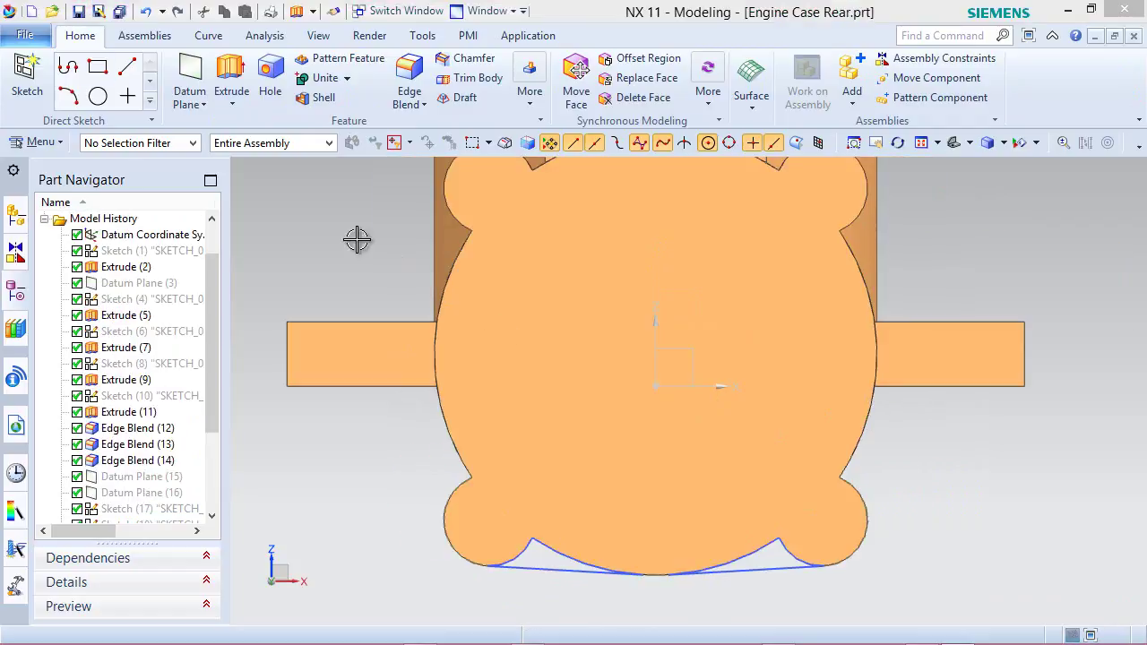
{"action": "left_click", "coordinate": [232, 79]}
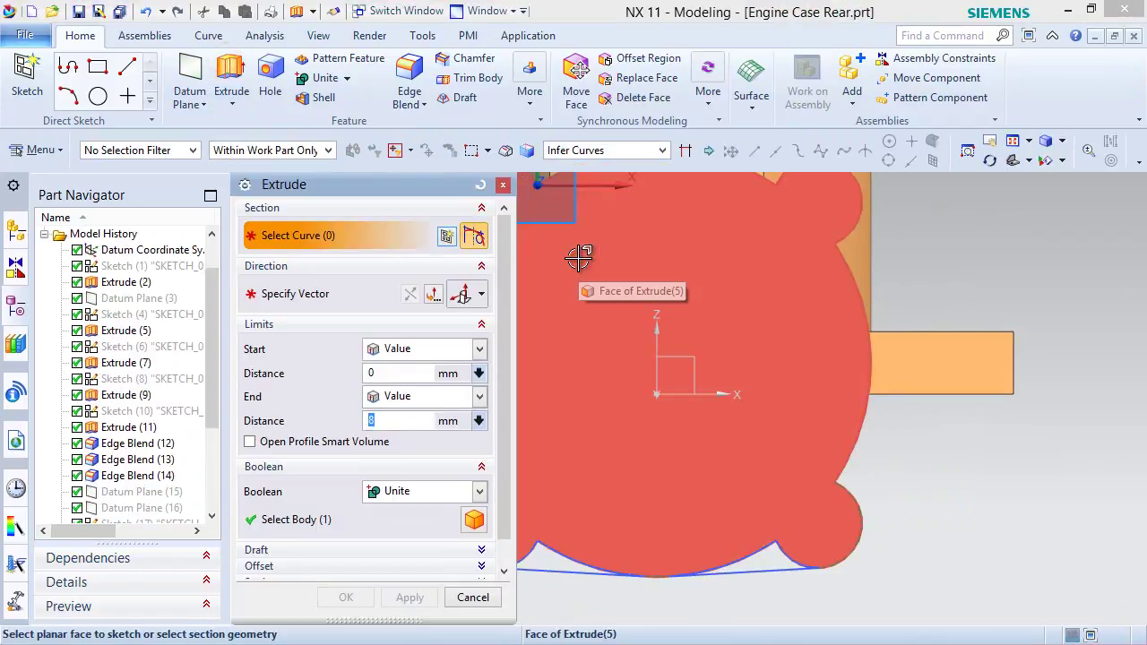
{"action": "middle_click_drag", "start_coordinate": [927, 537], "coordinate": [935, 453]}
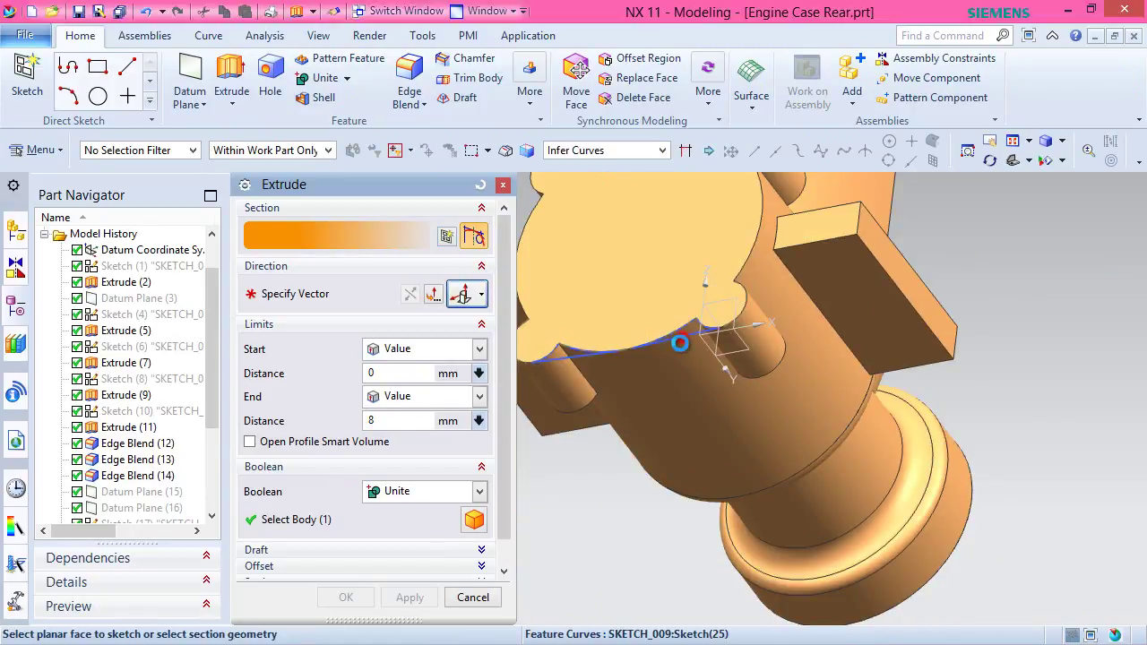
{"action": "left_click", "coordinate": [596, 350]}
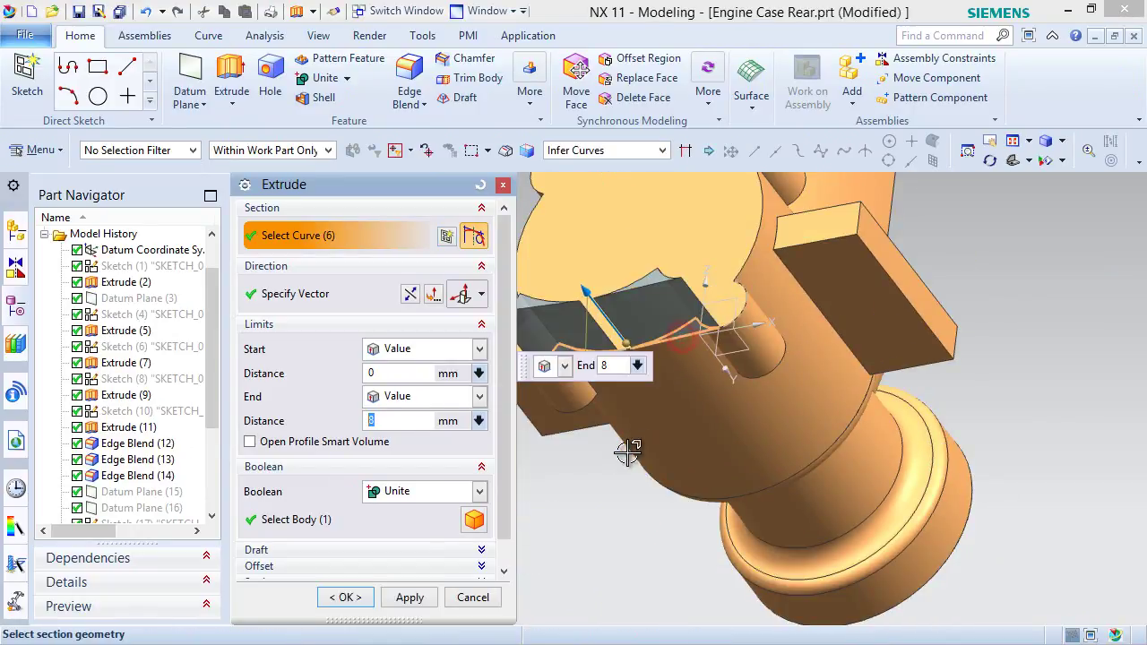
{"action": "left_click", "coordinate": [408, 297]}
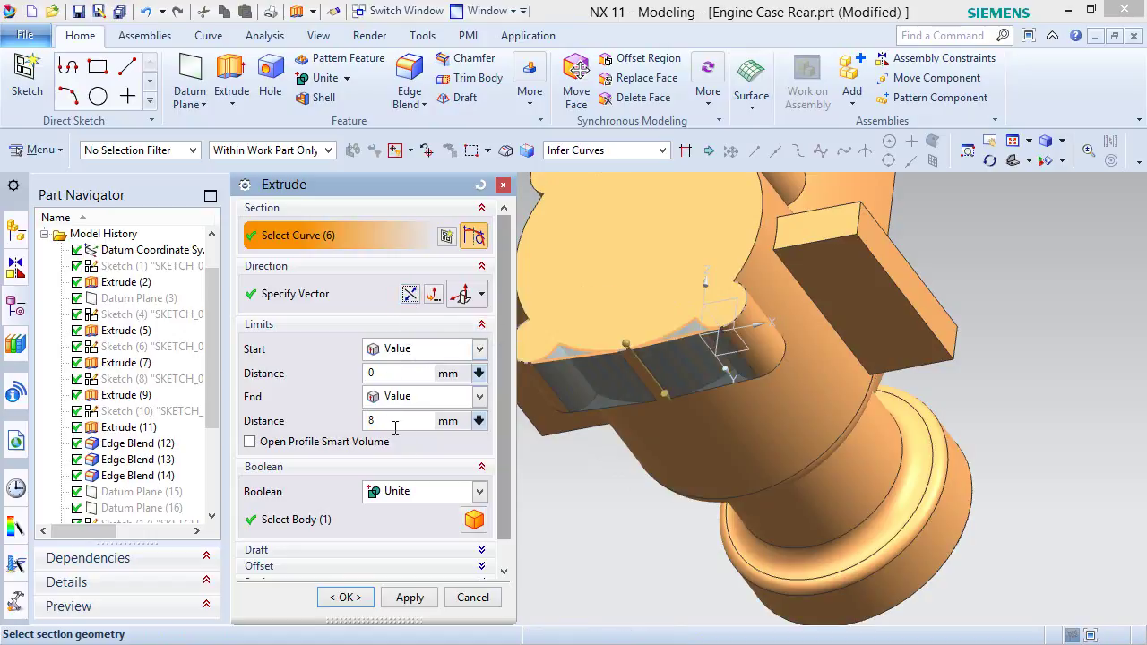
{"action": "left_click", "coordinate": [345, 598]}
Hide the sketch used for the lower lobe extrusion, Sketch (25).
{"action": "left_click_drag", "start_coordinate": [216, 402], "coordinate": [216, 484]}
{"action": "left_click", "coordinate": [132, 493]}
{"action": "right_click", "coordinate": [132, 493]}
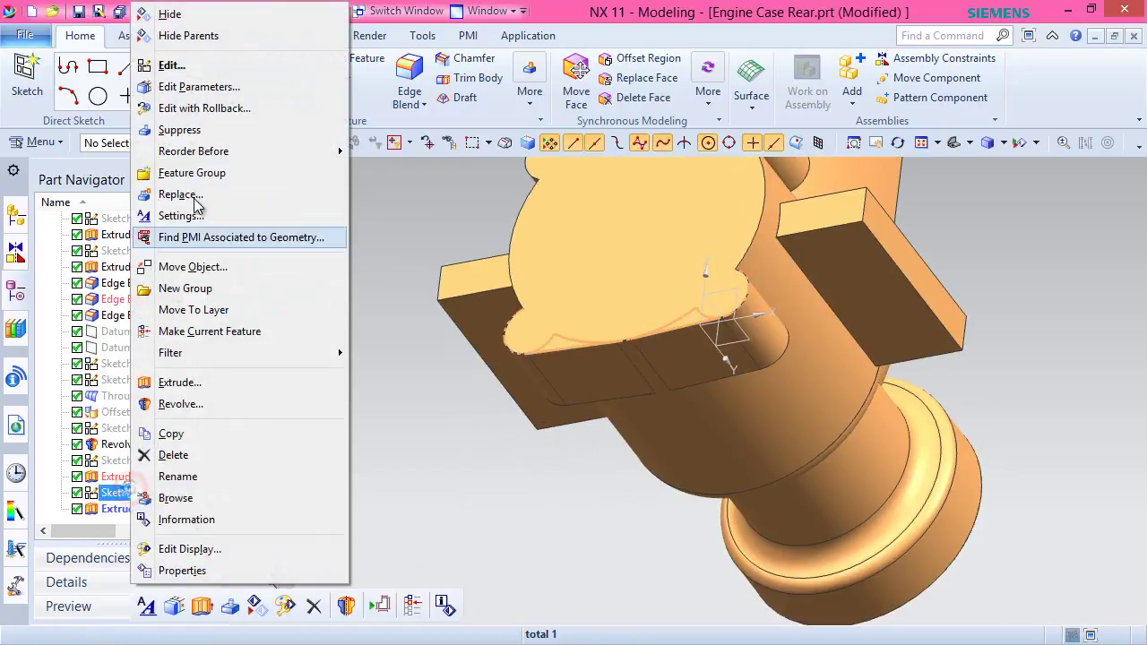
{"action": "left_click", "coordinate": [235, 18]}
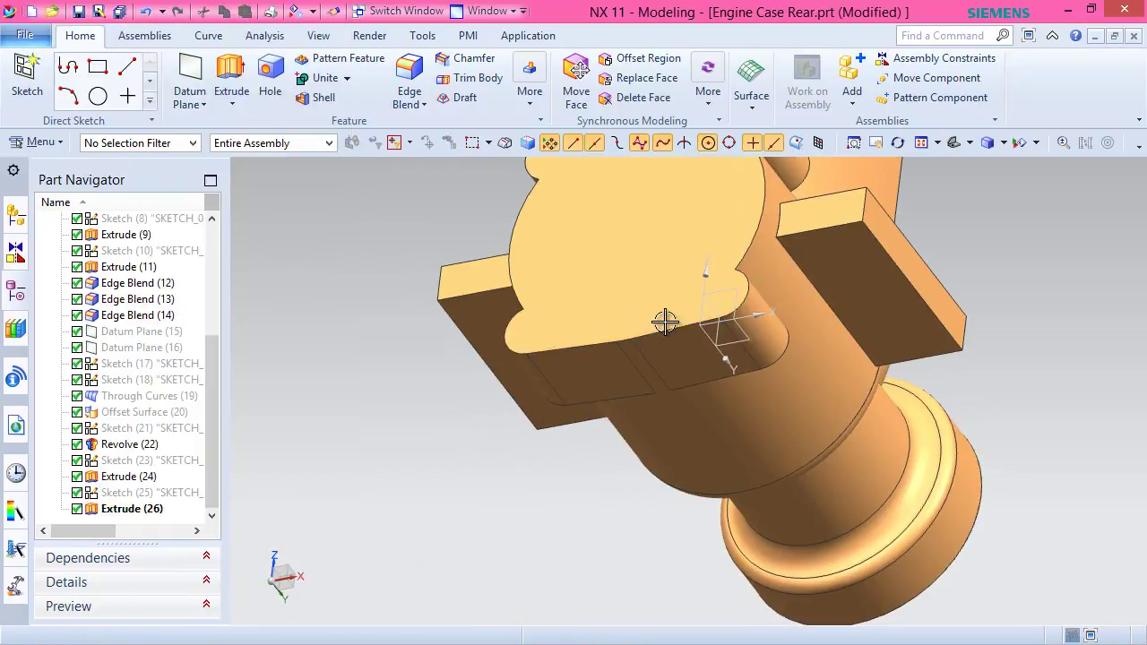
{"action": "middle_click_drag", "start_coordinate": [758, 350], "coordinate": [684, 413]}
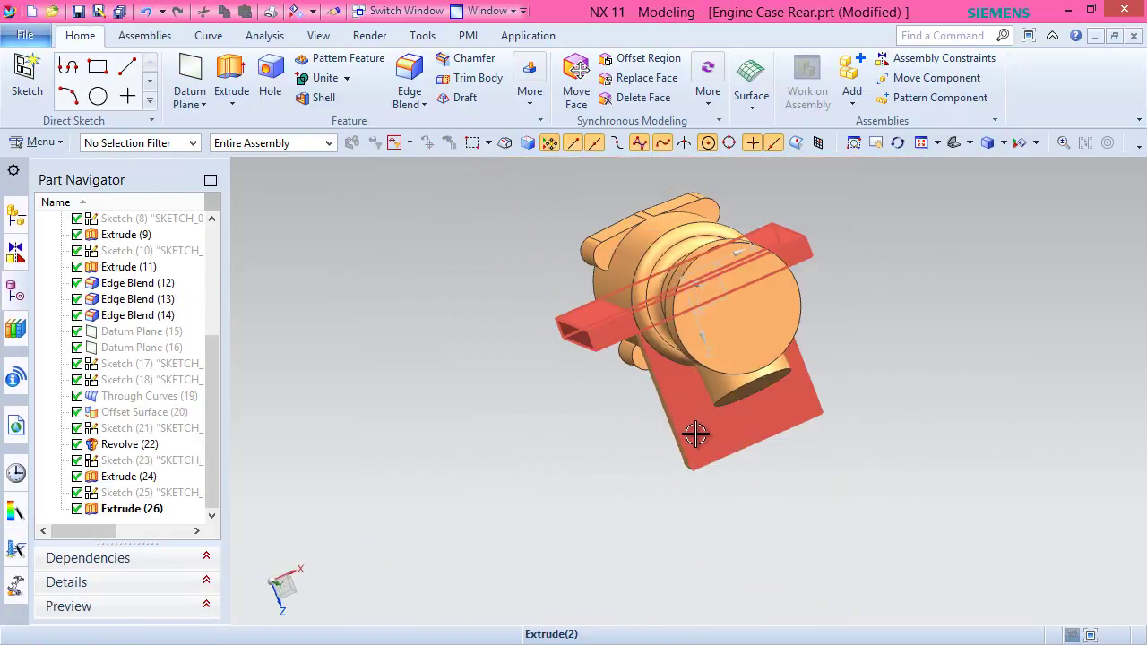
Save the Engine Case Rear part.
{"action": "scroll", "coordinate": [698, 199], "scroll_direction": "up", "scroll_amount": 2}
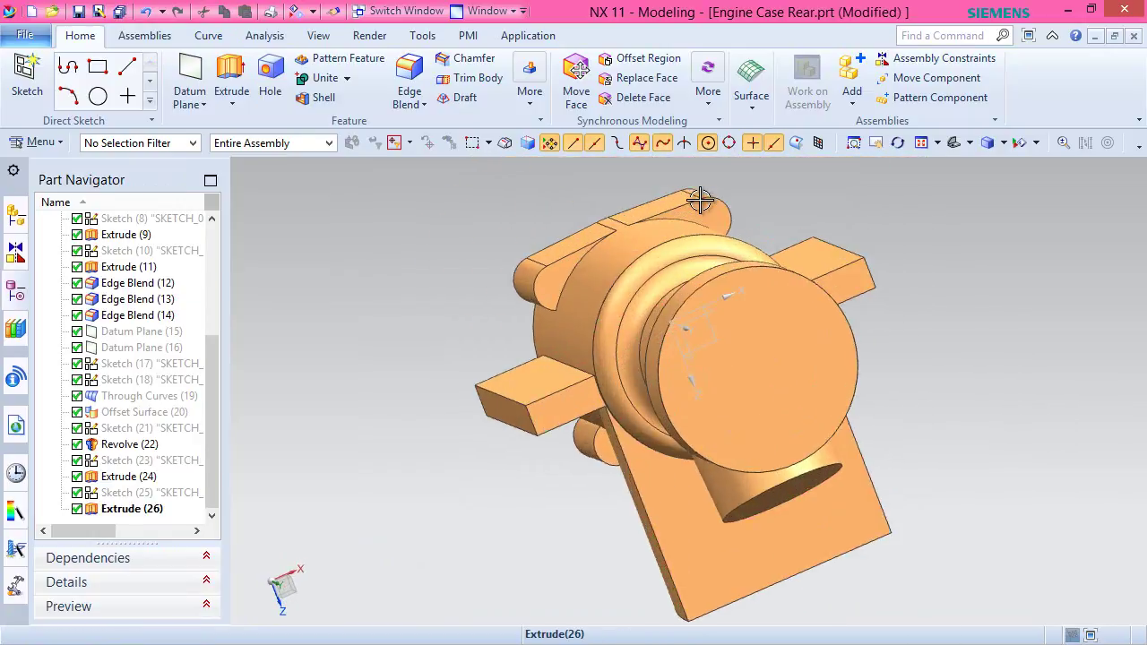
{"action": "left_click", "coordinate": [969, 143]}
{"action": "left_click", "coordinate": [1014, 172]}
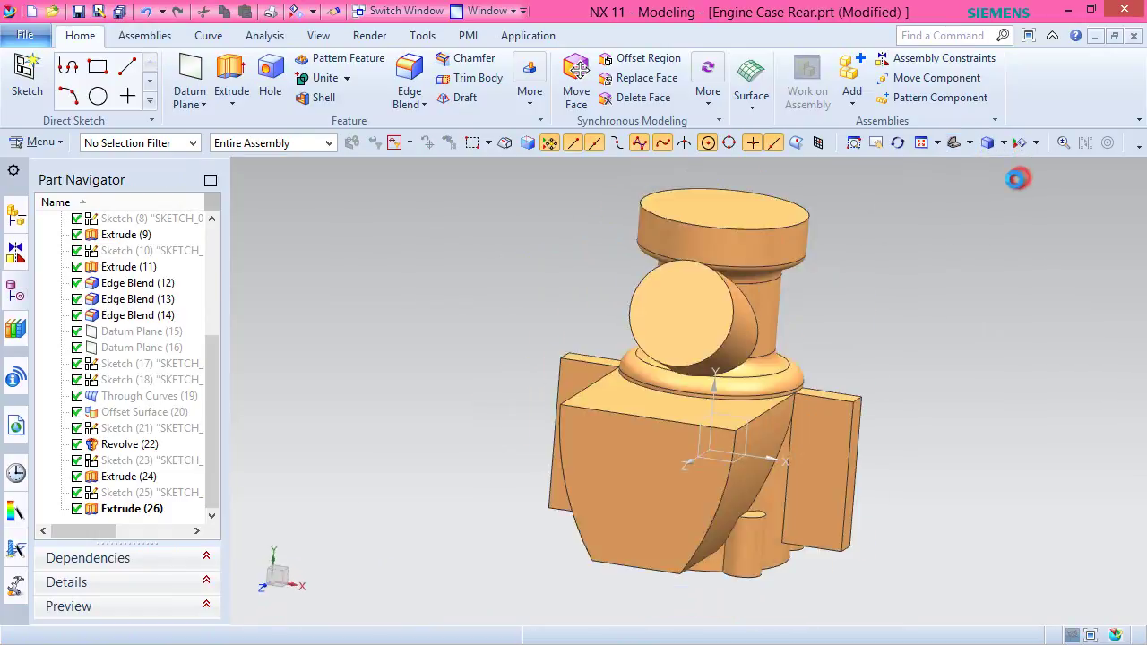
{"action": "left_click", "coordinate": [79, 13]}
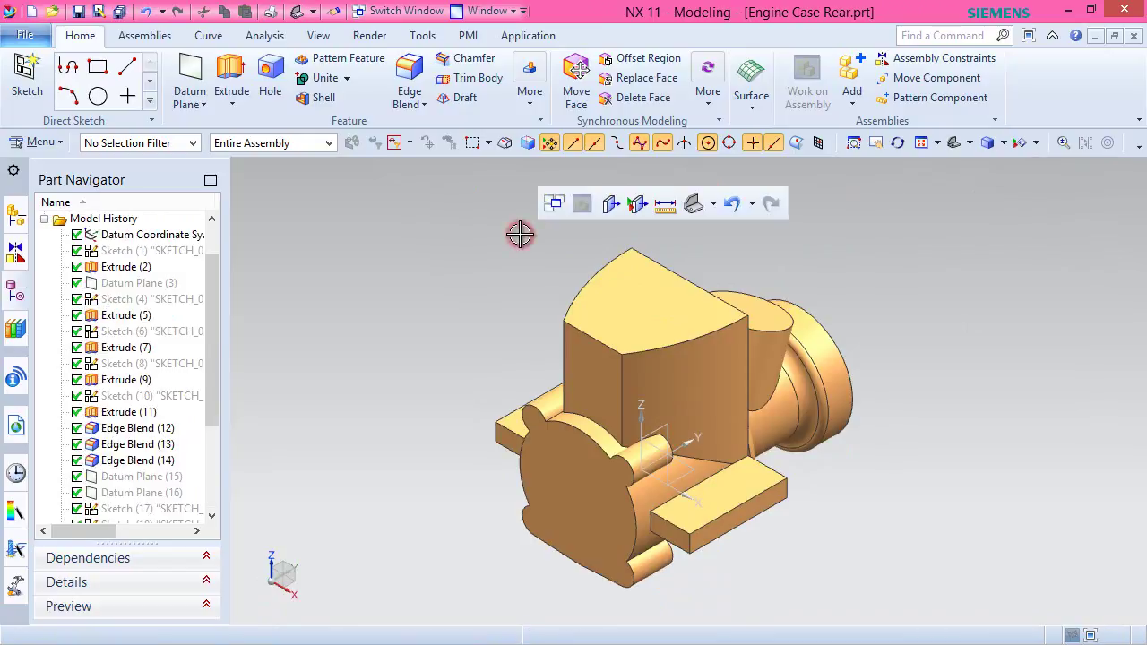
Create a sketch on the flat end face of the small cylindrical boss beside the tall block, the face of Extrude (24).
{"action": "left_click", "coordinate": [270, 570]}
{"action": "left_click", "coordinate": [364, 496]}
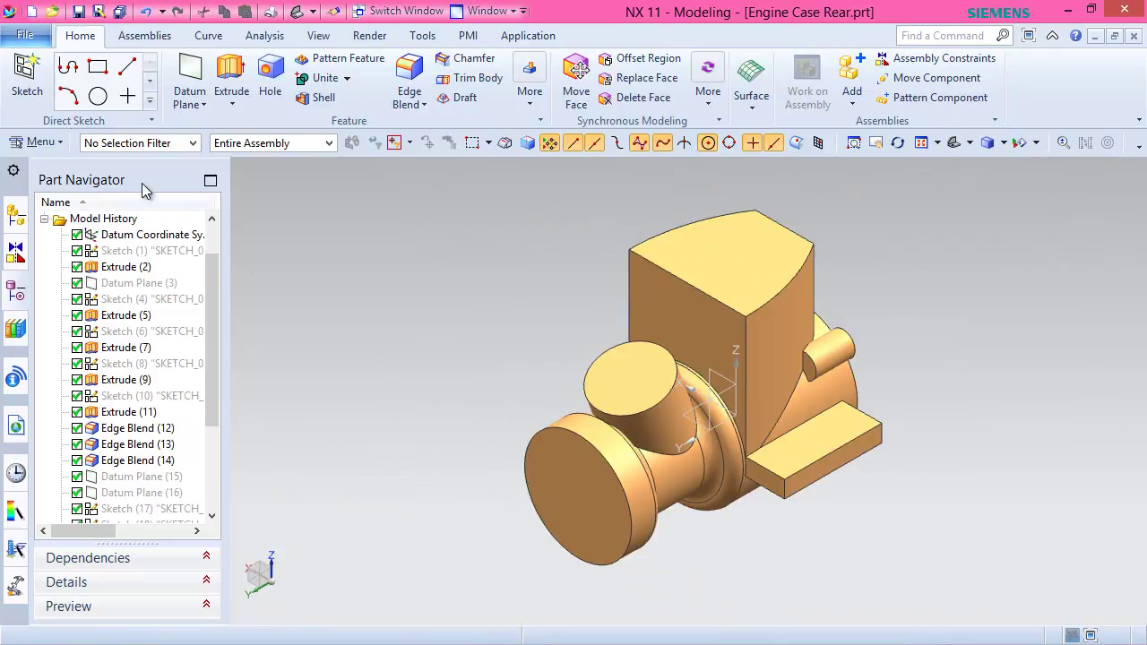
{"action": "left_click", "coordinate": [26, 76]}
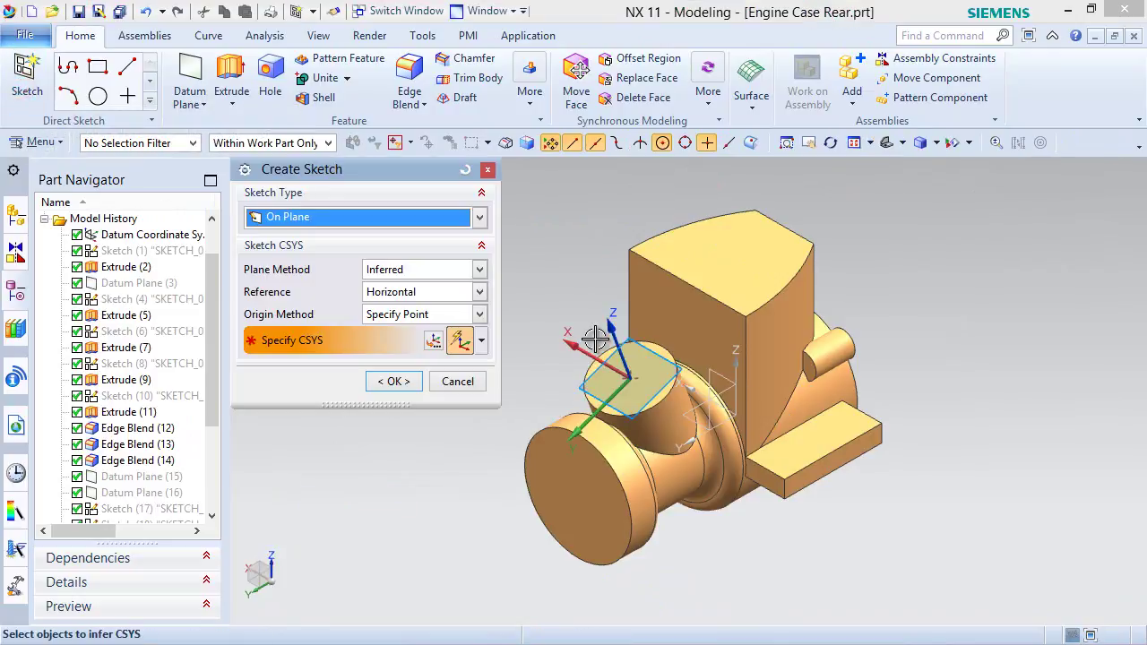
{"action": "scroll", "coordinate": [788, 329], "scroll_direction": "up", "scroll_amount": 6}
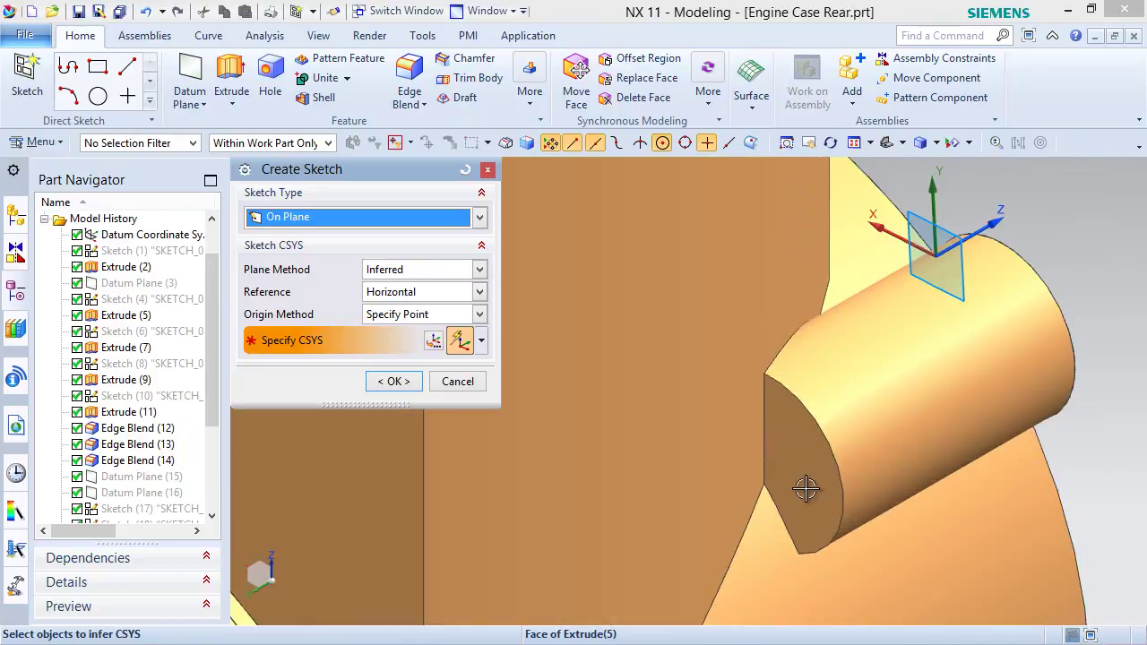
{"action": "left_click", "coordinate": [720, 493]}
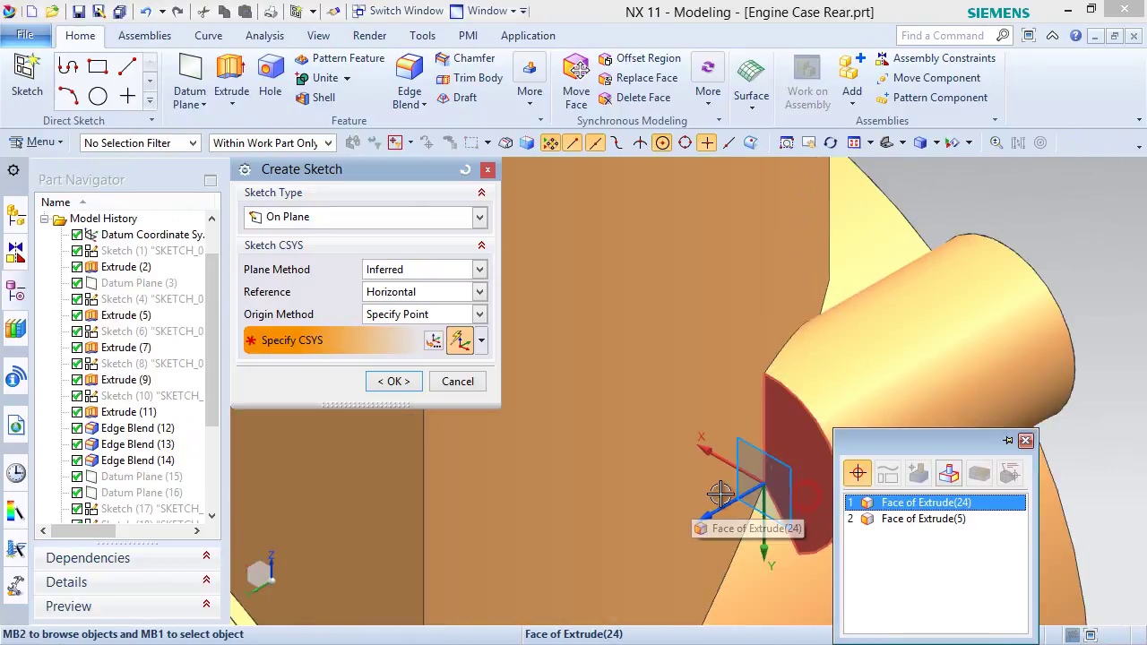
{"action": "left_click", "coordinate": [896, 502]}
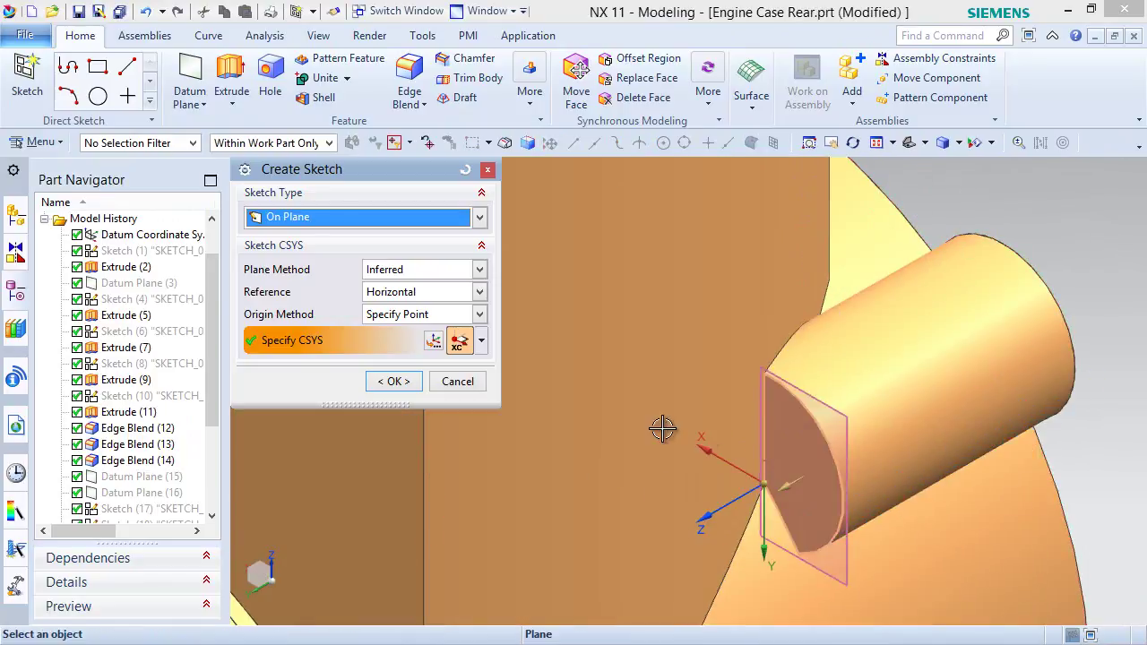
{"action": "left_click", "coordinate": [394, 382]}
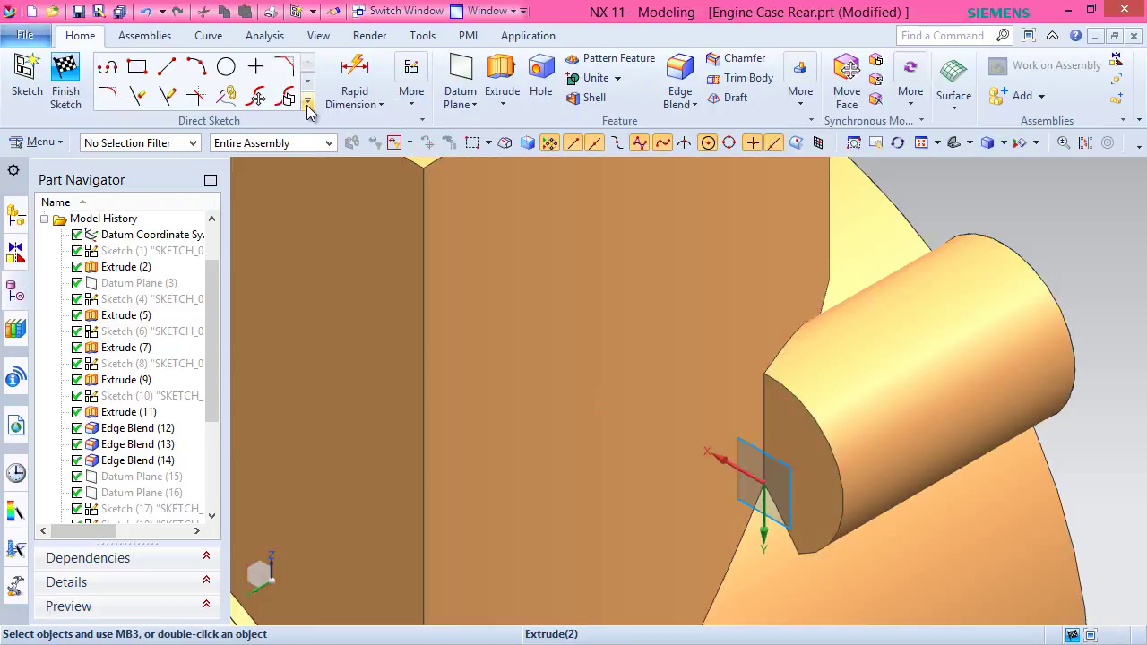
Project the edges of the boss end face into the sketch and convert the three projected curves to reference.
{"action": "left_click", "coordinate": [308, 104]}
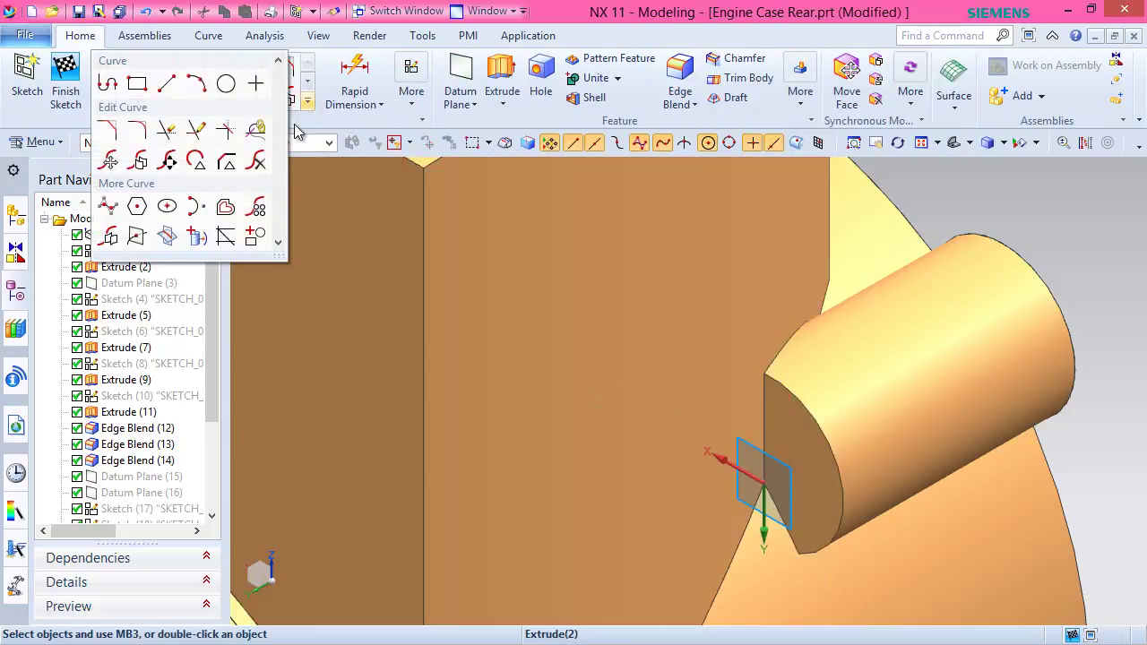
{"action": "left_click", "coordinate": [197, 237]}
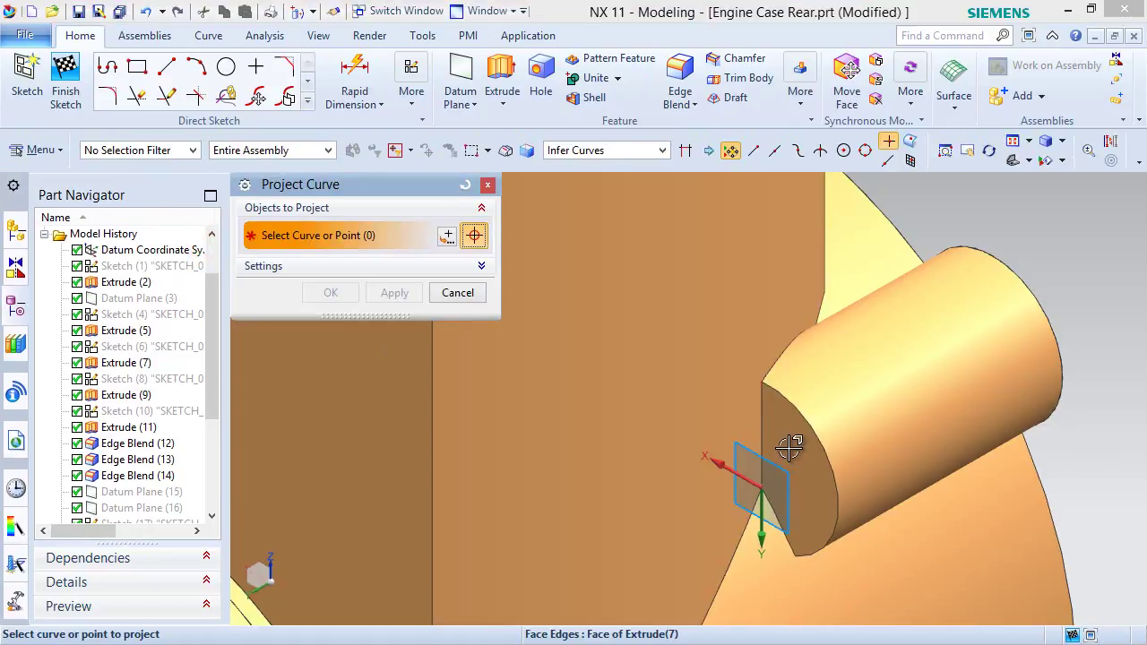
{"action": "left_click", "coordinate": [797, 462]}
{"action": "left_click", "coordinate": [345, 296]}
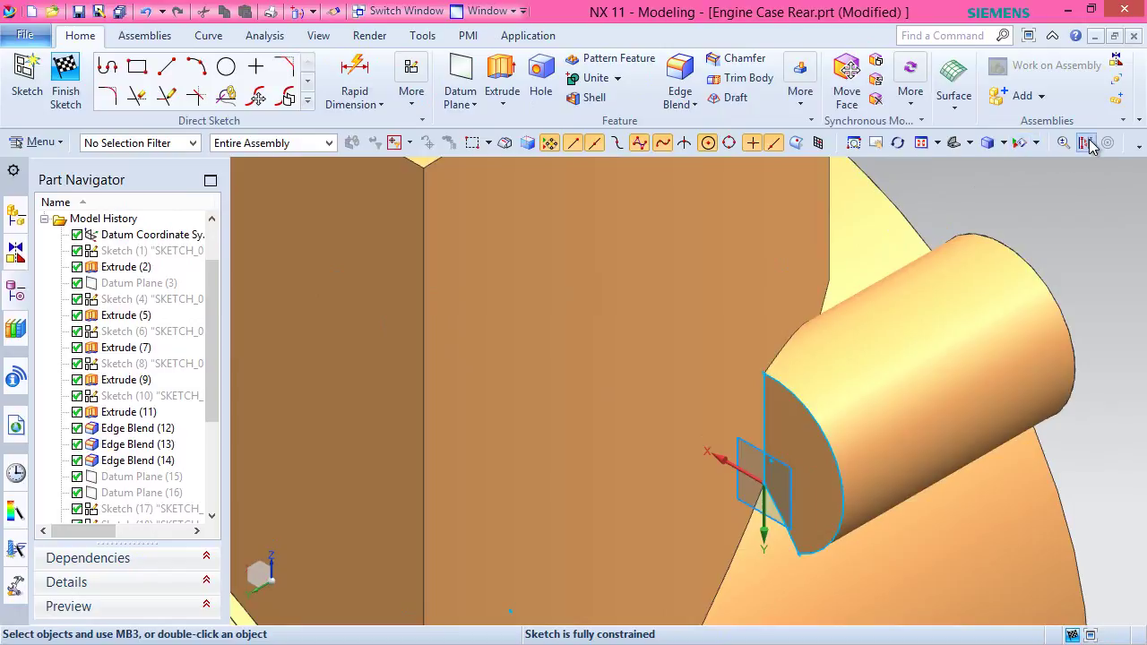
{"action": "left_click", "coordinate": [1085, 143]}
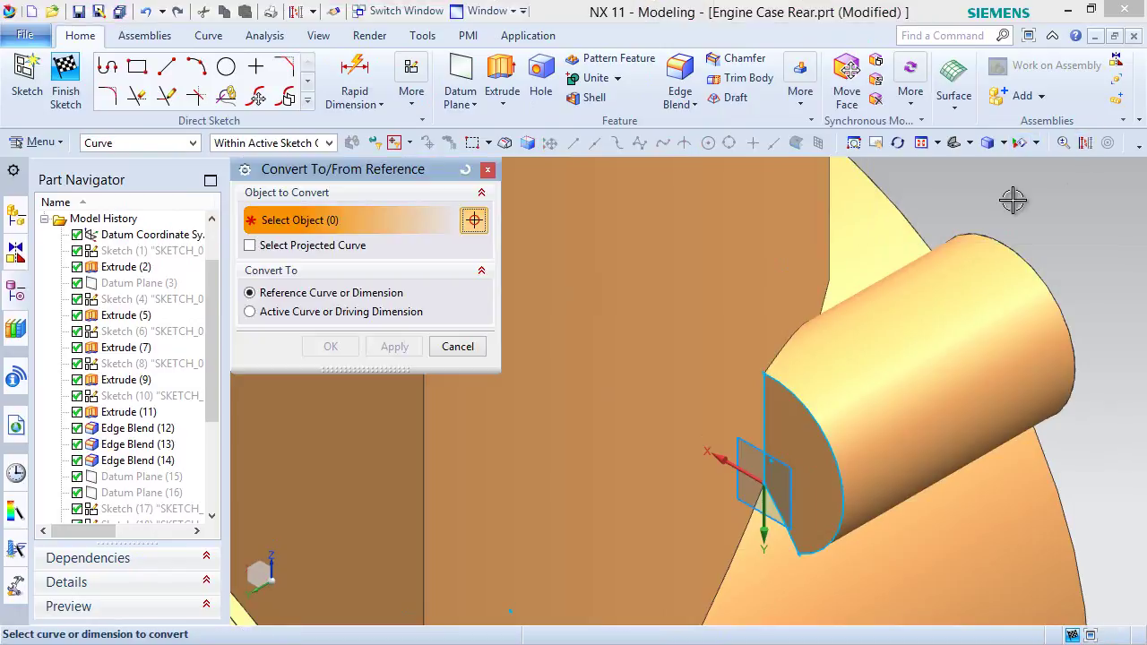
{"action": "left_click_drag", "start_coordinate": [682, 310], "coordinate": [868, 583]}
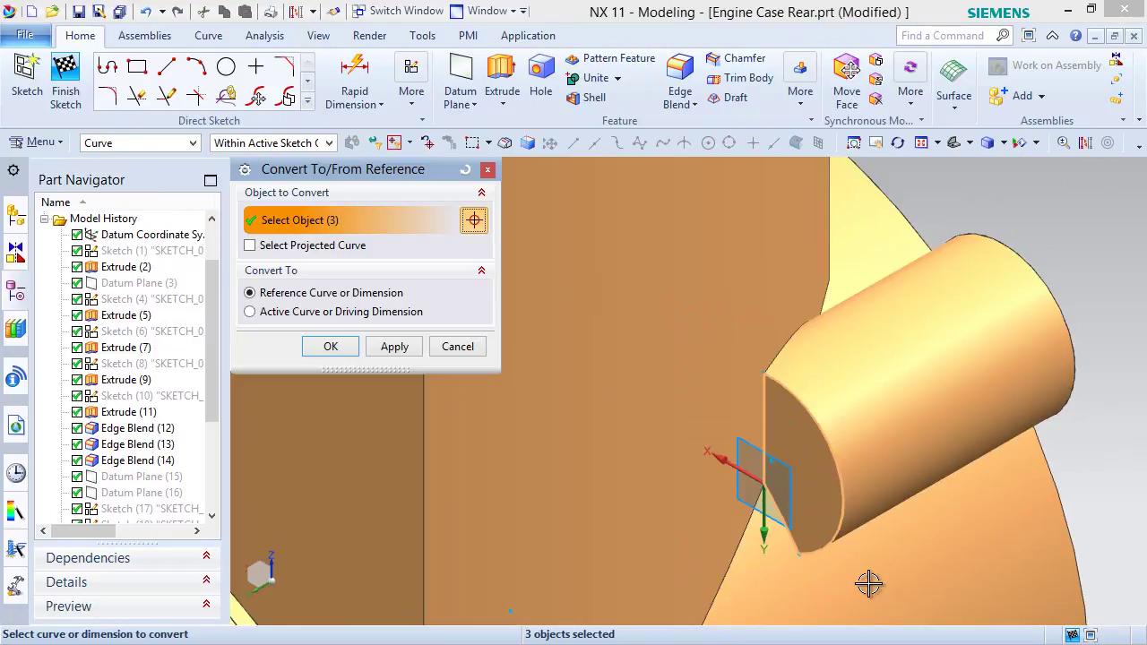
{"action": "left_click", "coordinate": [331, 347]}
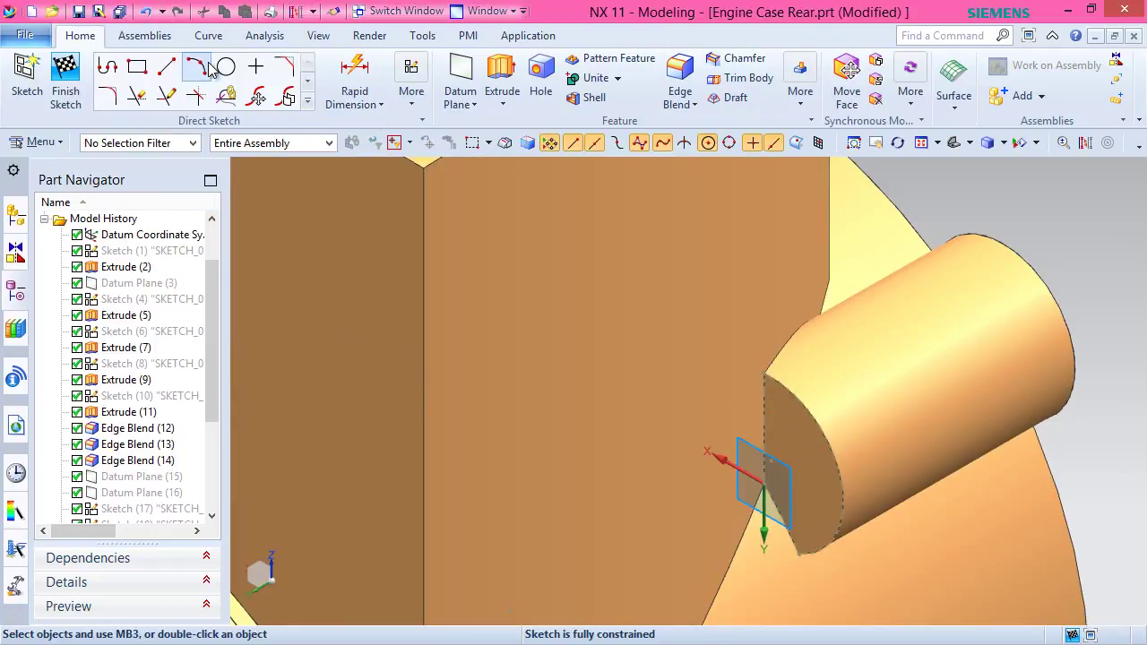
Sketch a circle centred on the projected arc's centre and passing through the arc's upper end point.
{"action": "left_click", "coordinate": [225, 68]}
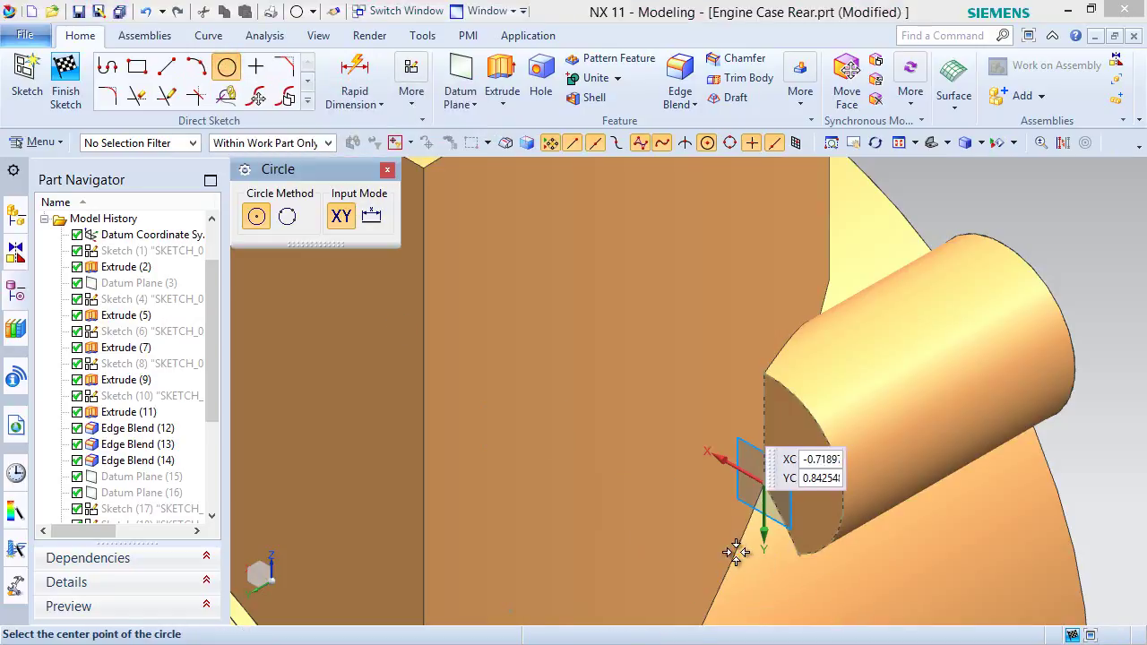
{"action": "scroll", "coordinate": [742, 548], "scroll_direction": "up", "scroll_amount": 2}
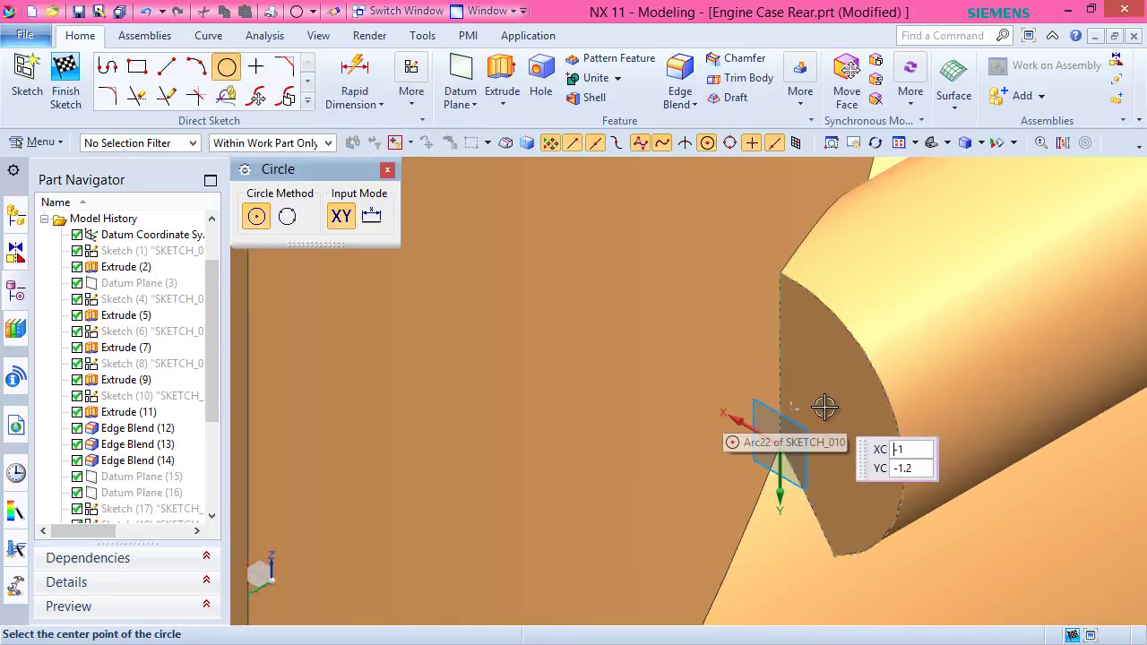
{"action": "left_click", "coordinate": [792, 408]}
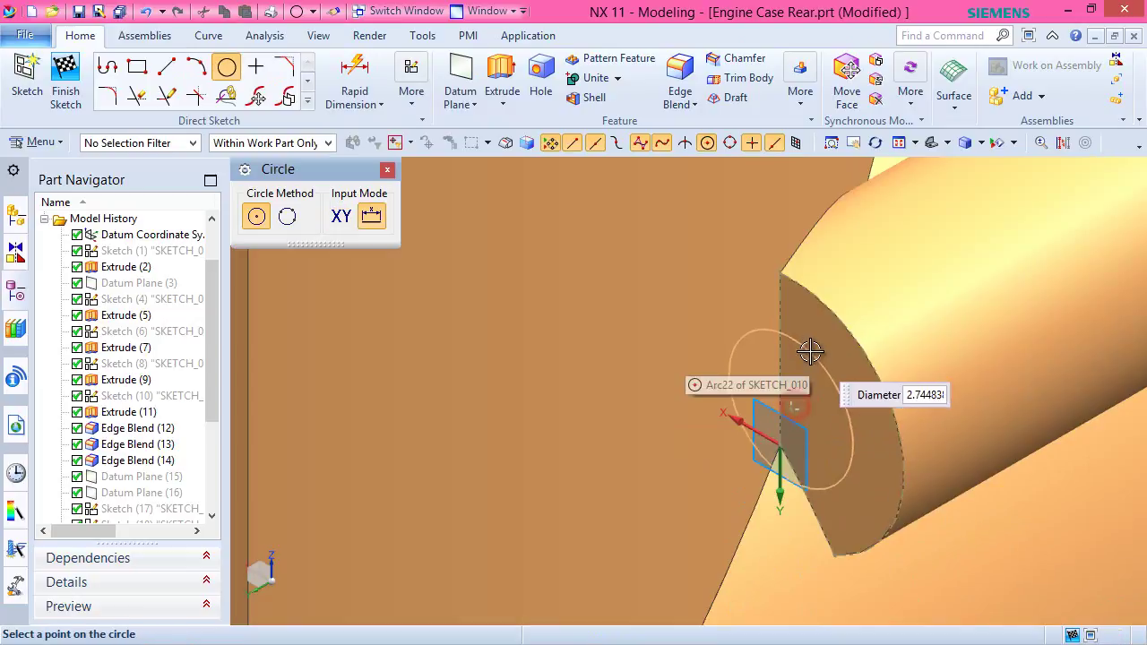
{"action": "left_click", "coordinate": [787, 277]}
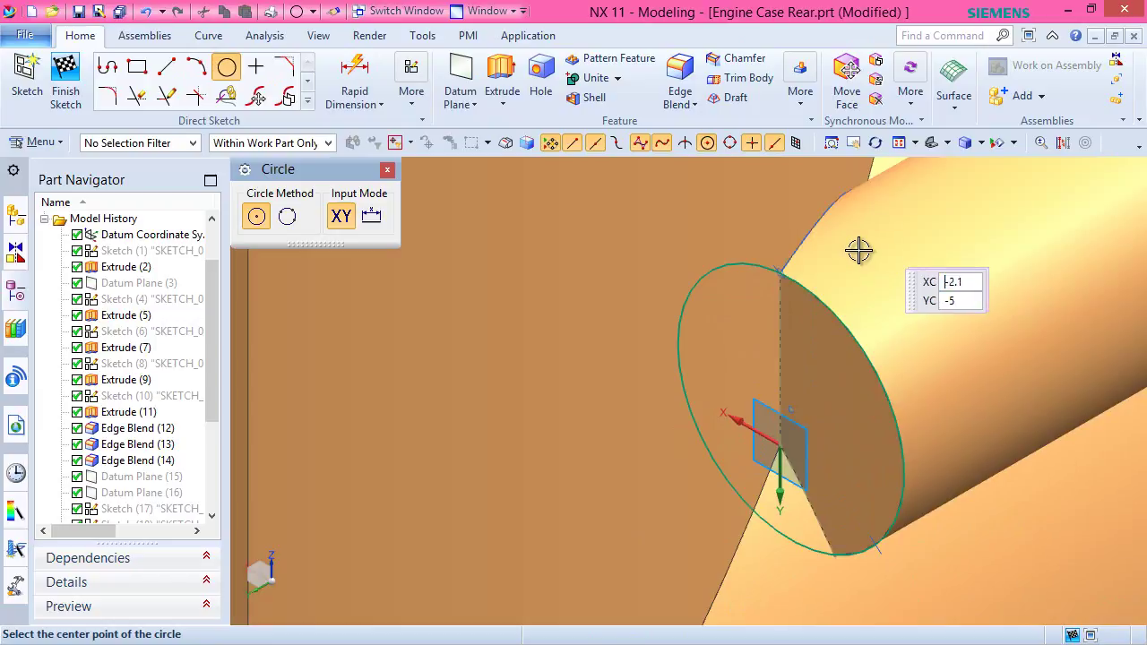
Draw a vertical line beside the circle and constrain it with Point on Curve to pass through the circle's centre.
{"action": "left_click", "coordinate": [165, 67]}
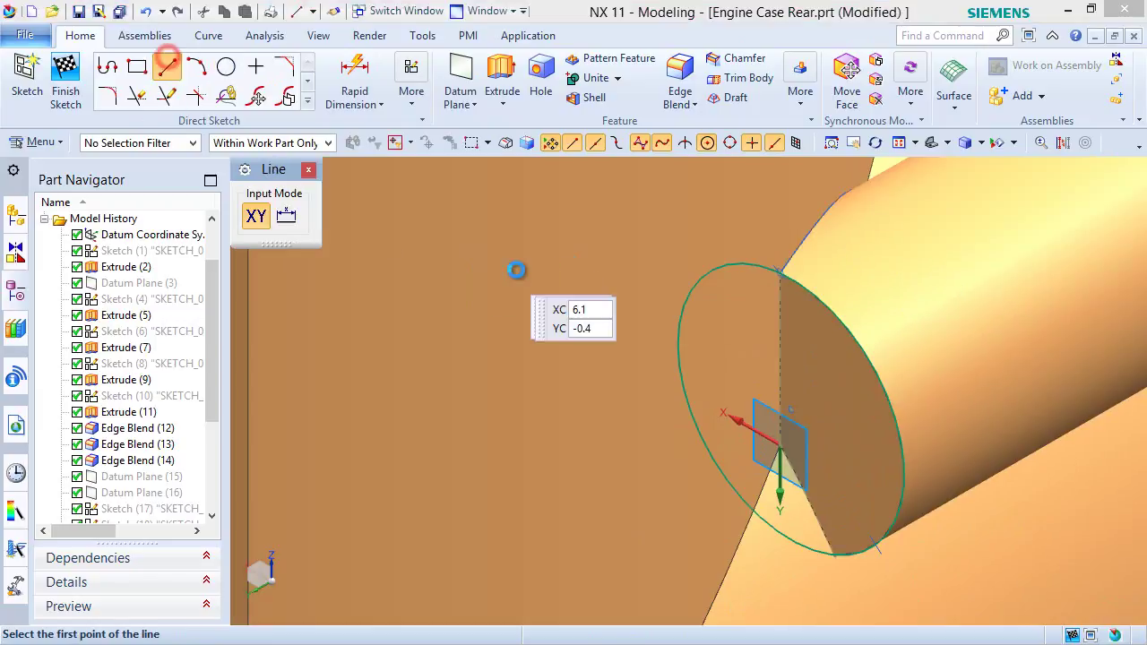
{"action": "left_click", "coordinate": [553, 216]}
{"action": "left_click", "coordinate": [544, 572]}
{"action": "key", "text": "Escape"}
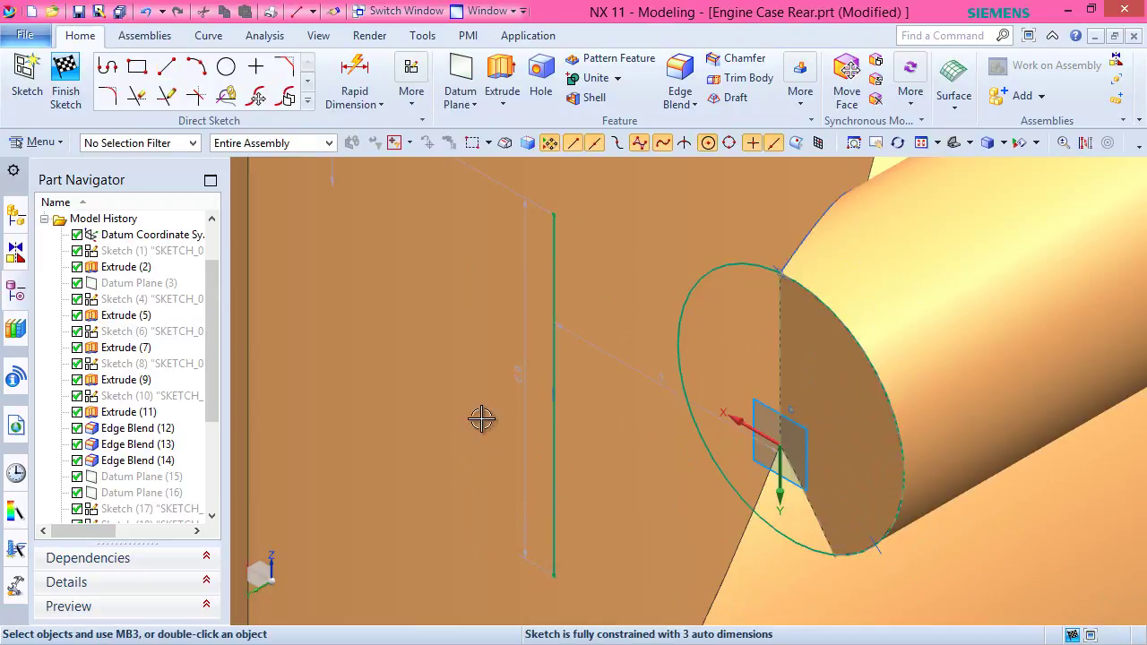
{"action": "left_click", "coordinate": [552, 350]}
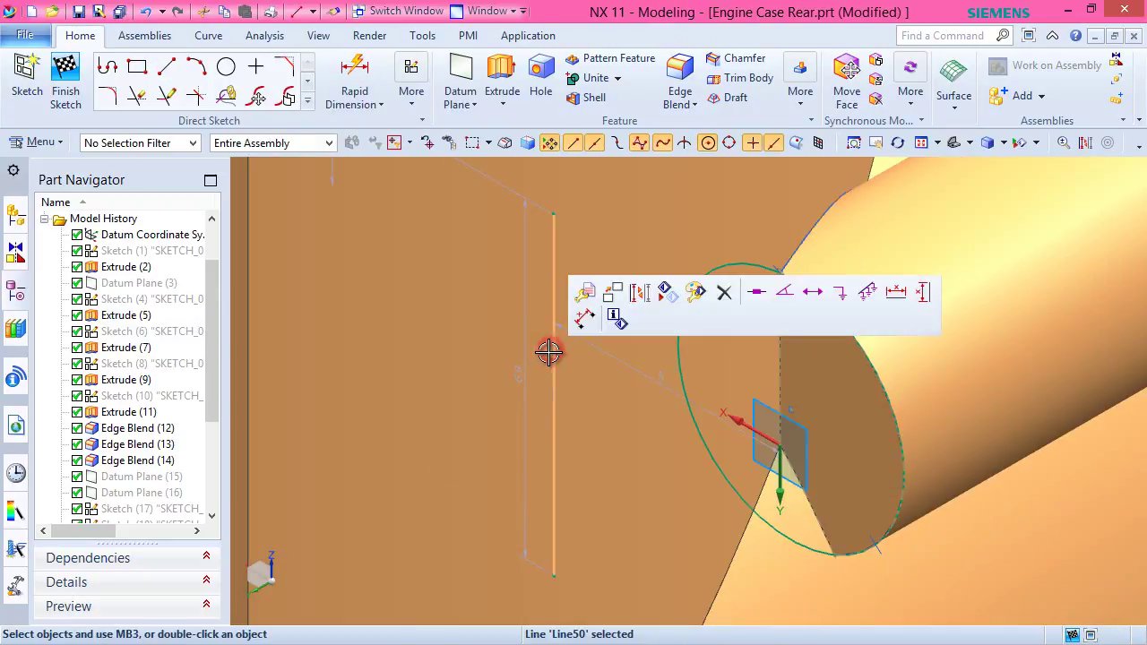
{"action": "left_click", "coordinate": [794, 410]}
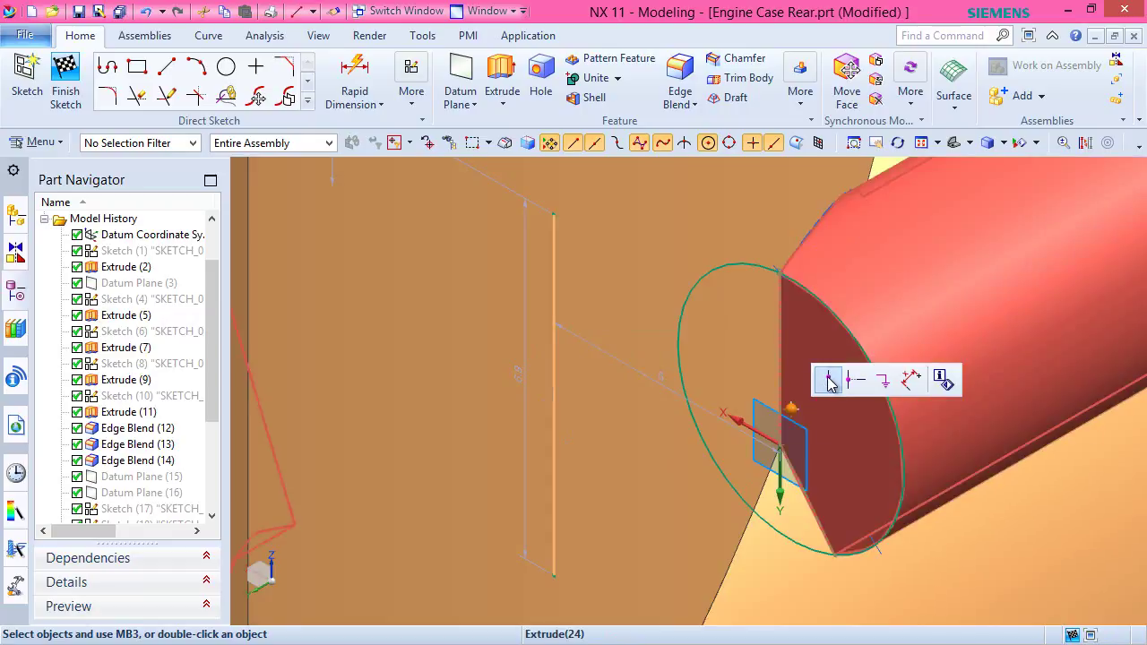
{"action": "left_click", "coordinate": [828, 381]}
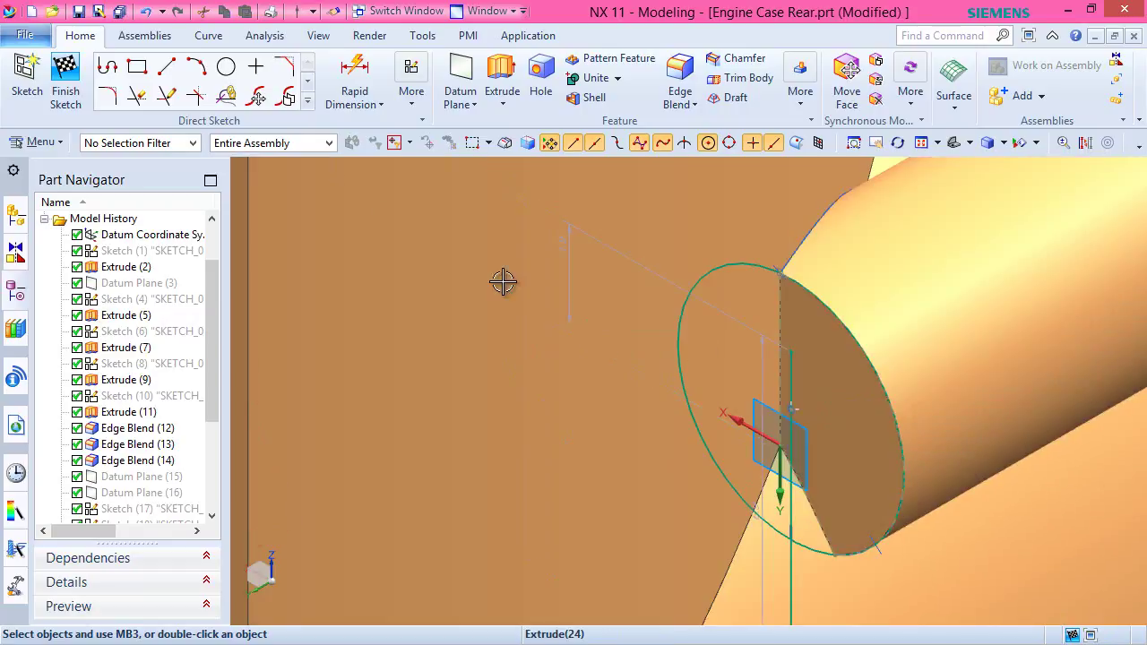
Extend the vertical line up to the circle, trim its lower overhang at the circle, and finish the sketch.
{"action": "left_click", "coordinate": [168, 96]}
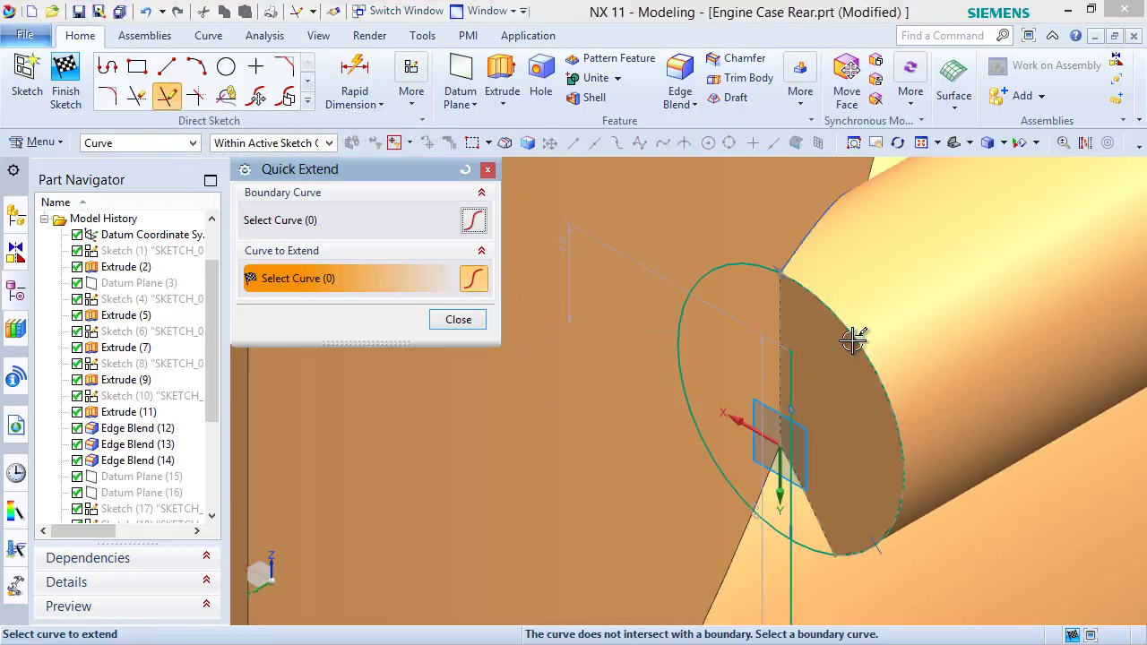
{"action": "left_click", "coordinate": [800, 367]}
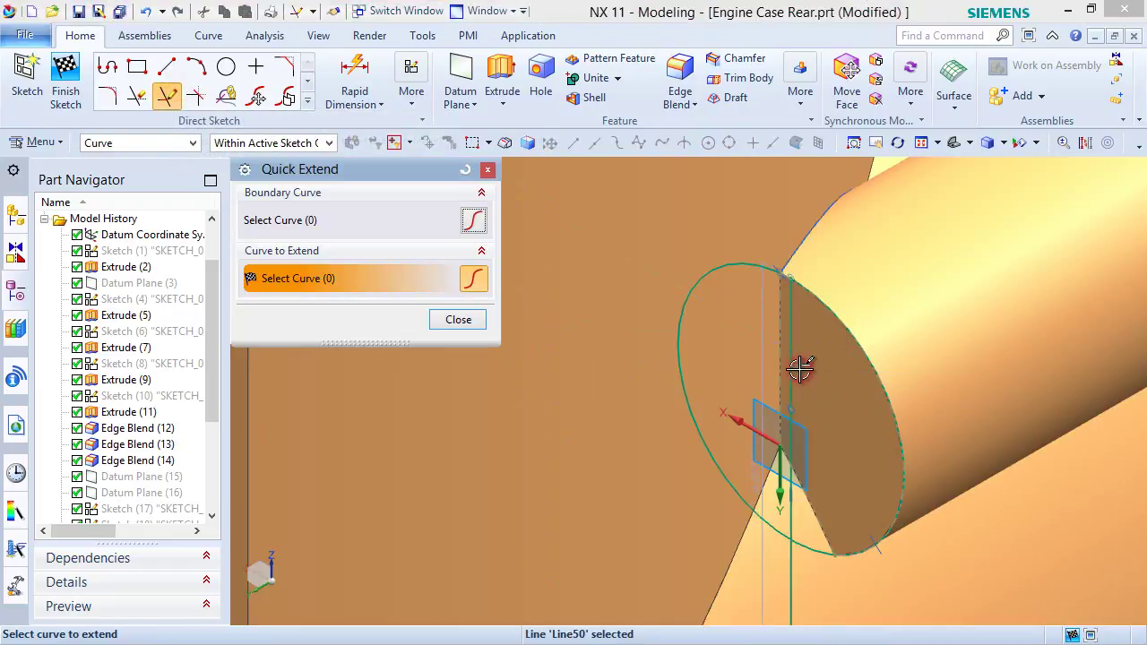
{"action": "left_click", "coordinate": [139, 98]}
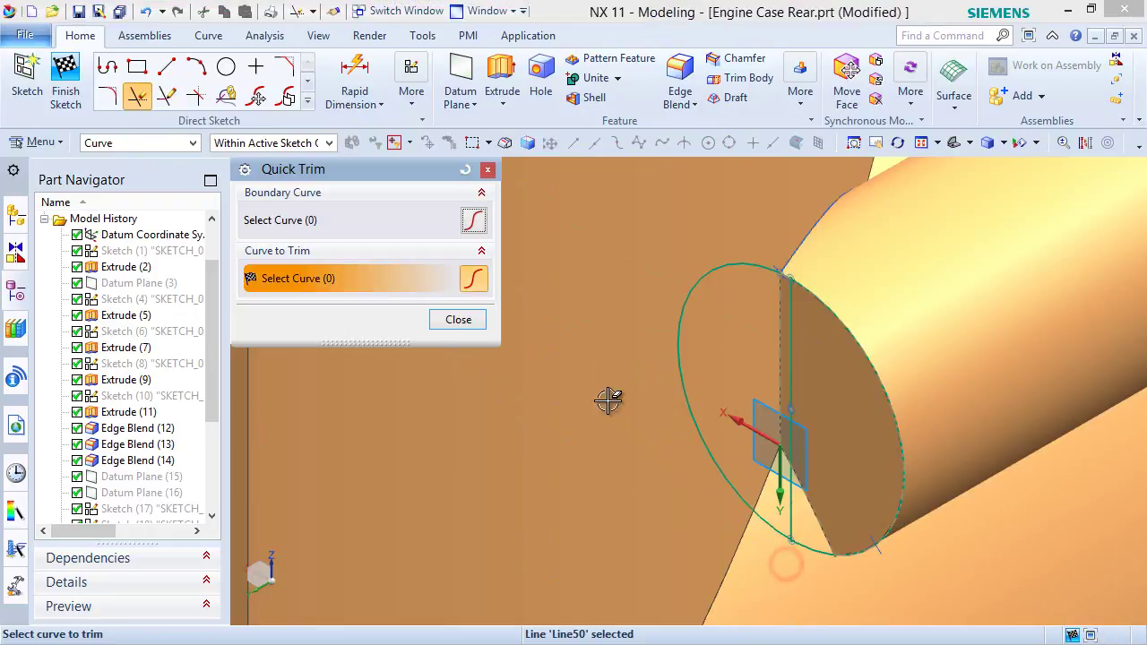
{"action": "left_click", "coordinate": [457, 321]}
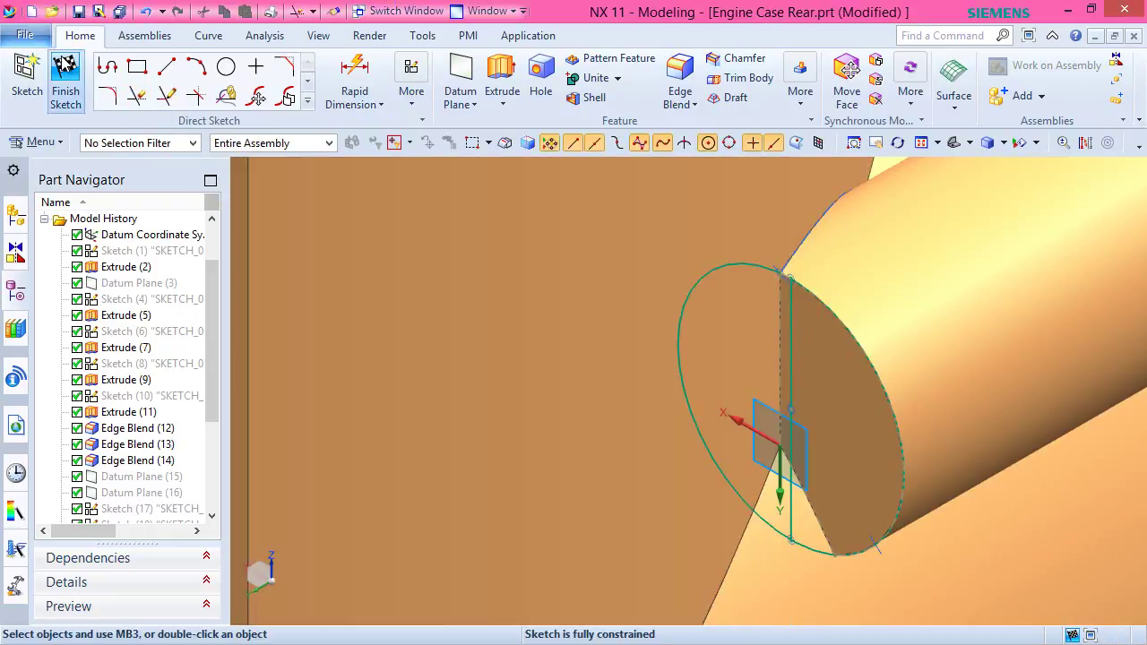
{"action": "left_click", "coordinate": [65, 69]}
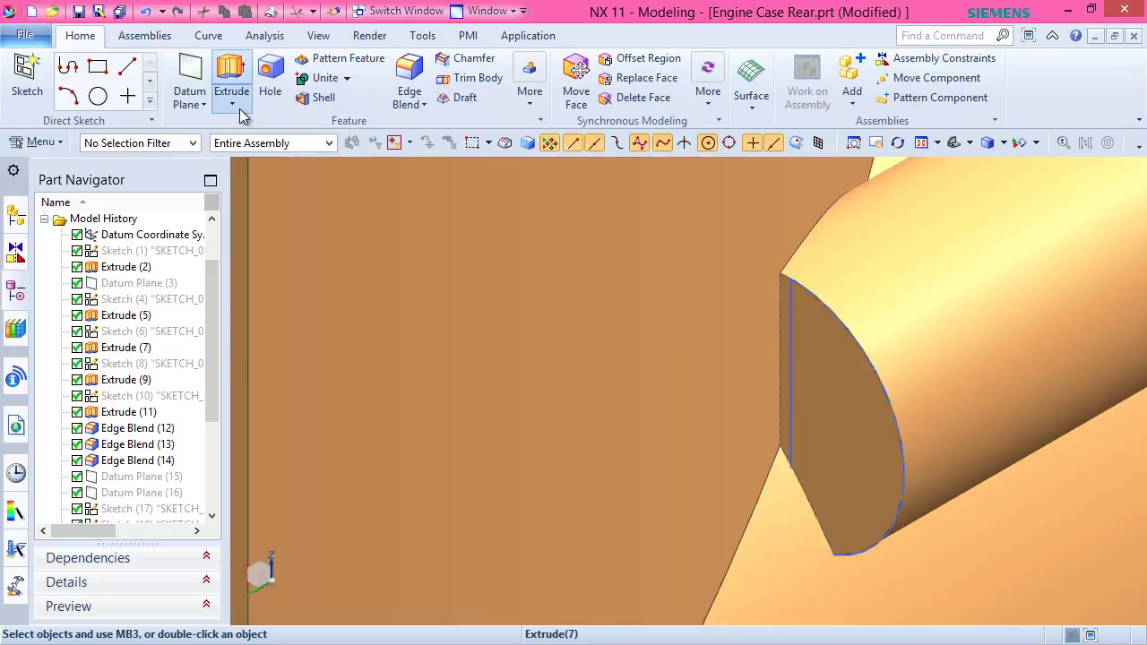
Revolve the sketched region 180° about its vertical line, with the axis direction reversed, and unite it to round the boss end.
{"action": "left_click", "coordinate": [232, 104]}
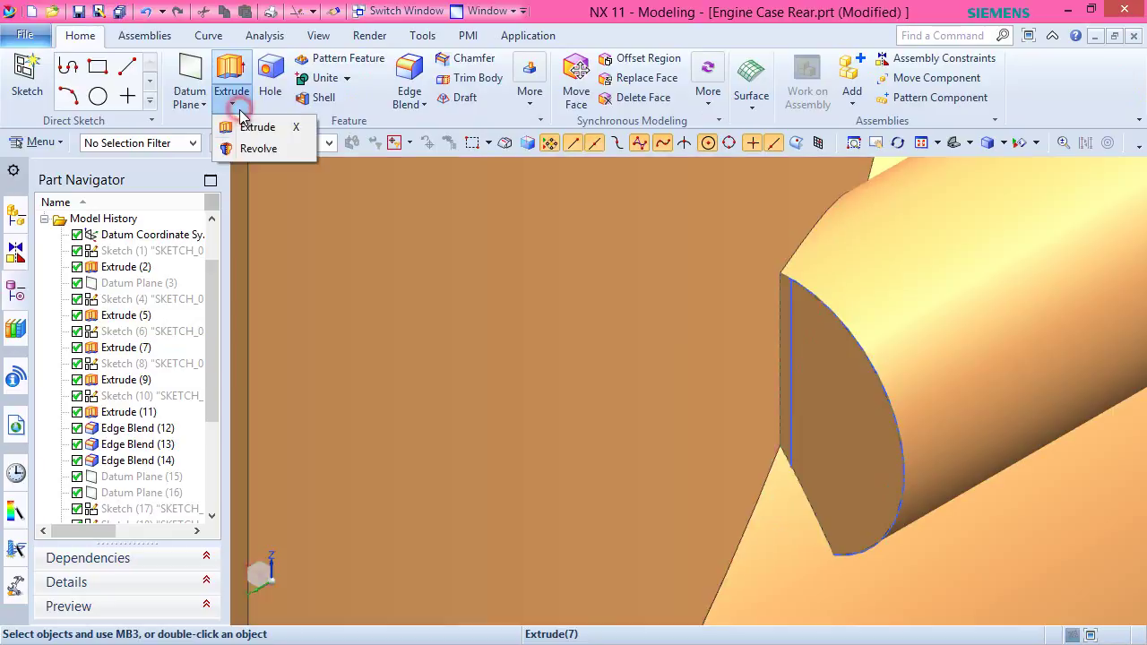
{"action": "left_click", "coordinate": [260, 146]}
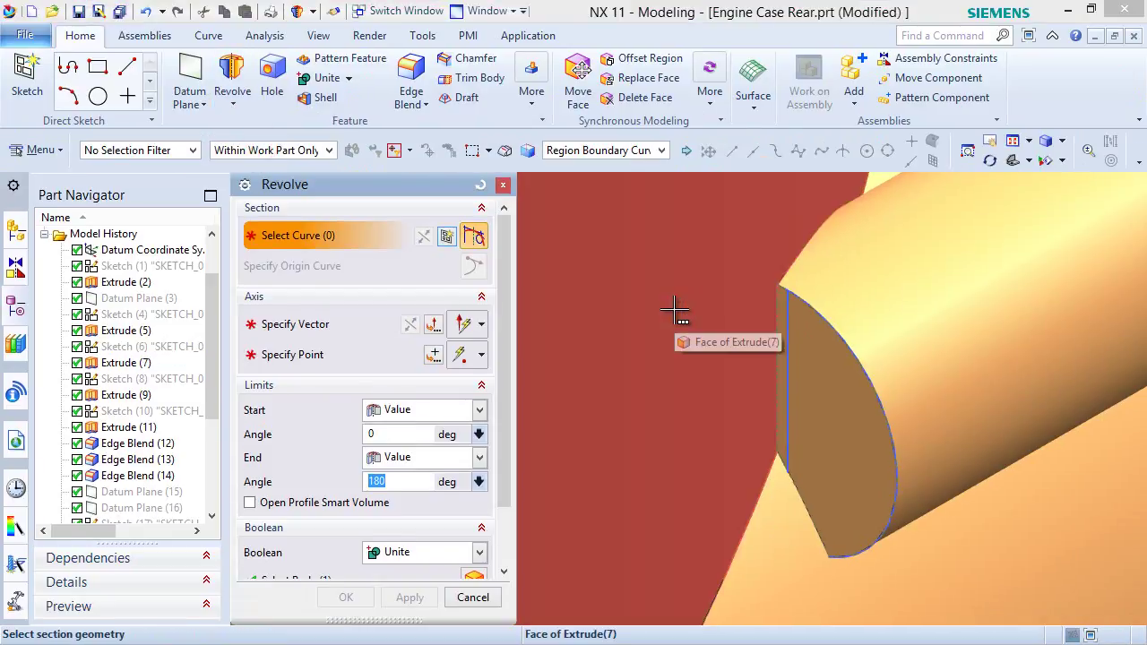
{"action": "left_click", "coordinate": [599, 152]}
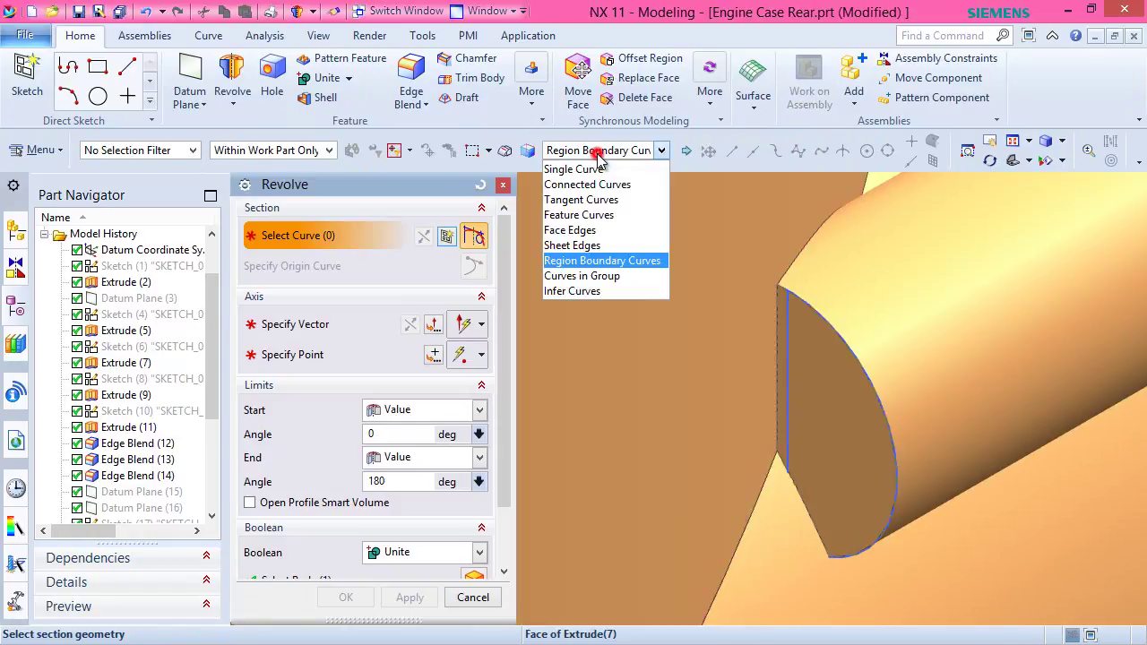
{"action": "left_click", "coordinate": [596, 259]}
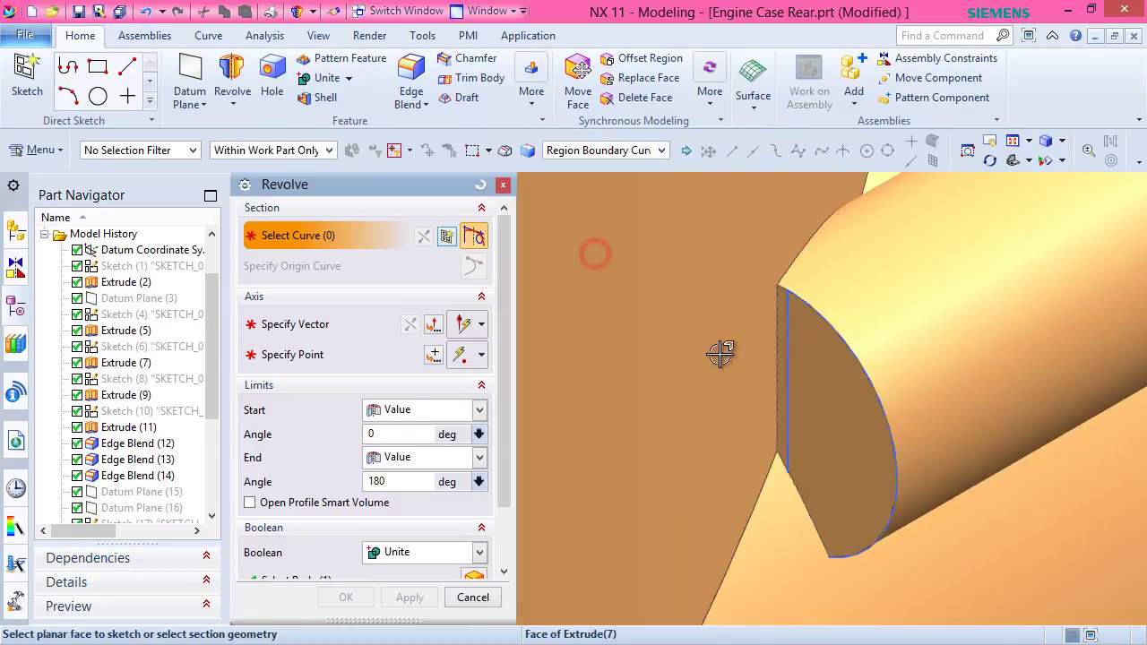
{"action": "left_click", "coordinate": [824, 392]}
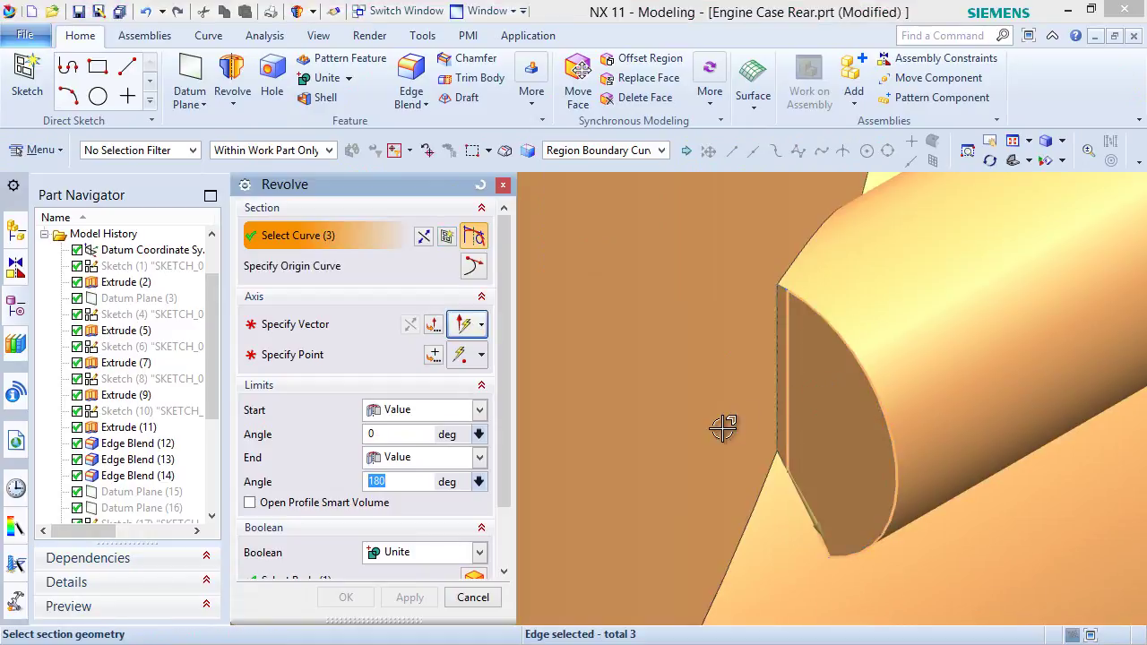
{"action": "left_click", "coordinate": [285, 330]}
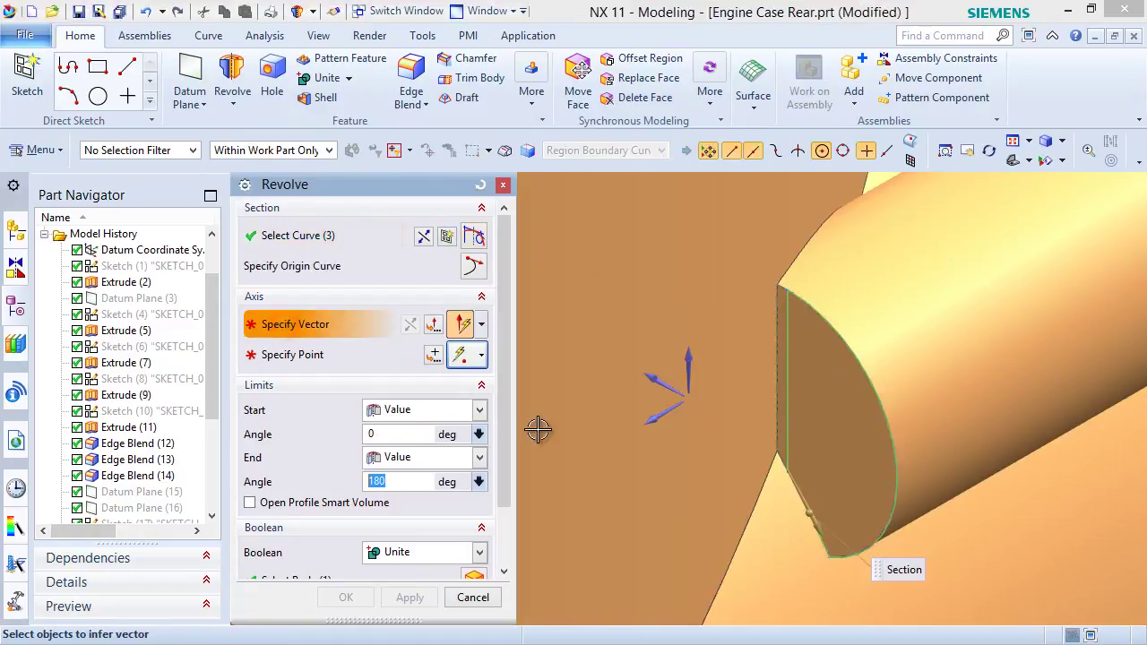
{"action": "left_click", "coordinate": [789, 395]}
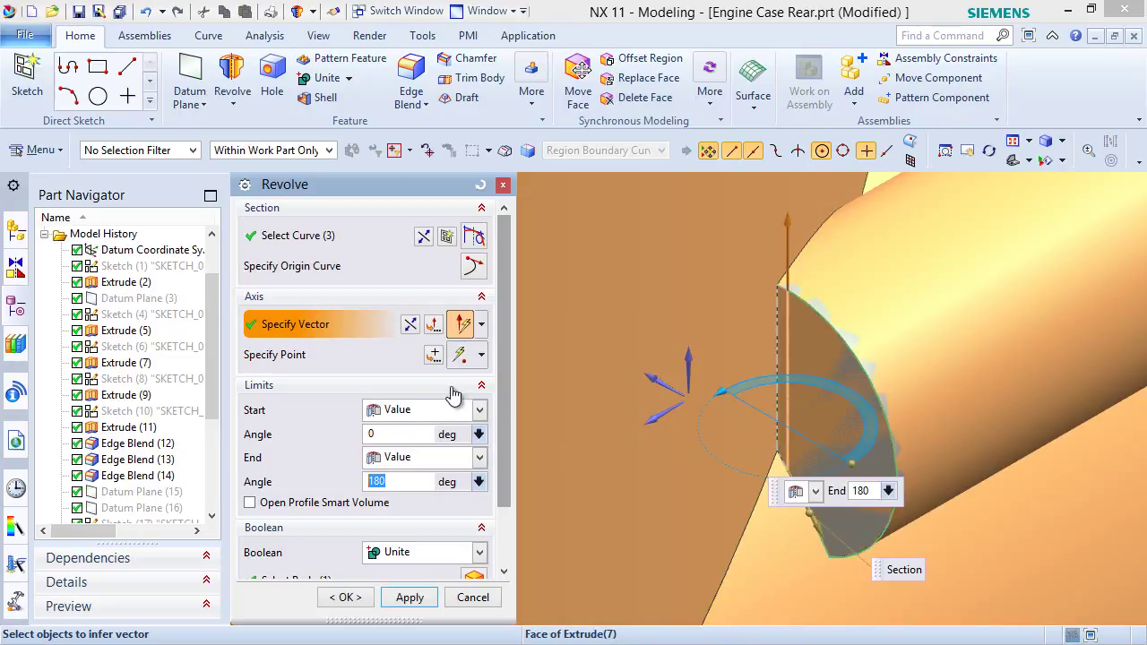
{"action": "left_click", "coordinate": [412, 324]}
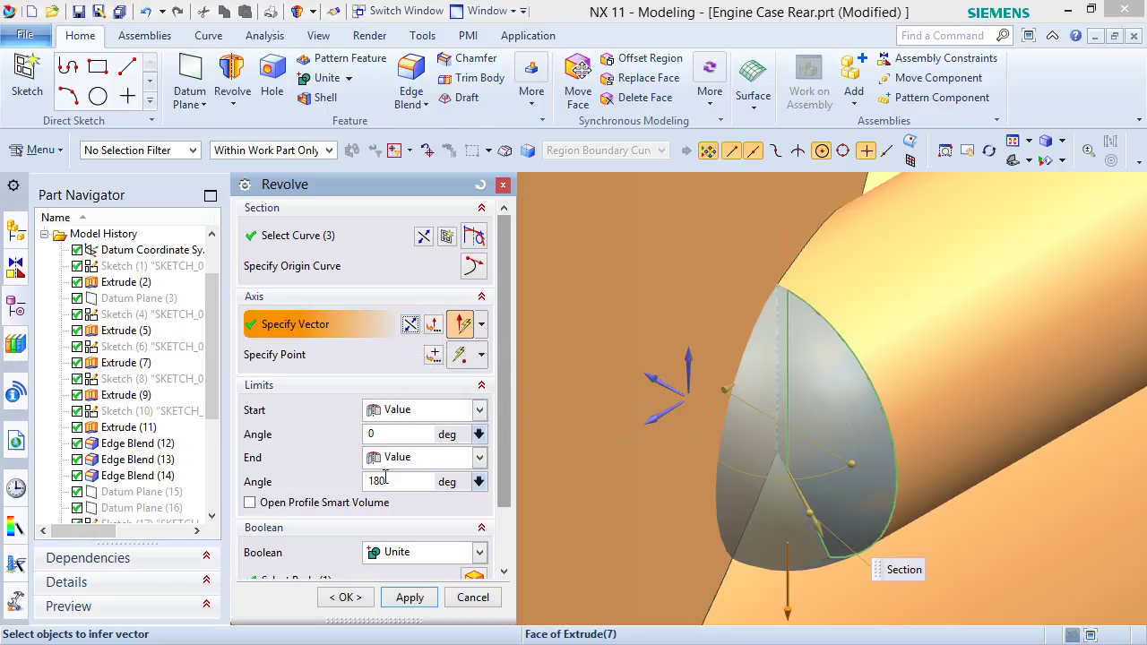
{"action": "left_click", "coordinate": [346, 597]}
{"action": "middle_click_drag", "start_coordinate": [747, 461], "coordinate": [714, 461]}
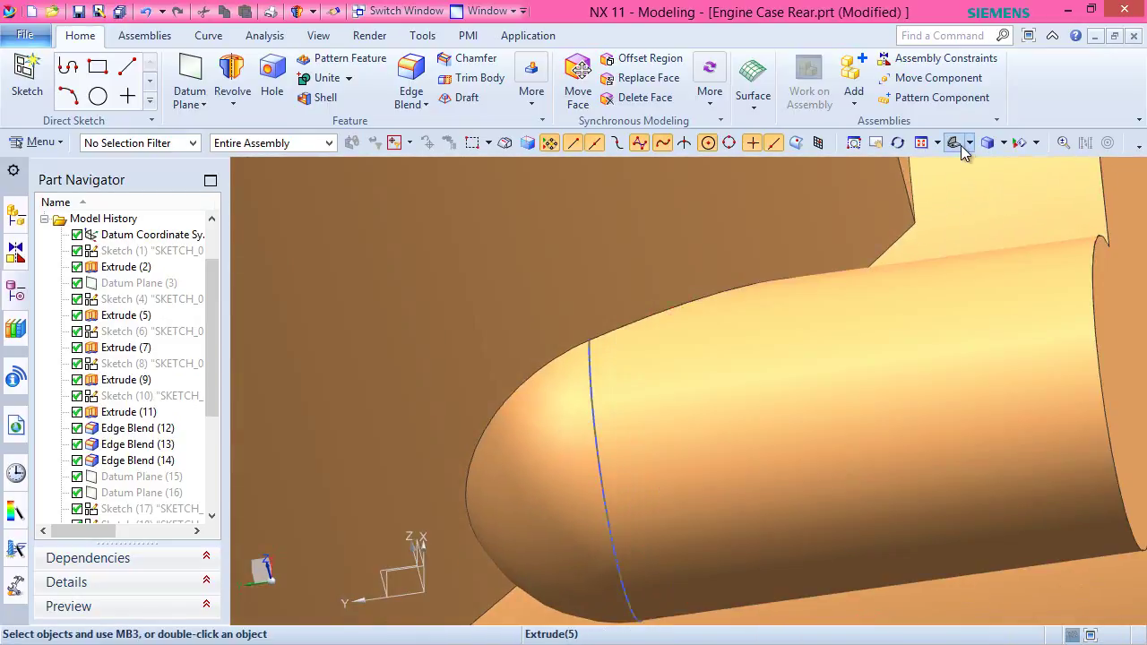
Mirror the boss-end revolve feature about the existing vertical datum plane to round the end of the opposite boss.
{"action": "left_click", "coordinate": [954, 144]}
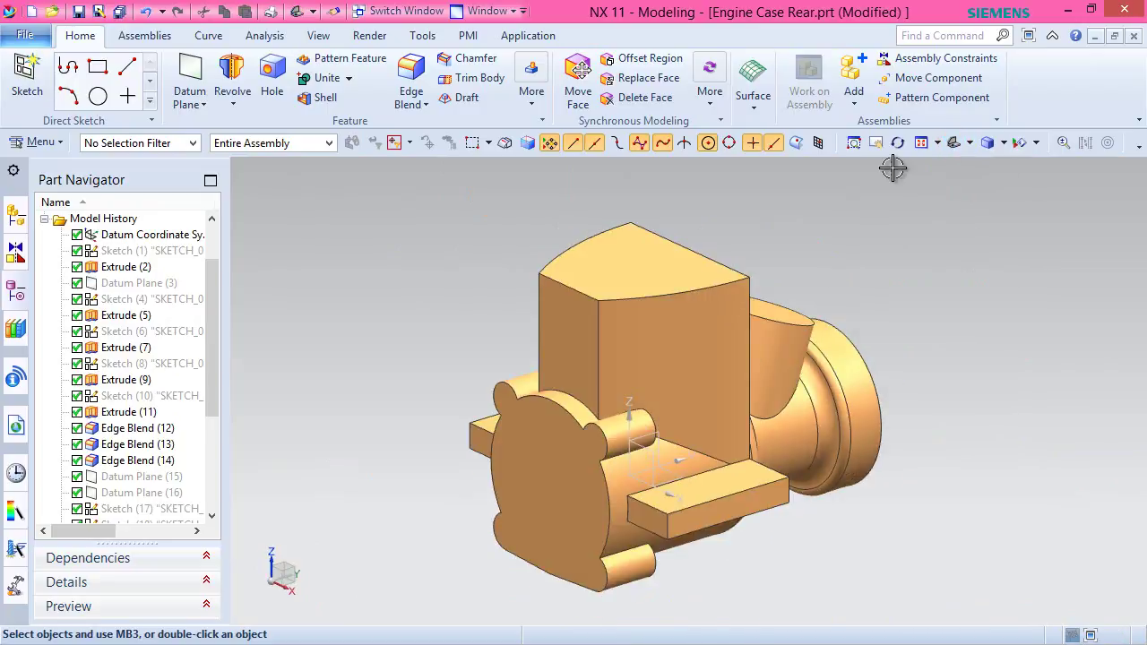
{"action": "left_click", "coordinate": [529, 105]}
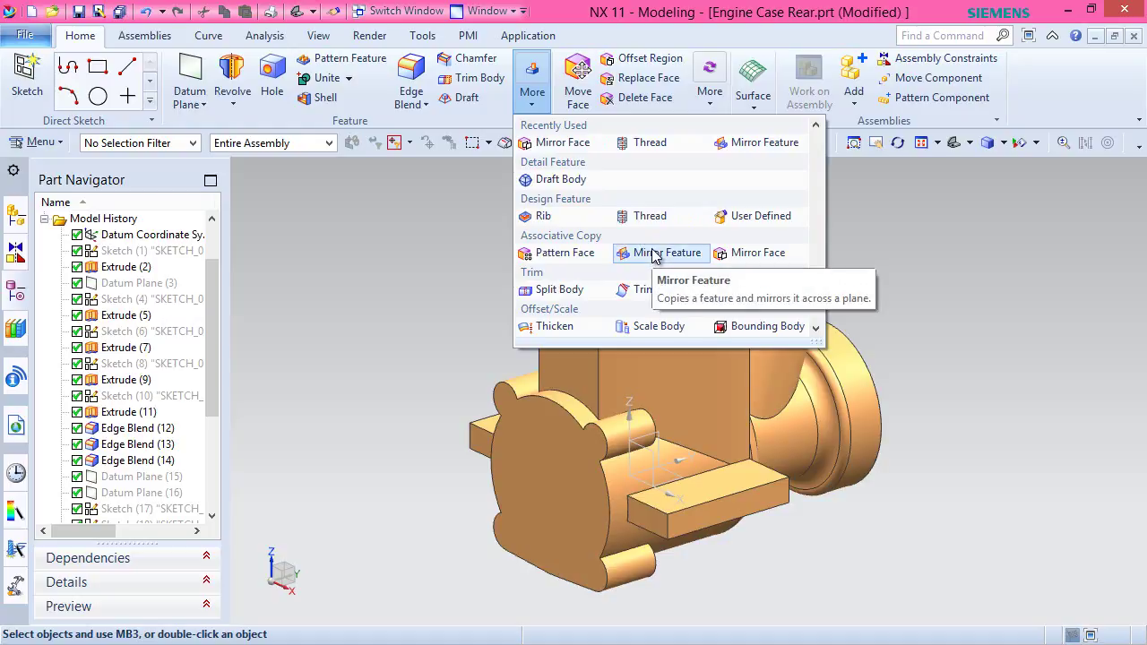
{"action": "left_click", "coordinate": [655, 254]}
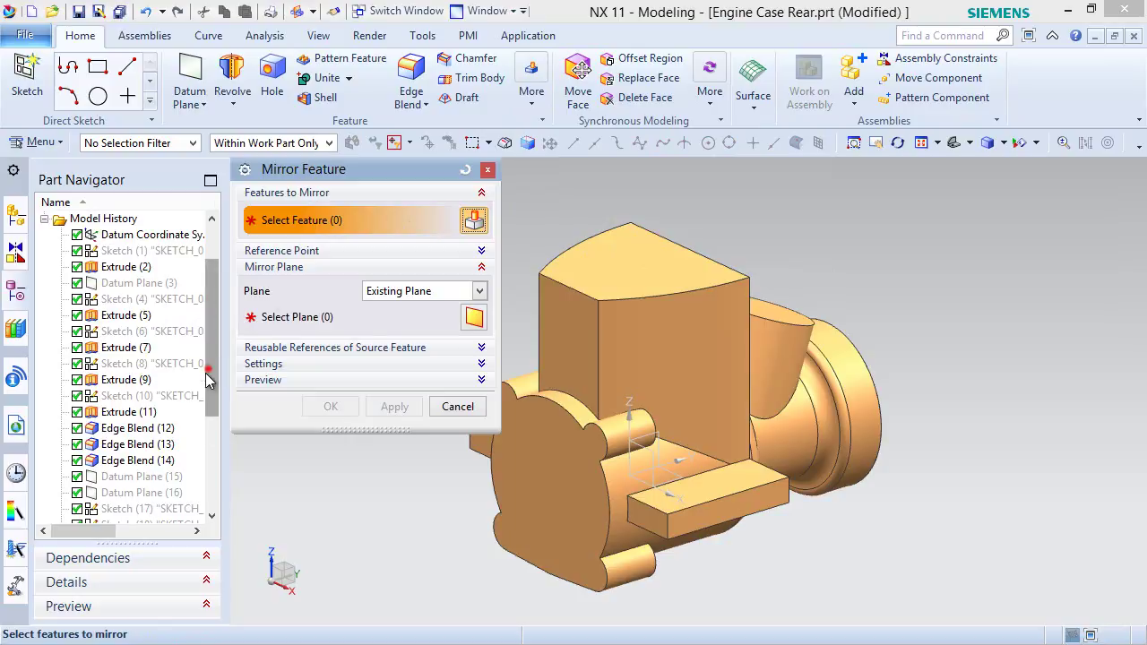
{"action": "left_click_drag", "start_coordinate": [215, 357], "coordinate": [213, 448]}
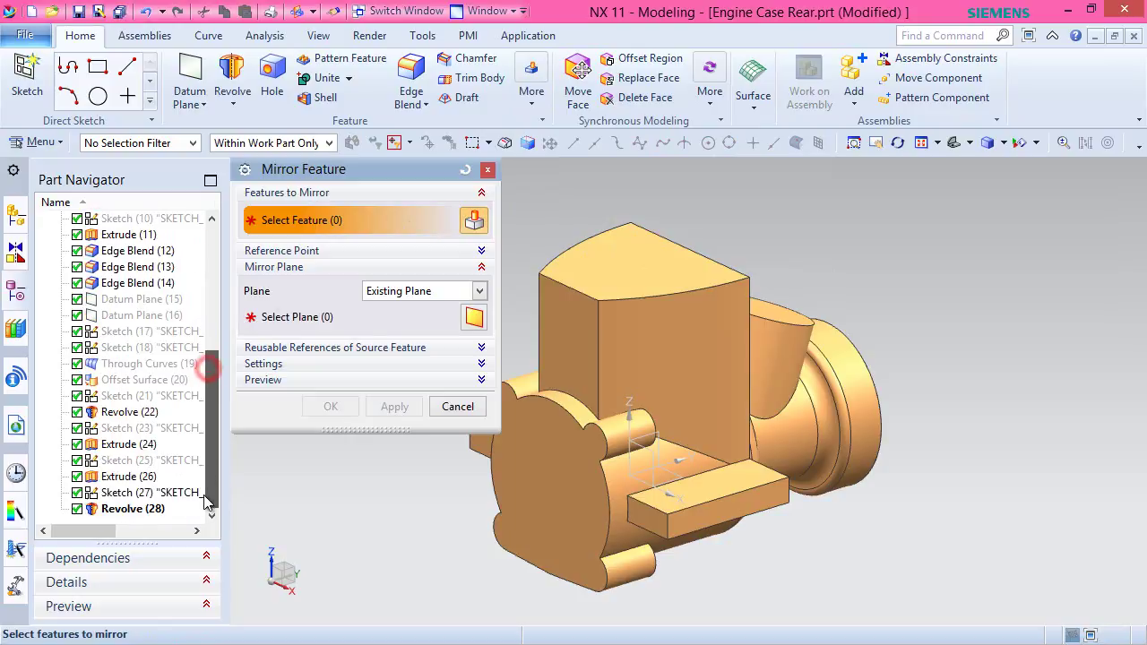
{"action": "left_click", "coordinate": [132, 509]}
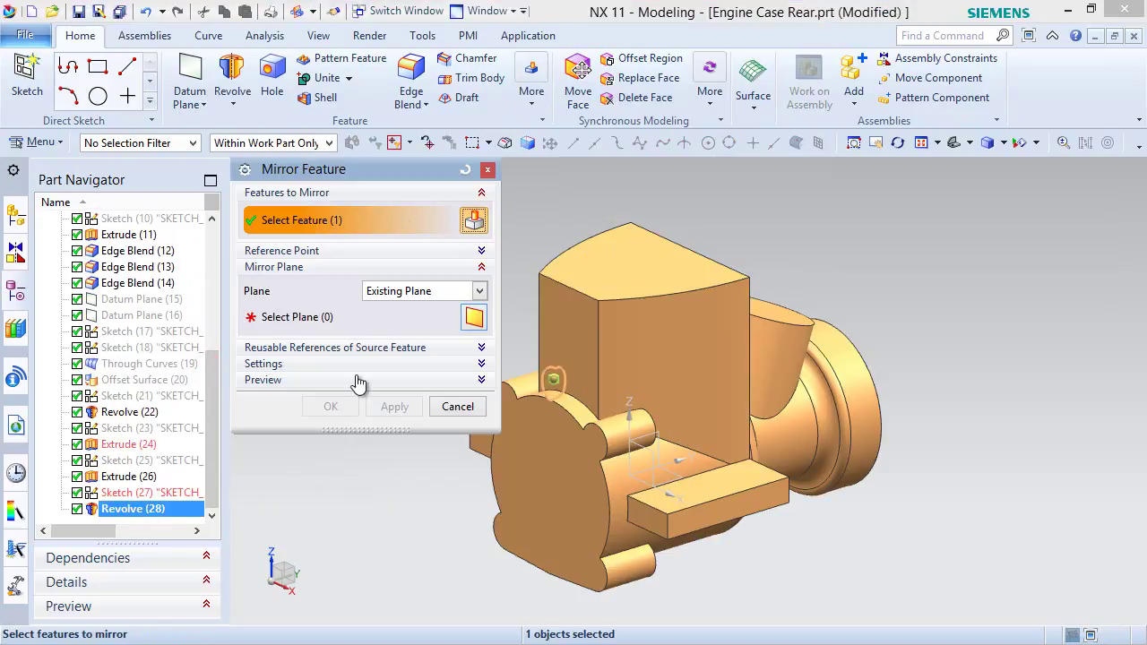
{"action": "left_click", "coordinate": [319, 321]}
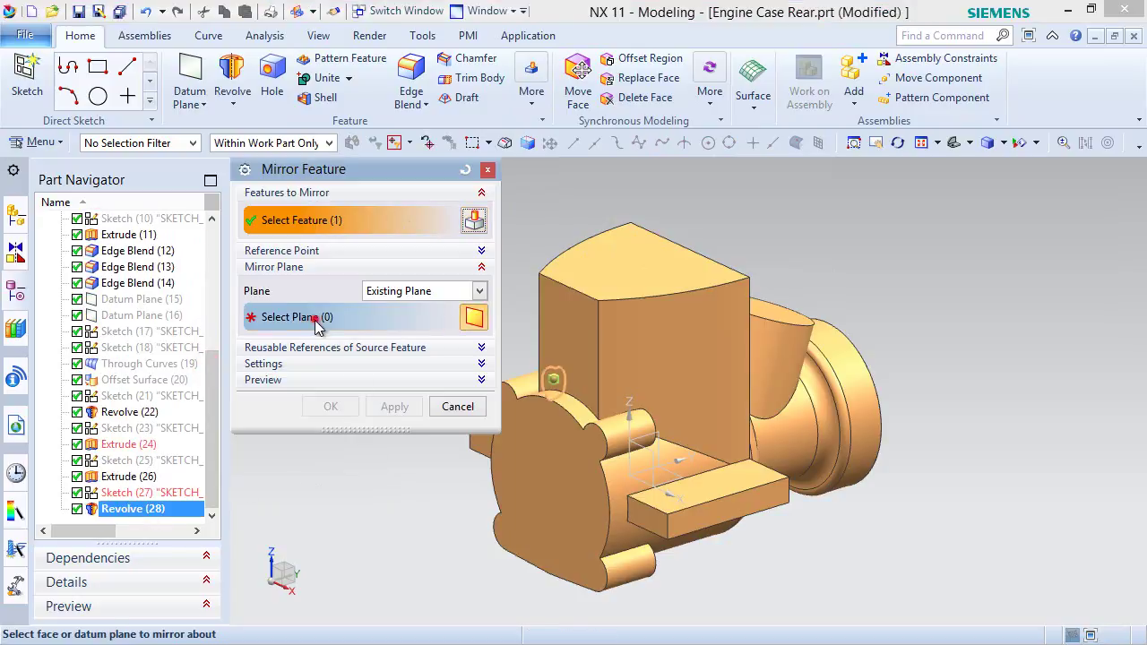
{"action": "left_click", "coordinate": [672, 447]}
{"action": "left_click", "coordinate": [331, 407]}
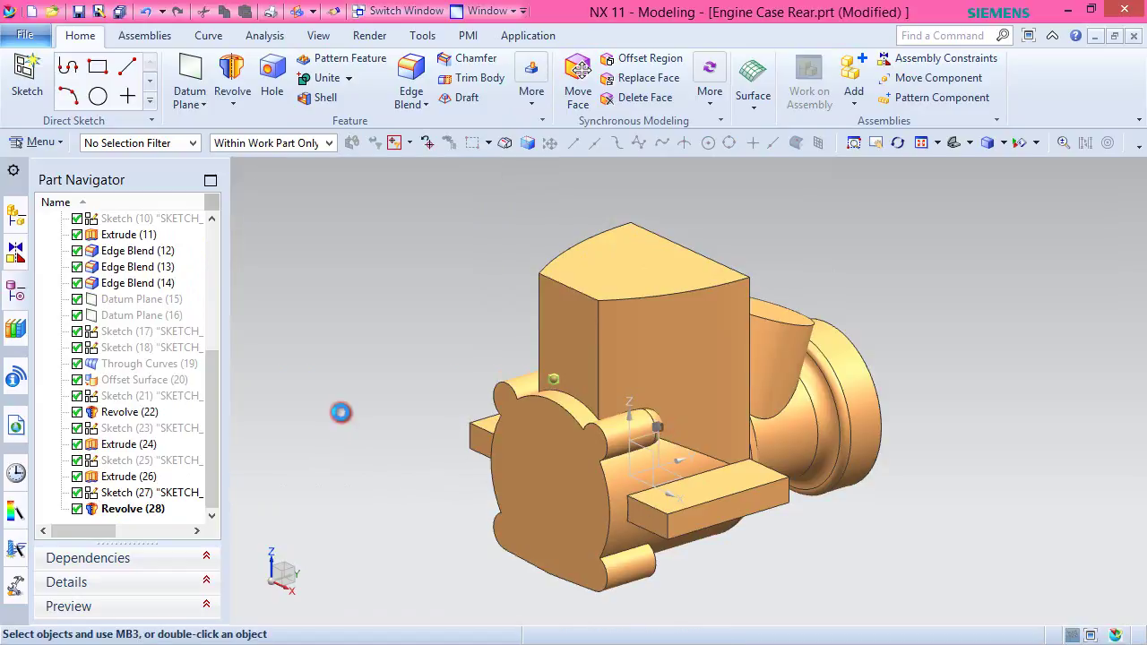
Hide the sketch used for the boss-end revolve.
{"action": "middle_click_drag", "start_coordinate": [604, 435], "coordinate": [618, 491]}
{"action": "scroll", "coordinate": [216, 455], "scroll_direction": "down", "scroll_amount": 1}
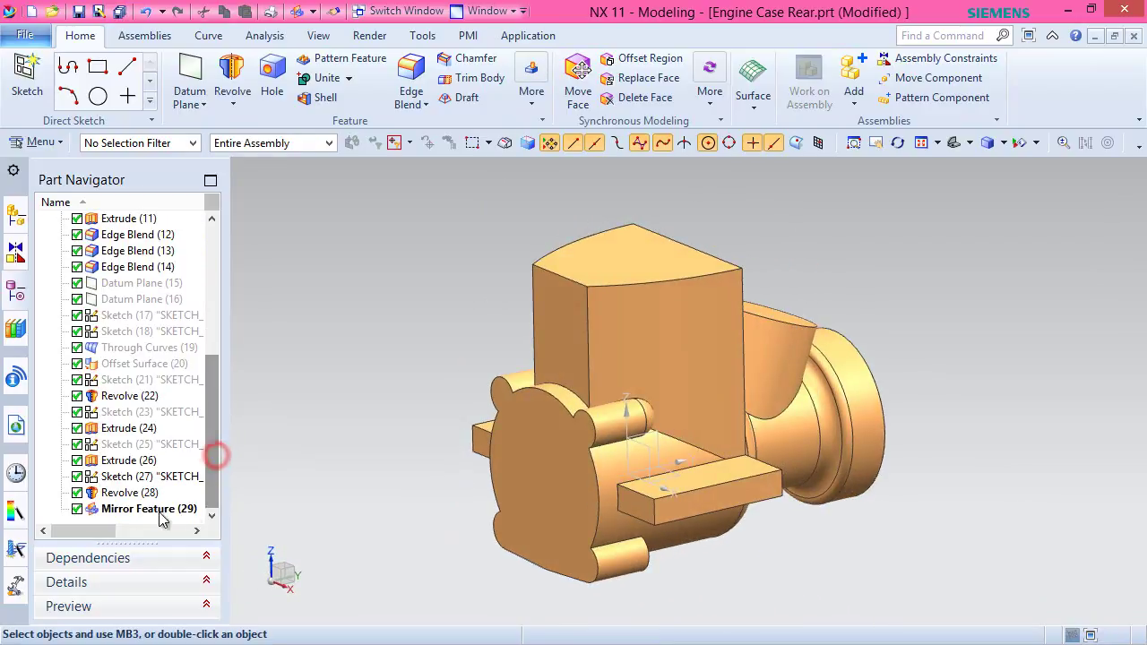
{"action": "right_click", "coordinate": [128, 482]}
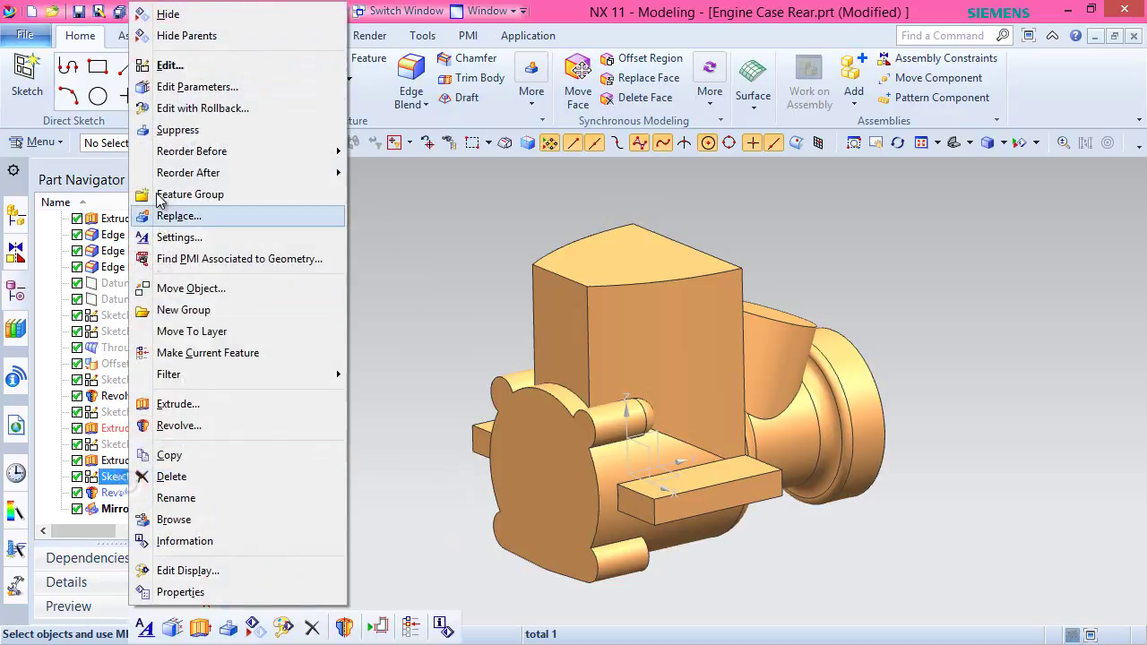
{"action": "left_click", "coordinate": [161, 16]}
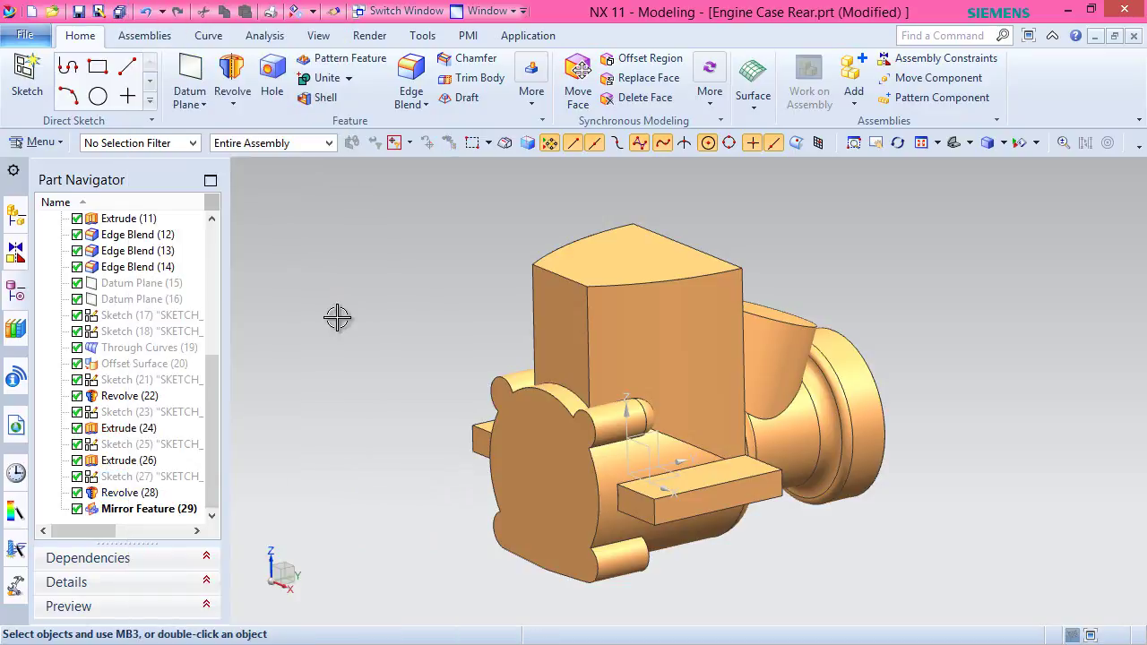
Blend the two front vertical edges of the rectangular tower with a 5 mm radius.
{"action": "left_click", "coordinate": [412, 76]}
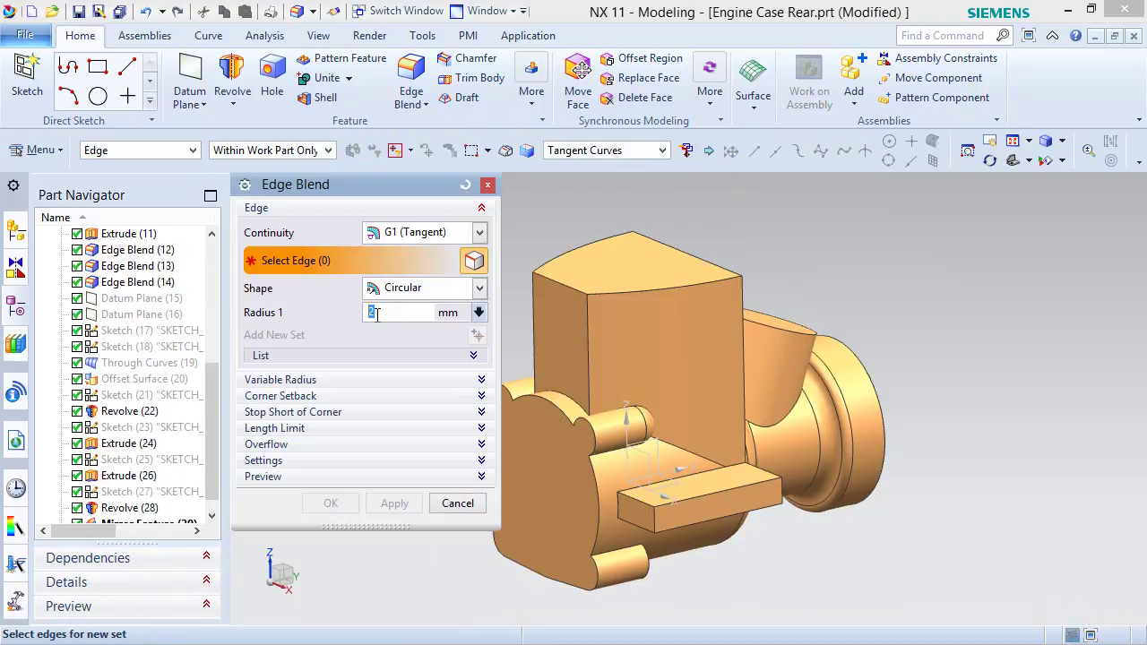
{"action": "left_click", "coordinate": [530, 308]}
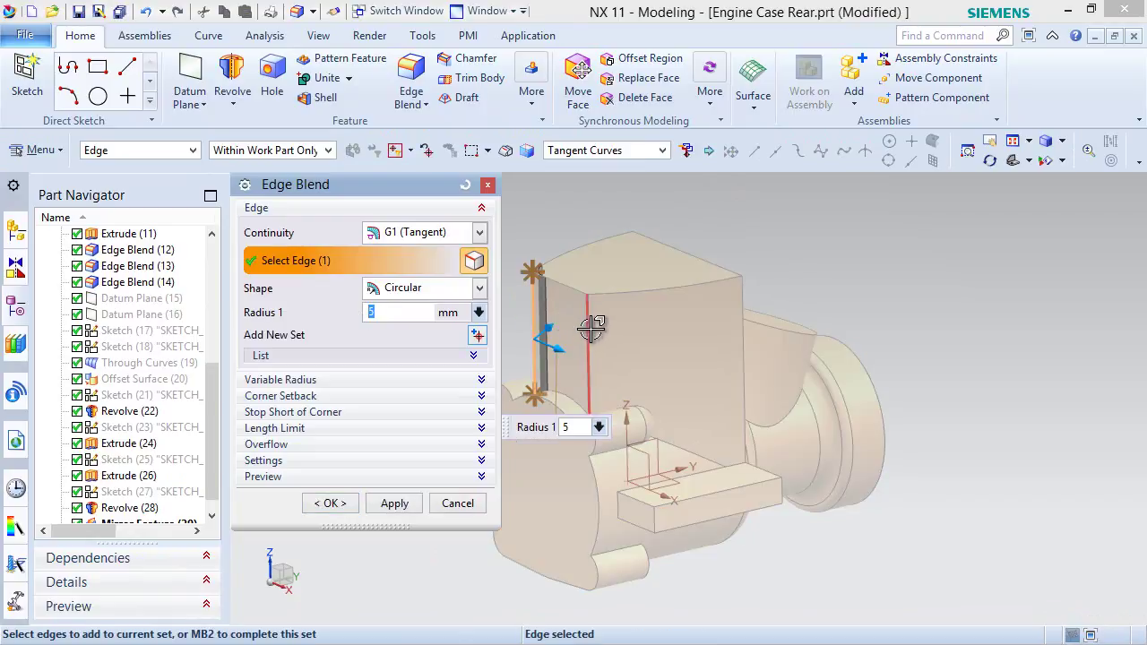
{"action": "left_click", "coordinate": [589, 328]}
{"action": "left_click", "coordinate": [394, 502]}
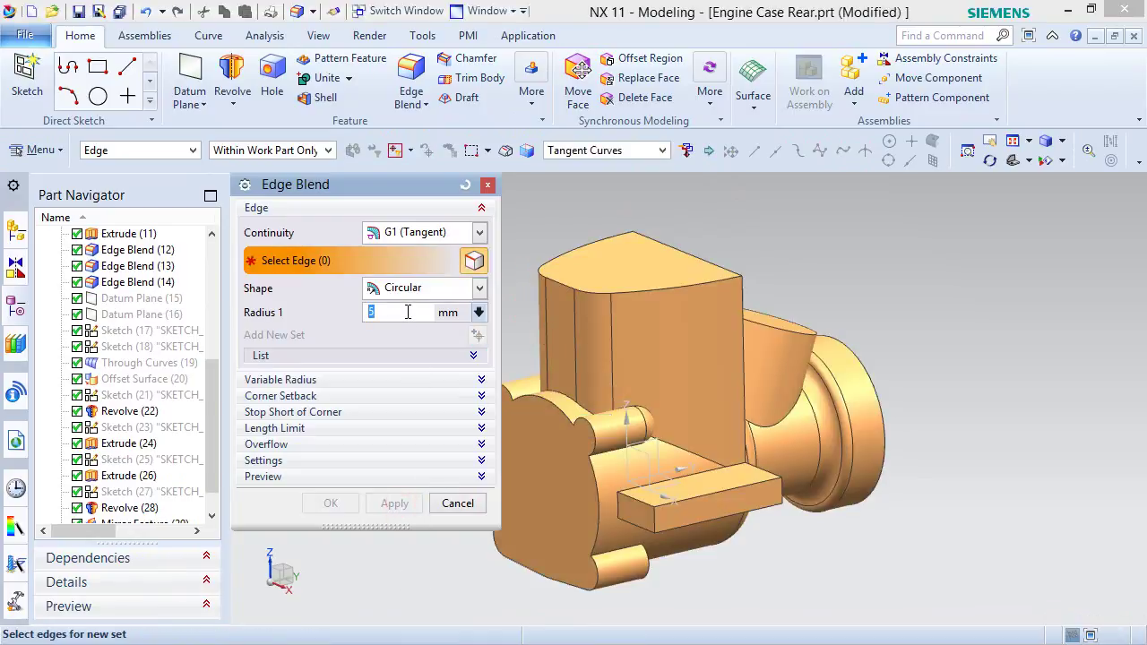
Blend the edges where both side faces of the tower meet the cylindrical body with a 3 mm radius.
{"action": "middle_click_drag", "start_coordinate": [753, 269], "coordinate": [777, 259]}
{"action": "left_click_drag", "start_coordinate": [390, 320], "coordinate": [331, 330]}
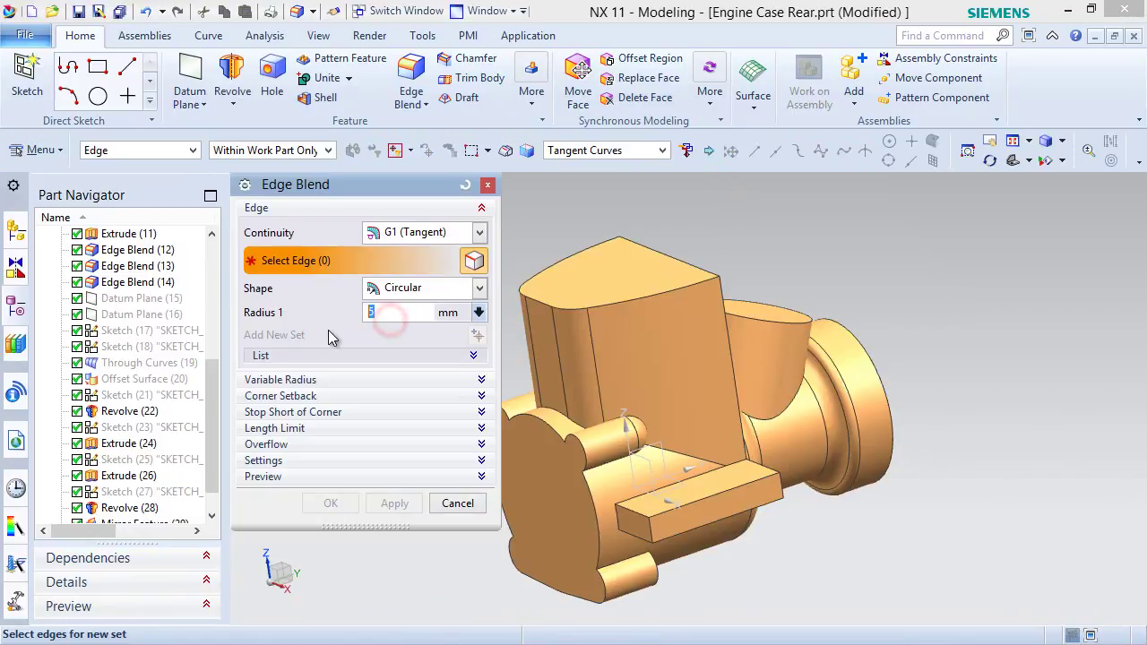
{"action": "left_click", "coordinate": [686, 460]}
{"action": "middle_click_drag", "start_coordinate": [686, 461], "coordinate": [770, 466]}
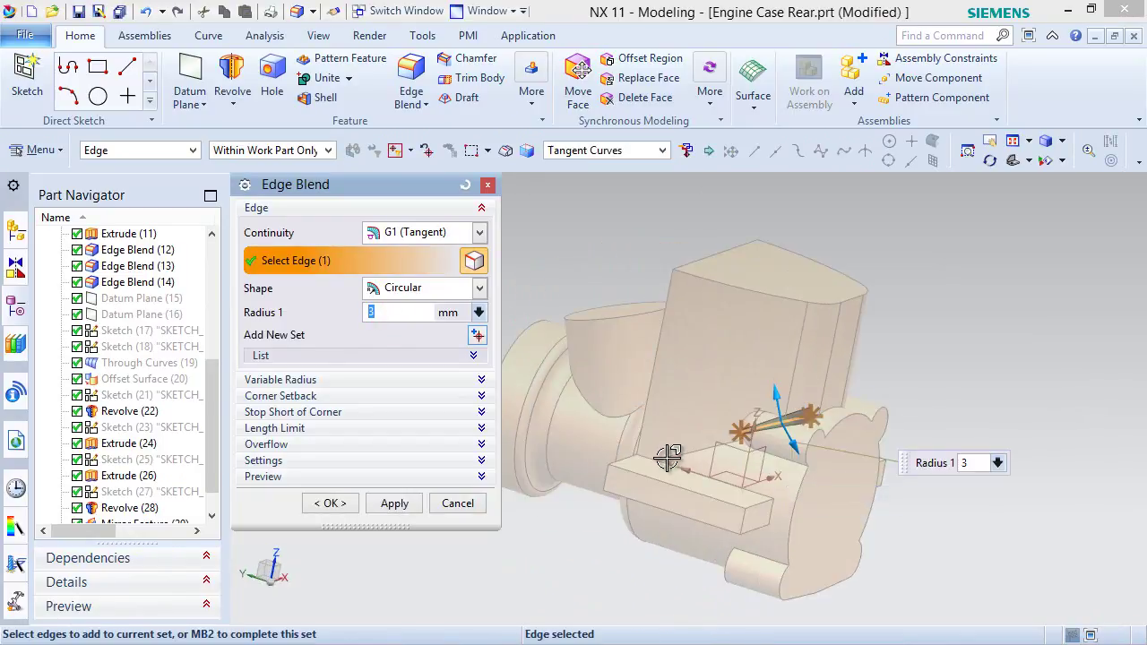
{"action": "left_click", "coordinate": [690, 444]}
{"action": "left_click", "coordinate": [394, 503]}
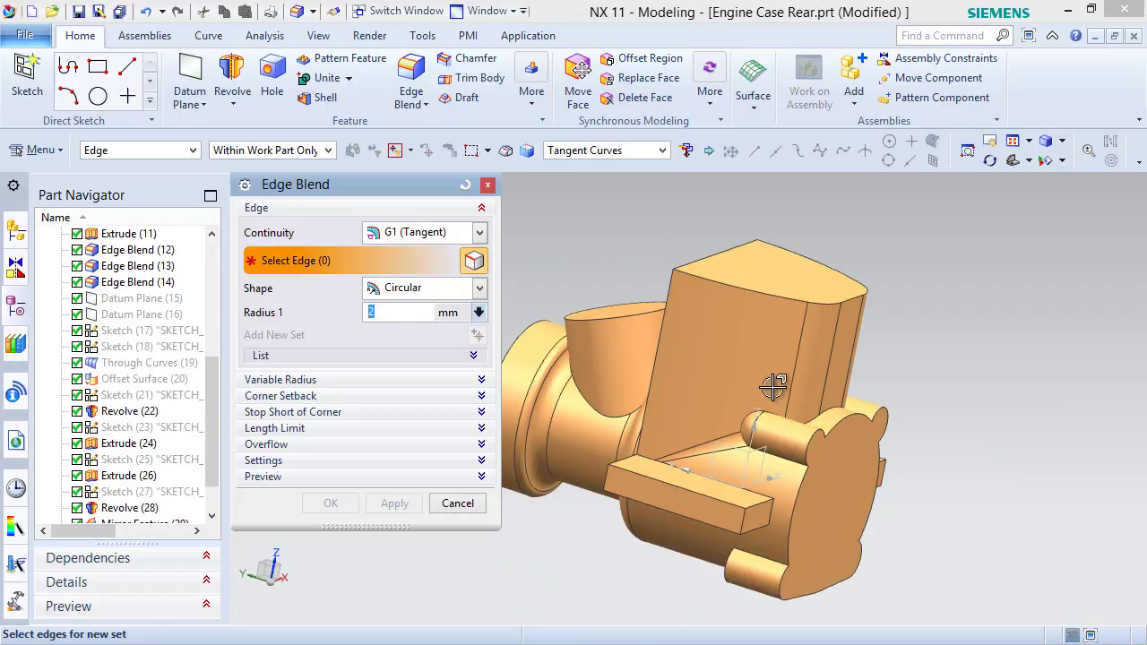
Set up a 2 mm edge blend around the first rounded boss and along the base of the tower's front.
{"action": "scroll", "coordinate": [773, 385], "scroll_direction": "up", "scroll_amount": 3}
{"action": "left_click", "coordinate": [742, 426]}
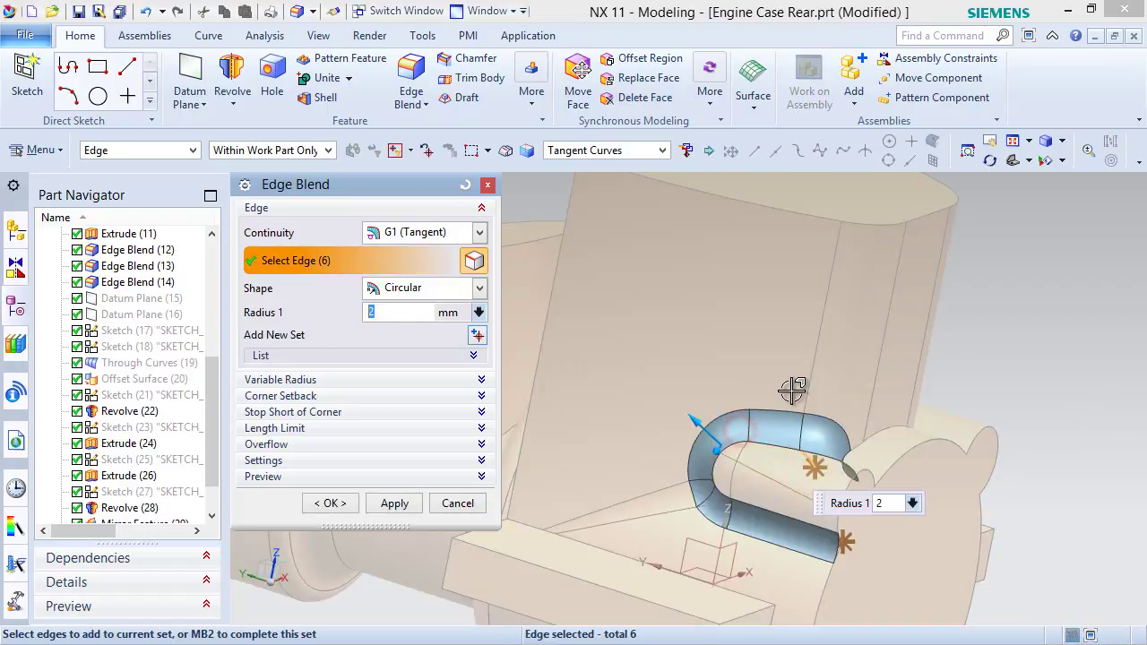
{"action": "scroll", "coordinate": [860, 454], "scroll_direction": "up", "scroll_amount": 5}
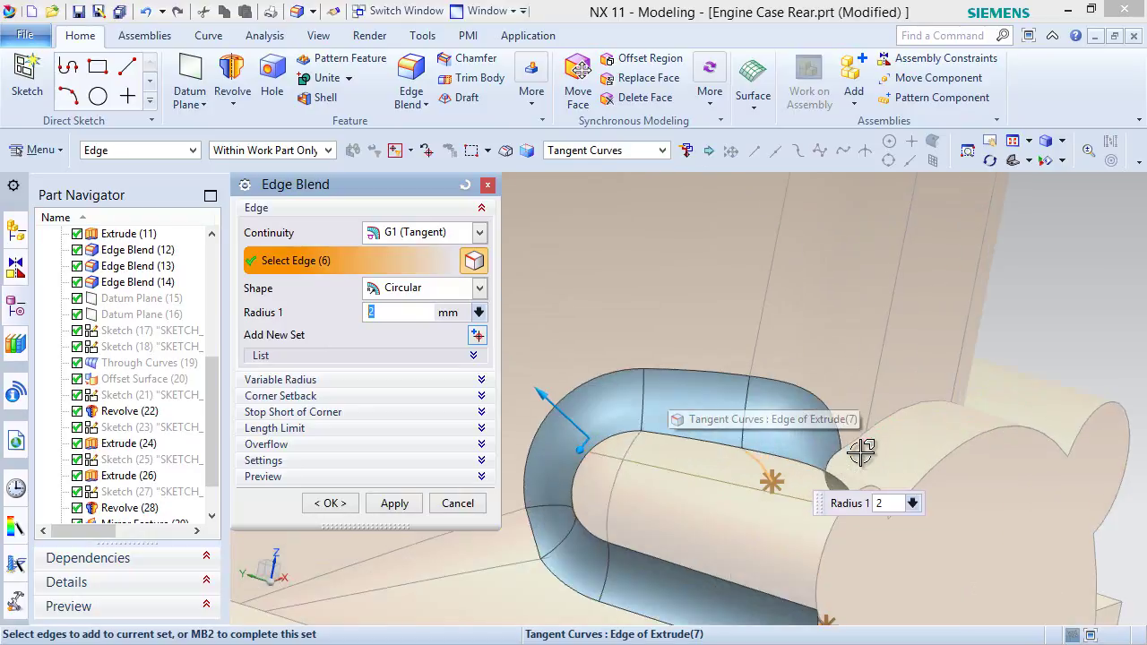
{"action": "left_click", "coordinate": [838, 439]}
{"action": "scroll", "coordinate": [896, 475], "scroll_direction": "down", "scroll_amount": 4}
Add the edges around the opposite rounded boss to the 2 mm blend and complete it.
{"action": "middle_click_drag", "start_coordinate": [921, 418], "coordinate": [806, 443]}
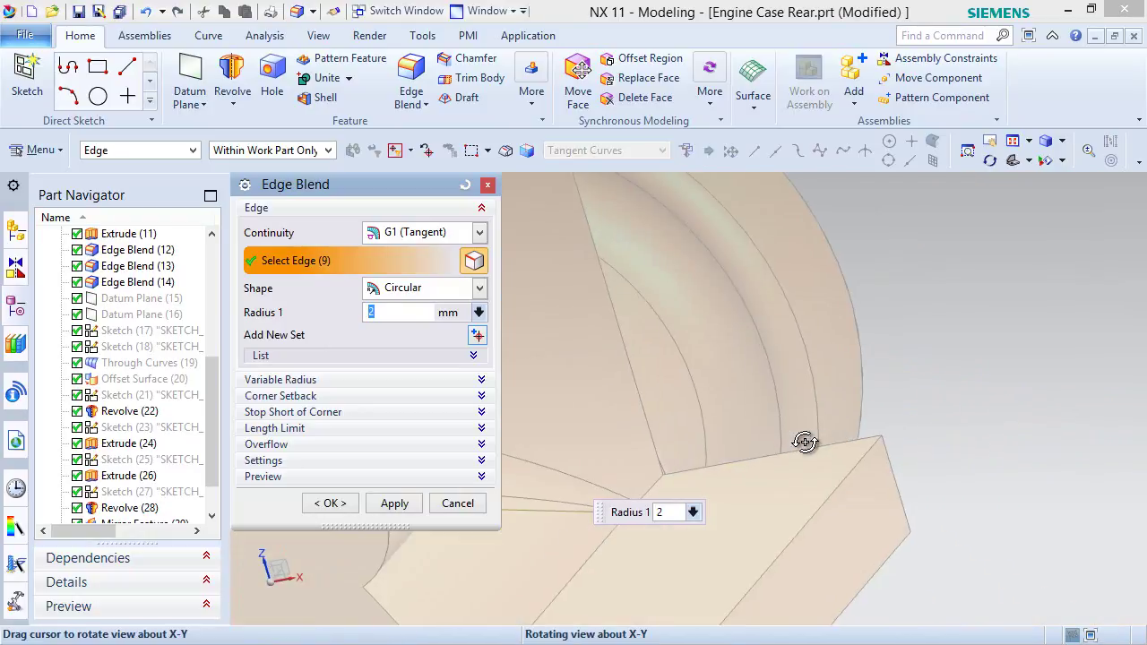
{"action": "scroll", "coordinate": [635, 371], "scroll_direction": "up", "scroll_amount": 5}
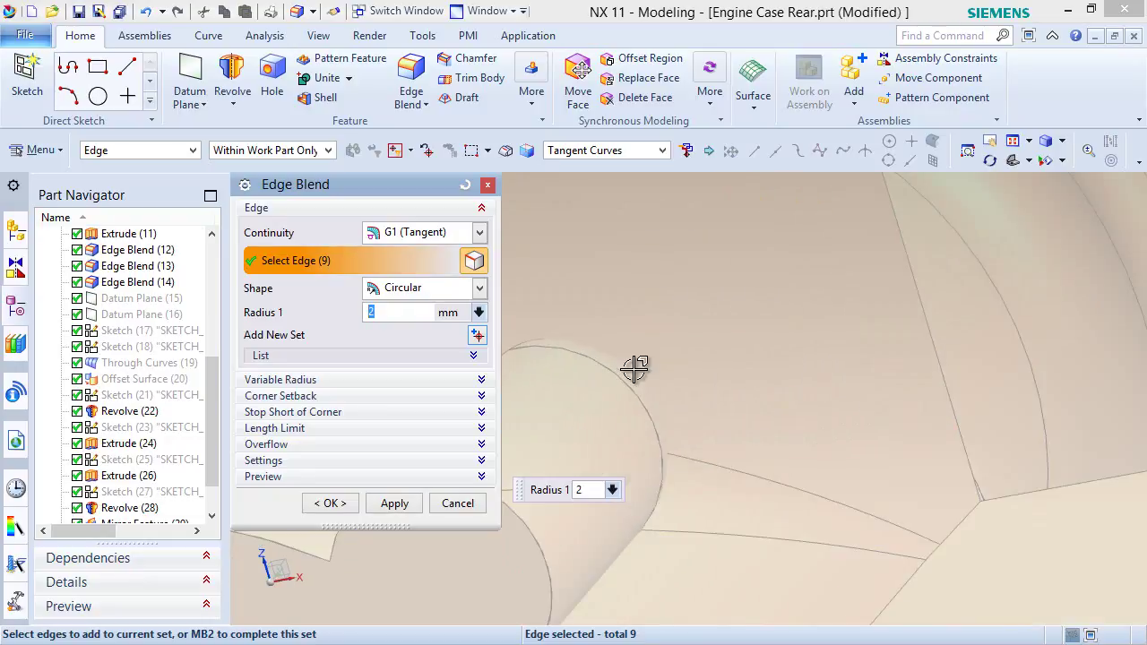
{"action": "middle_click_drag", "start_coordinate": [555, 418], "coordinate": [592, 432]}
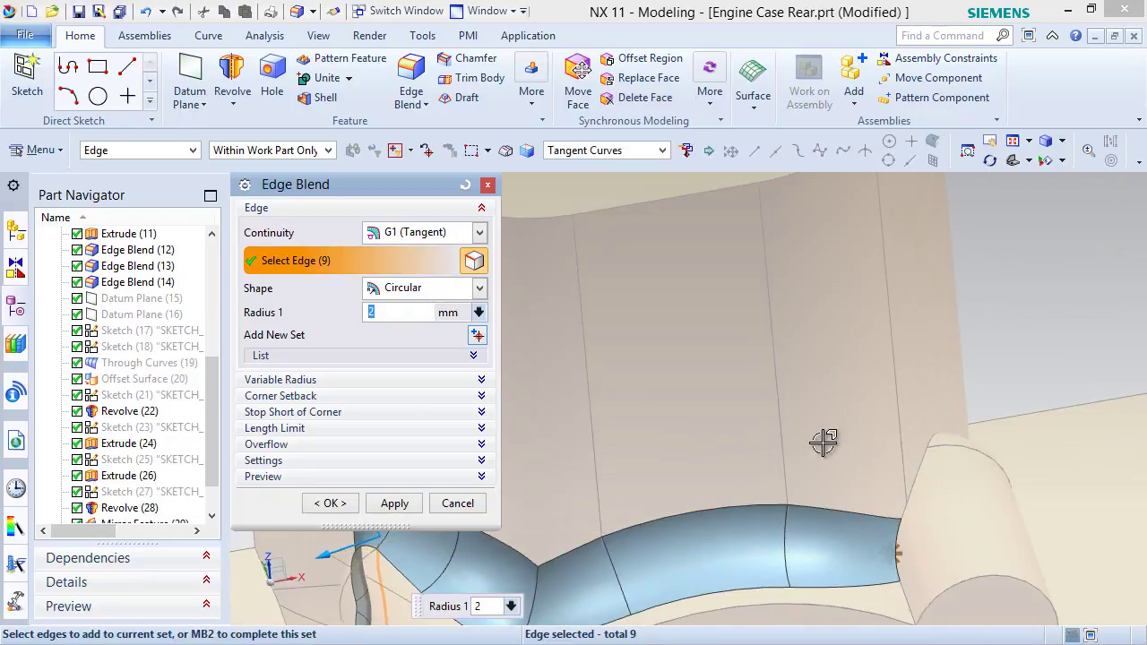
{"action": "left_click", "coordinate": [903, 504]}
{"action": "scroll", "coordinate": [852, 405], "scroll_direction": "up", "scroll_amount": 2}
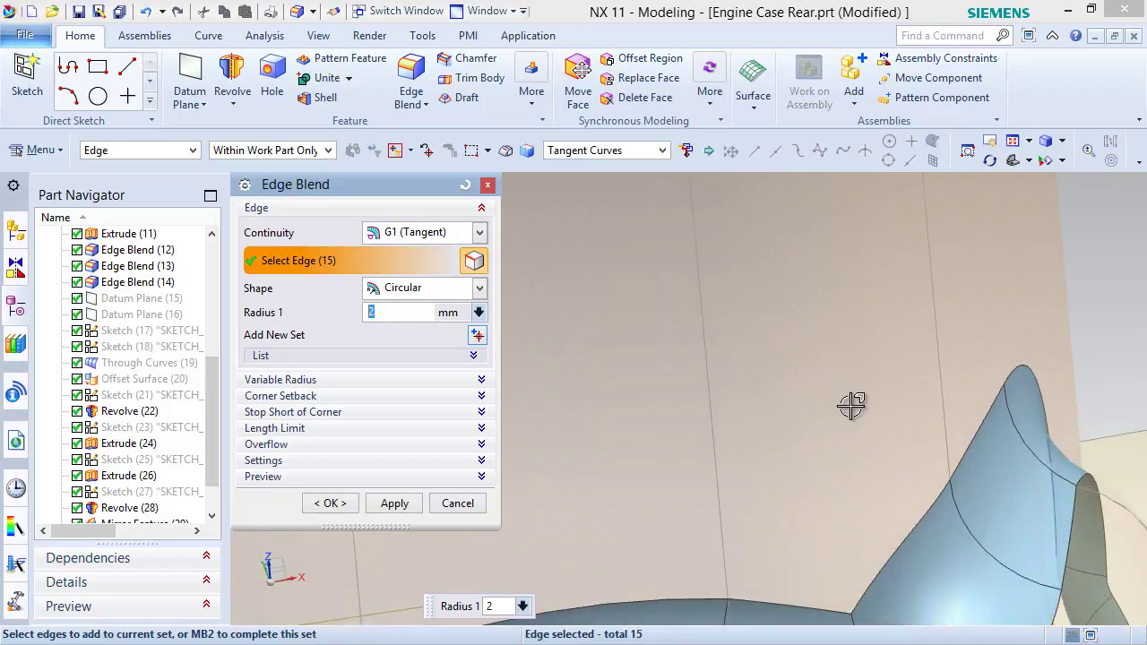
{"action": "scroll", "coordinate": [848, 403], "scroll_direction": "down", "scroll_amount": 5}
{"action": "mouse_move", "coordinate": [845, 402]}
{"action": "middle_mouse_down"}
{"action": "mouse_move", "coordinate": [792, 458]}
{"action": "mouse_move", "coordinate": [812, 466]}
{"action": "middle_mouse_up"}
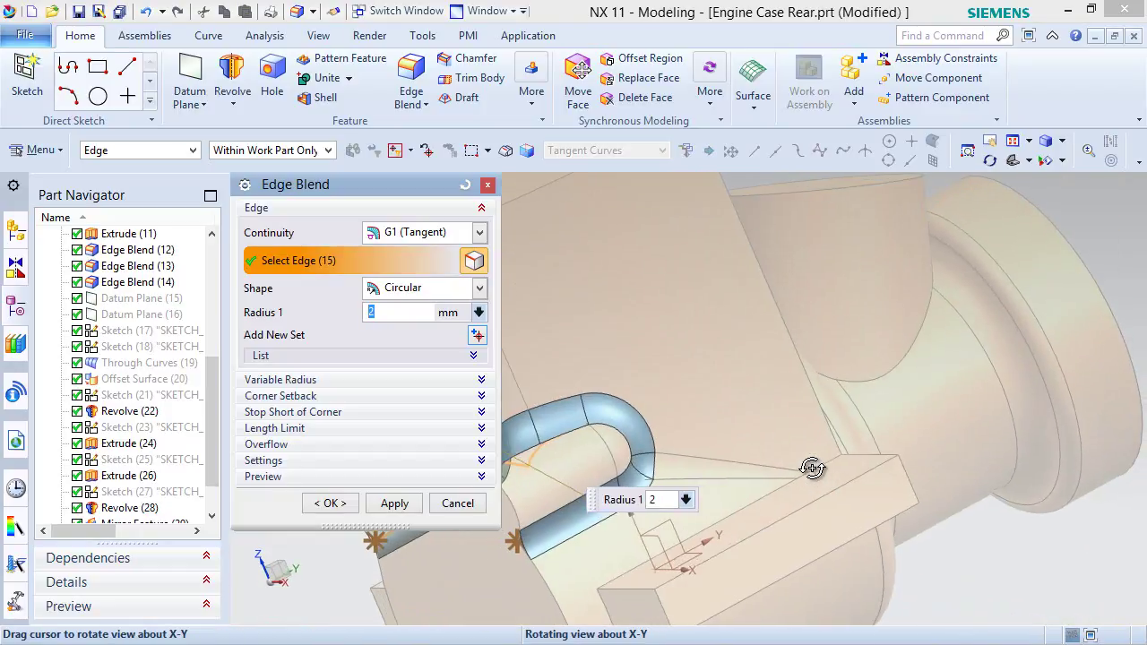
{"action": "left_click", "coordinate": [329, 503]}
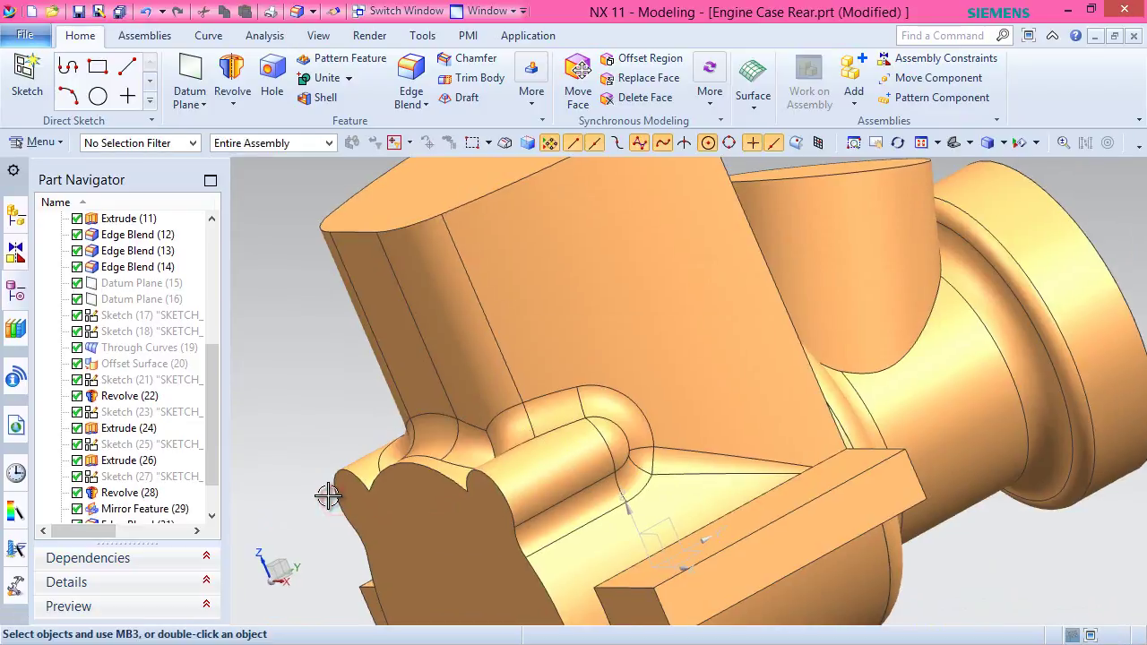
{"action": "middle_click_drag", "start_coordinate": [526, 461], "coordinate": [627, 439]}
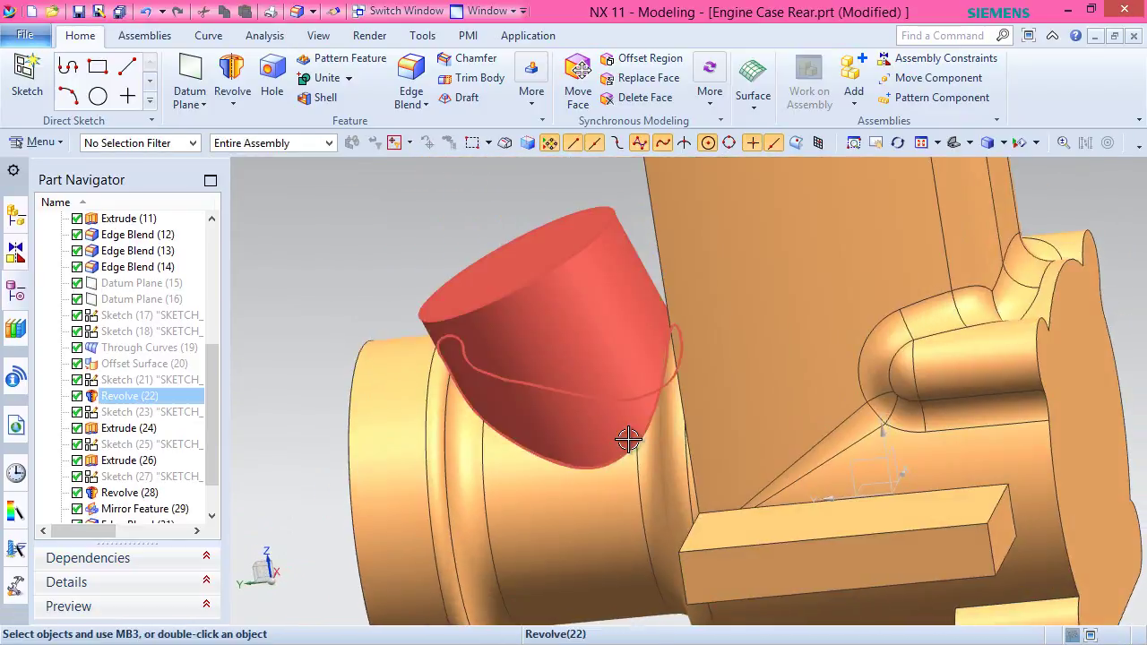
{"action": "left_click", "coordinate": [971, 146]}
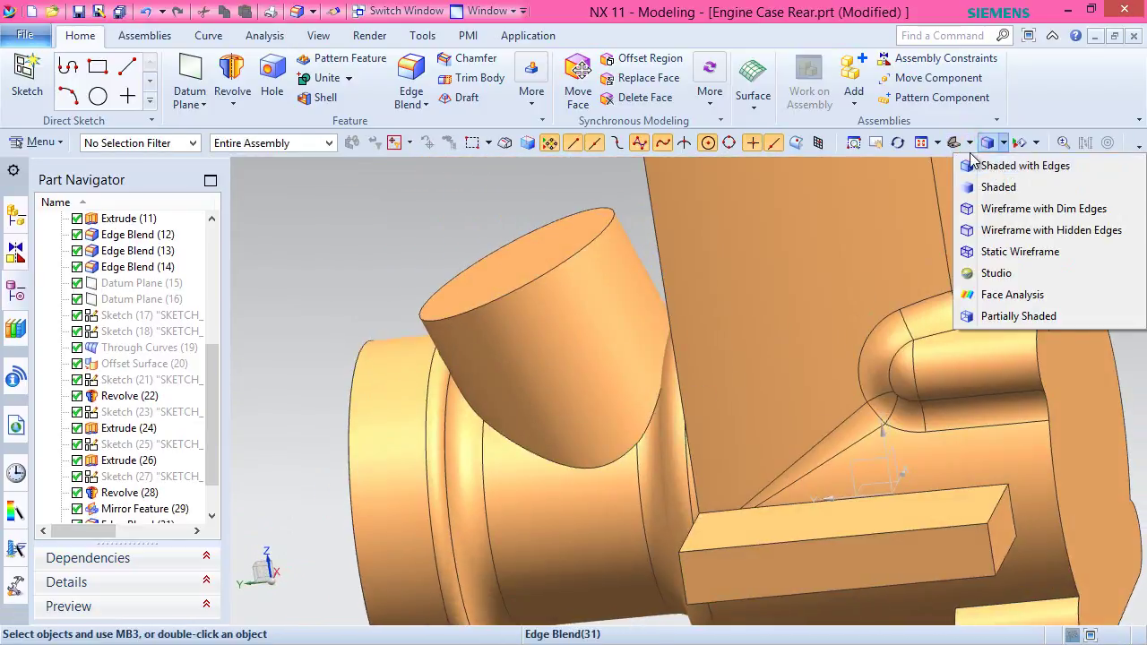
Show the part shaded with edges, then rotate the view 180° about the Y axis and 180° about the Z axis.
{"action": "left_click", "coordinate": [1014, 170]}
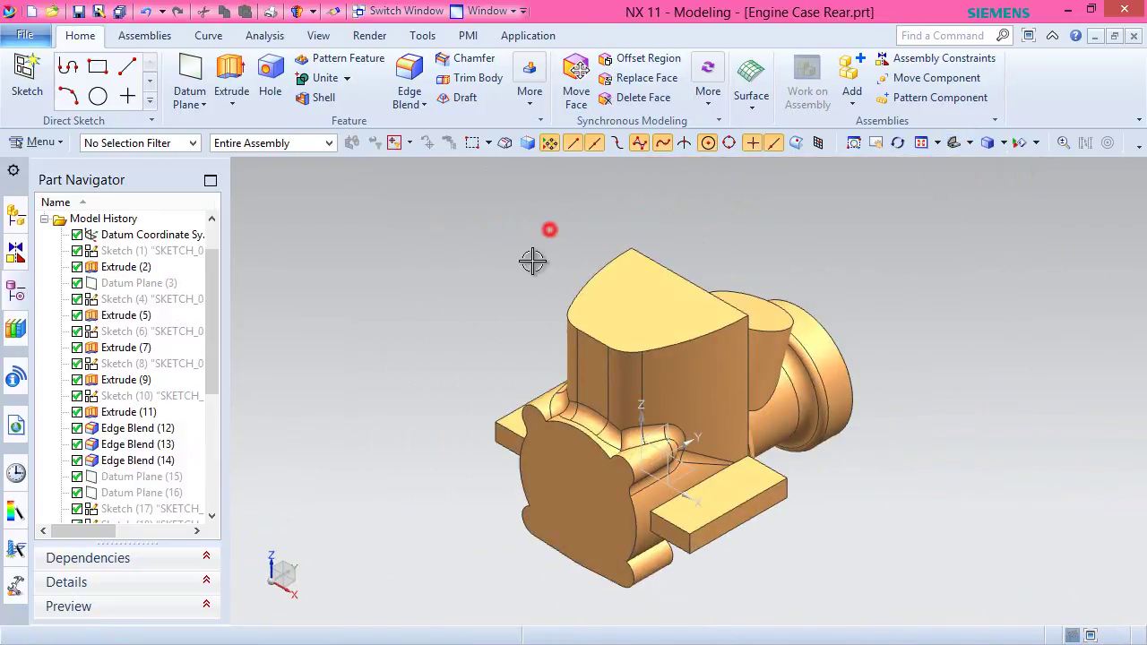
{"action": "left_click", "coordinate": [298, 570]}
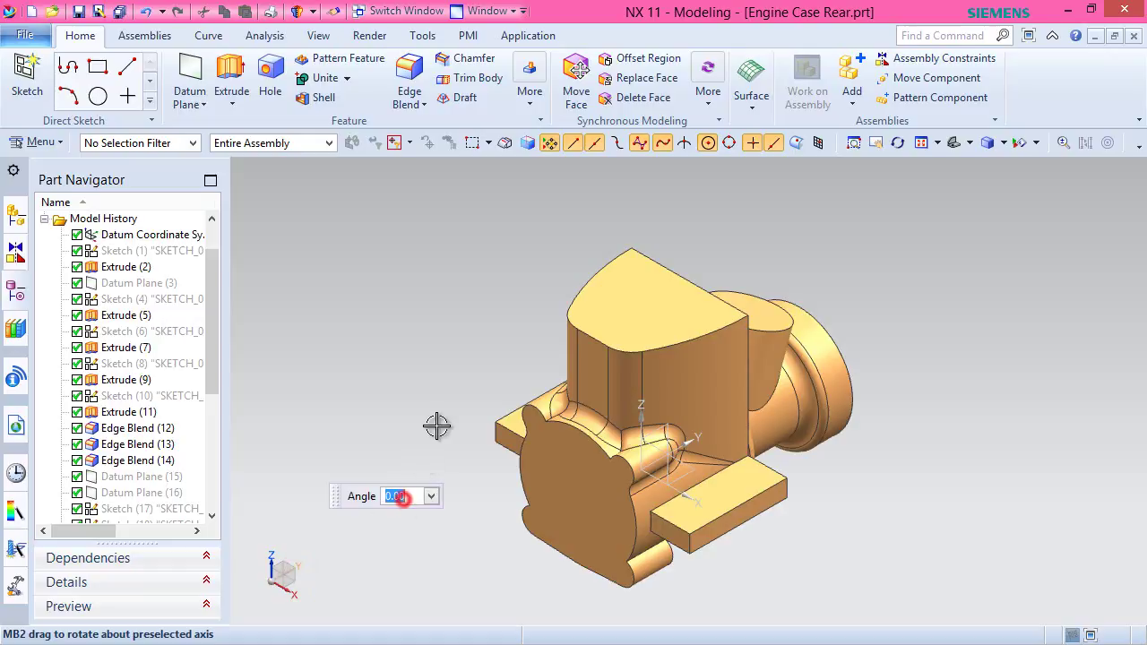
{"action": "key", "text": "Return"}
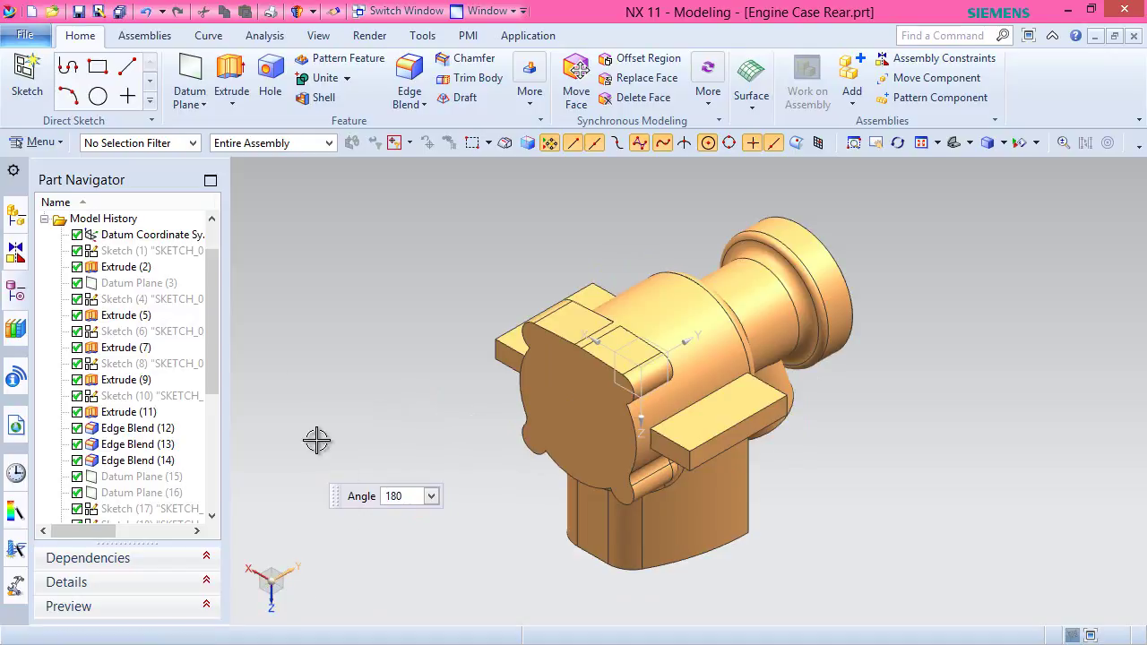
{"action": "left_click", "coordinate": [275, 377]}
{"action": "left_click", "coordinate": [258, 581]}
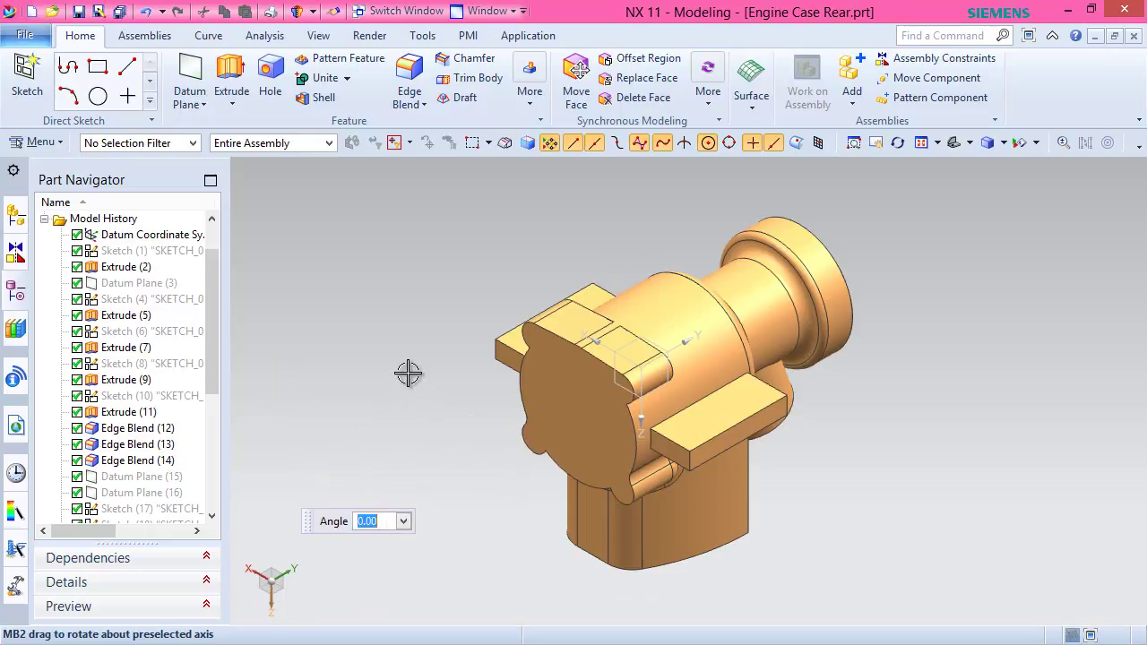
{"action": "type", "text": "180"}
{"action": "key", "text": "Return"}
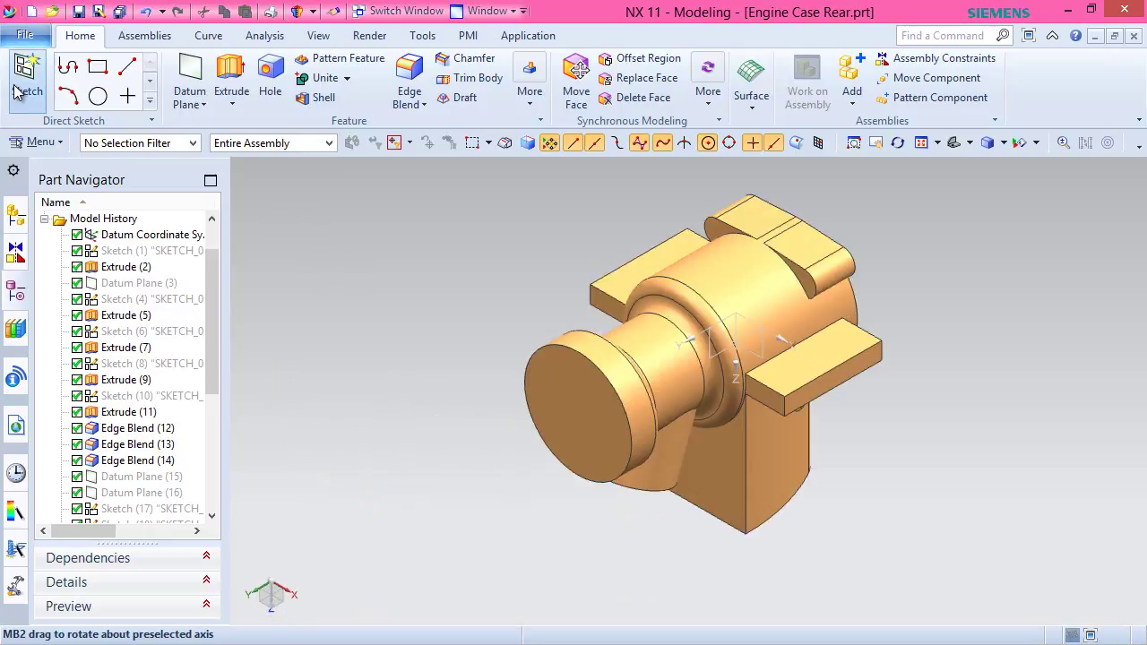
Turn off Change View Orientation in the session settings of the sketch preferences.
{"action": "left_click", "coordinate": [21, 35]}
{"action": "mouse_move", "coordinate": [54, 178]}
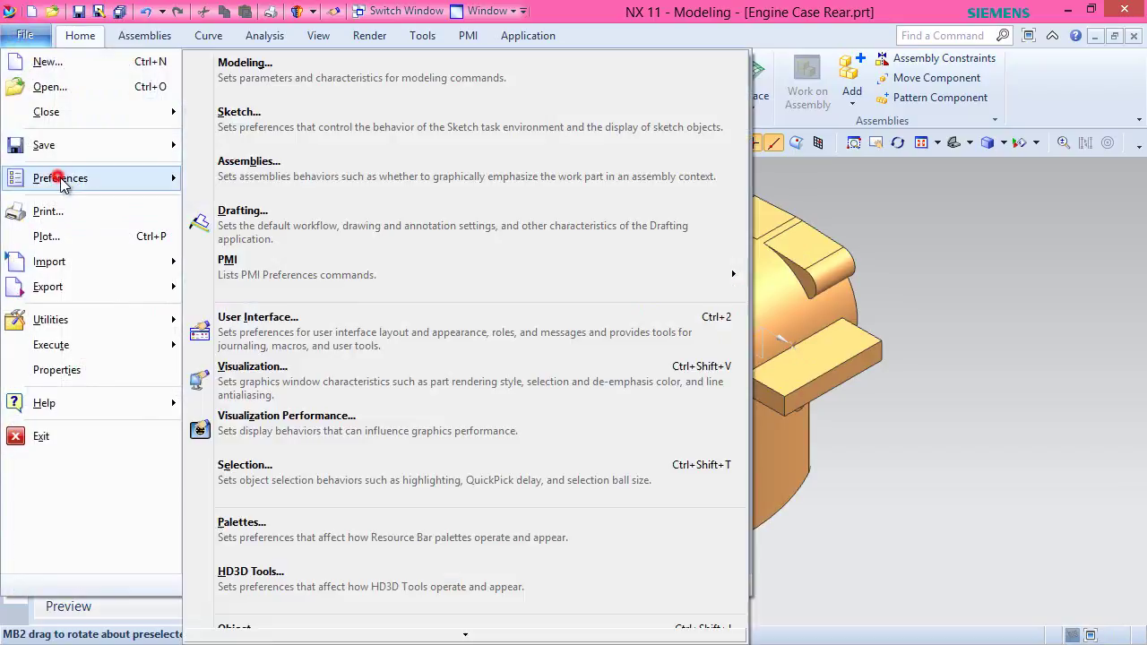
{"action": "left_click", "coordinate": [231, 111]}
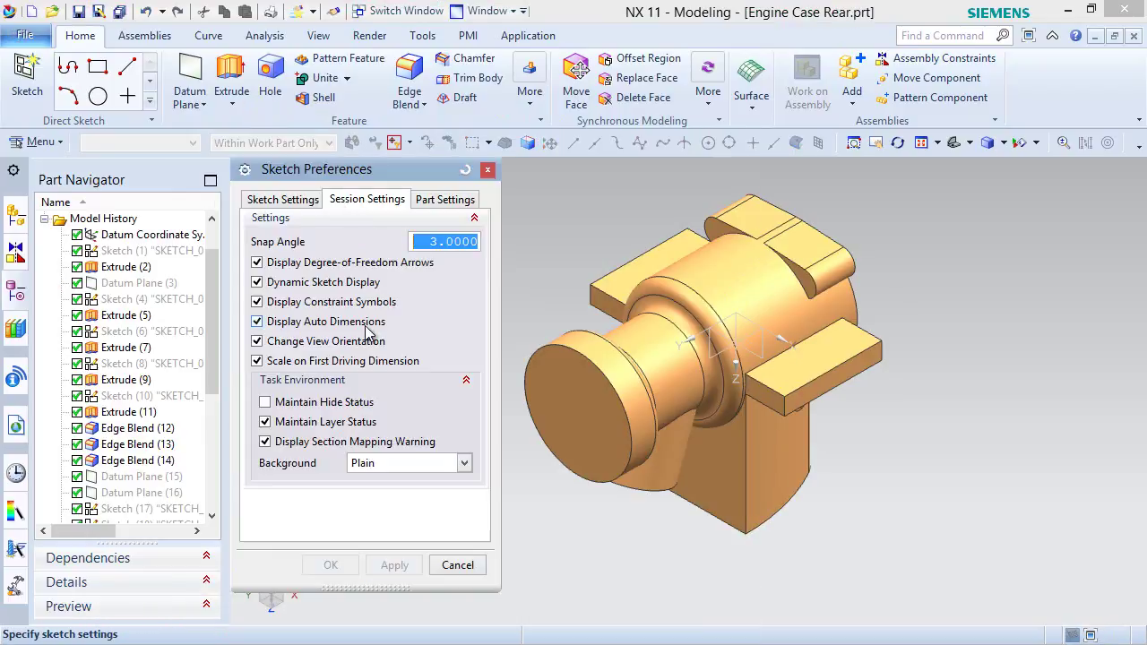
{"action": "left_click", "coordinate": [262, 341]}
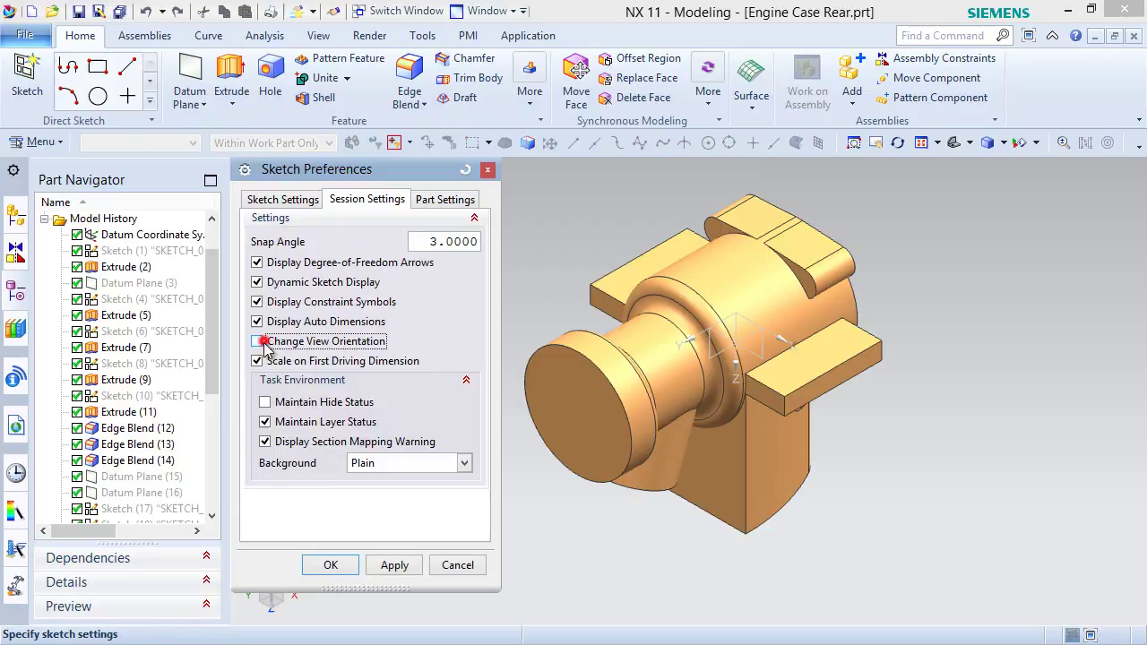
{"action": "left_click", "coordinate": [332, 563]}
Create a sketch on the narrow curved end face of the flat-topped boss (Extrude 24) opposite the tower.
{"action": "left_click", "coordinate": [27, 76]}
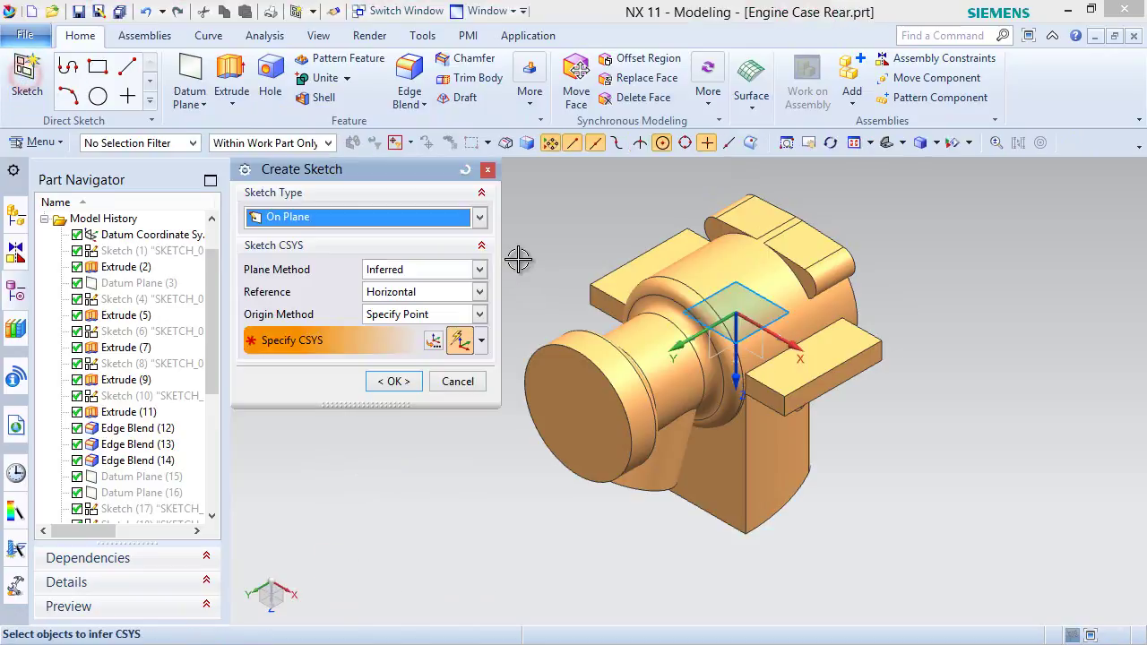
{"action": "scroll", "coordinate": [824, 206], "scroll_direction": "up", "scroll_amount": 5}
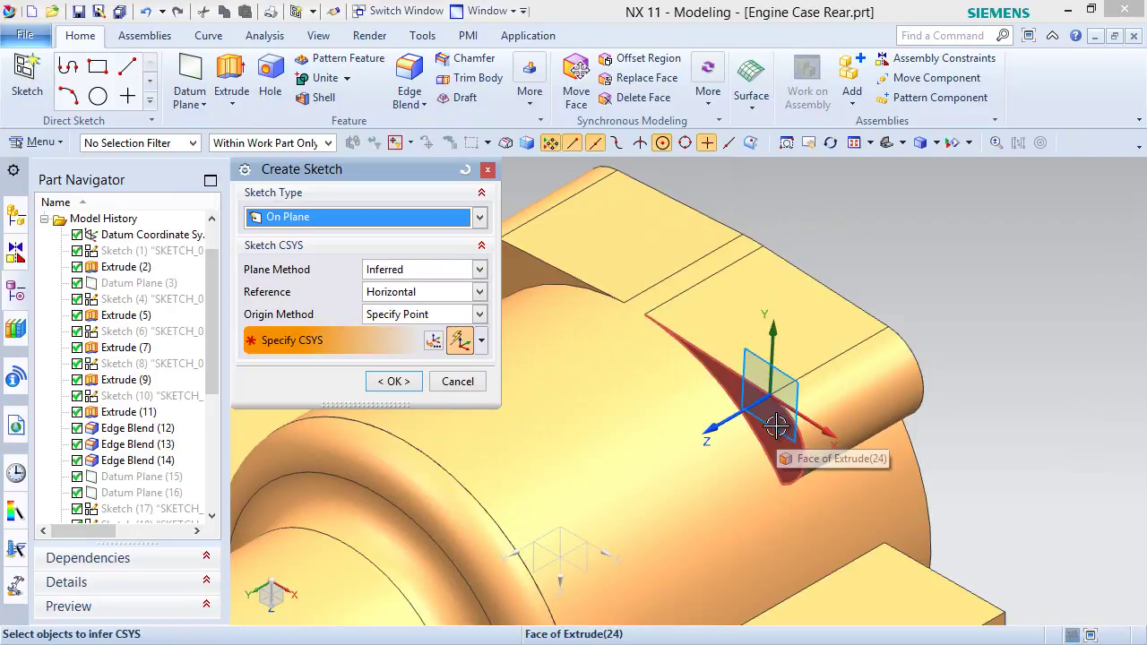
{"action": "left_click", "coordinate": [784, 431]}
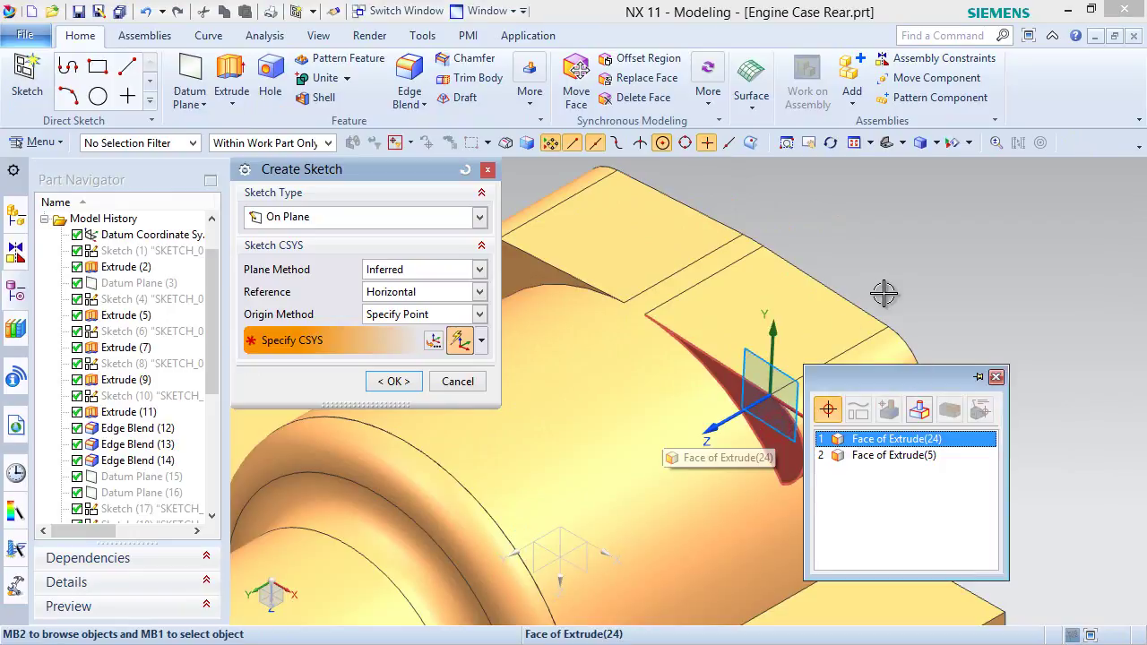
{"action": "left_click", "coordinate": [926, 443]}
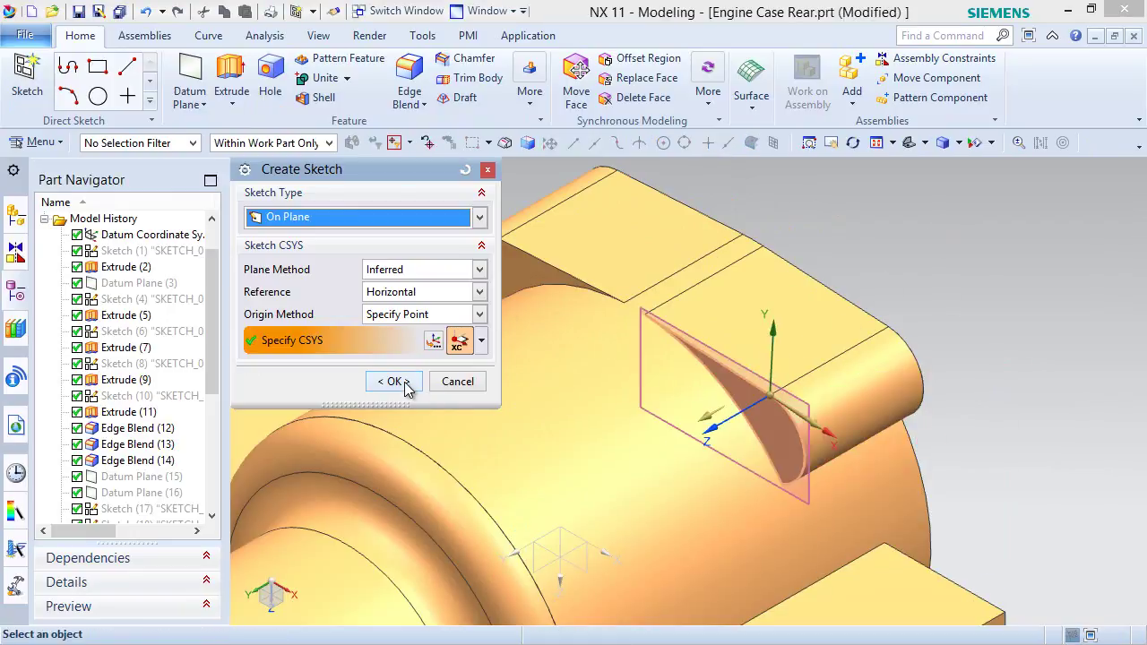
{"action": "left_click", "coordinate": [395, 381]}
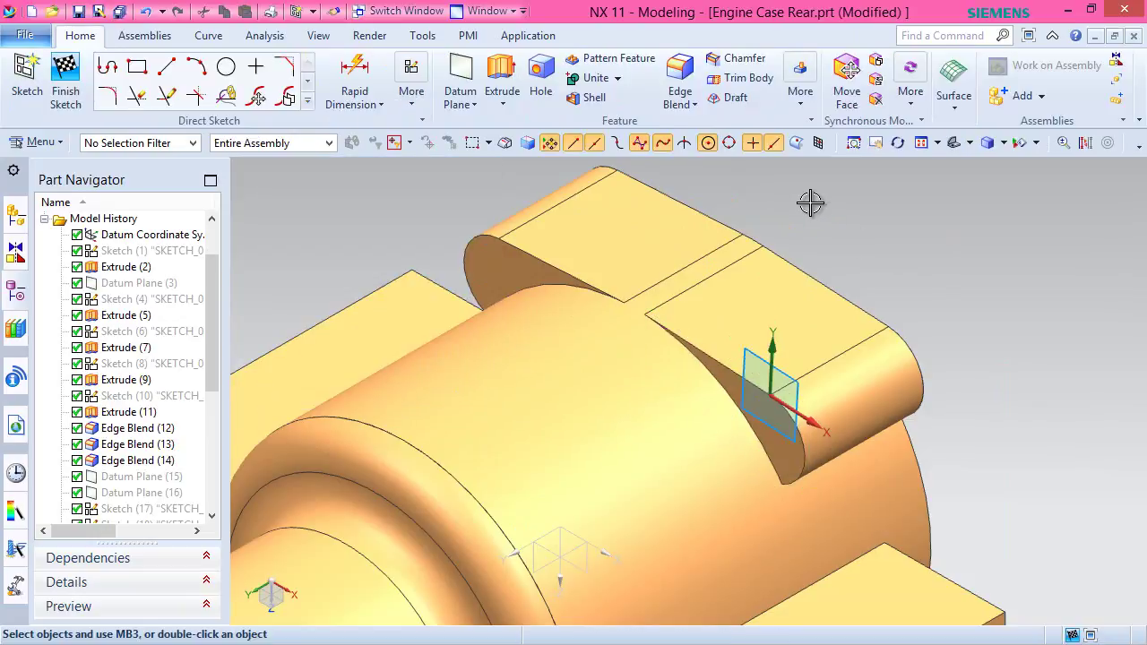
Project the outline of the boss's end face into the sketch.
{"action": "key", "text": "ctrl+f"}
{"action": "middle_click_drag", "start_coordinate": [726, 393], "coordinate": [781, 335]}
{"action": "right_click", "coordinate": [895, 284]}
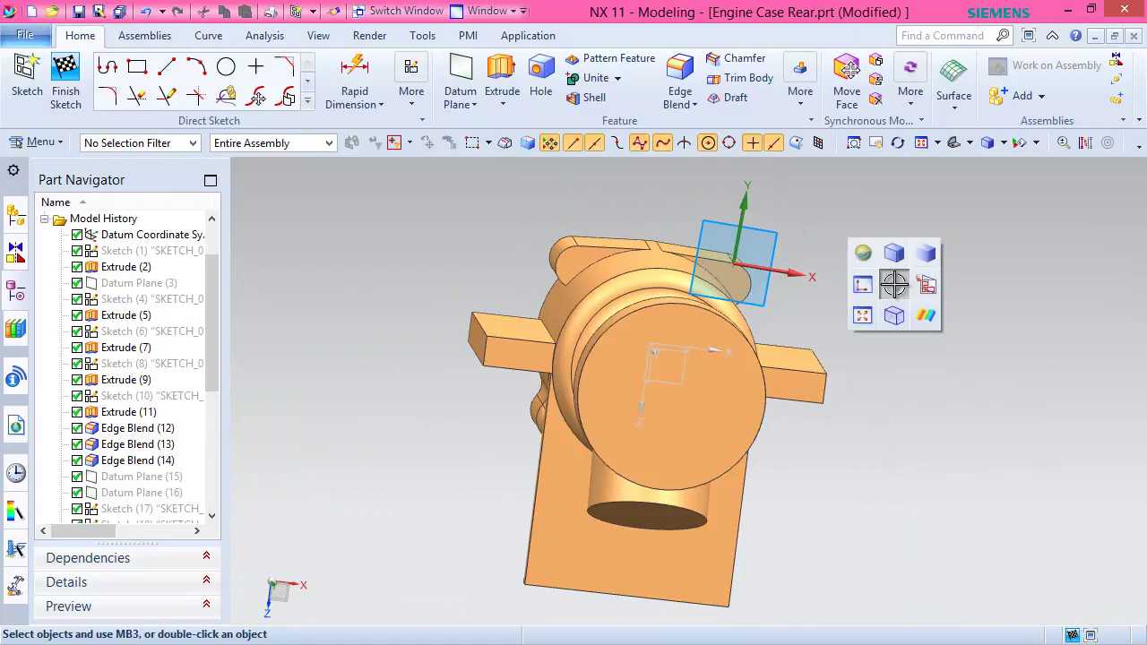
{"action": "left_click", "coordinate": [864, 283]}
{"action": "scroll", "coordinate": [727, 179], "scroll_direction": "down", "scroll_amount": 3}
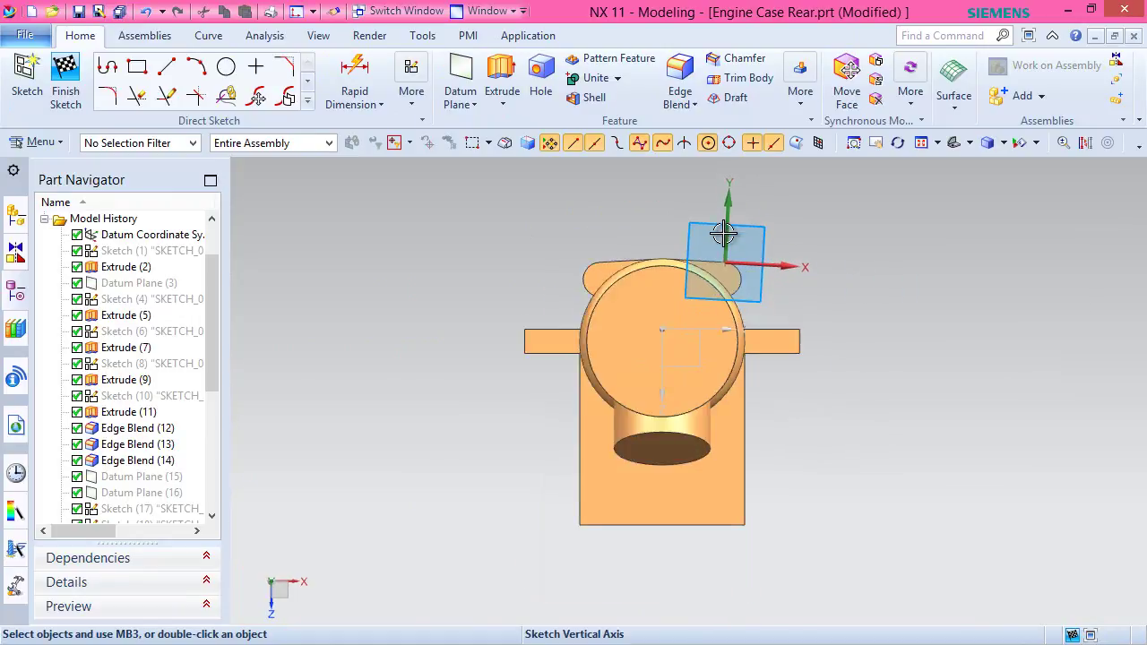
{"action": "scroll", "coordinate": [719, 260], "scroll_direction": "up", "scroll_amount": 5}
{"action": "scroll", "coordinate": [719, 260], "scroll_direction": "up", "scroll_amount": 2}
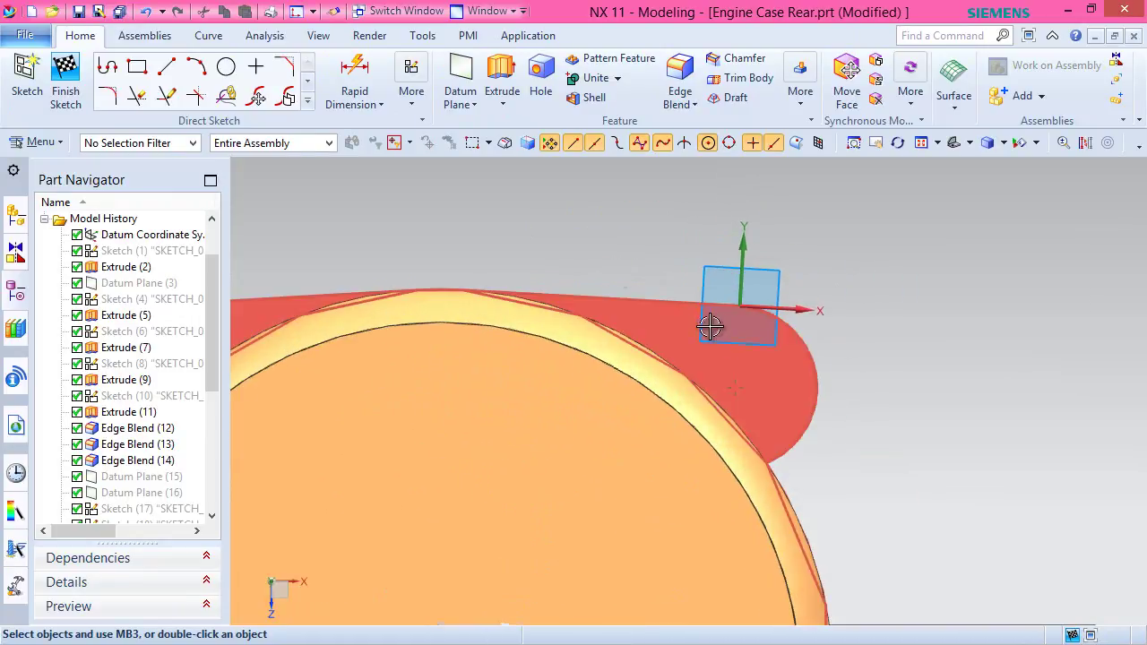
{"action": "left_click", "coordinate": [308, 105]}
{"action": "left_click", "coordinate": [199, 240]}
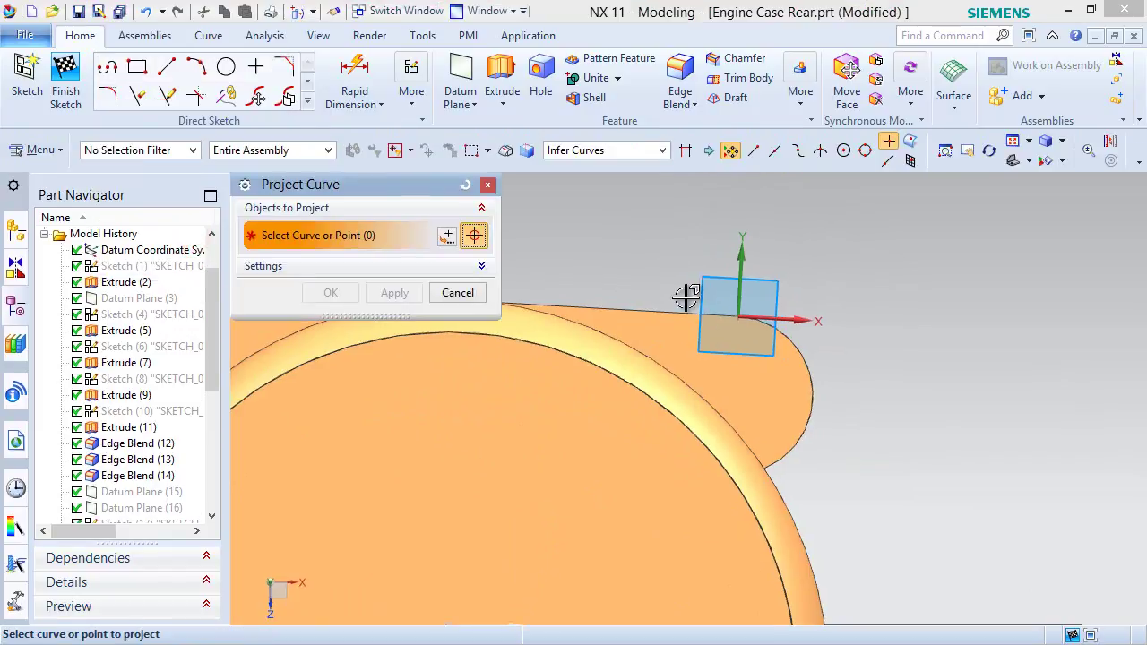
{"action": "left_click", "coordinate": [723, 389]}
{"action": "left_click", "coordinate": [330, 292]}
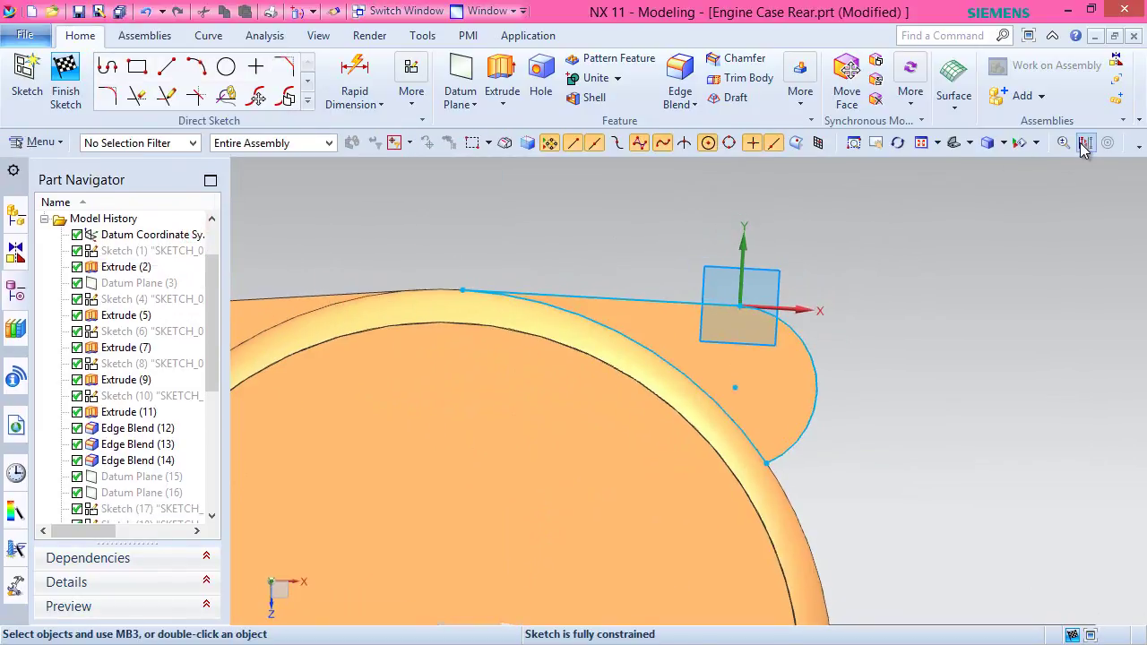
{"action": "left_click", "coordinate": [1085, 143]}
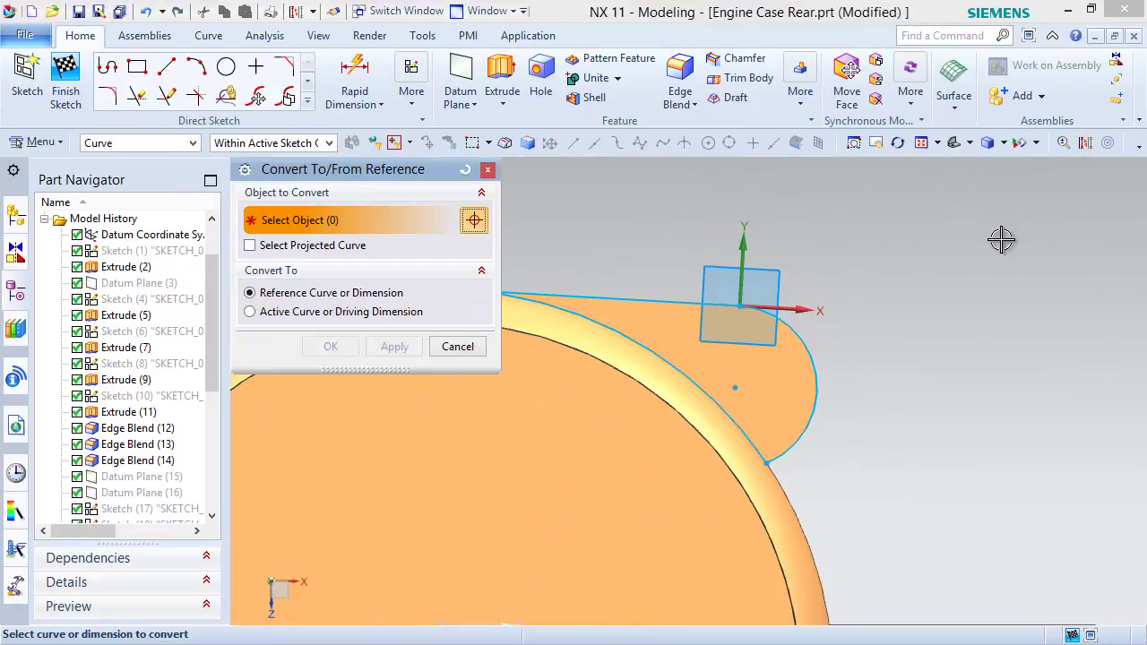
{"action": "left_click", "coordinate": [467, 346]}
{"action": "left_click", "coordinate": [974, 217]}
Draw a three-point rectangle about 9.1 by 2.7 mm beneath the projected straight edge, starting at that edge's inner endpoint.
{"action": "left_click", "coordinate": [137, 67]}
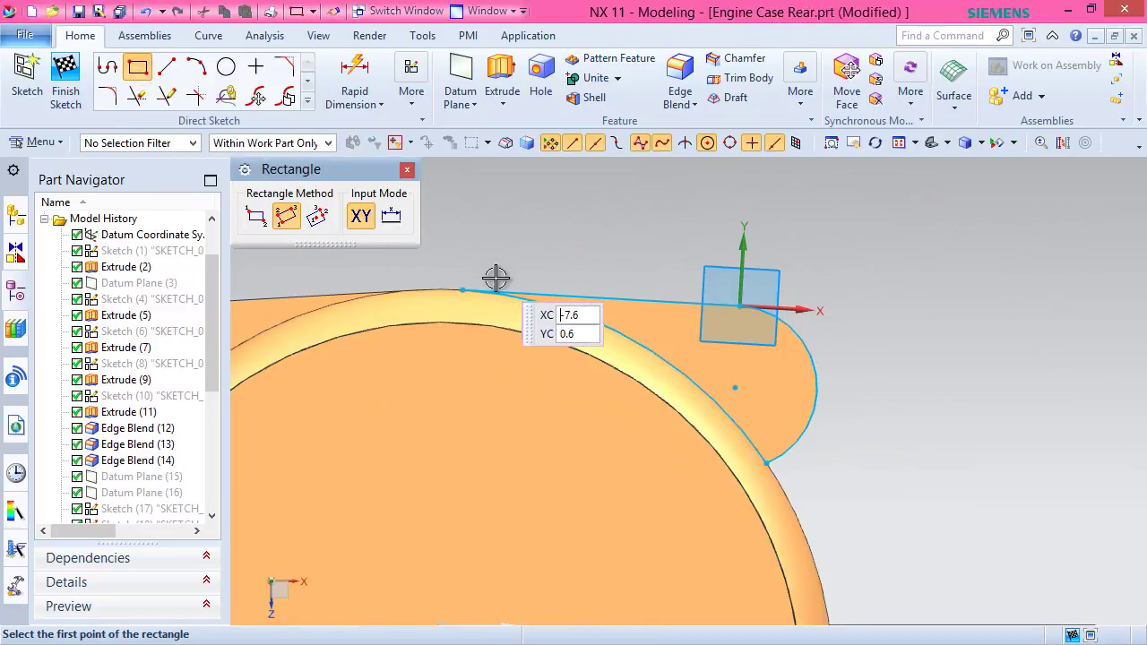
{"action": "left_click", "coordinate": [463, 288]}
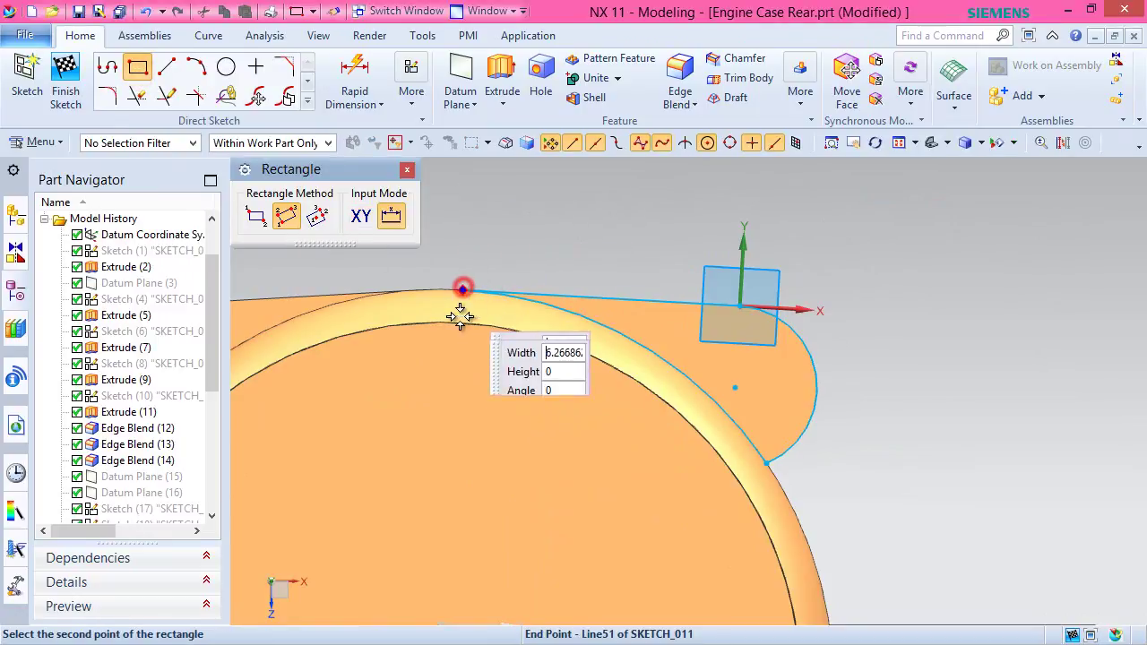
{"action": "left_click", "coordinate": [457, 380]}
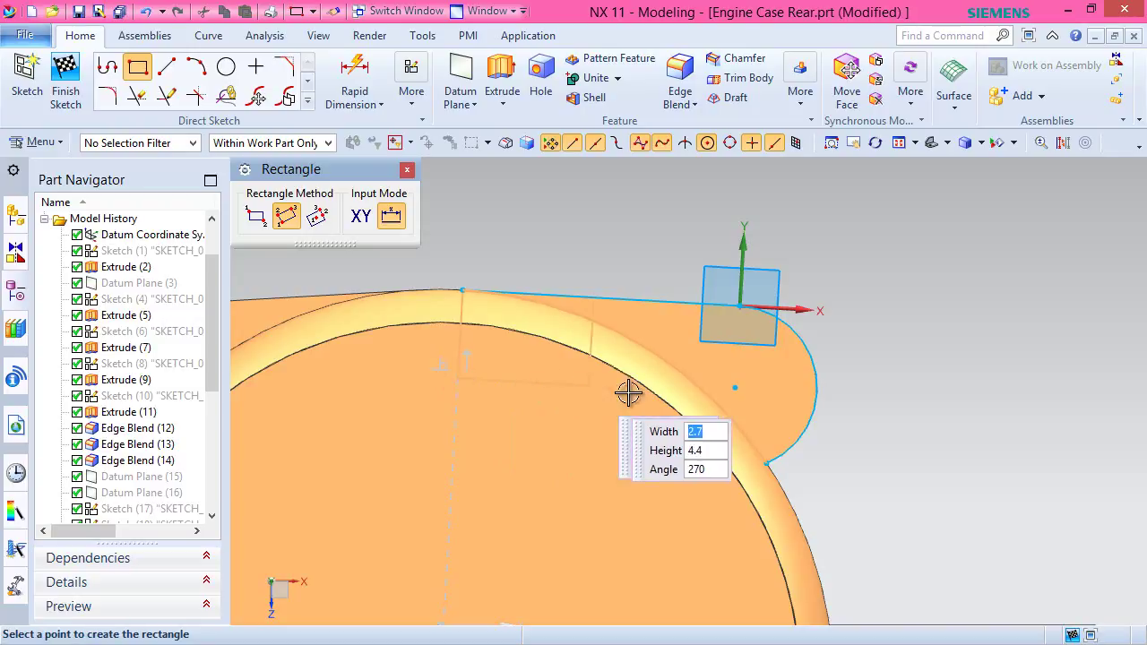
{"action": "left_click", "coordinate": [757, 393]}
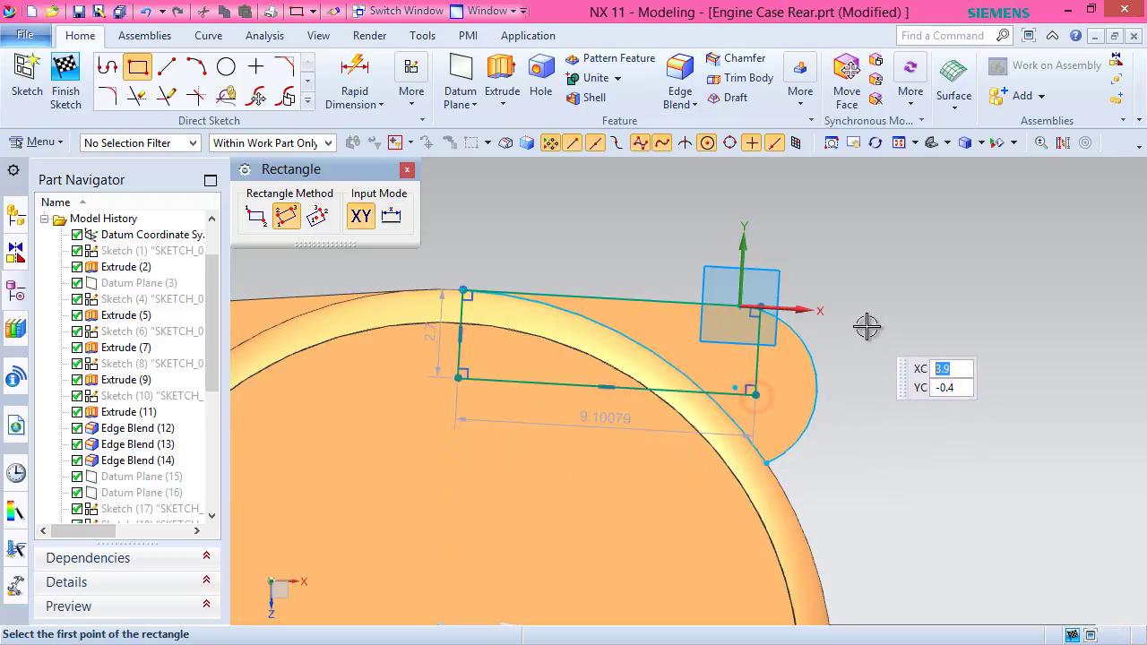
Draw a line about 4.9 mm long from the rectangle's lower outer corner past the boss's rounded arc.
{"action": "left_click", "coordinate": [167, 67]}
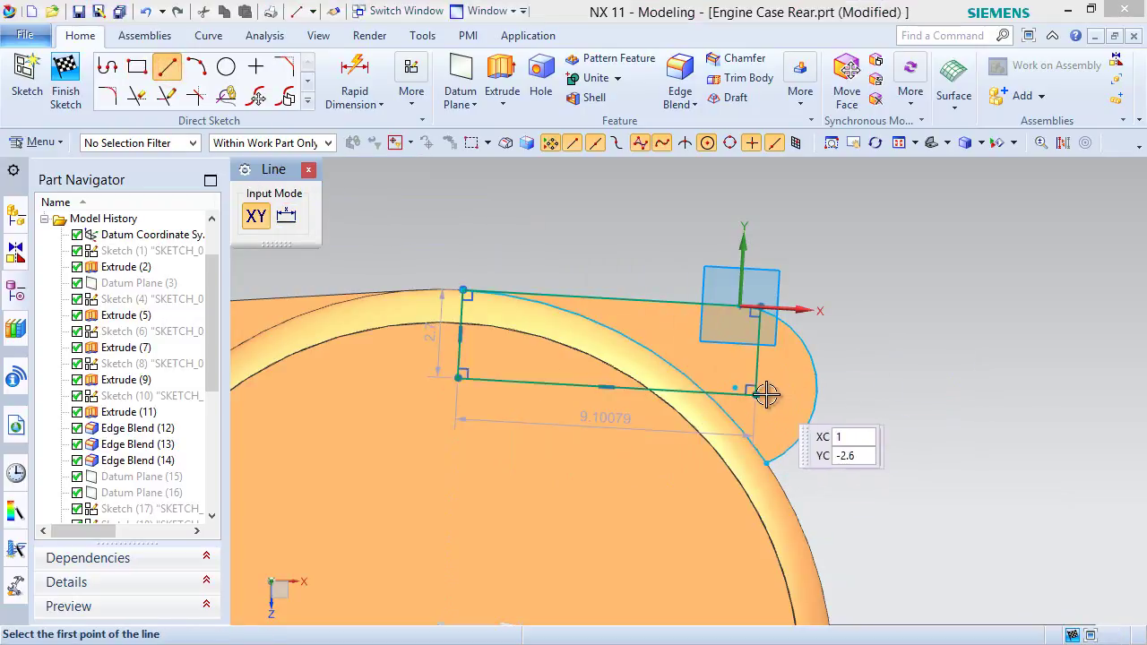
{"action": "left_click", "coordinate": [756, 394]}
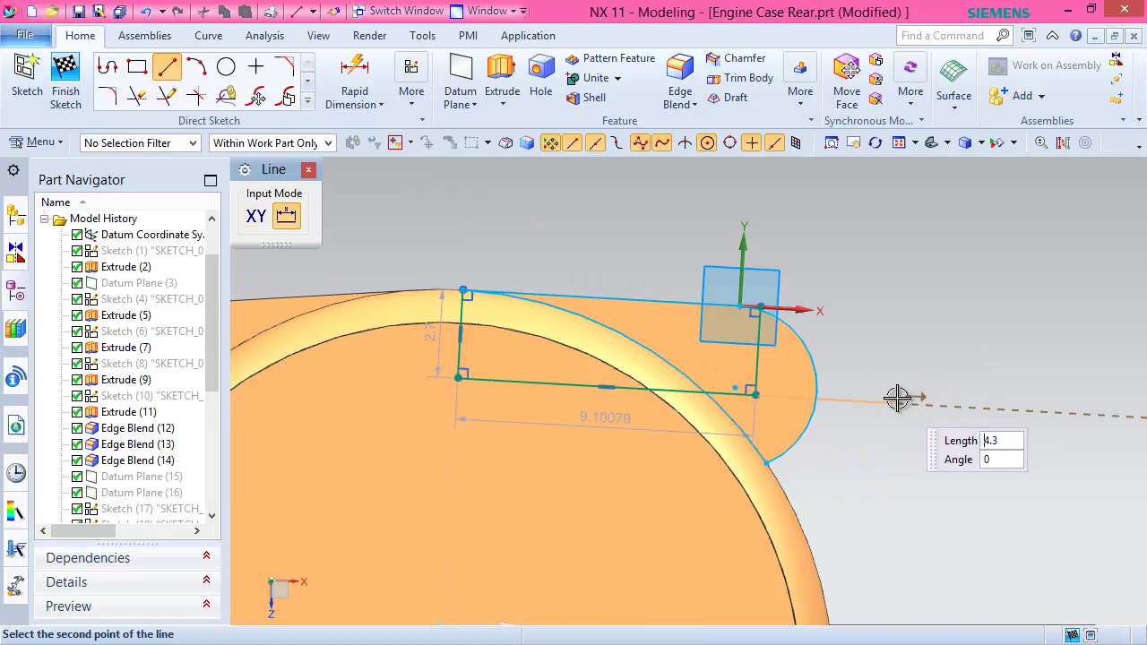
{"action": "left_click", "coordinate": [914, 371]}
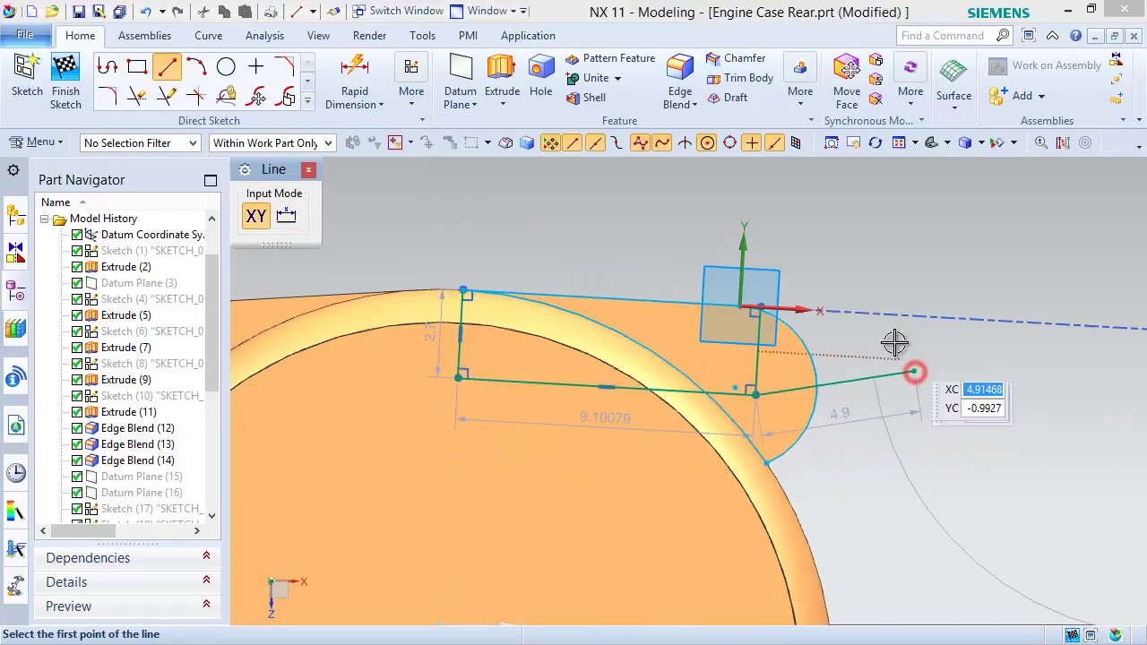
{"action": "key", "text": "Escape"}
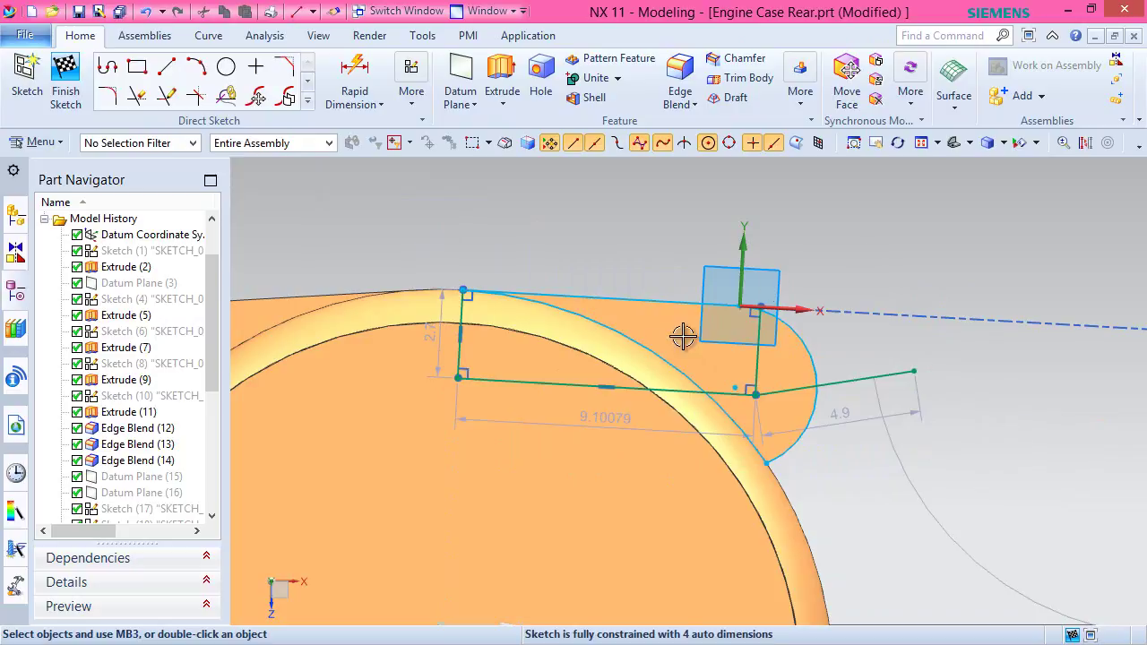
Make the short line parallel to the rectangle's lower side and trim it where it extends beyond the boss's arc.
{"action": "left_click", "coordinate": [581, 385]}
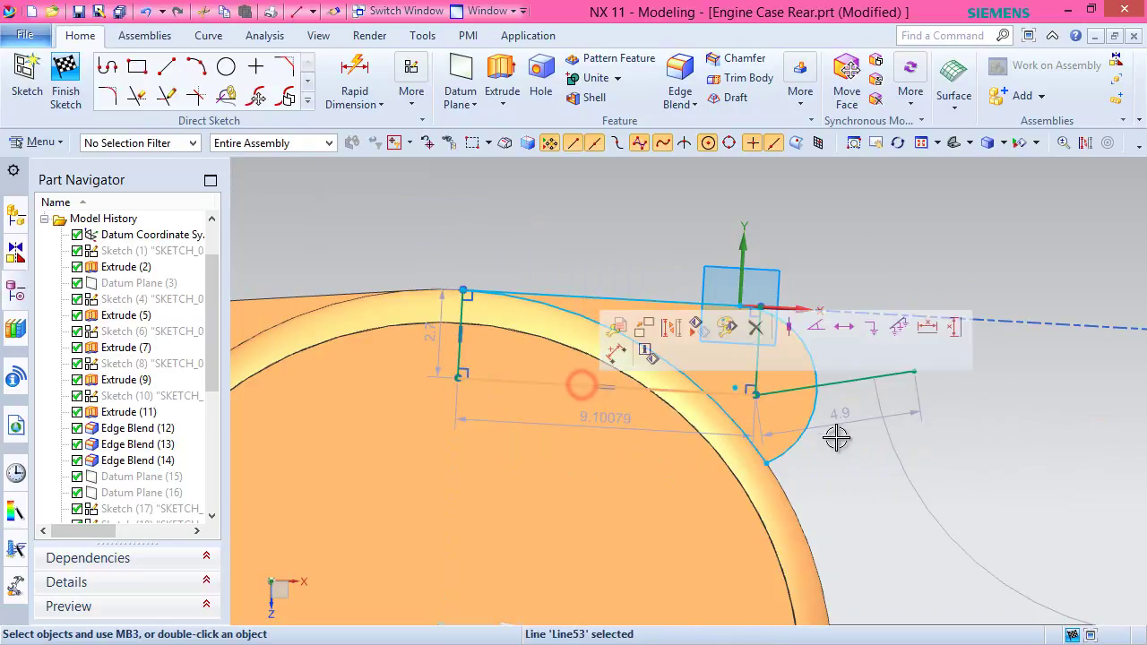
{"action": "left_click", "coordinate": [868, 377]}
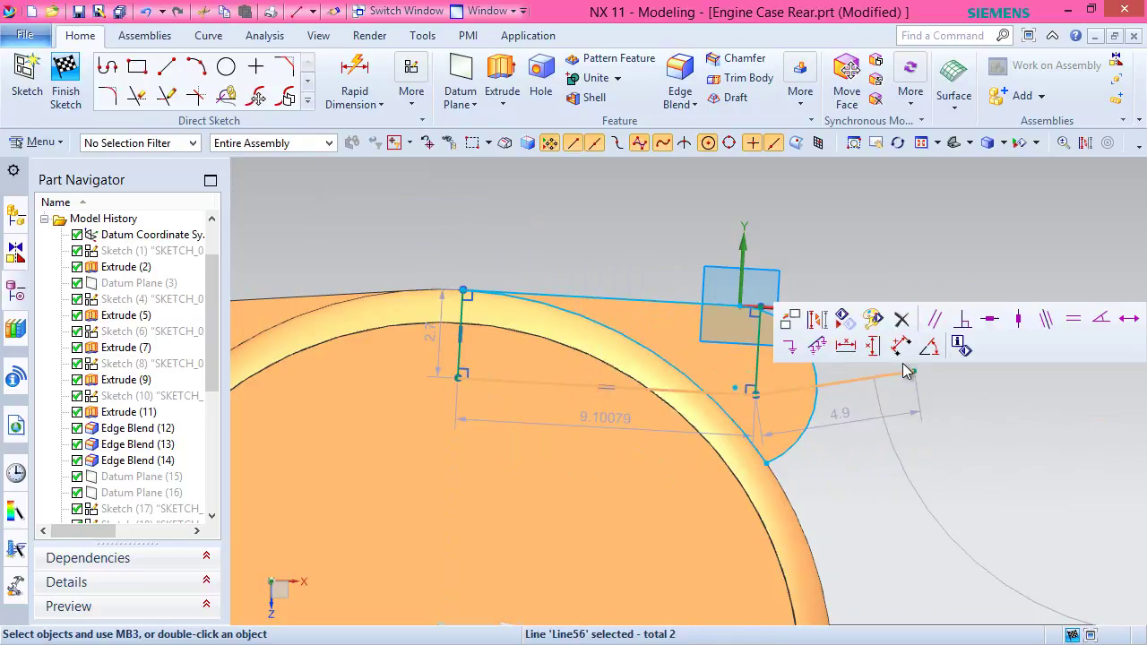
{"action": "left_click", "coordinate": [944, 315]}
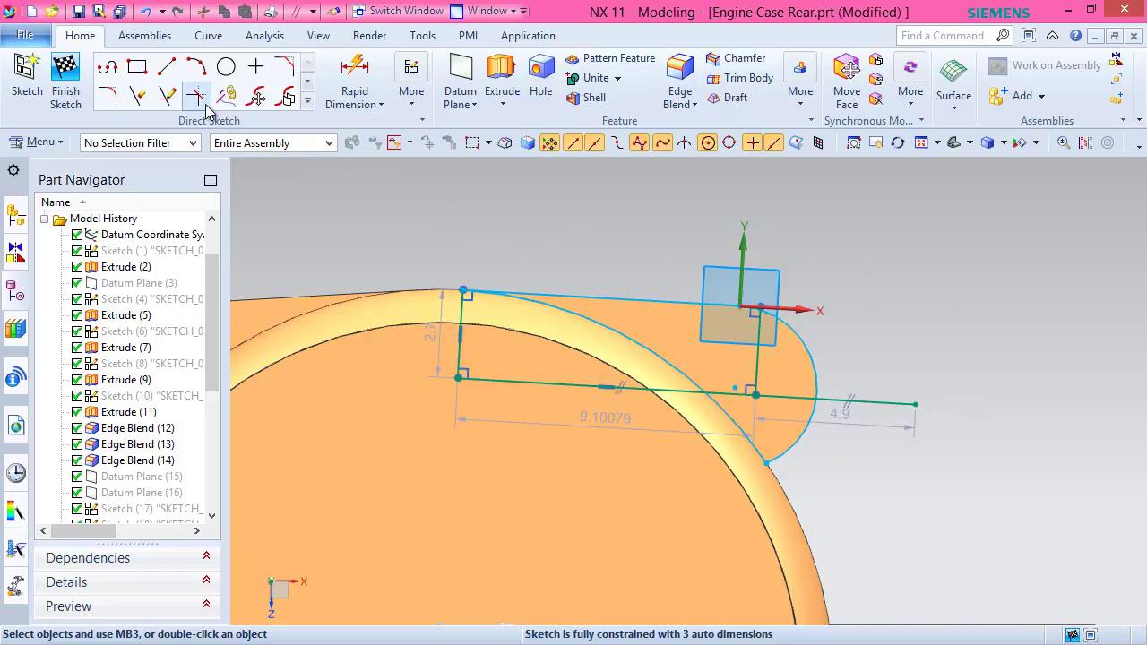
{"action": "left_click", "coordinate": [137, 97]}
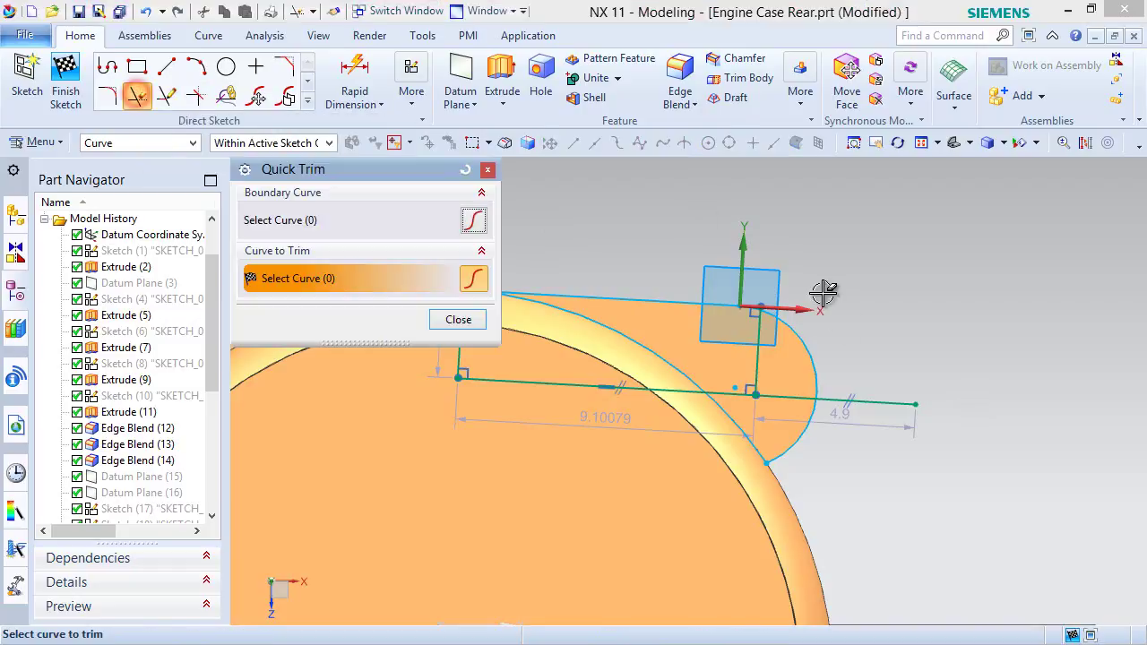
{"action": "left_click", "coordinate": [879, 404]}
{"action": "left_click", "coordinate": [458, 321]}
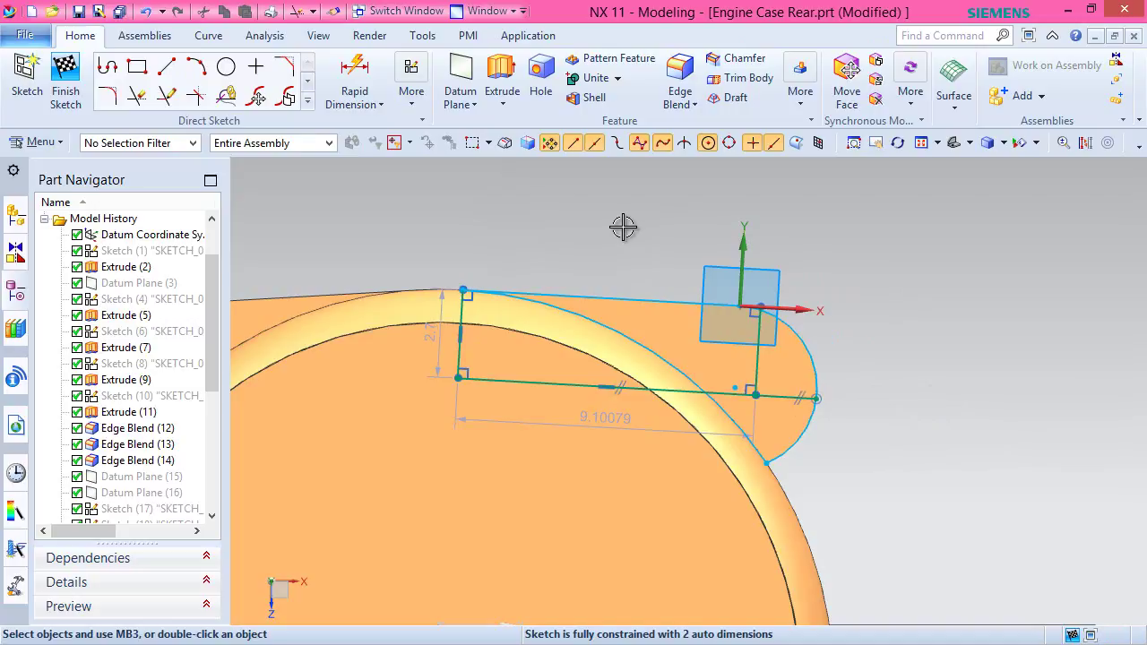
Make the rectangle's lower outer corner coincident with the center of the boss's rounded arc and finish the sketch.
{"action": "left_click", "coordinate": [729, 392]}
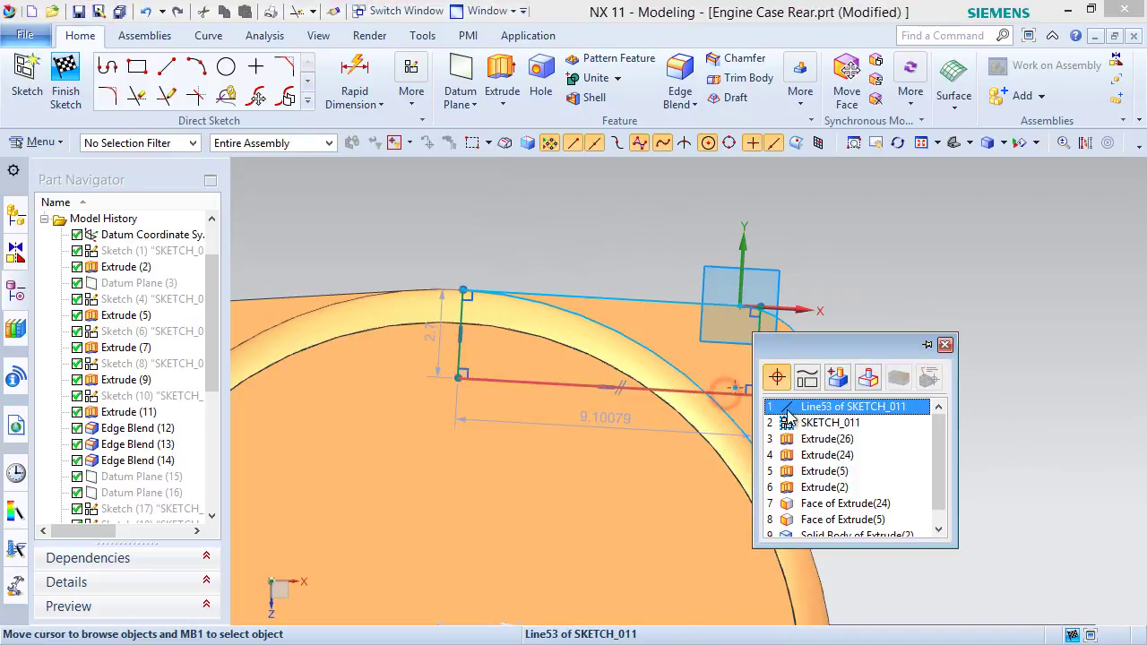
{"action": "left_click", "coordinate": [866, 277]}
{"action": "scroll", "coordinate": [785, 396], "scroll_direction": "up", "scroll_amount": 2}
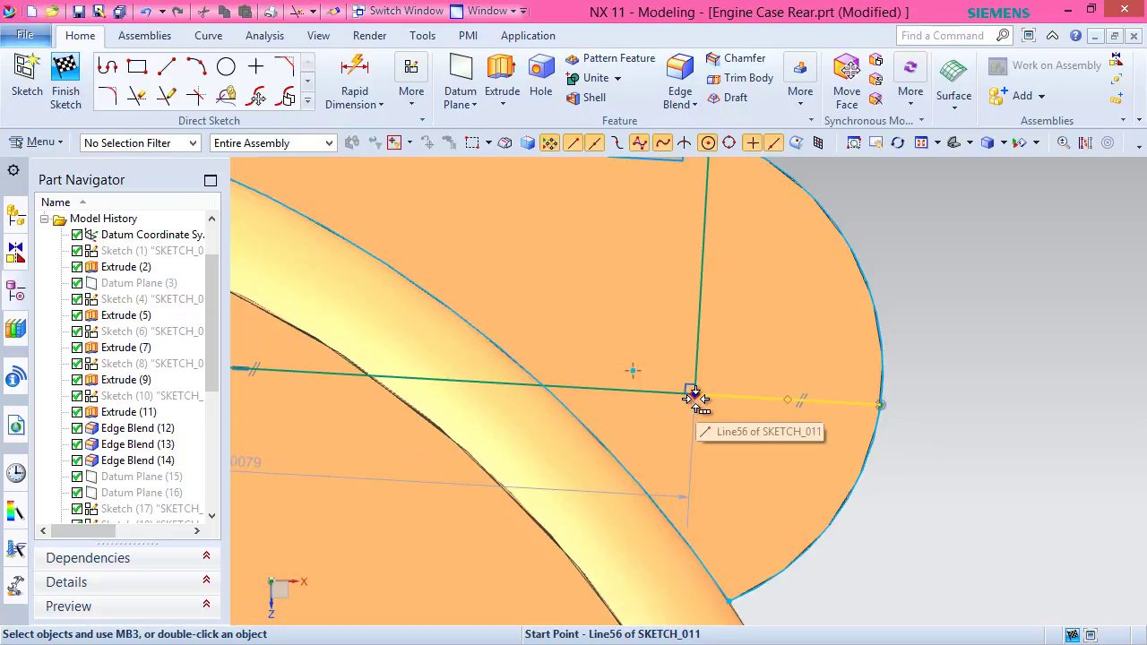
{"action": "left_click", "coordinate": [695, 397]}
{"action": "left_click", "coordinate": [769, 414]}
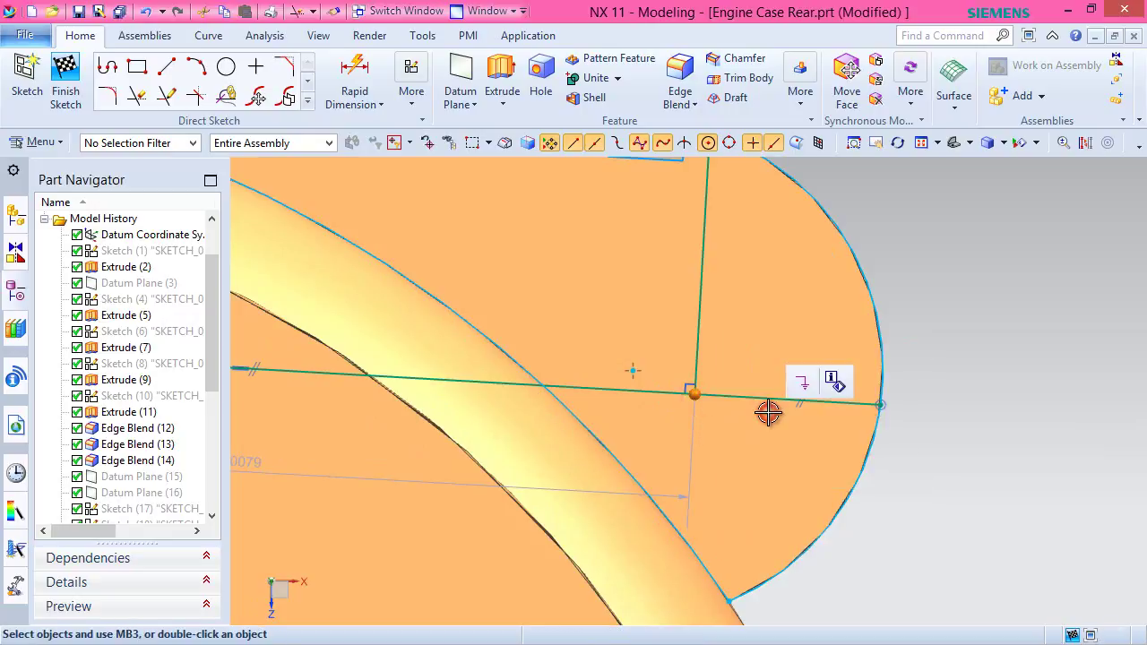
{"action": "left_click", "coordinate": [635, 370]}
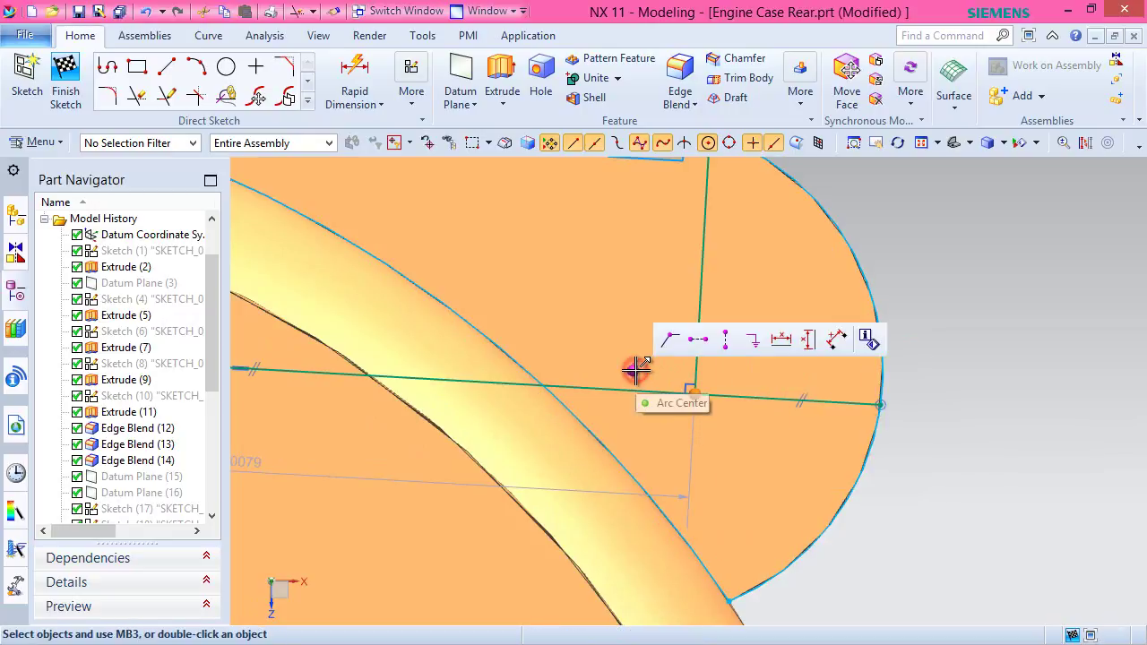
{"action": "left_click", "coordinate": [670, 337]}
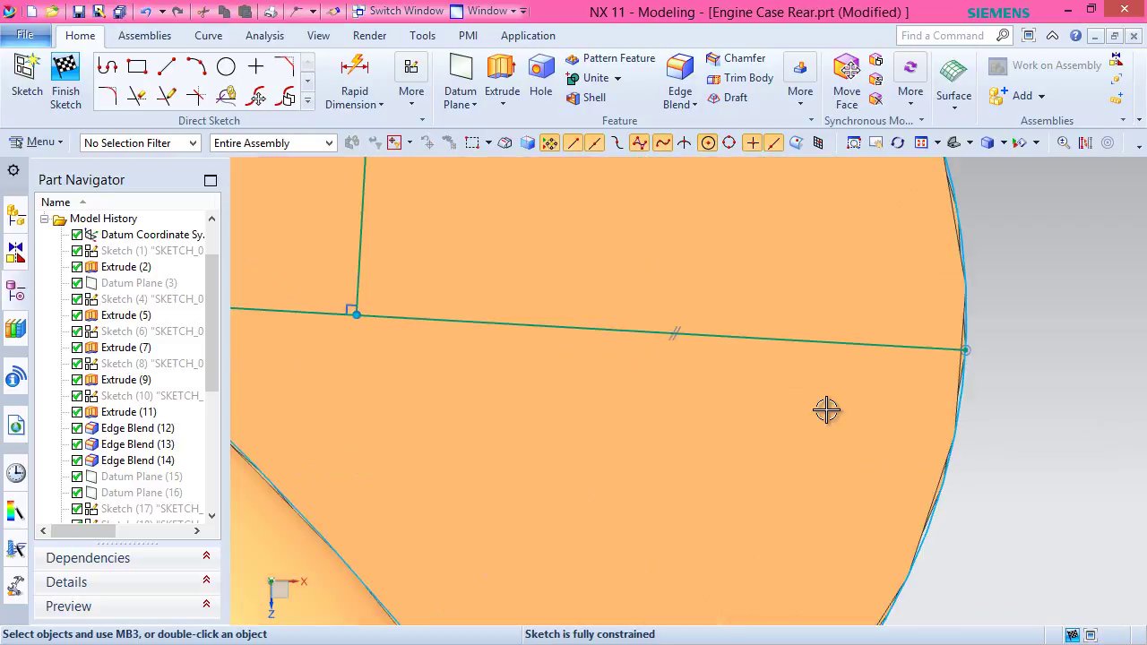
{"action": "scroll", "coordinate": [824, 409], "scroll_direction": "down", "scroll_amount": 3}
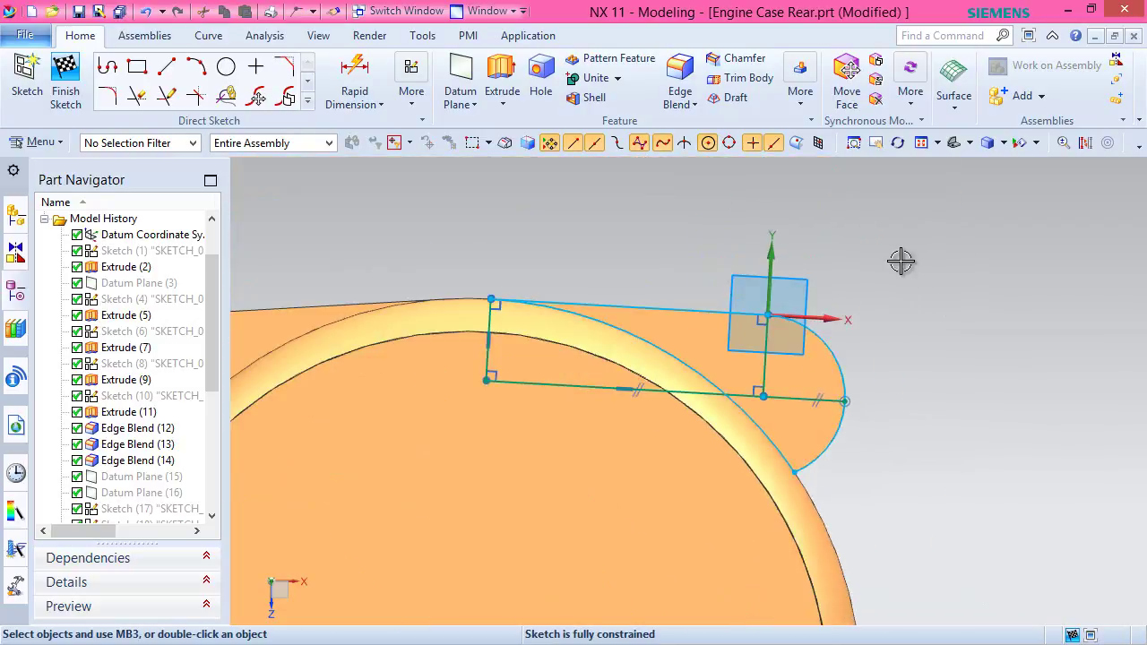
{"action": "right_click", "coordinate": [898, 255]}
{"action": "left_click", "coordinate": [925, 259]}
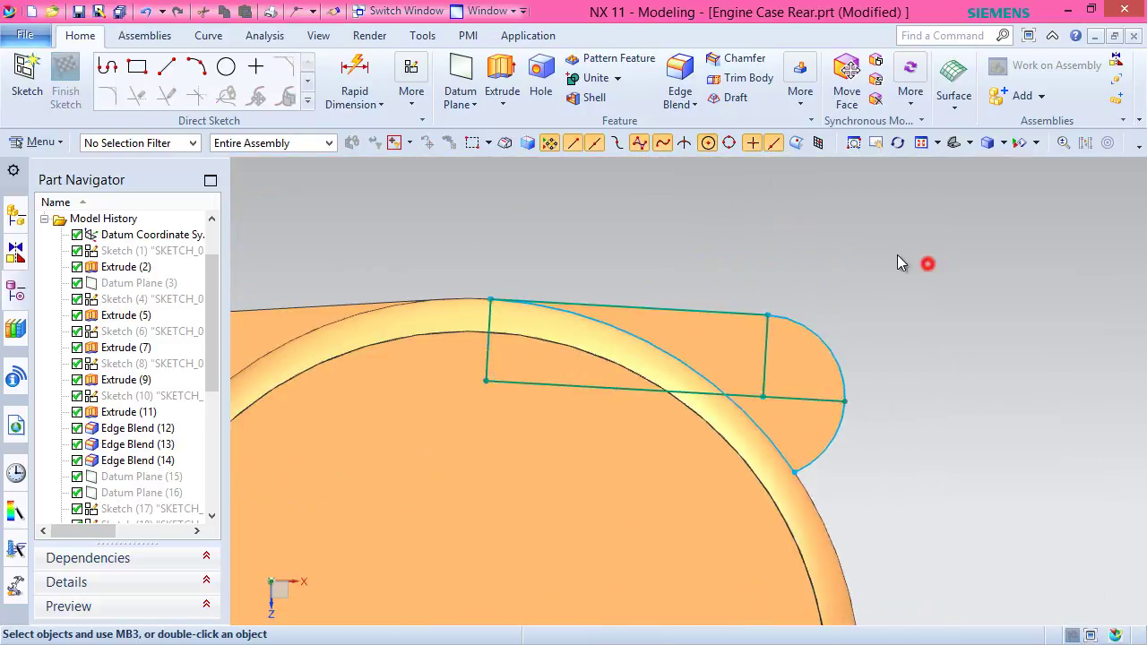
Revolve the upper half of the boss profile 180 degrees about the rectangle's lower line, united with the body.
{"action": "left_click", "coordinate": [231, 104]}
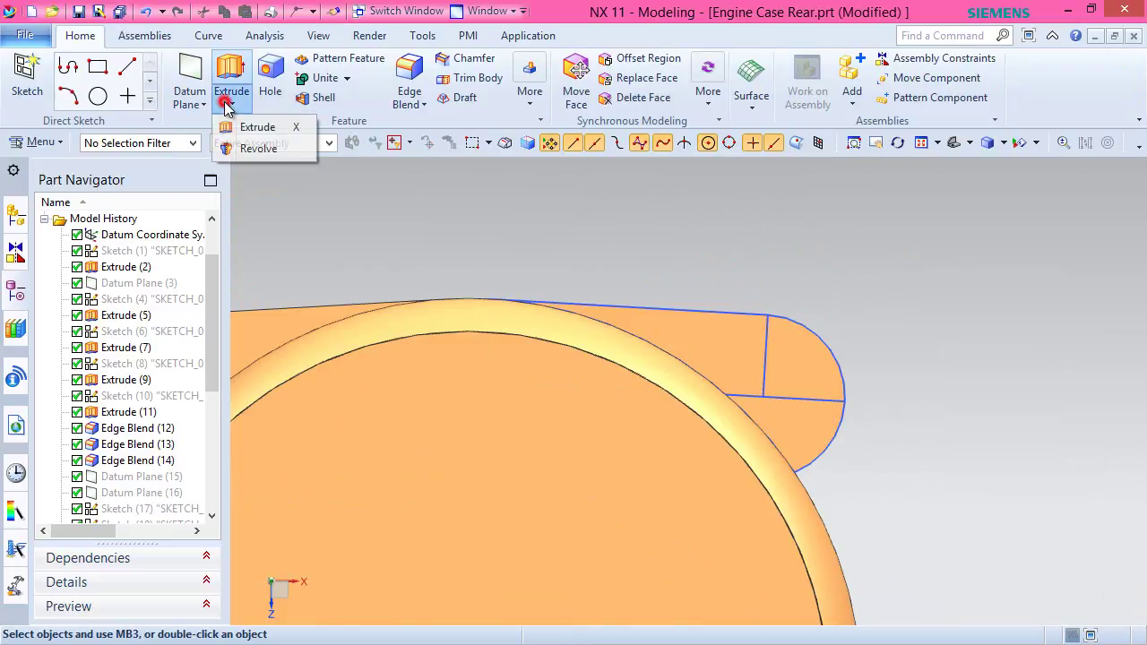
{"action": "left_click", "coordinate": [257, 146]}
{"action": "left_click", "coordinate": [721, 352]}
{"action": "left_click", "coordinate": [784, 378]}
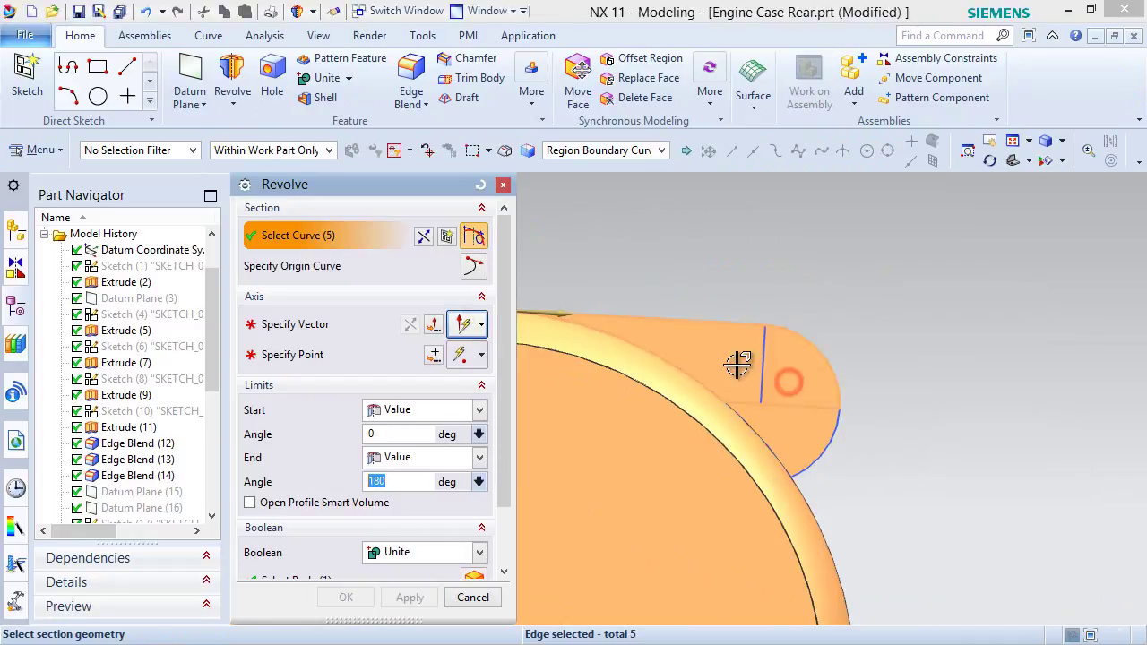
{"action": "left_click", "coordinate": [335, 323]}
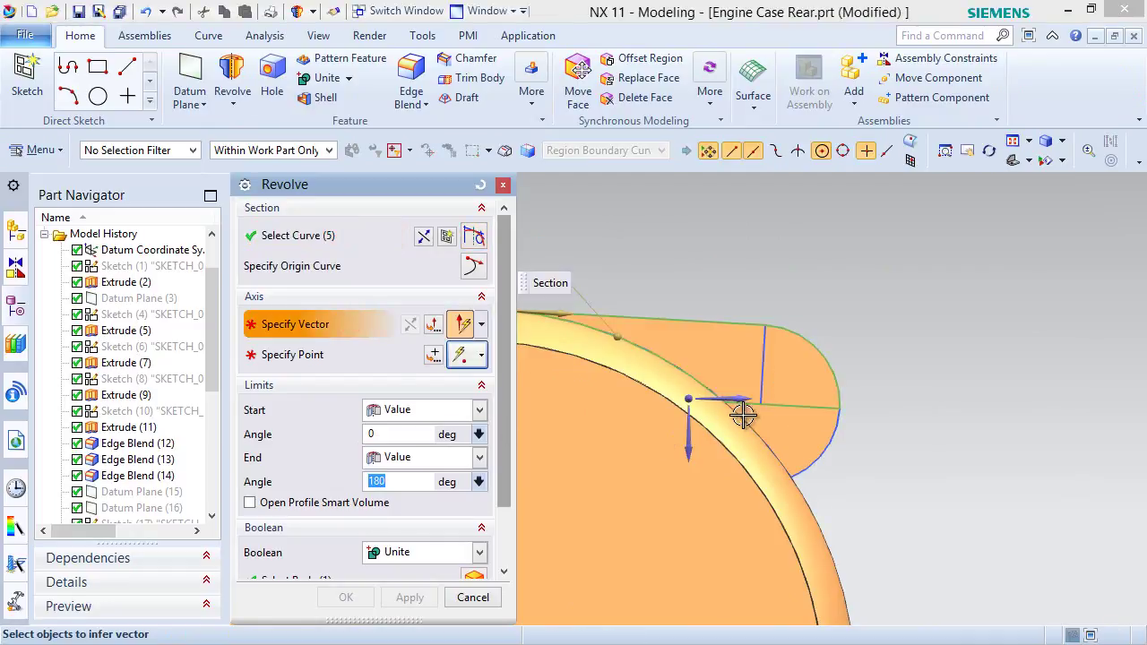
{"action": "scroll", "coordinate": [757, 403], "scroll_direction": "up", "scroll_amount": 3}
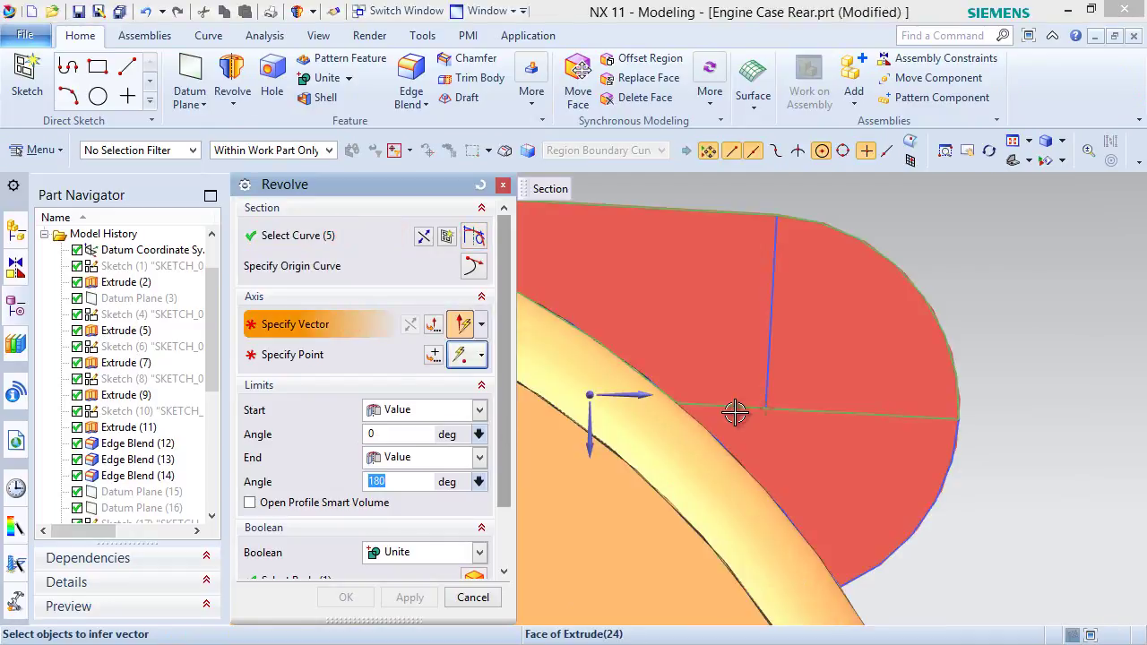
{"action": "left_click", "coordinate": [731, 408]}
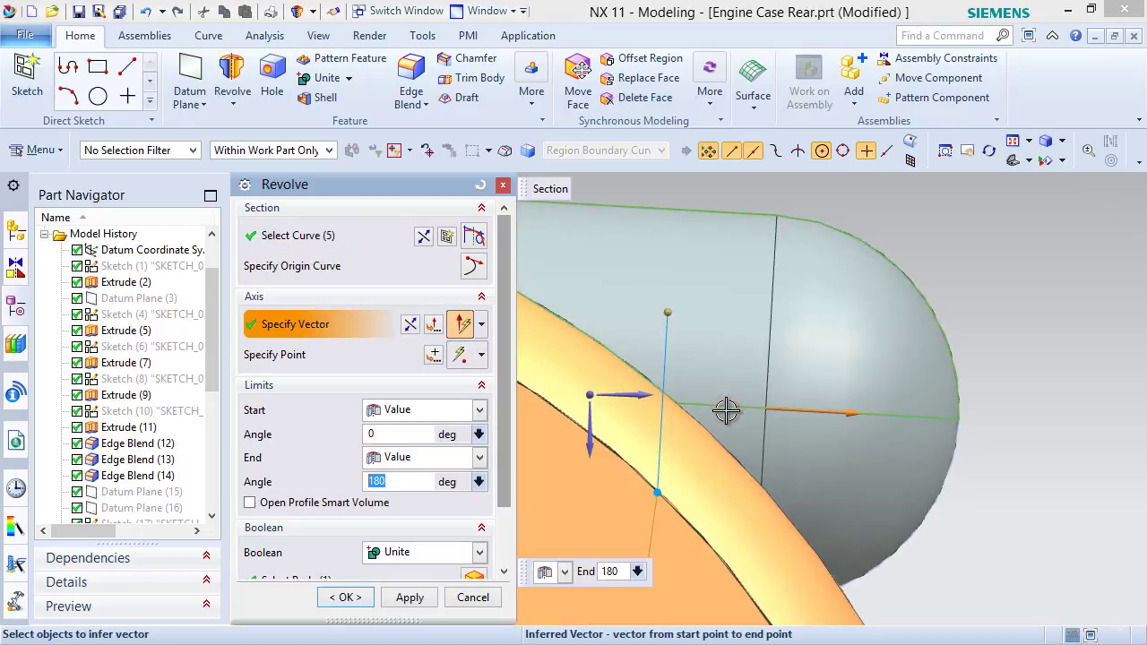
{"action": "left_click", "coordinate": [345, 597]}
{"action": "scroll", "coordinate": [379, 576], "scroll_direction": "up", "scroll_amount": 3}
{"action": "scroll", "coordinate": [875, 299], "scroll_direction": "down", "scroll_amount": 5}
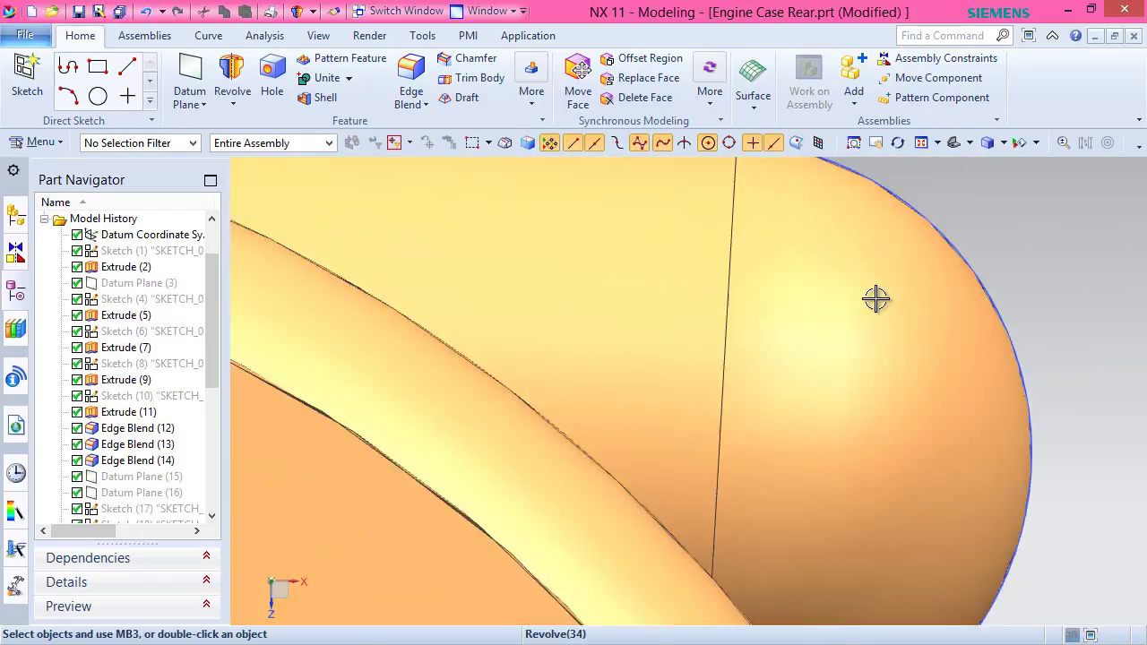
Hide the sketch used for the revolved boss end.
{"action": "left_click_drag", "start_coordinate": [212, 363], "coordinate": [212, 475]}
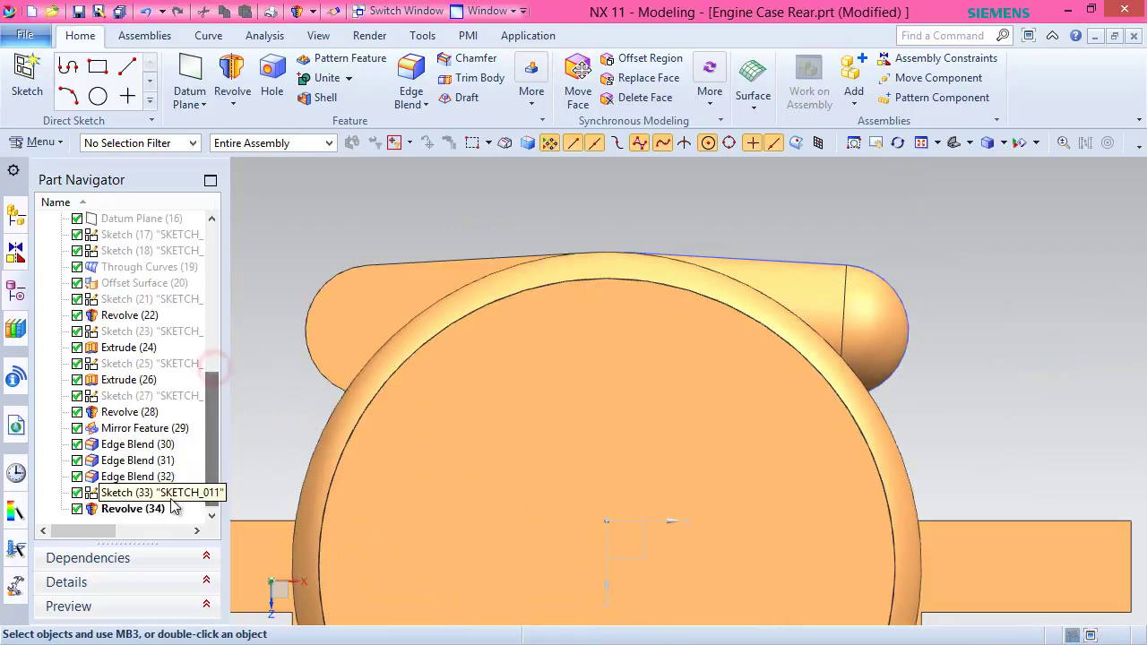
{"action": "right_click", "coordinate": [143, 491]}
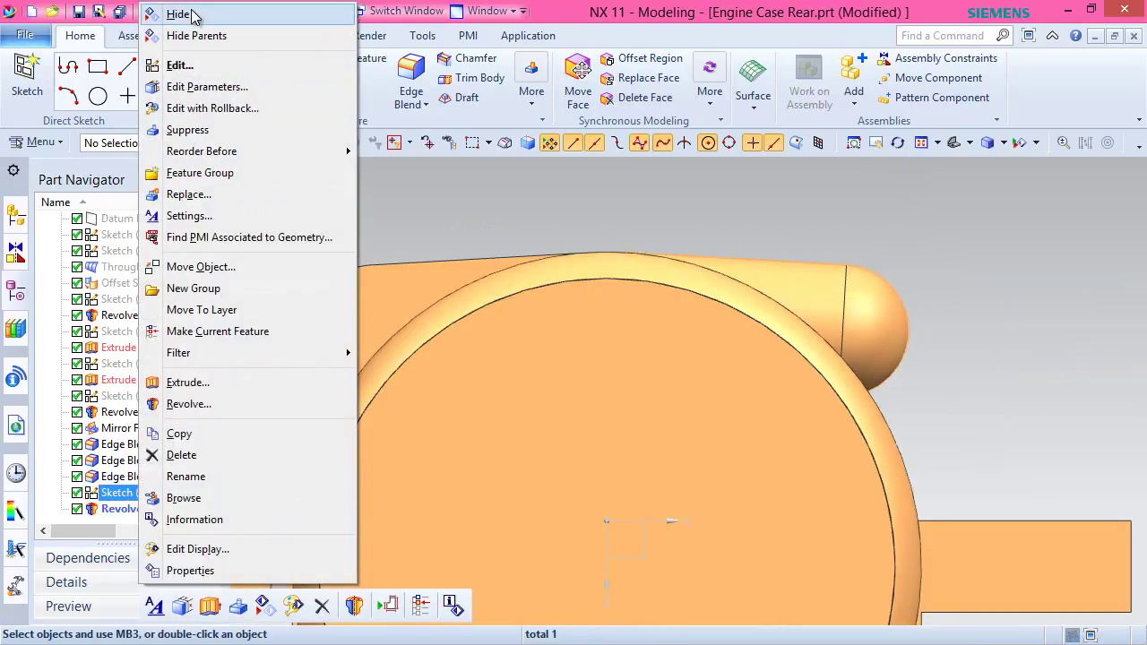
{"action": "left_click", "coordinate": [179, 13]}
Mirror the revolved boss end about the YZ plane of the datum coordinate system onto the opposite boss.
{"action": "middle_click_drag", "start_coordinate": [754, 204], "coordinate": [719, 225]}
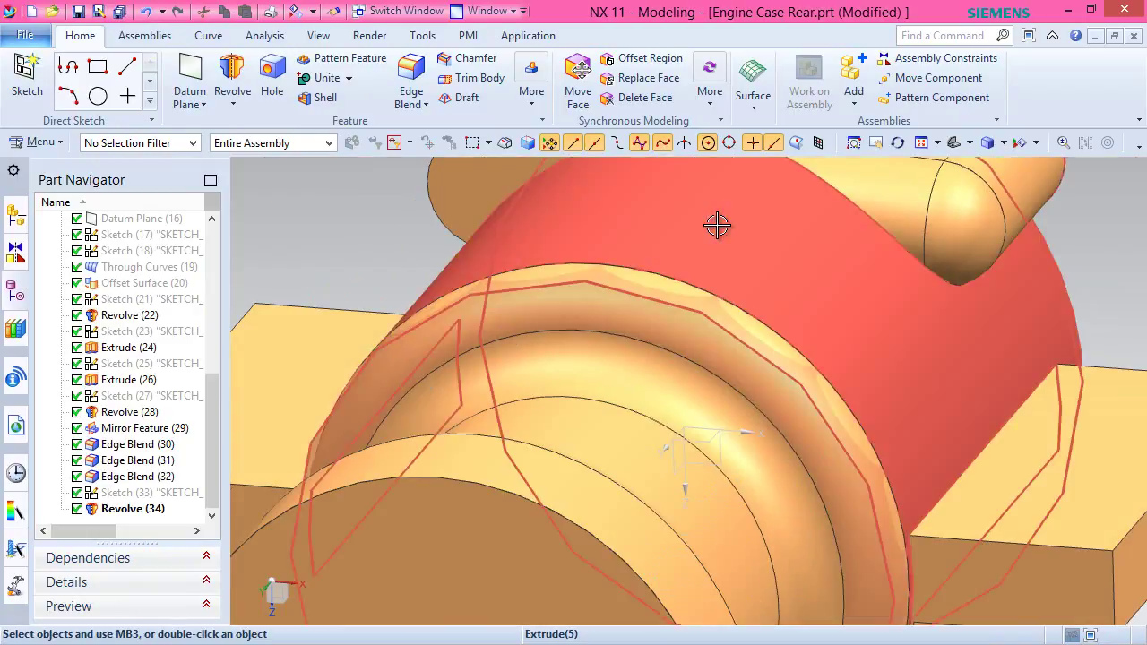
{"action": "scroll", "coordinate": [720, 225], "scroll_direction": "up", "scroll_amount": 3}
{"action": "scroll", "coordinate": [687, 246], "scroll_direction": "down", "scroll_amount": 3}
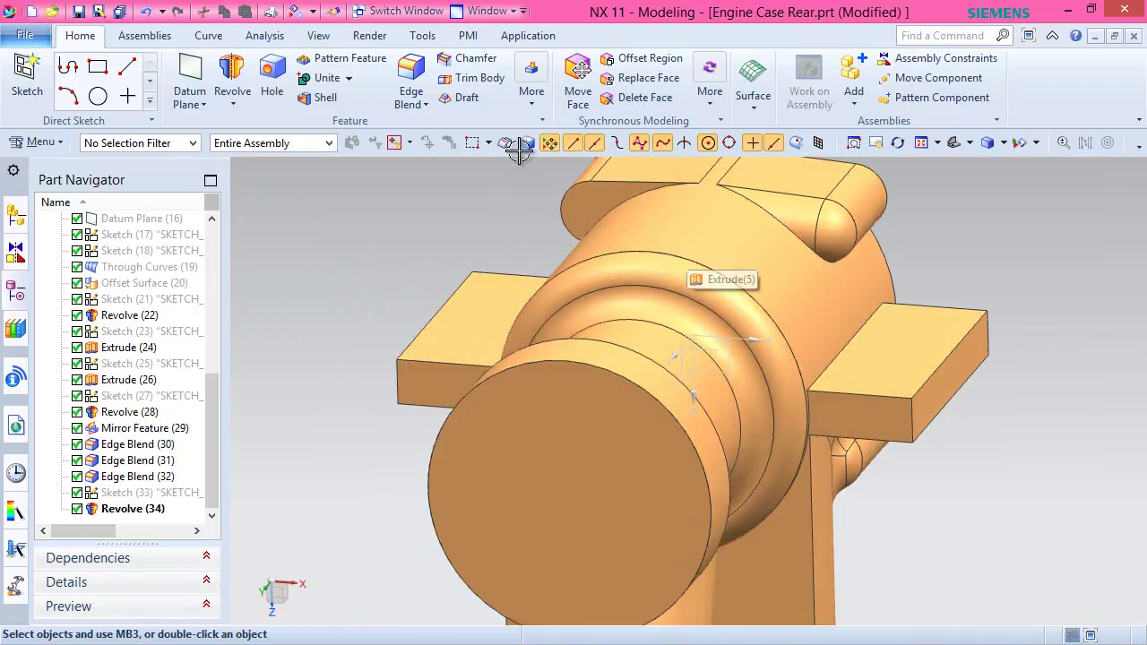
{"action": "left_click", "coordinate": [533, 89]}
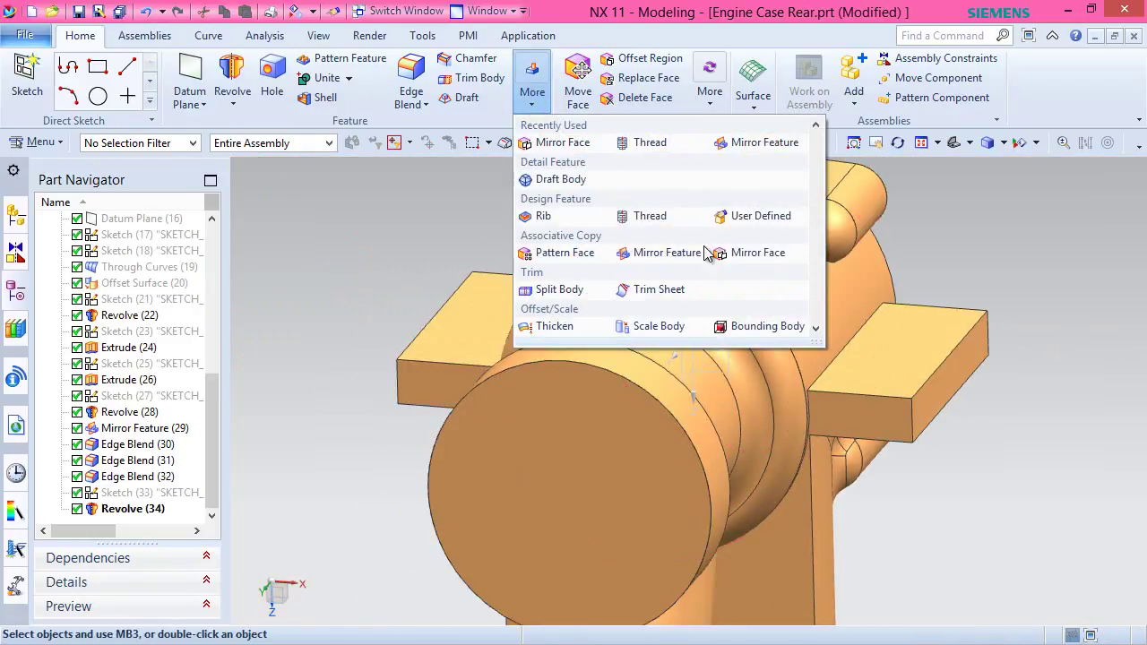
{"action": "left_click", "coordinate": [663, 253]}
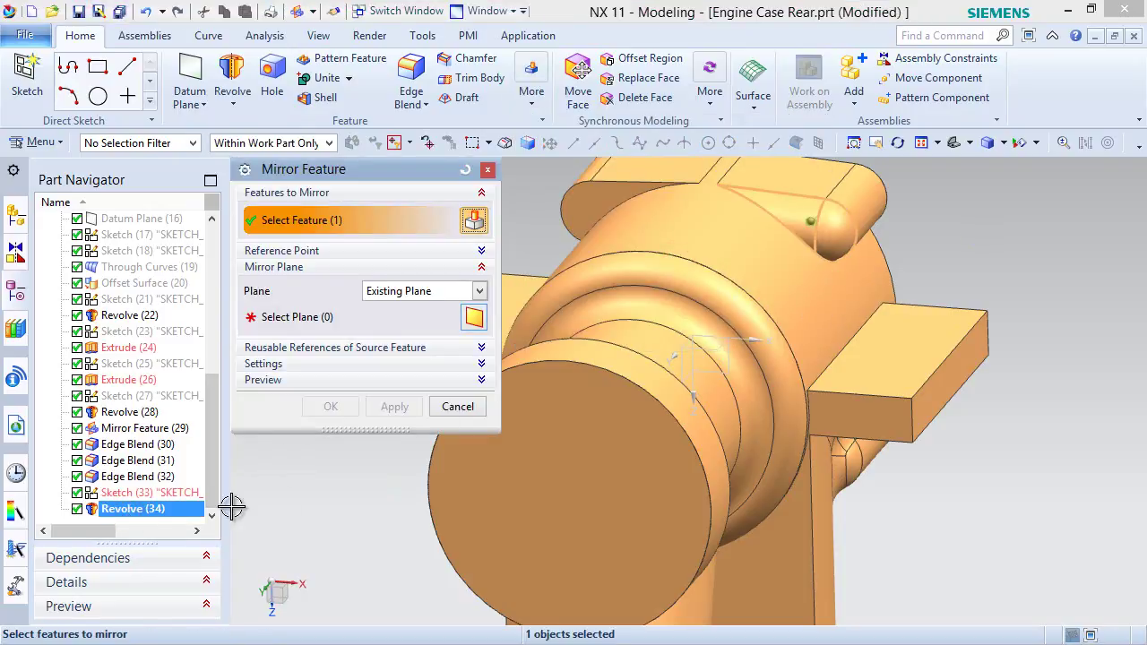
{"action": "left_click", "coordinate": [259, 319]}
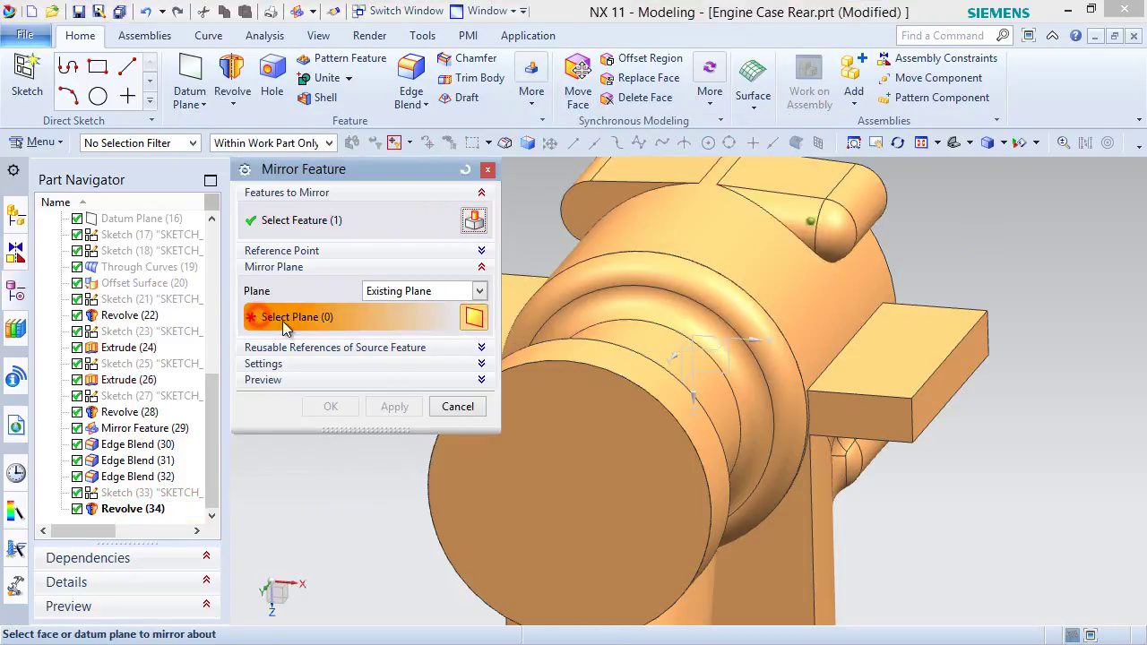
{"action": "left_click", "coordinate": [681, 364]}
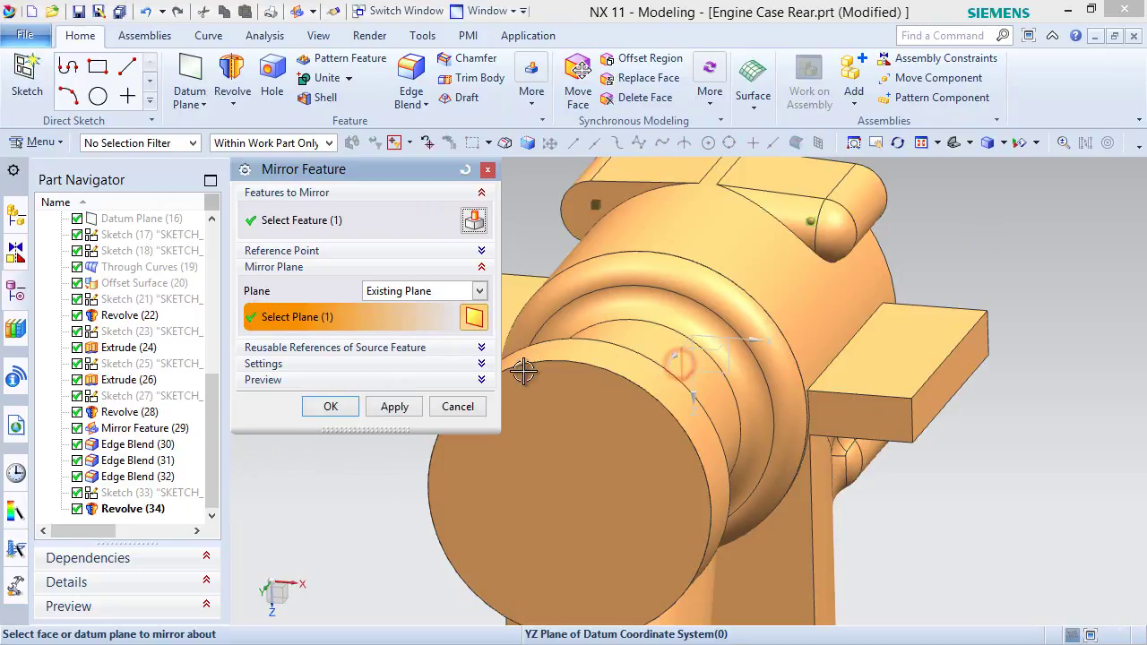
{"action": "left_click", "coordinate": [332, 407]}
{"action": "scroll", "coordinate": [568, 469], "scroll_direction": "down", "scroll_amount": 5}
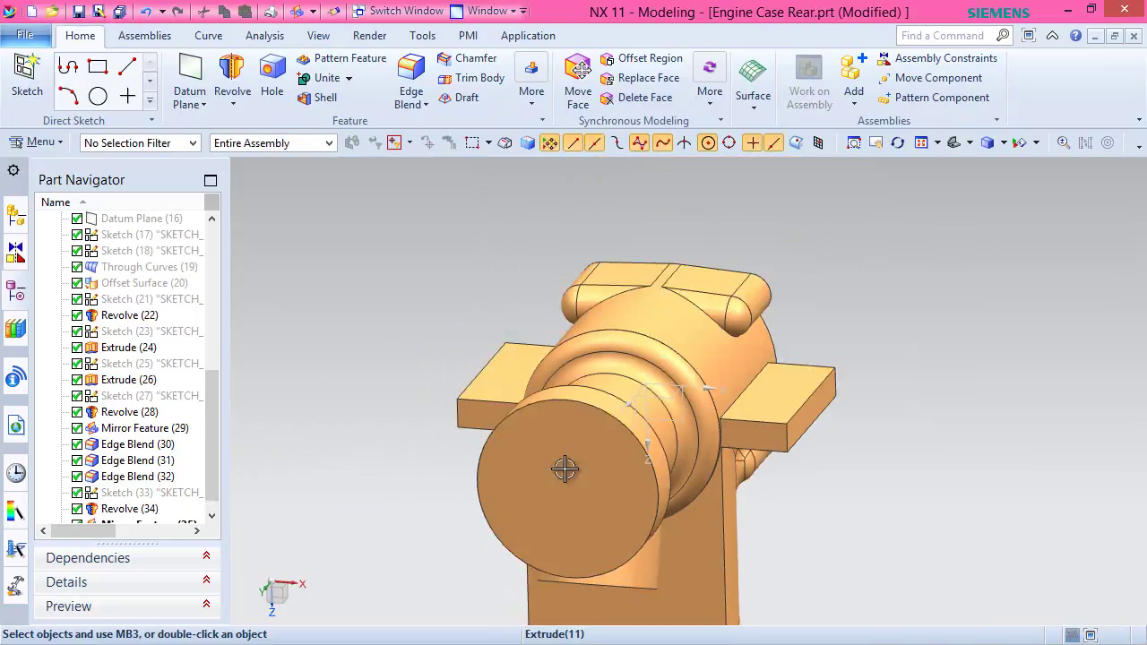
{"action": "middle_click_drag", "start_coordinate": [656, 330], "coordinate": [761, 345]}
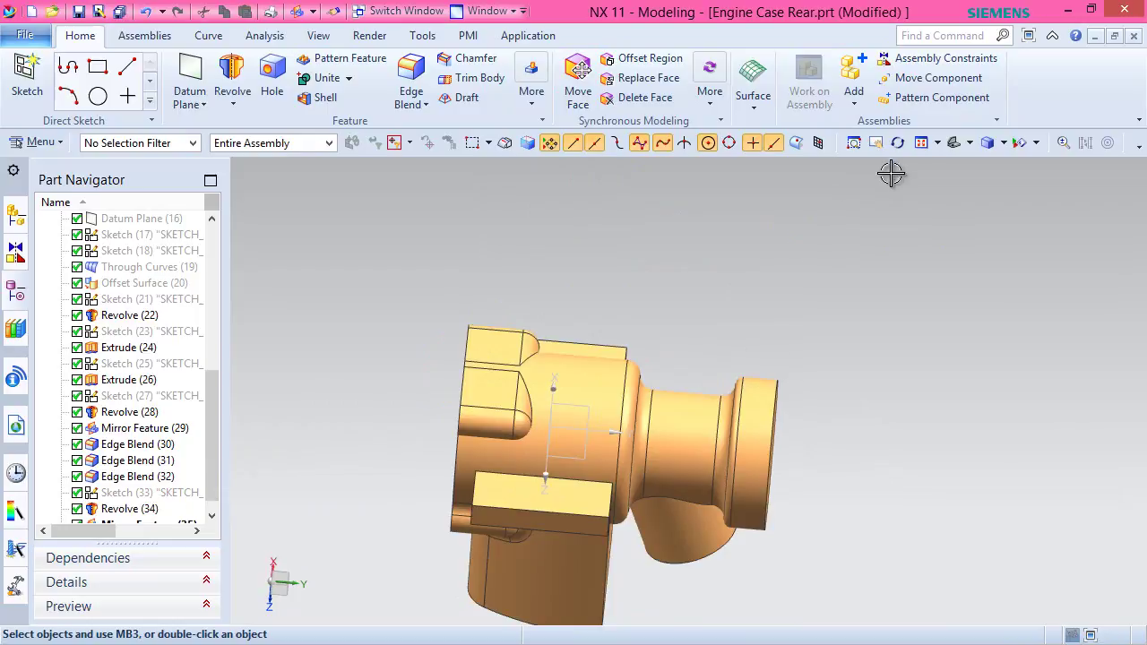
Save the part.
{"action": "left_click", "coordinate": [973, 145]}
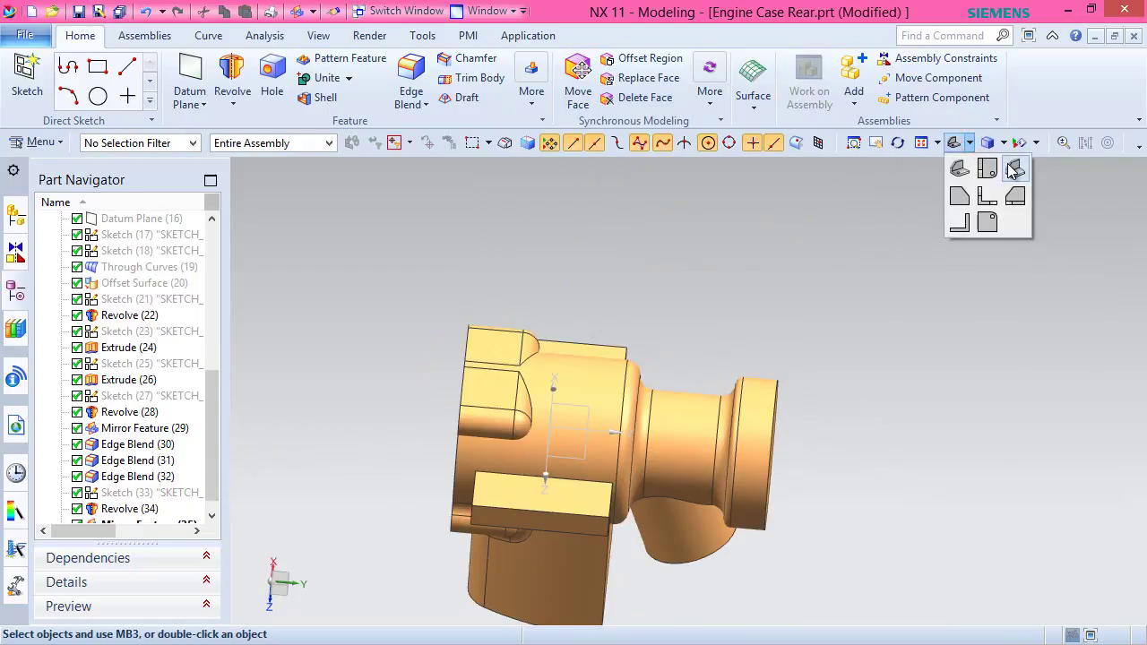
{"action": "left_click", "coordinate": [984, 170]}
{"action": "key", "text": "ctrl+s"}
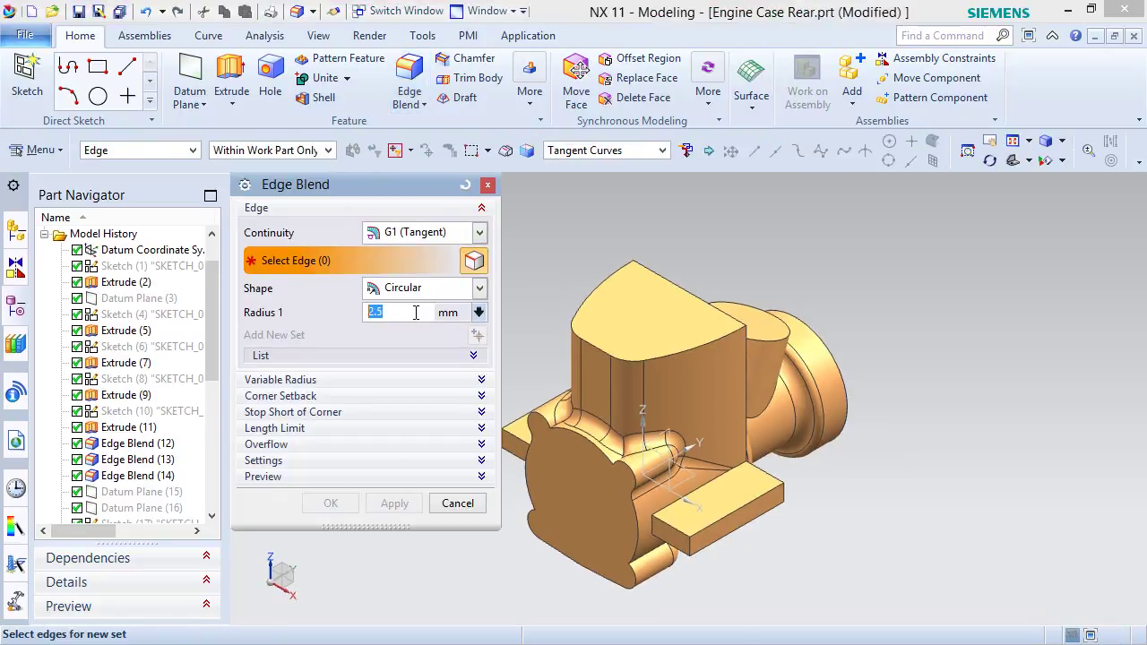
Blend the edges where the two flat-topped bosses meet the cylindrical body with a 2.5 mm radius.
{"action": "middle_click_drag", "start_coordinate": [662, 617], "coordinate": [672, 409]}
{"action": "scroll", "coordinate": [570, 301], "scroll_direction": "down", "scroll_amount": 1}
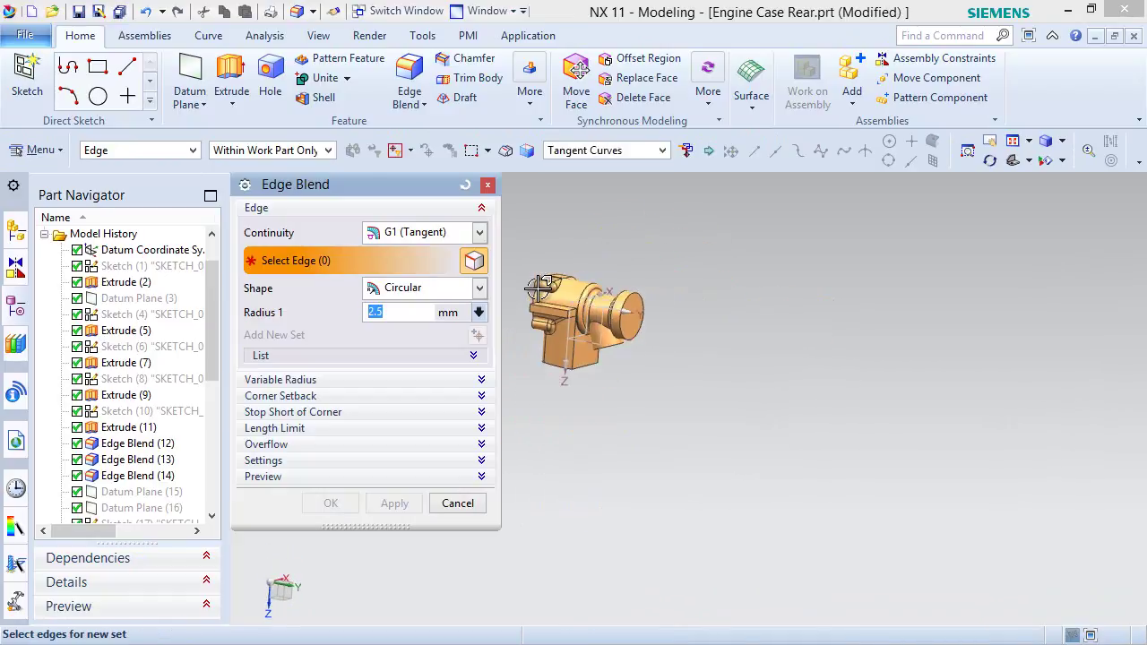
{"action": "scroll", "coordinate": [570, 301], "scroll_direction": "up", "scroll_amount": 3}
{"action": "left_click", "coordinate": [570, 301]}
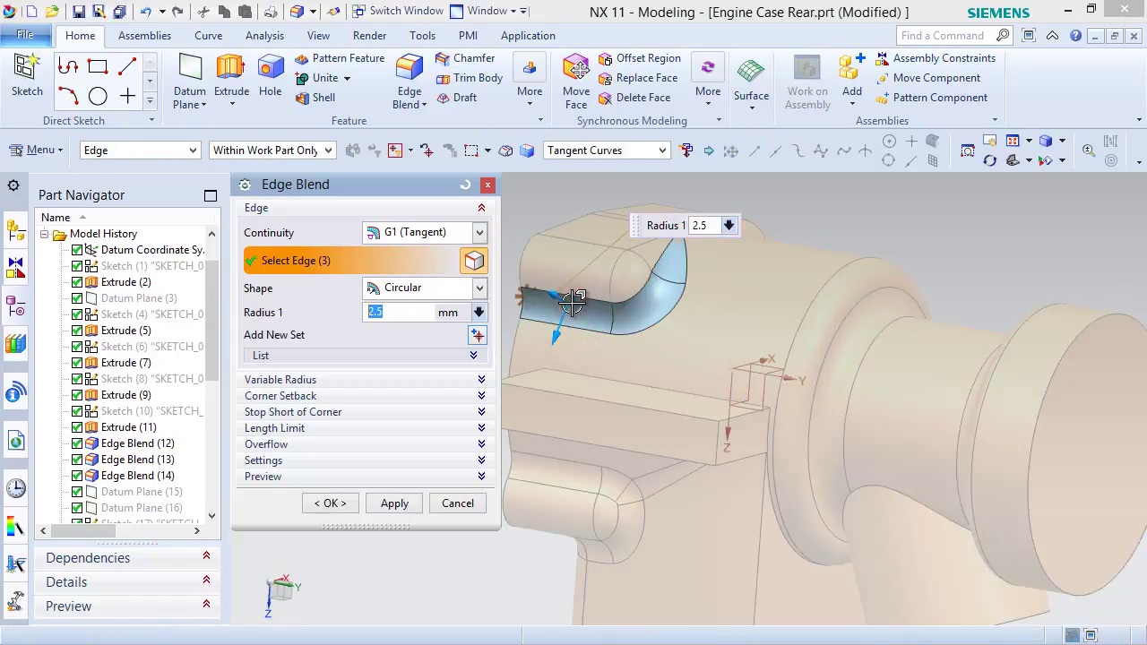
{"action": "middle_click_drag", "start_coordinate": [796, 283], "coordinate": [708, 321]}
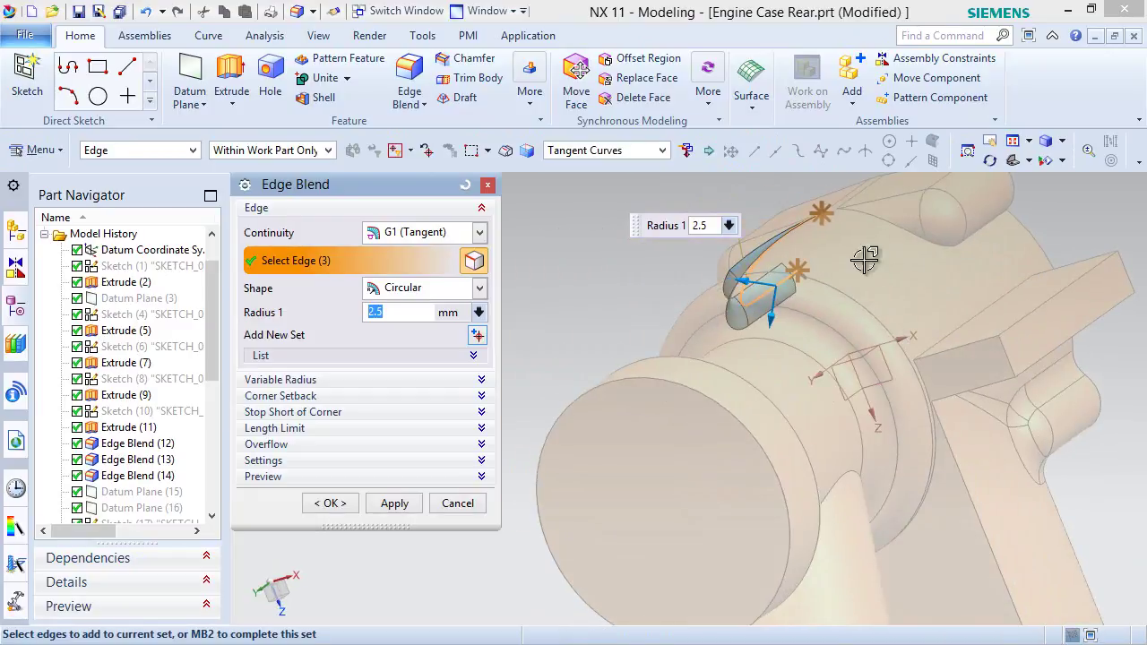
{"action": "left_click", "coordinate": [895, 231]}
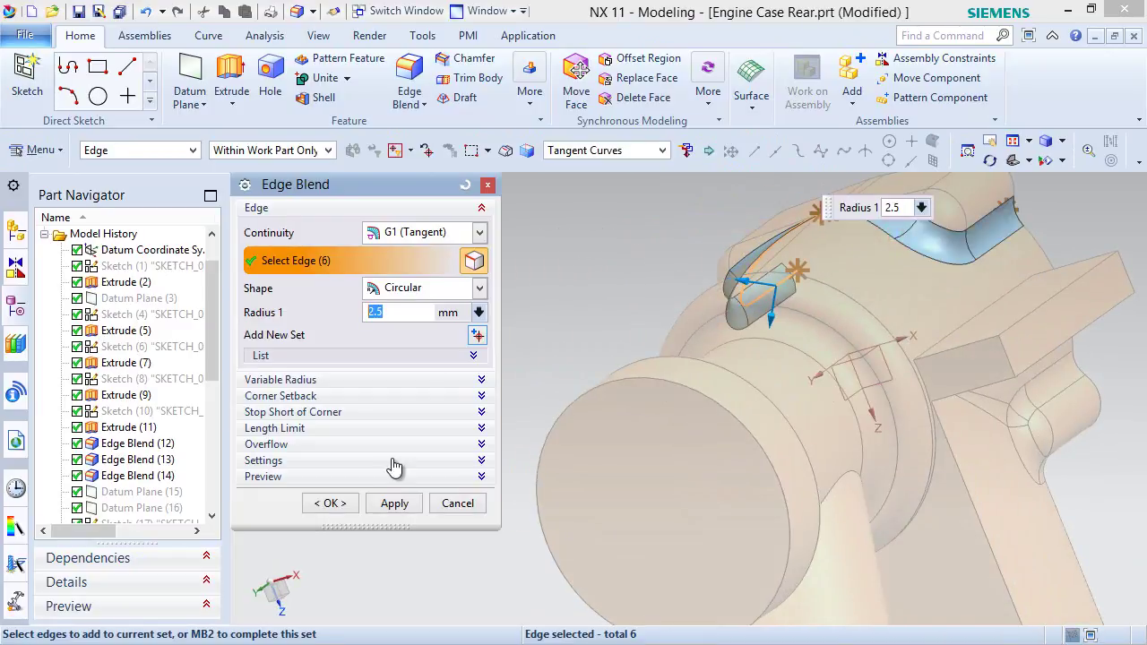
{"action": "left_click", "coordinate": [333, 504]}
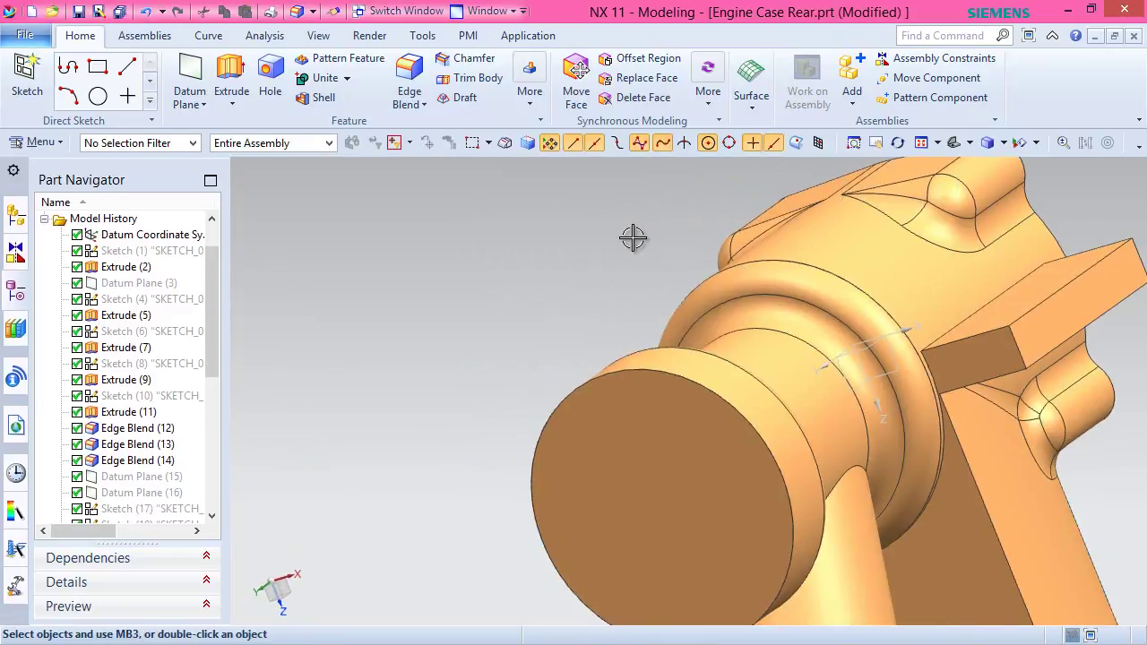
Blend the two rear corner edges of the tower with a 3.5 mm radius.
{"action": "left_click", "coordinate": [970, 142]}
{"action": "left_click", "coordinate": [1003, 169]}
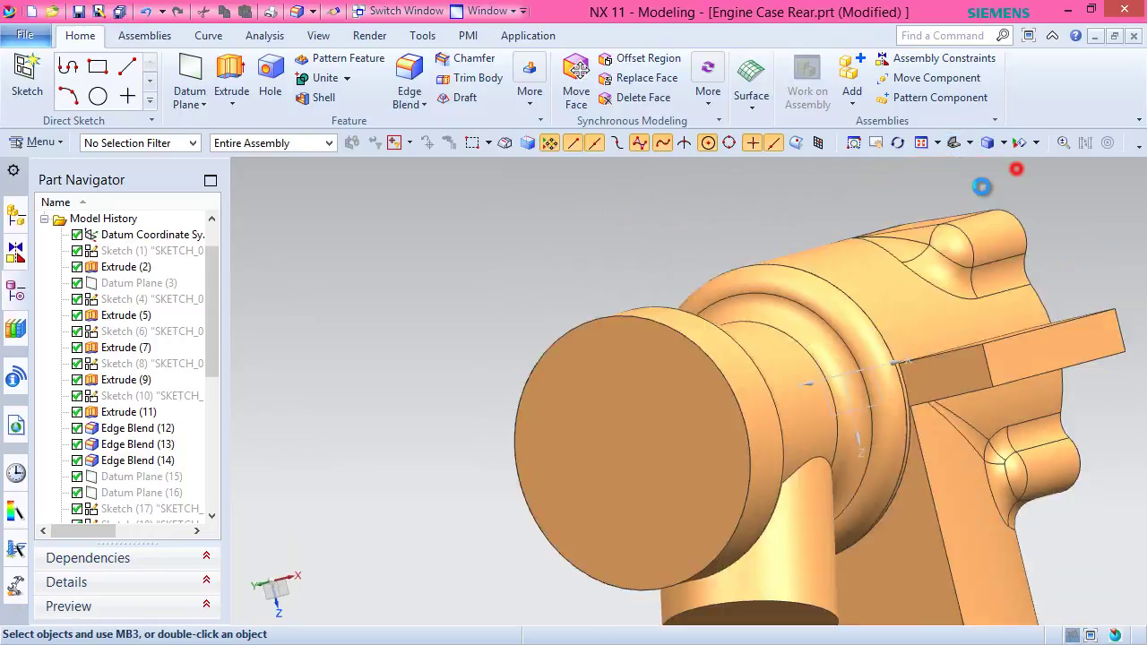
{"action": "left_click", "coordinate": [410, 85]}
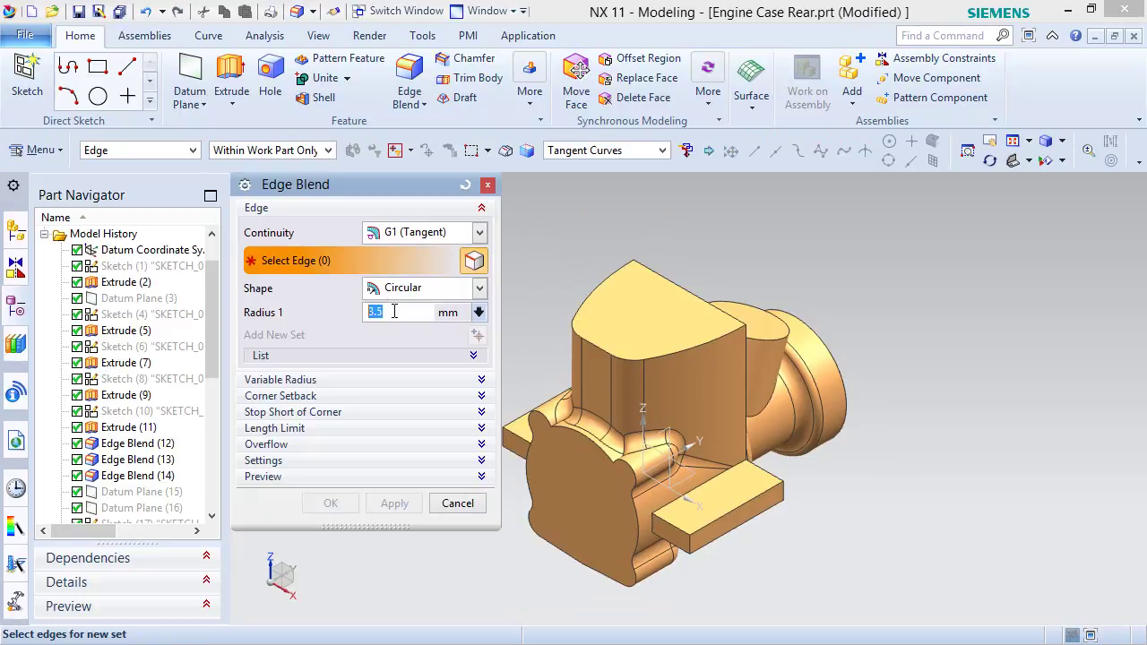
{"action": "middle_click_drag", "start_coordinate": [703, 375], "coordinate": [625, 374]}
{"action": "left_click", "coordinate": [625, 368]}
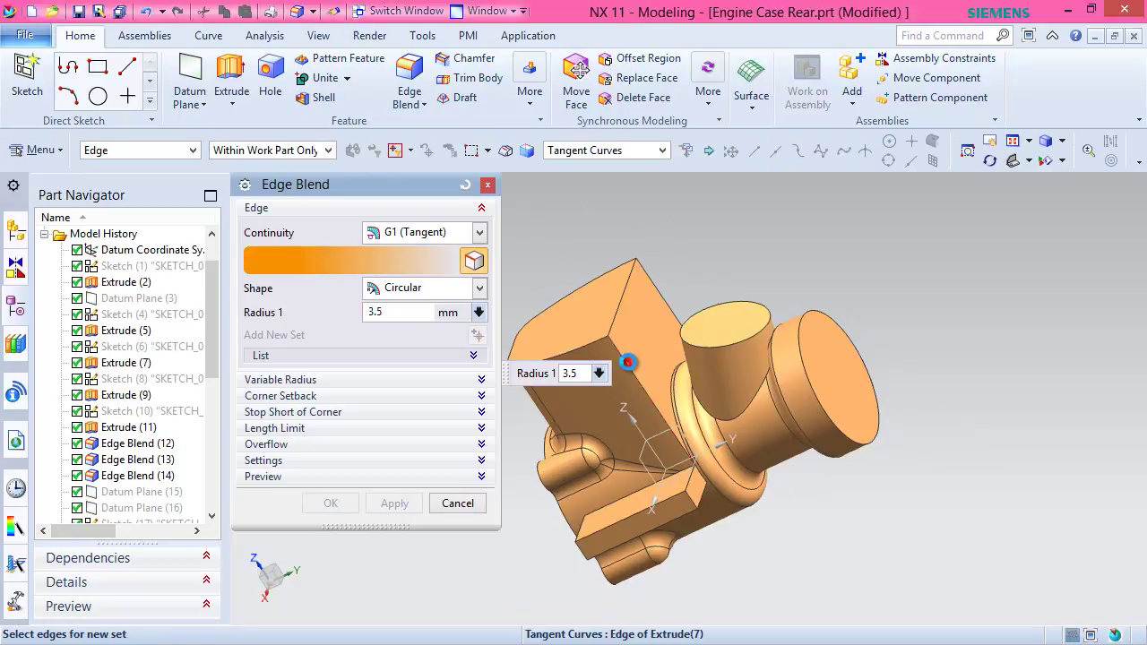
{"action": "left_click", "coordinate": [657, 292]}
{"action": "left_click", "coordinate": [406, 506]}
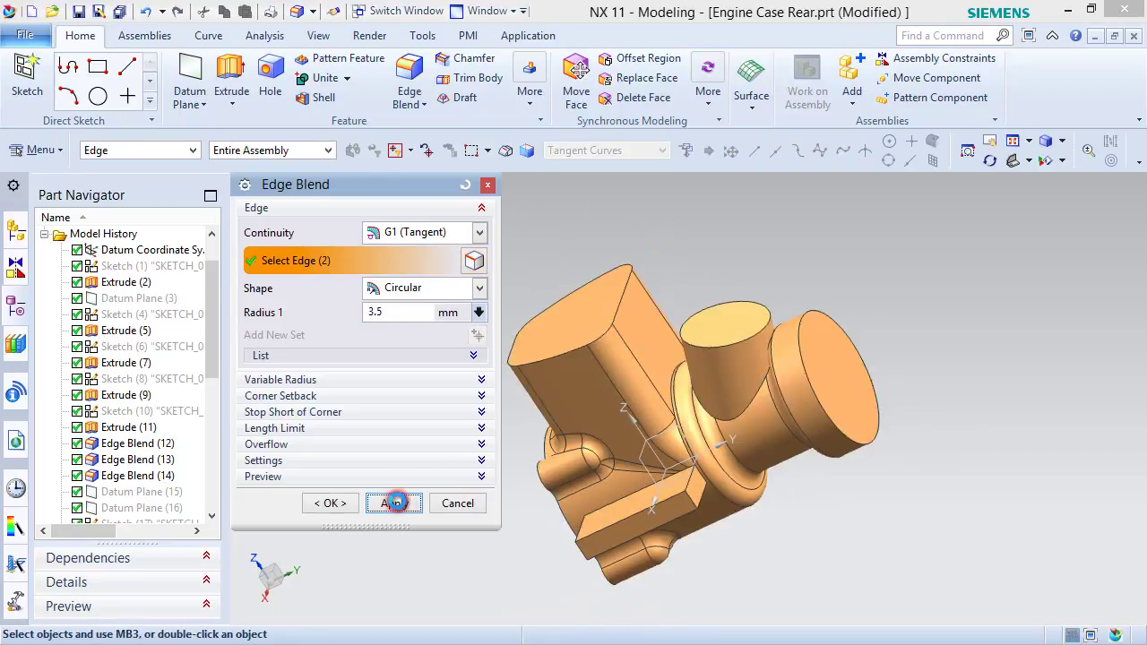
{"action": "middle_click_drag", "start_coordinate": [538, 533], "coordinate": [726, 383]}
{"action": "left_click", "coordinate": [565, 226]}
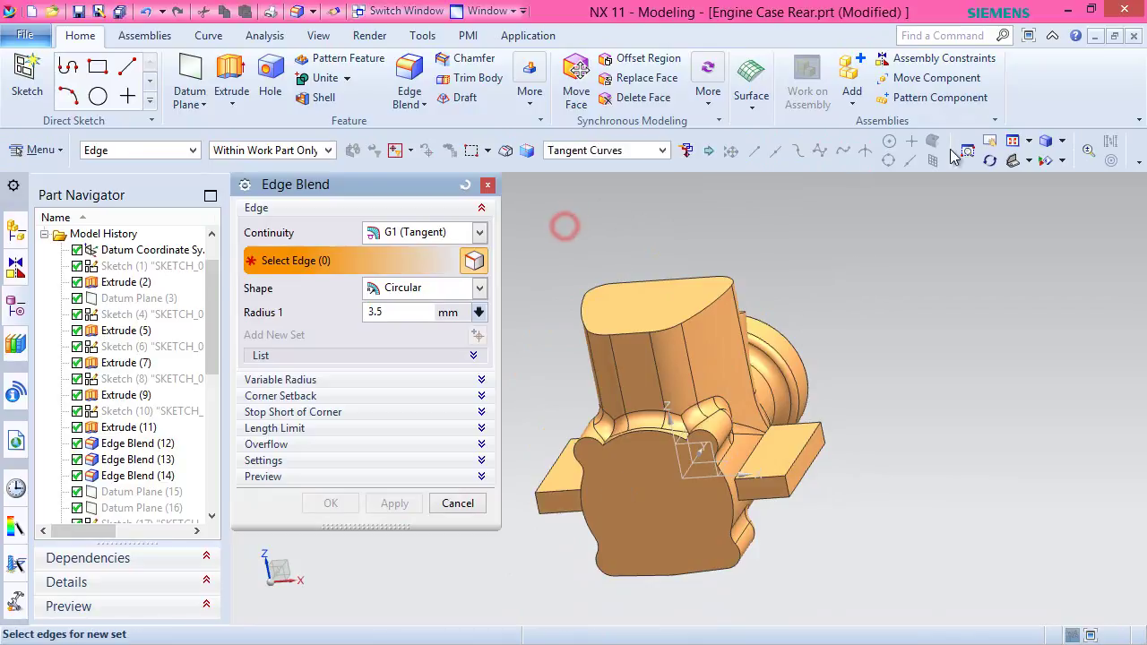
Blend the outer vertical corner edges of both side mounting plates with a 2 mm radius.
{"action": "left_click", "coordinate": [1013, 164]}
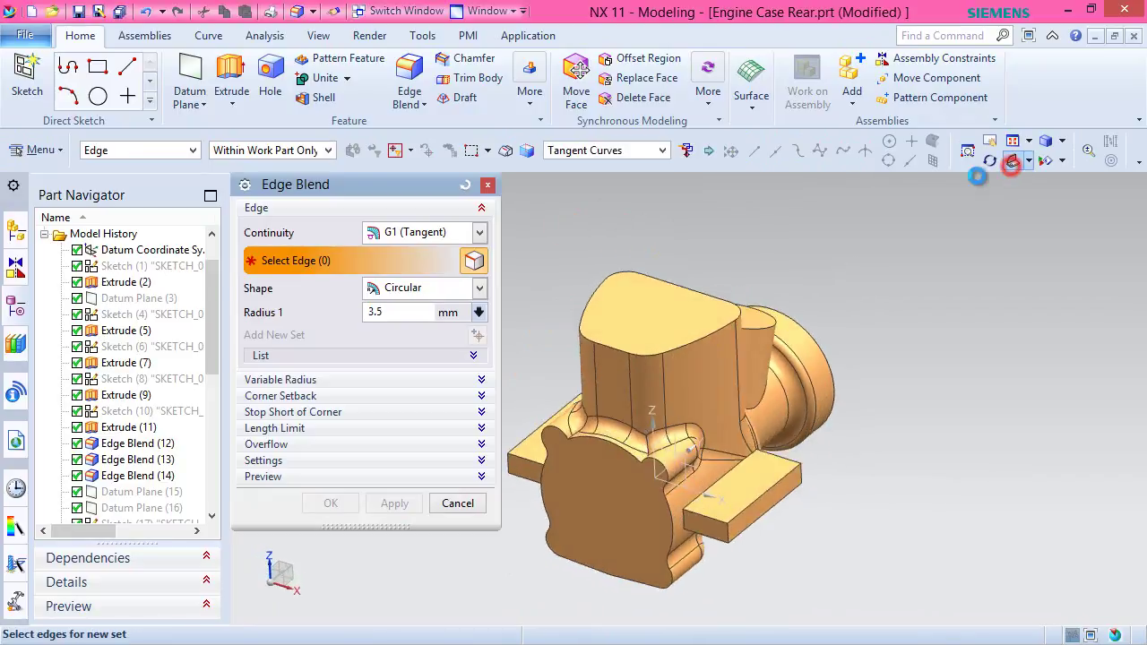
{"action": "double_click", "coordinate": [388, 315]}
{"action": "type", "text": "2"}
{"action": "key", "text": "Return"}
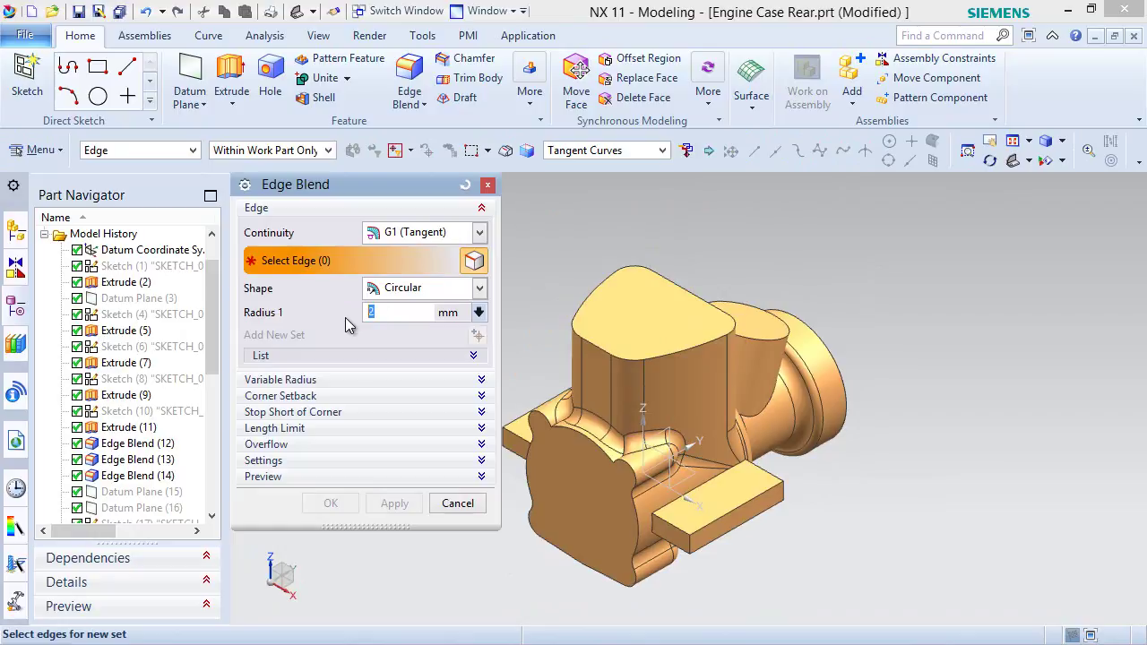
{"action": "left_click", "coordinate": [684, 543]}
{"action": "scroll", "coordinate": [789, 519], "scroll_direction": "up", "scroll_amount": 5}
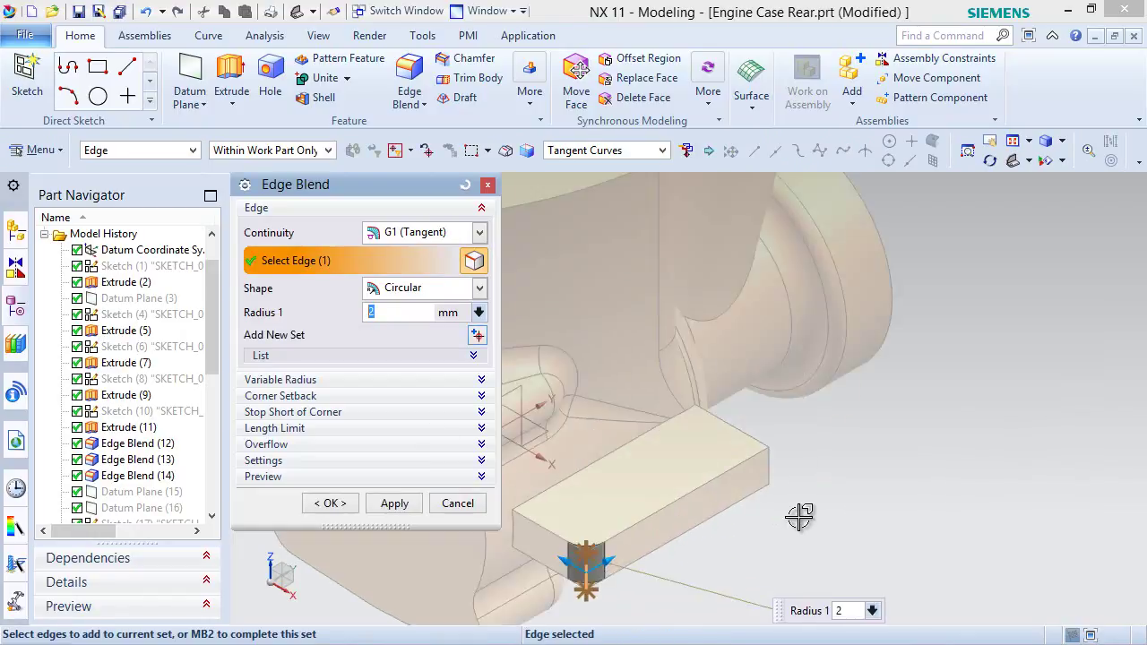
{"action": "left_click", "coordinate": [751, 444]}
{"action": "scroll", "coordinate": [751, 445], "scroll_direction": "down", "scroll_amount": 5}
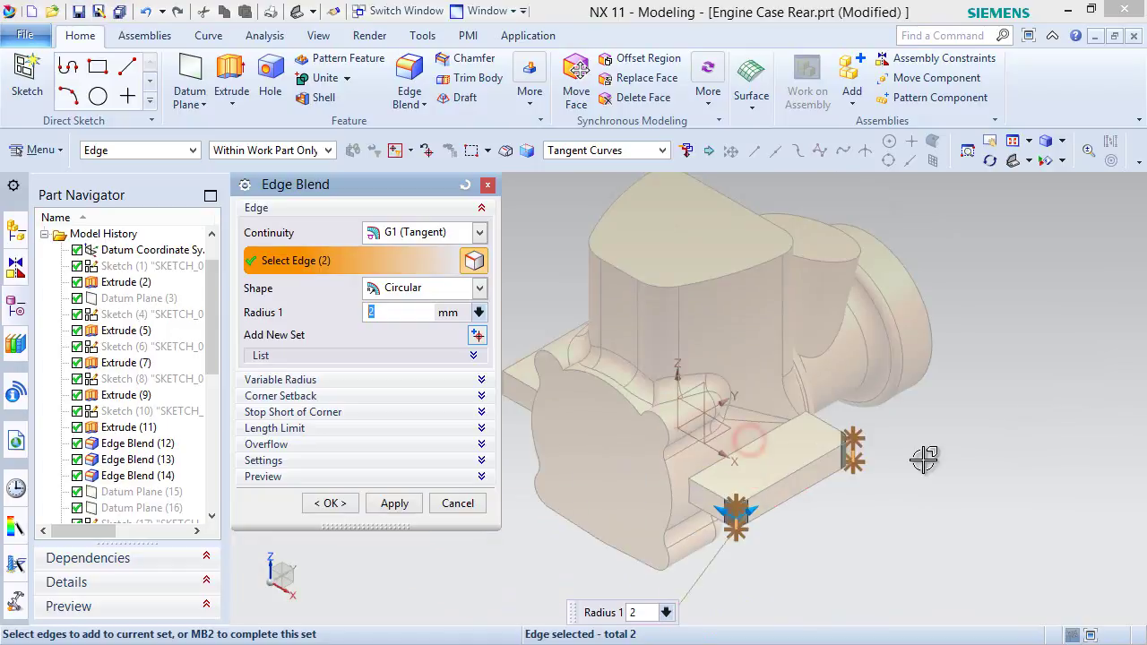
{"action": "scroll", "coordinate": [573, 464], "scroll_direction": "up", "scroll_amount": 5}
{"action": "left_click", "coordinate": [636, 362]}
{"action": "middle_click_drag", "start_coordinate": [600, 450], "coordinate": [756, 345]}
{"action": "left_click", "coordinate": [790, 328]}
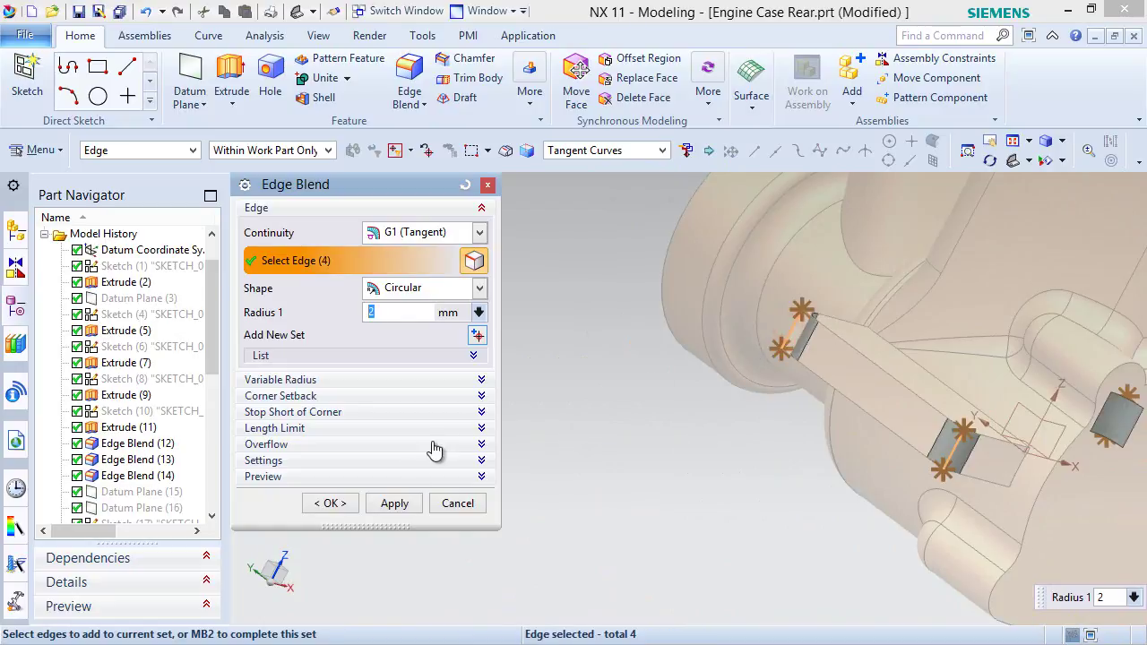
{"action": "left_click", "coordinate": [394, 504]}
Blend the outer top edges of both side mounting plates with a 0.3 mm radius.
{"action": "key", "text": "Home"}
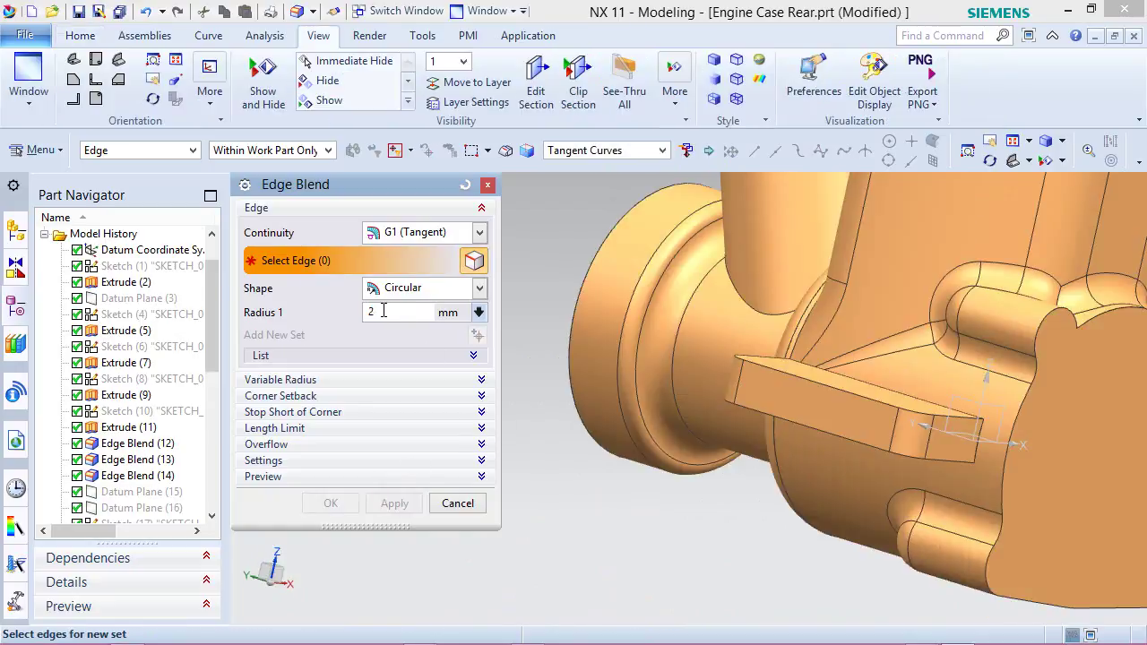
{"action": "double_click", "coordinate": [394, 314]}
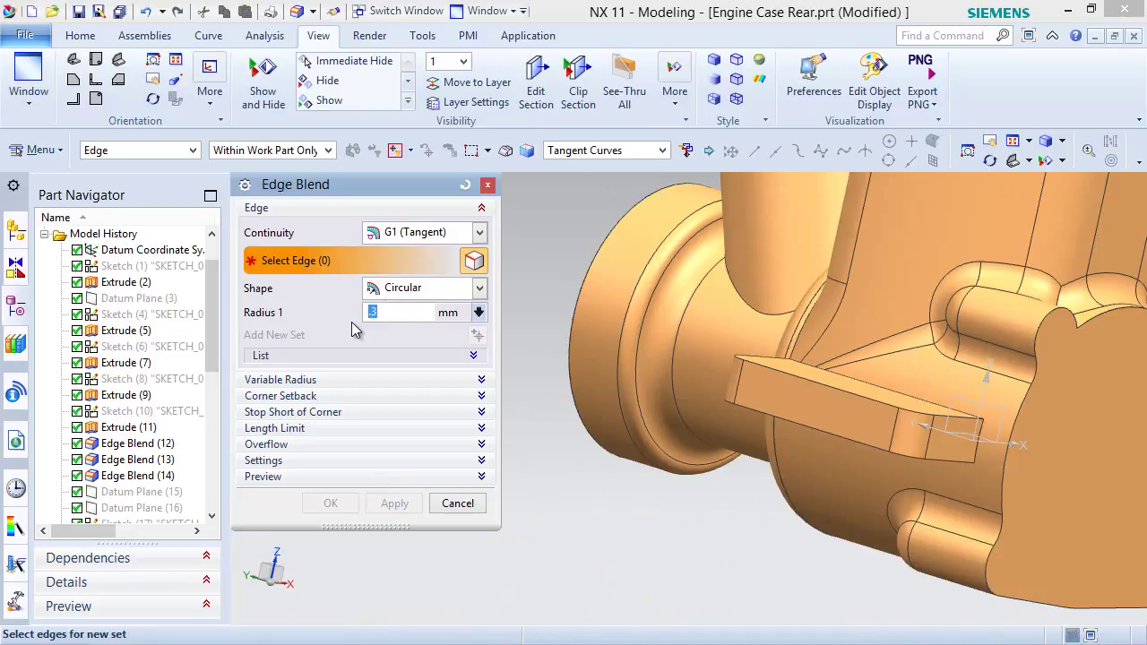
{"action": "left_click", "coordinate": [766, 365]}
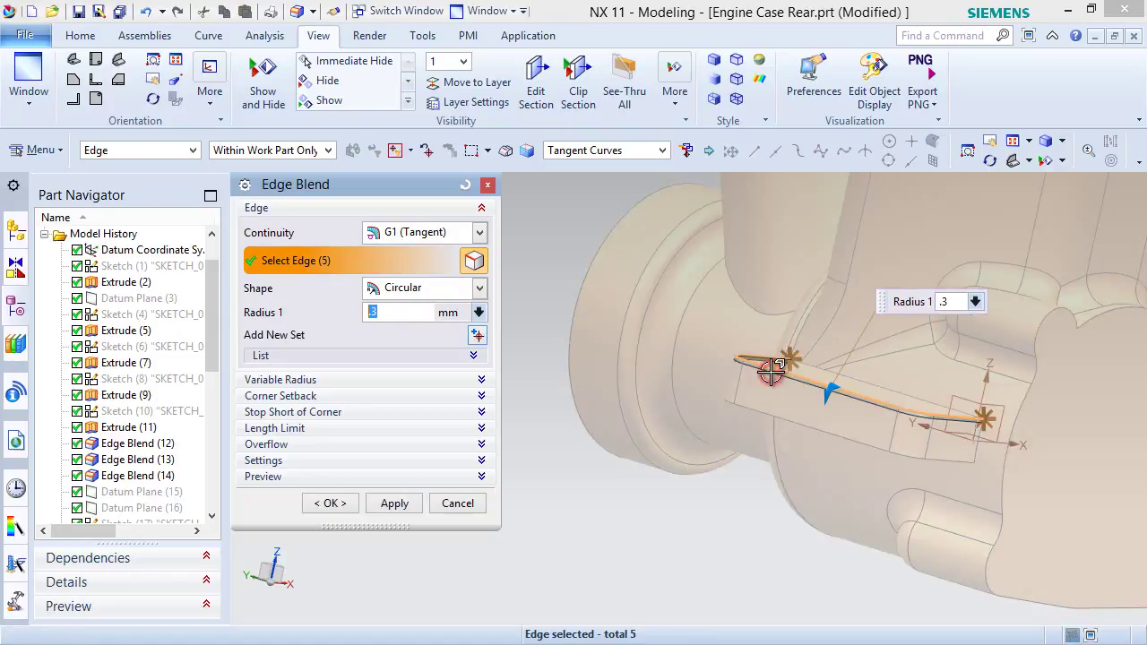
{"action": "middle_click_drag", "start_coordinate": [705, 509], "coordinate": [639, 503]}
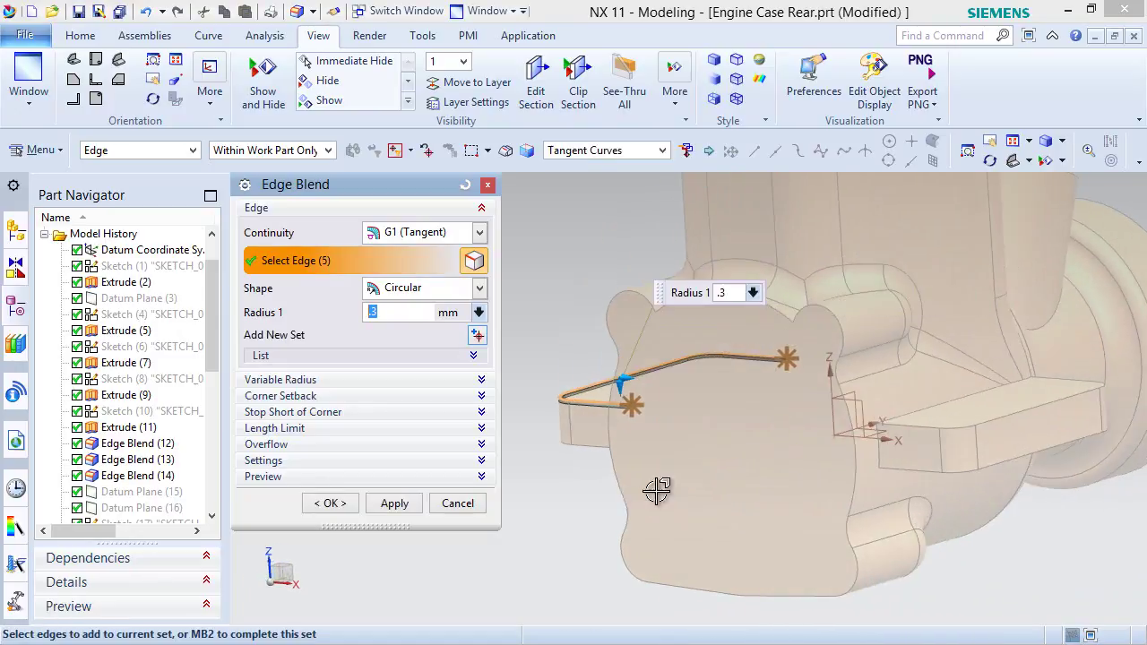
{"action": "left_click", "coordinate": [1011, 422]}
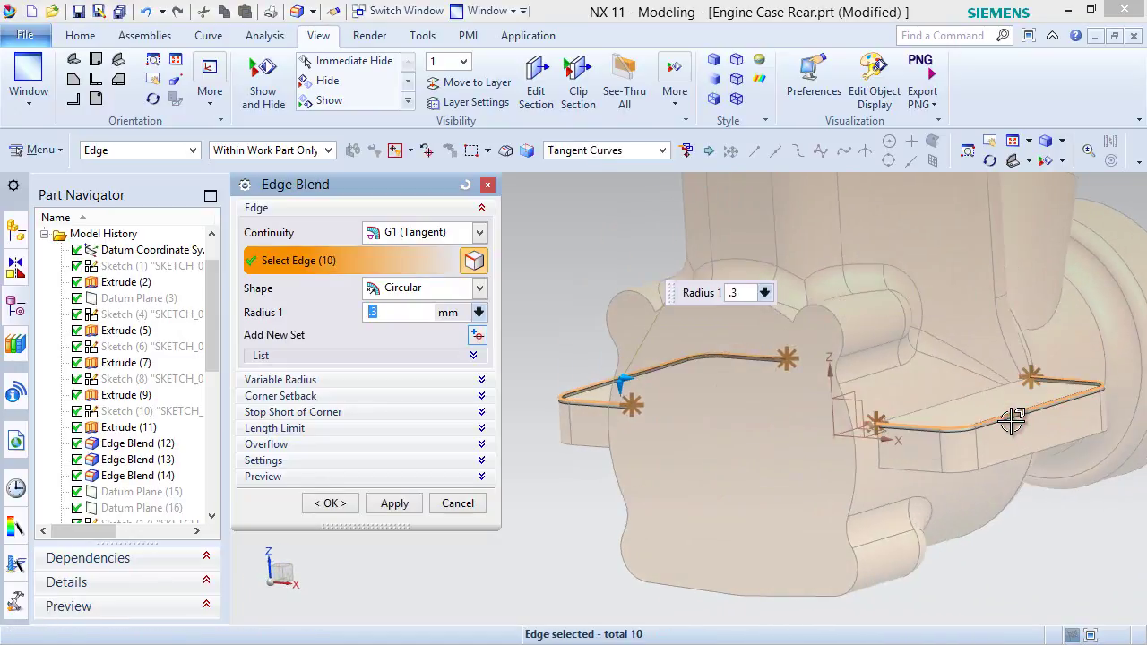
{"action": "left_click", "coordinate": [397, 509]}
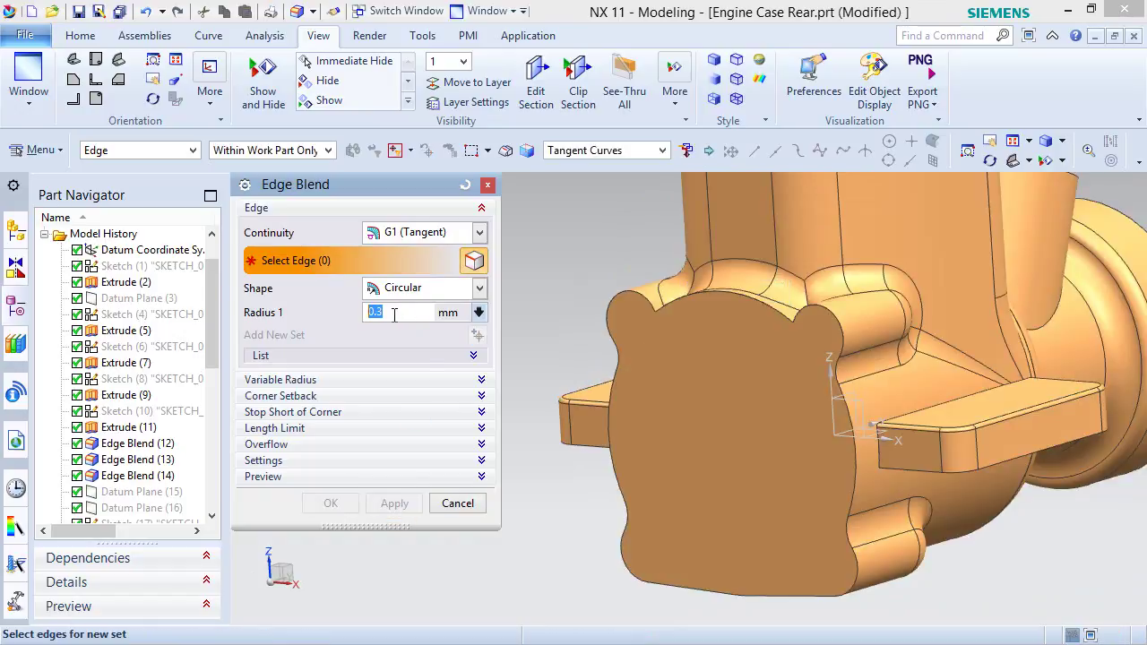
Blend the edge chain where the +X side plate joins the body with a 0.5 mm radius, using the Connected Curves rule.
{"action": "type", "text": ".5"}
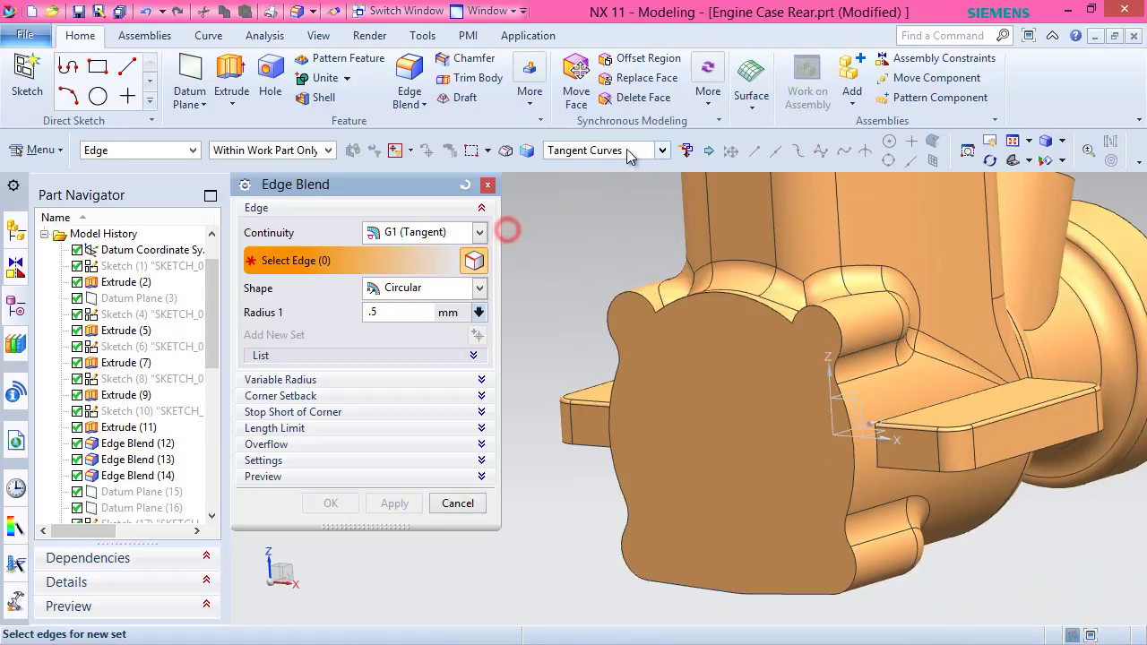
{"action": "left_click", "coordinate": [662, 150]}
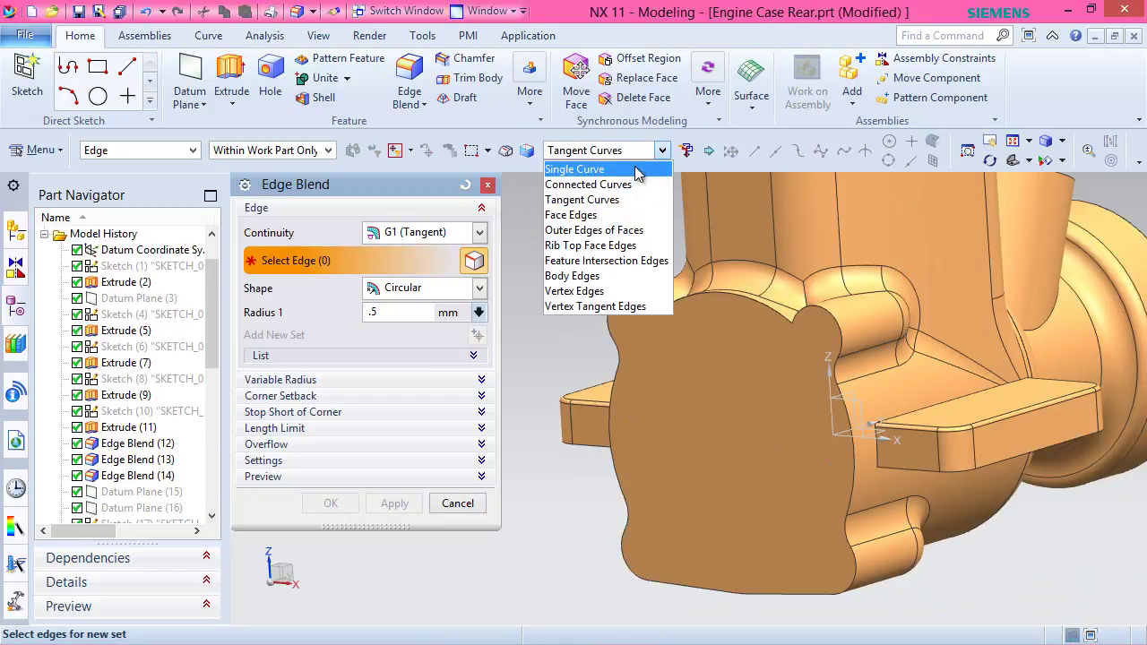
{"action": "left_click", "coordinate": [613, 184]}
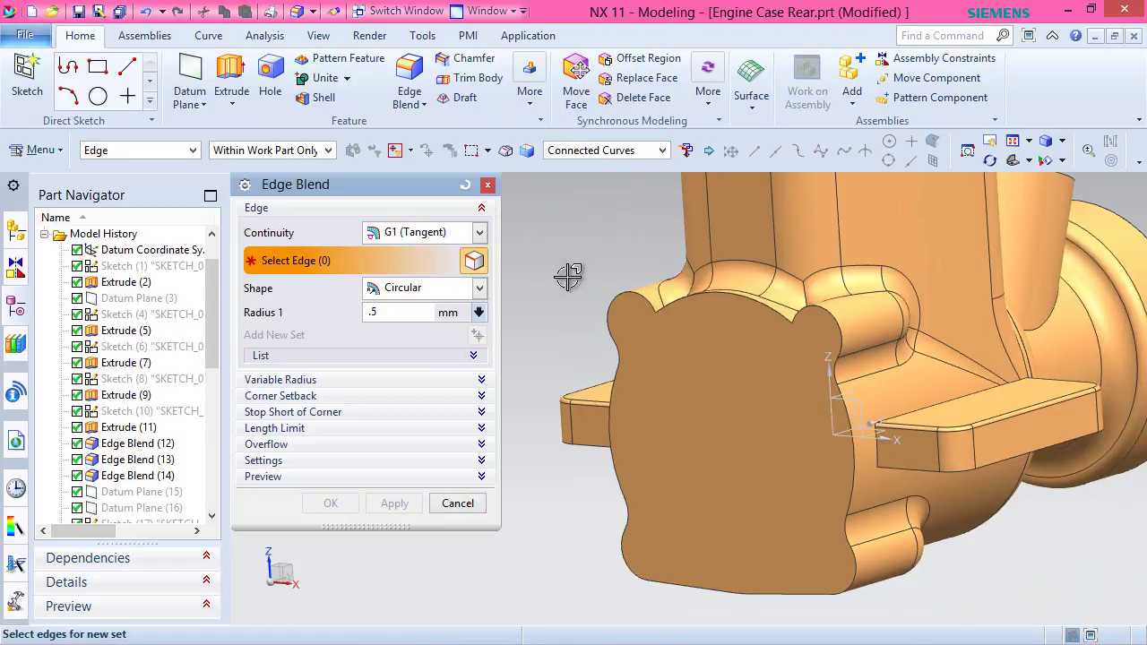
{"action": "scroll", "coordinate": [923, 439], "scroll_direction": "up", "scroll_amount": 5}
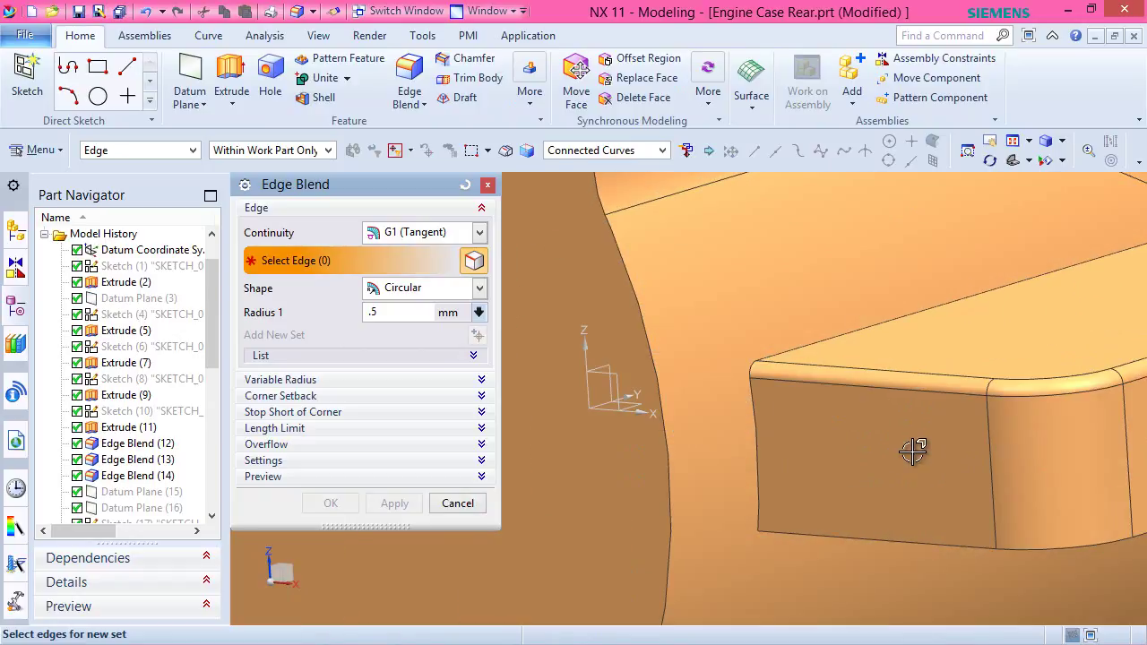
{"action": "left_click", "coordinate": [760, 433]}
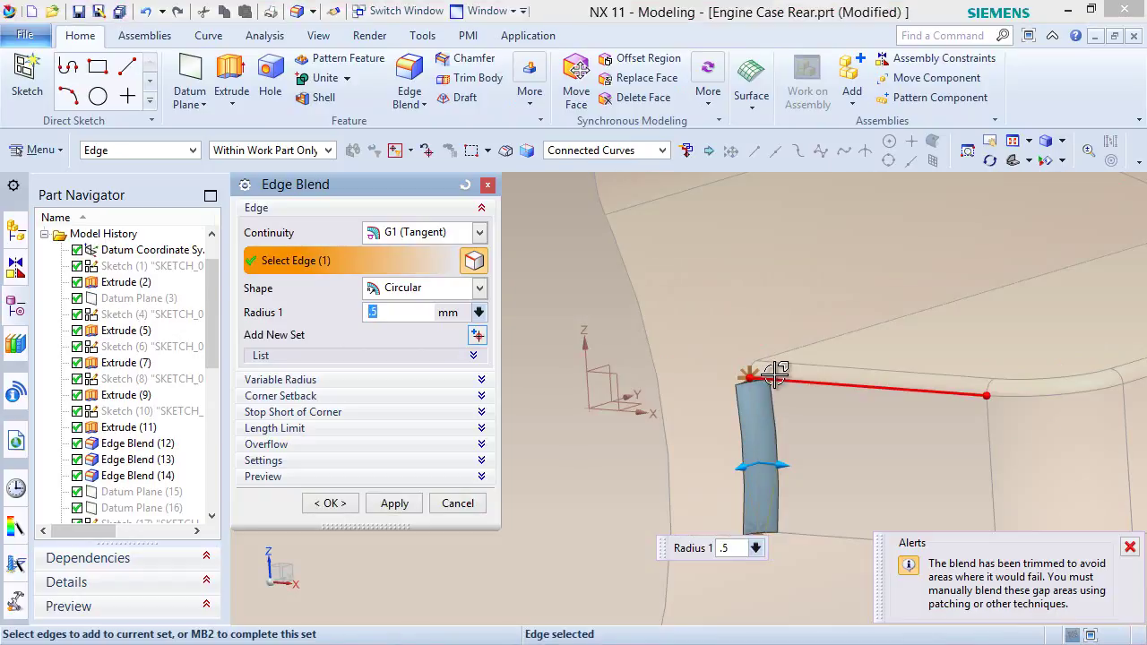
{"action": "scroll", "coordinate": [776, 370], "scroll_direction": "up", "scroll_amount": 3}
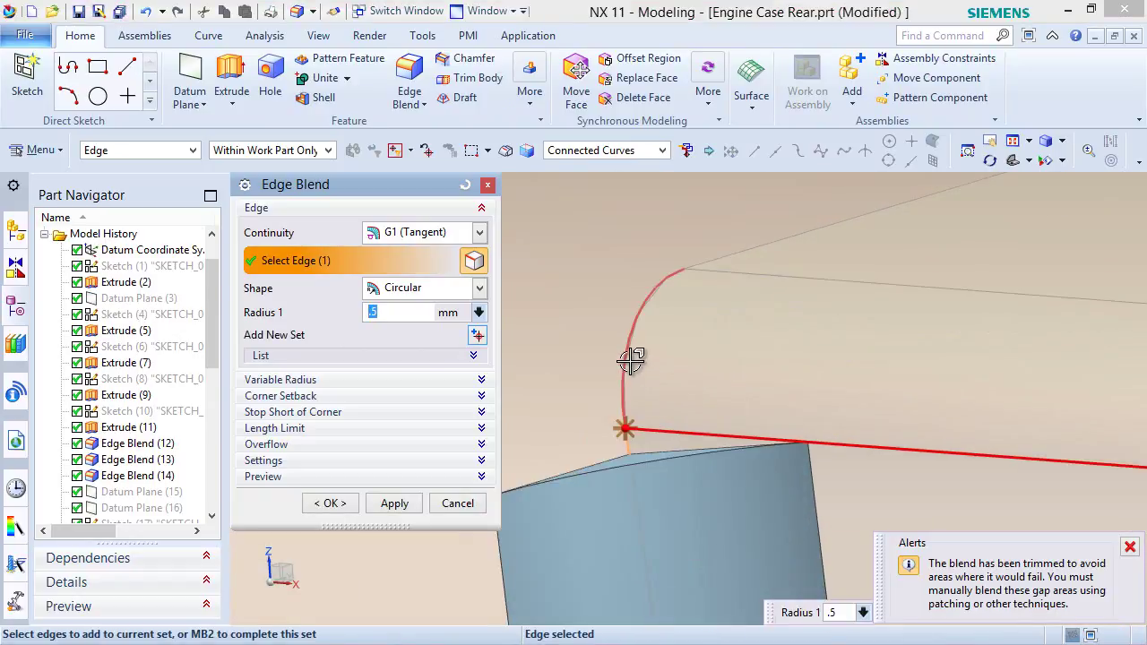
{"action": "left_click", "coordinate": [624, 368]}
{"action": "scroll", "coordinate": [631, 360], "scroll_direction": "up", "scroll_amount": 3}
{"action": "scroll", "coordinate": [618, 448], "scroll_direction": "down", "scroll_amount": 4}
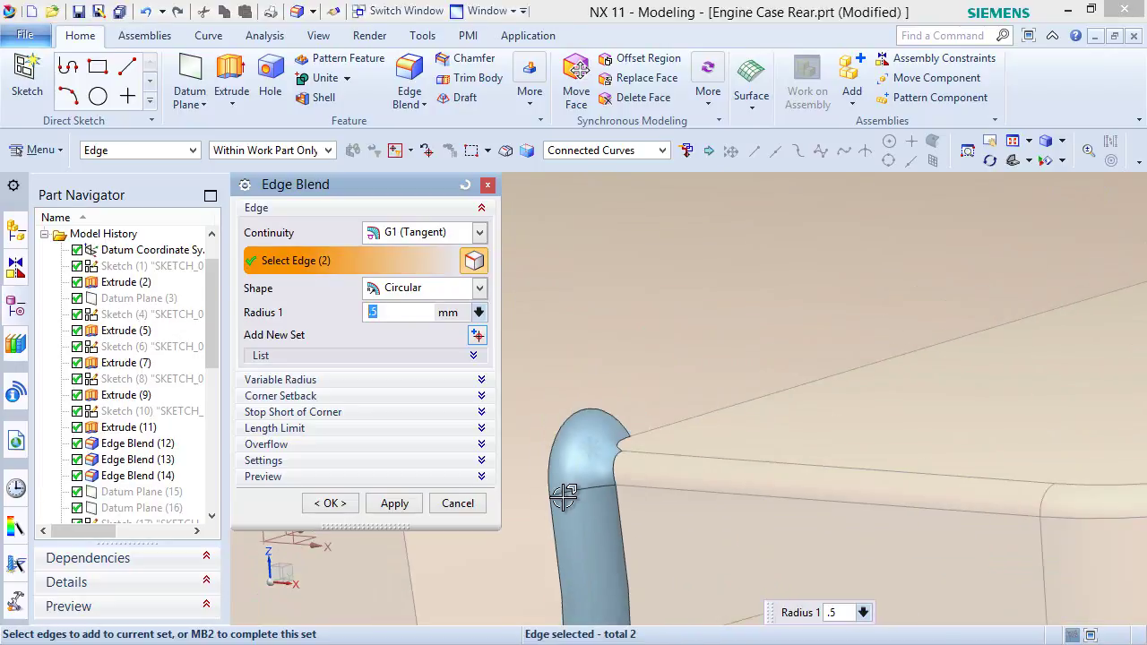
{"action": "left_click", "coordinate": [654, 431]}
{"action": "middle_click_drag", "start_coordinate": [654, 431], "coordinate": [535, 522]}
{"action": "scroll", "coordinate": [530, 520], "scroll_direction": "down", "scroll_amount": 2}
{"action": "scroll", "coordinate": [883, 406], "scroll_direction": "up", "scroll_amount": 5}
{"action": "left_click", "coordinate": [726, 530]}
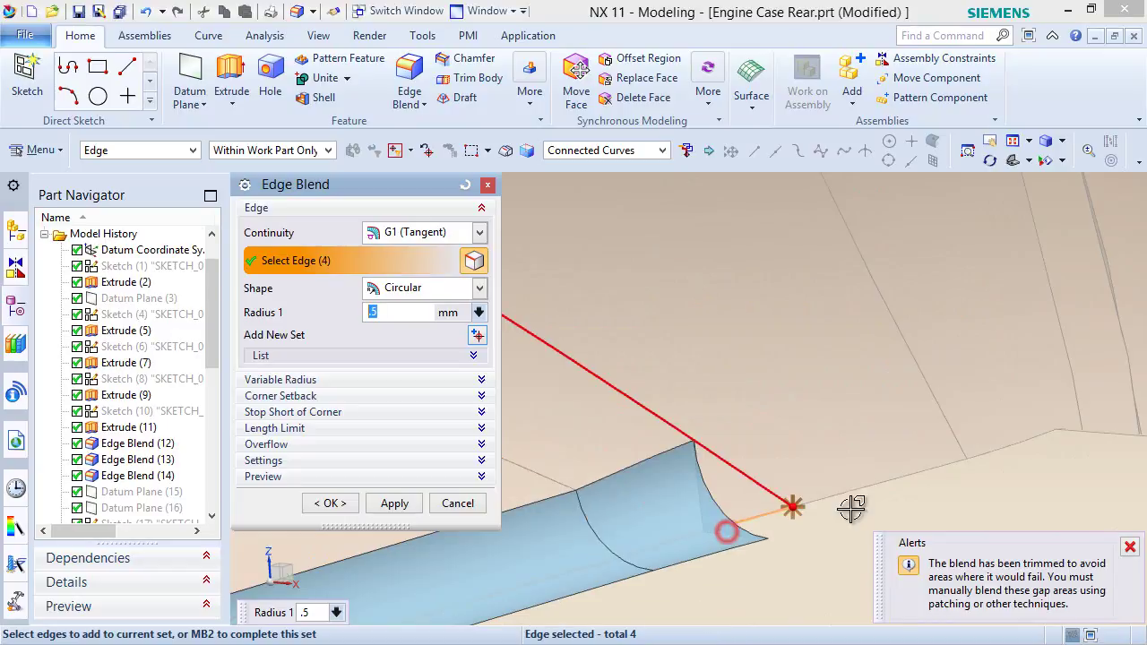
{"action": "left_click", "coordinate": [885, 484]}
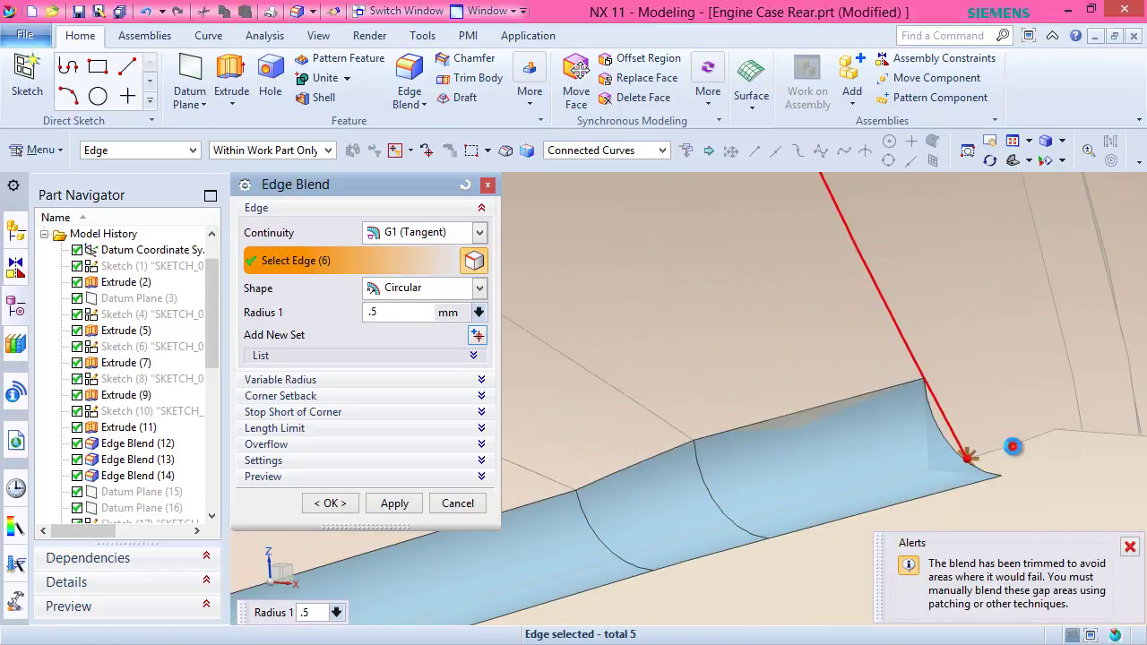
{"action": "left_click", "coordinate": [1013, 446]}
{"action": "middle_click_drag", "start_coordinate": [807, 423], "coordinate": [881, 484]}
{"action": "scroll", "coordinate": [769, 401], "scroll_direction": "down", "scroll_amount": 5}
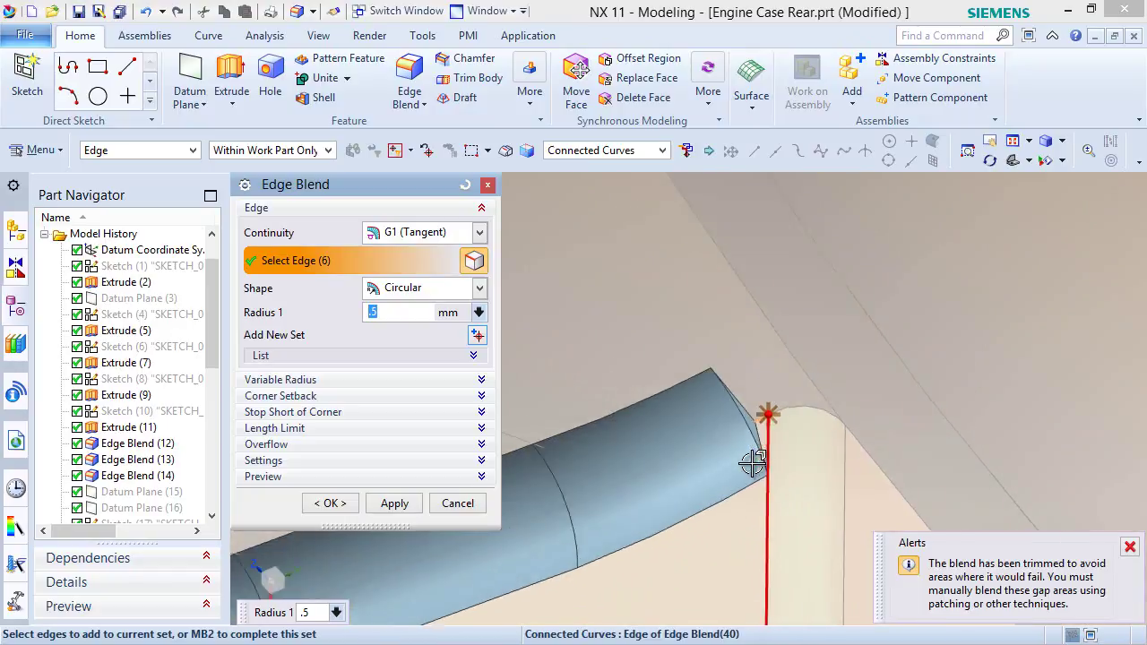
{"action": "left_click", "coordinate": [828, 358]}
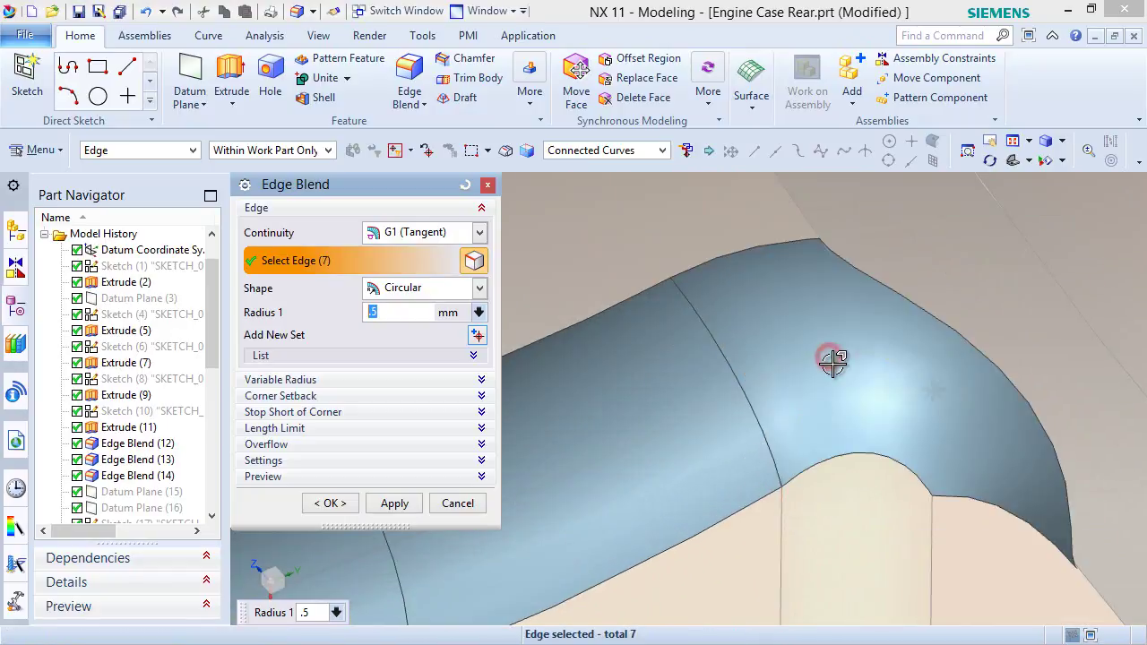
{"action": "left_click", "coordinate": [394, 502]}
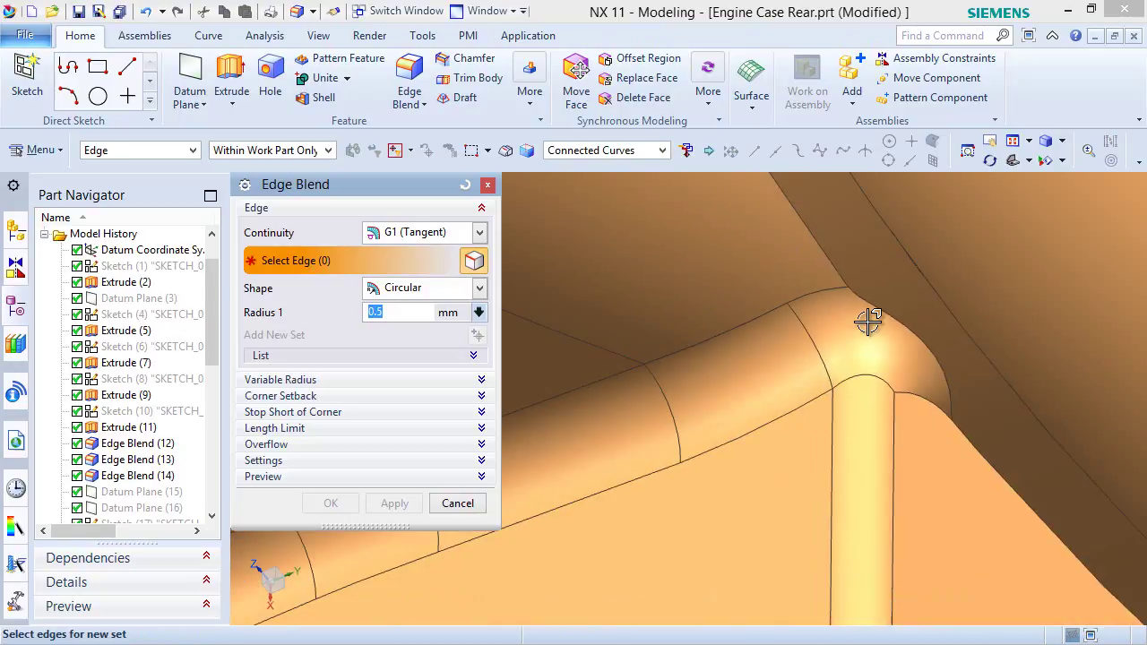
Blend the matching edge chain where the -X side plate joins the body with a 0.5 mm radius.
{"action": "scroll", "coordinate": [867, 321], "scroll_direction": "up", "scroll_amount": 6}
{"action": "middle_click_drag", "start_coordinate": [832, 380], "coordinate": [915, 333]}
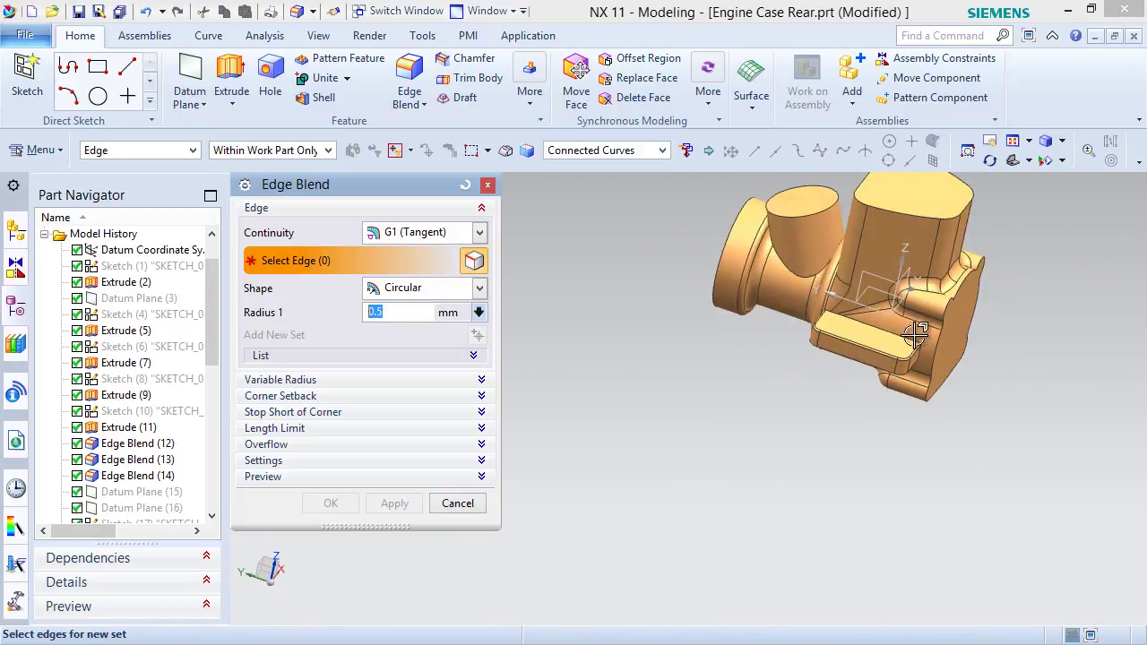
{"action": "scroll", "coordinate": [915, 332], "scroll_direction": "down", "scroll_amount": 5}
{"action": "scroll", "coordinate": [915, 333], "scroll_direction": "down", "scroll_amount": 1}
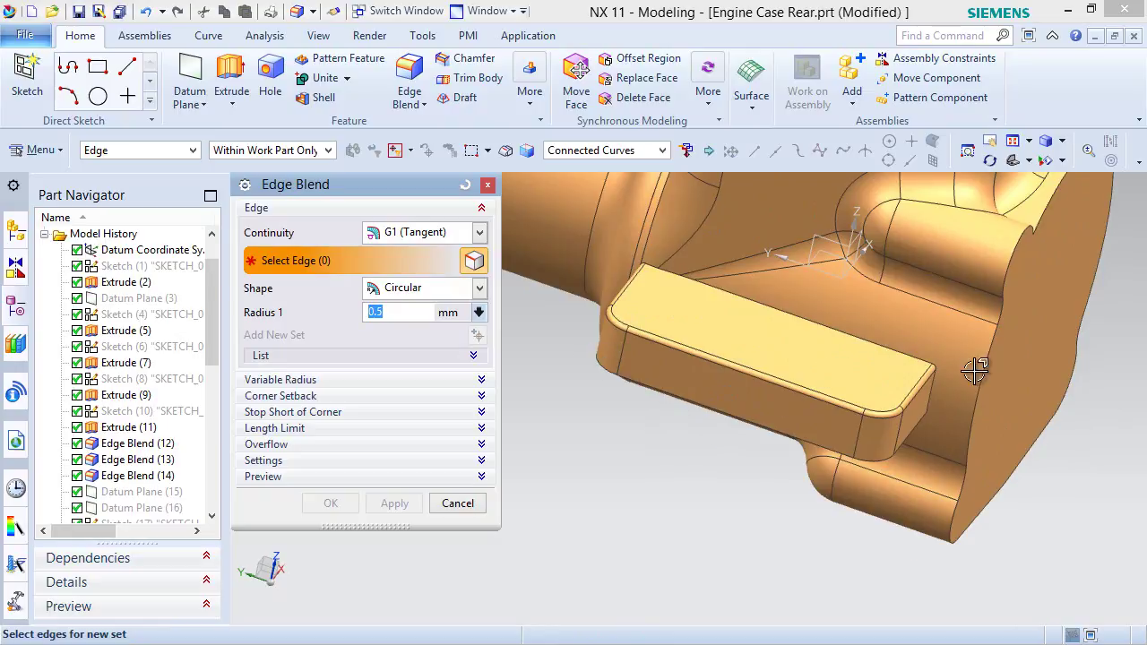
{"action": "scroll", "coordinate": [969, 348], "scroll_direction": "down", "scroll_amount": 2}
{"action": "scroll", "coordinate": [931, 381], "scroll_direction": "down", "scroll_amount": 2}
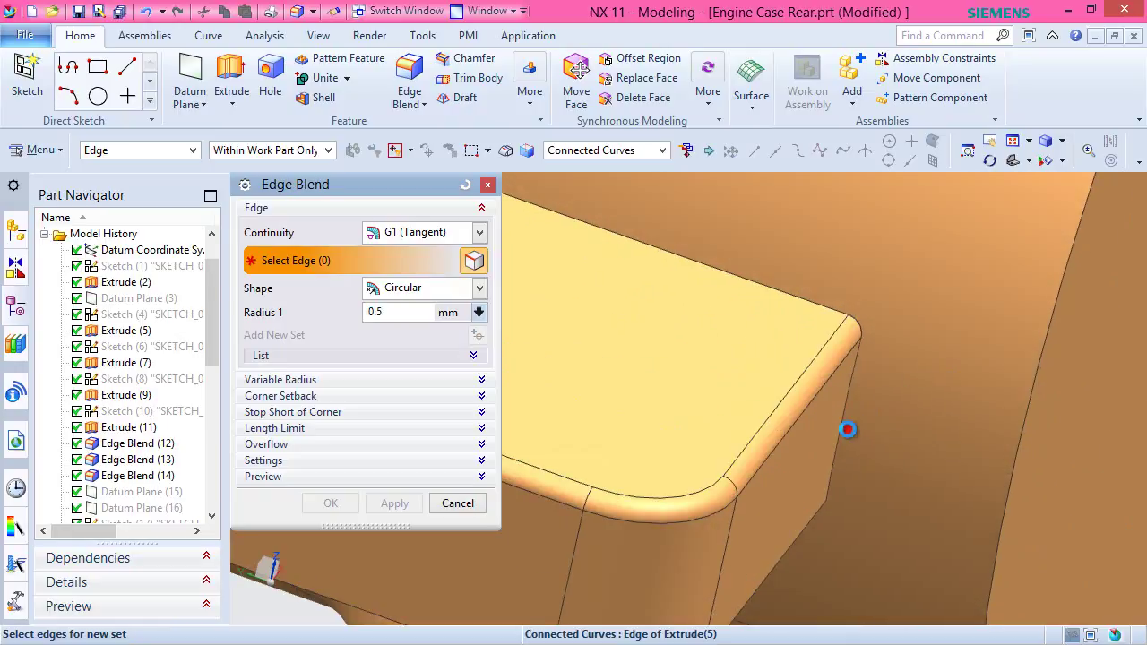
{"action": "left_click", "coordinate": [851, 423]}
{"action": "left_click", "coordinate": [861, 328]}
{"action": "left_click", "coordinate": [801, 298]}
{"action": "scroll", "coordinate": [860, 349], "scroll_direction": "up", "scroll_amount": 3}
{"action": "scroll", "coordinate": [853, 361], "scroll_direction": "up", "scroll_amount": 2}
{"action": "scroll", "coordinate": [723, 318], "scroll_direction": "down", "scroll_amount": 6}
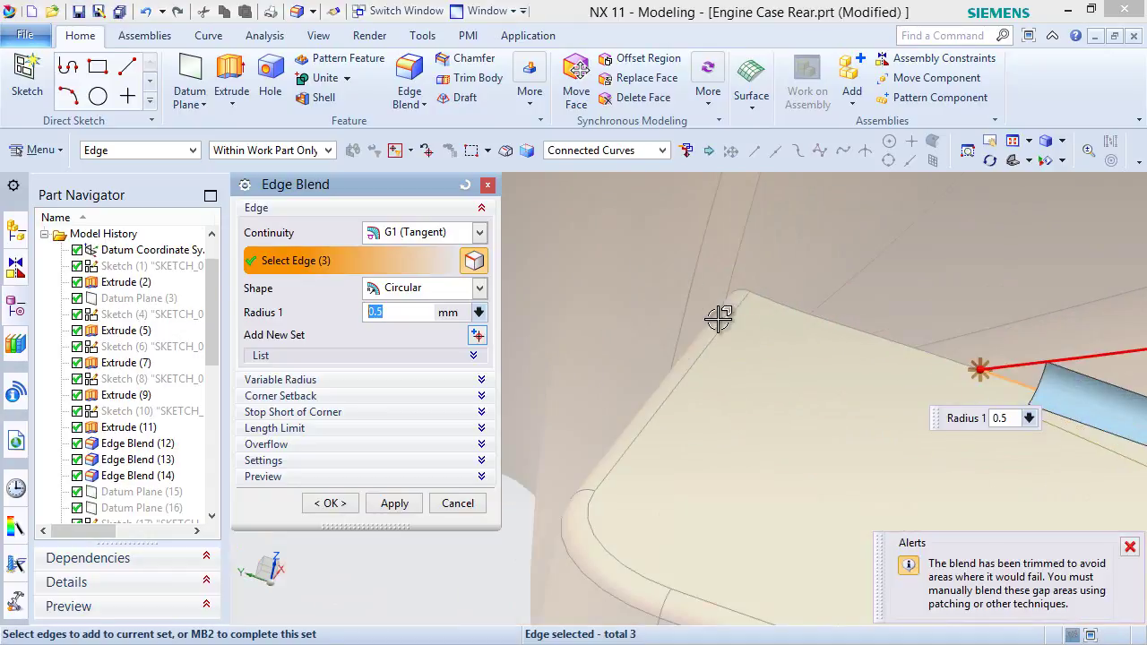
{"action": "left_click", "coordinate": [975, 359]}
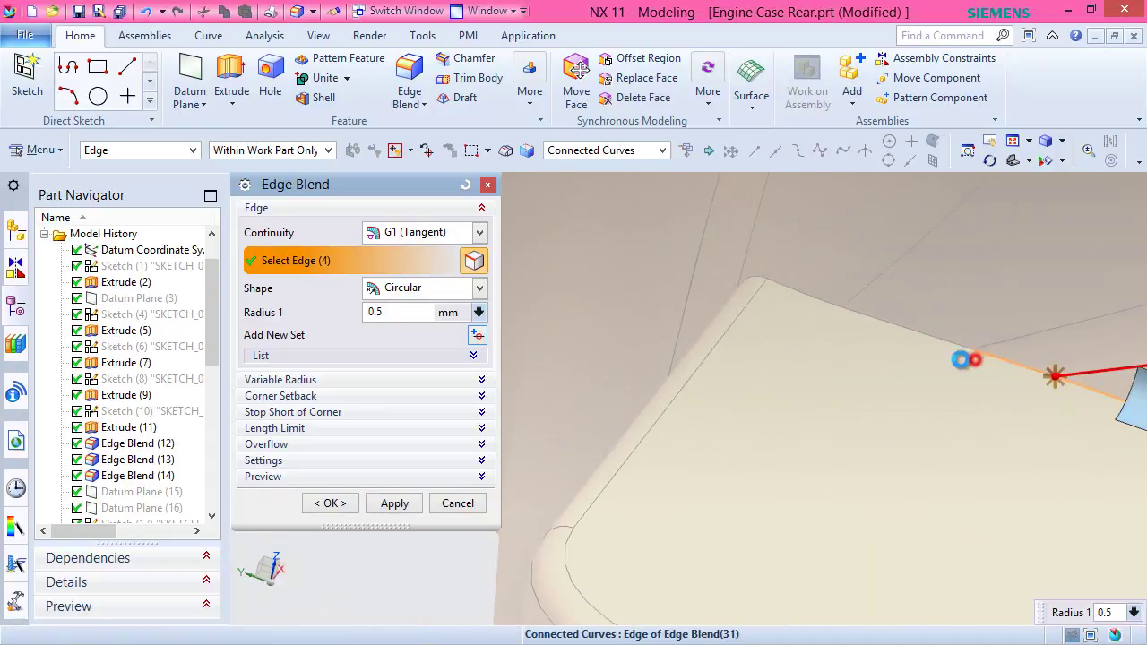
{"action": "left_click", "coordinate": [902, 335]}
{"action": "left_click", "coordinate": [820, 304]}
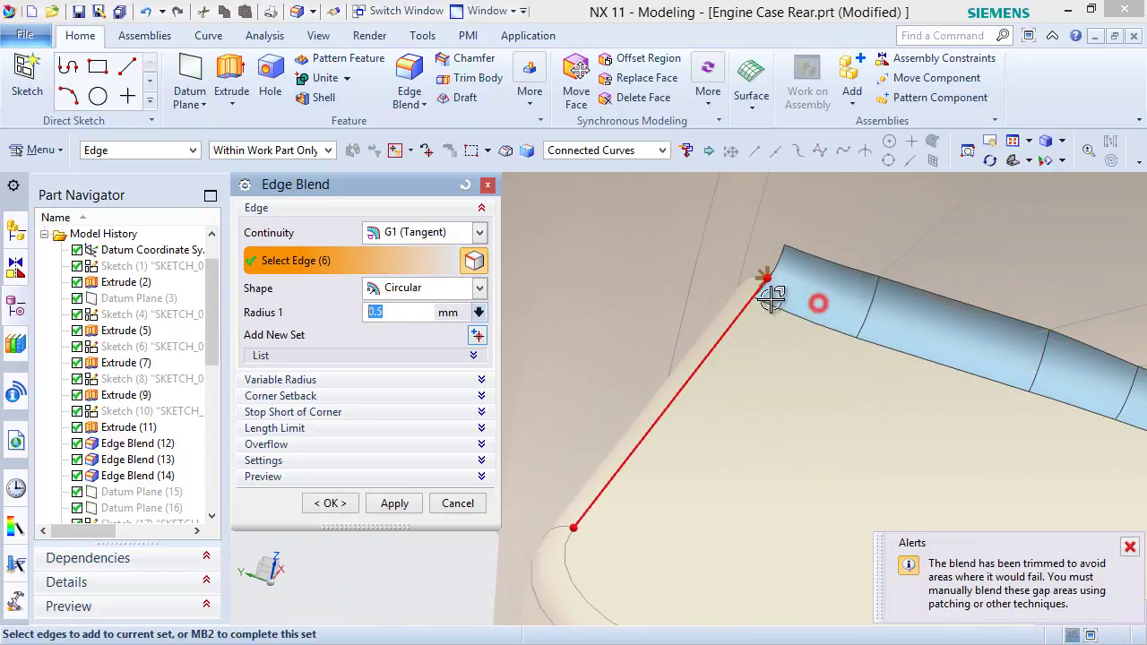
{"action": "left_click", "coordinate": [748, 272]}
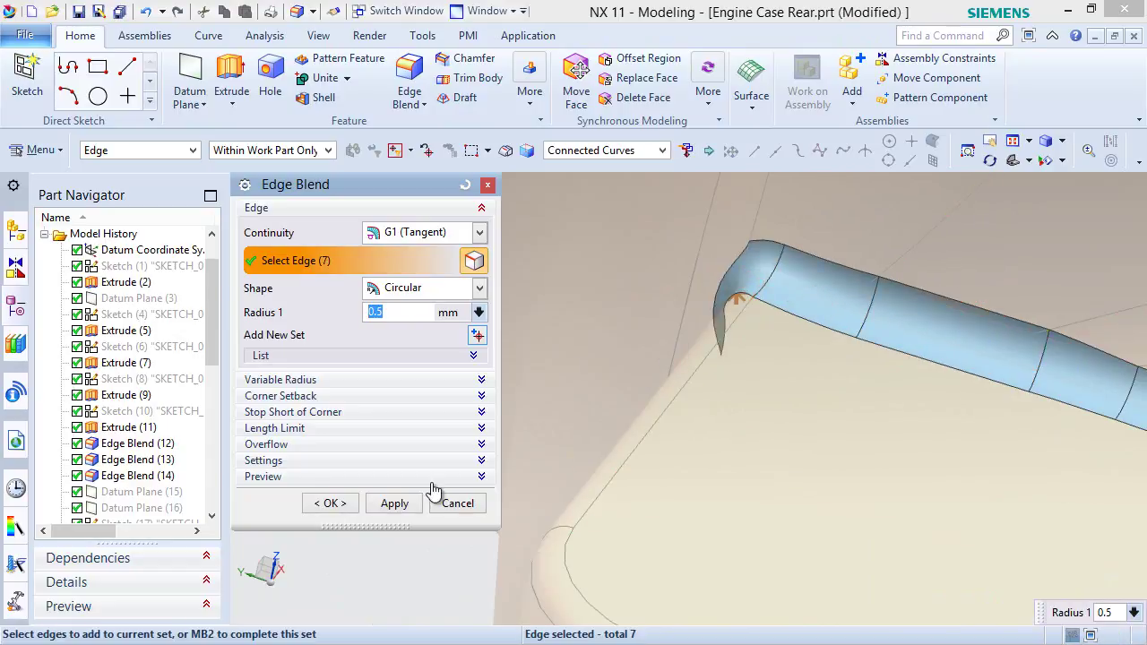
{"action": "left_click", "coordinate": [329, 503]}
Restore the trimetric view of the whole model and save the part.
{"action": "middle_click_drag", "start_coordinate": [584, 350], "coordinate": [535, 364]}
{"action": "left_click", "coordinate": [971, 144]}
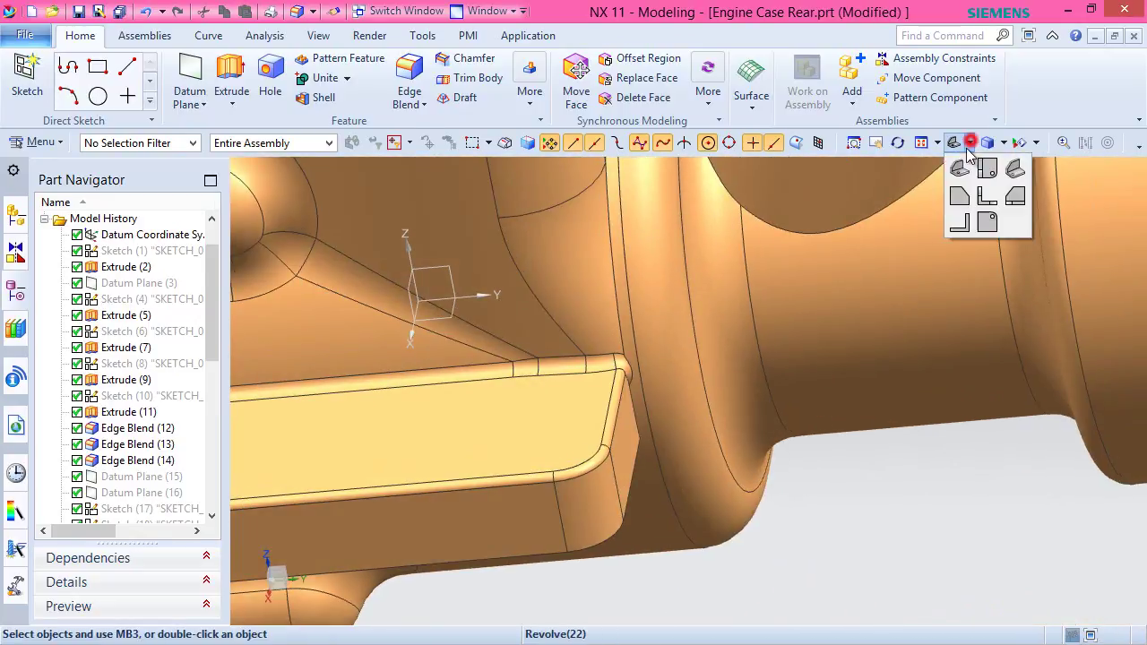
{"action": "left_click", "coordinate": [966, 167]}
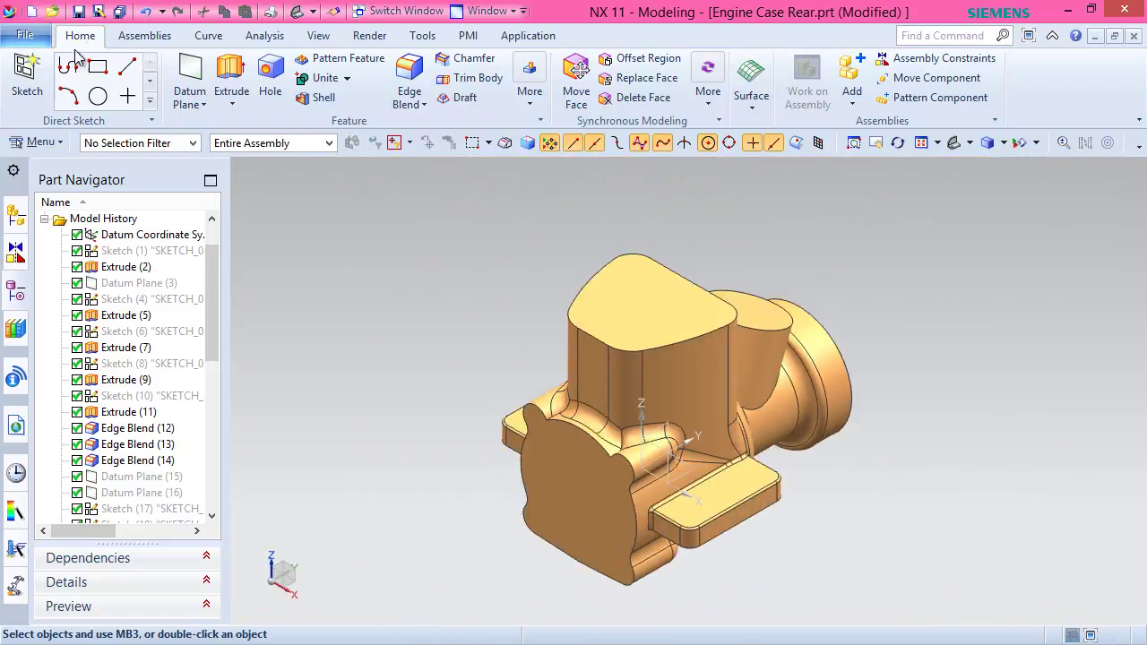
{"action": "left_click", "coordinate": [78, 16]}
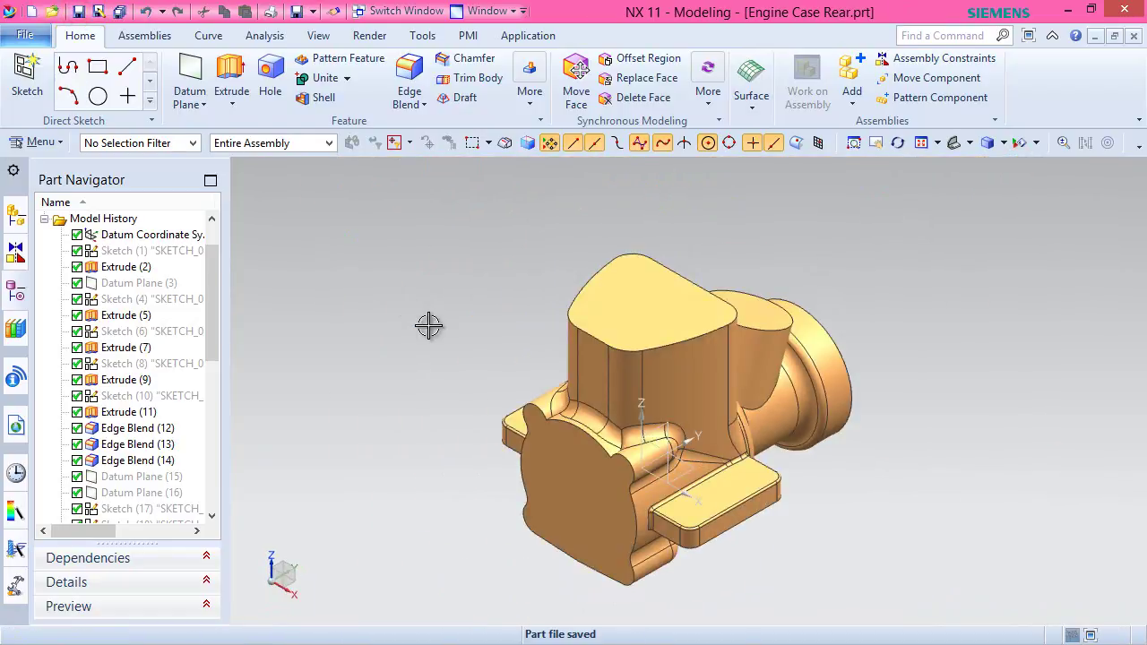
Create a sketch on the flat top face of the tower, using the inferred plane and horizontal reference.
{"action": "left_click", "coordinate": [410, 254]}
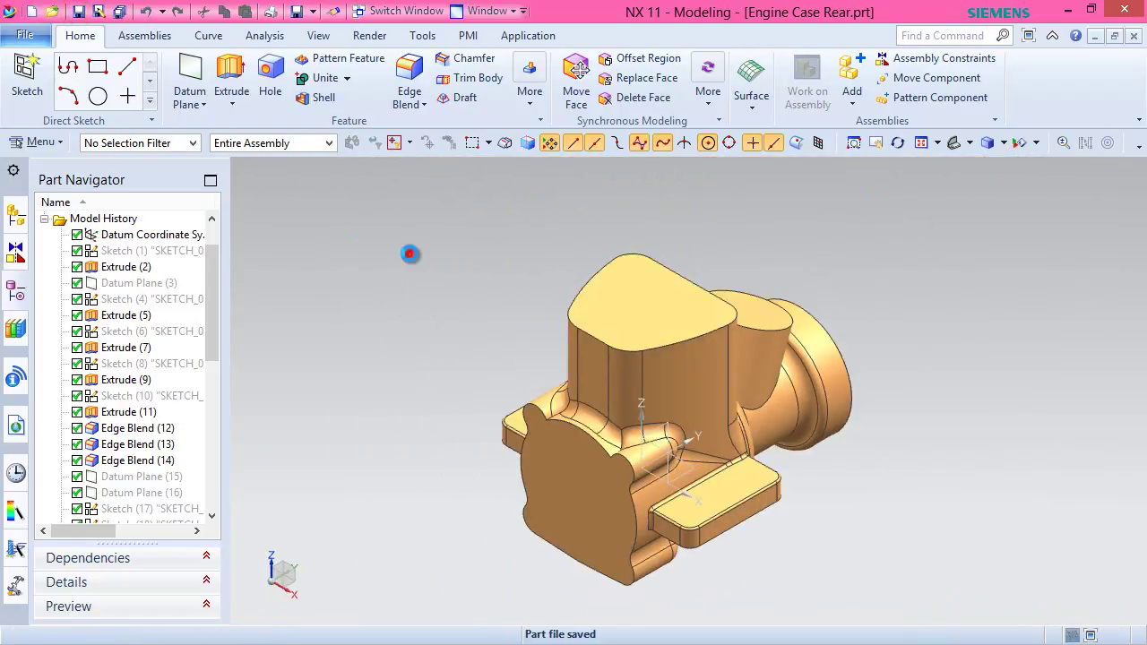
{"action": "left_click", "coordinate": [27, 78]}
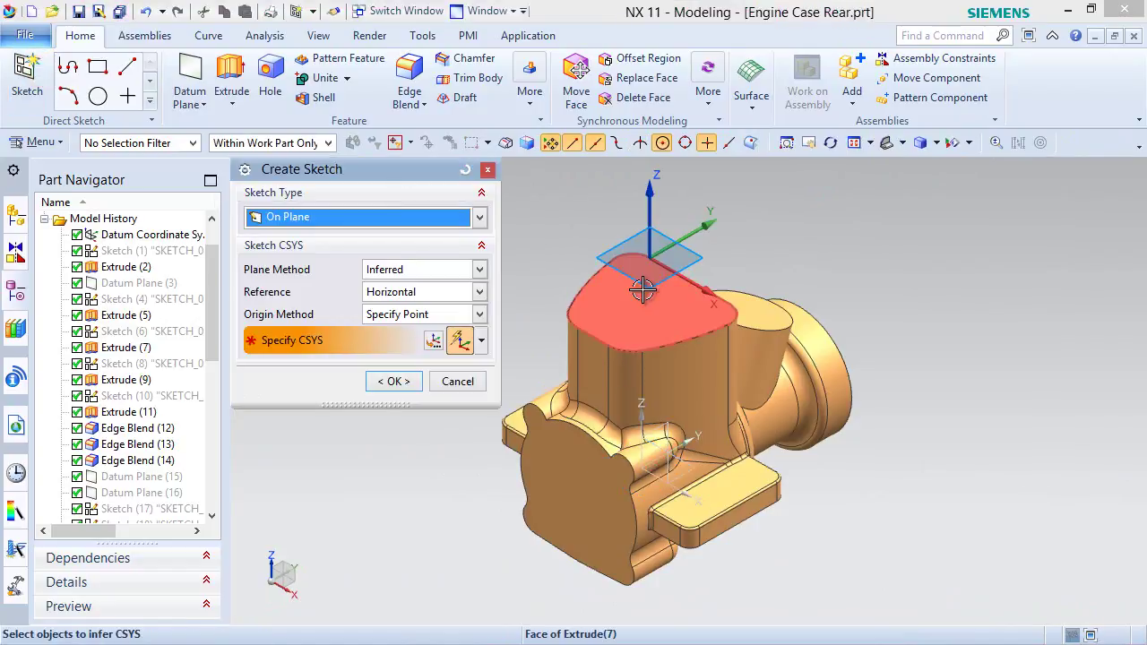
{"action": "left_click", "coordinate": [642, 289]}
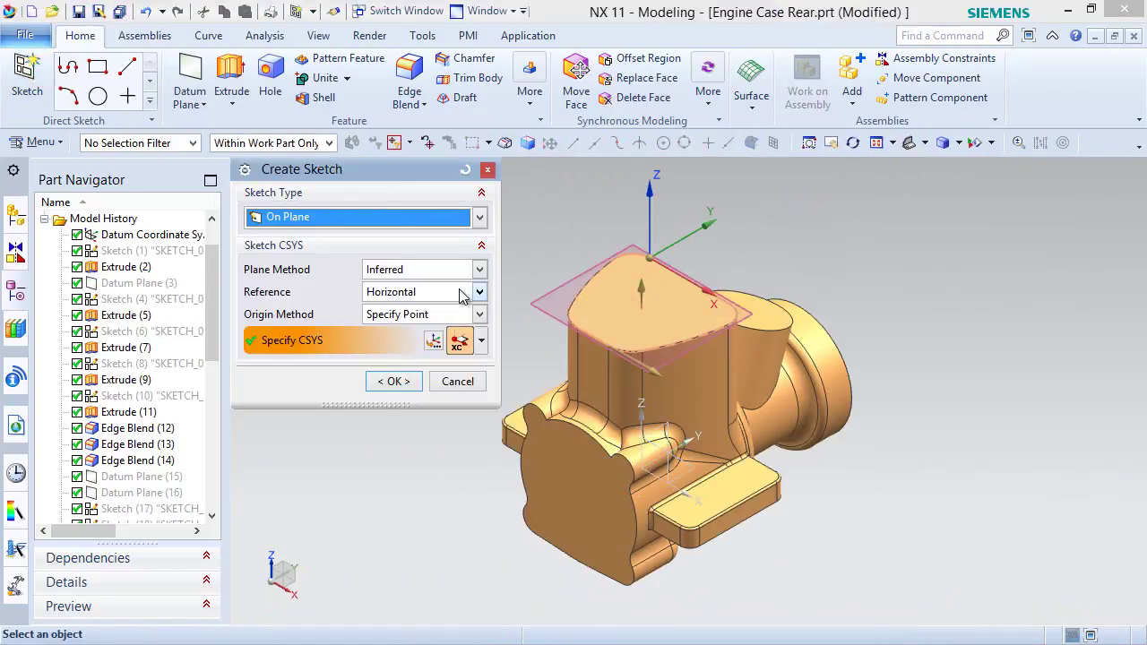
{"action": "left_click", "coordinate": [393, 381]}
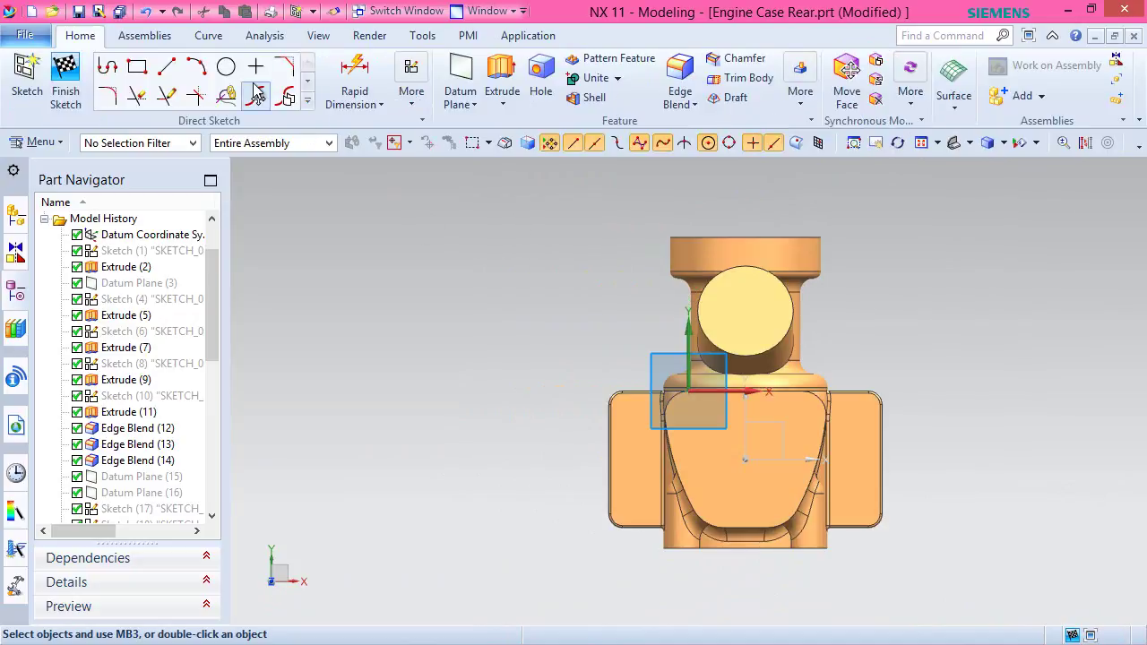
Start Project Curve in the new sketch to project the edges of the tower's top face.
{"action": "left_click", "coordinate": [226, 68]}
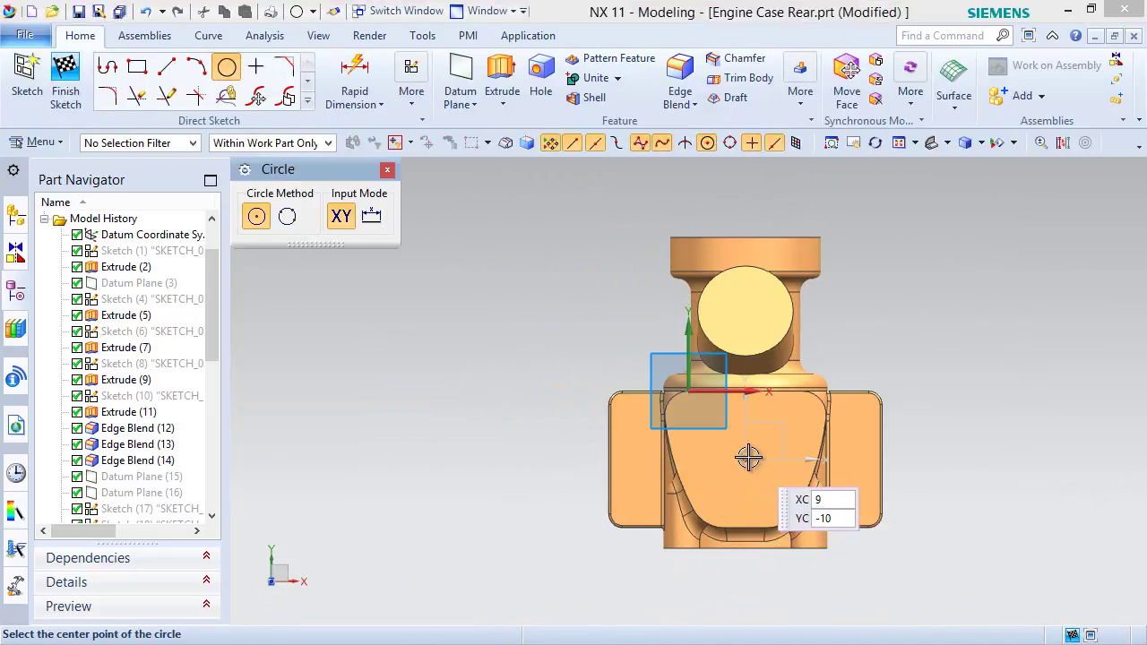
{"action": "scroll", "coordinate": [745, 458], "scroll_direction": "up", "scroll_amount": 3}
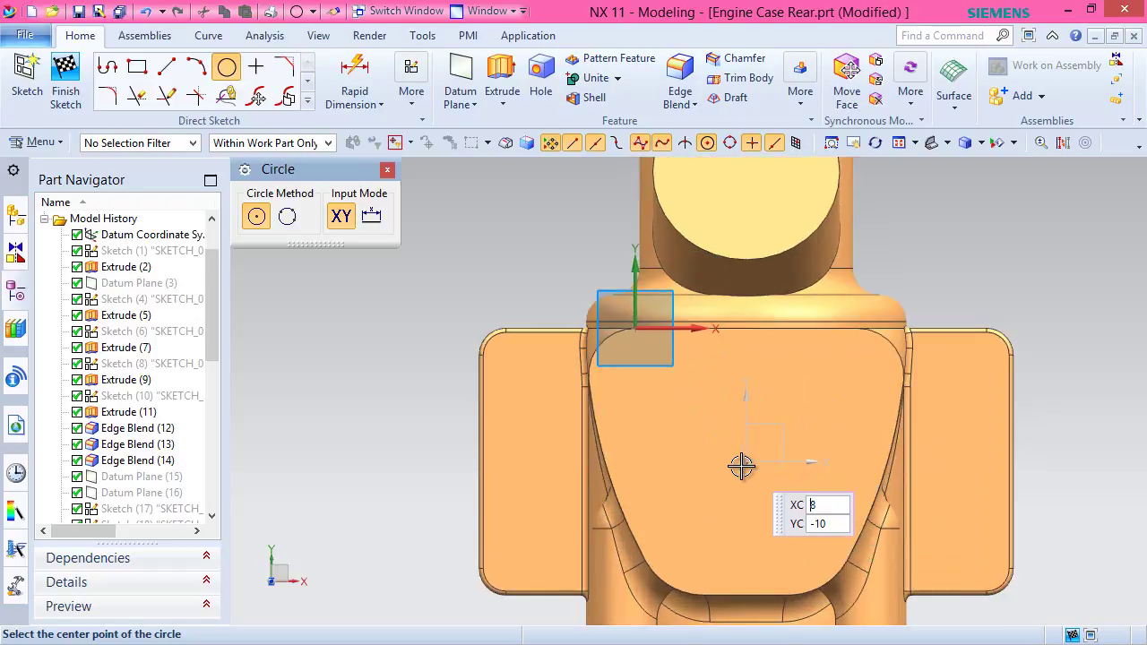
{"action": "left_click", "coordinate": [308, 99]}
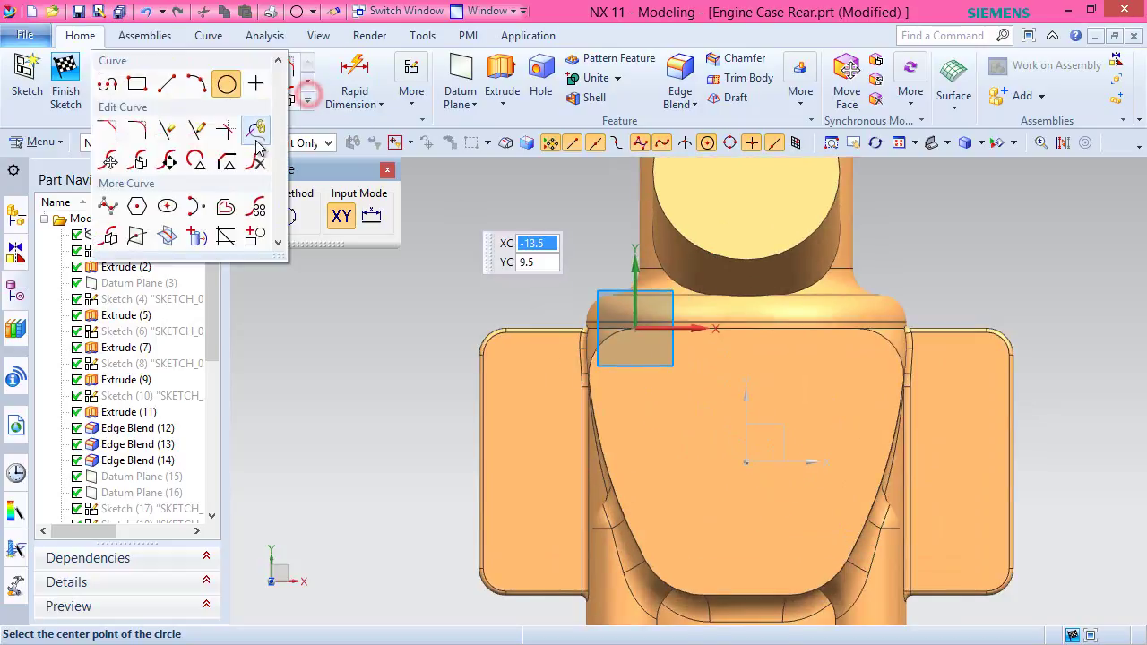
{"action": "left_click", "coordinate": [199, 238]}
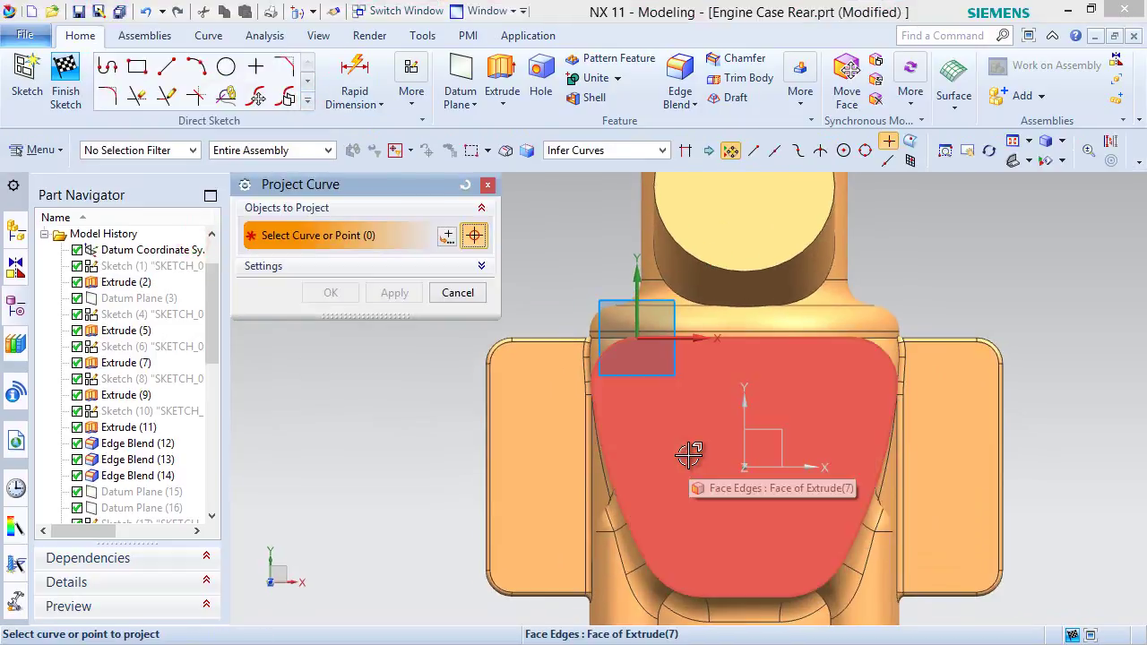
Project the top face's edges into the sketch and draw a vertical line between the midpoints of its two horizontal edges.
{"action": "left_click", "coordinate": [687, 453]}
{"action": "left_click", "coordinate": [348, 296]}
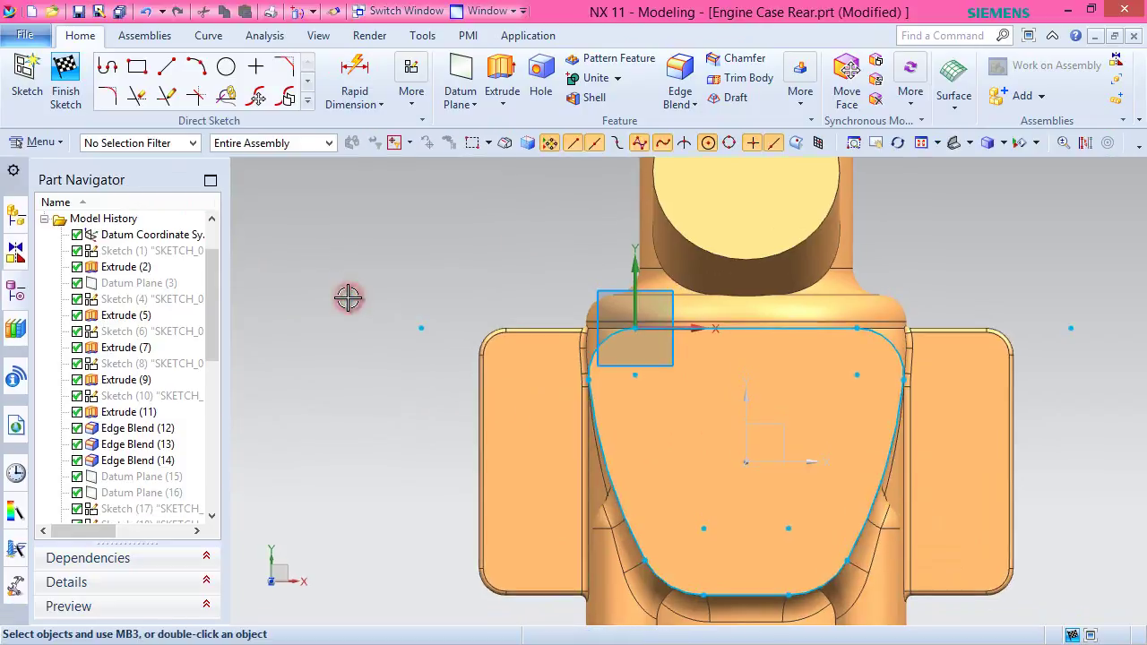
{"action": "left_click", "coordinate": [166, 67]}
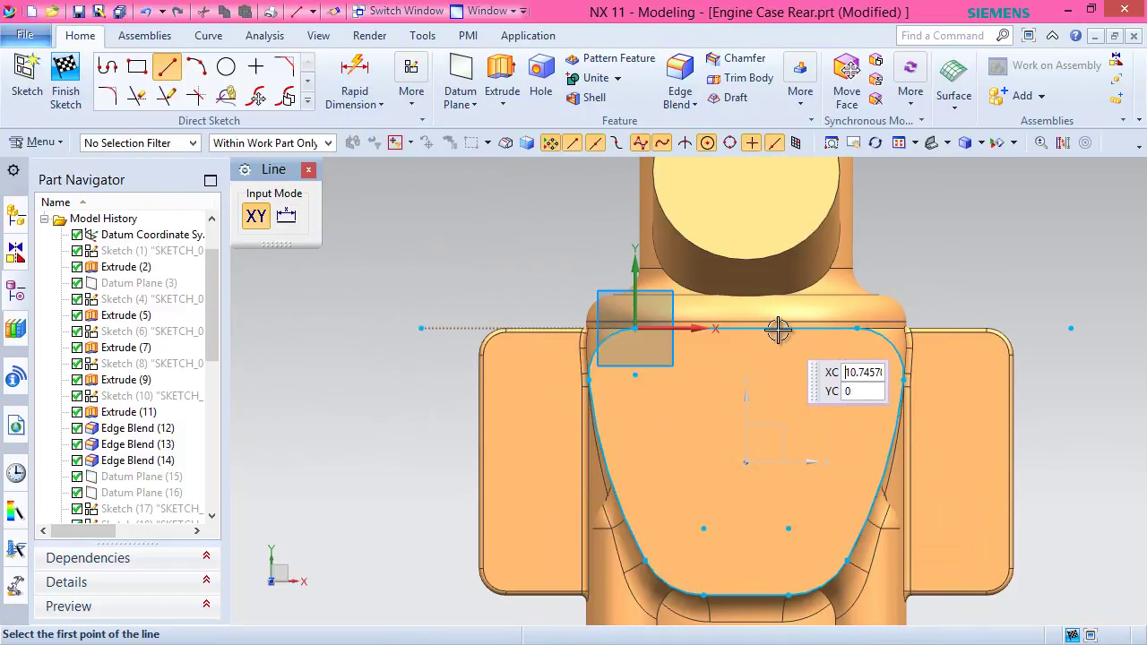
{"action": "left_click", "coordinate": [747, 329]}
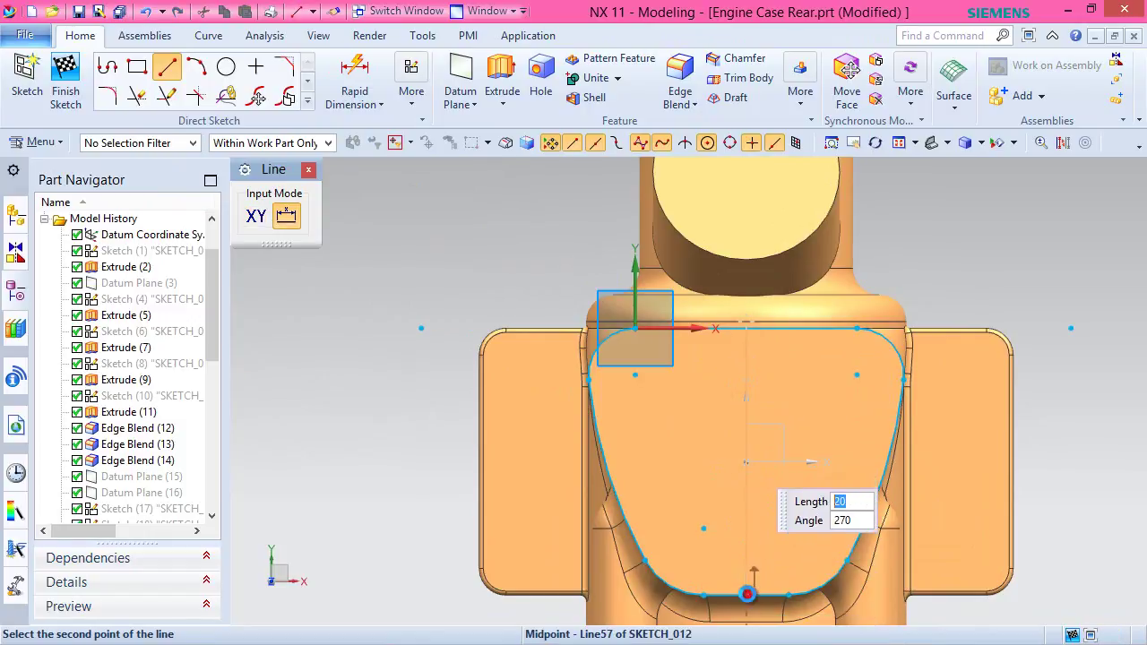
{"action": "left_click", "coordinate": [747, 594]}
{"action": "key", "text": "Escape"}
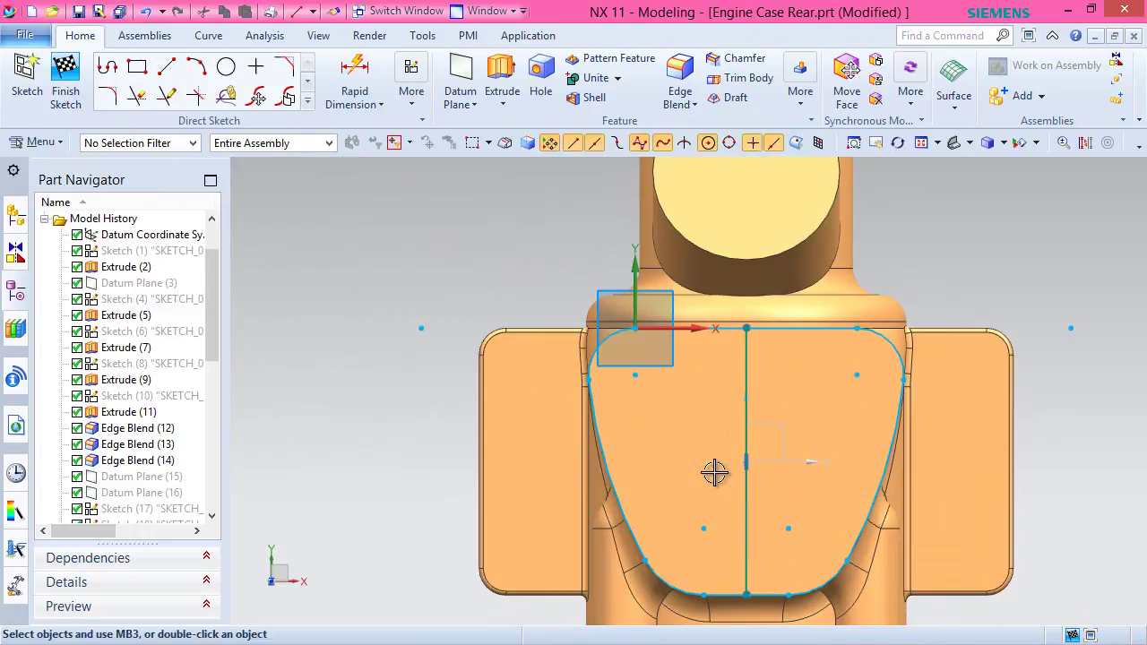
Convert the projected outline and the vertical centre line to reference curves.
{"action": "left_click", "coordinate": [1085, 145]}
{"action": "mouse_move", "coordinate": [636, 349]}
{"action": "left_mouse_down"}
{"action": "mouse_move", "coordinate": [770, 560]}
{"action": "mouse_move", "coordinate": [950, 626]}
{"action": "left_mouse_up"}
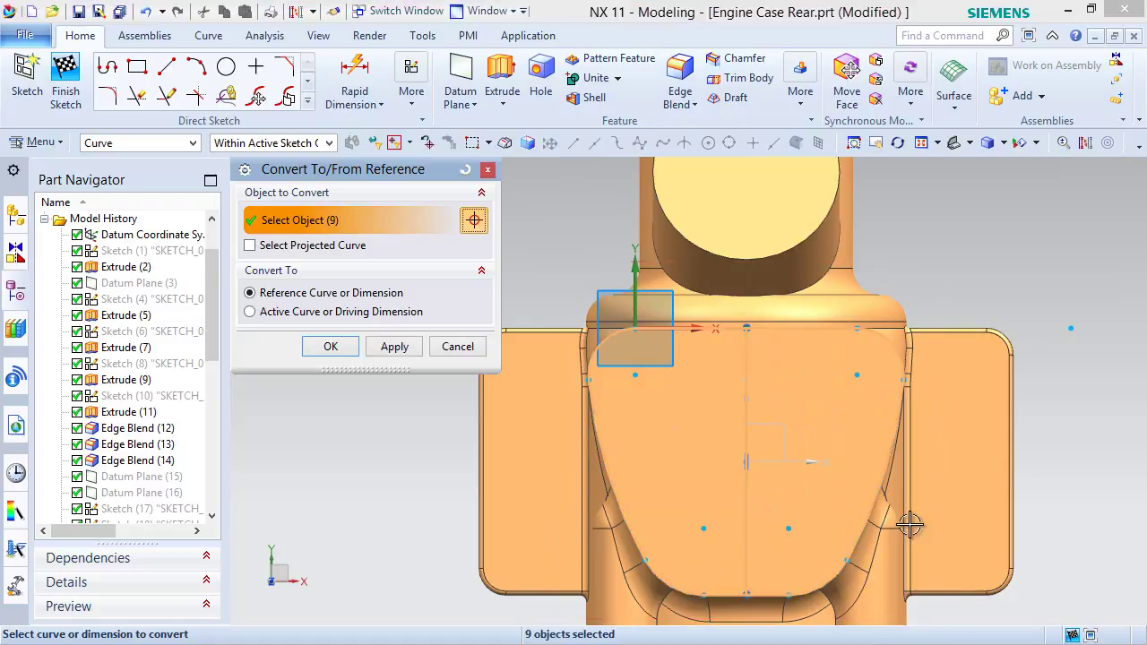
{"action": "left_click", "coordinate": [343, 345]}
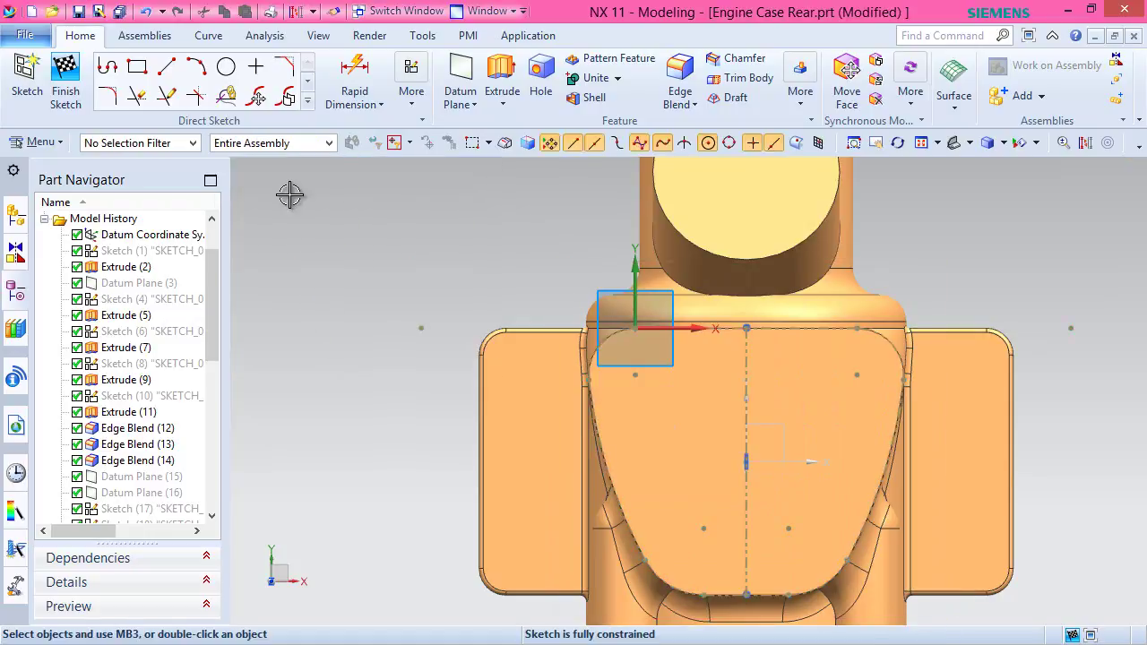
Draw a circle of diameter 20.0367 mm centred on the midpoint of the vertical reference line and finish the sketch.
{"action": "left_click", "coordinate": [219, 67]}
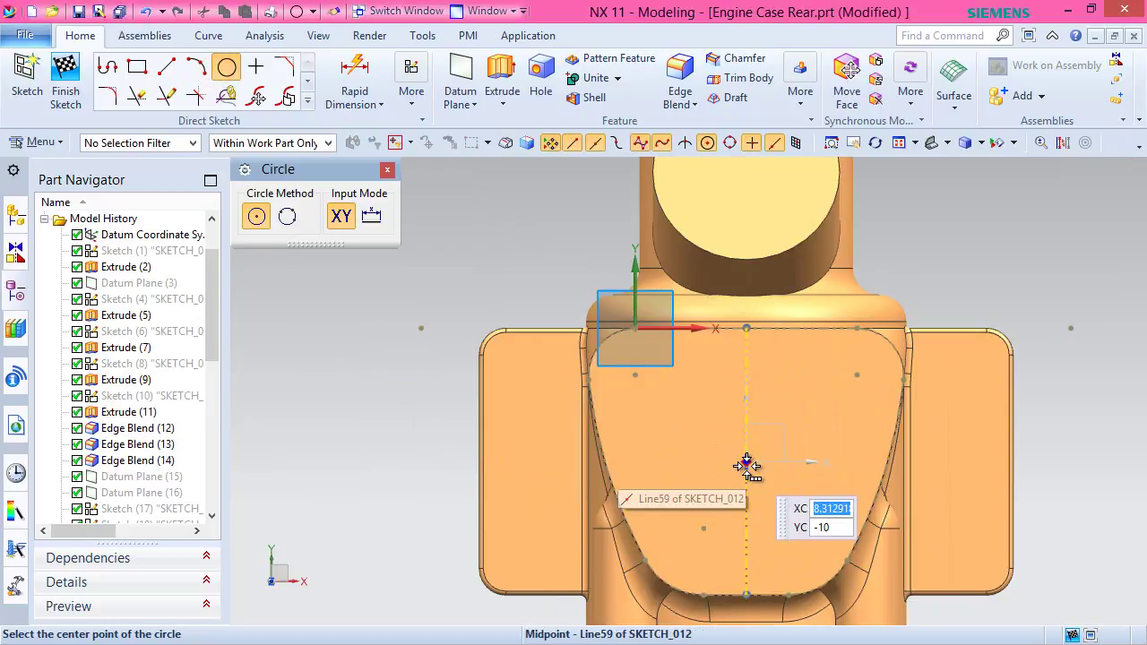
{"action": "left_click", "coordinate": [747, 465]}
{"action": "left_click", "coordinate": [835, 480]}
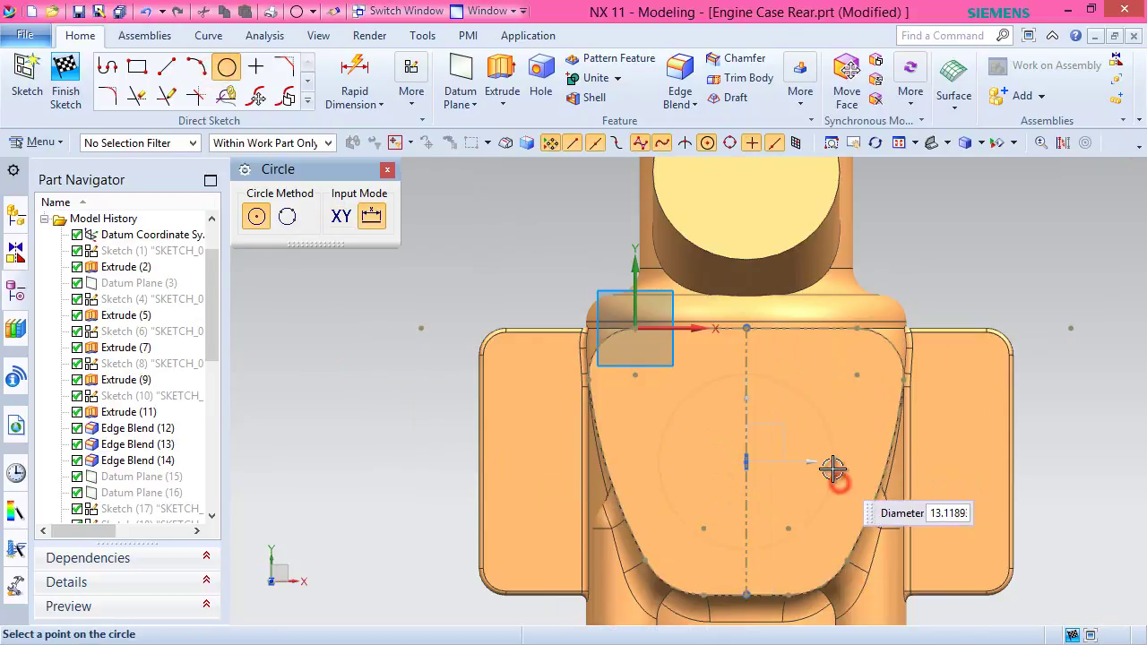
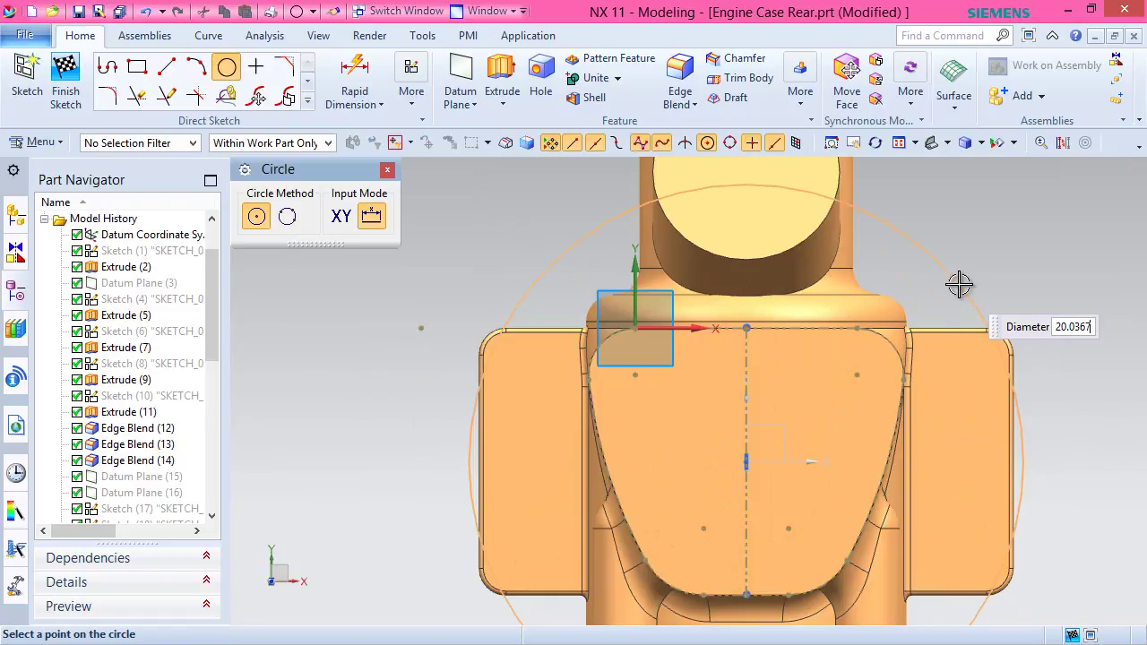
{"action": "key", "text": "Return"}
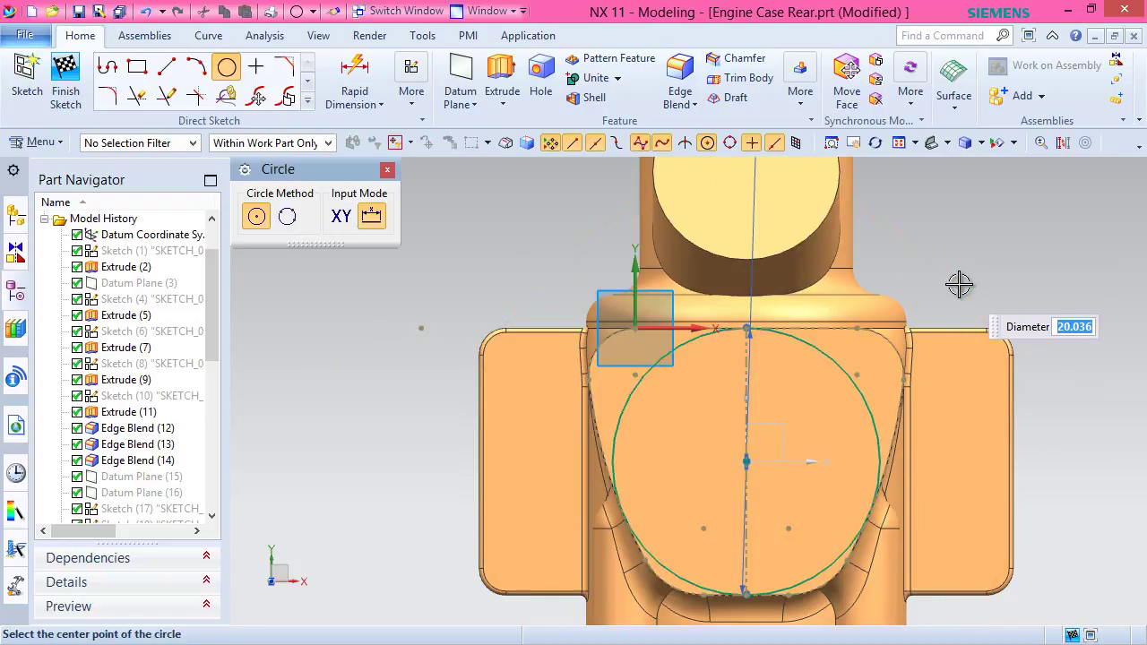
{"action": "key", "text": "Escape"}
{"action": "right_click", "coordinate": [951, 262]}
{"action": "left_click", "coordinate": [950, 259]}
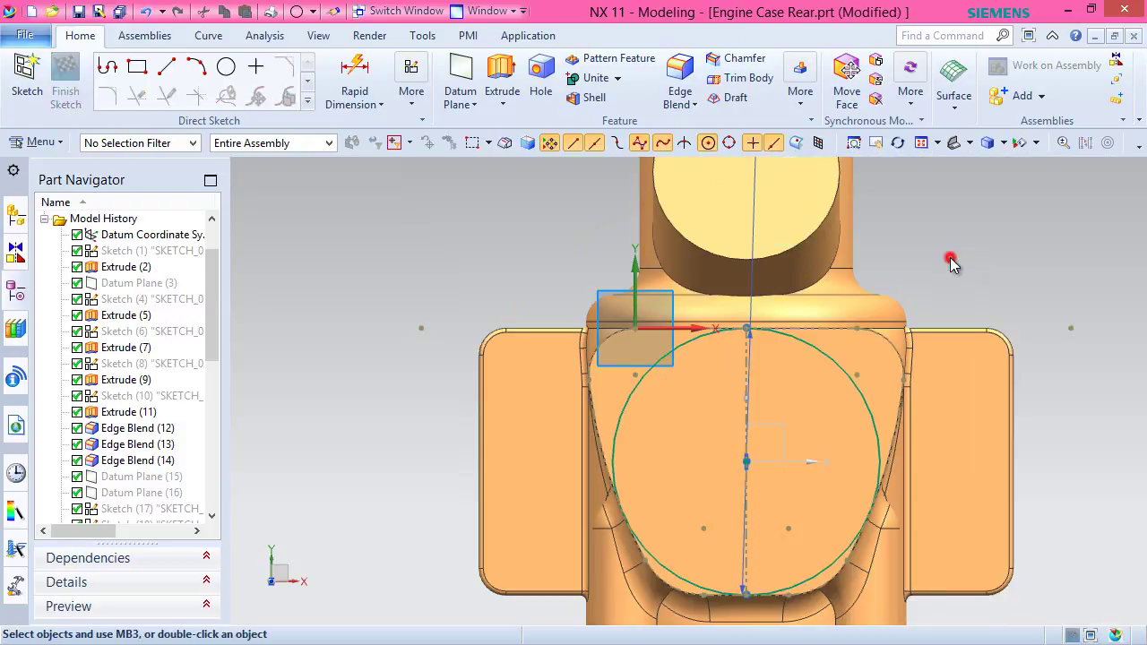
Extrude the circle upward from 0 to 9 mm and unite it with the engine case body.
{"action": "left_click", "coordinate": [972, 146]}
{"action": "left_click", "coordinate": [1019, 175]}
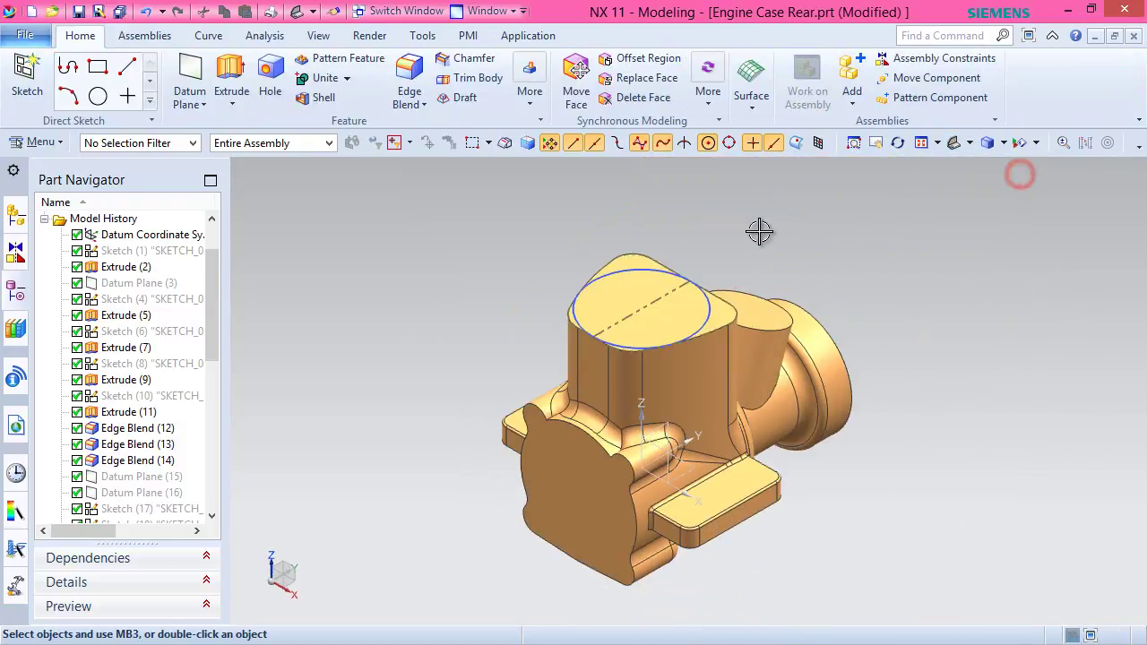
{"action": "left_click", "coordinate": [420, 194]}
{"action": "left_click", "coordinate": [228, 56]}
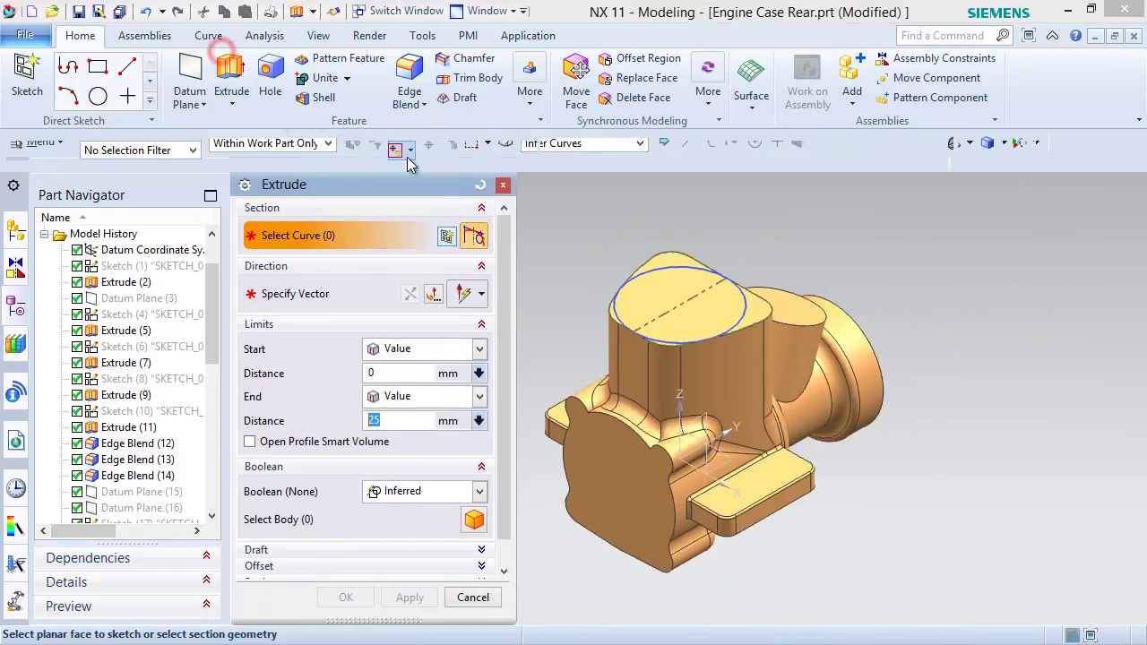
{"action": "left_click", "coordinate": [674, 269]}
{"action": "left_click", "coordinate": [721, 299]}
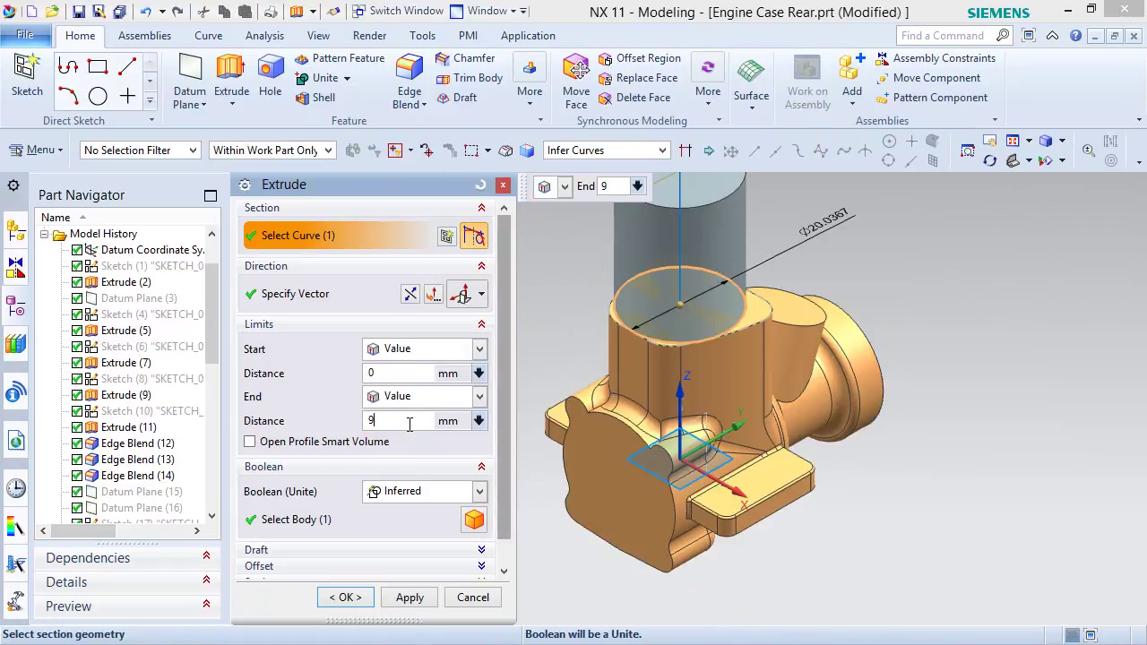
{"action": "key", "text": "Return"}
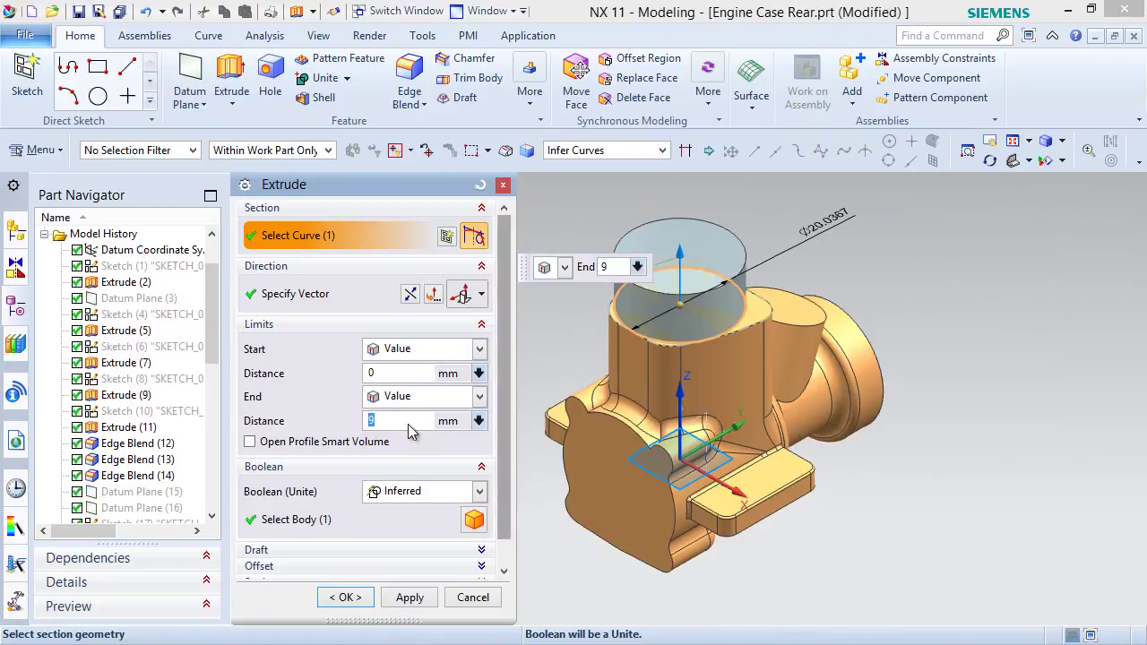
{"action": "left_click", "coordinate": [391, 491]}
{"action": "left_click", "coordinate": [395, 537]}
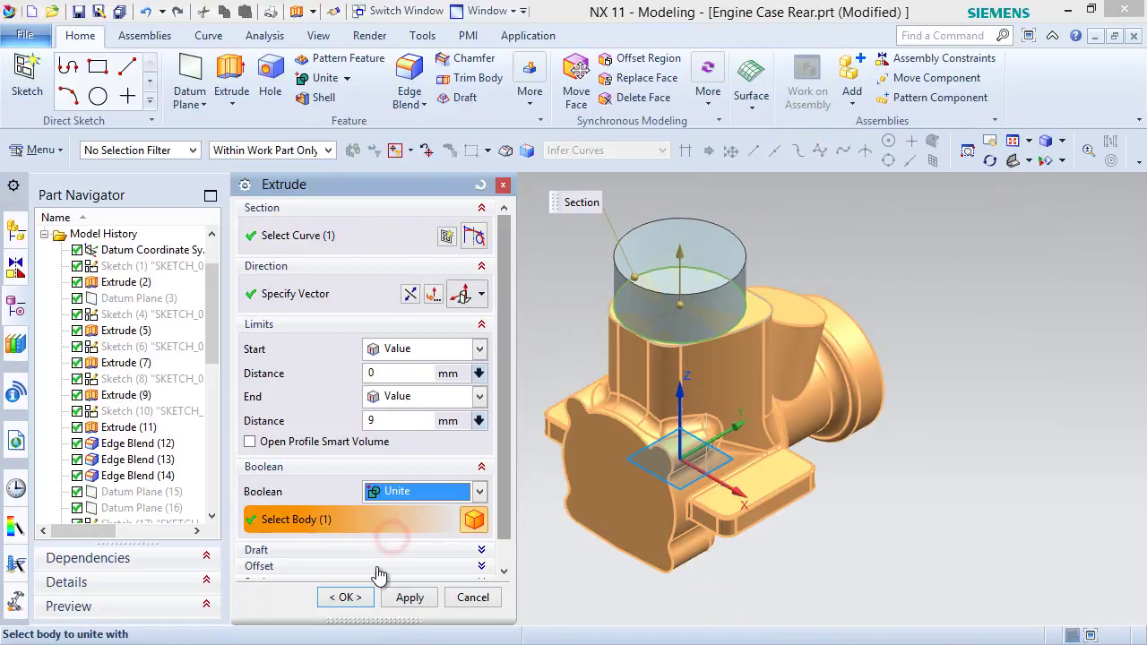
{"action": "left_click", "coordinate": [345, 598]}
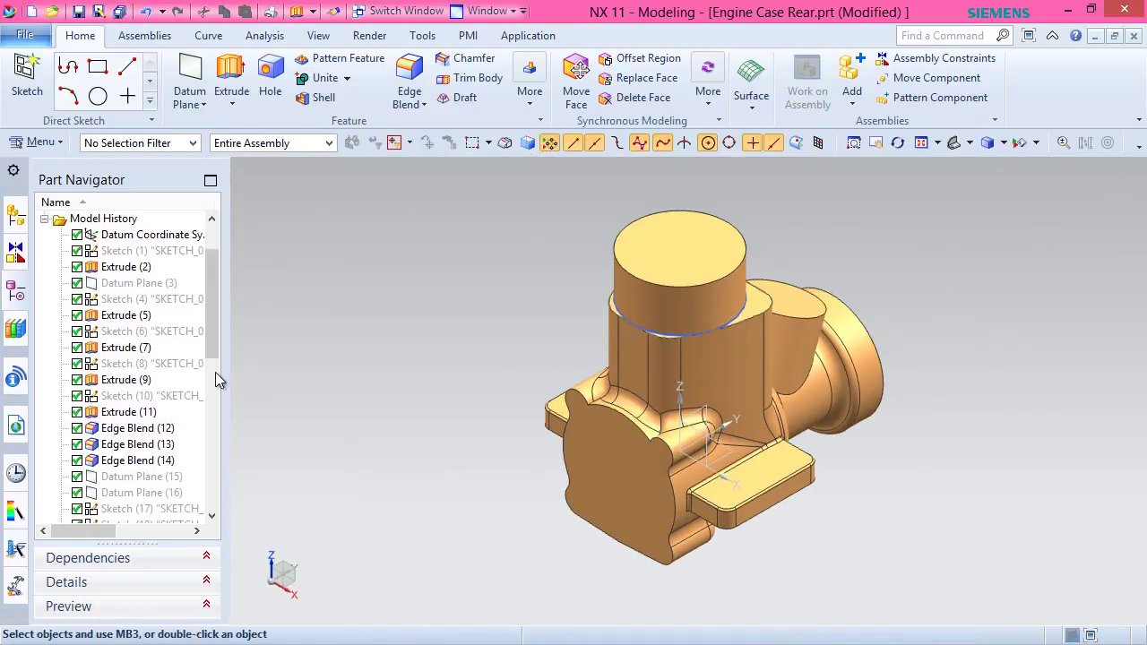
Hide the circle's sketch, Sketch (42), and save the part.
{"action": "left_click_drag", "start_coordinate": [214, 335], "coordinate": [211, 546]}
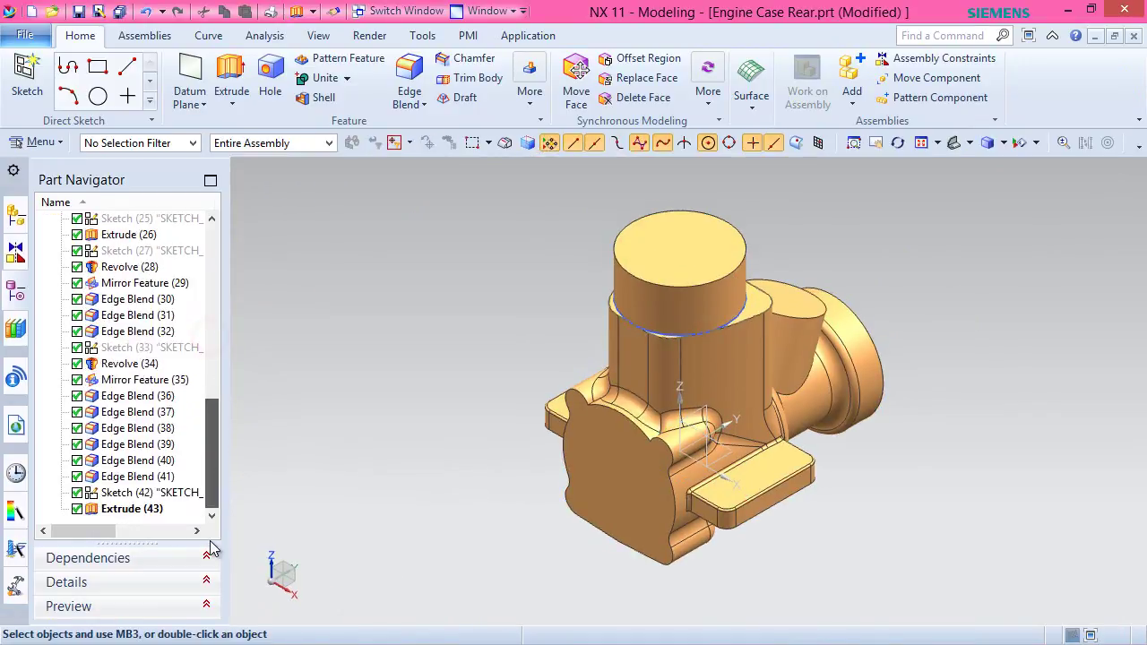
{"action": "right_click", "coordinate": [132, 500]}
{"action": "left_click", "coordinate": [148, 13]}
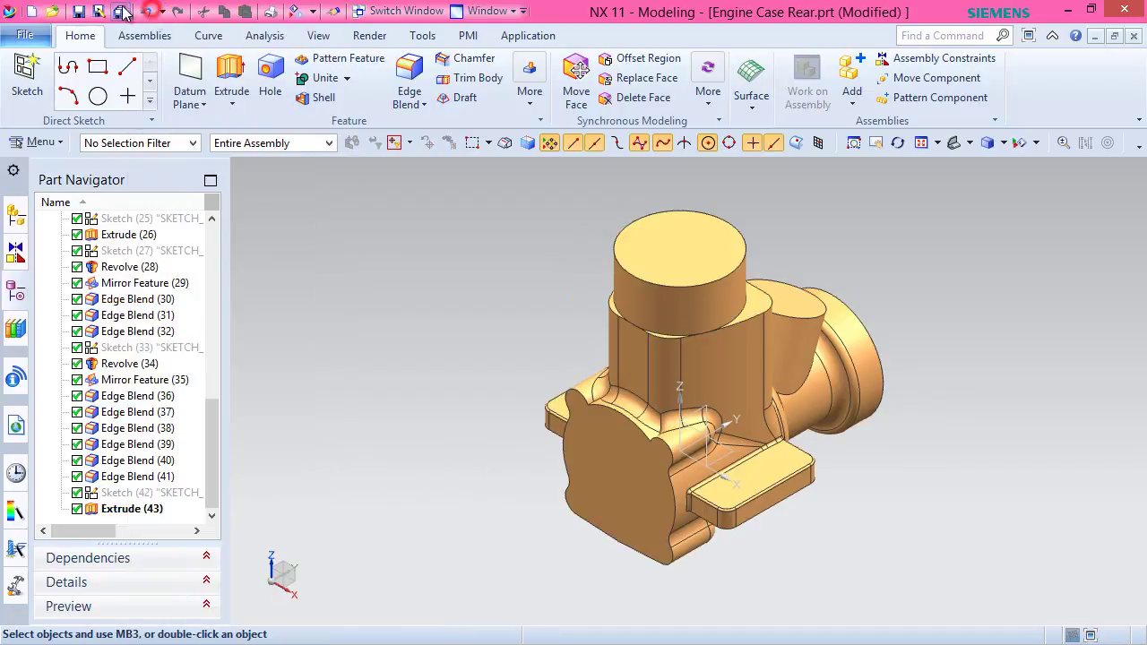
{"action": "left_click", "coordinate": [80, 12]}
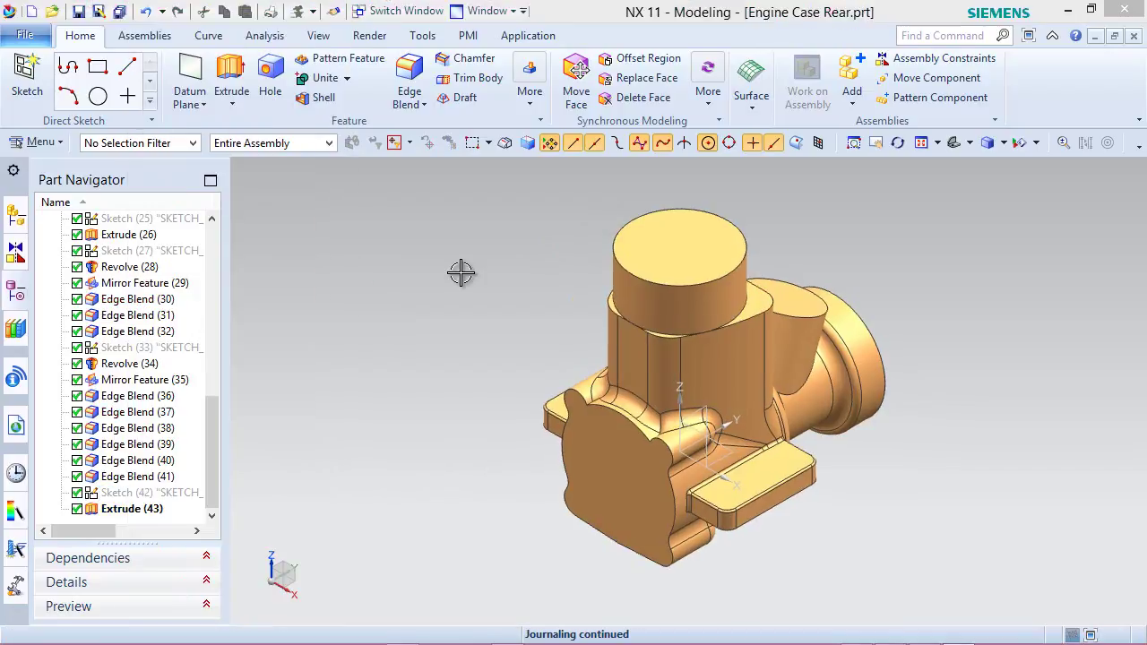
Create a sketch on the flat top face of Extrude(7) around the base of the new cylinder.
{"action": "left_click", "coordinate": [27, 79]}
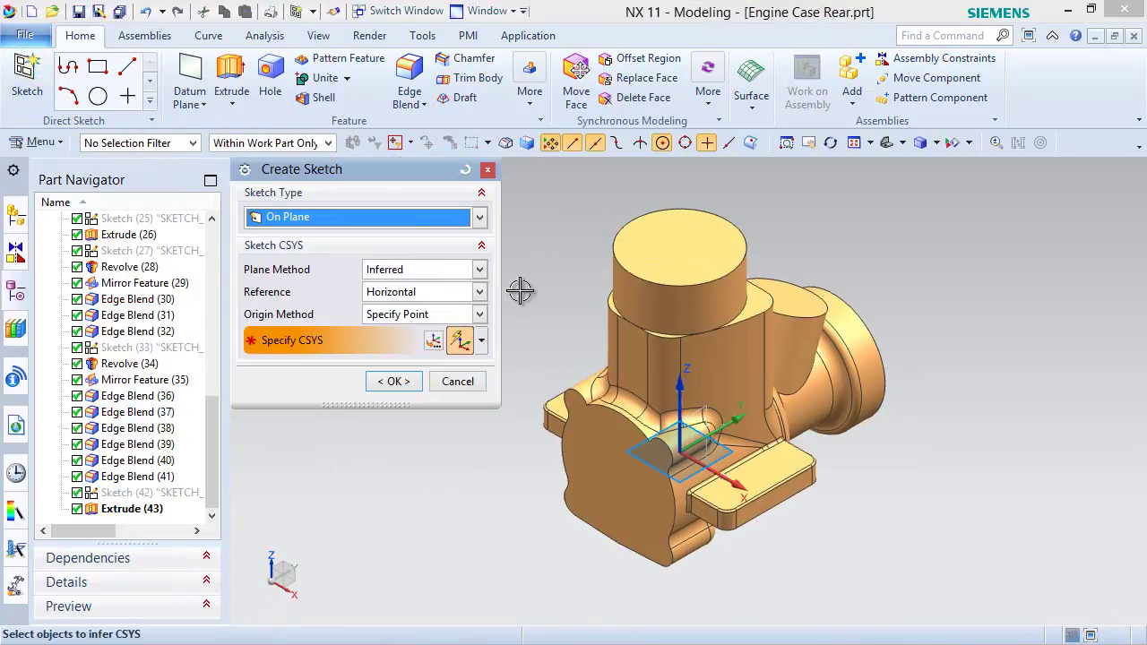
{"action": "scroll", "coordinate": [801, 249], "scroll_direction": "down", "scroll_amount": 3}
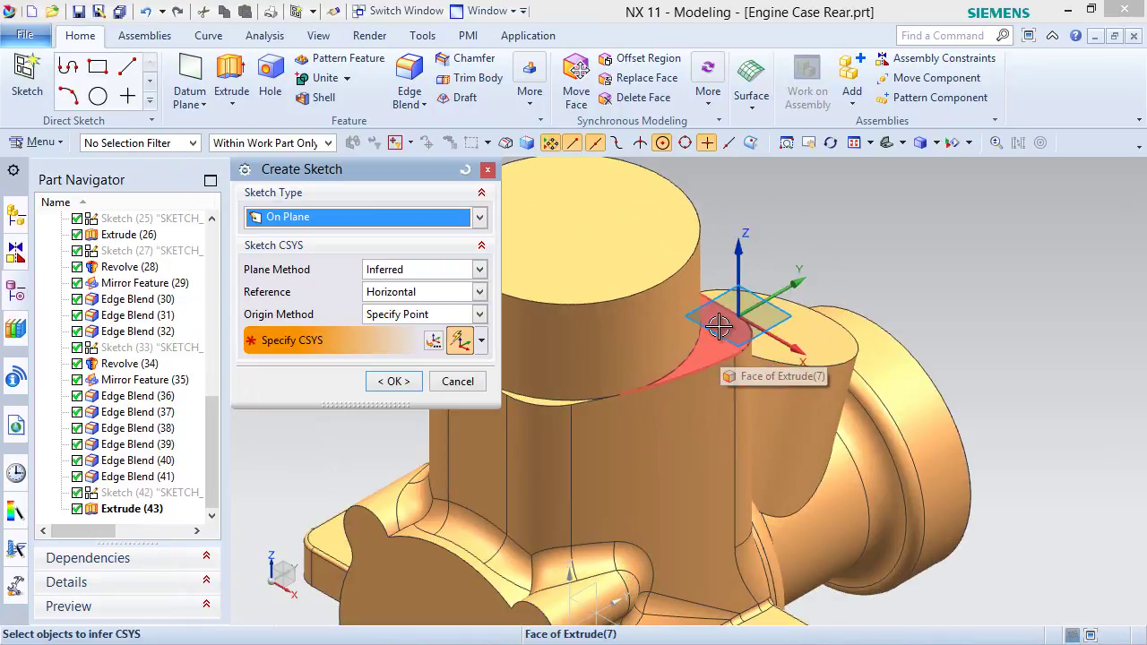
{"action": "left_click", "coordinate": [724, 331]}
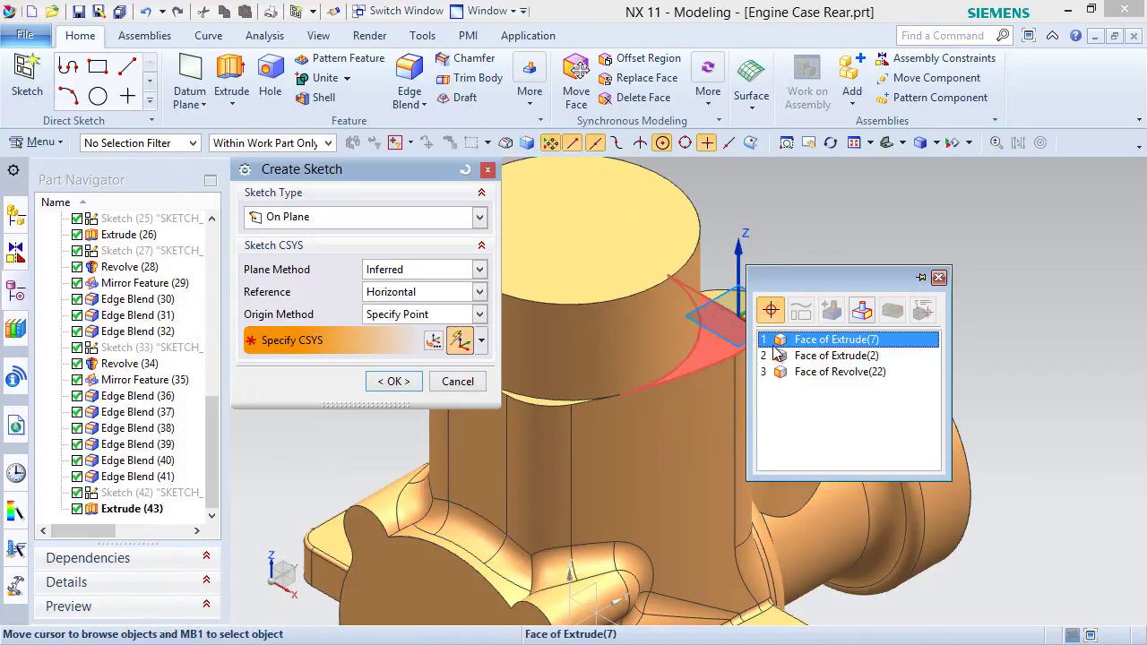
{"action": "left_click", "coordinate": [814, 343]}
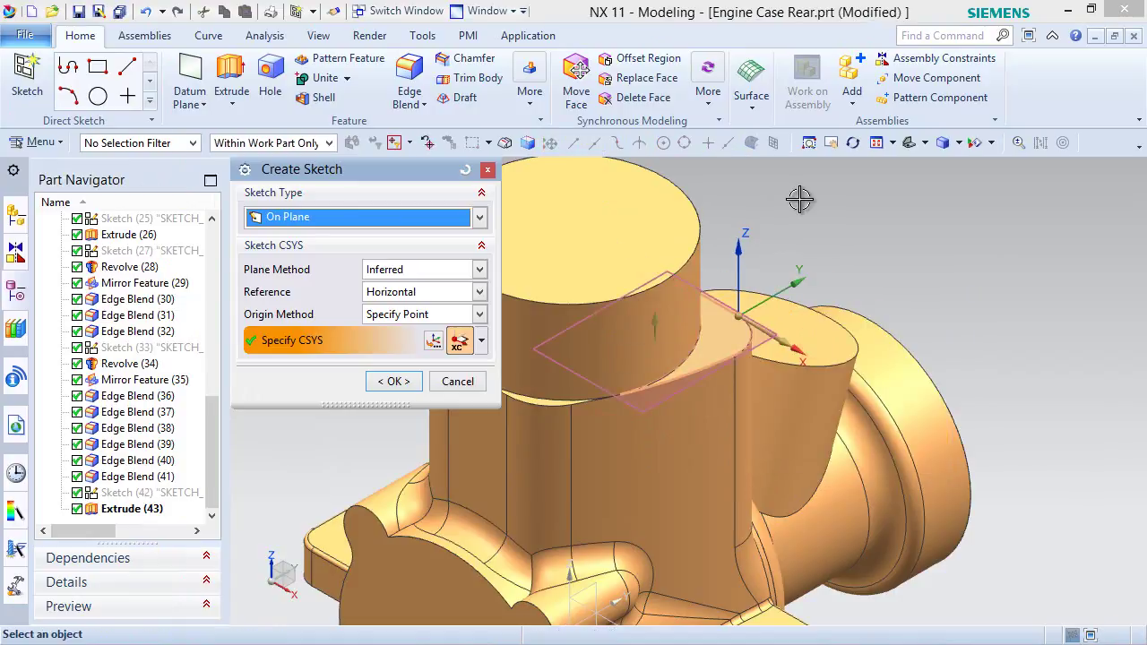
{"action": "left_click", "coordinate": [391, 381]}
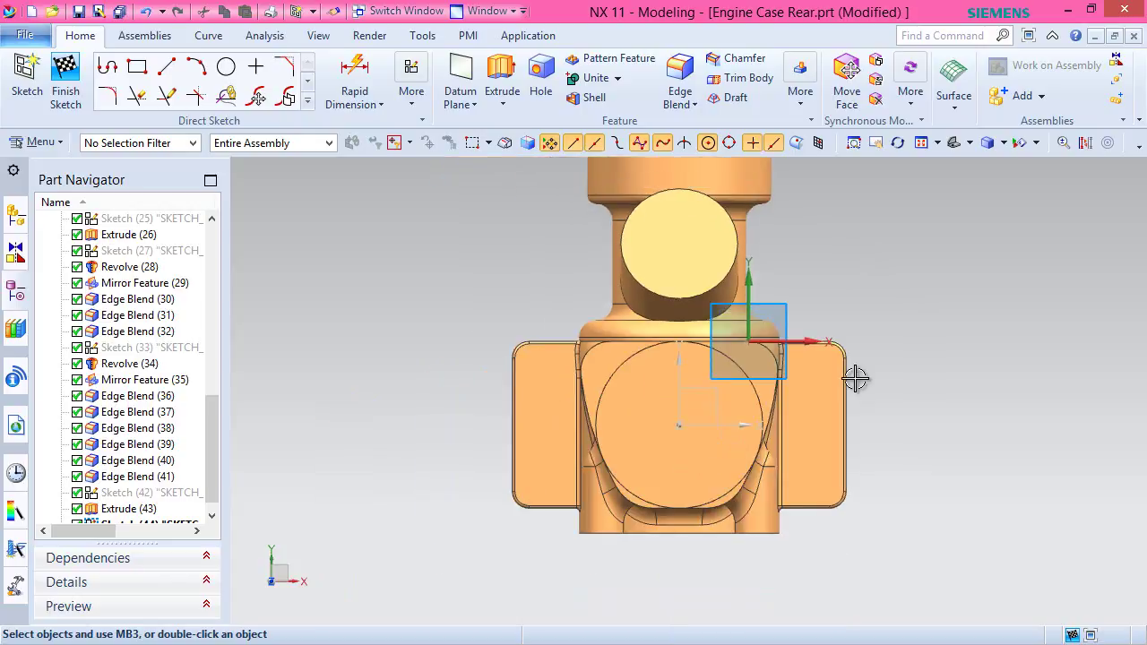
Project the cylinder's circular edge into the sketch and convert it to a reference curve.
{"action": "left_click", "coordinate": [309, 104]}
{"action": "left_click", "coordinate": [197, 237]}
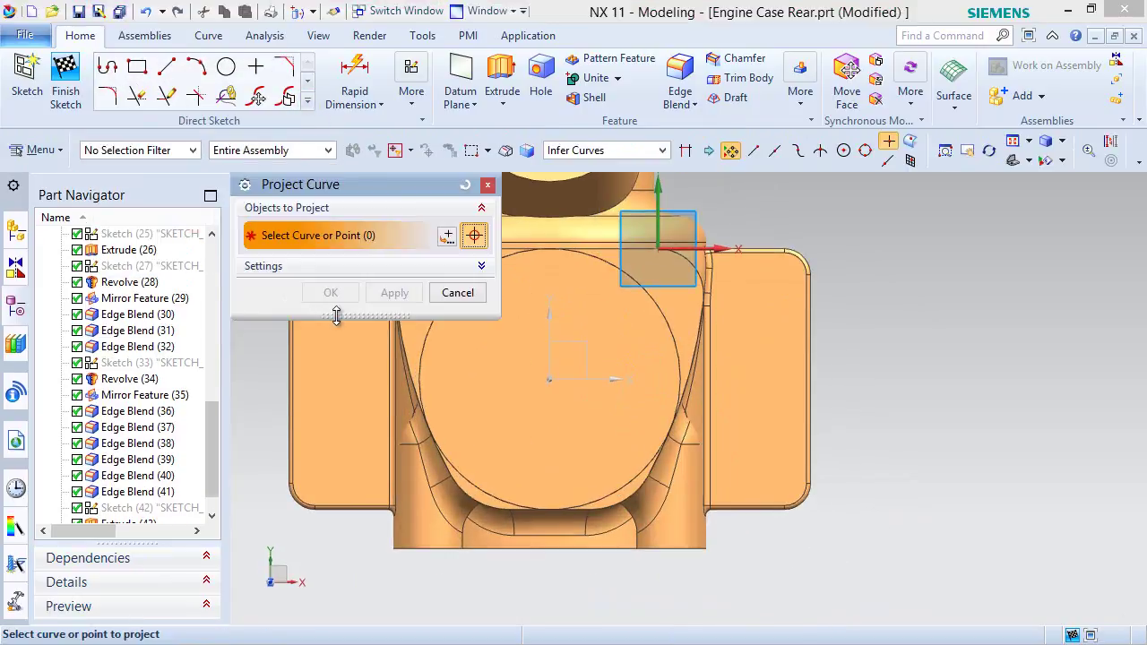
{"action": "left_click", "coordinate": [495, 350]}
{"action": "left_click", "coordinate": [348, 294]}
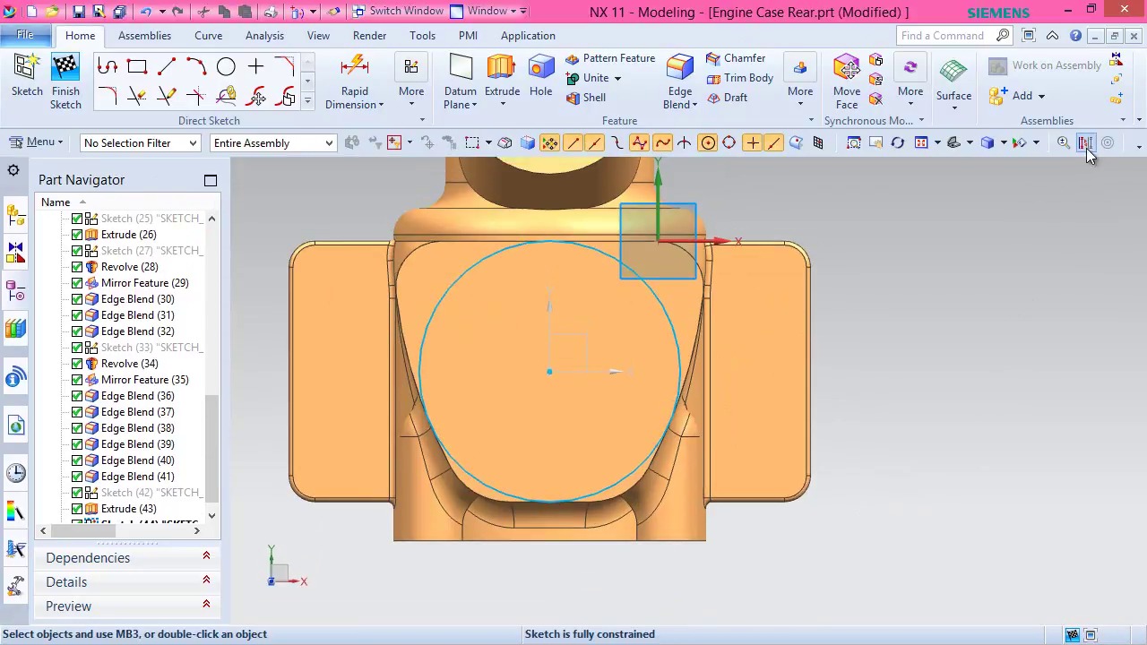
{"action": "left_click", "coordinate": [1085, 143]}
{"action": "scroll", "coordinate": [962, 376], "scroll_direction": "down", "scroll_amount": 3}
{"action": "left_click_drag", "start_coordinate": [542, 232], "coordinate": [905, 538]}
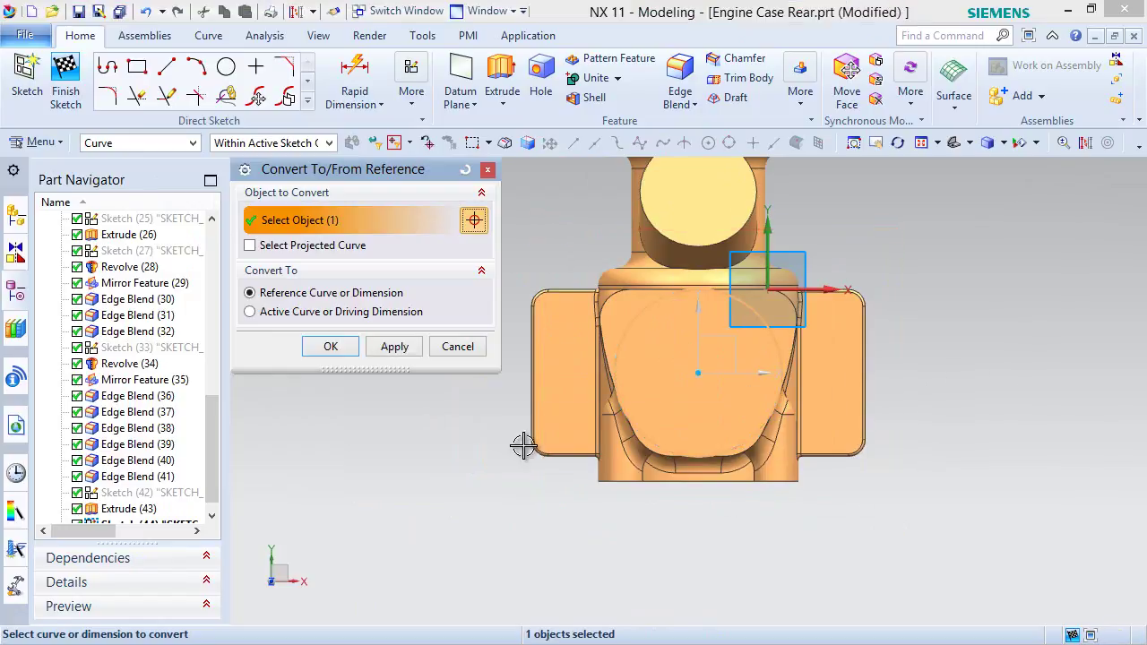
{"action": "left_click", "coordinate": [331, 346]}
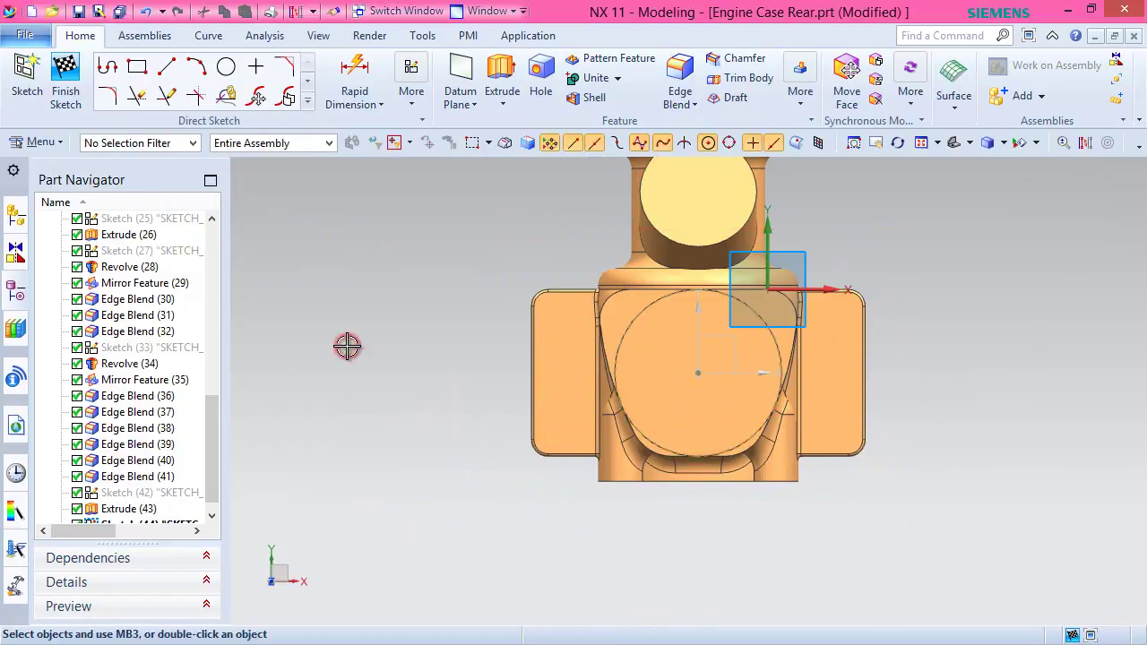
Draw a rectangle from its centre at the reference circle's centre, about 46 mm wide and 36 mm high.
{"action": "left_click", "coordinate": [139, 74]}
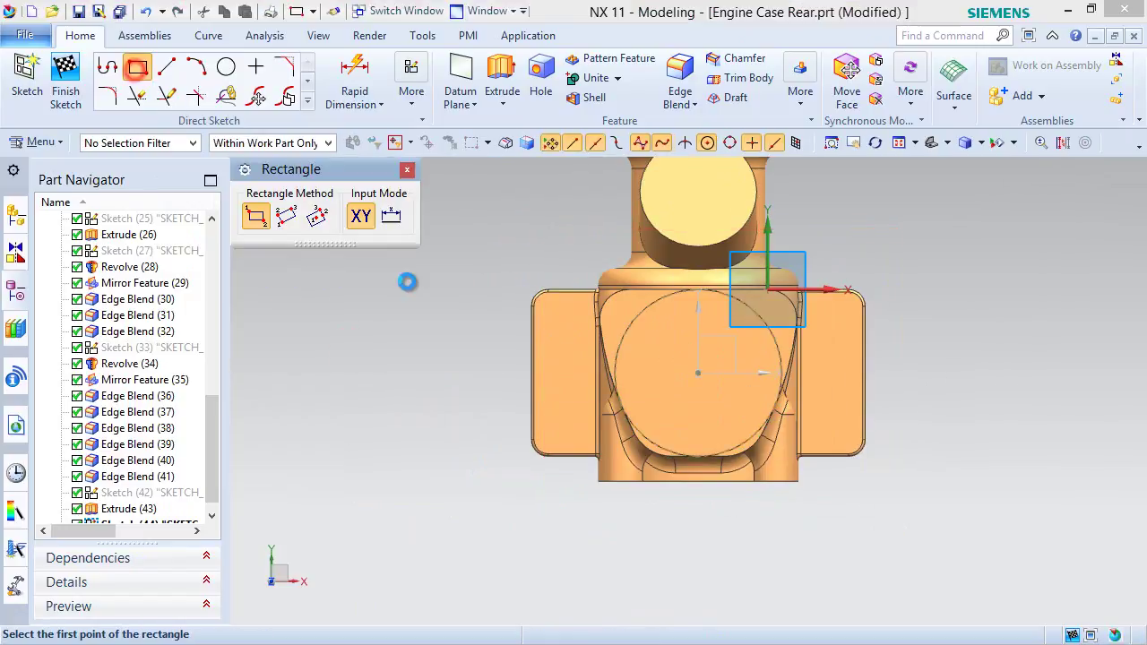
{"action": "left_click", "coordinate": [315, 216]}
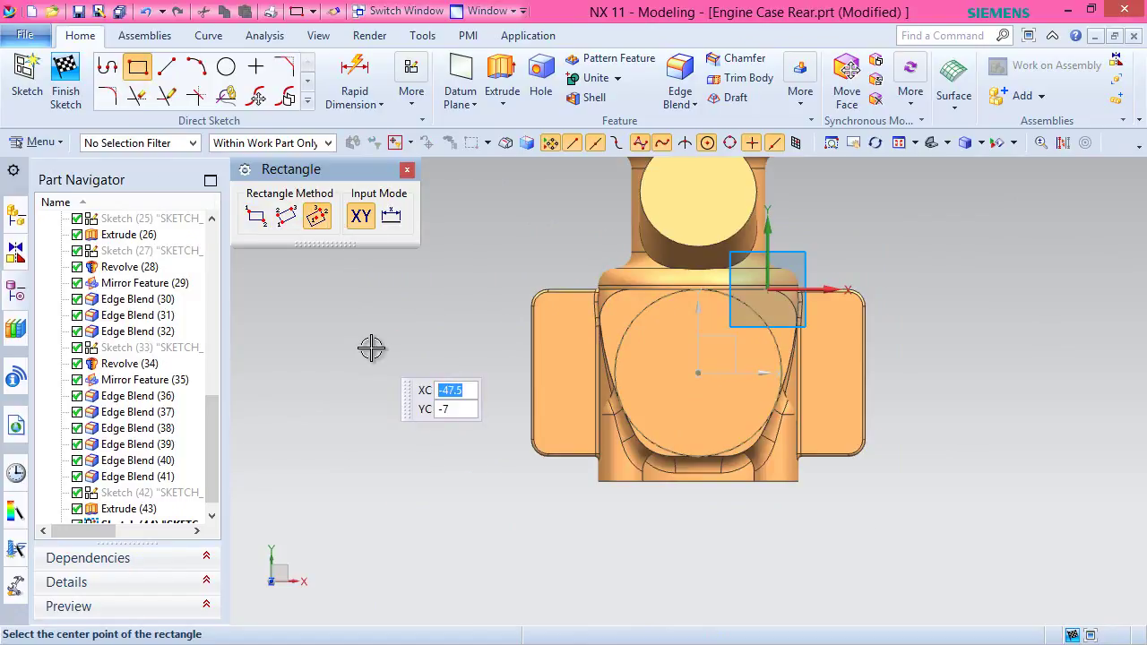
{"action": "left_click", "coordinate": [700, 378]}
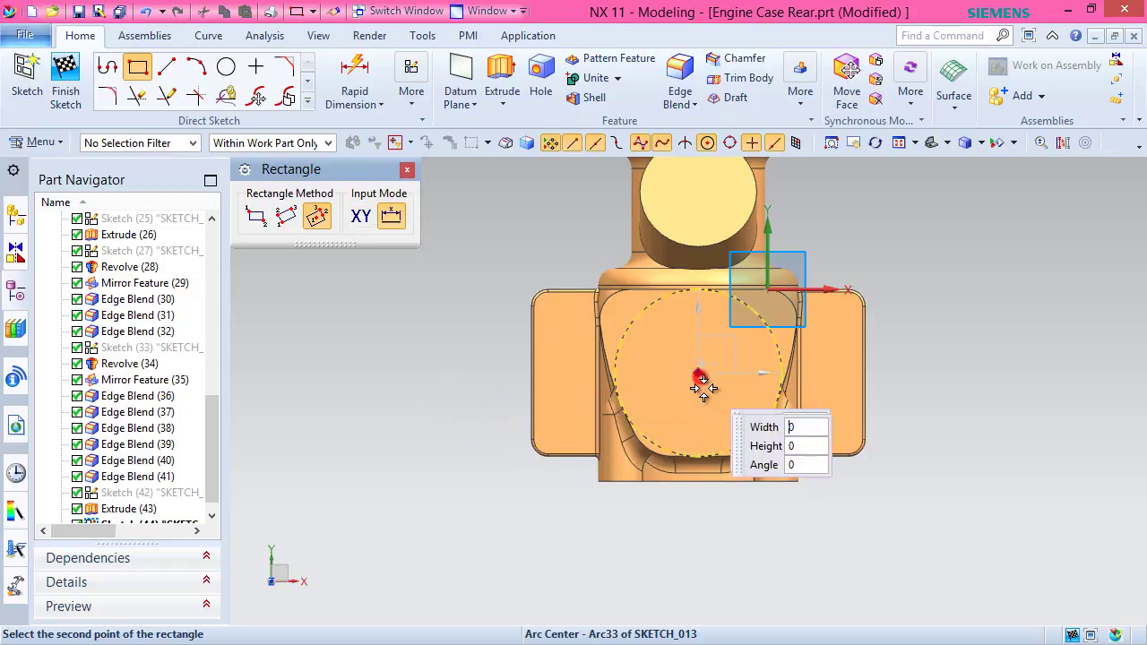
{"action": "left_click", "coordinate": [696, 524]}
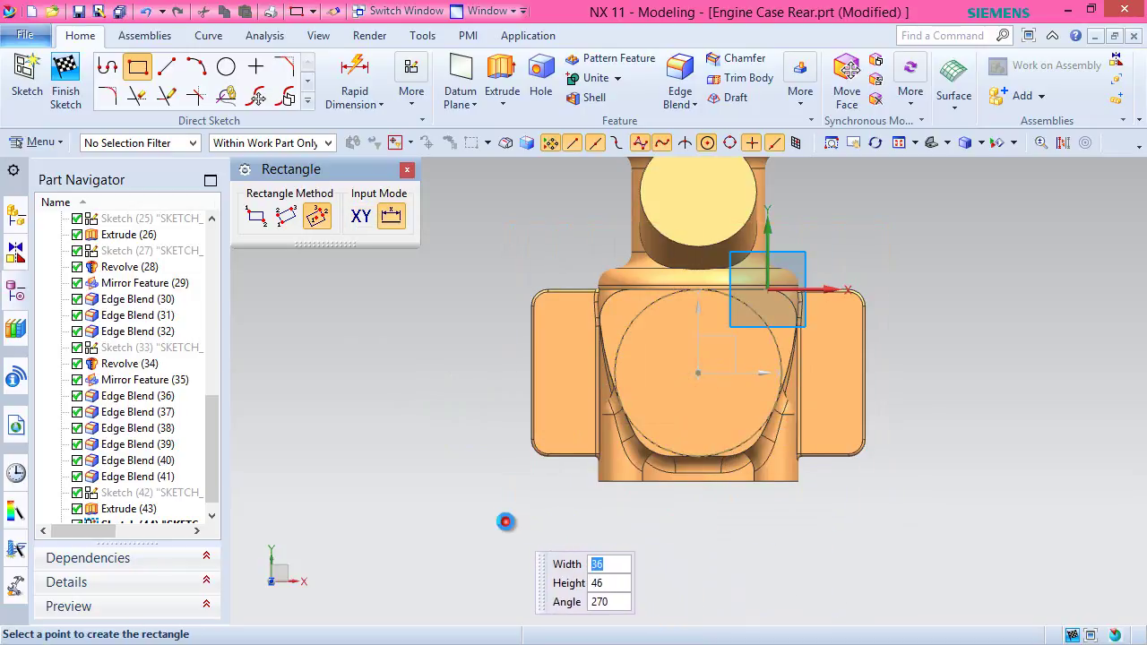
{"action": "left_click", "coordinate": [507, 523]}
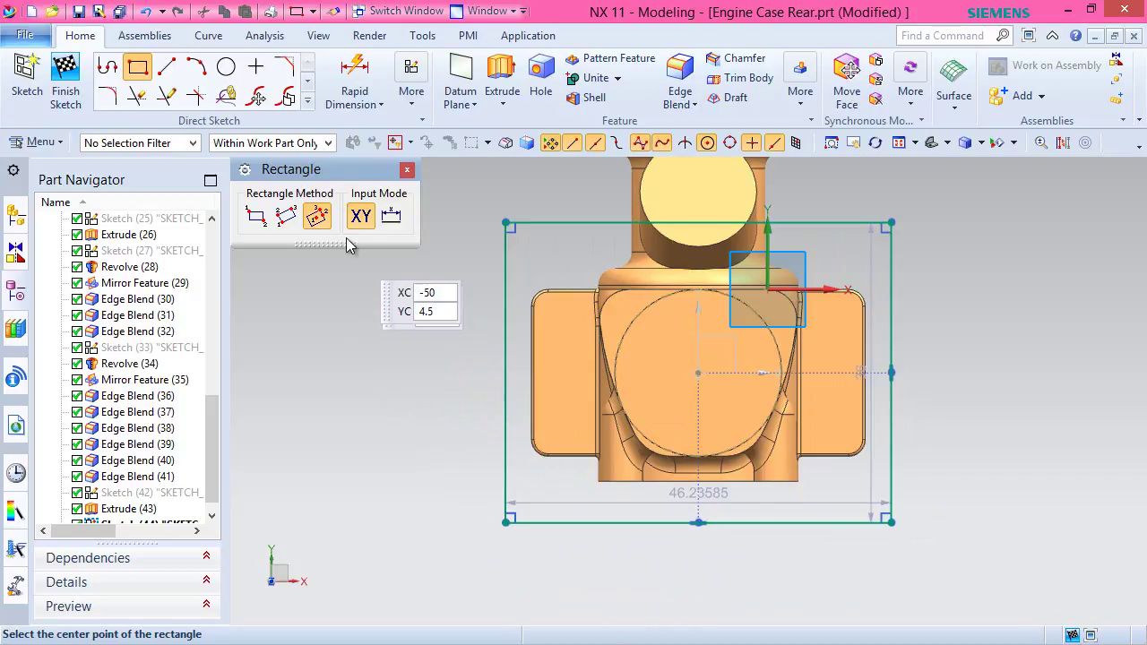
Dimension the rectangle's width and height, setting both to 27.5 mm.
{"action": "key", "text": "d"}
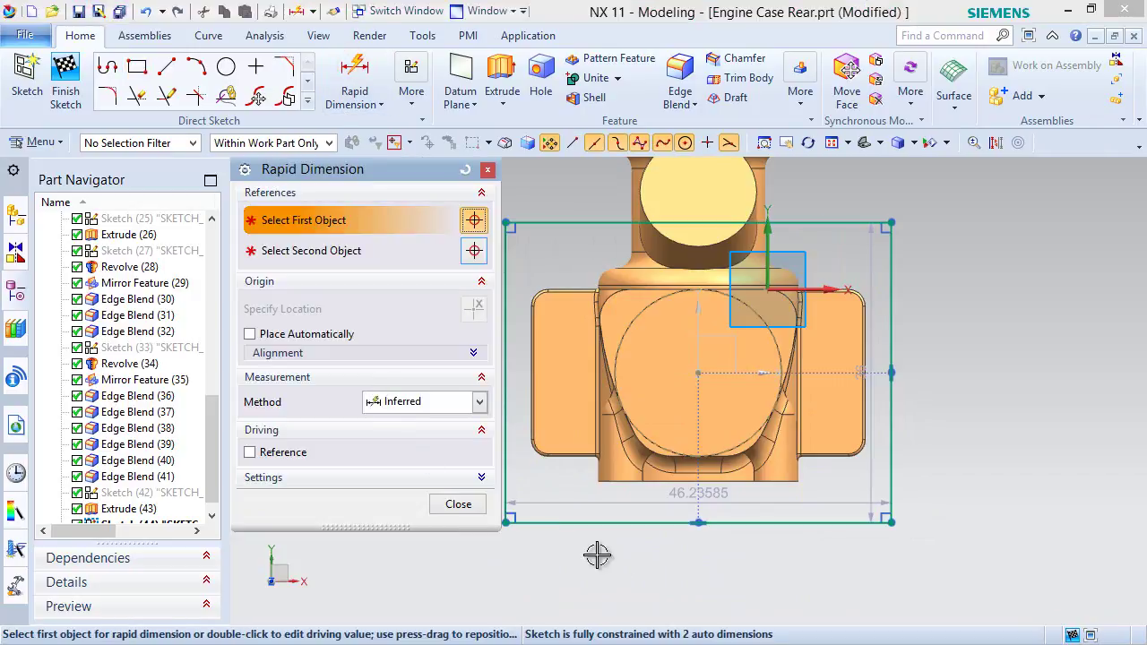
{"action": "left_click", "coordinate": [748, 527]}
{"action": "left_click", "coordinate": [730, 573]}
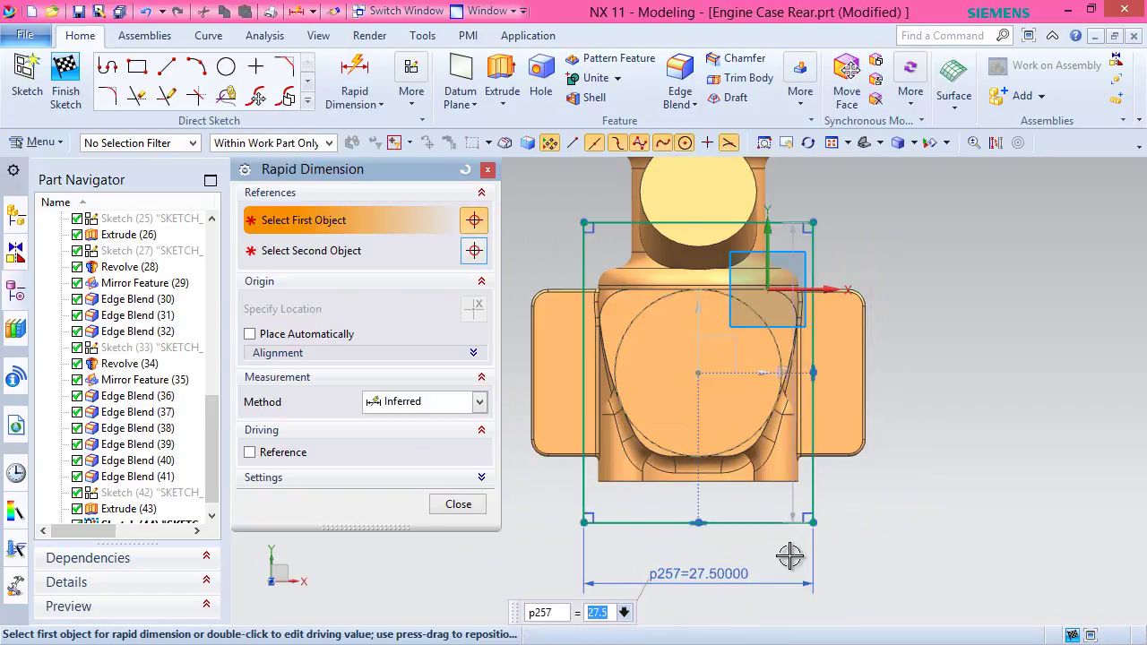
{"action": "left_click", "coordinate": [812, 464]}
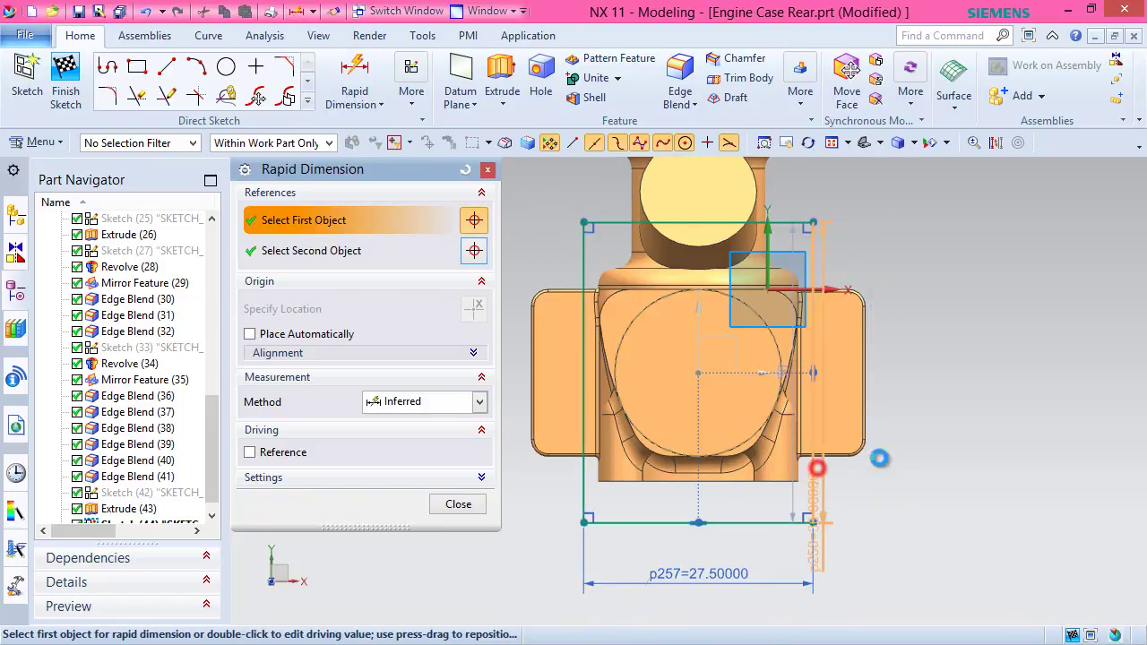
{"action": "left_click", "coordinate": [930, 431]}
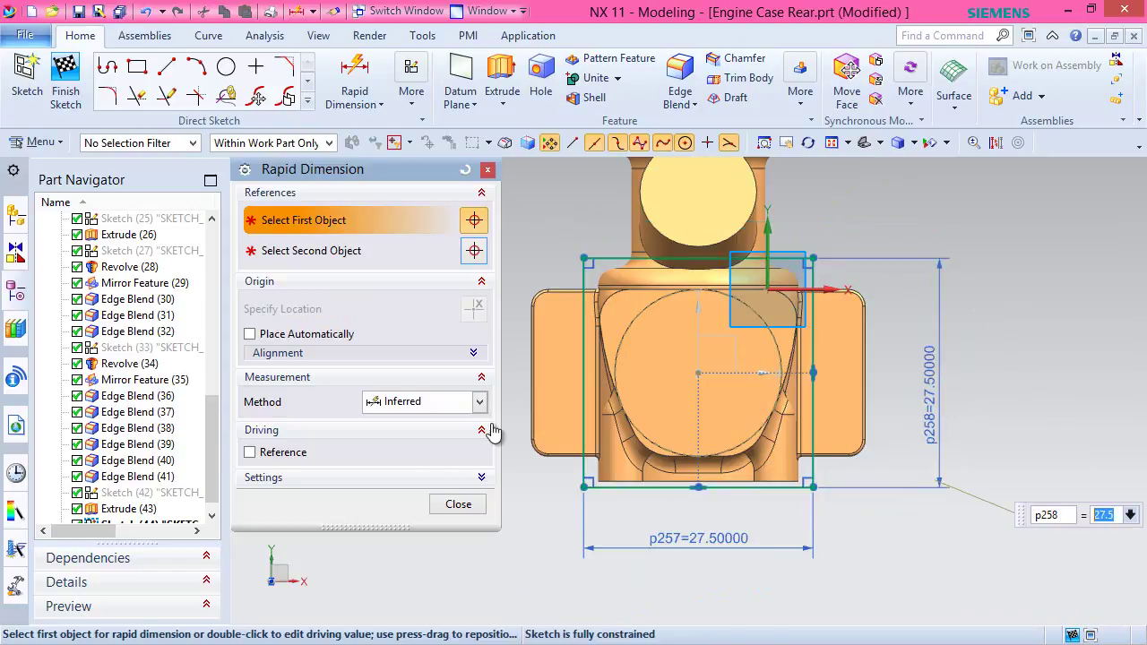
{"action": "left_click", "coordinate": [458, 504]}
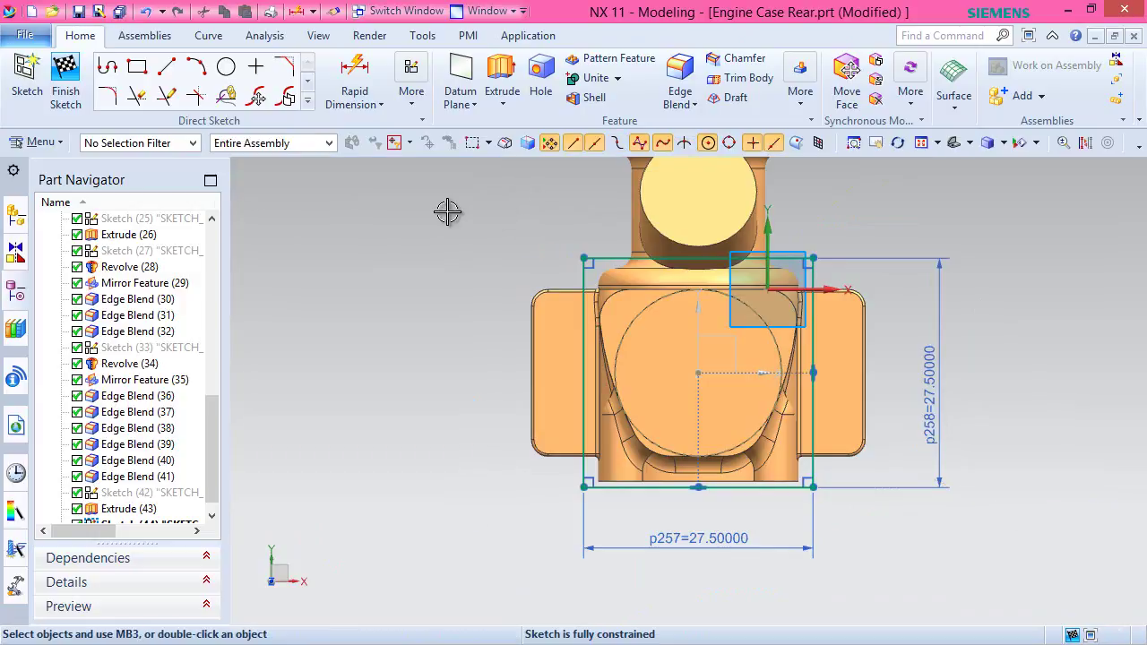
Draw a second, smaller rectangle from the reference circle's centre, about 6.7 mm wide and 11 mm high.
{"action": "left_click", "coordinate": [136, 70]}
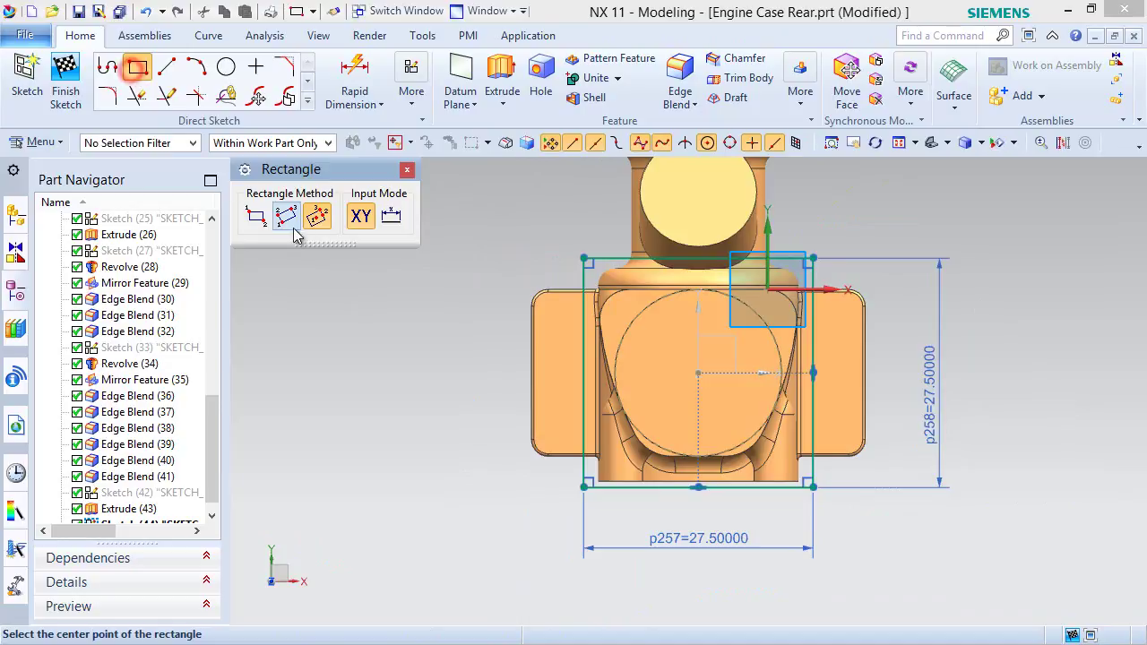
{"action": "left_click", "coordinate": [698, 373]}
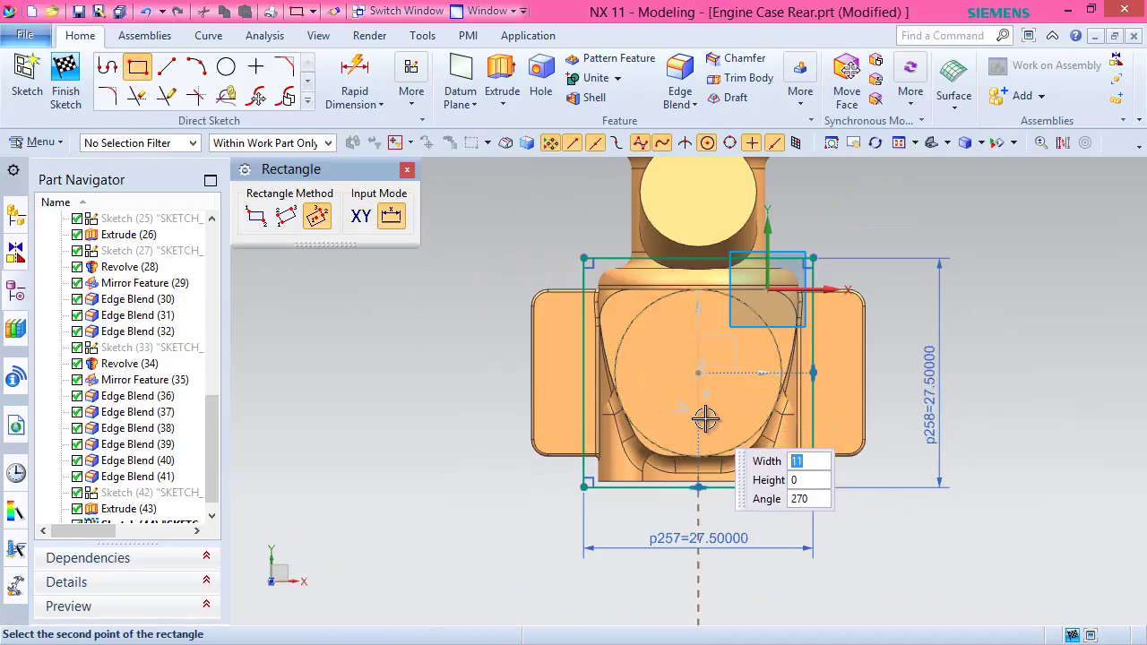
{"action": "left_click", "coordinate": [701, 416]}
{"action": "left_click", "coordinate": [671, 412]}
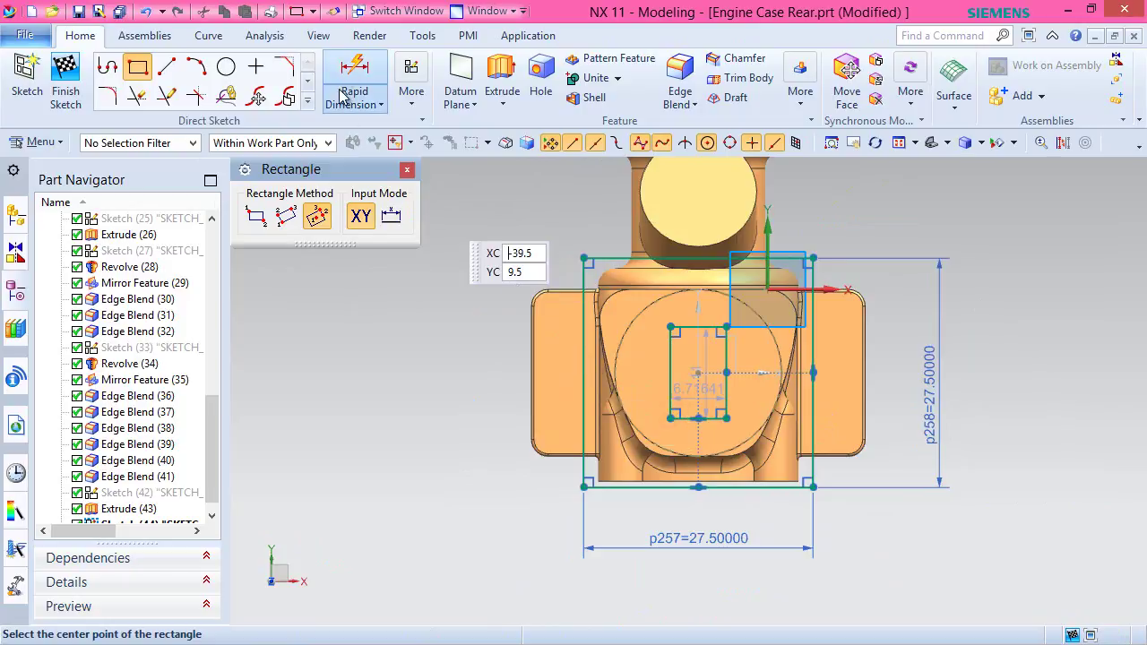
Dimension the inner rectangle's height and set it to 22.62908 mm.
{"action": "key", "text": "d"}
{"action": "left_click", "coordinate": [669, 362]}
{"action": "left_click", "coordinate": [671, 363]}
{"action": "left_click", "coordinate": [637, 371]}
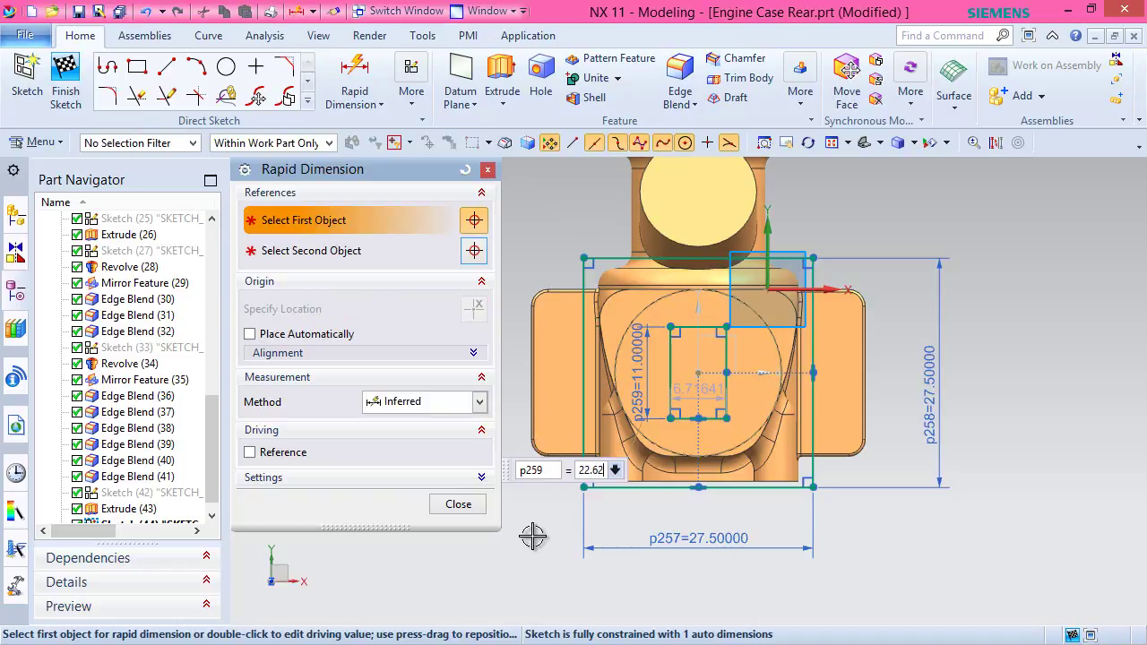
{"action": "key", "text": "Return"}
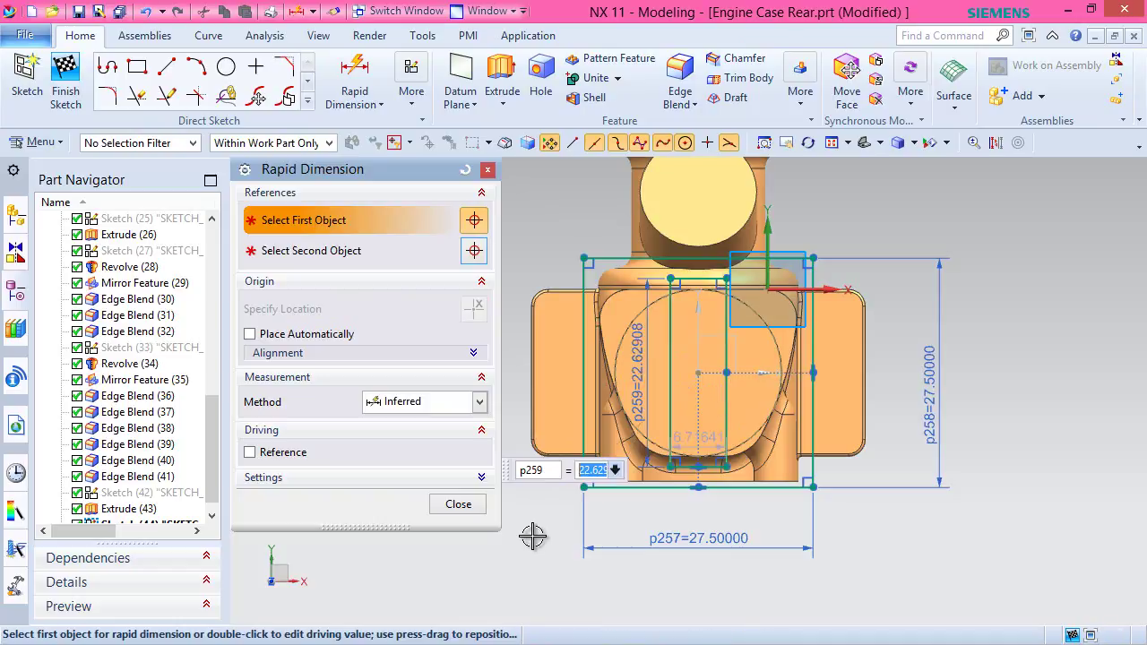
{"action": "left_click", "coordinate": [545, 224]}
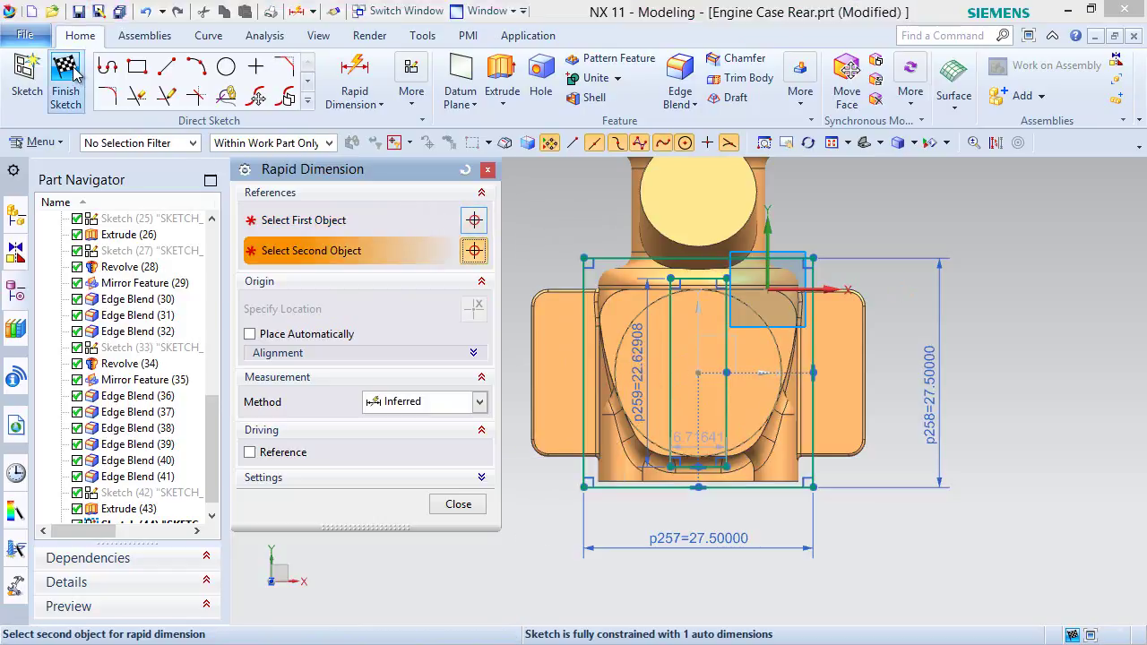
{"action": "right_click", "coordinate": [551, 216]}
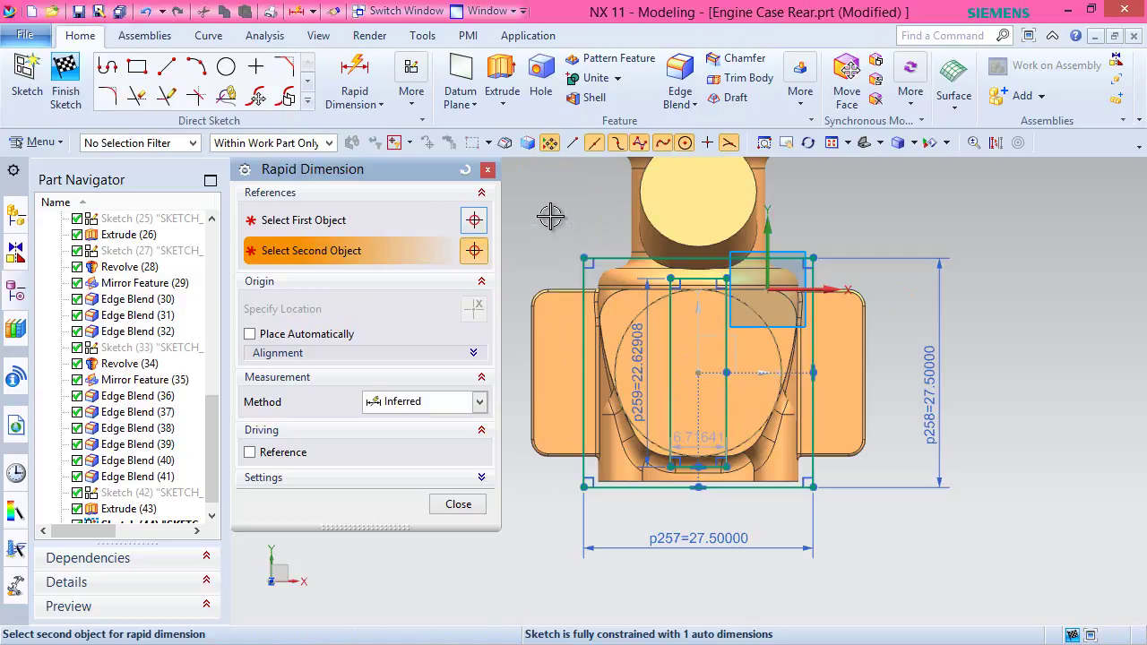
{"action": "right_click", "coordinate": [550, 215]}
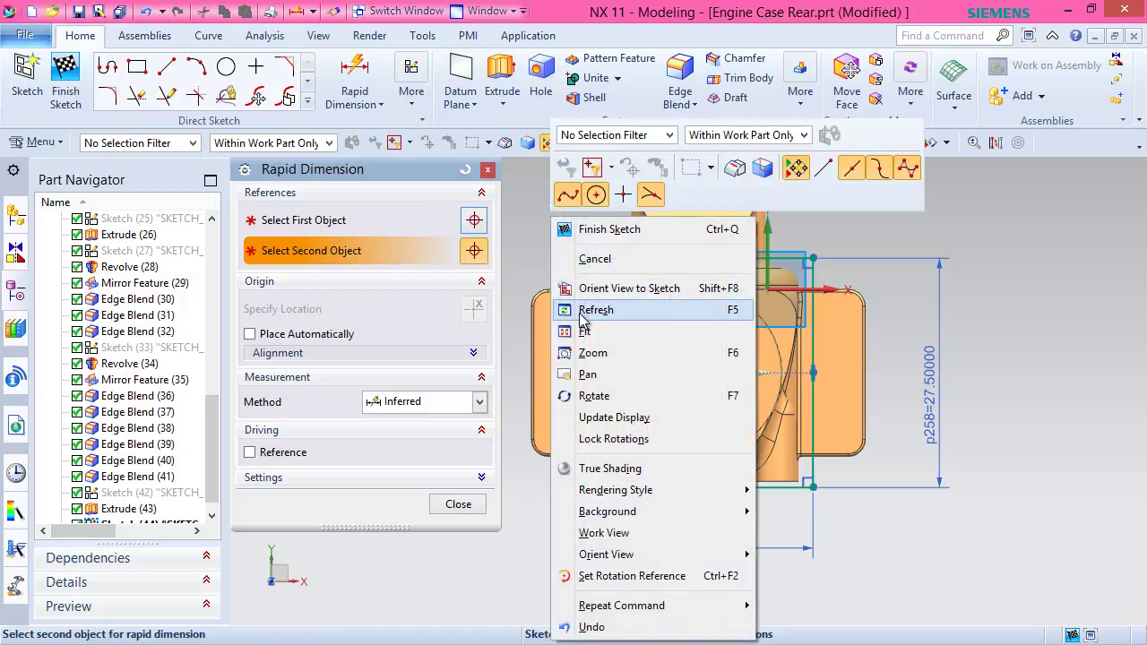
{"action": "left_click", "coordinate": [590, 259]}
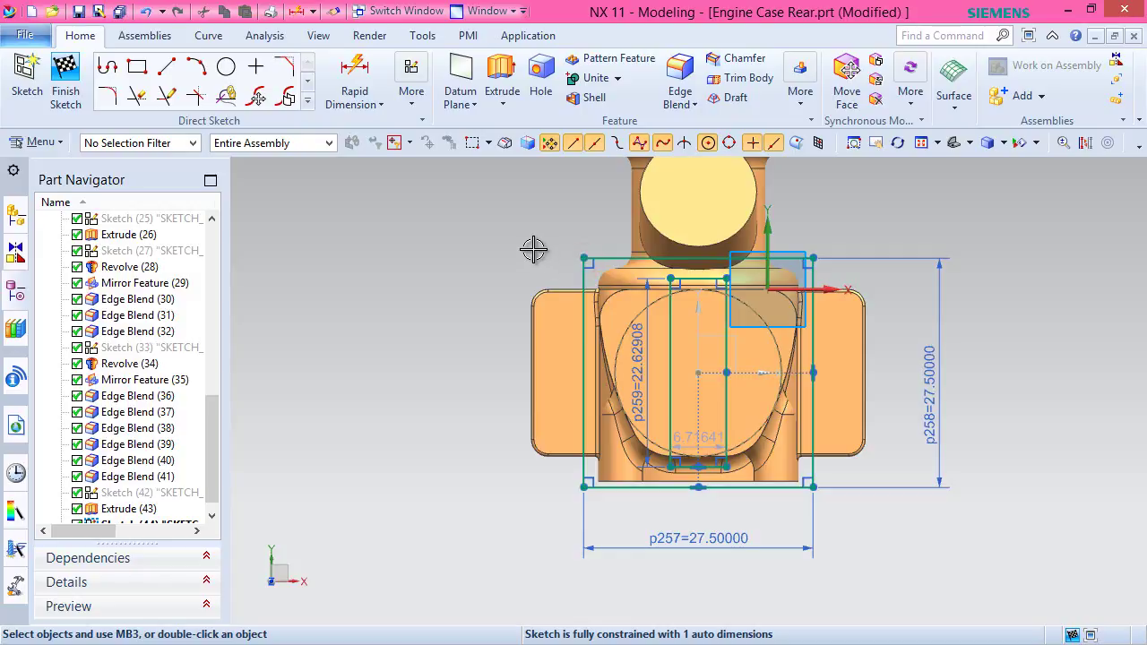
Apply an equal length constraint to the inner rectangle's left and top sides to make it a square.
{"action": "scroll", "coordinate": [708, 293], "scroll_direction": "up", "scroll_amount": 5}
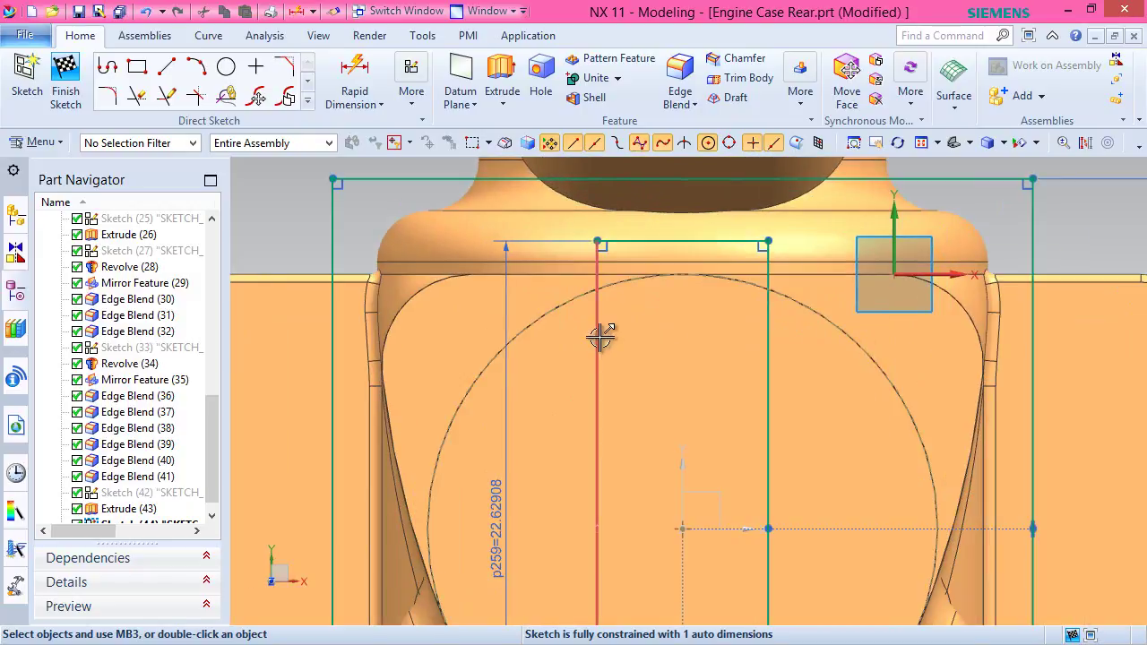
{"action": "left_click", "coordinate": [600, 337]}
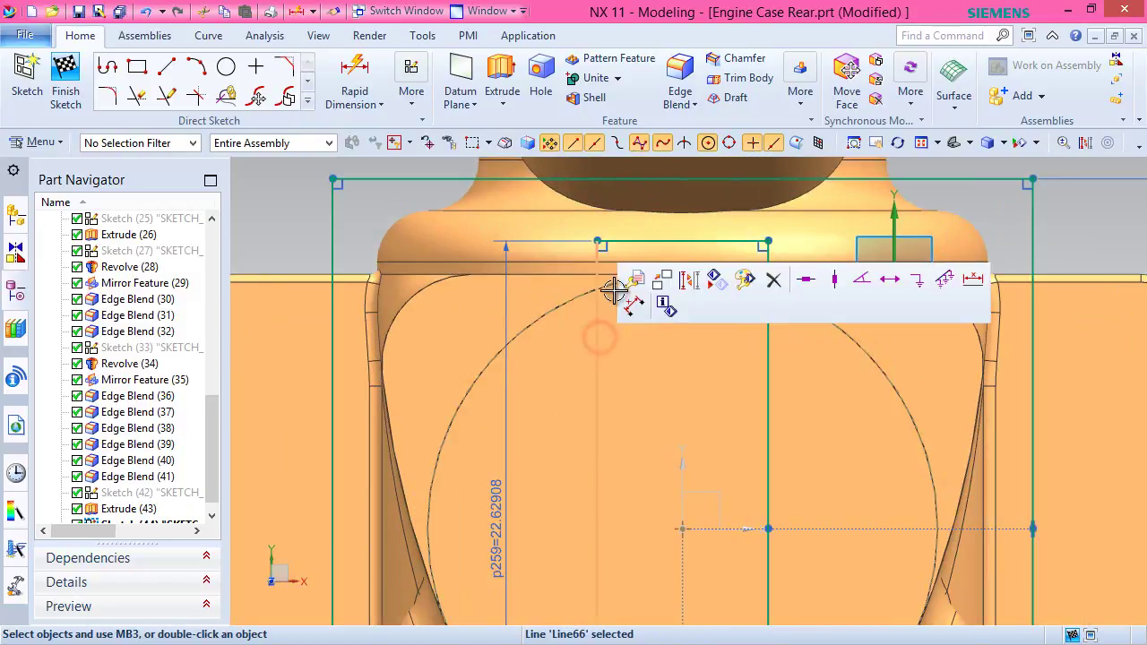
{"action": "left_click", "coordinate": [640, 240]}
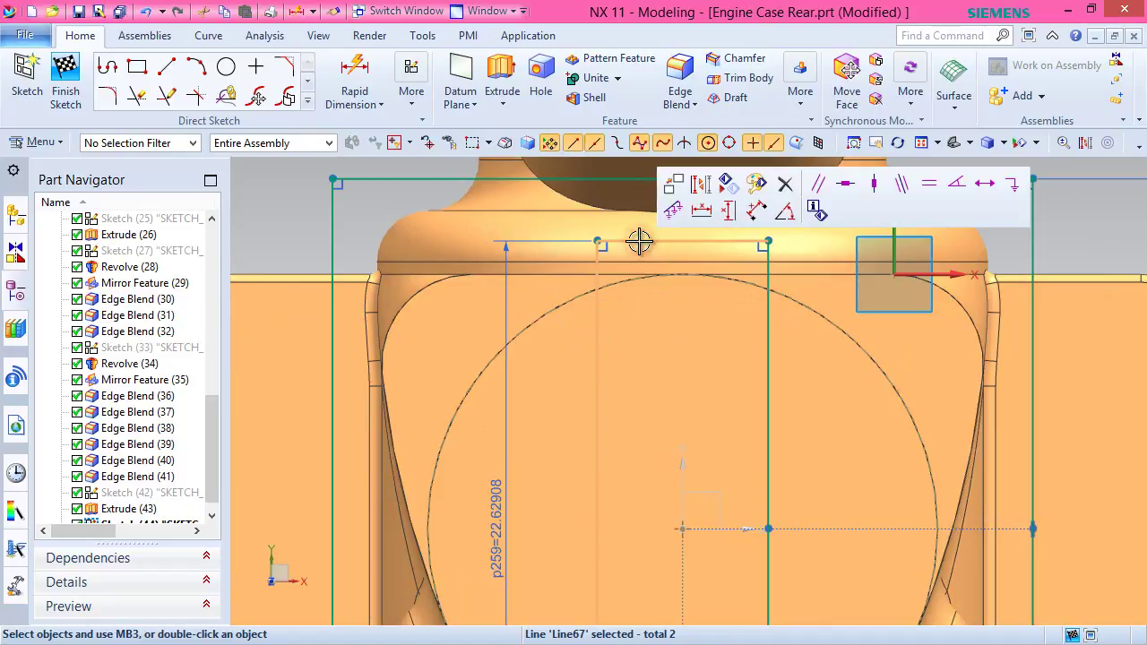
{"action": "left_click", "coordinate": [929, 183]}
{"action": "scroll", "coordinate": [594, 242], "scroll_direction": "down", "scroll_amount": 2}
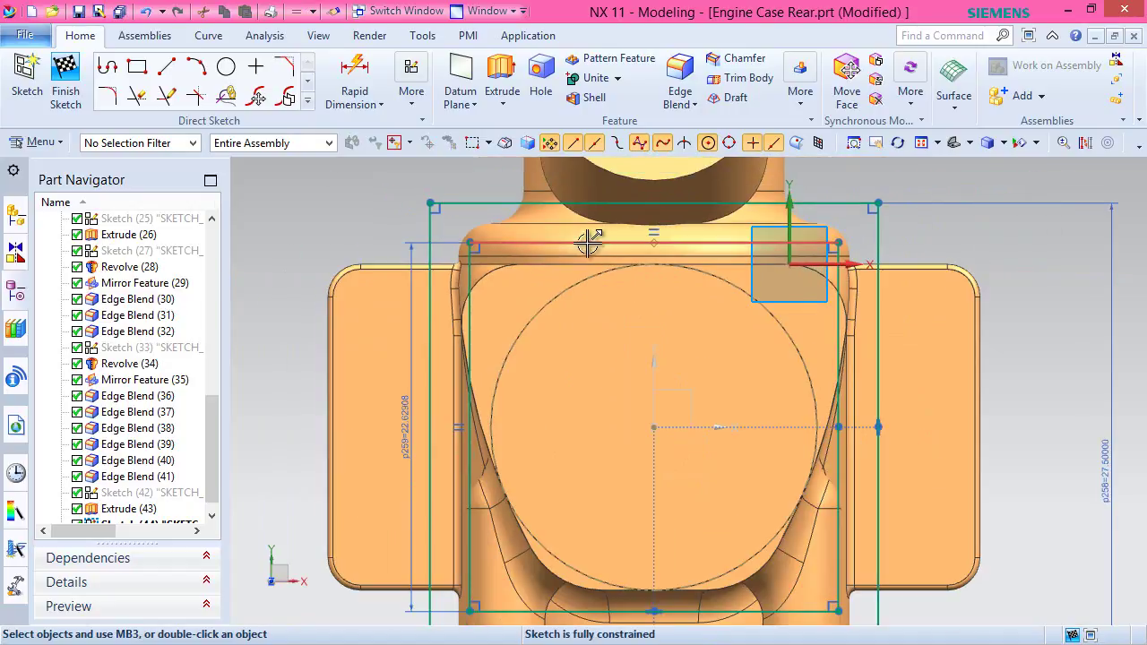
{"action": "scroll", "coordinate": [594, 242], "scroll_direction": "down", "scroll_amount": 1}
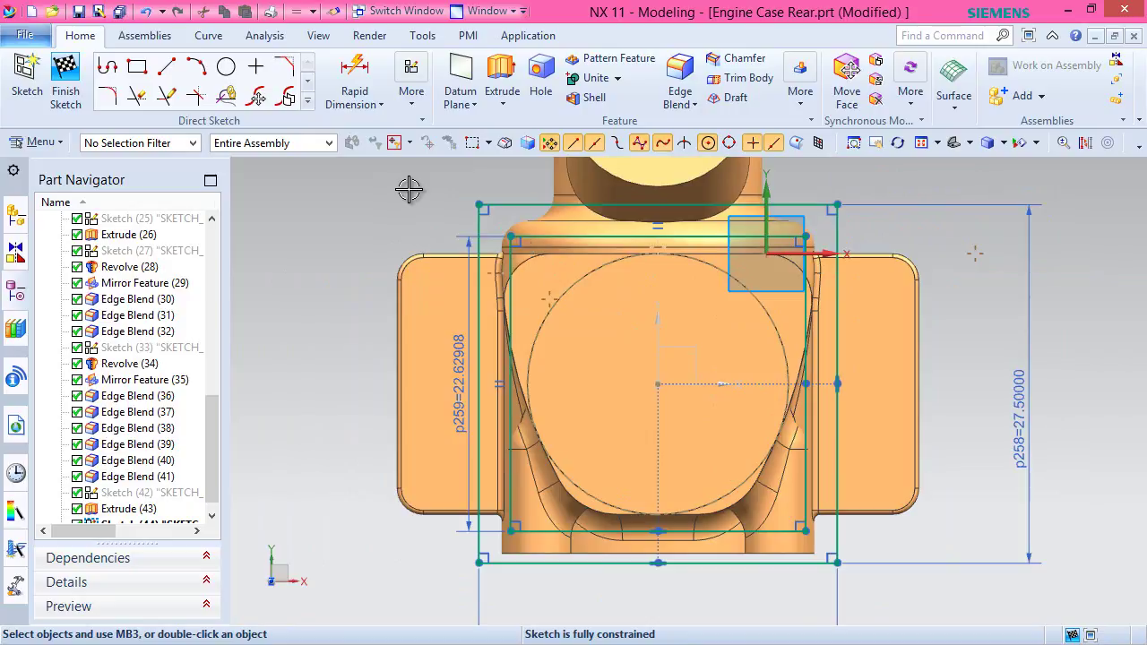
Convert the four sides of the outer 27.5 mm square to reference curves.
{"action": "left_click", "coordinate": [1085, 143]}
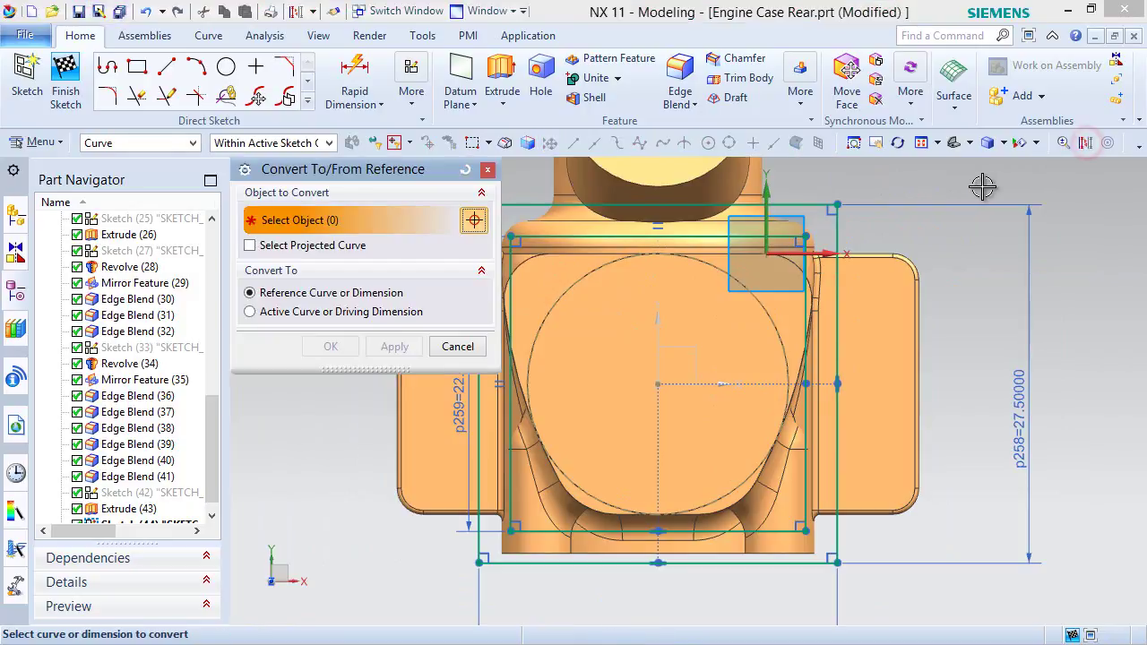
{"action": "left_click", "coordinate": [794, 204]}
{"action": "left_click", "coordinate": [836, 232]}
{"action": "left_click", "coordinate": [792, 562]}
{"action": "left_click", "coordinate": [471, 482]}
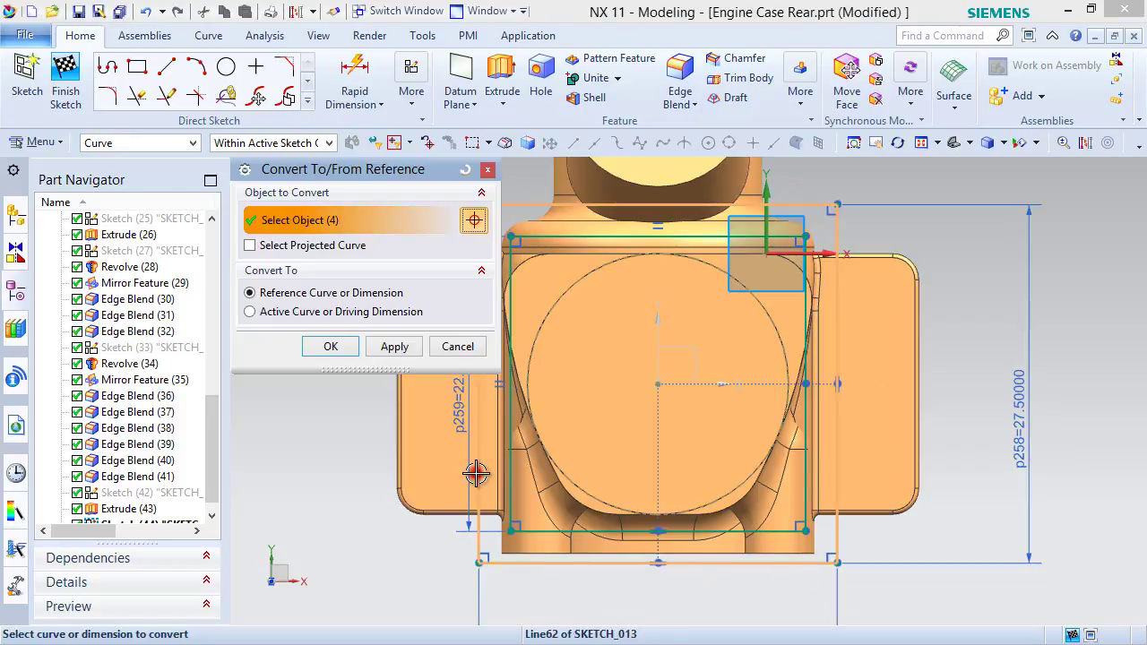
{"action": "left_click", "coordinate": [322, 344]}
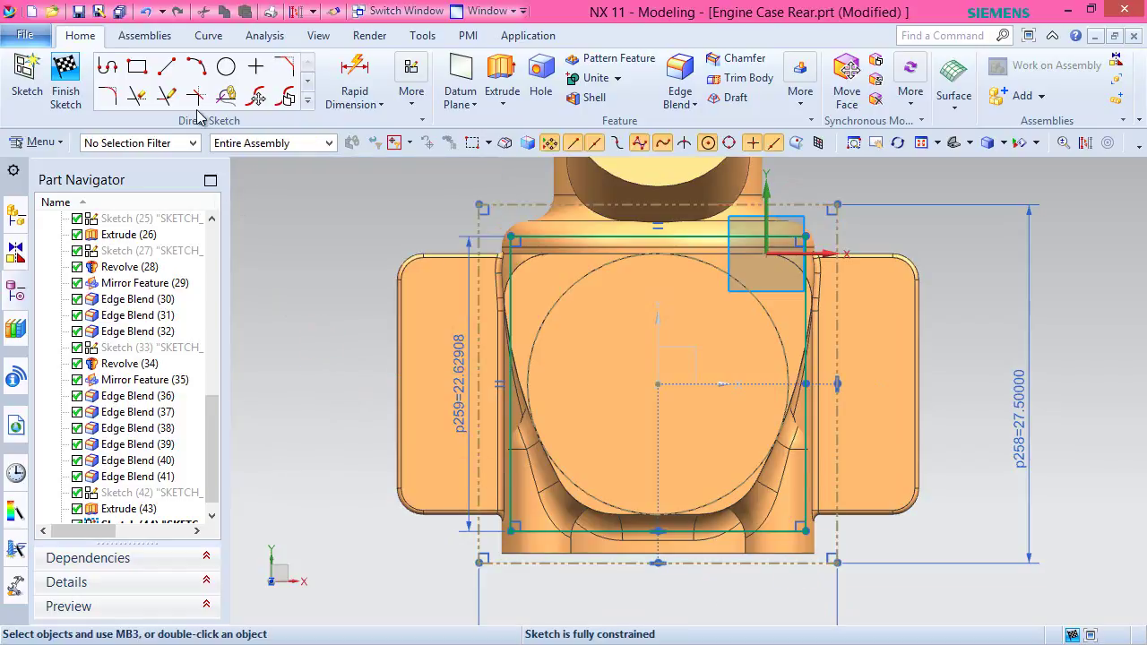
Draw a three-point arc between the inner square's two upper corners, bulging outward toward the upper reference line.
{"action": "left_click", "coordinate": [196, 68]}
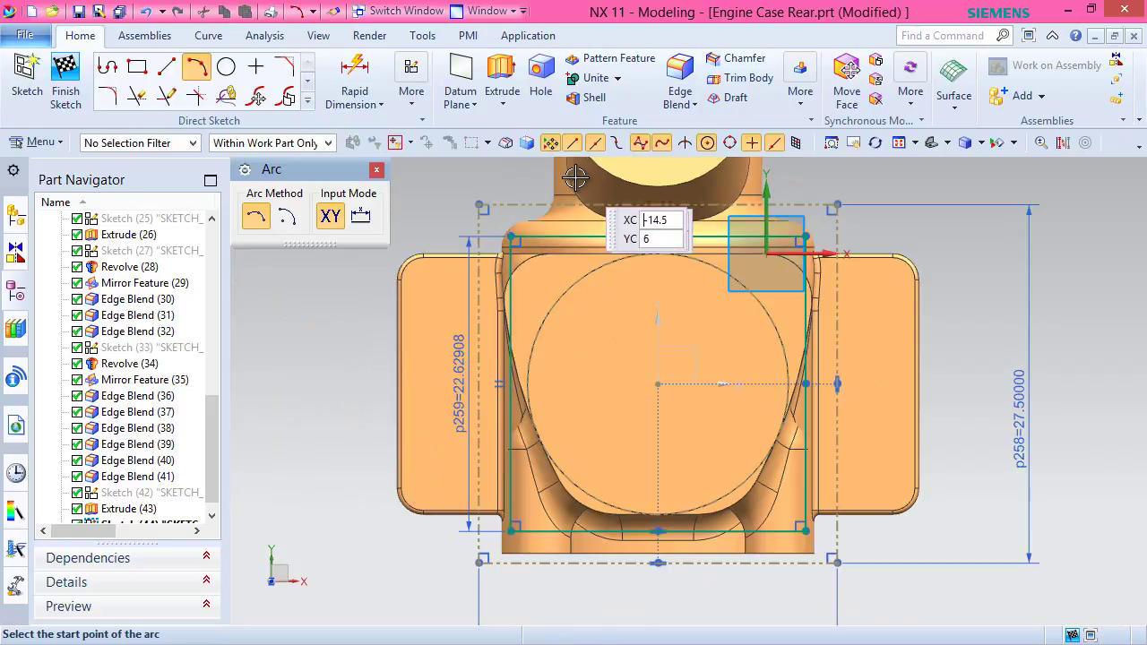
{"action": "scroll", "coordinate": [578, 179], "scroll_direction": "up", "scroll_amount": 5}
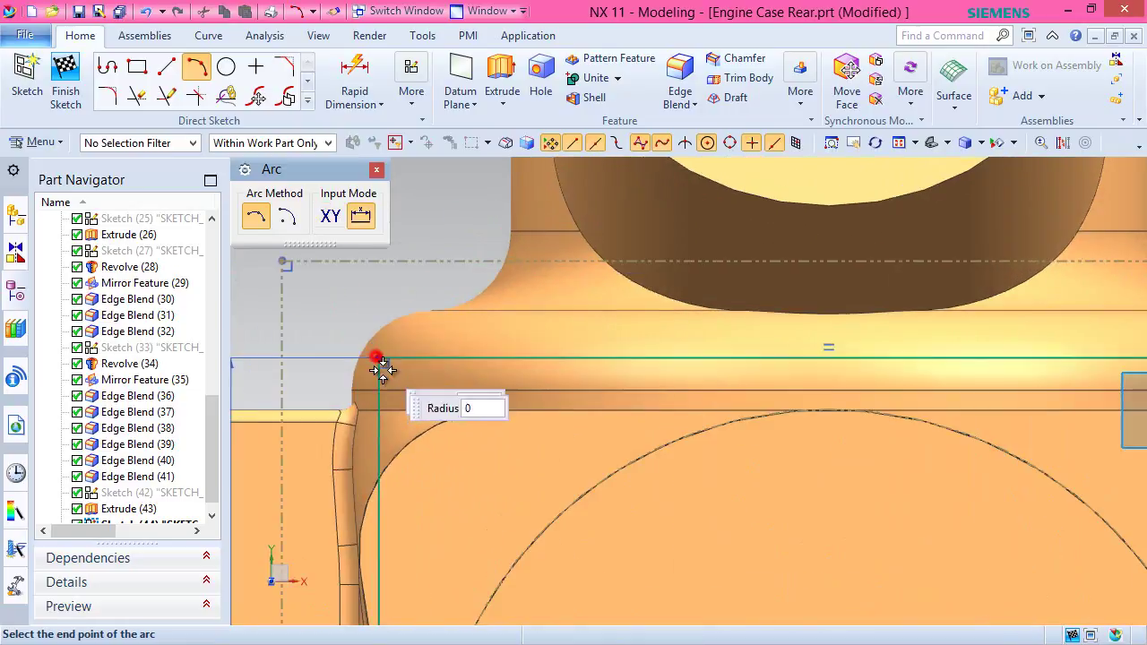
{"action": "left_click", "coordinate": [380, 357]}
{"action": "scroll", "coordinate": [394, 410], "scroll_direction": "down", "scroll_amount": 2}
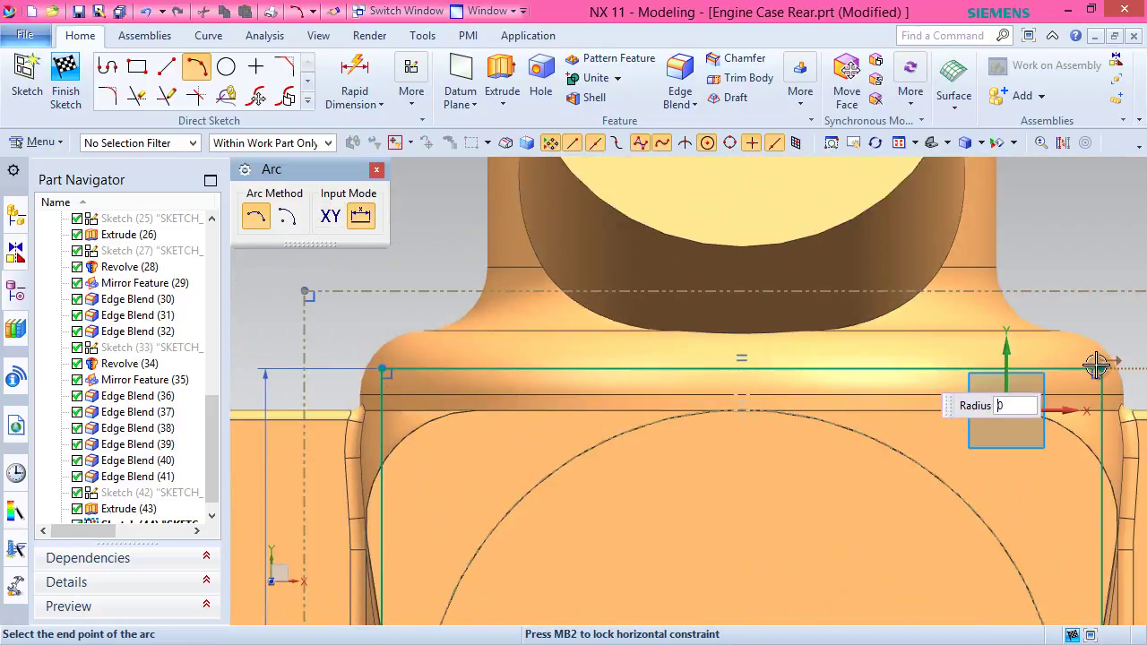
{"action": "left_click", "coordinate": [1100, 368]}
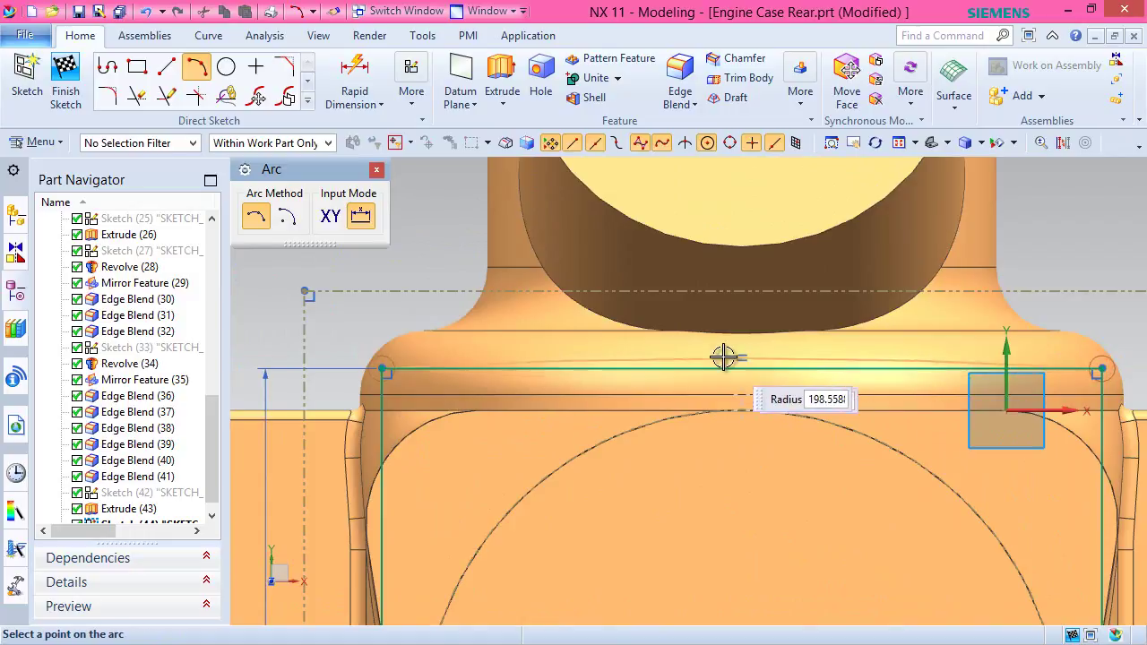
{"action": "left_click", "coordinate": [657, 310]}
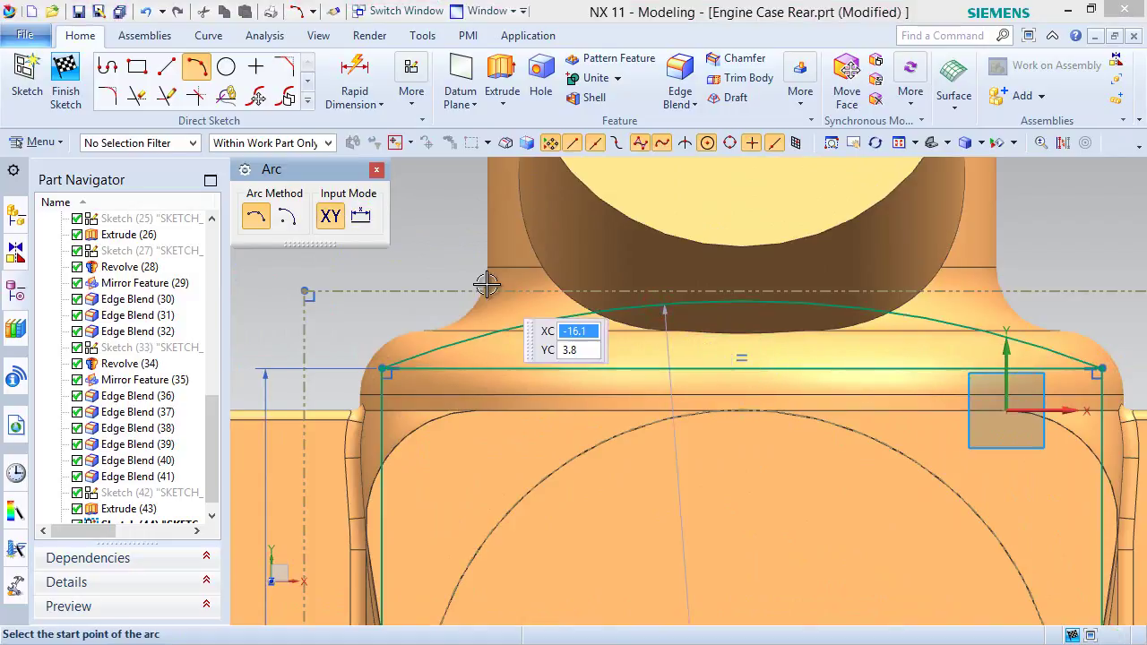
{"action": "key", "text": "Escape"}
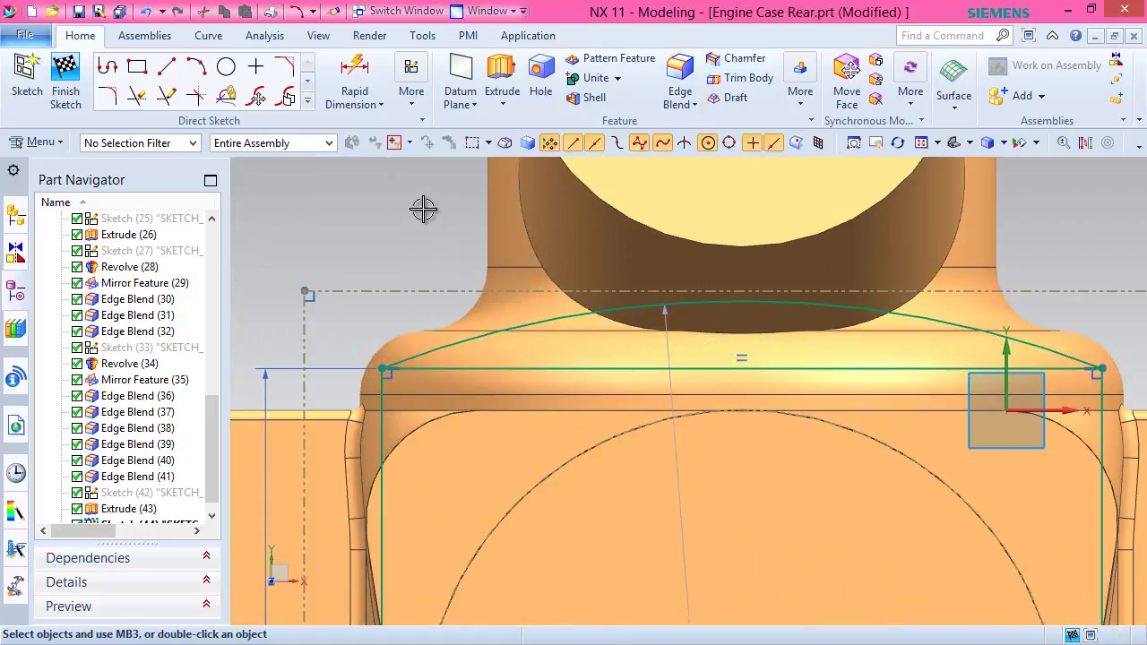
Make the upper arc tangent to the outer square's top reference line.
{"action": "left_click", "coordinate": [553, 319]}
{"action": "left_click", "coordinate": [457, 290]}
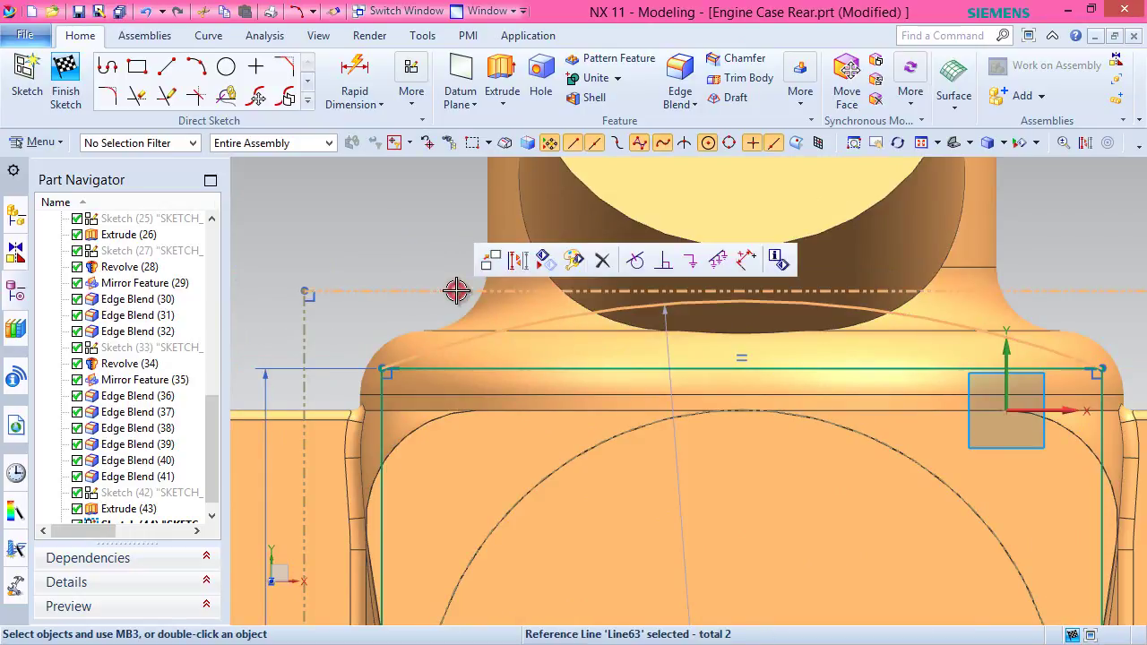
{"action": "left_click", "coordinate": [641, 260]}
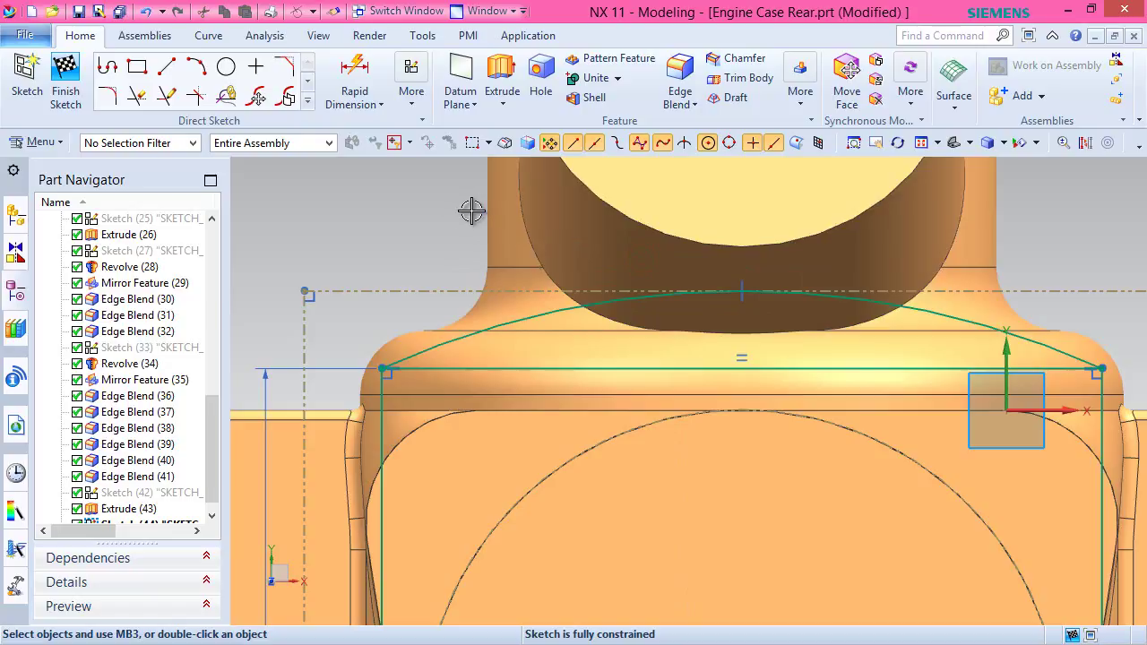
Draw a three-point arc of about 33 mm radius between the inner square's two lower corners, bulging down toward the lower reference line.
{"action": "left_click", "coordinate": [196, 69]}
{"action": "scroll", "coordinate": [476, 220], "scroll_direction": "up", "scroll_amount": 3}
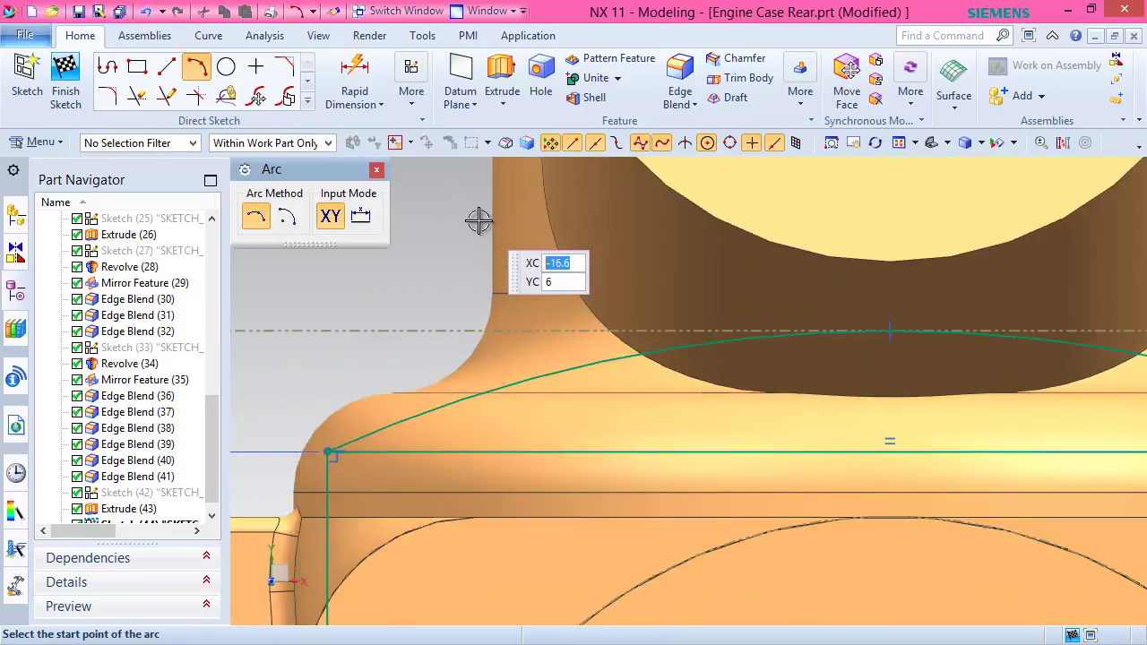
{"action": "scroll", "coordinate": [476, 220], "scroll_direction": "down", "scroll_amount": 6}
{"action": "scroll", "coordinate": [422, 504], "scroll_direction": "up", "scroll_amount": 5}
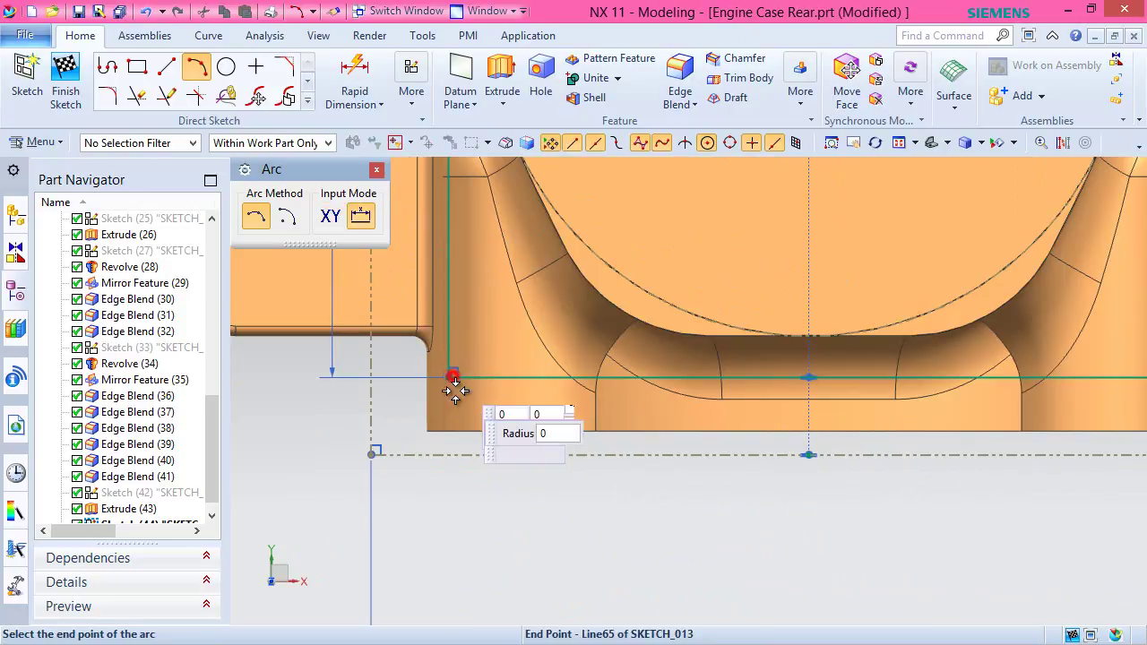
{"action": "left_click", "coordinate": [451, 376]}
{"action": "scroll", "coordinate": [452, 429], "scroll_direction": "down", "scroll_amount": 2}
{"action": "scroll", "coordinate": [789, 426], "scroll_direction": "up", "scroll_amount": 5}
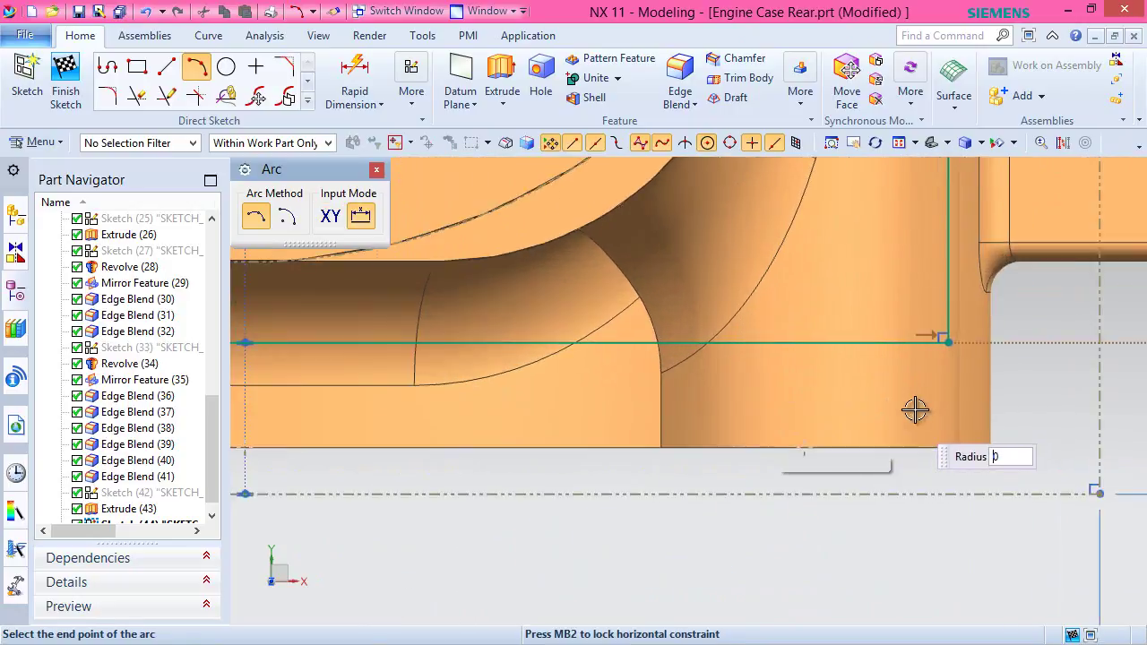
{"action": "left_click", "coordinate": [960, 323]}
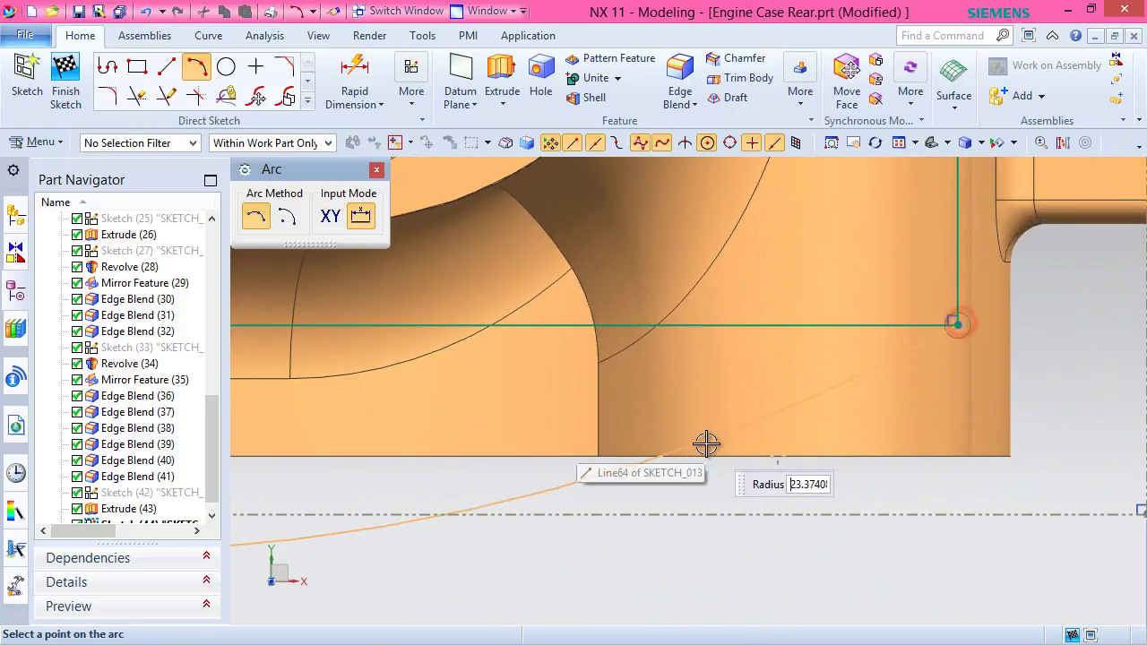
{"action": "scroll", "coordinate": [704, 439], "scroll_direction": "down", "scroll_amount": 3}
{"action": "scroll", "coordinate": [466, 434], "scroll_direction": "up", "scroll_amount": 2}
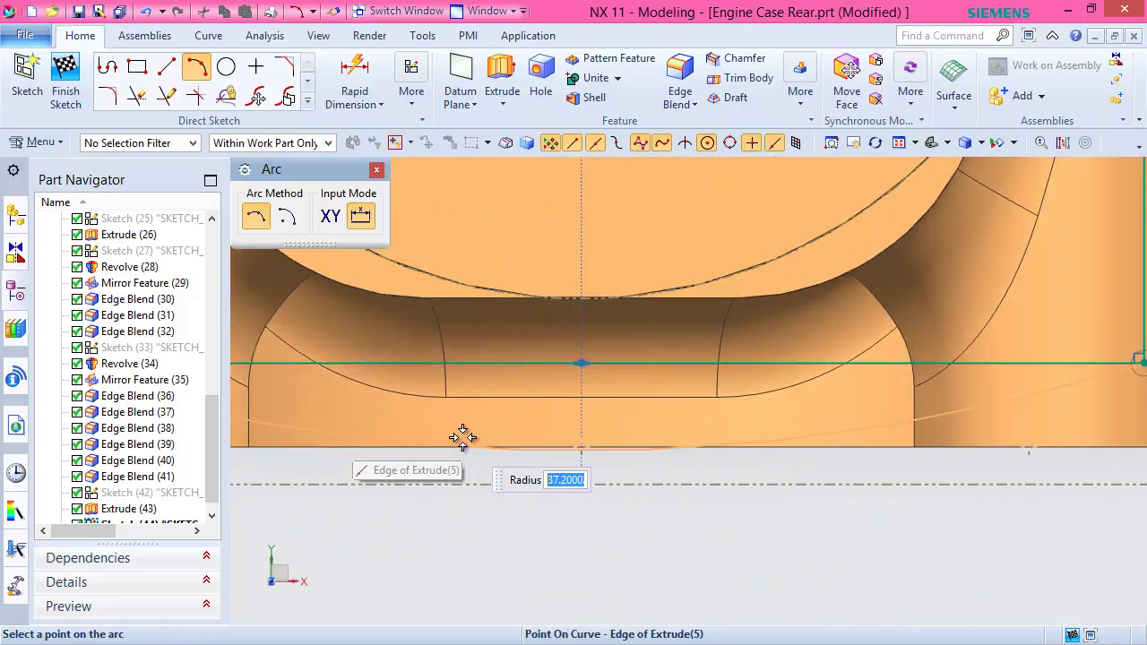
{"action": "left_click", "coordinate": [504, 474]}
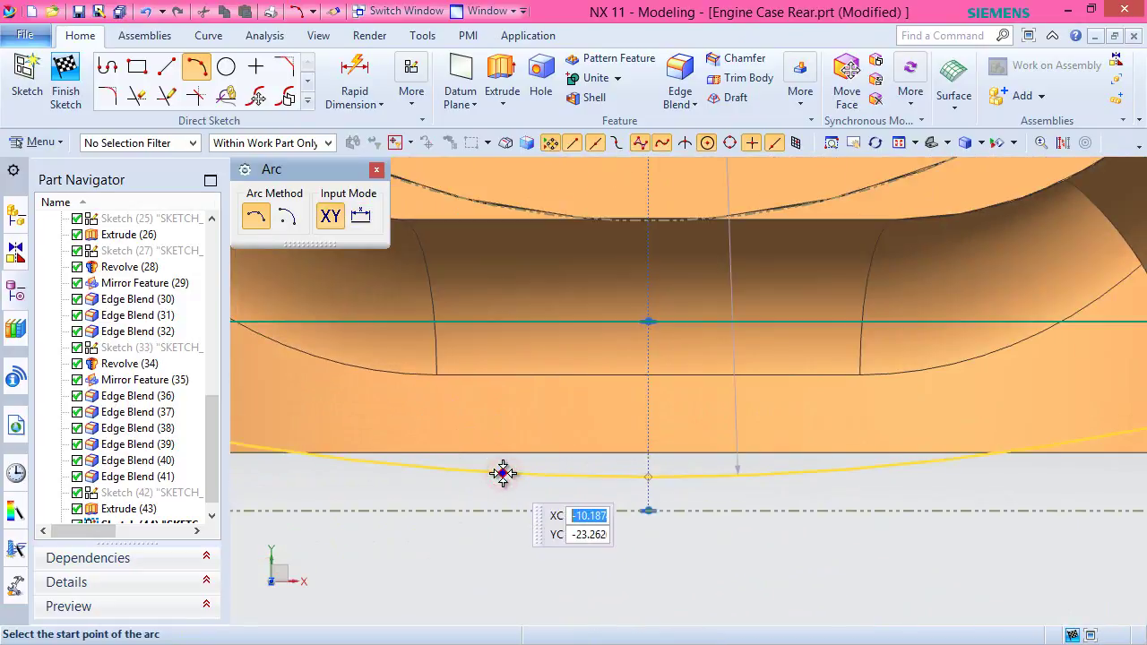
Draw a three-point arc of about 37.9 mm radius between the inner square's two left corners, bulging outward toward the left reference line.
{"action": "scroll", "coordinate": [505, 474], "scroll_direction": "down", "scroll_amount": 4}
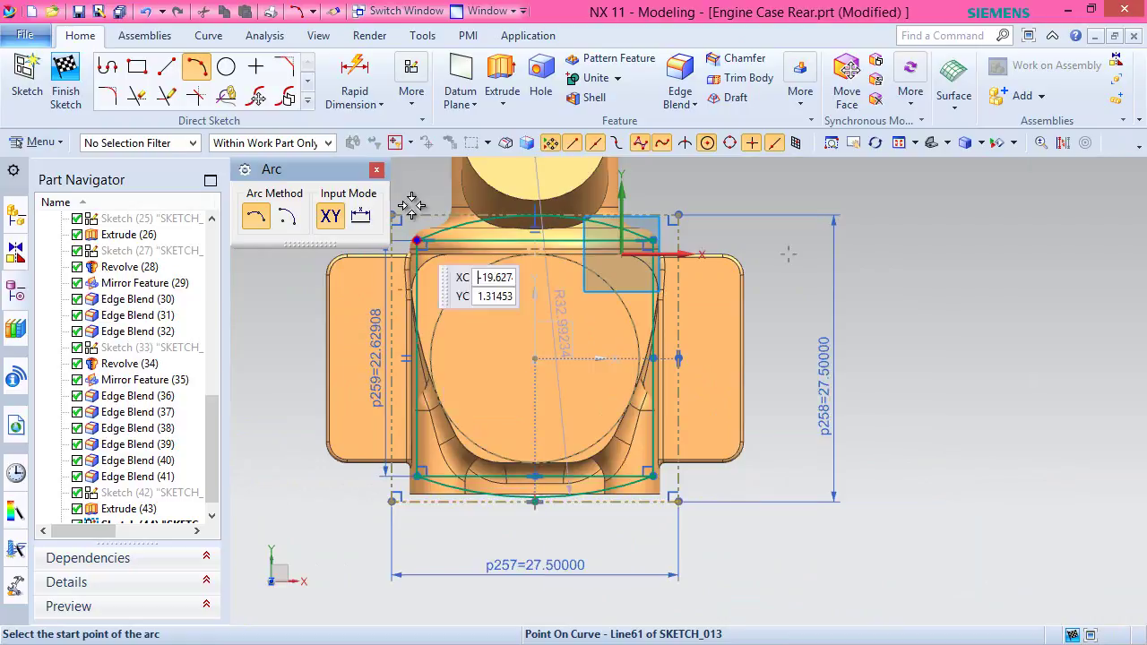
{"action": "scroll", "coordinate": [403, 246], "scroll_direction": "up", "scroll_amount": 5}
{"action": "scroll", "coordinate": [414, 319], "scroll_direction": "up", "scroll_amount": 2}
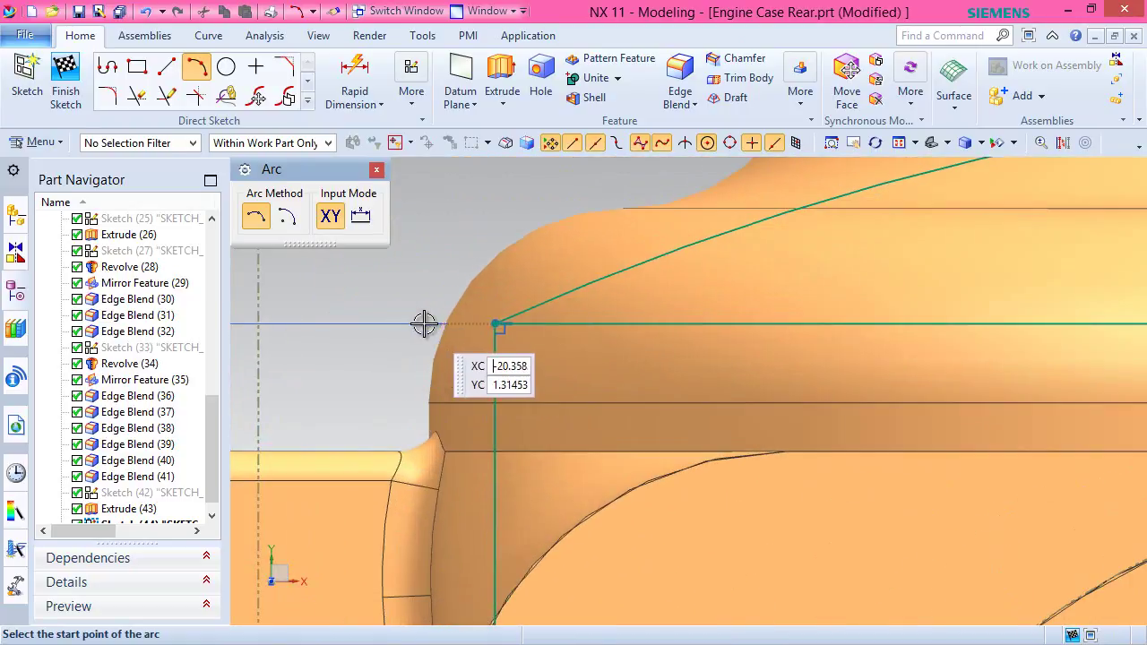
{"action": "left_click", "coordinate": [498, 324]}
{"action": "scroll", "coordinate": [487, 265], "scroll_direction": "down", "scroll_amount": 5}
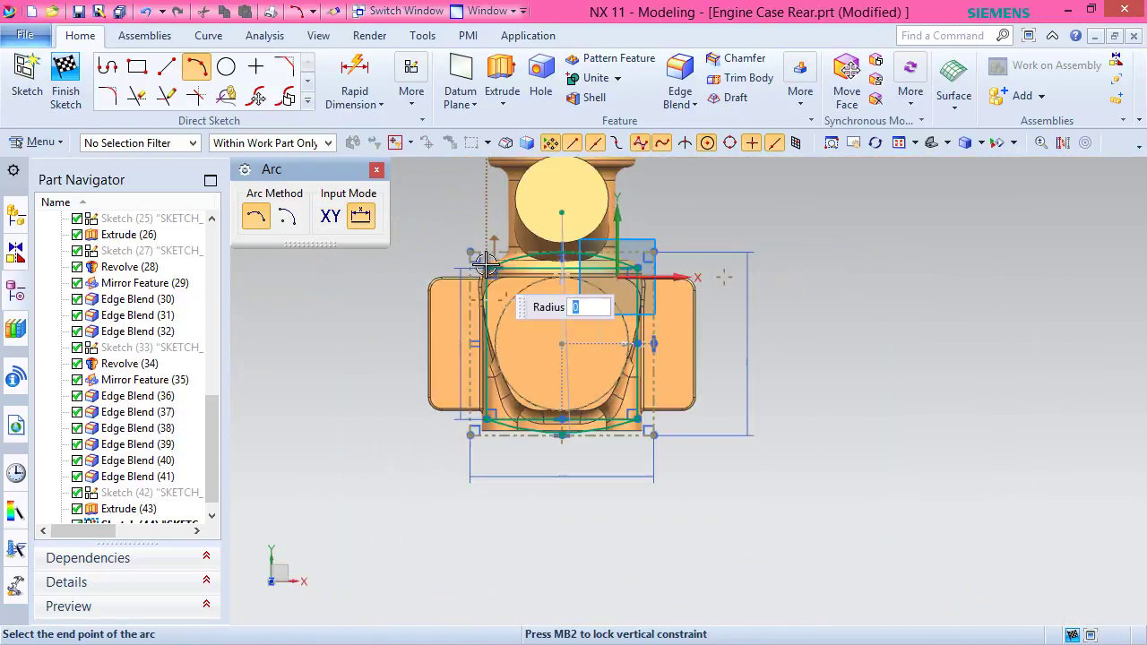
{"action": "scroll", "coordinate": [472, 432], "scroll_direction": "up", "scroll_amount": 5}
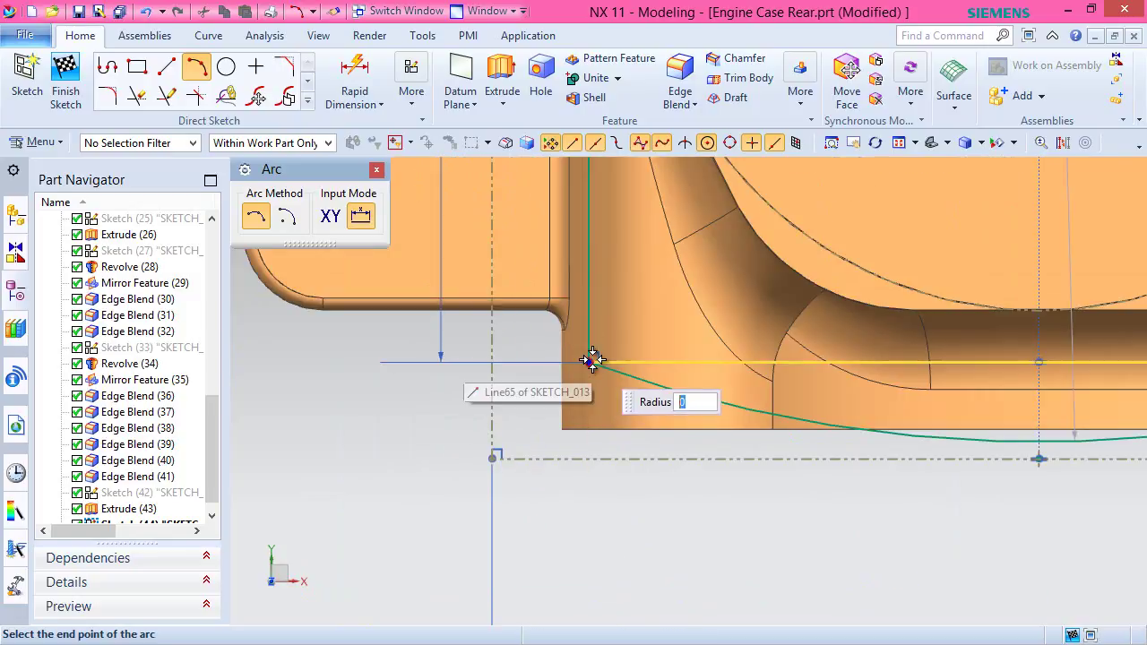
{"action": "scroll", "coordinate": [594, 358], "scroll_direction": "down", "scroll_amount": 1}
{"action": "left_click", "coordinate": [640, 465]}
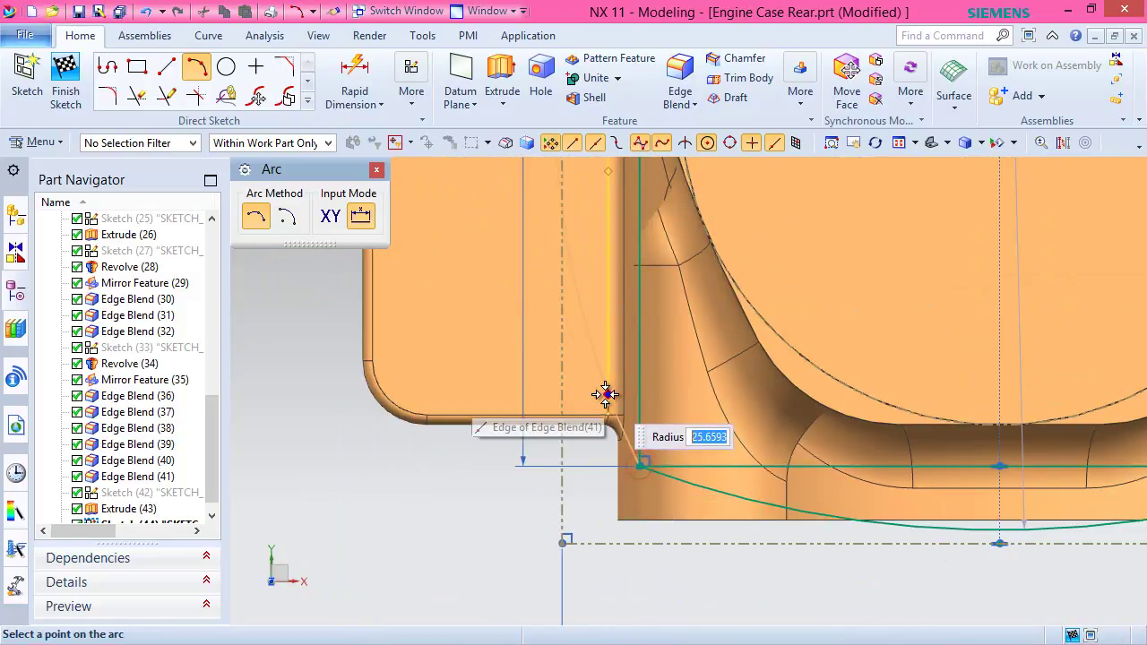
{"action": "scroll", "coordinate": [588, 494], "scroll_direction": "down", "scroll_amount": 5}
{"action": "scroll", "coordinate": [583, 365], "scroll_direction": "up", "scroll_amount": 5}
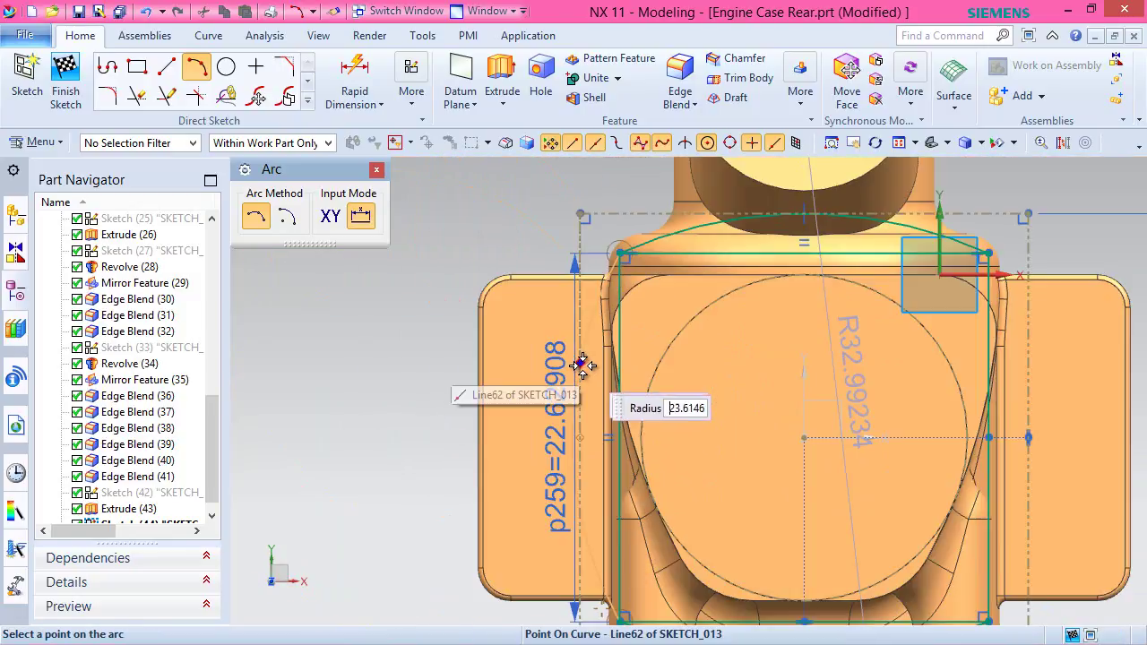
{"action": "left_click", "coordinate": [605, 403]}
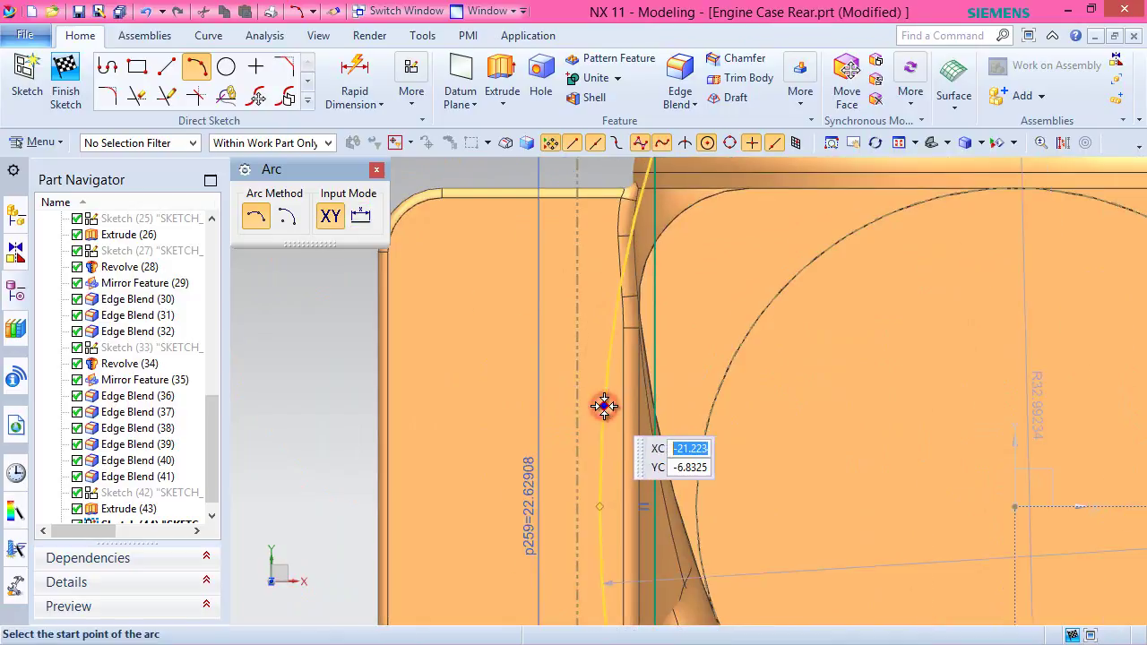
Draw a three-point arc of about 34.5 mm radius between the inner square's two right corners, bulging outward, and finish drawing arcs.
{"action": "scroll", "coordinate": [599, 409], "scroll_direction": "down", "scroll_amount": 4}
{"action": "scroll", "coordinate": [596, 404], "scroll_direction": "down", "scroll_amount": 1}
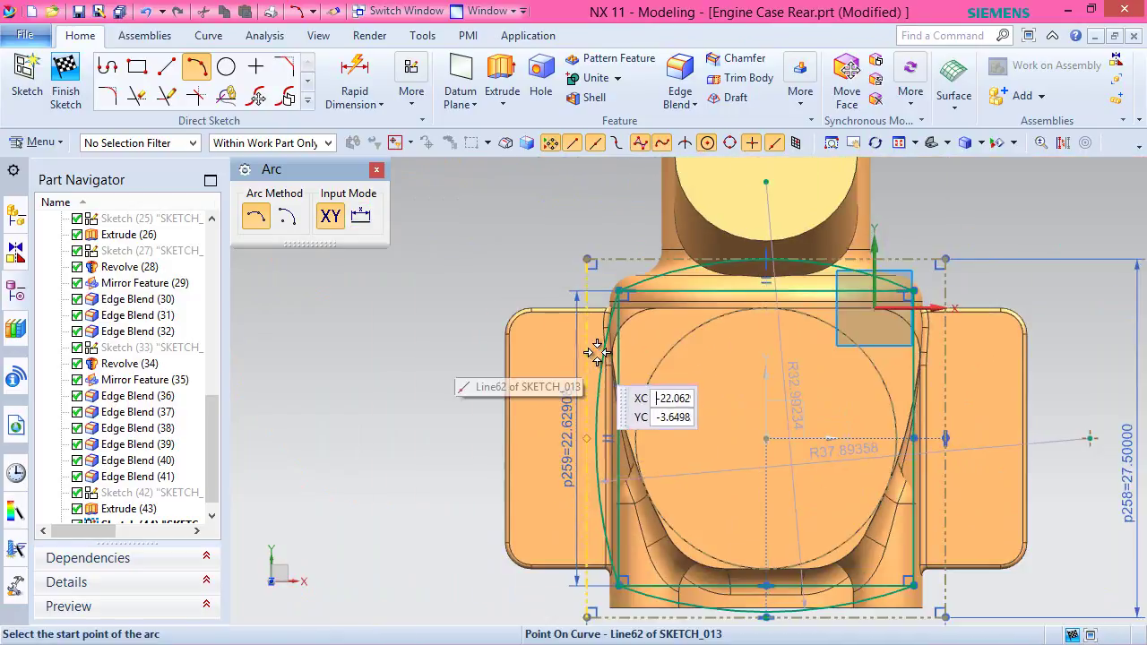
{"action": "scroll", "coordinate": [950, 298], "scroll_direction": "up", "scroll_amount": 3}
{"action": "scroll", "coordinate": [952, 296], "scroll_direction": "up", "scroll_amount": 4}
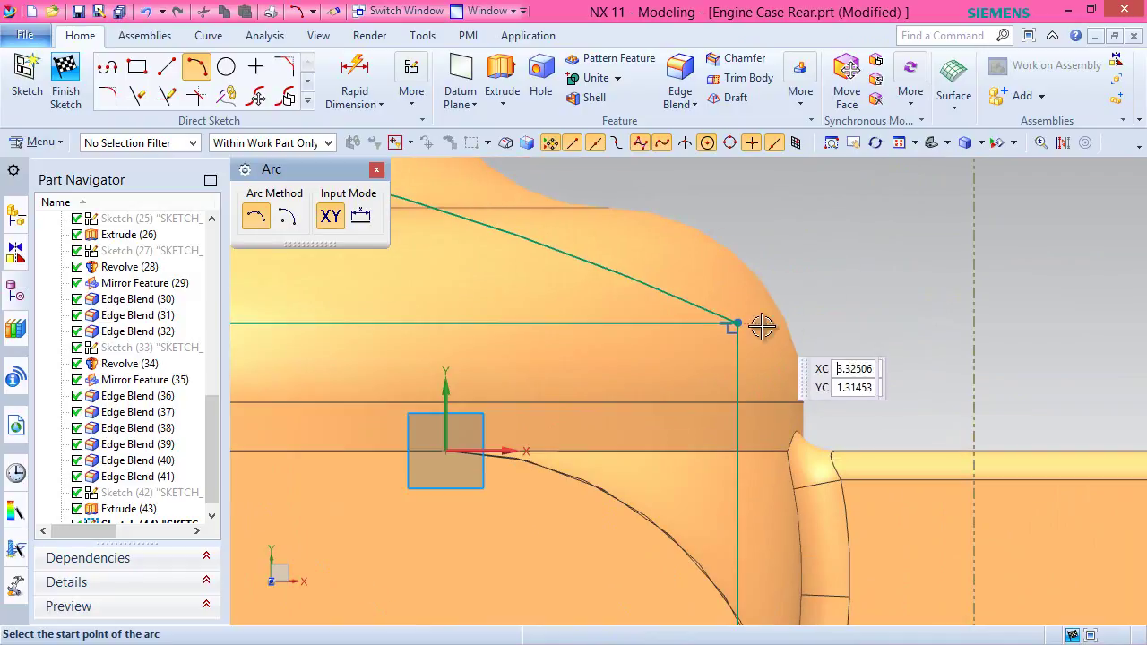
{"action": "left_click", "coordinate": [736, 322]}
{"action": "scroll", "coordinate": [783, 264], "scroll_direction": "down", "scroll_amount": 6}
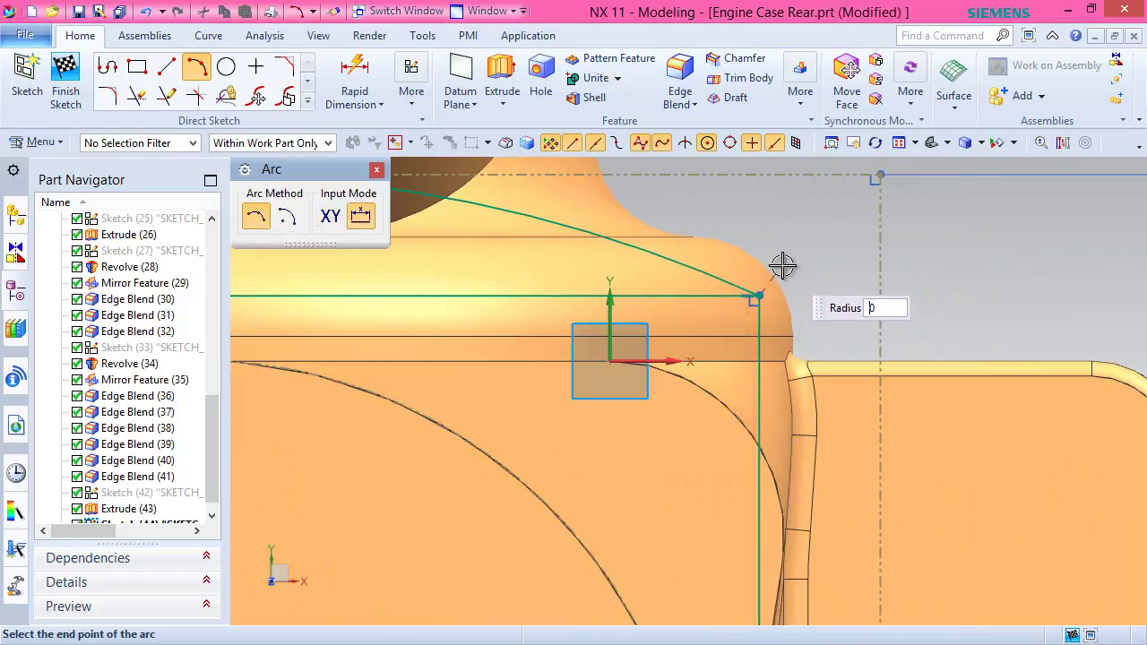
{"action": "scroll", "coordinate": [786, 570], "scroll_direction": "up", "scroll_amount": 5}
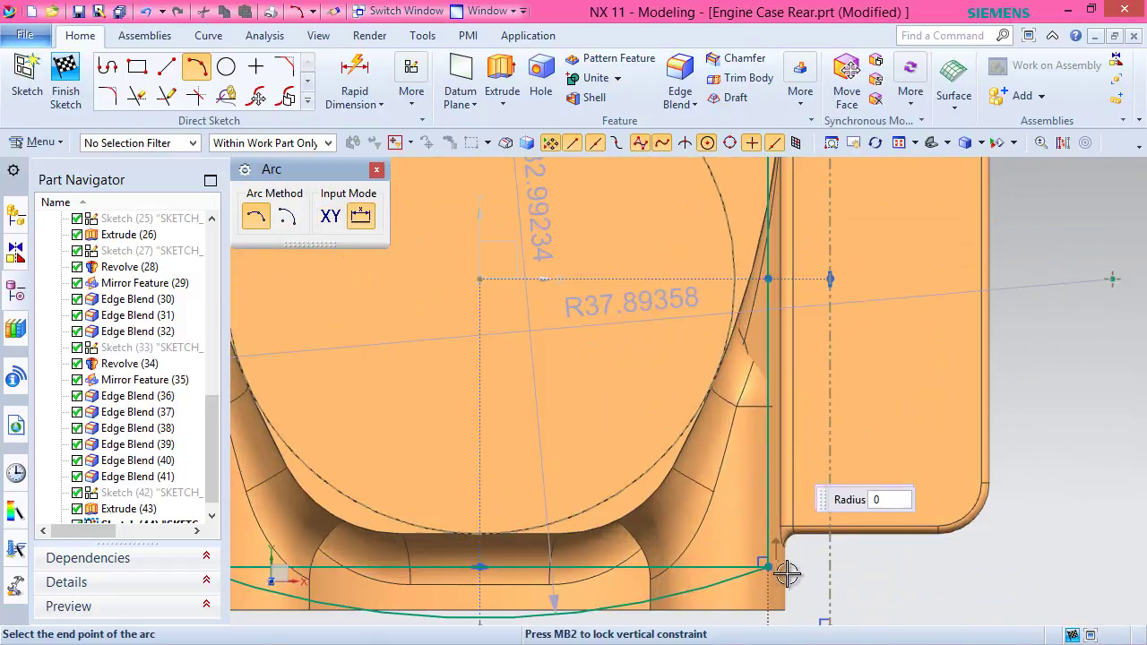
{"action": "left_click", "coordinate": [728, 554]}
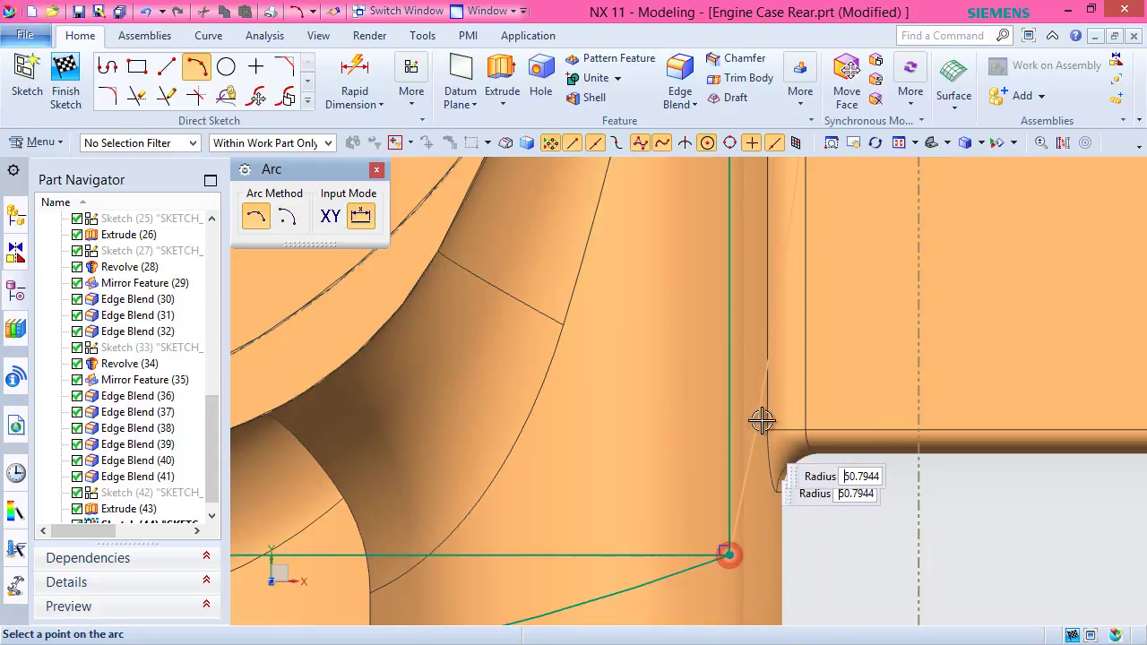
{"action": "left_click", "coordinate": [814, 294]}
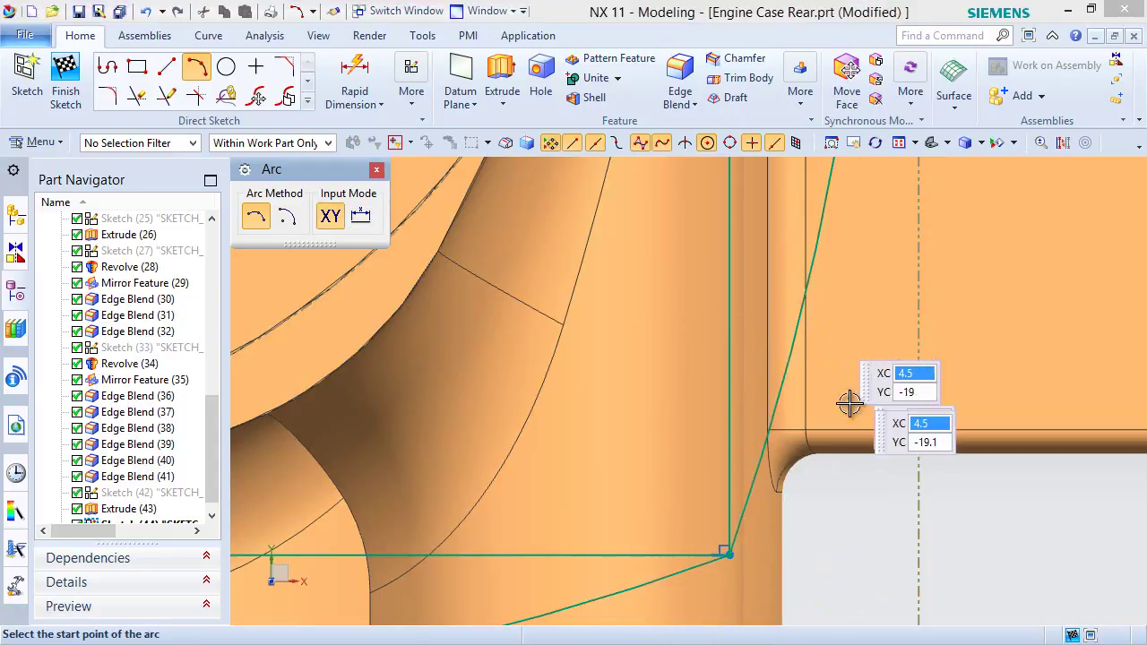
{"action": "key", "text": "Escape"}
Make the right arc tangent to the outer square's right reference line.
{"action": "scroll", "coordinate": [817, 567], "scroll_direction": "up", "scroll_amount": 5}
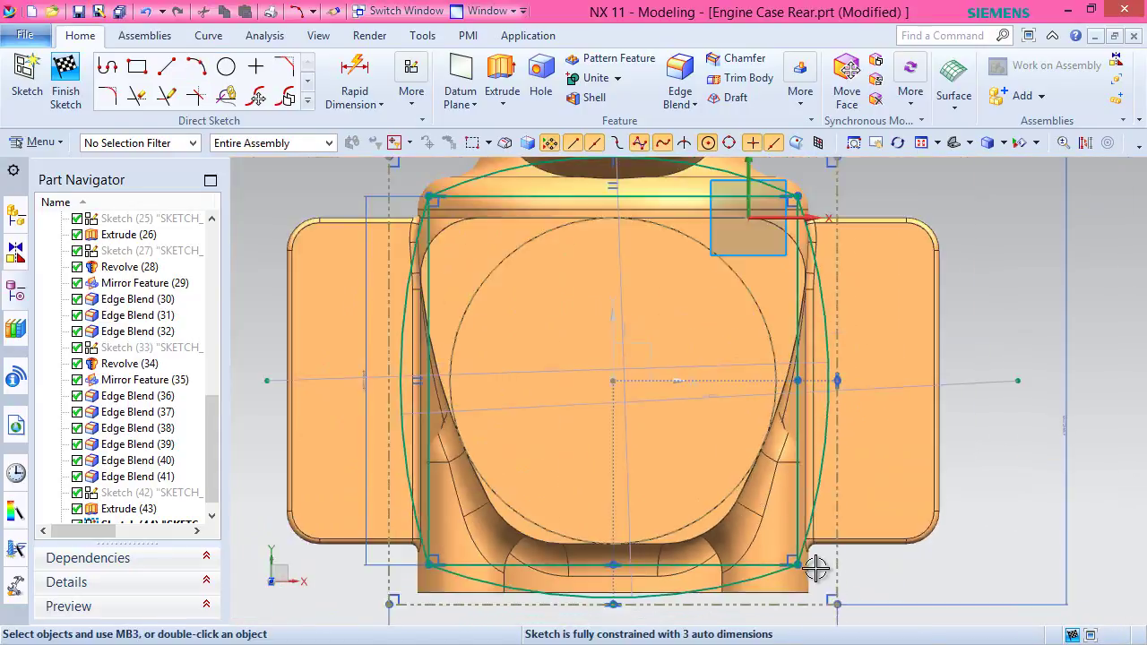
{"action": "scroll", "coordinate": [832, 332], "scroll_direction": "down", "scroll_amount": 4}
{"action": "left_click", "coordinate": [798, 302]}
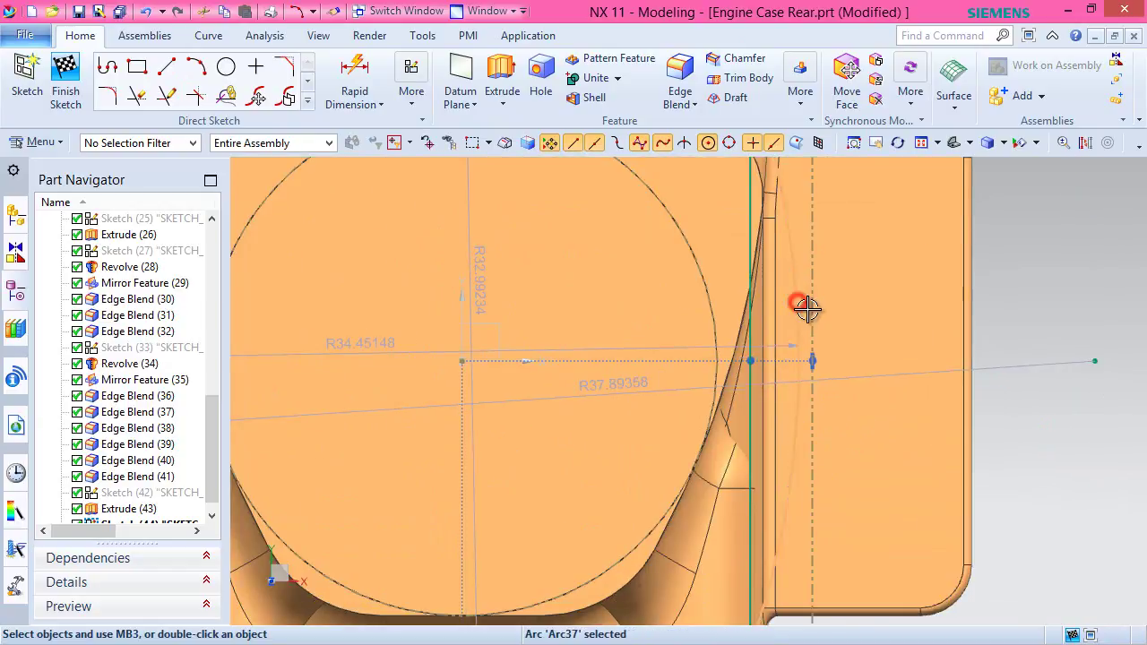
{"action": "left_click", "coordinate": [813, 315]}
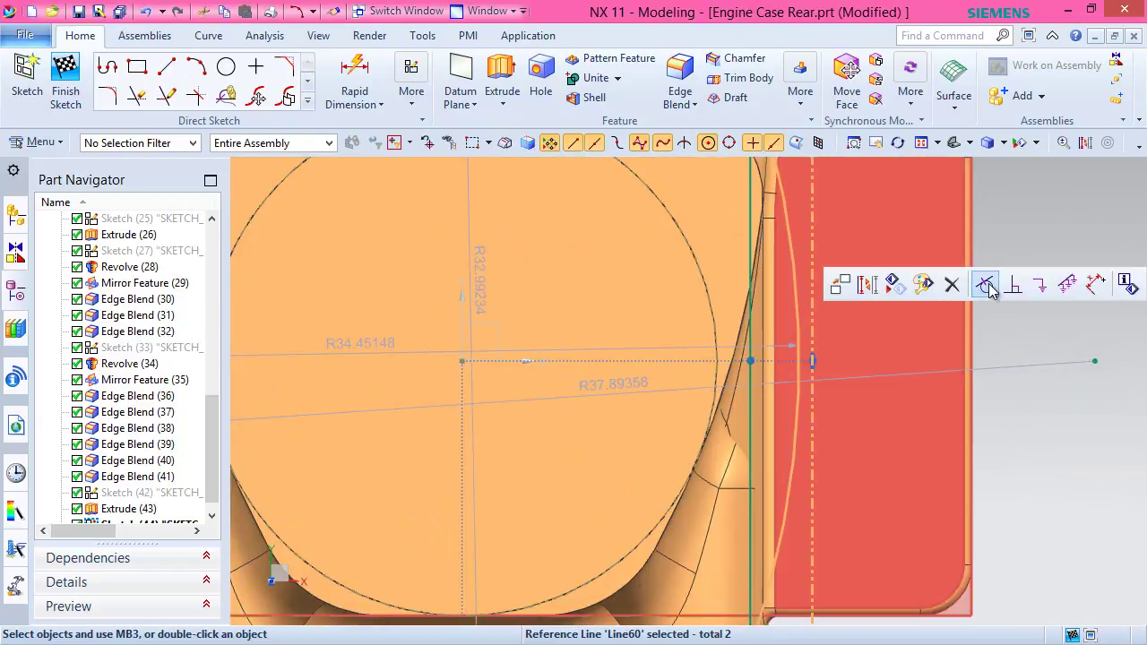
{"action": "left_click", "coordinate": [984, 284]}
{"action": "scroll", "coordinate": [953, 366], "scroll_direction": "up", "scroll_amount": 3}
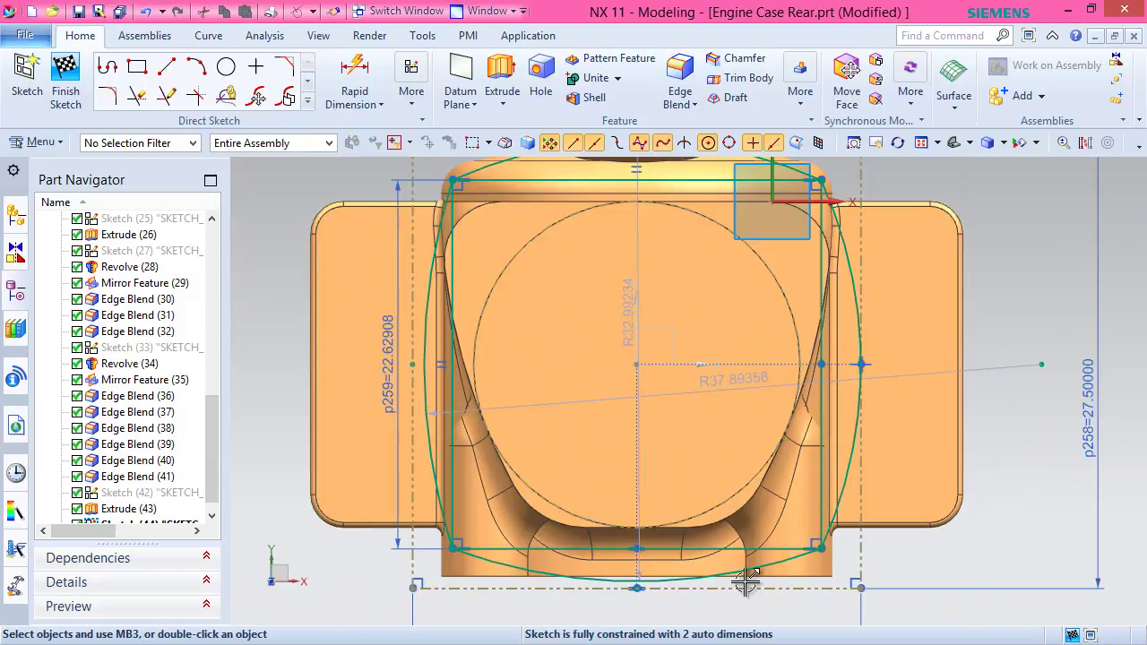
{"action": "scroll", "coordinate": [605, 618], "scroll_direction": "down", "scroll_amount": 5}
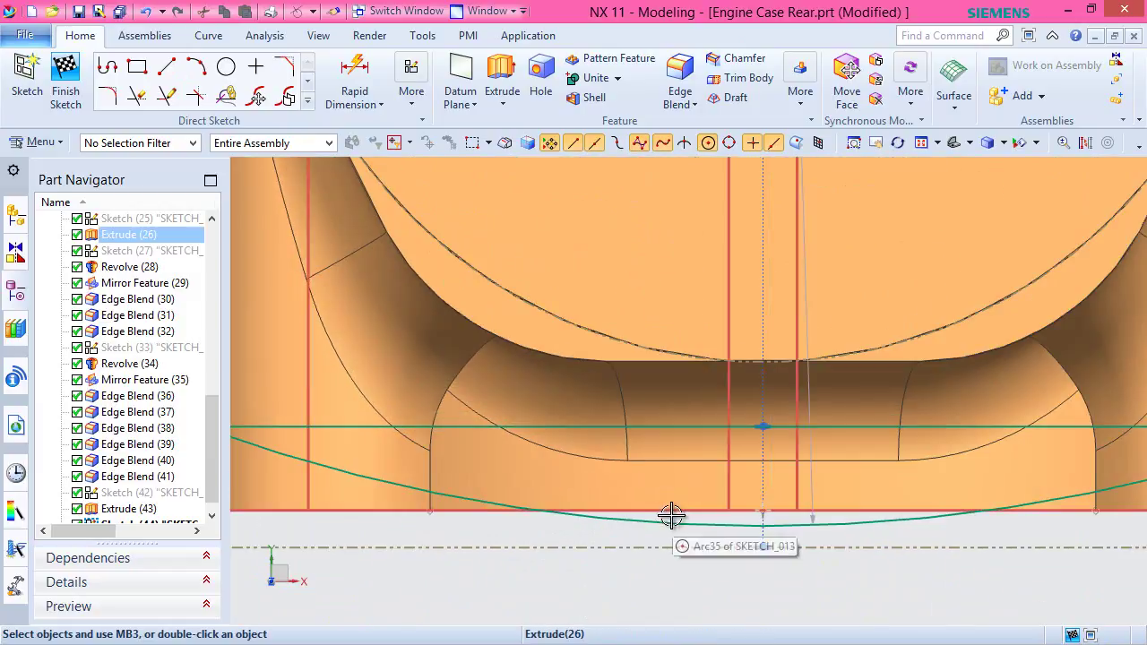
{"action": "left_click", "coordinate": [668, 520]}
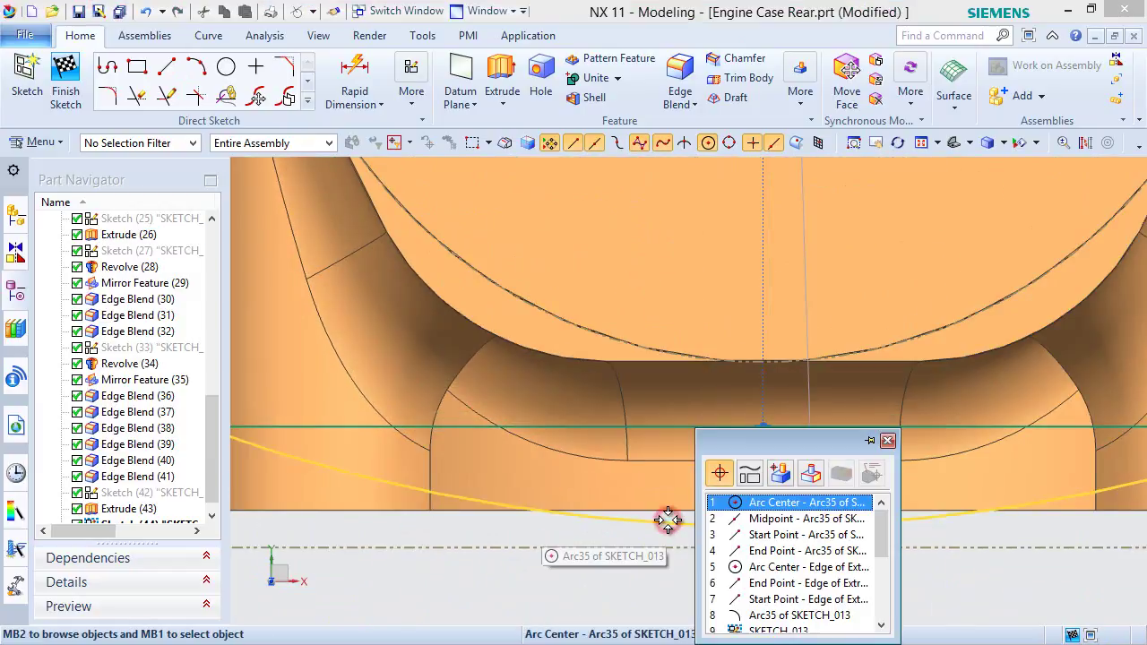
{"action": "left_click", "coordinate": [752, 503]}
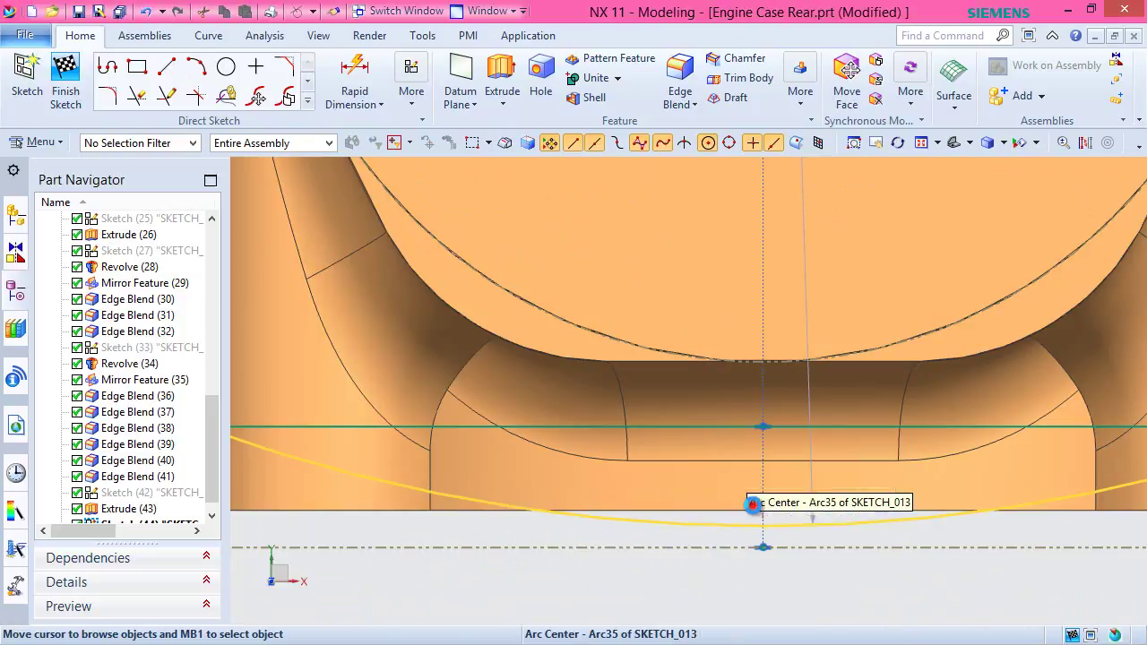
{"action": "left_click", "coordinate": [698, 553]}
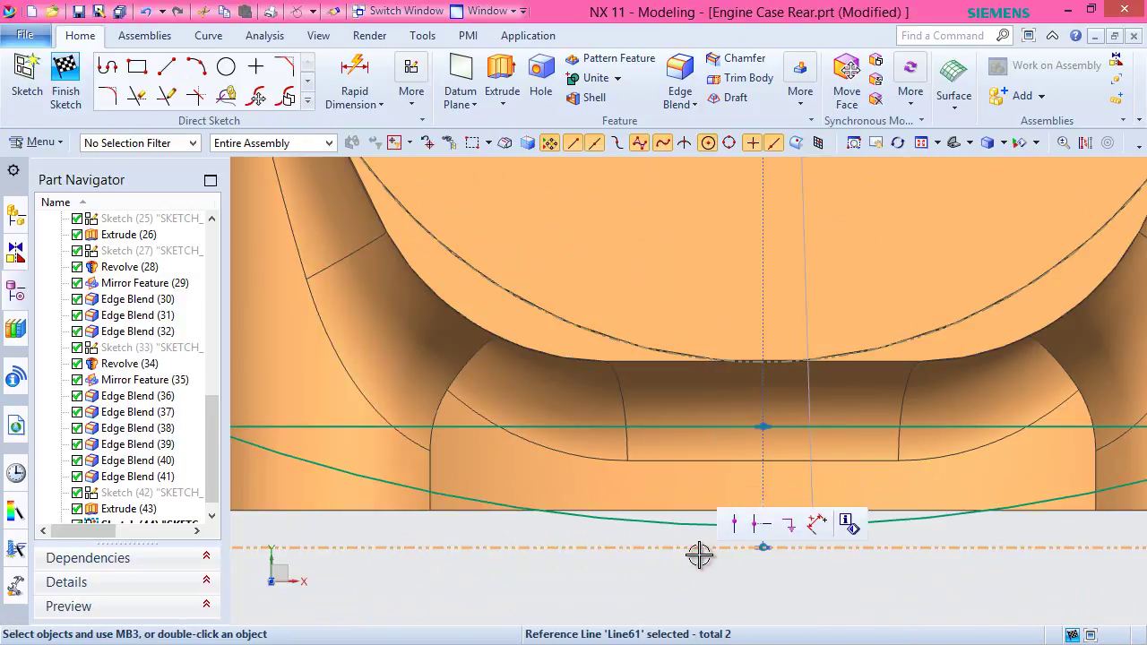
{"action": "key", "text": "Escape"}
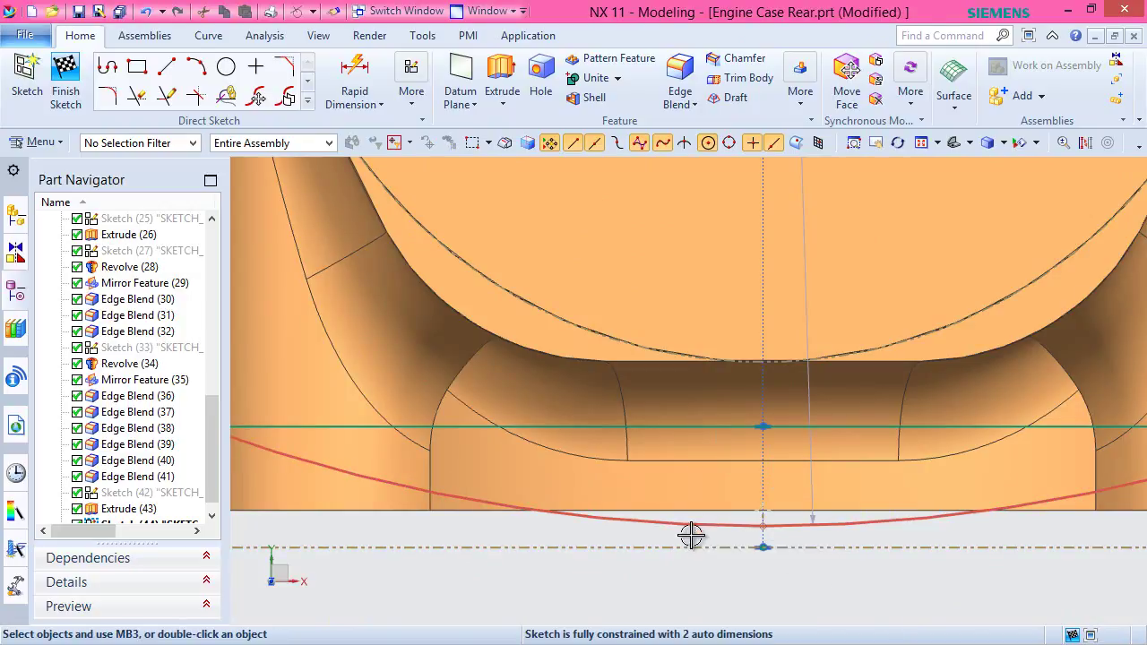
Make the lower arc tangent to the outer square's bottom reference line.
{"action": "left_click", "coordinate": [679, 543]}
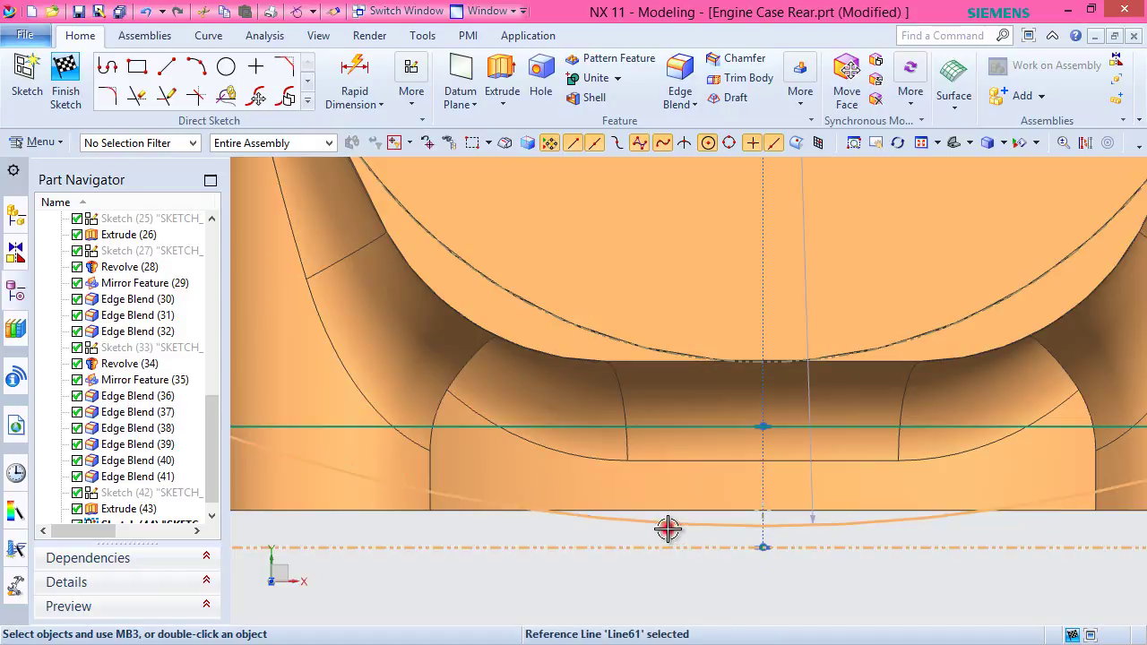
{"action": "left_click", "coordinate": [667, 526]}
{"action": "left_click", "coordinate": [847, 502]}
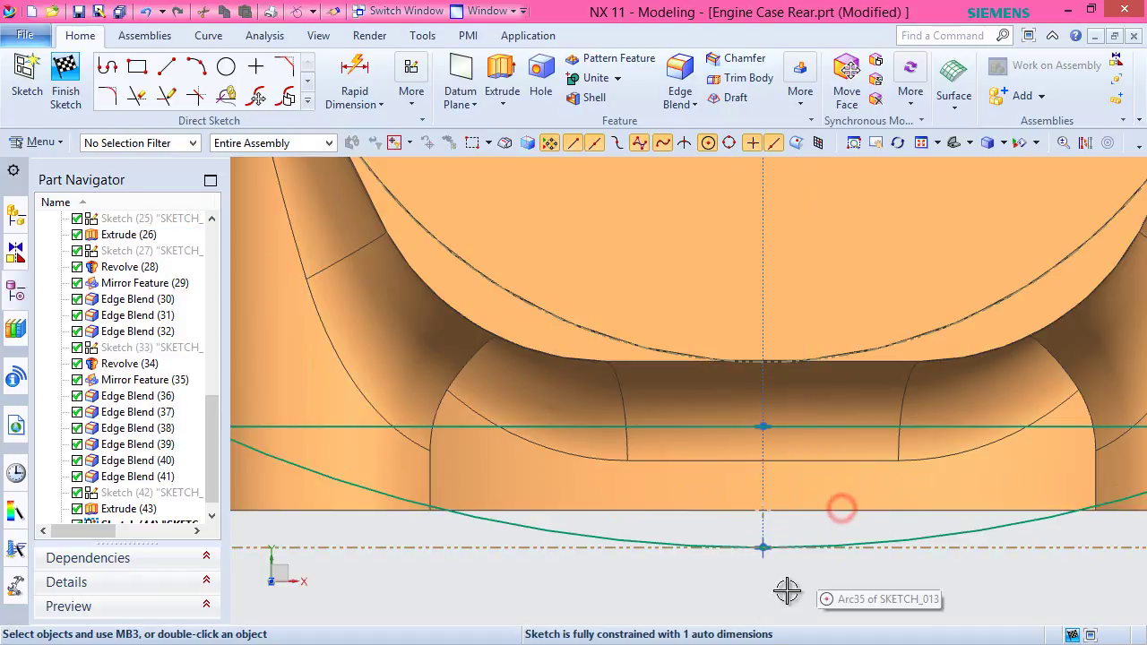
Make the left arc tangent to the outer square's left reference line.
{"action": "scroll", "coordinate": [837, 504], "scroll_direction": "down", "scroll_amount": 5}
{"action": "scroll", "coordinate": [575, 376], "scroll_direction": "up", "scroll_amount": 8}
{"action": "scroll", "coordinate": [575, 376], "scroll_direction": "down", "scroll_amount": 4}
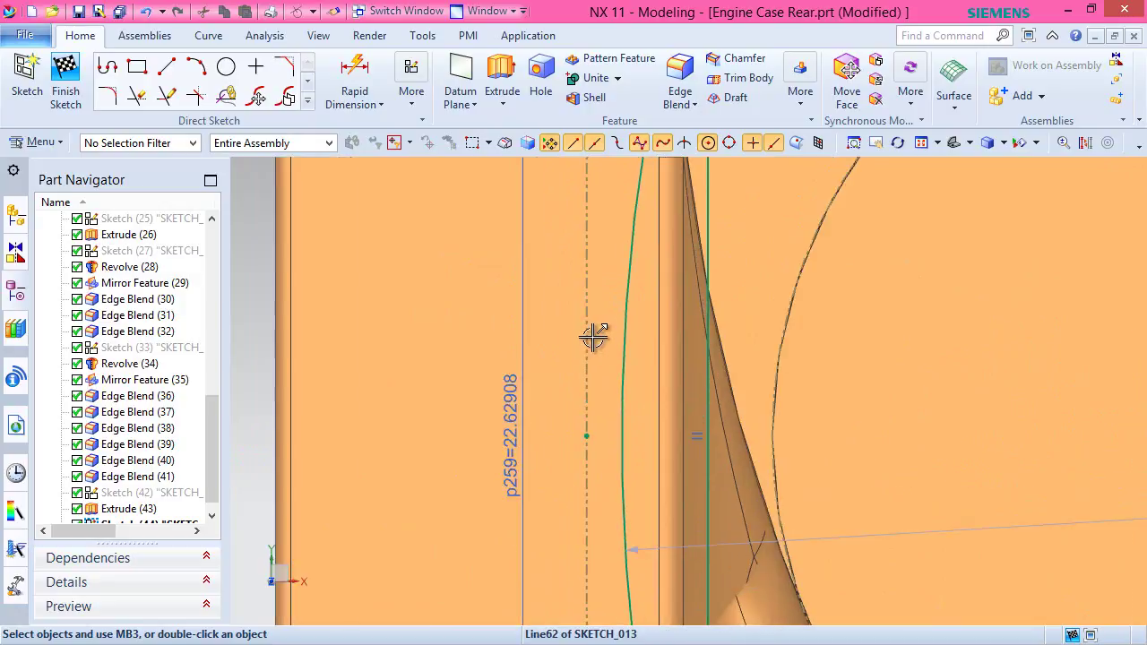
{"action": "left_click", "coordinate": [588, 344]}
{"action": "key", "text": "Escape"}
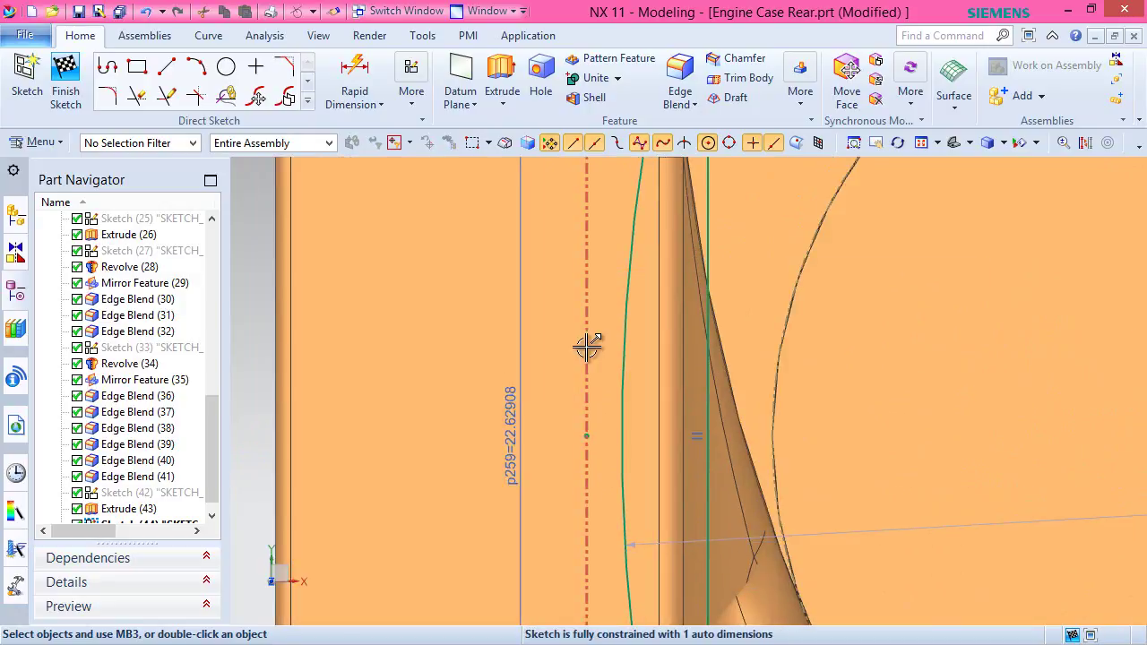
{"action": "left_click", "coordinate": [586, 347]}
{"action": "left_click", "coordinate": [619, 367]}
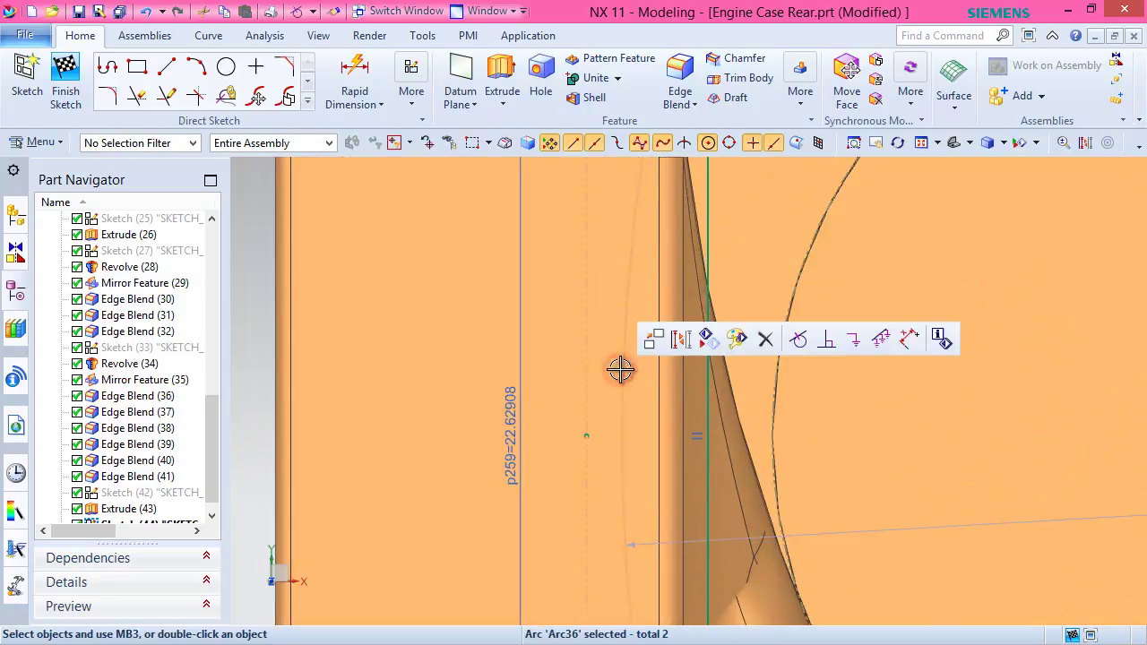
{"action": "left_click", "coordinate": [775, 341]}
{"action": "scroll", "coordinate": [540, 410], "scroll_direction": "down", "scroll_amount": 5}
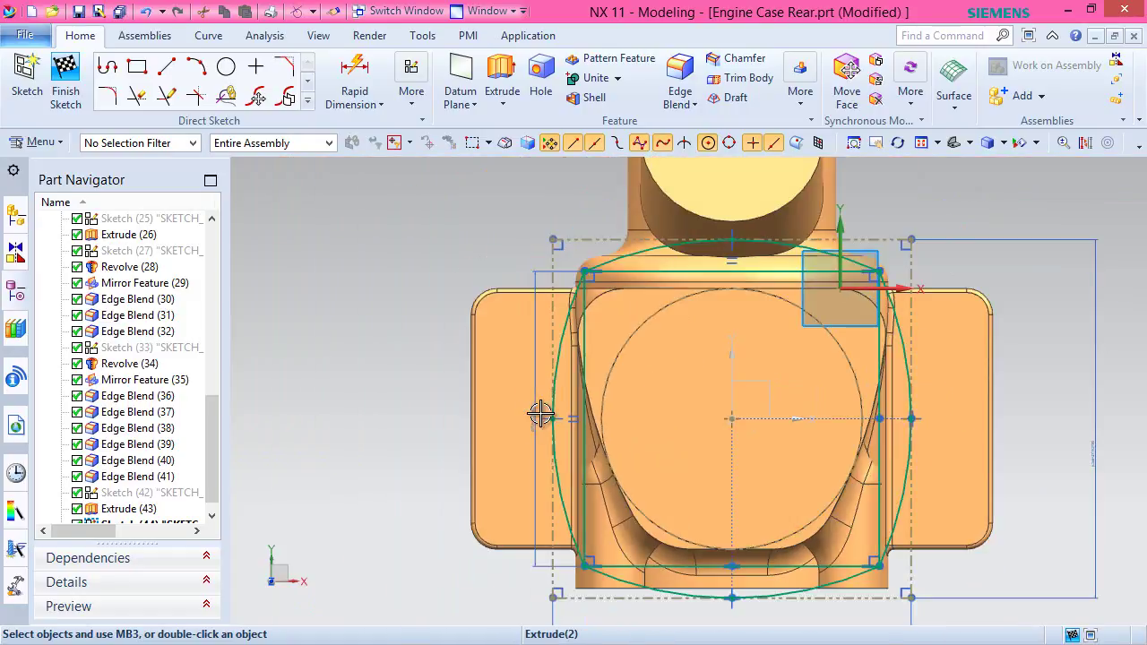
{"action": "scroll", "coordinate": [645, 340], "scroll_direction": "down", "scroll_amount": 1}
{"action": "scroll", "coordinate": [750, 367], "scroll_direction": "up", "scroll_amount": 1}
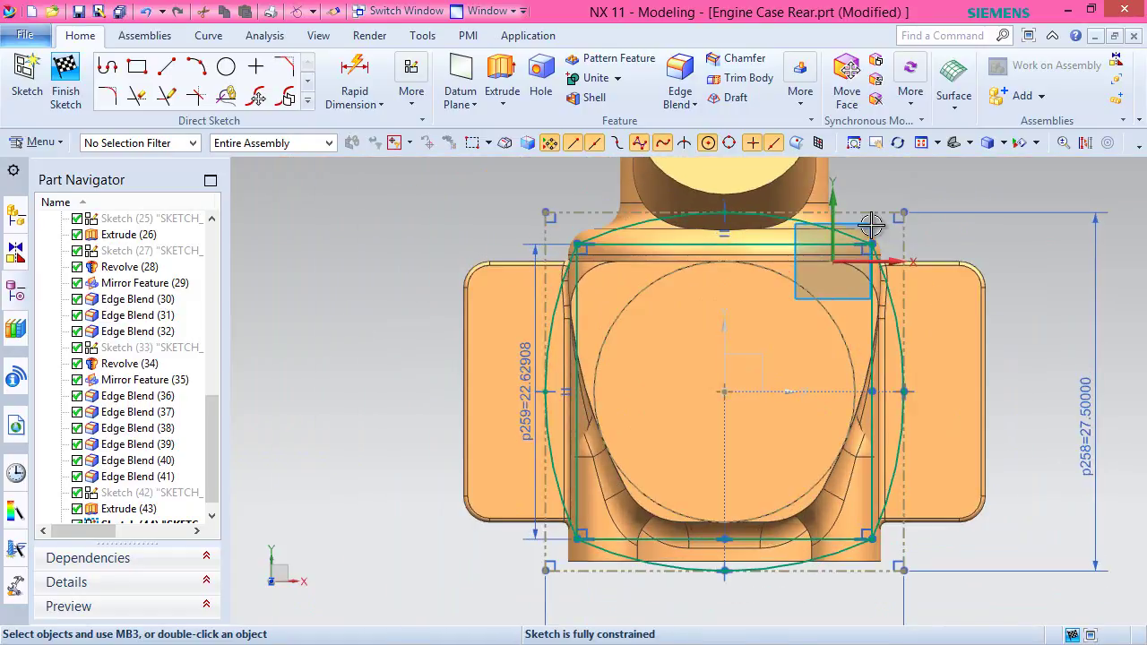
Finish the bulged square sketch, show the model in isometric view and save the part.
{"action": "right_click", "coordinate": [980, 195]}
{"action": "left_click", "coordinate": [983, 194]}
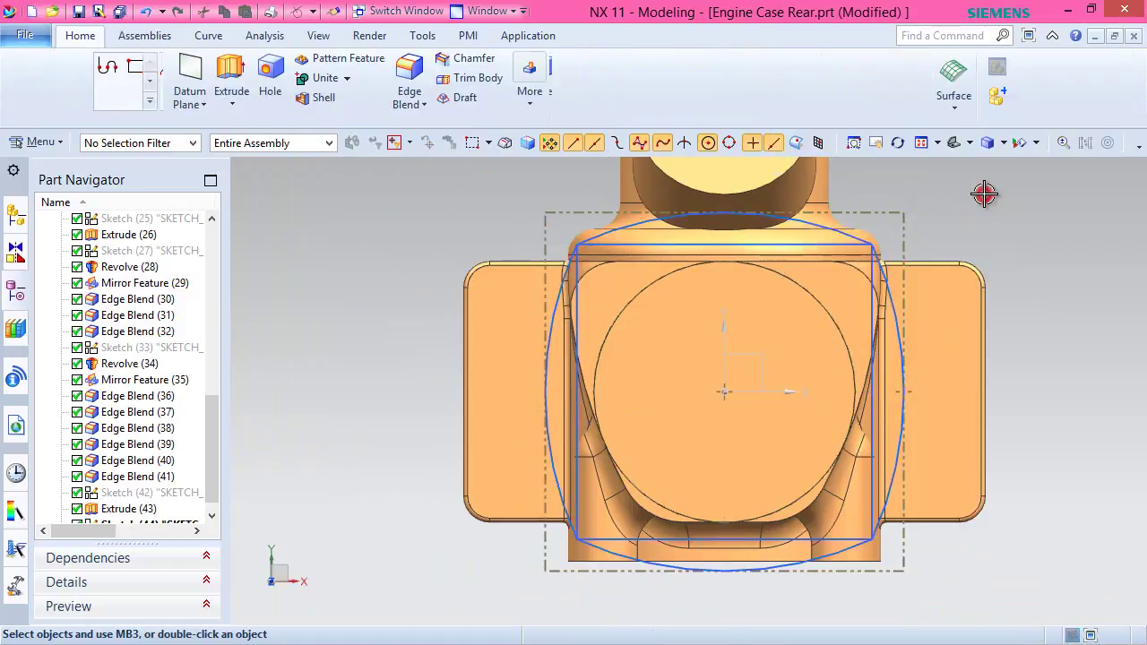
{"action": "left_click", "coordinate": [969, 144]}
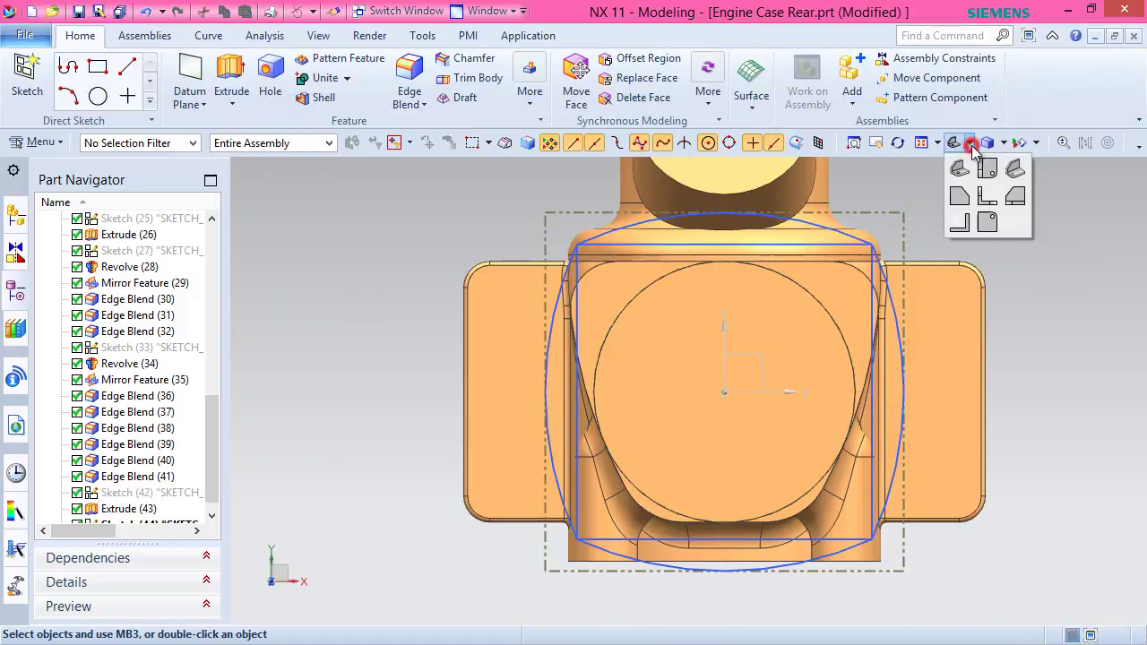
{"action": "left_click", "coordinate": [1016, 173]}
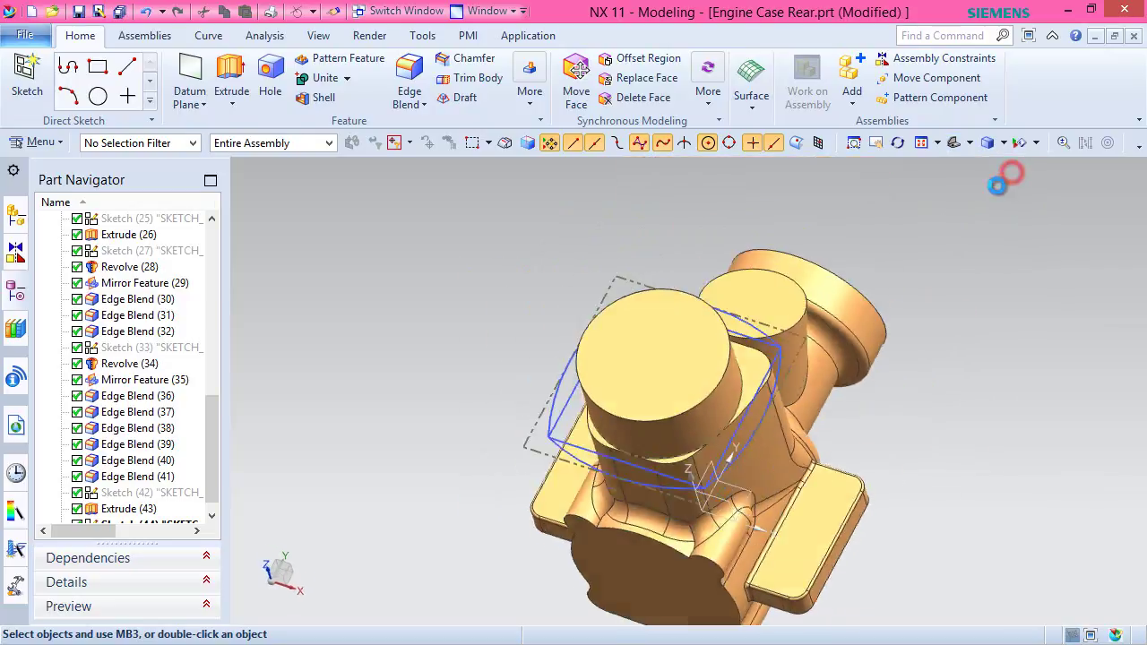
{"action": "scroll", "coordinate": [701, 348], "scroll_direction": "down", "scroll_amount": 1}
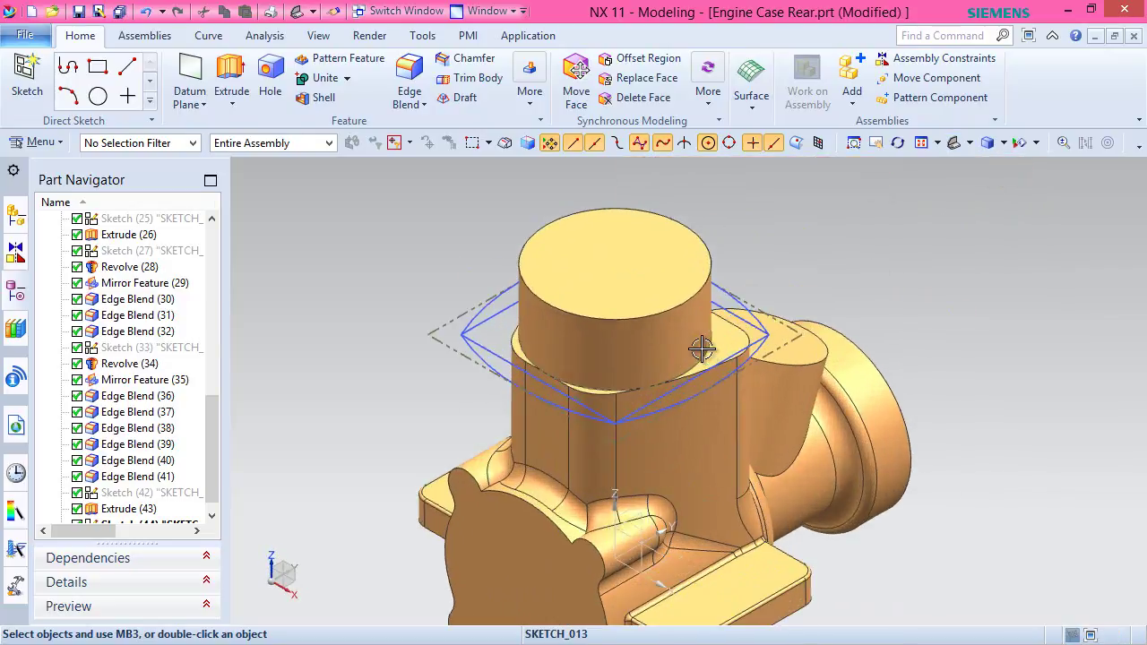
{"action": "left_click", "coordinate": [426, 251]}
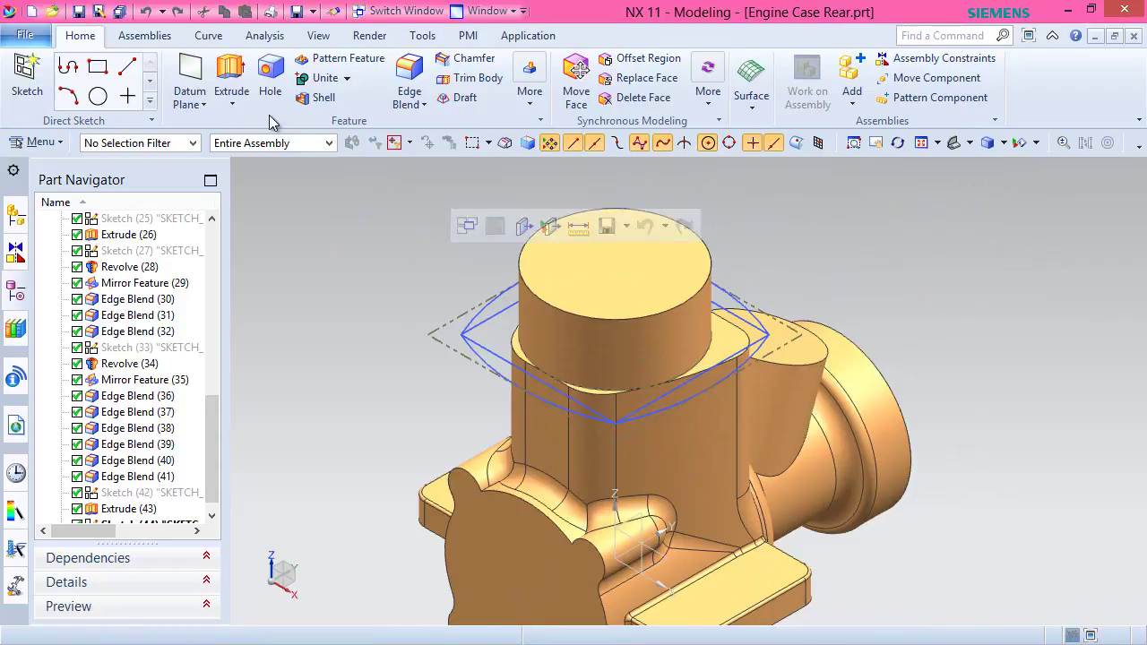
Start an extrusion and select all regions of the bulged square sketch as its section, using Region Boundary Curves.
{"action": "left_click", "coordinate": [225, 75]}
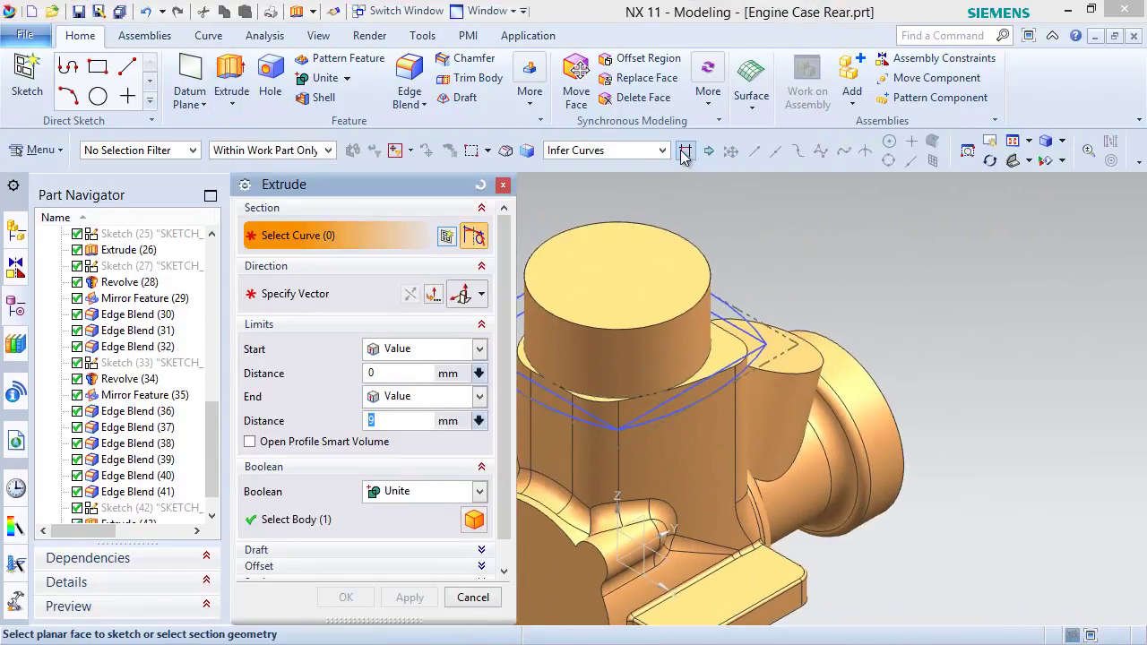
{"action": "left_click", "coordinate": [662, 150]}
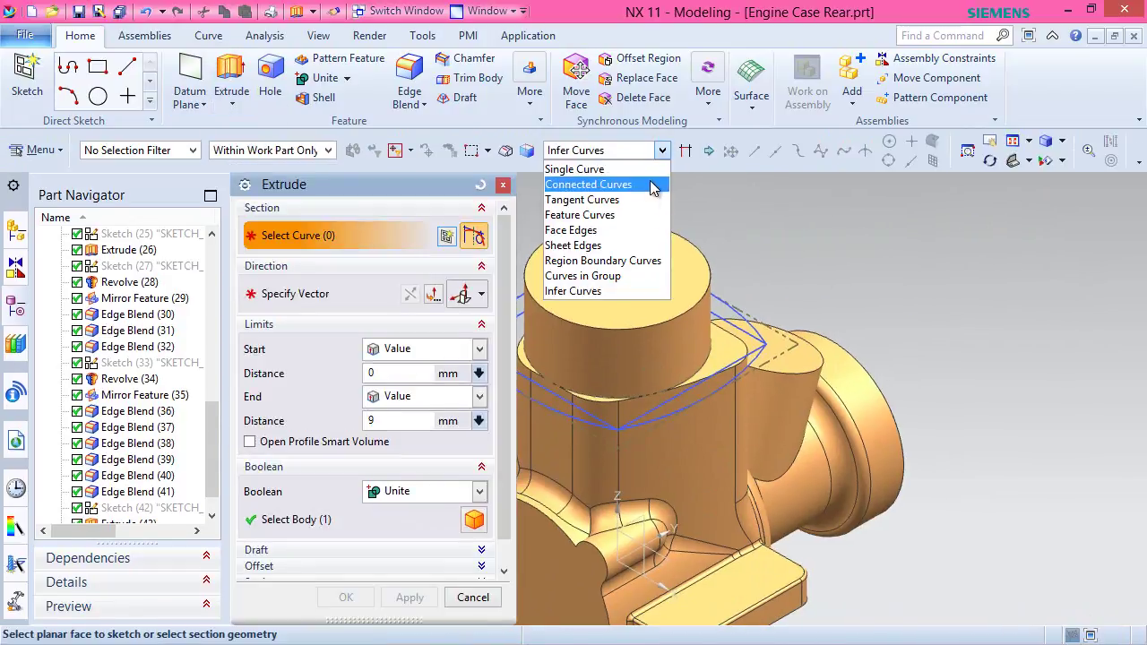
{"action": "left_click", "coordinate": [645, 261]}
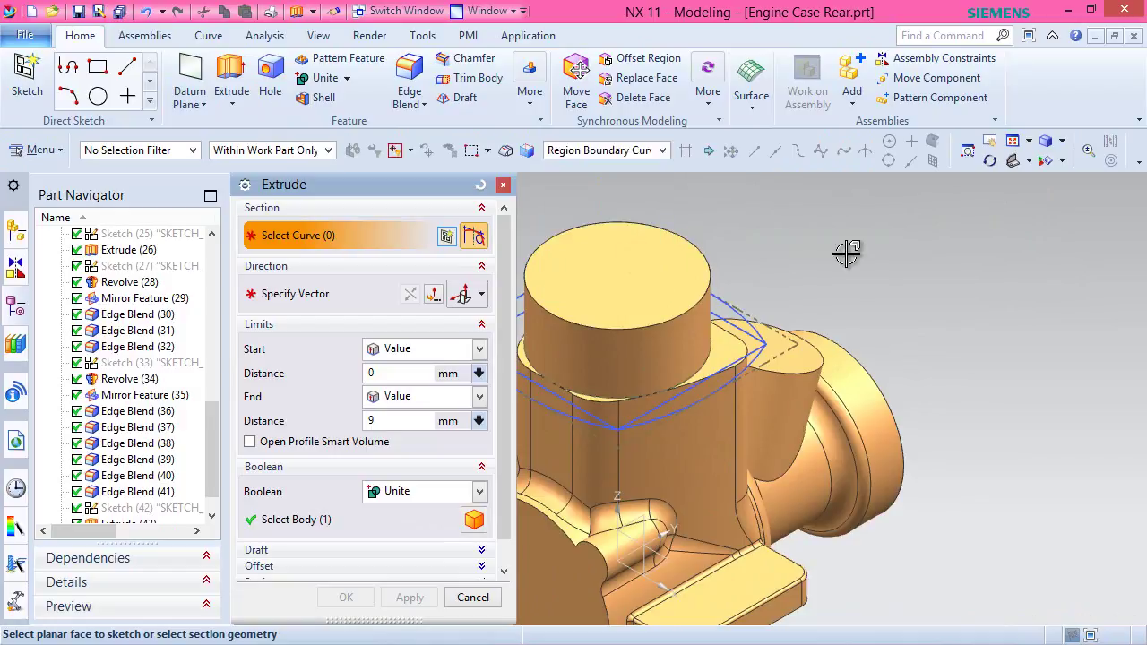
{"action": "left_click", "coordinate": [740, 318]}
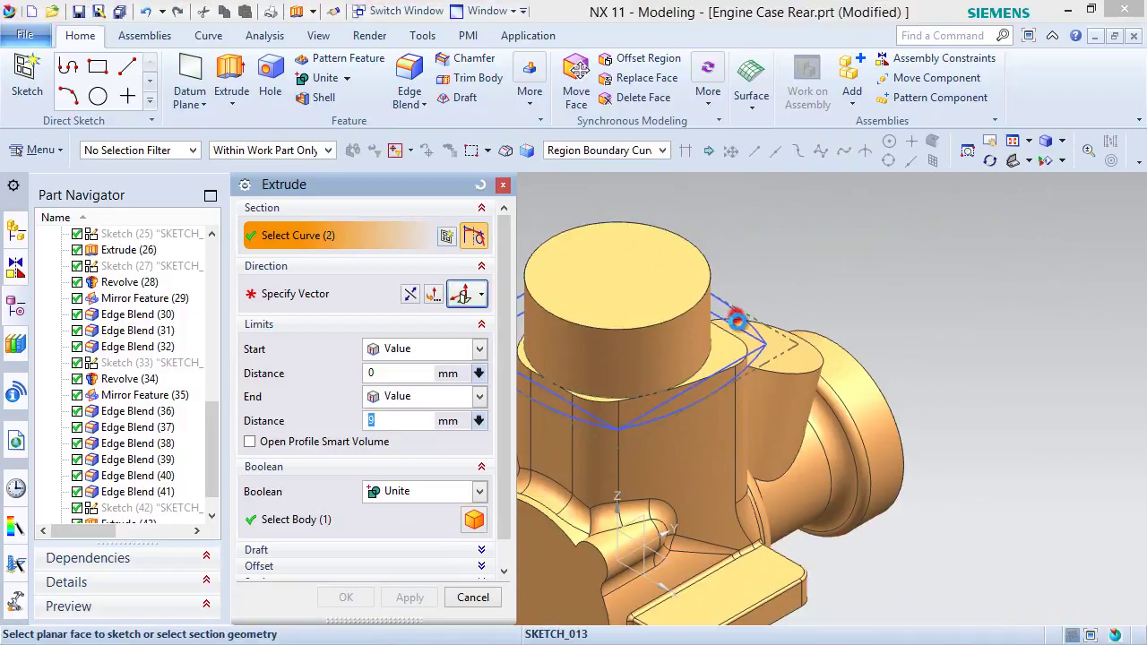
{"action": "left_click", "coordinate": [733, 370]}
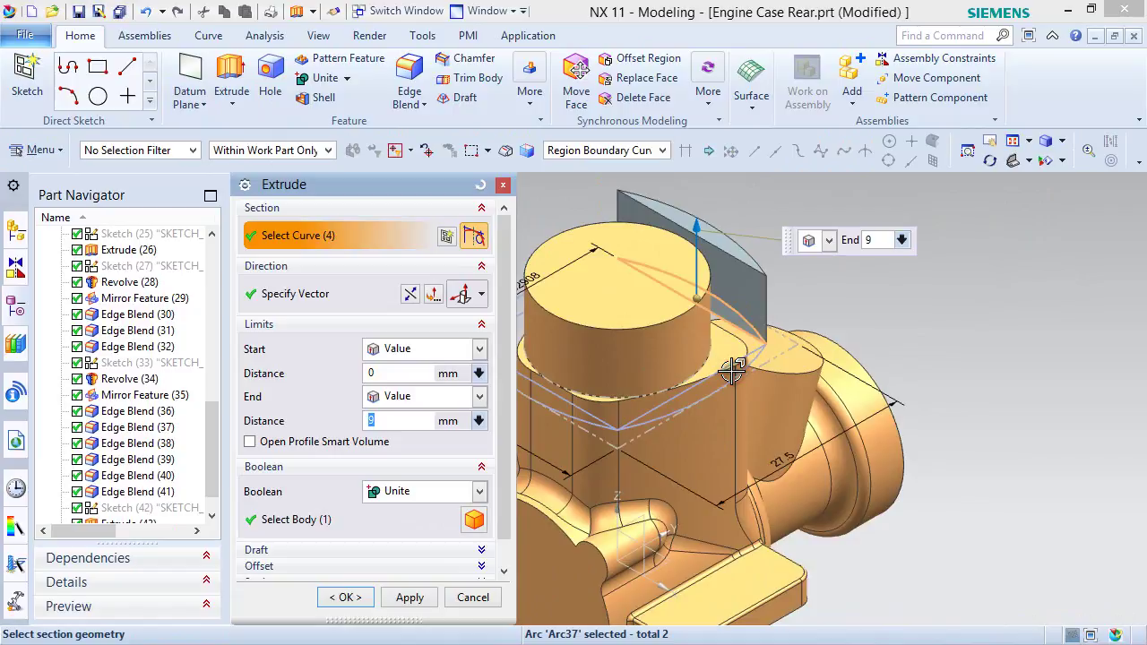
{"action": "middle_click_drag", "start_coordinate": [903, 395], "coordinate": [693, 397]}
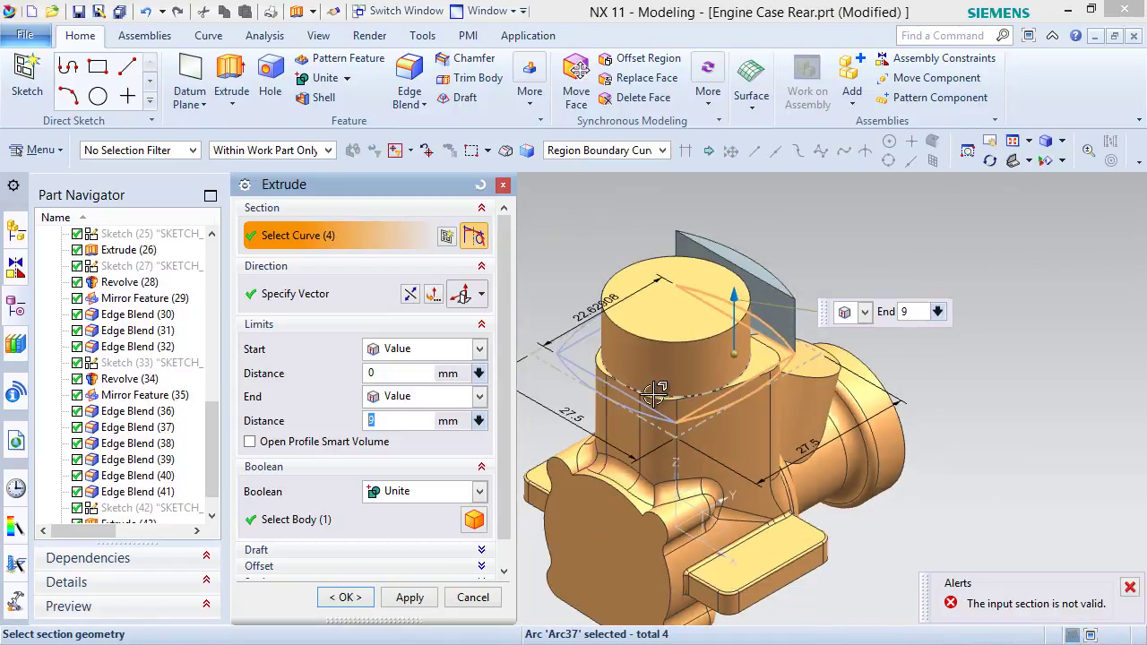
{"action": "scroll", "coordinate": [587, 381], "scroll_direction": "up", "scroll_amount": 2}
{"action": "left_click", "coordinate": [562, 343]}
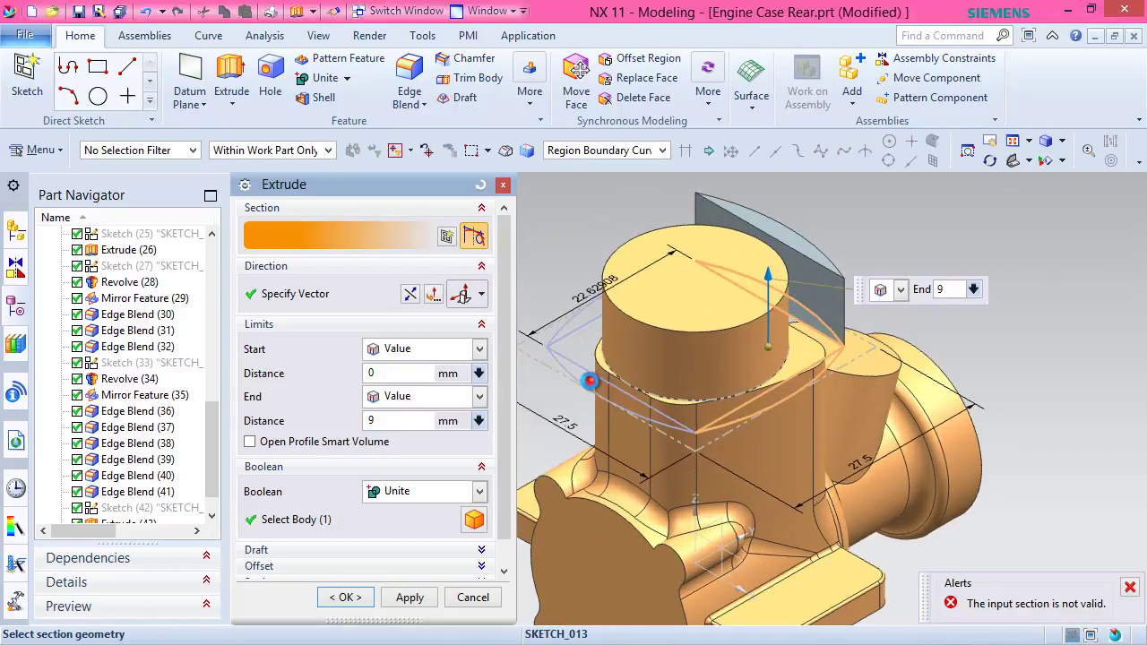
{"action": "left_click", "coordinate": [577, 330], "text": "shift"}
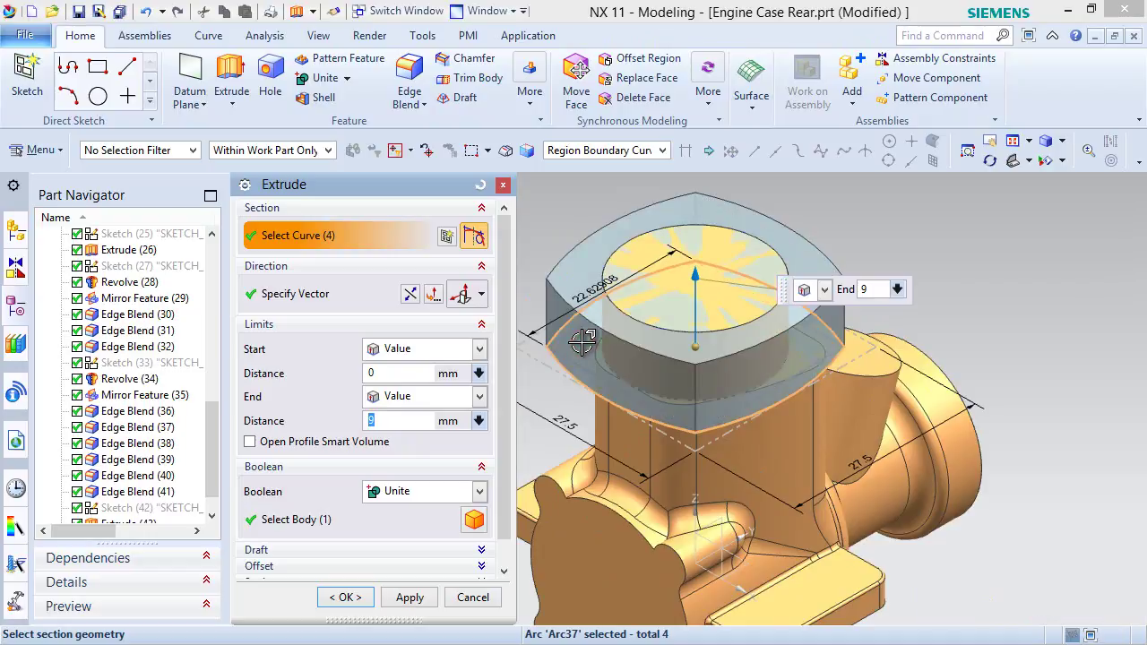
Reverse the extrusion direction to point down, set the end distance to 1 mm and unite the flange with the body.
{"action": "left_click", "coordinate": [411, 295]}
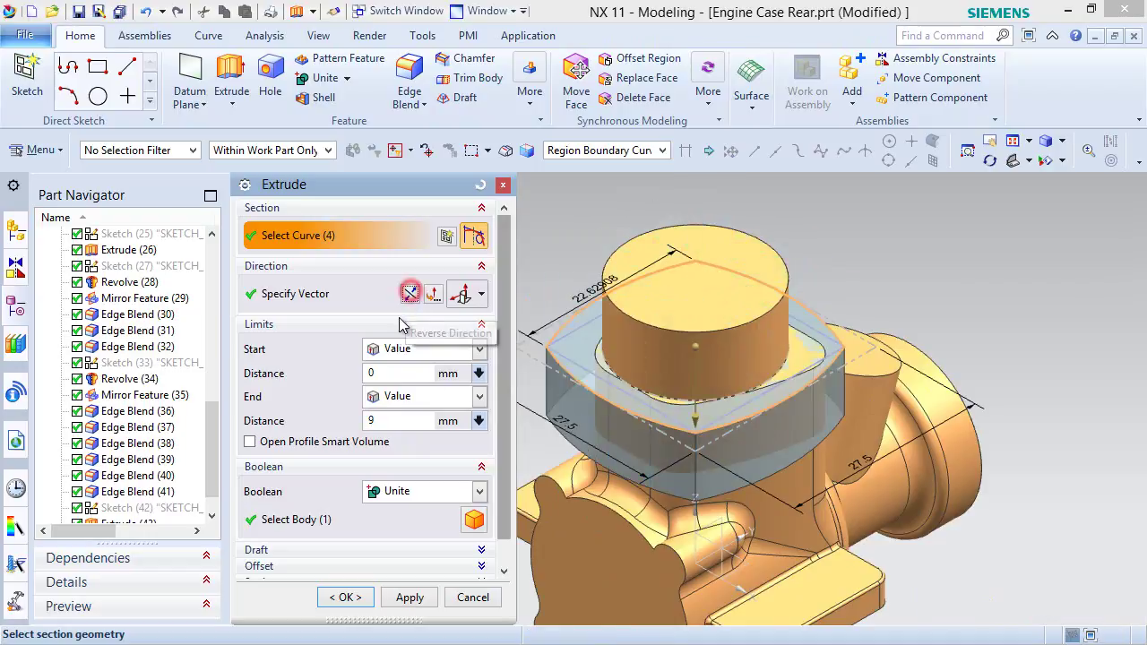
{"action": "left_click", "coordinate": [393, 421]}
{"action": "type", "text": "1"}
{"action": "key", "text": "Return"}
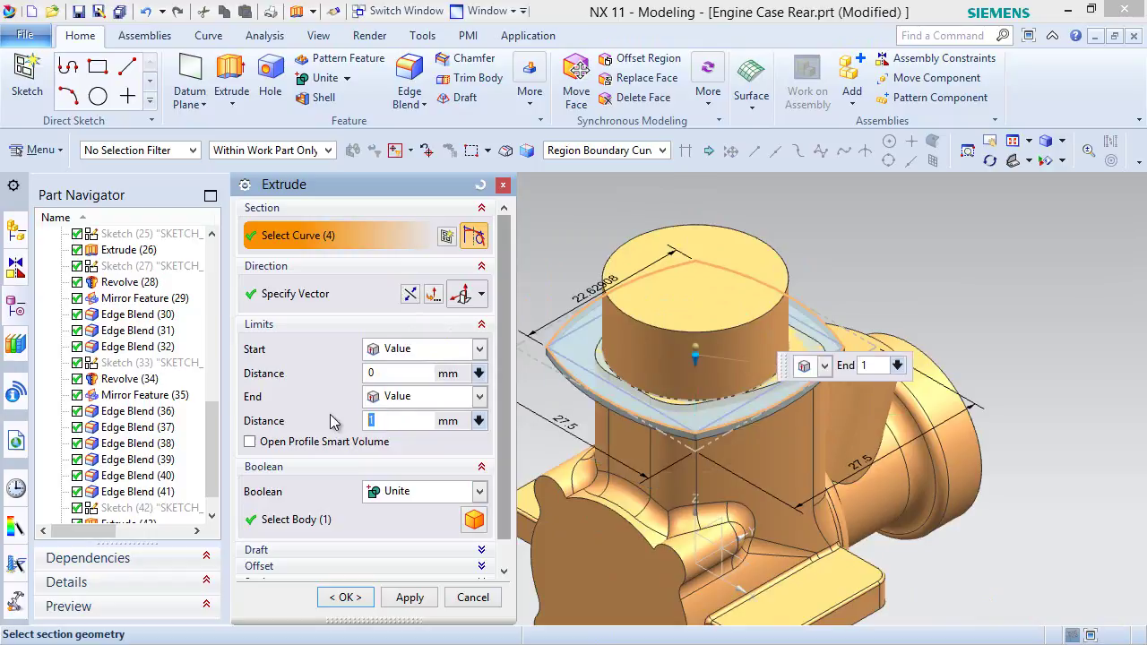
{"action": "left_click", "coordinate": [337, 597]}
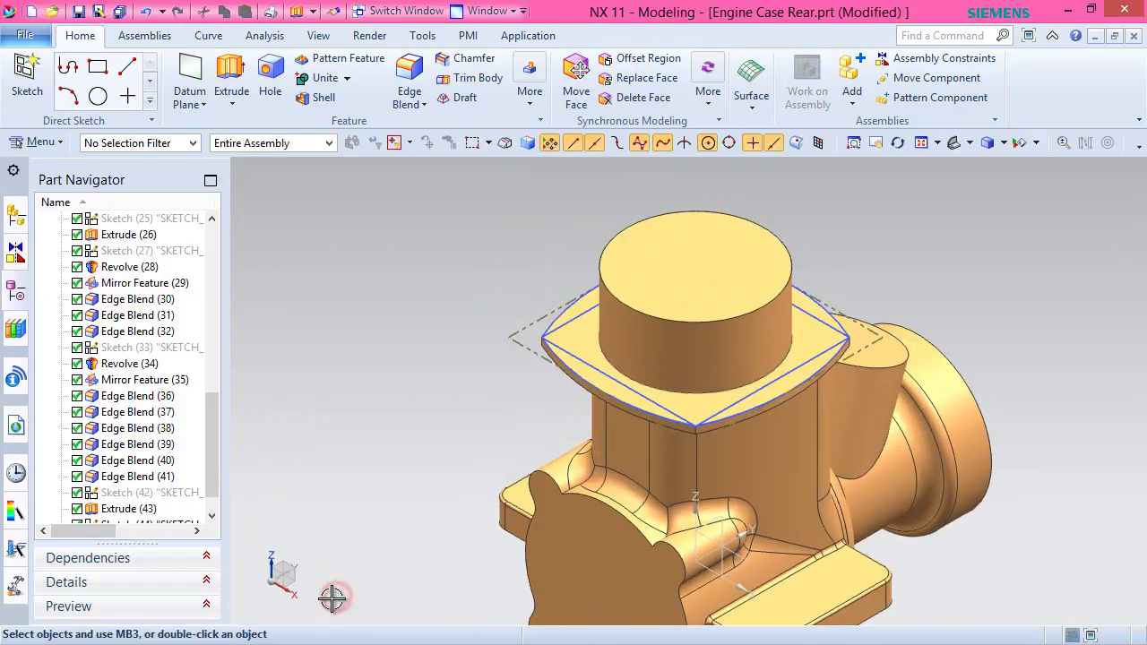
Hide the bulged square sketch under the new flange and save the part.
{"action": "middle_click_drag", "start_coordinate": [622, 408], "coordinate": [397, 248]}
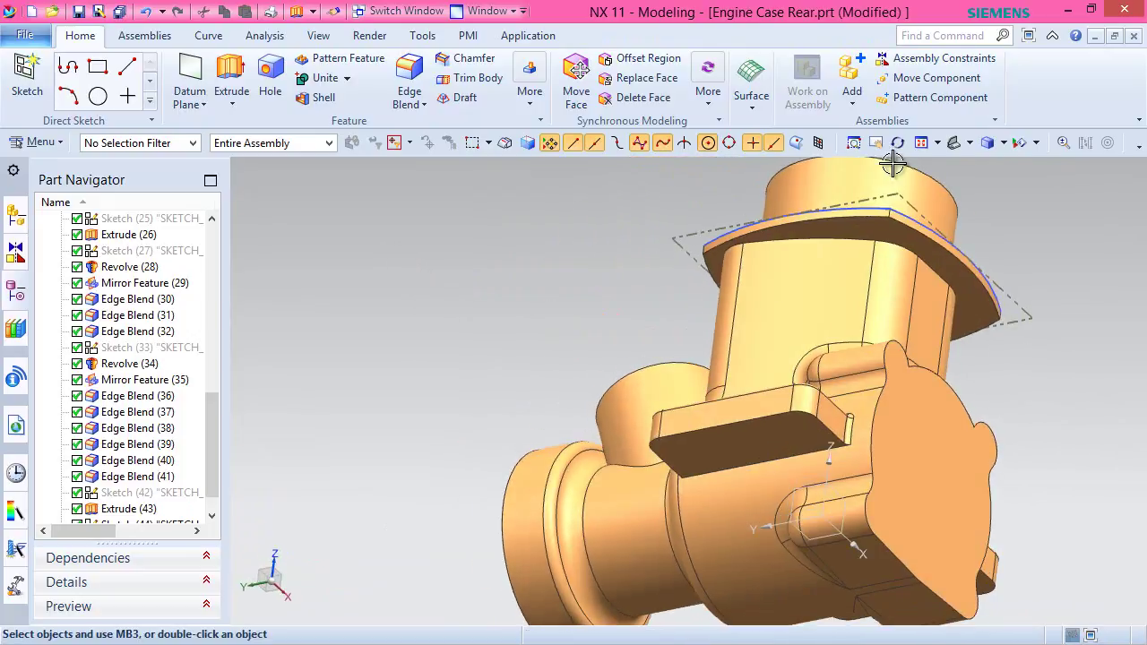
{"action": "left_click", "coordinate": [970, 142]}
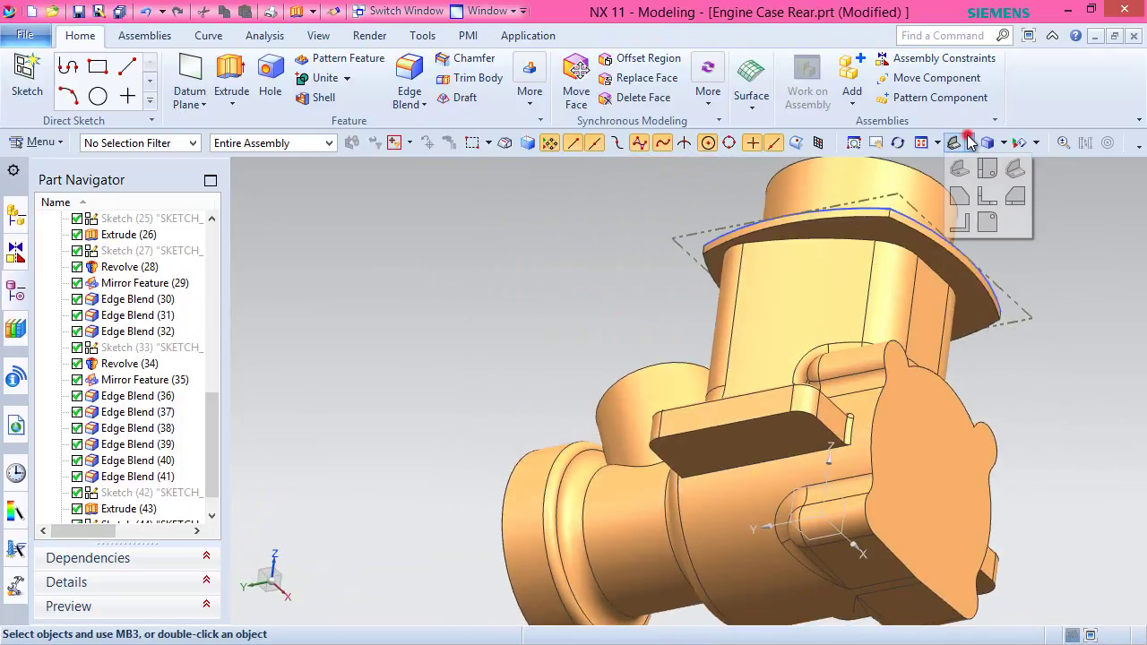
{"action": "left_click", "coordinate": [1015, 170]}
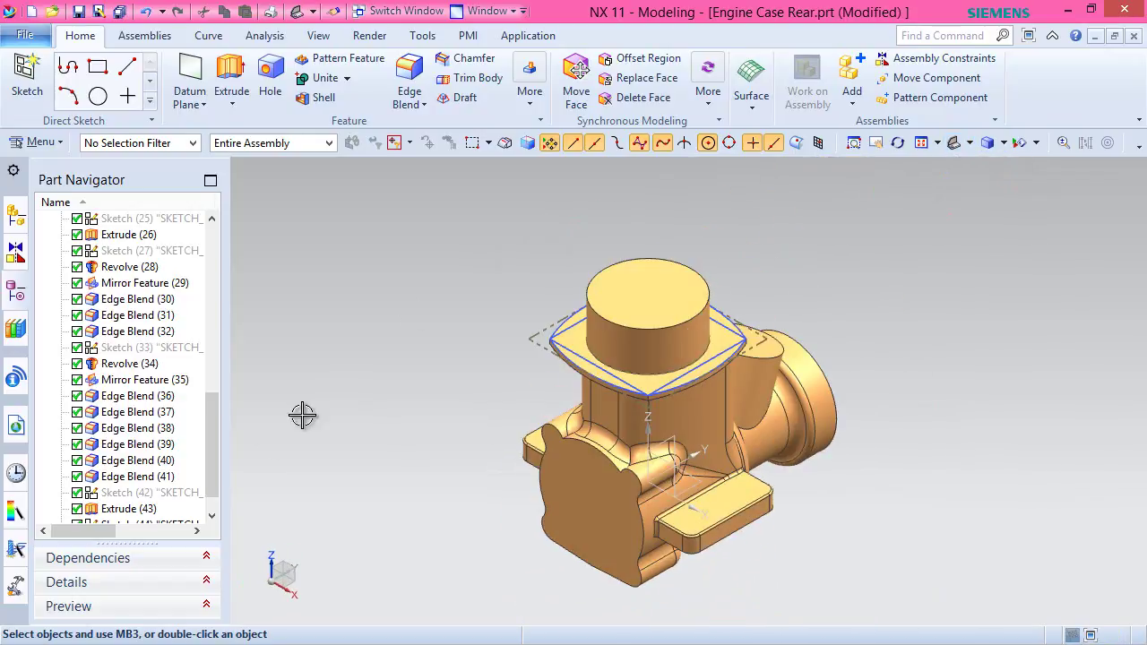
{"action": "scroll", "coordinate": [222, 459], "scroll_direction": "down", "scroll_amount": 1}
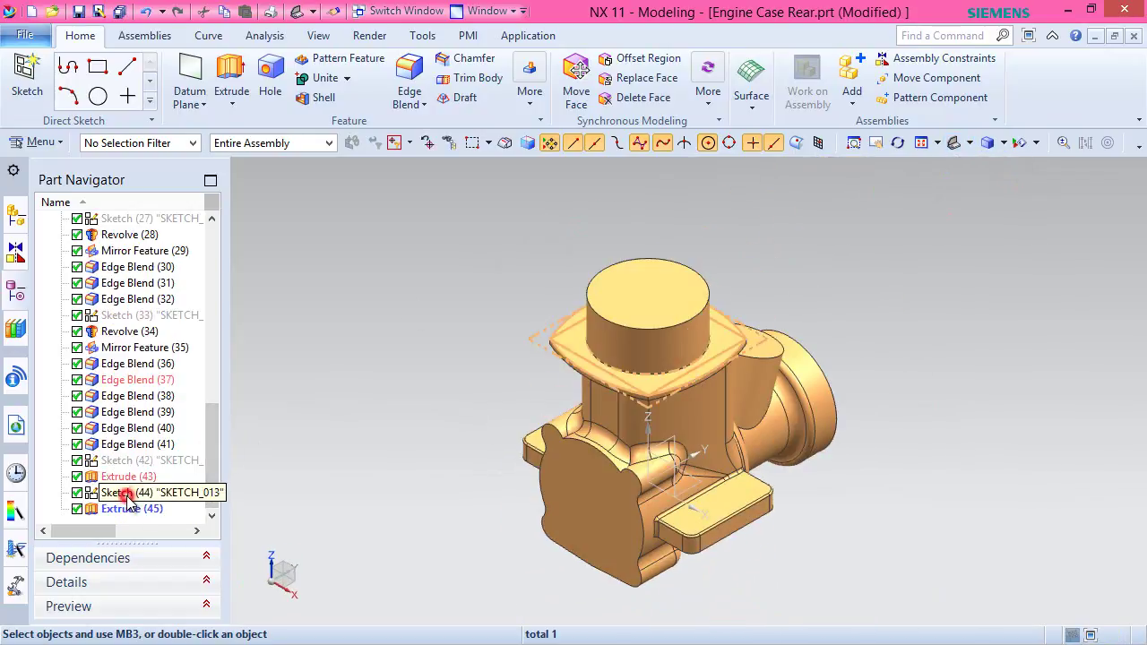
{"action": "right_click", "coordinate": [127, 498]}
{"action": "left_click", "coordinate": [205, 13]}
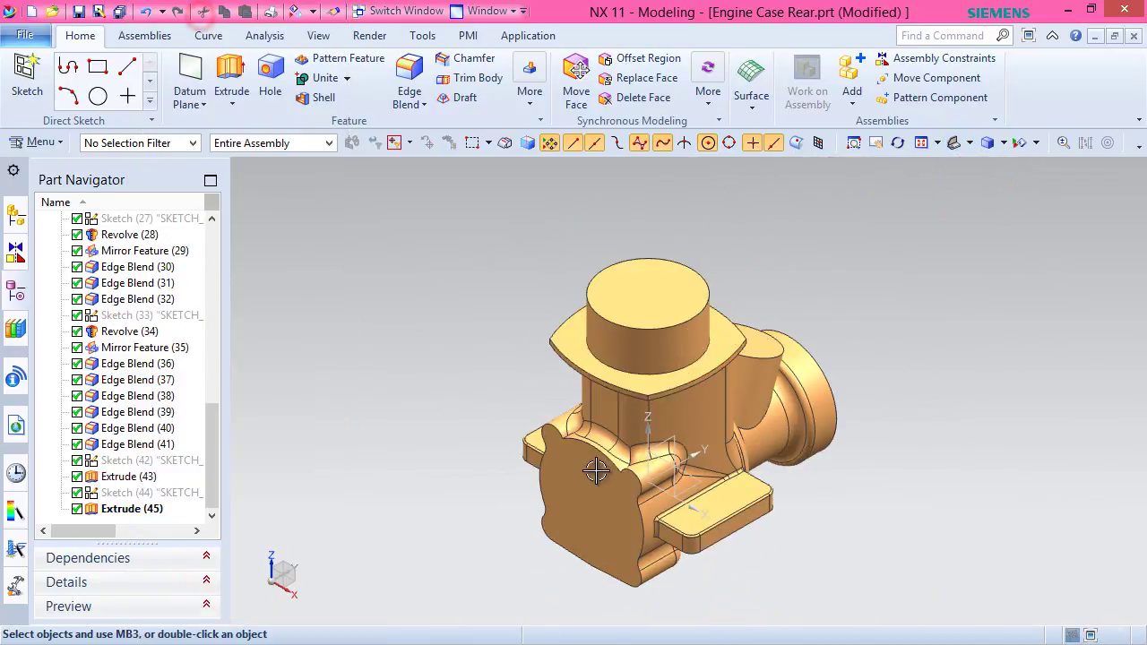
{"action": "scroll", "coordinate": [696, 466], "scroll_direction": "down", "scroll_amount": 2}
{"action": "scroll", "coordinate": [695, 466], "scroll_direction": "up", "scroll_amount": 2}
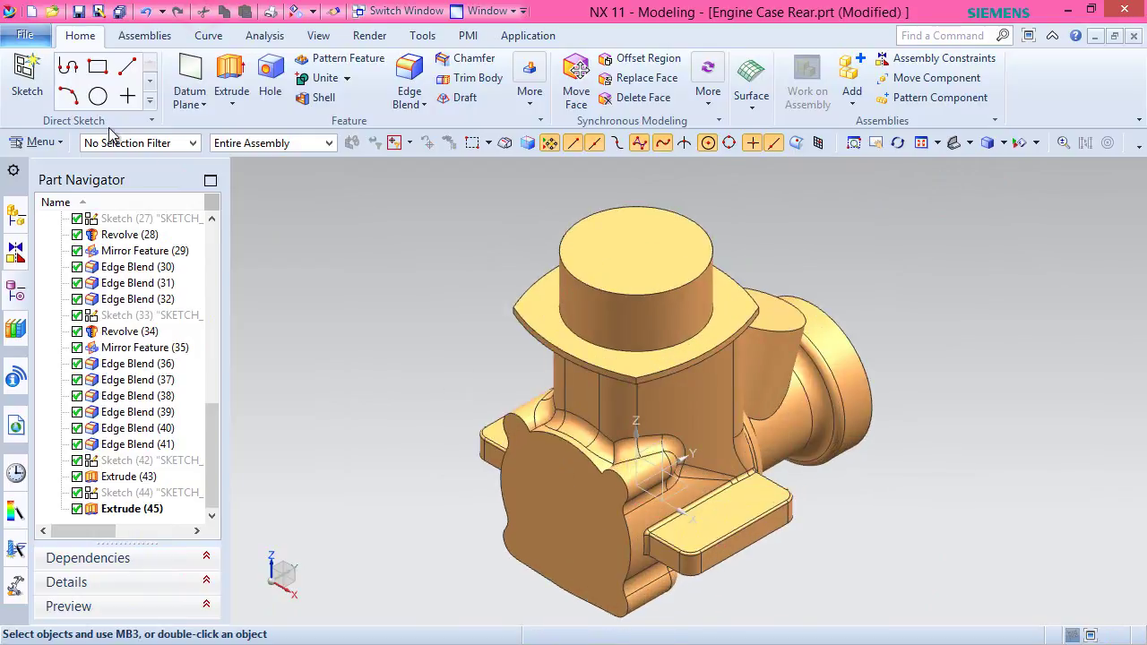
{"action": "left_click", "coordinate": [79, 12]}
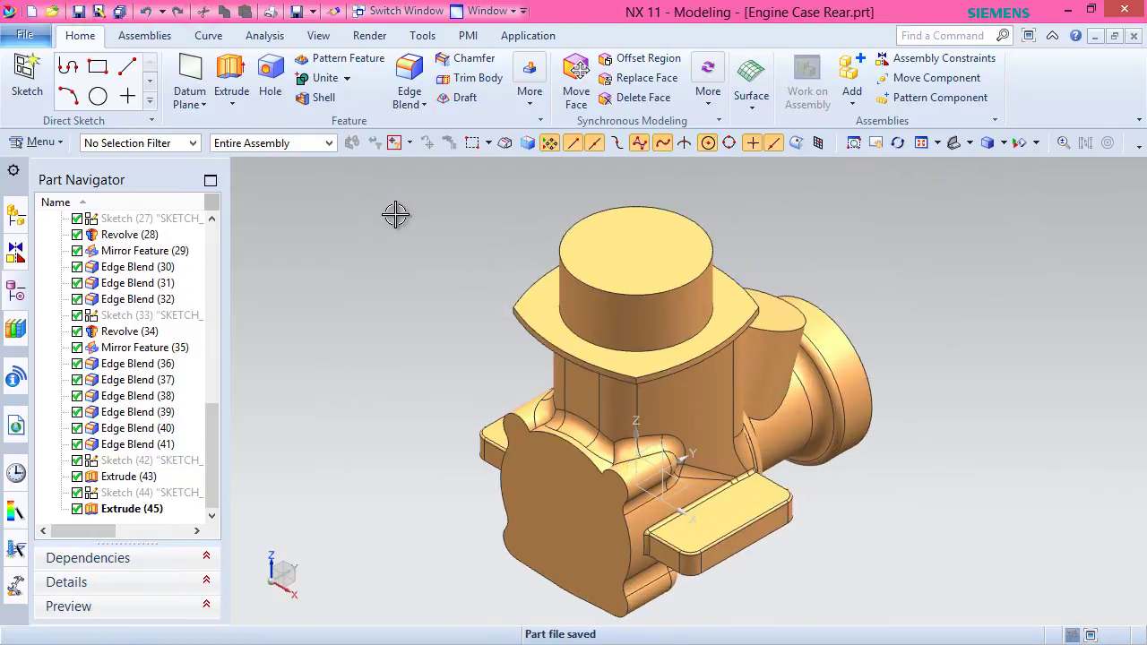
Start an edge blend of 2 mm radius and select the three front-facing vertical corner edges of the flange.
{"action": "scroll", "coordinate": [418, 211], "scroll_direction": "down", "scroll_amount": 1}
{"action": "key", "text": "b"}
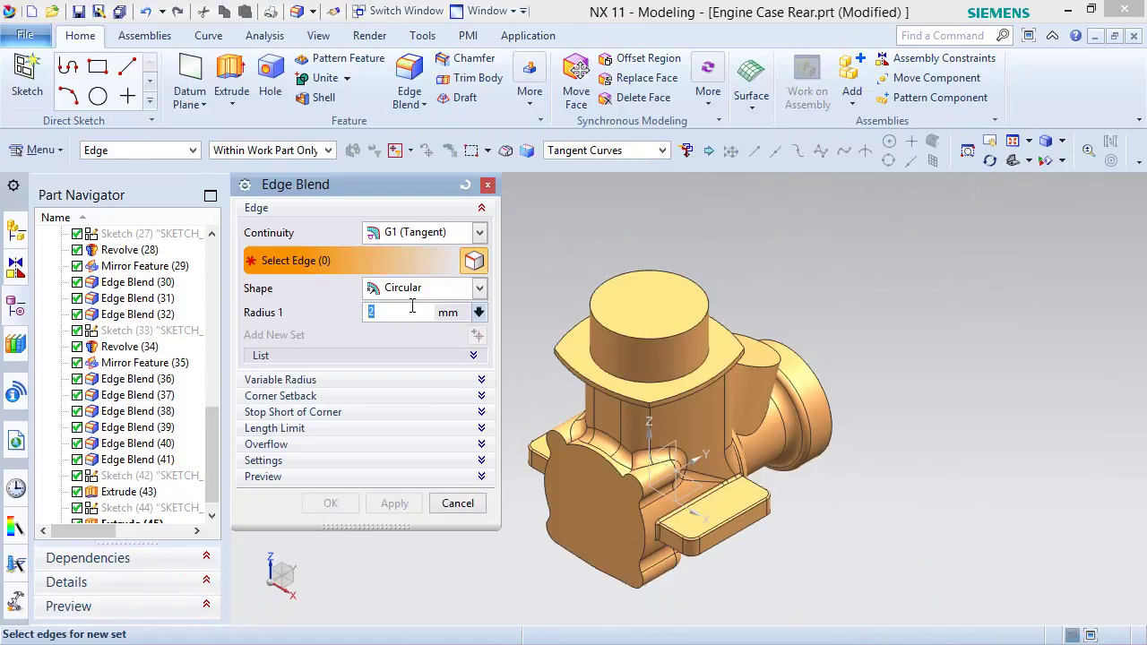
{"action": "scroll", "coordinate": [540, 403], "scroll_direction": "up", "scroll_amount": 5}
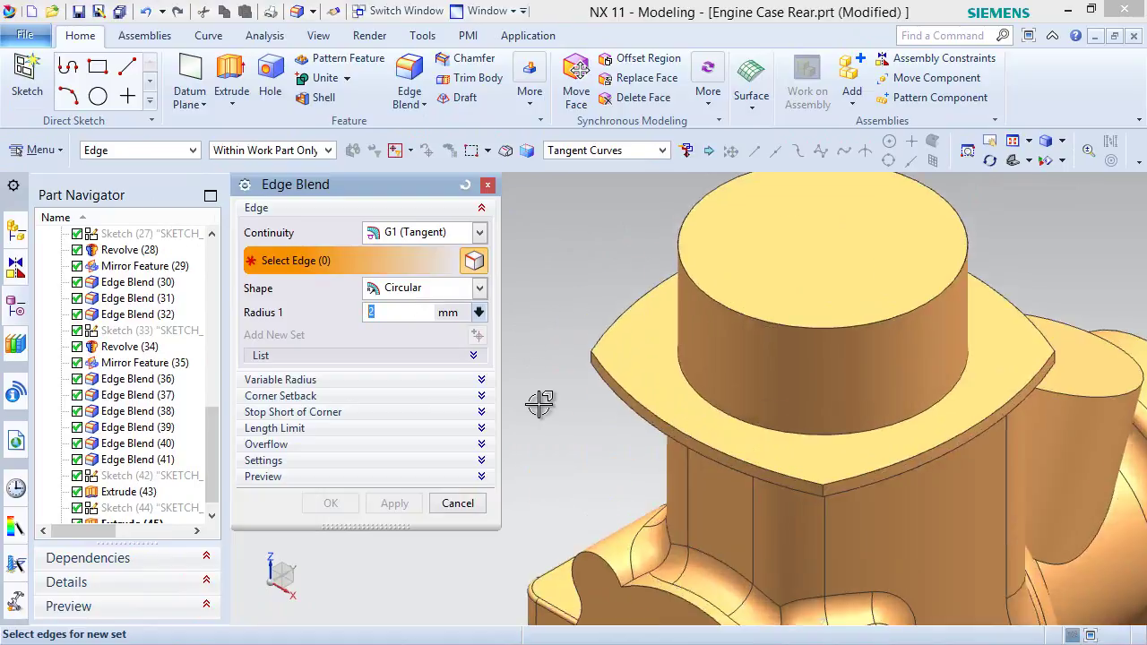
{"action": "left_click", "coordinate": [633, 312]}
{"action": "scroll", "coordinate": [589, 343], "scroll_direction": "down", "scroll_amount": 5}
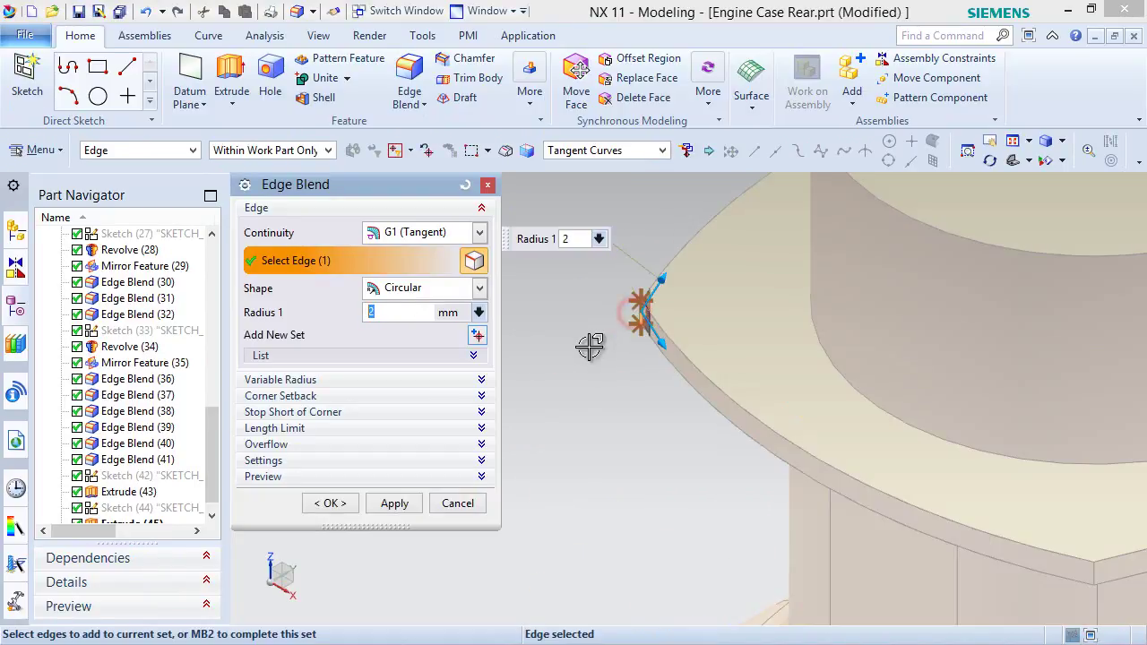
{"action": "scroll", "coordinate": [807, 475], "scroll_direction": "up", "scroll_amount": 4}
{"action": "left_click", "coordinate": [867, 434]}
{"action": "scroll", "coordinate": [710, 471], "scroll_direction": "down", "scroll_amount": 2}
{"action": "scroll", "coordinate": [709, 470], "scroll_direction": "down", "scroll_amount": 3}
{"action": "scroll", "coordinate": [903, 378], "scroll_direction": "up", "scroll_amount": 5}
{"action": "left_click", "coordinate": [906, 366]}
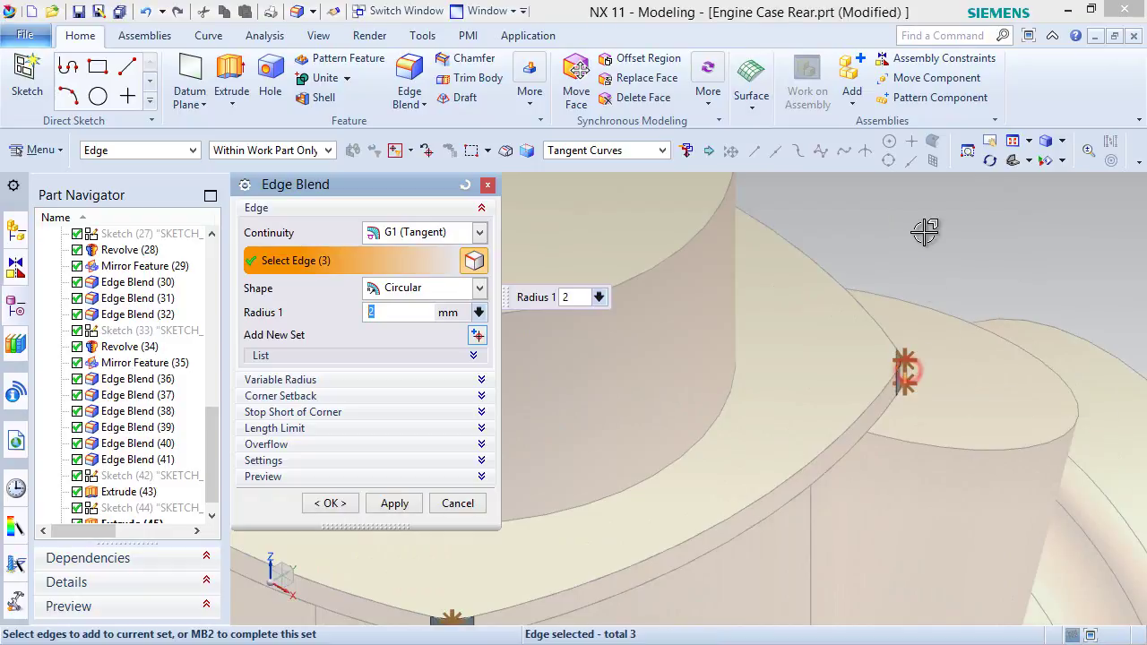
Add the flange's remaining rear corner edge, complete the 2 mm blend, restore the isometric view and save the part.
{"action": "middle_click_drag", "start_coordinate": [888, 235], "coordinate": [952, 275]}
{"action": "scroll", "coordinate": [953, 274], "scroll_direction": "down", "scroll_amount": 3}
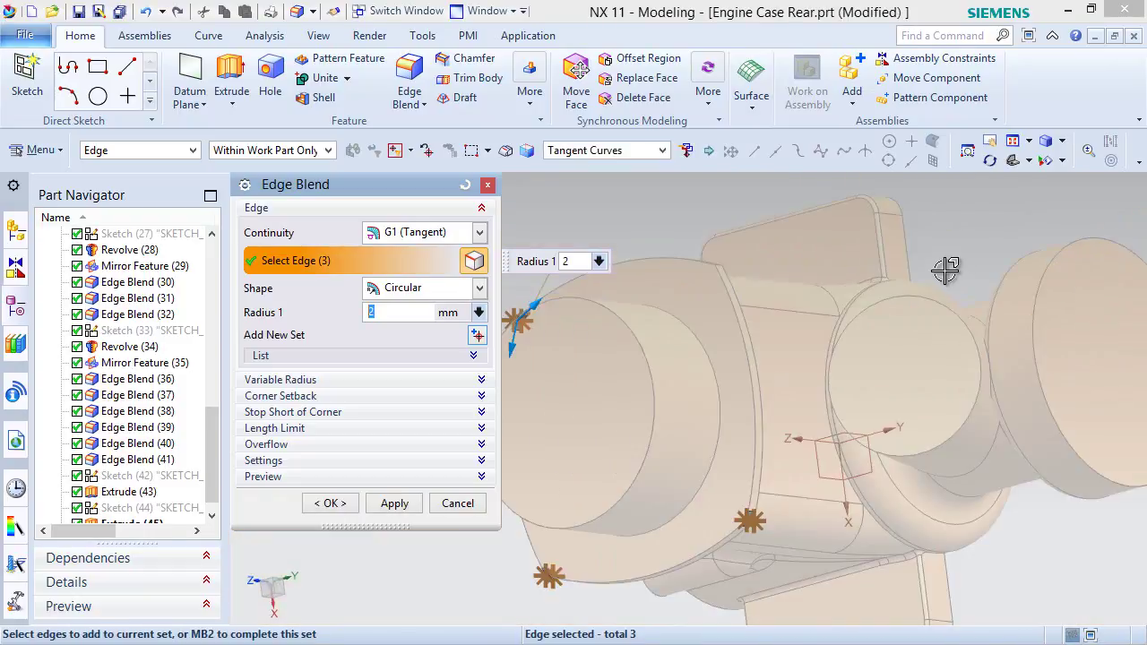
{"action": "scroll", "coordinate": [735, 230], "scroll_direction": "up", "scroll_amount": 5}
{"action": "scroll", "coordinate": [696, 330], "scroll_direction": "up", "scroll_amount": 3}
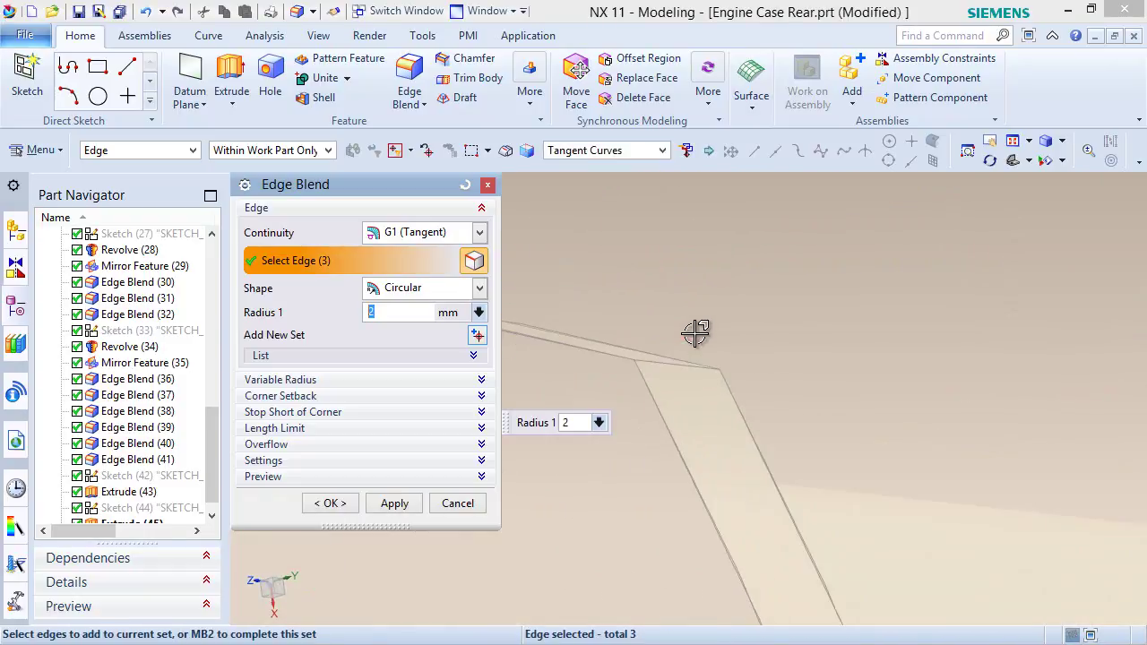
{"action": "left_click", "coordinate": [674, 363]}
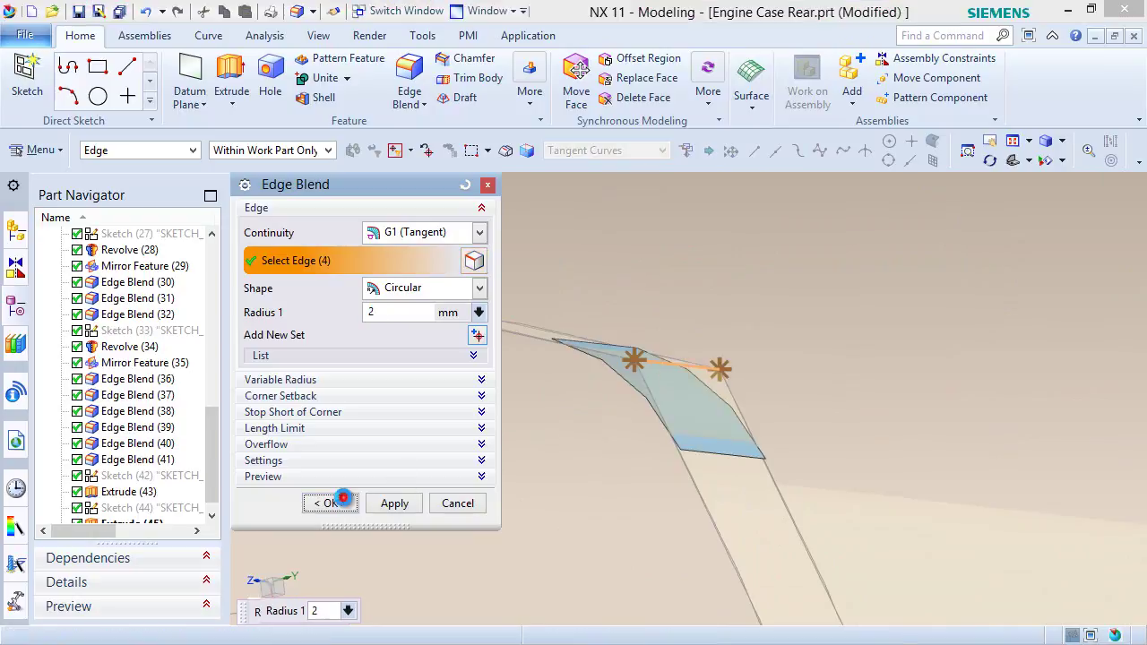
{"action": "left_click", "coordinate": [346, 505]}
{"action": "left_click", "coordinate": [970, 144]}
{"action": "left_click", "coordinate": [1010, 174]}
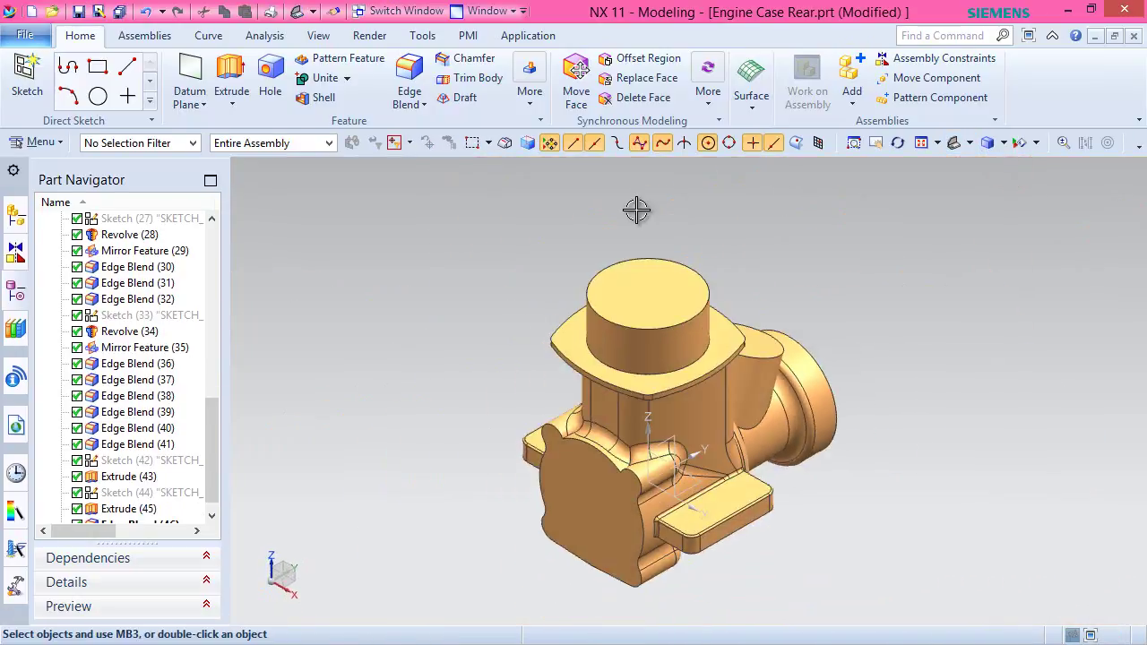
{"action": "key", "text": "ctrl+s"}
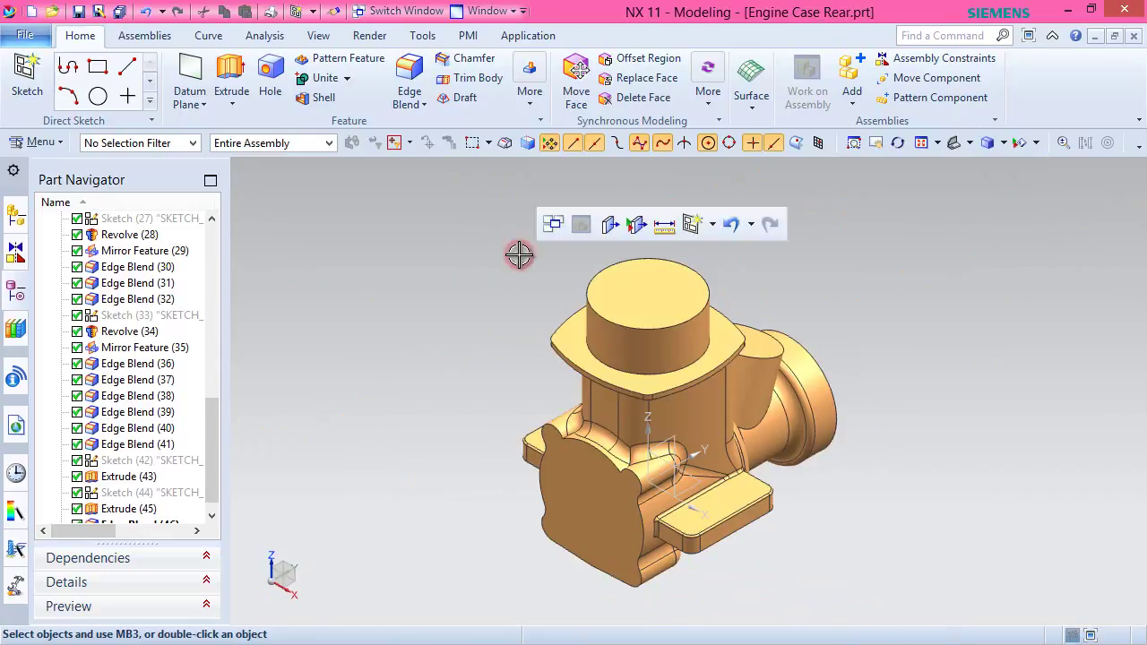
Create a datum plane offset 2 mm above the top face of the square flange and save the part.
{"action": "left_click", "coordinate": [201, 74]}
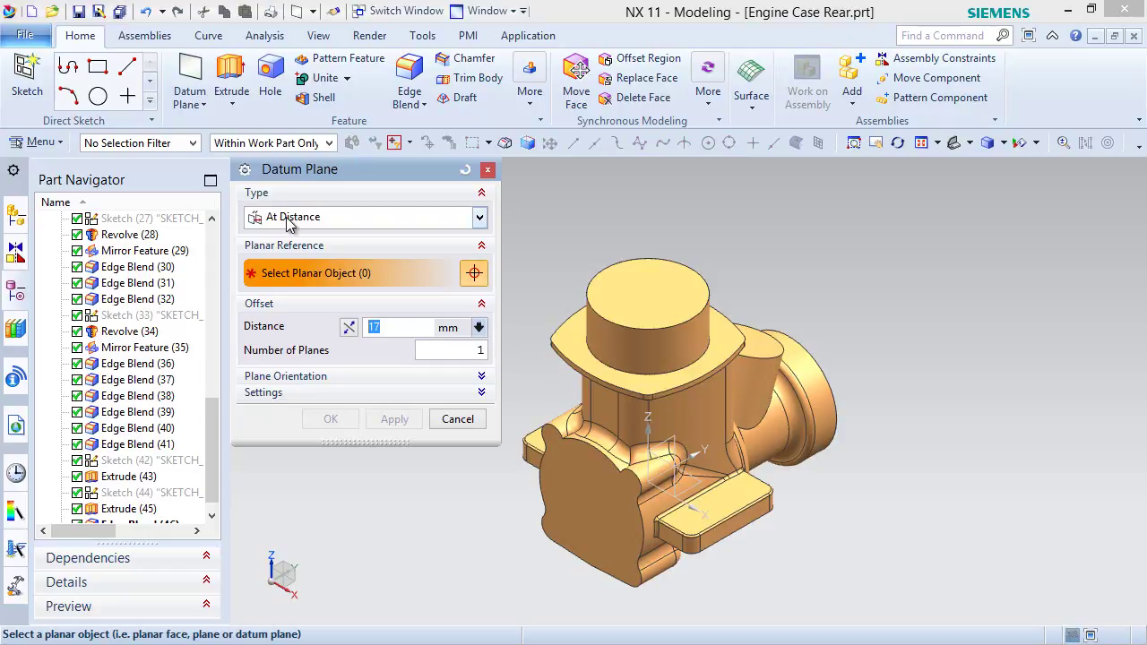
{"action": "scroll", "coordinate": [522, 313], "scroll_direction": "up", "scroll_amount": 2}
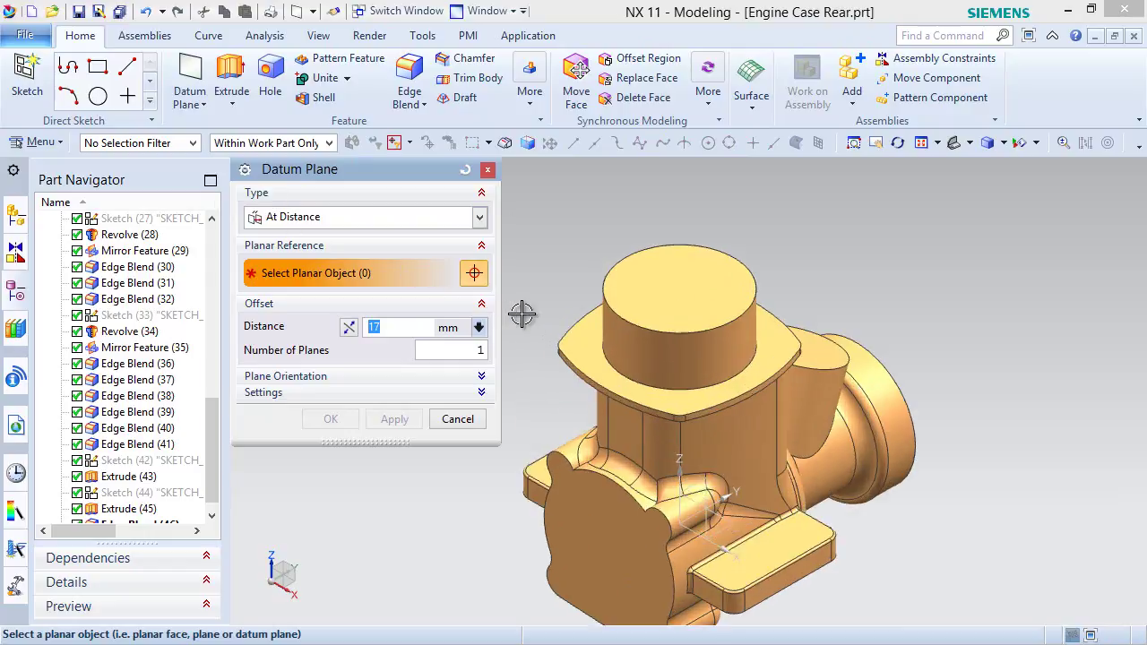
{"action": "left_click", "coordinate": [582, 350]}
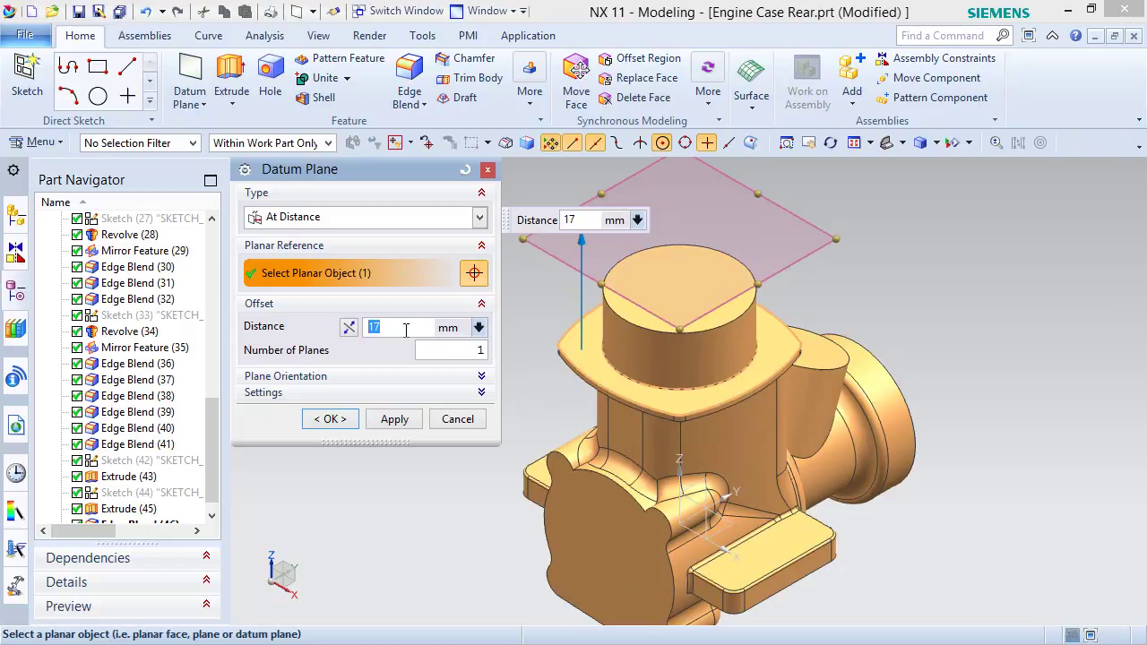
{"action": "key", "text": "Return"}
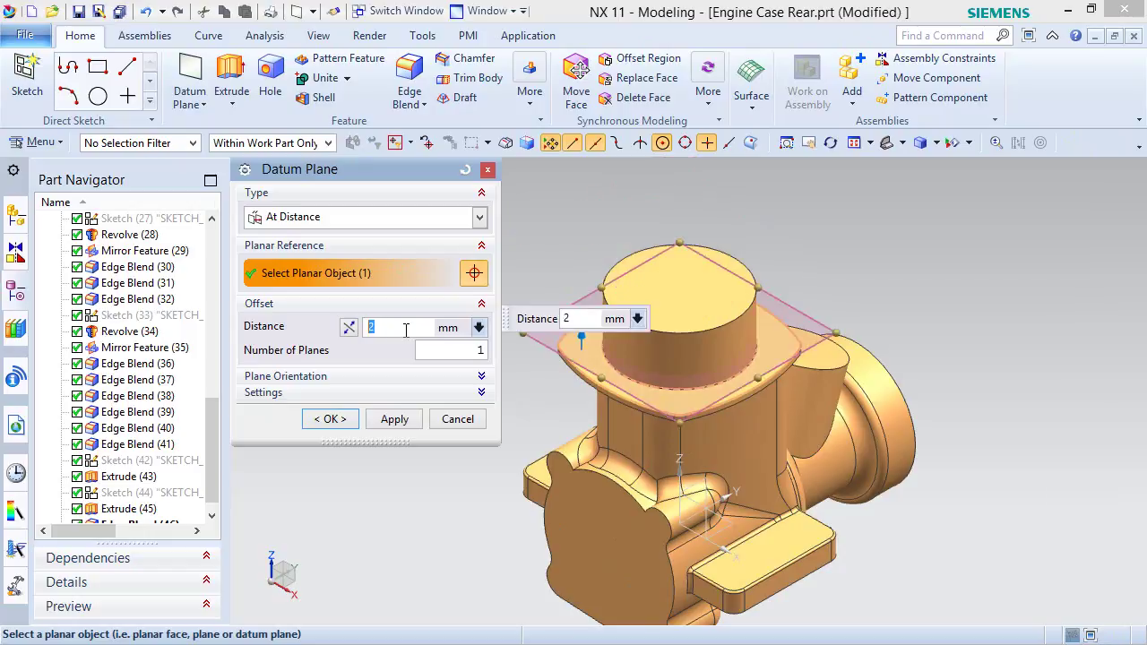
{"action": "left_click", "coordinate": [351, 418]}
{"action": "key", "text": "ctrl+s"}
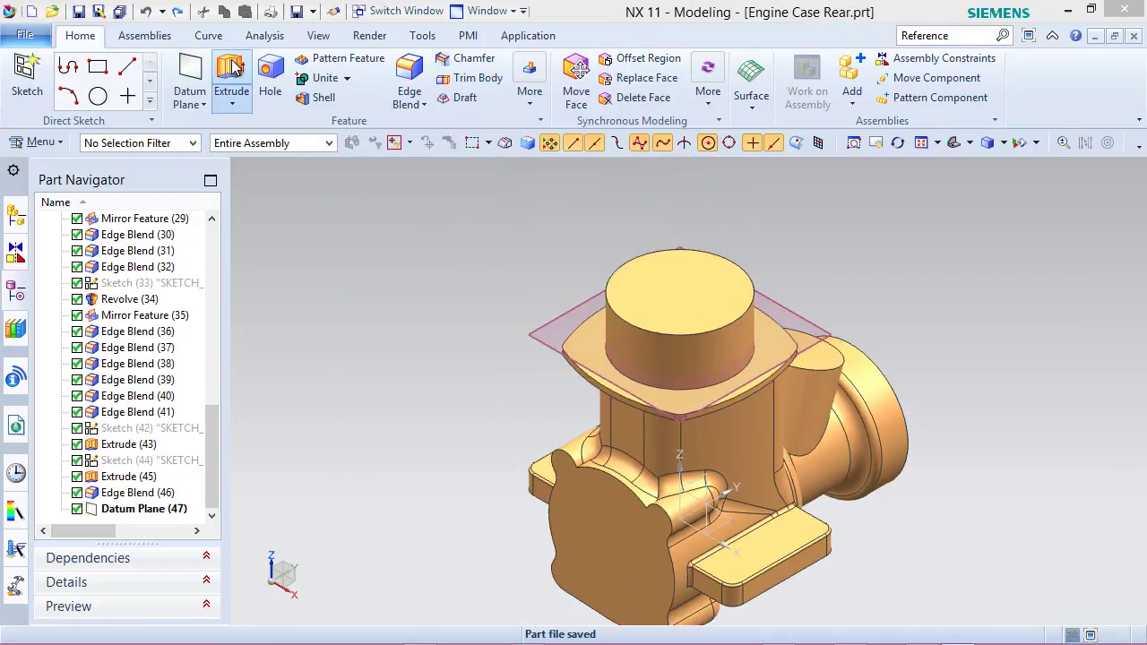
Start a sketch on the new datum plane and project all edges of the flange's top face into it.
{"action": "left_click", "coordinate": [27, 77]}
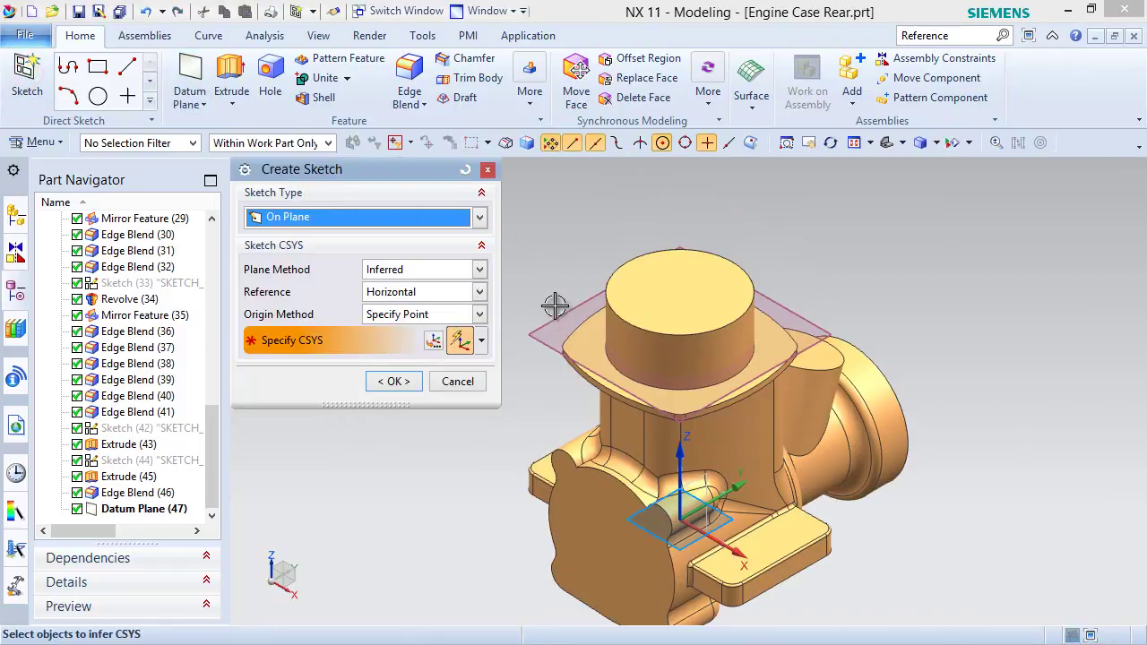
{"action": "left_click", "coordinate": [552, 293]}
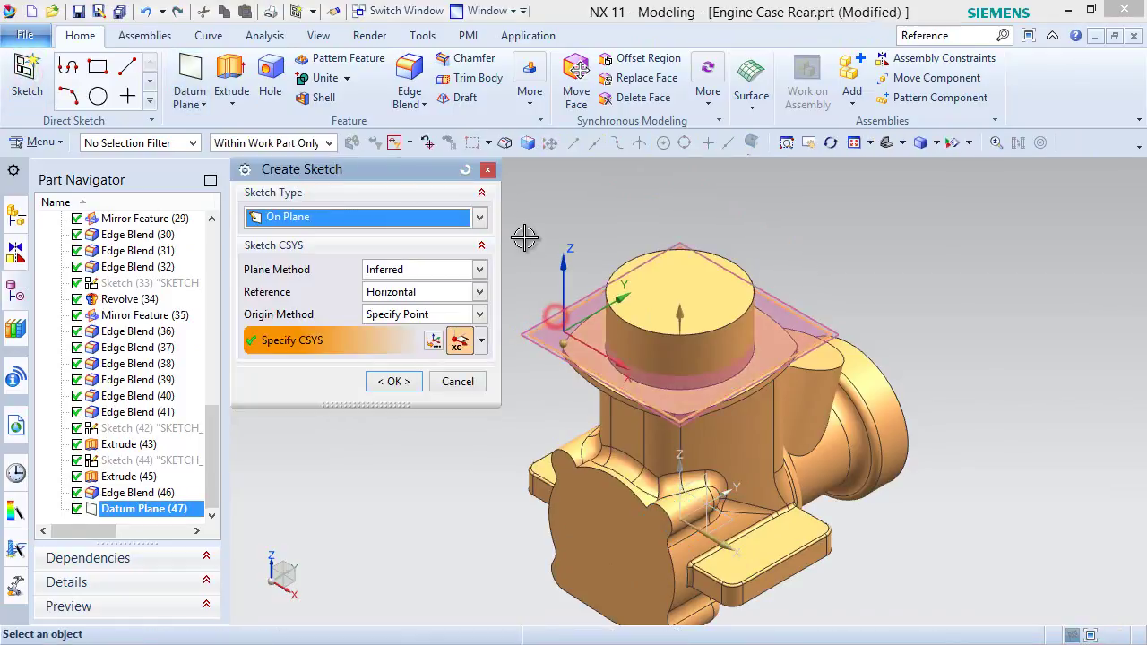
{"action": "left_click", "coordinate": [398, 383]}
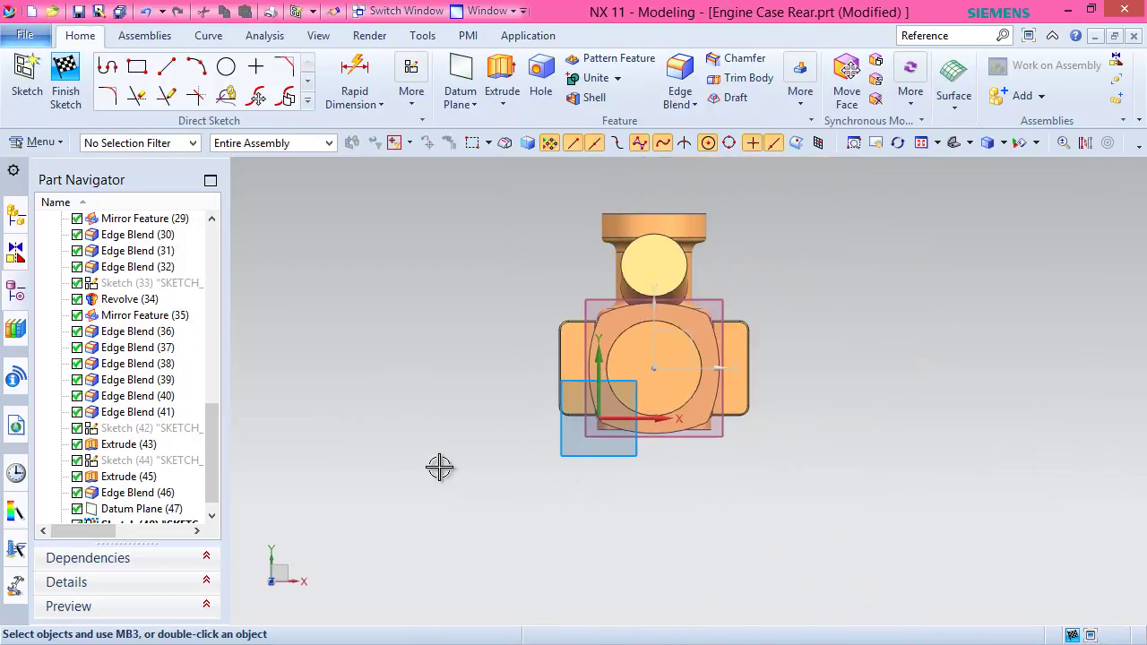
{"action": "left_click", "coordinate": [305, 100]}
{"action": "left_click", "coordinate": [198, 237]}
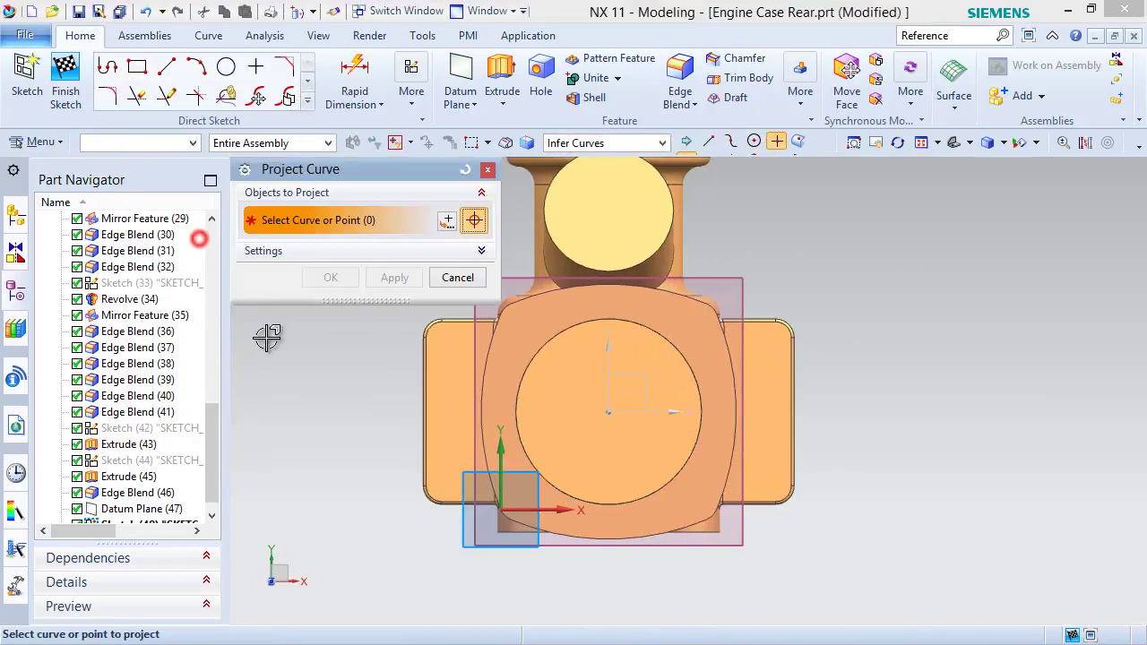
{"action": "left_click", "coordinate": [504, 359]}
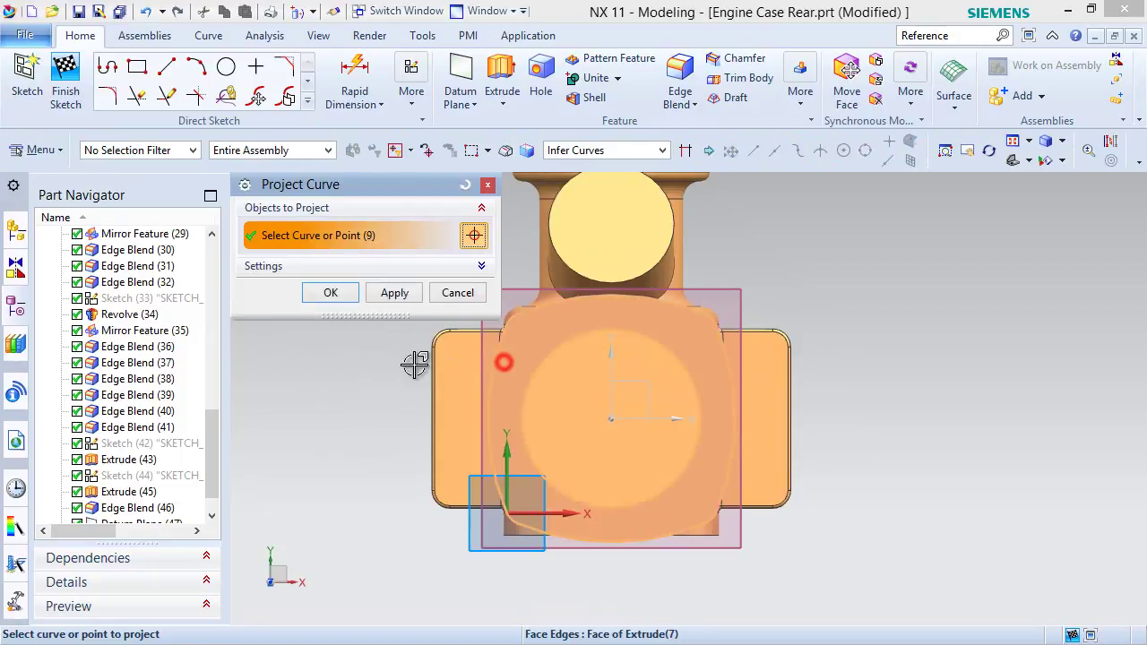
{"action": "left_click", "coordinate": [341, 294]}
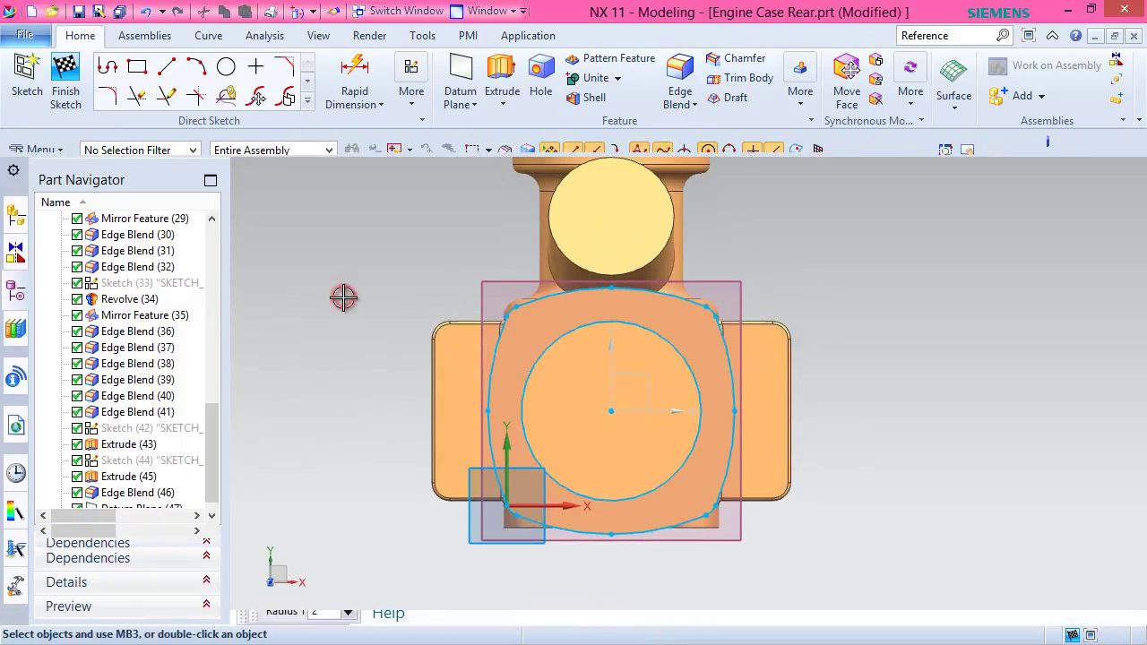
{"action": "right_click", "coordinate": [929, 243]}
Offset the projected outer flange outline outward by 0.5 mm as connected curves.
{"action": "left_click", "coordinate": [308, 100]}
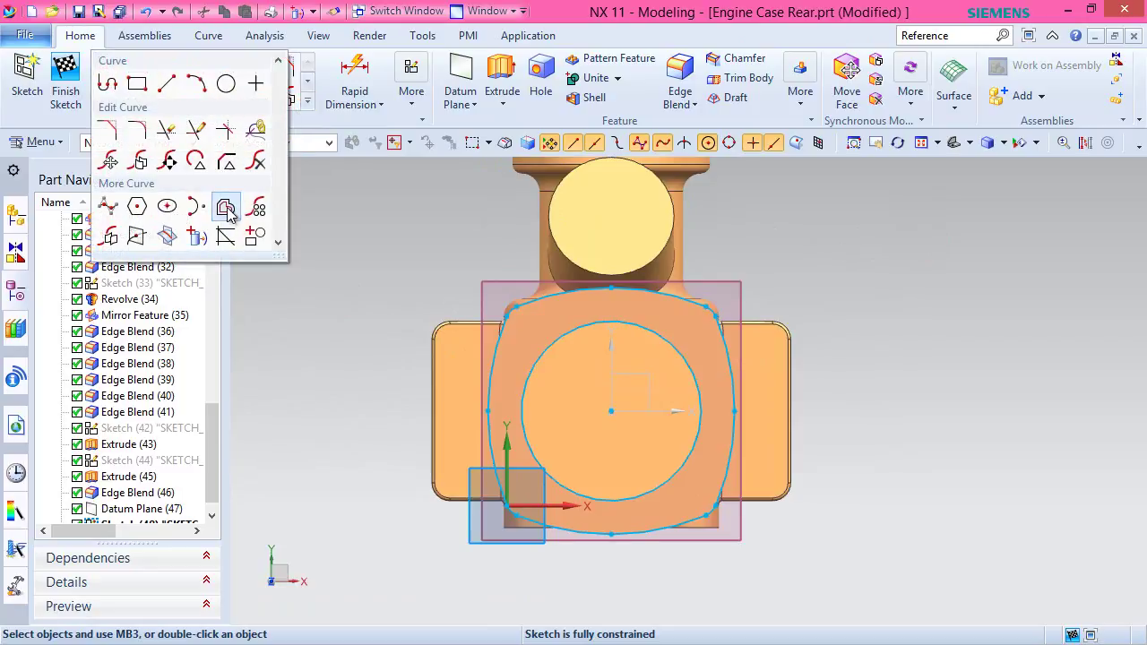
{"action": "left_click", "coordinate": [227, 207]}
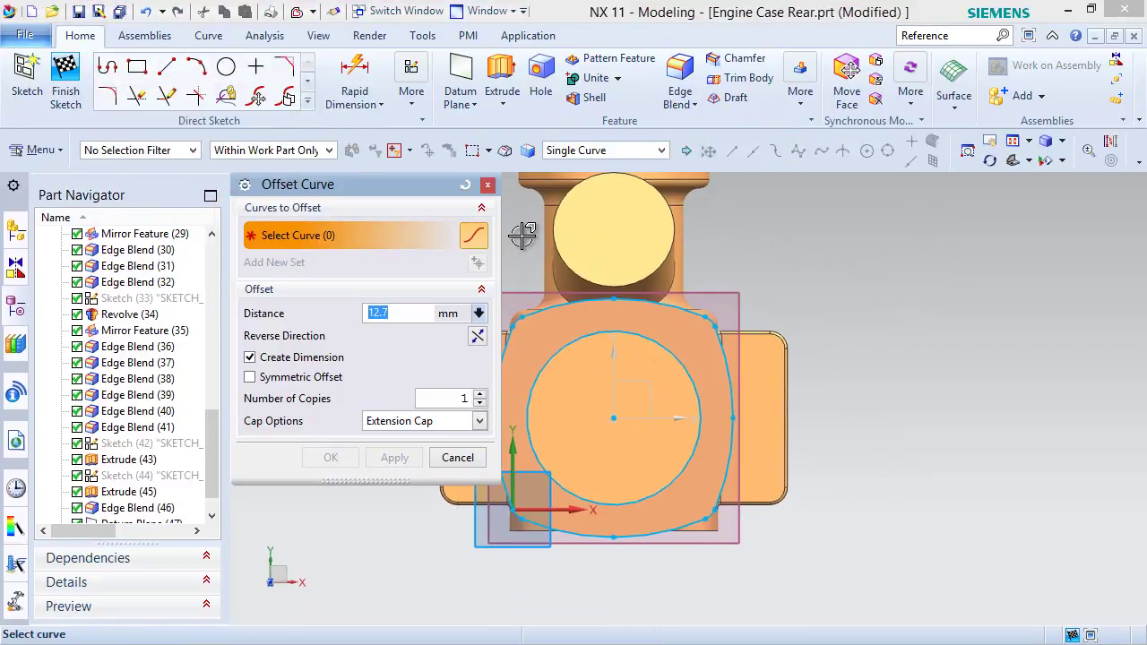
{"action": "left_click", "coordinate": [654, 150]}
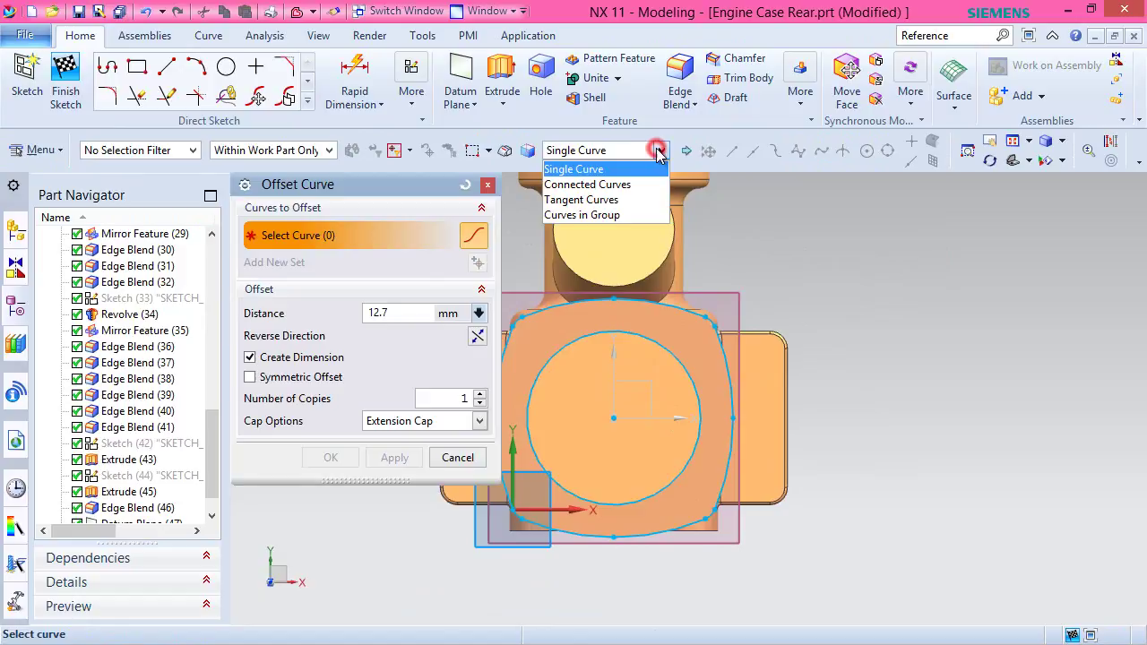
{"action": "left_click", "coordinate": [615, 185]}
{"action": "scroll", "coordinate": [760, 303], "scroll_direction": "up", "scroll_amount": 3}
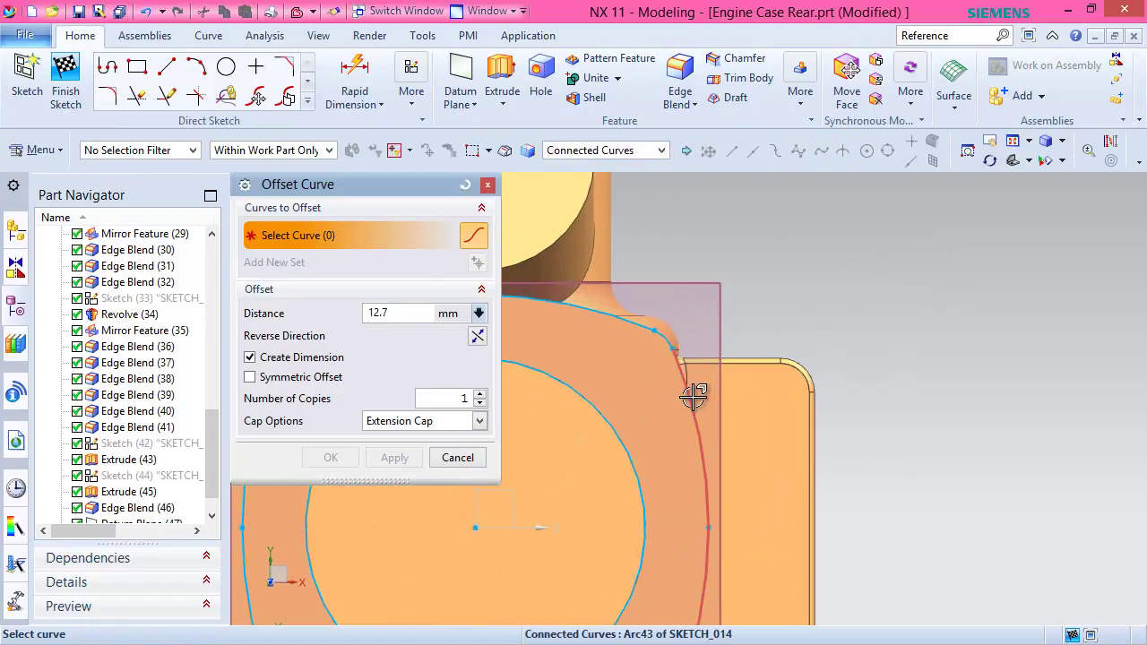
{"action": "left_click", "coordinate": [693, 397]}
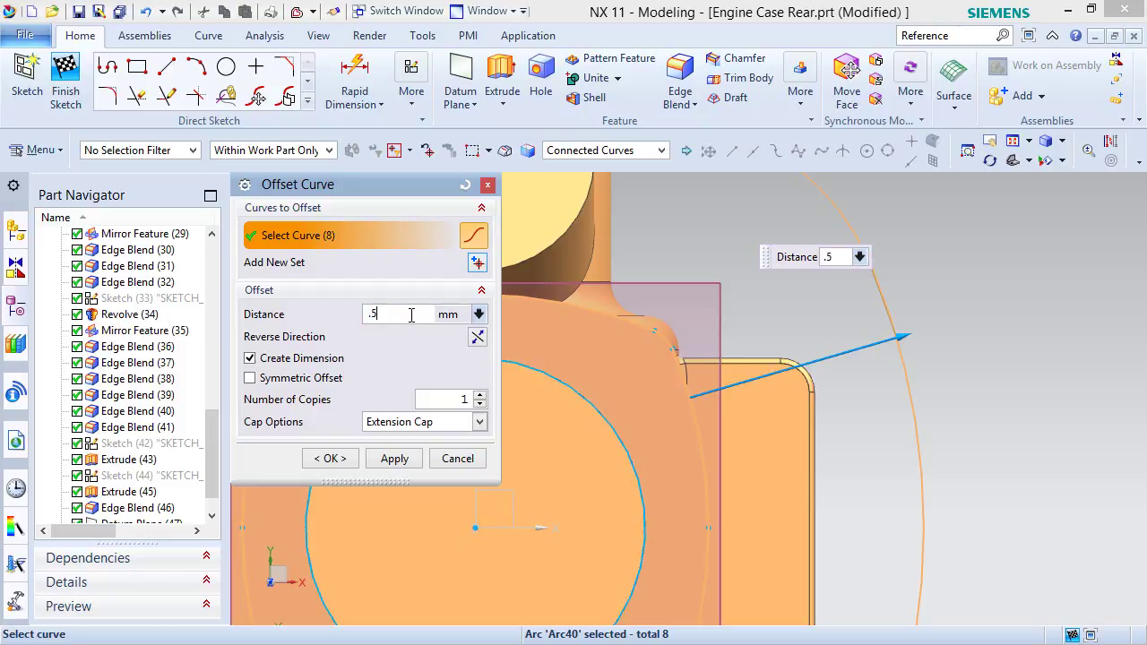
{"action": "left_click", "coordinate": [331, 458]}
{"action": "scroll", "coordinate": [800, 224], "scroll_direction": "down", "scroll_amount": 2}
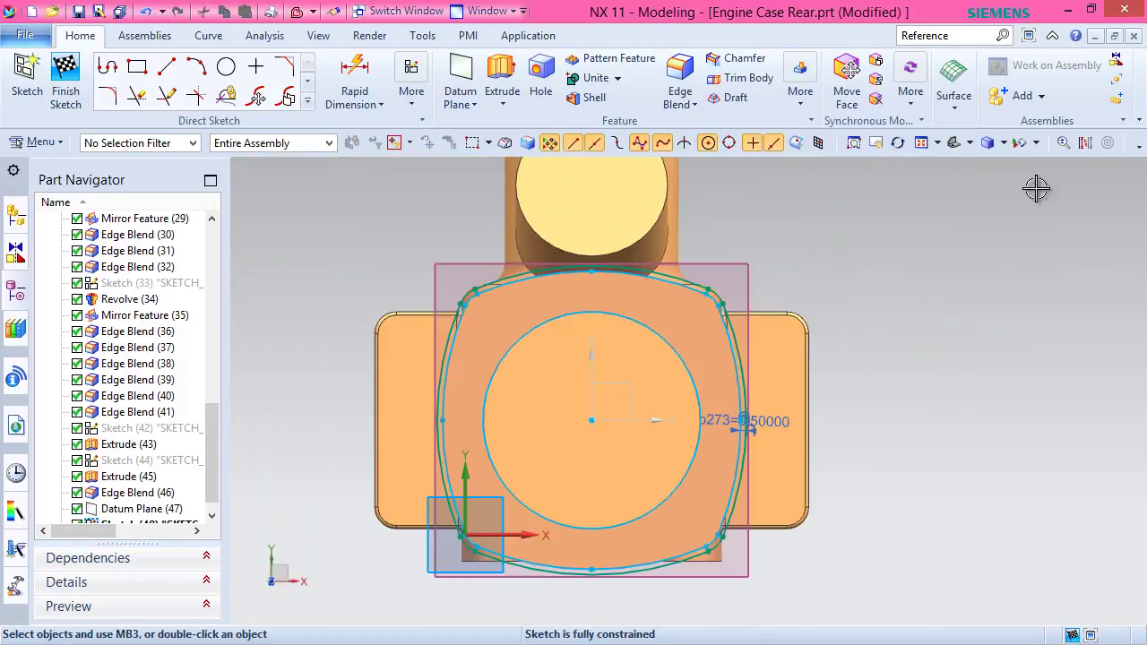
Convert the projected circle and all projected arcs of the inner flange outline to reference curves.
{"action": "left_click", "coordinate": [1085, 144]}
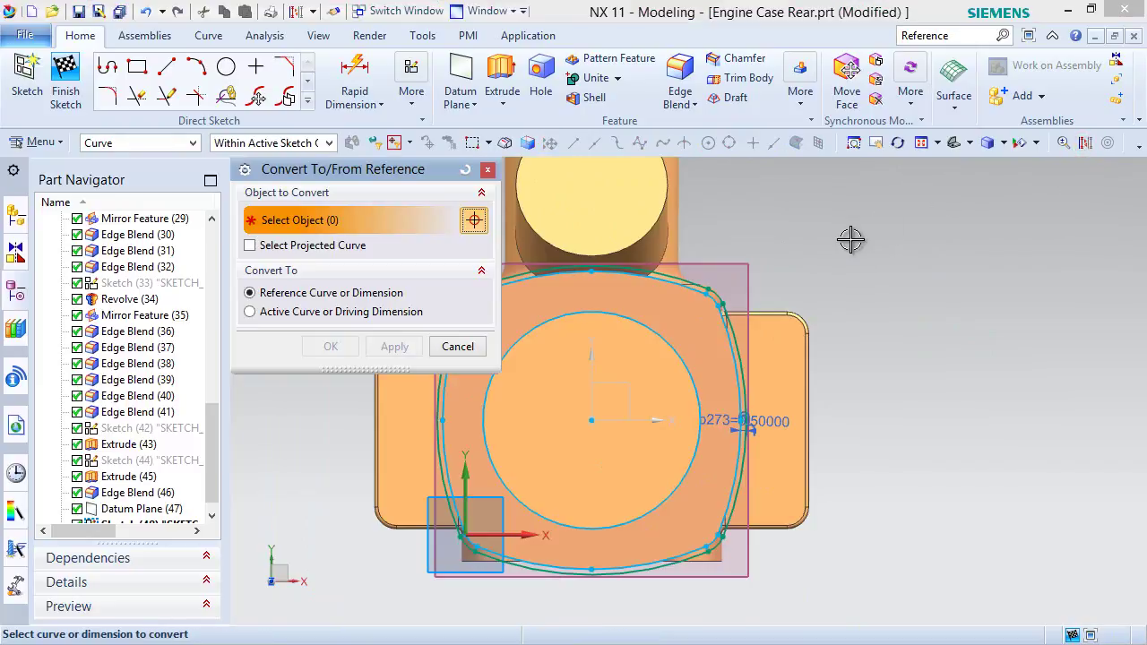
{"action": "left_click", "coordinate": [610, 337]}
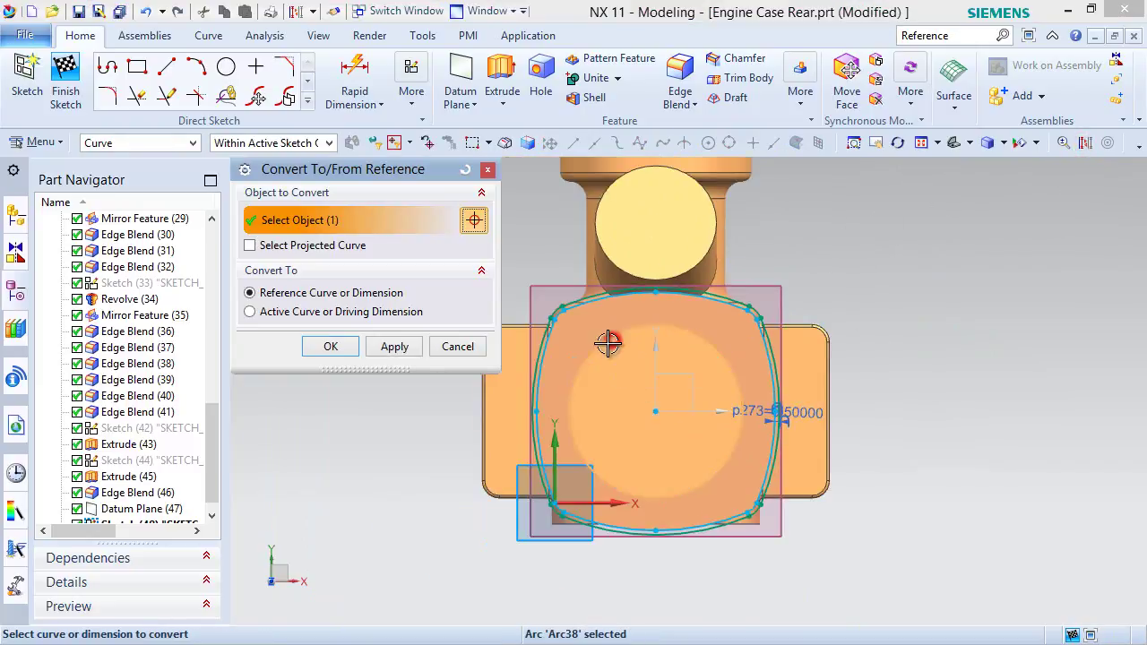
{"action": "scroll", "coordinate": [583, 320], "scroll_direction": "up", "scroll_amount": 2}
{"action": "scroll", "coordinate": [583, 321], "scroll_direction": "up", "scroll_amount": 2}
{"action": "left_click", "coordinate": [668, 279]}
{"action": "scroll", "coordinate": [663, 295], "scroll_direction": "down", "scroll_amount": 2}
{"action": "left_click", "coordinate": [539, 347]}
{"action": "left_click", "coordinate": [1026, 289]}
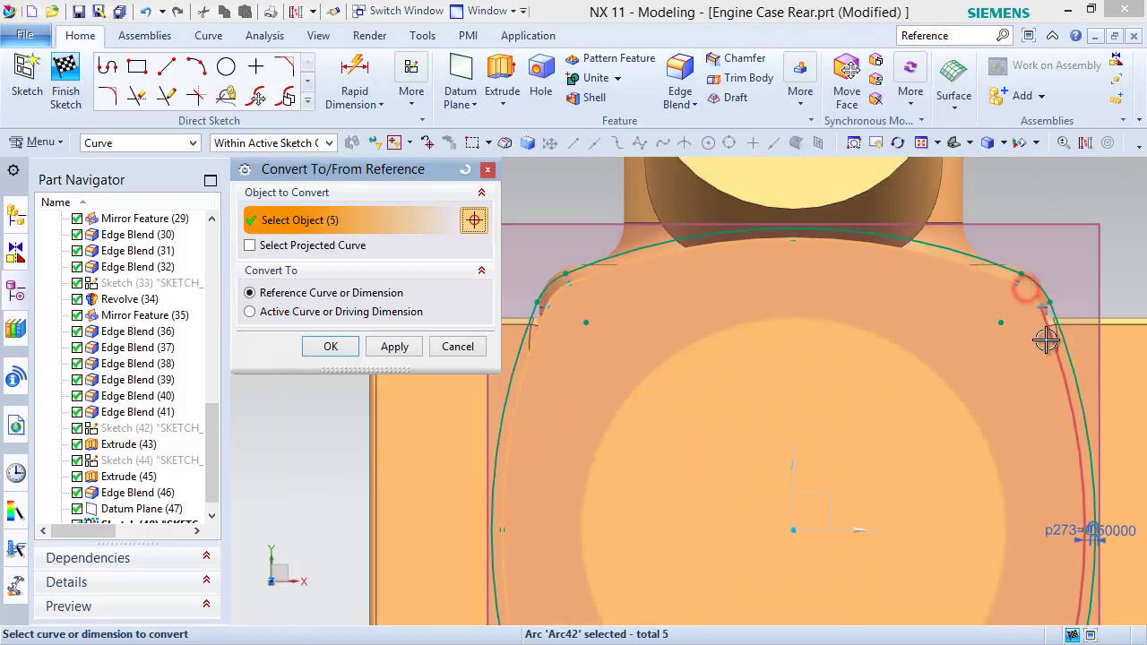
{"action": "scroll", "coordinate": [1034, 343], "scroll_direction": "down", "scroll_amount": 3}
{"action": "left_click", "coordinate": [979, 332]}
{"action": "scroll", "coordinate": [987, 558], "scroll_direction": "up", "scroll_amount": 3}
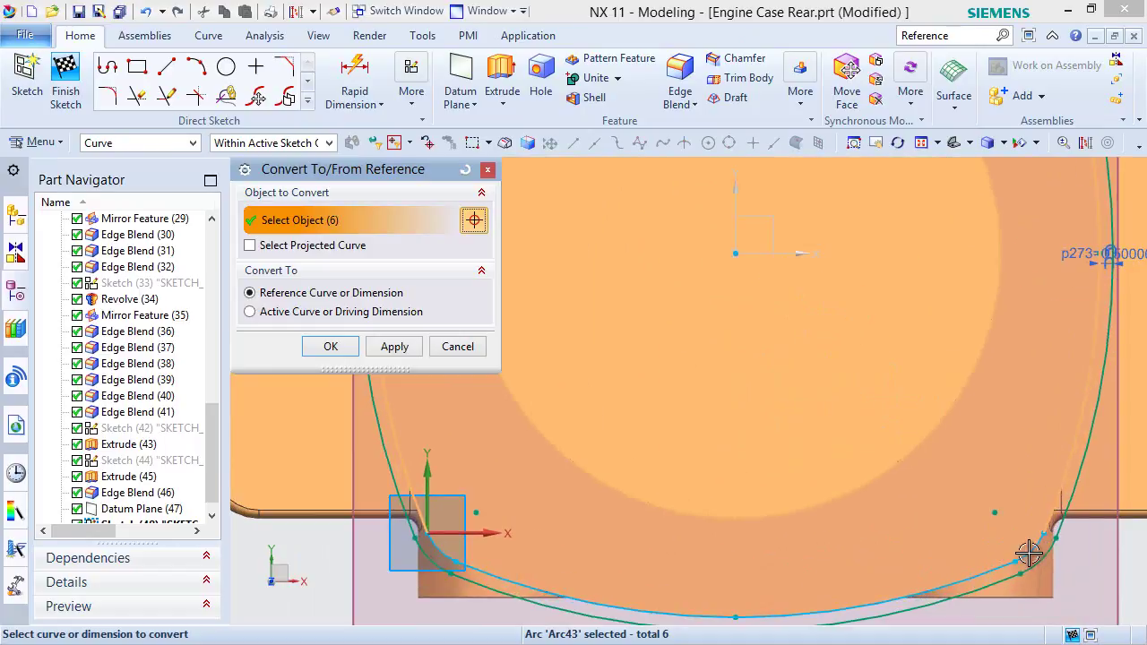
{"action": "left_click", "coordinate": [1024, 550]}
{"action": "left_click", "coordinate": [986, 567]}
{"action": "scroll", "coordinate": [987, 566], "scroll_direction": "down", "scroll_amount": 2}
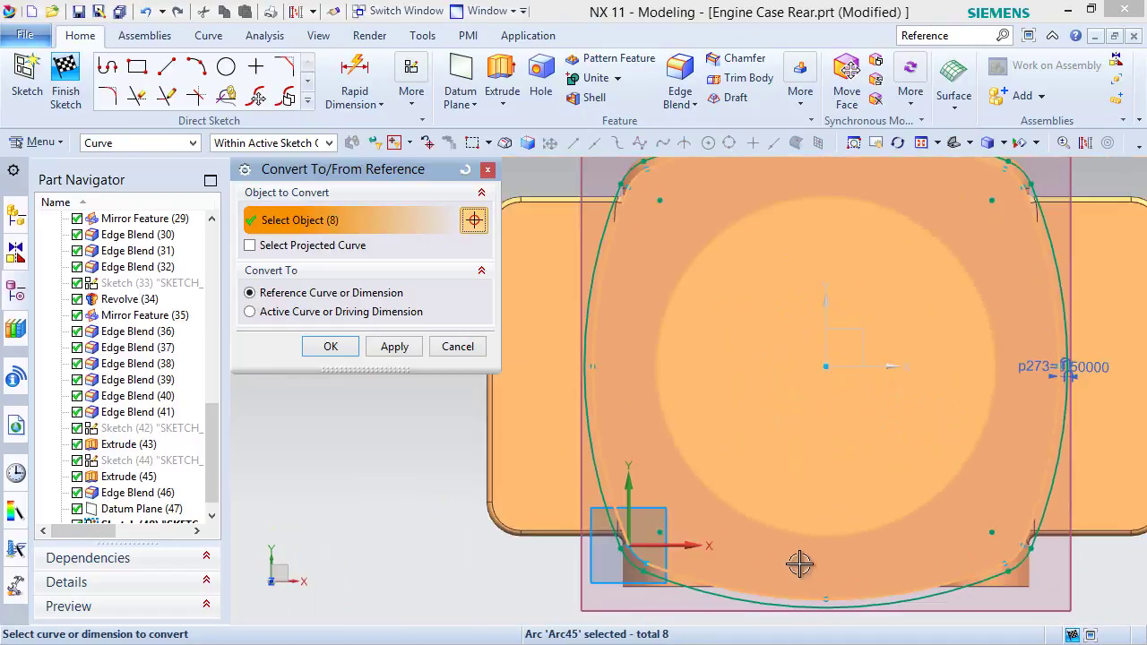
{"action": "left_click", "coordinate": [646, 558]}
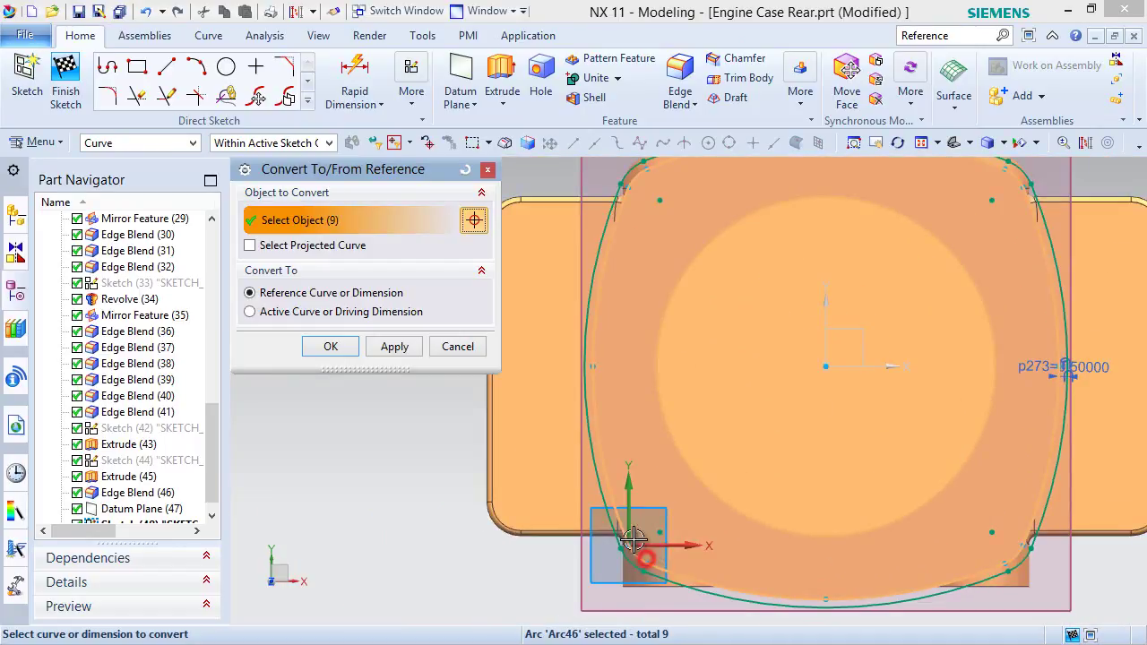
{"action": "left_click", "coordinate": [331, 345]}
{"action": "scroll", "coordinate": [353, 453], "scroll_direction": "up", "scroll_amount": 2}
{"action": "scroll", "coordinate": [392, 441], "scroll_direction": "down", "scroll_amount": 5}
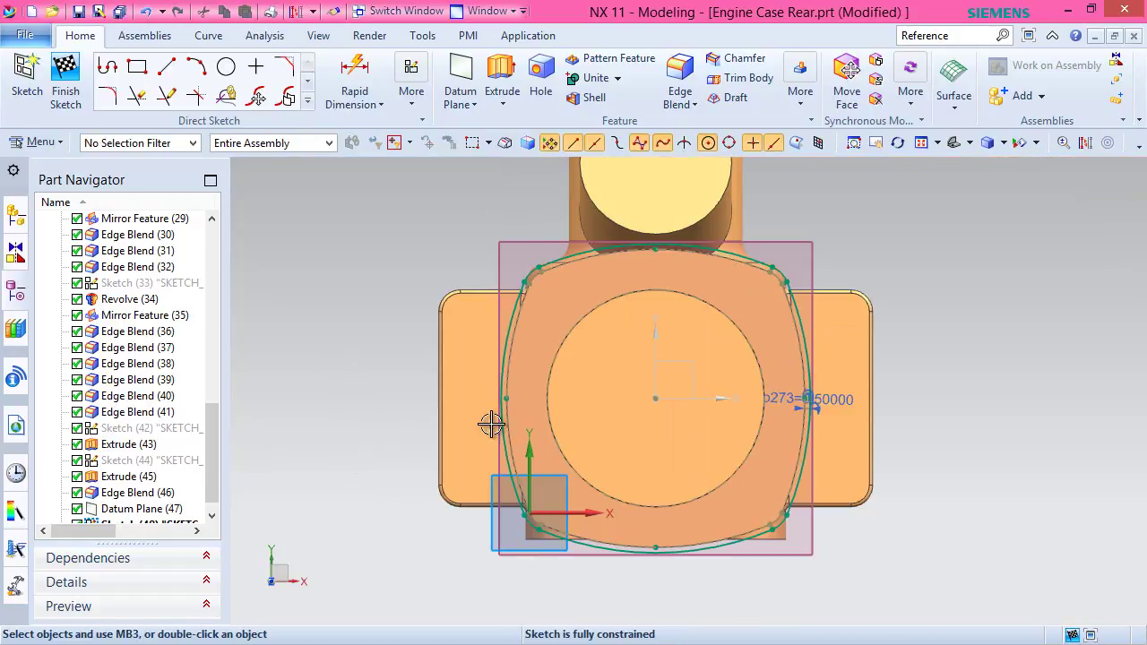
Finish the sketch in the isometric view and hide the datum plane it lies on.
{"action": "left_click", "coordinate": [969, 145]}
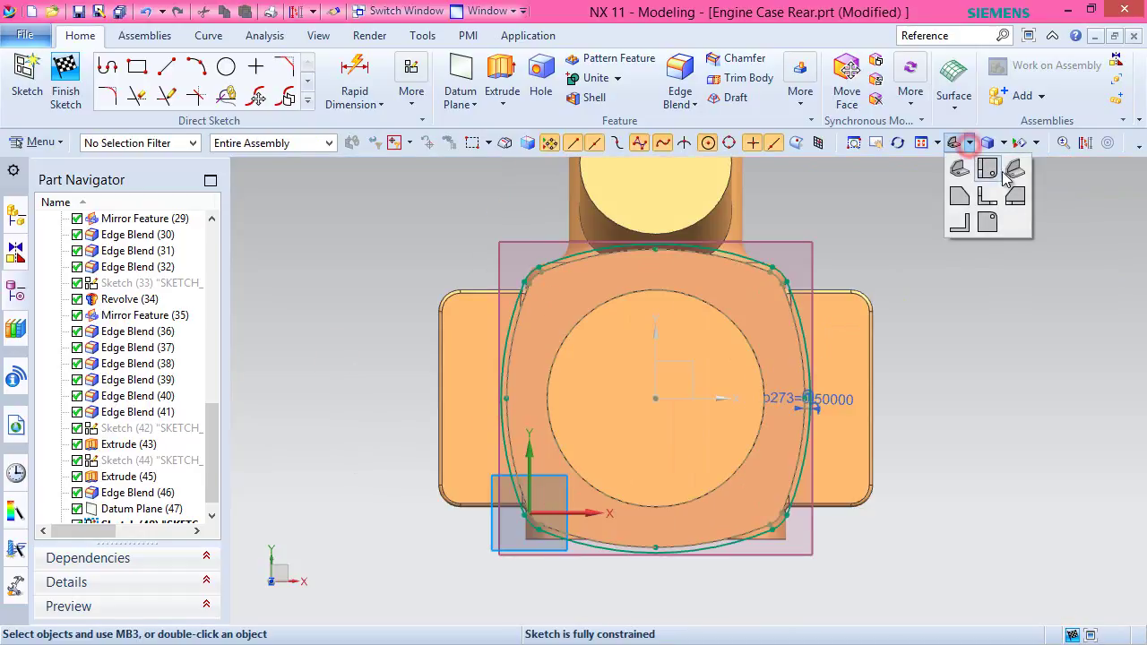
{"action": "left_click", "coordinate": [1010, 171]}
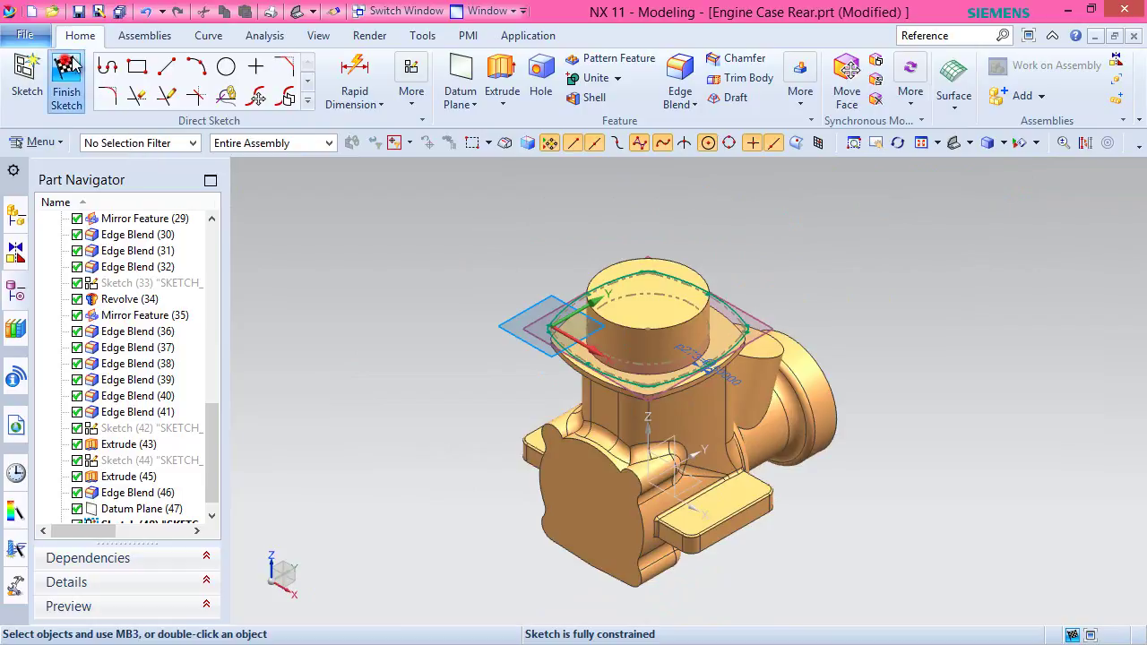
{"action": "left_click", "coordinate": [66, 85]}
{"action": "left_click_drag", "start_coordinate": [215, 461], "coordinate": [215, 467]}
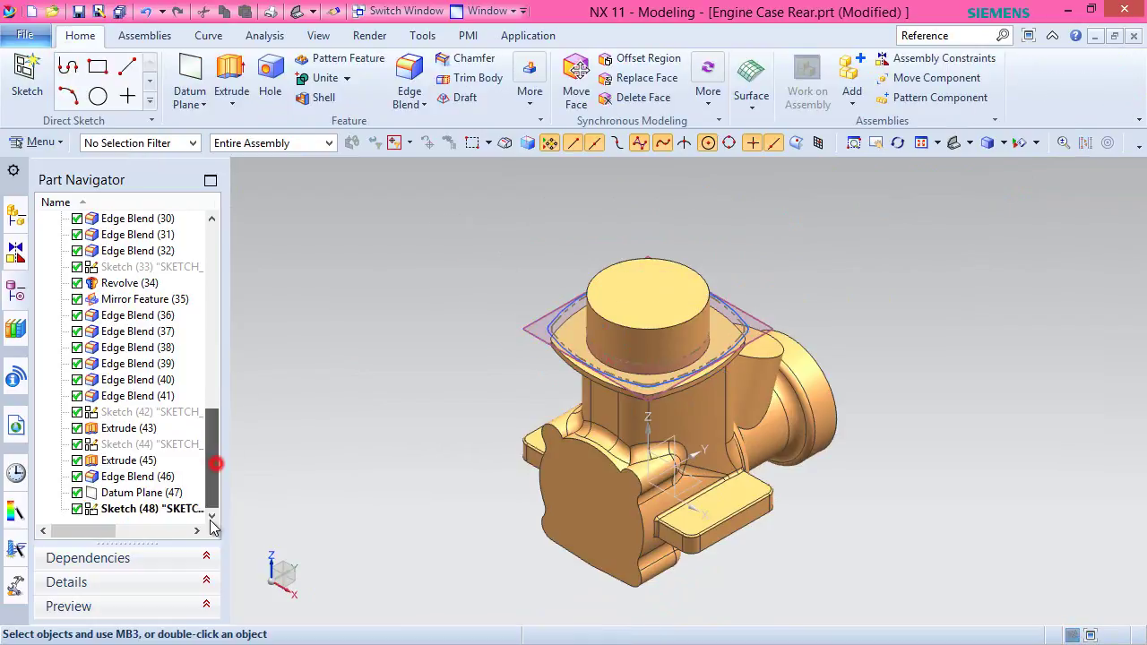
{"action": "right_click", "coordinate": [102, 498]}
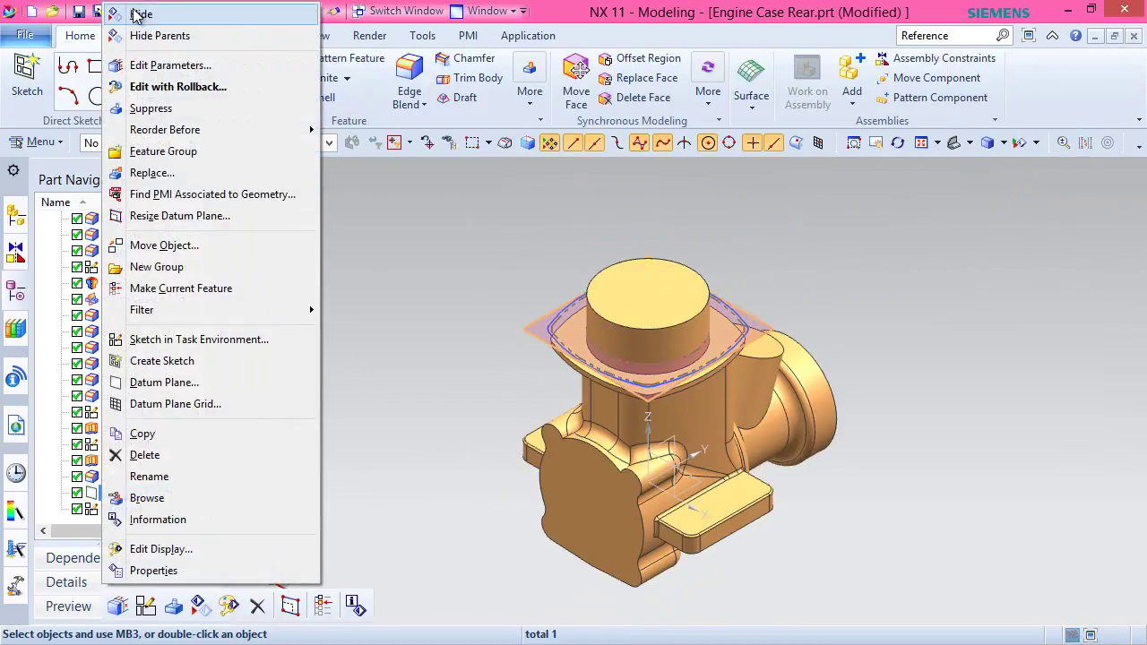
{"action": "left_click", "coordinate": [143, 13]}
Extrude the offset flange outline upward by 1 mm and unite it with the body.
{"action": "scroll", "coordinate": [533, 285], "scroll_direction": "down", "scroll_amount": 2}
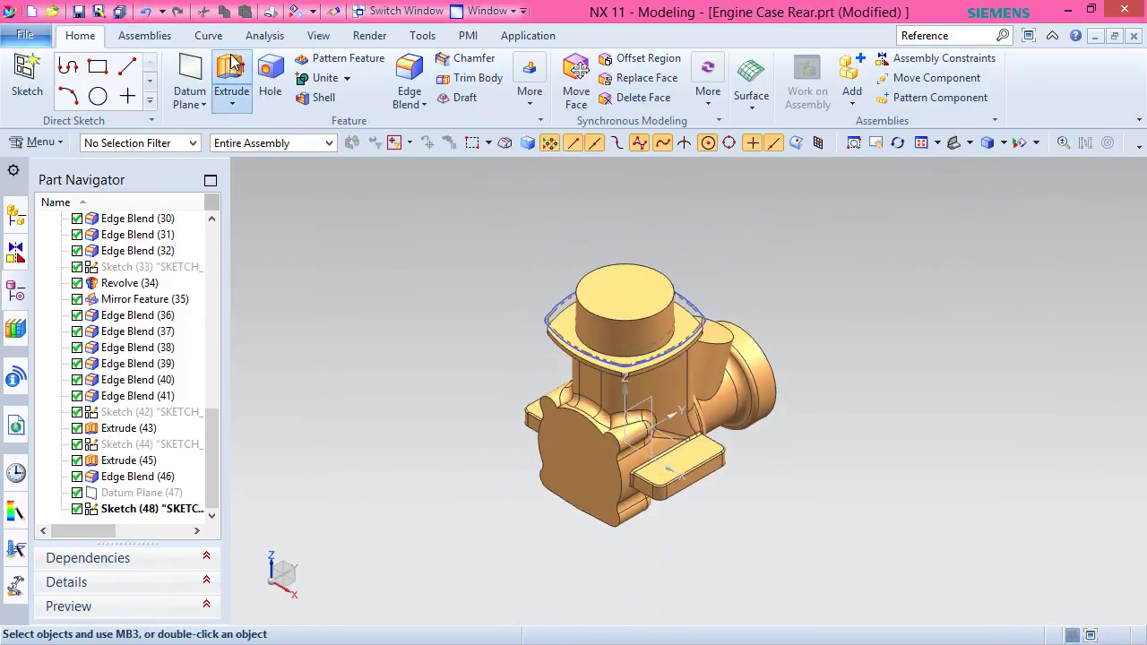
{"action": "left_click", "coordinate": [232, 78]}
{"action": "scroll", "coordinate": [535, 277], "scroll_direction": "up", "scroll_amount": 4}
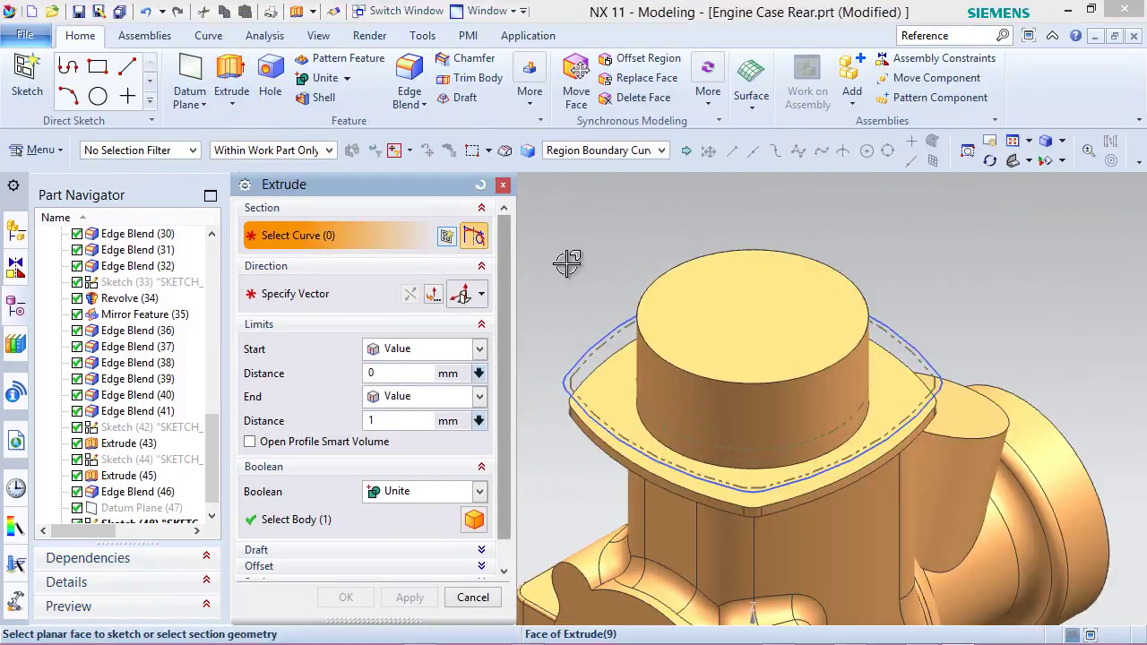
{"action": "left_click", "coordinate": [583, 373]}
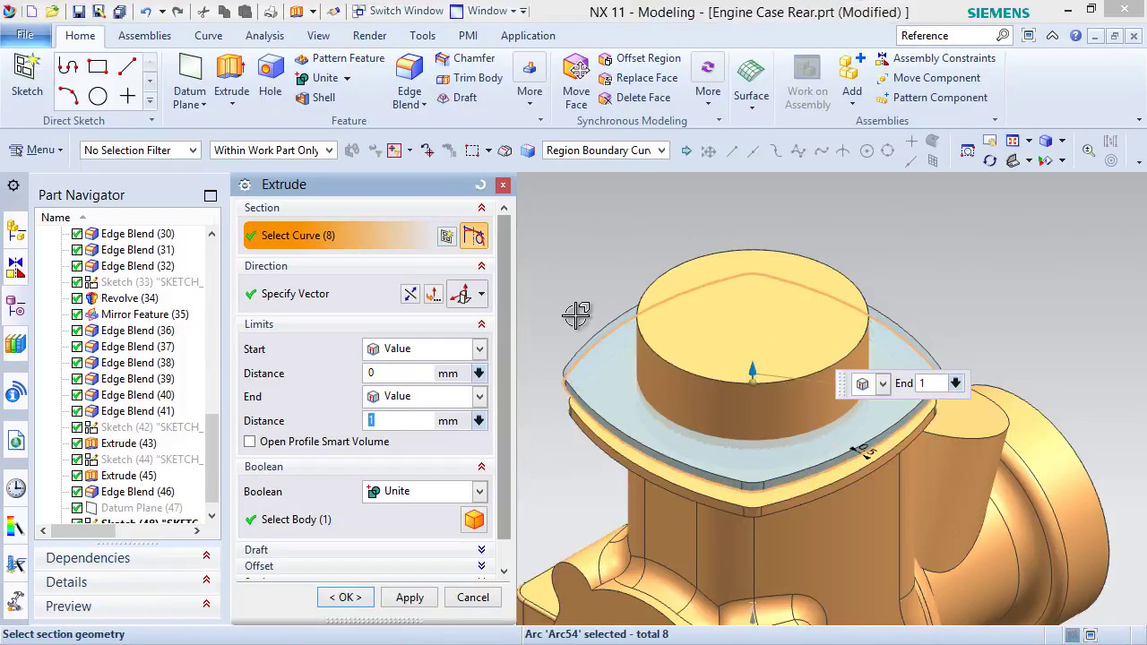
{"action": "left_click", "coordinate": [363, 605]}
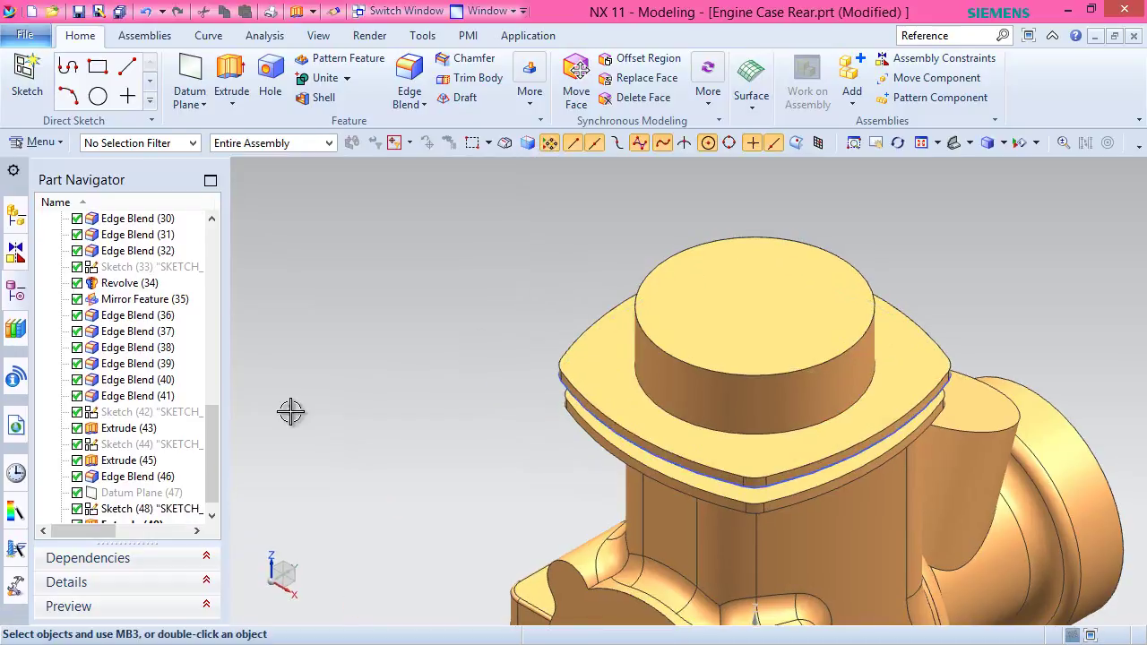
Hide the offset outline sketch of the upper flange and save the part.
{"action": "left_click_drag", "start_coordinate": [211, 449], "coordinate": [211, 453]}
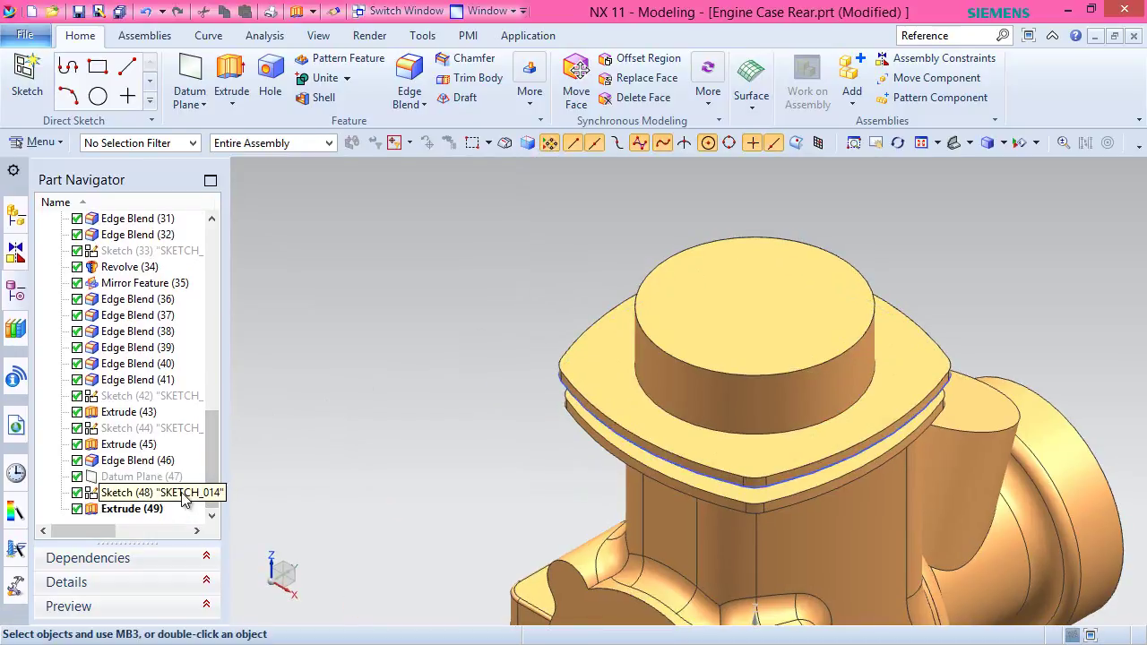
{"action": "left_click", "coordinate": [181, 498]}
{"action": "right_click", "coordinate": [181, 497]}
{"action": "left_click", "coordinate": [224, 13]}
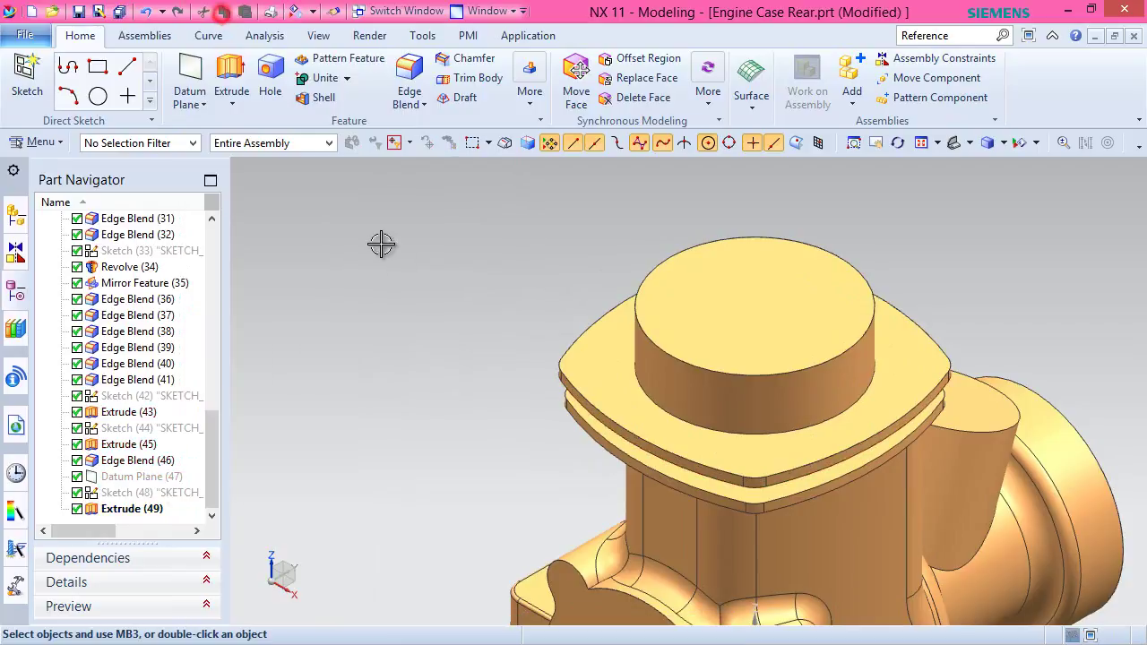
{"action": "left_click", "coordinate": [79, 12]}
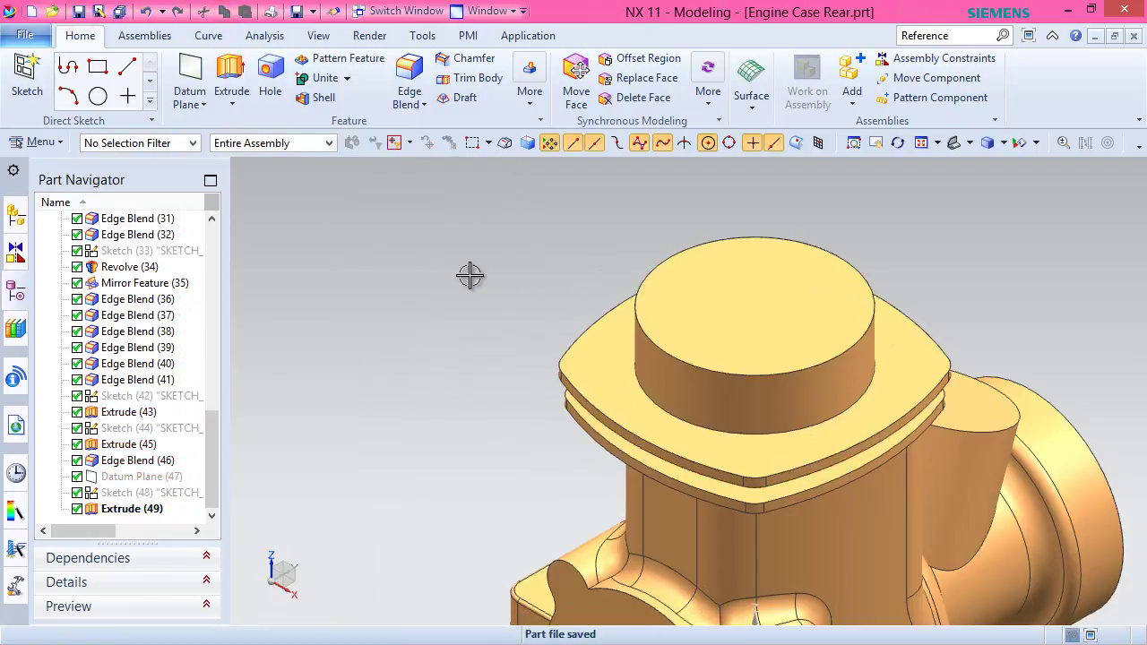
Create a datum plane 2 mm above the top face of the uppermost flange and start a sketch on it.
{"action": "left_click", "coordinate": [189, 74]}
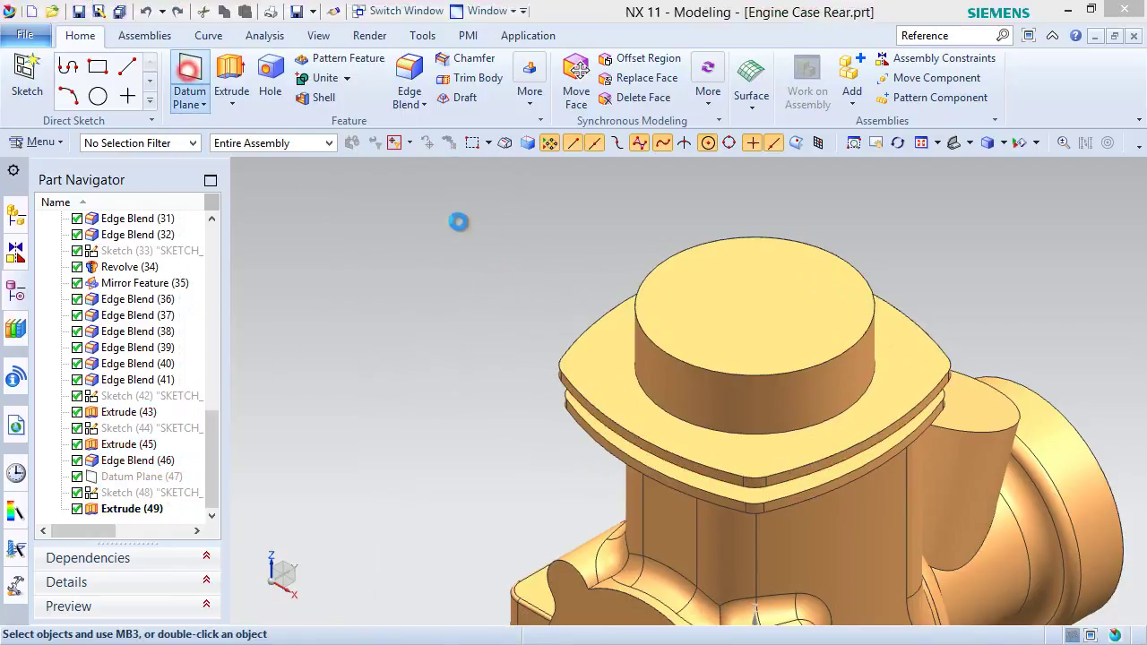
{"action": "left_click", "coordinate": [603, 350]}
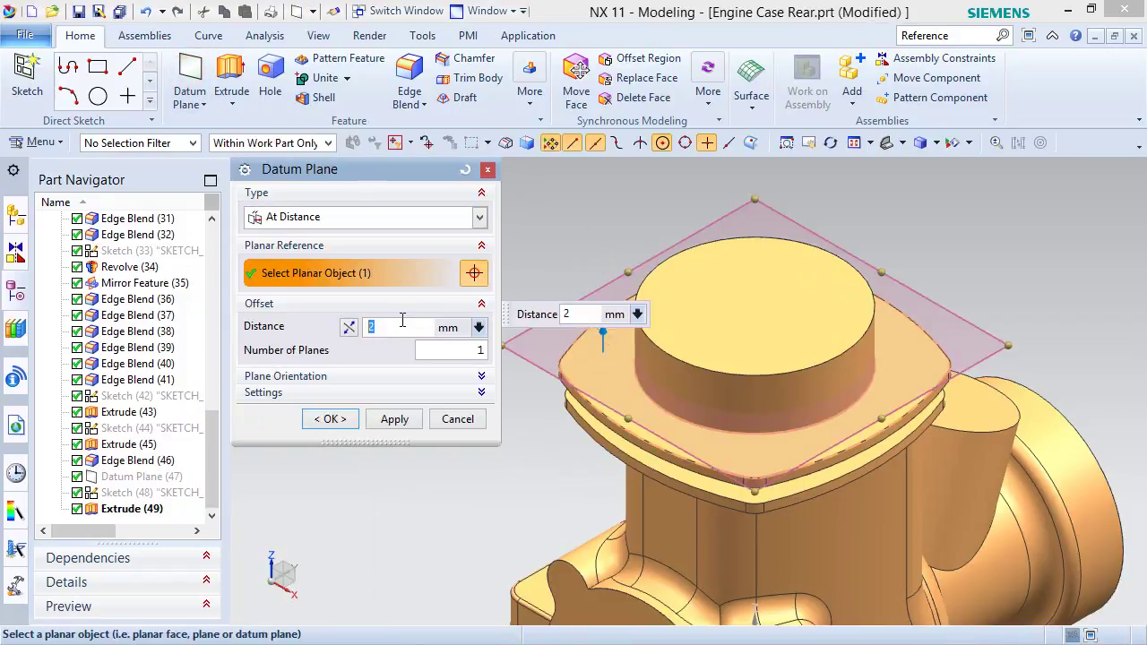
{"action": "left_click", "coordinate": [328, 412]}
{"action": "left_click", "coordinate": [27, 76]}
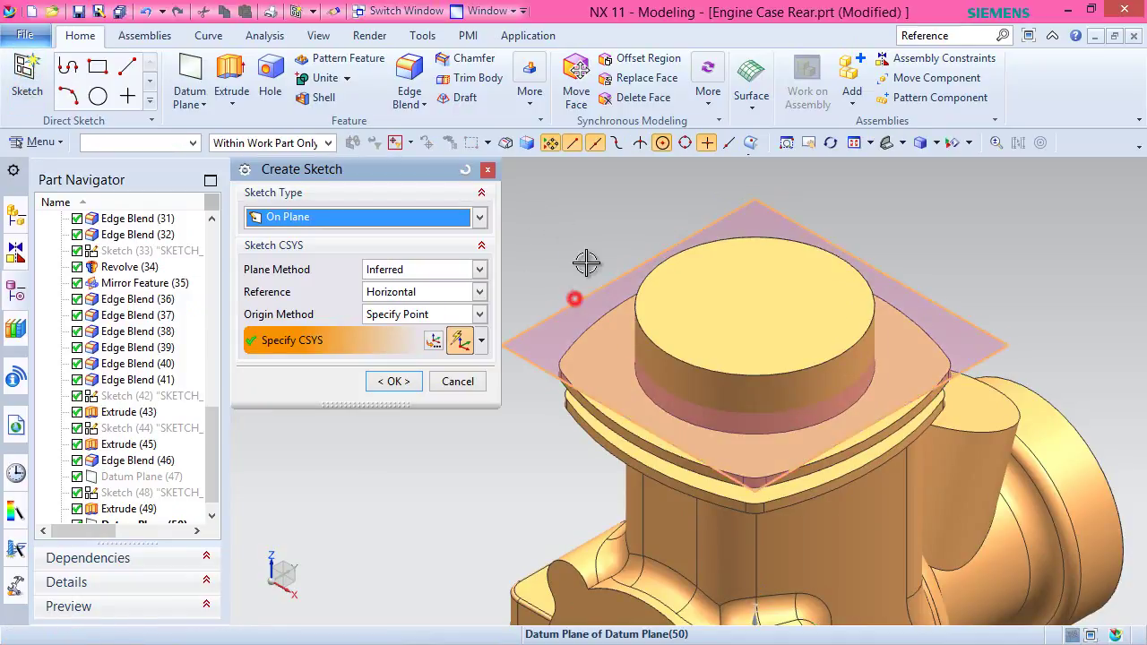
{"action": "left_click", "coordinate": [575, 297]}
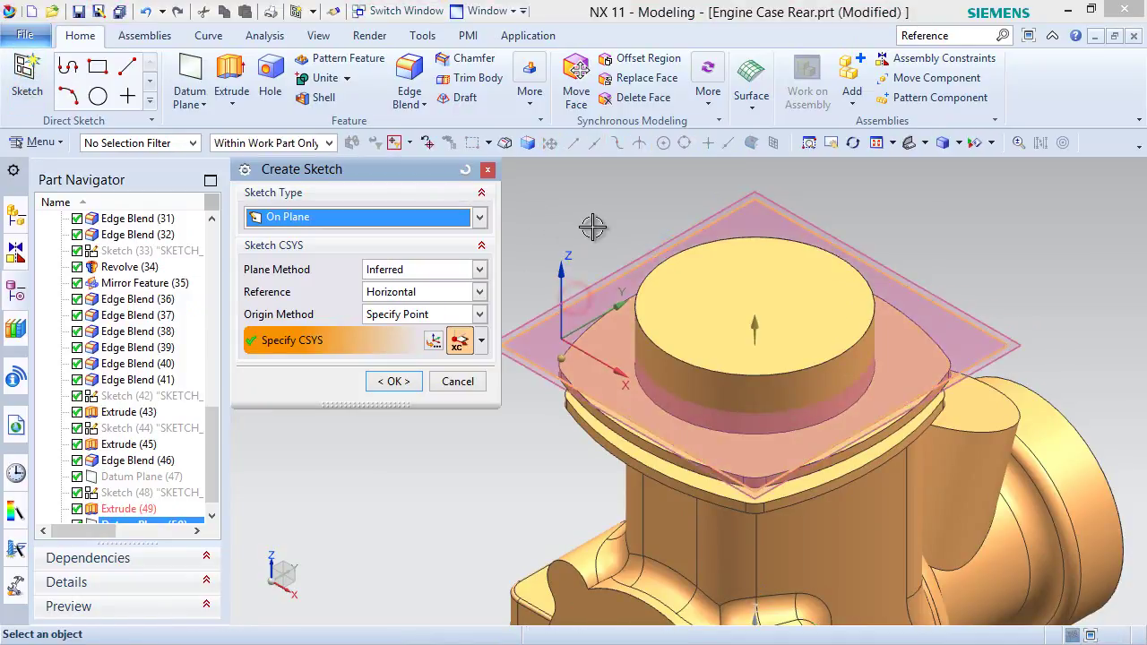
{"action": "left_click", "coordinate": [407, 387]}
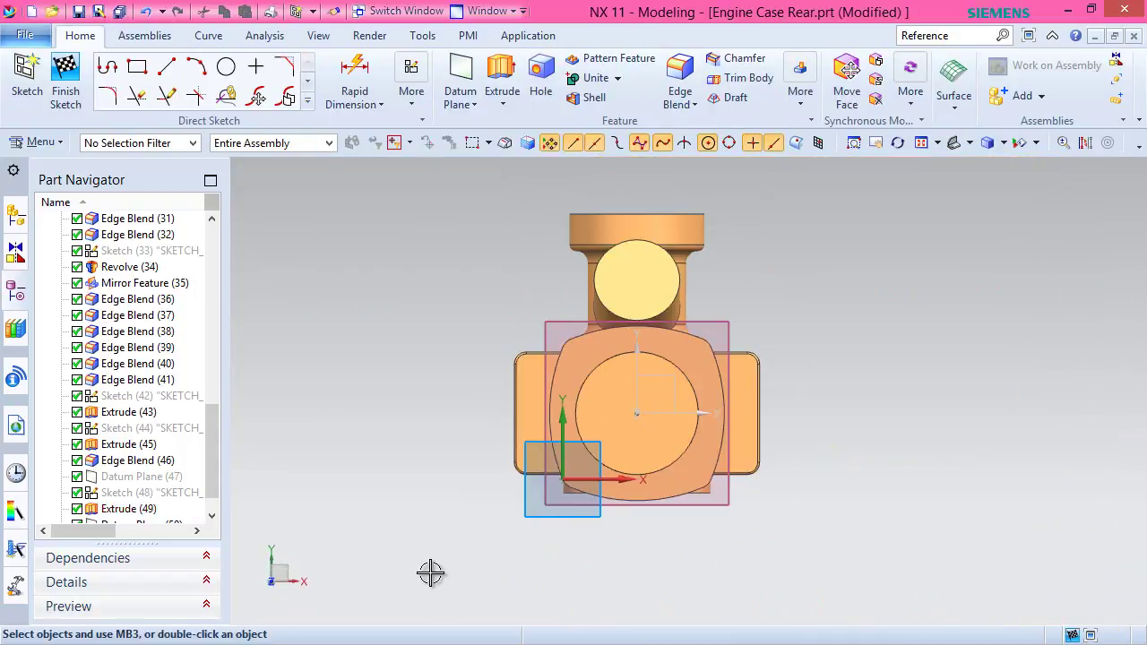
Project all edges of the uppermost flange's top face, including the boss circle, into the sketch.
{"action": "scroll", "coordinate": [631, 439], "scroll_direction": "up", "scroll_amount": 3}
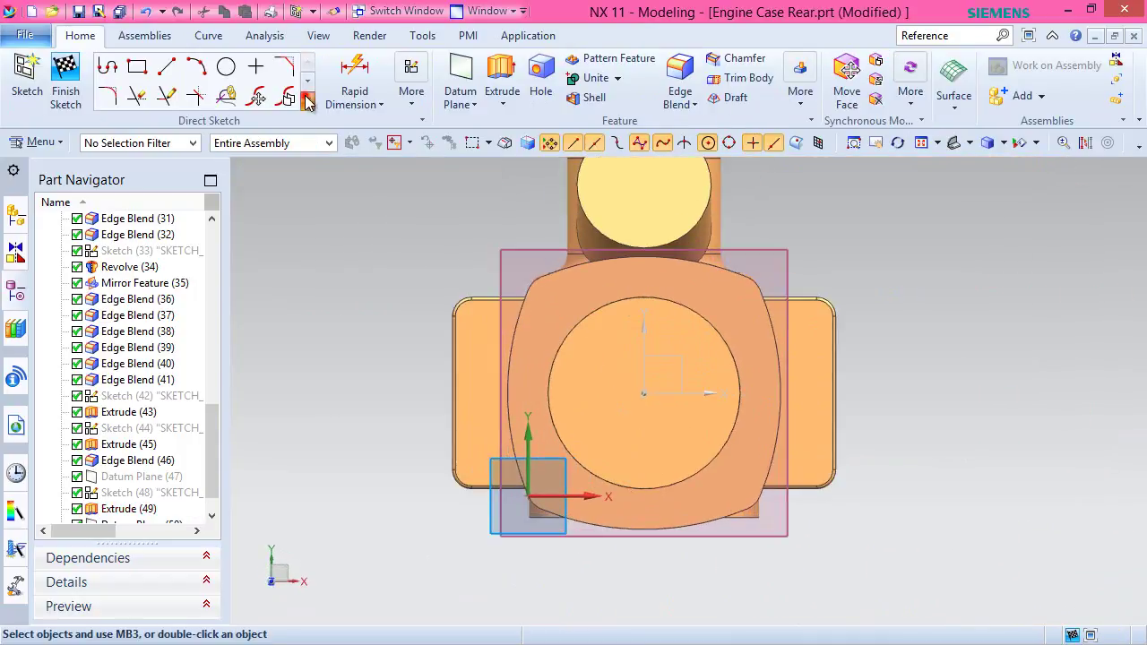
{"action": "left_click", "coordinate": [308, 101]}
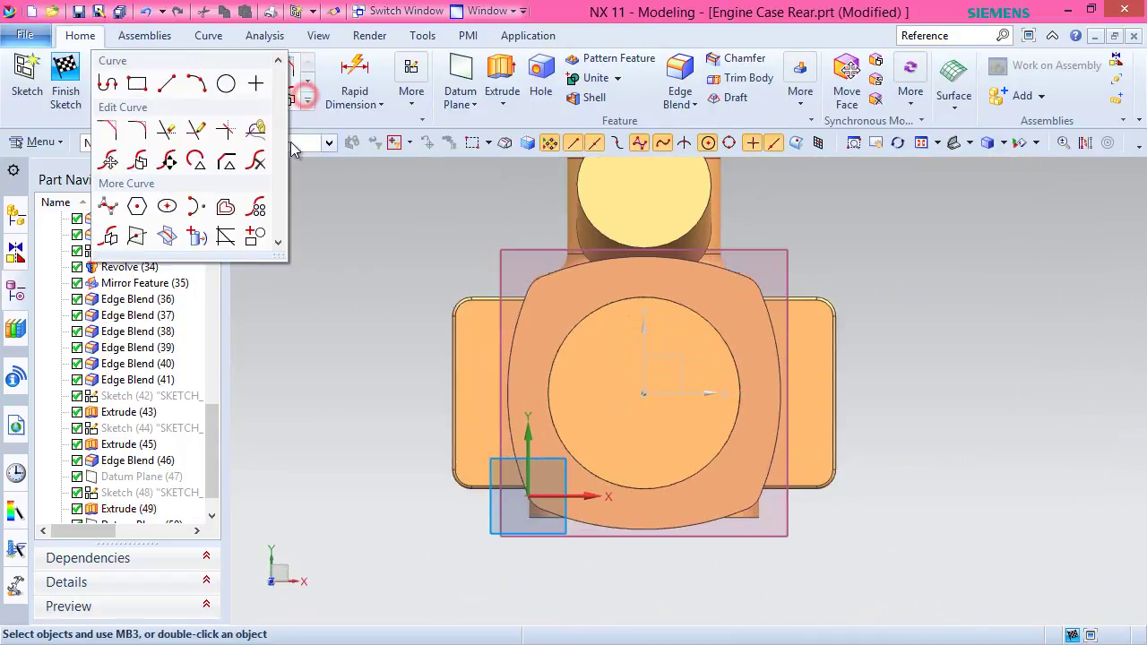
{"action": "left_click", "coordinate": [196, 236]}
{"action": "left_click", "coordinate": [535, 337]}
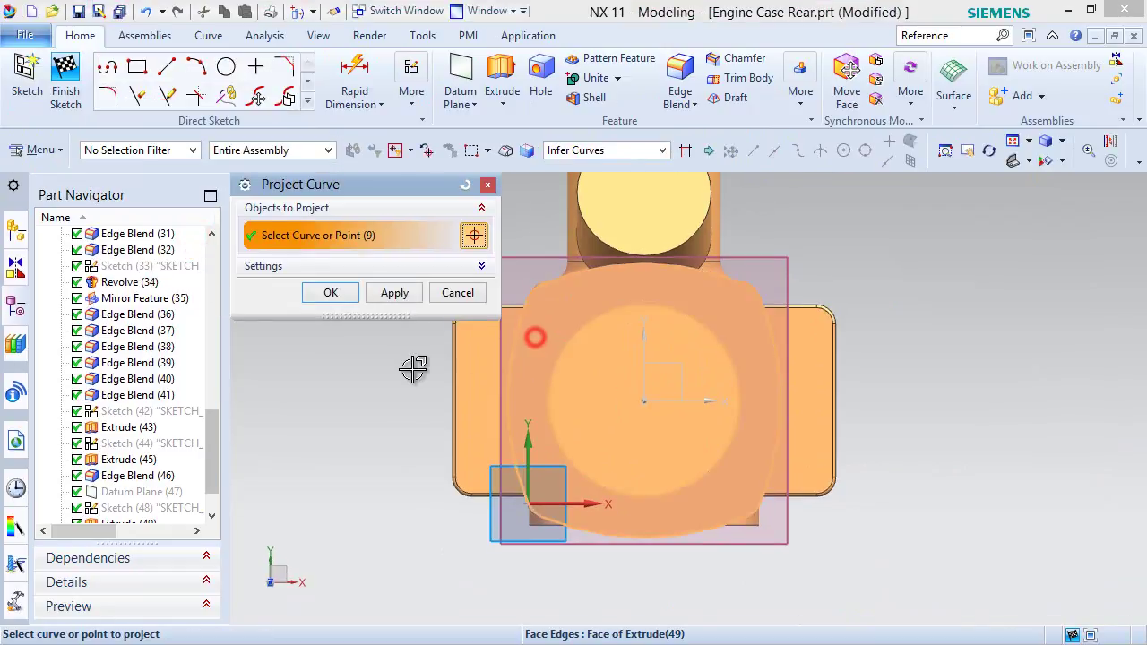
{"action": "left_click", "coordinate": [331, 292]}
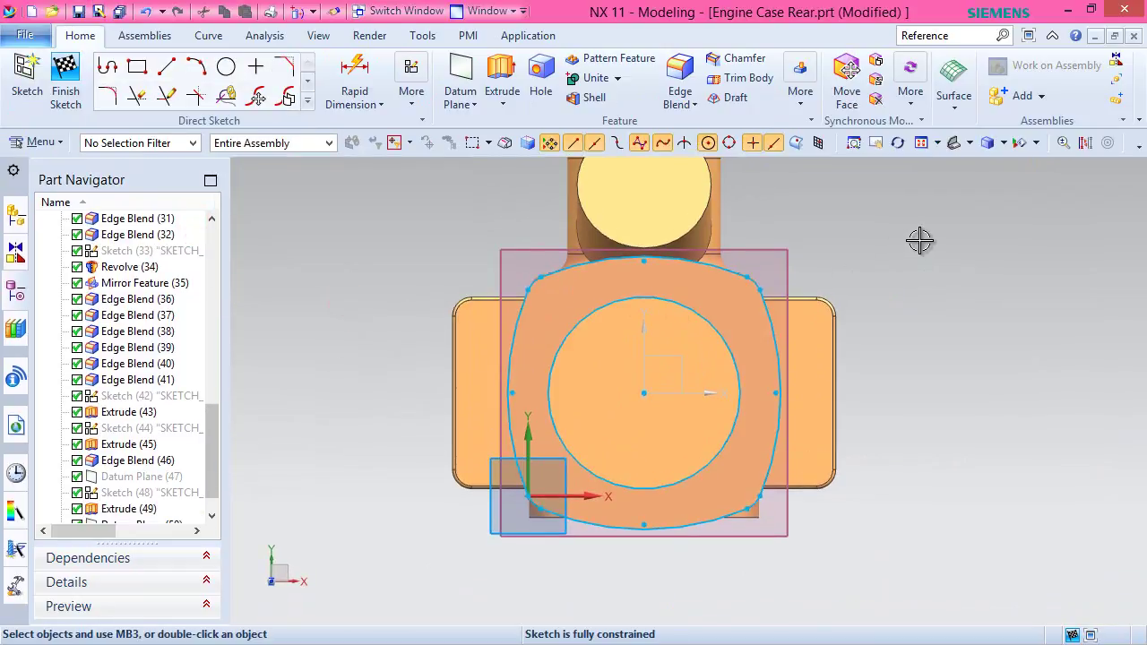
Offset the projected outer flange outline outward by 0.5 mm with a dimension, as a single copy.
{"action": "left_click", "coordinate": [308, 100]}
{"action": "left_click", "coordinate": [225, 207]}
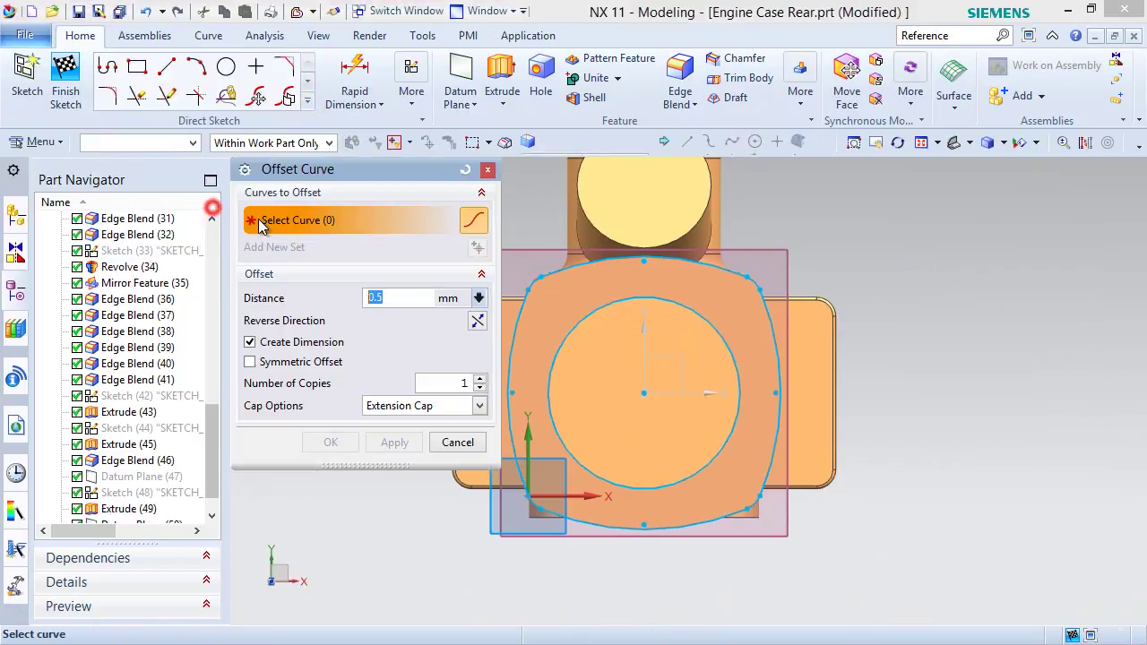
{"action": "left_click", "coordinate": [765, 307]}
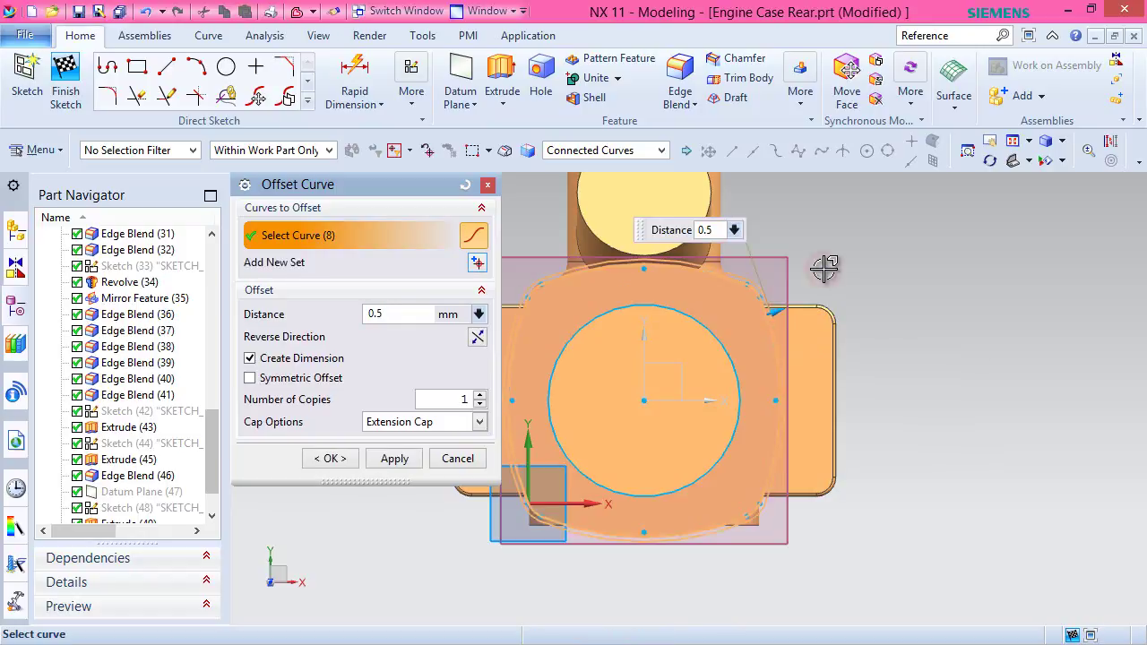
{"action": "left_click", "coordinate": [330, 459]}
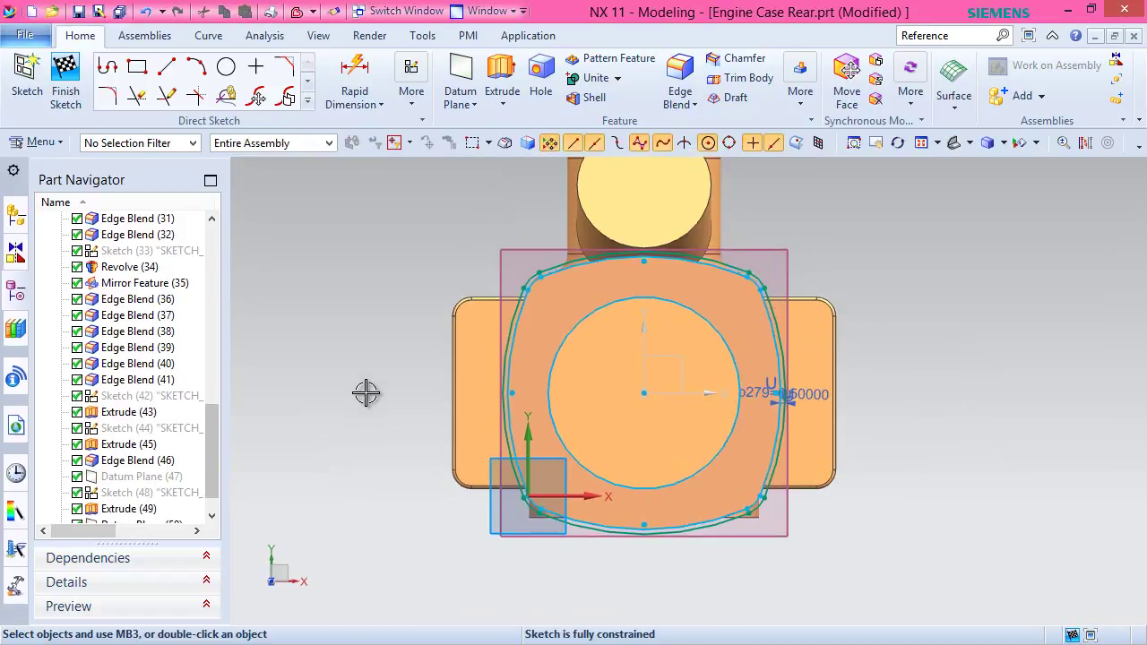
Convert the projected boss circle and the projected arcs of the inner flange outline to reference curves.
{"action": "left_click", "coordinate": [1085, 143]}
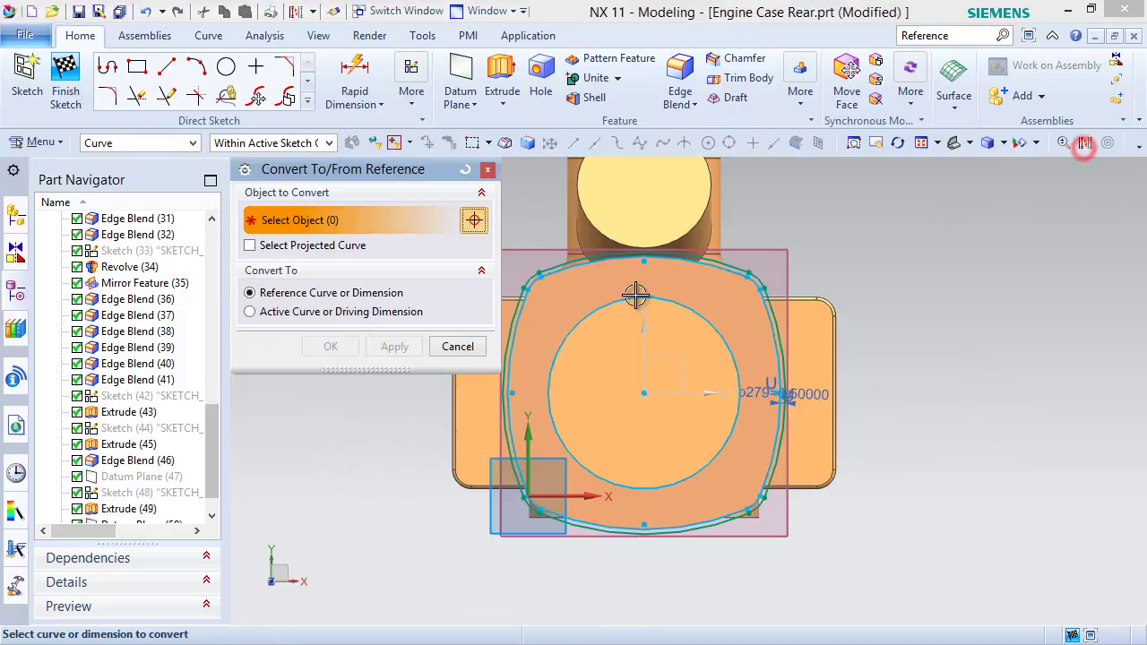
{"action": "left_click", "coordinate": [574, 322]}
{"action": "scroll", "coordinate": [552, 297], "scroll_direction": "down", "scroll_amount": 1}
{"action": "scroll", "coordinate": [552, 296], "scroll_direction": "up", "scroll_amount": 1}
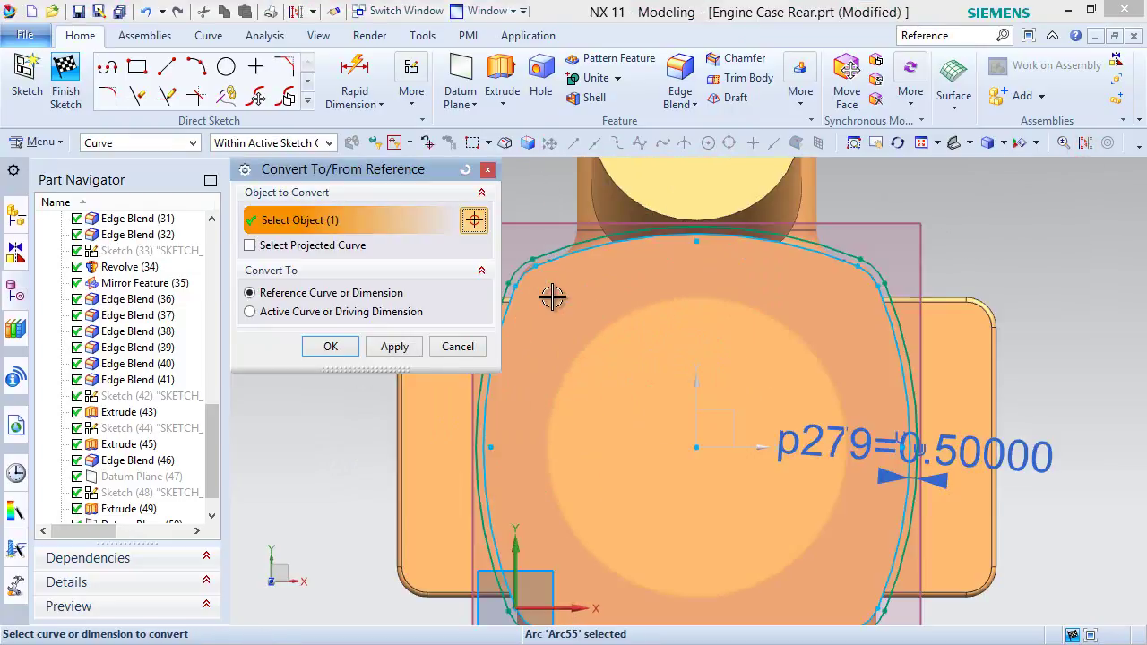
{"action": "scroll", "coordinate": [552, 297], "scroll_direction": "up", "scroll_amount": 1}
{"action": "scroll", "coordinate": [552, 297], "scroll_direction": "up", "scroll_amount": 1}
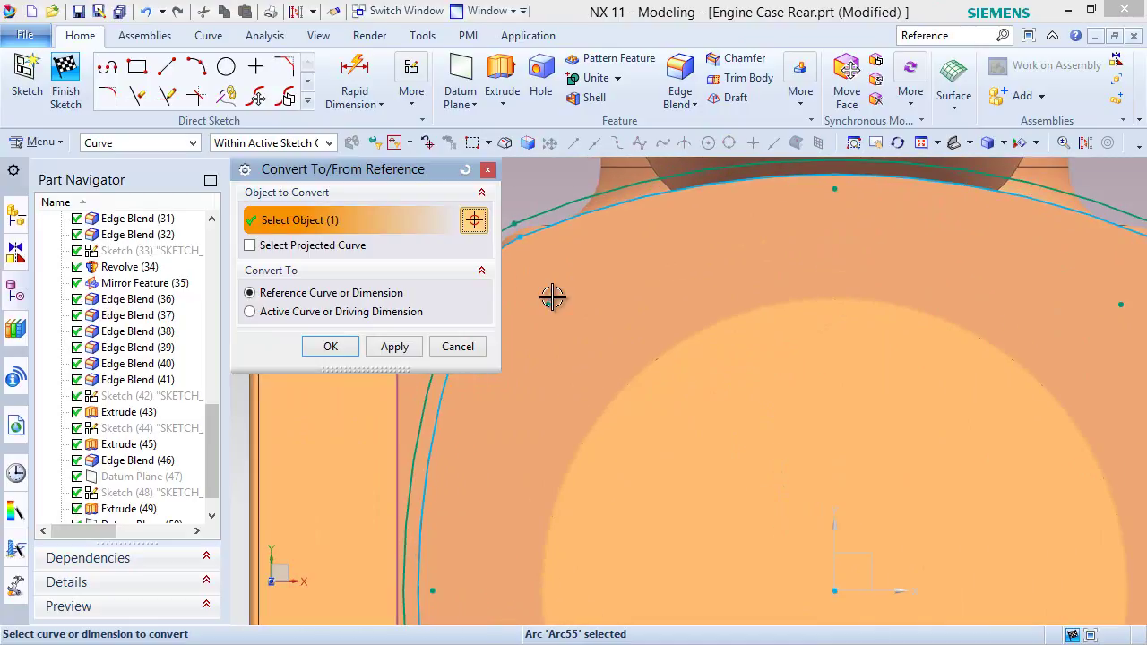
{"action": "left_click", "coordinate": [574, 221]}
{"action": "scroll", "coordinate": [577, 221], "scroll_direction": "down", "scroll_amount": 3}
{"action": "left_click", "coordinate": [541, 237]}
{"action": "left_click", "coordinate": [527, 270]}
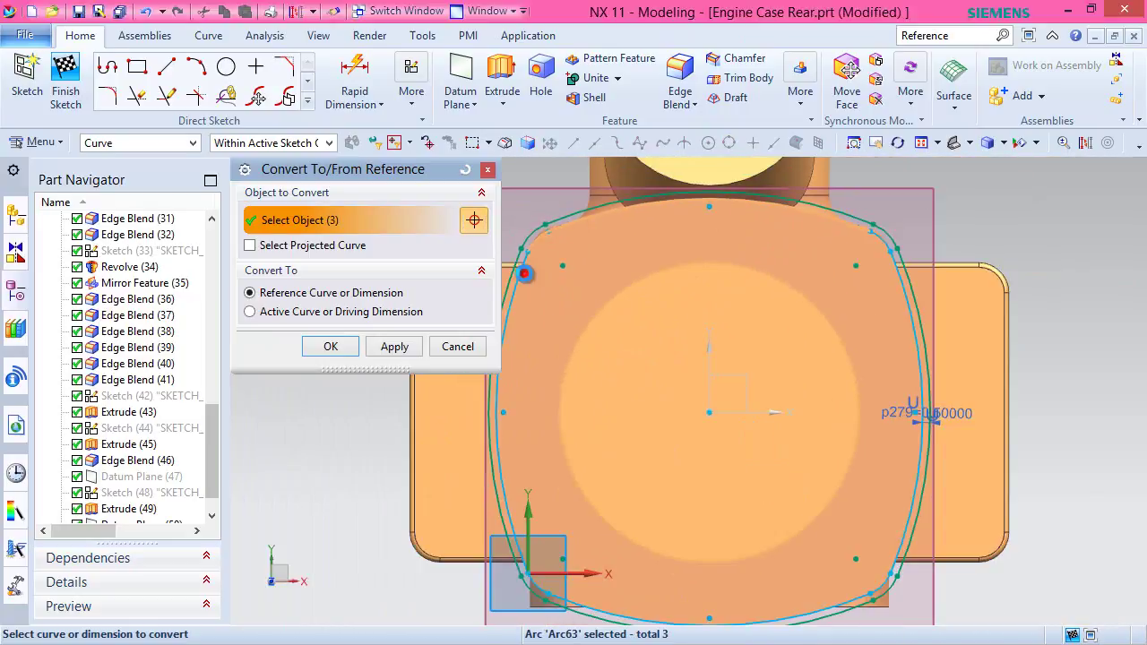
{"action": "left_click", "coordinate": [542, 601]}
{"action": "left_click", "coordinate": [888, 592]}
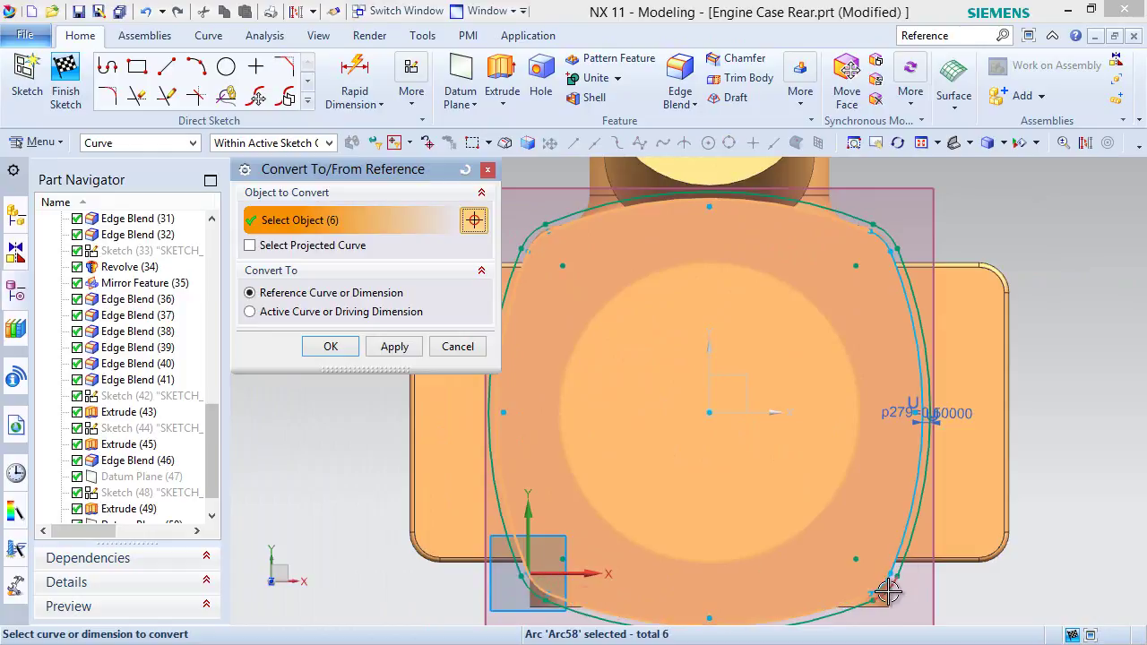
{"action": "left_click", "coordinate": [884, 589]}
{"action": "left_click", "coordinate": [907, 488]}
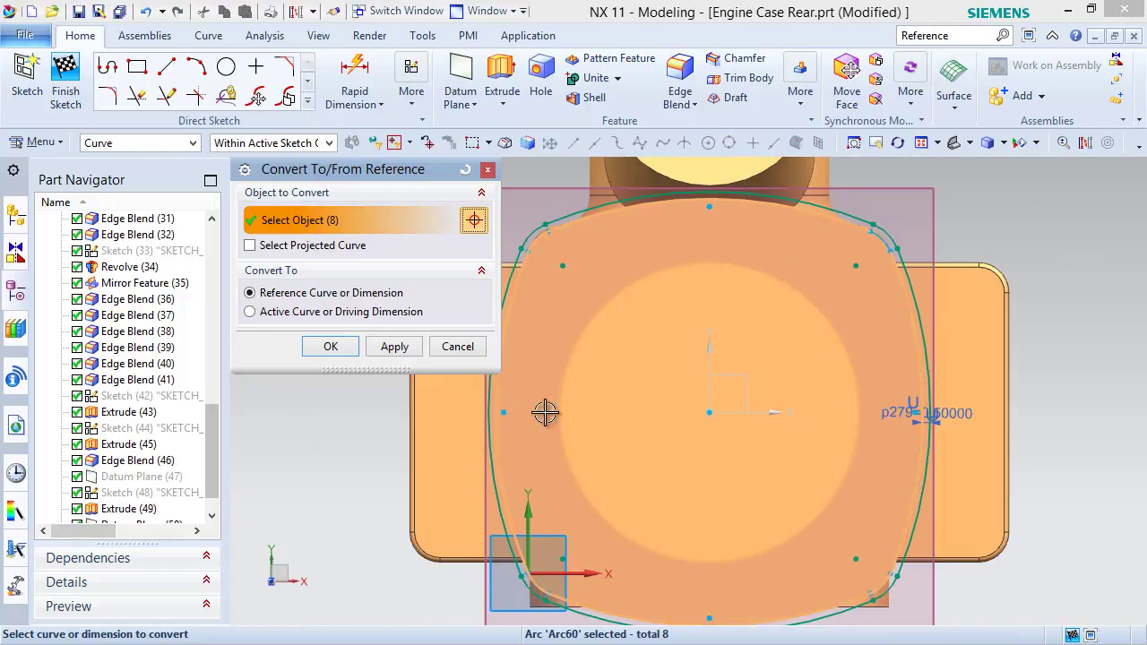
{"action": "left_click", "coordinate": [329, 349]}
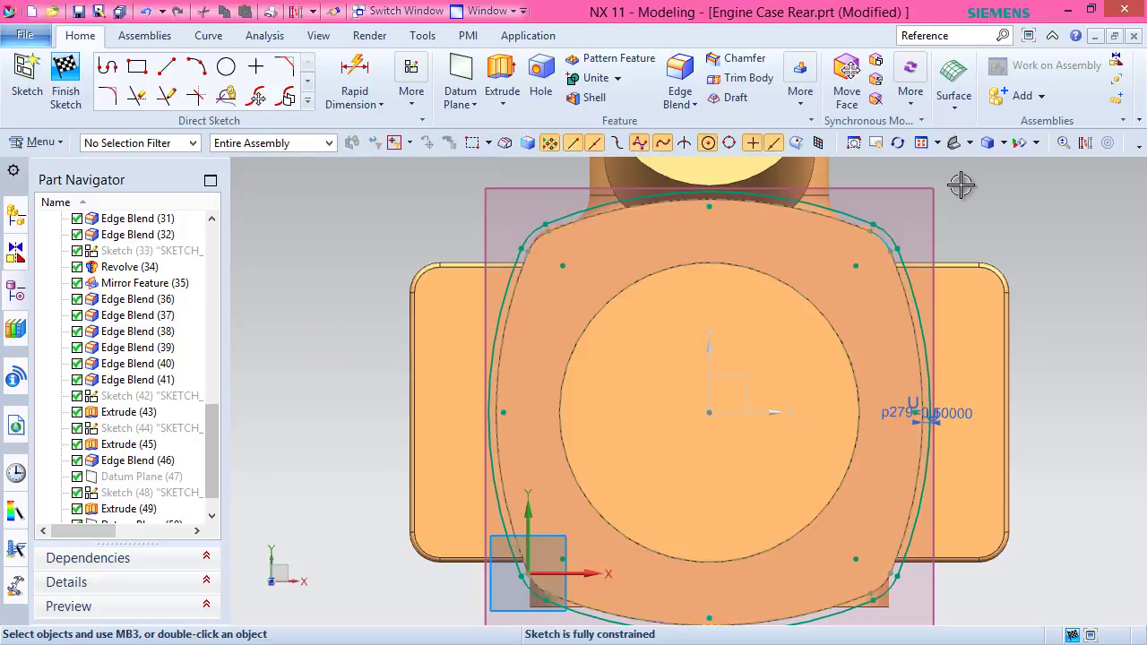
Finish the offset outline sketch and hide its datum plane, with the model in the isometric view.
{"action": "right_click", "coordinate": [952, 184]}
{"action": "left_click", "coordinate": [975, 210]}
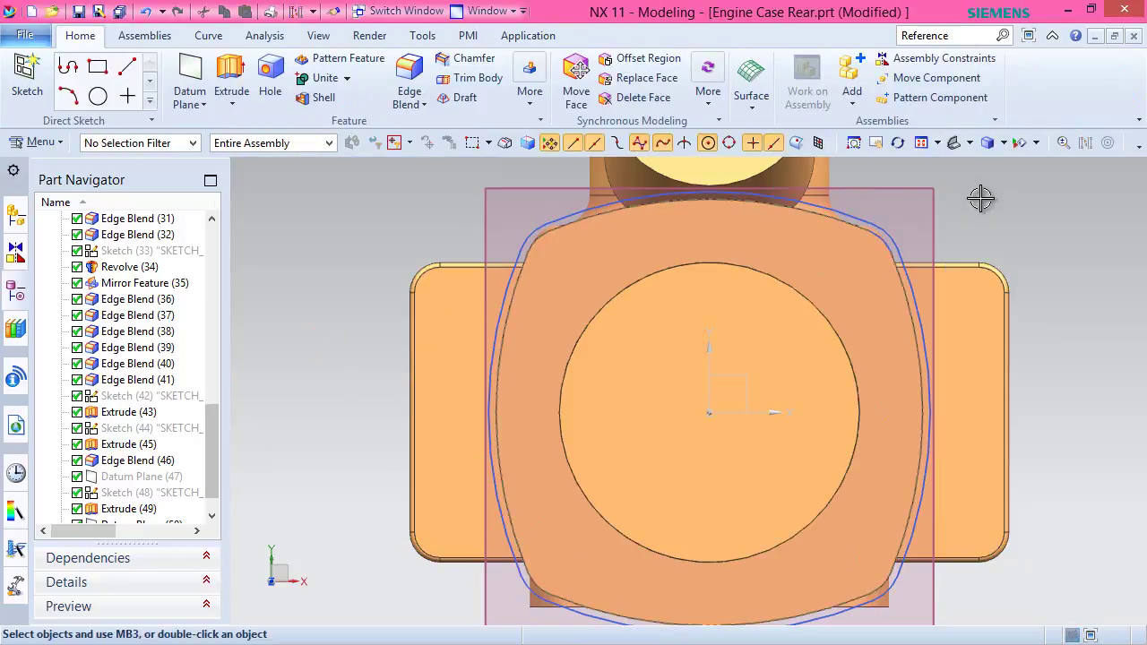
{"action": "left_click", "coordinate": [957, 140]}
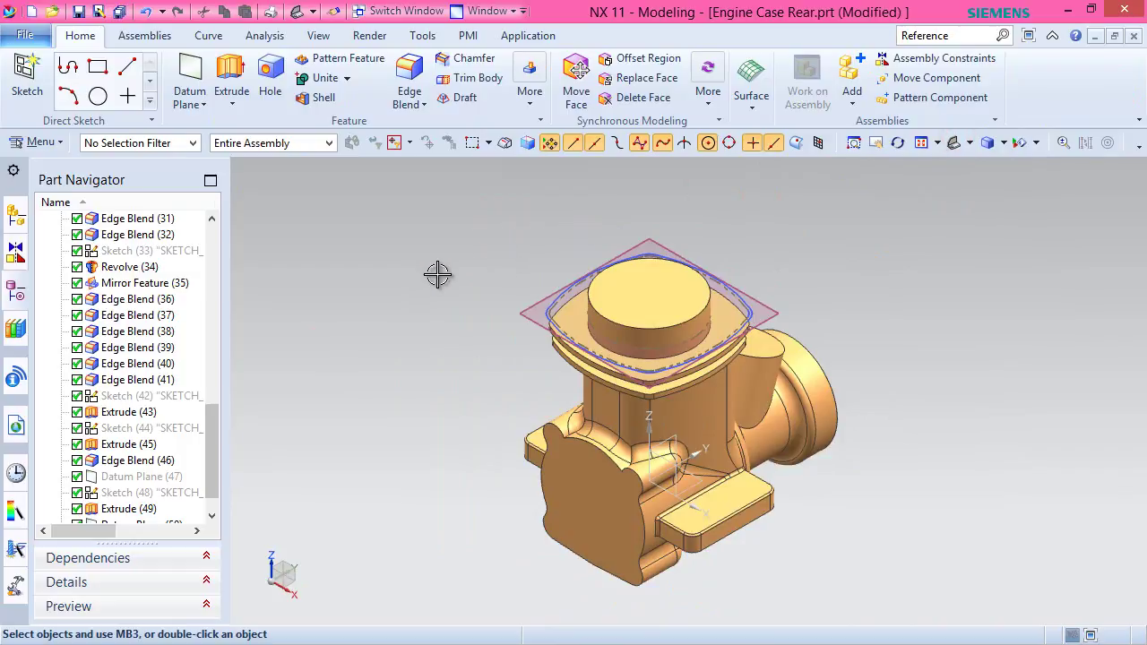
{"action": "scroll", "coordinate": [211, 436], "scroll_direction": "down", "scroll_amount": 1}
{"action": "right_click", "coordinate": [126, 493]}
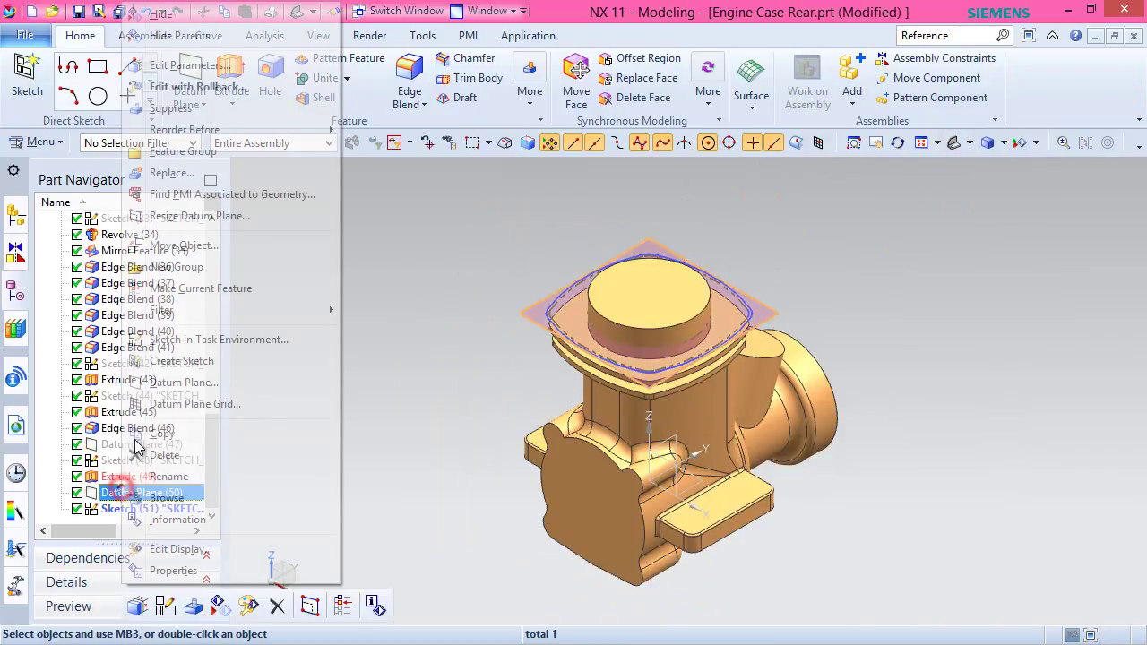
{"action": "left_click", "coordinate": [152, 13]}
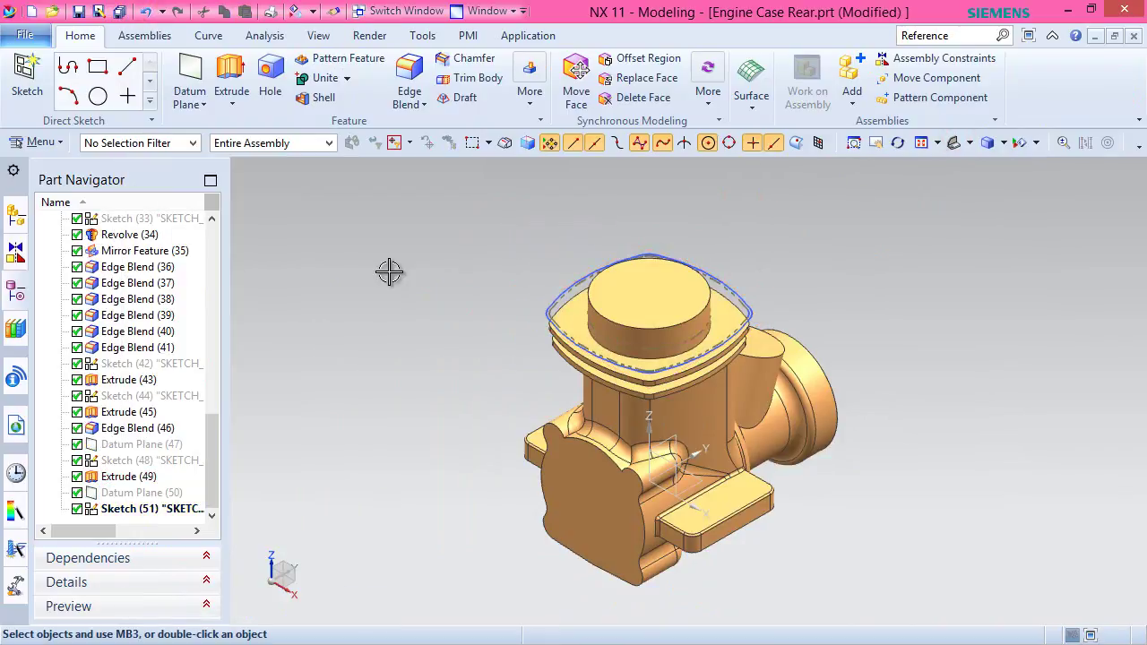
Extrude the offset outline upward by 1 mm as a third flange united with the body, and hide its sketch.
{"action": "left_click", "coordinate": [231, 88]}
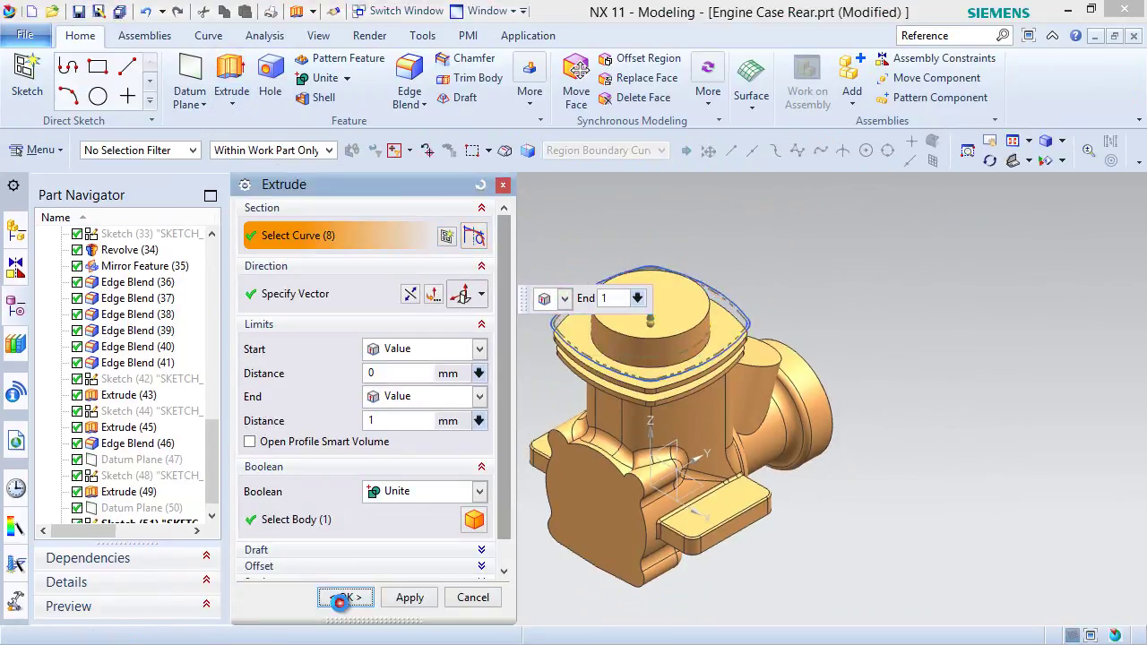
{"action": "left_click", "coordinate": [345, 598]}
{"action": "scroll", "coordinate": [213, 471], "scroll_direction": "down", "scroll_amount": 1}
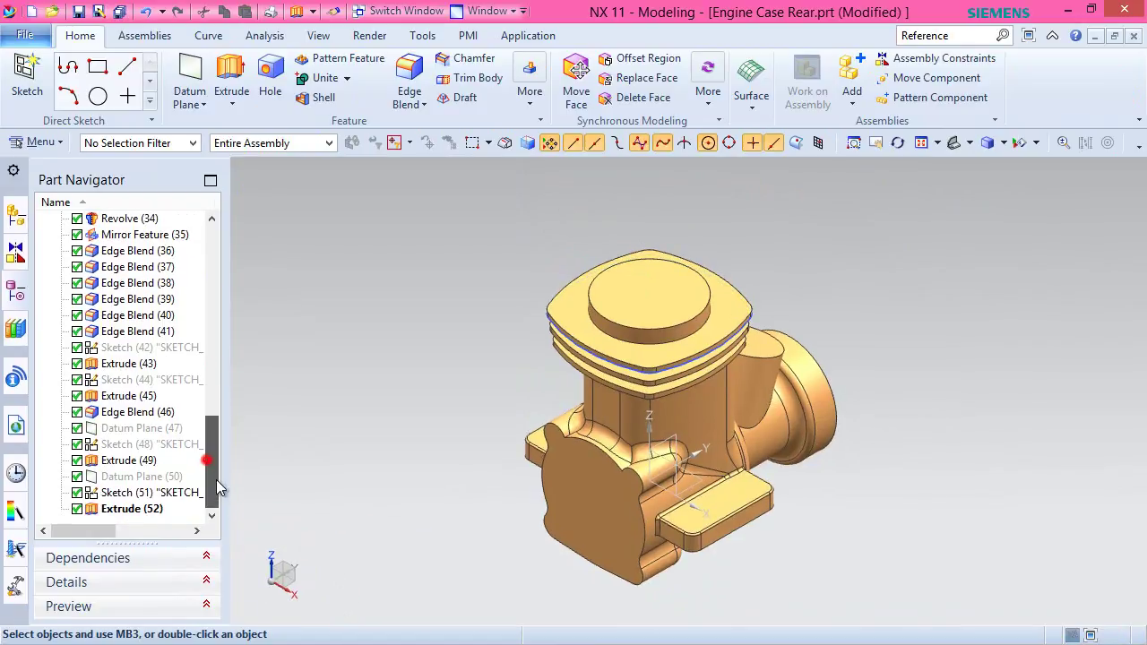
{"action": "right_click", "coordinate": [99, 492]}
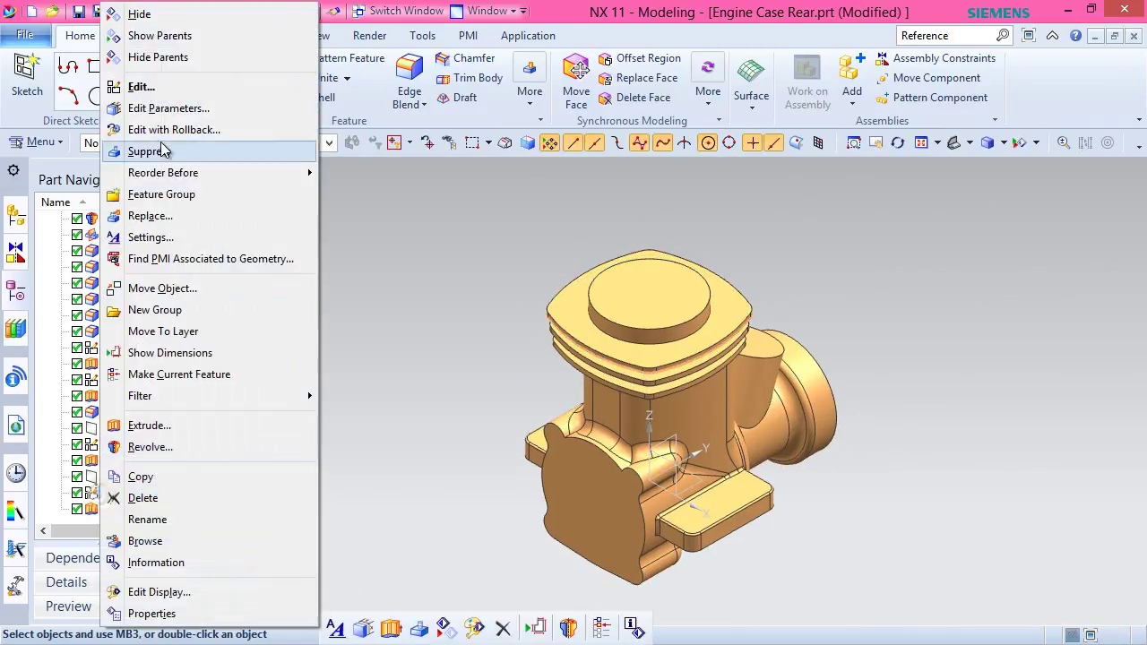
{"action": "left_click", "coordinate": [139, 13]}
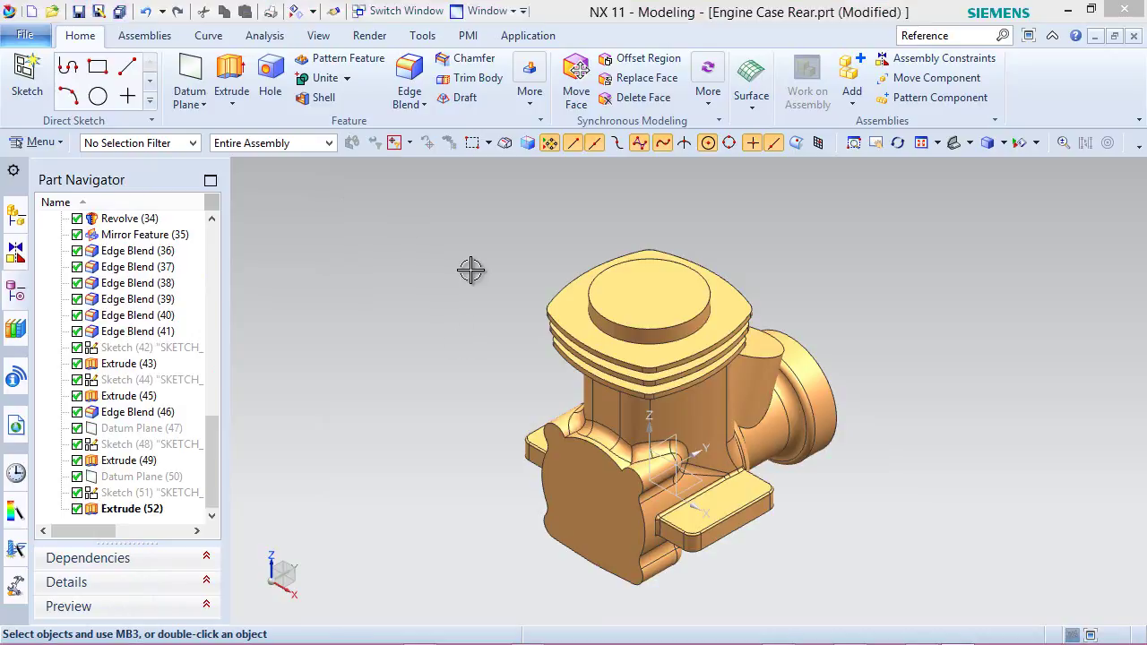
Create a datum plane 2 mm above the third flange's top face and begin a sketch on that plane.
{"action": "key", "text": "ctrl+shift+d"}
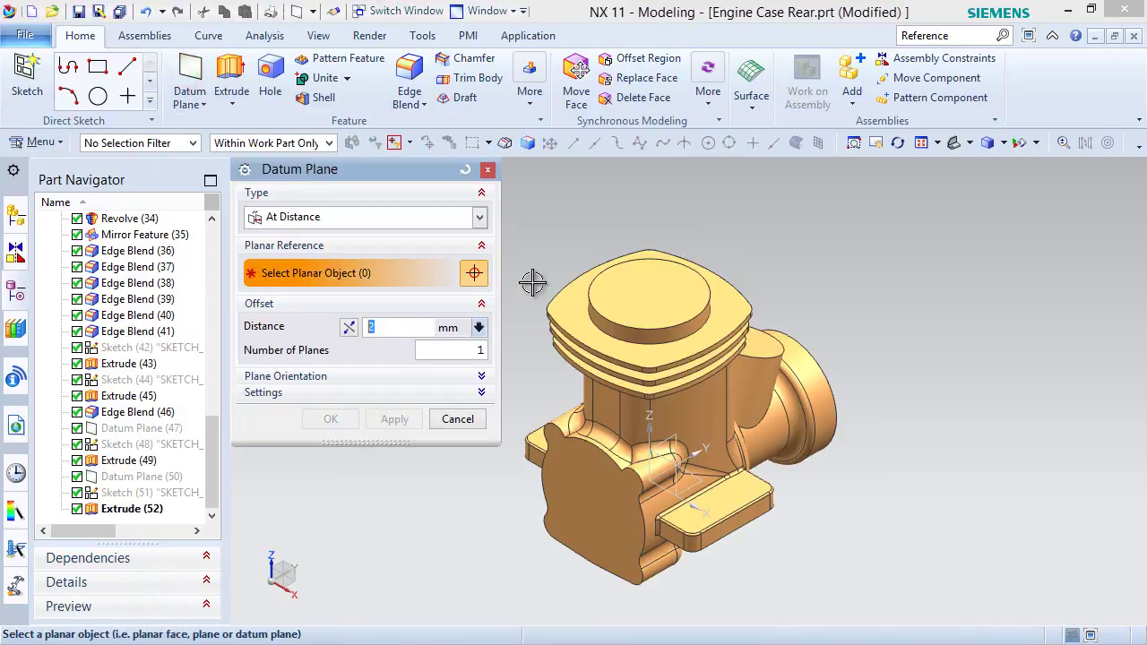
{"action": "left_click", "coordinate": [554, 298]}
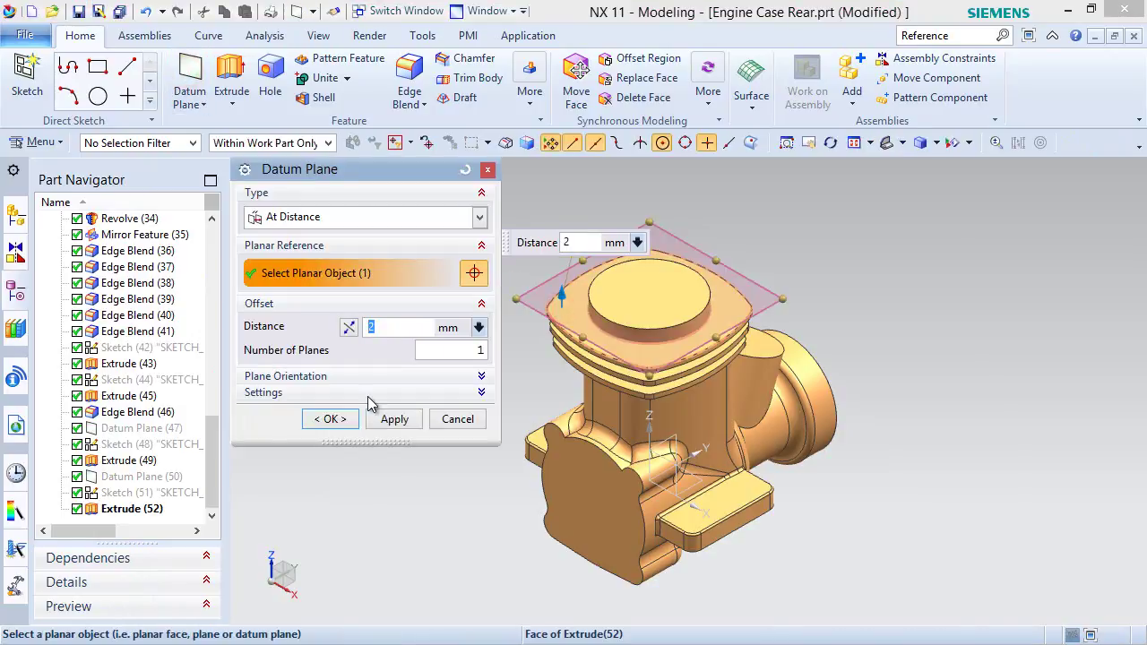
{"action": "left_click", "coordinate": [330, 418]}
{"action": "left_click", "coordinate": [27, 79]}
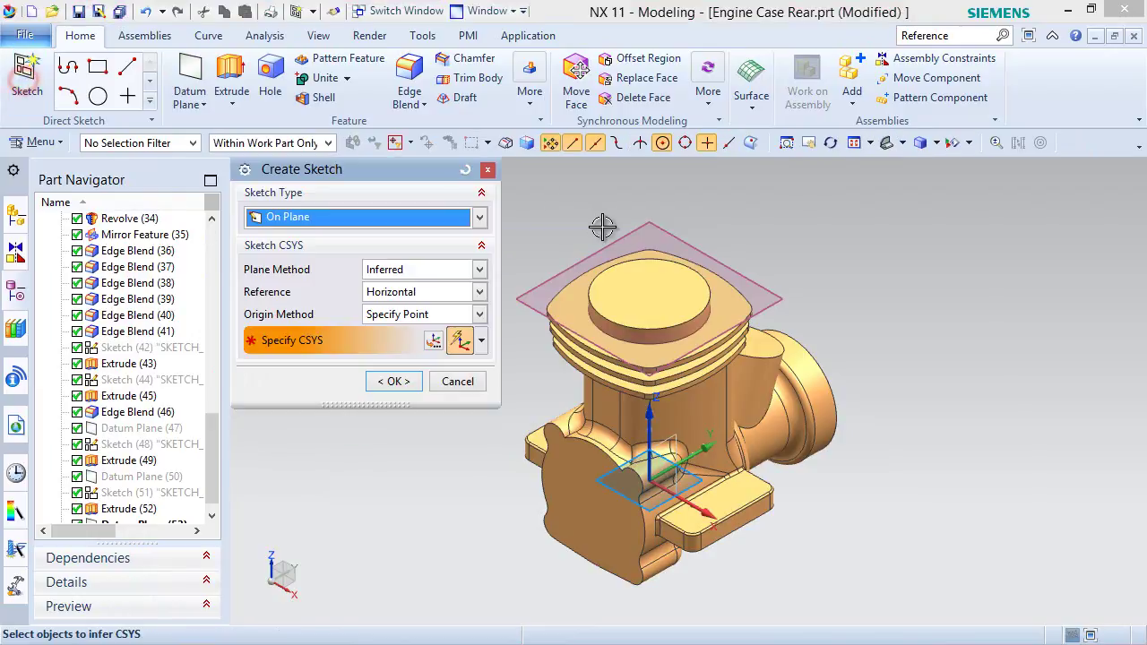
{"action": "left_click", "coordinate": [546, 224]}
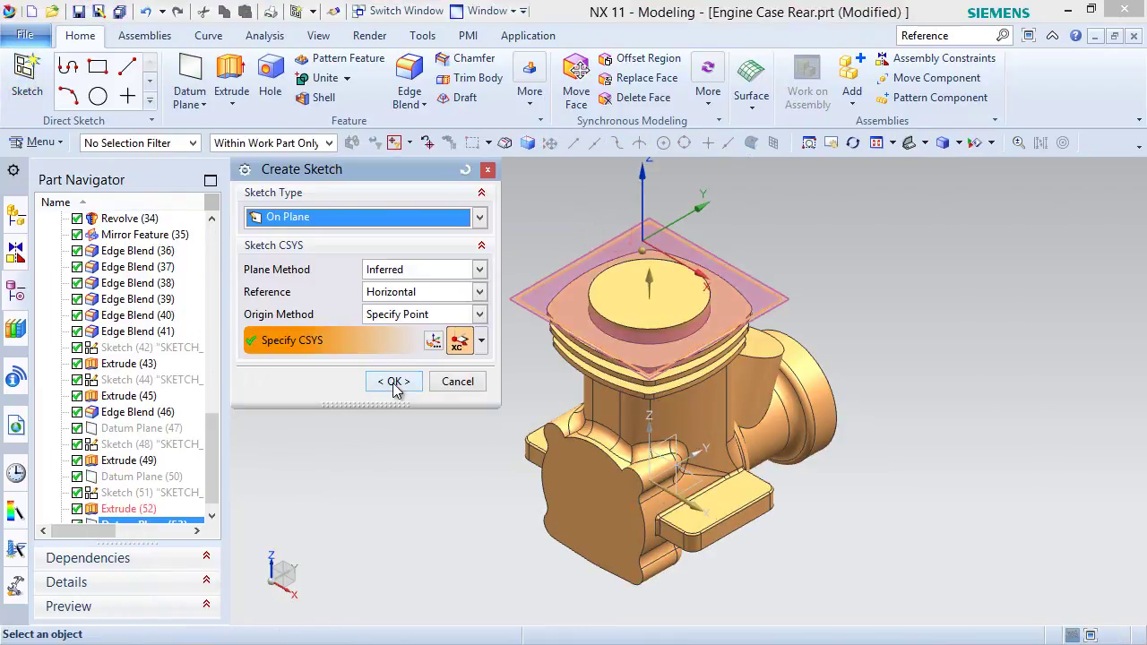
{"action": "left_click", "coordinate": [393, 381]}
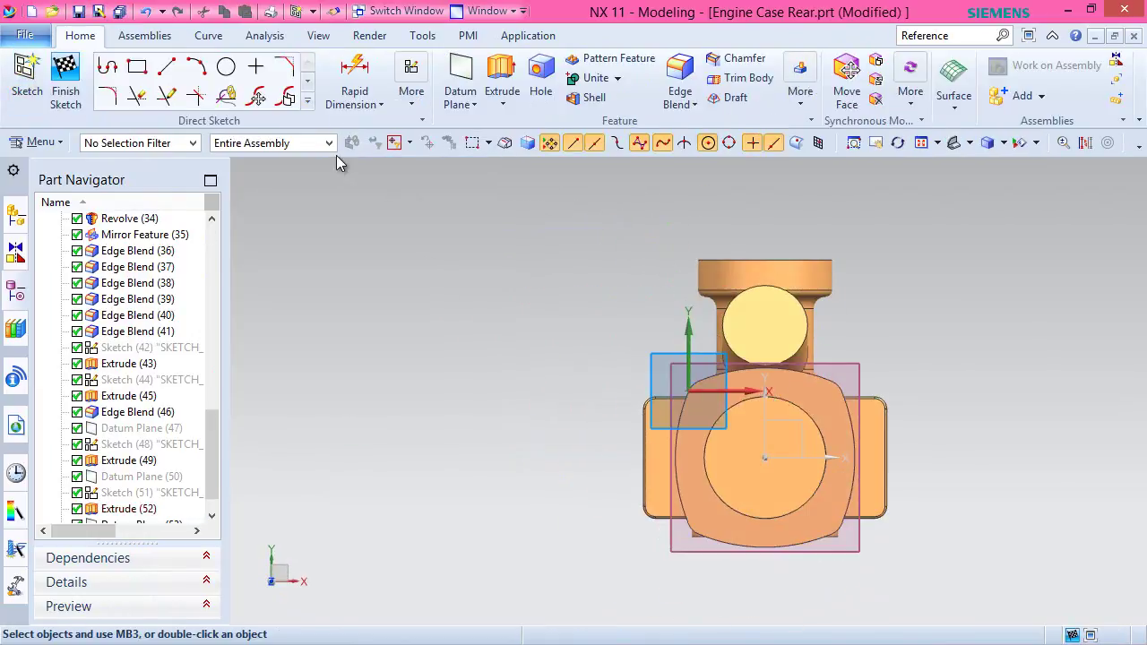
Project the outer outline and boss circle of the third flange's top face into the new sketch.
{"action": "left_click", "coordinate": [307, 100]}
{"action": "left_click", "coordinate": [200, 240]}
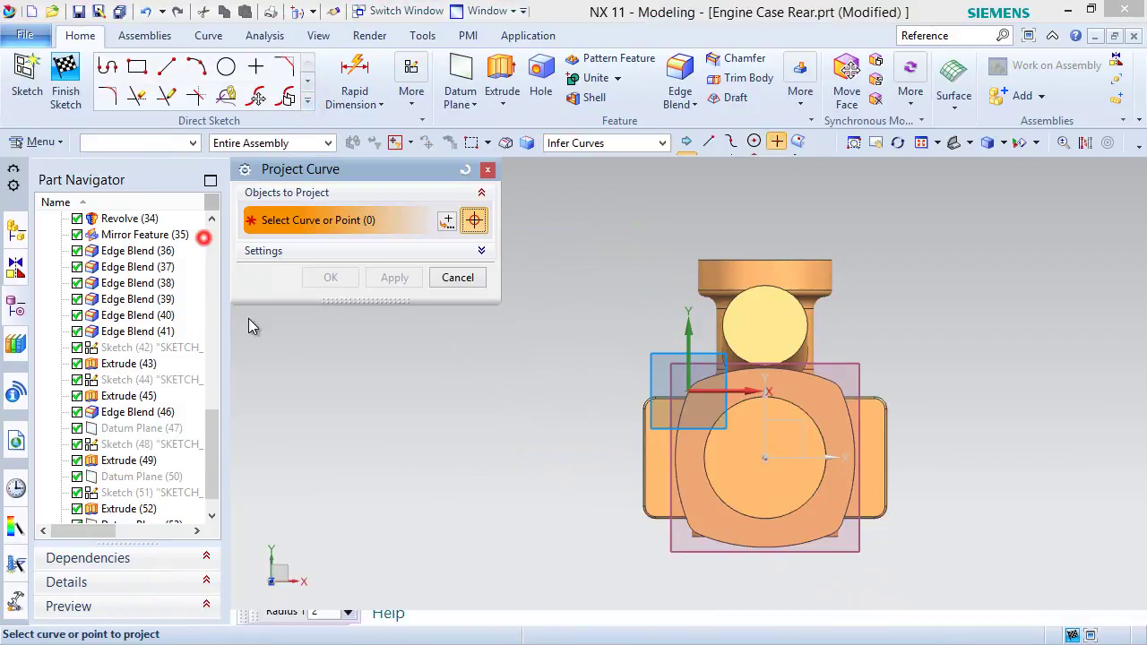
{"action": "left_click", "coordinate": [697, 504]}
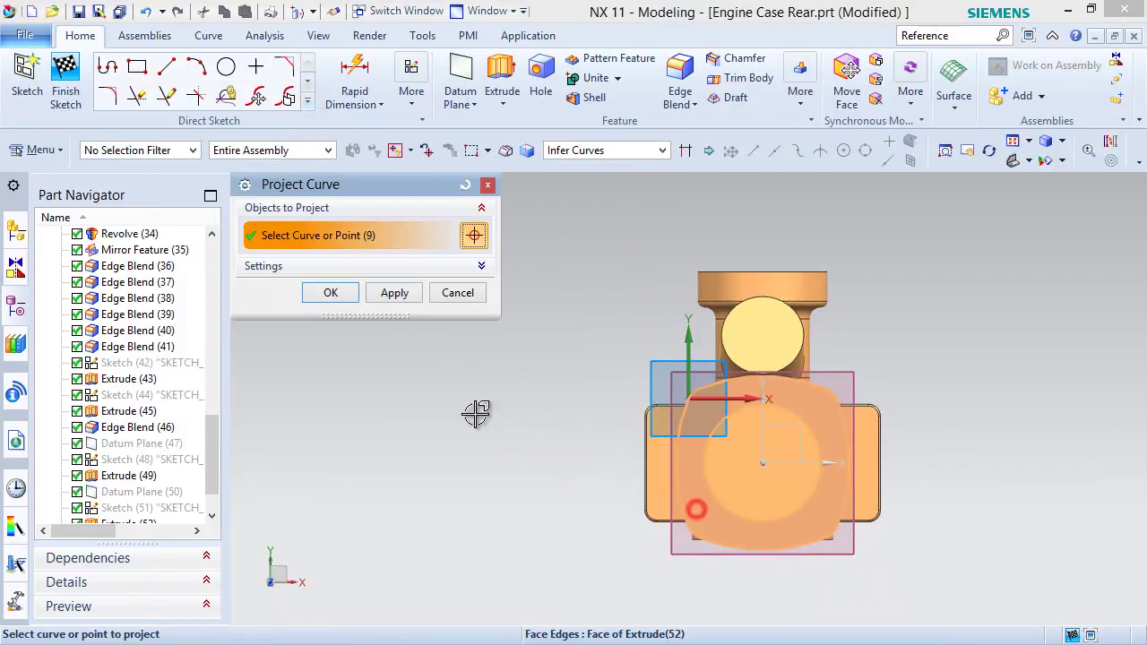
{"action": "left_click", "coordinate": [330, 292]}
Offset the projected flange outline outward by 0.5 mm in the current sketch, with a driving dimension.
{"action": "left_click", "coordinate": [308, 100]}
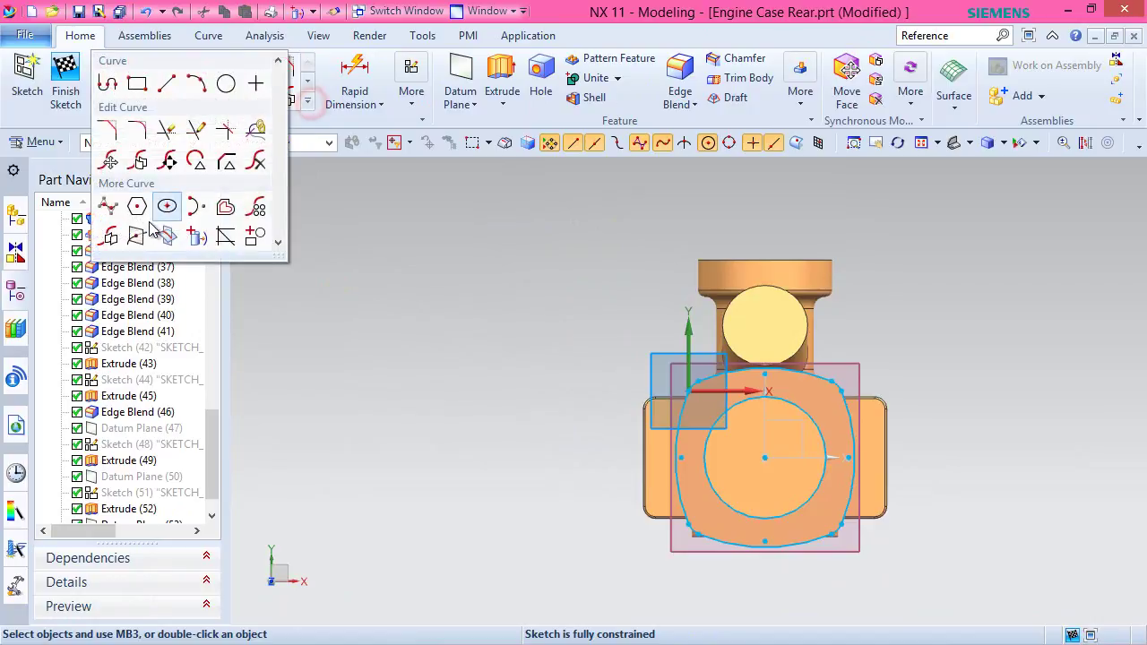
{"action": "left_click", "coordinate": [228, 209]}
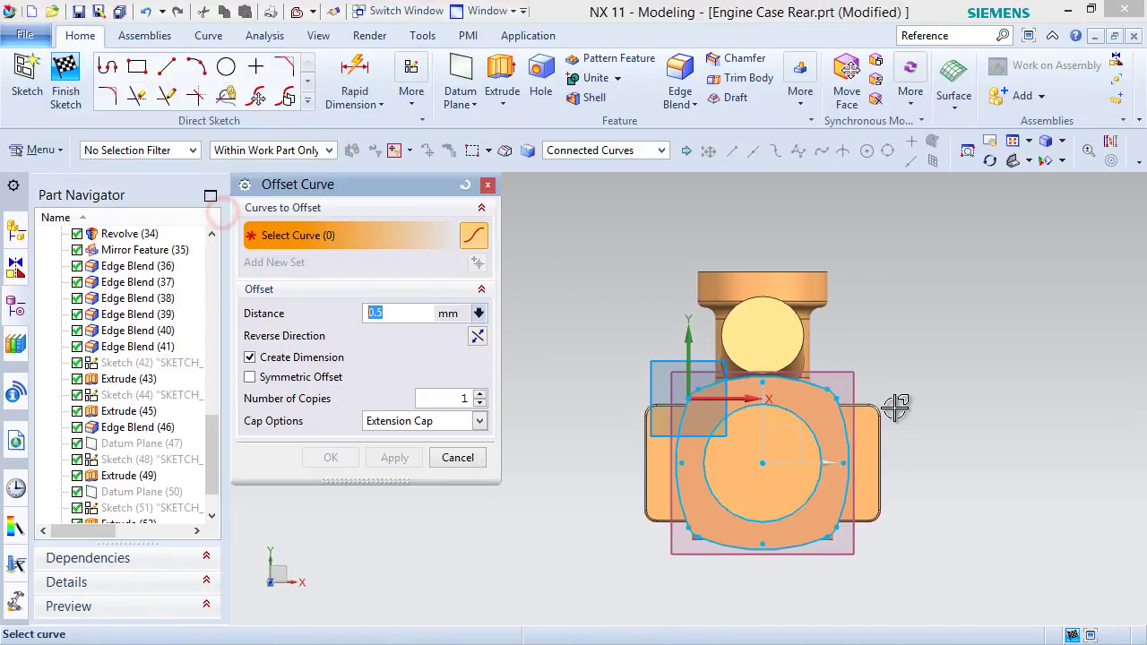
{"action": "scroll", "coordinate": [890, 415], "scroll_direction": "down", "scroll_amount": 2}
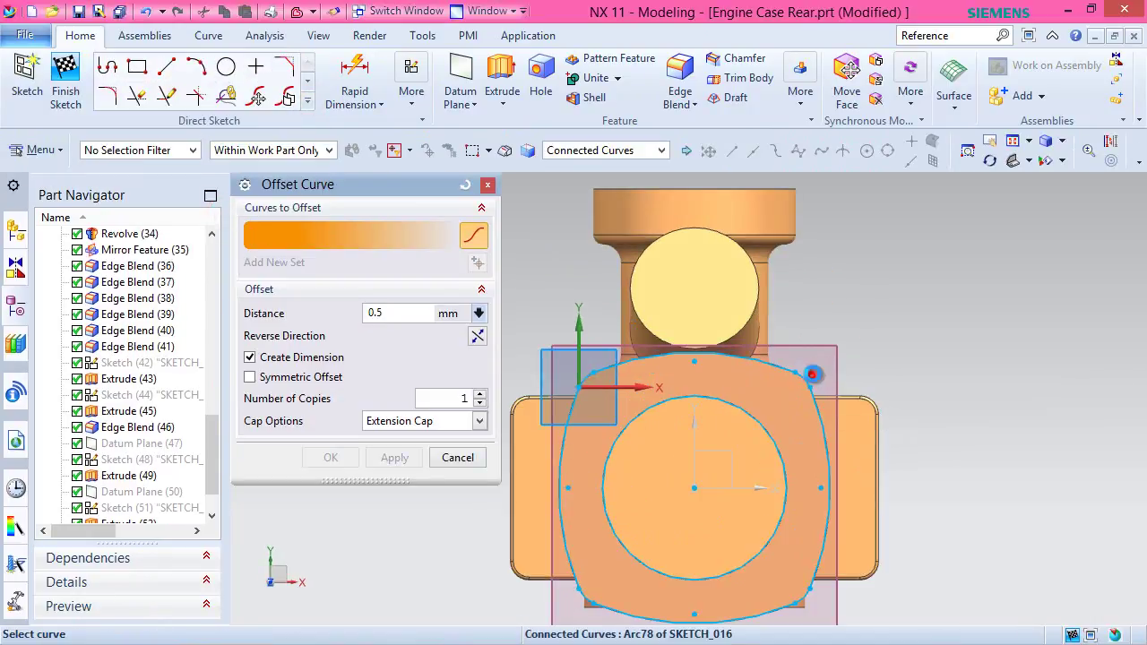
{"action": "left_click", "coordinate": [812, 376]}
{"action": "left_click", "coordinate": [330, 458]}
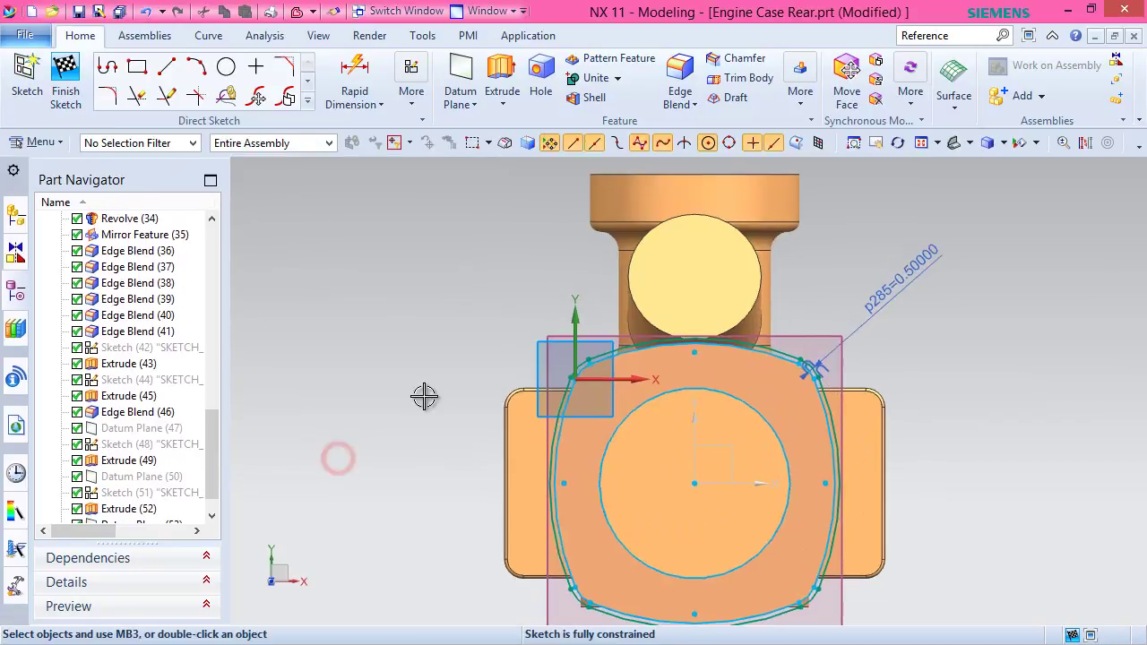
Convert all eight arcs of the projected flange outline and the projected boss circle to reference curves.
{"action": "left_click", "coordinate": [1084, 143]}
{"action": "left_click", "coordinate": [735, 402]}
{"action": "scroll", "coordinate": [735, 402], "scroll_direction": "up", "scroll_amount": 3}
{"action": "scroll", "coordinate": [678, 389], "scroll_direction": "down", "scroll_amount": 6}
{"action": "scroll", "coordinate": [678, 389], "scroll_direction": "down", "scroll_amount": 1}
{"action": "left_click", "coordinate": [670, 281]}
{"action": "scroll", "coordinate": [960, 377], "scroll_direction": "down", "scroll_amount": 2}
{"action": "left_click", "coordinate": [997, 332]}
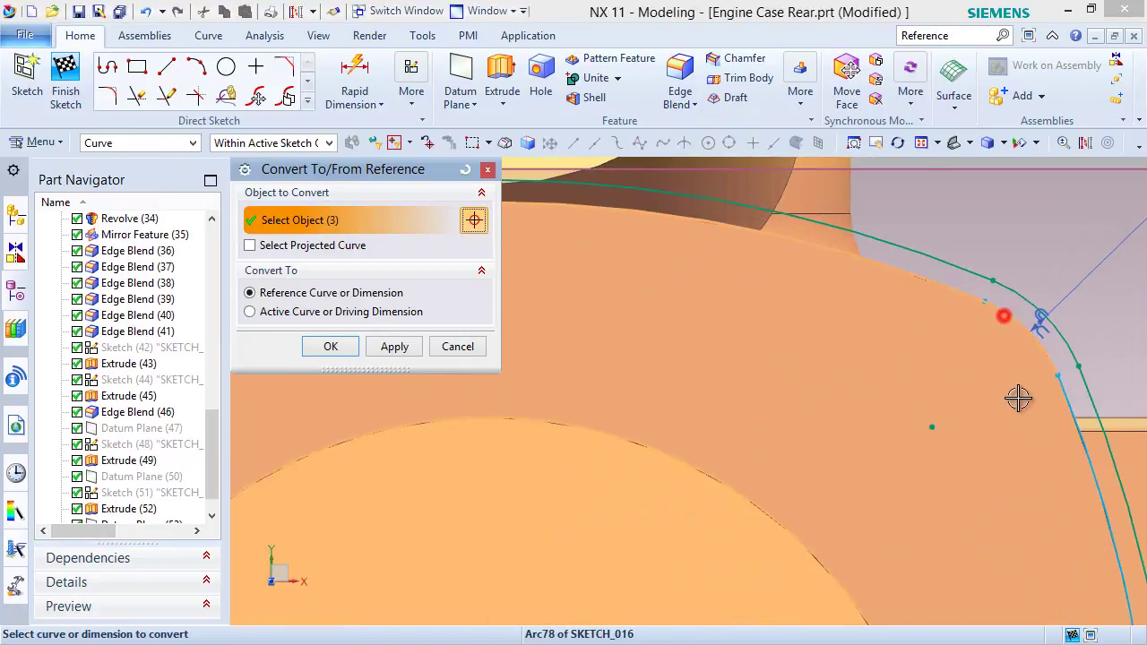
{"action": "left_click", "coordinate": [1070, 417]}
{"action": "scroll", "coordinate": [968, 346], "scroll_direction": "up", "scroll_amount": 4}
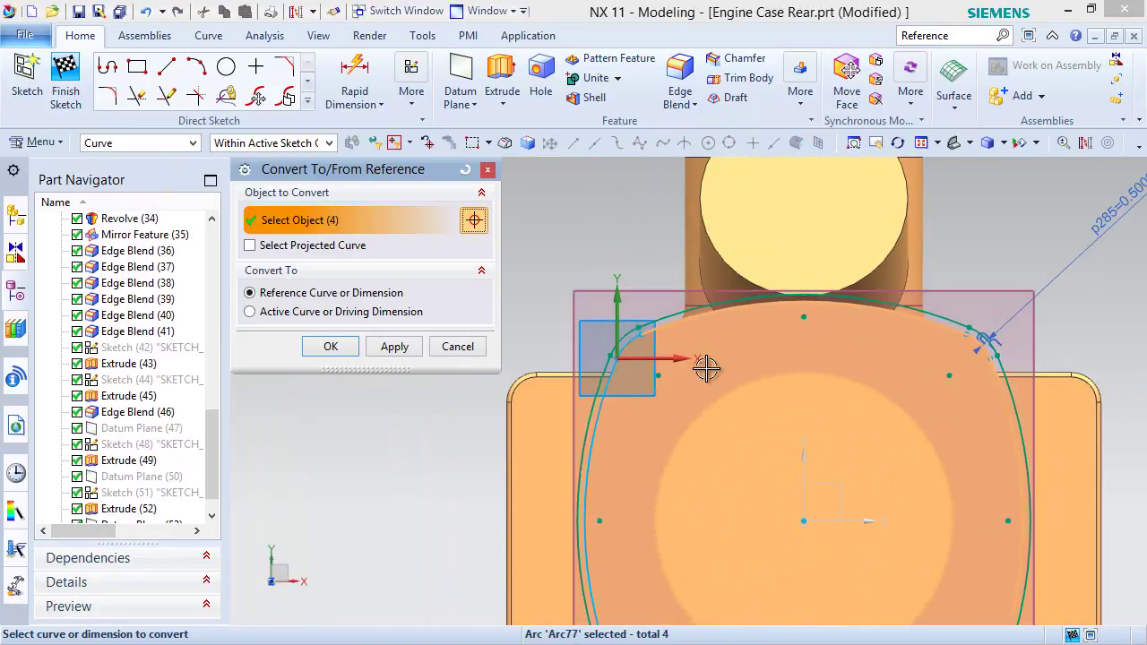
{"action": "scroll", "coordinate": [666, 360], "scroll_direction": "down", "scroll_amount": 3}
{"action": "left_click", "coordinate": [598, 333]}
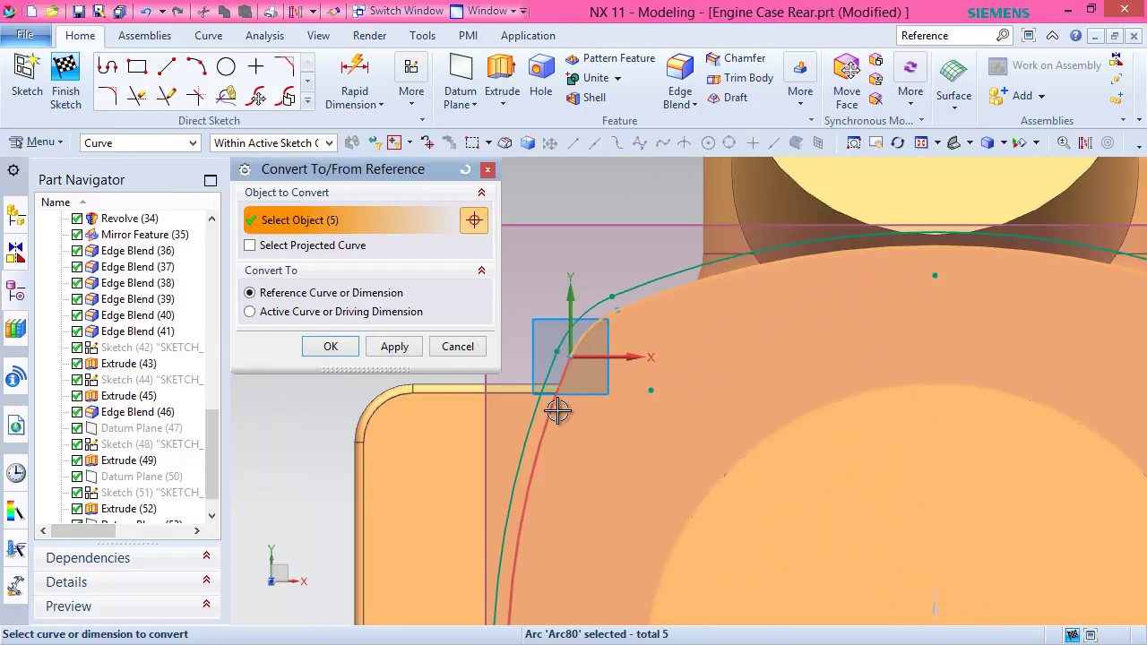
{"action": "left_click", "coordinate": [554, 412]}
{"action": "scroll", "coordinate": [557, 410], "scroll_direction": "up", "scroll_amount": 3}
{"action": "scroll", "coordinate": [601, 596], "scroll_direction": "down", "scroll_amount": 5}
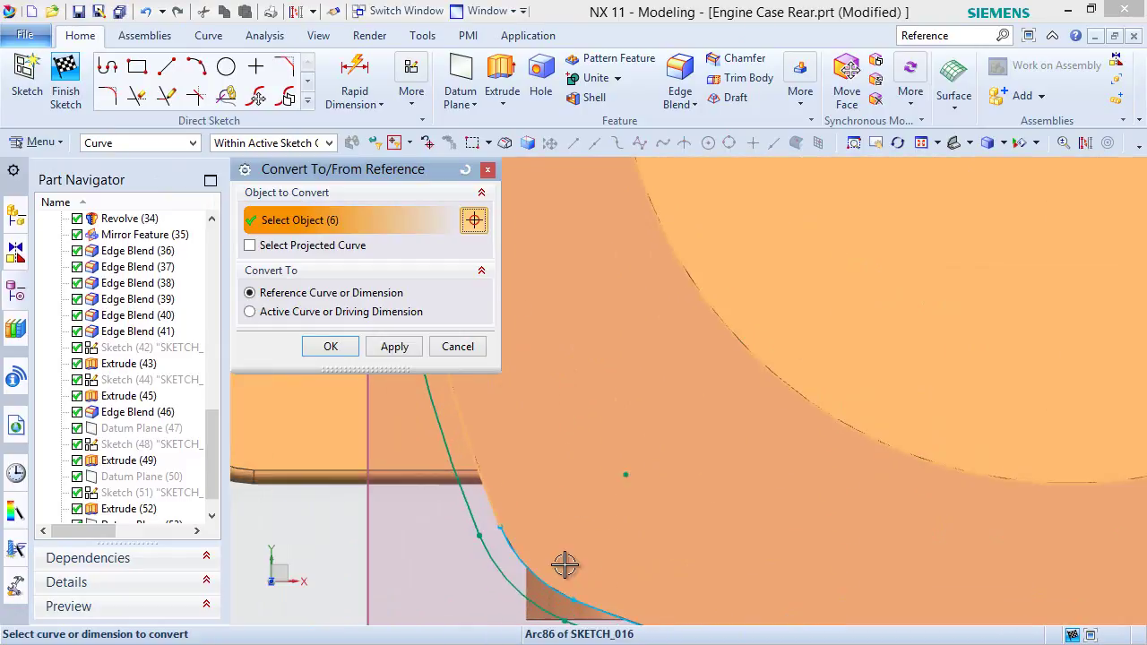
{"action": "left_click", "coordinate": [514, 551]}
{"action": "scroll", "coordinate": [620, 505], "scroll_direction": "up", "scroll_amount": 3}
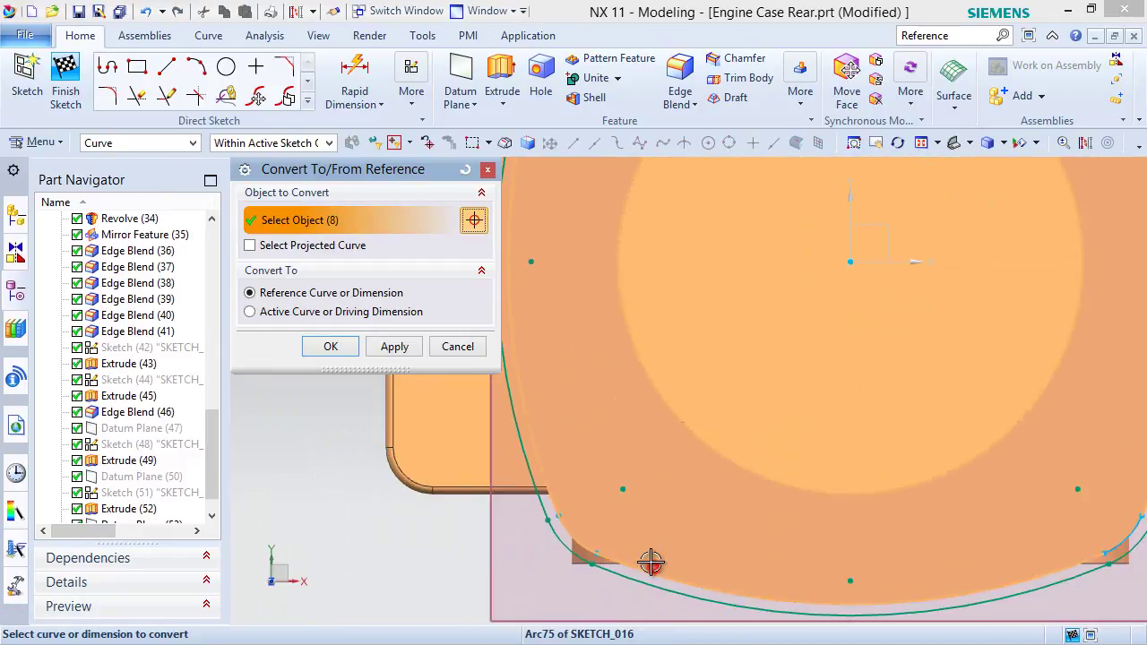
{"action": "left_click", "coordinate": [652, 560]}
{"action": "scroll", "coordinate": [627, 525], "scroll_direction": "up", "scroll_amount": 4}
{"action": "scroll", "coordinate": [918, 496], "scroll_direction": "down", "scroll_amount": 5}
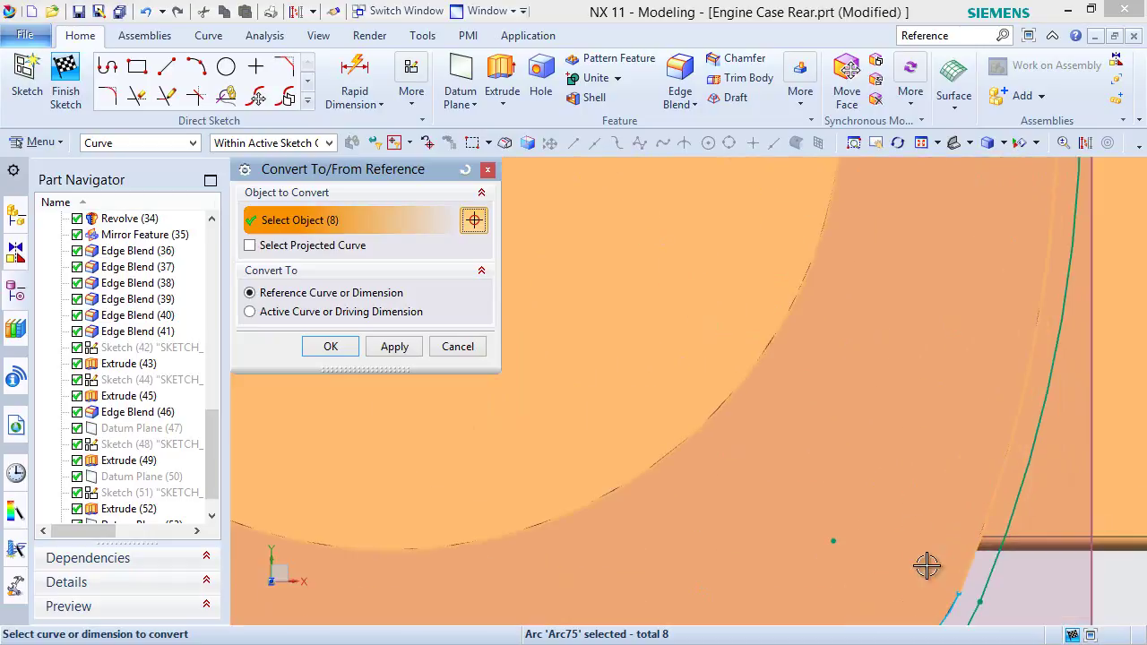
{"action": "left_click", "coordinate": [953, 605]}
{"action": "scroll", "coordinate": [896, 493], "scroll_direction": "up", "scroll_amount": 5}
{"action": "scroll", "coordinate": [886, 344], "scroll_direction": "down", "scroll_amount": 1}
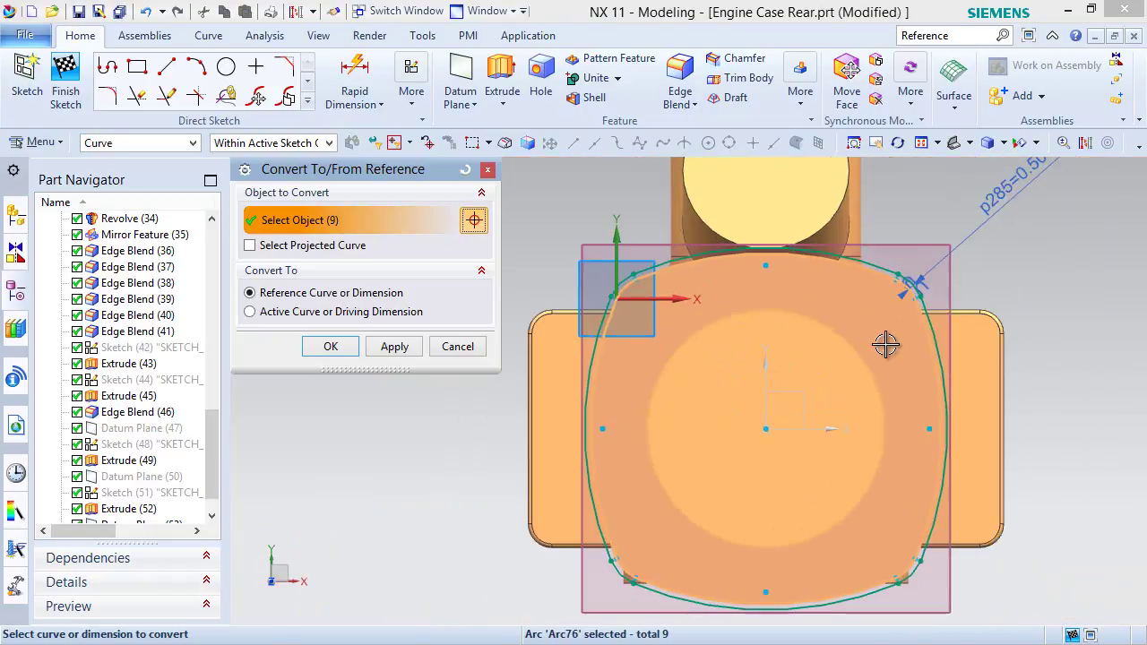
{"action": "left_click", "coordinate": [328, 349]}
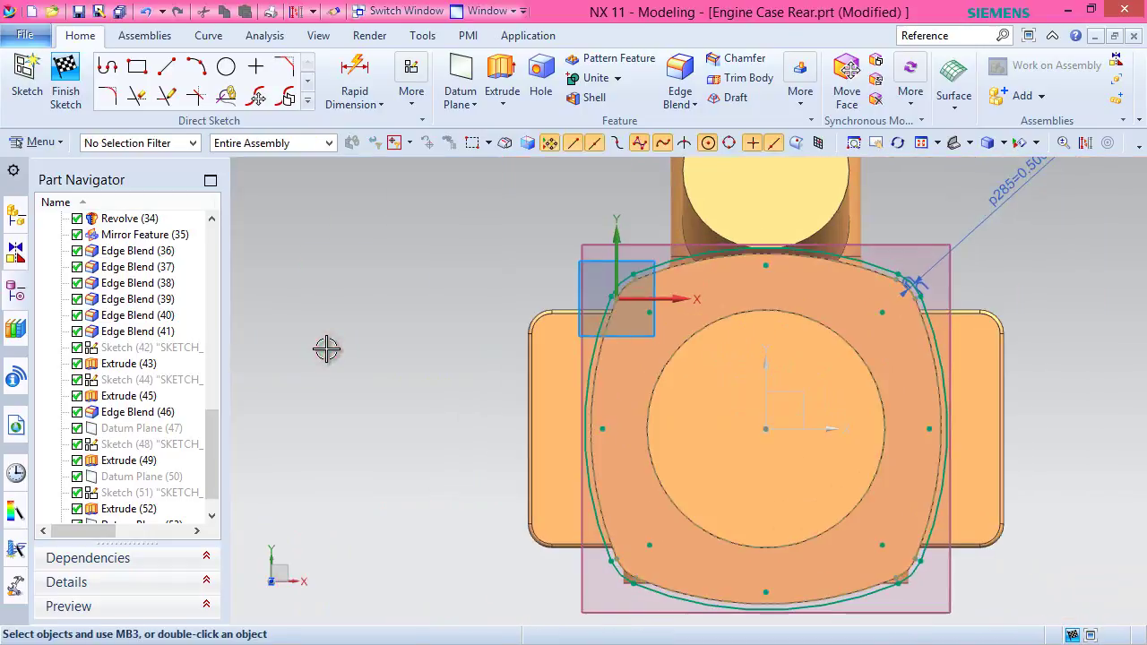
Finish the sketch and extrude the offset outline upward by 1 mm as a fourth flange united with the body.
{"action": "right_click", "coordinate": [934, 190]}
{"action": "left_click", "coordinate": [953, 199]}
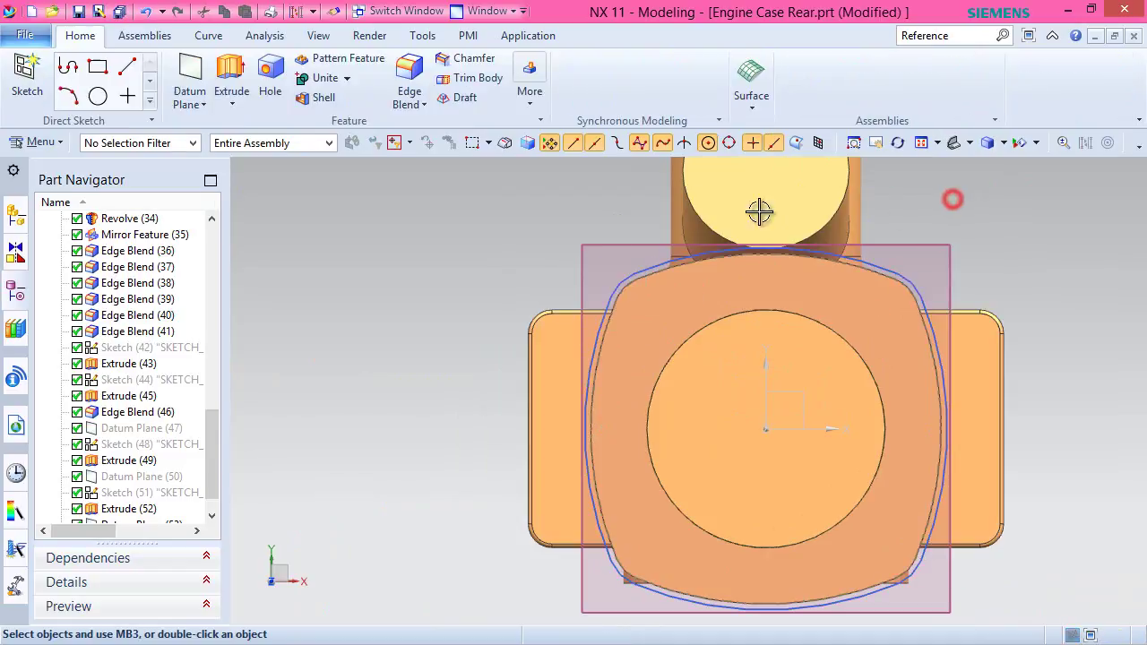
{"action": "left_click", "coordinate": [231, 83]}
{"action": "left_click", "coordinate": [1012, 159]}
{"action": "scroll", "coordinate": [542, 281], "scroll_direction": "up", "scroll_amount": 2}
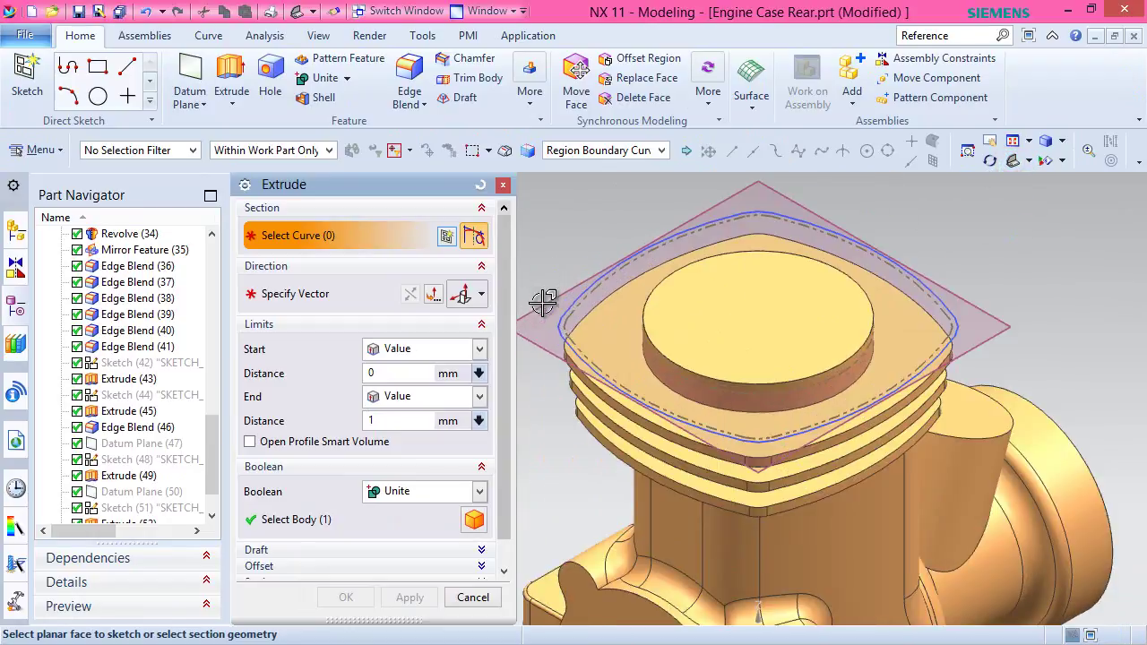
{"action": "left_click", "coordinate": [556, 334]}
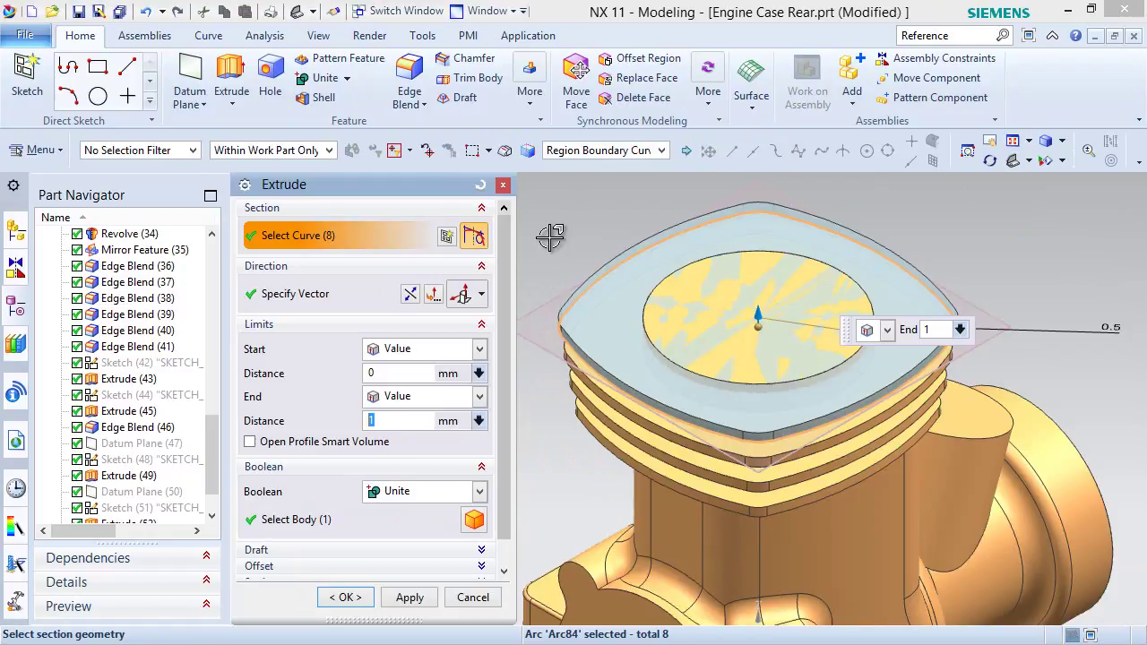
{"action": "left_click", "coordinate": [340, 596]}
Hide the fourth flange's datum plane and sketch, fit the whole model in view, and save the part.
{"action": "left_click_drag", "start_coordinate": [212, 475], "coordinate": [212, 491]}
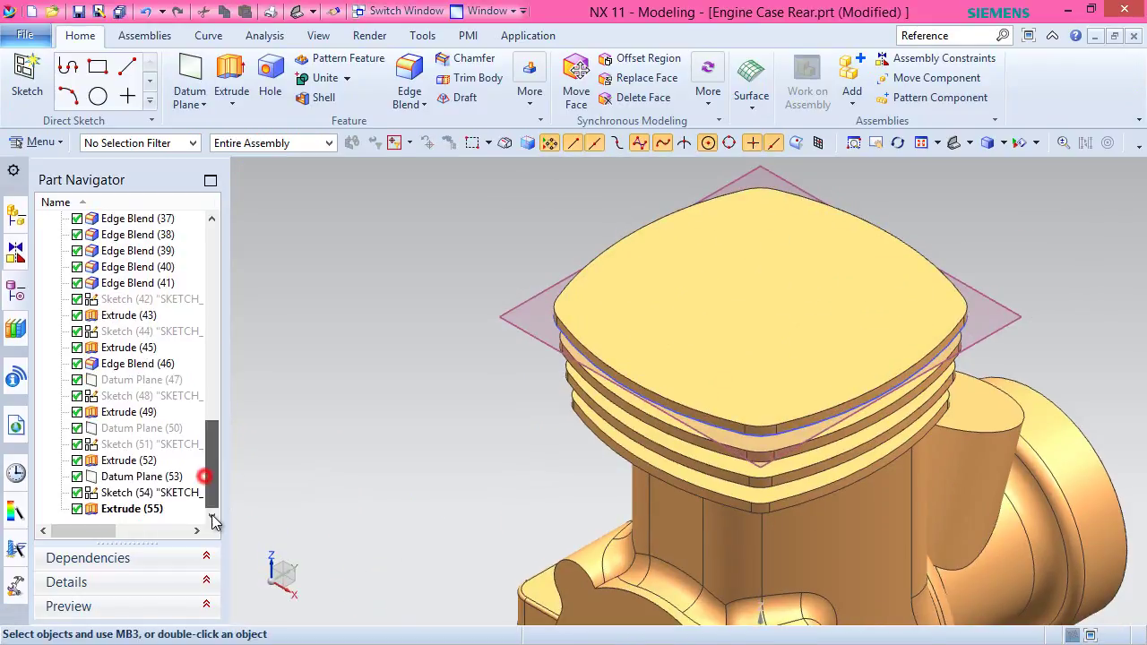
{"action": "left_click", "coordinate": [128, 481]}
{"action": "right_click", "coordinate": [128, 481]}
{"action": "left_click", "coordinate": [167, 88]}
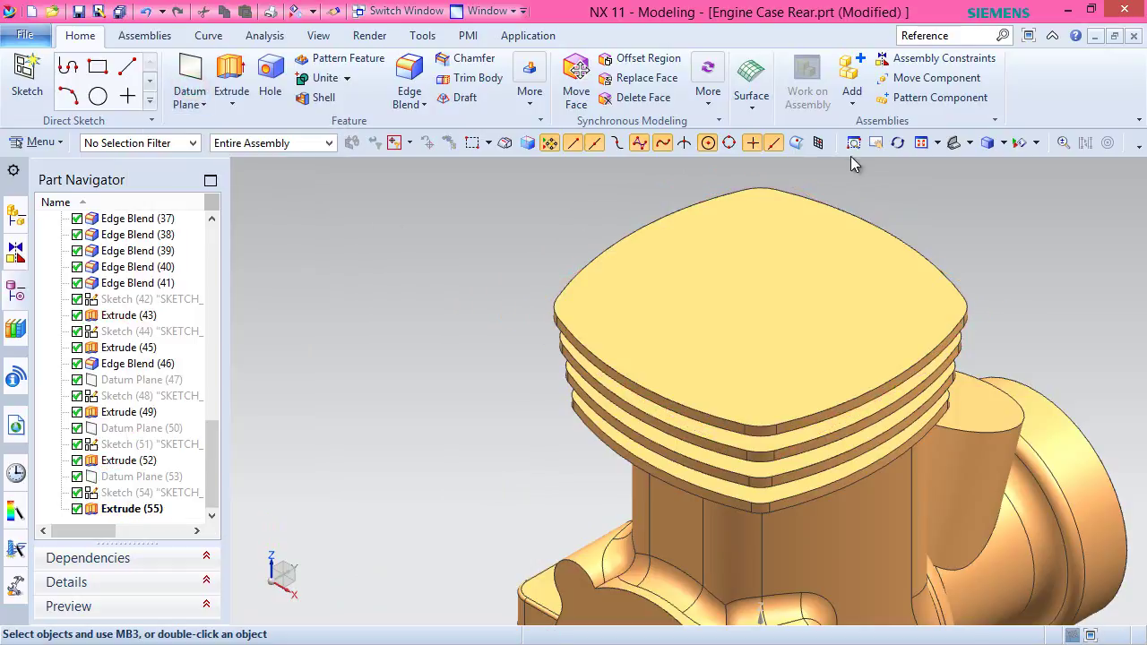
{"action": "key", "text": "ctrl+f"}
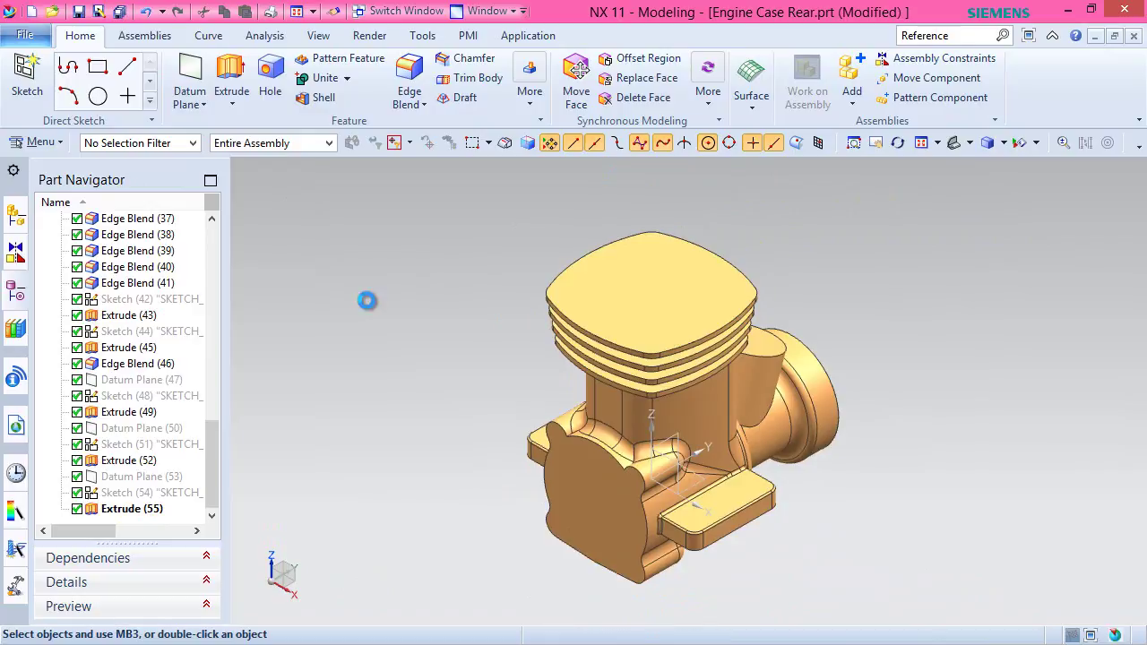
{"action": "key", "text": "ctrl+s"}
{"action": "left_click", "coordinate": [482, 237]}
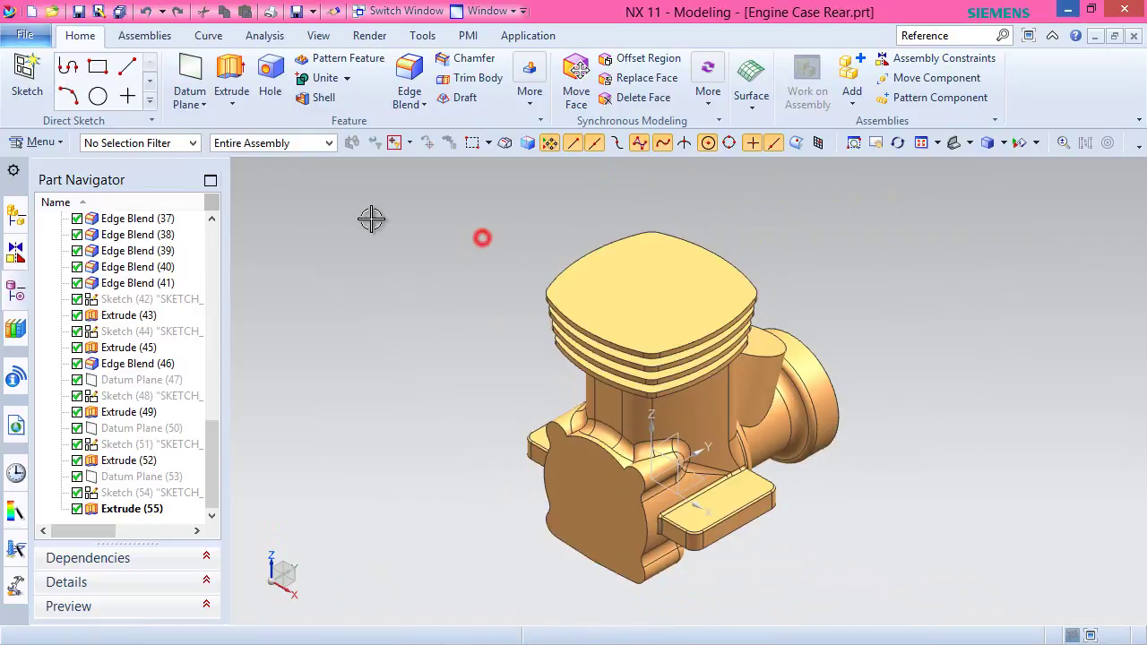
Turn off Change View Orientation in the session settings of the sketch preferences.
{"action": "left_click", "coordinate": [25, 35]}
{"action": "left_click", "coordinate": [67, 176]}
{"action": "left_click", "coordinate": [259, 118]}
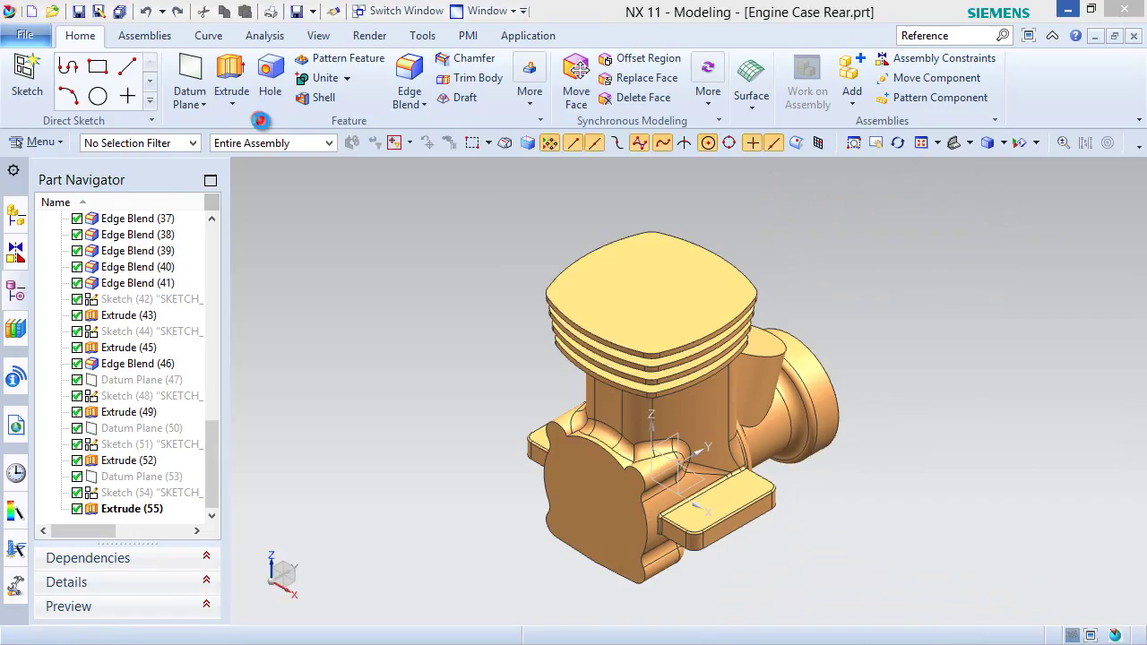
{"action": "left_click", "coordinate": [278, 343]}
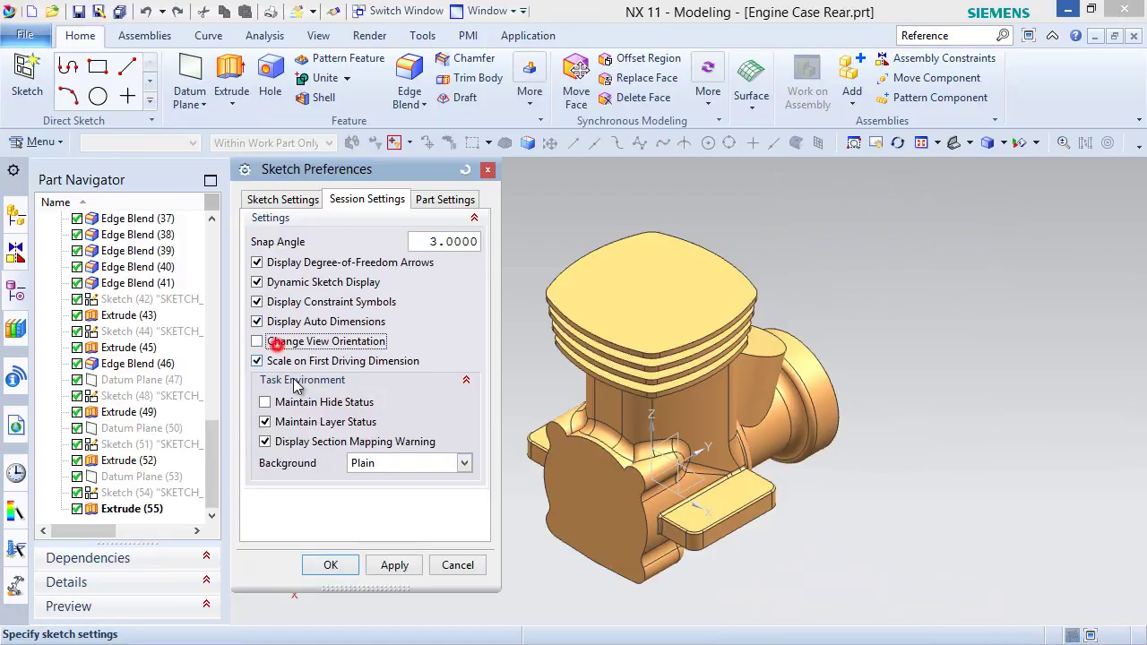
{"action": "left_click", "coordinate": [340, 565]}
Begin a sketch on the fourth flange's top face and orient the model to the Top view.
{"action": "left_click", "coordinate": [27, 81]}
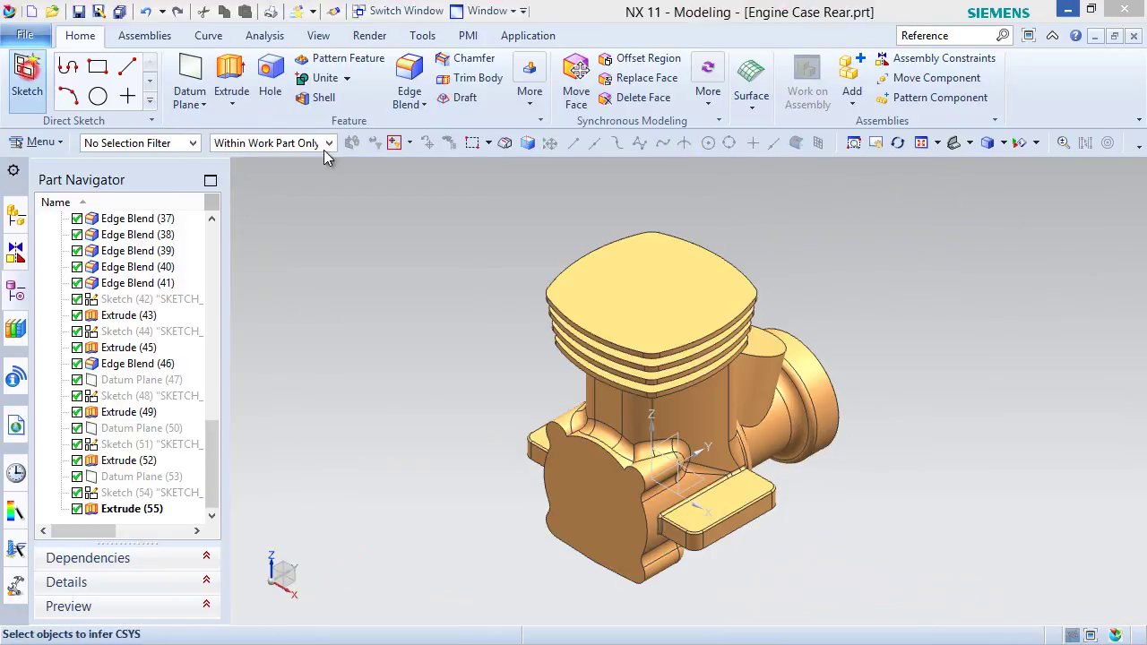
{"action": "left_click", "coordinate": [630, 289]}
{"action": "left_click", "coordinate": [394, 381]}
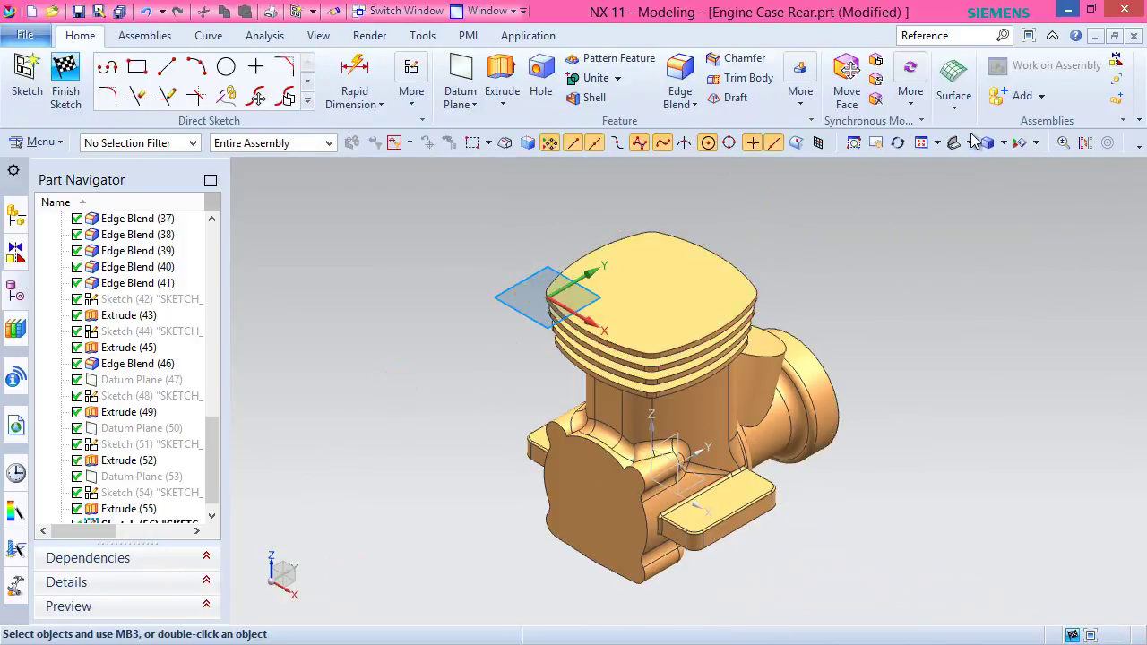
{"action": "left_click", "coordinate": [968, 140]}
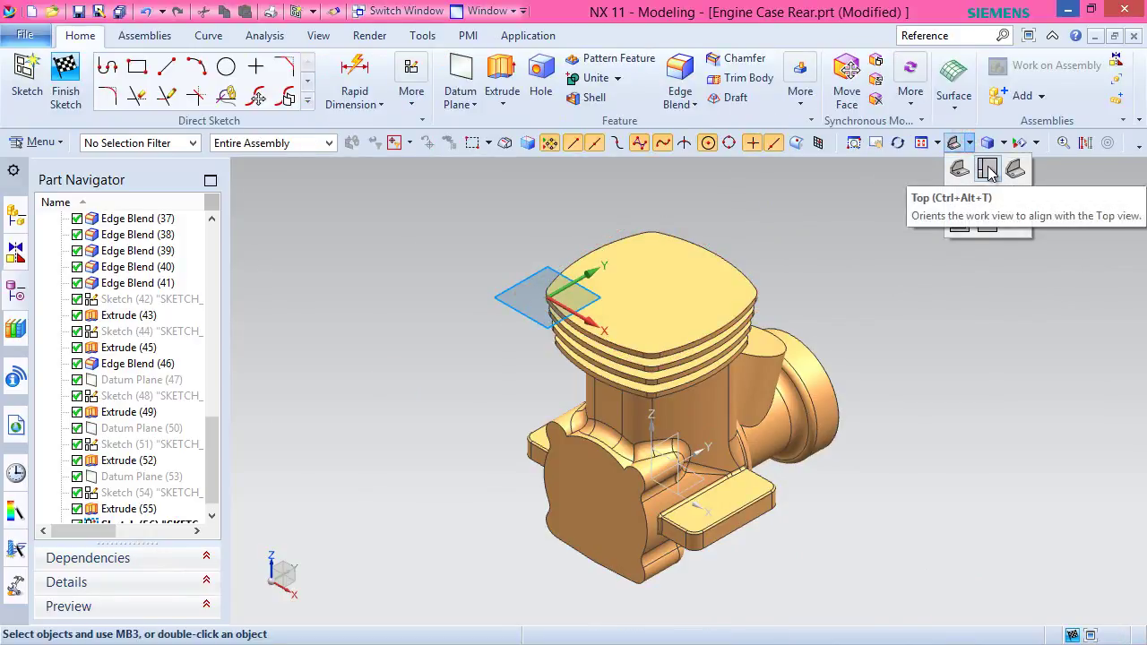
{"action": "left_click", "coordinate": [988, 169]}
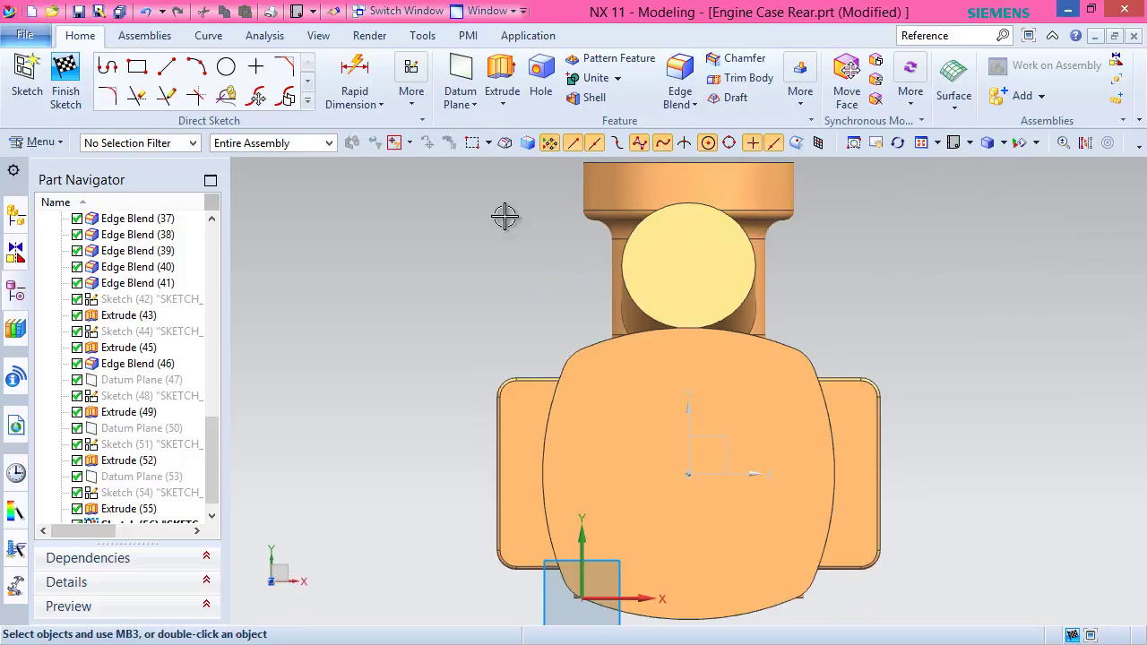
Project the outer outline of the fourth flange's top face into the new sketch.
{"action": "left_click", "coordinate": [229, 75]}
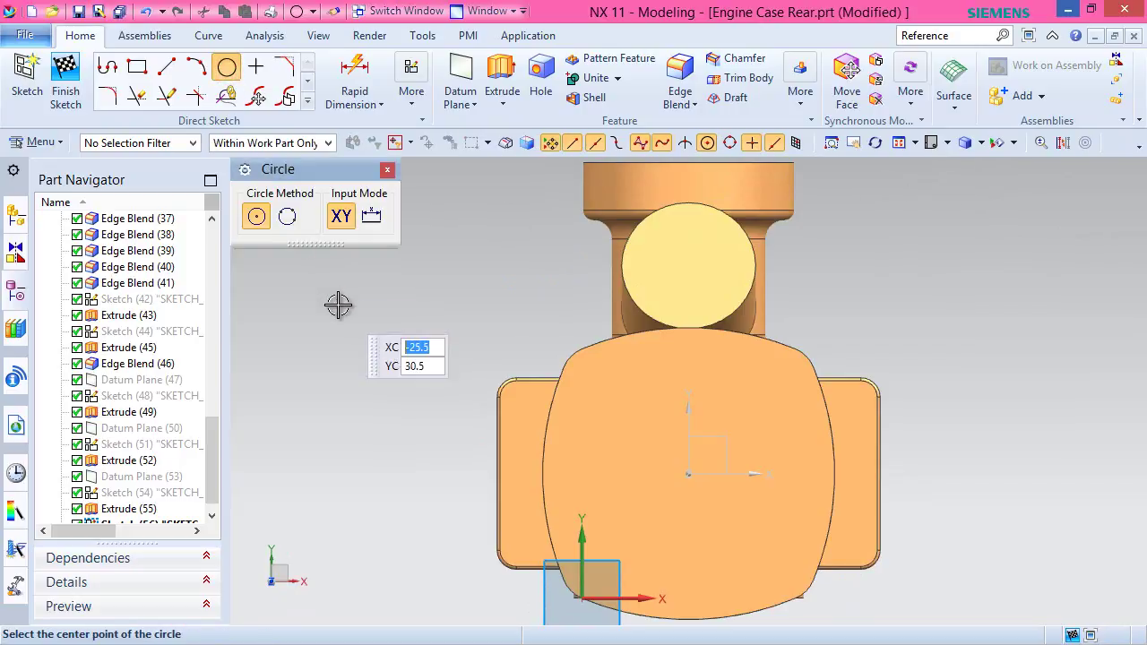
{"action": "left_click", "coordinate": [308, 100]}
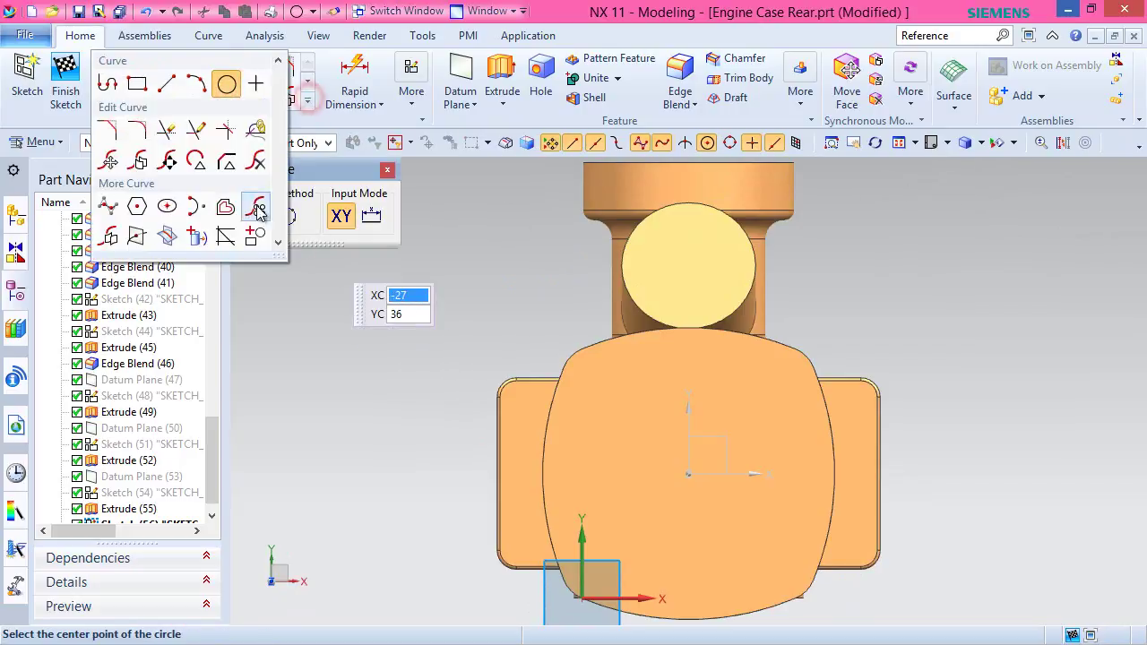
{"action": "left_click", "coordinate": [197, 235]}
{"action": "left_click", "coordinate": [636, 443]}
{"action": "left_click", "coordinate": [339, 299]}
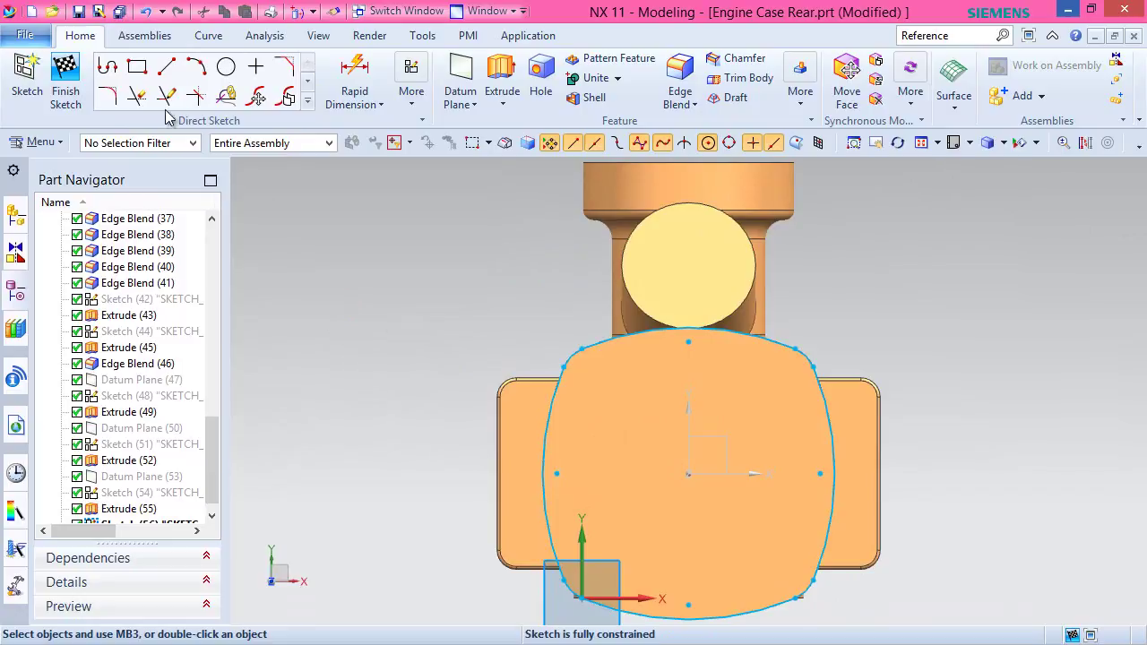
Draw a vertical line about 30.5 mm long between the midpoints of the outline's upper and lower arcs.
{"action": "left_click", "coordinate": [170, 69]}
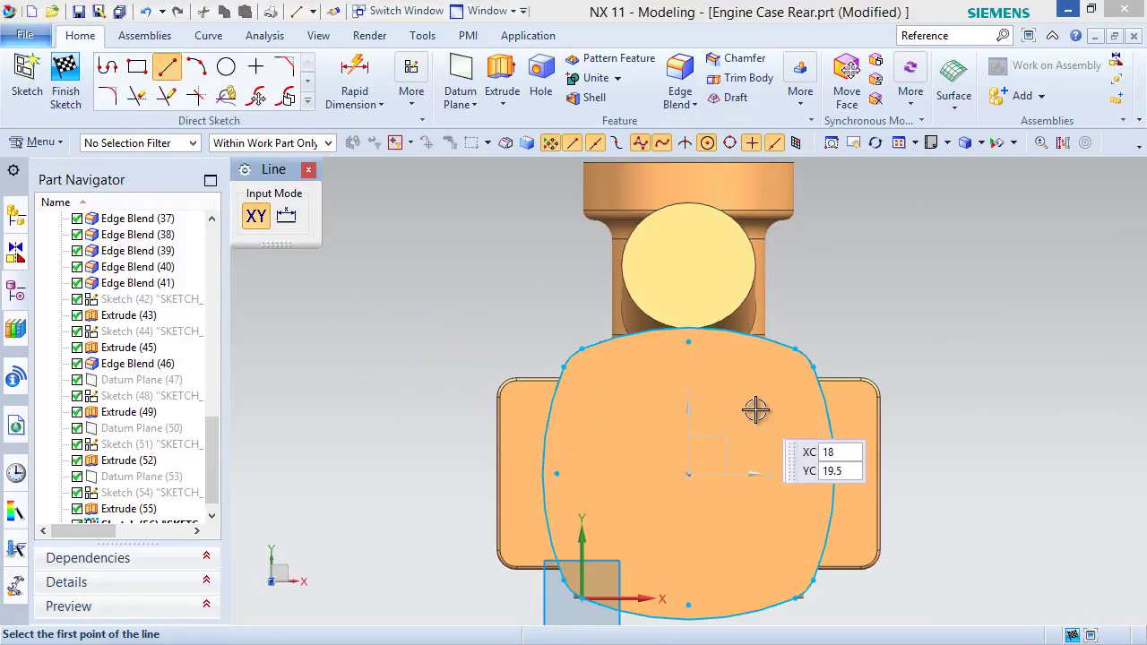
{"action": "scroll", "coordinate": [672, 229], "scroll_direction": "up", "scroll_amount": 3}
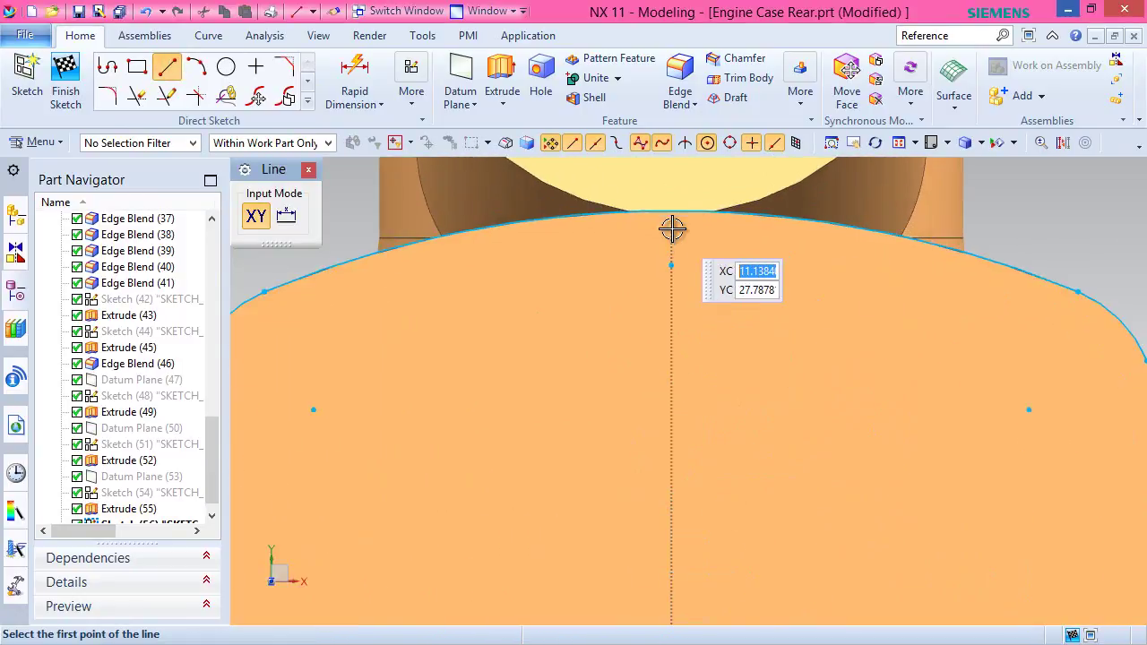
{"action": "left_click", "coordinate": [670, 217]}
{"action": "scroll", "coordinate": [670, 217], "scroll_direction": "down", "scroll_amount": 5}
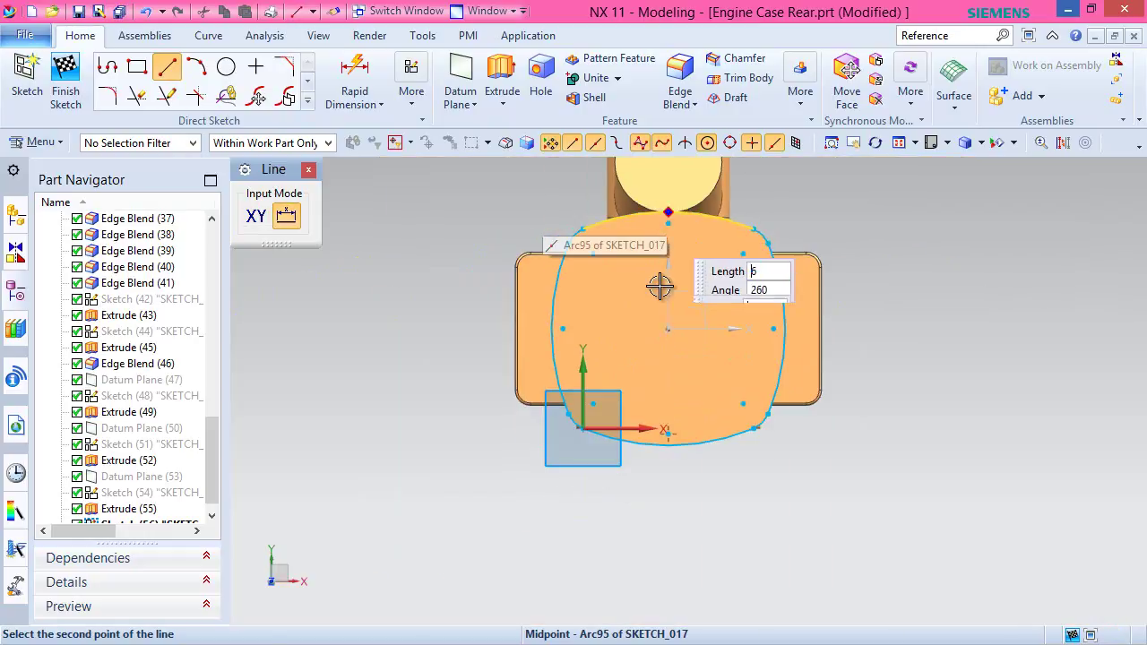
{"action": "left_click", "coordinate": [667, 443]}
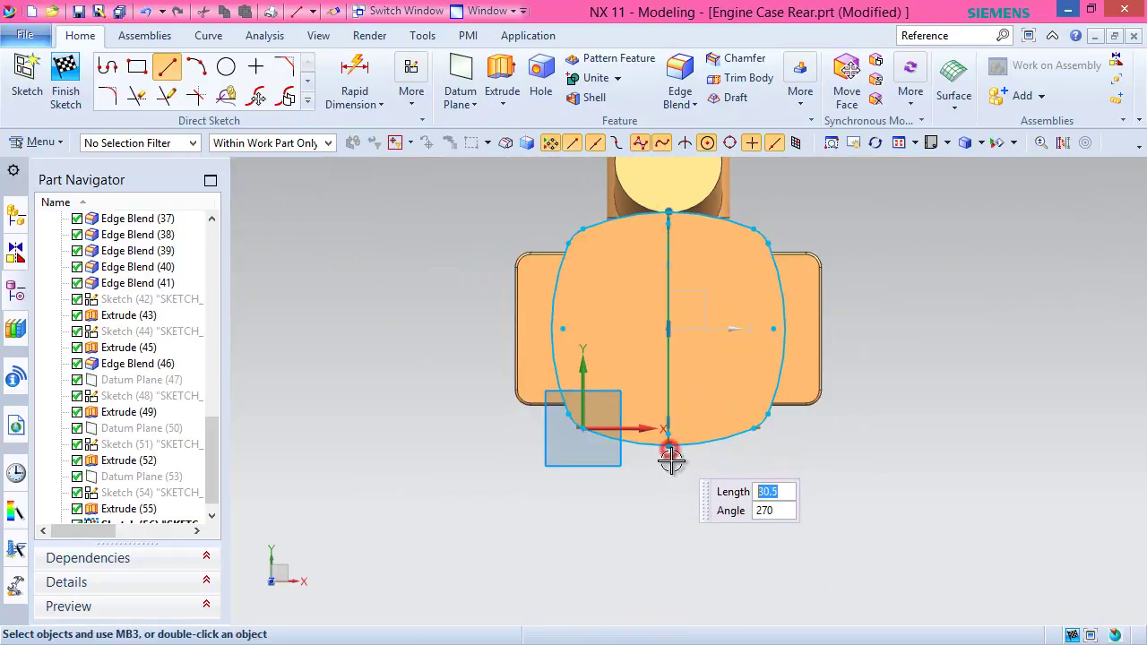
{"action": "scroll", "coordinate": [681, 263], "scroll_direction": "up", "scroll_amount": 2}
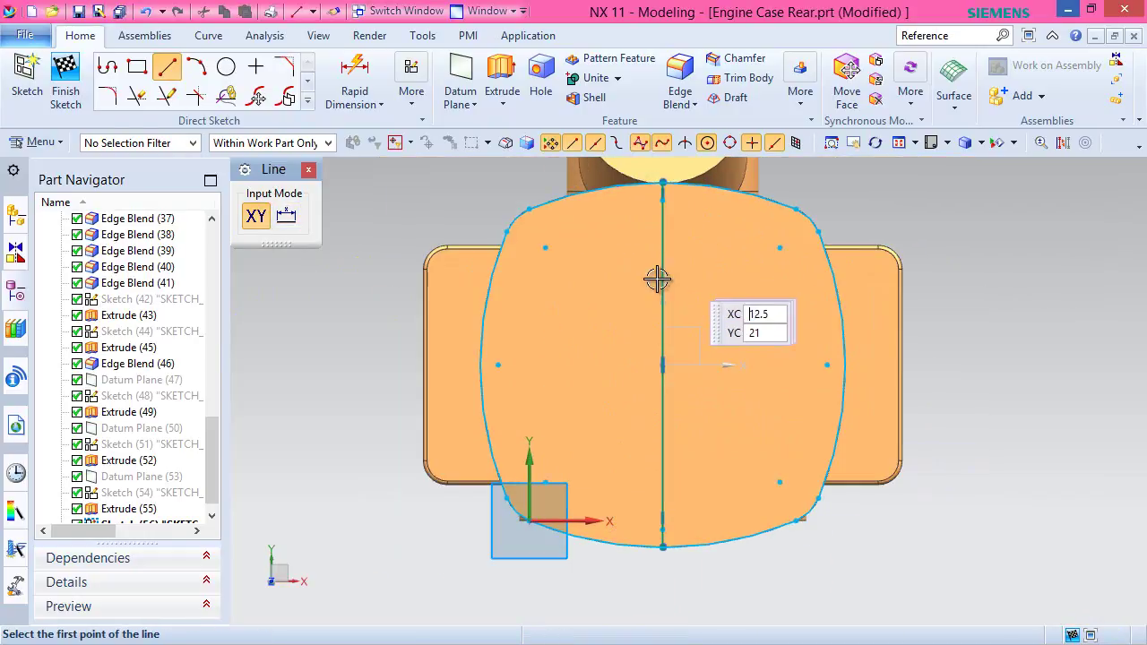
Draw a circle about 14.3 mm in diameter centred on the midpoint of the vertical line.
{"action": "left_click", "coordinate": [226, 66]}
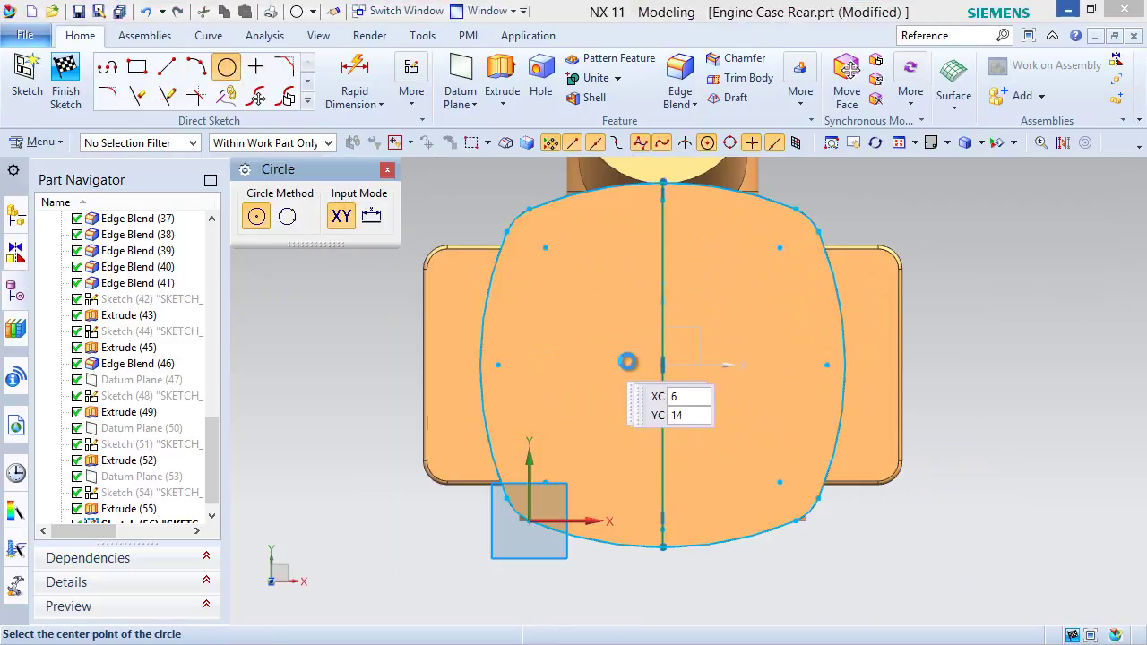
{"action": "right_click", "coordinate": [662, 364]}
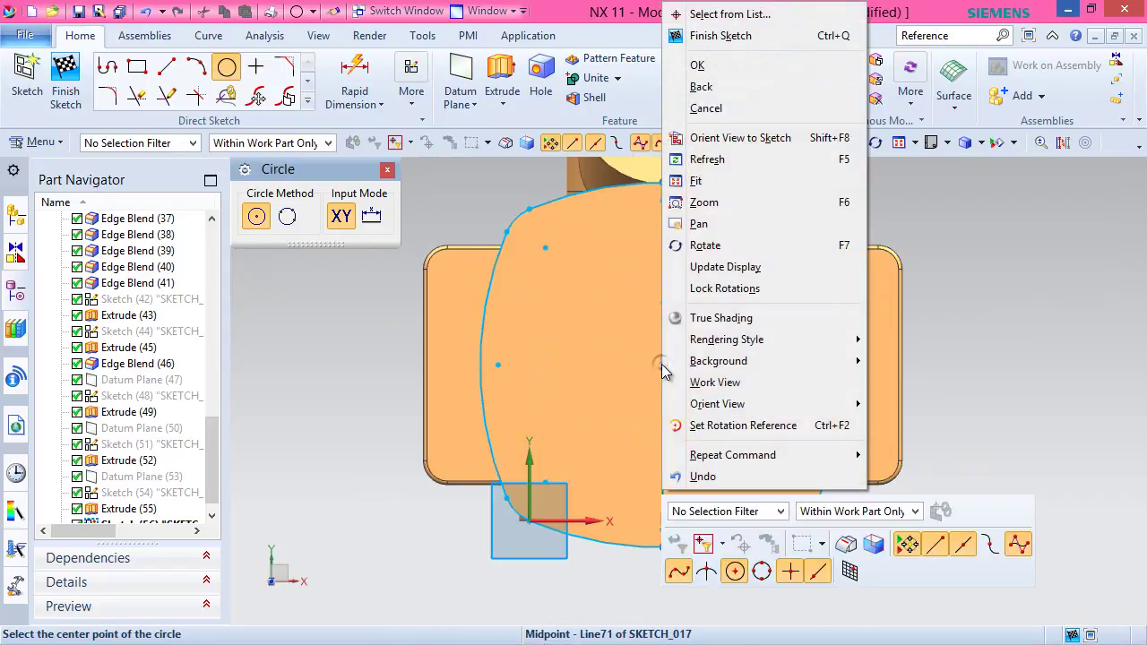
{"action": "left_click", "coordinate": [597, 7]}
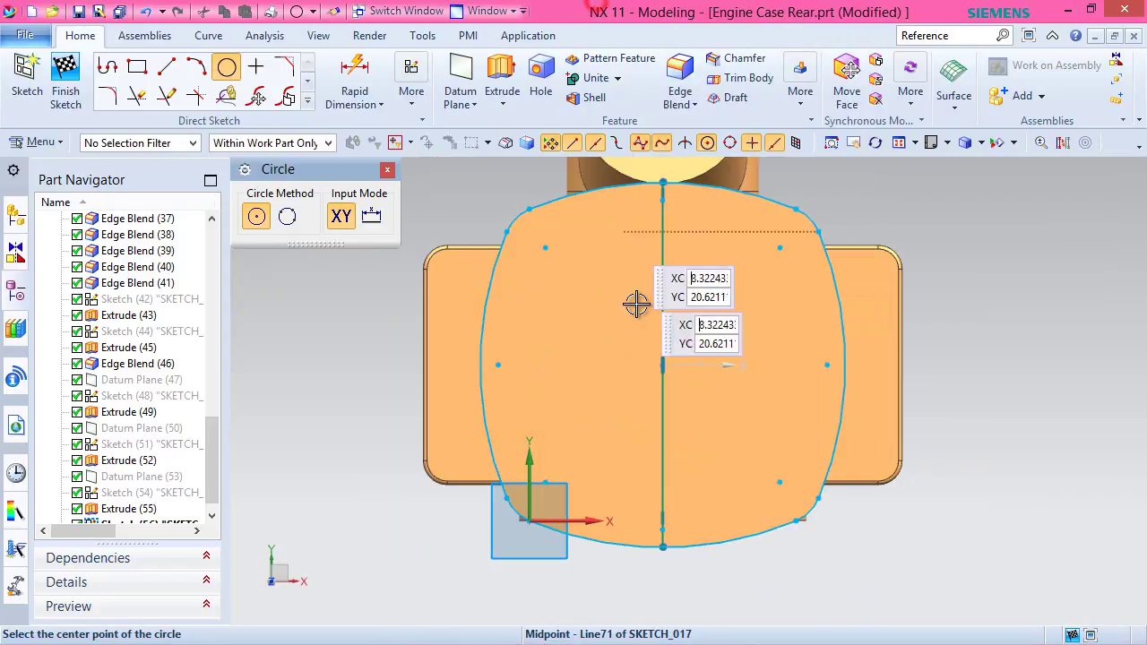
{"action": "left_click", "coordinate": [662, 365]}
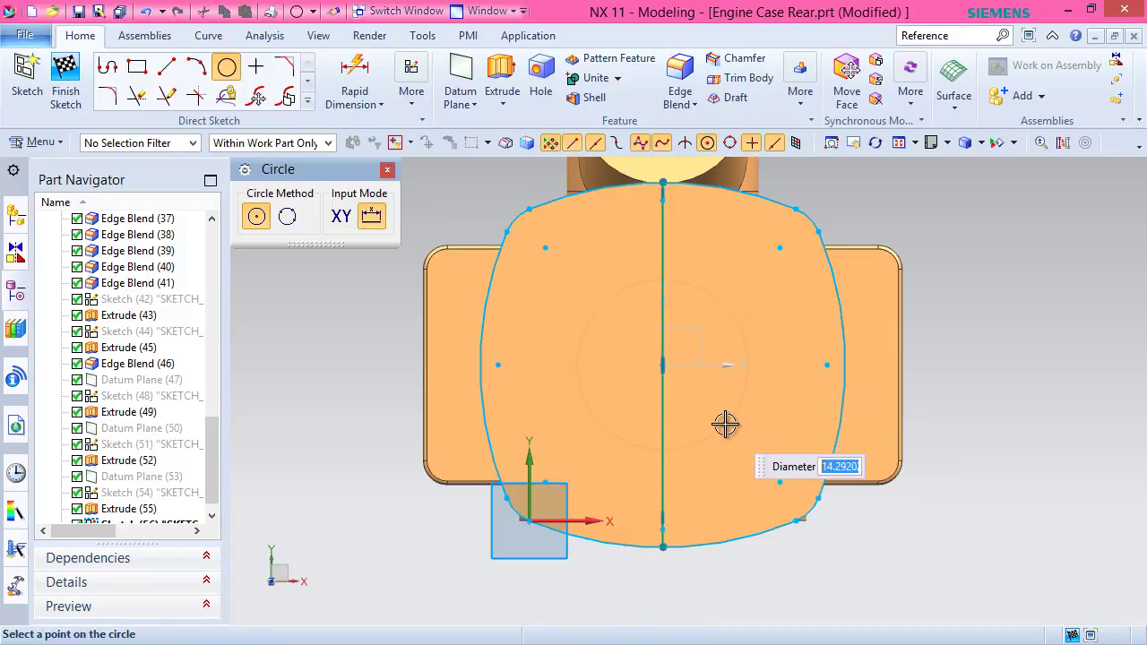
{"action": "left_click", "coordinate": [730, 420]}
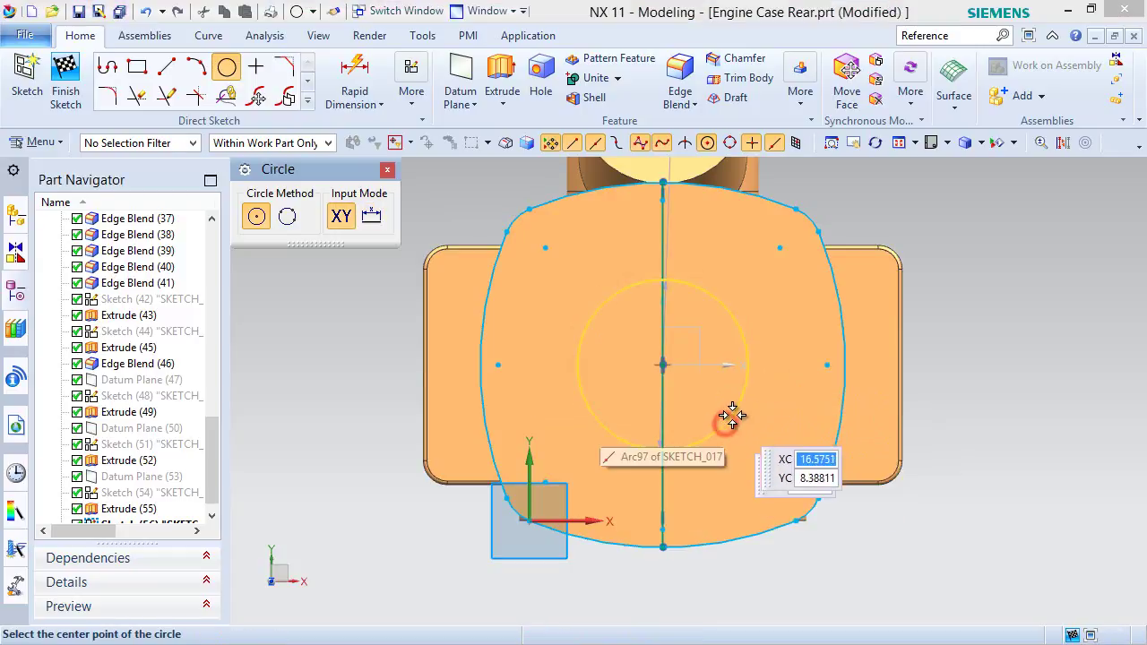
Dimension the circle's diameter and set it to 23 mm.
{"action": "left_click", "coordinate": [355, 74]}
{"action": "left_click", "coordinate": [706, 293]}
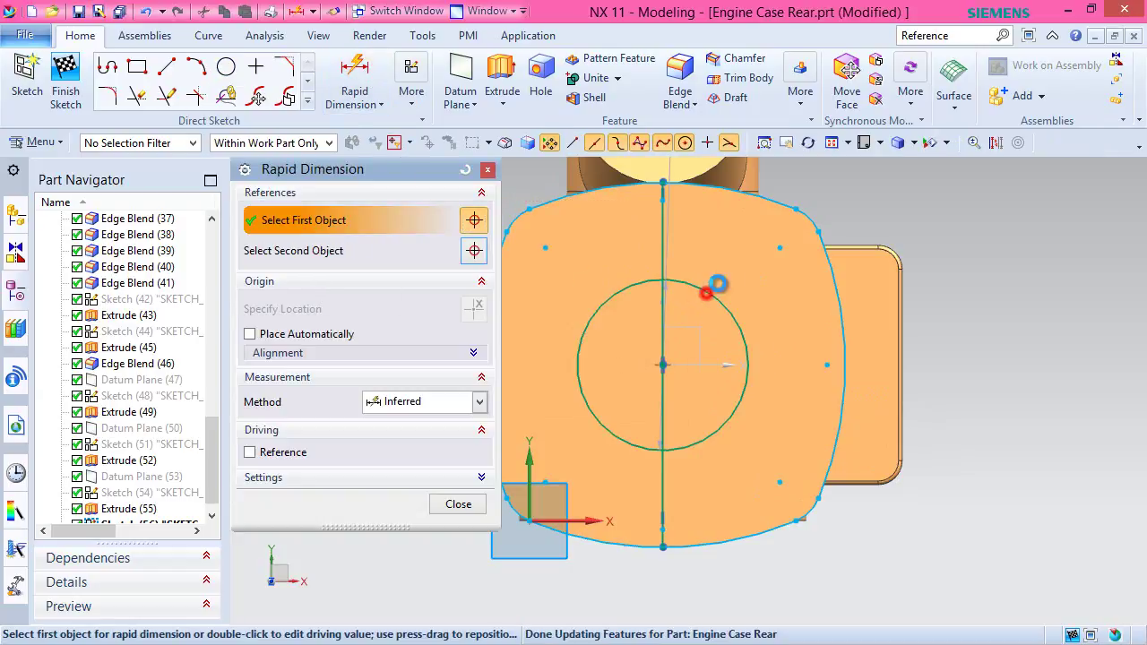
{"action": "left_click", "coordinate": [786, 313]}
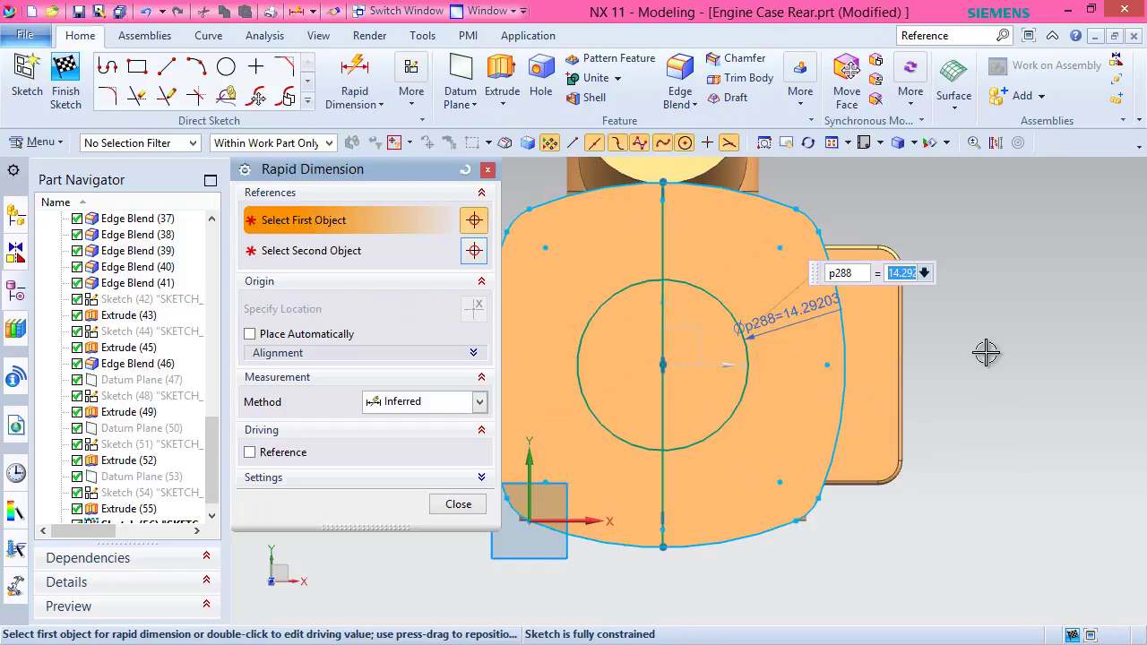
{"action": "key", "text": "Return"}
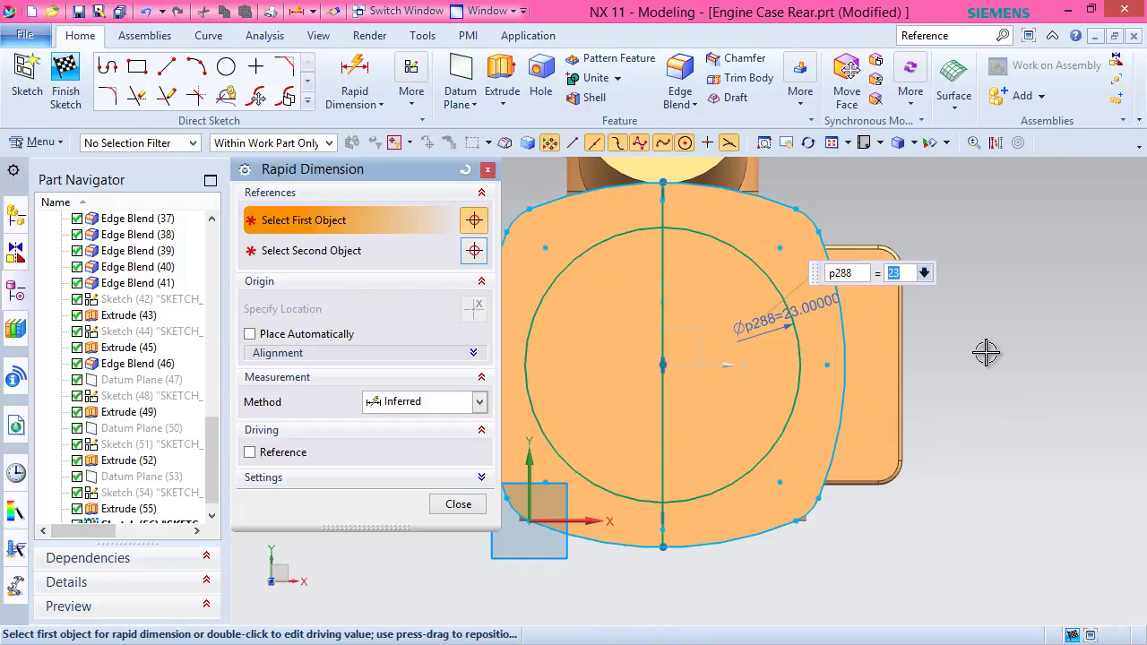
{"action": "left_click", "coordinate": [457, 504]}
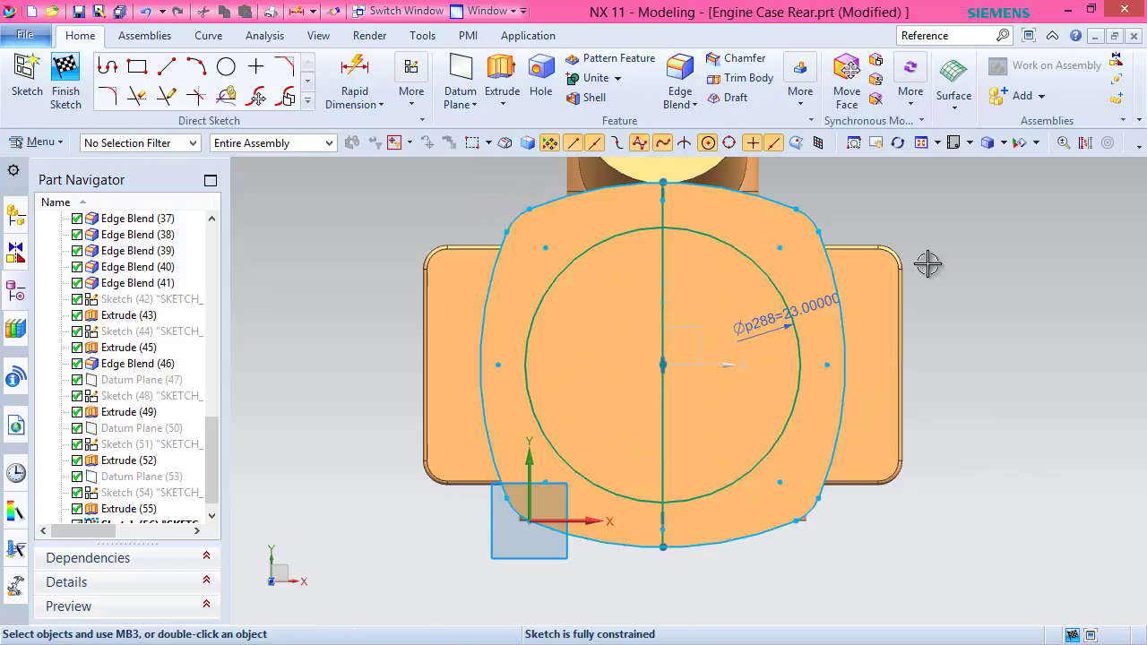
Convert the projected outline, the vertical line and the 23 mm circle to reference curves.
{"action": "left_click", "coordinate": [1084, 146]}
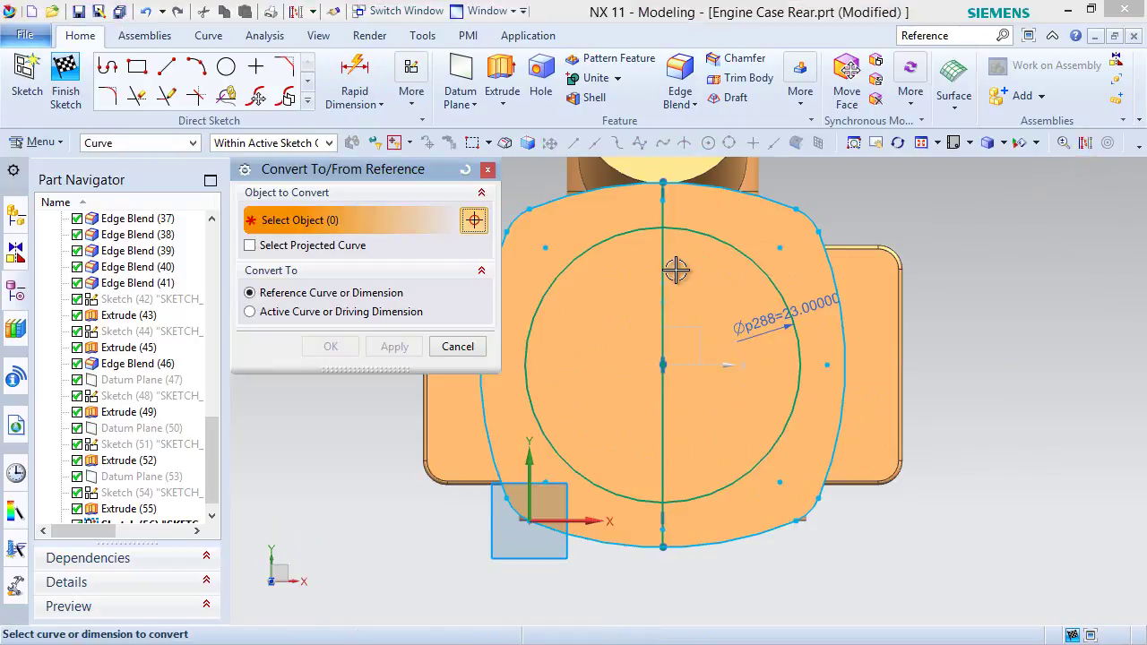
{"action": "scroll", "coordinate": [770, 324], "scroll_direction": "down", "scroll_amount": 2}
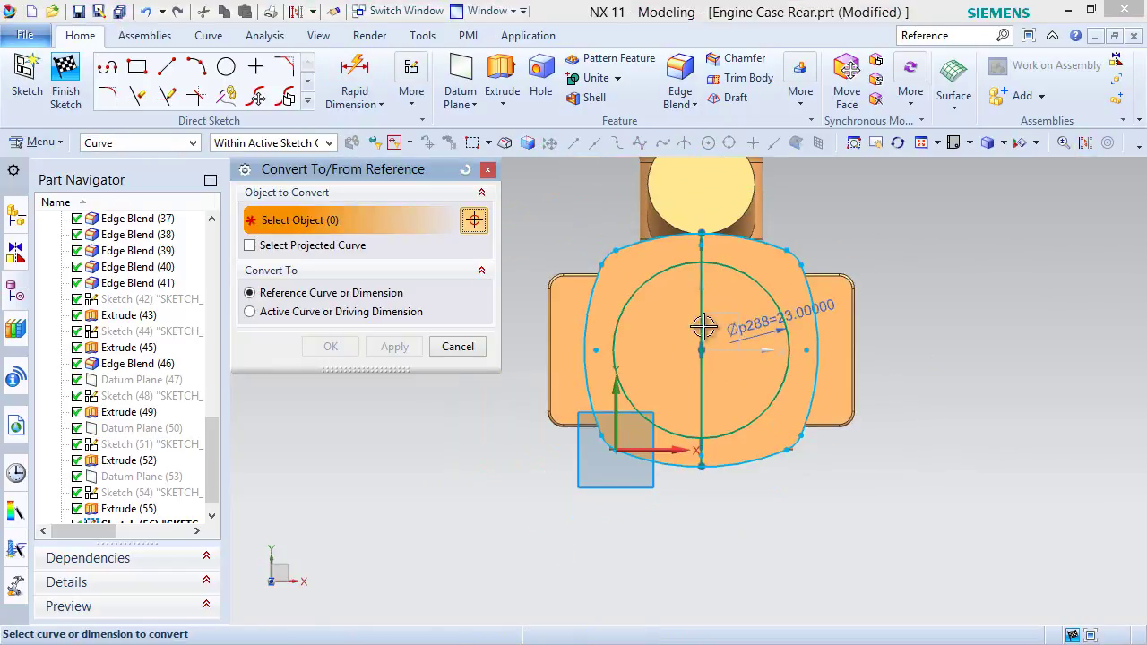
{"action": "mouse_move", "coordinate": [525, 189]}
{"action": "left_mouse_down"}
{"action": "mouse_move", "coordinate": [845, 389]}
{"action": "mouse_move", "coordinate": [946, 558]}
{"action": "left_mouse_up"}
{"action": "left_click", "coordinate": [331, 348]}
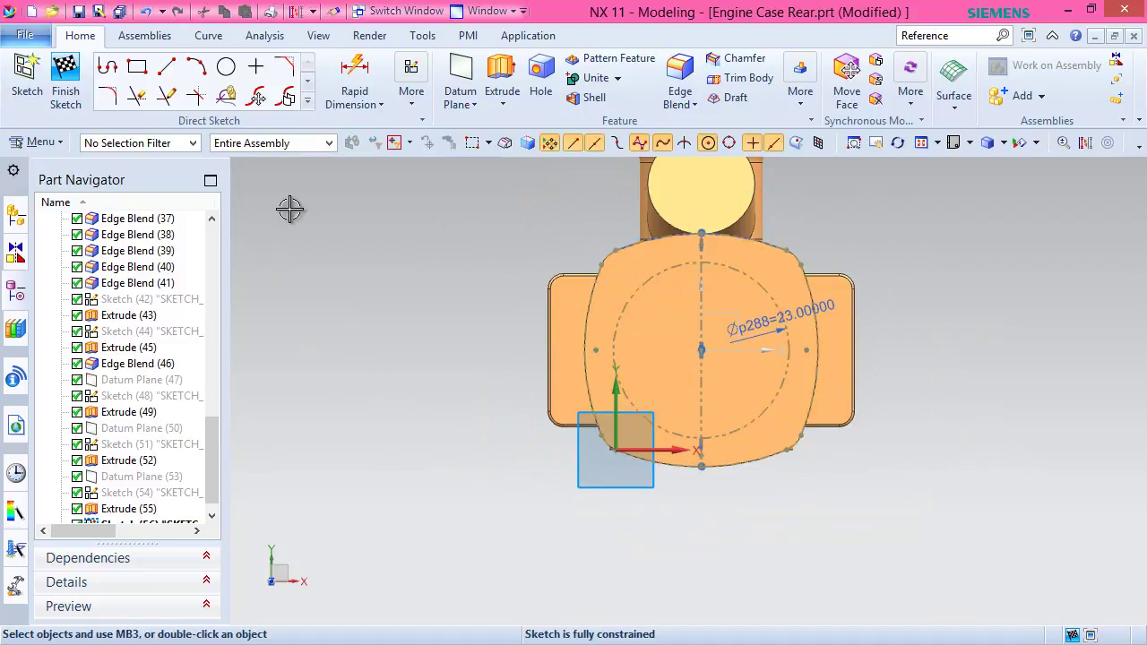
Project the boss's circular edge beneath the top flange into the sketch, using the Single Curve rule.
{"action": "left_click", "coordinate": [307, 103]}
{"action": "left_click", "coordinate": [197, 208]}
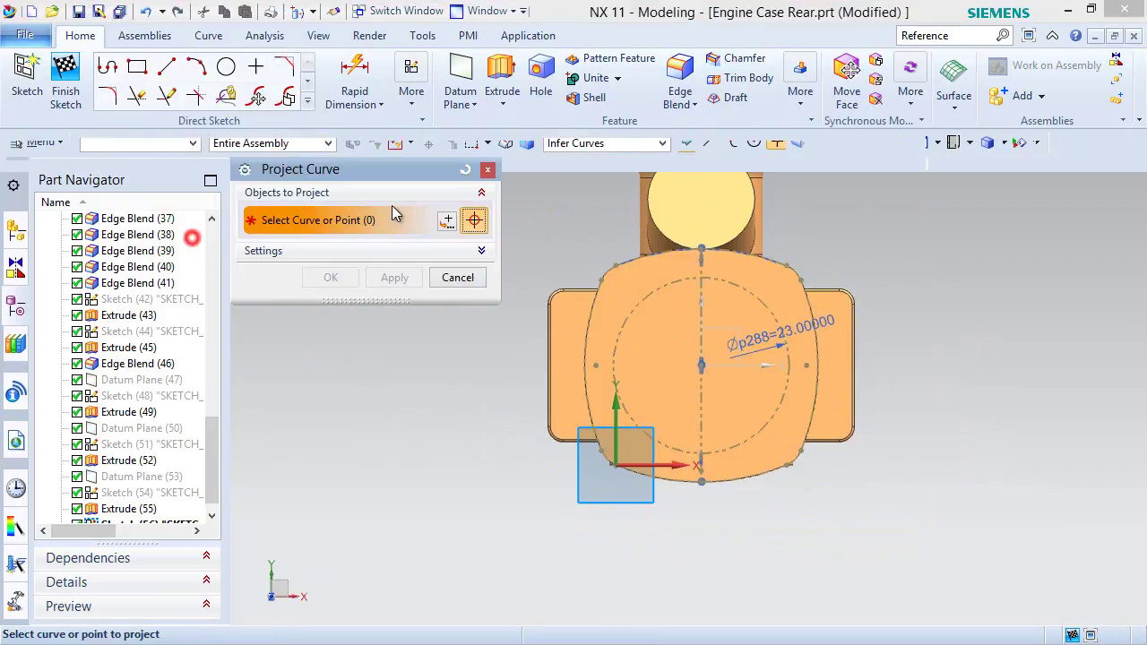
{"action": "left_click", "coordinate": [647, 157]}
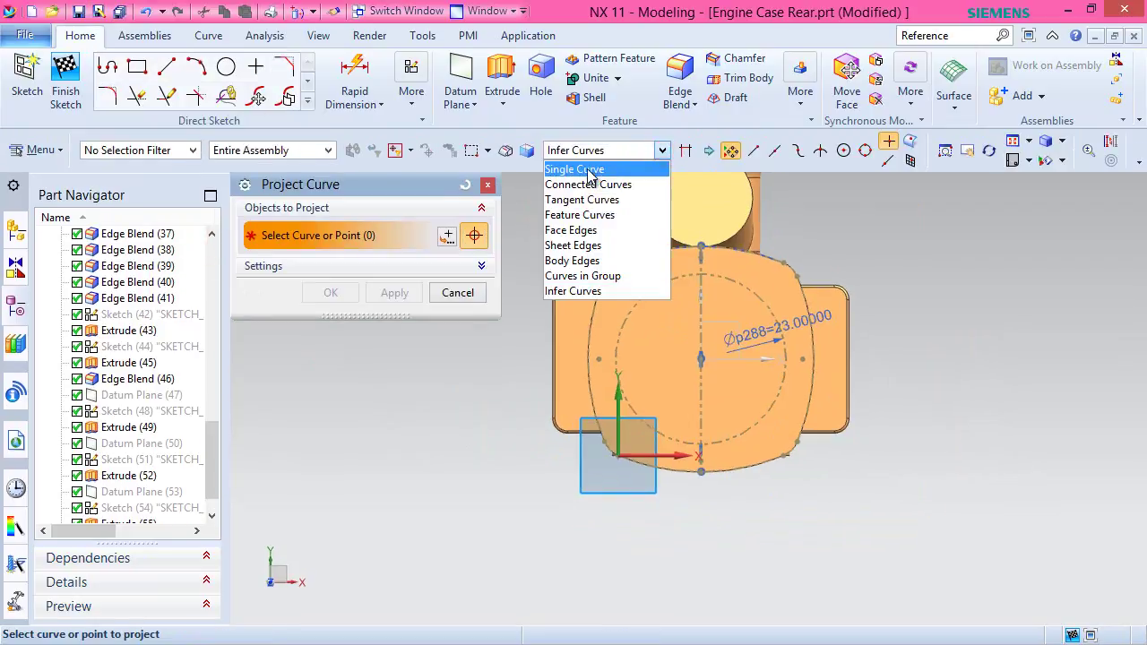
{"action": "left_click", "coordinate": [594, 168]}
{"action": "middle_click_drag", "start_coordinate": [713, 514], "coordinate": [720, 594]}
{"action": "scroll", "coordinate": [551, 415], "scroll_direction": "up", "scroll_amount": 3}
{"action": "scroll", "coordinate": [633, 215], "scroll_direction": "up", "scroll_amount": 2}
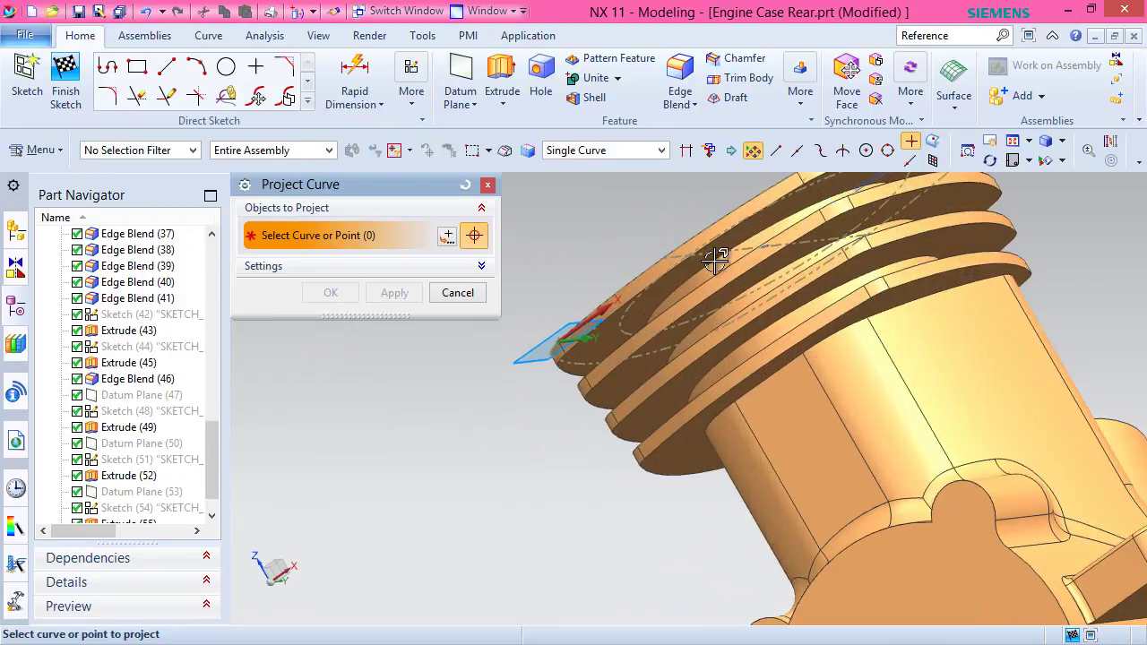
{"action": "left_click", "coordinate": [718, 259]}
{"action": "left_click", "coordinate": [353, 299]}
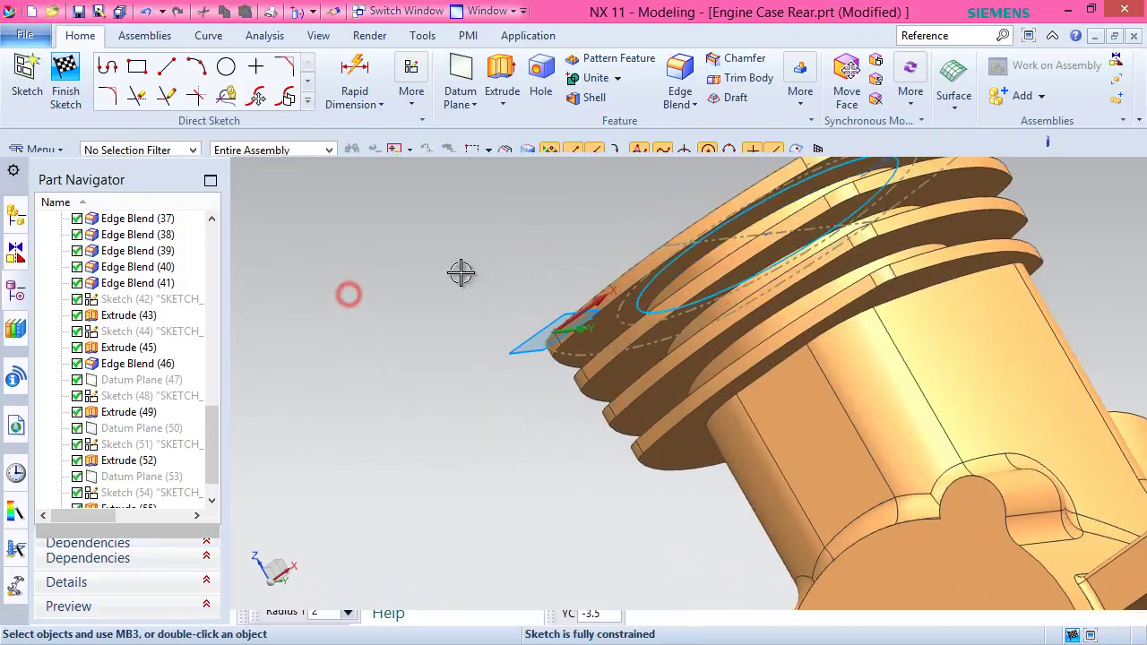
Orient the model to the Top view and convert the newly projected circle to a reference curve.
{"action": "left_click", "coordinate": [955, 144]}
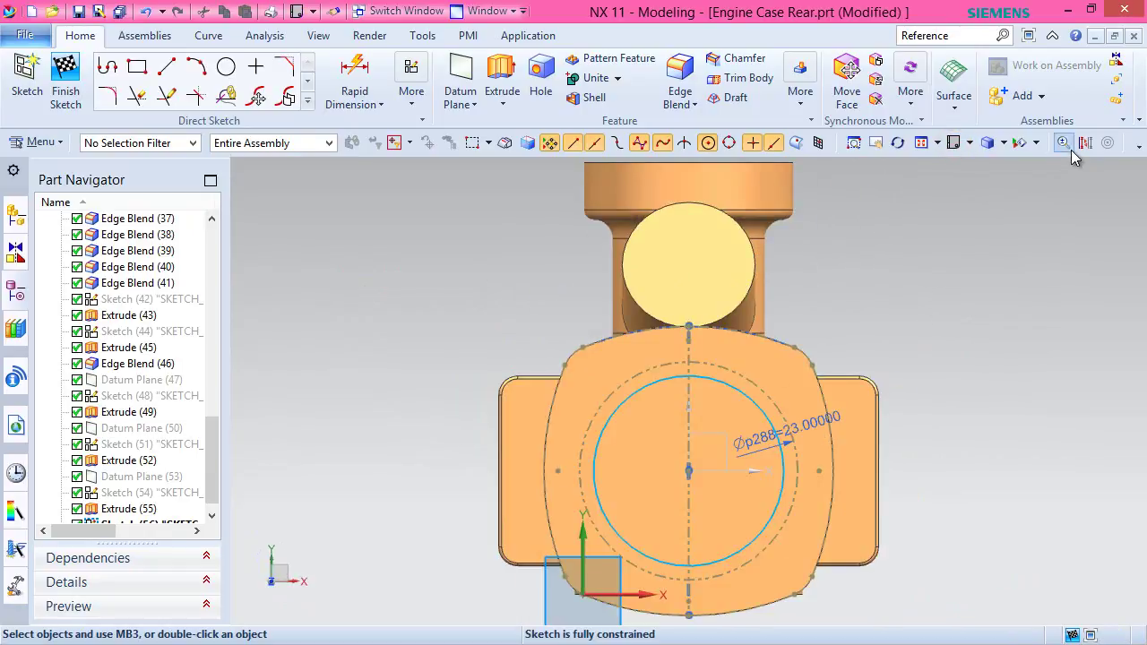
{"action": "key", "text": "ctrl+r"}
{"action": "left_click", "coordinate": [711, 377]}
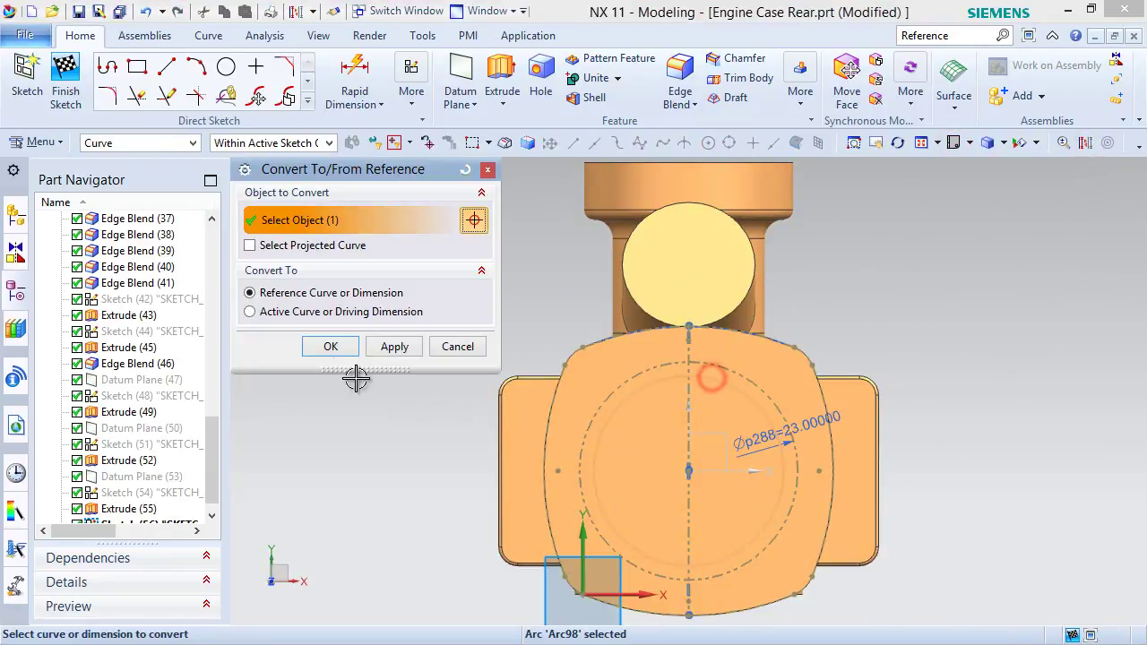
{"action": "left_click", "coordinate": [331, 349]}
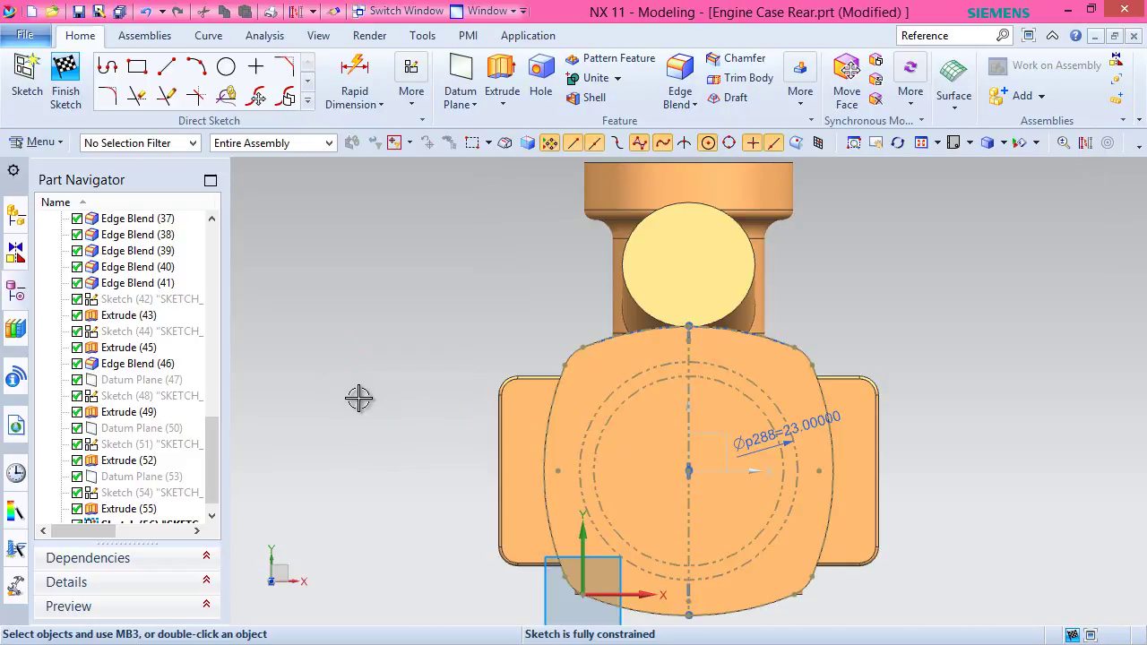
Draw two lines from the circles' centre, one to the inner circle at about 125° and one to the outer circle at about 104°.
{"action": "key", "text": "l"}
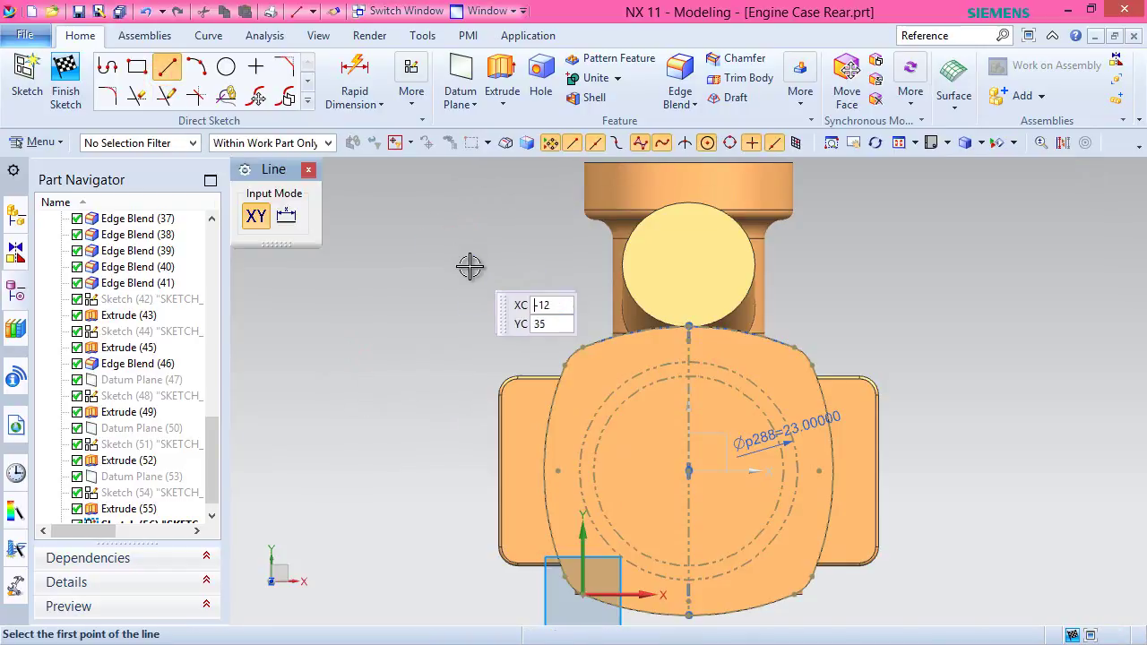
{"action": "scroll", "coordinate": [664, 463], "scroll_direction": "up", "scroll_amount": 4}
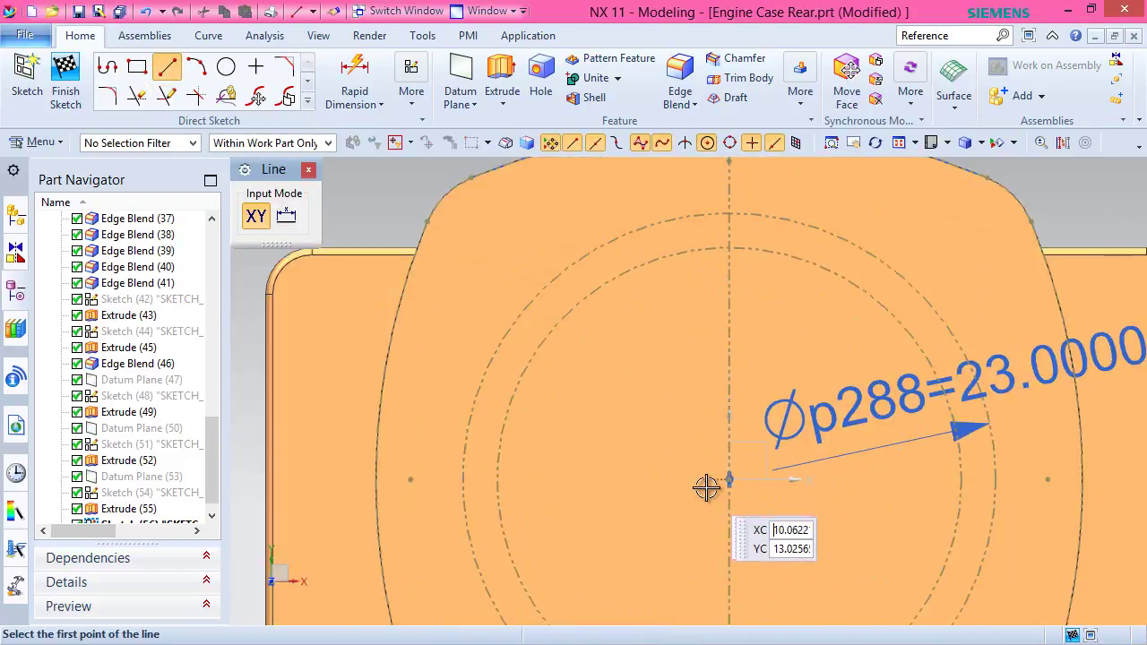
{"action": "left_click", "coordinate": [729, 479]}
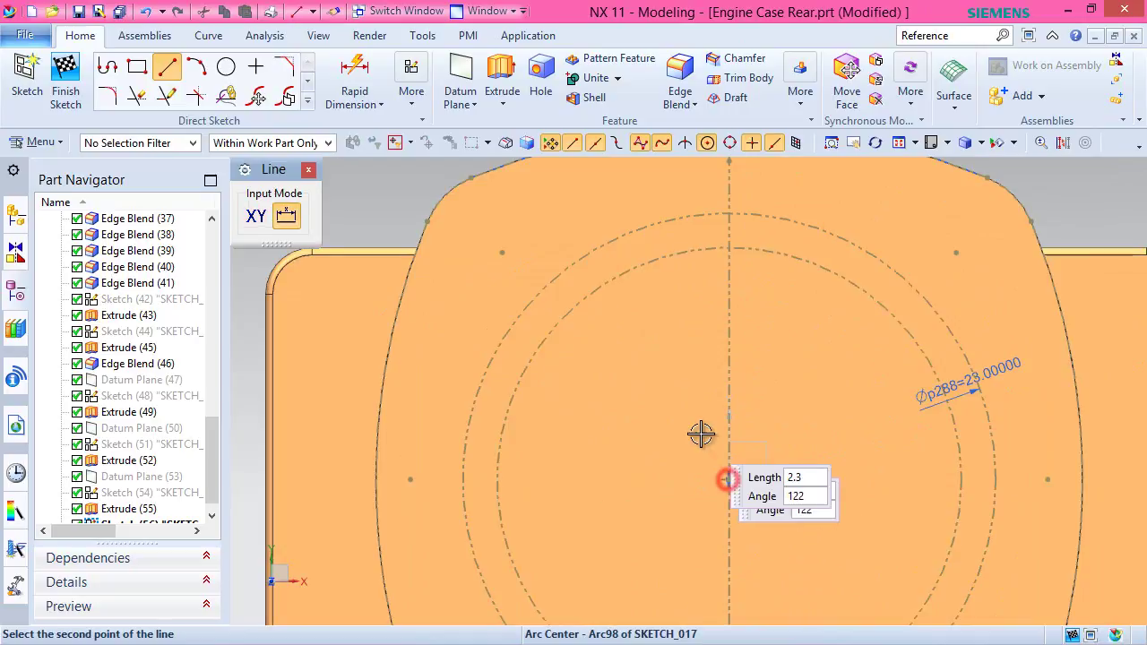
{"action": "left_click", "coordinate": [596, 289]}
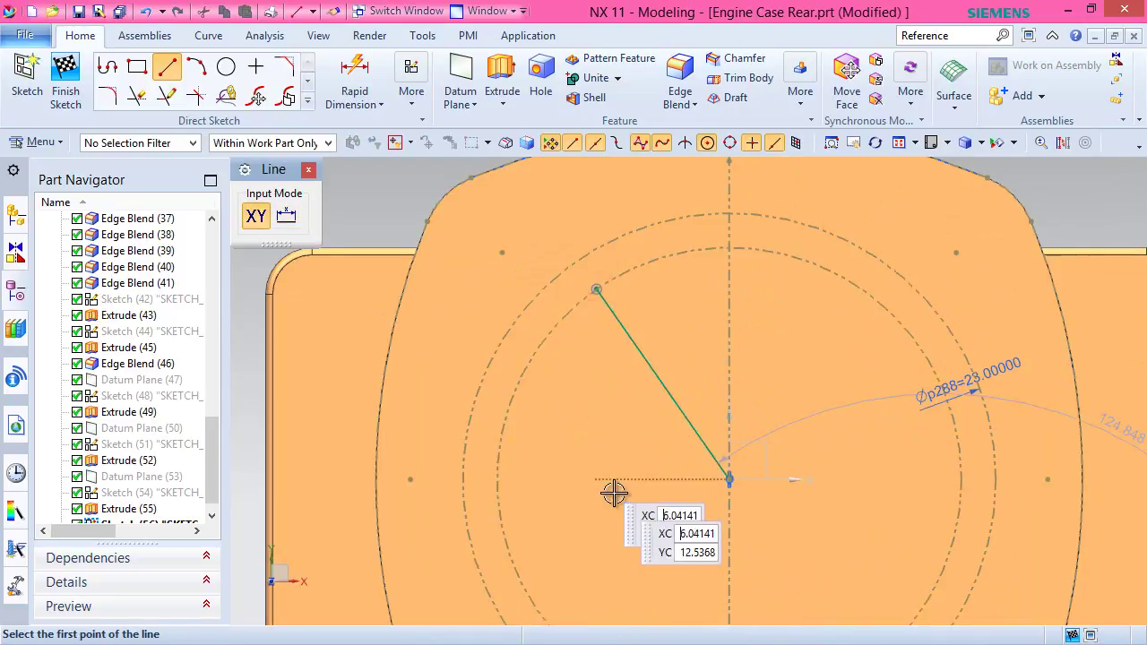
{"action": "left_click", "coordinate": [732, 476]}
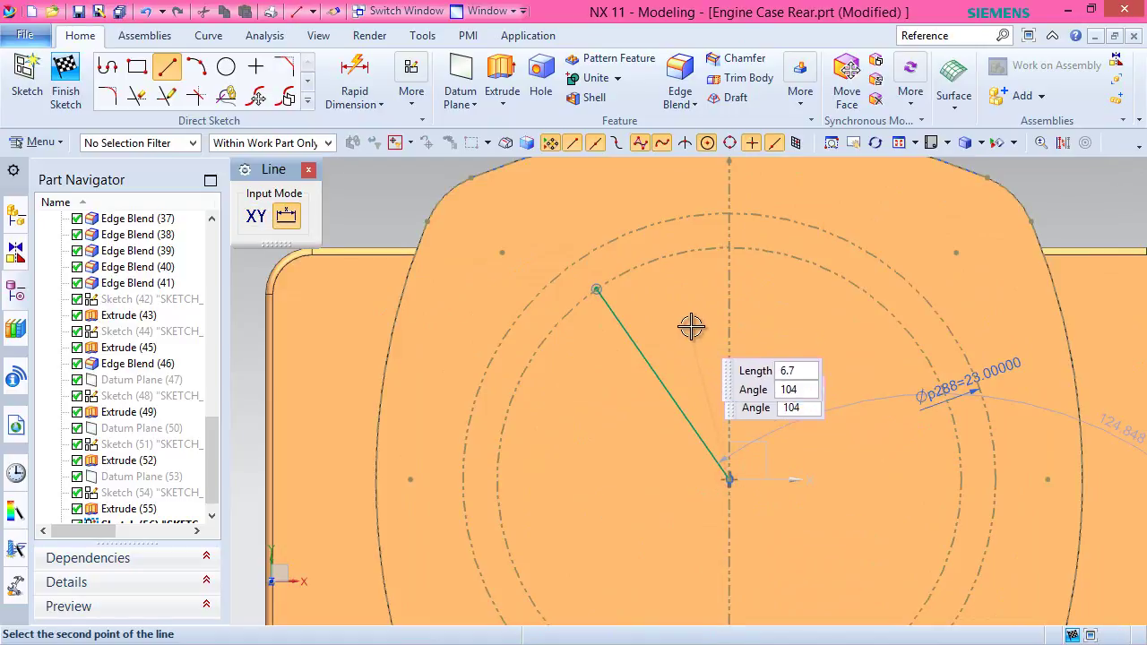
{"action": "left_click", "coordinate": [664, 220]}
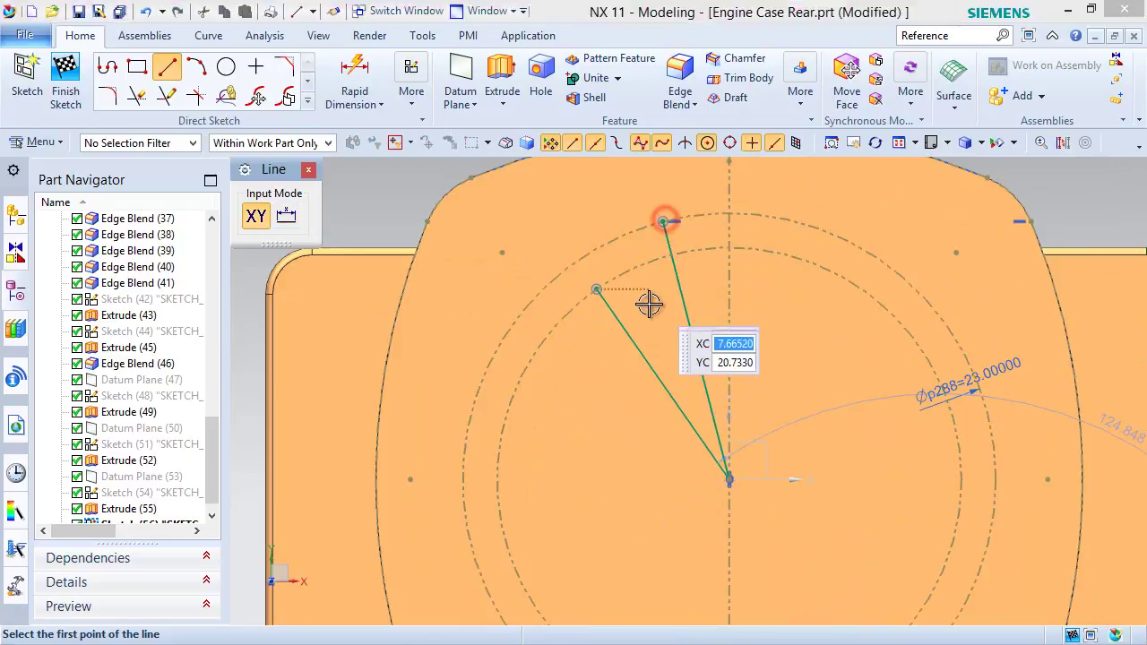
Add an angular dimension of 19.42296° between the line ending on the inner circle and the vertical centreline.
{"action": "left_click", "coordinate": [368, 103]}
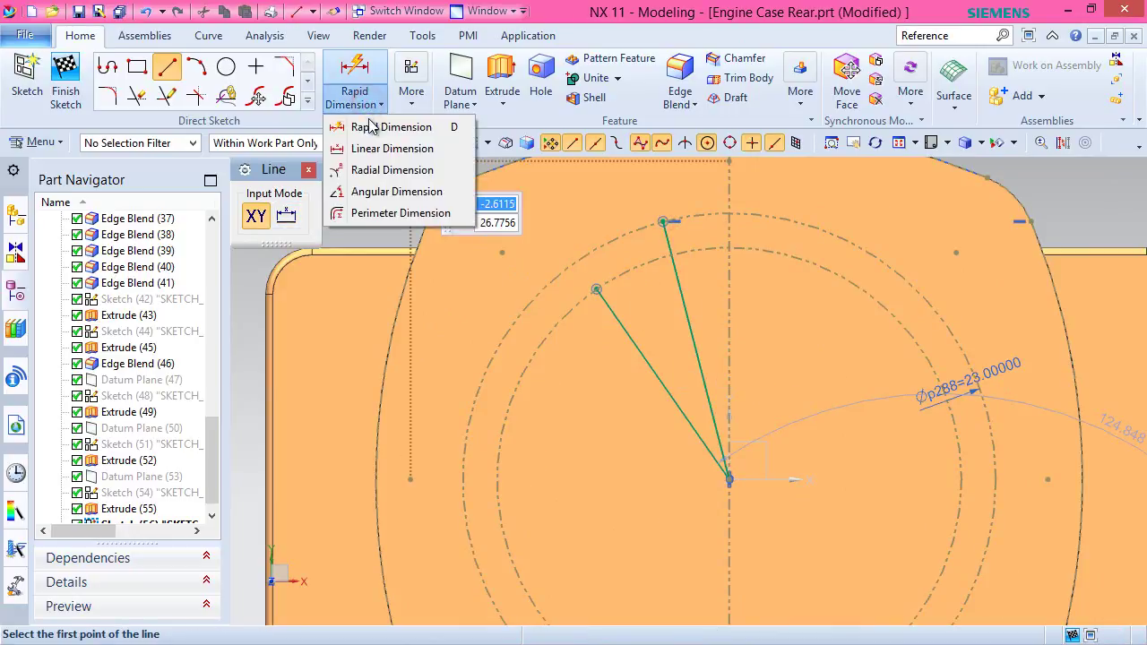
{"action": "left_click", "coordinate": [381, 191]}
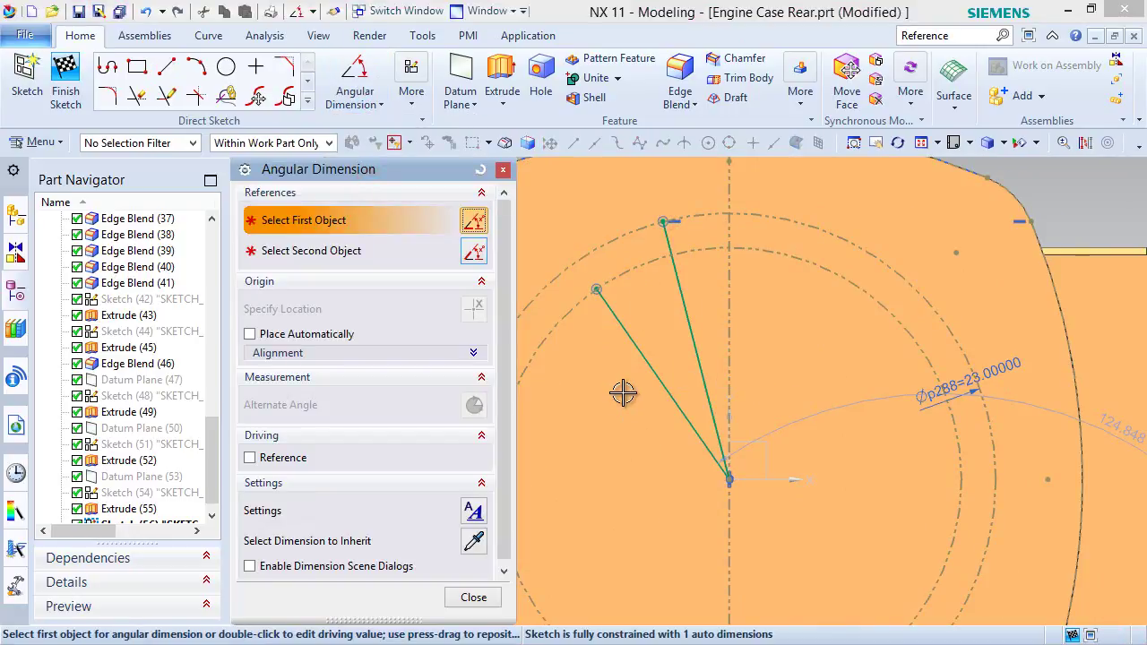
{"action": "left_click", "coordinate": [633, 350]}
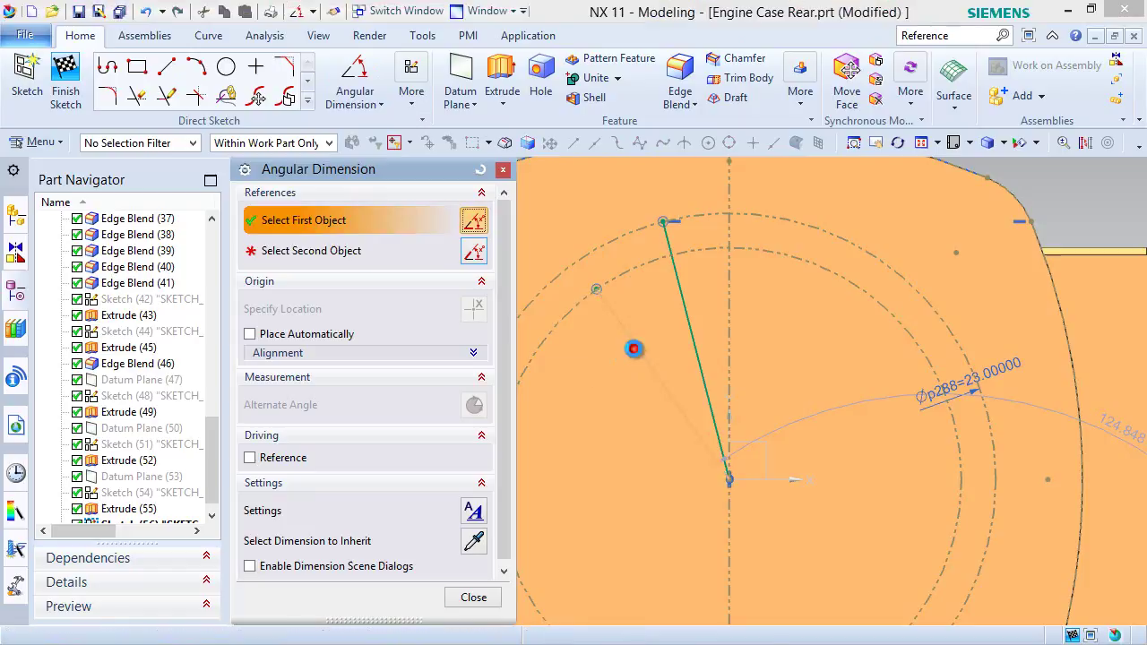
{"action": "left_click", "coordinate": [728, 320]}
{"action": "left_click", "coordinate": [661, 303]}
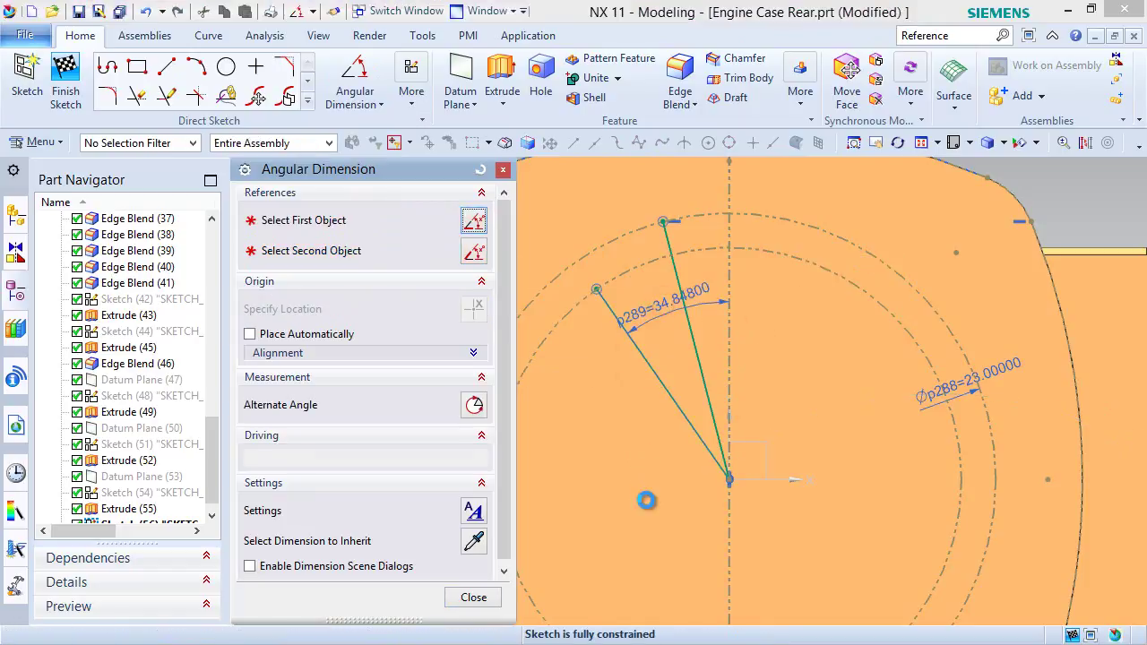
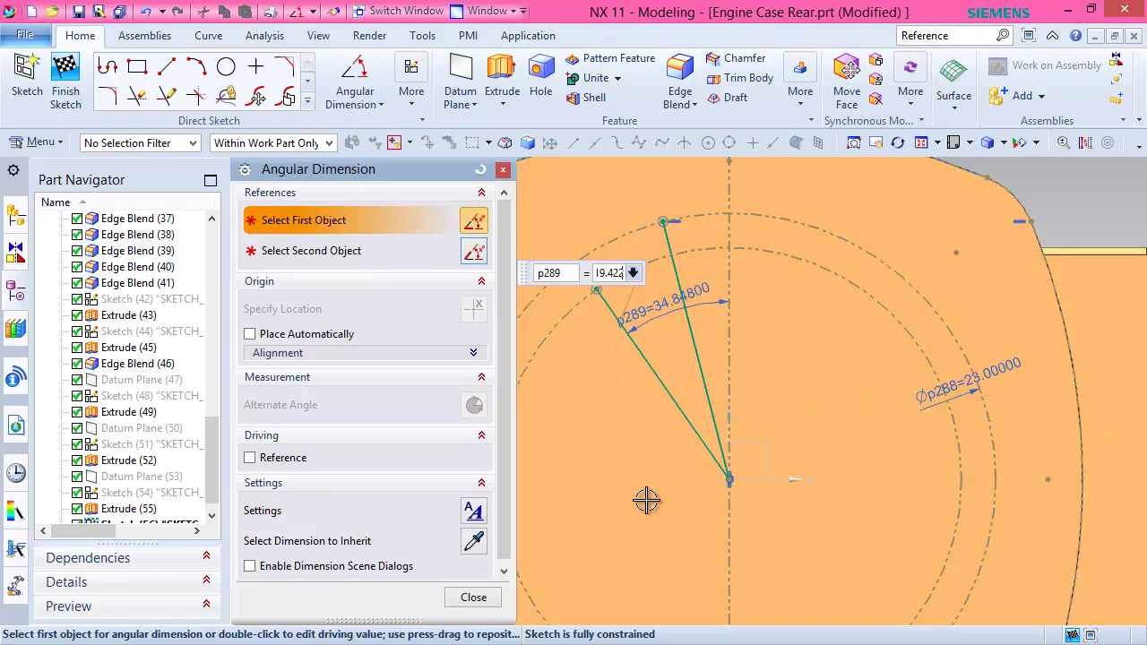
{"action": "key", "text": "Return"}
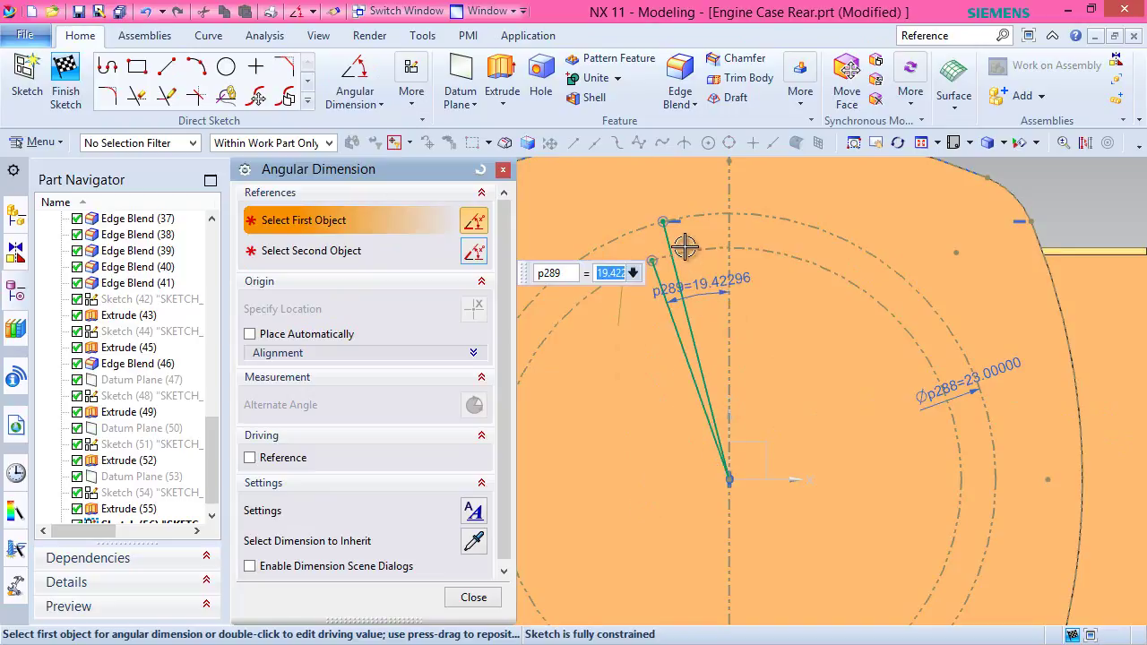
{"action": "left_click", "coordinate": [502, 169]}
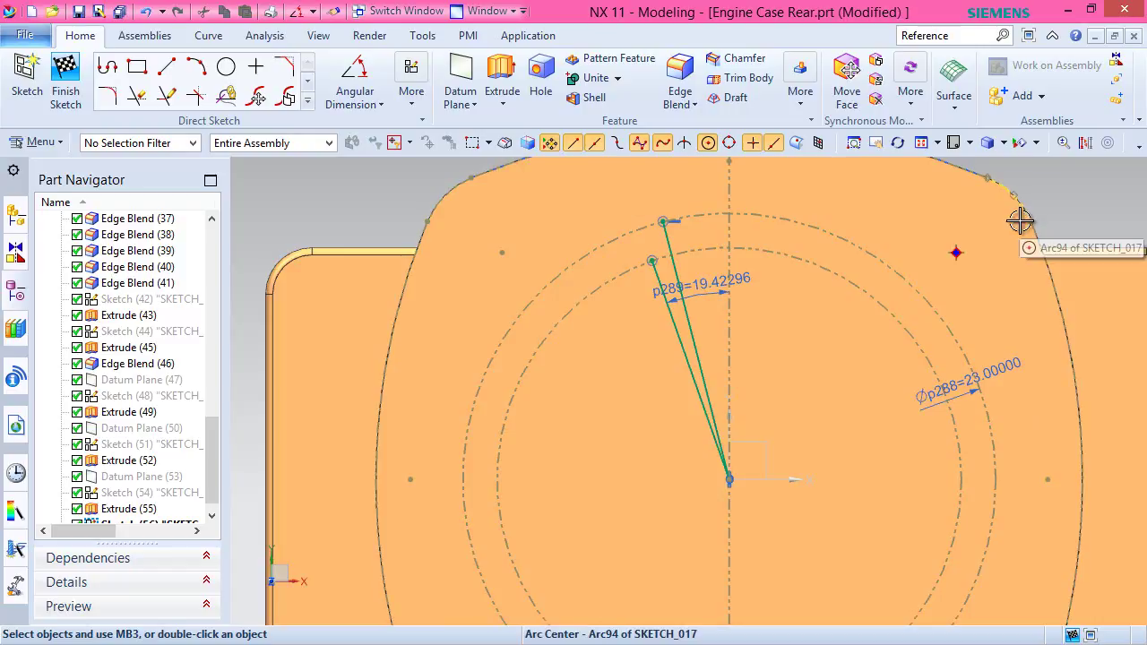
Delete the horizontal alignment constraint on the outer line's endpoint and add a 9.92759° angular dimension between that line and the vertical centreline.
{"action": "left_click", "coordinate": [1020, 220]}
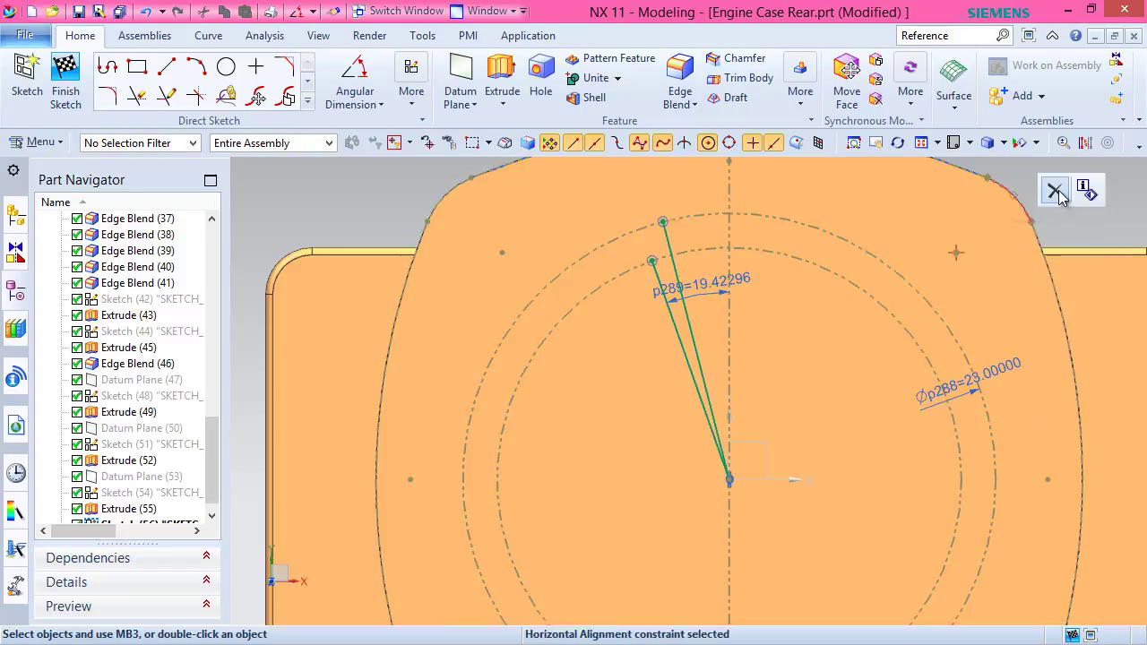
{"action": "left_click", "coordinate": [1055, 192]}
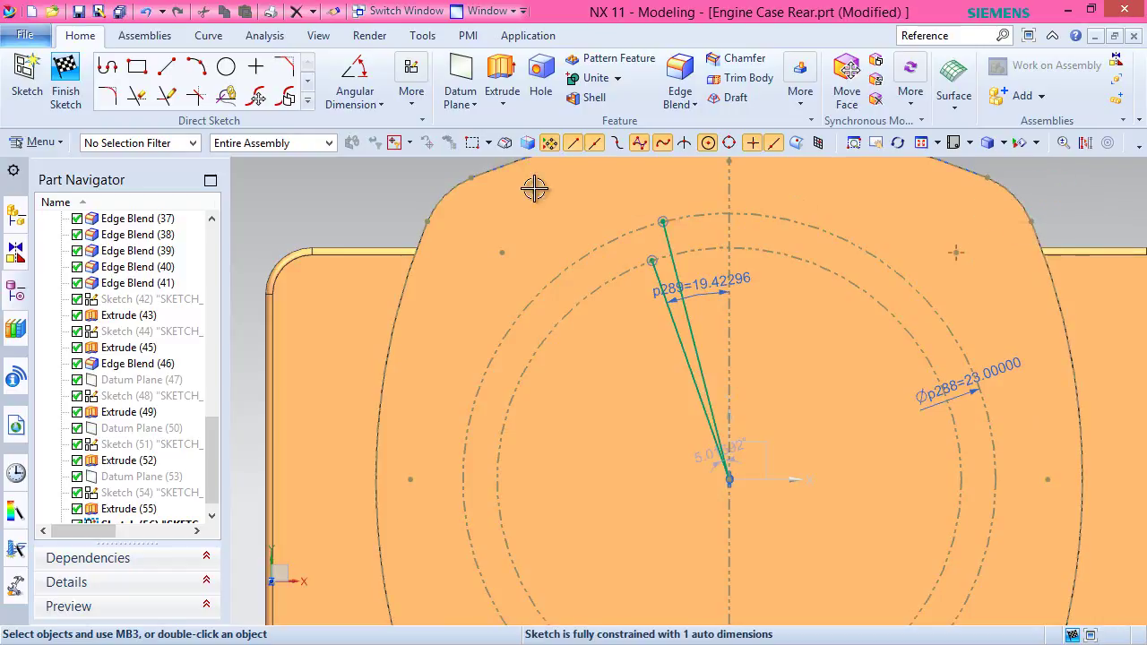
{"action": "left_click", "coordinate": [355, 76]}
{"action": "left_click", "coordinate": [674, 243]}
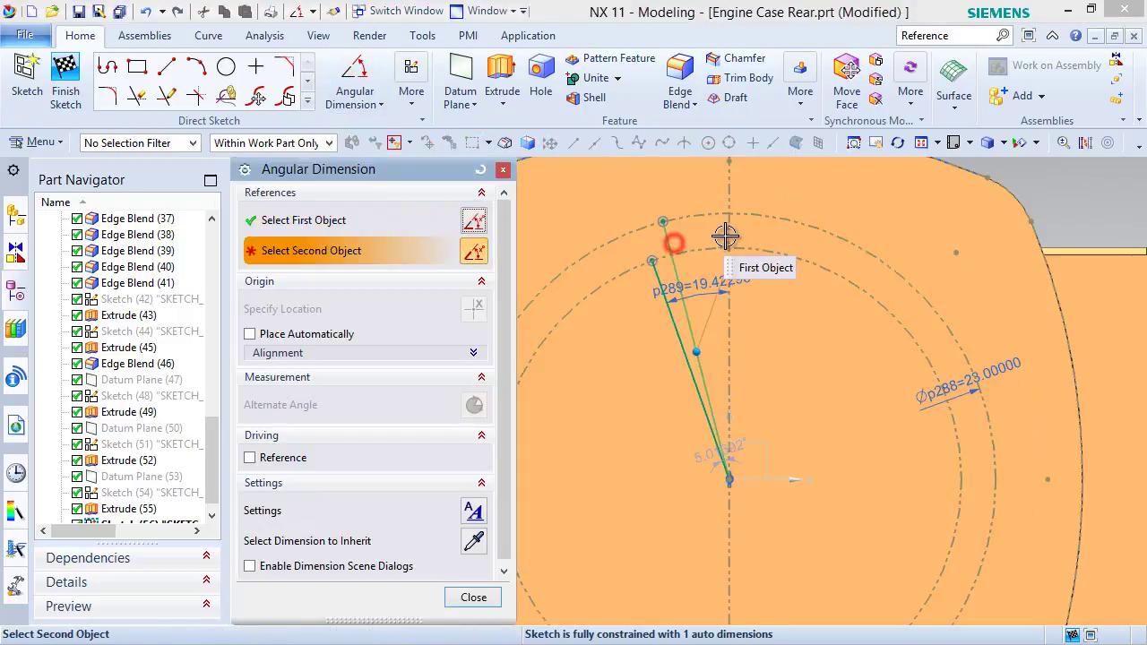
{"action": "left_click", "coordinate": [728, 236]}
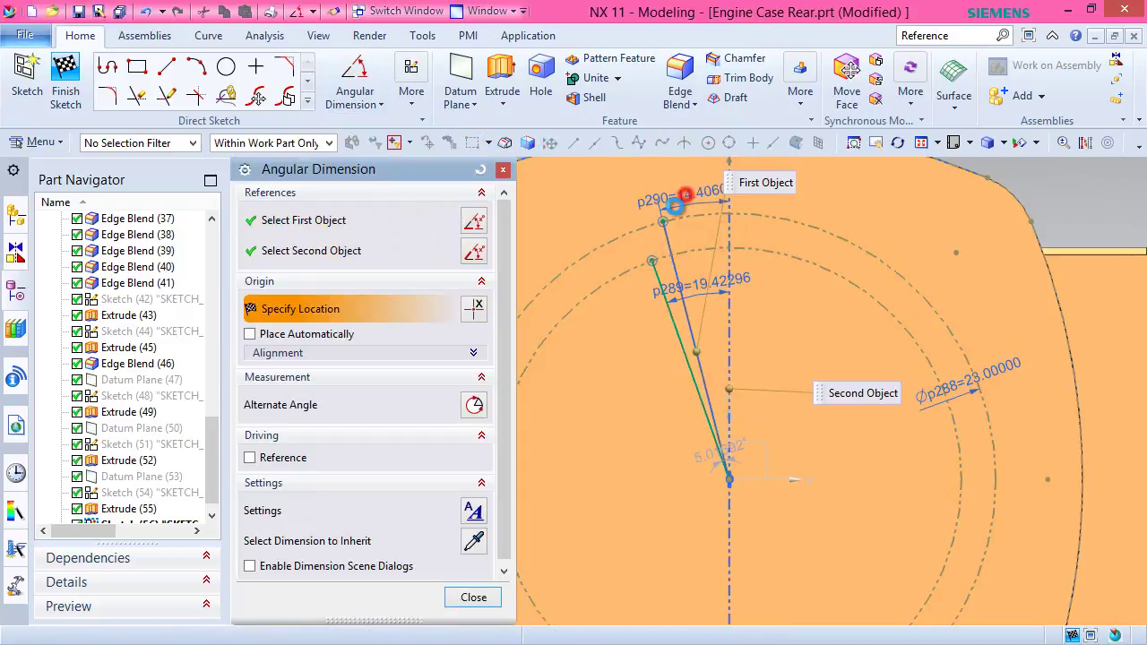
{"action": "left_click", "coordinate": [685, 194]}
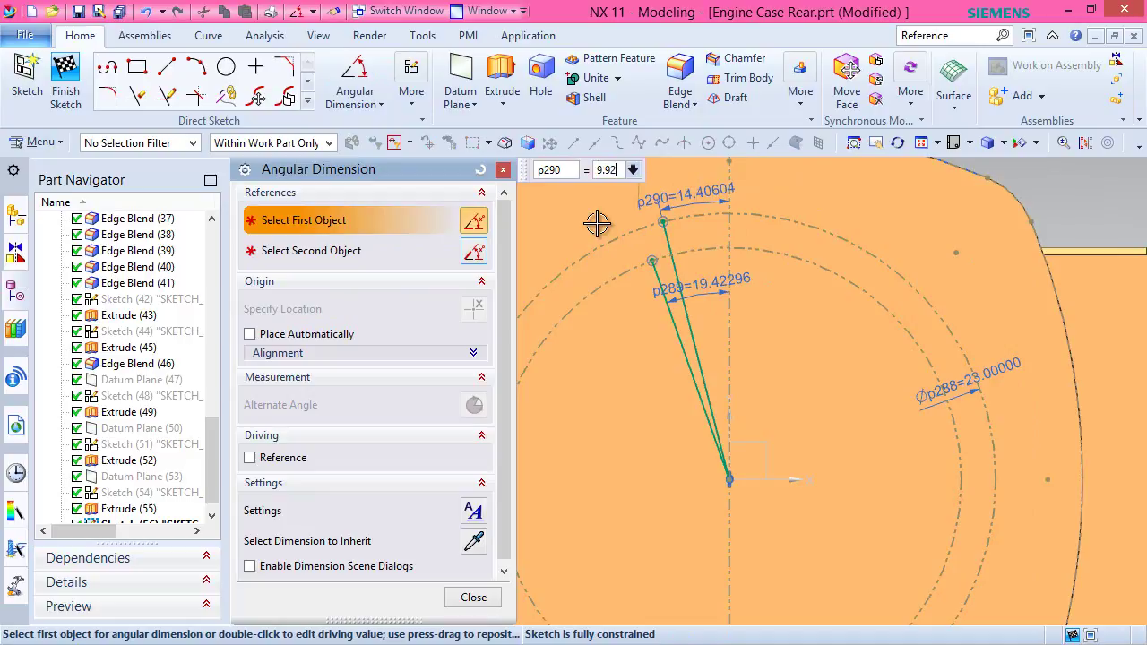
{"action": "key", "text": "Return"}
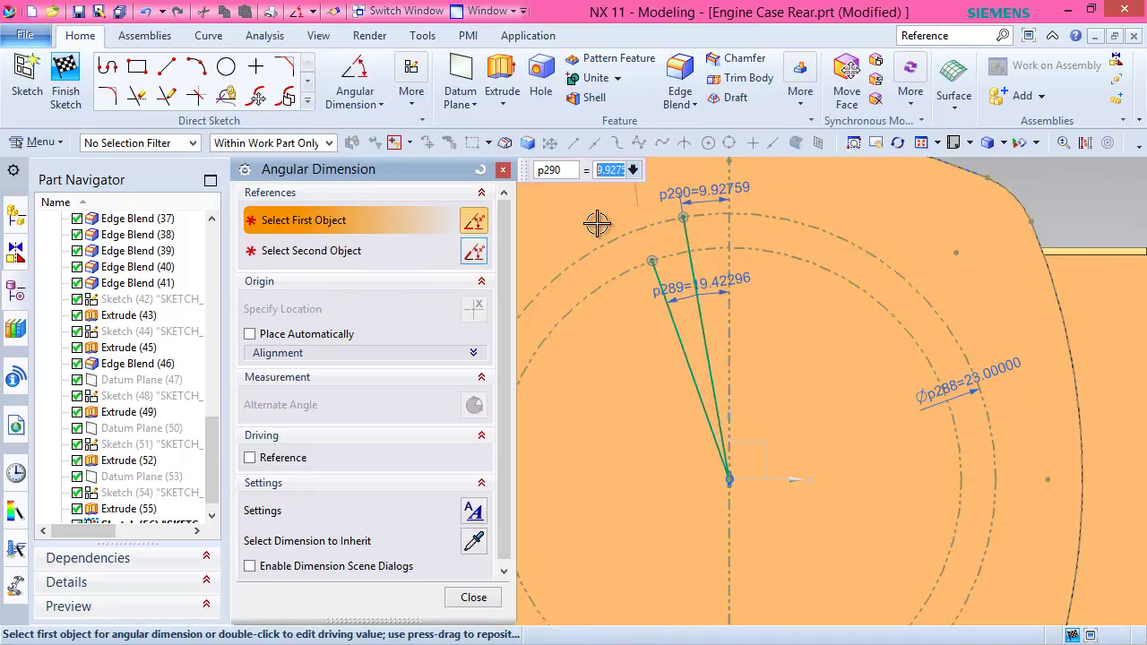
{"action": "left_click", "coordinate": [474, 598]}
Convert the two angled lines from the circles' centre to reference curves.
{"action": "left_click", "coordinate": [1084, 144]}
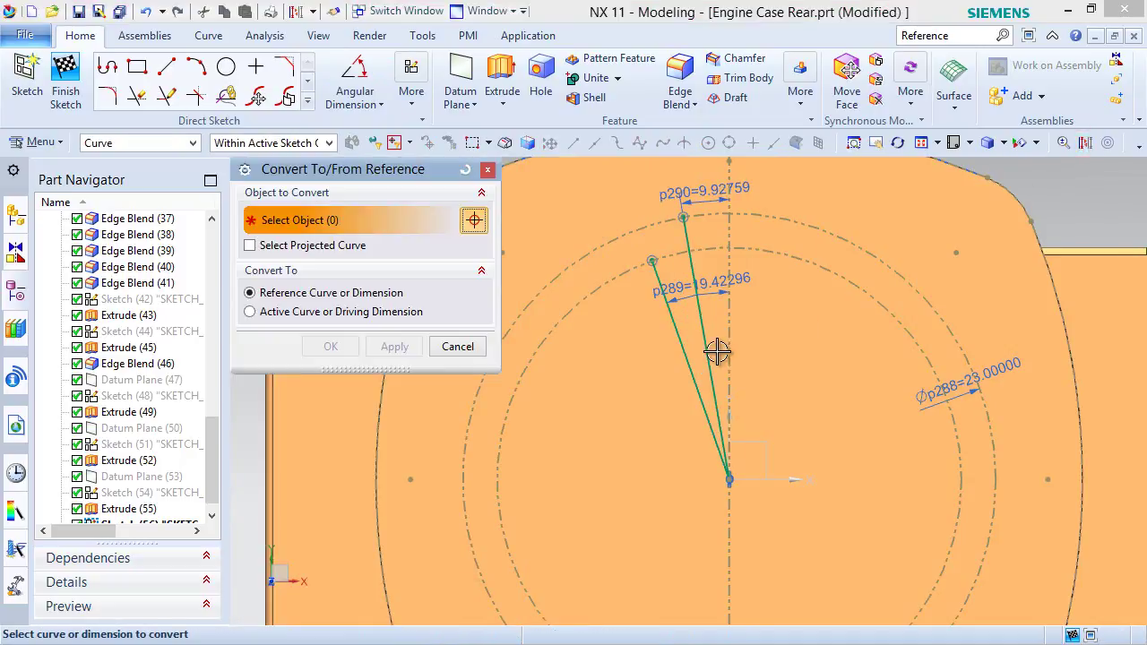
{"action": "left_click", "coordinate": [717, 352]}
{"action": "left_click", "coordinate": [687, 349]}
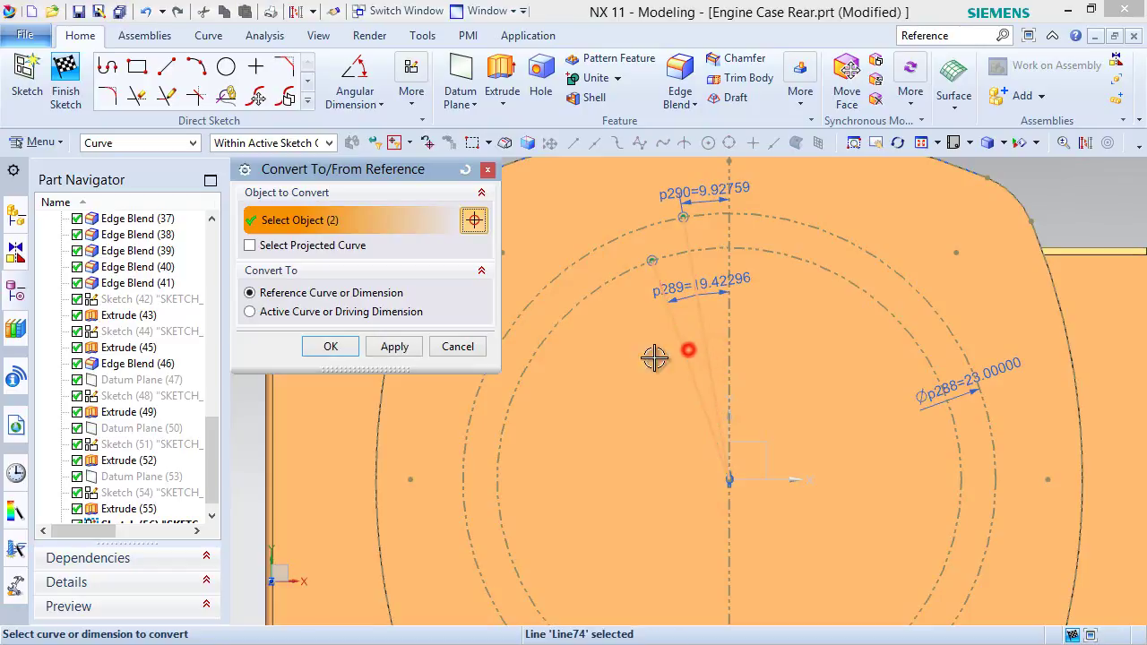
{"action": "left_click", "coordinate": [331, 346]}
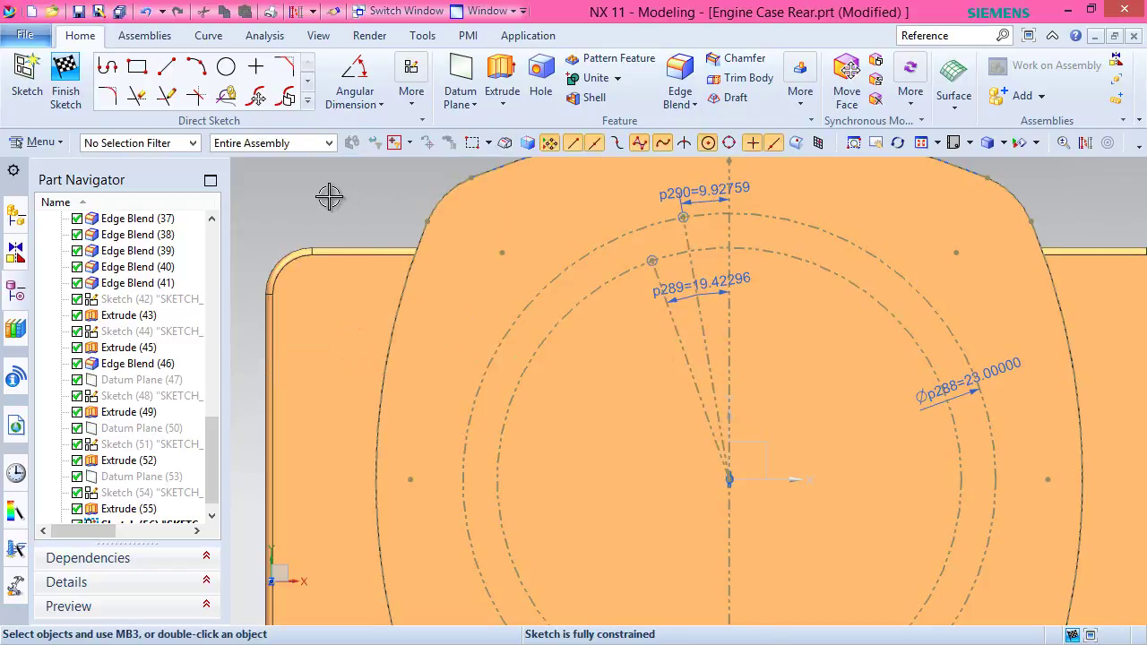
Mirror the two angled reference lines about the vertical centreline and save the part.
{"action": "left_click", "coordinate": [308, 102]}
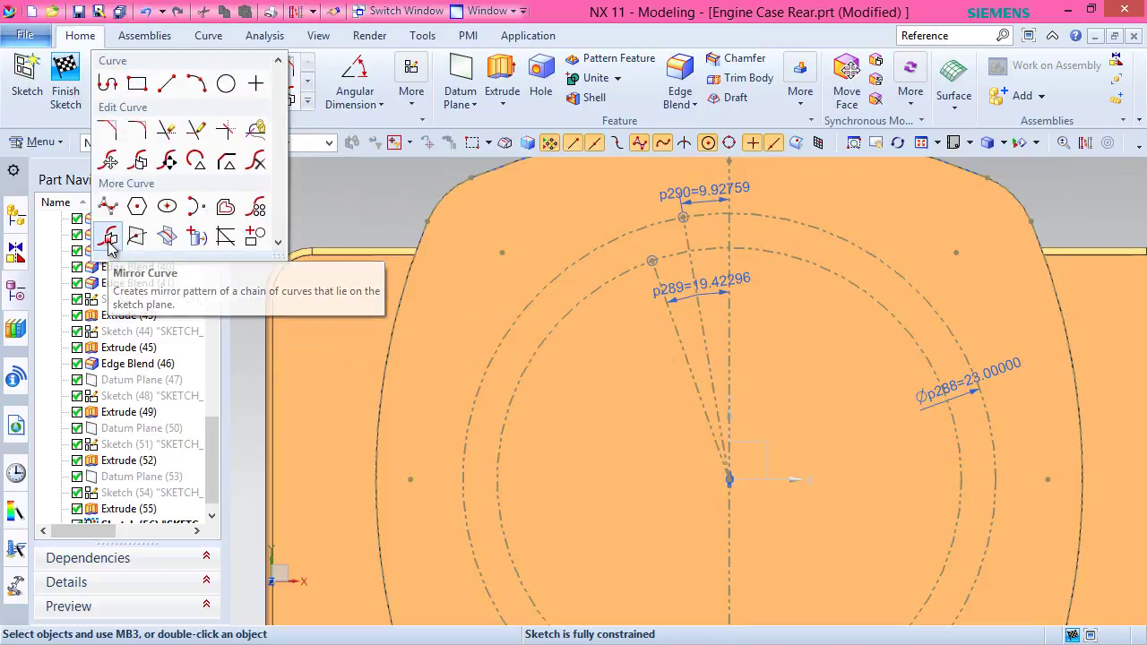
{"action": "left_click", "coordinate": [108, 239]}
{"action": "left_click", "coordinate": [680, 356]}
{"action": "left_click", "coordinate": [328, 293]}
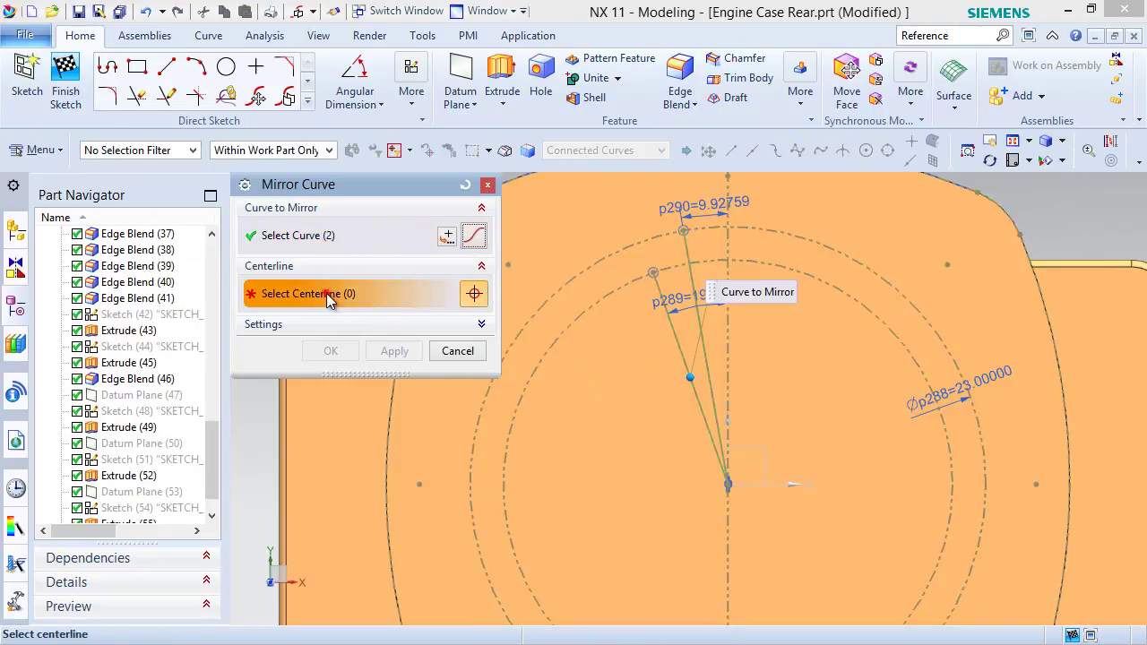
{"action": "left_click", "coordinate": [733, 366]}
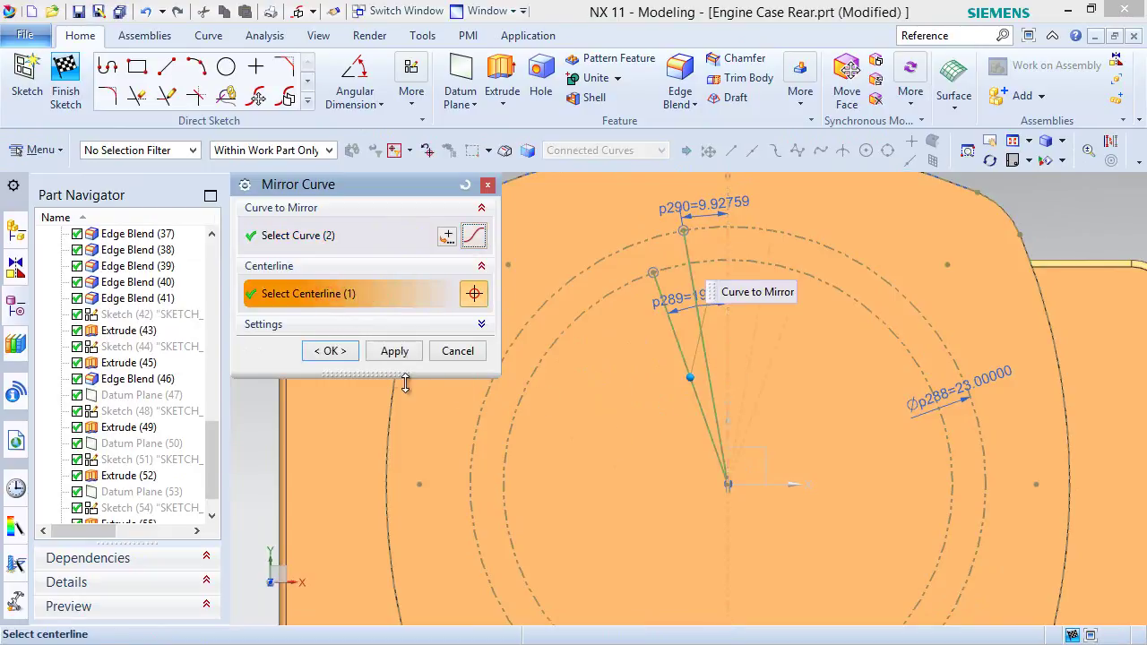
{"action": "left_click", "coordinate": [331, 351]}
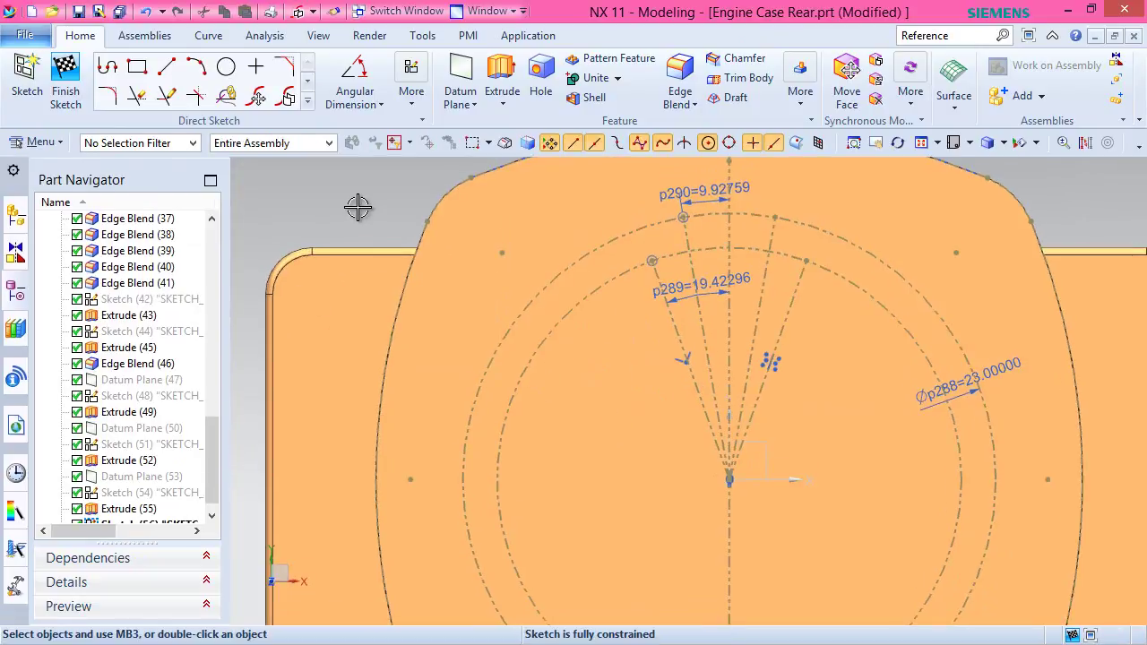
{"action": "left_click", "coordinate": [79, 10]}
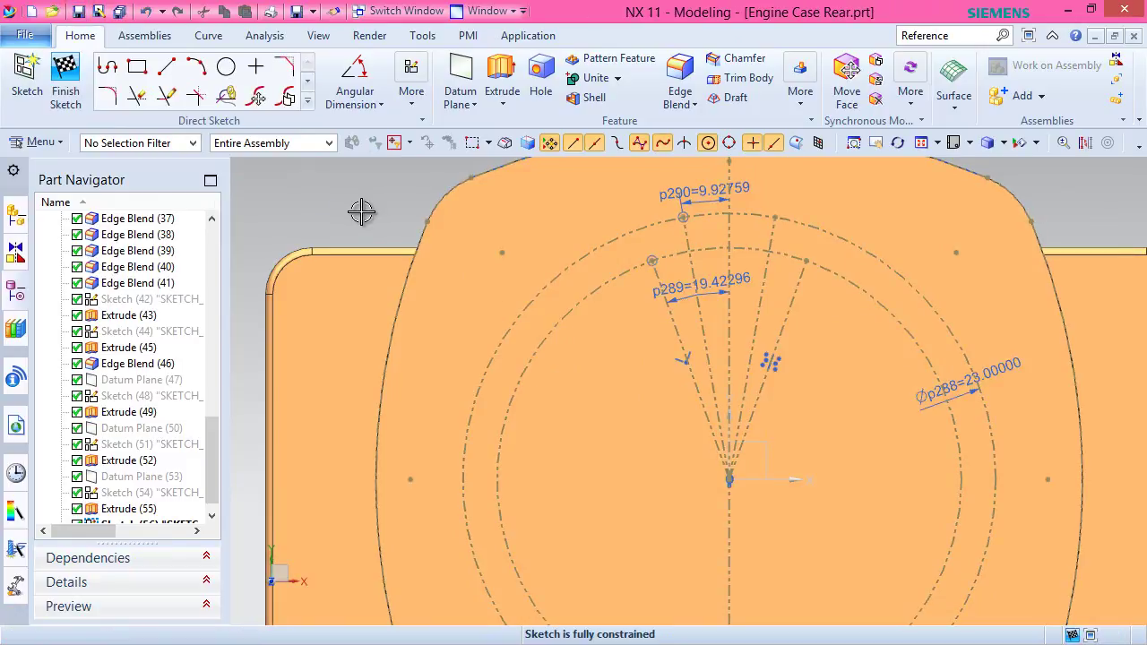
{"action": "left_click", "coordinate": [391, 195]}
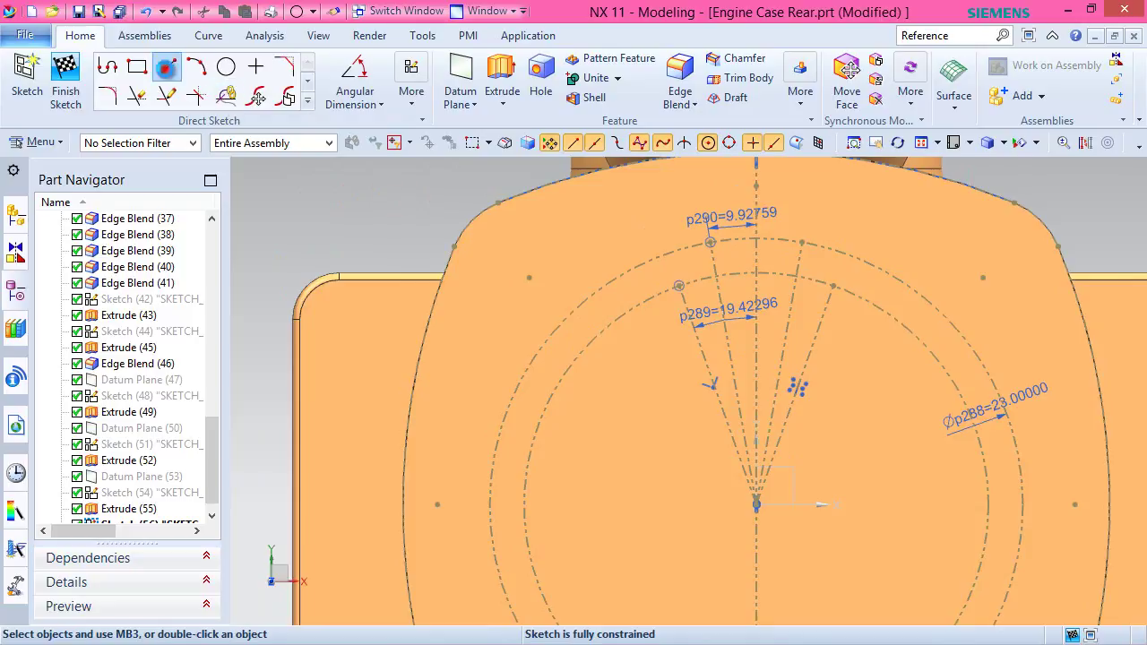
Draw a vertical line about 11.71 mm long at 90° from the circles' centre to just beyond the outer circle.
{"action": "left_click", "coordinate": [167, 72]}
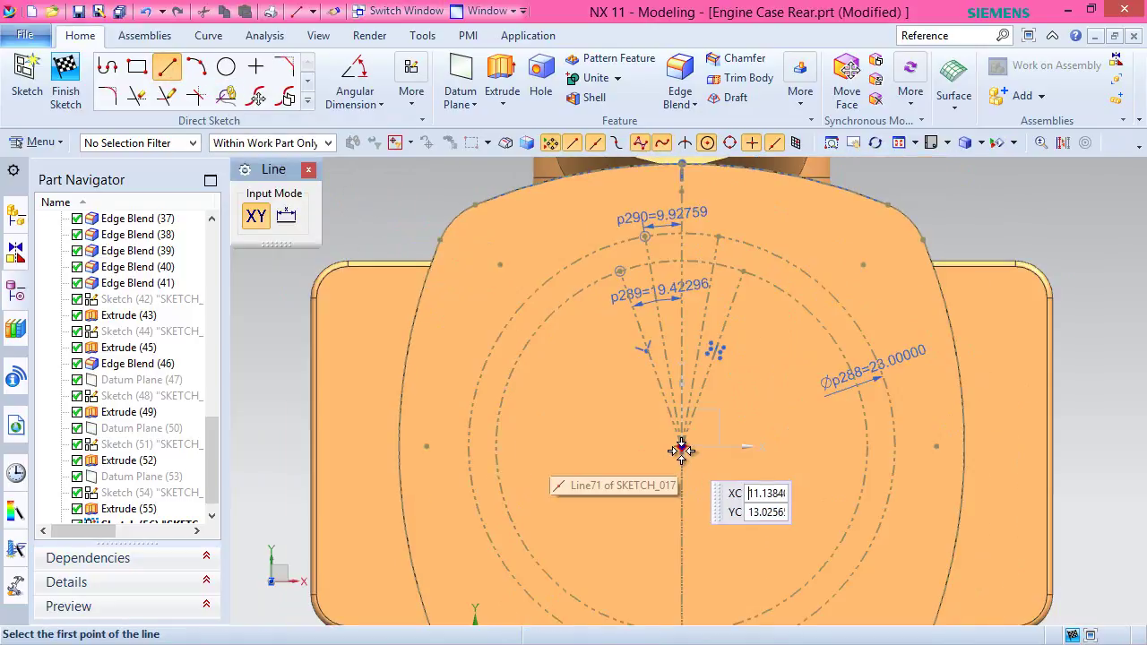
{"action": "left_click", "coordinate": [682, 448]}
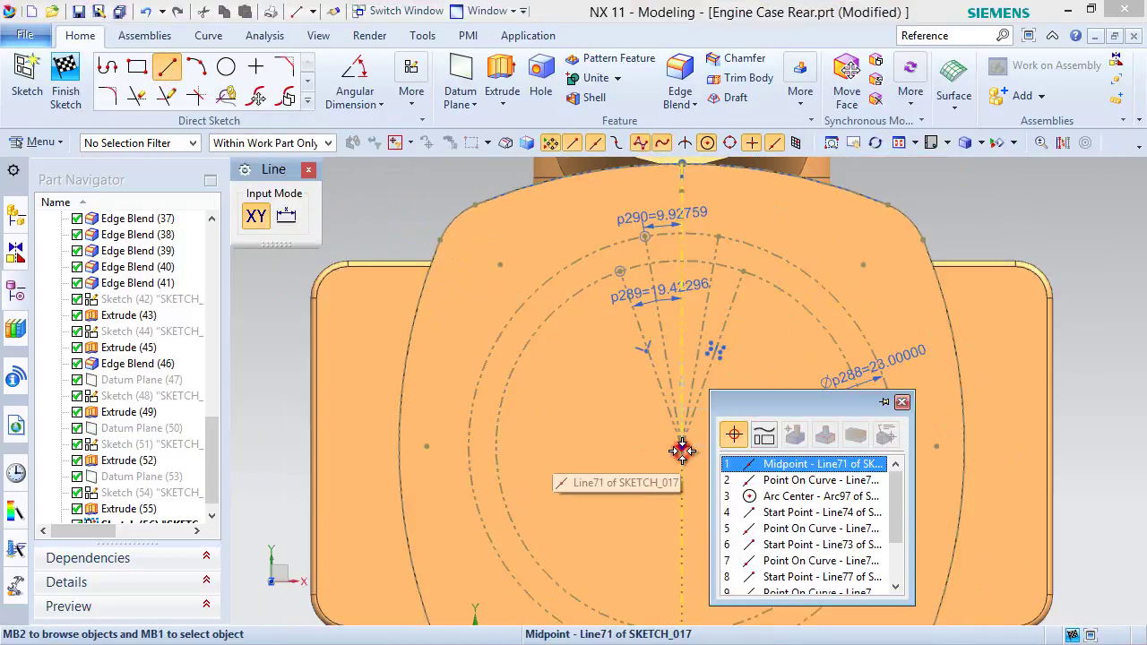
{"action": "left_click", "coordinate": [780, 391]}
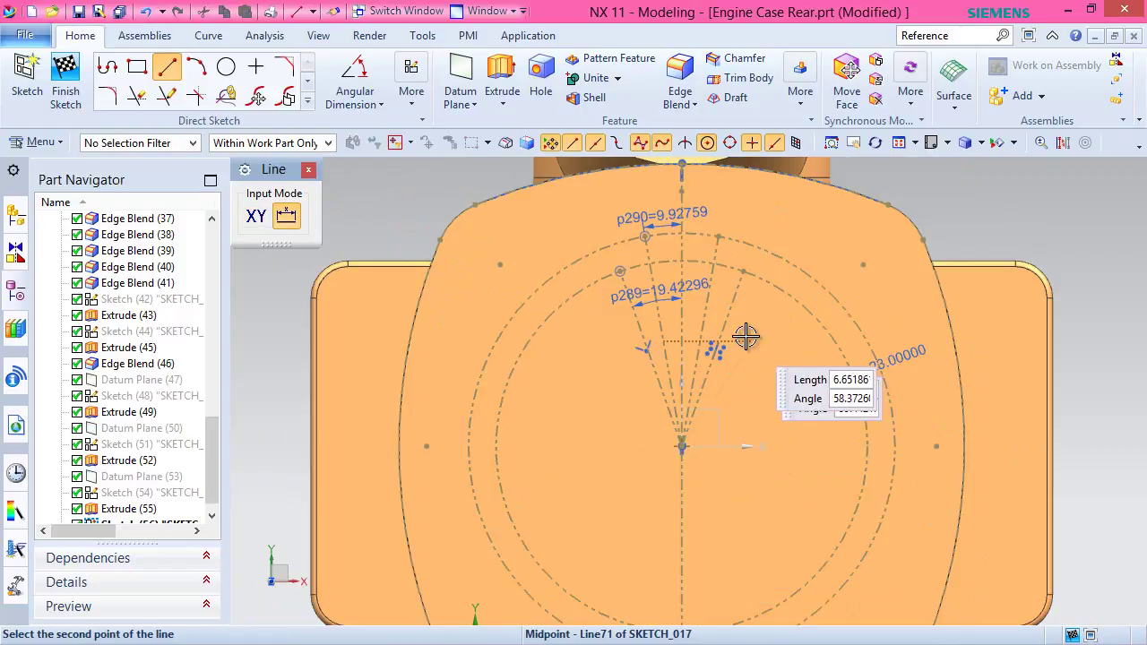
{"action": "scroll", "coordinate": [698, 233], "scroll_direction": "up", "scroll_amount": 5}
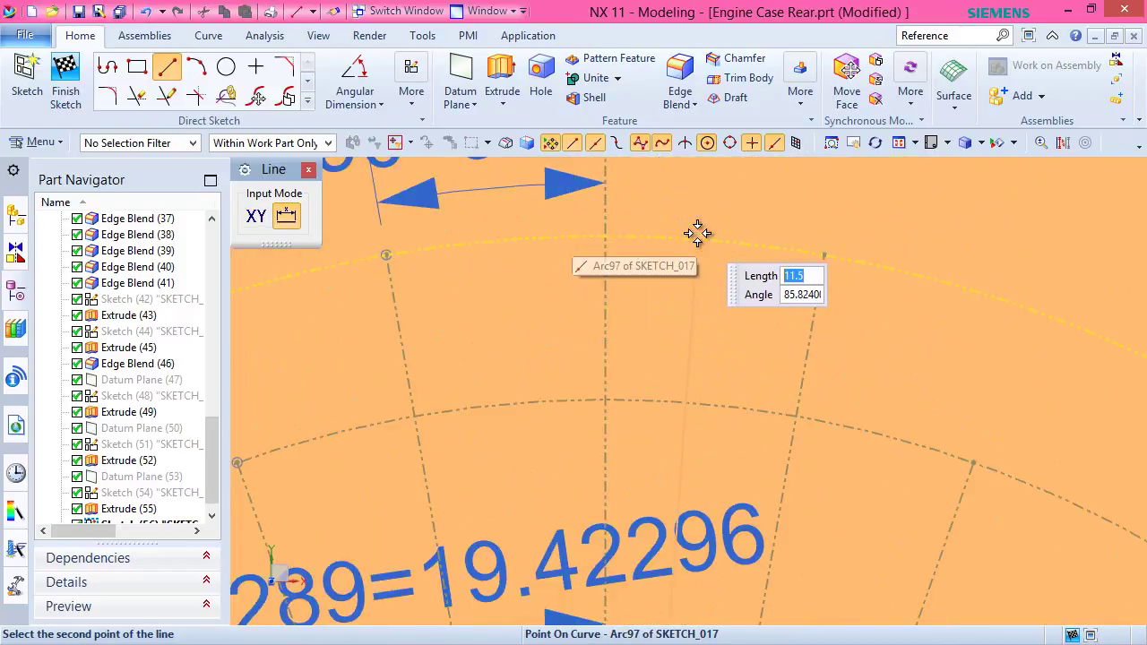
{"action": "left_click", "coordinate": [606, 212]}
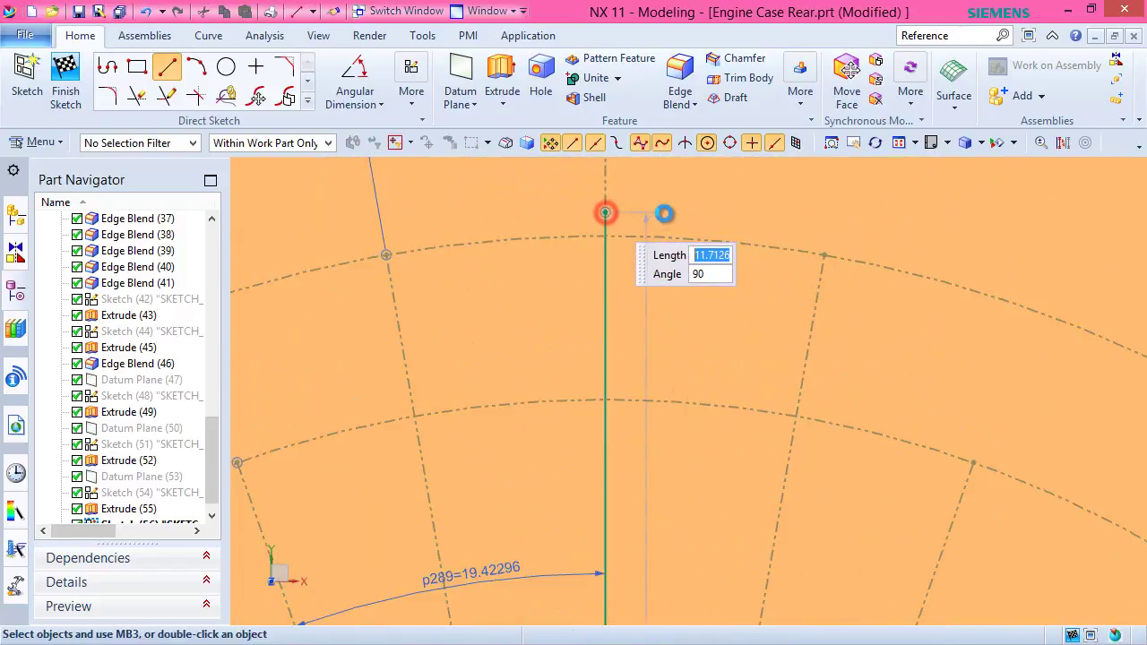
Trim the new vertical line's overhang beyond the outer circle and delete the leftover point with its length dimension.
{"action": "left_click", "coordinate": [134, 96]}
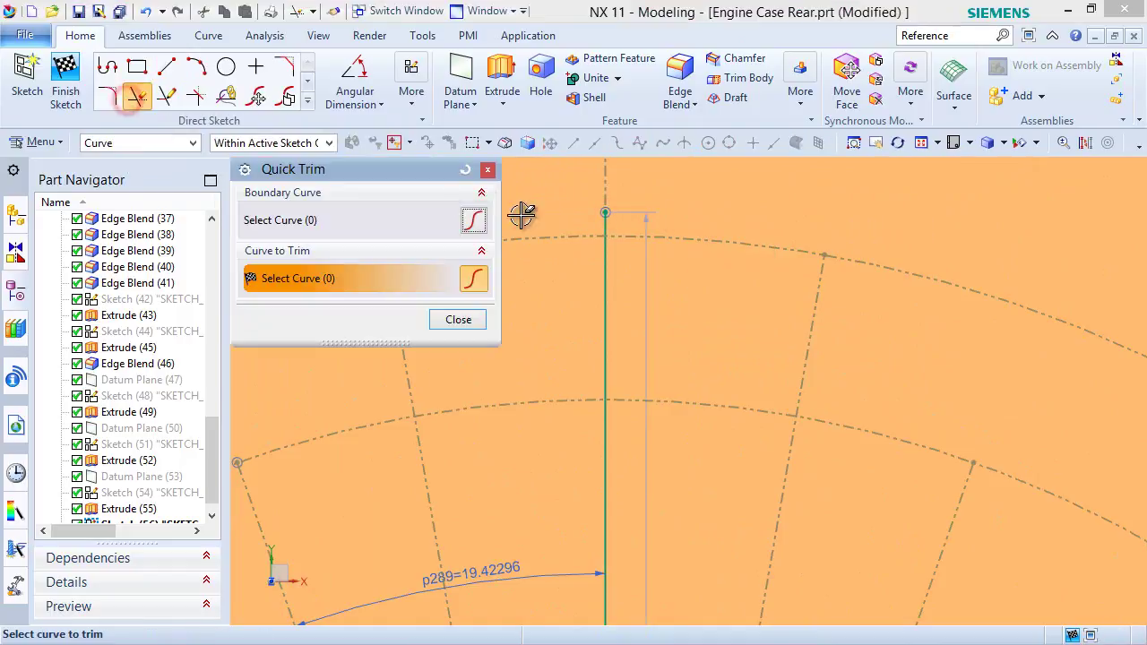
{"action": "left_click", "coordinate": [603, 232]}
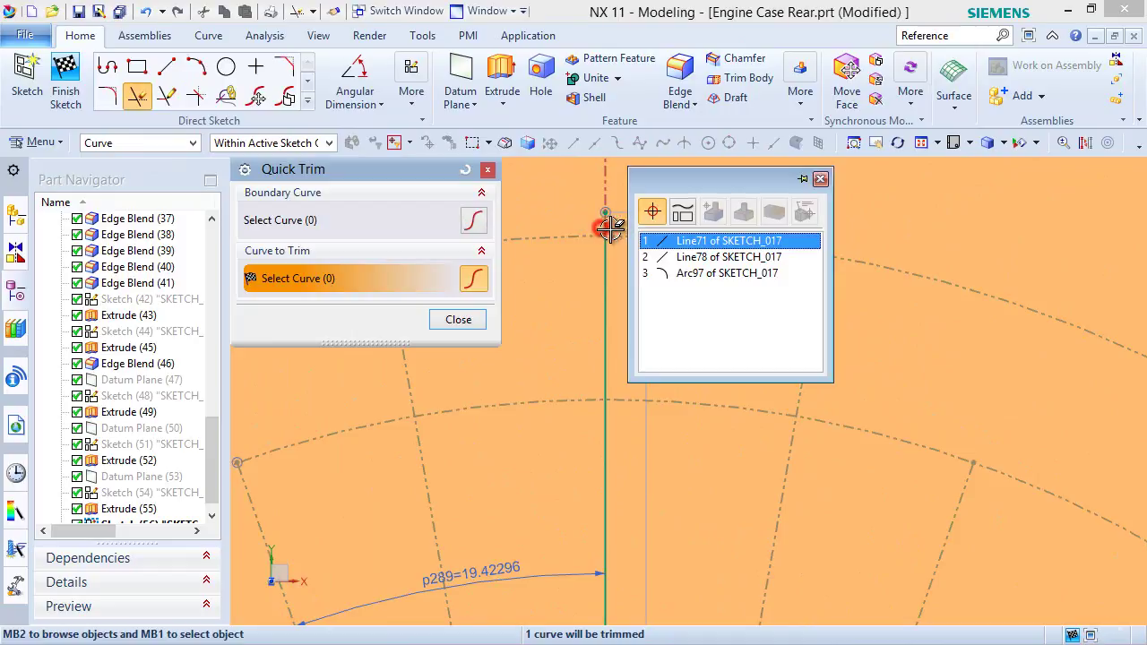
{"action": "left_click", "coordinate": [691, 257]}
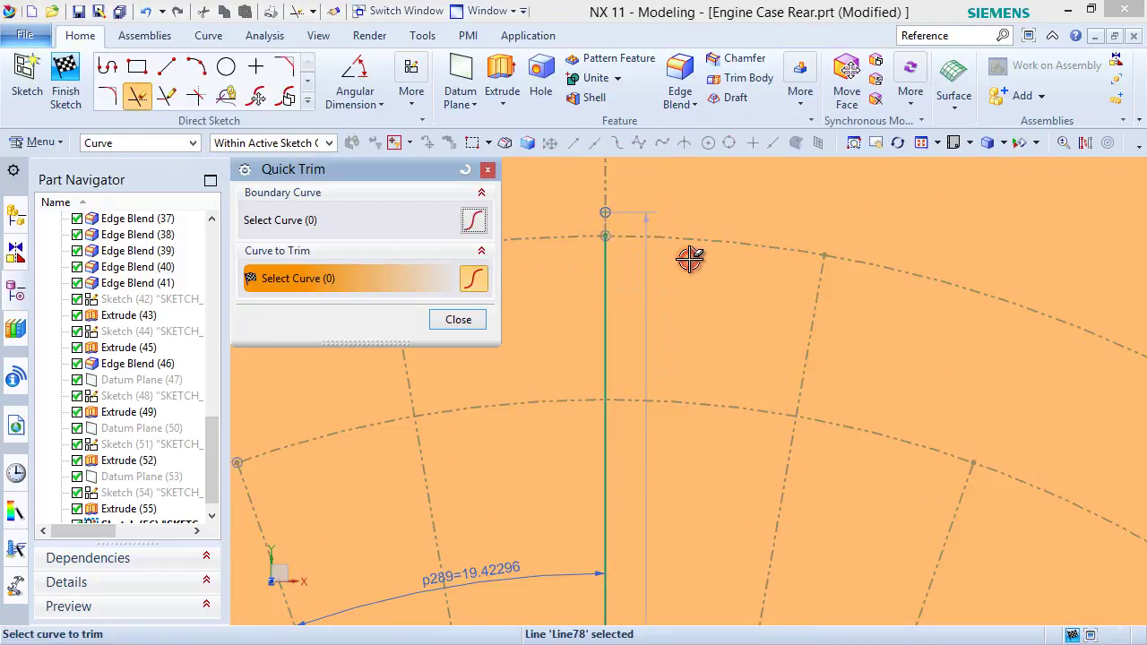
{"action": "left_click", "coordinate": [480, 324]}
{"action": "scroll", "coordinate": [591, 202], "scroll_direction": "up", "scroll_amount": 3}
{"action": "left_click_drag", "start_coordinate": [644, 229], "coordinate": [644, 230]}
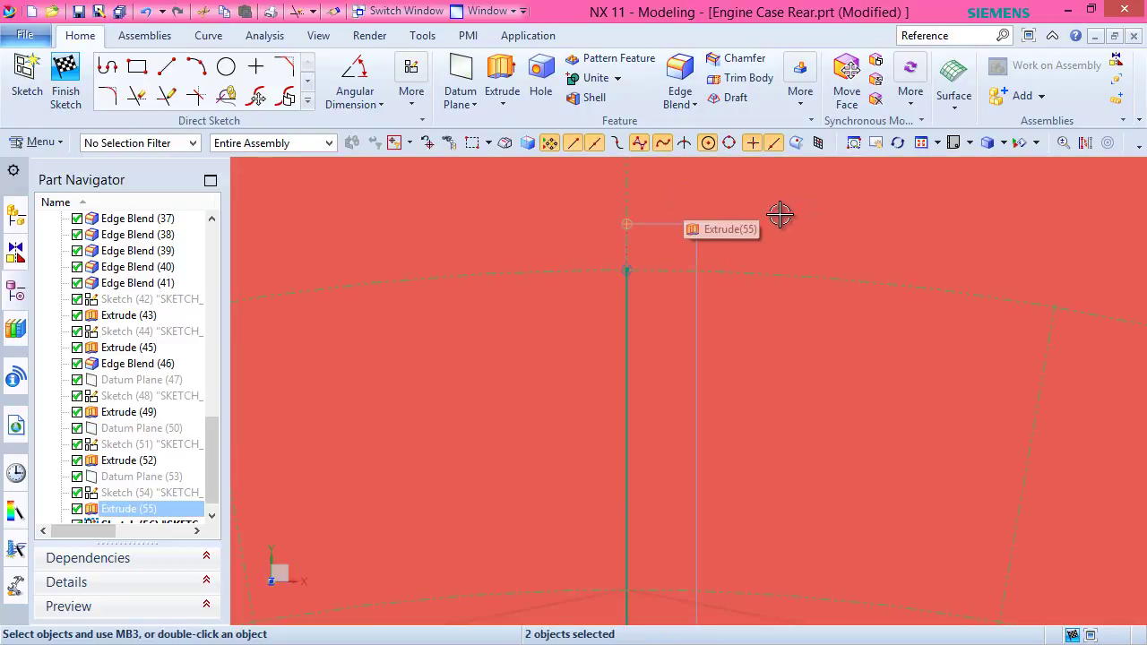
{"action": "key", "text": "Escape"}
{"action": "scroll", "coordinate": [553, 233], "scroll_direction": "down", "scroll_amount": 3}
{"action": "scroll", "coordinate": [616, 274], "scroll_direction": "down", "scroll_amount": 1}
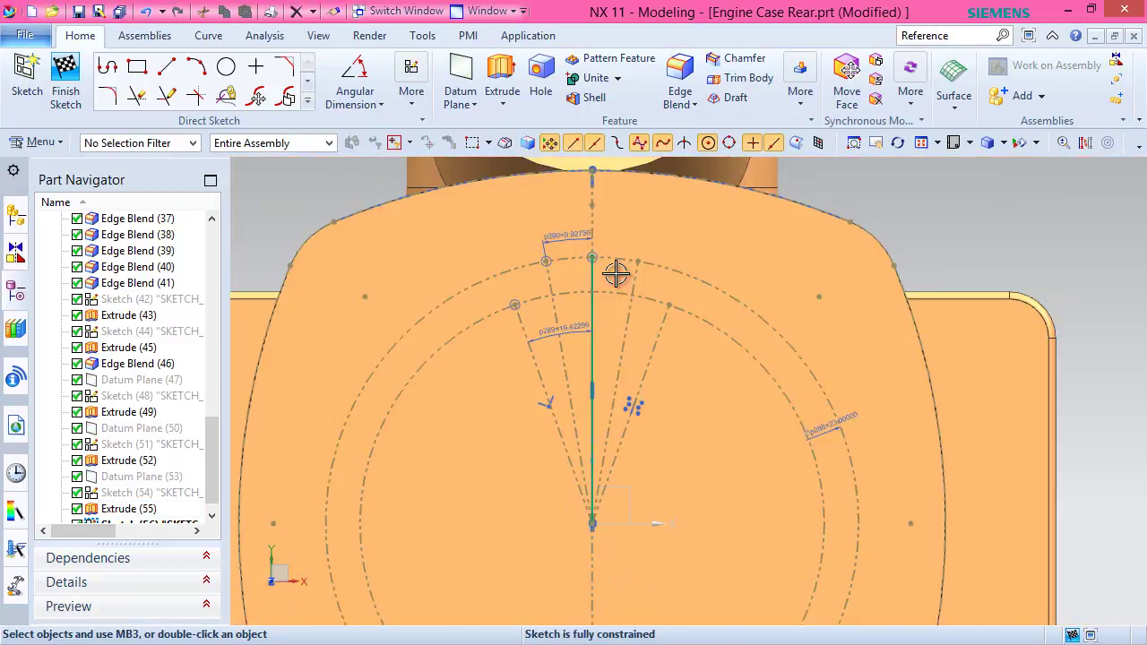
Convert the trimmed vertical line to a reference curve.
{"action": "left_click", "coordinate": [1087, 143]}
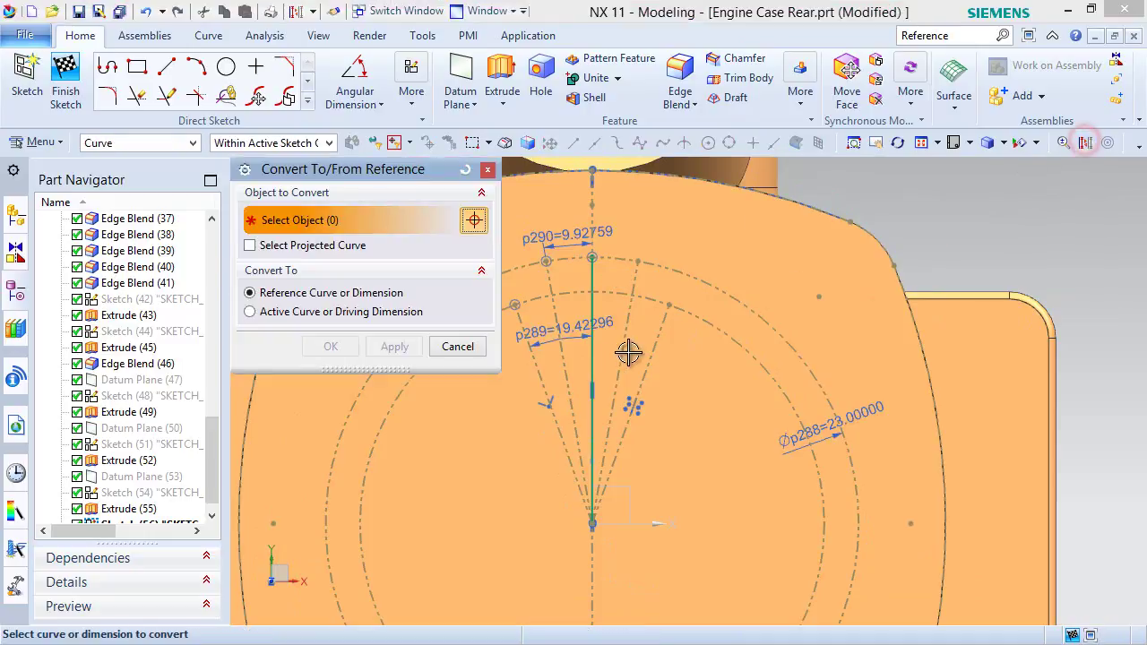
{"action": "left_click", "coordinate": [593, 351]}
{"action": "left_click", "coordinate": [330, 346]}
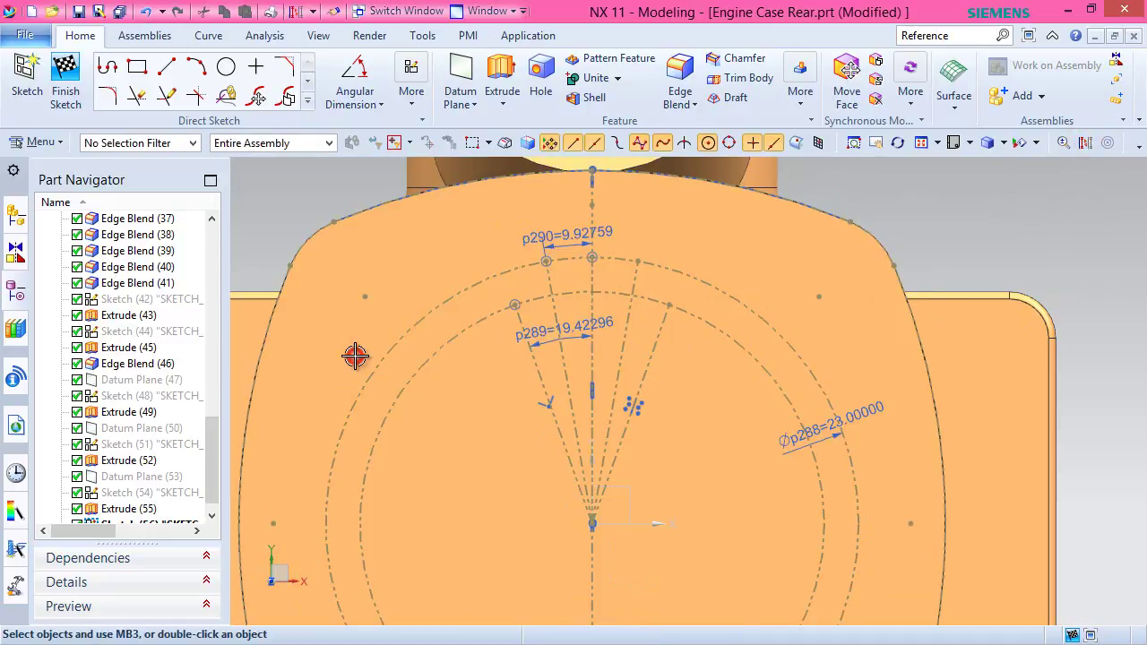
Draw a circle of diameter 4 mm centred on the upper end point of the trimmed vertical reference line.
{"action": "left_click", "coordinate": [226, 66]}
{"action": "scroll", "coordinate": [471, 332], "scroll_direction": "up", "scroll_amount": 5}
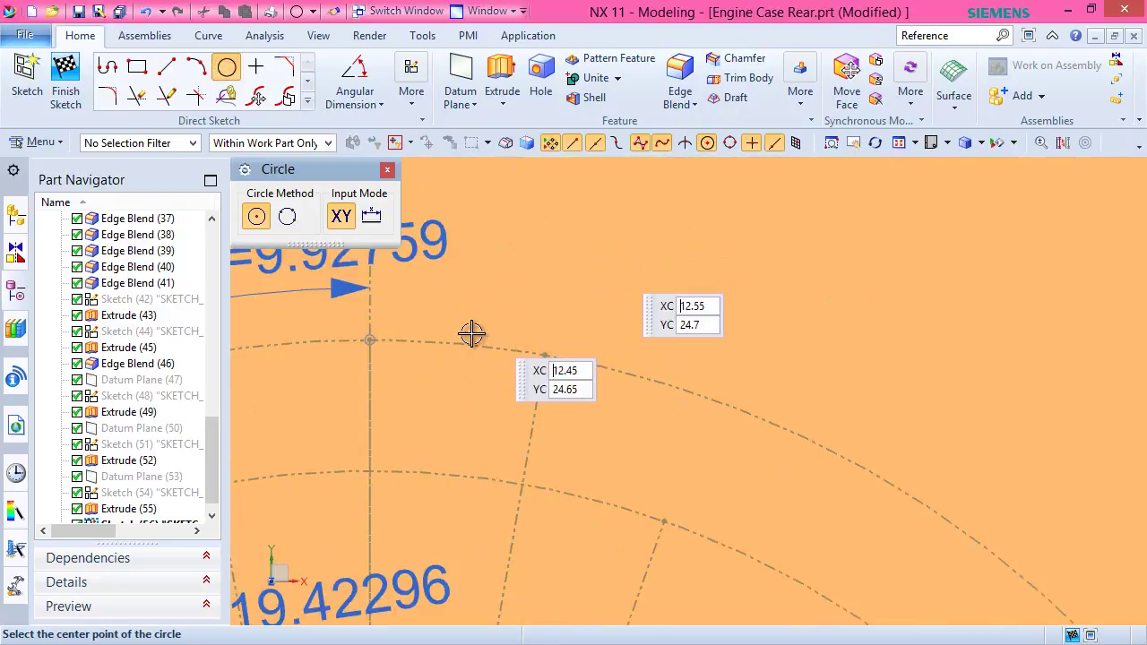
{"action": "left_click", "coordinate": [368, 340]}
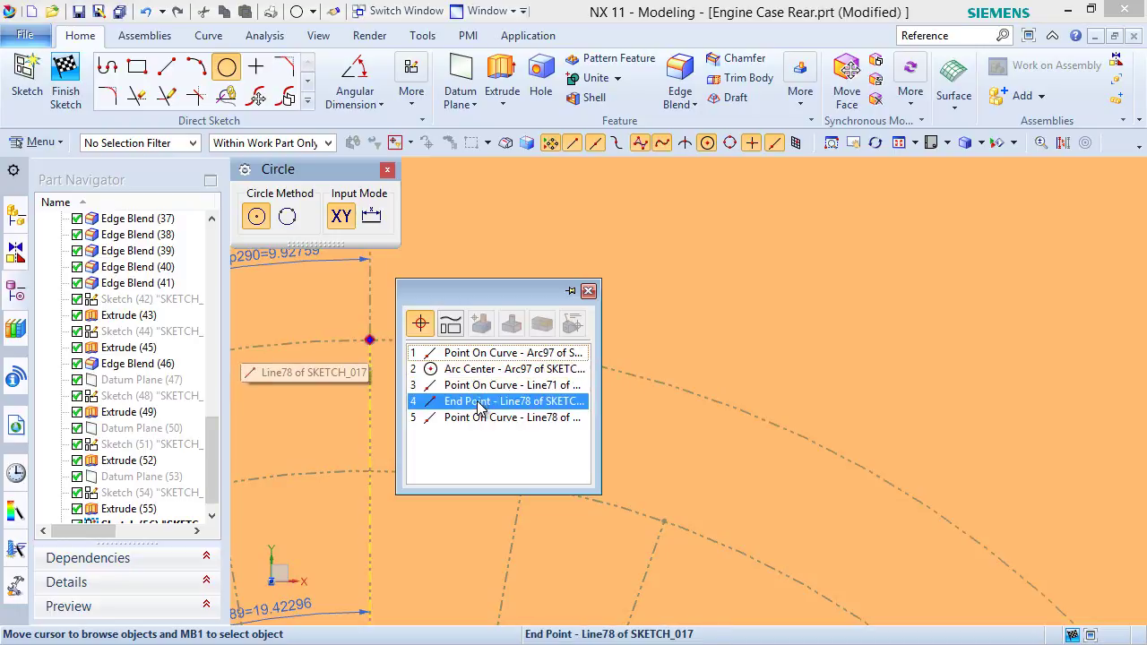
{"action": "left_click", "coordinate": [421, 401]}
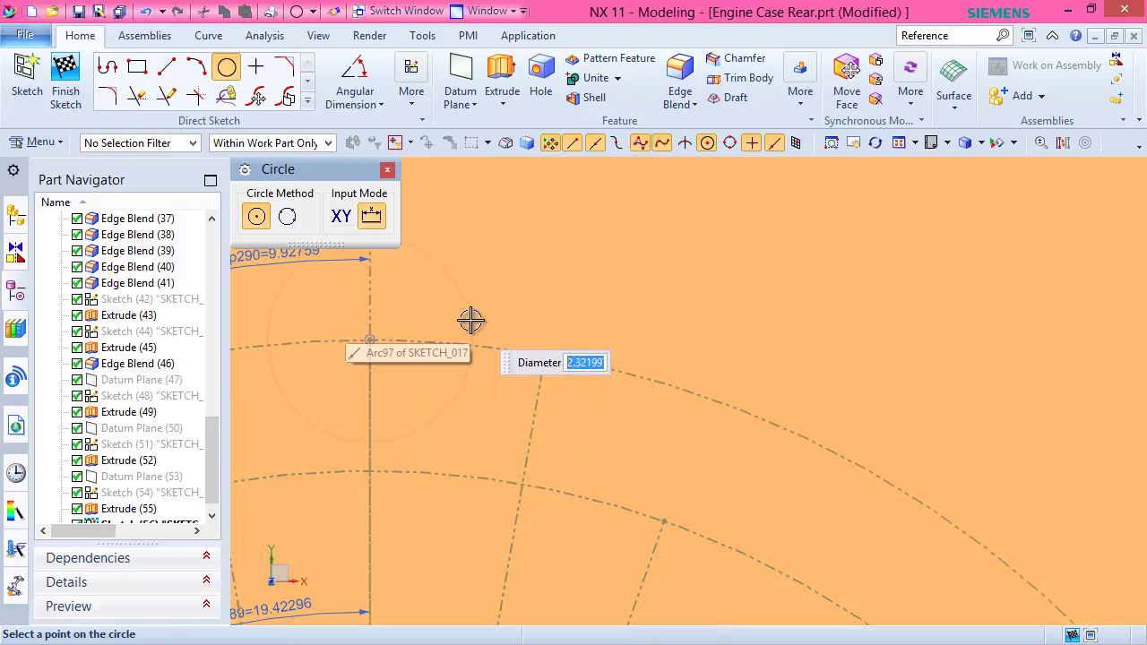
{"action": "key", "text": "Return"}
{"action": "scroll", "coordinate": [755, 415], "scroll_direction": "down", "scroll_amount": 6}
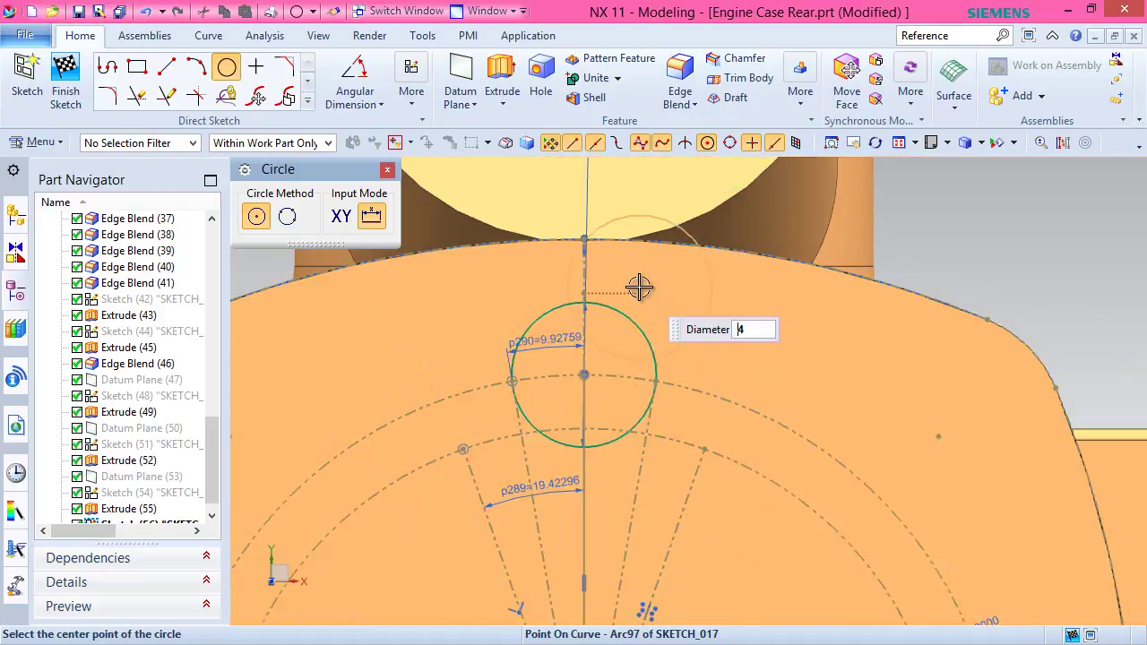
{"action": "scroll", "coordinate": [473, 394], "scroll_direction": "up", "scroll_amount": 1}
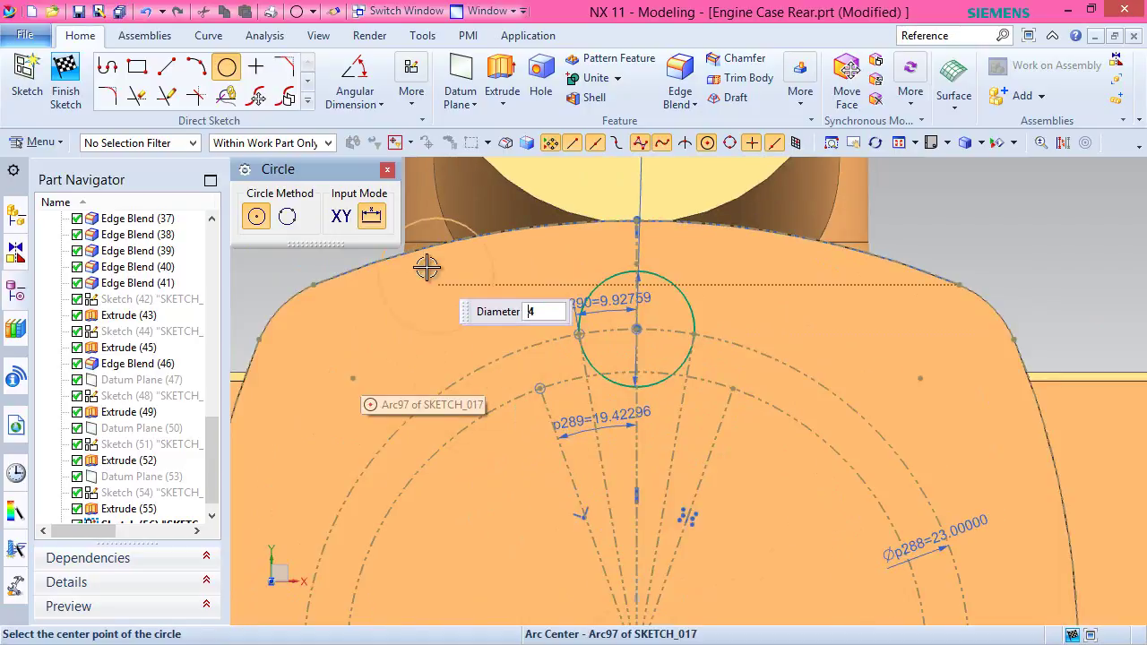
Draw a centre-point arc of radius about 10.02 mm about the reference circles' centre, joining the upper ends of the two outer slanted reference lines.
{"action": "left_click", "coordinate": [199, 73]}
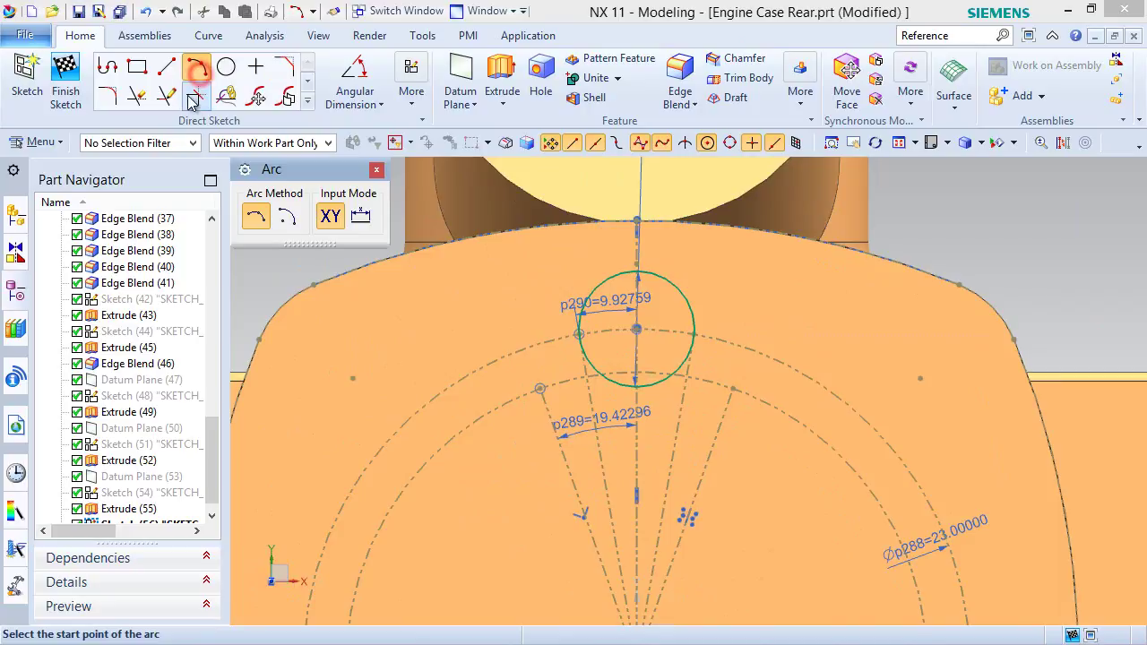
{"action": "left_click", "coordinate": [286, 219]}
{"action": "scroll", "coordinate": [474, 325], "scroll_direction": "down", "scroll_amount": 3}
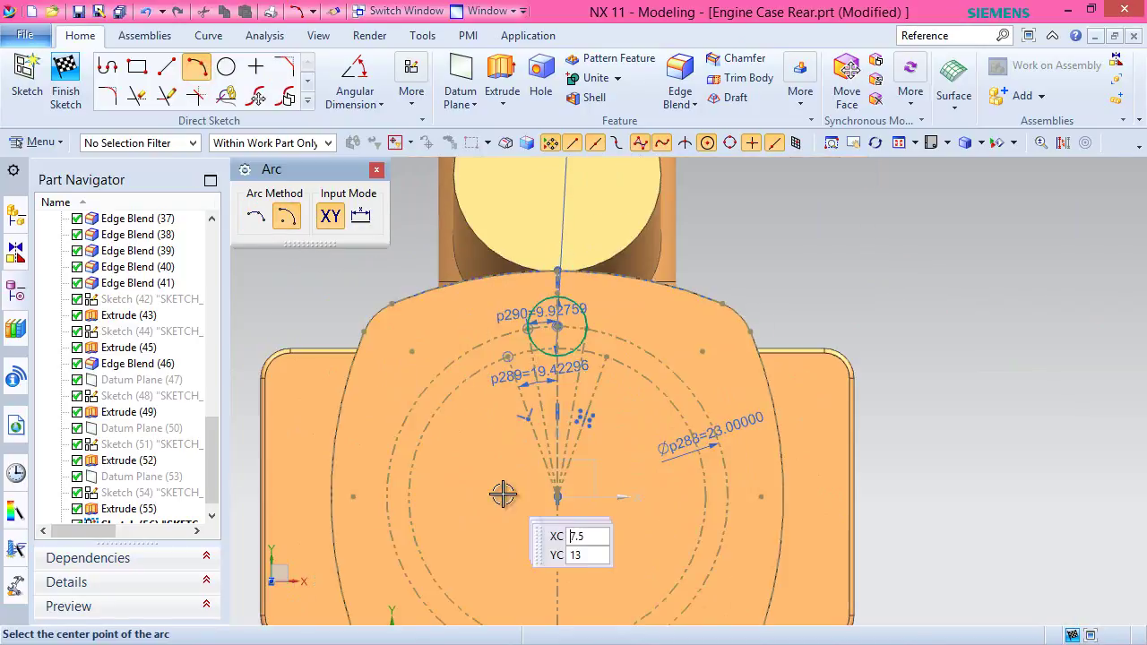
{"action": "left_click", "coordinate": [558, 491]}
{"action": "scroll", "coordinate": [556, 377], "scroll_direction": "down", "scroll_amount": 1}
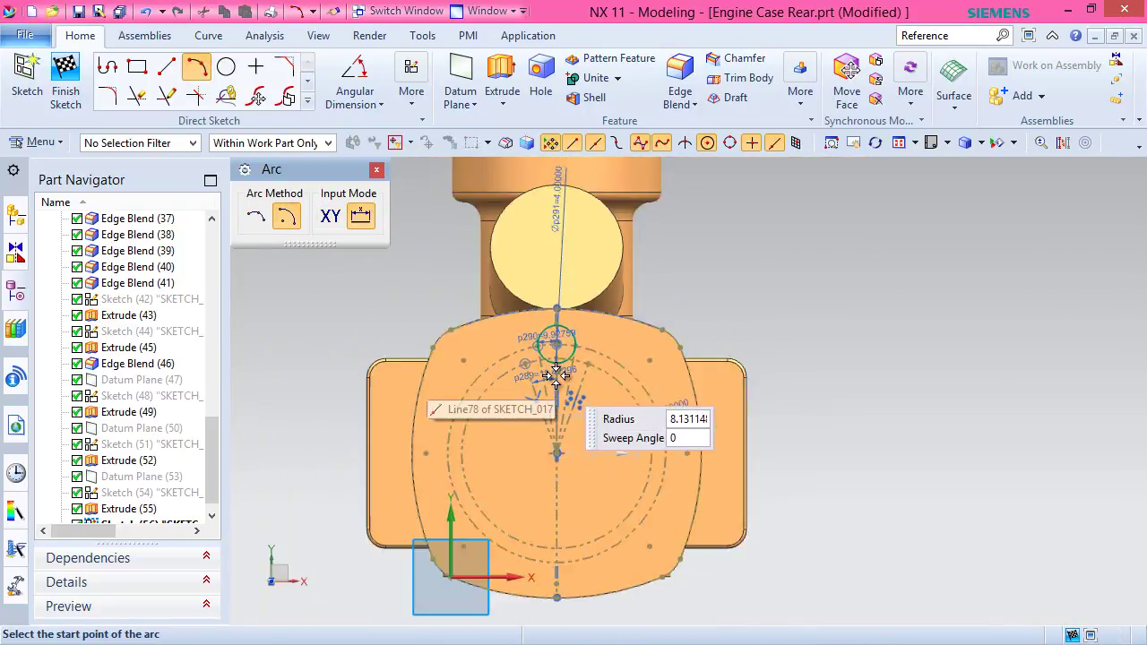
{"action": "scroll", "coordinate": [556, 376], "scroll_direction": "up", "scroll_amount": 5}
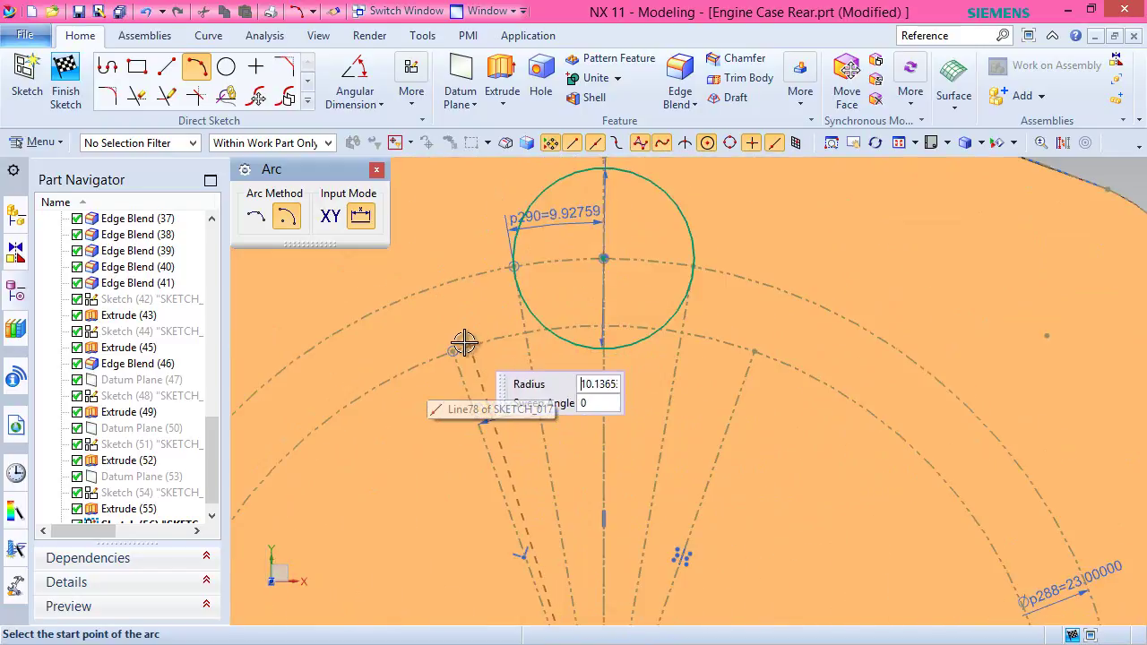
{"action": "left_click", "coordinate": [452, 352]}
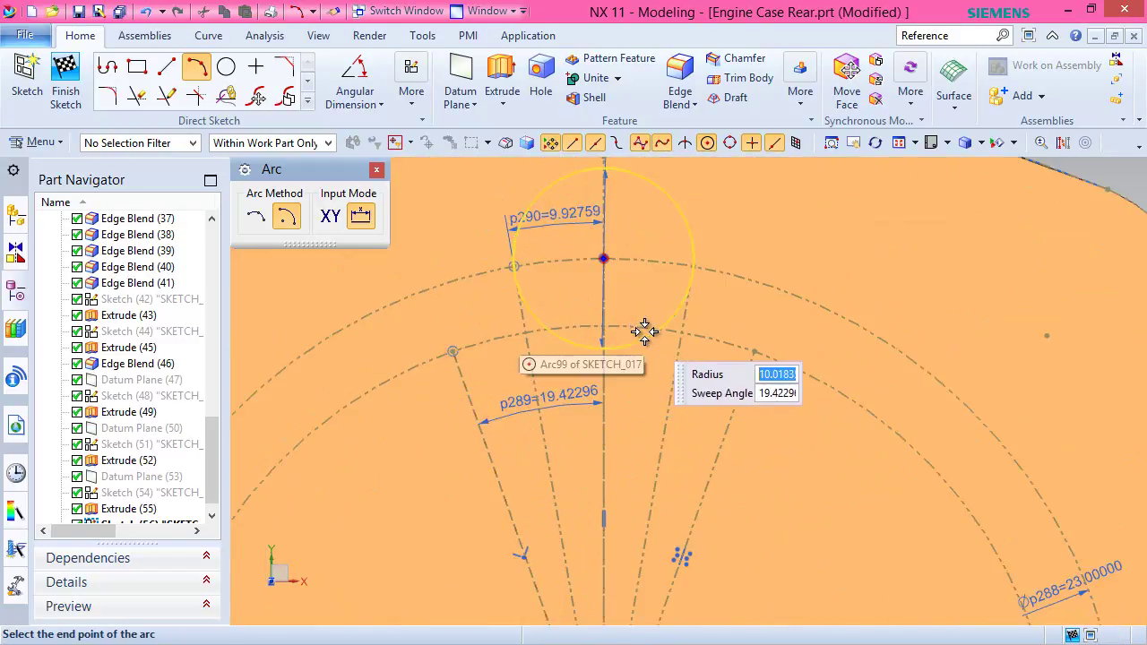
{"action": "left_click", "coordinate": [828, 444]}
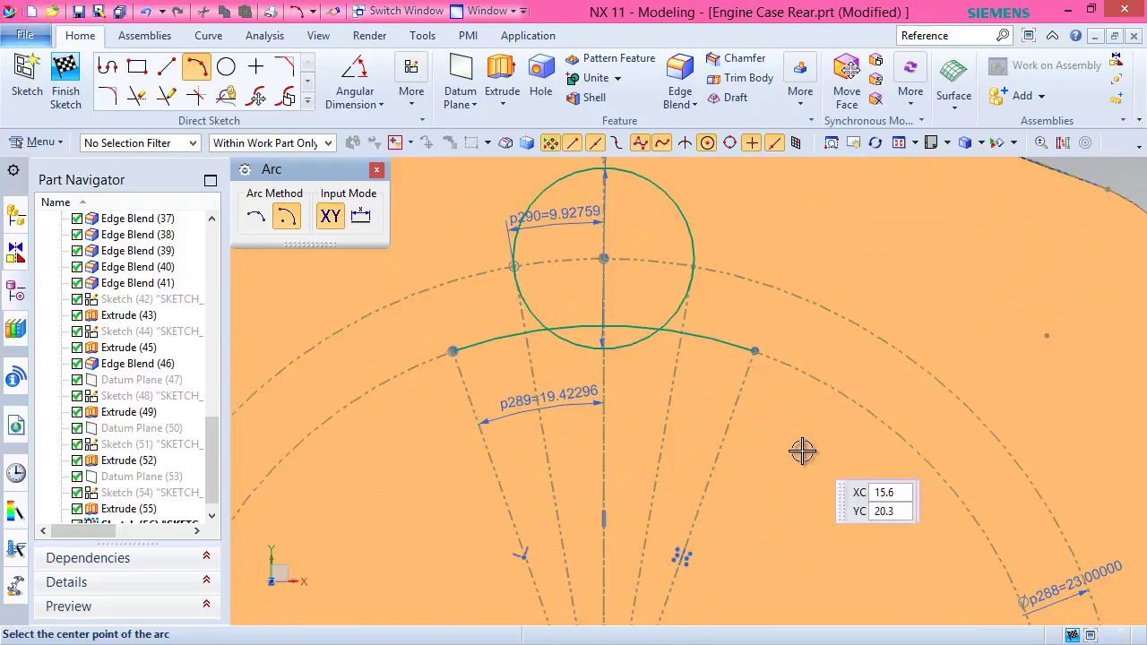
Draw a circle about 3.54 mm in diameter in the free area to the left of the 4 mm circle.
{"action": "left_click", "coordinate": [226, 66]}
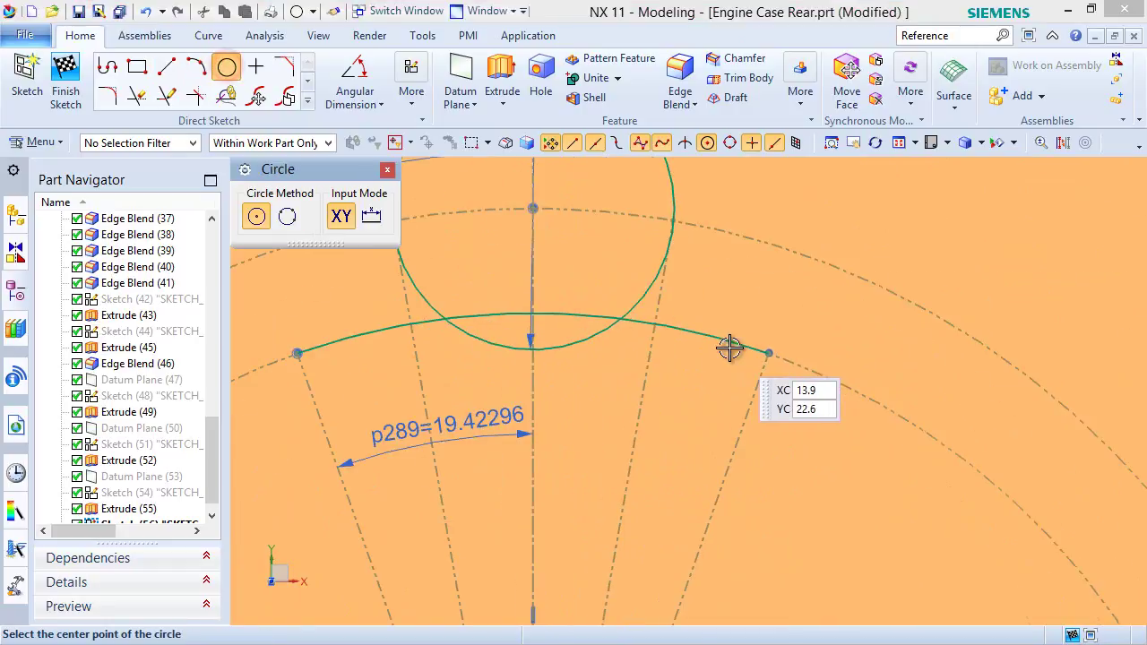
{"action": "scroll", "coordinate": [730, 346], "scroll_direction": "down", "scroll_amount": 3}
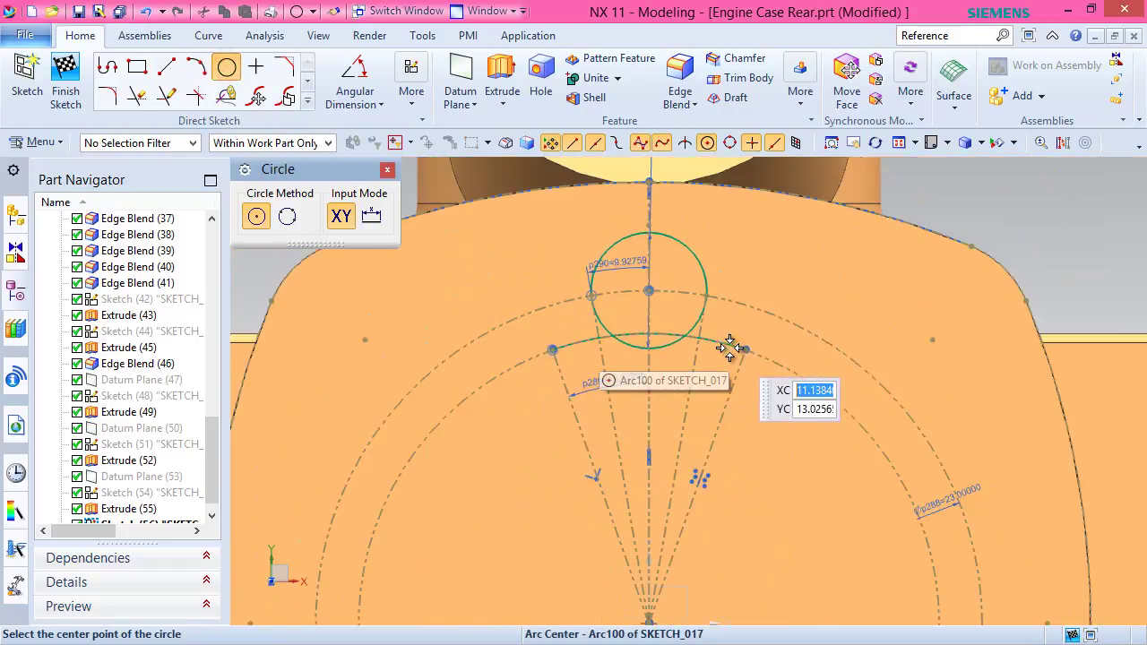
{"action": "left_click", "coordinate": [458, 276]}
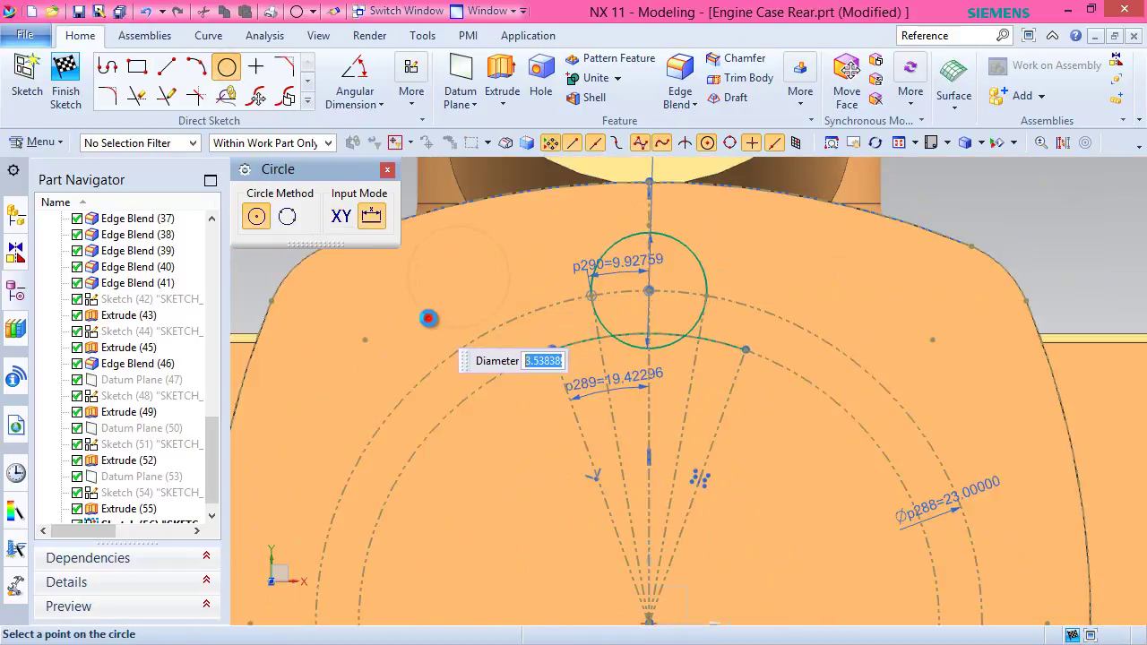
{"action": "left_click", "coordinate": [428, 318]}
{"action": "key", "text": "Escape"}
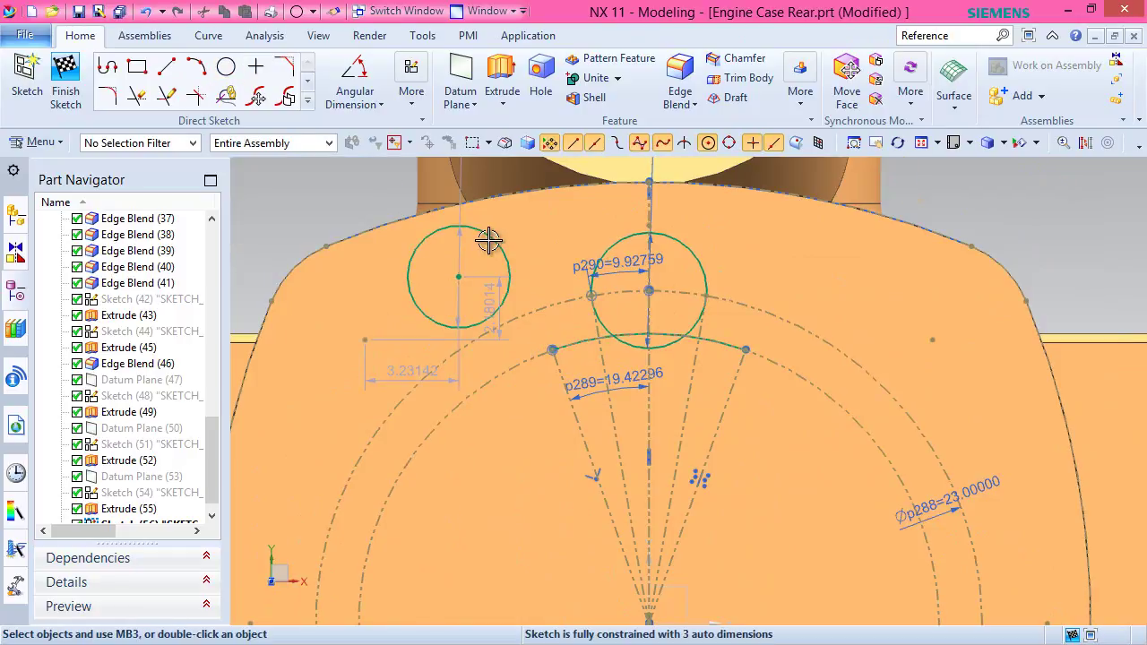
Constrain the new circle to have equal radius with the 4 mm circle and to be tangent to it.
{"action": "left_click", "coordinate": [484, 240]}
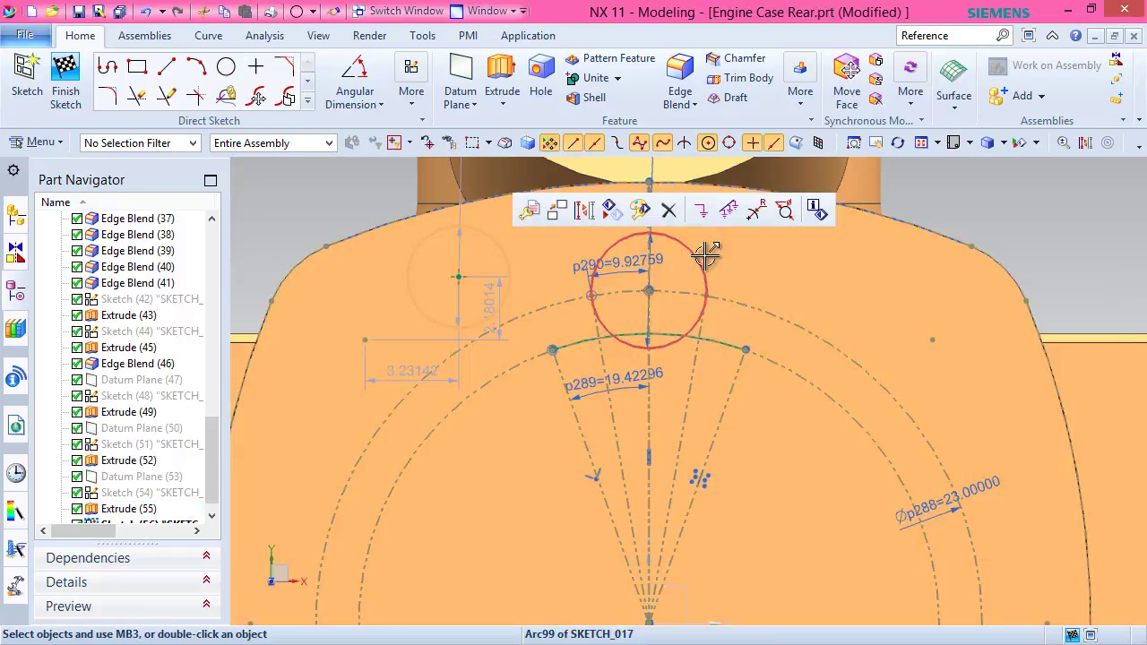
{"action": "left_click", "coordinate": [705, 255]}
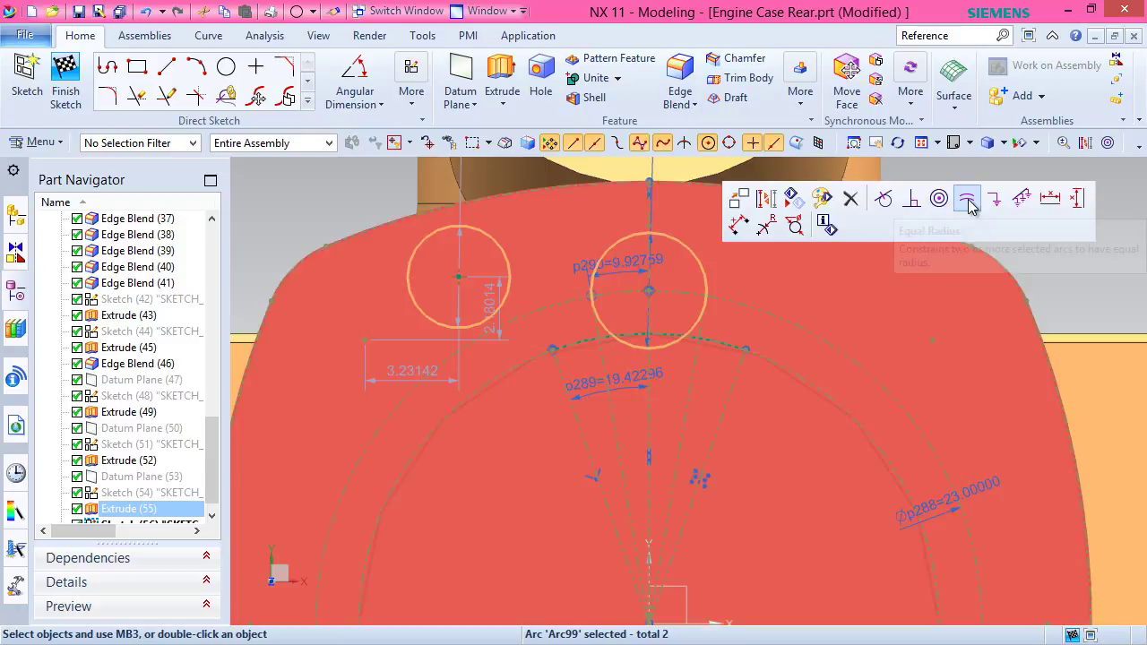
{"action": "left_click", "coordinate": [969, 202]}
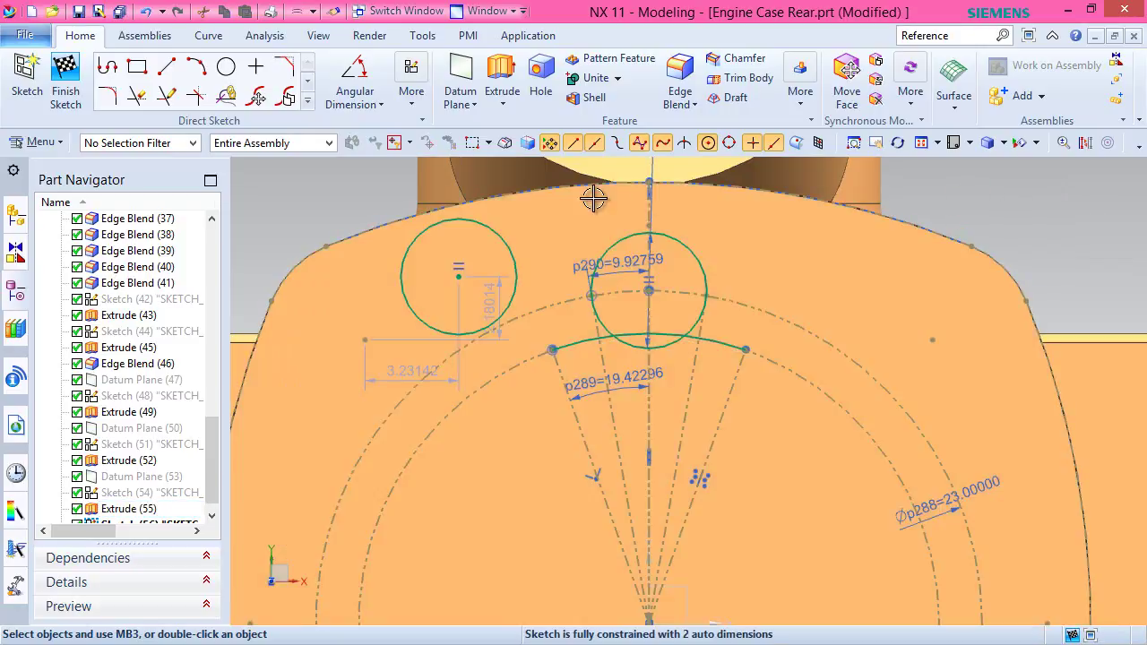
{"action": "left_click", "coordinate": [505, 237]}
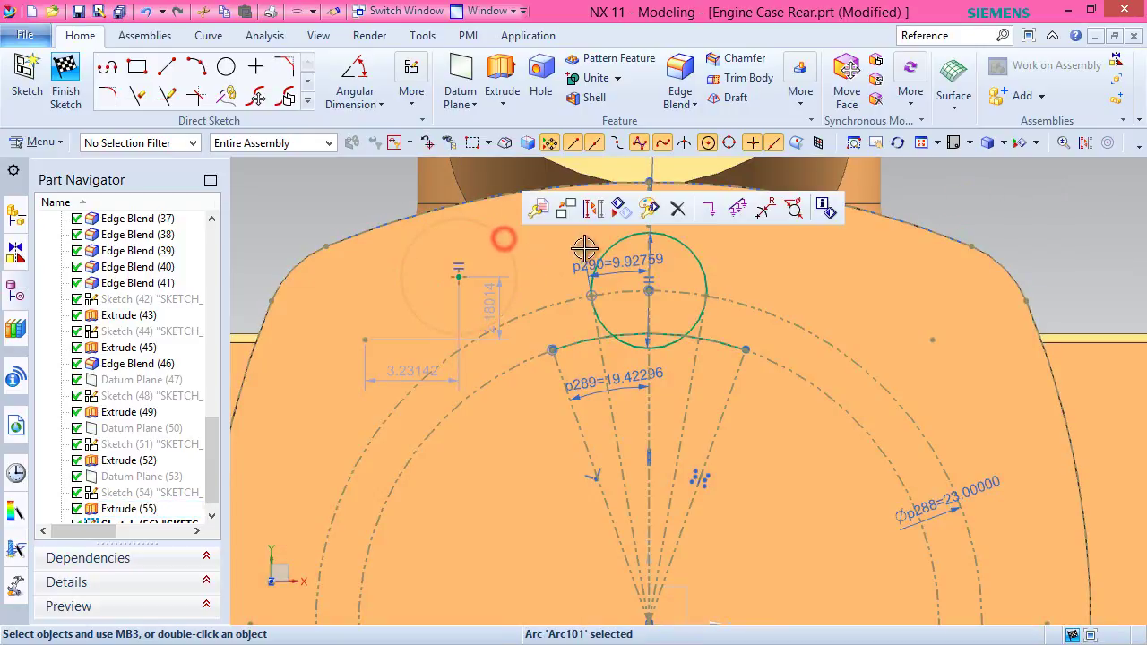
{"action": "left_click", "coordinate": [604, 244]}
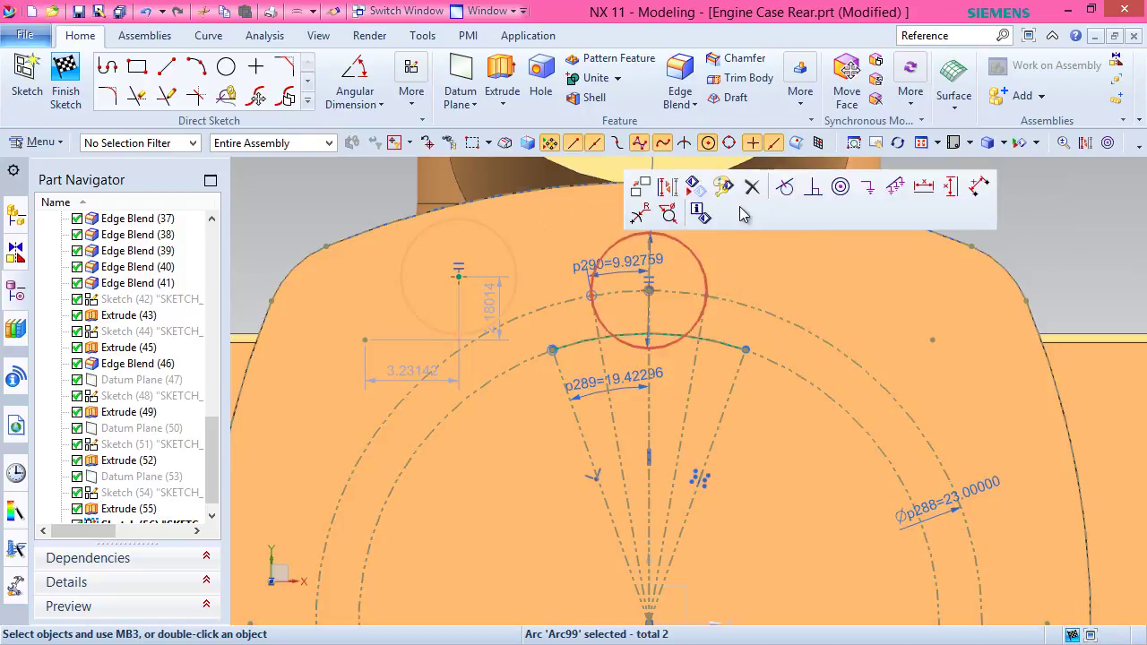
{"action": "left_click", "coordinate": [782, 190]}
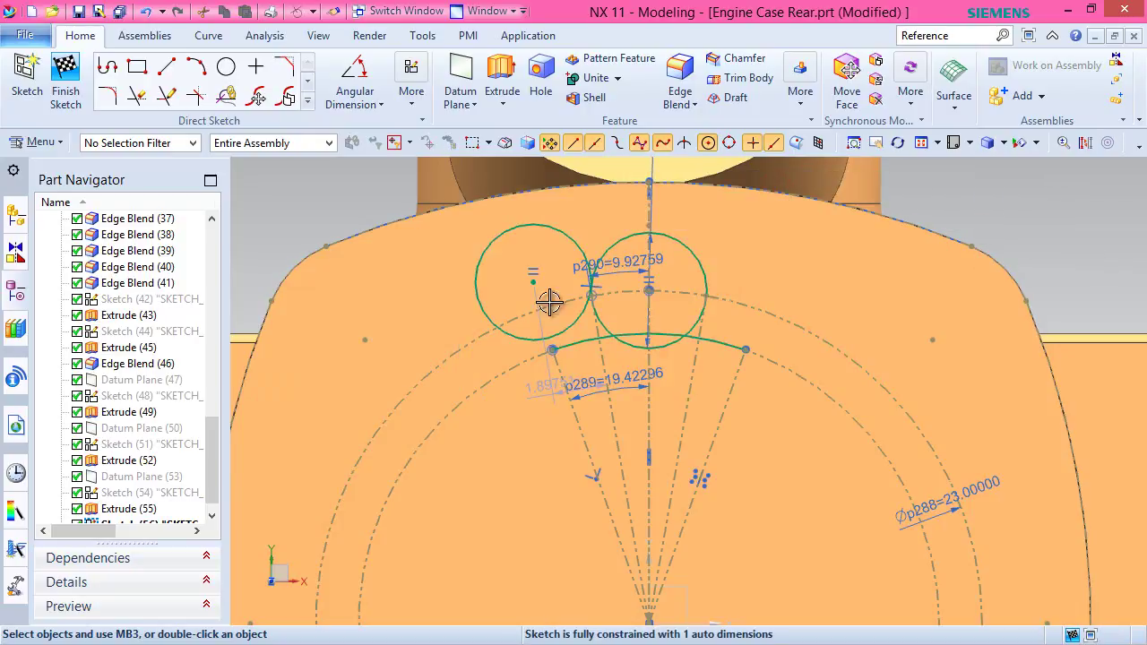
Constrain the left end point of the new arc to lie on the left circle.
{"action": "left_click", "coordinate": [552, 350]}
{"action": "left_click", "coordinate": [509, 338]}
{"action": "left_click", "coordinate": [542, 310]}
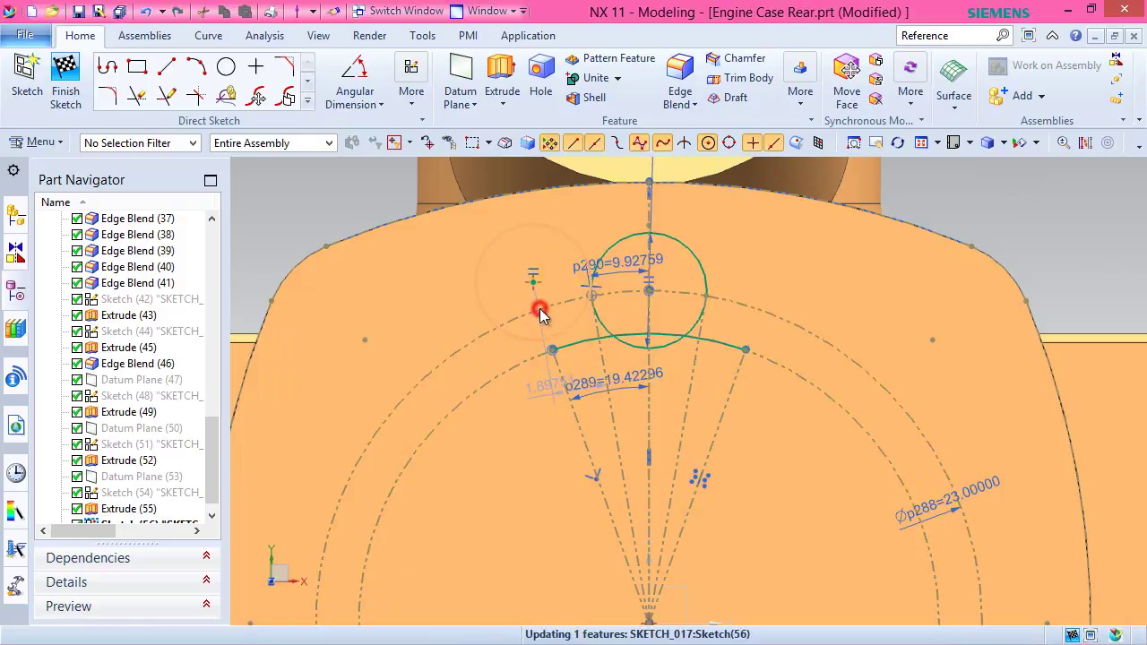
Mirror the left circle about the vertical reference centreline.
{"action": "left_click", "coordinate": [309, 104]}
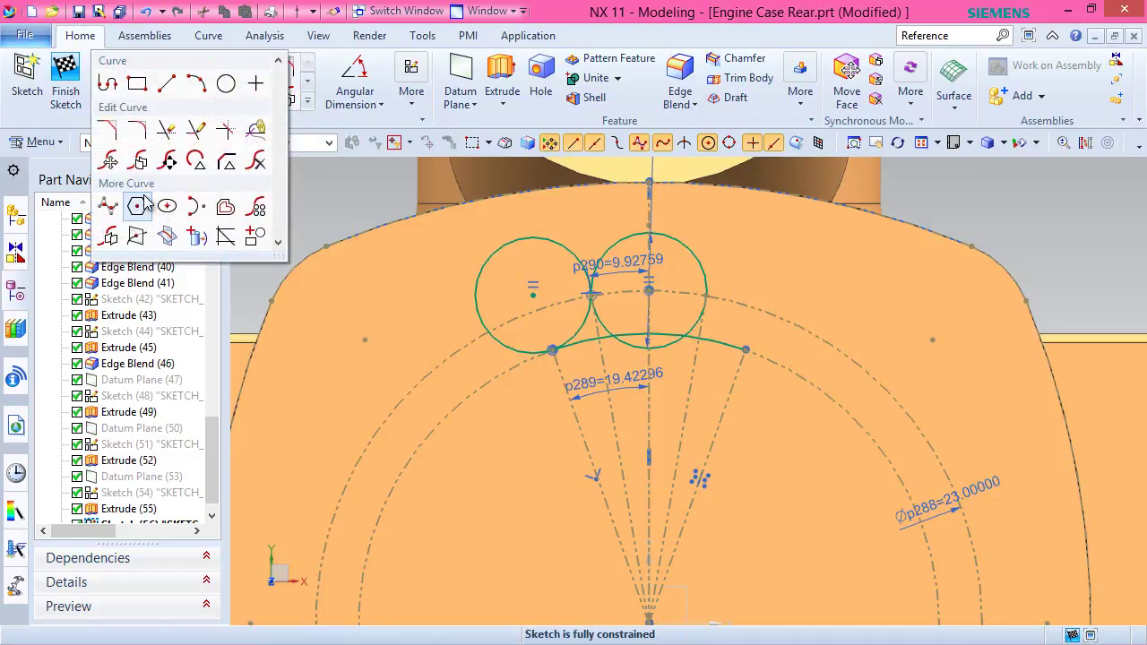
{"action": "left_click", "coordinate": [110, 237]}
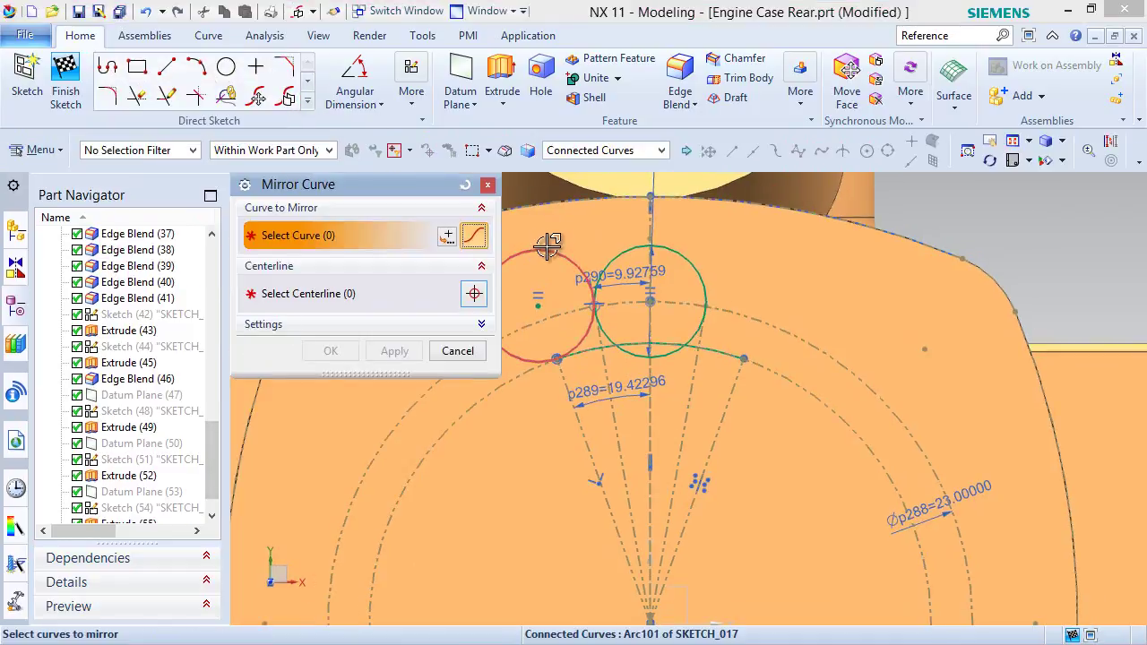
{"action": "left_click", "coordinate": [362, 293]}
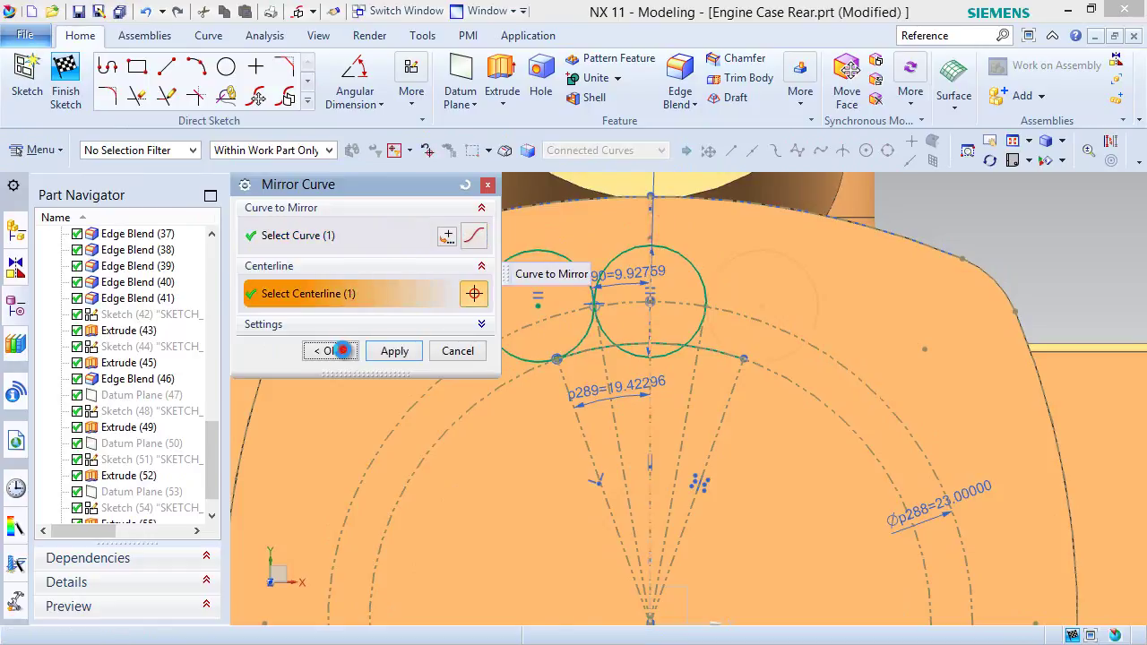
{"action": "left_click", "coordinate": [330, 352]}
{"action": "left_click", "coordinate": [979, 187]}
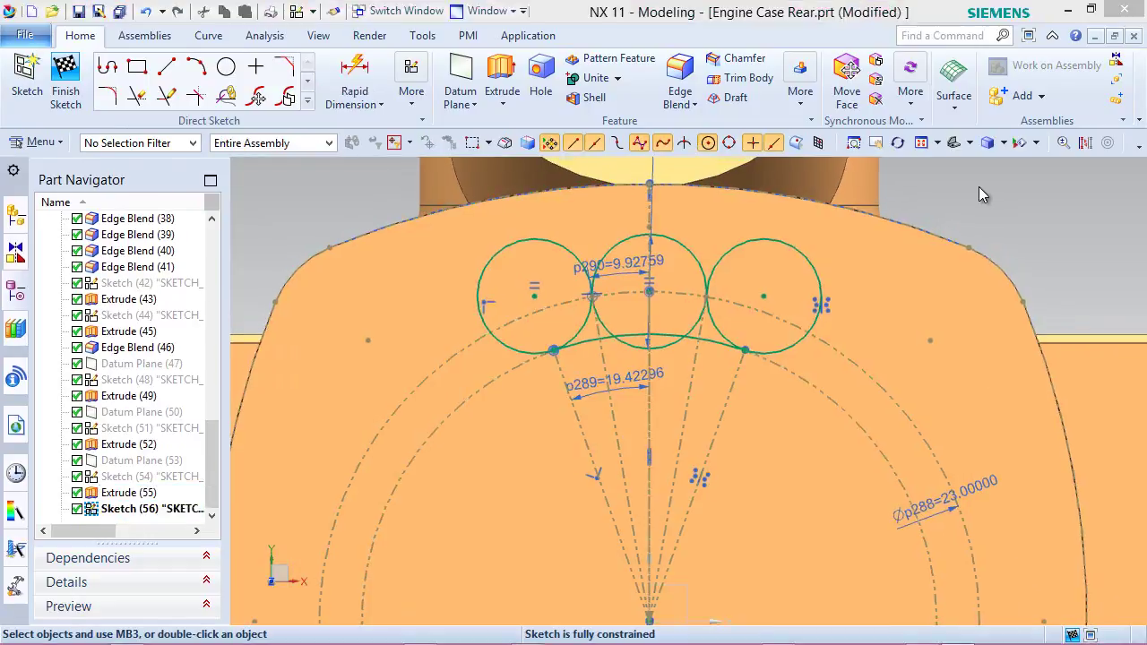
Extend the left inner slanted reference line up to the point where the left and middle circles touch.
{"action": "left_click", "coordinate": [168, 97]}
{"action": "scroll", "coordinate": [575, 291], "scroll_direction": "down", "scroll_amount": 10}
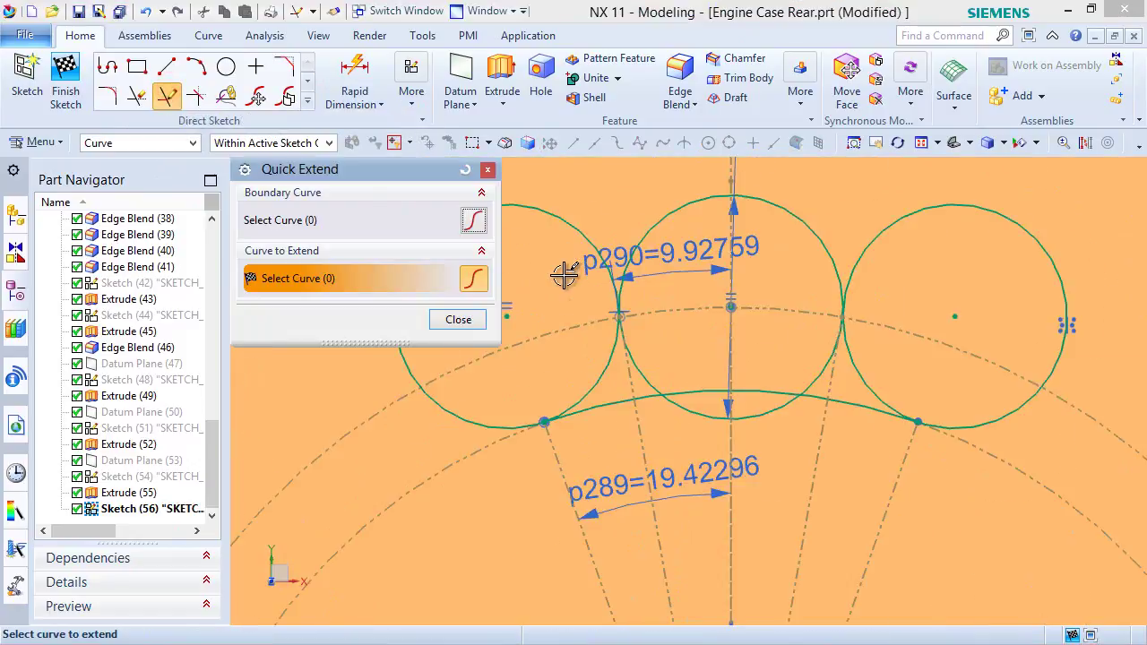
{"action": "scroll", "coordinate": [670, 301], "scroll_direction": "down", "scroll_amount": 5}
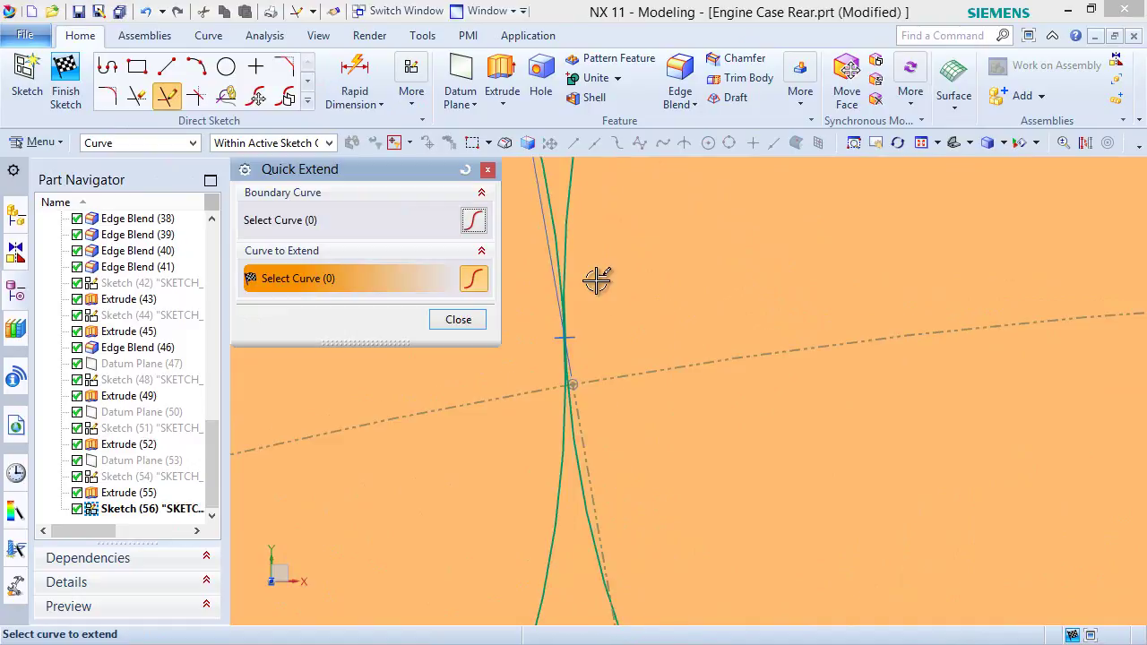
{"action": "left_click", "coordinate": [604, 509]}
{"action": "left_click", "coordinate": [454, 321]}
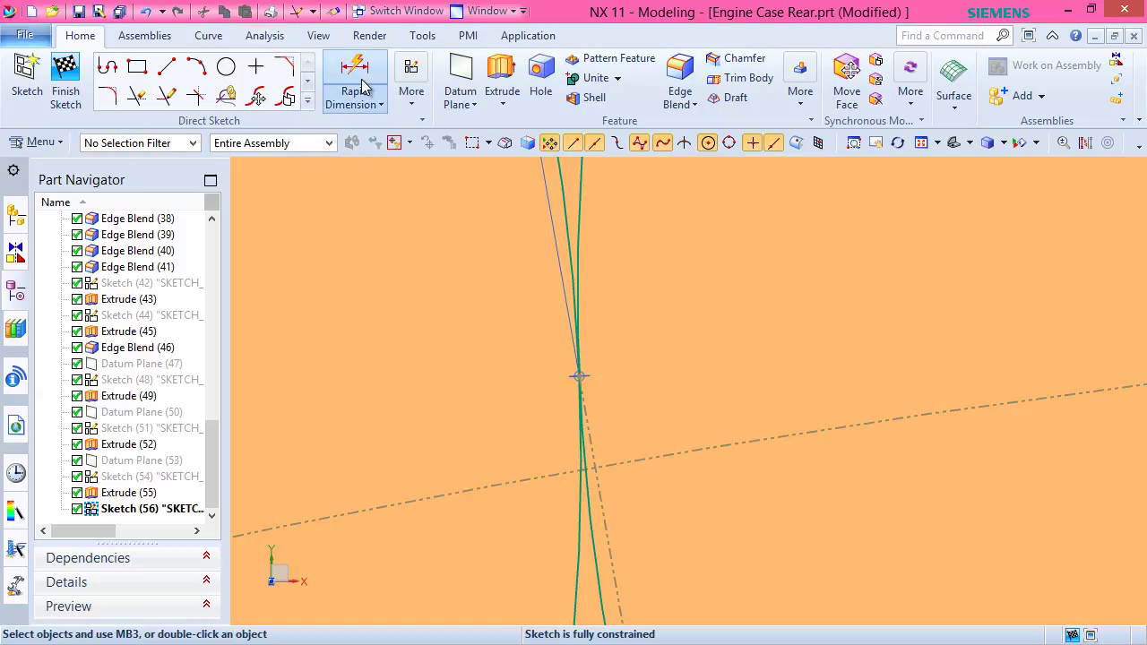
Hide the sketch's geometric constraint symbols.
{"action": "left_click", "coordinate": [406, 98]}
{"action": "left_click", "coordinate": [678, 243]}
{"action": "scroll", "coordinate": [609, 364], "scroll_direction": "down", "scroll_amount": 10}
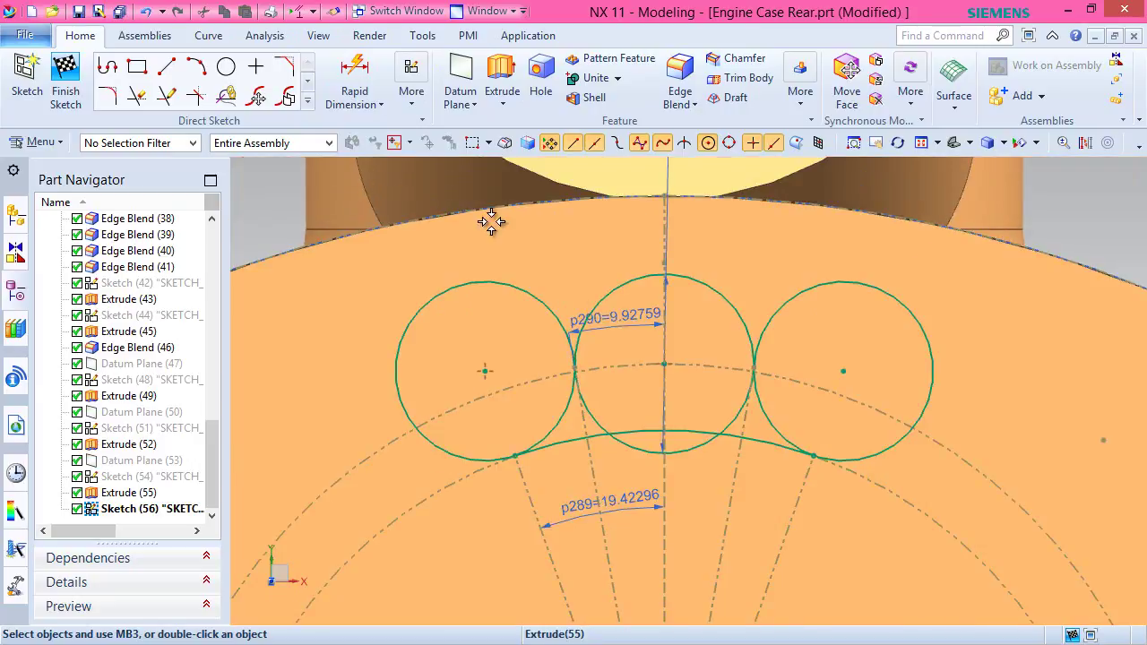
Convert the left, middle and right circles to reference curves.
{"action": "left_click", "coordinate": [1084, 144]}
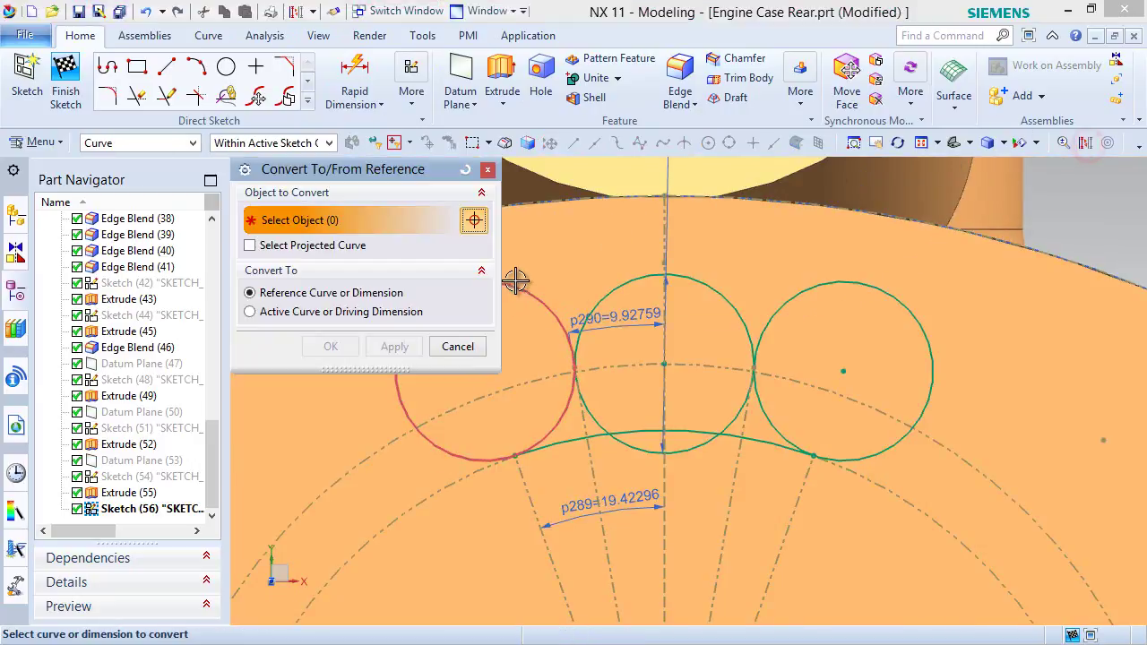
{"action": "left_click", "coordinate": [612, 280]}
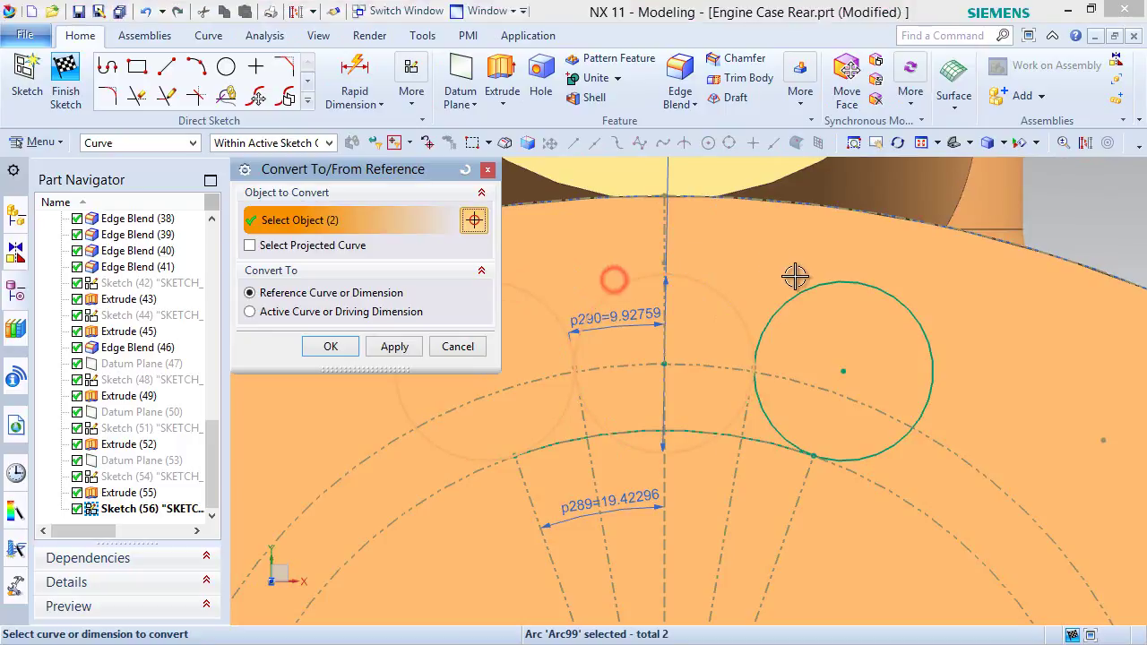
{"action": "left_click", "coordinate": [329, 348]}
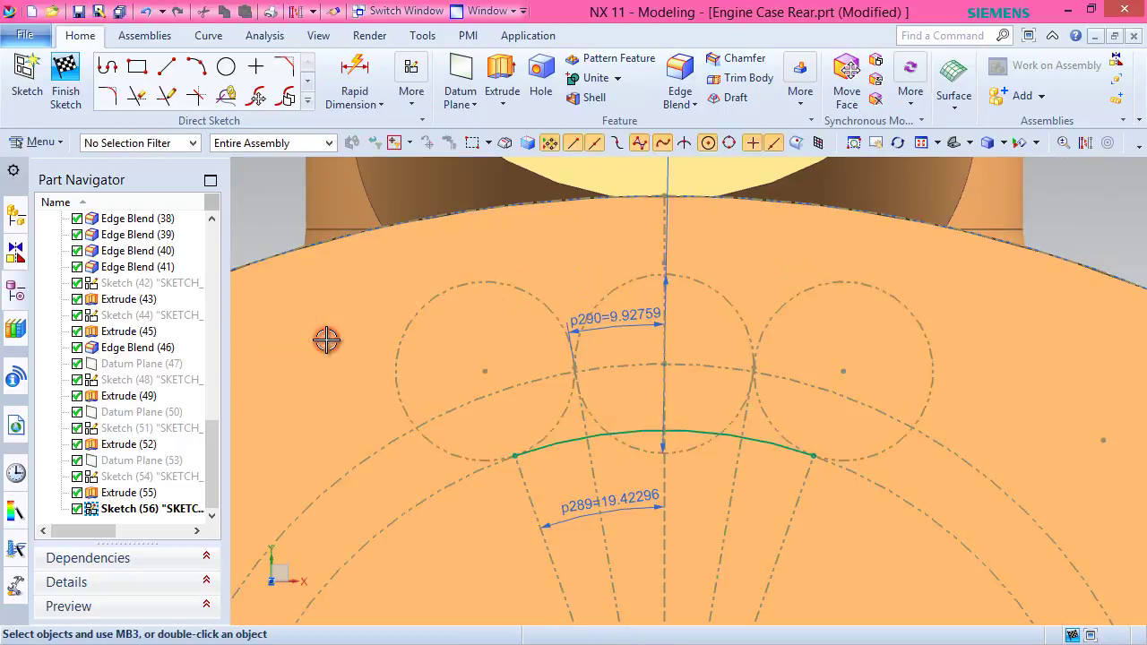
Draw a three-point arc from the lower arc's left end to the left and middle circles' touch point, bulging along the left circle.
{"action": "left_click", "coordinate": [198, 75]}
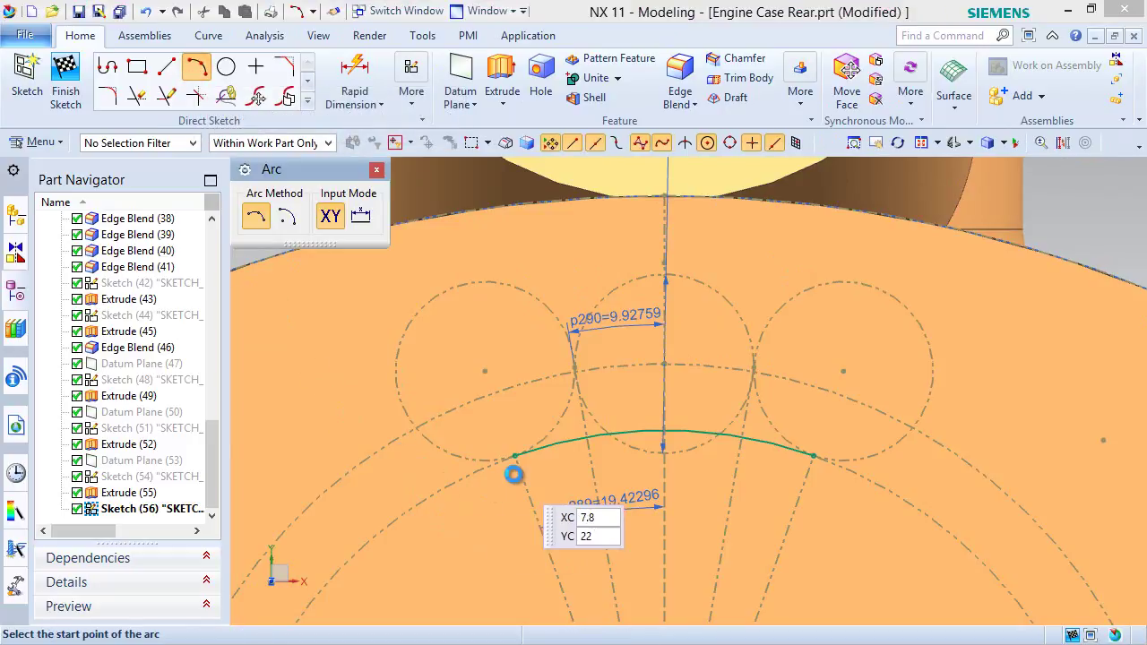
{"action": "scroll", "coordinate": [513, 475], "scroll_direction": "up", "scroll_amount": 6}
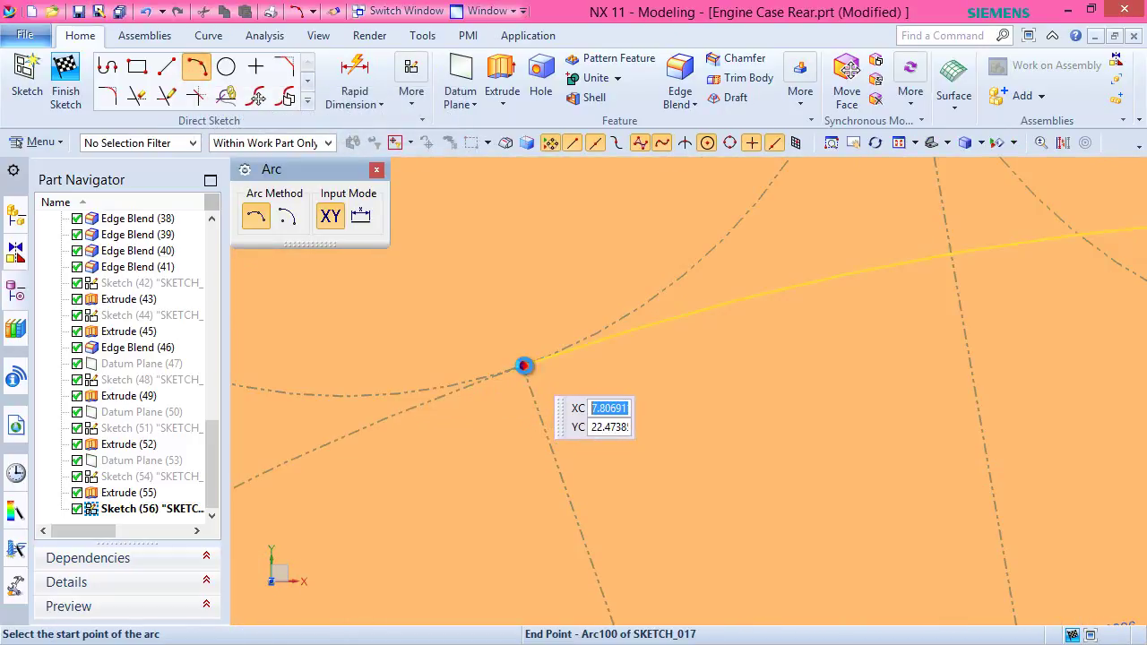
{"action": "left_click", "coordinate": [524, 366]}
{"action": "left_click", "coordinate": [615, 377]}
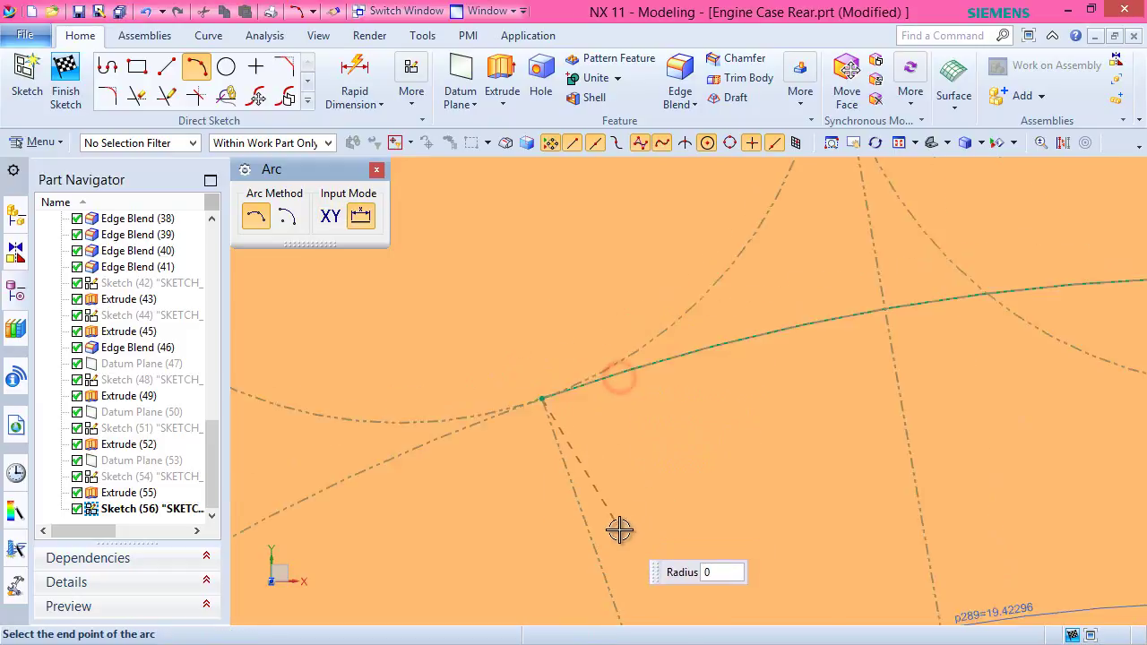
{"action": "scroll", "coordinate": [620, 529], "scroll_direction": "down", "scroll_amount": 3}
{"action": "scroll", "coordinate": [745, 295], "scroll_direction": "up", "scroll_amount": 5}
{"action": "scroll", "coordinate": [690, 298], "scroll_direction": "up", "scroll_amount": 4}
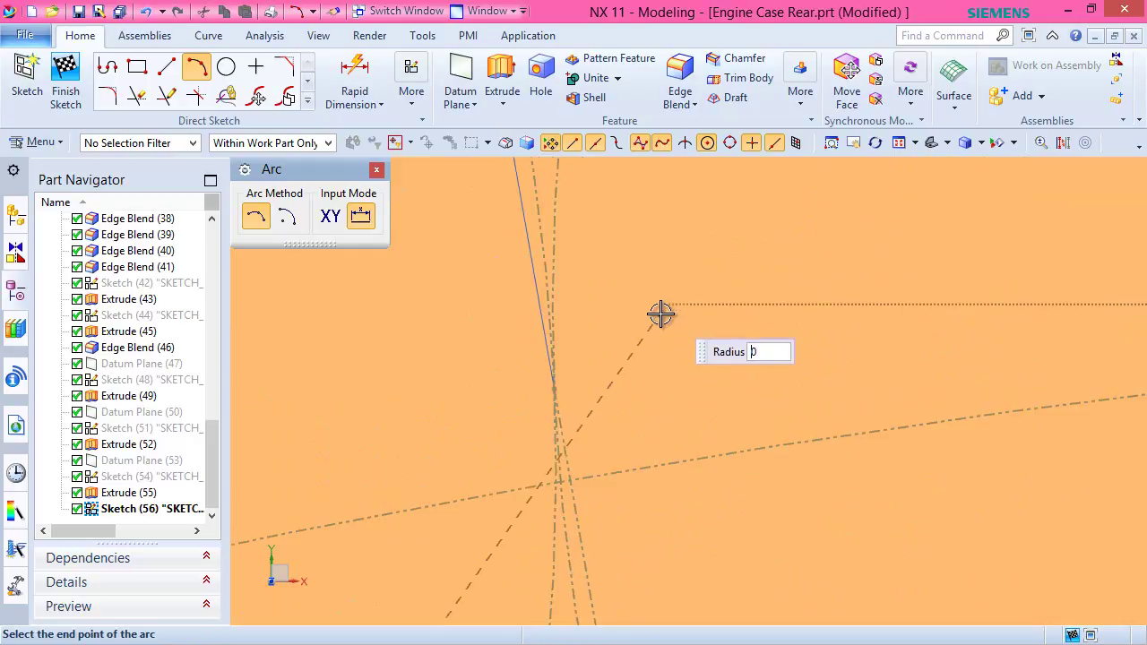
{"action": "left_click", "coordinate": [557, 391]}
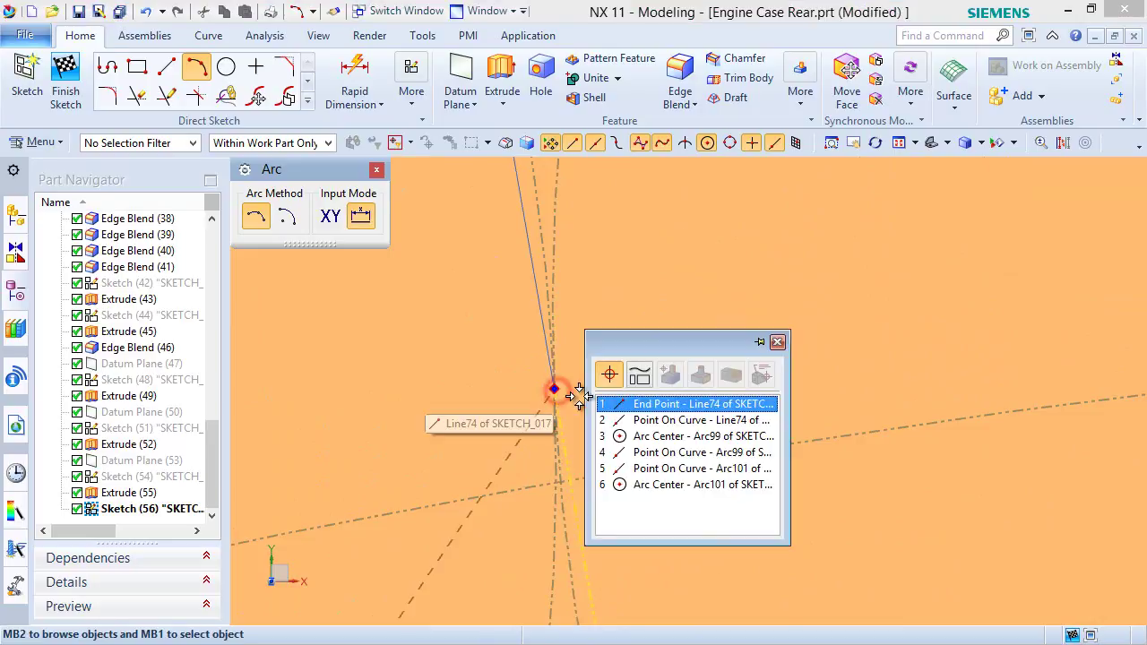
{"action": "left_click", "coordinate": [630, 404]}
{"action": "scroll", "coordinate": [709, 302], "scroll_direction": "down", "scroll_amount": 4}
{"action": "scroll", "coordinate": [698, 369], "scroll_direction": "up", "scroll_amount": 5}
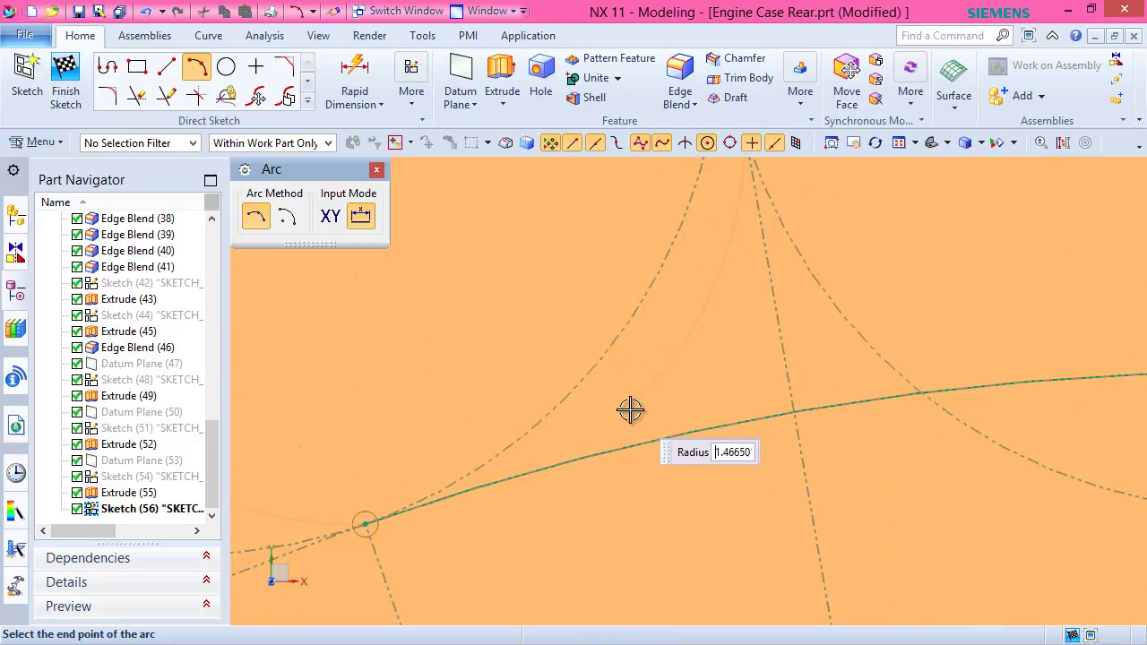
{"action": "scroll", "coordinate": [630, 394], "scroll_direction": "down", "scroll_amount": 4}
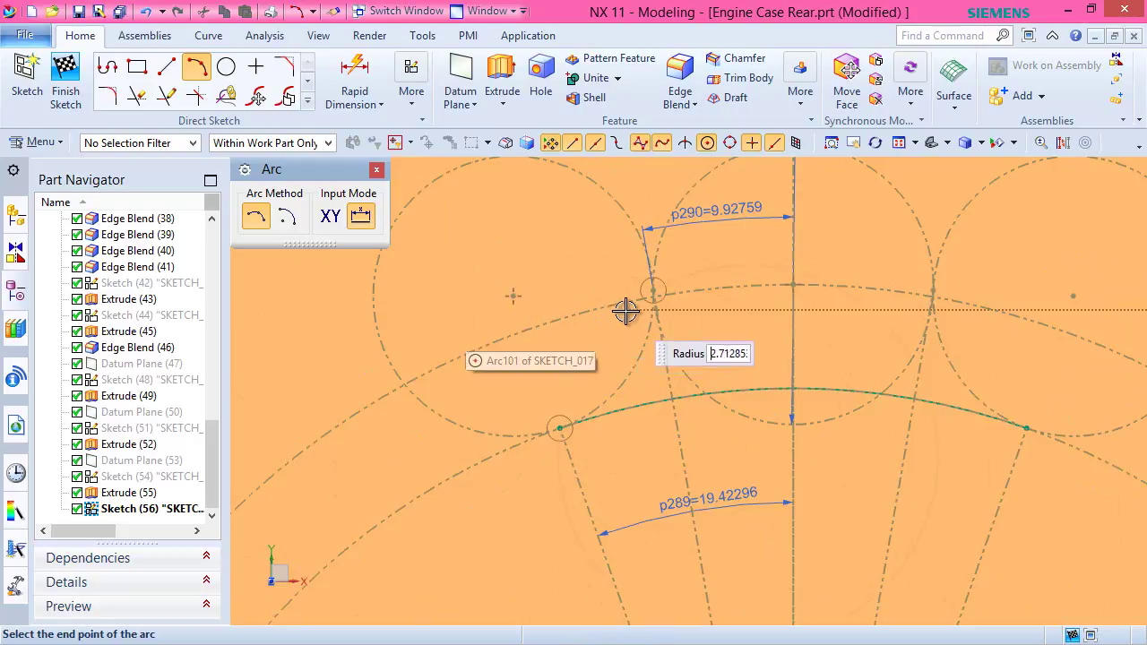
{"action": "left_click", "coordinate": [606, 335]}
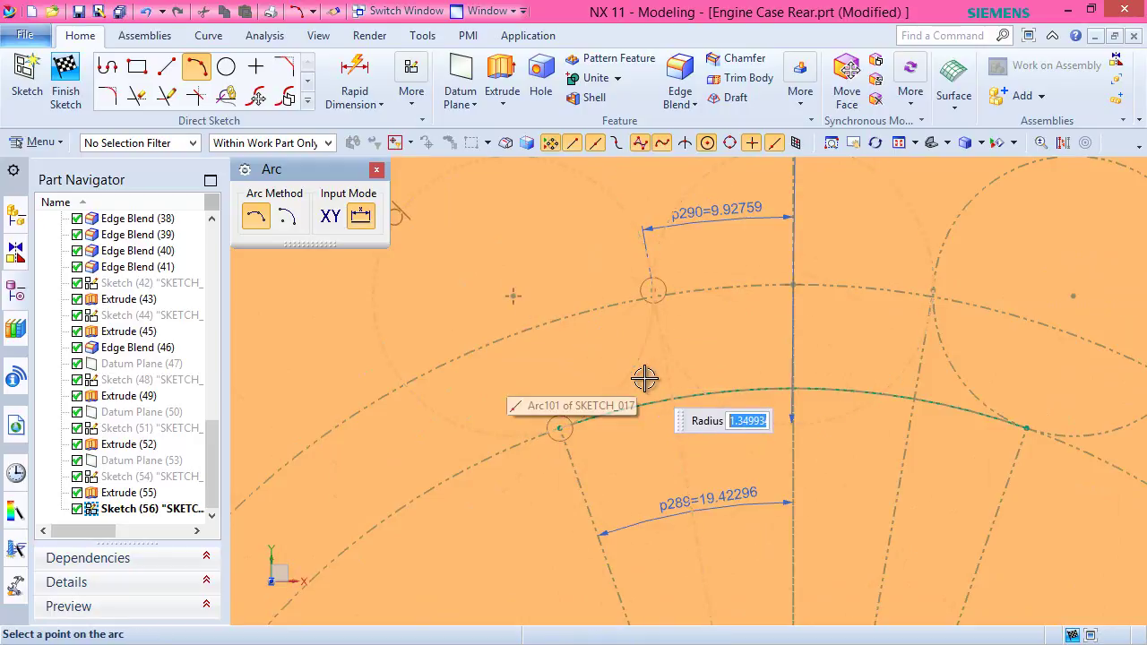
{"action": "scroll", "coordinate": [636, 376], "scroll_direction": "up", "scroll_amount": 3}
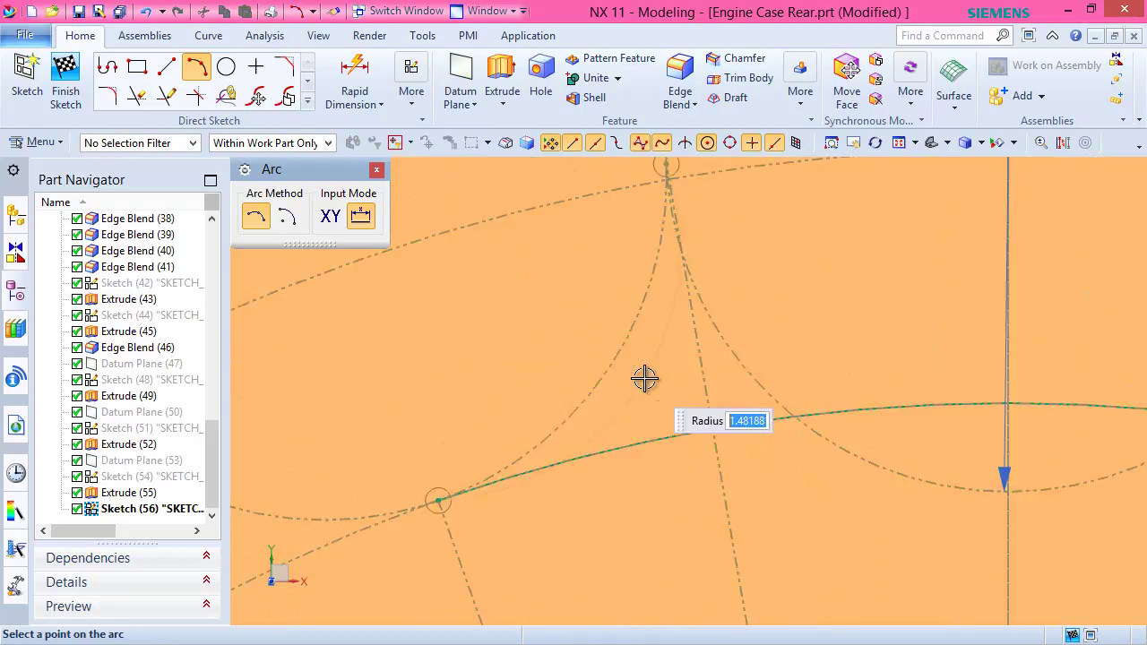
{"action": "left_click", "coordinate": [597, 380]}
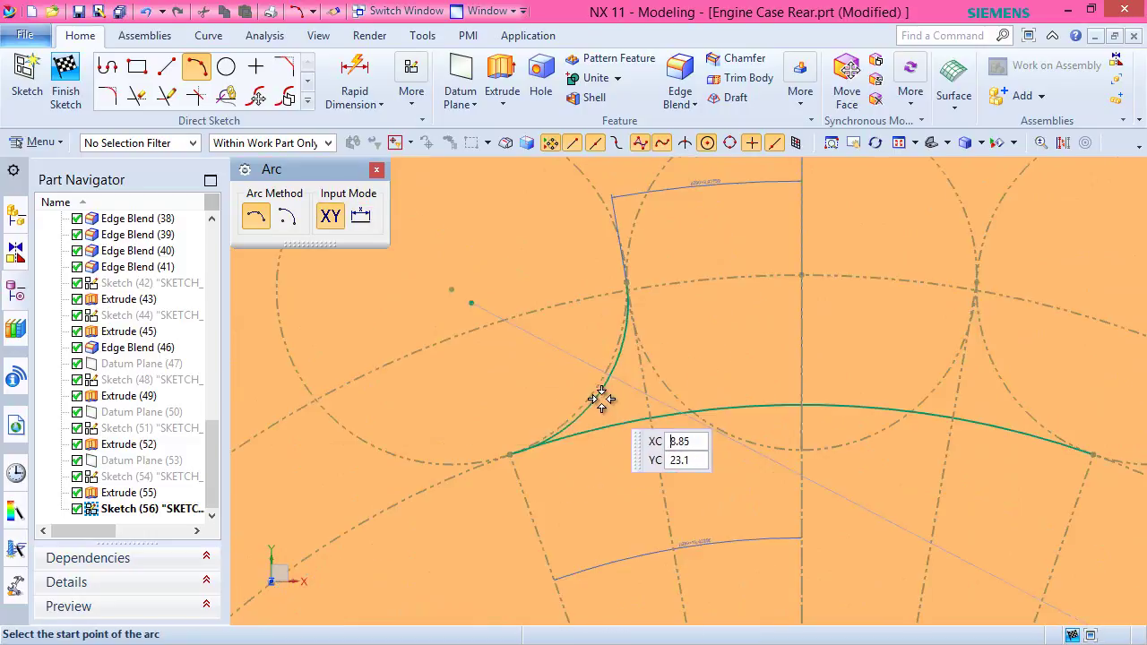
Draw a three-point arc of about 1.76 radius from the lower arc's right end to the middle and right circles' touch point, along the right circle.
{"action": "scroll", "coordinate": [596, 397], "scroll_direction": "down", "scroll_amount": 3}
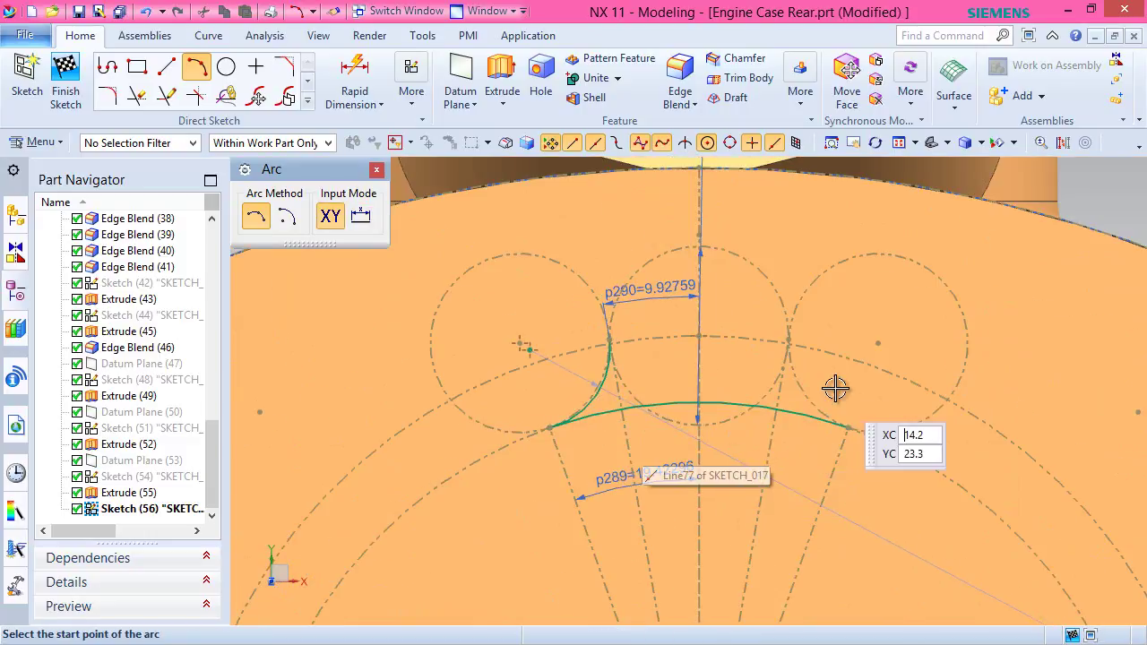
{"action": "scroll", "coordinate": [814, 398], "scroll_direction": "up", "scroll_amount": 3}
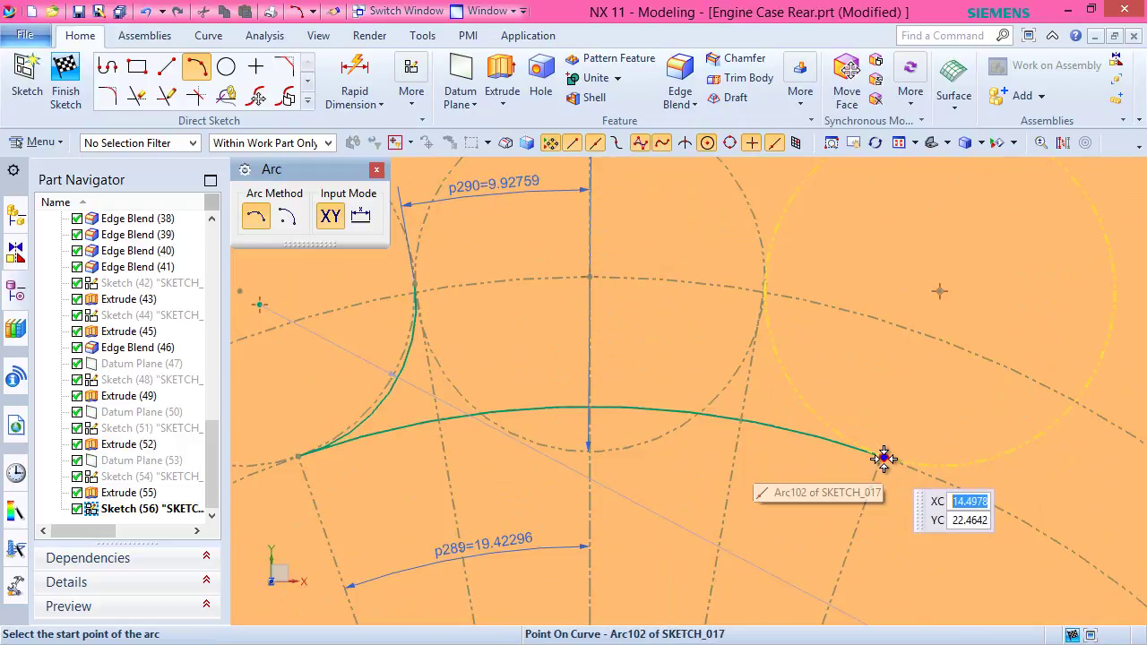
{"action": "scroll", "coordinate": [883, 459], "scroll_direction": "up", "scroll_amount": 3}
{"action": "scroll", "coordinate": [883, 459], "scroll_direction": "up", "scroll_amount": 2}
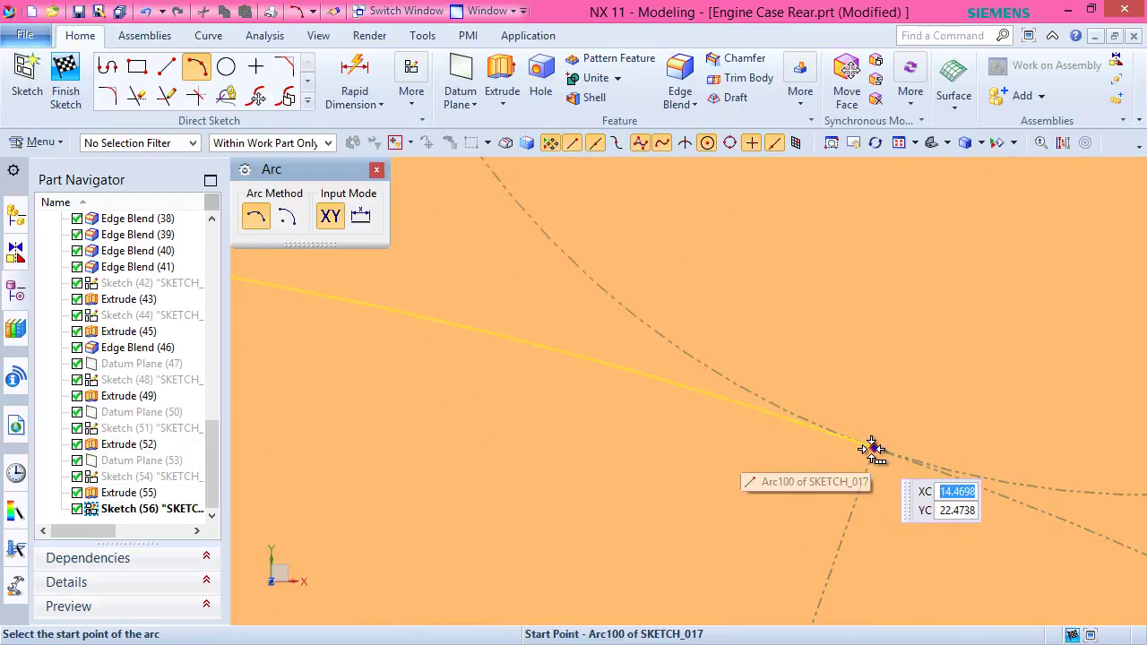
{"action": "mouse_move", "coordinate": [872, 448]}
{"action": "left_click", "coordinate": [950, 462]}
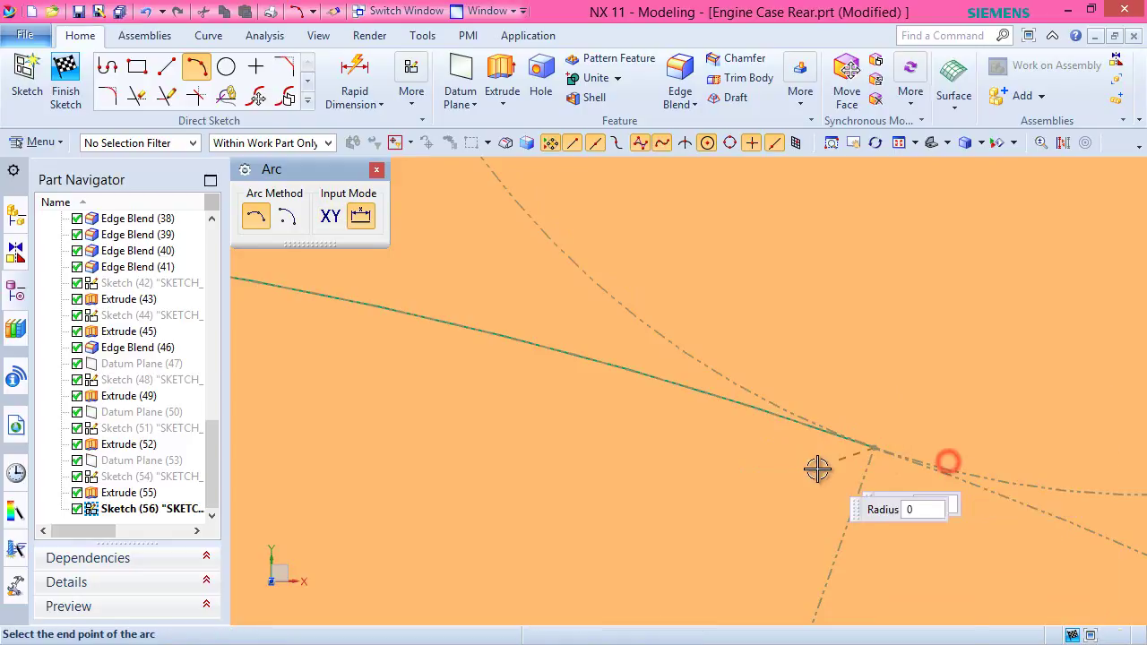
{"action": "scroll", "coordinate": [812, 471], "scroll_direction": "down", "scroll_amount": 3}
{"action": "scroll", "coordinate": [753, 276], "scroll_direction": "up", "scroll_amount": 5}
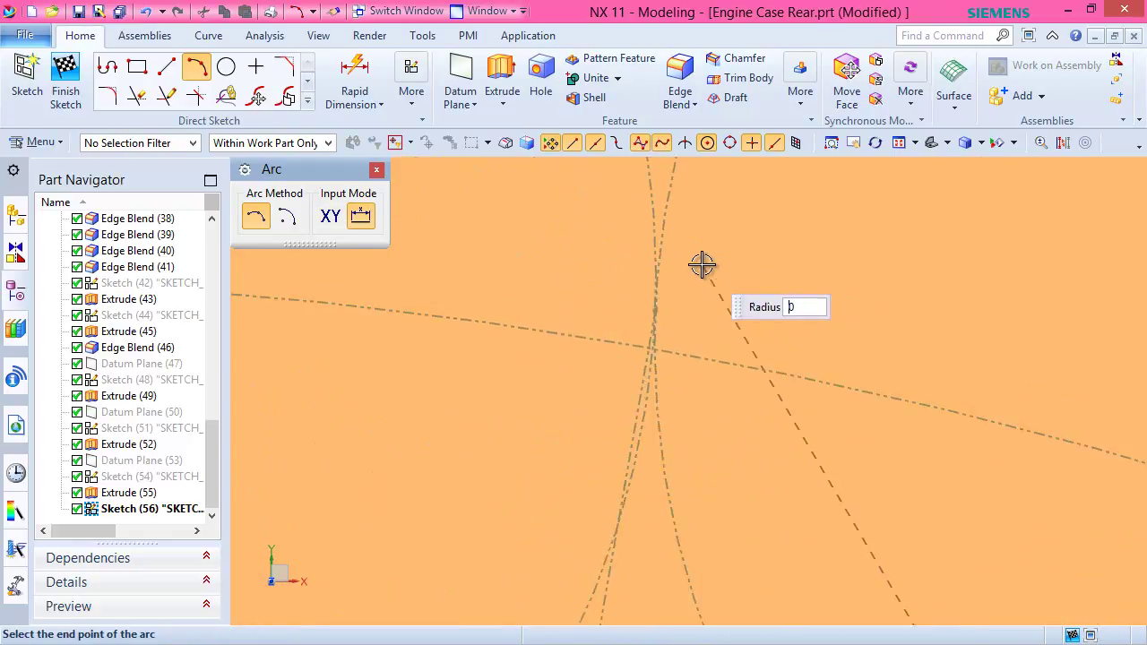
{"action": "scroll", "coordinate": [686, 297], "scroll_direction": "up", "scroll_amount": 2}
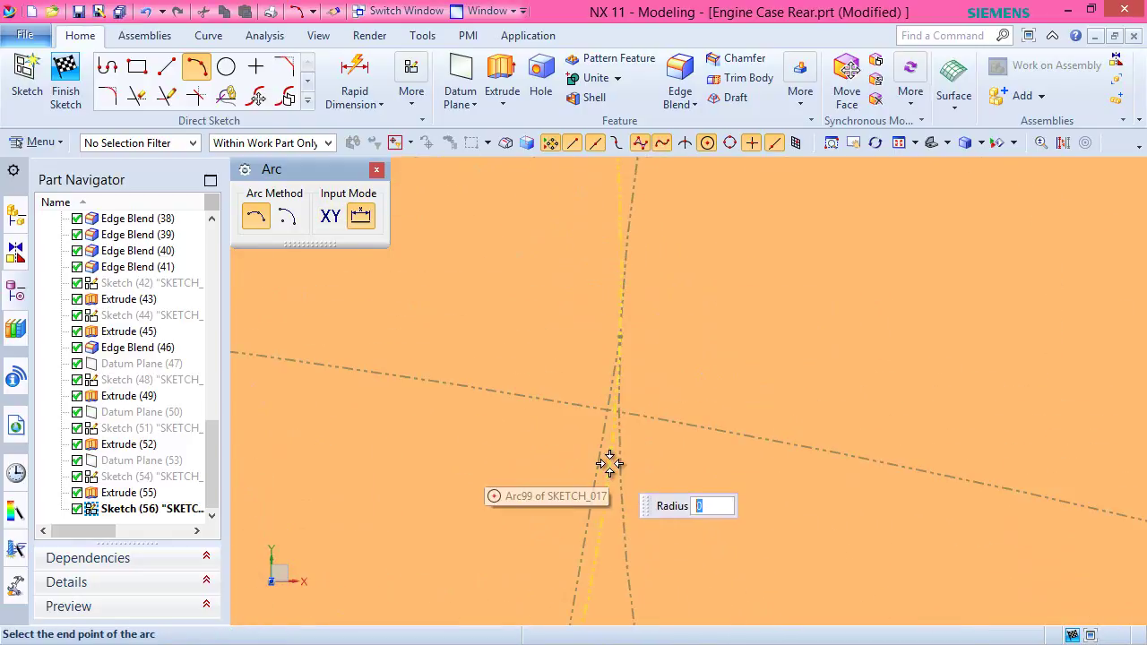
{"action": "scroll", "coordinate": [646, 340], "scroll_direction": "up", "scroll_amount": 2}
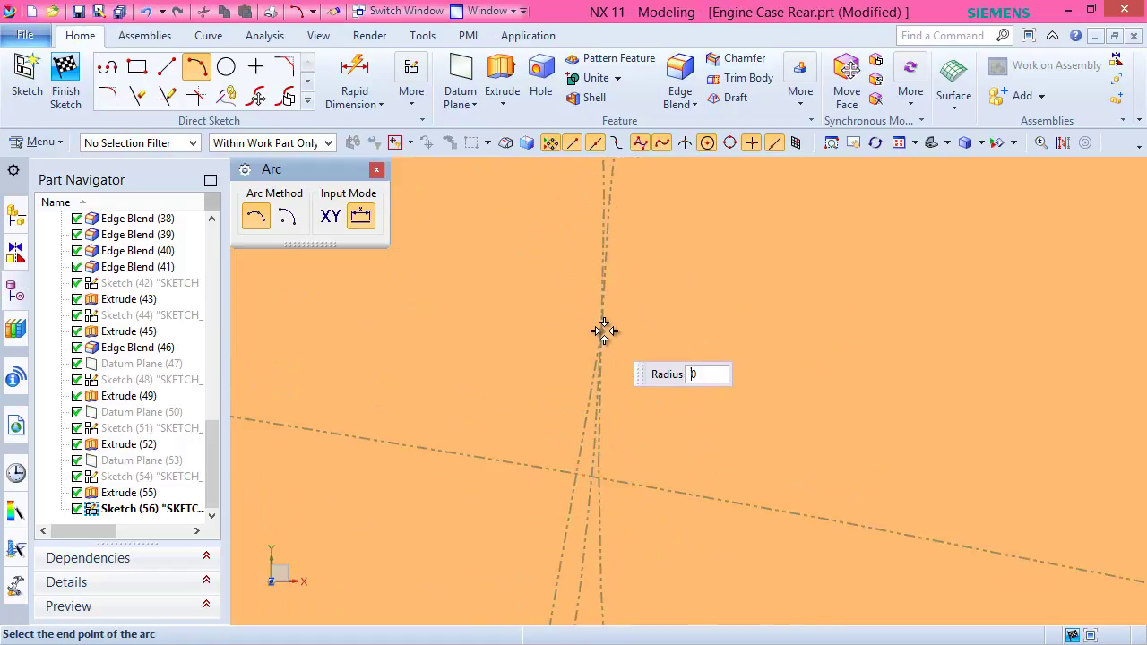
{"action": "scroll", "coordinate": [596, 361], "scroll_direction": "down", "scroll_amount": 2}
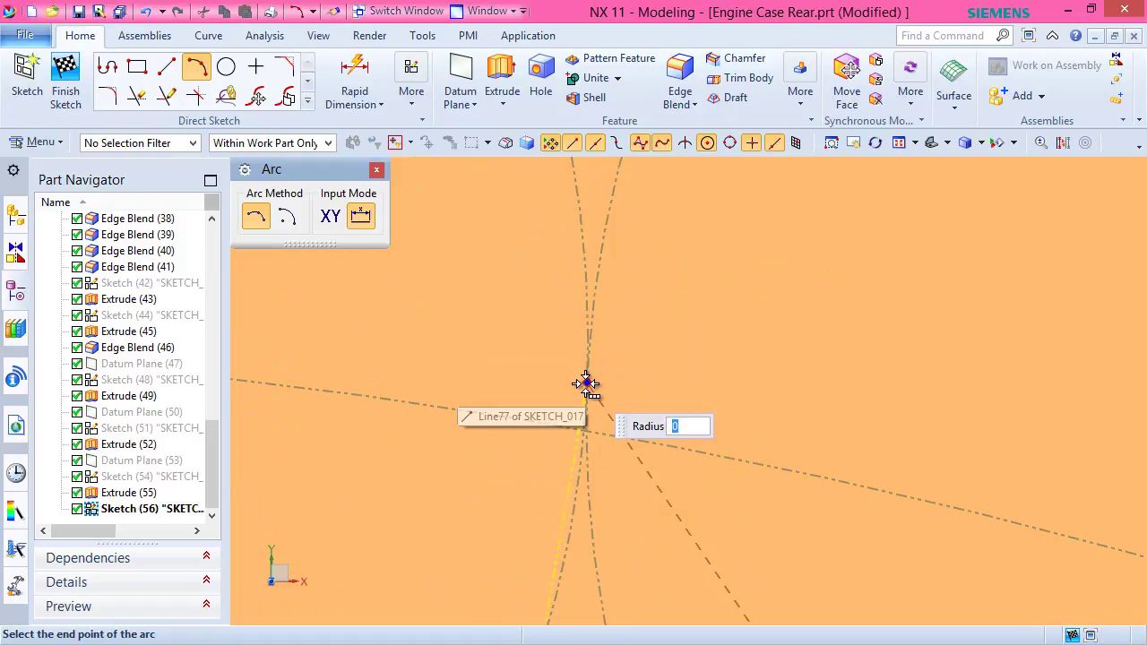
{"action": "left_click", "coordinate": [586, 383]}
{"action": "left_click", "coordinate": [586, 383]}
{"action": "scroll", "coordinate": [692, 362], "scroll_direction": "down", "scroll_amount": 4}
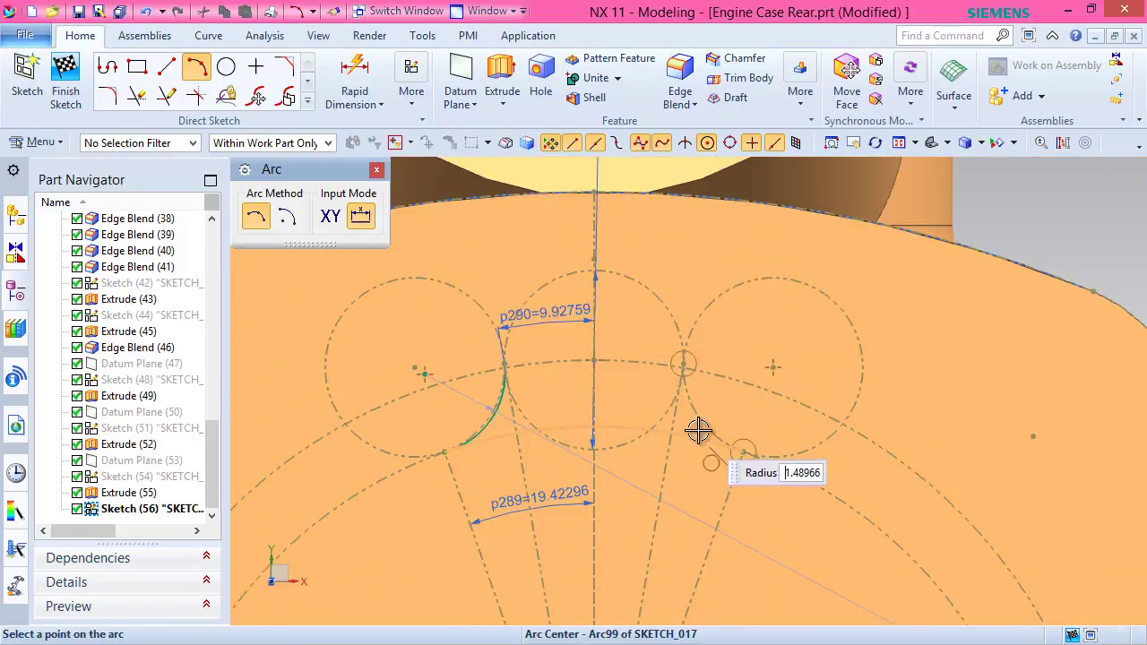
{"action": "scroll", "coordinate": [698, 433], "scroll_direction": "up", "scroll_amount": 5}
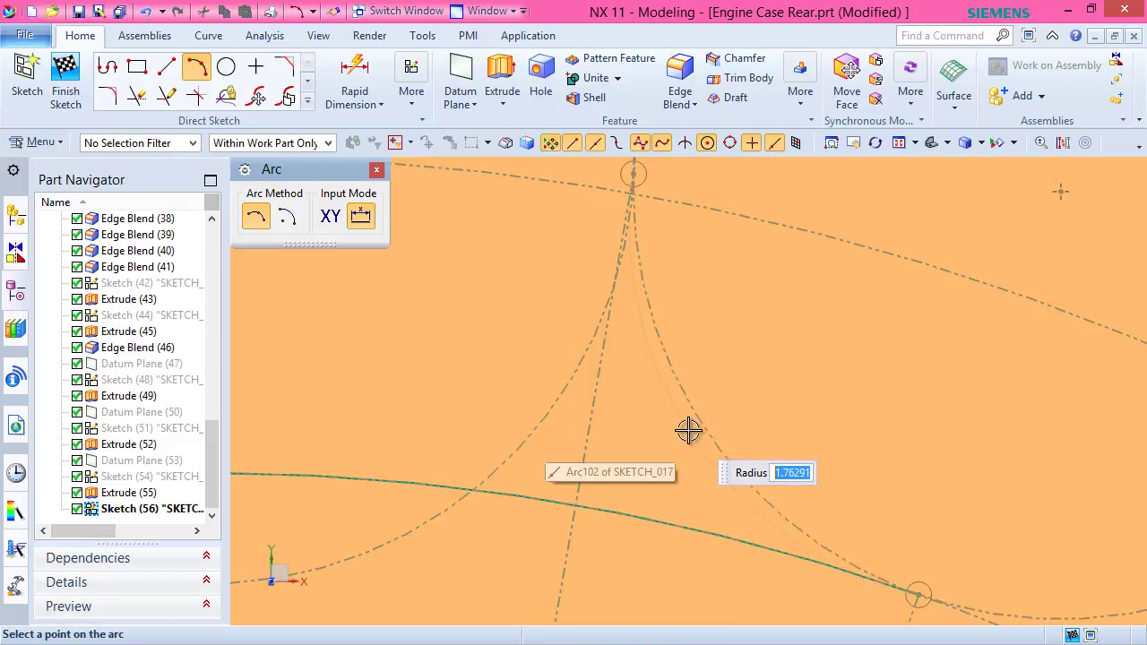
{"action": "left_click", "coordinate": [689, 431]}
{"action": "scroll", "coordinate": [686, 431], "scroll_direction": "down", "scroll_amount": 5}
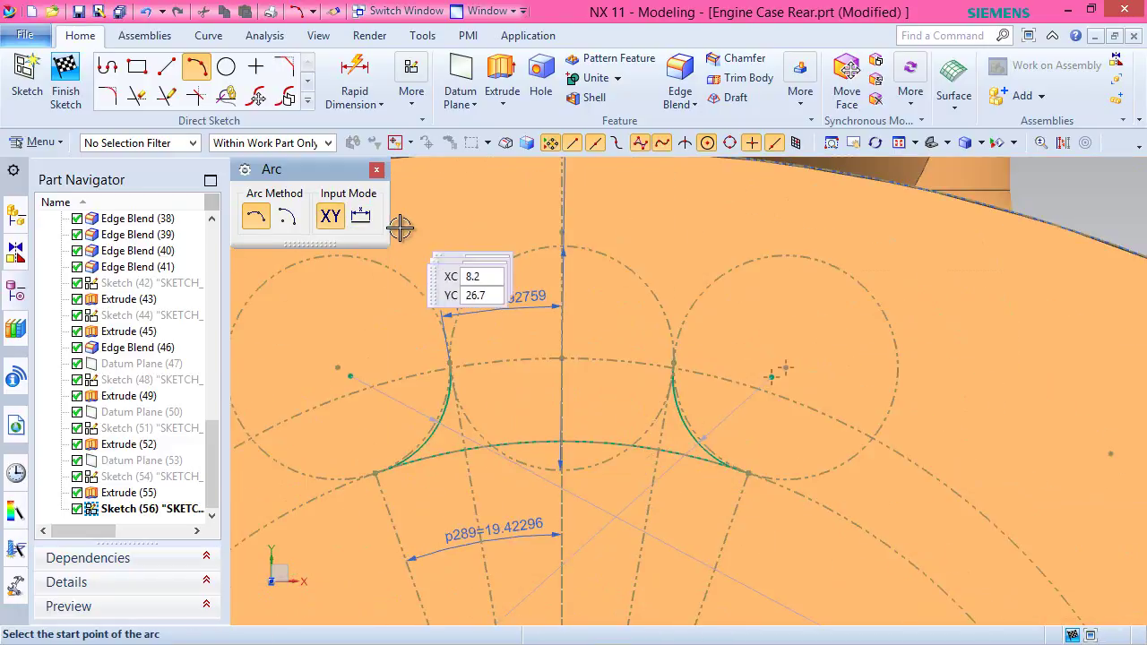
{"action": "right_click", "coordinate": [399, 317]}
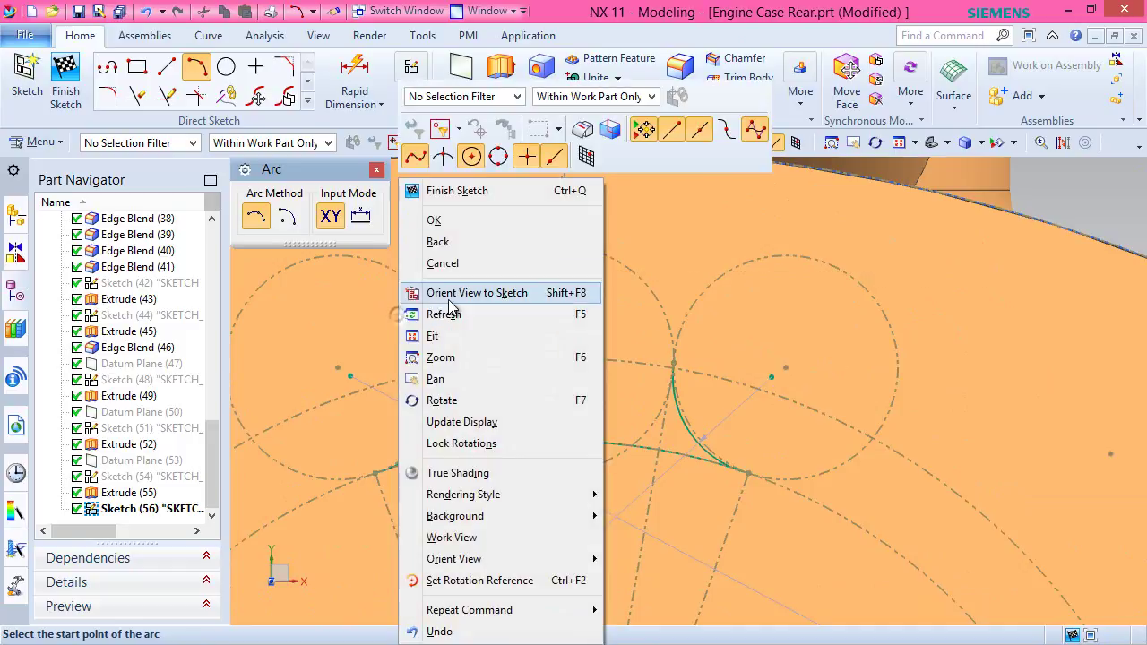
{"action": "left_click", "coordinate": [434, 221]}
Make the left arc's centre coincident with the left reference circle's centre.
{"action": "scroll", "coordinate": [364, 371], "scroll_direction": "down", "scroll_amount": 6}
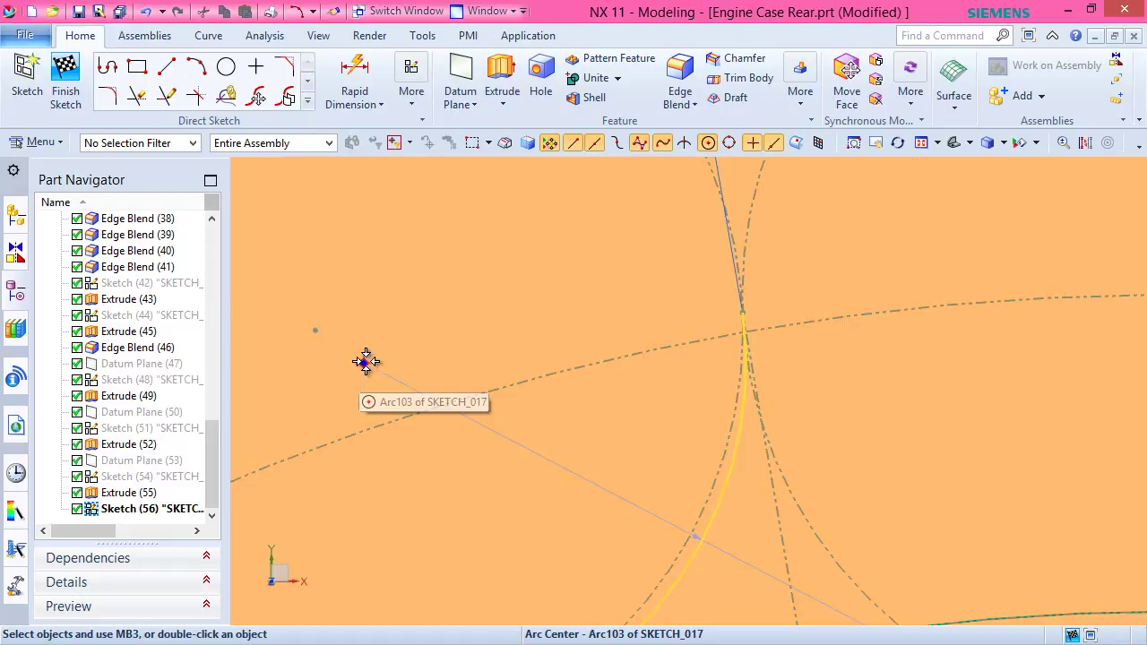
{"action": "left_click", "coordinate": [366, 361]}
{"action": "left_click", "coordinate": [310, 329]}
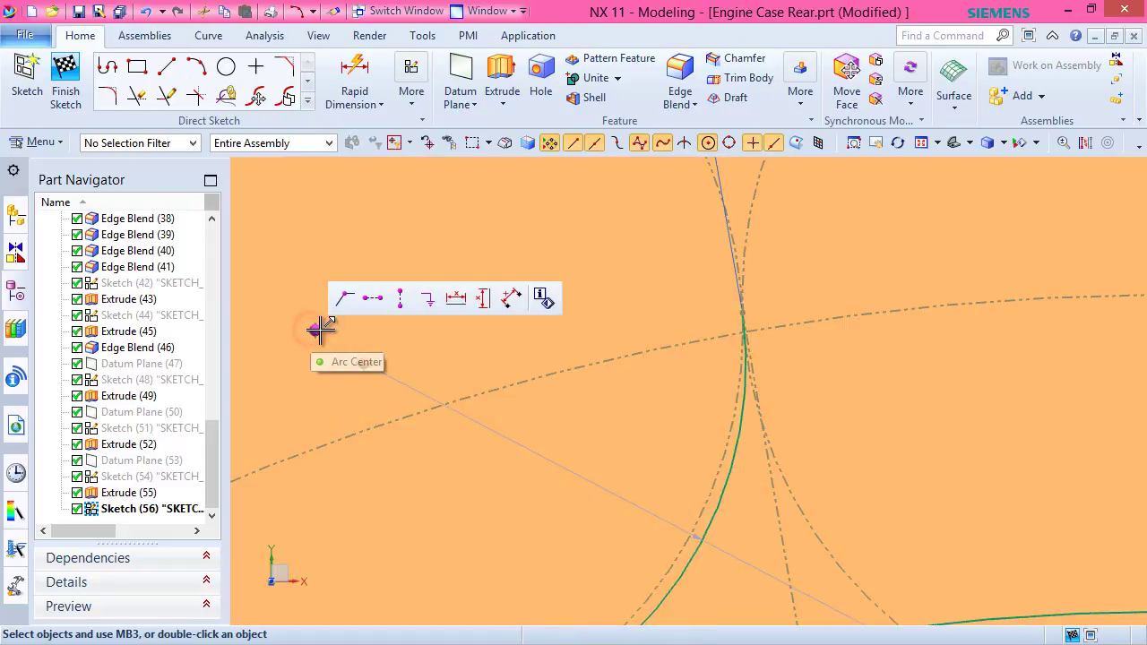
{"action": "left_click", "coordinate": [346, 299]}
Make the right arc's centre coincident with the right reference circle's centre.
{"action": "scroll", "coordinate": [366, 276], "scroll_direction": "up", "scroll_amount": 5}
{"action": "scroll", "coordinate": [840, 261], "scroll_direction": "down", "scroll_amount": 8}
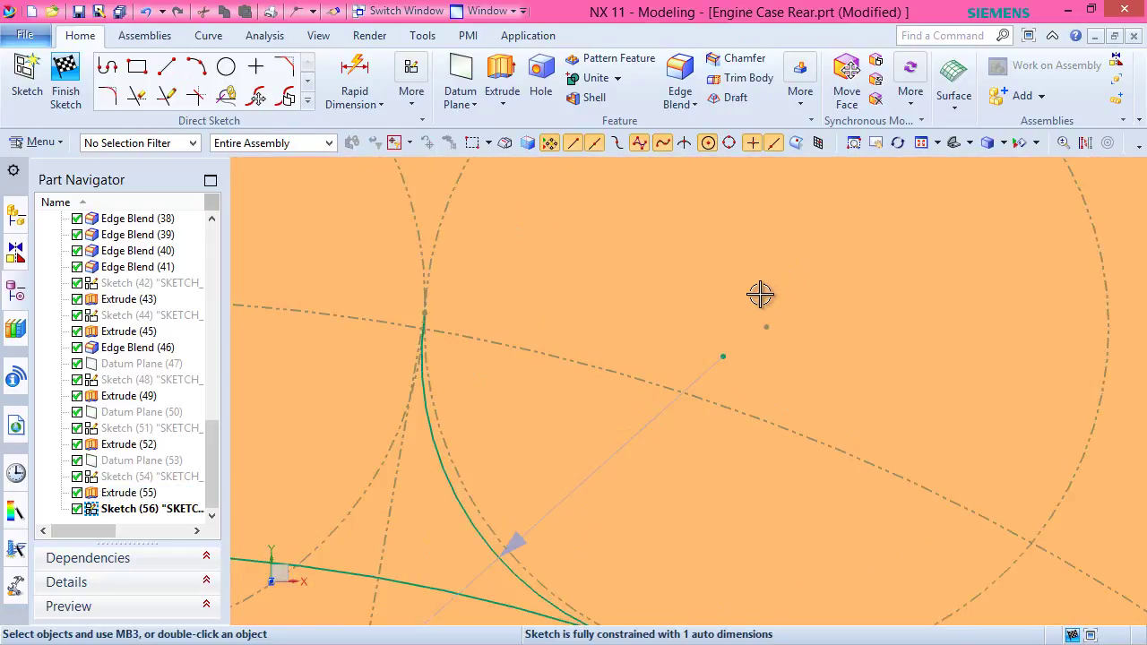
{"action": "left_click", "coordinate": [713, 368]}
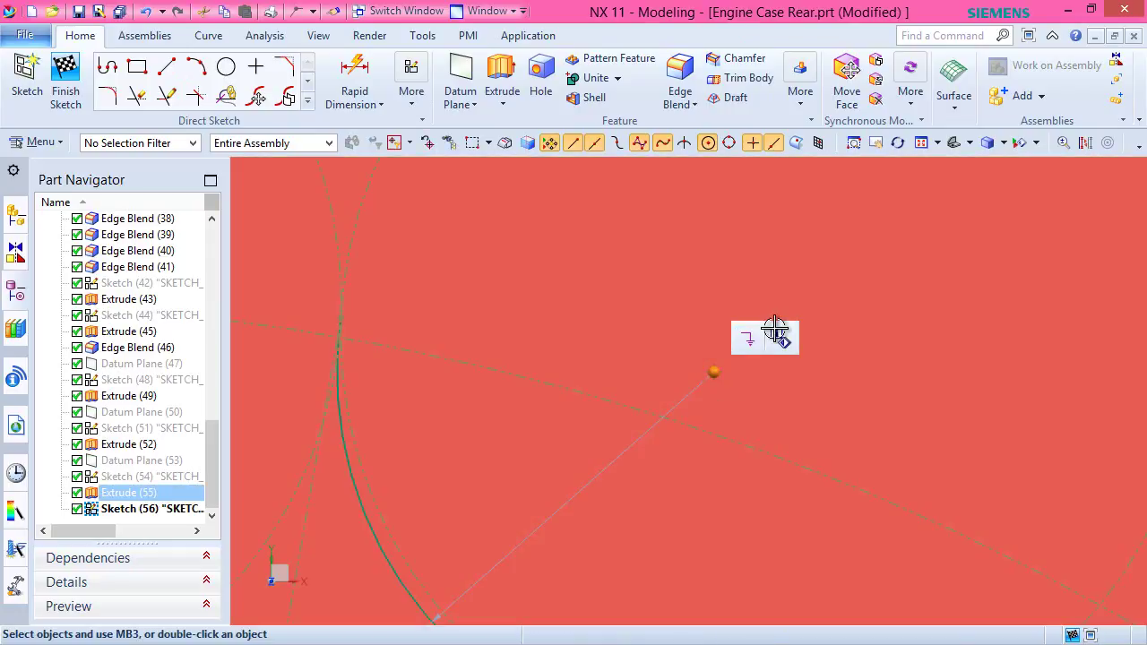
{"action": "left_click", "coordinate": [726, 294]}
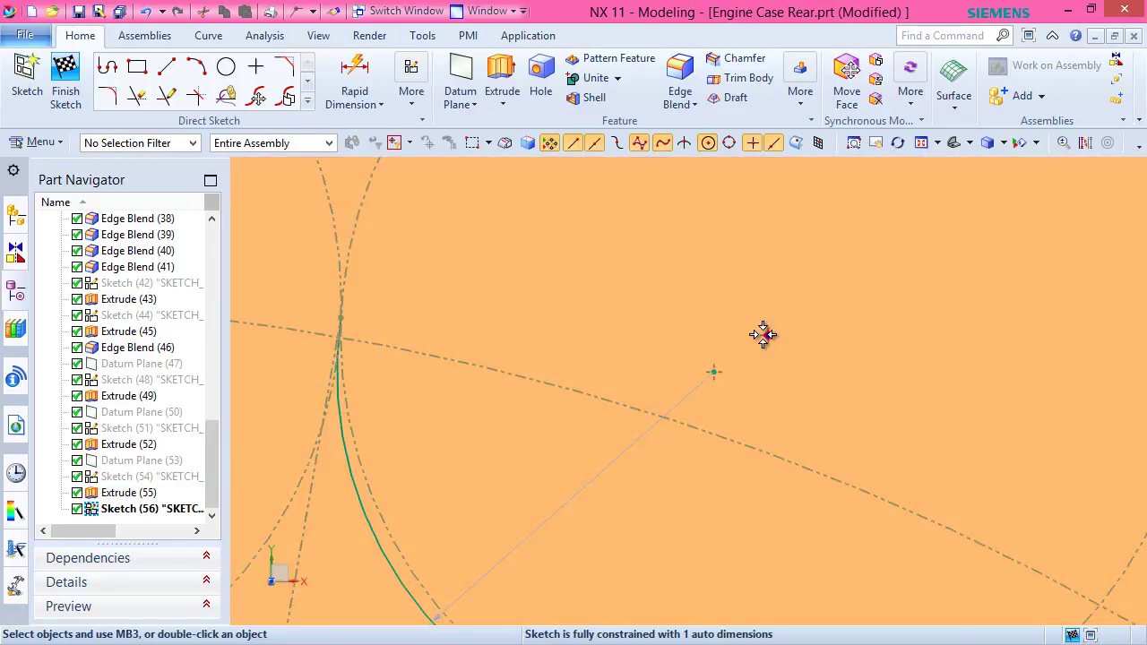
{"action": "left_click", "coordinate": [764, 334]}
{"action": "left_click", "coordinate": [714, 371]}
{"action": "left_click", "coordinate": [749, 343]}
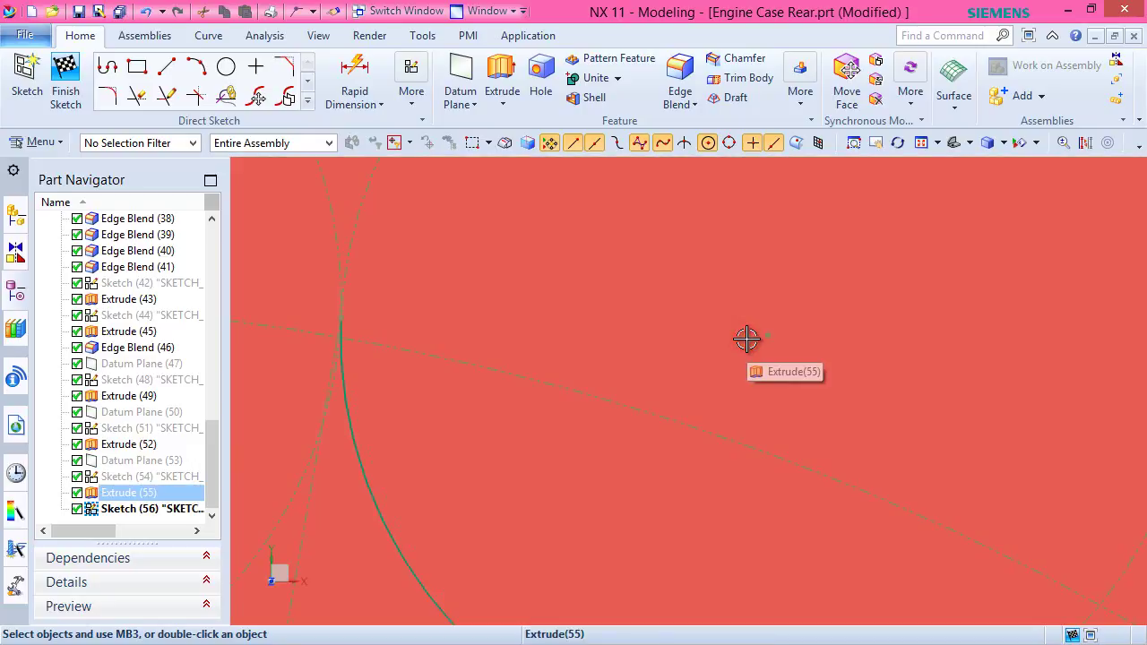
Draw a three-point arc between the upper ends of the two side arcs, passing just above the middle reference circle.
{"action": "scroll", "coordinate": [744, 339], "scroll_direction": "down", "scroll_amount": 3}
{"action": "scroll", "coordinate": [448, 187], "scroll_direction": "up", "scroll_amount": 3}
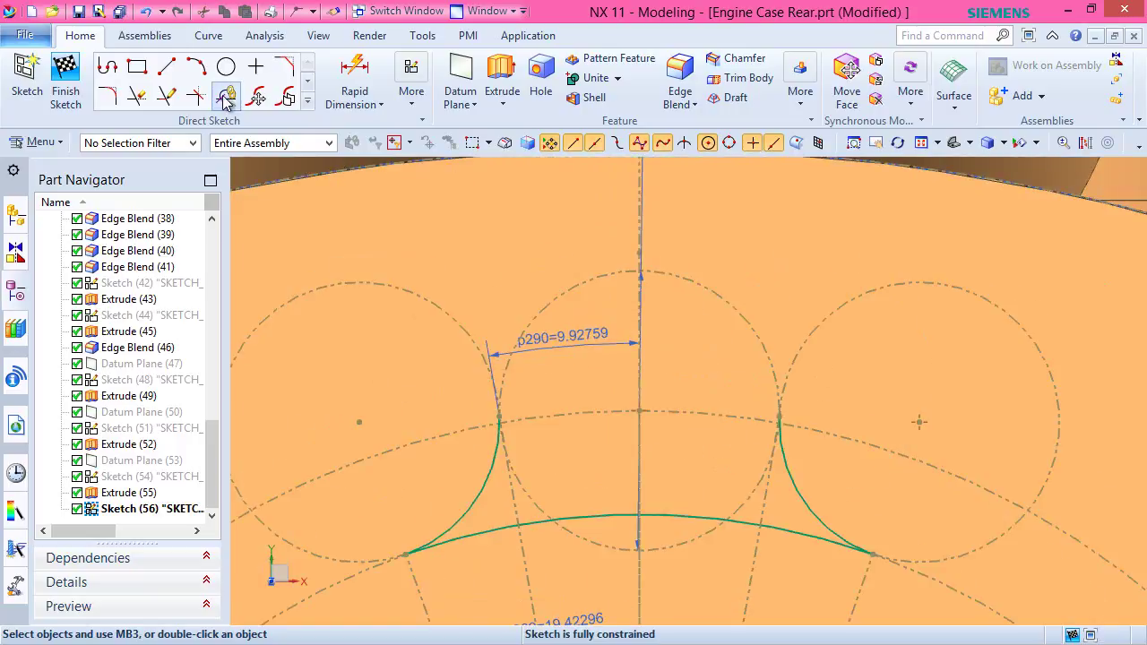
{"action": "left_click", "coordinate": [197, 66]}
{"action": "scroll", "coordinate": [488, 431], "scroll_direction": "up", "scroll_amount": 5}
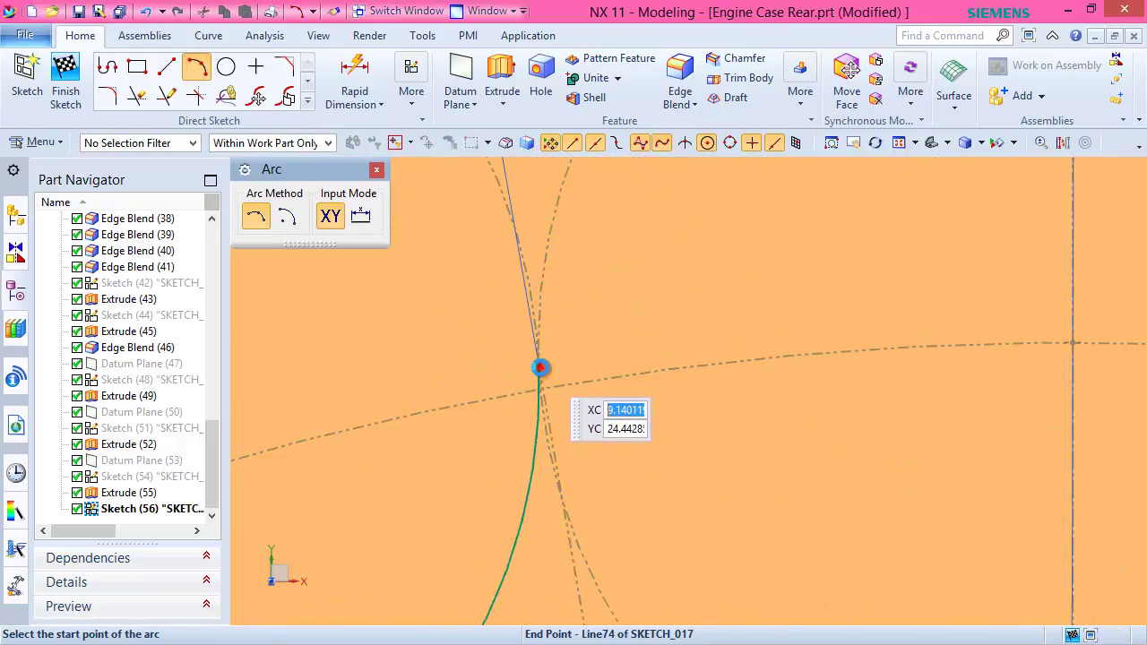
{"action": "left_click", "coordinate": [539, 368]}
{"action": "scroll", "coordinate": [539, 367], "scroll_direction": "down", "scroll_amount": 5}
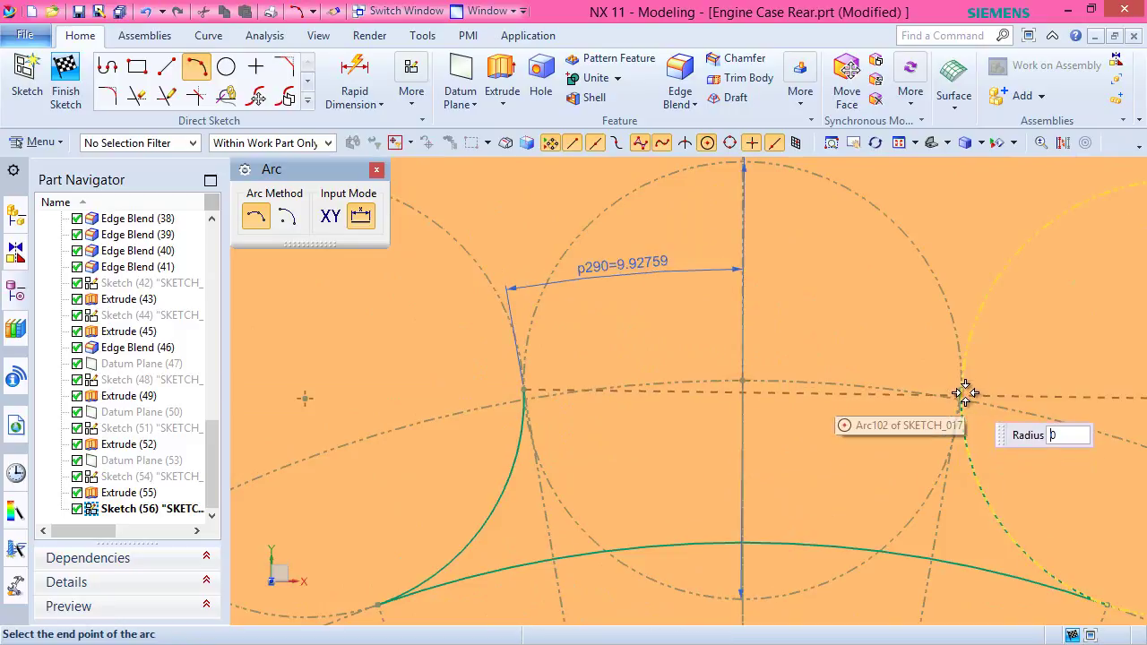
{"action": "left_click", "coordinate": [963, 389]}
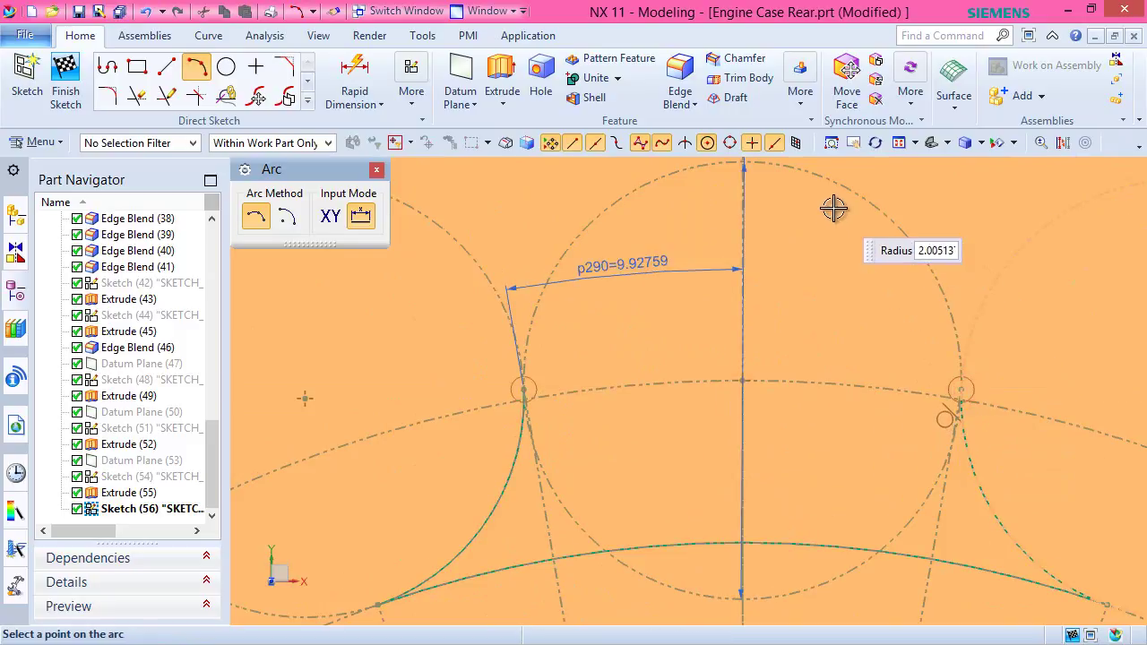
{"action": "scroll", "coordinate": [816, 344], "scroll_direction": "down", "scroll_amount": 3}
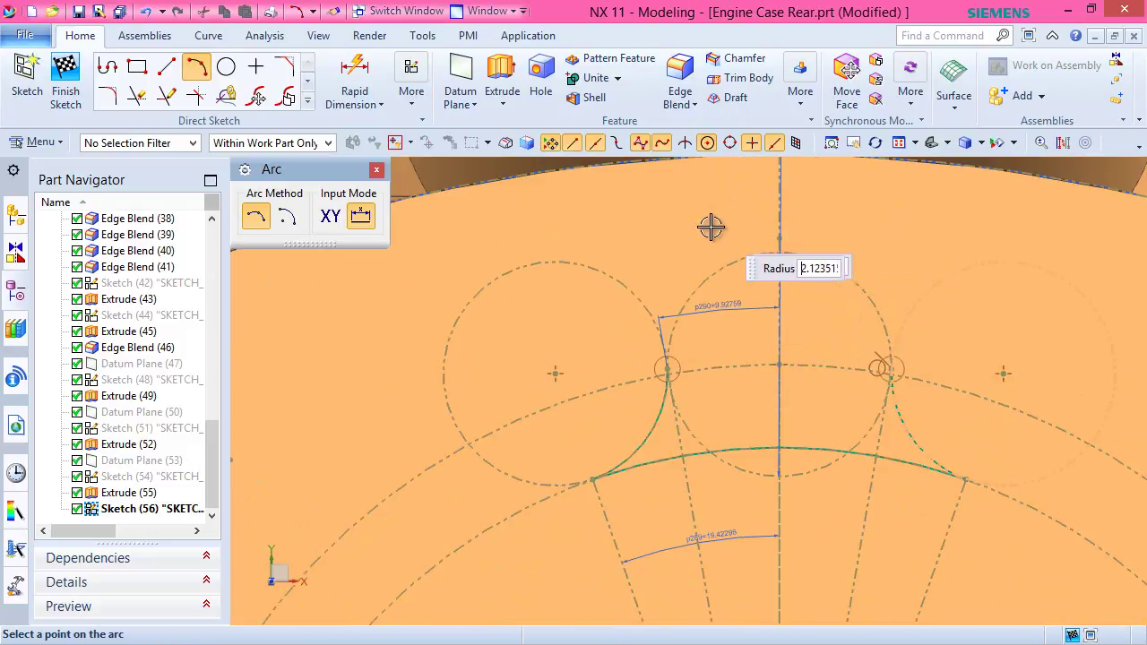
{"action": "scroll", "coordinate": [753, 229], "scroll_direction": "up", "scroll_amount": 5}
{"action": "left_click", "coordinate": [673, 310]}
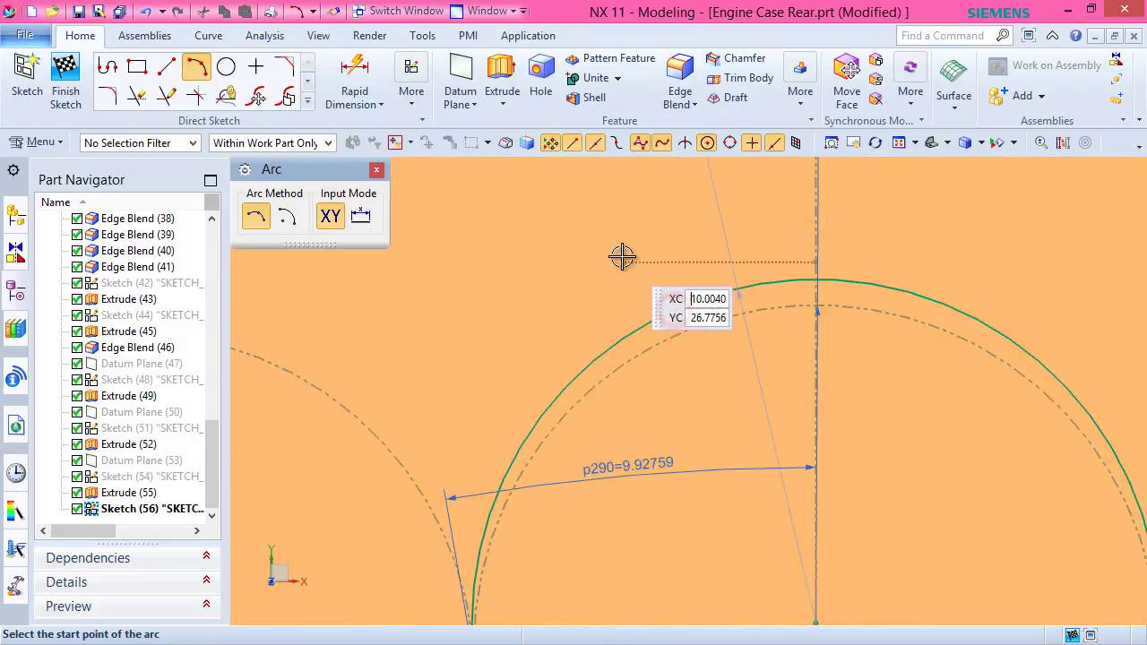
{"action": "key", "text": "Escape"}
{"action": "scroll", "coordinate": [586, 259], "scroll_direction": "down", "scroll_amount": 3}
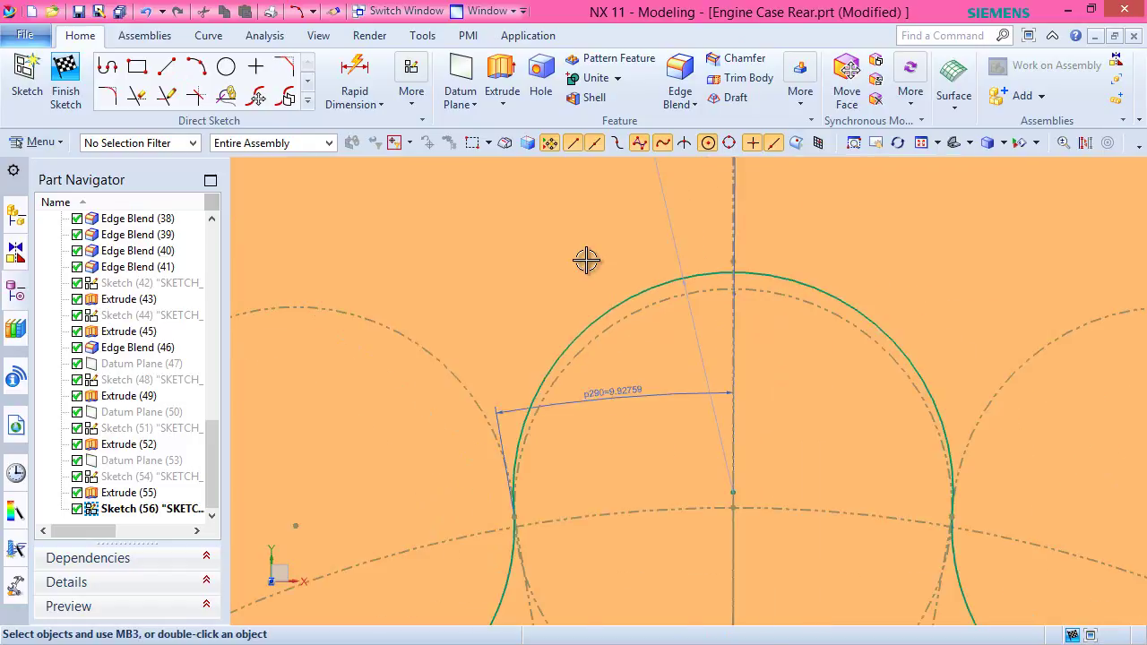
Make the upper arc's centre coincident with the middle reference circle's centre.
{"action": "scroll", "coordinate": [735, 369], "scroll_direction": "up", "scroll_amount": 3}
{"action": "scroll", "coordinate": [565, 461], "scroll_direction": "up", "scroll_amount": 3}
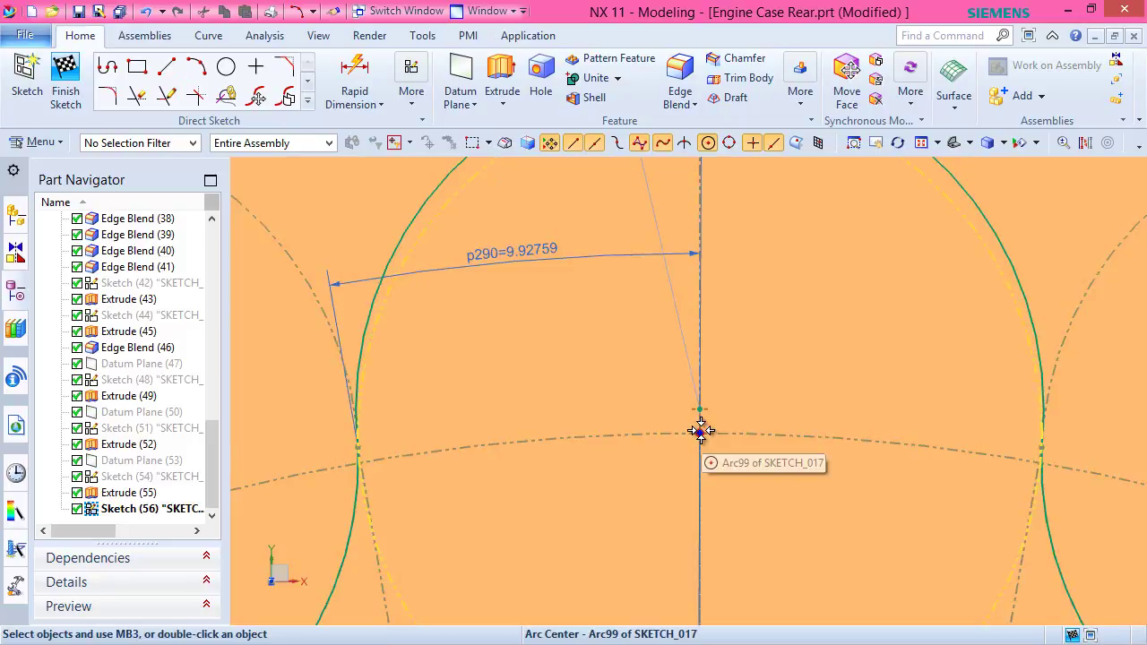
{"action": "left_click", "coordinate": [700, 431]}
{"action": "left_click", "coordinate": [782, 440]}
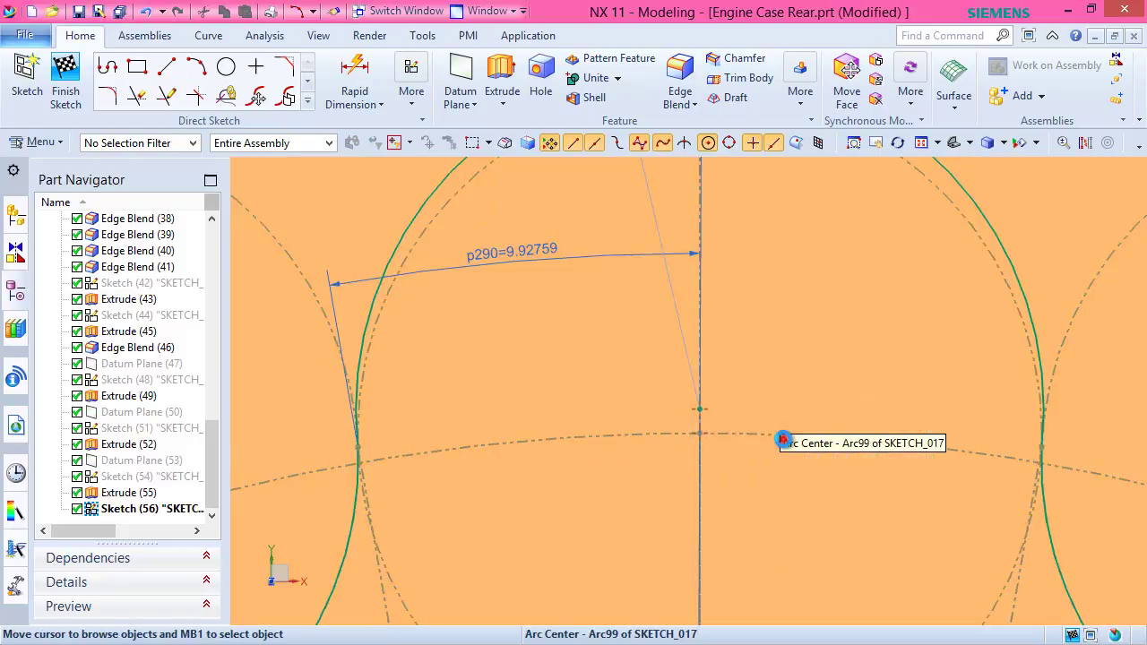
{"action": "left_click", "coordinate": [701, 410]}
{"action": "left_click", "coordinate": [740, 377]}
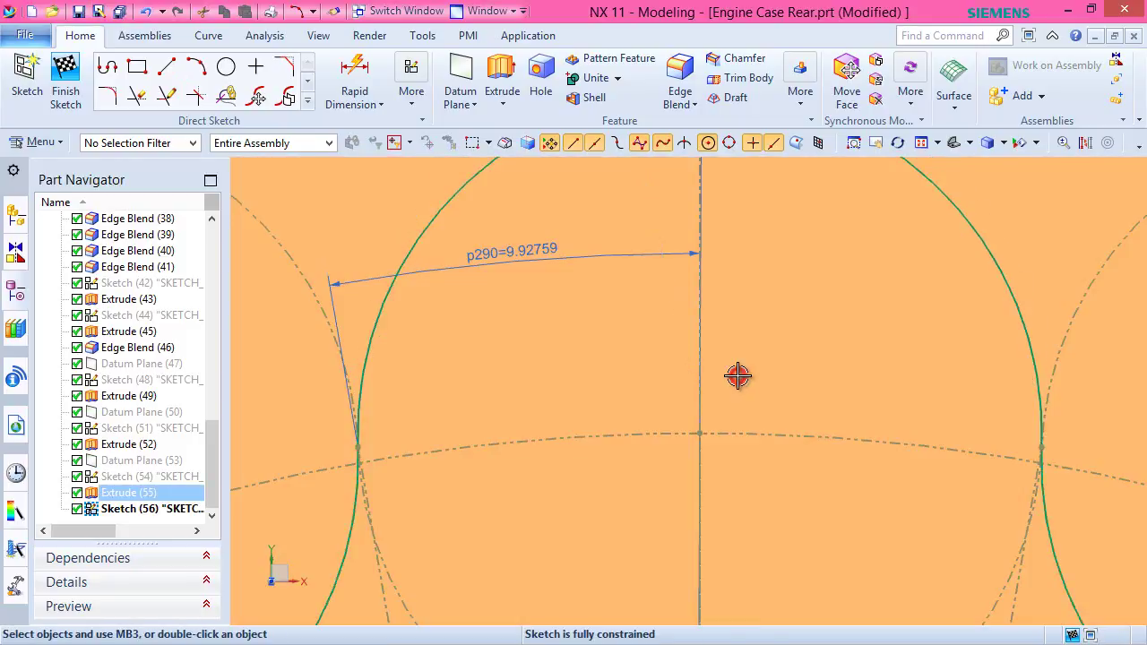
Finish the closed arc profile sketch on the top flange.
{"action": "scroll", "coordinate": [738, 376], "scroll_direction": "down", "scroll_amount": 5}
{"action": "scroll", "coordinate": [686, 355], "scroll_direction": "up", "scroll_amount": 5}
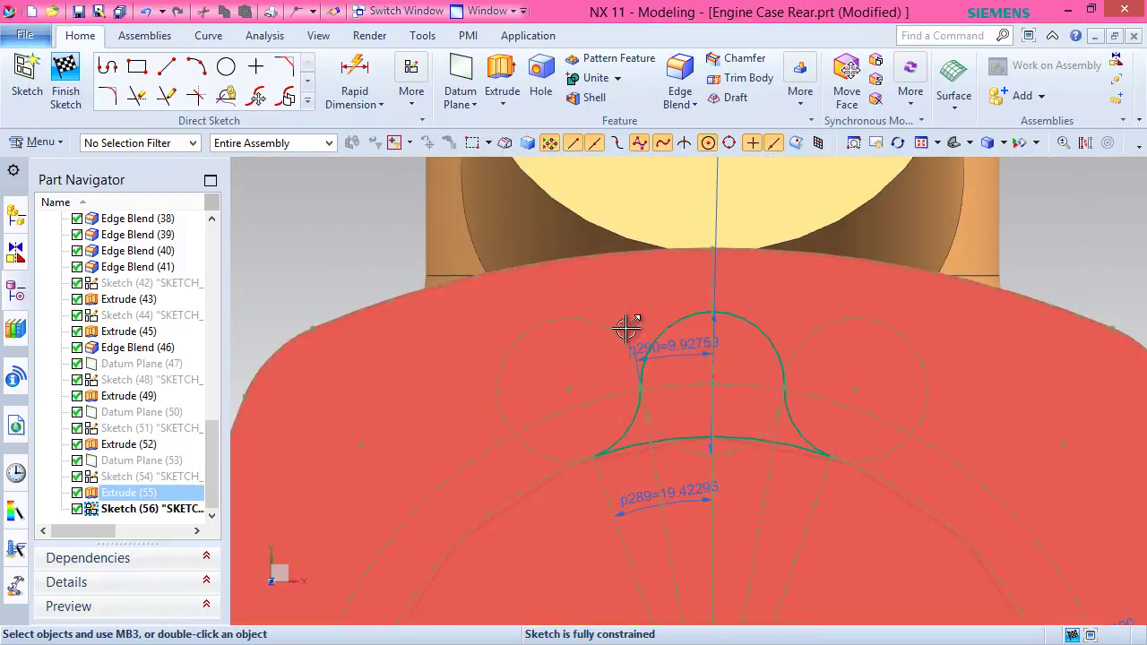
{"action": "right_click", "coordinate": [1007, 207]}
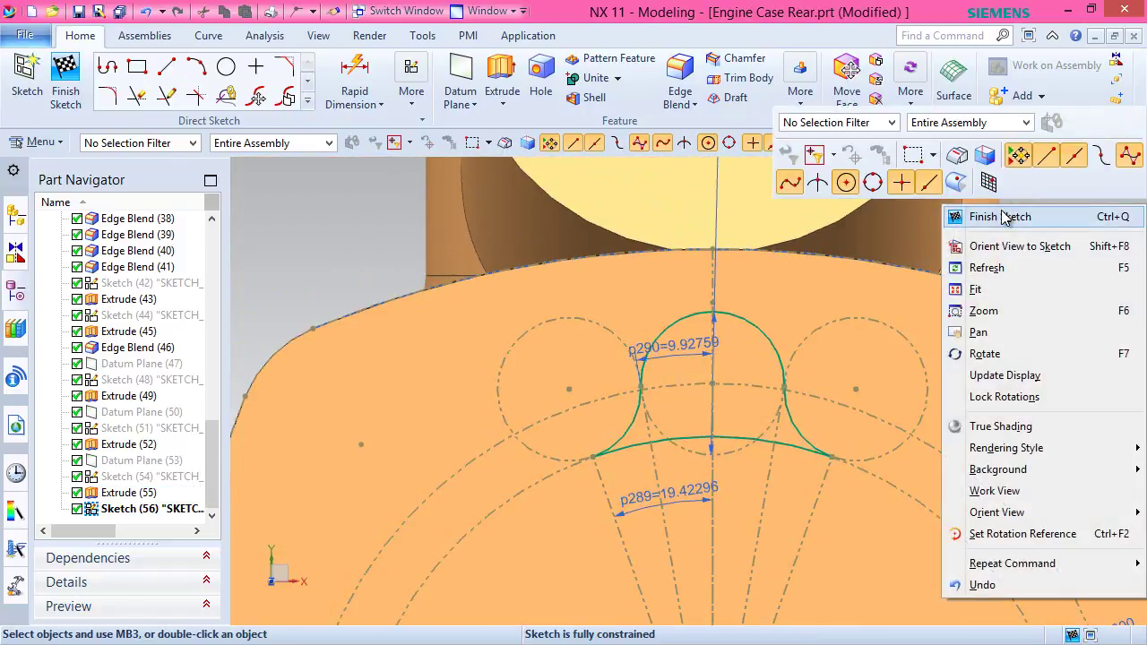
{"action": "left_click", "coordinate": [1009, 214]}
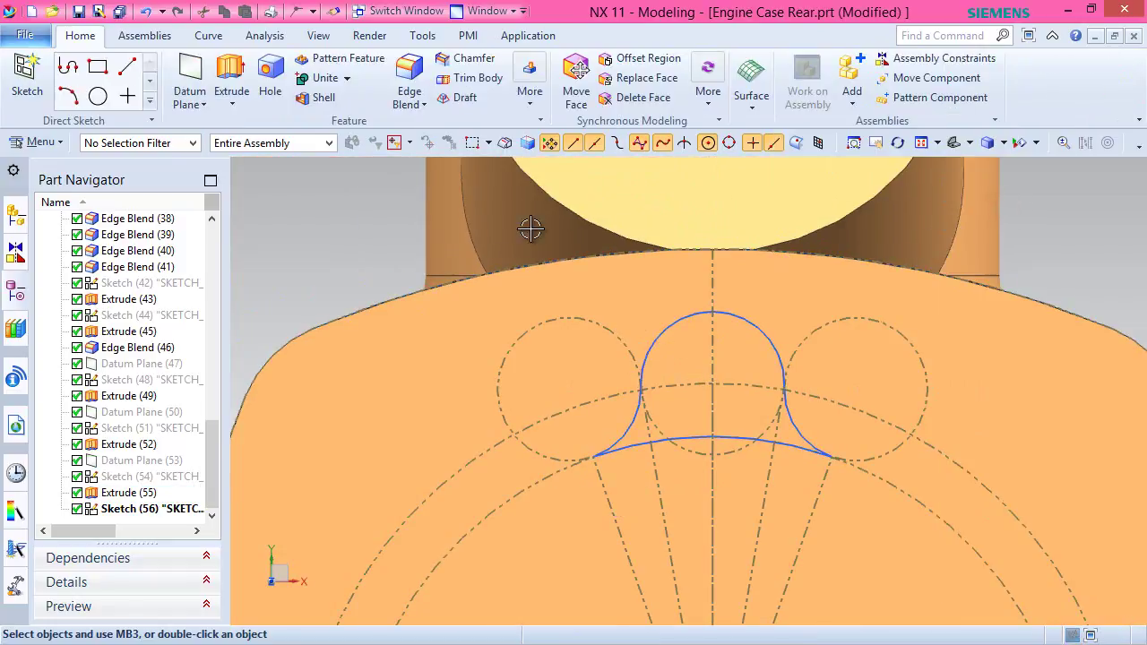
Extrude the closed arc profile from 0 mm until the lowest fin's selected face, uniting it with the body.
{"action": "left_click", "coordinate": [953, 142]}
{"action": "scroll", "coordinate": [789, 238], "scroll_direction": "up", "scroll_amount": 4}
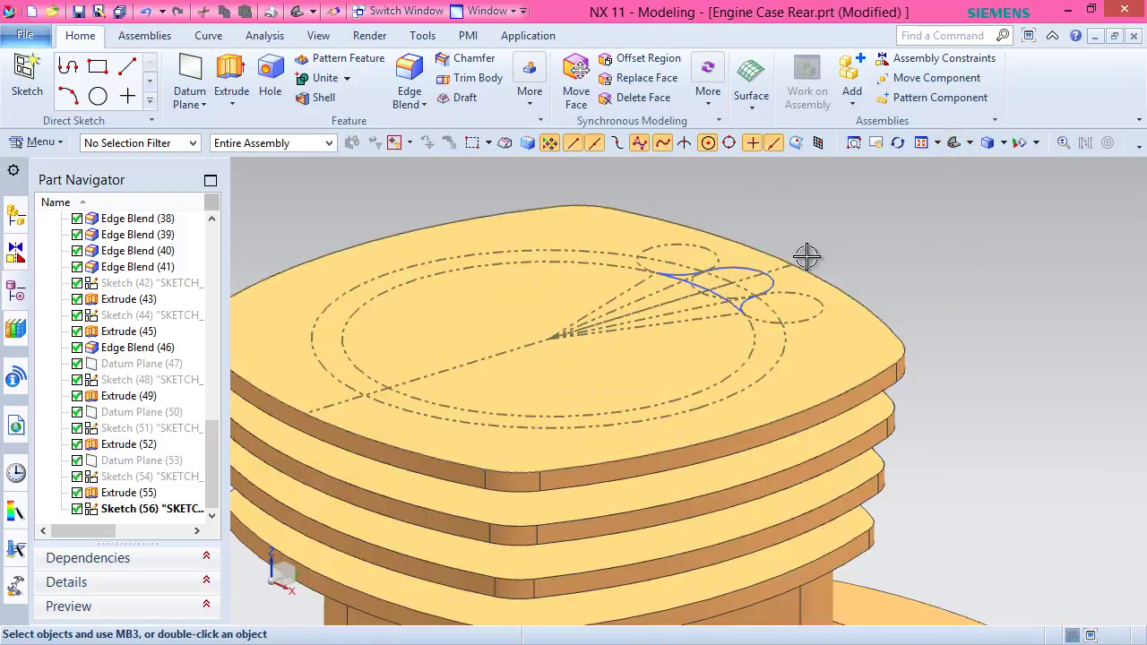
{"action": "left_click", "coordinate": [231, 80]}
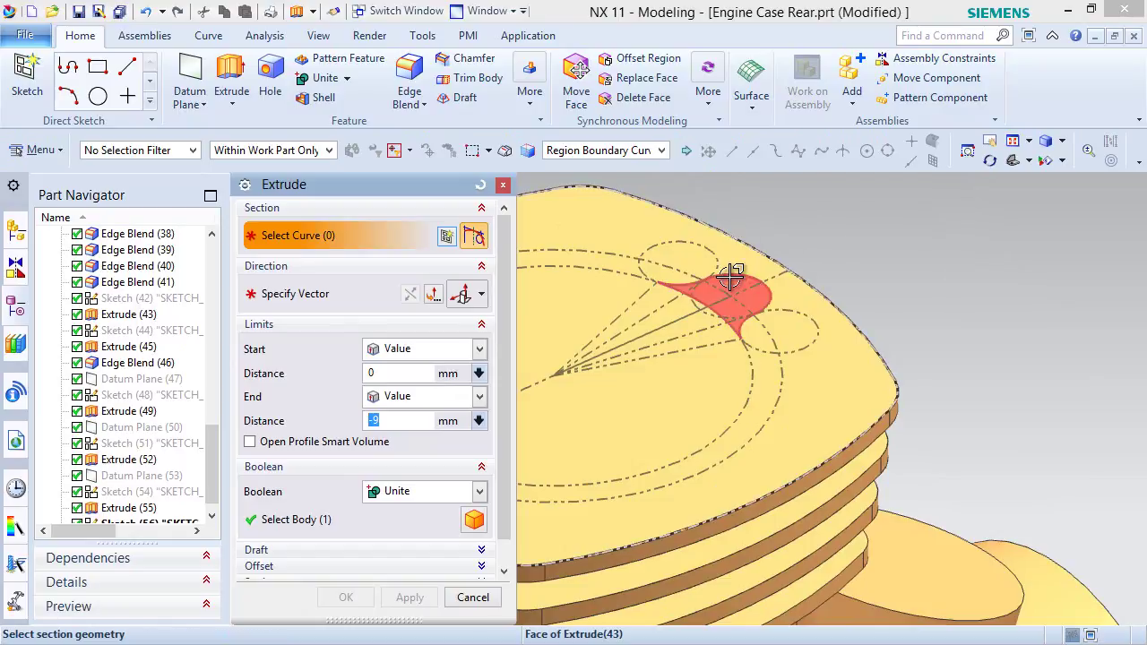
{"action": "left_click", "coordinate": [772, 255]}
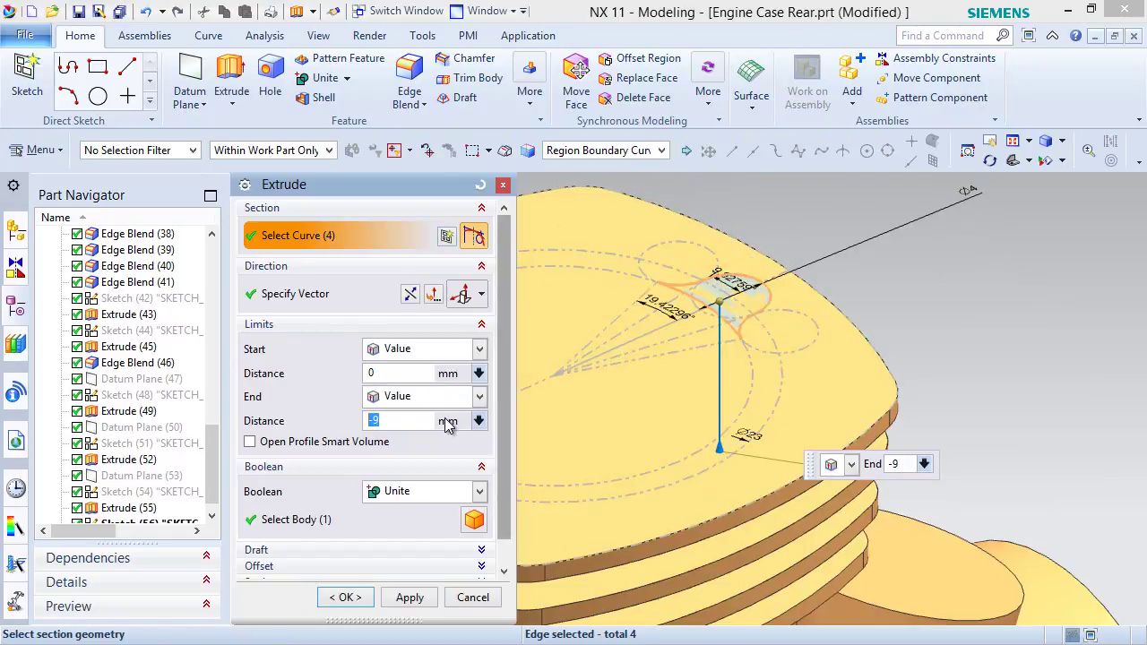
{"action": "left_click", "coordinate": [480, 396]}
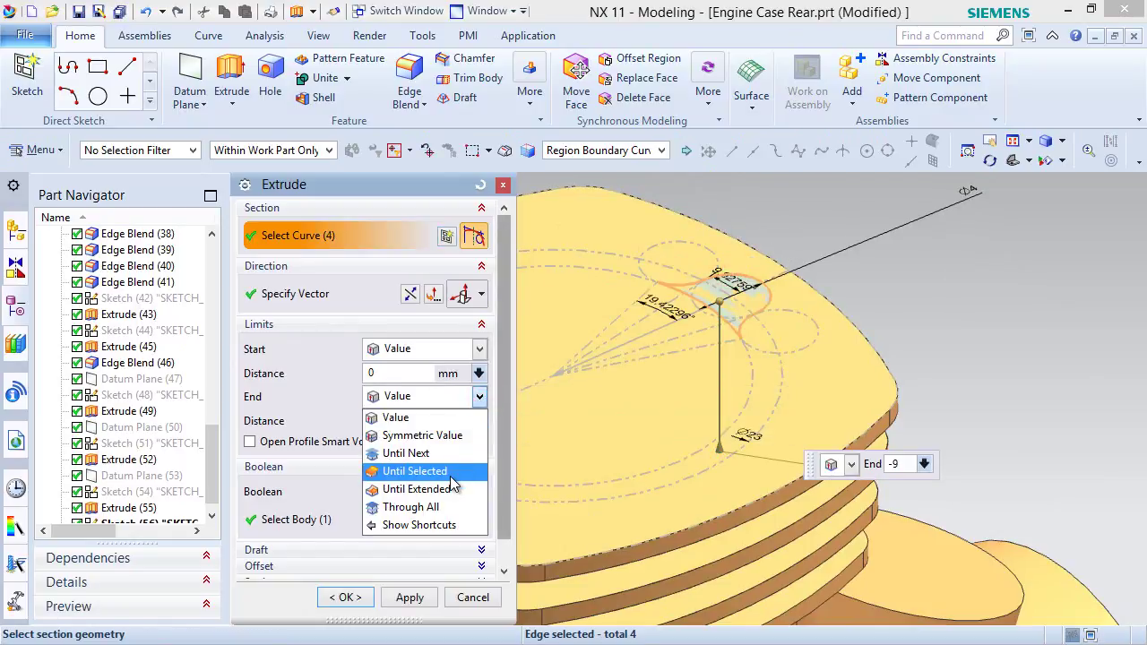
{"action": "left_click", "coordinate": [414, 471]}
{"action": "middle_click_drag", "start_coordinate": [1024, 489], "coordinate": [801, 445]}
{"action": "left_click", "coordinate": [793, 439]}
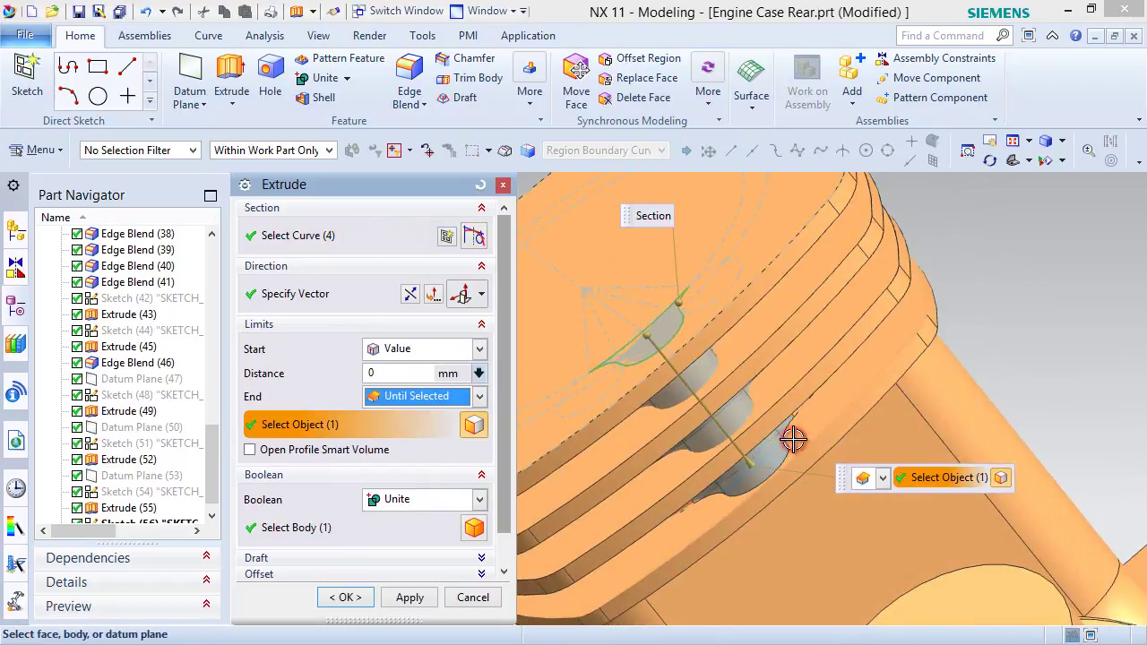
{"action": "left_click", "coordinate": [345, 597]}
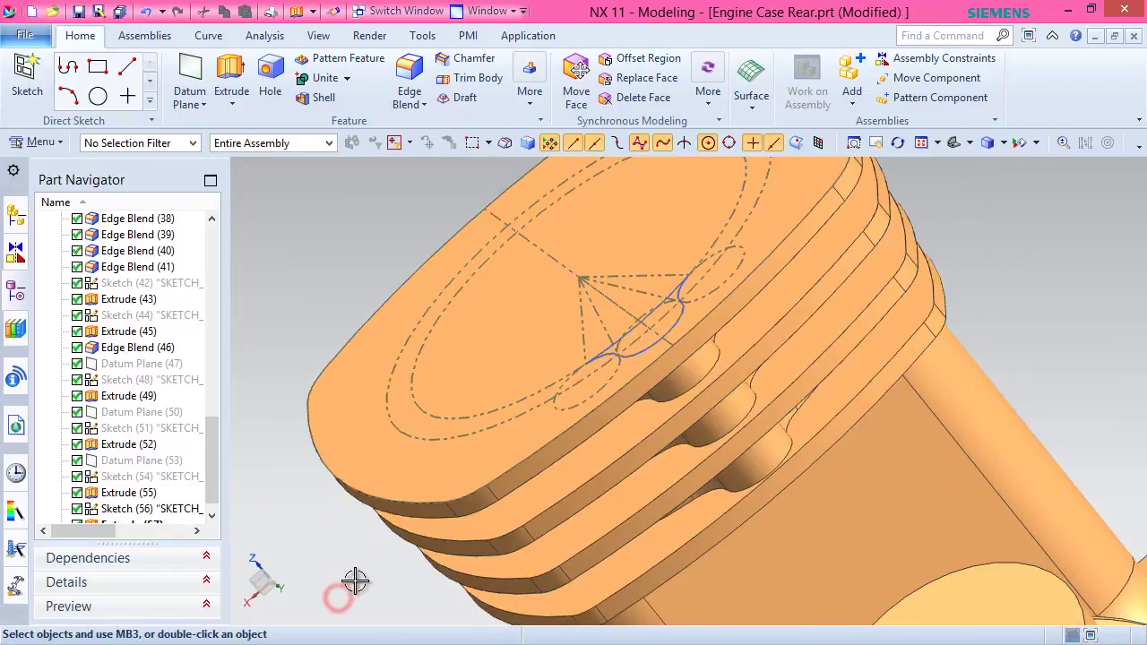
Hide the arc profile sketch, Sketch (56), on the top flange.
{"action": "left_click_drag", "start_coordinate": [215, 459], "coordinate": [211, 517]}
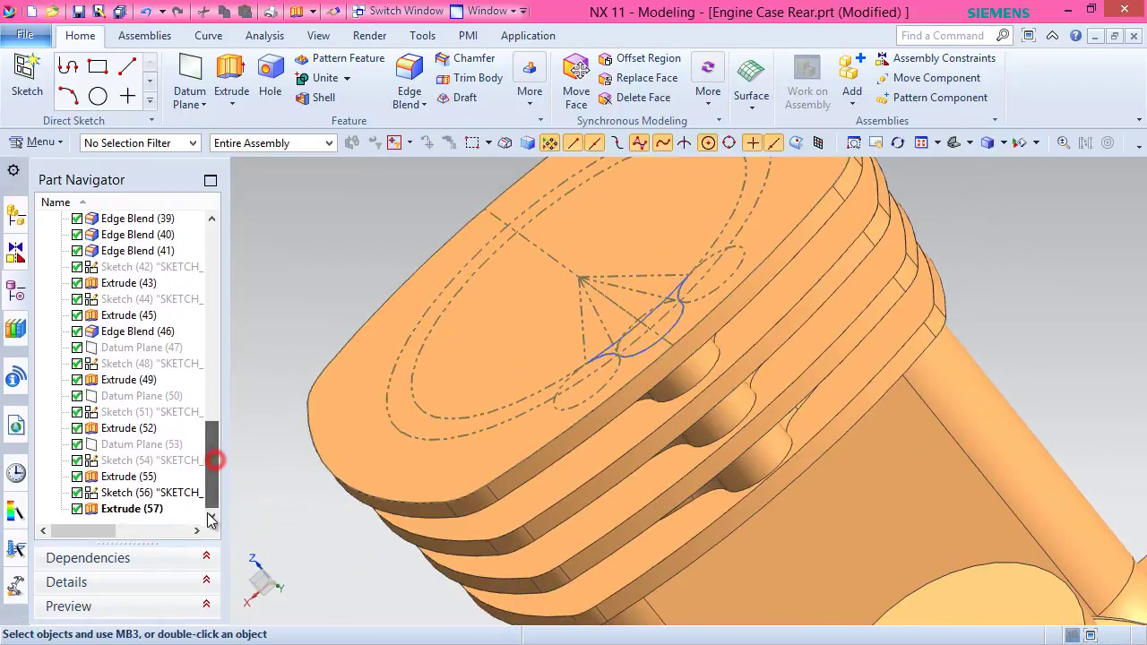
{"action": "right_click", "coordinate": [112, 498]}
{"action": "left_click", "coordinate": [179, 15]}
{"action": "middle_click_drag", "start_coordinate": [302, 239], "coordinate": [567, 319]}
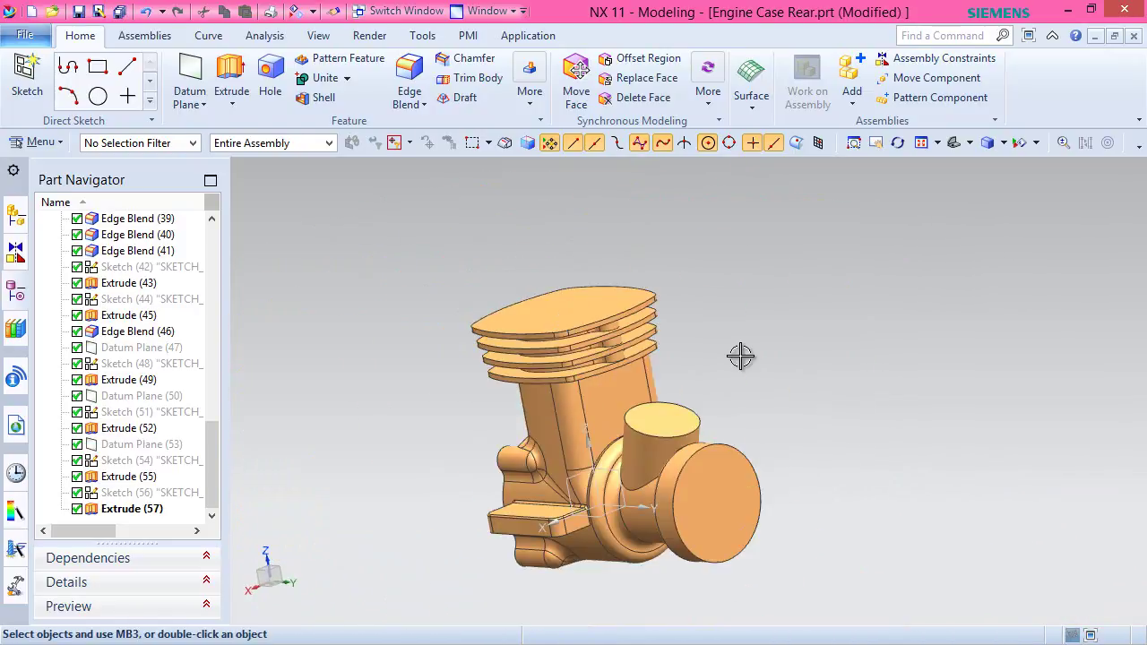
Set up a circular feature pattern of Extrude (57) between the cooling fins, rotating about the datum Z axis.
{"action": "left_click", "coordinate": [469, 212]}
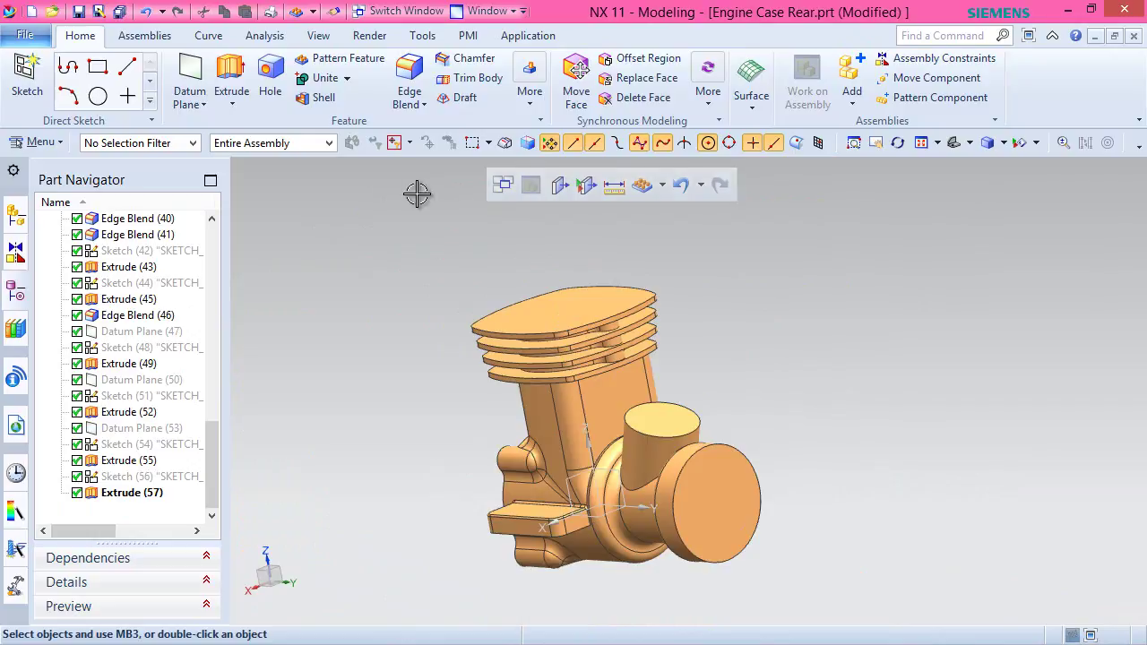
{"action": "left_click", "coordinate": [338, 65]}
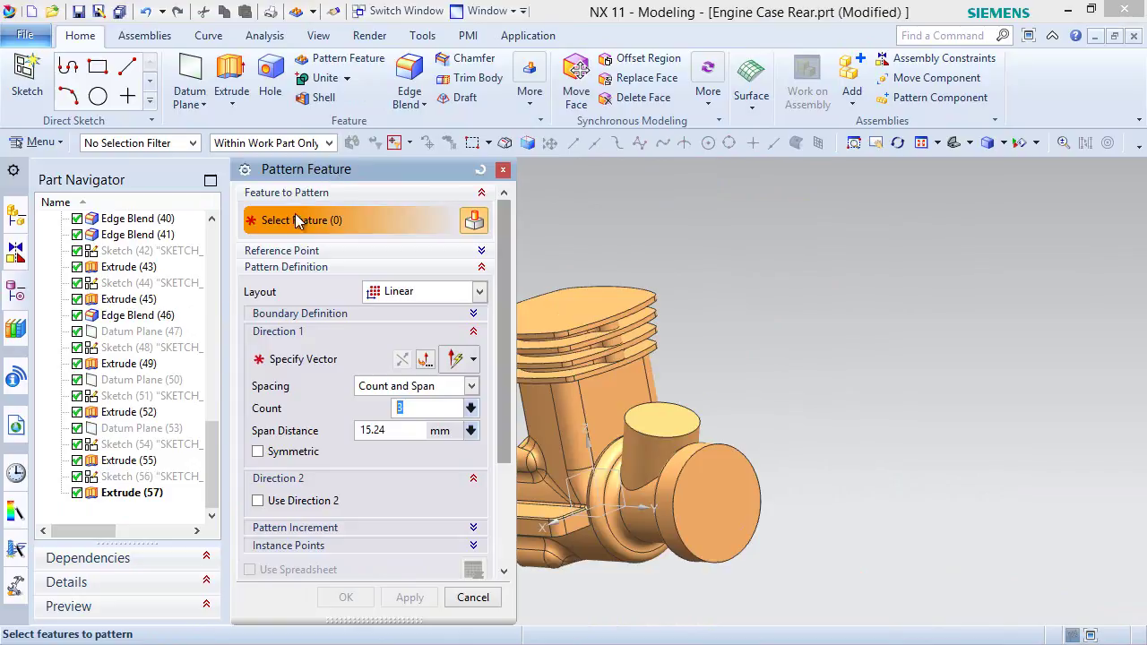
{"action": "left_click", "coordinate": [130, 494]}
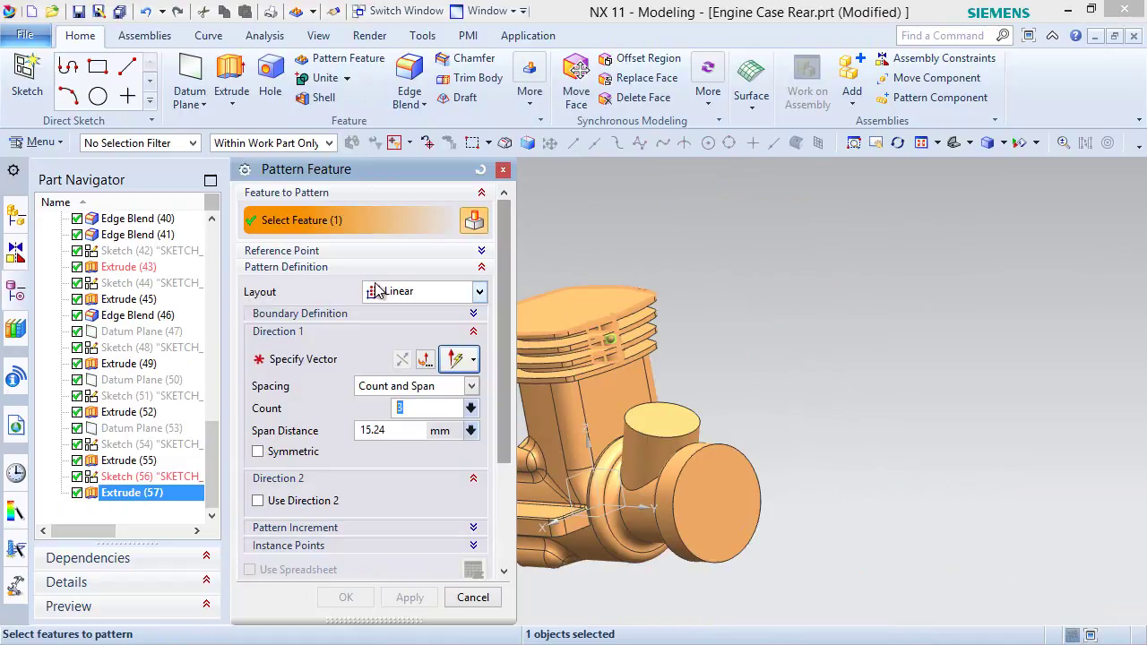
{"action": "left_click", "coordinate": [480, 291]}
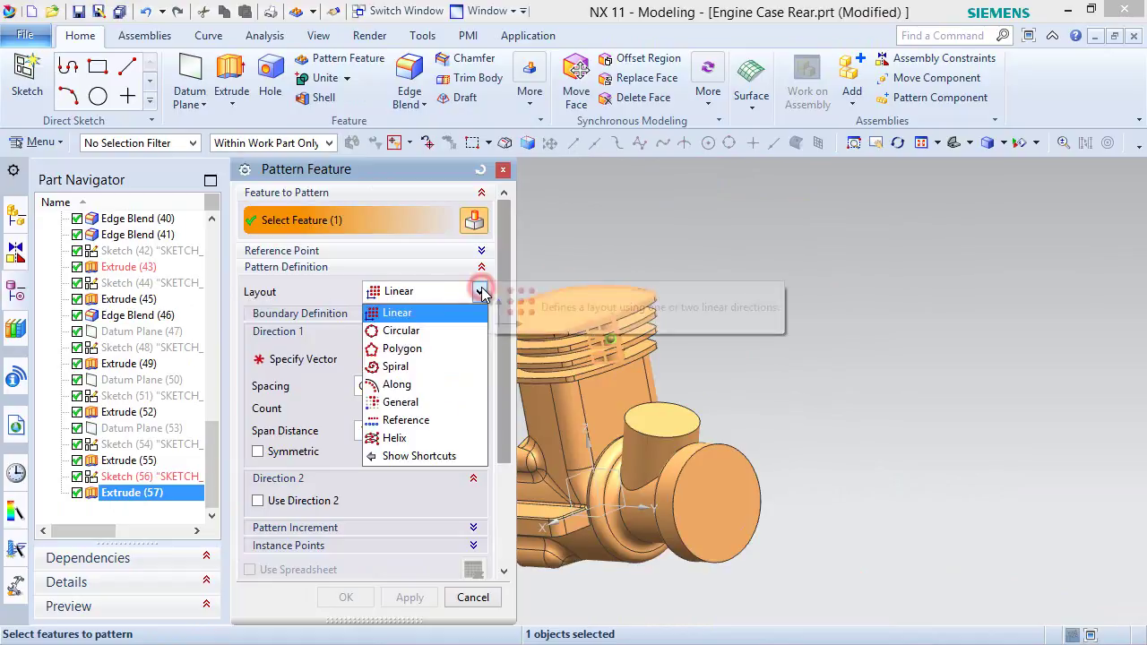
{"action": "left_click", "coordinate": [430, 331]}
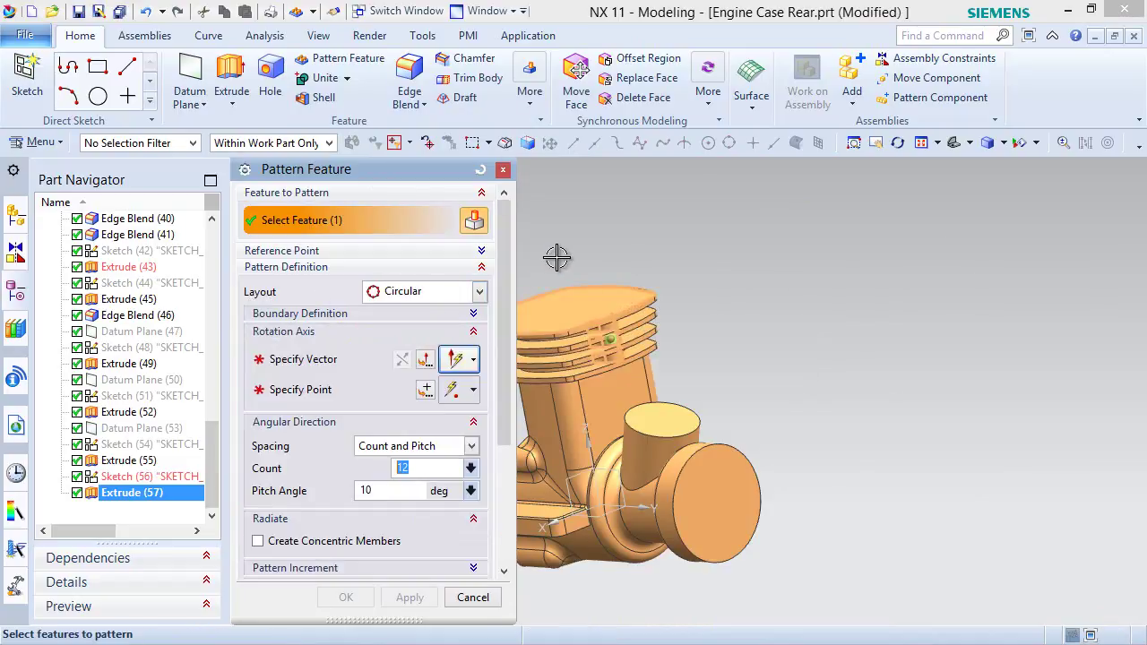
{"action": "left_click", "coordinate": [332, 361]}
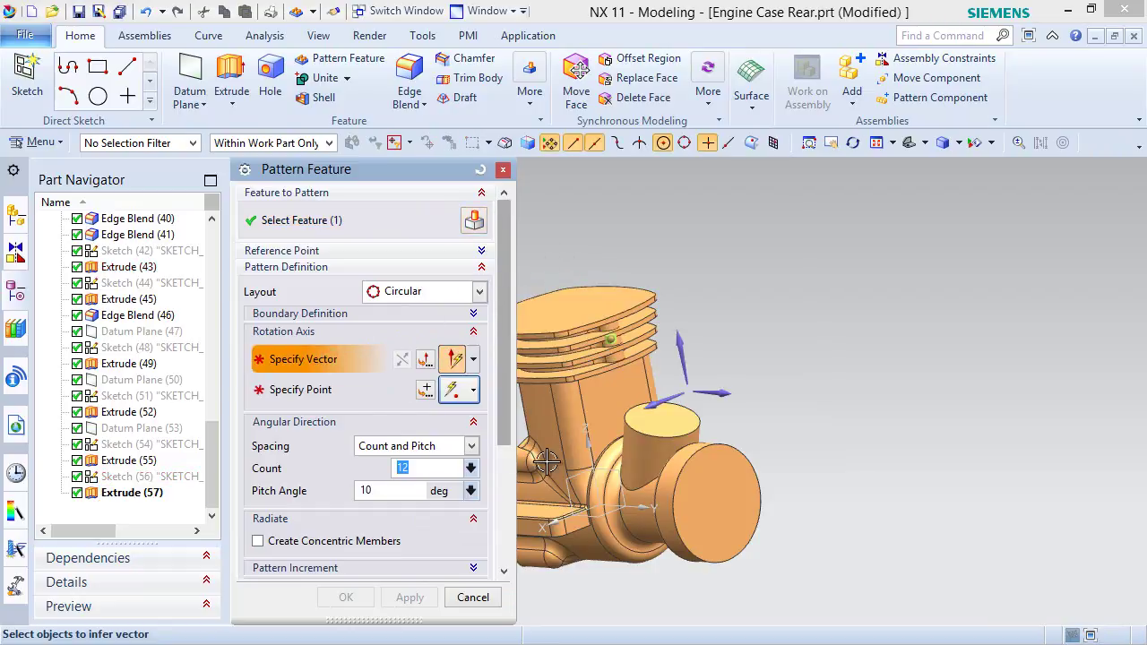
{"action": "left_click", "coordinate": [591, 457]}
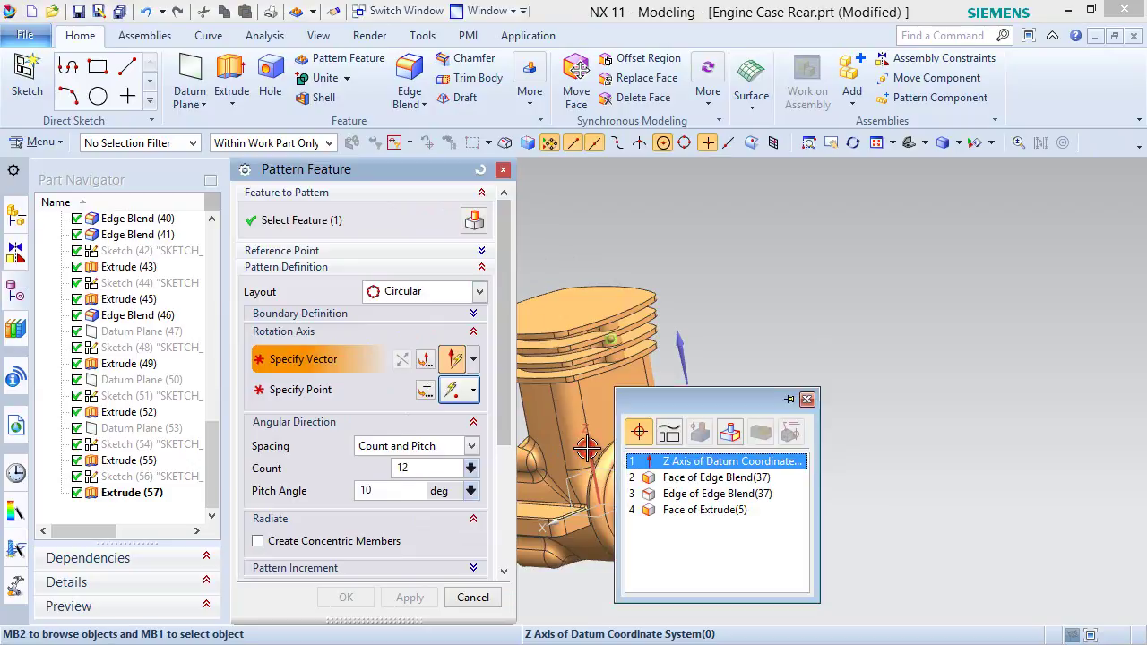
{"action": "left_click", "coordinate": [670, 460]}
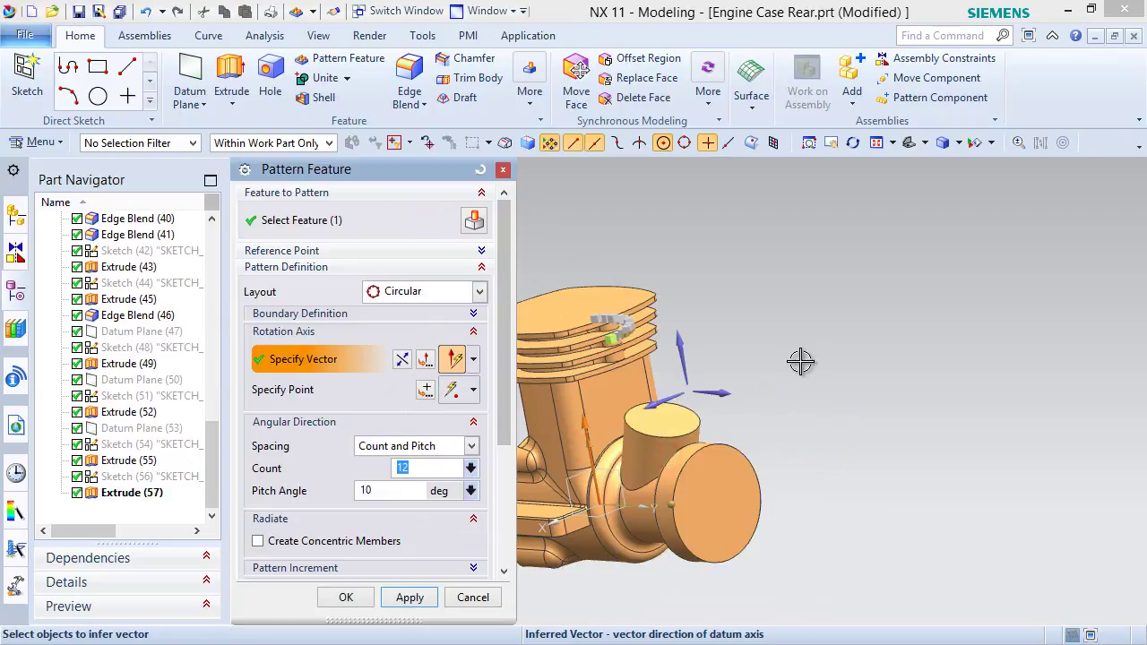
Set the circular pattern's spacing to Count and Span with count 4 and span angle 360°, and create it.
{"action": "middle_click_drag", "start_coordinate": [800, 361], "coordinate": [846, 389]}
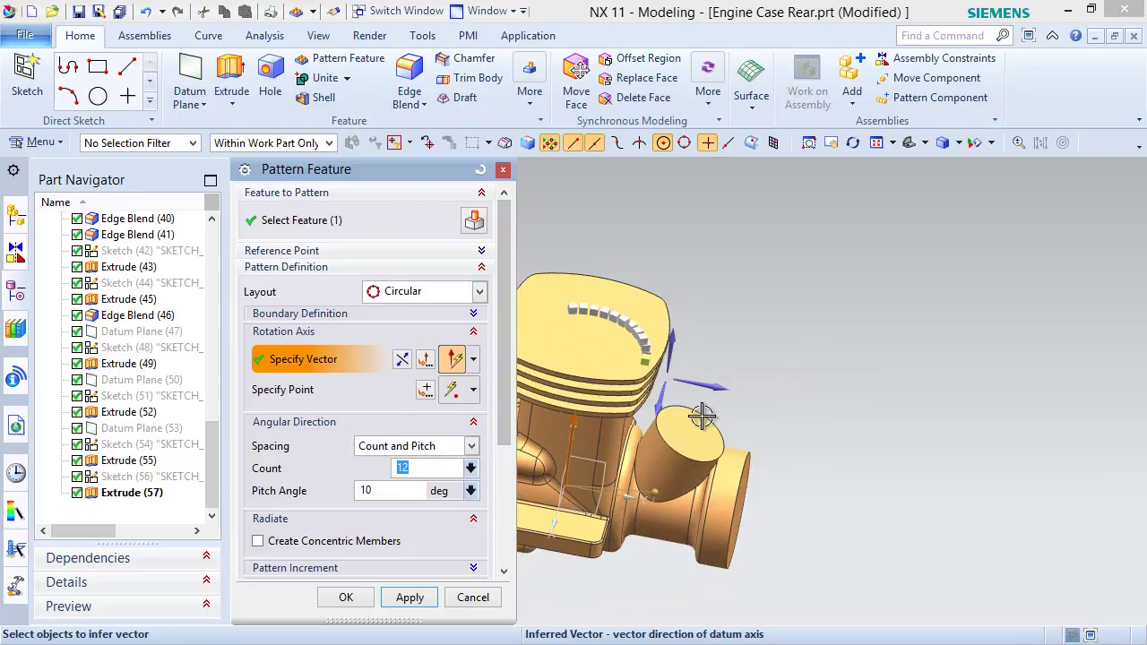
{"action": "left_click", "coordinate": [472, 447]}
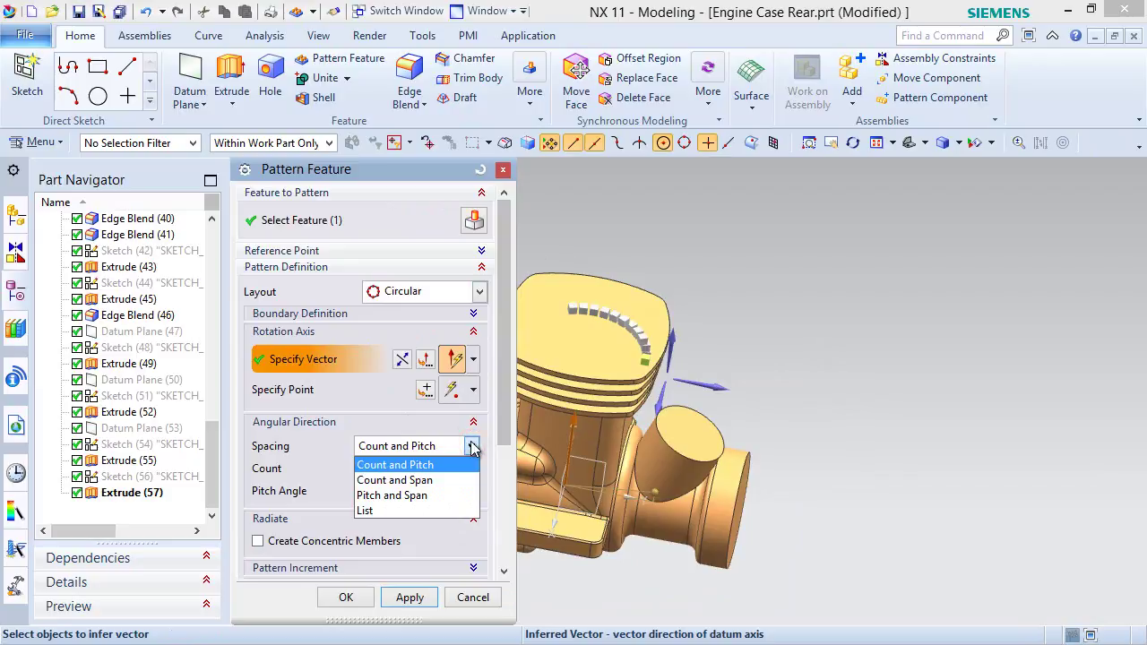
{"action": "left_click", "coordinate": [427, 480]}
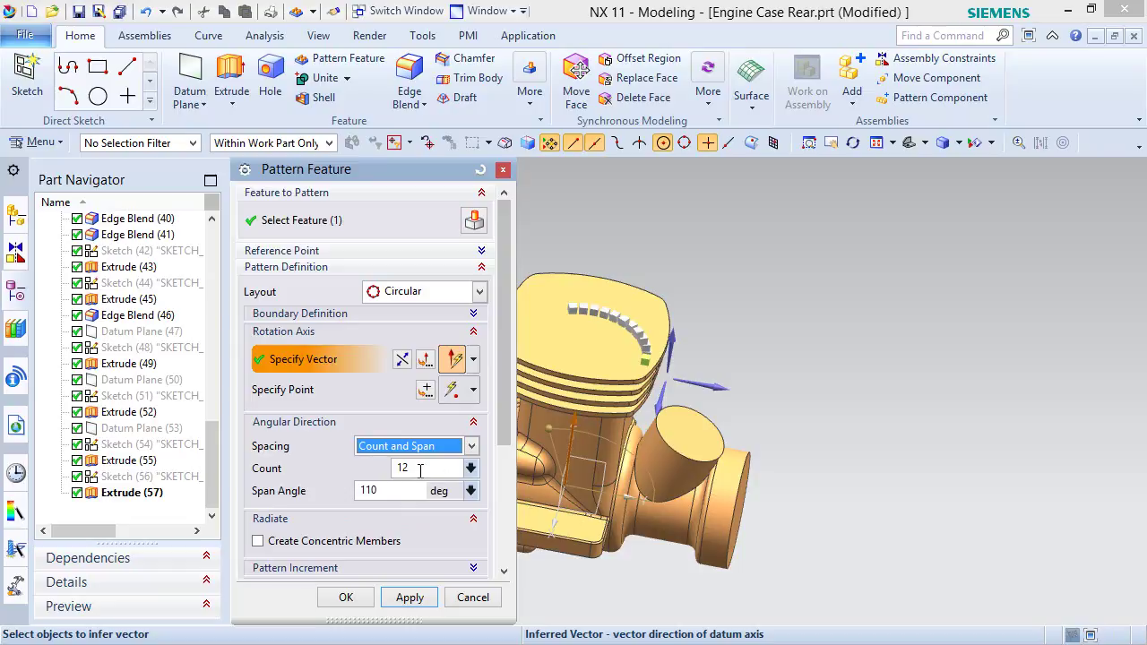
{"action": "left_click", "coordinate": [418, 470]}
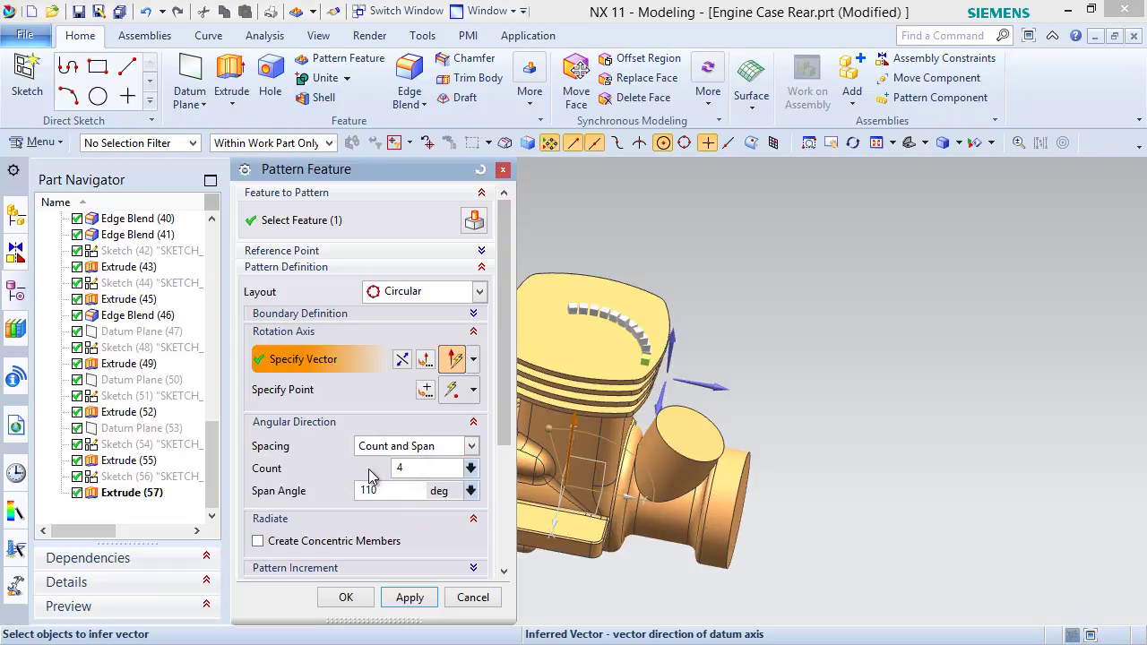
{"action": "left_click", "coordinate": [388, 490]}
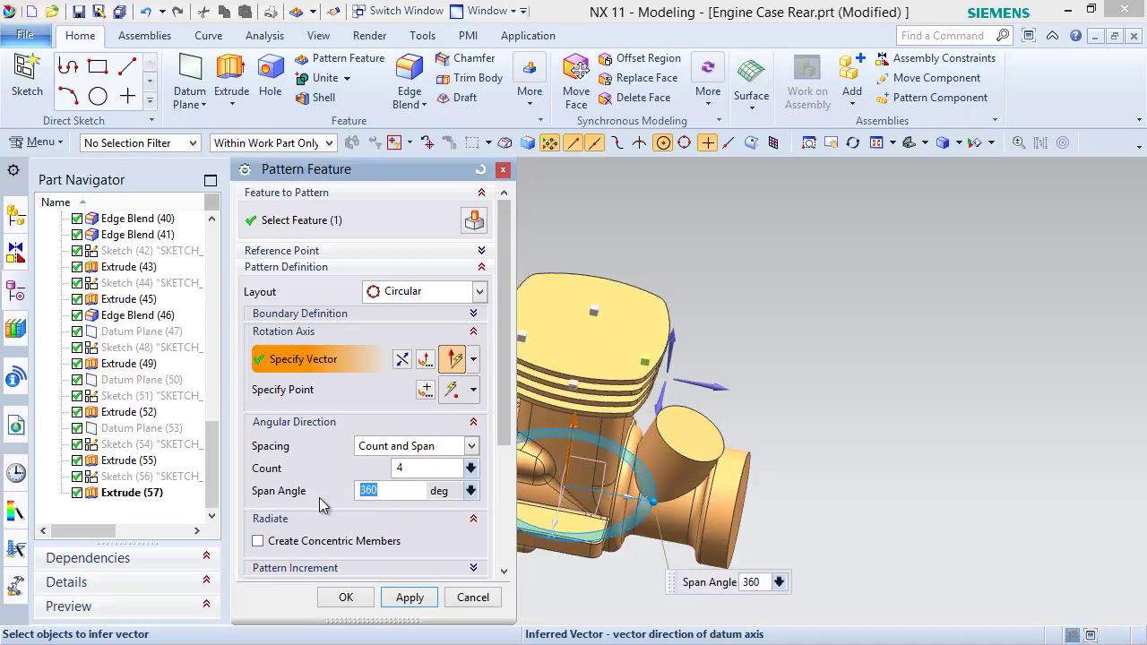
{"action": "left_click", "coordinate": [359, 600]}
Orient the engine case to the isometric view and save the part.
{"action": "middle_click_drag", "start_coordinate": [458, 486], "coordinate": [241, 437]}
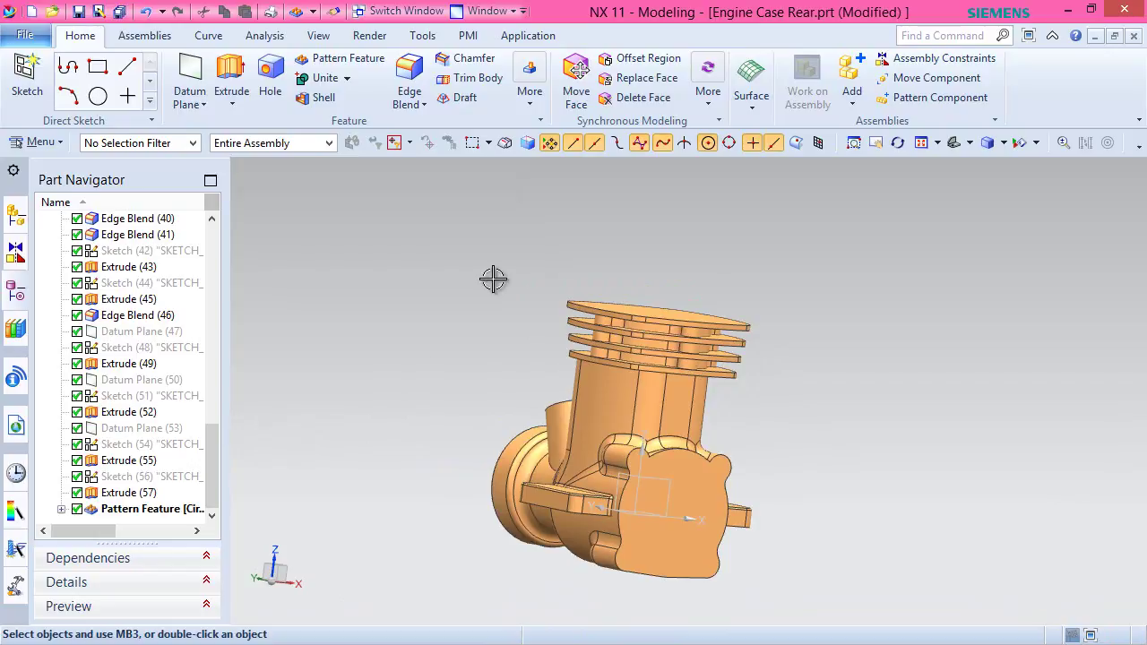
{"action": "left_click", "coordinate": [971, 144]}
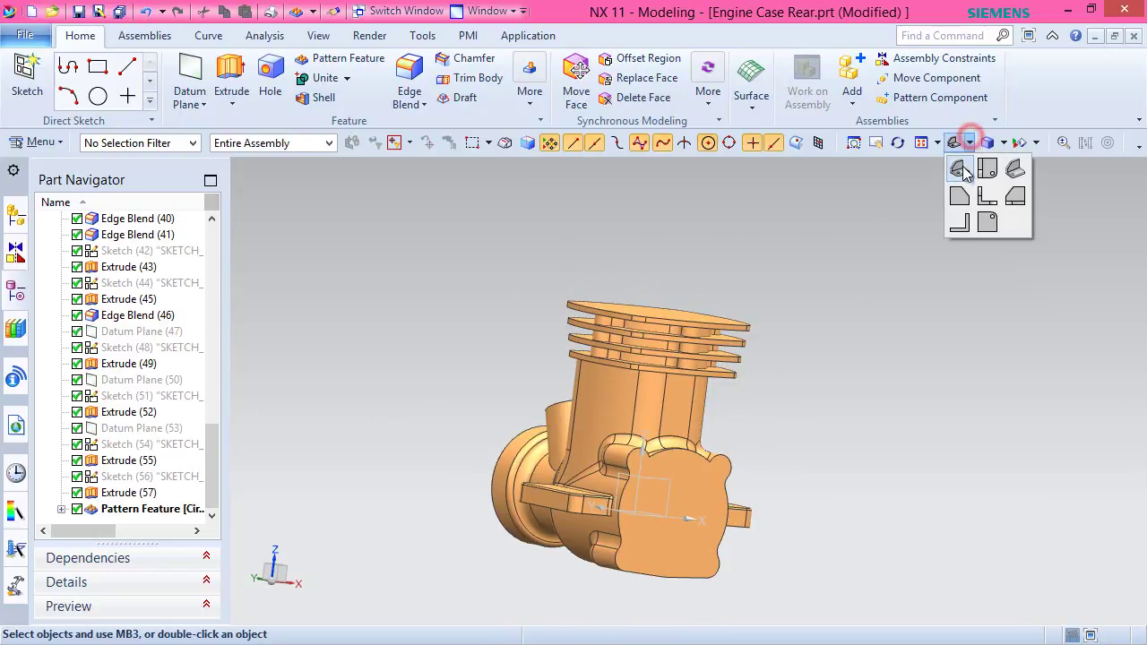
{"action": "left_click", "coordinate": [1011, 165]}
{"action": "key", "text": "ctrl+s"}
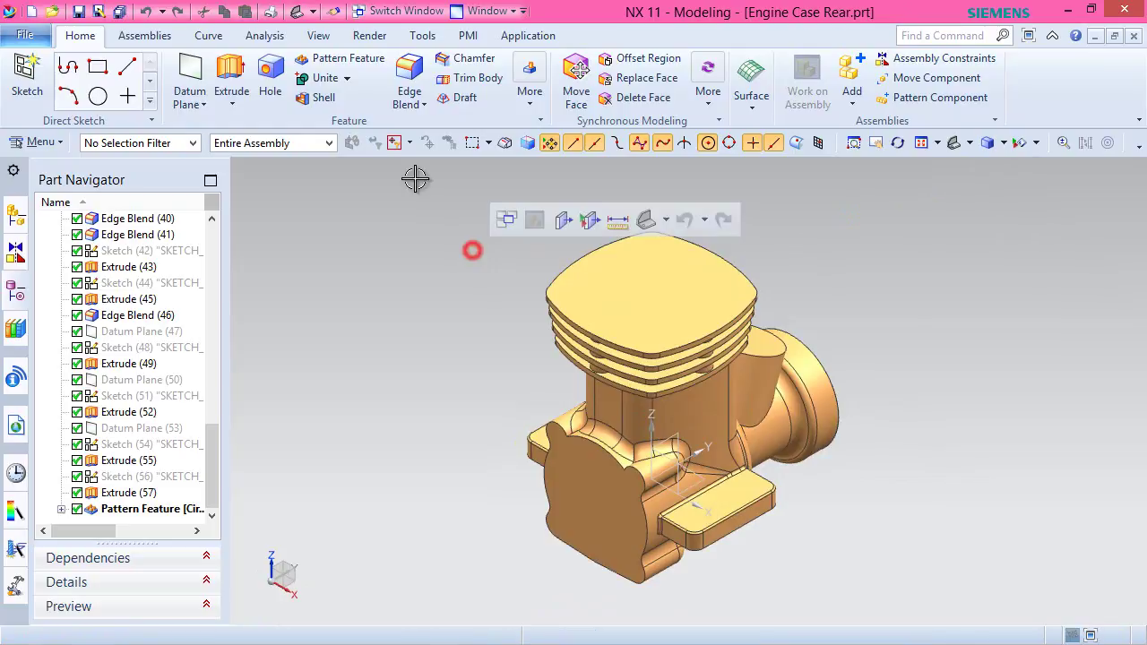
Round the upper and lower outer edges of all four cooling fins with a 0.3 mm circular edge blend.
{"action": "left_click", "coordinate": [409, 79]}
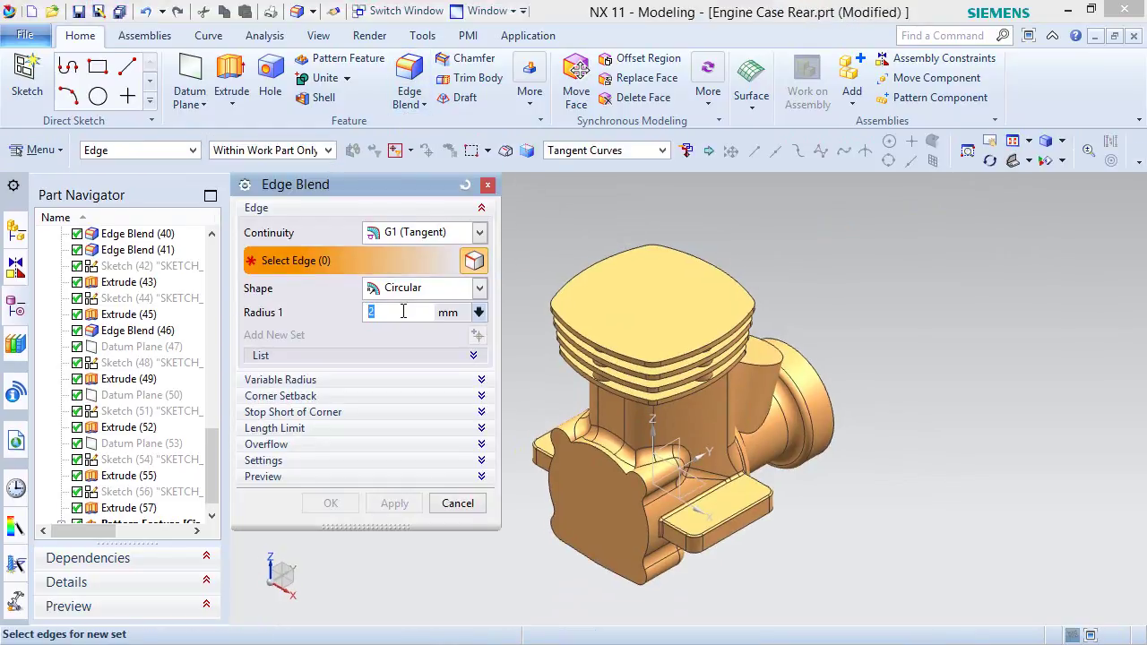
{"action": "scroll", "coordinate": [523, 310], "scroll_direction": "up", "scroll_amount": 10}
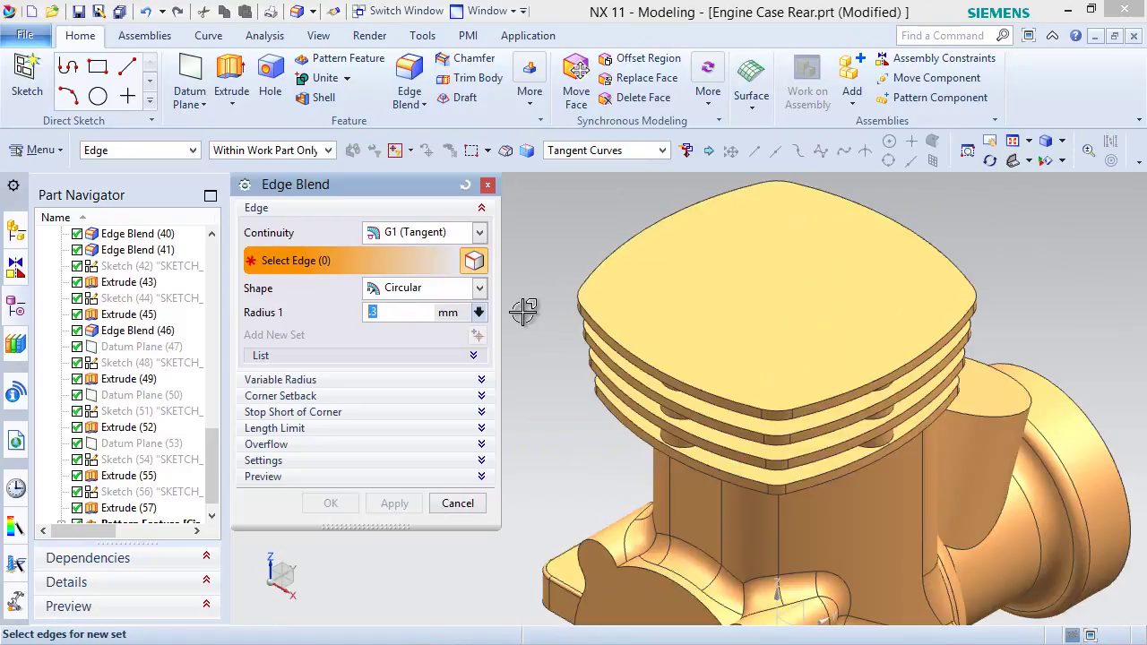
{"action": "left_click", "coordinate": [664, 308]}
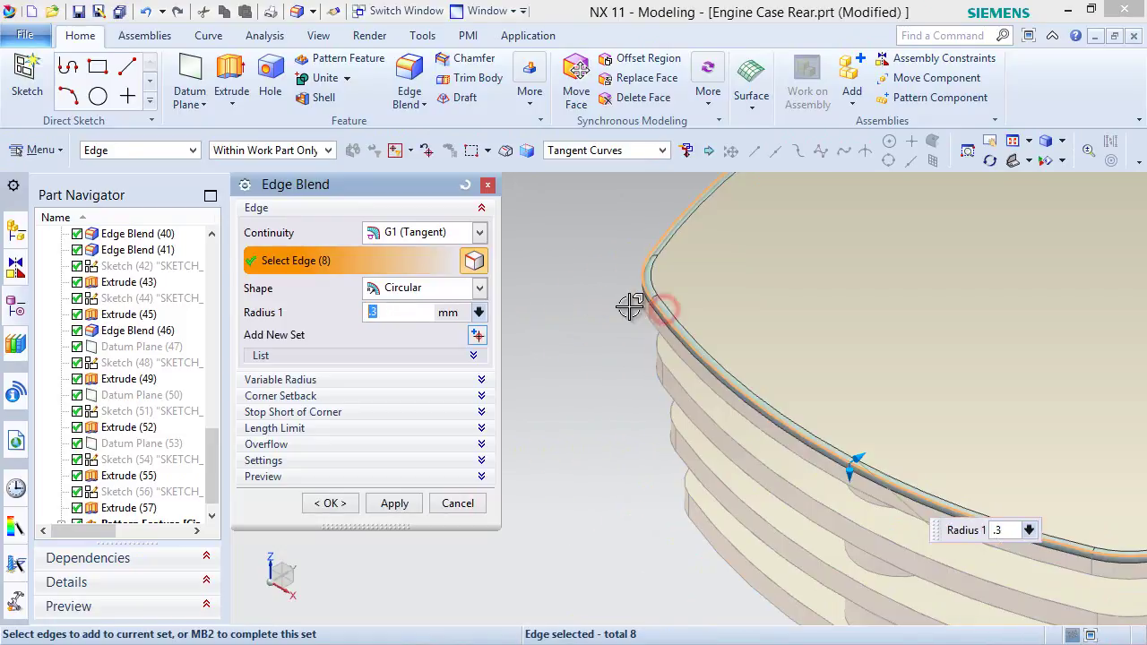
{"action": "left_click", "coordinate": [644, 323]}
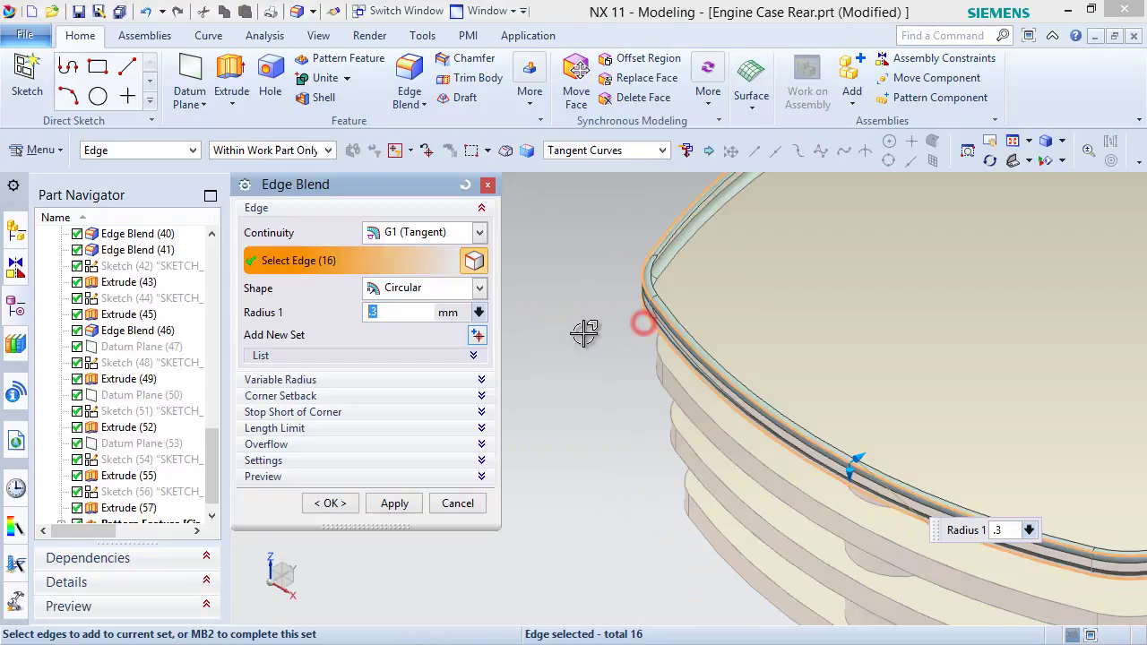
{"action": "left_click", "coordinate": [665, 367]}
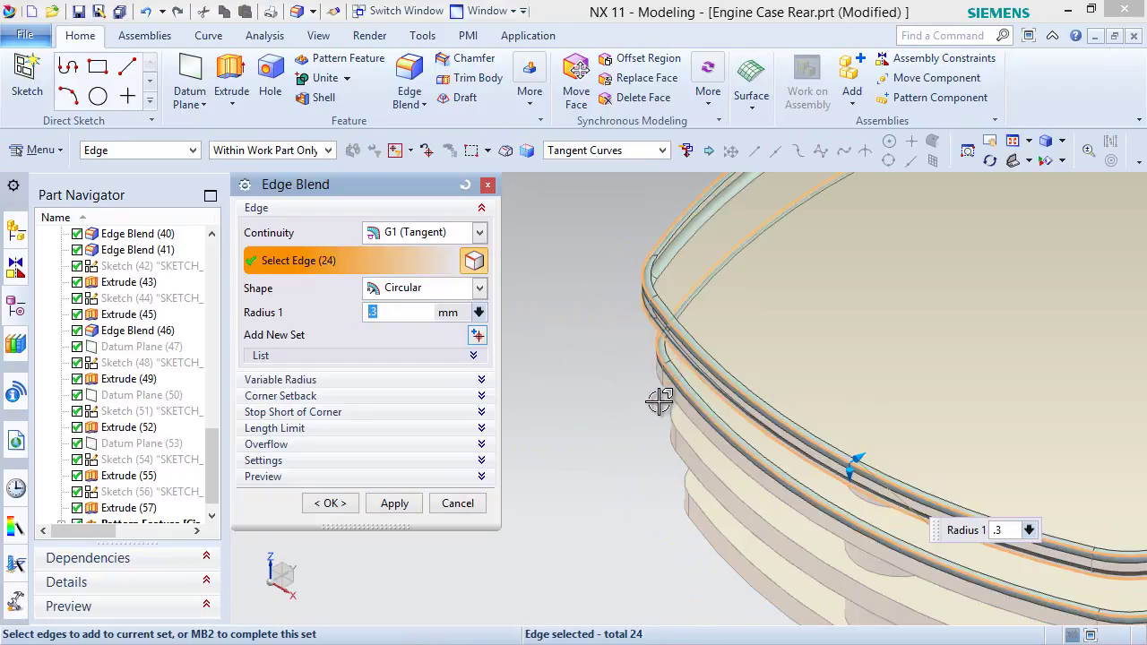
{"action": "left_click", "coordinate": [663, 397]}
{"action": "scroll", "coordinate": [664, 466], "scroll_direction": "up", "scroll_amount": 3}
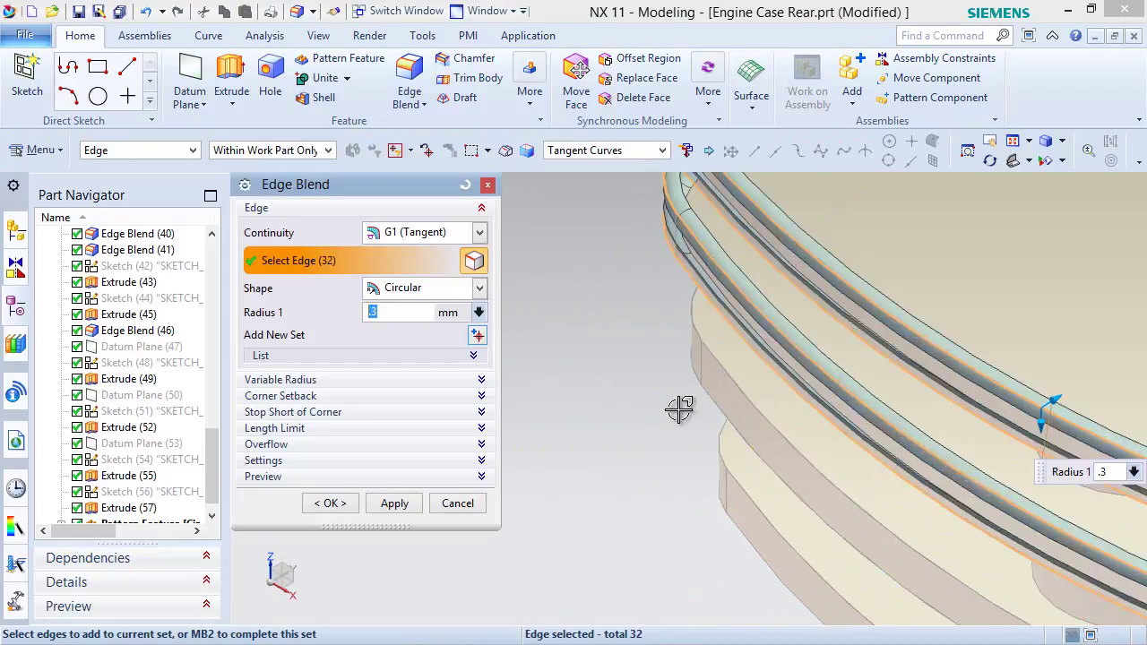
{"action": "left_click", "coordinate": [728, 367]}
{"action": "left_click", "coordinate": [686, 400]}
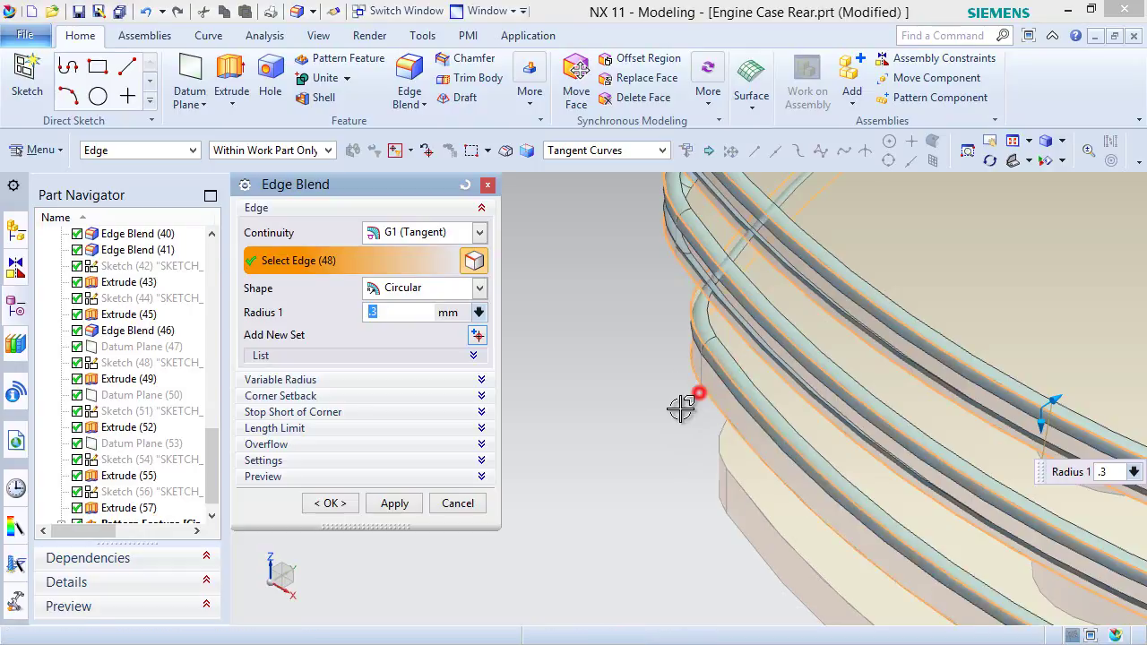
{"action": "left_click", "coordinate": [737, 484]}
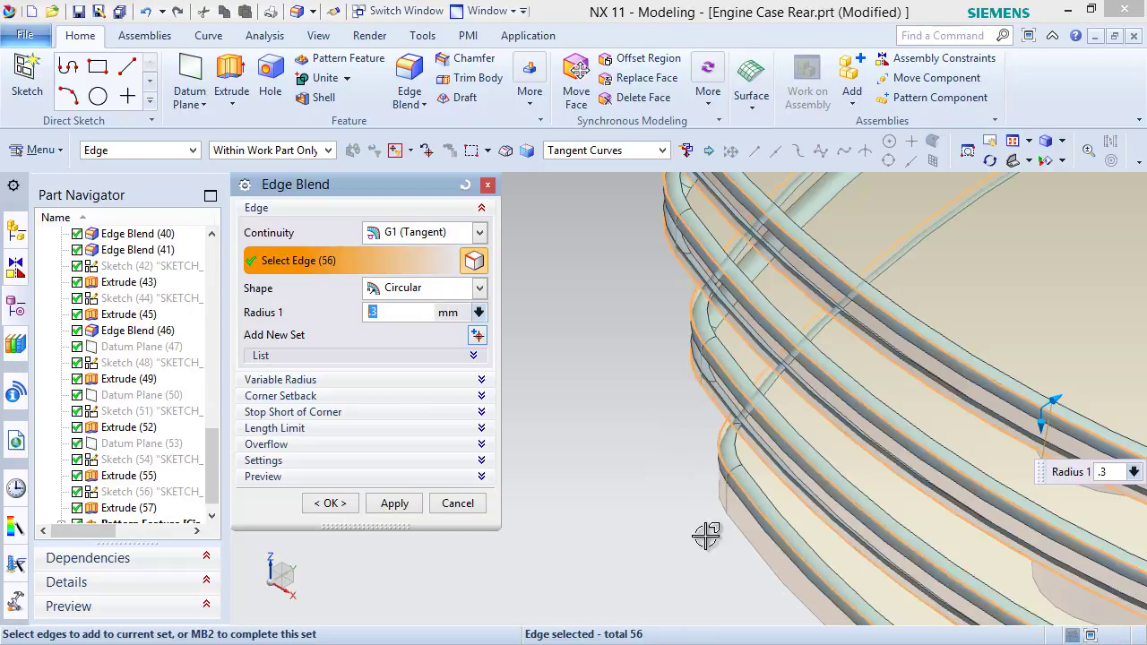
{"action": "left_click", "coordinate": [330, 503]}
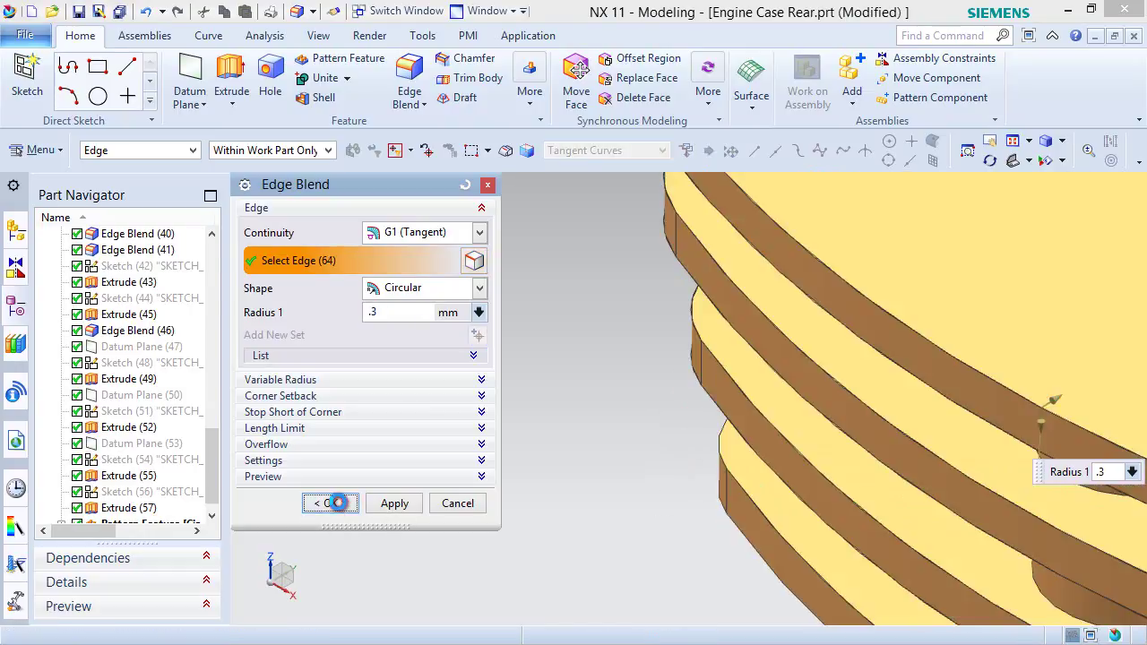
Inspect the blended fins from below, restore the isometric view and save the part.
{"action": "scroll", "coordinate": [397, 382], "scroll_direction": "down", "scroll_amount": 5}
{"action": "middle_click_drag", "start_coordinate": [397, 382], "coordinate": [501, 403]}
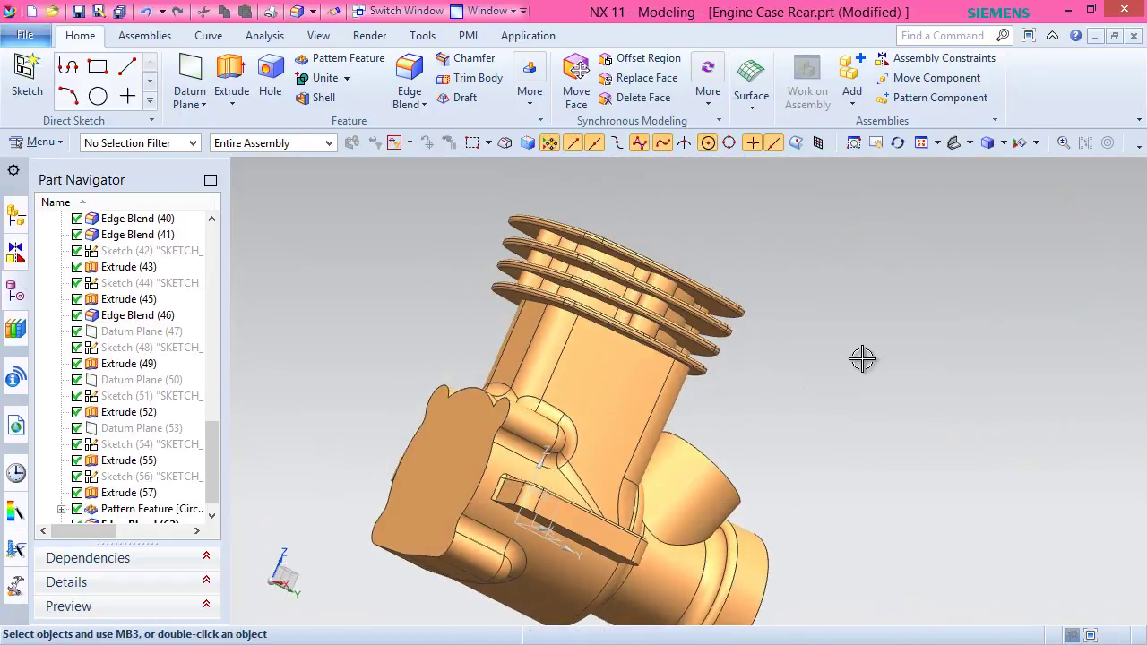
{"action": "left_click", "coordinate": [970, 143]}
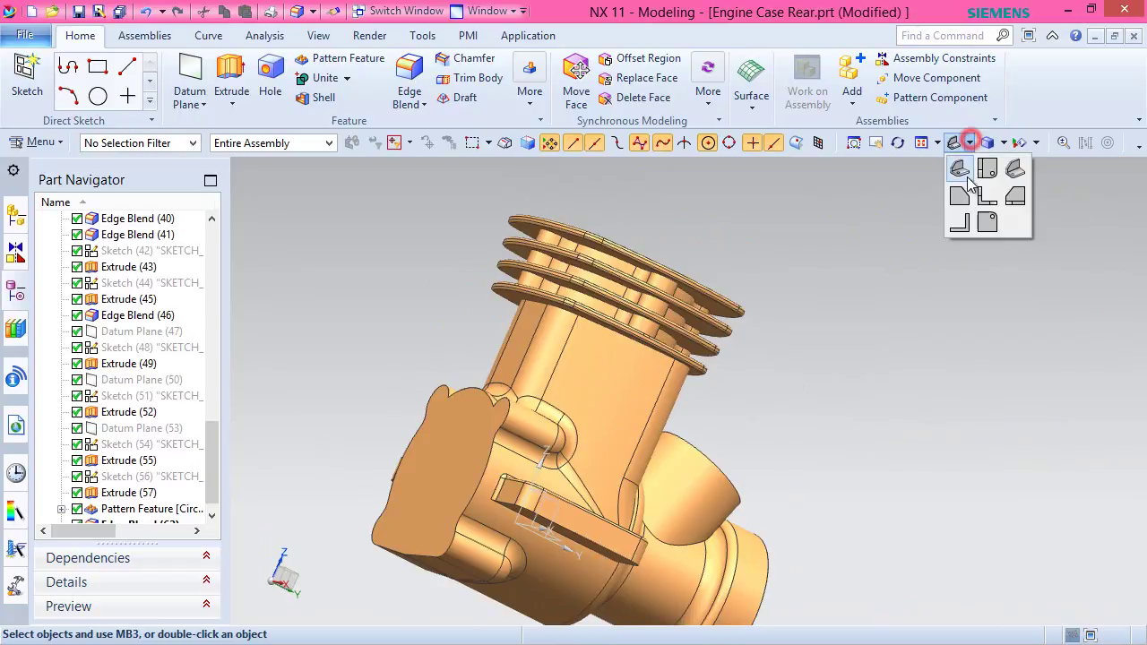
{"action": "left_click", "coordinate": [1011, 173]}
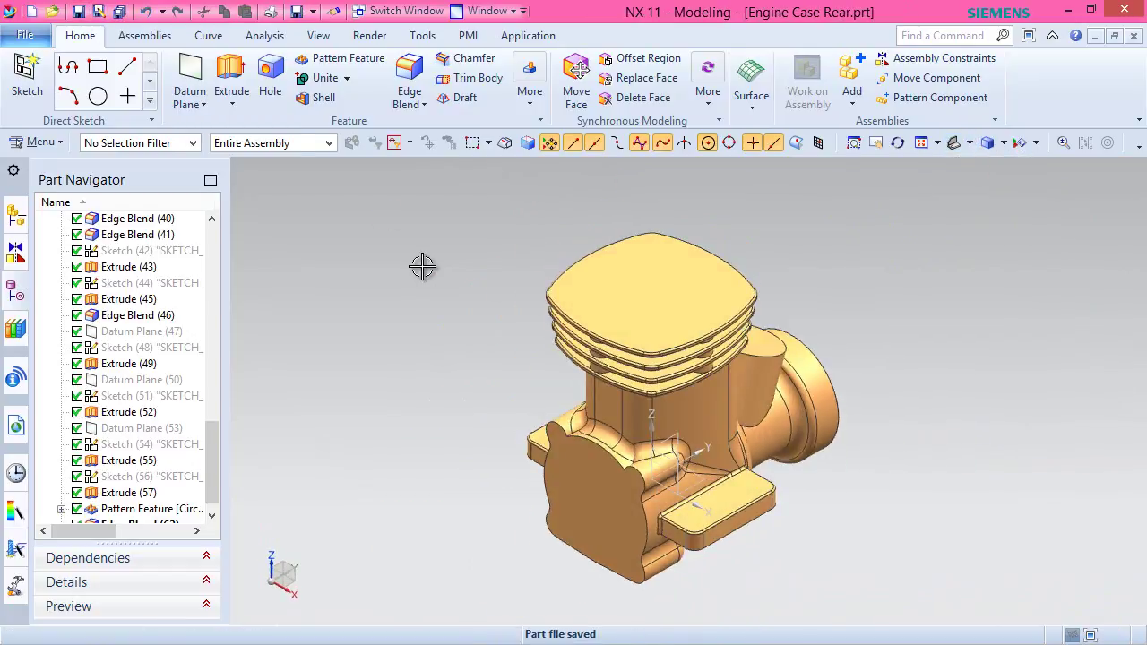
{"action": "right_click", "coordinate": [404, 305]}
Start a 0.5 mm circular edge blend on the contour edges where the bosses and core meet the upper cooling fins.
{"action": "left_click", "coordinate": [408, 85]}
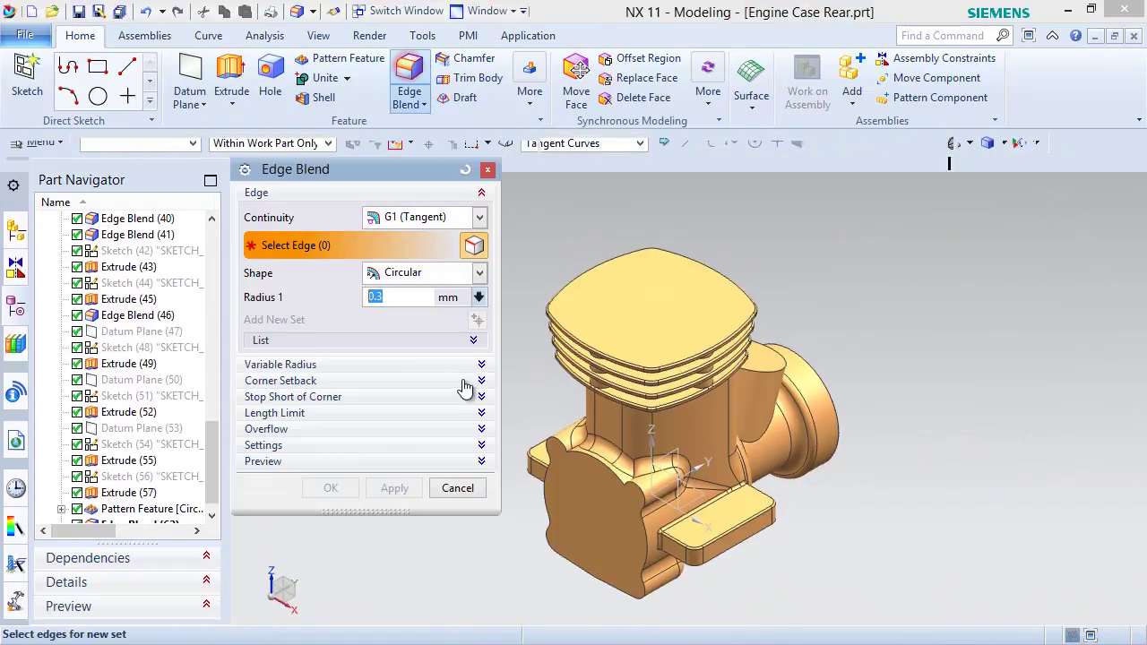
{"action": "type", "text": "5"}
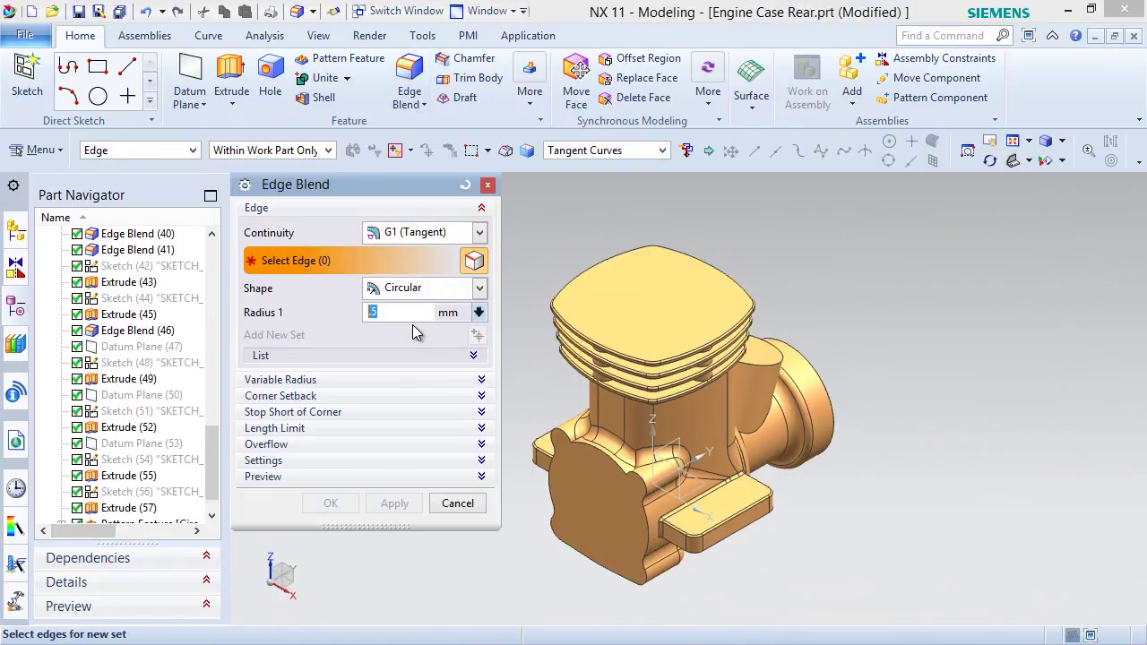
{"action": "middle_click_drag", "start_coordinate": [544, 402], "coordinate": [546, 376]}
{"action": "scroll", "coordinate": [578, 288], "scroll_direction": "down", "scroll_amount": 5}
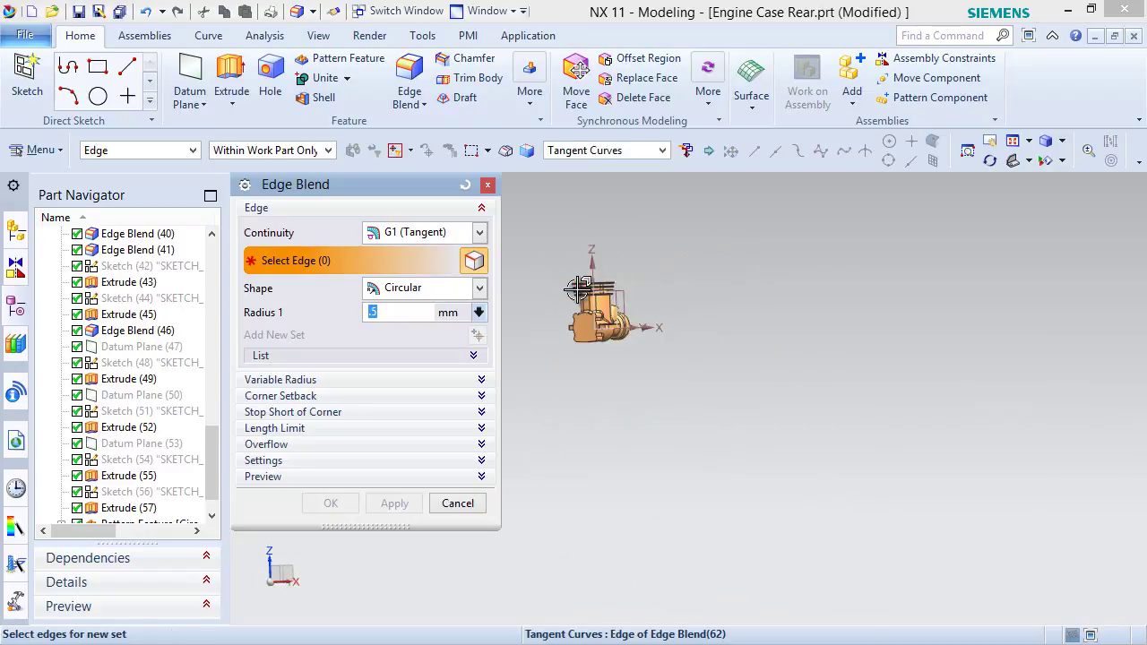
{"action": "scroll", "coordinate": [578, 288], "scroll_direction": "up", "scroll_amount": 5}
{"action": "middle_click_drag", "start_coordinate": [625, 225], "coordinate": [625, 215]}
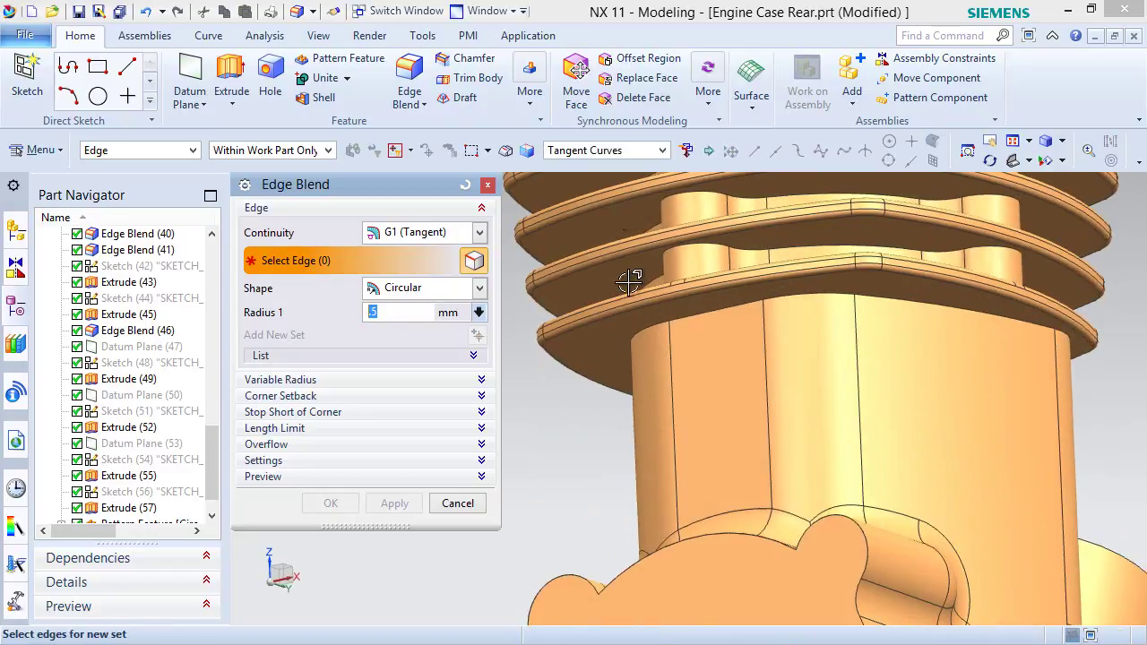
{"action": "scroll", "coordinate": [659, 421], "scroll_direction": "down", "scroll_amount": 3}
{"action": "scroll", "coordinate": [688, 271], "scroll_direction": "up", "scroll_amount": 6}
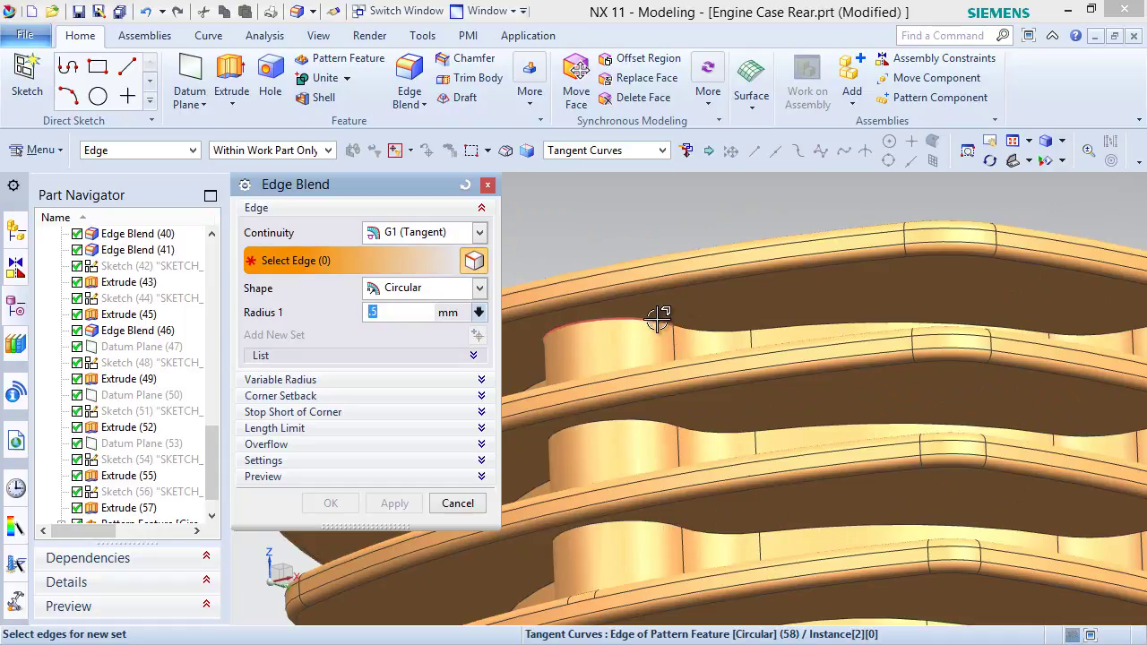
{"action": "left_click", "coordinate": [659, 320]}
{"action": "middle_click_drag", "start_coordinate": [684, 343], "coordinate": [686, 379]}
{"action": "left_click", "coordinate": [719, 444]}
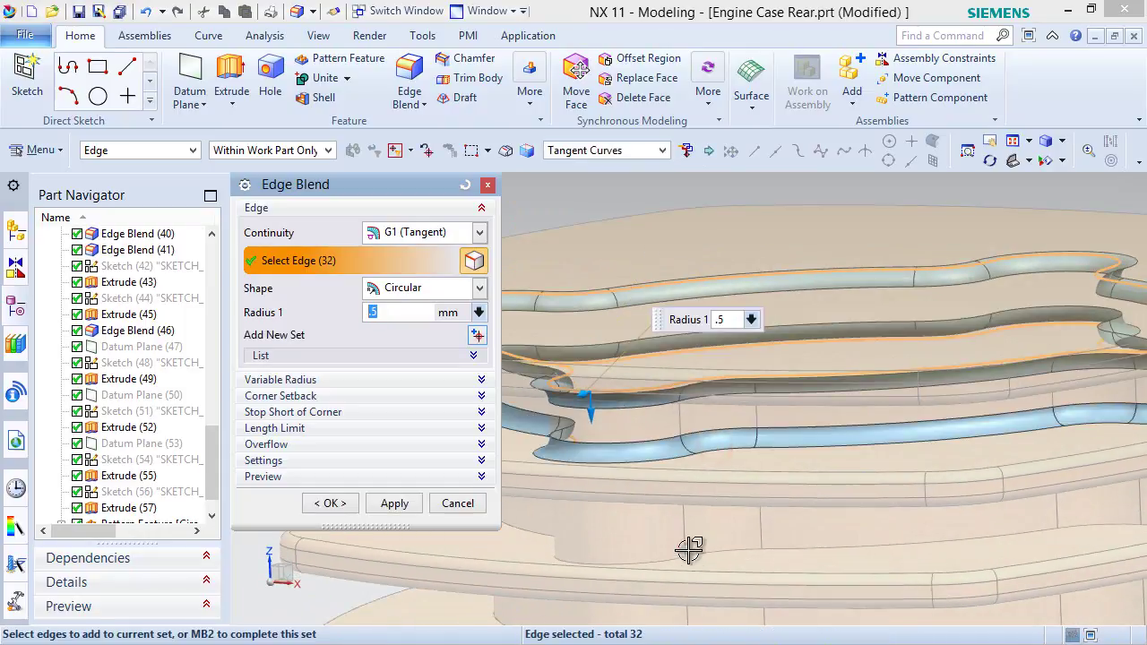
{"action": "left_click", "coordinate": [711, 549]}
{"action": "mouse_move", "coordinate": [710, 547]}
{"action": "middle_mouse_down"}
{"action": "mouse_move", "coordinate": [701, 520]}
{"action": "mouse_move", "coordinate": [702, 535]}
{"action": "middle_mouse_up"}
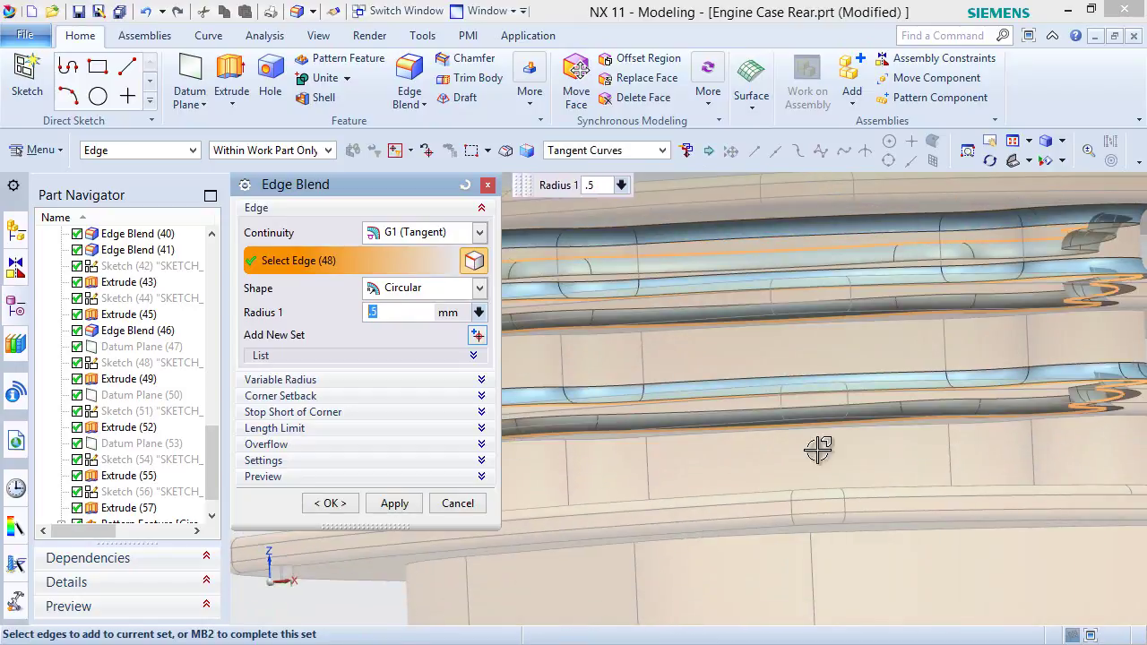
Add further boss and core contour edges in the lower fin gaps and apply the 0.5 mm edge blend.
{"action": "left_click", "coordinate": [898, 326]}
{"action": "middle_click_drag", "start_coordinate": [878, 335], "coordinate": [752, 475]}
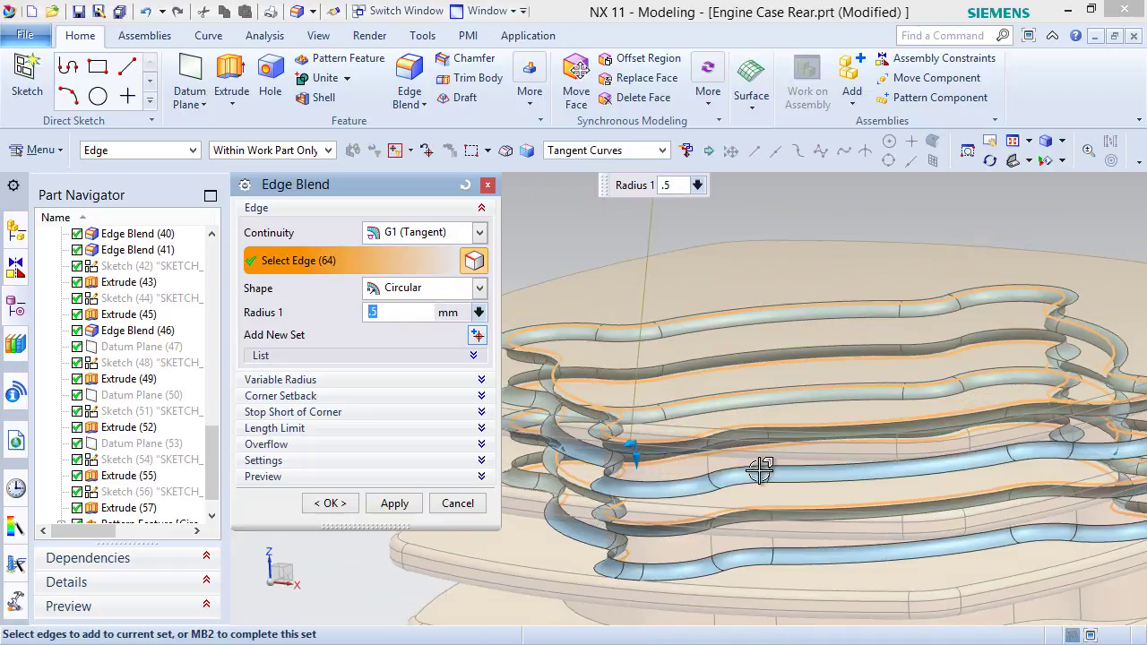
{"action": "left_click", "coordinate": [743, 562]}
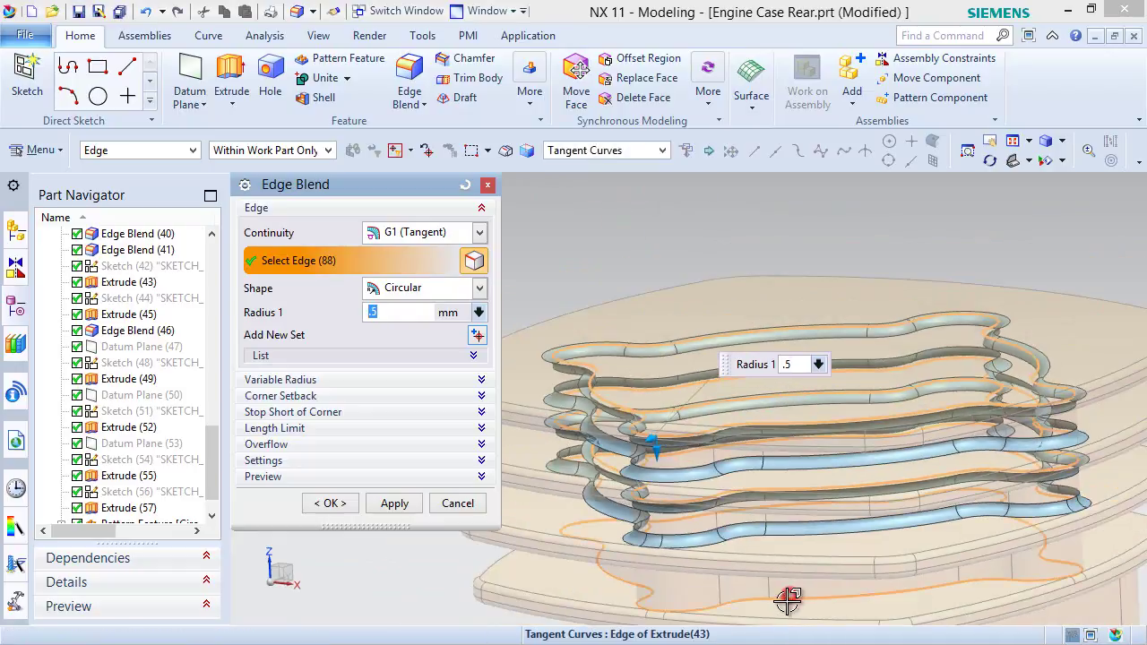
{"action": "middle_click_drag", "start_coordinate": [772, 587], "coordinate": [753, 534]}
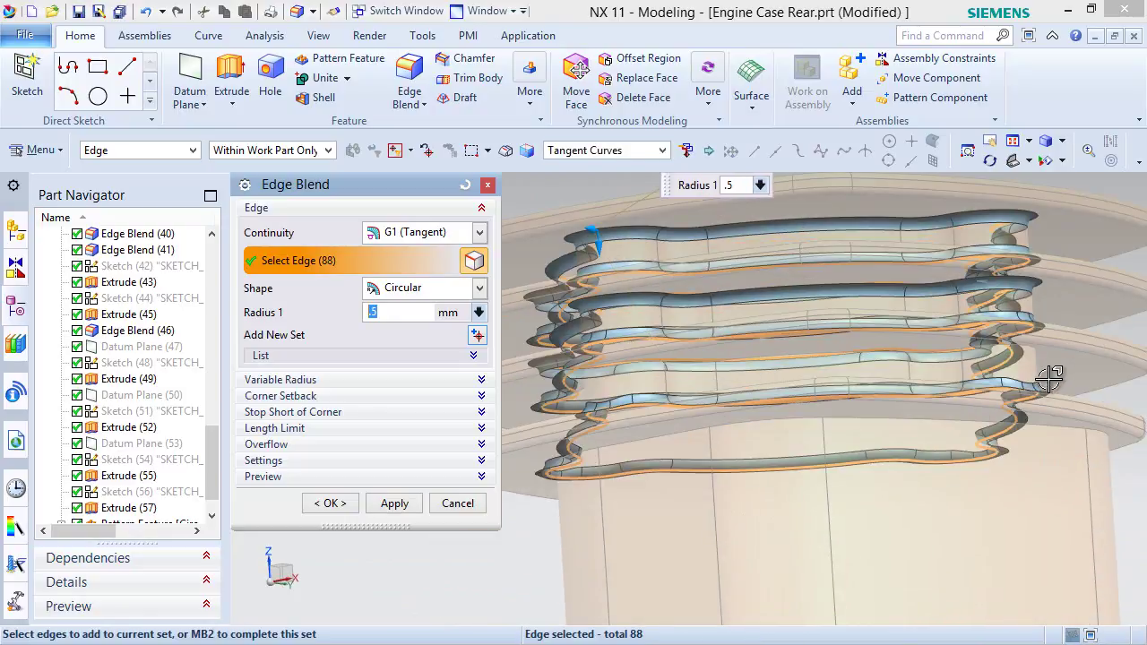
{"action": "middle_click_drag", "start_coordinate": [970, 377], "coordinate": [957, 392]}
{"action": "scroll", "coordinate": [917, 446], "scroll_direction": "up", "scroll_amount": 5}
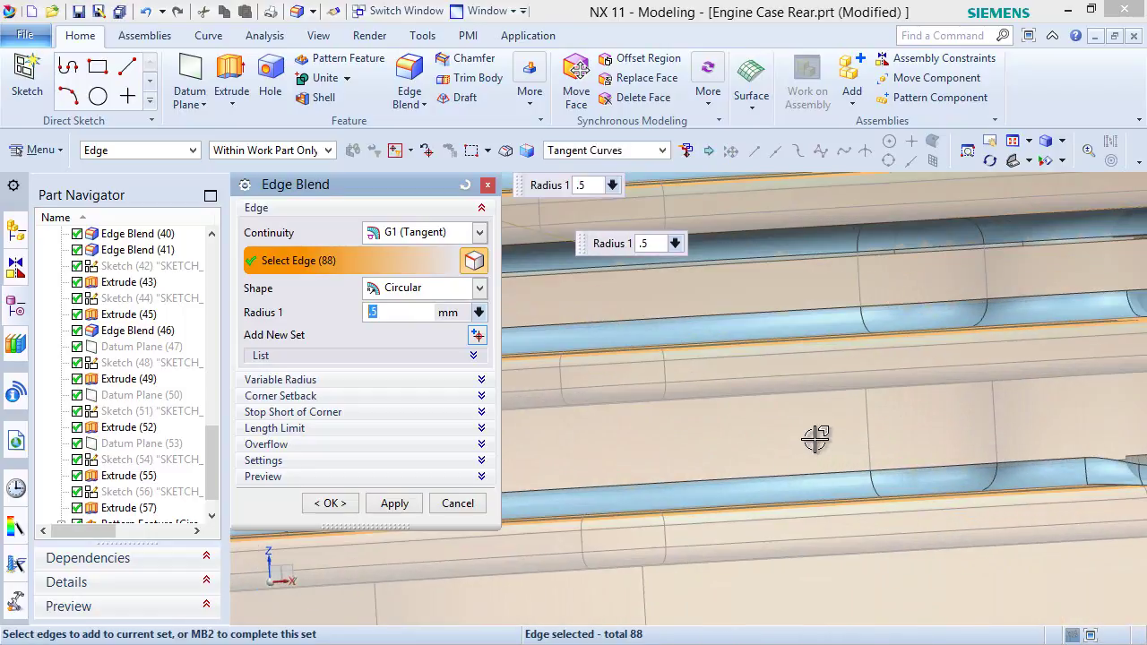
{"action": "middle_click_drag", "start_coordinate": [815, 436], "coordinate": [745, 451]}
{"action": "left_click", "coordinate": [395, 502]}
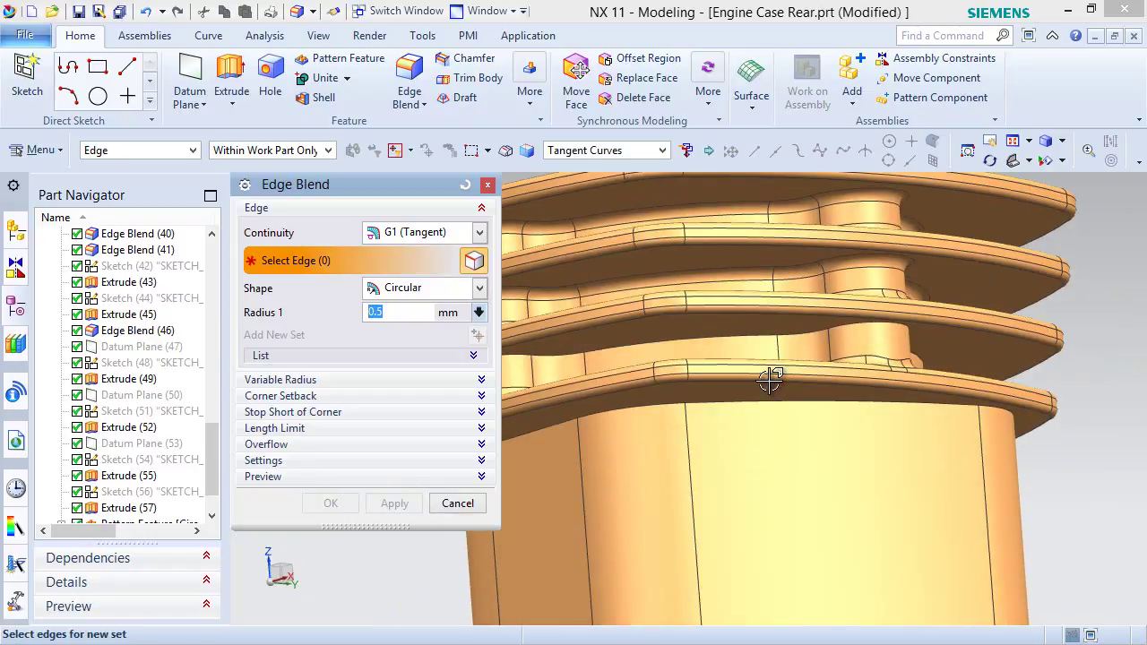
Blend the remaining upper contour edge in the lowest fin gap with a 0.5 mm radius and restore the isometric view.
{"action": "left_click", "coordinate": [753, 343]}
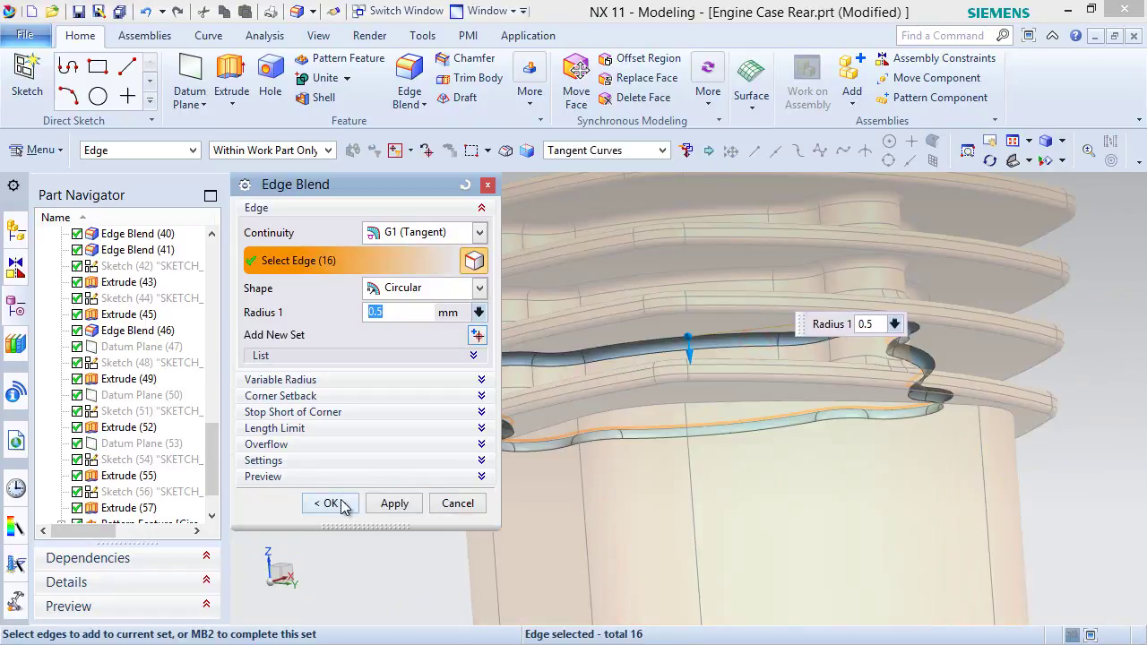
{"action": "left_click", "coordinate": [329, 503]}
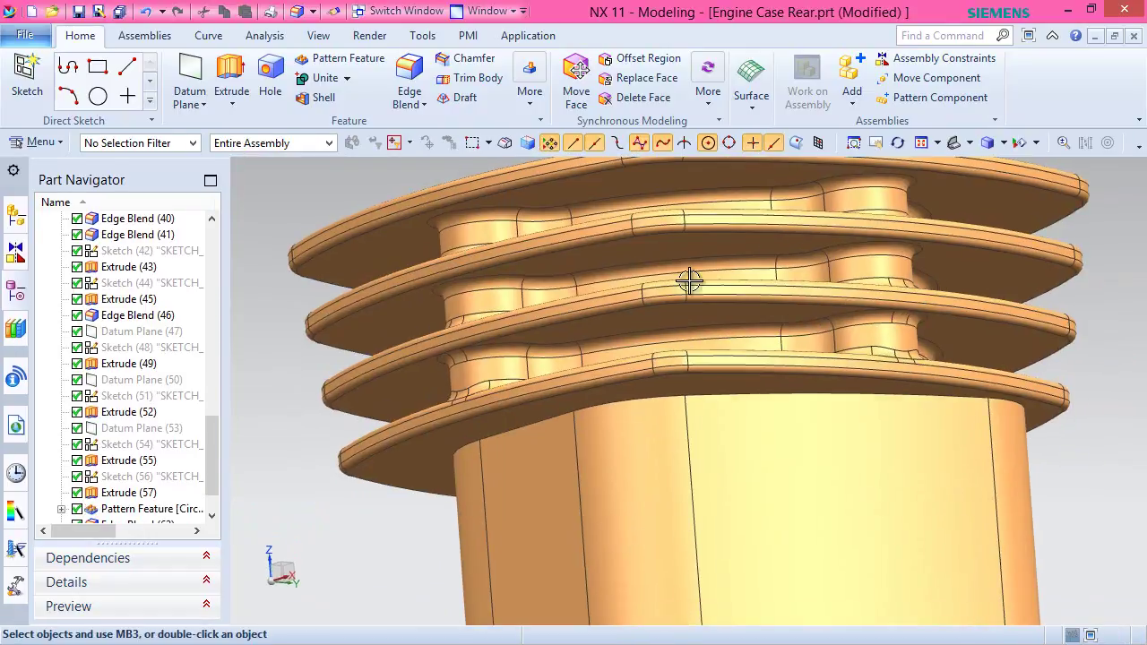
{"action": "left_click", "coordinate": [969, 143]}
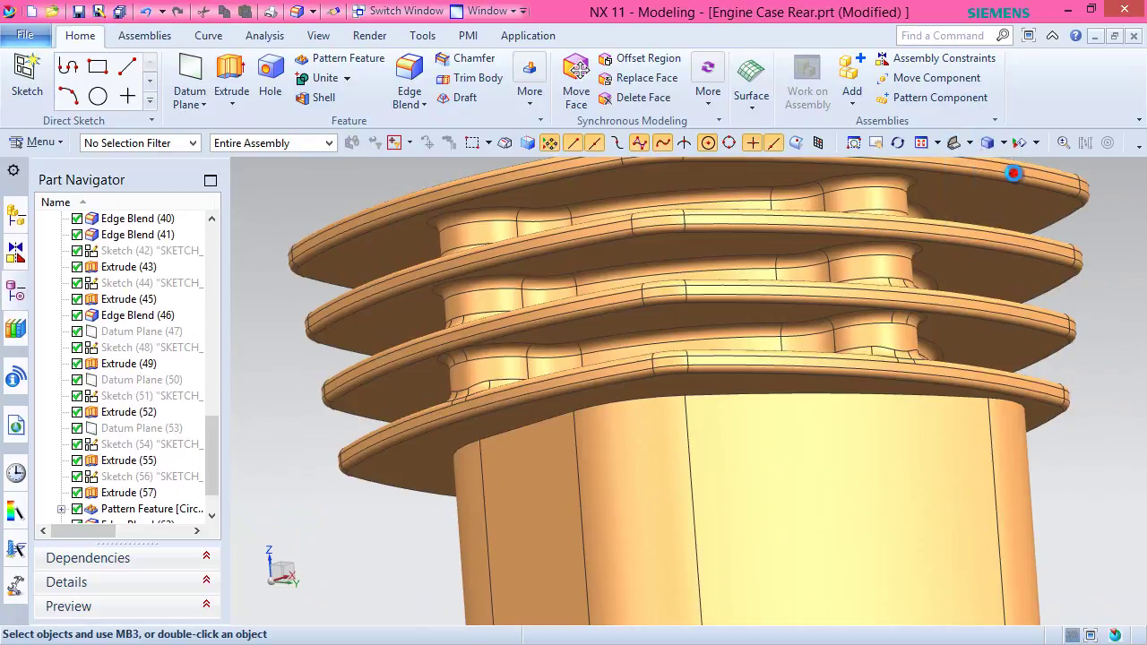
{"action": "left_click", "coordinate": [1016, 172]}
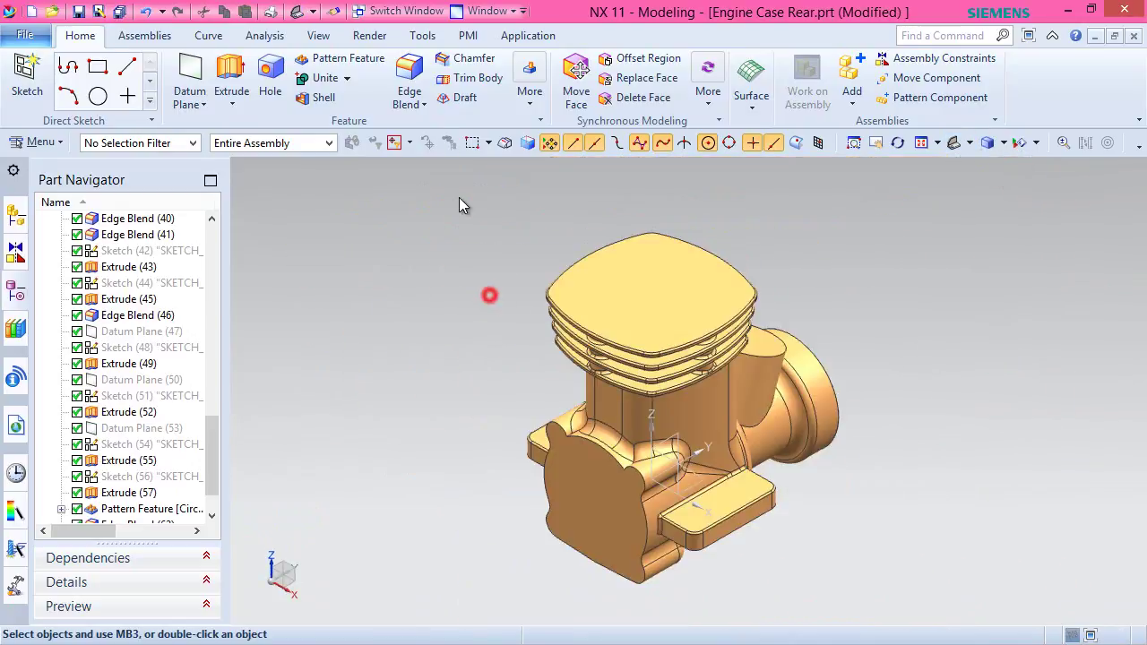
Apply a 0.45 mm circular edge blend where the cylinder barrel meets the underside of the lowest fin.
{"action": "key", "text": "b"}
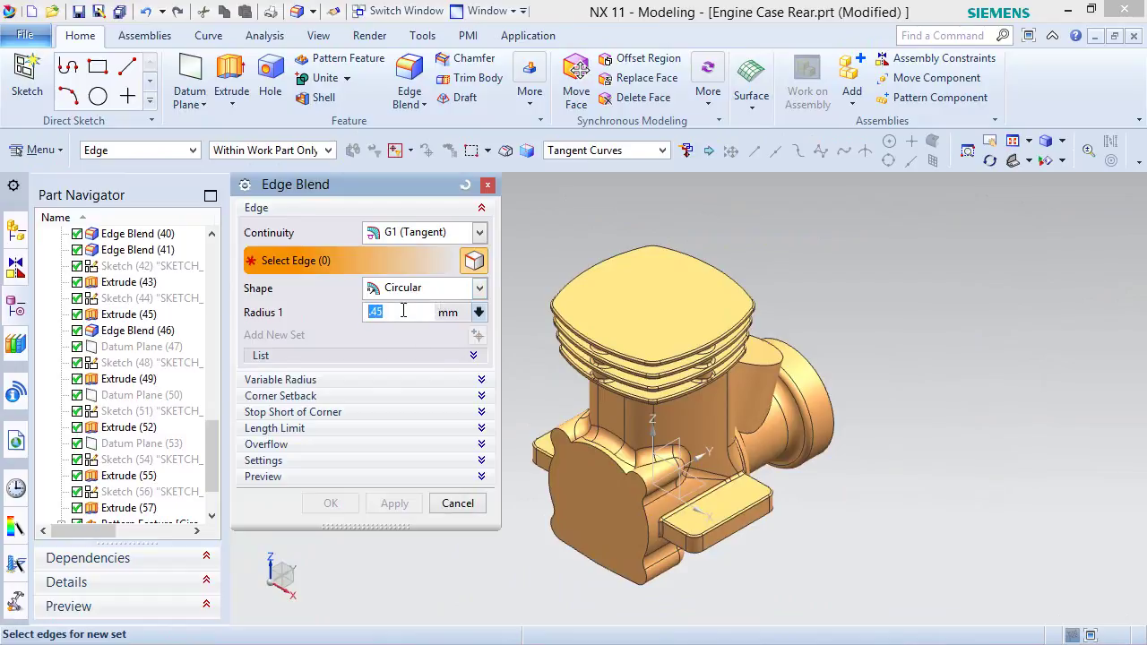
{"action": "middle_click_drag", "start_coordinate": [541, 388], "coordinate": [541, 328]}
{"action": "scroll", "coordinate": [768, 299], "scroll_direction": "up", "scroll_amount": 5}
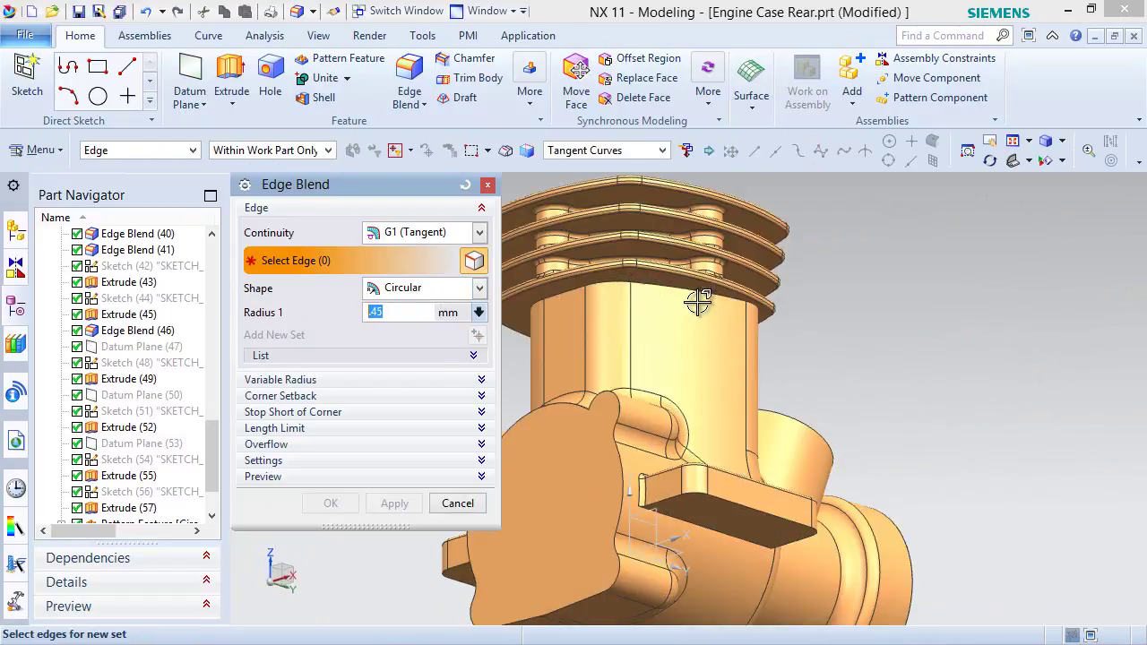
{"action": "left_click", "coordinate": [686, 272]}
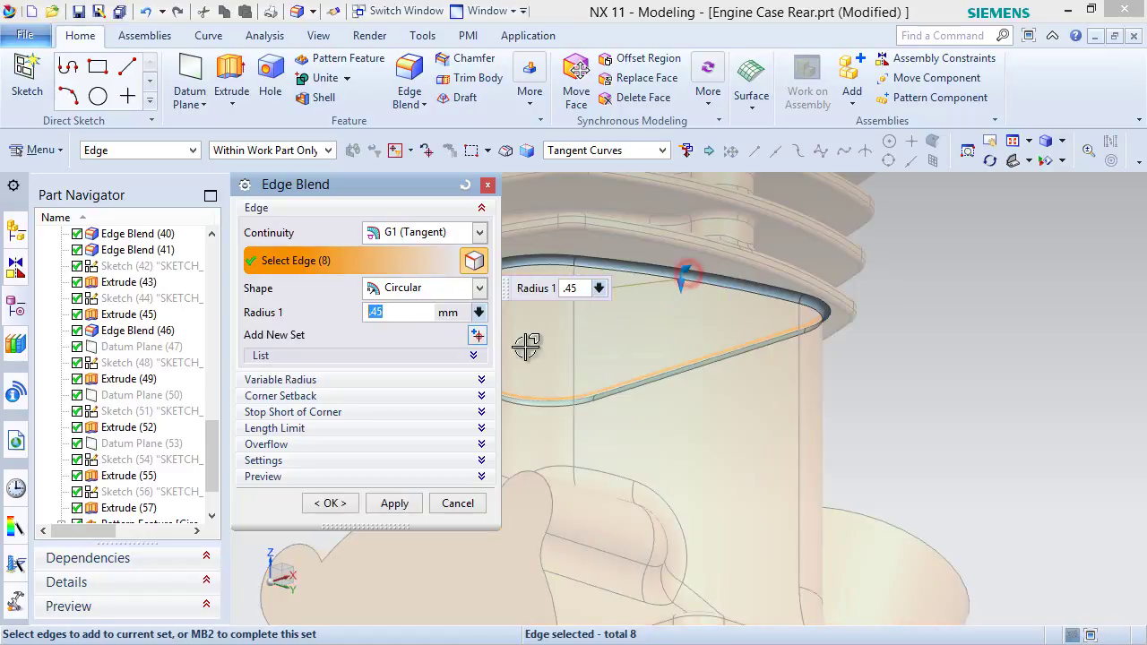
{"action": "left_click", "coordinate": [328, 502]}
Restore the isometric view of the engine case and save the part.
{"action": "right_click", "coordinate": [1023, 210]}
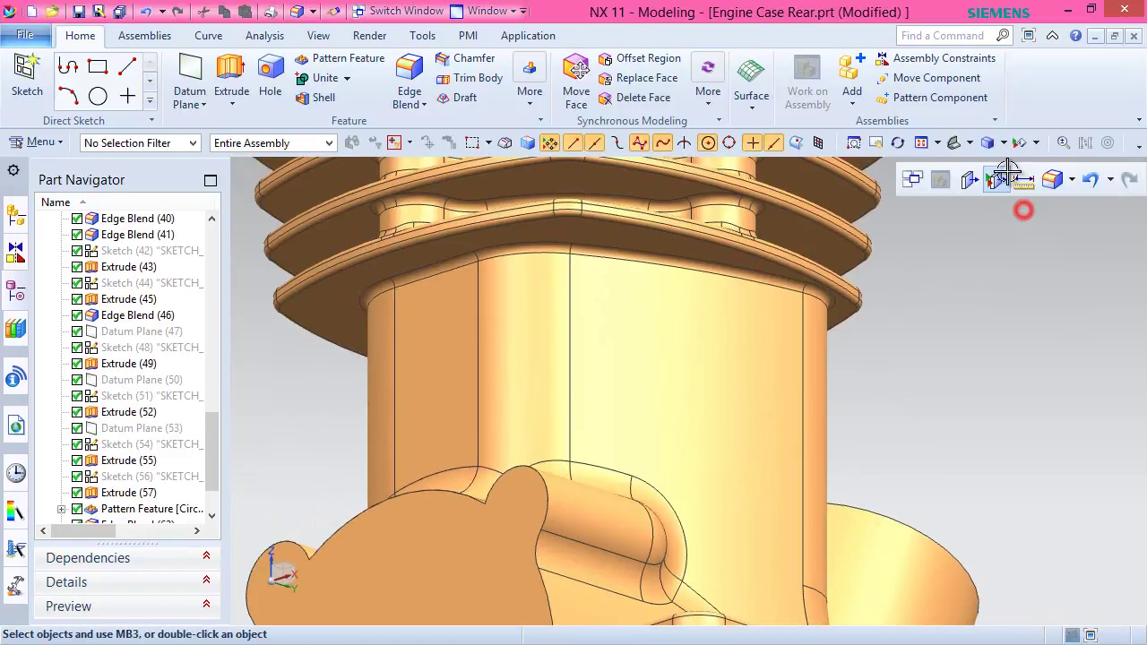
{"action": "key", "text": "ctrl+f"}
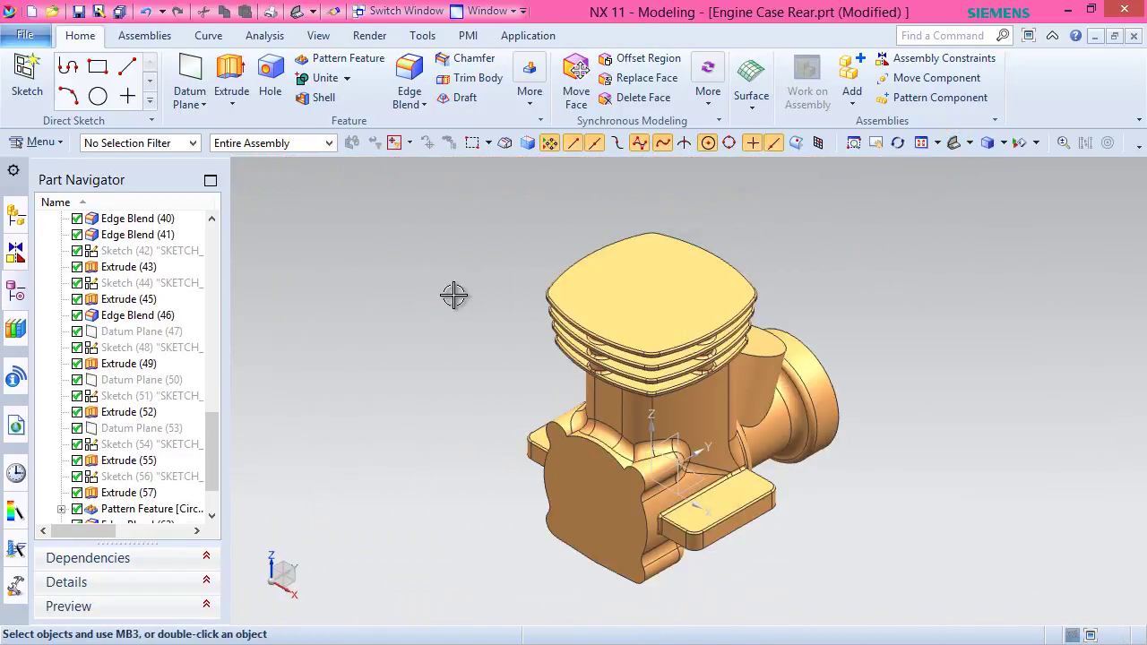
{"action": "key", "text": "ctrl+s"}
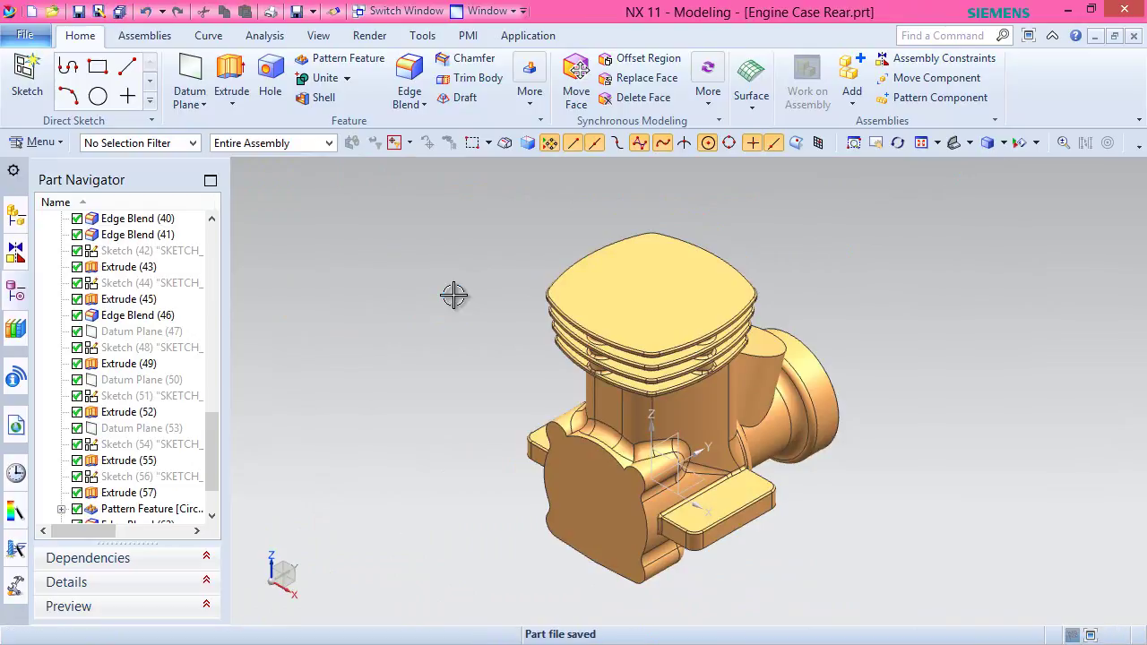
Rotate the view 180° about the Z axis and create a sketch on the circular end face of the angled port.
{"action": "left_click", "coordinate": [274, 559]}
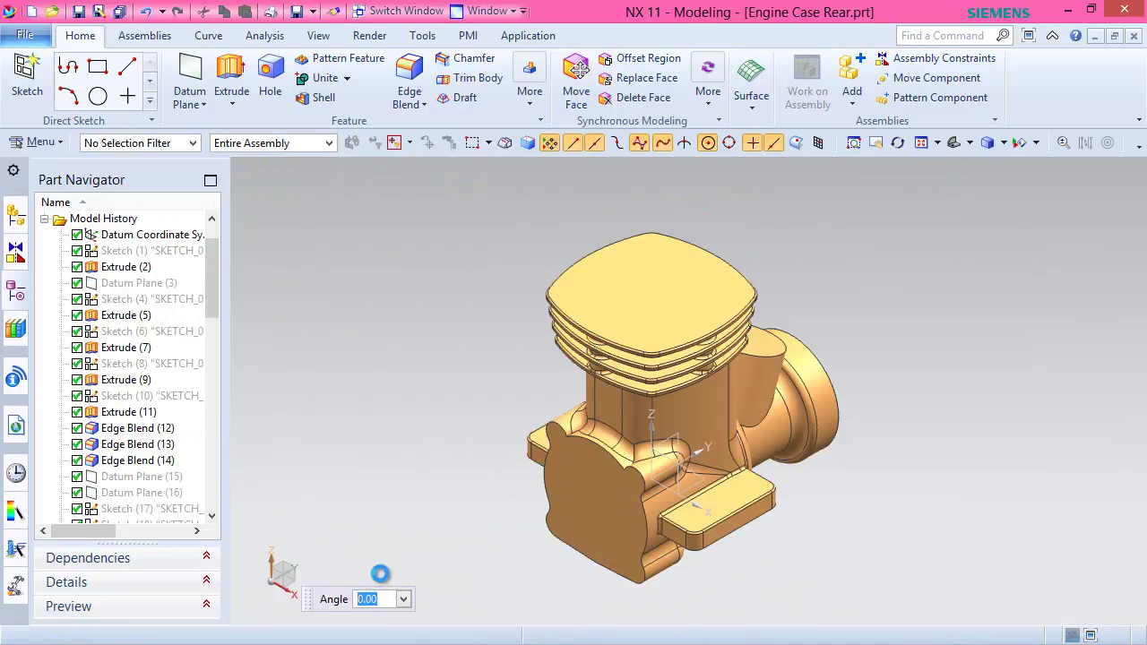
{"action": "type", "text": "180"}
{"action": "key", "text": "Return"}
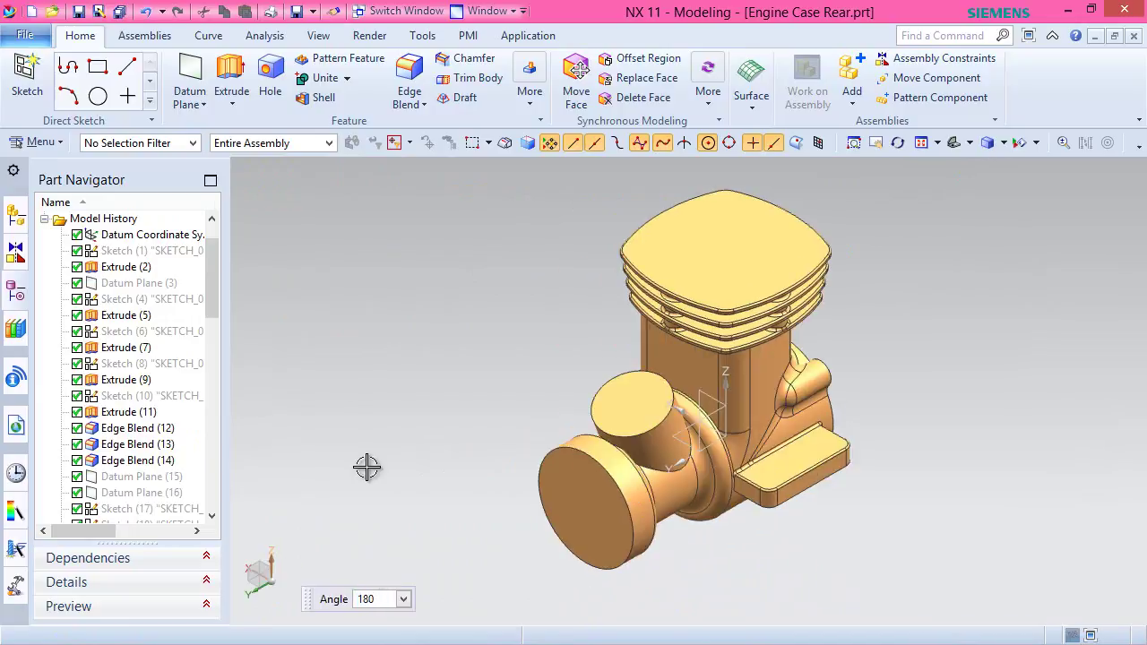
{"action": "left_click", "coordinate": [27, 83]}
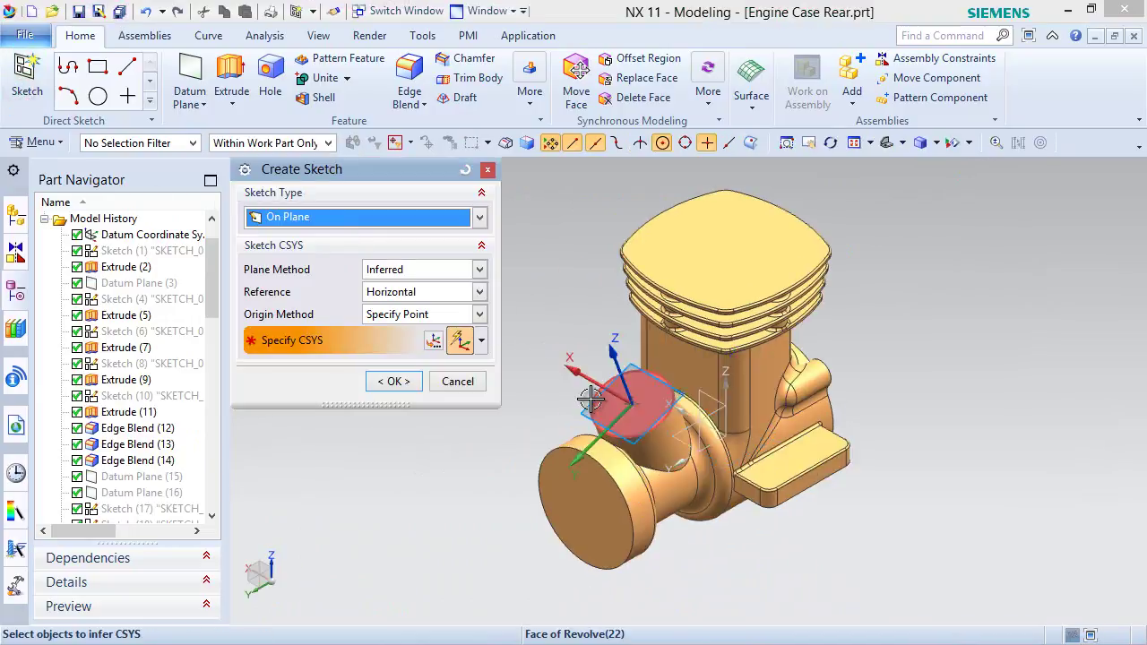
{"action": "scroll", "coordinate": [590, 400], "scroll_direction": "up", "scroll_amount": 5}
{"action": "left_click", "coordinate": [641, 435]}
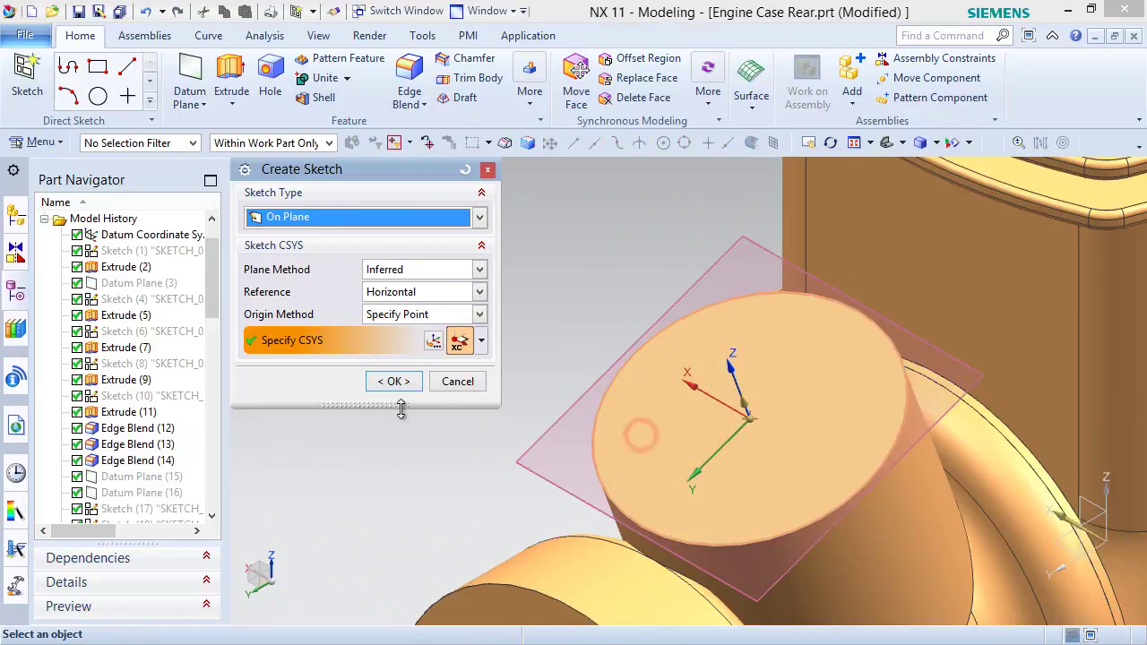
{"action": "left_click", "coordinate": [396, 386]}
Orient the view to the sketch and project the circular edge of the port face into it.
{"action": "scroll", "coordinate": [515, 247], "scroll_direction": "down", "scroll_amount": 3}
{"action": "middle_click_drag", "start_coordinate": [764, 512], "coordinate": [1030, 491]}
{"action": "right_click", "coordinate": [893, 300]}
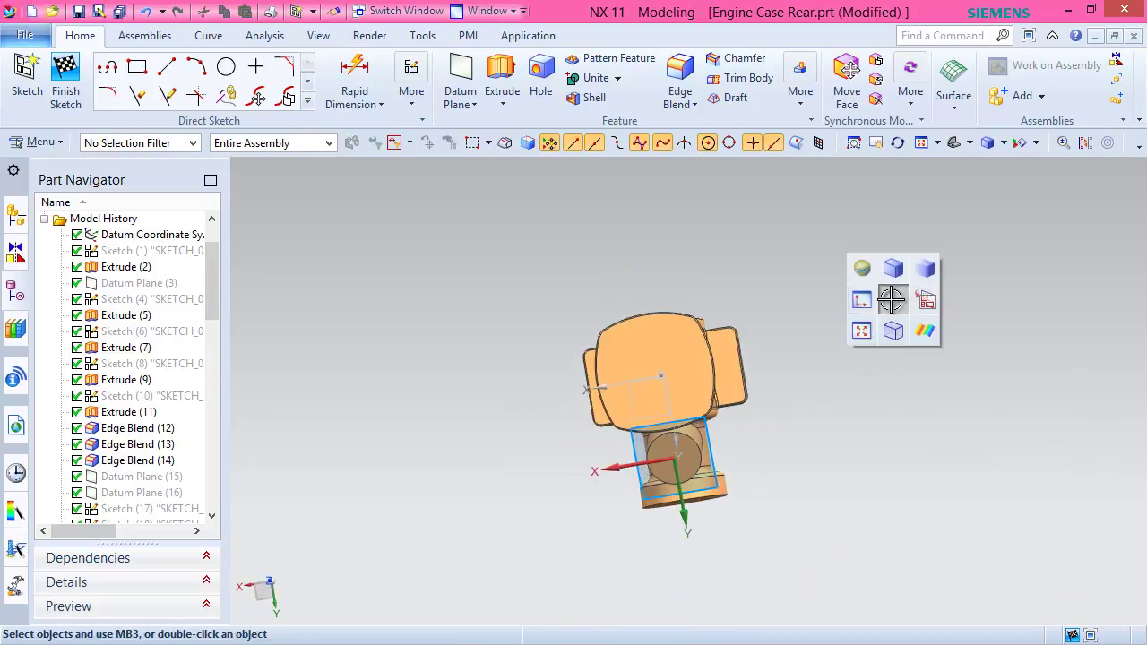
{"action": "left_click", "coordinate": [866, 299]}
{"action": "scroll", "coordinate": [764, 539], "scroll_direction": "down", "scroll_amount": 3}
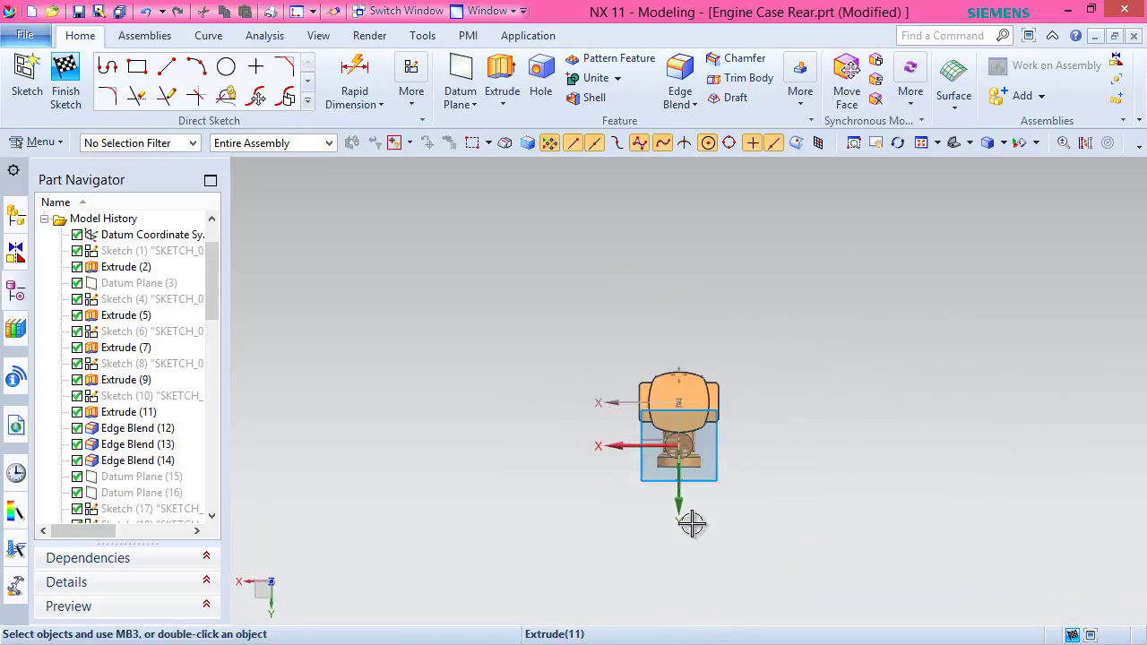
{"action": "scroll", "coordinate": [690, 538], "scroll_direction": "up", "scroll_amount": 5}
{"action": "scroll", "coordinate": [661, 349], "scroll_direction": "up", "scroll_amount": 5}
{"action": "left_click", "coordinate": [307, 100]}
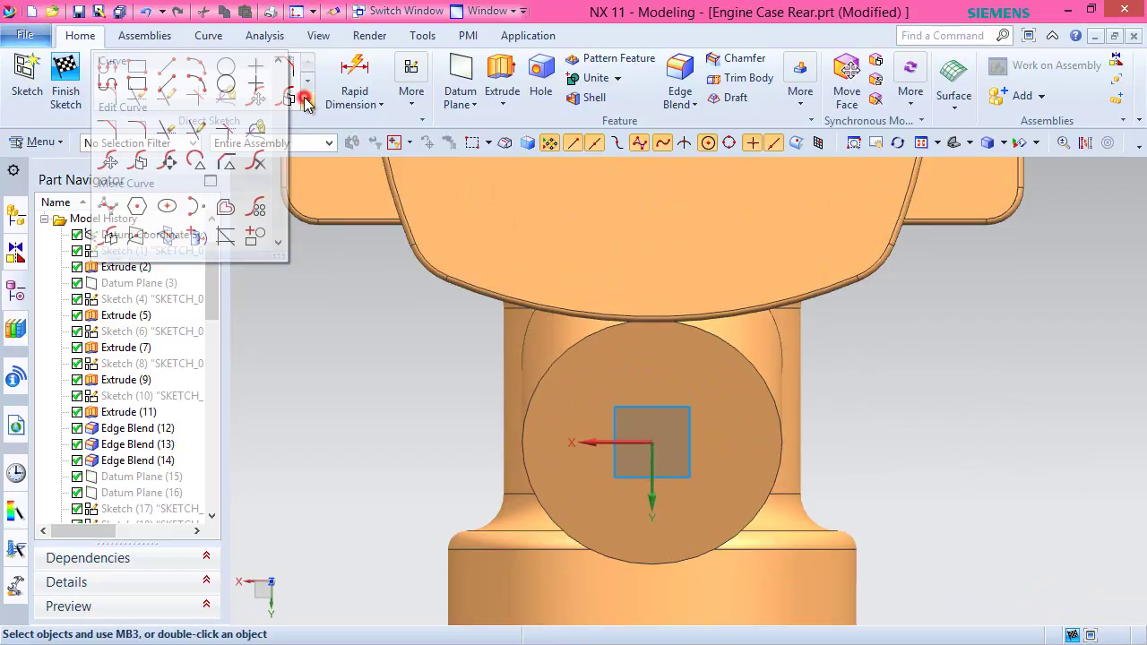
{"action": "left_click", "coordinate": [194, 237]}
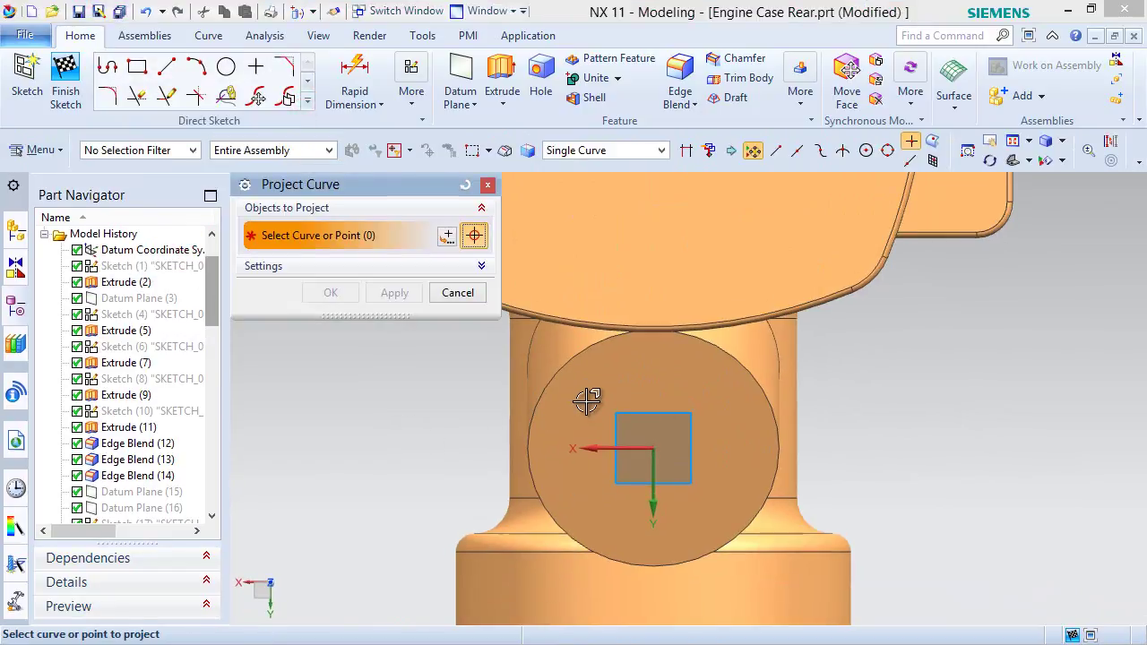
{"action": "left_click", "coordinate": [562, 366]}
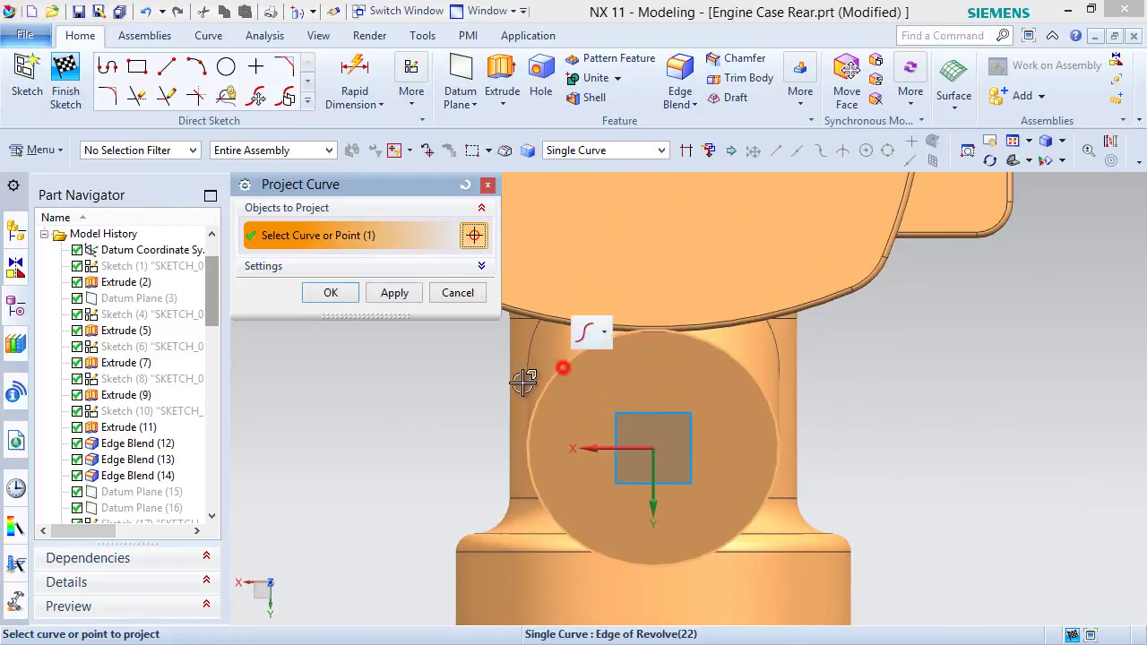
{"action": "left_click", "coordinate": [353, 289]}
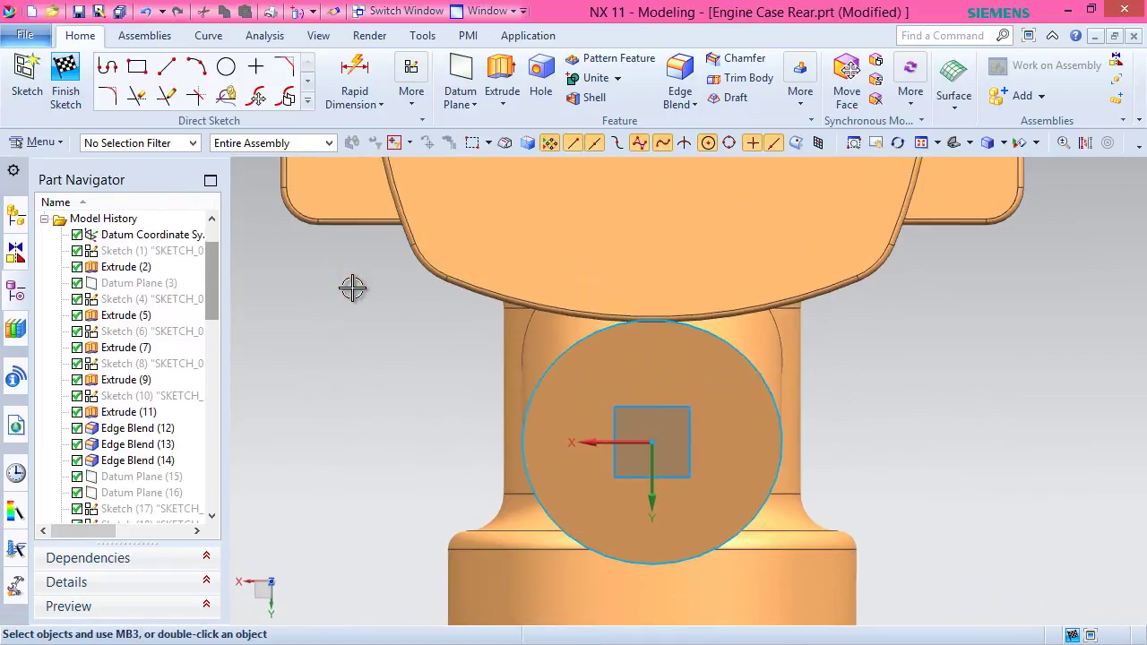
Convert the projected circle to a reference curve.
{"action": "left_click", "coordinate": [1085, 145]}
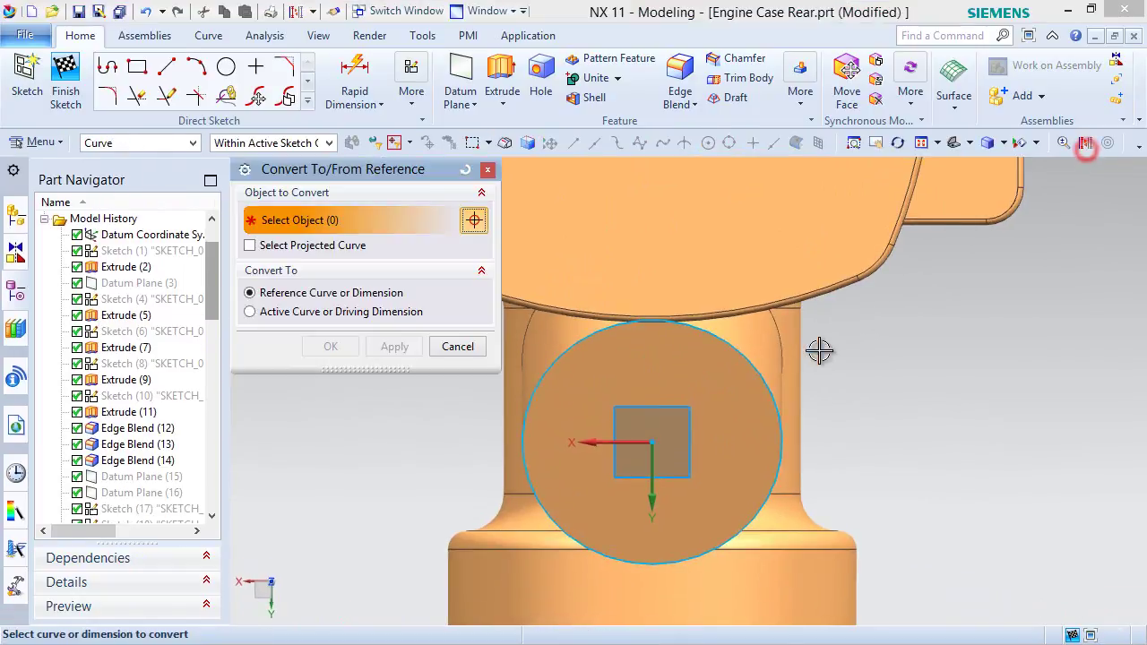
{"action": "left_click", "coordinate": [740, 353]}
{"action": "left_click", "coordinate": [331, 347]}
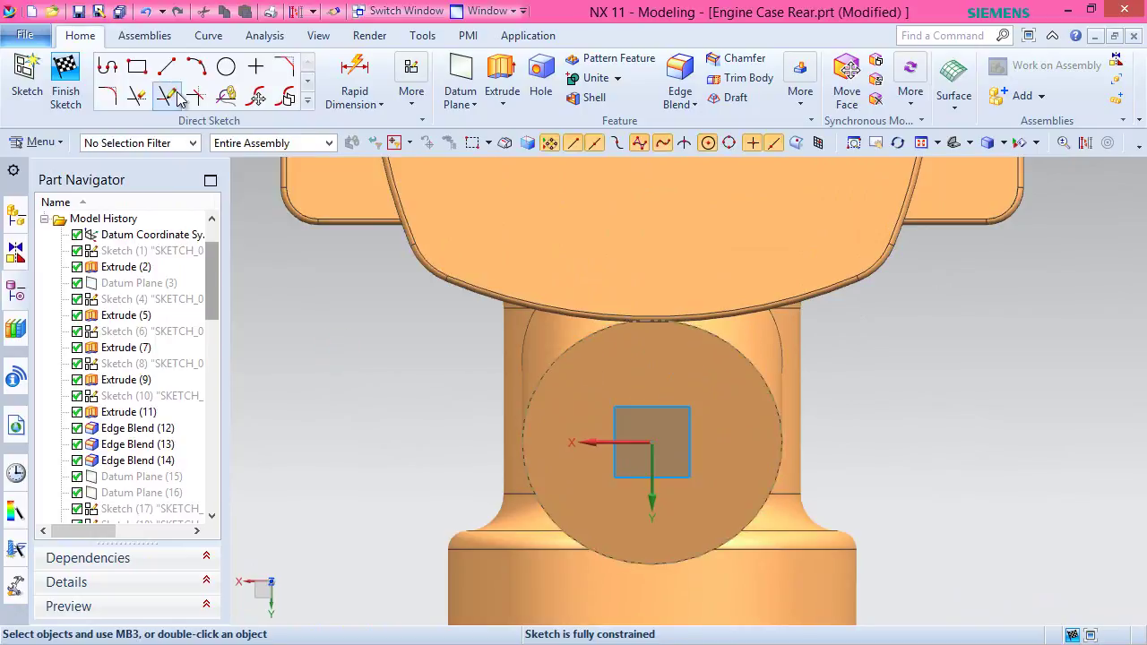
Draw a vertical line about 14.5 mm long beside the circle and align its midpoint horizontally with the sketch origin.
{"action": "key", "text": "l"}
{"action": "left_click", "coordinate": [346, 266]}
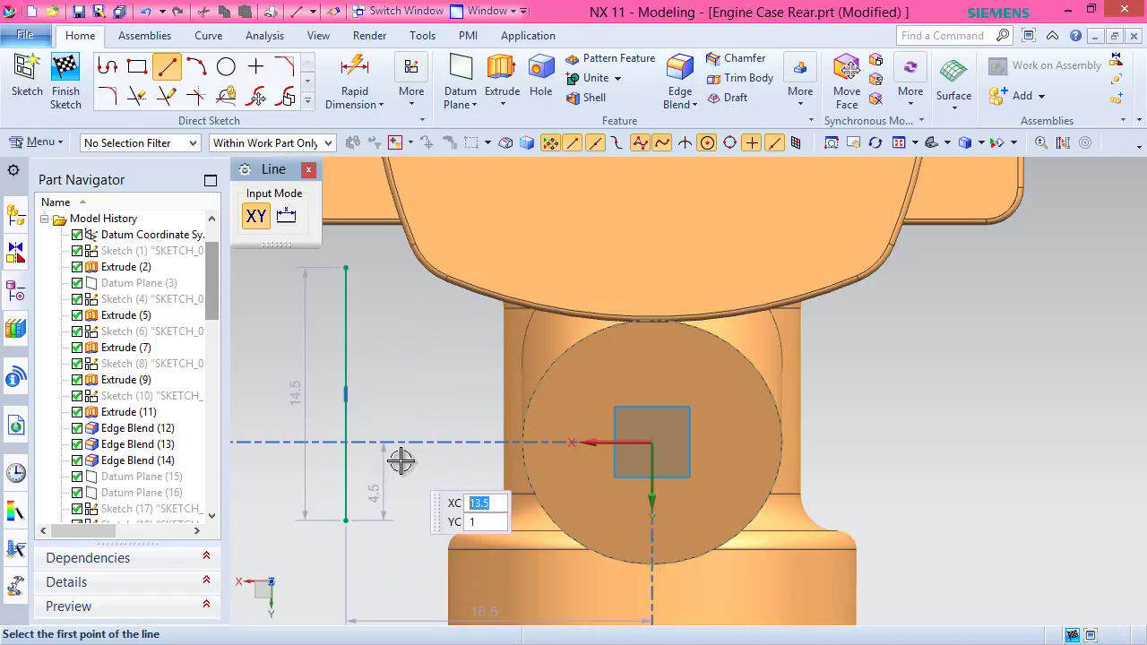
{"action": "key", "text": "Escape"}
{"action": "left_click", "coordinate": [347, 373]}
{"action": "left_click", "coordinate": [654, 441]}
{"action": "left_click", "coordinate": [711, 411]}
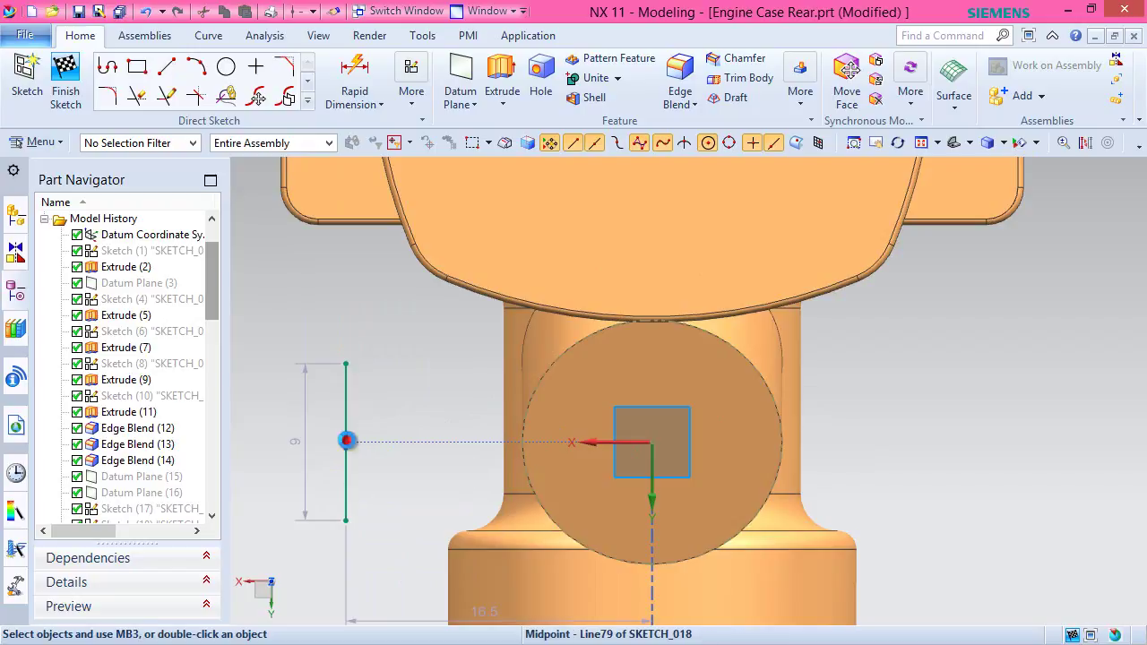
Make the line's midpoint coincident with the sketch origin and stretch the line past the circle to about 16.5 mm.
{"action": "left_click", "coordinate": [346, 441]}
{"action": "left_click", "coordinate": [658, 443]}
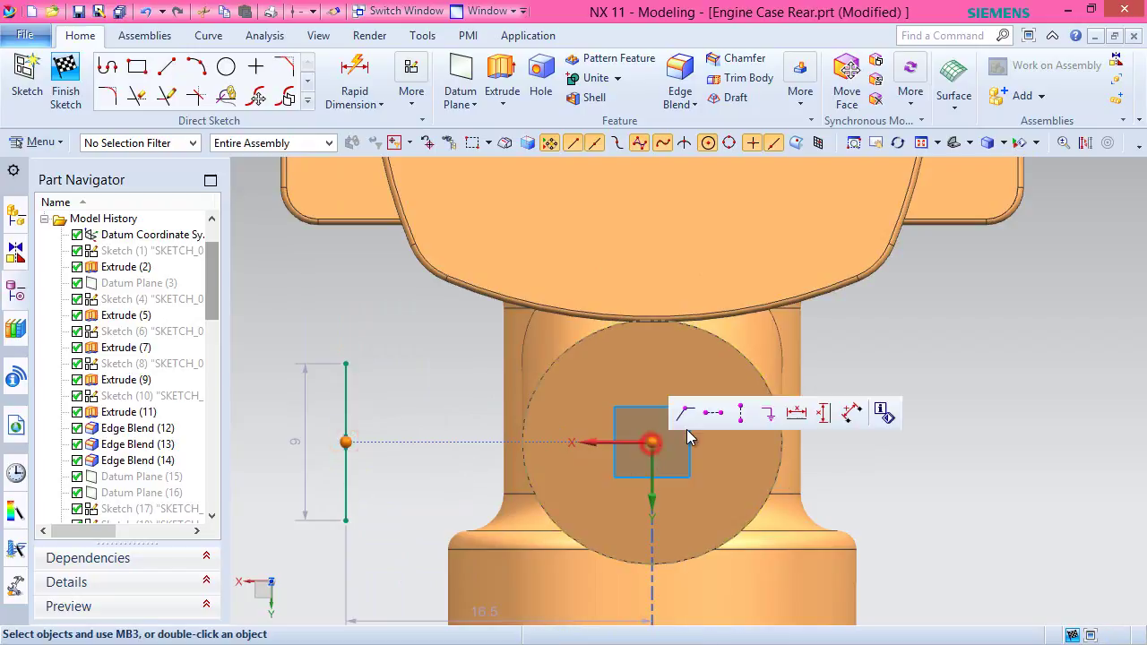
{"action": "left_click", "coordinate": [688, 409]}
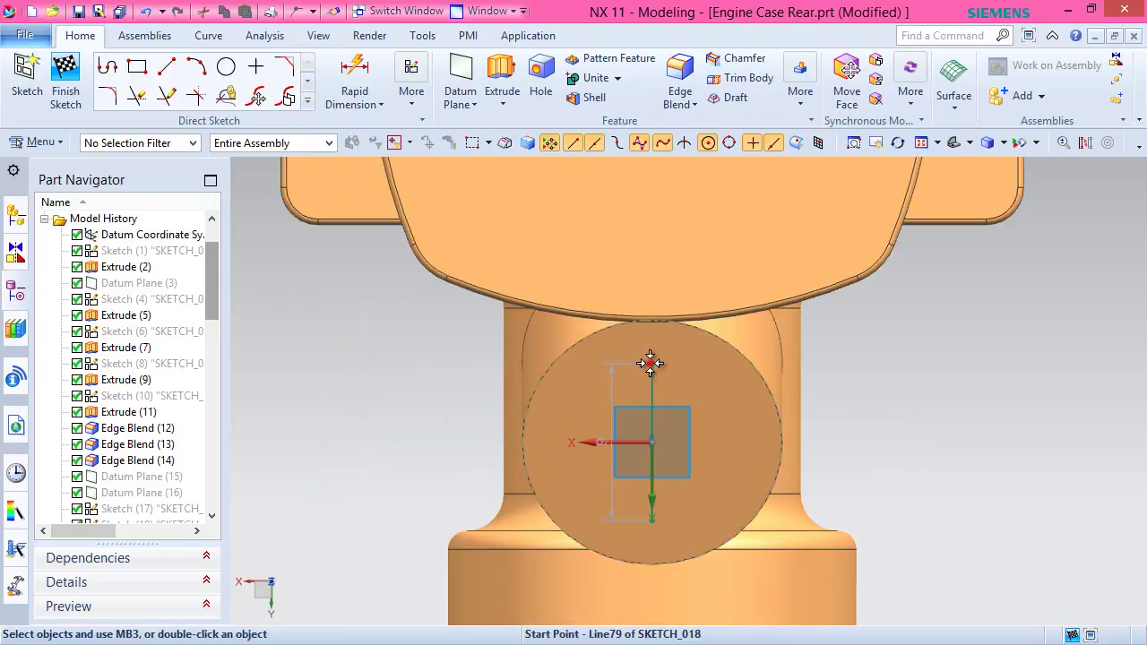
{"action": "left_click_drag", "start_coordinate": [656, 317], "coordinate": [657, 299]}
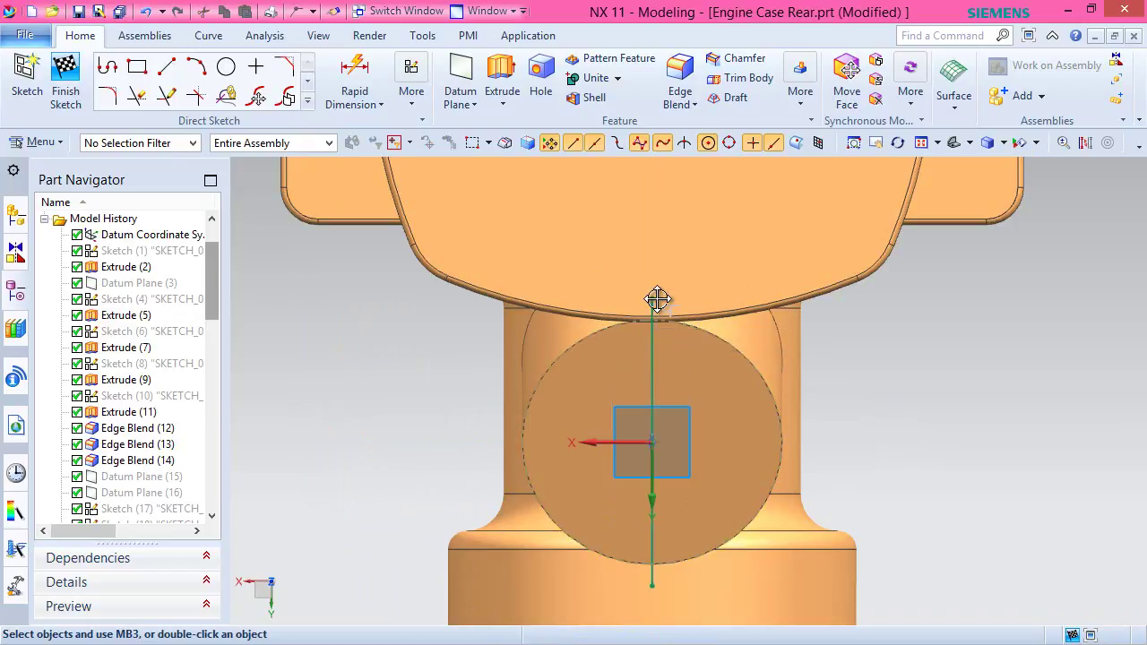
Finish the sketch and turn the isometric view 180° about the Z axis.
{"action": "right_click", "coordinate": [892, 345]}
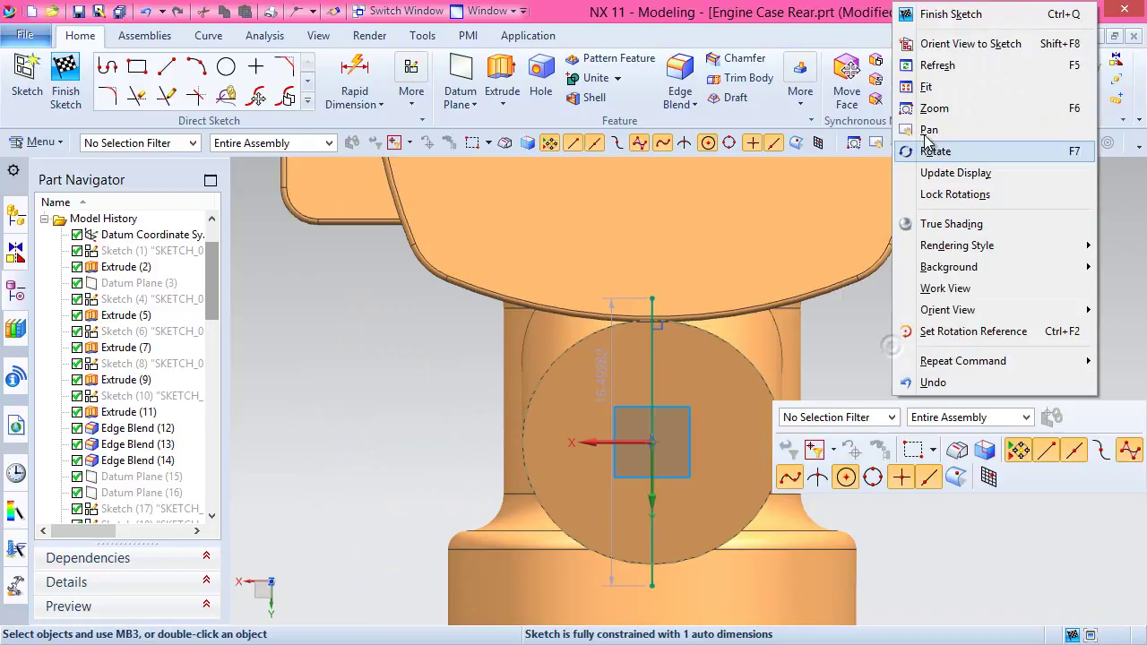
{"action": "left_click", "coordinate": [938, 11]}
{"action": "left_click", "coordinate": [923, 143]}
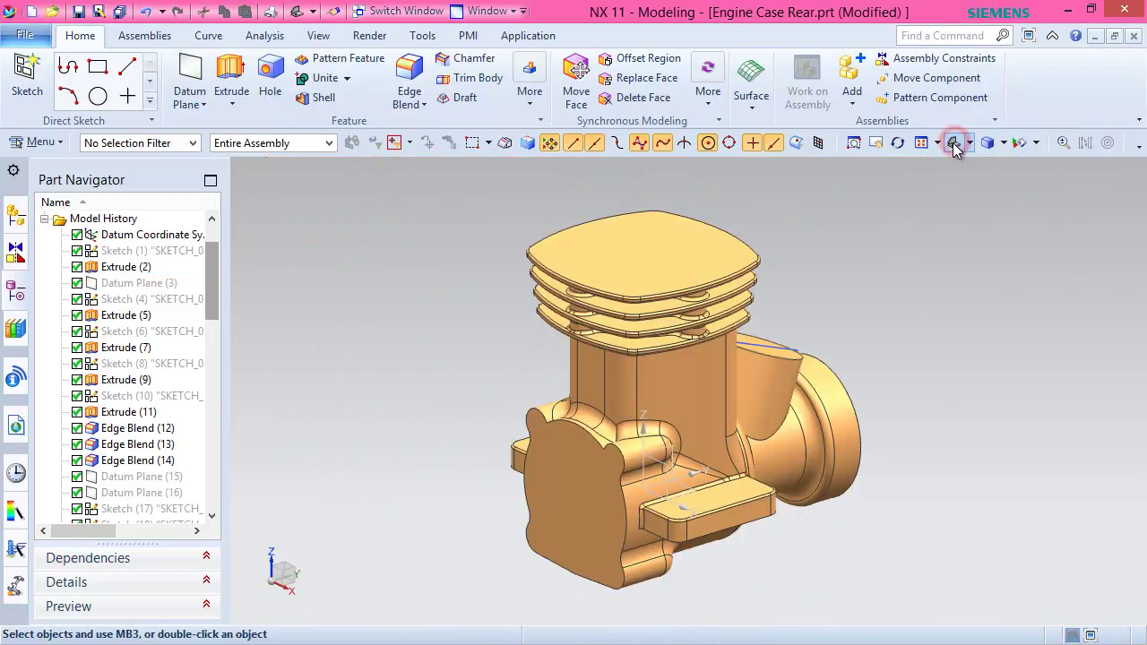
{"action": "left_click", "coordinate": [967, 144]}
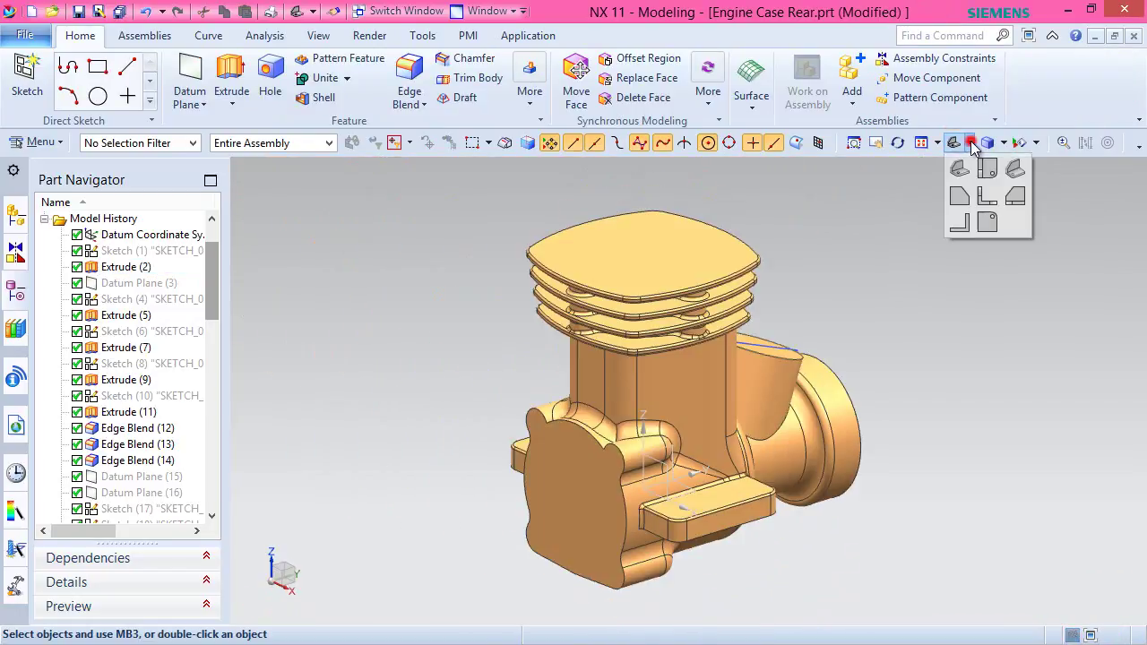
{"action": "left_click", "coordinate": [1014, 174]}
{"action": "left_click", "coordinate": [274, 554]}
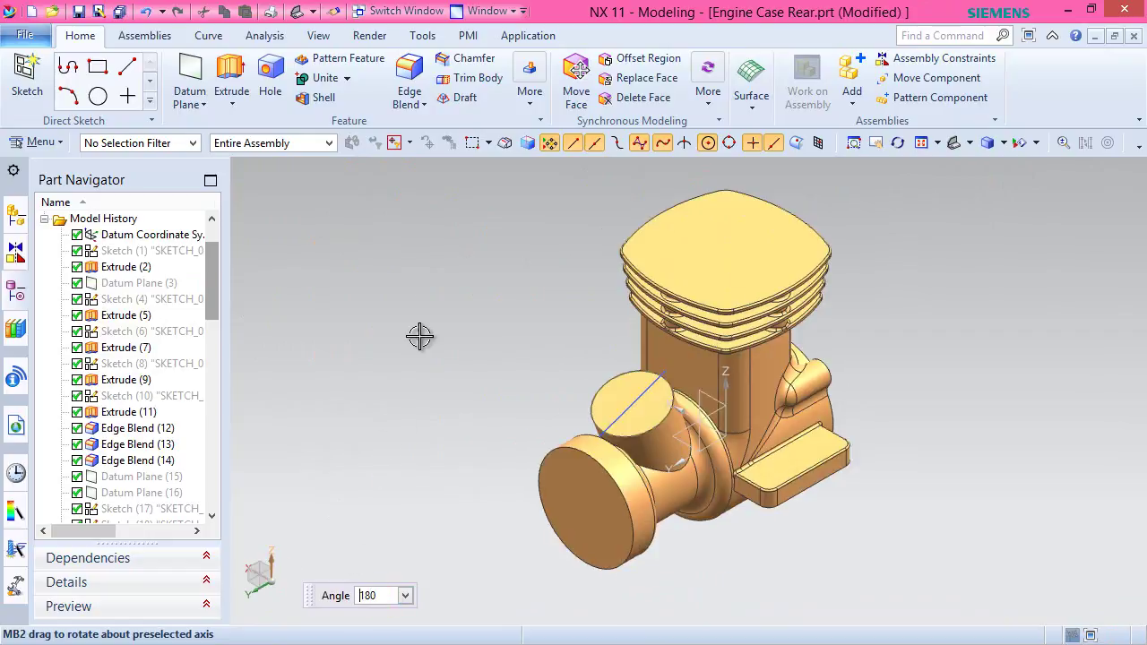
{"action": "key", "text": "Escape"}
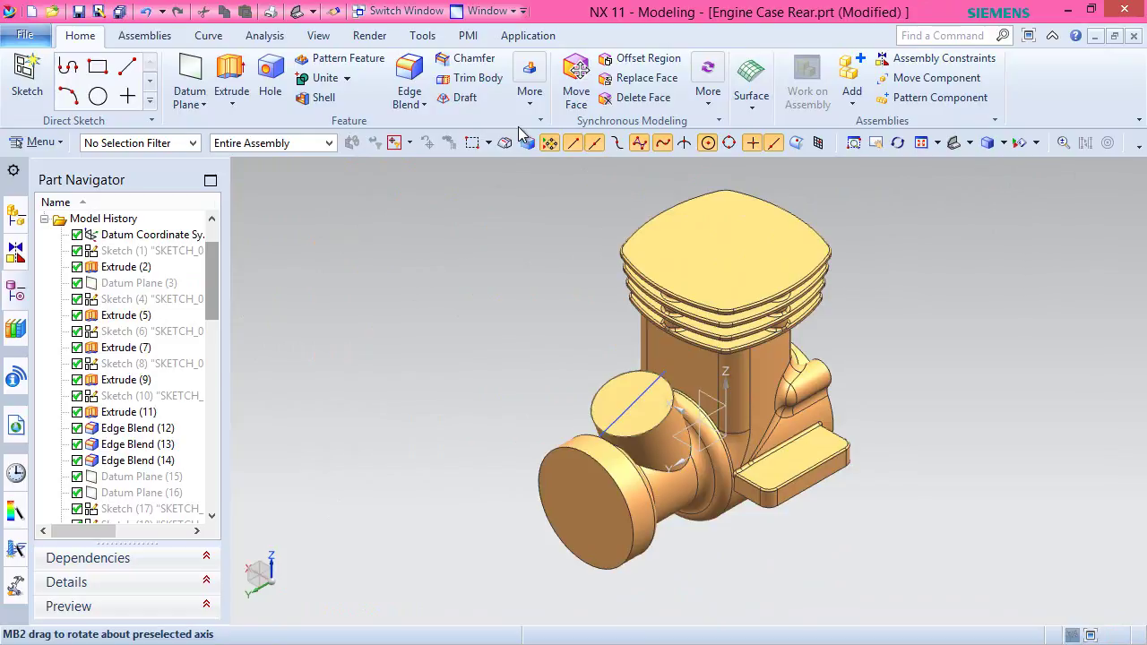
Create a symmetric 2 mm thick rib from the sketched line, perpendicular to the section plane and combined with the engine case.
{"action": "left_click", "coordinate": [529, 97]}
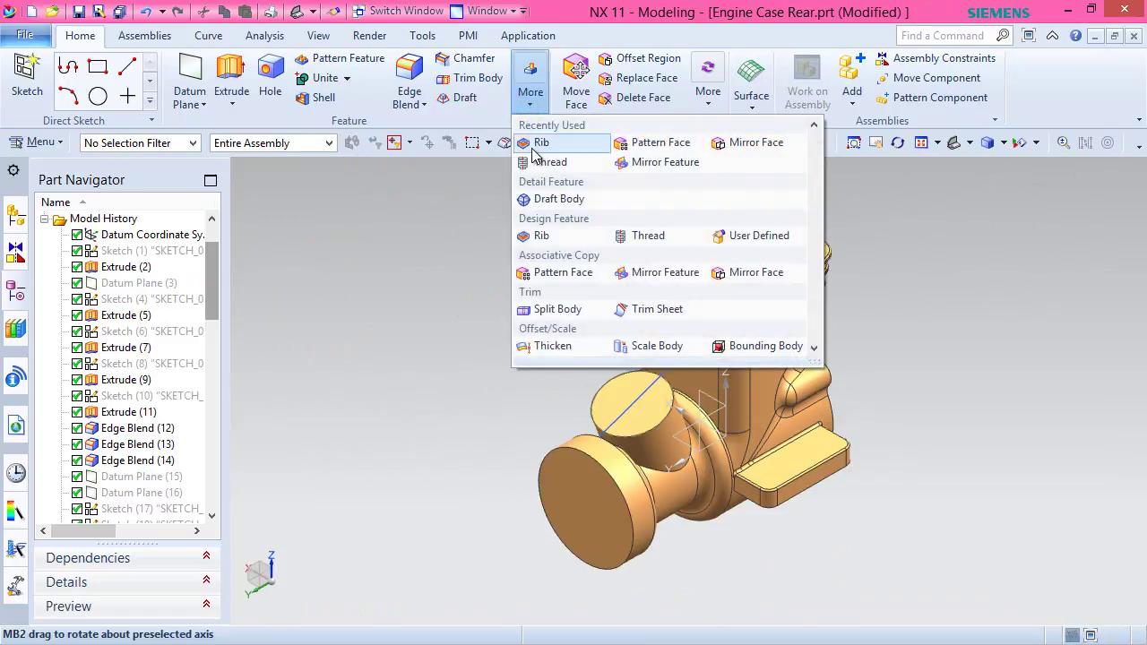
{"action": "left_click", "coordinate": [538, 237]}
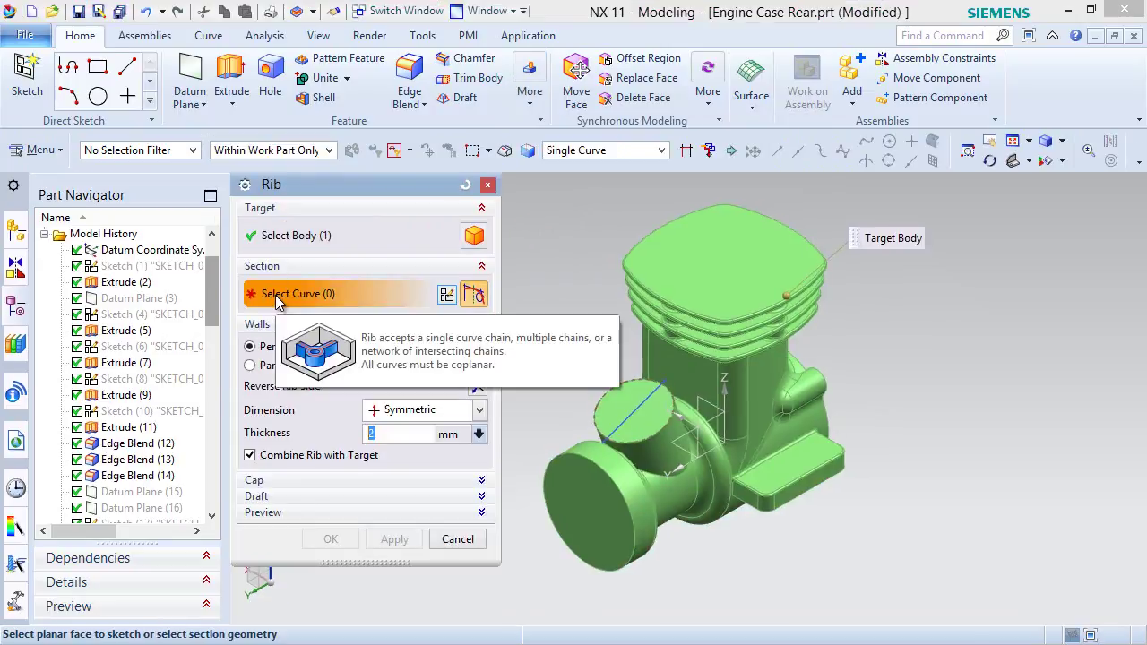
{"action": "left_click", "coordinate": [598, 157]}
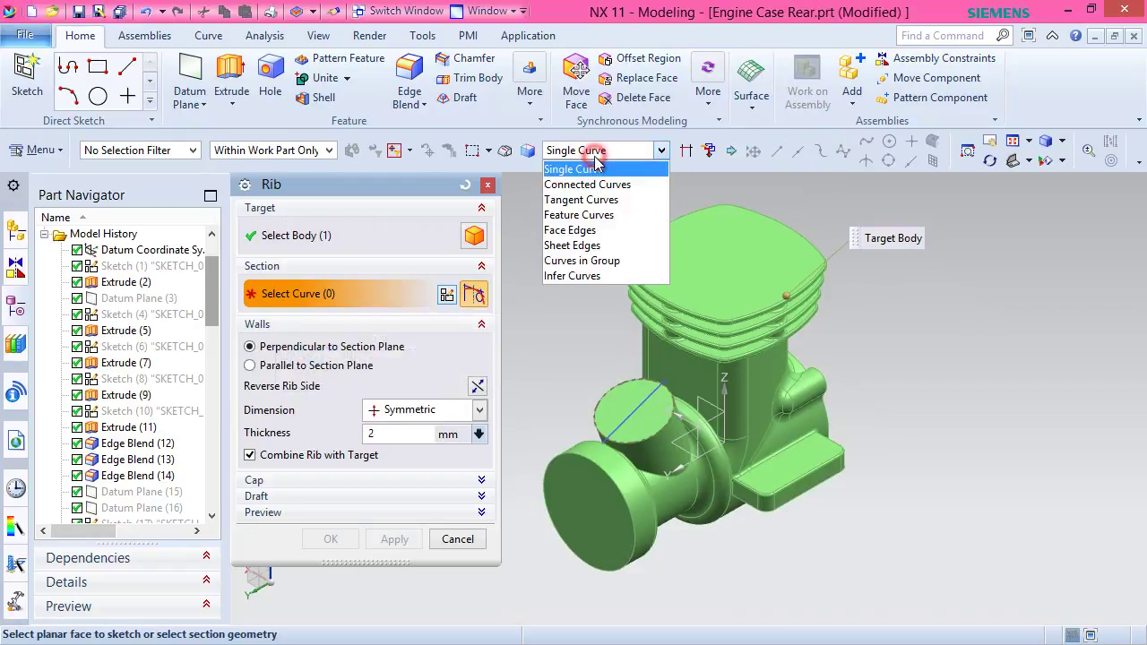
{"action": "left_click", "coordinate": [591, 170]}
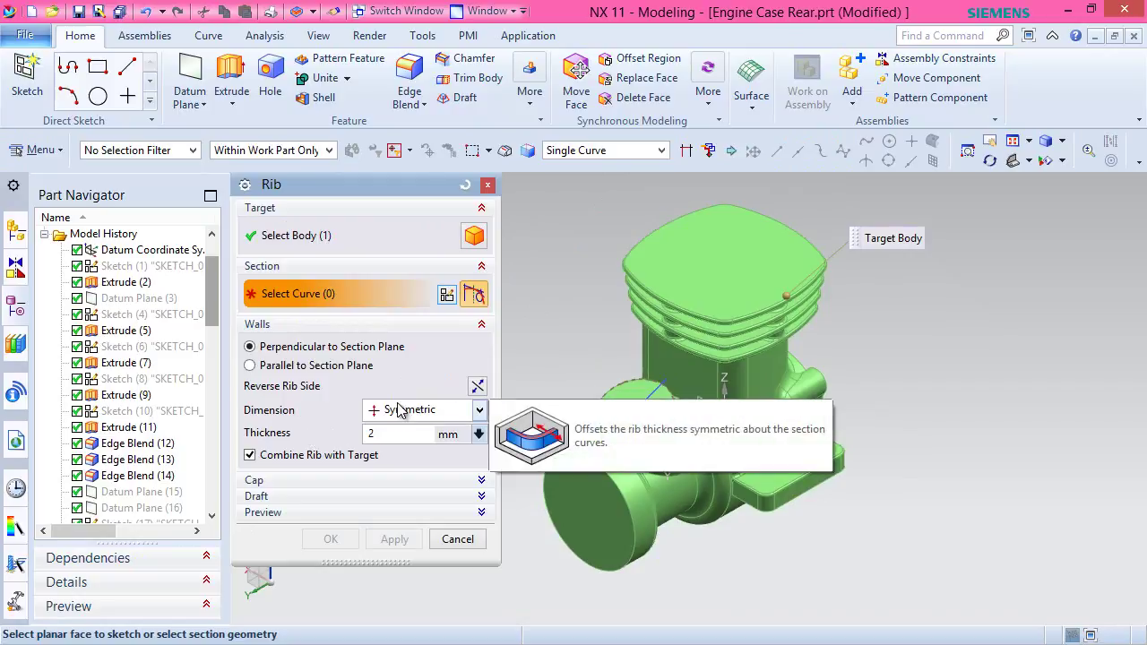
{"action": "scroll", "coordinate": [649, 372], "scroll_direction": "up", "scroll_amount": 5}
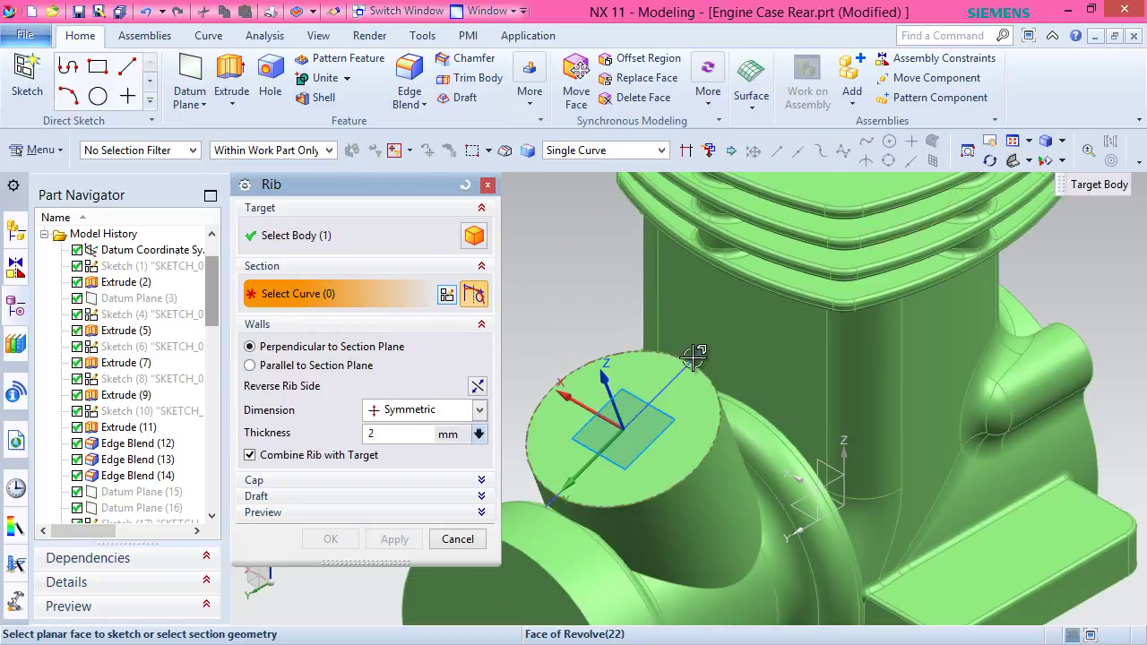
{"action": "left_click", "coordinate": [695, 353]}
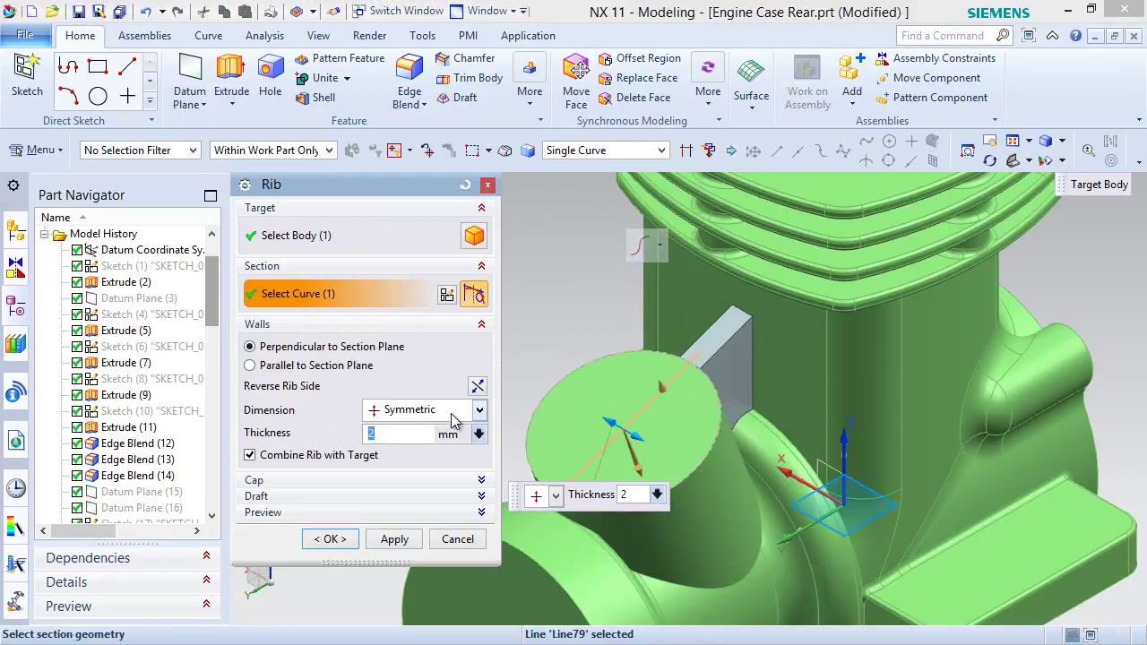
{"action": "left_click", "coordinate": [330, 538]}
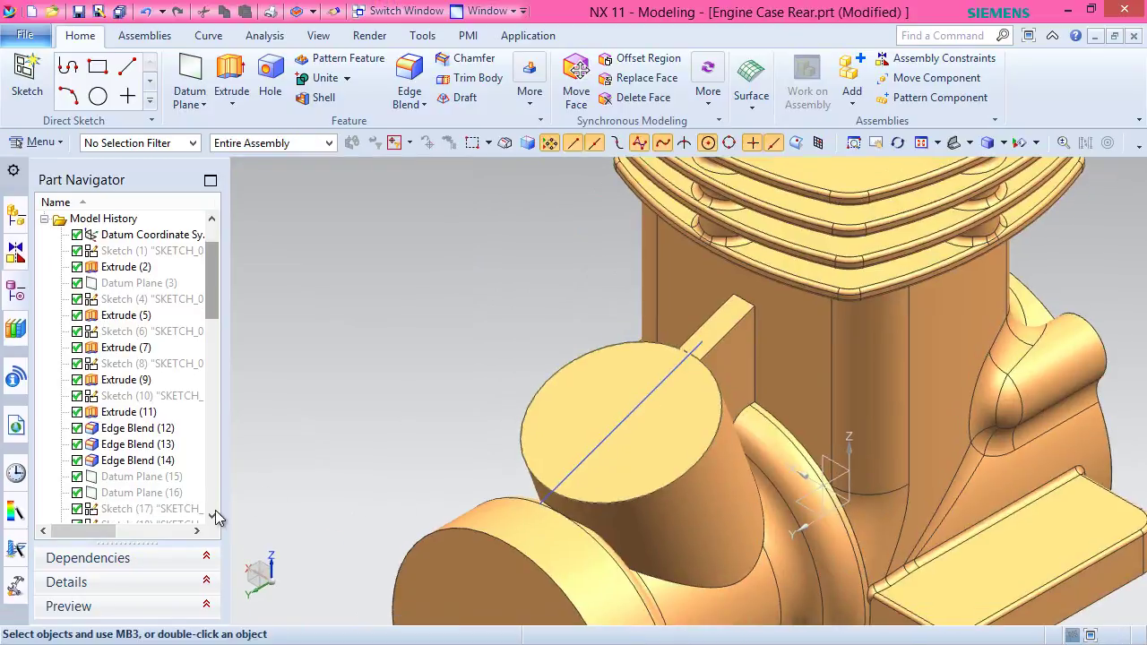
Hide the sketch used for the rib.
{"action": "scroll", "coordinate": [213, 309], "scroll_direction": "down", "scroll_amount": 16}
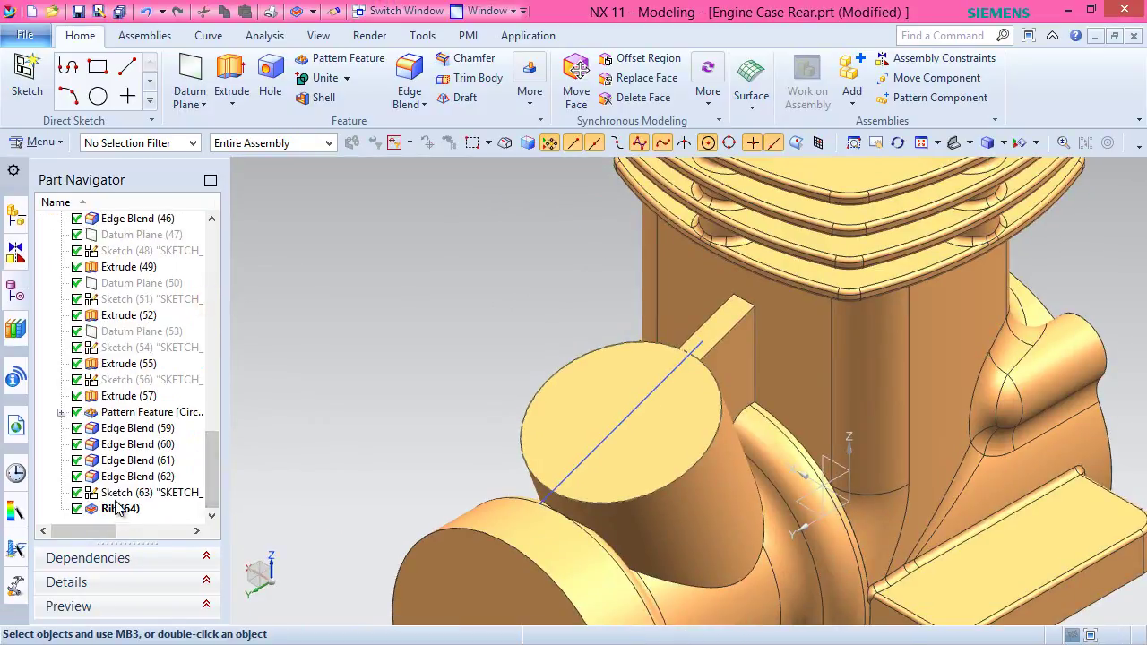
{"action": "right_click", "coordinate": [119, 509]}
{"action": "left_click", "coordinate": [177, 33]}
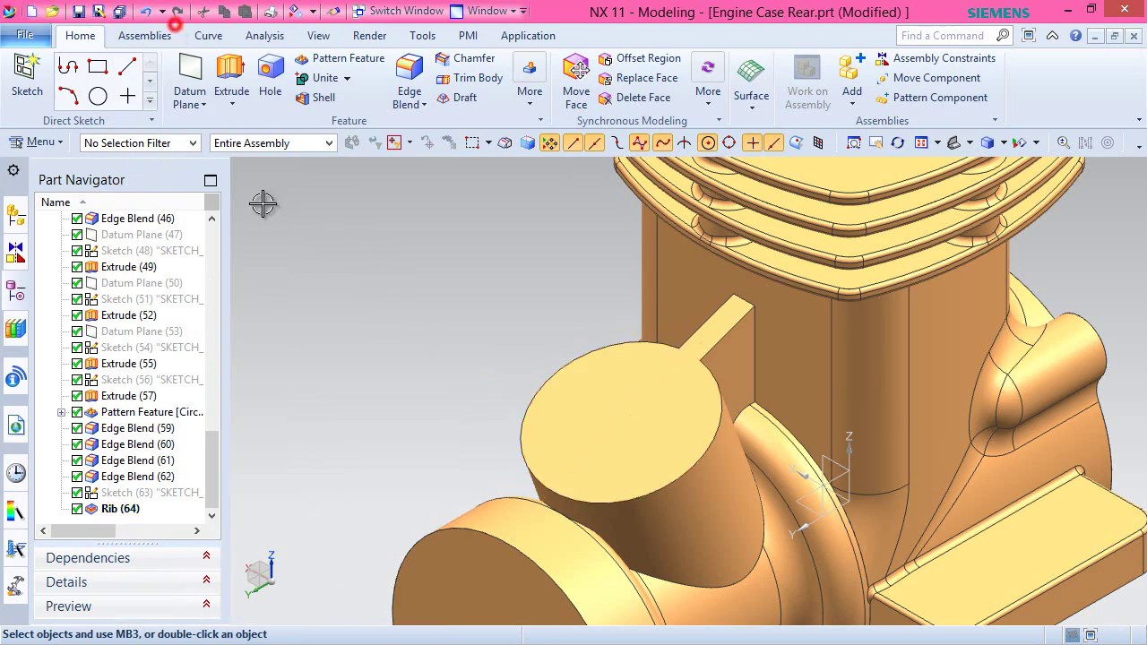
Blend the tangent edge chain around the base of the angled port with a 1 mm radius.
{"action": "middle_click_drag", "start_coordinate": [556, 404], "coordinate": [518, 403]}
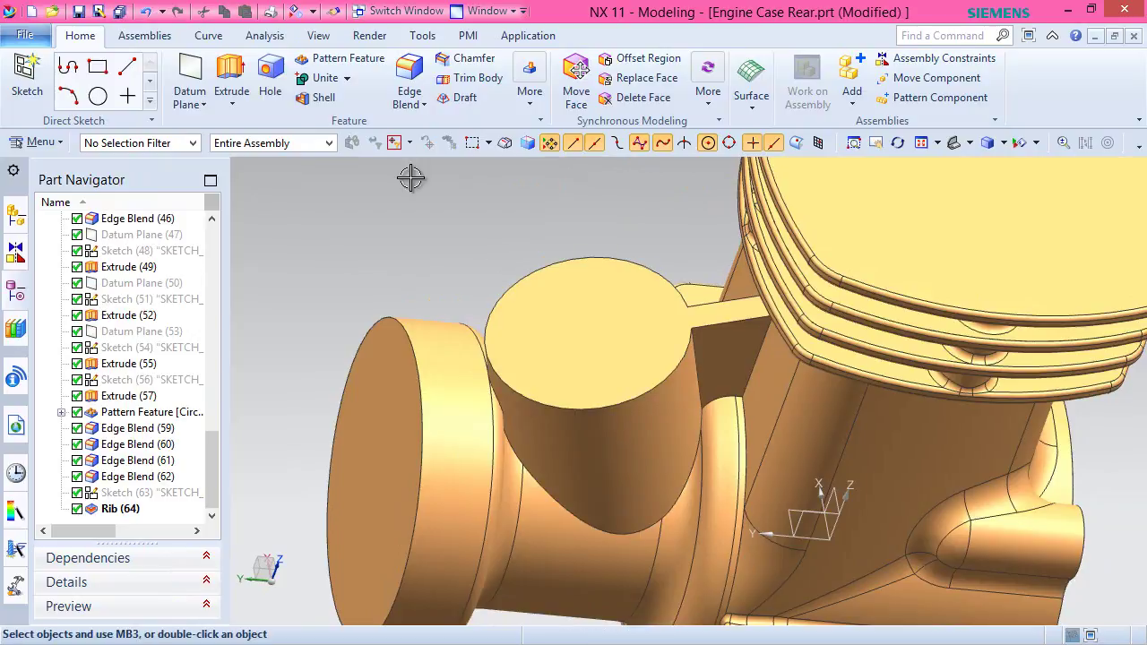
{"action": "left_click", "coordinate": [410, 78]}
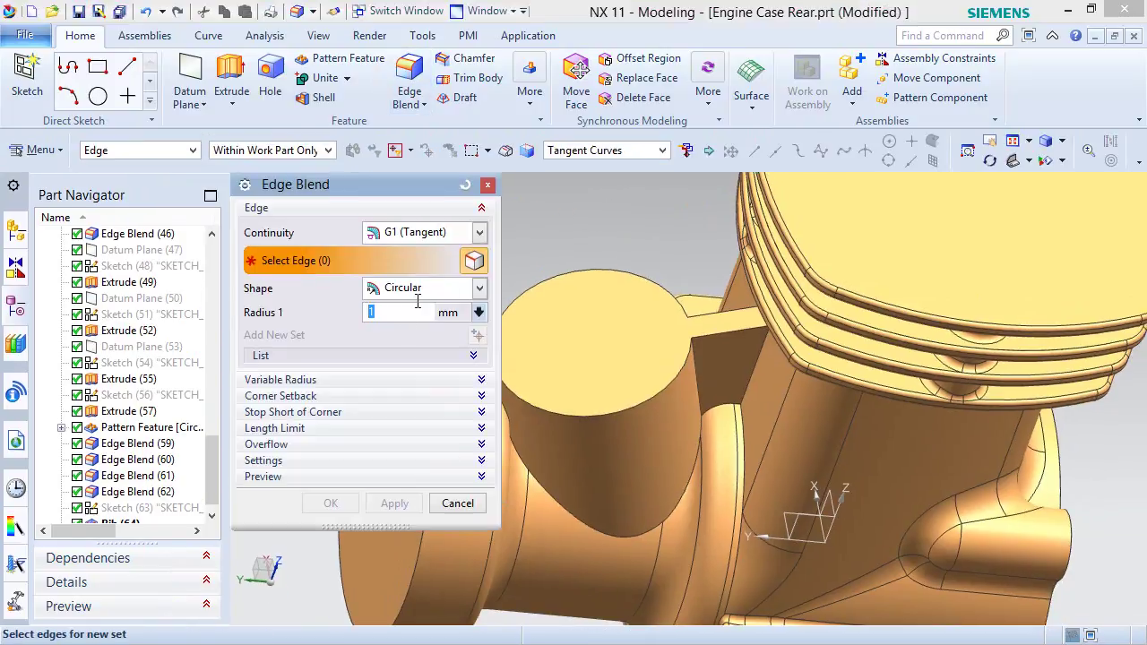
{"action": "left_click", "coordinate": [557, 507]}
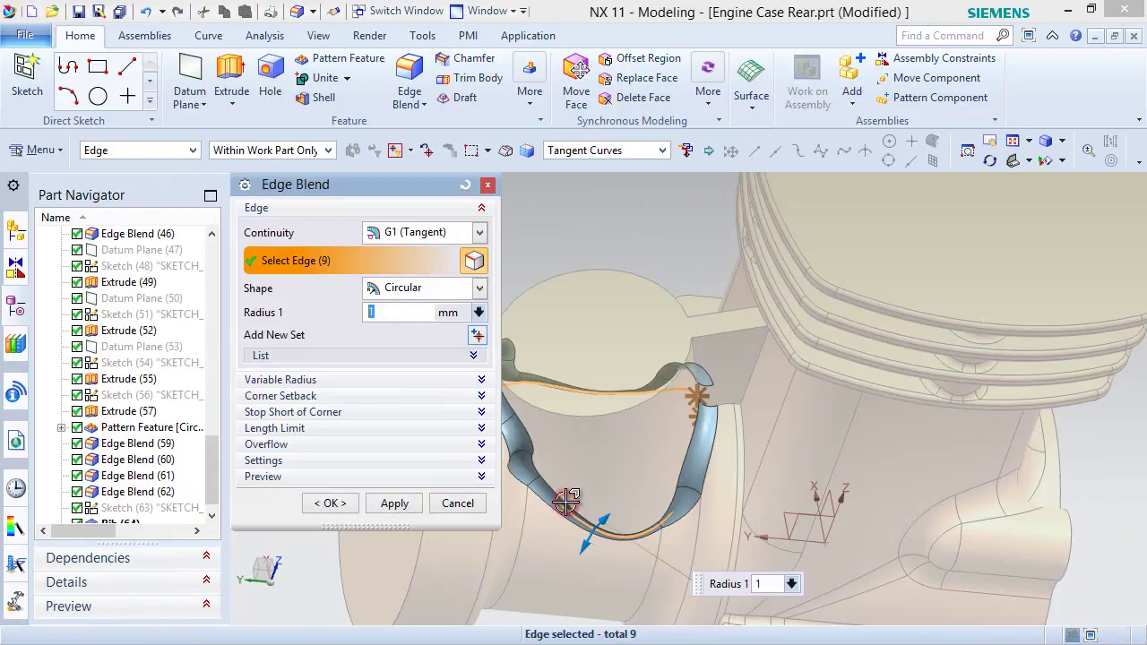
{"action": "left_click", "coordinate": [393, 505]}
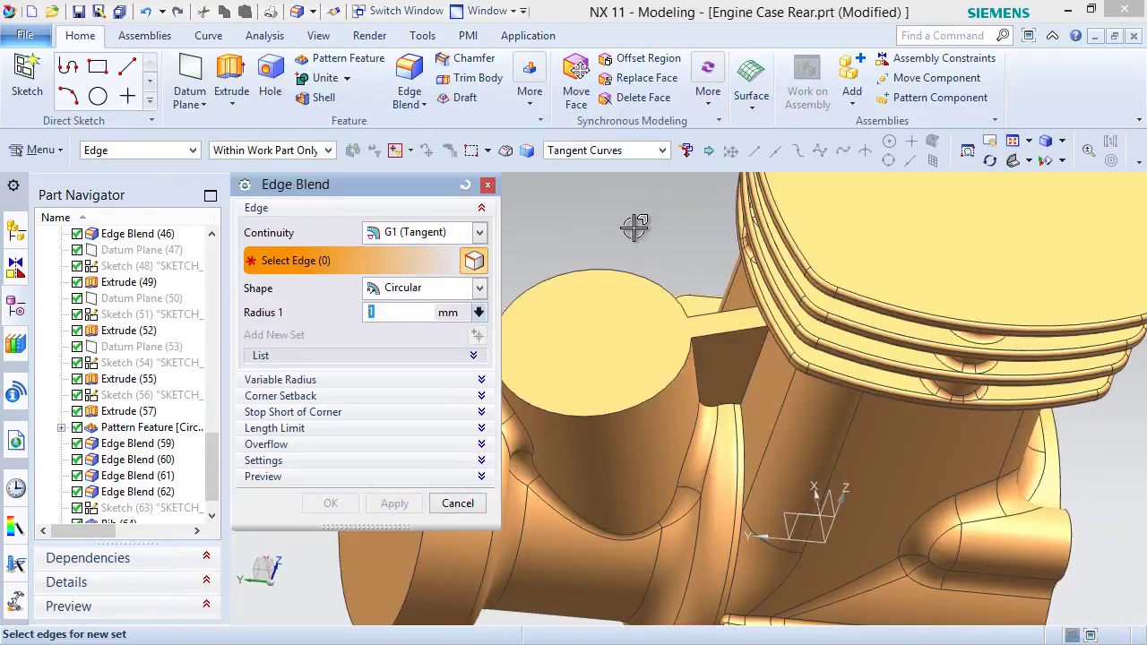
Blend the edge where the rib's top face meets the cylinder wall with a 1 mm radius.
{"action": "scroll", "coordinate": [743, 358], "scroll_direction": "up", "scroll_amount": 3}
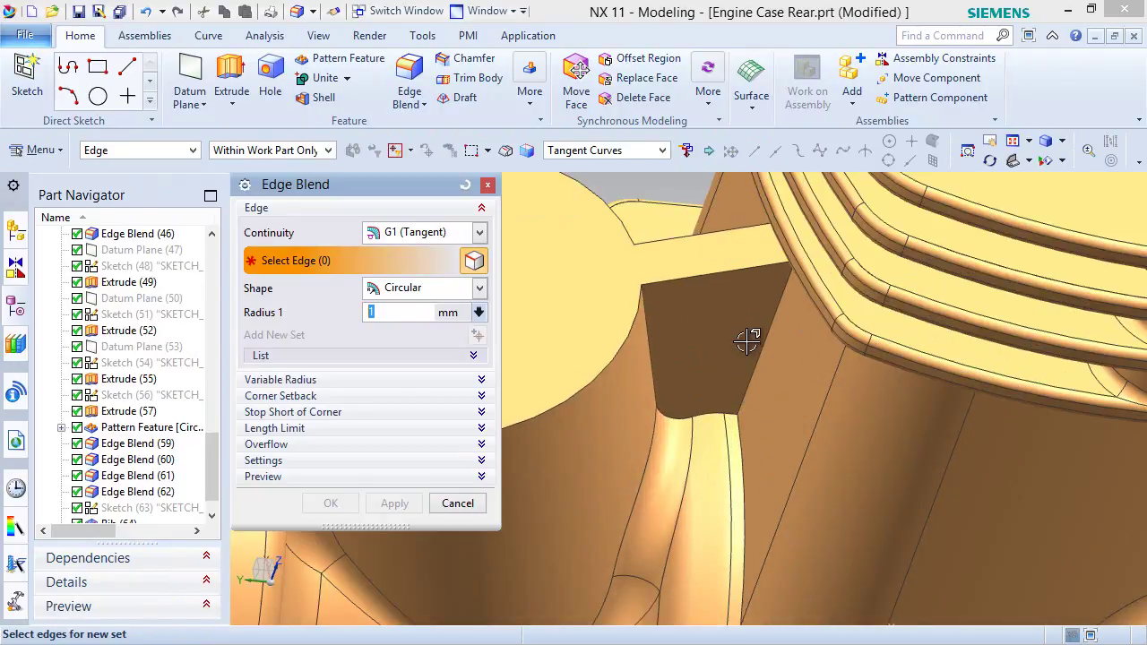
{"action": "middle_click_drag", "start_coordinate": [747, 342], "coordinate": [772, 356]}
{"action": "left_click", "coordinate": [862, 268]}
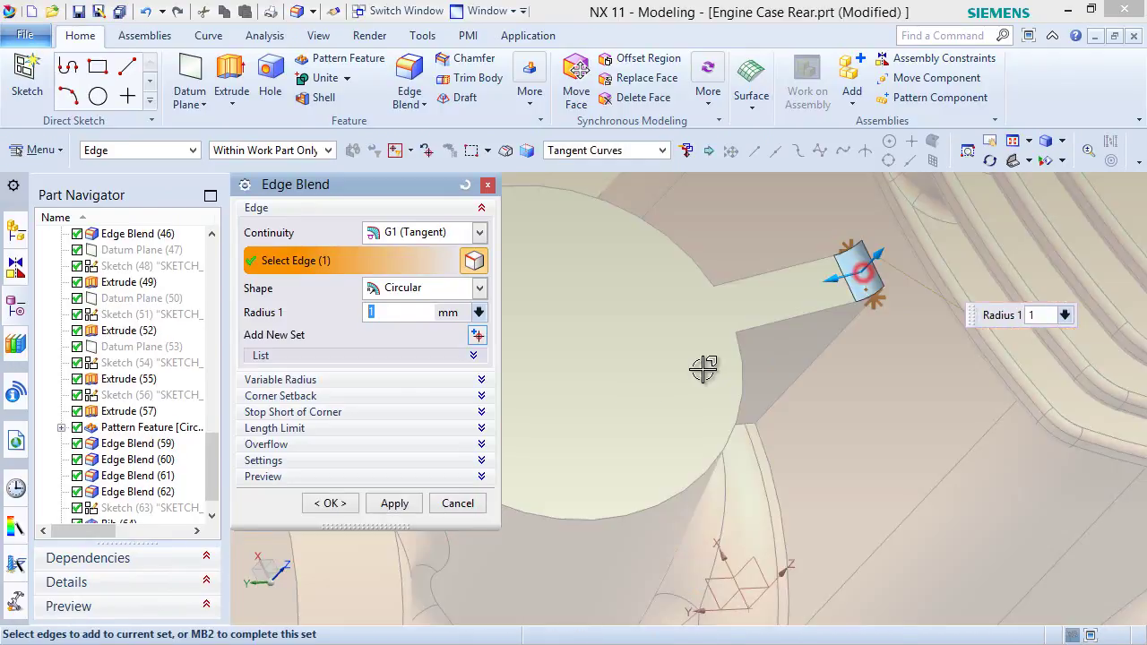
{"action": "left_click", "coordinate": [405, 503]}
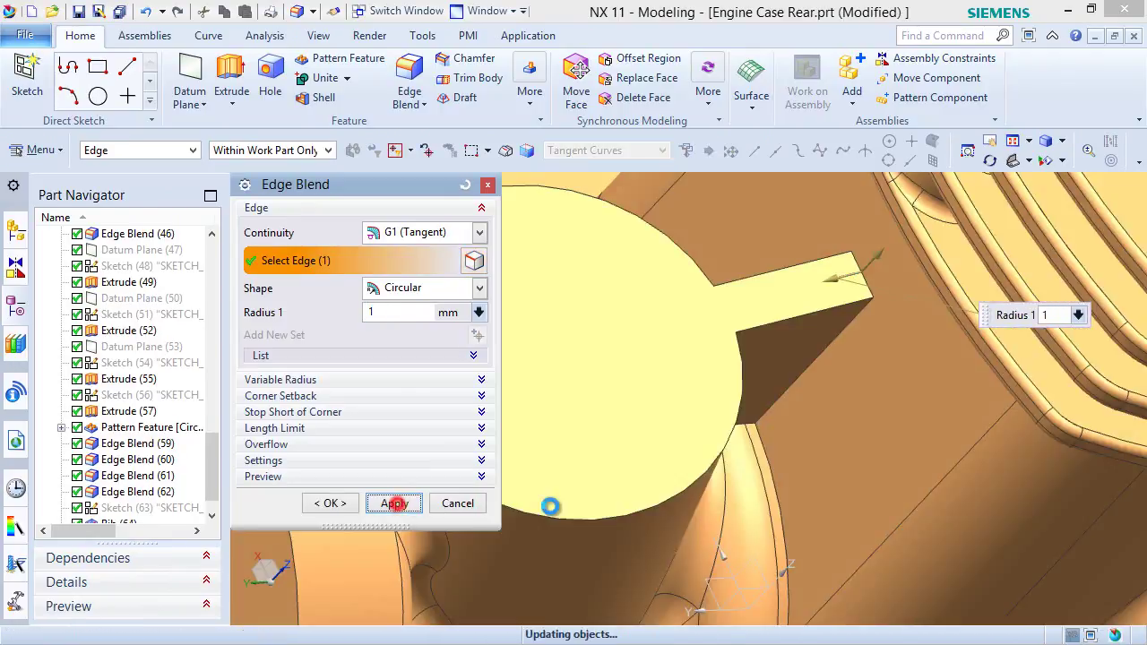
Blend the two side edges where the rib meets the cylinder wall with a 1 mm radius.
{"action": "left_click", "coordinate": [812, 366]}
{"action": "middle_click_drag", "start_coordinate": [792, 259], "coordinate": [833, 310]}
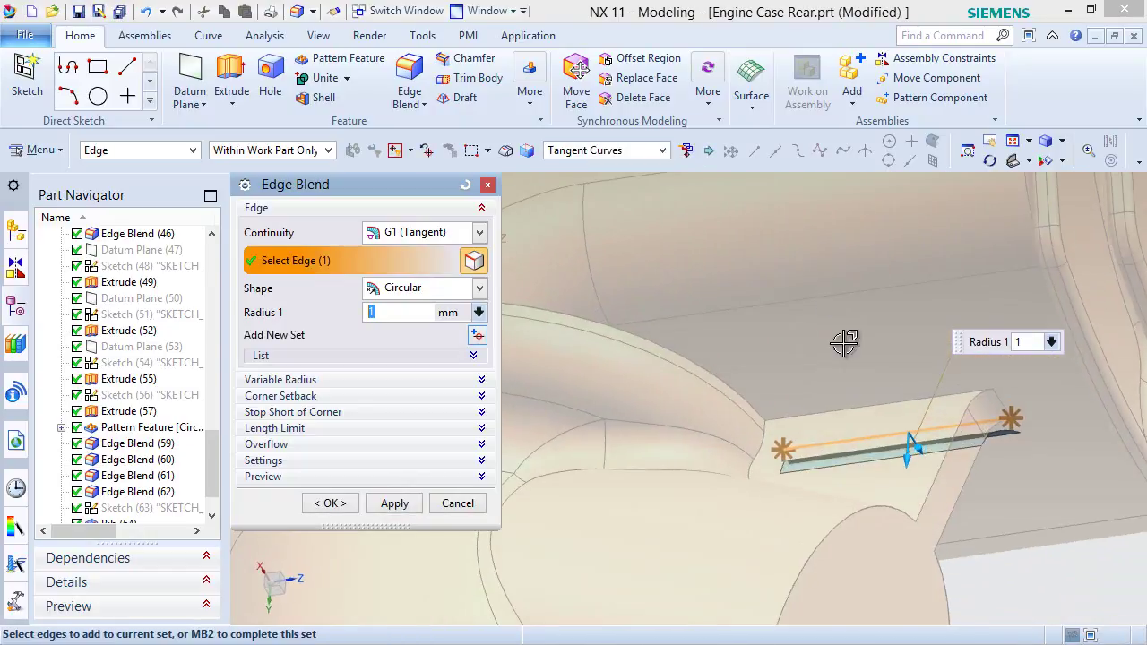
{"action": "left_click", "coordinate": [862, 409]}
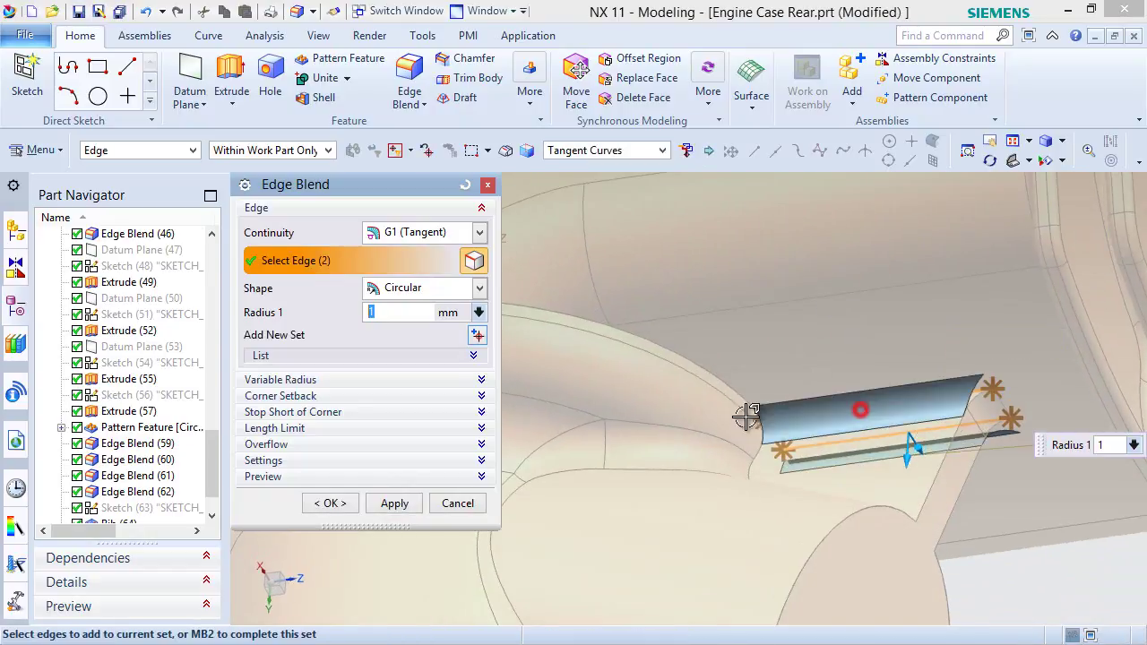
{"action": "left_click", "coordinate": [329, 505]}
Blend the three single edges where one side of the rib meets the angled port and its base blends with a 1 mm radius.
{"action": "middle_click_drag", "start_coordinate": [538, 430], "coordinate": [661, 358]}
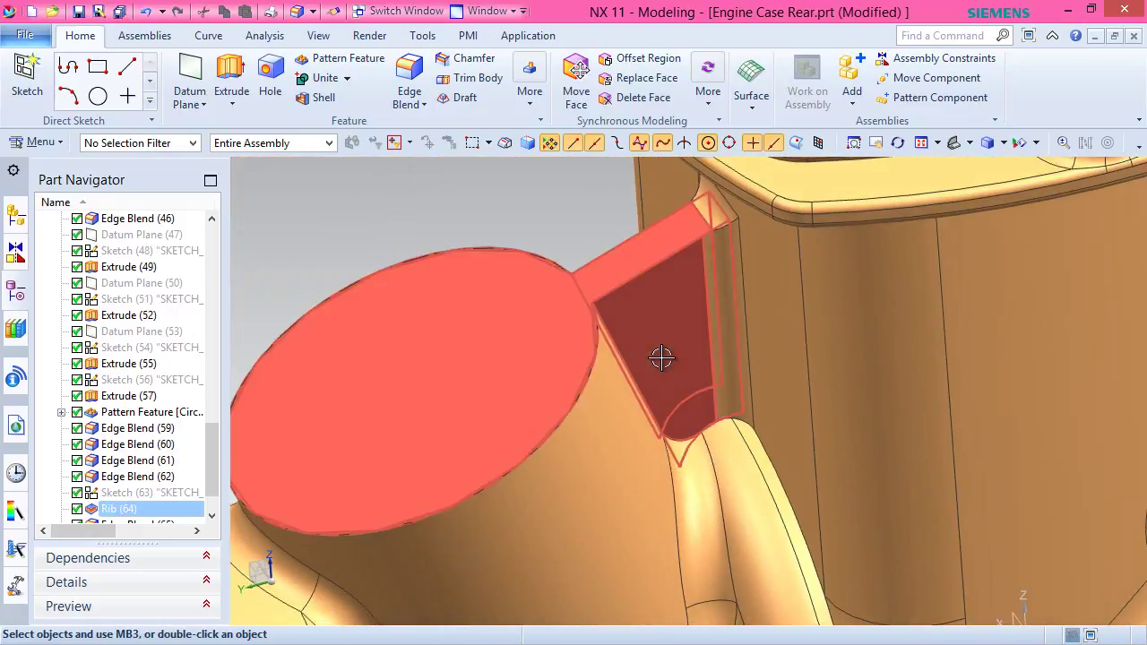
{"action": "scroll", "coordinate": [661, 358], "scroll_direction": "down", "scroll_amount": 6}
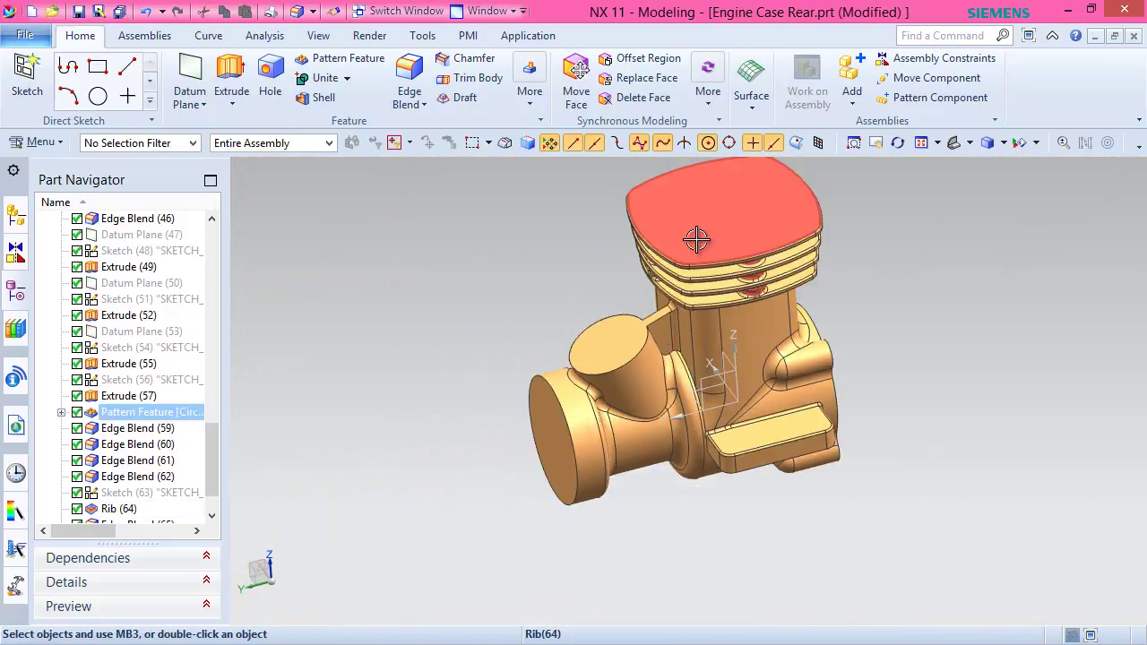
{"action": "left_click", "coordinate": [410, 89]}
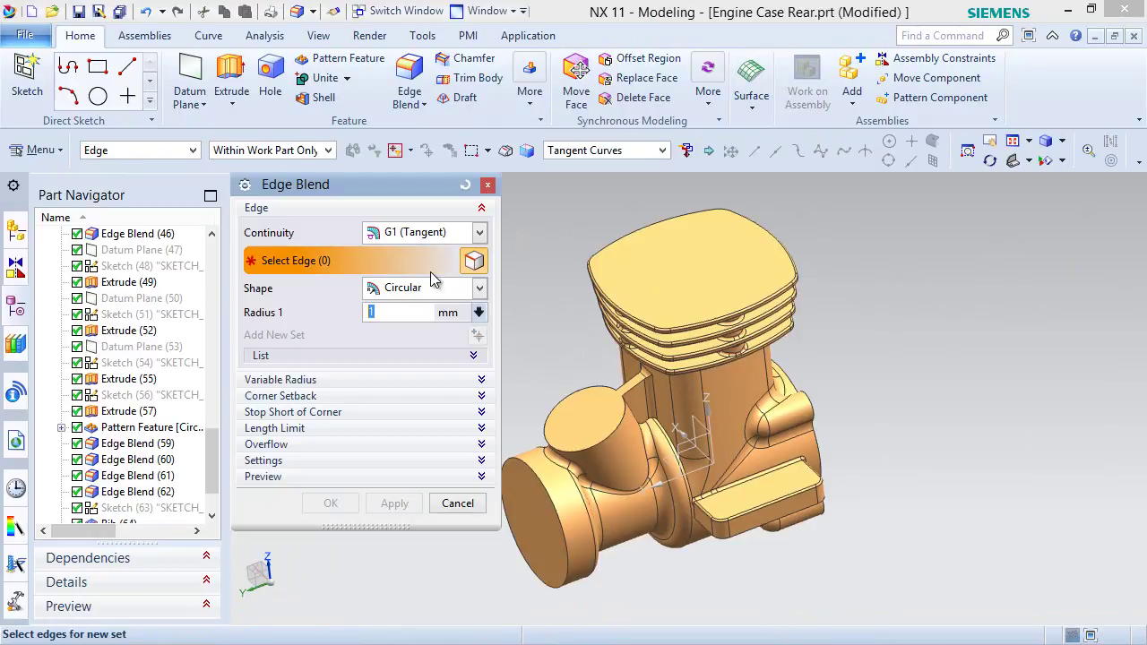
{"action": "left_click", "coordinate": [662, 152]}
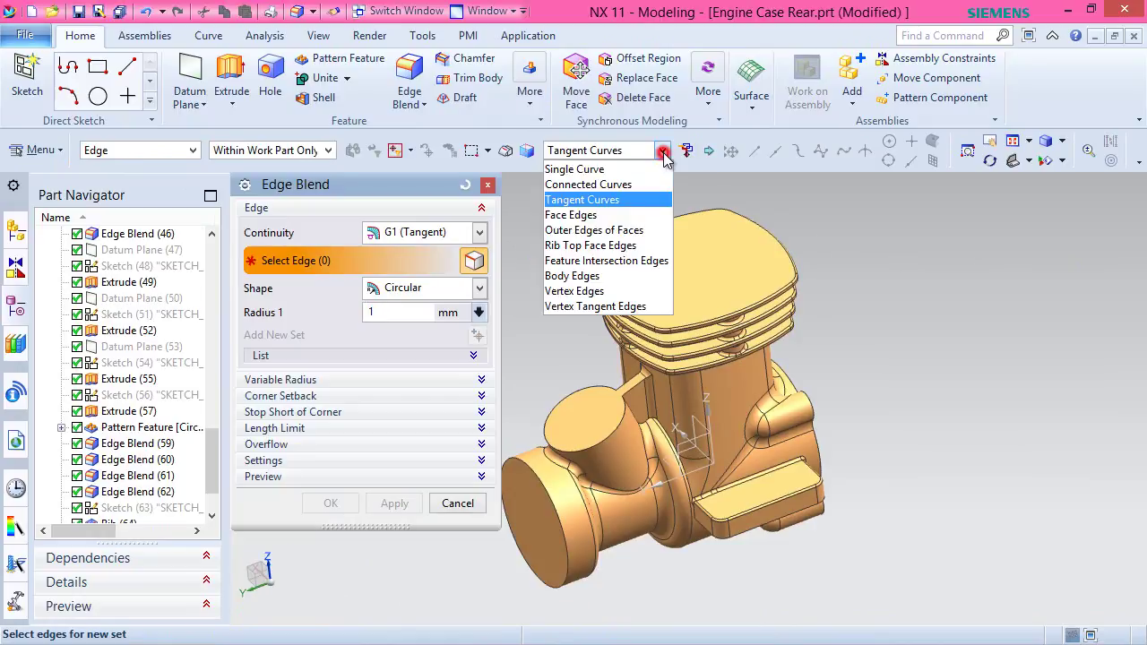
{"action": "left_click", "coordinate": [618, 169]}
{"action": "scroll", "coordinate": [645, 412], "scroll_direction": "up", "scroll_amount": 8}
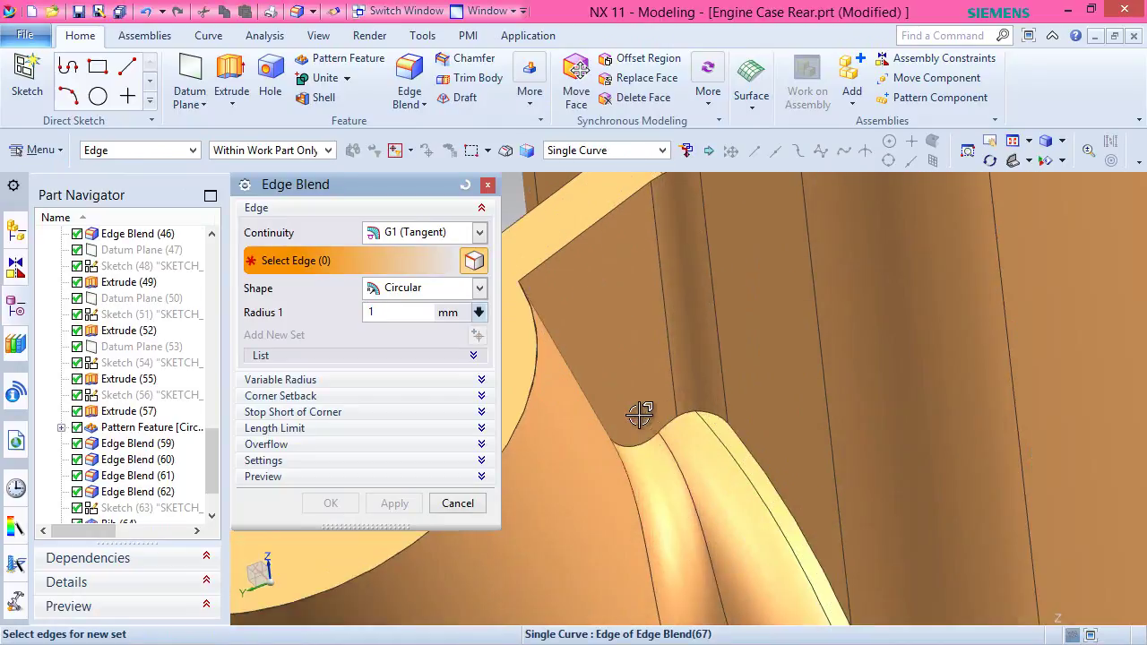
{"action": "middle_click_drag", "start_coordinate": [640, 409], "coordinate": [758, 456]}
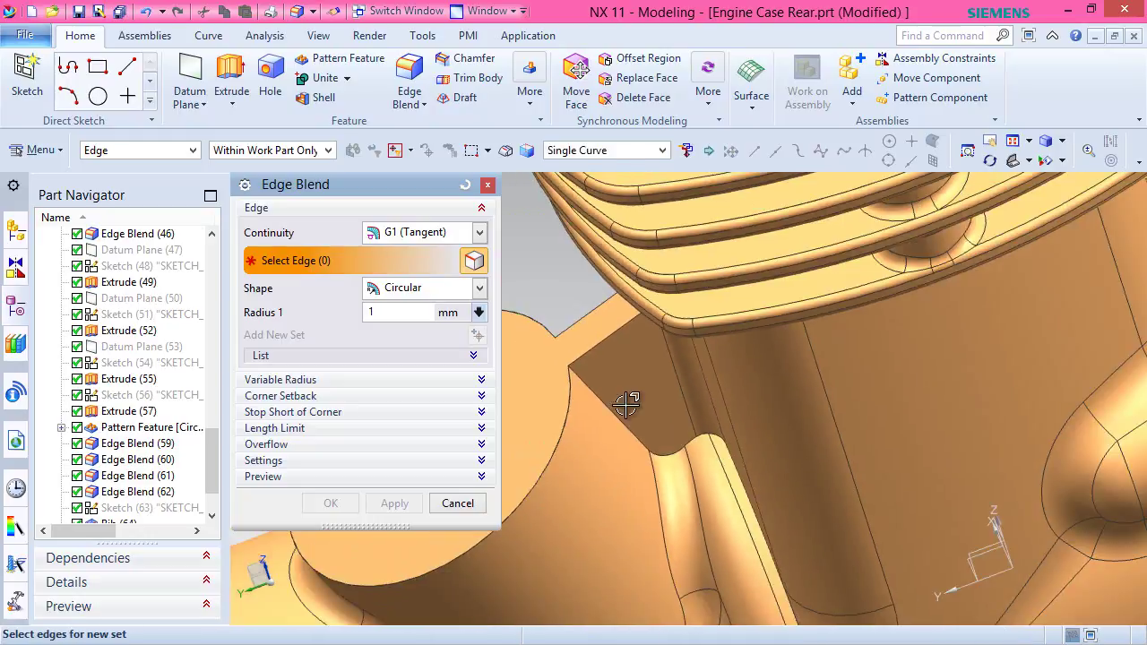
{"action": "left_click", "coordinate": [602, 401]}
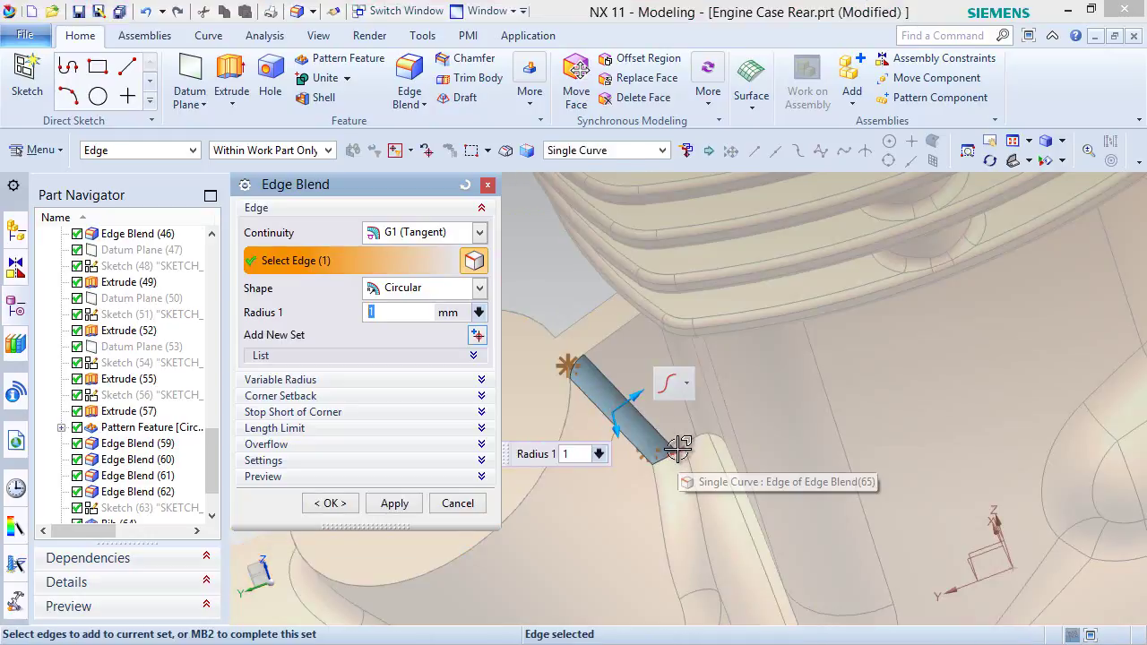
{"action": "scroll", "coordinate": [676, 457], "scroll_direction": "up", "scroll_amount": 4}
{"action": "left_click", "coordinate": [709, 443]}
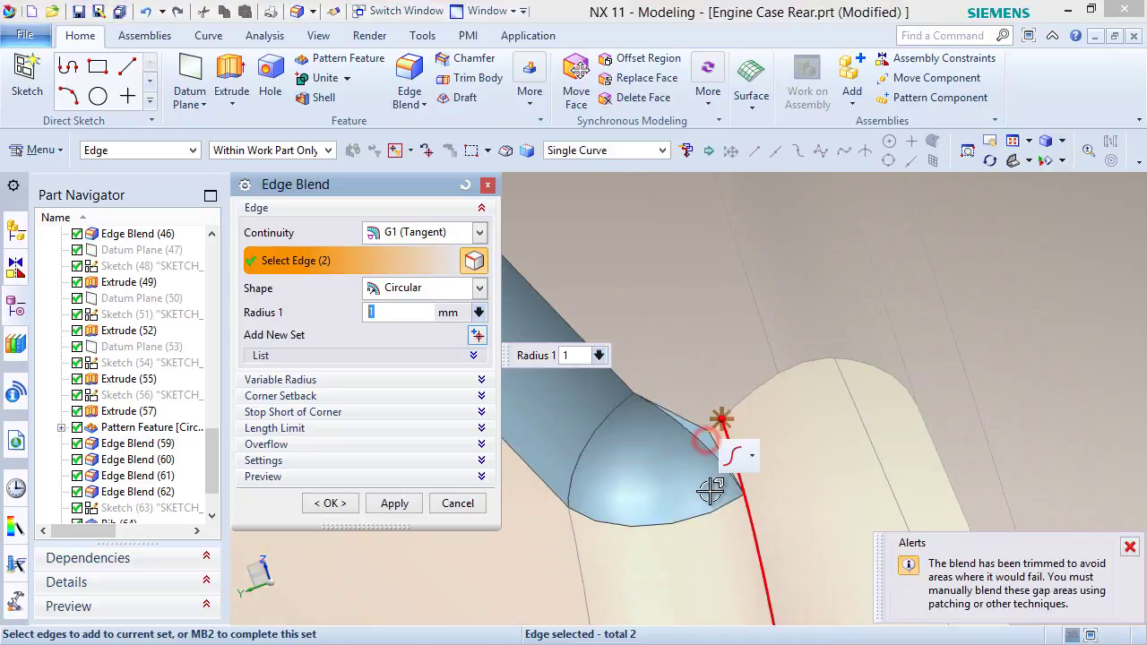
{"action": "left_click", "coordinate": [754, 398]}
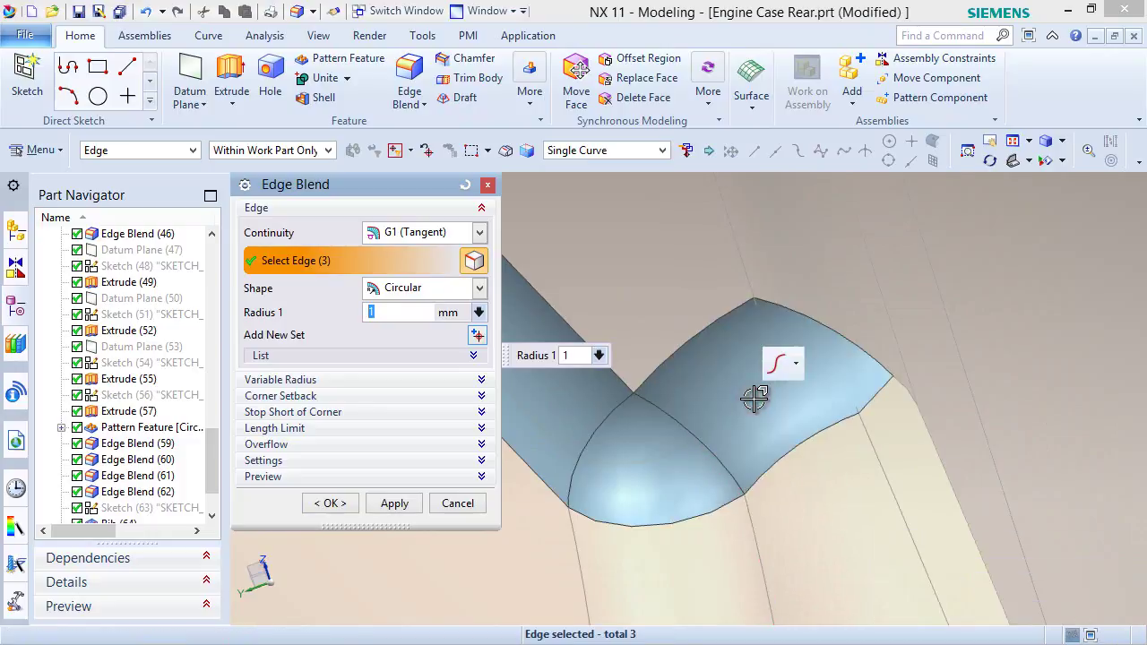
{"action": "left_click", "coordinate": [394, 503]}
Blend the matching three edges on the rib's opposite side, along the port and its base, with a 1 mm radius.
{"action": "scroll", "coordinate": [806, 395], "scroll_direction": "down", "scroll_amount": 5}
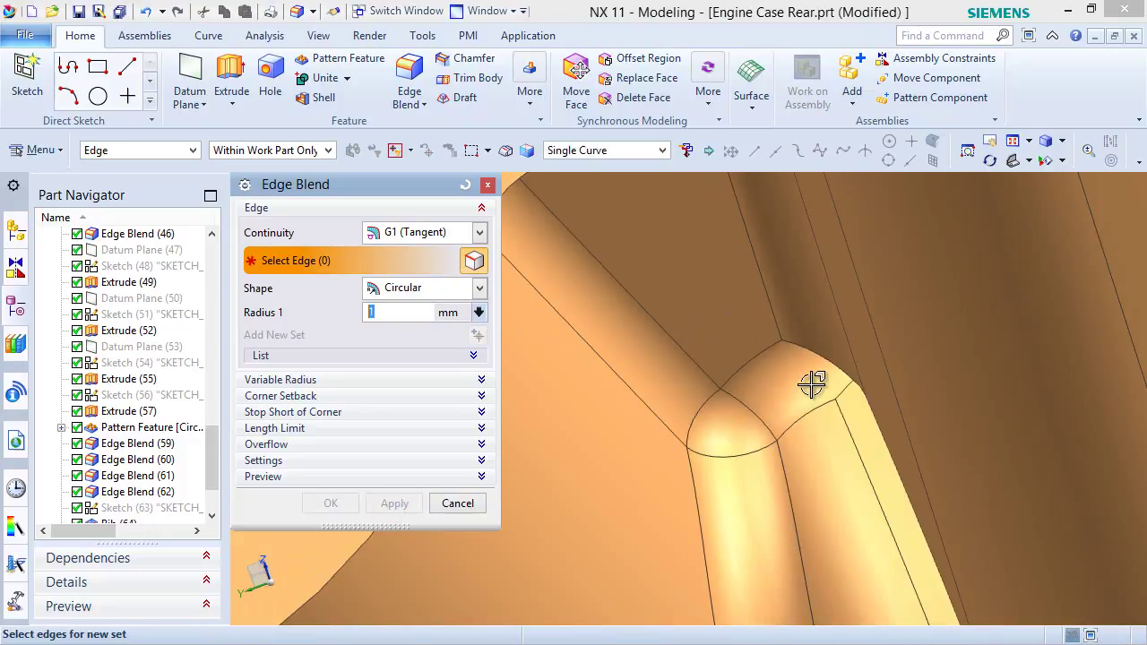
{"action": "middle_click_drag", "start_coordinate": [809, 412], "coordinate": [959, 420]}
{"action": "scroll", "coordinate": [932, 273], "scroll_direction": "up", "scroll_amount": 5}
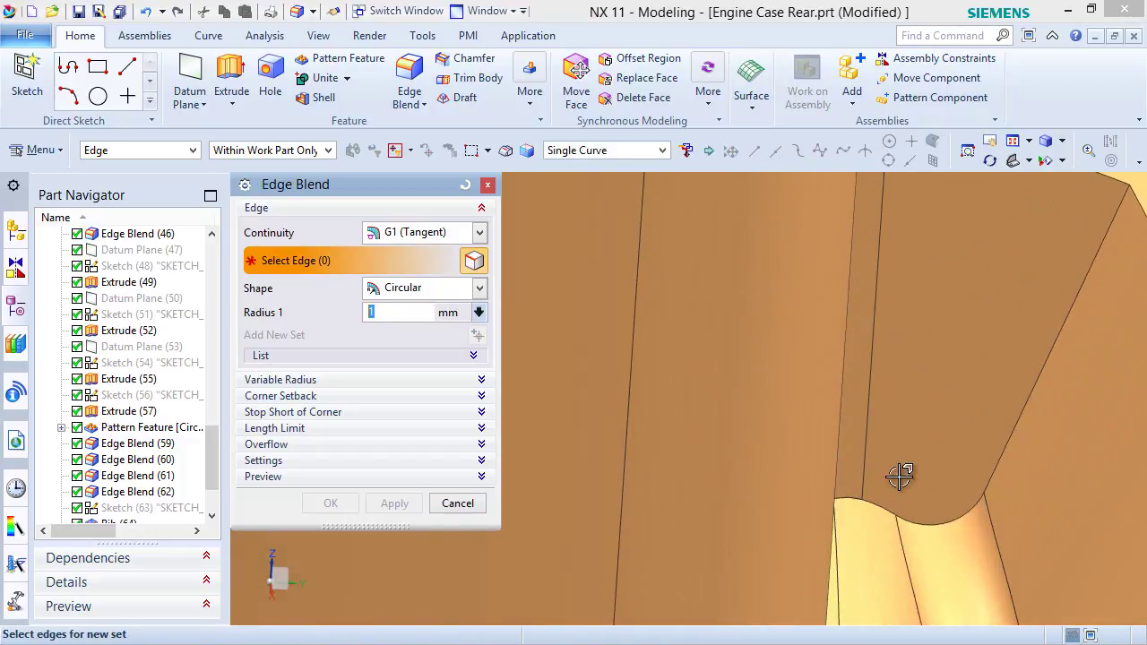
{"action": "left_click", "coordinate": [878, 502]}
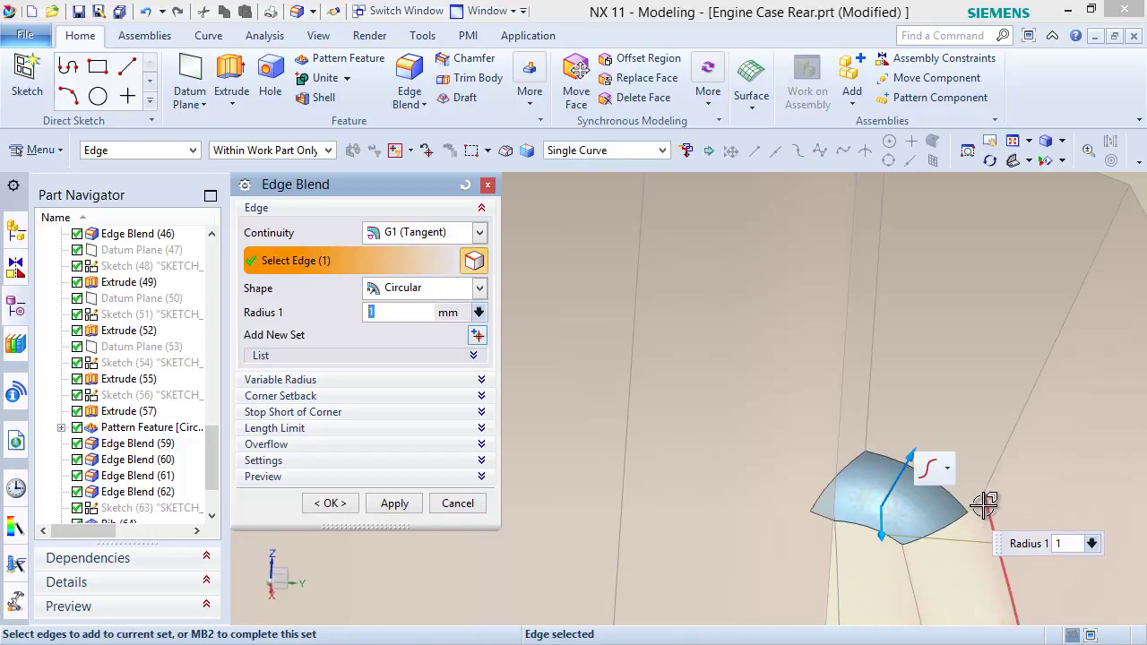
{"action": "left_click", "coordinate": [1001, 453]}
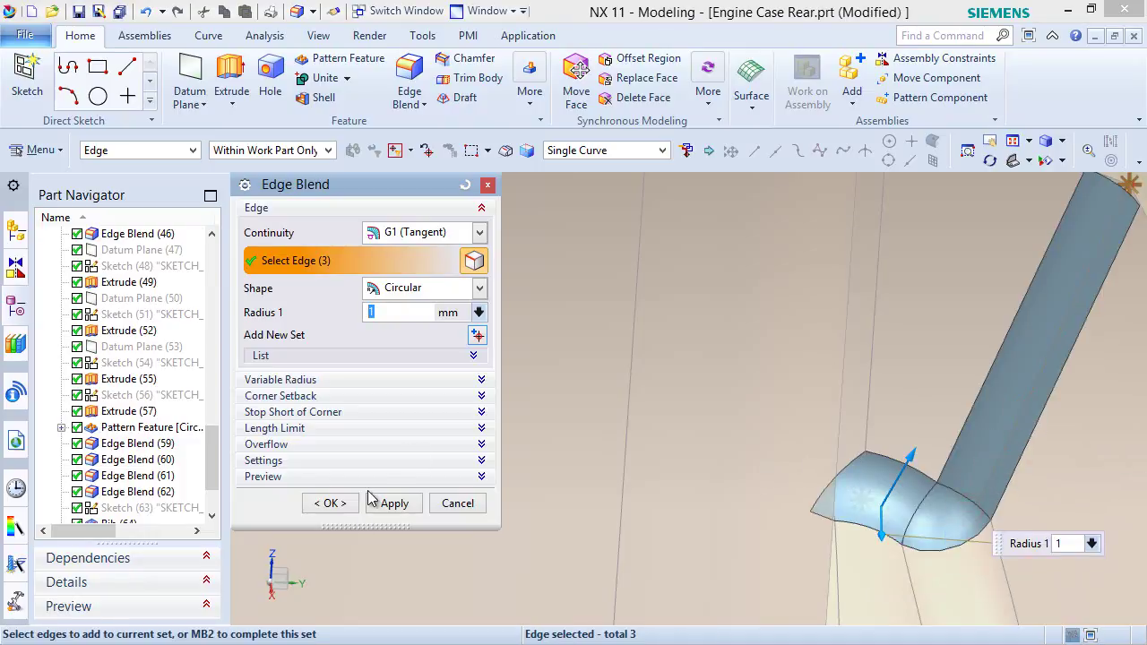
{"action": "left_click", "coordinate": [332, 502]}
Save the engine case part with the finished rib blends.
{"action": "scroll", "coordinate": [586, 487], "scroll_direction": "up", "scroll_amount": 5}
{"action": "middle_click_drag", "start_coordinate": [586, 487], "coordinate": [525, 384]}
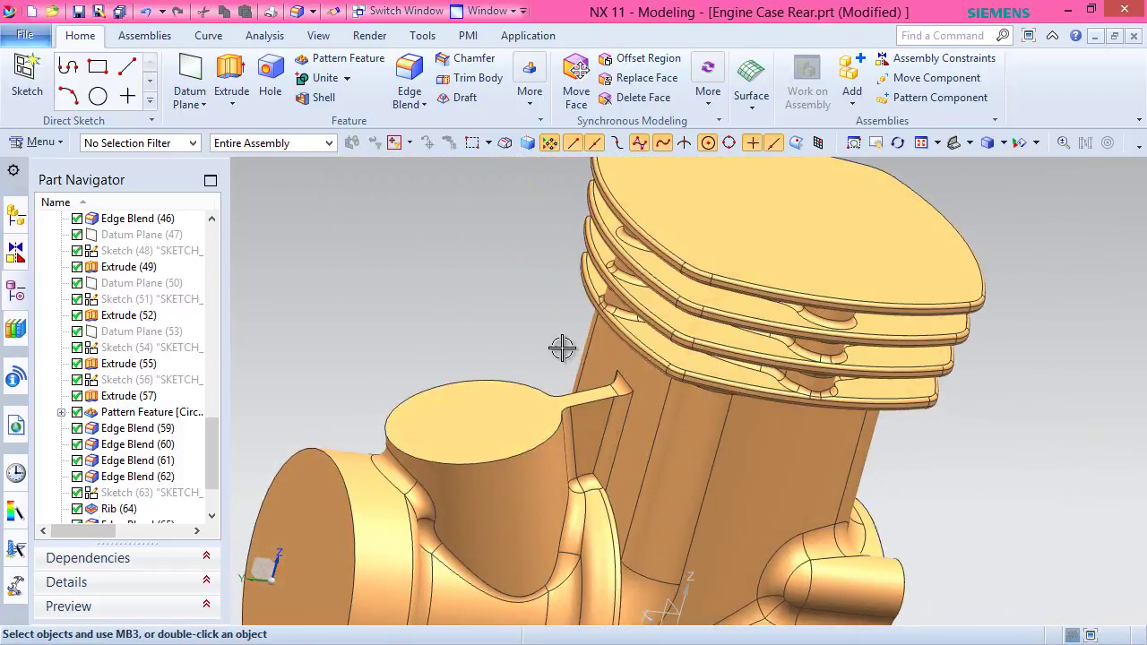
{"action": "key", "text": "Home"}
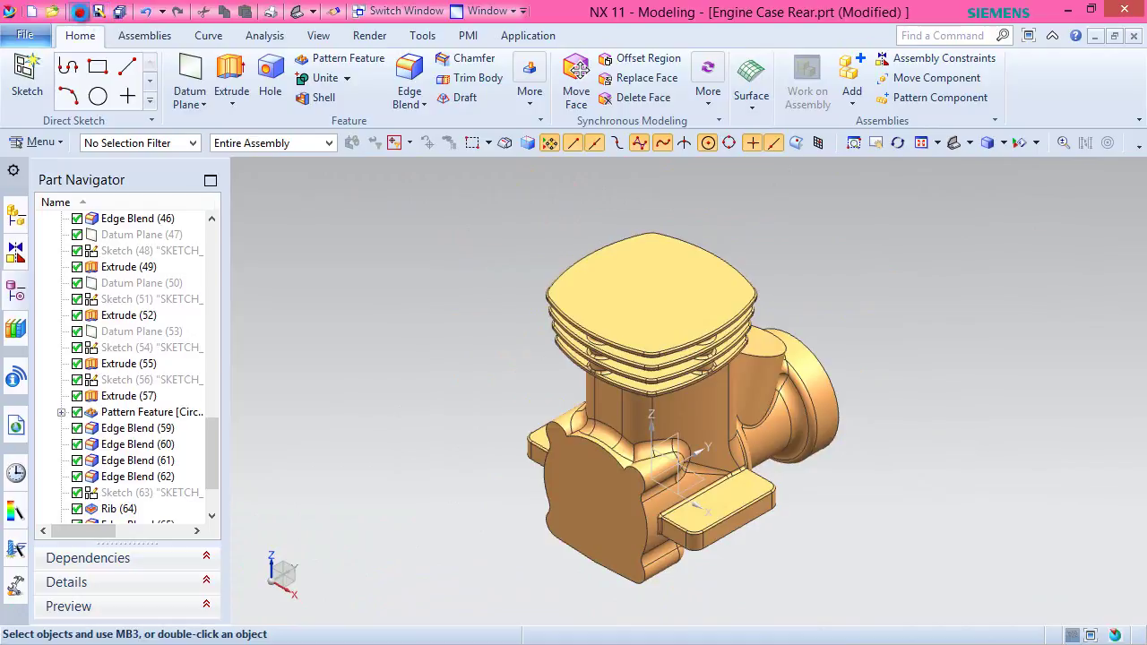
{"action": "left_click", "coordinate": [78, 12]}
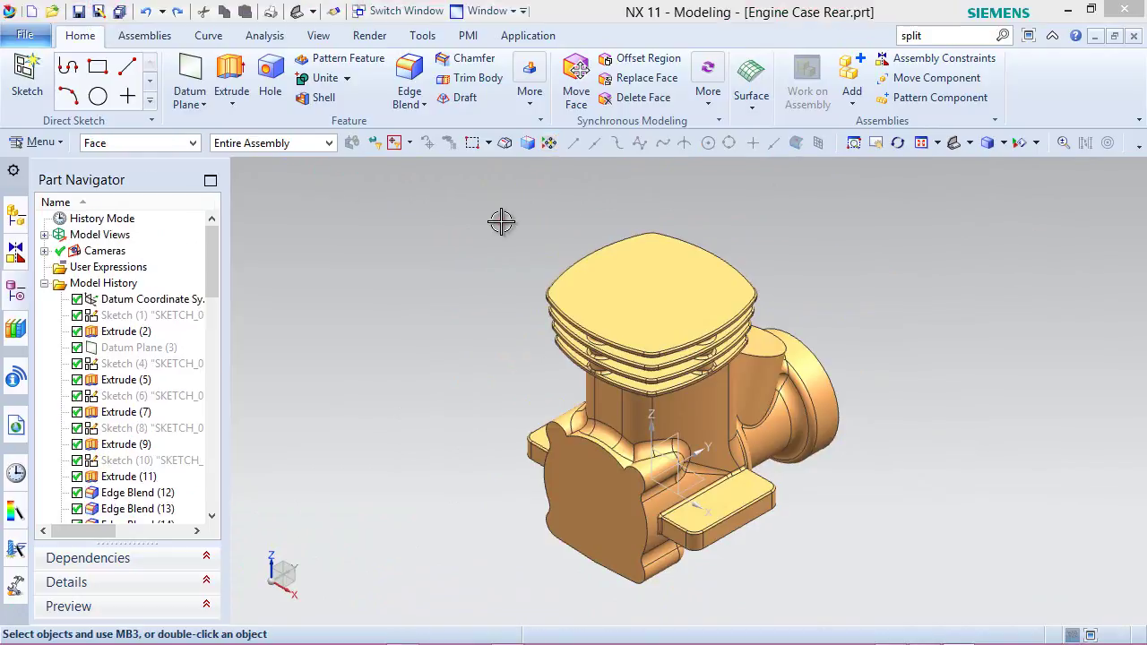
{"action": "left_click", "coordinate": [501, 223]}
Divide the outer cylindrical face of the round end flange using the XY plane of the datum coordinate system, projected normal to face.
{"action": "left_click", "coordinate": [63, 144]}
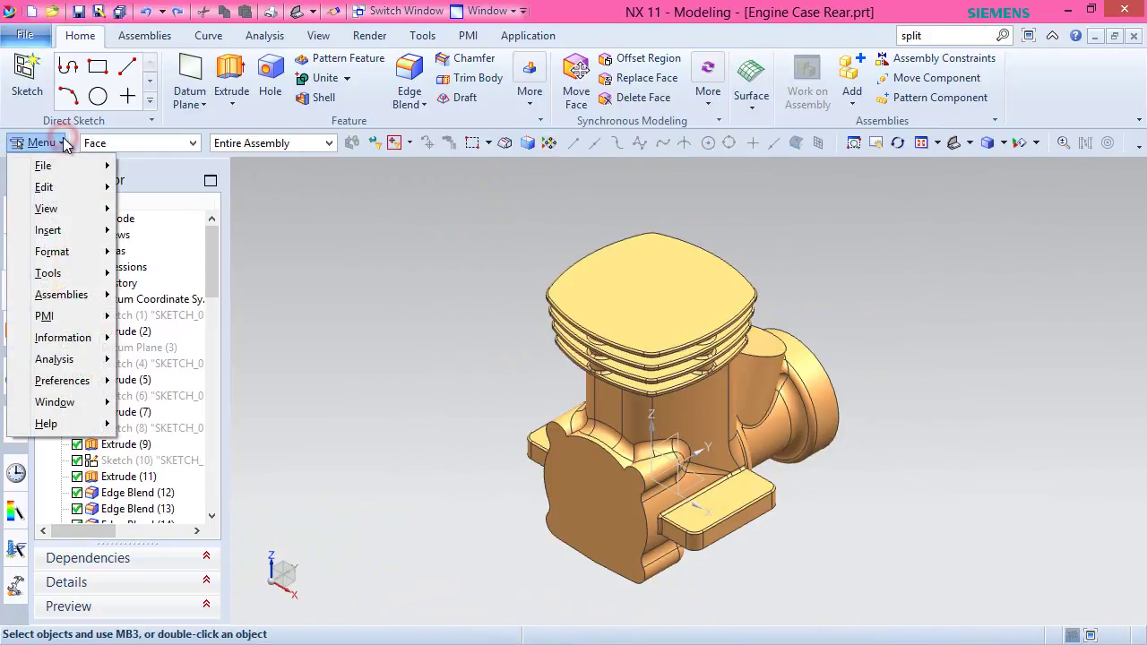
{"action": "mouse_move", "coordinate": [101, 235]}
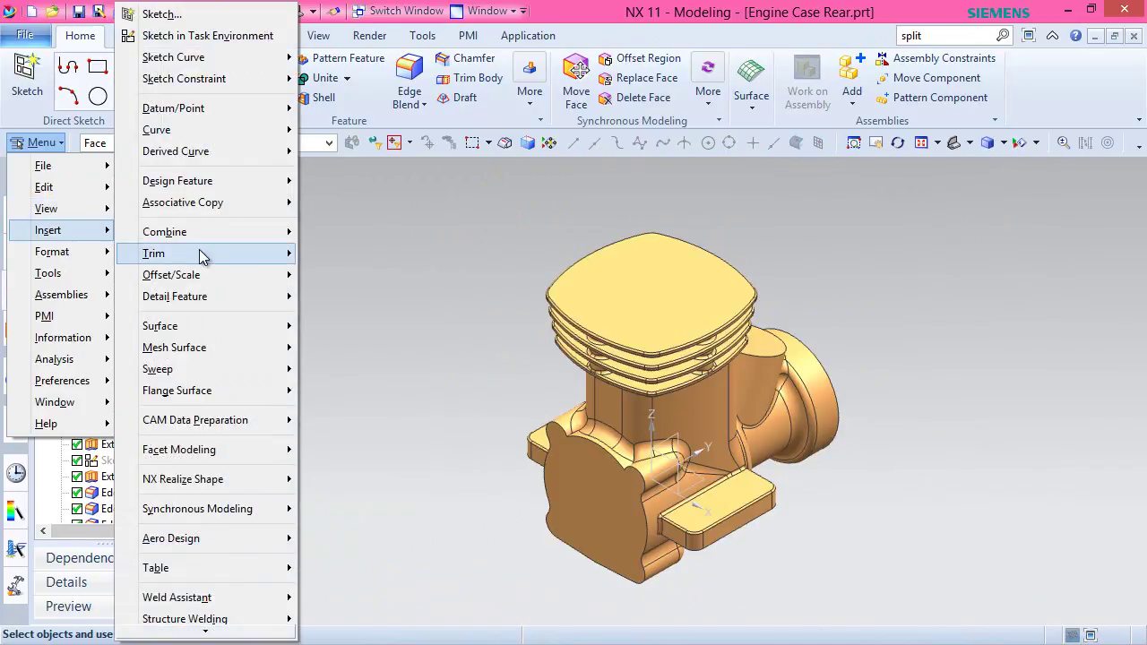
{"action": "mouse_move", "coordinate": [269, 259]}
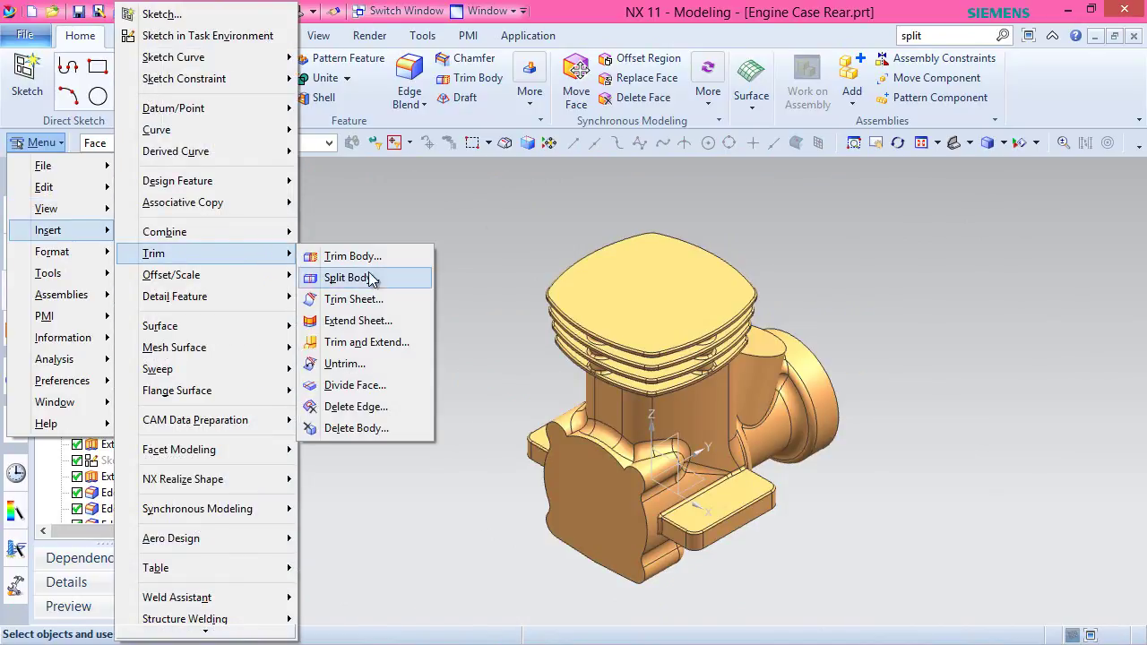
{"action": "left_click", "coordinate": [369, 385]}
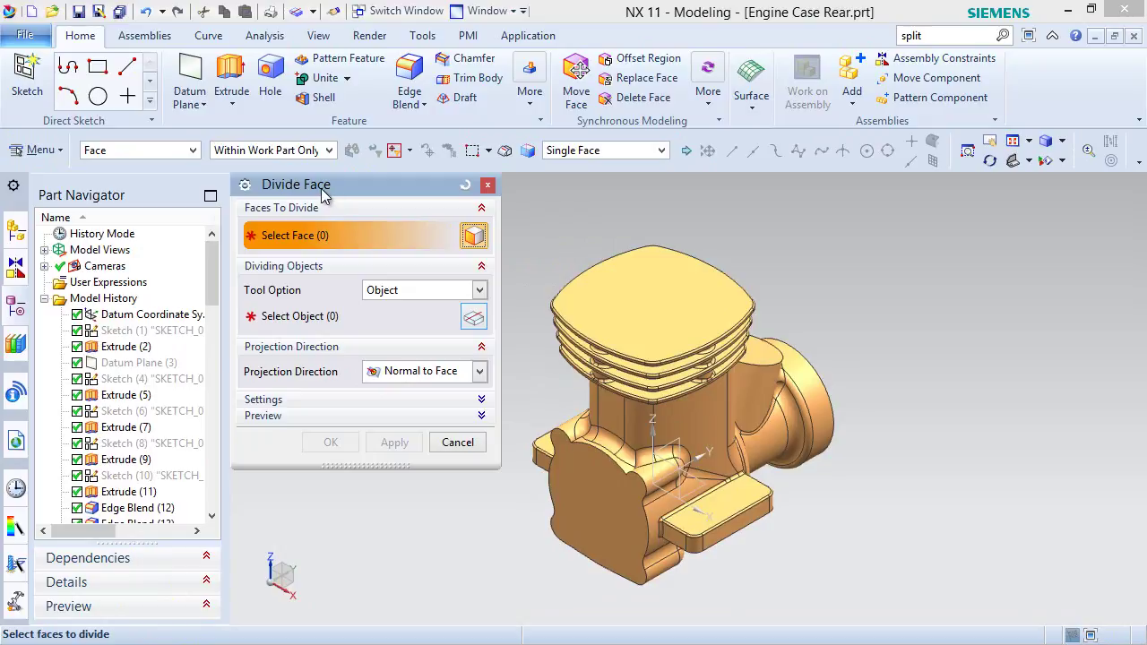
{"action": "left_click", "coordinate": [660, 152]}
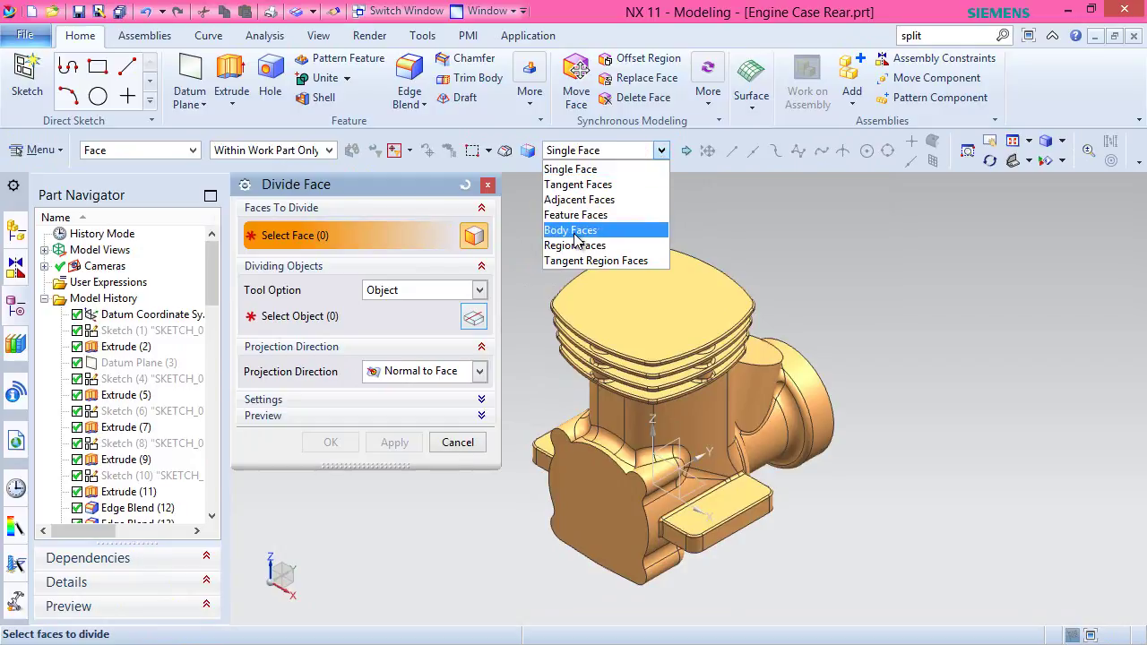
{"action": "left_click", "coordinate": [569, 169]}
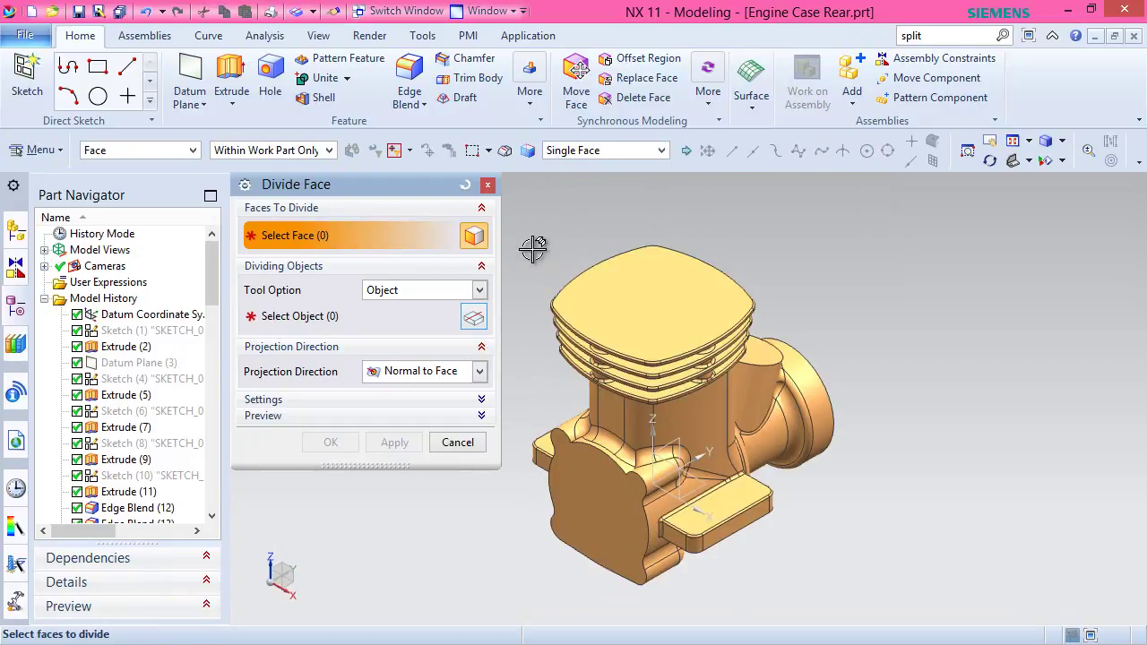
{"action": "scroll", "coordinate": [845, 327], "scroll_direction": "up", "scroll_amount": 2}
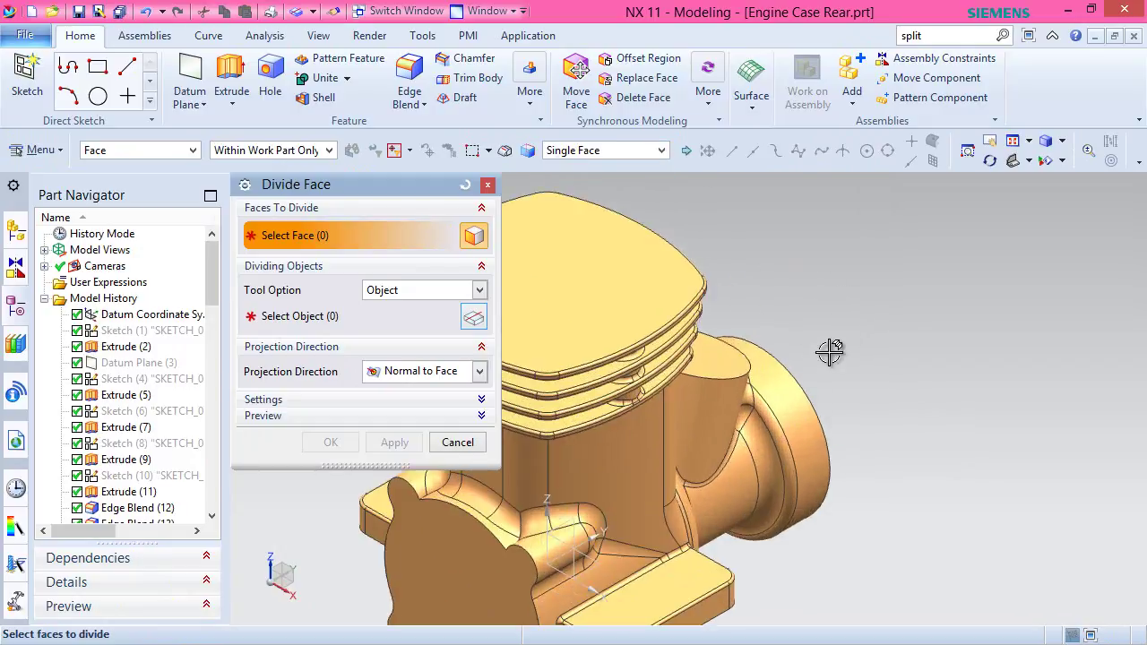
{"action": "left_click", "coordinate": [797, 434]}
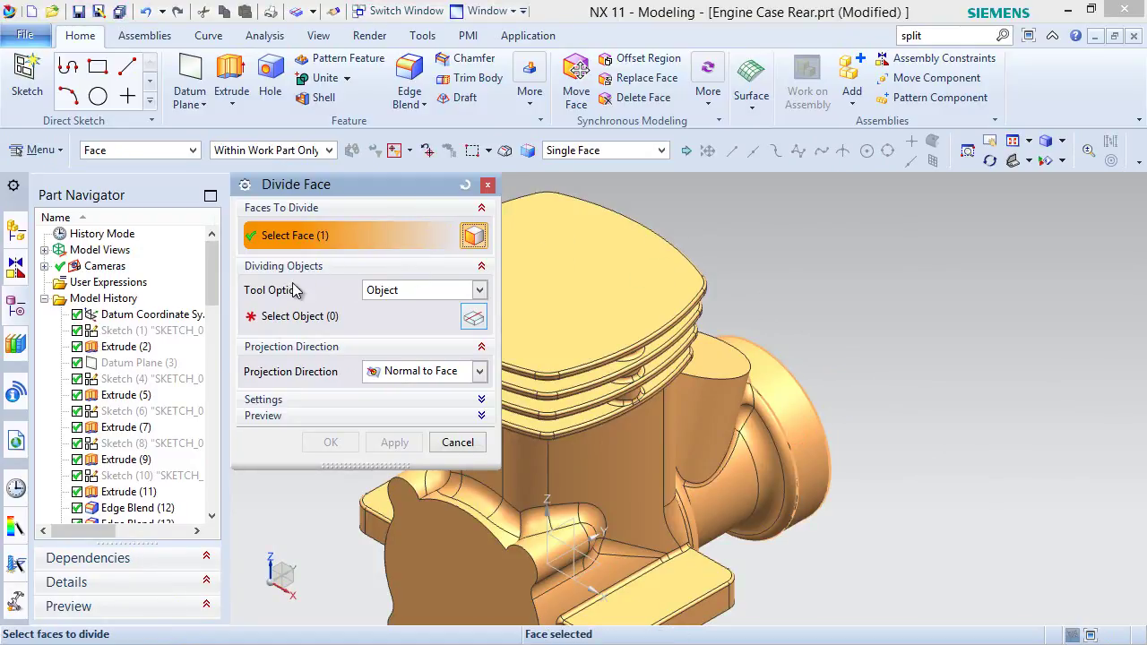
{"action": "left_click", "coordinate": [280, 321]}
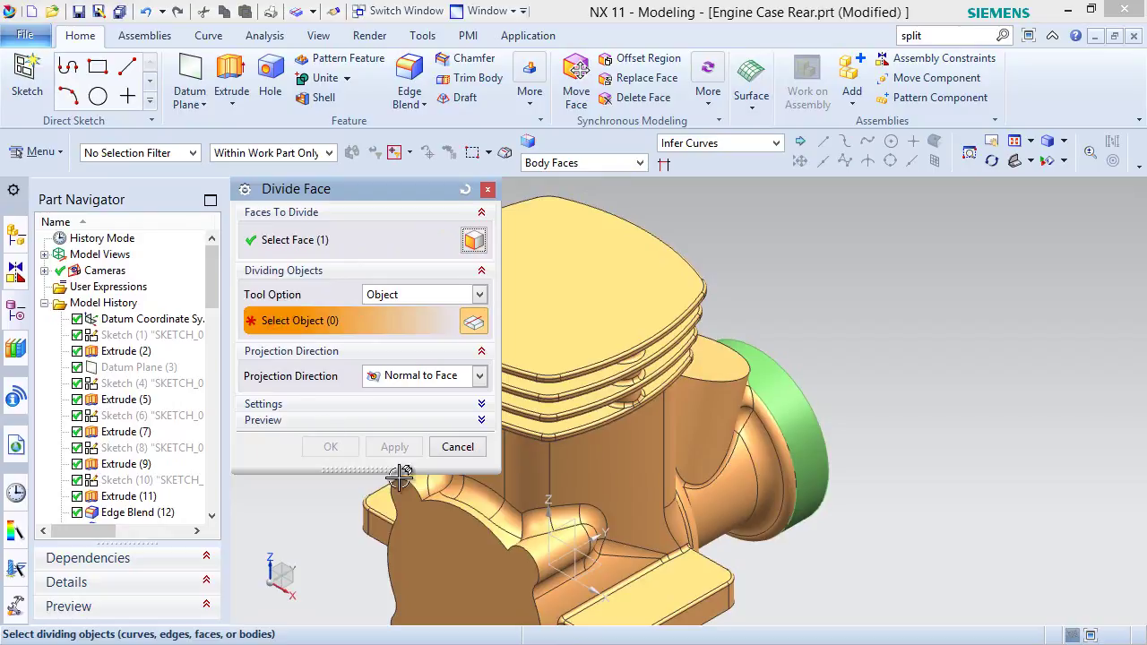
{"action": "left_click", "coordinate": [607, 564]}
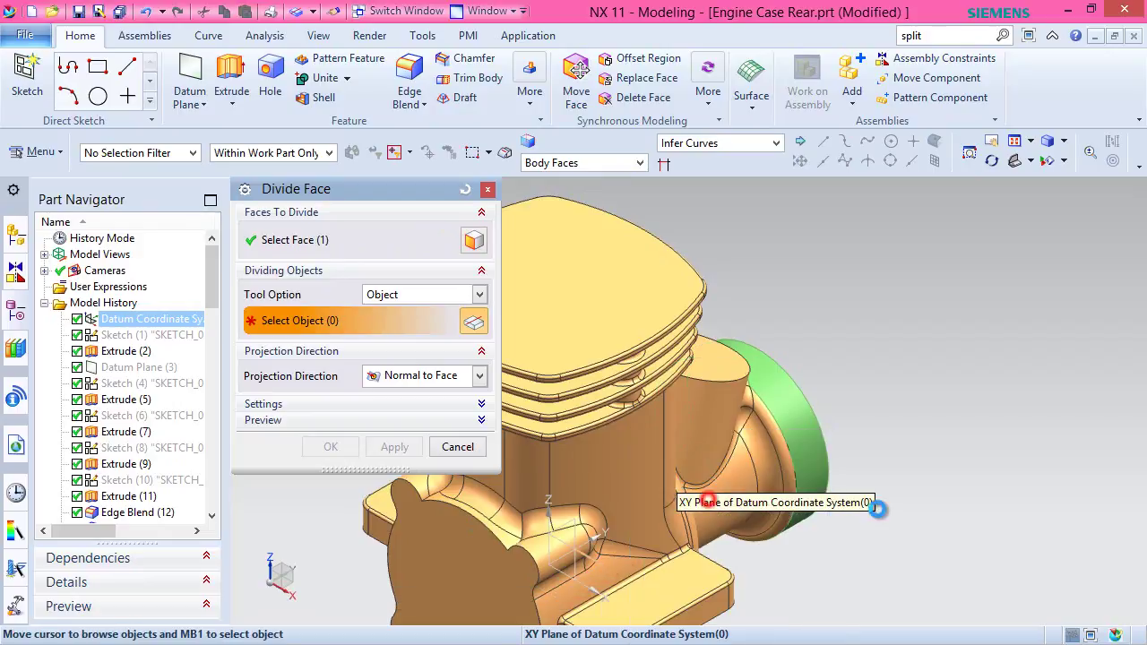
{"action": "left_click", "coordinate": [837, 504]}
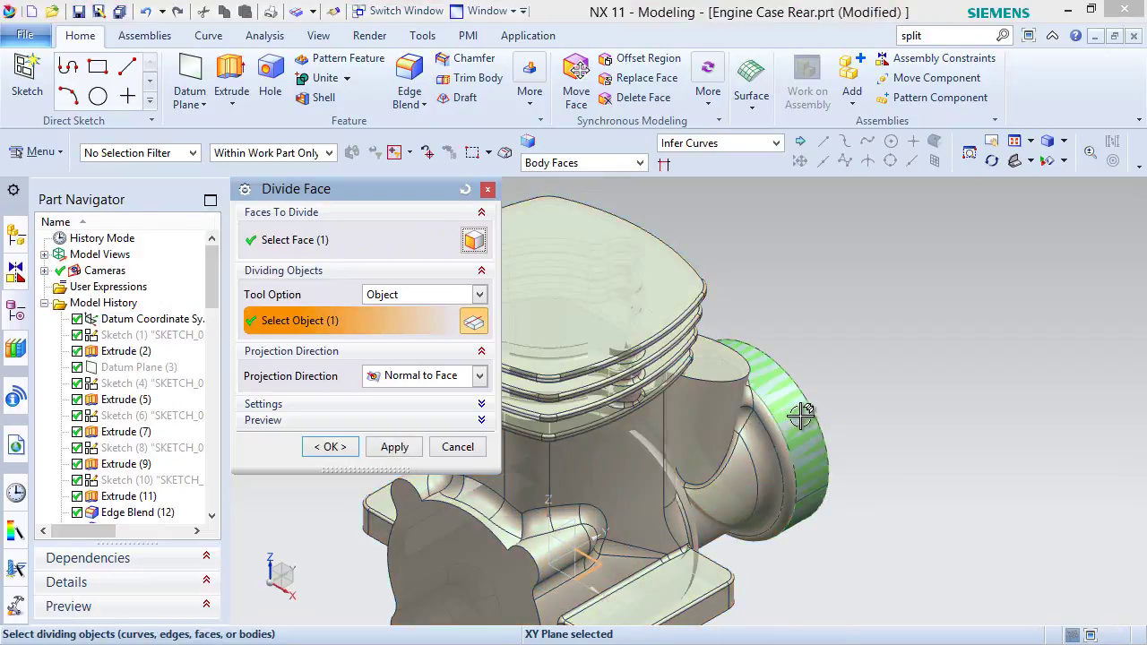
{"action": "left_click", "coordinate": [330, 446]}
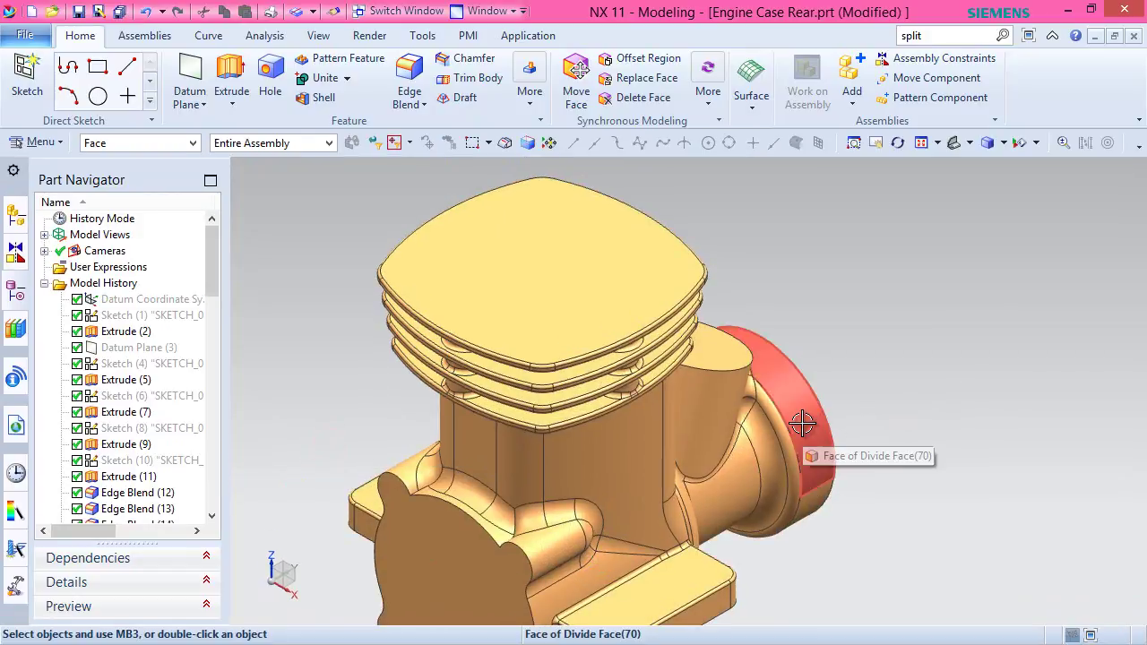
Save the part with the divided flange face.
{"action": "left_click", "coordinate": [921, 144]}
{"action": "key", "text": "ctrl+s"}
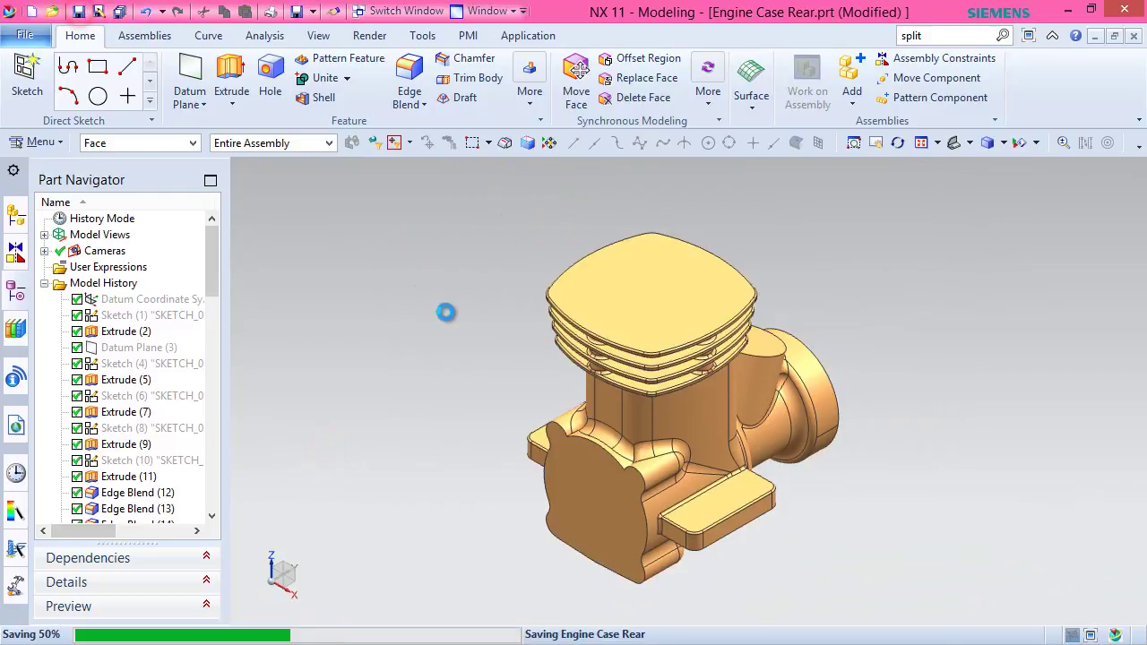
{"action": "right_click", "coordinate": [525, 211]}
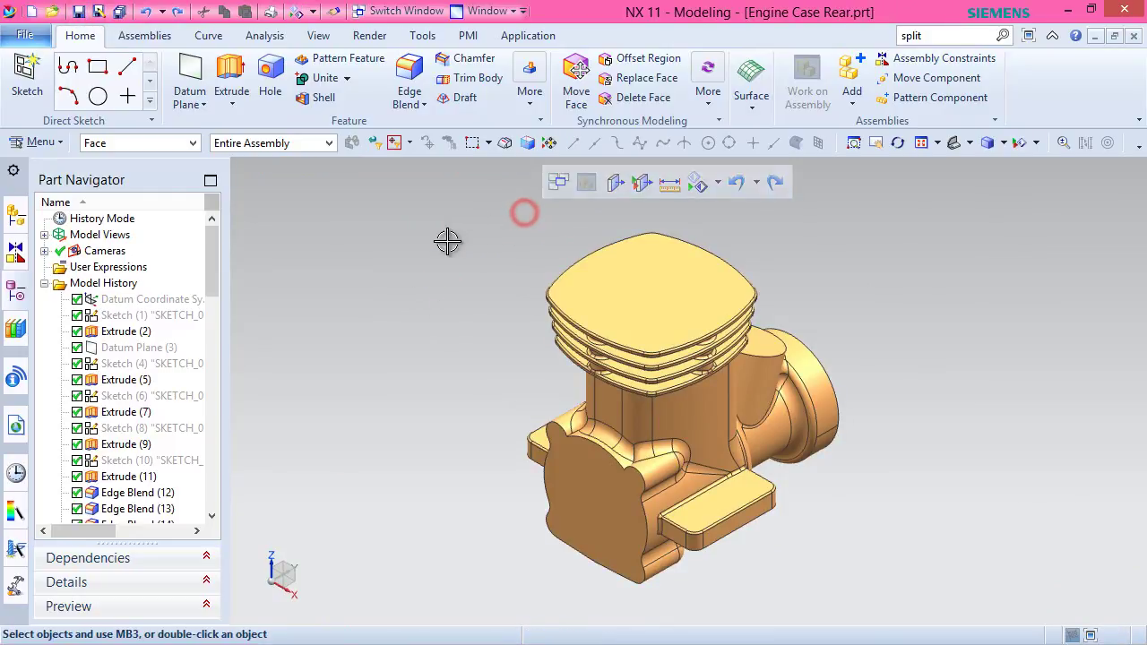
Show the datum coordinate system and create a sketch on its YZ plane.
{"action": "right_click", "coordinate": [164, 304]}
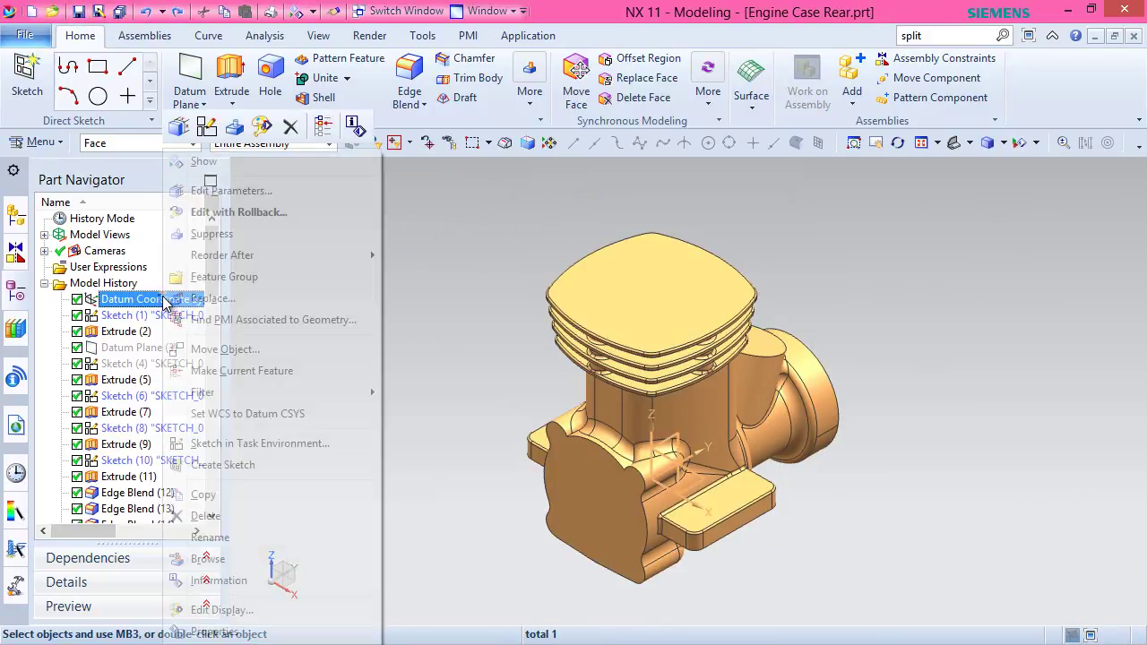
{"action": "left_click", "coordinate": [203, 163]}
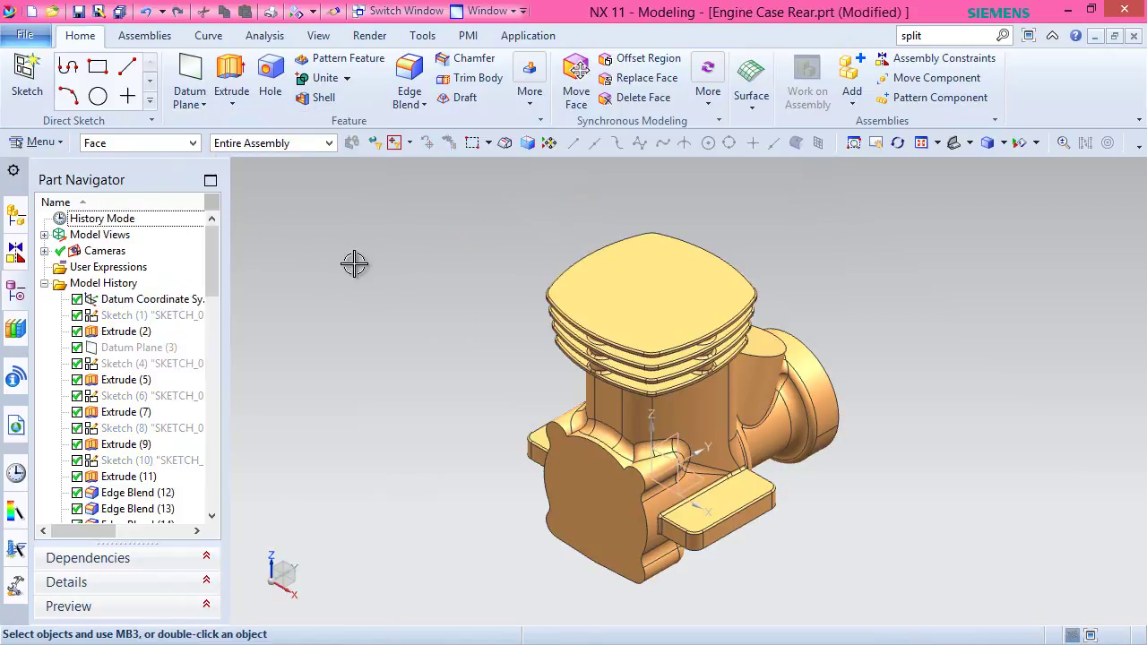
{"action": "left_click", "coordinate": [27, 76]}
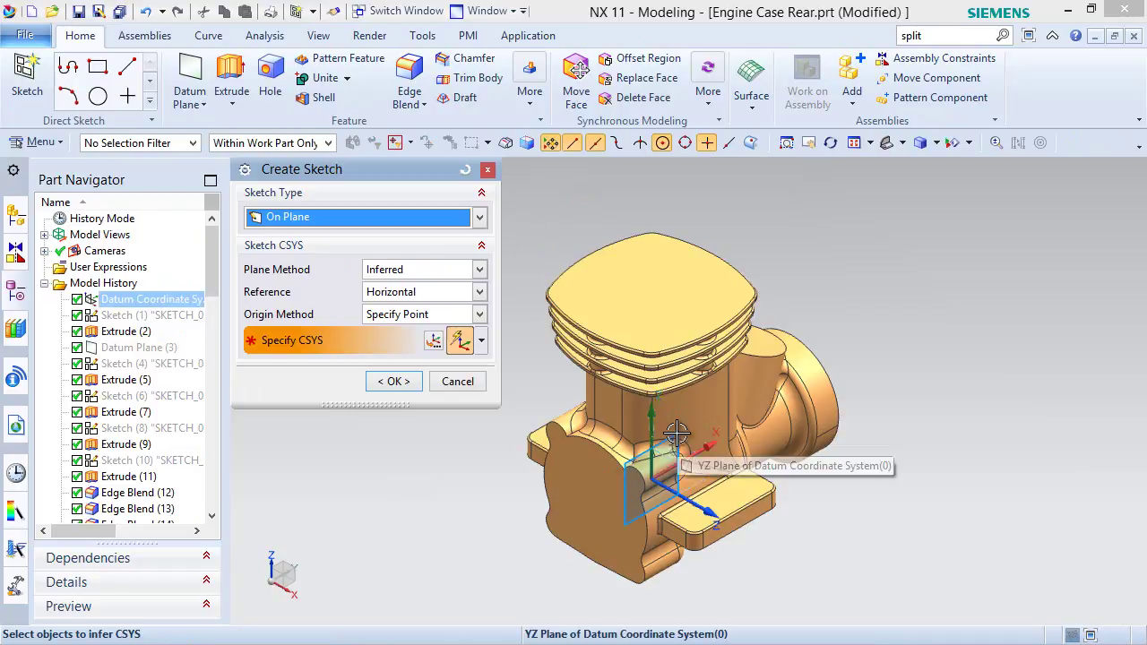
{"action": "left_click", "coordinate": [676, 434]}
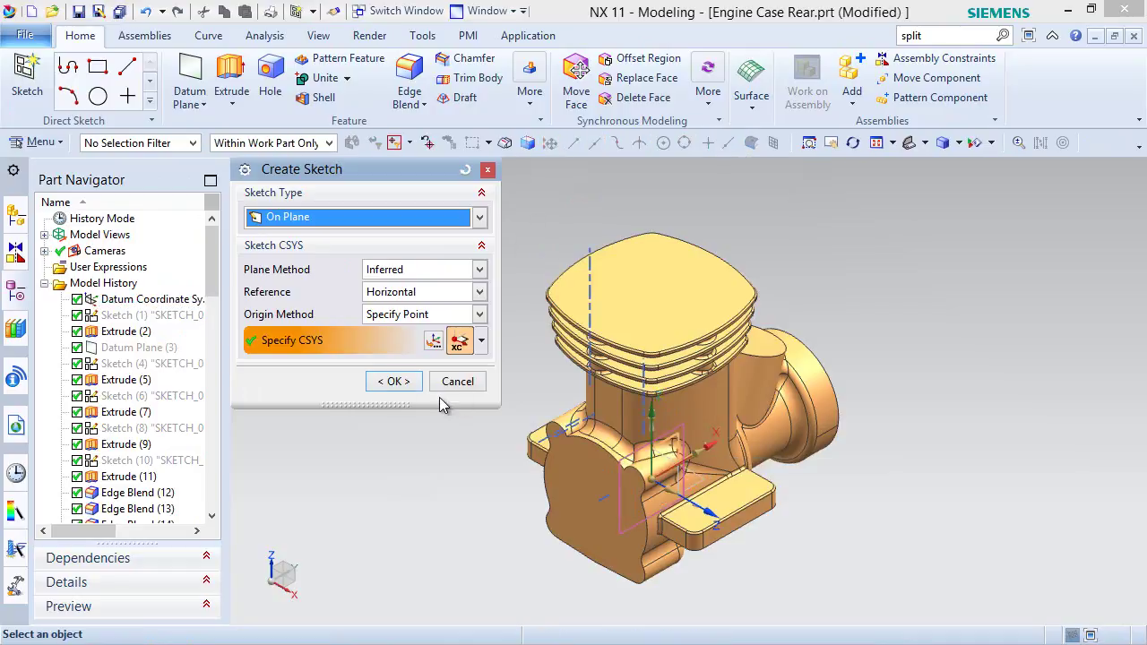
{"action": "left_click", "coordinate": [390, 381]}
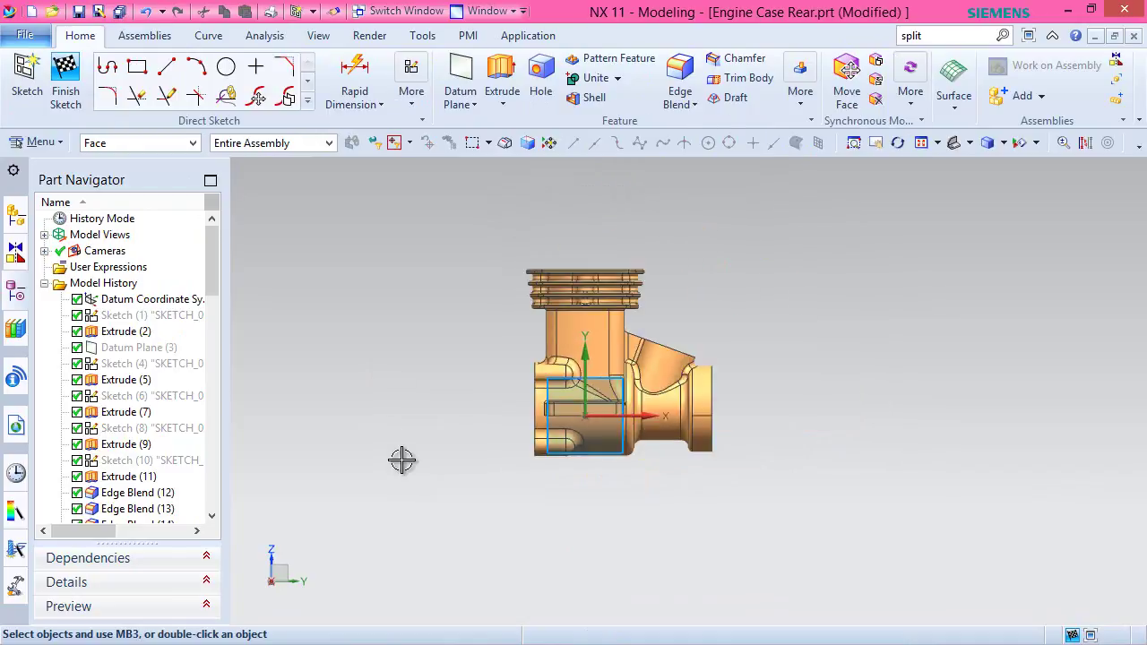
Make the Section #1 model view the work view and orient it square to the YZ sketch plane.
{"action": "scroll", "coordinate": [536, 370], "scroll_direction": "up", "scroll_amount": 1}
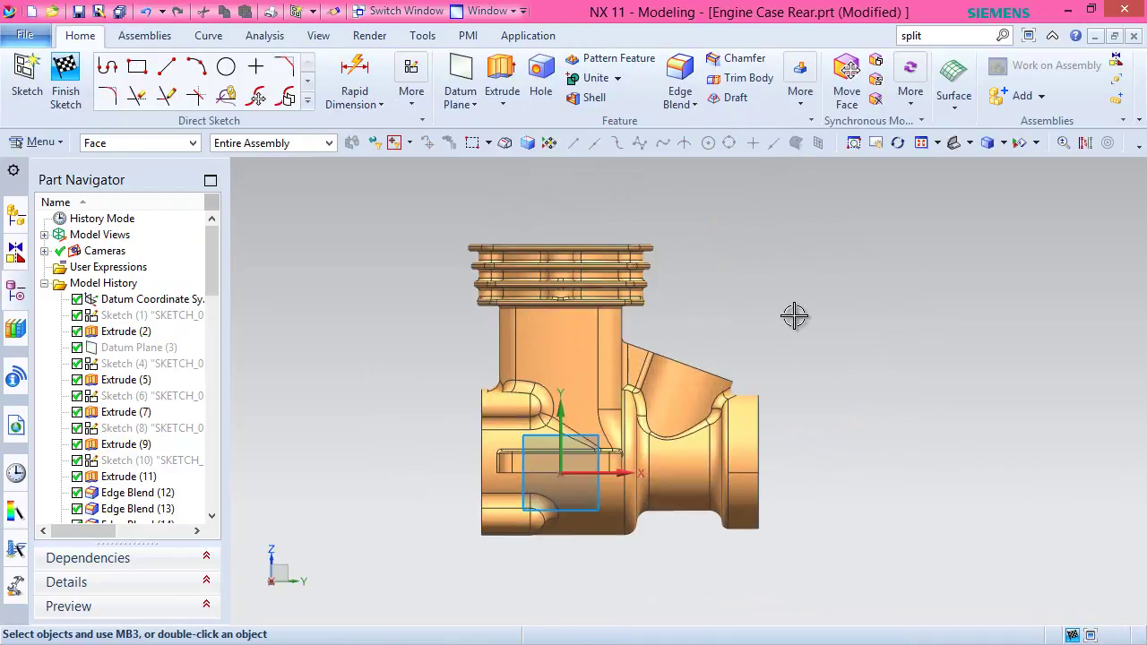
{"action": "left_click", "coordinate": [44, 234]}
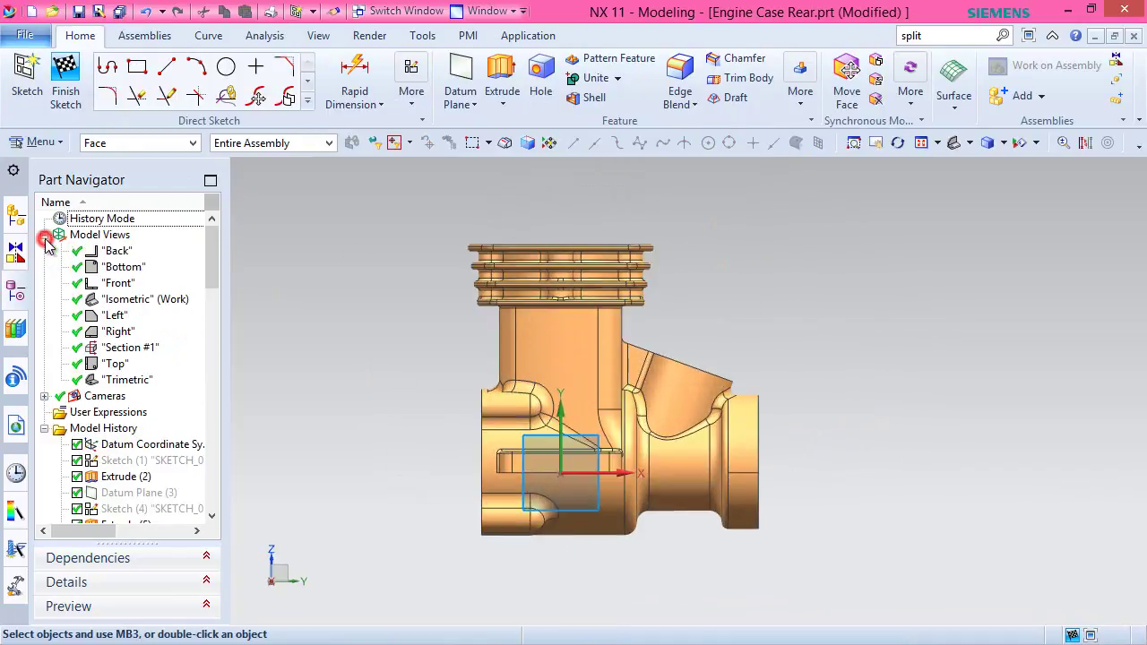
{"action": "double_click", "coordinate": [116, 349]}
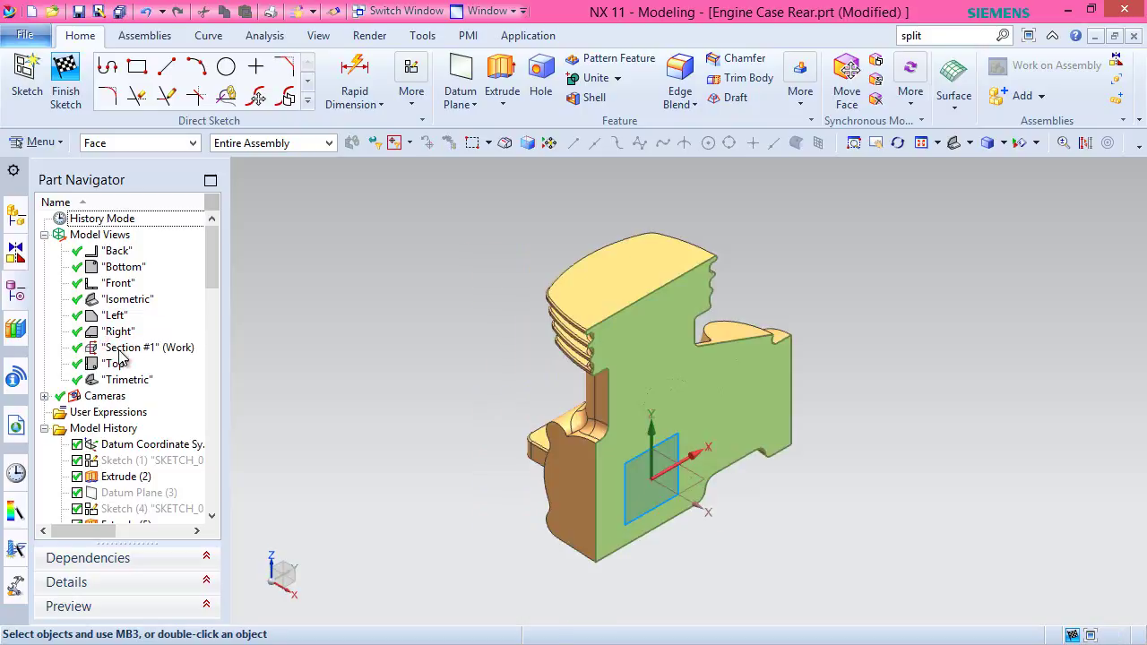
{"action": "left_click", "coordinate": [970, 143]}
{"action": "left_click", "coordinate": [1016, 199]}
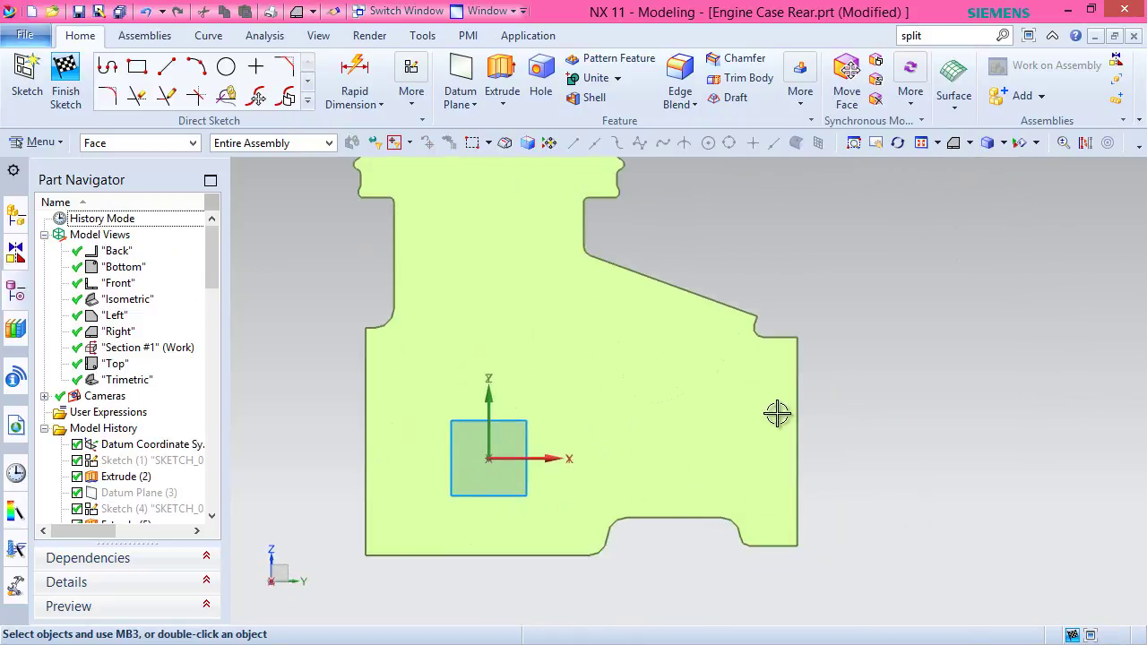
Sketch a rectangle about 15.5 wide and 12.5 high inside the sectioned round end of the case.
{"action": "scroll", "coordinate": [854, 431], "scroll_direction": "up", "scroll_amount": 2}
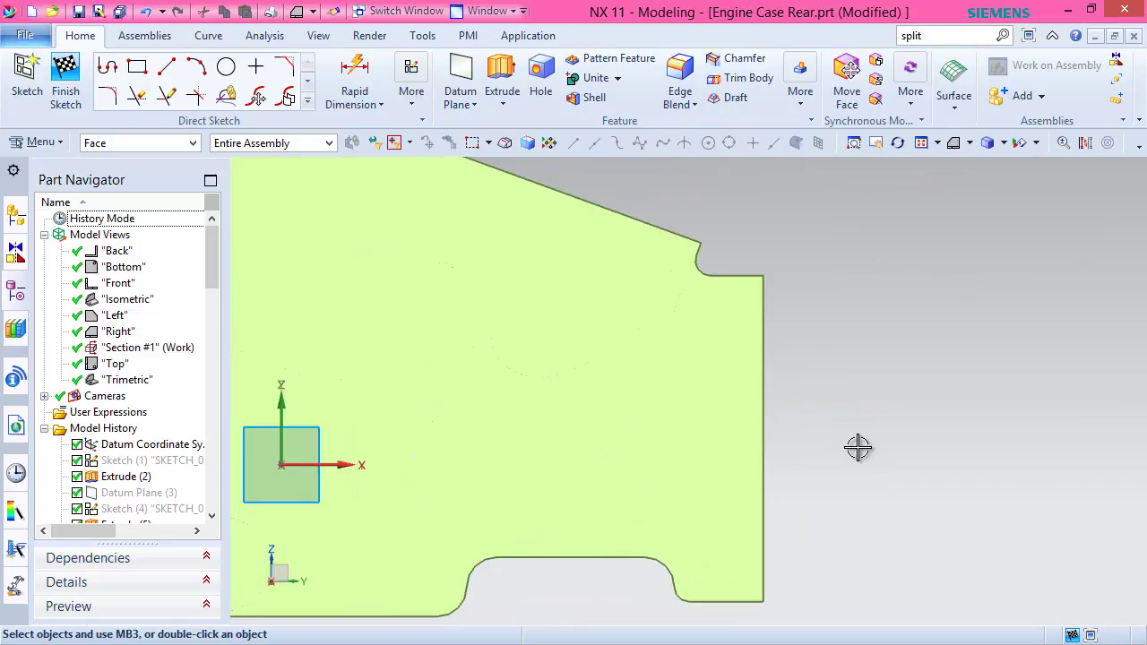
{"action": "scroll", "coordinate": [857, 448], "scroll_direction": "down", "scroll_amount": 3}
{"action": "scroll", "coordinate": [668, 392], "scroll_direction": "up", "scroll_amount": 2}
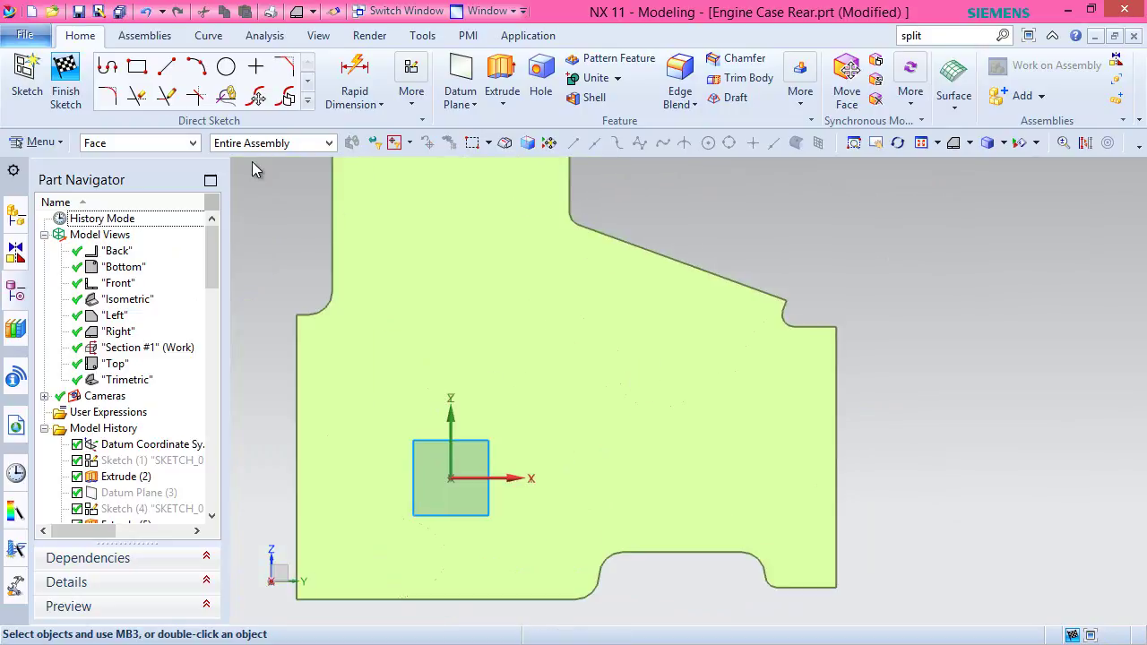
{"action": "left_click", "coordinate": [137, 67]}
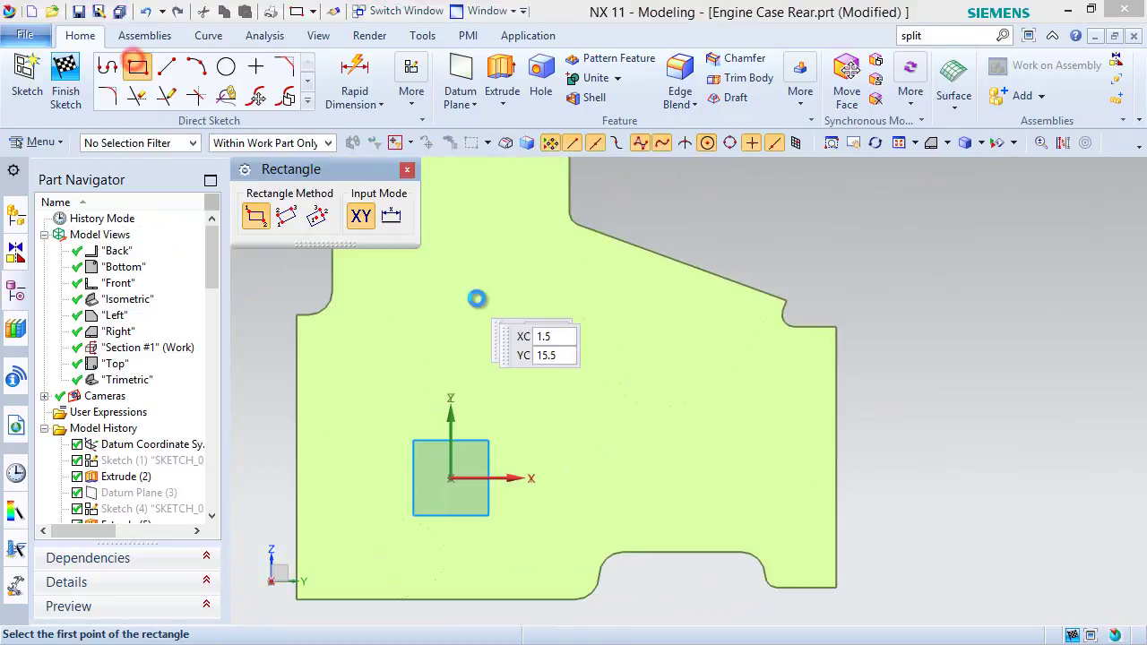
{"action": "left_click", "coordinate": [587, 353]}
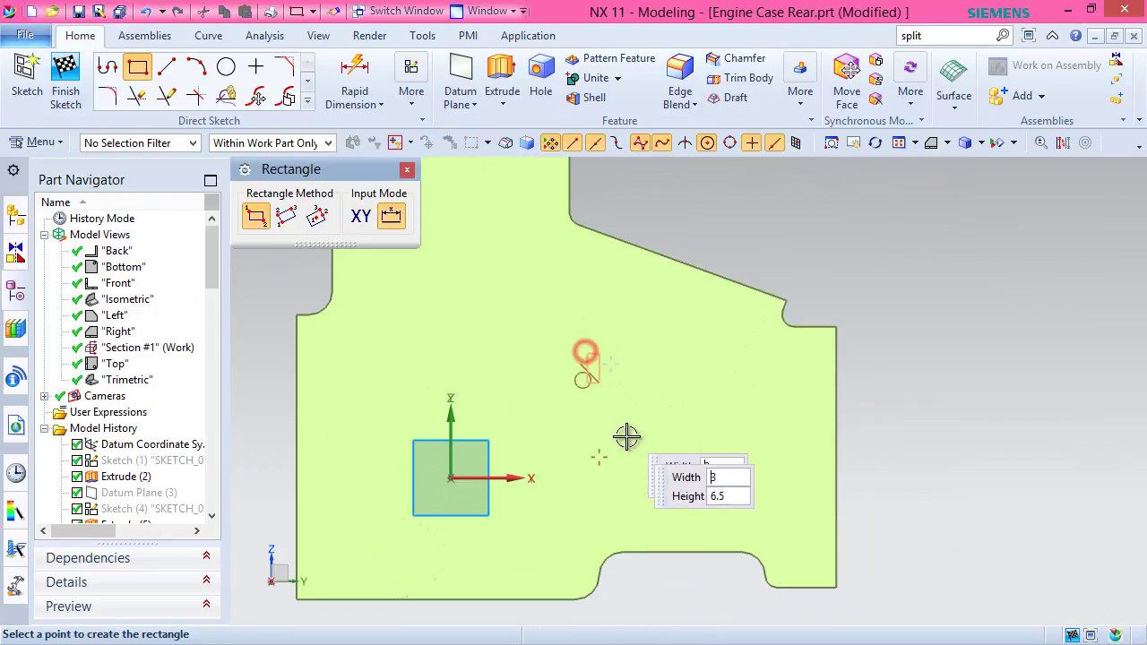
{"action": "left_click", "coordinate": [772, 500]}
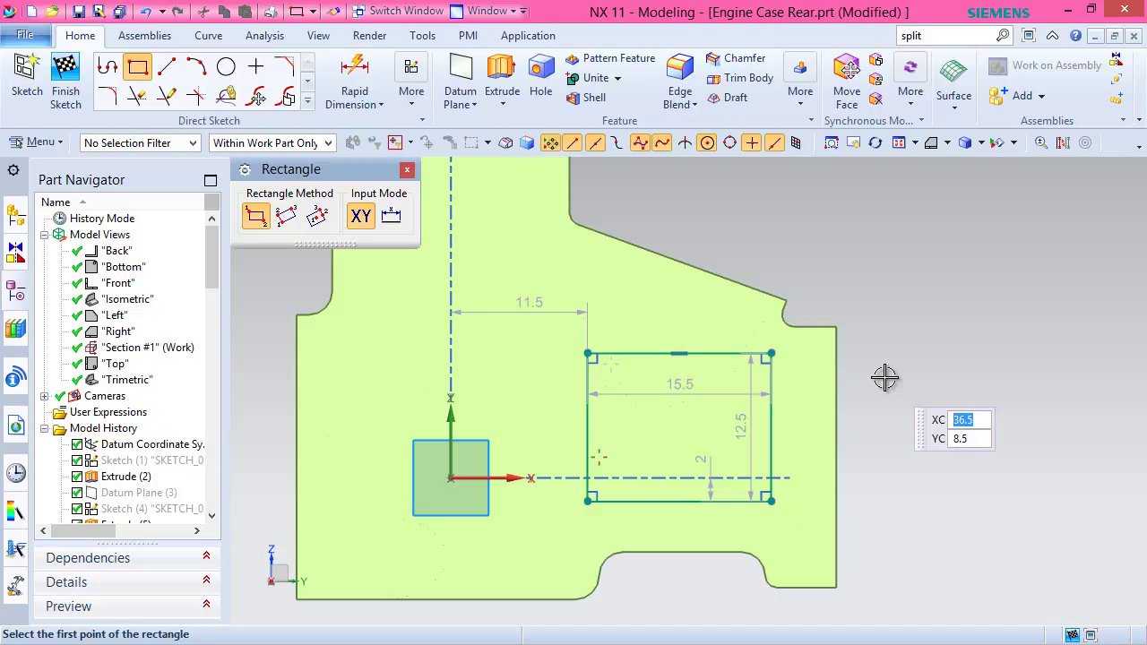
{"action": "left_click", "coordinate": [355, 82]}
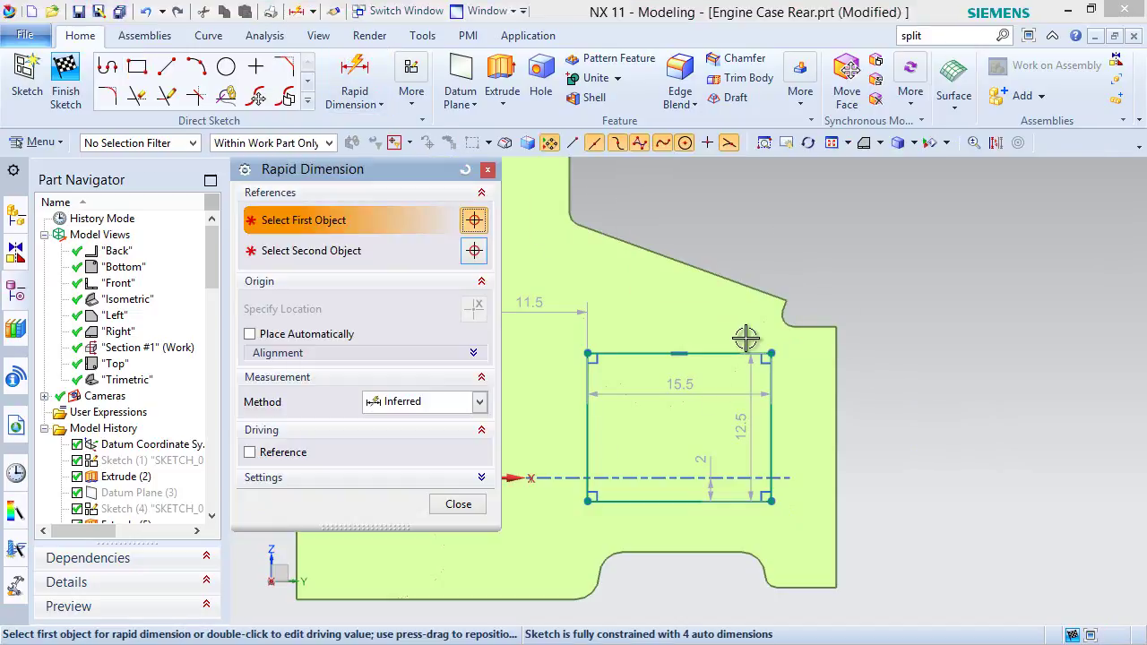
{"action": "left_click", "coordinate": [676, 504]}
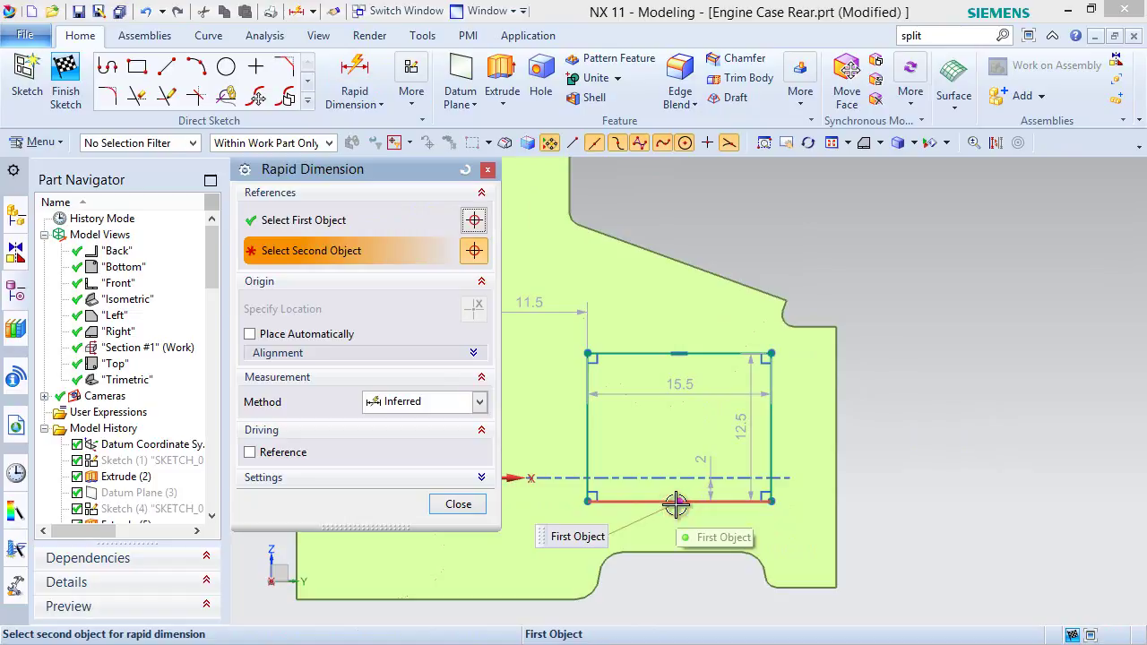
{"action": "left_click", "coordinate": [458, 504]}
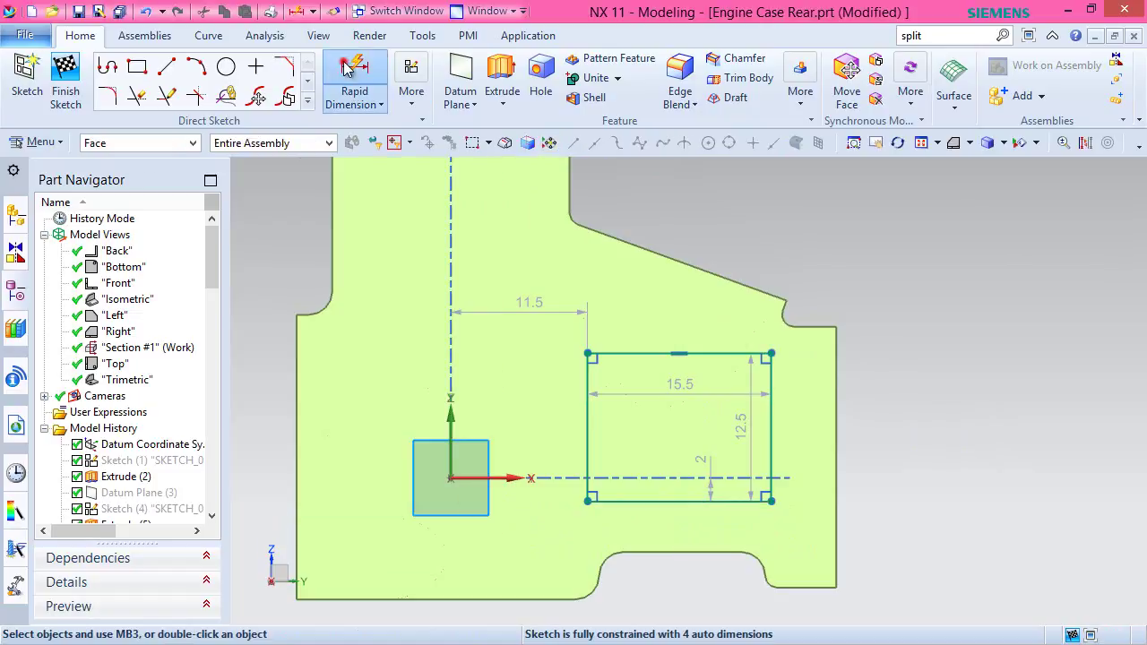
Dimension the rectangle's horizontal width below its lower edge and set it to 17.
{"action": "left_click", "coordinate": [353, 68]}
{"action": "left_click", "coordinate": [628, 499]}
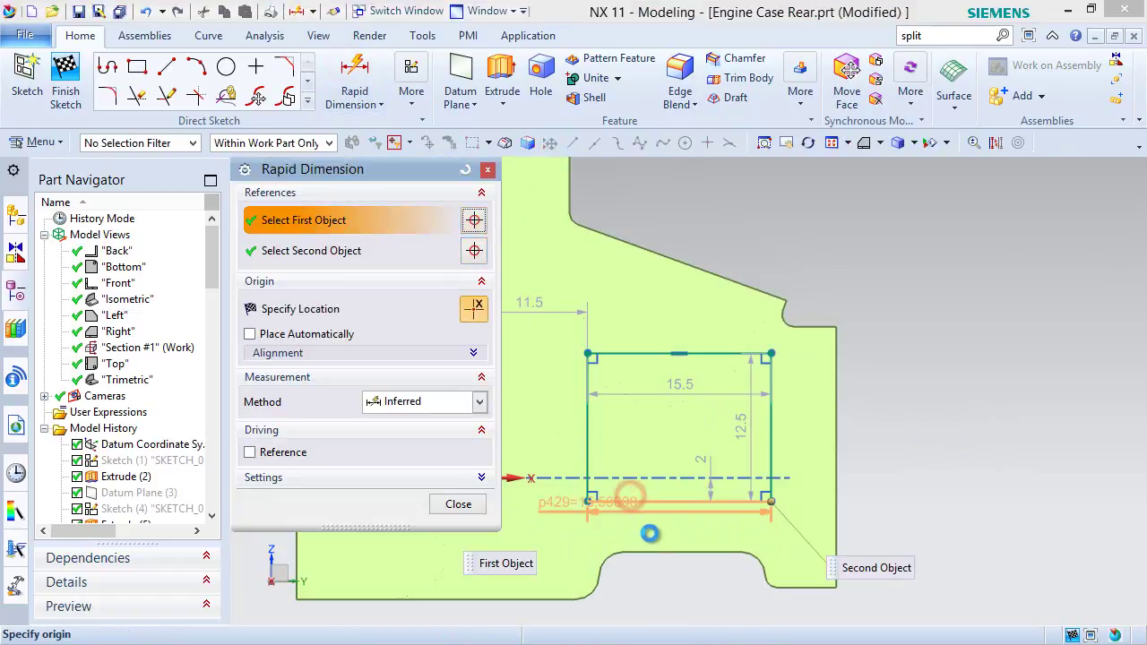
{"action": "left_click", "coordinate": [663, 574]}
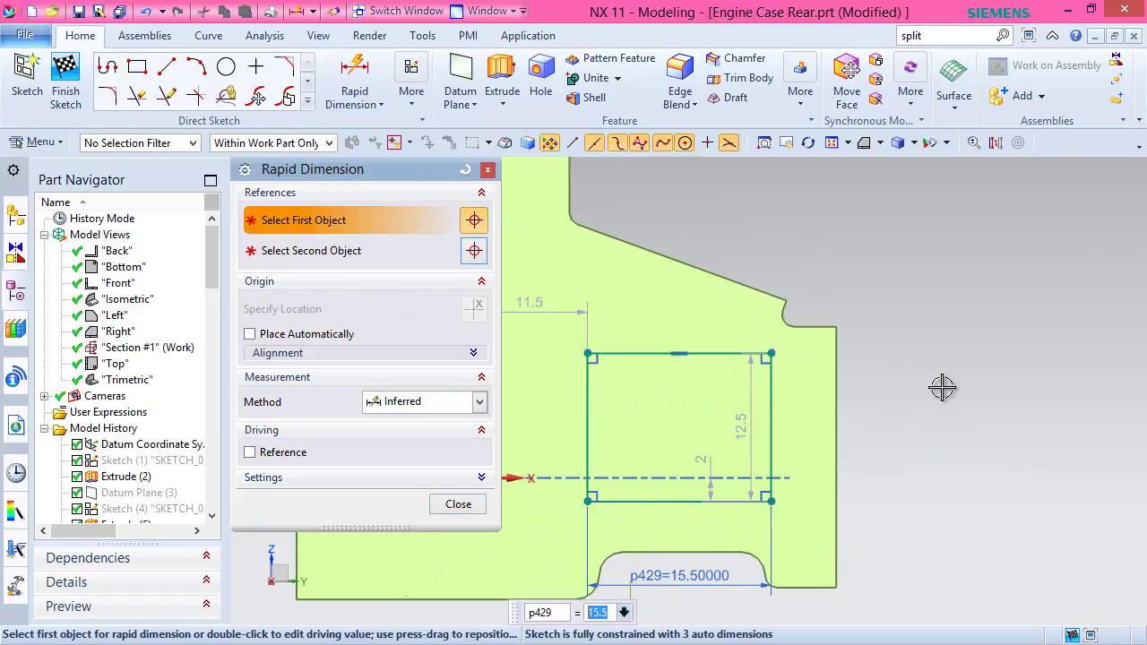
{"action": "type", "text": "17"}
{"action": "key", "text": "Return"}
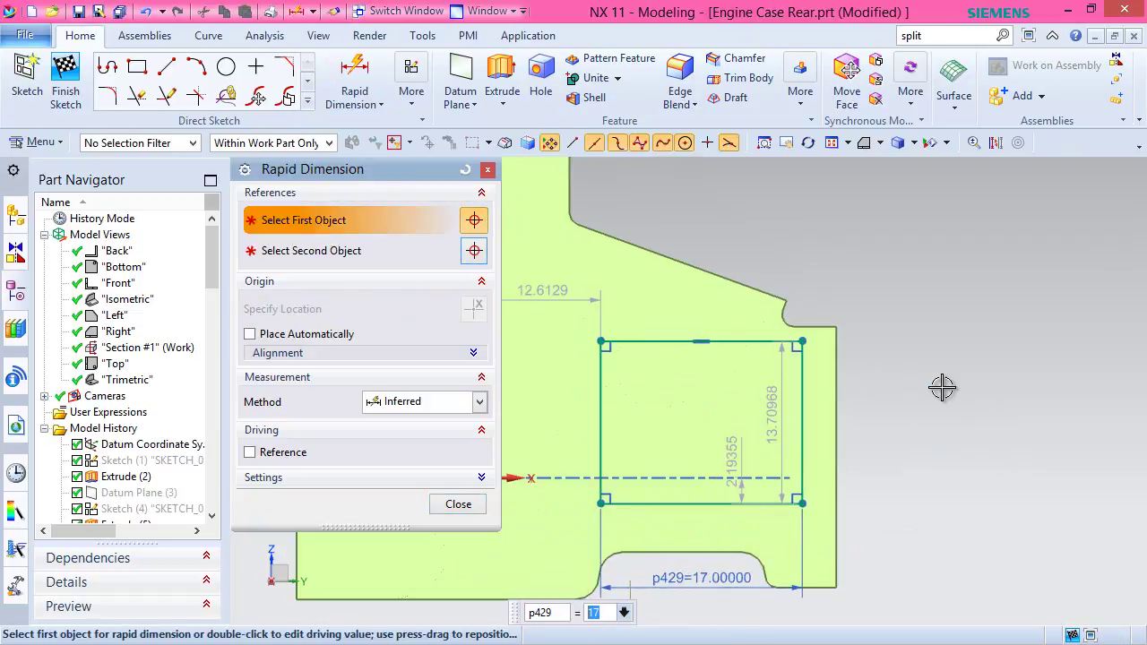
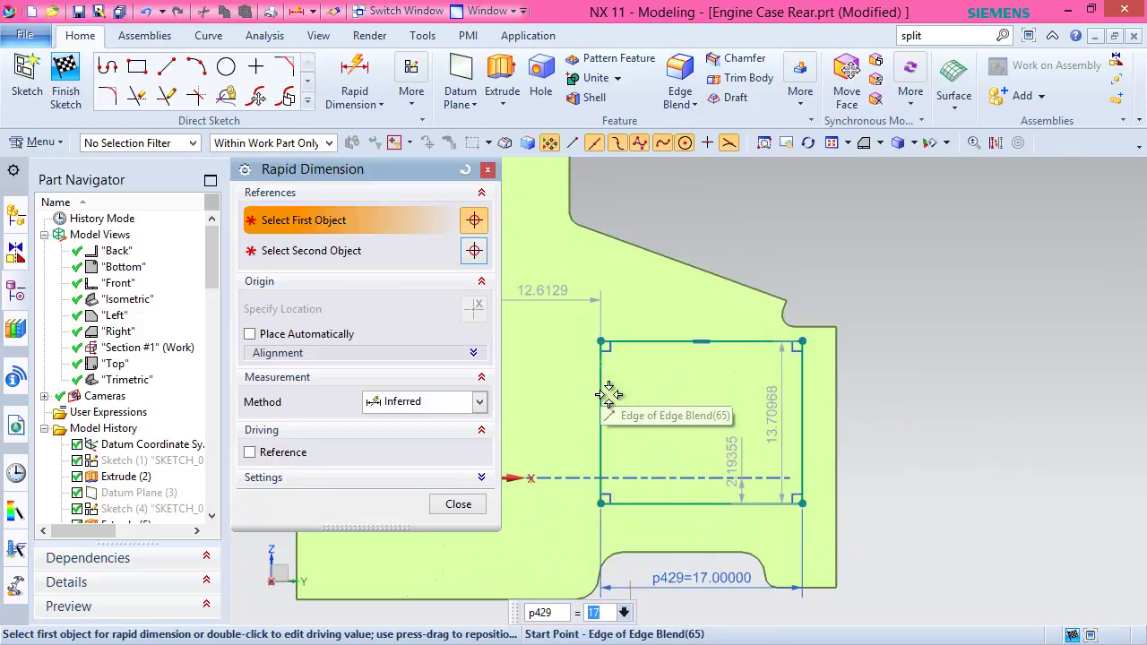
Dimension the rectangle's height between its horizontal edges and set it to 16.1375.
{"action": "left_click", "coordinate": [644, 344]}
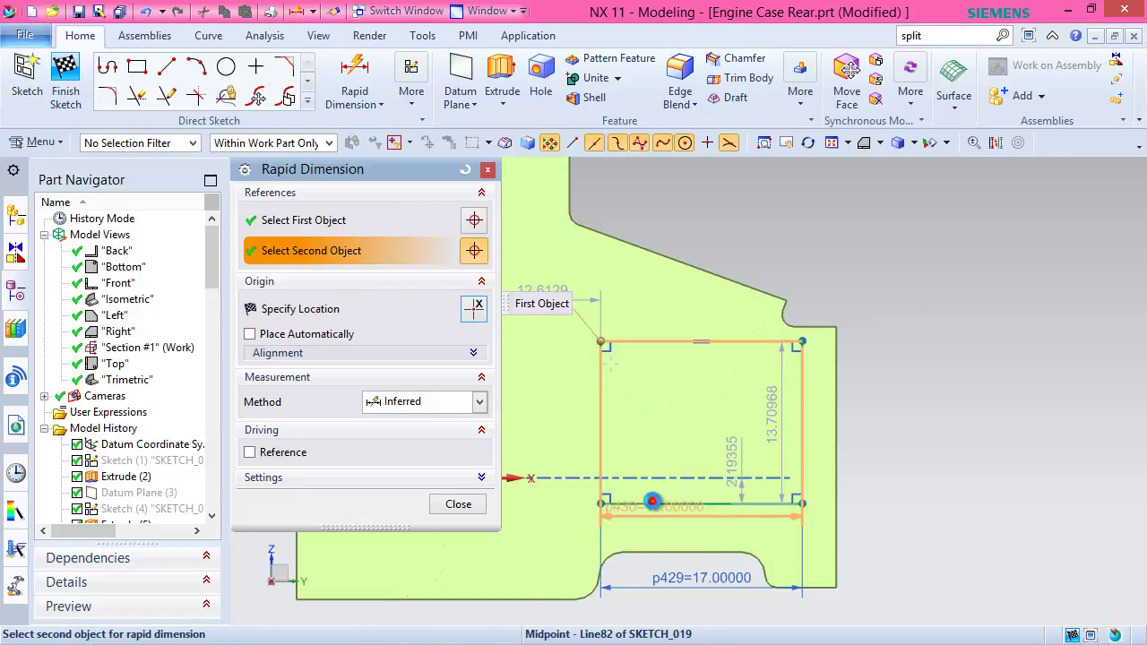
{"action": "left_click", "coordinate": [649, 503]}
{"action": "left_click", "coordinate": [548, 412]}
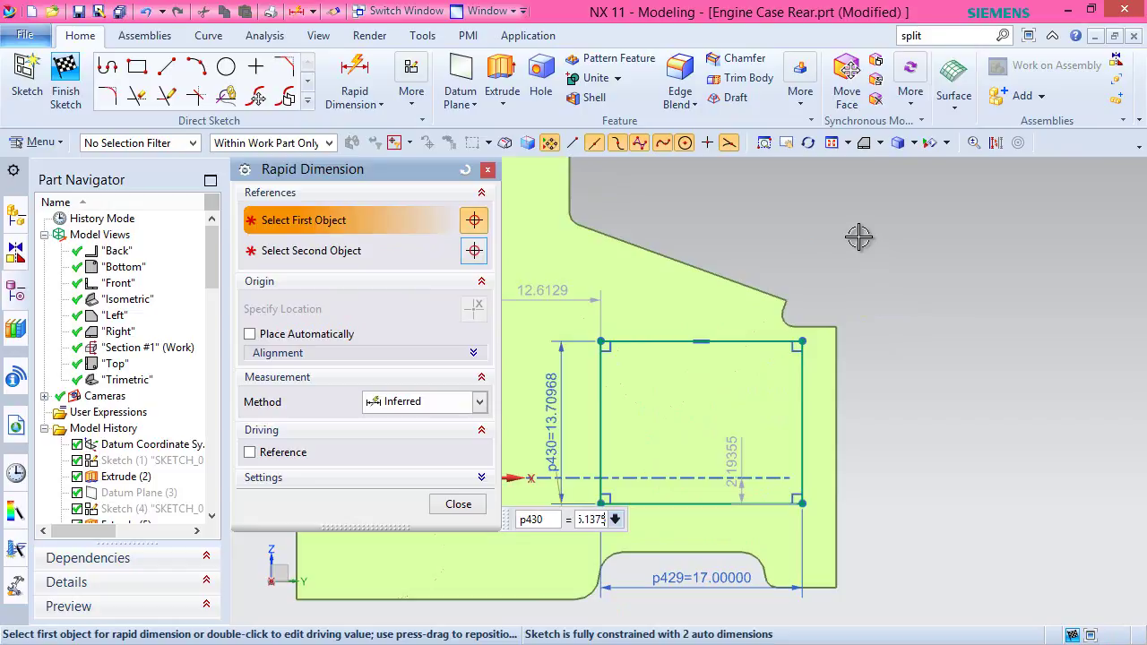
{"action": "type", "text": "16.1375"}
{"action": "key", "text": "Return"}
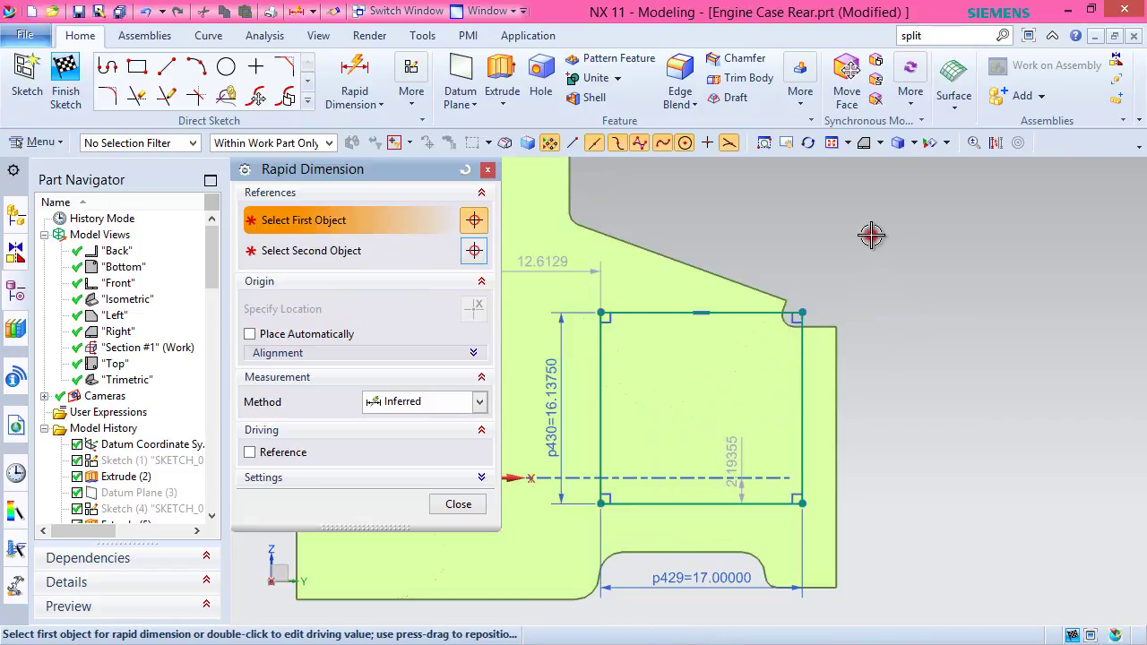
{"action": "left_click", "coordinate": [862, 236]}
{"action": "left_click", "coordinate": [487, 169]}
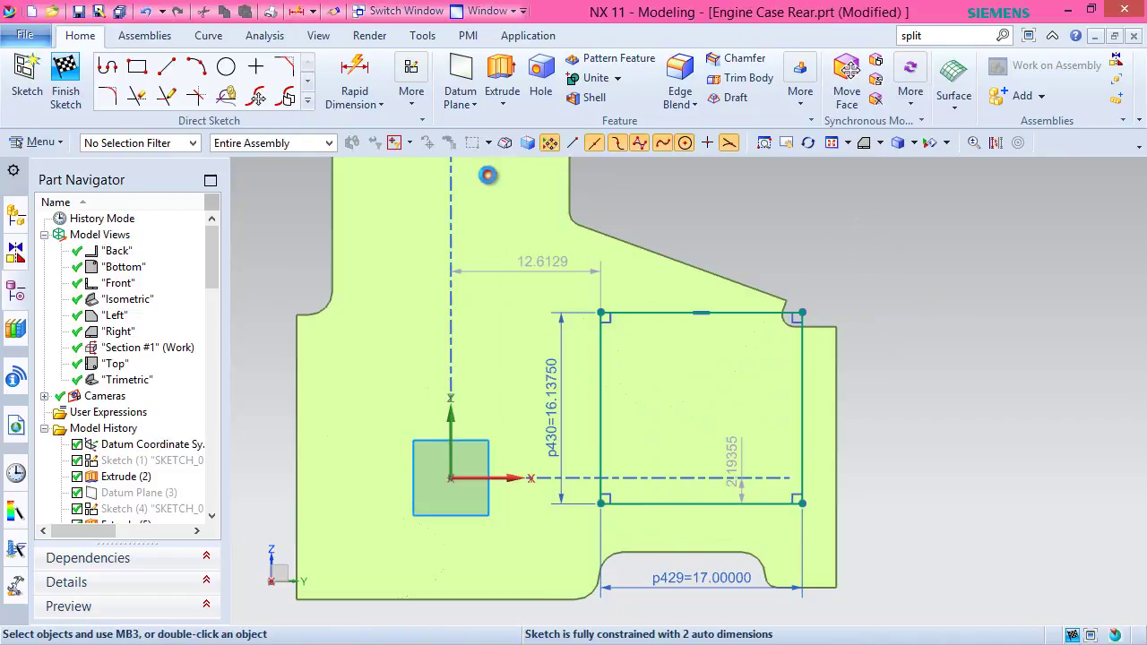
Project the upper half of the round end flange's outer circular edge into the sketch.
{"action": "left_click", "coordinate": [307, 101]}
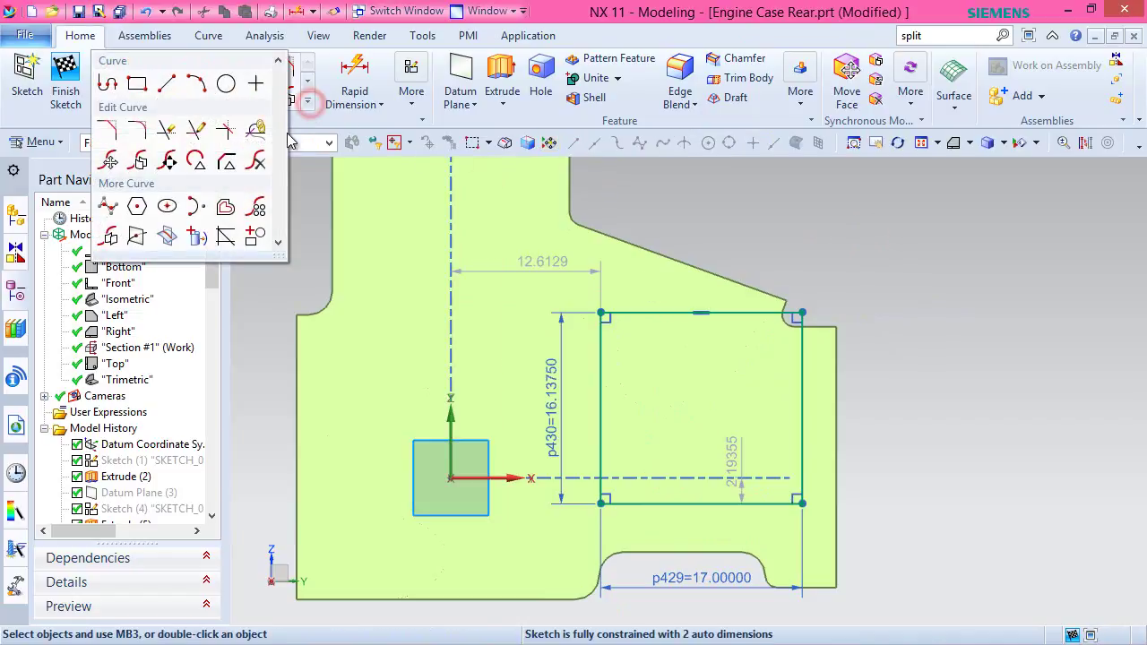
{"action": "left_click", "coordinate": [197, 236]}
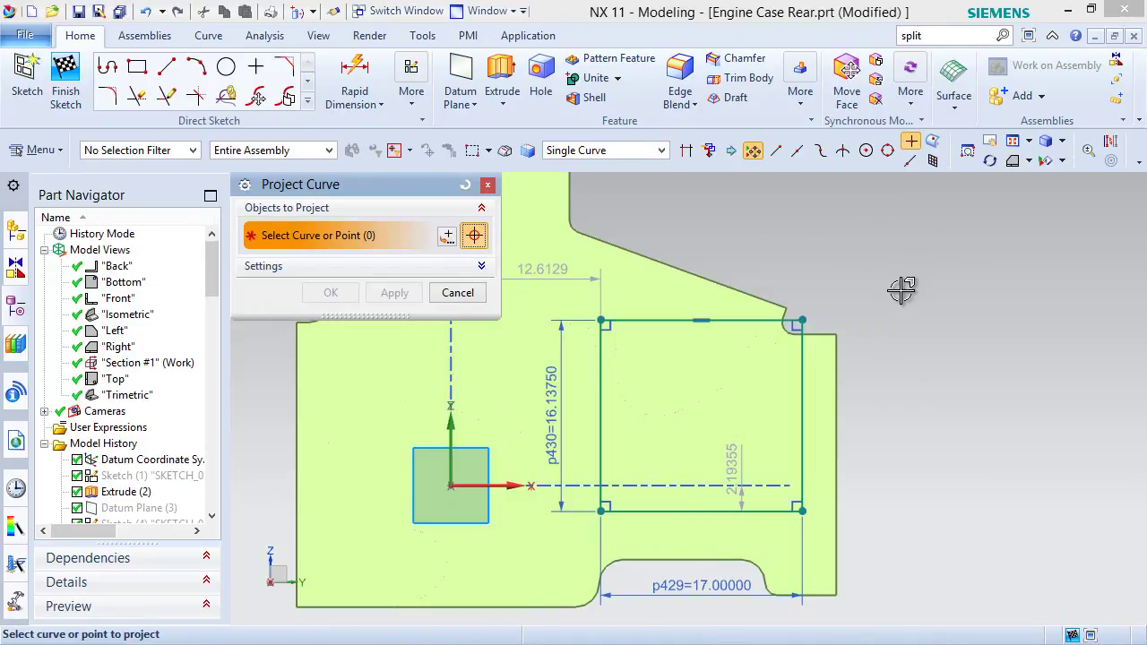
{"action": "middle_click_drag", "start_coordinate": [901, 289], "coordinate": [880, 333]}
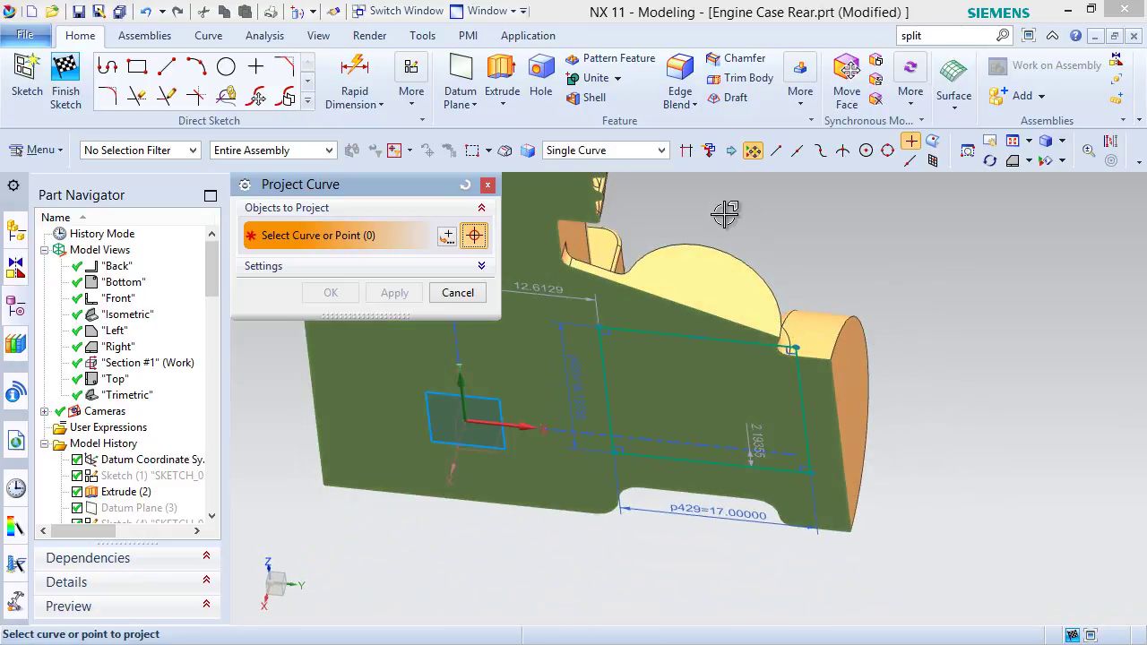
{"action": "left_click", "coordinate": [843, 313]}
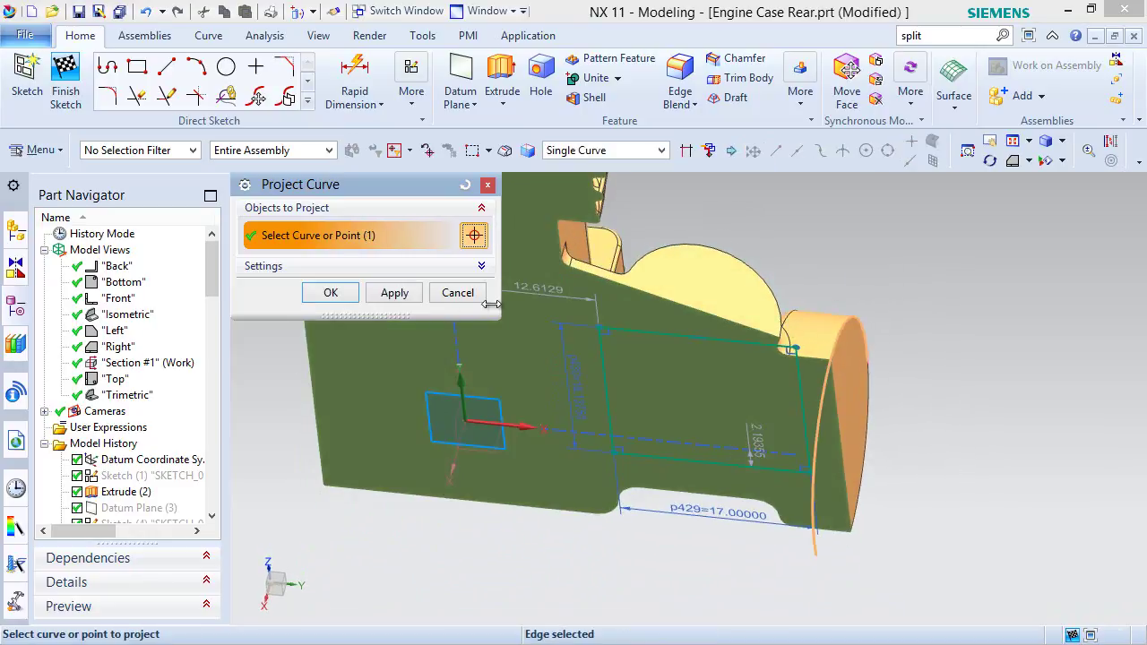
{"action": "left_click", "coordinate": [343, 296]}
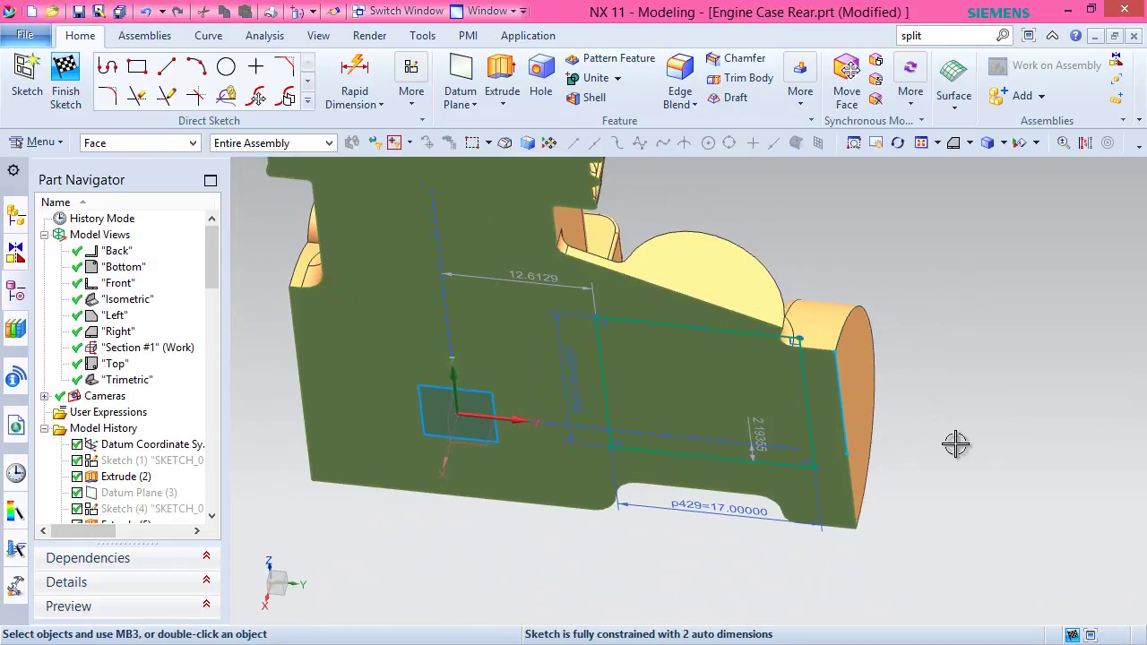
Project the lower half of the divided flange's outer circular edge into the sketch.
{"action": "right_click", "coordinate": [937, 488]}
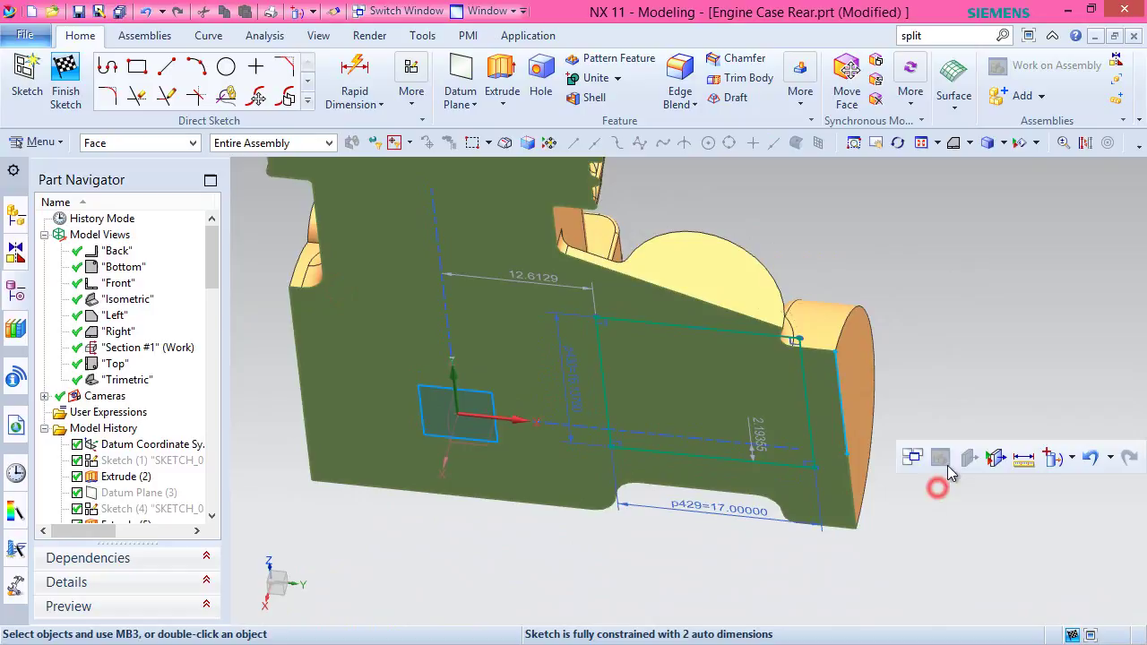
{"action": "left_click", "coordinate": [1048, 459]}
{"action": "left_click", "coordinate": [862, 484]}
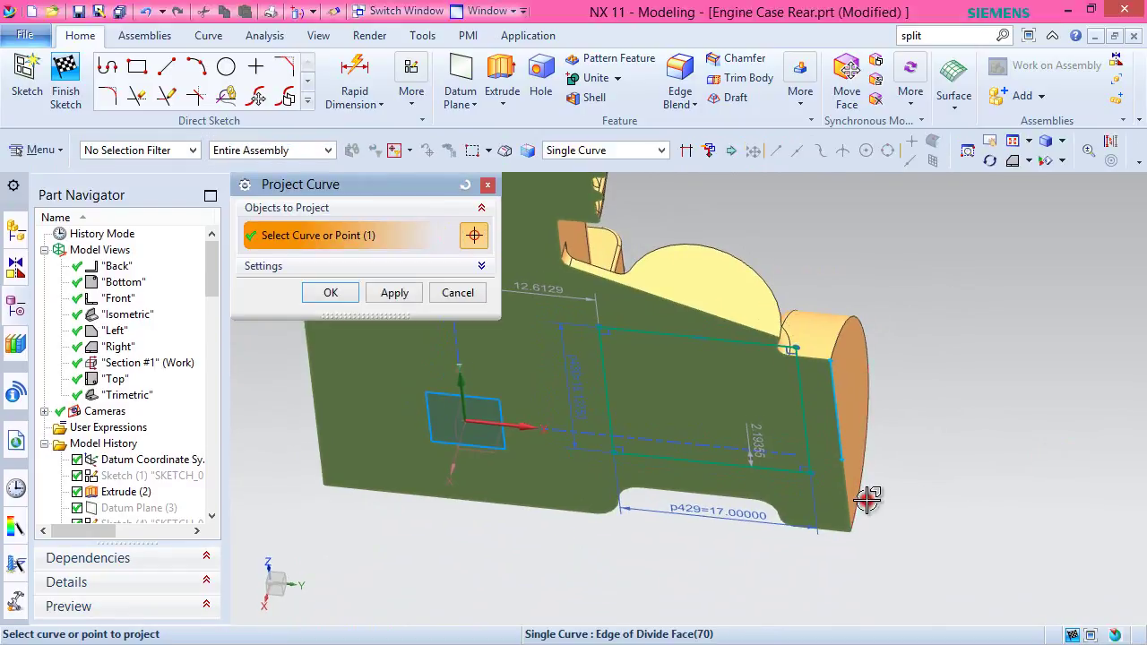
{"action": "left_click", "coordinate": [332, 293]}
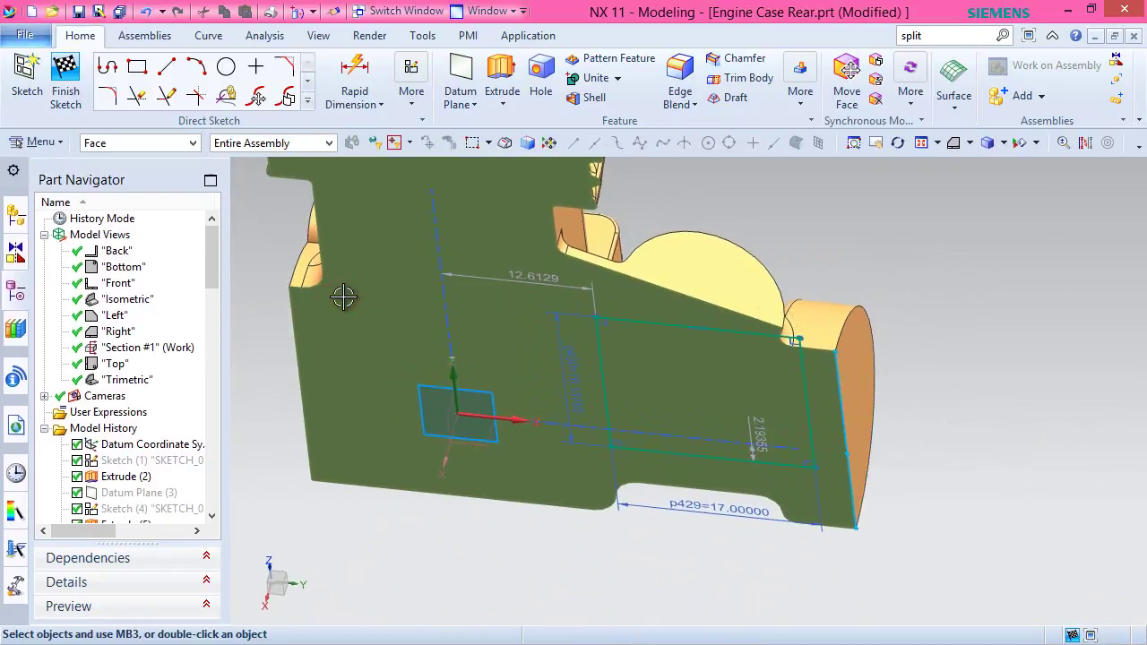
Convert both projected flange edge lines to reference curves.
{"action": "left_click", "coordinate": [956, 143]}
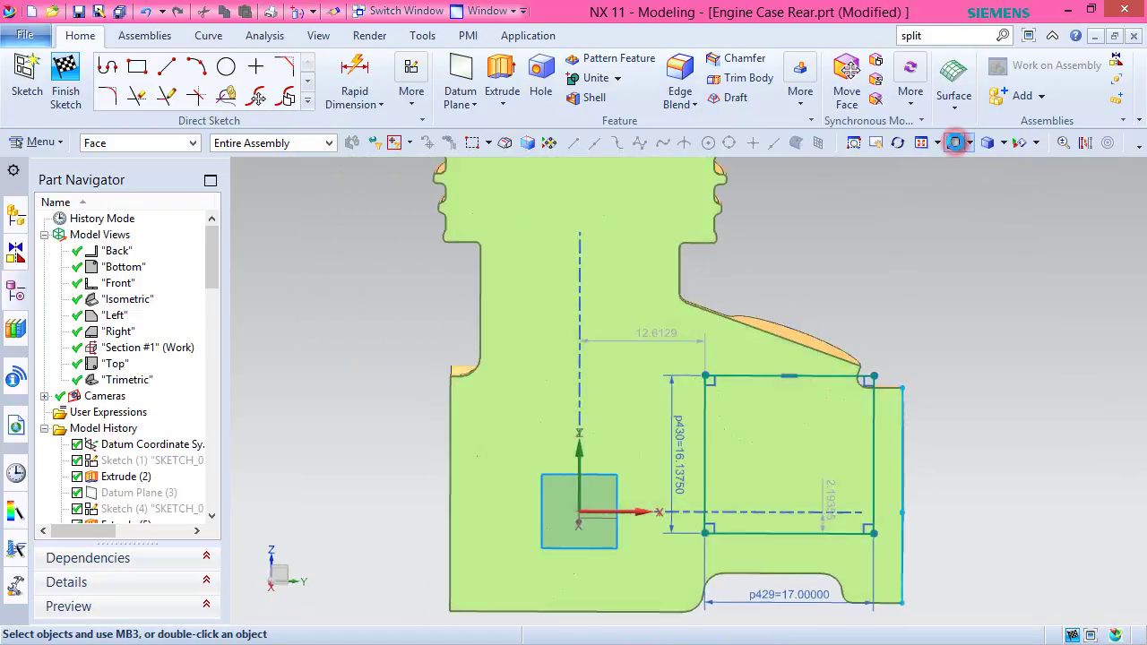
{"action": "left_click", "coordinate": [1084, 144]}
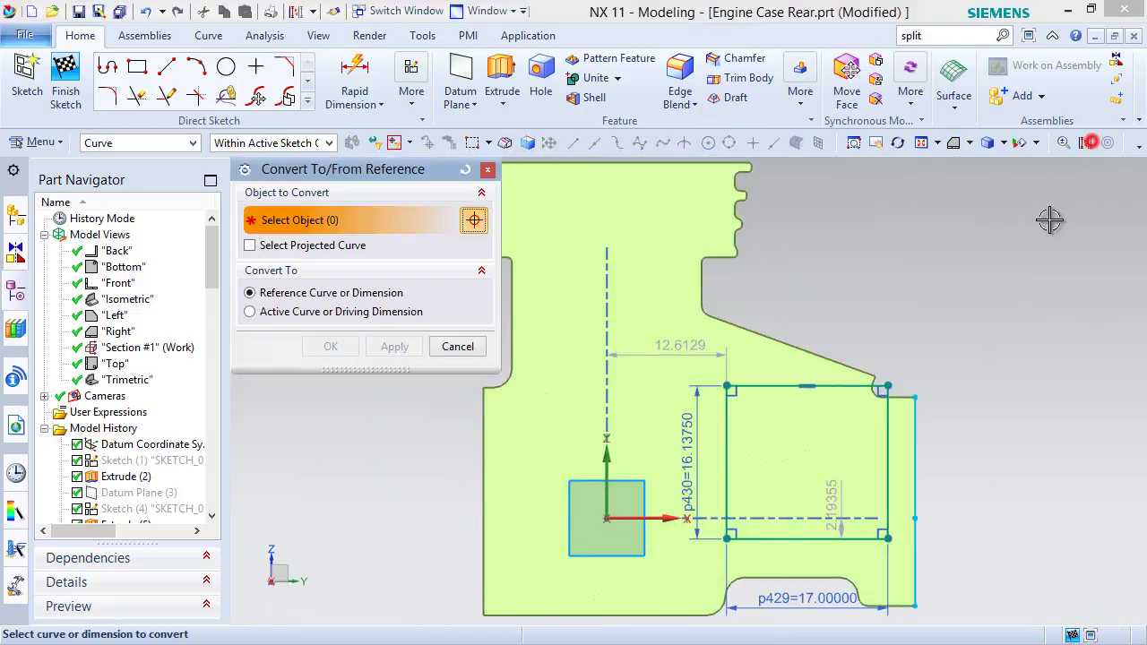
{"action": "left_click_drag", "start_coordinate": [909, 368], "coordinate": [941, 629]}
{"action": "left_click", "coordinate": [323, 346]}
Limit selection to curves and move the rectangle down until its lower edge is about 5.02 below the horizontal axis.
{"action": "scroll", "coordinate": [325, 346], "scroll_direction": "down", "scroll_amount": 2}
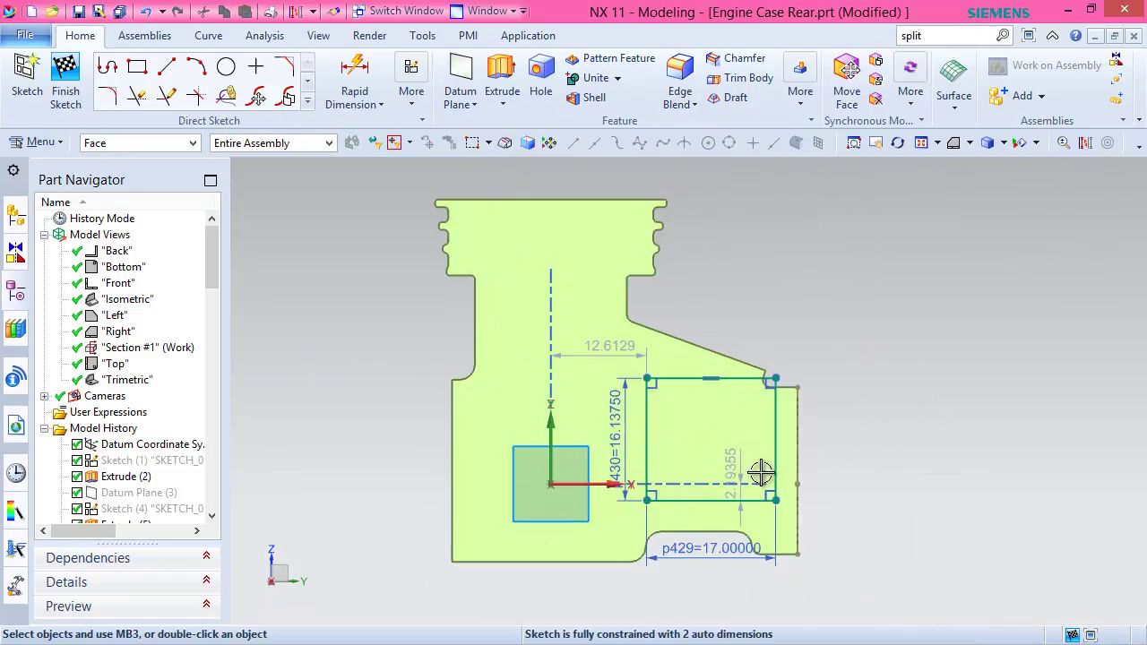
{"action": "scroll", "coordinate": [778, 480], "scroll_direction": "up", "scroll_amount": 2}
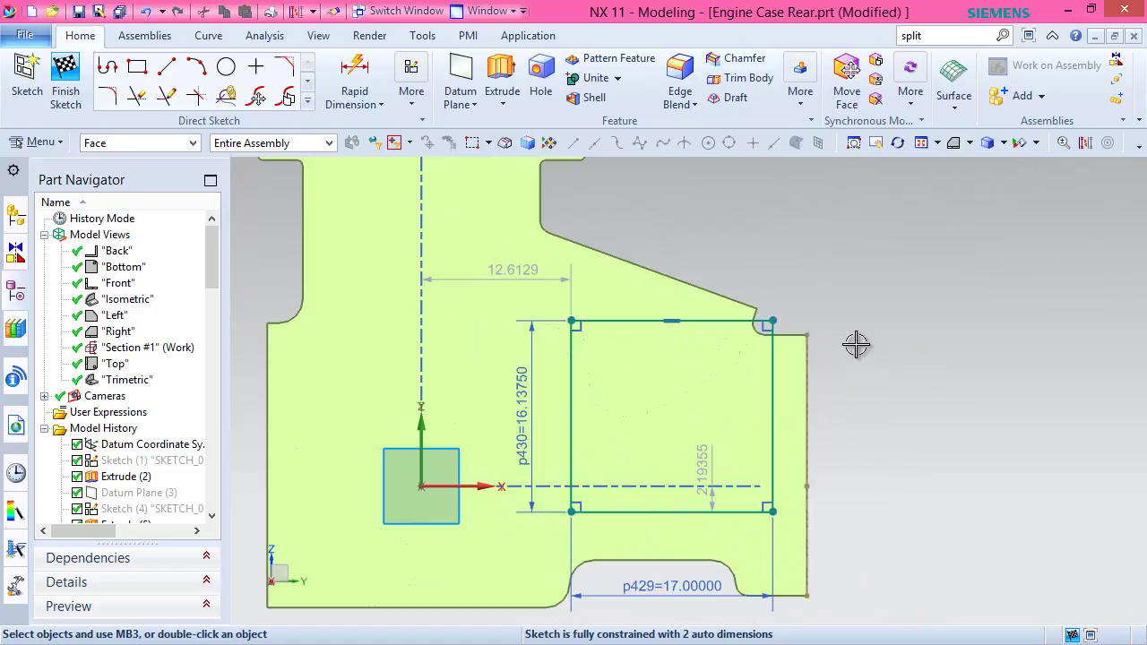
{"action": "scroll", "coordinate": [807, 287], "scroll_direction": "down", "scroll_amount": 1}
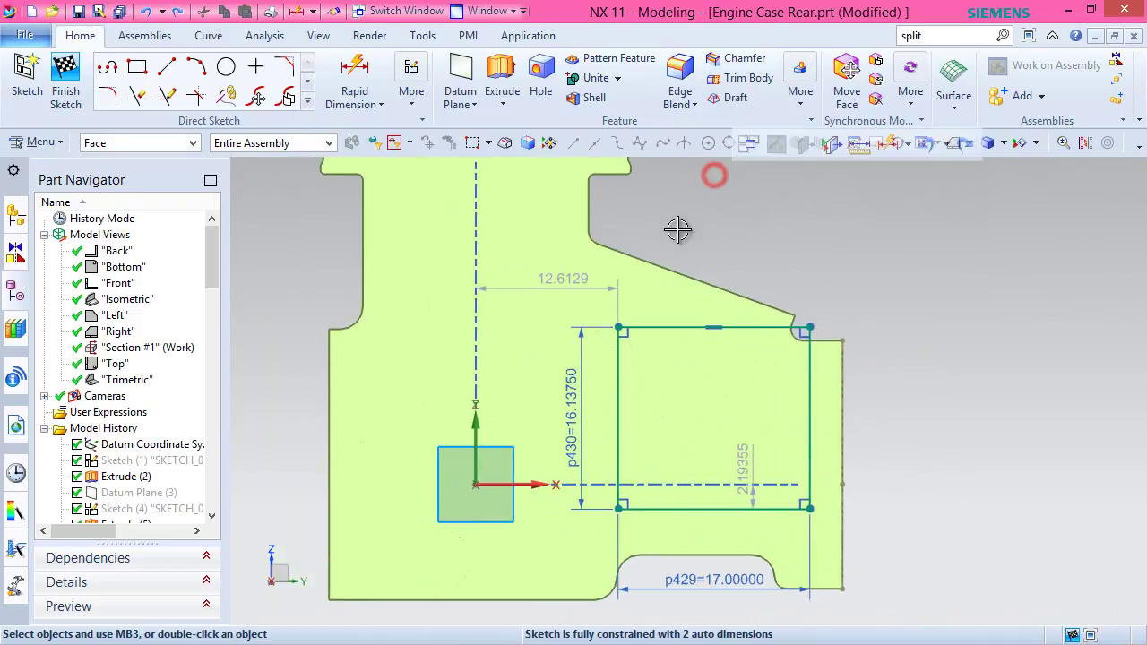
{"action": "left_click", "coordinate": [192, 144]}
{"action": "left_click", "coordinate": [98, 185]}
{"action": "mouse_move", "coordinate": [592, 273]}
{"action": "left_mouse_down"}
{"action": "mouse_move", "coordinate": [801, 422]}
{"action": "mouse_move", "coordinate": [826, 525]}
{"action": "mouse_move", "coordinate": [811, 540]}
{"action": "left_mouse_up"}
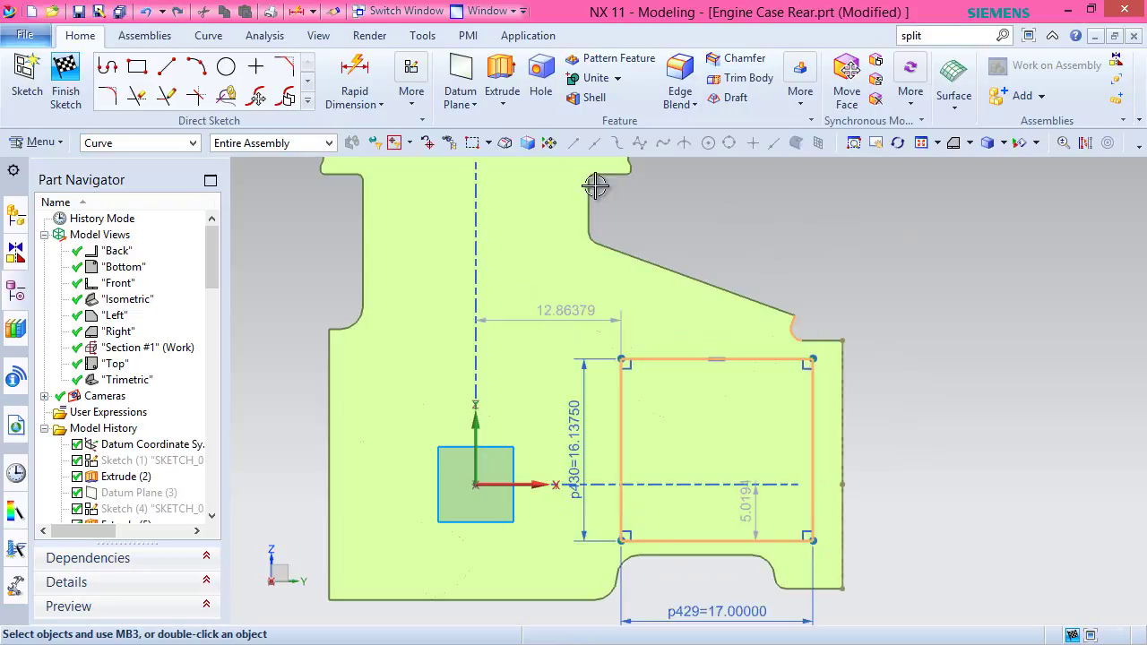
{"action": "left_click", "coordinate": [249, 253]}
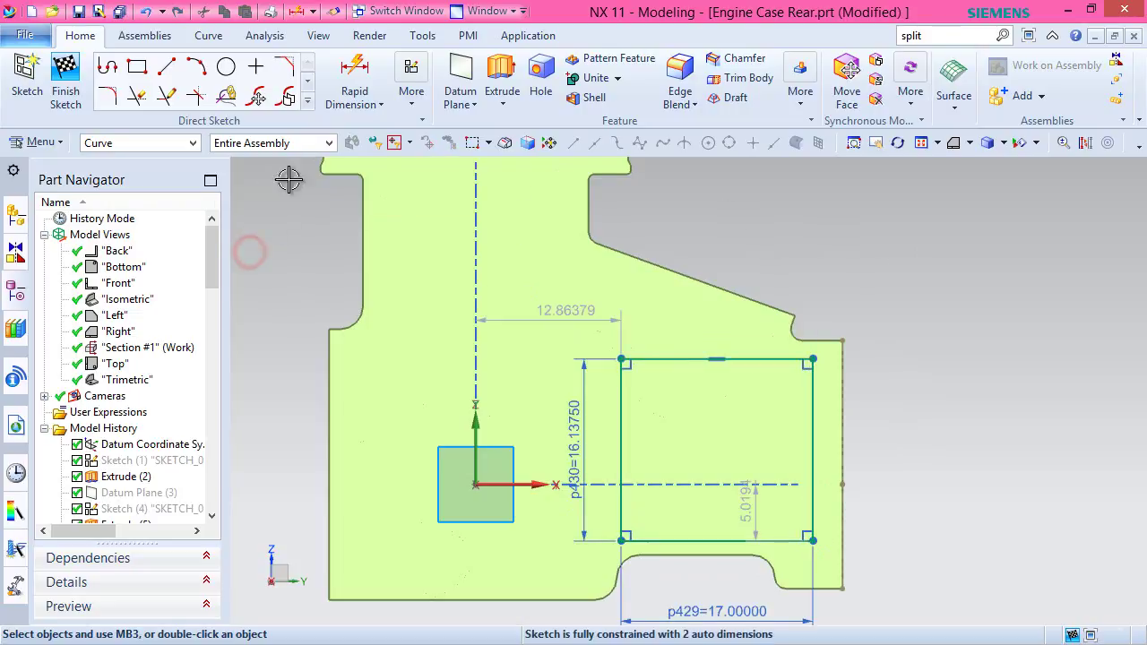
Dimension the horizontal gap between the projected flange edge and the rectangle's nearest vertical side as 5.05872.
{"action": "left_click", "coordinate": [354, 71]}
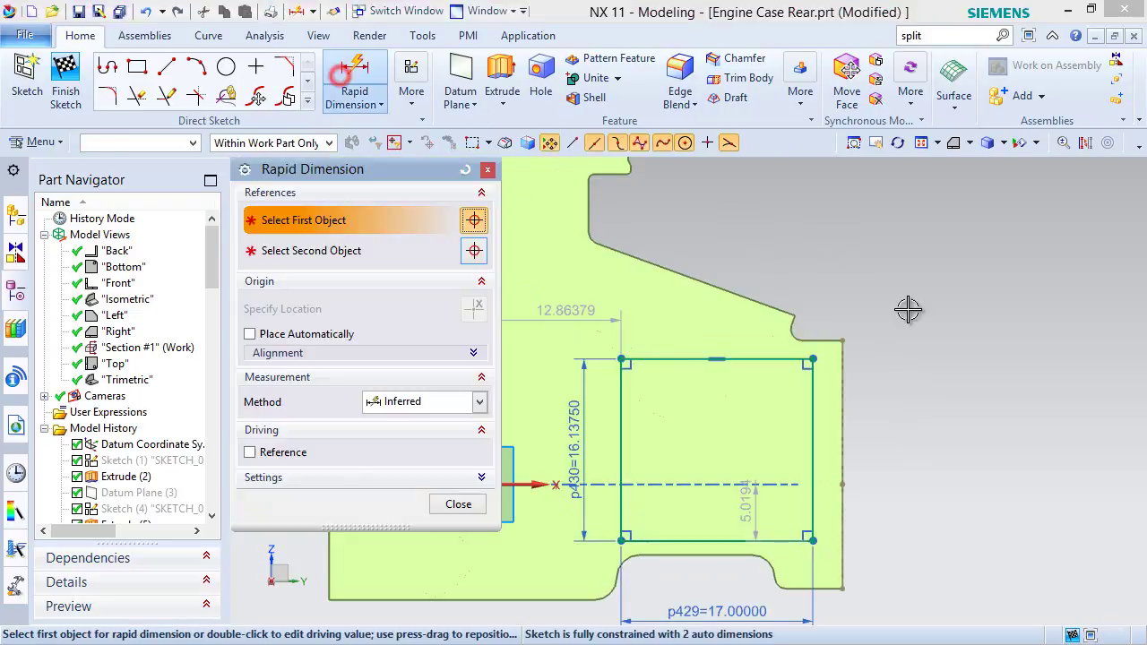
{"action": "left_click", "coordinate": [842, 403]}
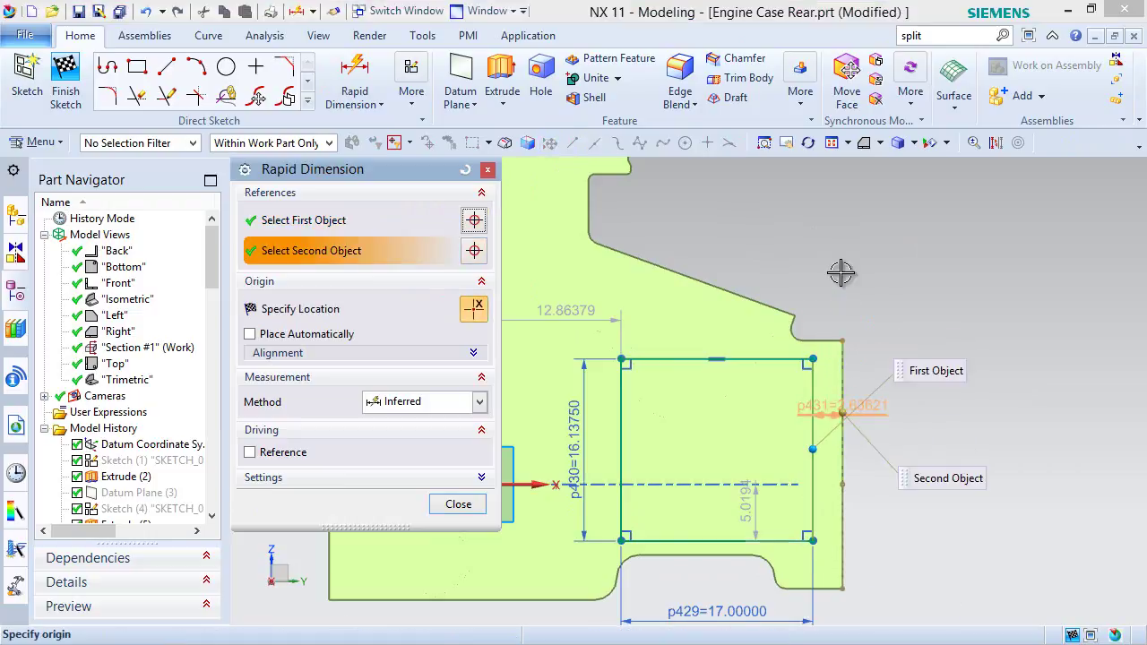
{"action": "left_click", "coordinate": [813, 449]}
{"action": "left_click", "coordinate": [841, 276]}
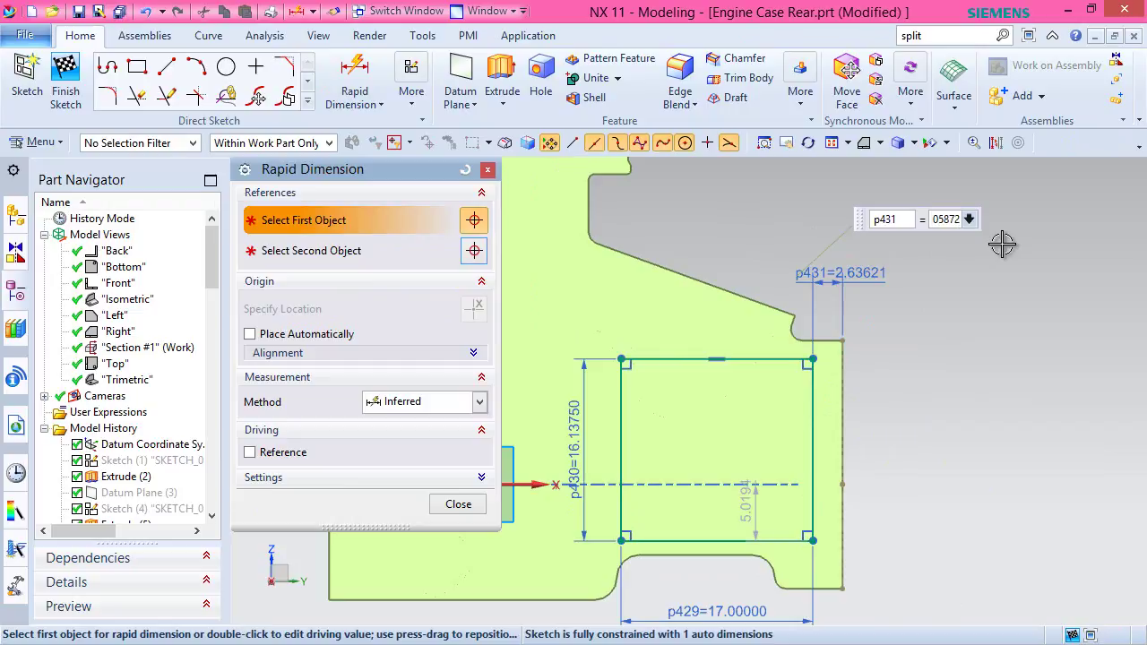
{"action": "type", "text": "5.05872"}
{"action": "key", "text": "Return"}
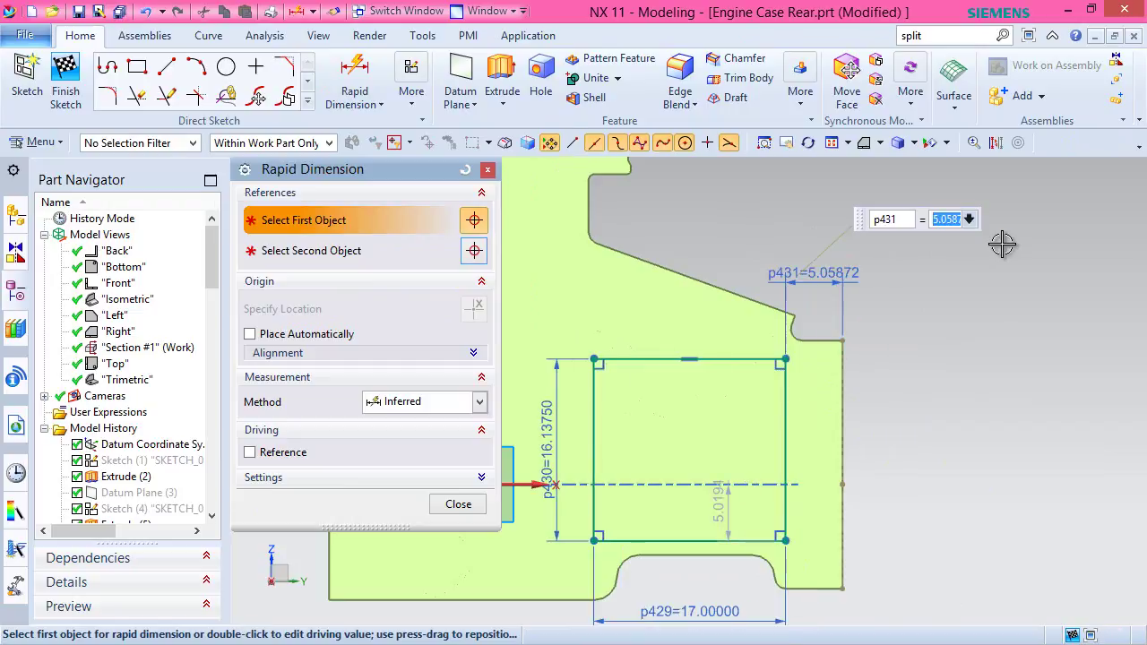
Dimension the vertical distance from the flange edge's upper endpoint to the rectangle's upper side as 3.1645.
{"action": "left_click", "coordinate": [843, 338]}
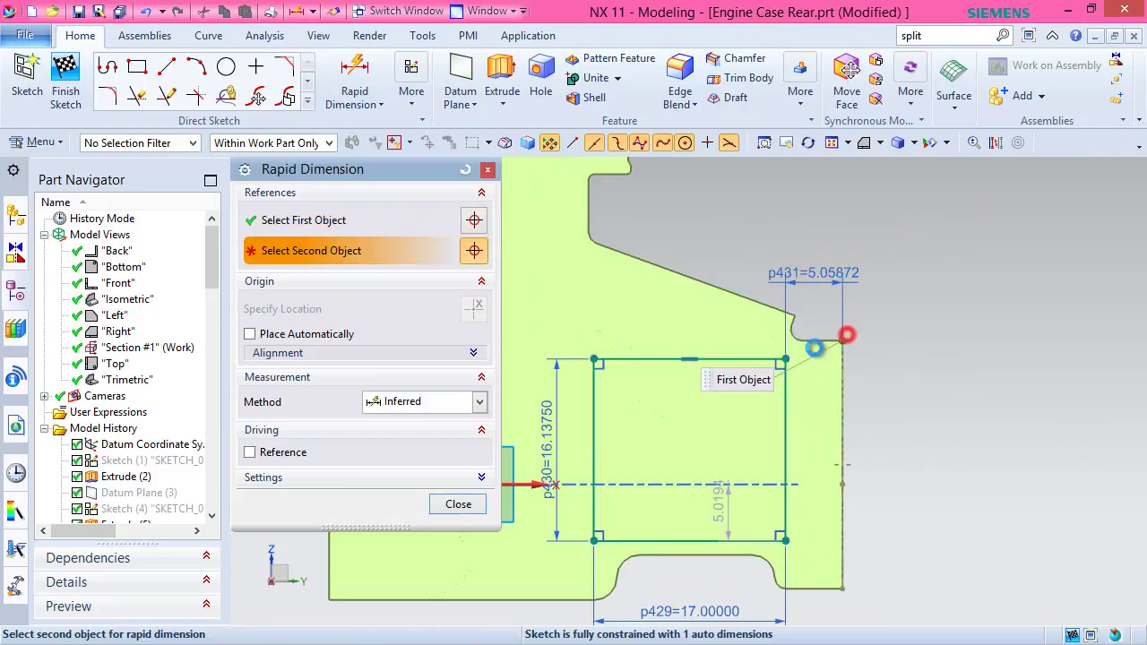
{"action": "left_click", "coordinate": [842, 342]}
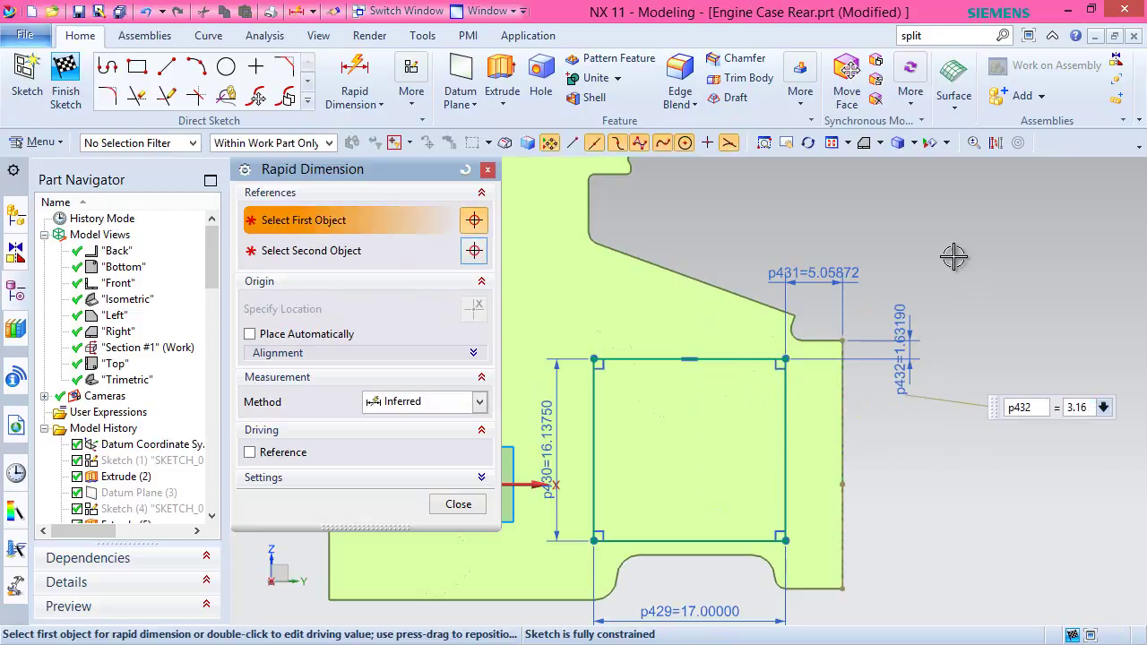
{"action": "type", "text": "3.1645"}
{"action": "key", "text": "Return"}
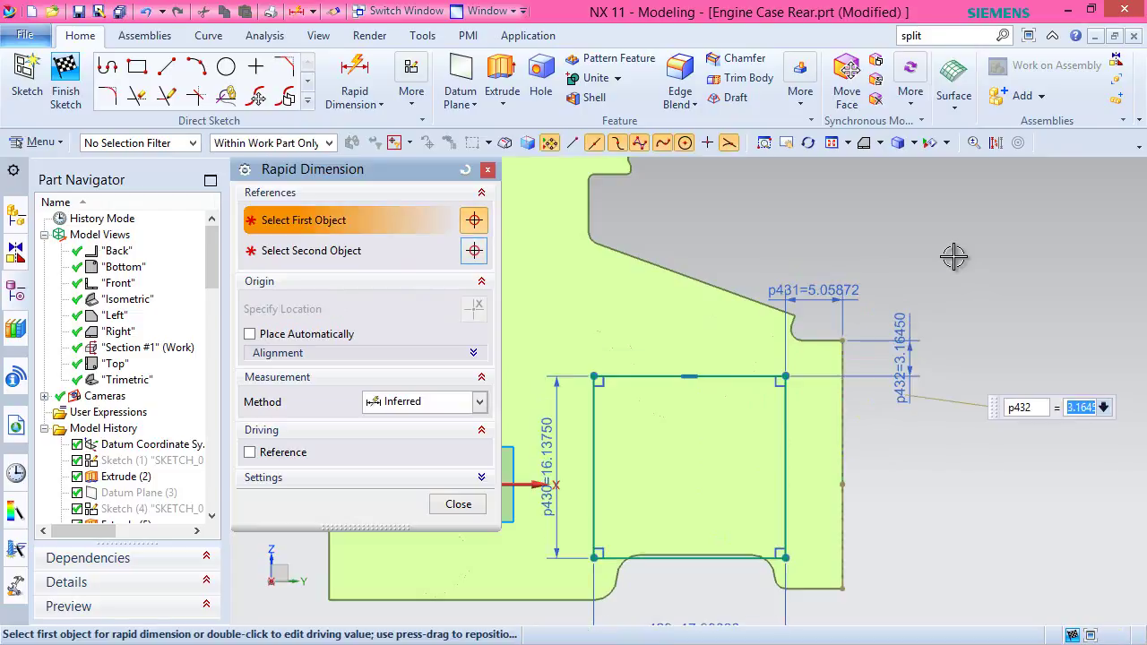
{"action": "left_click", "coordinate": [458, 504]}
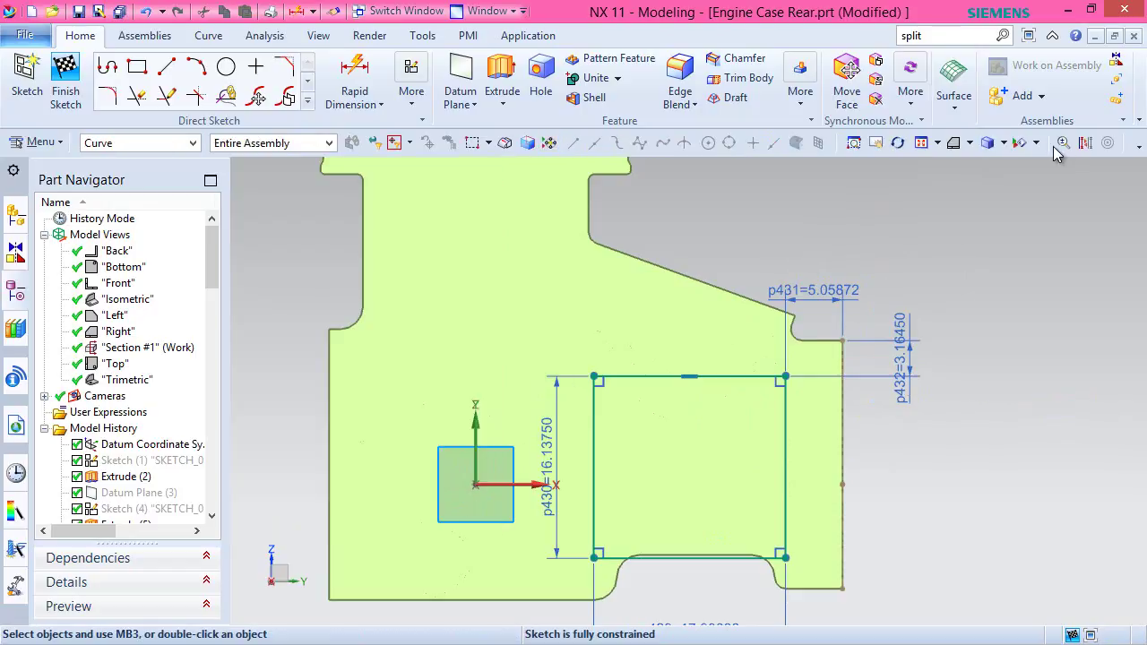
Convert all four sides of the rectangle to reference curves.
{"action": "left_click", "coordinate": [1096, 142]}
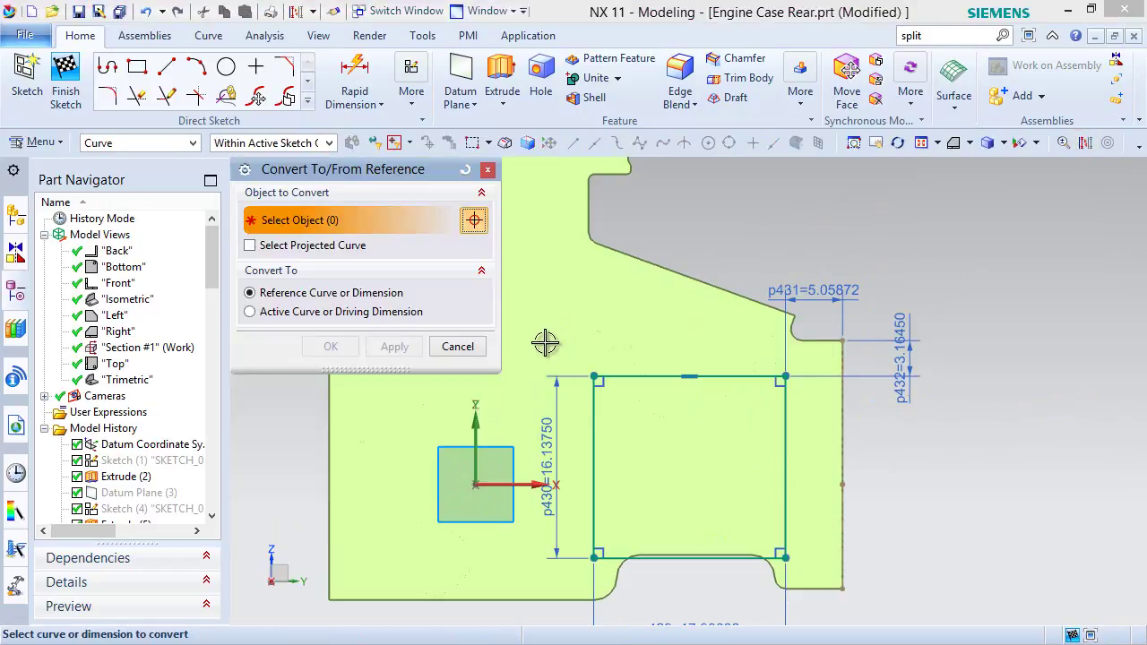
{"action": "mouse_move", "coordinate": [540, 344]}
{"action": "left_mouse_down"}
{"action": "mouse_move", "coordinate": [617, 380]}
{"action": "mouse_move", "coordinate": [774, 523]}
{"action": "mouse_move", "coordinate": [803, 574]}
{"action": "left_mouse_up"}
{"action": "left_click", "coordinate": [331, 345]}
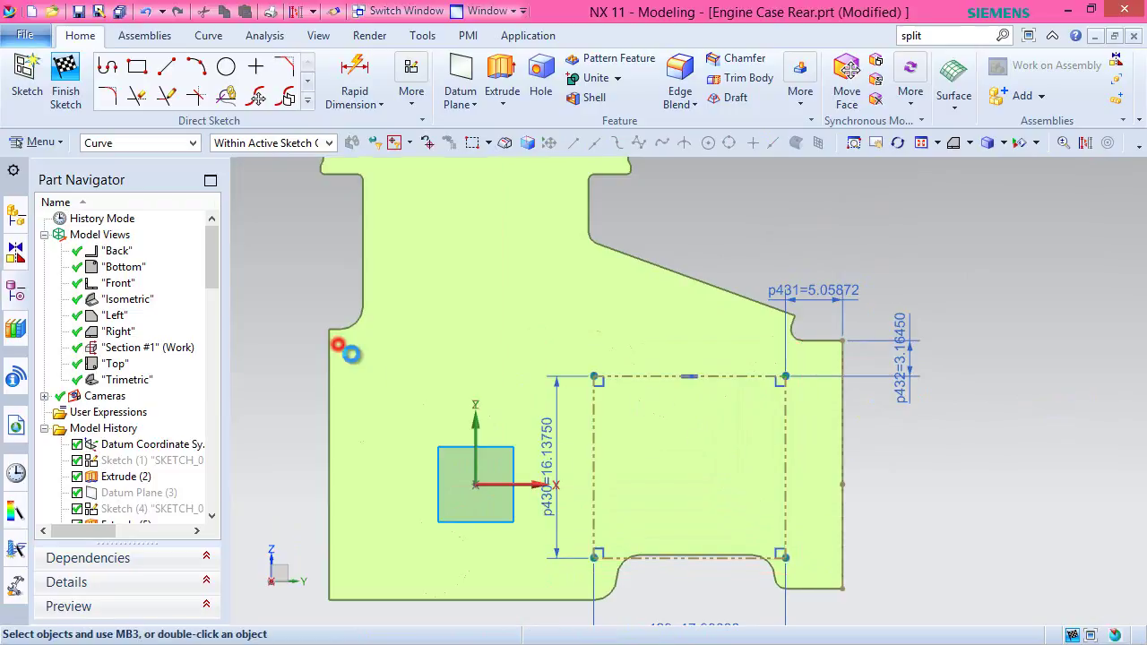
Draw two lines from the rectangle's upper corners that meet in a V inside it, below the upper side's midpoint.
{"action": "scroll", "coordinate": [690, 581], "scroll_direction": "up", "scroll_amount": 2}
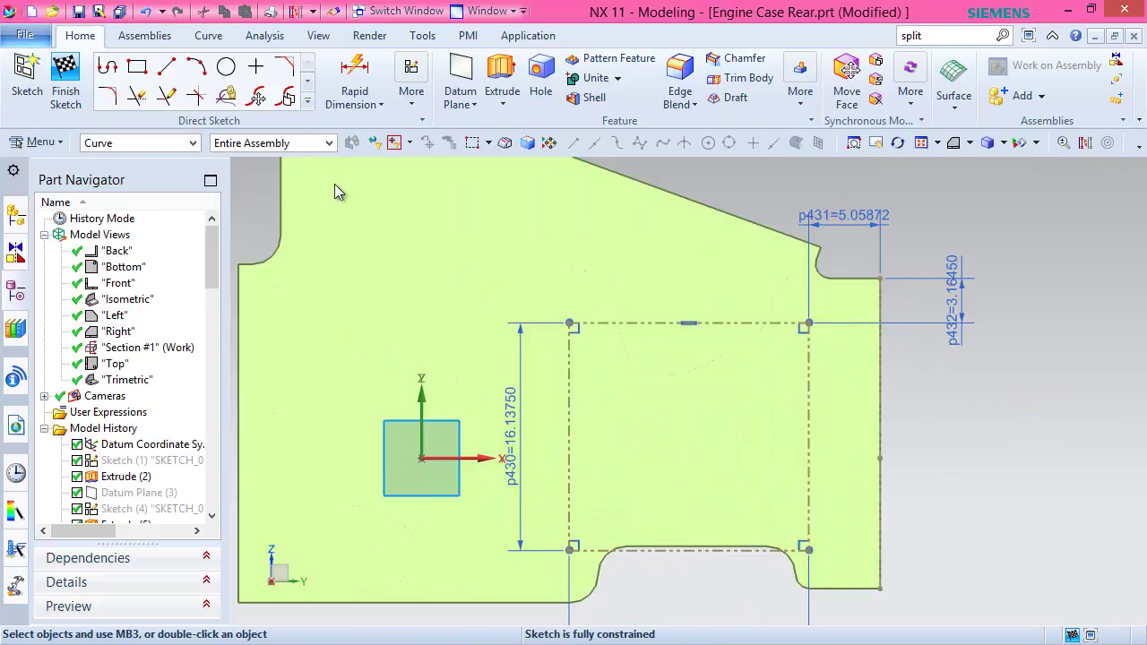
{"action": "left_click", "coordinate": [166, 67]}
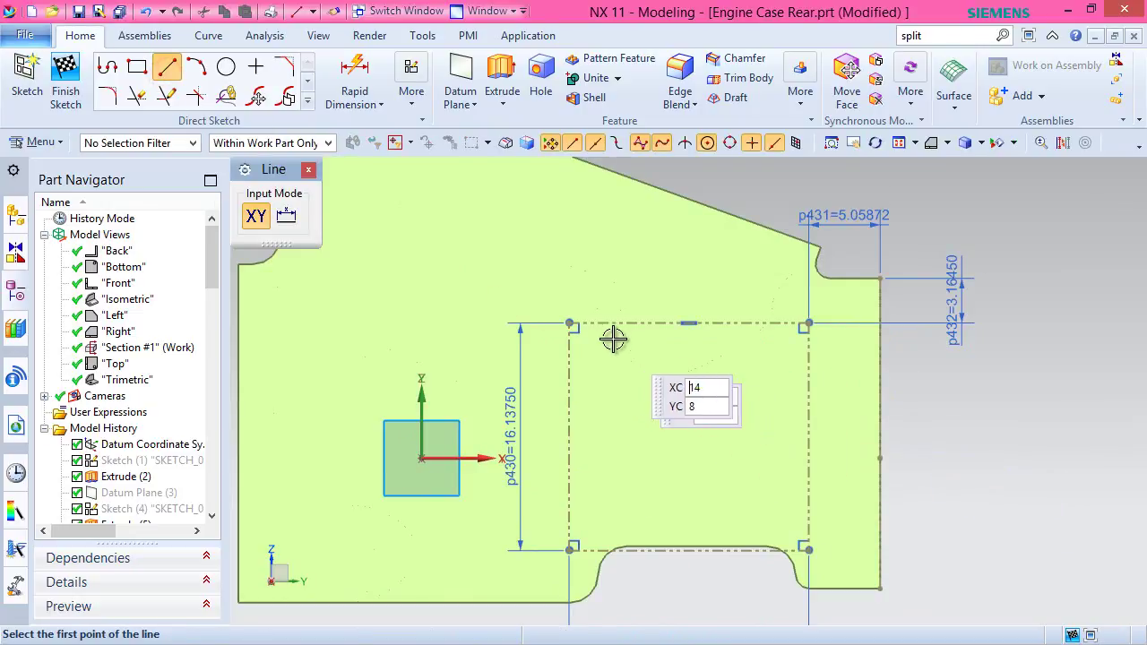
{"action": "left_click", "coordinate": [570, 322]}
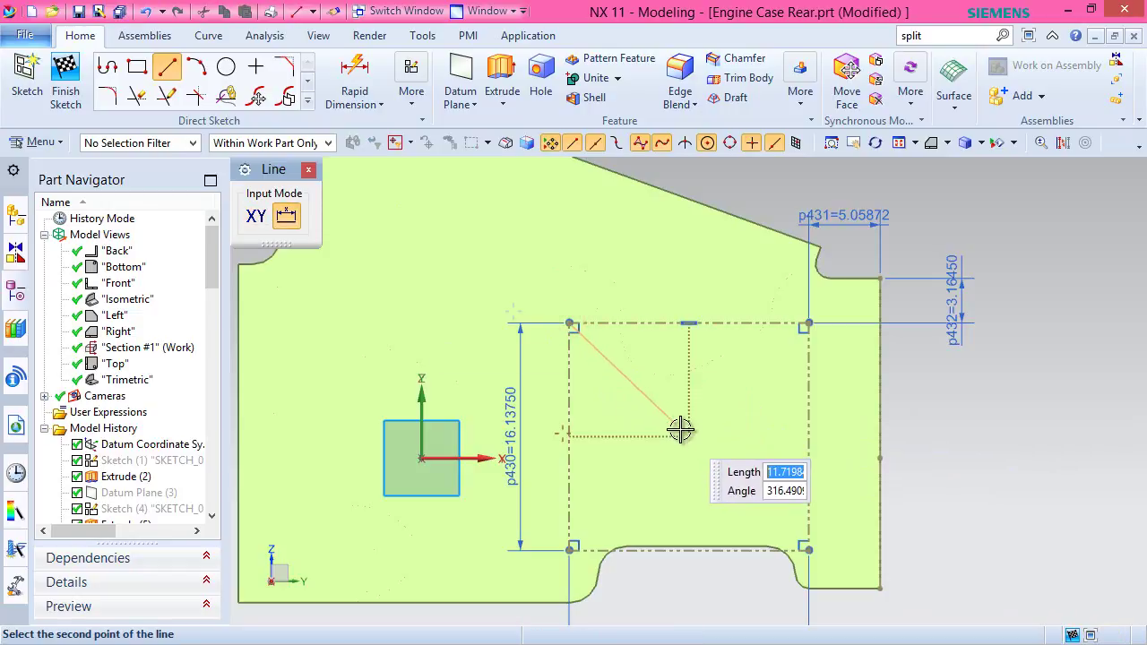
{"action": "left_click", "coordinate": [688, 409]}
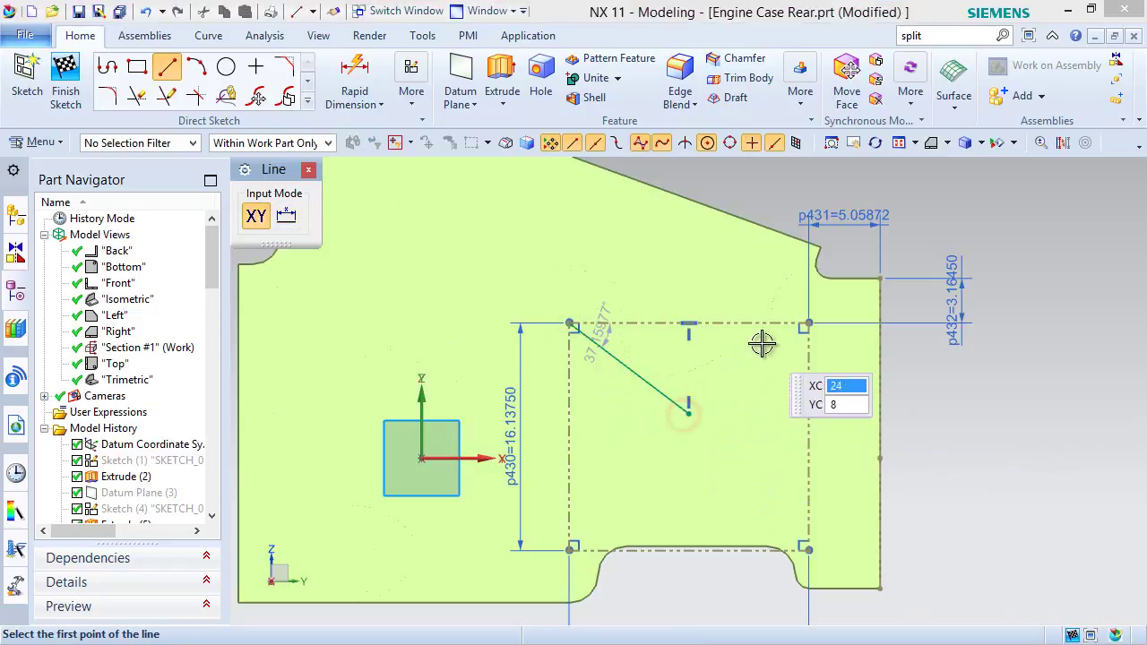
{"action": "left_click", "coordinate": [687, 409]}
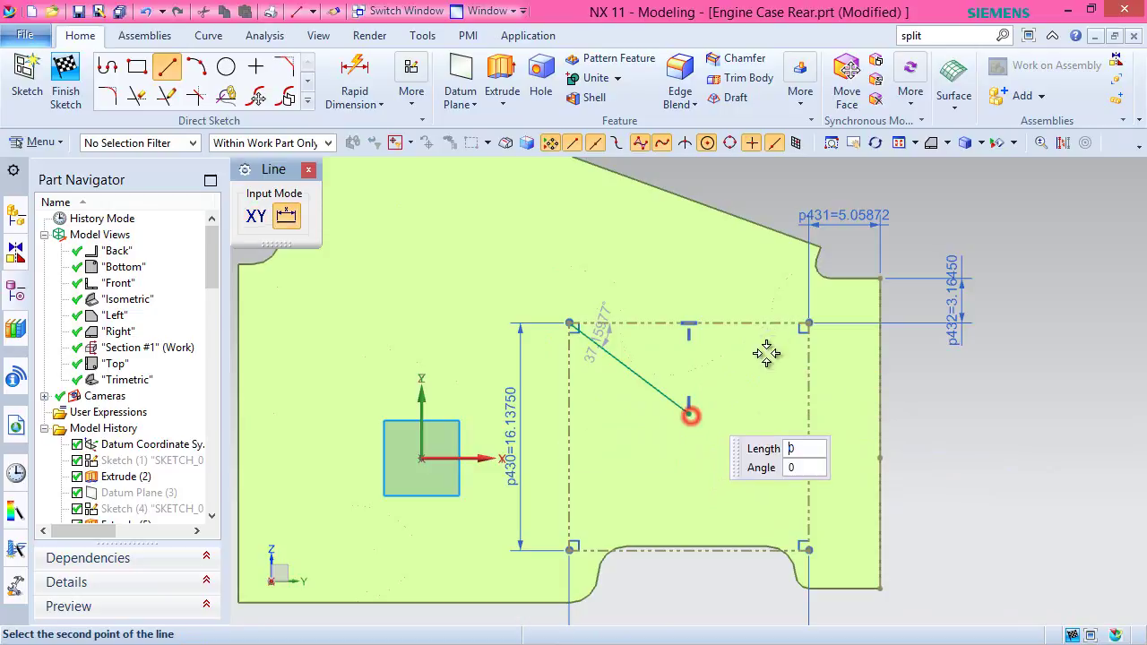
{"action": "left_click", "coordinate": [808, 322]}
{"action": "key", "text": "Escape"}
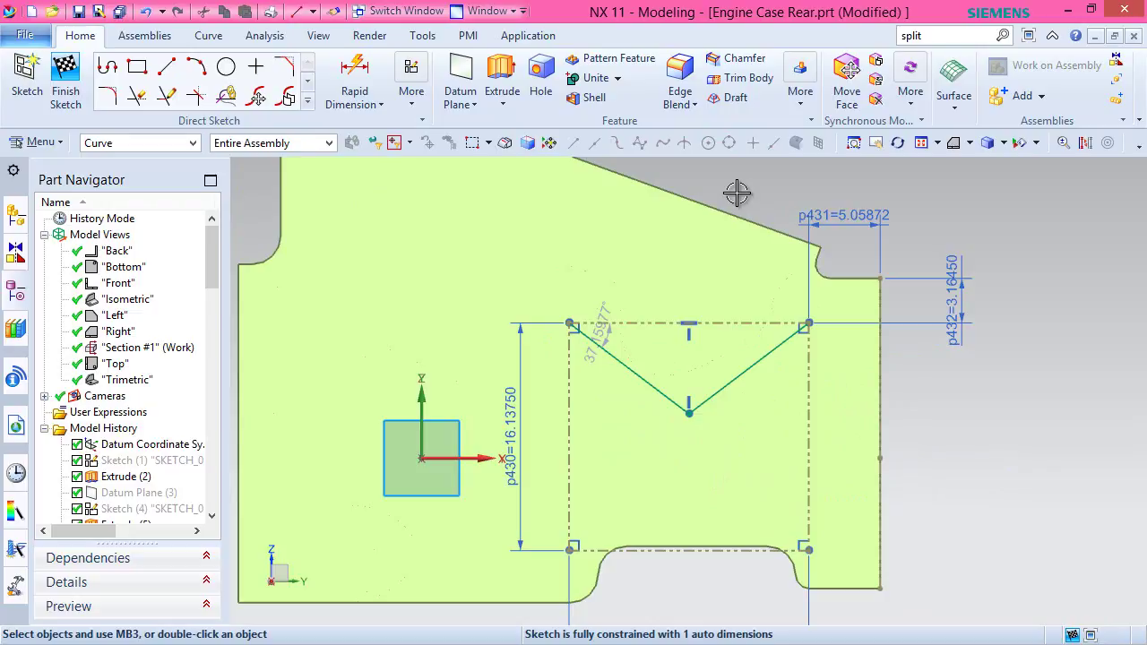
{"action": "left_click", "coordinate": [692, 406]}
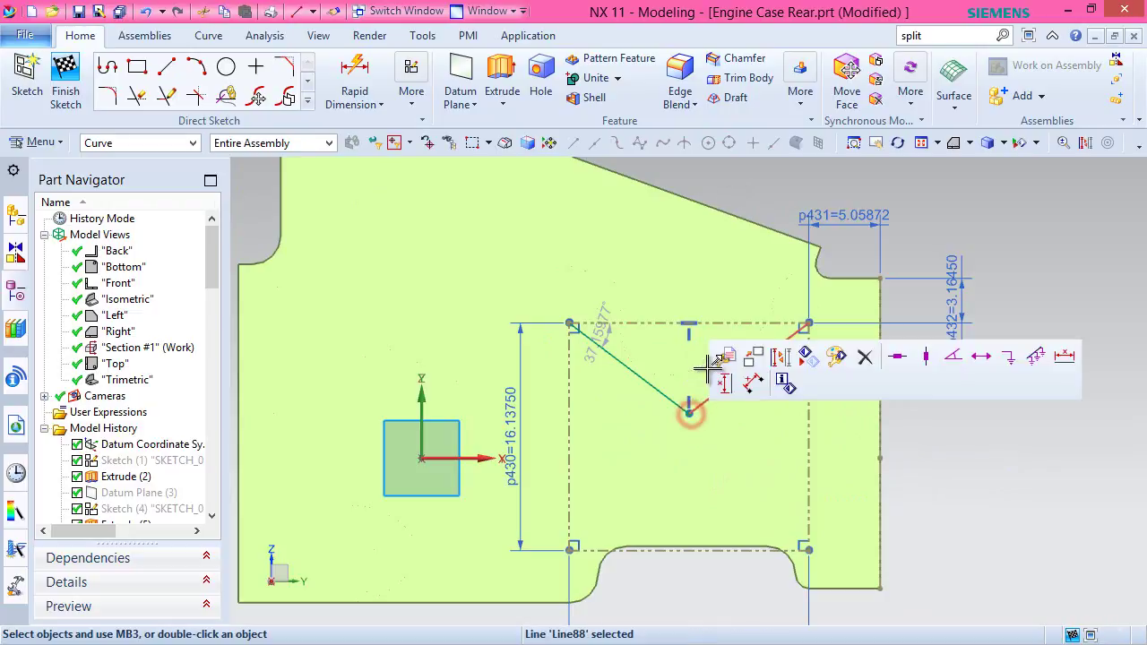
{"action": "left_click", "coordinate": [678, 427]}
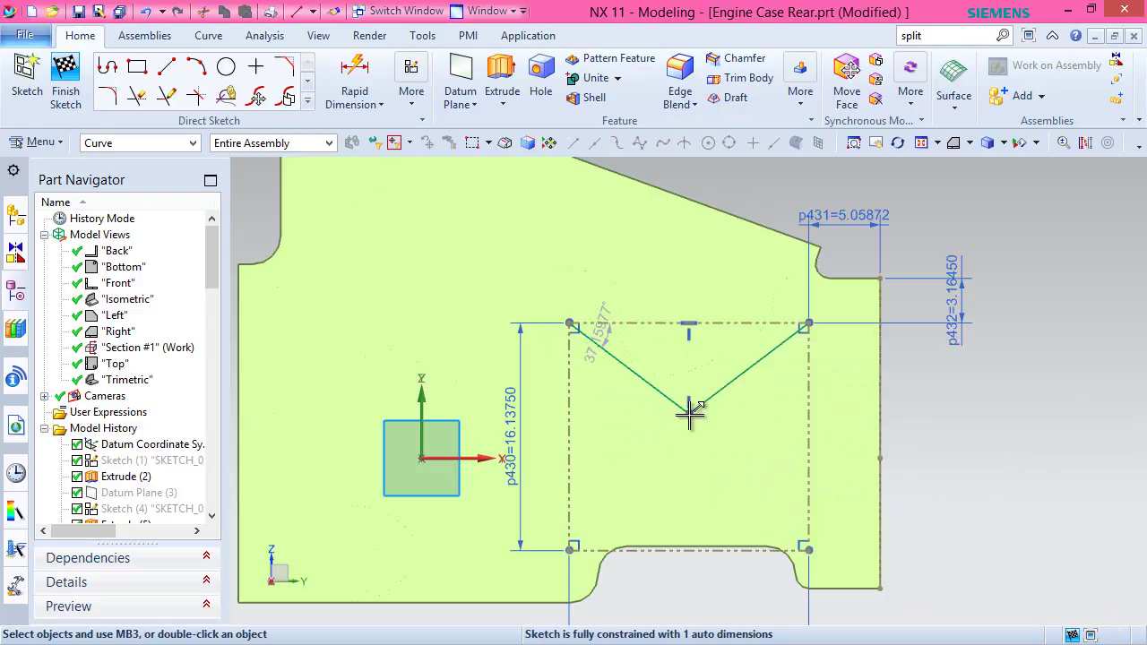
{"action": "left_click", "coordinate": [693, 323]}
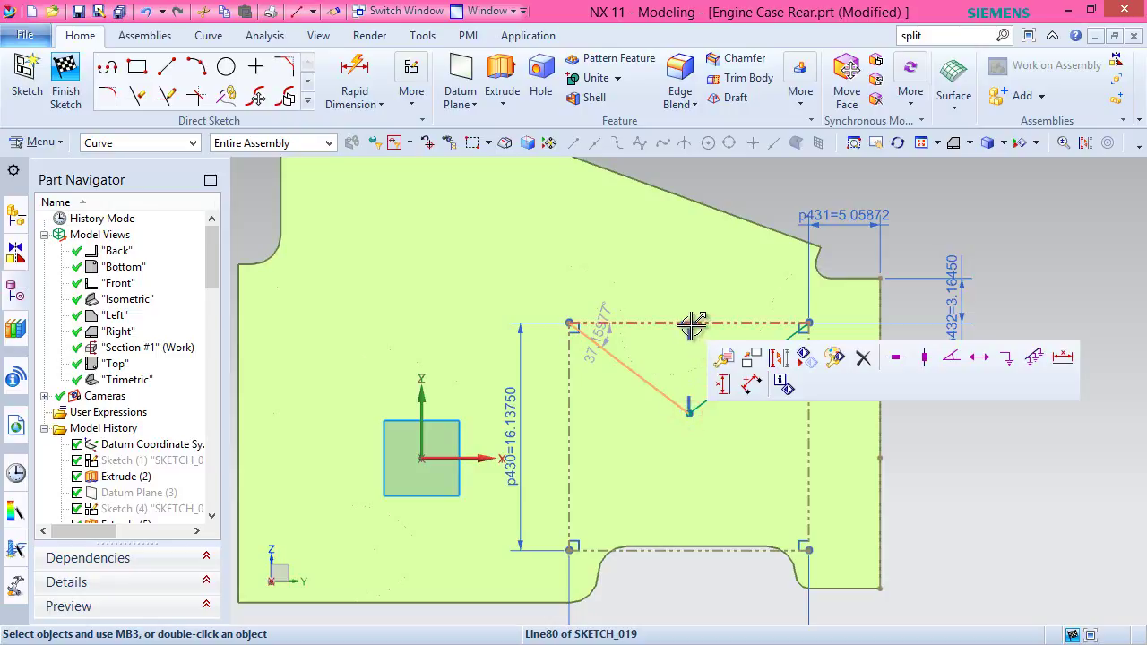
{"action": "left_click", "coordinate": [691, 325]}
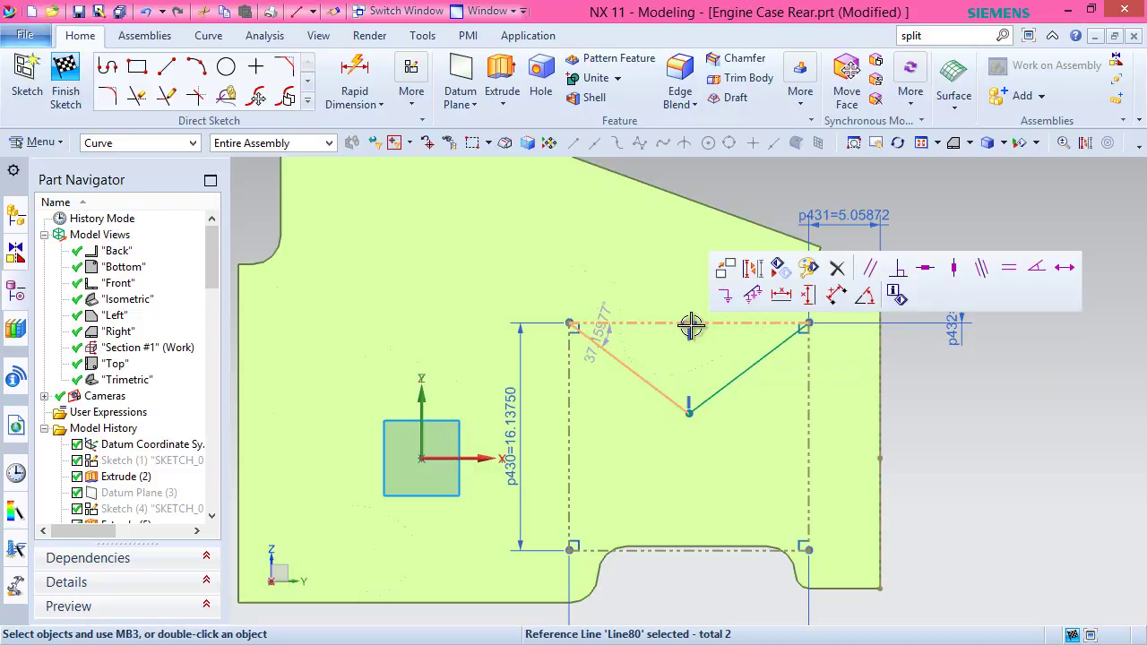
{"action": "key", "text": "Escape"}
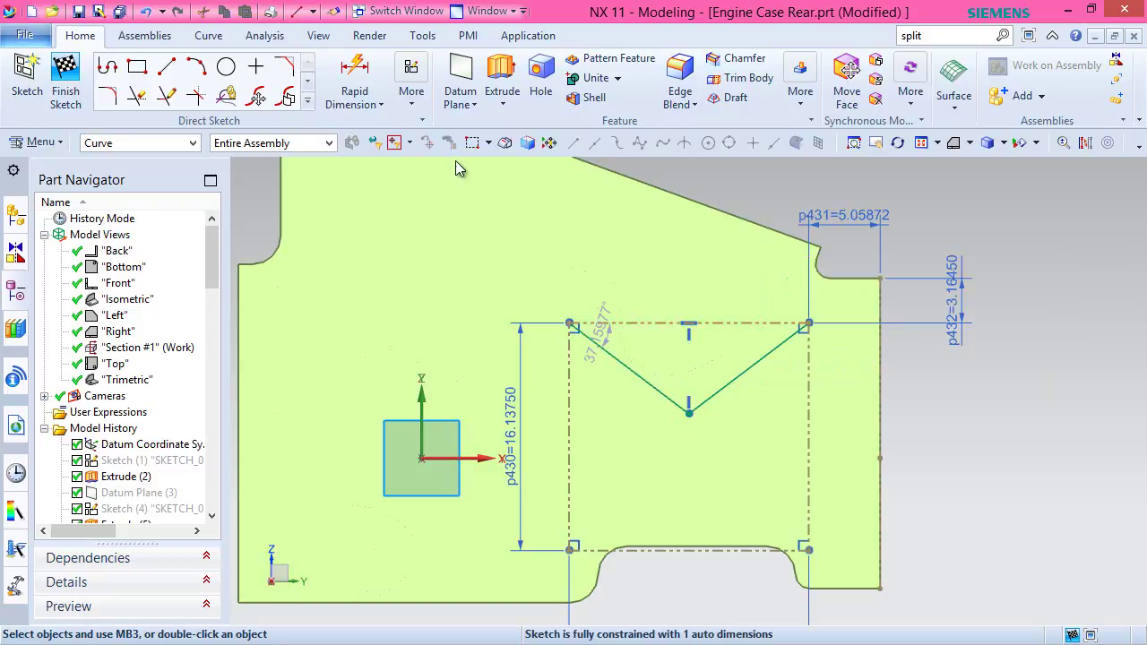
Constrain the V's lower vertex to the midpoint of the rectangle's upper side with a Midpoint constraint.
{"action": "left_click", "coordinate": [412, 92]}
{"action": "left_click", "coordinate": [640, 147]}
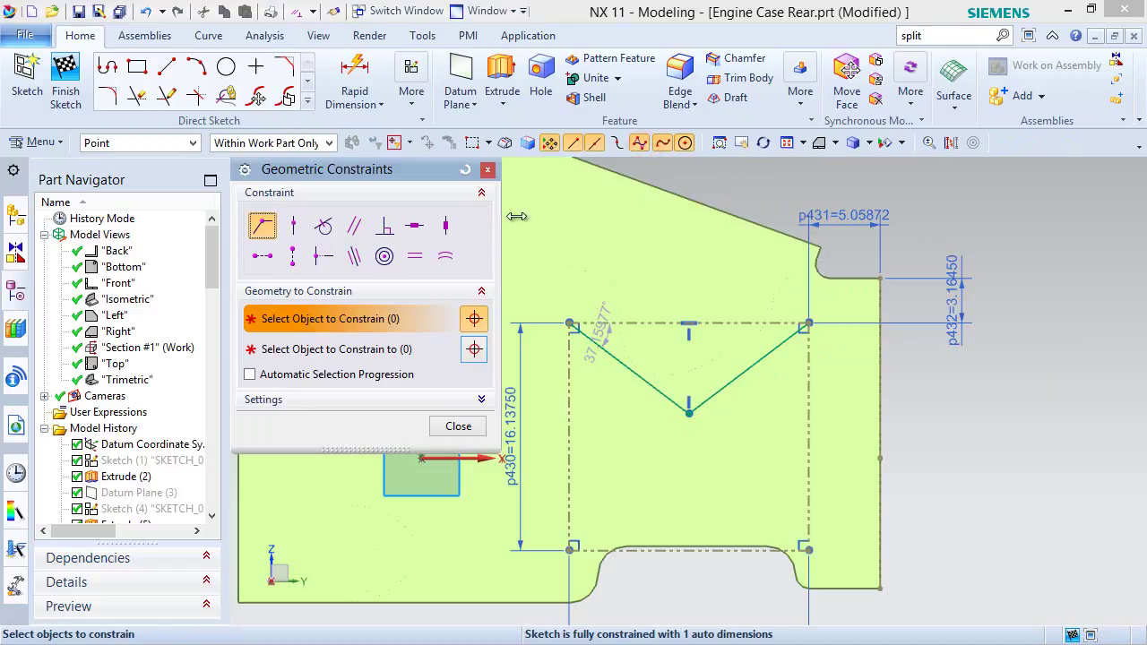
{"action": "left_click", "coordinate": [323, 257]}
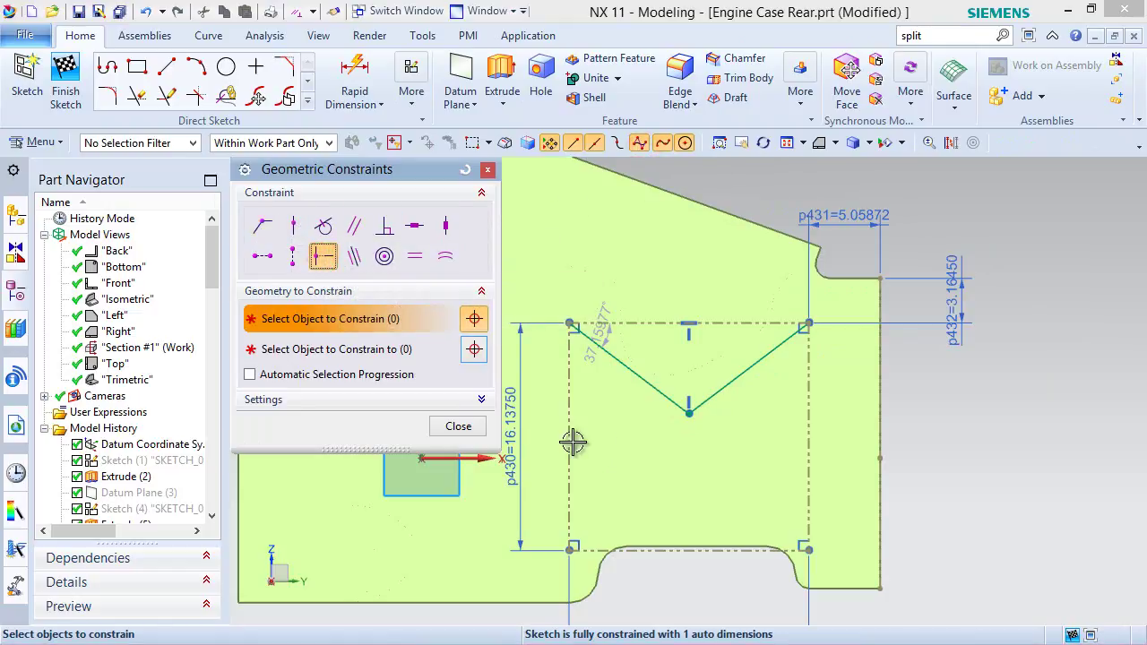
{"action": "left_click", "coordinate": [688, 414]}
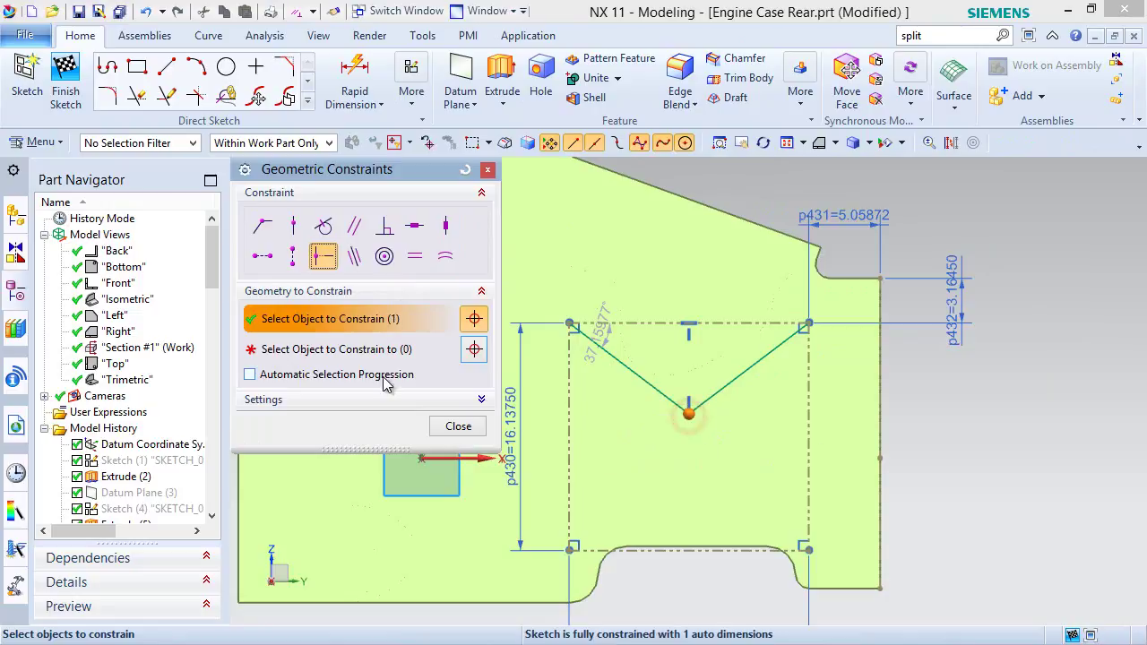
{"action": "left_click", "coordinate": [328, 348]}
{"action": "left_click", "coordinate": [688, 323]}
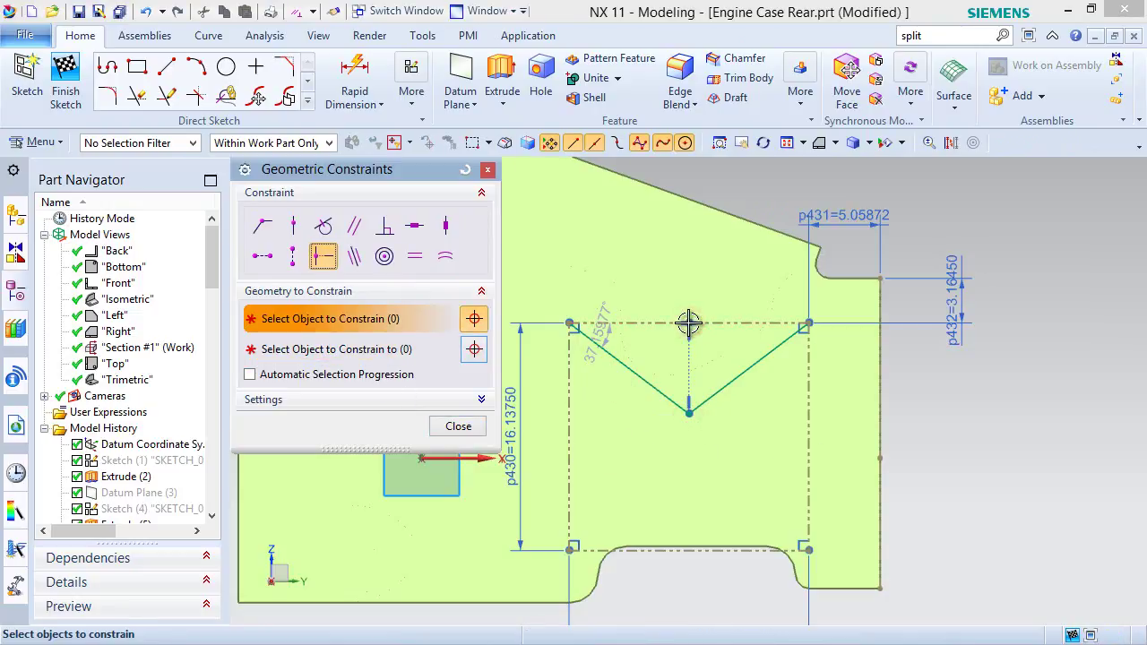
{"action": "left_click", "coordinate": [457, 427]}
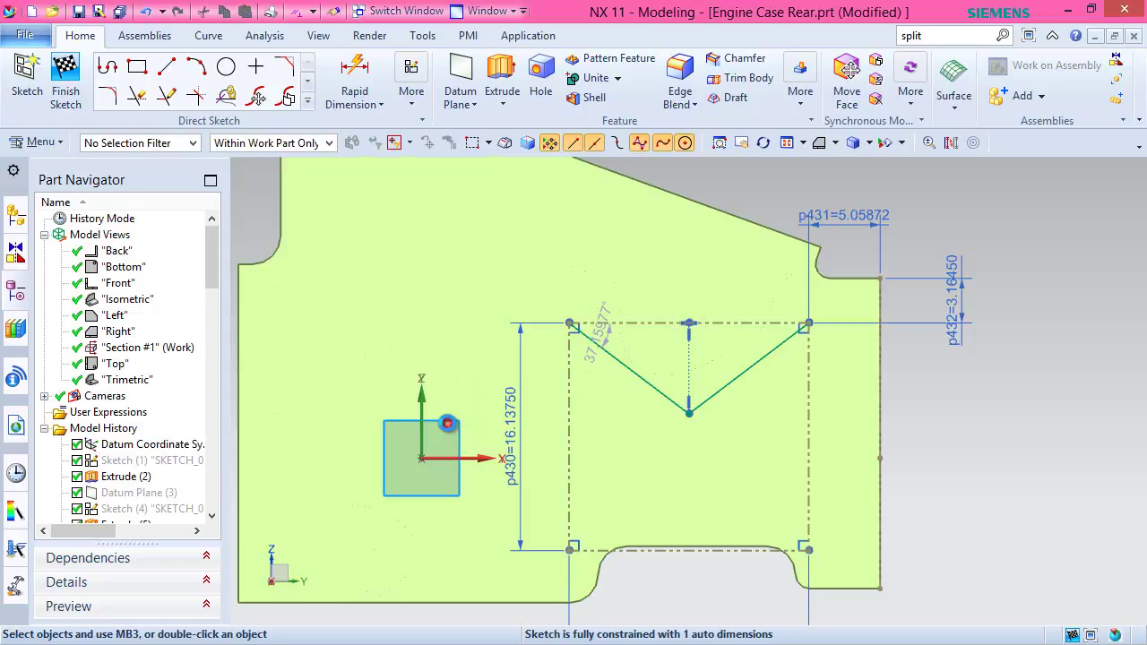
Draw a horizontal line across the rectangle between the midpoints of its two vertical sides.
{"action": "left_click", "coordinate": [166, 66]}
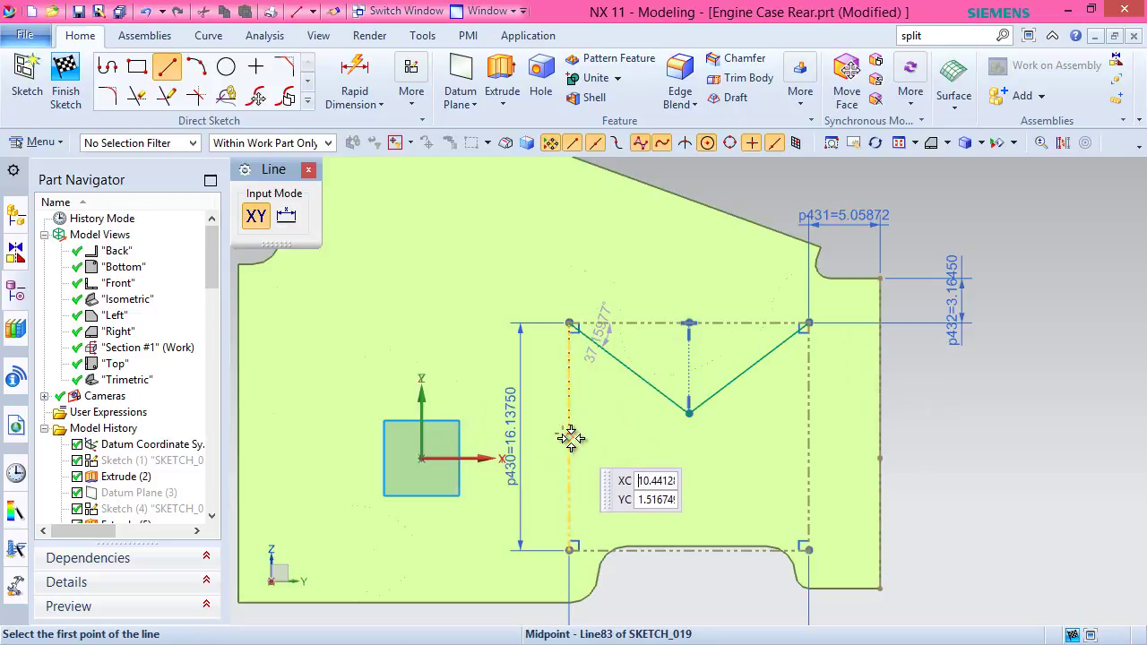
{"action": "left_click", "coordinate": [569, 435]}
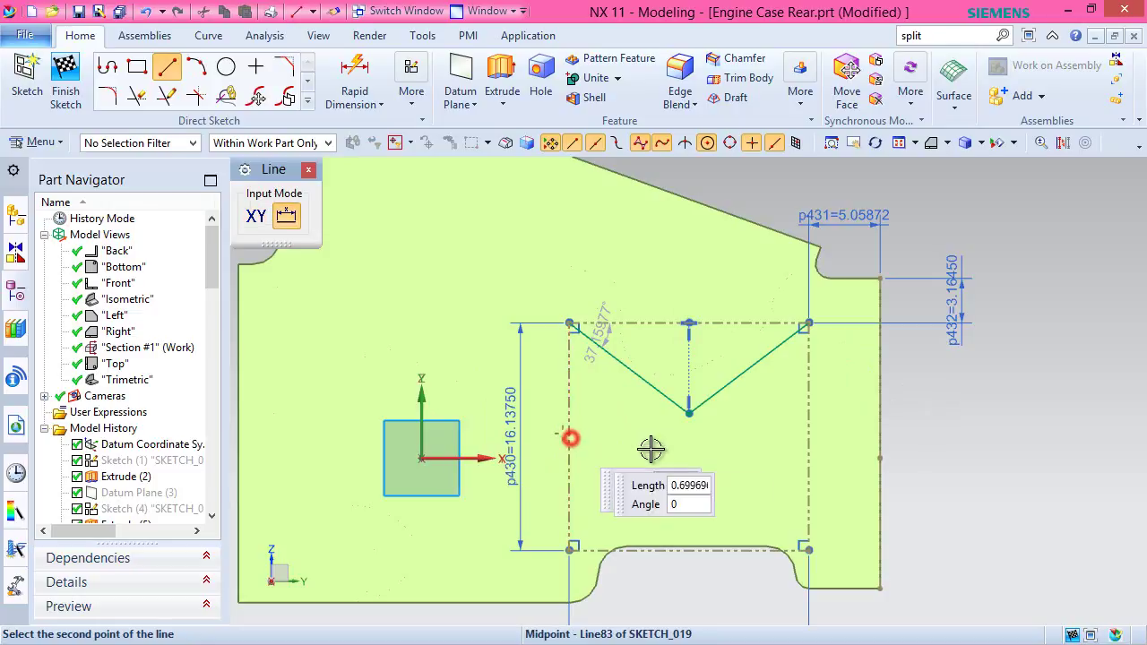
{"action": "left_click", "coordinate": [809, 436]}
{"action": "key", "text": "Escape"}
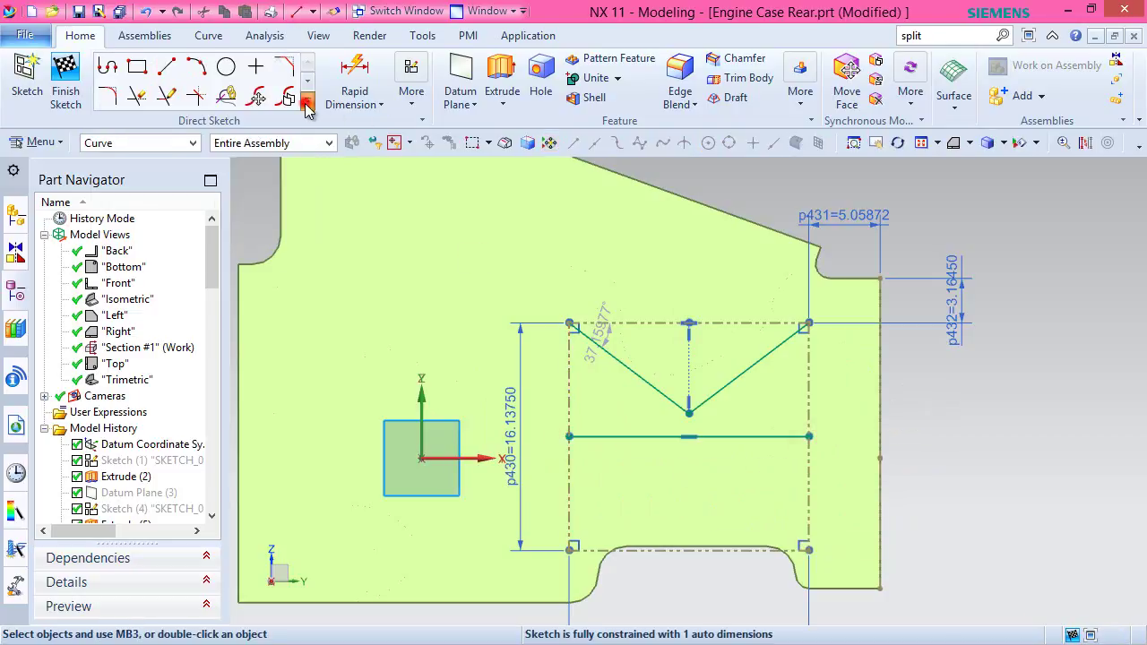
Mirror the two V lines about the horizontal middle line to form an inverted V in the rectangle's lower half.
{"action": "left_click", "coordinate": [308, 100]}
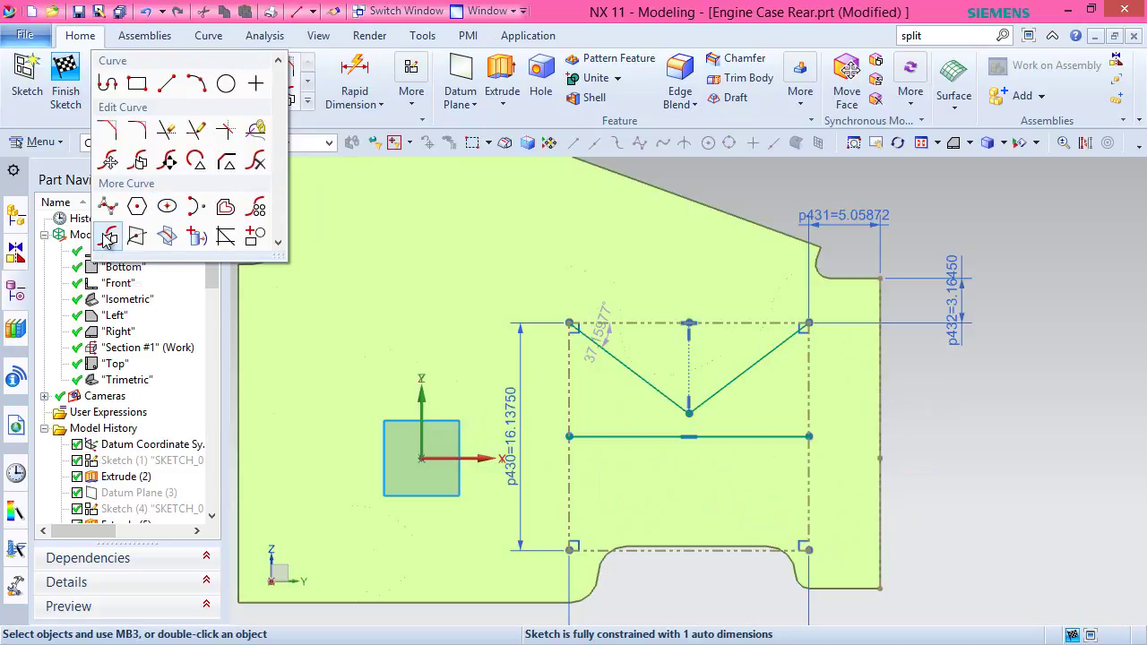
{"action": "left_click", "coordinate": [108, 237]}
{"action": "left_click", "coordinate": [638, 388]}
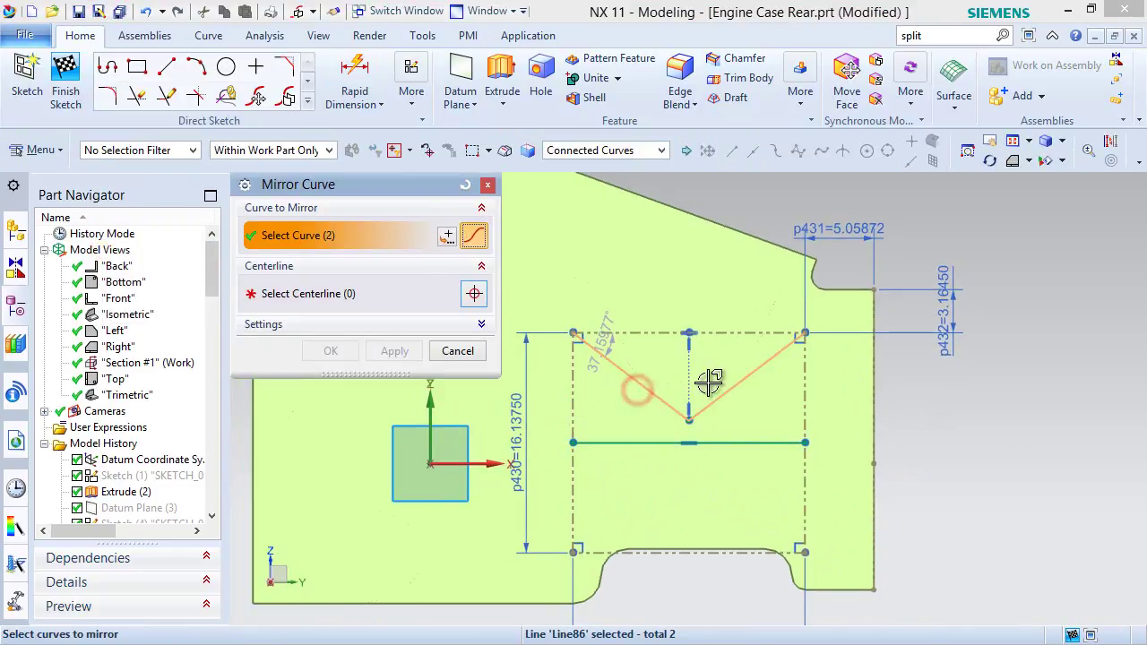
{"action": "left_click", "coordinate": [363, 288]}
{"action": "left_click", "coordinate": [629, 446]}
{"action": "left_click", "coordinate": [343, 352]}
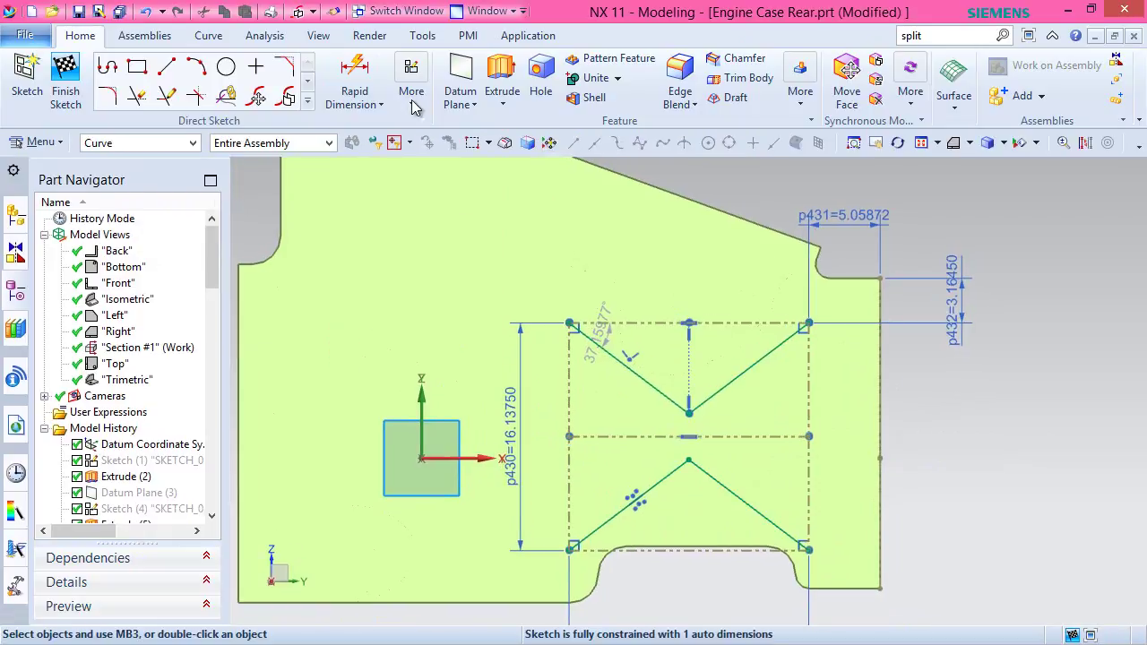
Dimension the vertical gap between the vertices of the upper V and its mirrored copy as 1.64269.
{"action": "left_click", "coordinate": [354, 76]}
{"action": "left_click", "coordinate": [690, 416]}
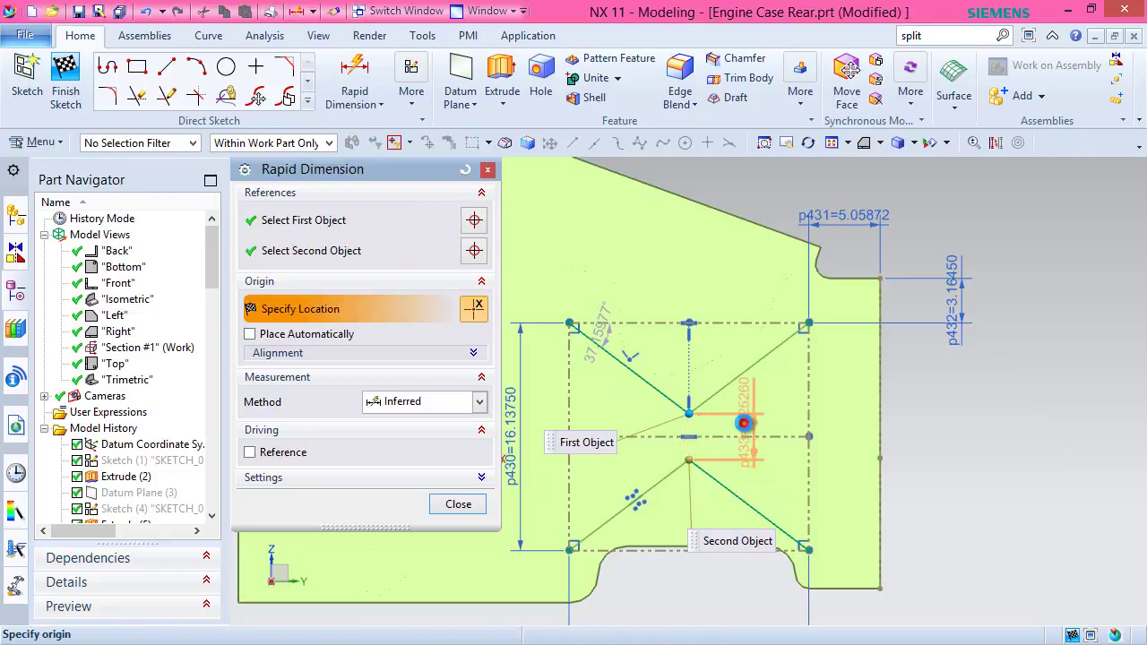
{"action": "left_click", "coordinate": [743, 419]}
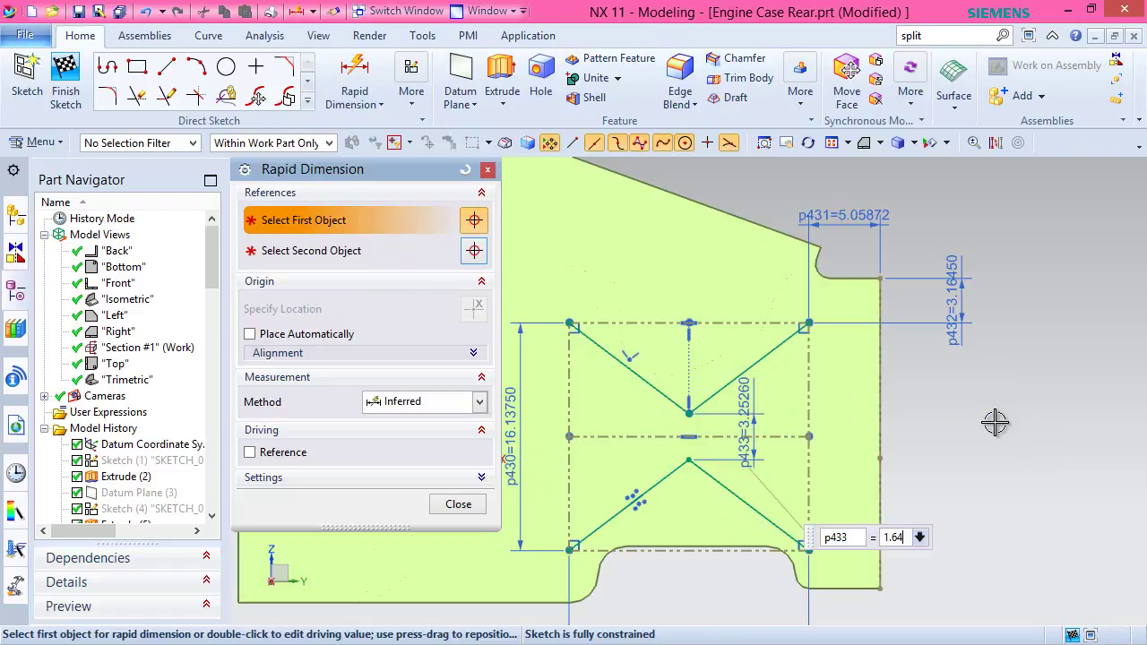
{"action": "type", "text": "1.64269"}
{"action": "key", "text": "Return"}
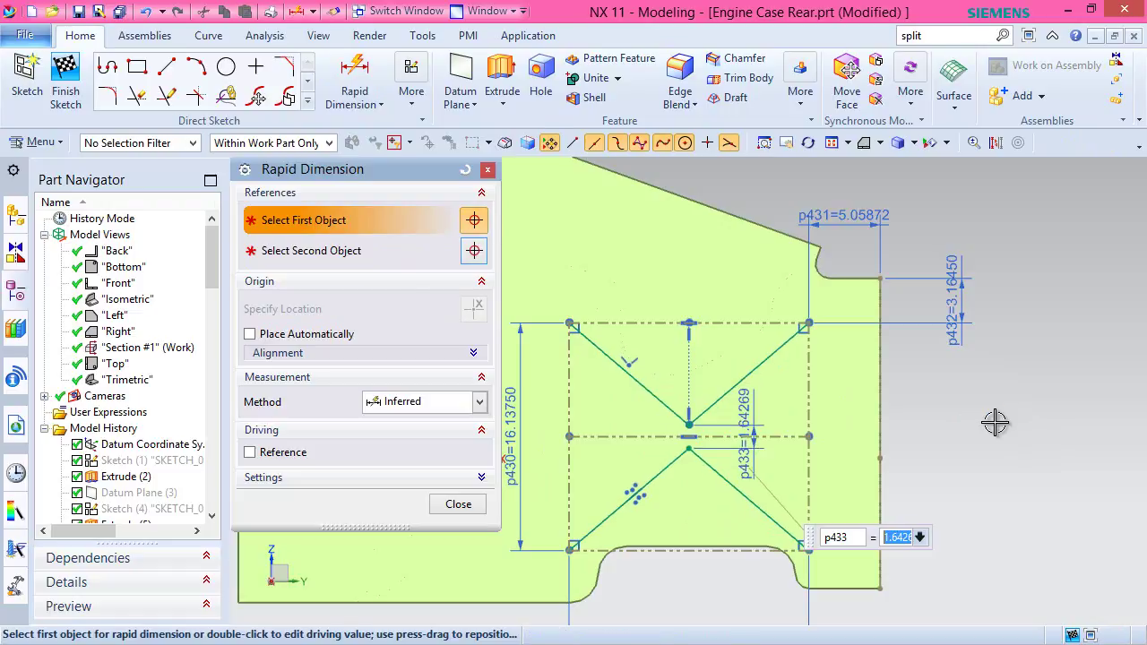
Offset each of the two upper V lines 1.25 mm downward, outside the V, as separate single curves.
{"action": "left_click", "coordinate": [457, 504]}
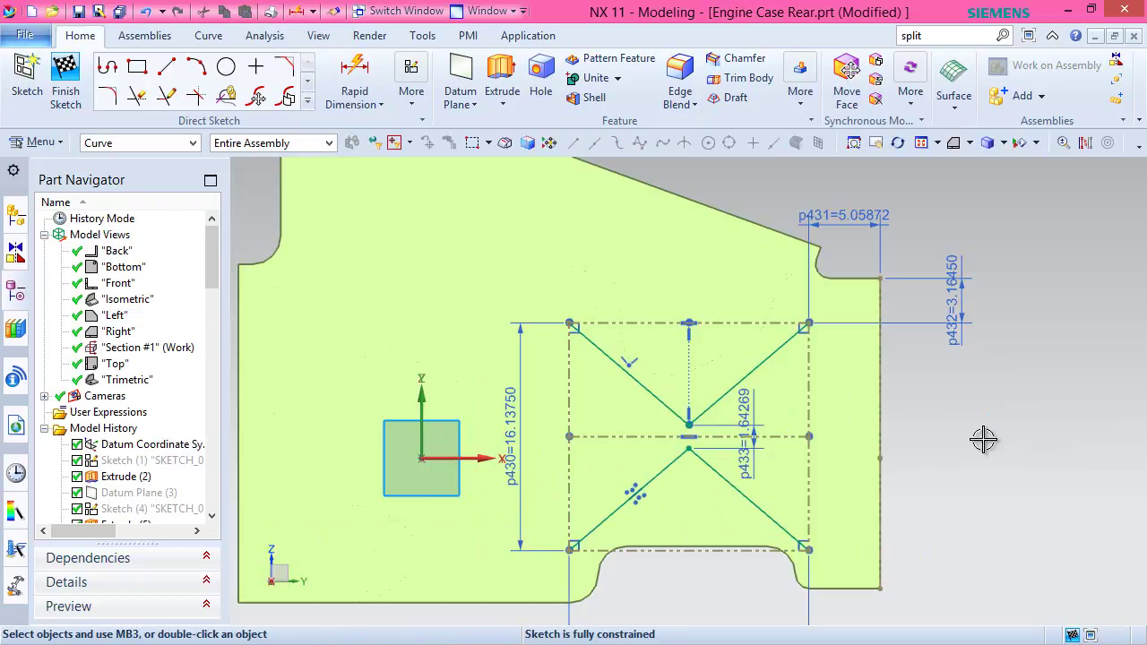
{"action": "left_click", "coordinate": [307, 102]}
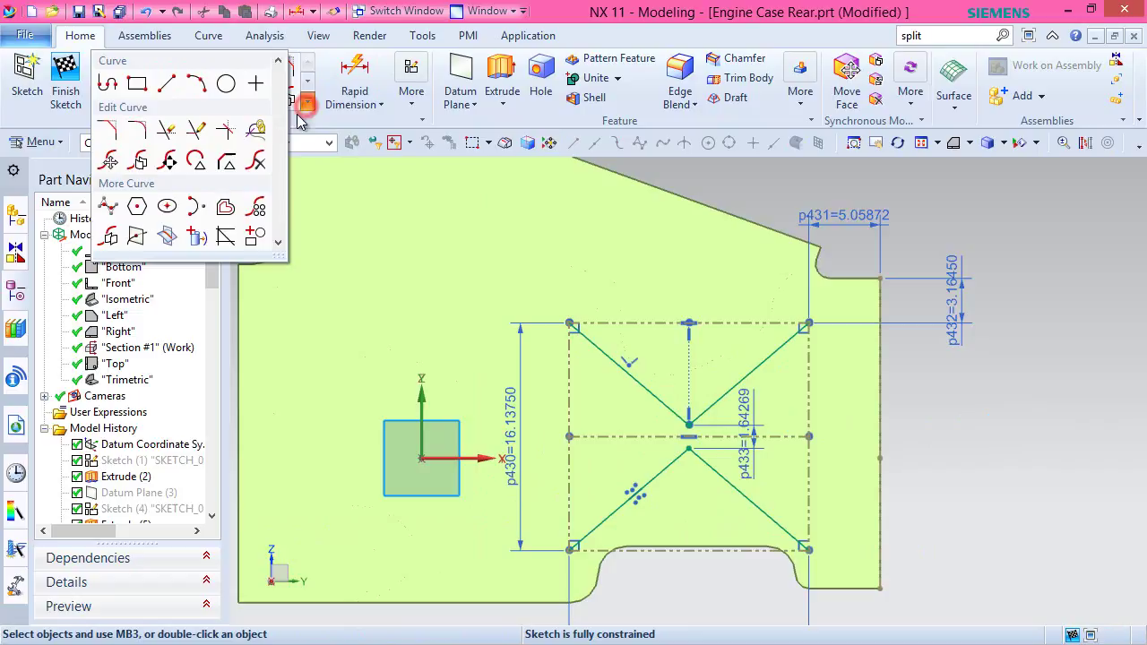
{"action": "left_click", "coordinate": [225, 208]}
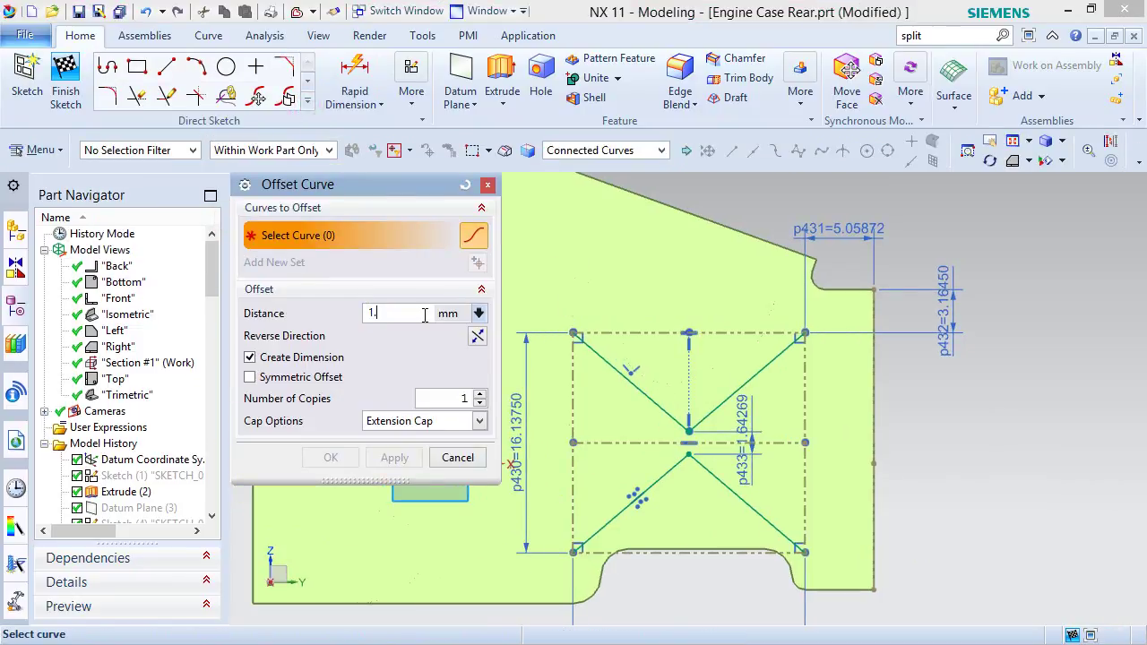
{"action": "left_click", "coordinate": [647, 150]}
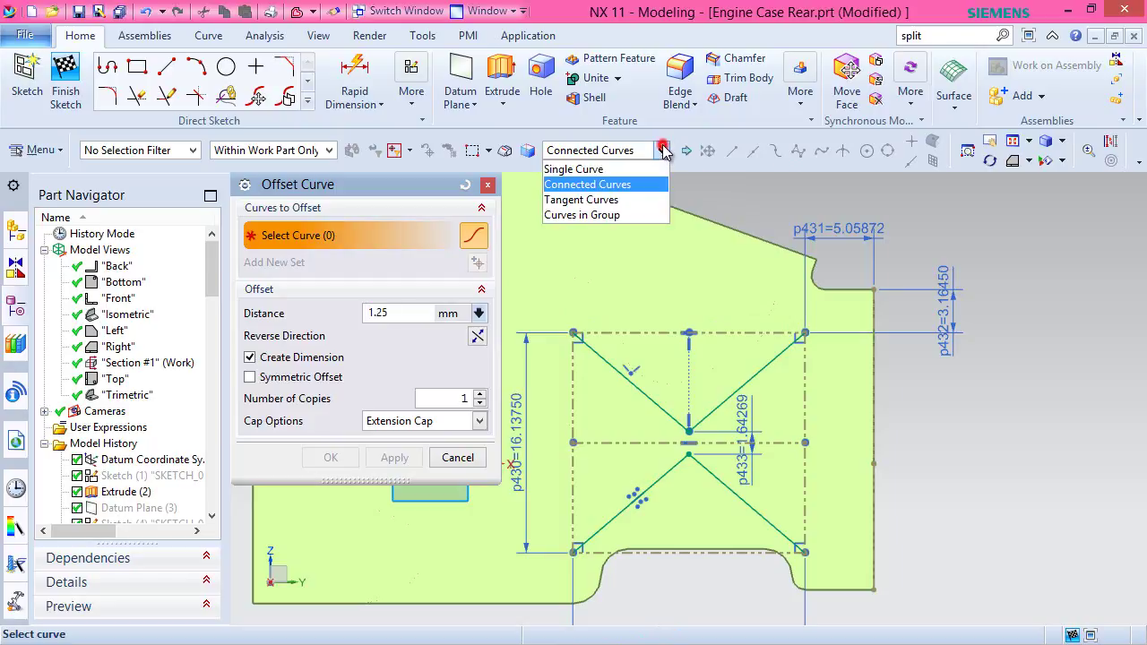
{"action": "left_click", "coordinate": [631, 165]}
{"action": "scroll", "coordinate": [590, 406], "scroll_direction": "up", "scroll_amount": 2}
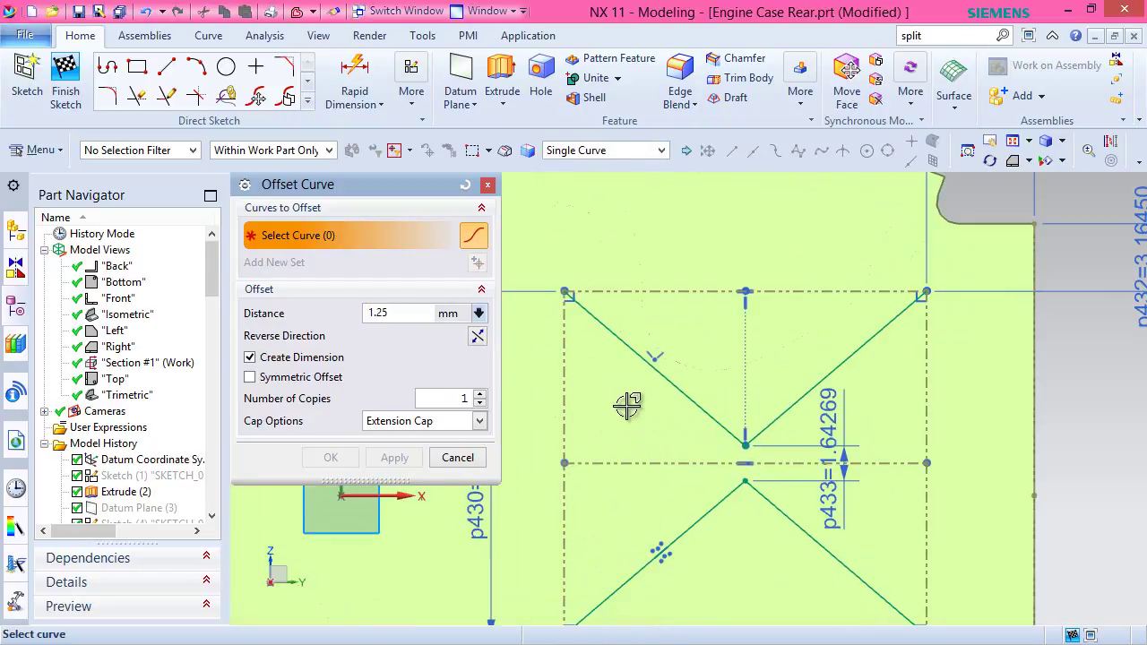
{"action": "left_click", "coordinate": [671, 383]}
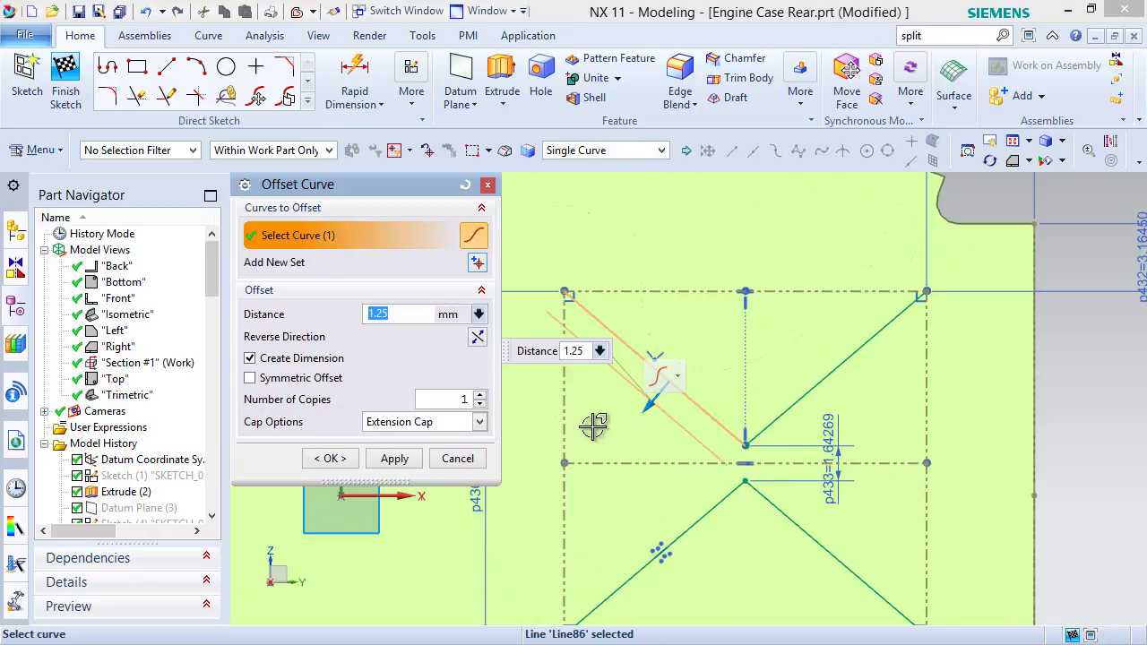
{"action": "left_click", "coordinate": [394, 458]}
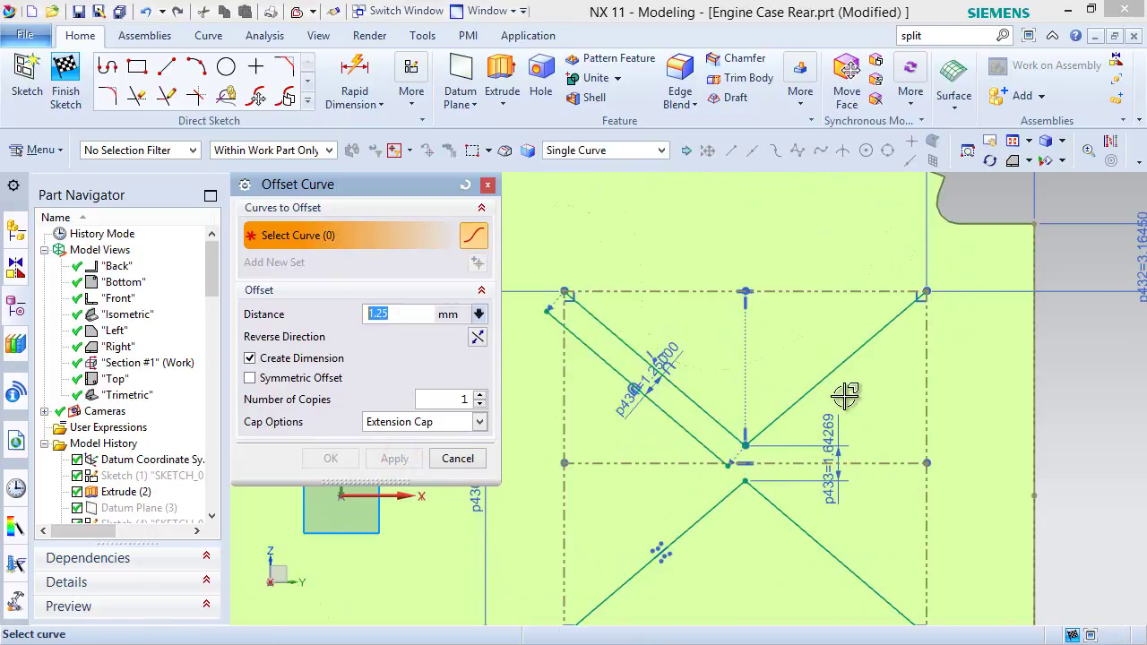
{"action": "left_click", "coordinate": [854, 355]}
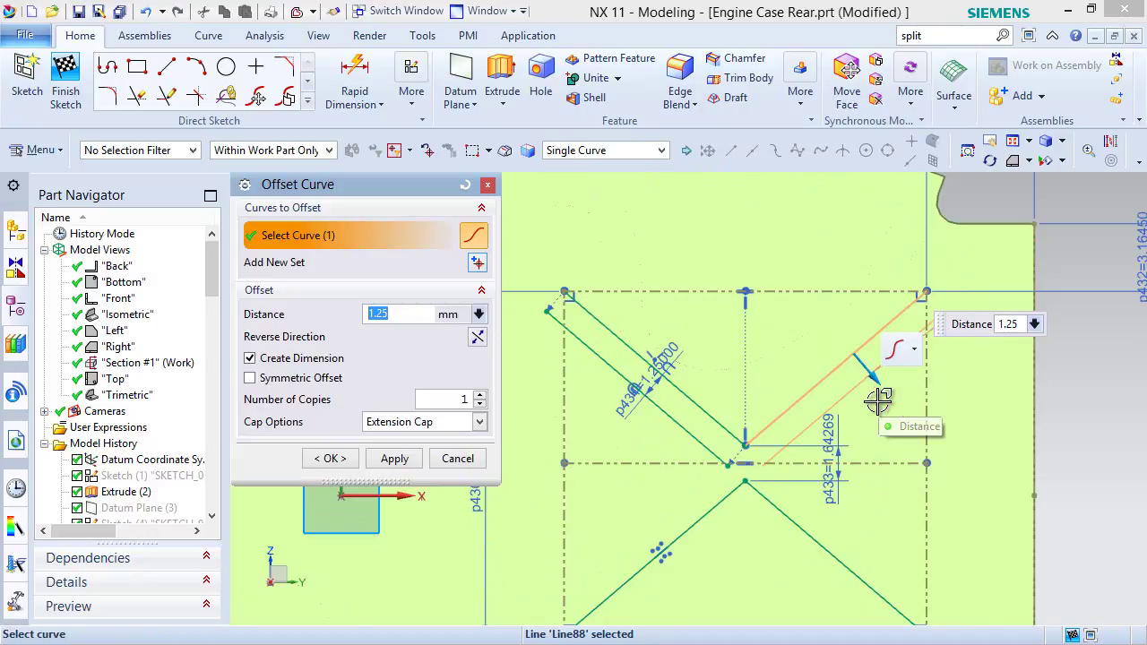
{"action": "left_click", "coordinate": [395, 459]}
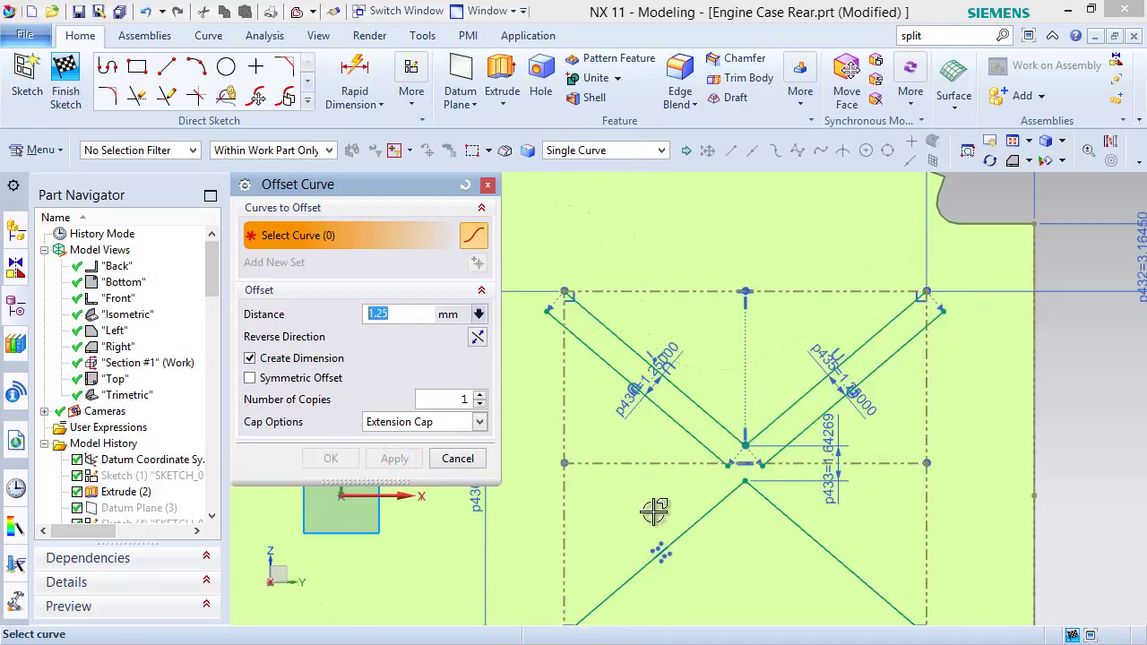
Offset each of the two inverted V lines 1.25 mm upward, reversing the direction toward the rectangle's middle line.
{"action": "left_click", "coordinate": [684, 526]}
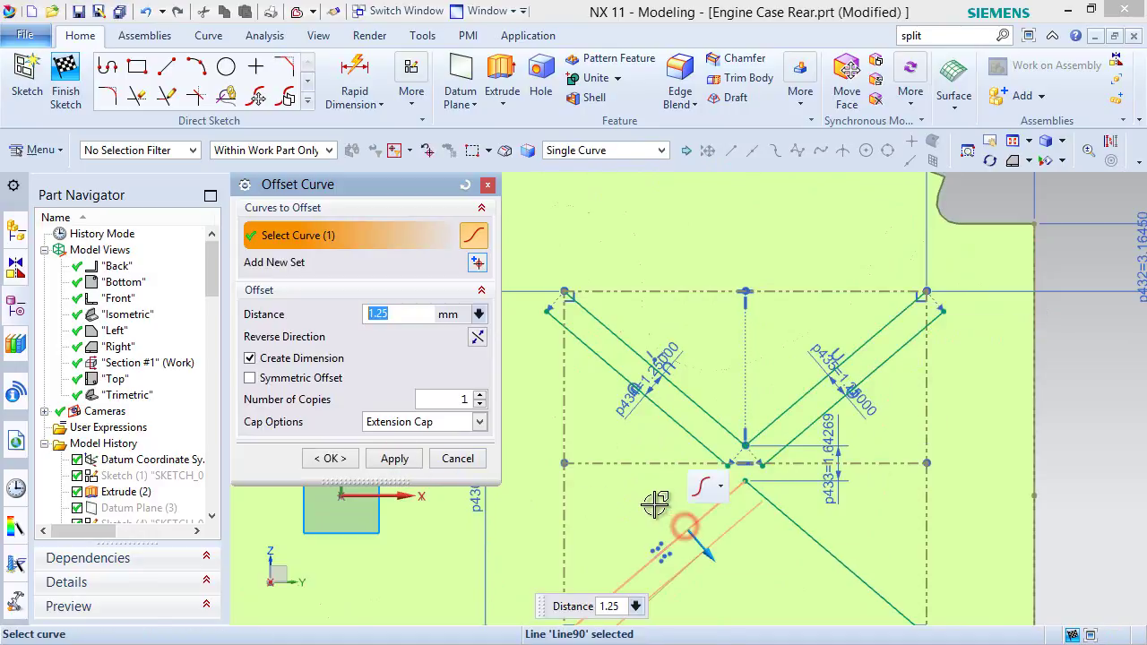
{"action": "left_click", "coordinate": [476, 338]}
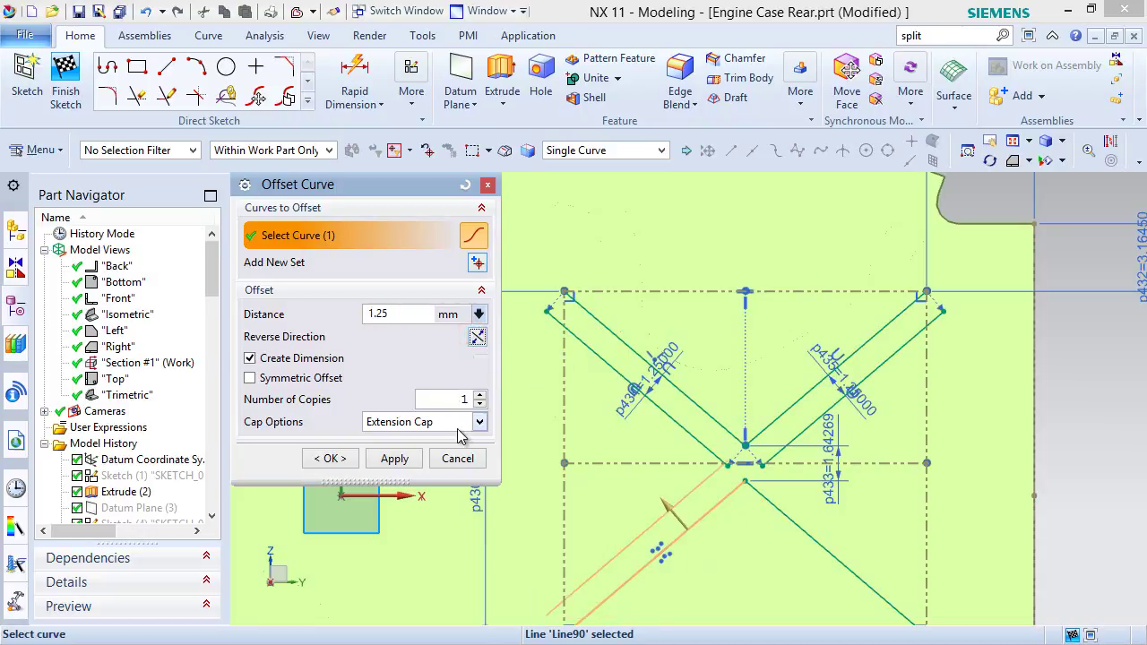
{"action": "left_click", "coordinate": [395, 459]}
{"action": "left_click", "coordinate": [802, 538]}
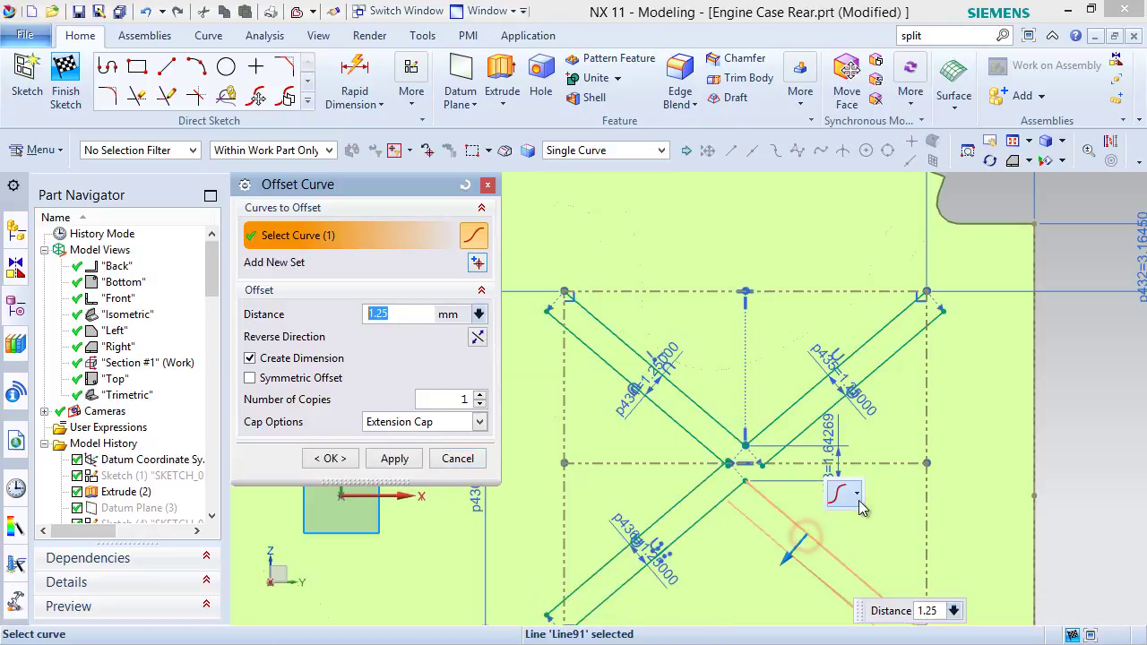
{"action": "left_click", "coordinate": [475, 338]}
{"action": "left_click", "coordinate": [332, 457]}
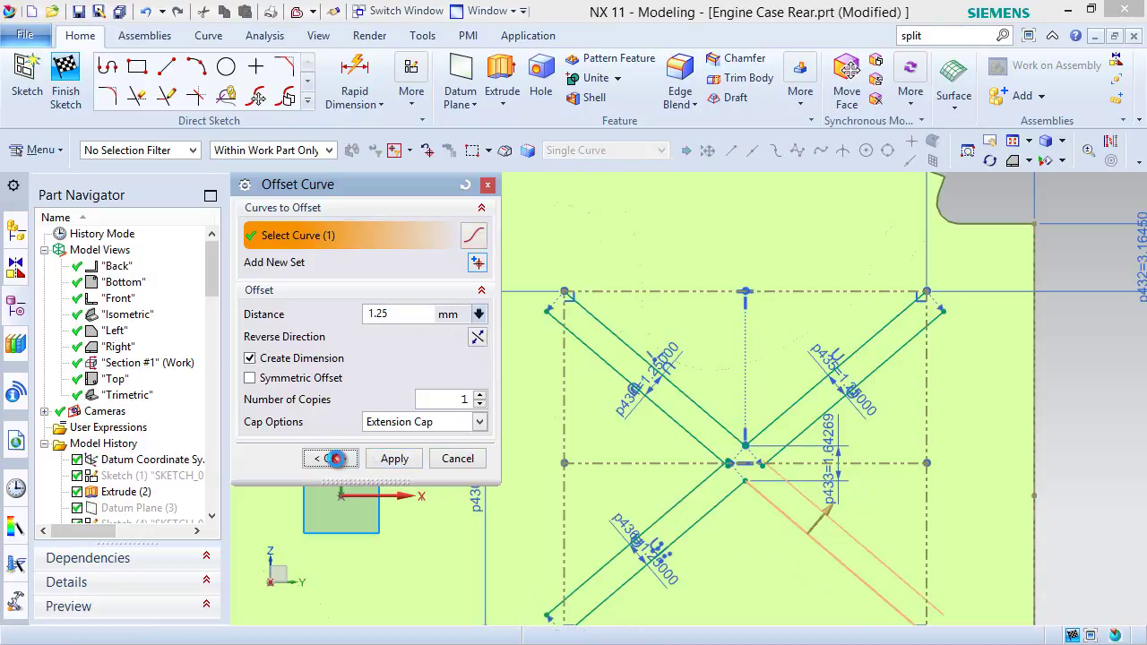
Trim the overlapping ends of the offset lines where they cross on both sides of the X's centre.
{"action": "scroll", "coordinate": [591, 284], "scroll_direction": "down", "scroll_amount": 2}
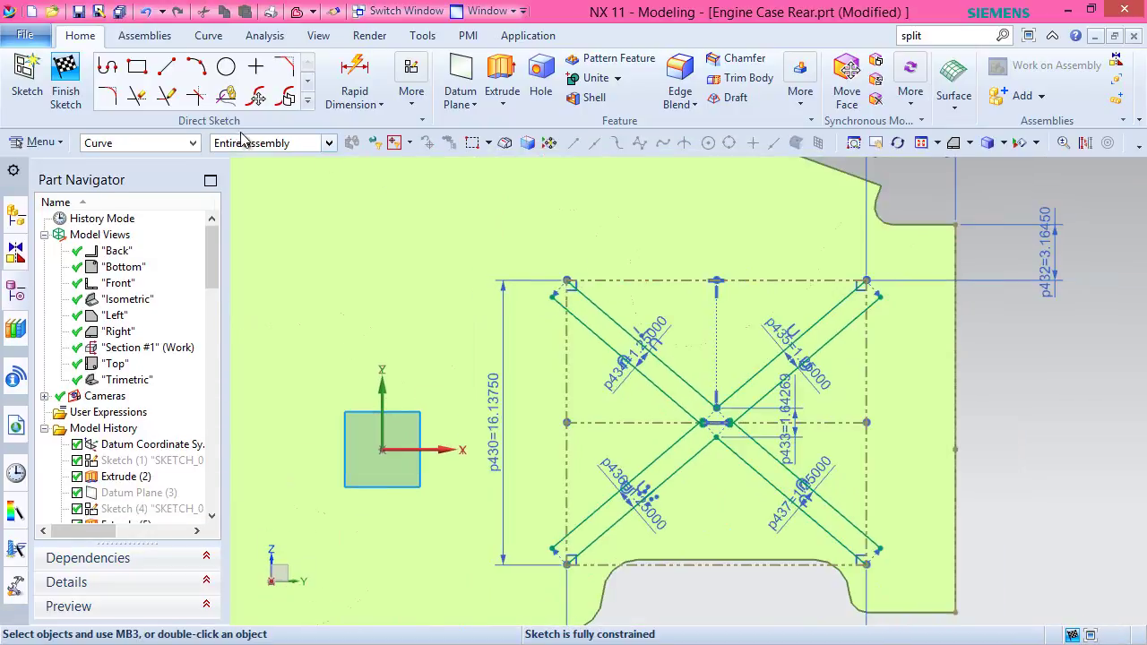
{"action": "left_click", "coordinate": [136, 96]}
{"action": "scroll", "coordinate": [625, 392], "scroll_direction": "up", "scroll_amount": 8}
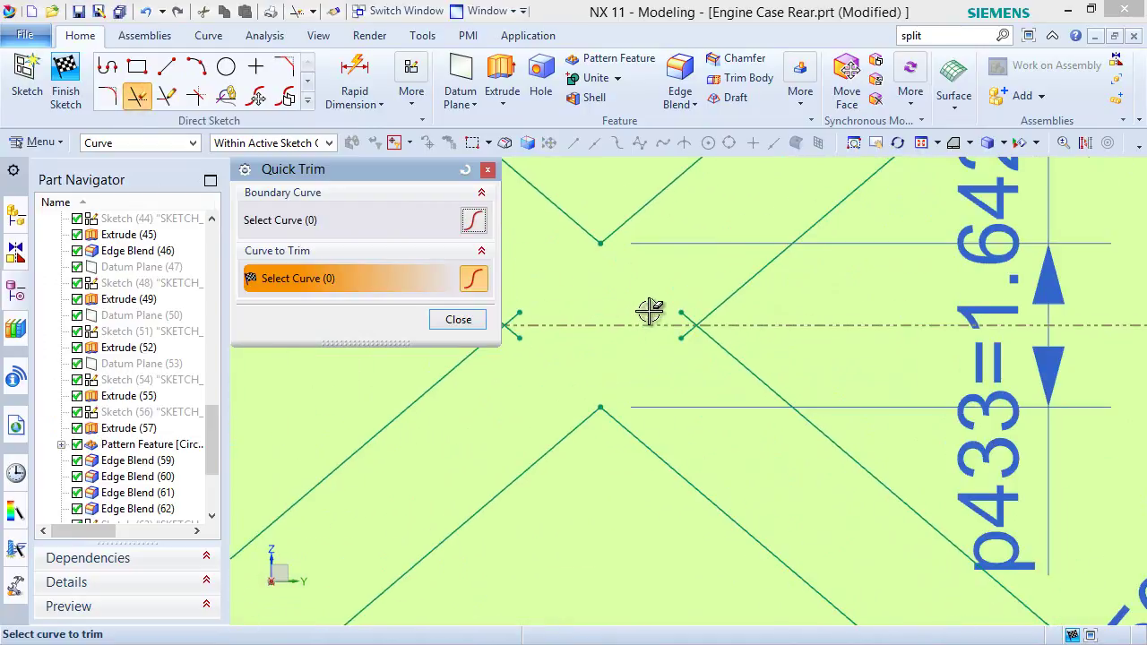
{"action": "left_click", "coordinate": [793, 332]}
{"action": "left_click", "coordinate": [781, 426]}
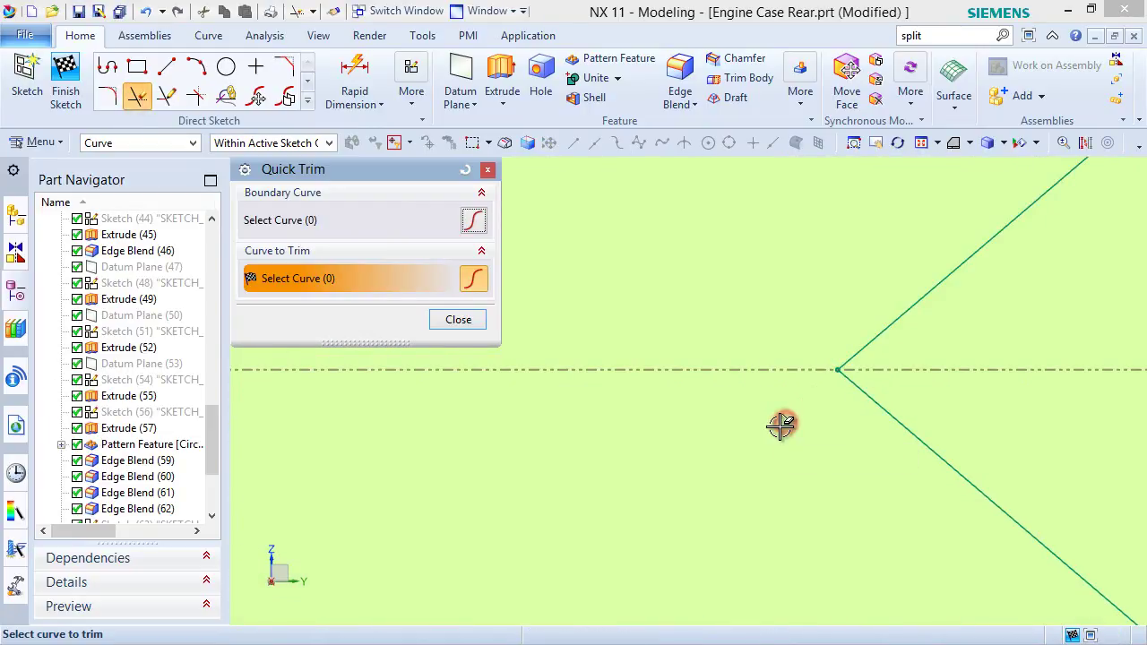
{"action": "scroll", "coordinate": [780, 426], "scroll_direction": "down", "scroll_amount": 4}
{"action": "scroll", "coordinate": [622, 494], "scroll_direction": "up", "scroll_amount": 5}
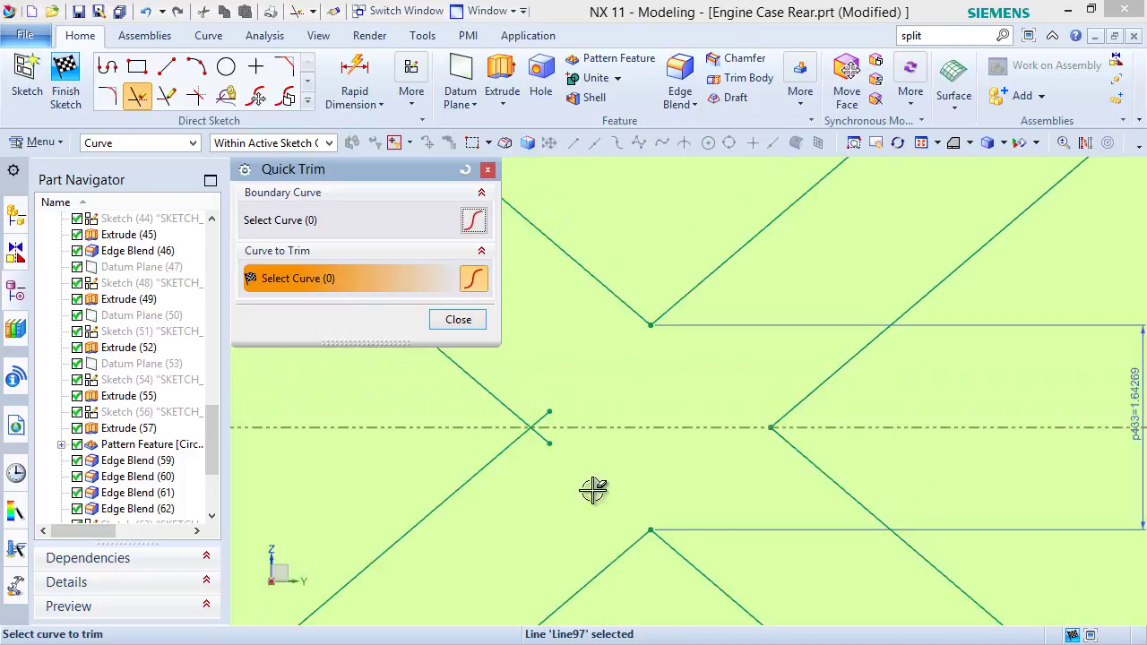
{"action": "left_click", "coordinate": [613, 415]}
{"action": "left_click", "coordinate": [604, 352]}
{"action": "scroll", "coordinate": [589, 428], "scroll_direction": "down", "scroll_amount": 2}
{"action": "scroll", "coordinate": [660, 448], "scroll_direction": "down", "scroll_amount": 5}
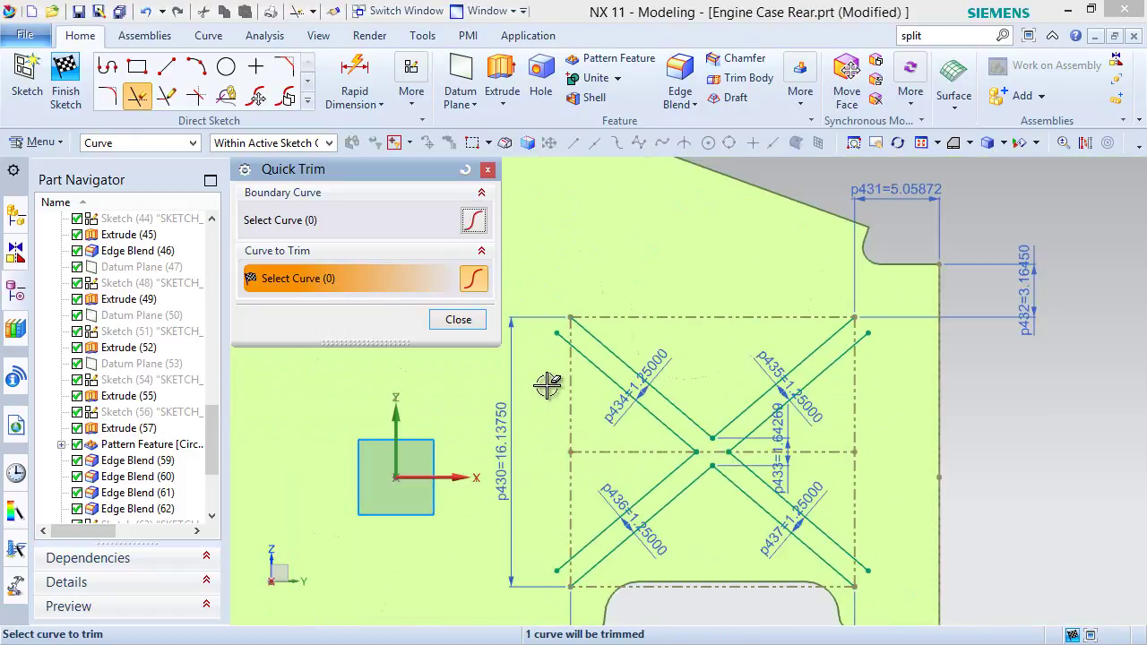
Trim the four offset line ends that extend beyond the rectangle's vertical sides.
{"action": "scroll", "coordinate": [549, 360], "scroll_direction": "up", "scroll_amount": 5}
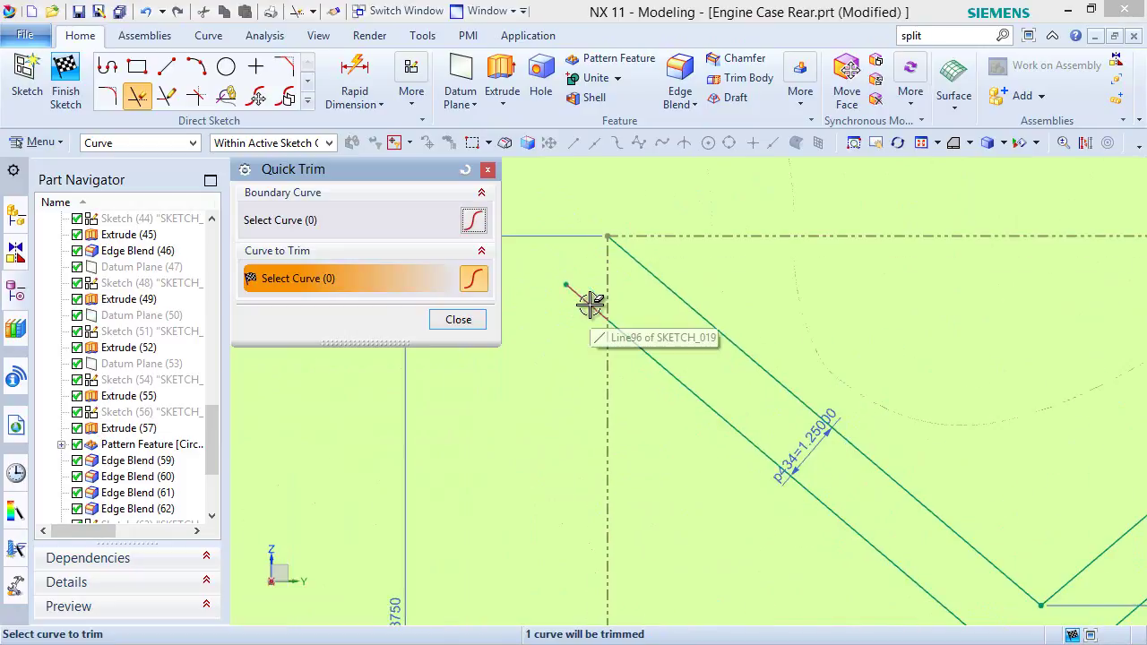
{"action": "scroll", "coordinate": [576, 328], "scroll_direction": "down", "scroll_amount": 5}
{"action": "scroll", "coordinate": [905, 320], "scroll_direction": "up", "scroll_amount": 3}
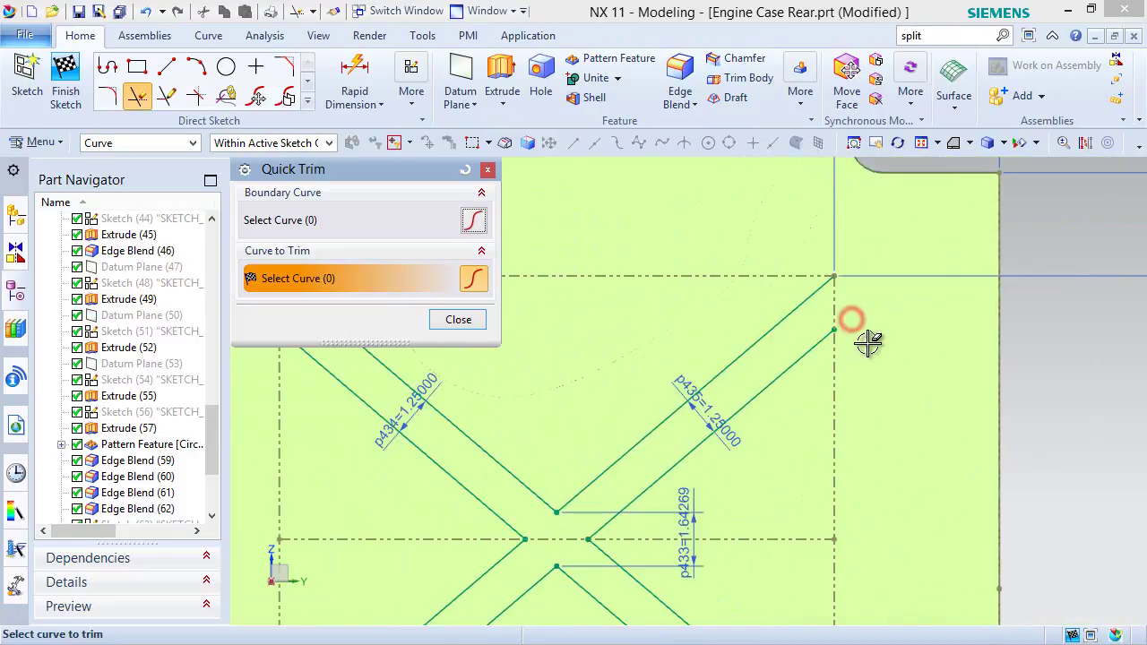
{"action": "scroll", "coordinate": [867, 339], "scroll_direction": "down", "scroll_amount": 3}
{"action": "scroll", "coordinate": [884, 485], "scroll_direction": "up", "scroll_amount": 5}
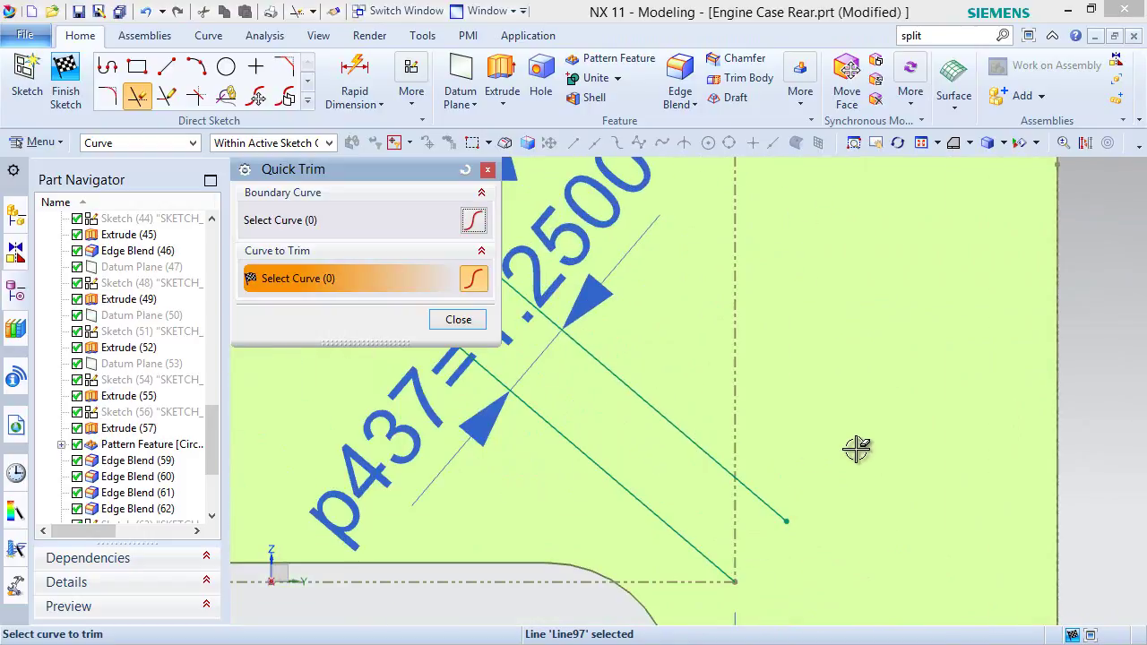
{"action": "left_click", "coordinate": [760, 492]}
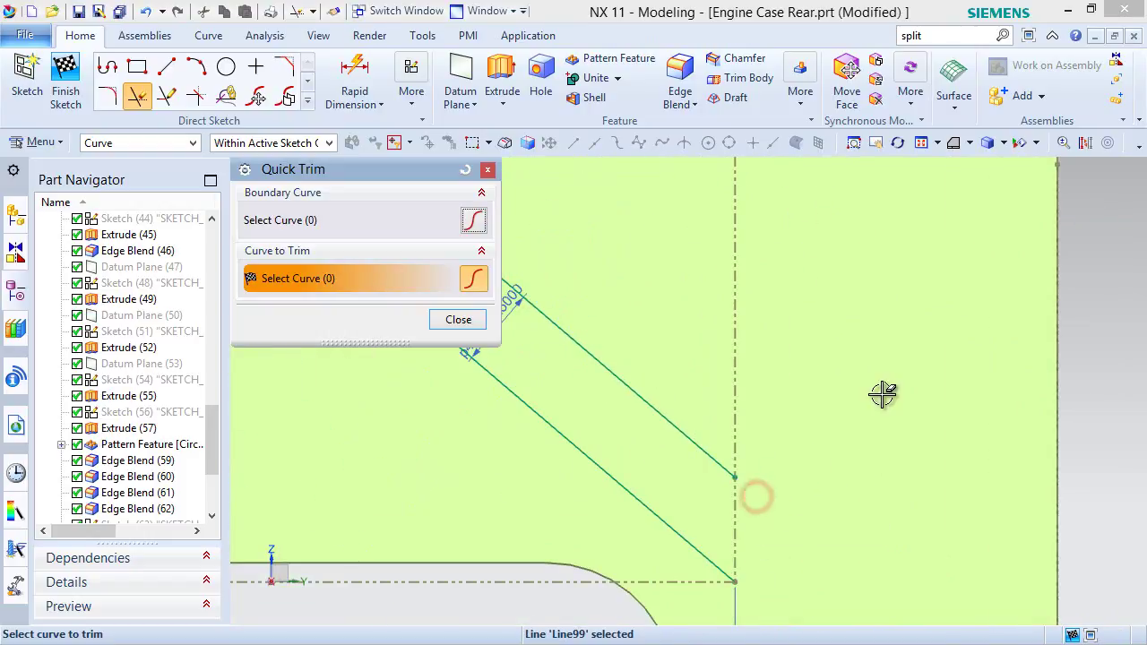
{"action": "scroll", "coordinate": [883, 393], "scroll_direction": "down", "scroll_amount": 5}
{"action": "scroll", "coordinate": [516, 394], "scroll_direction": "up", "scroll_amount": 5}
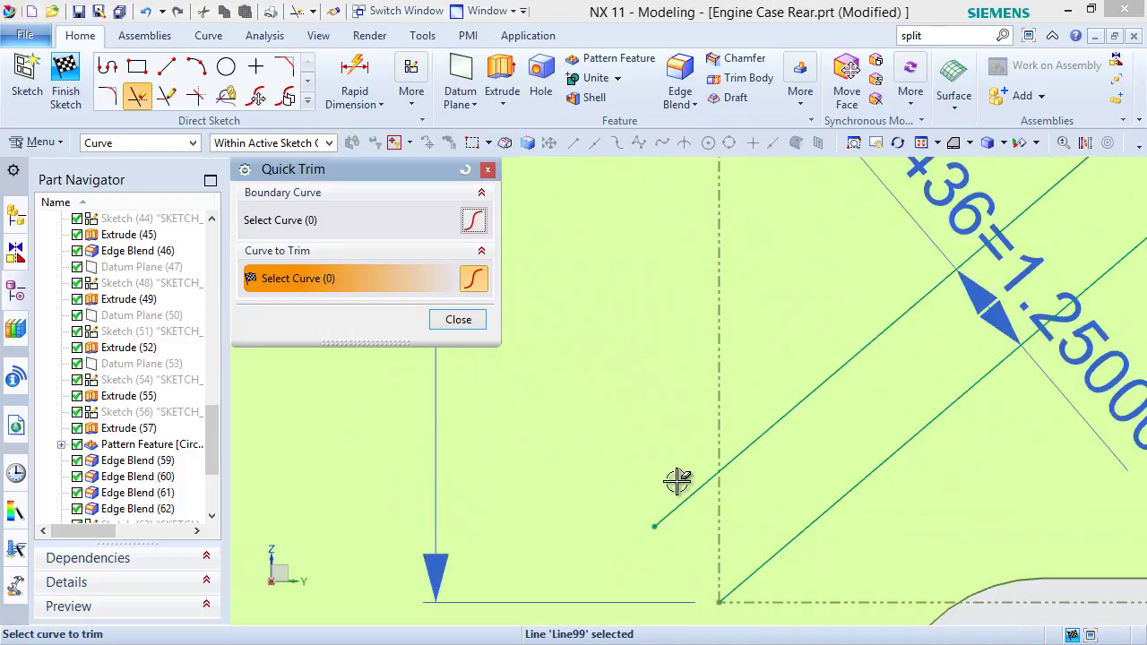
{"action": "left_click", "coordinate": [690, 493]}
{"action": "scroll", "coordinate": [565, 466], "scroll_direction": "down", "scroll_amount": 5}
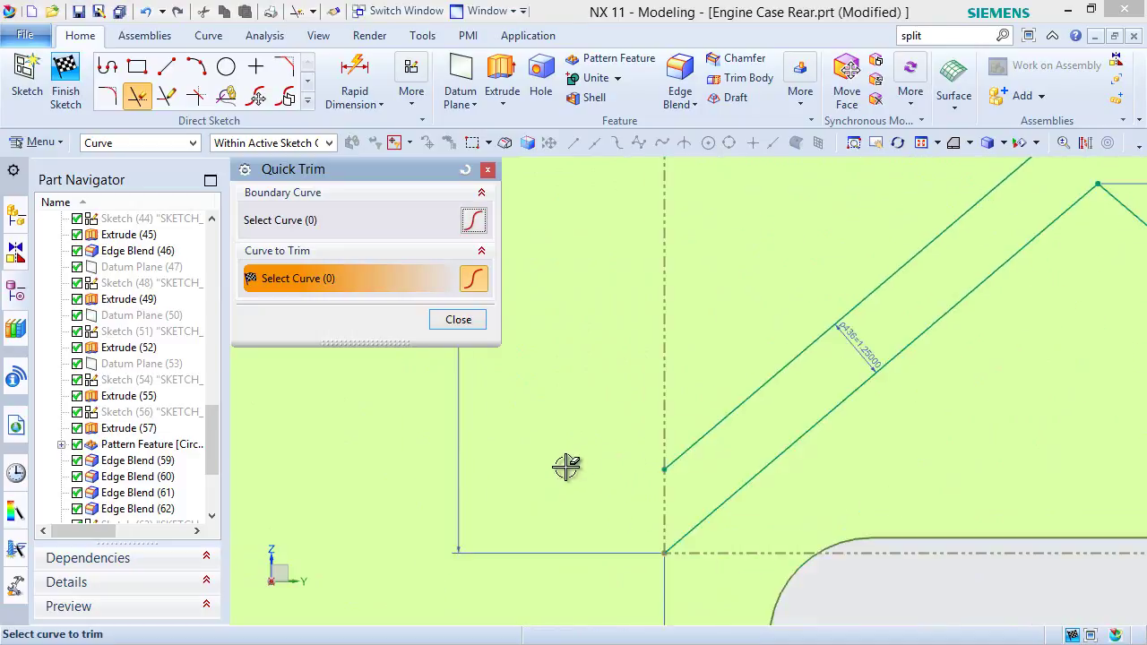
{"action": "scroll", "coordinate": [566, 466], "scroll_direction": "down", "scroll_amount": 2}
{"action": "scroll", "coordinate": [584, 307], "scroll_direction": "up", "scroll_amount": 1}
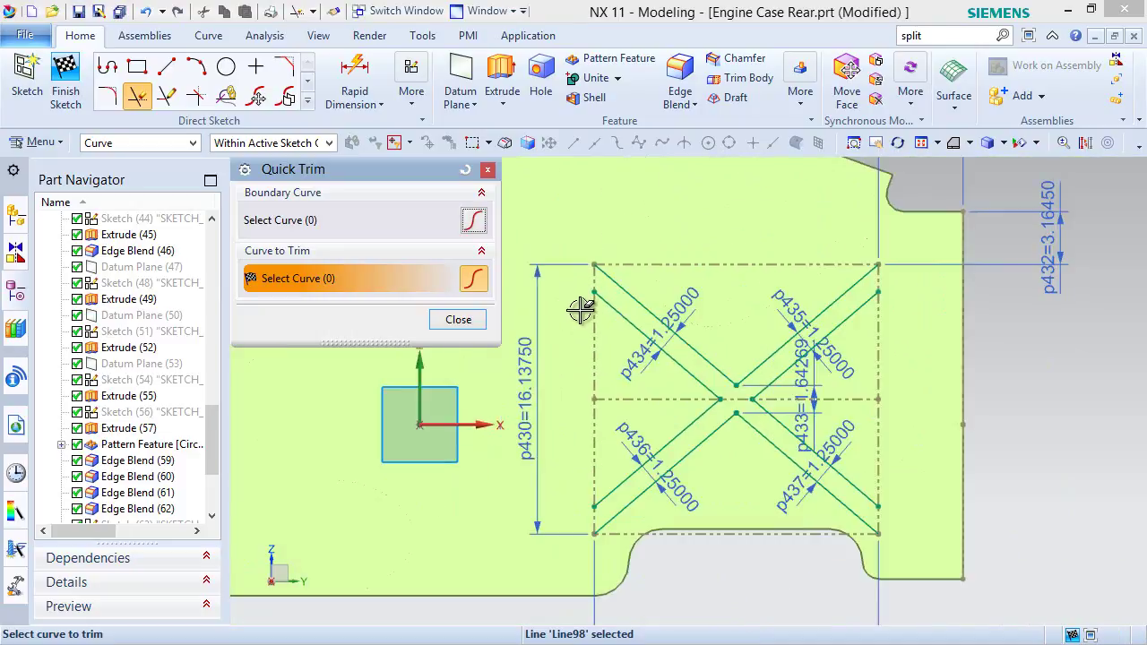
{"action": "left_click", "coordinate": [458, 319]}
Draw a vertical line closing the X's upper-left arm, from the trimmed offset line's end to the rectangle's corner.
{"action": "key", "text": "l"}
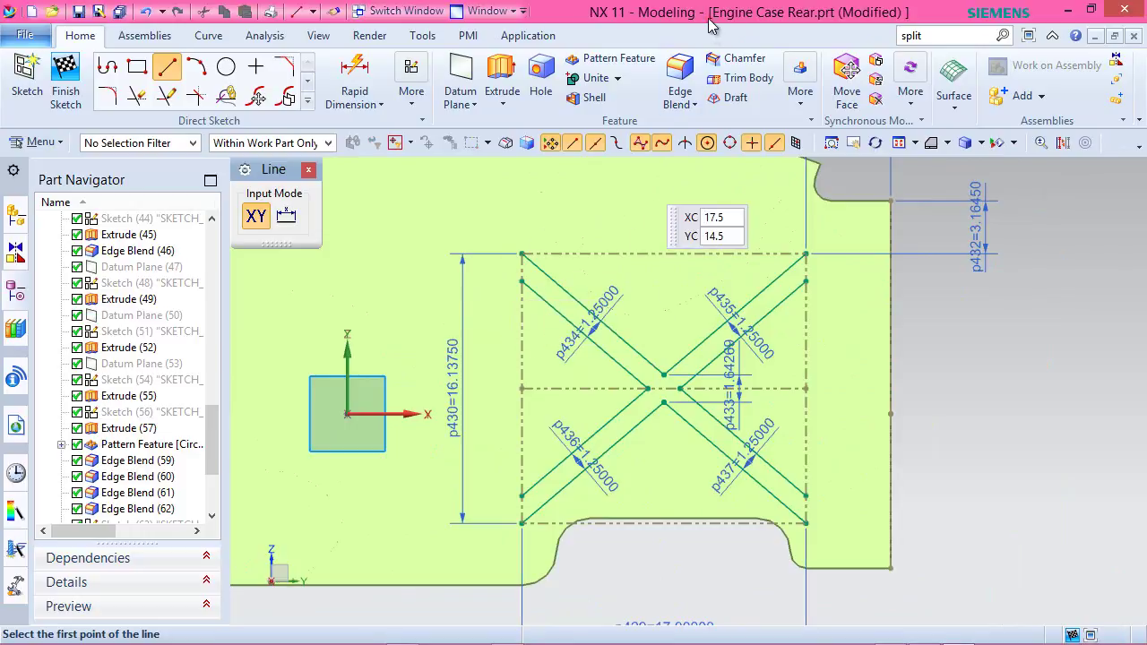
{"action": "scroll", "coordinate": [669, 293], "scroll_direction": "up", "scroll_amount": 2}
{"action": "scroll", "coordinate": [404, 259], "scroll_direction": "up", "scroll_amount": 2}
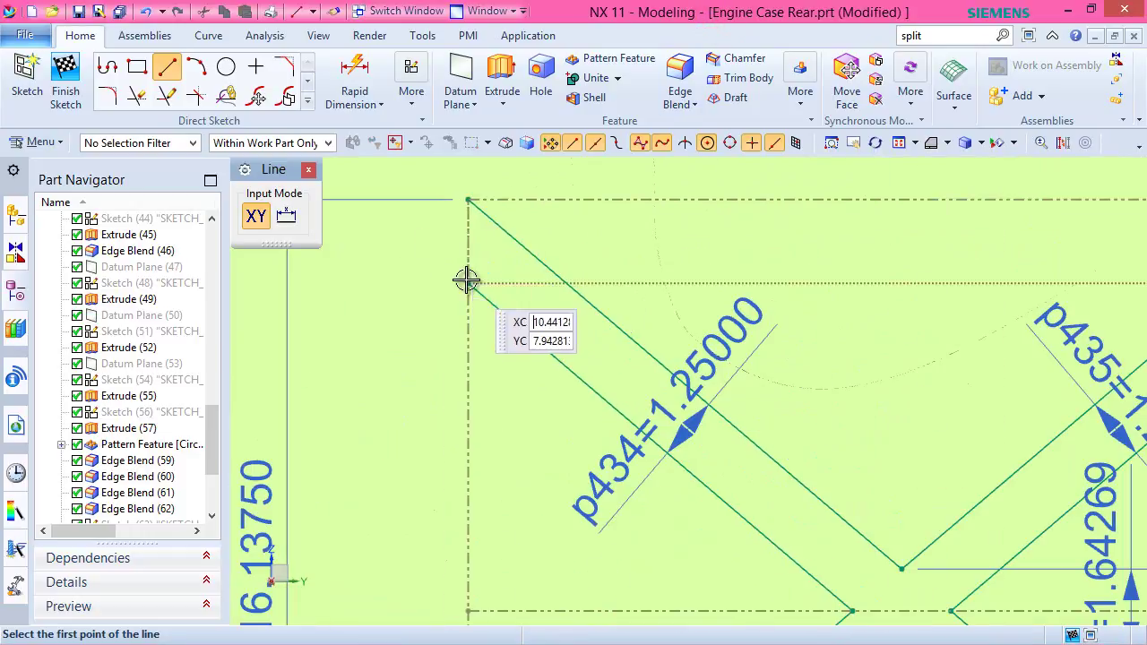
{"action": "scroll", "coordinate": [467, 289], "scroll_direction": "up", "scroll_amount": 3}
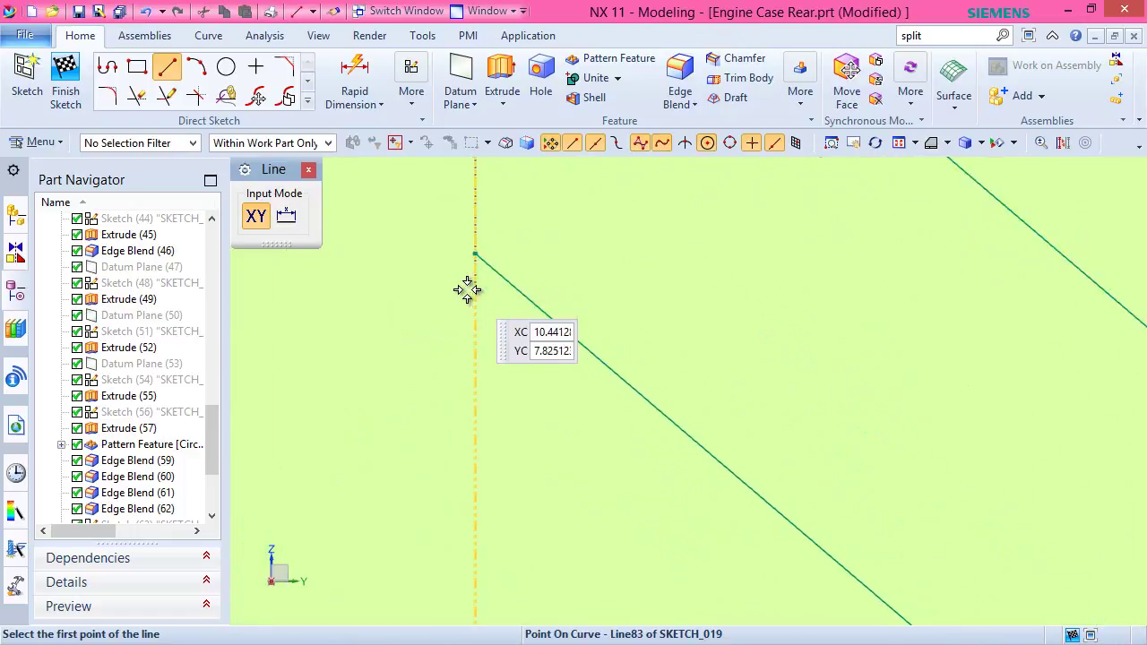
{"action": "left_click", "coordinate": [478, 238]}
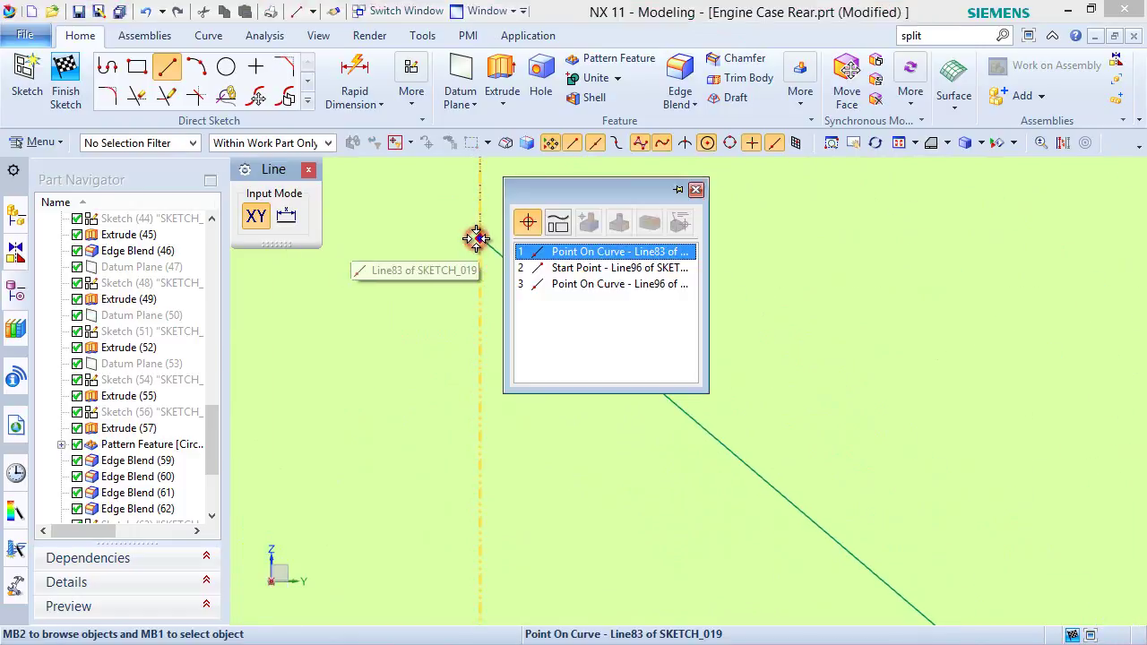
{"action": "left_click", "coordinate": [578, 270]}
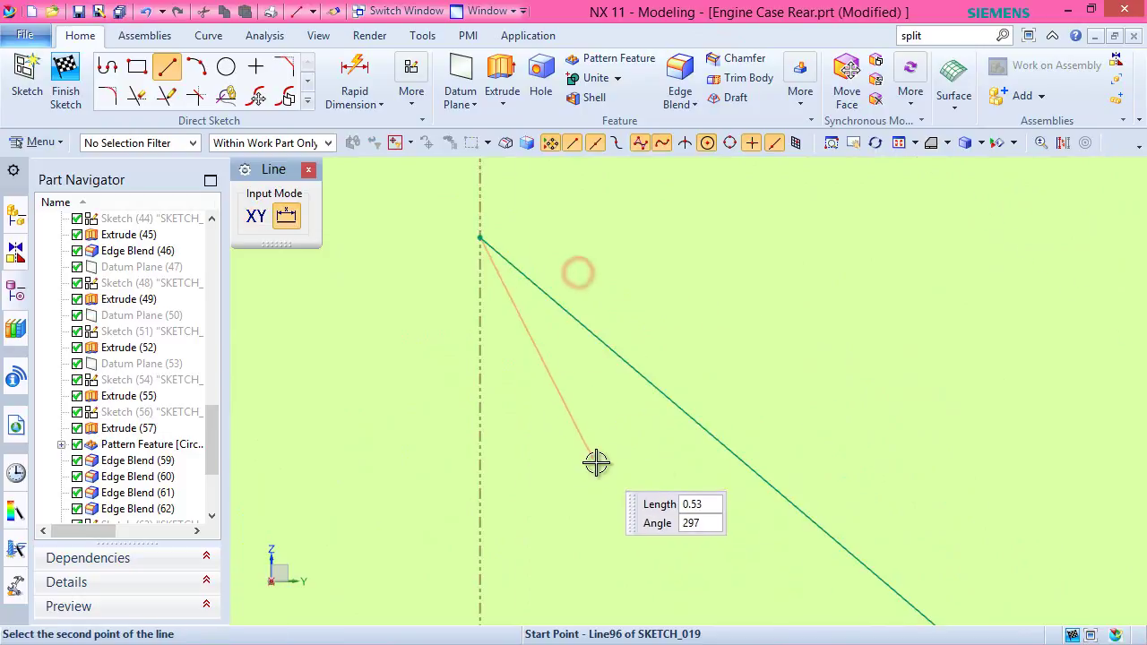
{"action": "scroll", "coordinate": [597, 461], "scroll_direction": "down", "scroll_amount": 3}
{"action": "scroll", "coordinate": [583, 191], "scroll_direction": "up", "scroll_amount": 3}
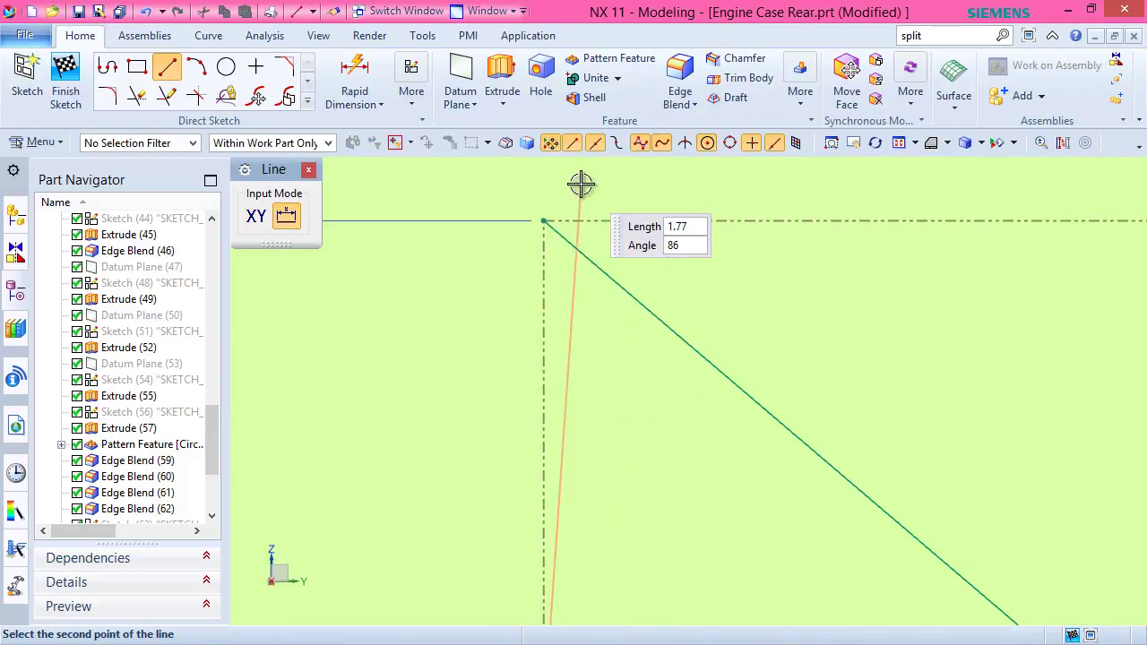
{"action": "left_click", "coordinate": [538, 229]}
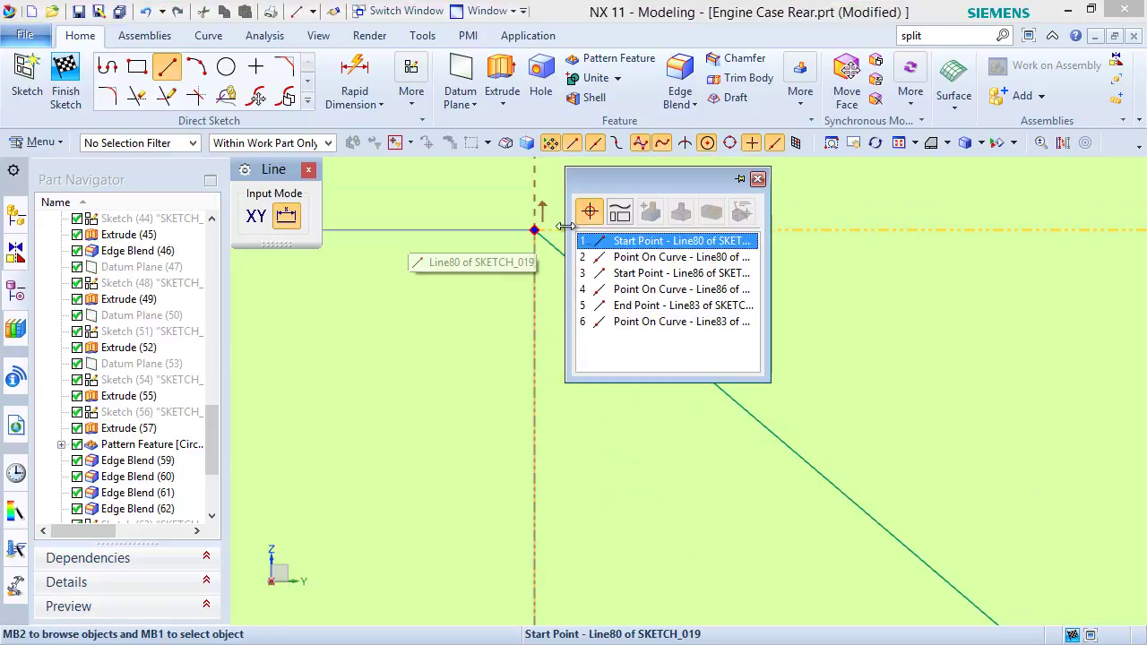
{"action": "left_click", "coordinate": [604, 240]}
{"action": "scroll", "coordinate": [477, 282], "scroll_direction": "down", "scroll_amount": 4}
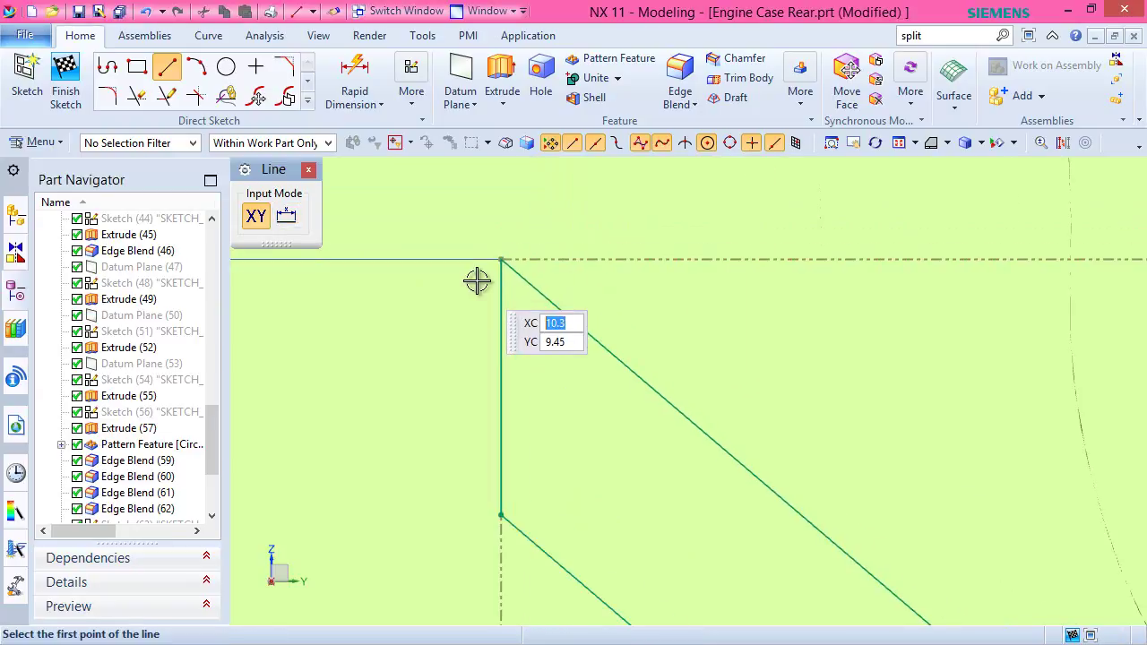
Draw a vertical line closing the X's upper-right arm, from the rectangle's corner to the trimmed offset line's end.
{"action": "scroll", "coordinate": [475, 282], "scroll_direction": "down", "scroll_amount": 5}
{"action": "scroll", "coordinate": [799, 260], "scroll_direction": "up", "scroll_amount": 5}
{"action": "scroll", "coordinate": [801, 267], "scroll_direction": "up", "scroll_amount": 4}
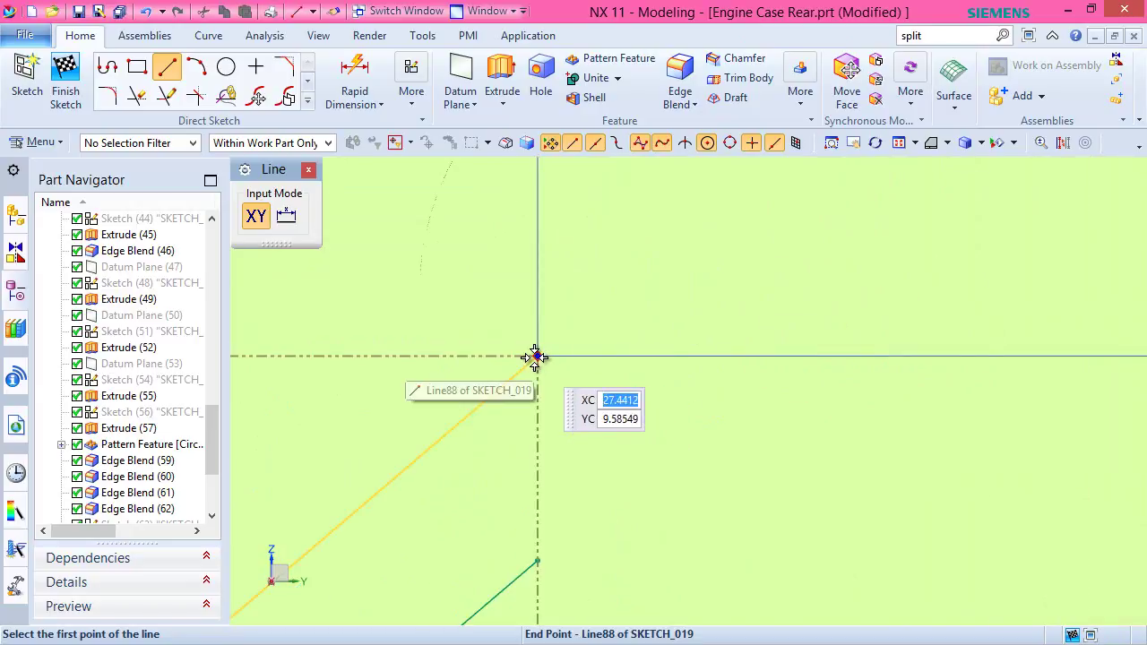
{"action": "left_click", "coordinate": [536, 357]}
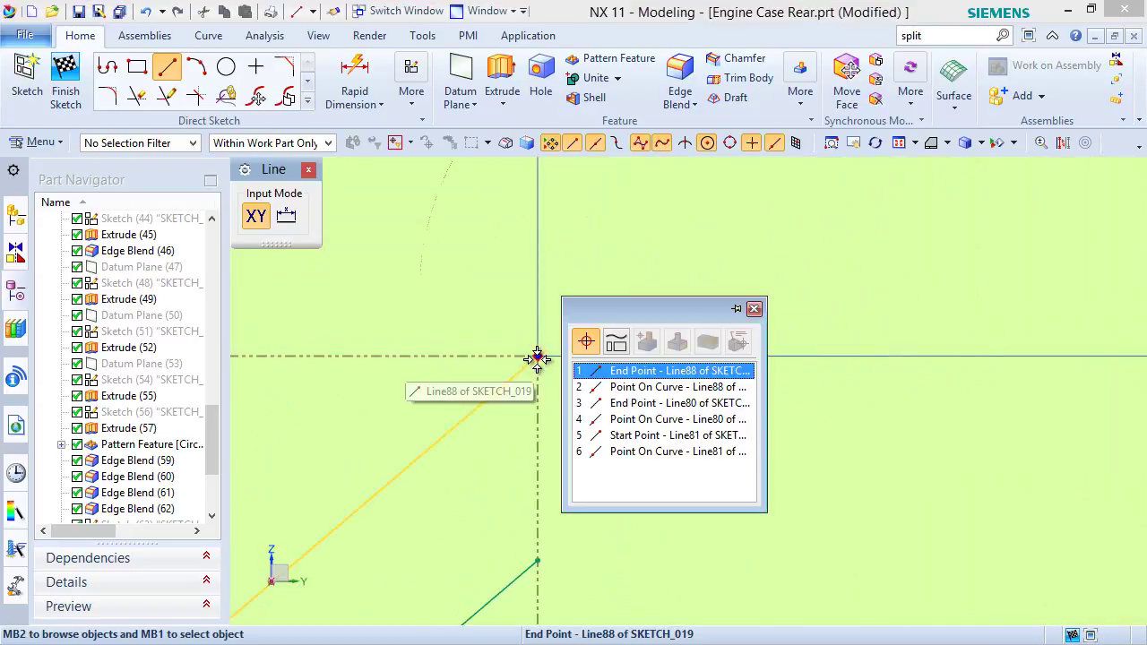
{"action": "left_click", "coordinate": [611, 370]}
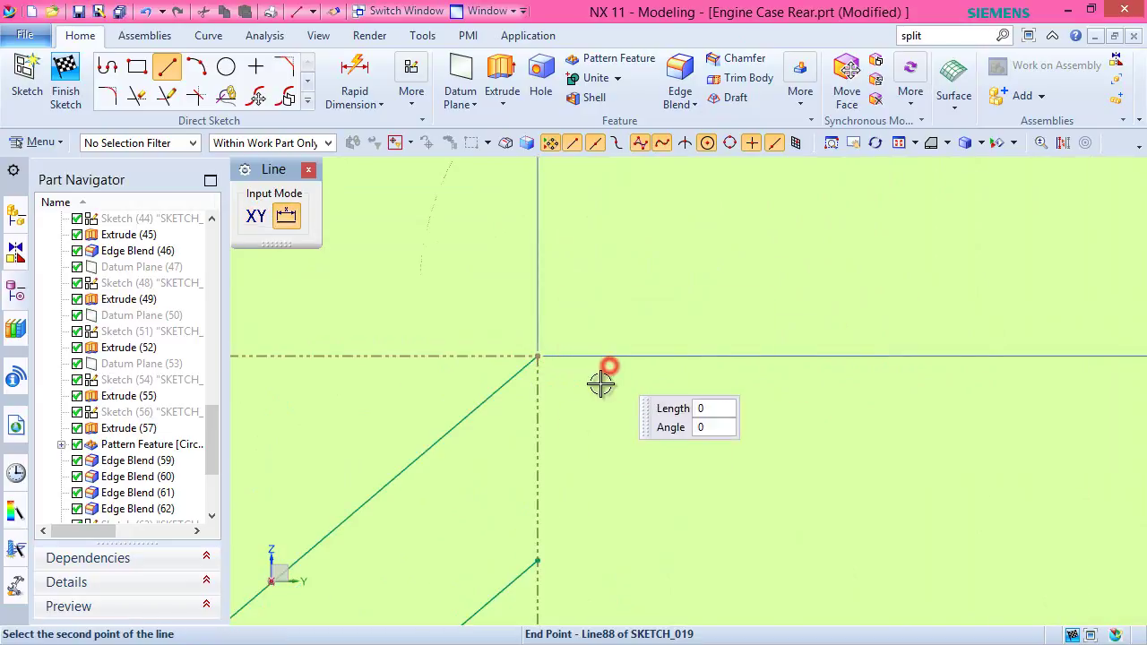
{"action": "left_click", "coordinate": [538, 561]}
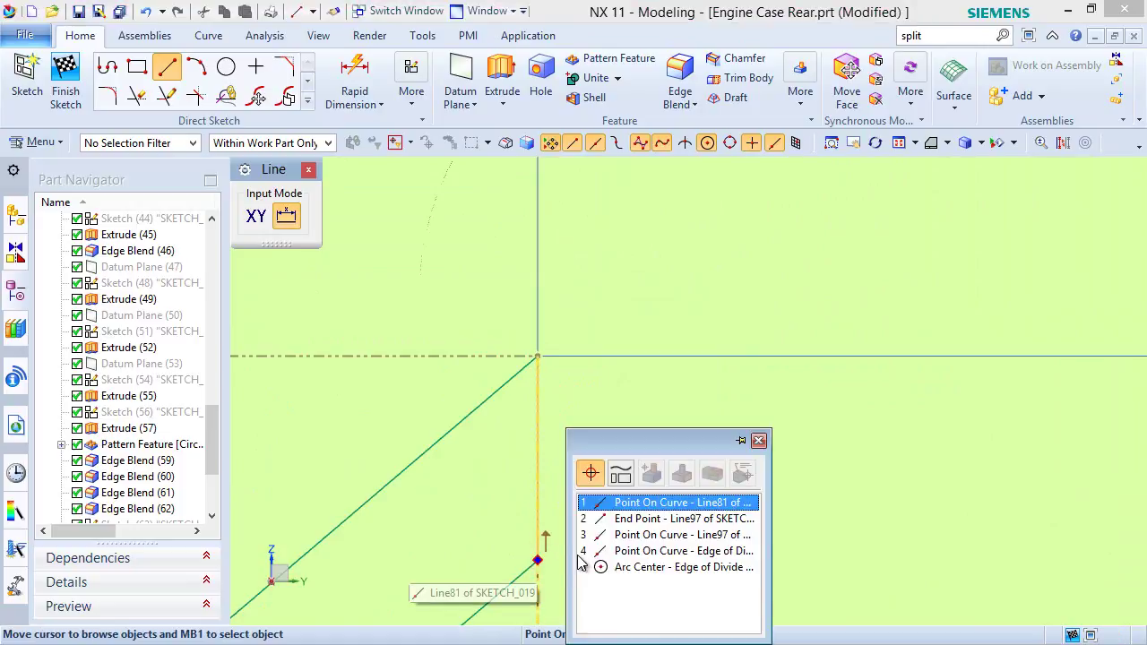
{"action": "left_click", "coordinate": [634, 518]}
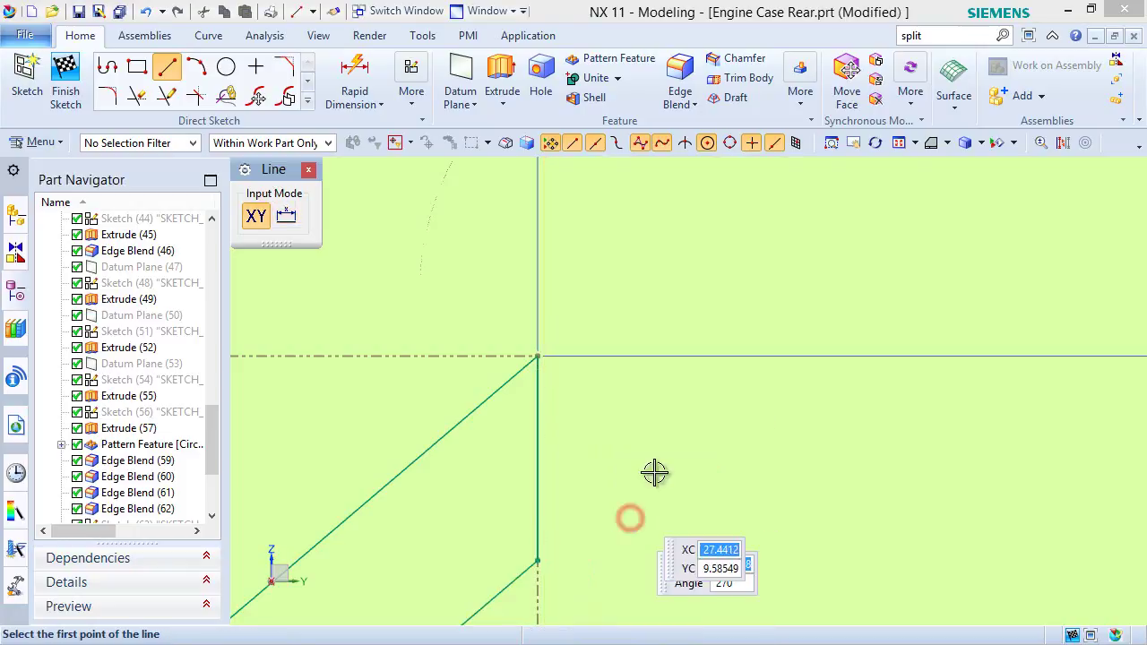
Draw a vertical line closing the X's lower-right arm, from the trimmed offset line's end to the rectangle's corner.
{"action": "scroll", "coordinate": [681, 287], "scroll_direction": "up", "scroll_amount": 3}
{"action": "scroll", "coordinate": [681, 389], "scroll_direction": "up", "scroll_amount": 3}
{"action": "scroll", "coordinate": [685, 395], "scroll_direction": "down", "scroll_amount": 5}
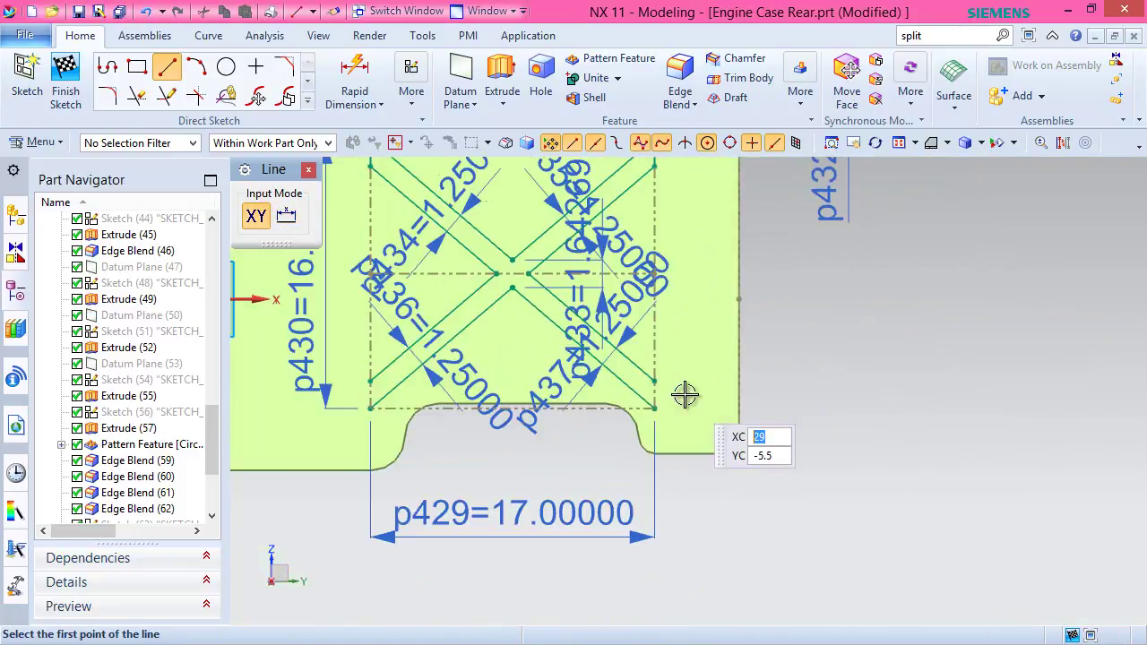
{"action": "scroll", "coordinate": [685, 394], "scroll_direction": "down", "scroll_amount": 5}
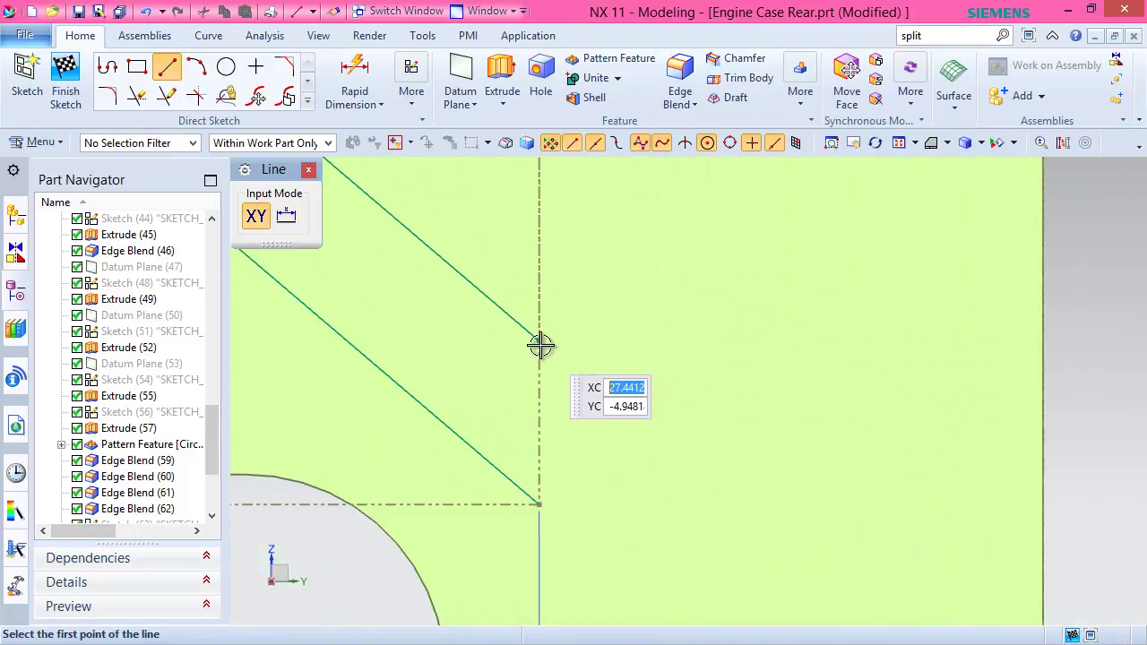
{"action": "left_click", "coordinate": [539, 344]}
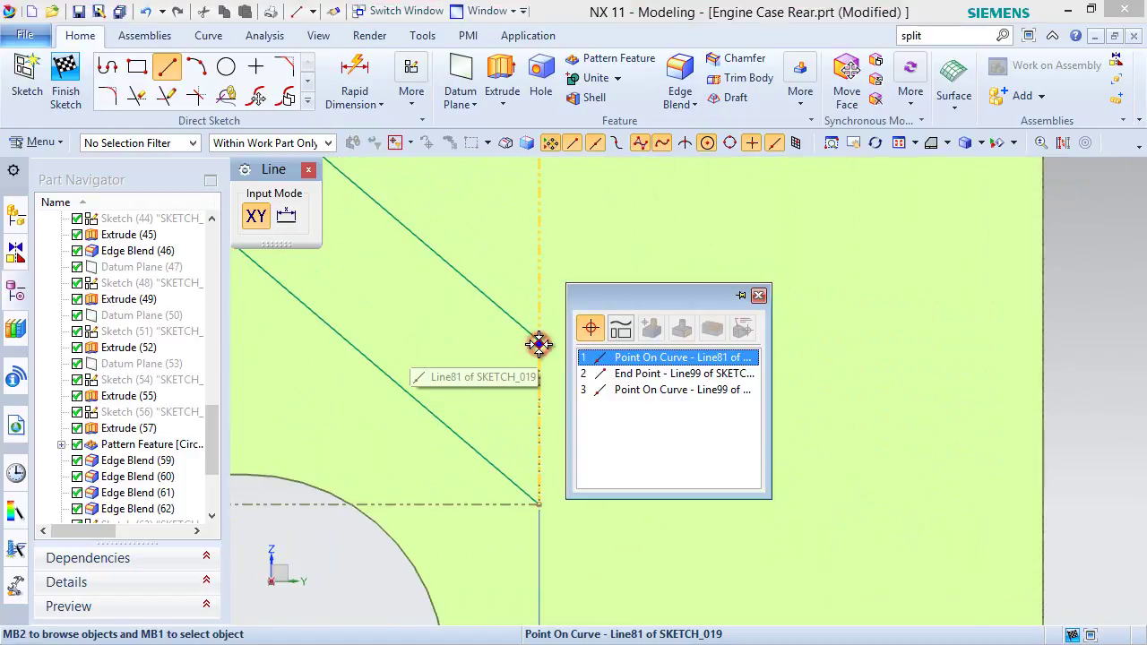
{"action": "left_click", "coordinate": [639, 374]}
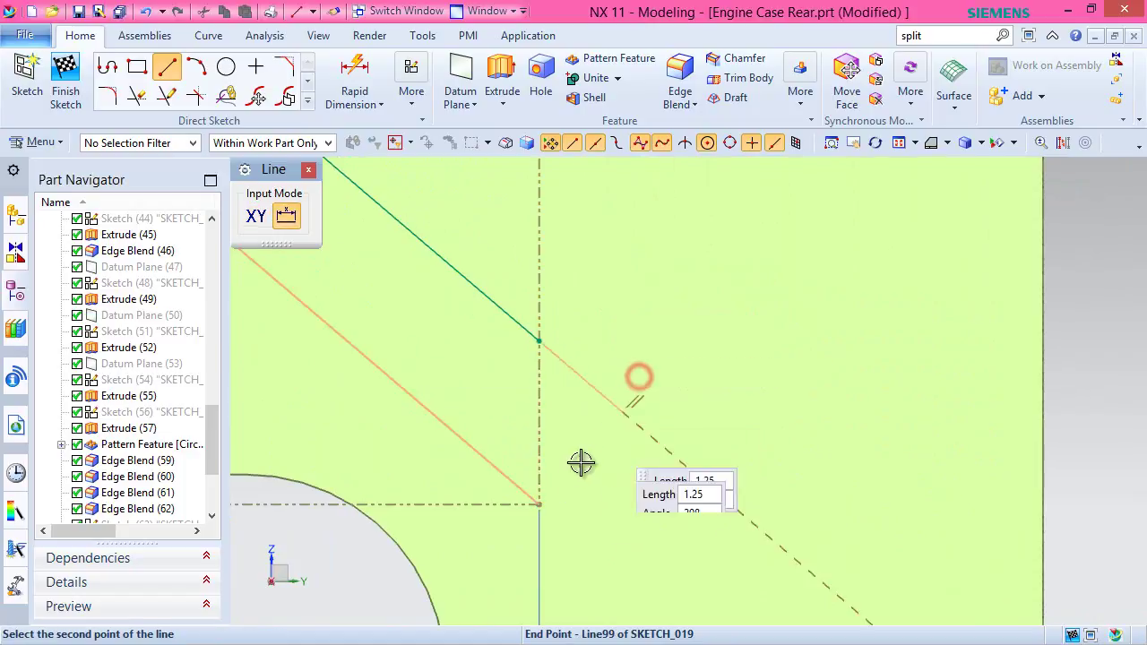
{"action": "left_click", "coordinate": [538, 503]}
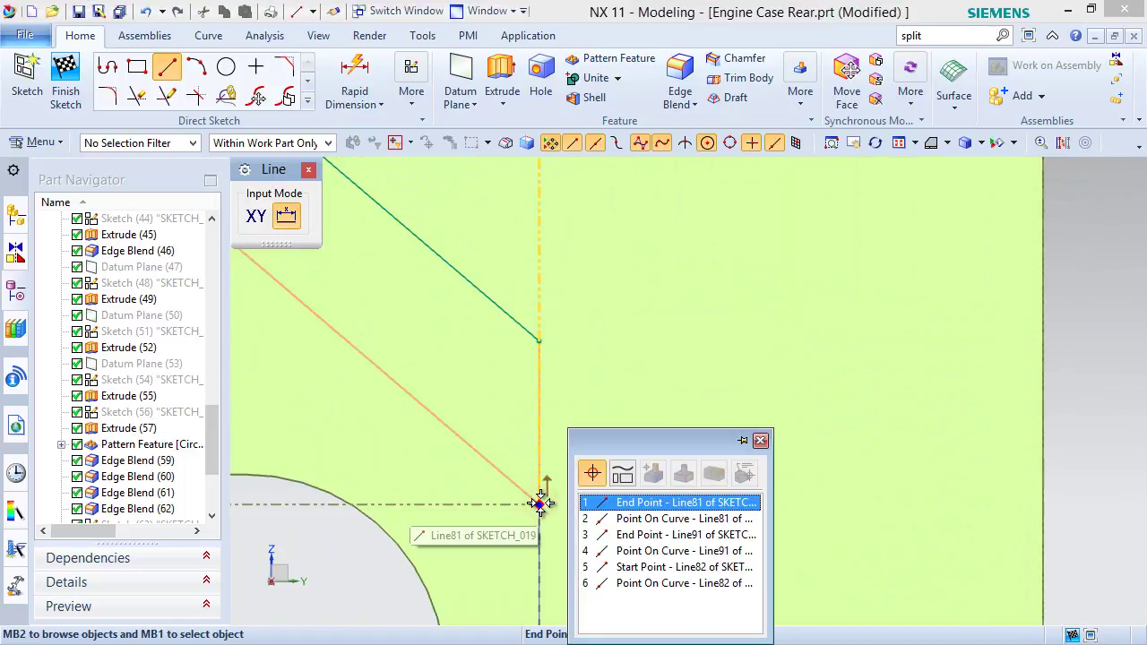
{"action": "left_click", "coordinate": [623, 503]}
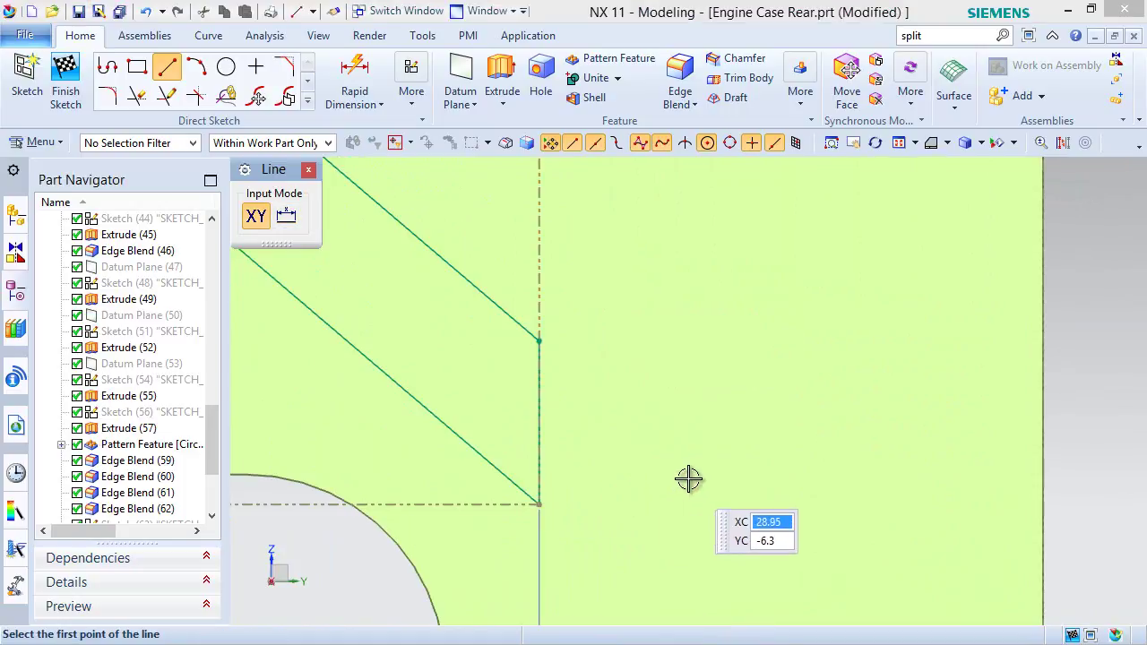
Close the X's lower-left arm with a vertical line from the trimmed offset line's end to the rectangle's corner, and end line drawing.
{"action": "scroll", "coordinate": [689, 479], "scroll_direction": "down", "scroll_amount": 4}
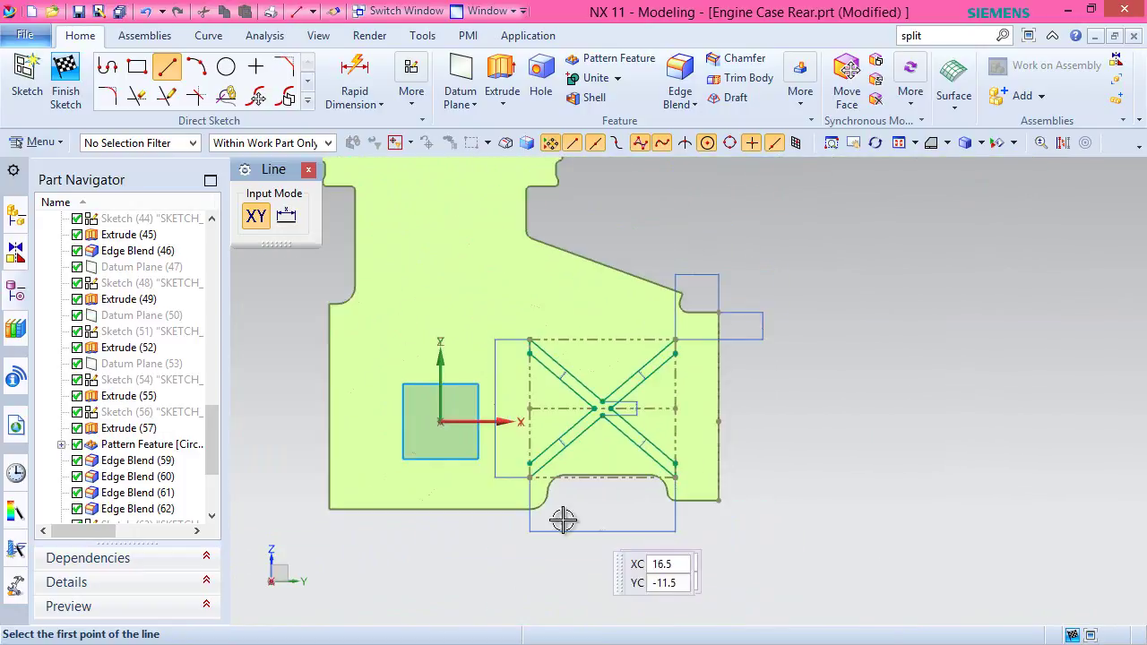
{"action": "scroll", "coordinate": [530, 493], "scroll_direction": "up", "scroll_amount": 5}
{"action": "scroll", "coordinate": [530, 493], "scroll_direction": "up", "scroll_amount": 5}
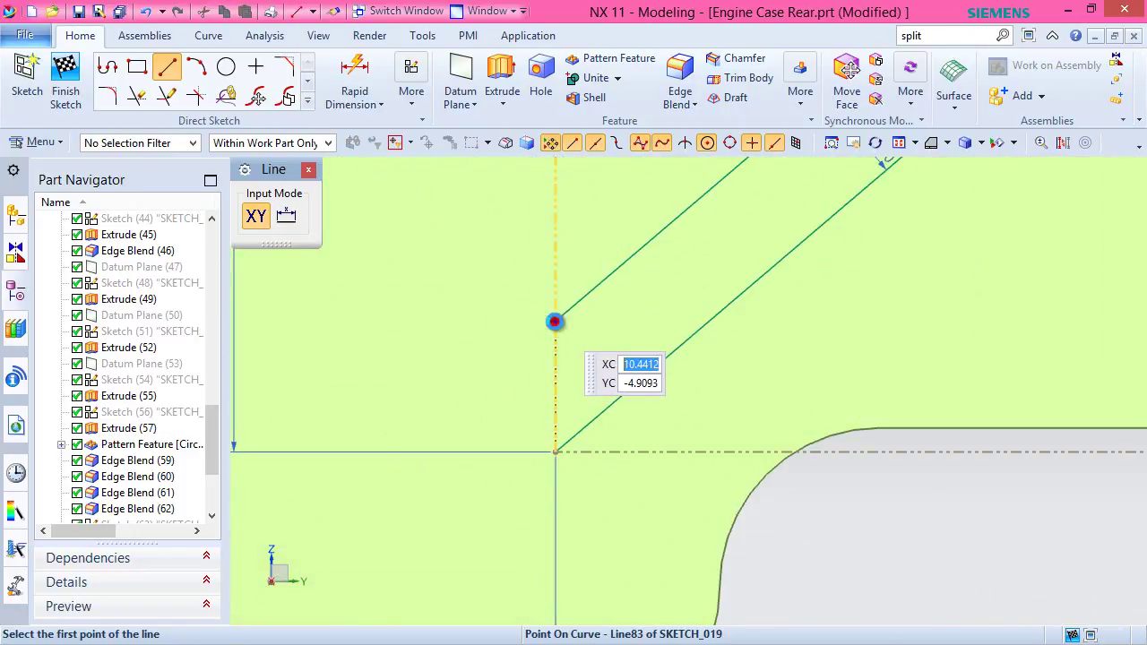
{"action": "left_click", "coordinate": [555, 321]}
{"action": "left_click", "coordinate": [642, 355]}
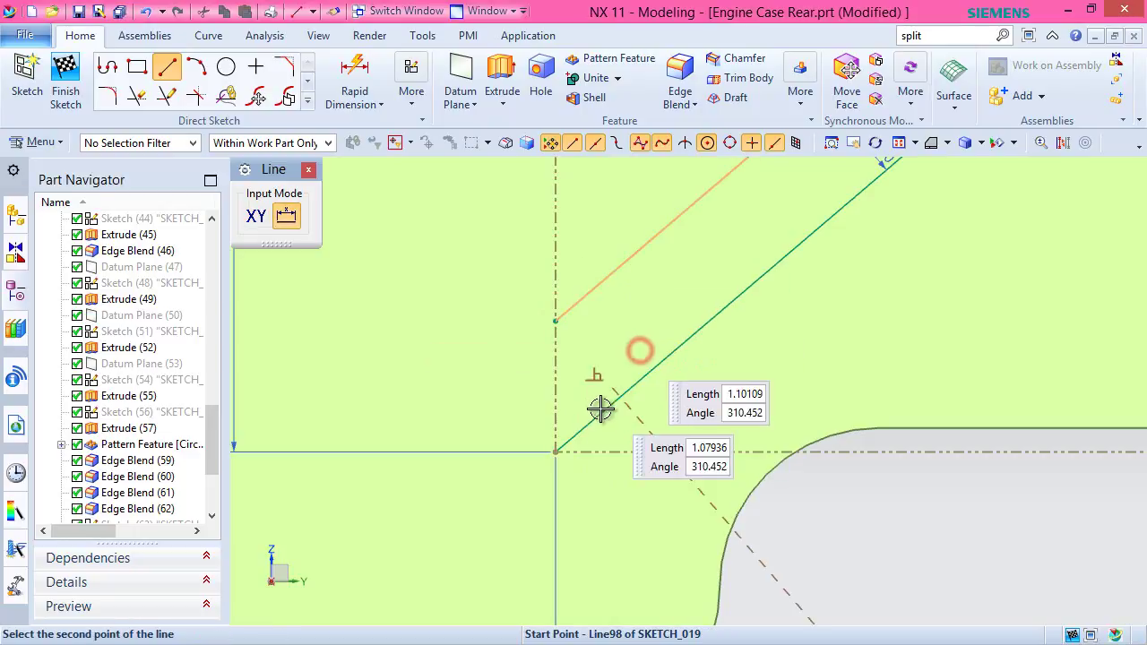
{"action": "left_click", "coordinate": [555, 453]}
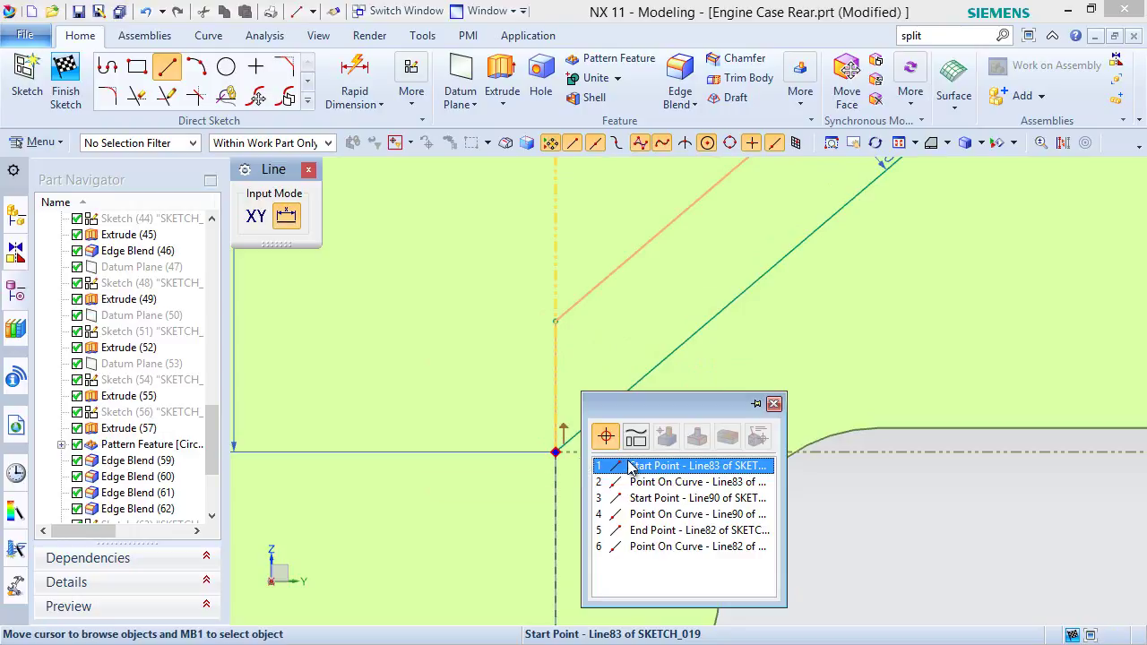
{"action": "left_click", "coordinate": [633, 466]}
{"action": "key", "text": "Escape"}
{"action": "scroll", "coordinate": [505, 499], "scroll_direction": "down", "scroll_amount": 5}
{"action": "scroll", "coordinate": [505, 502], "scroll_direction": "down", "scroll_amount": 2}
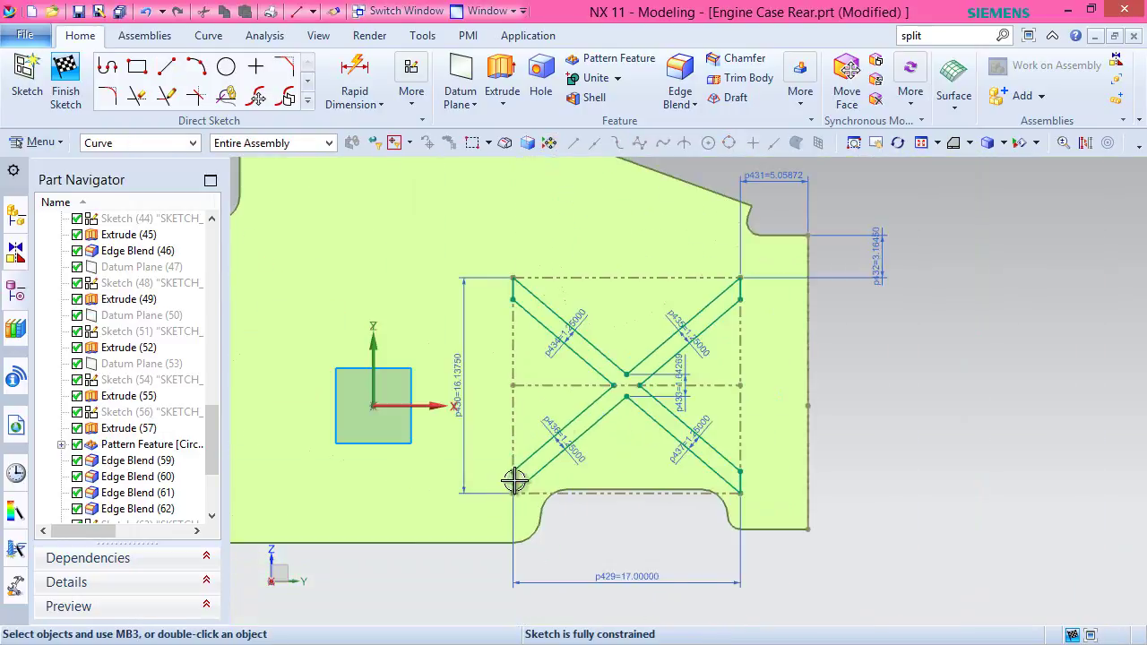
{"action": "scroll", "coordinate": [583, 335], "scroll_direction": "up", "scroll_amount": 1}
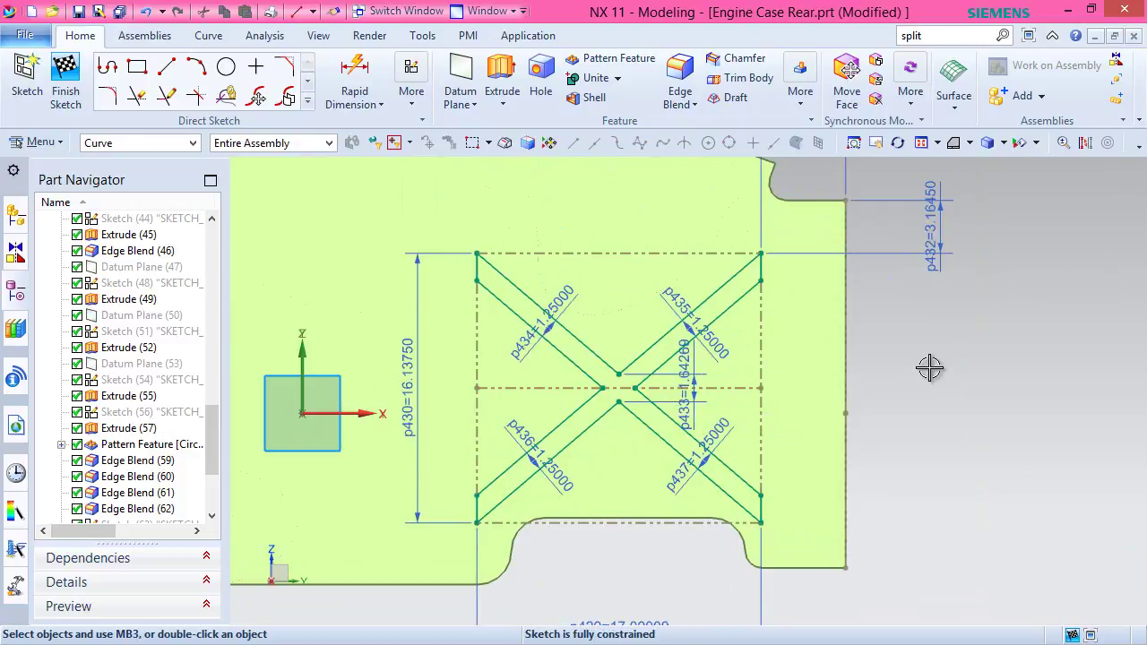
Finish the X-shaped sketch and orient the sectioned model to an isometric view.
{"action": "right_click", "coordinate": [973, 193]}
{"action": "left_click", "coordinate": [873, 205]}
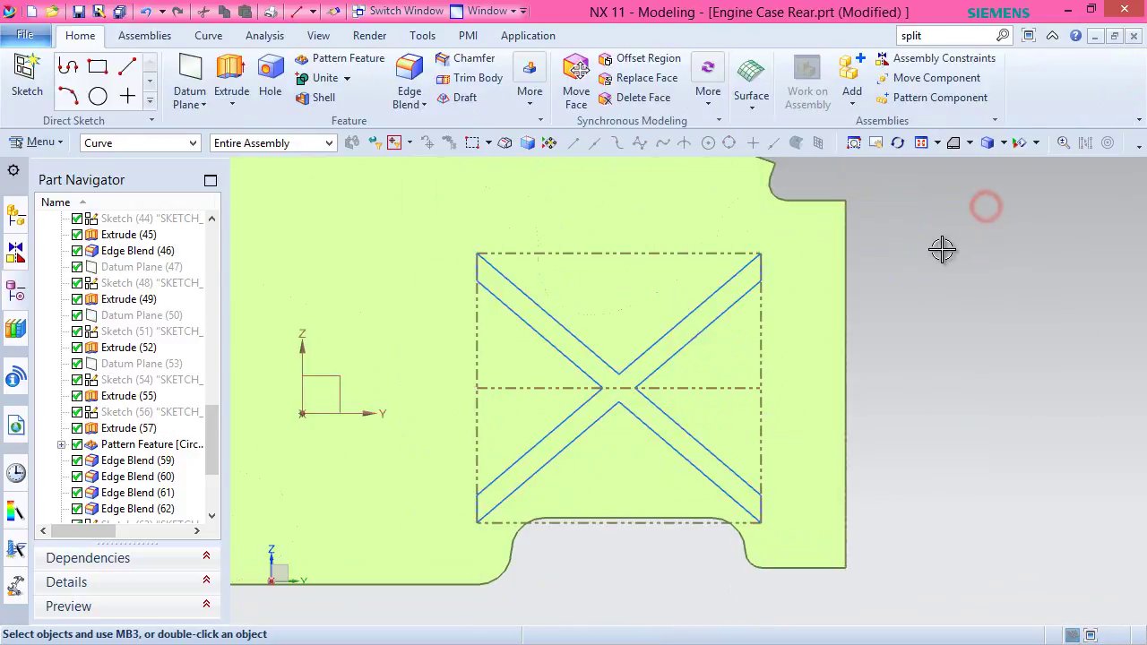
{"action": "left_click", "coordinate": [970, 145]}
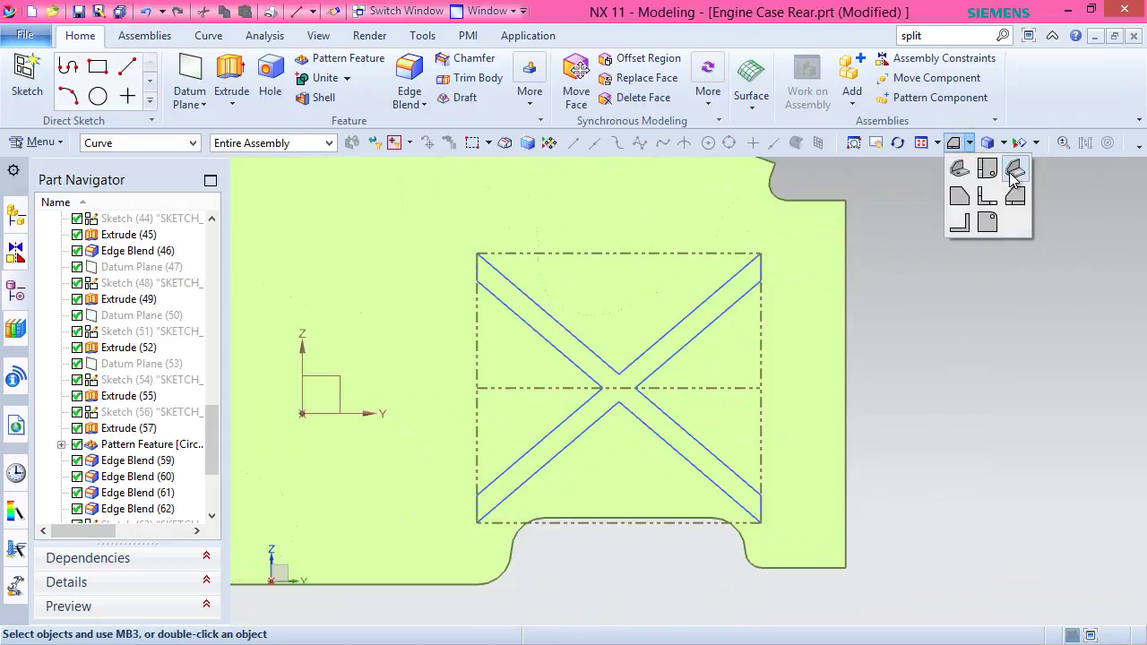
{"action": "left_click", "coordinate": [994, 176]}
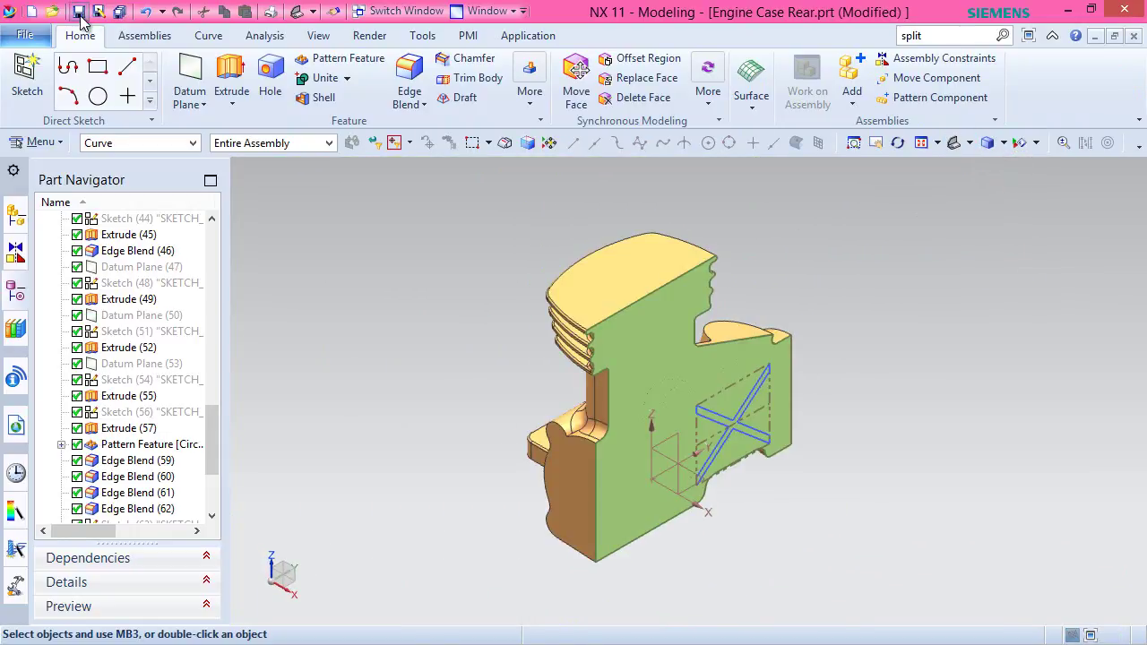
Make the Isometric model view the work view in place of Section #1, and save the part.
{"action": "left_click_drag", "start_coordinate": [211, 439], "coordinate": [211, 242]}
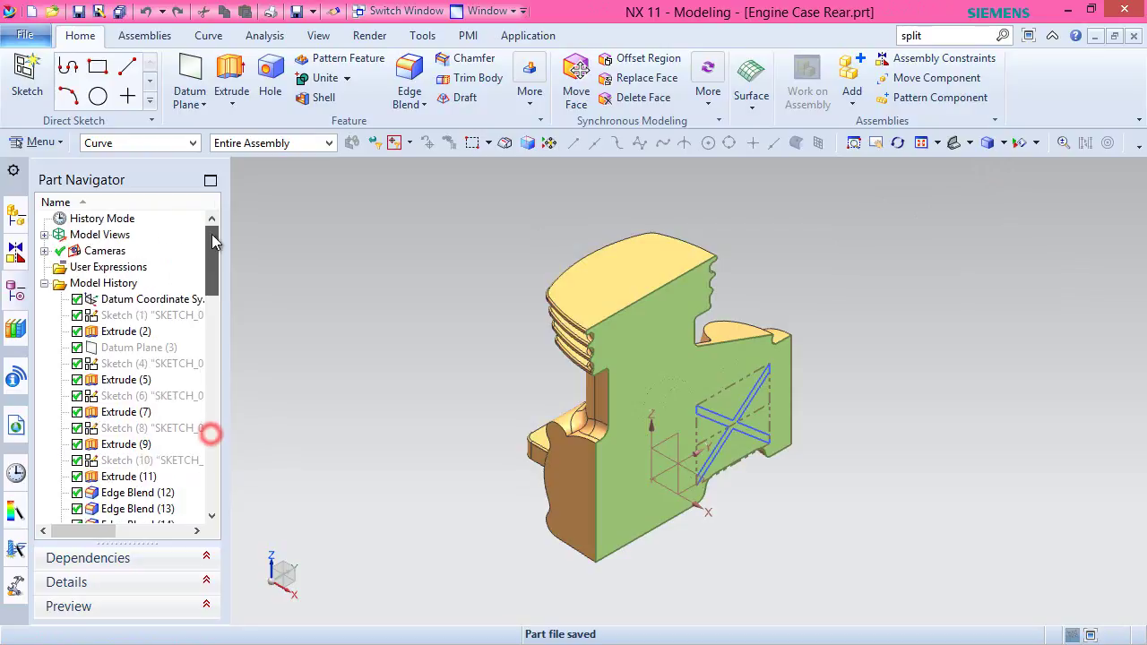
{"action": "left_click", "coordinate": [44, 235]}
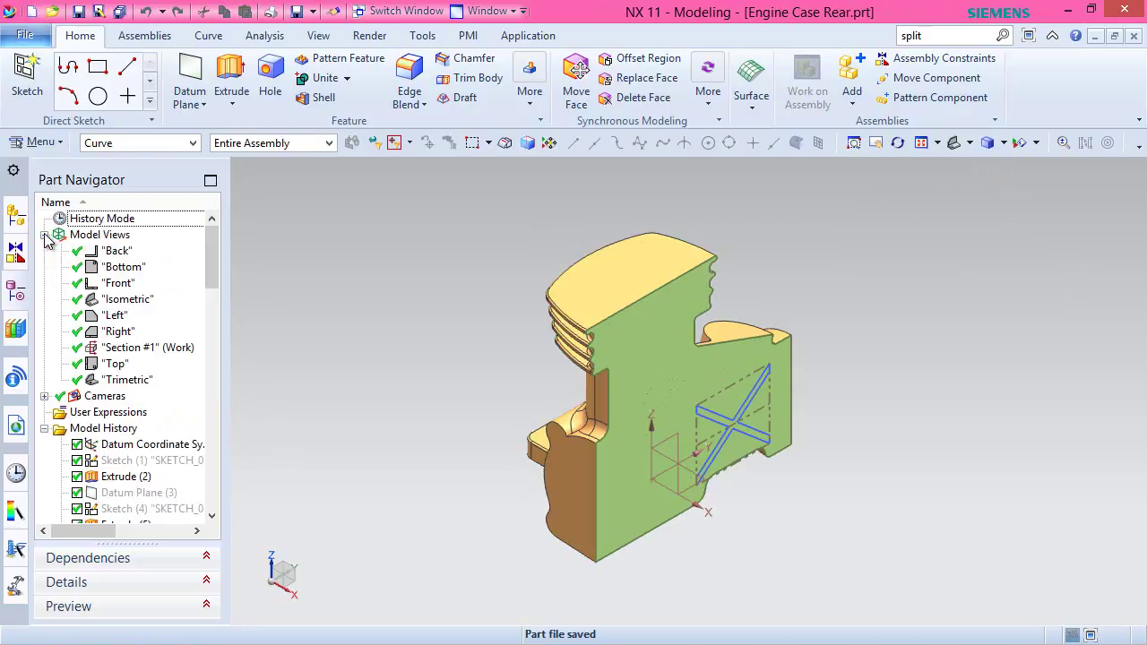
{"action": "double_click", "coordinate": [113, 301]}
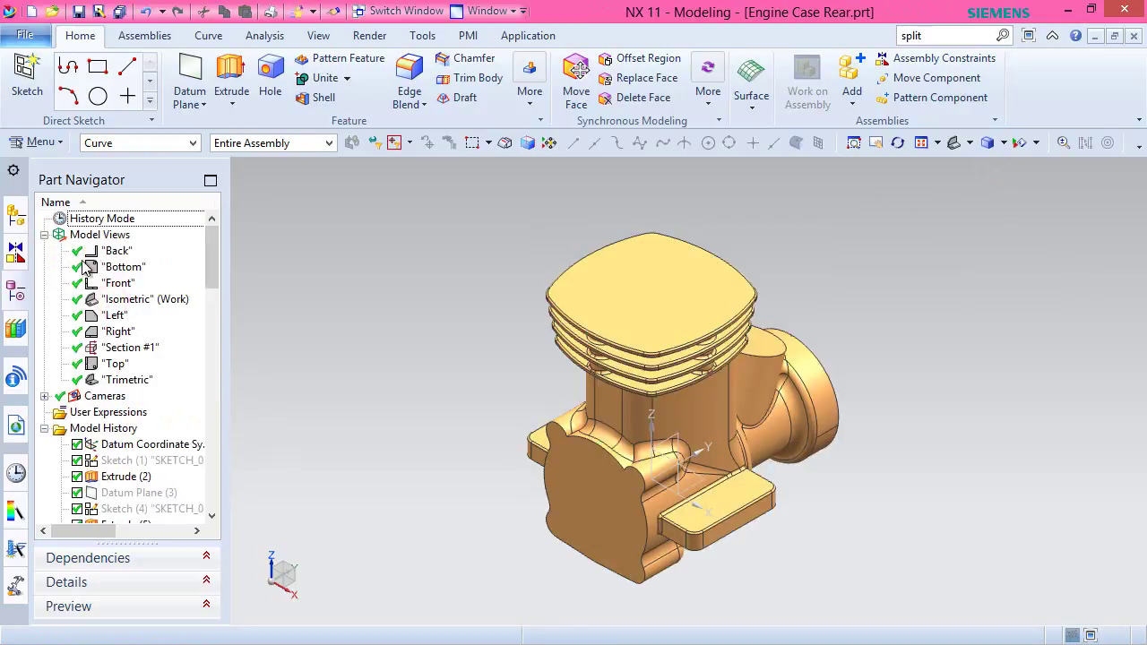
{"action": "left_click", "coordinate": [44, 235]}
{"action": "left_click", "coordinate": [77, 14]}
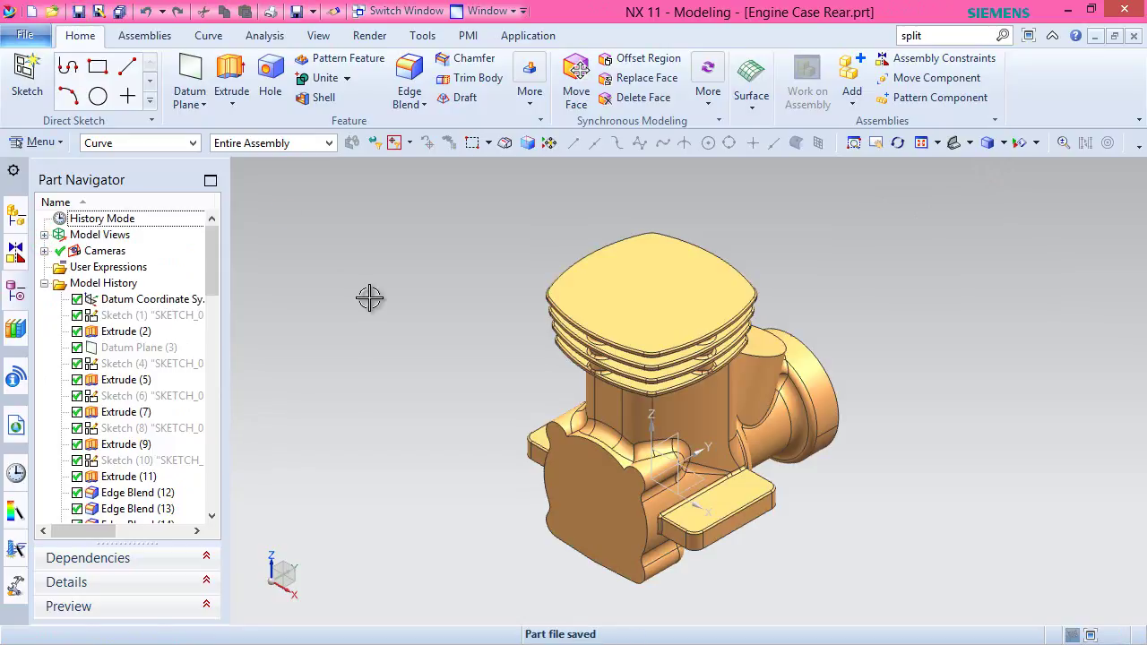
Show the hidden Offset Surface (20) from the model history and save the part.
{"action": "left_click", "coordinate": [457, 279]}
{"action": "mouse_move", "coordinate": [217, 272]}
{"action": "left_mouse_down"}
{"action": "mouse_move", "coordinate": [236, 488]}
{"action": "mouse_move", "coordinate": [235, 360]}
{"action": "left_mouse_up"}
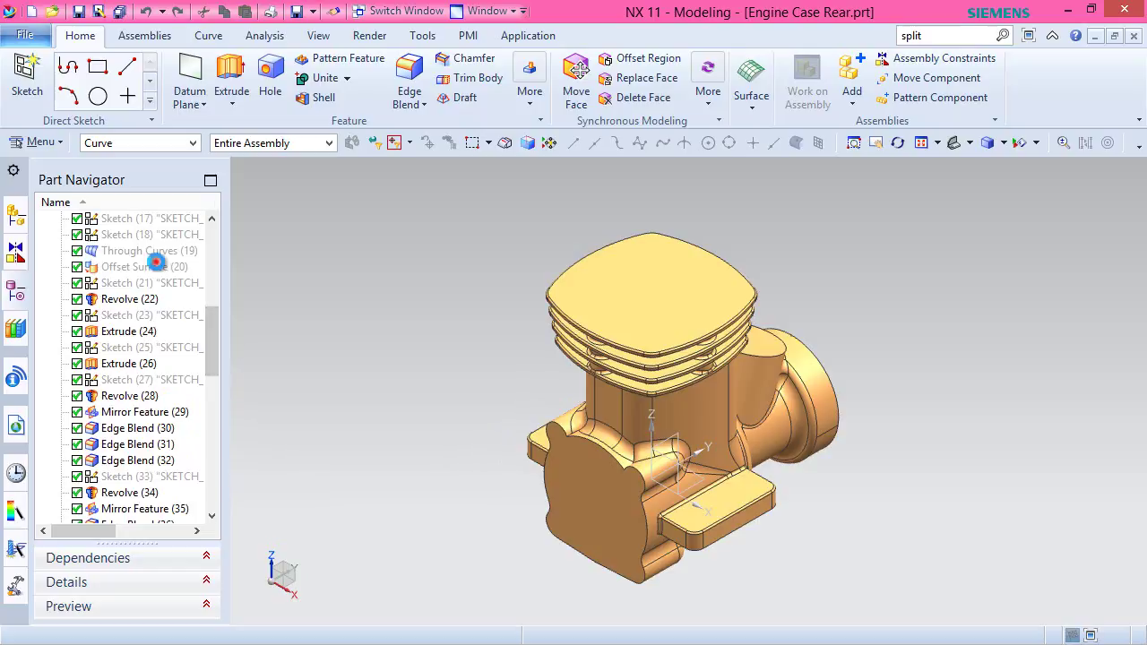
{"action": "left_click", "coordinate": [158, 268]}
{"action": "right_click", "coordinate": [157, 268]}
{"action": "left_click", "coordinate": [190, 148]}
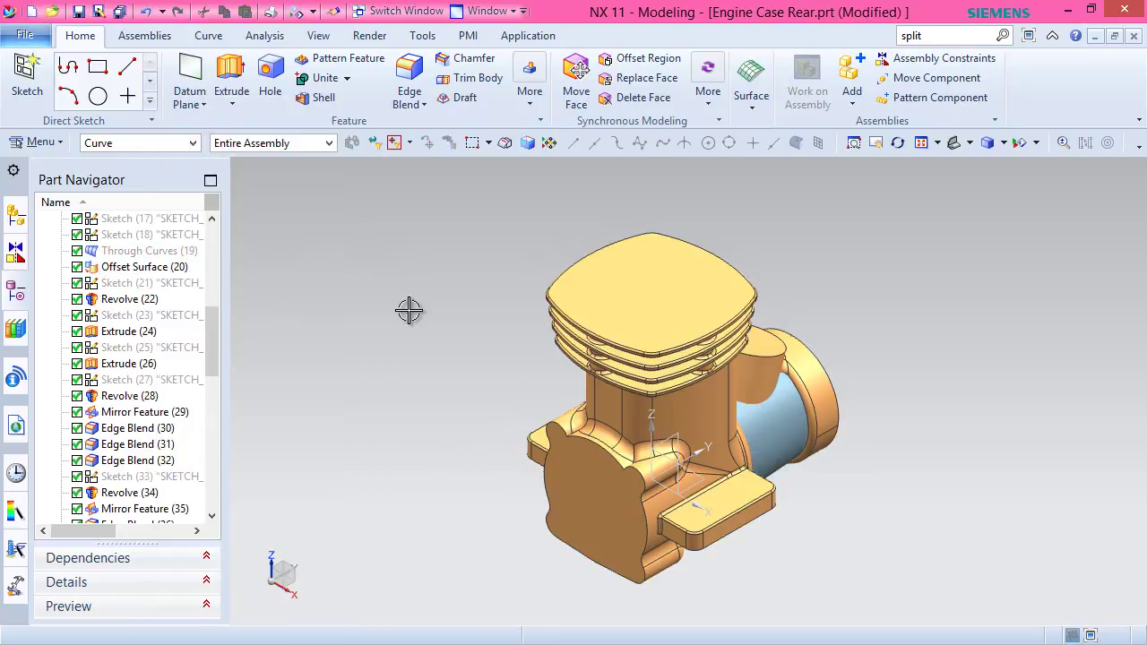
{"action": "key", "text": "ctrl+s"}
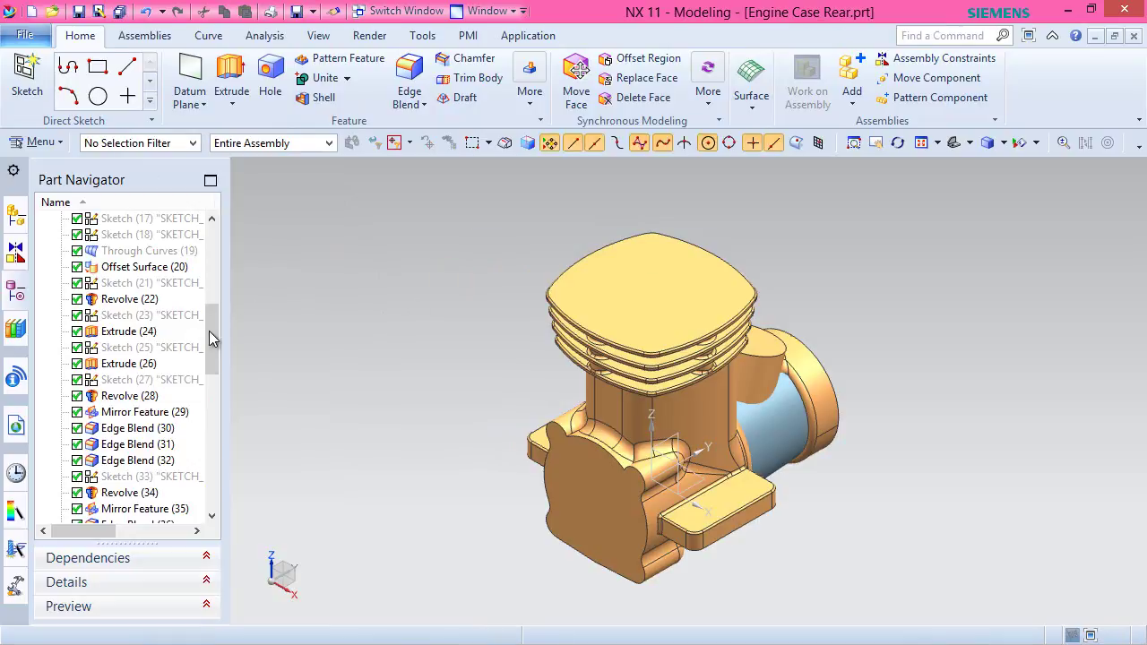
Display the model as Static Wireframe and rotate the view 180° about the Z axis.
{"action": "left_click_drag", "start_coordinate": [208, 341], "coordinate": [224, 504]}
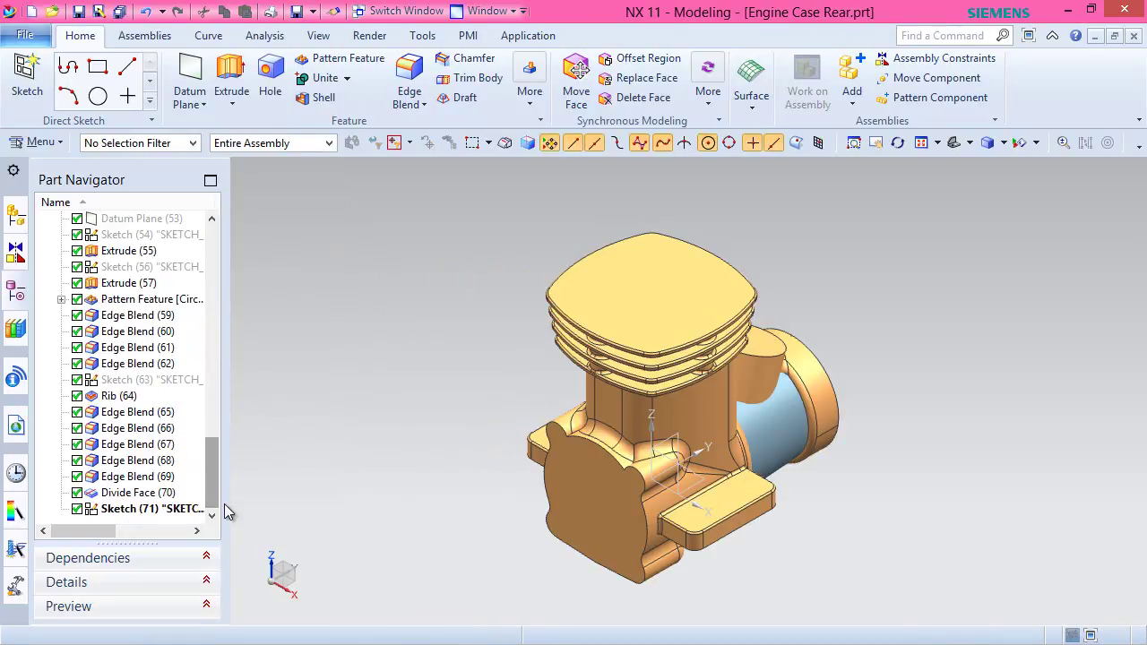
{"action": "left_click", "coordinate": [1004, 145]}
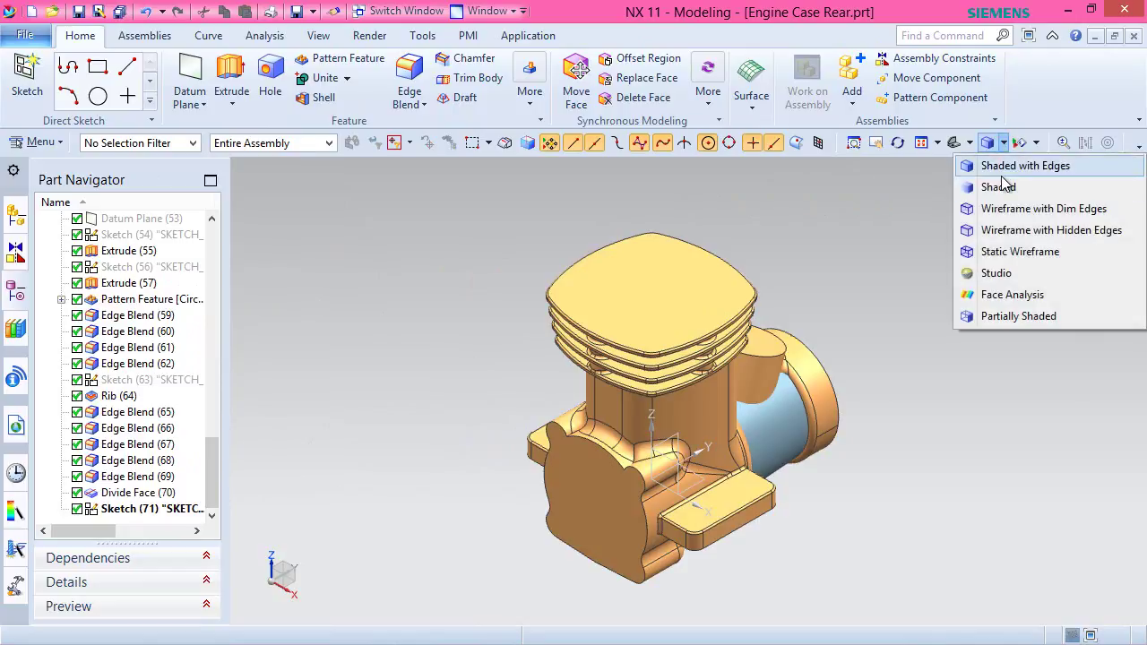
{"action": "left_click", "coordinate": [994, 251]}
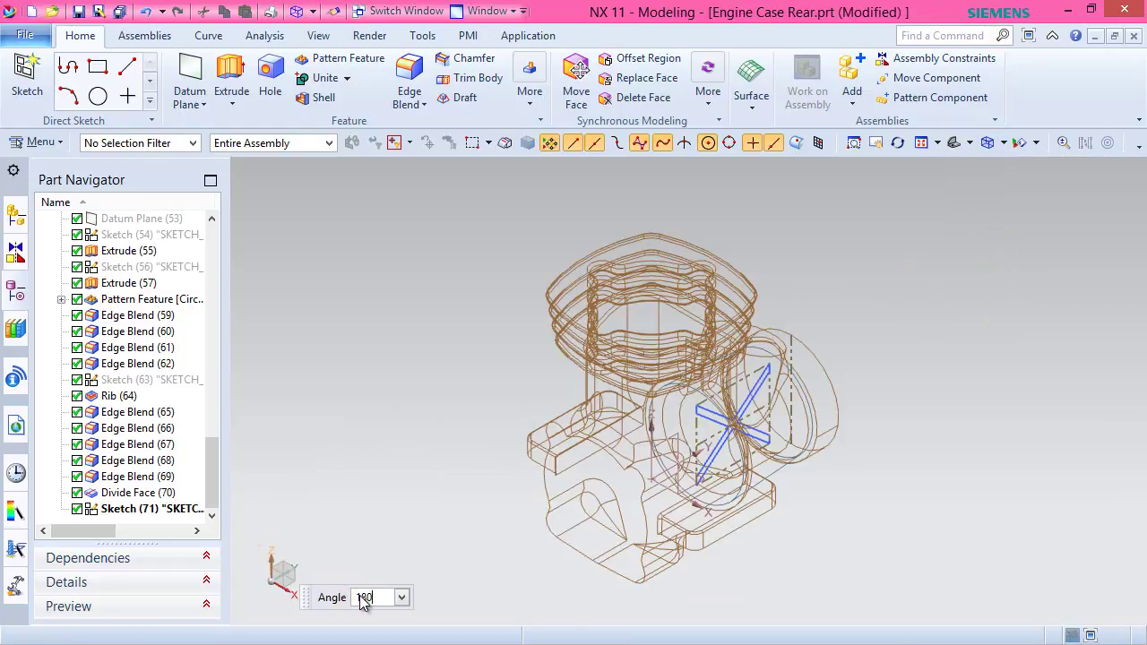
{"action": "key", "text": "Return"}
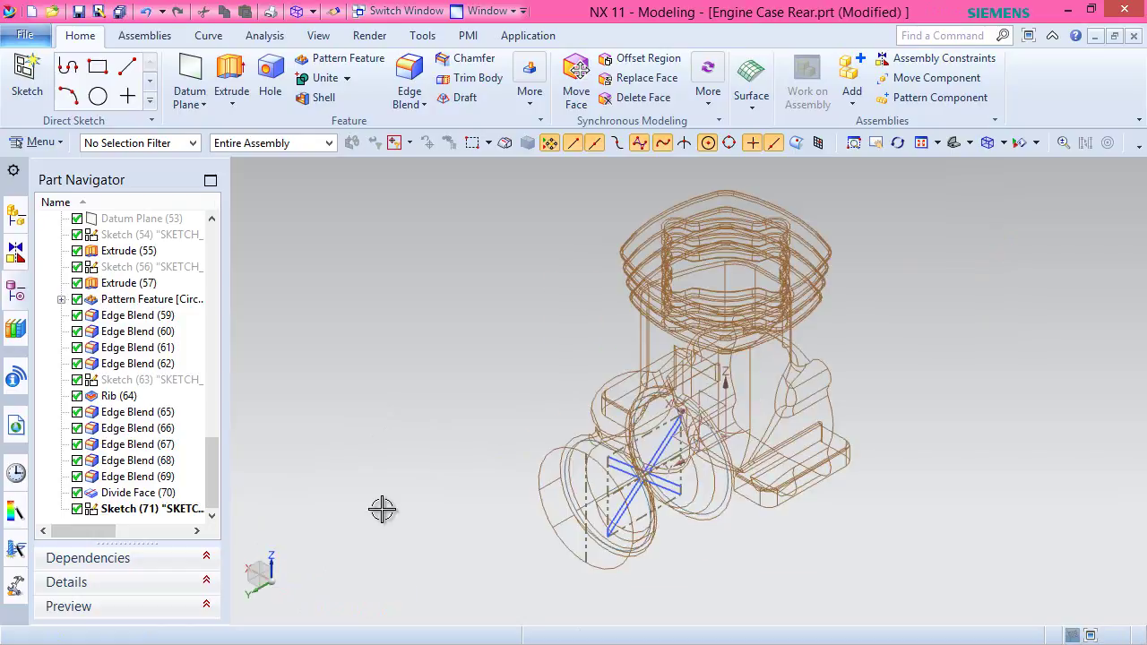
Extrude the X-shaped sketch profile from 0 mm until the selected Offset Surface (20), uniting it with the engine case body.
{"action": "left_click", "coordinate": [230, 79]}
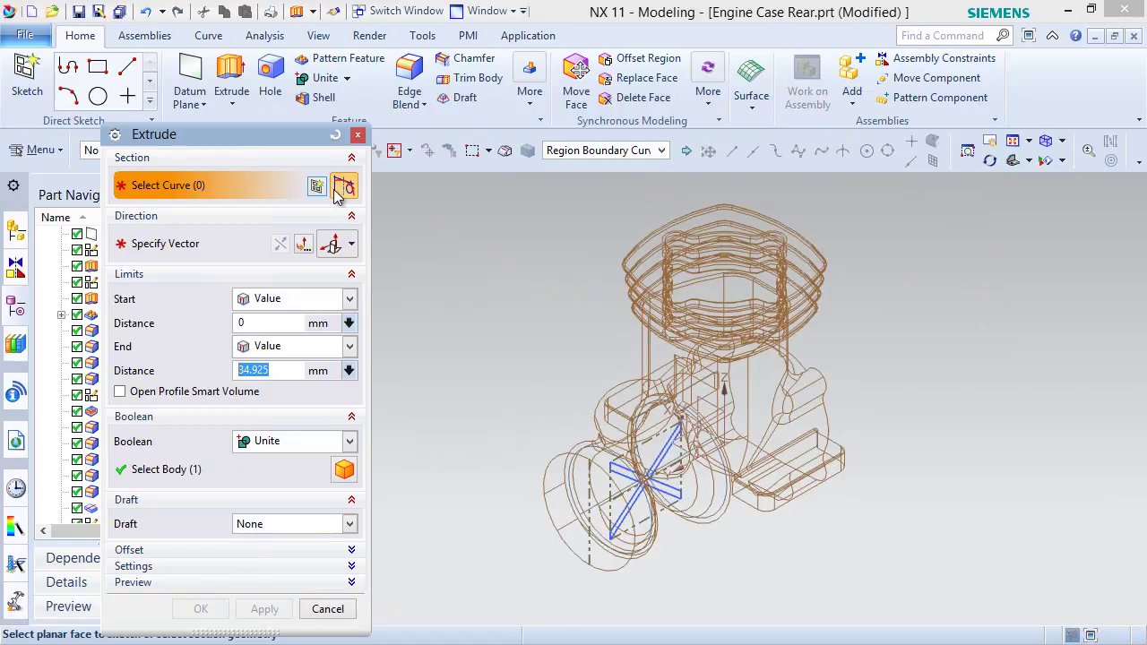
{"action": "left_click_drag", "start_coordinate": [280, 140], "coordinate": [410, 188]}
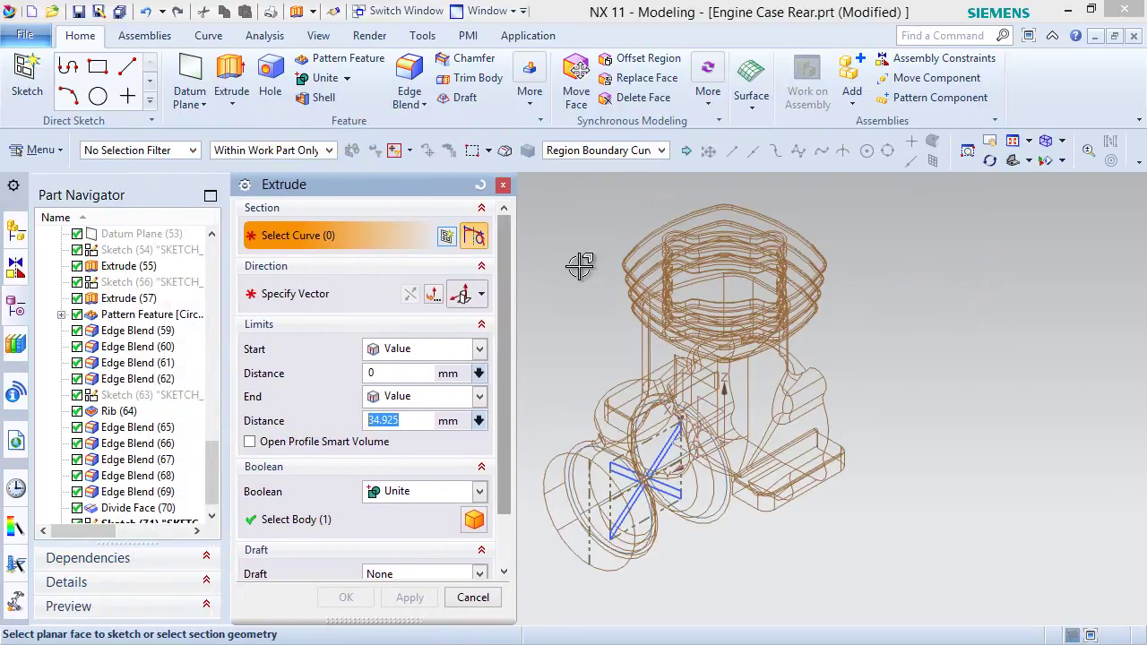
{"action": "scroll", "coordinate": [647, 505], "scroll_direction": "up", "scroll_amount": 3}
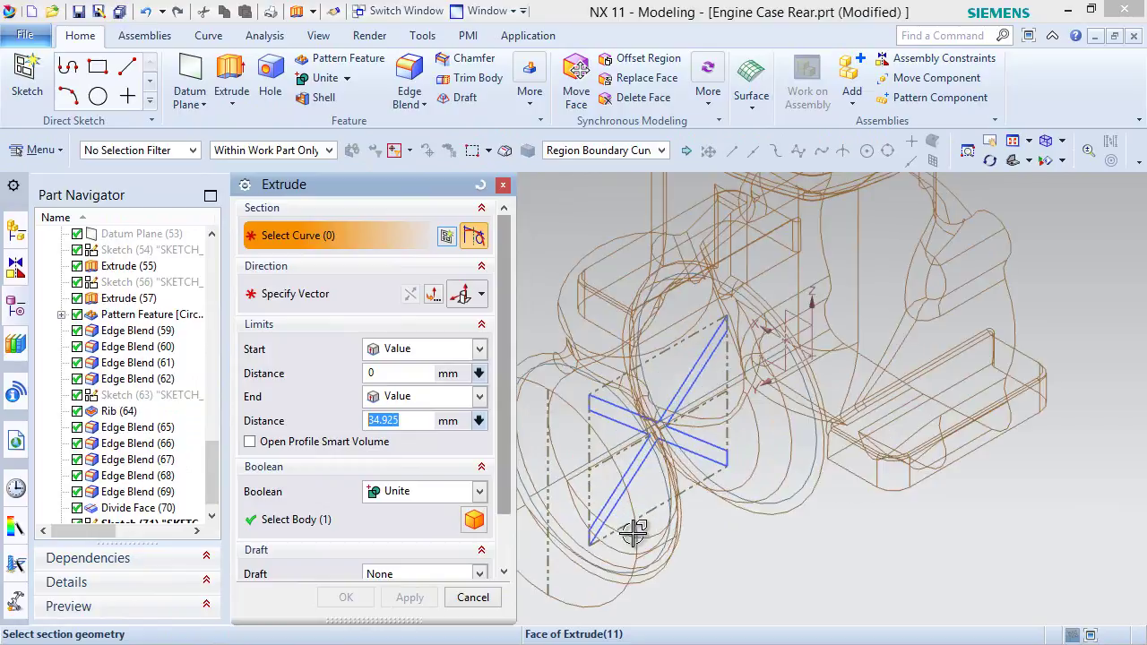
{"action": "left_click", "coordinate": [688, 394]}
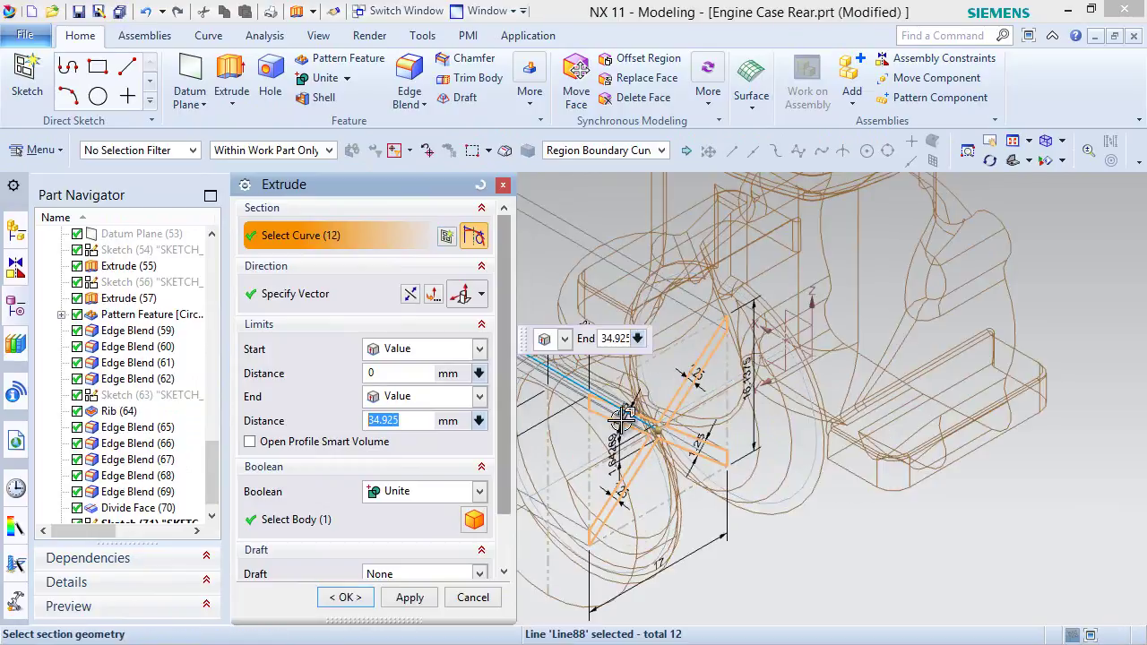
{"action": "left_click", "coordinate": [482, 397]}
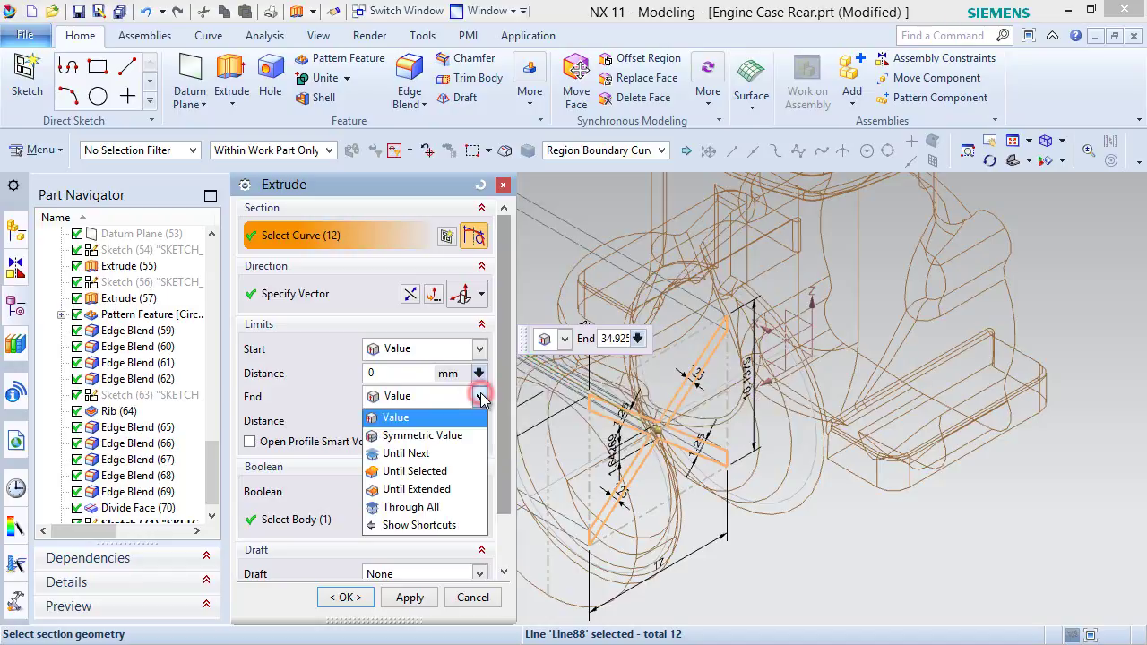
{"action": "left_click", "coordinate": [431, 473]}
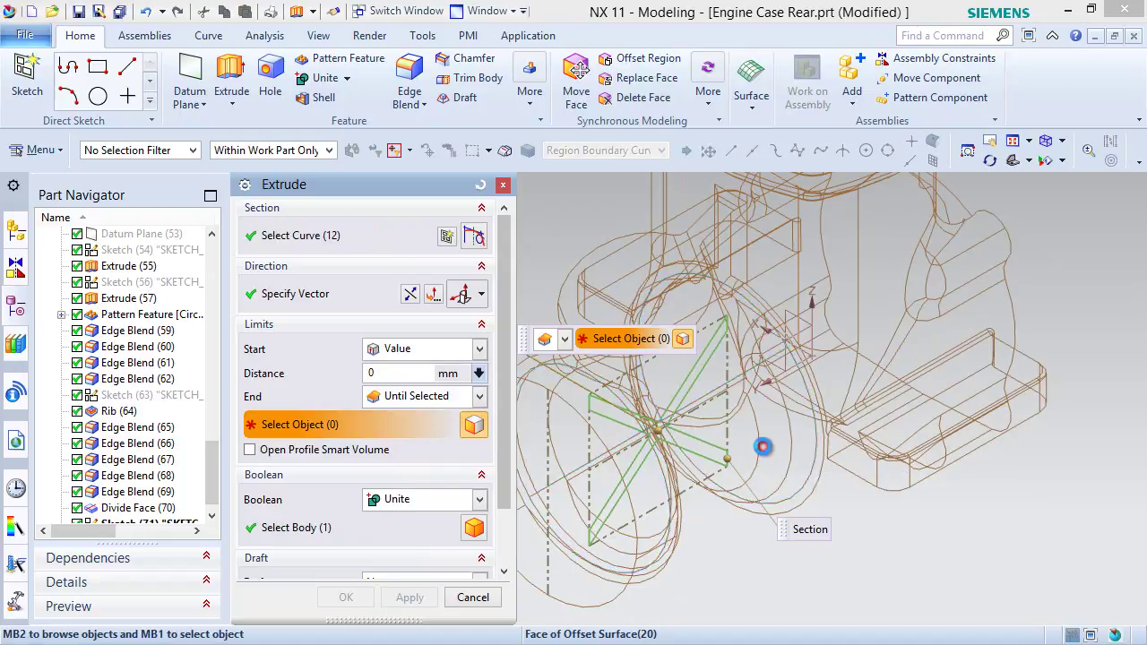
{"action": "left_click", "coordinate": [762, 448]}
{"action": "left_click", "coordinate": [904, 460]}
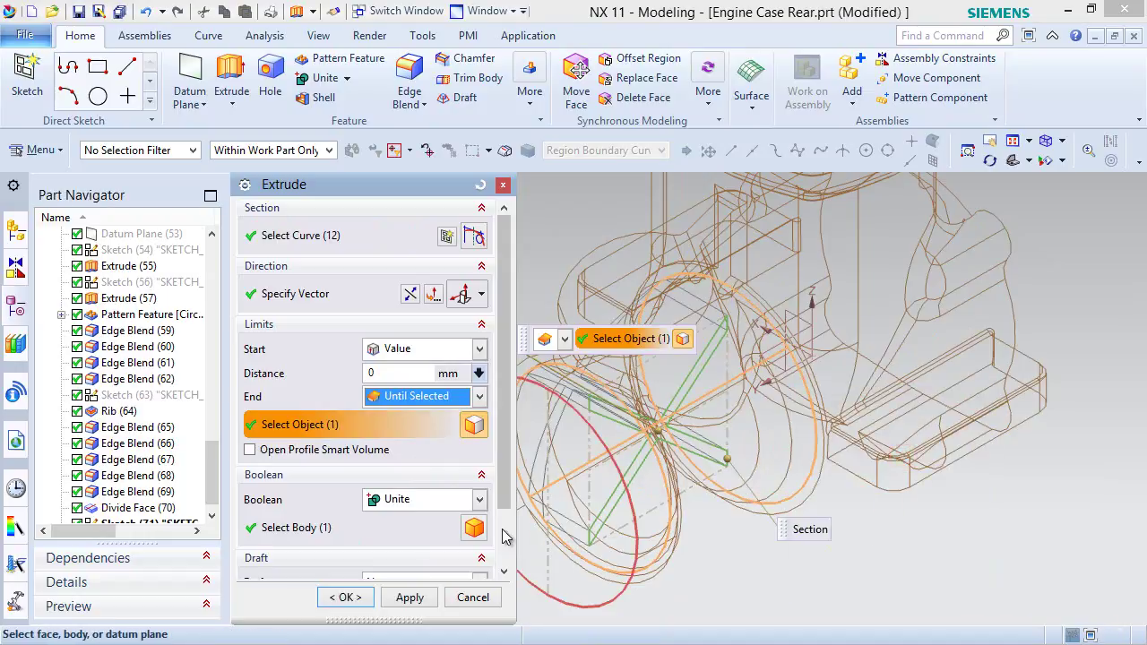
{"action": "left_click", "coordinate": [347, 597]}
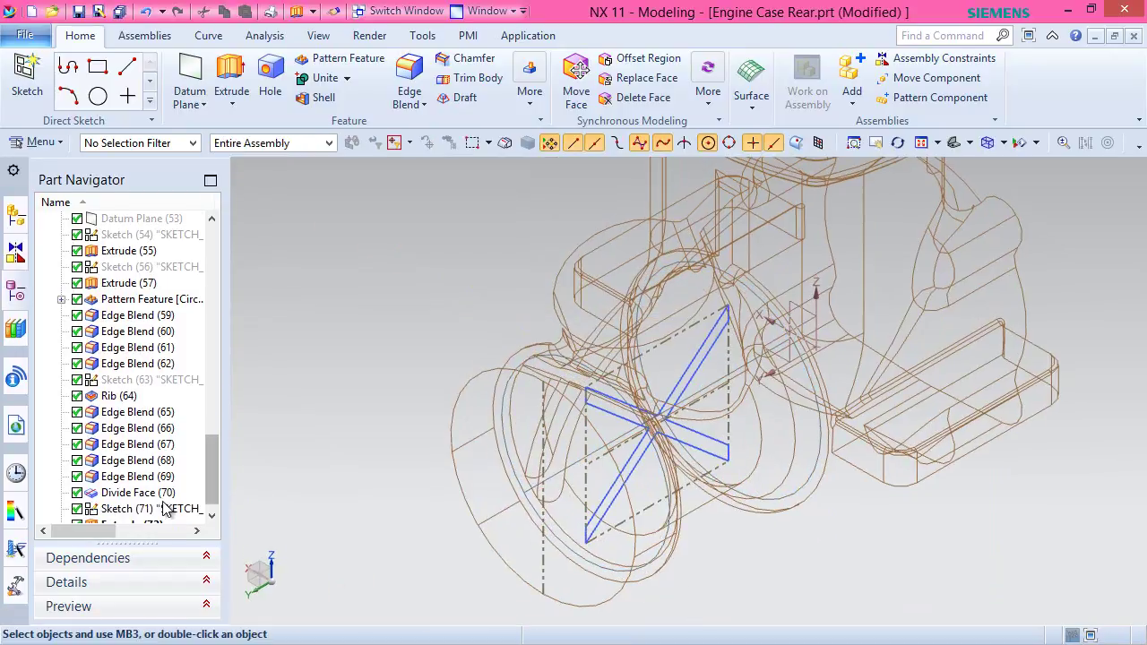
Hide the X-shaped Sketch (71), then display the model shaded with edges in an isometric view.
{"action": "right_click", "coordinate": [154, 508]}
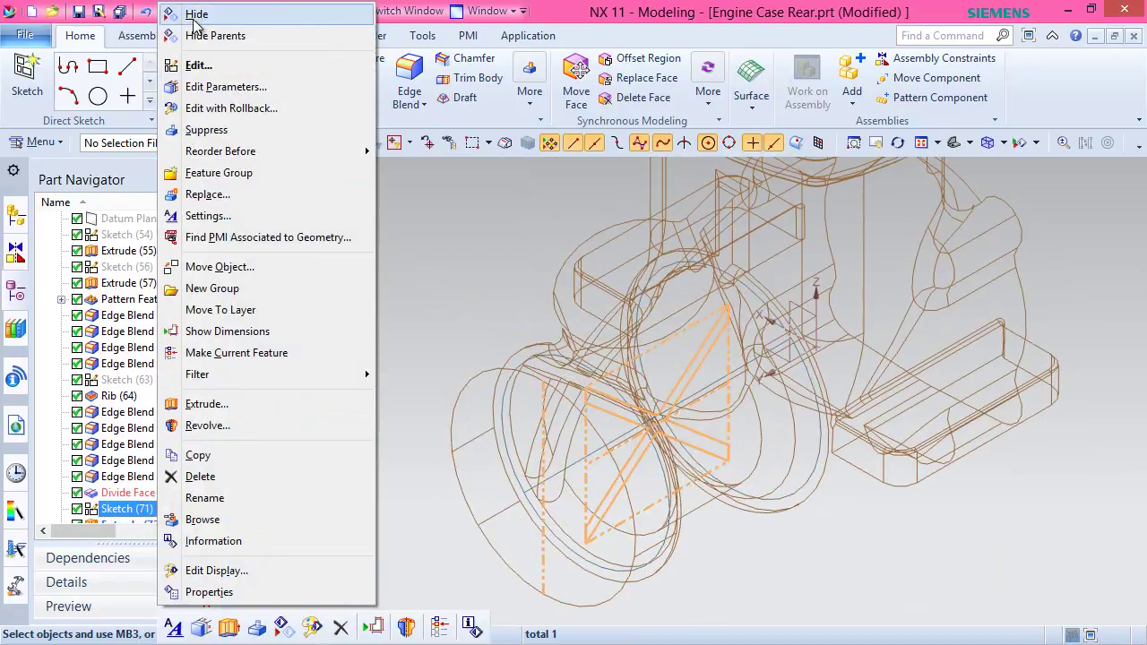
{"action": "left_click", "coordinate": [194, 13]}
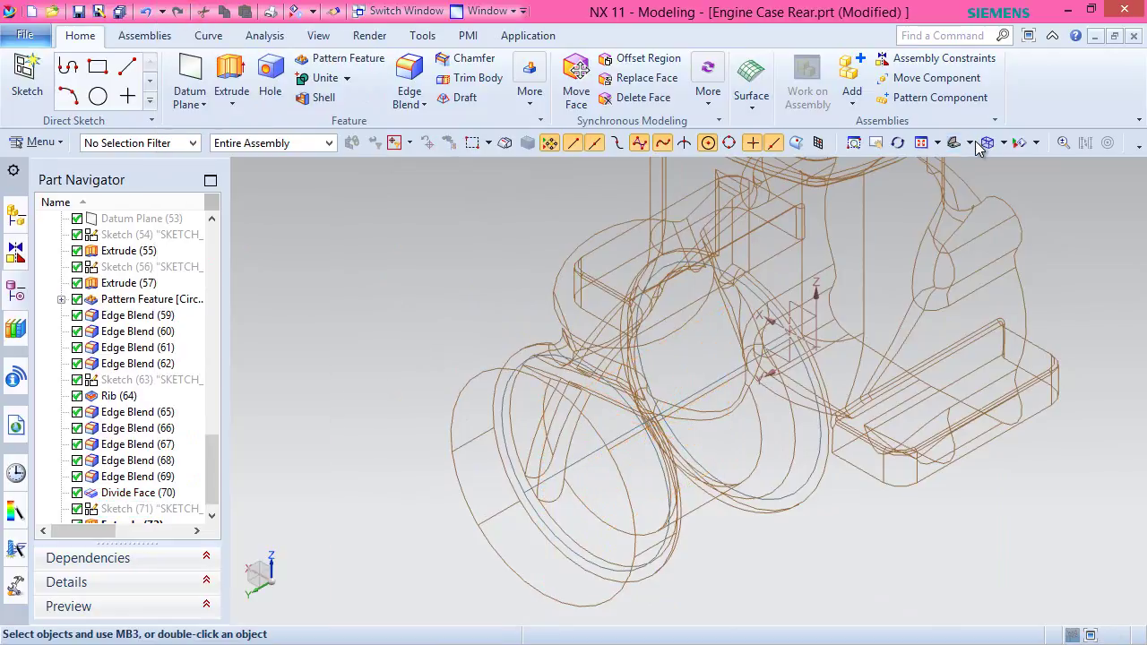
{"action": "left_click", "coordinate": [1001, 143]}
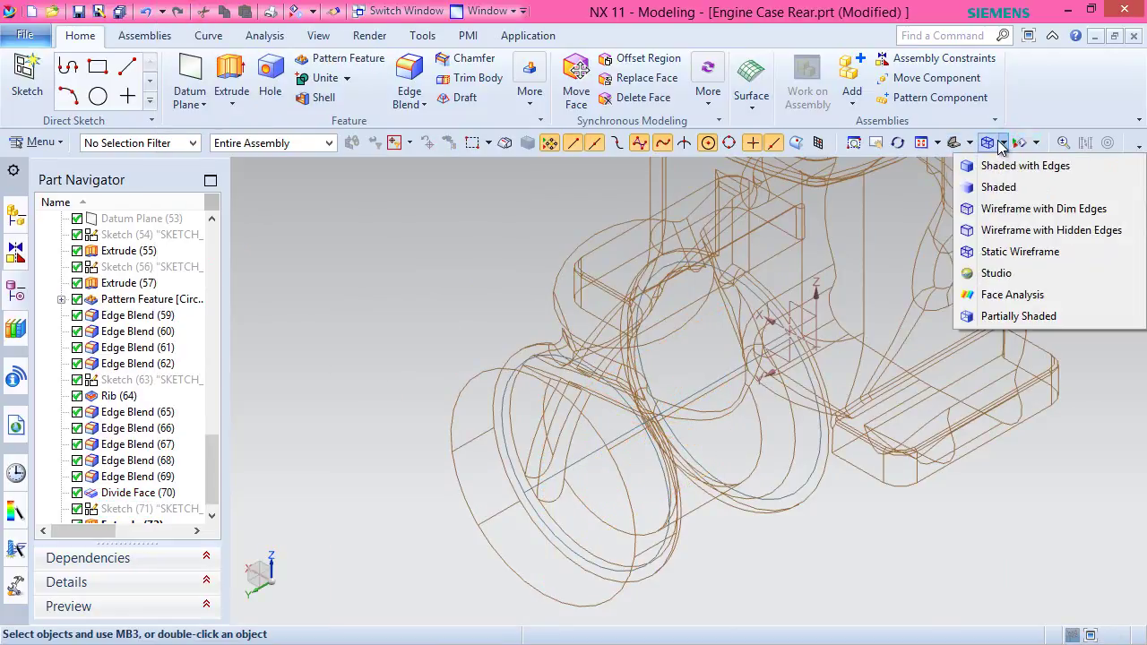
{"action": "left_click", "coordinate": [1011, 165]}
{"action": "left_click", "coordinate": [969, 142]}
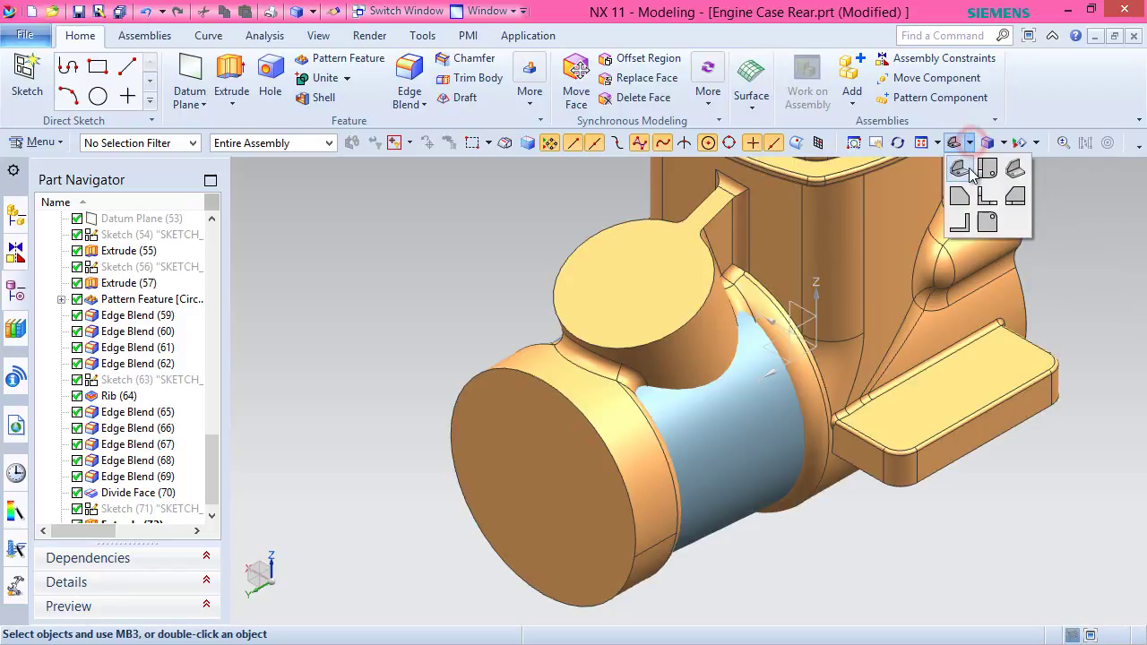
{"action": "left_click", "coordinate": [1013, 170]}
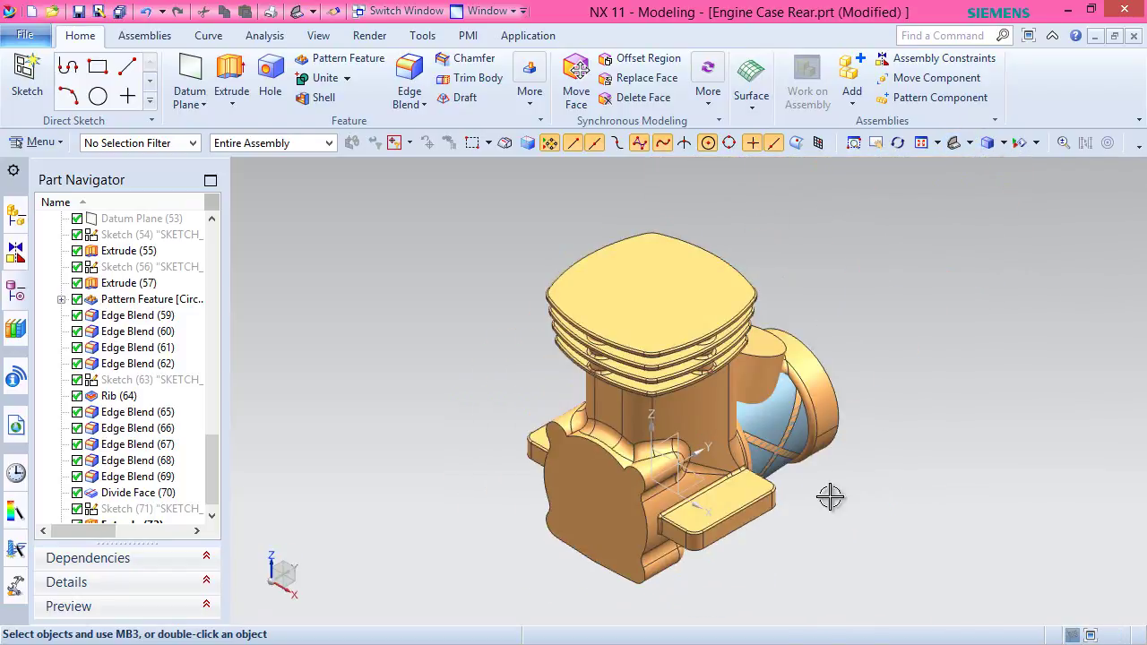
{"action": "scroll", "coordinate": [770, 475], "scroll_direction": "down", "scroll_amount": 2}
{"action": "scroll", "coordinate": [770, 466], "scroll_direction": "up", "scroll_amount": 5}
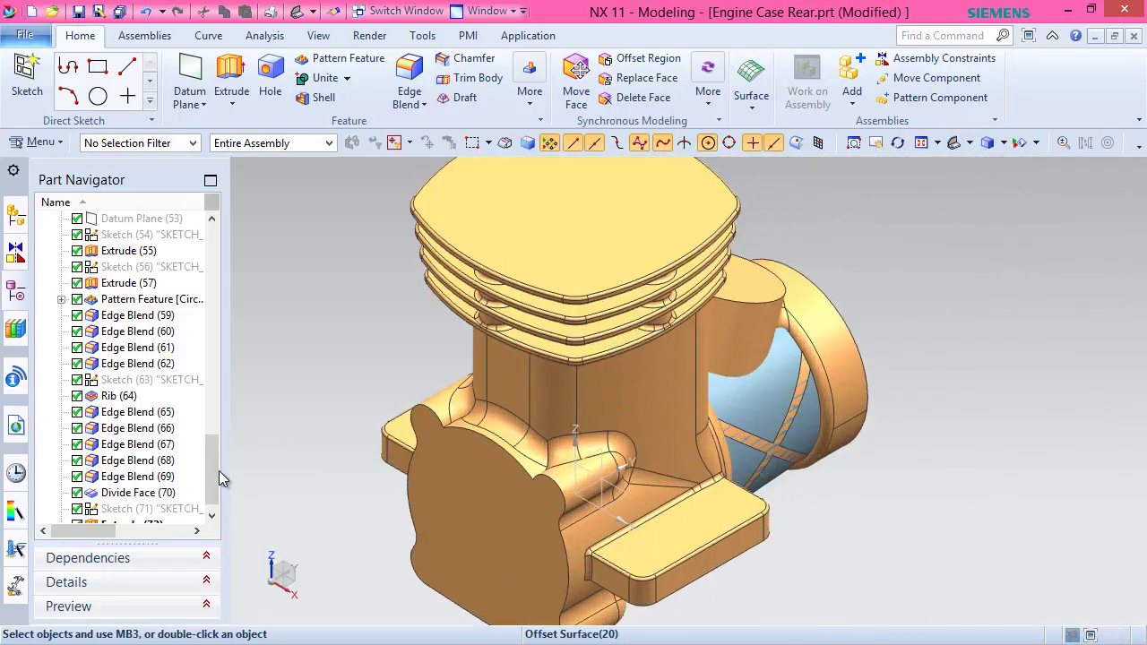
Hide Offset Surface (20) and bring the extruded X-shaped rib on the rear section into close view.
{"action": "left_click_drag", "start_coordinate": [210, 471], "coordinate": [212, 327]}
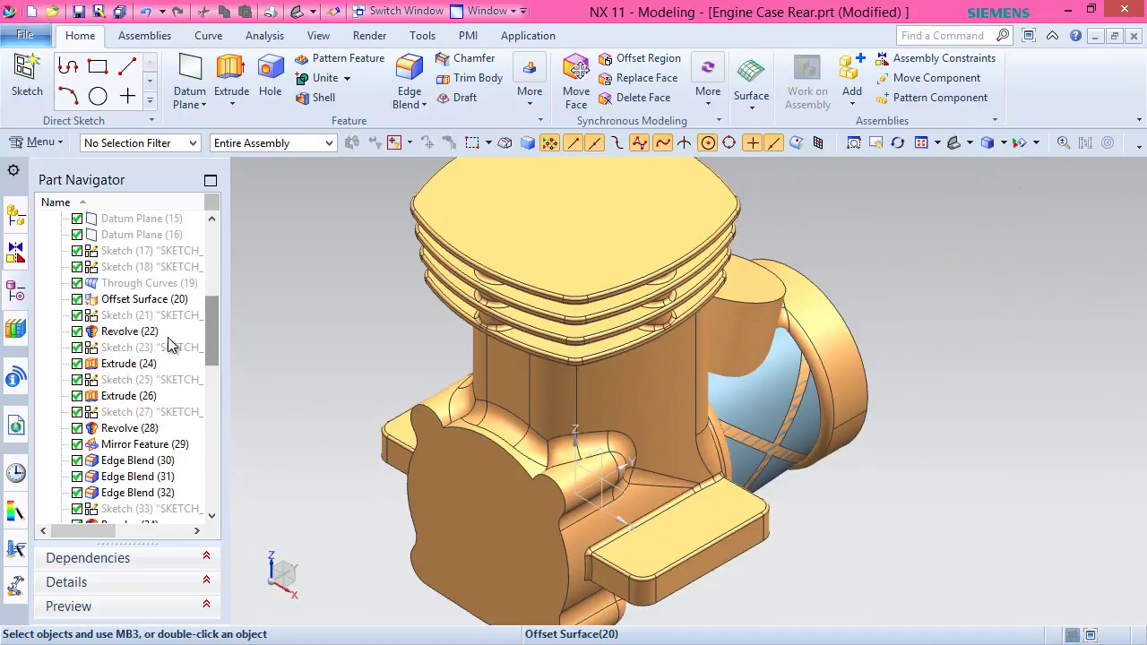
{"action": "right_click", "coordinate": [140, 300]}
{"action": "key", "text": "Escape"}
{"action": "middle_click_drag", "start_coordinate": [775, 421], "coordinate": [686, 422]}
{"action": "scroll", "coordinate": [686, 422], "scroll_direction": "down", "scroll_amount": 3}
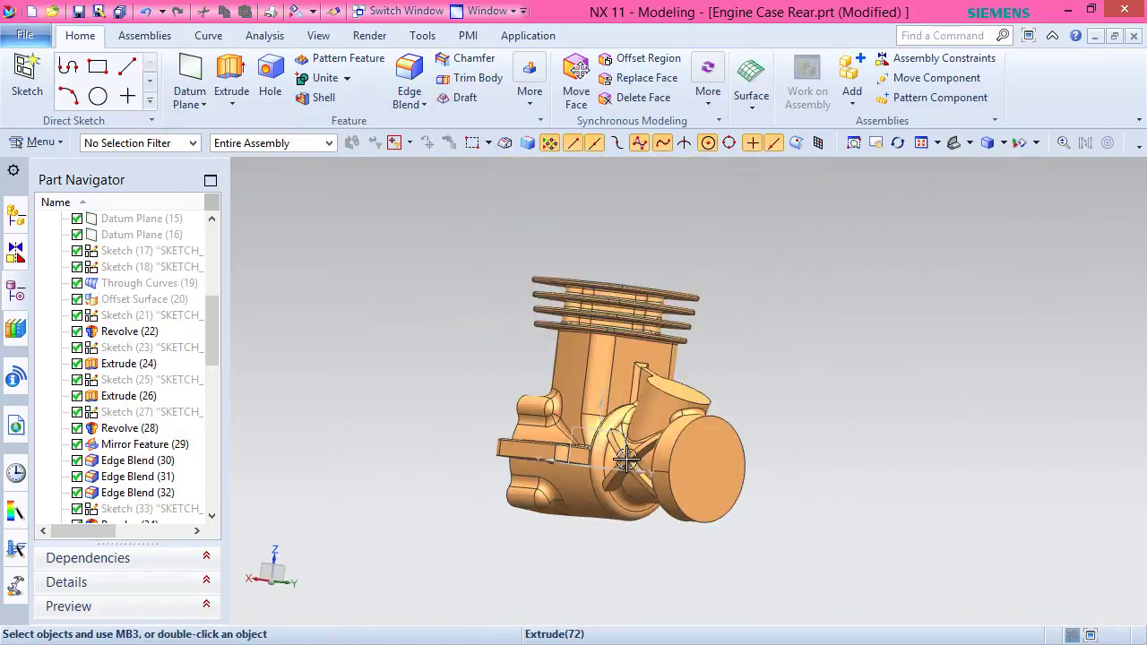
{"action": "scroll", "coordinate": [626, 459], "scroll_direction": "up", "scroll_amount": 6}
{"action": "scroll", "coordinate": [626, 459], "scroll_direction": "up", "scroll_amount": 3}
{"action": "scroll", "coordinate": [677, 326], "scroll_direction": "down", "scroll_amount": 3}
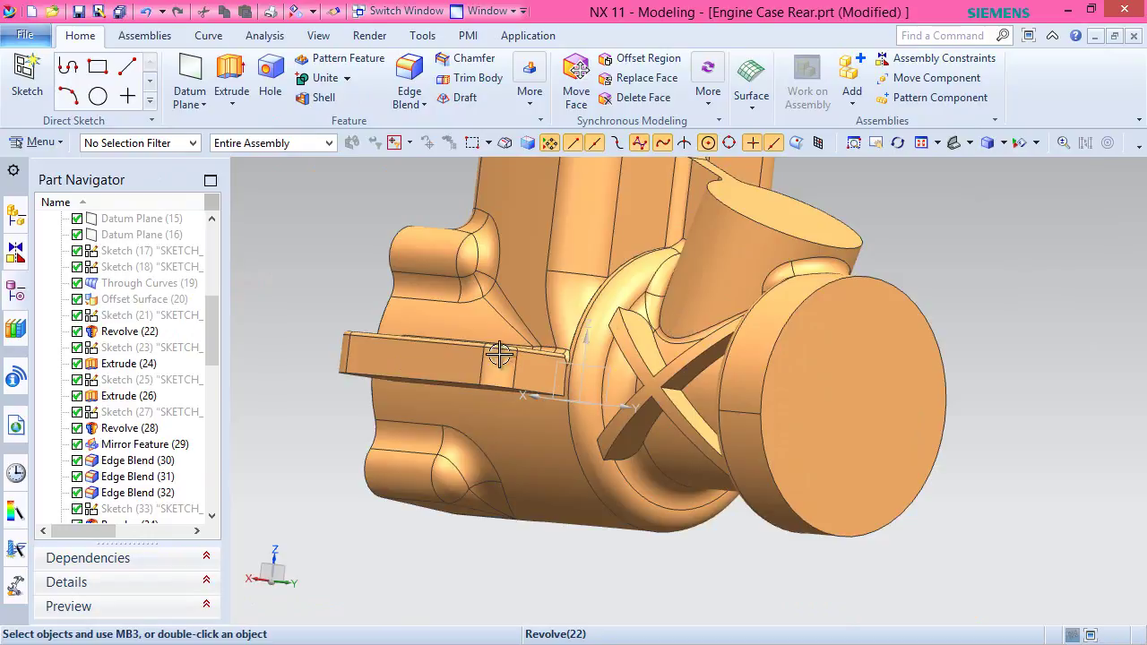
Start a 1 mm edge blend with two of the inner corner edges where the arms of the X-shaped rib cross.
{"action": "left_click", "coordinate": [409, 85]}
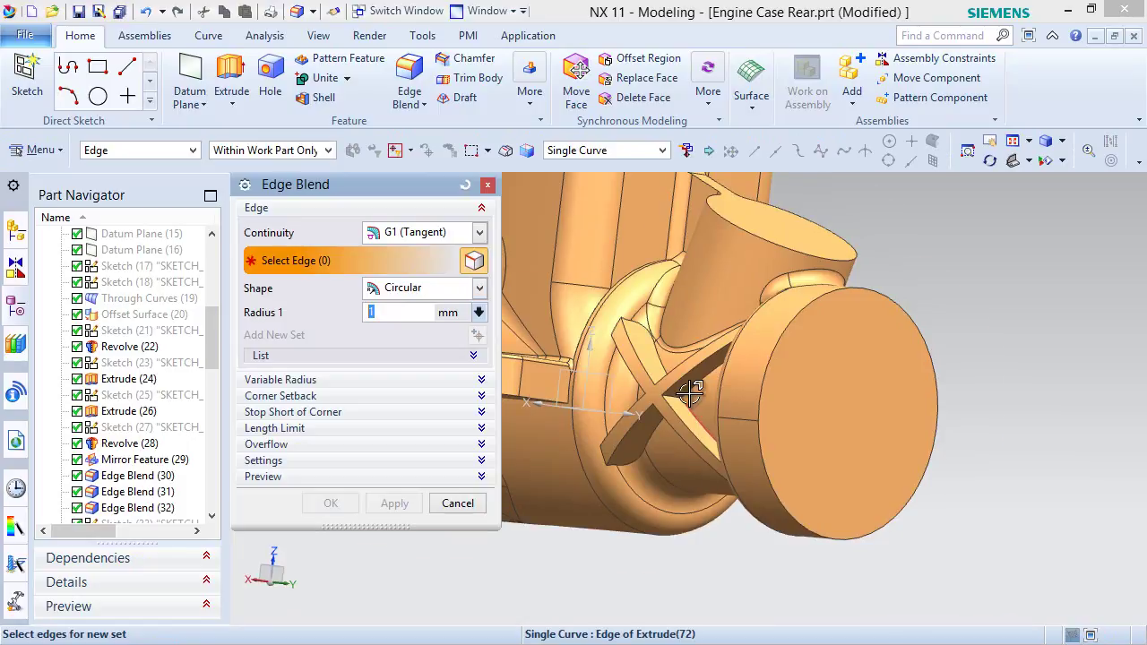
{"action": "scroll", "coordinate": [686, 393], "scroll_direction": "up", "scroll_amount": 5}
{"action": "left_click", "coordinate": [638, 407]}
{"action": "middle_click_drag", "start_coordinate": [630, 403], "coordinate": [672, 458]}
{"action": "scroll", "coordinate": [673, 359], "scroll_direction": "down", "scroll_amount": 6}
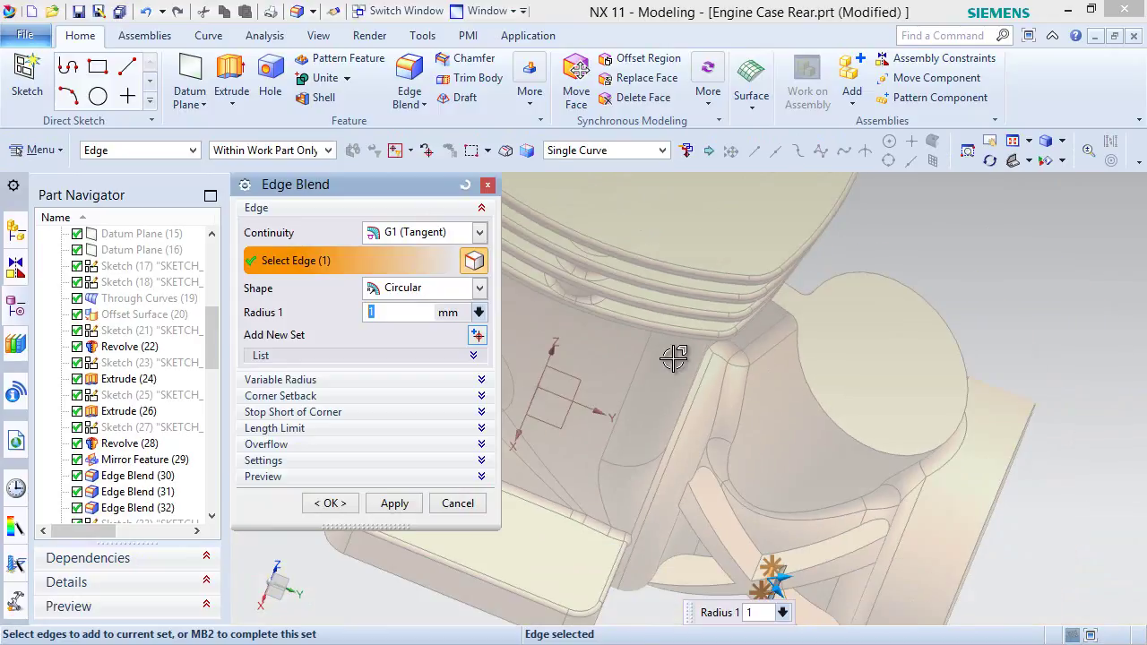
{"action": "scroll", "coordinate": [717, 497], "scroll_direction": "down", "scroll_amount": 2}
{"action": "scroll", "coordinate": [716, 498], "scroll_direction": "up", "scroll_amount": 5}
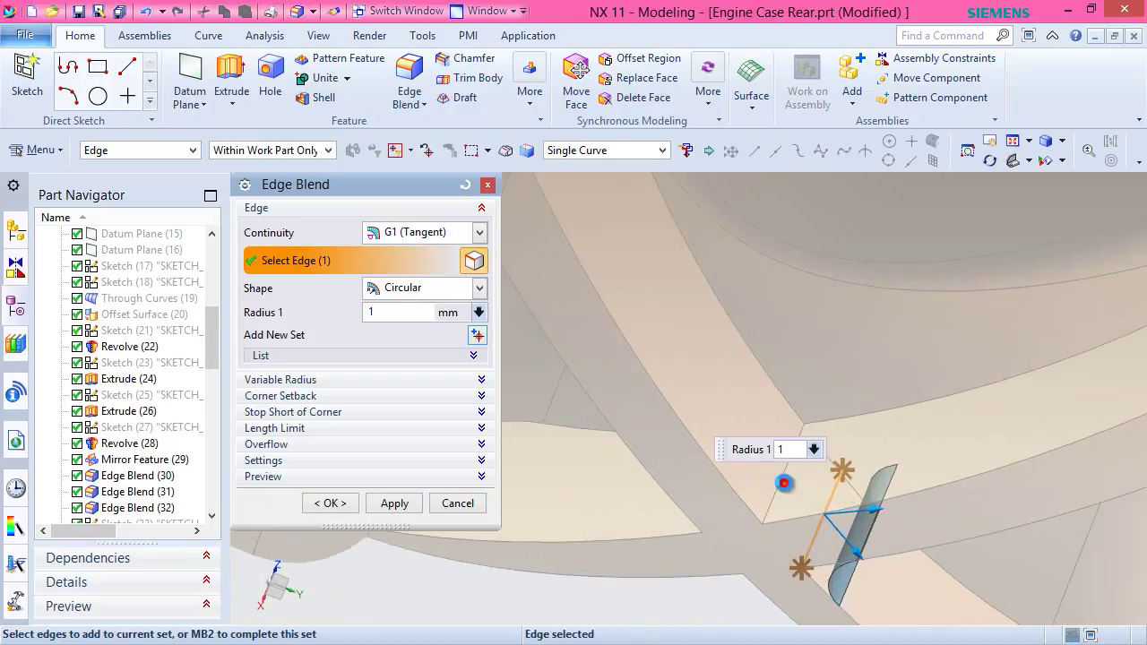
{"action": "left_click", "coordinate": [778, 484]}
Add the remaining two inner corner edges of the X-shaped rib's crossing to the 1 mm blend and create it.
{"action": "middle_click_drag", "start_coordinate": [727, 532], "coordinate": [822, 410]}
{"action": "mouse_move", "coordinate": [607, 504]}
{"action": "middle_mouse_down"}
{"action": "mouse_move", "coordinate": [615, 527]}
{"action": "mouse_move", "coordinate": [587, 513]}
{"action": "middle_mouse_up"}
{"action": "scroll", "coordinate": [606, 549], "scroll_direction": "up", "scroll_amount": 3}
{"action": "scroll", "coordinate": [601, 520], "scroll_direction": "up", "scroll_amount": 2}
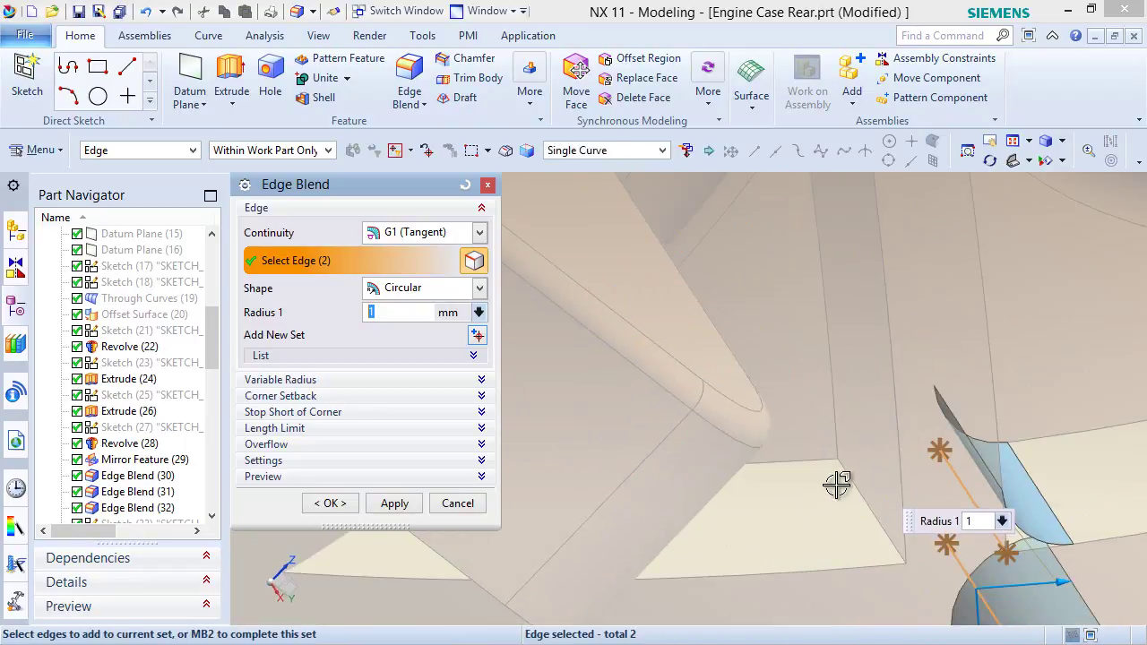
{"action": "left_click", "coordinate": [852, 481]}
{"action": "scroll", "coordinate": [818, 403], "scroll_direction": "down", "scroll_amount": 3}
{"action": "middle_click_drag", "start_coordinate": [815, 466], "coordinate": [839, 427]}
{"action": "middle_click_drag", "start_coordinate": [781, 502], "coordinate": [810, 411]}
{"action": "scroll", "coordinate": [810, 411], "scroll_direction": "up", "scroll_amount": 5}
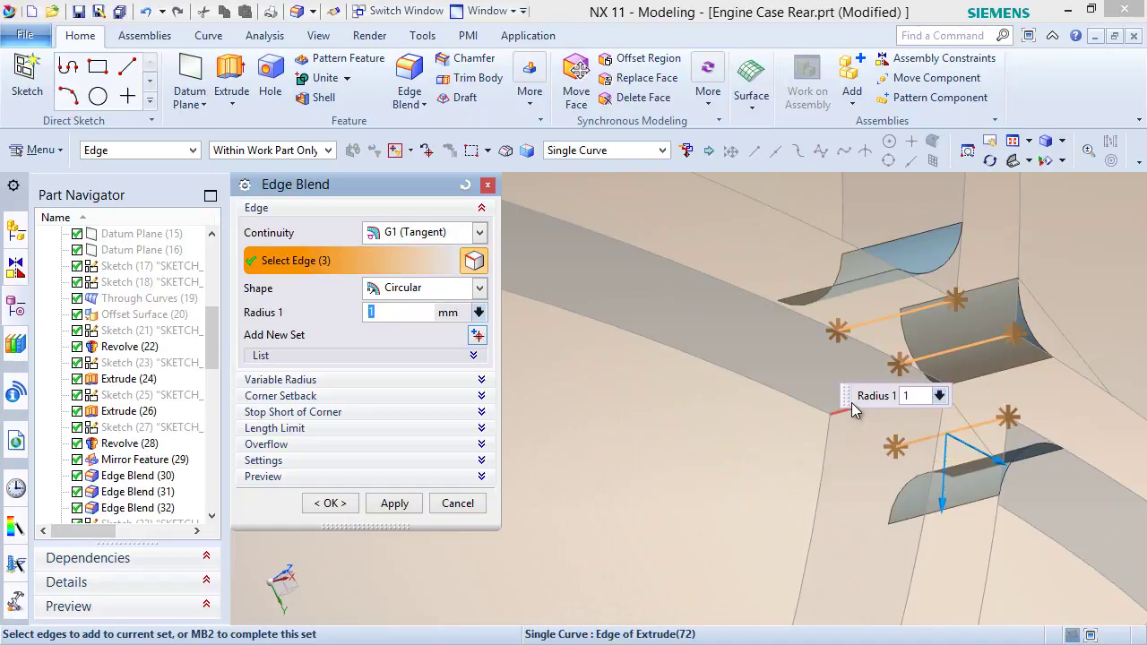
{"action": "left_click", "coordinate": [845, 411]}
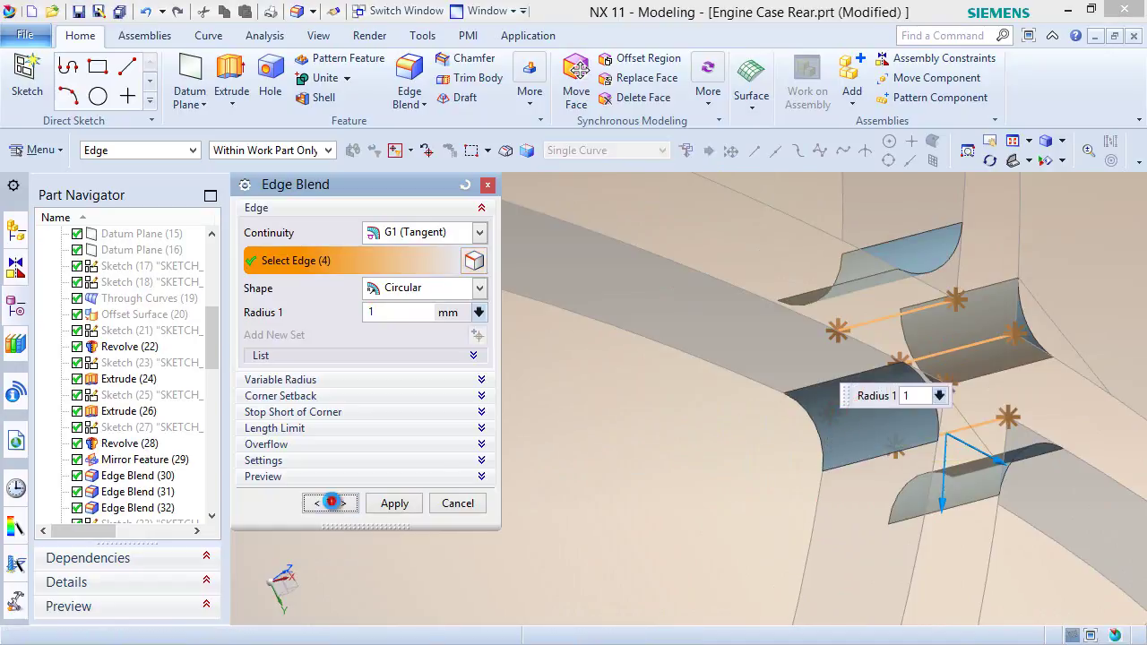
{"action": "left_click", "coordinate": [329, 504]}
{"action": "middle_click_drag", "start_coordinate": [594, 476], "coordinate": [683, 490]}
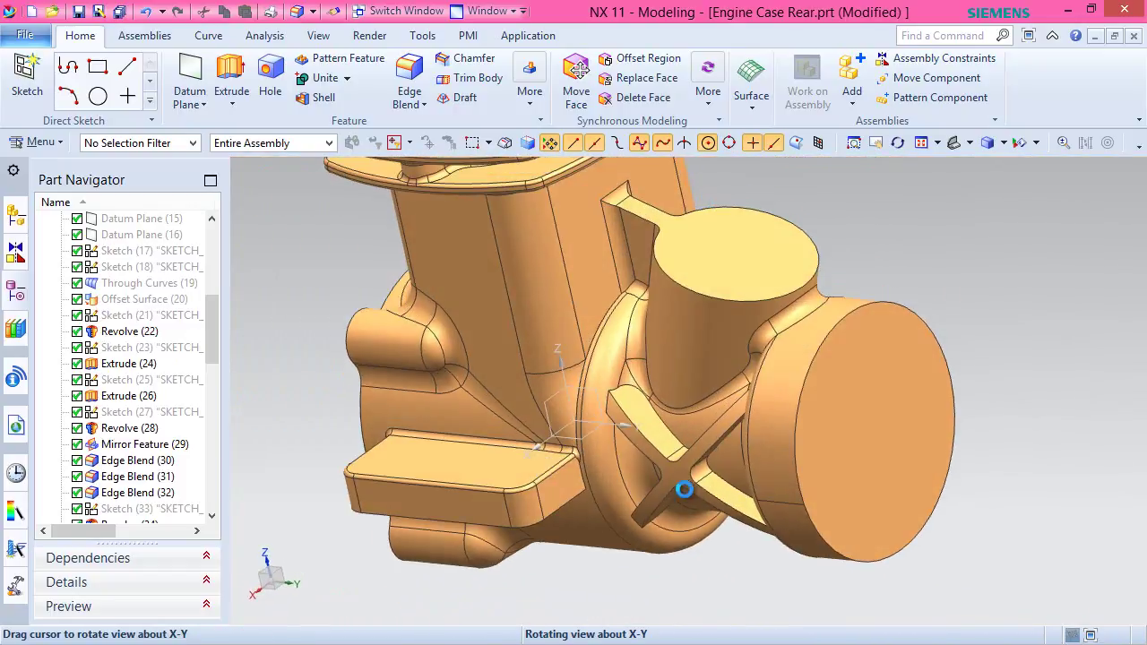
Mirror the X-shaped Extrude (72) and its Edge Blend (73) about the YZ datum plane to the opposite side of the rear section.
{"action": "right_click", "coordinate": [870, 235]}
{"action": "left_click", "coordinate": [534, 113]}
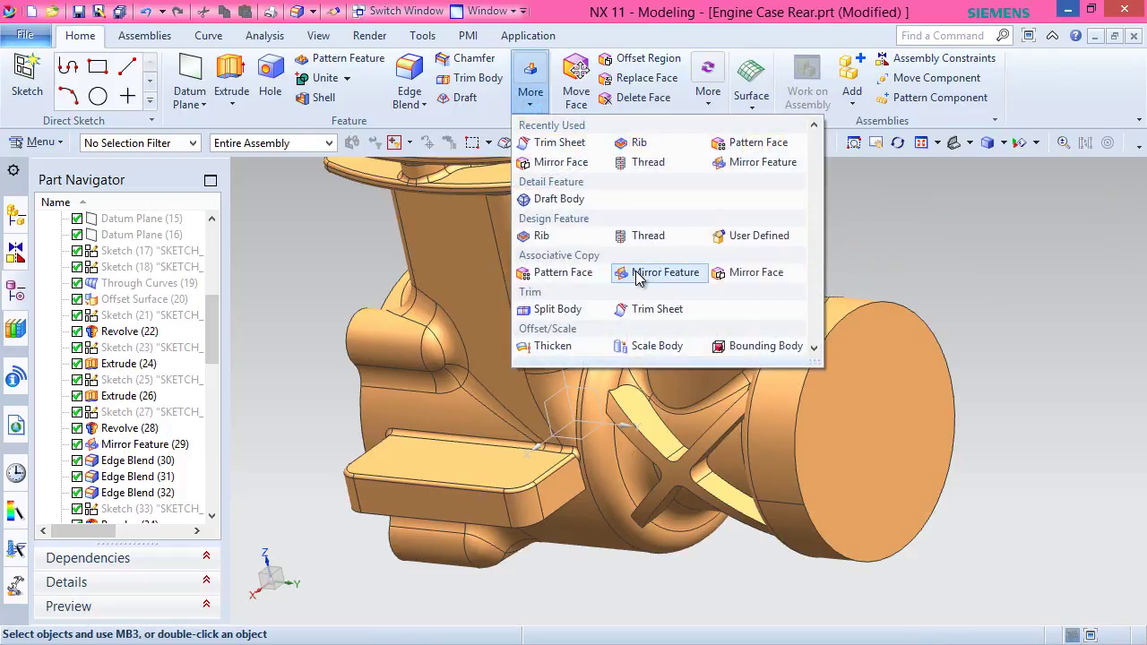
{"action": "left_click", "coordinate": [663, 272]}
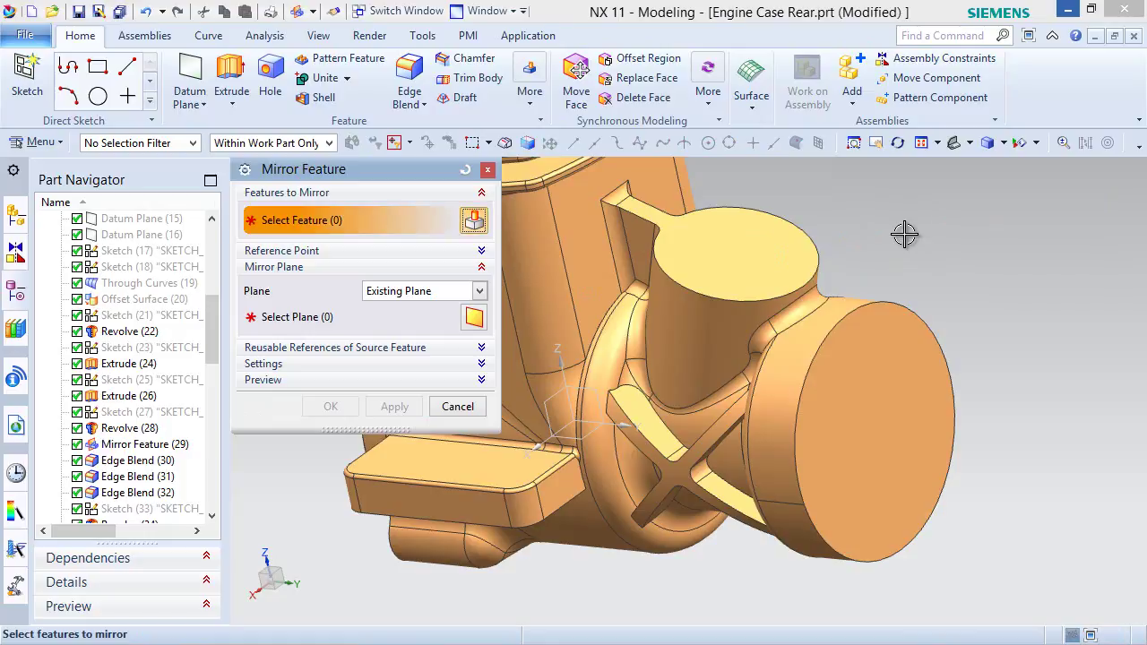
{"action": "left_click", "coordinate": [644, 443]}
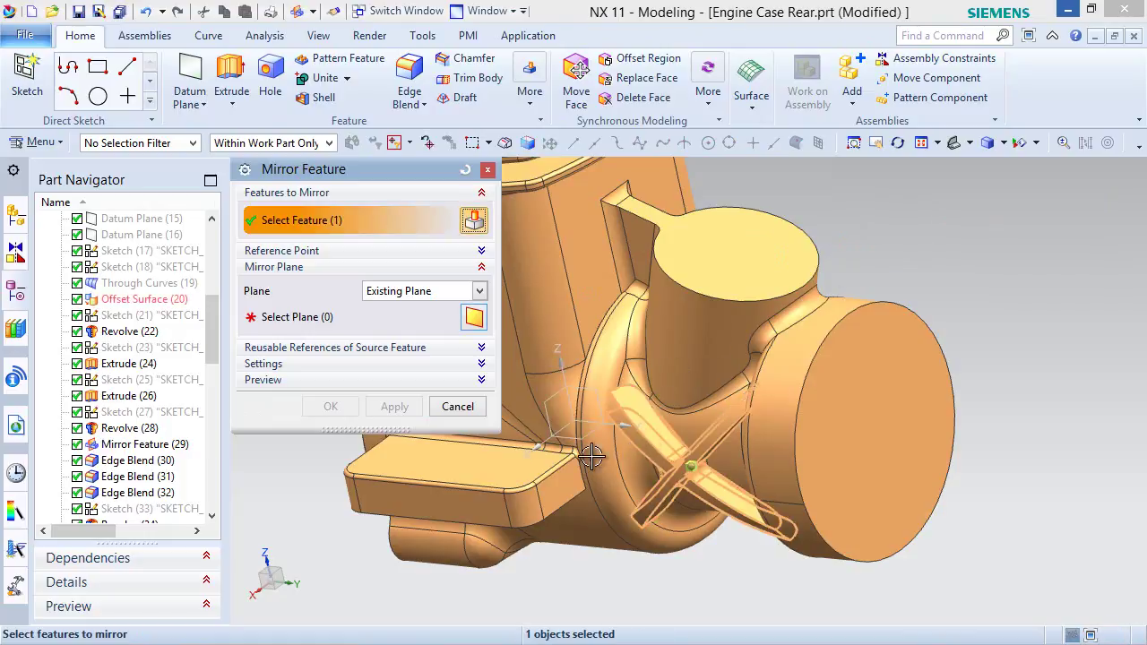
{"action": "left_click_drag", "start_coordinate": [206, 344], "coordinate": [224, 495]}
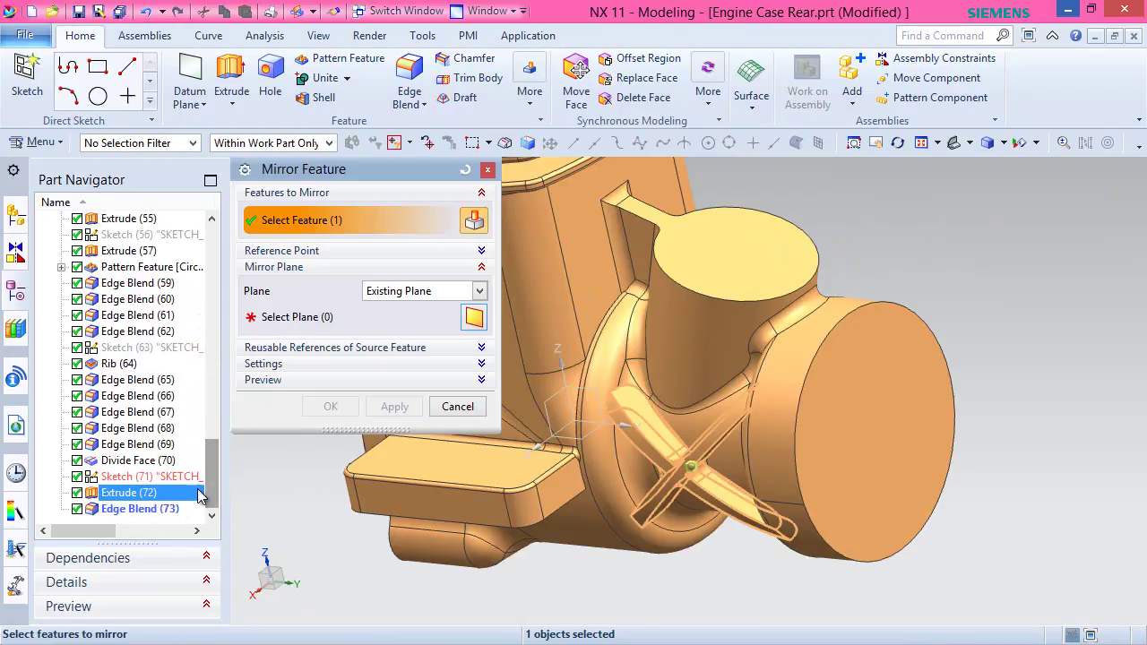
{"action": "left_click", "coordinate": [144, 508]}
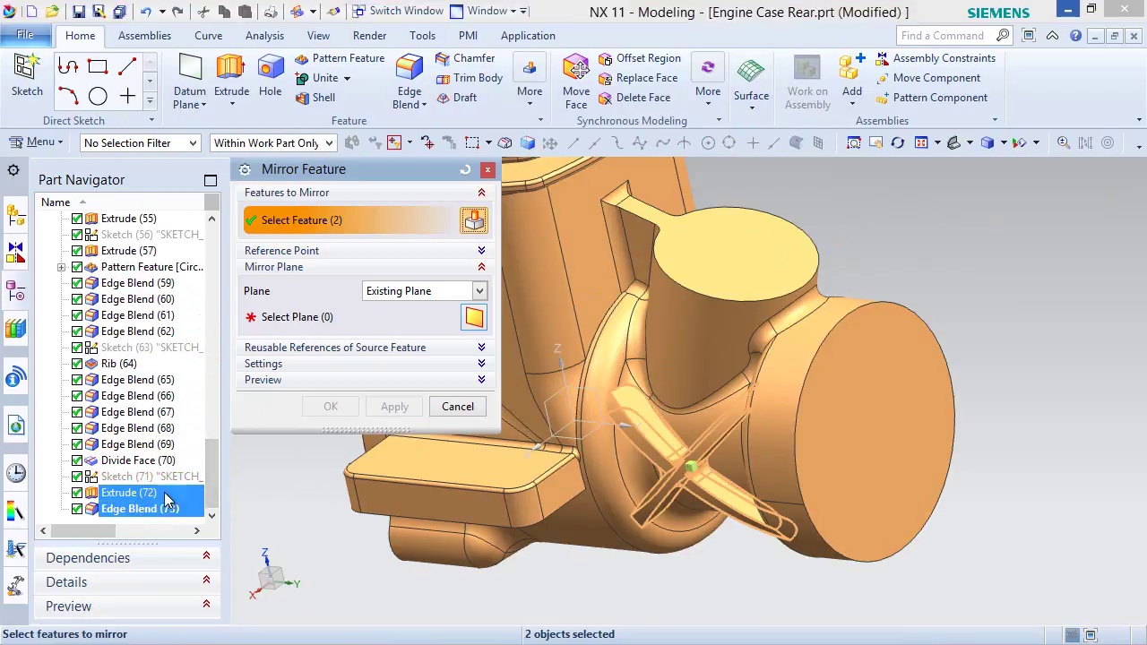
{"action": "left_click", "coordinate": [287, 318]}
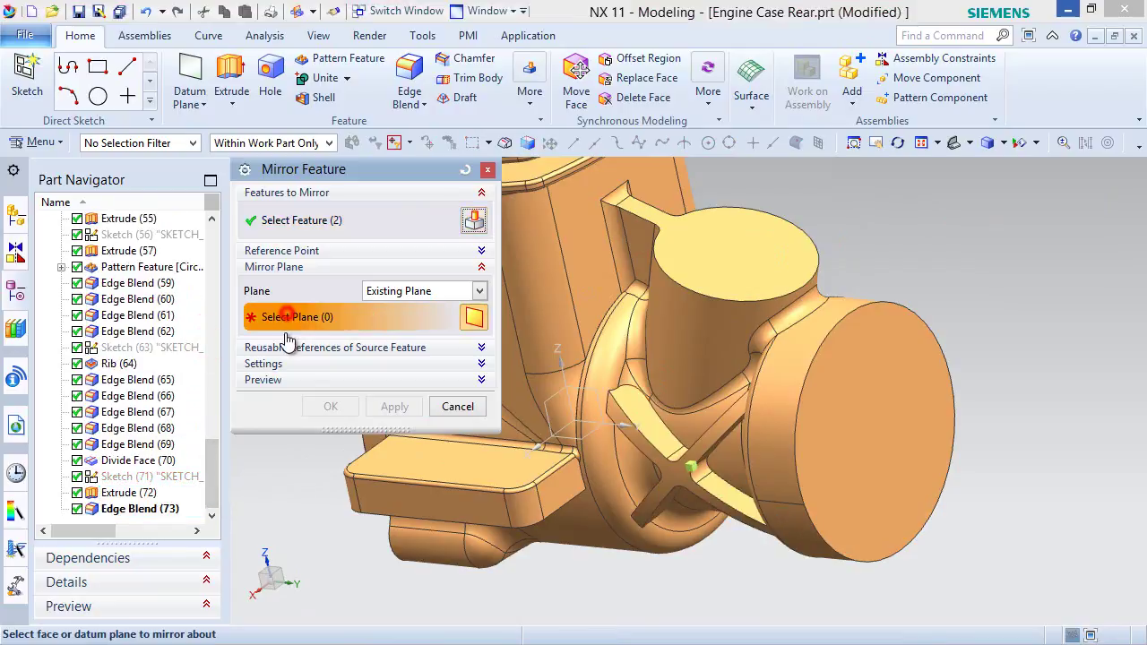
{"action": "left_click", "coordinate": [590, 389]}
{"action": "left_click", "coordinate": [341, 408]}
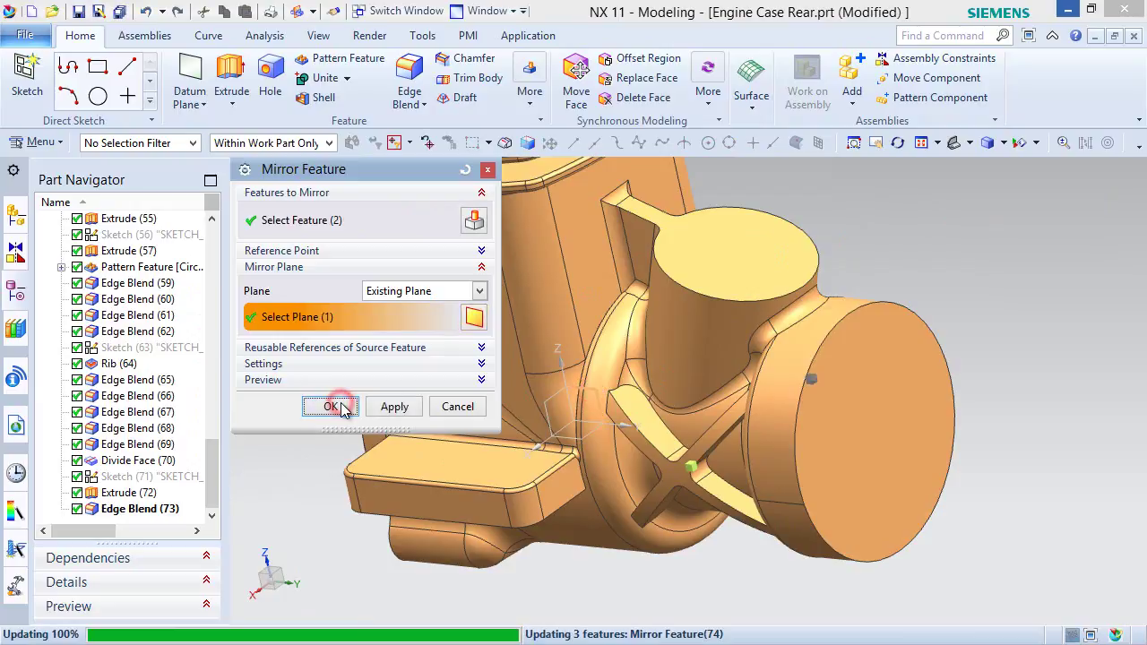
{"action": "mouse_move", "coordinate": [731, 429]}
{"action": "middle_mouse_down"}
{"action": "mouse_move", "coordinate": [671, 427]}
{"action": "mouse_move", "coordinate": [712, 456]}
{"action": "mouse_move", "coordinate": [622, 456]}
{"action": "mouse_move", "coordinate": [758, 430]}
{"action": "mouse_move", "coordinate": [745, 443]}
{"action": "mouse_move", "coordinate": [735, 430]}
{"action": "middle_mouse_up"}
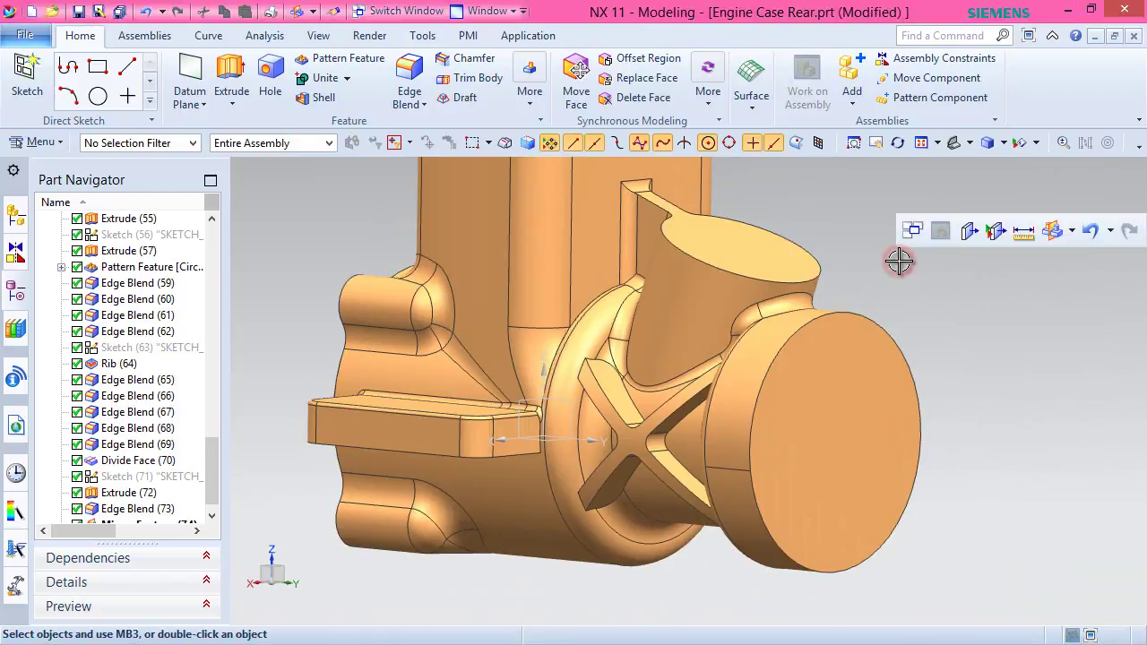
Create a 10 mm edge blend on the end edge of the X-shaped rib's upper arm nearest the crankcase.
{"action": "left_click", "coordinate": [407, 89]}
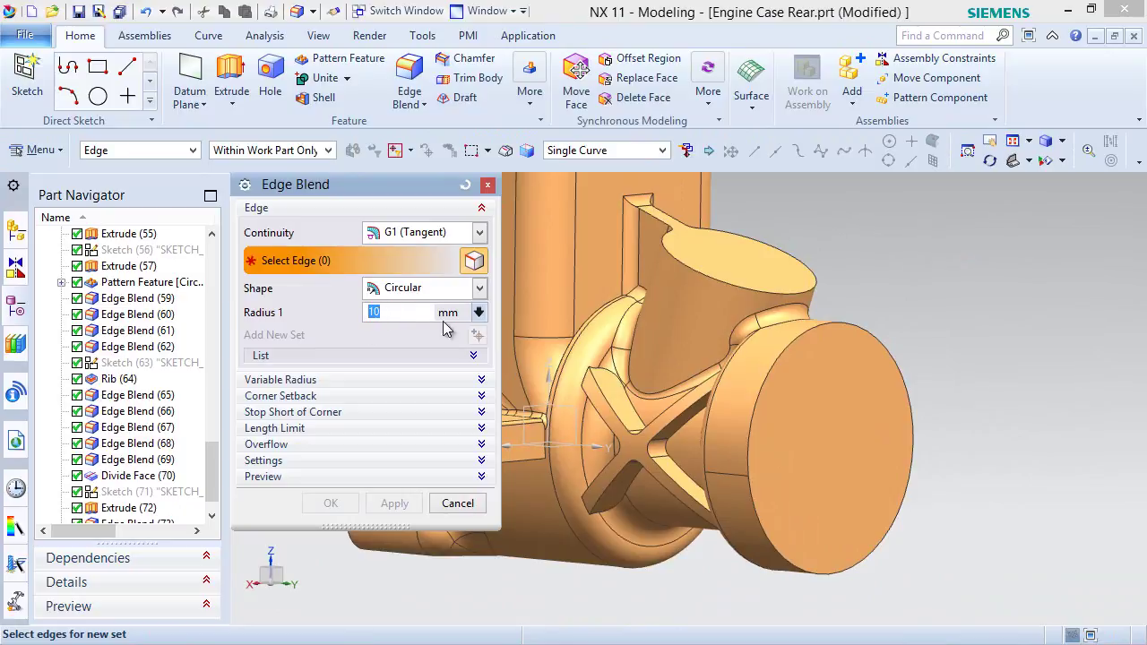
{"action": "scroll", "coordinate": [572, 397], "scroll_direction": "up", "scroll_amount": 5}
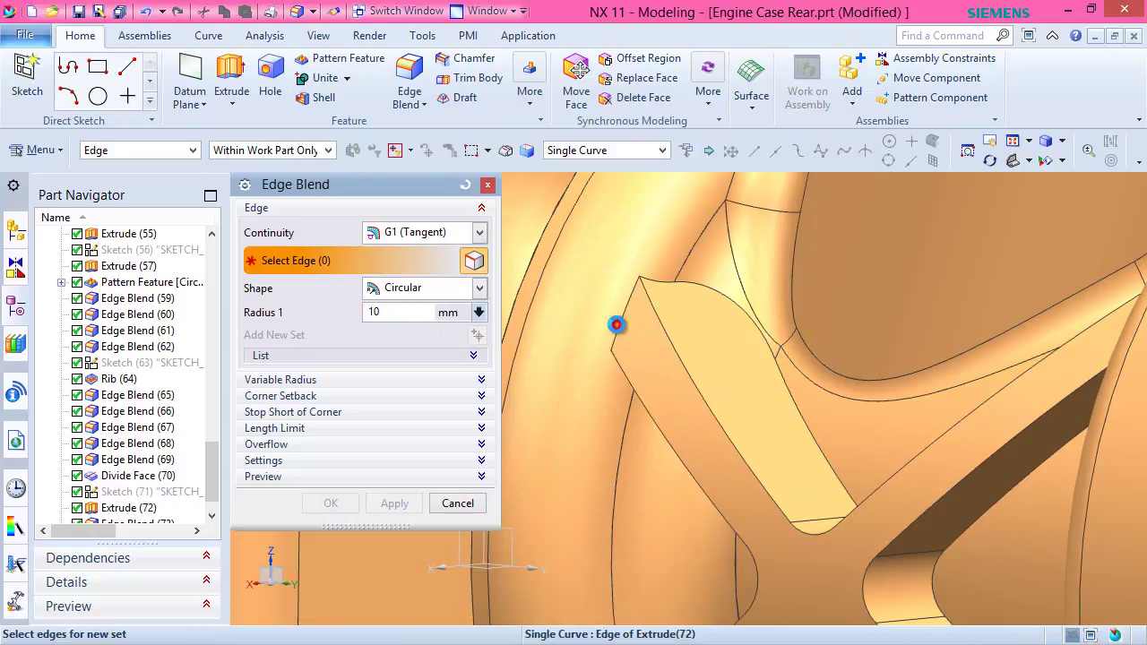
{"action": "left_click", "coordinate": [617, 322]}
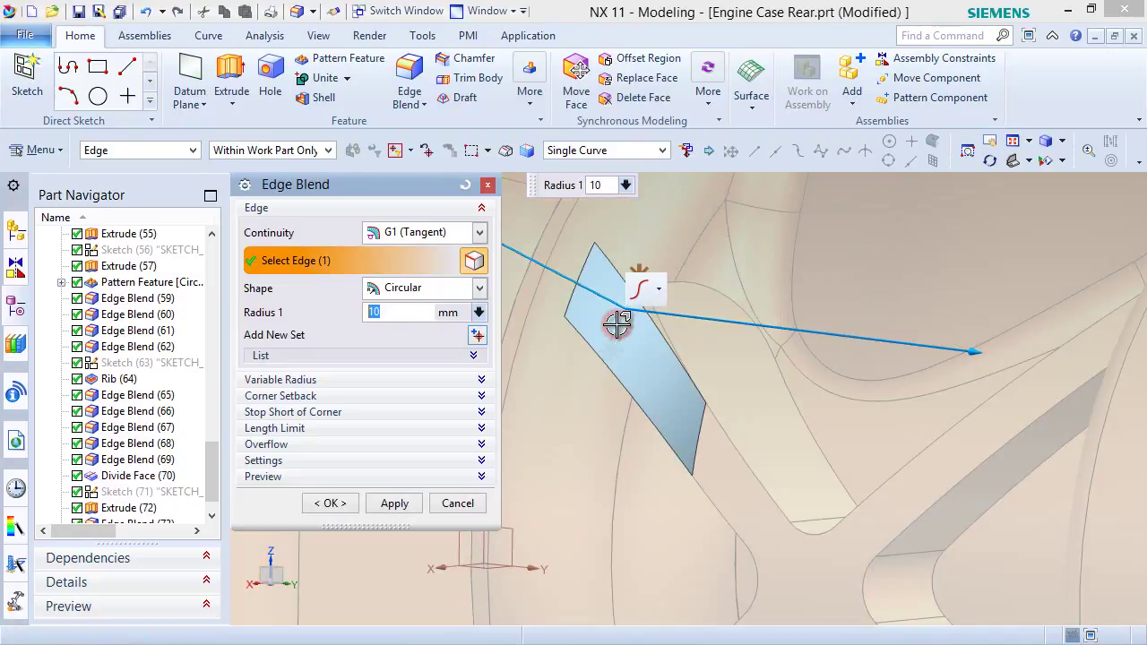
{"action": "left_click", "coordinate": [395, 504]}
Blend the end edges of the same X-shaped rib's remaining three arms together with a 10 mm radius.
{"action": "scroll", "coordinate": [564, 458], "scroll_direction": "down", "scroll_amount": 5}
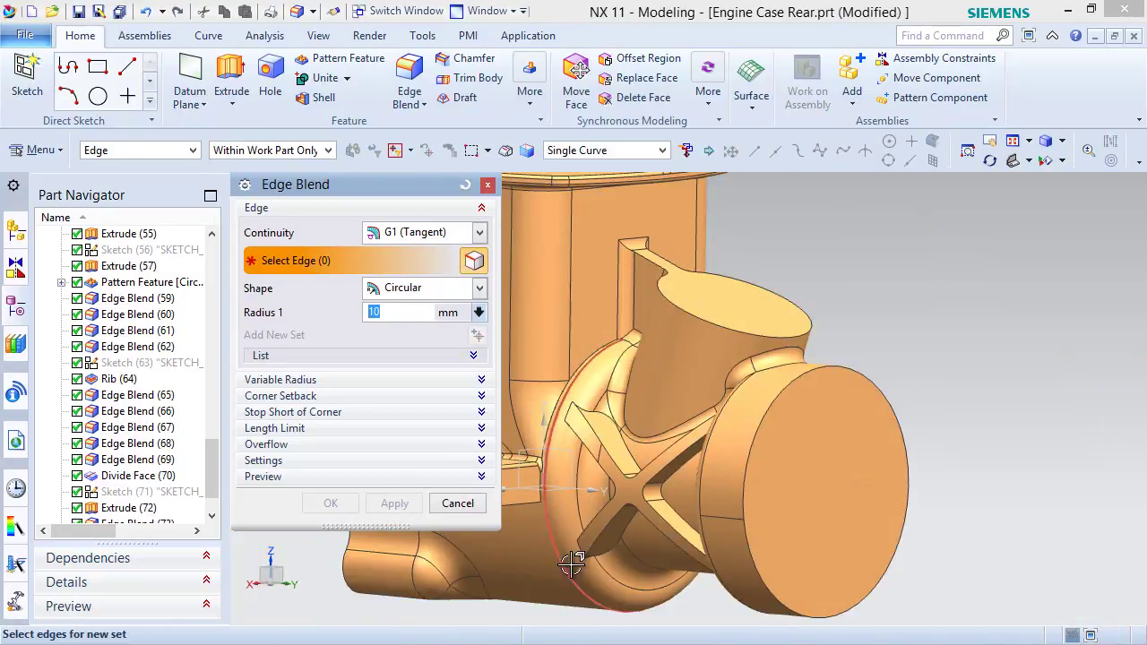
{"action": "scroll", "coordinate": [573, 562], "scroll_direction": "up", "scroll_amount": 5}
{"action": "left_click", "coordinate": [593, 520]}
{"action": "scroll", "coordinate": [594, 520], "scroll_direction": "down", "scroll_amount": 3}
{"action": "middle_click_drag", "start_coordinate": [668, 466], "coordinate": [732, 459]}
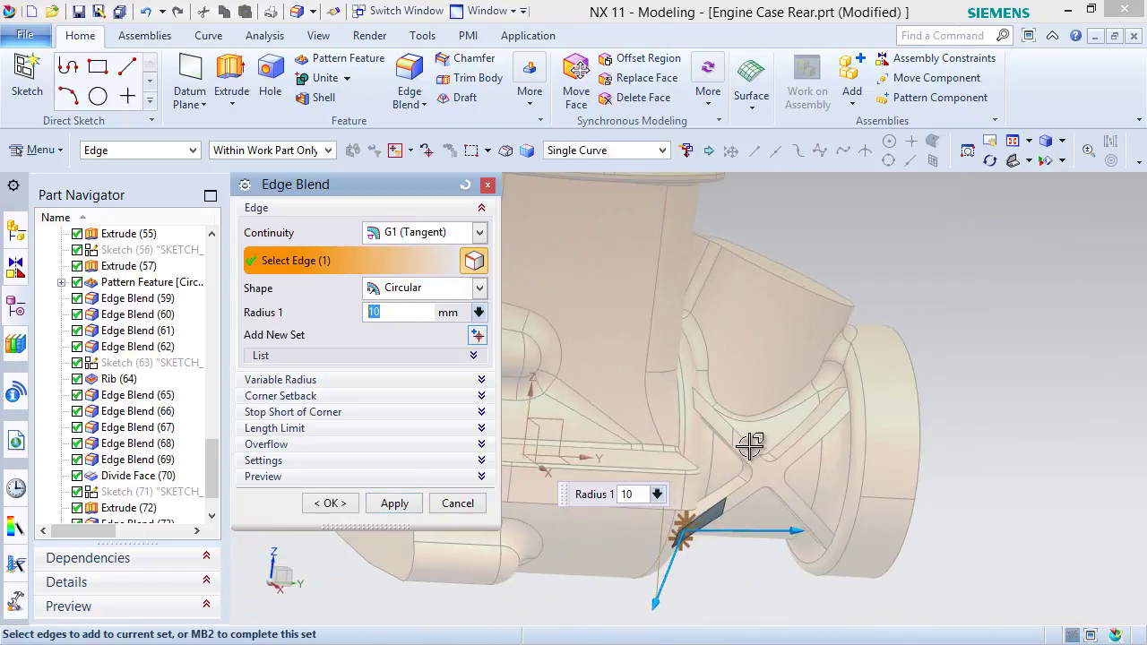
{"action": "scroll", "coordinate": [840, 422], "scroll_direction": "up", "scroll_amount": 5}
{"action": "left_click", "coordinate": [876, 352]}
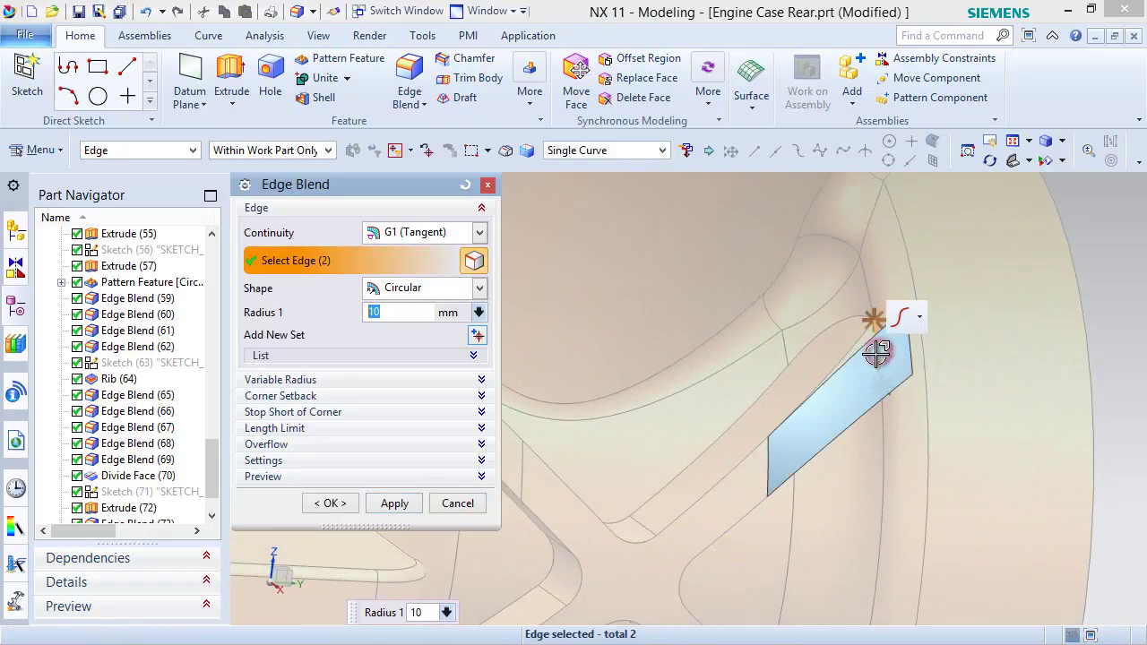
{"action": "scroll", "coordinate": [877, 353], "scroll_direction": "down", "scroll_amount": 3}
{"action": "middle_click_drag", "start_coordinate": [869, 412], "coordinate": [867, 466]}
{"action": "scroll", "coordinate": [853, 453], "scroll_direction": "up", "scroll_amount": 5}
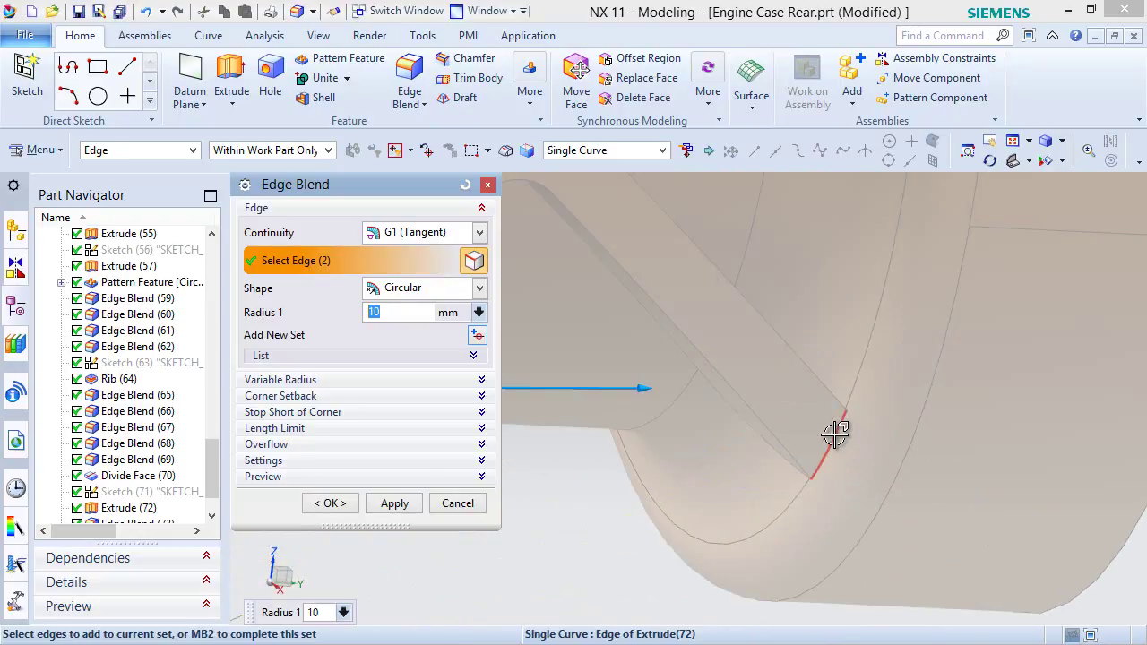
{"action": "left_click", "coordinate": [836, 434]}
{"action": "left_click", "coordinate": [394, 503]}
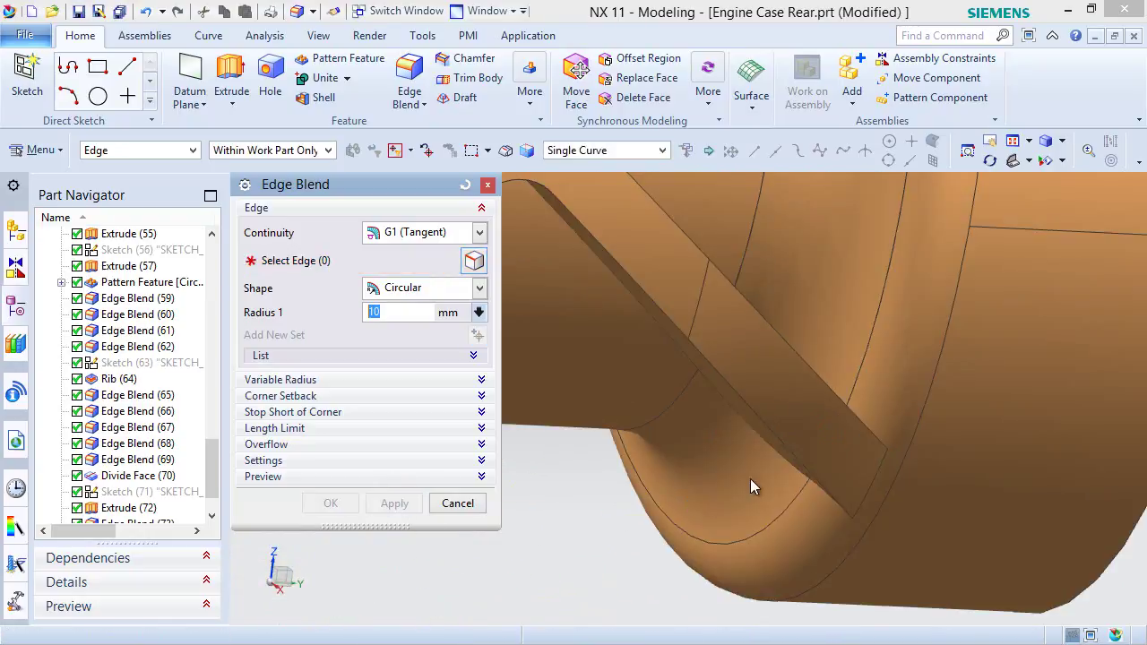
Start a 10 mm blend on the mirrored X-shaped rib with the end edges of the two arms nearest the crankcase.
{"action": "scroll", "coordinate": [695, 504], "scroll_direction": "down", "scroll_amount": 5}
{"action": "middle_click_drag", "start_coordinate": [762, 473], "coordinate": [599, 472]}
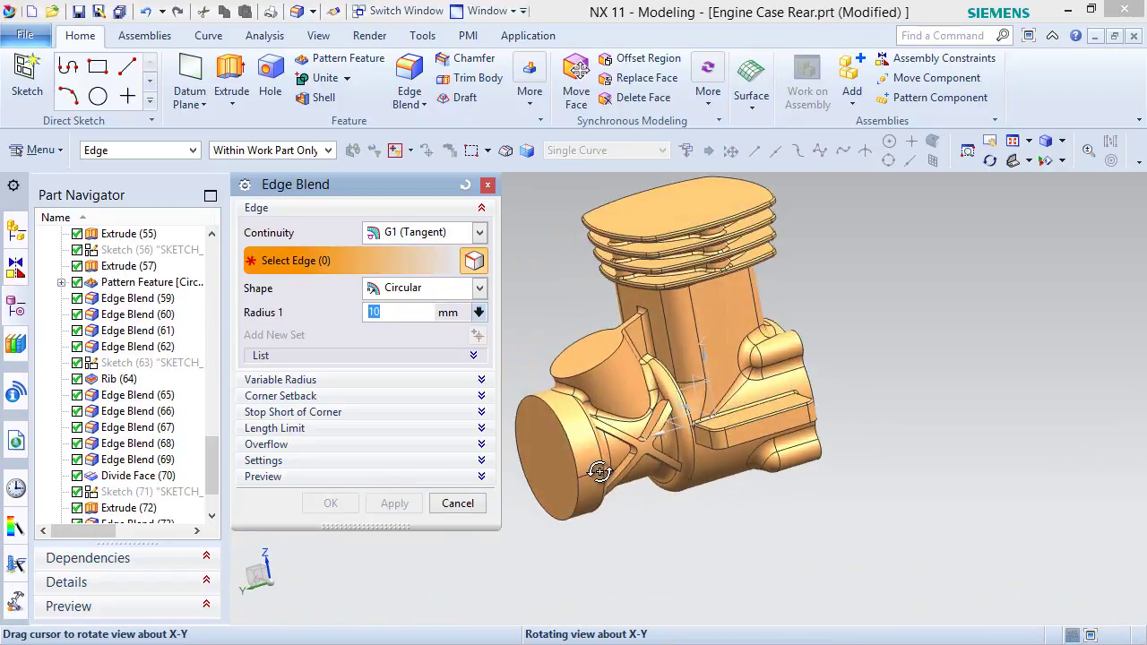
{"action": "scroll", "coordinate": [645, 421], "scroll_direction": "up", "scroll_amount": 6}
{"action": "left_click", "coordinate": [768, 280]}
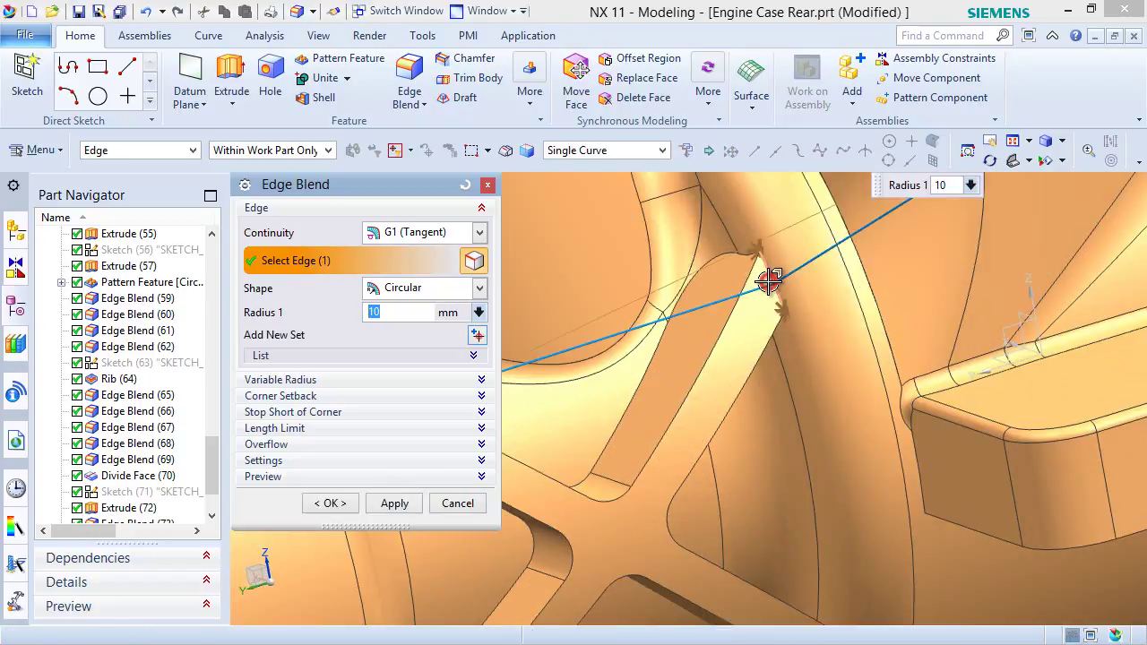
{"action": "scroll", "coordinate": [769, 287], "scroll_direction": "down", "scroll_amount": 3}
{"action": "left_click", "coordinate": [807, 522]}
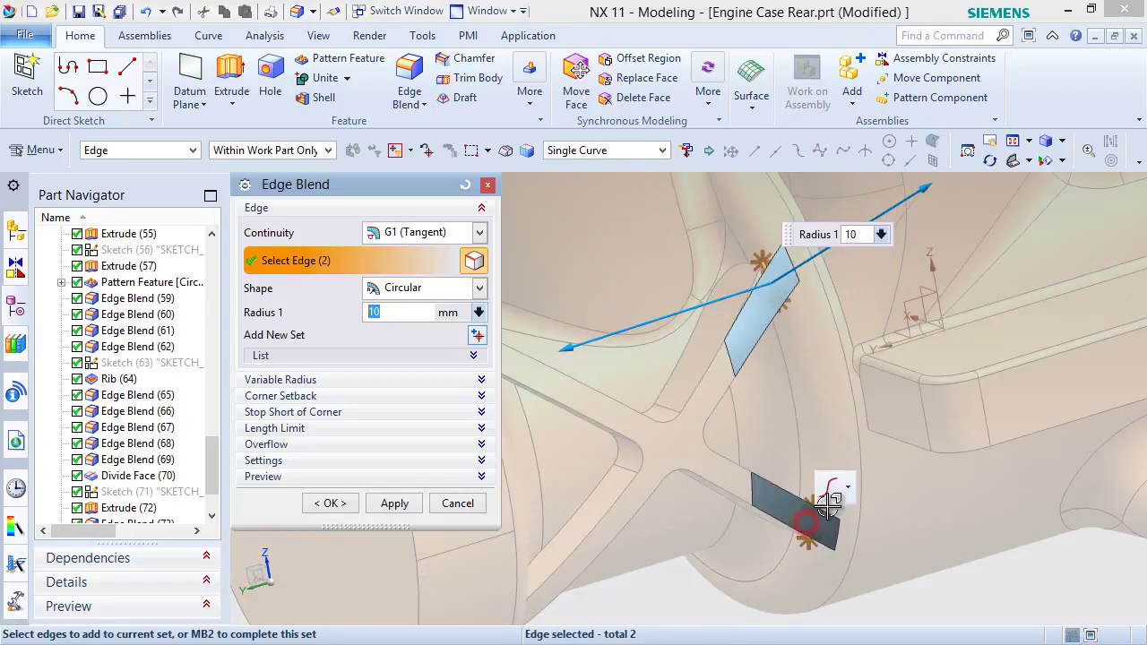
Add the end edges of the mirrored rib's two arms nearest the round end flange to the 10 mm blend and create it.
{"action": "scroll", "coordinate": [801, 484], "scroll_direction": "down", "scroll_amount": 3}
{"action": "middle_click_drag", "start_coordinate": [801, 484], "coordinate": [681, 563]}
{"action": "scroll", "coordinate": [681, 563], "scroll_direction": "up", "scroll_amount": 5}
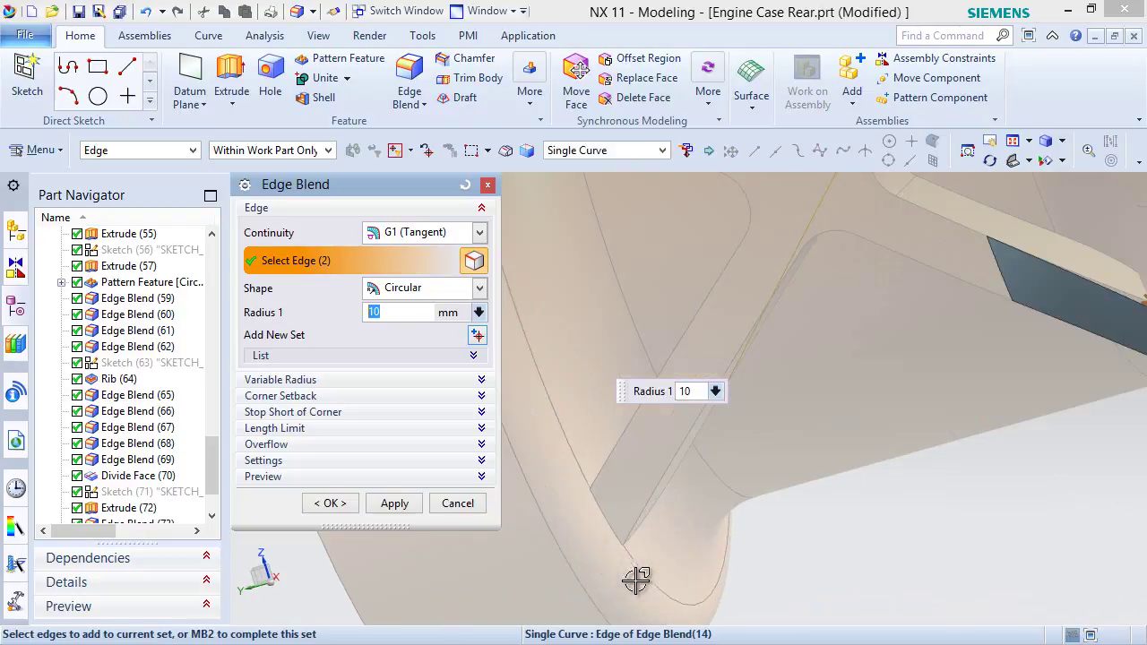
{"action": "left_click", "coordinate": [615, 523]}
{"action": "scroll", "coordinate": [656, 458], "scroll_direction": "down", "scroll_amount": 3}
{"action": "scroll", "coordinate": [657, 458], "scroll_direction": "up", "scroll_amount": 5}
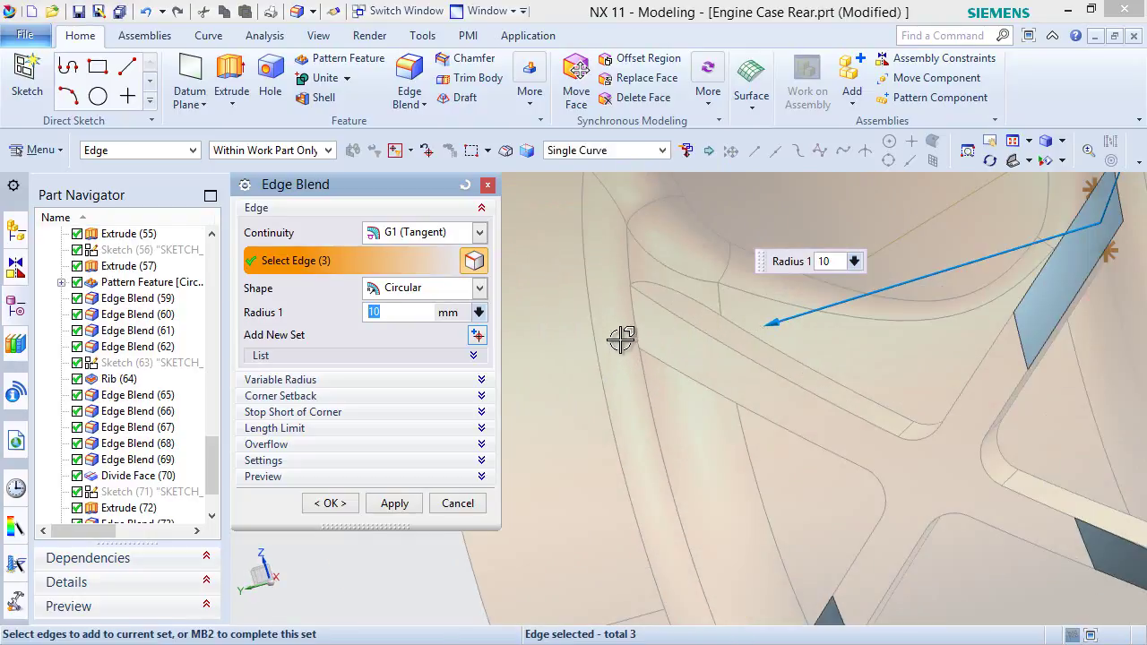
{"action": "left_click", "coordinate": [637, 299]}
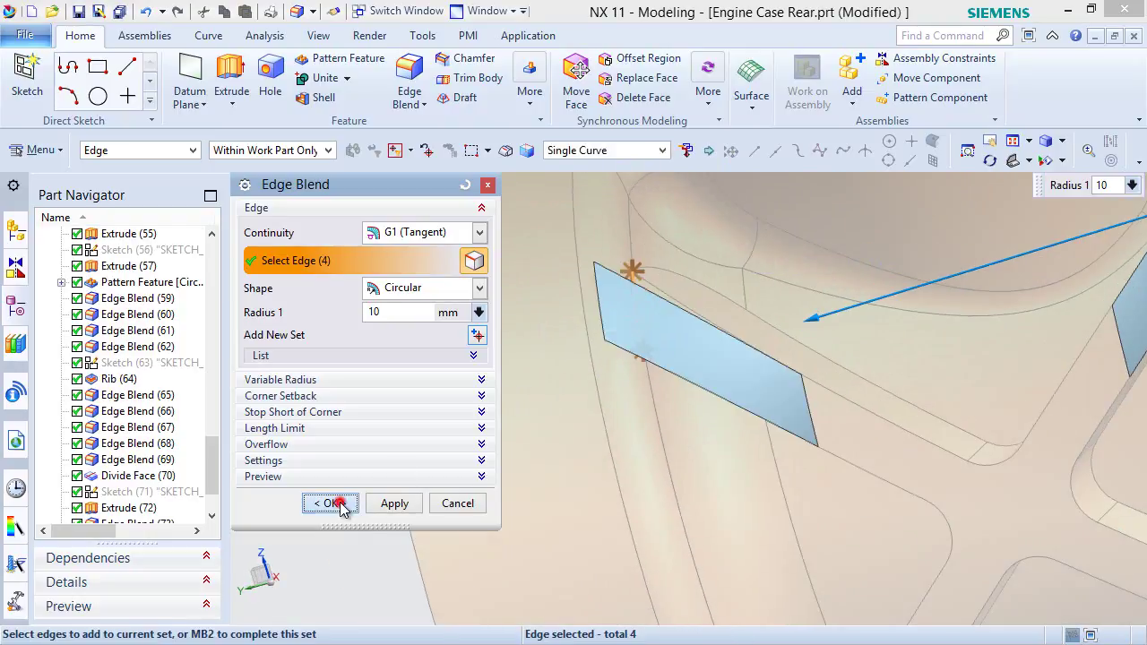
{"action": "left_click", "coordinate": [331, 504]}
{"action": "scroll", "coordinate": [451, 389], "scroll_direction": "down", "scroll_amount": 8}
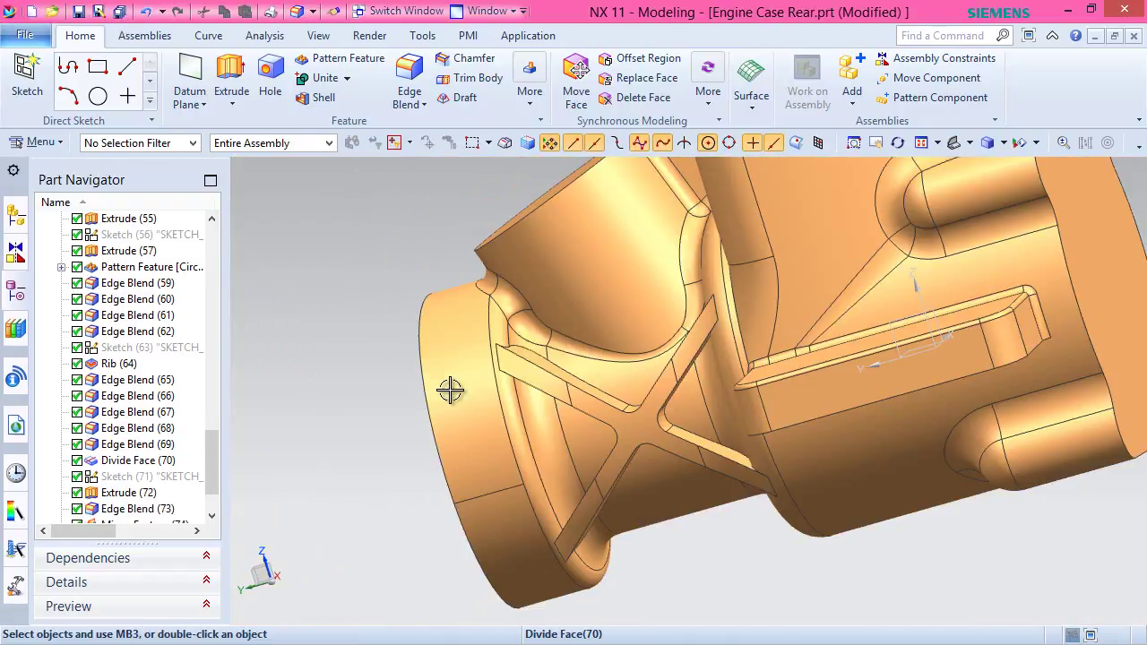
{"action": "left_click", "coordinate": [957, 143]}
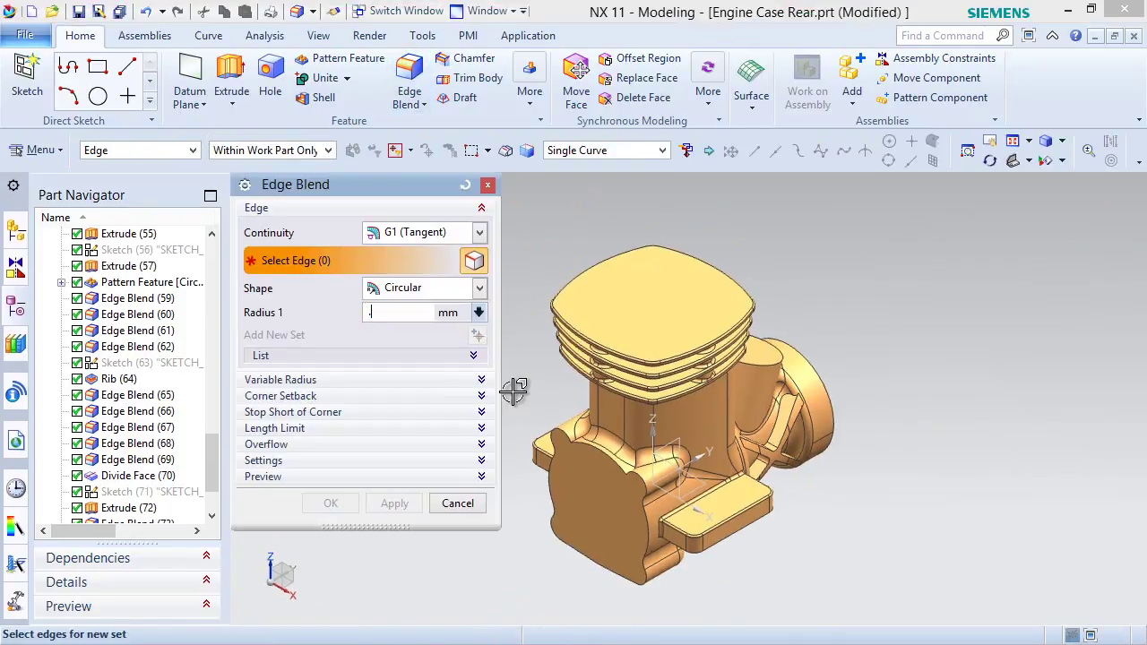
{"action": "scroll", "coordinate": [813, 422], "scroll_direction": "down", "scroll_amount": 5}
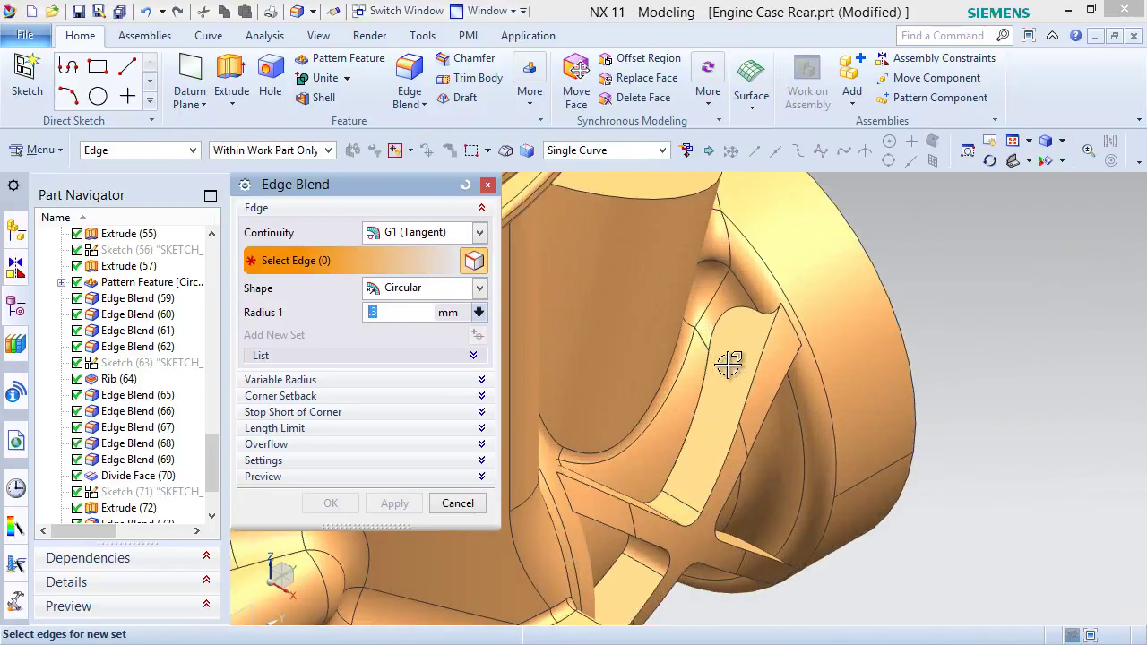
{"action": "left_click", "coordinate": [710, 362]}
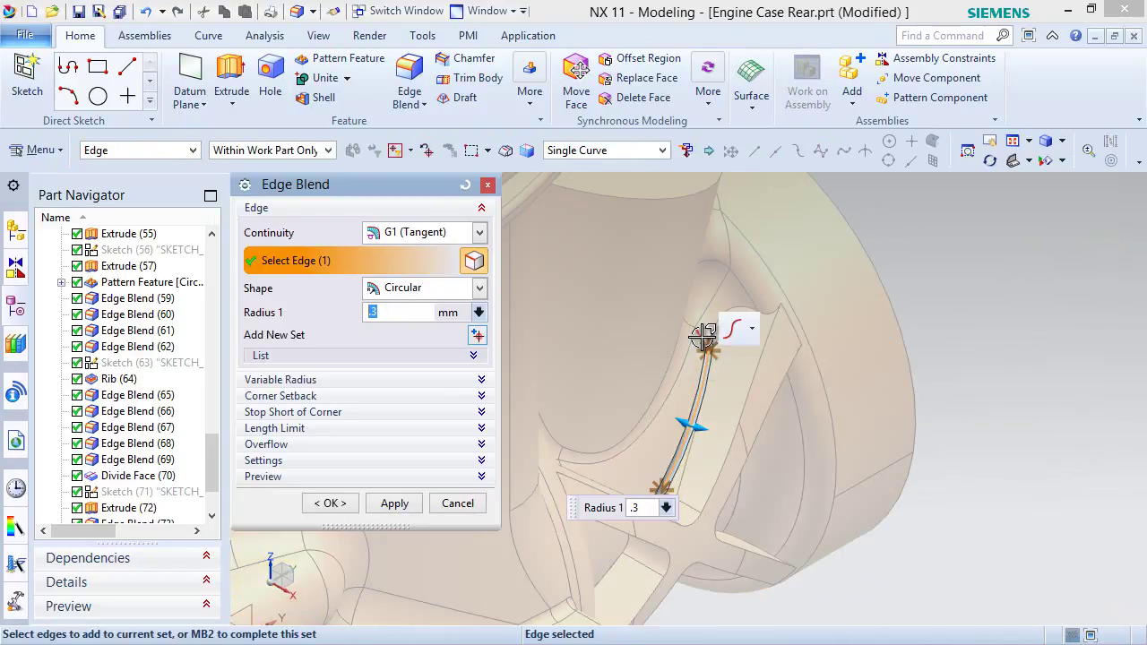
{"action": "left_click", "coordinate": [465, 185]}
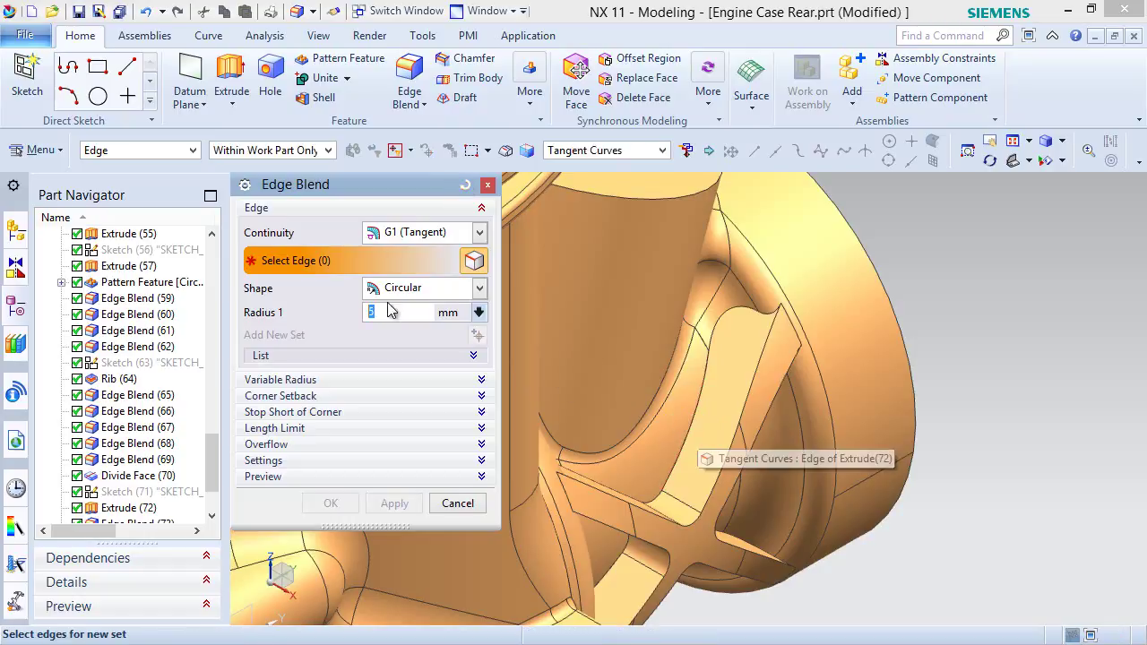
Blend the four tangent edge chains where the first X-shaped rib meets the rear section with a 0.3 mm radius.
{"action": "key", "text": "BackSpace"}
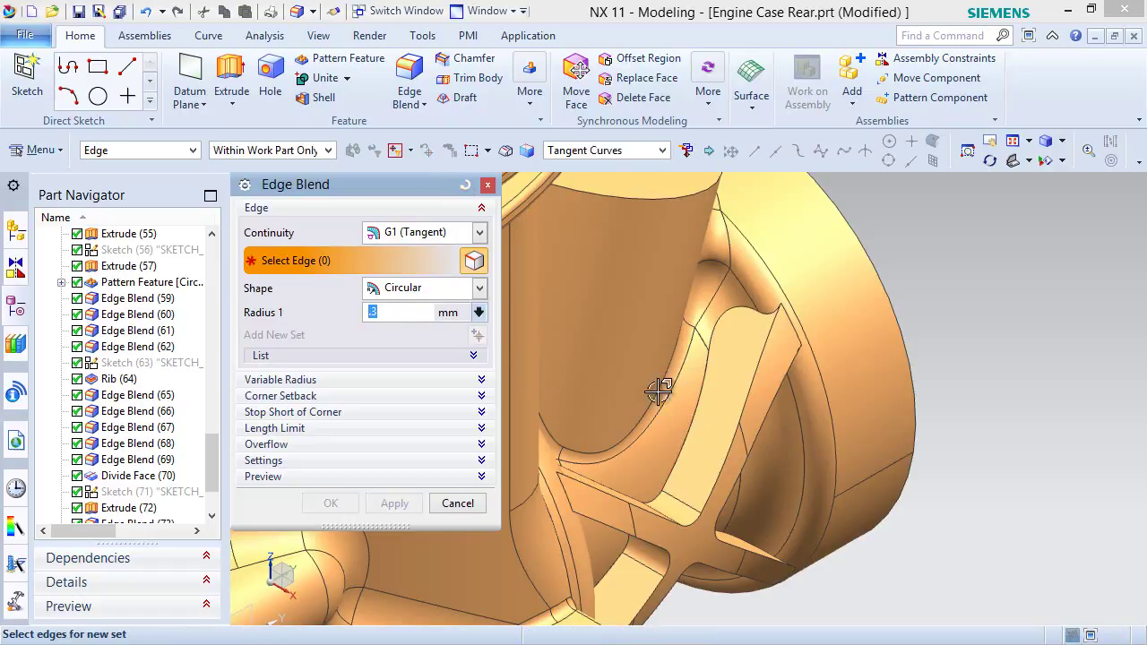
{"action": "left_click", "coordinate": [691, 408]}
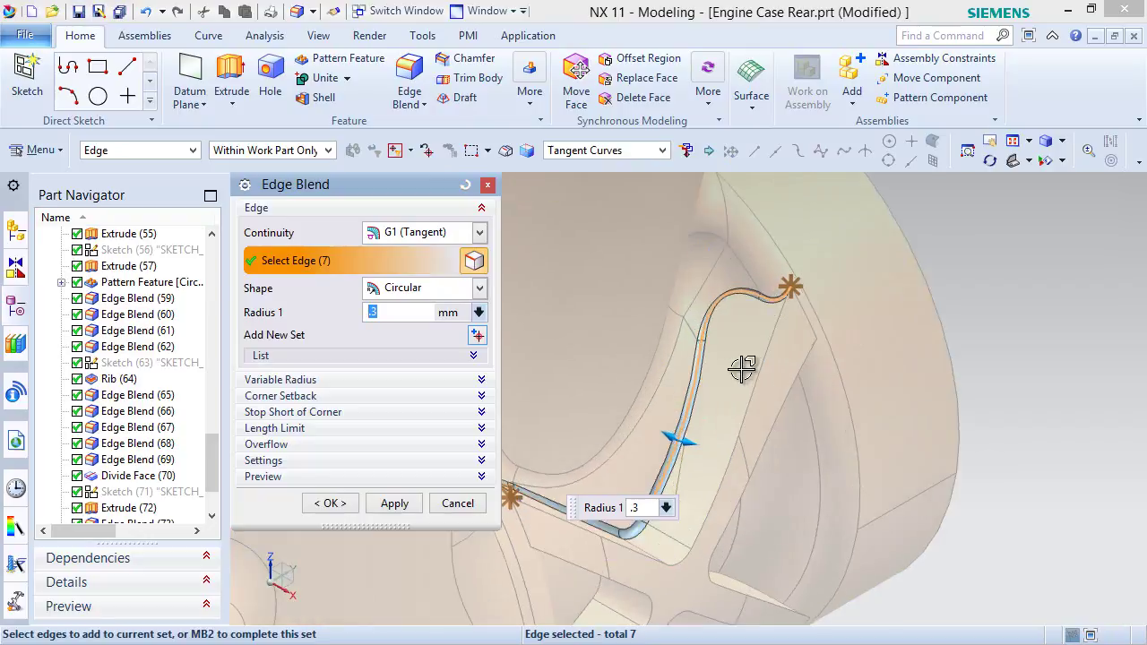
{"action": "middle_click_drag", "start_coordinate": [725, 520], "coordinate": [664, 517]}
{"action": "left_click", "coordinate": [716, 565]}
{"action": "left_click", "coordinate": [638, 509]}
{"action": "left_click", "coordinate": [664, 517]}
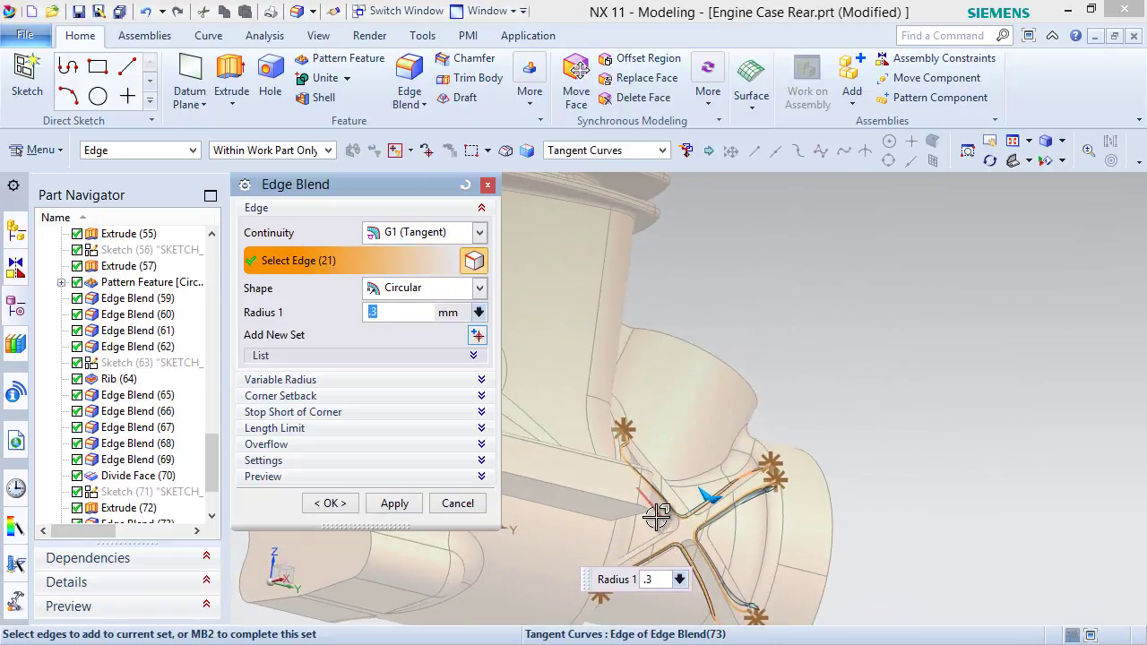
{"action": "left_click", "coordinate": [395, 504]}
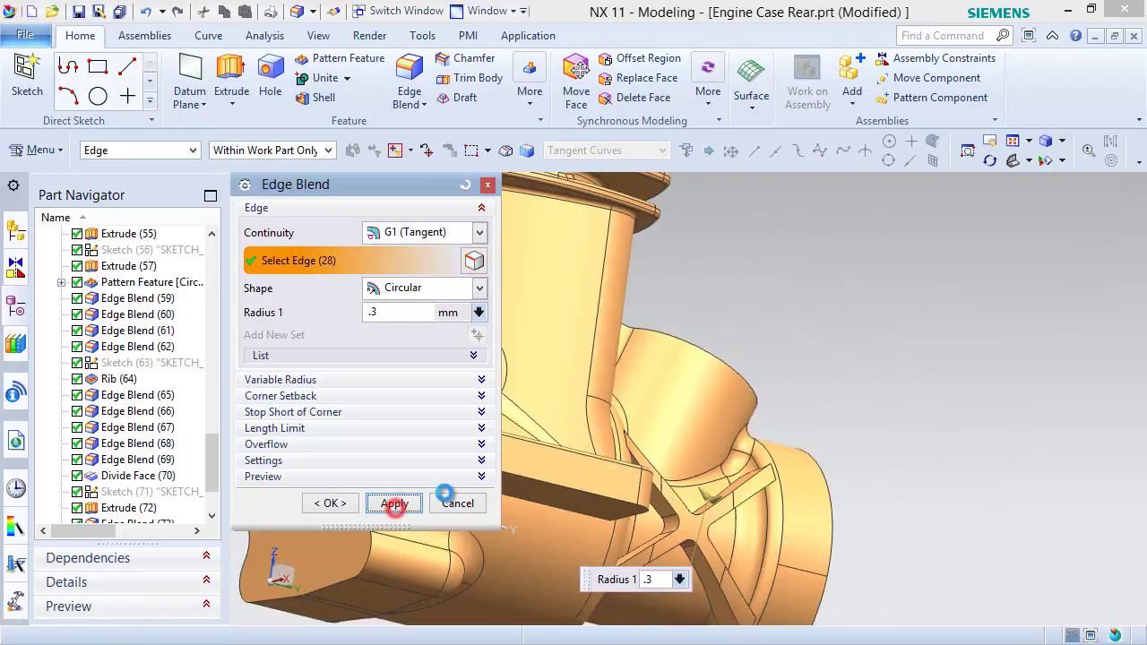
Blend the four tangent edge chains around the outer face of the first X-shaped rib with a 0.3 mm radius.
{"action": "middle_click_drag", "start_coordinate": [861, 458], "coordinate": [815, 455]}
{"action": "scroll", "coordinate": [852, 418], "scroll_direction": "down", "scroll_amount": 3}
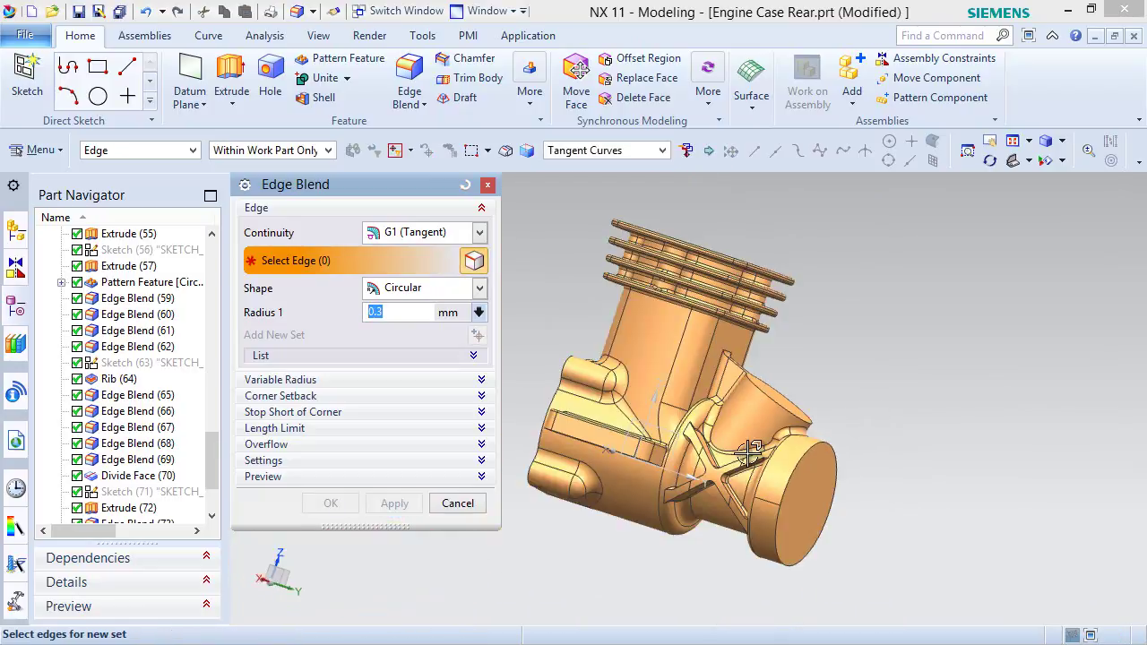
{"action": "scroll", "coordinate": [768, 469], "scroll_direction": "up", "scroll_amount": 7}
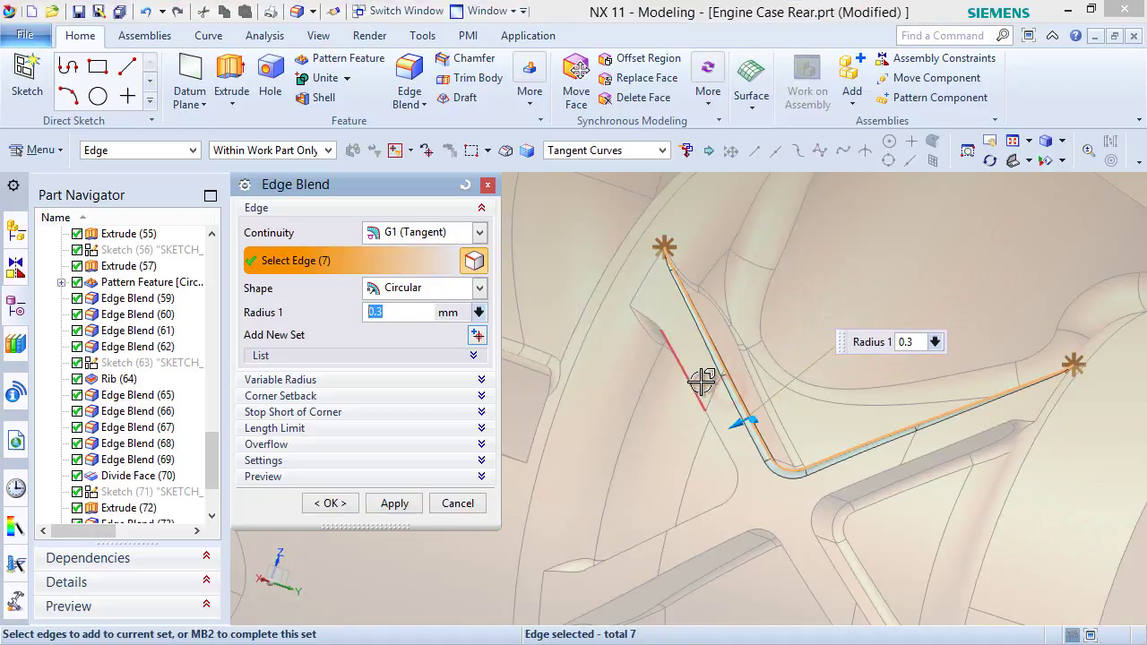
{"action": "left_click", "coordinate": [707, 386]}
{"action": "left_click", "coordinate": [845, 481]}
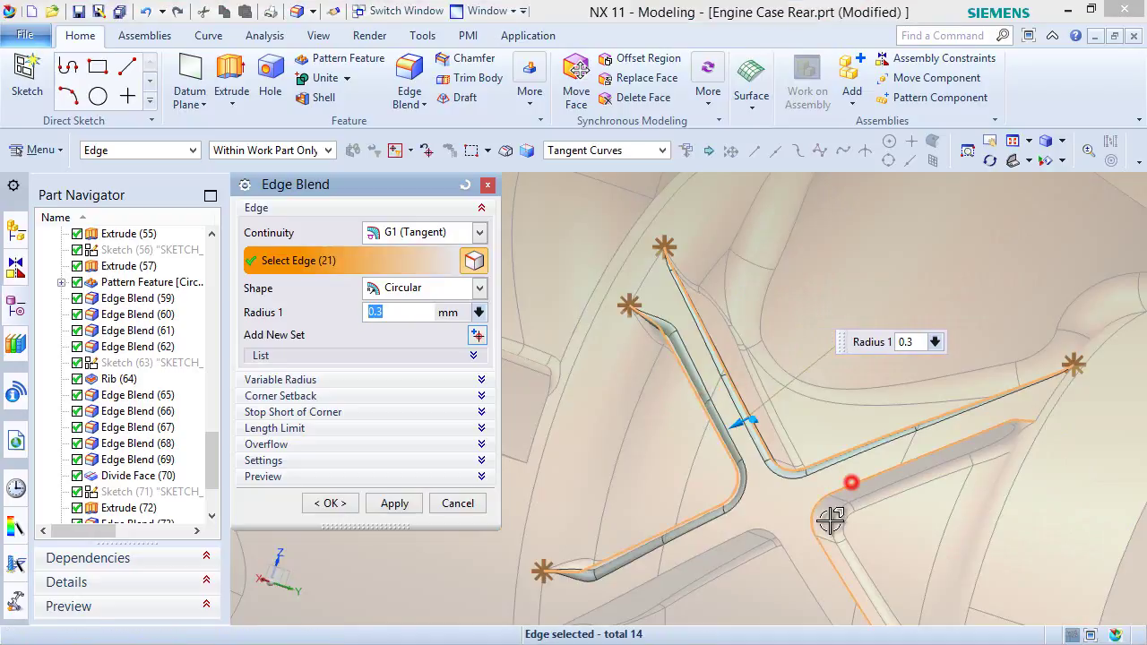
{"action": "left_click", "coordinate": [738, 541]}
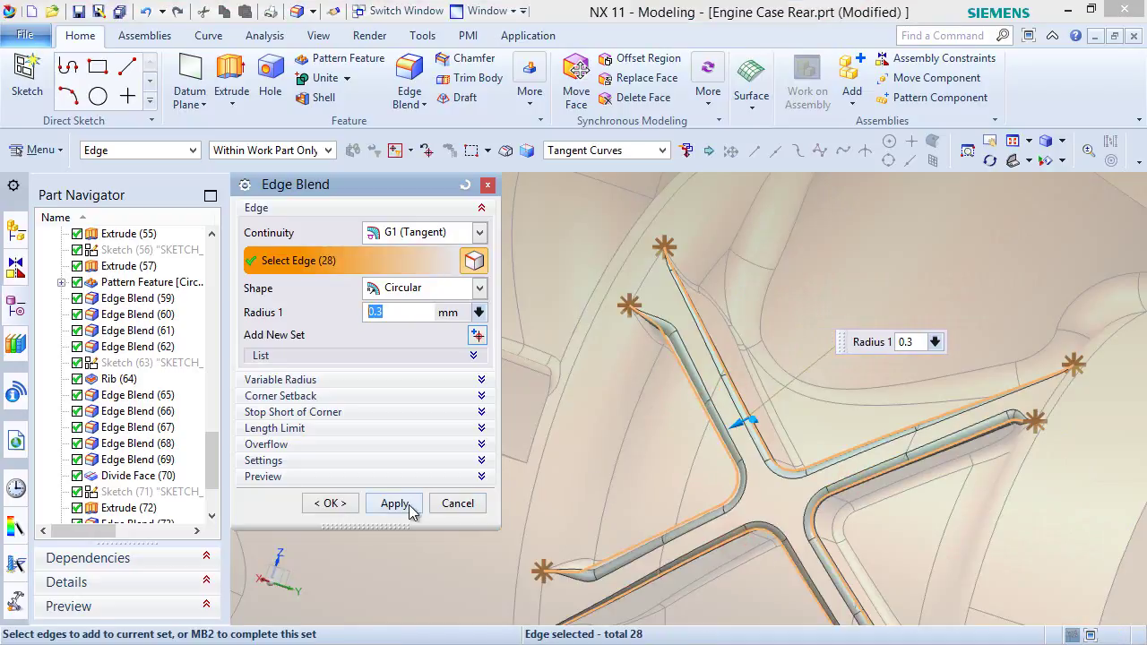
{"action": "left_click", "coordinate": [394, 503]}
Blend the base and outer-face edge chains of the X-shaped rib on the opposite side together with a 0.3 mm radius.
{"action": "scroll", "coordinate": [787, 321], "scroll_direction": "down", "scroll_amount": 5}
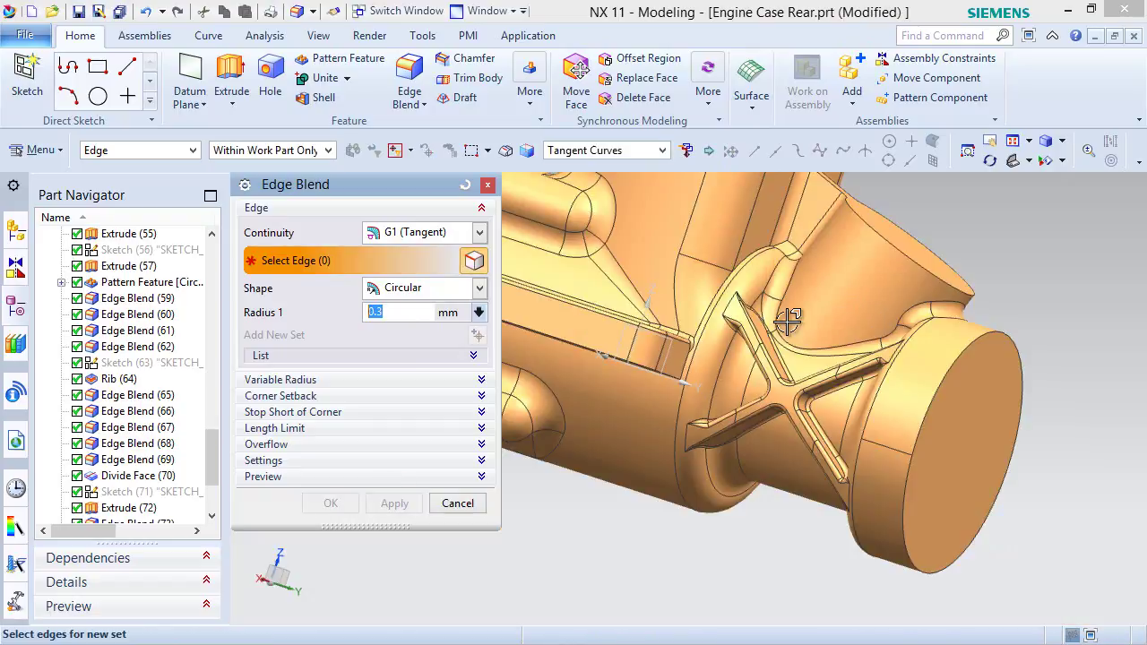
{"action": "middle_click_drag", "start_coordinate": [829, 368], "coordinate": [707, 389]}
{"action": "scroll", "coordinate": [708, 404], "scroll_direction": "up", "scroll_amount": 5}
{"action": "left_click", "coordinate": [713, 401]}
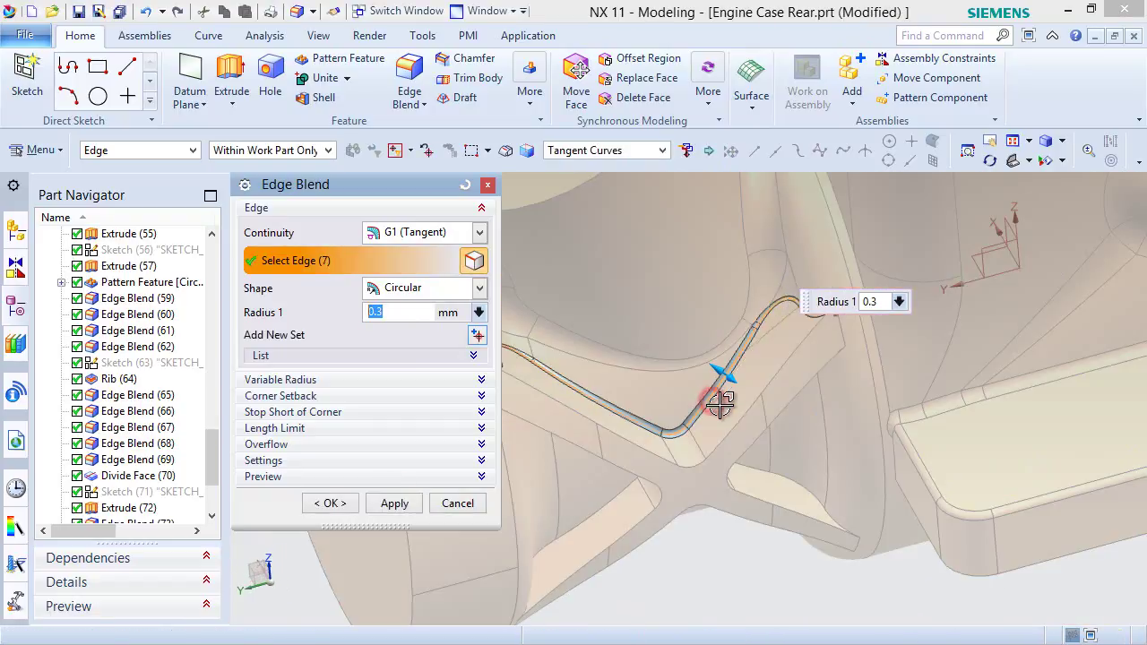
{"action": "left_click", "coordinate": [774, 469]}
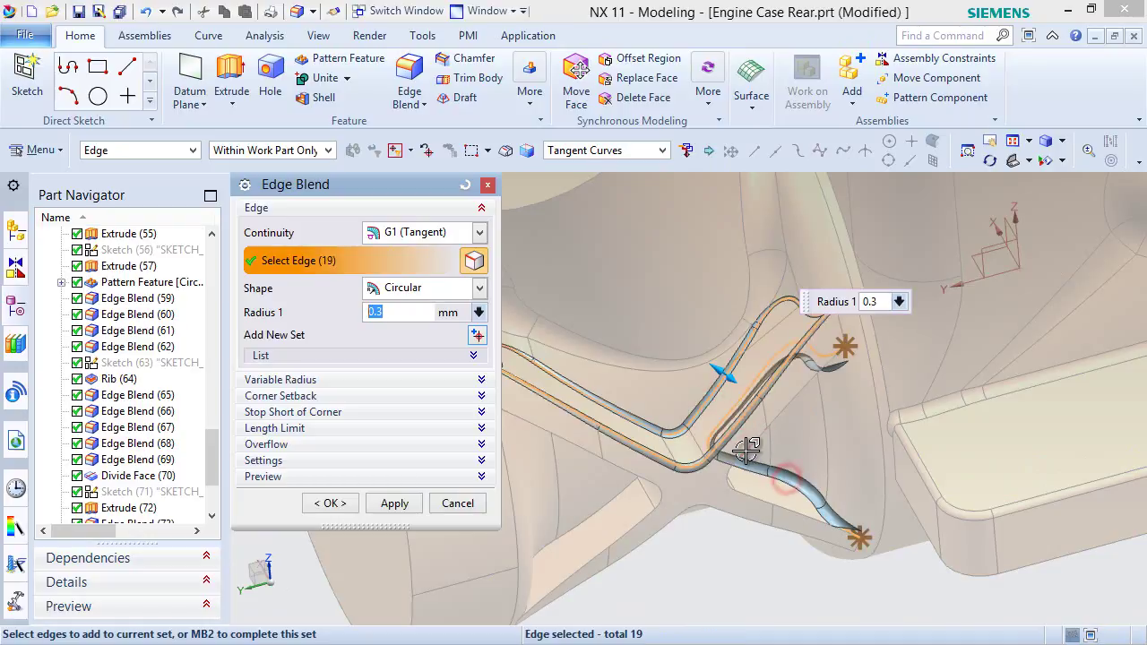
{"action": "left_click", "coordinate": [660, 488]}
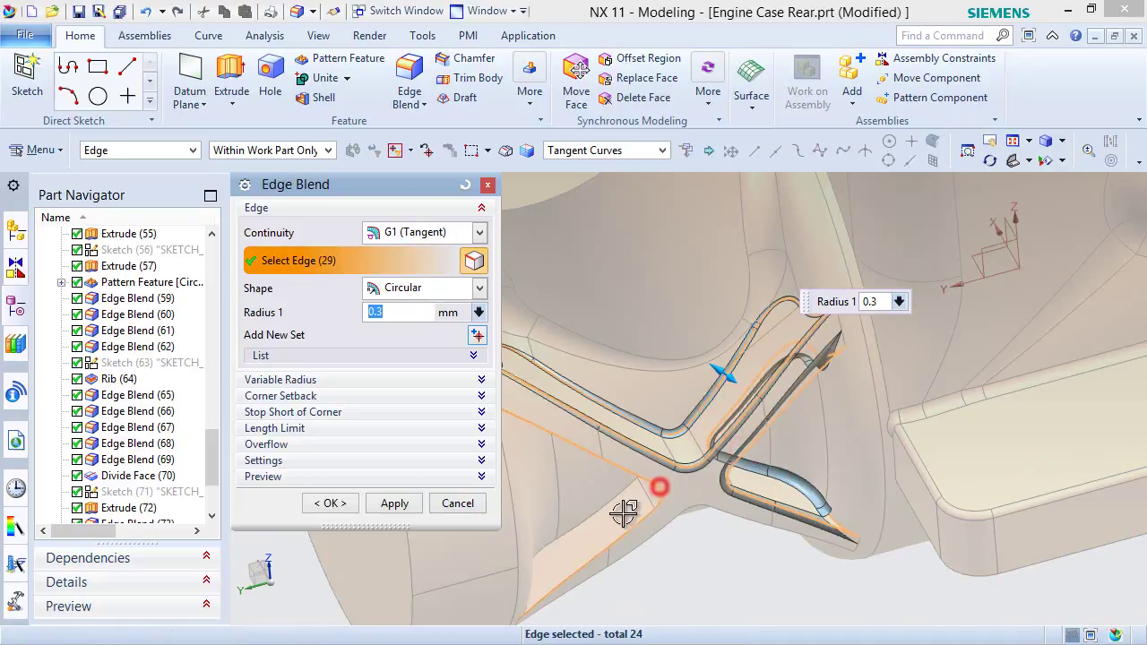
{"action": "left_click", "coordinate": [668, 529]}
{"action": "middle_click_drag", "start_coordinate": [710, 531], "coordinate": [733, 468]}
{"action": "scroll", "coordinate": [730, 475], "scroll_direction": "down", "scroll_amount": 4}
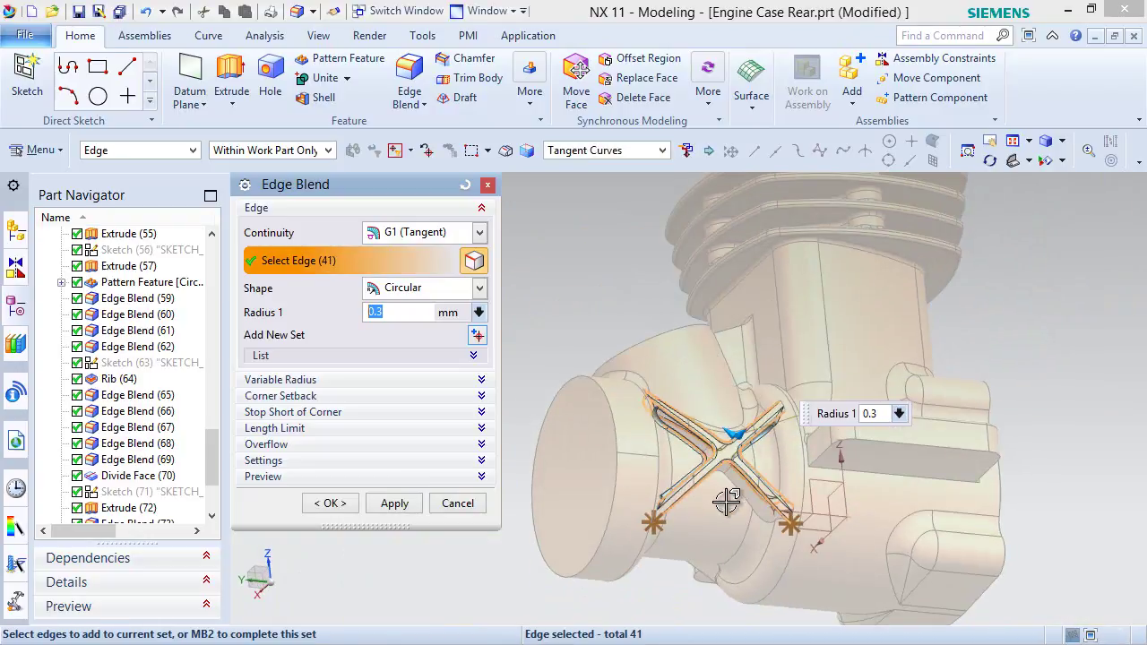
{"action": "scroll", "coordinate": [735, 471], "scroll_direction": "up", "scroll_amount": 5}
{"action": "left_click", "coordinate": [753, 473]}
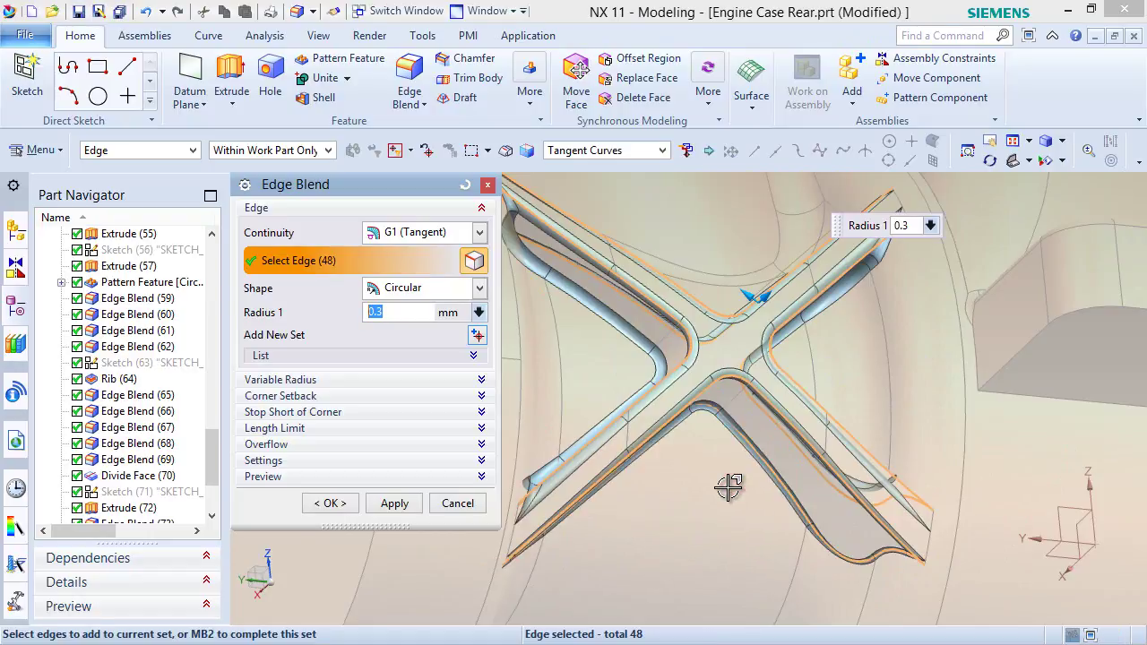
{"action": "left_click", "coordinate": [332, 503]}
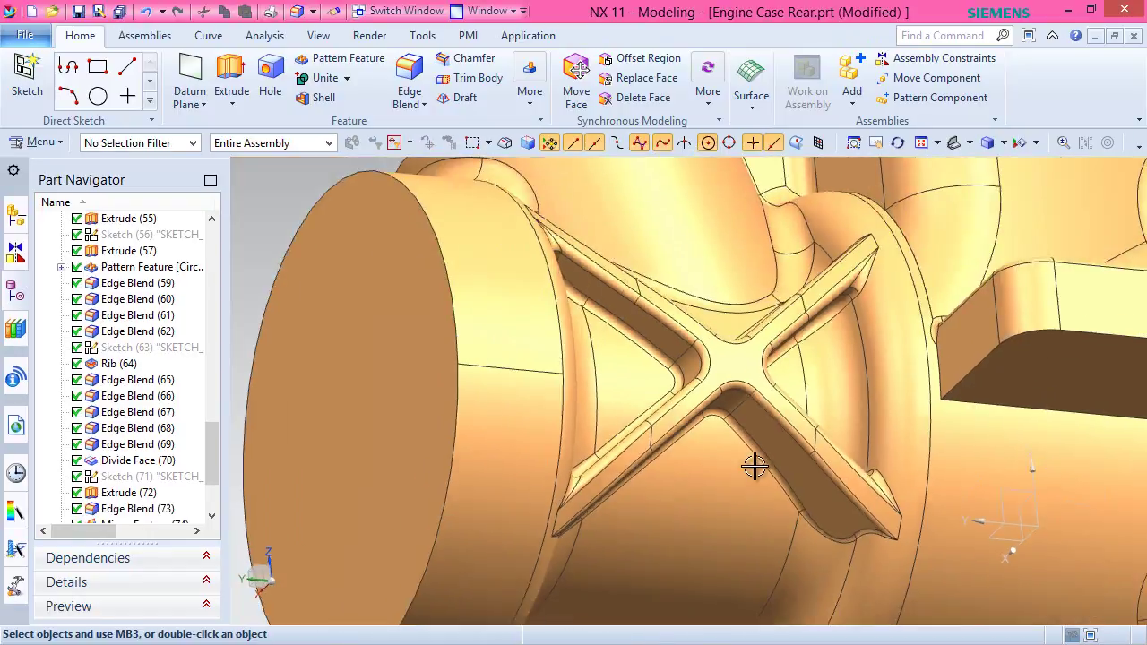
Start a threaded hole and set its thread size to M2.5 x 0.45.
{"action": "scroll", "coordinate": [754, 466], "scroll_direction": "down", "scroll_amount": 5}
{"action": "middle_click_drag", "start_coordinate": [754, 466], "coordinate": [806, 440]}
{"action": "left_click", "coordinate": [969, 144]}
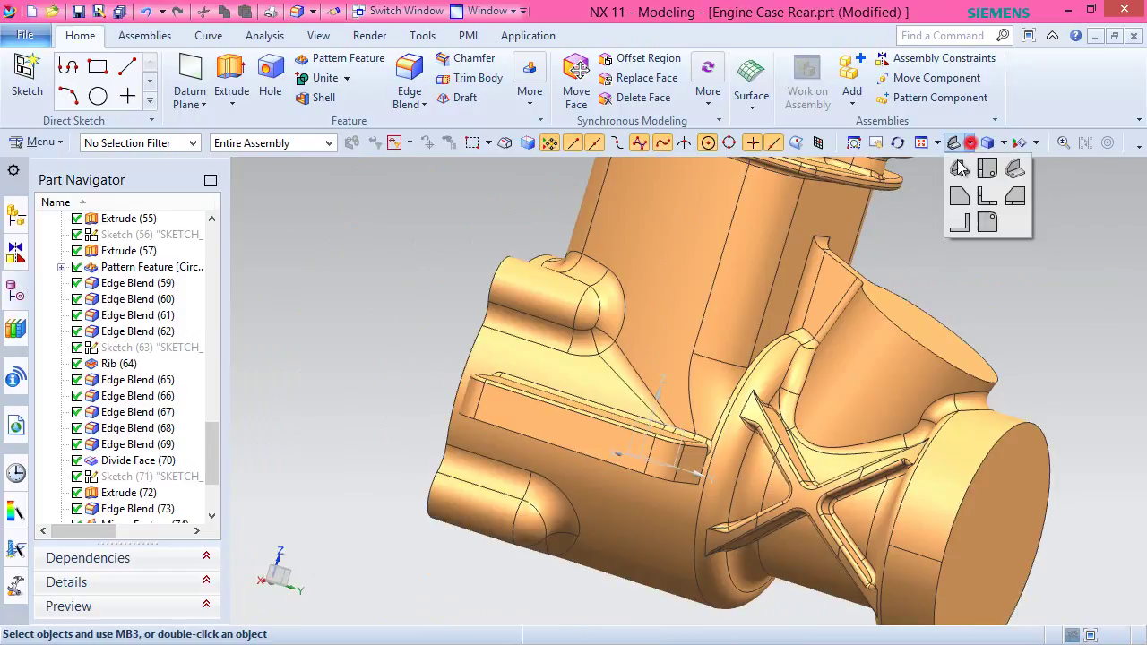
{"action": "left_click", "coordinate": [1019, 164]}
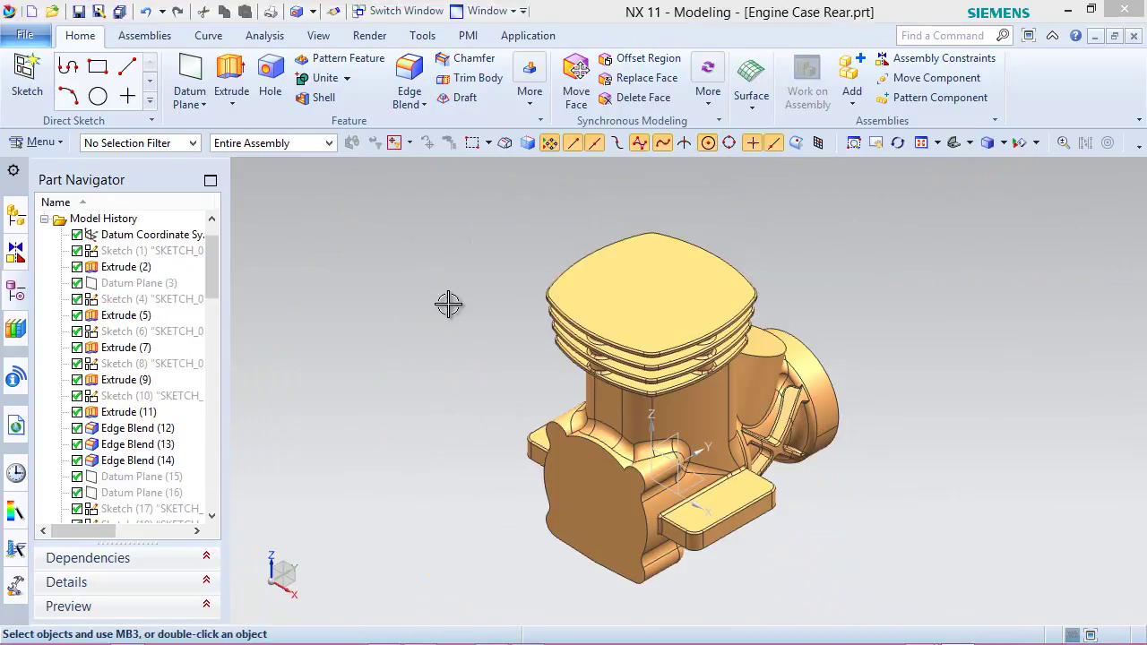
{"action": "right_click", "coordinate": [448, 304]}
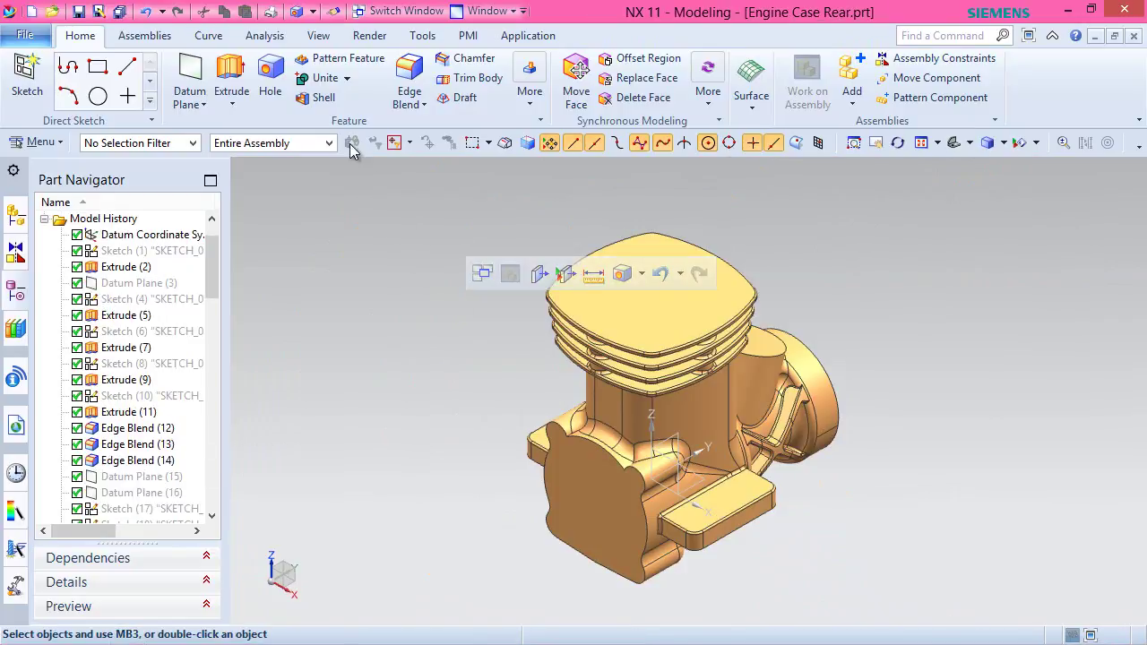
{"action": "left_click", "coordinate": [265, 70]}
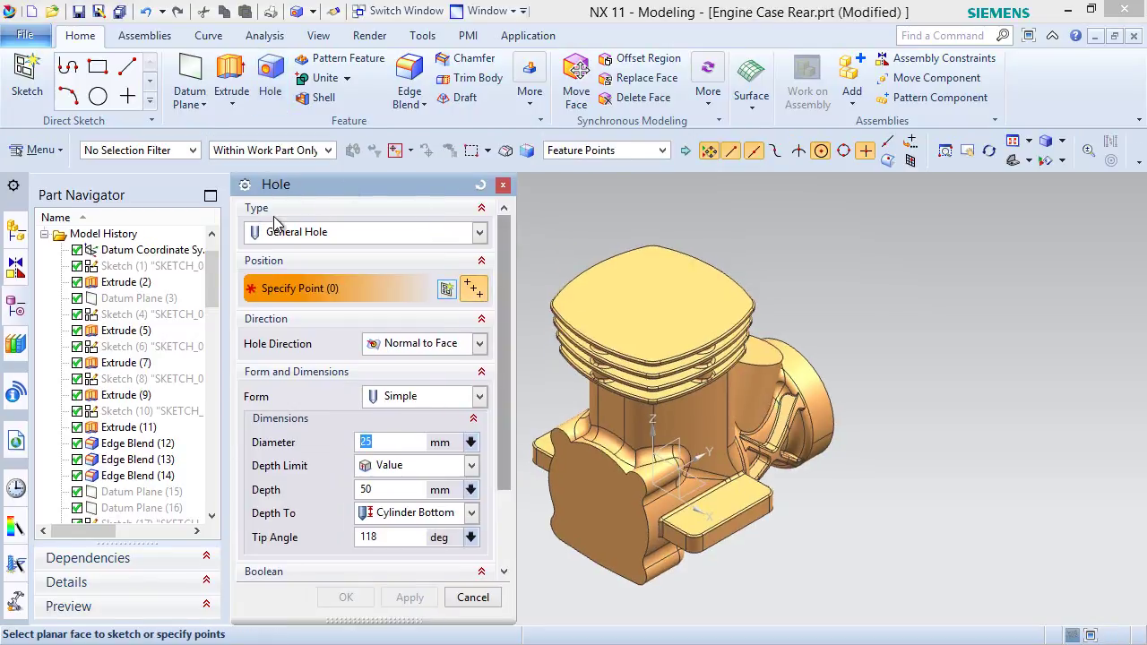
{"action": "left_click", "coordinate": [478, 234]}
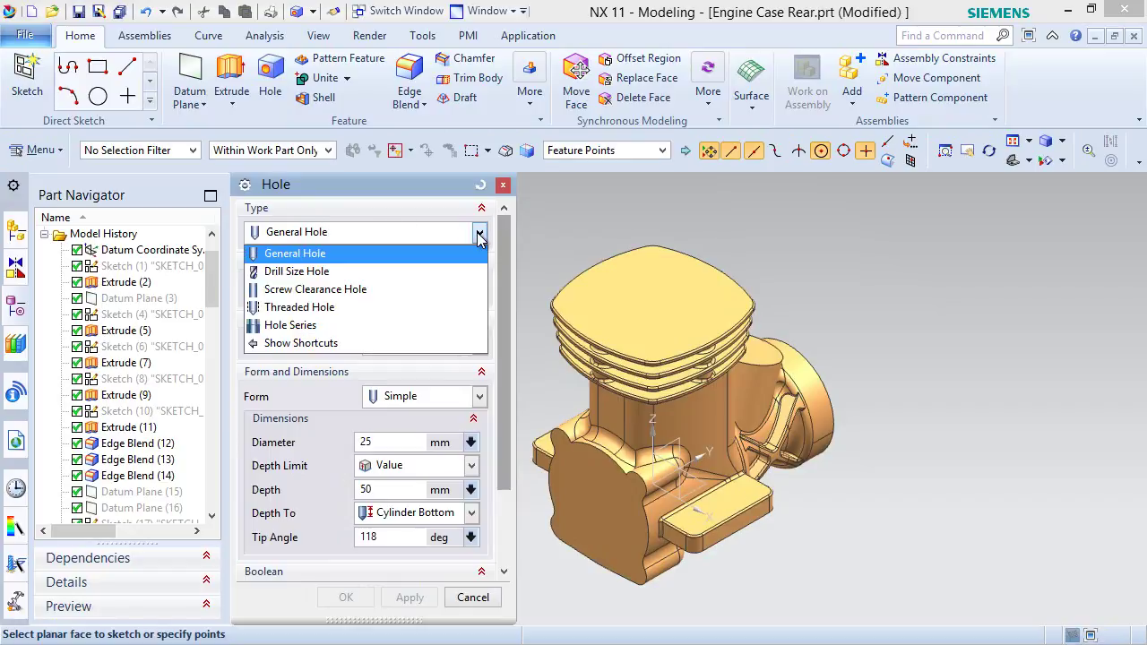
{"action": "left_click", "coordinate": [316, 309]}
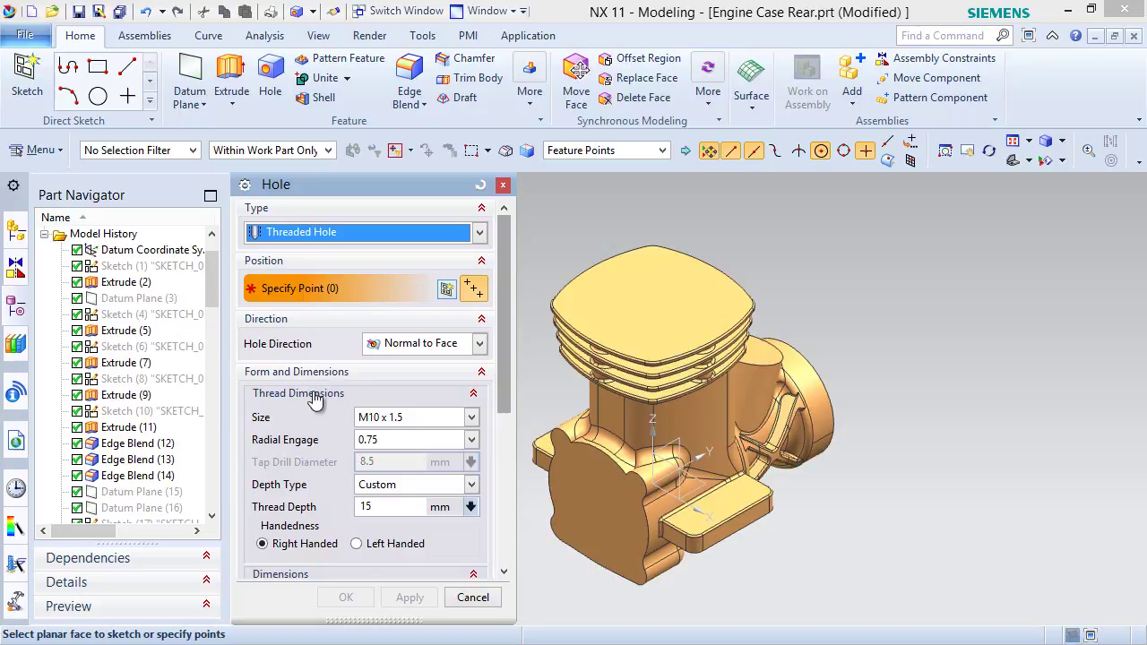
{"action": "left_click", "coordinate": [471, 418]}
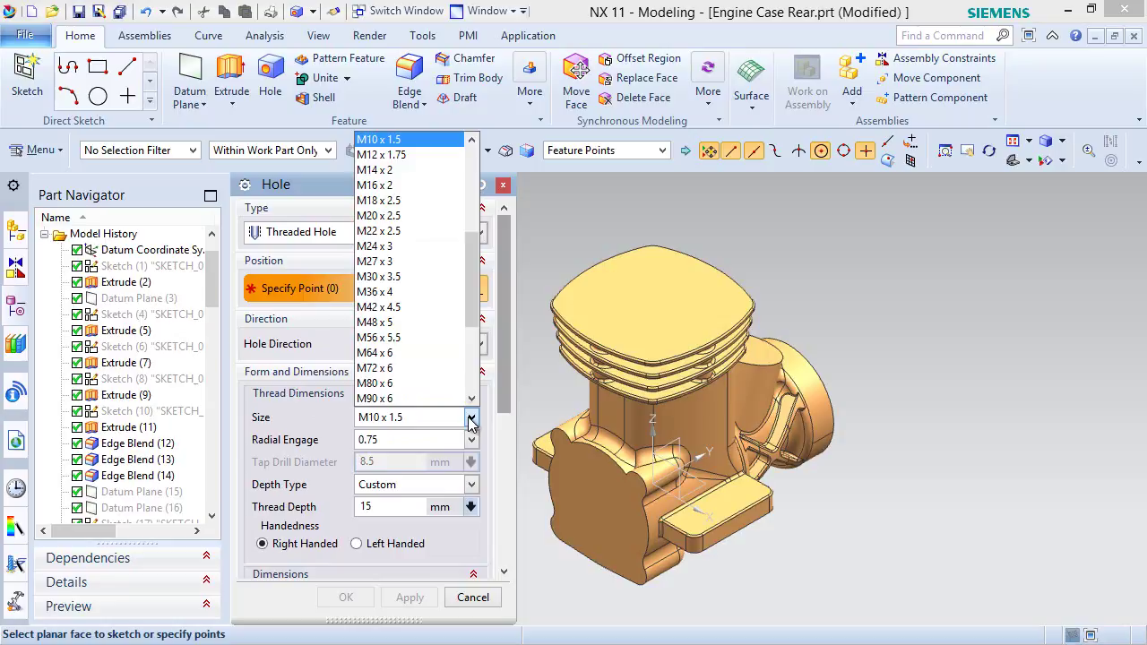
{"action": "scroll", "coordinate": [465, 306], "scroll_direction": "up", "scroll_amount": 6}
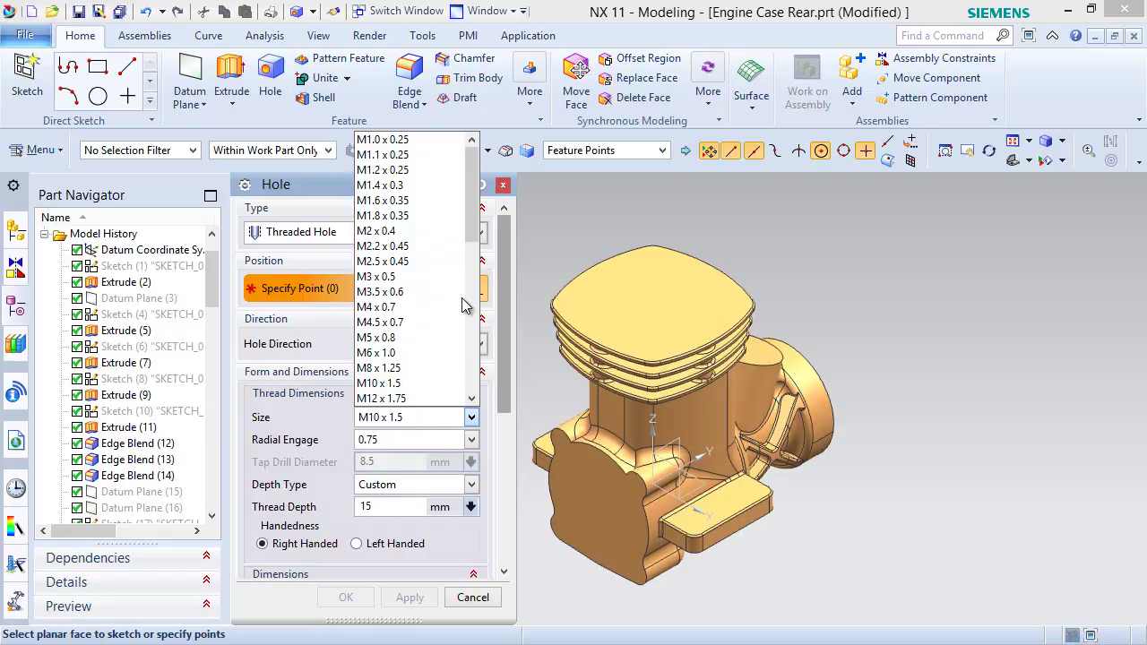
{"action": "left_click", "coordinate": [414, 262]}
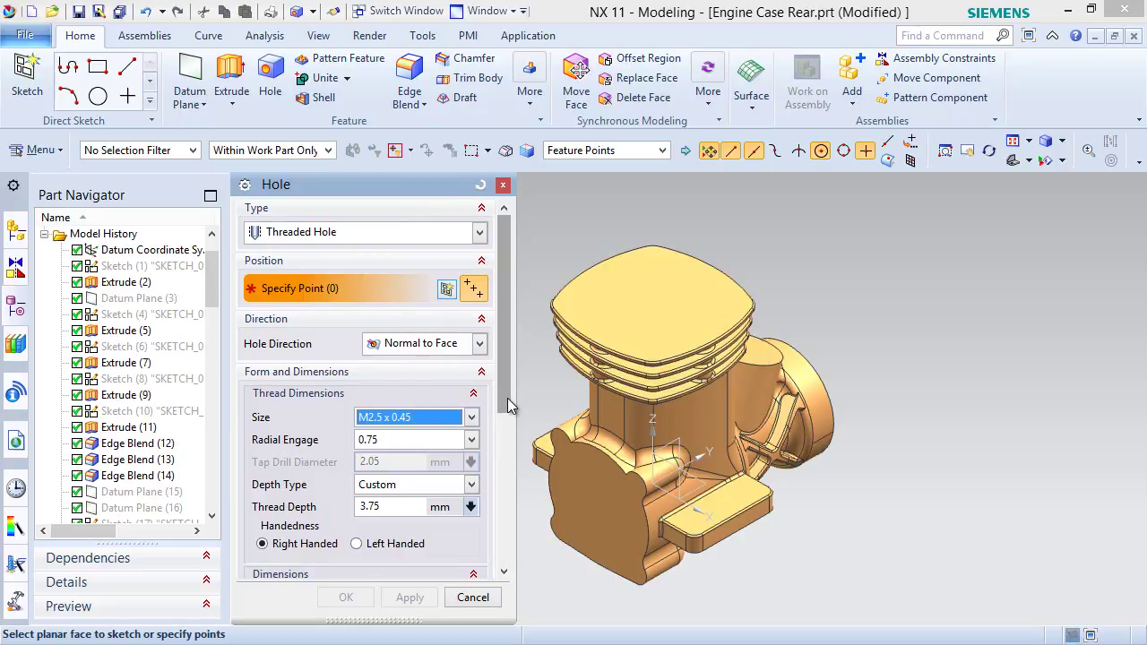
Set the thread depth type to Full for the 5 mm deep threaded hole.
{"action": "left_click_drag", "start_coordinate": [508, 402], "coordinate": [500, 448]}
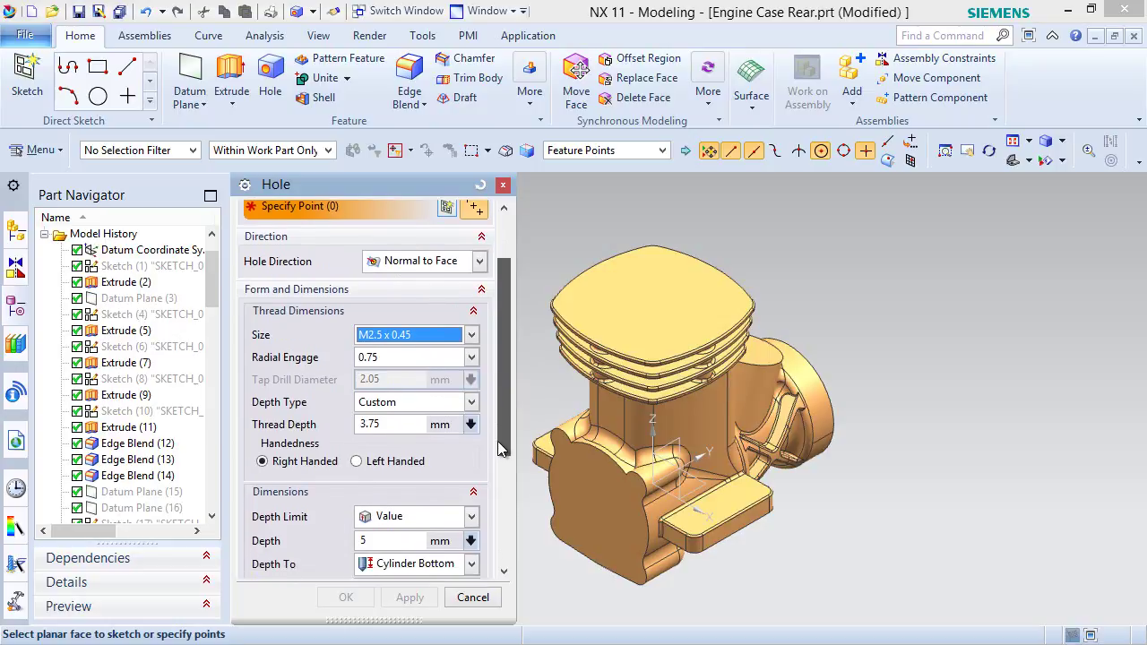
{"action": "left_click", "coordinate": [470, 405]}
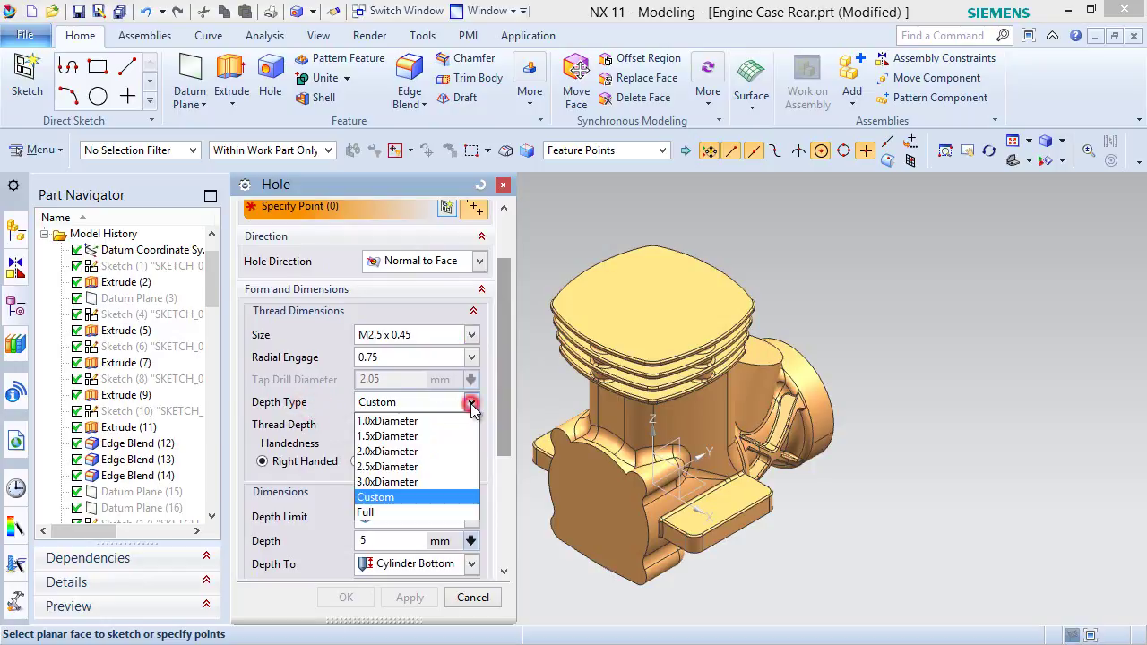
{"action": "left_click", "coordinate": [399, 513]}
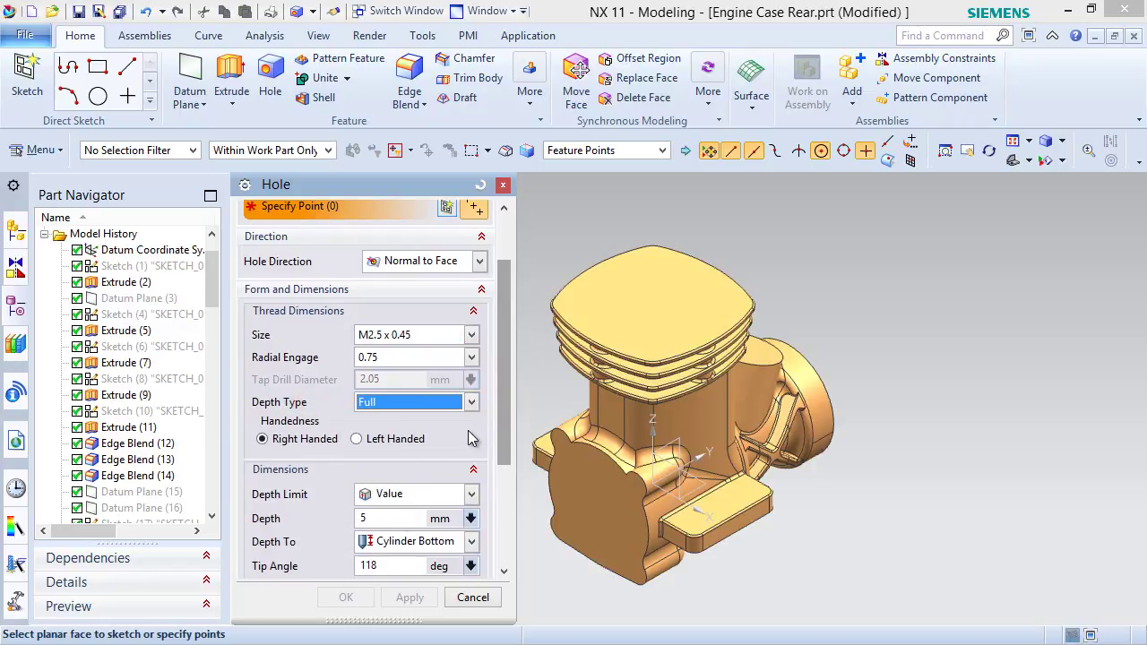
{"action": "left_click_drag", "start_coordinate": [506, 432], "coordinate": [506, 548]}
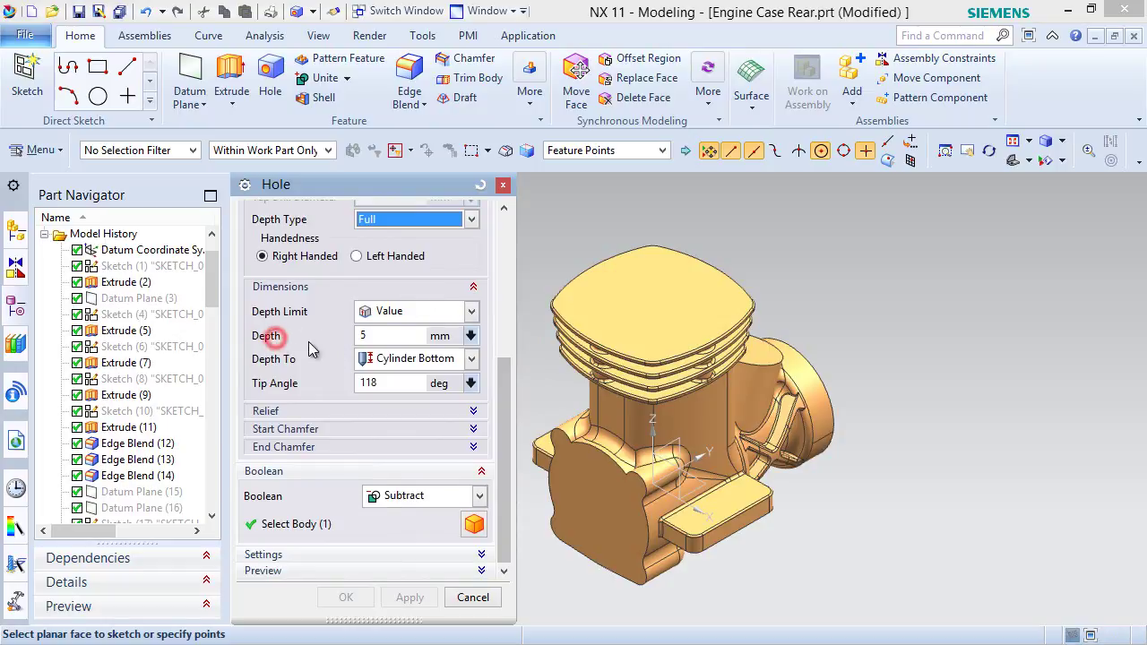
{"action": "left_click", "coordinate": [380, 335]}
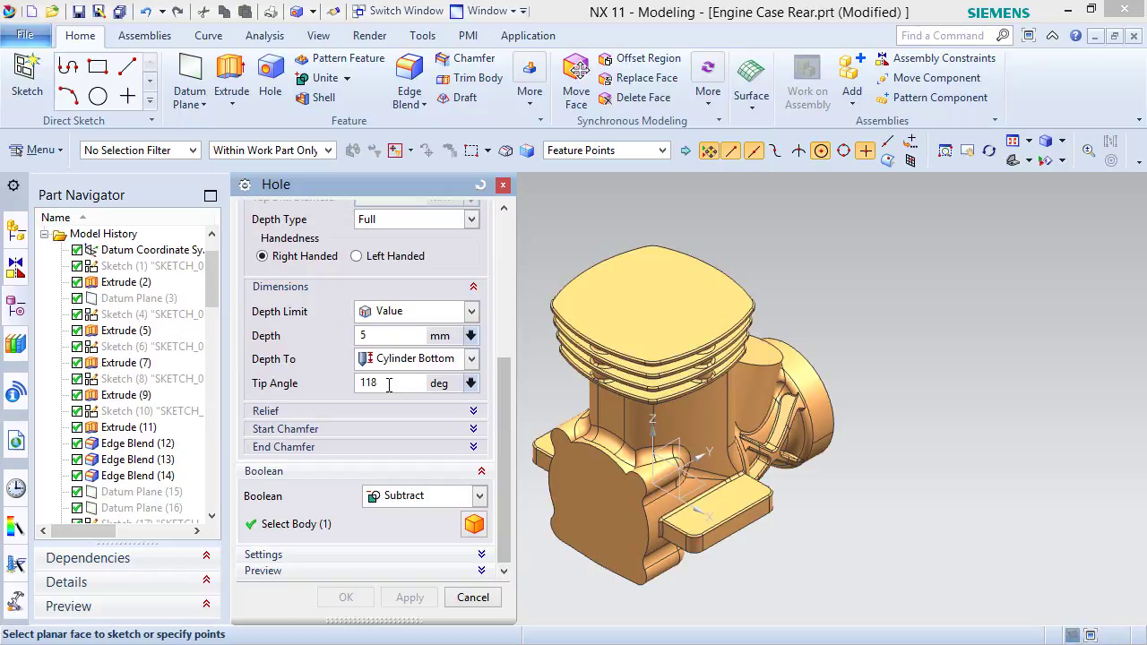
Disable both the start chamfer and the end chamfer of the threaded hole.
{"action": "left_click", "coordinate": [473, 430]}
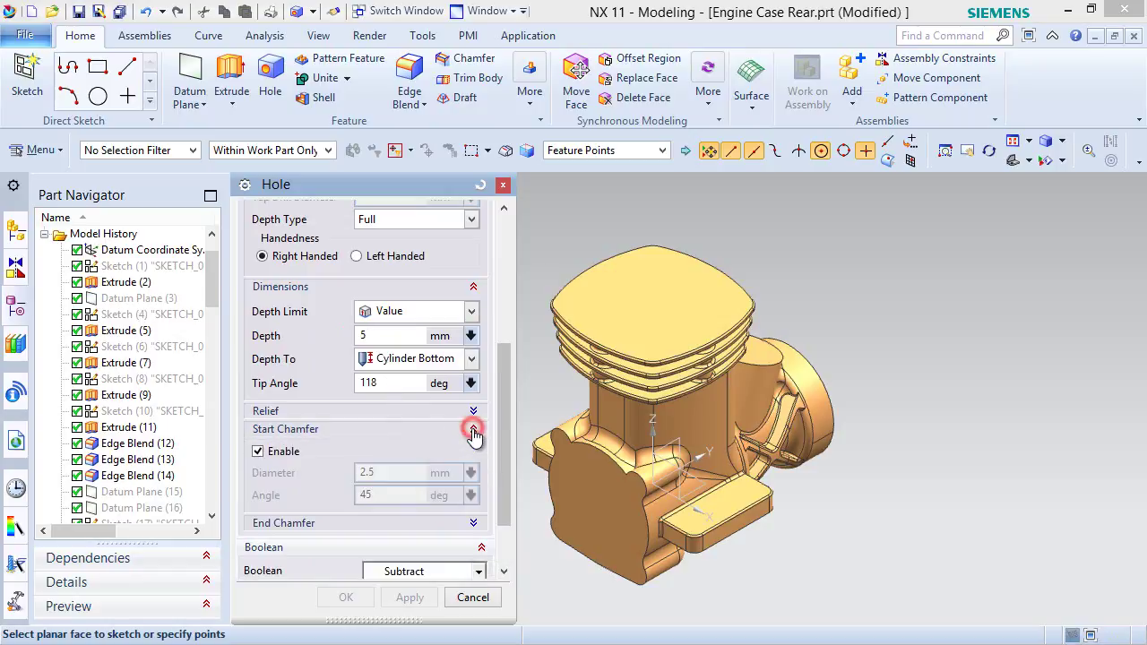
{"action": "left_click", "coordinate": [258, 451]}
{"action": "left_click", "coordinate": [474, 481]}
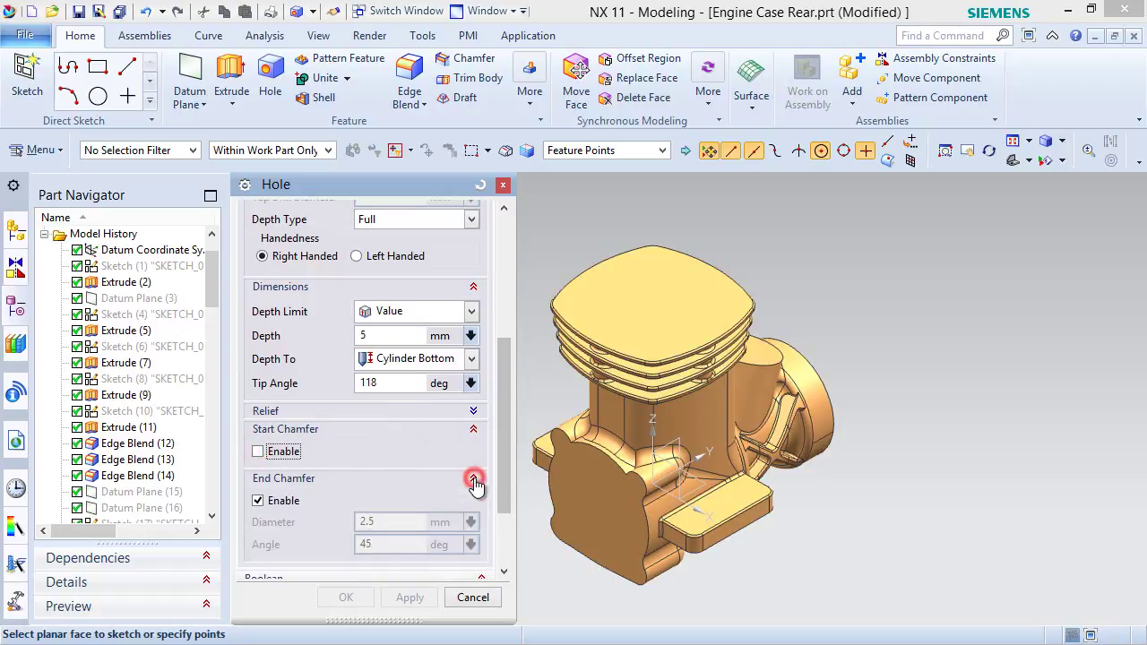
{"action": "left_click", "coordinate": [258, 501]}
{"action": "left_click_drag", "start_coordinate": [504, 445], "coordinate": [501, 508]}
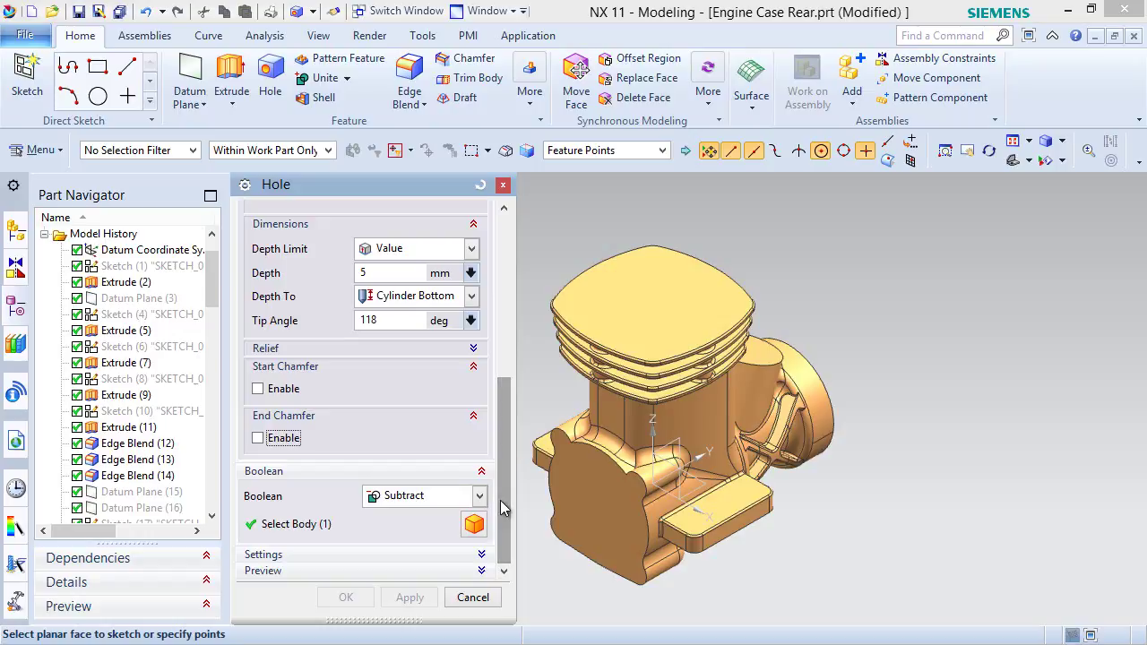
{"action": "left_click", "coordinate": [481, 558]}
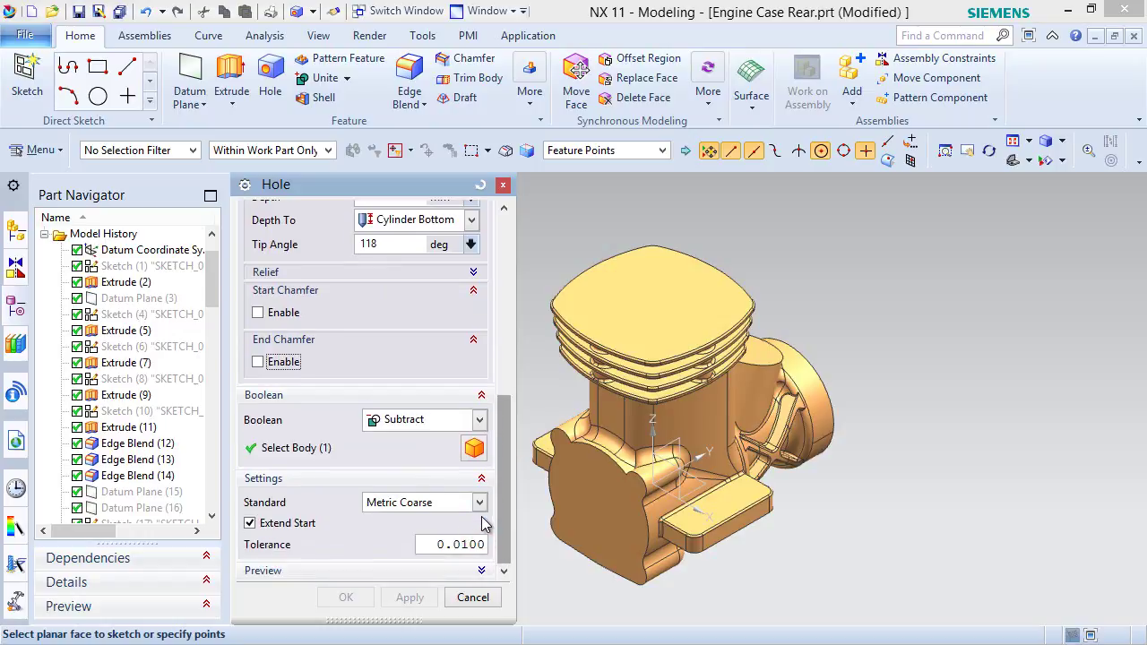
{"action": "left_click", "coordinate": [479, 482]}
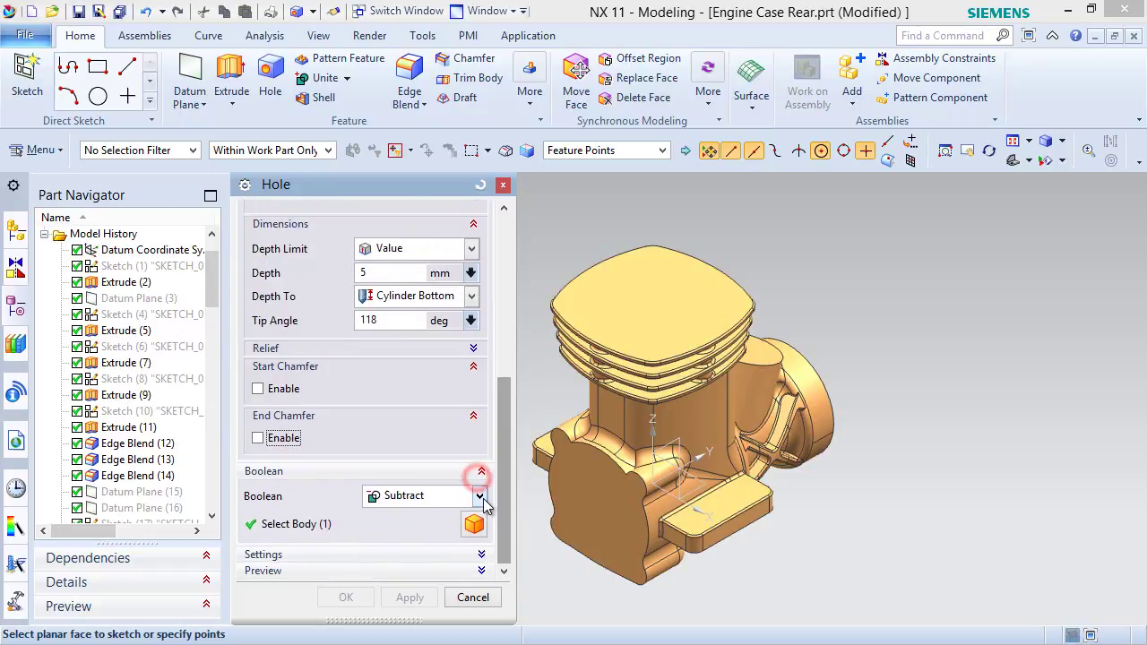
Sketch hole points on the flat front flange face at the arc centers of its four corner lobes.
{"action": "scroll", "coordinate": [505, 461], "scroll_direction": "up", "scroll_amount": 5}
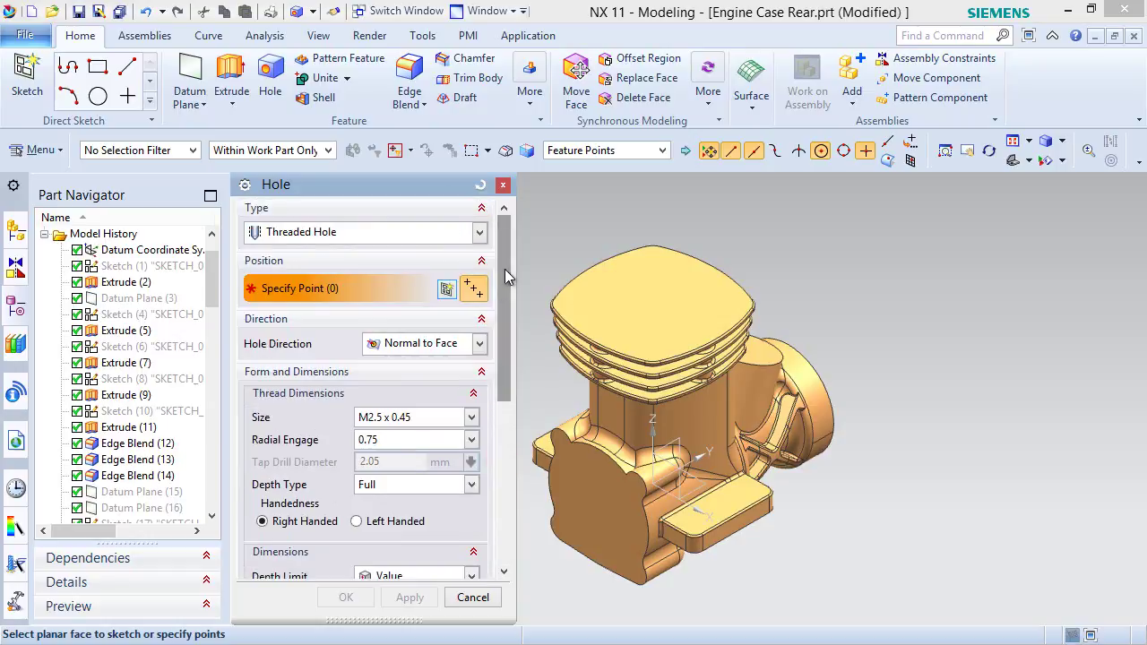
{"action": "scroll", "coordinate": [527, 517], "scroll_direction": "up", "scroll_amount": 5}
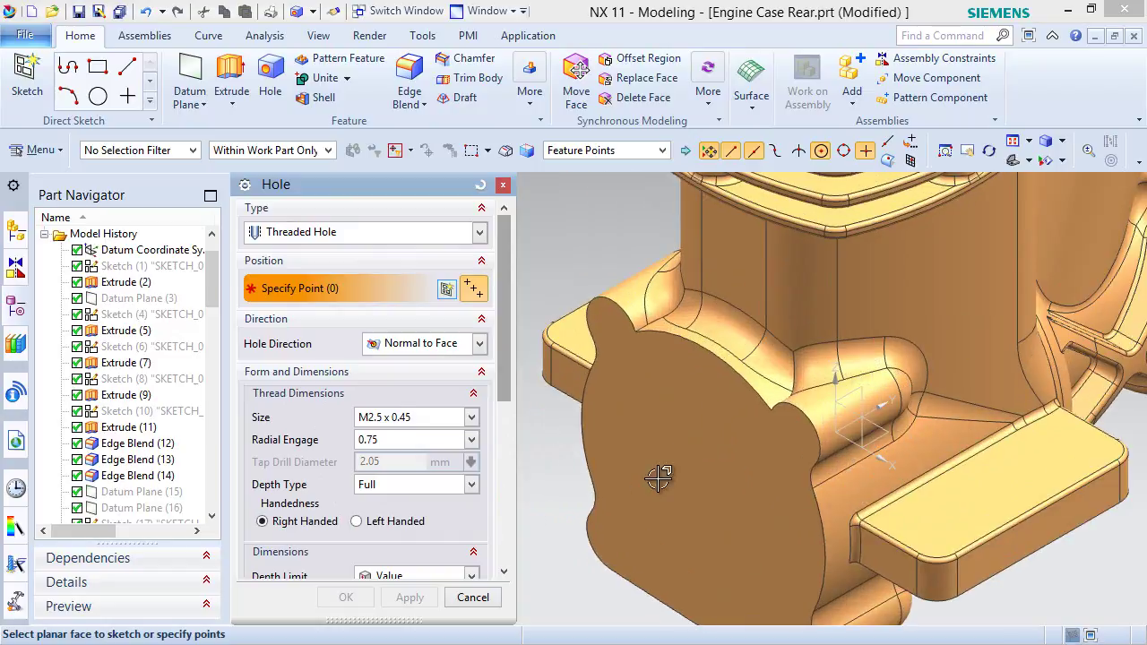
{"action": "left_click", "coordinate": [676, 457]}
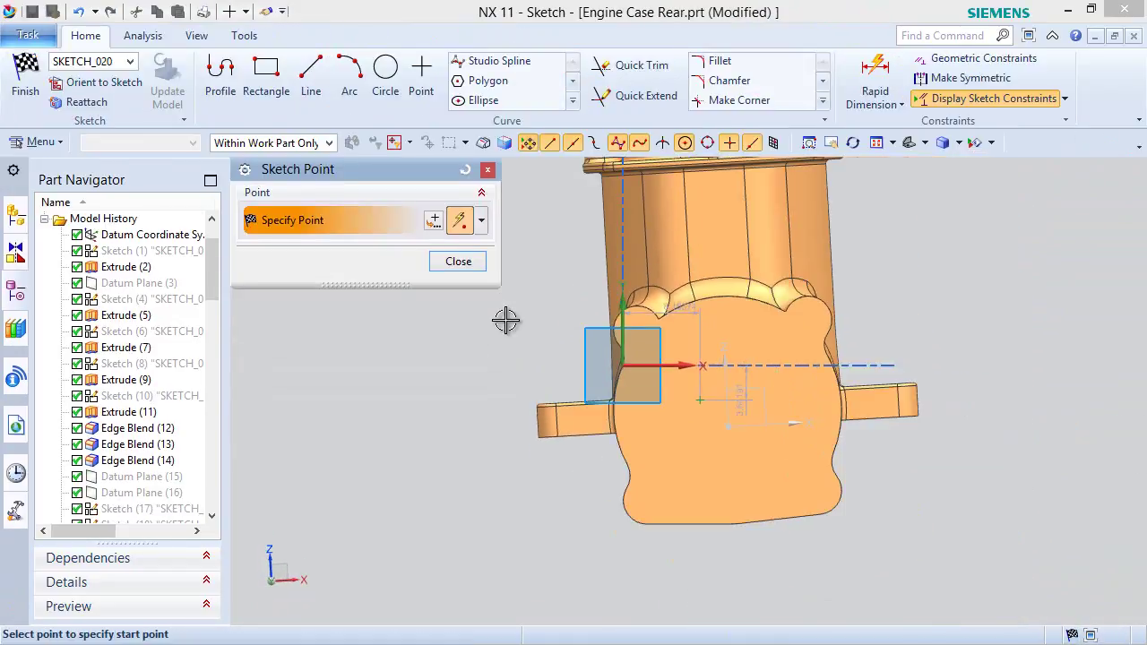
{"action": "scroll", "coordinate": [676, 419], "scroll_direction": "up", "scroll_amount": 1}
{"action": "scroll", "coordinate": [682, 409], "scroll_direction": "up", "scroll_amount": 1}
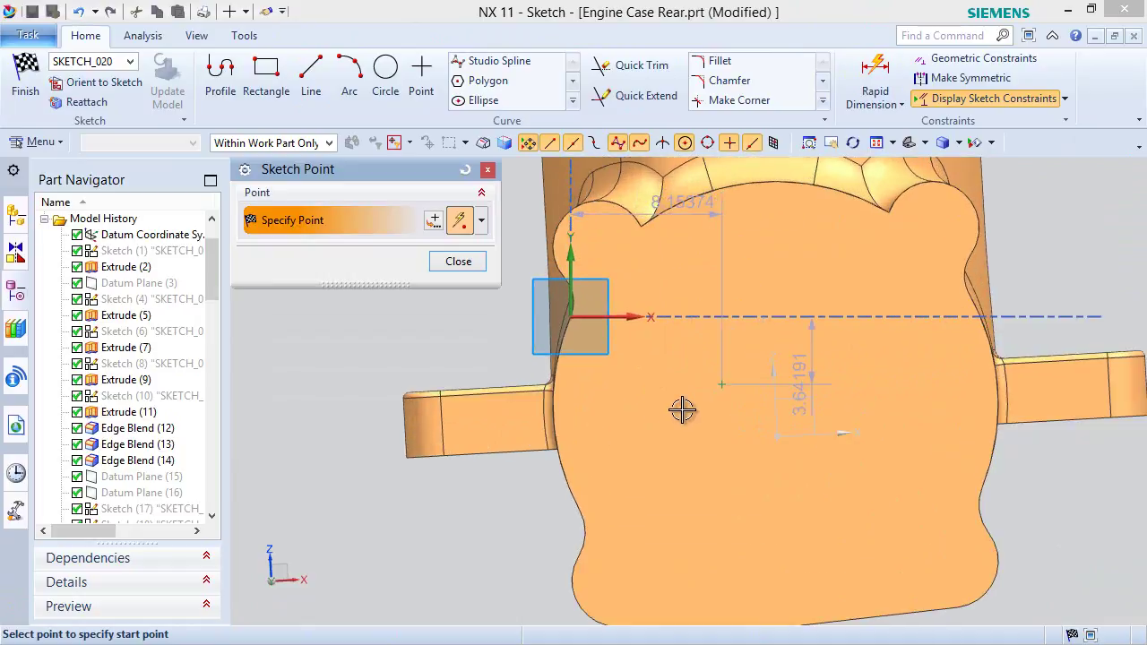
{"action": "scroll", "coordinate": [602, 248], "scroll_direction": "up", "scroll_amount": 1}
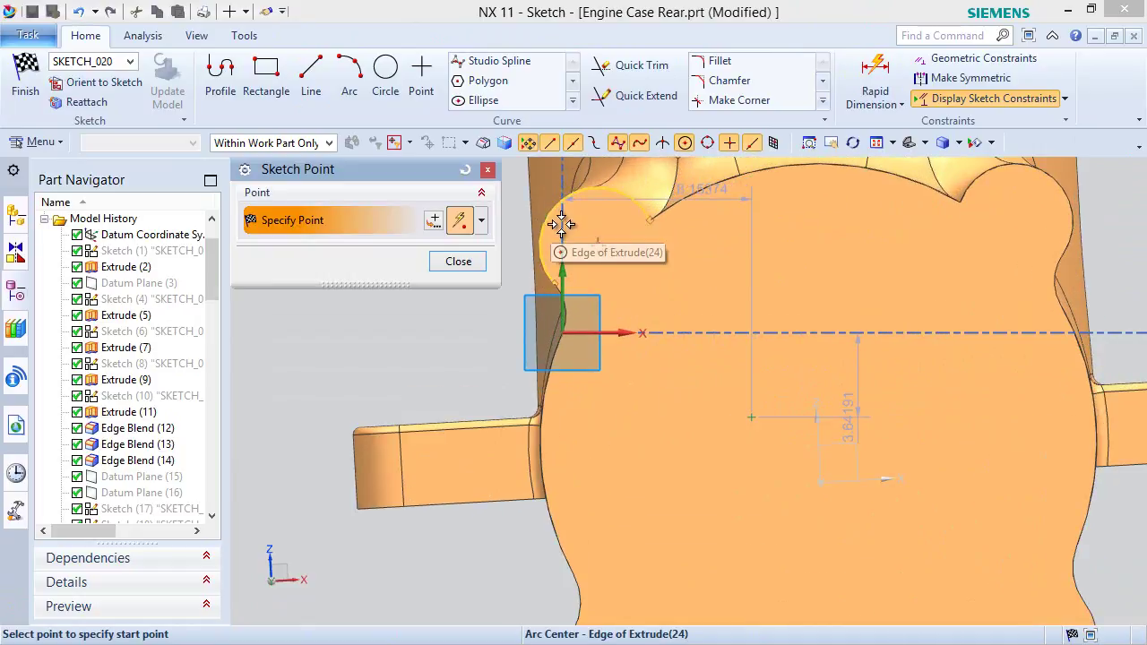
{"action": "left_click", "coordinate": [598, 246]}
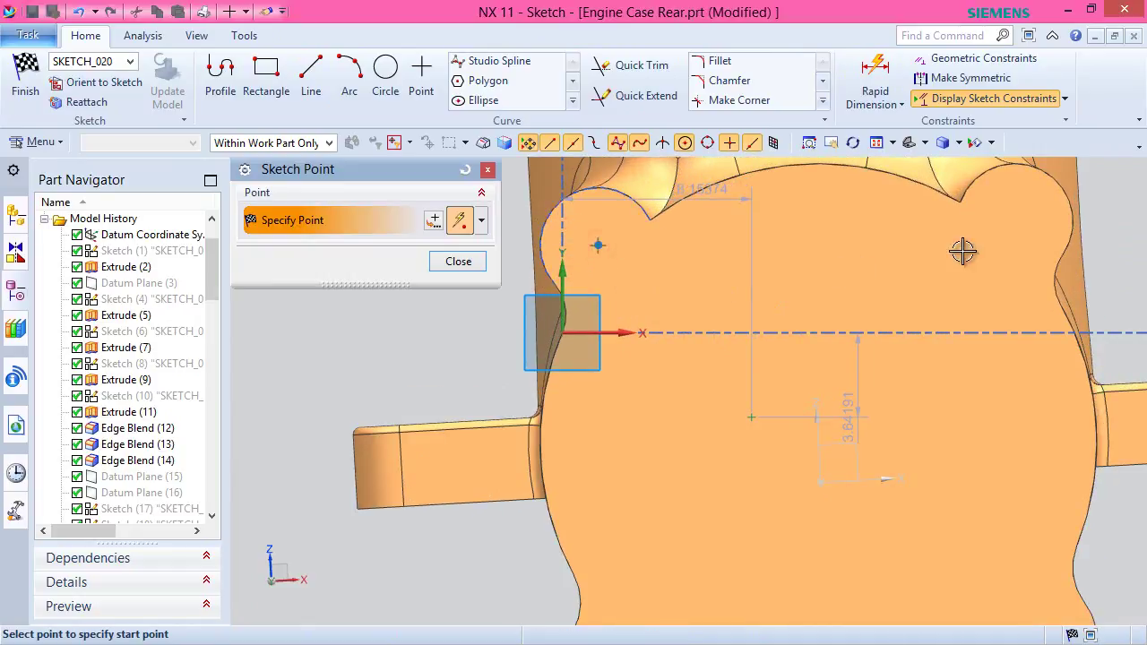
{"action": "left_click", "coordinate": [1017, 224]}
{"action": "scroll", "coordinate": [943, 243], "scroll_direction": "down", "scroll_amount": 2}
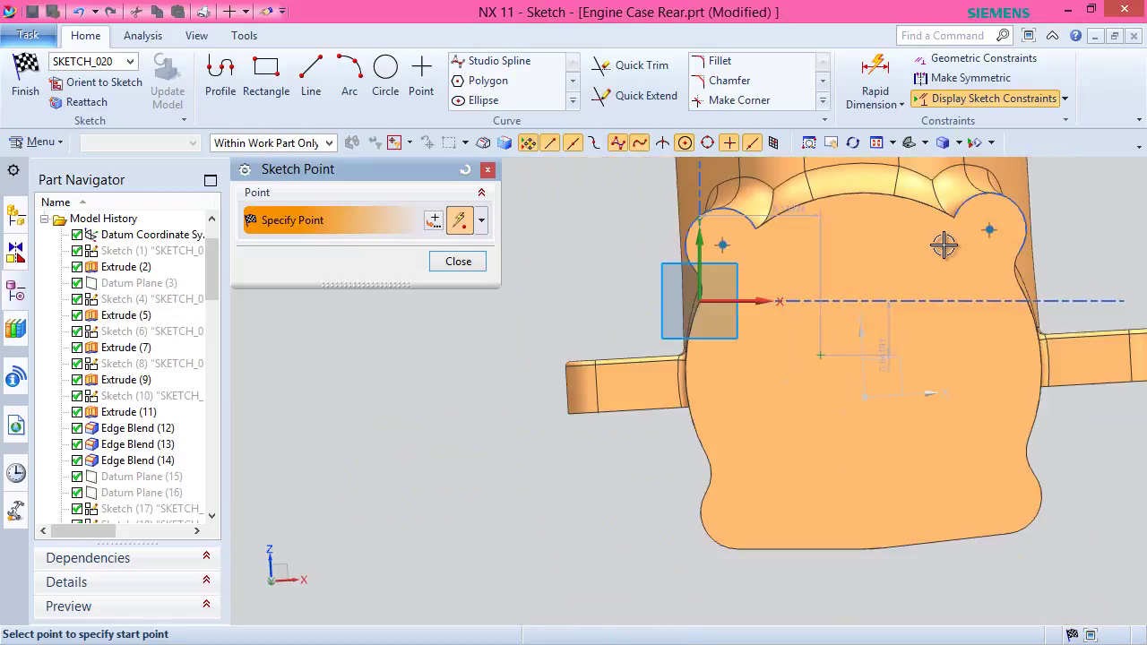
{"action": "left_click", "coordinate": [709, 523]}
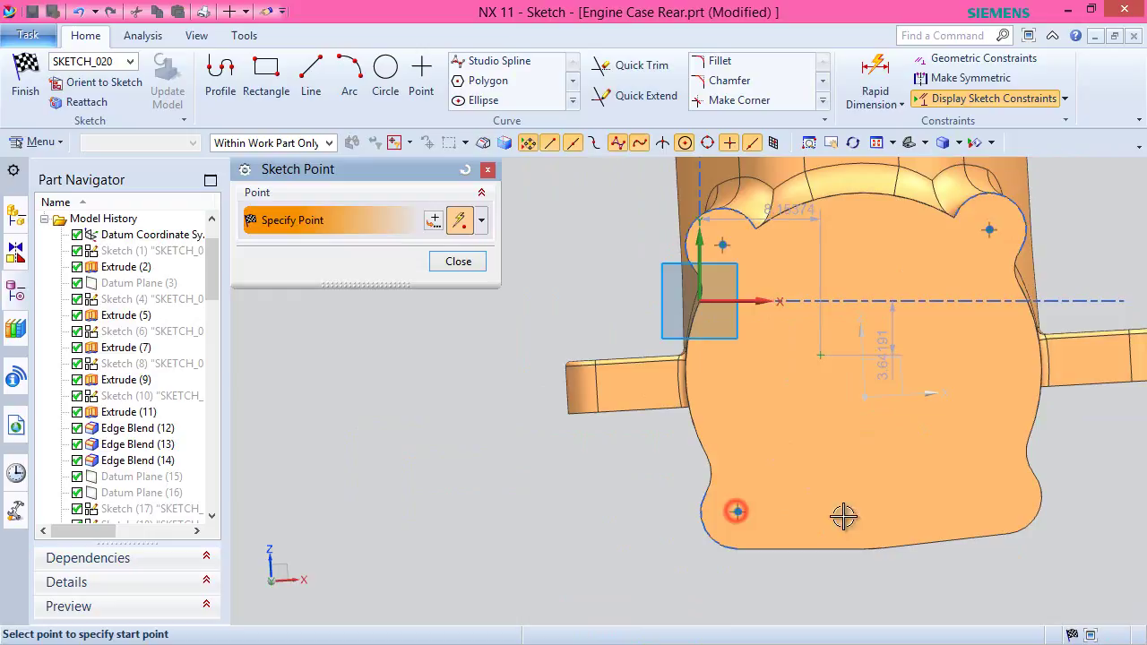
{"action": "left_click", "coordinate": [1010, 504]}
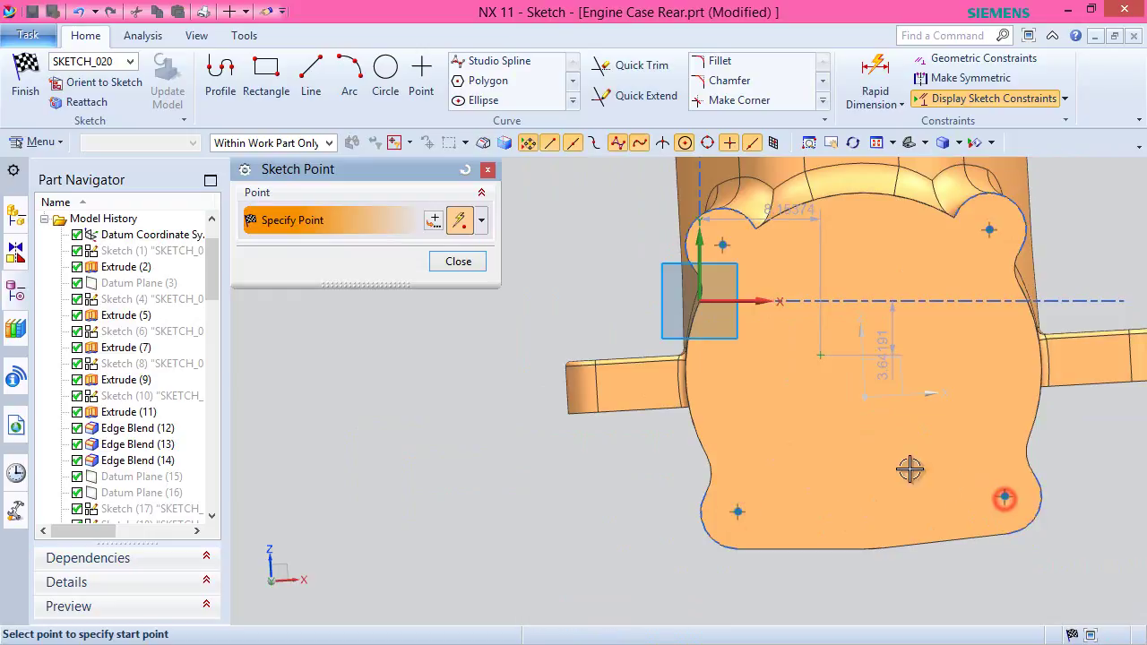
{"action": "key", "text": "Escape"}
Delete the initial sketch point near the middle of the flange face, leaving only the four corner points.
{"action": "scroll", "coordinate": [835, 408], "scroll_direction": "up", "scroll_amount": 2}
{"action": "left_click", "coordinate": [805, 305]}
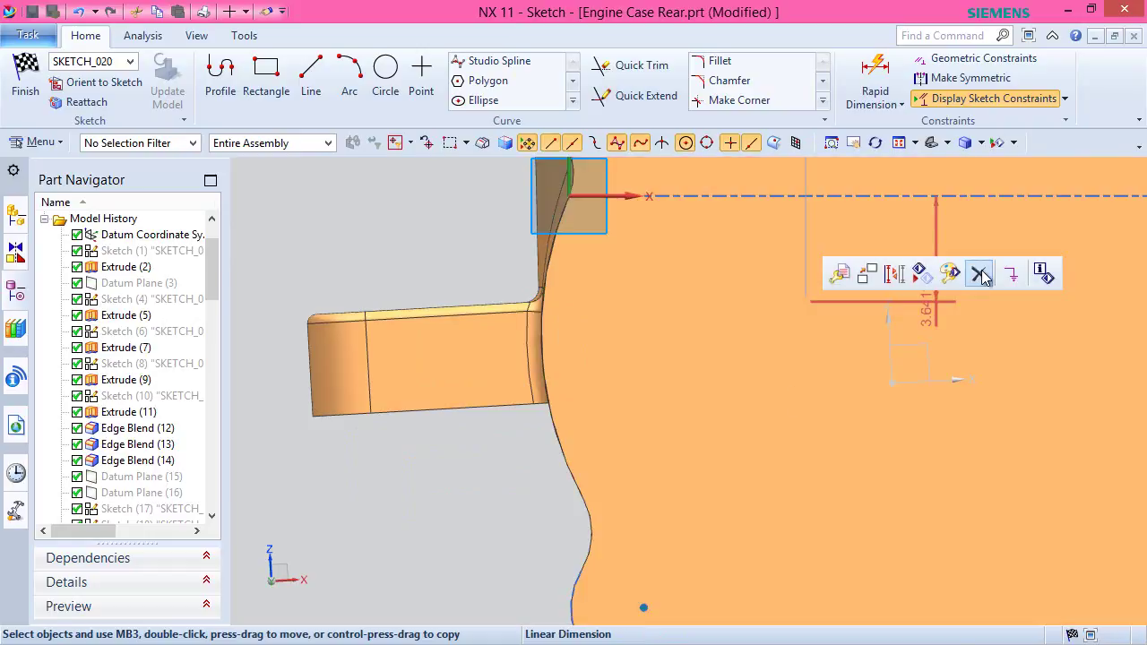
{"action": "left_click", "coordinate": [981, 273]}
{"action": "scroll", "coordinate": [666, 368], "scroll_direction": "down", "scroll_amount": 3}
{"action": "scroll", "coordinate": [573, 444], "scroll_direction": "down", "scroll_amount": 2}
{"action": "scroll", "coordinate": [614, 445], "scroll_direction": "up", "scroll_amount": 2}
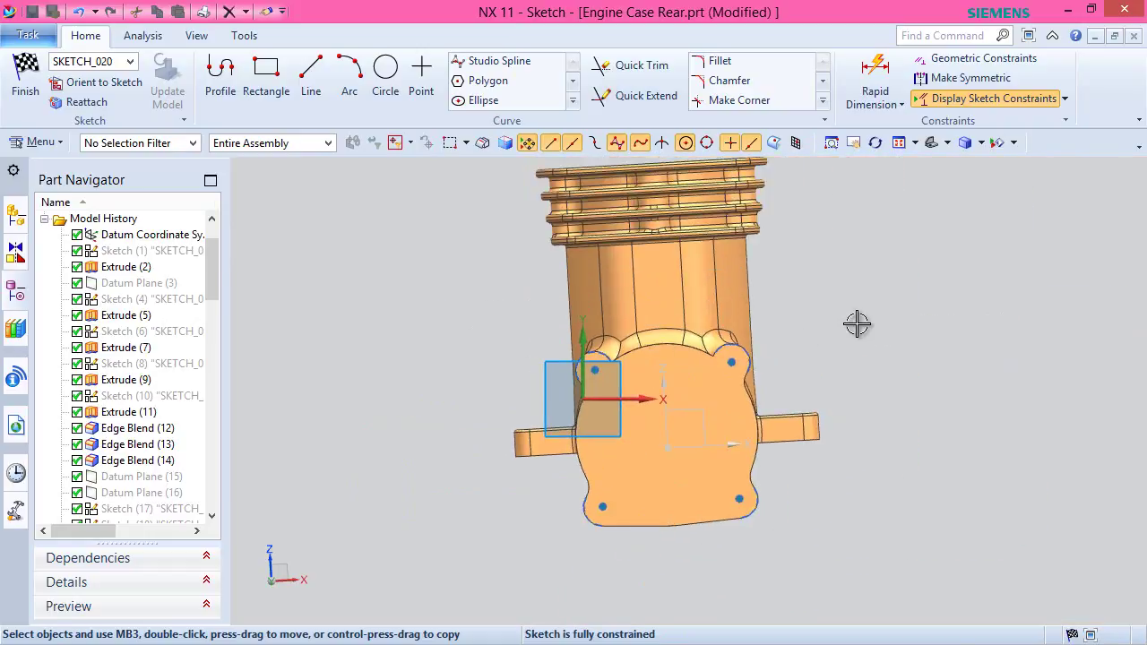
Finish the point sketch and create the four threaded holes in the front flange corners.
{"action": "left_click", "coordinate": [948, 145]}
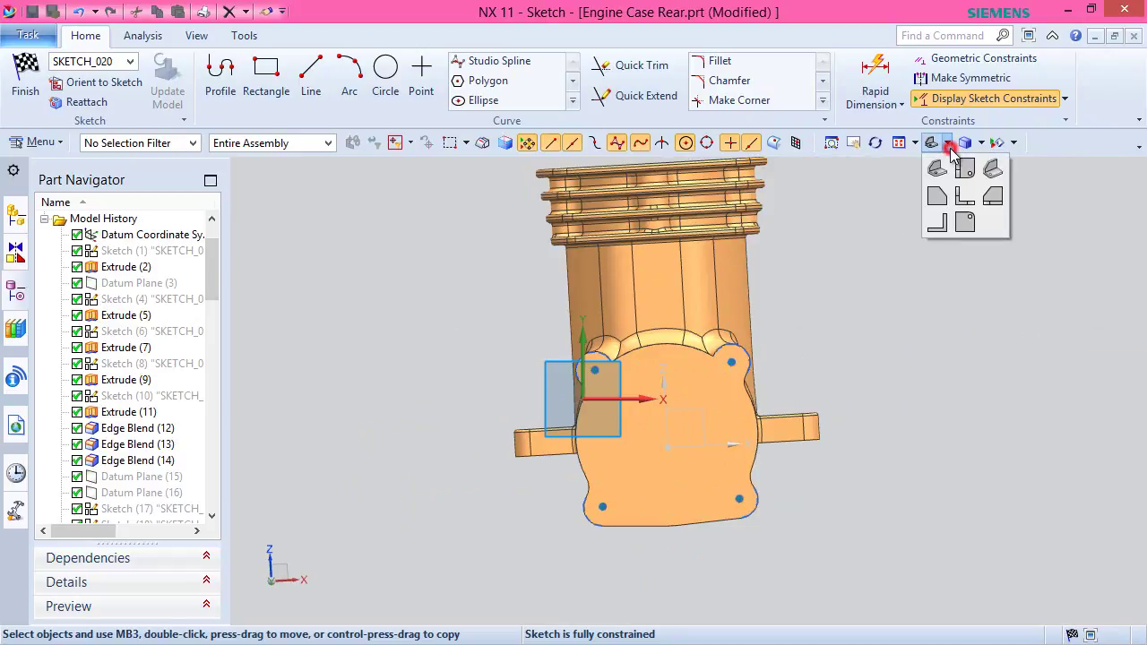
{"action": "left_click", "coordinate": [965, 171]}
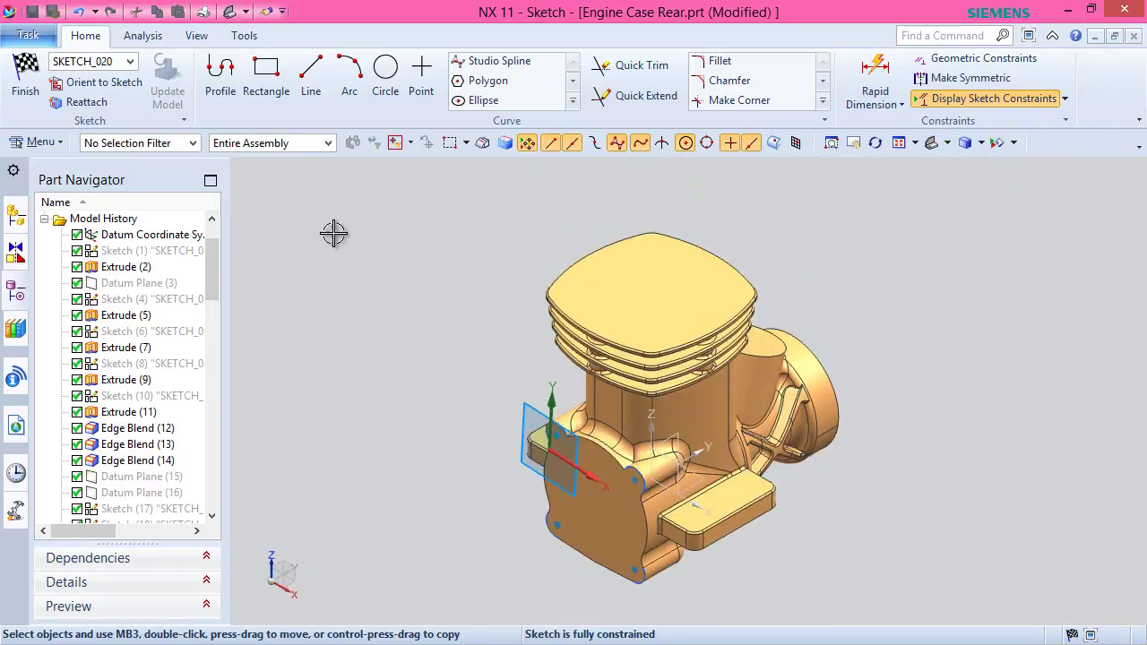
{"action": "left_click", "coordinate": [25, 87]}
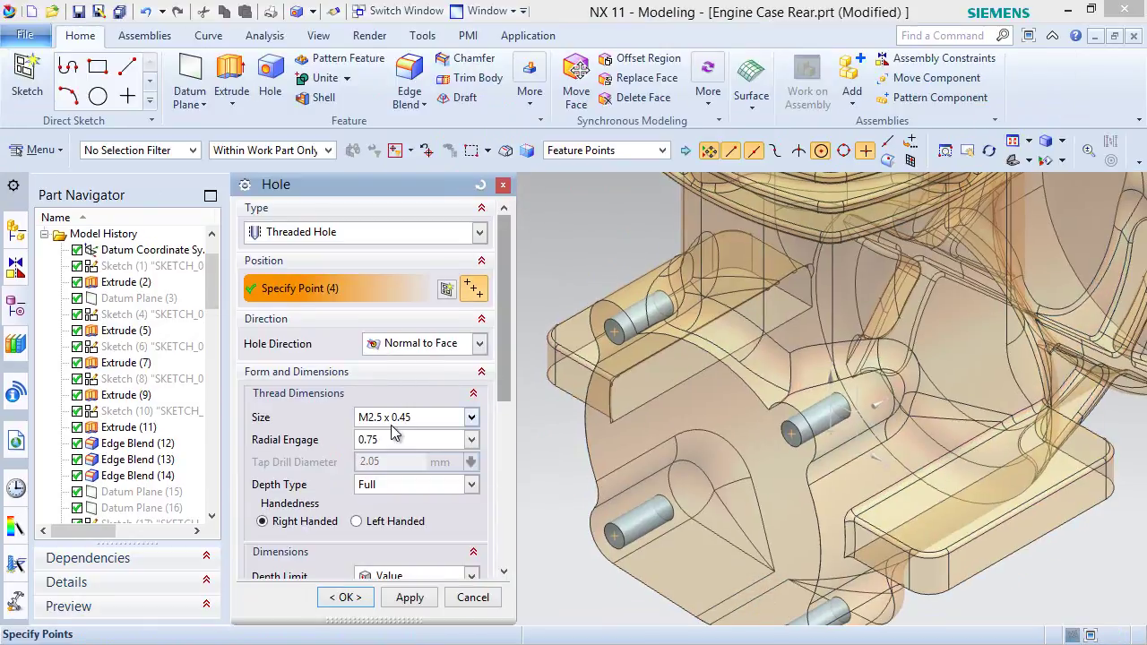
{"action": "left_click", "coordinate": [354, 600]}
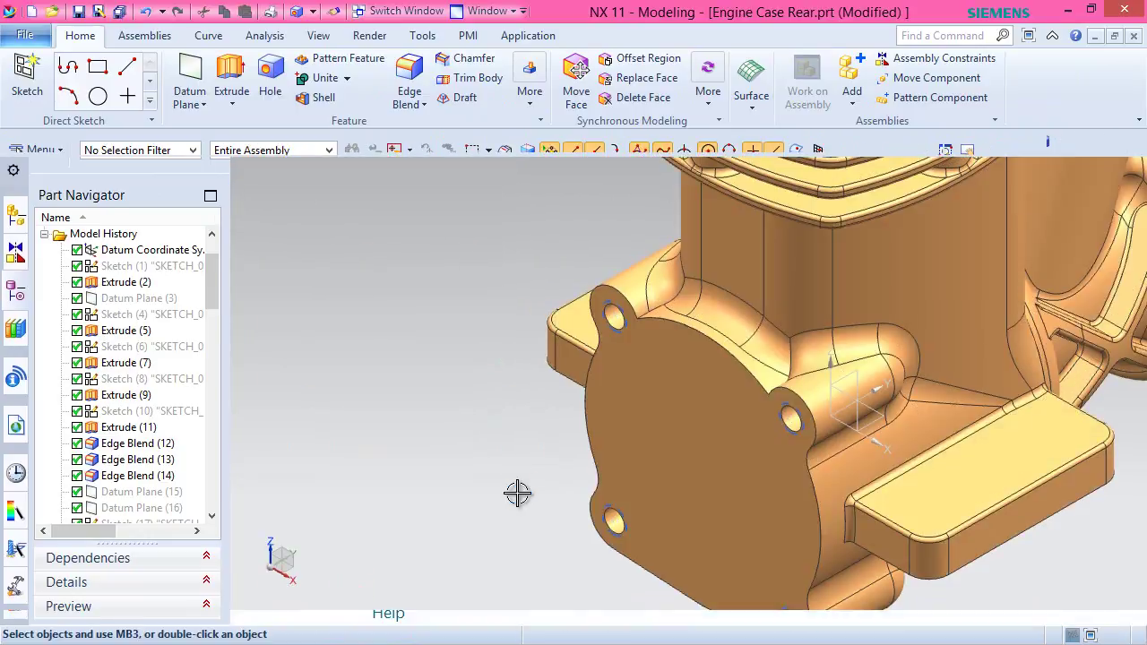
{"action": "scroll", "coordinate": [572, 467], "scroll_direction": "down", "scroll_amount": 2}
{"action": "middle_click_drag", "start_coordinate": [647, 468], "coordinate": [689, 439]}
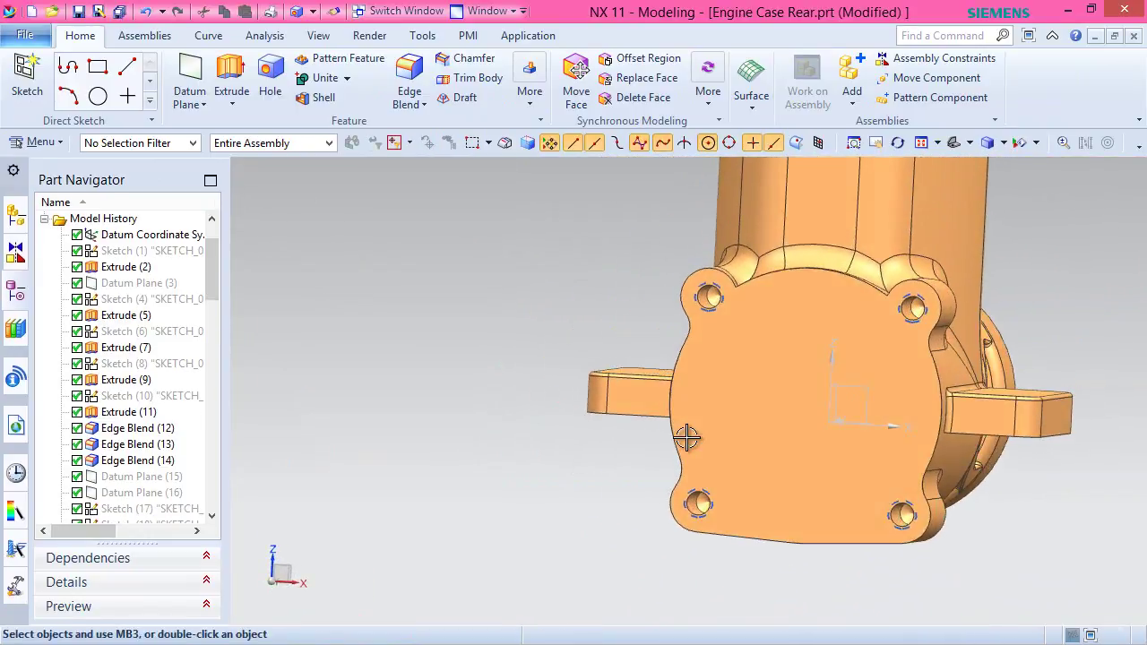
Switch to the isometric view and create a sketch on the flat top face of the finned cylinder.
{"action": "left_click", "coordinate": [974, 143]}
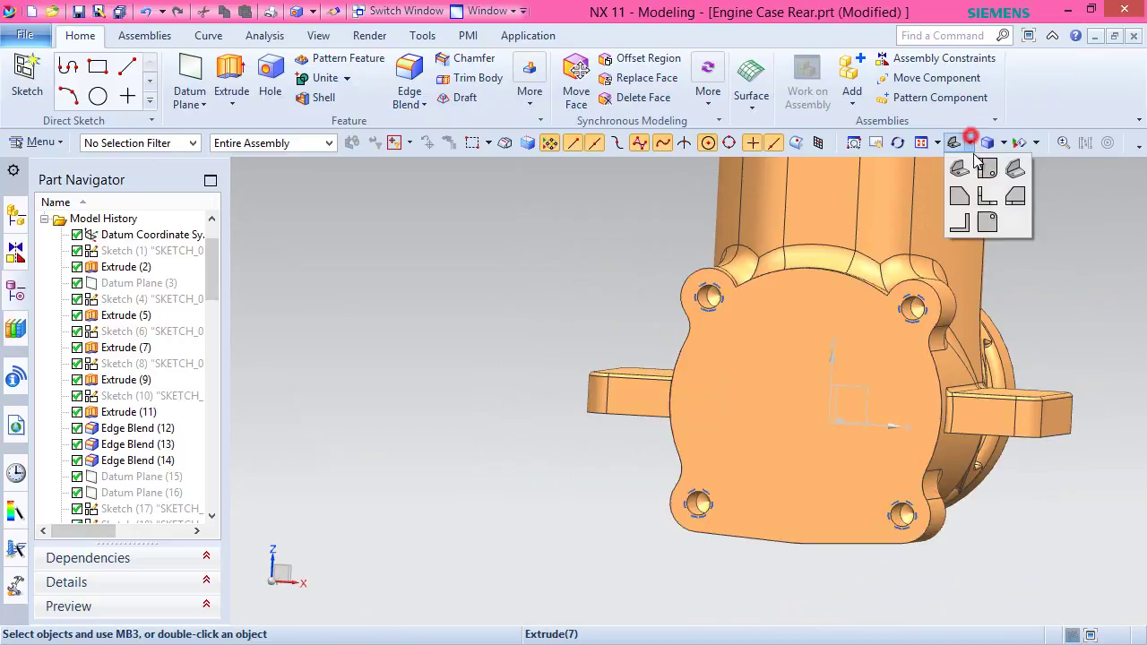
{"action": "left_click", "coordinate": [1009, 164]}
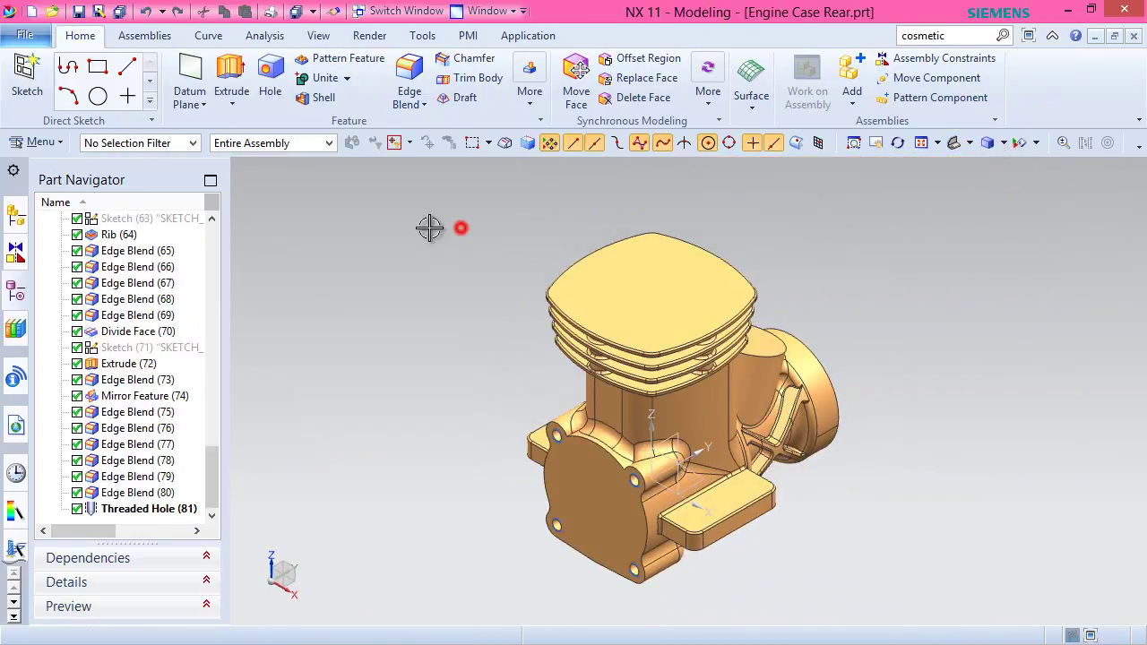
{"action": "left_click", "coordinate": [27, 78]}
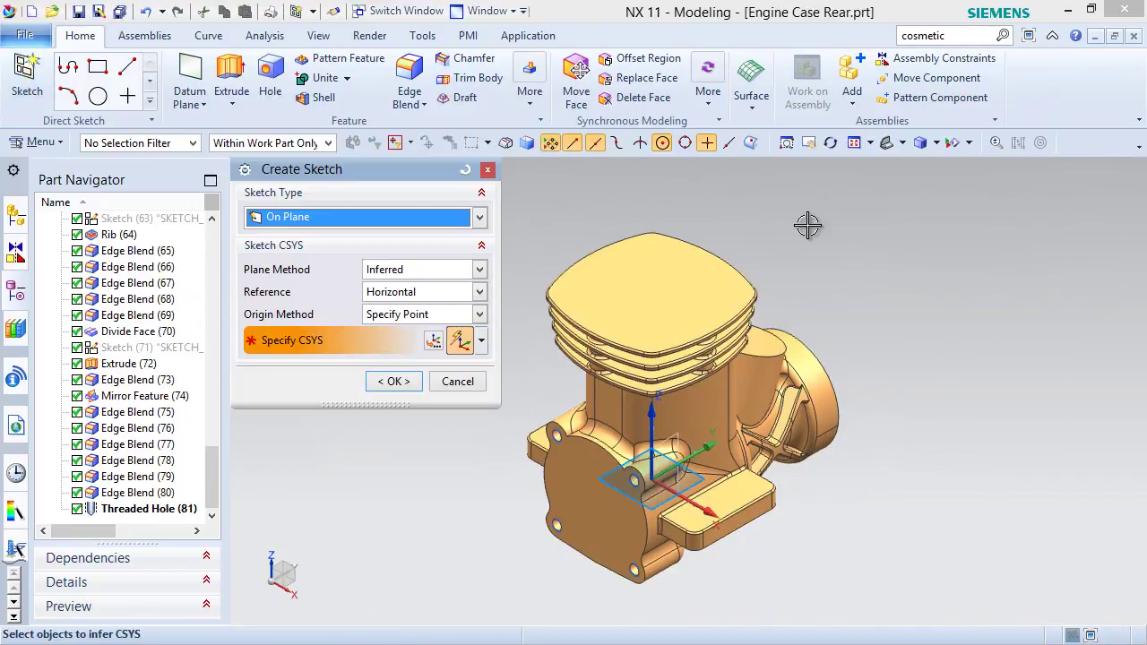
{"action": "left_click", "coordinate": [652, 286]}
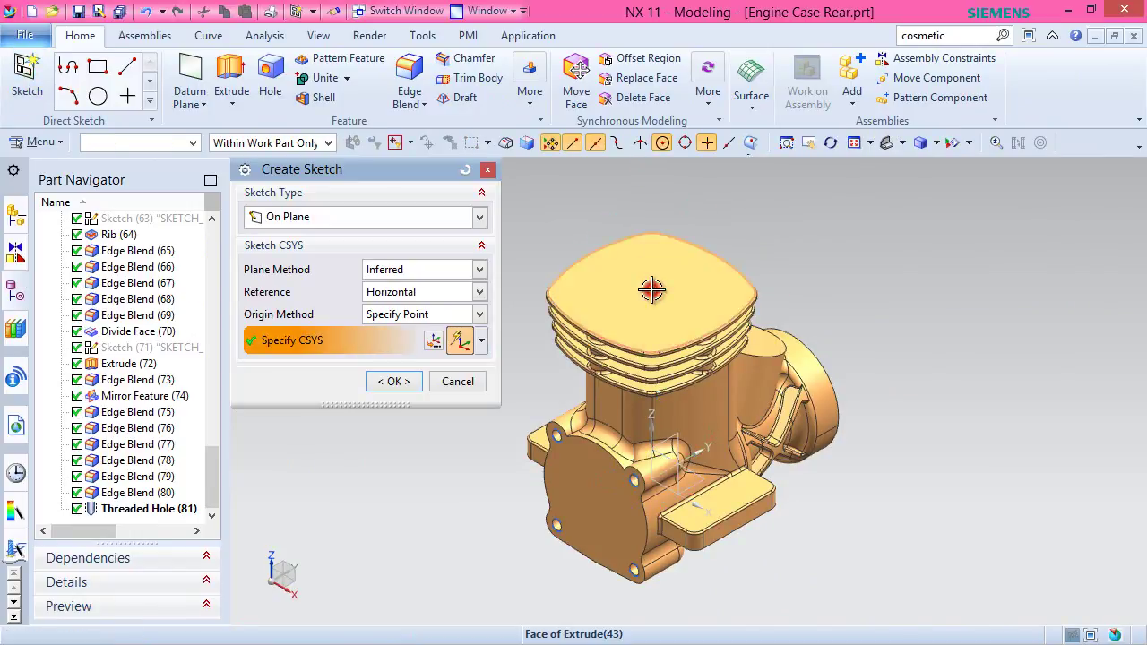
{"action": "left_click", "coordinate": [394, 380]}
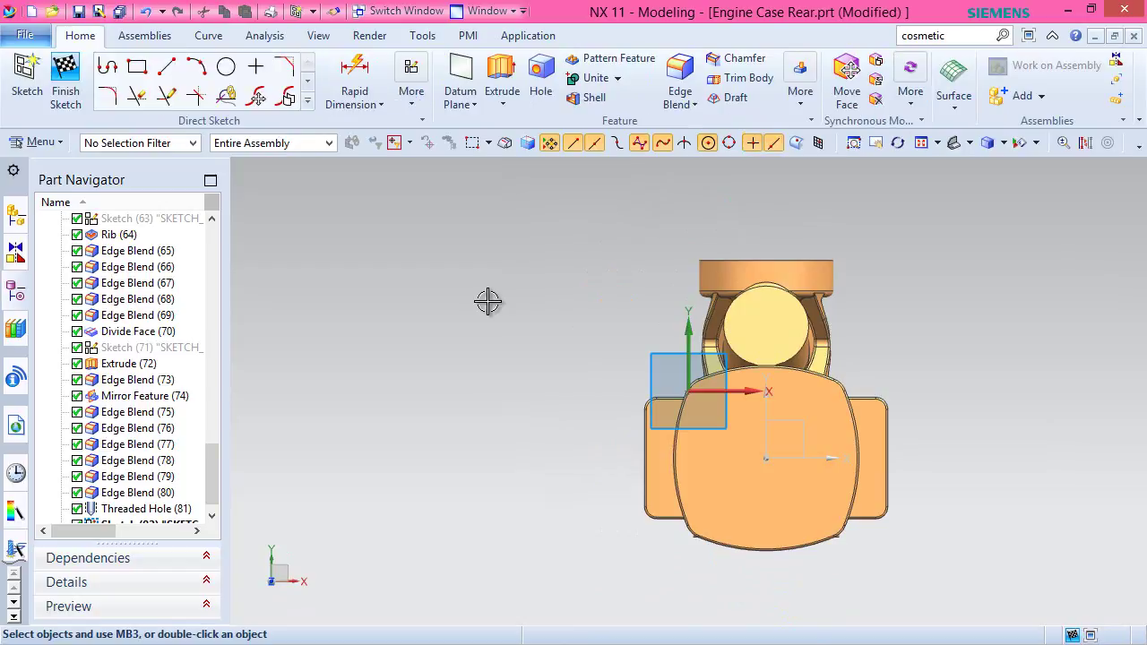
Project the edges of the cylinder's top face into the sketch using the Face Edges selection rule.
{"action": "left_click", "coordinate": [307, 100]}
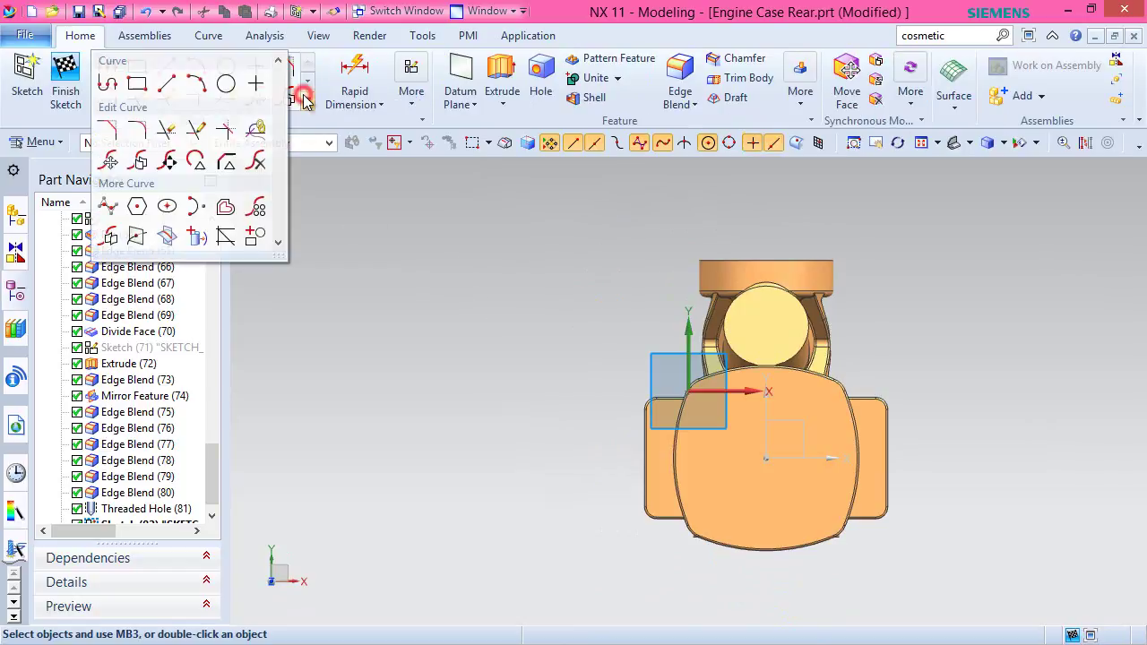
{"action": "left_click", "coordinate": [194, 206]}
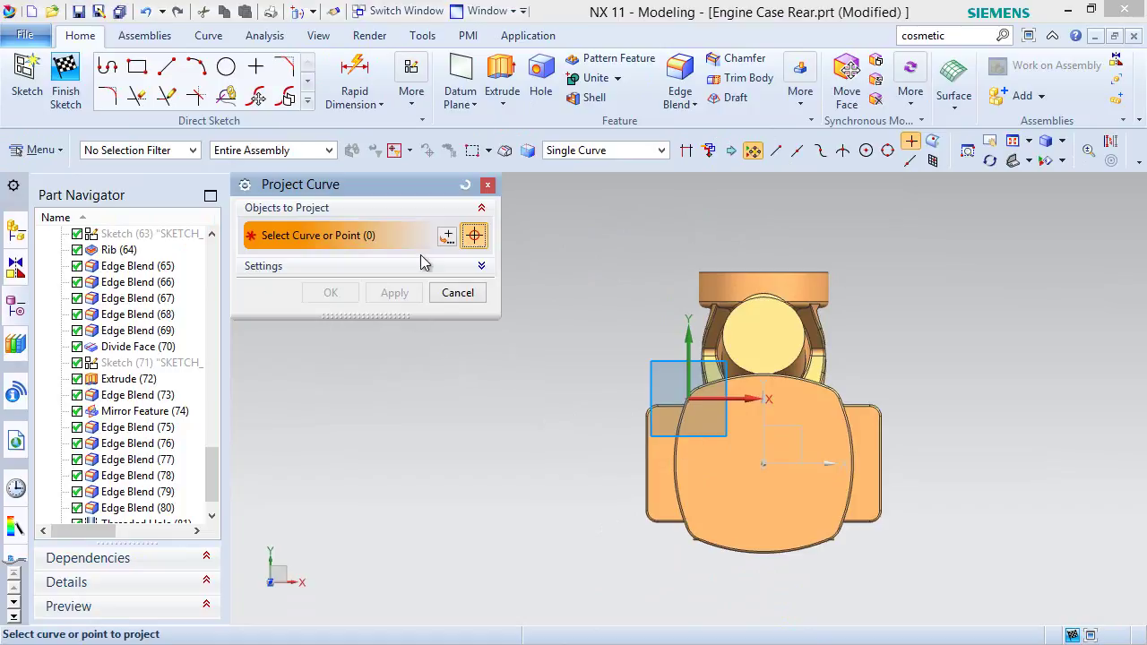
{"action": "left_click", "coordinate": [613, 150]}
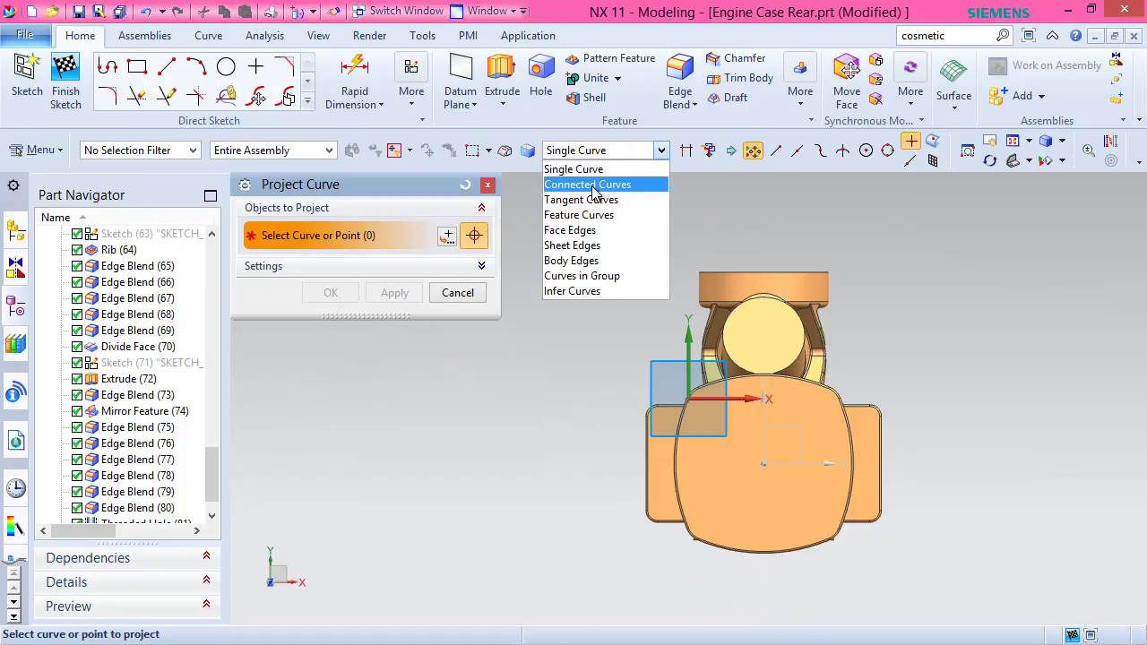
{"action": "left_click", "coordinate": [584, 232]}
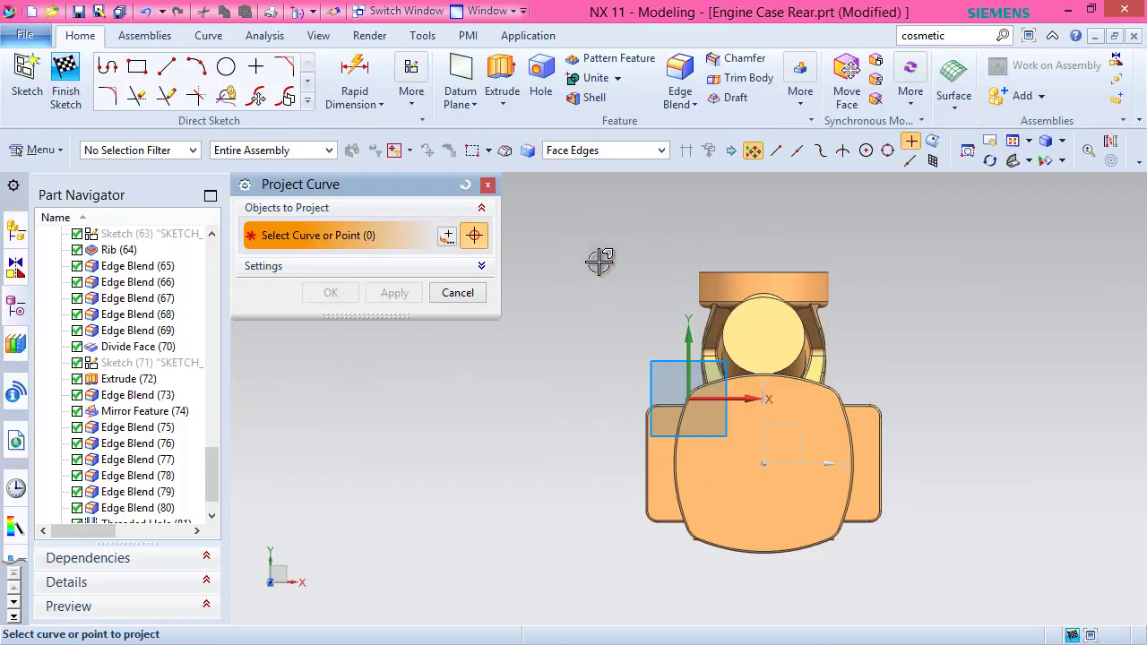
{"action": "left_click", "coordinate": [777, 502]}
{"action": "left_click", "coordinate": [338, 293]}
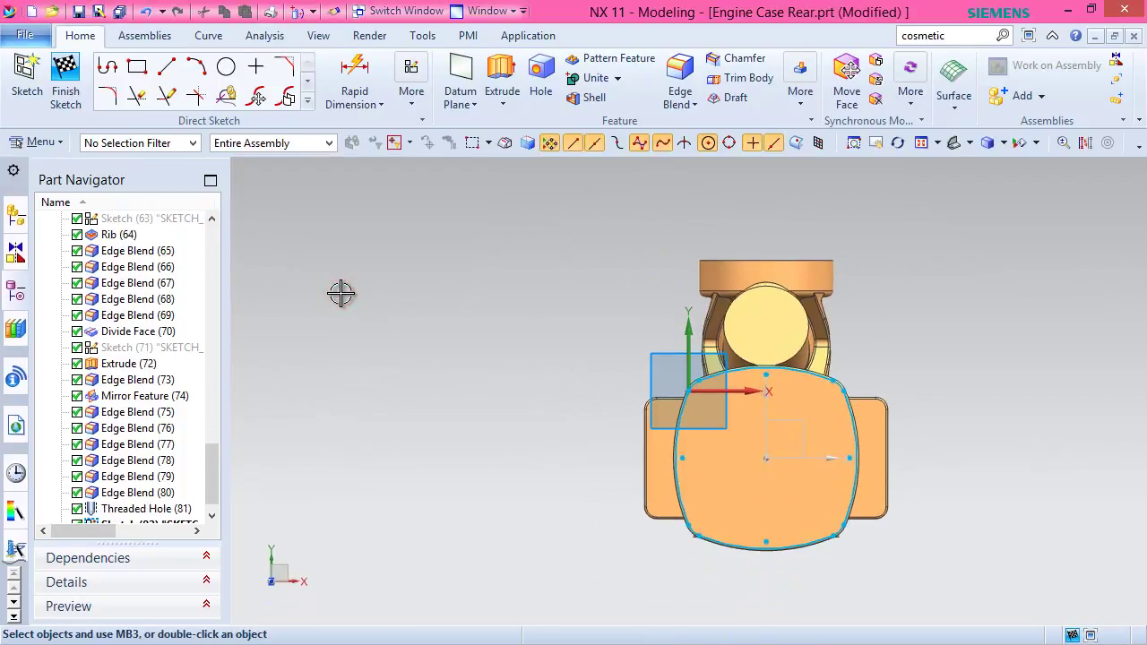
Draw a vertical line downward across the top face from the midpoint of the projected outline's upper arc.
{"action": "scroll", "coordinate": [845, 500], "scroll_direction": "up", "scroll_amount": 3}
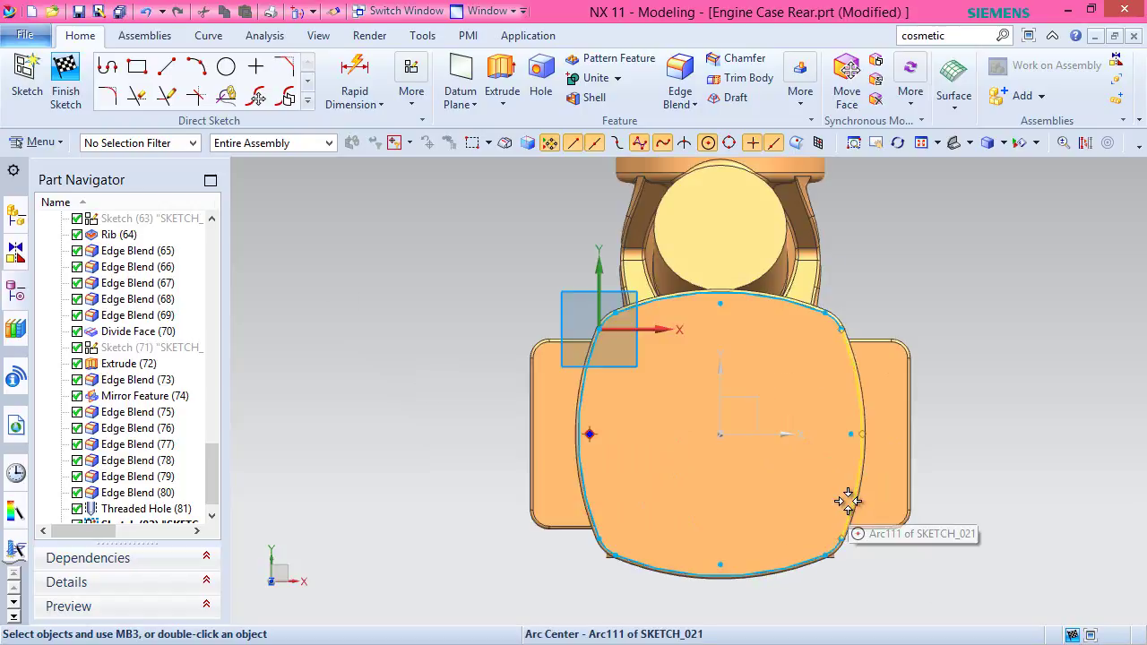
{"action": "left_click", "coordinate": [167, 67]}
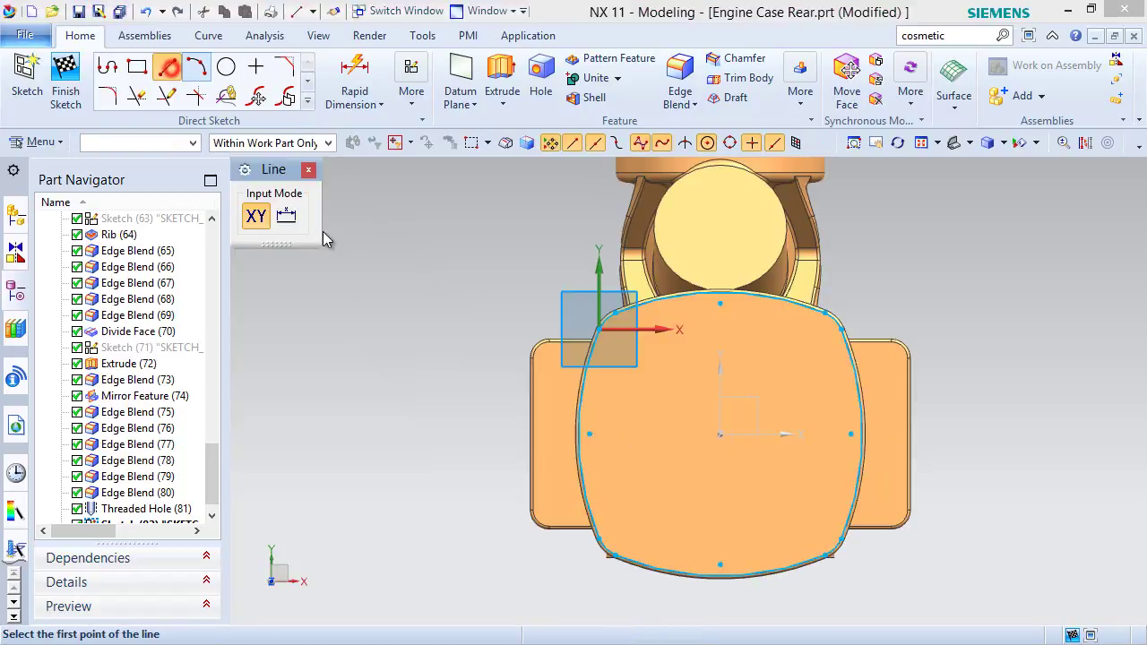
{"action": "scroll", "coordinate": [773, 349], "scroll_direction": "up", "scroll_amount": 5}
{"action": "scroll", "coordinate": [691, 260], "scroll_direction": "up", "scroll_amount": 1}
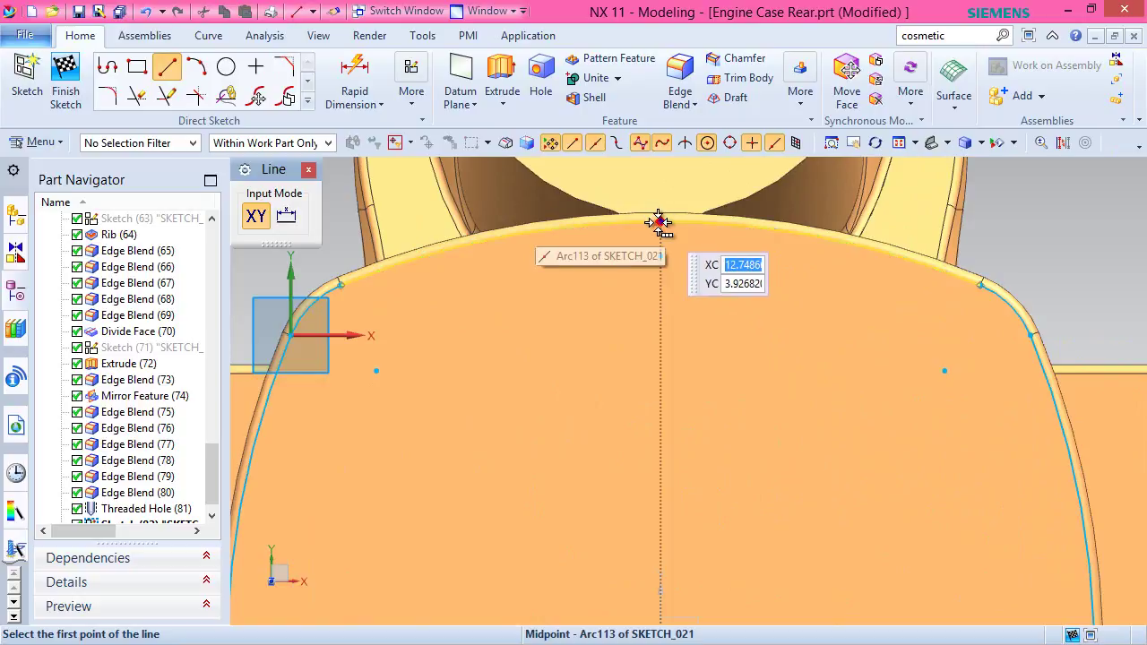
{"action": "mouse_move", "coordinate": [658, 222]}
{"action": "left_click", "coordinate": [749, 231]}
{"action": "scroll", "coordinate": [682, 285], "scroll_direction": "down", "scroll_amount": 4}
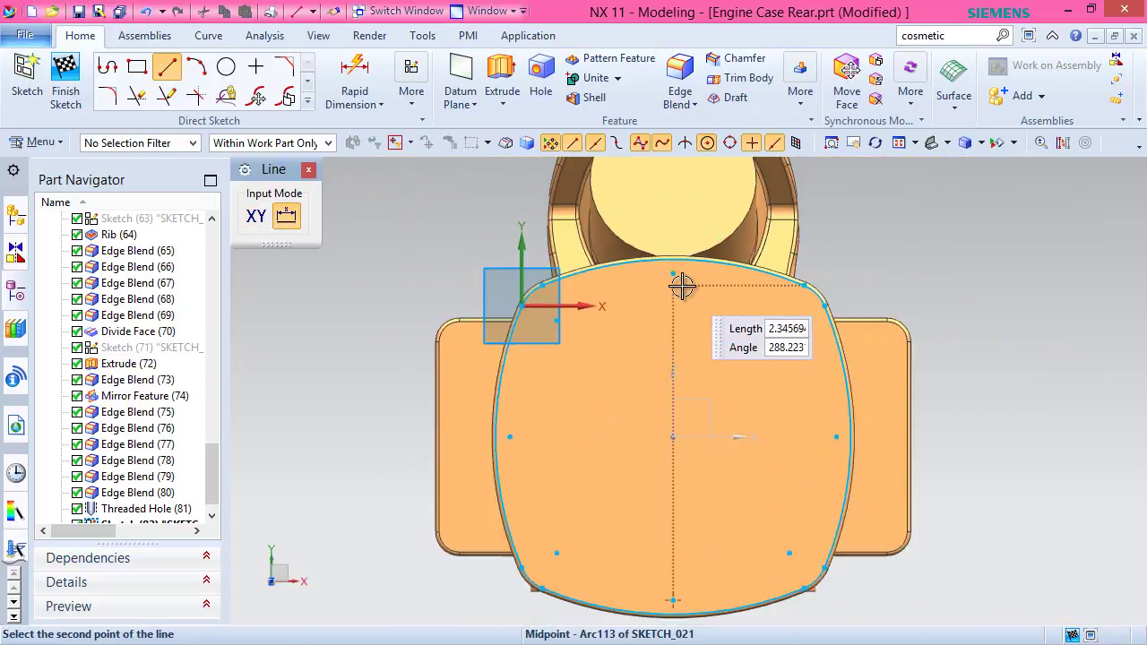
Complete the vertical centre line, about 29.9 mm long, from the upper arc's midpoint to the lower arc of the projected outline.
{"action": "scroll", "coordinate": [660, 610], "scroll_direction": "up", "scroll_amount": 3}
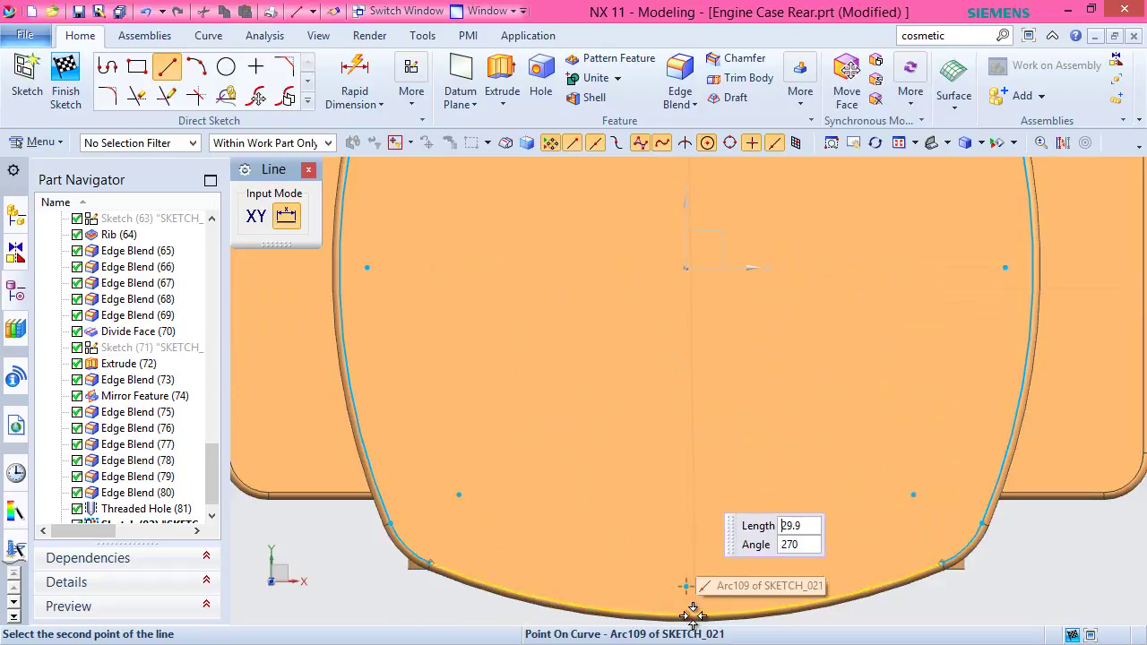
{"action": "left_click", "coordinate": [686, 615]}
{"action": "key", "text": "Escape"}
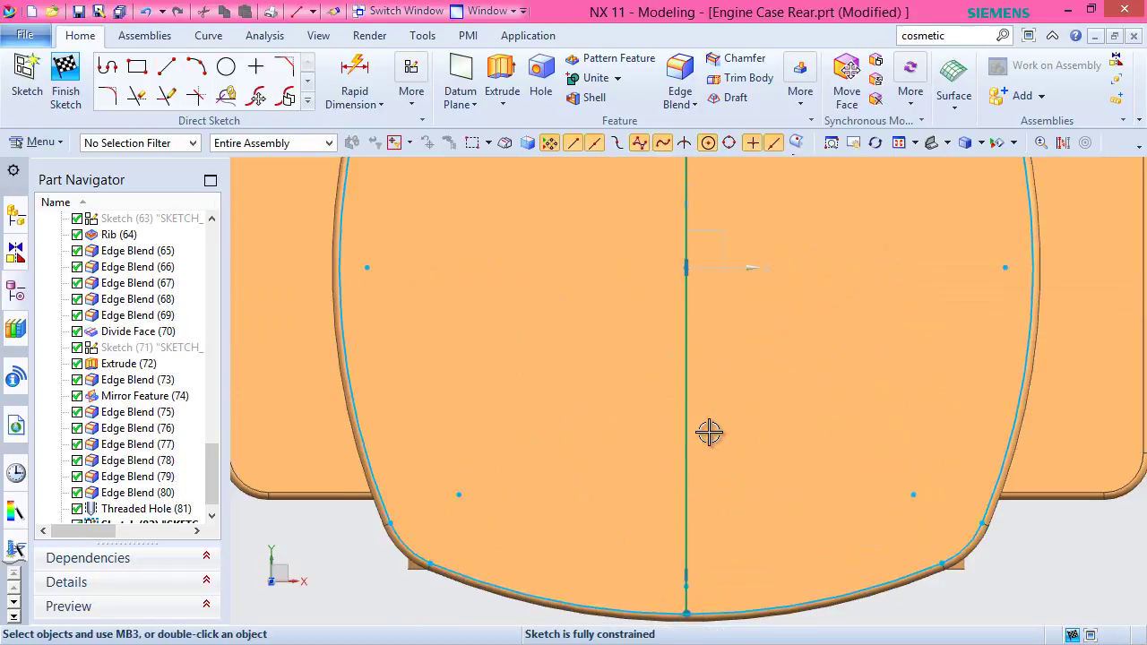
{"action": "scroll", "coordinate": [730, 419], "scroll_direction": "down", "scroll_amount": 3}
{"action": "scroll", "coordinate": [660, 341], "scroll_direction": "up", "scroll_amount": 1}
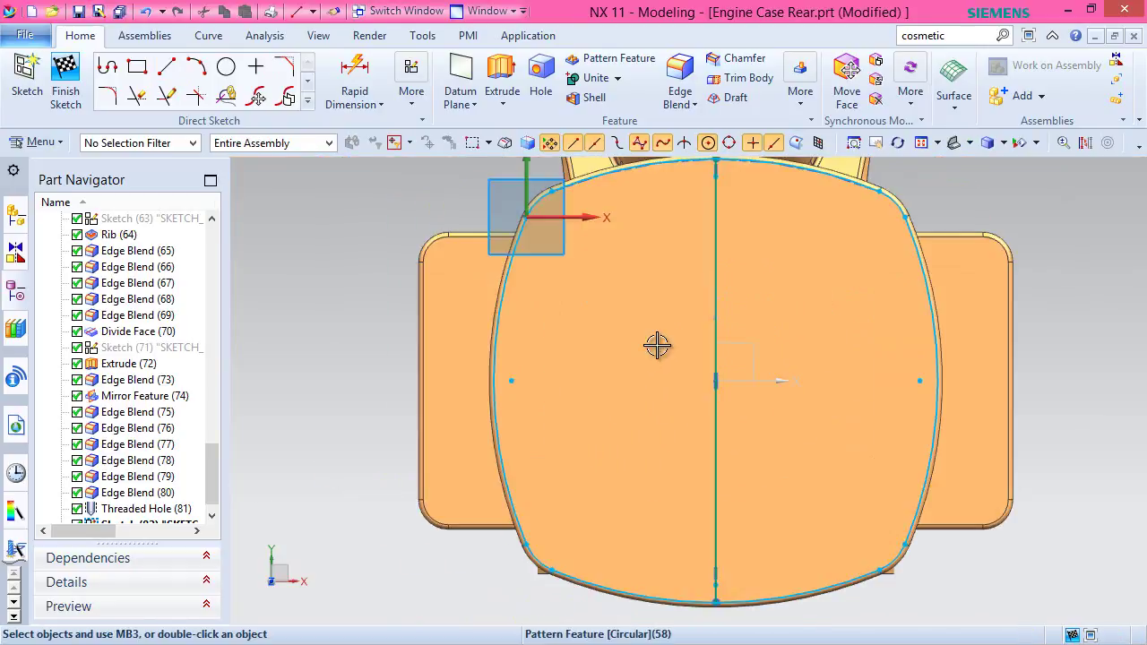
Convert the projected outline curves and the vertical centre line to reference geometry.
{"action": "left_click", "coordinate": [1084, 145]}
{"action": "scroll", "coordinate": [751, 400], "scroll_direction": "down", "scroll_amount": 2}
{"action": "mouse_move", "coordinate": [559, 215]}
{"action": "left_mouse_down"}
{"action": "mouse_move", "coordinate": [725, 333]}
{"action": "mouse_move", "coordinate": [968, 580]}
{"action": "left_mouse_up"}
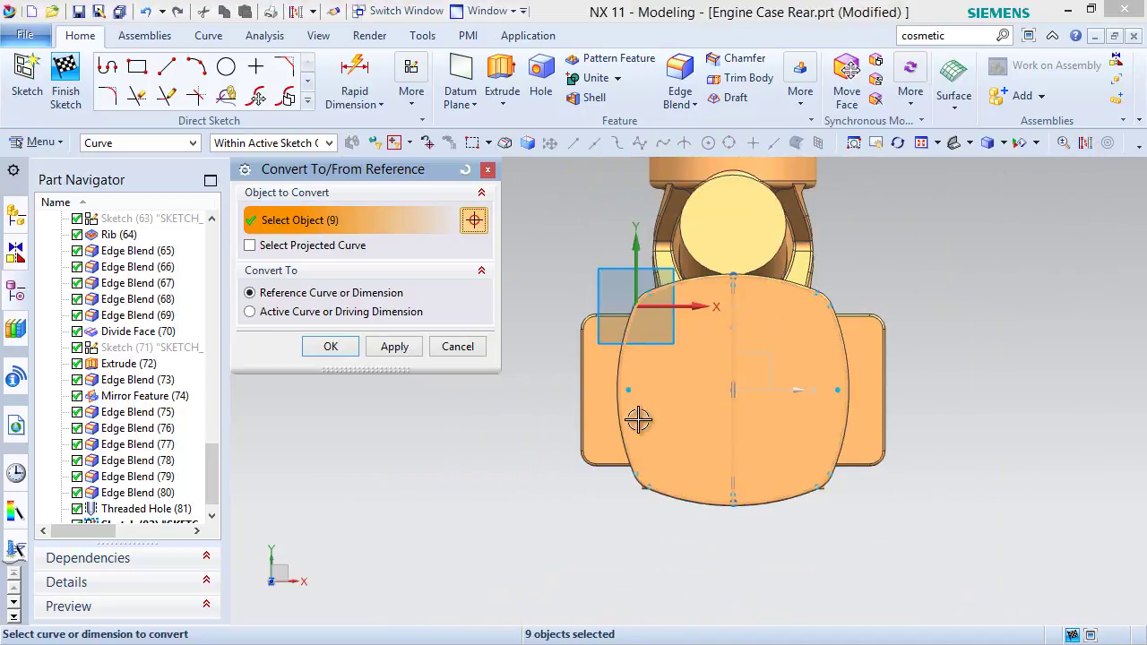
{"action": "left_click", "coordinate": [331, 347]}
{"action": "scroll", "coordinate": [901, 364], "scroll_direction": "up", "scroll_amount": 1}
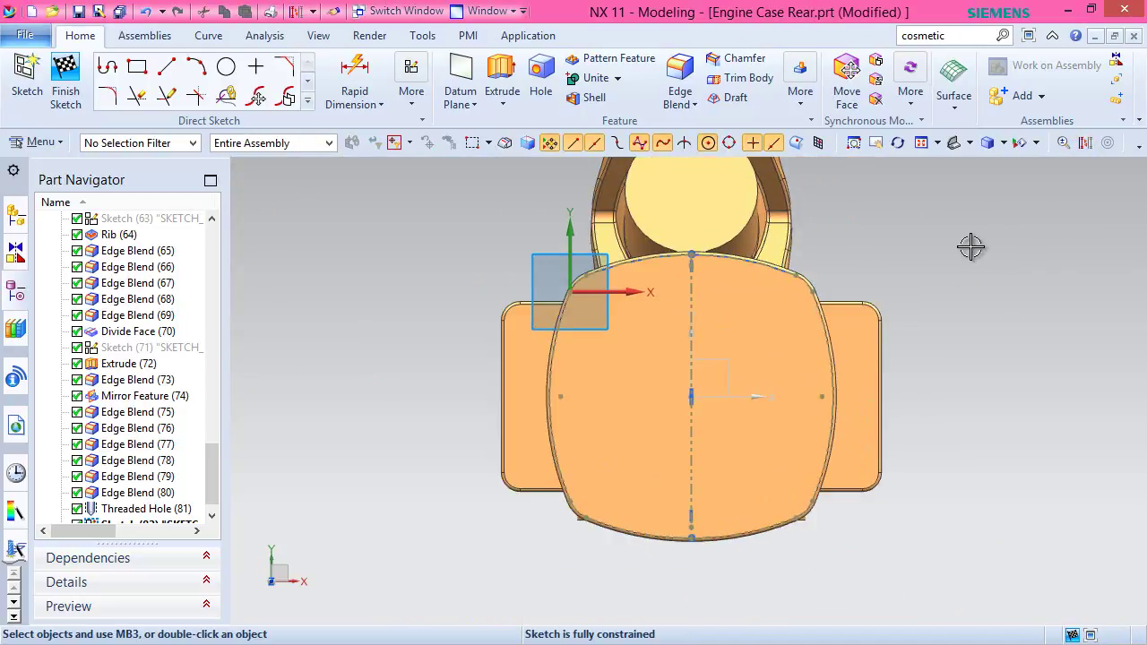
Sketch an 18 mm diameter circle centred on the midpoint of the vertical reference line.
{"action": "left_click", "coordinate": [225, 67]}
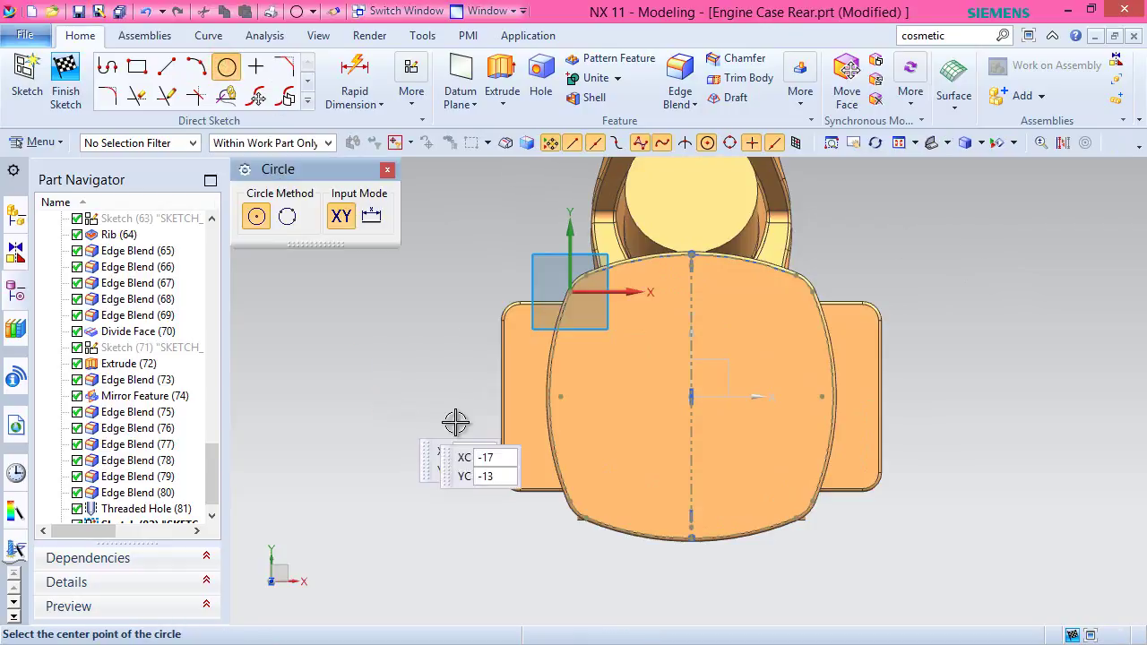
{"action": "left_click", "coordinate": [691, 396]}
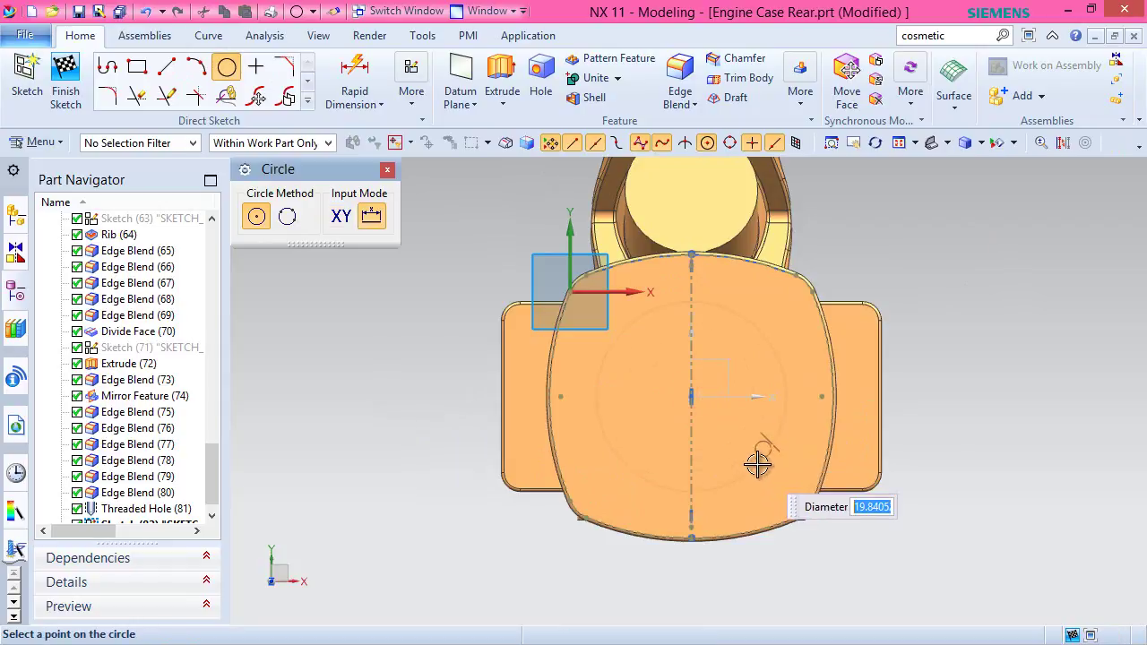
{"action": "key", "text": "Return"}
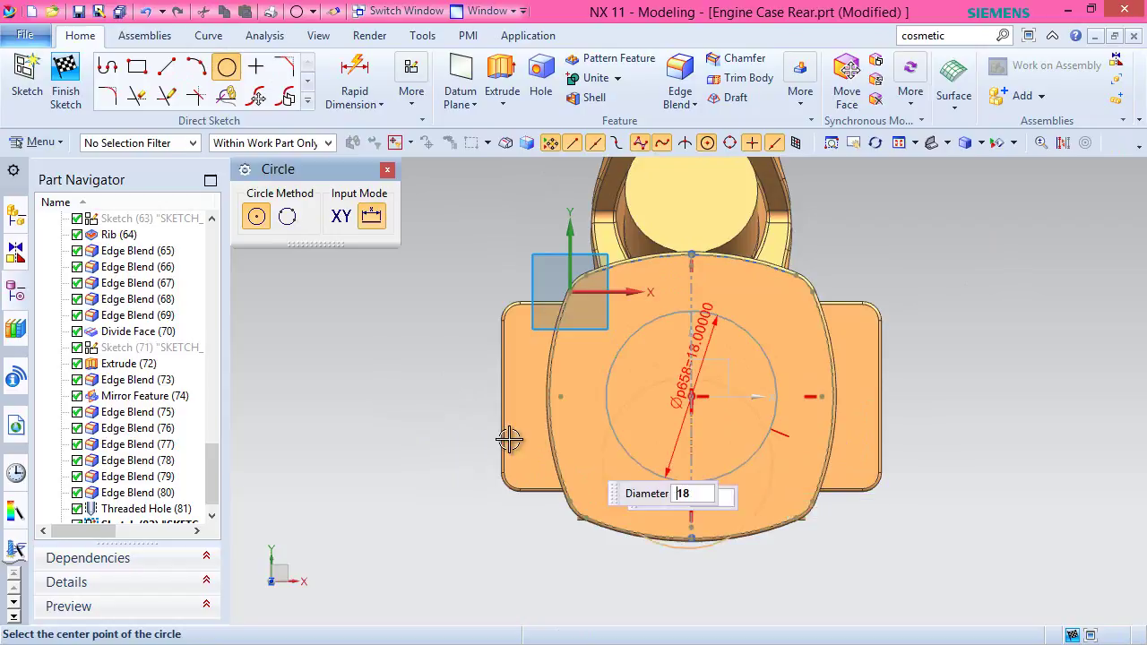
{"action": "key", "text": "Escape"}
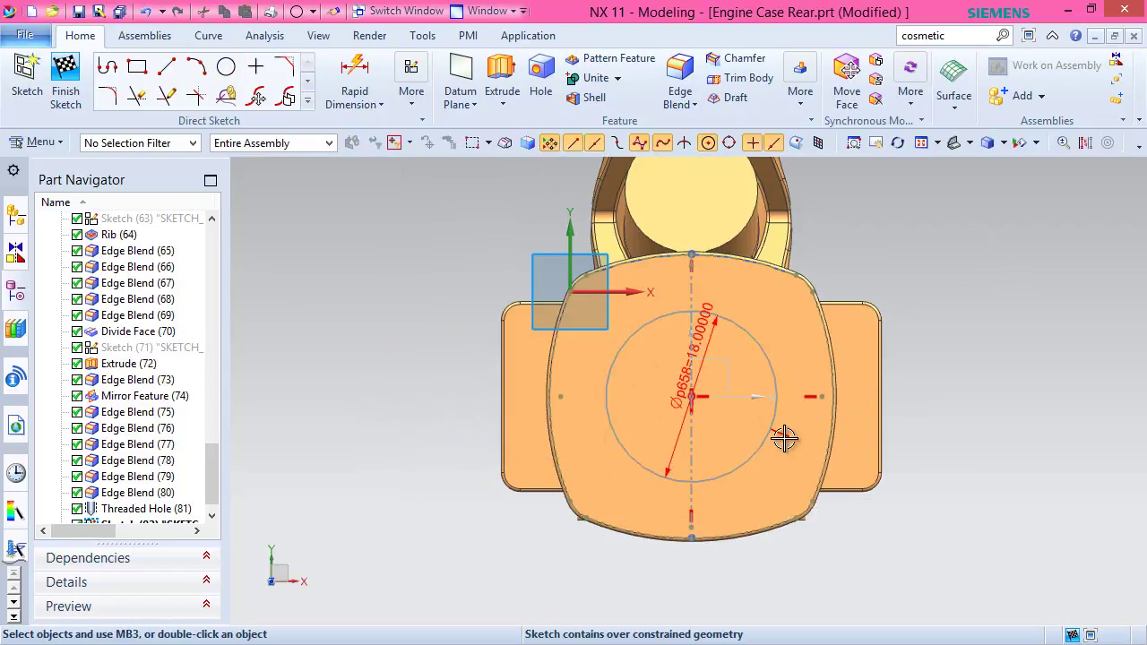
Delete the overconstraining tangent constraint beside the 18 mm circle.
{"action": "left_click", "coordinate": [785, 437]}
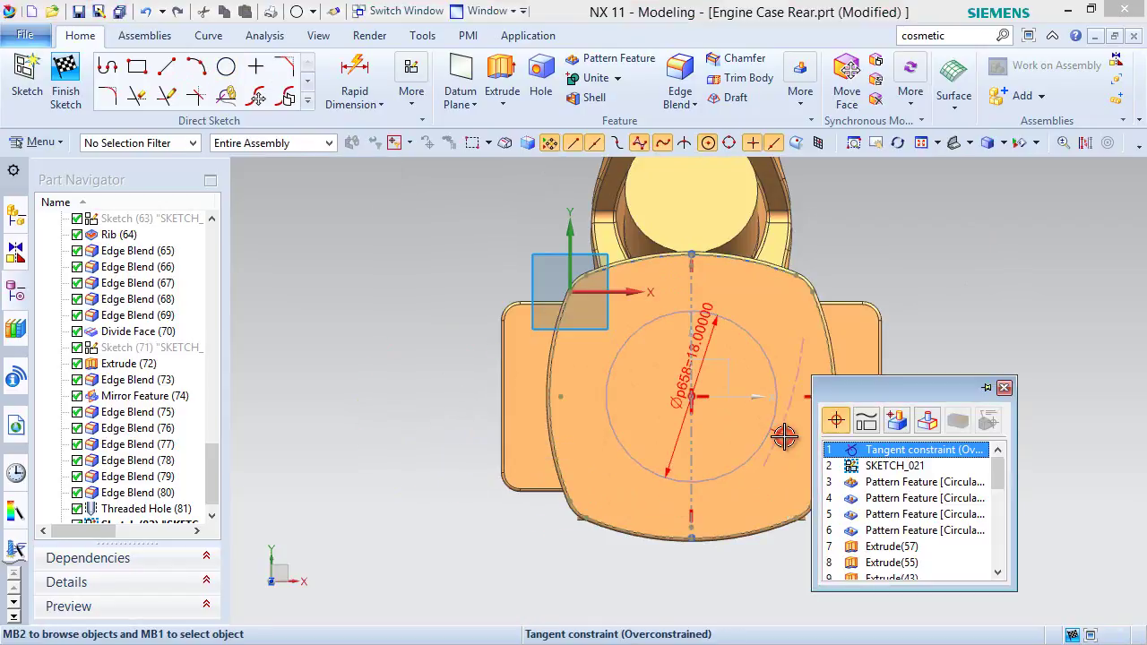
{"action": "left_click", "coordinate": [869, 448]}
{"action": "left_click", "coordinate": [906, 422]}
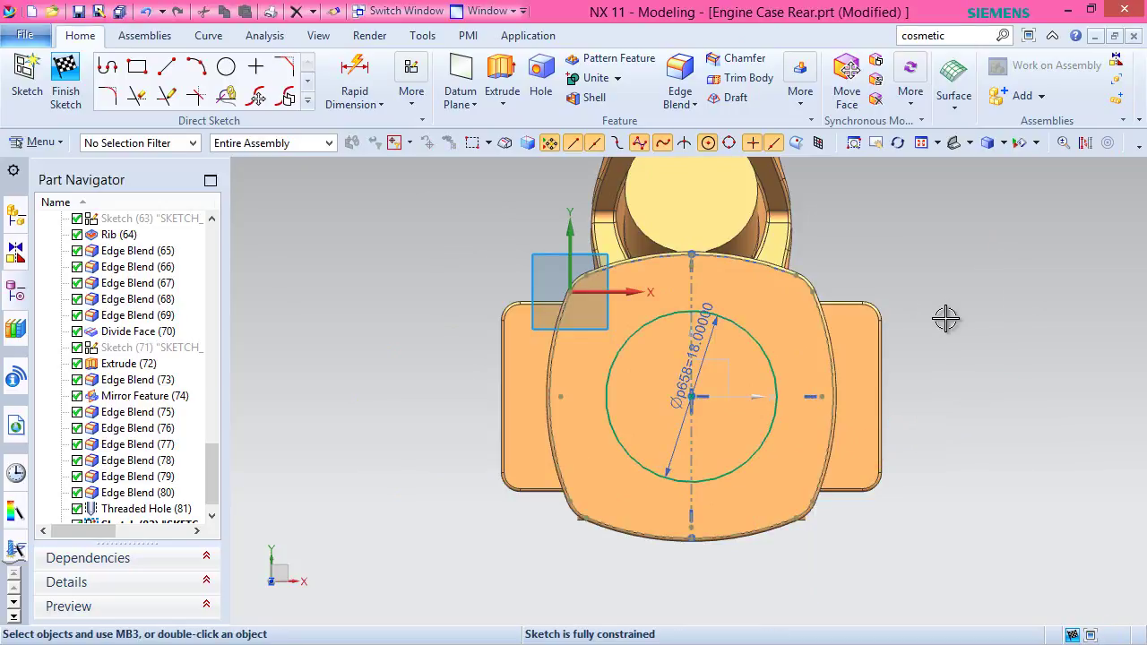
Extrude the 18 mm circle 25 mm down into the cylinder with reversed direction and the Subtract boolean to cut the bore.
{"action": "right_click_drag", "start_coordinate": [973, 153], "coordinate": [1015, 173]}
{"action": "scroll", "coordinate": [867, 251], "scroll_direction": "up", "scroll_amount": 5}
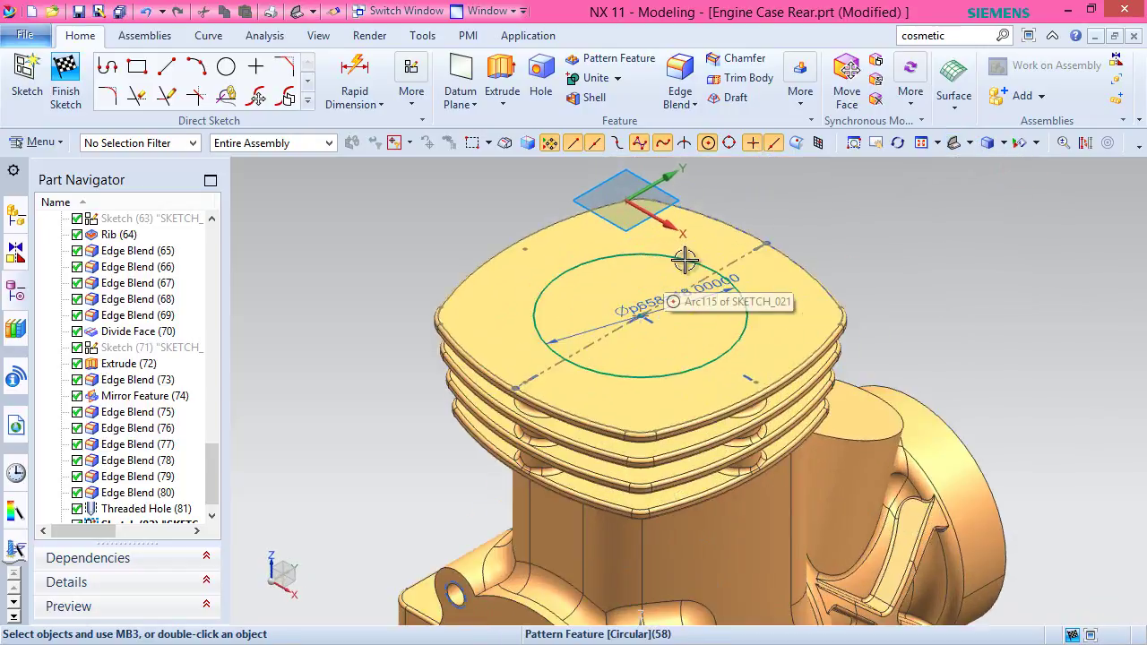
{"action": "left_click", "coordinate": [502, 79]}
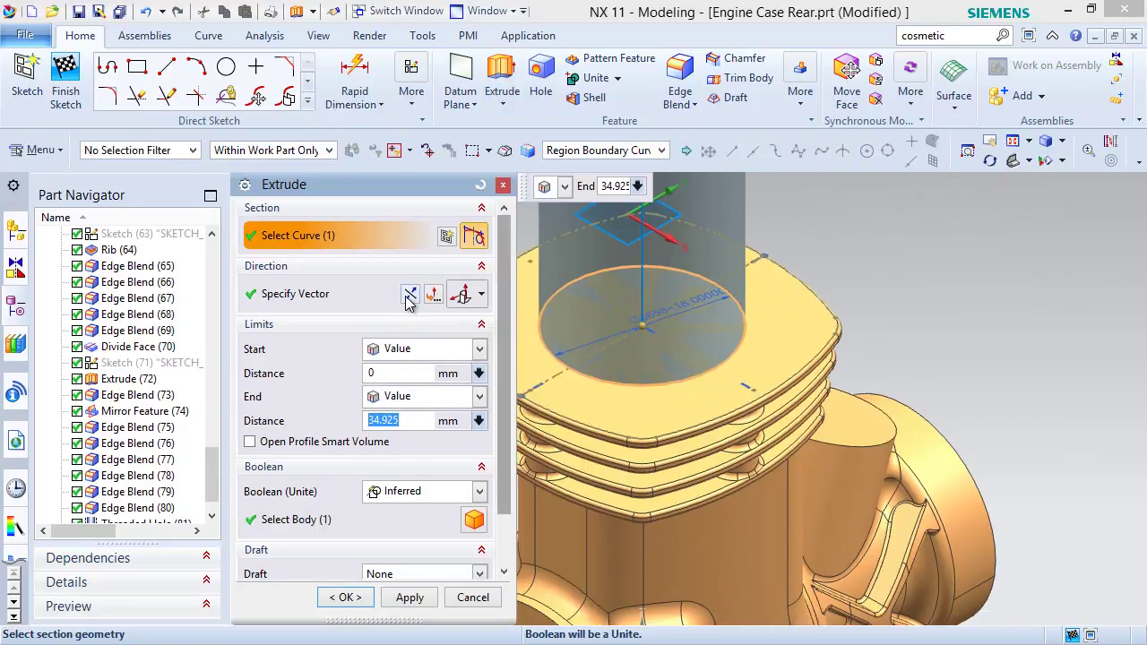
{"action": "left_click", "coordinate": [410, 294]}
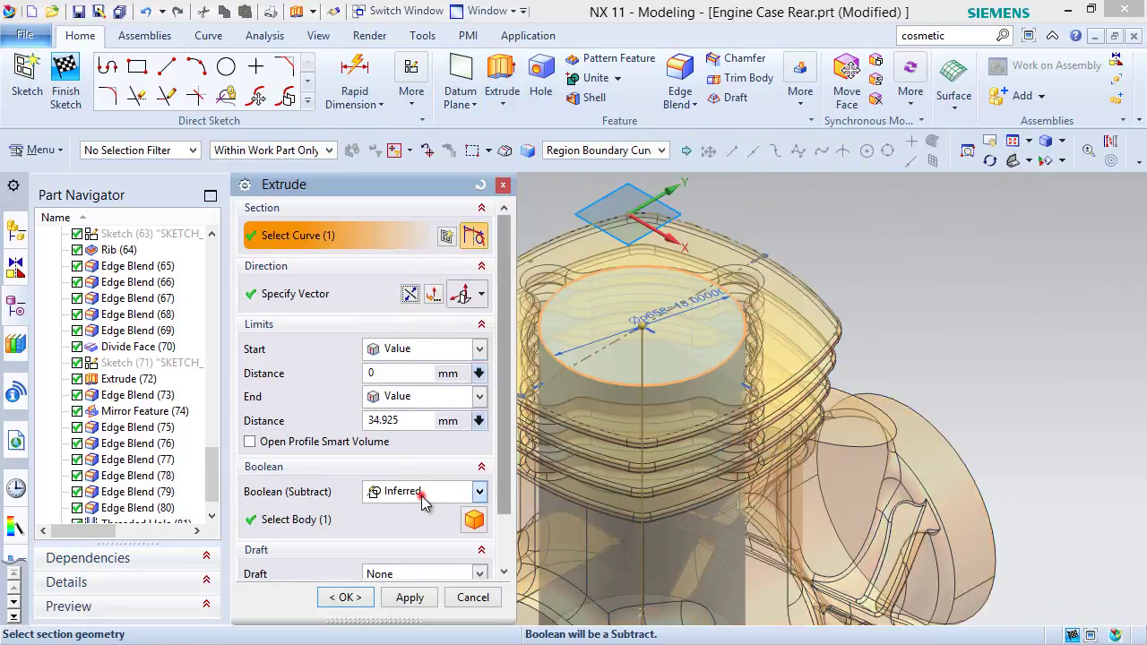
{"action": "left_click", "coordinate": [423, 492]}
{"action": "left_click", "coordinate": [413, 543]}
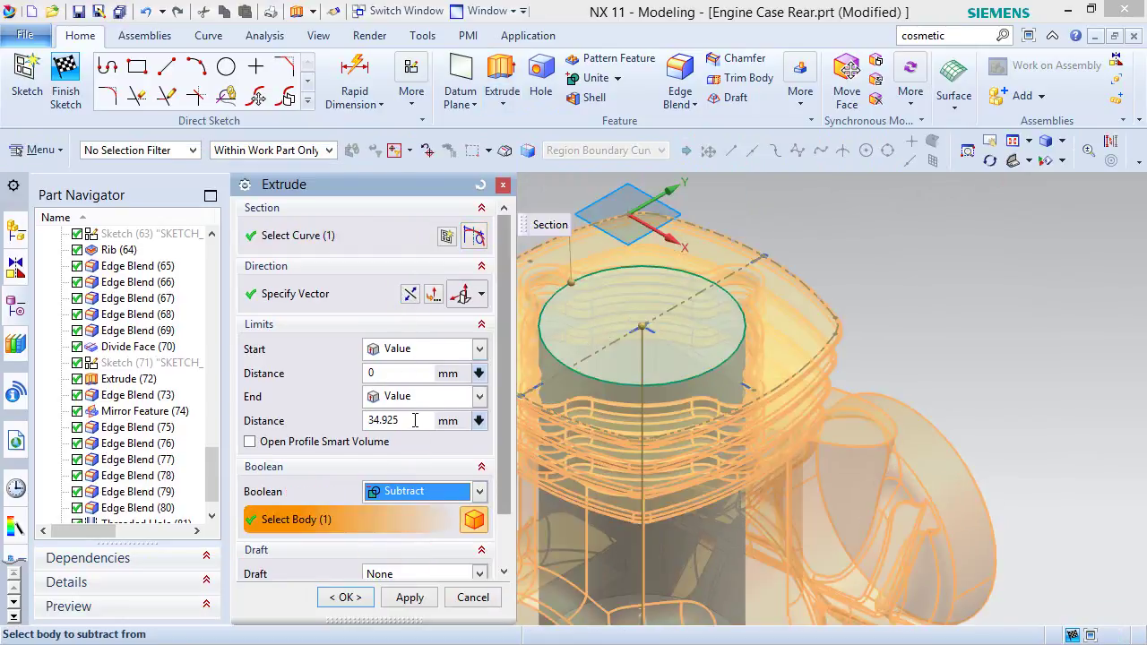
{"action": "left_click", "coordinate": [413, 419]}
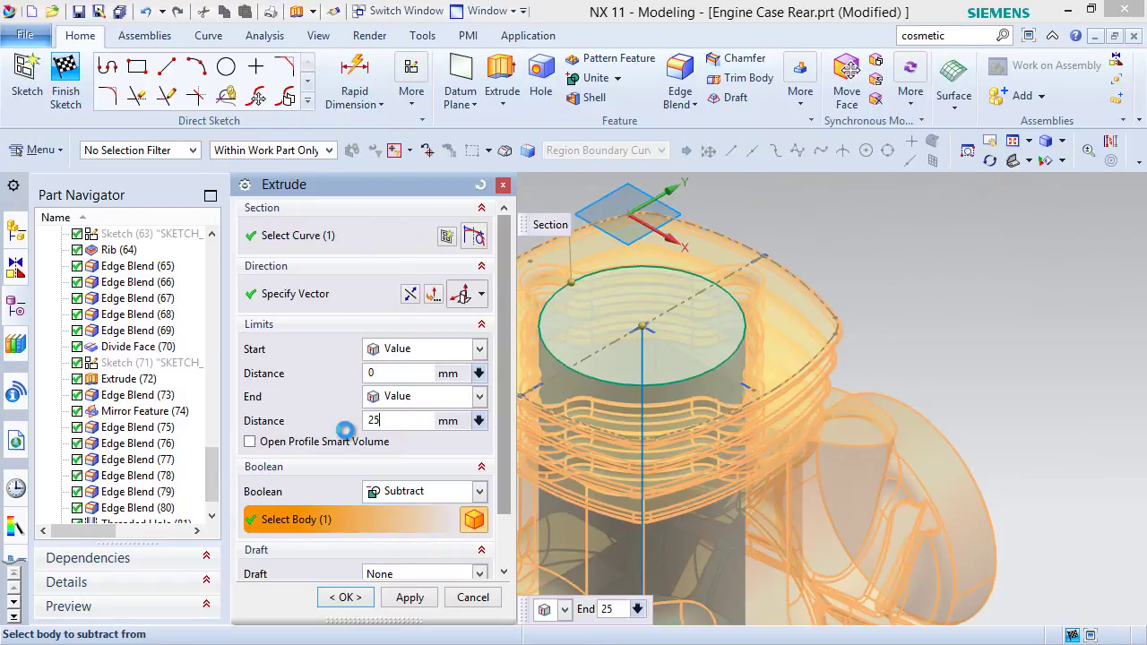
{"action": "key", "text": "Return"}
{"action": "left_click", "coordinate": [330, 604]}
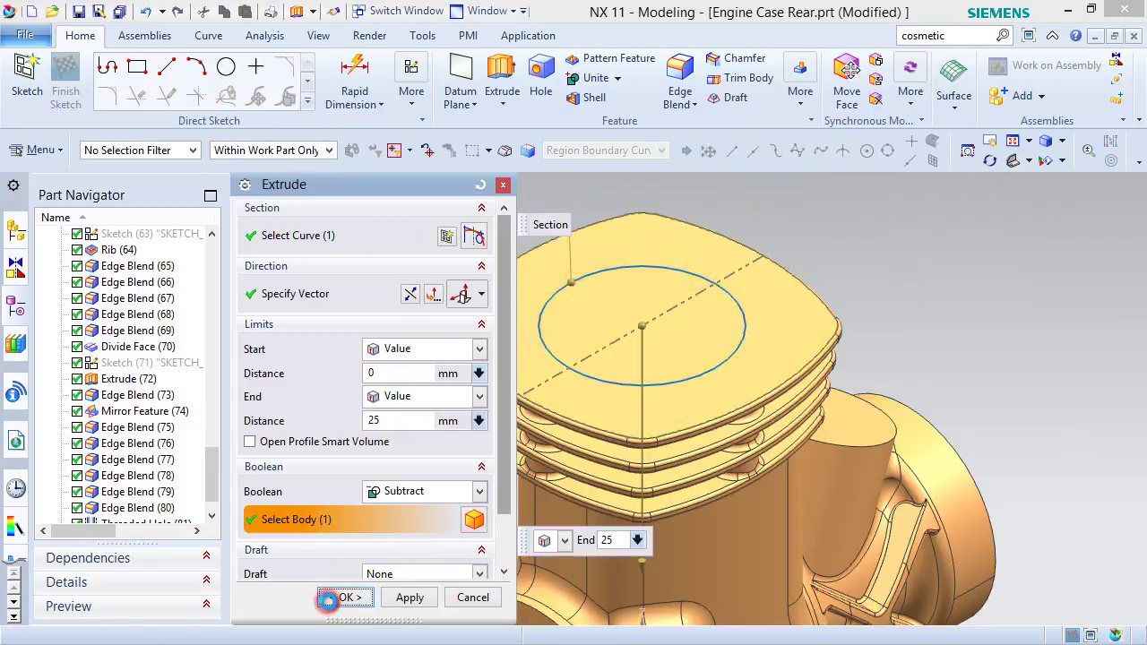
Hide the cylinder bore's sketch and save the part.
{"action": "scroll", "coordinate": [215, 498], "scroll_direction": "down", "scroll_amount": 1}
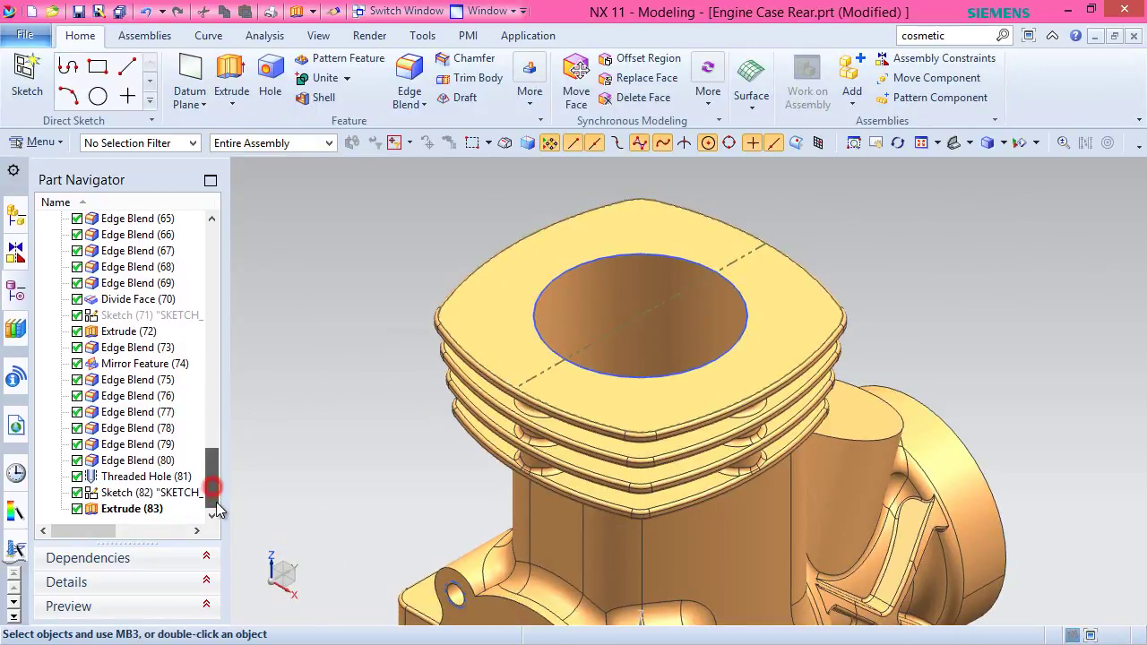
{"action": "right_click", "coordinate": [148, 492]}
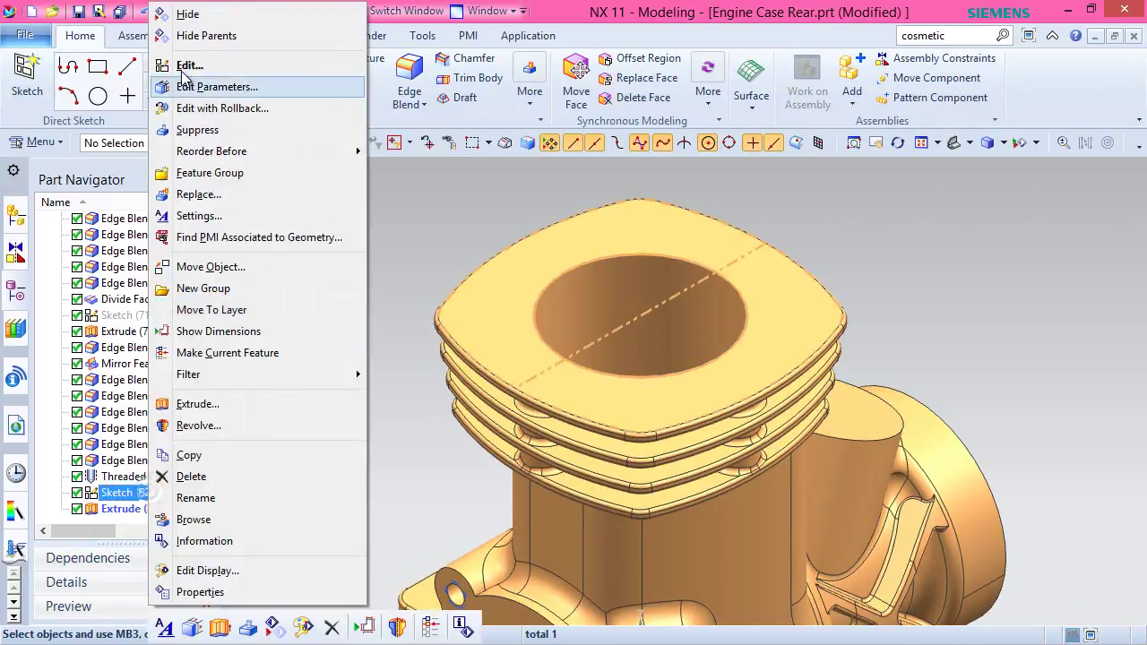
{"action": "left_click", "coordinate": [193, 14]}
{"action": "middle_click_drag", "start_coordinate": [627, 307], "coordinate": [649, 367]}
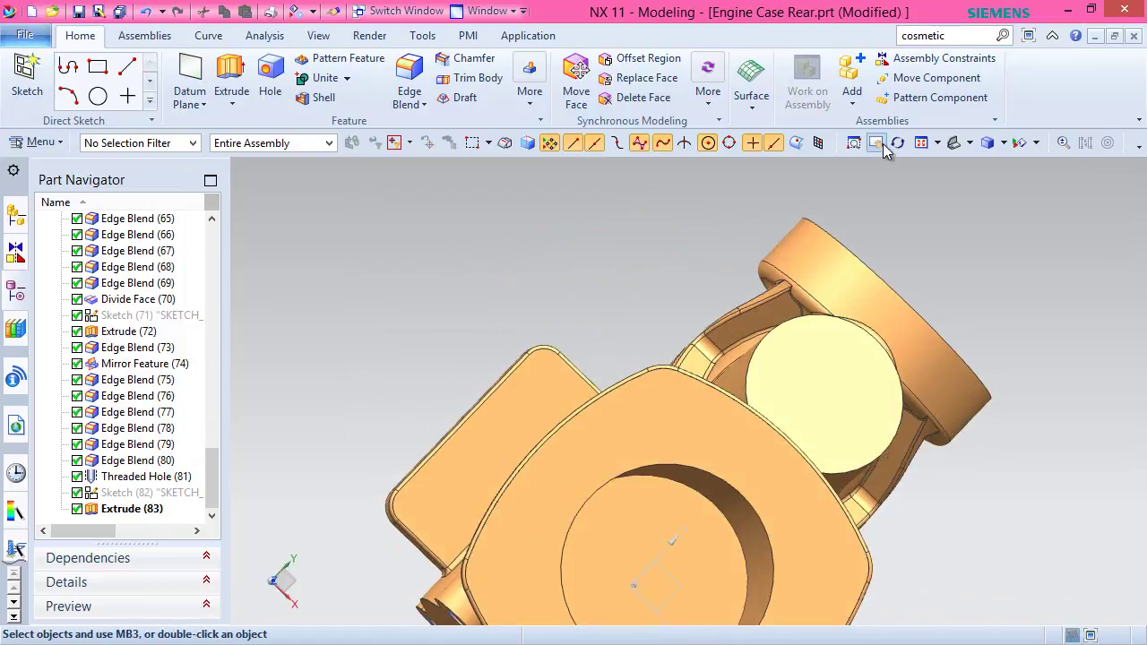
{"action": "left_click", "coordinate": [970, 143]}
{"action": "left_click", "coordinate": [1016, 172]}
{"action": "left_click", "coordinate": [79, 18]}
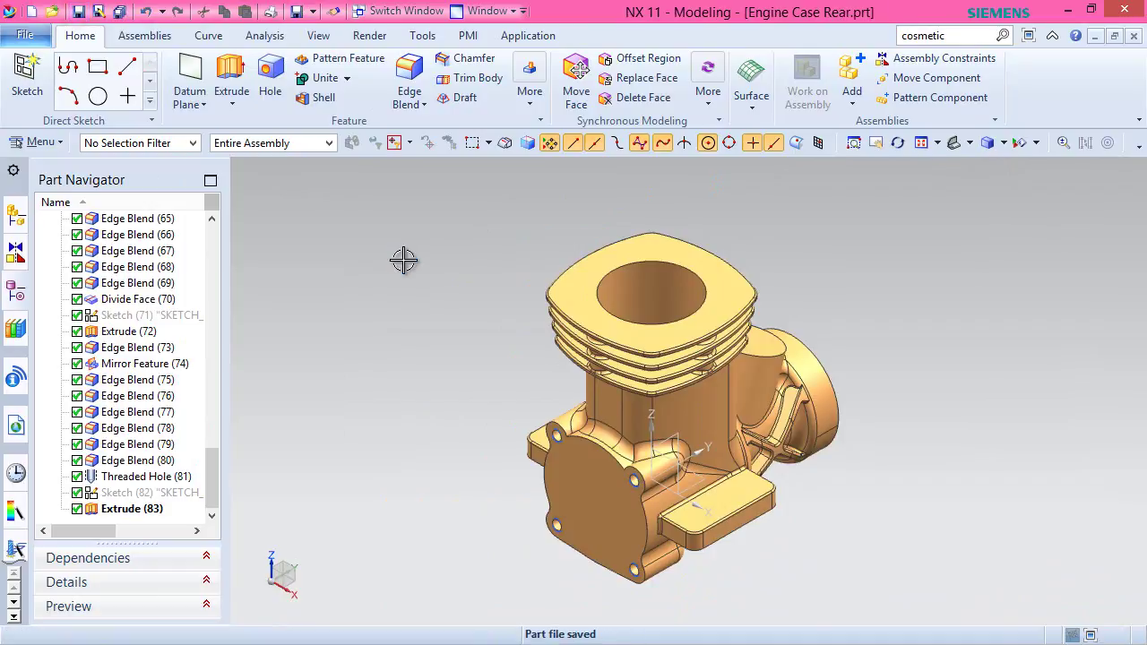
Create a sketch on the top face of the finned cylinder.
{"action": "left_click", "coordinate": [27, 79]}
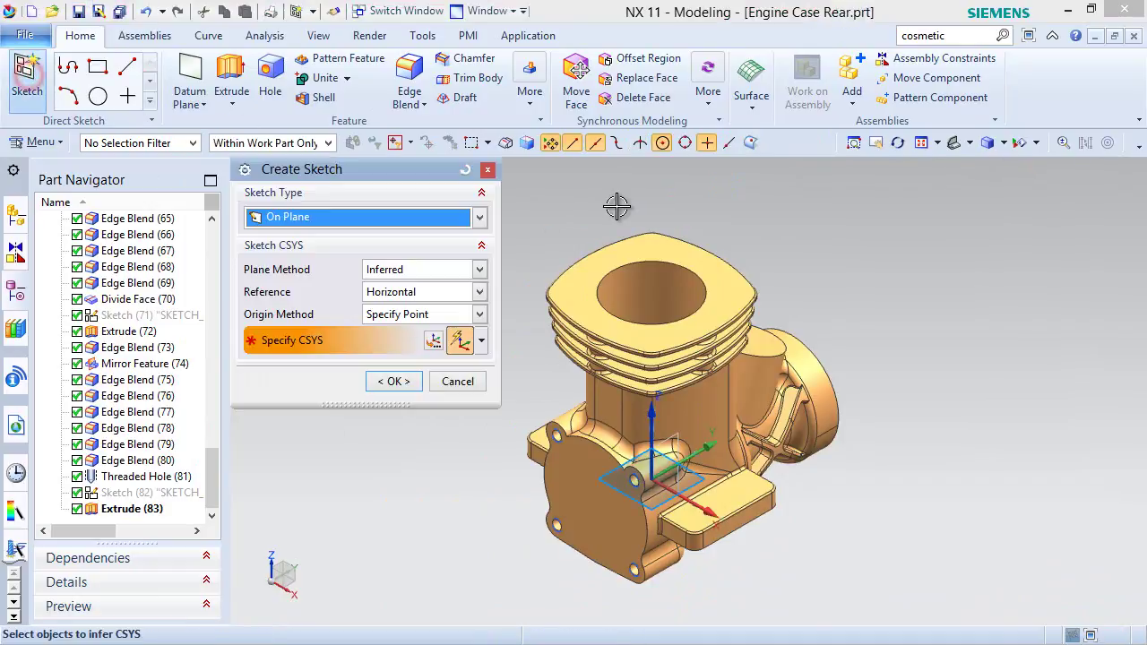
{"action": "left_click", "coordinate": [575, 291]}
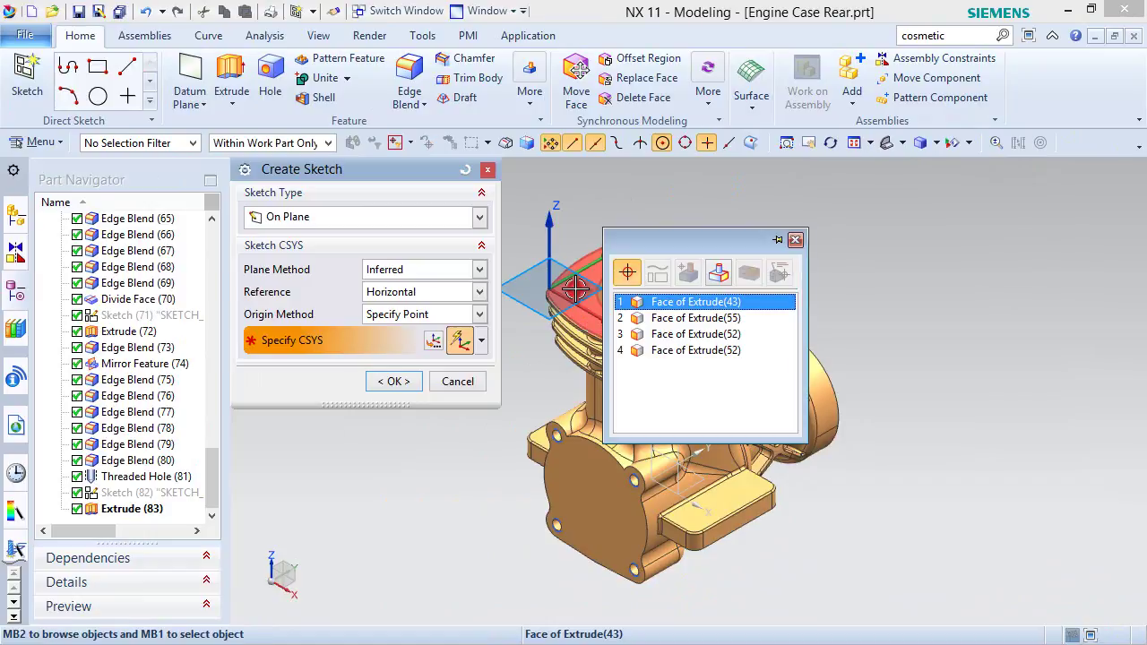
{"action": "left_click", "coordinate": [668, 302]}
{"action": "left_click", "coordinate": [395, 381]}
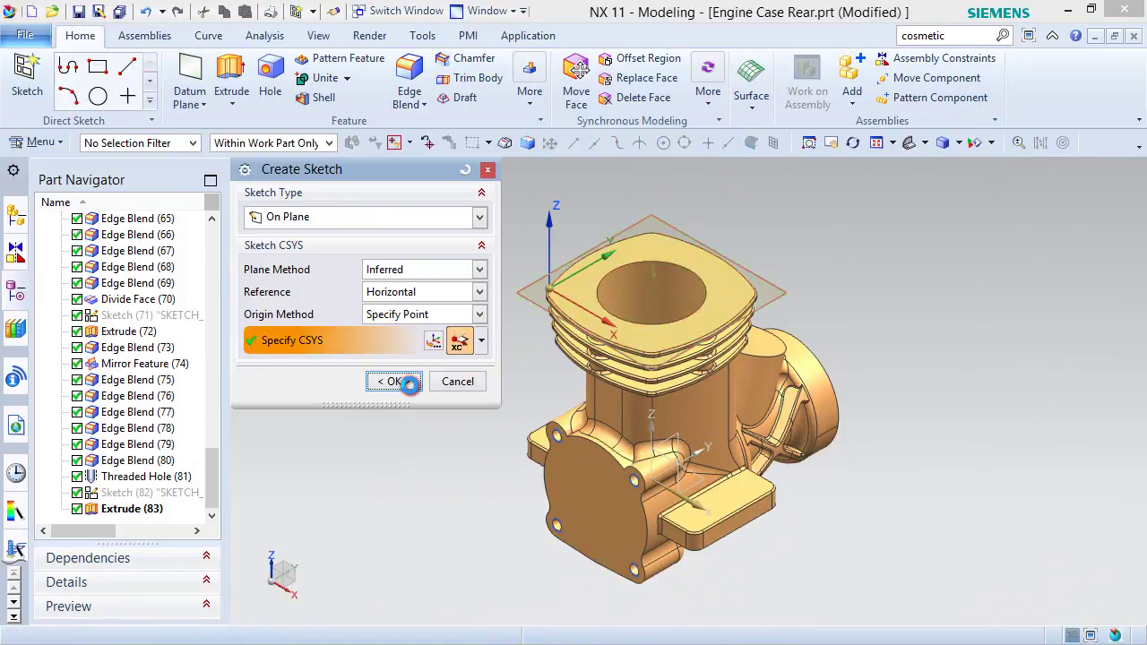
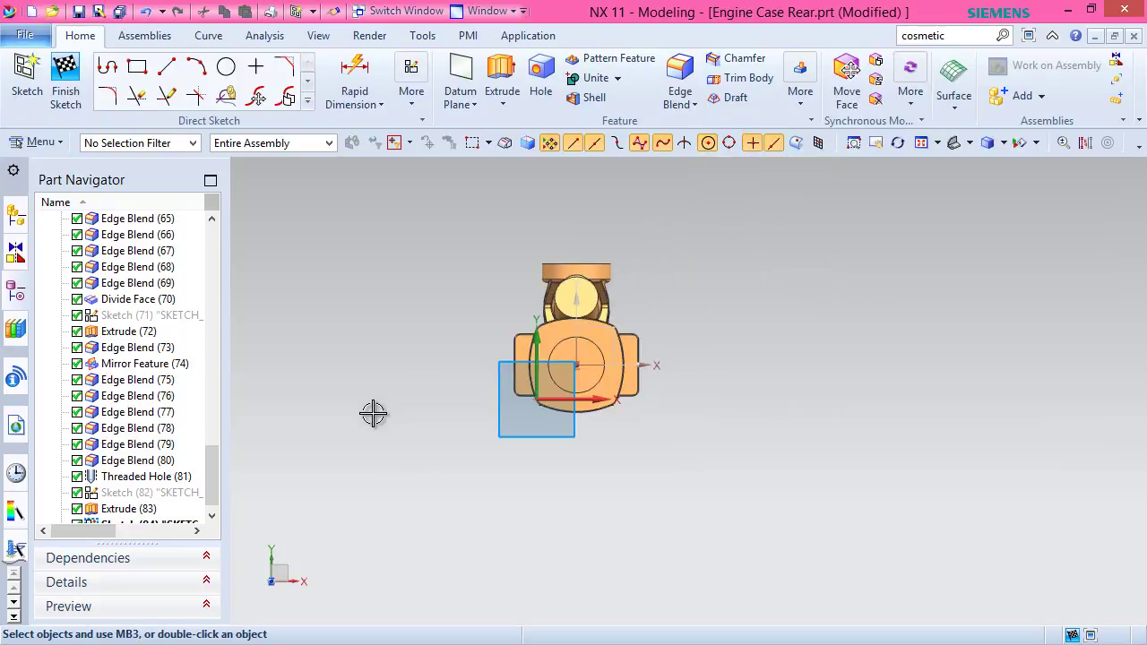
Project all edges of the cylinder's top face, including the bore edge, into the sketch.
{"action": "left_click", "coordinate": [307, 103]}
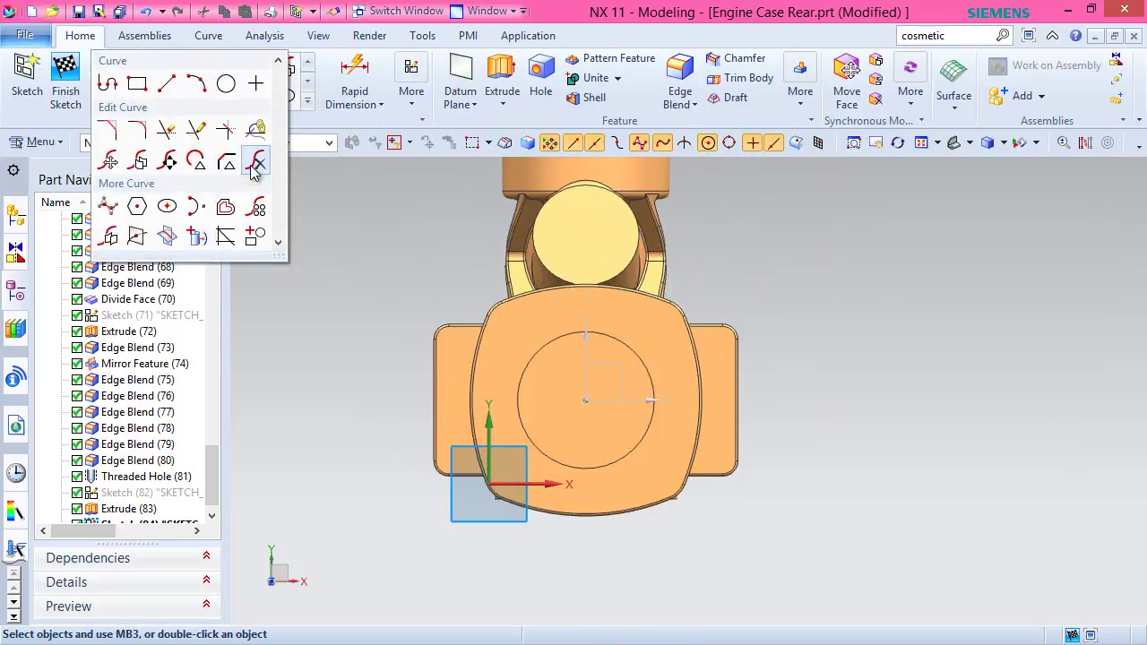
{"action": "left_click", "coordinate": [197, 237]}
{"action": "left_click", "coordinate": [506, 352]}
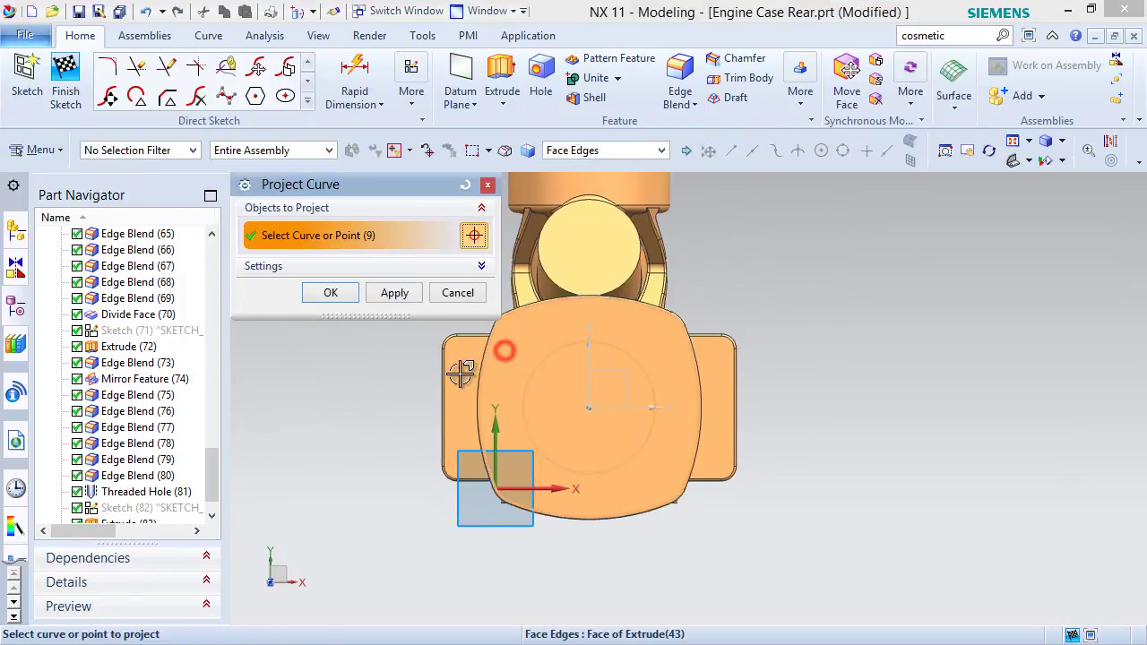
{"action": "left_click", "coordinate": [330, 292]}
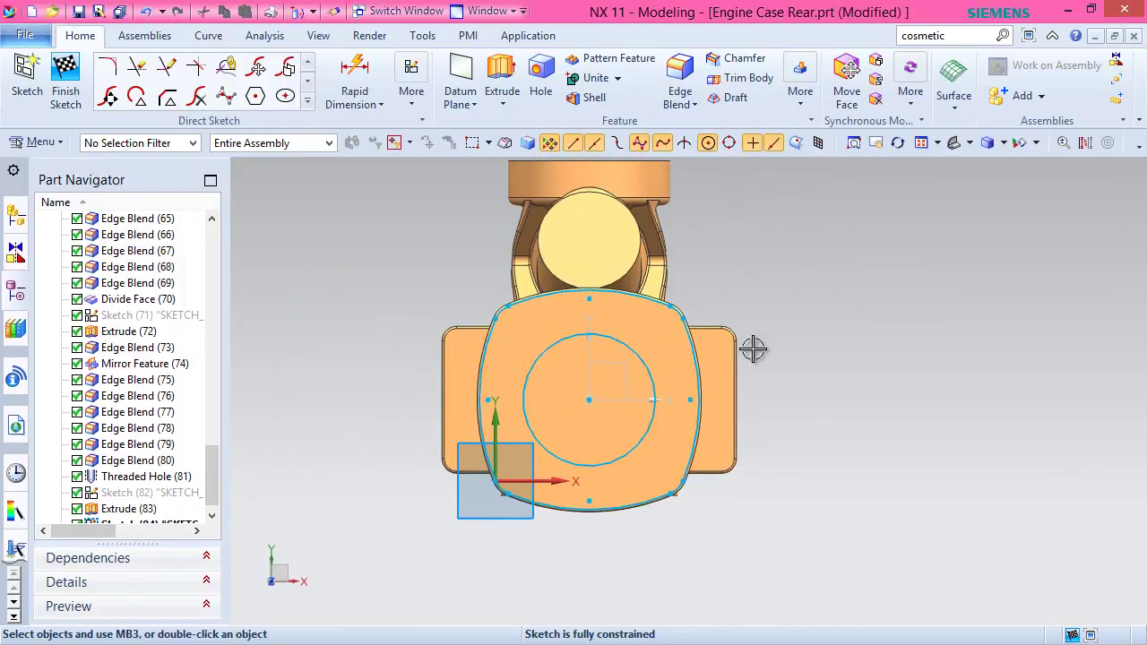
Convert the eight outer outline arcs of the top face to reference curves, keeping the bore circle active.
{"action": "right_click", "coordinate": [497, 253]}
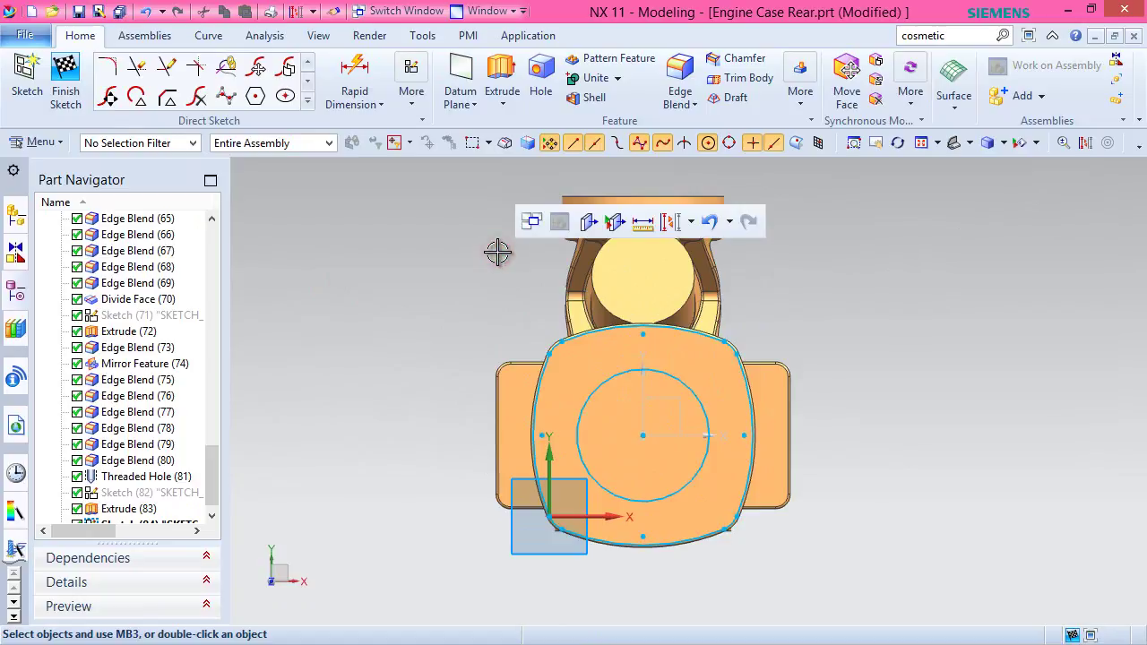
{"action": "left_click", "coordinate": [1084, 143]}
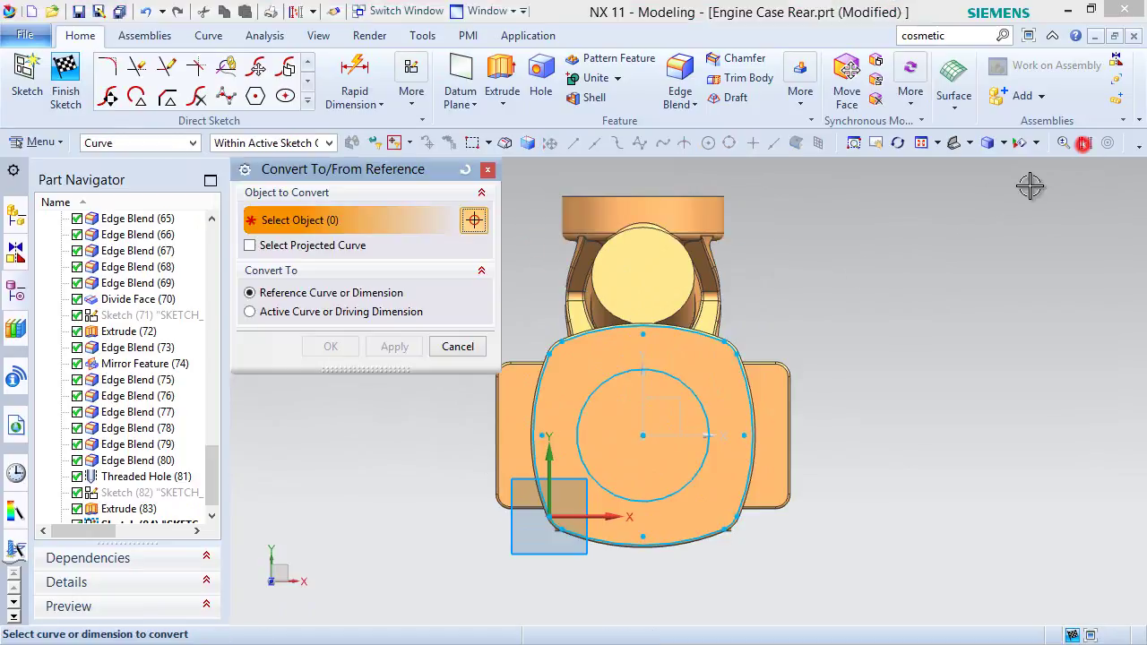
{"action": "scroll", "coordinate": [564, 301], "scroll_direction": "up", "scroll_amount": 5}
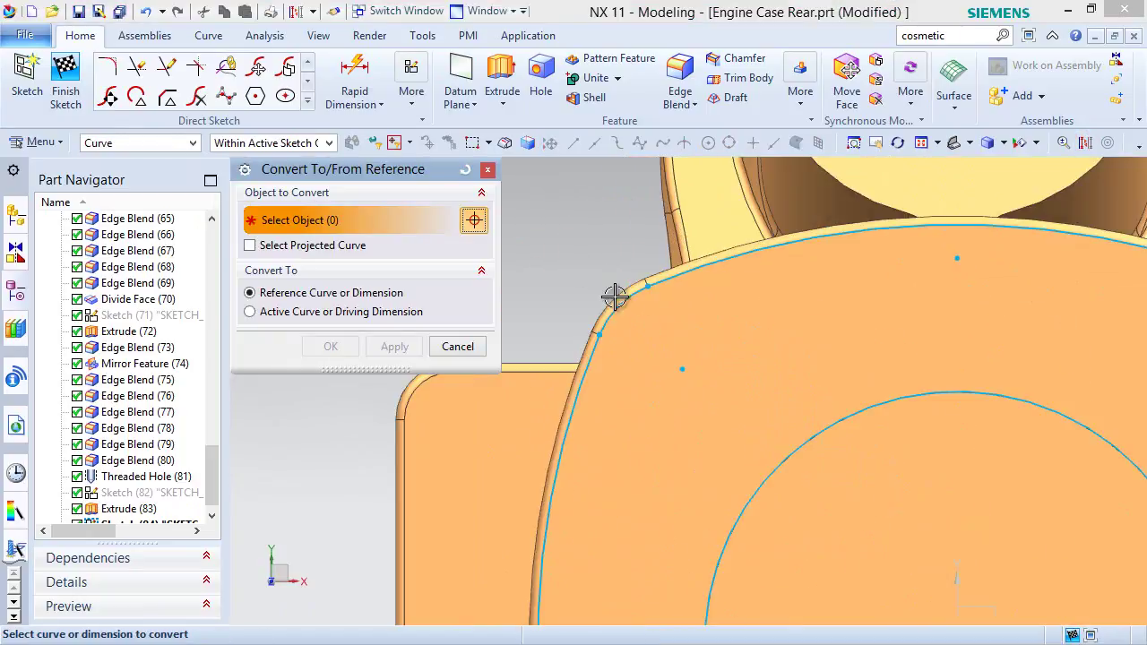
{"action": "left_click", "coordinate": [618, 298]}
{"action": "left_click", "coordinate": [674, 284]}
{"action": "left_click", "coordinate": [590, 376]}
{"action": "scroll", "coordinate": [567, 342], "scroll_direction": "up", "scroll_amount": 3}
{"action": "scroll", "coordinate": [567, 341], "scroll_direction": "down", "scroll_amount": 5}
{"action": "scroll", "coordinate": [776, 348], "scroll_direction": "up", "scroll_amount": 5}
{"action": "left_click", "coordinate": [749, 366]}
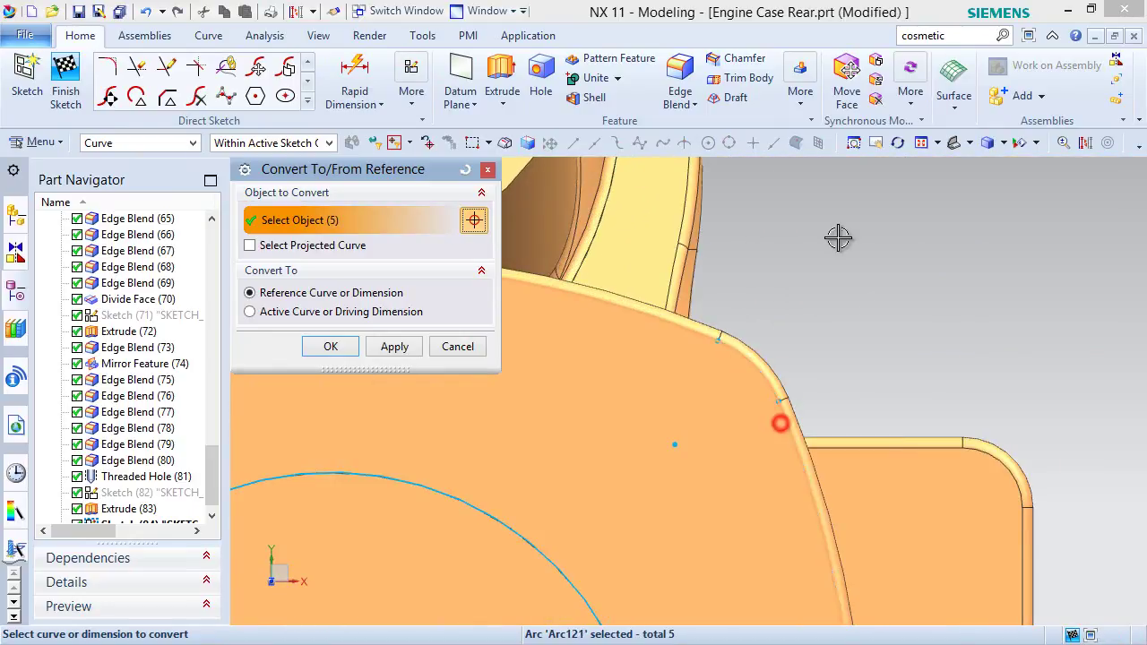
{"action": "scroll", "coordinate": [840, 236], "scroll_direction": "down", "scroll_amount": 5}
{"action": "left_click", "coordinate": [837, 233]}
{"action": "scroll", "coordinate": [810, 413], "scroll_direction": "up", "scroll_amount": 4}
{"action": "scroll", "coordinate": [841, 468], "scroll_direction": "up", "scroll_amount": 2}
{"action": "left_click", "coordinate": [842, 482]}
{"action": "left_click", "coordinate": [786, 505]}
{"action": "scroll", "coordinate": [679, 550], "scroll_direction": "down", "scroll_amount": 5}
{"action": "scroll", "coordinate": [647, 543], "scroll_direction": "up", "scroll_amount": 5}
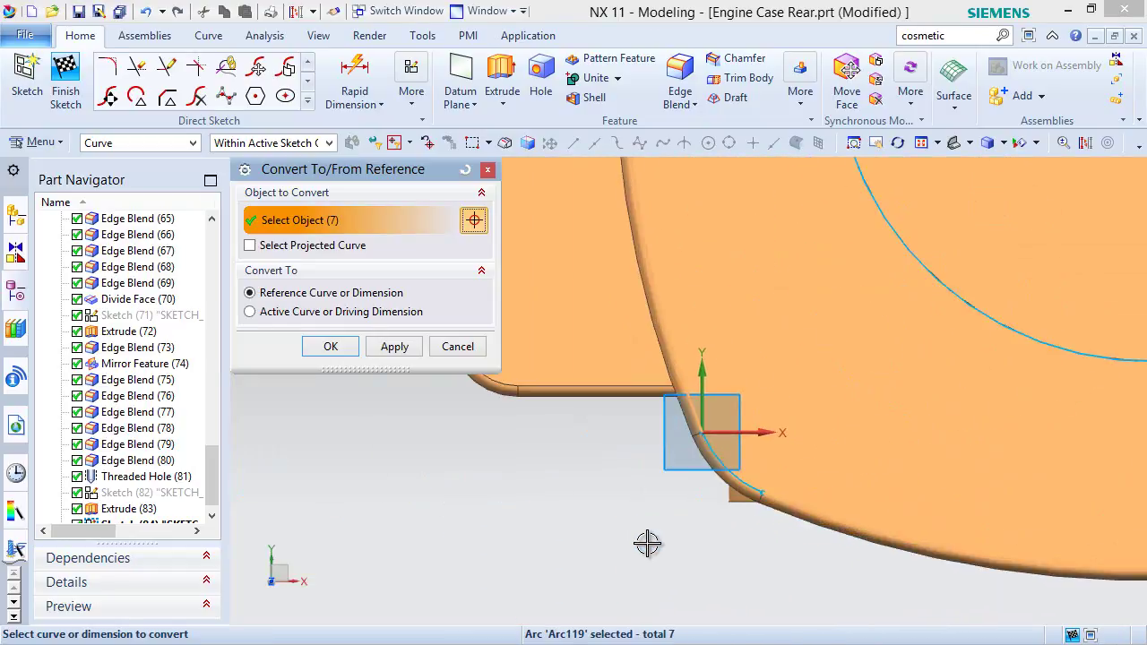
{"action": "left_click", "coordinate": [717, 455]}
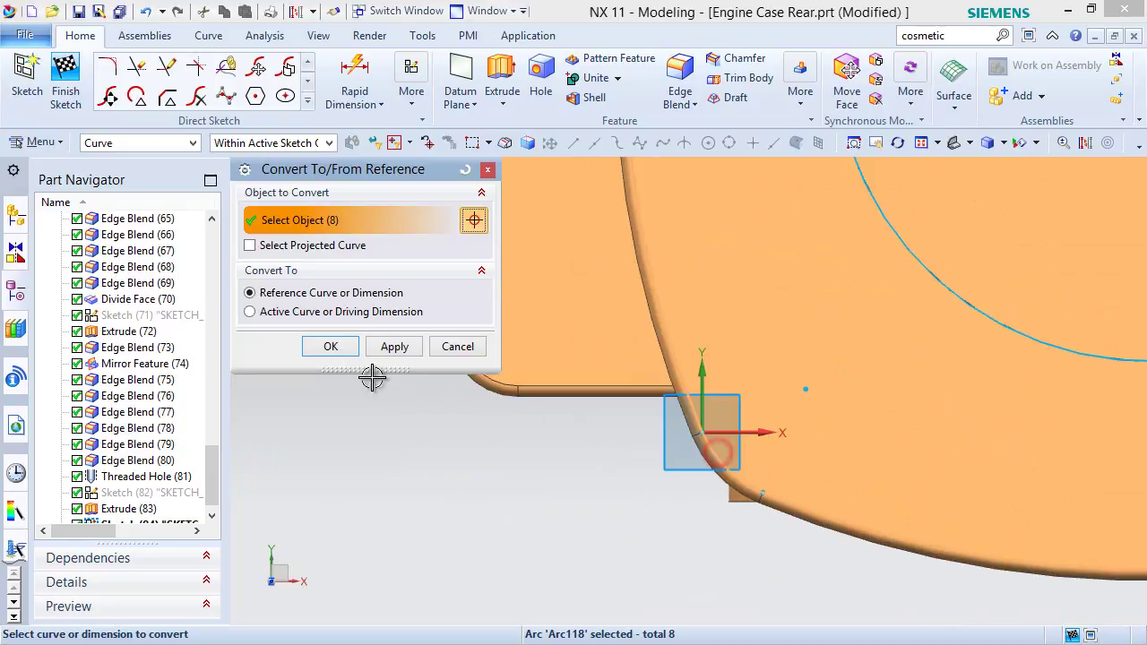
{"action": "left_click", "coordinate": [332, 347]}
{"action": "scroll", "coordinate": [310, 471], "scroll_direction": "down", "scroll_amount": 6}
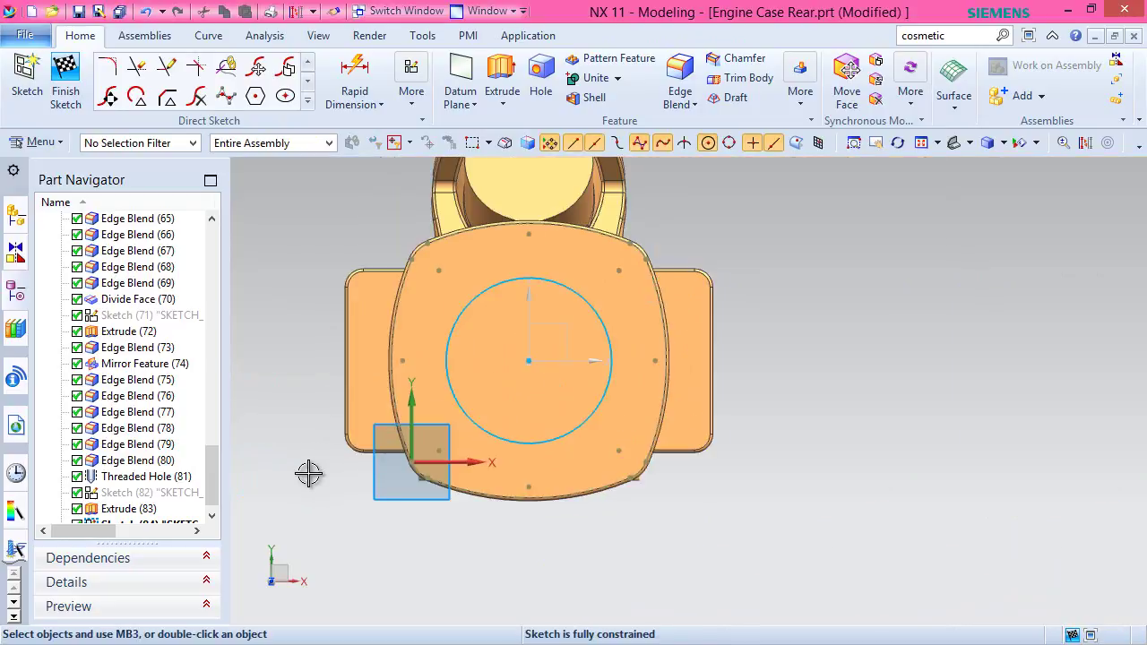
Sketch a 27.5 mm diameter circle concentric with the cylinder bore on the top face and finish the sketch.
{"action": "scroll", "coordinate": [450, 430], "scroll_direction": "up", "scroll_amount": 5}
{"action": "left_click", "coordinate": [308, 101]}
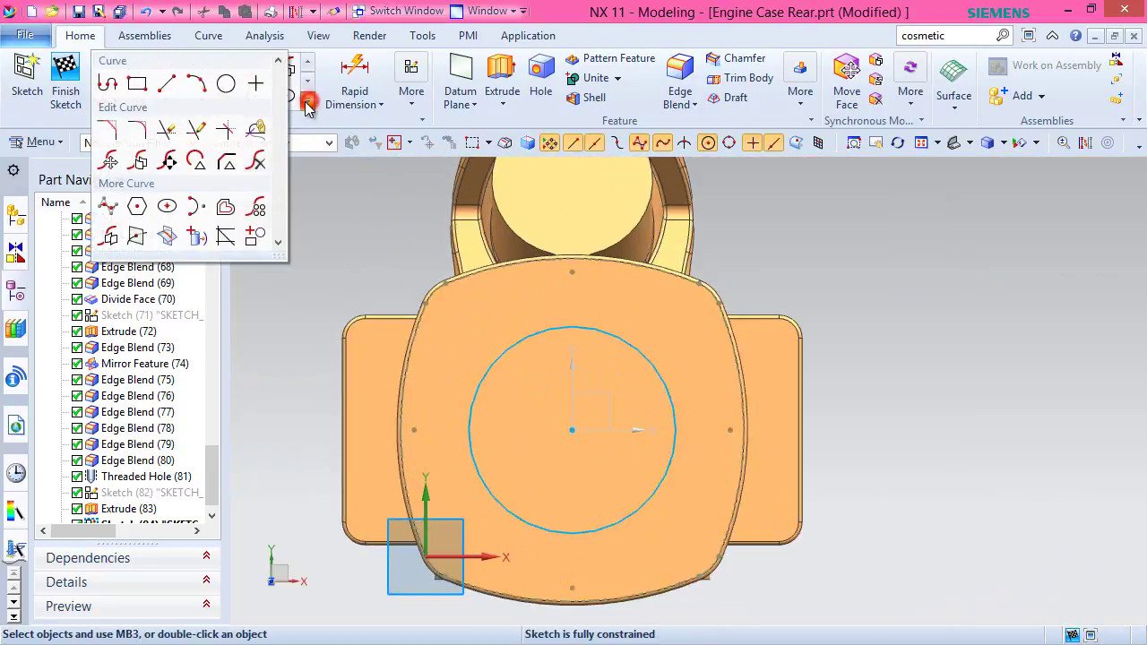
{"action": "left_click", "coordinate": [226, 85]}
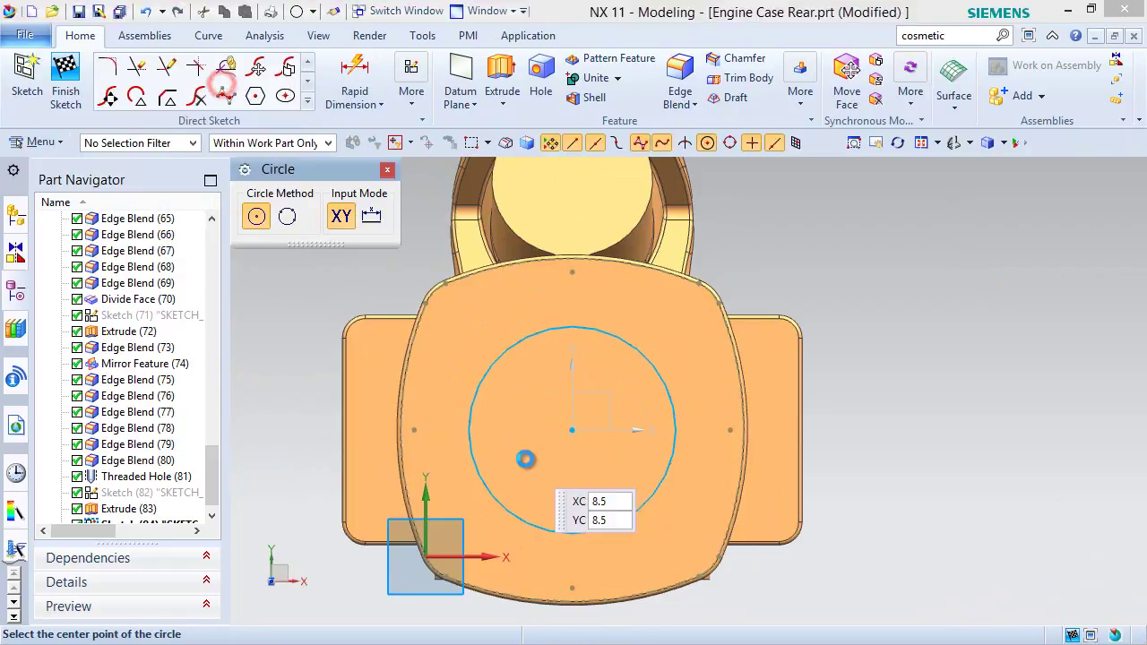
{"action": "left_click", "coordinate": [572, 430]}
{"action": "left_click", "coordinate": [650, 497]}
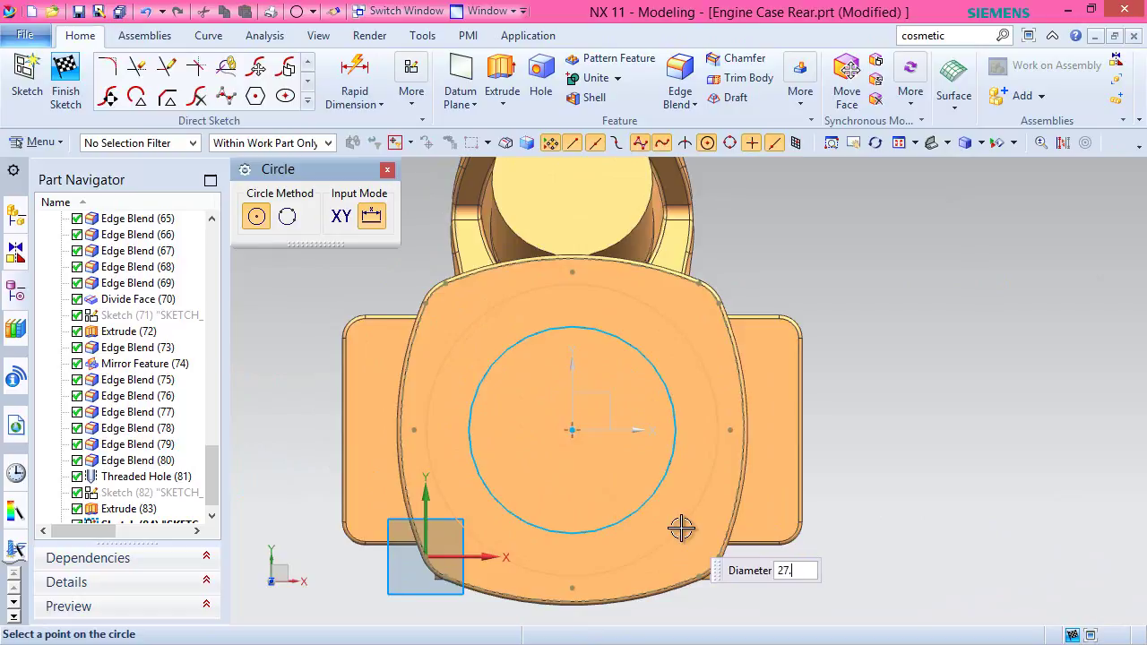
{"action": "type", "text": "27.5"}
{"action": "key", "text": "Return"}
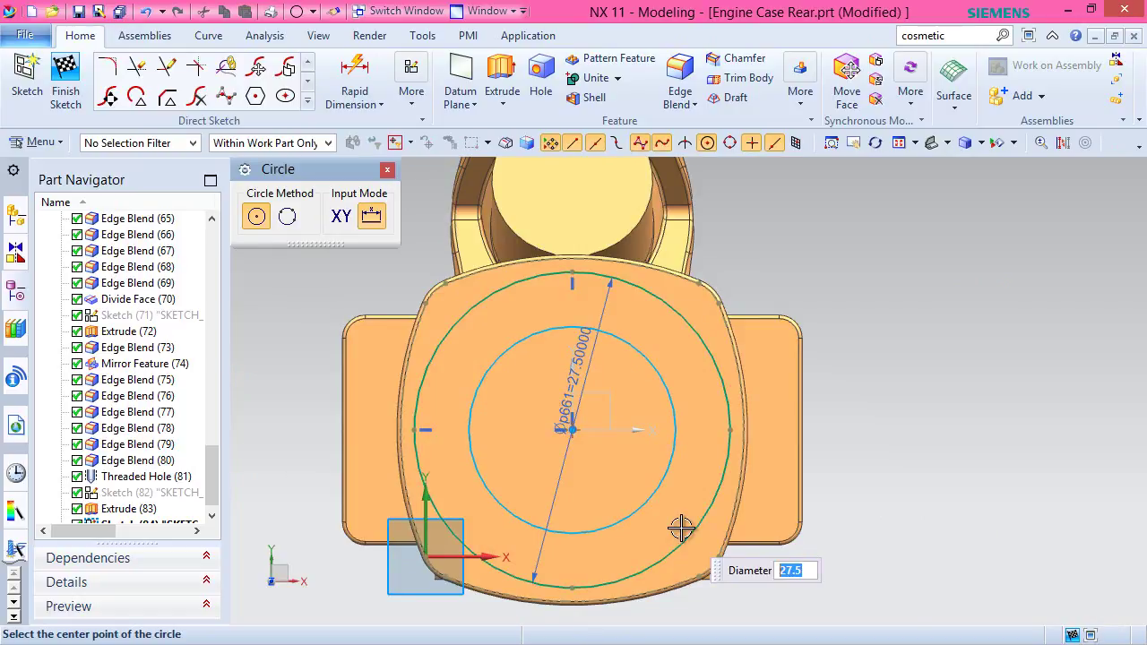
{"action": "left_click", "coordinate": [64, 85]}
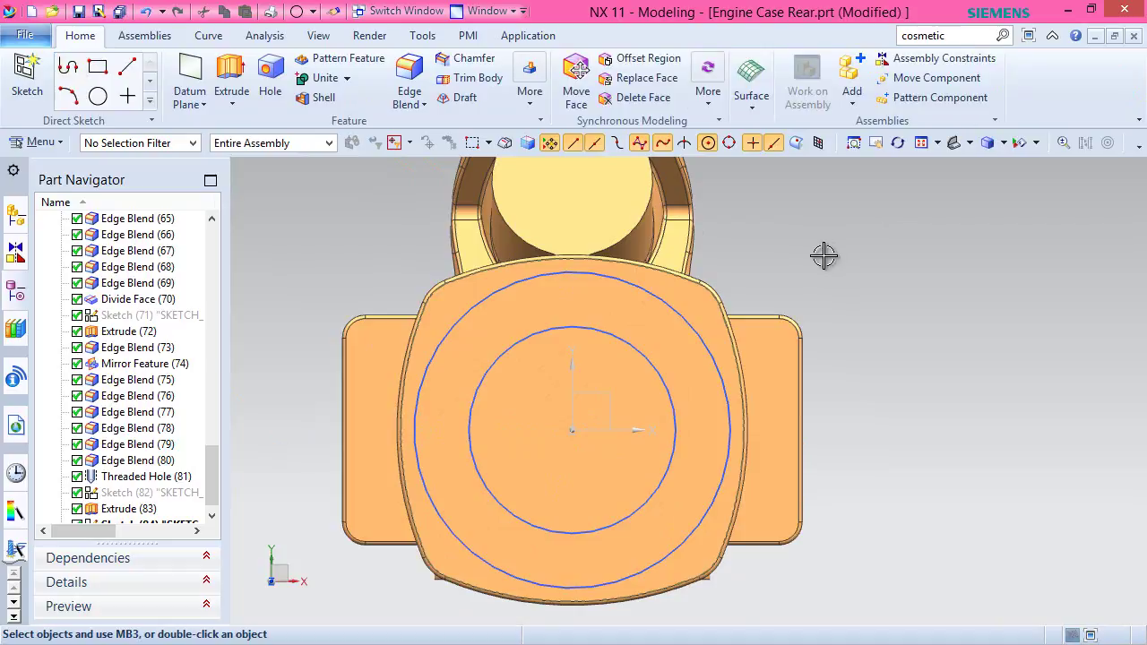
Extrude the ring region between the bore circle and the 27.5 mm circle by 0.25 mm, uniting it with the case body.
{"action": "left_click", "coordinate": [972, 144]}
{"action": "left_click", "coordinate": [1008, 175]}
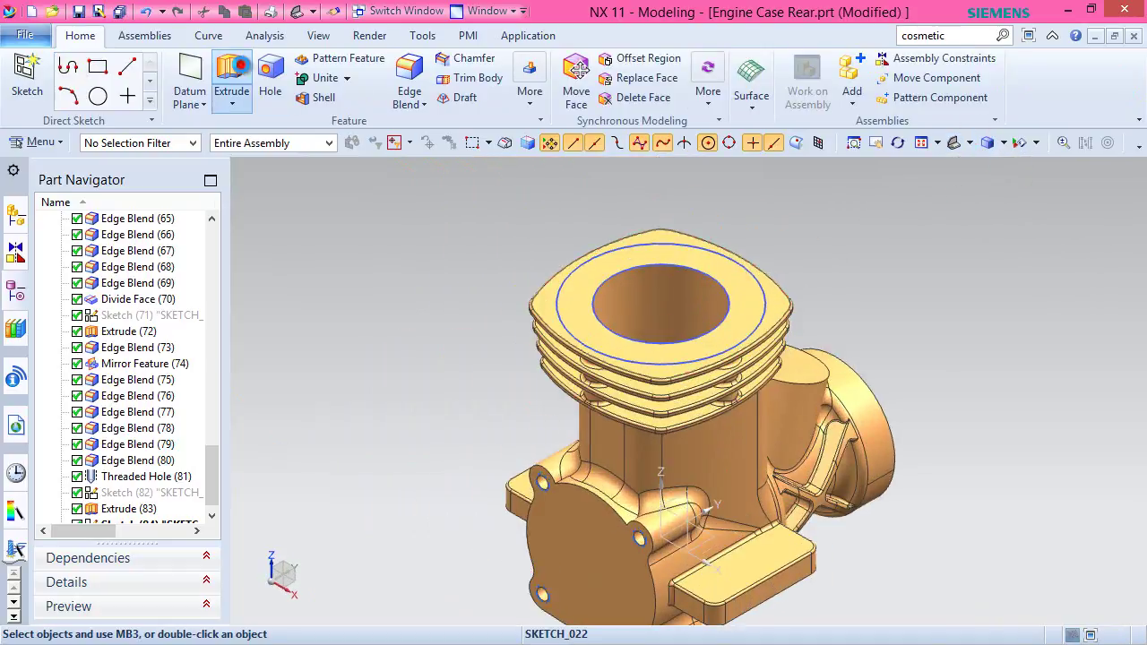
{"action": "left_click", "coordinate": [231, 82]}
{"action": "left_click", "coordinate": [705, 279]}
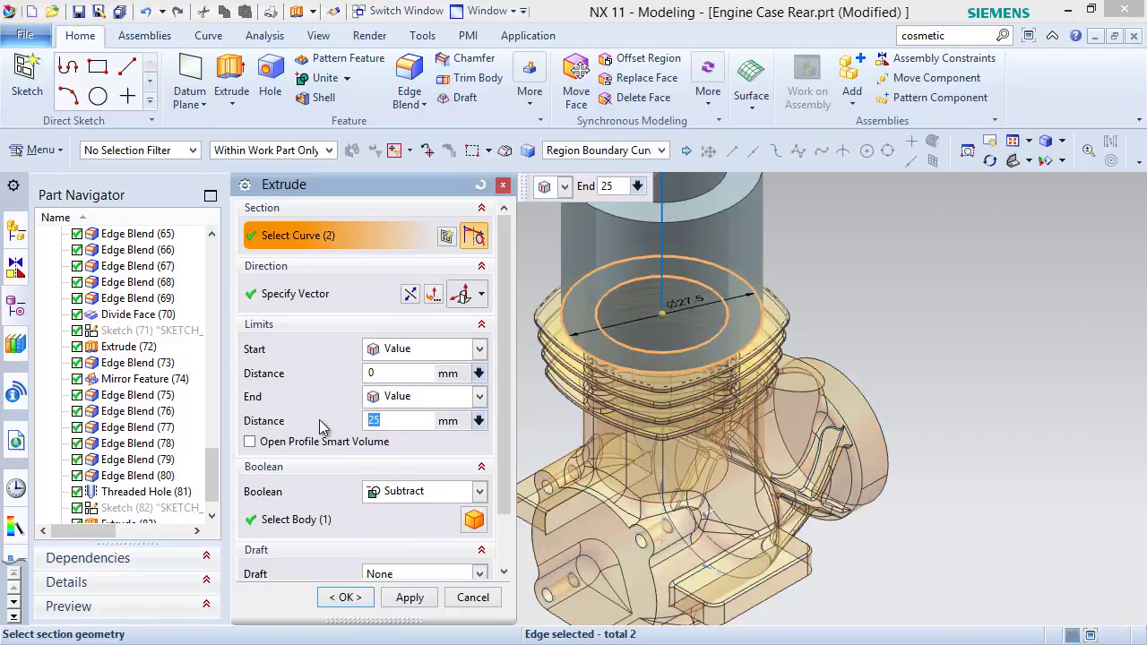
{"action": "type", "text": ".25"}
{"action": "key", "text": "Return"}
{"action": "left_click", "coordinate": [418, 492]}
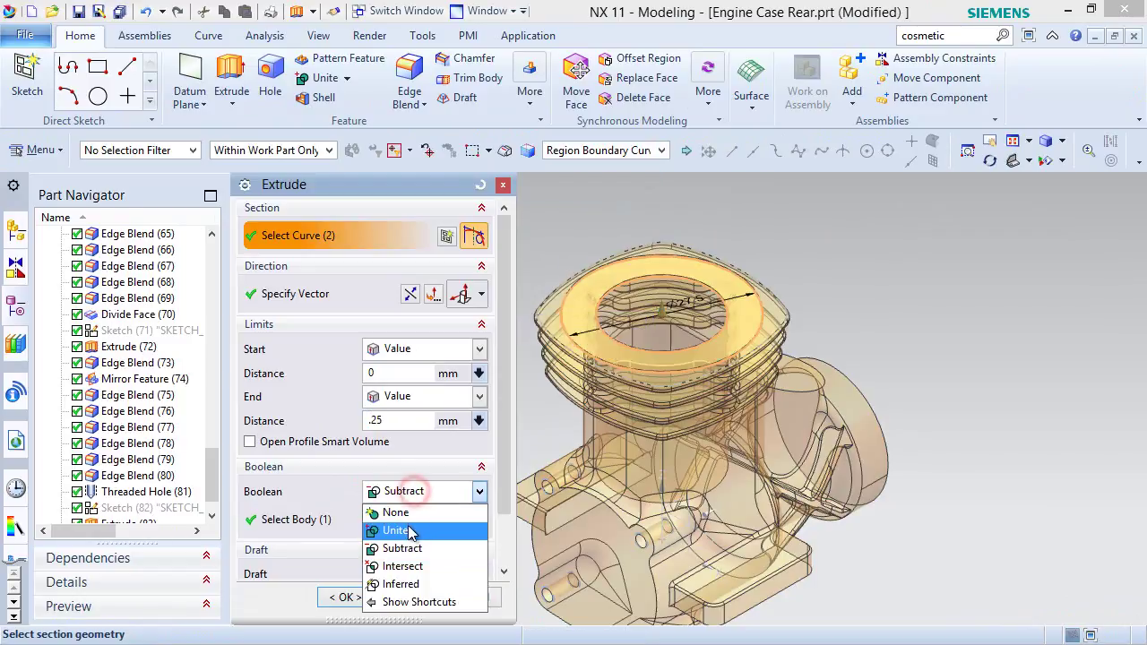
{"action": "left_click", "coordinate": [408, 530]}
{"action": "left_click", "coordinate": [347, 609]}
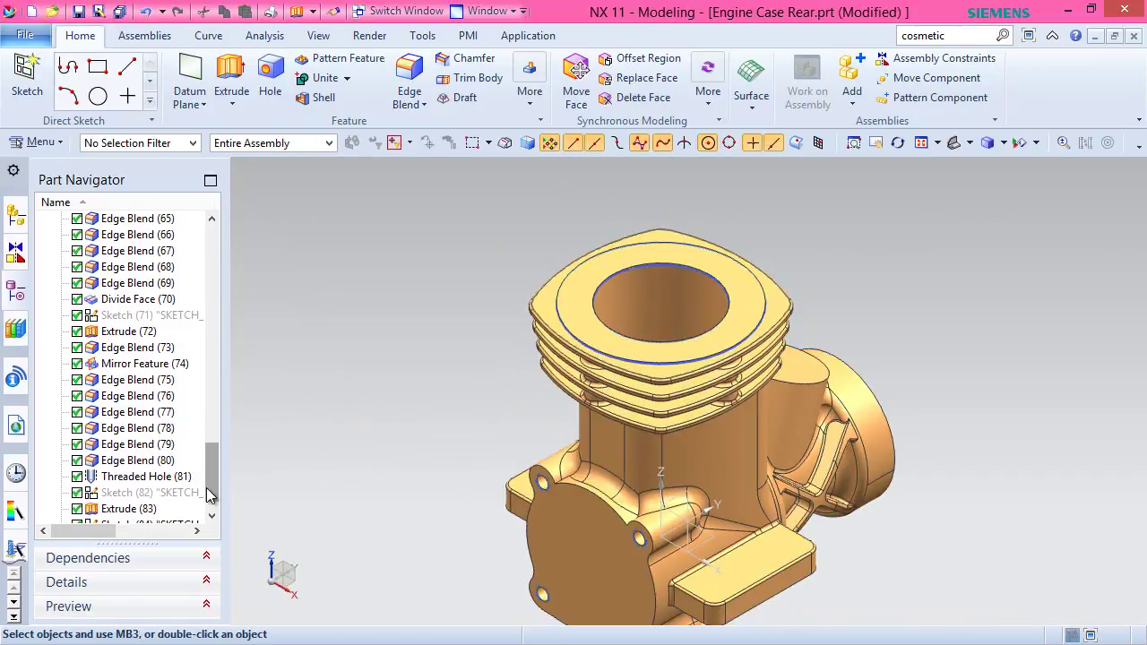
Hide the sketch of the raised ring on the cylinder's top face and save the part.
{"action": "left_click_drag", "start_coordinate": [208, 494], "coordinate": [222, 529]}
{"action": "right_click", "coordinate": [148, 498]}
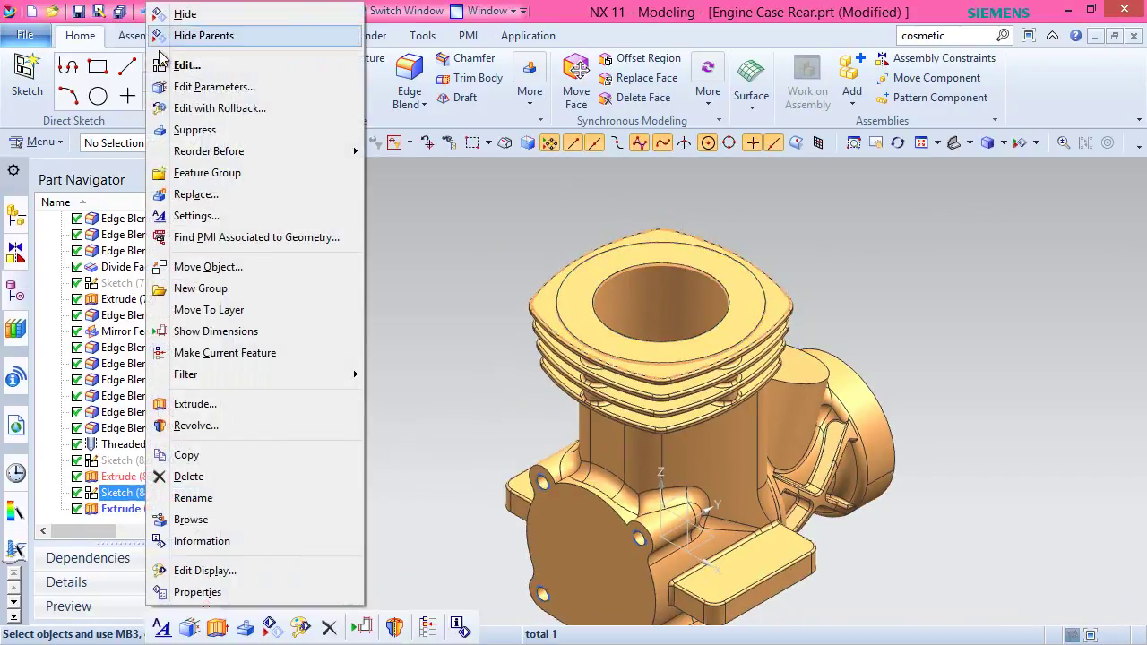
{"action": "left_click", "coordinate": [174, 27]}
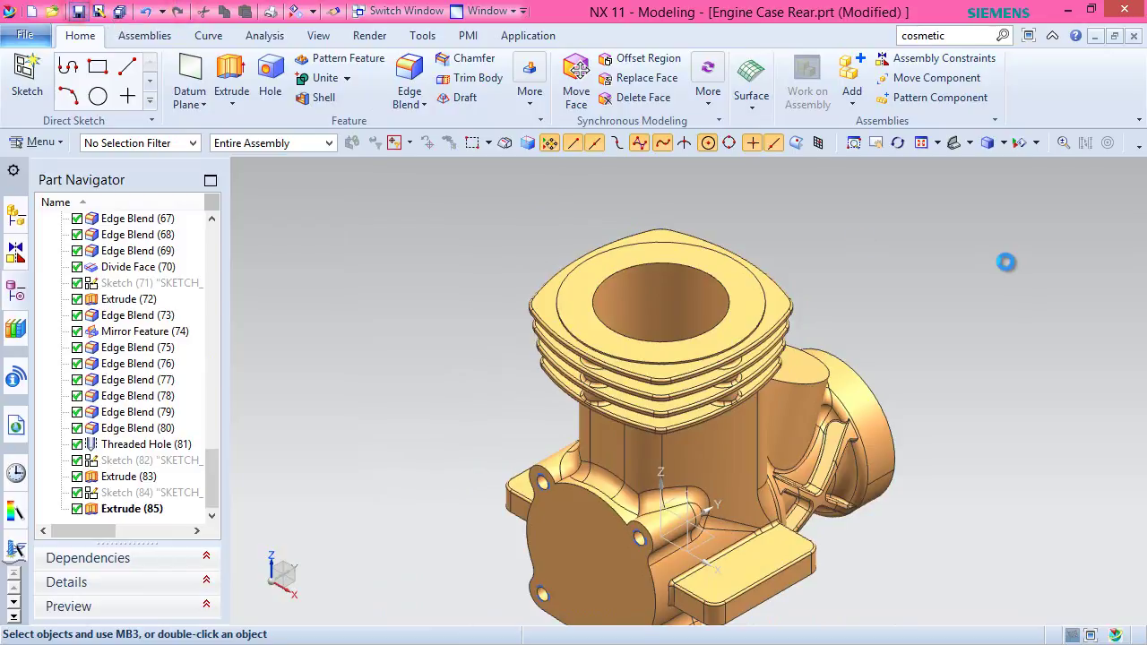
{"action": "left_click", "coordinate": [922, 143]}
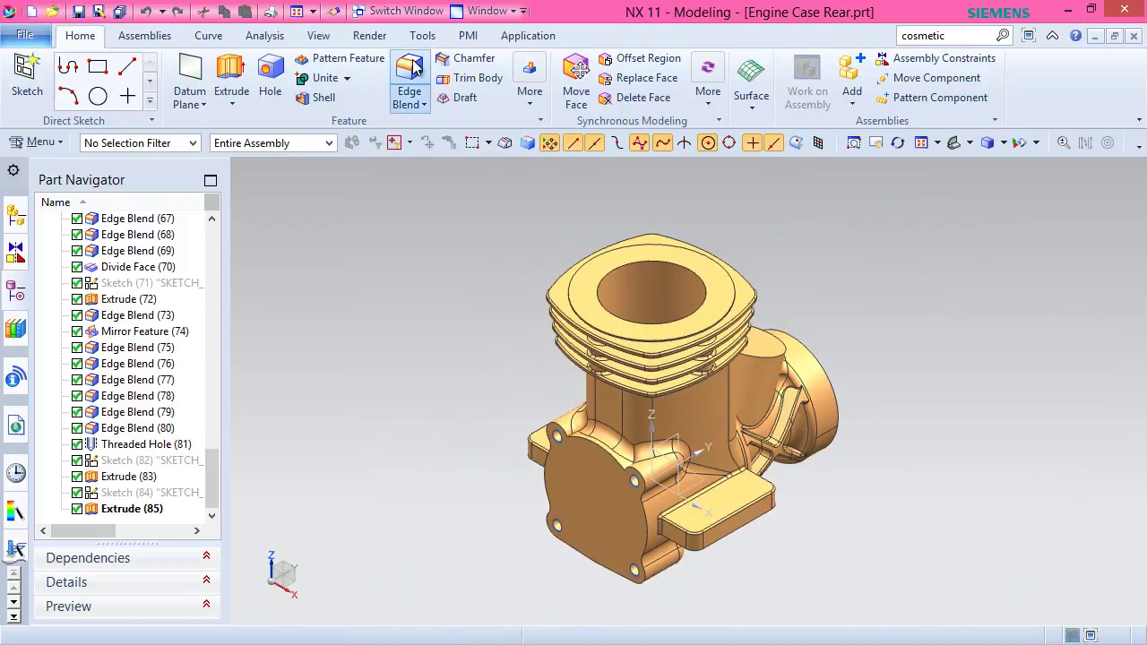
Add a 0.5 mm edge blend to the outer base edge of the raised ring and save the part.
{"action": "left_click", "coordinate": [409, 90]}
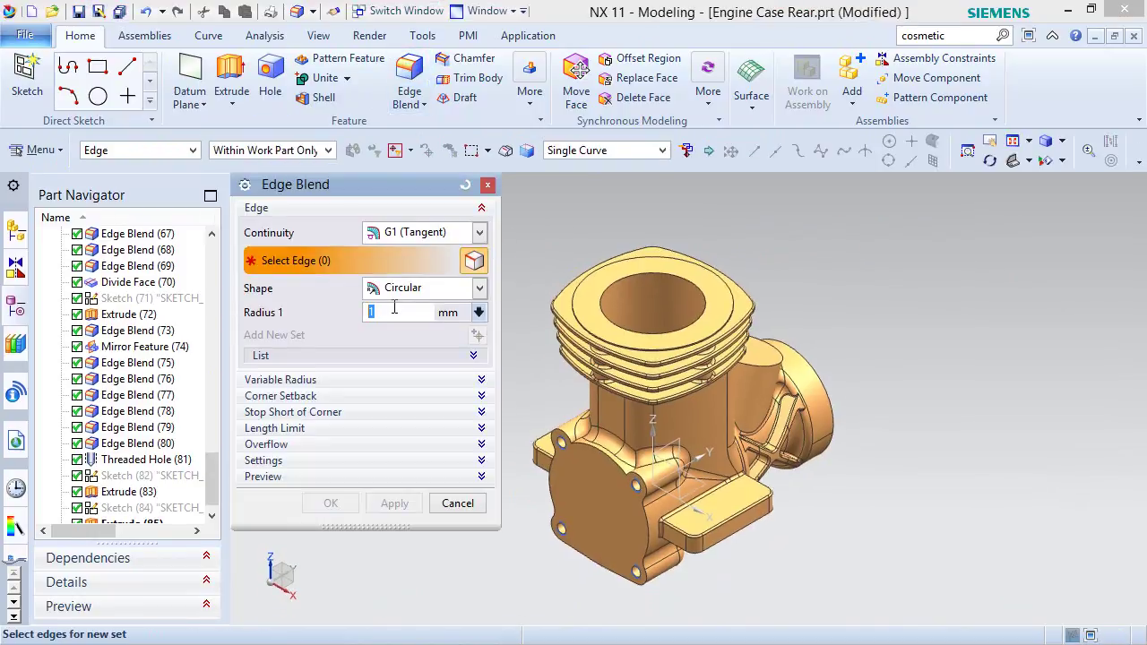
{"action": "scroll", "coordinate": [615, 348], "scroll_direction": "up", "scroll_amount": 5}
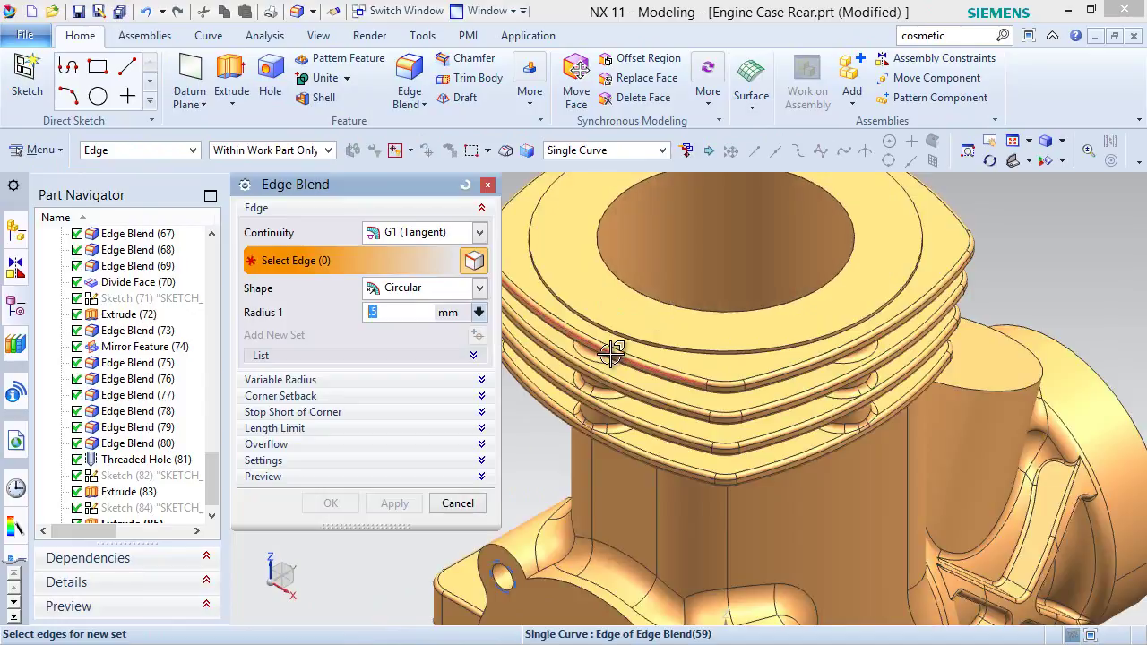
{"action": "left_click", "coordinate": [714, 336]}
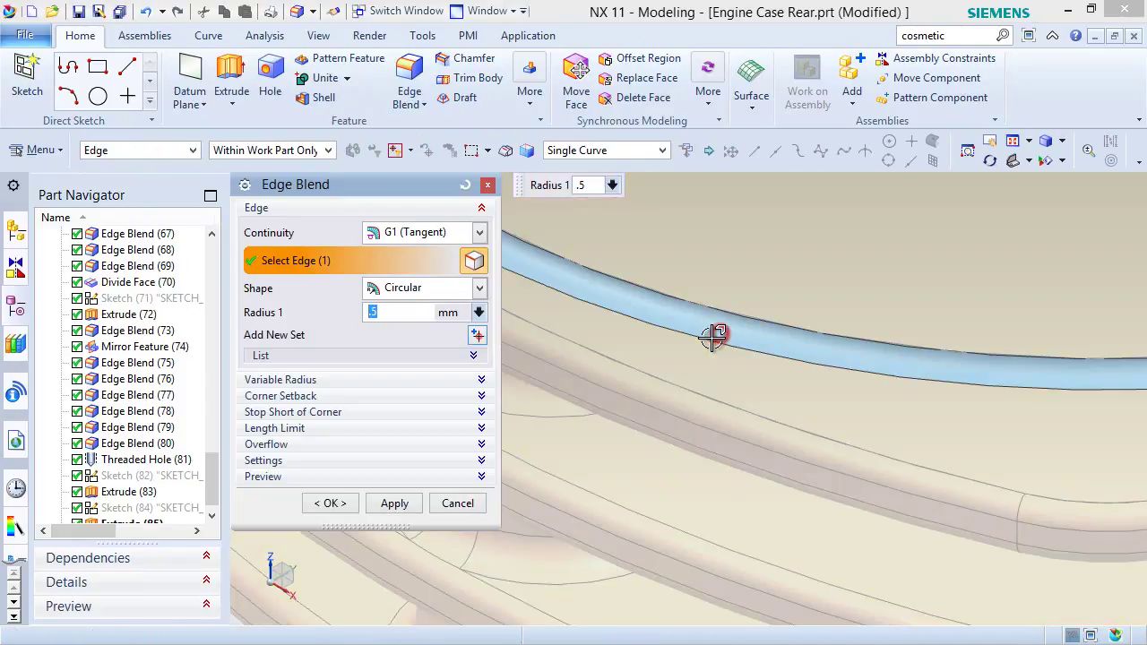
{"action": "left_click", "coordinate": [328, 503]}
{"action": "scroll", "coordinate": [565, 394], "scroll_direction": "down", "scroll_amount": 5}
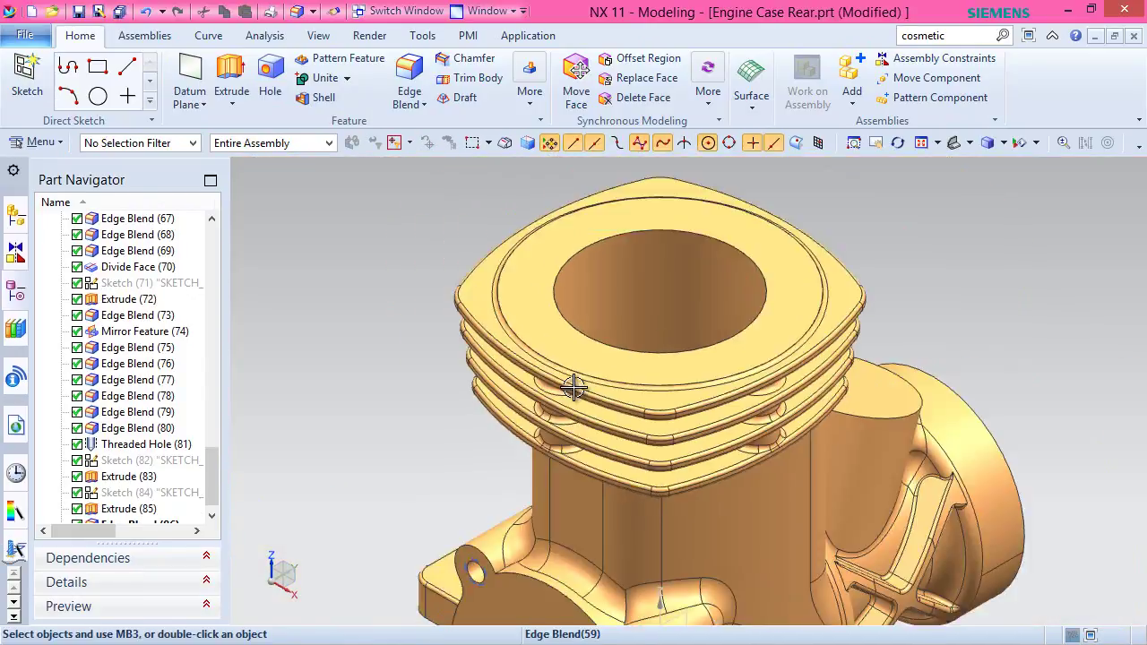
{"action": "left_click", "coordinate": [922, 146]}
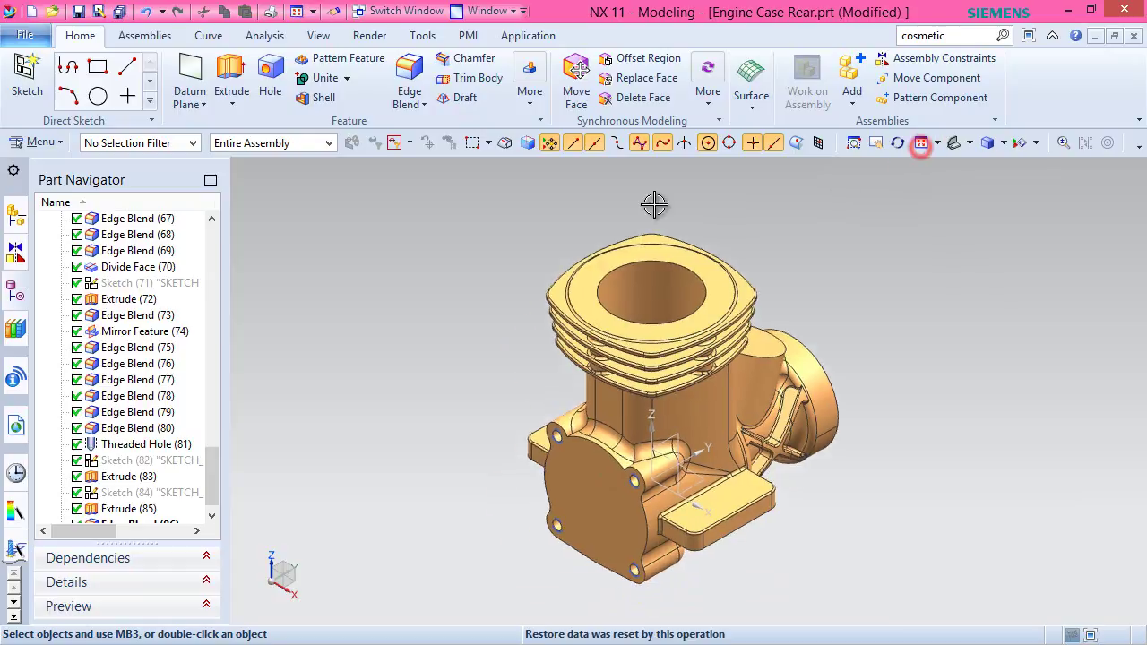
{"action": "left_click", "coordinate": [78, 13]}
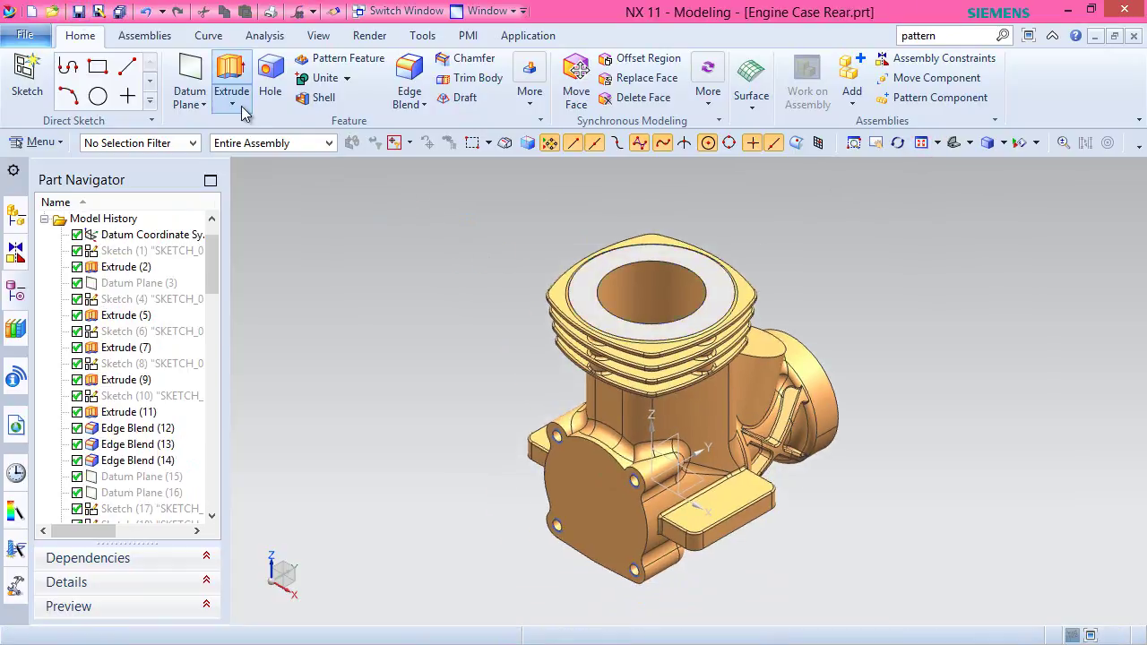
Start a threaded hole on the raised ring's top face, placing its sketch point about 9.2 mm and 6.2 mm from the bore's axes.
{"action": "left_click", "coordinate": [270, 86]}
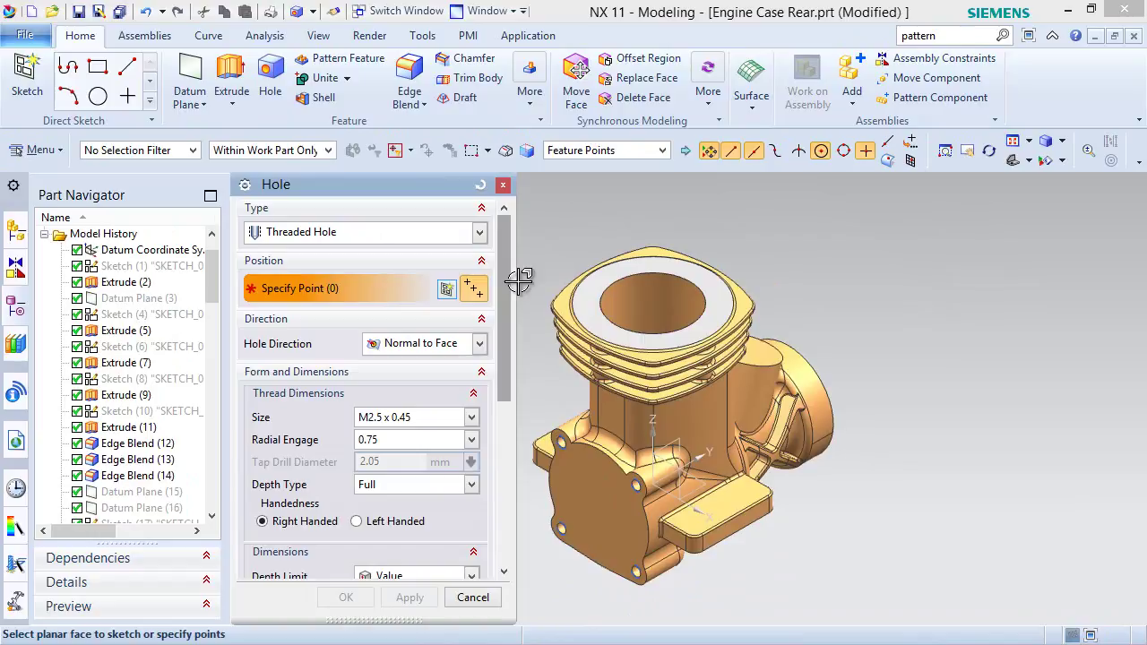
{"action": "scroll", "coordinate": [519, 281], "scroll_direction": "down", "scroll_amount": 3}
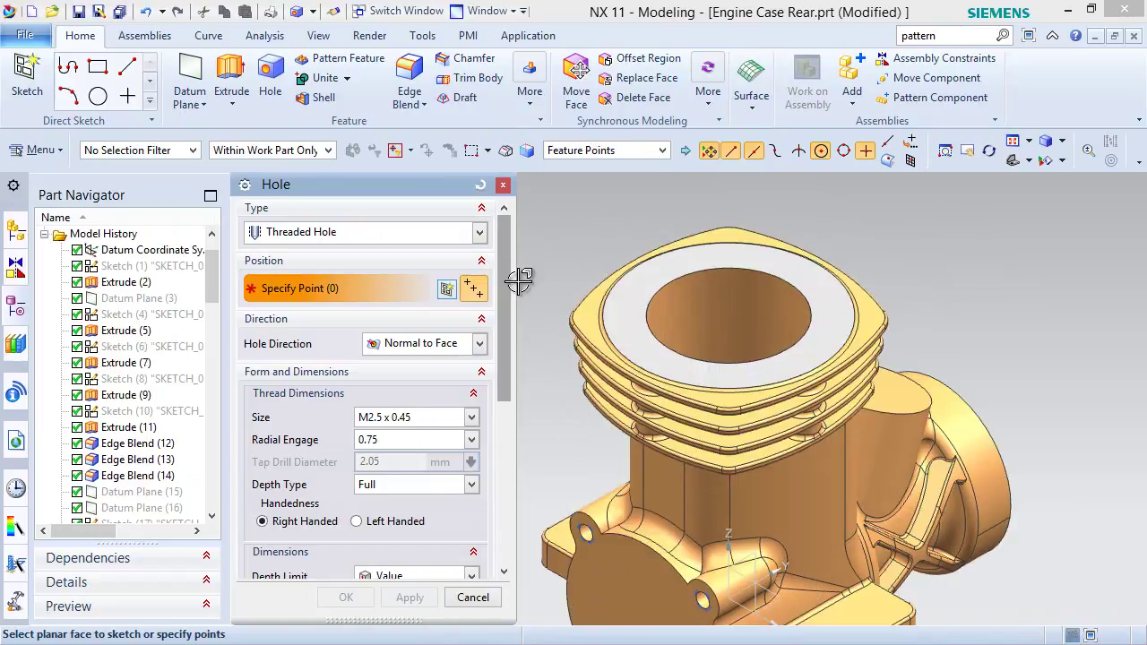
{"action": "left_click", "coordinate": [715, 259]}
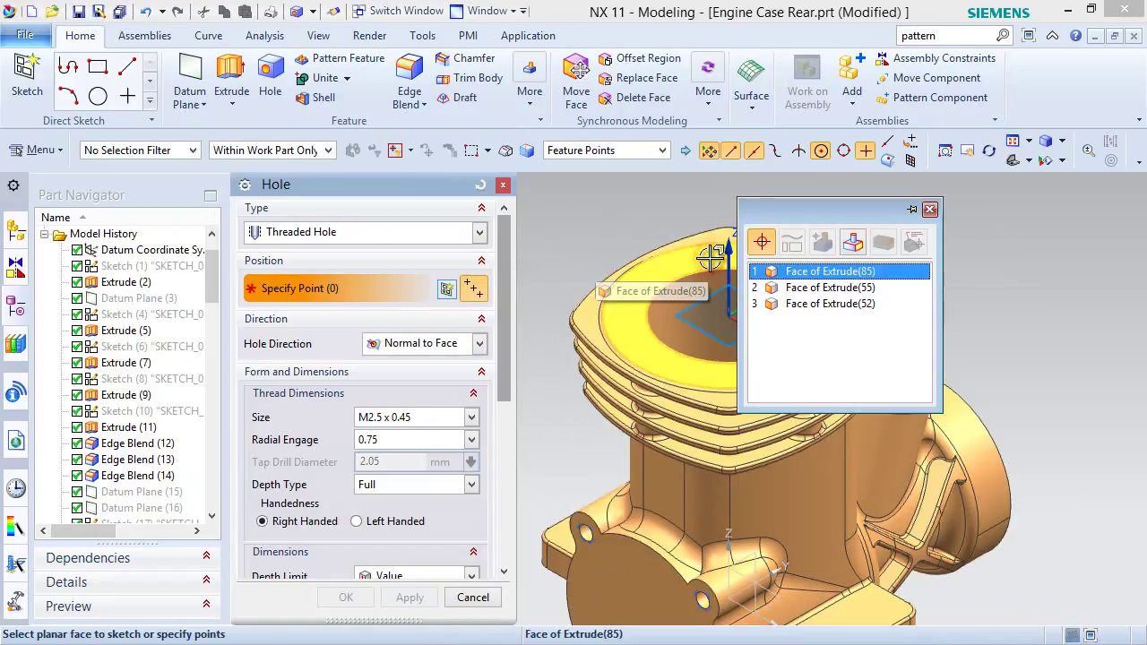
{"action": "left_click", "coordinate": [812, 278]}
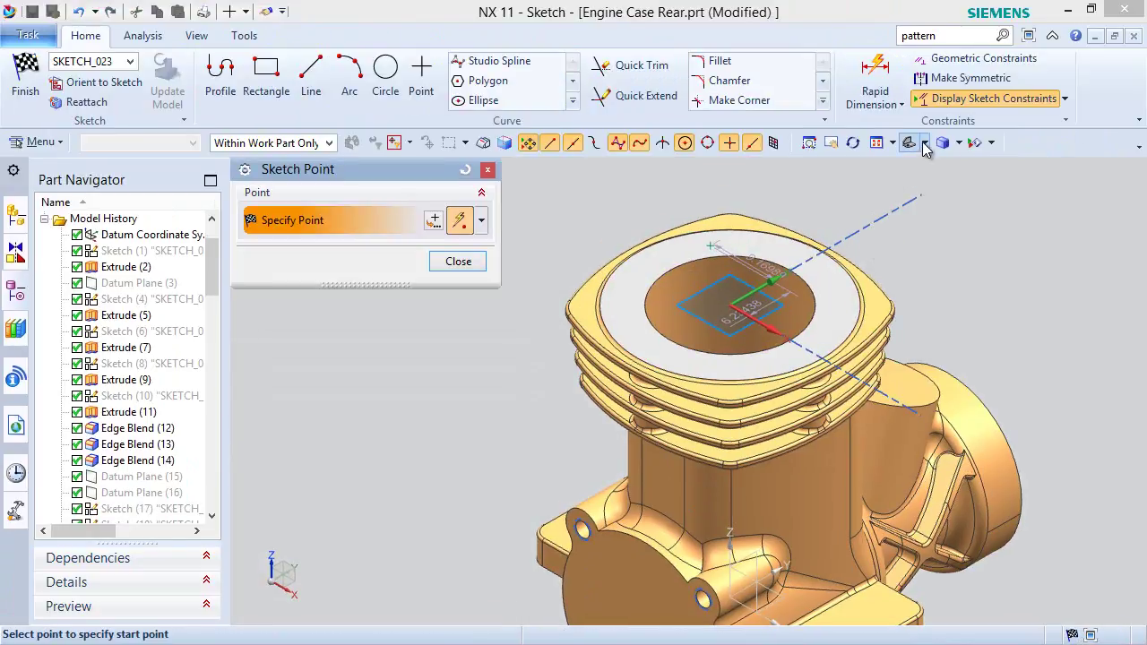
{"action": "left_click", "coordinate": [924, 143]}
{"action": "left_click", "coordinate": [938, 178]}
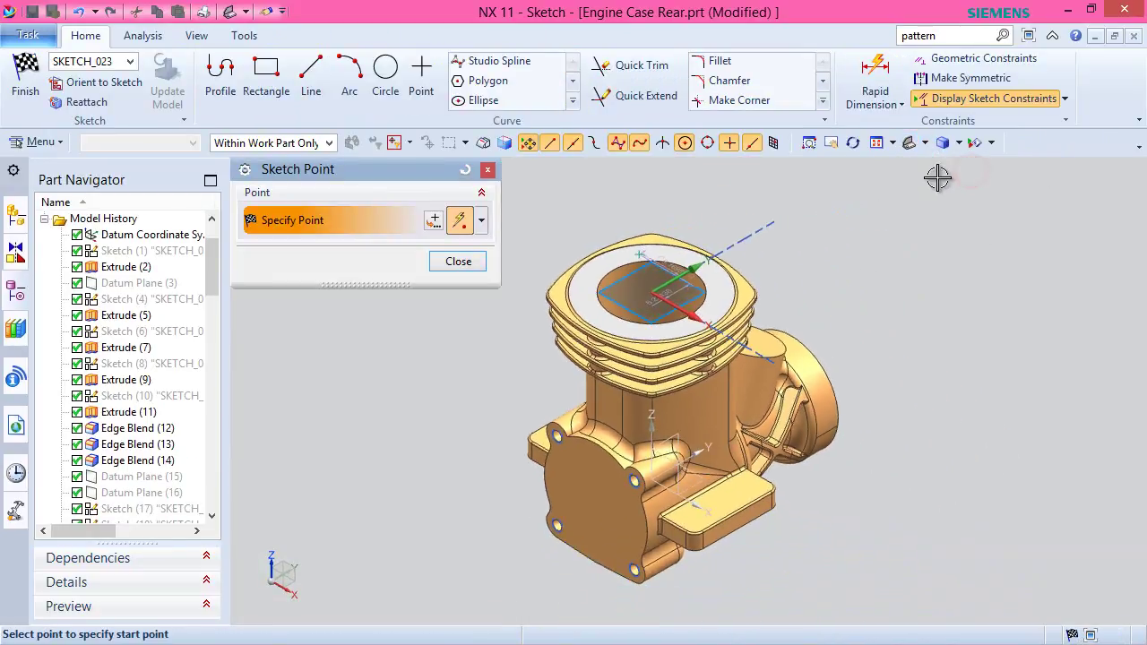
{"action": "left_click", "coordinate": [925, 144]}
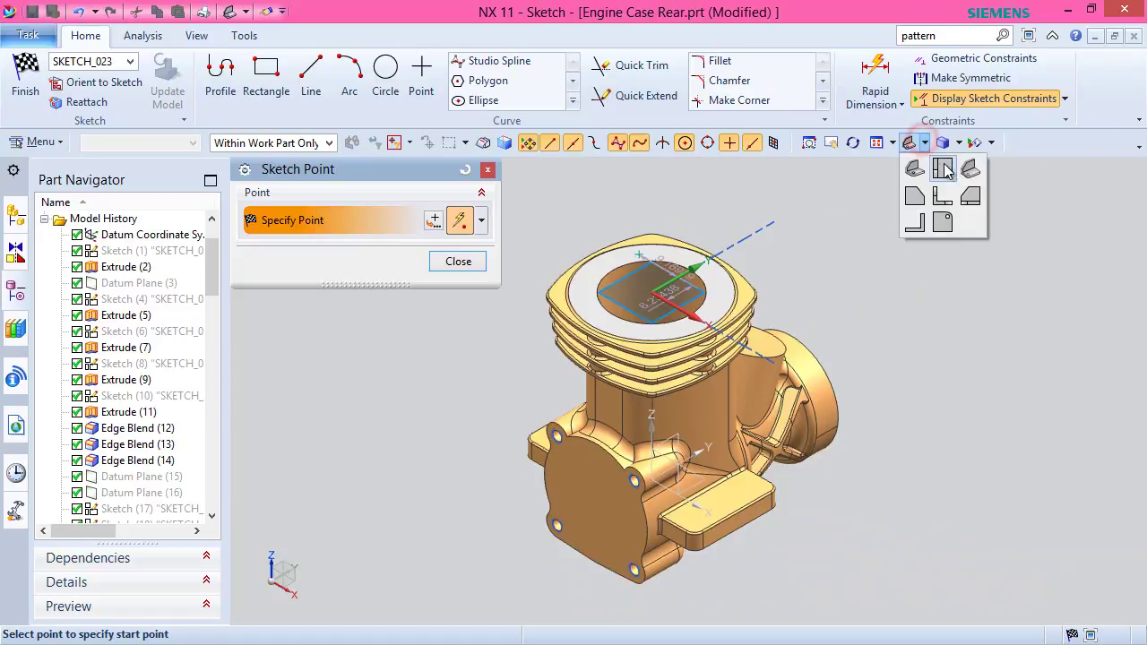
{"action": "left_click", "coordinate": [945, 164]}
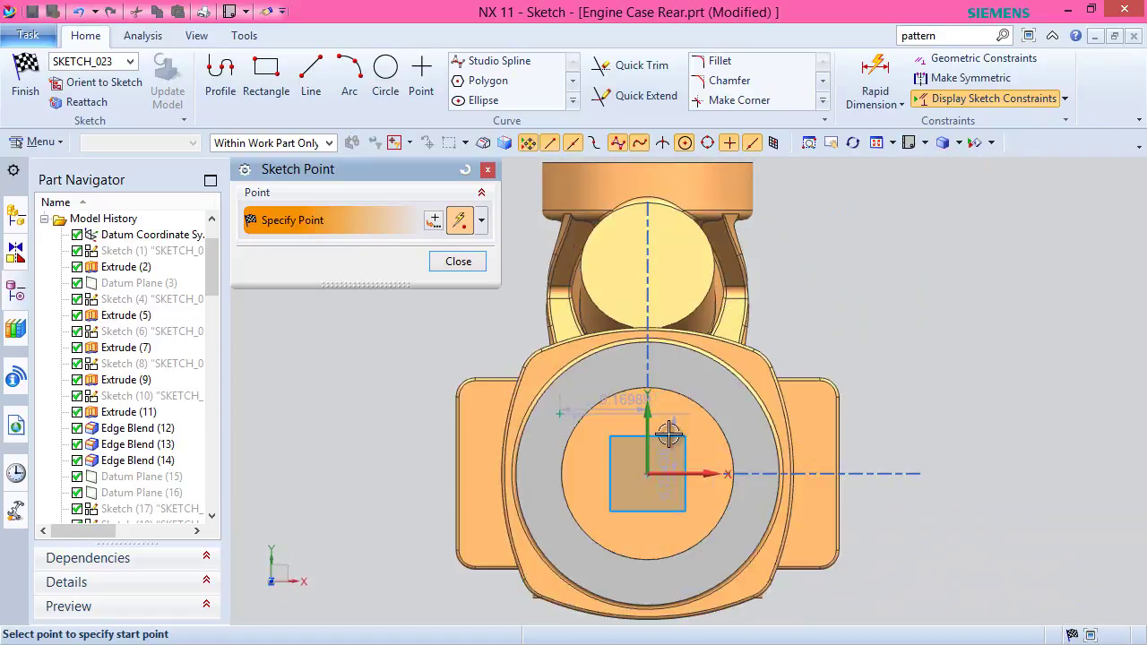
{"action": "scroll", "coordinate": [639, 426], "scroll_direction": "up", "scroll_amount": 4}
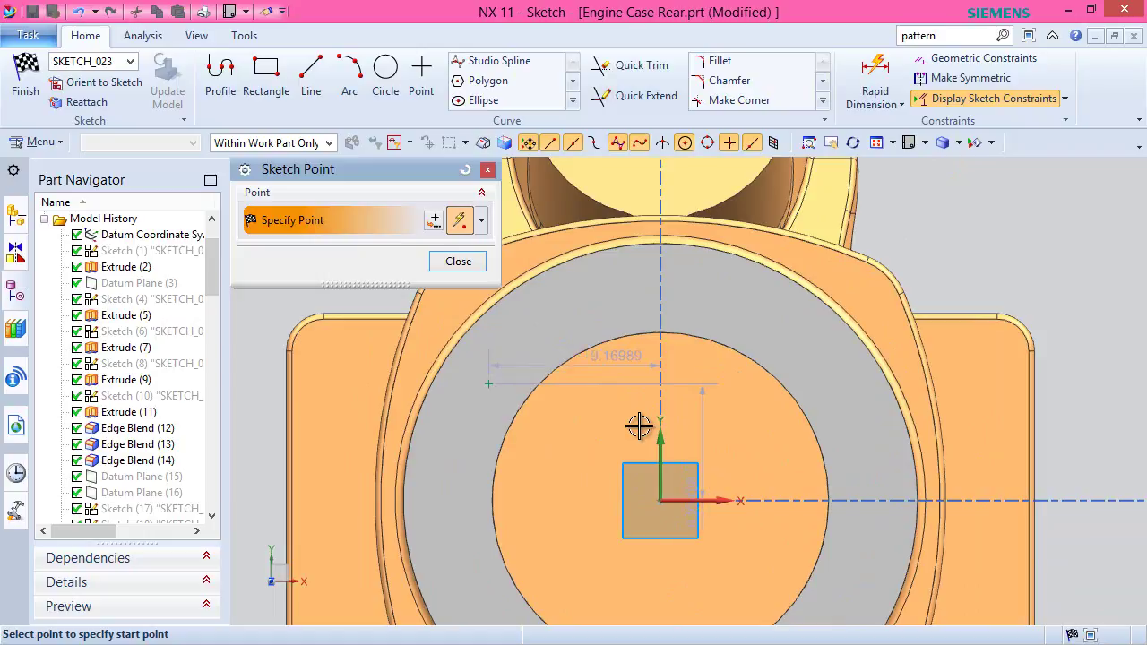
{"action": "left_click", "coordinate": [459, 261]}
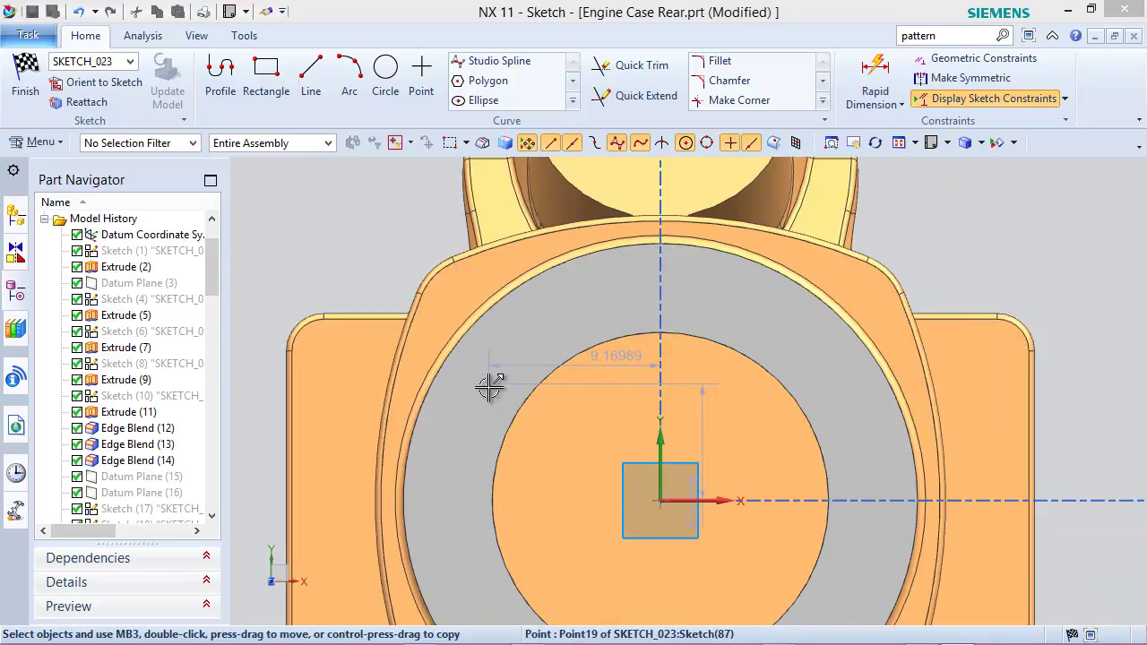
Move the hole point near the upper part of the ring and constrain it onto the sketch's vertical axis.
{"action": "left_click_drag", "start_coordinate": [624, 286], "coordinate": [632, 285]}
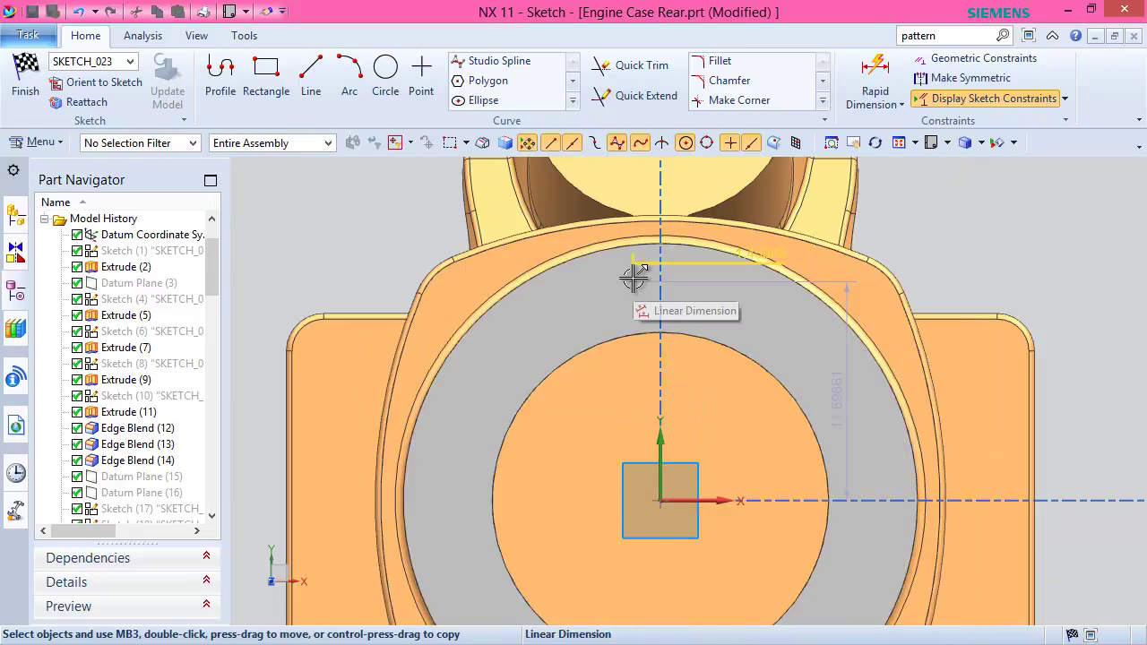
{"action": "left_click", "coordinate": [659, 460]}
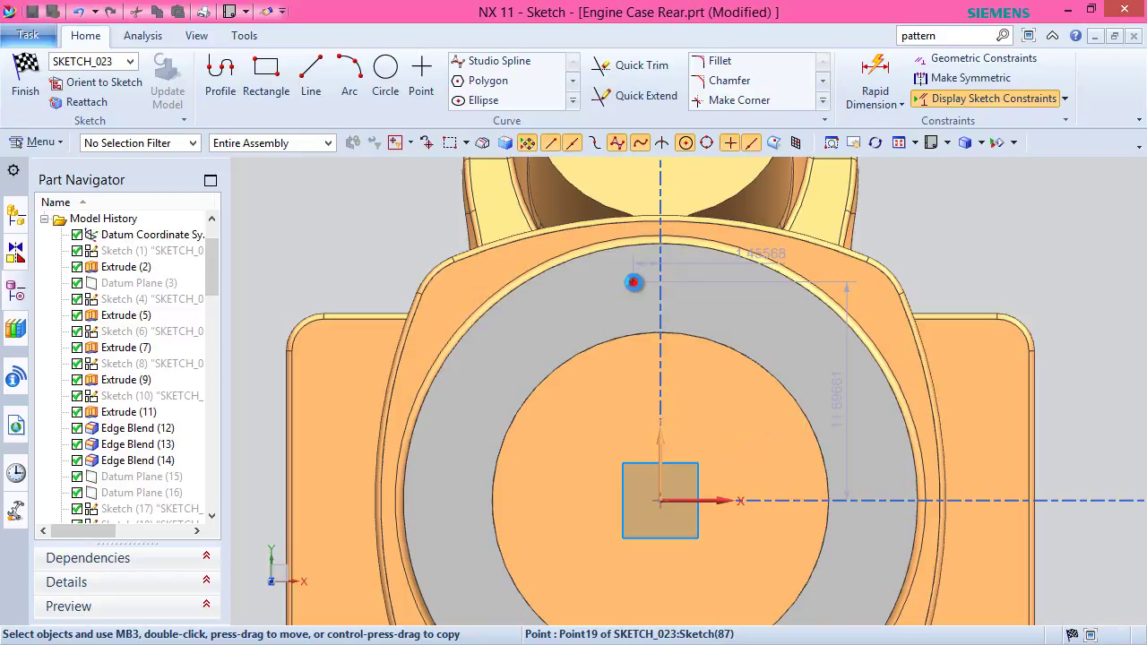
{"action": "left_click", "coordinate": [633, 283]}
{"action": "left_click", "coordinate": [729, 251]}
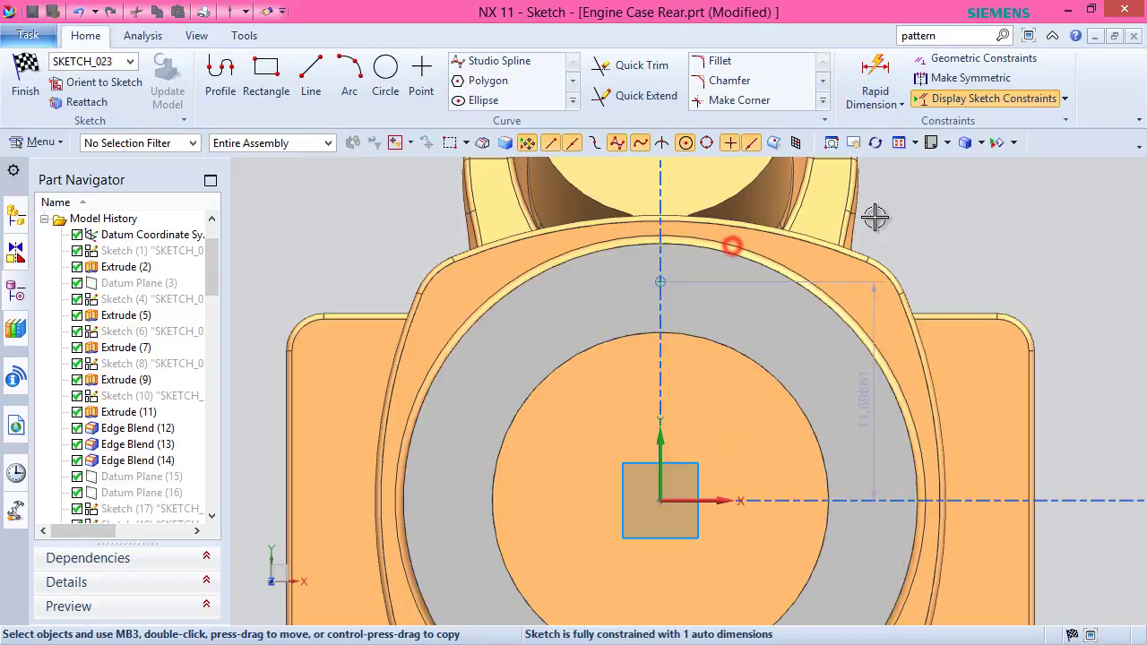
Set the hole point's vertical distance from the bore centre to 11.5 mm.
{"action": "left_click", "coordinate": [860, 381]}
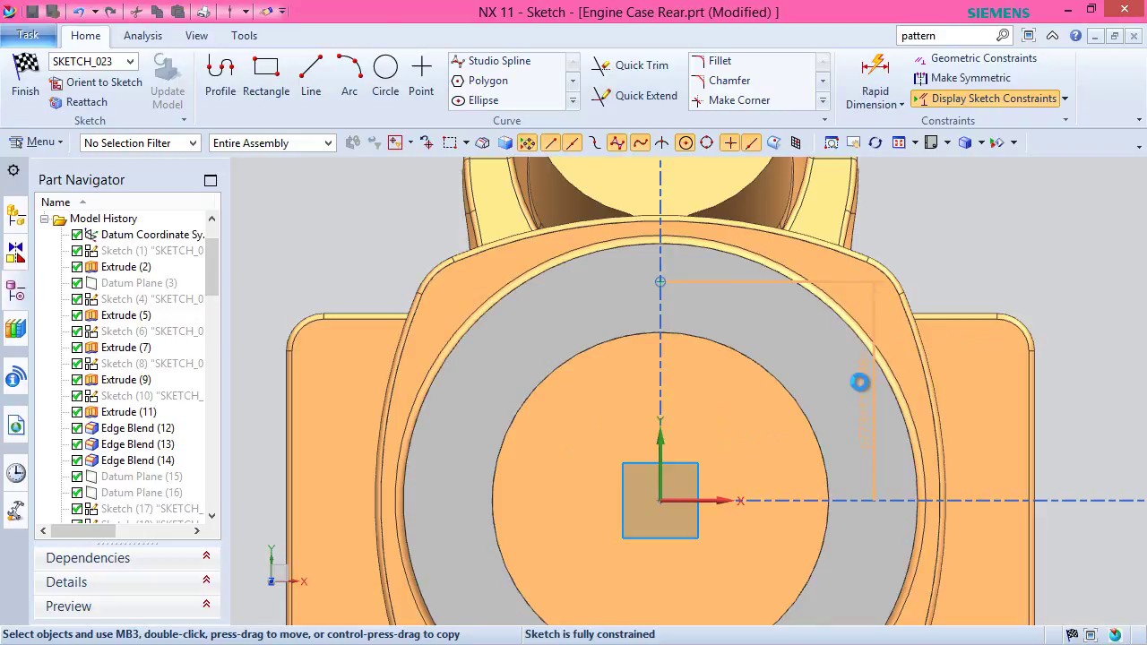
{"action": "double_click", "coordinate": [860, 382]}
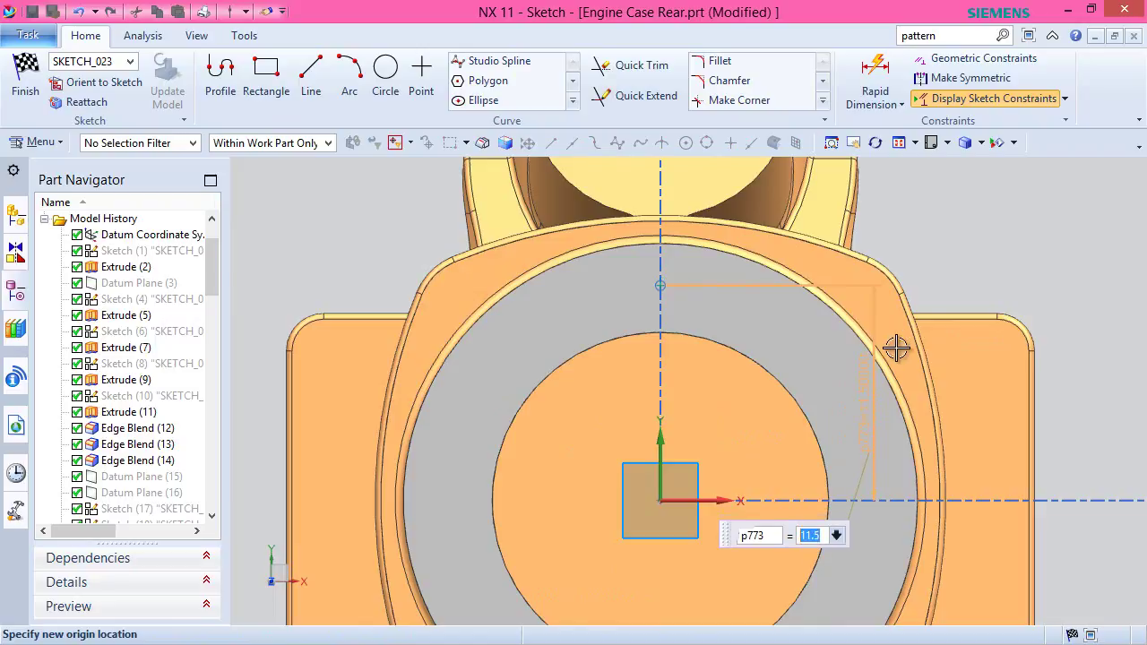
{"action": "key", "text": "Escape"}
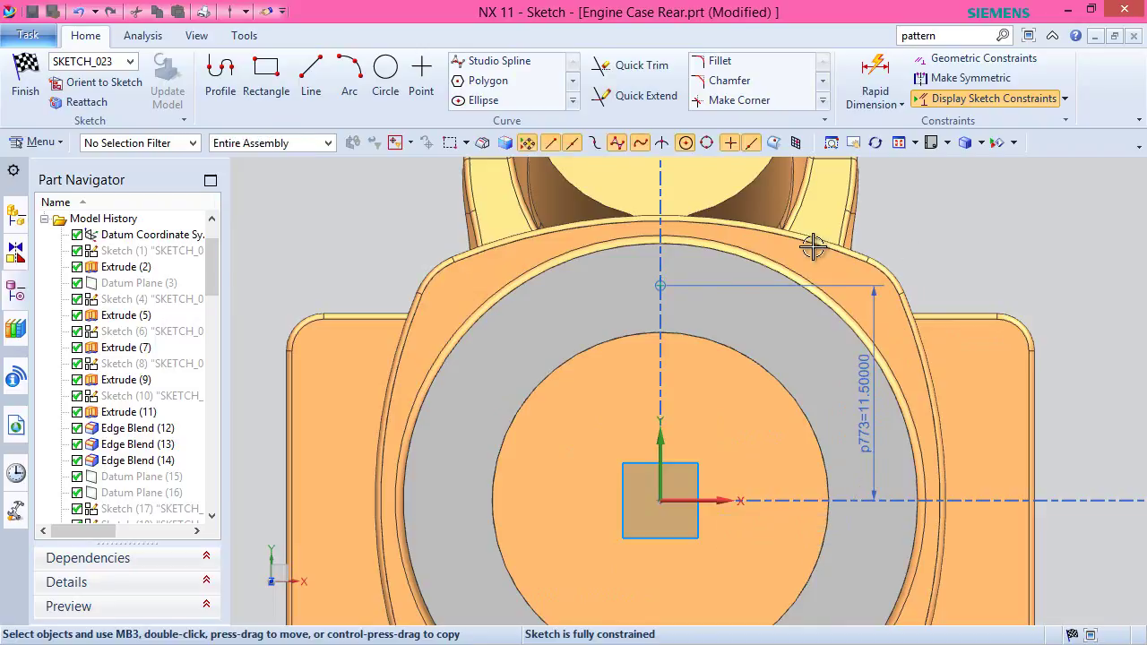
Pattern the hole point circularly around the bore centre with a count of 4 over a 360° span.
{"action": "left_click", "coordinate": [571, 101]}
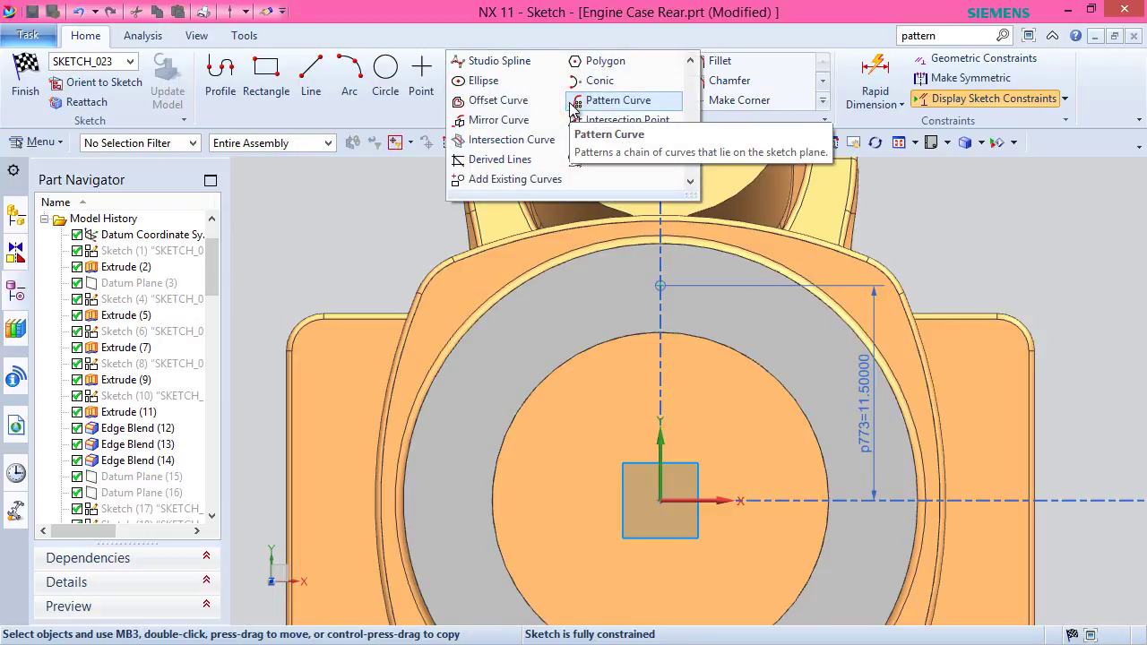
{"action": "left_click", "coordinate": [595, 102]}
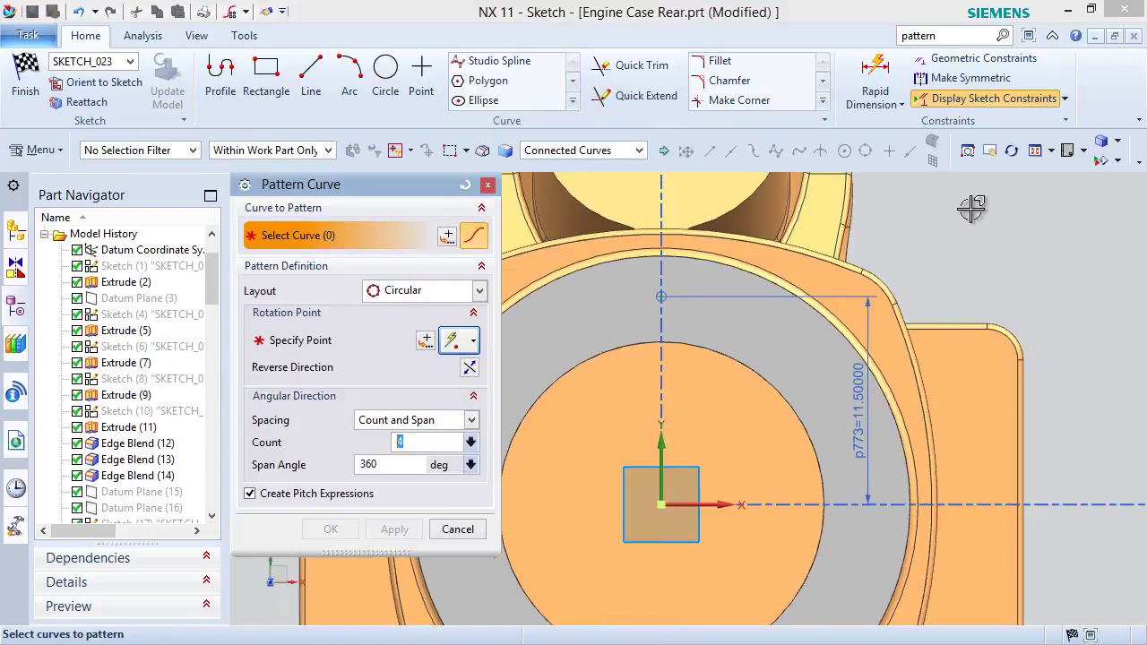
{"action": "left_click", "coordinate": [661, 291]}
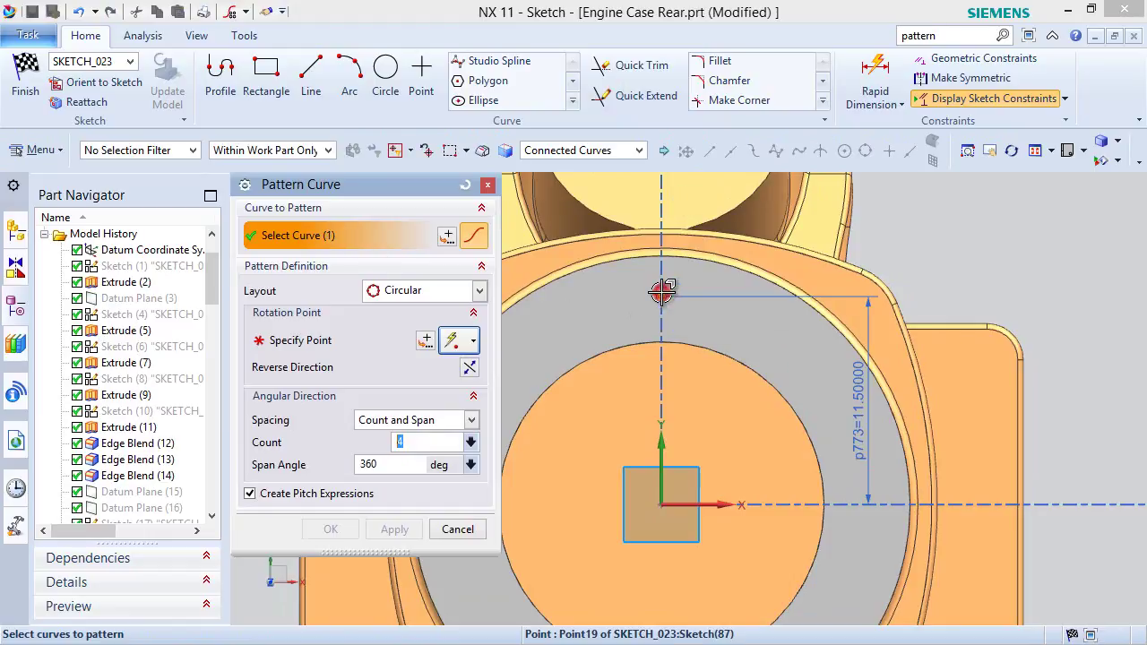
{"action": "left_click", "coordinate": [334, 345]}
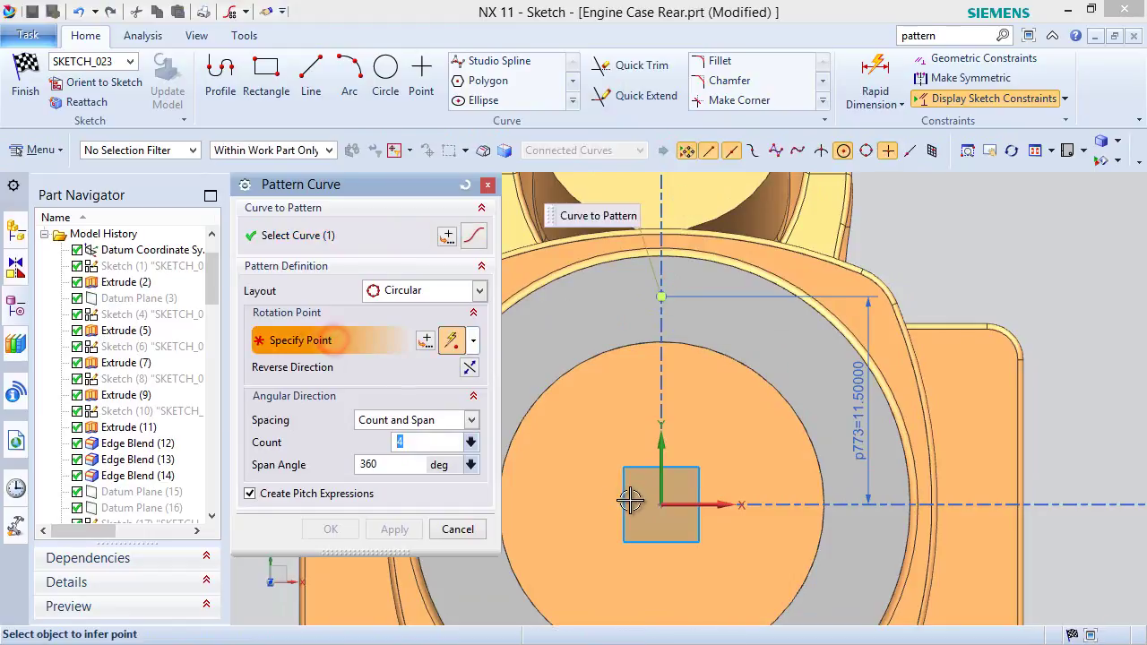
{"action": "left_click", "coordinate": [662, 504]}
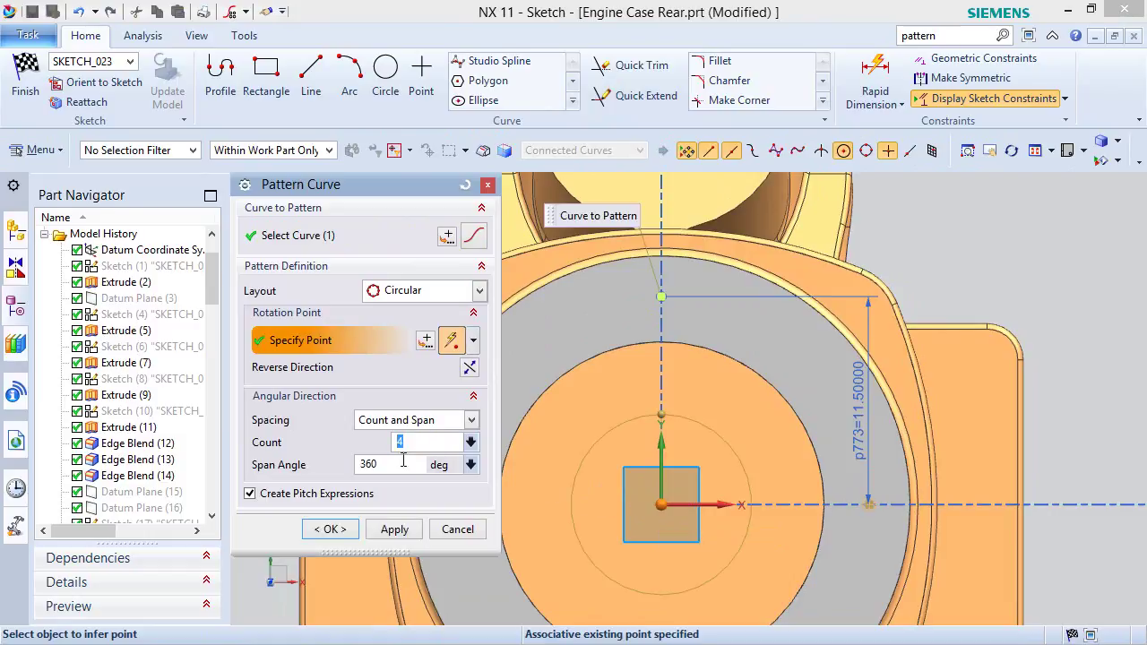
{"action": "left_click", "coordinate": [348, 530]}
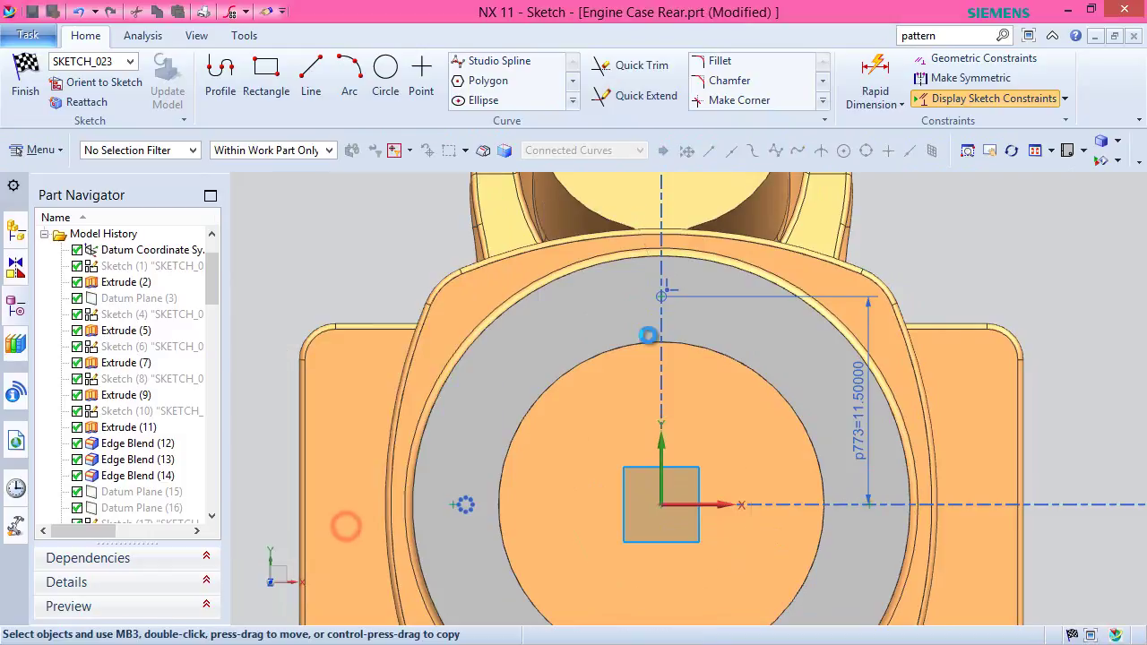
Finish the sketch and create the M2.5 x 0.45 threaded holes, 8 mm deep with full thread, at the four patterned points.
{"action": "scroll", "coordinate": [647, 328], "scroll_direction": "down", "scroll_amount": 3}
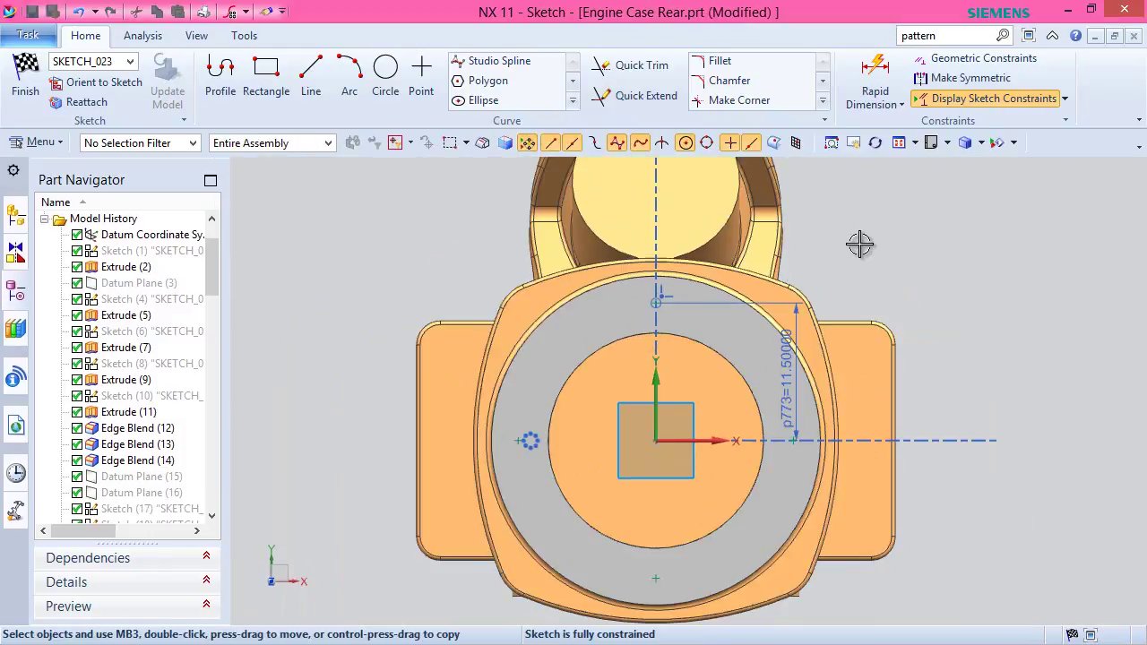
{"action": "right_click", "coordinate": [894, 233]}
{"action": "left_click", "coordinate": [922, 245]}
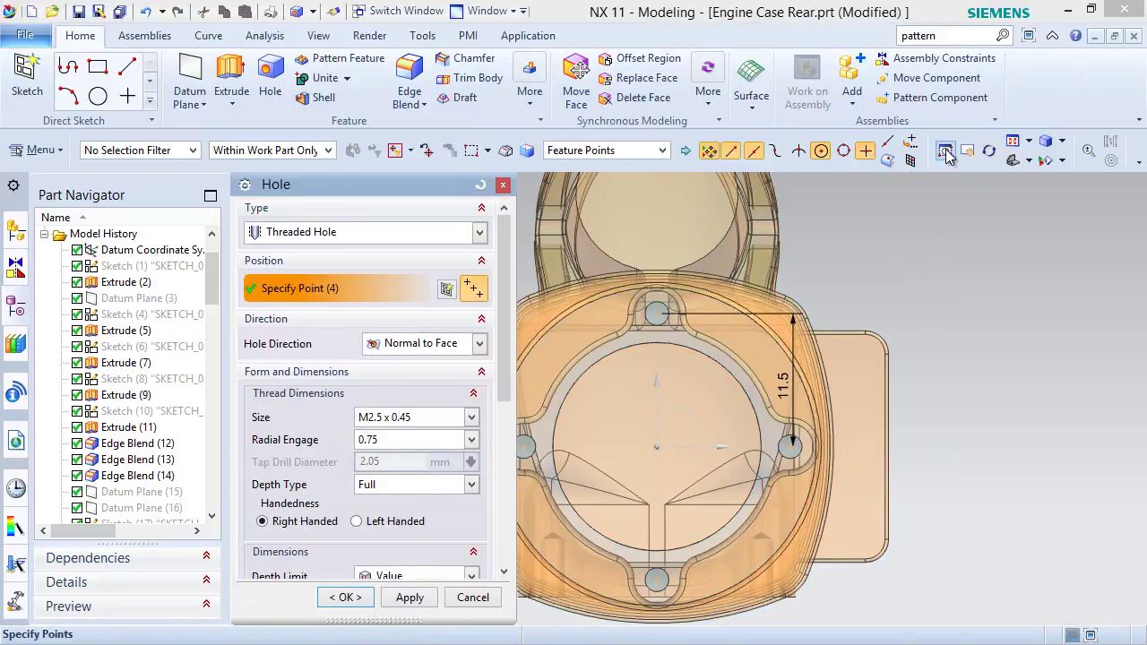
{"action": "left_click", "coordinate": [1029, 161]}
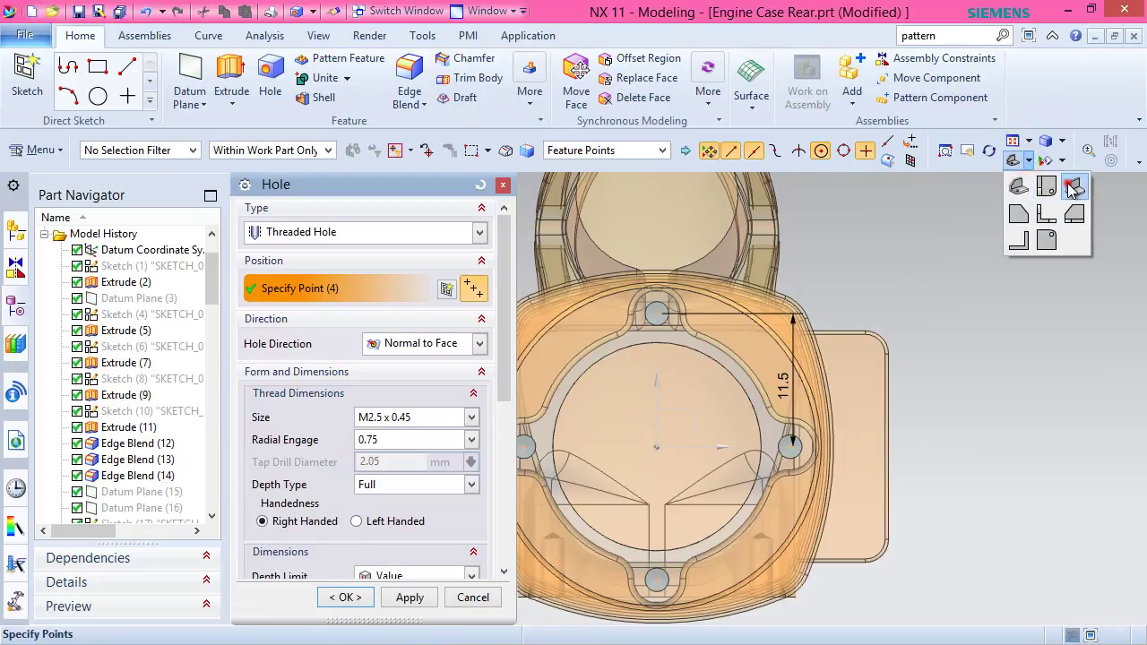
{"action": "left_click", "coordinate": [1073, 186]}
{"action": "scroll", "coordinate": [605, 276], "scroll_direction": "up", "scroll_amount": 5}
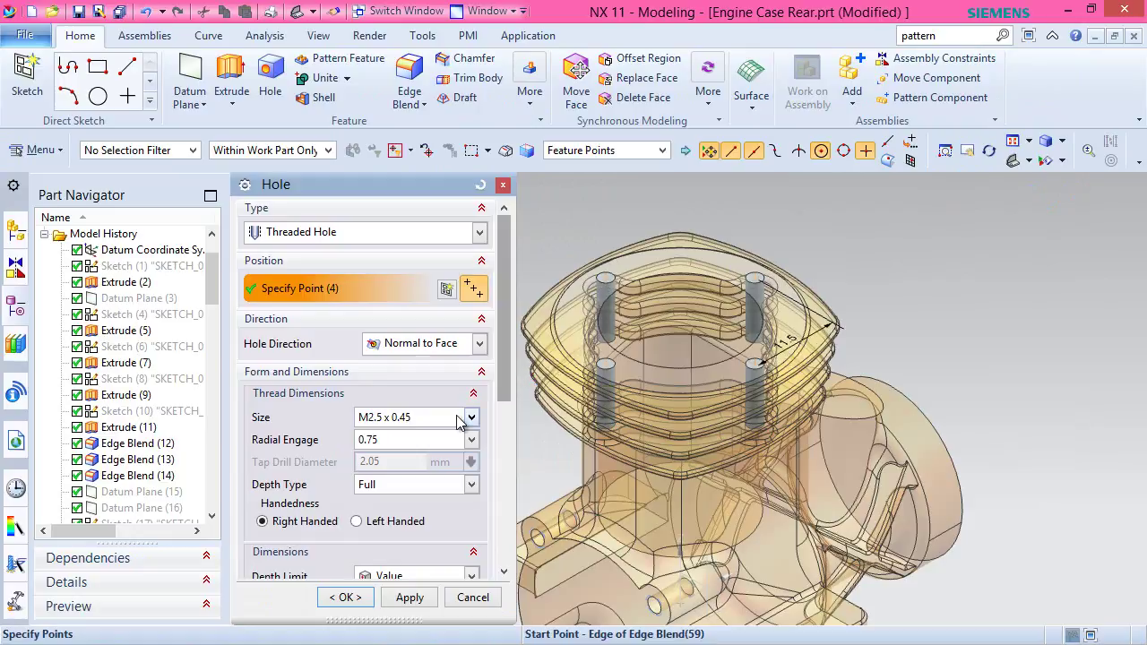
{"action": "scroll", "coordinate": [497, 372], "scroll_direction": "down", "scroll_amount": 5}
{"action": "left_click", "coordinate": [387, 440]}
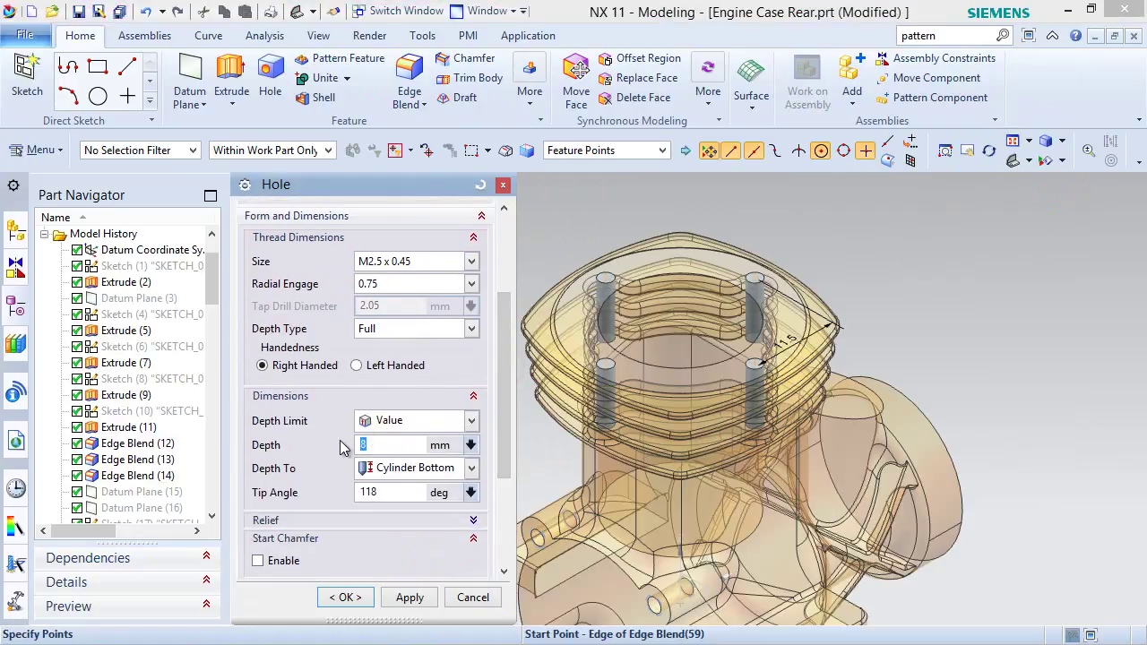
{"action": "left_click", "coordinate": [369, 600]}
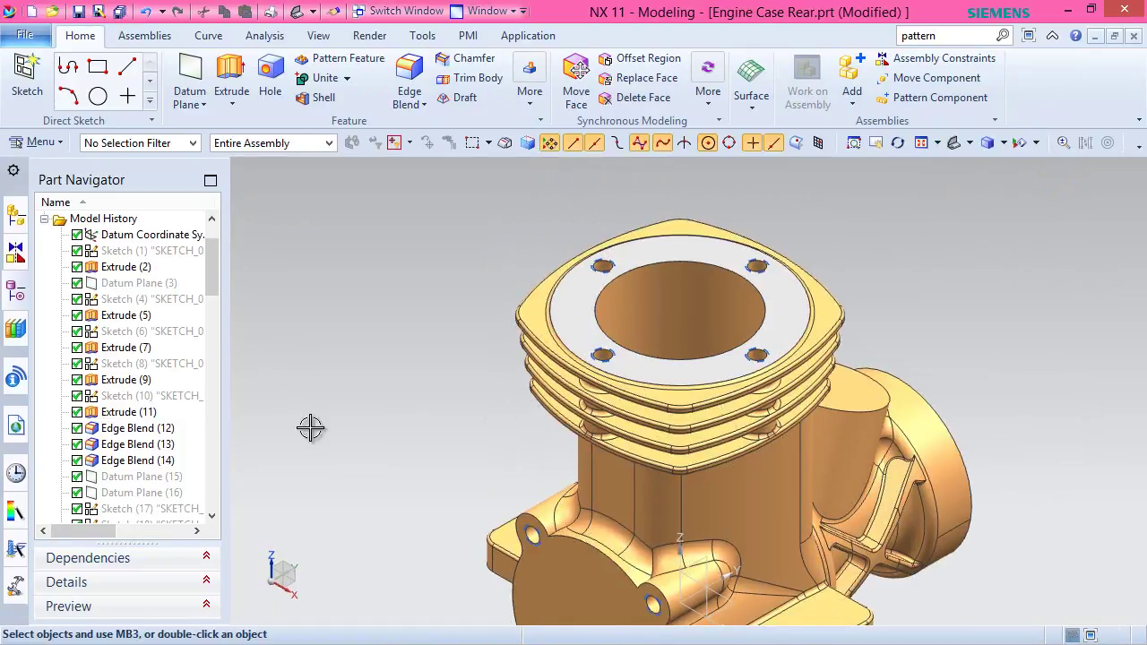
Check the new threaded holes on the ring's top face and save the part.
{"action": "left_click_drag", "start_coordinate": [219, 284], "coordinate": [204, 498]}
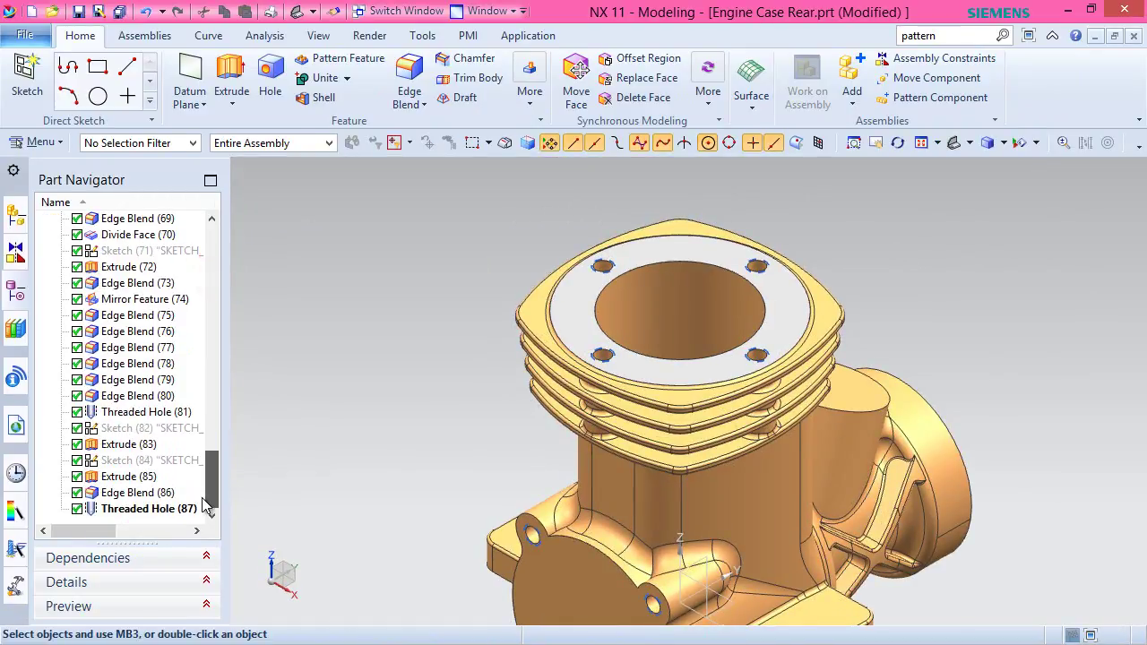
{"action": "scroll", "coordinate": [661, 248], "scroll_direction": "up", "scroll_amount": 4}
{"action": "middle_click_drag", "start_coordinate": [517, 297], "coordinate": [585, 263]}
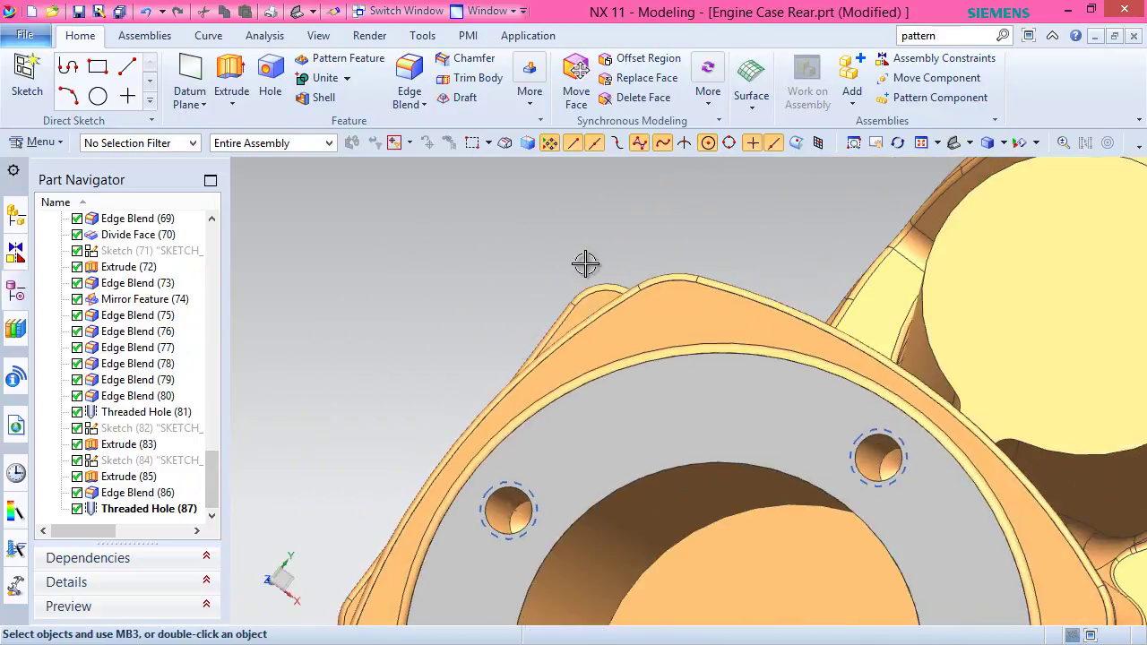
{"action": "left_click", "coordinate": [955, 146]}
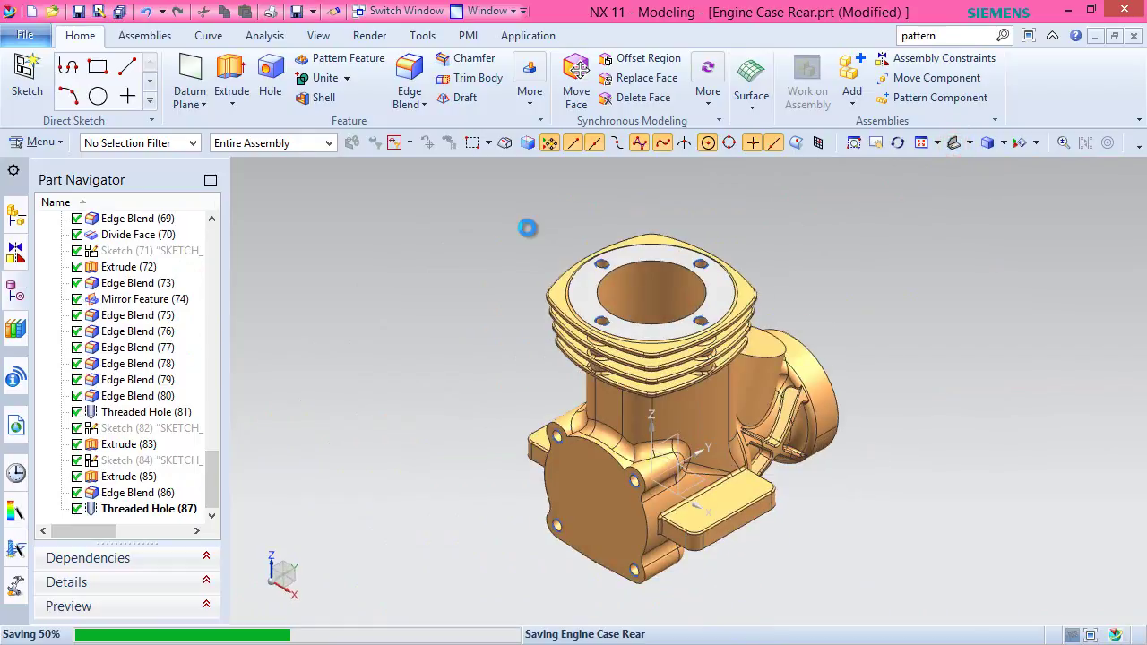
{"action": "left_click", "coordinate": [499, 215]}
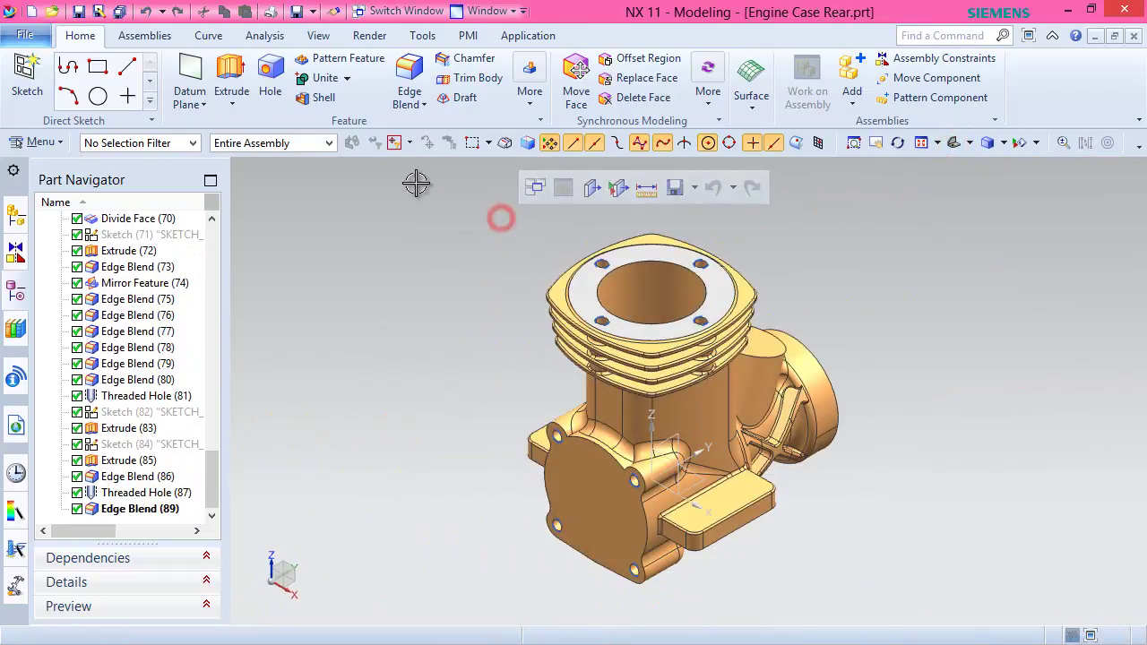
Create a datum plane offset 2 mm below the underside of the lowest cooling fin.
{"action": "left_click", "coordinate": [190, 83]}
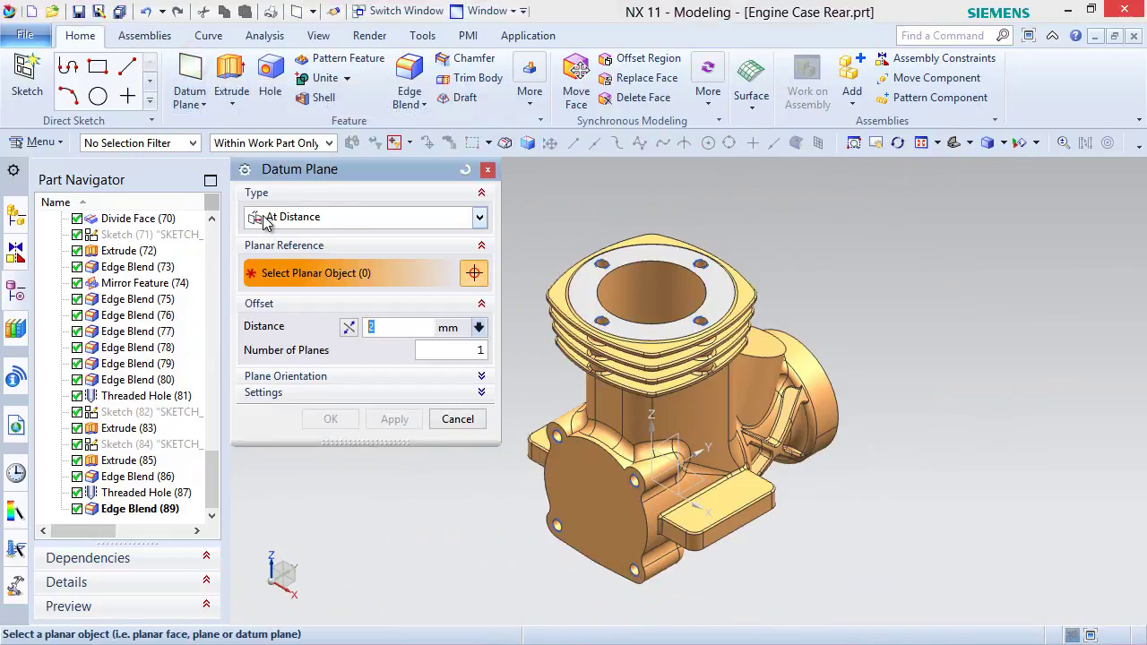
{"action": "middle_click_drag", "start_coordinate": [540, 389], "coordinate": [548, 325]}
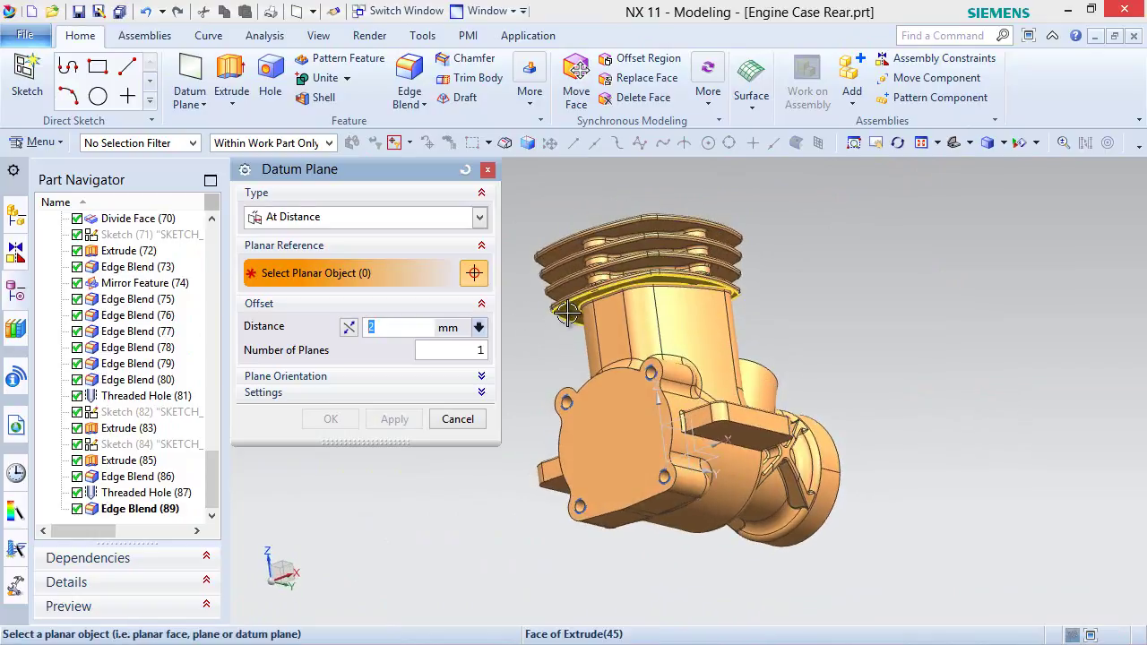
{"action": "scroll", "coordinate": [567, 311], "scroll_direction": "up", "scroll_amount": 5}
{"action": "left_click", "coordinate": [573, 302]}
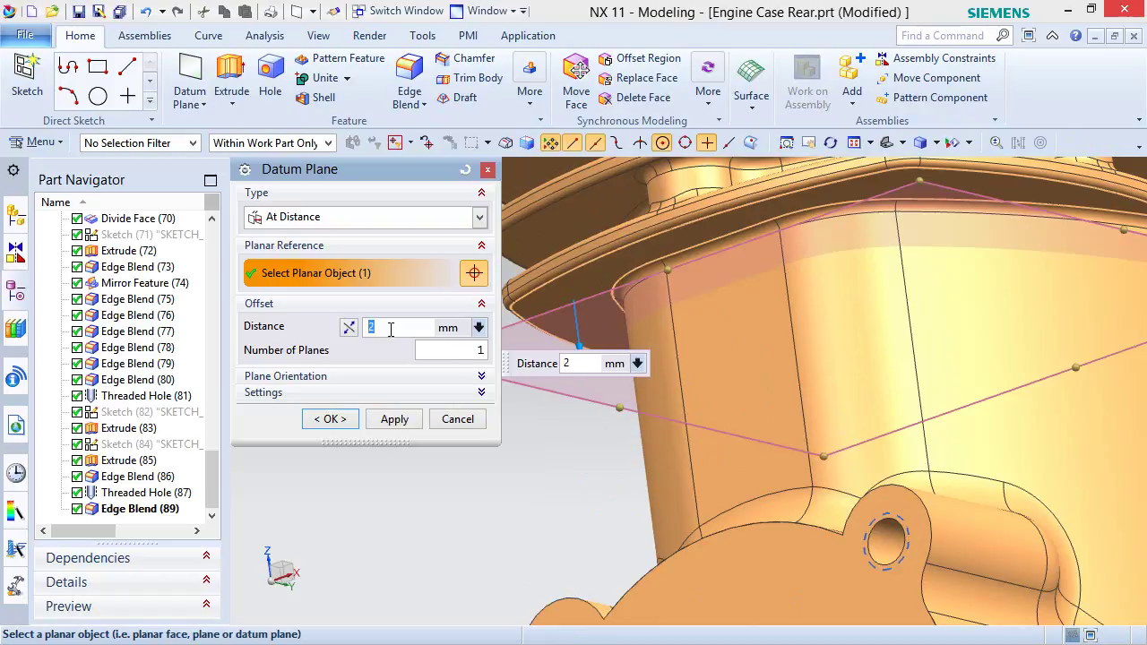
{"action": "middle_click_drag", "start_coordinate": [586, 425], "coordinate": [609, 444]}
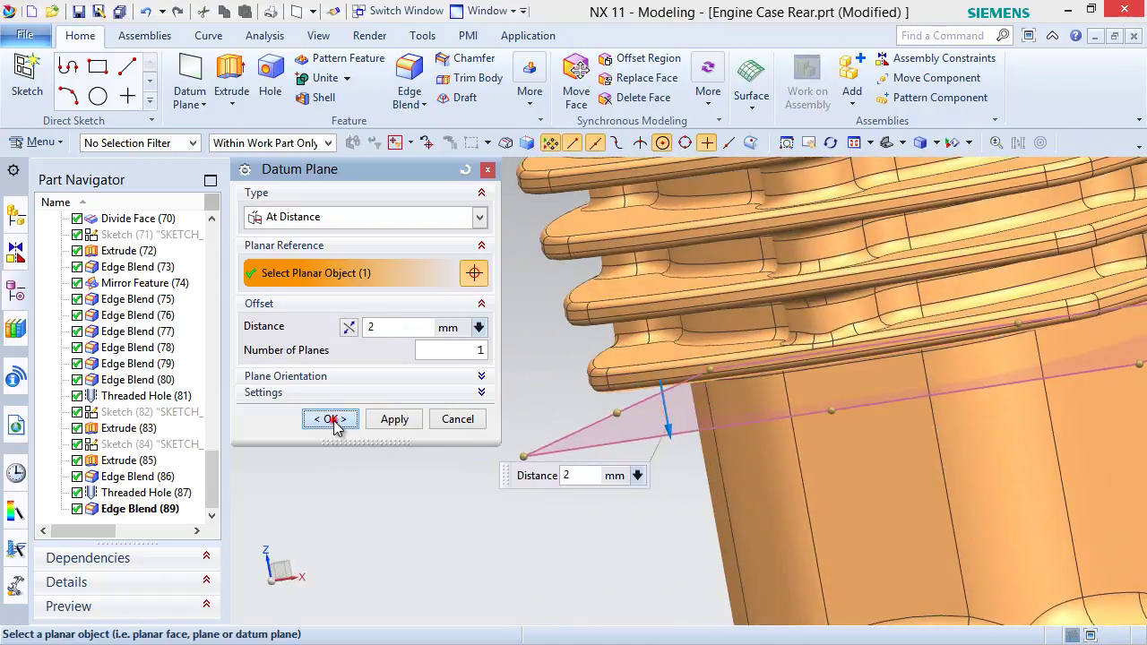
{"action": "left_click", "coordinate": [330, 420]}
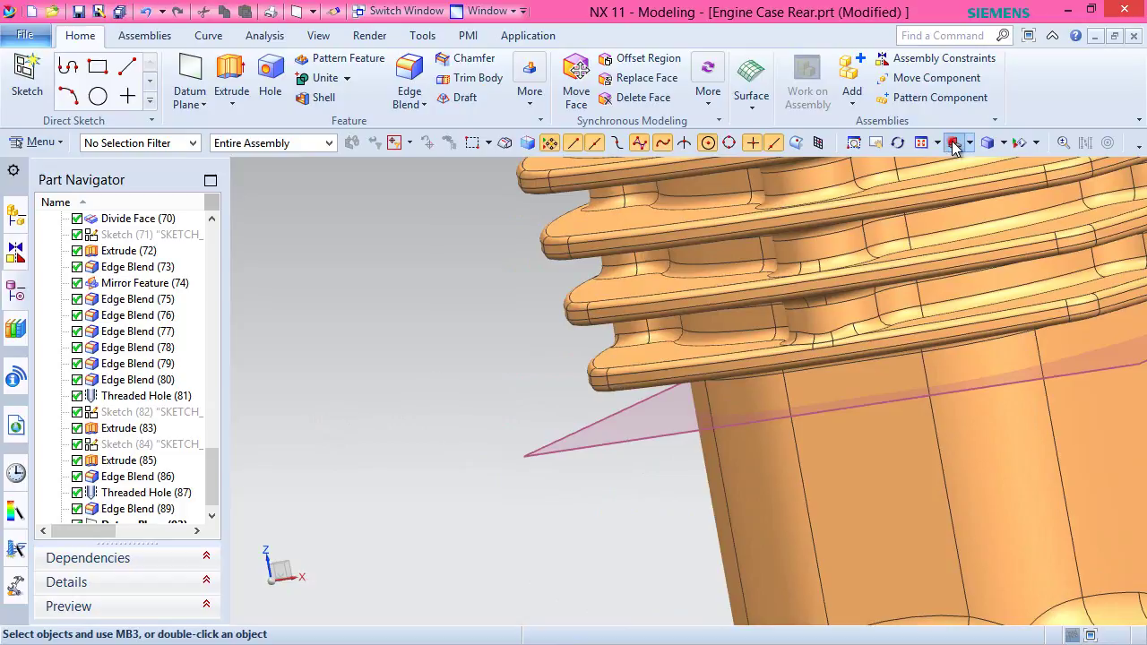
{"action": "left_click", "coordinate": [954, 146]}
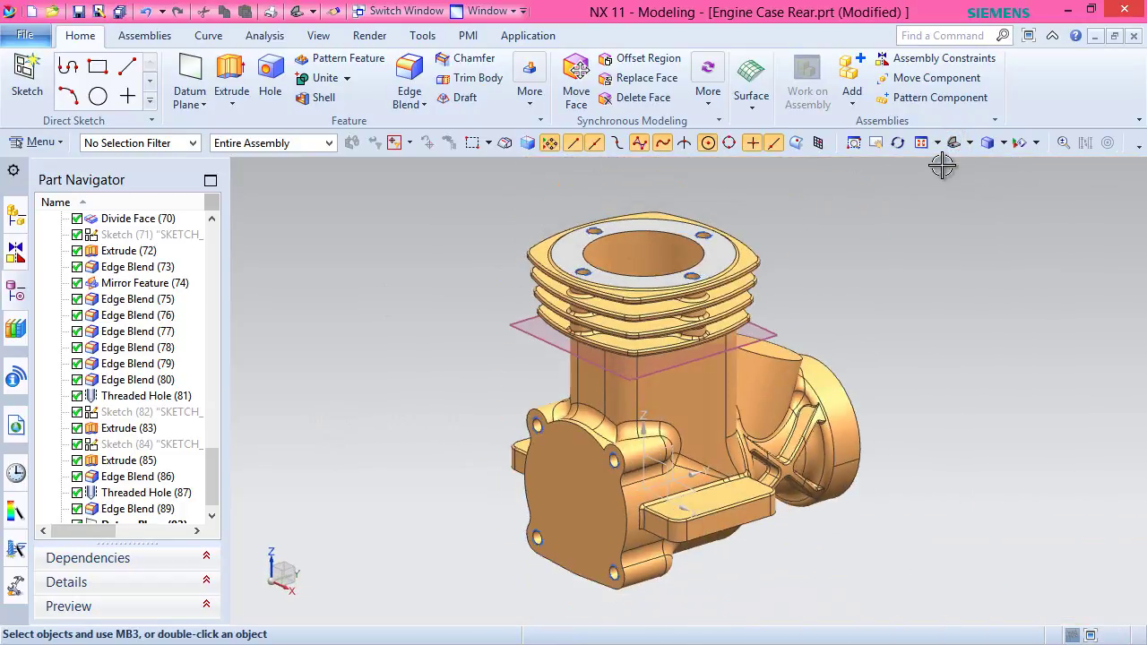
Turn on the clipped section view so the finned upper part of the cylinder is cut away.
{"action": "left_click", "coordinate": [319, 35]}
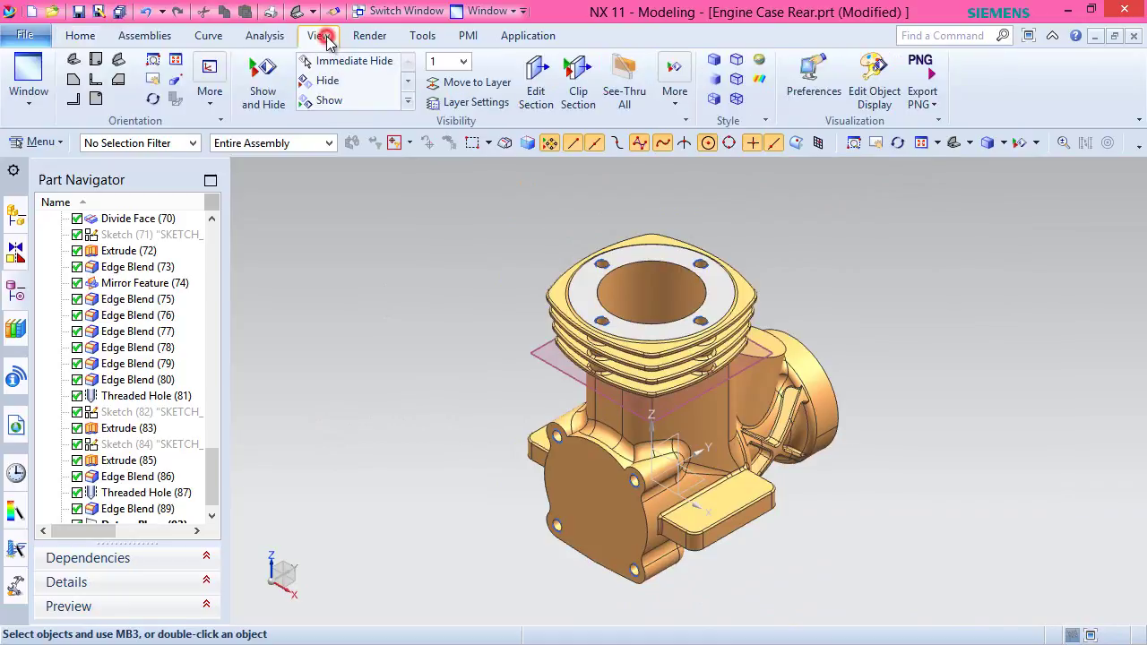
{"action": "left_click", "coordinate": [579, 90]}
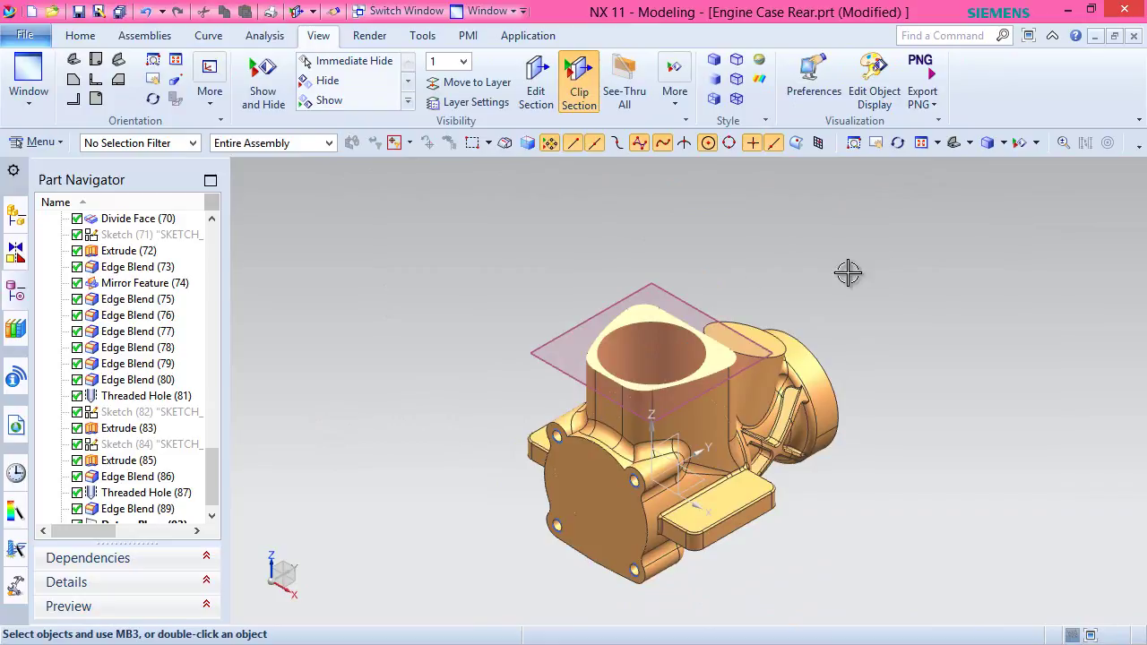
{"action": "left_click_drag", "start_coordinate": [212, 471], "coordinate": [216, 504]}
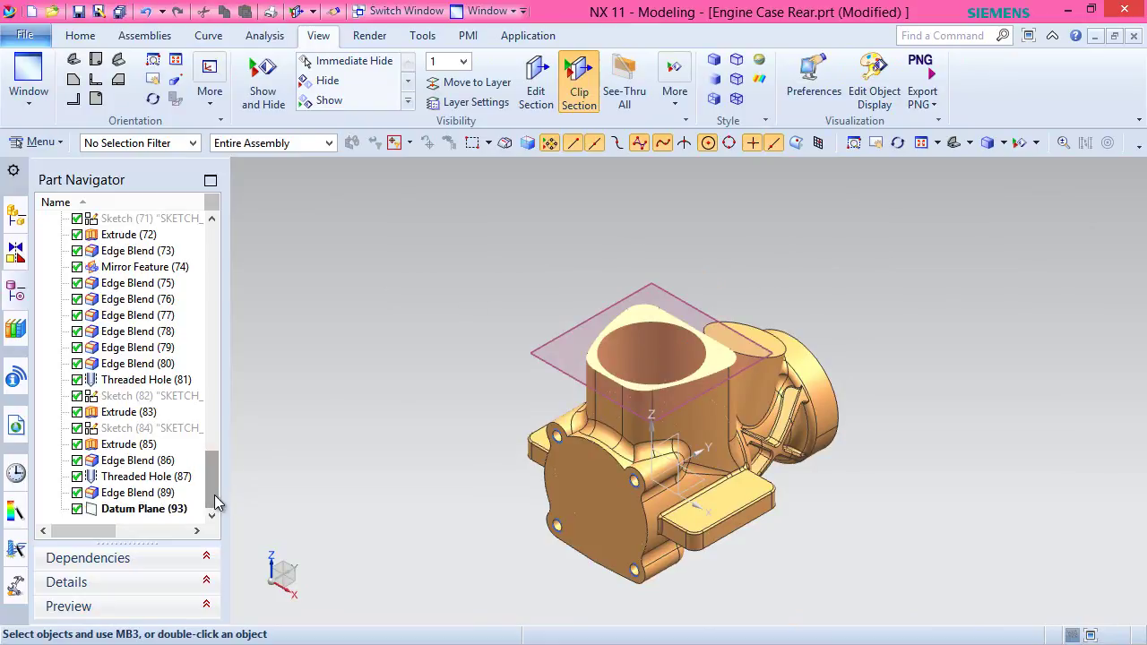
Create a sketch on the new datum plane below the fins and view the cylinder from above.
{"action": "left_click", "coordinate": [77, 35]}
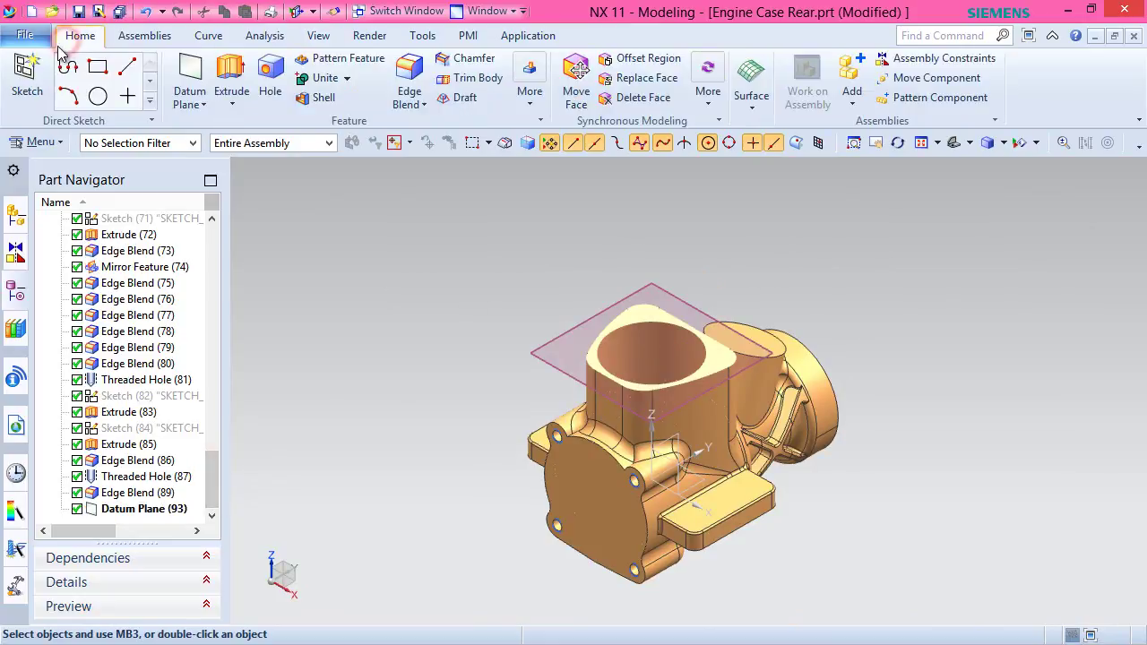
{"action": "left_click", "coordinate": [23, 72]}
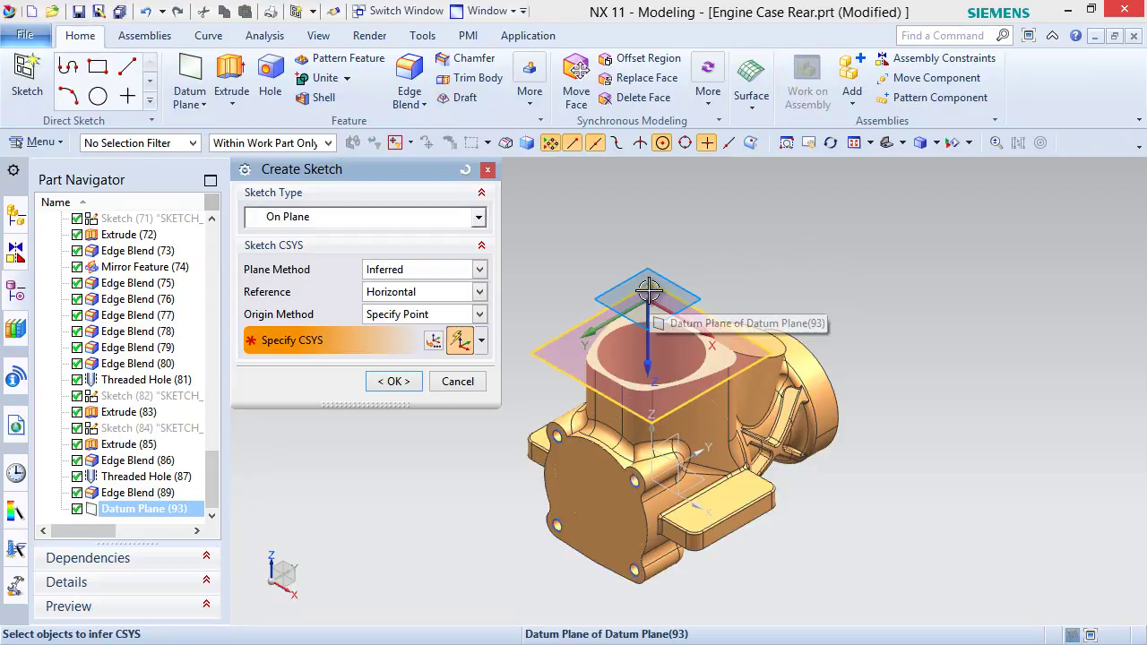
{"action": "left_click", "coordinate": [648, 290]}
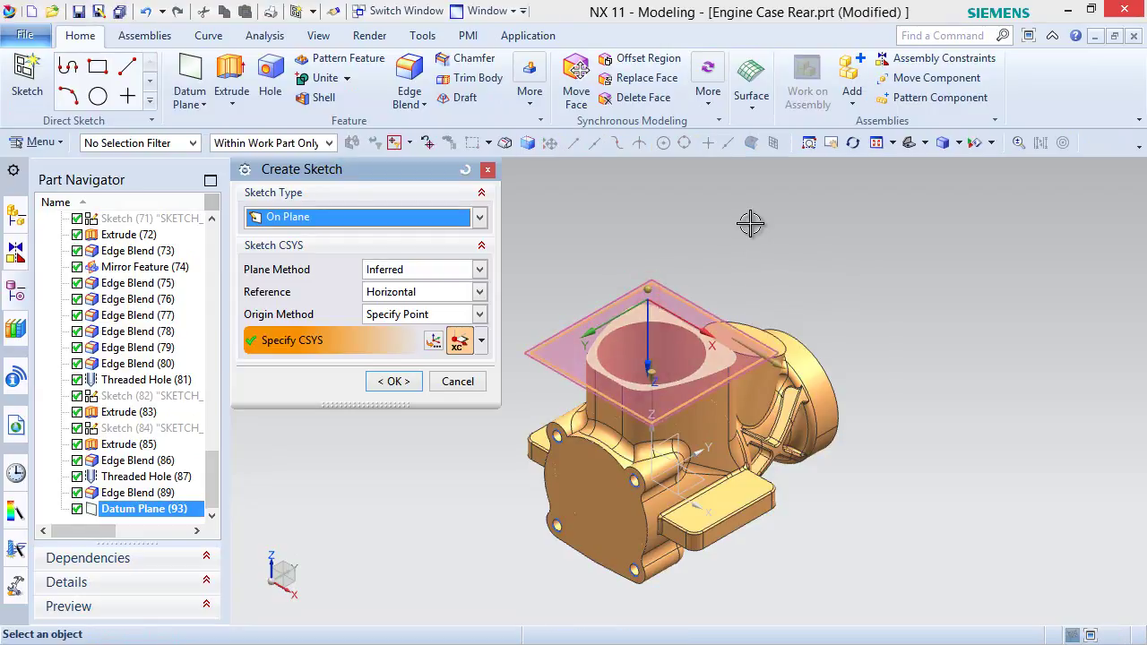
{"action": "left_click", "coordinate": [417, 383]}
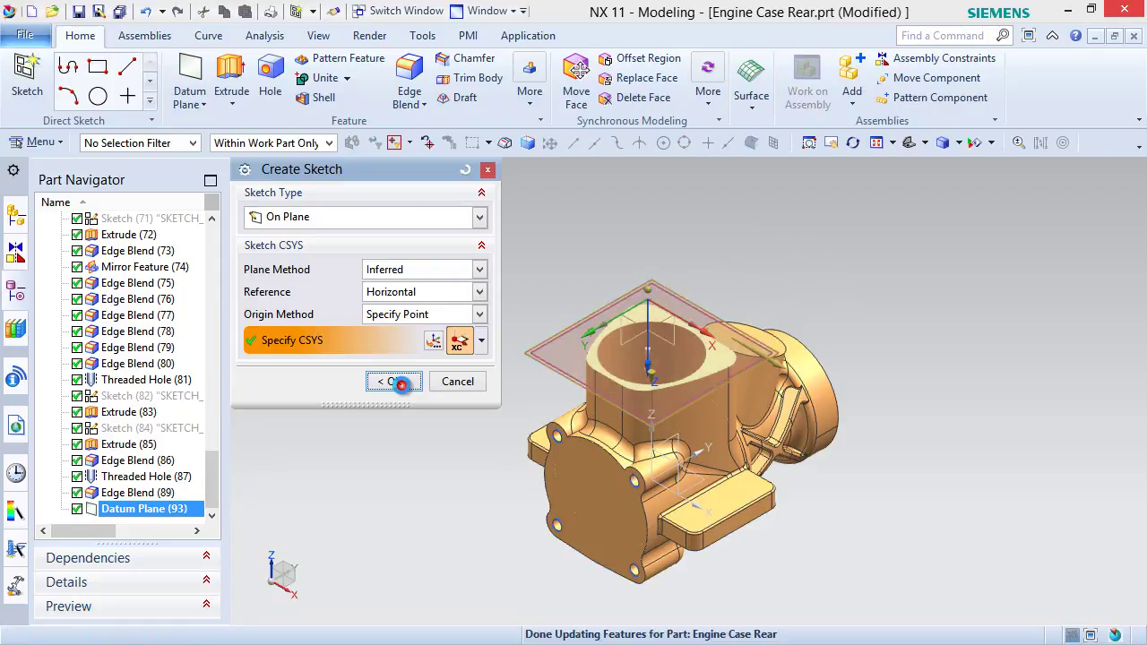
{"action": "mouse_move", "coordinate": [852, 220]}
{"action": "middle_mouse_down"}
{"action": "mouse_move", "coordinate": [717, 314]}
{"action": "mouse_move", "coordinate": [751, 359]}
{"action": "mouse_move", "coordinate": [708, 305]}
{"action": "middle_mouse_up"}
{"action": "right_click_drag", "start_coordinate": [564, 194], "coordinate": [532, 196]}
{"action": "scroll", "coordinate": [977, 388], "scroll_direction": "down", "scroll_amount": 3}
{"action": "scroll", "coordinate": [778, 349], "scroll_direction": "down", "scroll_amount": 1}
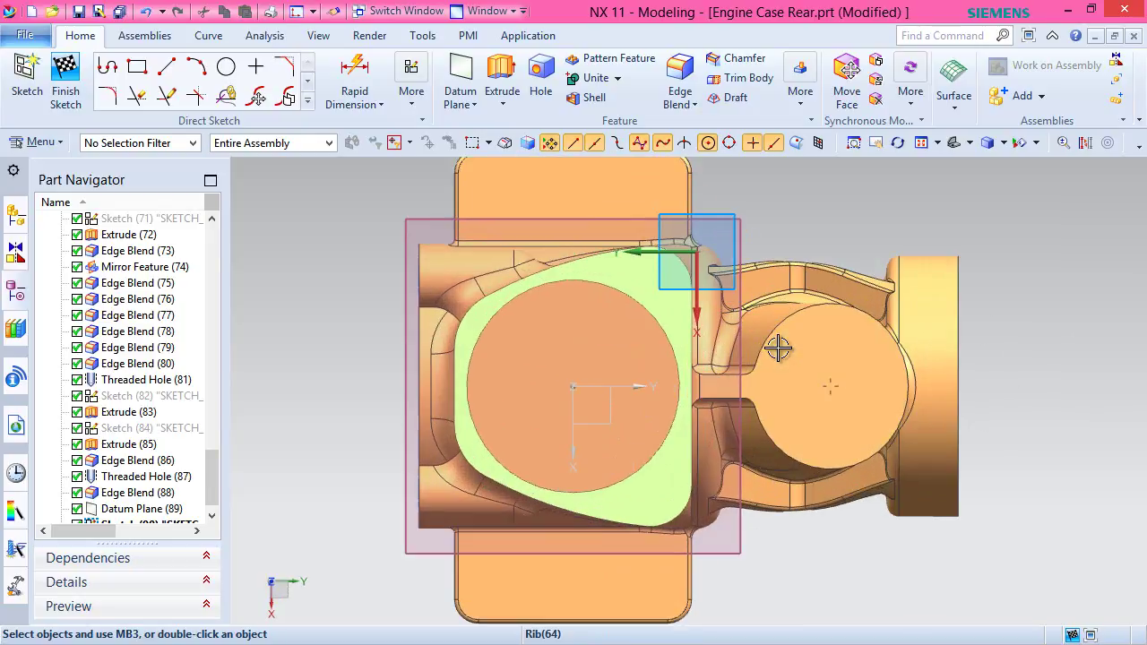
Create an intersection curve where the cylinder's body faces cross the sketch plane, and return to the view from above.
{"action": "left_click", "coordinate": [309, 99]}
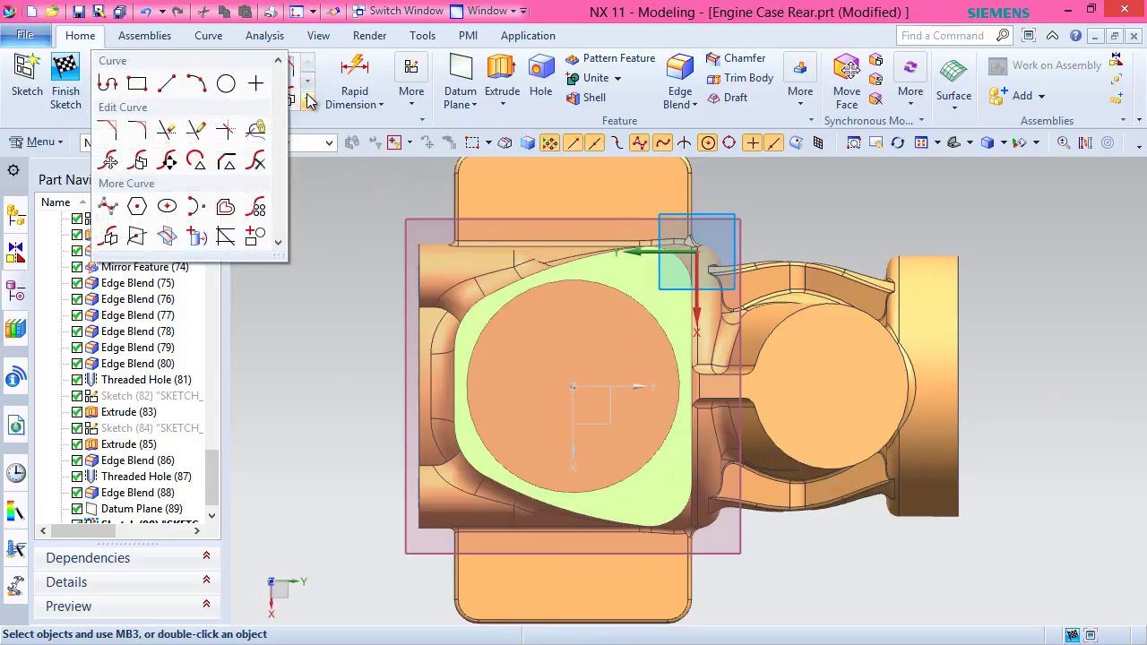
{"action": "left_click", "coordinate": [160, 242]}
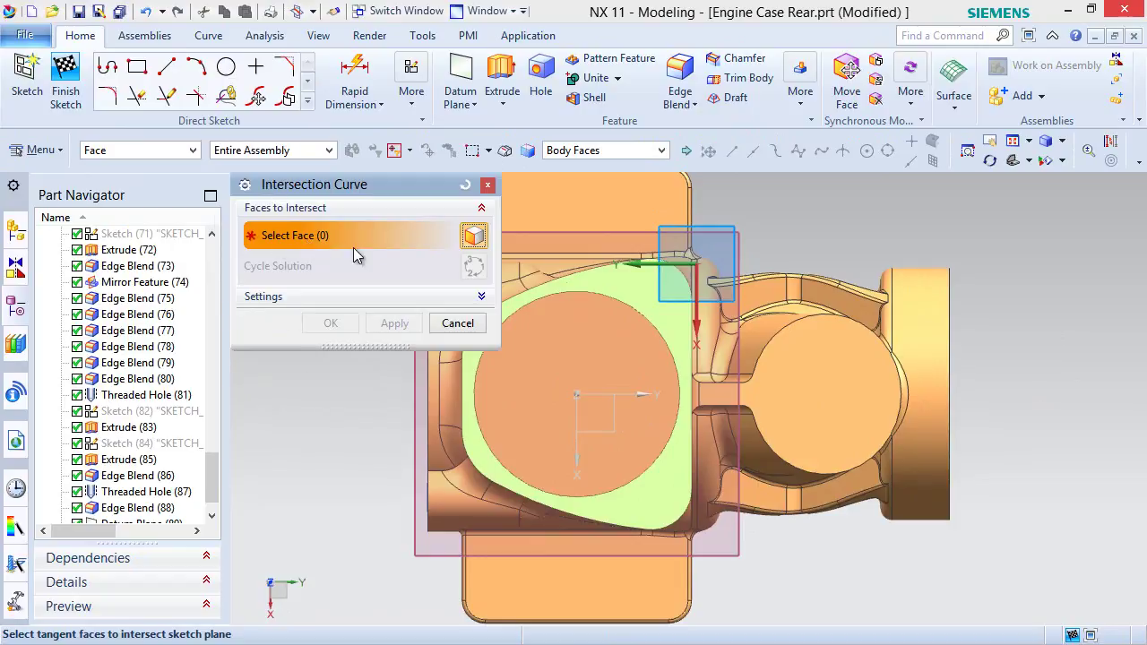
{"action": "left_click", "coordinate": [589, 157]}
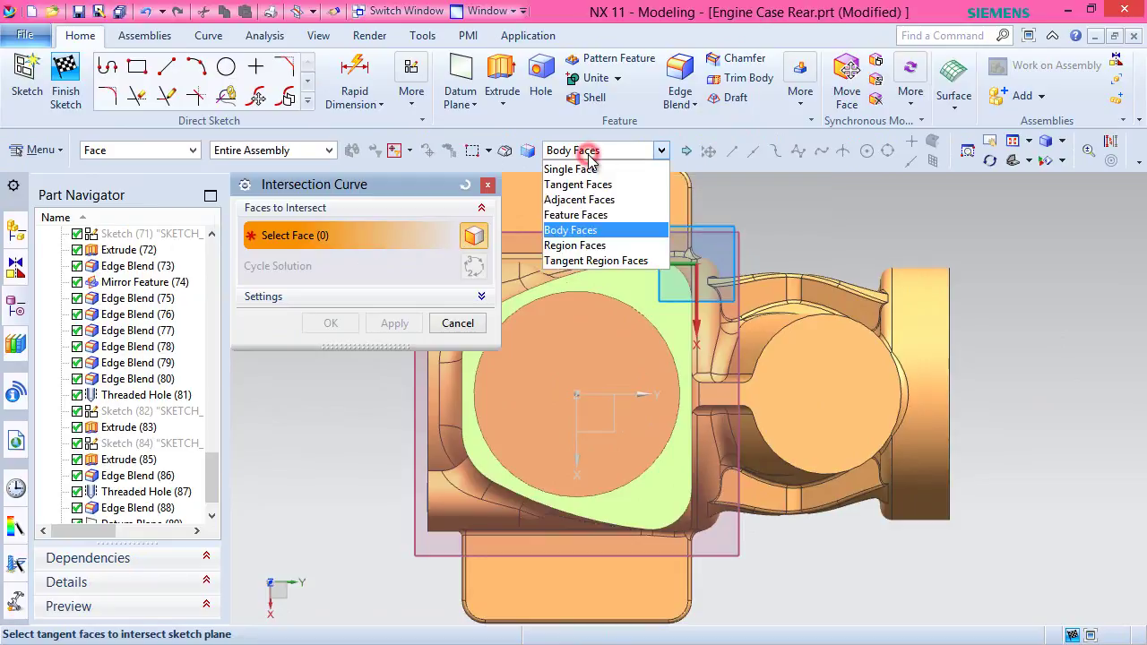
{"action": "left_click", "coordinate": [587, 227]}
{"action": "middle_click_drag", "start_coordinate": [788, 545], "coordinate": [787, 466]}
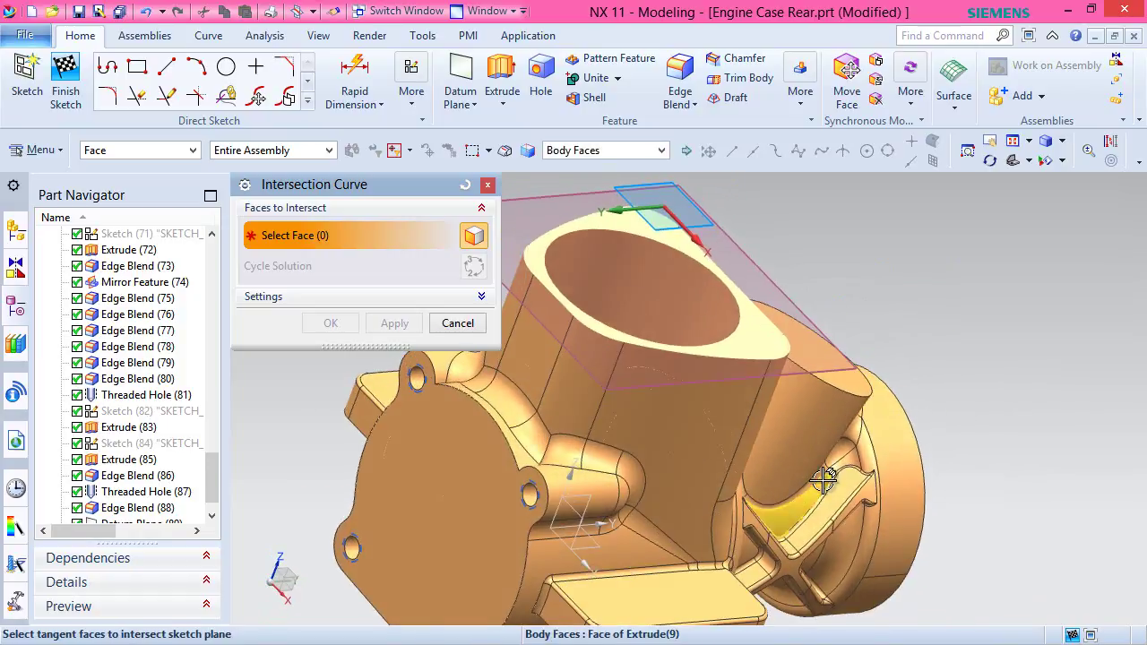
{"action": "left_click", "coordinate": [694, 407]}
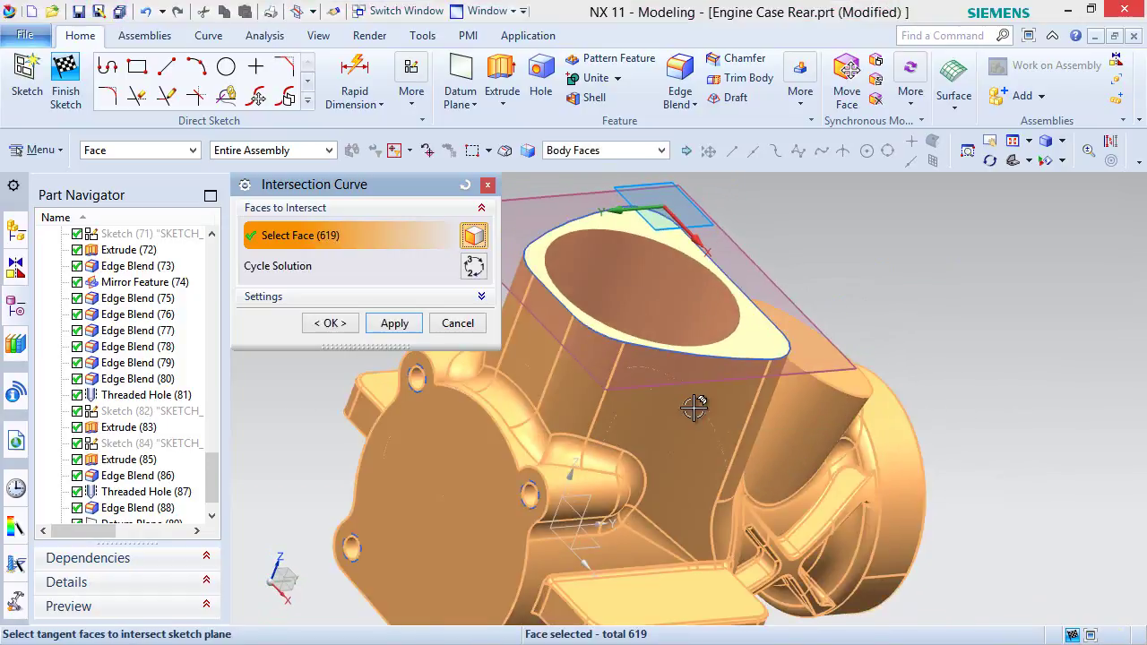
{"action": "left_click", "coordinate": [392, 324]}
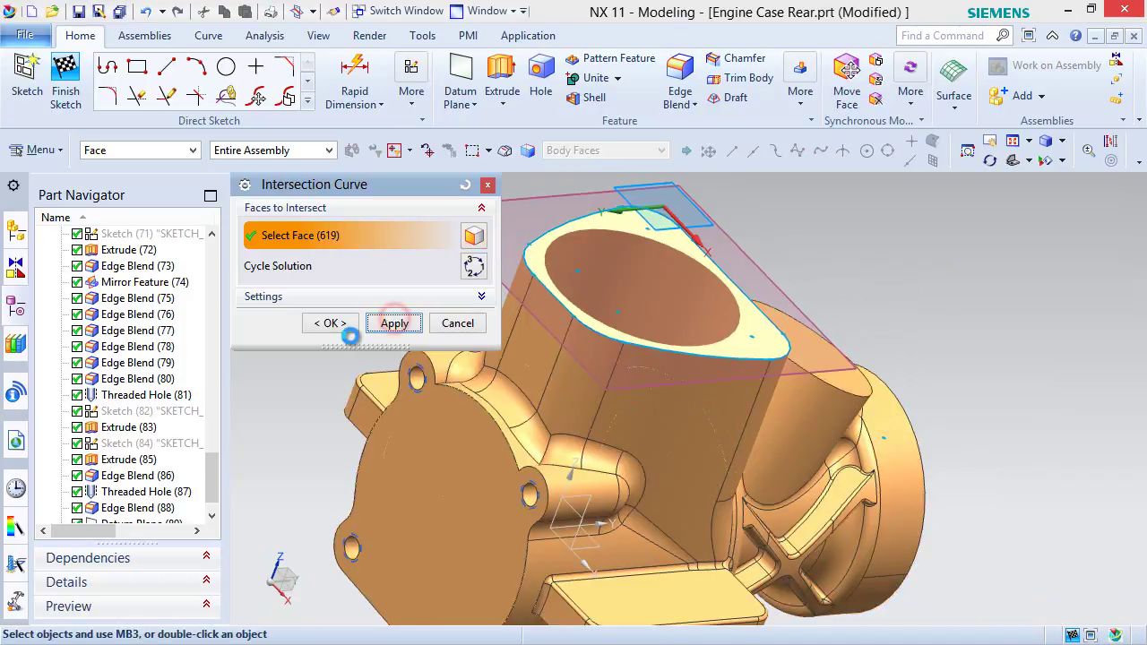
{"action": "left_click", "coordinate": [457, 324]}
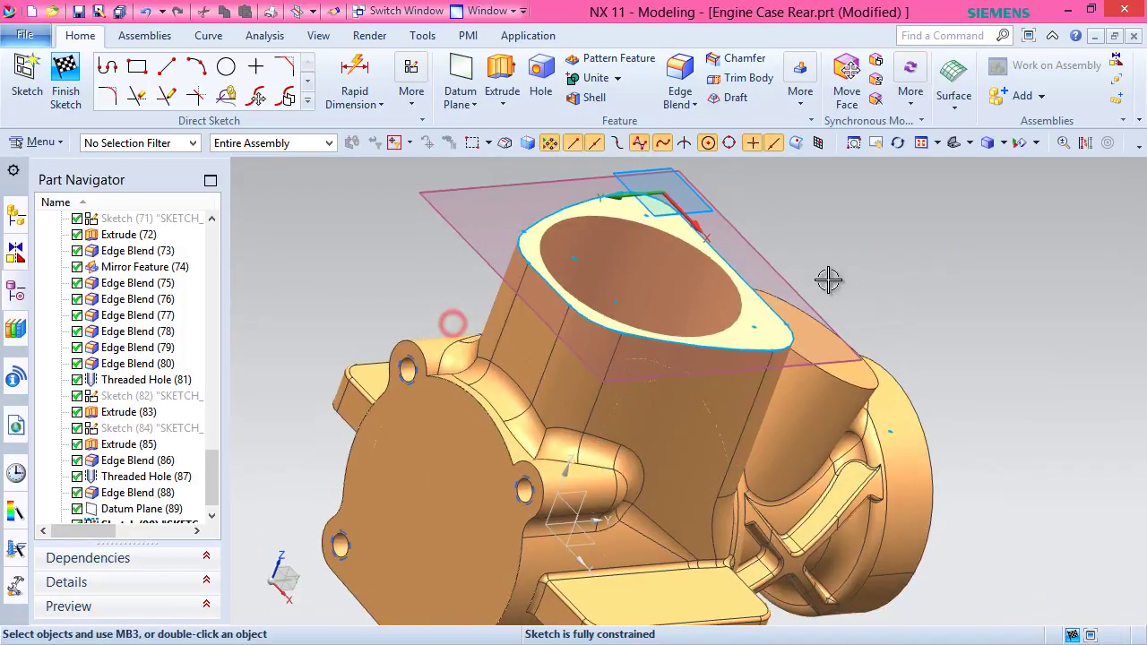
{"action": "mouse_move", "coordinate": [875, 248]}
{"action": "middle_mouse_down"}
{"action": "mouse_move", "coordinate": [845, 277]}
{"action": "mouse_move", "coordinate": [814, 194]}
{"action": "middle_mouse_up"}
{"action": "right_click_drag", "start_coordinate": [811, 186], "coordinate": [781, 188]}
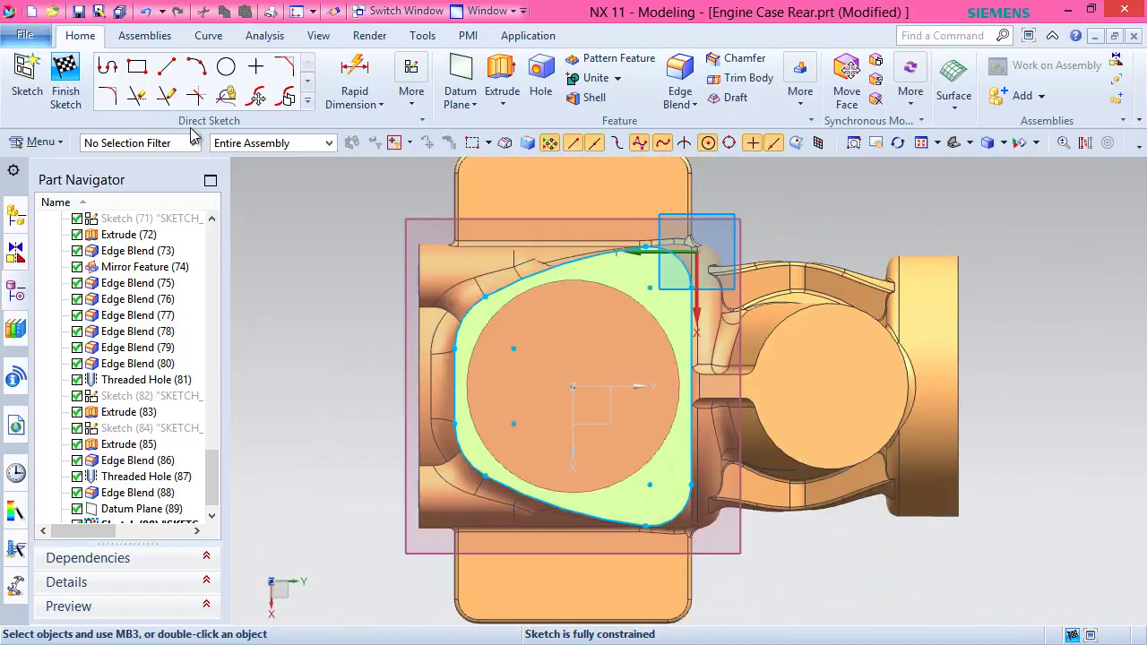
Sketch a slanted line about 9.25 mm long from beyond the outline, ending tangent to its rounded corner on the -Y side.
{"action": "left_click", "coordinate": [166, 76]}
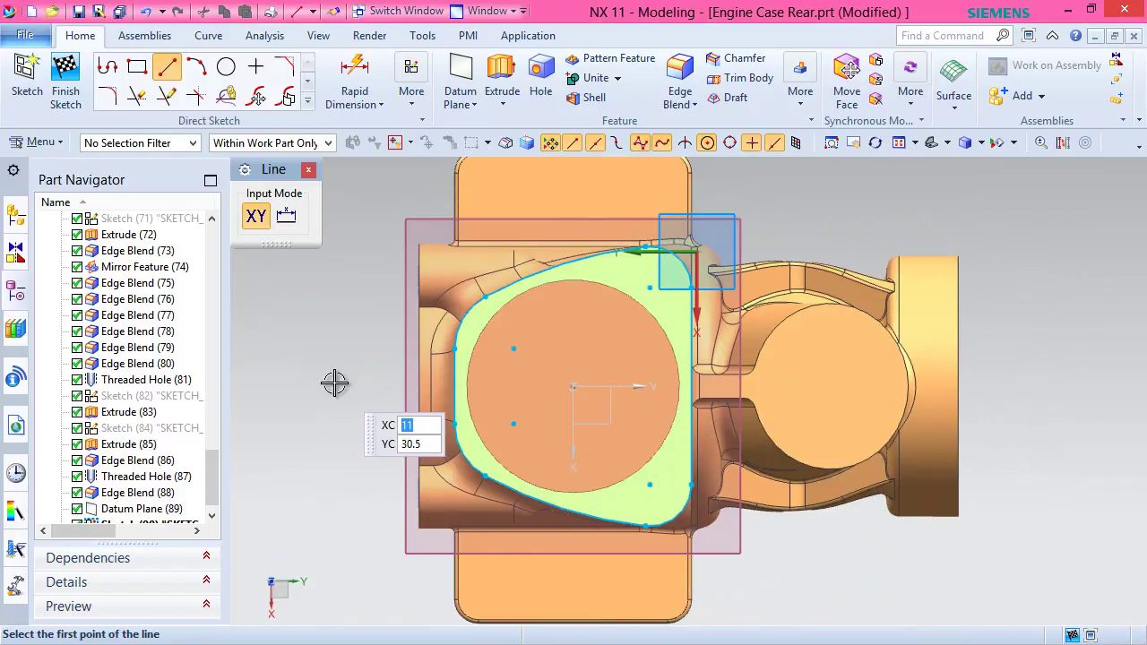
{"action": "scroll", "coordinate": [513, 242], "scroll_direction": "up", "scroll_amount": 3}
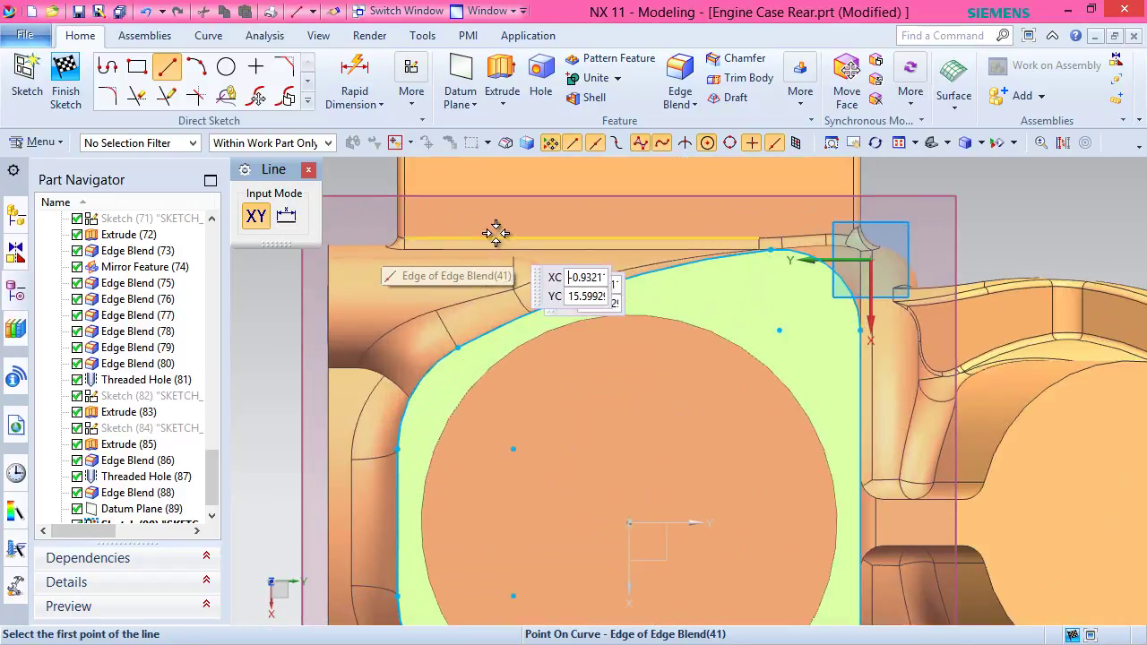
{"action": "left_click", "coordinate": [466, 215]}
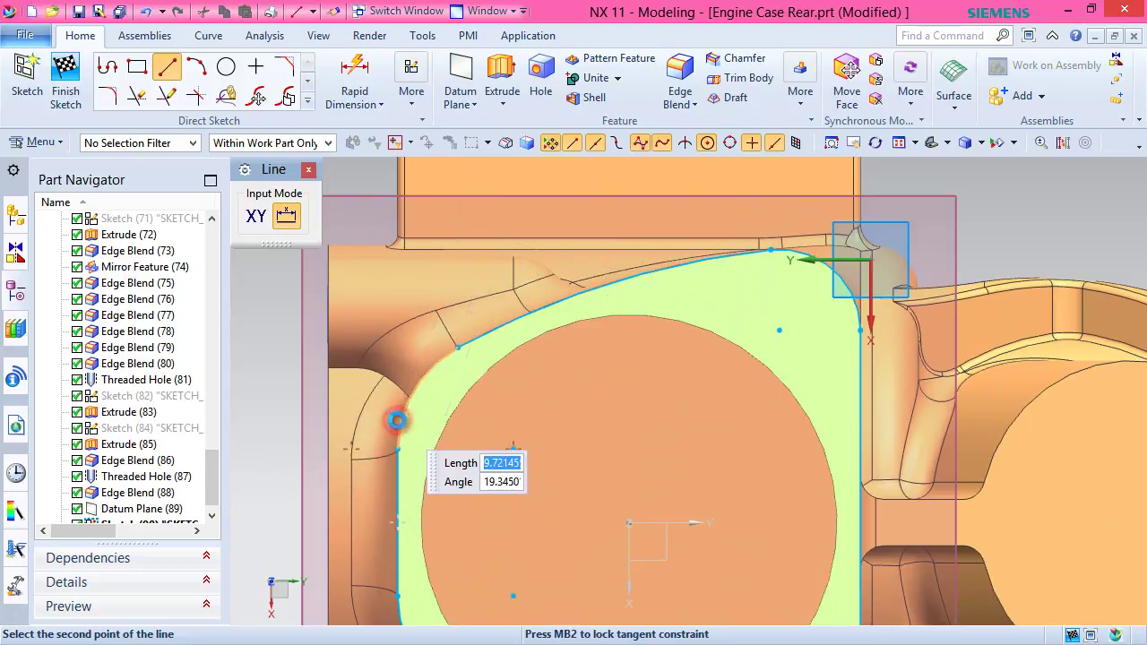
{"action": "left_click", "coordinate": [399, 419]}
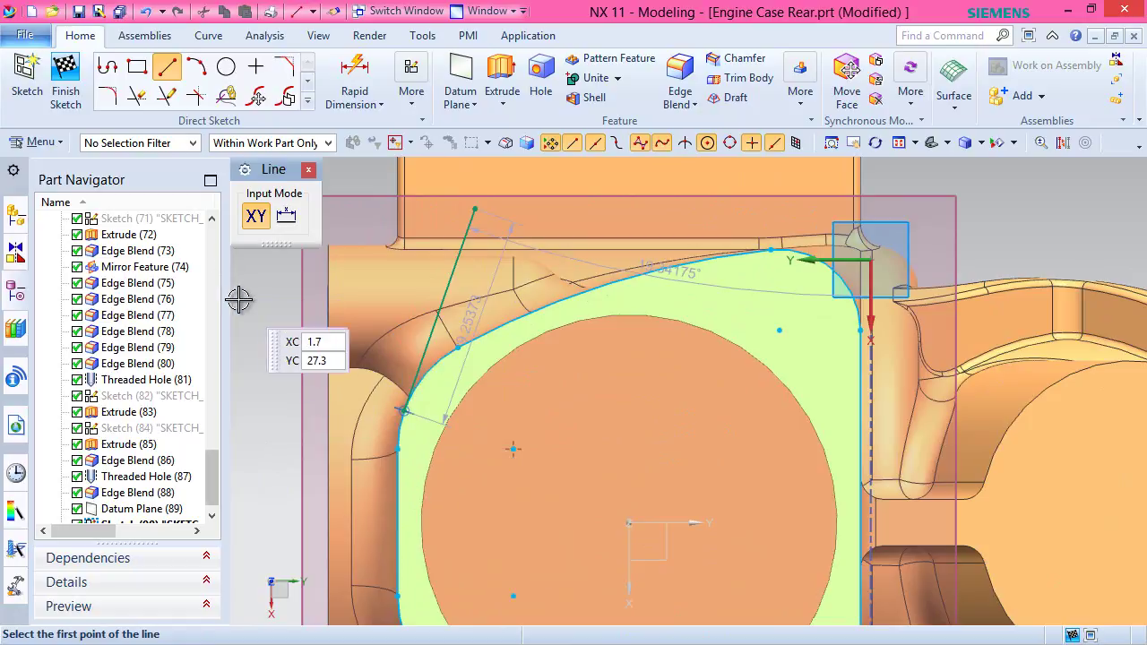
{"action": "right_click", "coordinate": [272, 290]}
{"action": "left_click", "coordinate": [307, 221]}
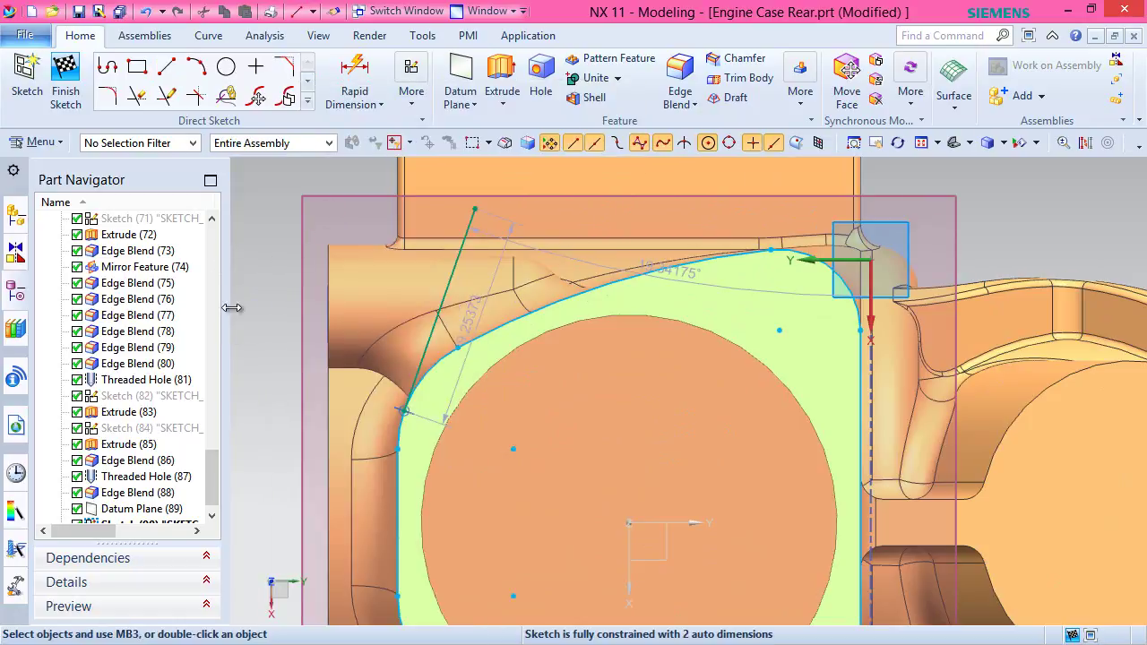
Sketch a second slanted line about 12.8 mm long beside the first, running from above the outline into the bore area.
{"action": "left_click", "coordinate": [166, 66]}
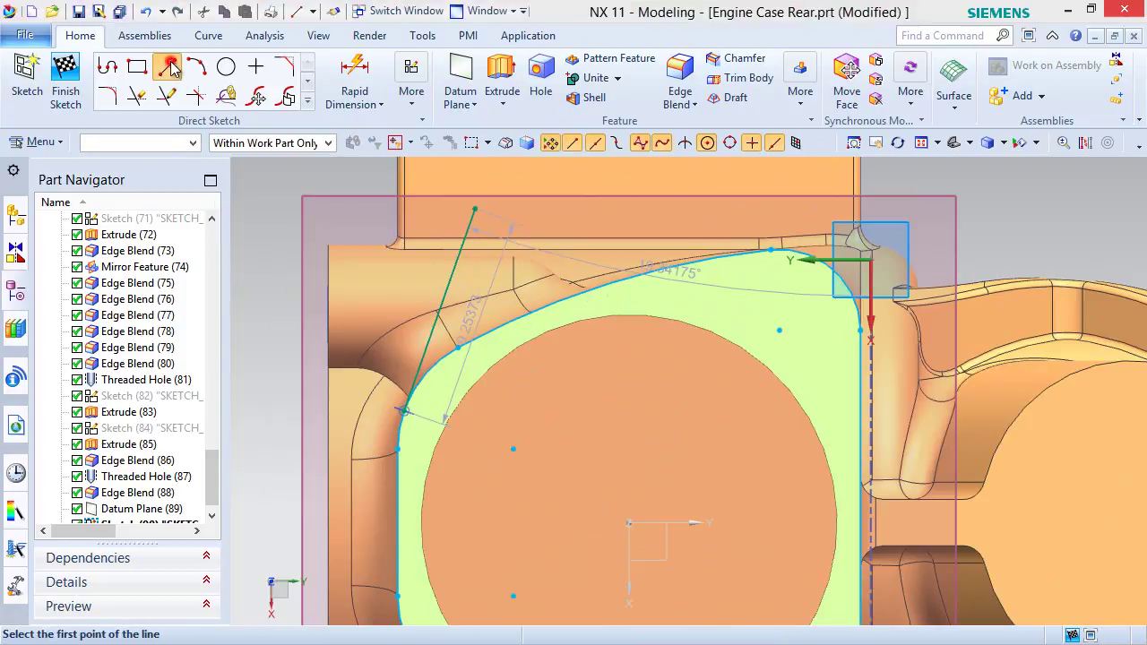
{"action": "left_click", "coordinate": [544, 186]}
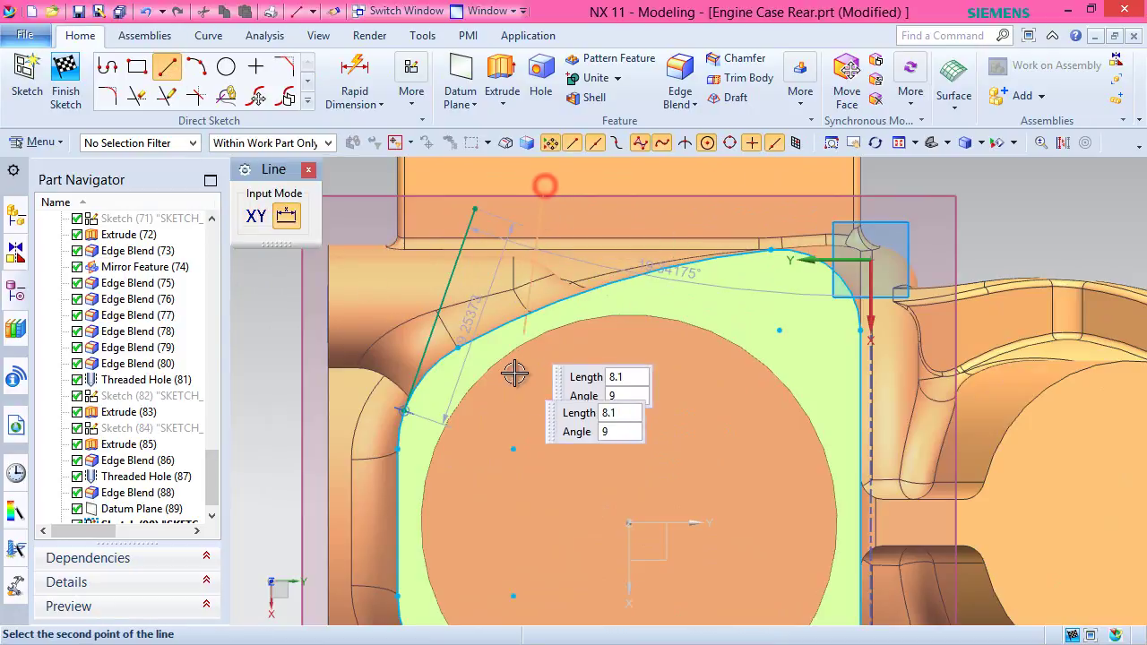
{"action": "left_click", "coordinate": [469, 471]}
{"action": "key", "text": "Escape"}
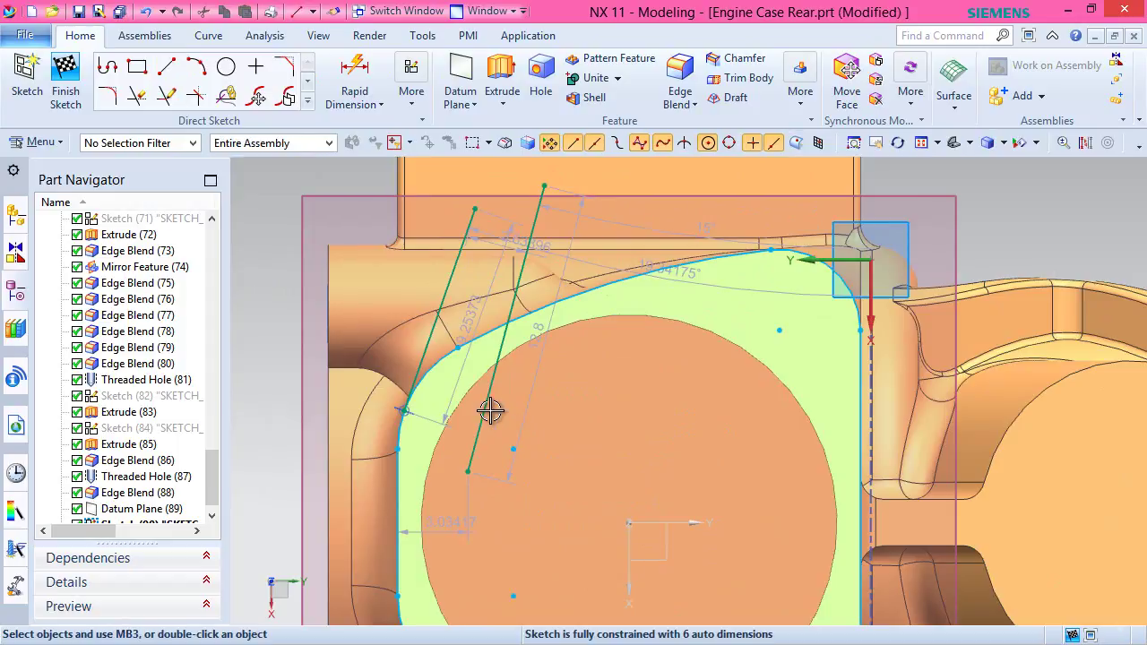
Constrain the two slanted lines to be parallel.
{"action": "left_click", "coordinate": [489, 408]}
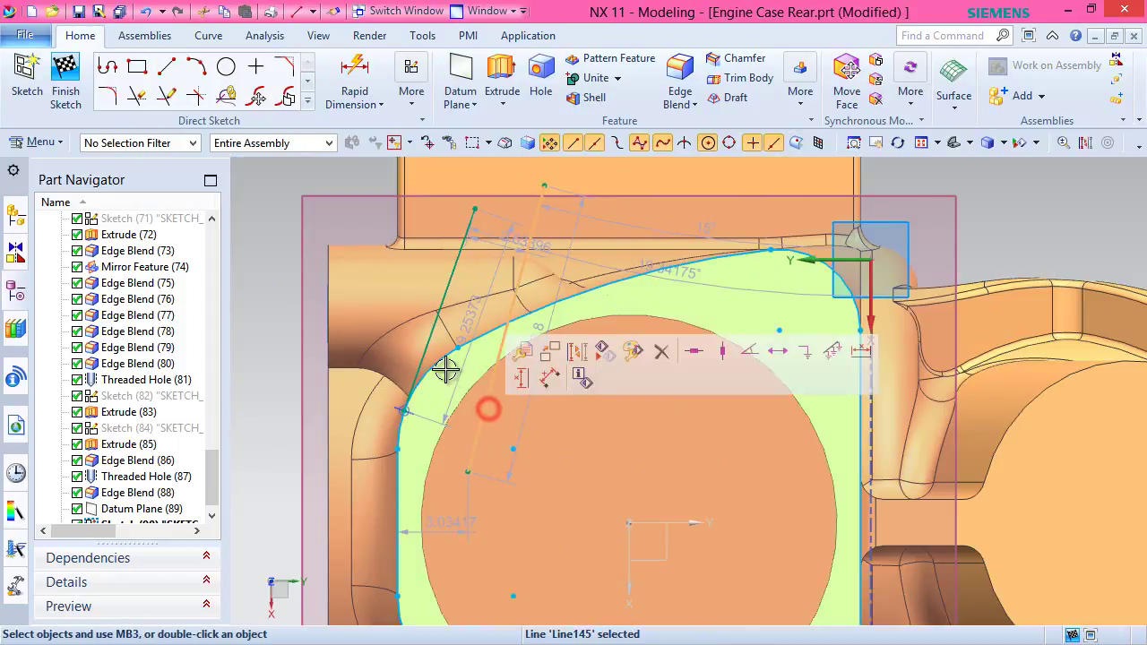
{"action": "left_click", "coordinate": [446, 276]}
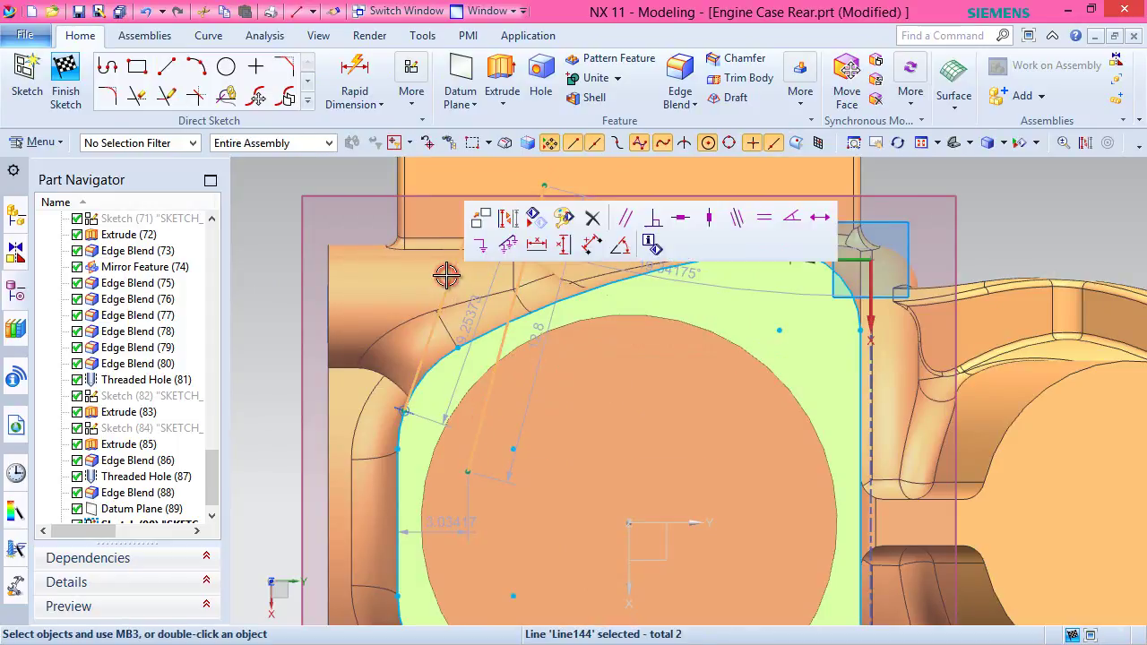
{"action": "left_click", "coordinate": [626, 216]}
Pull the second slanted line's outer end toward the first line, shortening it to about 8.27 mm.
{"action": "scroll", "coordinate": [409, 529], "scroll_direction": "down", "scroll_amount": 3}
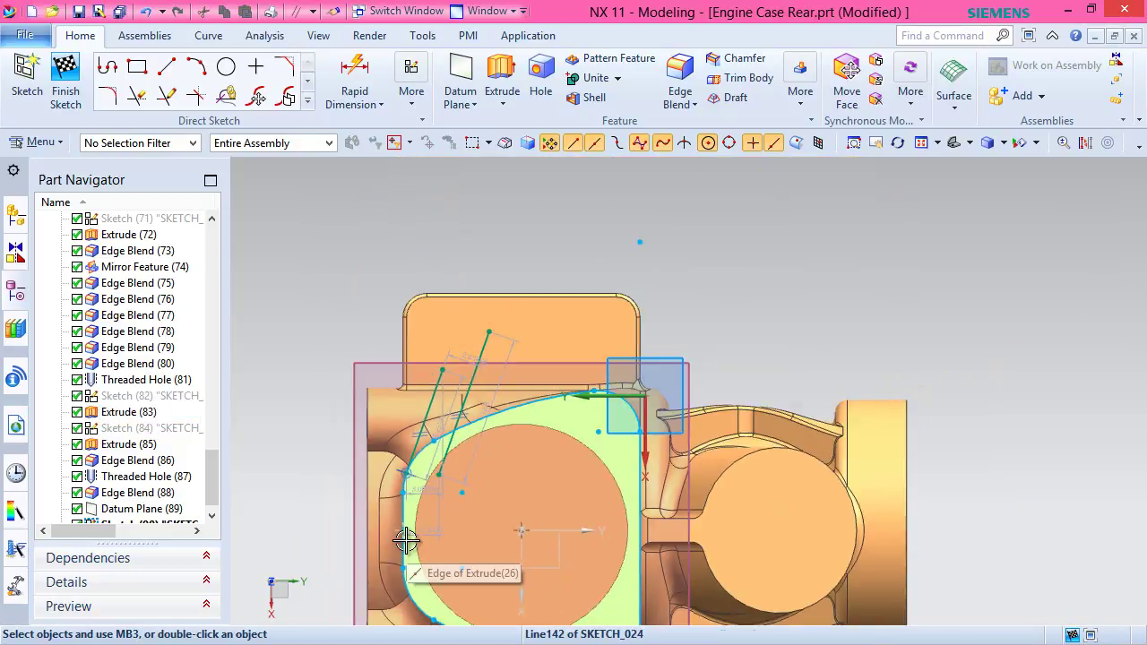
{"action": "scroll", "coordinate": [448, 455], "scroll_direction": "up", "scroll_amount": 4}
{"action": "left_click", "coordinate": [525, 236]}
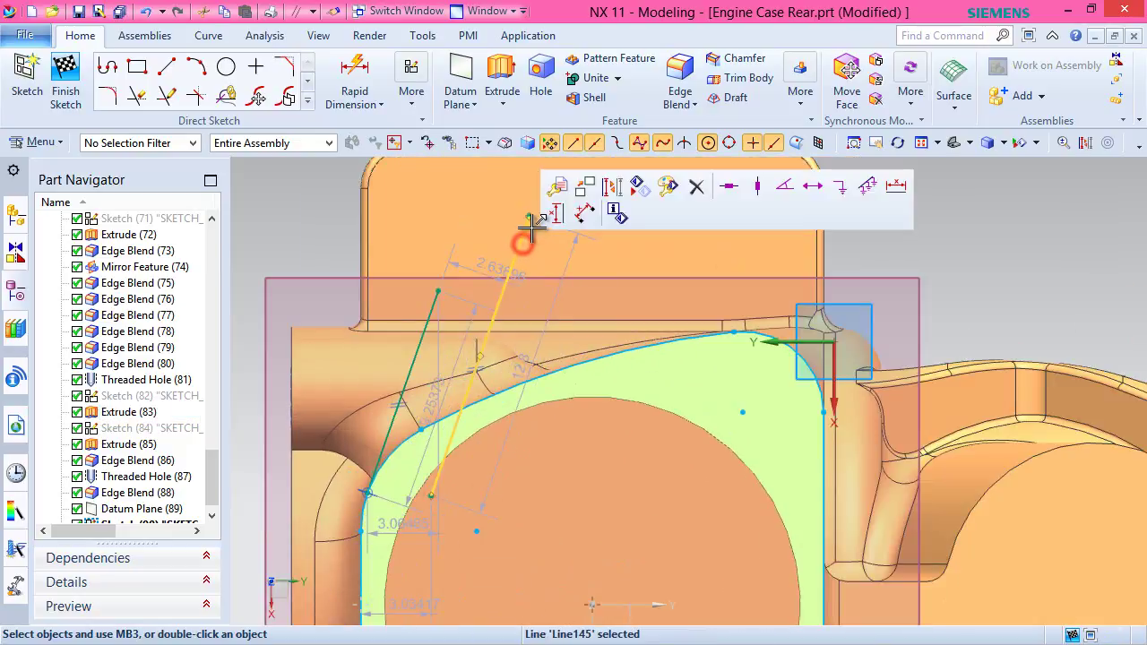
{"action": "mouse_move", "coordinate": [527, 220]}
{"action": "left_mouse_down"}
{"action": "mouse_move", "coordinate": [502, 287]}
{"action": "mouse_move", "coordinate": [430, 328]}
{"action": "mouse_move", "coordinate": [320, 233]}
{"action": "left_mouse_up"}
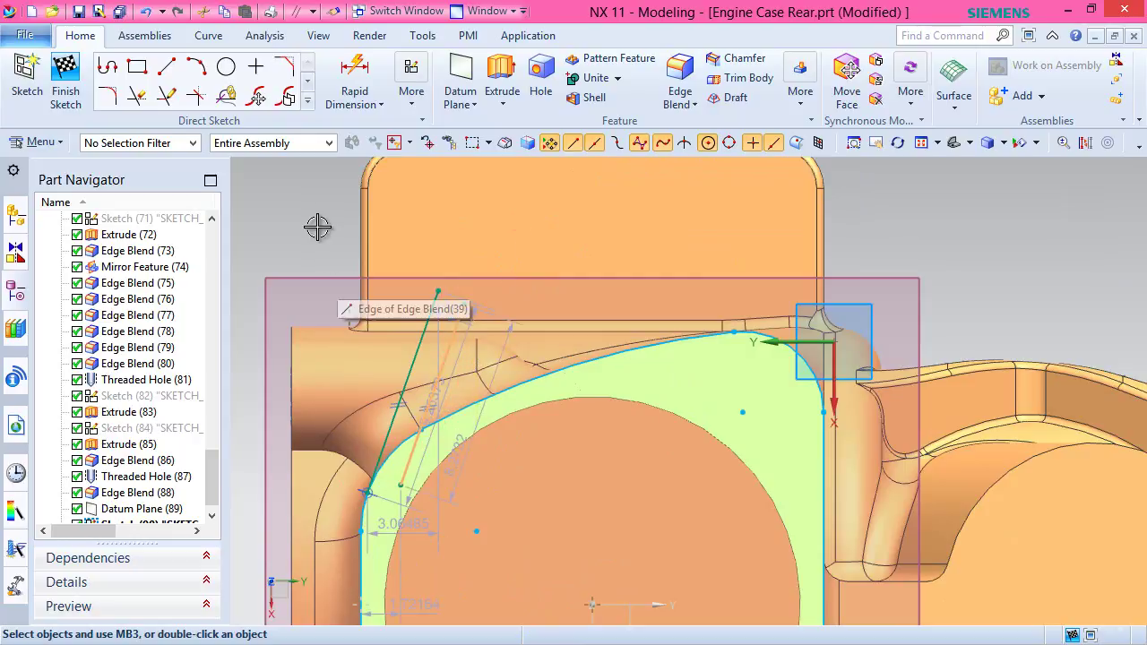
Sketch a line about 11.7 mm long from the second slanted line's outer end to the outline's arc endpoint near the sketch origin.
{"action": "scroll", "coordinate": [527, 422], "scroll_direction": "up", "scroll_amount": 2}
{"action": "scroll", "coordinate": [527, 422], "scroll_direction": "up", "scroll_amount": 1}
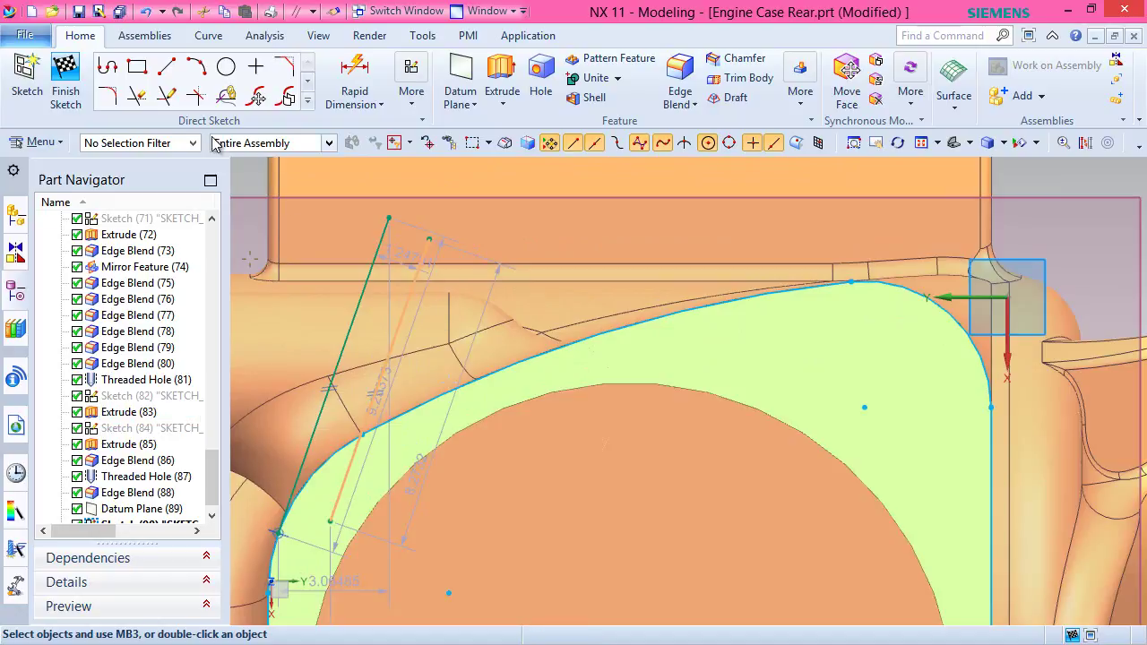
{"action": "left_click", "coordinate": [166, 66]}
{"action": "scroll", "coordinate": [445, 228], "scroll_direction": "up", "scroll_amount": 3}
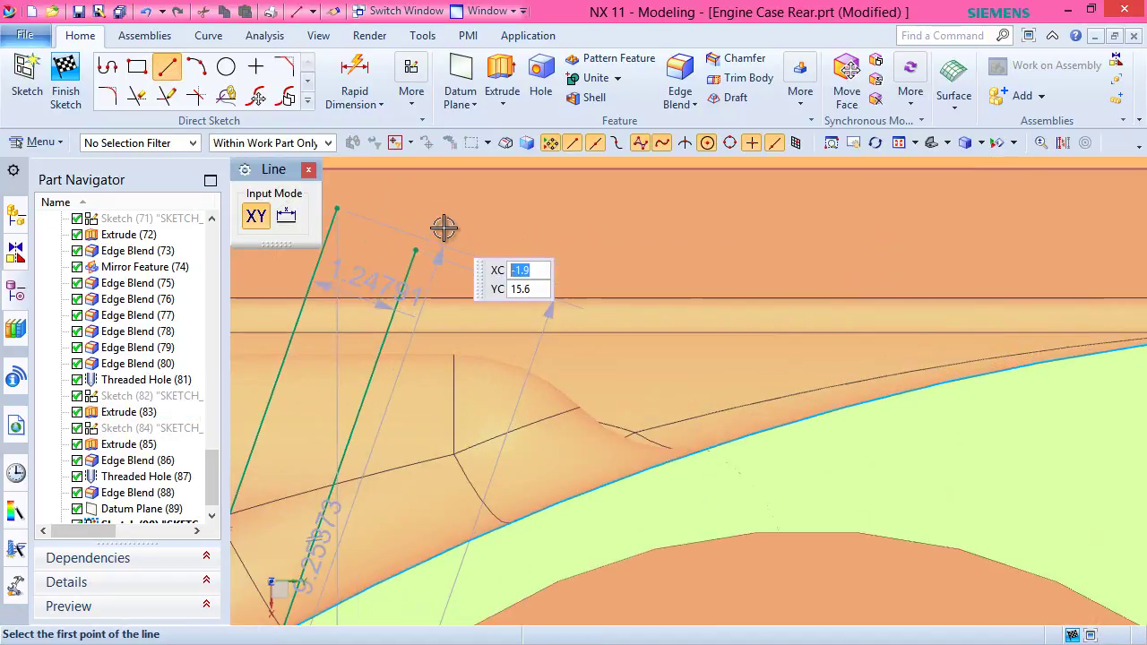
{"action": "left_click", "coordinate": [421, 248]}
{"action": "scroll", "coordinate": [443, 365], "scroll_direction": "down", "scroll_amount": 3}
{"action": "scroll", "coordinate": [860, 367], "scroll_direction": "up", "scroll_amount": 3}
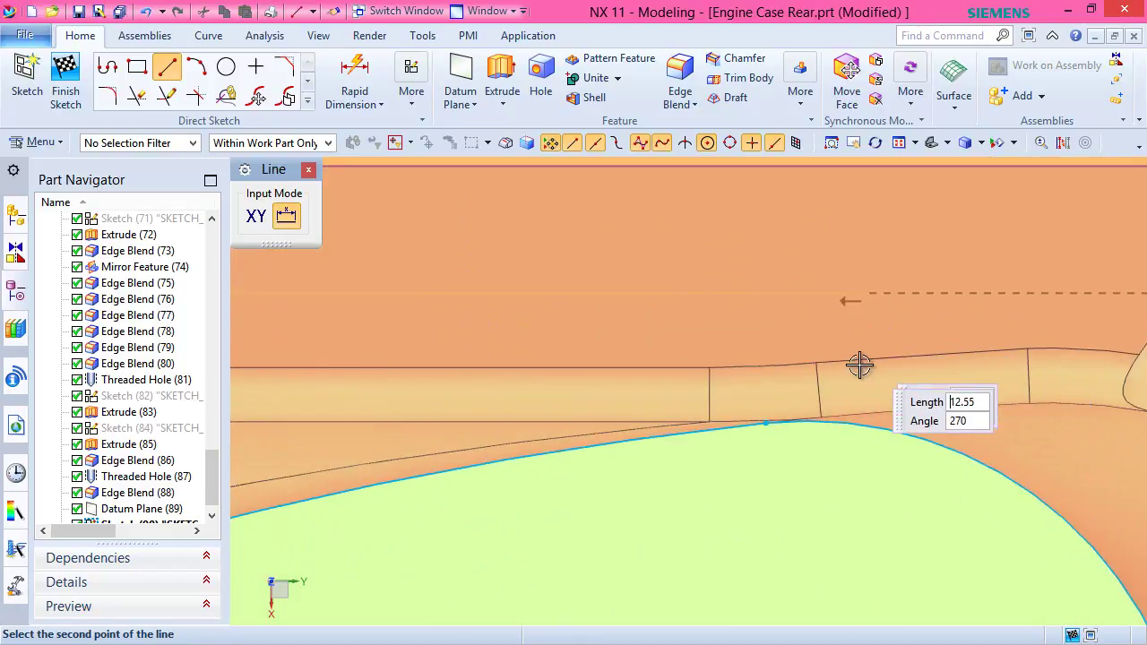
{"action": "left_click", "coordinate": [764, 422]}
{"action": "scroll", "coordinate": [842, 315], "scroll_direction": "down", "scroll_amount": 2}
{"action": "scroll", "coordinate": [842, 312], "scroll_direction": "down", "scroll_amount": 3}
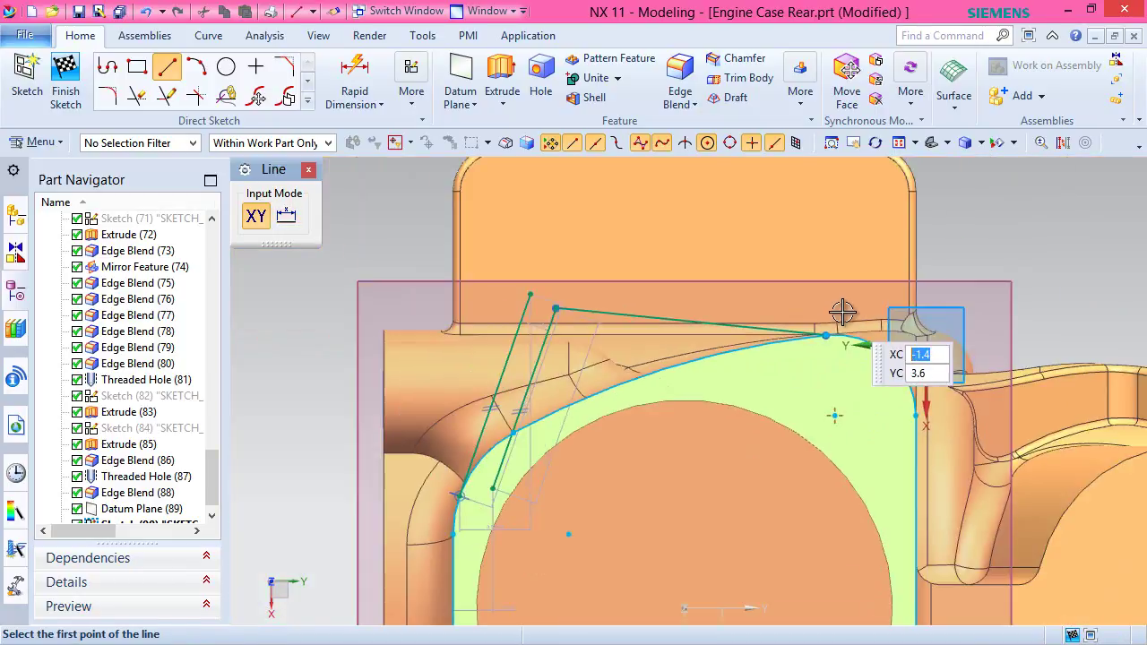
Add a 115° angular dimension between the second slanted line and the long connecting line.
{"action": "left_click", "coordinate": [365, 104]}
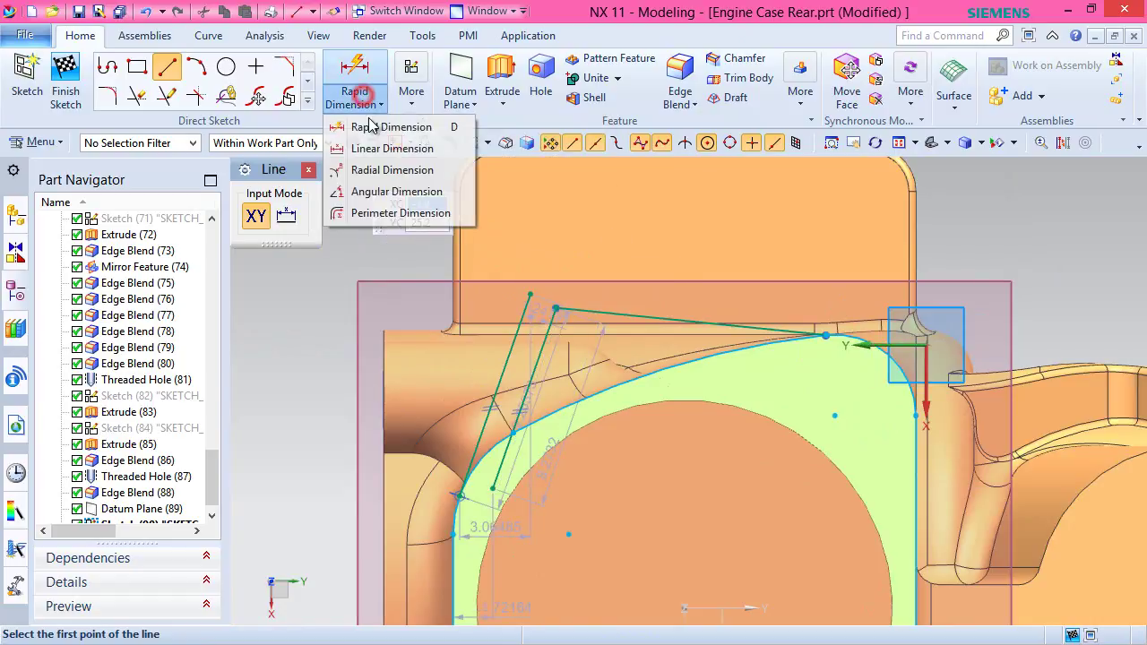
{"action": "left_click", "coordinate": [383, 193]}
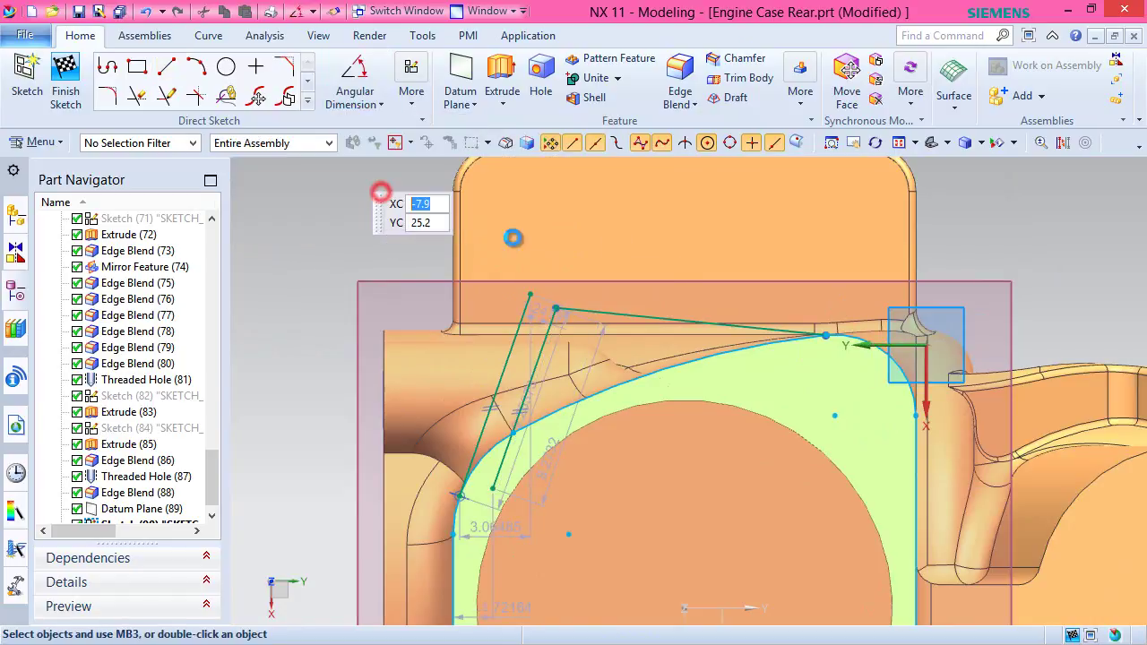
{"action": "scroll", "coordinate": [544, 355], "scroll_direction": "up", "scroll_amount": 2}
{"action": "scroll", "coordinate": [544, 355], "scroll_direction": "up", "scroll_amount": 2}
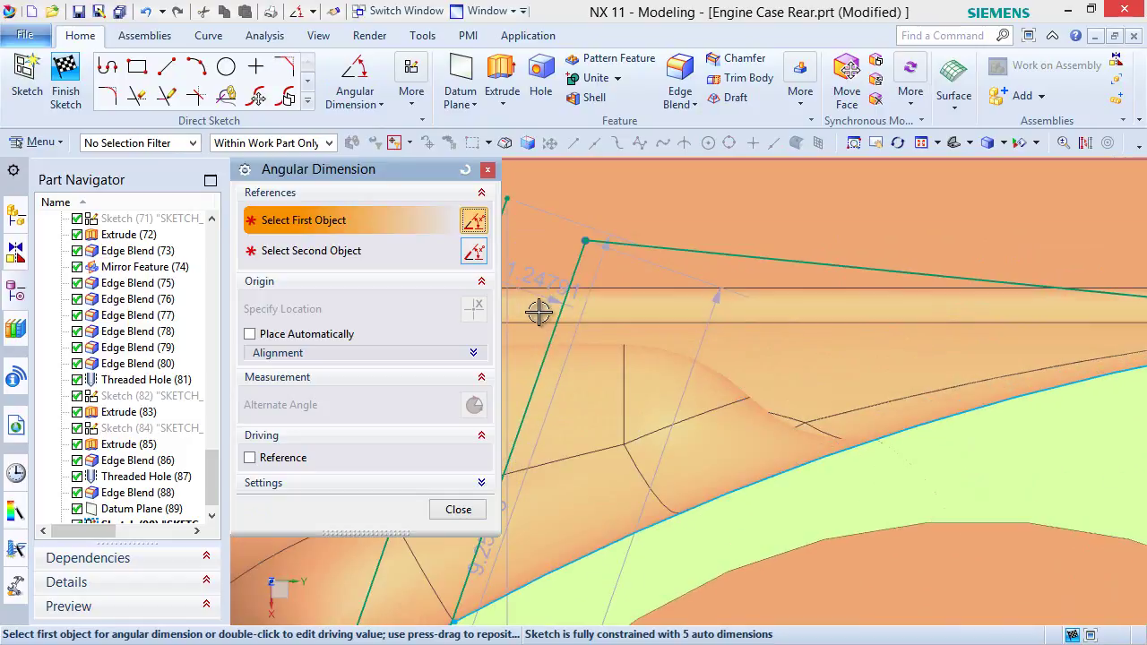
{"action": "left_click", "coordinate": [549, 349]}
{"action": "left_click", "coordinate": [703, 254]}
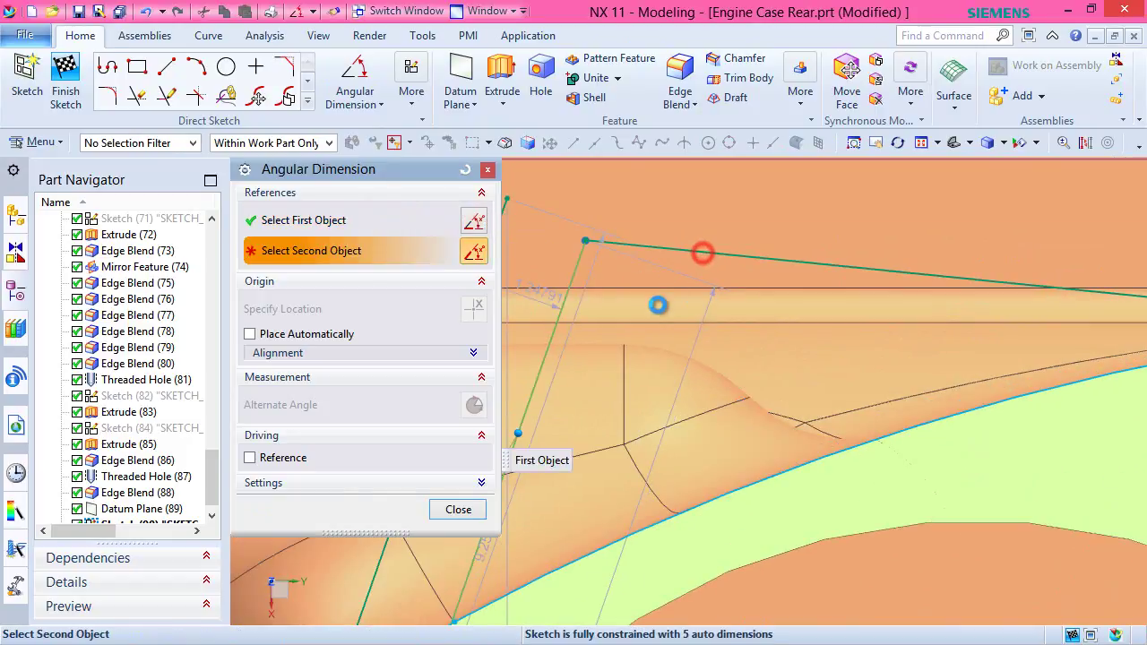
{"action": "left_click", "coordinate": [637, 303]}
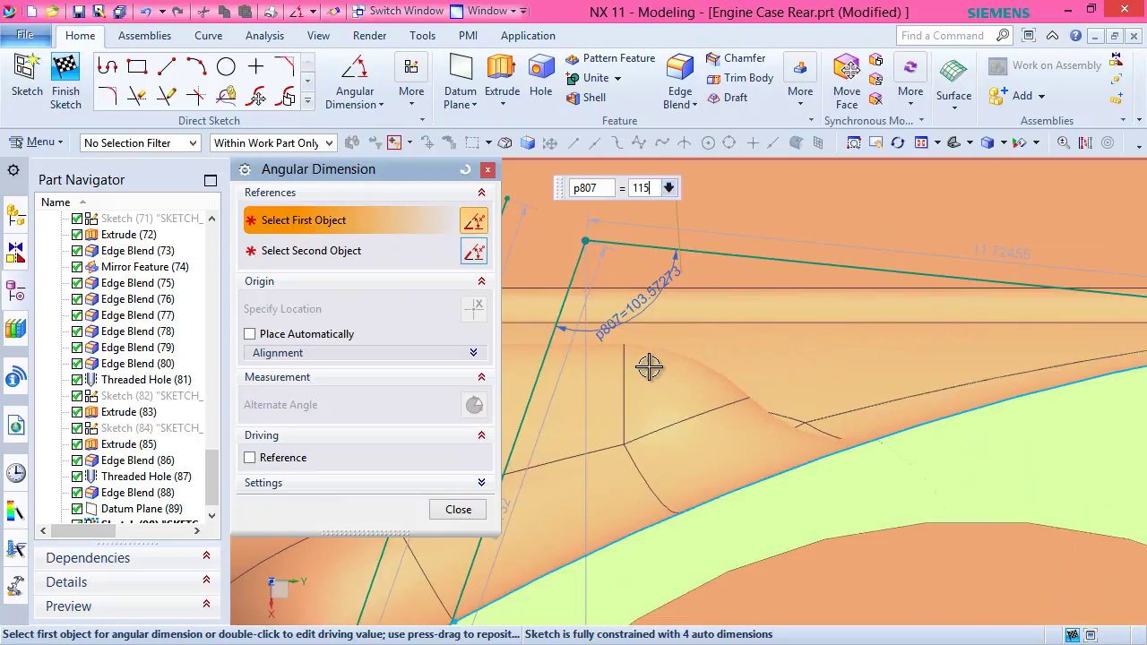
{"action": "type", "text": "115"}
{"action": "key", "text": "Return"}
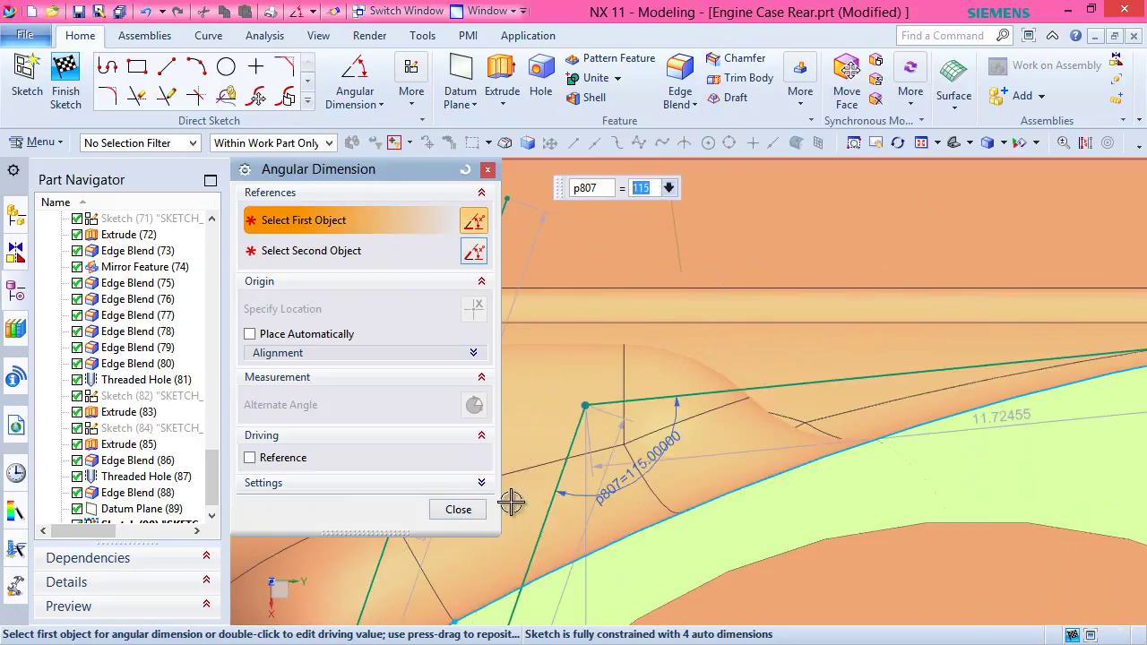
{"action": "left_click", "coordinate": [457, 509]}
Add a 0.5 mm distance dimension between the two parallel slanted lines.
{"action": "scroll", "coordinate": [562, 330], "scroll_direction": "down", "scroll_amount": 4}
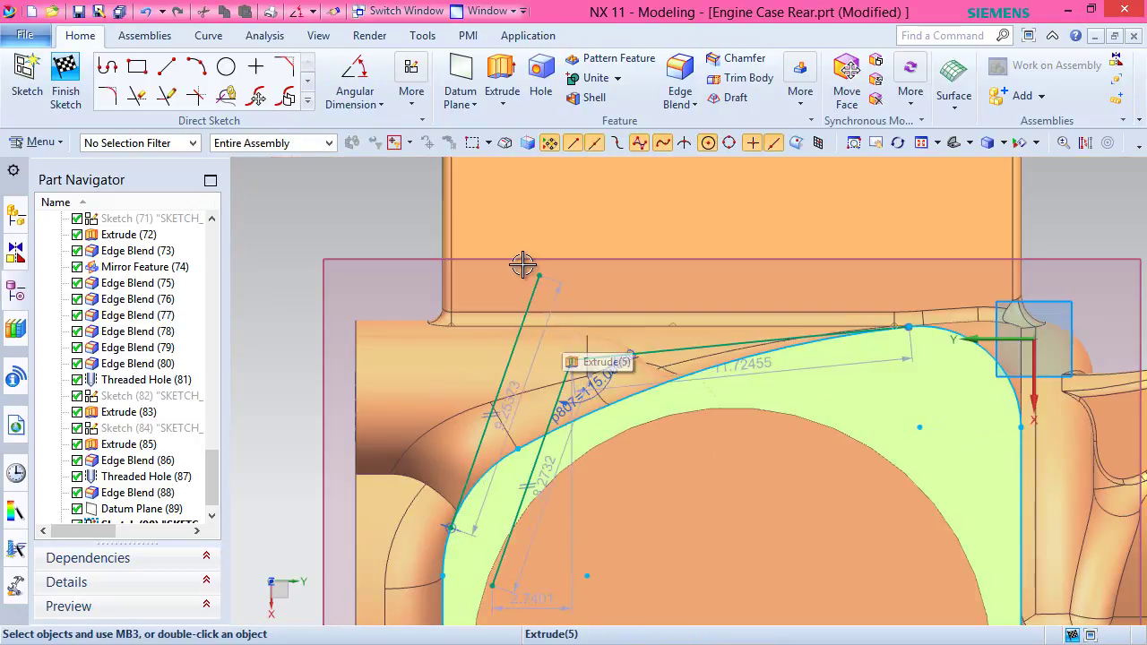
{"action": "left_click", "coordinate": [377, 105]}
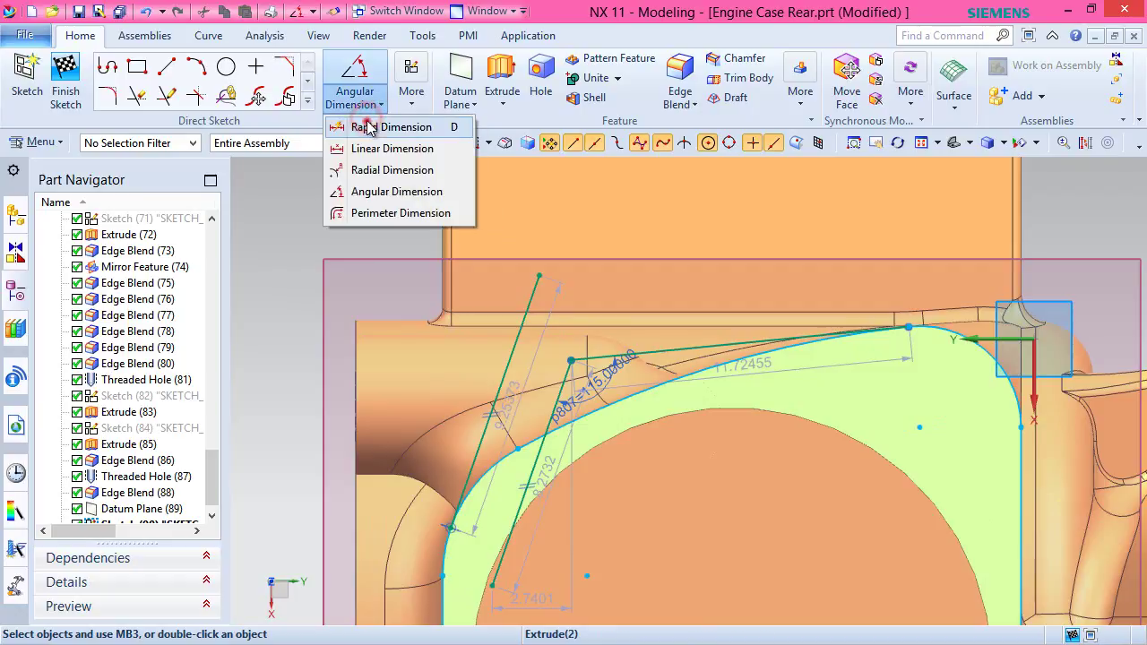
{"action": "left_click", "coordinate": [368, 127]}
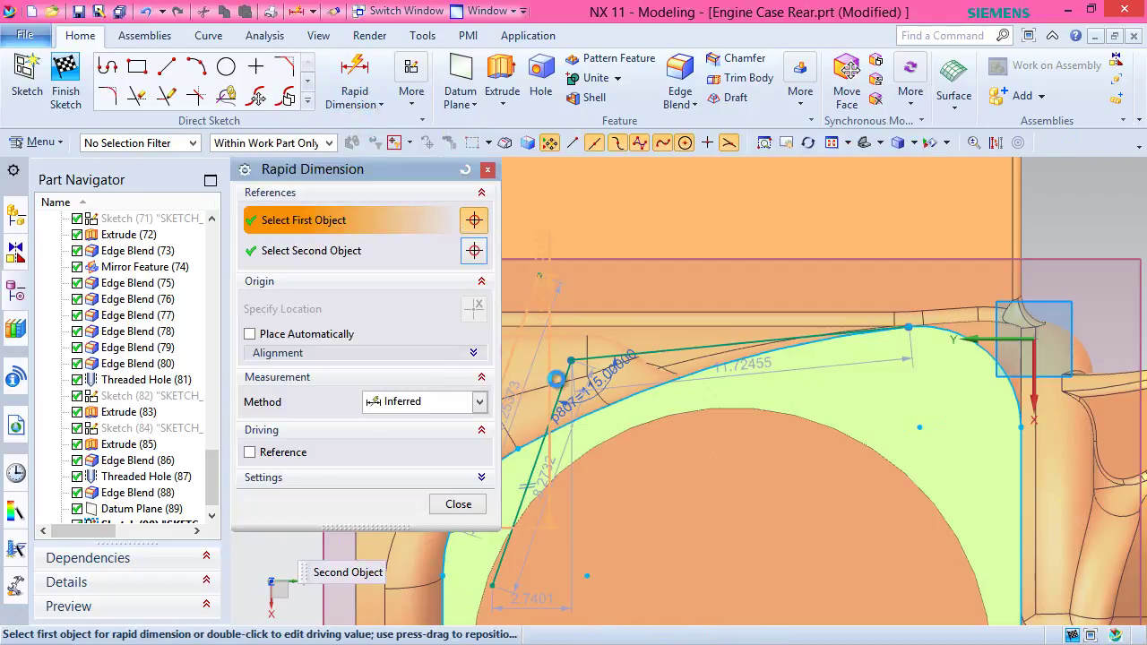
{"action": "left_click", "coordinate": [531, 356]}
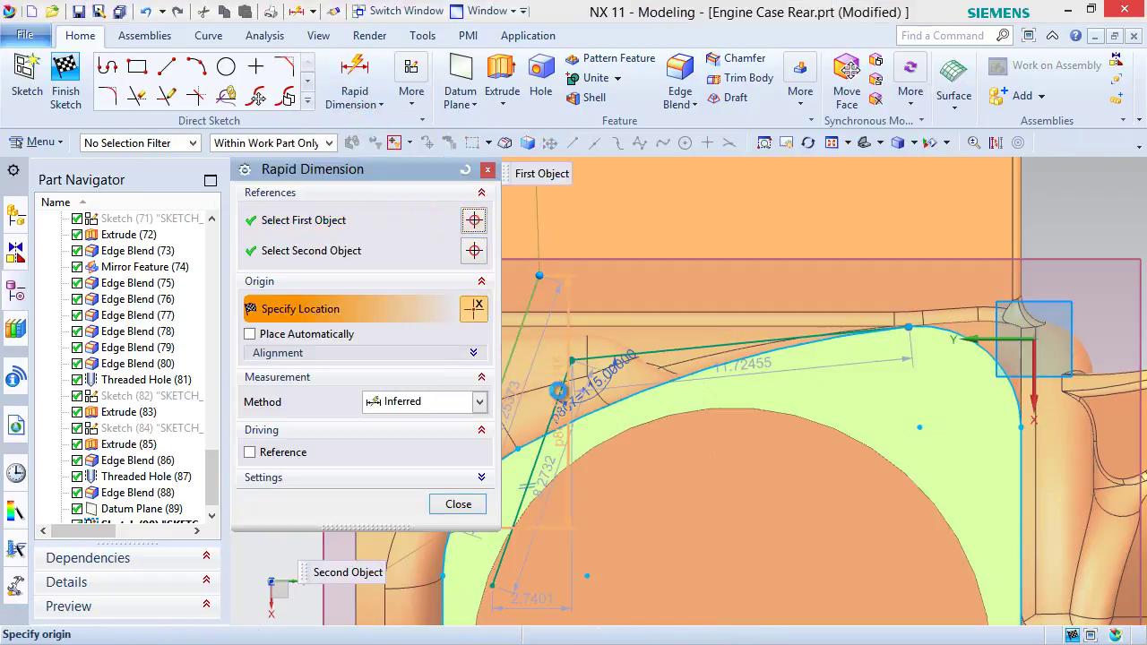
{"action": "left_click", "coordinate": [577, 286]}
{"action": "left_click", "coordinate": [578, 278]}
{"action": "type", "text": ".5"}
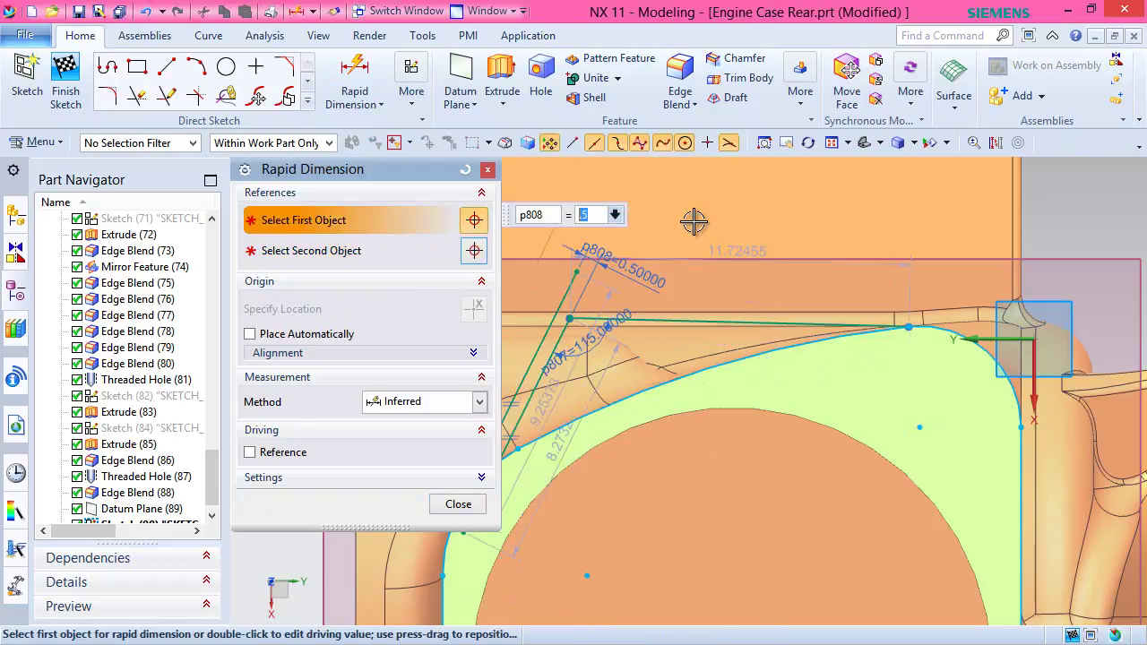
{"action": "key", "text": "Return"}
{"action": "scroll", "coordinate": [694, 222], "scroll_direction": "down", "scroll_amount": 1}
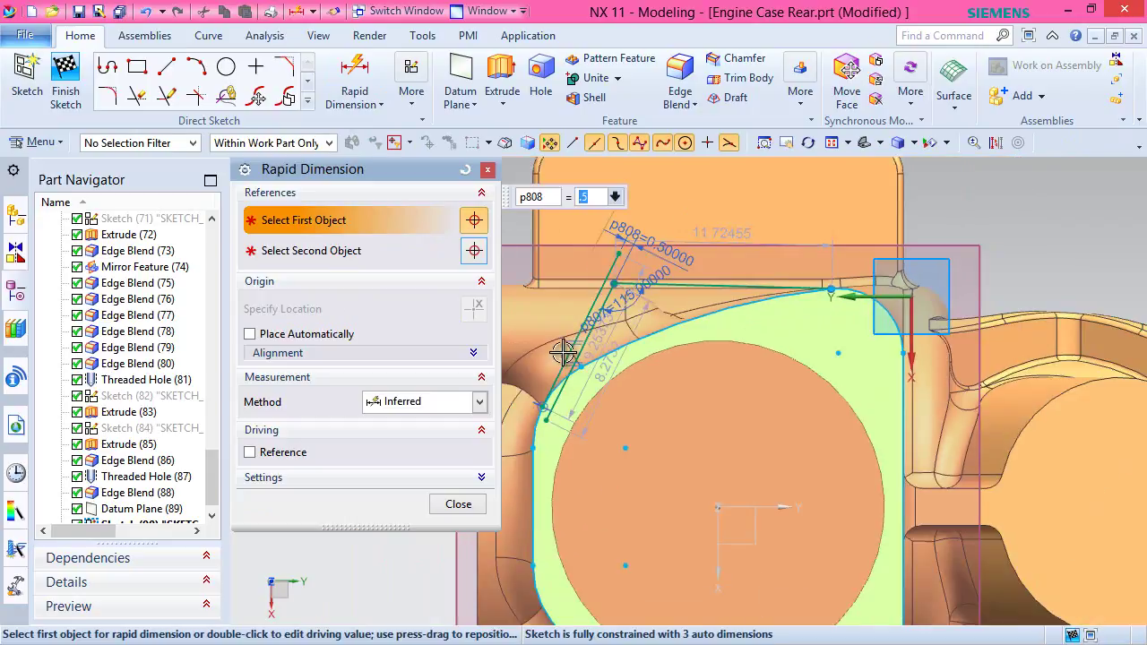
{"action": "left_click", "coordinate": [456, 503]}
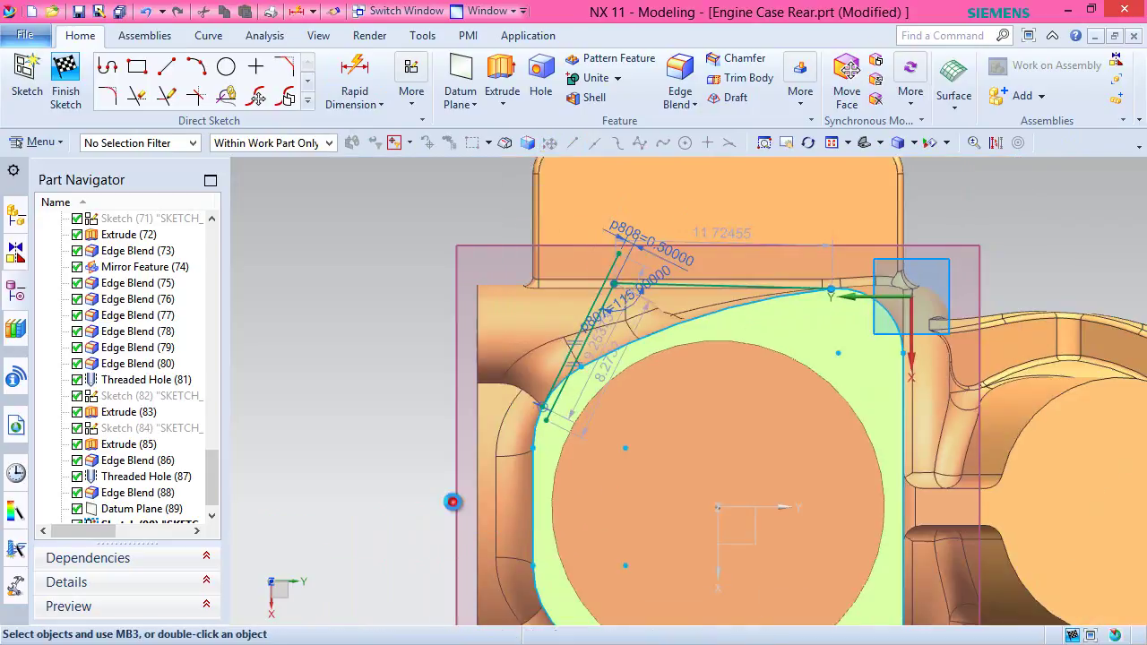
Trim off the part of the second slanted line that extends inside the cylinder outline.
{"action": "left_click", "coordinate": [135, 97]}
{"action": "scroll", "coordinate": [622, 361], "scroll_direction": "up", "scroll_amount": 4}
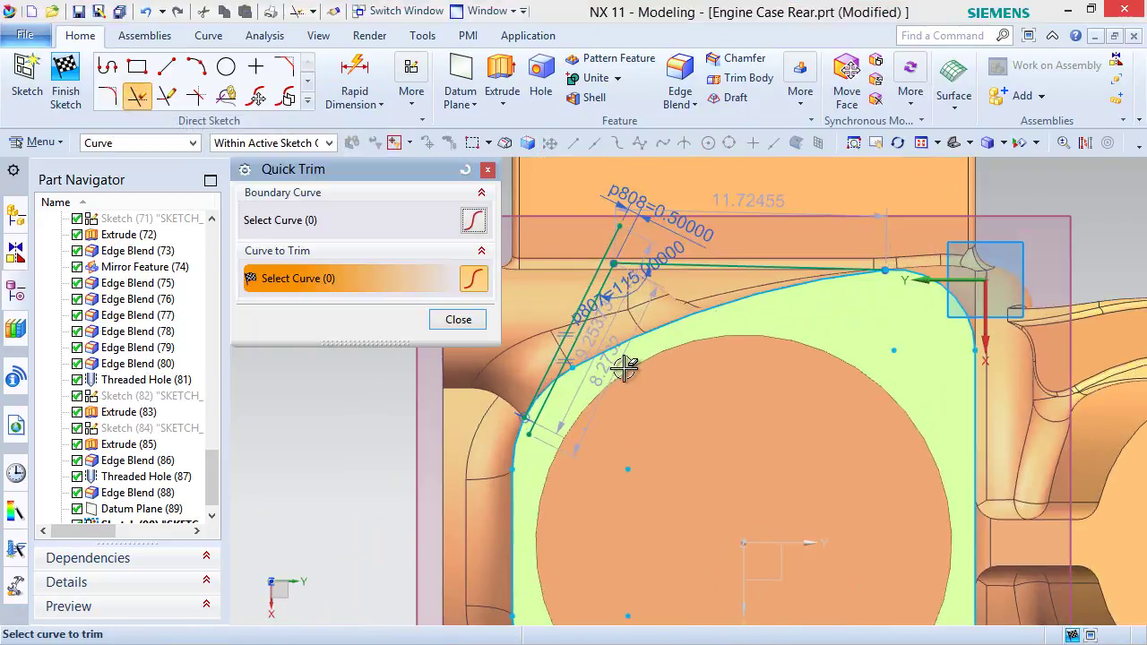
{"action": "left_click", "coordinate": [406, 436]}
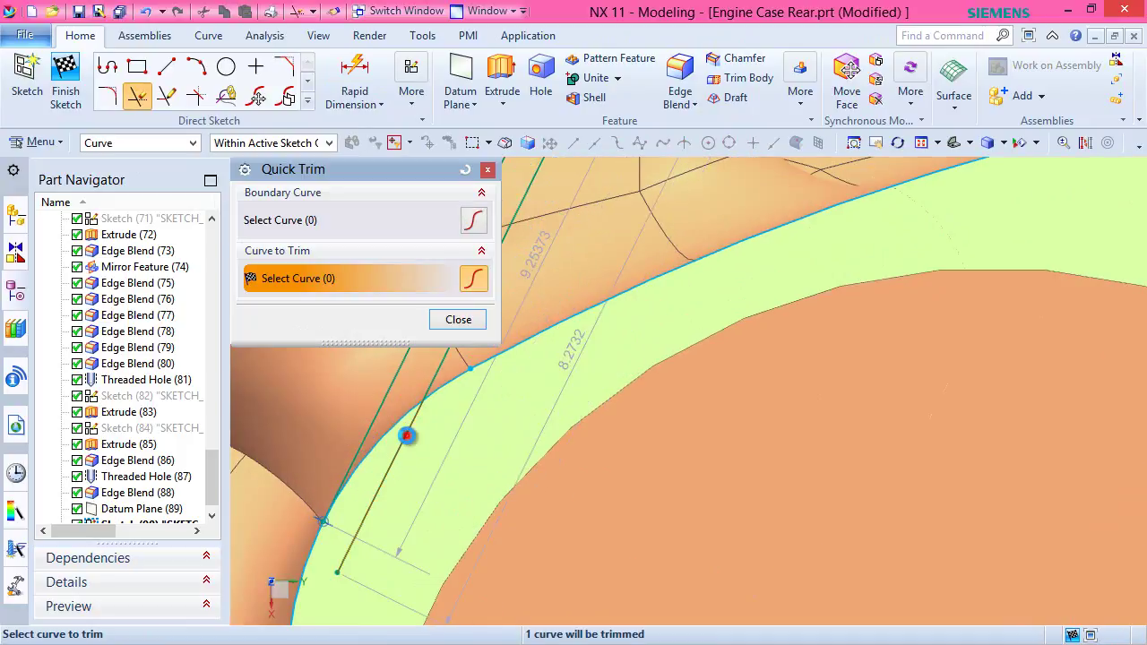
{"action": "scroll", "coordinate": [405, 436], "scroll_direction": "down", "scroll_amount": 4}
{"action": "scroll", "coordinate": [574, 448], "scroll_direction": "up", "scroll_amount": 1}
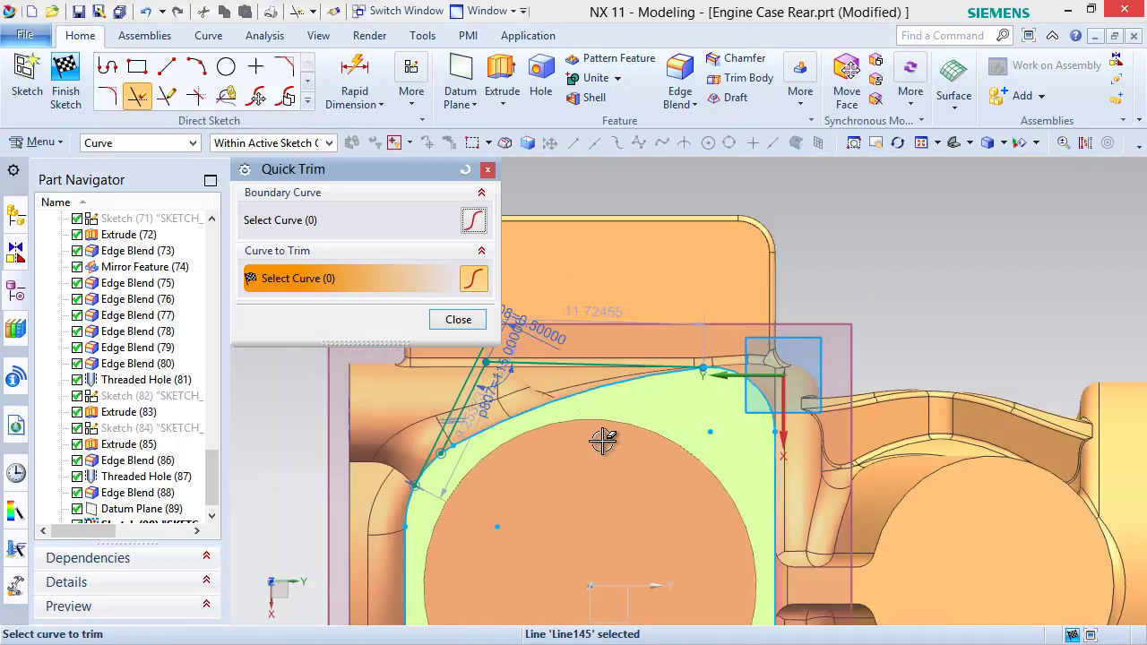
{"action": "left_click", "coordinate": [458, 320]}
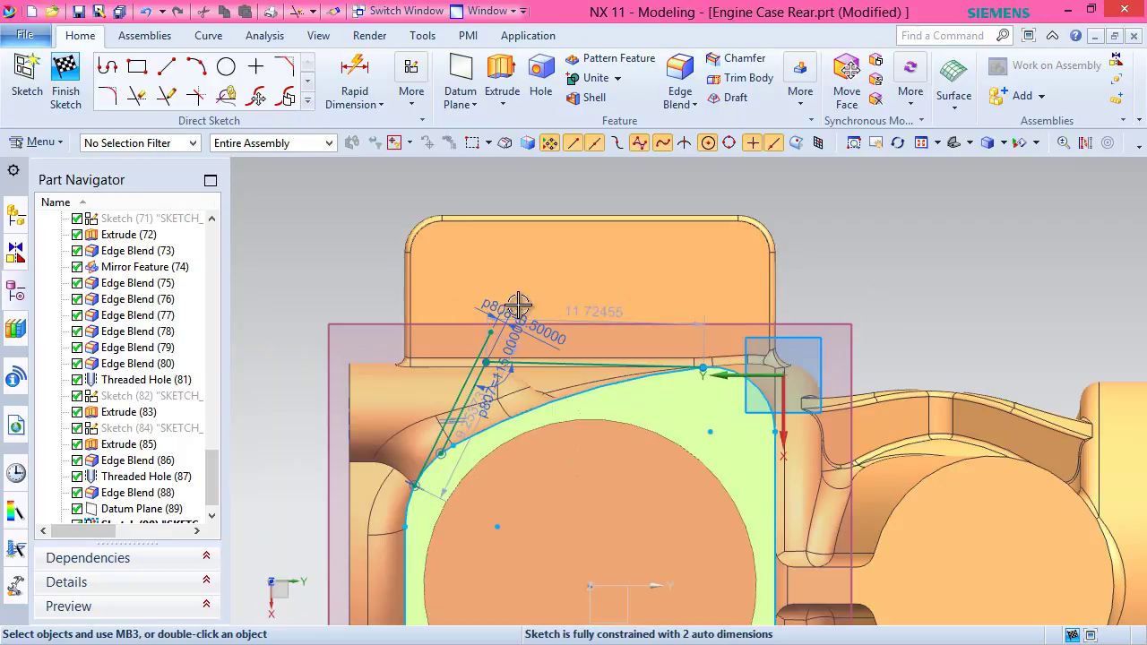
Convert the first, outer slanted line to a reference curve.
{"action": "left_click", "coordinate": [1084, 142]}
{"action": "scroll", "coordinate": [725, 302], "scroll_direction": "down", "scroll_amount": 2}
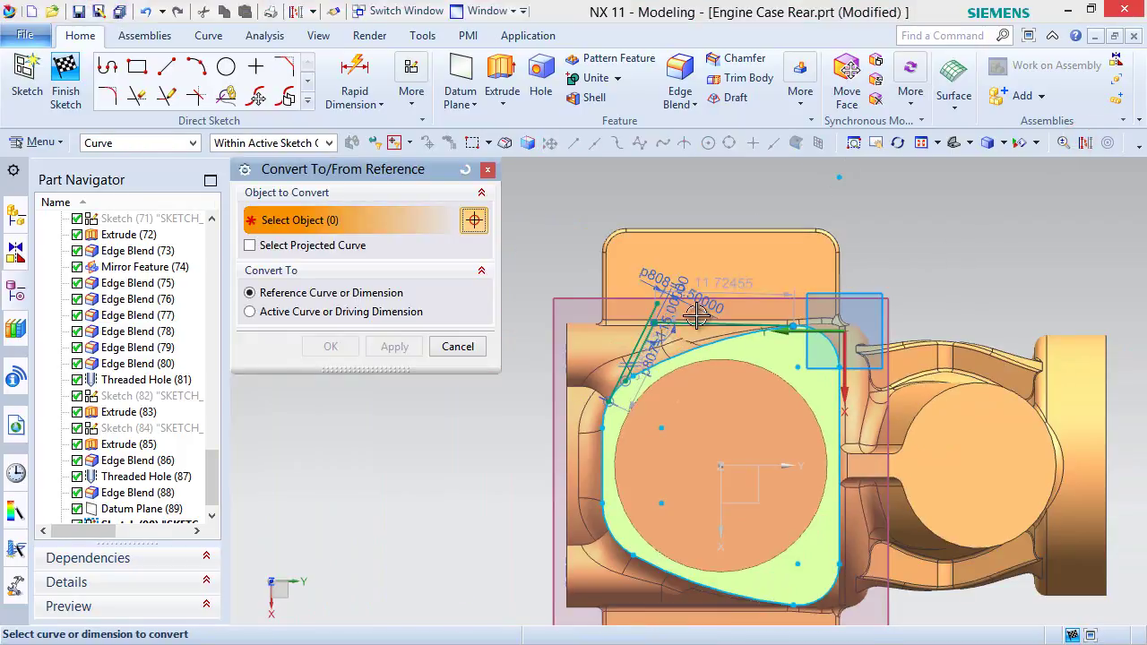
{"action": "scroll", "coordinate": [627, 294], "scroll_direction": "up", "scroll_amount": 4}
{"action": "scroll", "coordinate": [627, 293], "scroll_direction": "up", "scroll_amount": 1}
{"action": "left_click", "coordinate": [635, 313]}
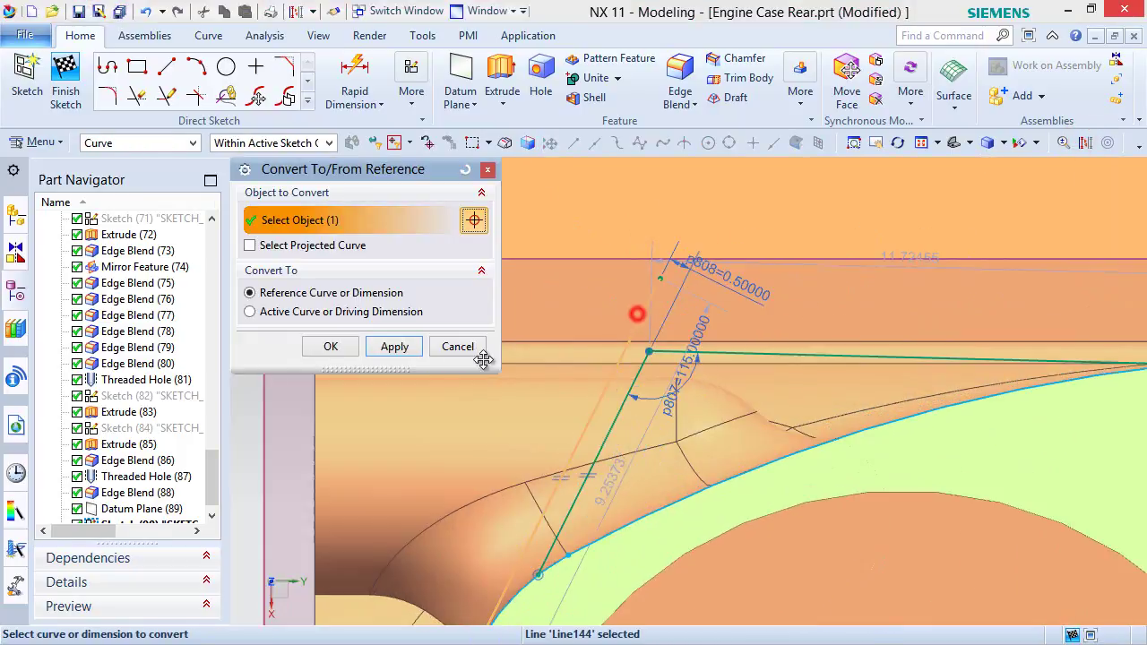
{"action": "left_click", "coordinate": [395, 347]}
{"action": "left_click", "coordinate": [455, 347]}
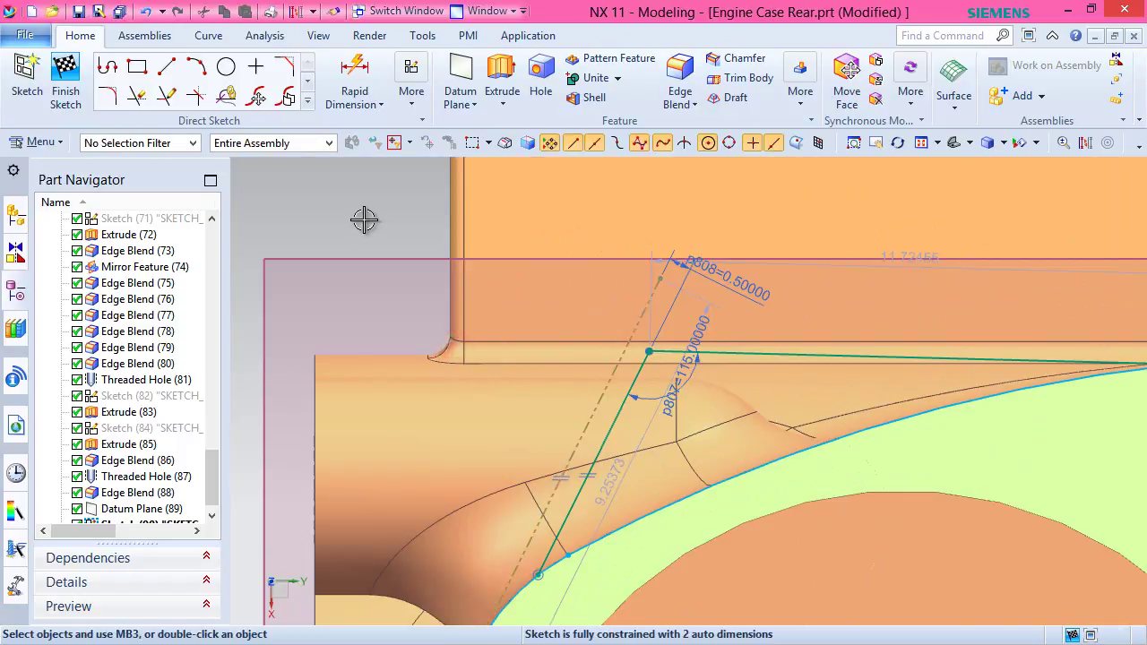
Finish the sketch, turn off the section clipping and return to the trimetric view of the whole engine case.
{"action": "scroll", "coordinate": [364, 219], "scroll_direction": "down", "scroll_amount": 2}
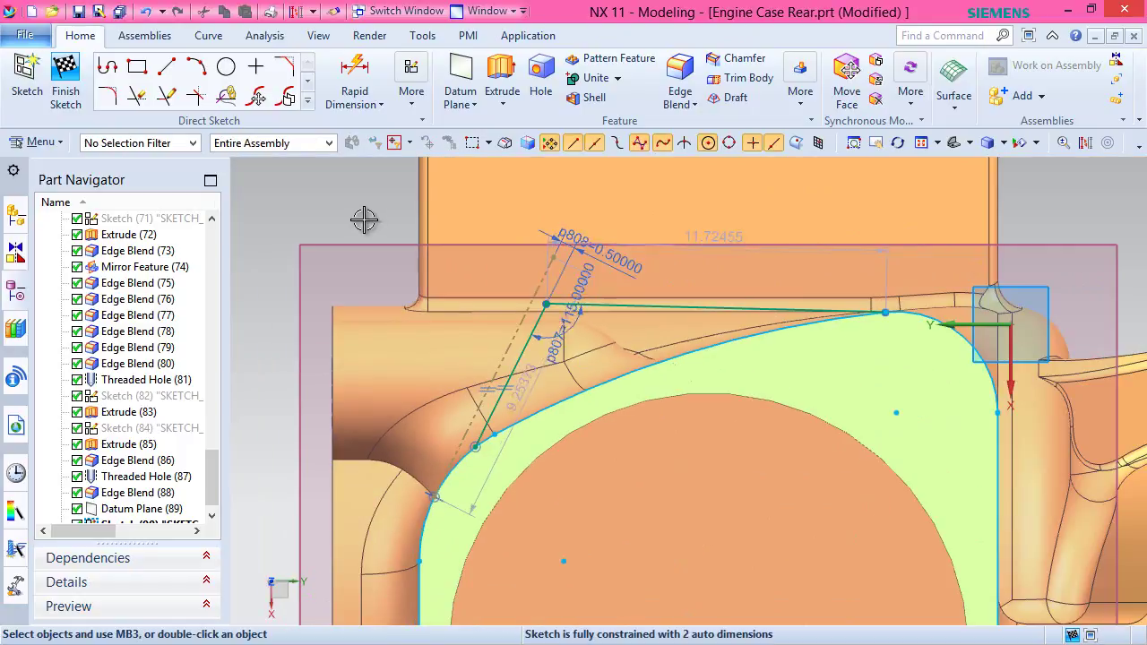
{"action": "scroll", "coordinate": [364, 219], "scroll_direction": "down", "scroll_amount": 1}
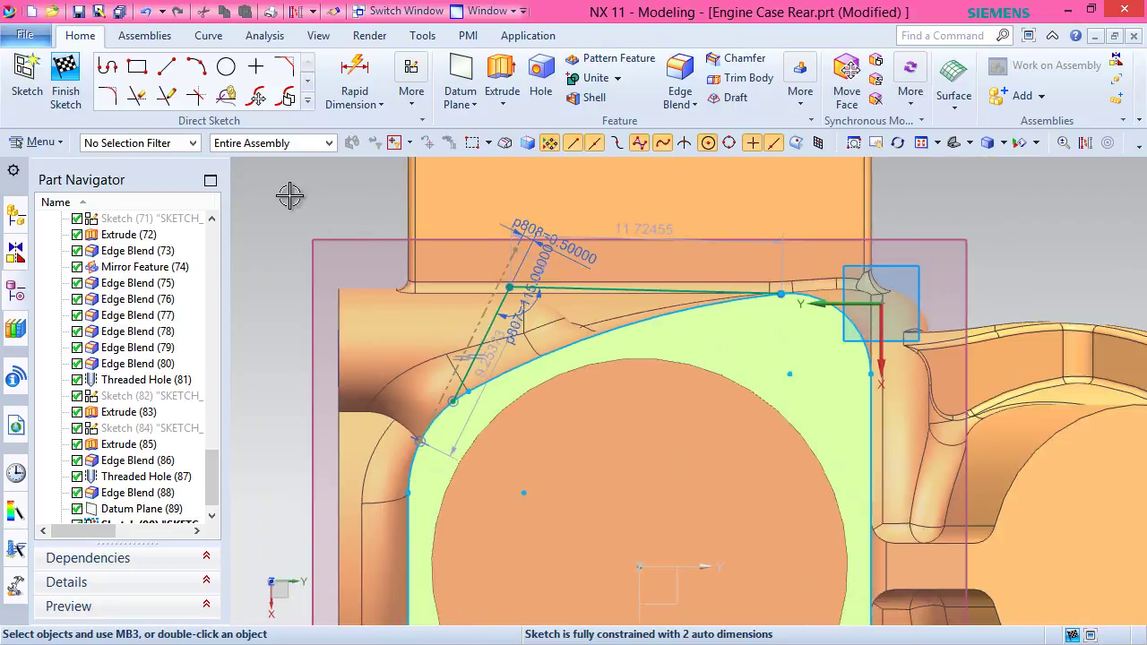
{"action": "left_click", "coordinate": [66, 79]}
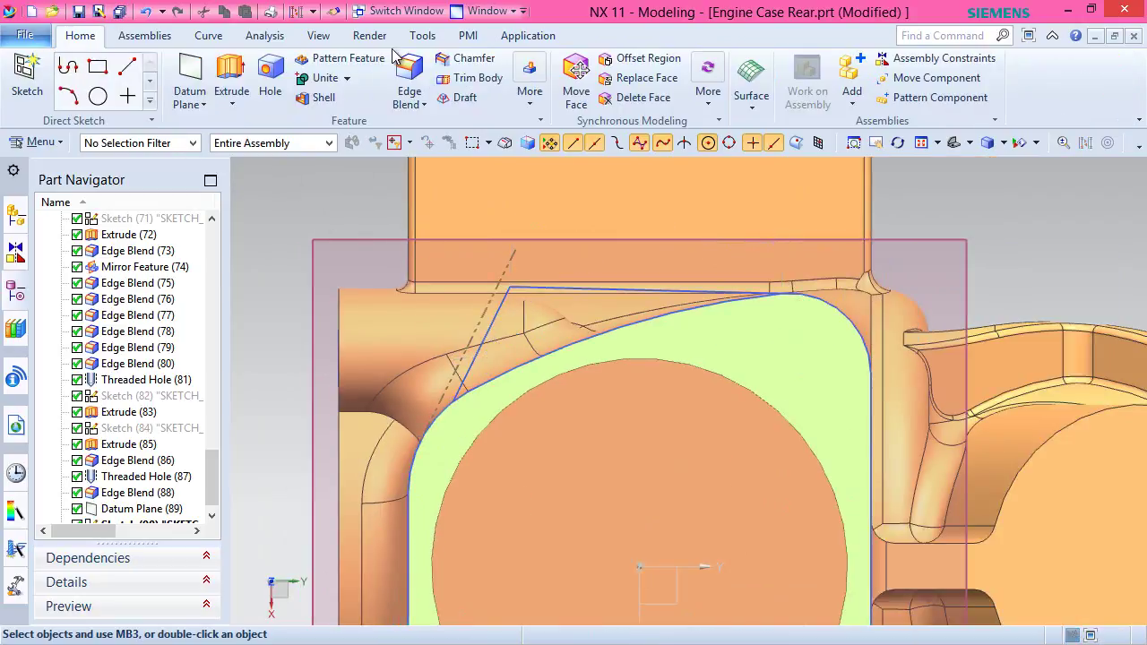
{"action": "left_click", "coordinate": [319, 36]}
{"action": "left_click", "coordinate": [581, 85]}
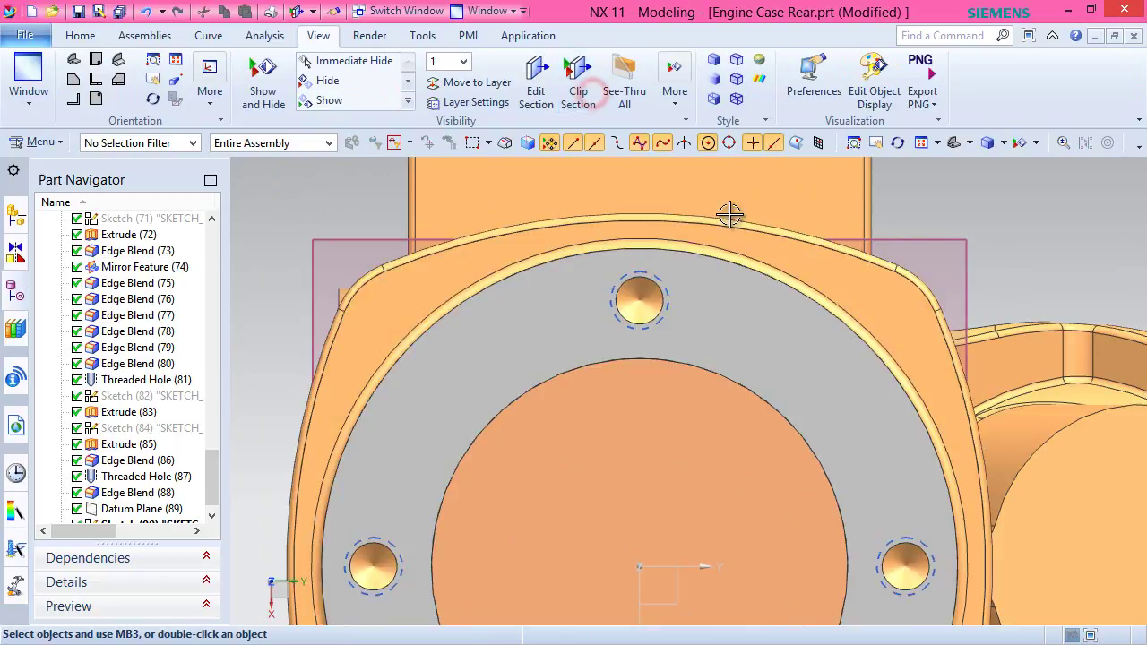
{"action": "key", "text": "Home"}
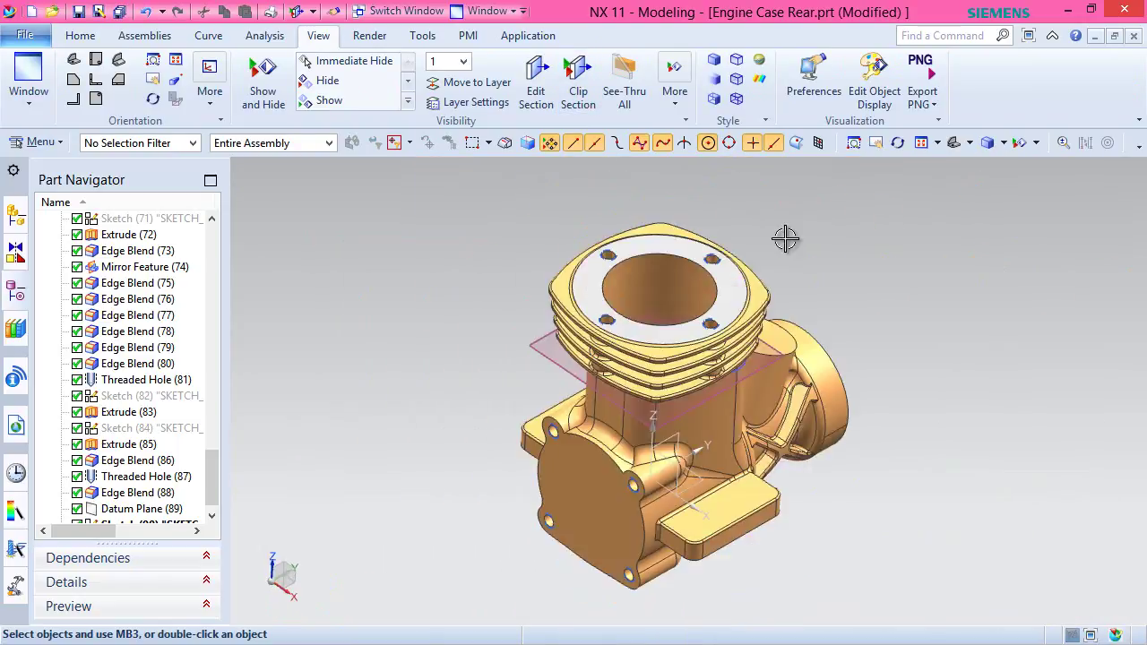
Hide the datum plane below the cooling fins.
{"action": "scroll", "coordinate": [210, 458], "scroll_direction": "down", "scroll_amount": 1}
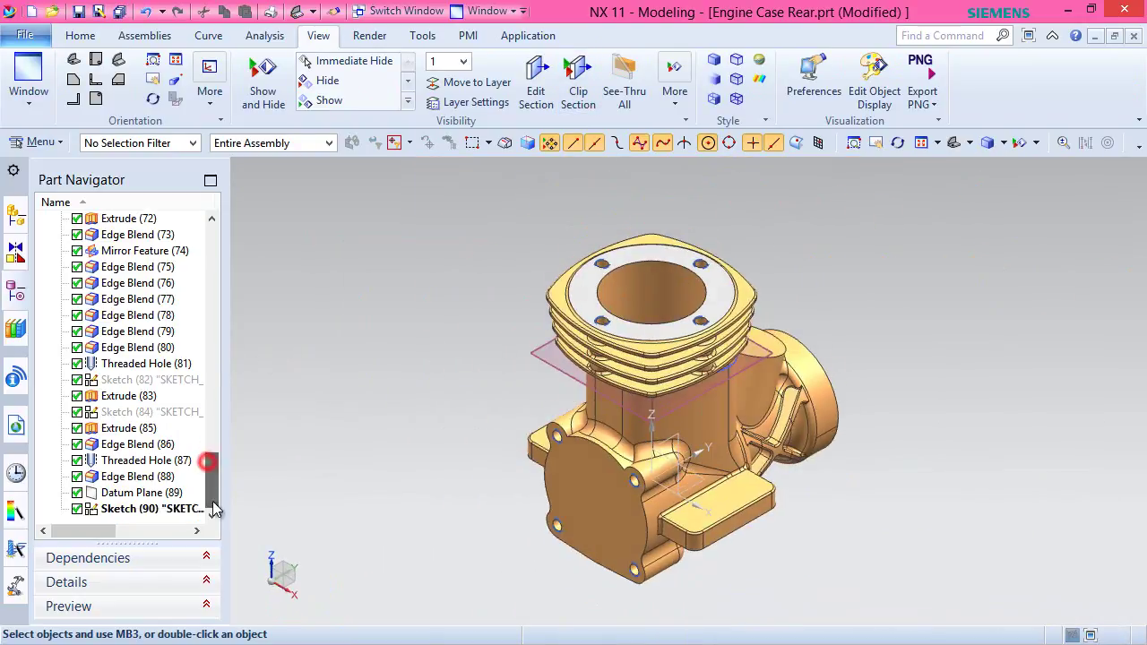
{"action": "left_click", "coordinate": [130, 493]}
{"action": "right_click", "coordinate": [130, 495]}
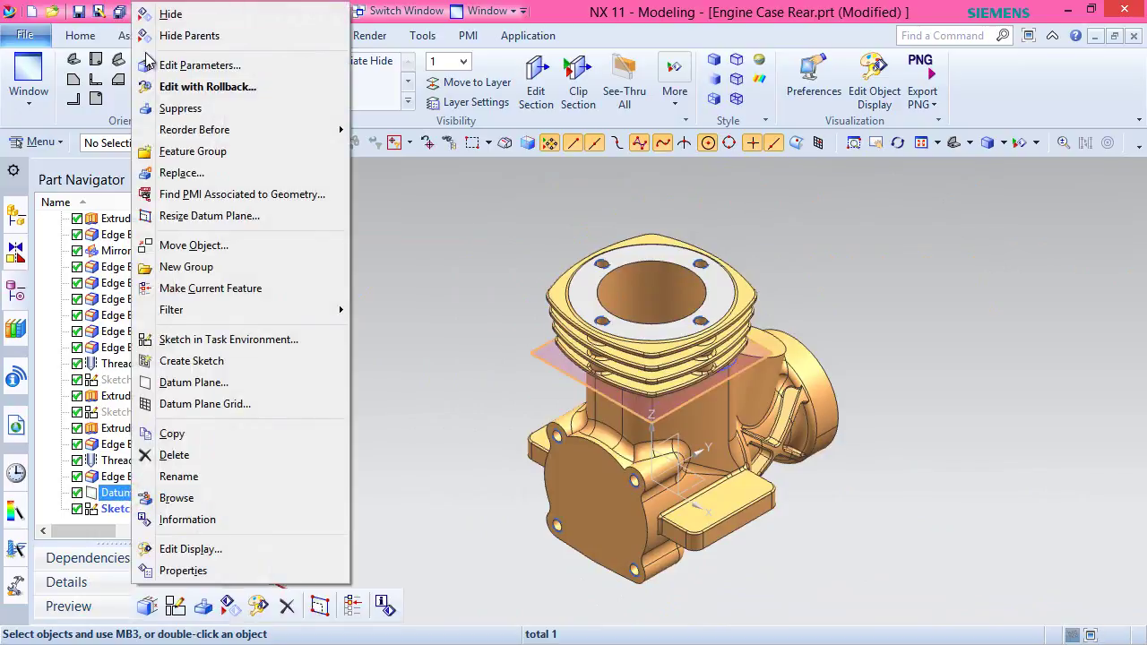
{"action": "left_click", "coordinate": [167, 13]}
Extrude the triangular sketch region beside the cylinder wall from 0 to 1 mm and unite it with the body.
{"action": "middle_click_drag", "start_coordinate": [702, 408], "coordinate": [691, 312]}
{"action": "scroll", "coordinate": [615, 305], "scroll_direction": "up", "scroll_amount": 3}
{"action": "scroll", "coordinate": [614, 304], "scroll_direction": "up", "scroll_amount": 2}
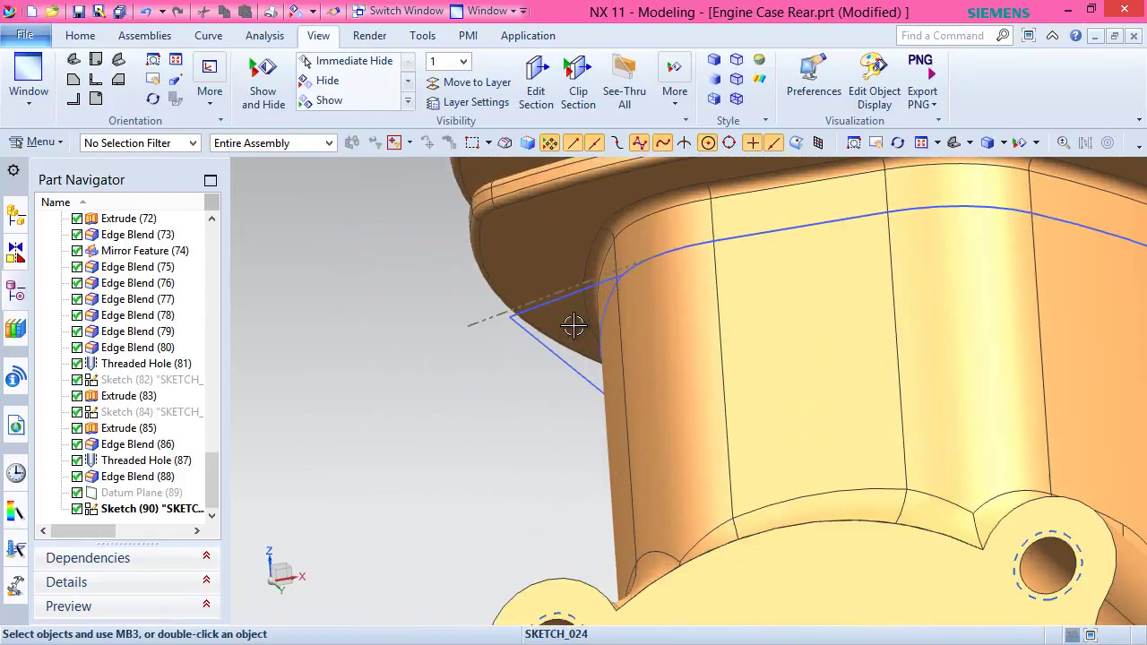
{"action": "left_click", "coordinate": [80, 36]}
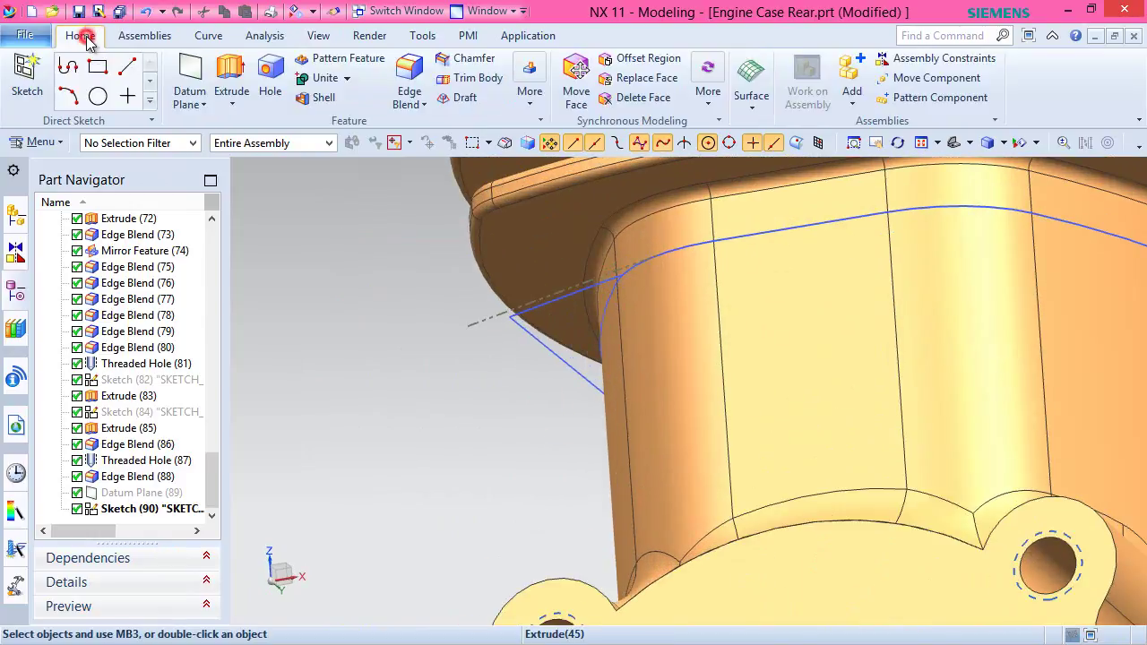
{"action": "left_click", "coordinate": [232, 81]}
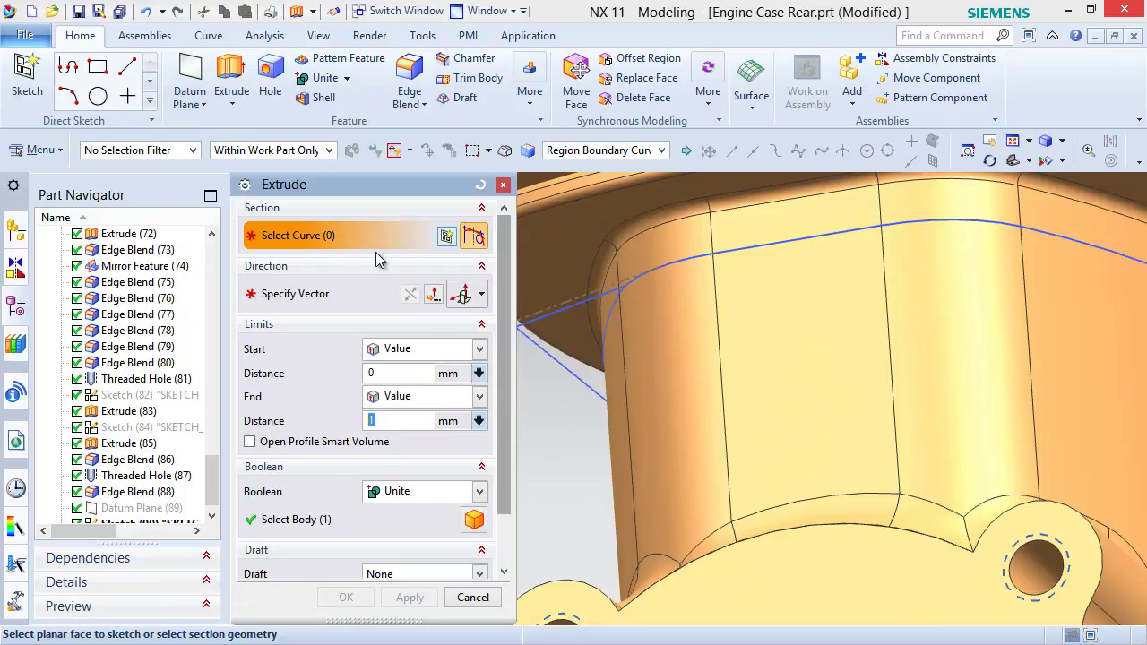
{"action": "left_click", "coordinate": [558, 328]}
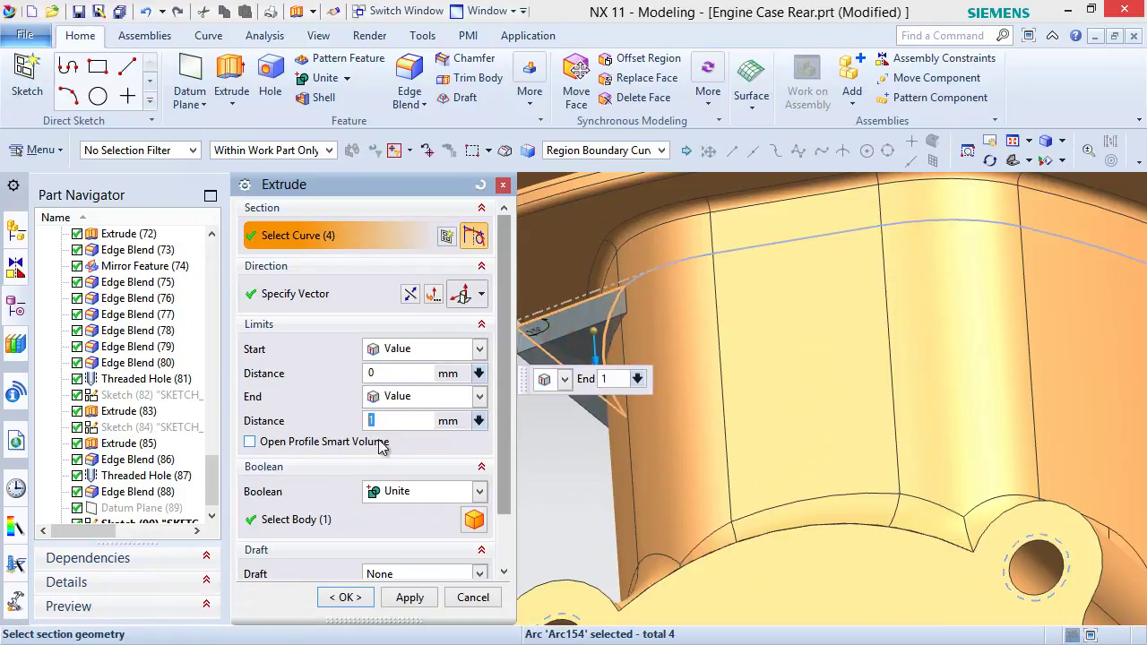
{"action": "left_click", "coordinate": [345, 597]}
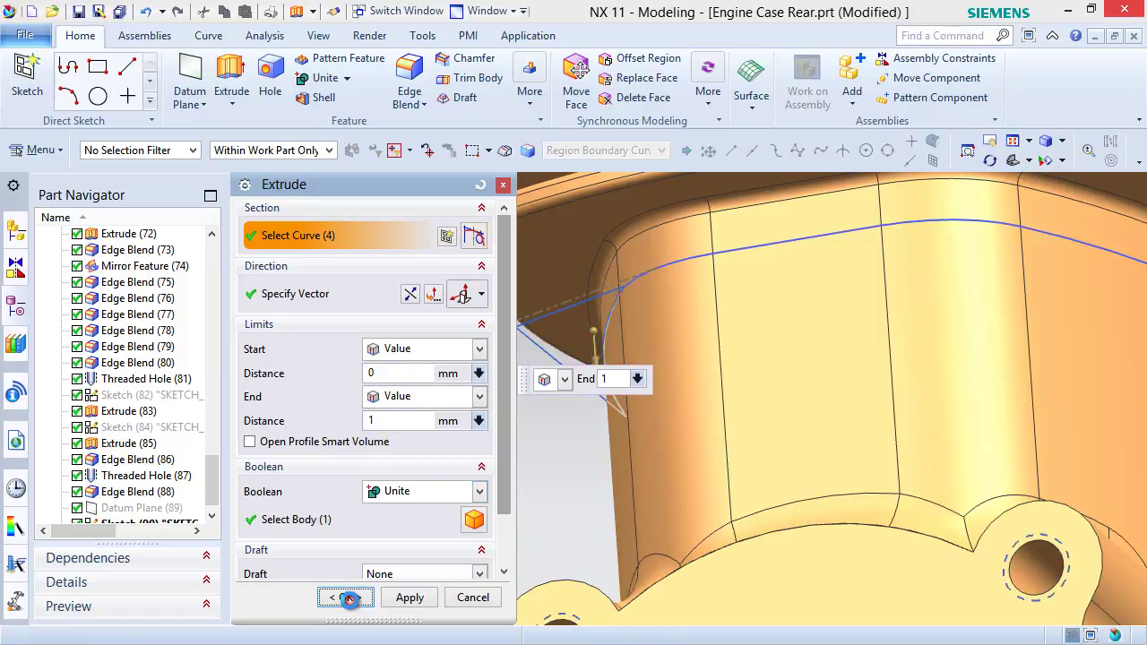
Hide the sketch used for the new ledge and save the part.
{"action": "left_click", "coordinate": [204, 489]}
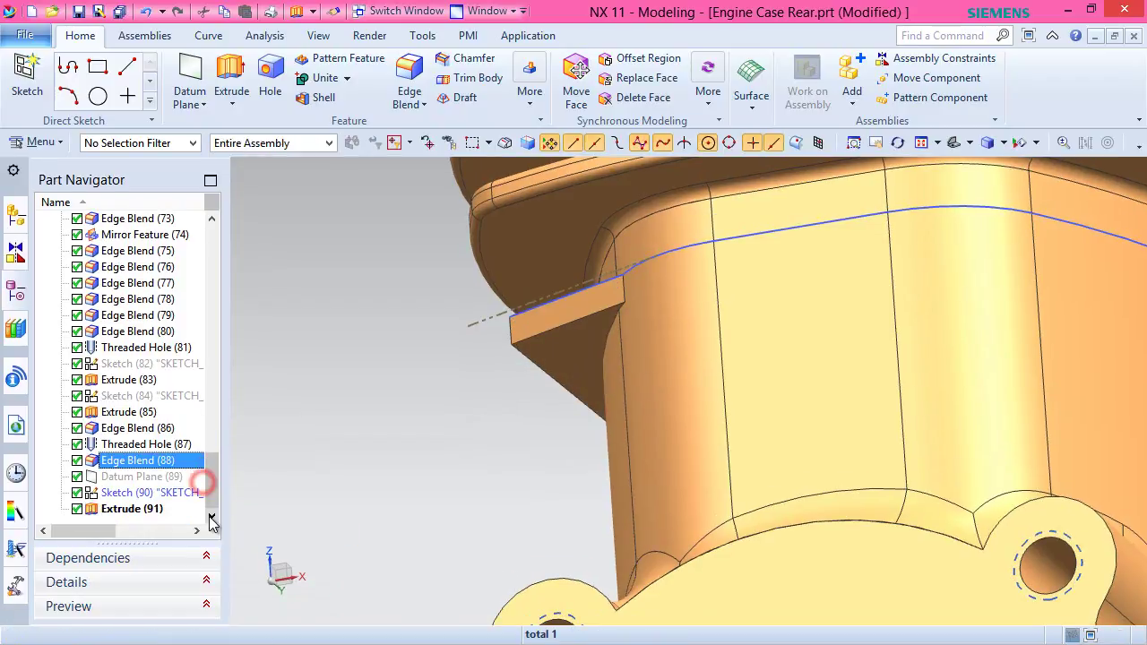
{"action": "left_click", "coordinate": [141, 490]}
{"action": "right_click", "coordinate": [141, 492]}
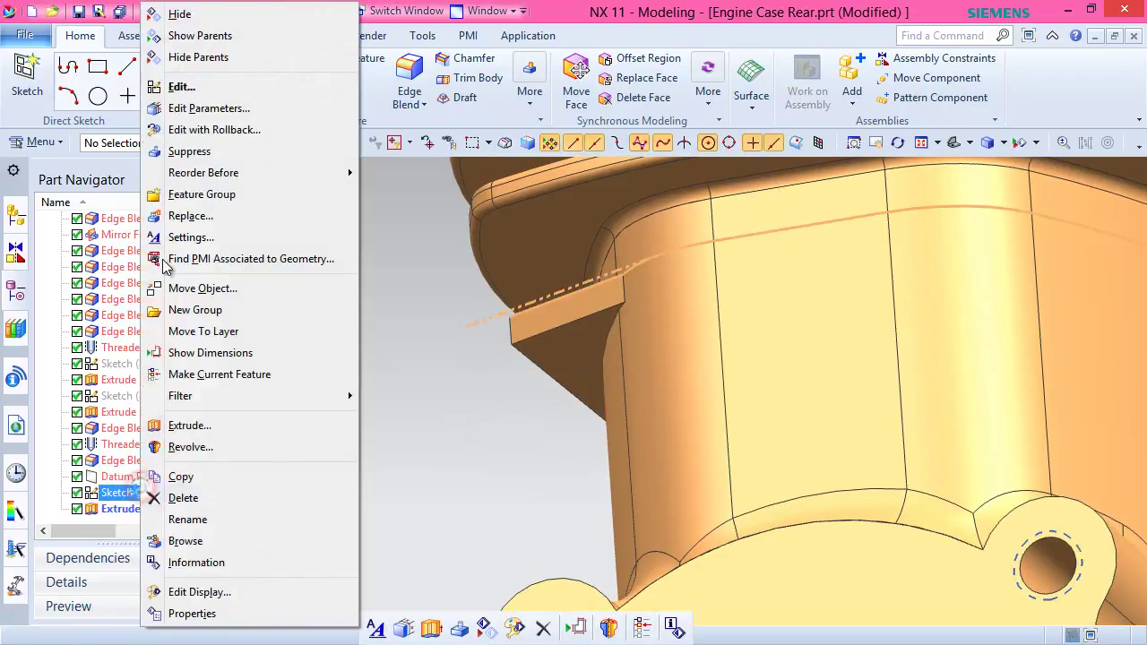
{"action": "left_click", "coordinate": [170, 12]}
{"action": "middle_click_drag", "start_coordinate": [551, 371], "coordinate": [591, 384]}
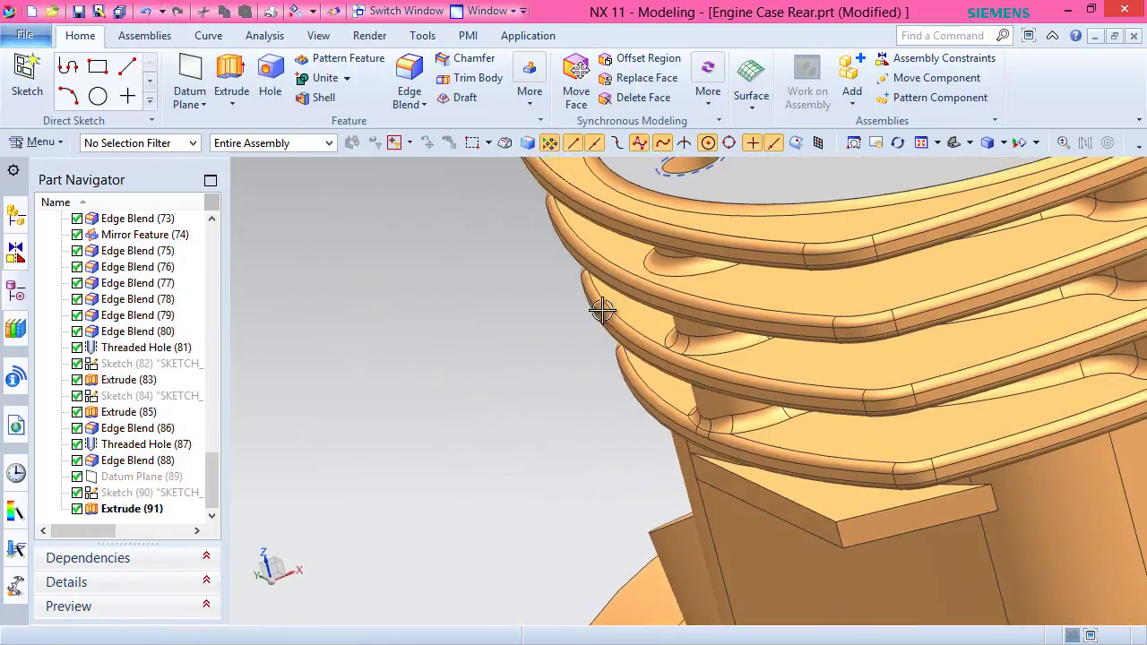
{"action": "key", "text": "Home"}
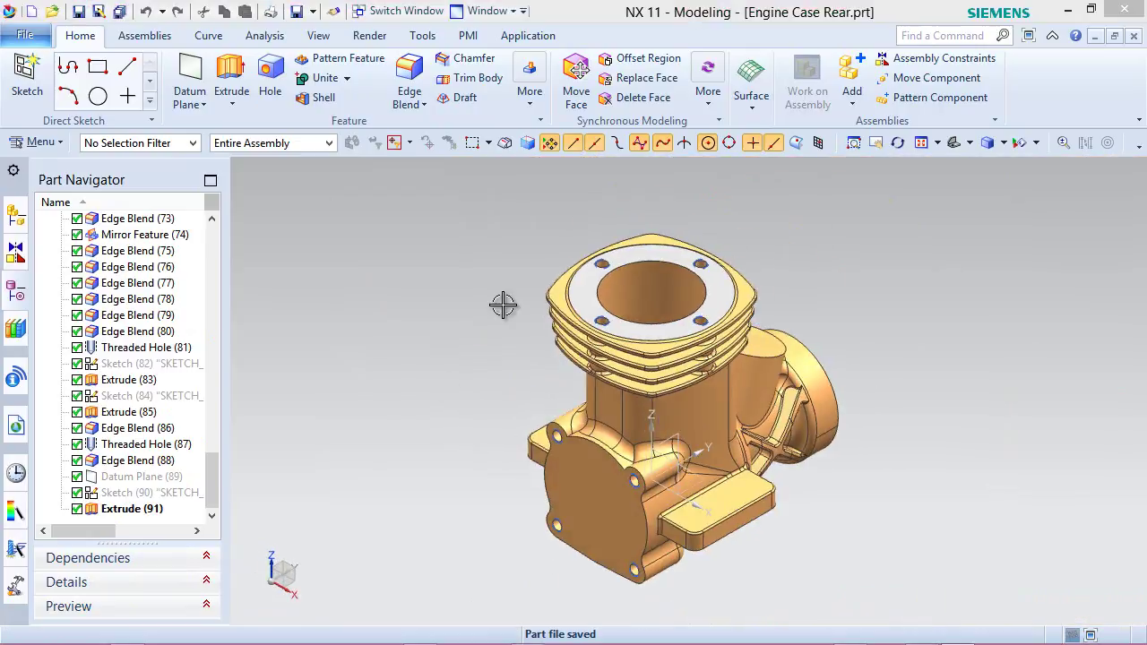
Blend the four upper and lower outer edges of the triangular ledge below the cooling fins with a 0.3 mm radius.
{"action": "middle_click_drag", "start_coordinate": [510, 341], "coordinate": [583, 310]}
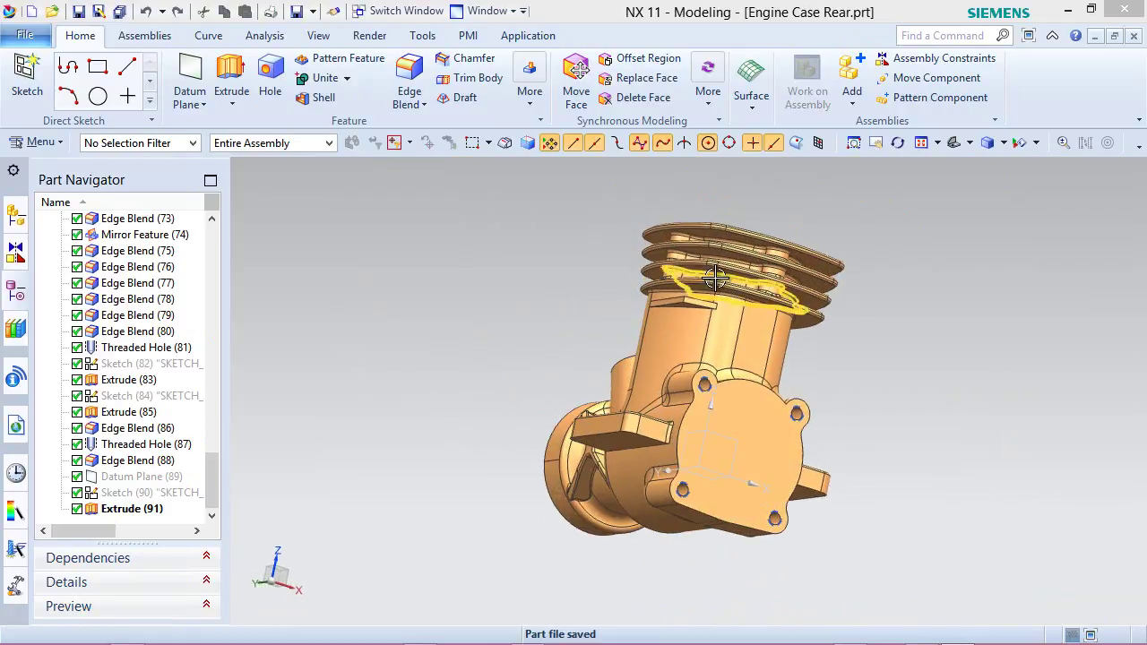
{"action": "right_click", "coordinate": [576, 243]}
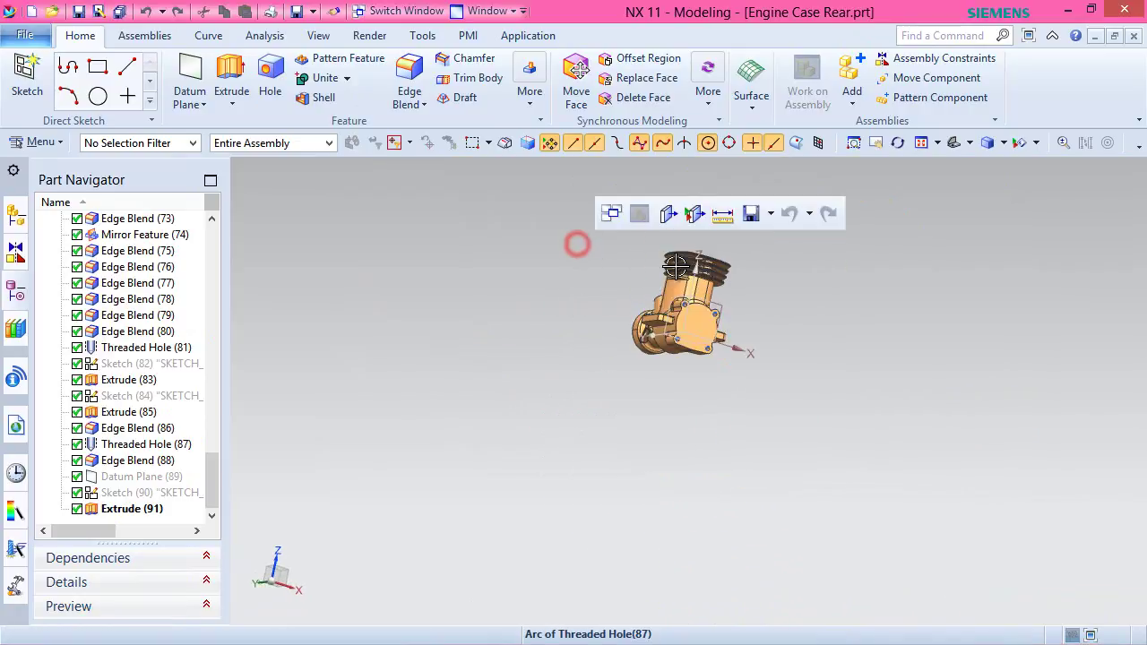
{"action": "scroll", "coordinate": [676, 266], "scroll_direction": "up", "scroll_amount": 4}
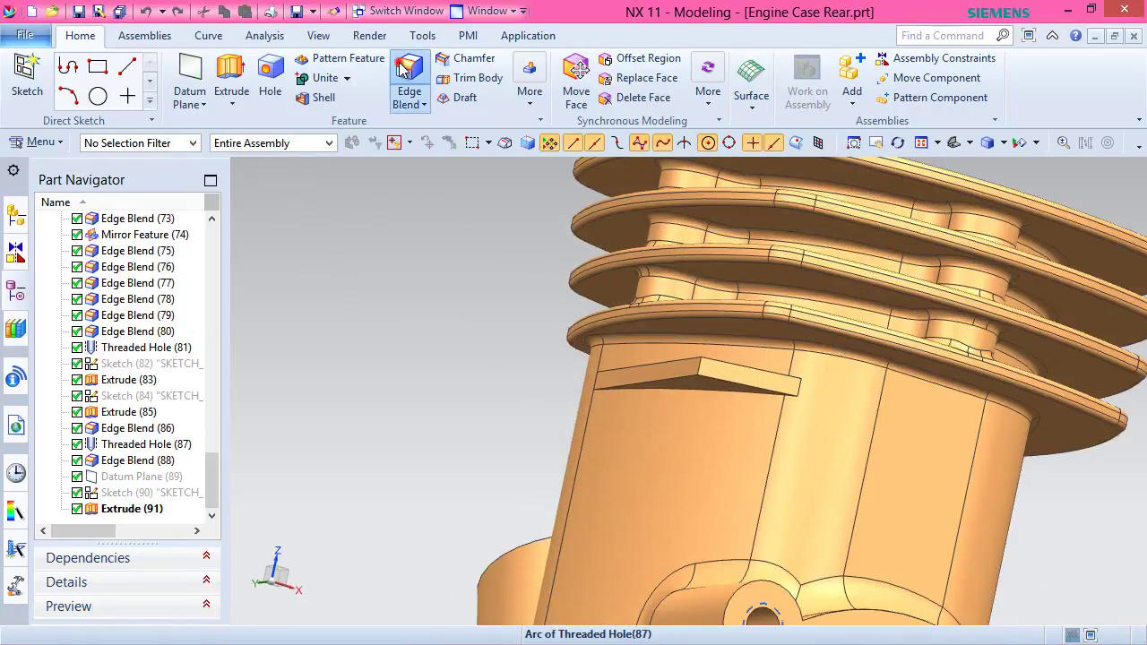
{"action": "left_click", "coordinate": [409, 81]}
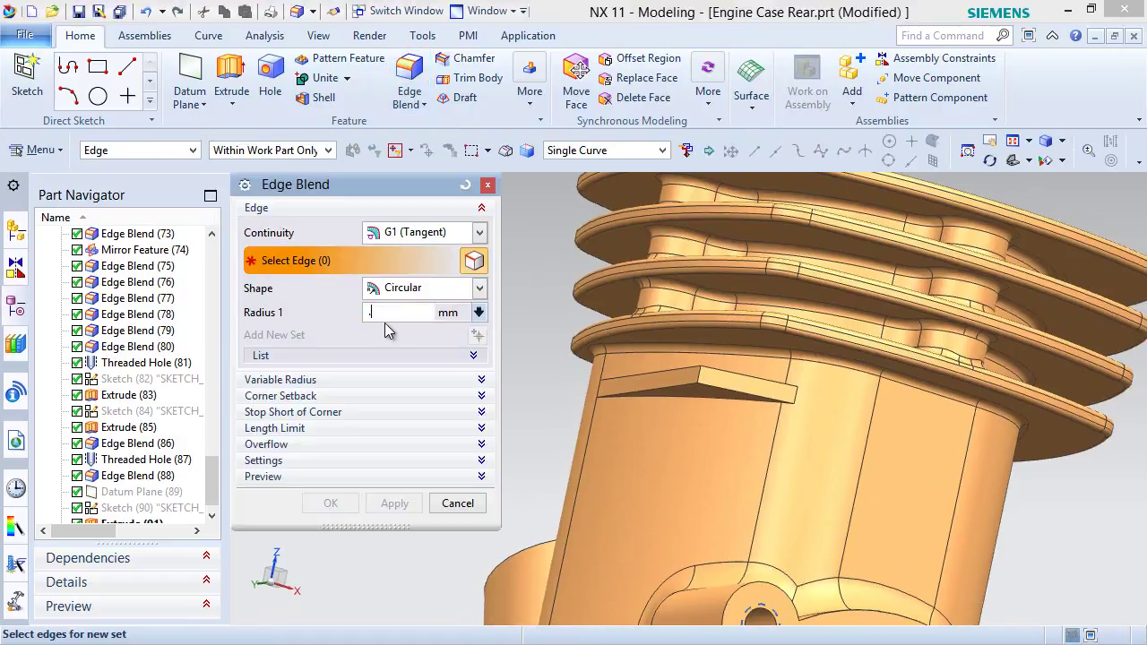
{"action": "scroll", "coordinate": [627, 367], "scroll_direction": "up", "scroll_amount": 5}
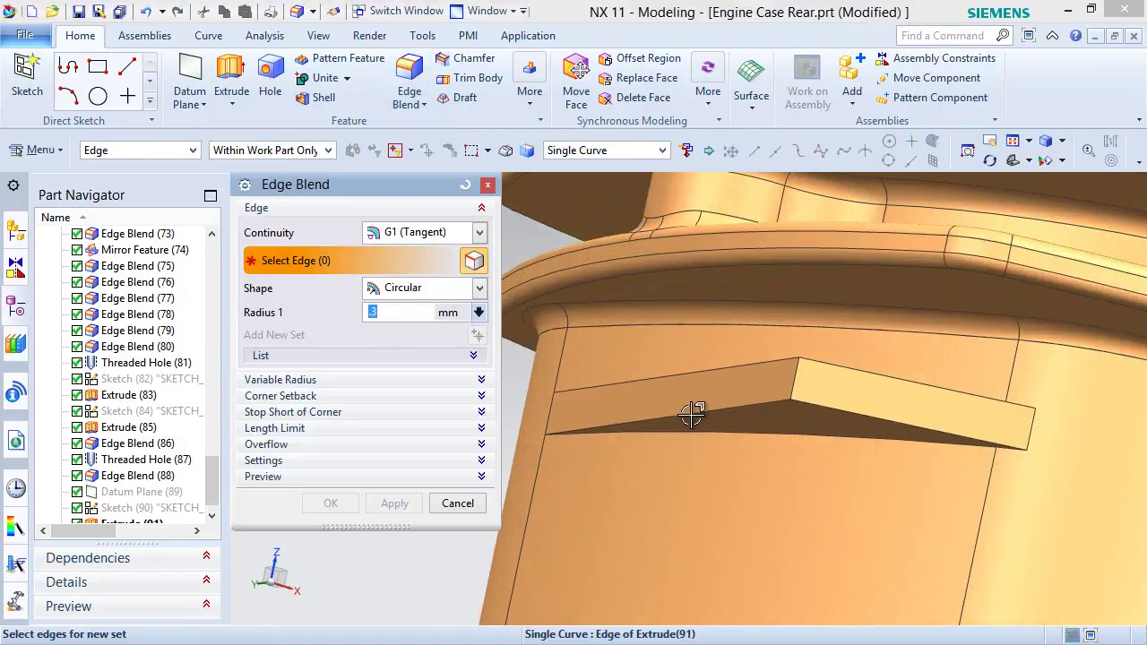
{"action": "left_click", "coordinate": [690, 414]}
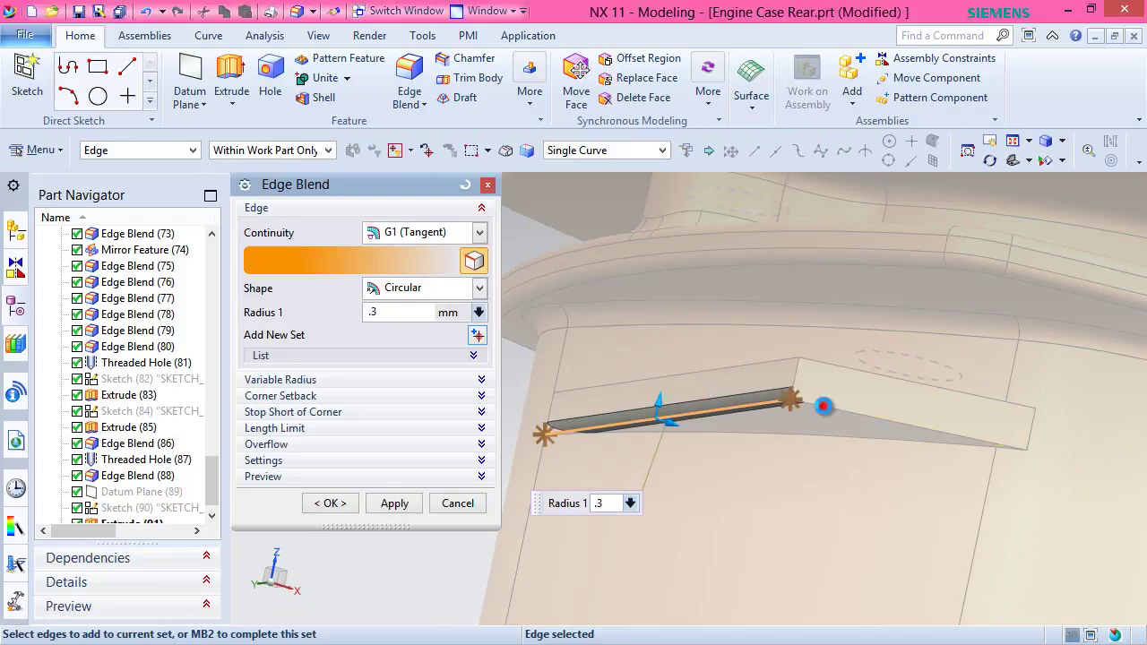
{"action": "left_click", "coordinate": [820, 403]}
{"action": "left_click", "coordinate": [813, 367]}
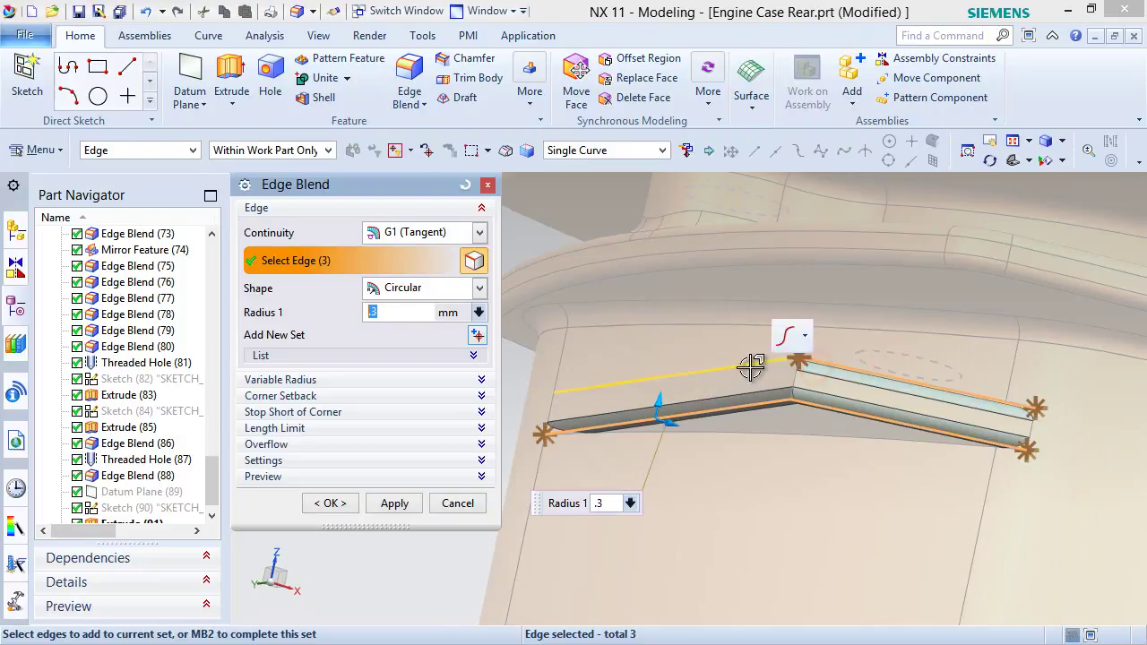
{"action": "left_click", "coordinate": [750, 367]}
{"action": "left_click", "coordinate": [394, 502]}
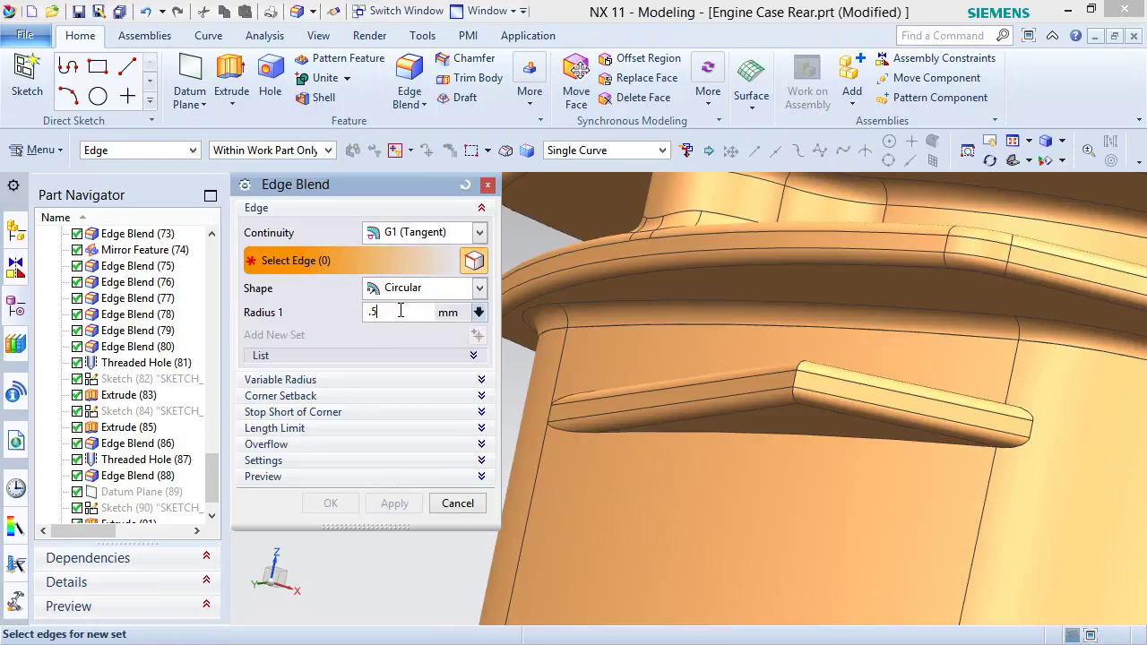
{"action": "left_click", "coordinate": [790, 430]}
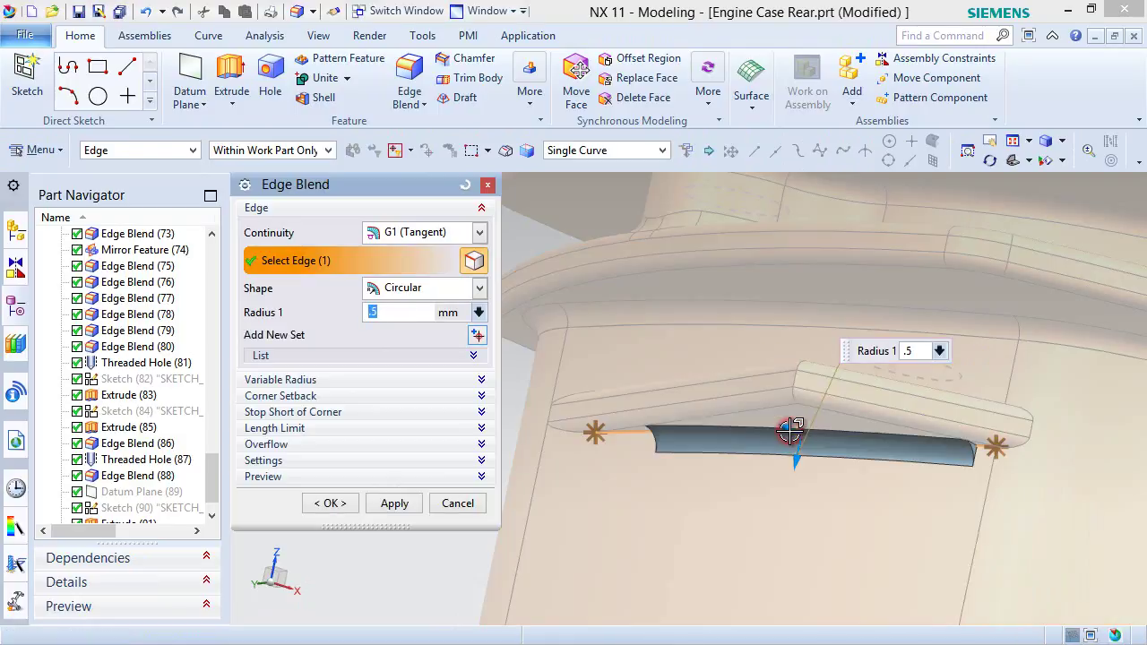
{"action": "scroll", "coordinate": [622, 459], "scroll_direction": "up", "scroll_amount": 3}
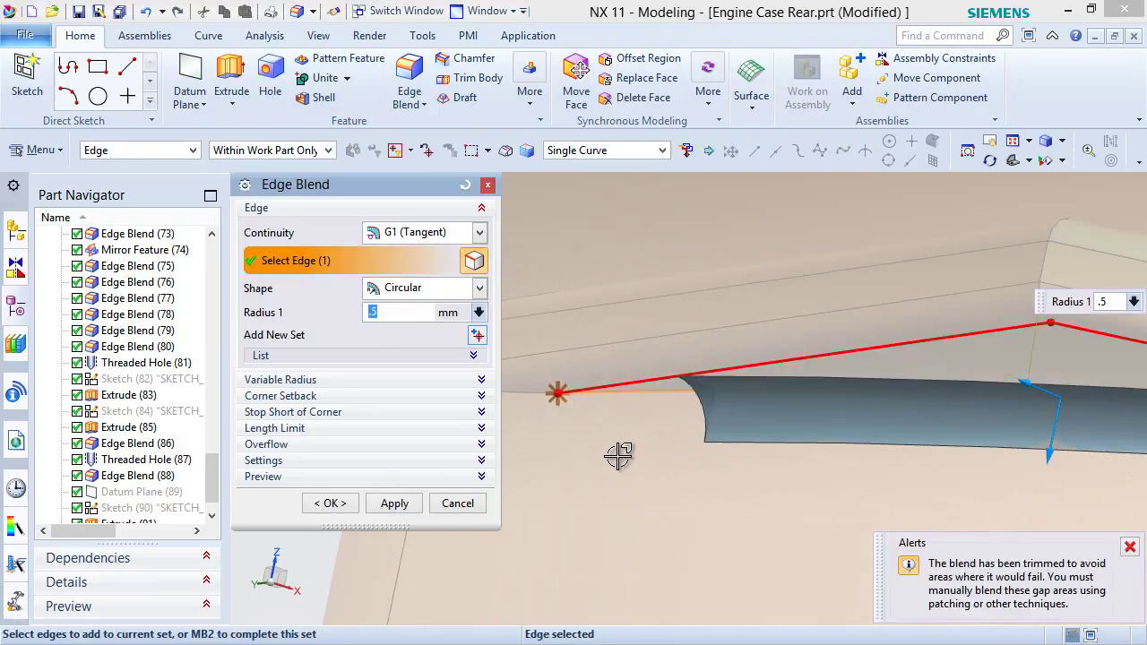
{"action": "left_click", "coordinate": [465, 185]}
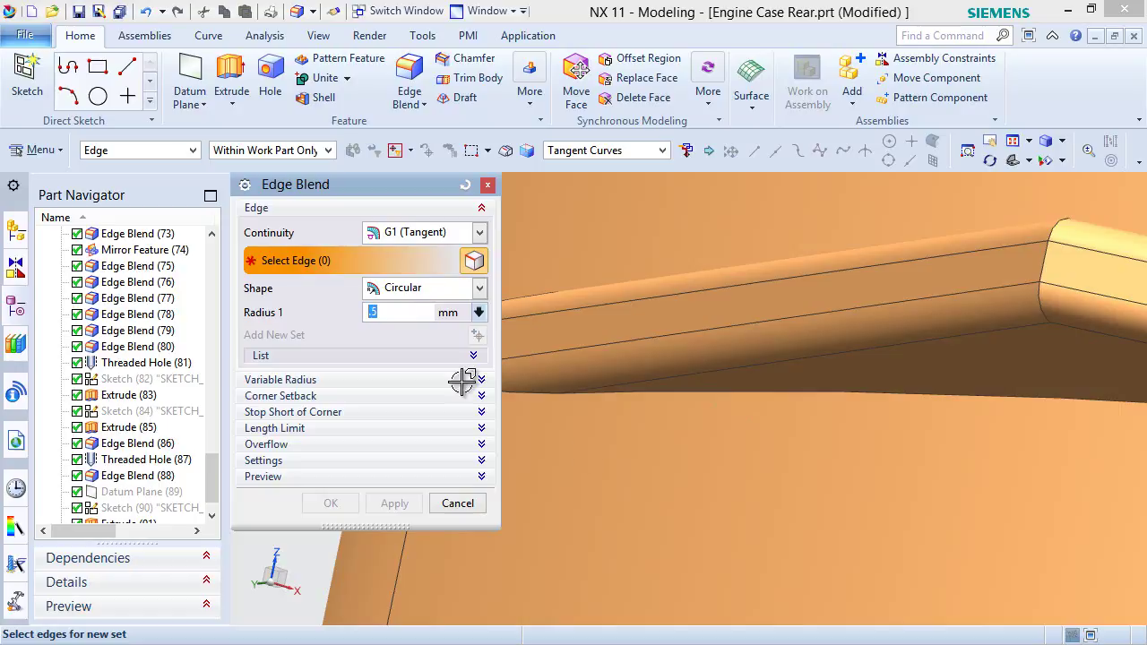
Blend the full tangent chain of edges where the ledge meets the cylinder wall with a 0.5 mm radius.
{"action": "scroll", "coordinate": [747, 499], "scroll_direction": "down", "scroll_amount": 3}
{"action": "left_click", "coordinate": [812, 432]}
{"action": "scroll", "coordinate": [794, 449], "scroll_direction": "up", "scroll_amount": 3}
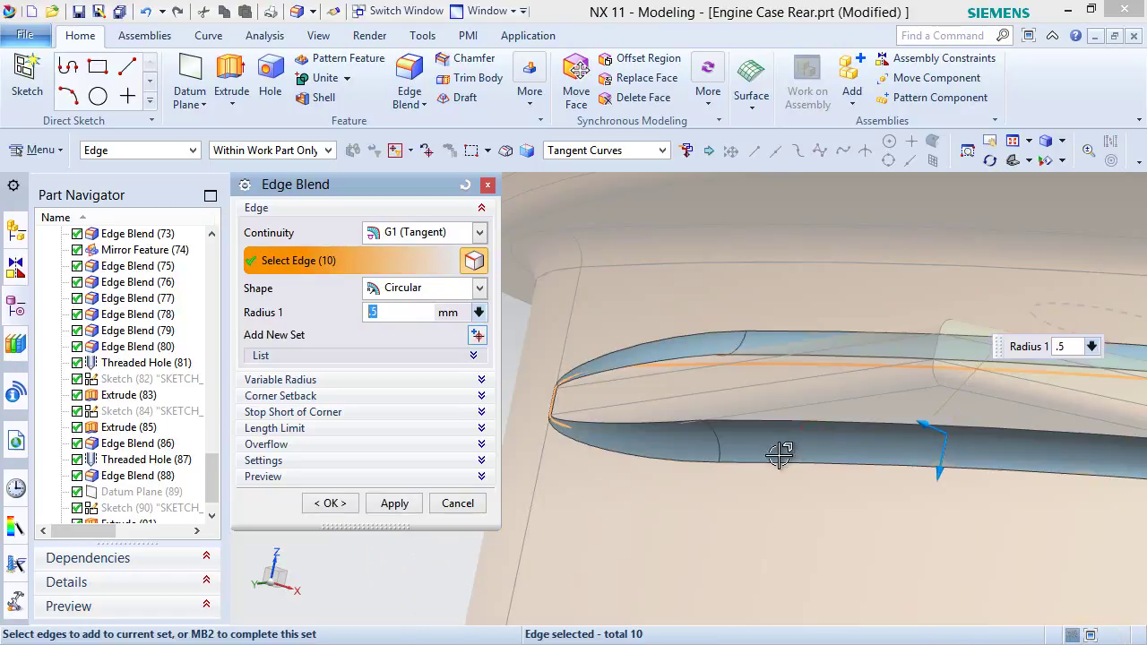
{"action": "left_click", "coordinate": [327, 503]}
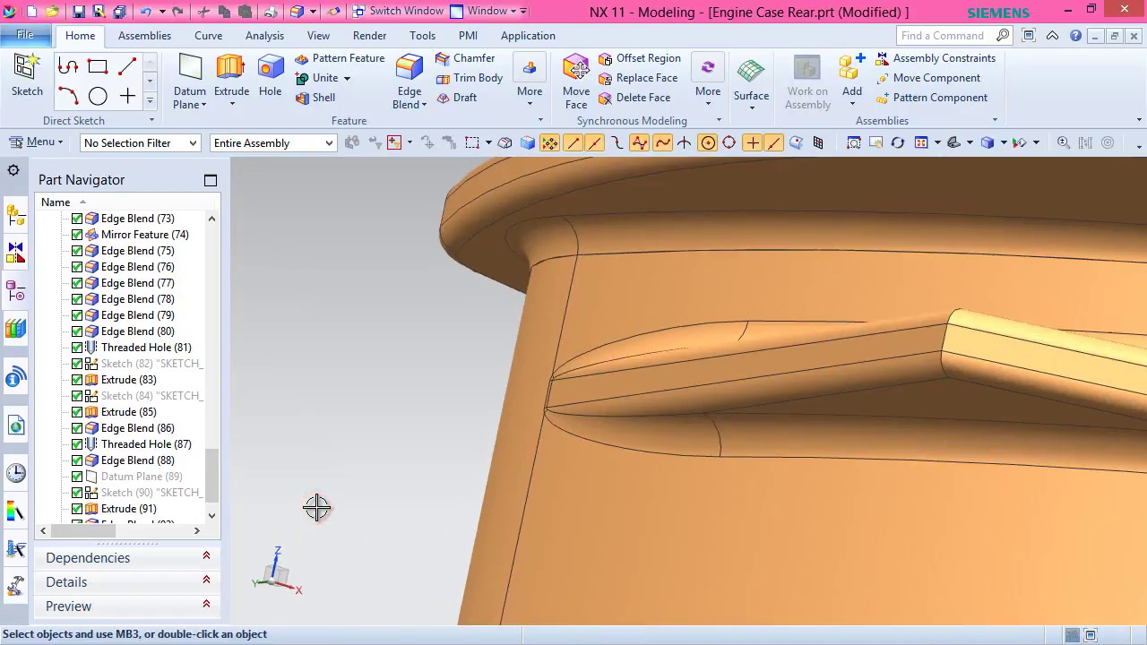
Return to the trimetric view of the whole engine case and save the part.
{"action": "middle_click_drag", "start_coordinate": [691, 425], "coordinate": [699, 442]}
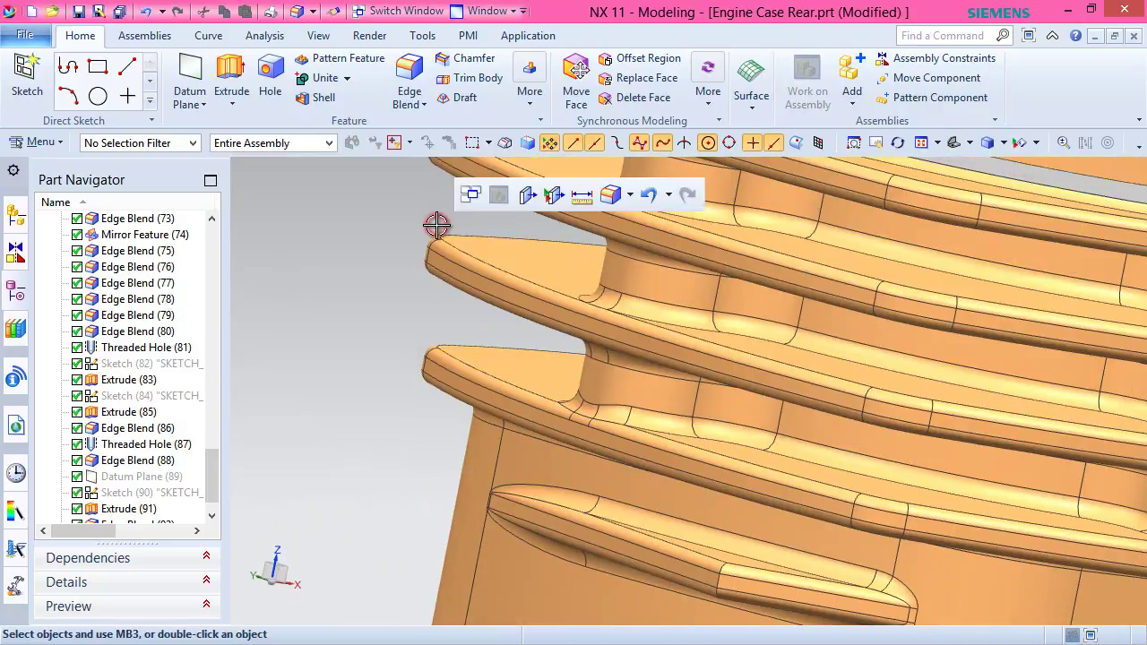
{"action": "key", "text": "ctrl+f"}
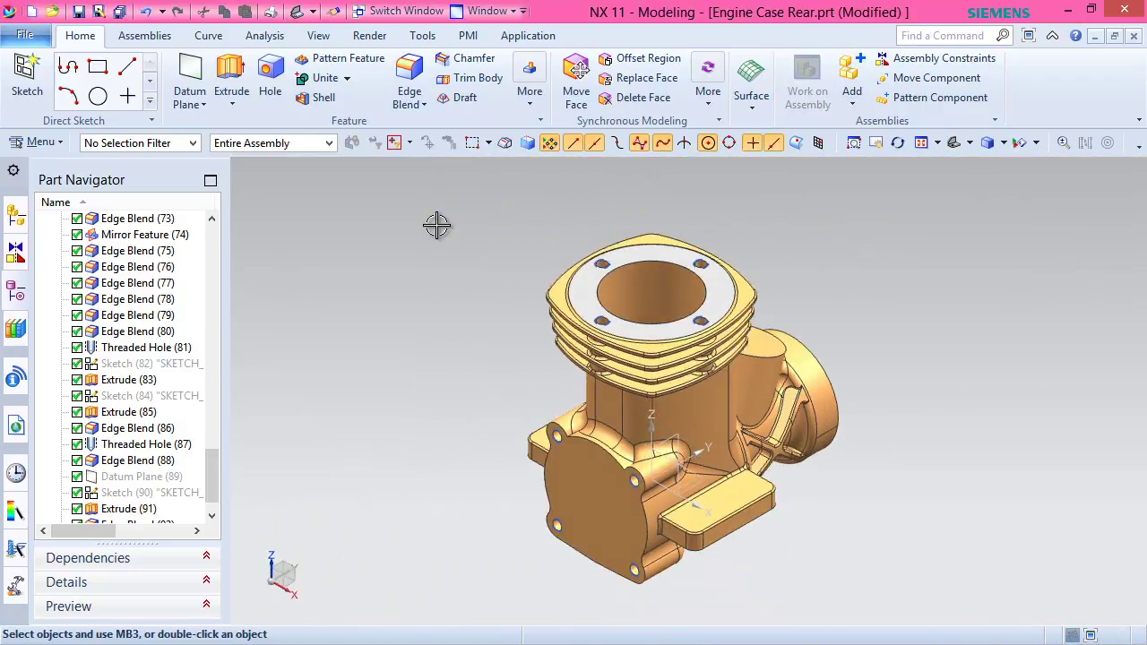
{"action": "key", "text": "ctrl+s"}
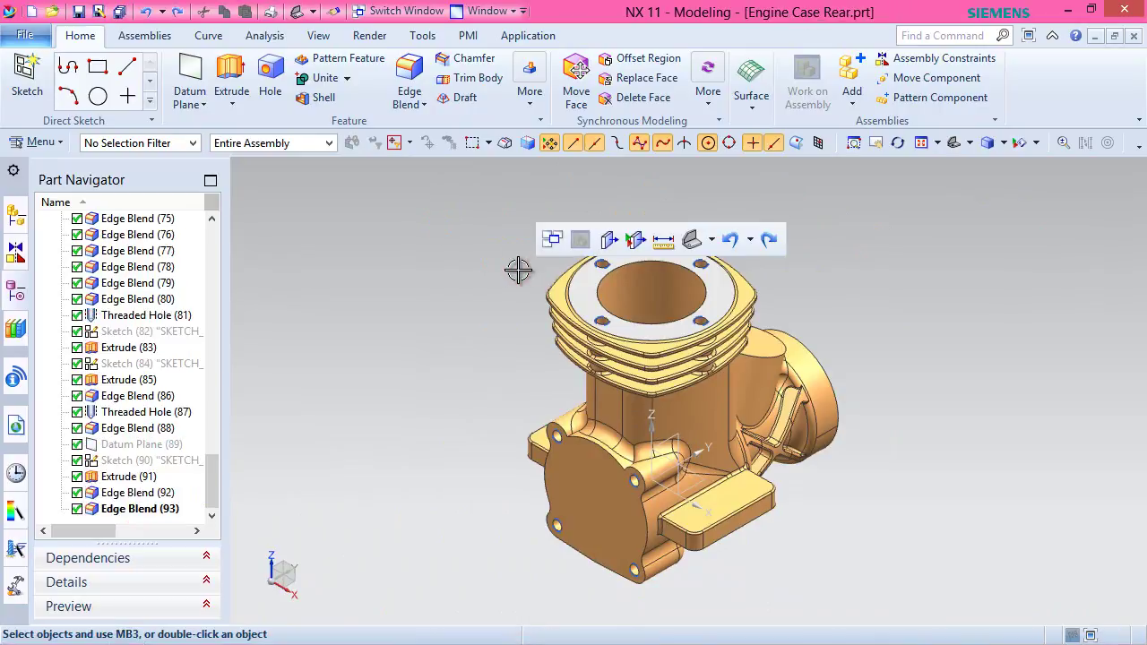
Mirror the ledge extrusion and its two edge blends about the YZ datum plane to the opposite side of the cylinder.
{"action": "left_click", "coordinate": [529, 89]}
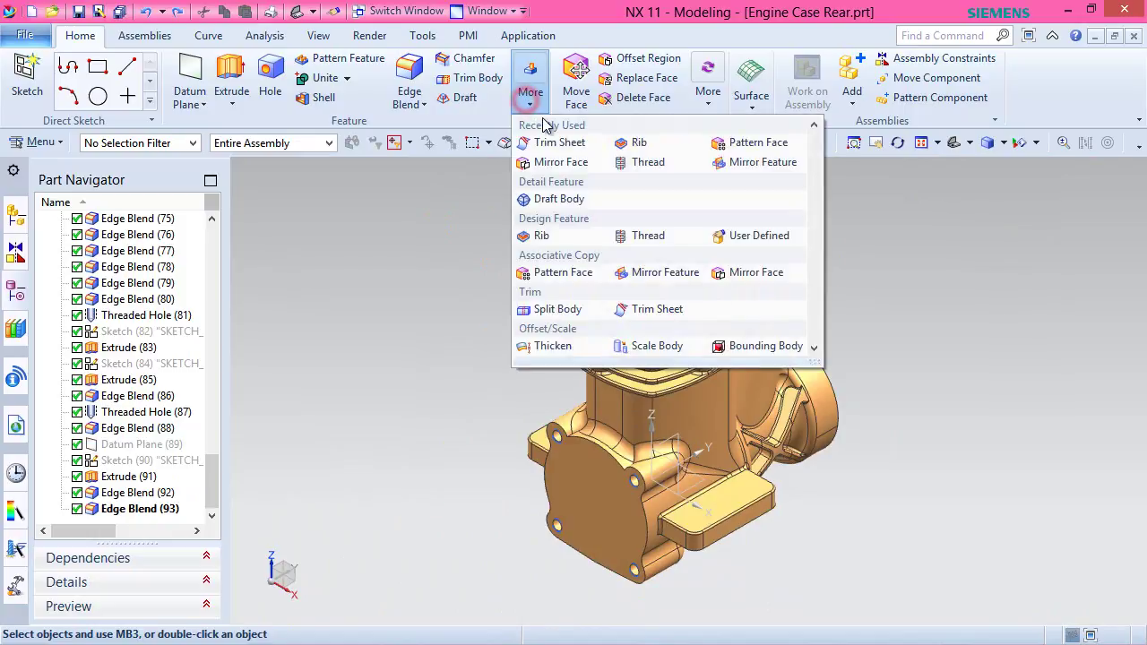
{"action": "left_click", "coordinate": [655, 273]}
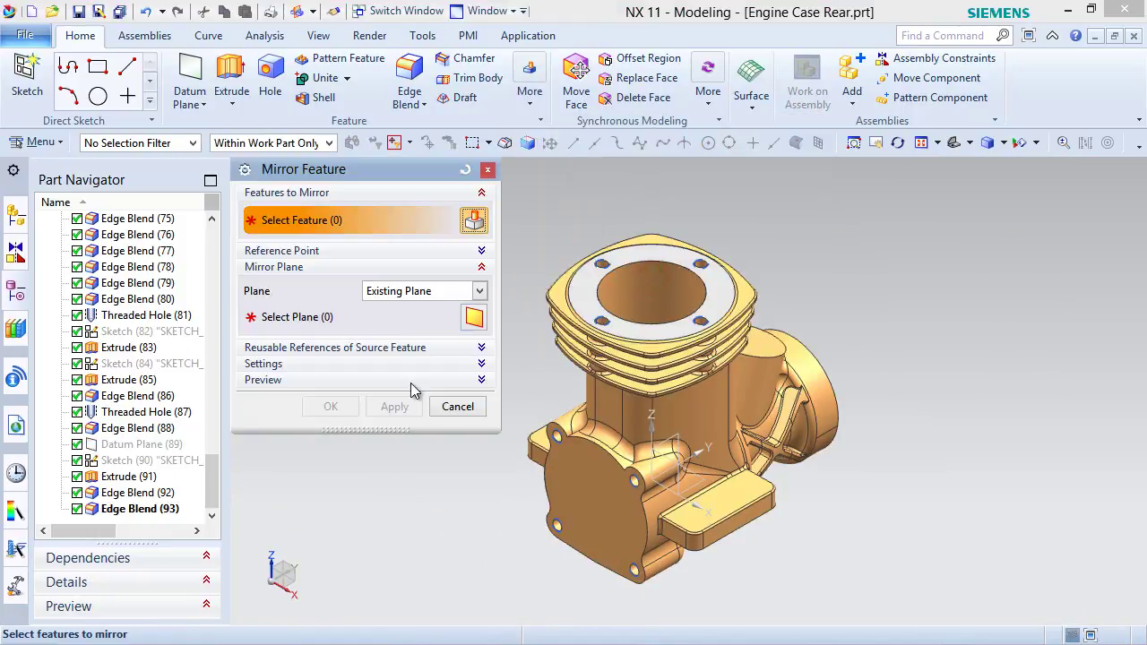
{"action": "left_click", "coordinate": [127, 475]}
{"action": "left_click", "coordinate": [136, 510], "text": "shift"}
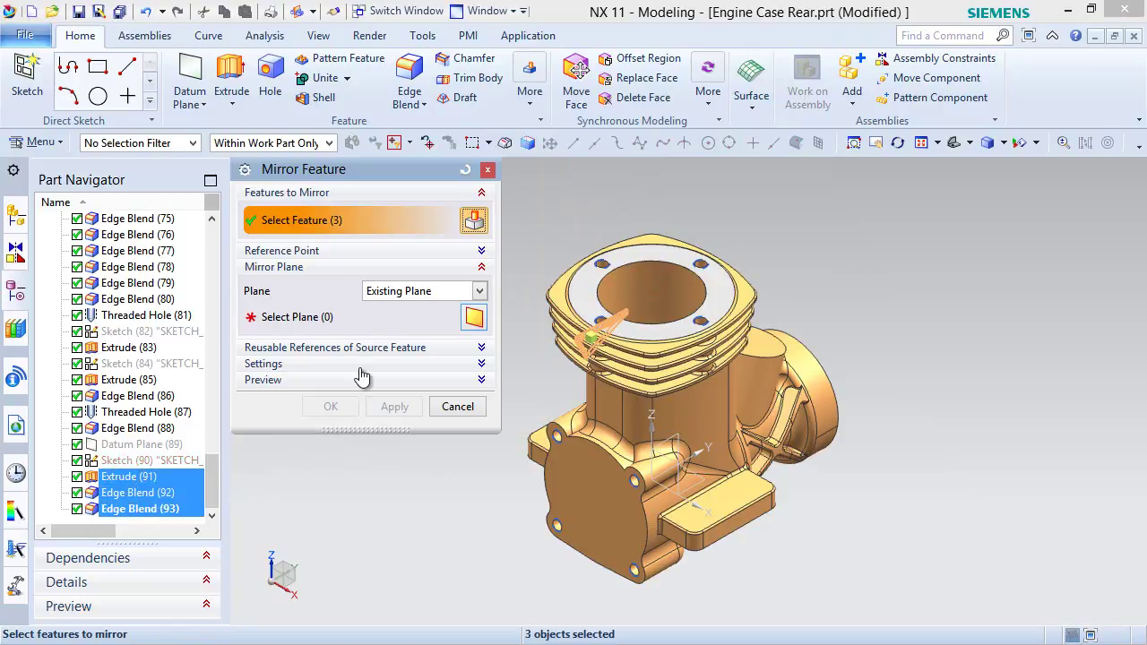
{"action": "left_click", "coordinate": [346, 326]}
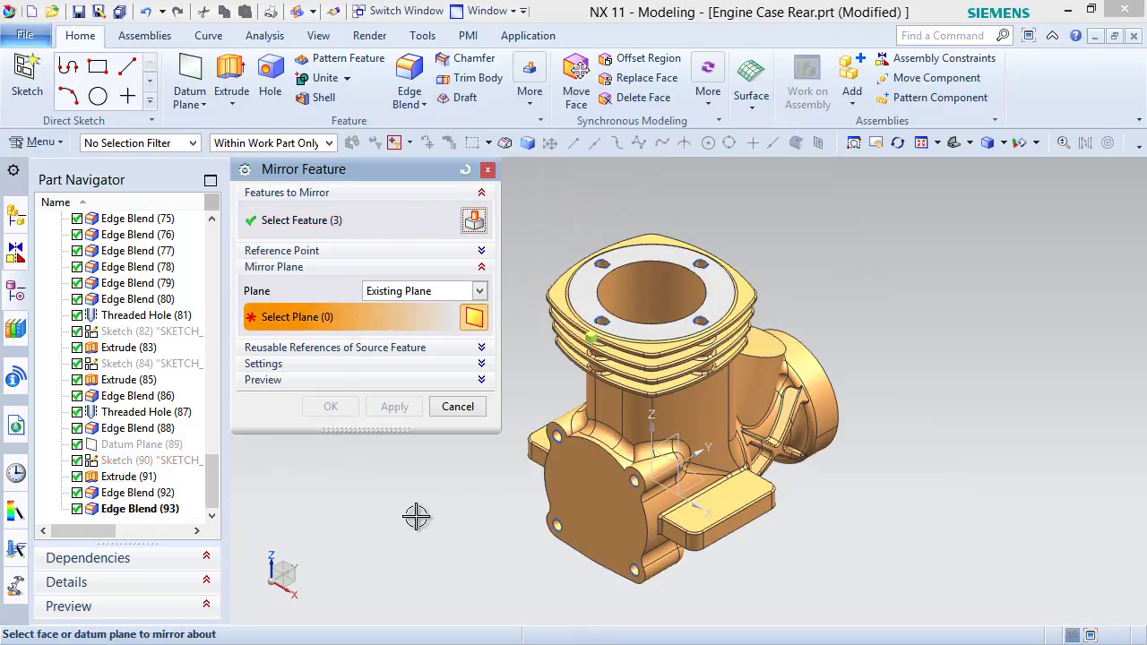
{"action": "left_click", "coordinate": [674, 438]}
{"action": "left_click", "coordinate": [358, 412]}
Check the mirrored ledge from the side, restore the trimetric view and save the part.
{"action": "middle_click_drag", "start_coordinate": [540, 403], "coordinate": [451, 324]}
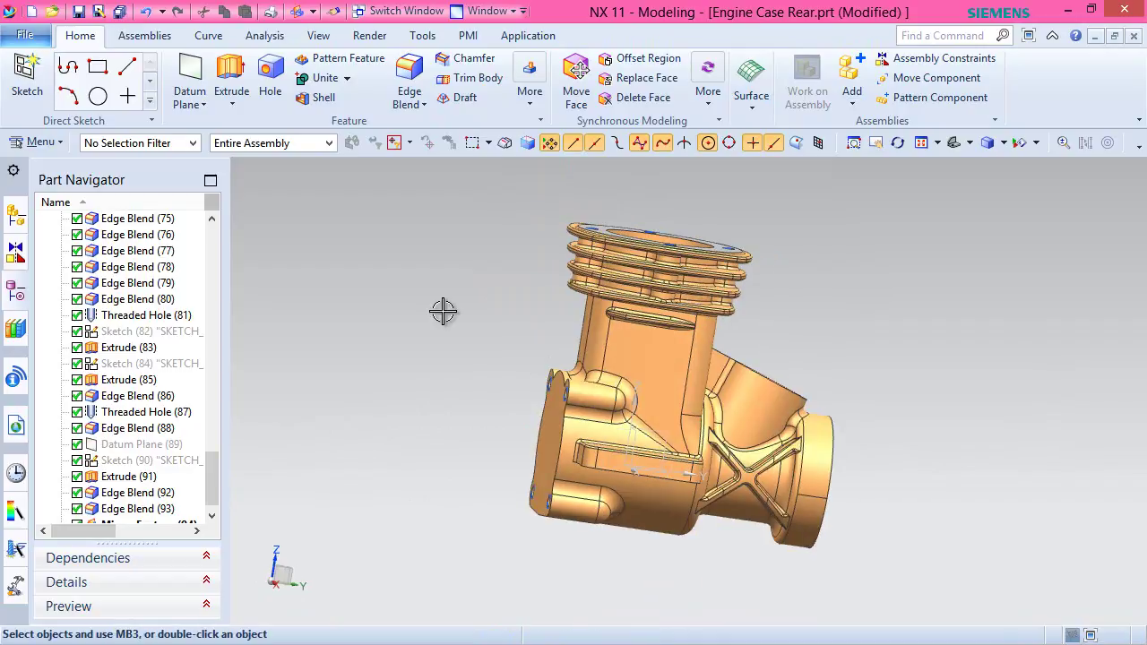
{"action": "key", "text": "Home"}
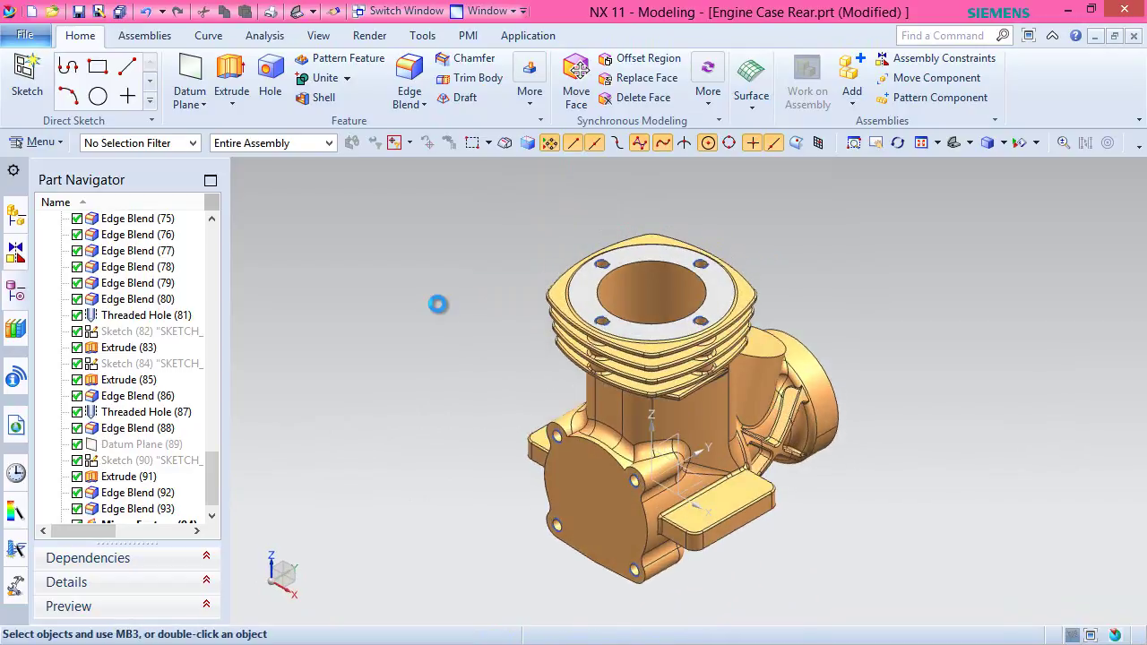
{"action": "key", "text": "ctrl+s"}
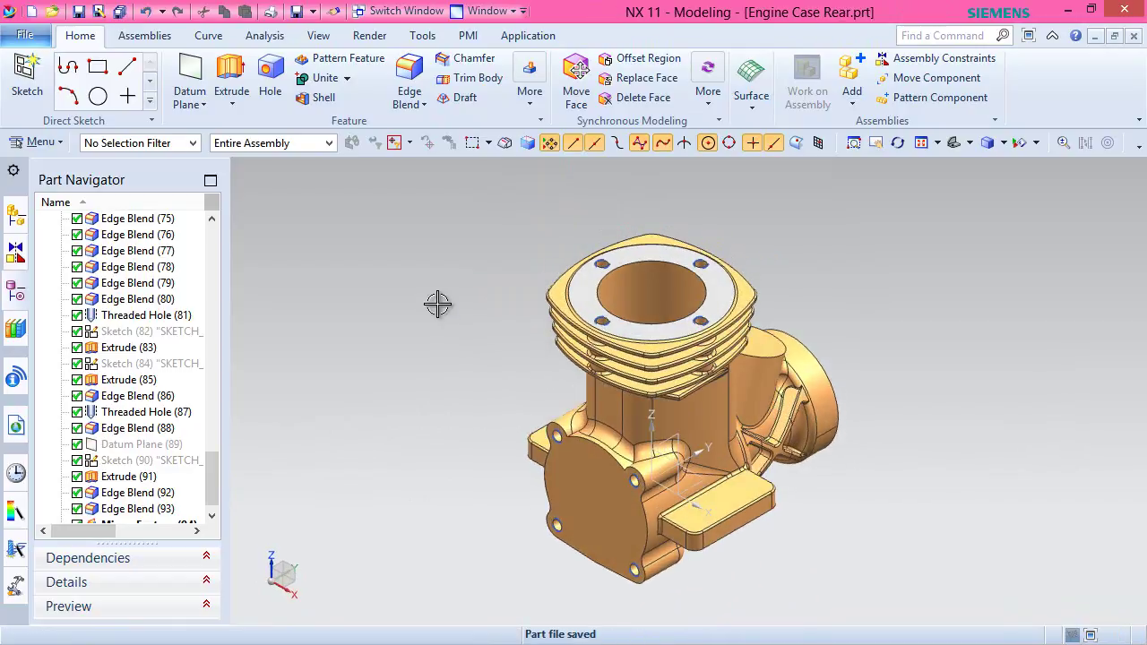
Start a linear Pattern Feature of the ledge extrusion, its two edge blends and the mirrored ledge.
{"action": "right_click", "coordinate": [527, 218]}
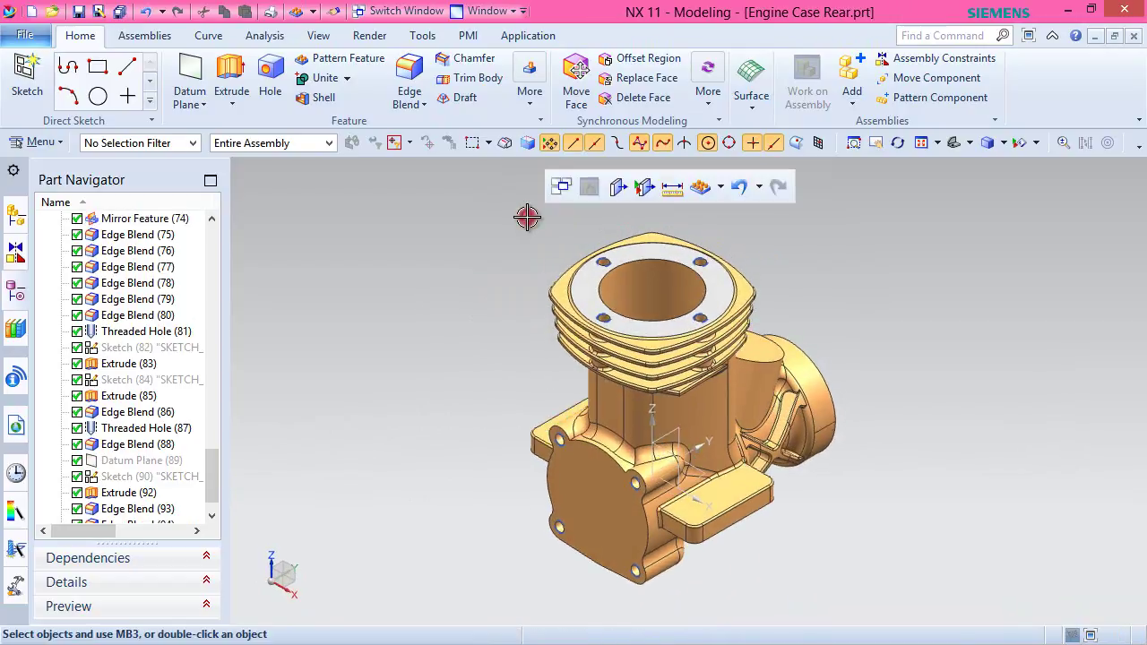
{"action": "left_click", "coordinate": [346, 65]}
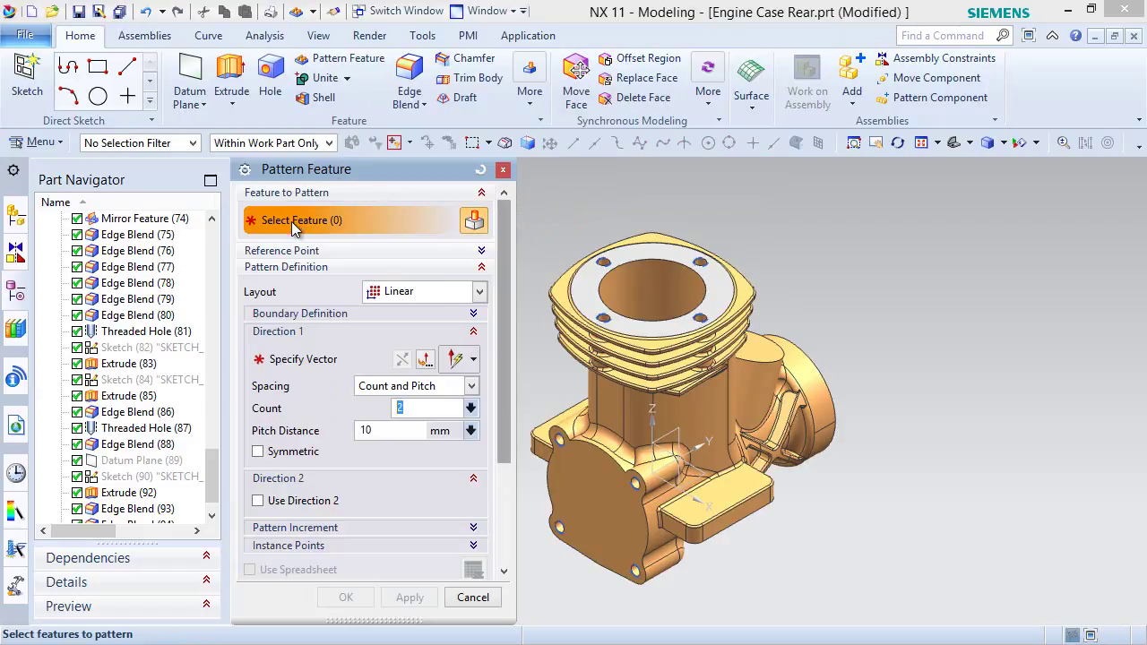
{"action": "left_click_drag", "start_coordinate": [207, 461], "coordinate": [211, 494]}
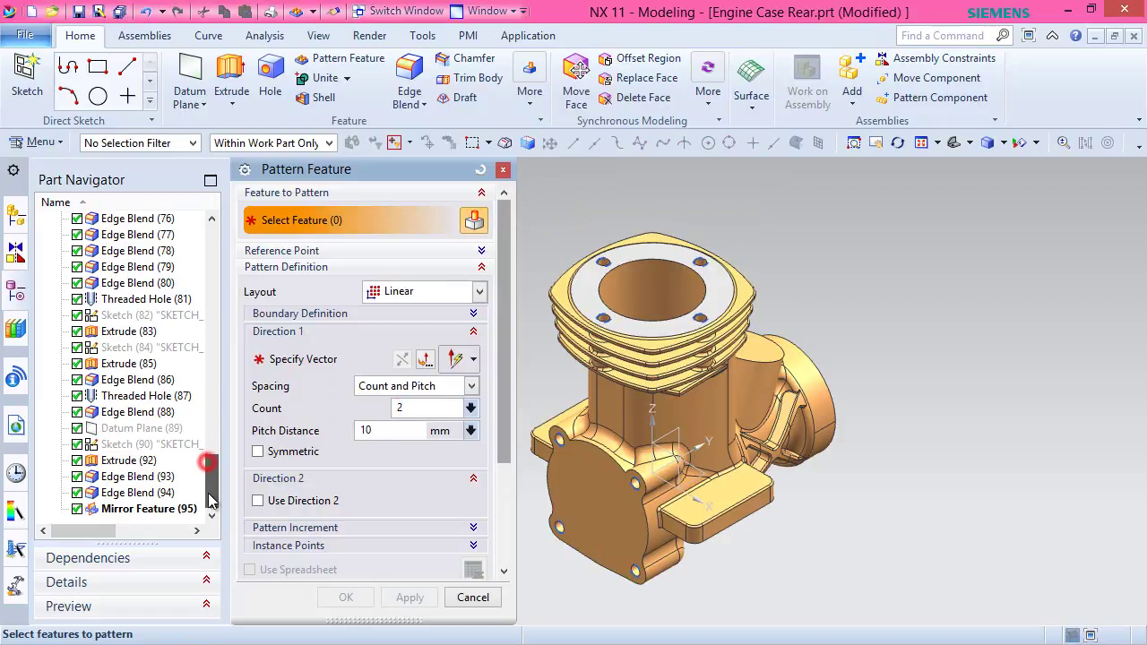
{"action": "left_click", "coordinate": [134, 461]}
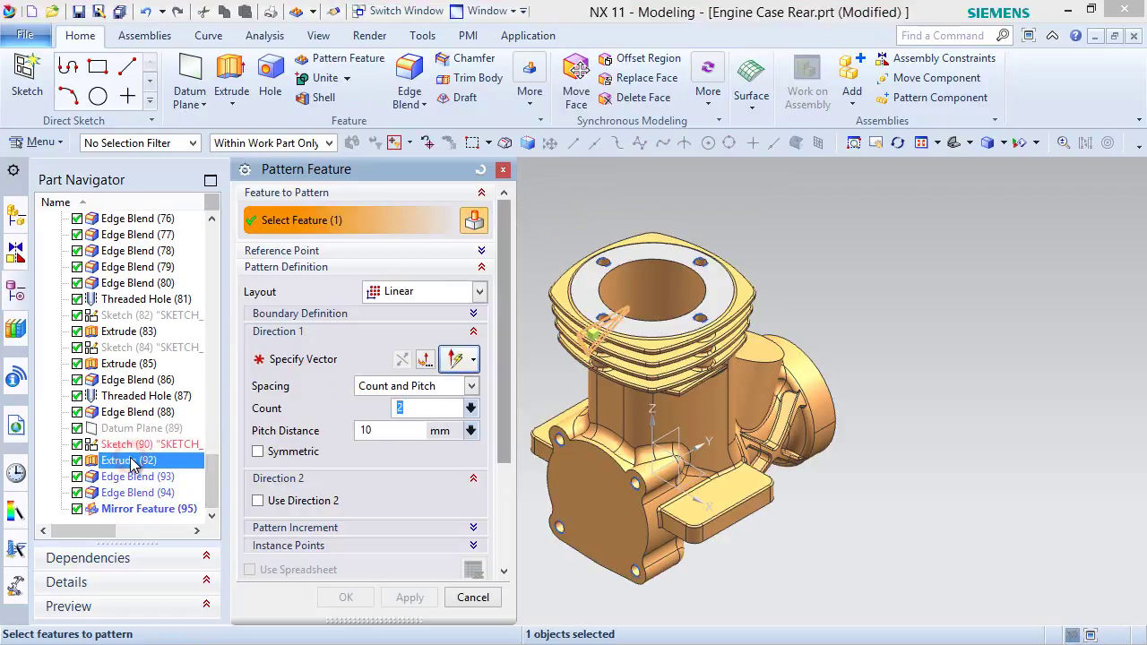
{"action": "left_click", "coordinate": [146, 509], "text": "shift"}
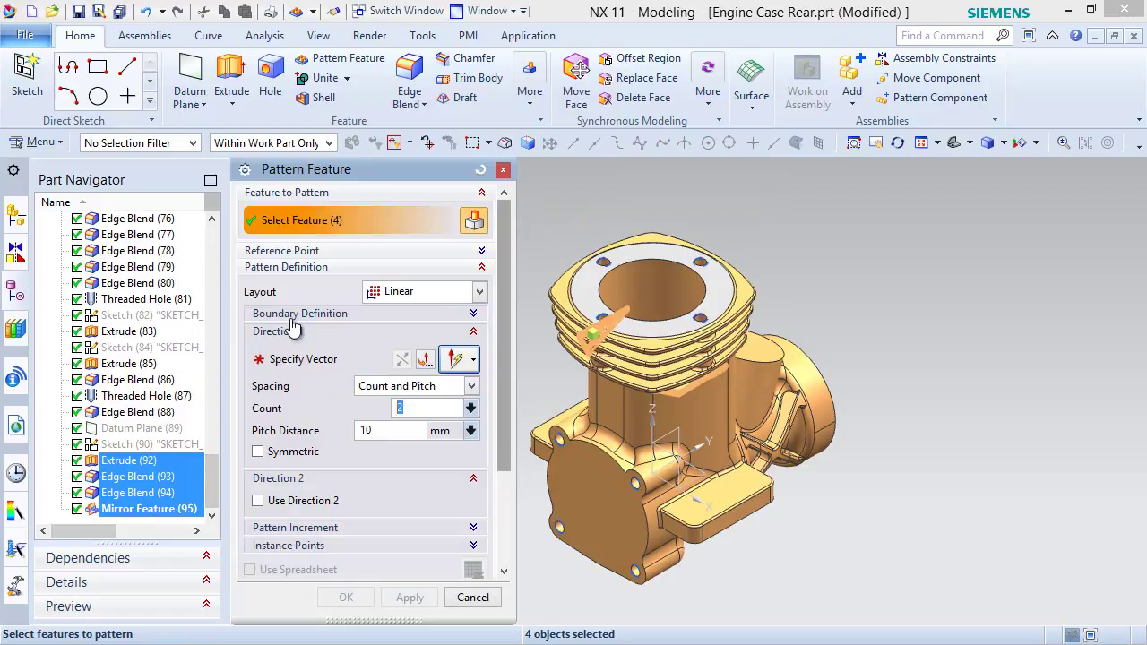
{"action": "left_click", "coordinate": [480, 292]}
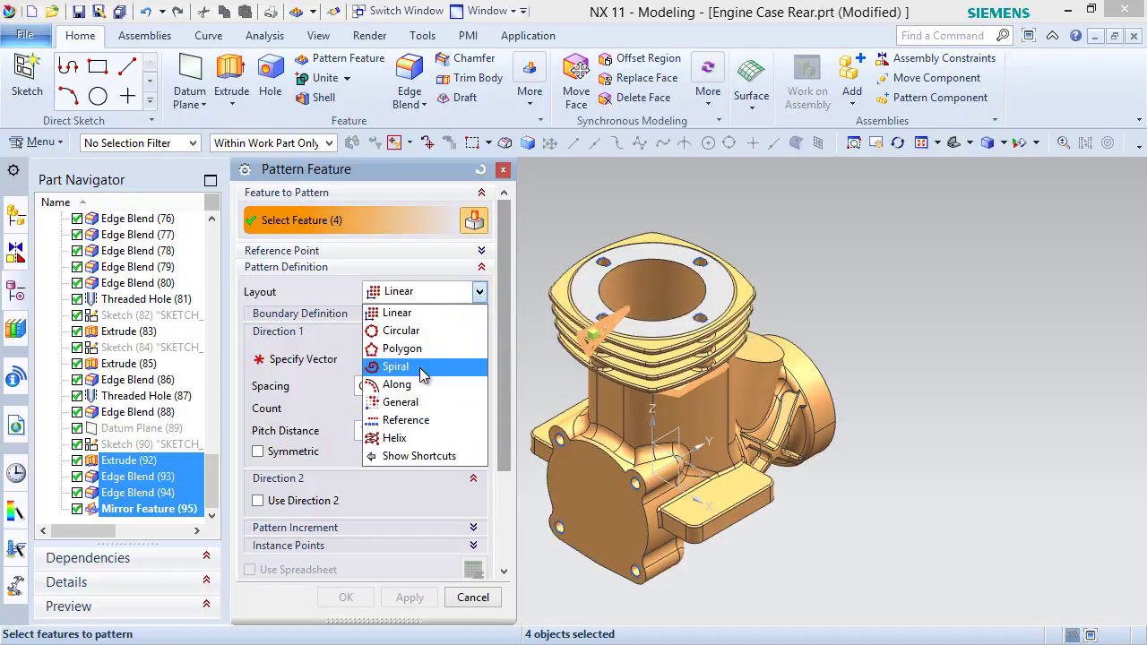
{"action": "left_click", "coordinate": [400, 313]}
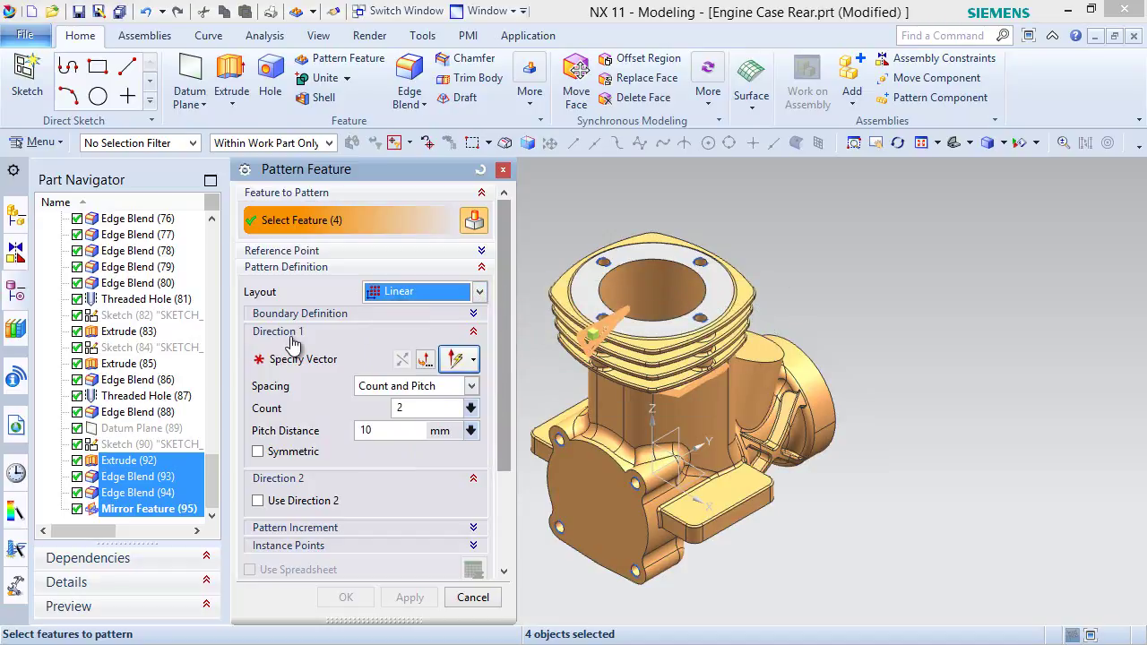
Specify the Z axis of the datum coordinate system as the pattern direction and view the case from the front.
{"action": "left_click", "coordinate": [314, 359]}
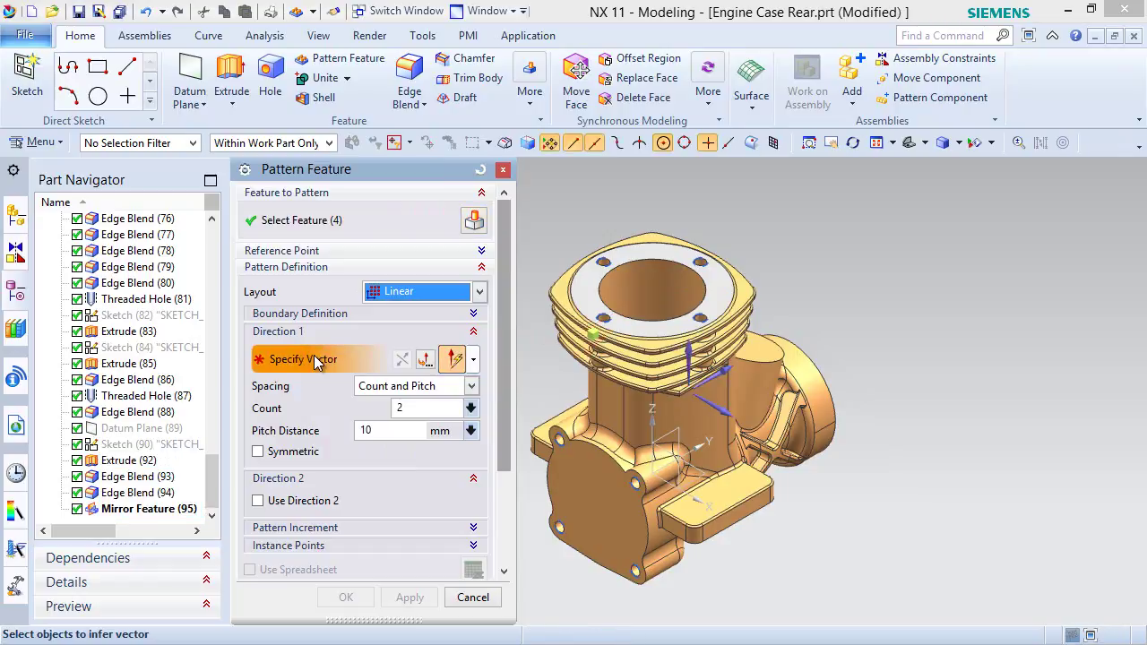
{"action": "middle_click_drag", "start_coordinate": [772, 541], "coordinate": [825, 515]}
{"action": "scroll", "coordinate": [675, 457], "scroll_direction": "up", "scroll_amount": 5}
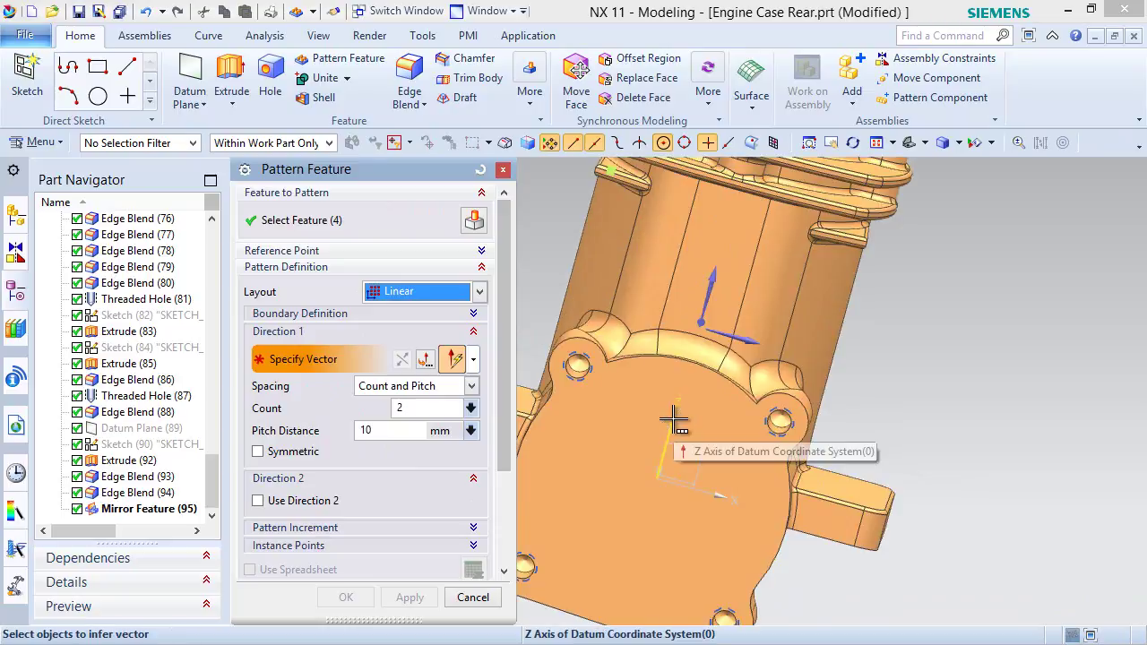
{"action": "left_click", "coordinate": [674, 421]}
{"action": "left_click", "coordinate": [860, 366]}
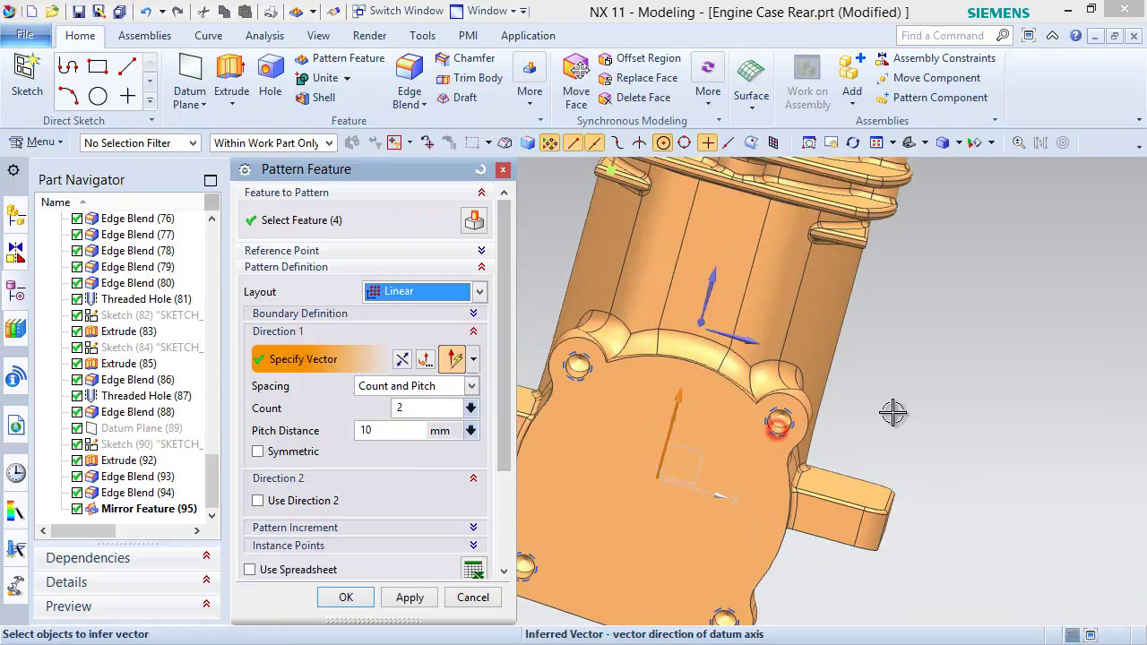
{"action": "left_click", "coordinate": [926, 144]}
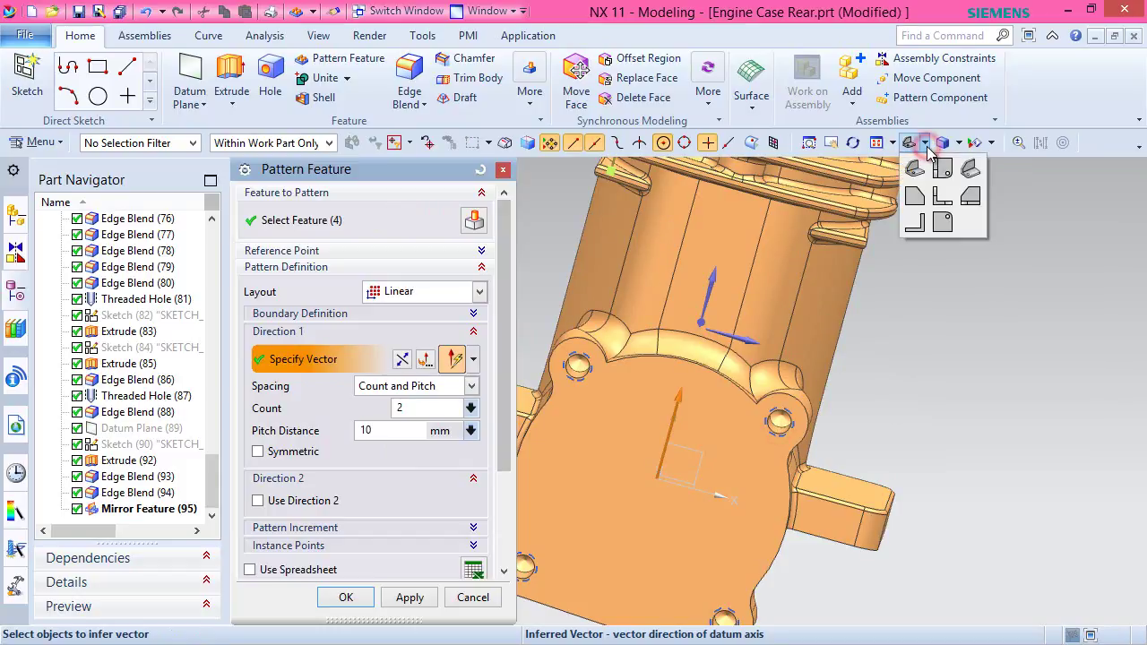
{"action": "left_click", "coordinate": [943, 198]}
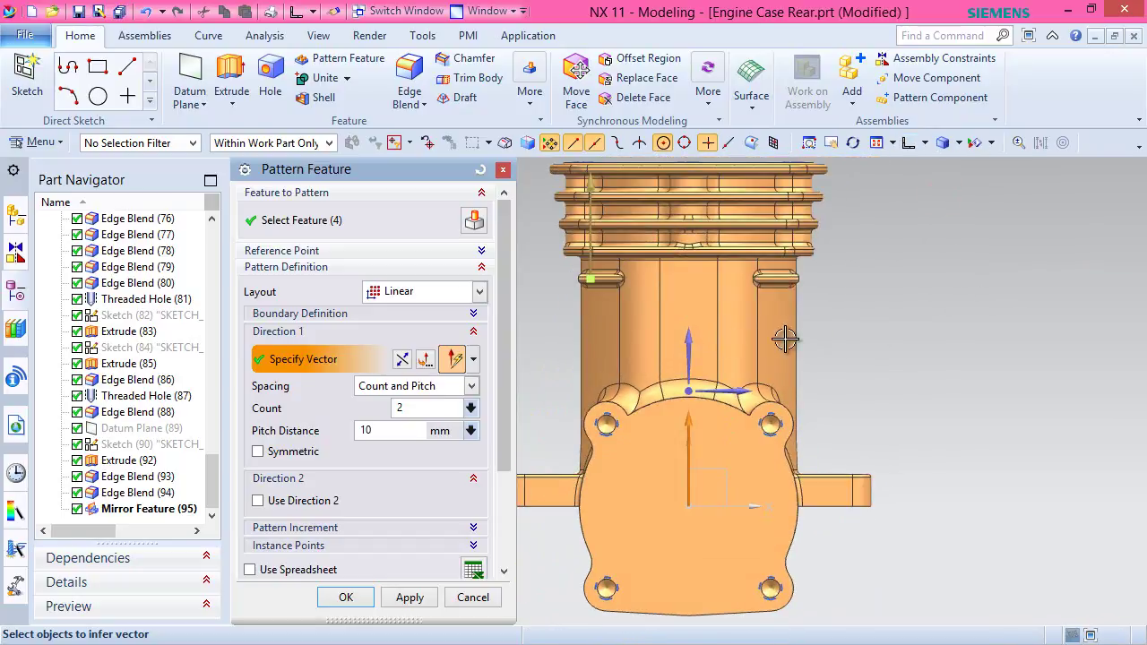
Reverse the pattern direction to run down the cylinder and create four ledge instances using Count and Span with a span of 3.5*3 mm.
{"action": "left_click", "coordinate": [402, 361]}
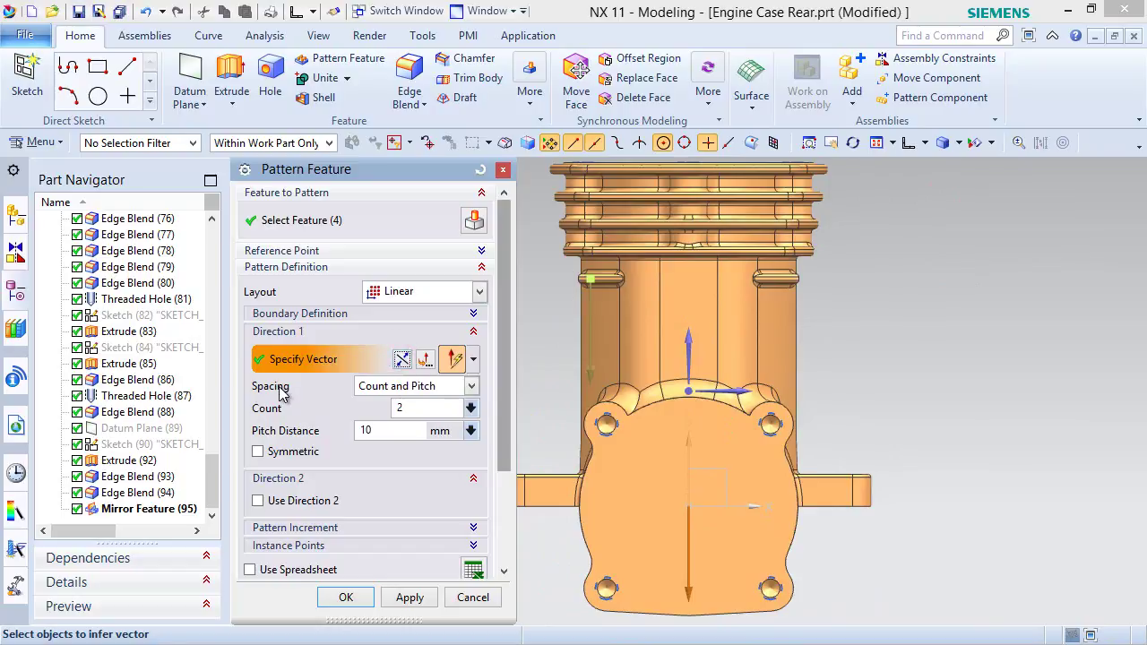
{"action": "left_click", "coordinate": [471, 387]}
{"action": "left_click", "coordinate": [403, 421]}
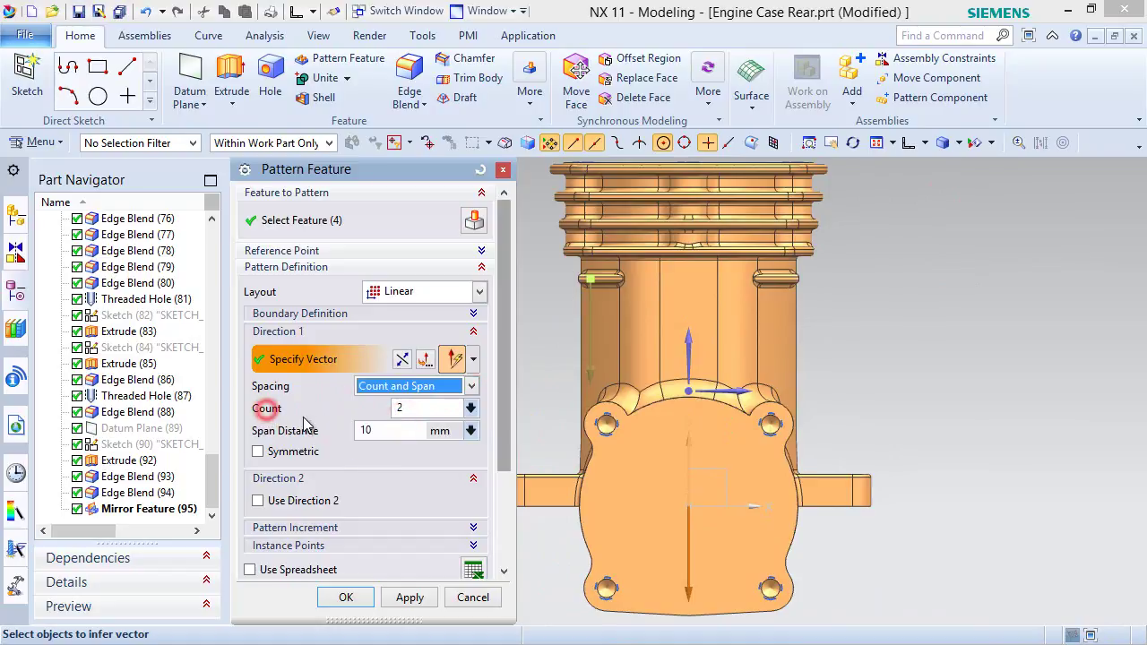
{"action": "left_click", "coordinate": [412, 409]}
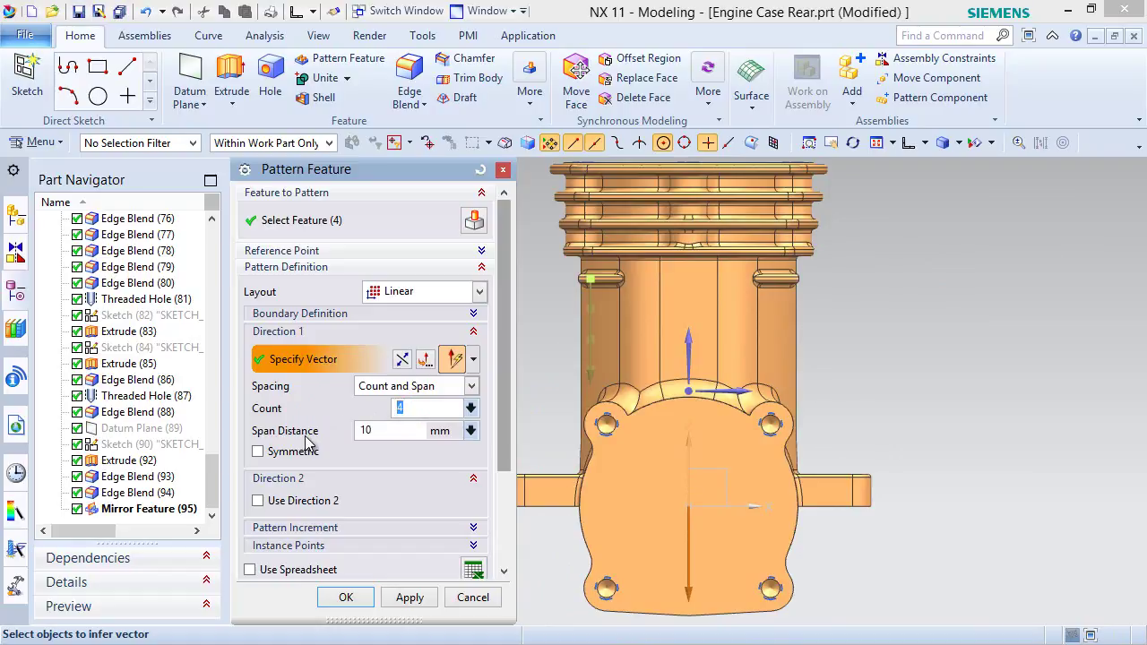
{"action": "left_click", "coordinate": [391, 431]}
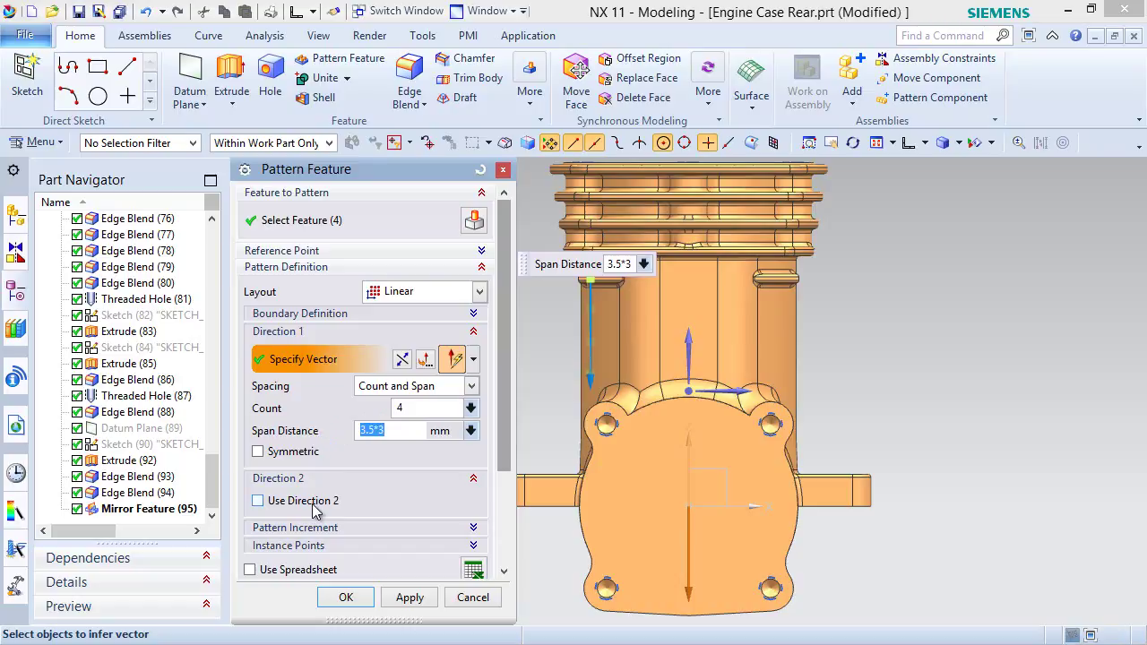
{"action": "left_click", "coordinate": [346, 597]}
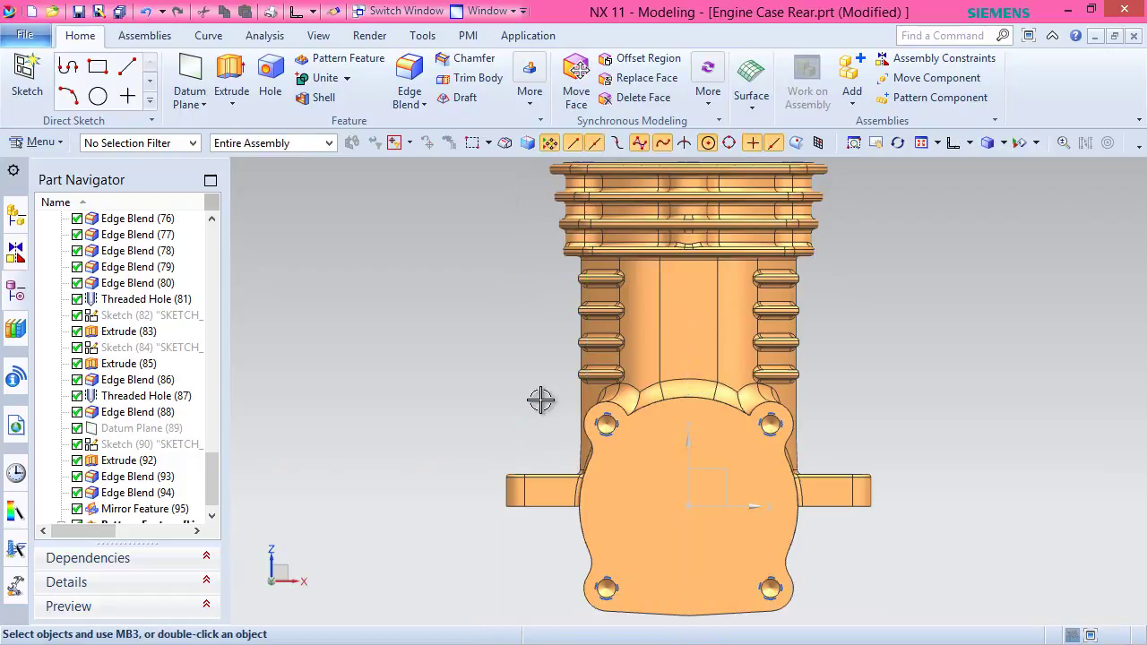
Check the patterned ledges from the front, switch to the isometric view and save the part.
{"action": "scroll", "coordinate": [624, 266], "scroll_direction": "up", "scroll_amount": 3}
{"action": "scroll", "coordinate": [576, 410], "scroll_direction": "up", "scroll_amount": 2}
{"action": "scroll", "coordinate": [589, 358], "scroll_direction": "down", "scroll_amount": 1}
{"action": "middle_click_drag", "start_coordinate": [595, 381], "coordinate": [532, 381]}
{"action": "left_click", "coordinate": [970, 146]}
{"action": "left_click", "coordinate": [1011, 177]}
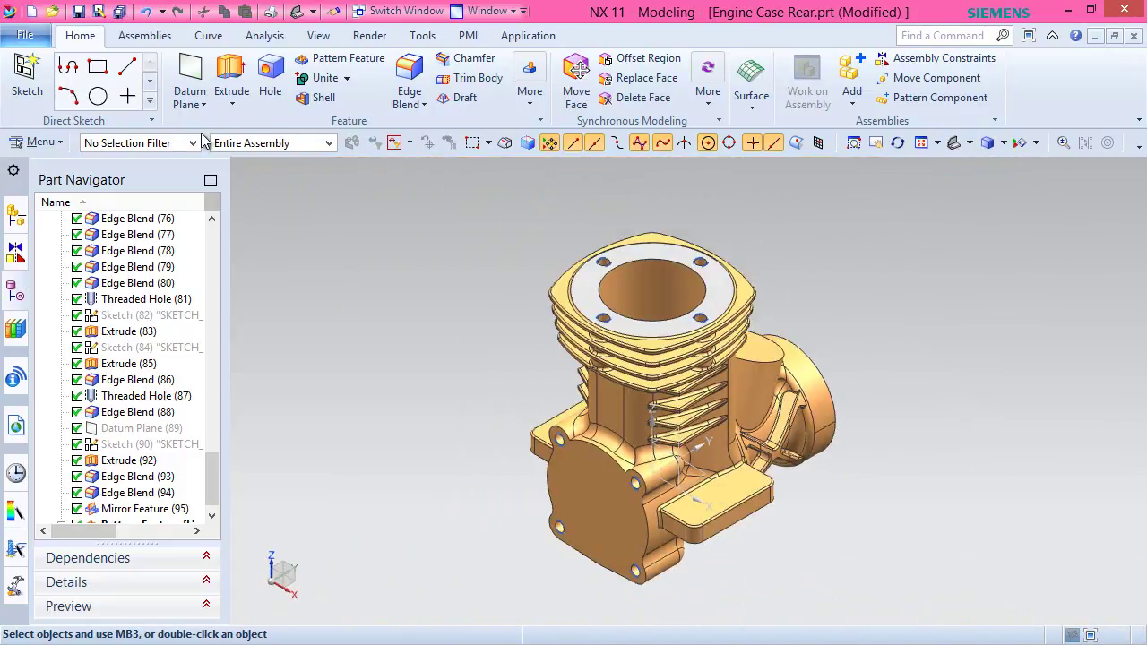
{"action": "left_click", "coordinate": [78, 11]}
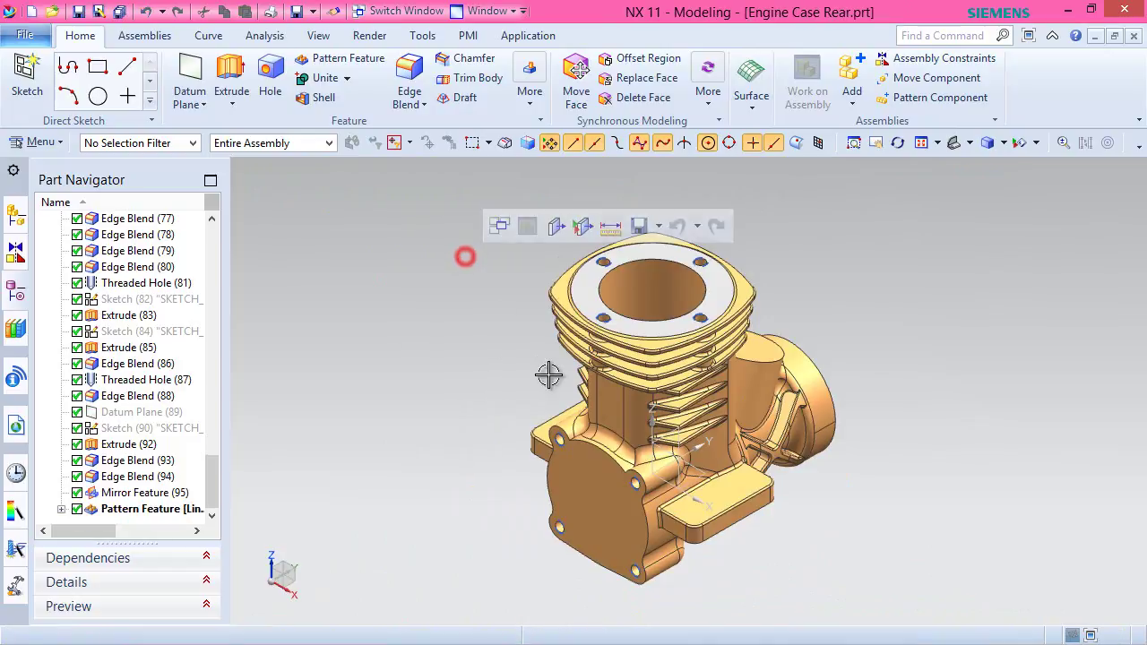
Examine the ledge pattern feature and its individual instances on the cylinder wall.
{"action": "scroll", "coordinate": [619, 429], "scroll_direction": "up", "scroll_amount": 3}
{"action": "scroll", "coordinate": [620, 429], "scroll_direction": "up", "scroll_amount": 2}
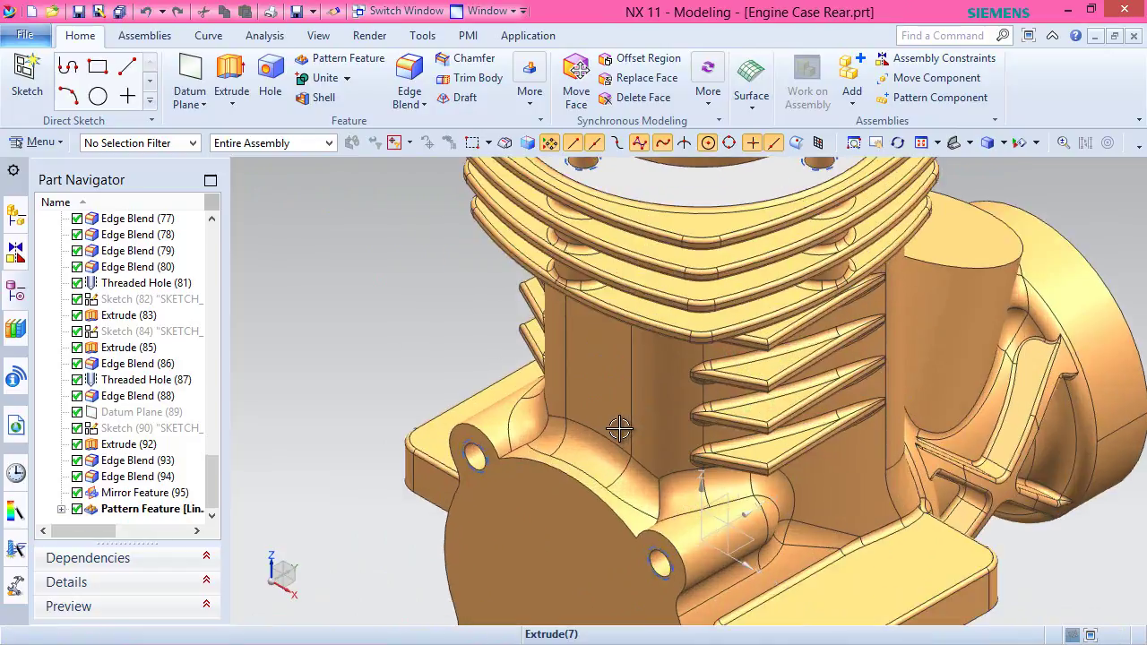
{"action": "left_click", "coordinate": [126, 509]}
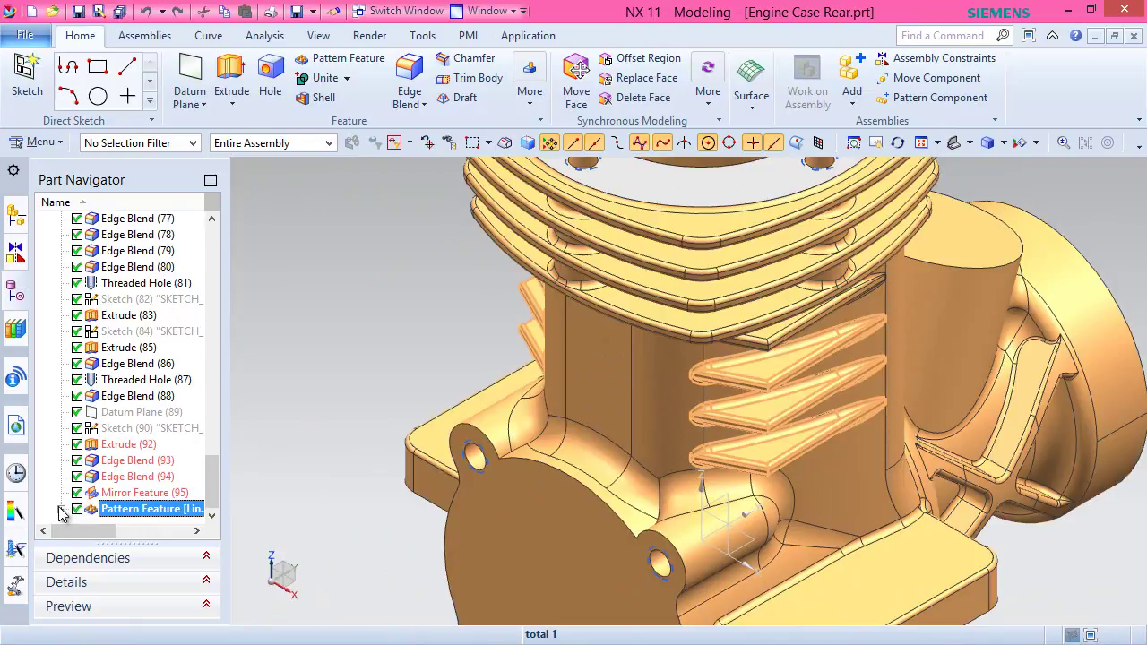
{"action": "left_click", "coordinate": [60, 510]}
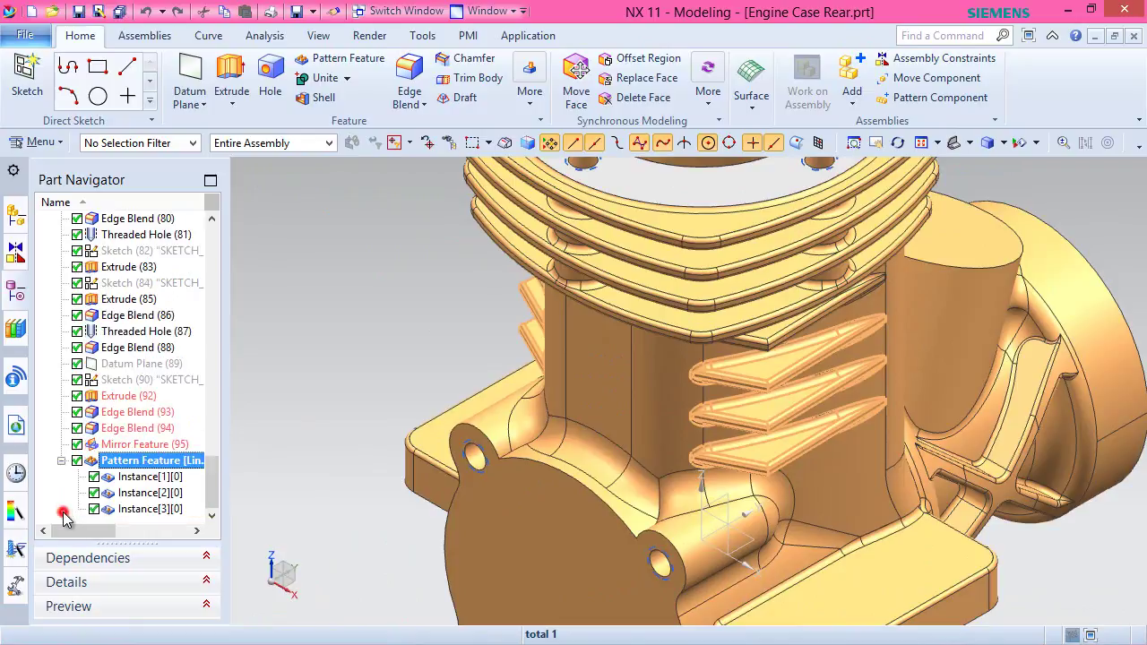
{"action": "left_click", "coordinate": [157, 478]}
{"action": "left_click", "coordinate": [163, 509]}
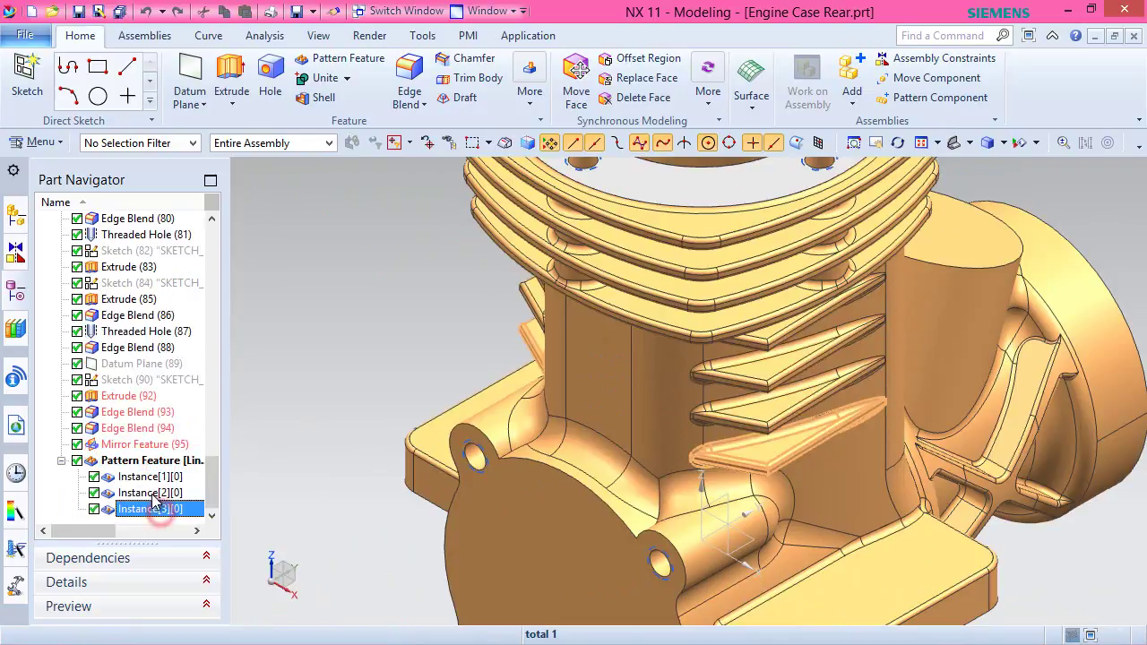
{"action": "left_click", "coordinate": [149, 494]}
{"action": "left_click", "coordinate": [61, 460]}
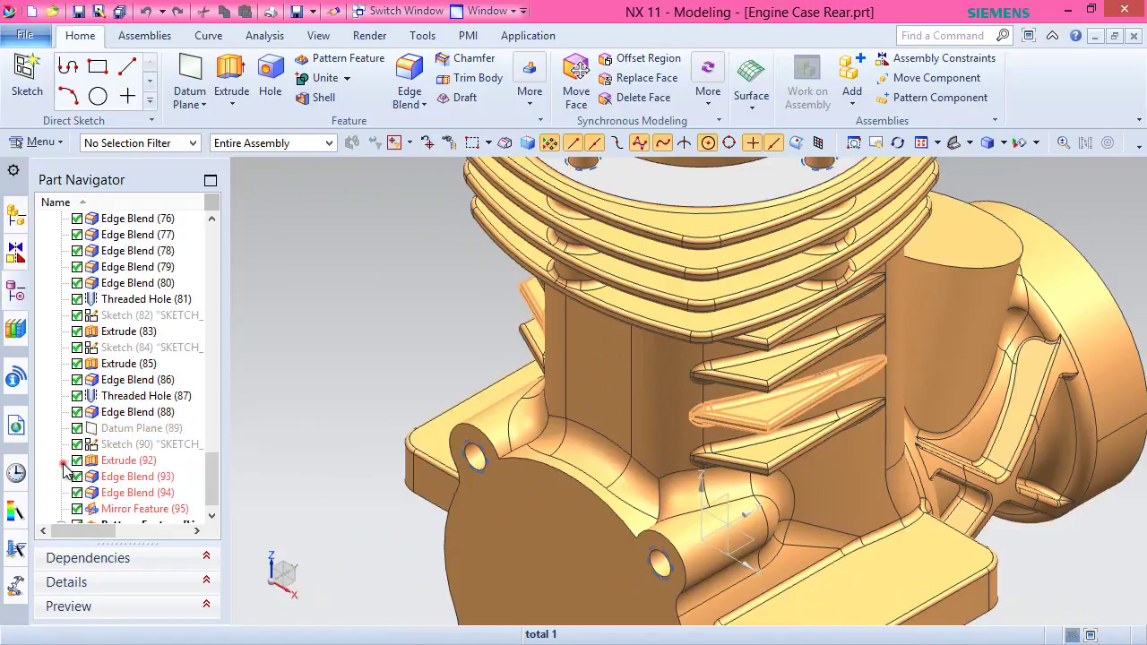
{"action": "left_click", "coordinate": [409, 367]}
Turn the view 180 degrees about the Z axis and start a sketch on the circular end face of the rear boss.
{"action": "scroll", "coordinate": [785, 326], "scroll_direction": "down", "scroll_amount": 4}
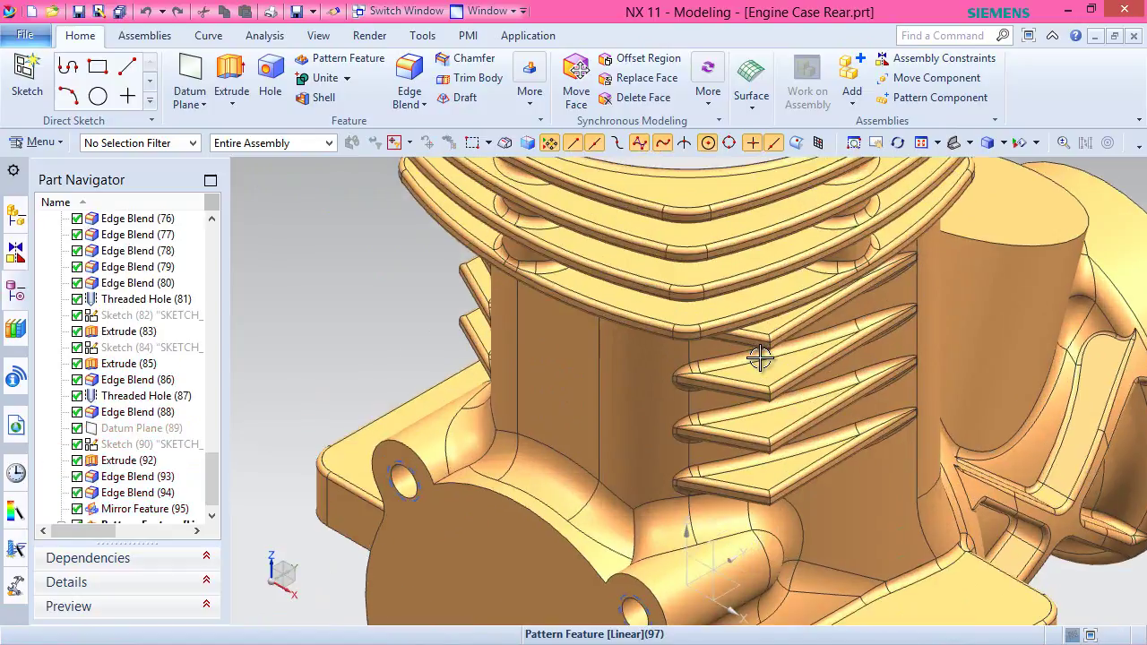
{"action": "left_click", "coordinate": [273, 560]}
{"action": "left_click", "coordinate": [368, 603]}
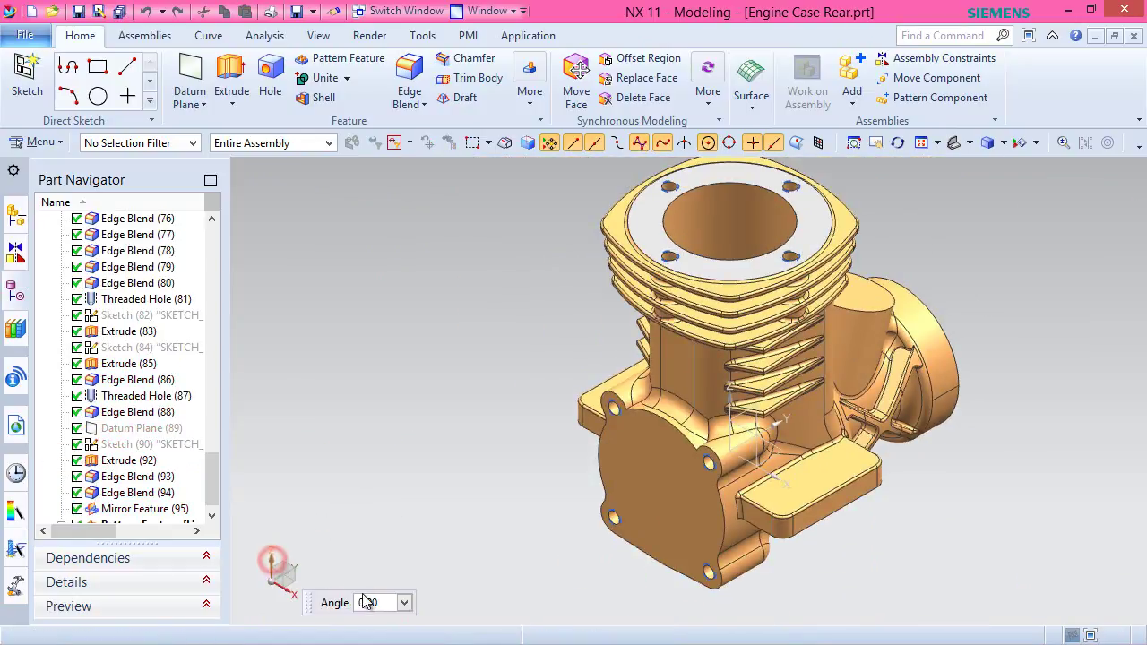
{"action": "type", "text": "180"}
{"action": "key", "text": "Return"}
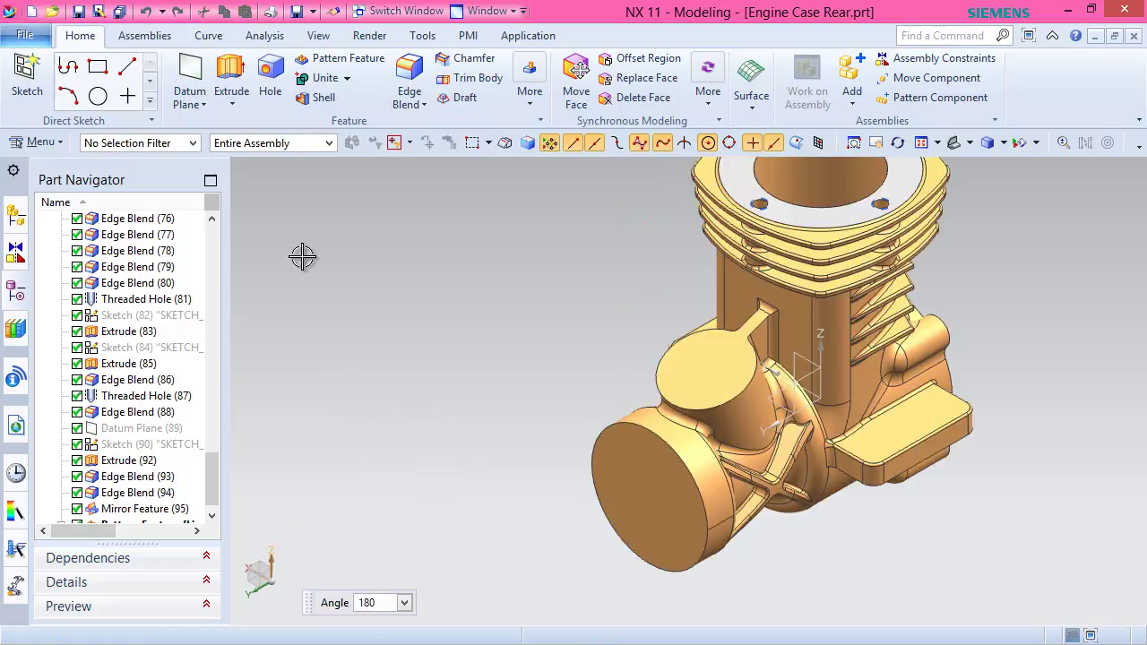
{"action": "left_click", "coordinate": [23, 72]}
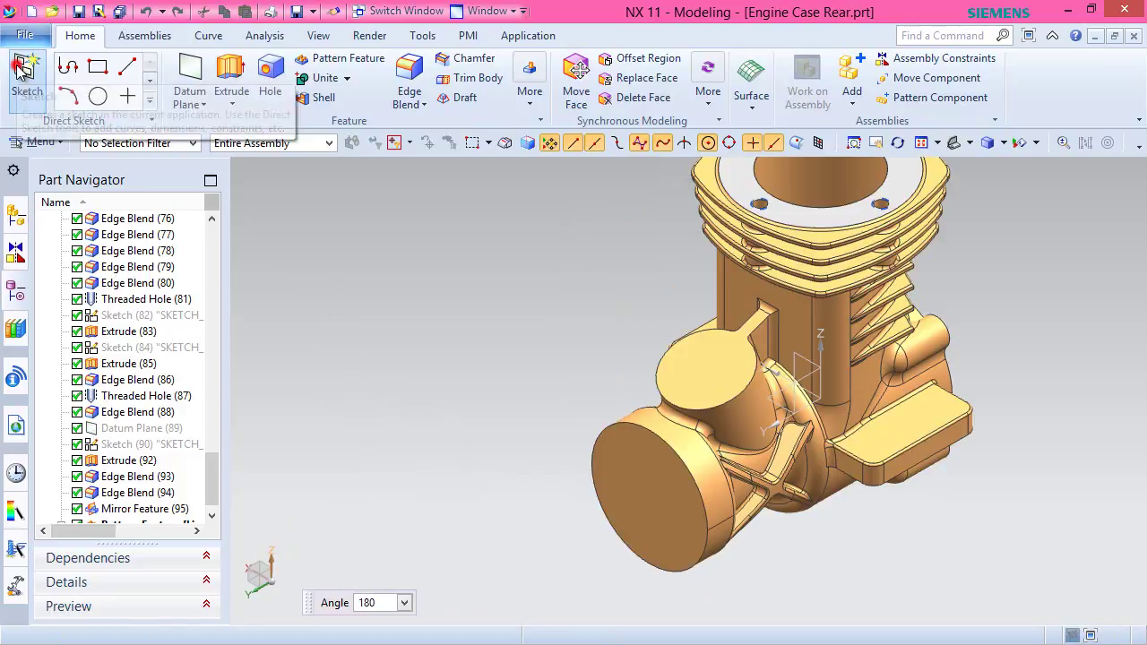
{"action": "left_click", "coordinate": [628, 467]}
{"action": "left_click", "coordinate": [627, 467]}
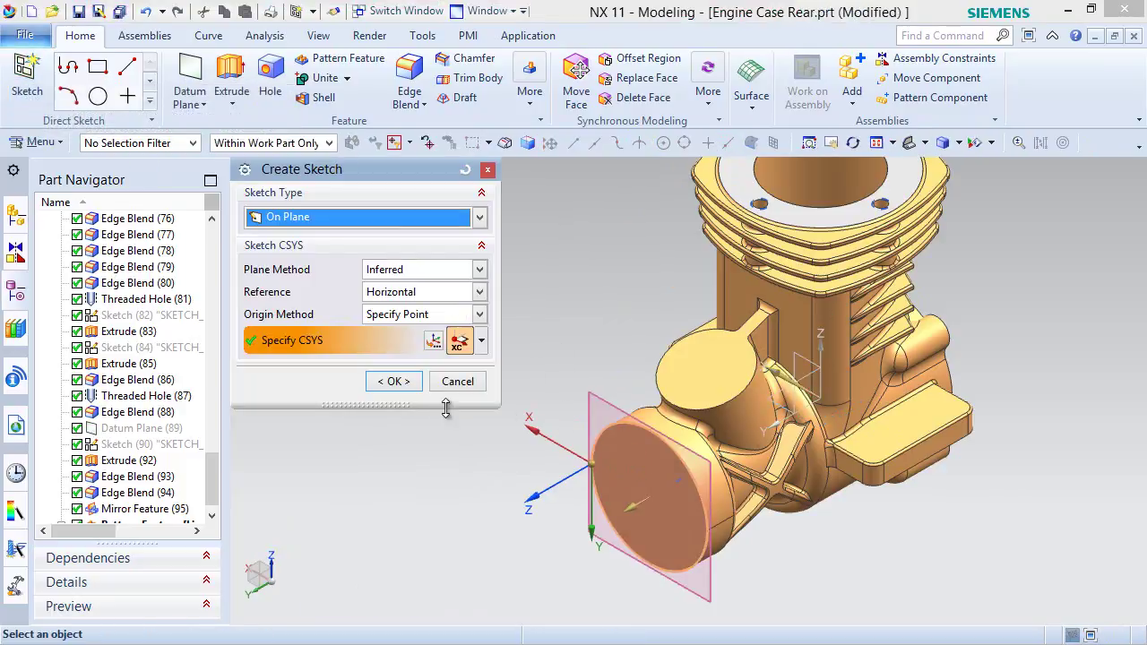
{"action": "left_click", "coordinate": [402, 384]}
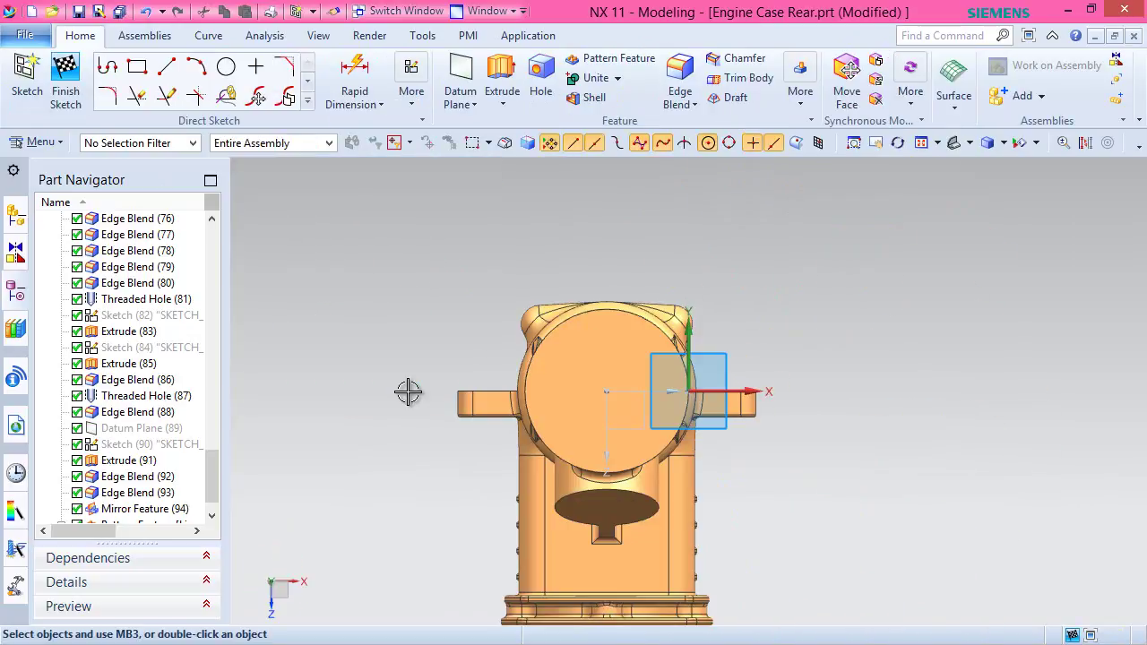
Sketch a circle about 8.3 mm in diameter on the end face, above and beside the face's centre.
{"action": "left_click", "coordinate": [226, 67]}
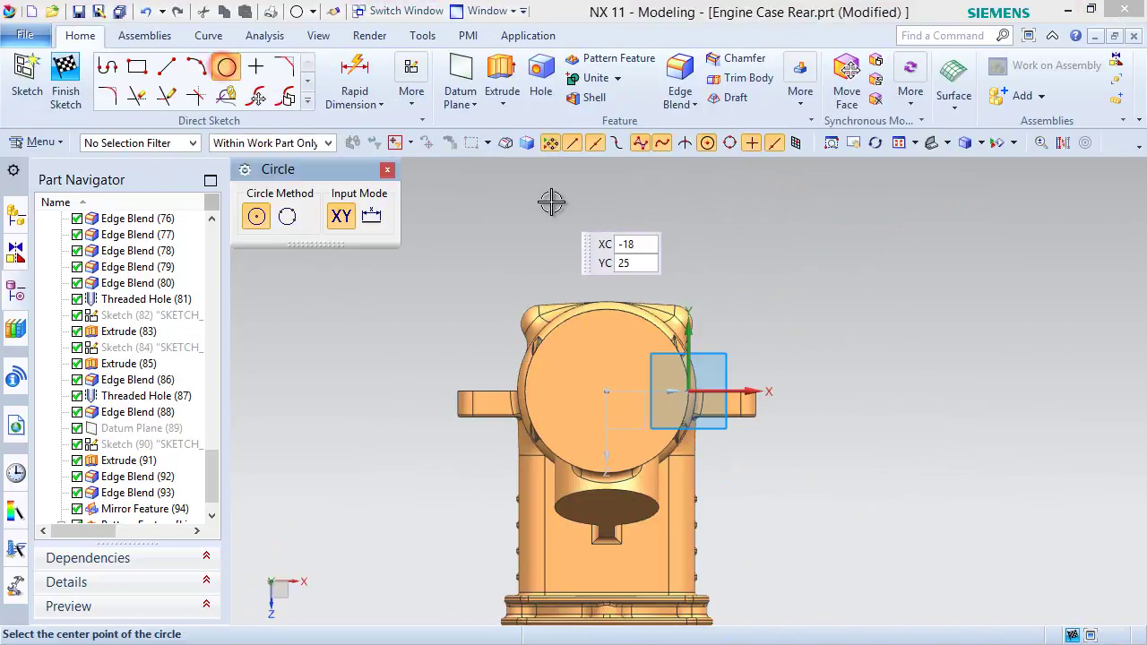
{"action": "scroll", "coordinate": [604, 422], "scroll_direction": "down", "scroll_amount": 2}
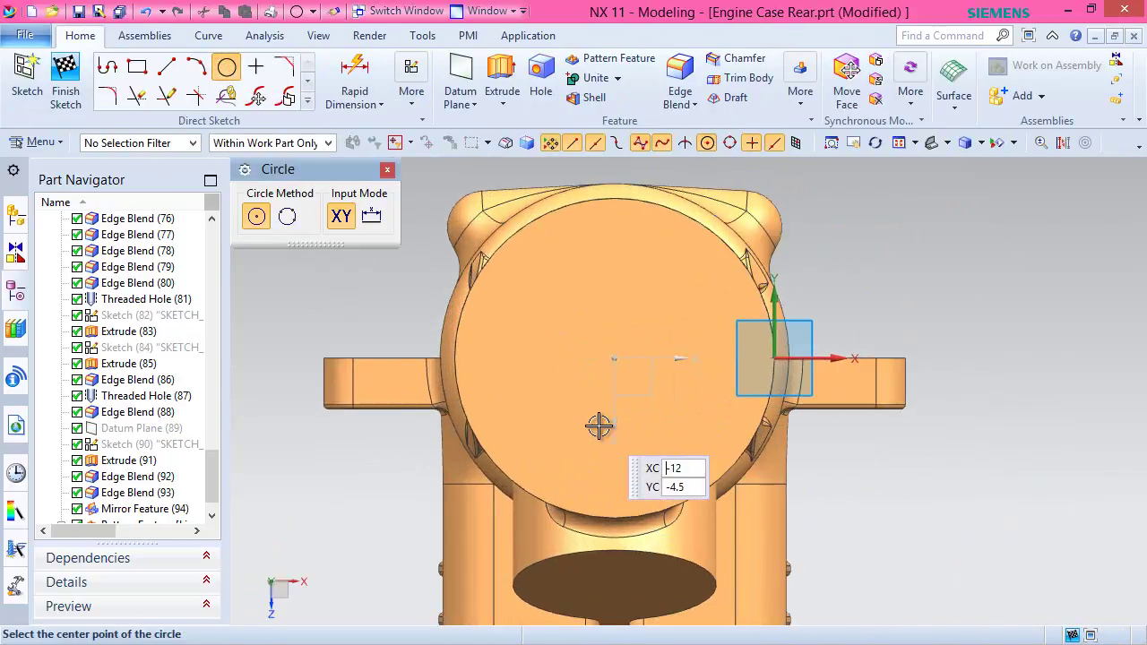
{"action": "left_click", "coordinate": [591, 303]}
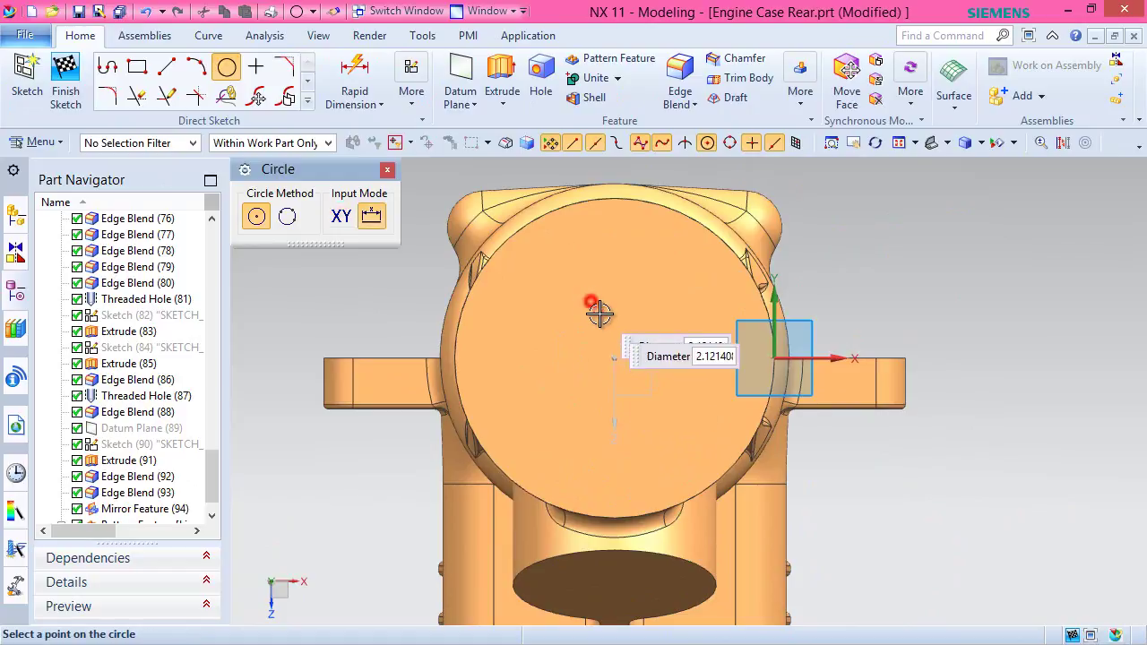
{"action": "left_click", "coordinate": [615, 358]}
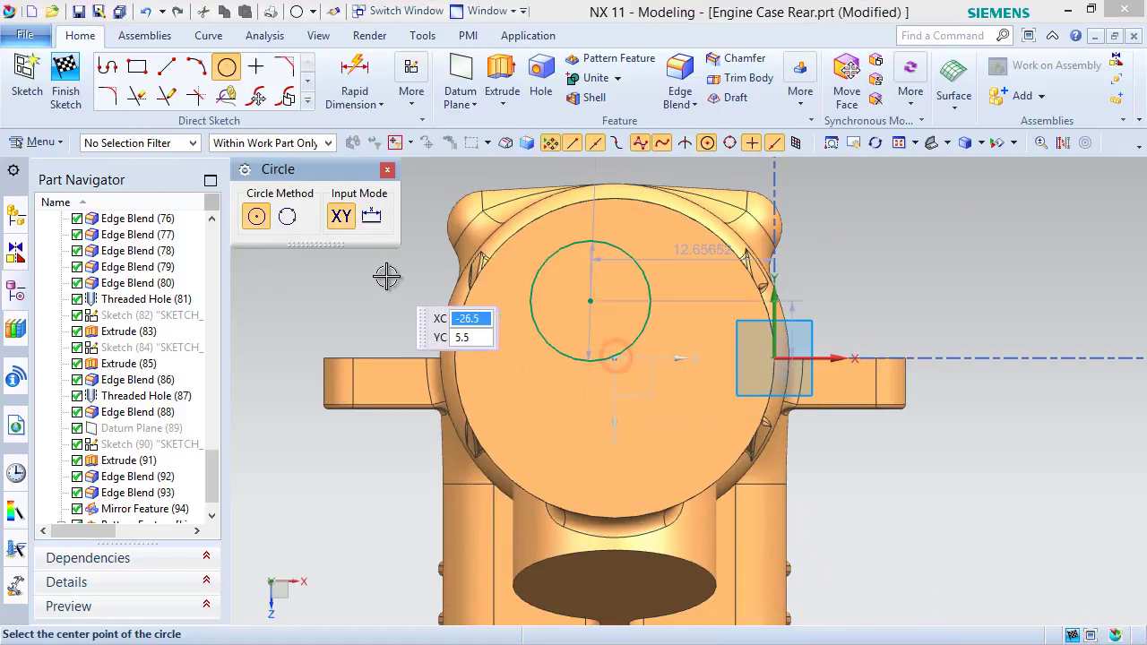
{"action": "key", "text": "Escape"}
Project the outer edges of the circular end face into the sketch.
{"action": "left_click", "coordinate": [306, 102]}
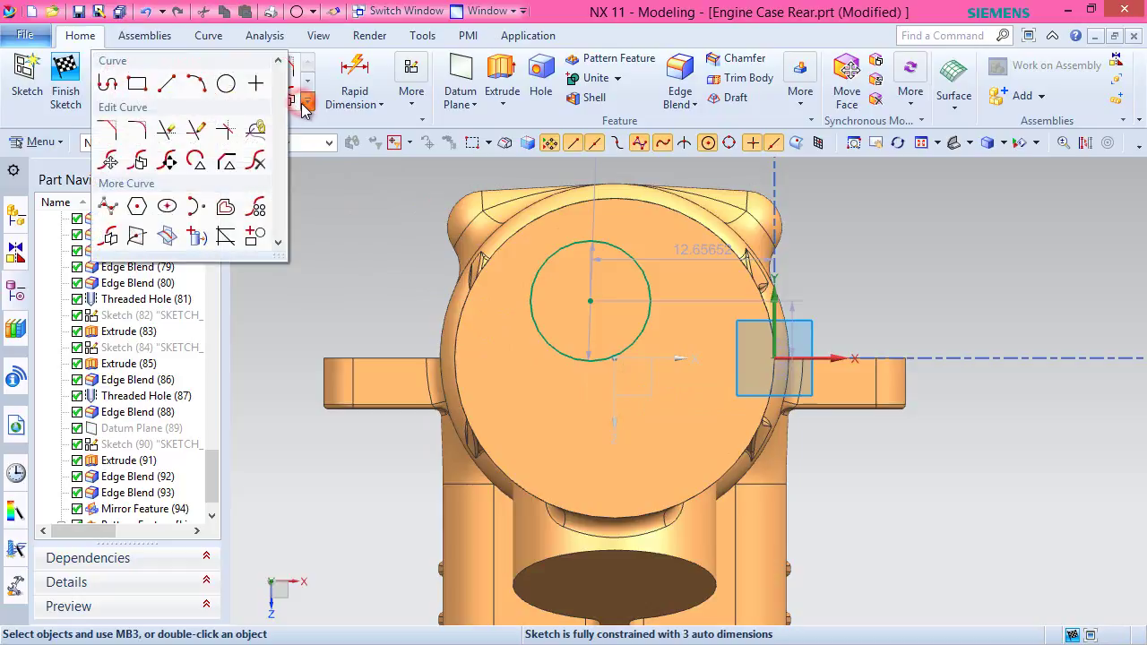
{"action": "left_click", "coordinate": [189, 241]}
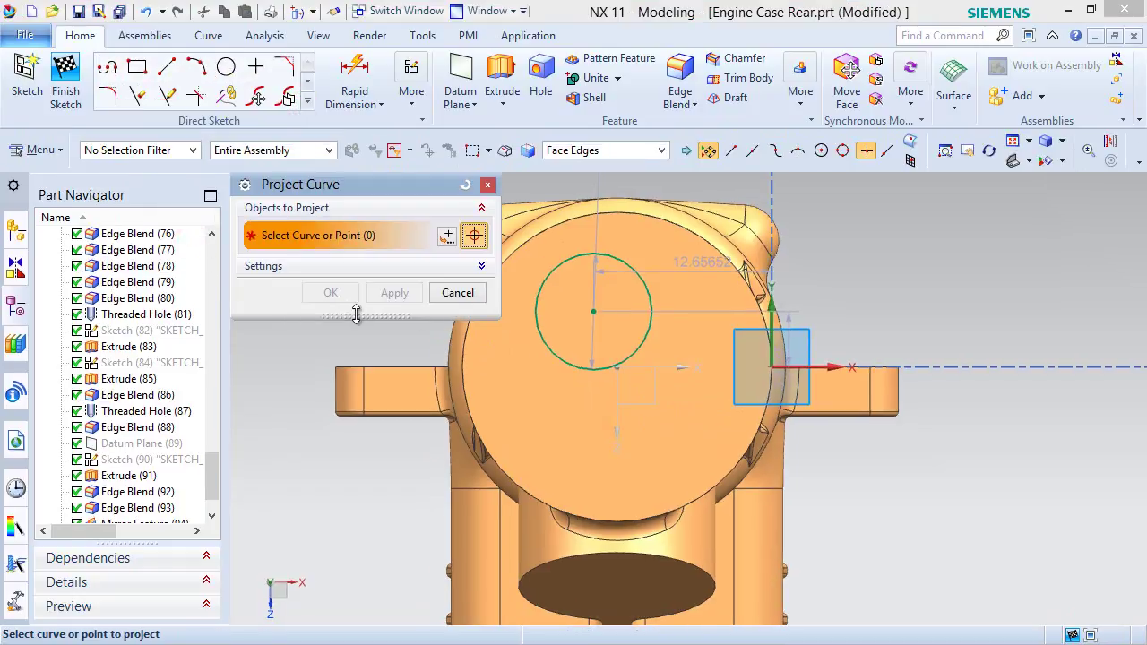
{"action": "left_click", "coordinate": [677, 238]}
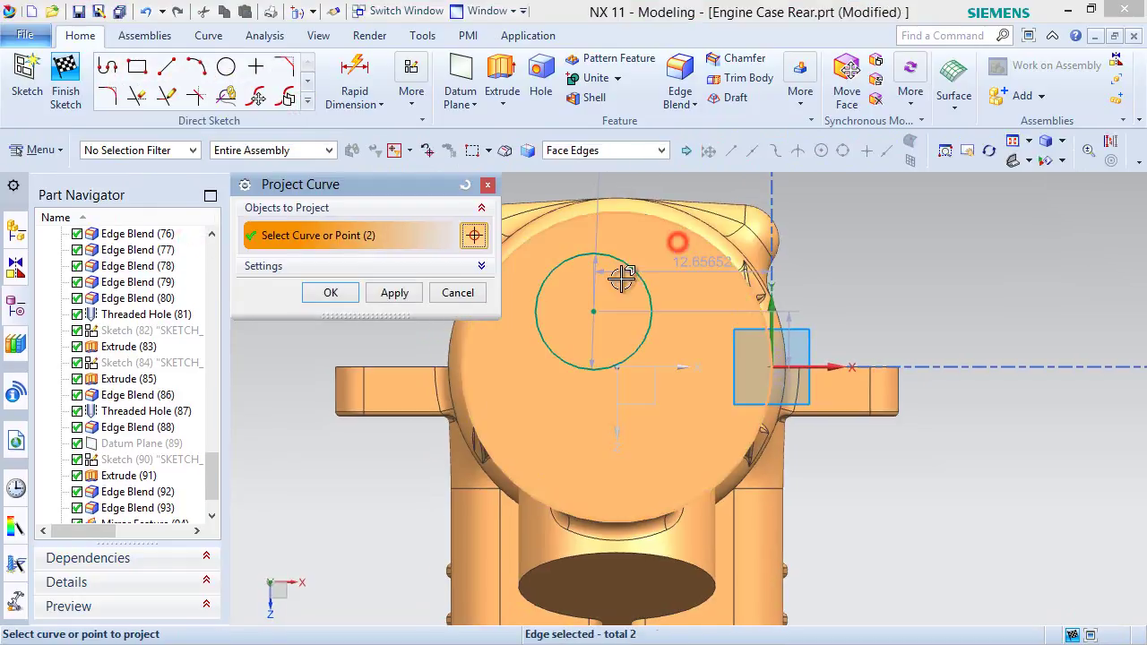
{"action": "left_click", "coordinate": [330, 293]}
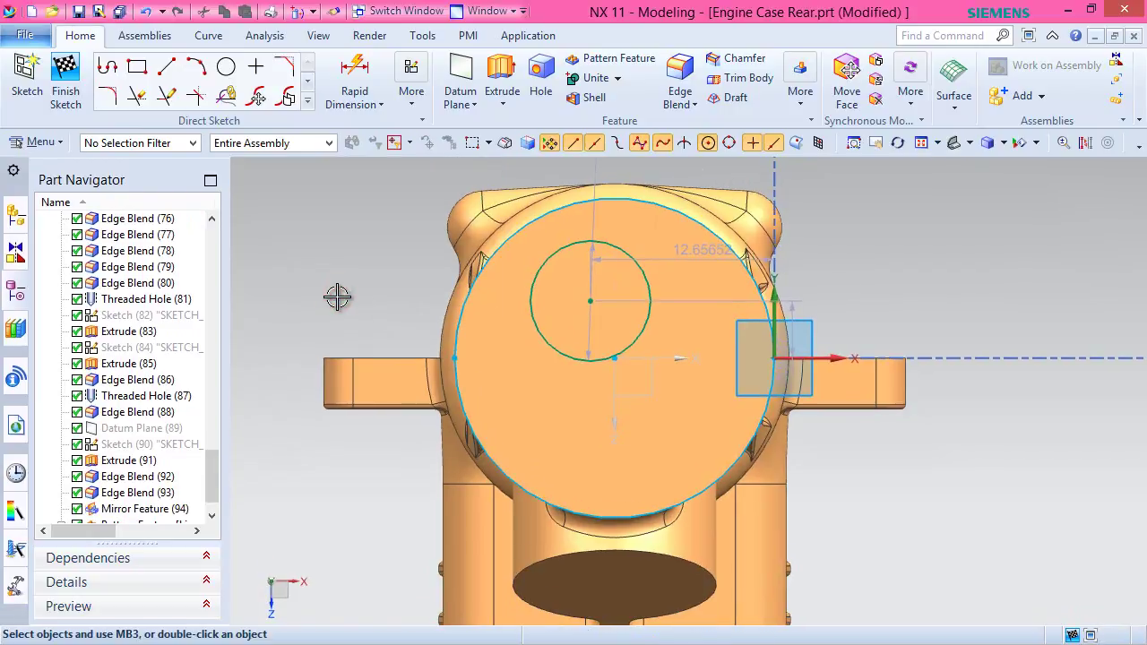
Make the small circle's centre coincident with the centre point of the projected face outline.
{"action": "scroll", "coordinate": [609, 394], "scroll_direction": "up", "scroll_amount": 5}
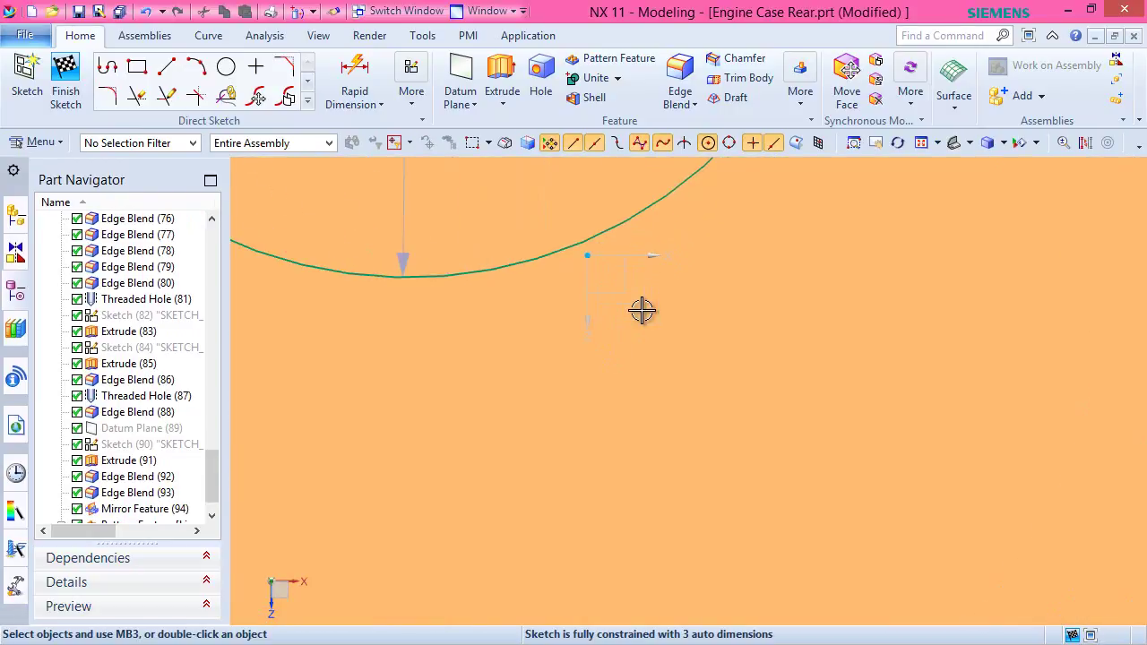
{"action": "scroll", "coordinate": [607, 405], "scroll_direction": "down", "scroll_amount": 5}
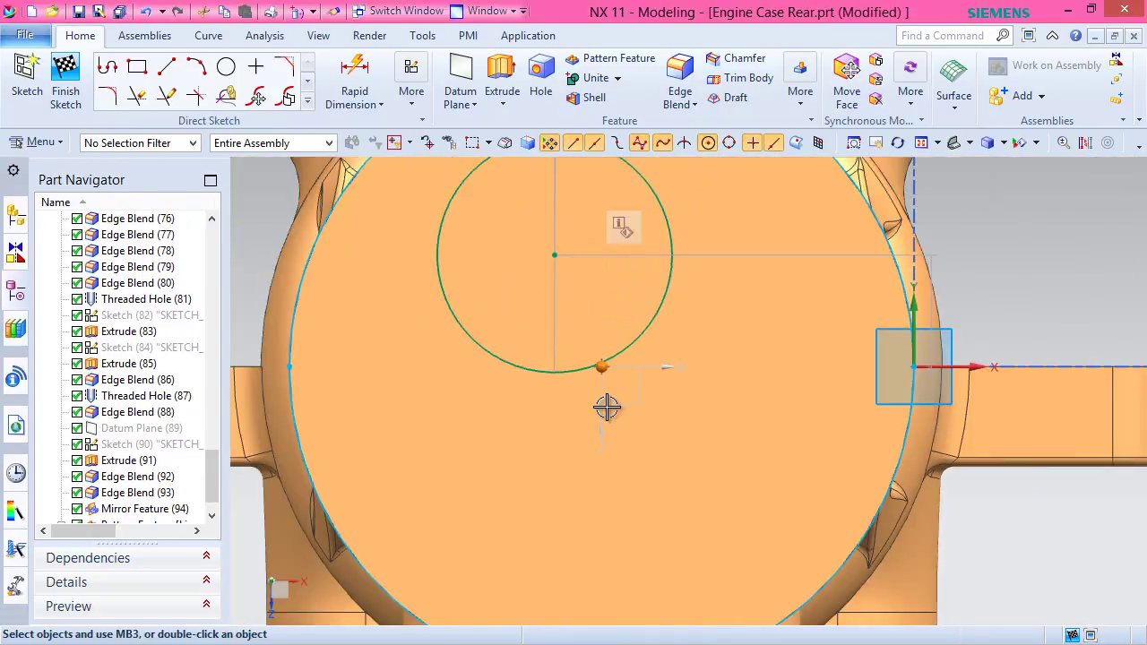
{"action": "left_click", "coordinate": [555, 255]}
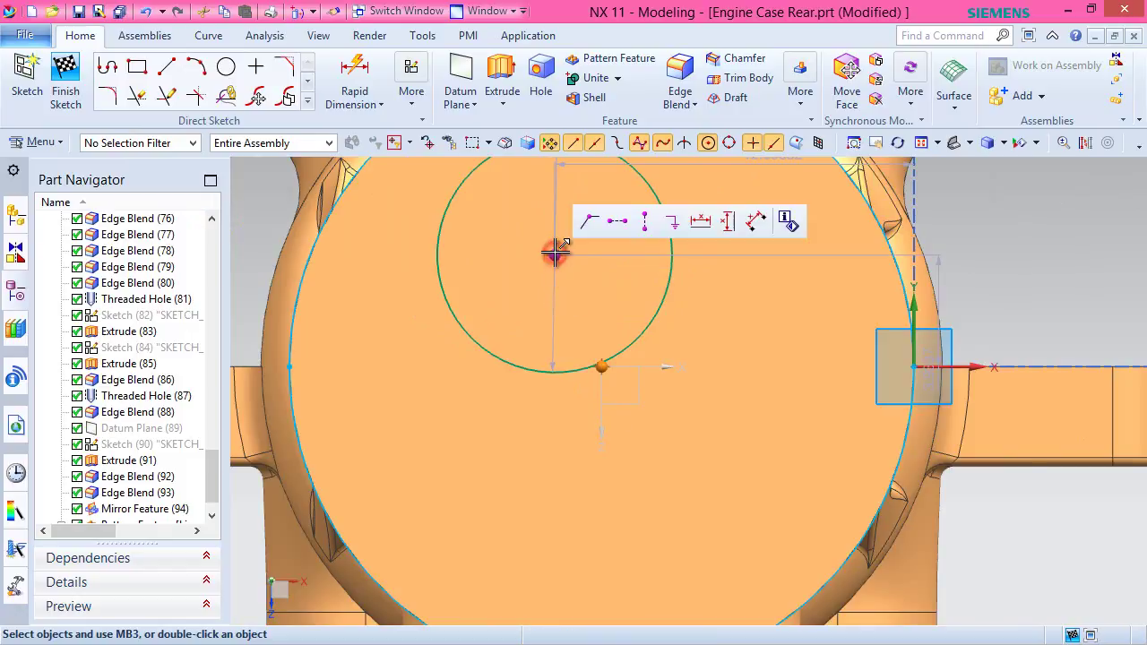
{"action": "left_click", "coordinate": [589, 221]}
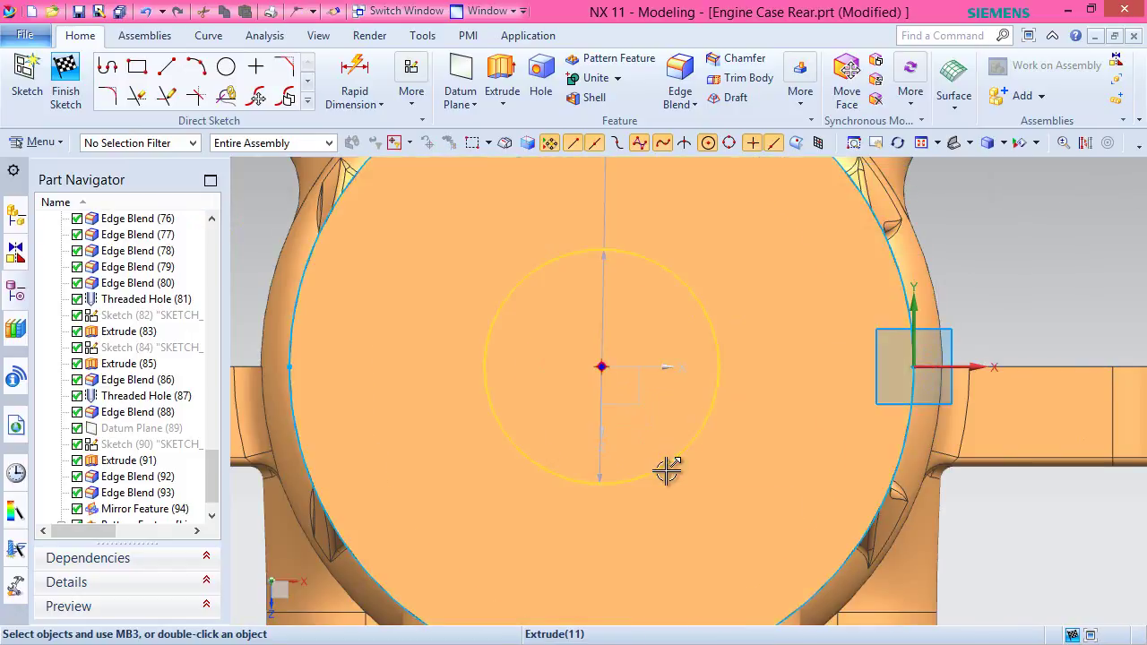
{"action": "scroll", "coordinate": [664, 466], "scroll_direction": "down", "scroll_amount": 2}
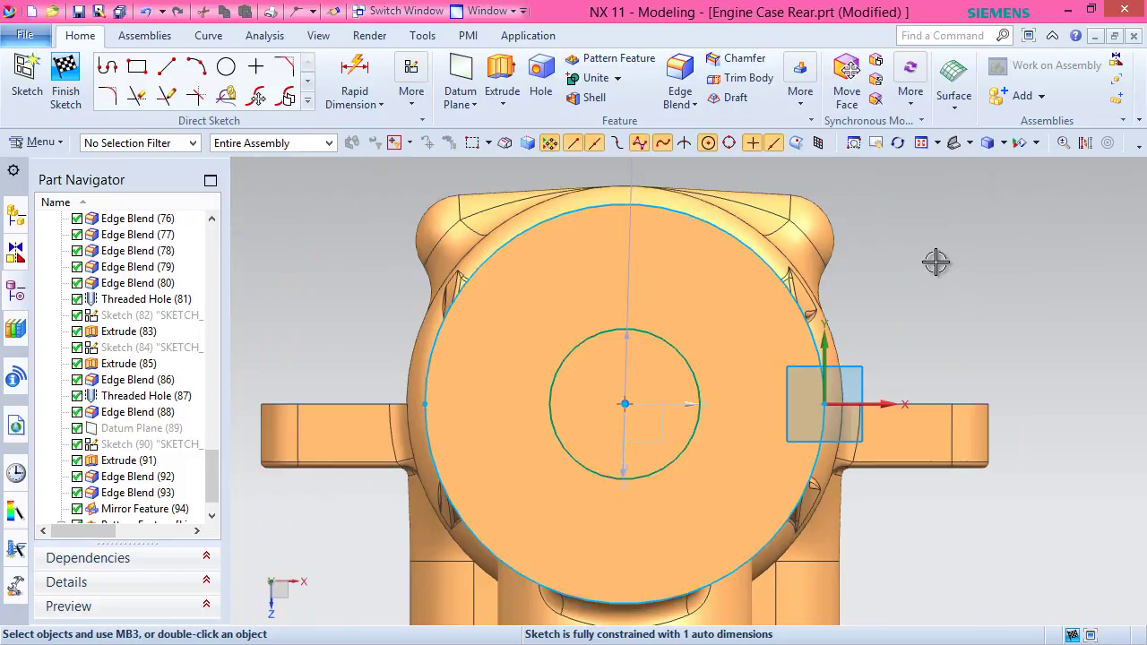
{"action": "right_click", "coordinate": [936, 261]}
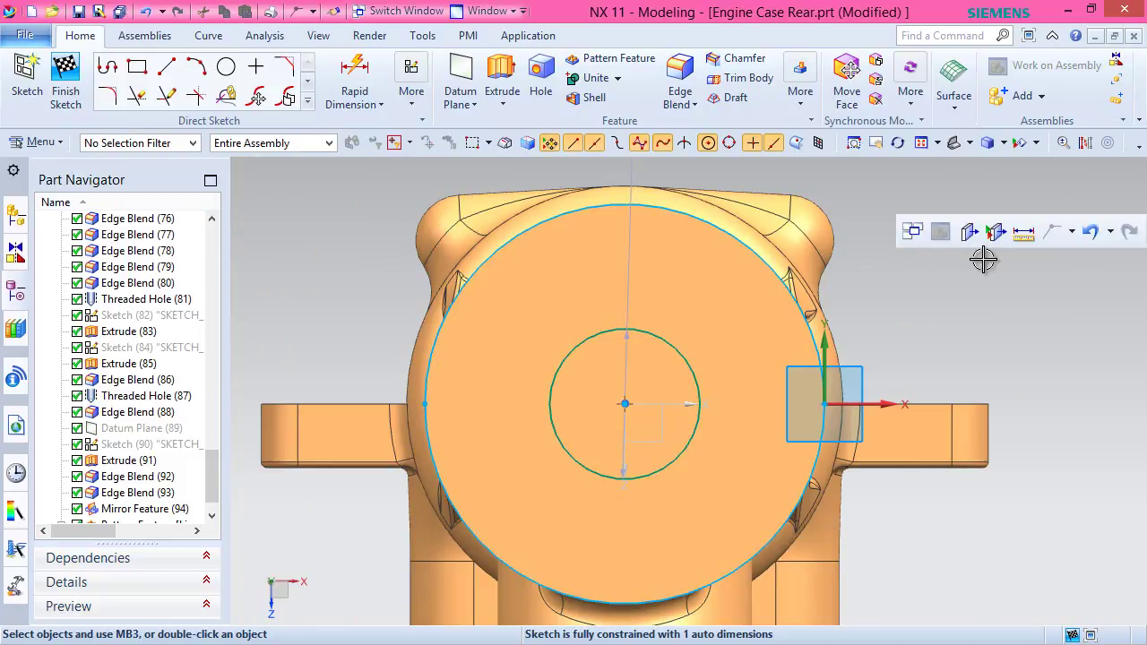
{"action": "left_click", "coordinate": [1072, 235]}
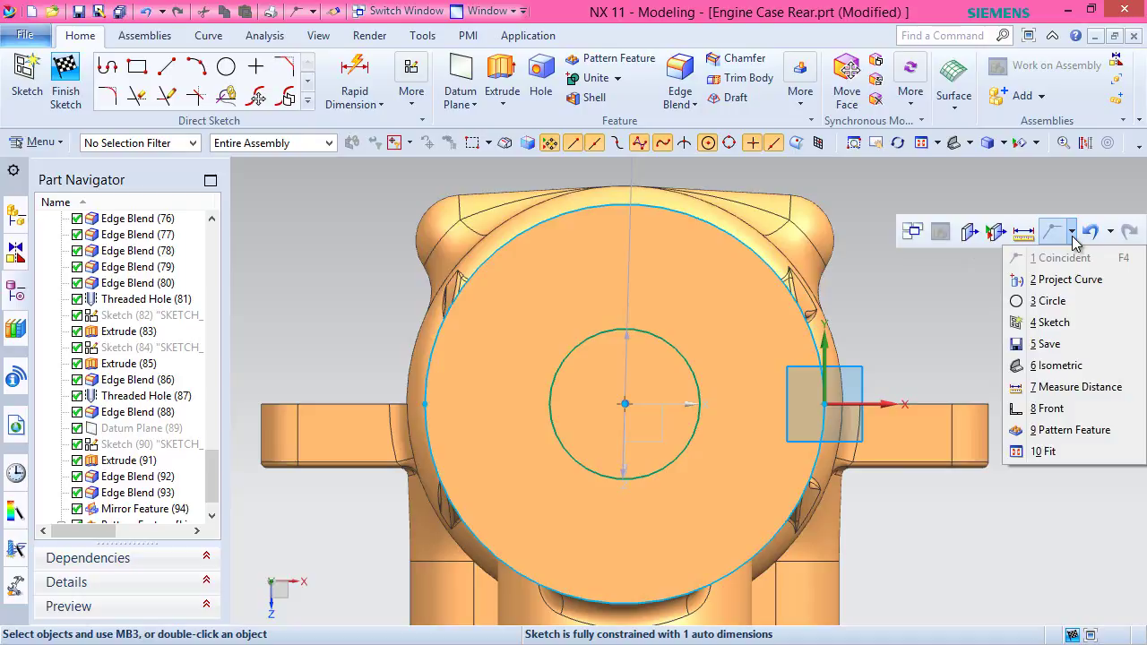
{"action": "left_click", "coordinate": [974, 292]}
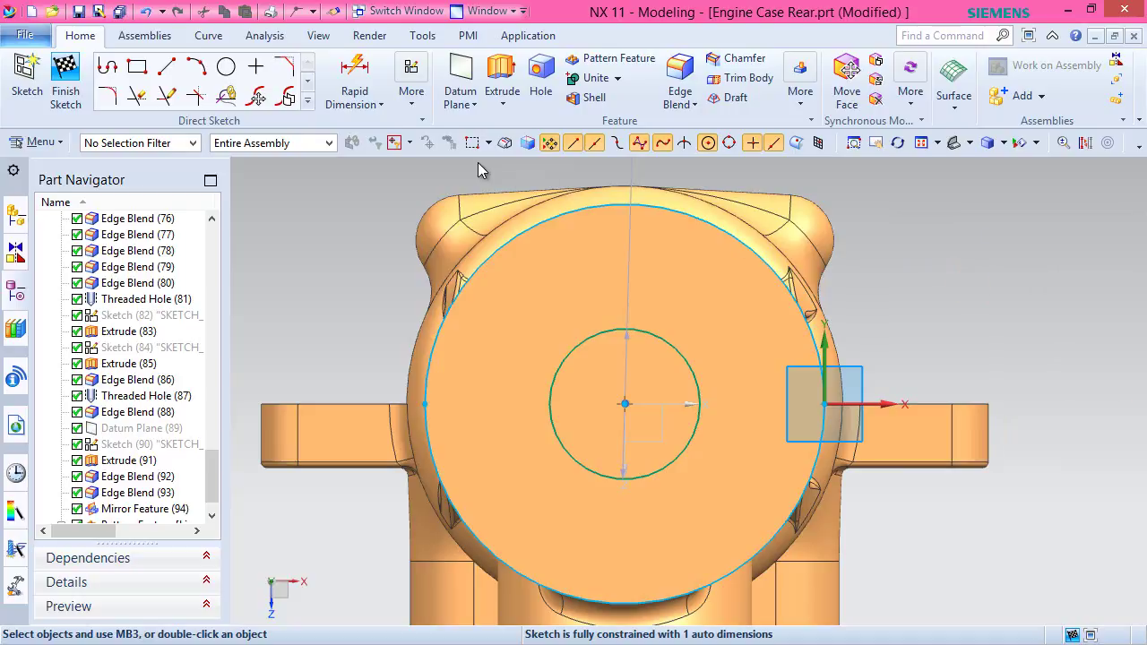
Dimension the small circle on the boss's end face and set its diameter to 16 mm.
{"action": "left_click", "coordinate": [356, 75]}
{"action": "left_click", "coordinate": [670, 330]}
{"action": "left_click", "coordinate": [708, 303]}
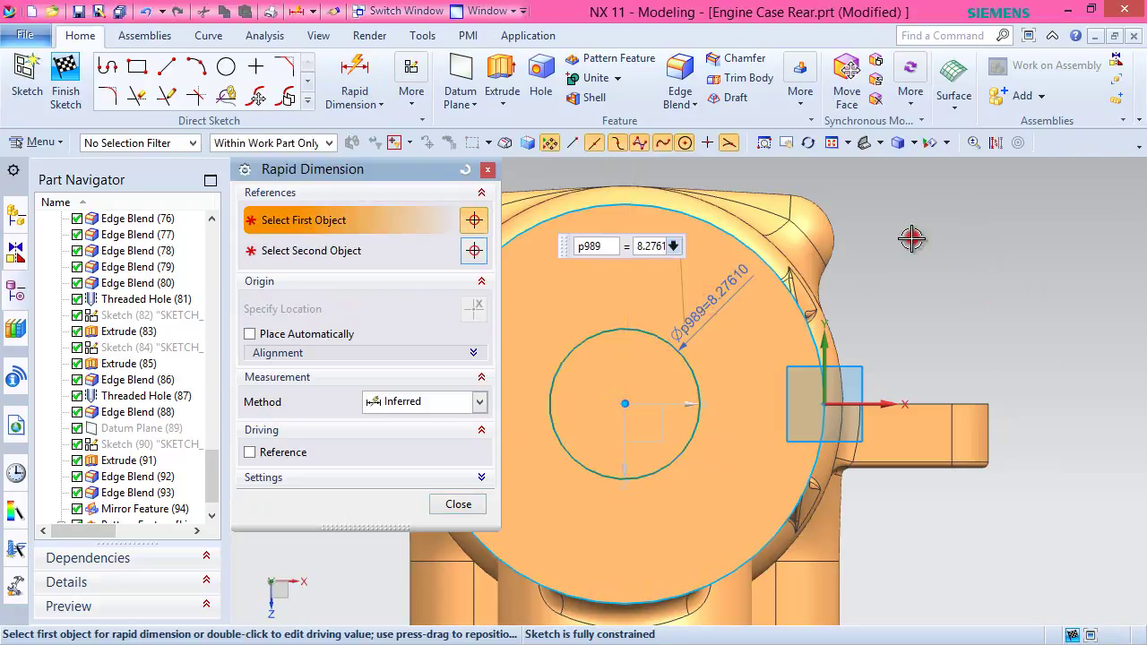
{"action": "left_click_drag", "start_coordinate": [637, 251], "coordinate": [654, 253]}
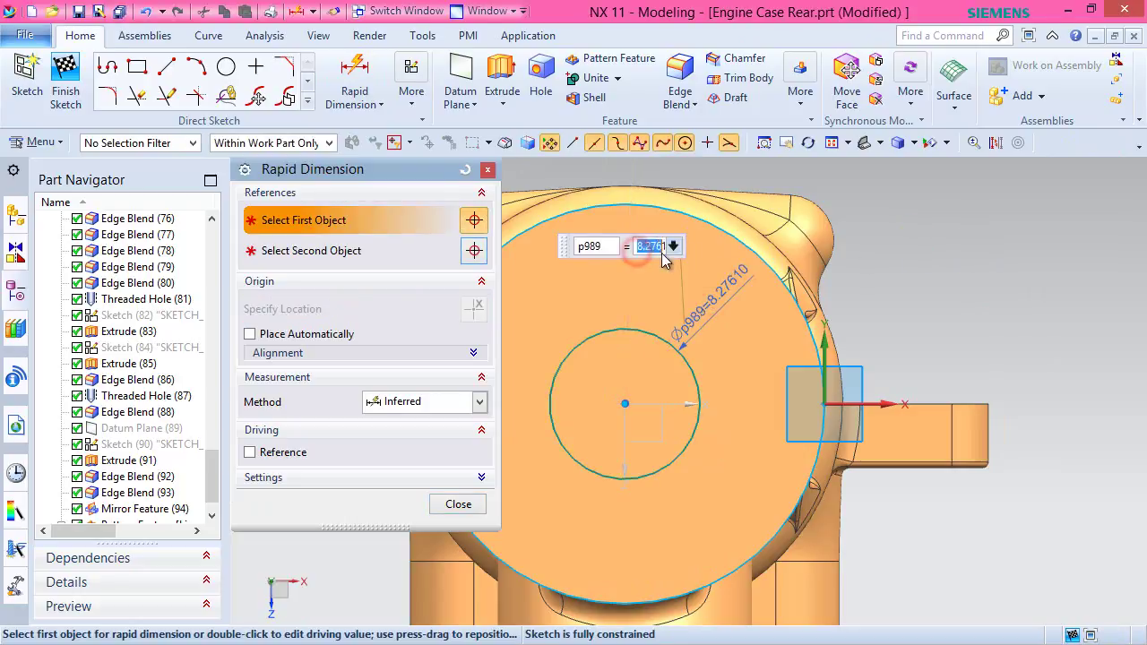
{"action": "type", "text": "16"}
{"action": "key", "text": "Return"}
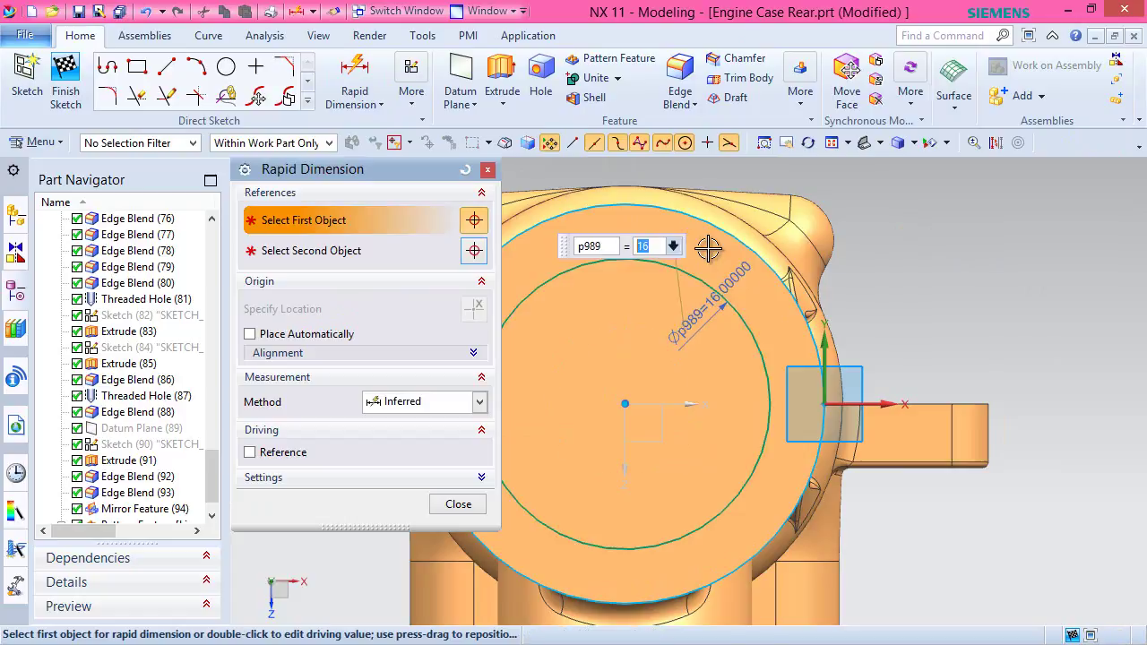
{"action": "left_click", "coordinate": [457, 504]}
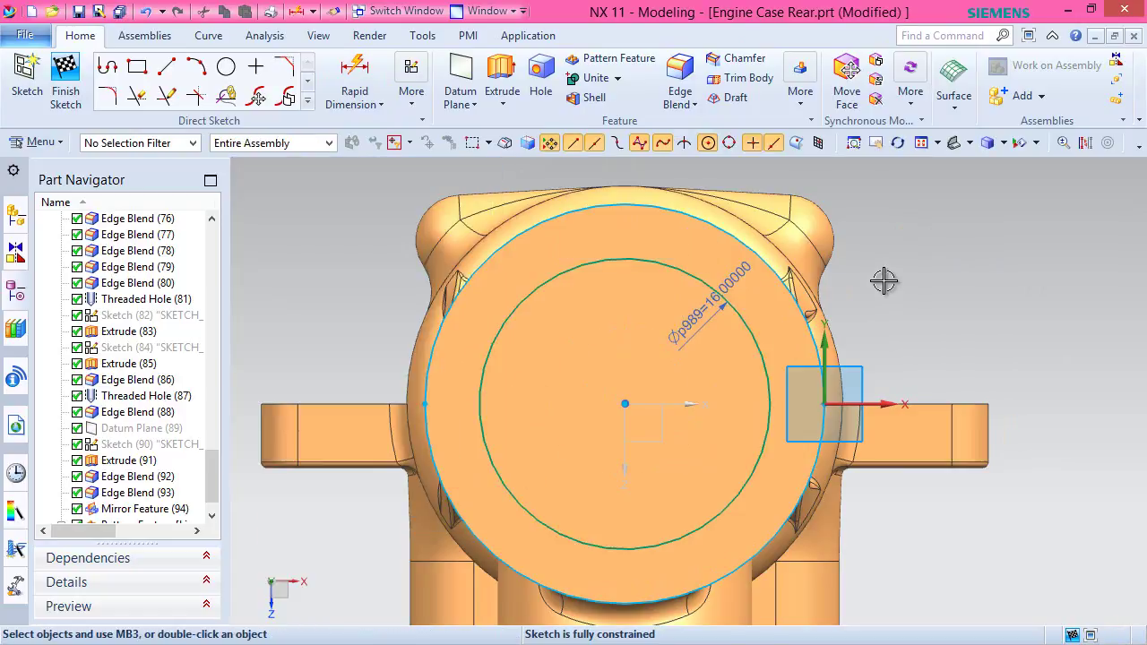
Convert the two projected outer arcs of the end face to reference curves.
{"action": "left_click", "coordinate": [1081, 146]}
{"action": "left_click", "coordinate": [739, 236]}
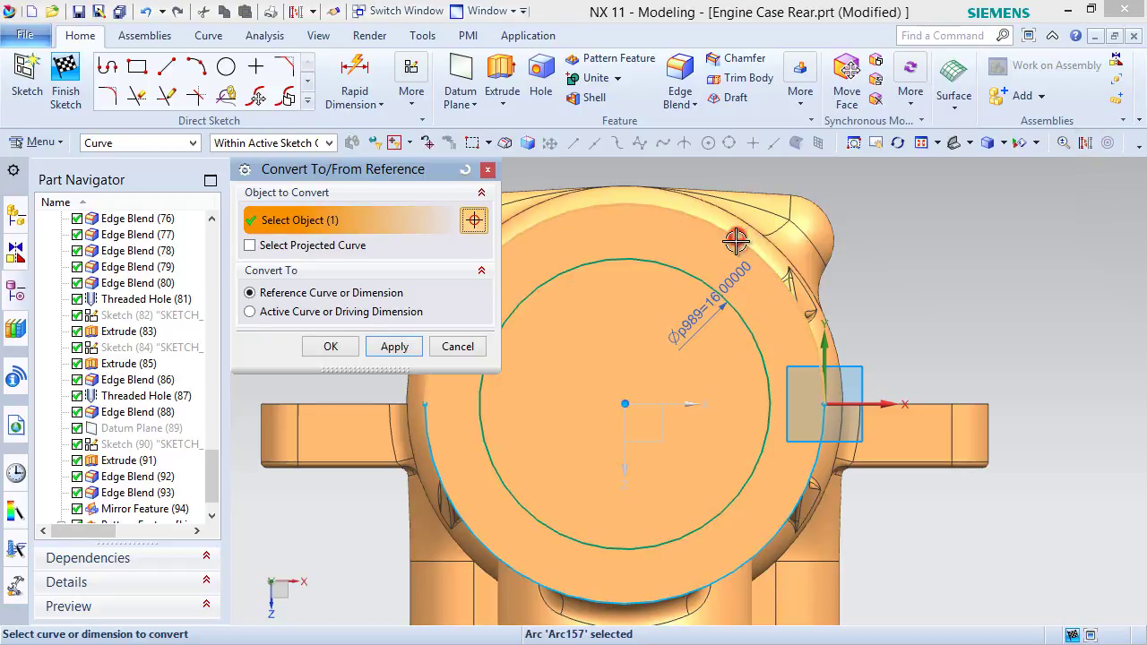
{"action": "left_click", "coordinate": [784, 518]}
{"action": "left_click", "coordinate": [328, 349]}
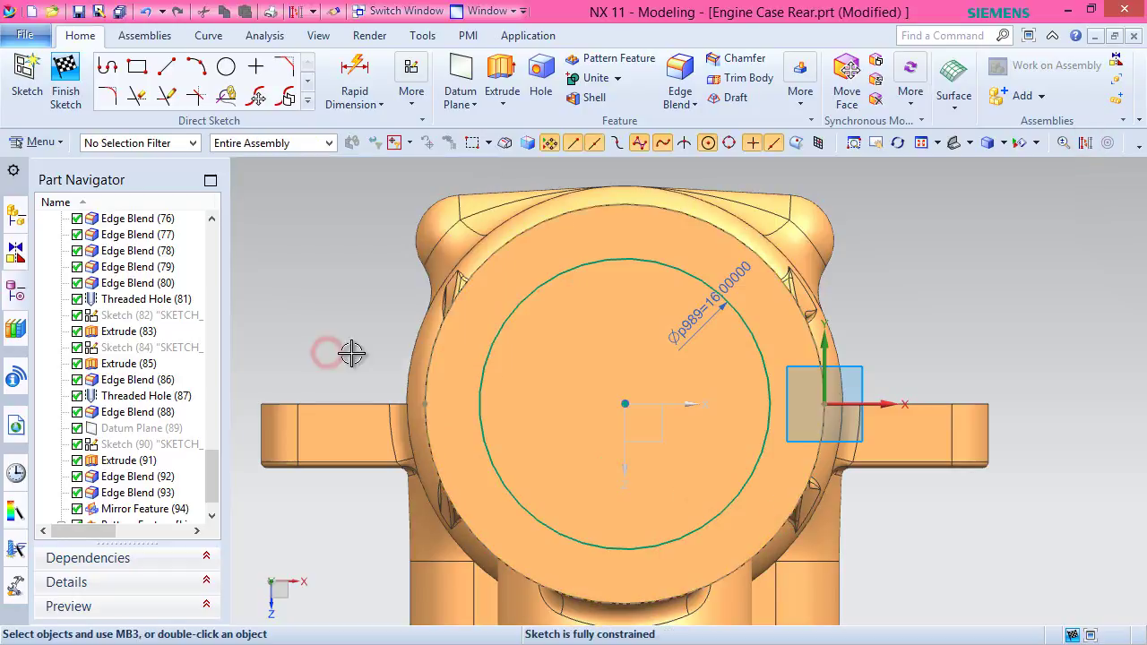
Finish the sketch and turn the isometric view 180 degrees about the Z axis to face the rear boss.
{"action": "left_click", "coordinate": [971, 143]}
{"action": "left_click", "coordinate": [970, 142]}
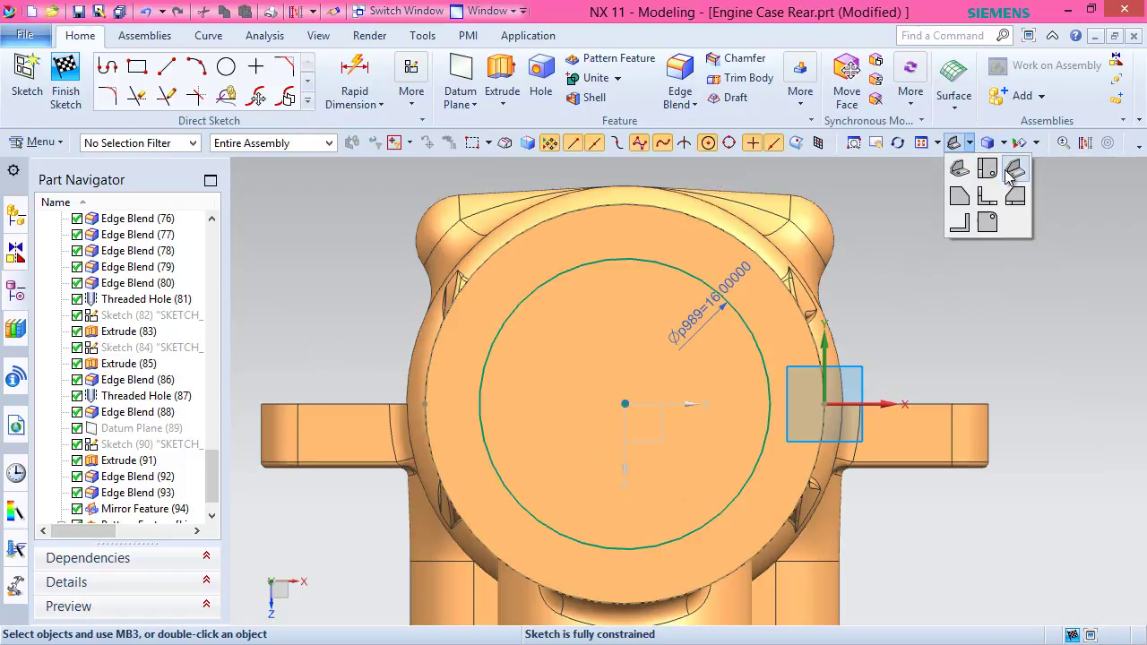
{"action": "left_click", "coordinate": [958, 161]}
{"action": "right_click", "coordinate": [847, 195]}
{"action": "left_click", "coordinate": [872, 206]}
{"action": "left_click", "coordinate": [269, 561]}
{"action": "left_click", "coordinate": [363, 602]}
{"action": "type", "text": "180"}
{"action": "key", "text": "Return"}
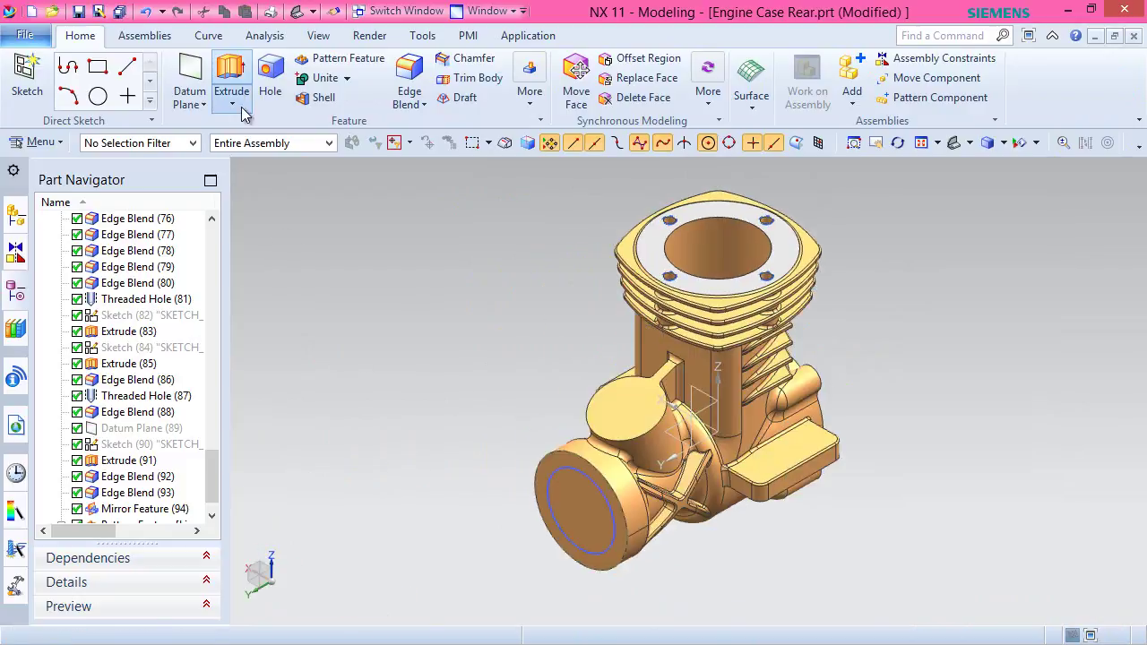
Extrude the sketched 16 mm circle 4 mm inward from the boss's end face, subtracting it from the body.
{"action": "left_click", "coordinate": [231, 80]}
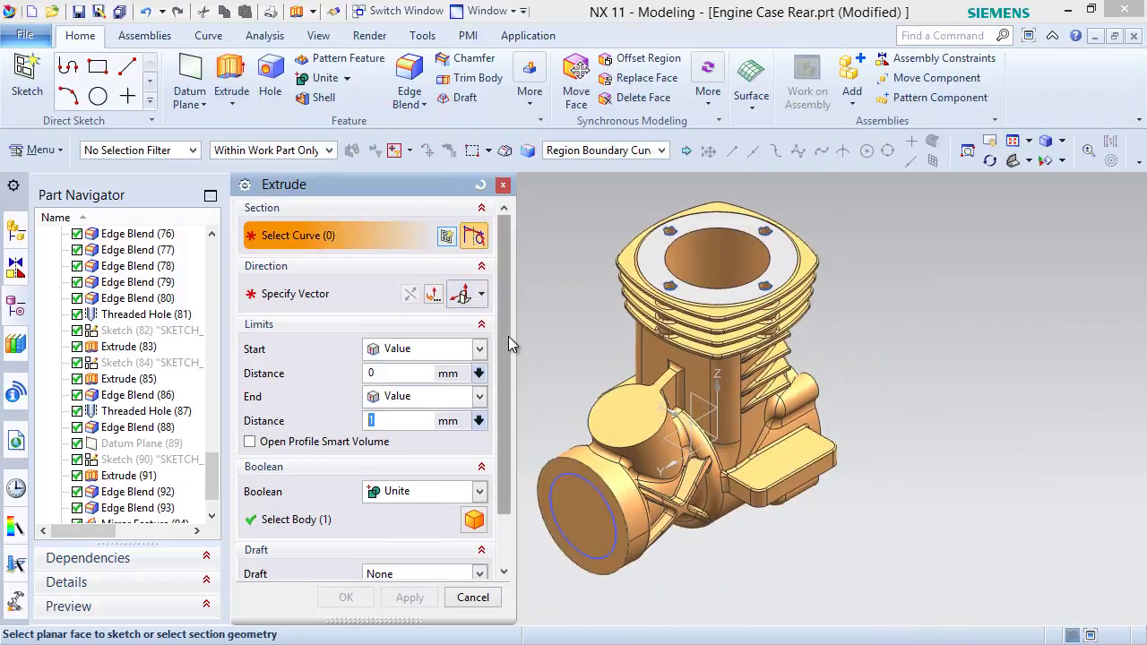
{"action": "left_click", "coordinate": [480, 185]}
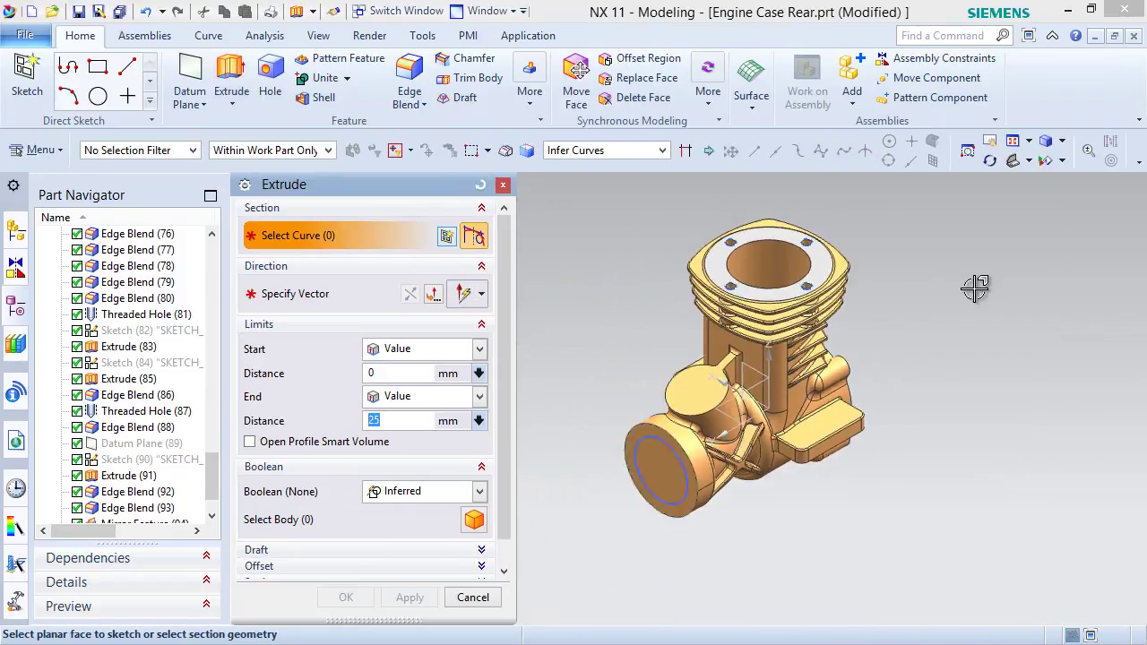
{"action": "scroll", "coordinate": [728, 437], "scroll_direction": "up", "scroll_amount": 3}
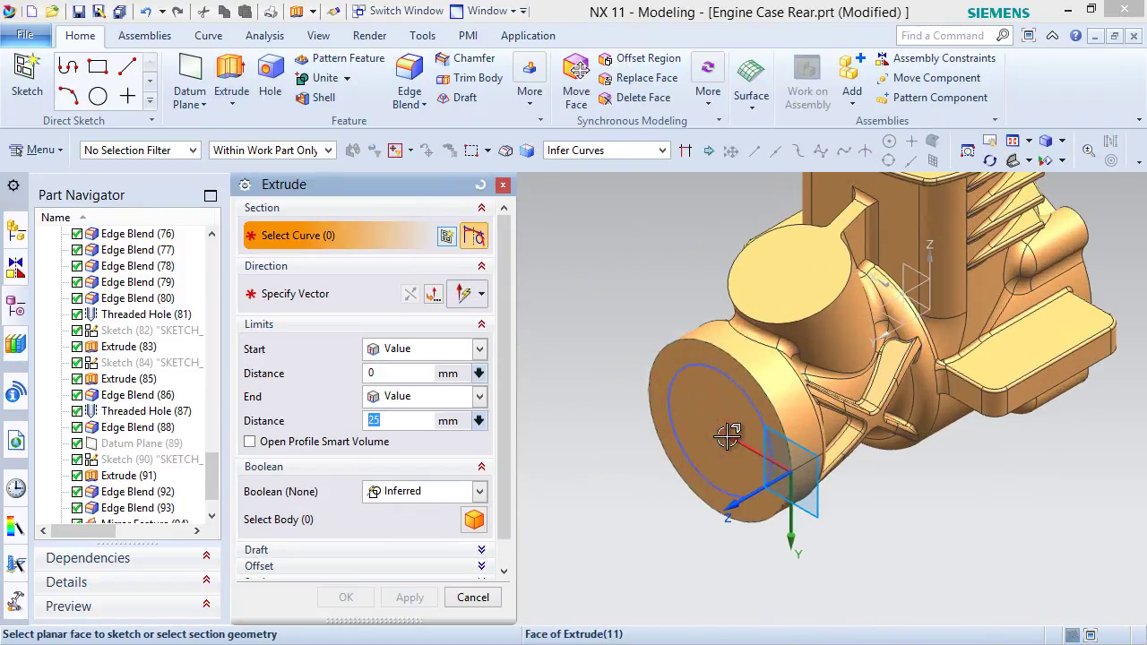
{"action": "left_click", "coordinate": [710, 368]}
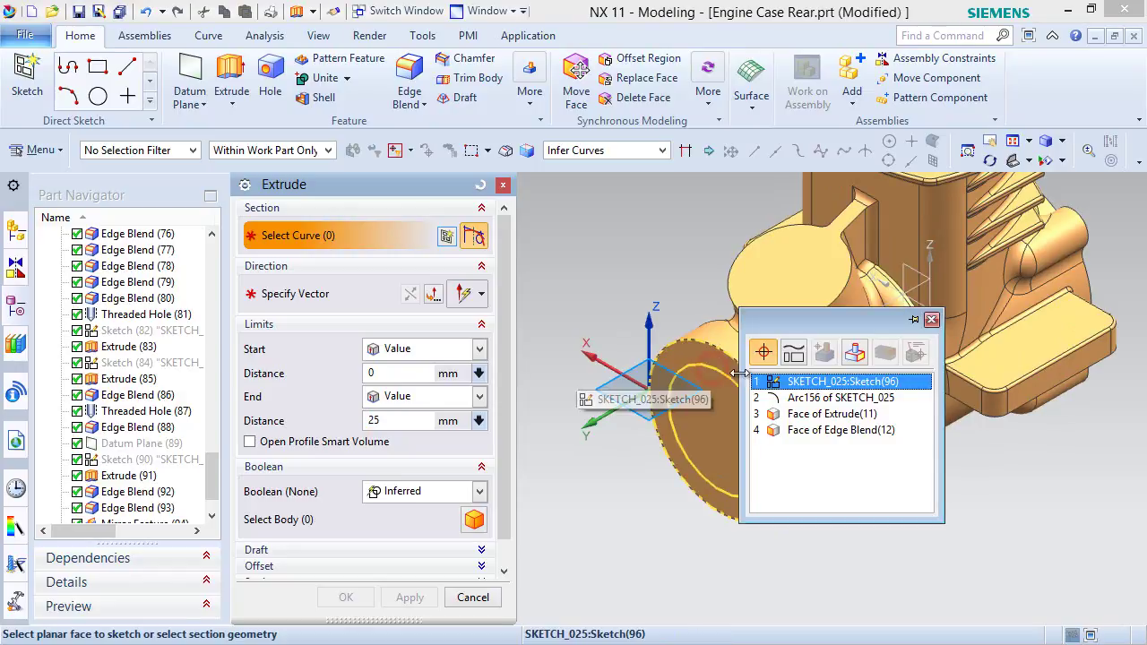
{"action": "left_click", "coordinate": [779, 379]}
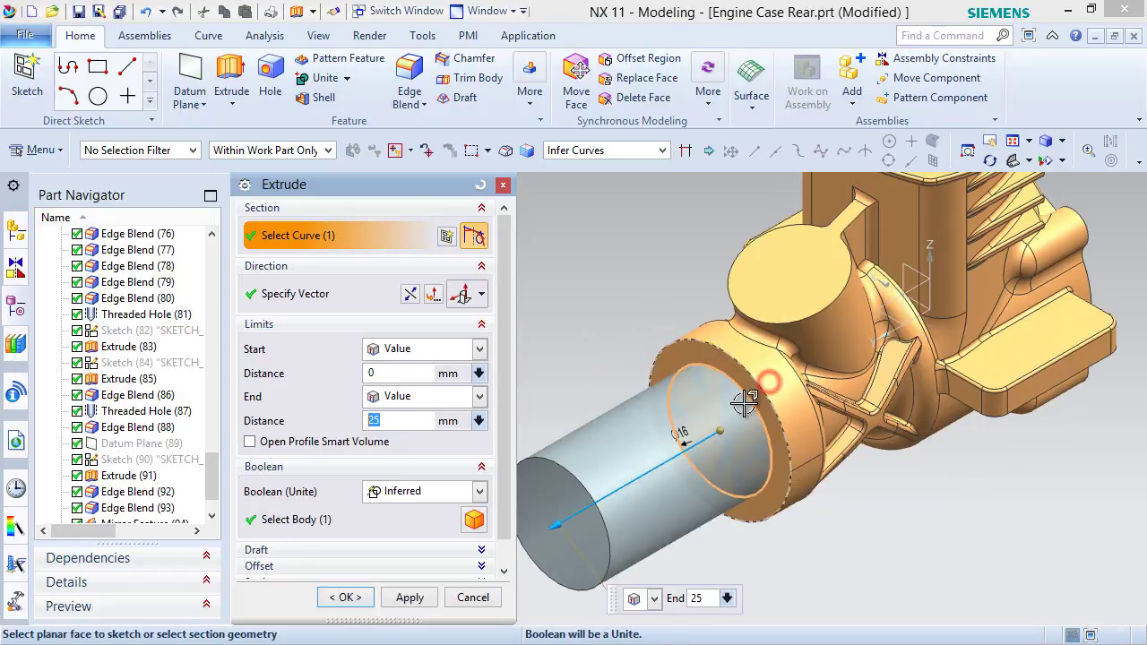
{"action": "left_click", "coordinate": [412, 296]}
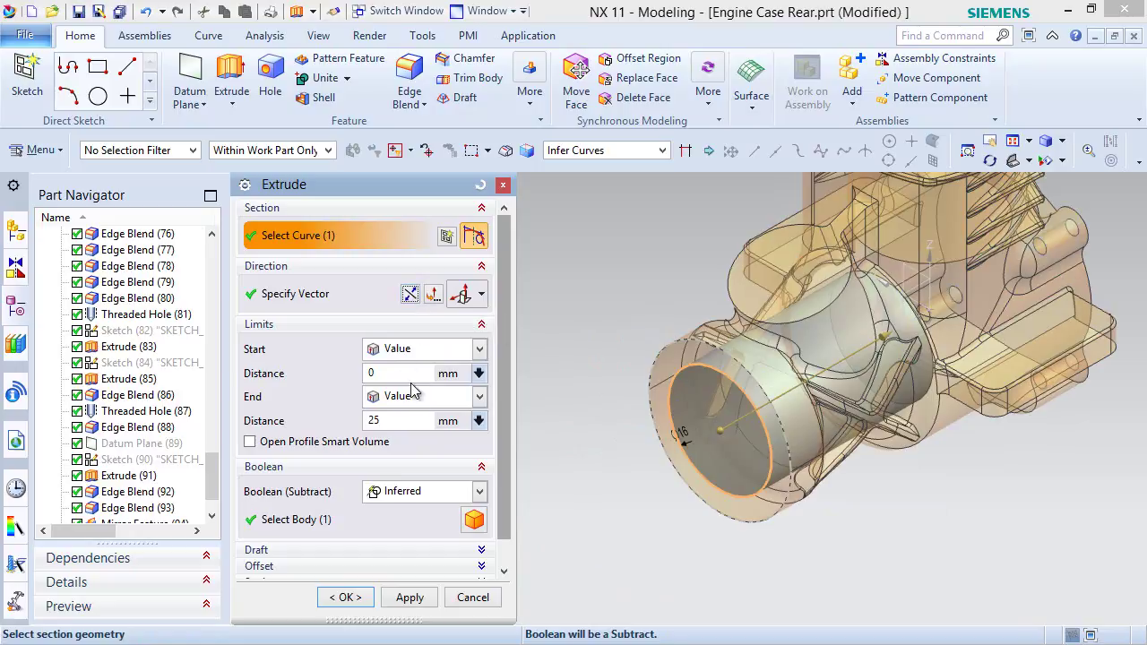
{"action": "left_click", "coordinate": [409, 421]}
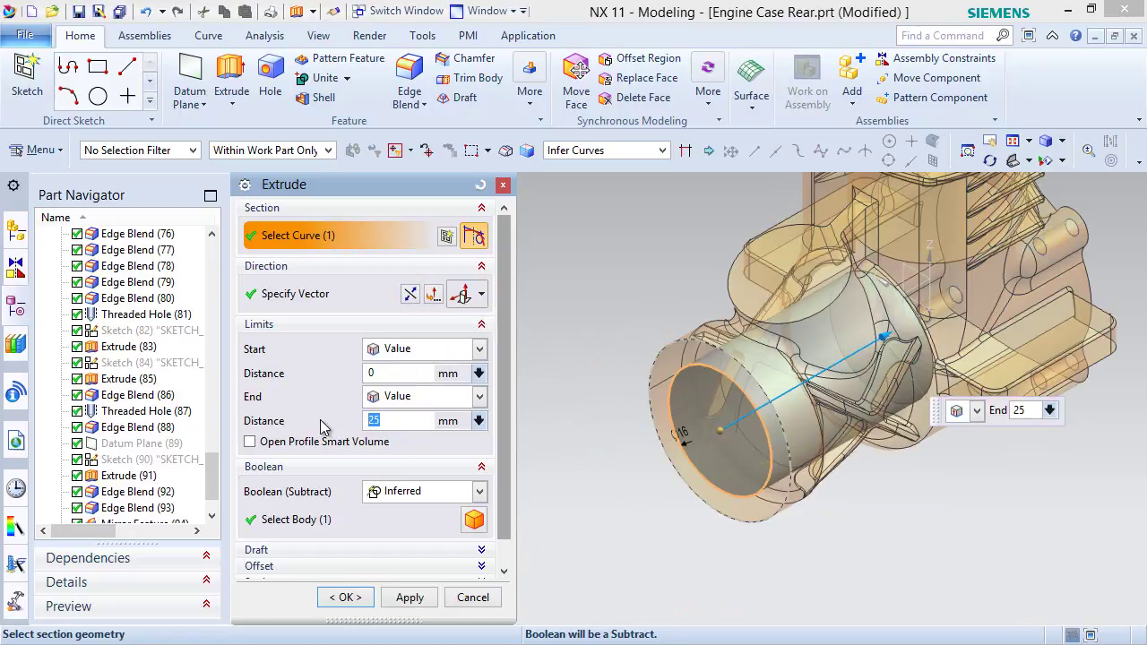
{"action": "key", "text": "Return"}
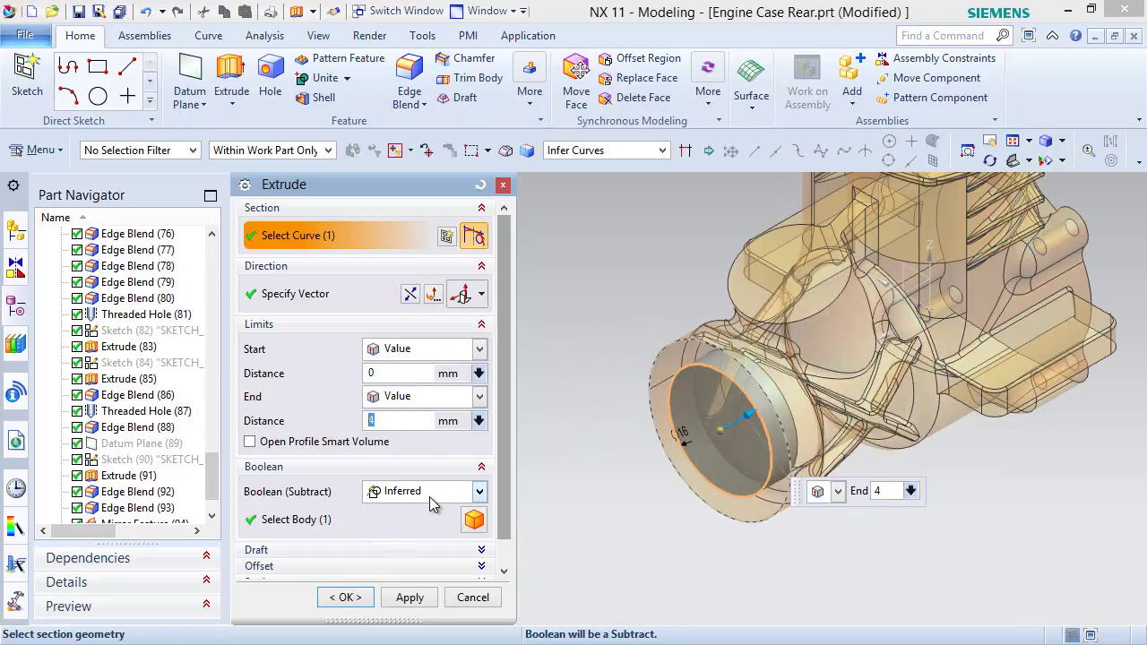
{"action": "left_click", "coordinate": [429, 500]}
{"action": "left_click", "coordinate": [386, 548]}
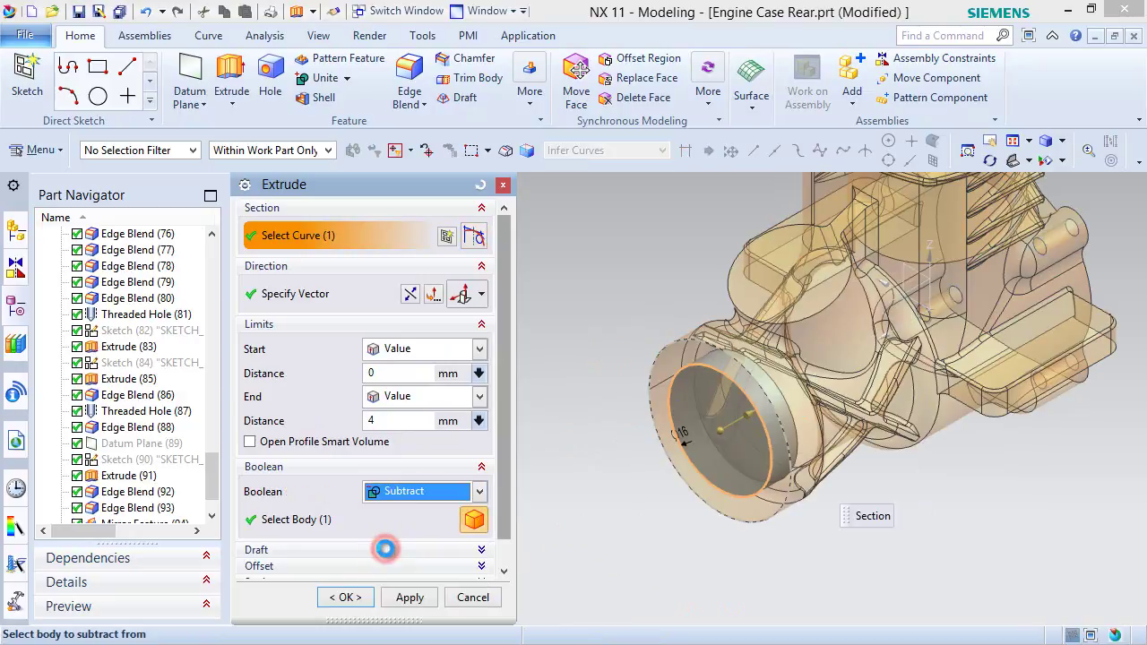
{"action": "left_click", "coordinate": [351, 598]}
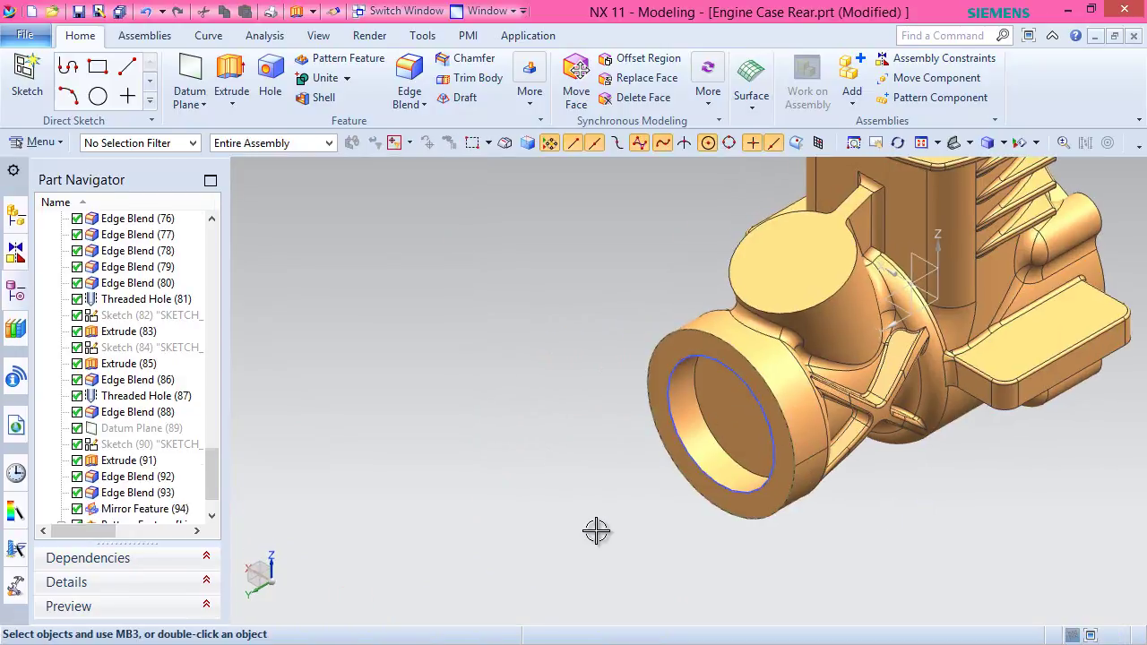
Hide the circle sketch used for the recess in the rear boss.
{"action": "scroll", "coordinate": [215, 466], "scroll_direction": "down", "scroll_amount": 1}
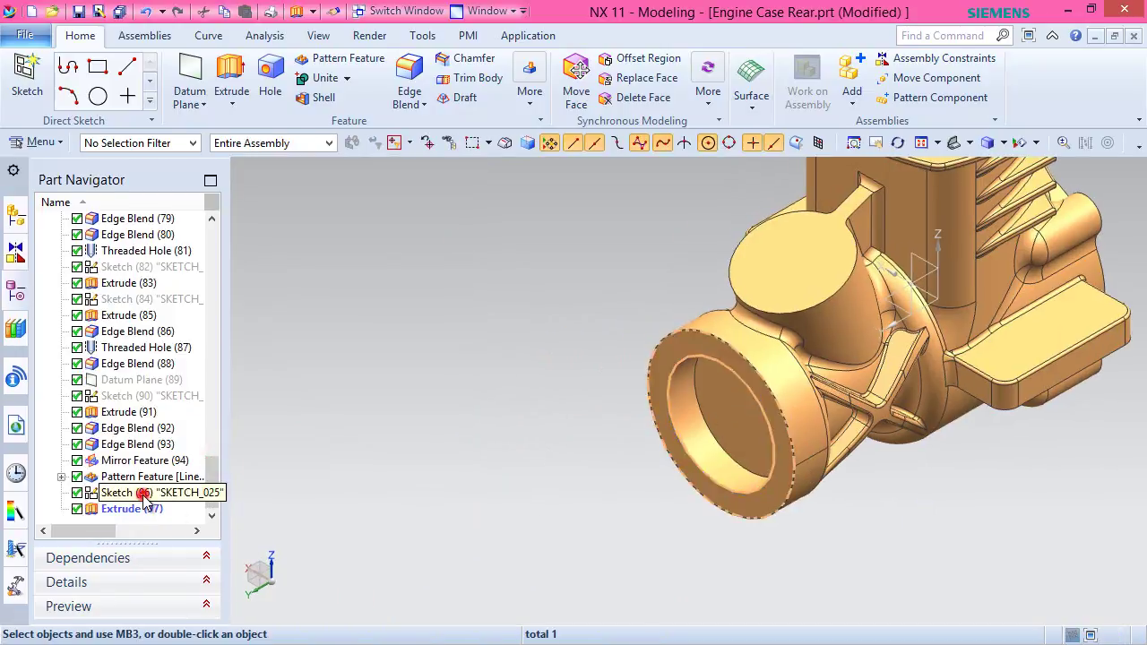
{"action": "right_click", "coordinate": [145, 492]}
{"action": "left_click", "coordinate": [220, 18]}
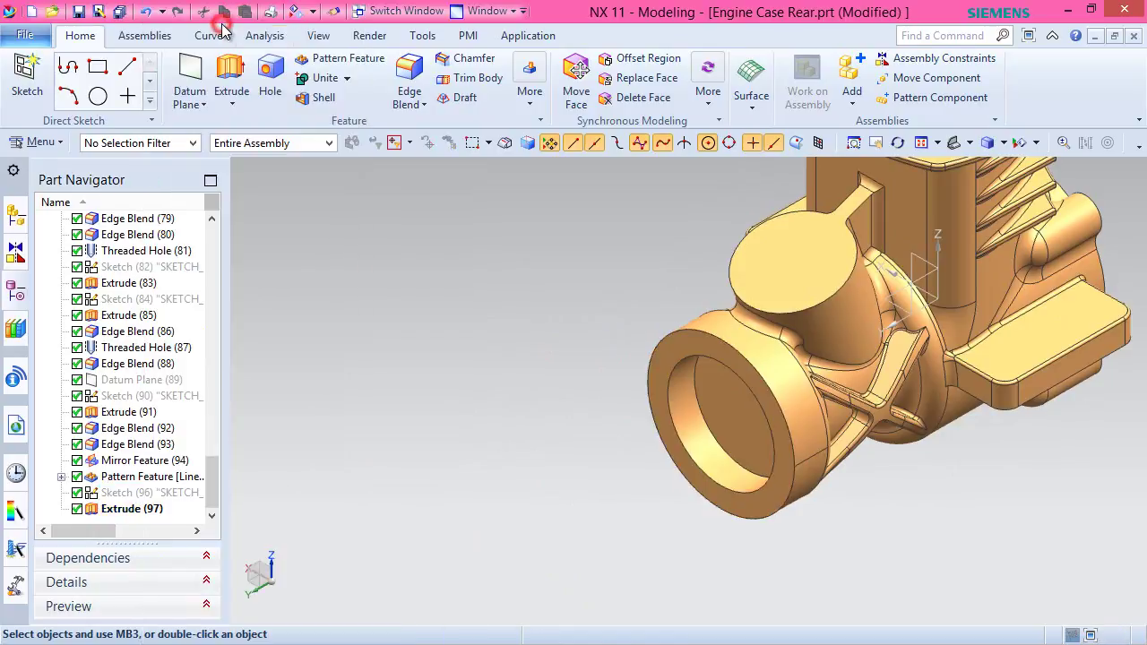
Change the display color of the recess's cylindrical inner wall to light gray, using the Face selection filter.
{"action": "left_click", "coordinate": [318, 36]}
{"action": "left_click", "coordinate": [874, 86]}
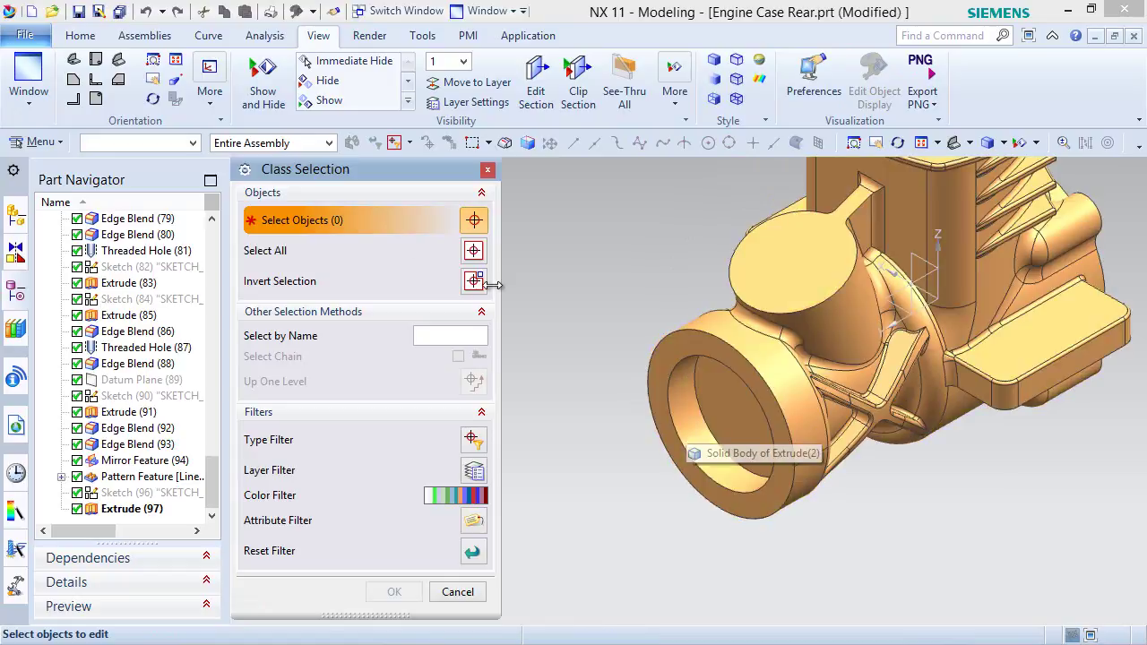
{"action": "left_click", "coordinate": [191, 143]}
{"action": "left_click", "coordinate": [96, 224]}
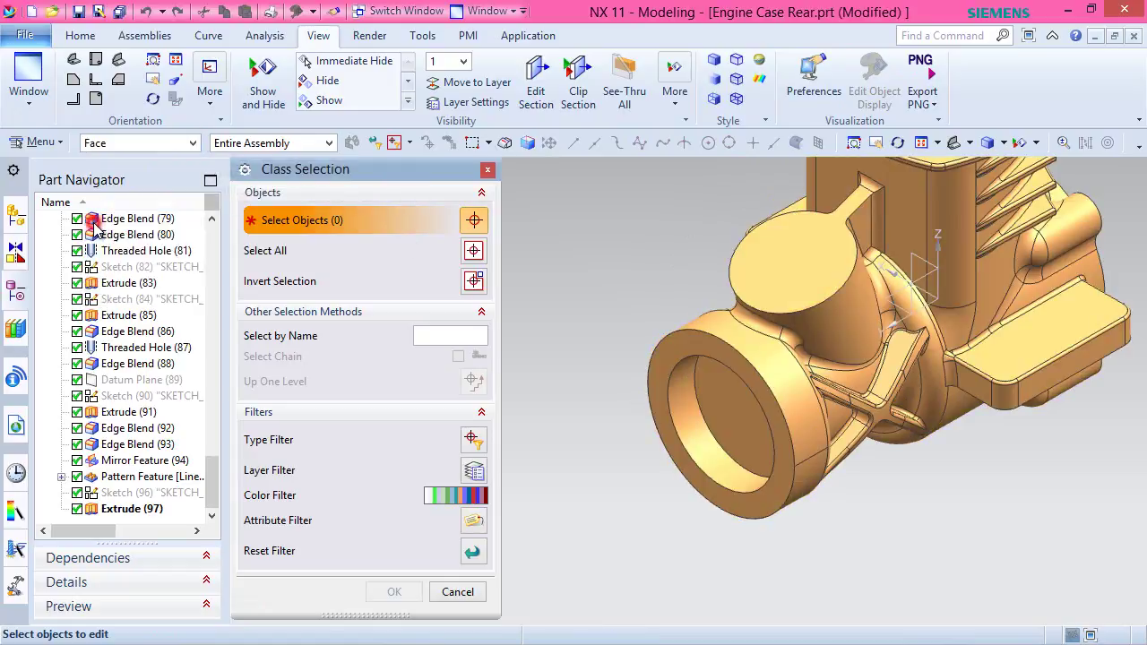
{"action": "left_click", "coordinate": [687, 437]}
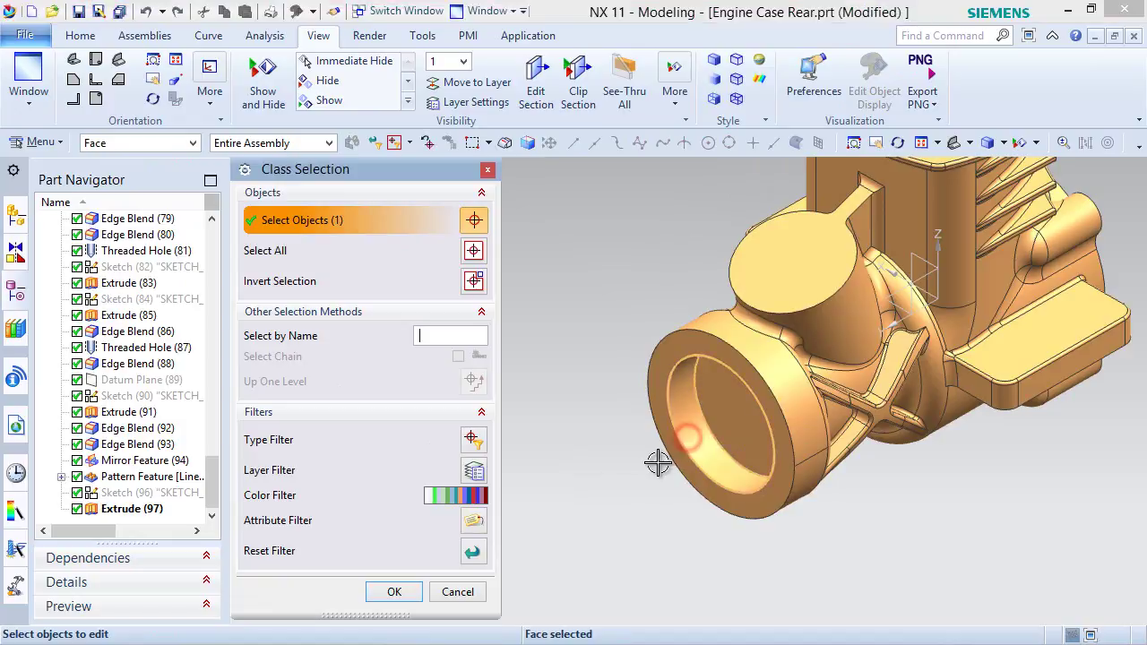
{"action": "middle_click", "coordinate": [651, 316]}
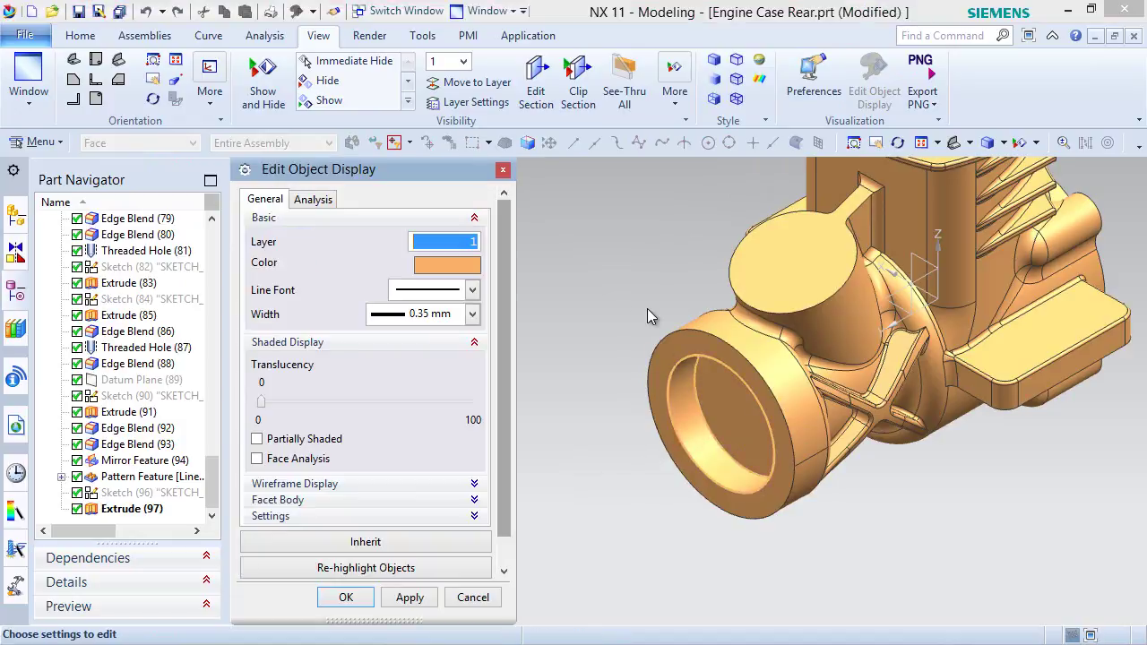
{"action": "left_click", "coordinate": [440, 265]}
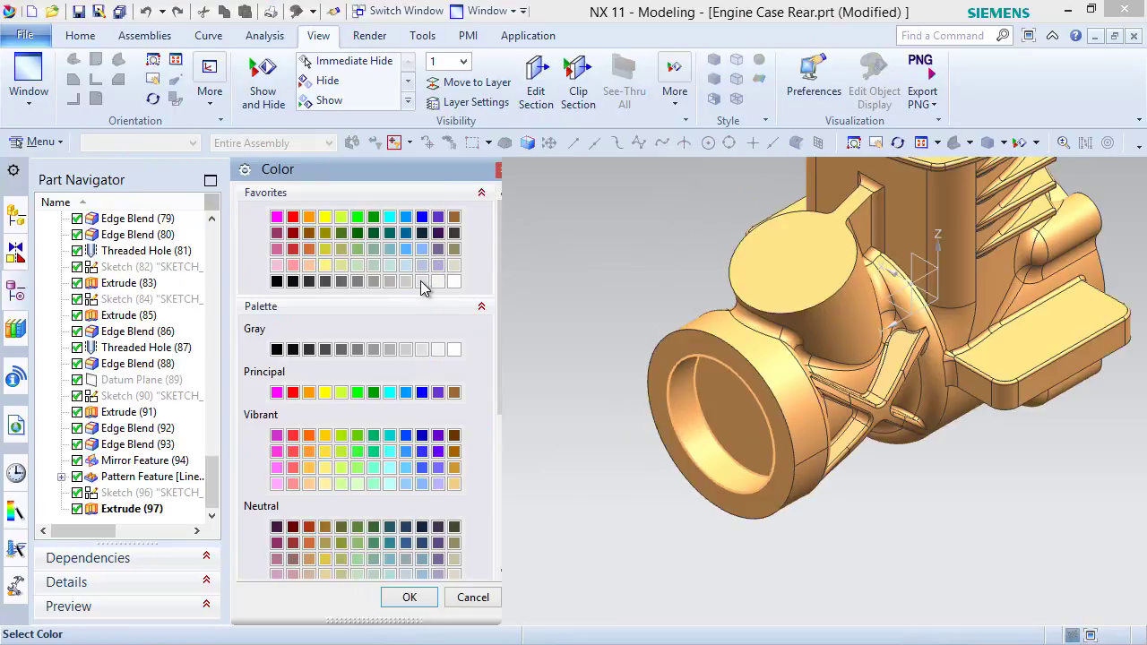
{"action": "left_click", "coordinate": [432, 597]}
{"action": "left_click", "coordinate": [432, 598]}
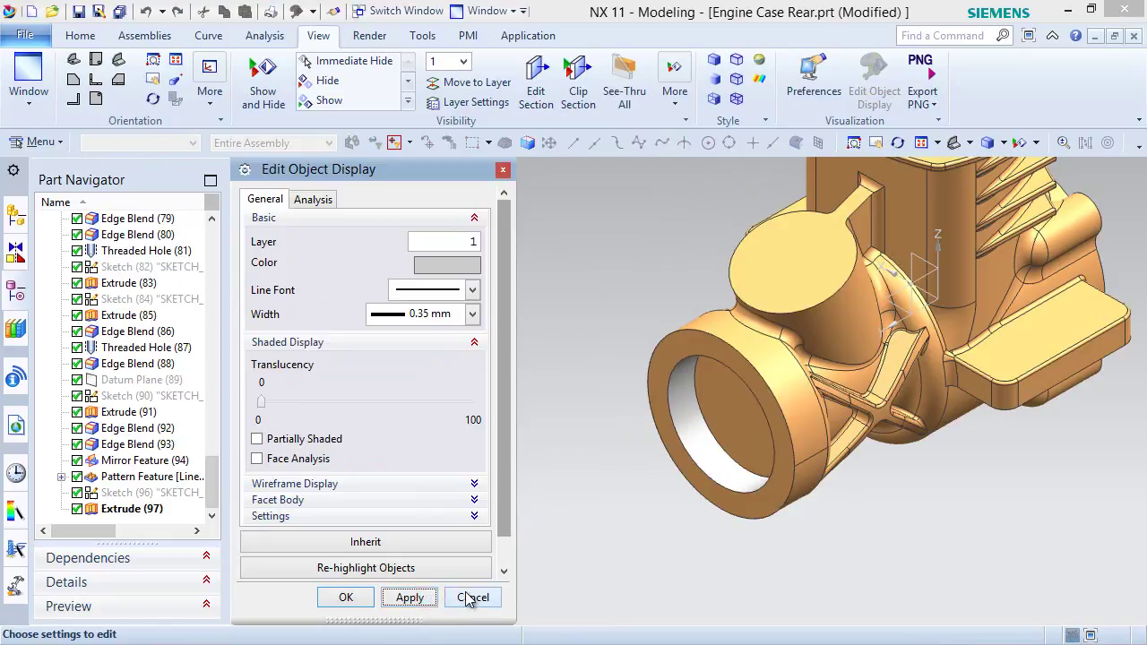
{"action": "left_click", "coordinate": [470, 597]}
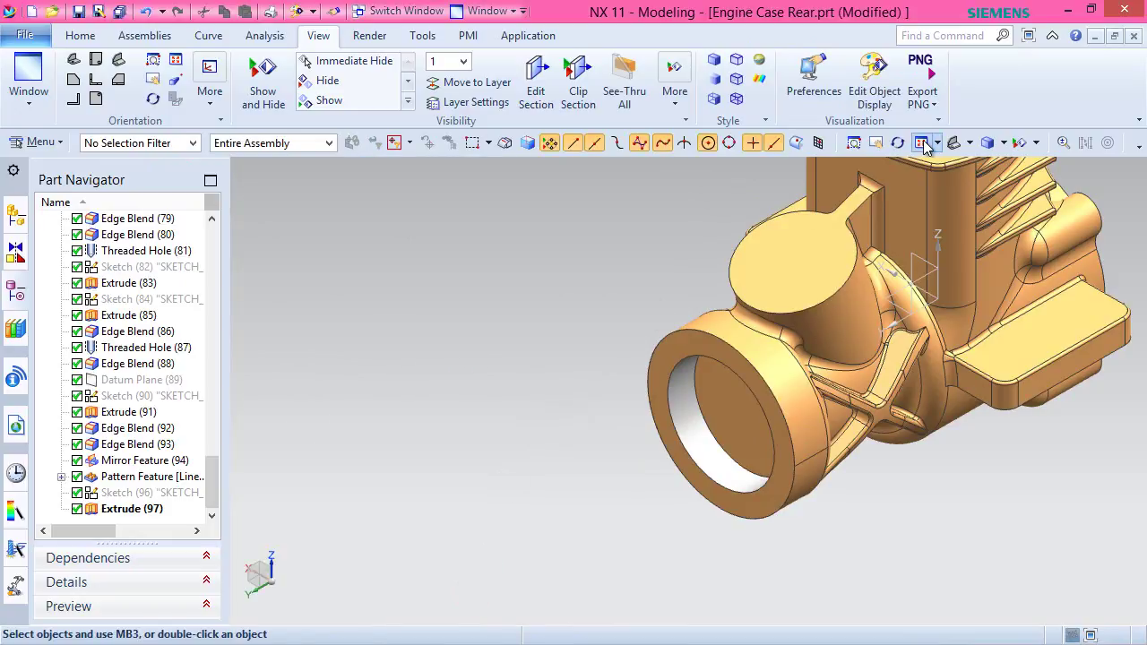
Fit the whole engine case in the view and save the part.
{"action": "left_click", "coordinate": [923, 144]}
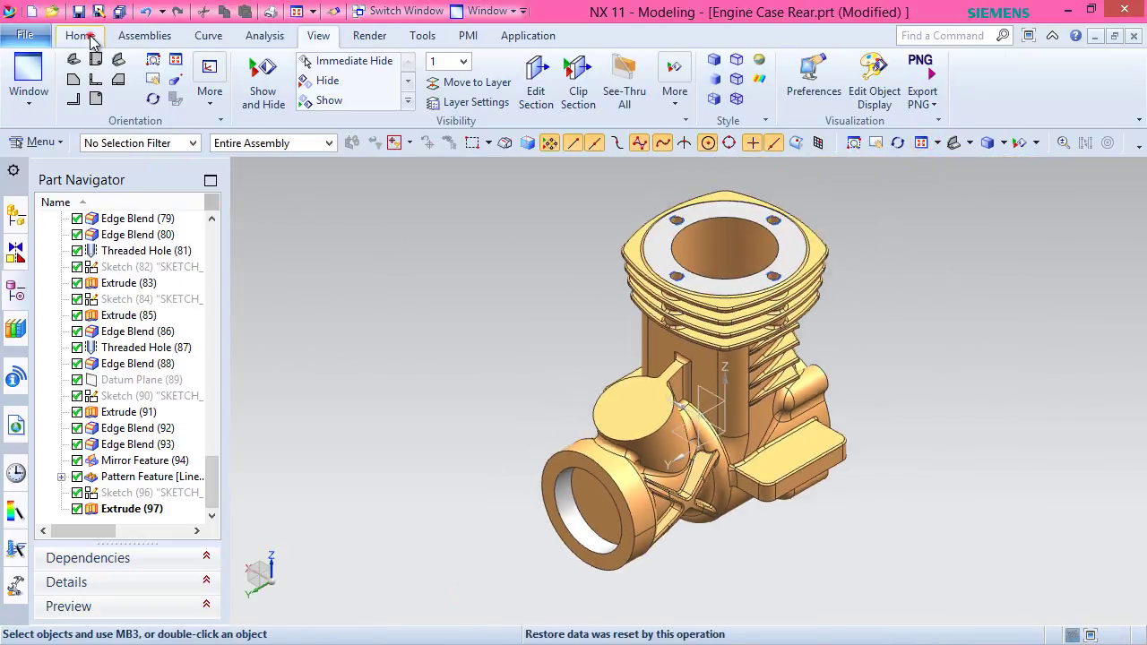
{"action": "left_click", "coordinate": [80, 36]}
{"action": "left_click", "coordinate": [117, 13]}
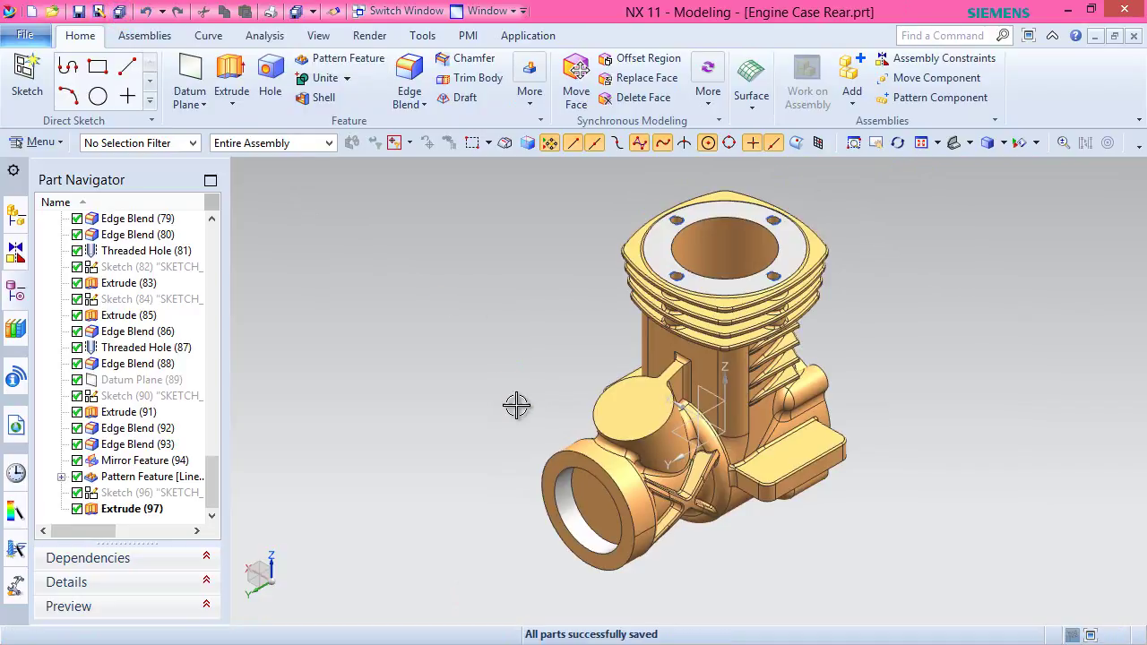
Start a sketch on the circular floor of the recess in the rear boss.
{"action": "left_click", "coordinate": [26, 92]}
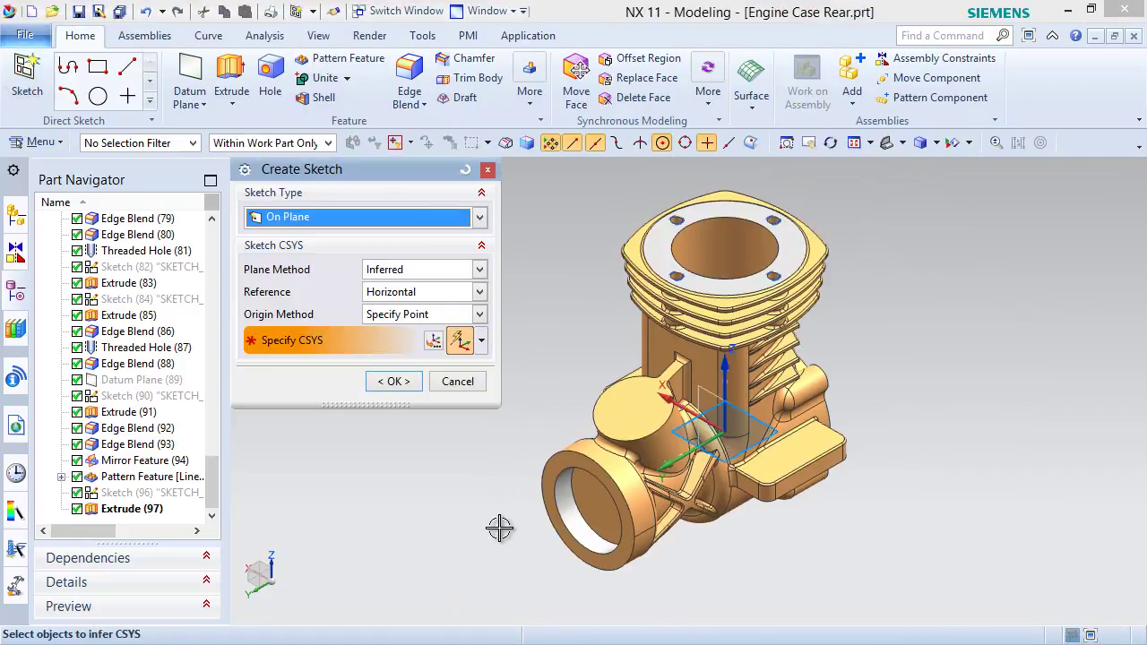
{"action": "scroll", "coordinate": [538, 525], "scroll_direction": "up", "scroll_amount": 5}
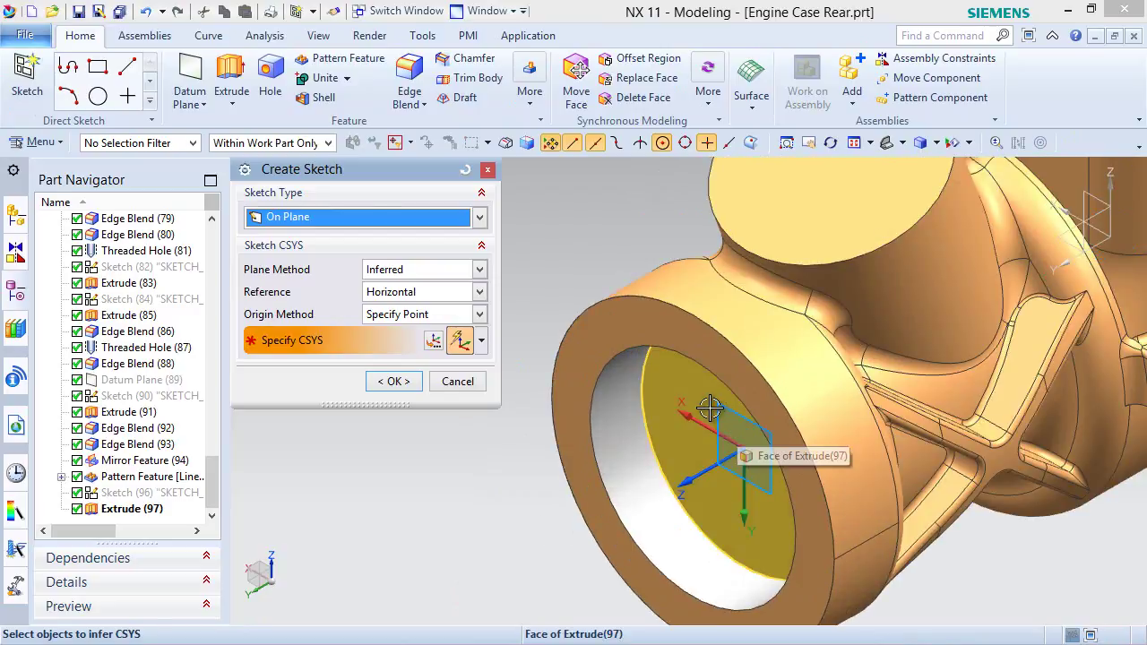
{"action": "left_click", "coordinate": [710, 408]}
{"action": "left_click", "coordinate": [394, 381]}
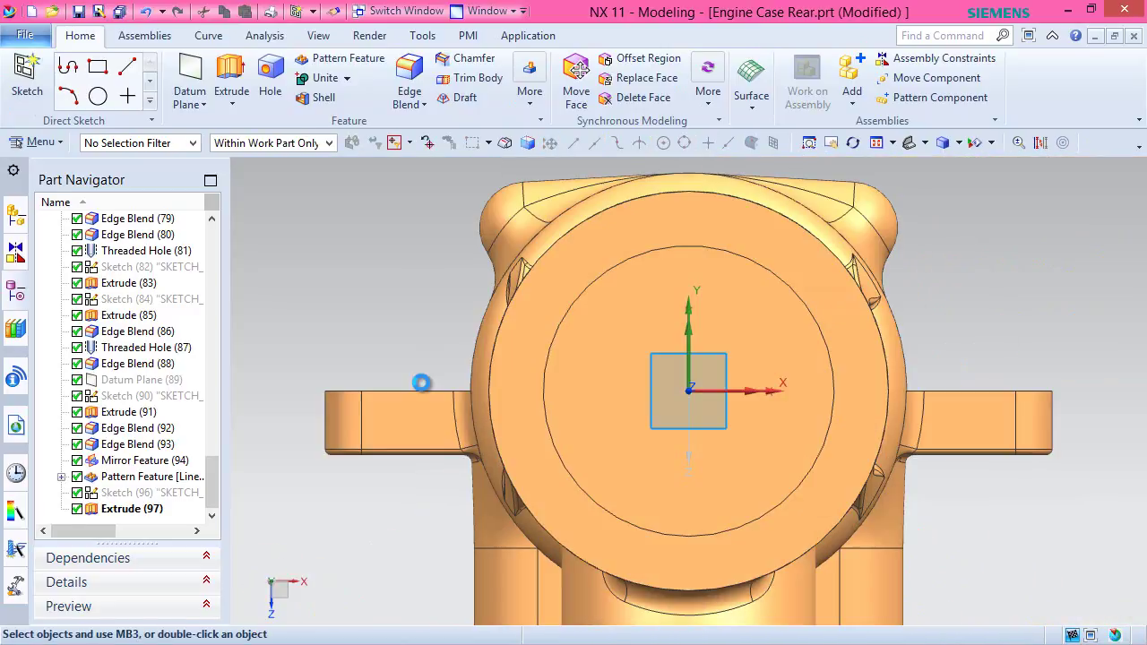
Project the circular edge of the recess floor into the sketch.
{"action": "left_click", "coordinate": [314, 103]}
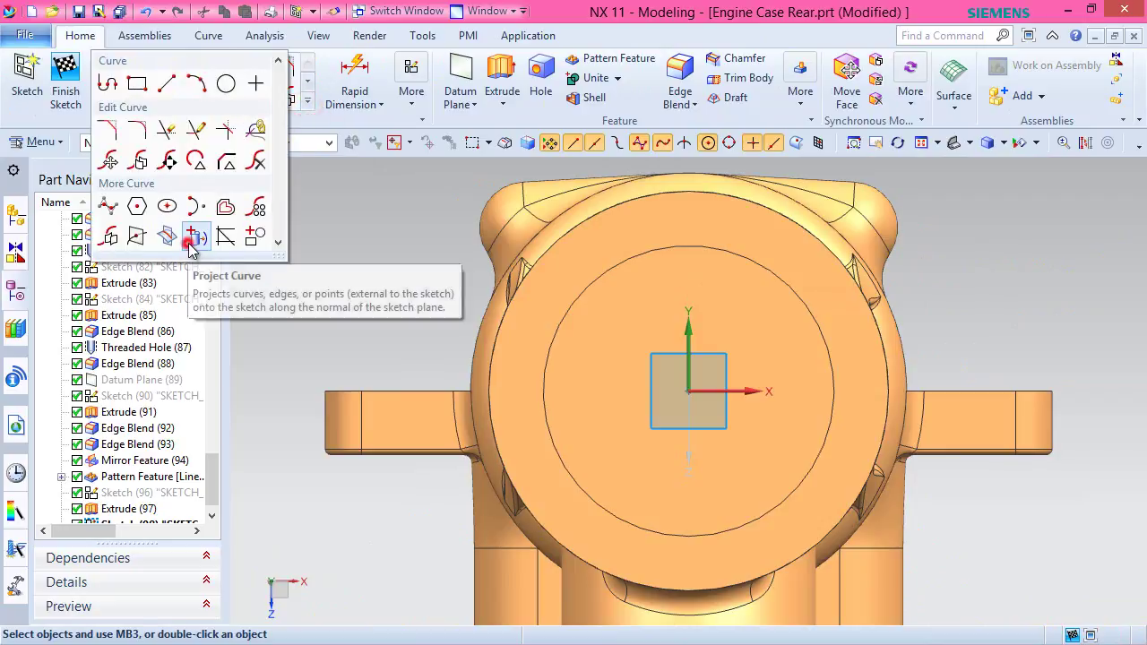
{"action": "left_click", "coordinate": [195, 239]}
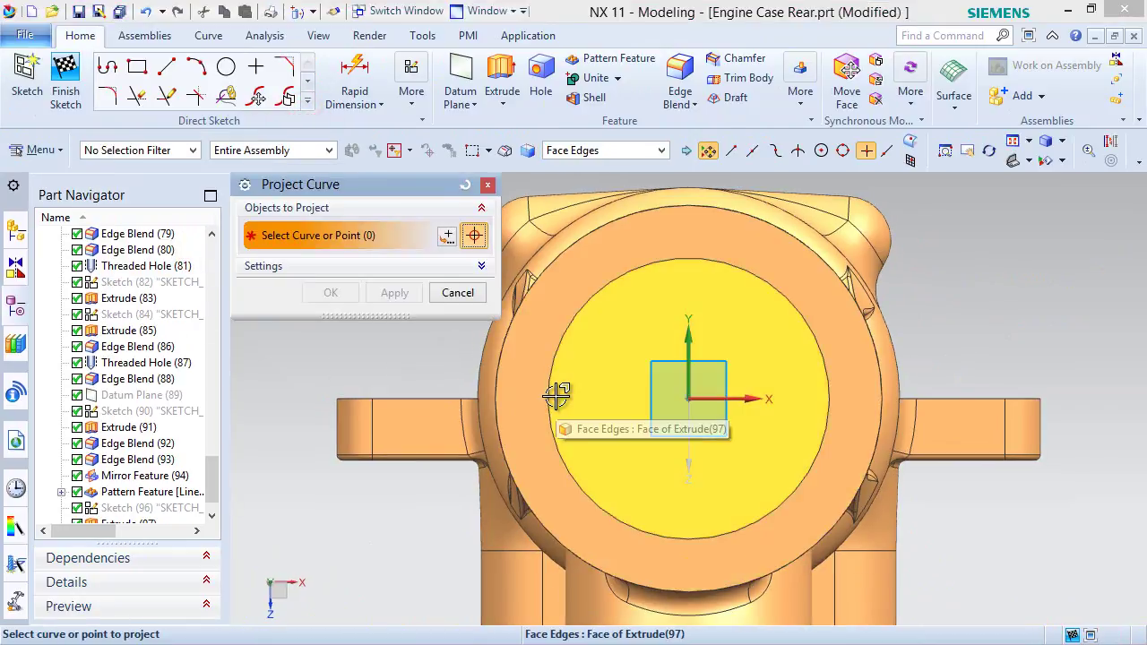
{"action": "left_click", "coordinate": [556, 395]}
{"action": "left_click", "coordinate": [330, 292]}
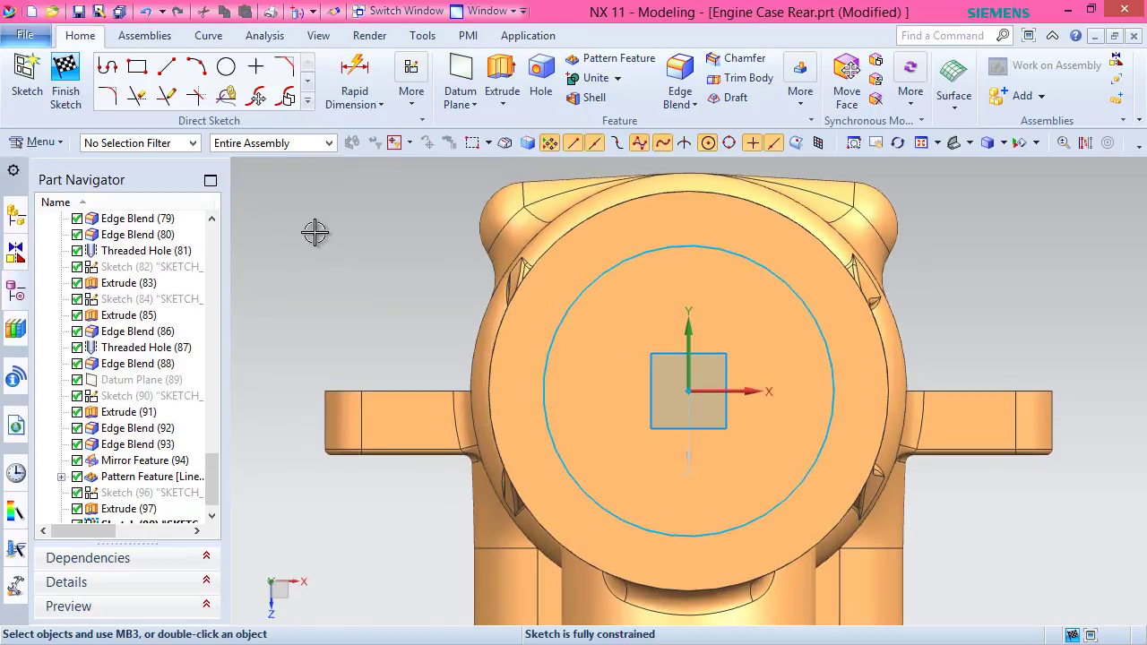
Sketch a 12 mm diameter circle centered on the origin of the recess floor sketch.
{"action": "left_click", "coordinate": [226, 66]}
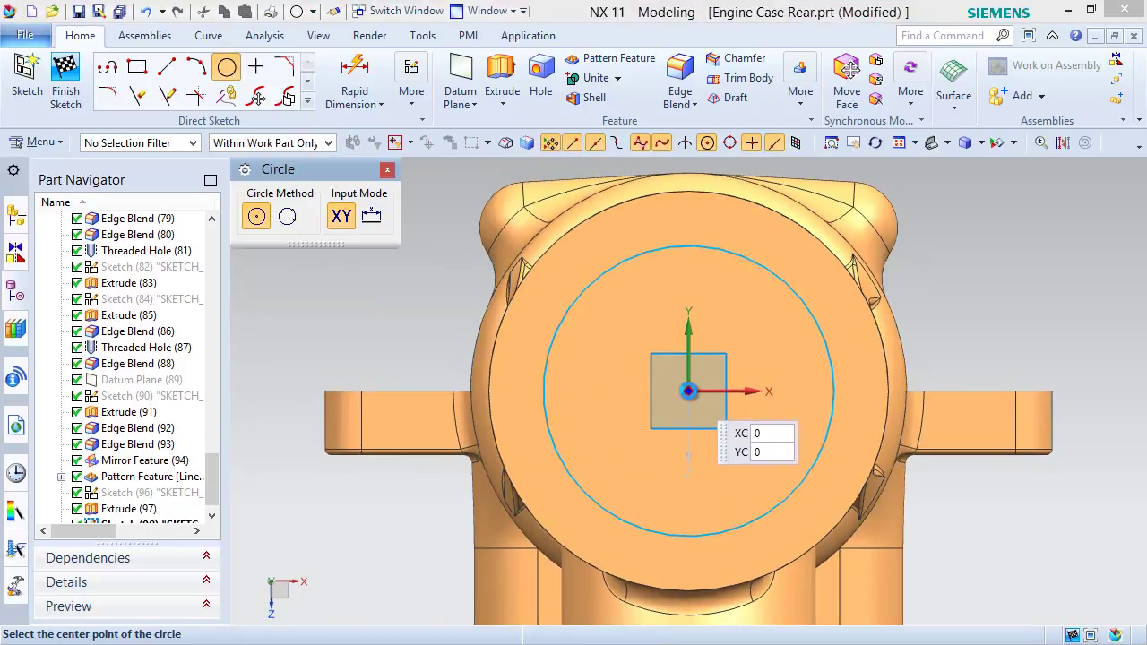
{"action": "left_click", "coordinate": [689, 391]}
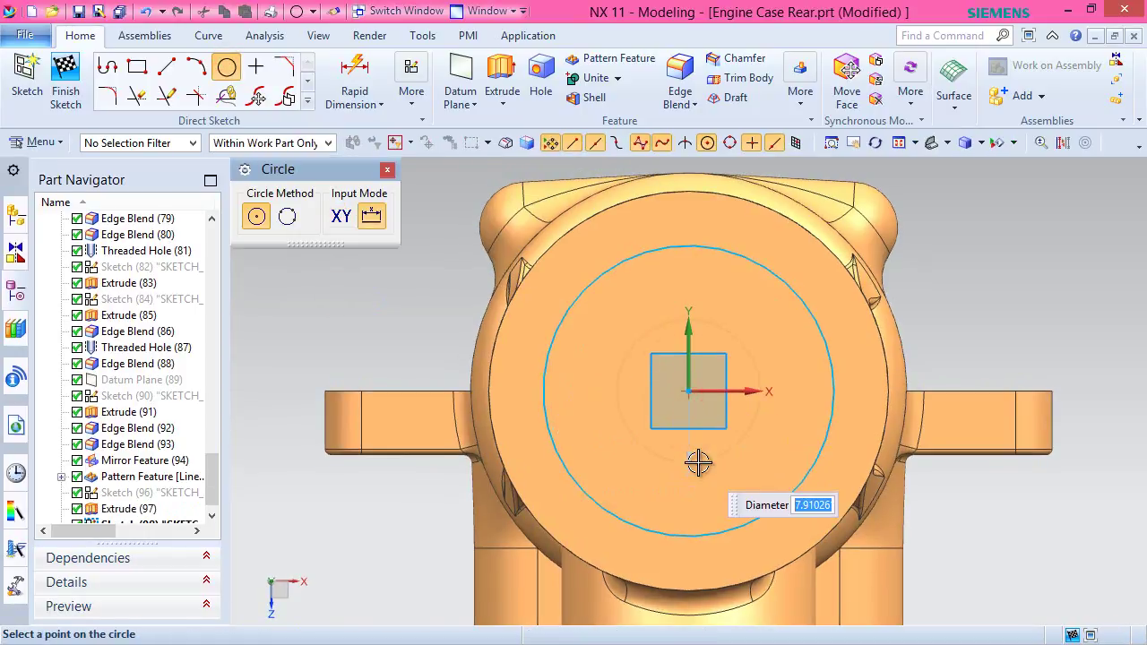
{"action": "key", "text": "Return"}
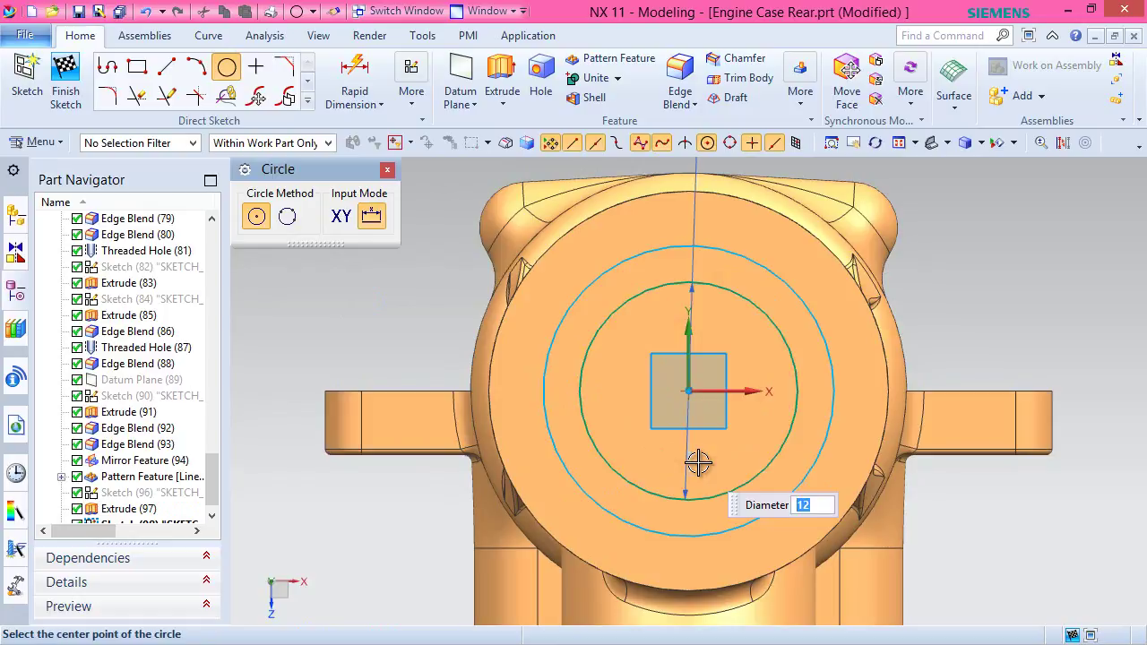
{"action": "key", "text": "Escape"}
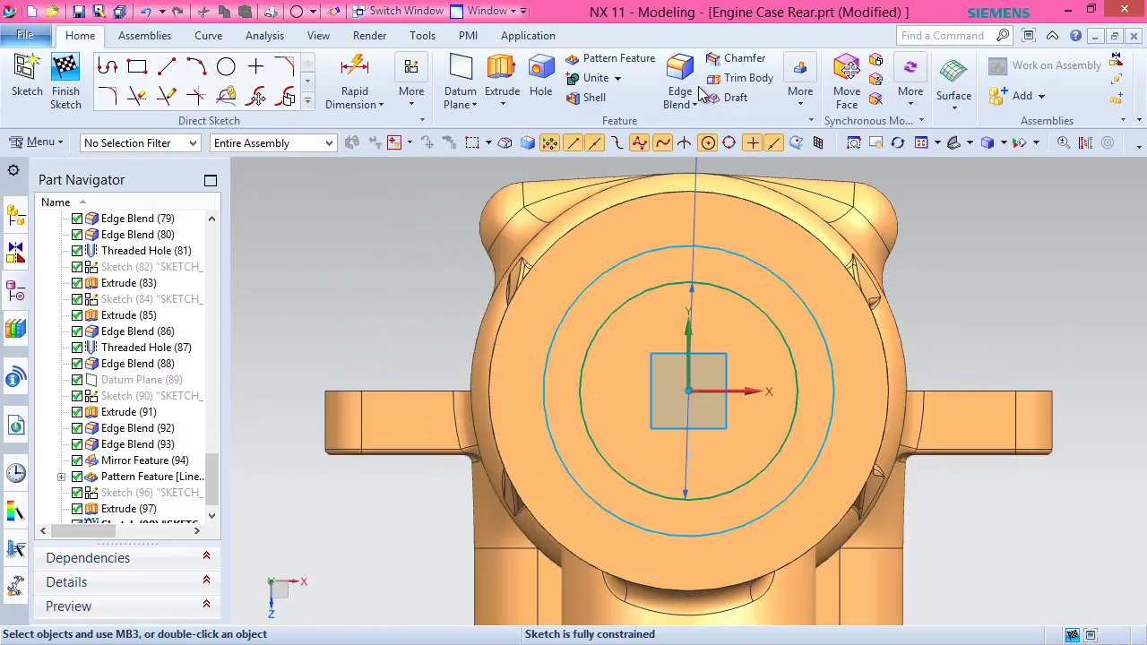
Convert the projected outer circle to a reference curve and finish the recess floor sketch.
{"action": "left_click", "coordinate": [1075, 135]}
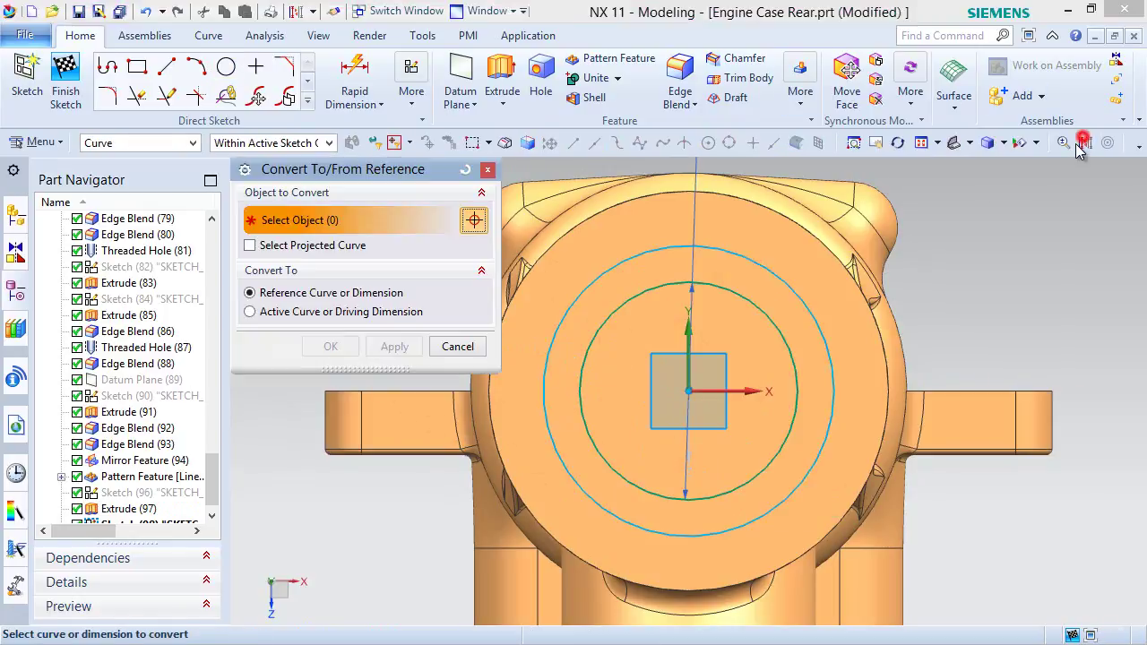
{"action": "left_click", "coordinate": [795, 289]}
{"action": "left_click", "coordinate": [331, 347]}
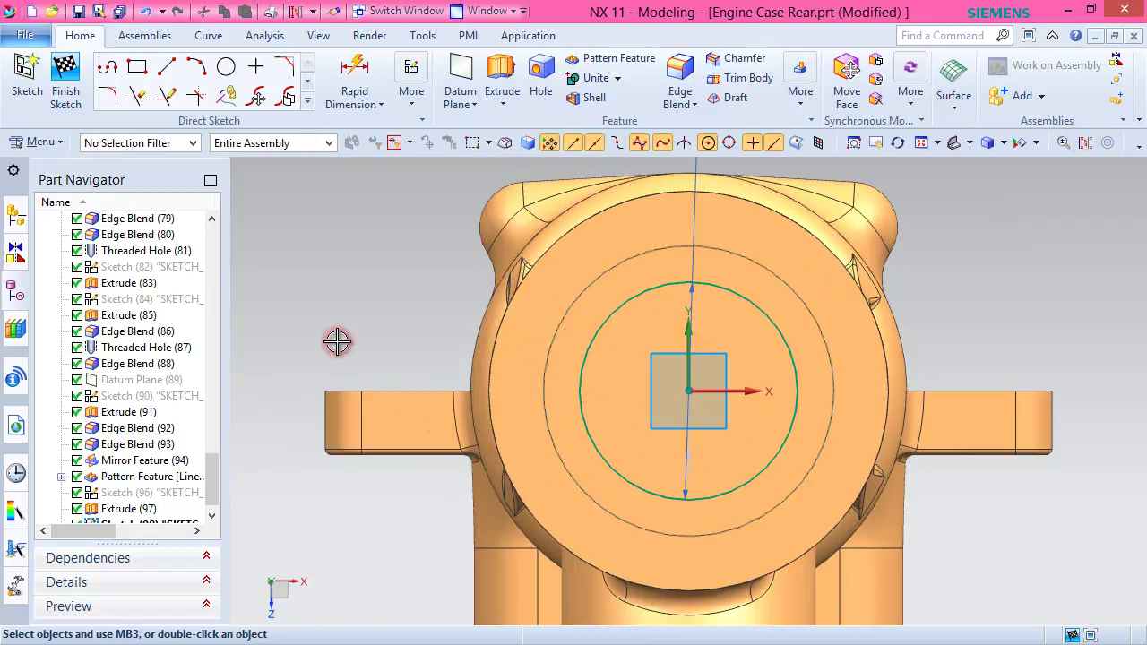
{"action": "scroll", "coordinate": [678, 460], "scroll_direction": "down", "scroll_amount": 3}
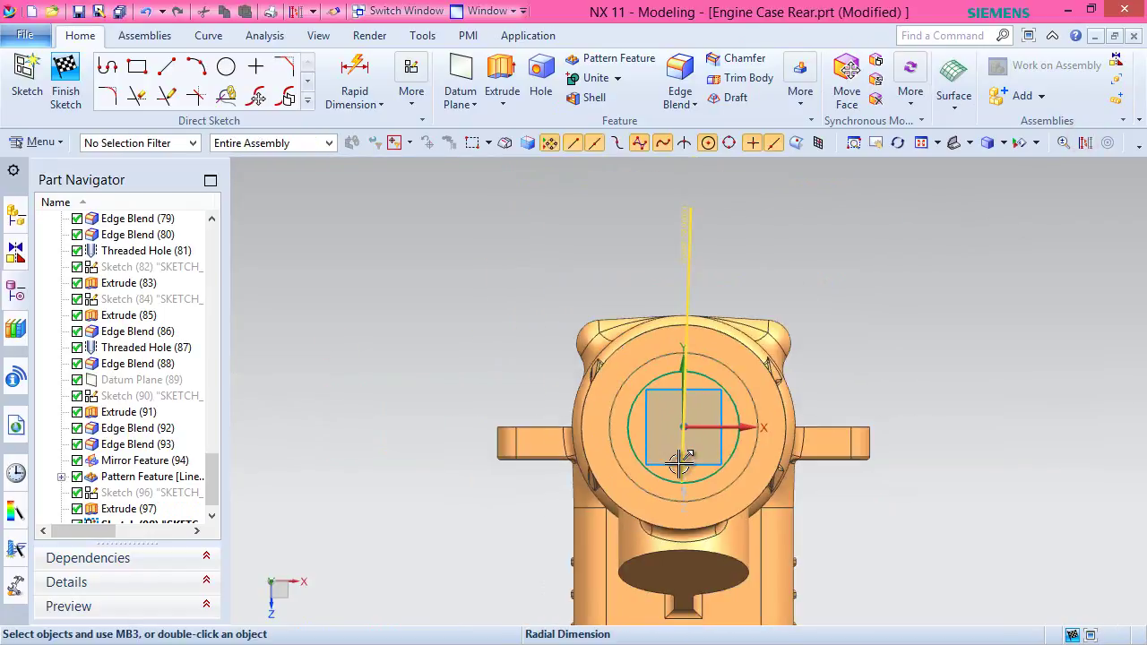
{"action": "right_click", "coordinate": [825, 246]}
{"action": "left_click", "coordinate": [868, 251]}
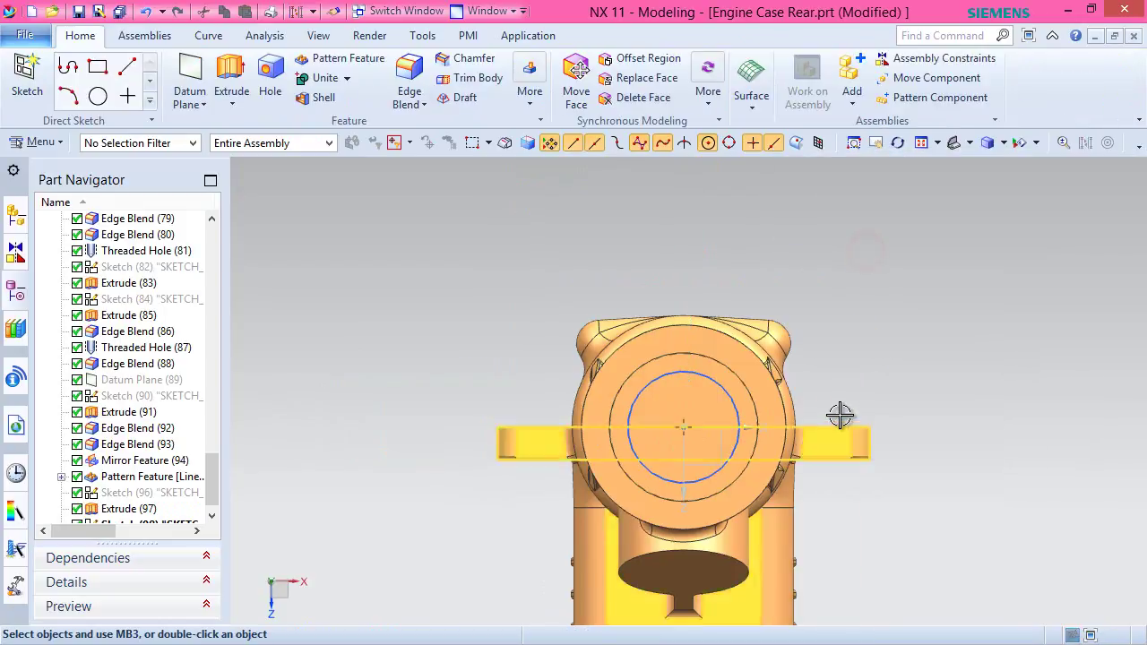
Extrude the 12 mm circle from the recess floor into the case as a Through All cut, with the direction reversed and Boolean set to Subtract.
{"action": "middle_click_drag", "start_coordinate": [842, 422], "coordinate": [866, 382]}
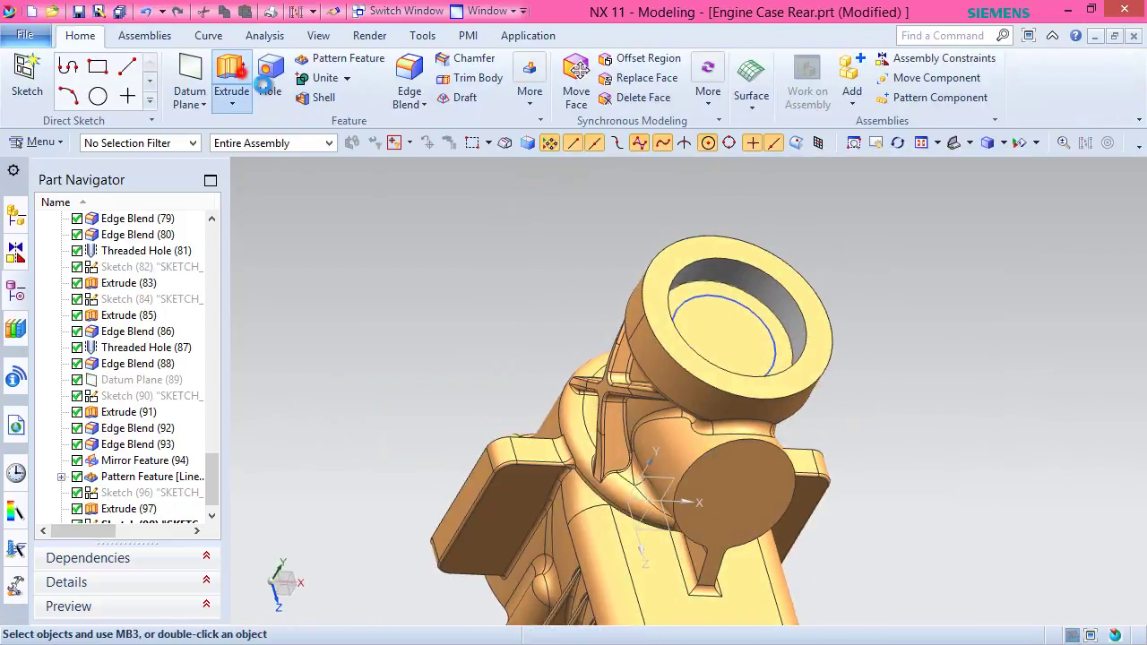
{"action": "left_click", "coordinate": [240, 75]}
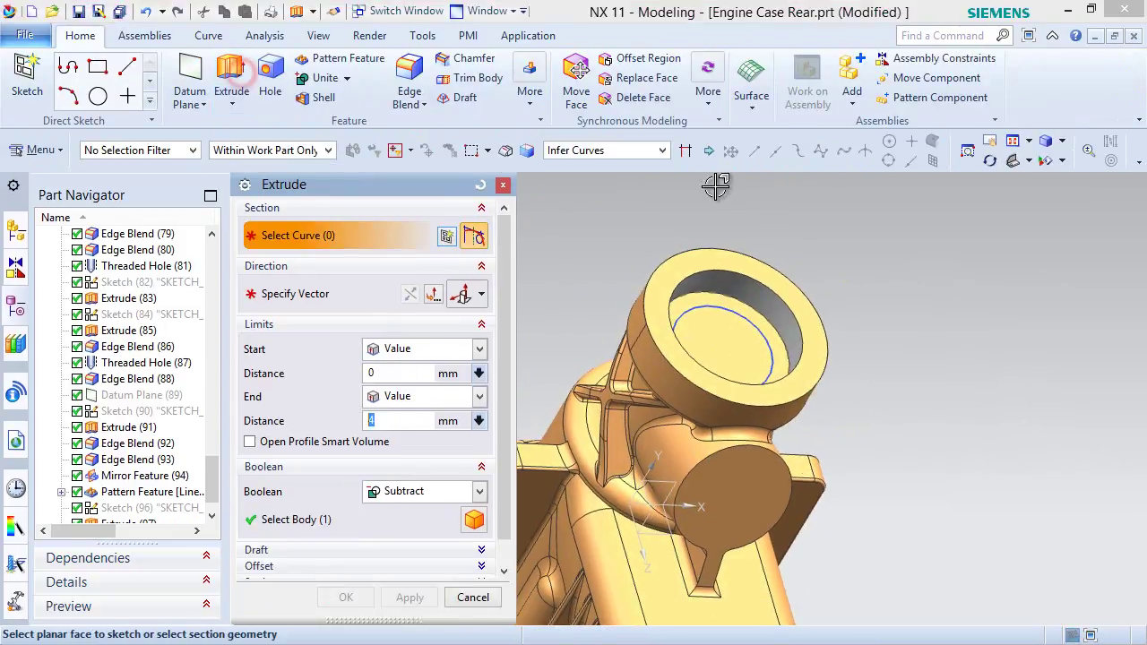
{"action": "left_click", "coordinate": [750, 315]}
{"action": "left_click", "coordinate": [847, 332]}
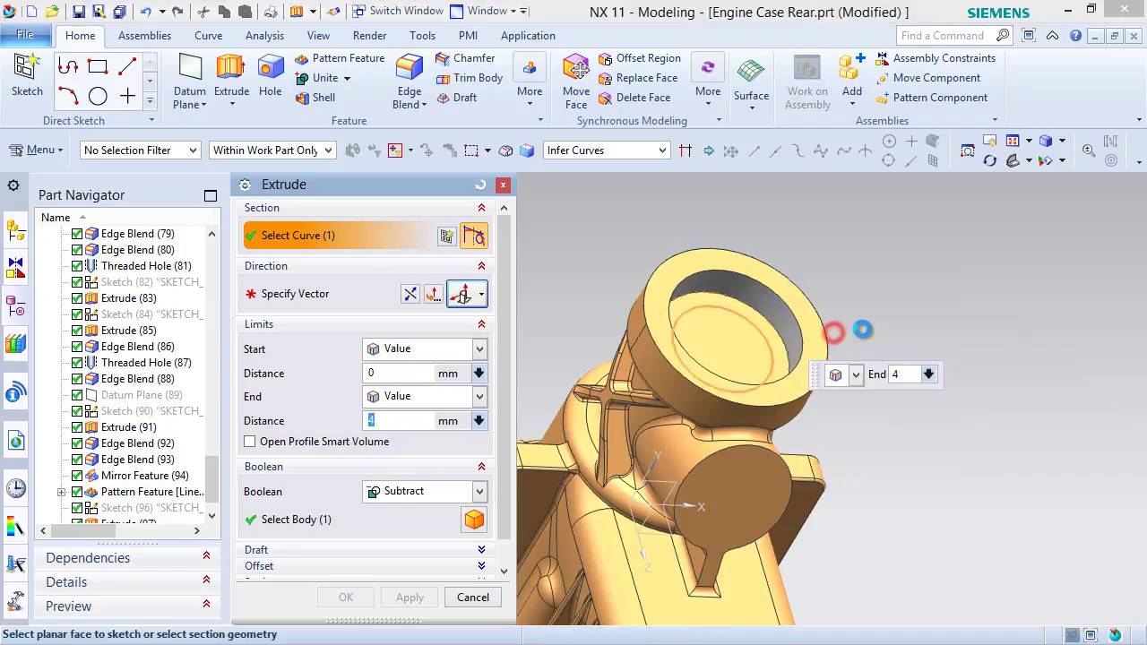
{"action": "left_click", "coordinate": [409, 294]}
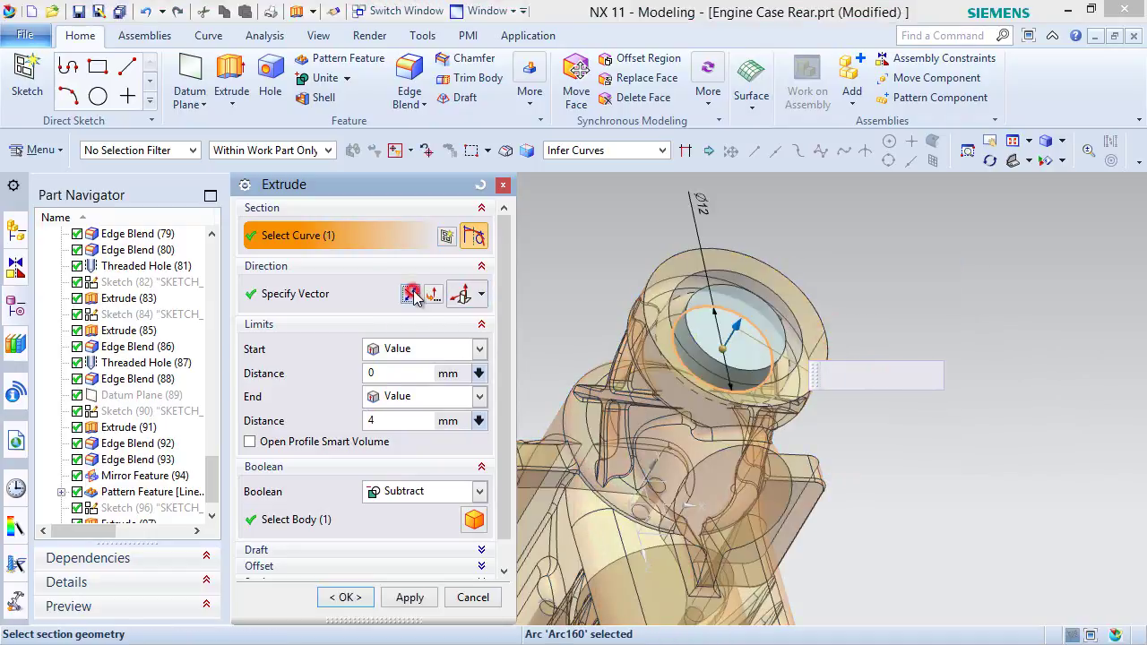
{"action": "left_click", "coordinate": [480, 396]}
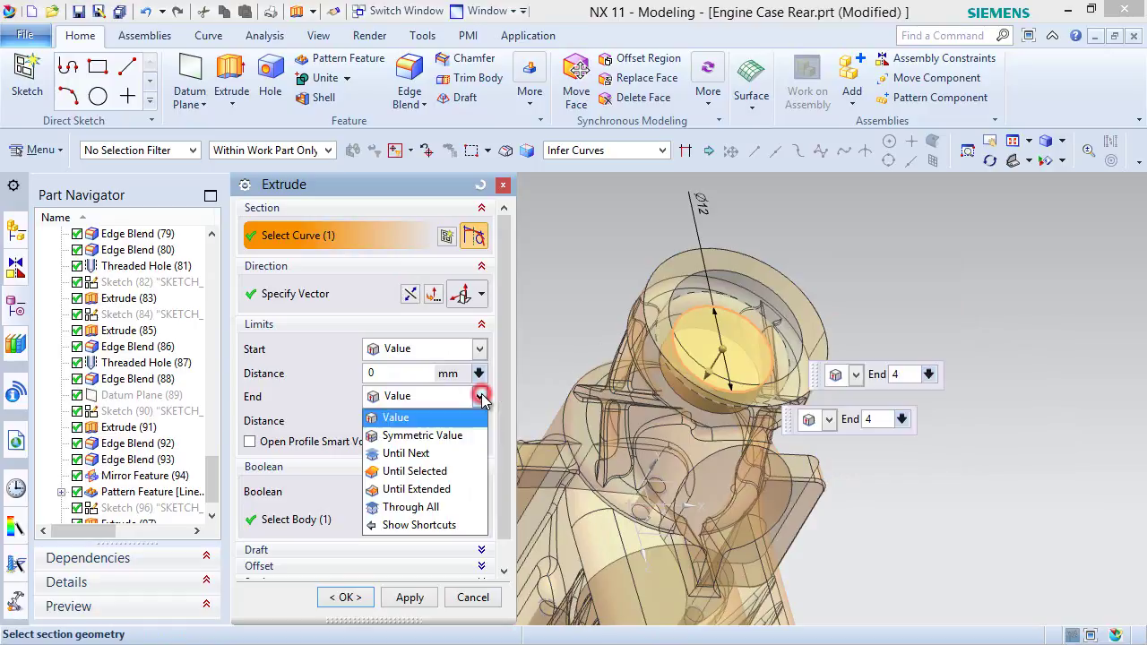
{"action": "left_click", "coordinate": [438, 507]}
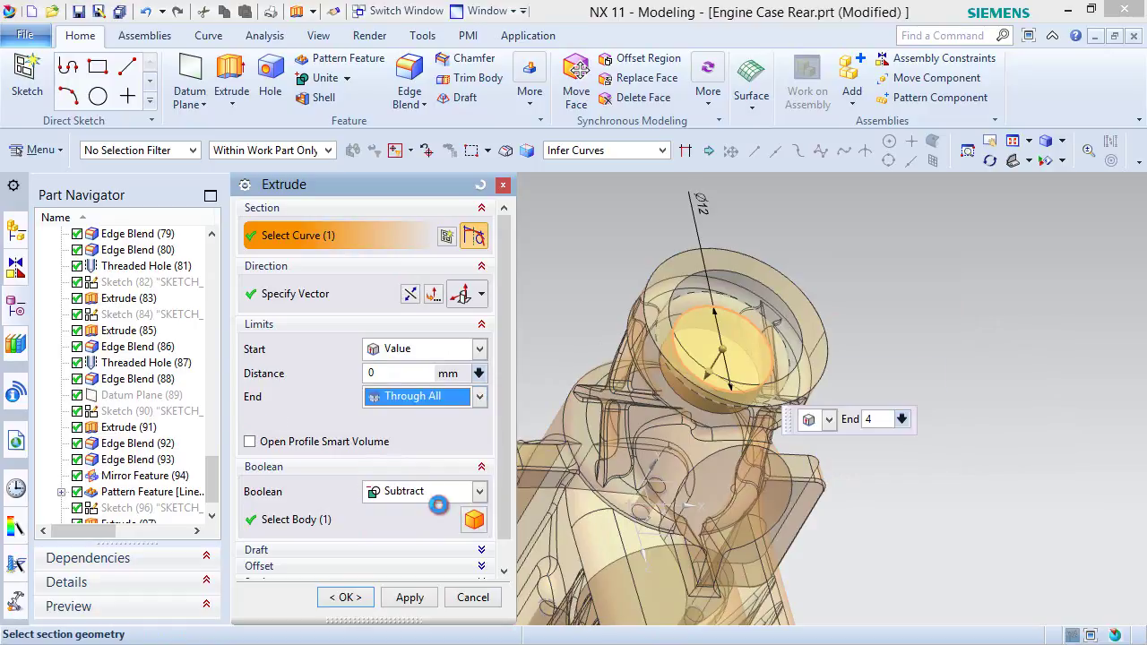
{"action": "left_click", "coordinate": [345, 596]}
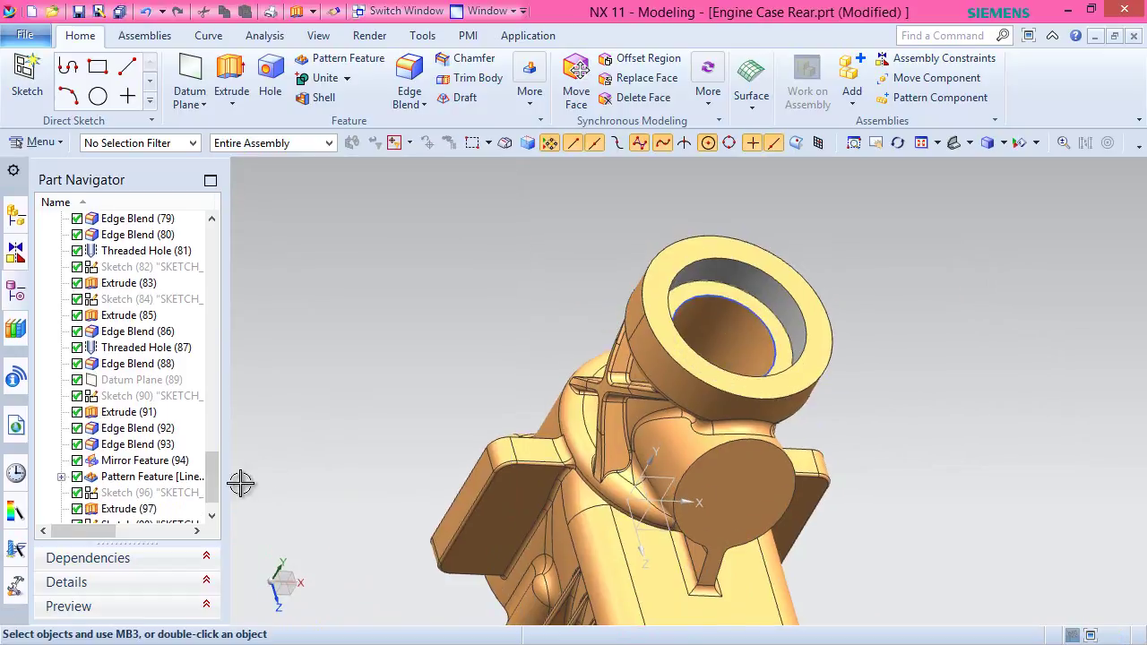
Hide the sketch of the 12 mm bore and save the part.
{"action": "scroll", "coordinate": [179, 484], "scroll_direction": "down", "scroll_amount": 1}
{"action": "right_click", "coordinate": [112, 493]}
{"action": "left_click", "coordinate": [161, 14]}
{"action": "middle_click_drag", "start_coordinate": [690, 304], "coordinate": [688, 229]}
{"action": "left_click", "coordinate": [955, 145]}
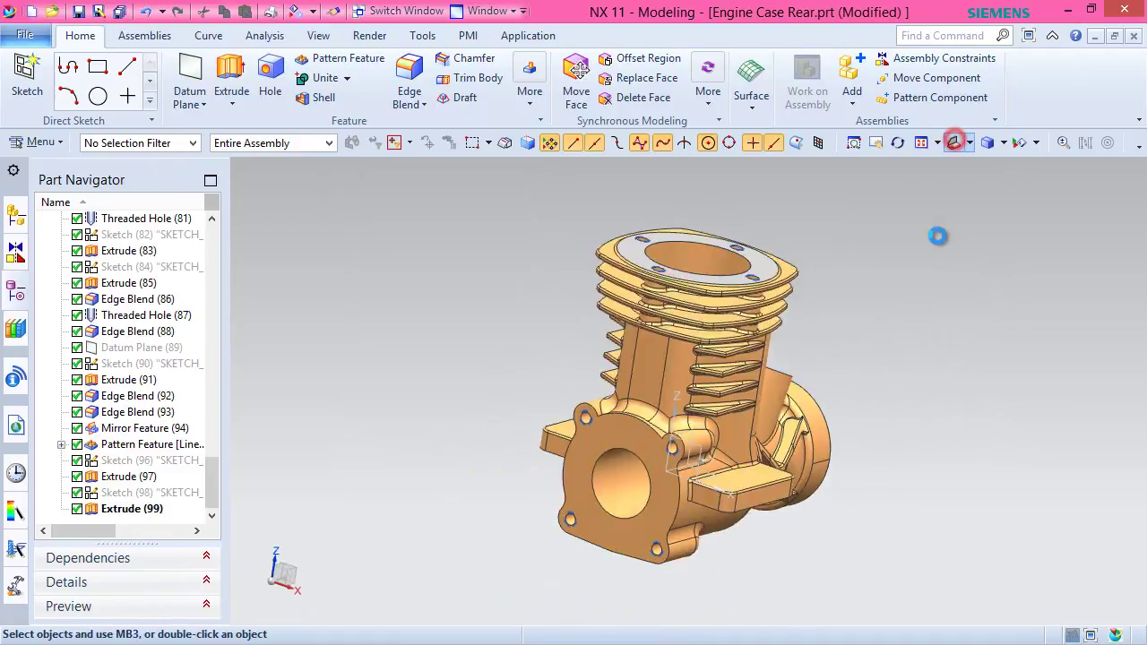
{"action": "key", "text": "ctrl+s"}
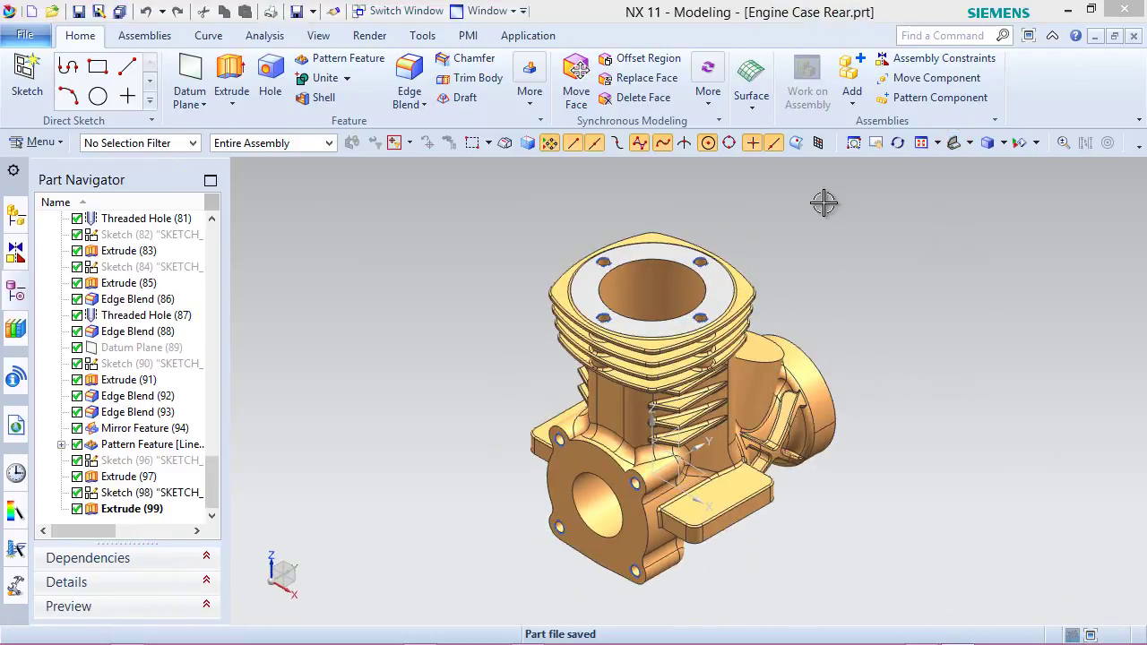
{"action": "right_click", "coordinate": [824, 203]}
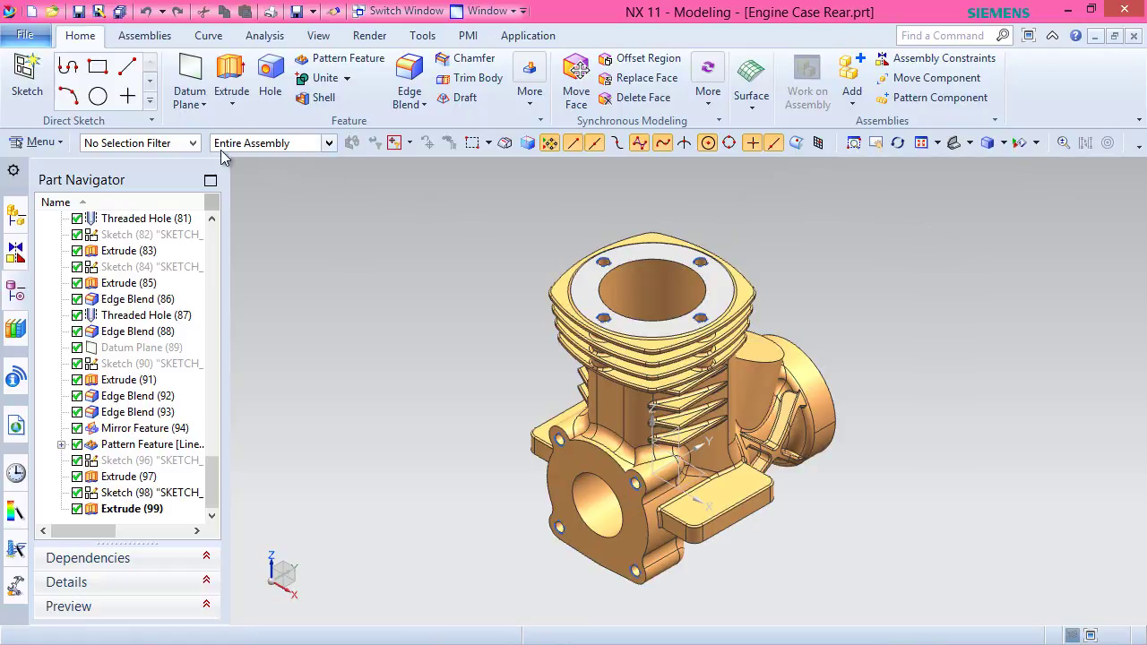
Start a sketch on the planar face of the front four-hole flange.
{"action": "left_click", "coordinate": [27, 77]}
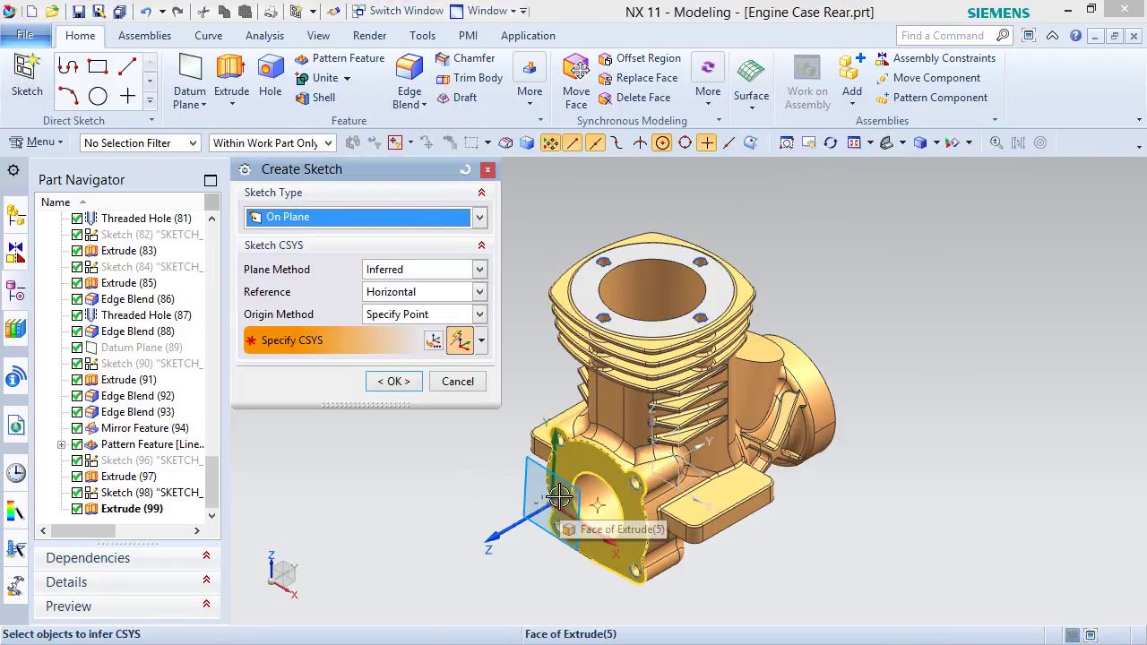
{"action": "left_click", "coordinate": [560, 495]}
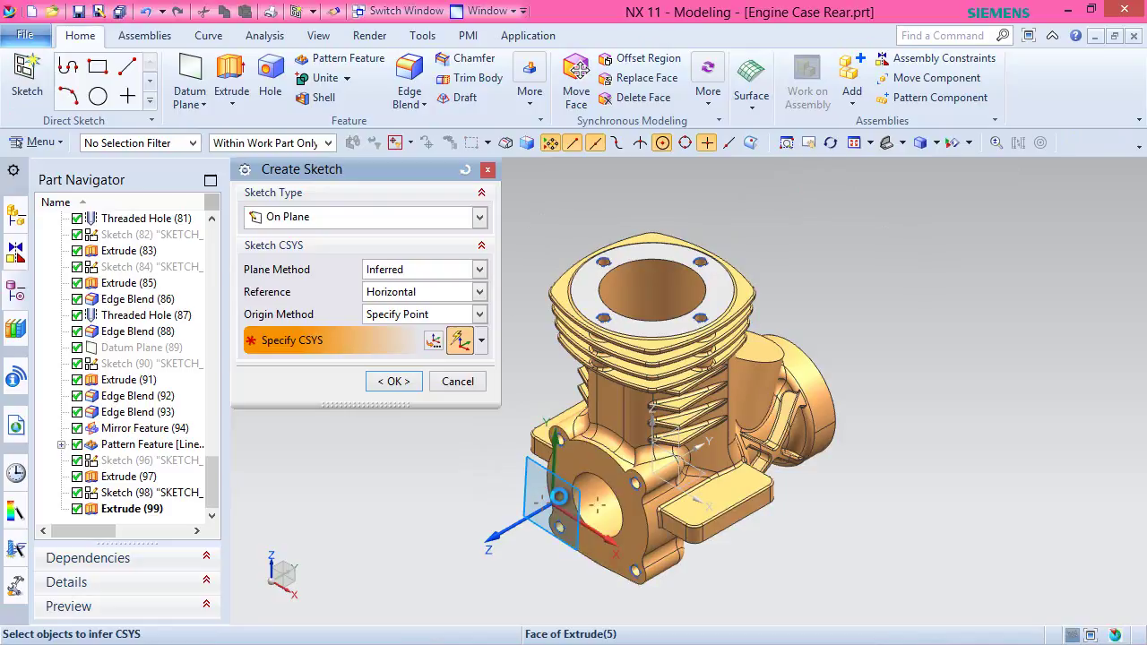
{"action": "left_click", "coordinate": [387, 380]}
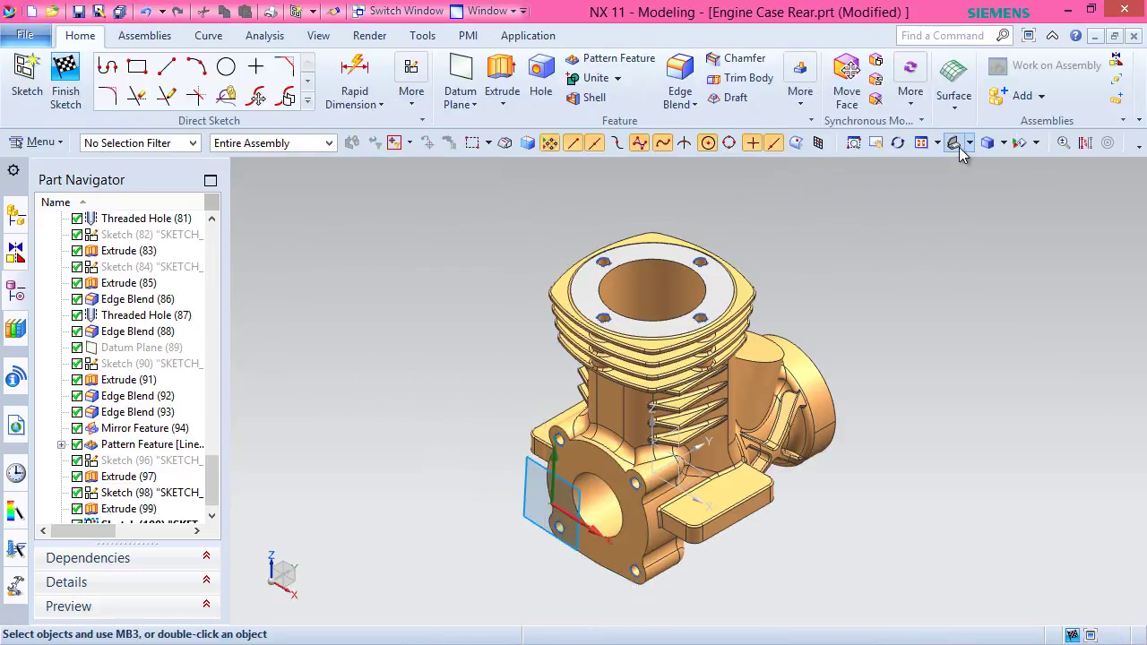
Project the circular edge of the central bore into the front flange sketch.
{"action": "left_click", "coordinate": [969, 143]}
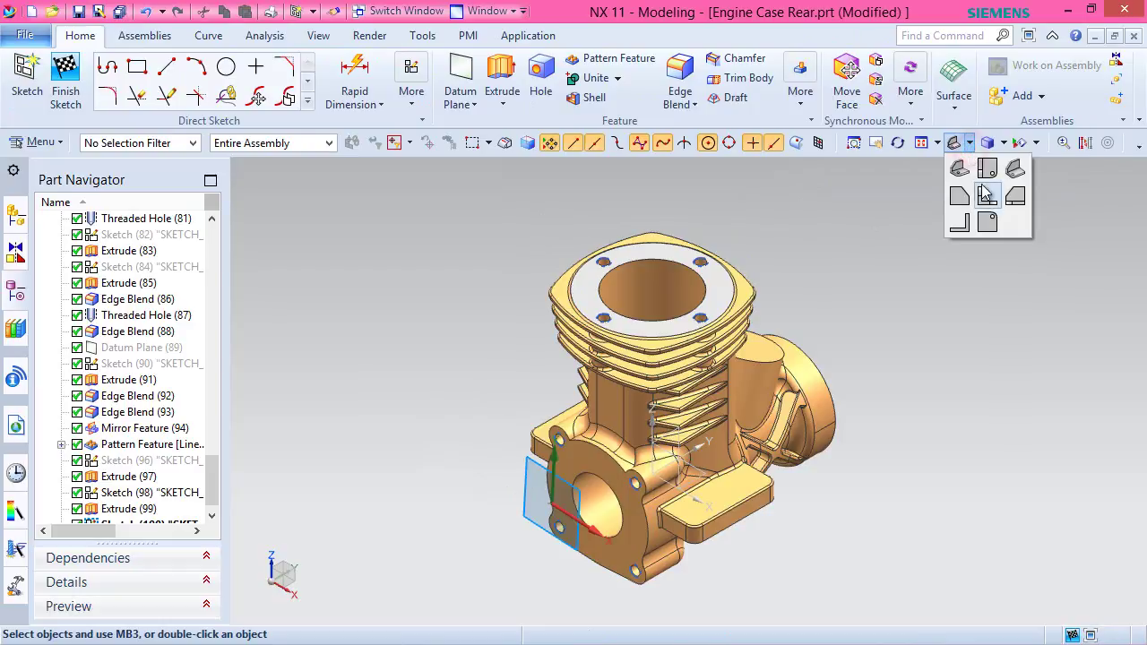
{"action": "left_click", "coordinate": [983, 195]}
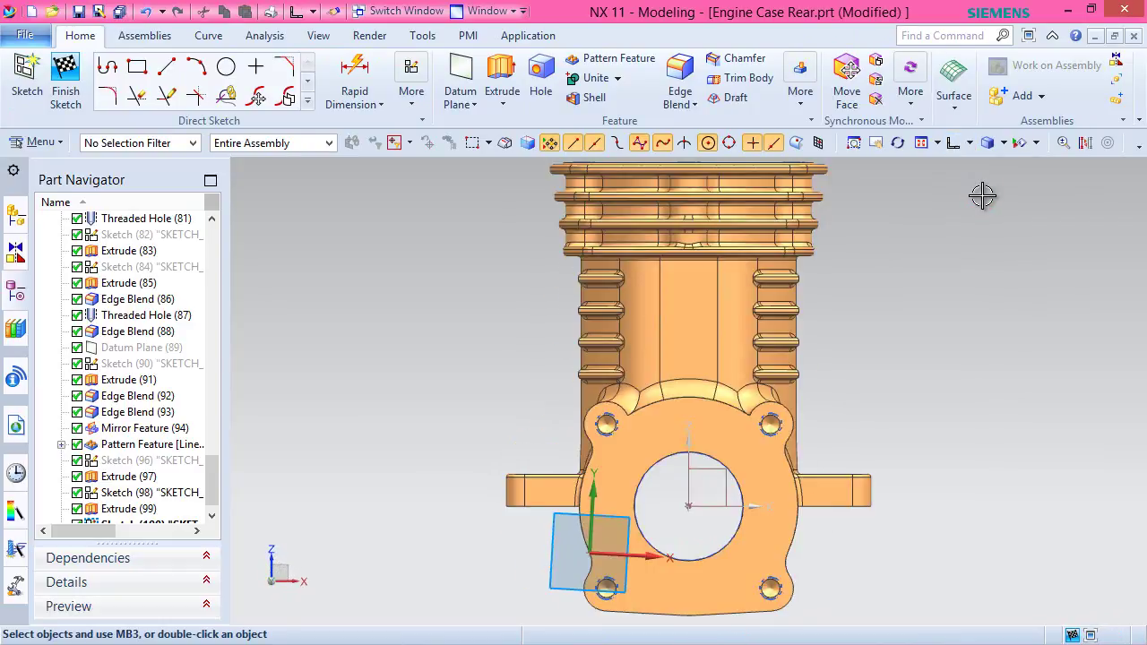
{"action": "left_click", "coordinate": [308, 100]}
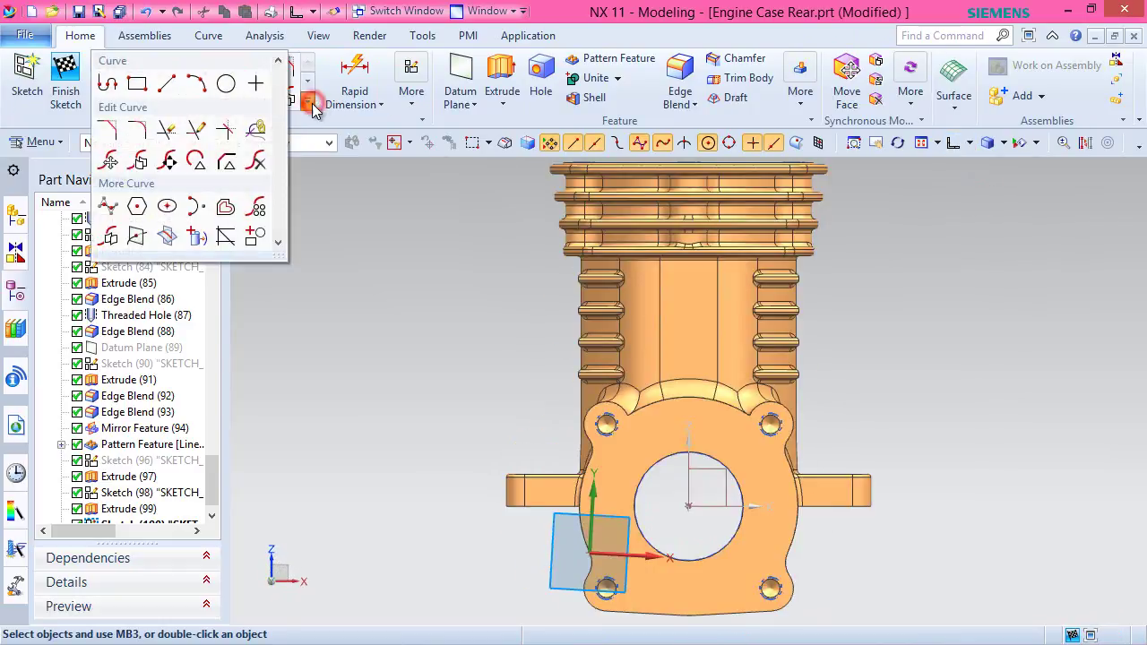
{"action": "left_click", "coordinate": [195, 233]}
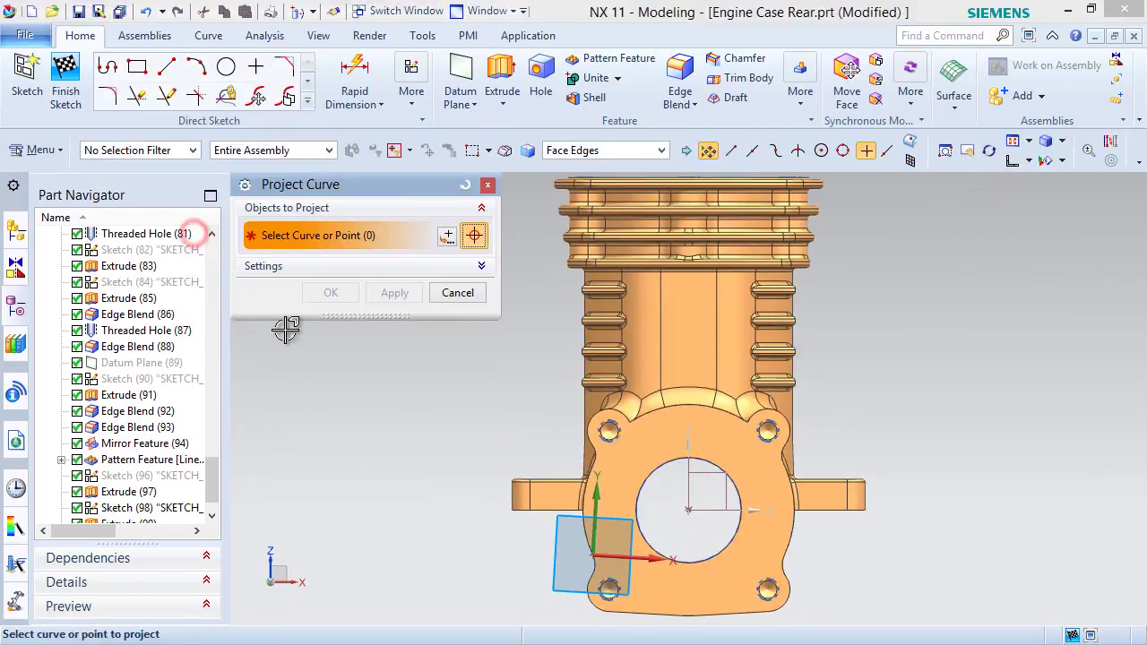
{"action": "scroll", "coordinate": [763, 574], "scroll_direction": "up", "scroll_amount": 3}
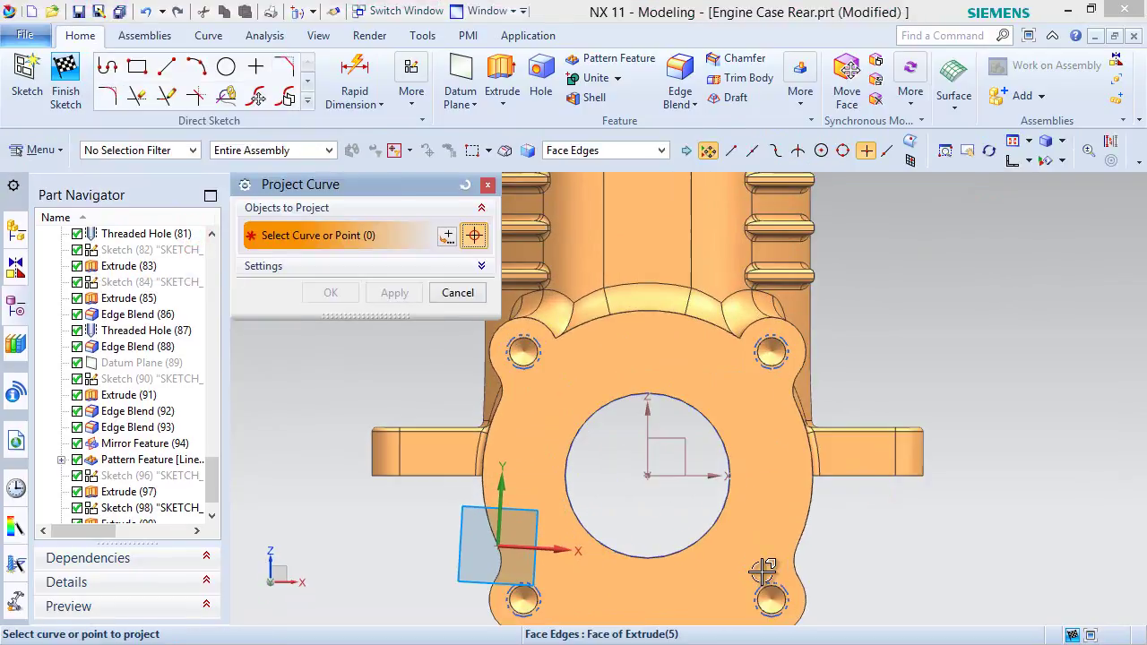
{"action": "left_click", "coordinate": [701, 535]}
{"action": "left_click", "coordinate": [339, 285]}
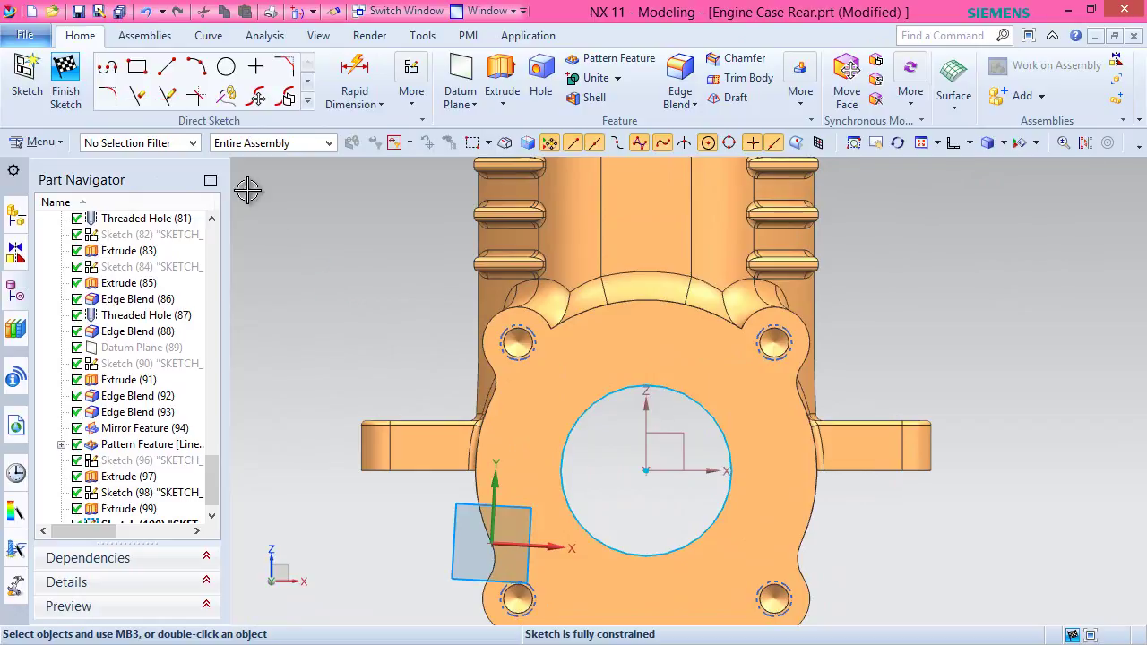
Sketch a 21 mm diameter circle concentric with the central bore on the front flange face.
{"action": "left_click", "coordinate": [224, 70]}
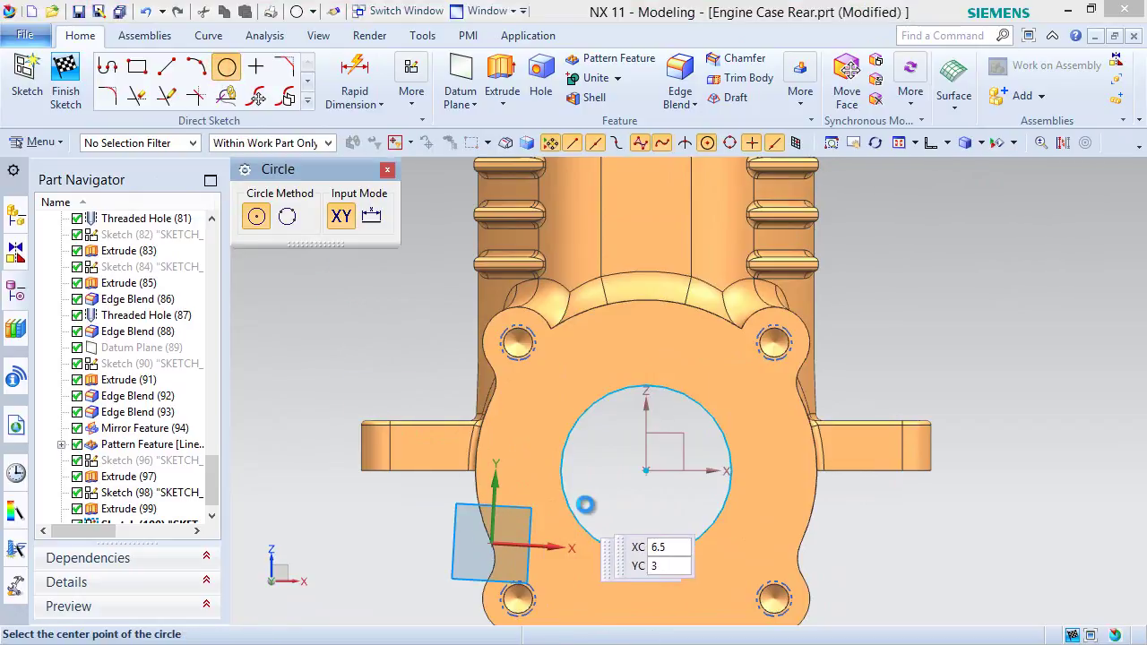
{"action": "left_click", "coordinate": [647, 470]}
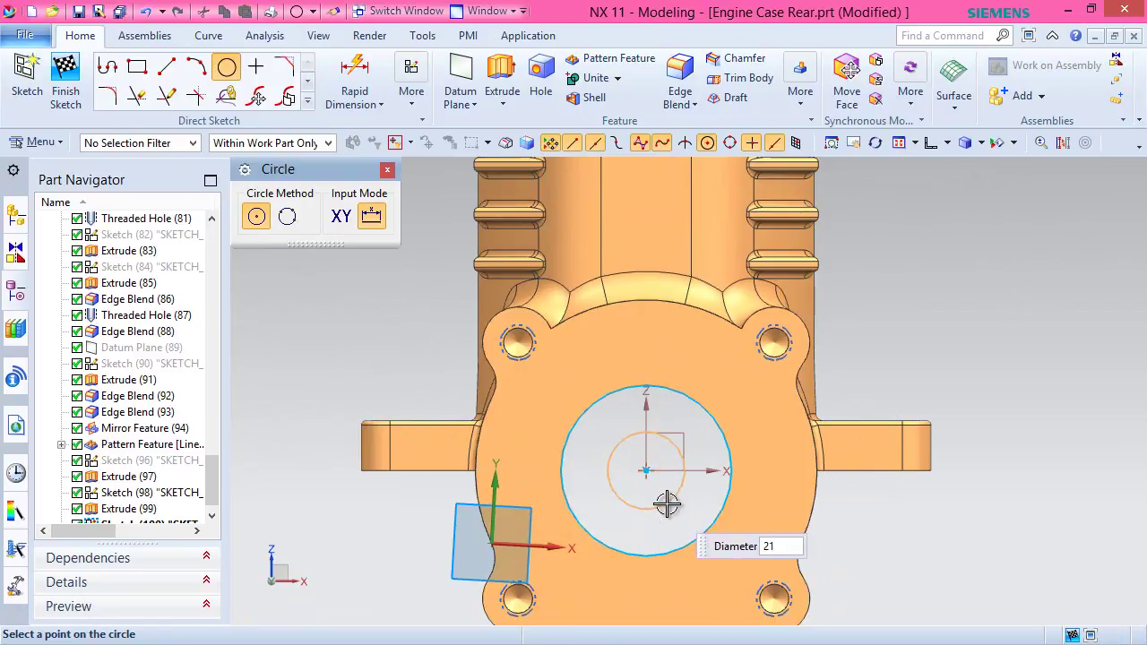
{"action": "key", "text": "Return"}
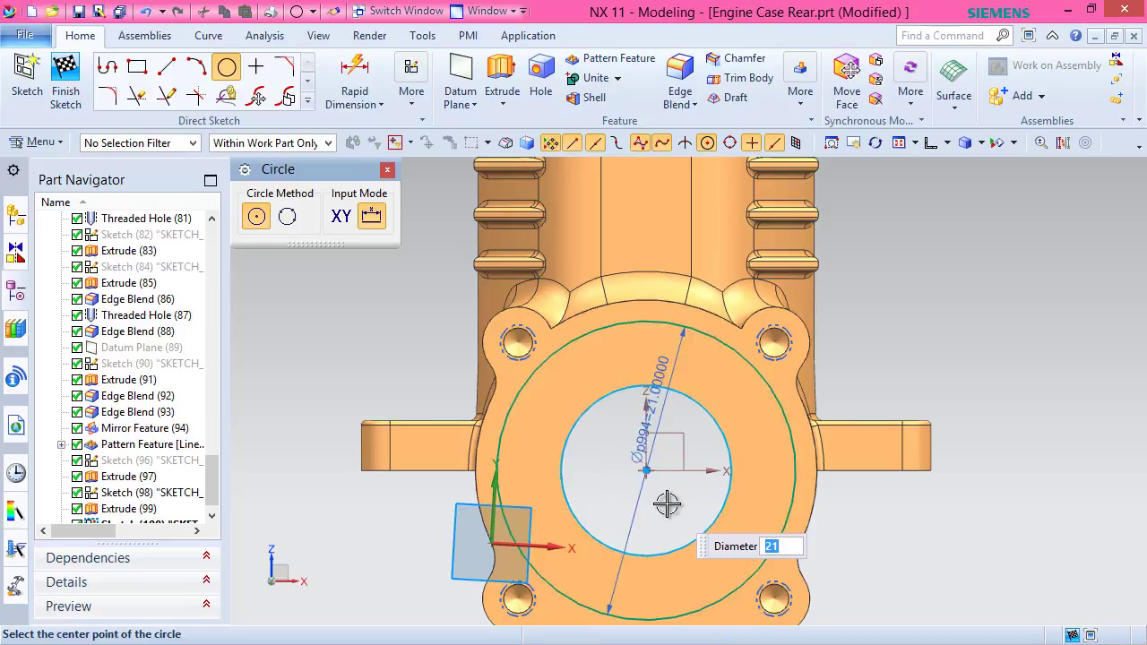
{"action": "key", "text": "Escape"}
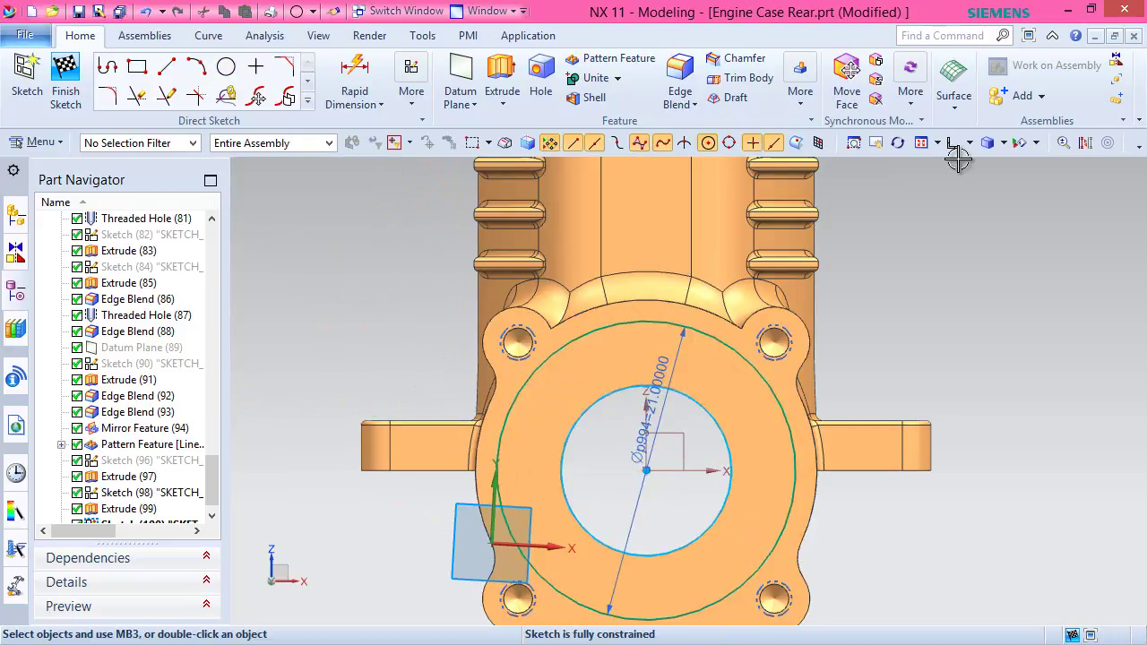
Convert the projected bore circle to a reference curve and finish the front flange sketch.
{"action": "left_click", "coordinate": [1085, 144]}
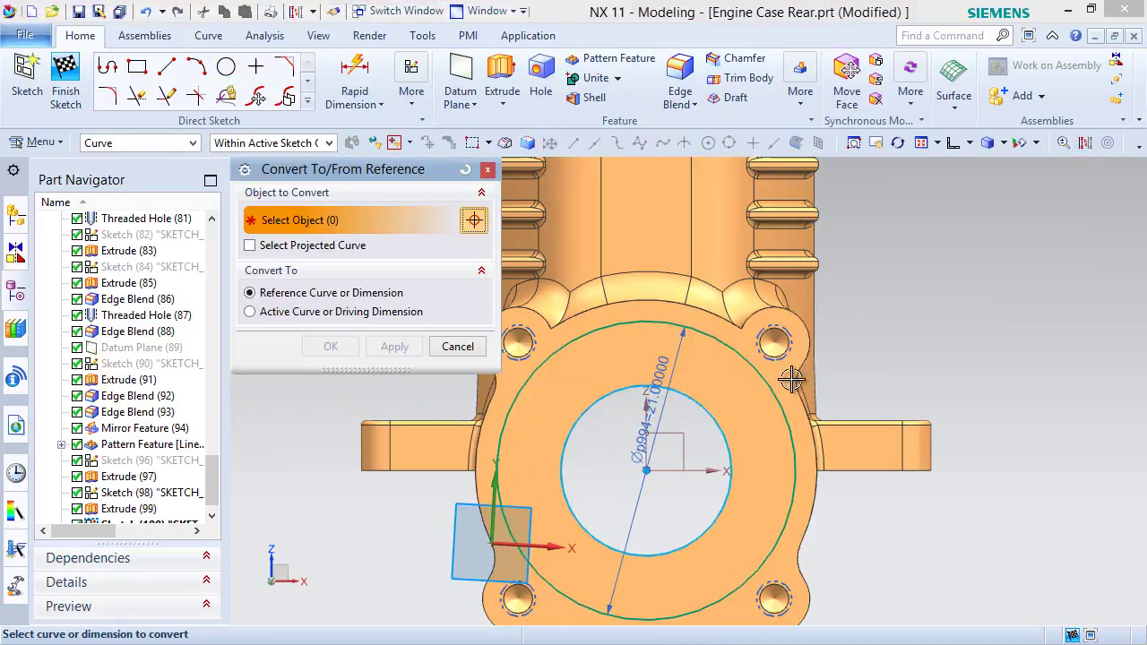
{"action": "left_click", "coordinate": [704, 397]}
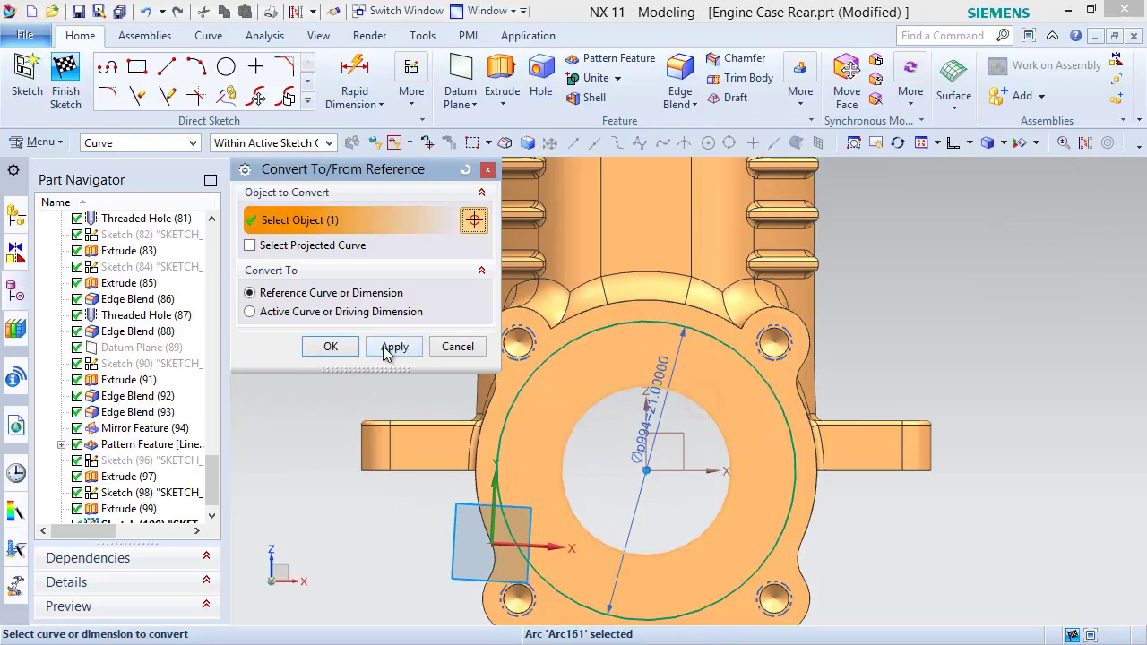
{"action": "left_click", "coordinate": [339, 344]}
{"action": "right_click", "coordinate": [890, 289]}
{"action": "left_click", "coordinate": [927, 269]}
Cut the 21 mm circle section 20 mm deep into the front flange with a reversed subtract Extrude.
{"action": "mouse_move", "coordinate": [684, 501]}
{"action": "middle_mouse_down"}
{"action": "mouse_move", "coordinate": [673, 500]}
{"action": "mouse_move", "coordinate": [718, 481]}
{"action": "middle_mouse_up"}
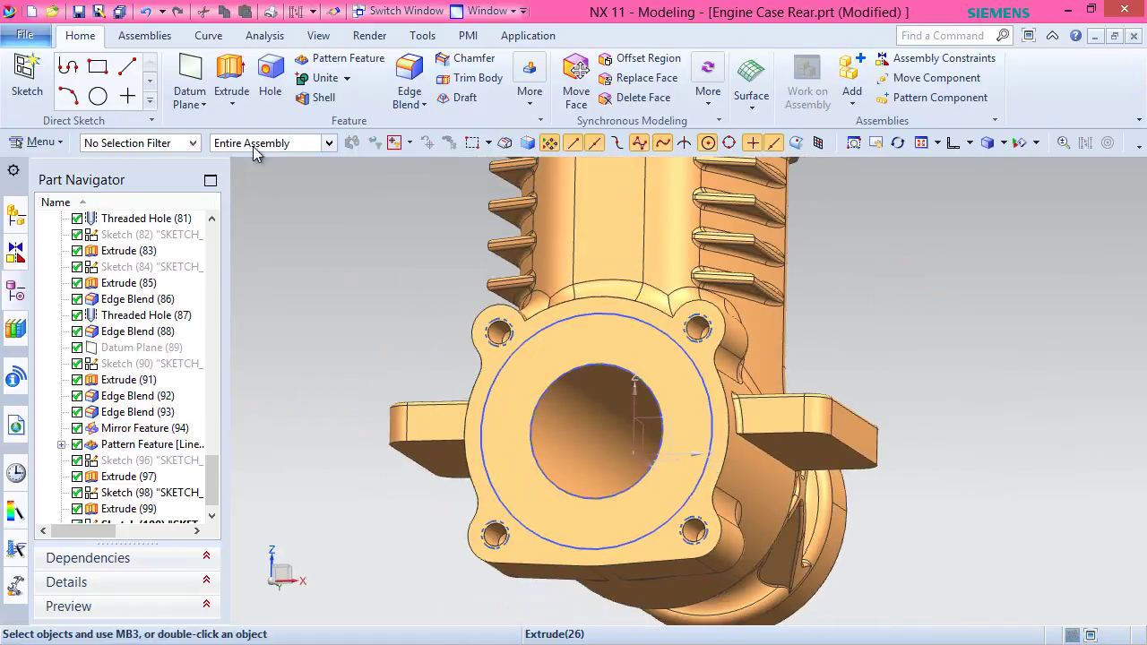
{"action": "left_click", "coordinate": [230, 78]}
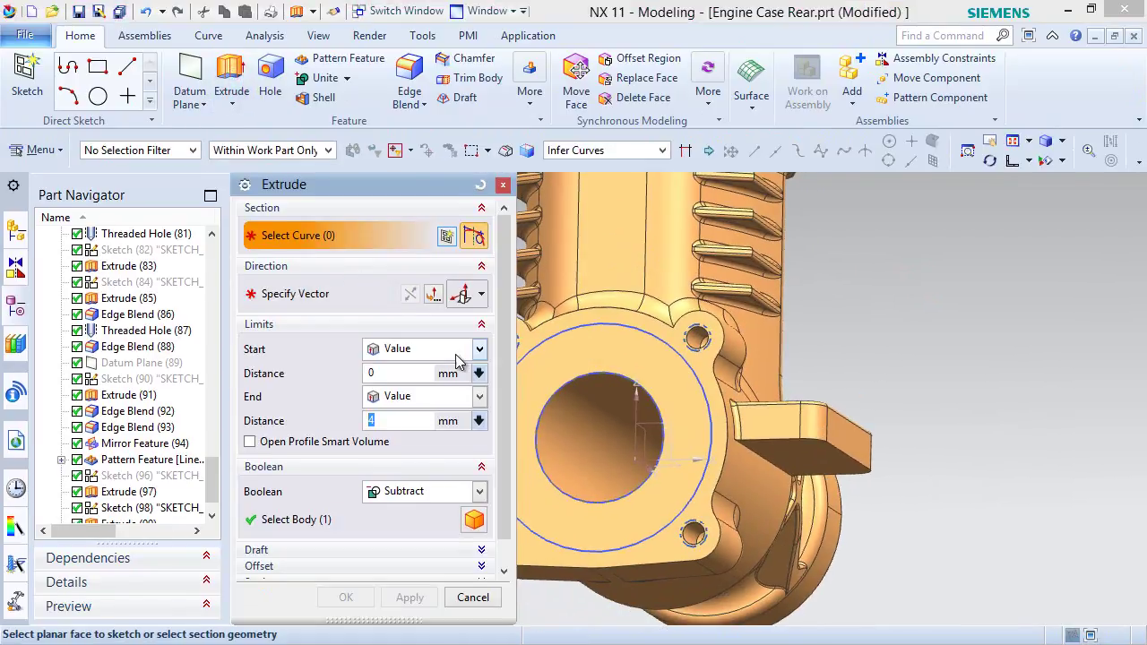
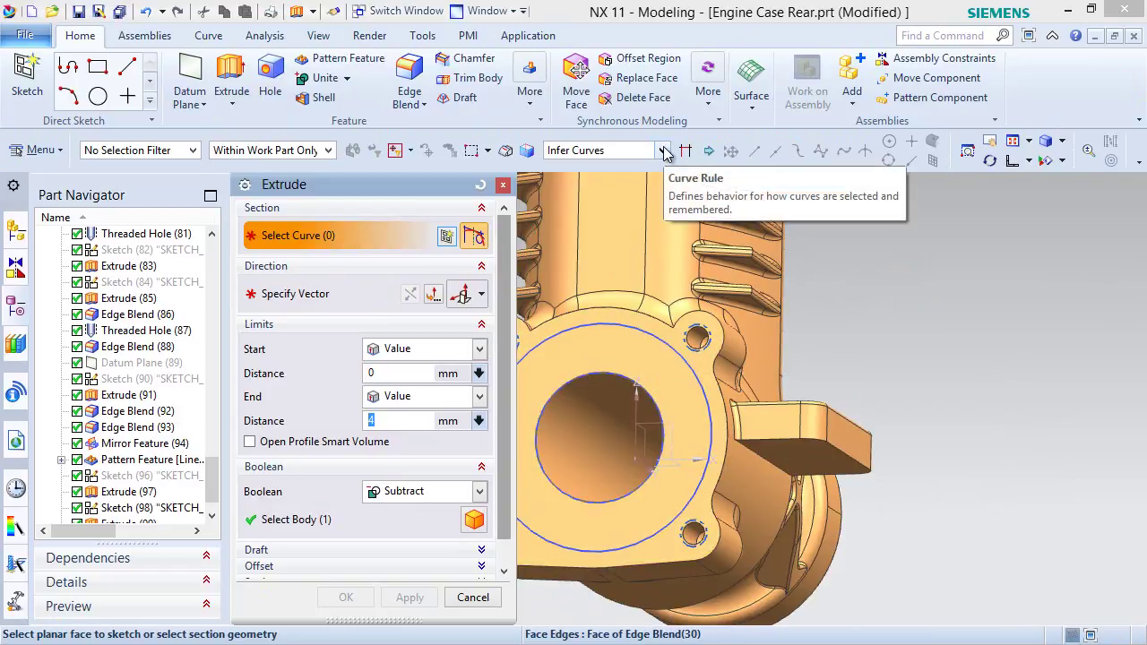
{"action": "left_click", "coordinate": [626, 328]}
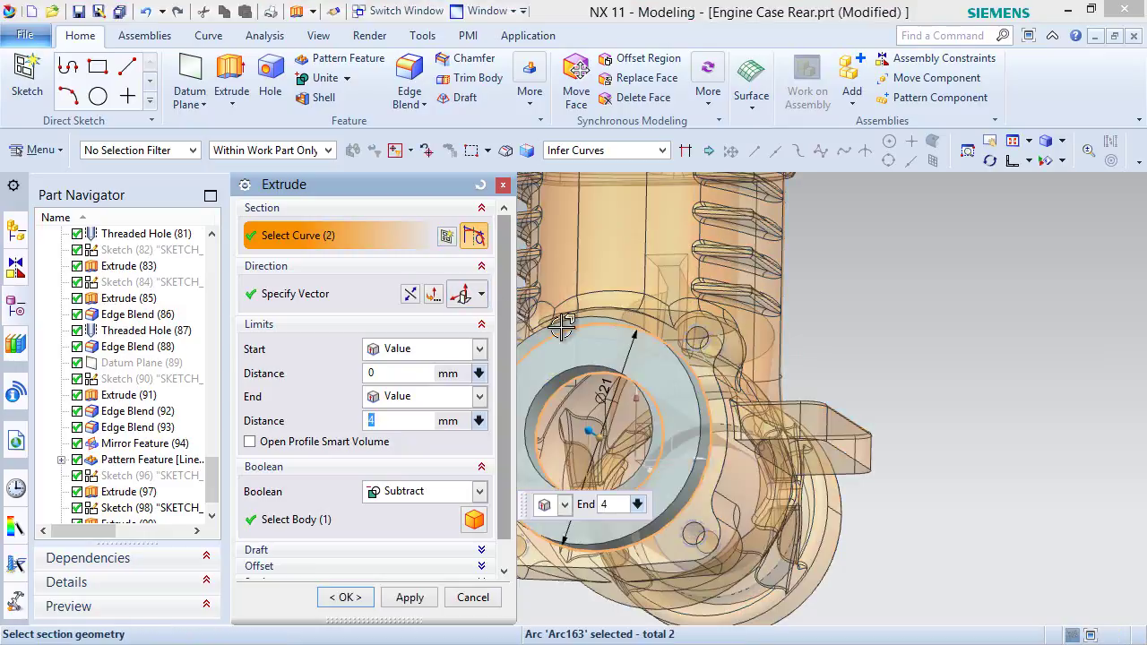
{"action": "left_click", "coordinate": [410, 293]}
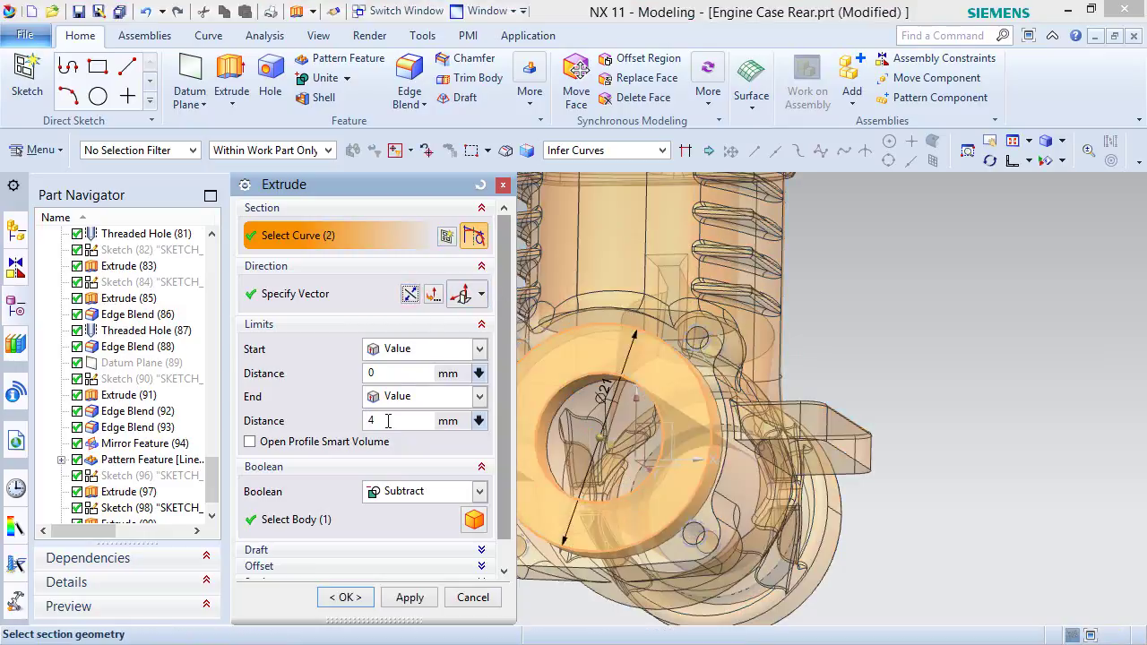
{"action": "double_click", "coordinate": [387, 421]}
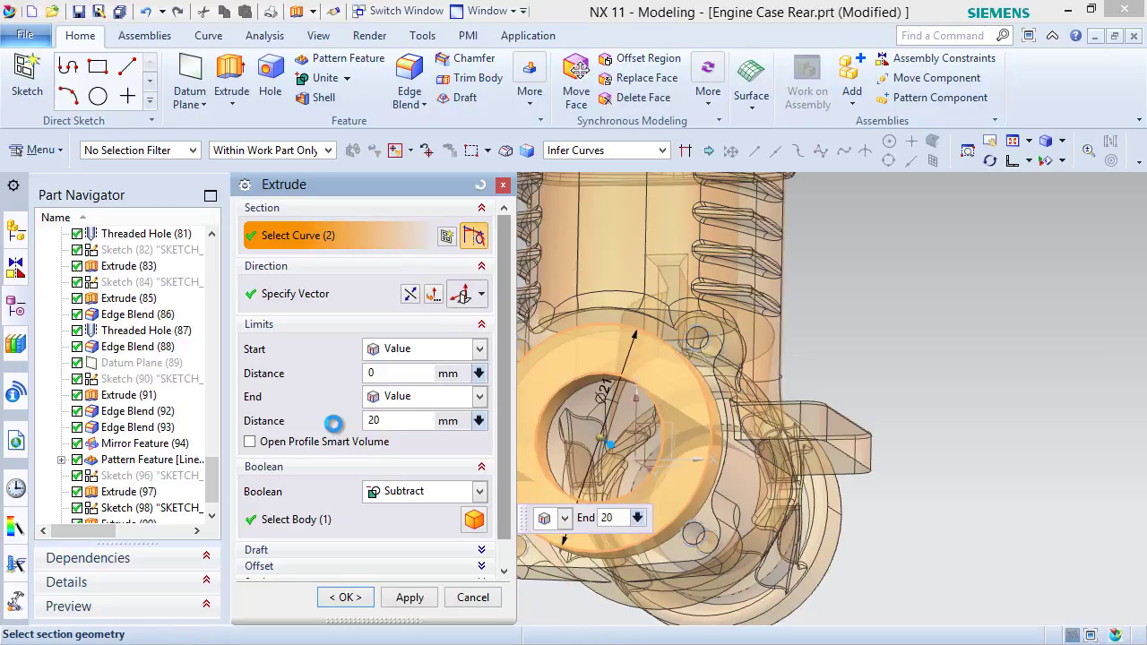
{"action": "left_click", "coordinate": [345, 597]}
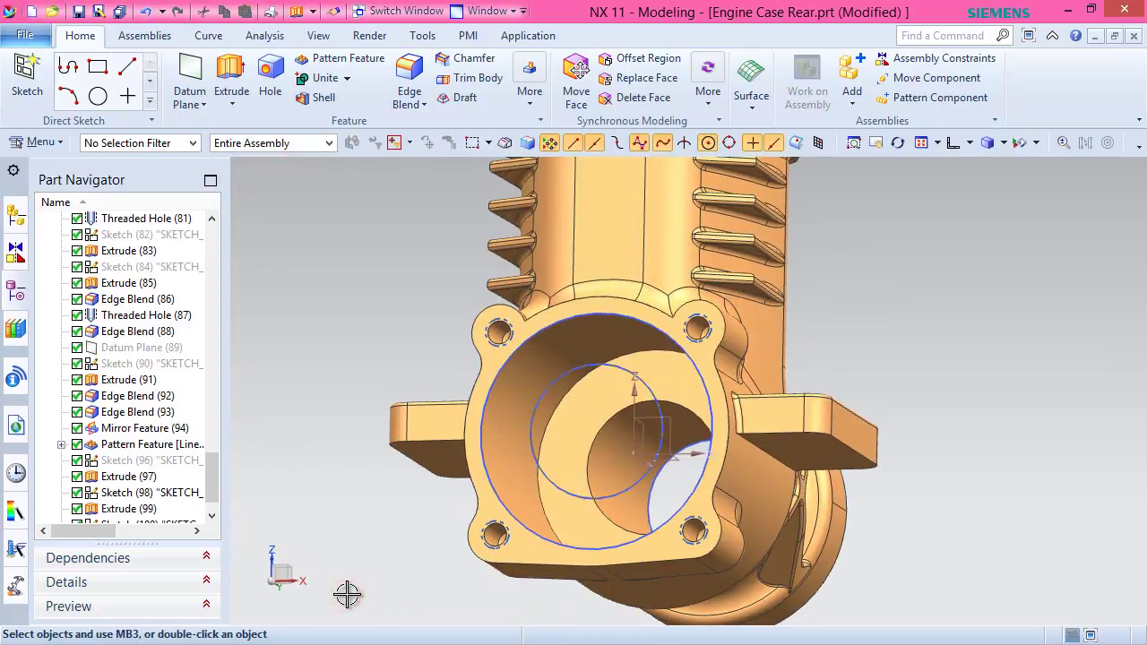
Hide the front flange bore sketch and save the part.
{"action": "scroll", "coordinate": [215, 493], "scroll_direction": "down", "scroll_amount": 1}
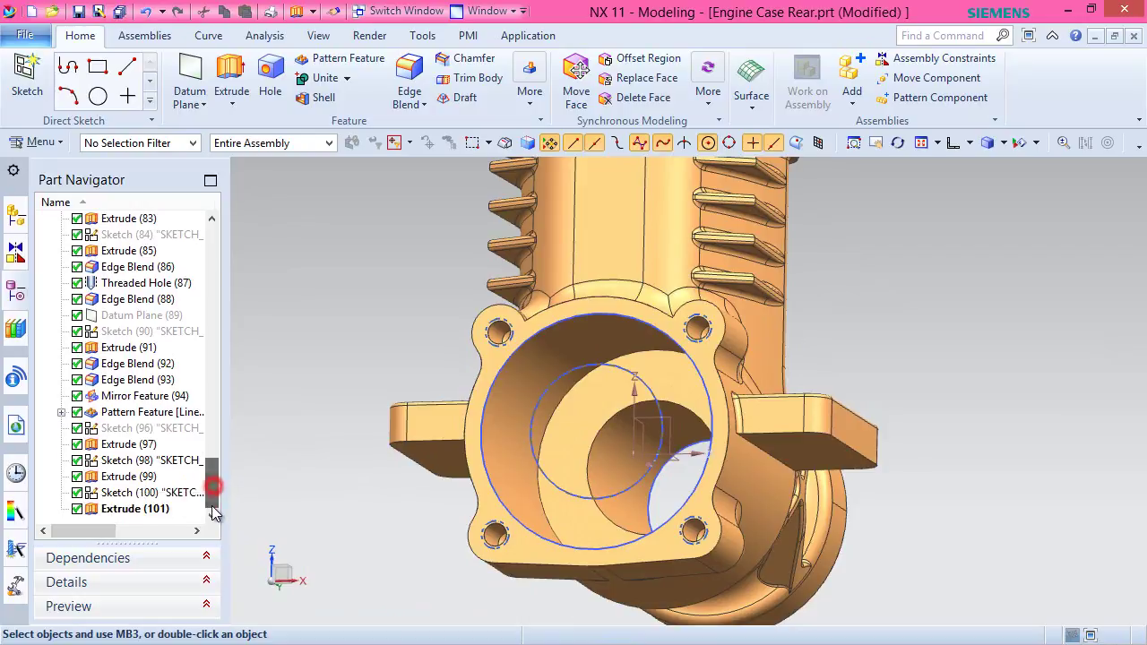
{"action": "left_click", "coordinate": [139, 492]}
{"action": "right_click", "coordinate": [139, 492]}
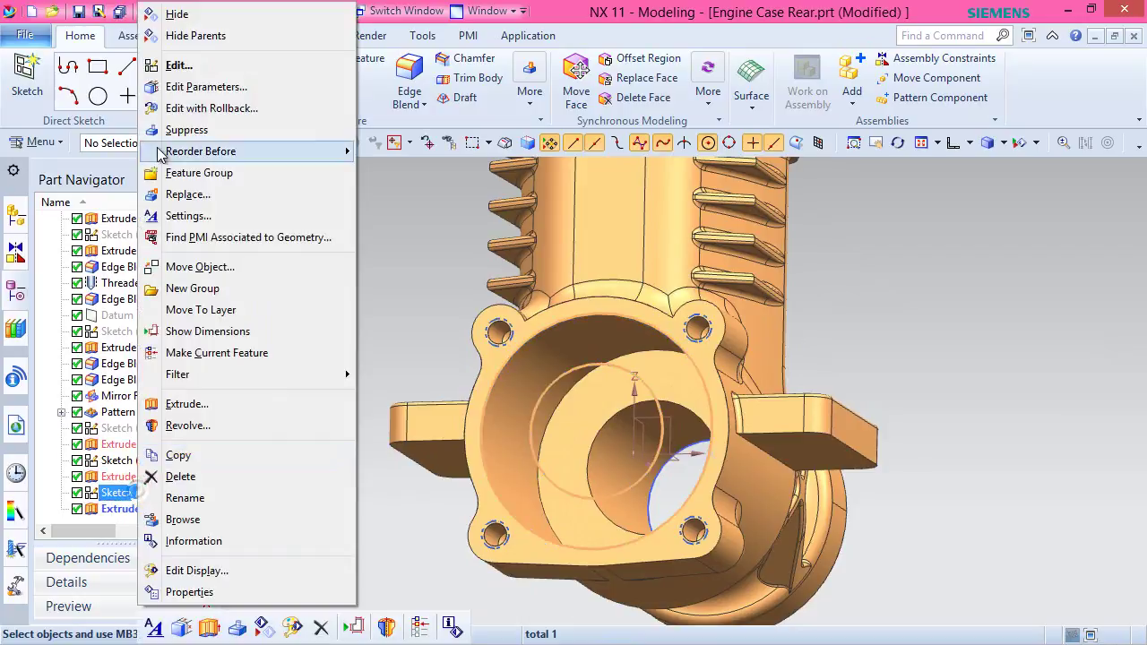
{"action": "left_click", "coordinate": [177, 13]}
{"action": "mouse_move", "coordinate": [608, 441]}
{"action": "middle_mouse_down"}
{"action": "mouse_move", "coordinate": [744, 434]}
{"action": "mouse_move", "coordinate": [604, 424]}
{"action": "middle_mouse_up"}
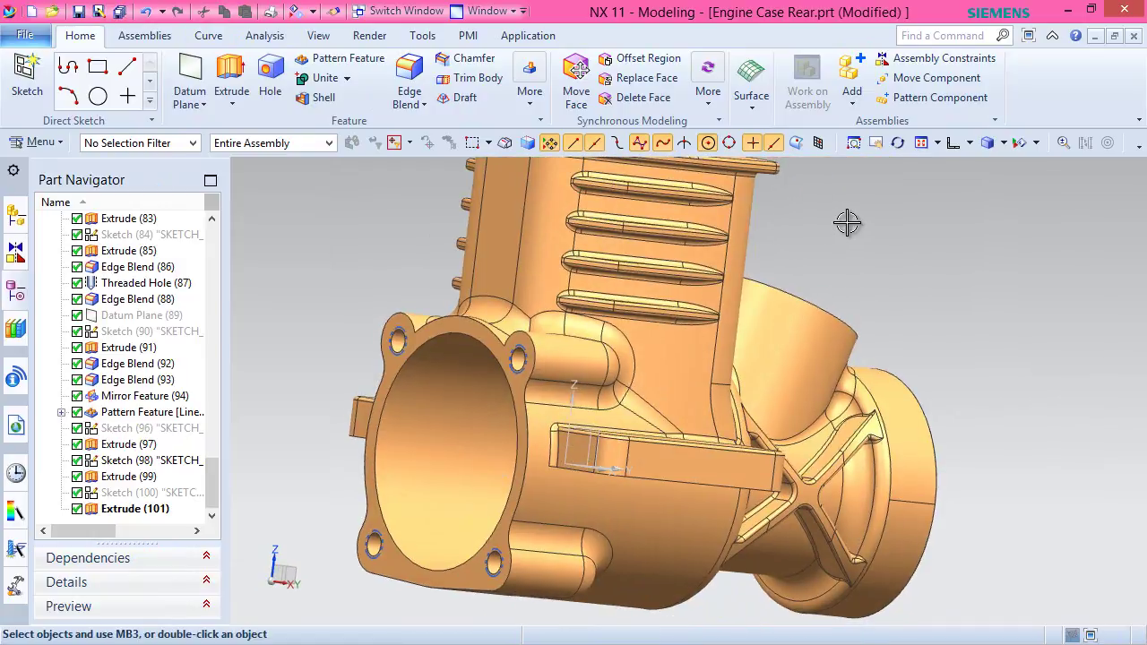
{"action": "key", "text": "Home"}
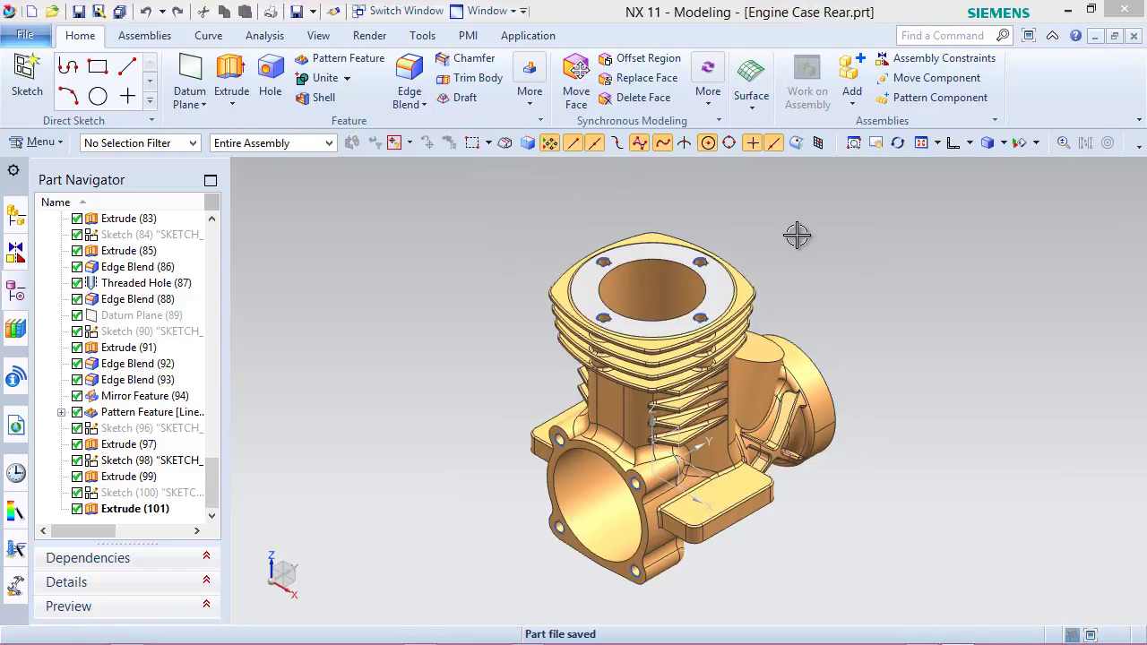
Start a sketch on the planar top face of the finned cylinder.
{"action": "left_click", "coordinate": [45, 91]}
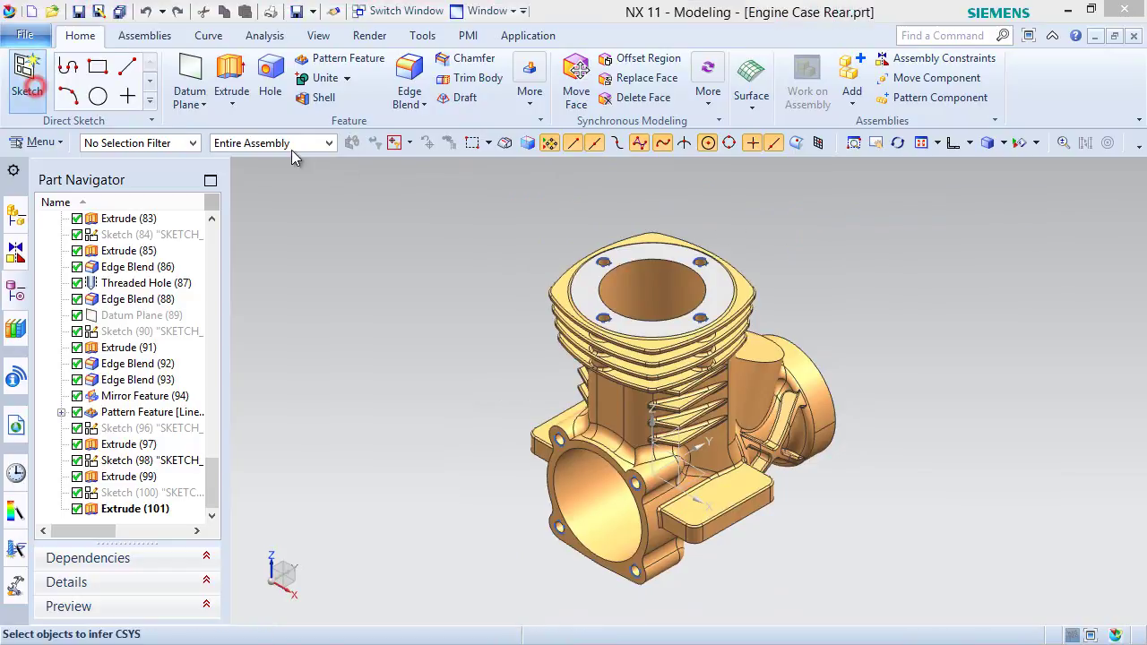
{"action": "middle_click_drag", "start_coordinate": [838, 232], "coordinate": [853, 197]}
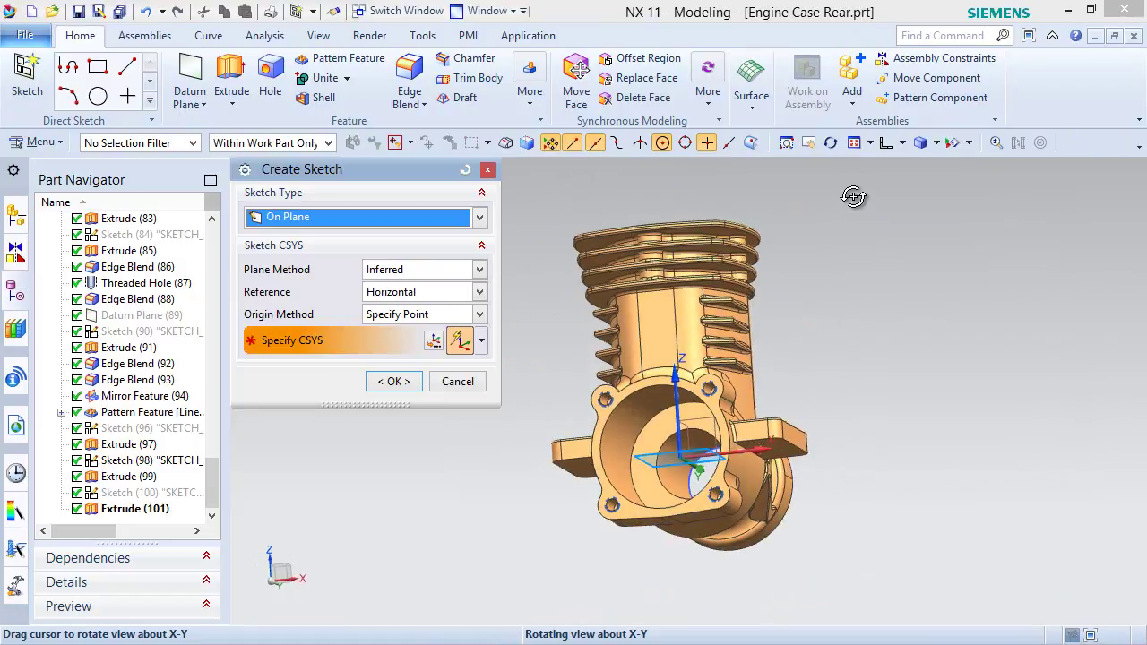
{"action": "middle_click_drag", "start_coordinate": [853, 196], "coordinate": [799, 270]}
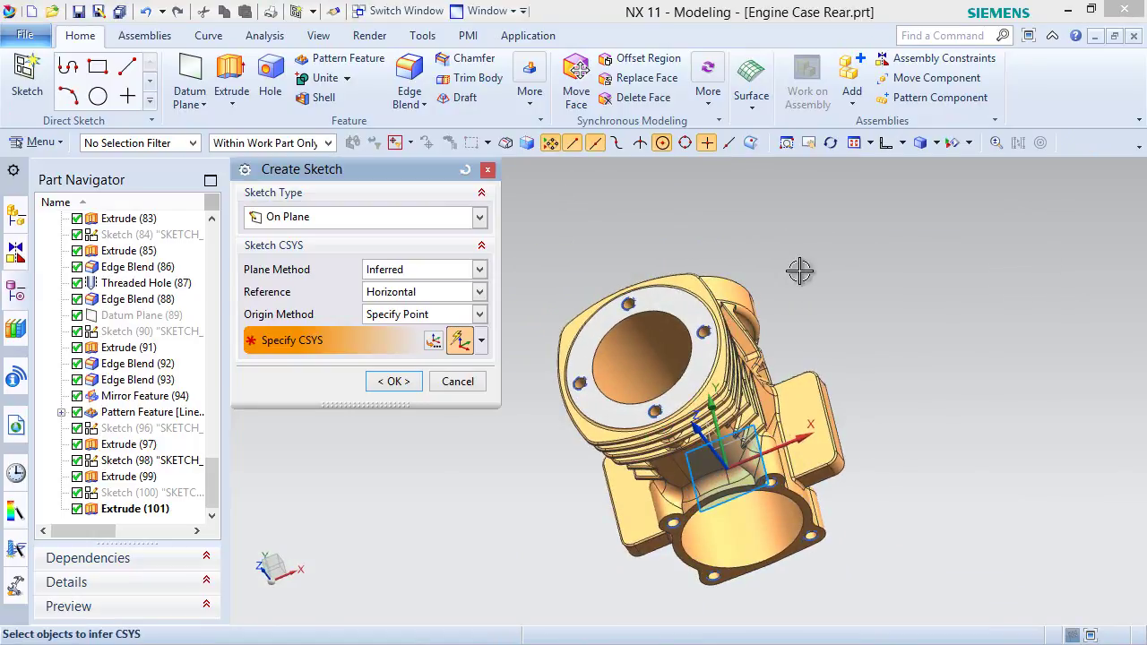
{"action": "left_click", "coordinate": [668, 307]}
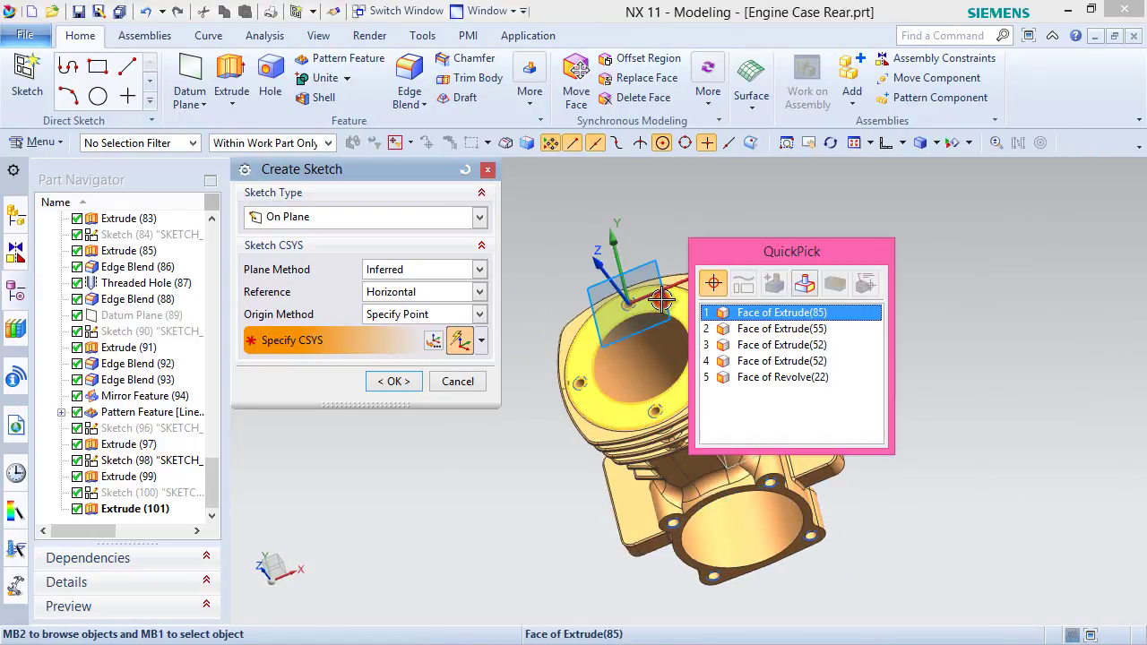
{"action": "left_click", "coordinate": [728, 312]}
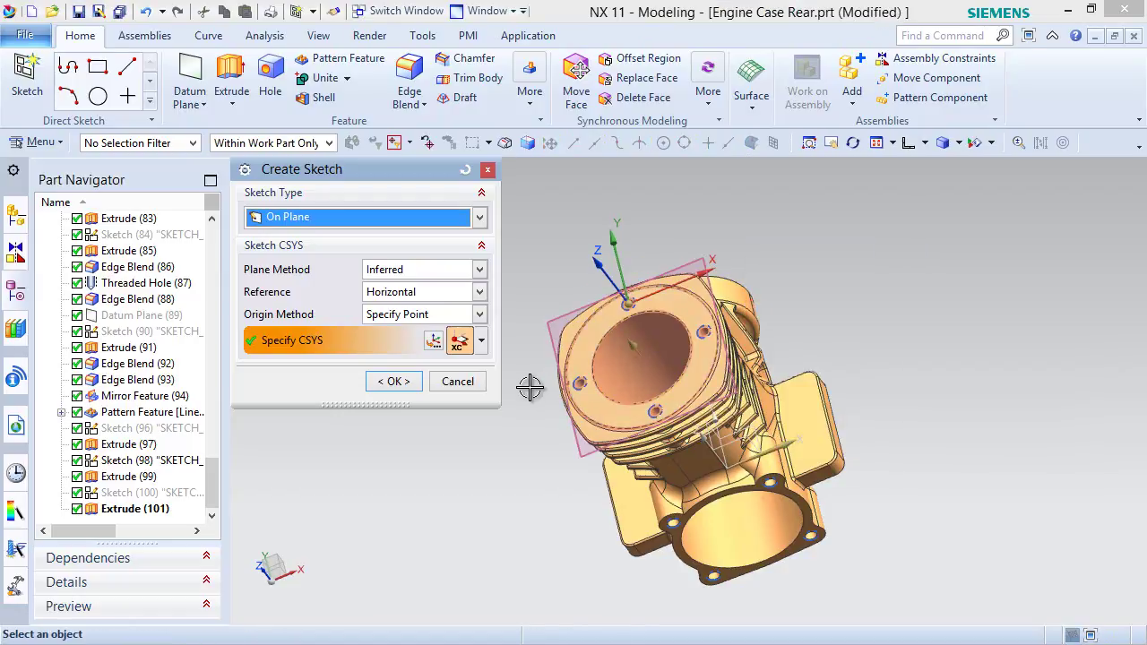
{"action": "left_click", "coordinate": [387, 381]}
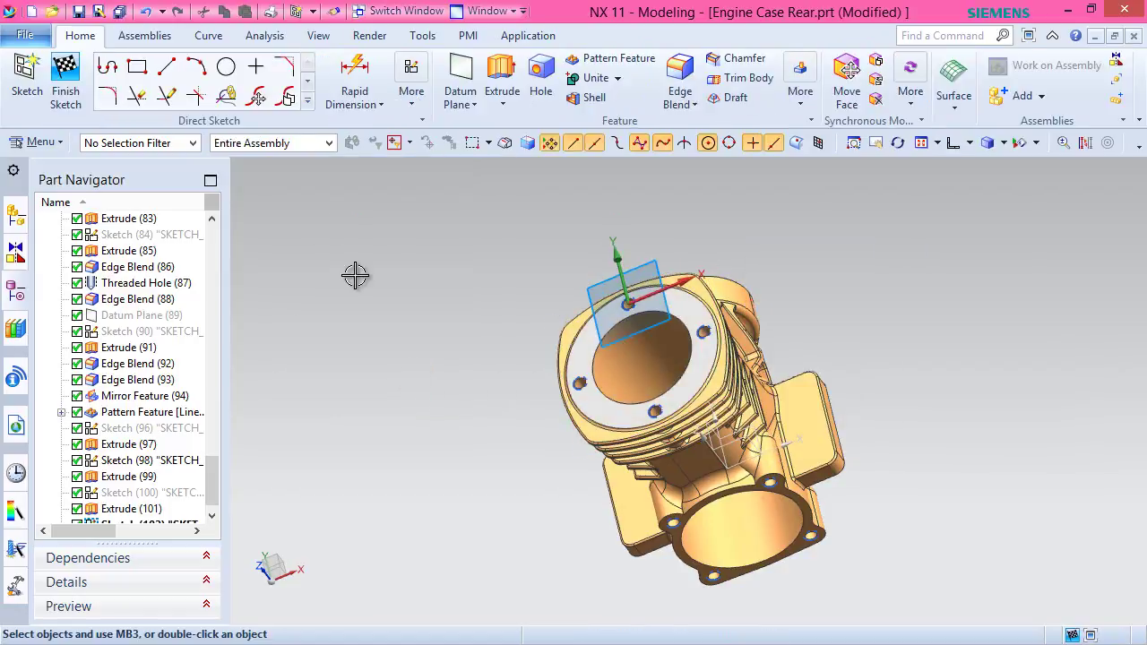
Project the cylinder bore's circular edge into the top face sketch using the Single Curve rule.
{"action": "left_click", "coordinate": [307, 100]}
{"action": "left_click", "coordinate": [211, 238]}
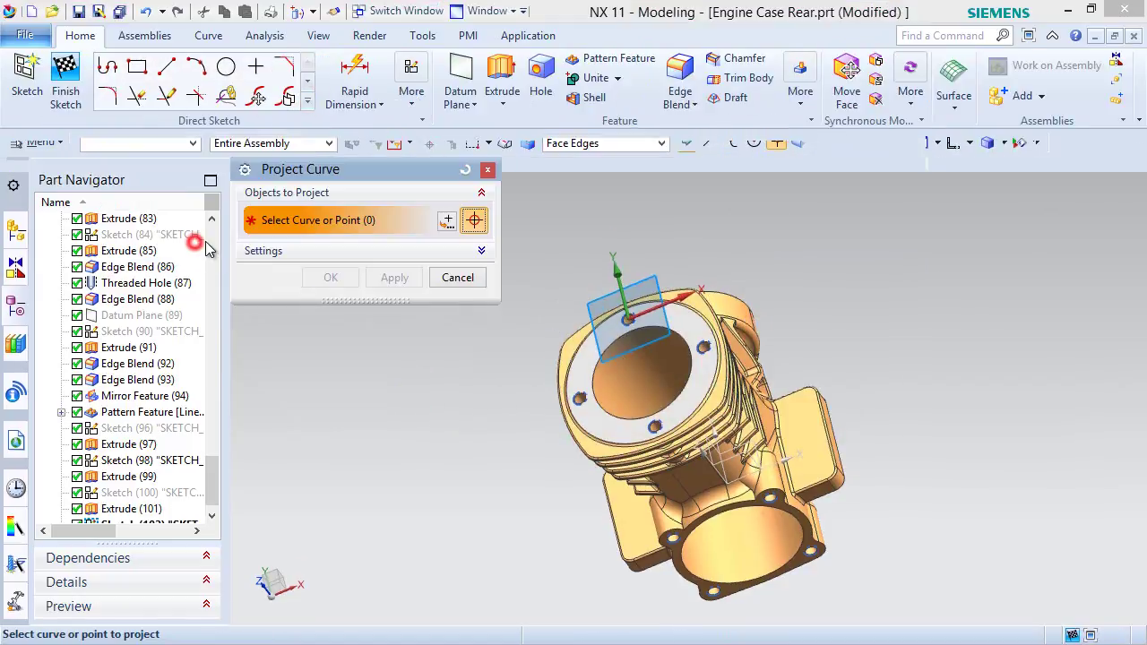
{"action": "scroll", "coordinate": [714, 363], "scroll_direction": "up", "scroll_amount": 3}
{"action": "left_click", "coordinate": [661, 149]}
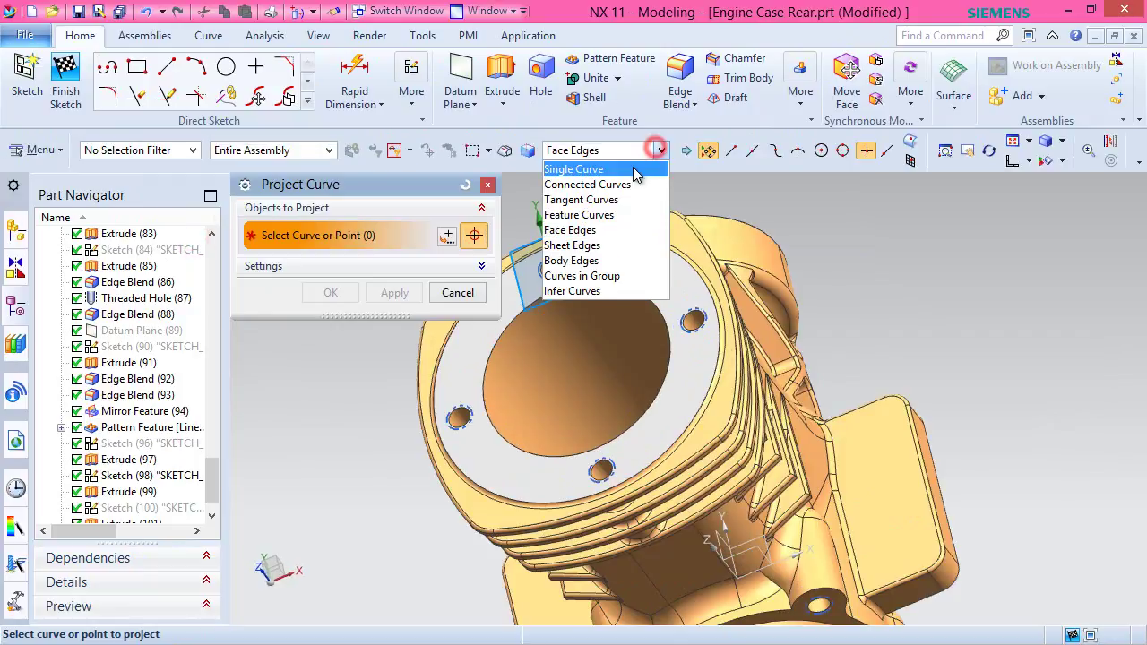
{"action": "left_click", "coordinate": [627, 171]}
{"action": "left_click", "coordinate": [654, 301]}
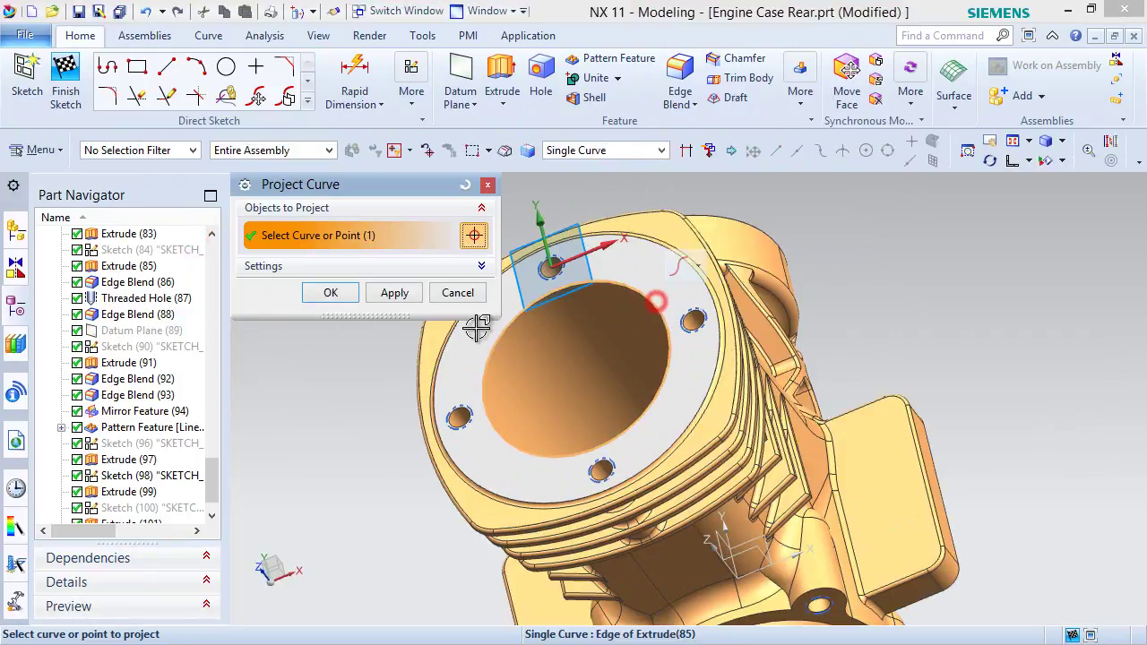
{"action": "left_click", "coordinate": [353, 296]}
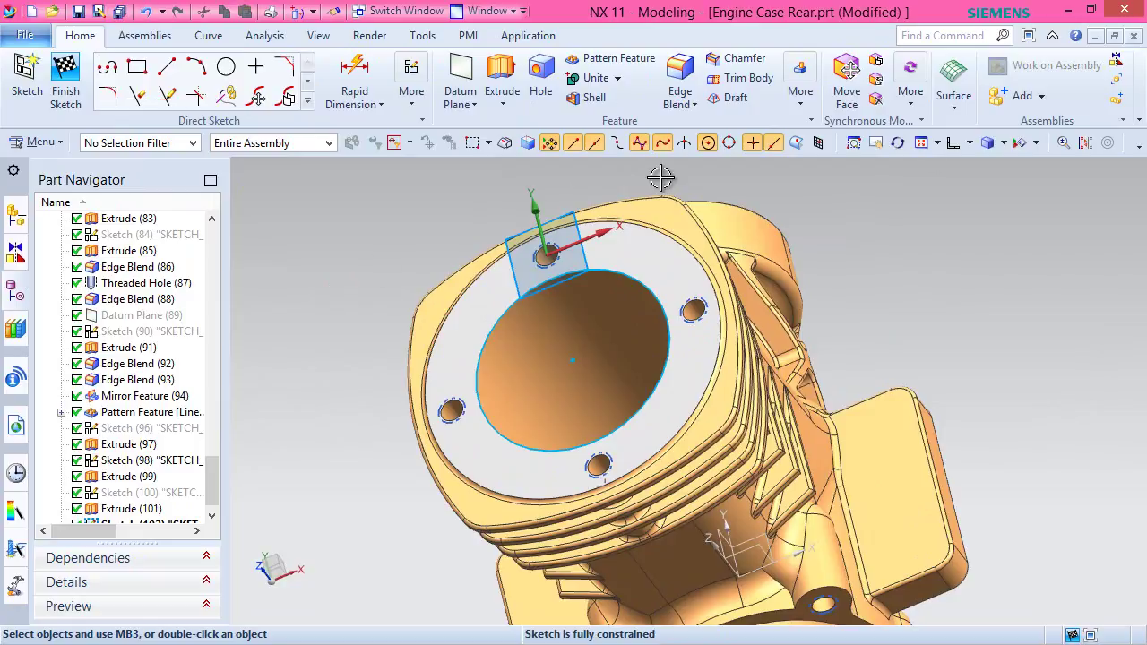
Convert the projected cylinder bore circle to a reference curve.
{"action": "left_click", "coordinate": [1081, 143]}
{"action": "left_click", "coordinate": [647, 279]}
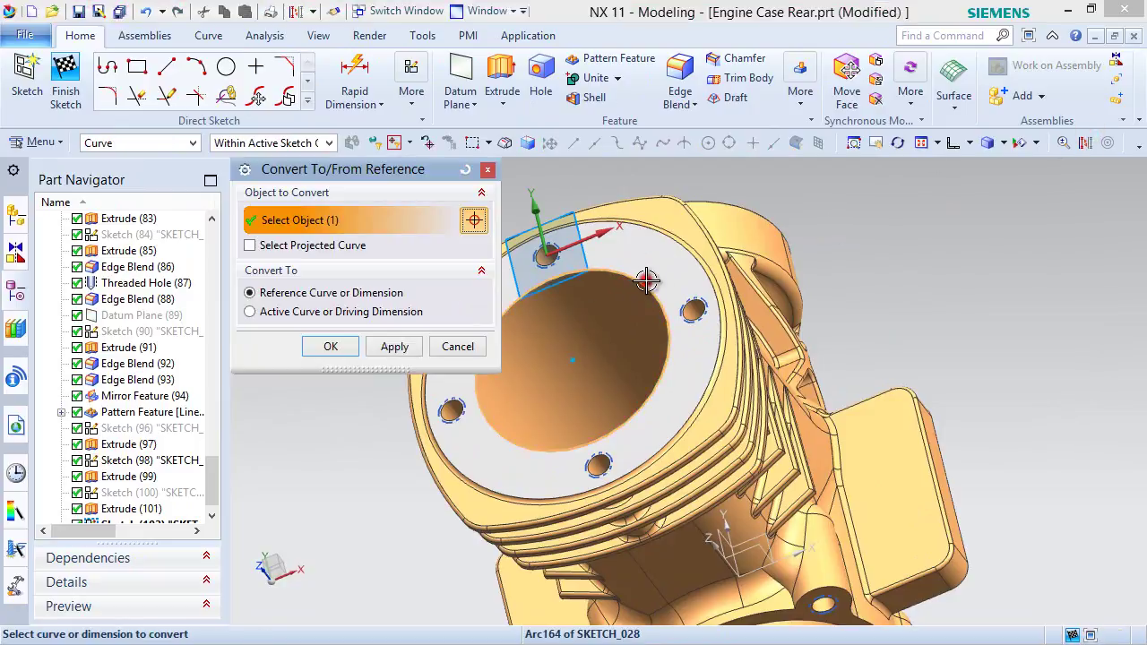
{"action": "left_click", "coordinate": [330, 347]}
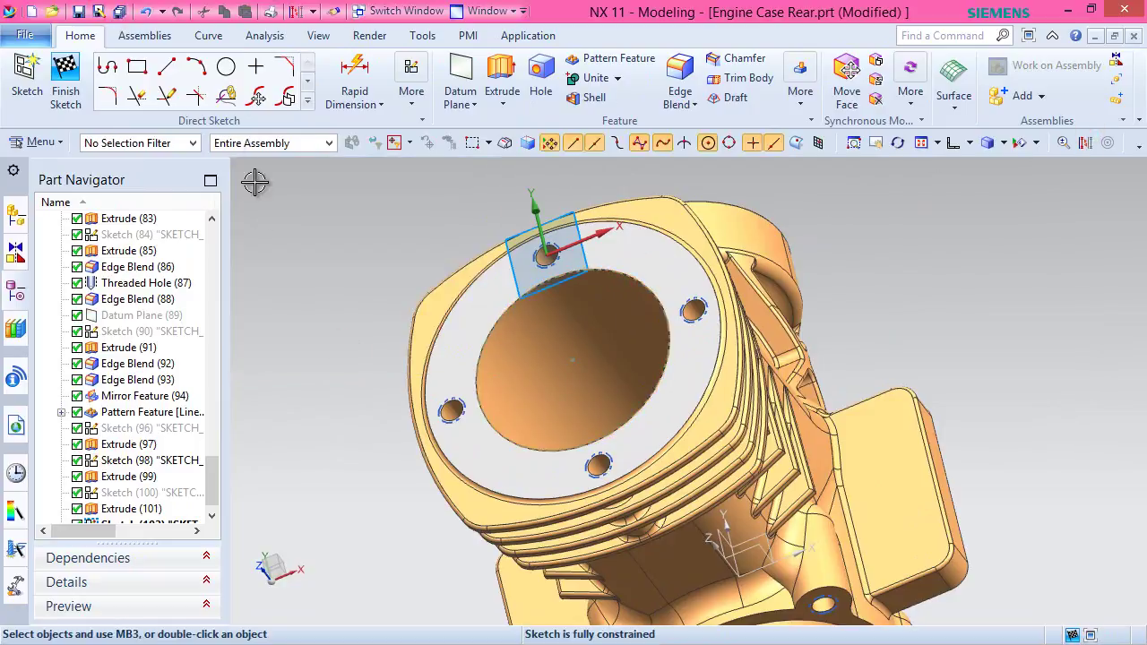
Sketch a 14 mm diameter circle concentric with the cylinder bore and finish the sketch.
{"action": "left_click", "coordinate": [226, 68]}
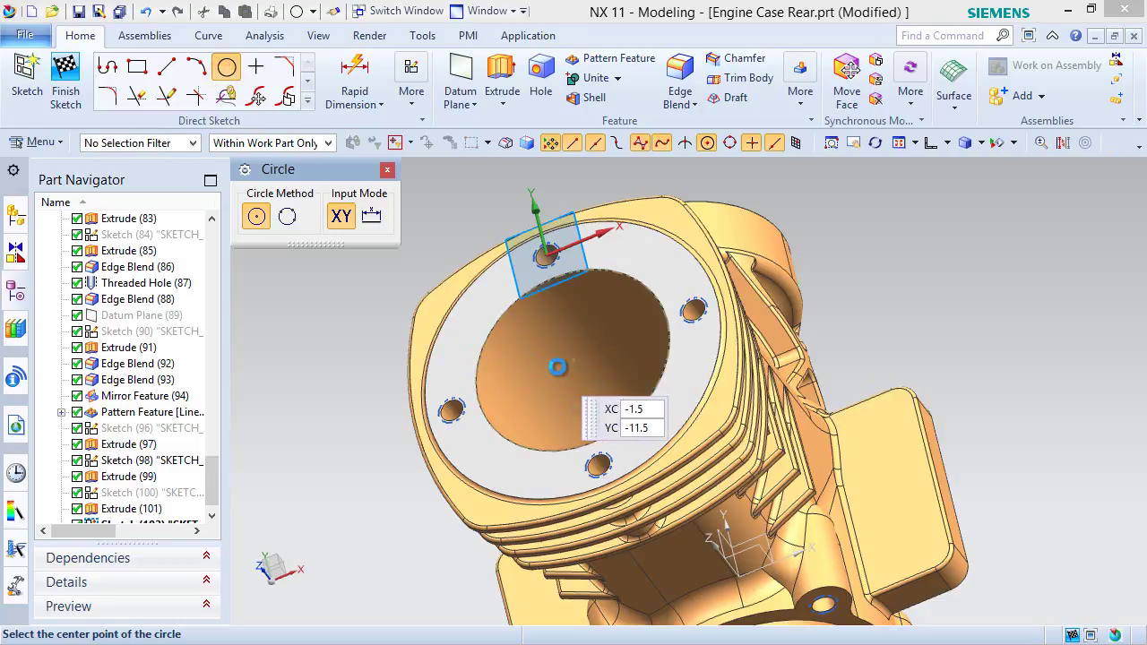
{"action": "left_click", "coordinate": [572, 360]}
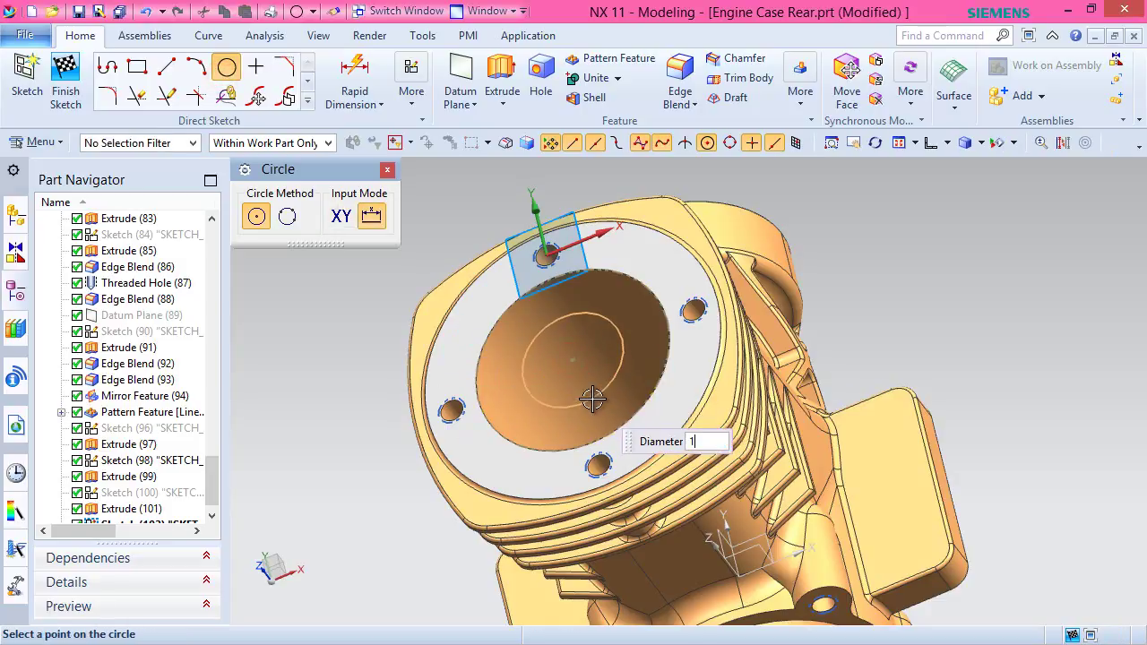
{"action": "type", "text": "14"}
{"action": "key", "text": "Return"}
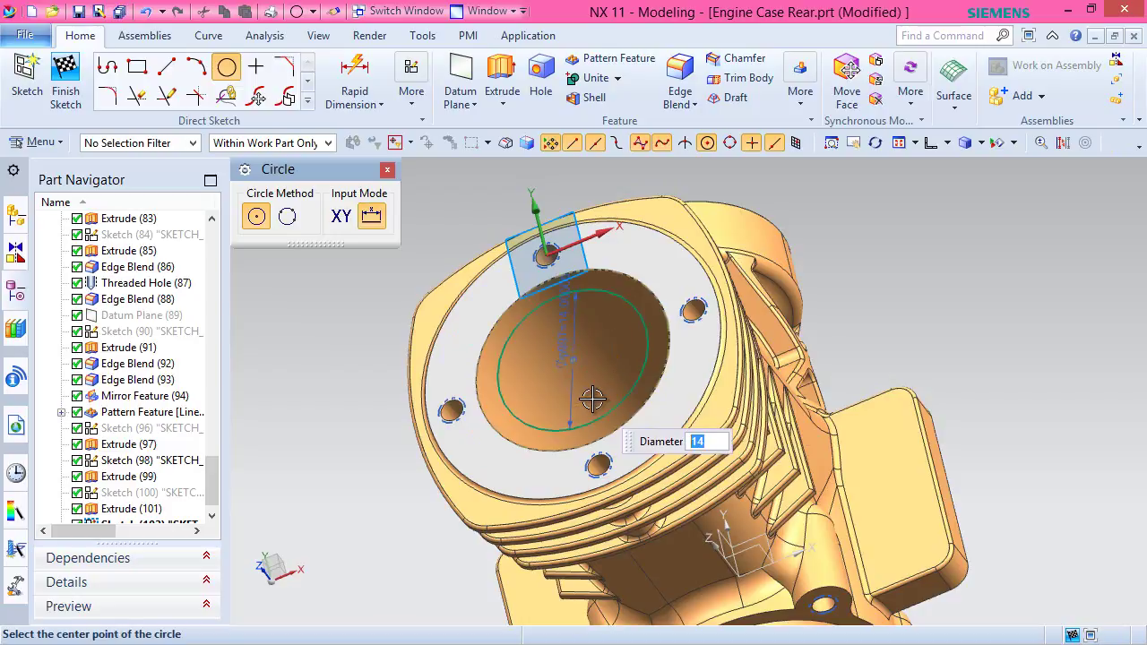
{"action": "key", "text": "Escape"}
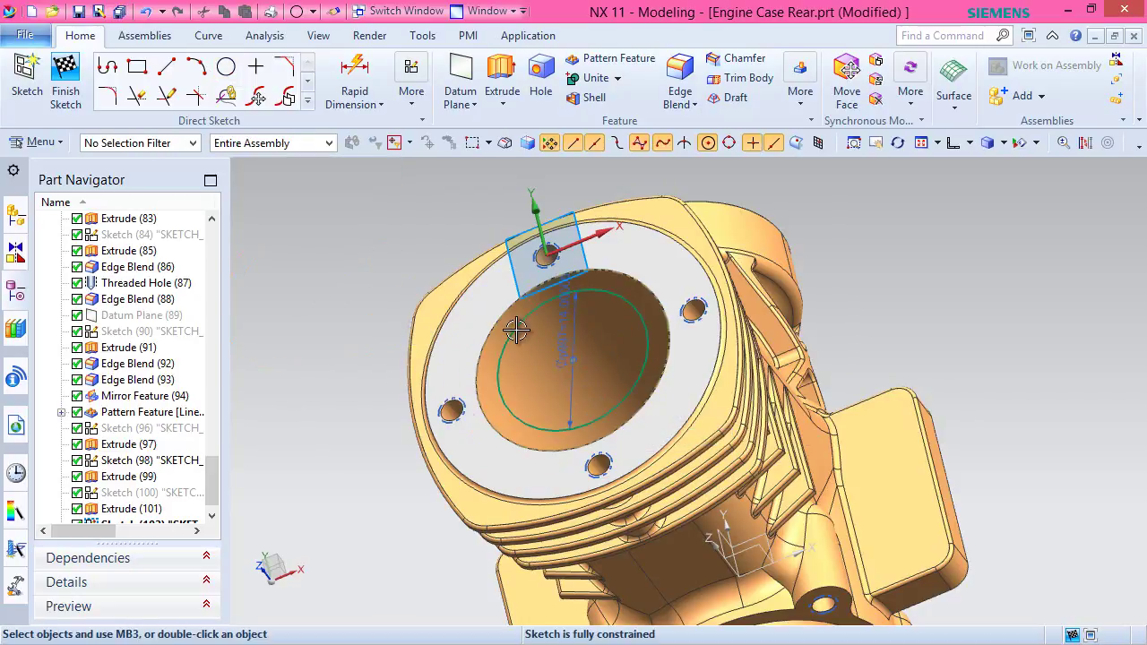
{"action": "scroll", "coordinate": [532, 325], "scroll_direction": "up", "scroll_amount": 3}
{"action": "scroll", "coordinate": [532, 305], "scroll_direction": "down", "scroll_amount": 5}
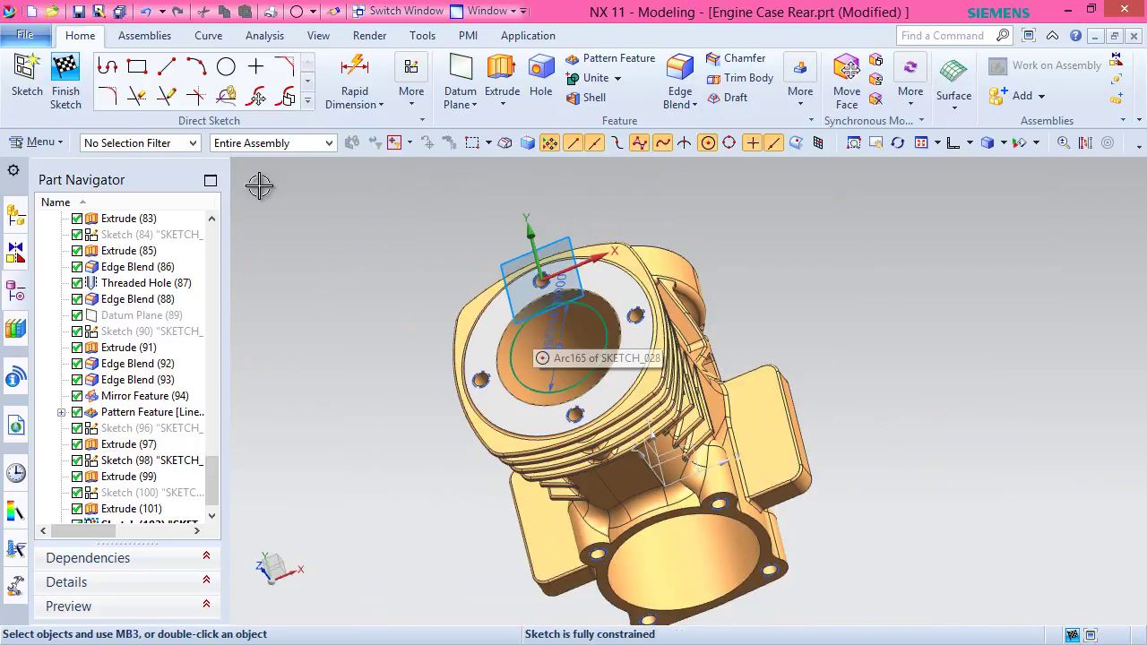
{"action": "left_click", "coordinate": [64, 79]}
Cut the 14 mm circle down through the cylinder with a reversed subtract Extrude, ending Until Selected at the front bore's inner face.
{"action": "left_click", "coordinate": [235, 72]}
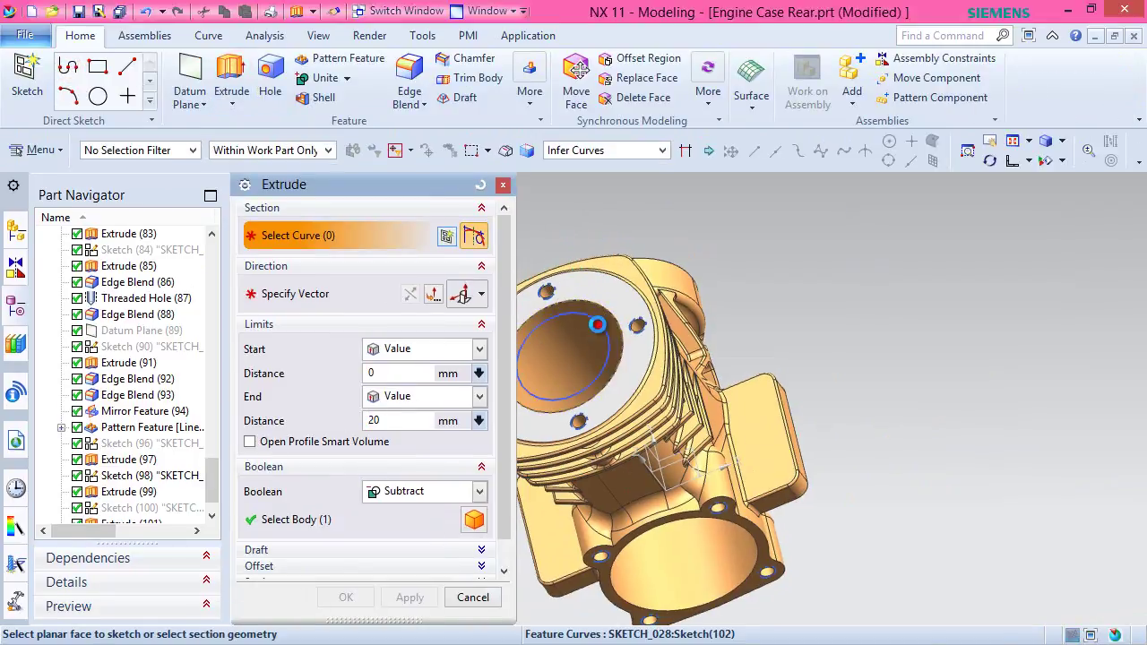
{"action": "left_click", "coordinate": [598, 325]}
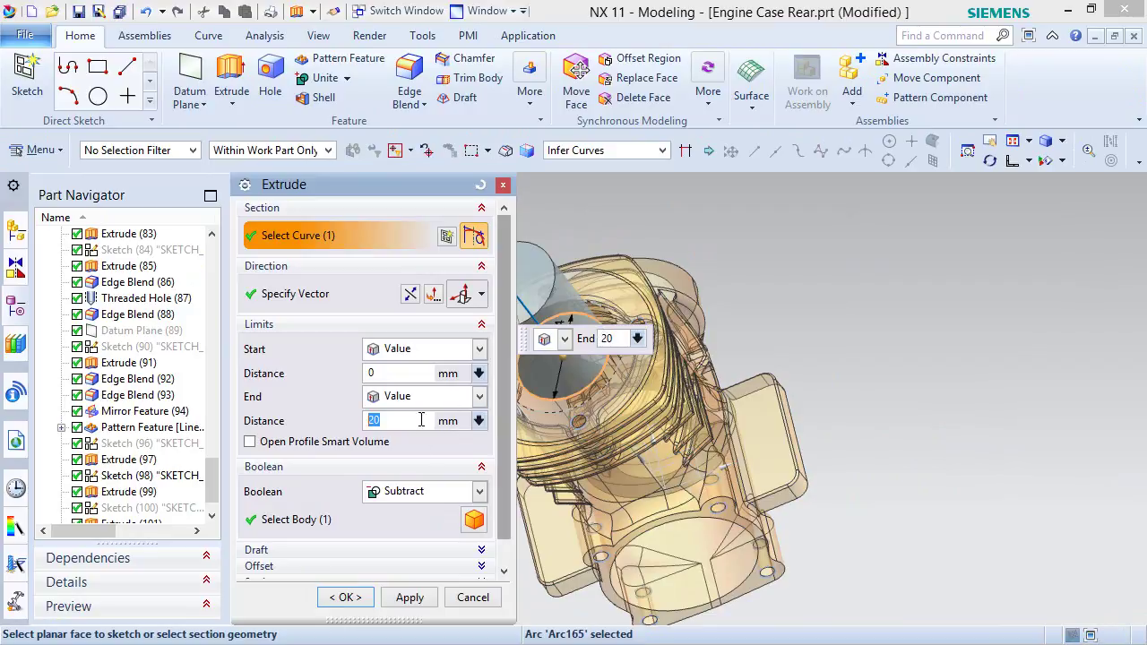
{"action": "left_click", "coordinate": [411, 294]}
{"action": "left_click", "coordinate": [480, 398]}
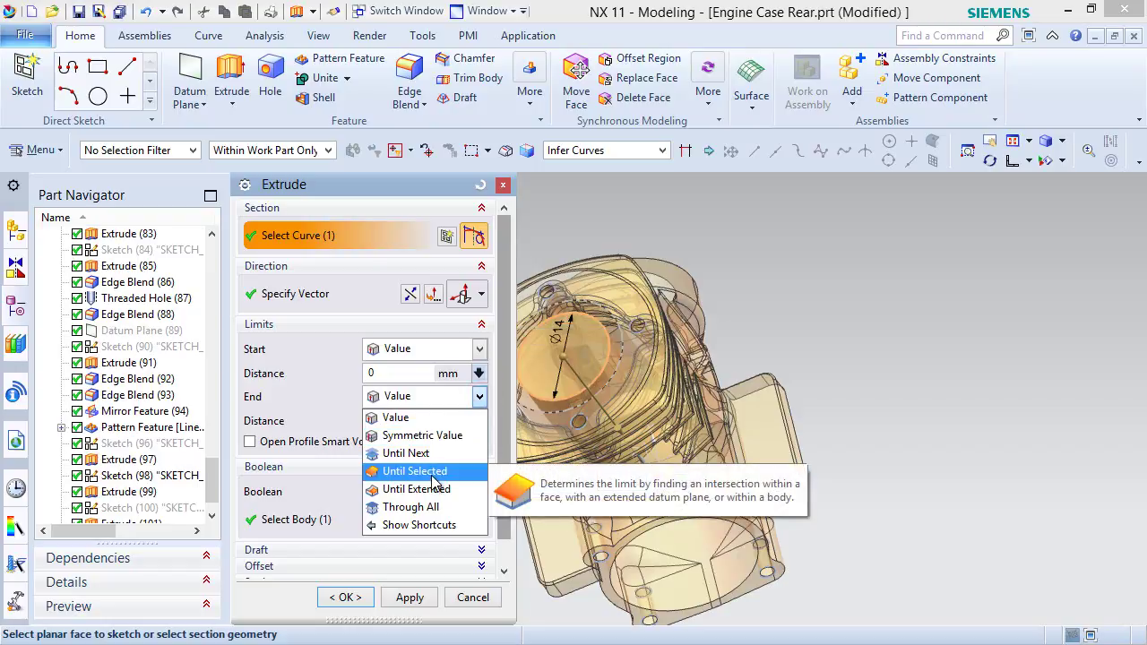
{"action": "left_click", "coordinate": [416, 472]}
{"action": "middle_click_drag", "start_coordinate": [721, 408], "coordinate": [696, 402]}
{"action": "left_click", "coordinate": [615, 370]}
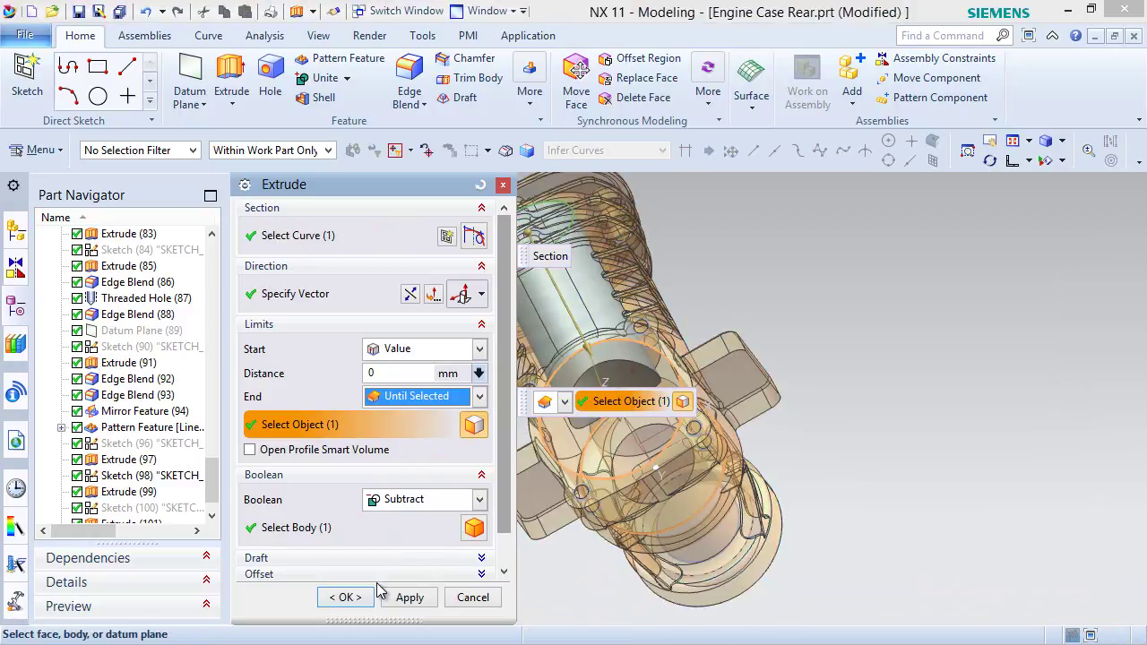
{"action": "left_click", "coordinate": [342, 597]}
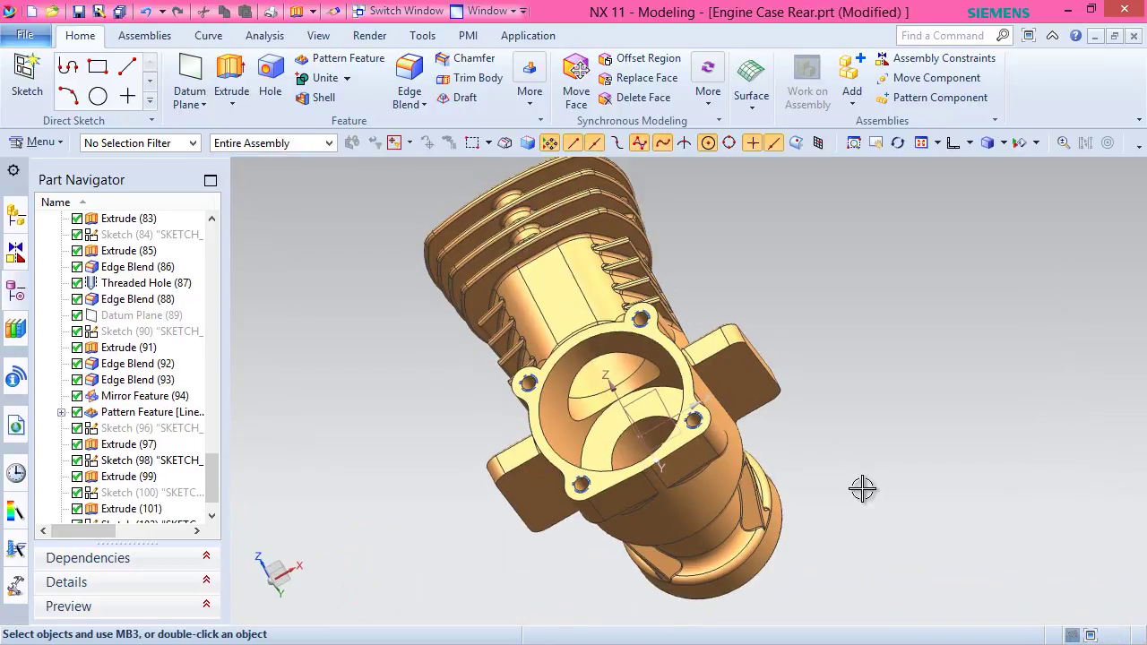
Hide the 14 mm circle sketch on the cylinder's top face and save the part.
{"action": "key", "text": "Home"}
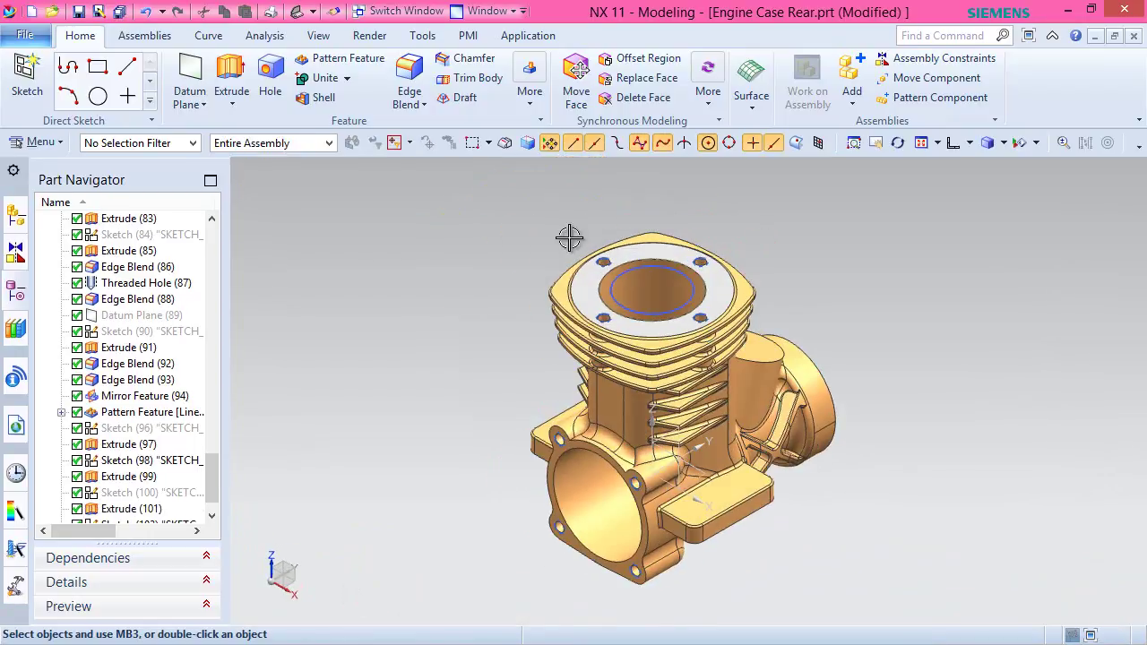
{"action": "left_click_drag", "start_coordinate": [212, 481], "coordinate": [209, 520]}
{"action": "right_click", "coordinate": [190, 493]}
{"action": "left_click", "coordinate": [220, 14]}
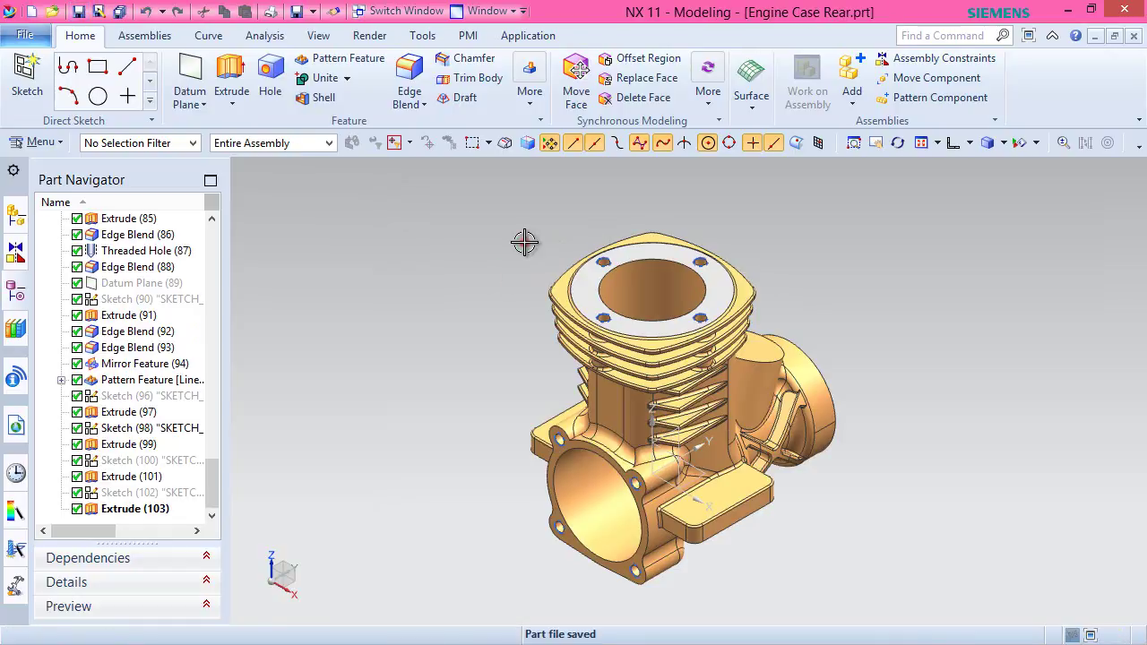
Edit the object display of the crankcase's front flange face, colour it gray, and save the part.
{"action": "left_click", "coordinate": [320, 34]}
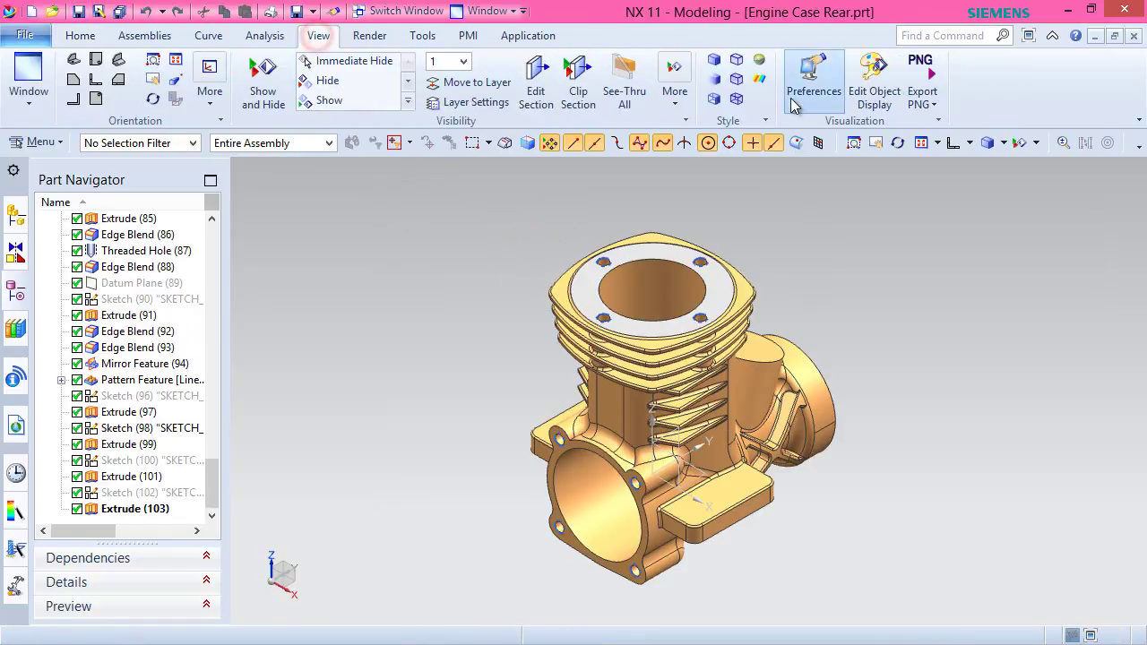
{"action": "left_click", "coordinate": [755, 144]}
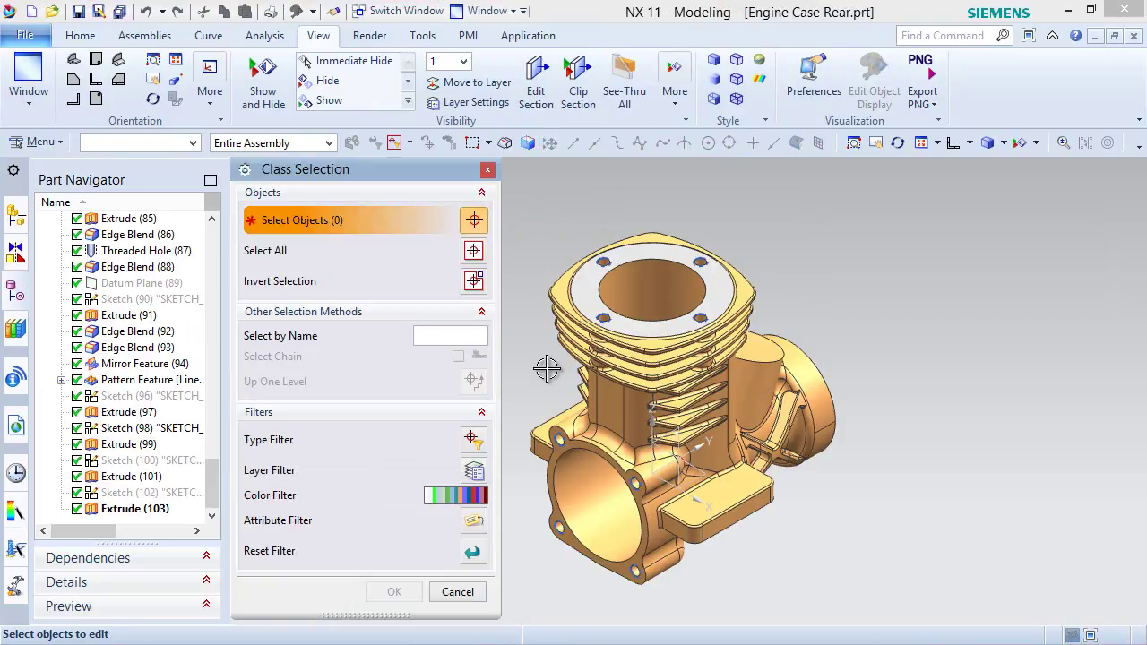
{"action": "left_click", "coordinate": [193, 143]}
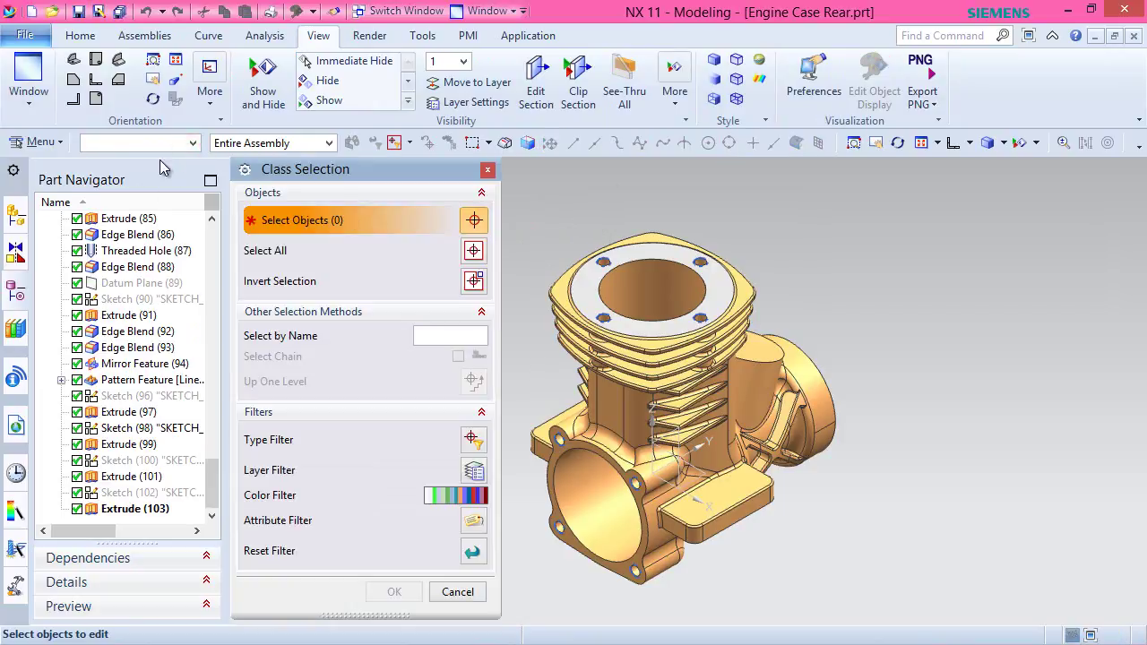
{"action": "left_click", "coordinate": [99, 223]}
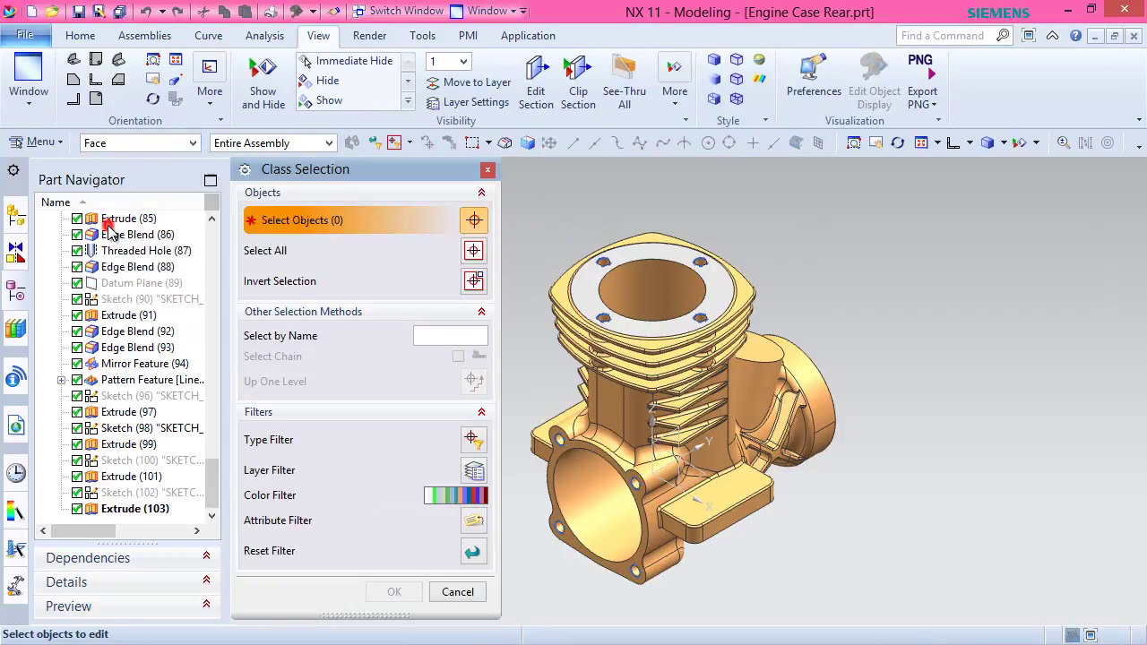
{"action": "scroll", "coordinate": [1059, 325], "scroll_direction": "up", "scroll_amount": 3}
{"action": "scroll", "coordinate": [1059, 324], "scroll_direction": "down", "scroll_amount": 3}
{"action": "scroll", "coordinate": [632, 455], "scroll_direction": "up", "scroll_amount": 5}
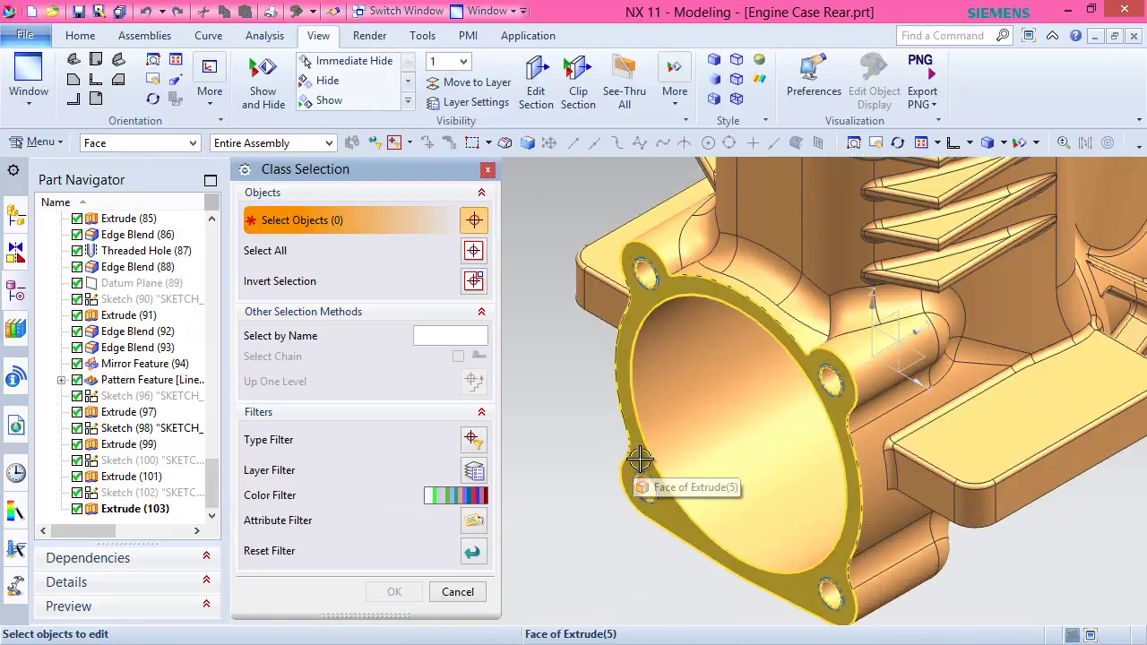
{"action": "left_click", "coordinate": [640, 460]}
{"action": "middle_click", "coordinate": [573, 383]}
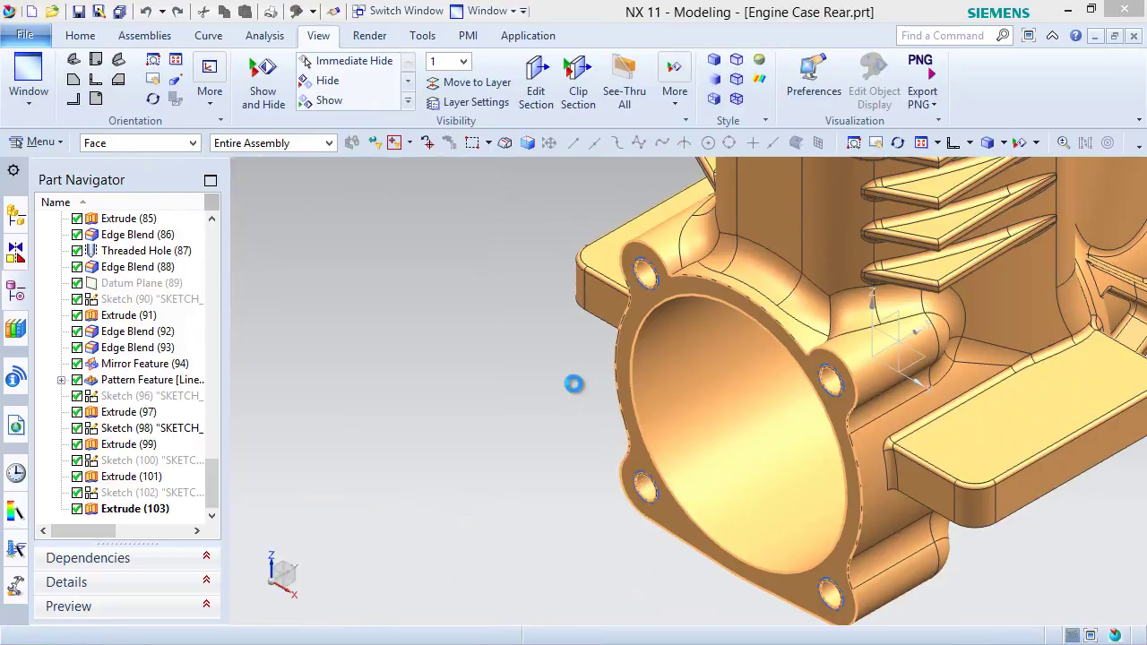
{"action": "left_click", "coordinate": [421, 268]}
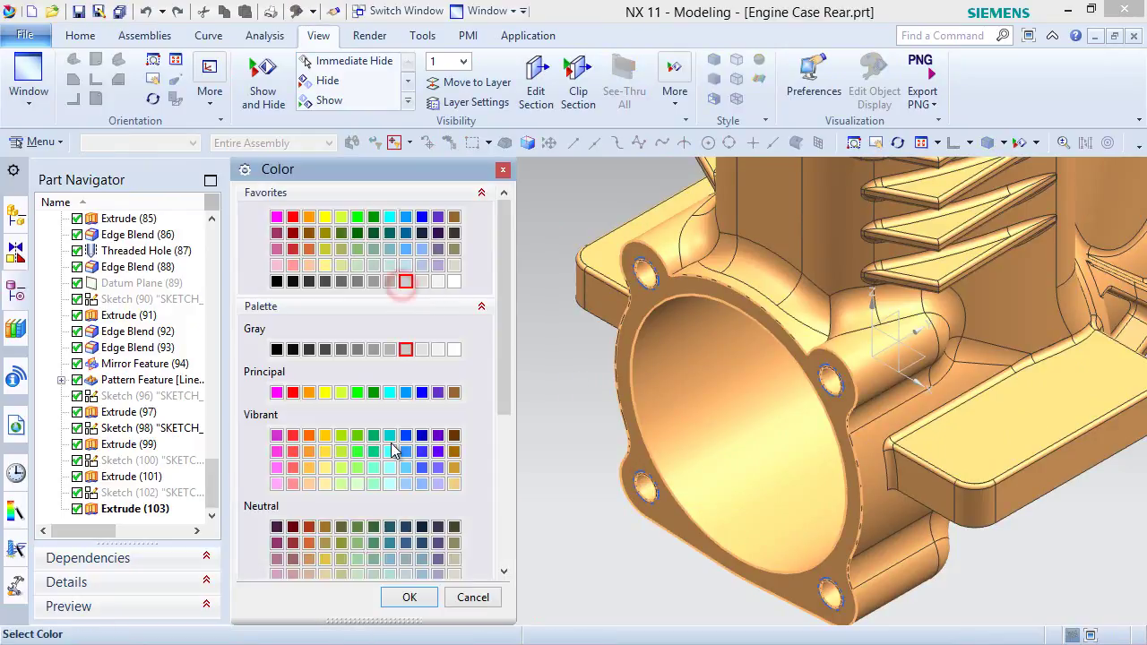
{"action": "left_click", "coordinate": [408, 598]}
{"action": "left_click", "coordinate": [350, 595]}
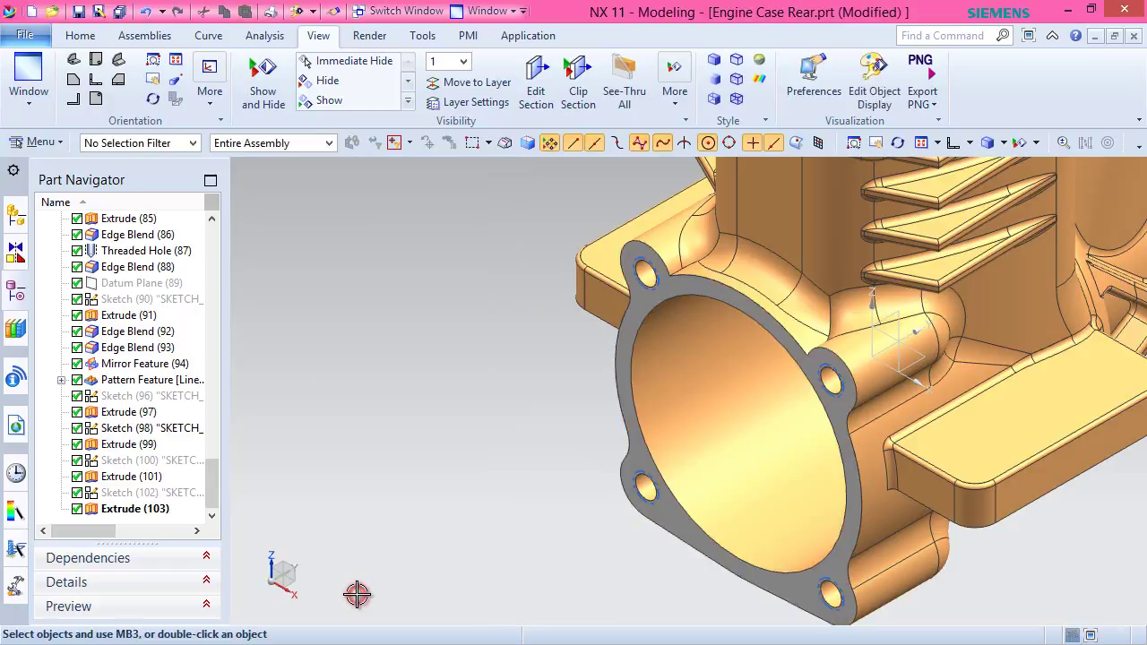
{"action": "middle_click_drag", "start_coordinate": [641, 409], "coordinate": [590, 344]}
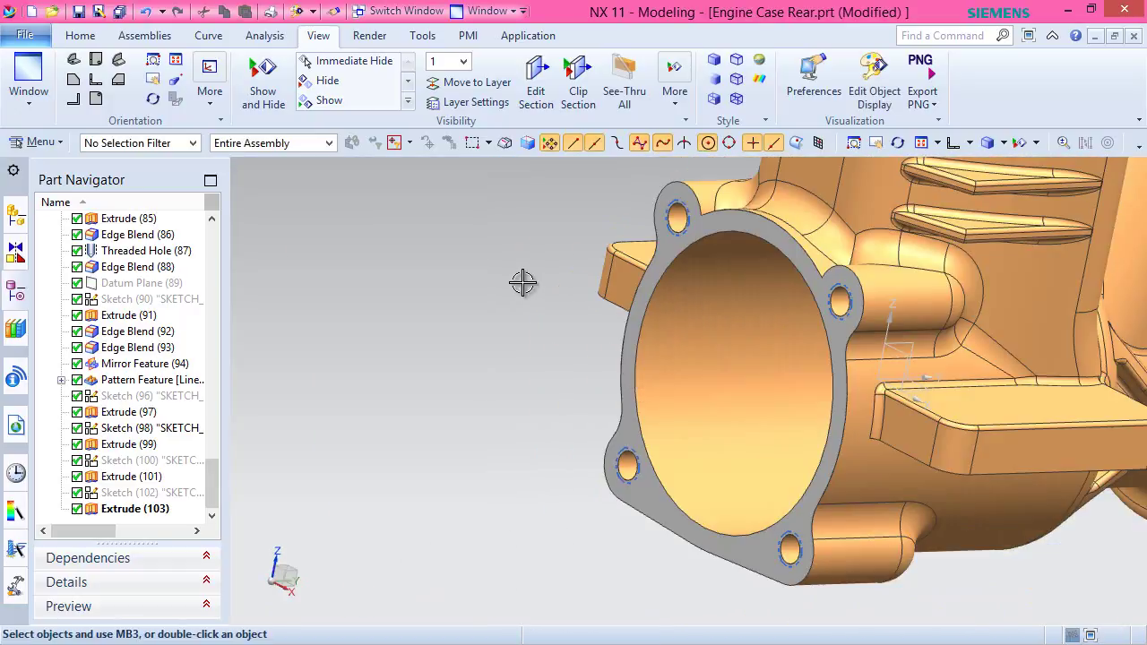
{"action": "key", "text": "Home"}
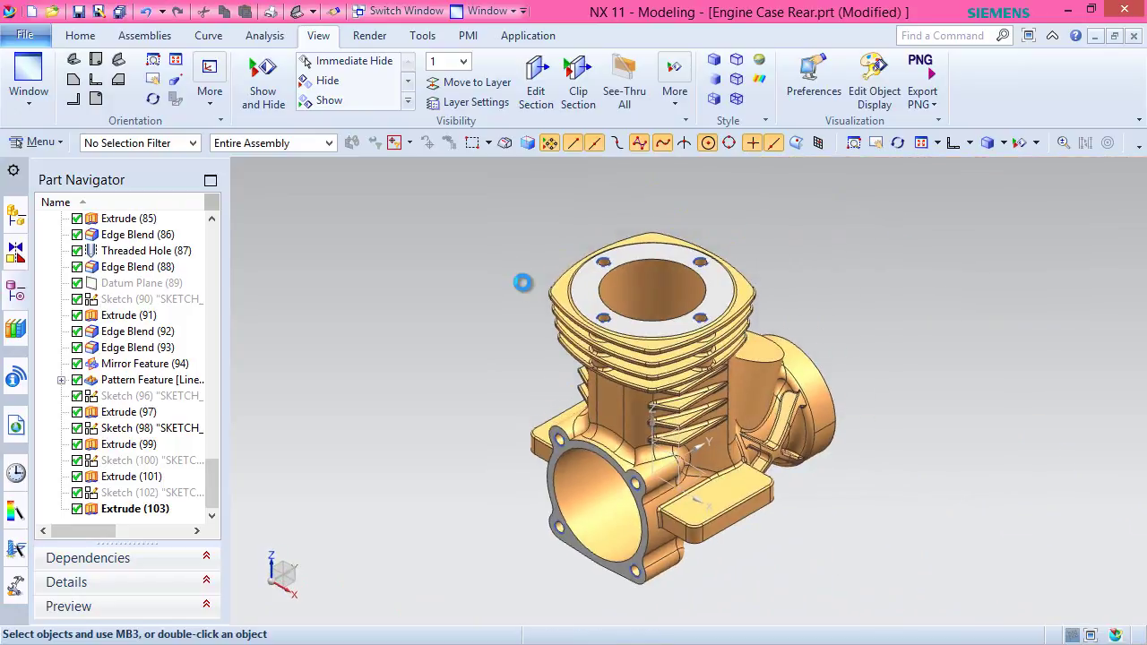
{"action": "key", "text": "ctrl+s"}
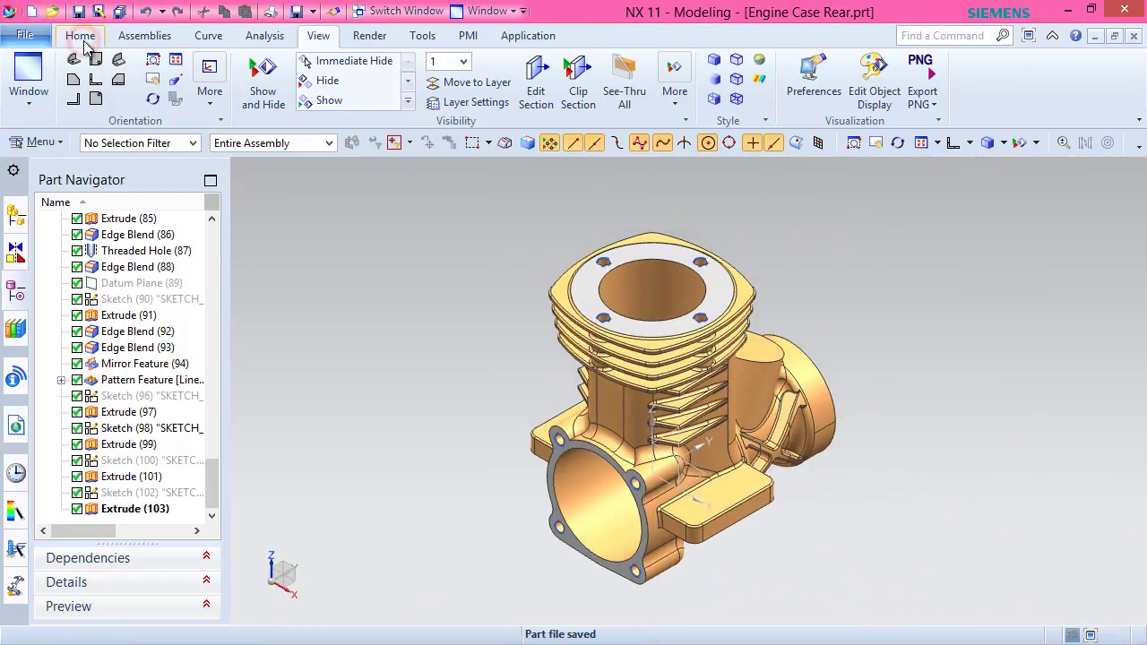
Create an At Distance datum plane offset 7 mm from the coordinate system's YZ plane.
{"action": "left_click", "coordinate": [80, 36]}
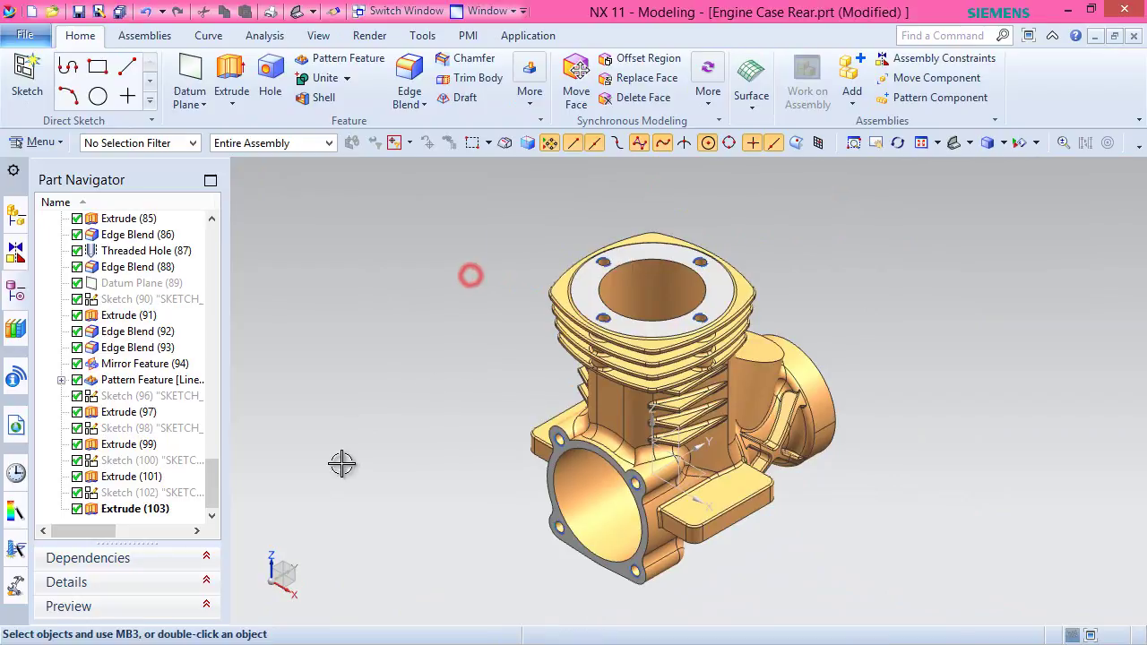
{"action": "left_click", "coordinate": [271, 558]}
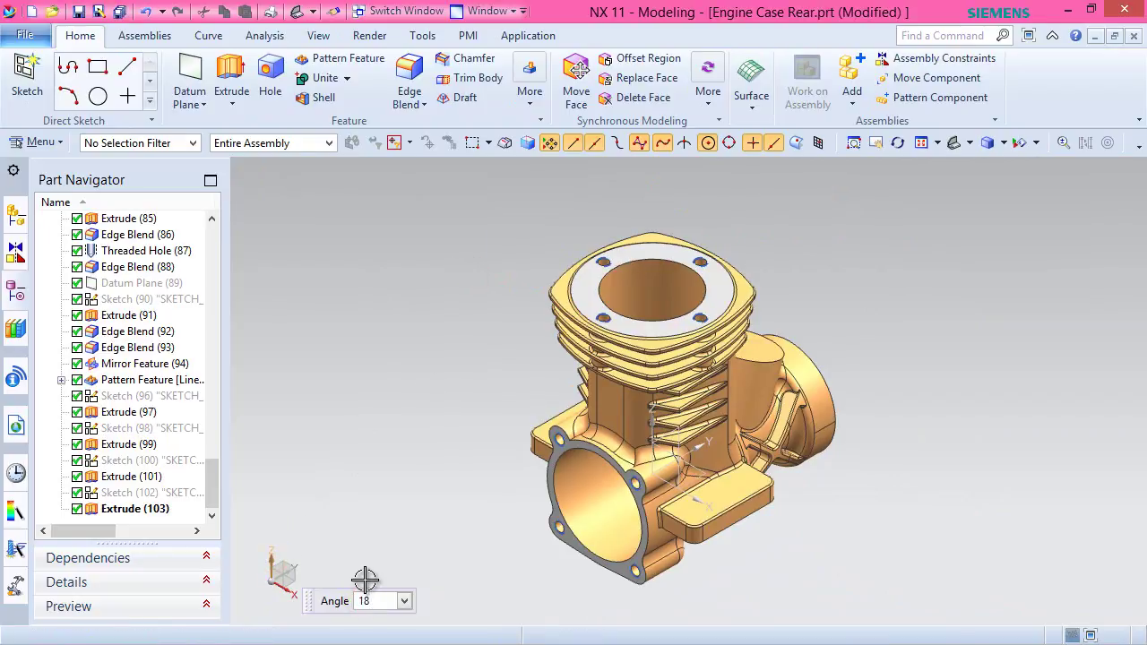
{"action": "key", "text": "Return"}
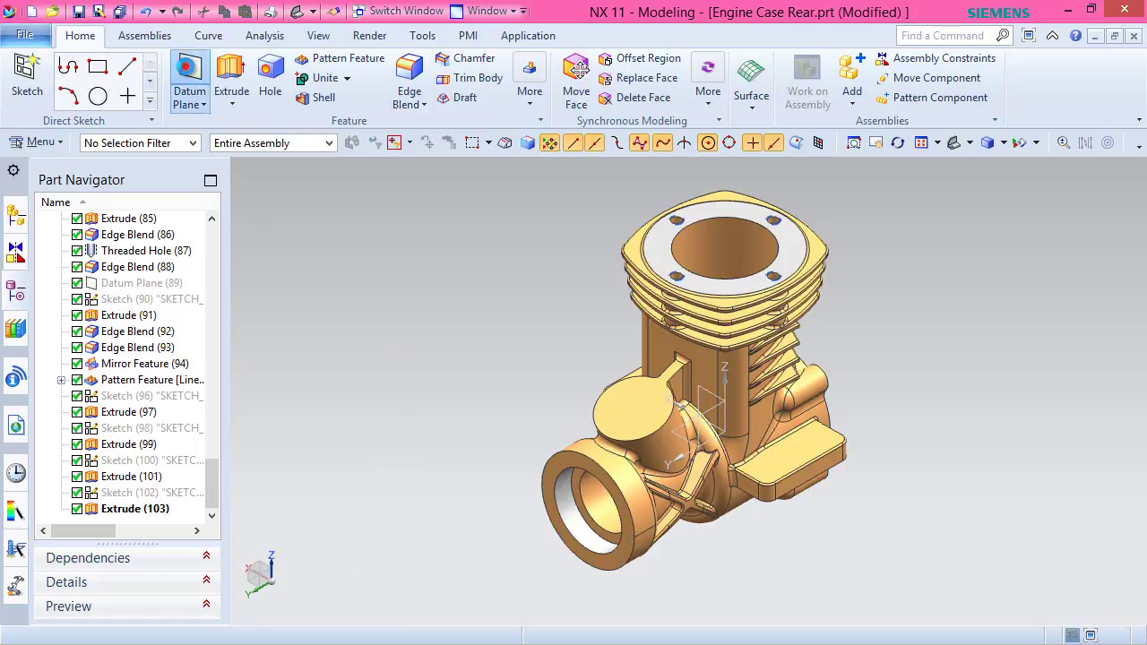
{"action": "left_click", "coordinate": [189, 72]}
{"action": "left_click", "coordinate": [477, 219]}
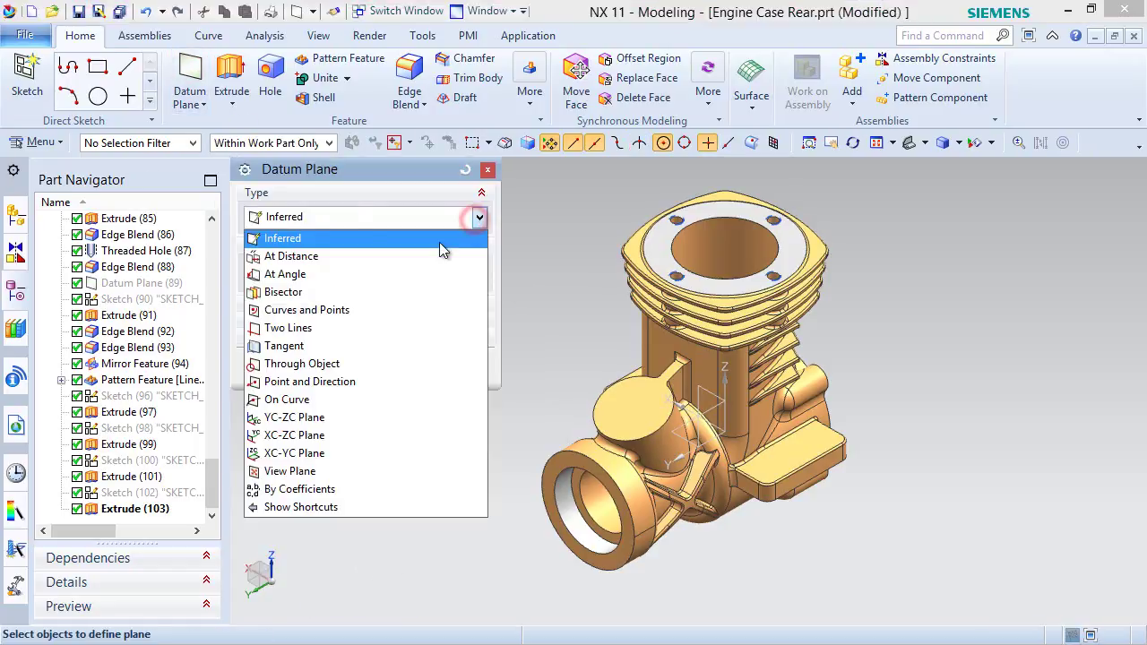
{"action": "left_click", "coordinate": [410, 257]}
{"action": "scroll", "coordinate": [690, 409], "scroll_direction": "down", "scroll_amount": 2}
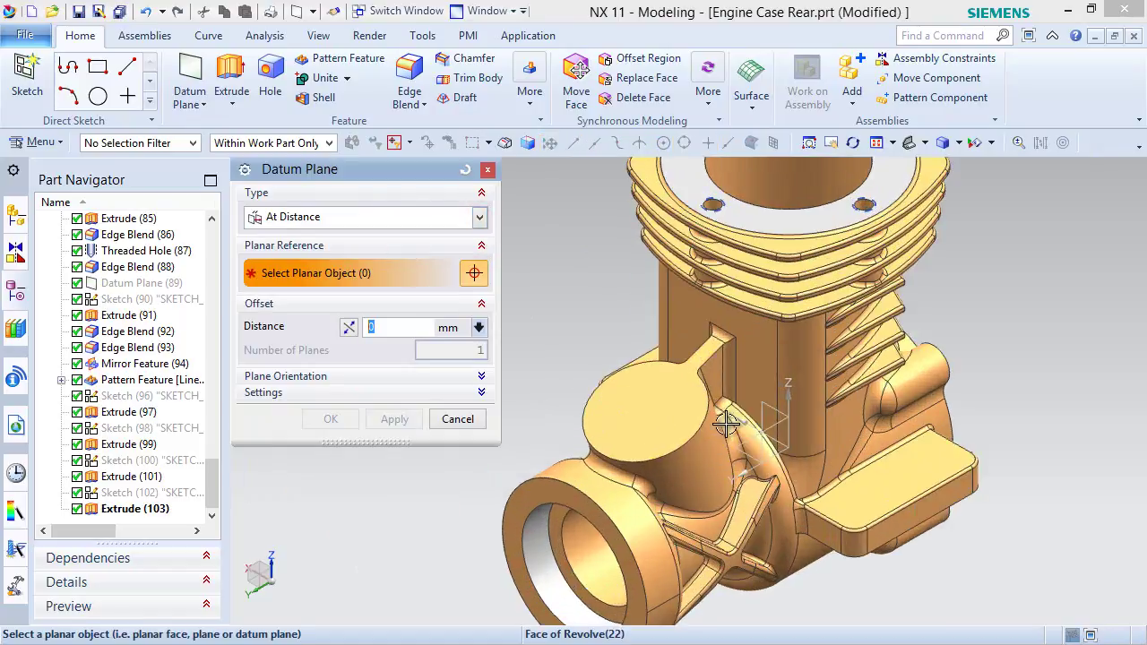
{"action": "left_click", "coordinate": [768, 429]}
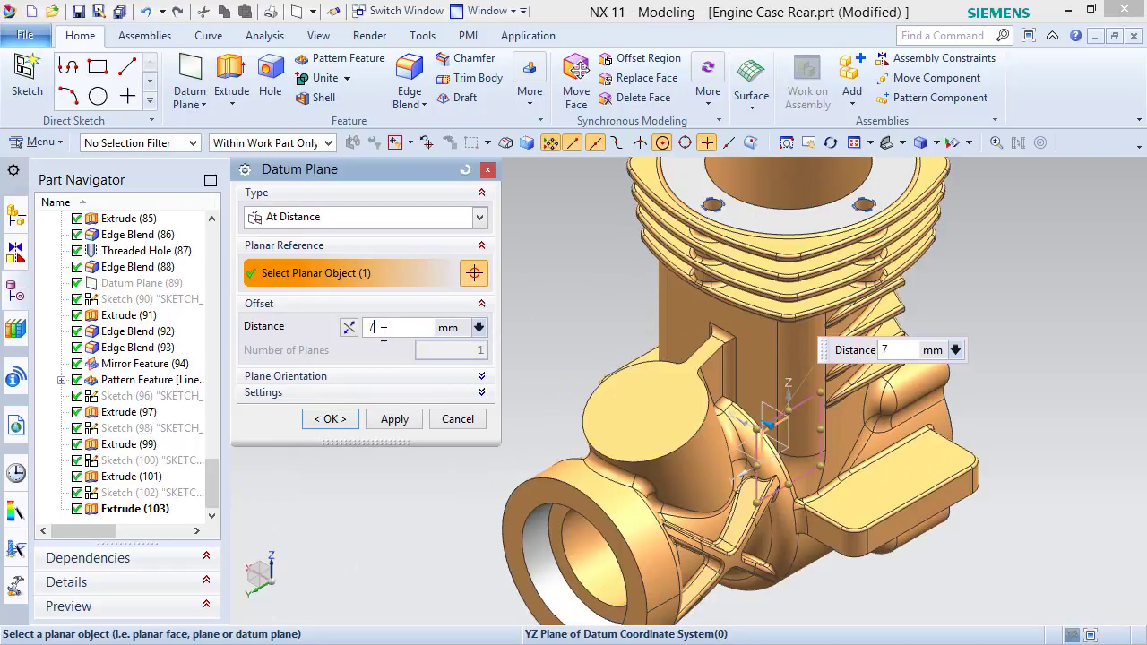
{"action": "type", "text": "7"}
{"action": "key", "text": "Return"}
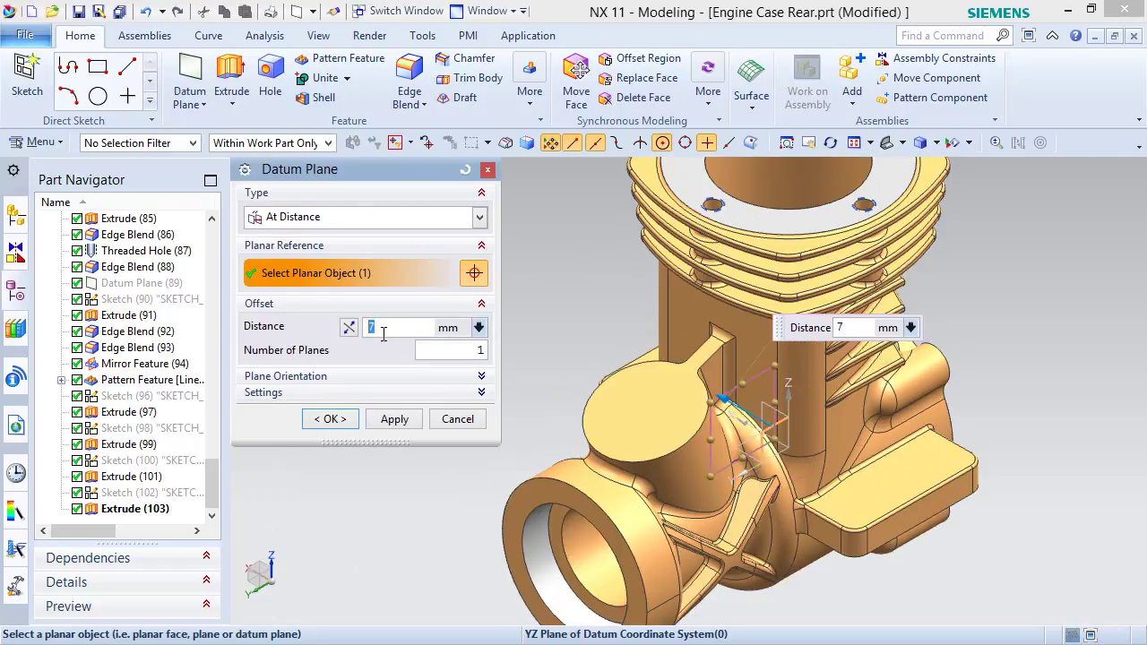
{"action": "left_click", "coordinate": [344, 419]}
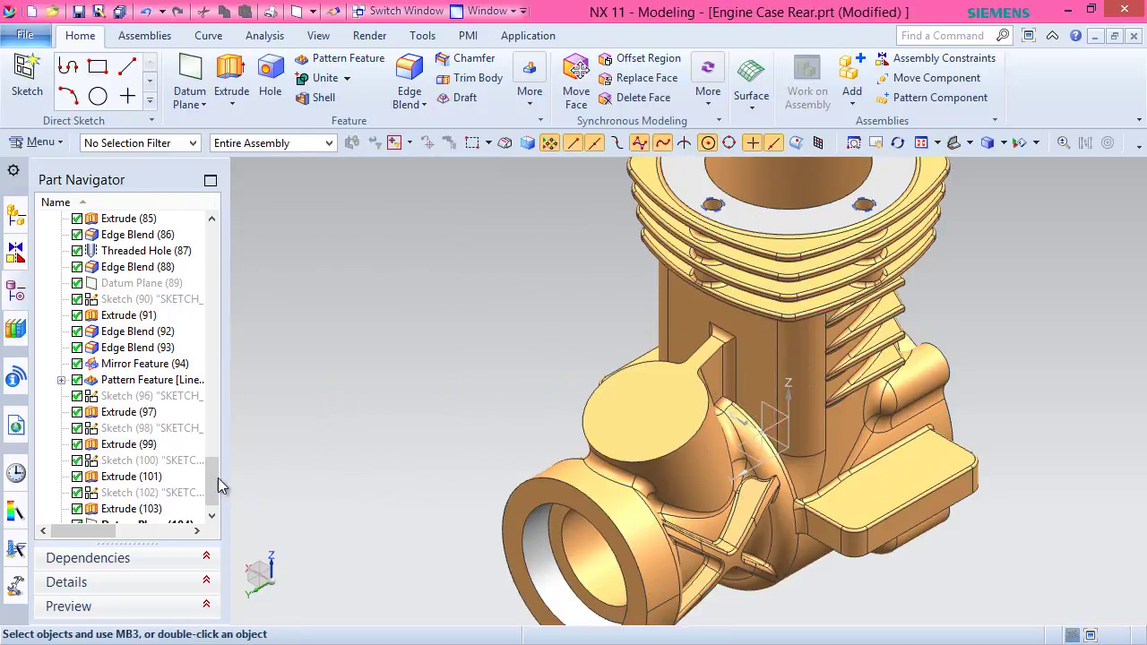
Select the new datum plane inside the case and switch the model display to wireframe.
{"action": "scroll", "coordinate": [224, 482], "scroll_direction": "down", "scroll_amount": 1}
{"action": "left_click", "coordinate": [175, 518]}
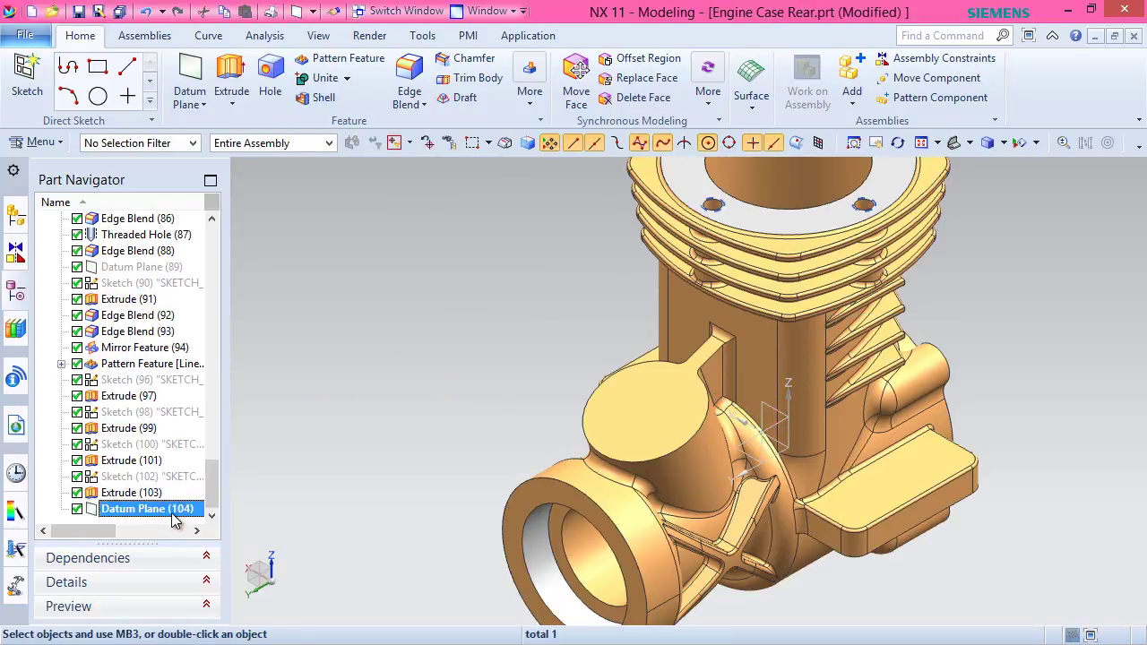
{"action": "middle_click_drag", "start_coordinate": [477, 544], "coordinate": [565, 547]}
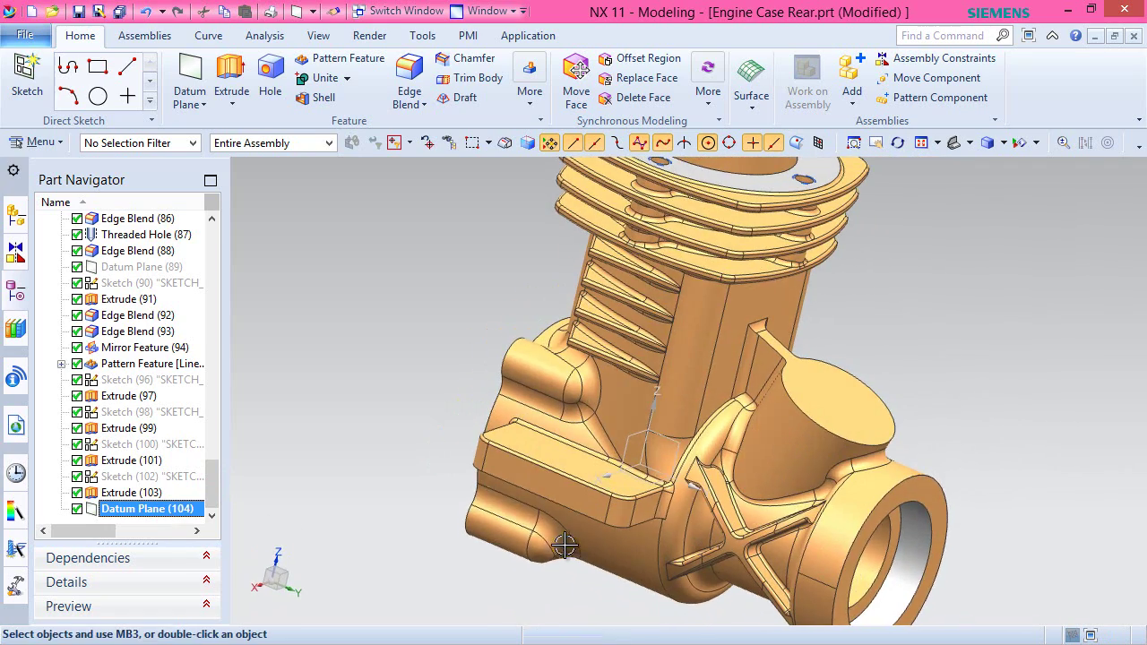
{"action": "left_click", "coordinate": [1004, 144]}
{"action": "left_click", "coordinate": [1008, 252]}
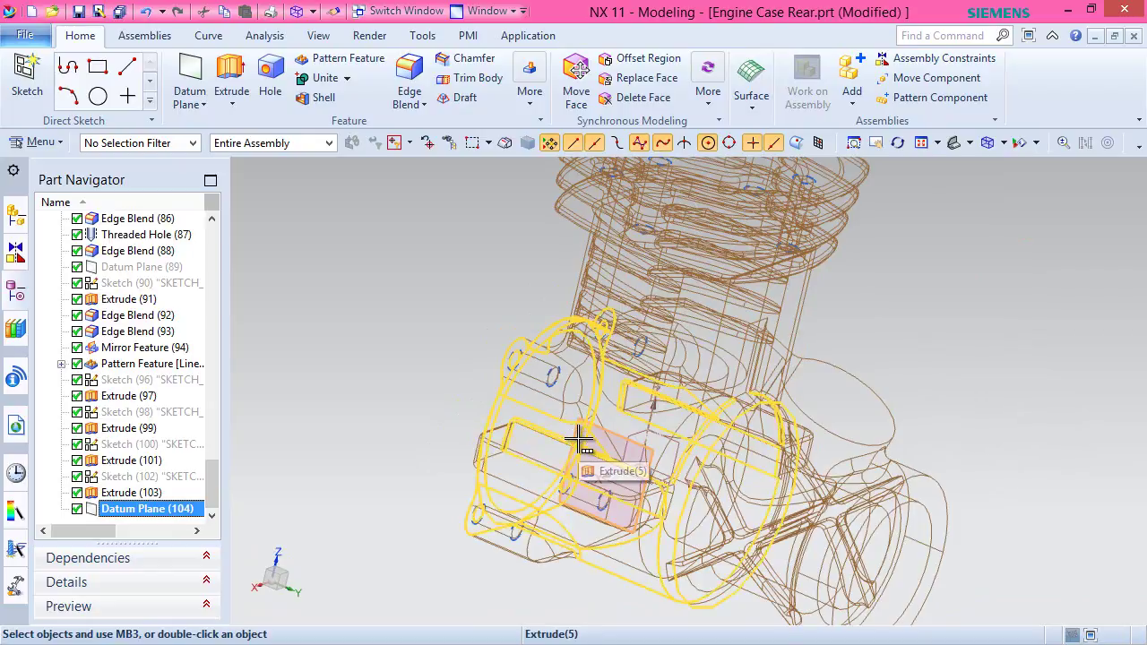
Resize the new datum plane by its opposite corners so it extends well beyond the crankcase.
{"action": "left_click", "coordinate": [578, 439]}
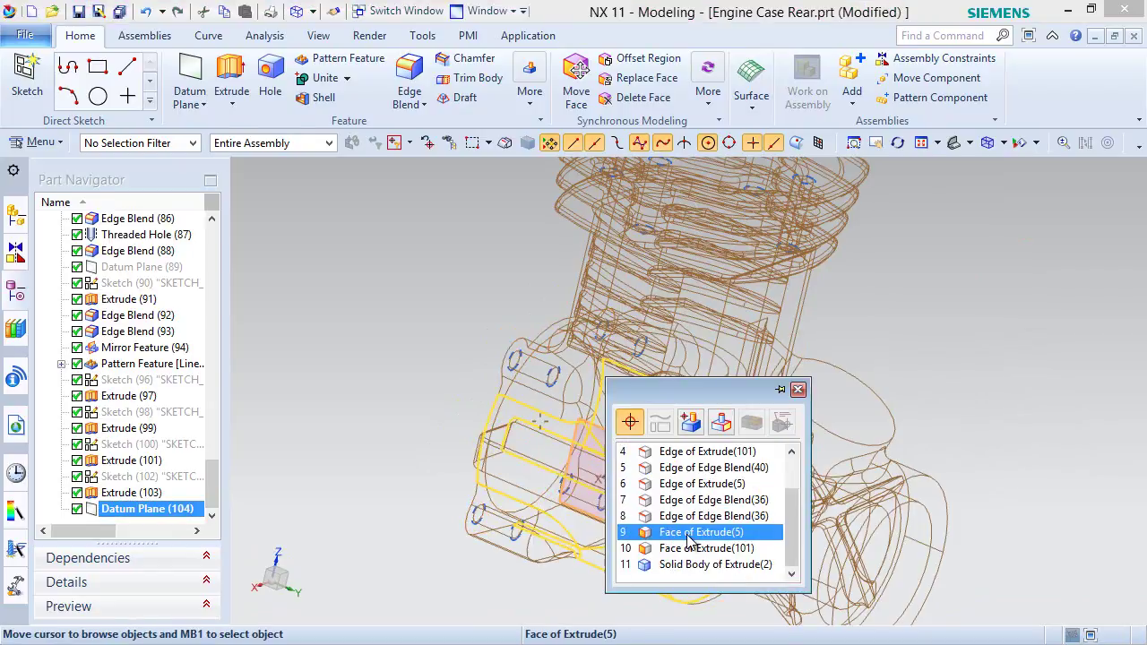
{"action": "left_click", "coordinate": [688, 533]}
{"action": "scroll", "coordinate": [660, 504], "scroll_direction": "up", "scroll_amount": 4}
{"action": "left_click", "coordinate": [645, 540]}
{"action": "right_click", "coordinate": [645, 539]}
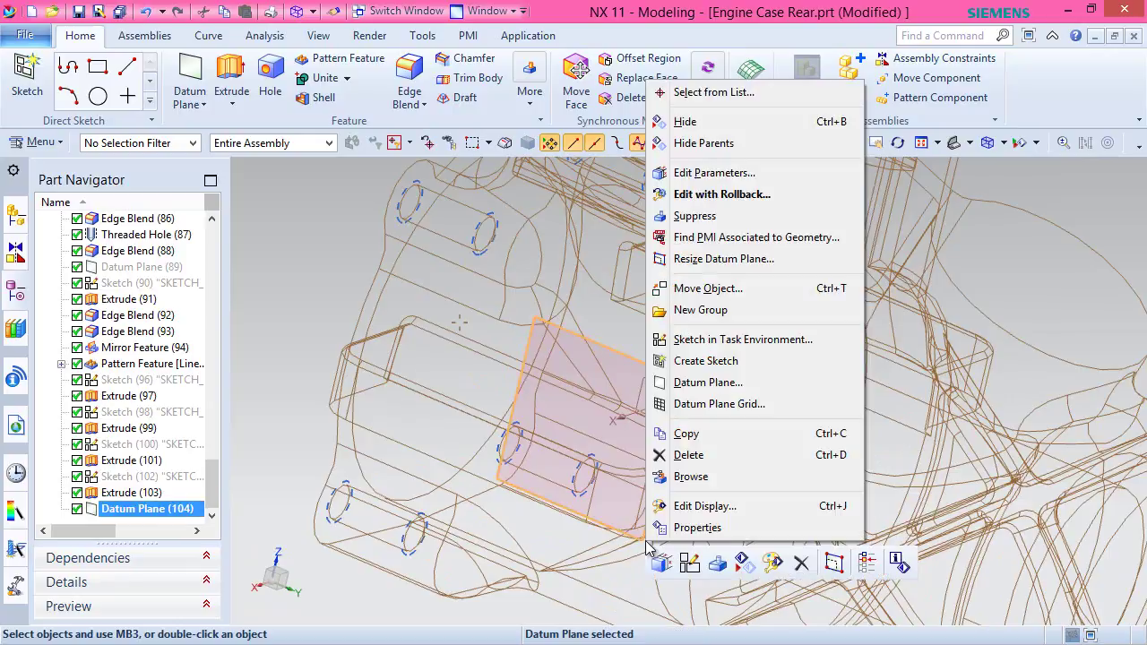
{"action": "left_click", "coordinate": [692, 254]}
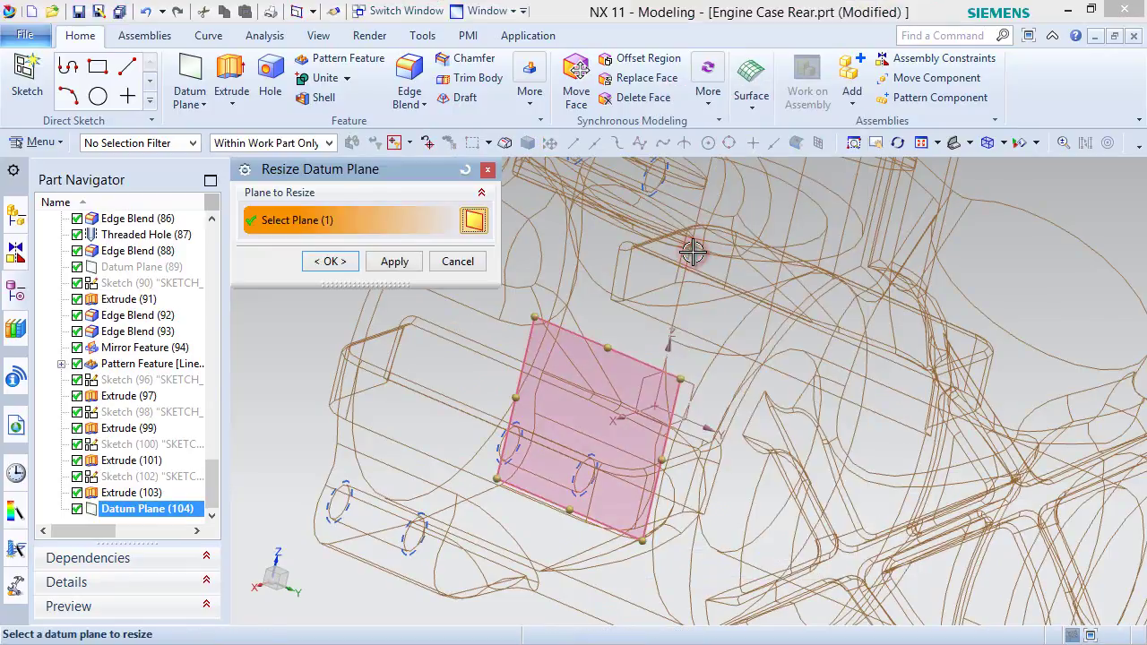
{"action": "scroll", "coordinate": [580, 407], "scroll_direction": "down", "scroll_amount": 3}
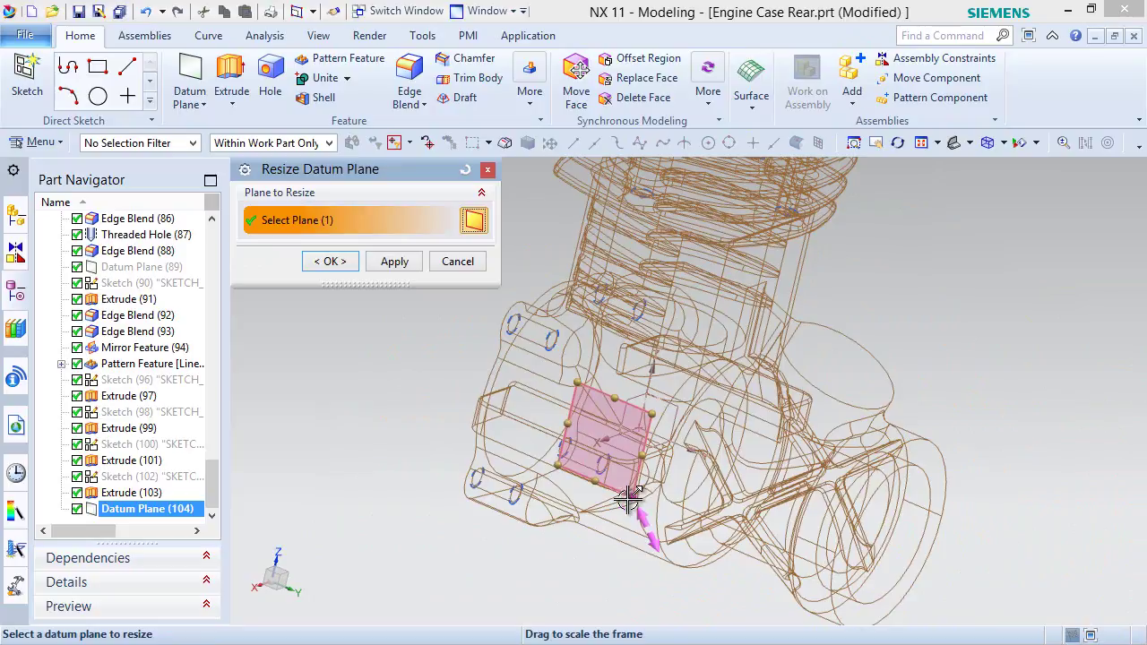
{"action": "scroll", "coordinate": [618, 511], "scroll_direction": "down", "scroll_amount": 2}
{"action": "left_click_drag", "start_coordinate": [608, 454], "coordinate": [796, 616]}
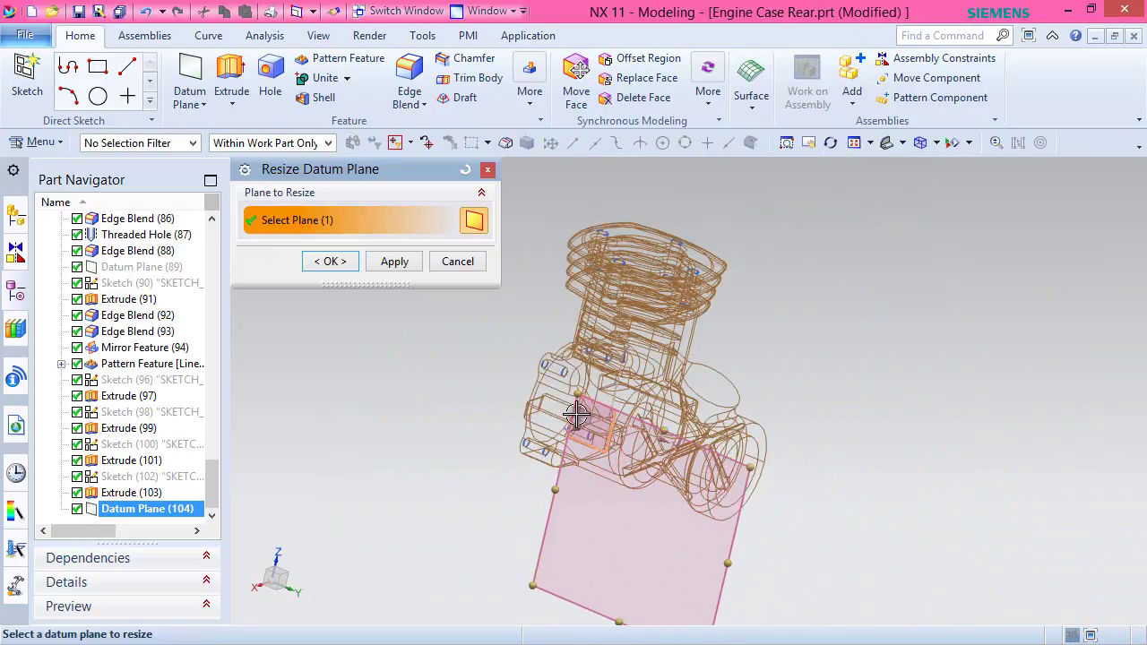
{"action": "left_click_drag", "start_coordinate": [579, 387], "coordinate": [546, 214]}
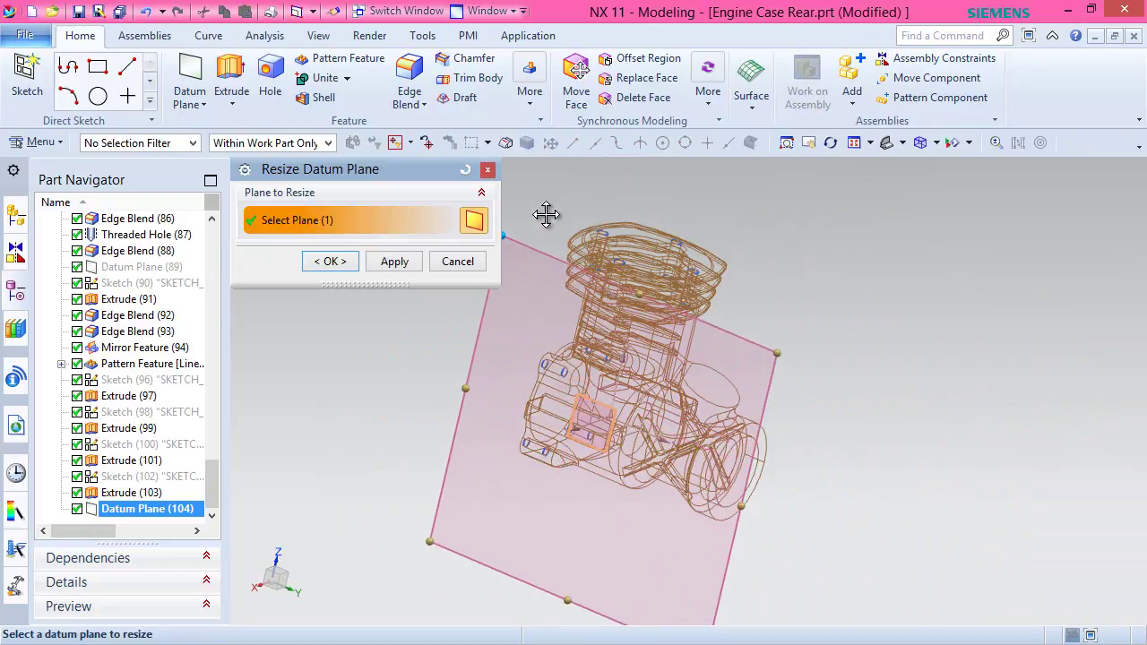
{"action": "left_click", "coordinate": [348, 260]}
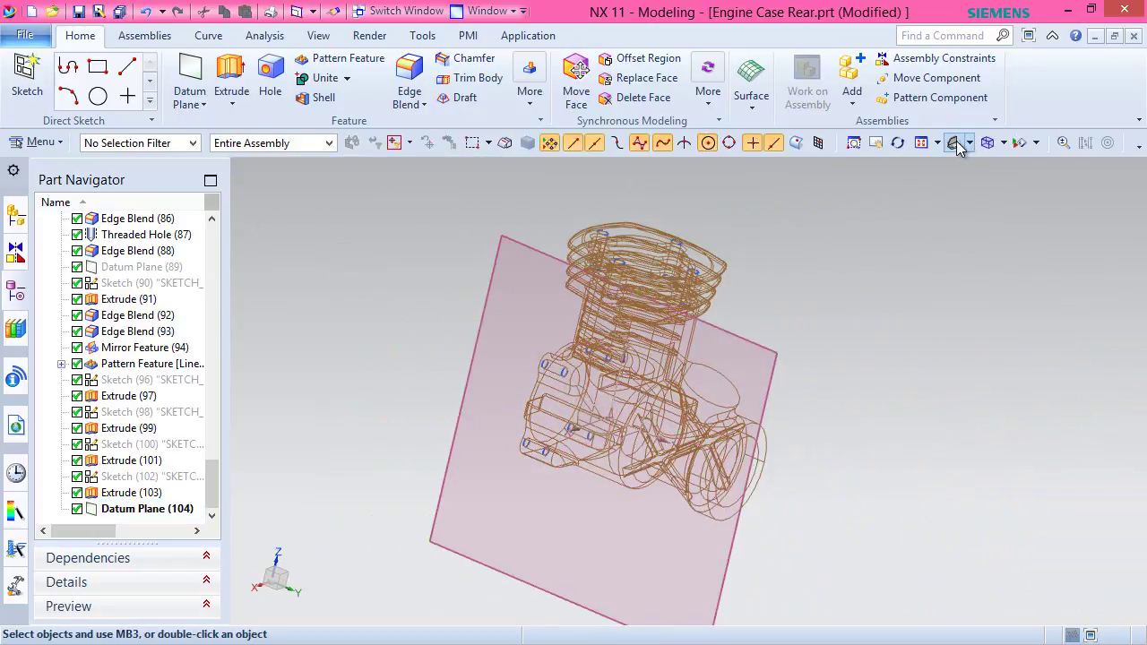
Restore the shaded display with edges and start a sketch on the enlarged datum plane.
{"action": "left_click", "coordinate": [1004, 143]}
{"action": "left_click", "coordinate": [1000, 185]}
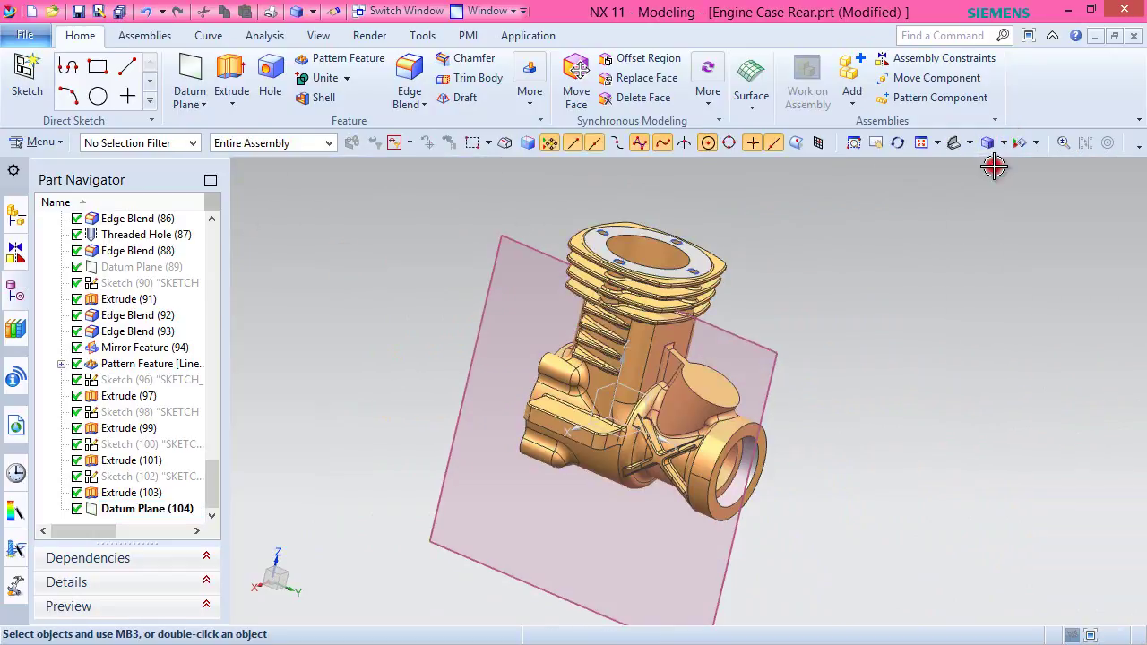
{"action": "middle_click_drag", "start_coordinate": [884, 263], "coordinate": [849, 236]}
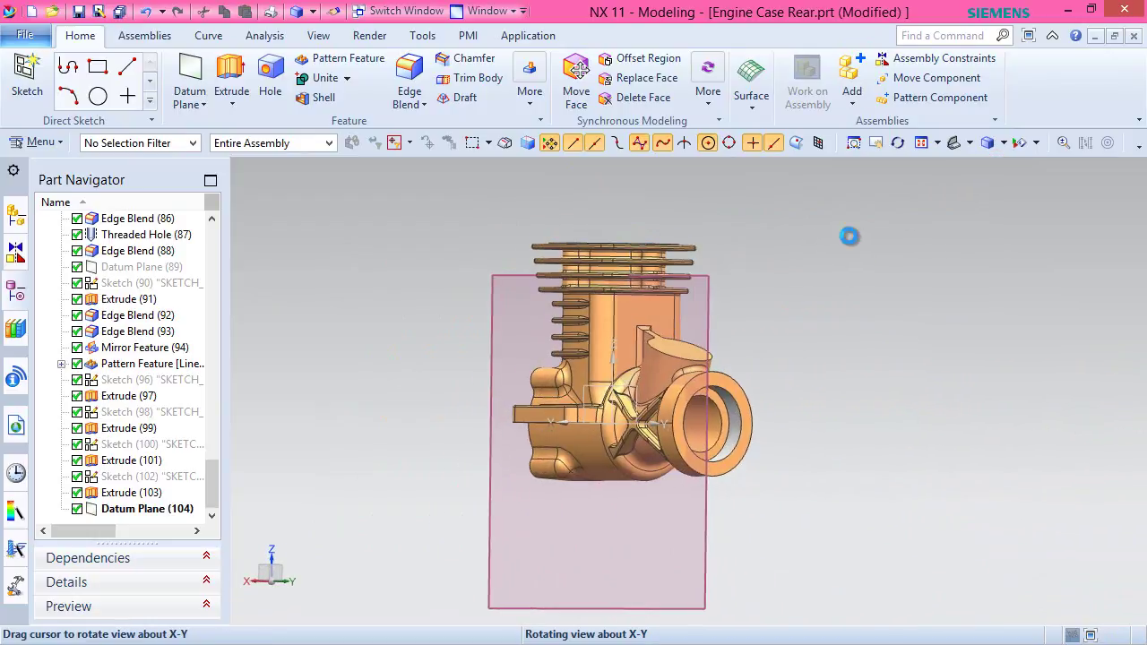
{"action": "left_click", "coordinate": [27, 79]}
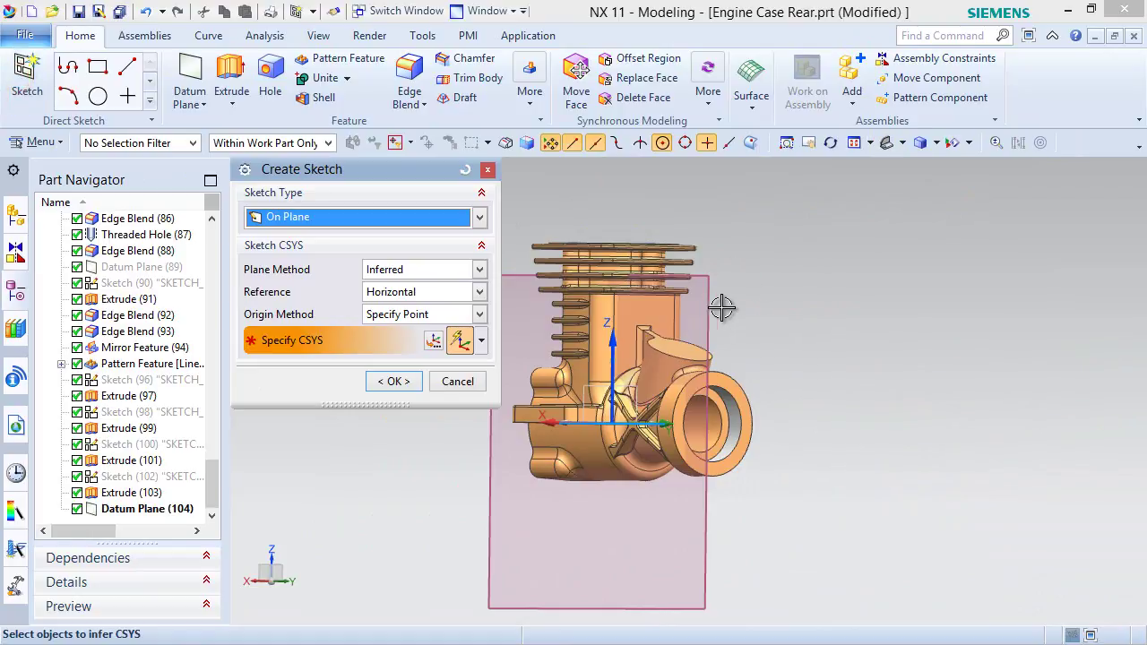
{"action": "left_click", "coordinate": [707, 299]}
{"action": "left_click", "coordinate": [401, 381]}
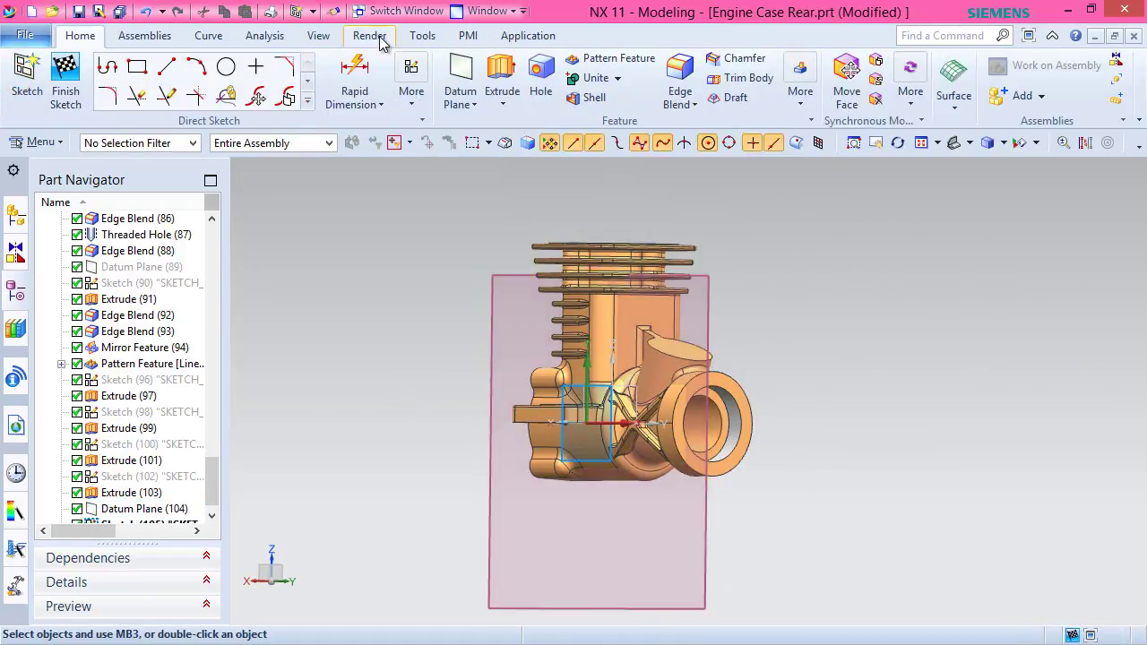
Section the model view with the Two Parallel Planes type, placing the section plane on the new offset datum plane.
{"action": "left_click", "coordinate": [321, 36]}
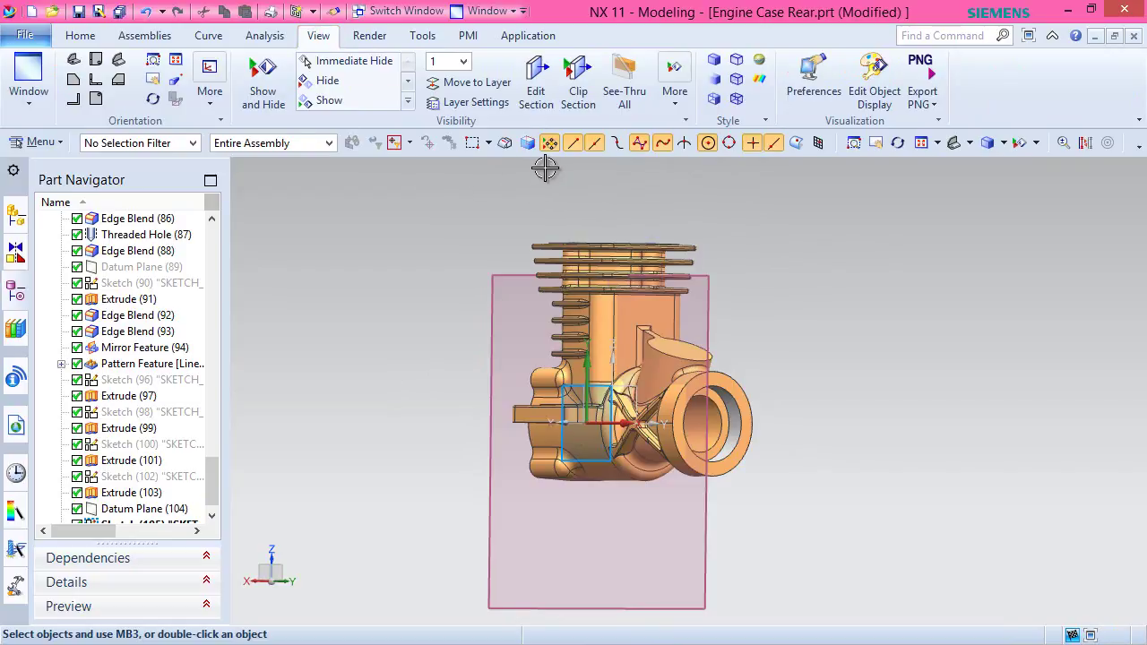
{"action": "left_click", "coordinate": [535, 85]}
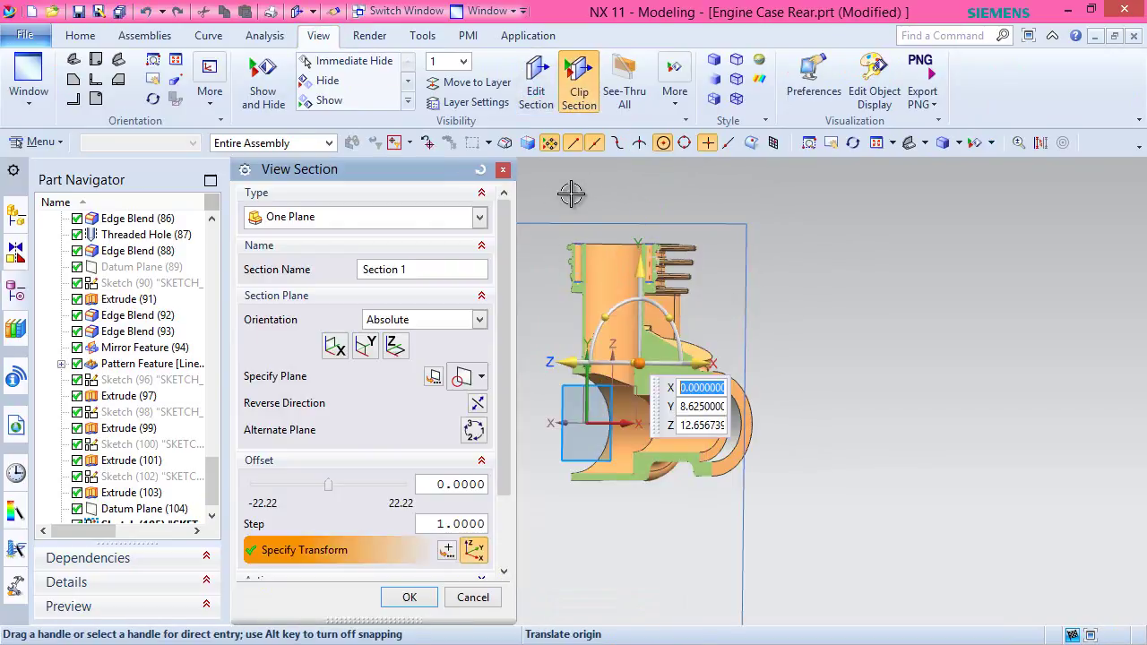
{"action": "left_click", "coordinate": [478, 218]}
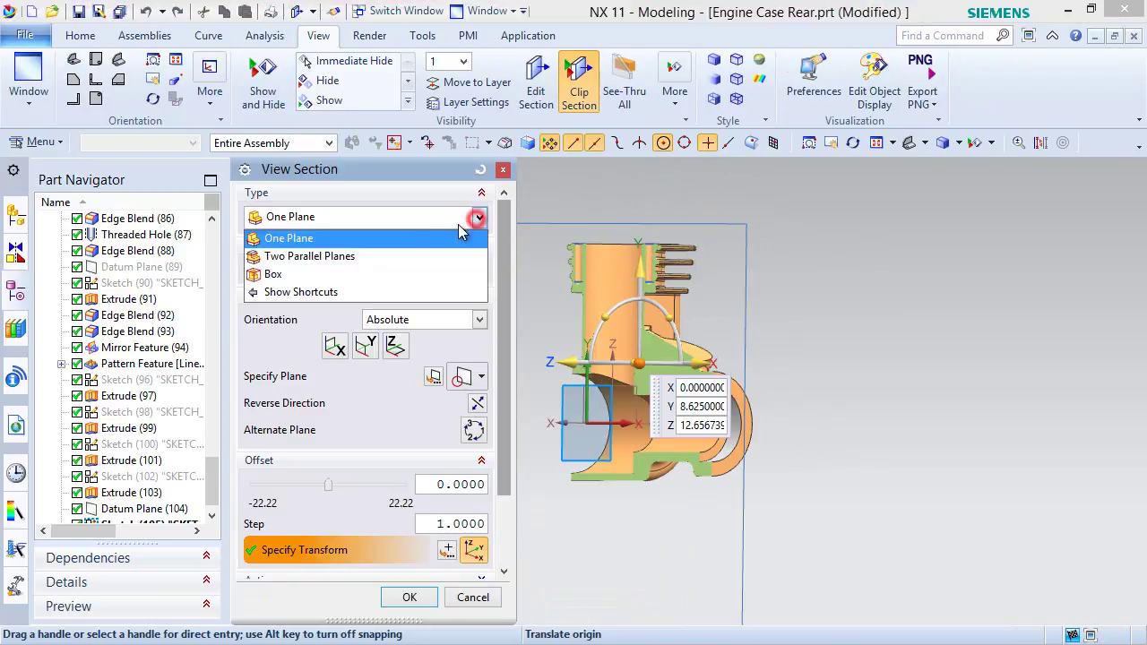
{"action": "left_click", "coordinate": [346, 257]}
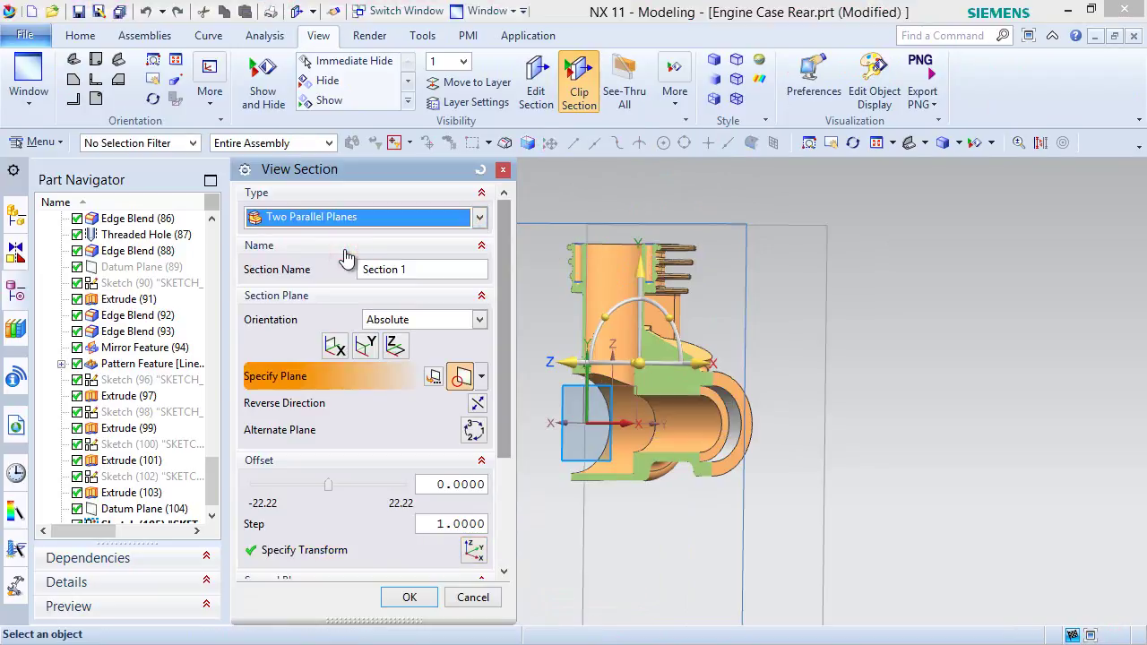
{"action": "scroll", "coordinate": [215, 476], "scroll_direction": "down", "scroll_amount": 1}
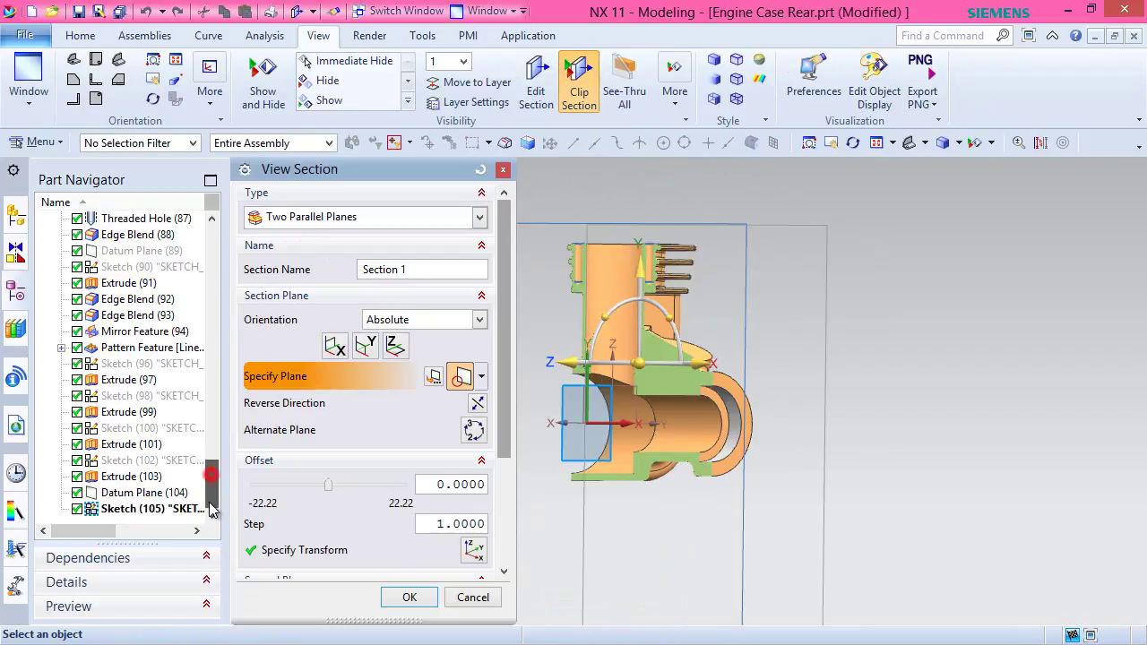
{"action": "left_click", "coordinate": [147, 495]}
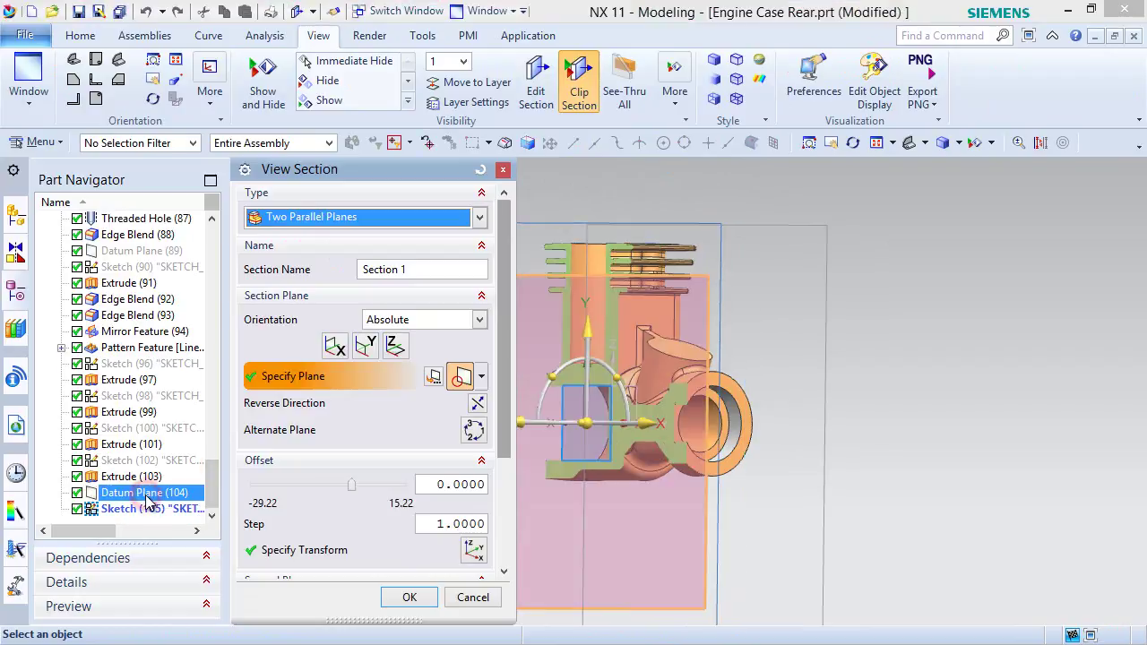
{"action": "middle_click_drag", "start_coordinate": [774, 422], "coordinate": [749, 427]}
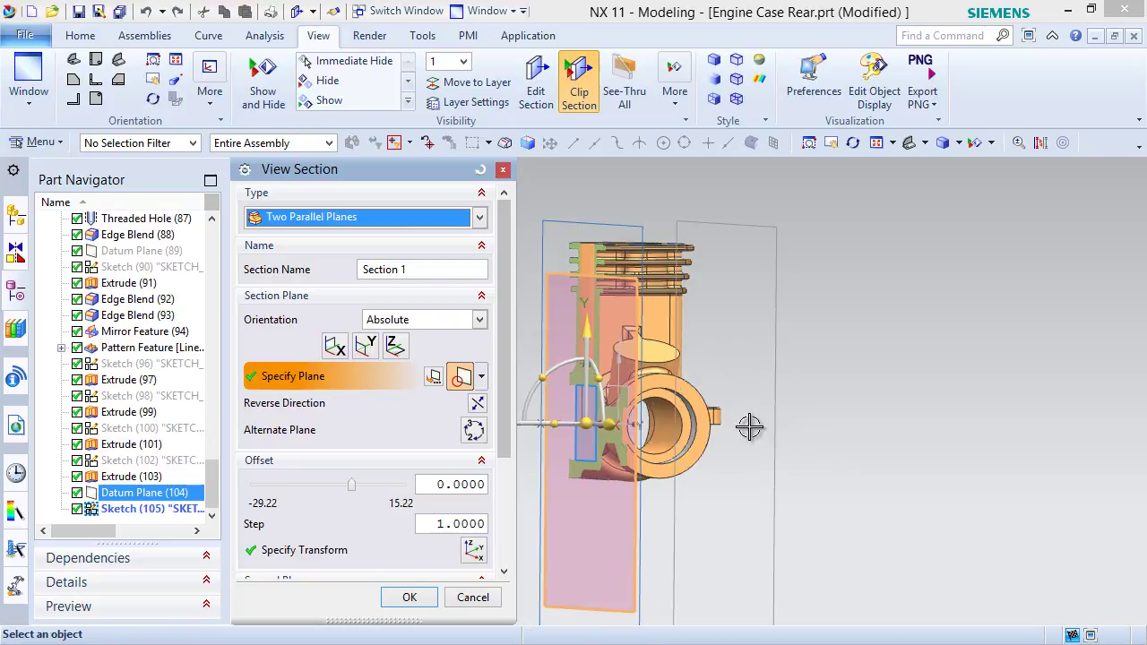
{"action": "middle_click", "coordinate": [749, 426]}
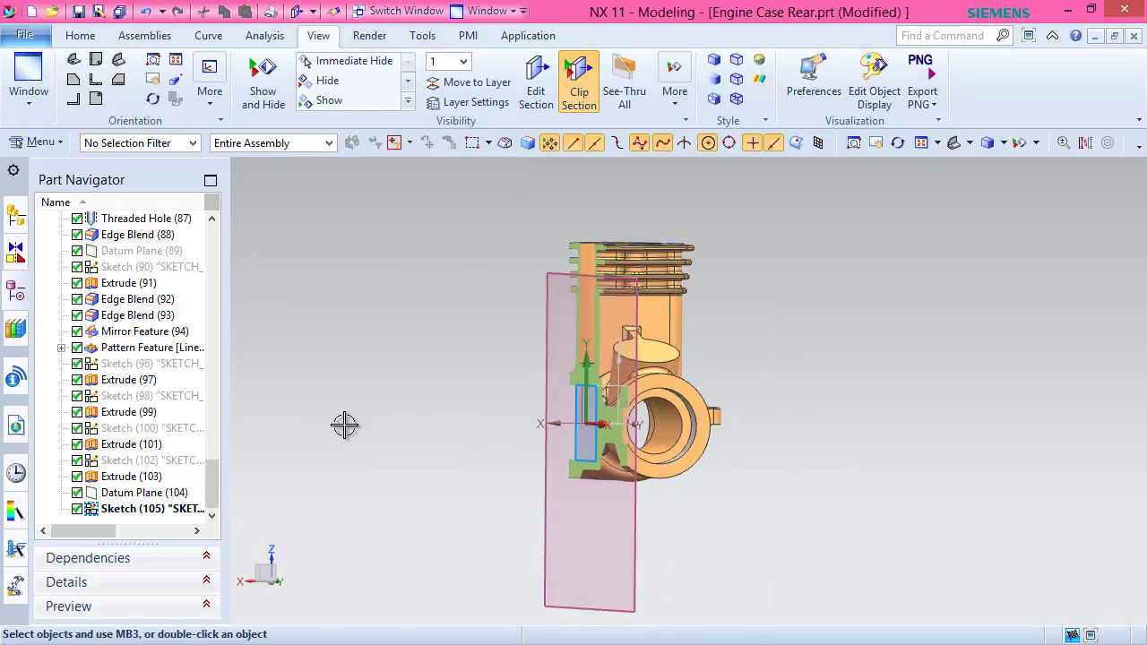
Orient the view square to the active sketch plane, facing the cut side of the case, ready for sketching.
{"action": "middle_click_drag", "start_coordinate": [326, 432], "coordinate": [405, 427]}
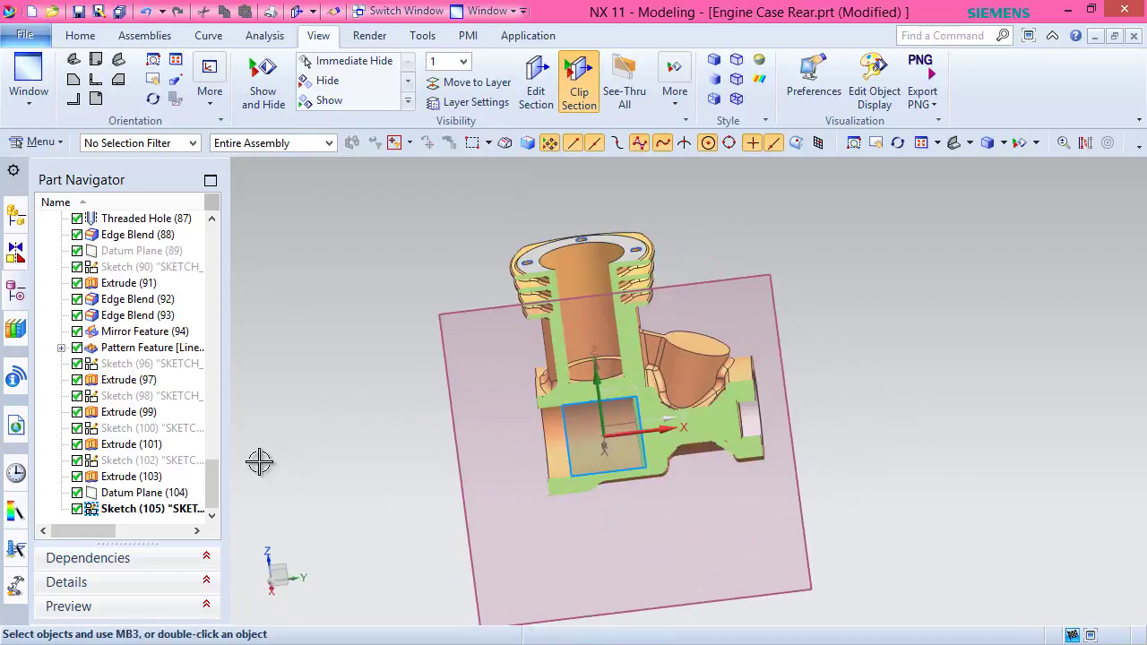
{"action": "left_click", "coordinate": [80, 35]}
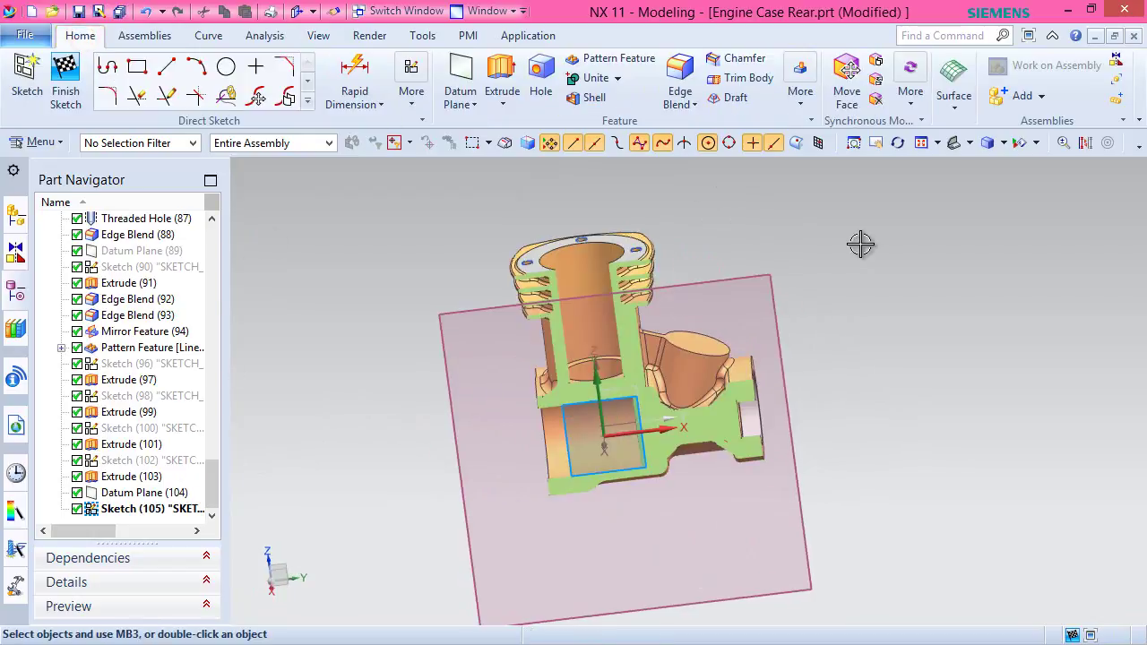
{"action": "right_click_drag", "start_coordinate": [865, 243], "coordinate": [829, 237]}
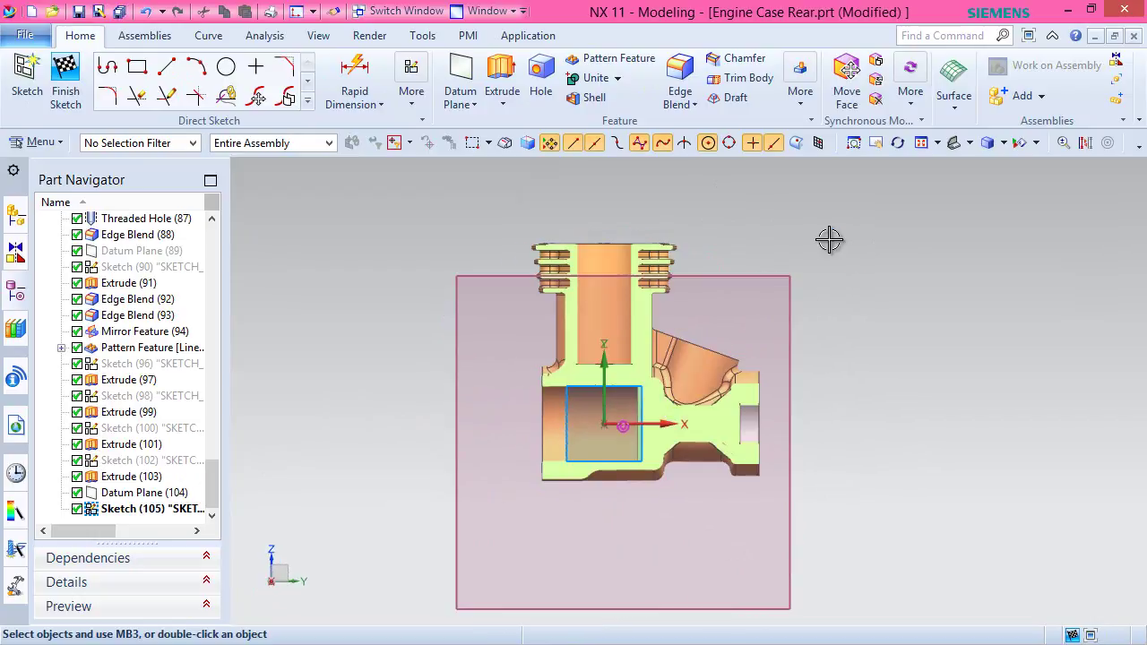
Hide Datum Plane (104) so the section view of the sketch area is unobstructed.
{"action": "scroll", "coordinate": [739, 408], "scroll_direction": "down", "scroll_amount": 2}
{"action": "scroll", "coordinate": [711, 425], "scroll_direction": "down", "scroll_amount": 2}
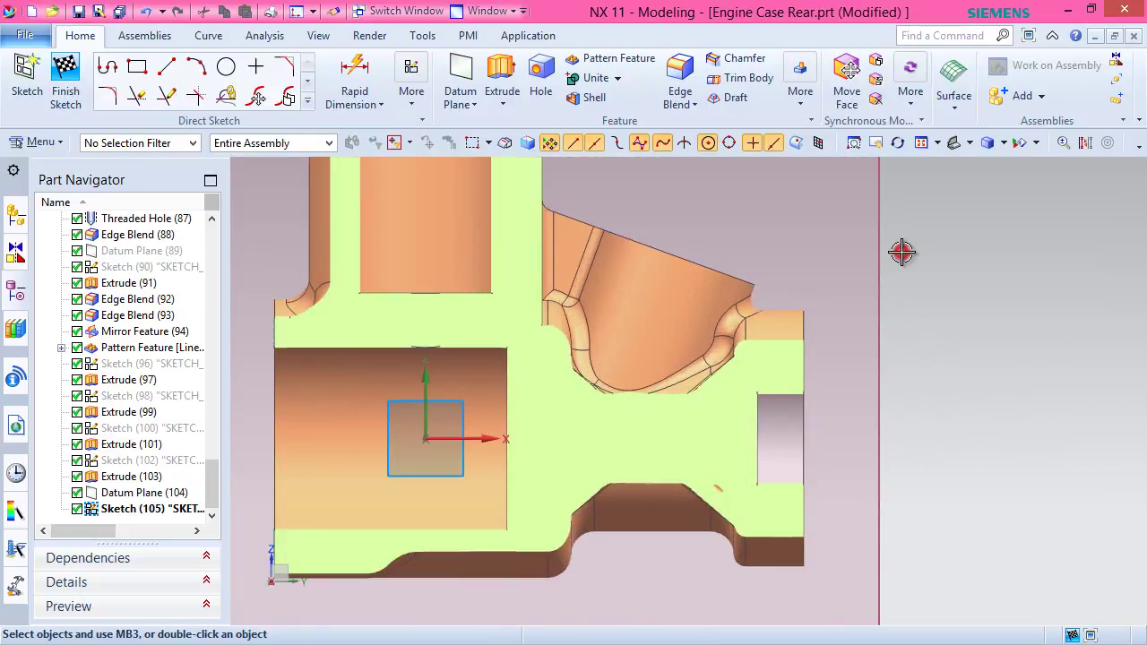
{"action": "left_click", "coordinate": [173, 492]}
{"action": "right_click", "coordinate": [173, 493]}
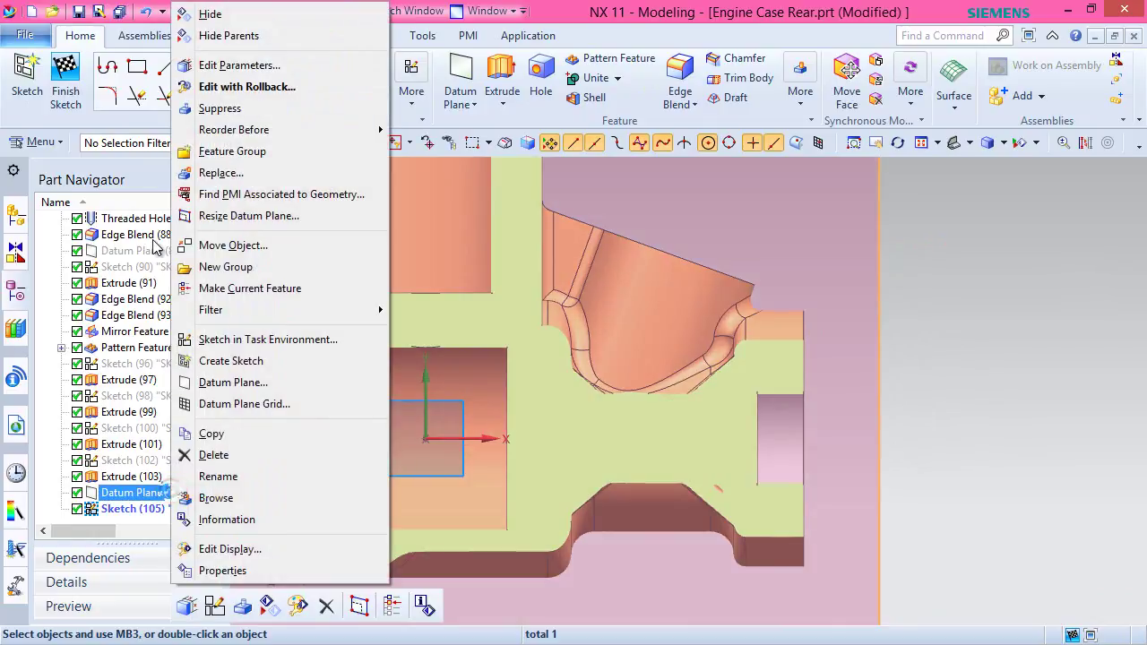
{"action": "left_click", "coordinate": [204, 15]}
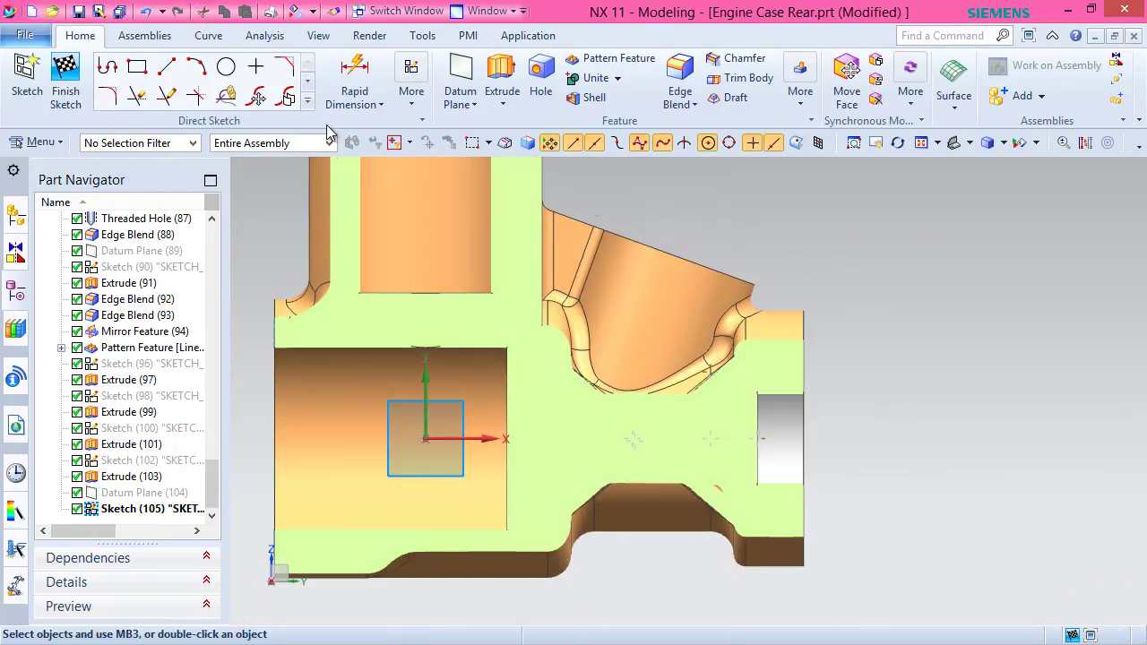
Create intersection curves in the active sketch where the body faces cross the sketch plane.
{"action": "left_click", "coordinate": [307, 105]}
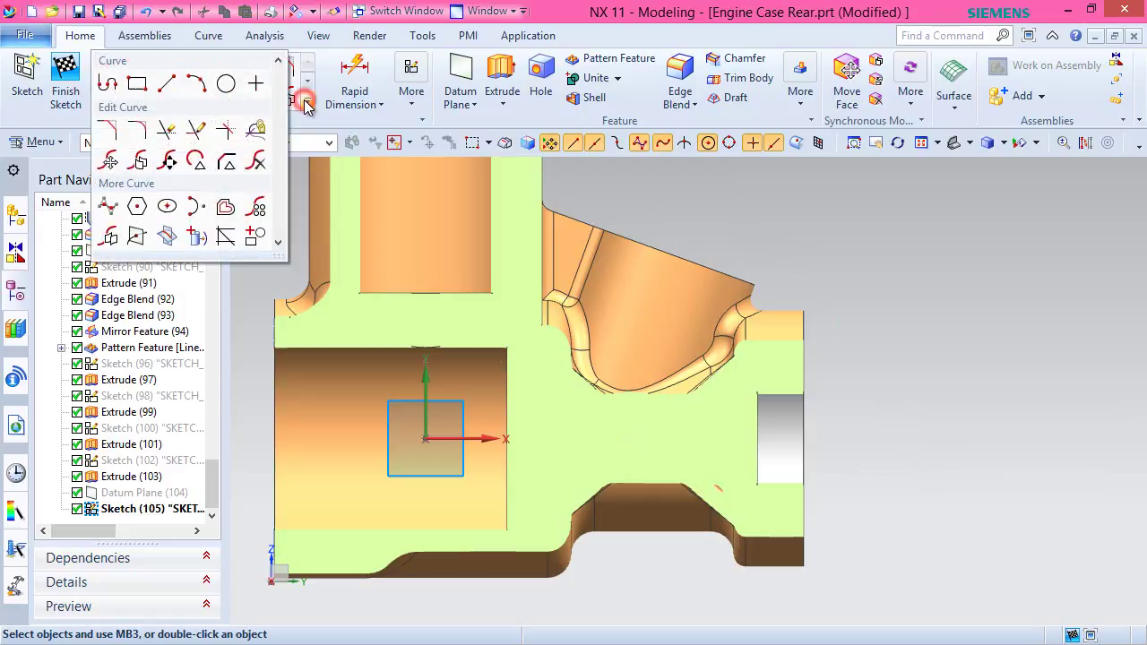
{"action": "left_click", "coordinate": [165, 236]}
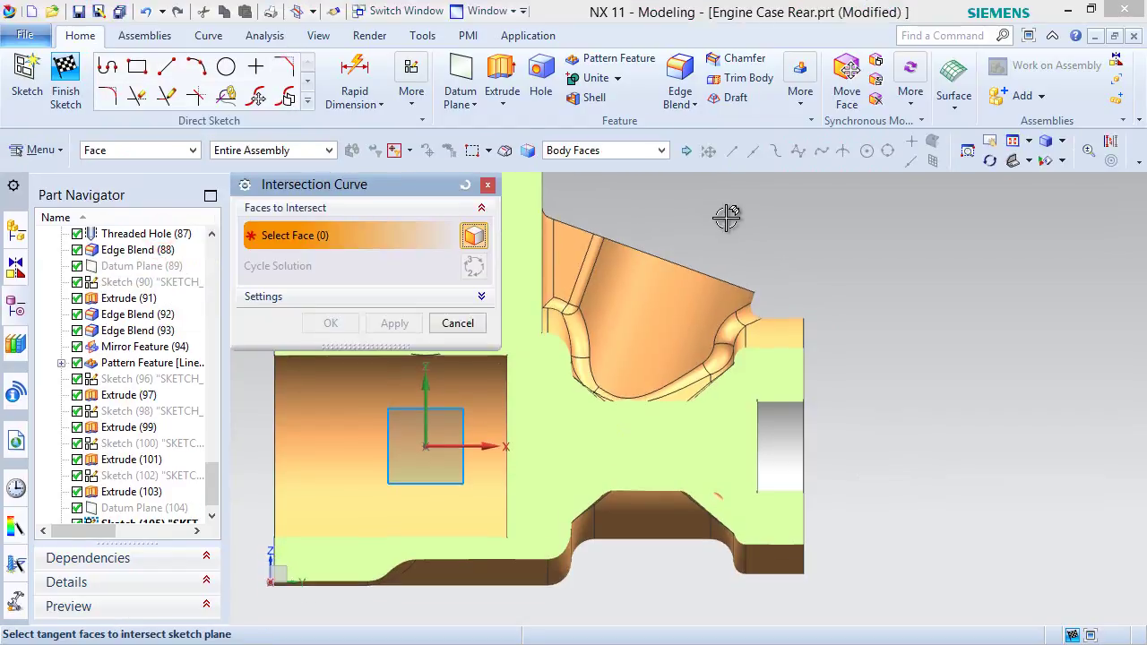
{"action": "middle_click_drag", "start_coordinate": [922, 272], "coordinate": [884, 293]}
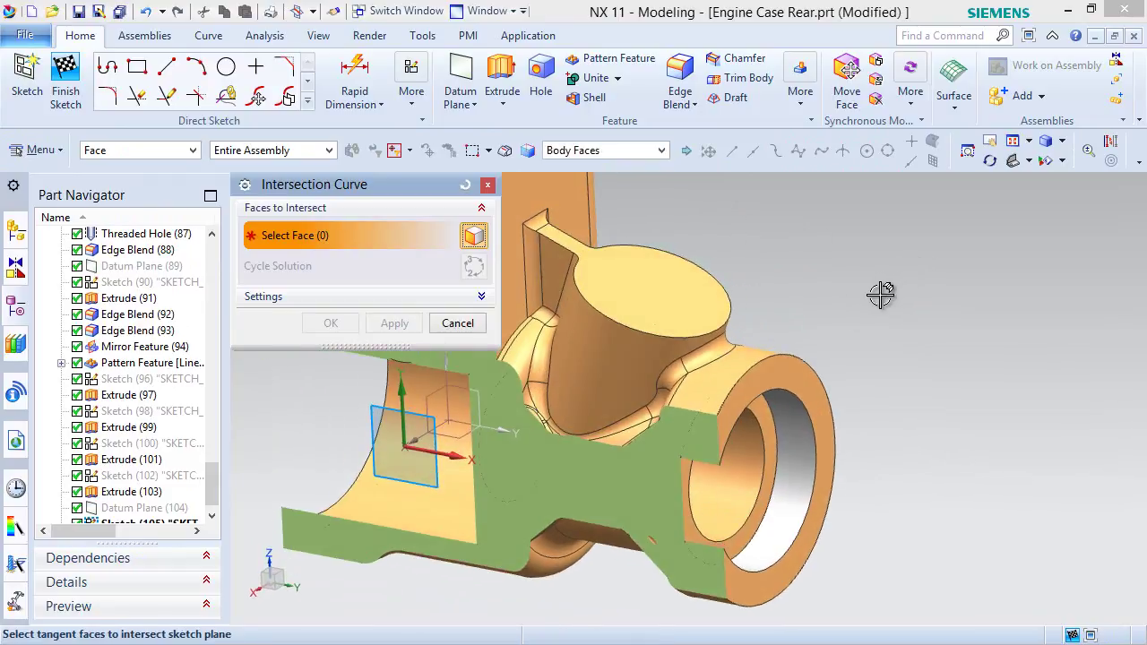
{"action": "left_click", "coordinate": [679, 291]}
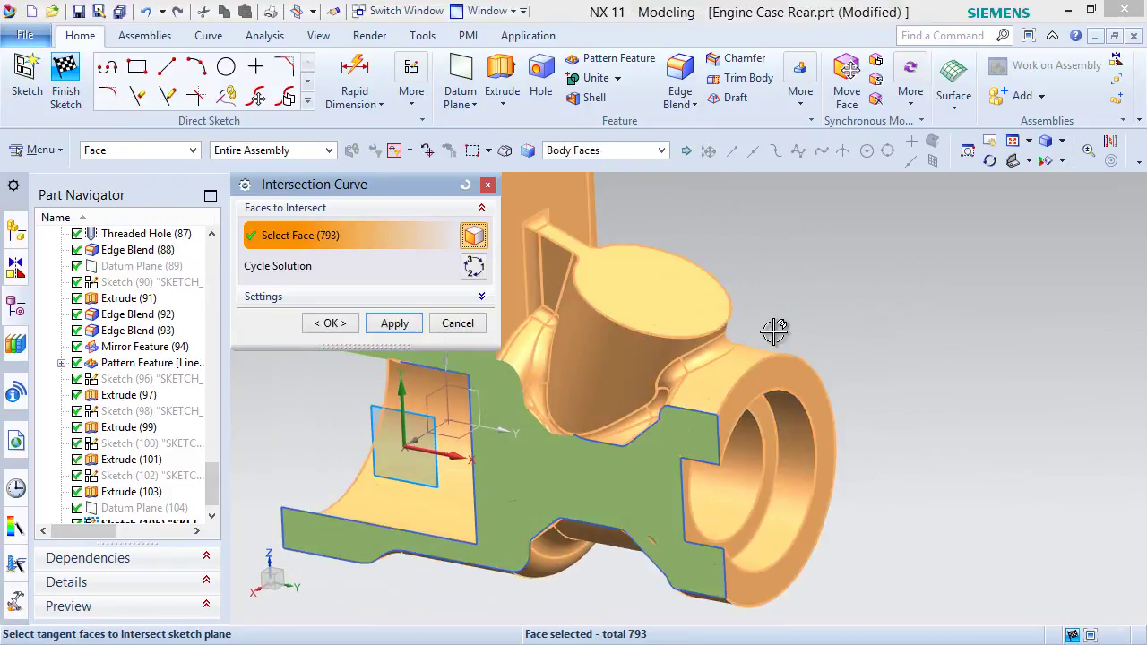
{"action": "left_click", "coordinate": [330, 324]}
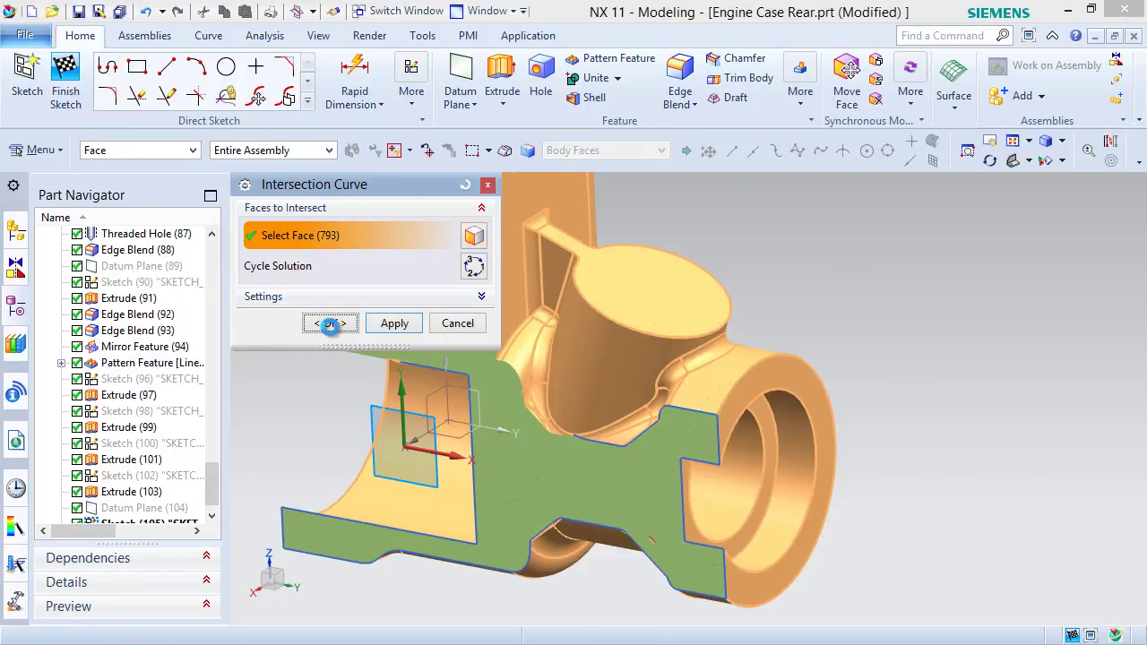
Project the rim edge of the inclined cylindrical boss's top face onto the sketch plane.
{"action": "left_click", "coordinate": [309, 101]}
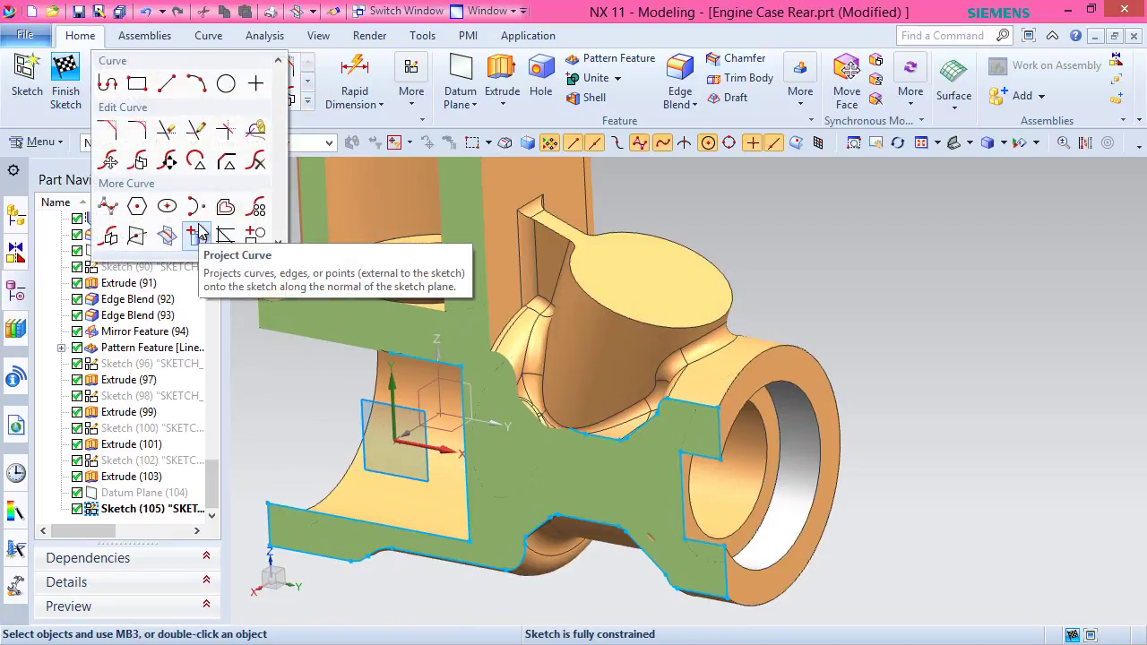
{"action": "left_click", "coordinate": [200, 228]}
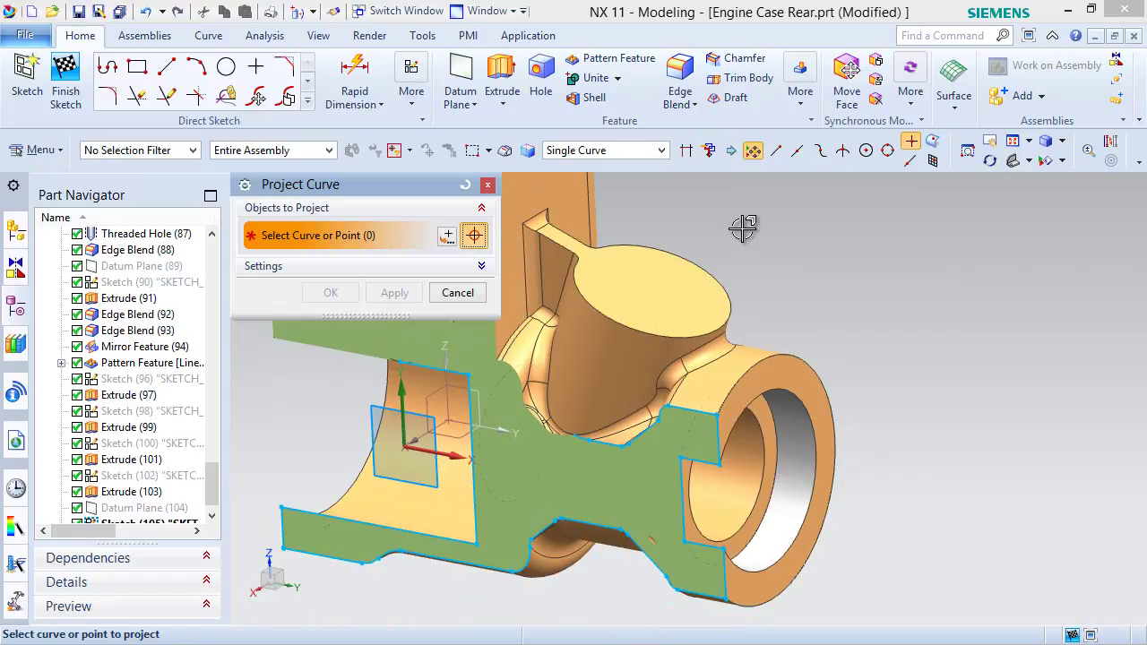
{"action": "left_click", "coordinate": [606, 315]}
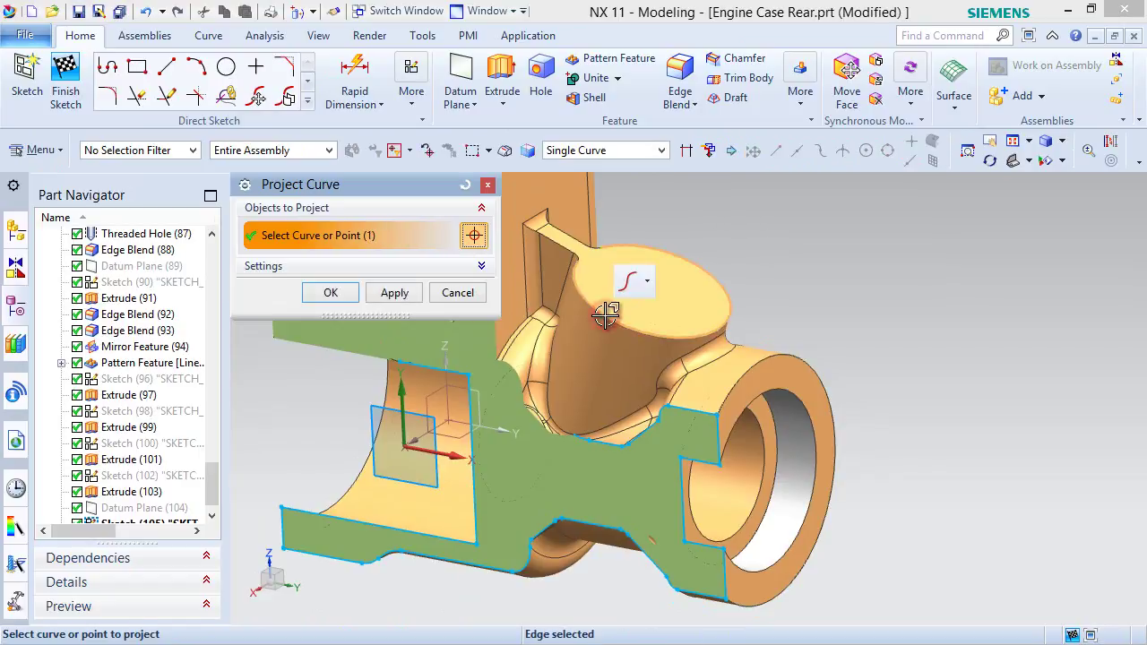
{"action": "left_click", "coordinate": [343, 292]}
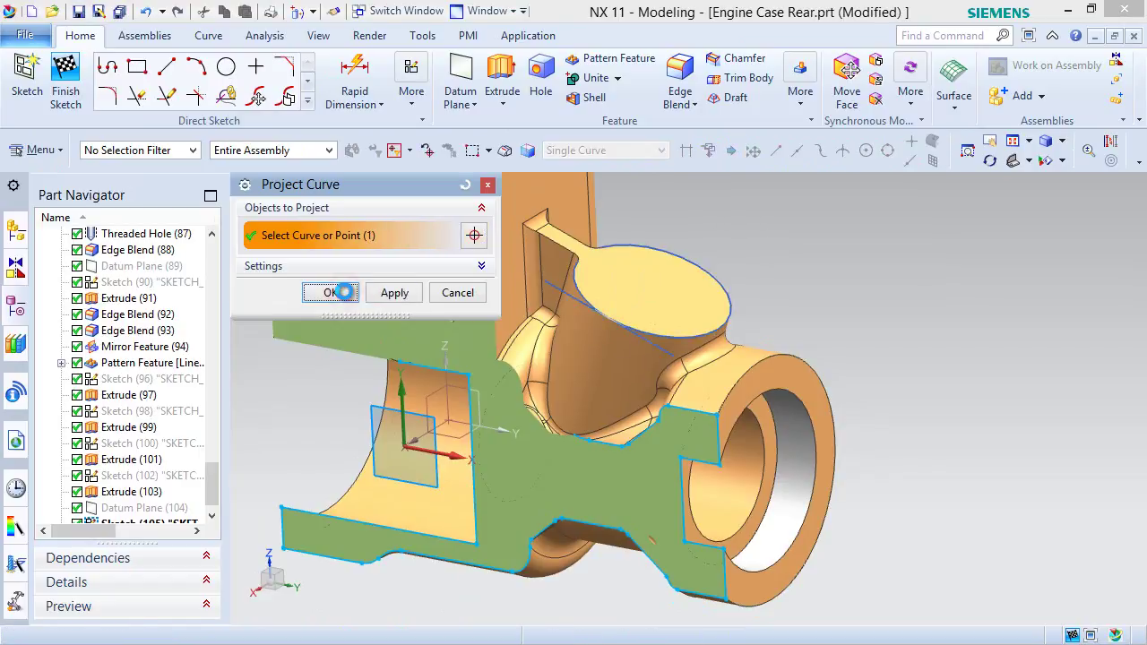
{"action": "right_click_drag", "start_coordinate": [801, 243], "coordinate": [765, 244]}
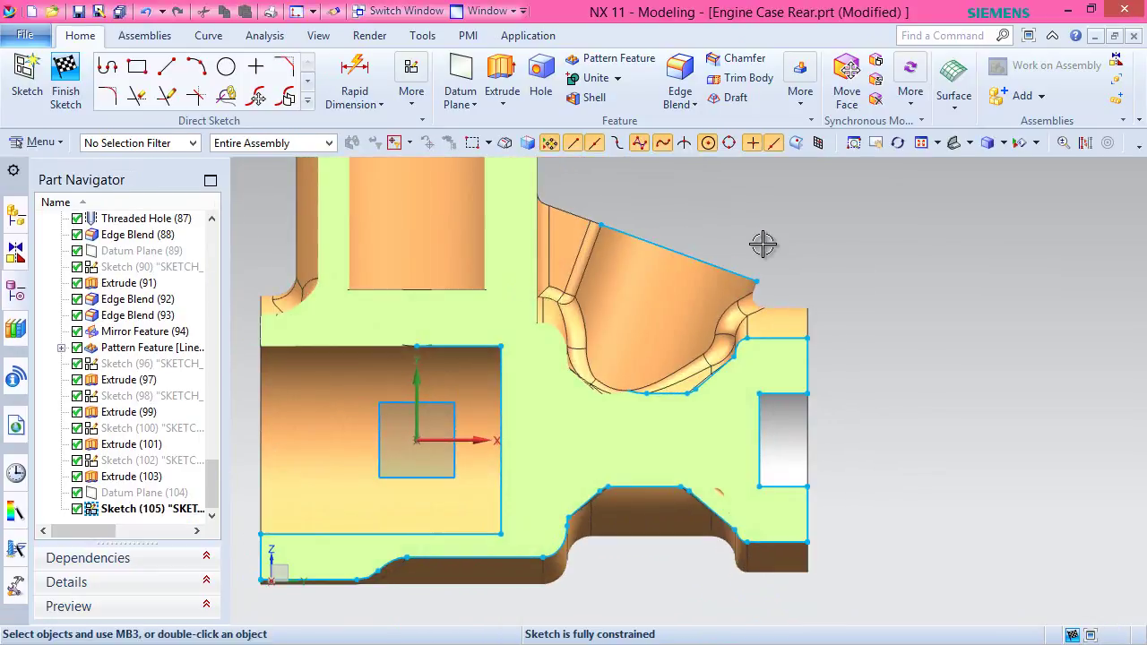
Convert the intersection and projected curves of the sketch to reference curves.
{"action": "left_click", "coordinate": [1085, 144]}
{"action": "scroll", "coordinate": [959, 327], "scroll_direction": "down", "scroll_amount": 3}
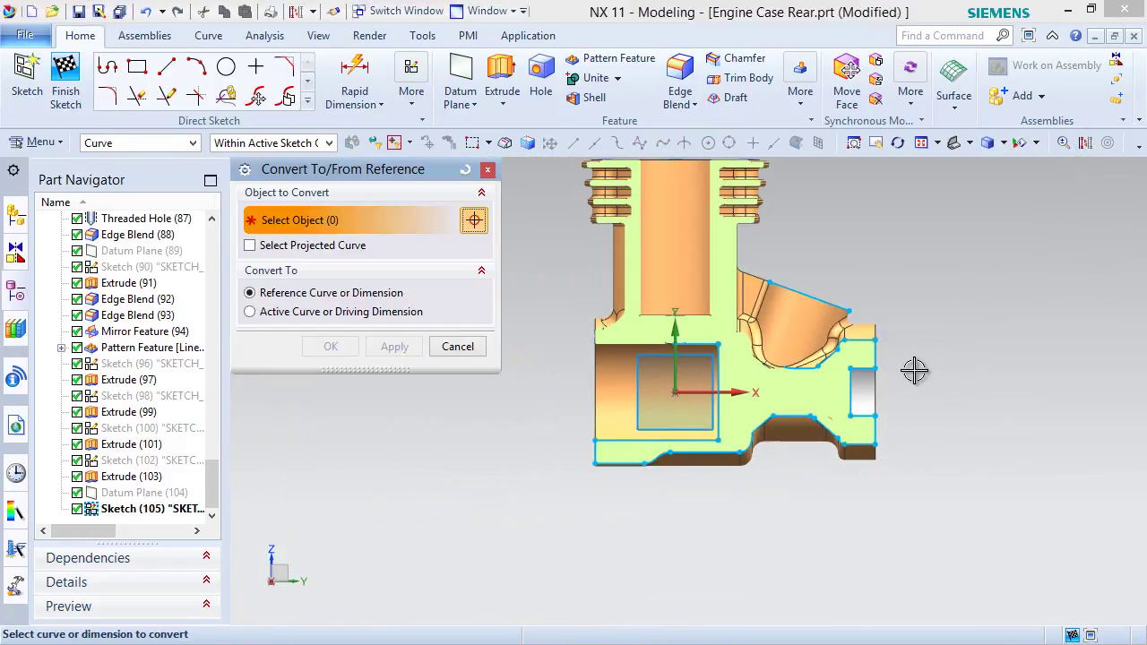
{"action": "mouse_move", "coordinate": [566, 241]}
{"action": "left_mouse_down"}
{"action": "mouse_move", "coordinate": [960, 460]}
{"action": "mouse_move", "coordinate": [978, 538]}
{"action": "mouse_move", "coordinate": [993, 552]}
{"action": "left_mouse_up"}
{"action": "scroll", "coordinate": [668, 557], "scroll_direction": "down", "scroll_amount": 2}
{"action": "scroll", "coordinate": [730, 438], "scroll_direction": "up", "scroll_amount": 1}
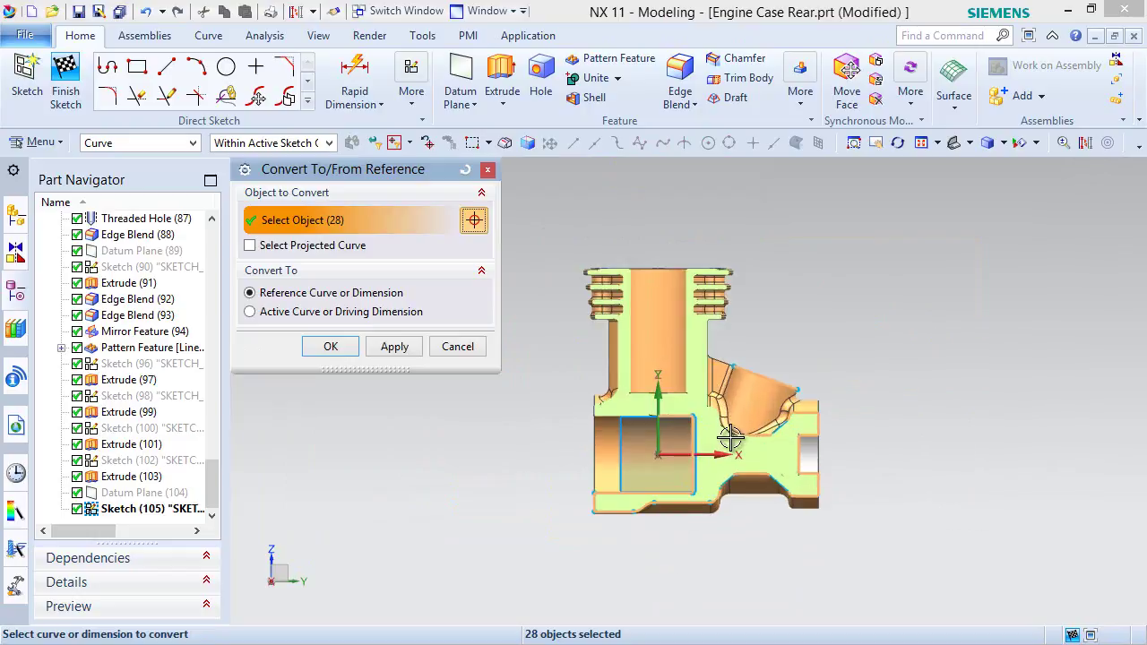
{"action": "left_click", "coordinate": [319, 345]}
Sketch a circle of diameter 5.5 mm just below the upper end of the boss's sloped projected edge.
{"action": "scroll", "coordinate": [796, 451], "scroll_direction": "up", "scroll_amount": 2}
{"action": "scroll", "coordinate": [733, 366], "scroll_direction": "up", "scroll_amount": 2}
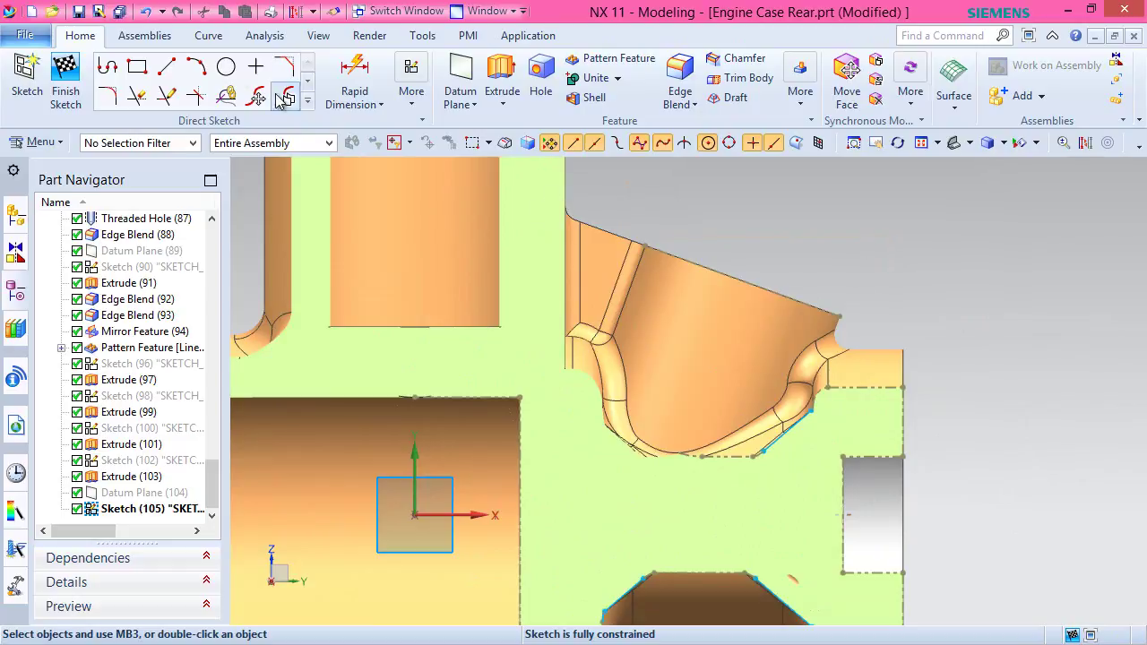
{"action": "left_click", "coordinate": [227, 68]}
{"action": "scroll", "coordinate": [704, 197], "scroll_direction": "up", "scroll_amount": 2}
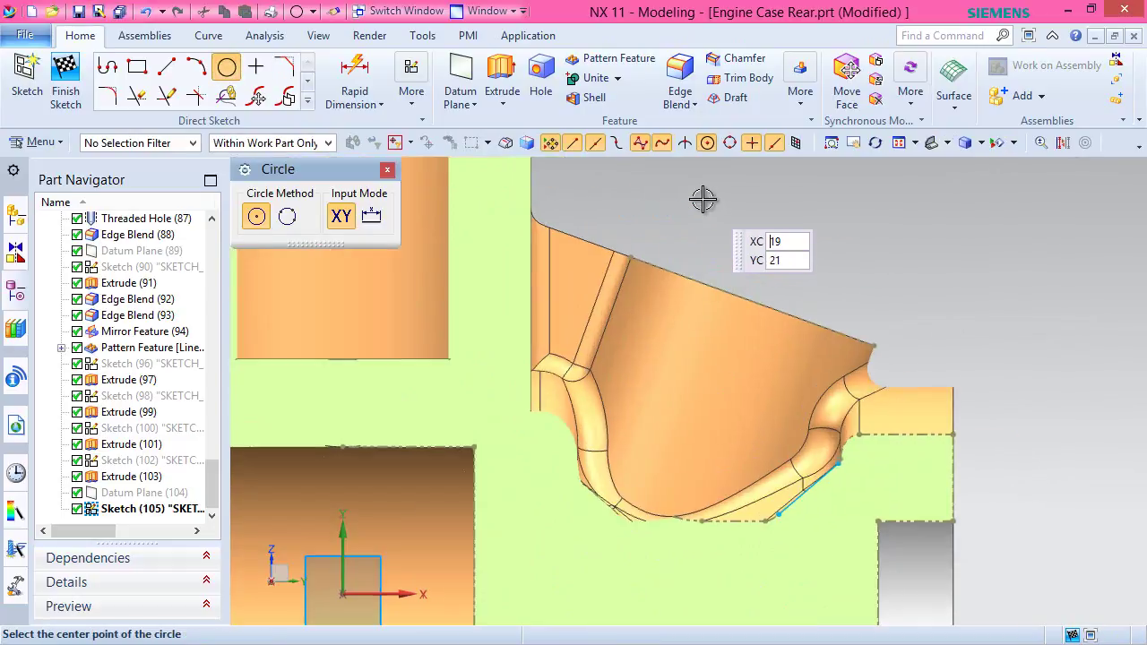
{"action": "left_click", "coordinate": [624, 359]}
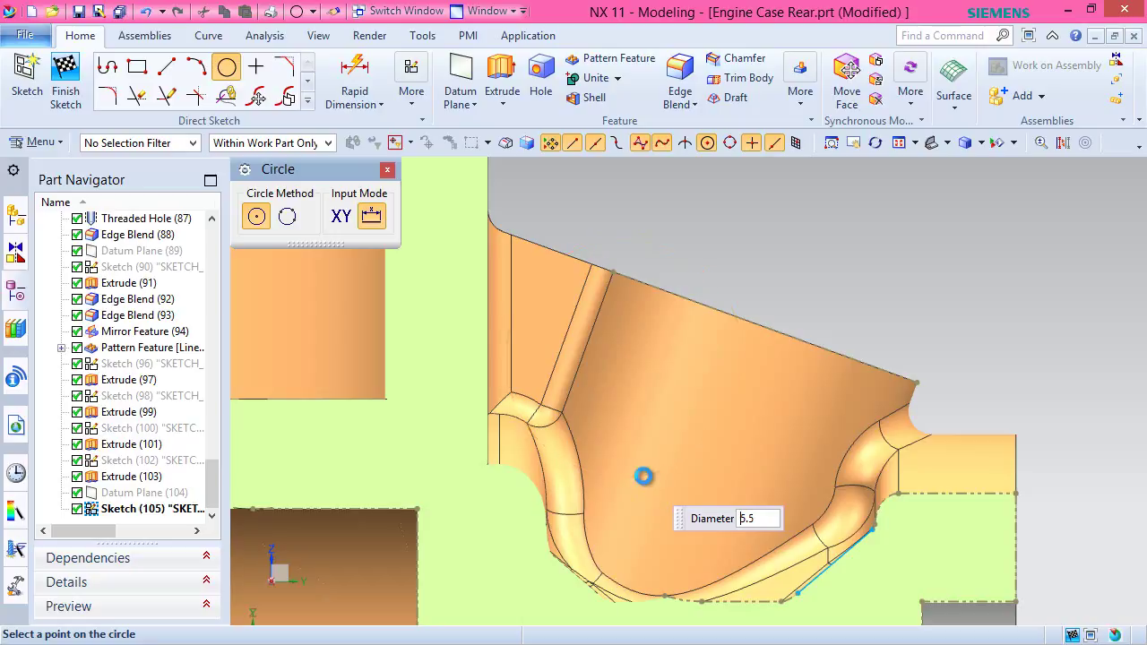
{"action": "type", "text": "5.5"}
{"action": "key", "text": "Return"}
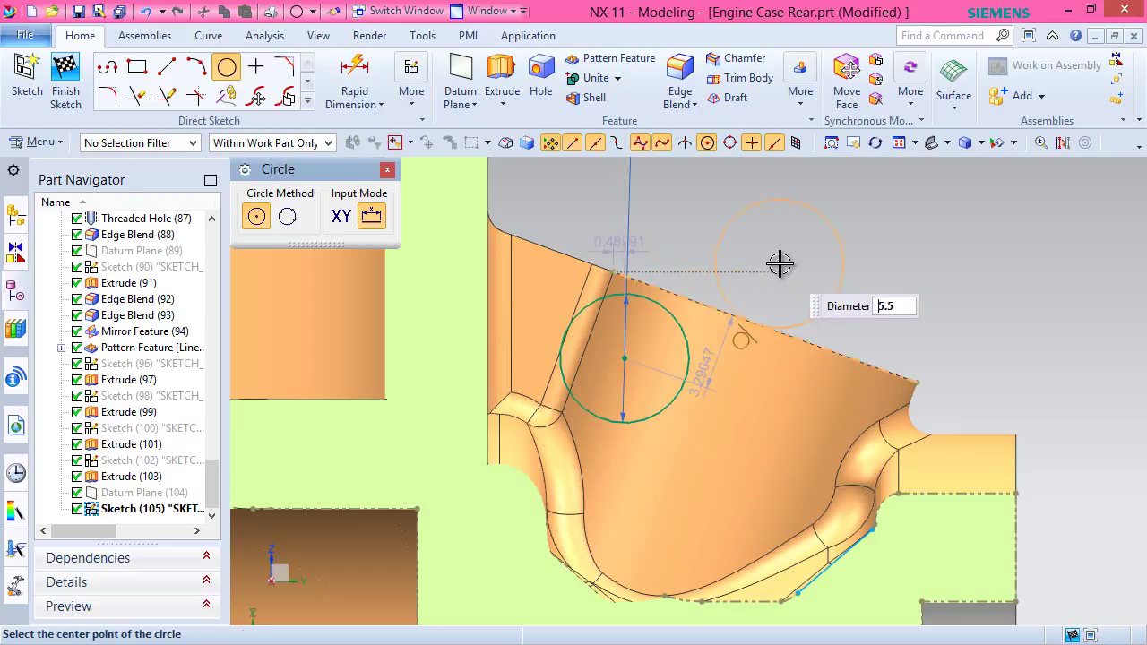
{"action": "key", "text": "Escape"}
Draw a line about 6.8 mm long from the midpoint of the sloped projected edge, perpendicular to it and into the boss.
{"action": "left_click", "coordinate": [166, 67]}
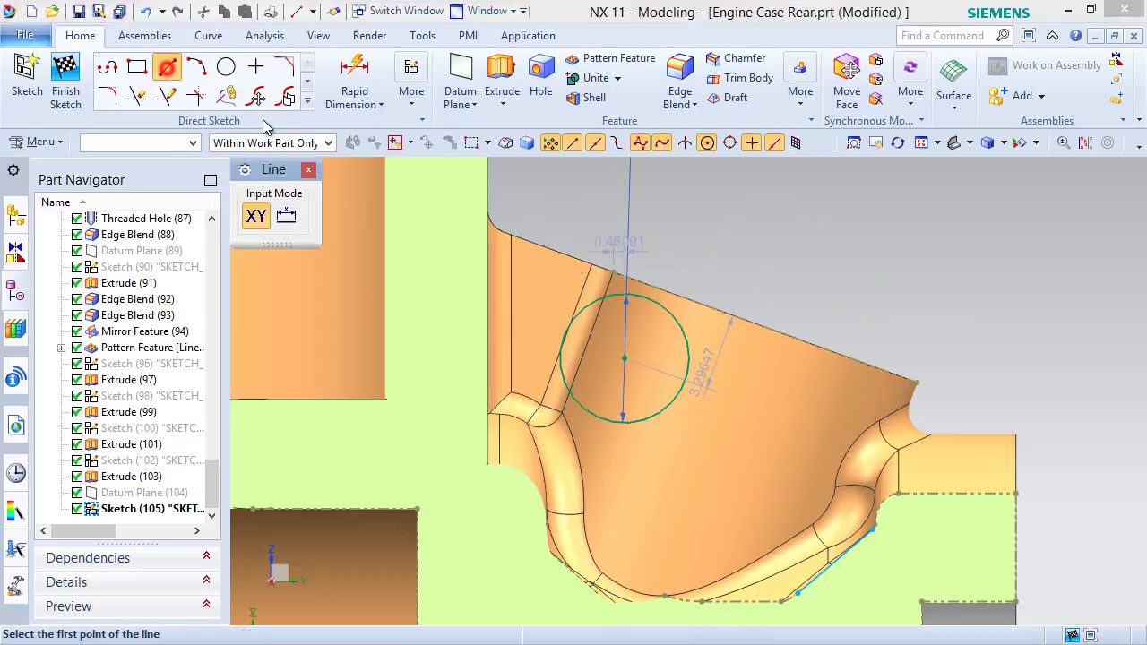
{"action": "left_click", "coordinate": [766, 329]}
{"action": "left_click", "coordinate": [862, 342]}
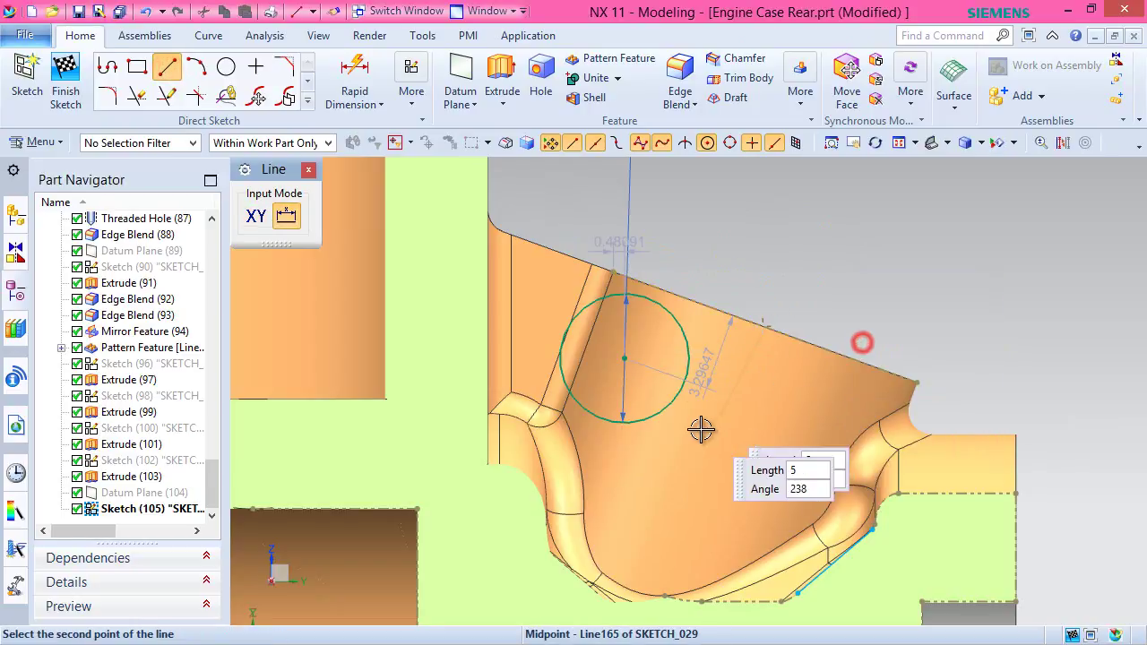
{"action": "left_click", "coordinate": [709, 477]}
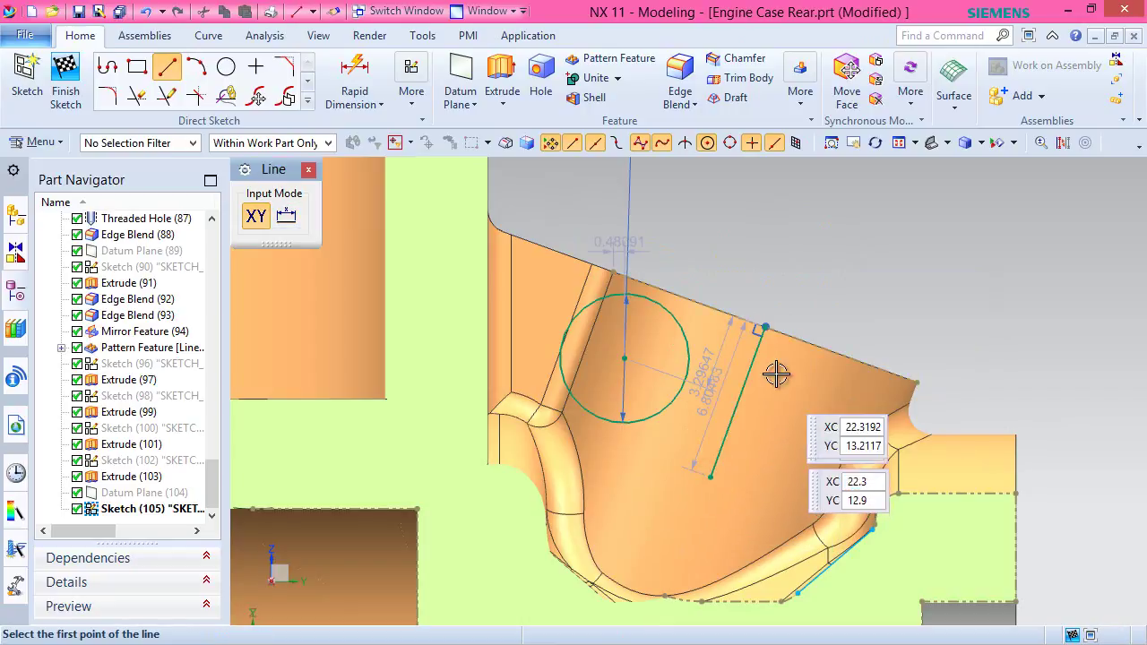
Dimension the distance between the circle's centre and the perpendicular line as 7 mm.
{"action": "left_click", "coordinate": [382, 72]}
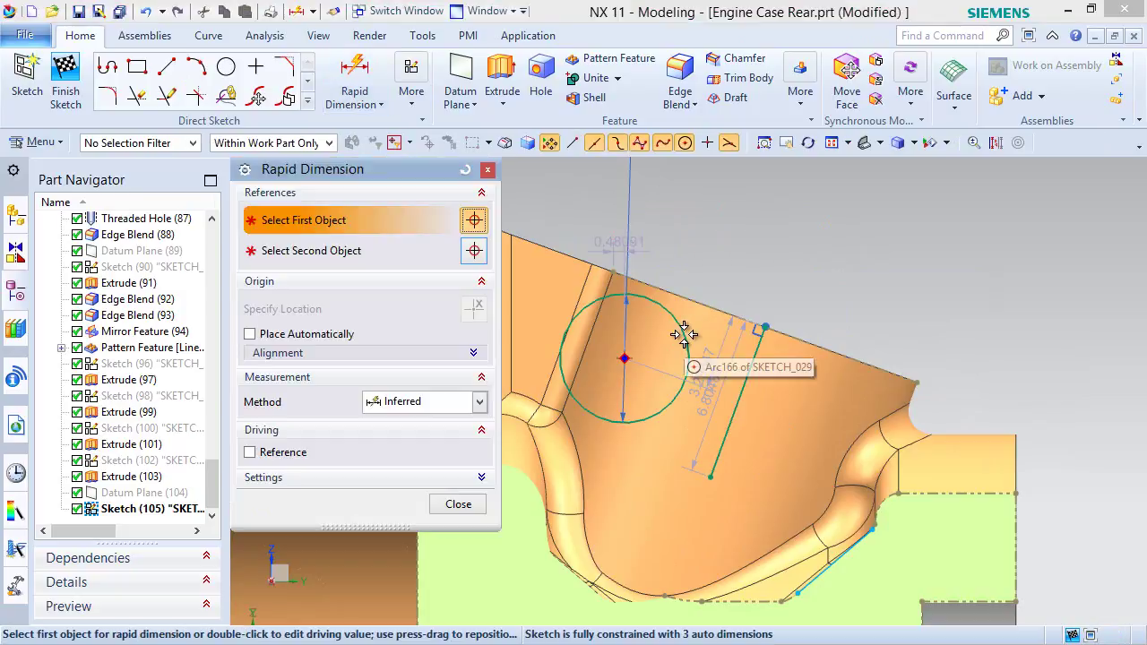
{"action": "left_click", "coordinate": [684, 334]}
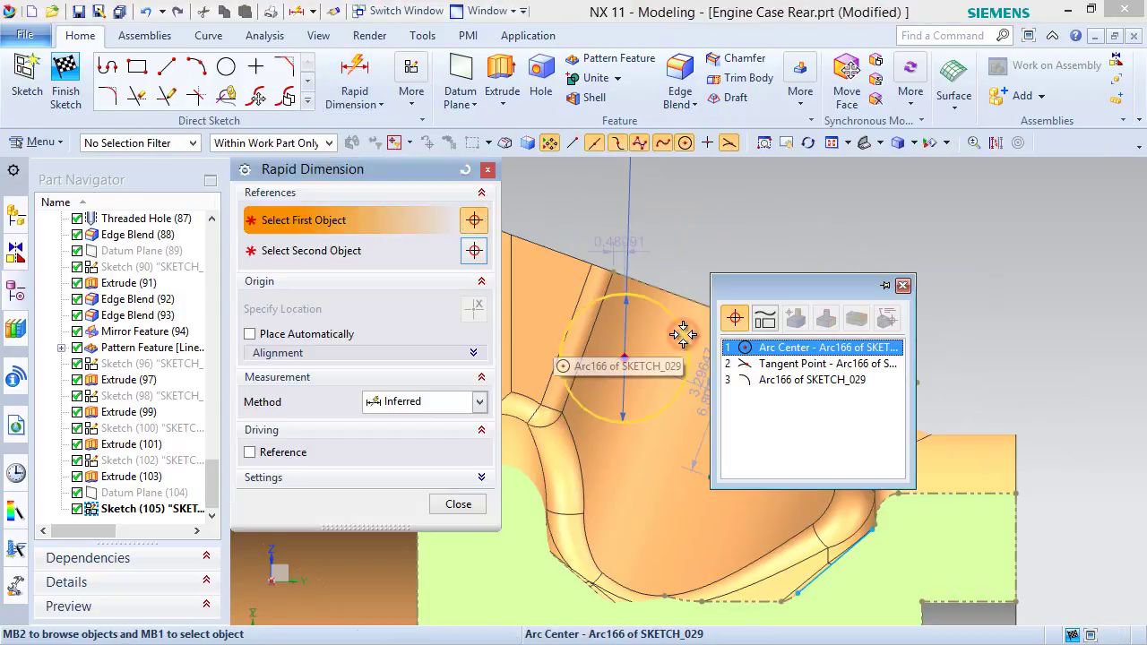
{"action": "left_click", "coordinate": [750, 348]}
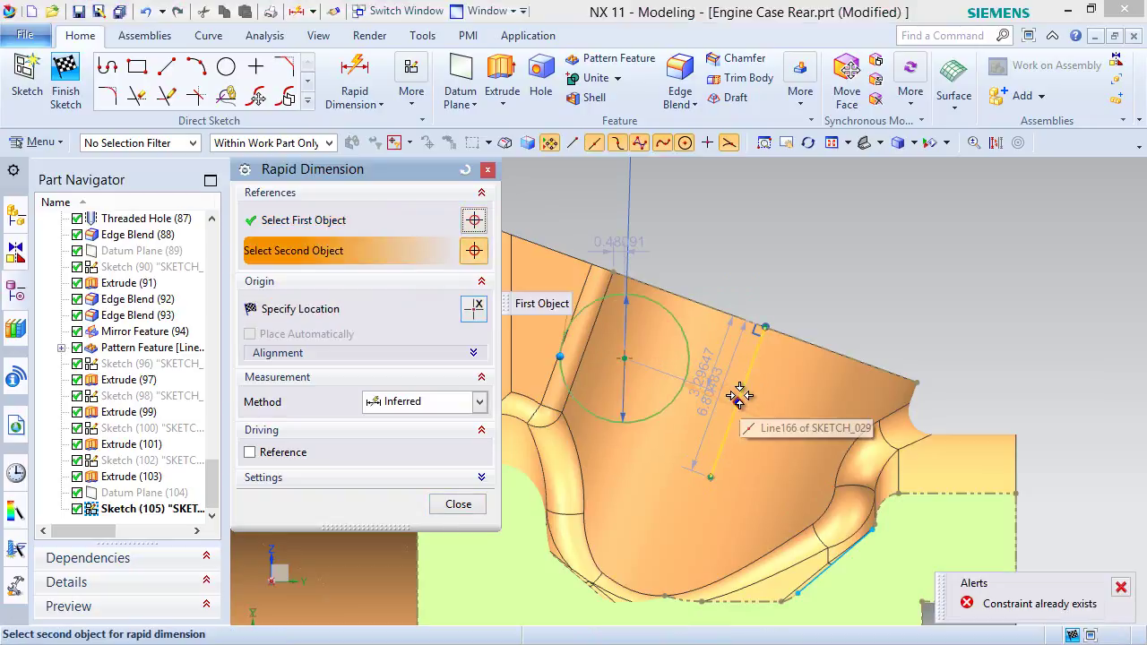
{"action": "left_click", "coordinate": [743, 381]}
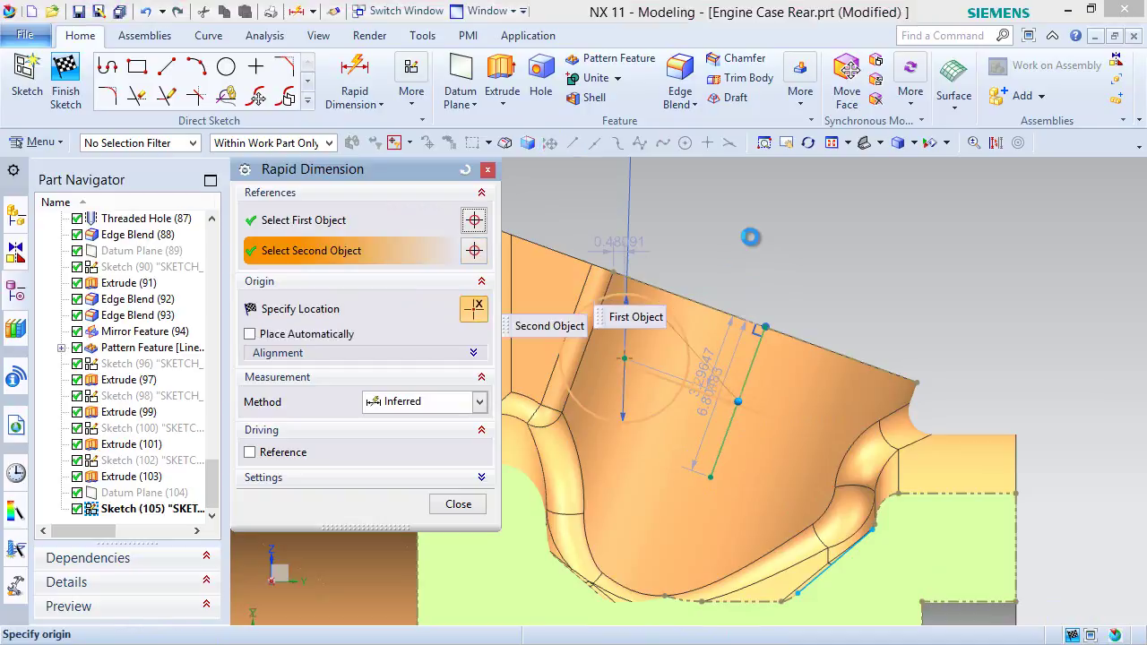
{"action": "left_click", "coordinate": [736, 261]}
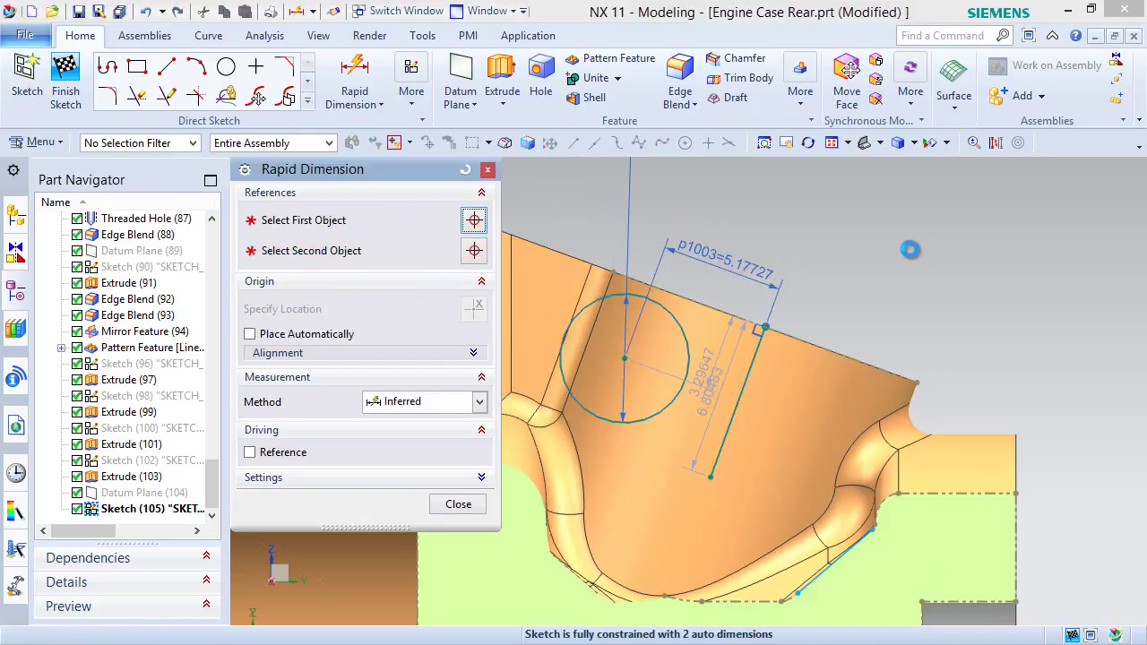
{"action": "key", "text": "Return"}
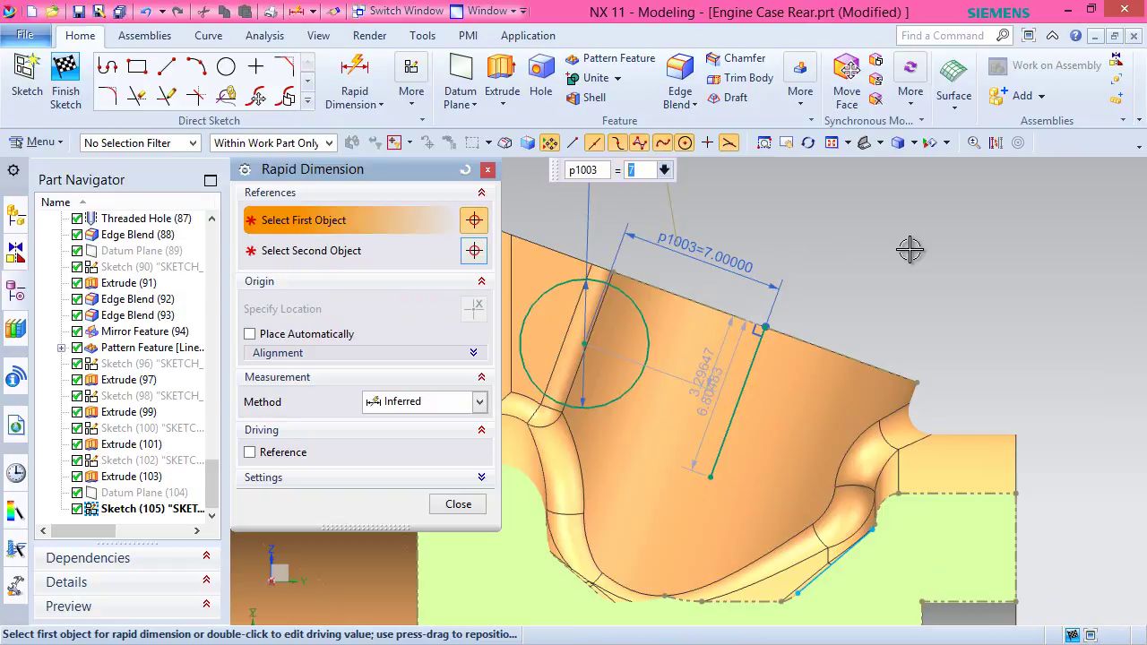
{"action": "left_click", "coordinate": [457, 504]}
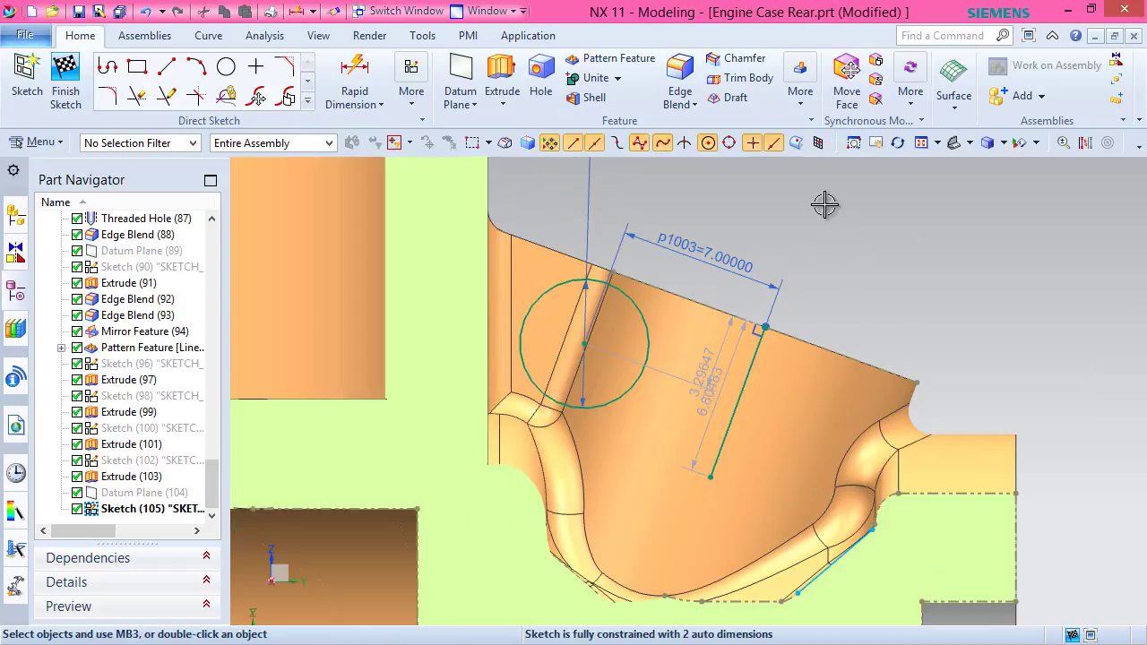
{"action": "left_click", "coordinate": [355, 77]}
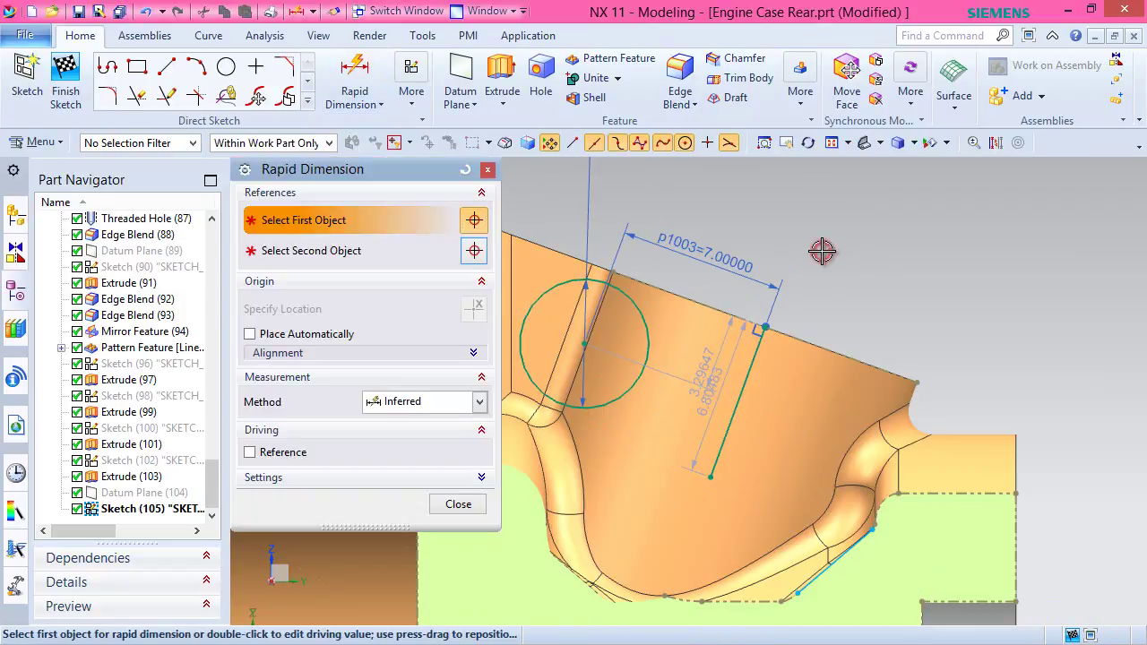
{"action": "middle_click", "coordinate": [821, 252]}
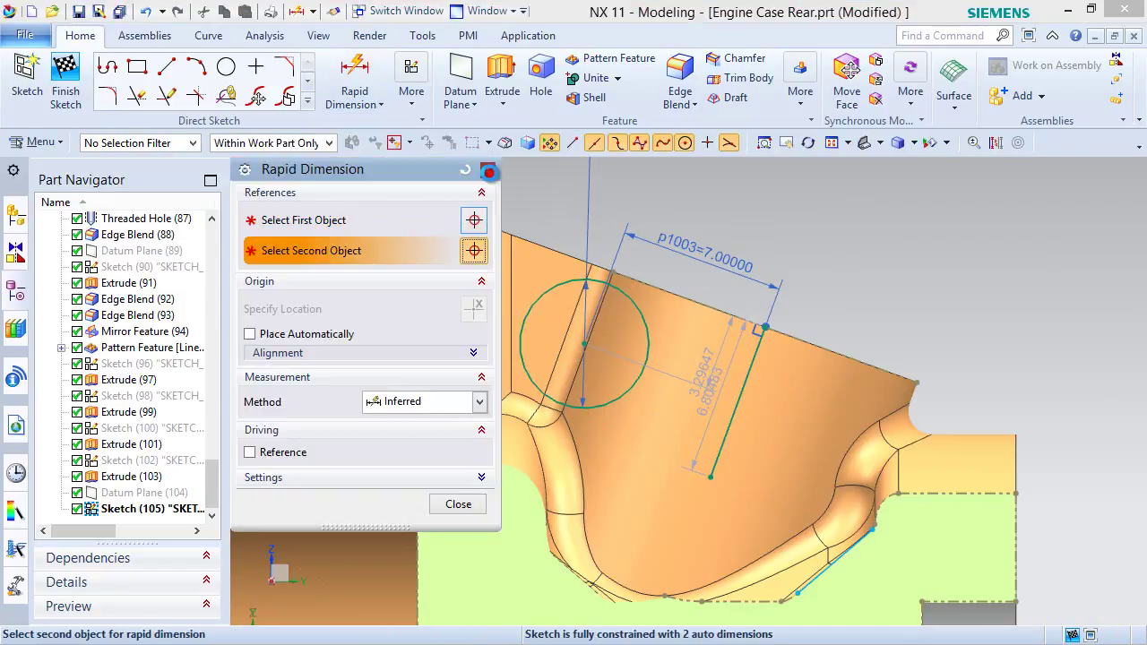
{"action": "left_click", "coordinate": [488, 171]}
Set the perpendicular distance from the circle's centre to the sloped projected edge to 3.5 mm.
{"action": "scroll", "coordinate": [684, 332], "scroll_direction": "up", "scroll_amount": 2}
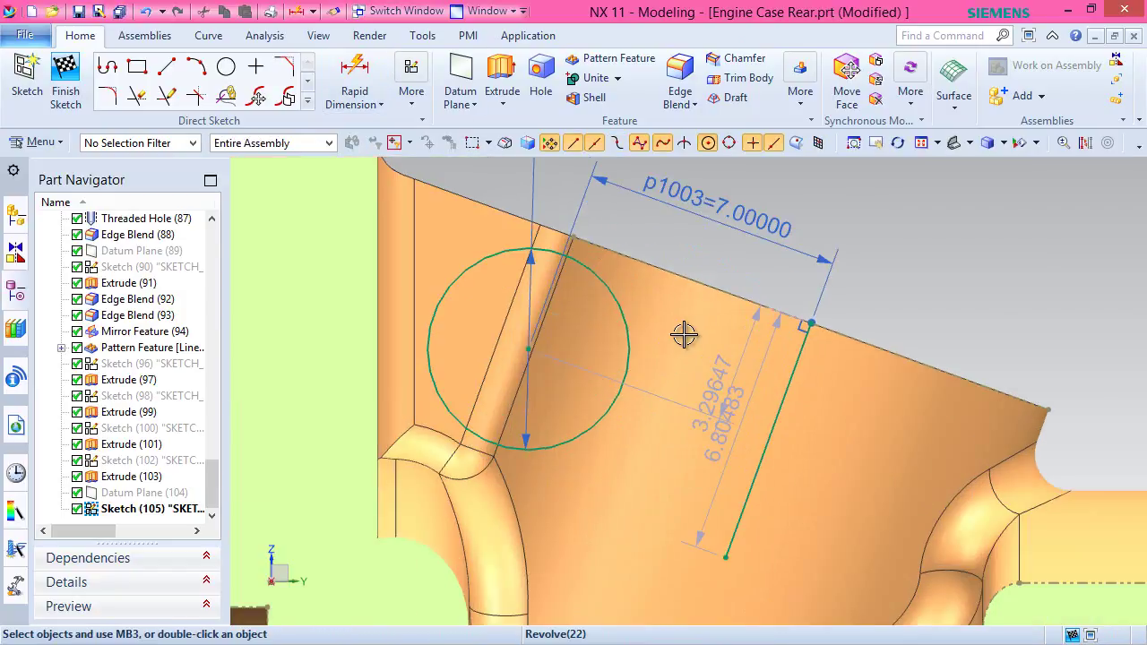
{"action": "left_click", "coordinate": [719, 378]}
{"action": "double_click", "coordinate": [719, 378]}
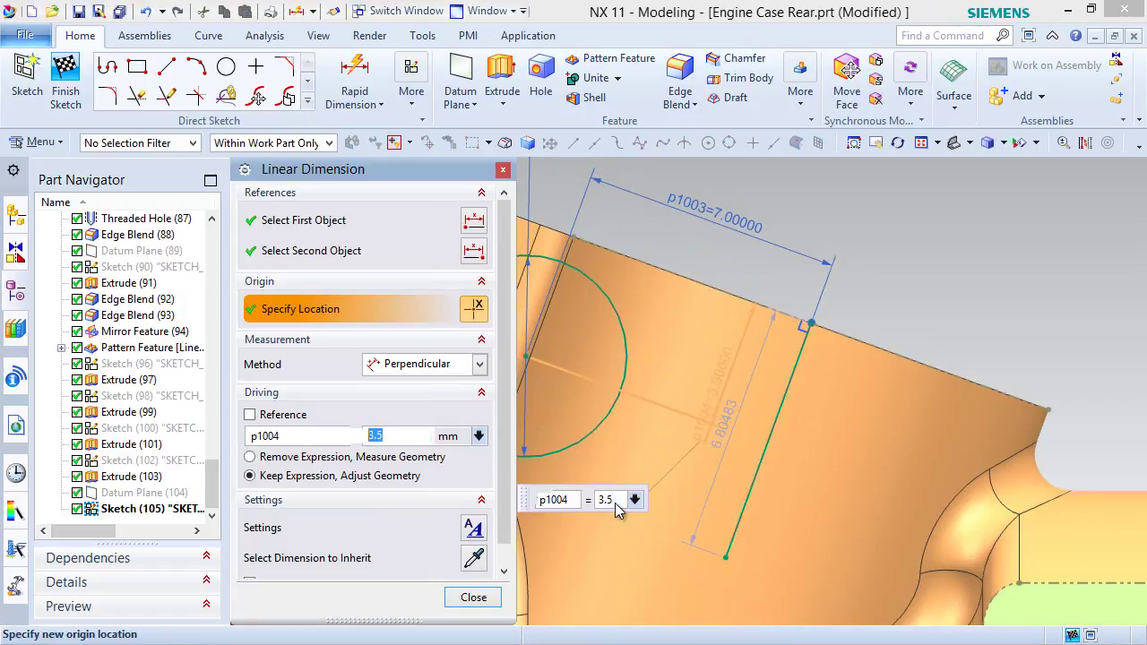
{"action": "left_click", "coordinate": [480, 606]}
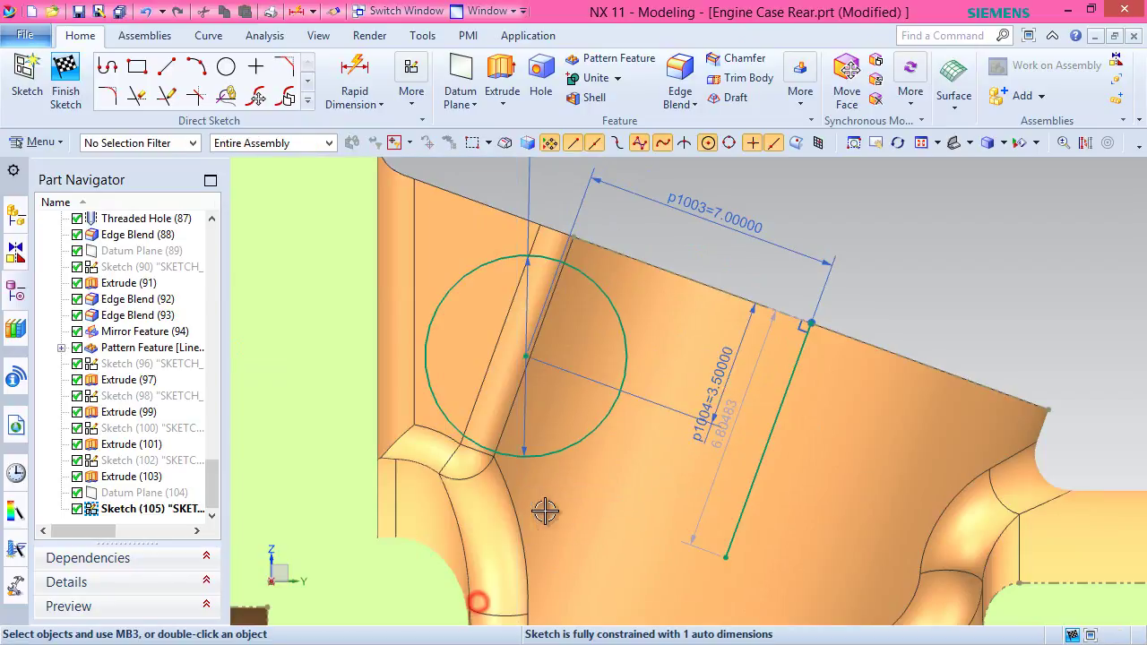
{"action": "middle_click_drag", "start_coordinate": [707, 384], "coordinate": [571, 321]}
{"action": "scroll", "coordinate": [572, 321], "scroll_direction": "down", "scroll_amount": 1}
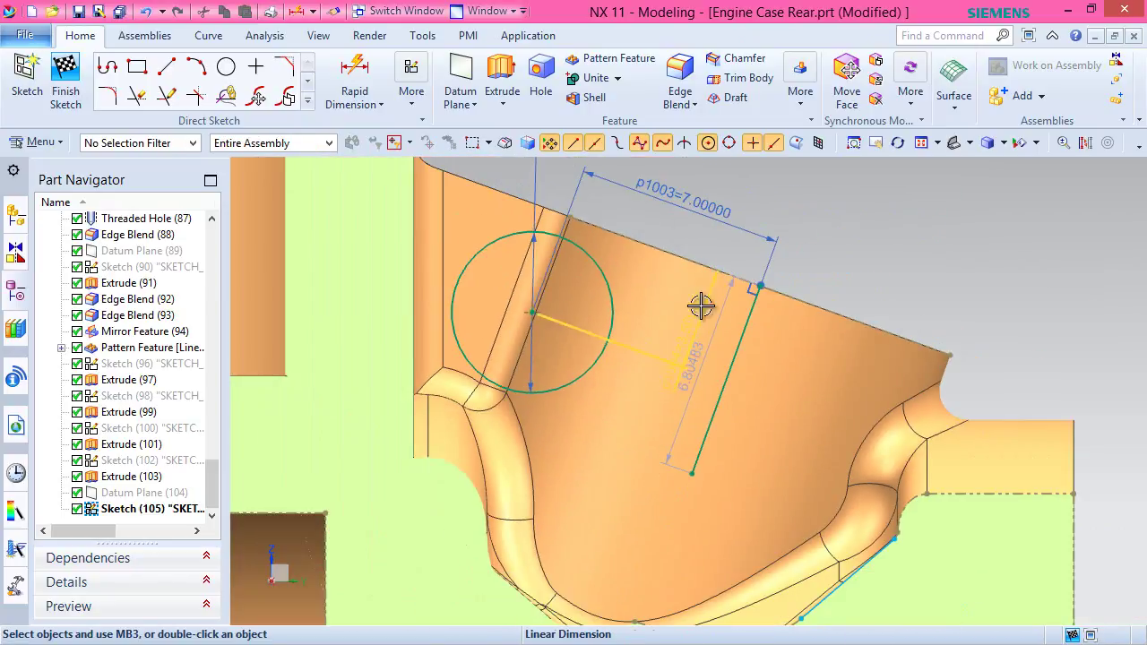
Finish the sketch of the 5.5 mm circle and perpendicular line, and start an Extrude.
{"action": "right_click", "coordinate": [823, 215]}
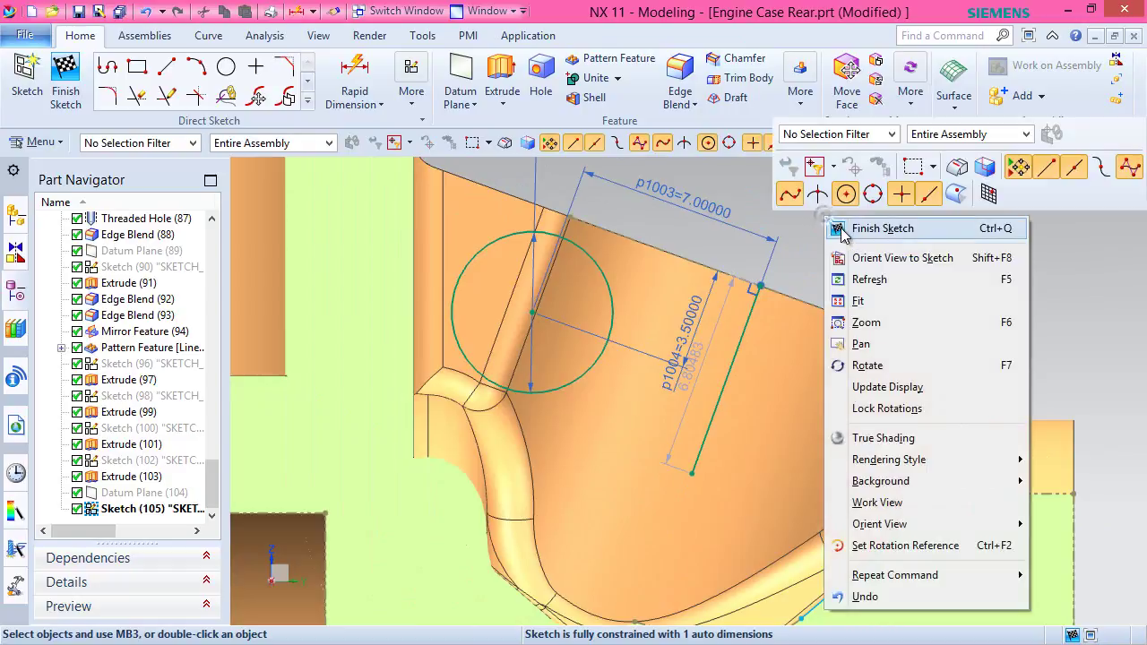
{"action": "left_click", "coordinate": [847, 229]}
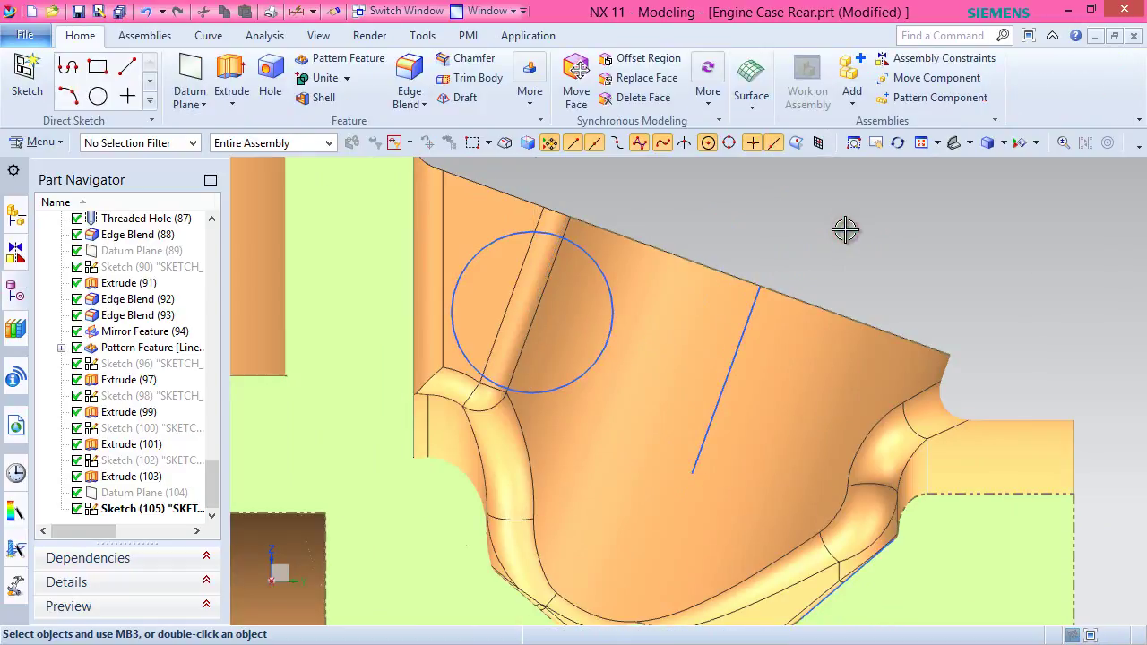
{"action": "left_click", "coordinate": [231, 81]}
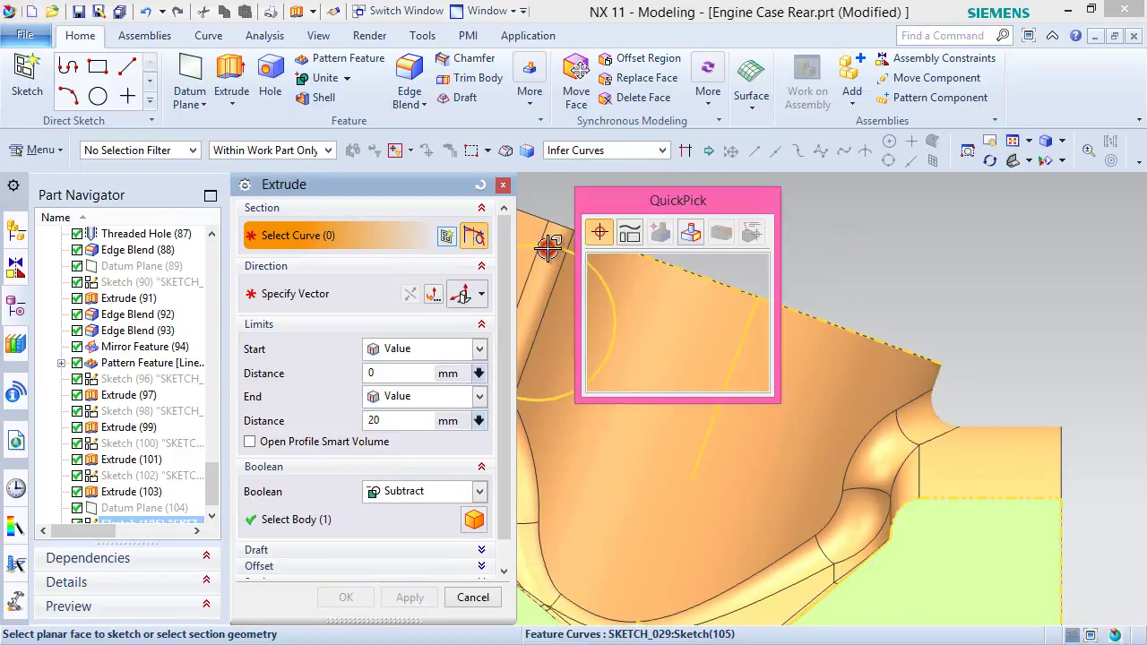
{"action": "left_click", "coordinate": [615, 263]}
{"action": "left_click", "coordinate": [616, 260]}
{"action": "middle_click_drag", "start_coordinate": [791, 234], "coordinate": [781, 317]}
{"action": "key", "text": "Home"}
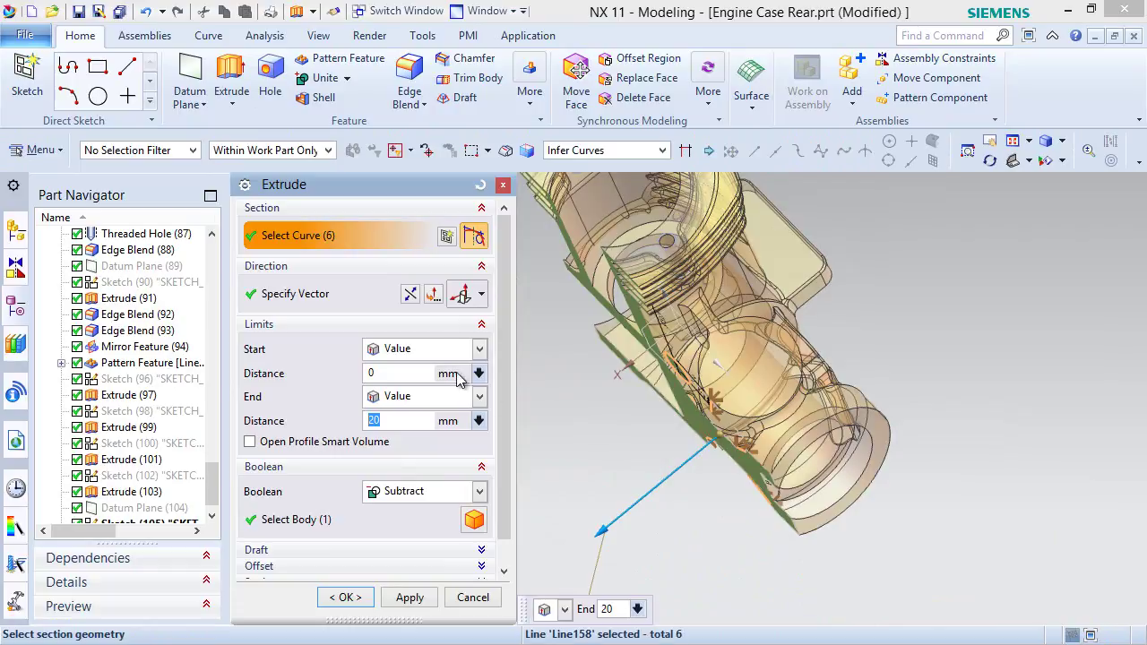
{"action": "left_click", "coordinate": [411, 295]}
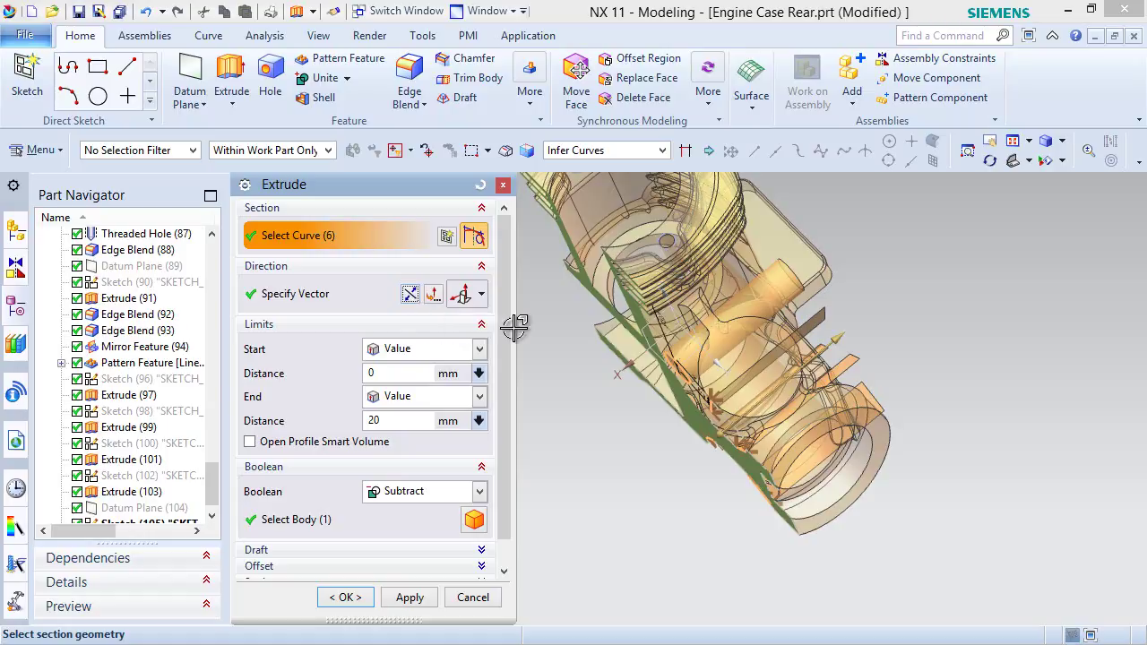
{"action": "scroll", "coordinate": [818, 306], "scroll_direction": "up", "scroll_amount": 3}
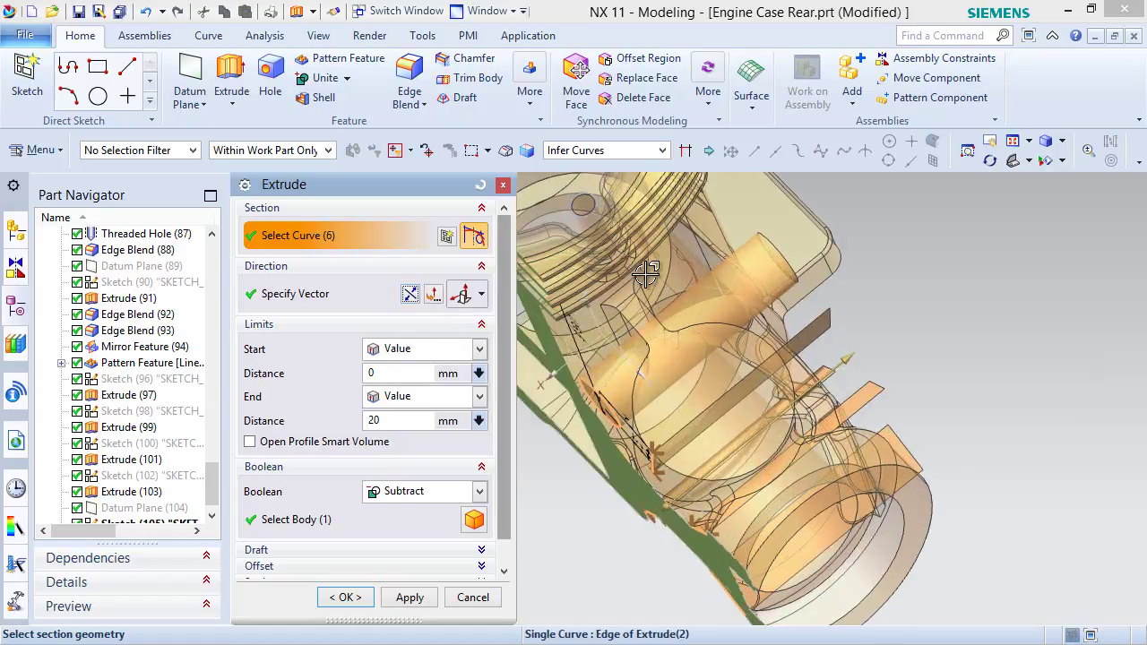
{"action": "left_click", "coordinate": [480, 185]}
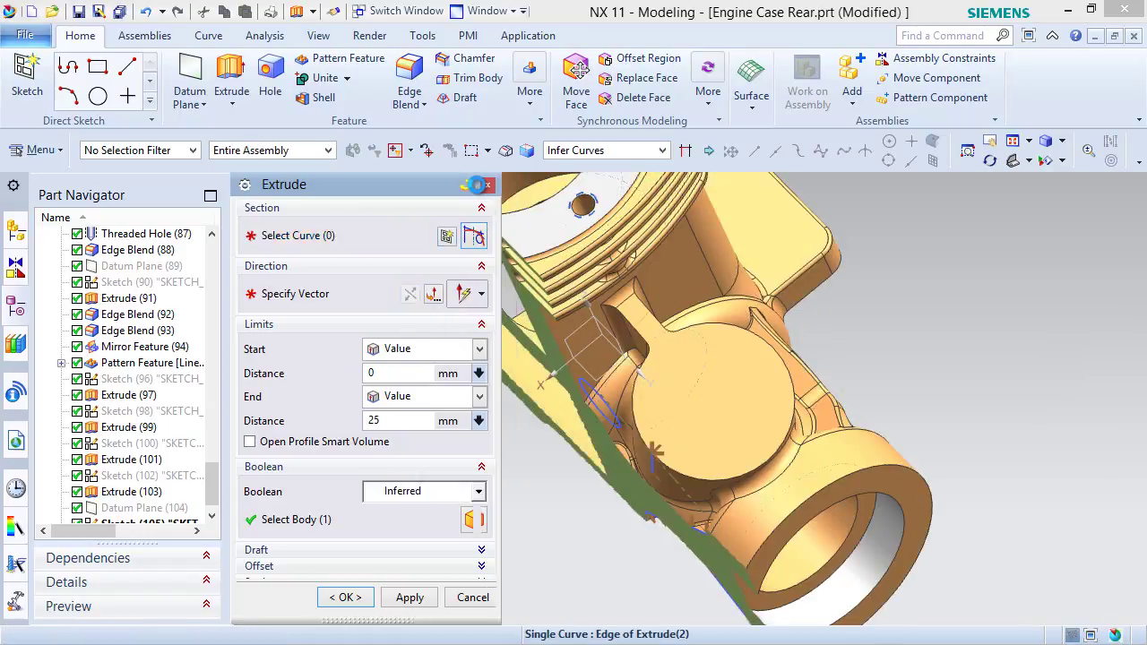
Extrude only the 5.5 mm circle's region in the reversed direction with a shorter end distance, uniting it with the body.
{"action": "left_click", "coordinate": [653, 152]}
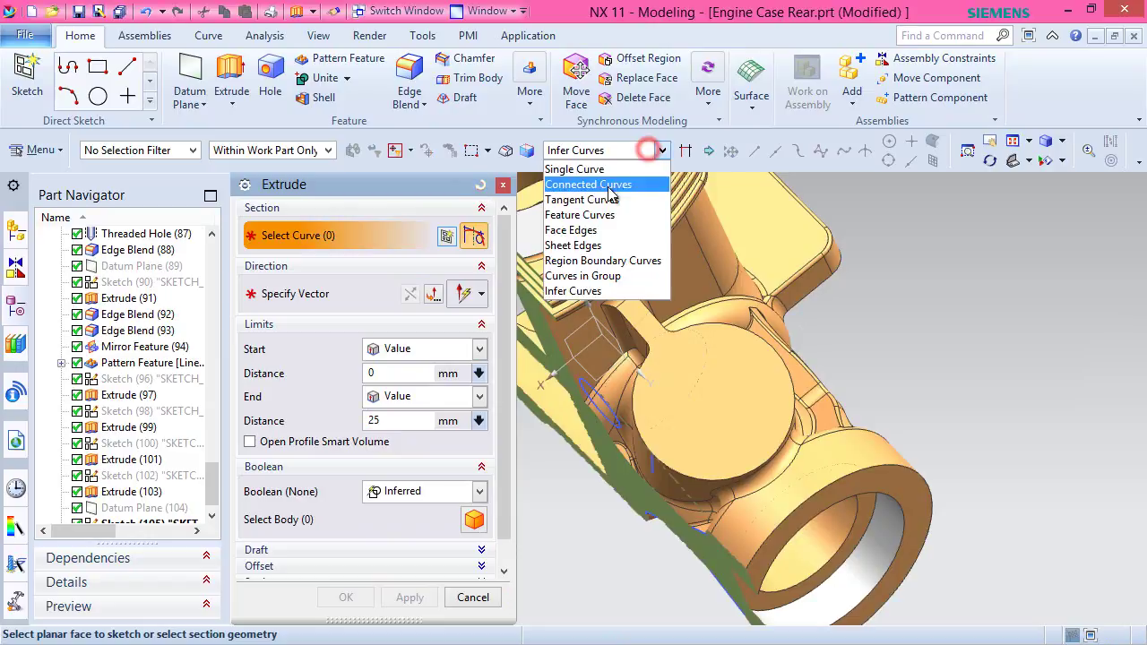
{"action": "left_click", "coordinate": [601, 258]}
{"action": "middle_click_drag", "start_coordinate": [532, 490], "coordinate": [620, 370]}
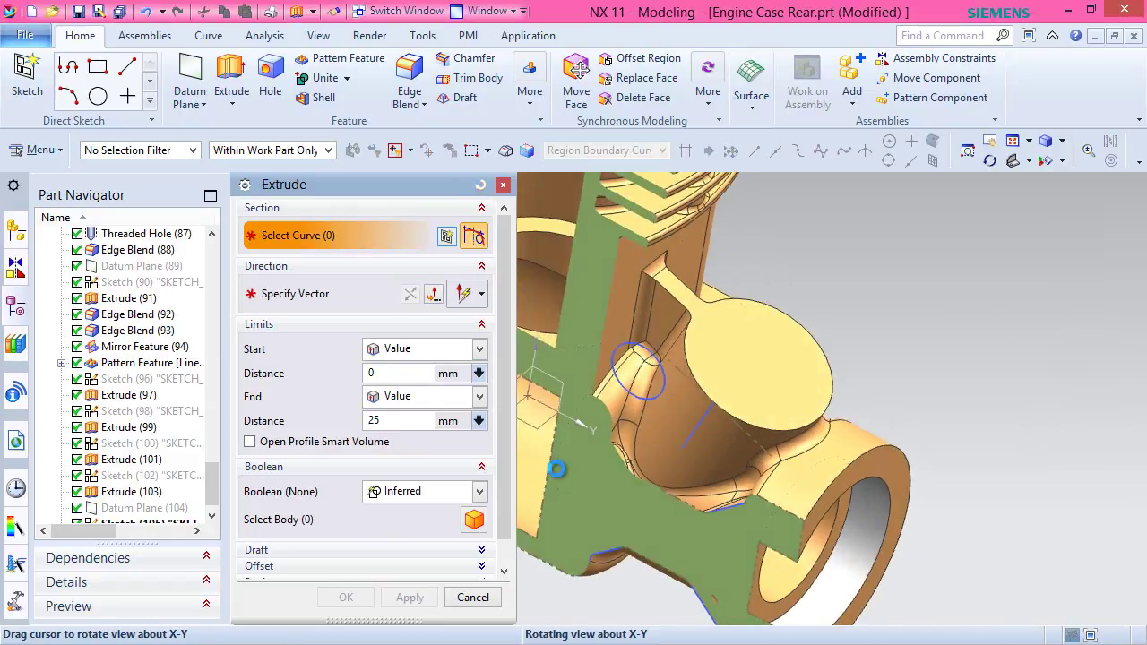
{"action": "left_click", "coordinate": [617, 357]}
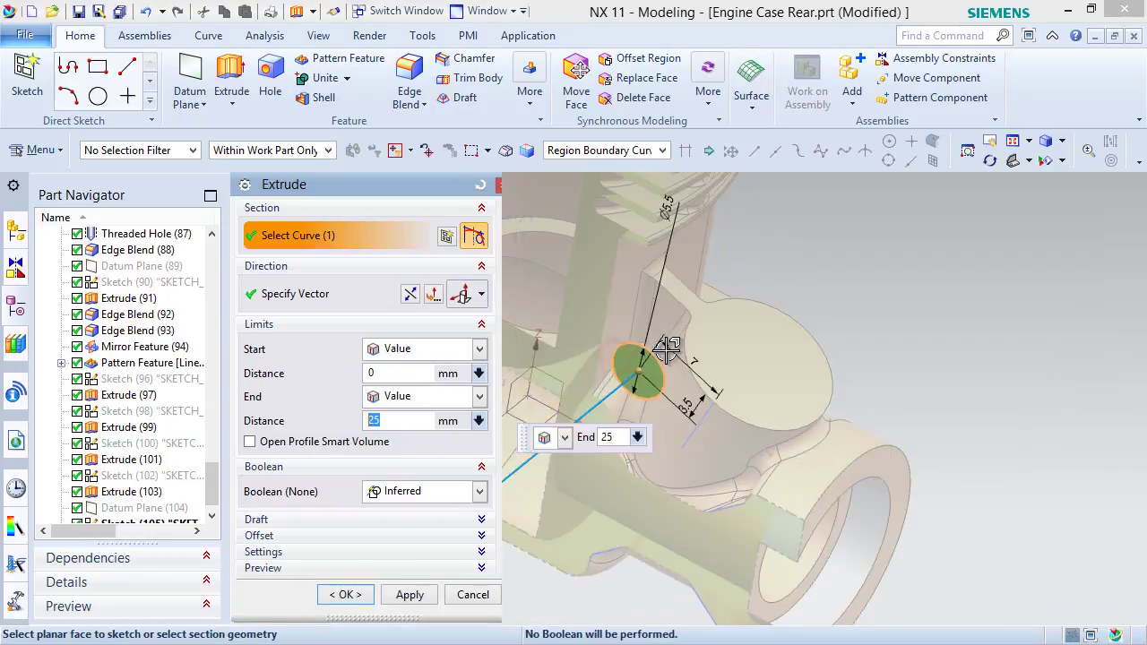
{"action": "left_click", "coordinate": [409, 294]}
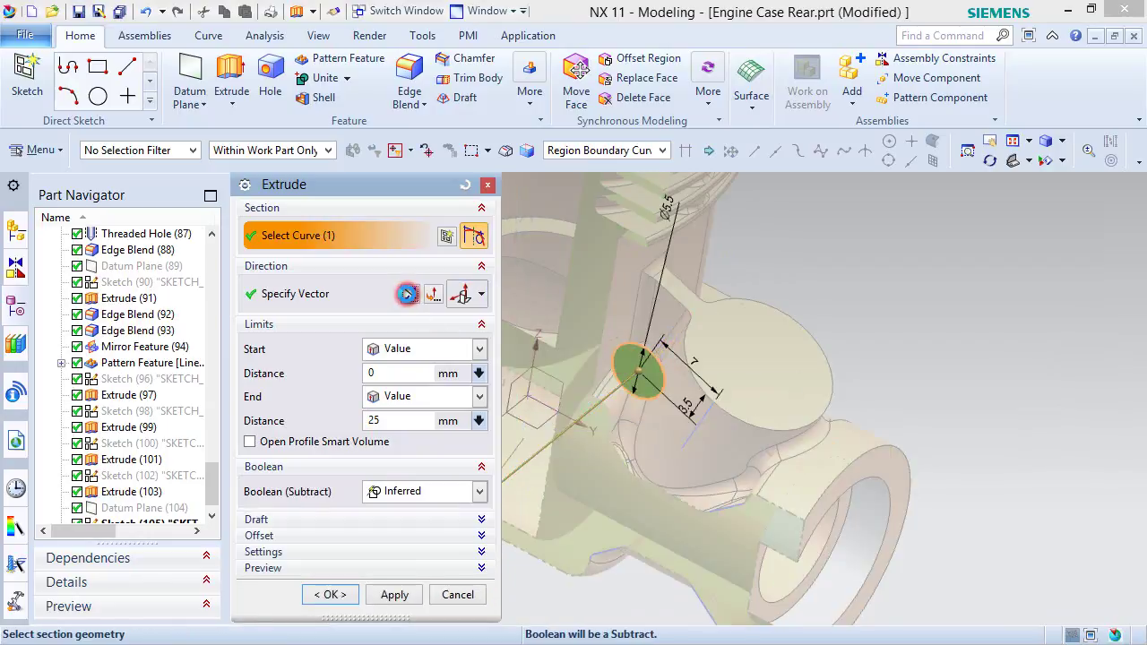
{"action": "left_click", "coordinate": [478, 491]}
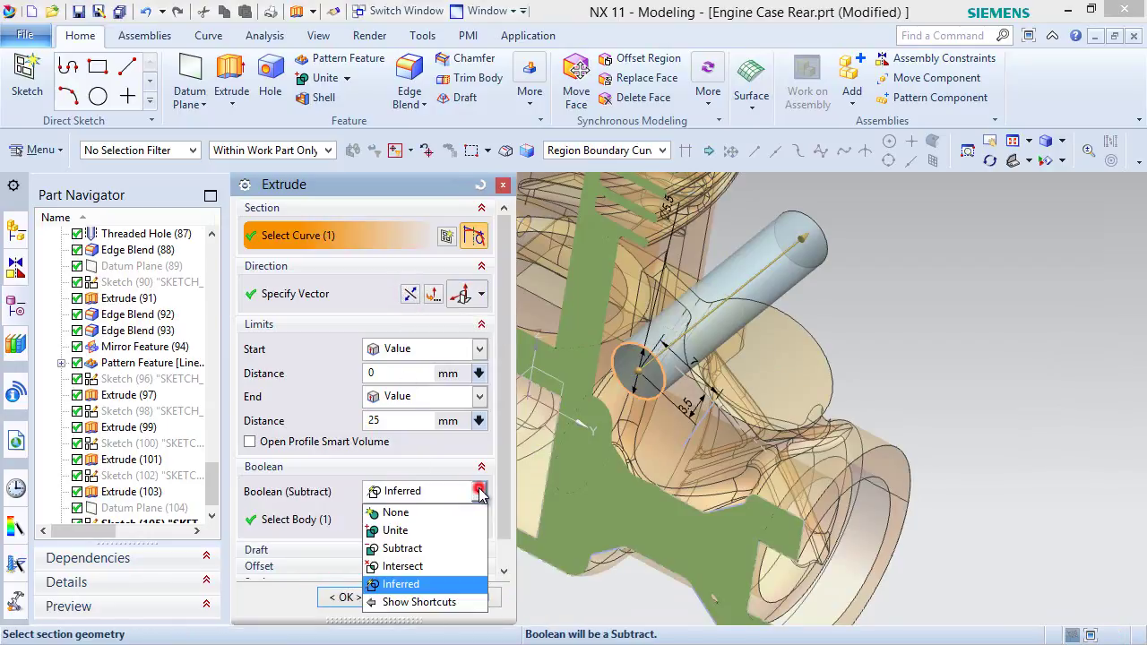
{"action": "left_click", "coordinate": [396, 530]}
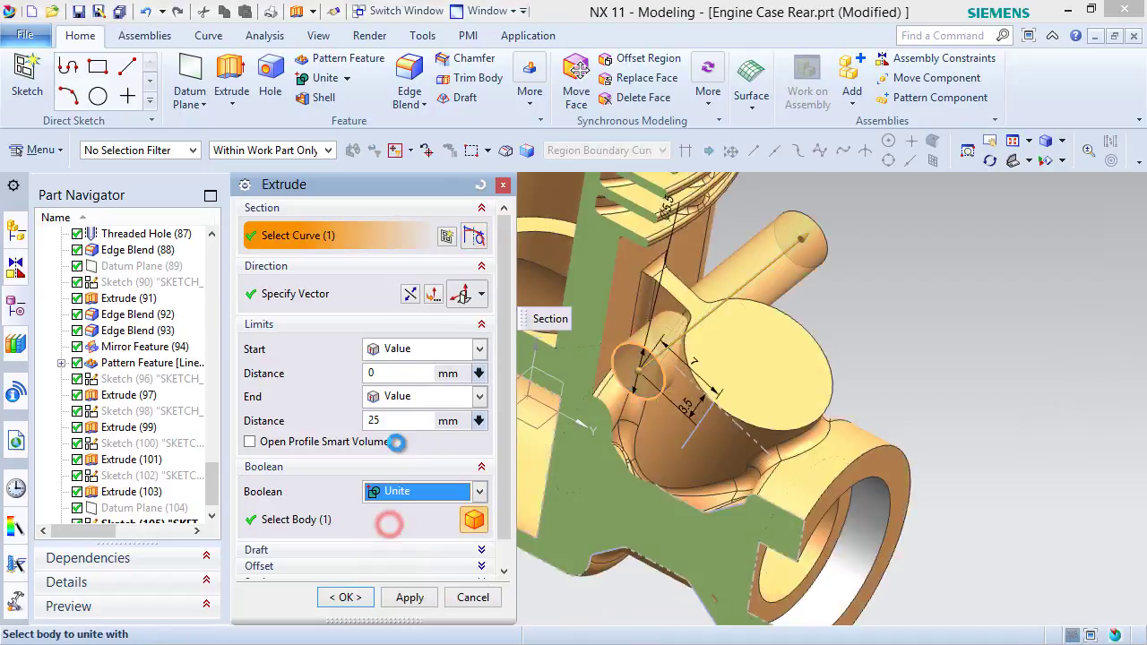
{"action": "left_click_drag", "start_coordinate": [395, 420], "coordinate": [352, 415]}
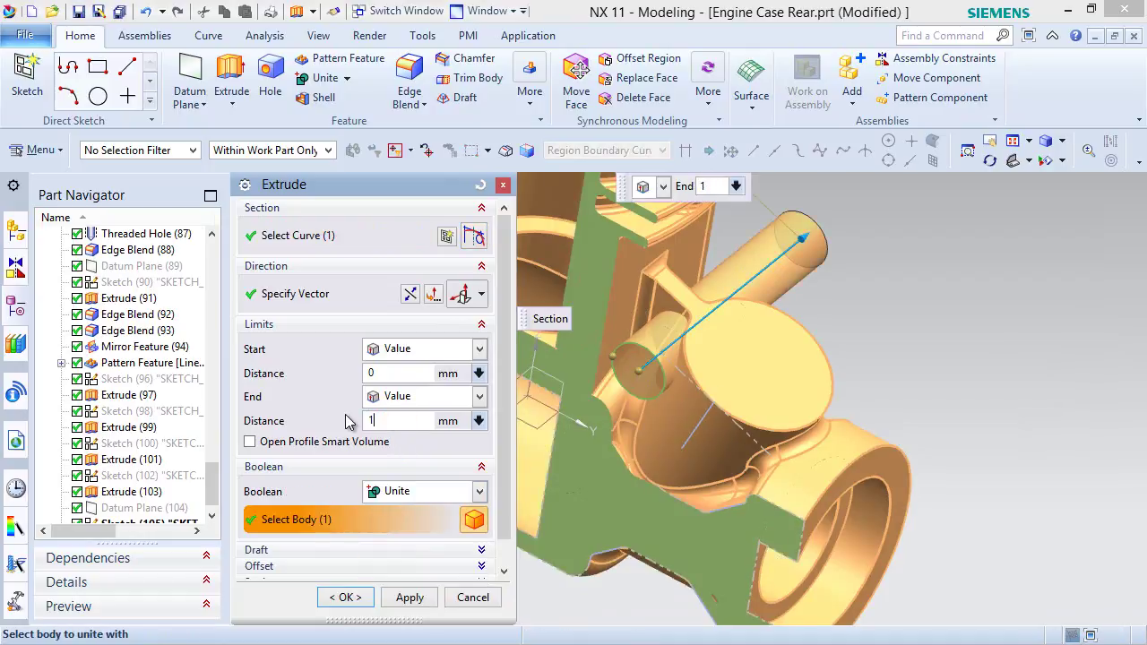
{"action": "left_click", "coordinate": [363, 595]}
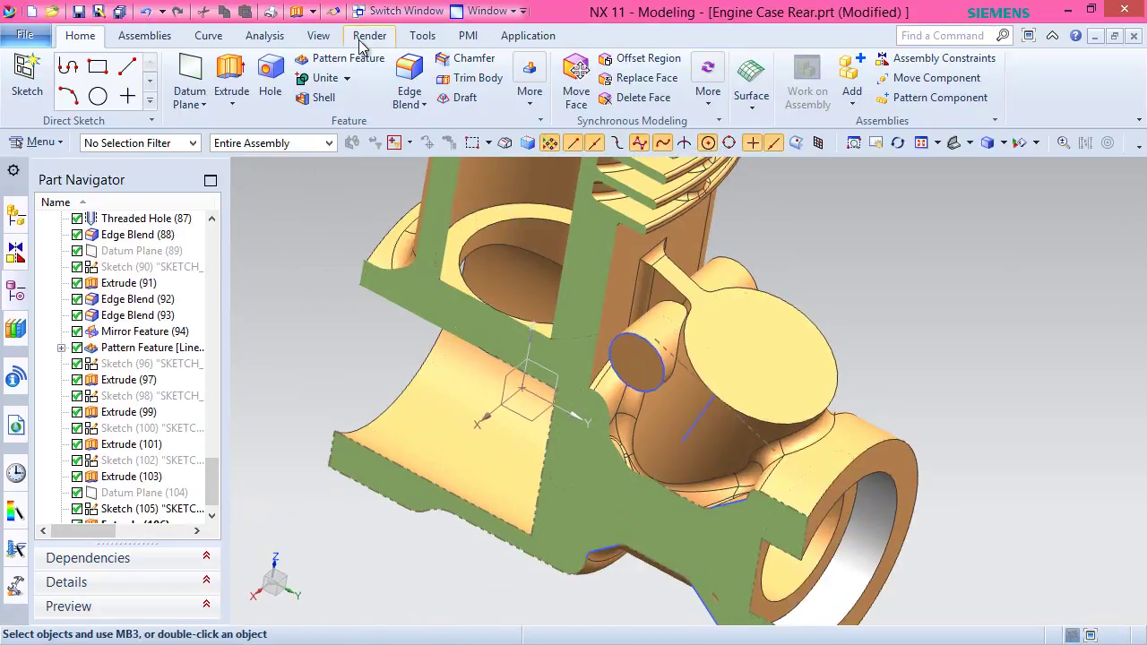
Turn off the section clipping and hide the sketch of the 5.5 mm circle.
{"action": "left_click", "coordinate": [320, 36]}
{"action": "left_click", "coordinate": [578, 79]}
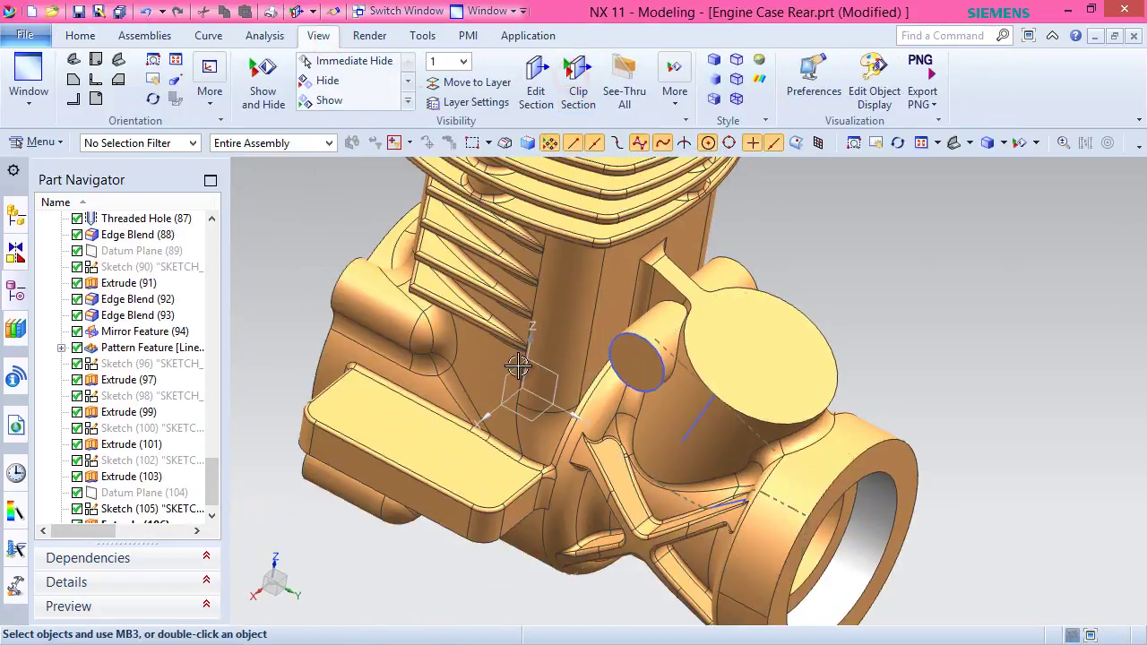
{"action": "scroll", "coordinate": [212, 483], "scroll_direction": "down", "scroll_amount": 1}
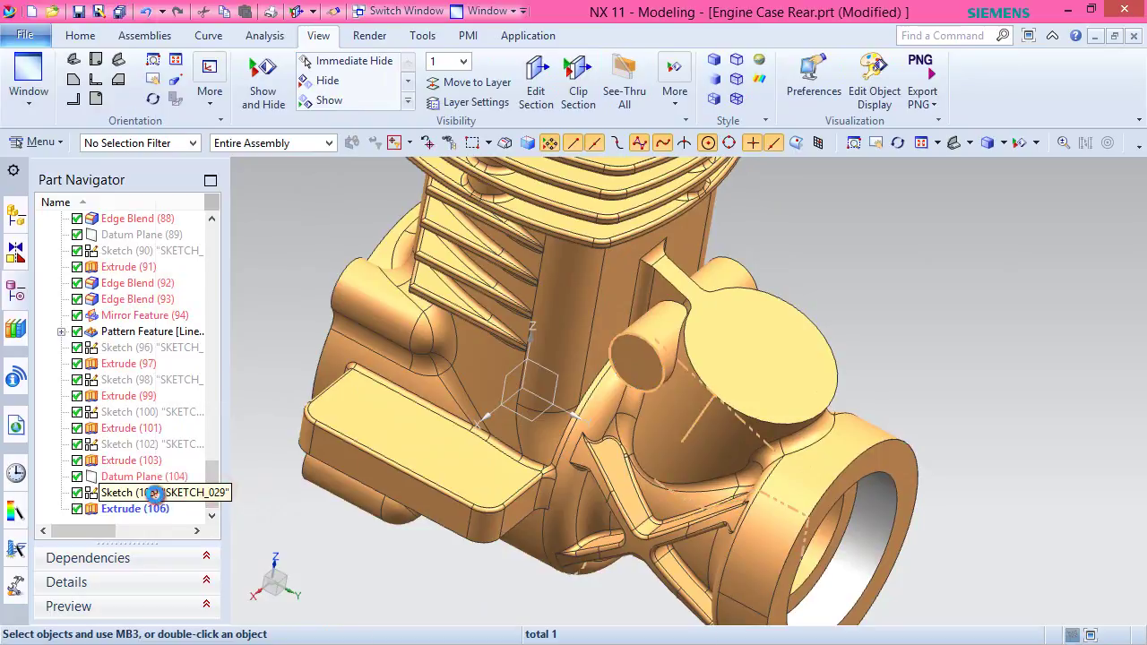
{"action": "right_click", "coordinate": [130, 493]}
{"action": "left_click", "coordinate": [195, 13]}
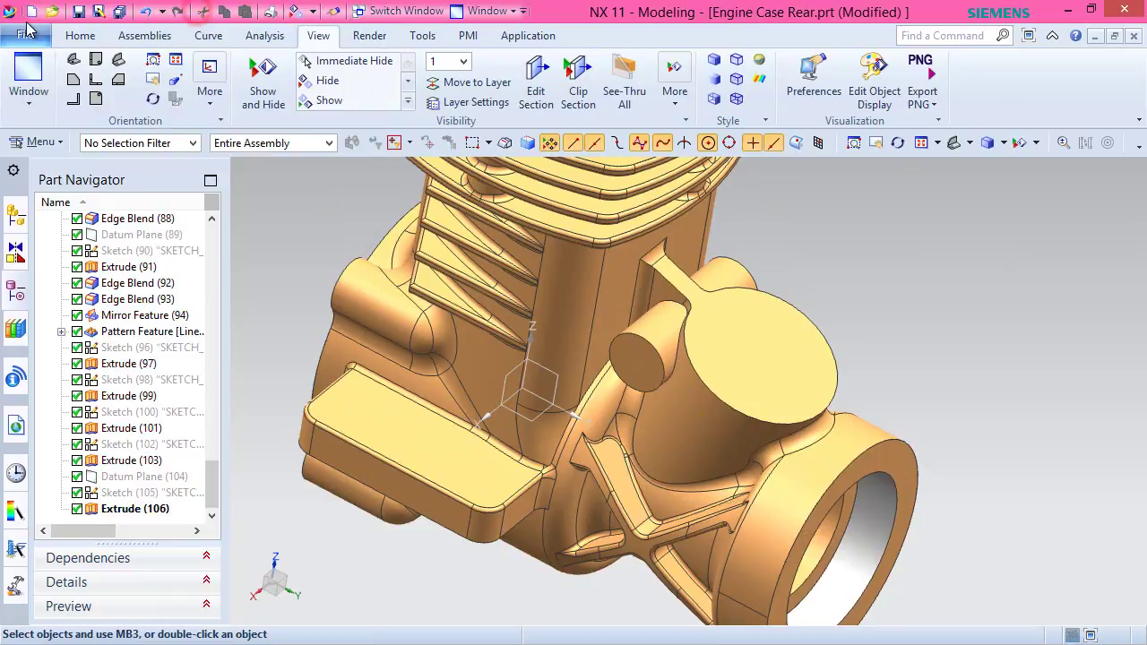
Save the part file.
{"action": "left_click", "coordinate": [79, 35]}
{"action": "left_click", "coordinate": [79, 12]}
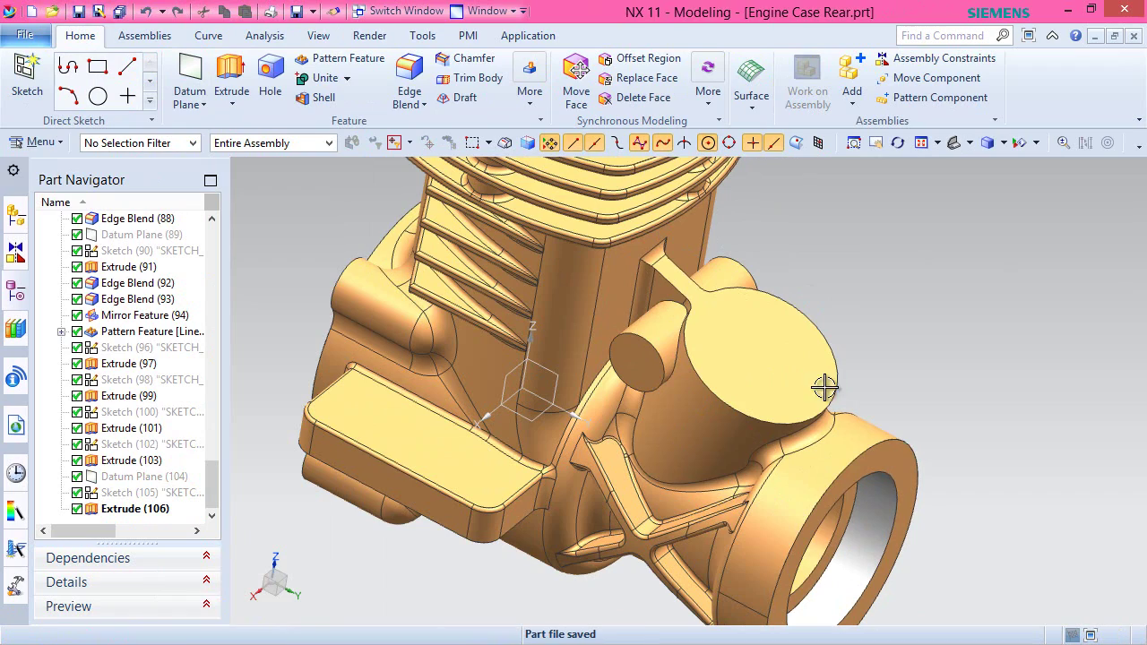
Blend the edges where the small extruded cylinder meets the inclined boss with a 0.5 mm circular radius.
{"action": "middle_click_drag", "start_coordinate": [802, 361], "coordinate": [628, 280]}
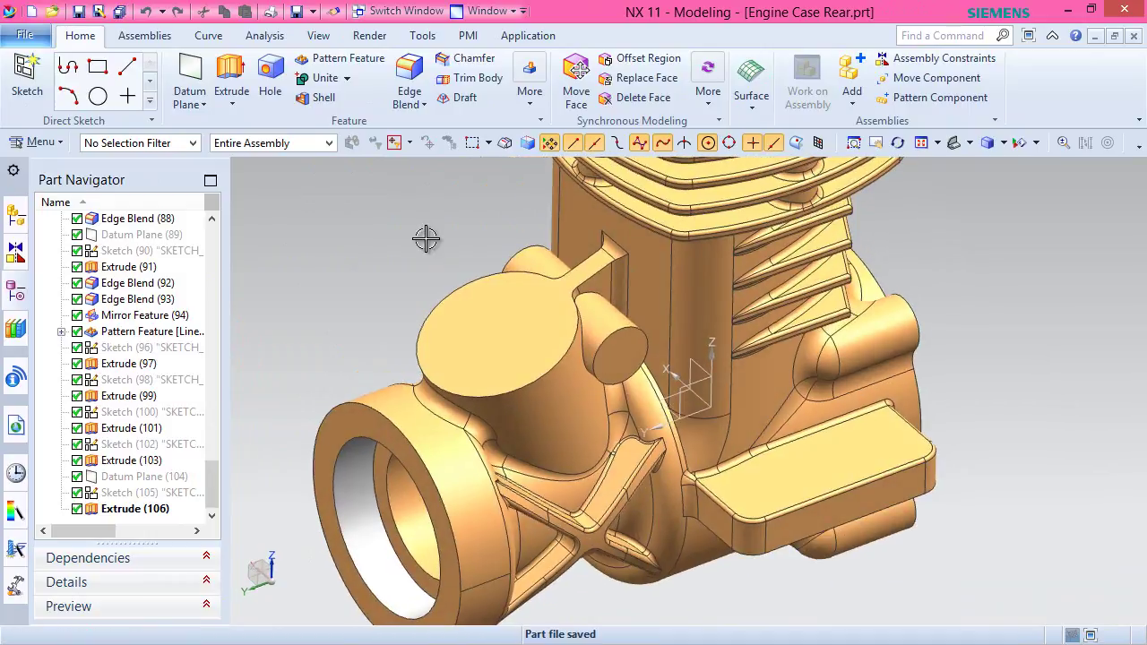
{"action": "left_click", "coordinate": [409, 85]}
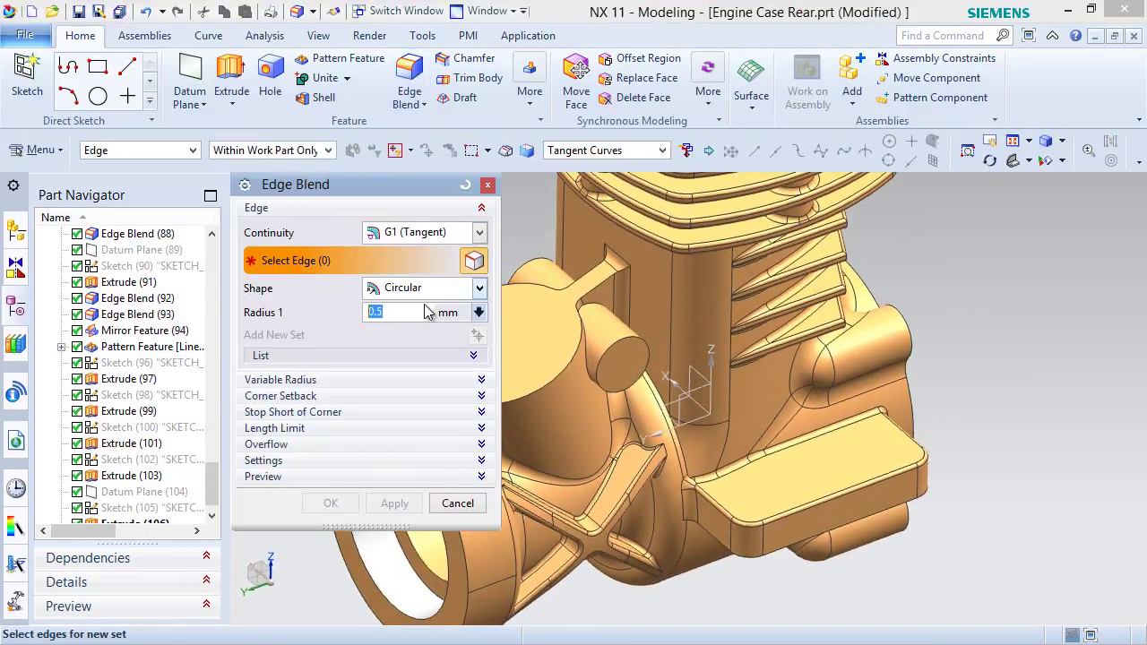
{"action": "scroll", "coordinate": [542, 362], "scroll_direction": "up", "scroll_amount": 3}
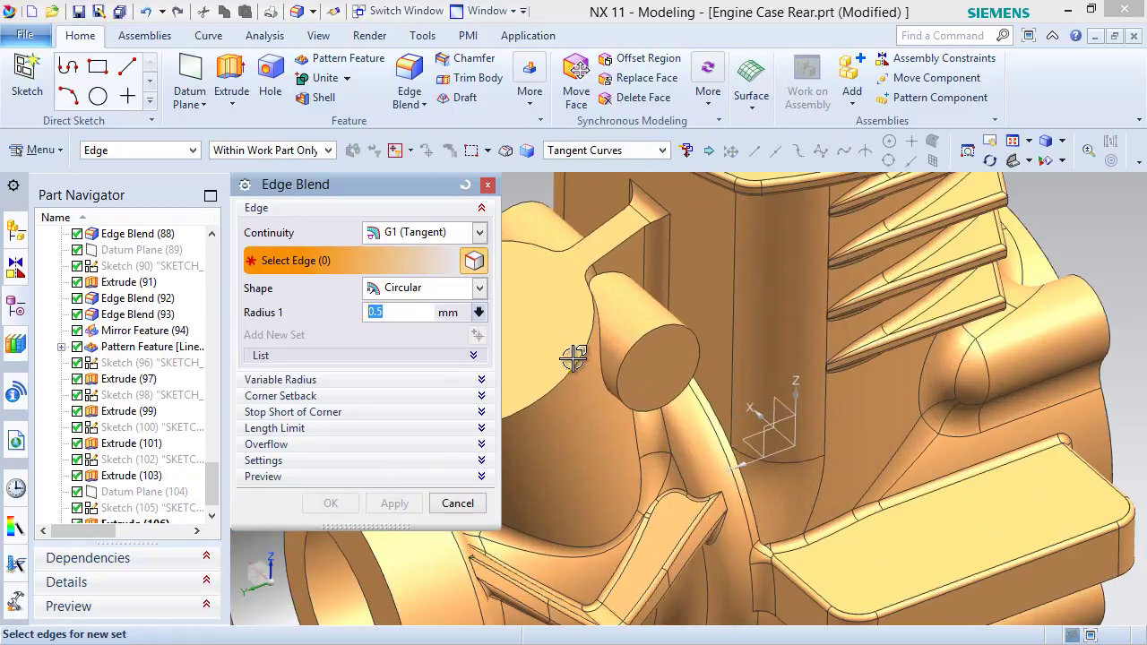
{"action": "left_click", "coordinate": [608, 342]}
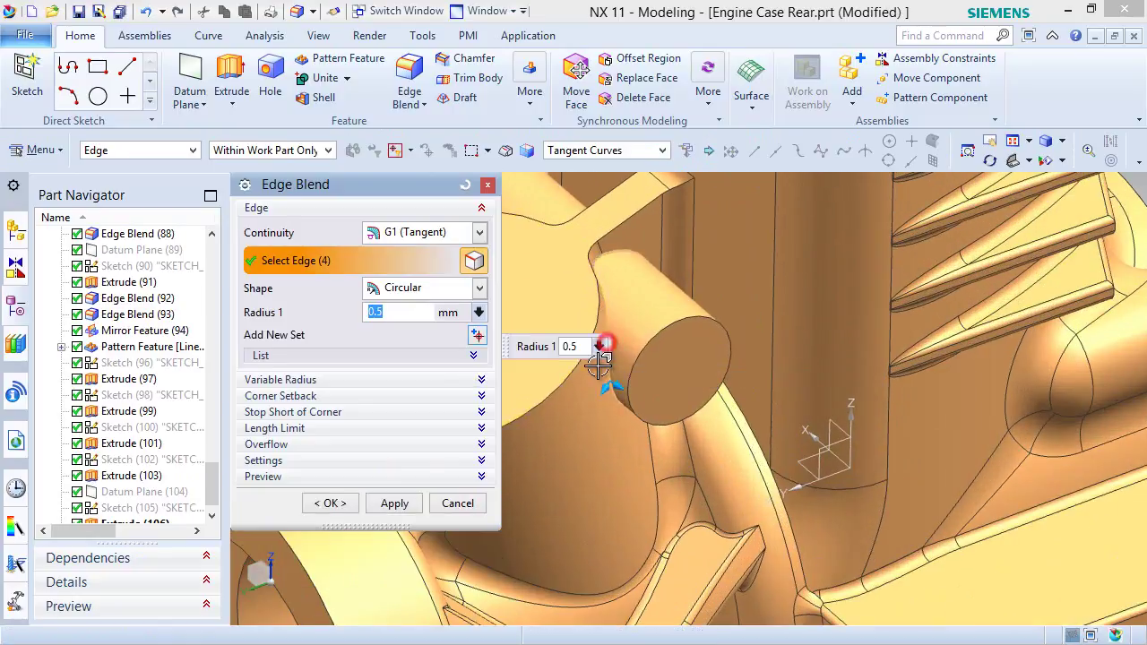
{"action": "middle_click_drag", "start_coordinate": [641, 346], "coordinate": [729, 379]}
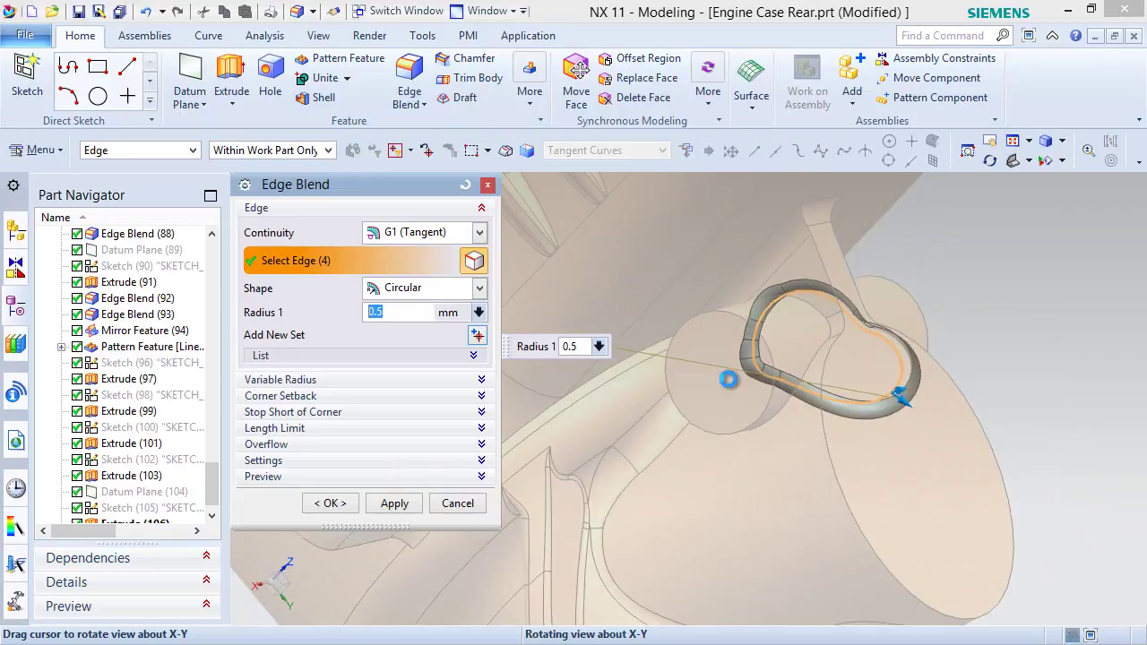
{"action": "left_click", "coordinate": [775, 418]}
{"action": "left_click", "coordinate": [328, 504]}
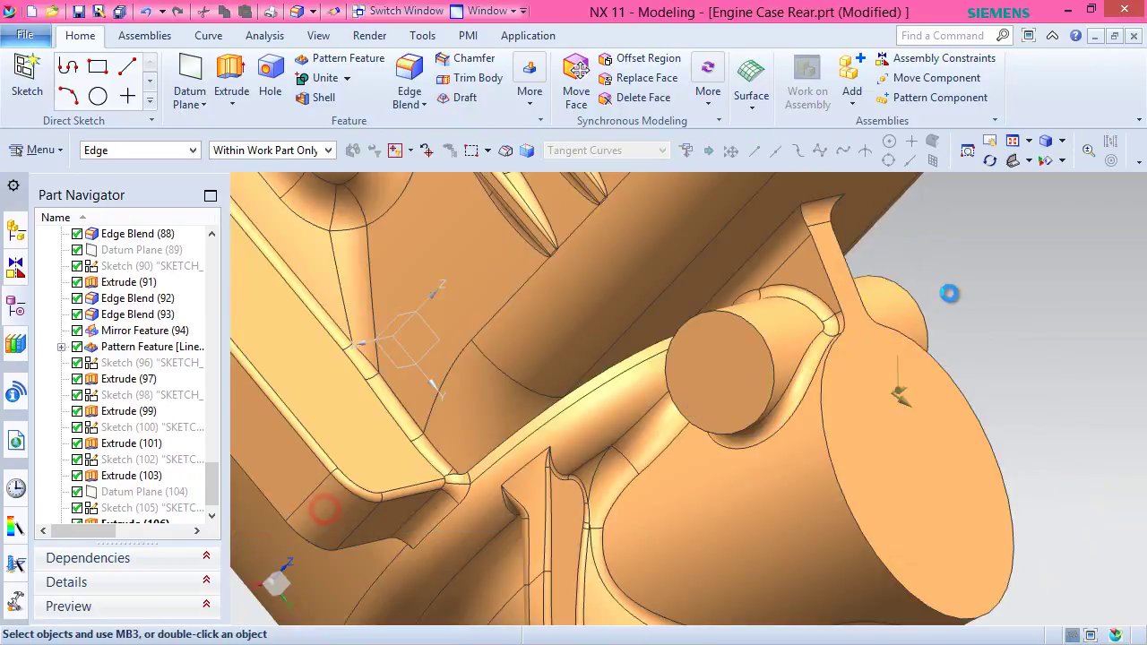
Create a sketch on the flat inclined end face of the large boss.
{"action": "middle_click_drag", "start_coordinate": [962, 285], "coordinate": [949, 266]}
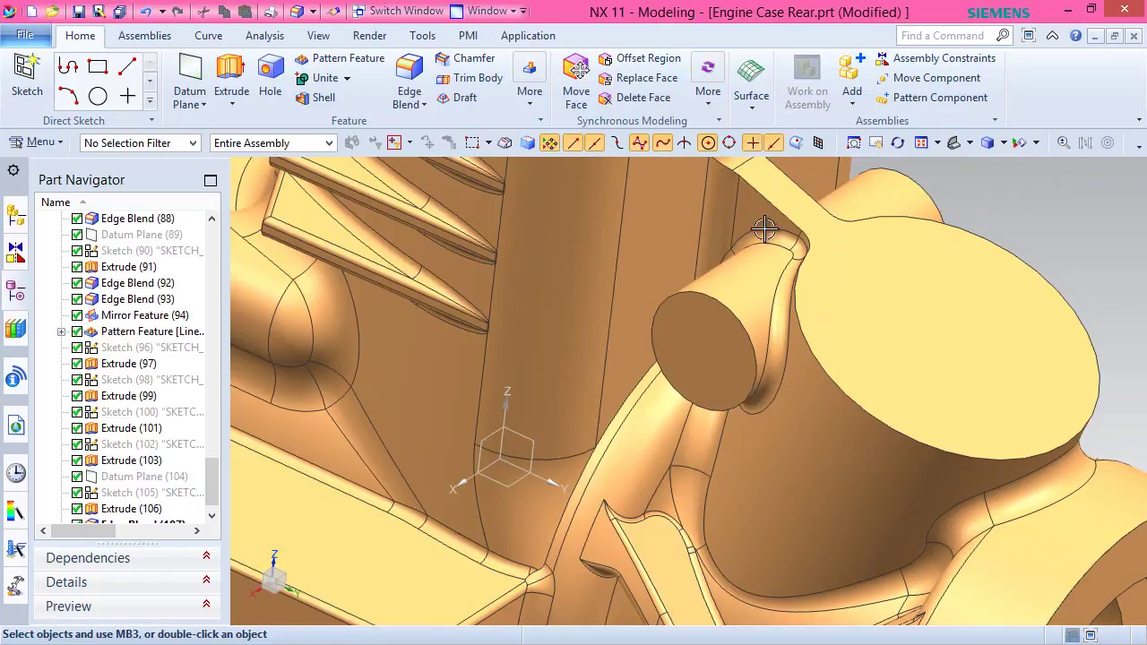
{"action": "left_click", "coordinate": [27, 74]}
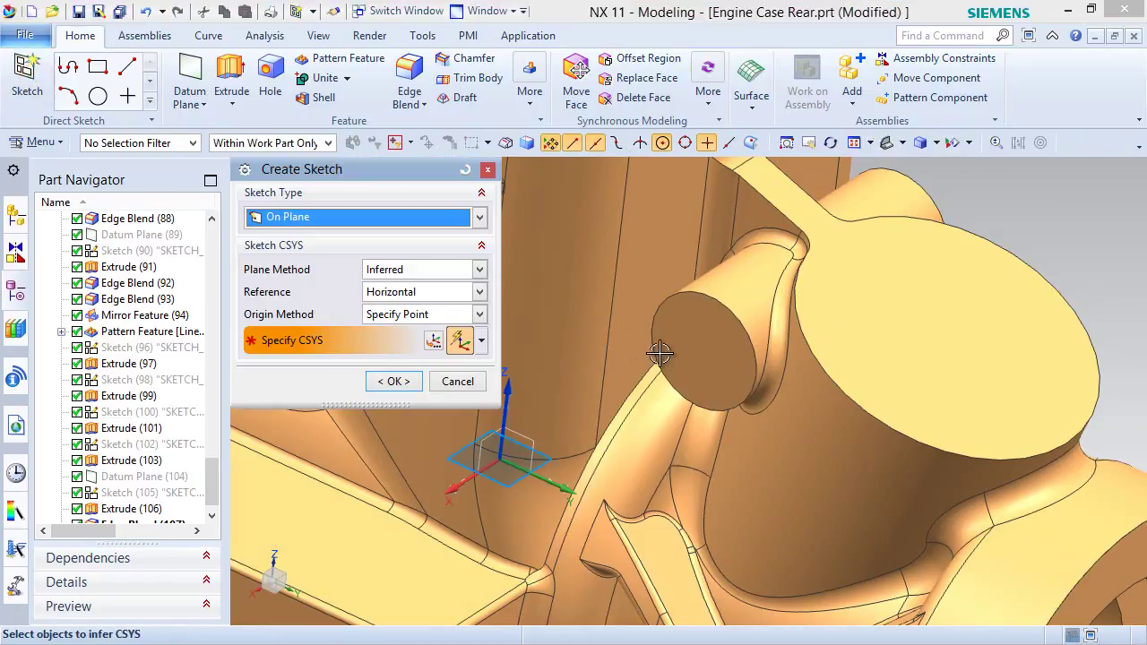
{"action": "left_click", "coordinate": [904, 344]}
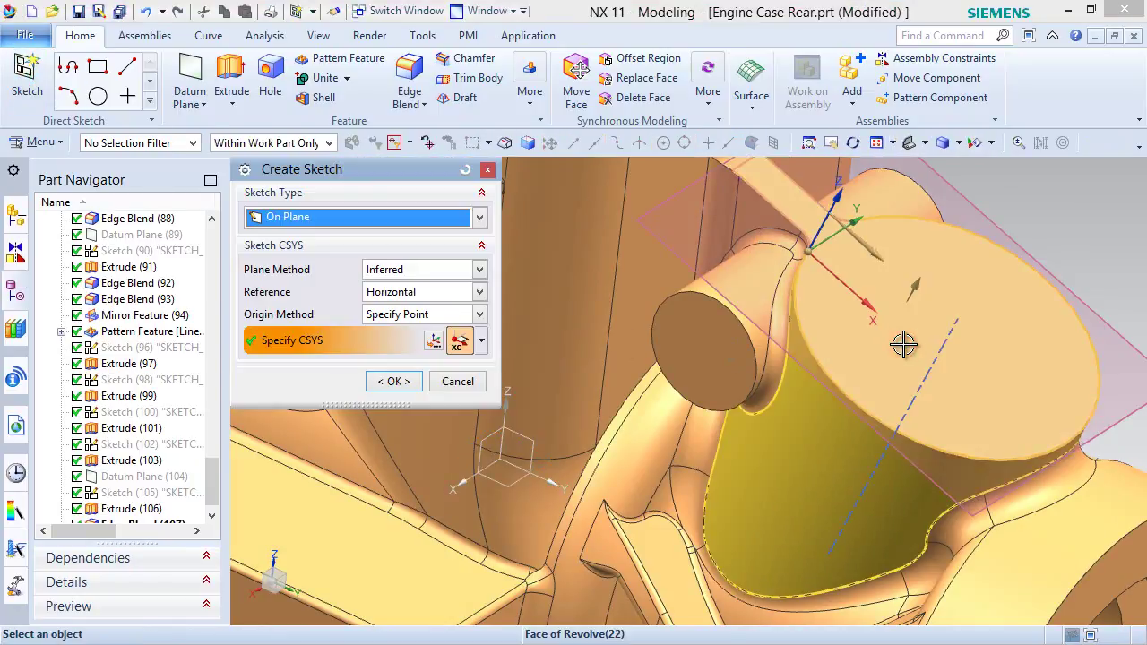
{"action": "left_click", "coordinate": [395, 381]}
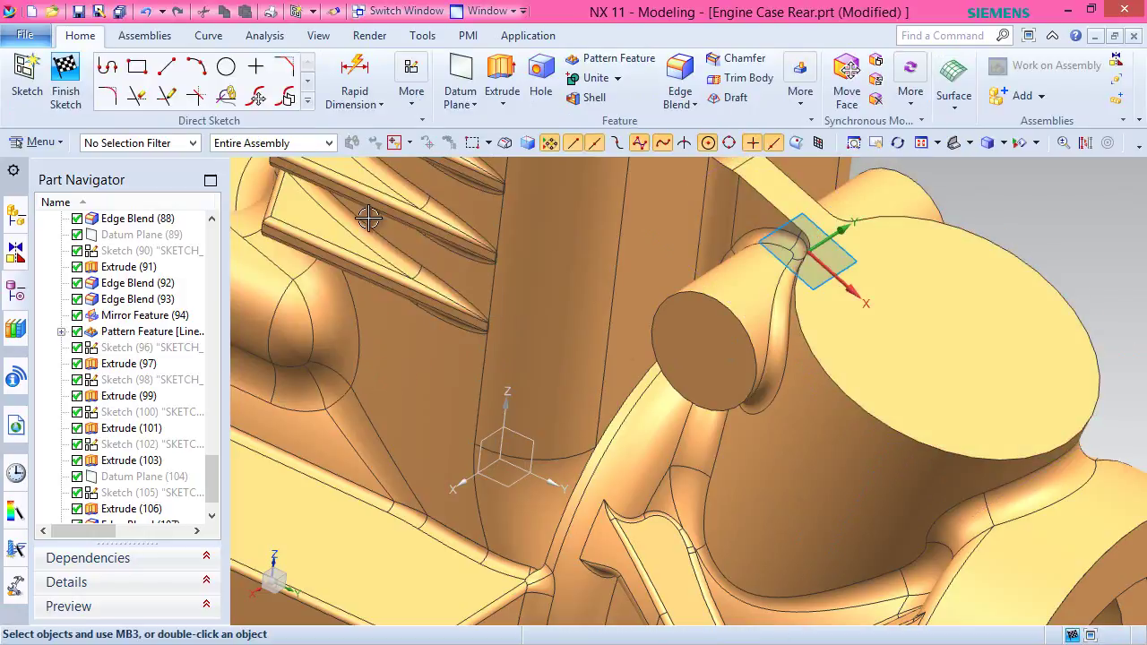
Project the boss face's circular outer edge into the sketch.
{"action": "left_click", "coordinate": [308, 102]}
{"action": "left_click", "coordinate": [198, 238]}
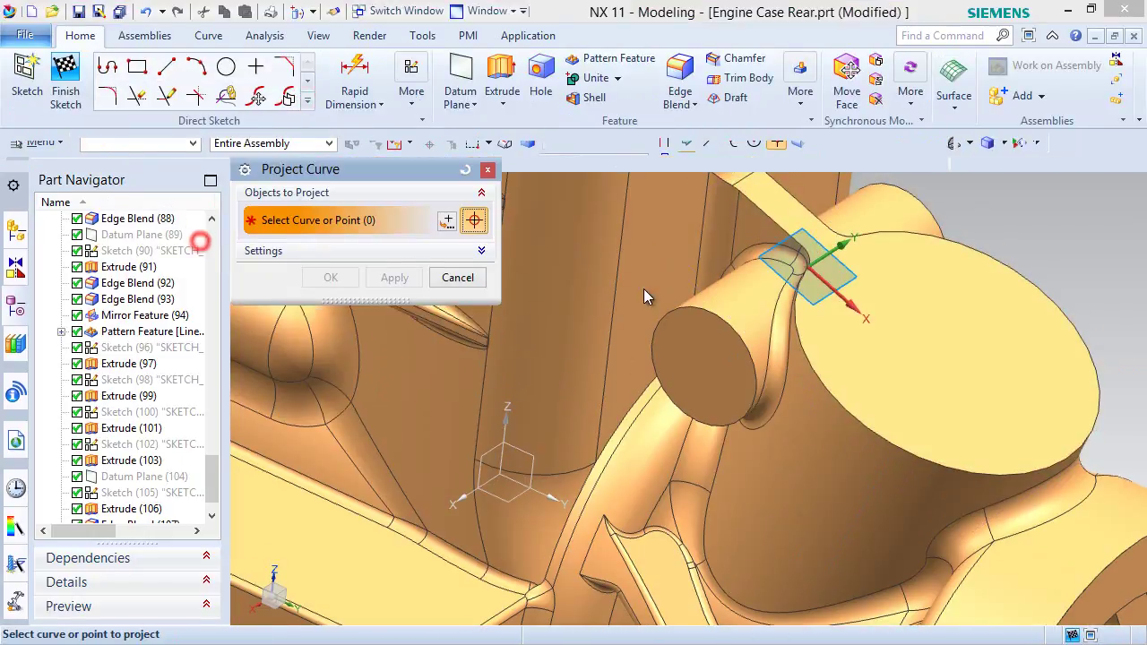
{"action": "left_click", "coordinate": [838, 395]}
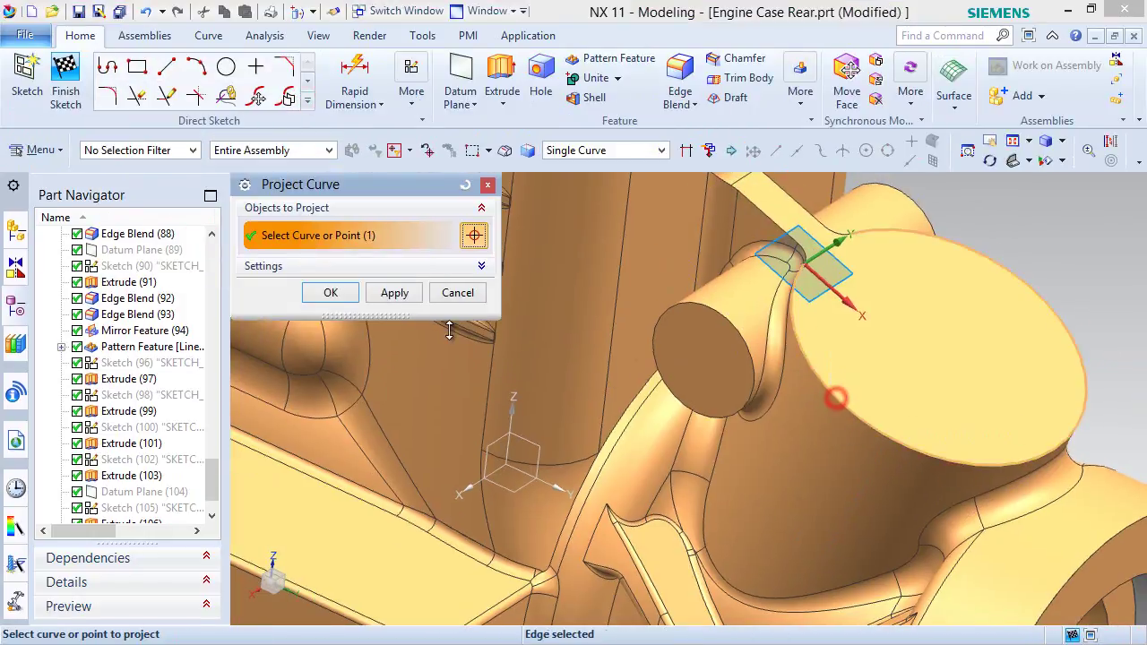
{"action": "left_click", "coordinate": [327, 293]}
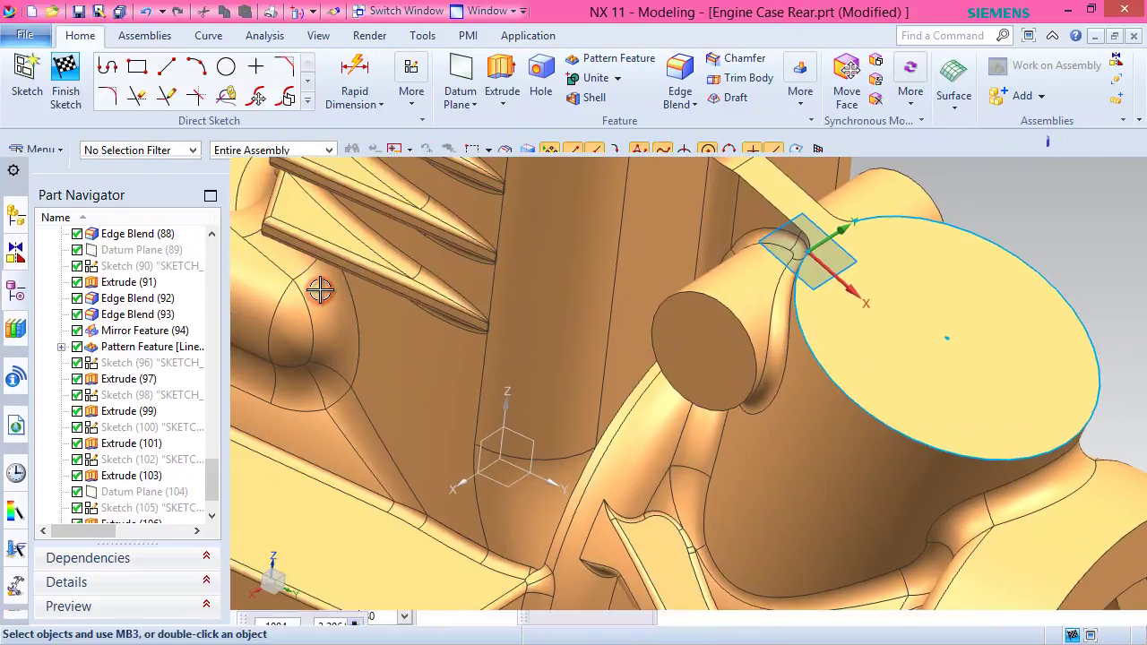
Sketch a circle of 11 mm diameter centred on the projected boss edge.
{"action": "left_click", "coordinate": [226, 66]}
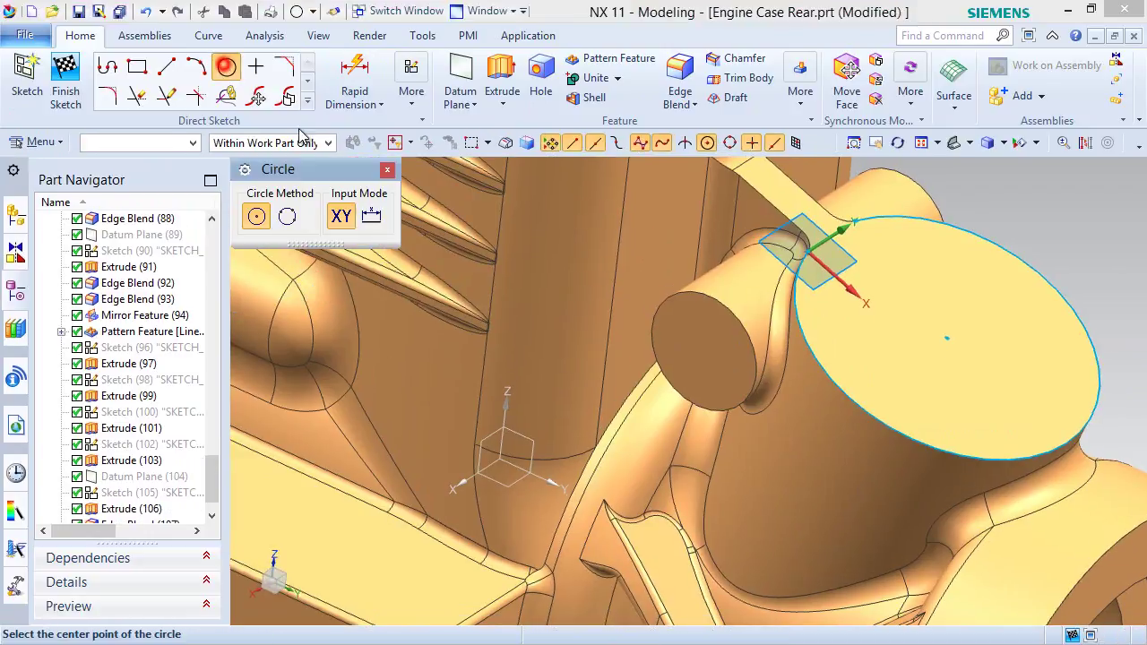
{"action": "left_click", "coordinate": [947, 337]}
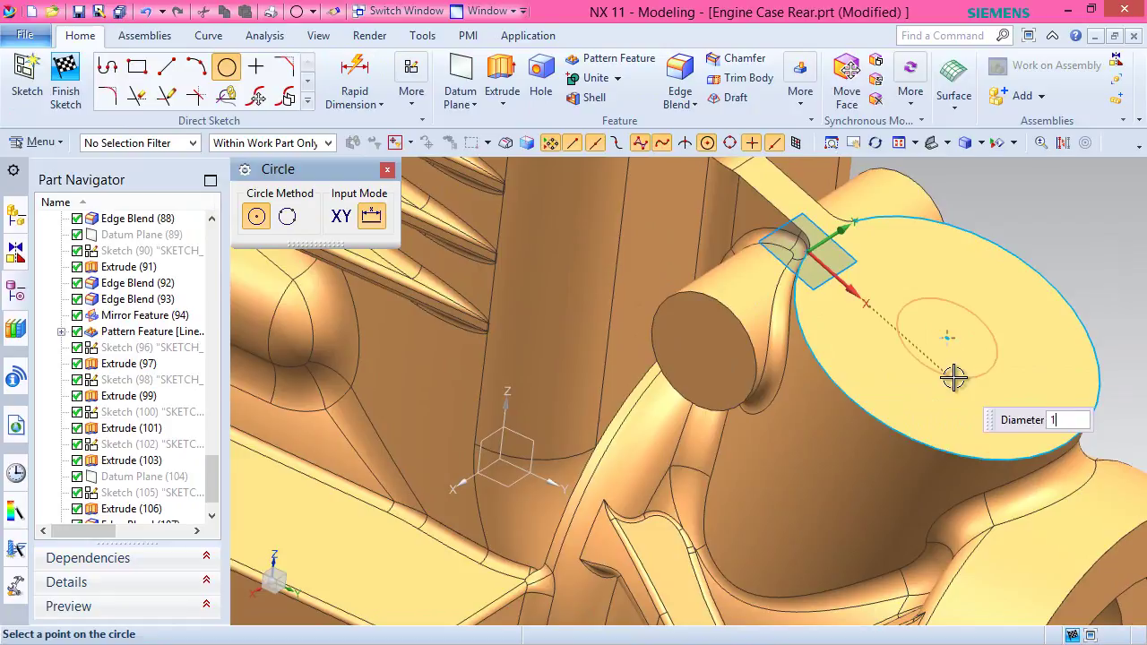
{"action": "key", "text": "Return"}
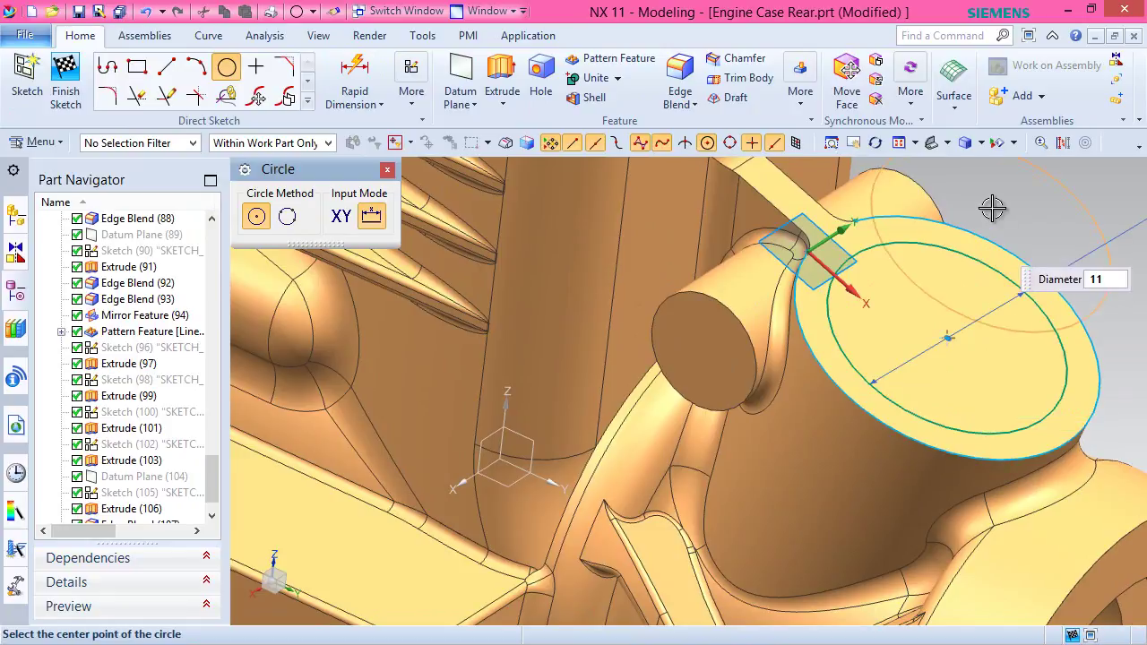
Finish the sketch and extrude the 11 mm circle 15 mm into the inclined boss as a subtracted bore.
{"action": "right_click", "coordinate": [937, 278]}
{"action": "left_click", "coordinate": [983, 190]}
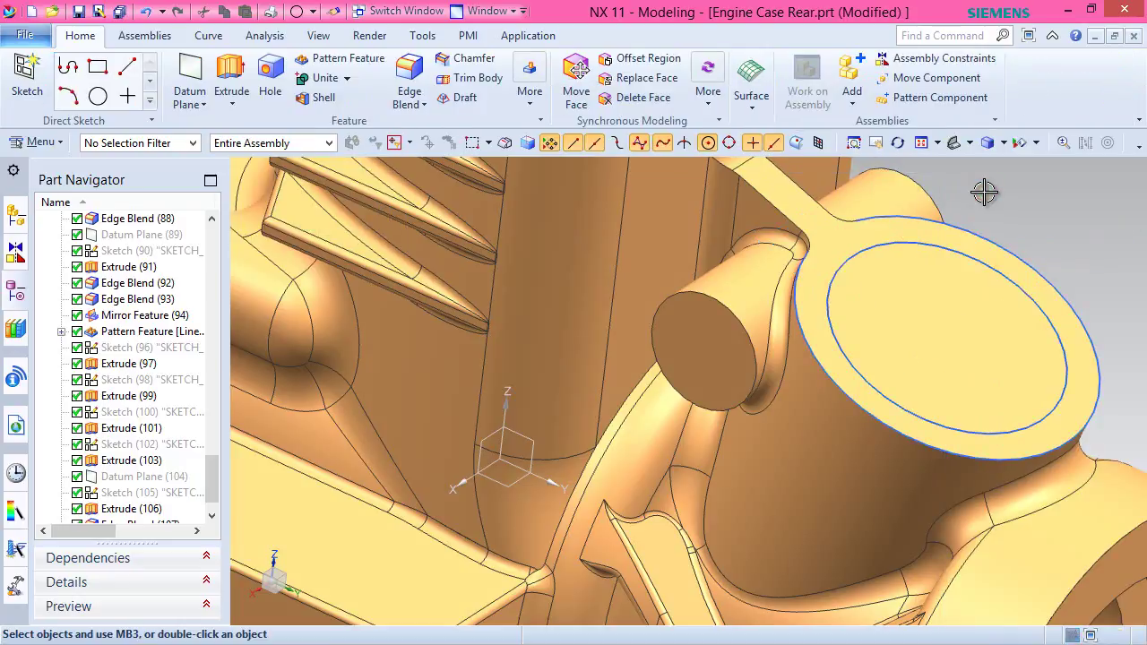
{"action": "left_click", "coordinate": [230, 86]}
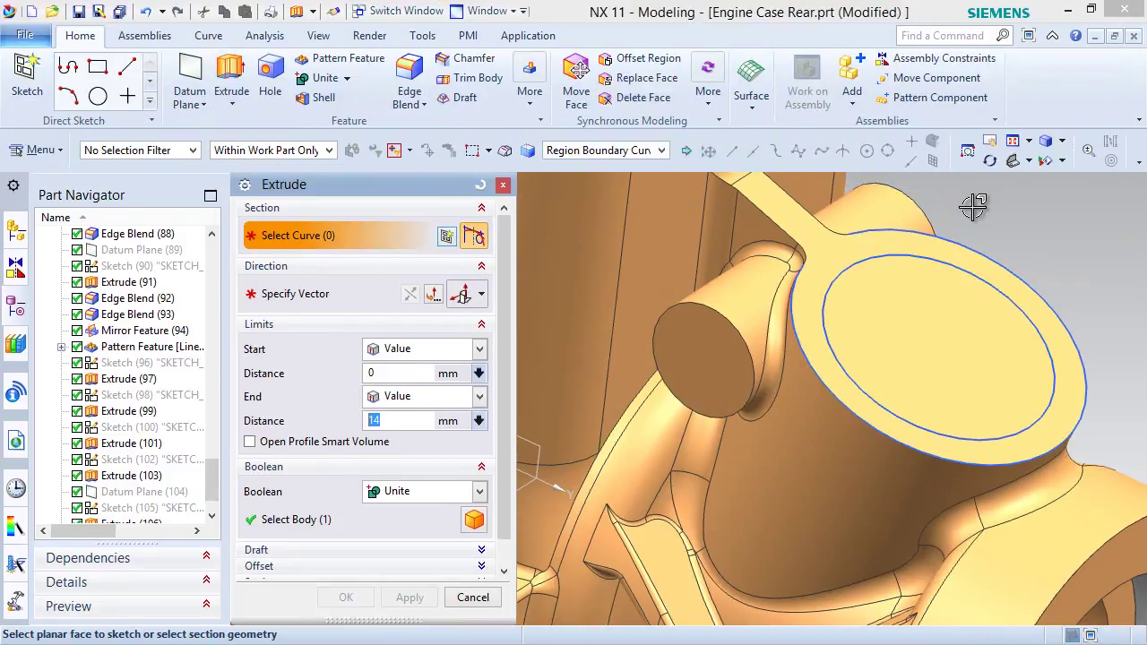
{"action": "left_click", "coordinate": [943, 318]}
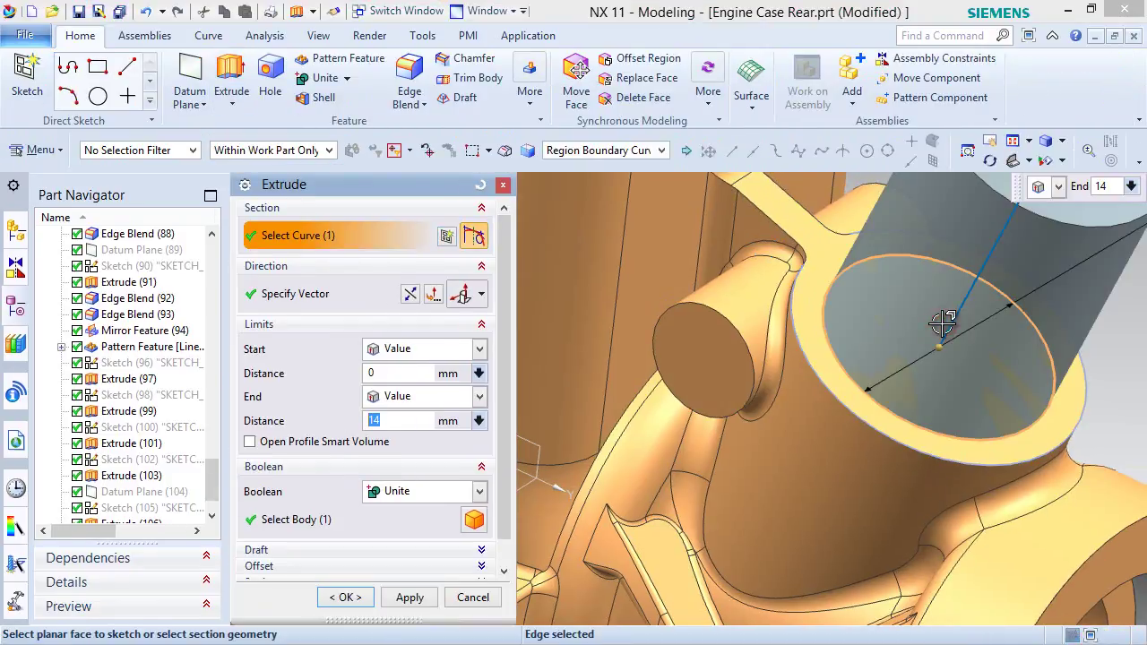
{"action": "left_click", "coordinate": [412, 295]}
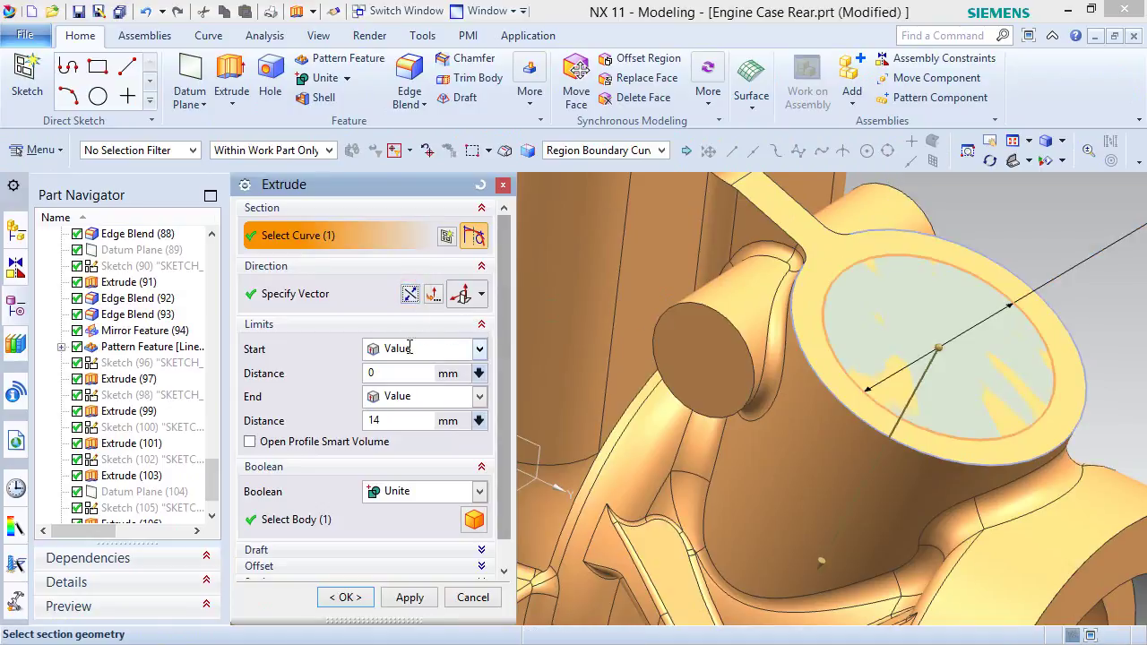
{"action": "left_click", "coordinate": [417, 484]}
{"action": "left_click", "coordinate": [414, 548]}
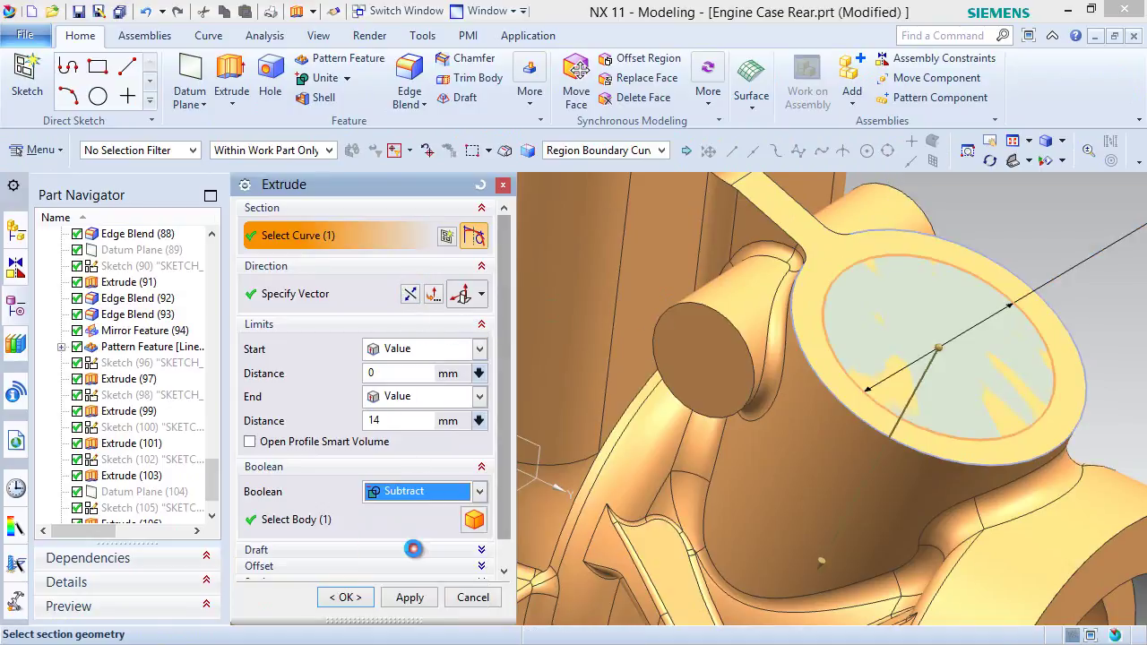
{"action": "double_click", "coordinate": [398, 421]}
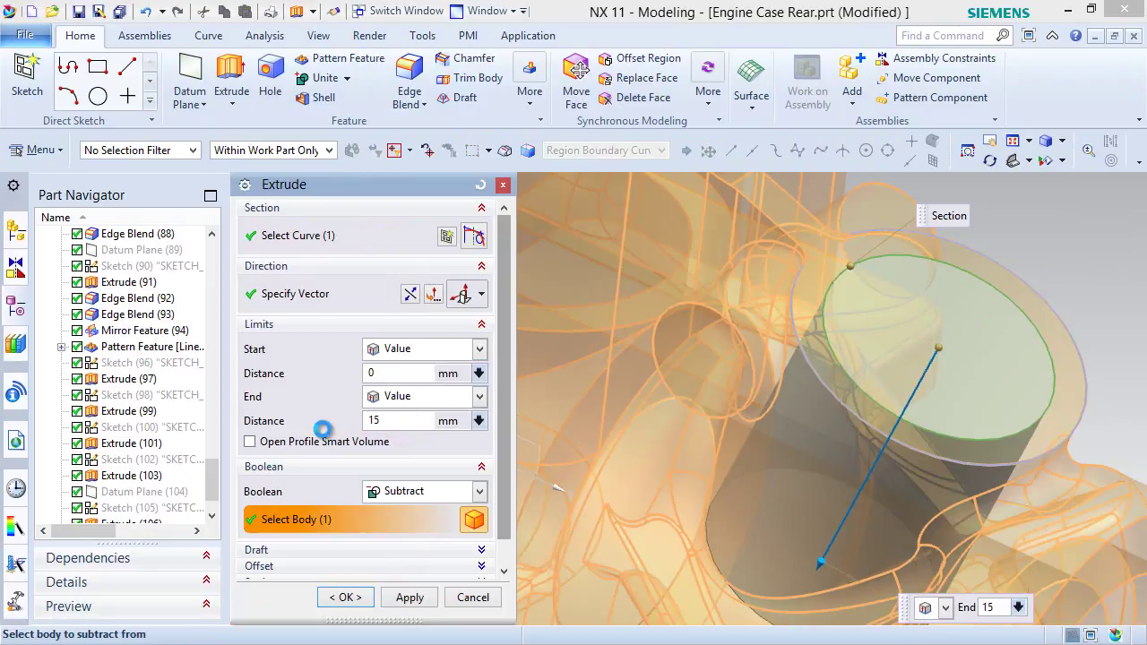
{"action": "left_click", "coordinate": [327, 599]}
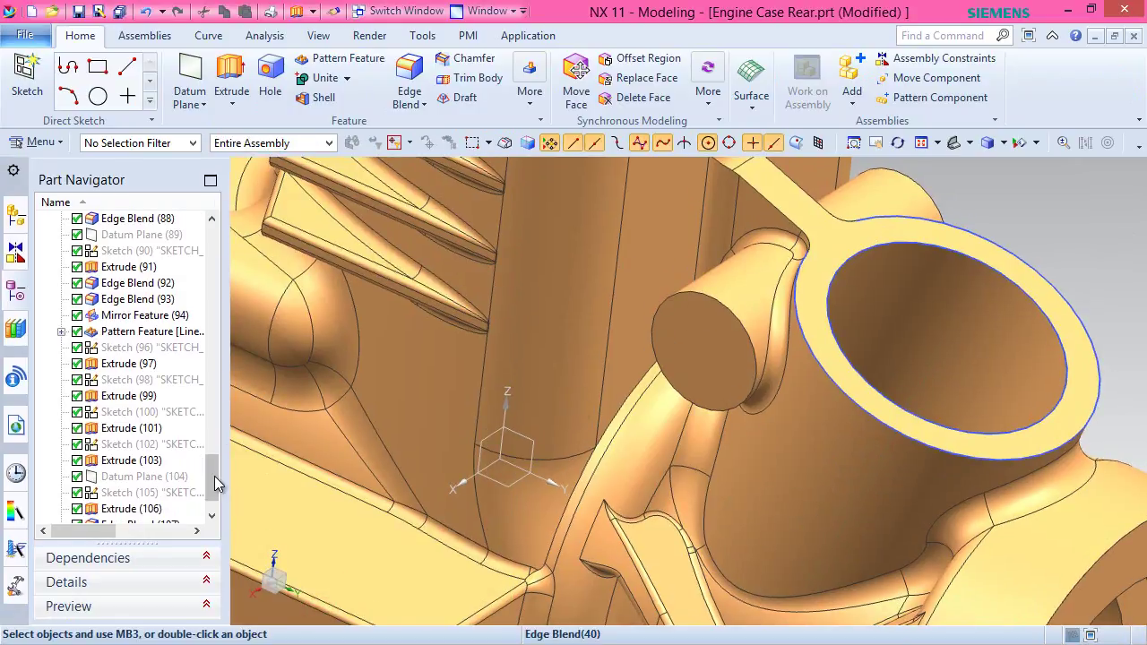
Hide the sketch used for the inclined boss's bore.
{"action": "scroll", "coordinate": [222, 484], "scroll_direction": "down", "scroll_amount": 1}
{"action": "left_click", "coordinate": [164, 493]}
{"action": "right_click", "coordinate": [164, 493]}
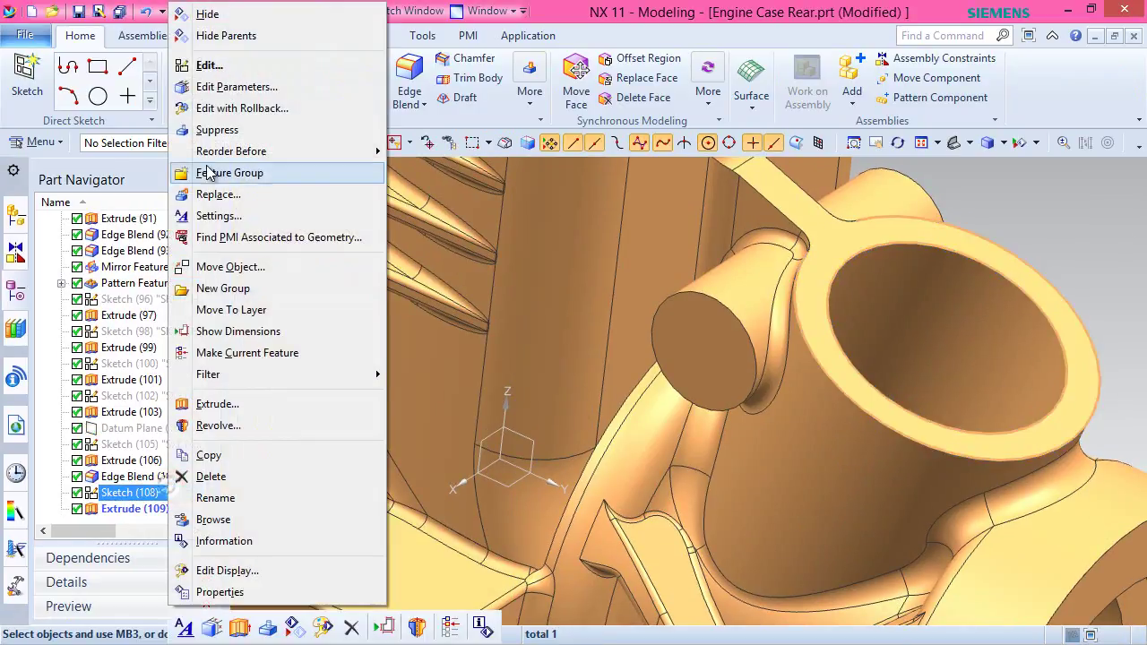
{"action": "left_click", "coordinate": [207, 14]}
Change the display colour of the inclined boss's inner bore face to light grey, selecting with the Face filter.
{"action": "scroll", "coordinate": [634, 197], "scroll_direction": "down", "scroll_amount": 5}
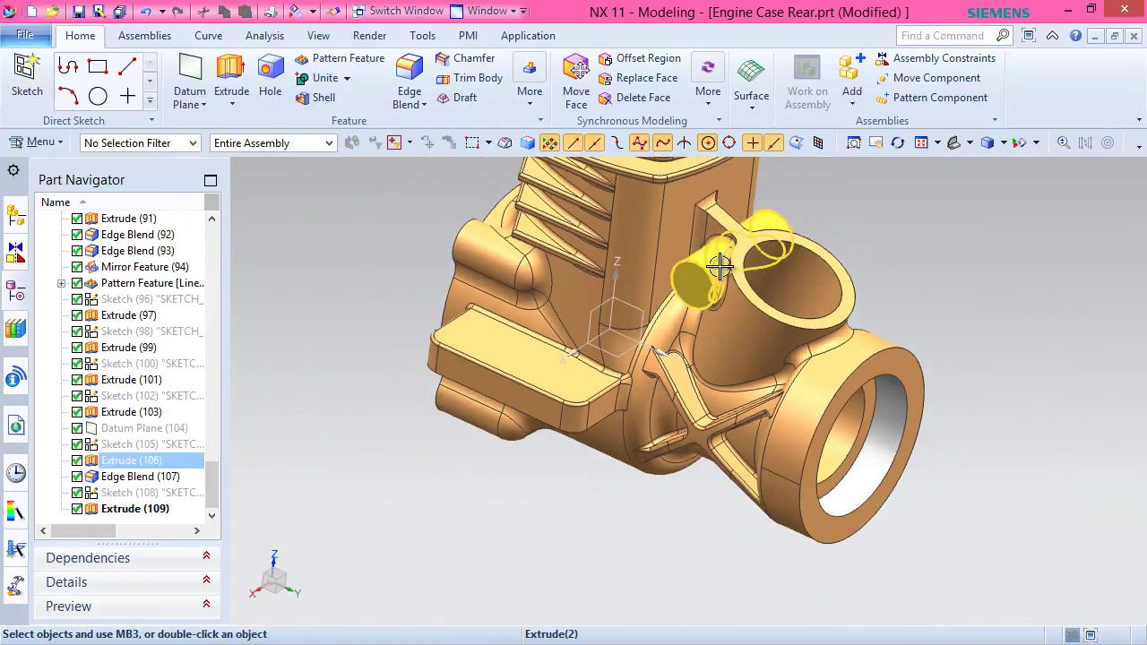
{"action": "middle_click_drag", "start_coordinate": [720, 266], "coordinate": [681, 329]}
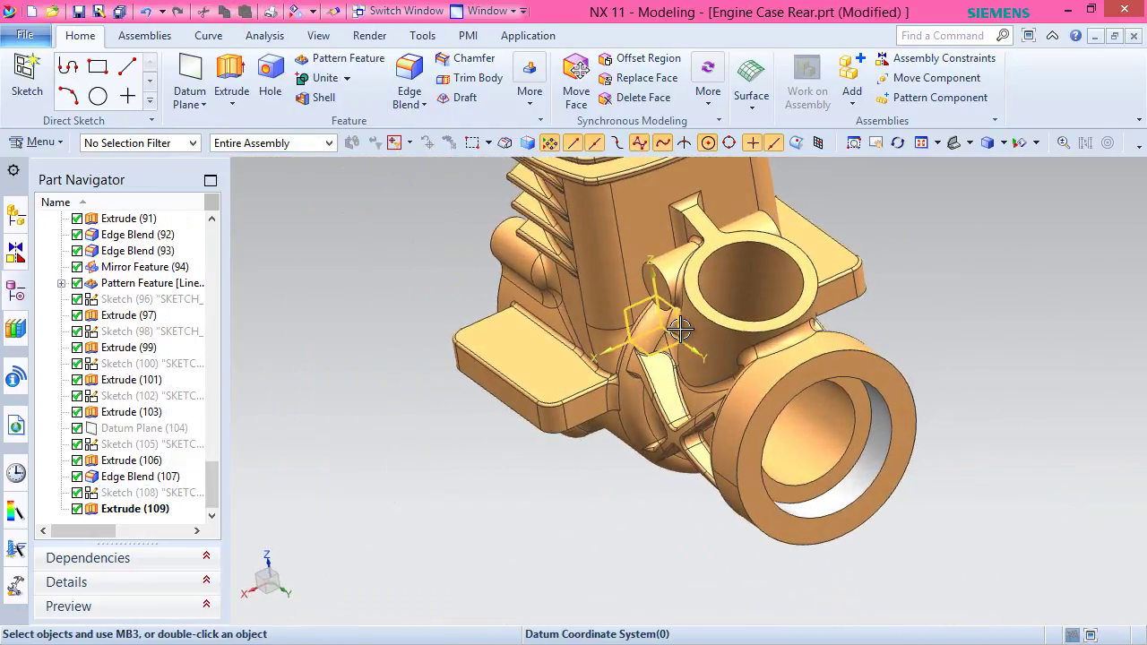
{"action": "left_click", "coordinate": [320, 36]}
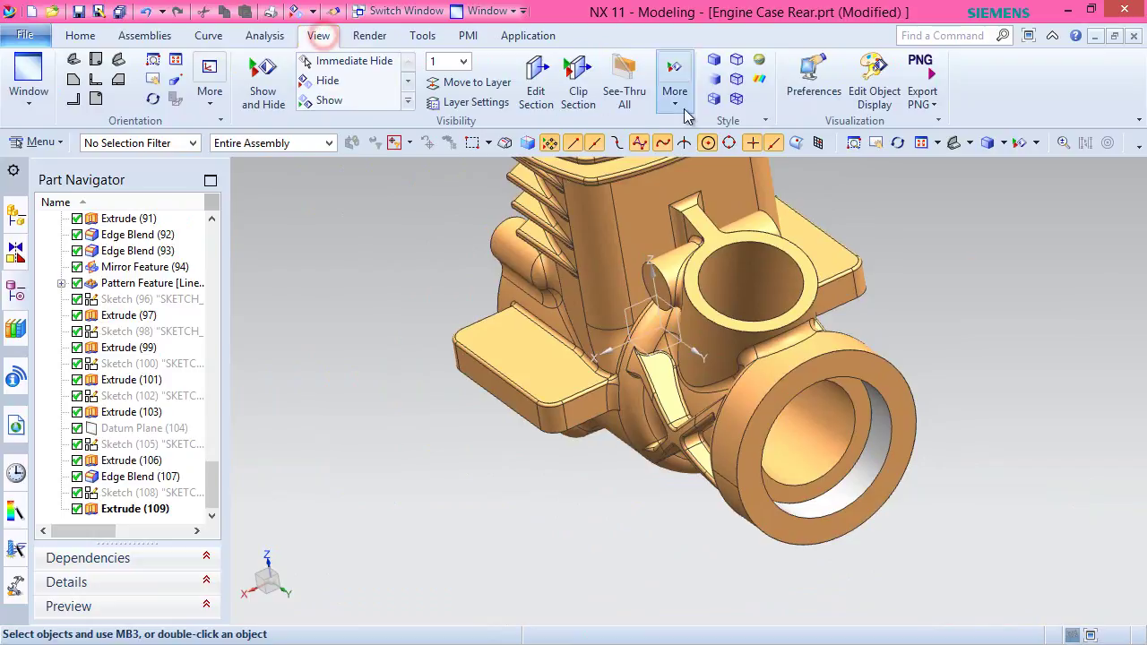
{"action": "left_click", "coordinate": [874, 76]}
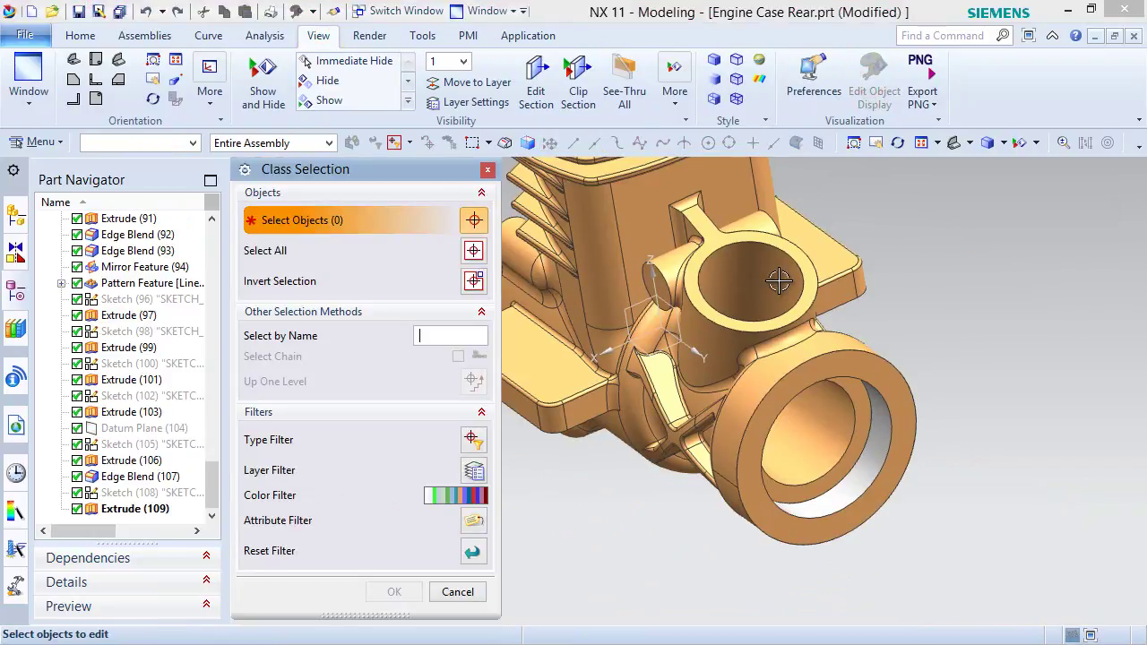
{"action": "left_click", "coordinate": [192, 144]}
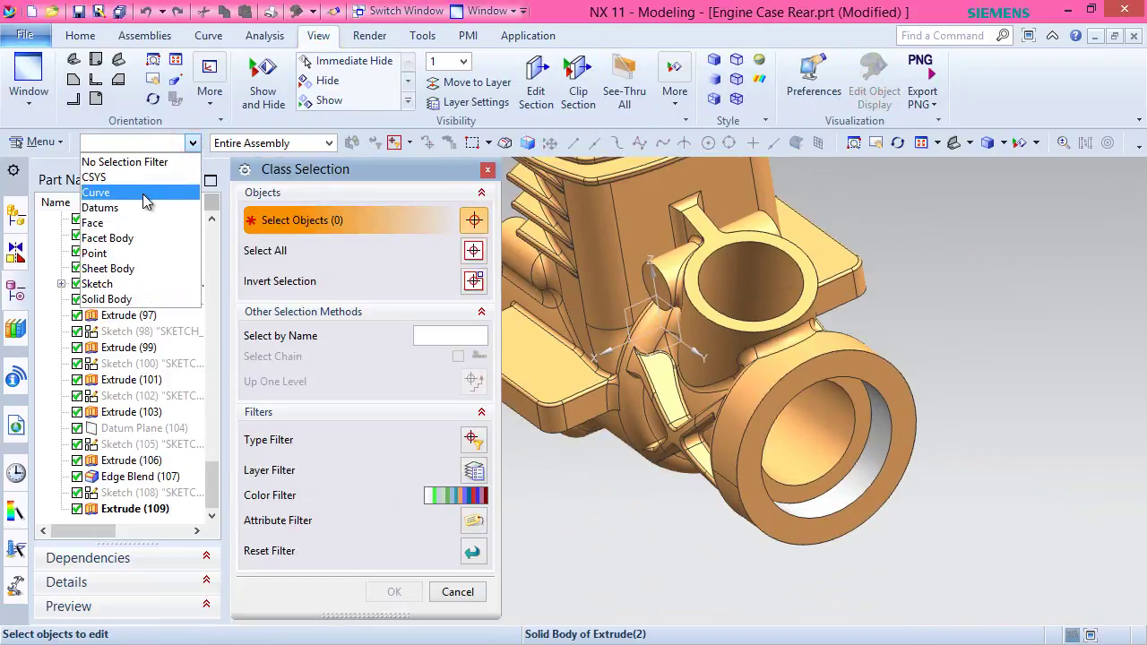
{"action": "left_click", "coordinate": [129, 224]}
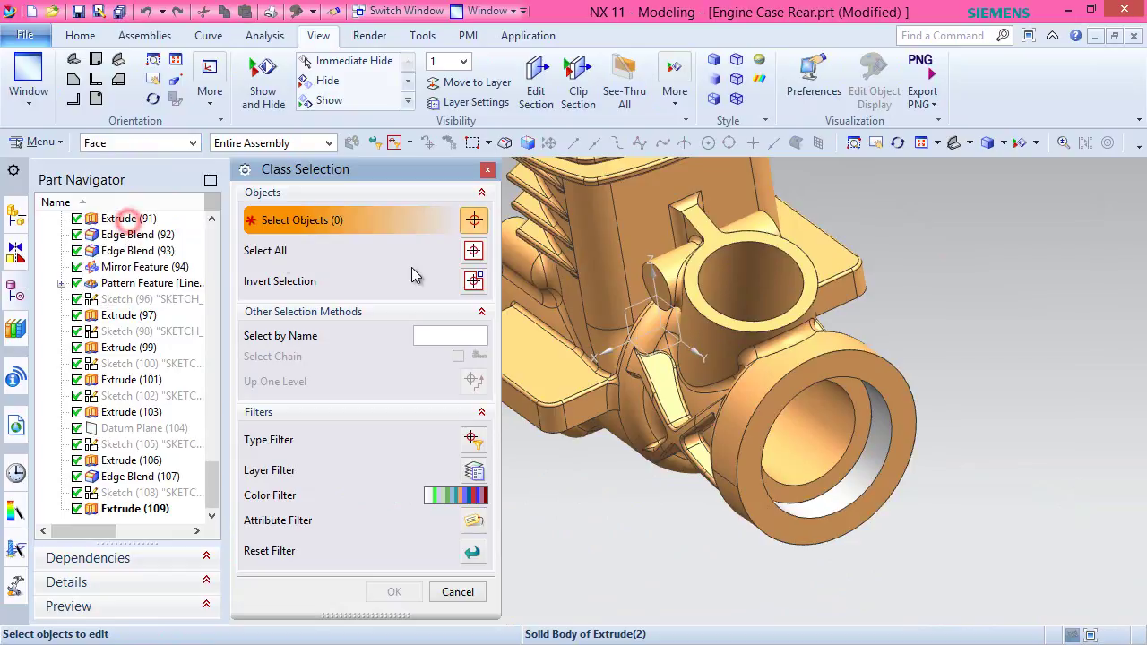
{"action": "left_click", "coordinate": [762, 276]}
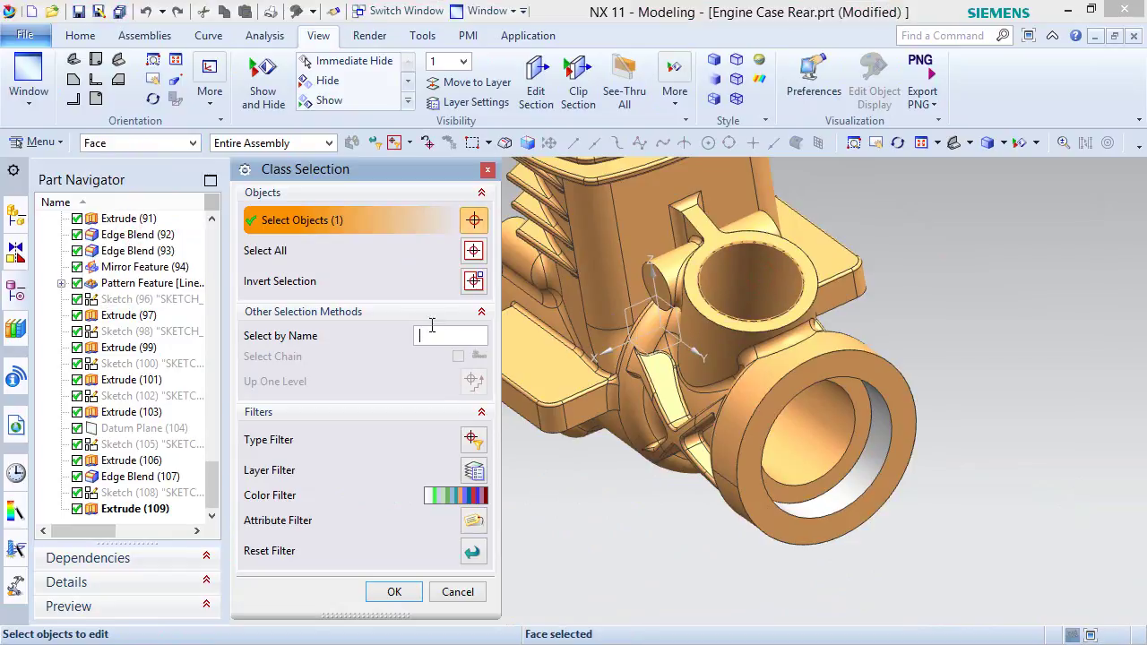
{"action": "middle_click", "coordinate": [574, 455]}
{"action": "left_click", "coordinate": [451, 263]}
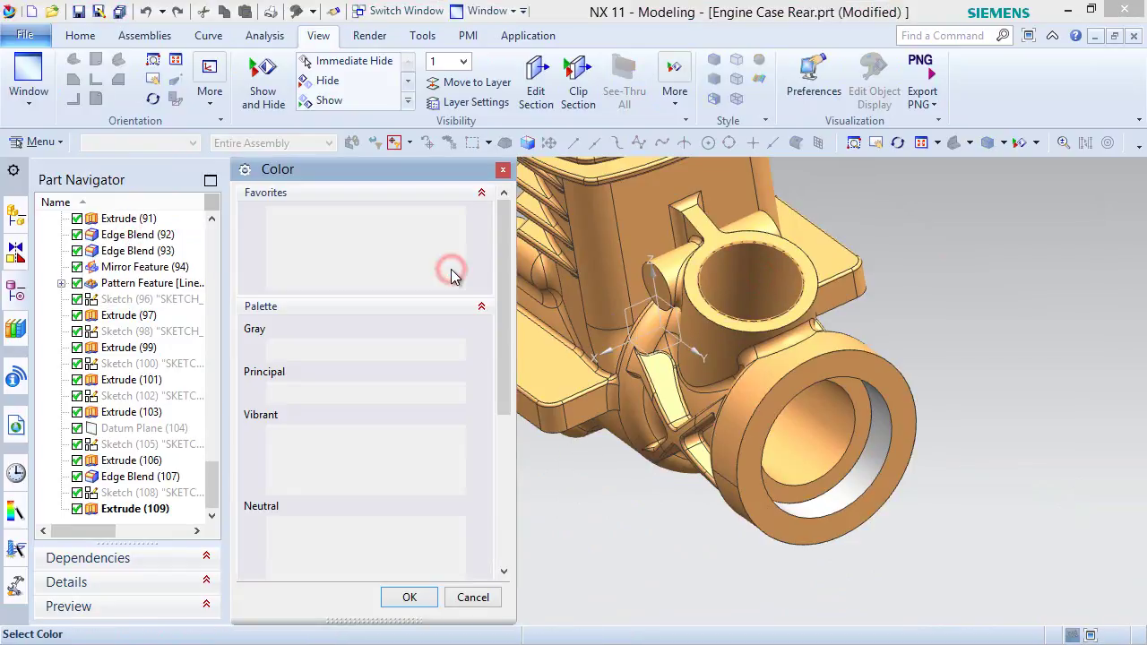
{"action": "left_click", "coordinate": [405, 597]}
{"action": "left_click", "coordinate": [345, 598]}
Create a sketch on the flat circular end face of the small cross cylinder beside the inclined boss.
{"action": "middle_click_drag", "start_coordinate": [728, 318], "coordinate": [759, 381]}
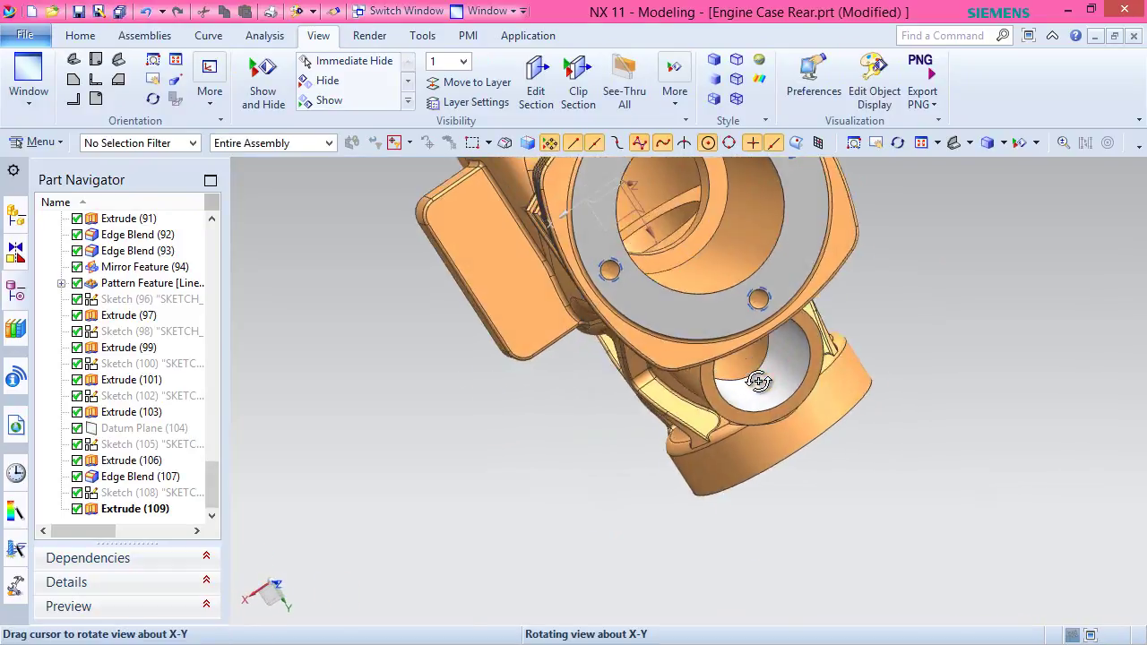
{"action": "right_click", "coordinate": [927, 386]}
{"action": "key", "text": "Home"}
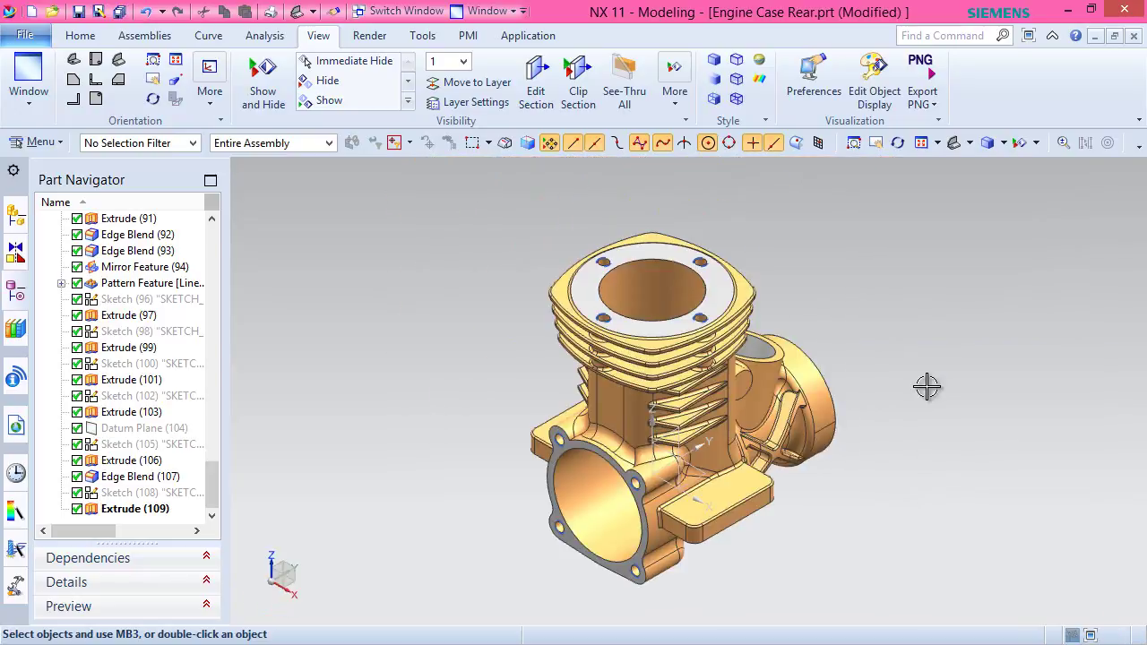
{"action": "left_click", "coordinate": [80, 35]}
{"action": "left_click", "coordinate": [27, 73]}
{"action": "middle_click_drag", "start_coordinate": [841, 285], "coordinate": [704, 379]}
{"action": "scroll", "coordinate": [702, 380], "scroll_direction": "down", "scroll_amount": 5}
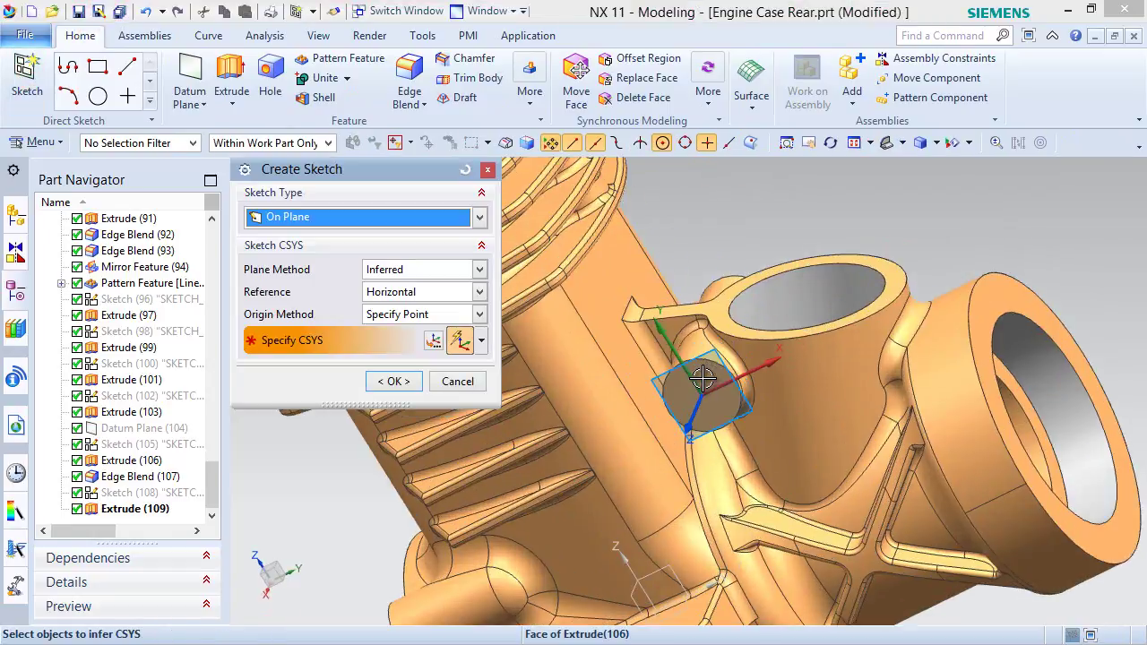
{"action": "left_click", "coordinate": [702, 380]}
{"action": "left_click", "coordinate": [386, 384]}
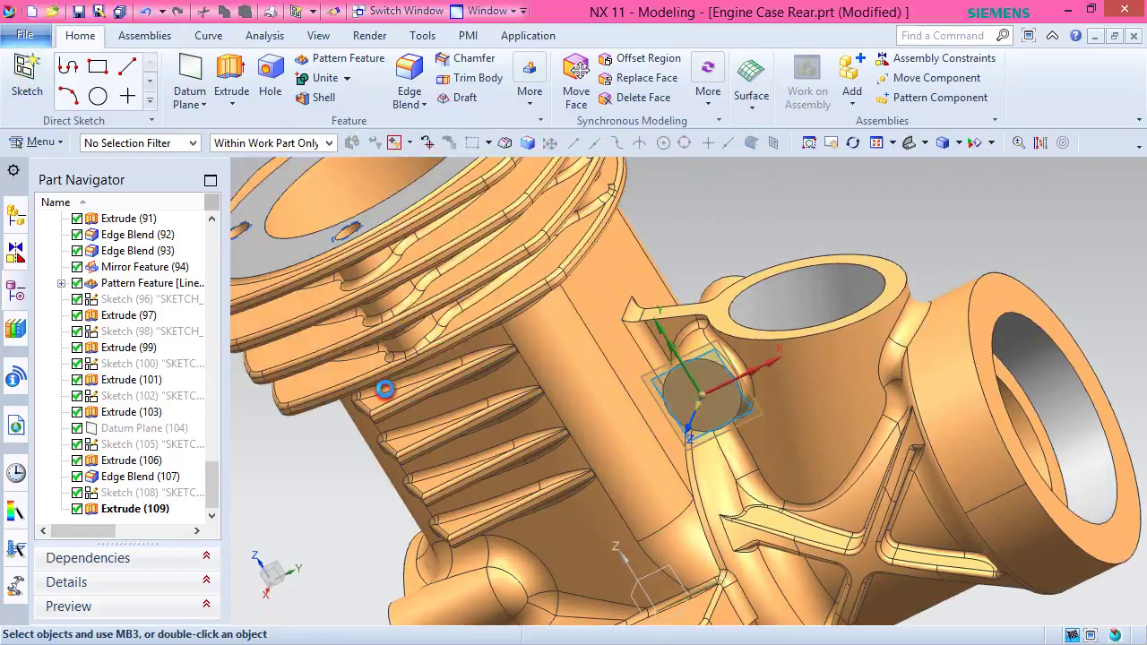
Project the small cylinder's circular end edge into the sketch.
{"action": "left_click", "coordinate": [306, 100]}
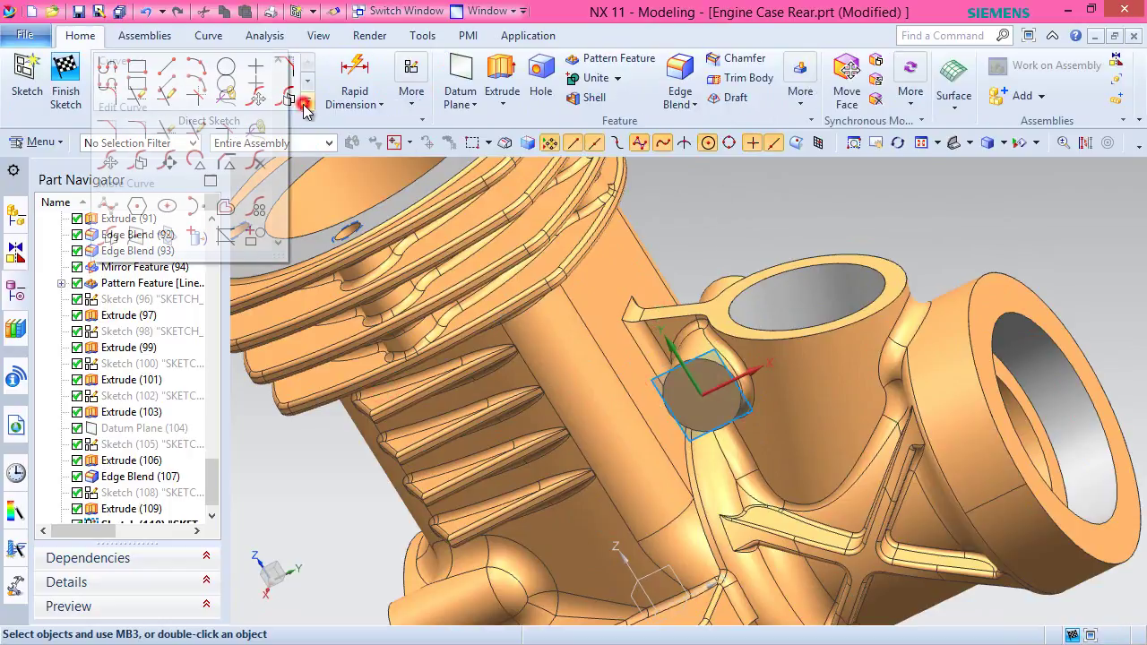
{"action": "left_click", "coordinate": [195, 236]}
{"action": "scroll", "coordinate": [673, 389], "scroll_direction": "up", "scroll_amount": 5}
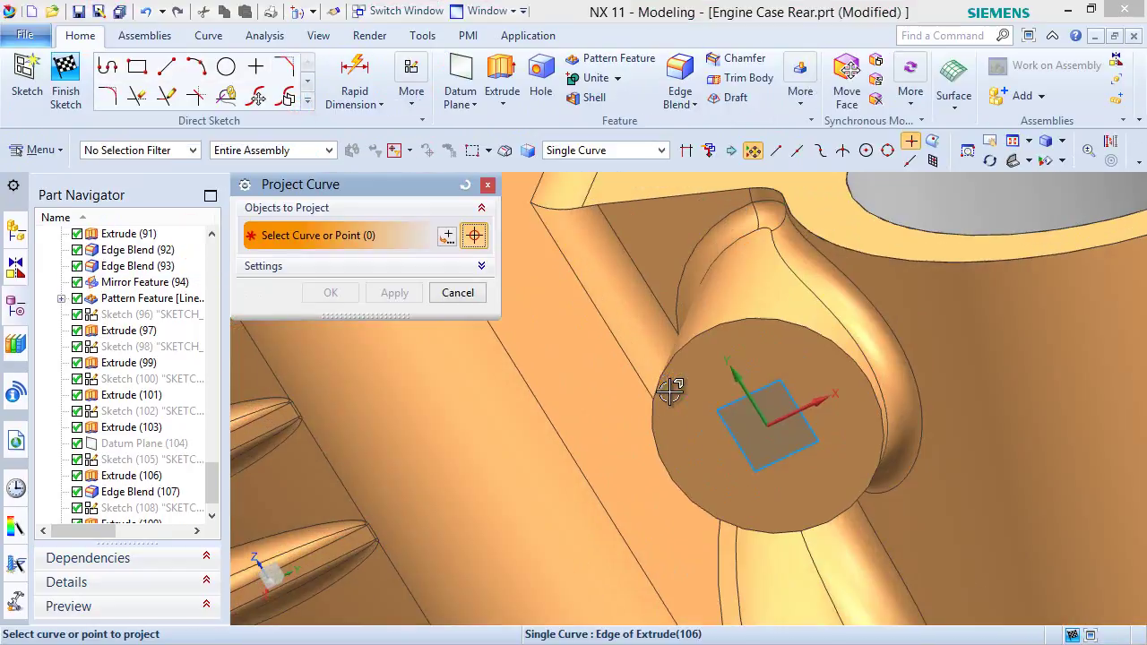
{"action": "left_click", "coordinate": [702, 332]}
{"action": "left_click", "coordinate": [333, 292]}
Sketch a circle of 4 mm diameter centred on the small cylinder's end face.
{"action": "left_click", "coordinate": [226, 68]}
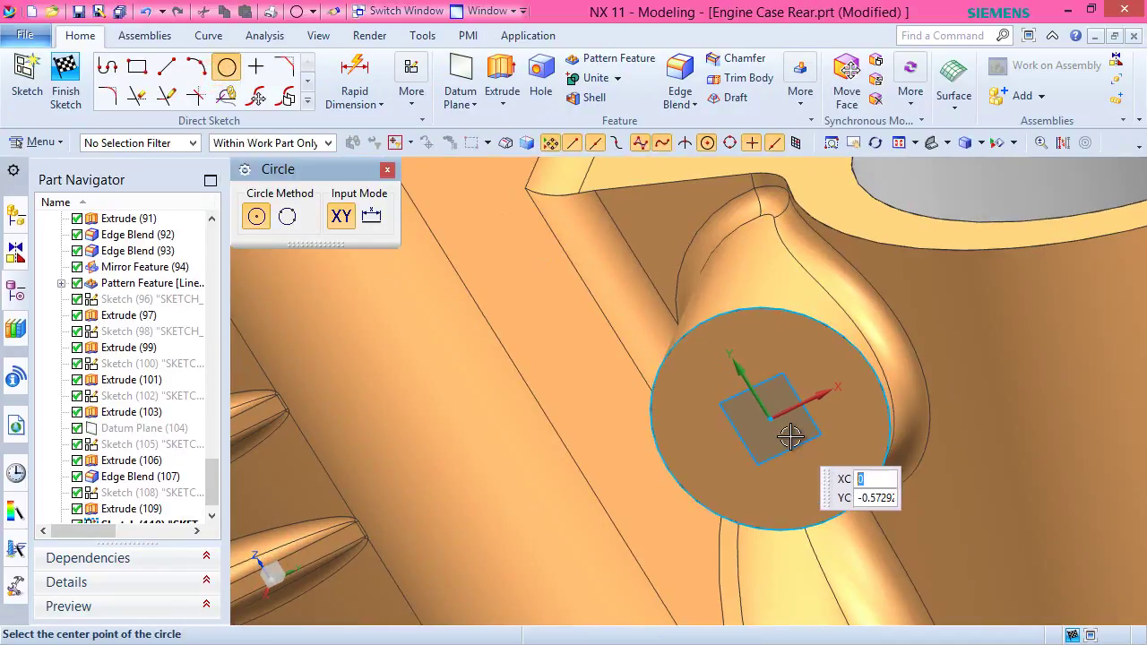
{"action": "left_click", "coordinate": [769, 415]}
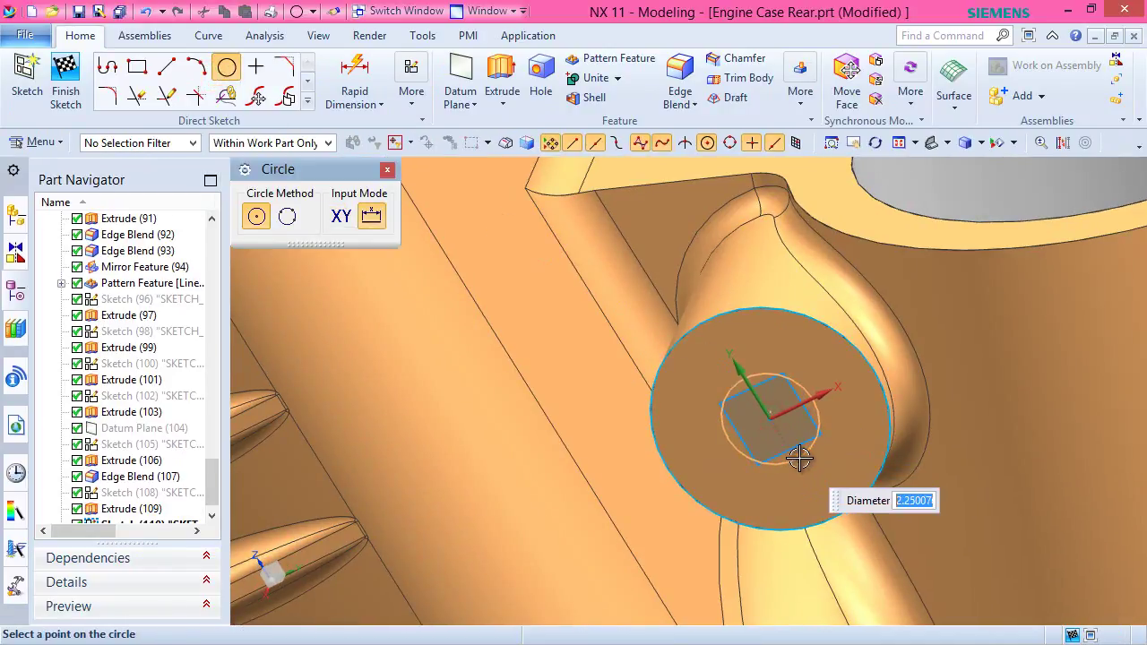
{"action": "type", "text": "4"}
{"action": "key", "text": "Return"}
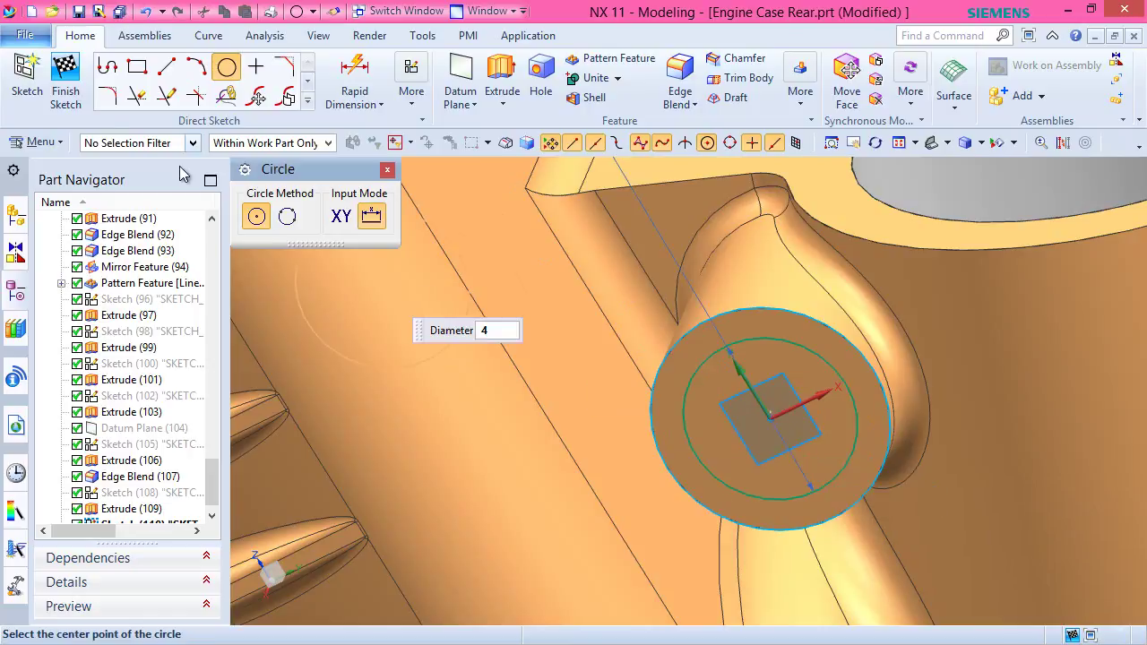
Finish the sketch and extrude the 4 mm circle into the small cylinder as a subtracted cut with the end limit Through All.
{"action": "left_click", "coordinate": [66, 80]}
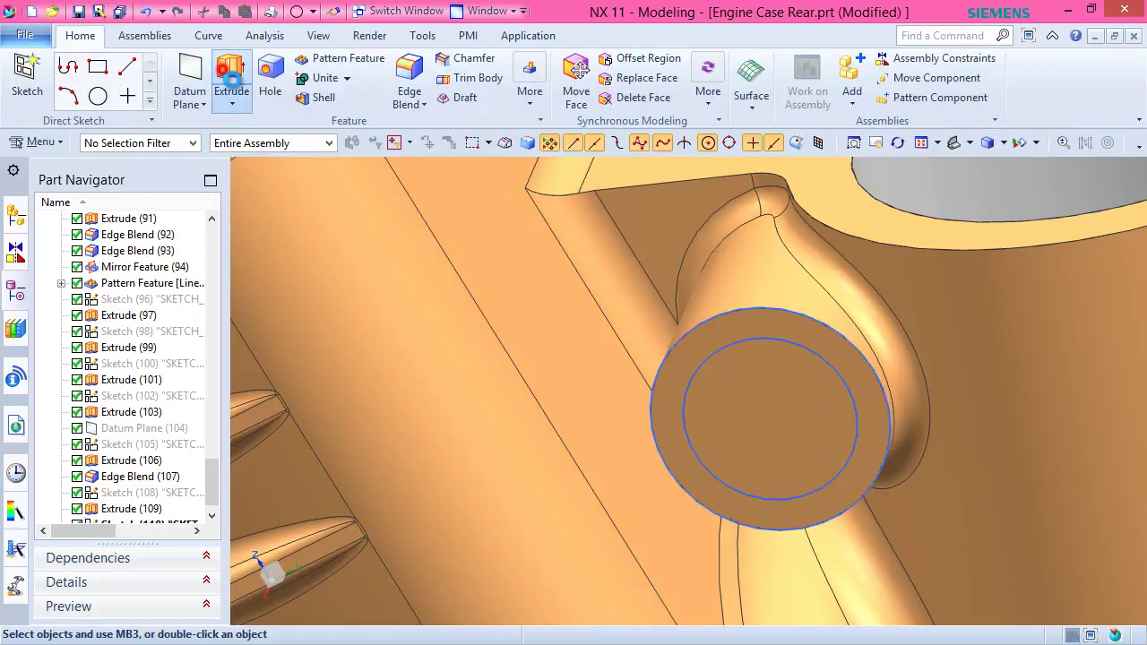
{"action": "left_click", "coordinate": [229, 85]}
{"action": "left_click", "coordinate": [825, 438]}
{"action": "right_click", "coordinate": [825, 439]}
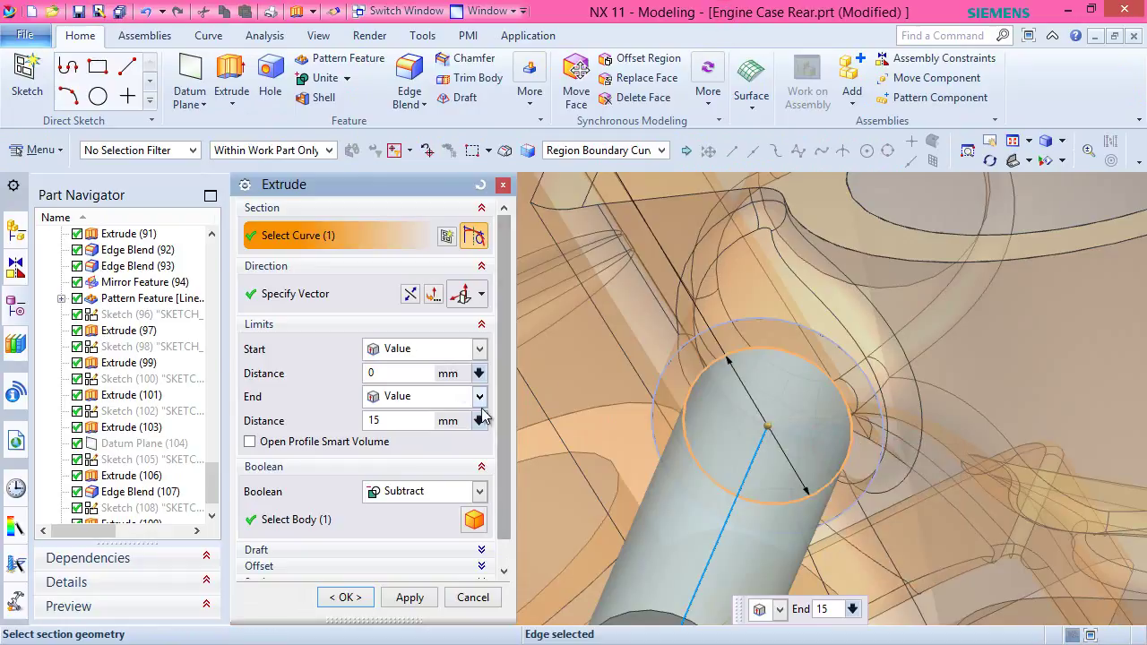
{"action": "left_click", "coordinate": [412, 295]}
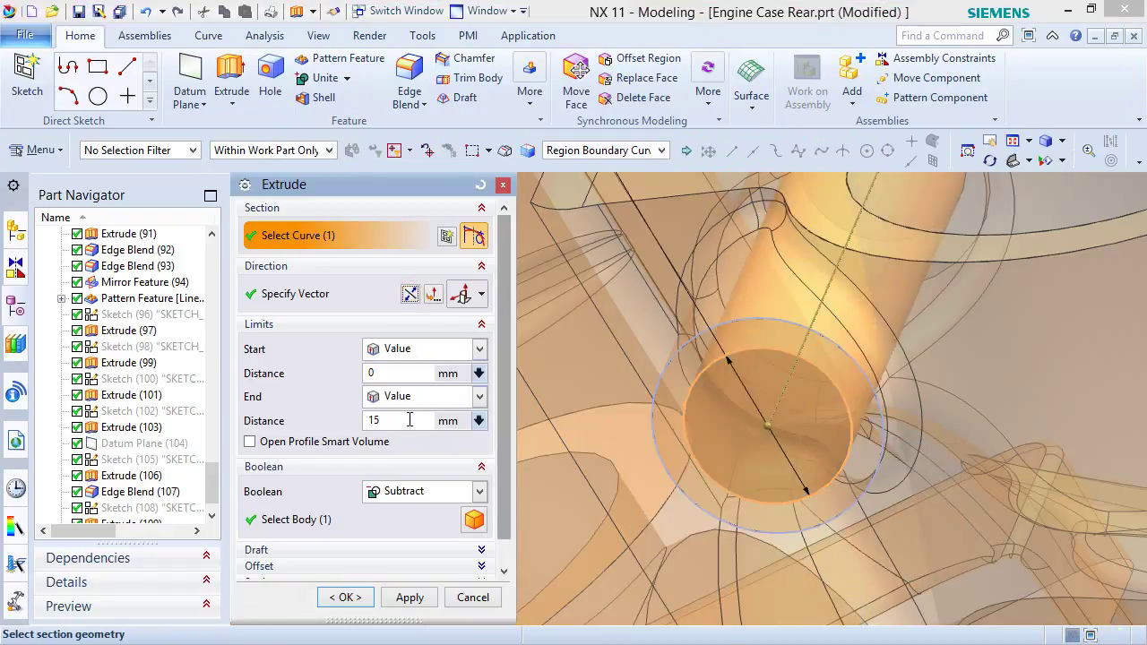
{"action": "left_click_drag", "start_coordinate": [408, 419], "coordinate": [365, 421]}
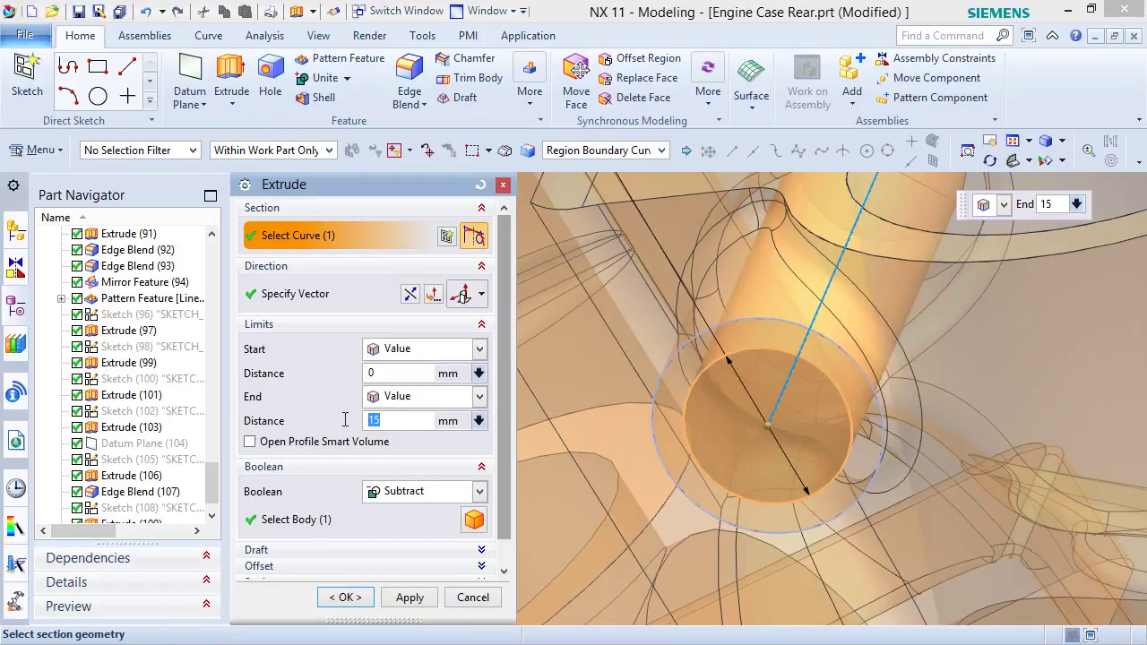
{"action": "left_click", "coordinate": [486, 398]}
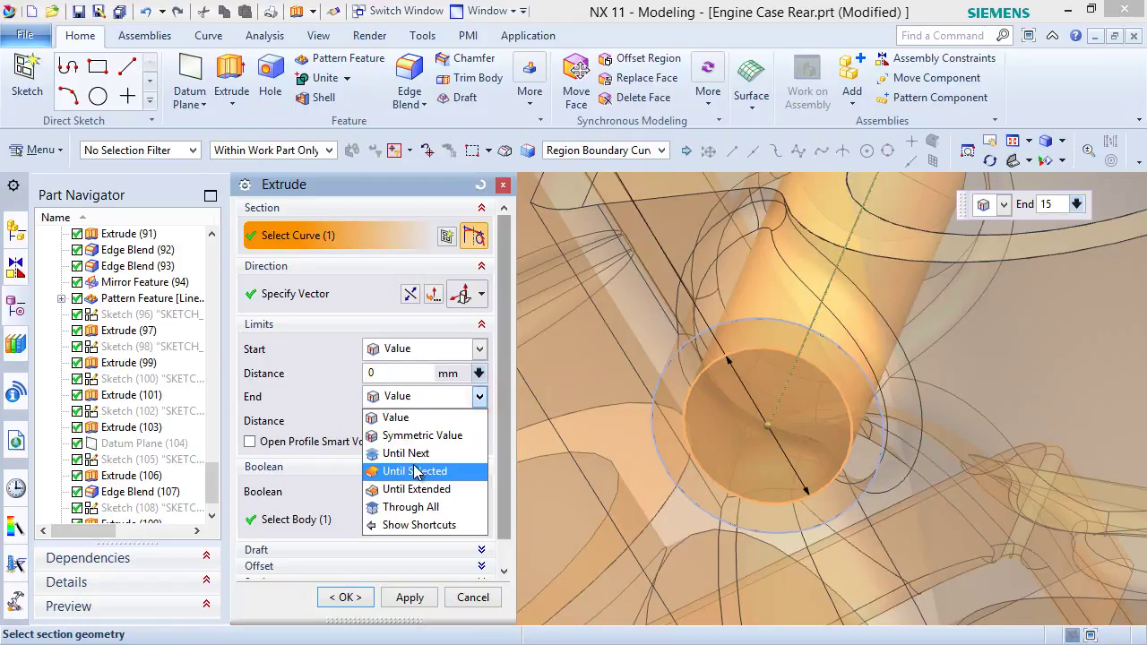
{"action": "left_click", "coordinate": [417, 507]}
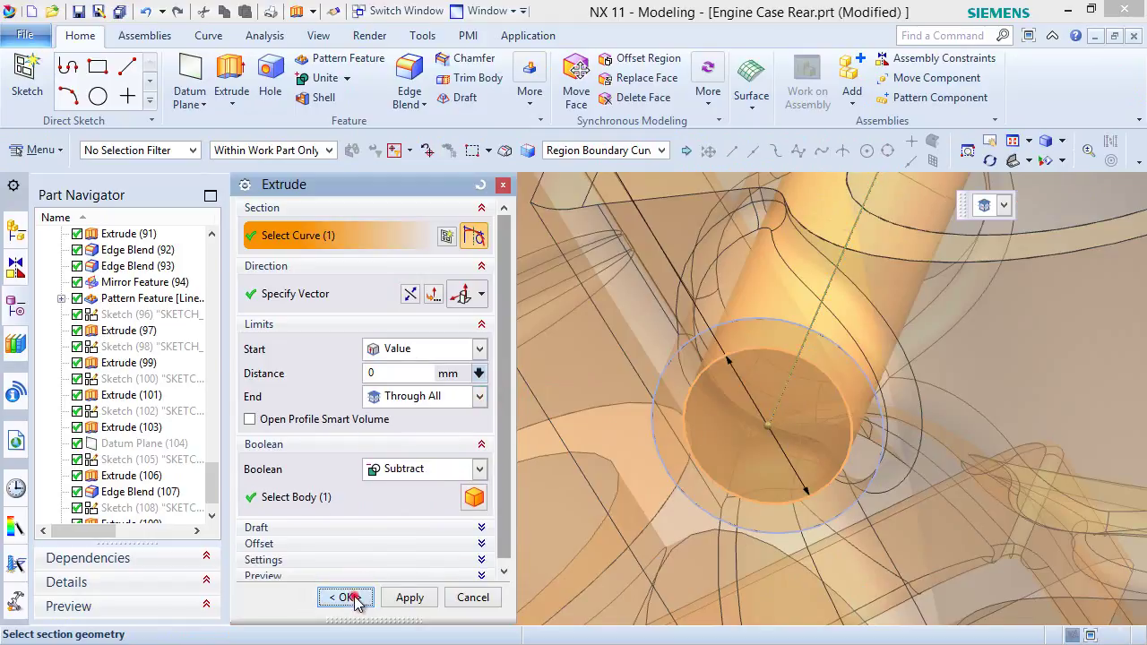
{"action": "left_click", "coordinate": [344, 597]}
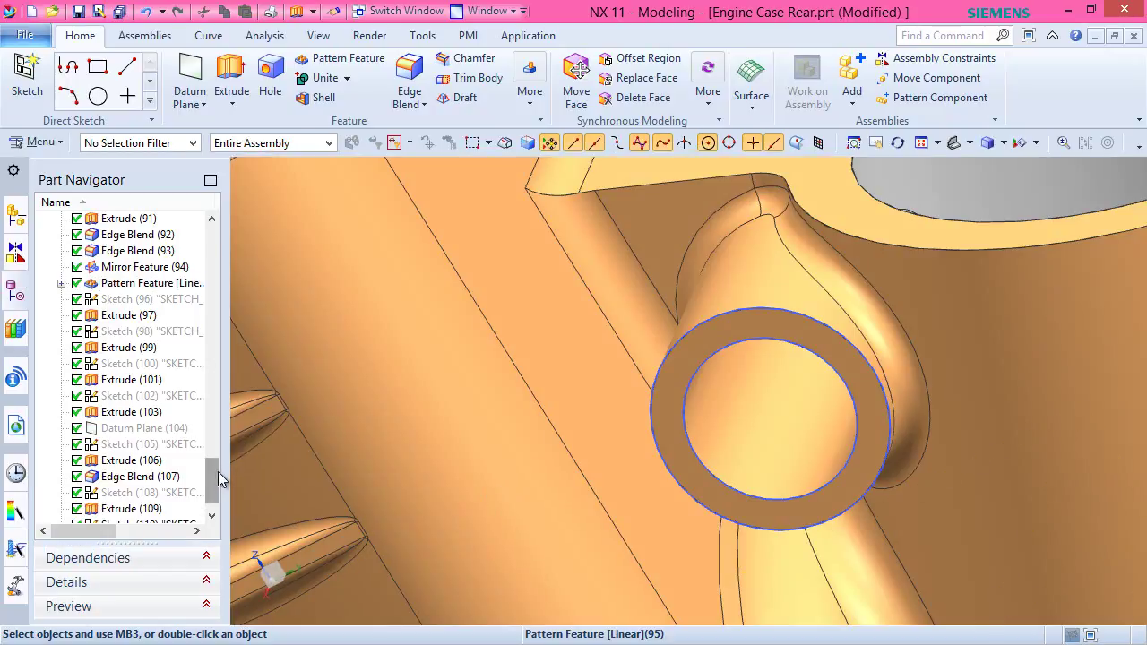
Hide the sketch used for the small cylinder's through hole.
{"action": "scroll", "coordinate": [134, 502], "scroll_direction": "down", "scroll_amount": 1}
{"action": "right_click", "coordinate": [103, 492]}
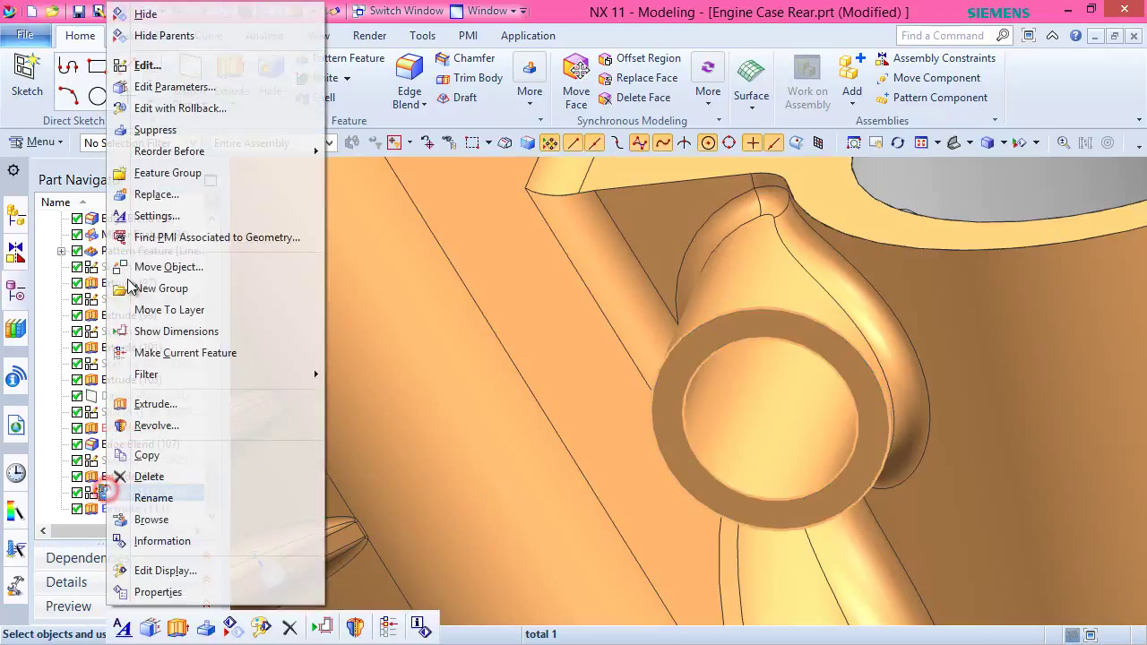
{"action": "left_click", "coordinate": [134, 23]}
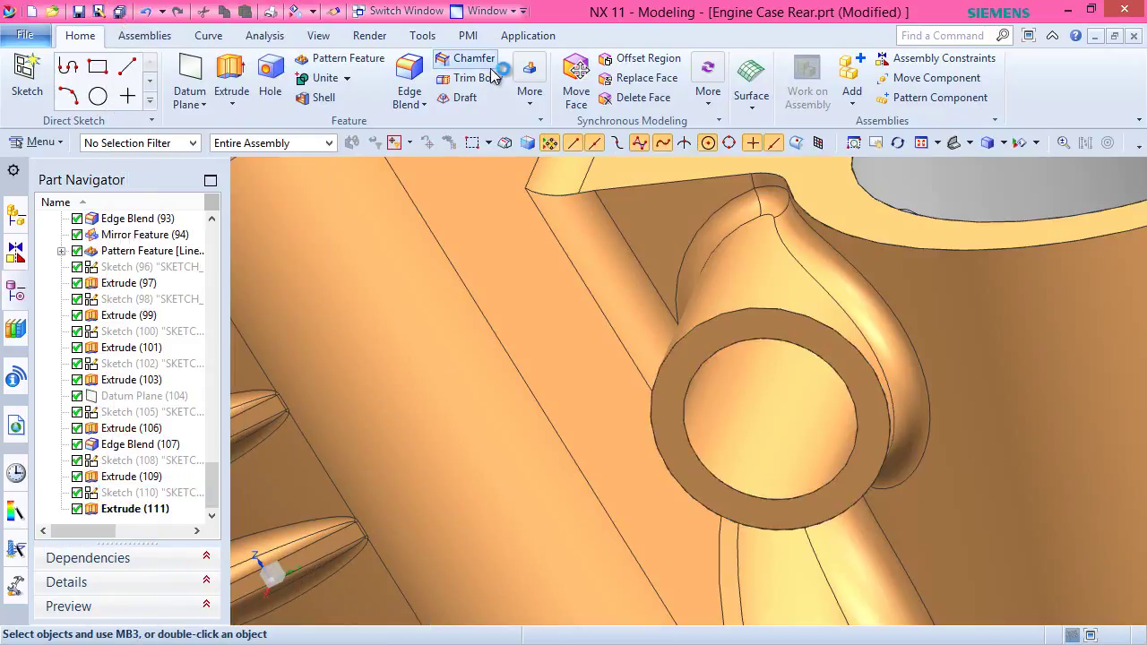
Recolour the inner cylindrical face of the small cylinder's through hole light grey, limiting the selection to faces.
{"action": "left_click", "coordinate": [320, 38]}
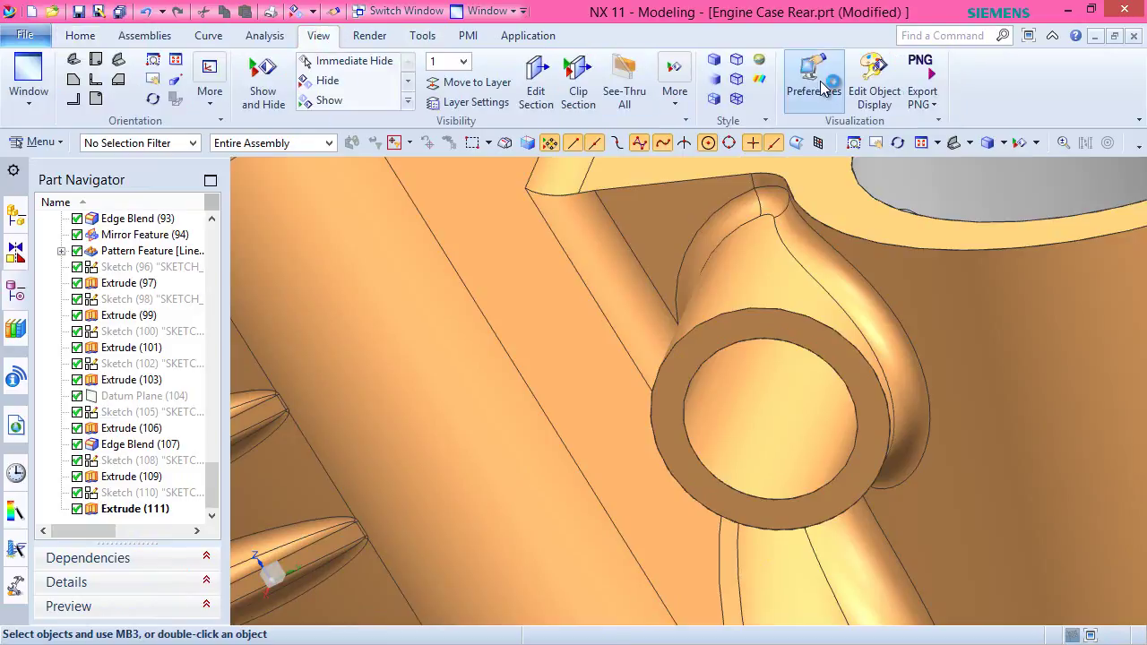
{"action": "left_click", "coordinate": [874, 81]}
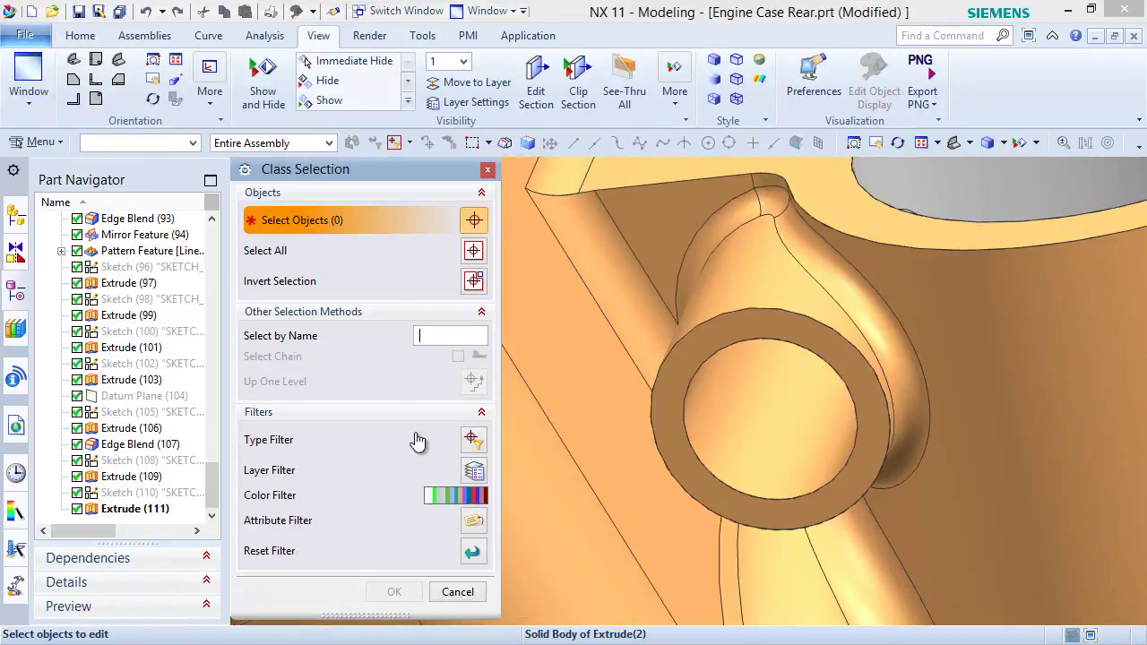
{"action": "left_click", "coordinate": [152, 143]}
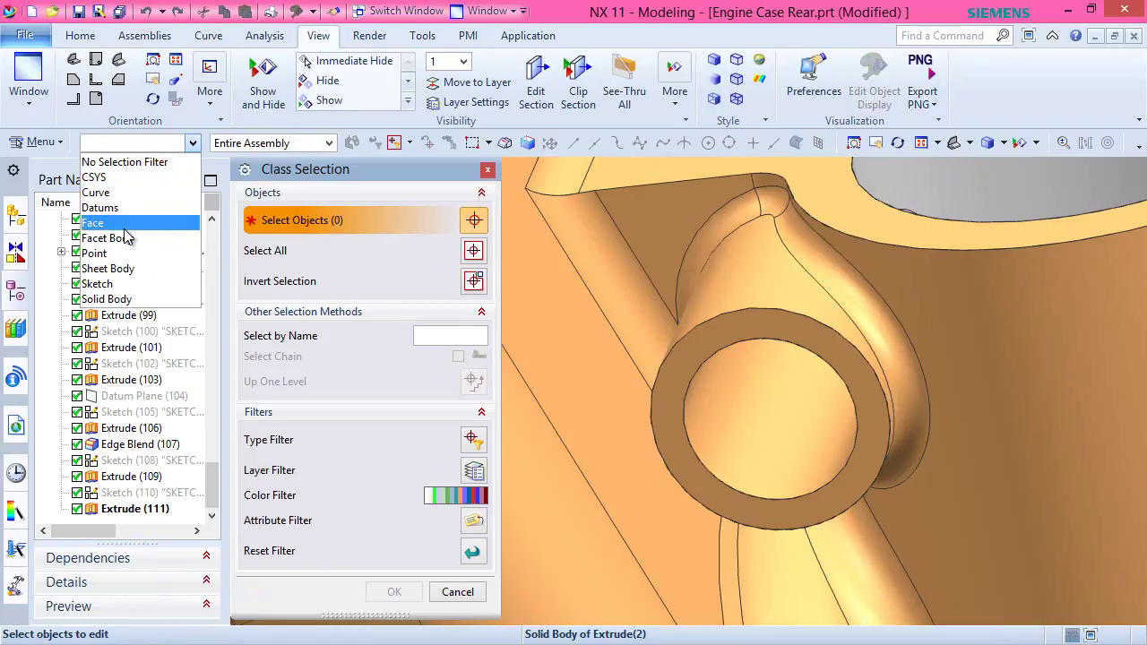
{"action": "left_click", "coordinate": [126, 224]}
{"action": "left_click", "coordinate": [790, 436]}
{"action": "scroll", "coordinate": [761, 440], "scroll_direction": "down", "scroll_amount": 2}
{"action": "middle_click", "coordinate": [572, 311]}
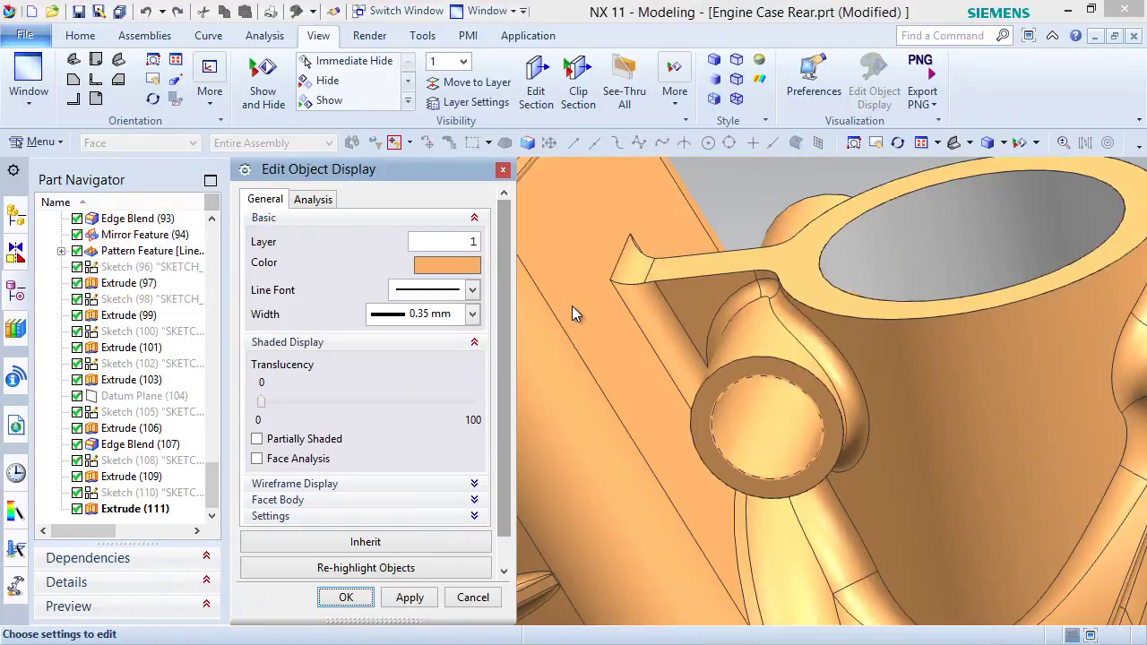
{"action": "left_click", "coordinate": [459, 260]}
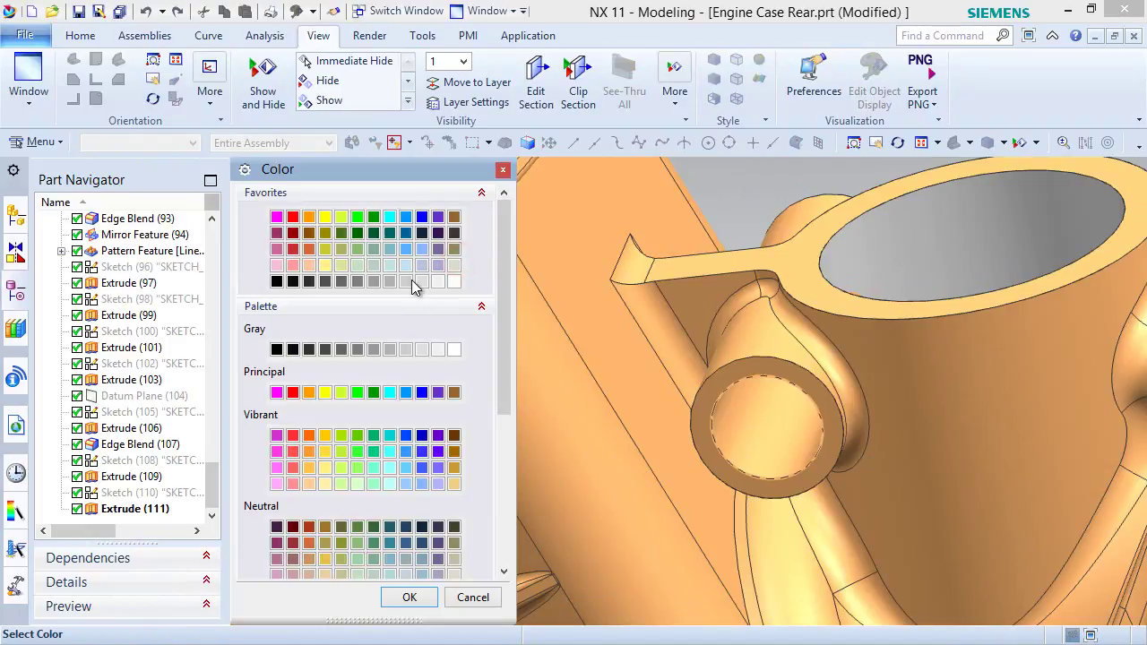
{"action": "left_click", "coordinate": [403, 598]}
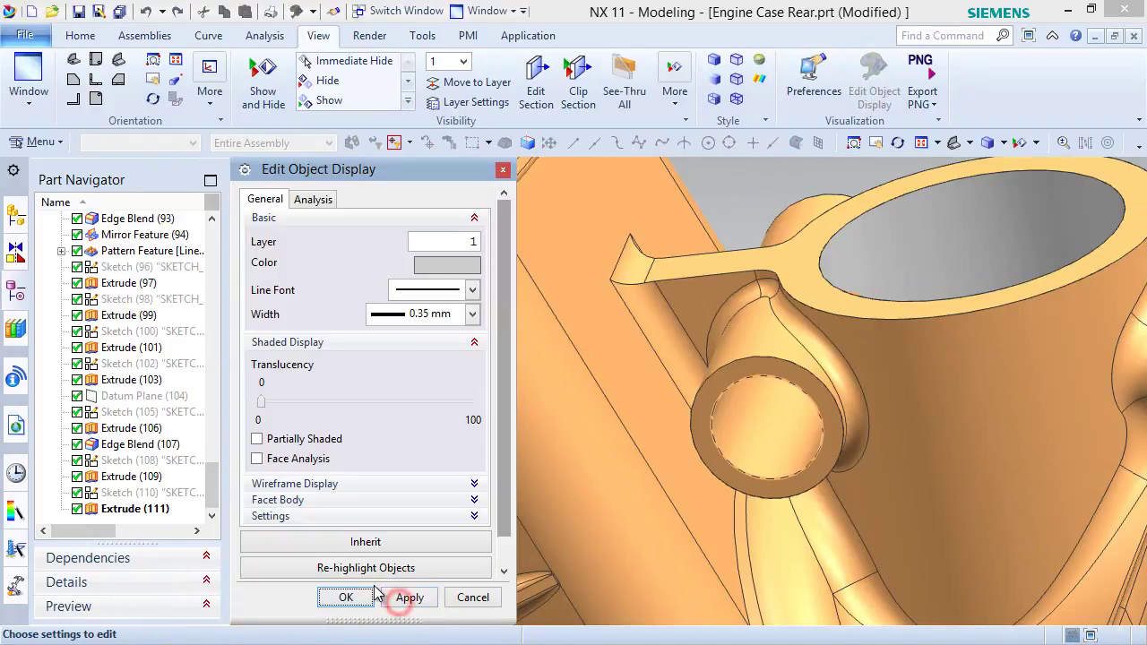
{"action": "left_click", "coordinate": [351, 597]}
Create a sketch on the top face of the rectangular mounting plate projecting from the case's side.
{"action": "scroll", "coordinate": [713, 416], "scroll_direction": "up", "scroll_amount": 2}
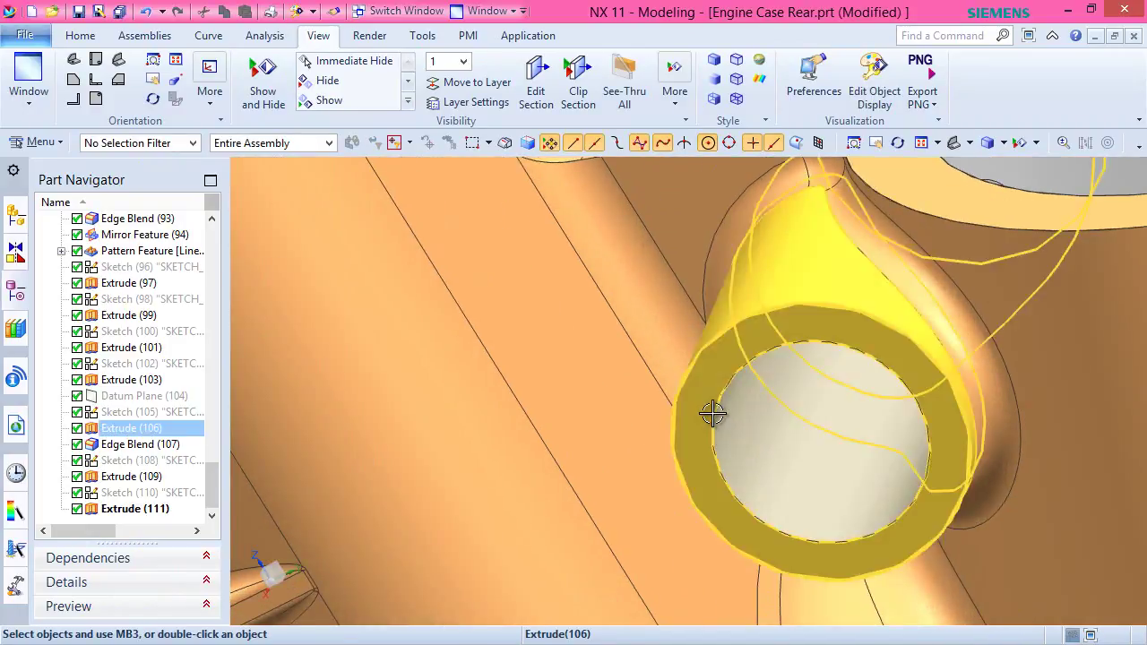
{"action": "scroll", "coordinate": [714, 412], "scroll_direction": "down", "scroll_amount": 5}
{"action": "middle_click_drag", "start_coordinate": [721, 408], "coordinate": [763, 459]}
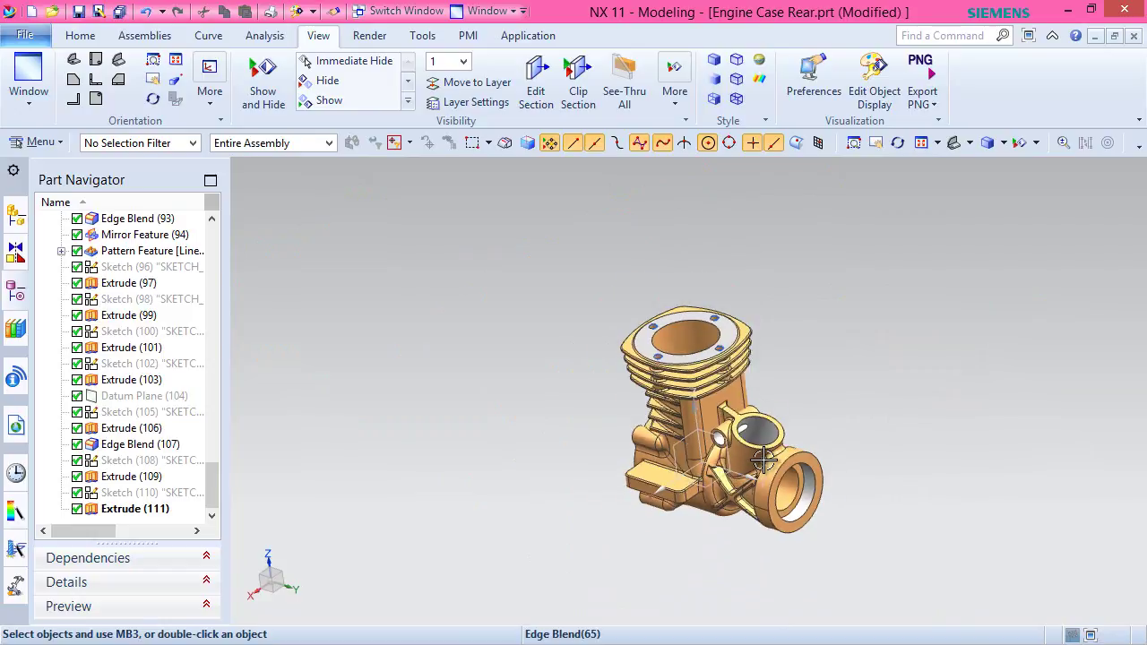
{"action": "scroll", "coordinate": [763, 459], "scroll_direction": "up", "scroll_amount": 5}
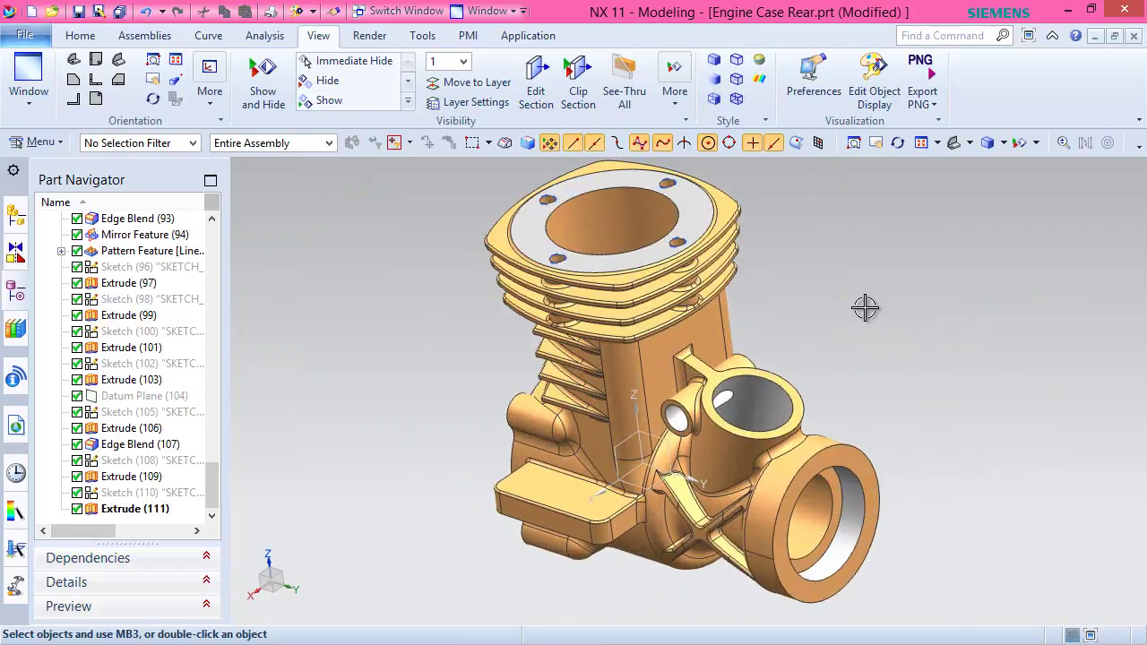
{"action": "left_click", "coordinate": [88, 36]}
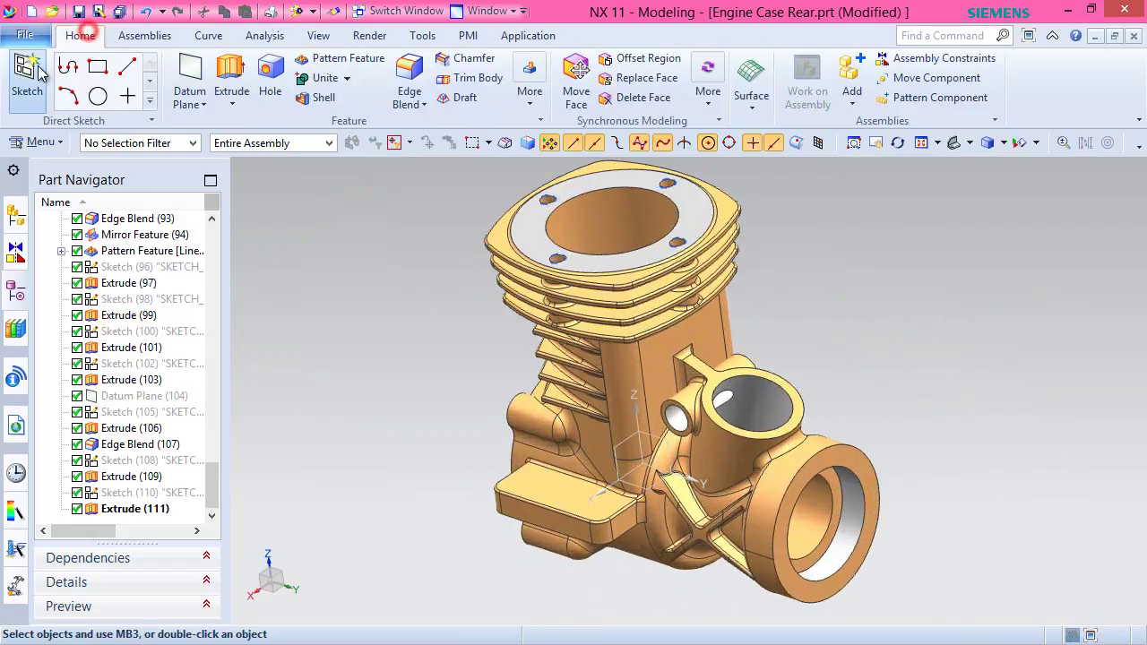
{"action": "left_click", "coordinate": [27, 79]}
{"action": "scroll", "coordinate": [708, 487], "scroll_direction": "up", "scroll_amount": 8}
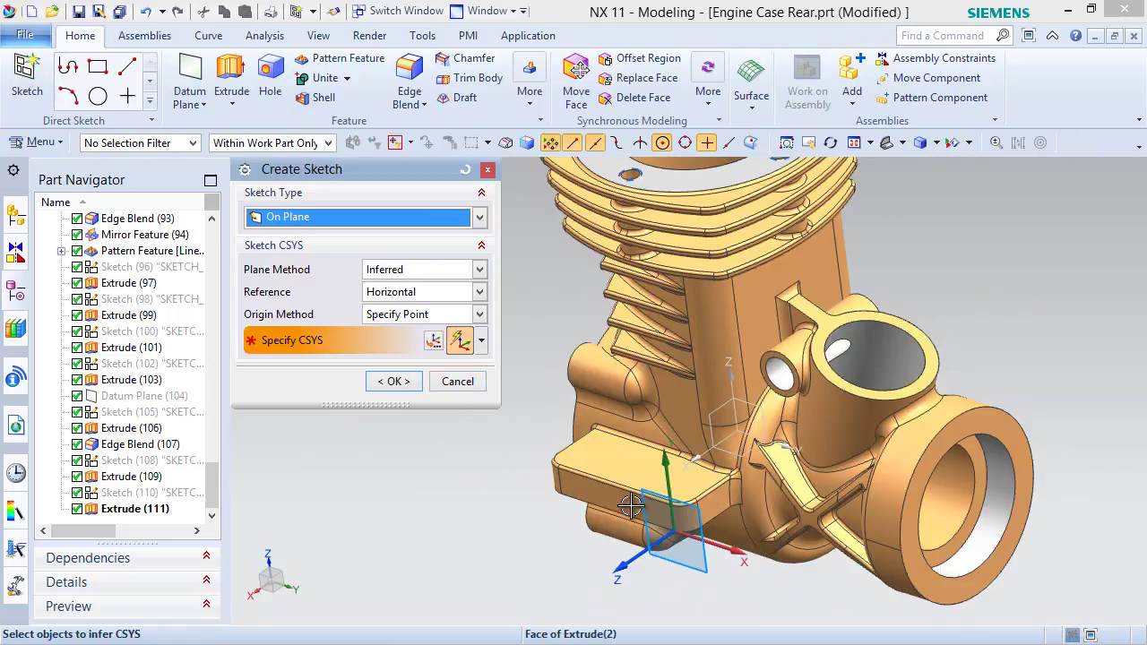
{"action": "left_click", "coordinate": [554, 405]}
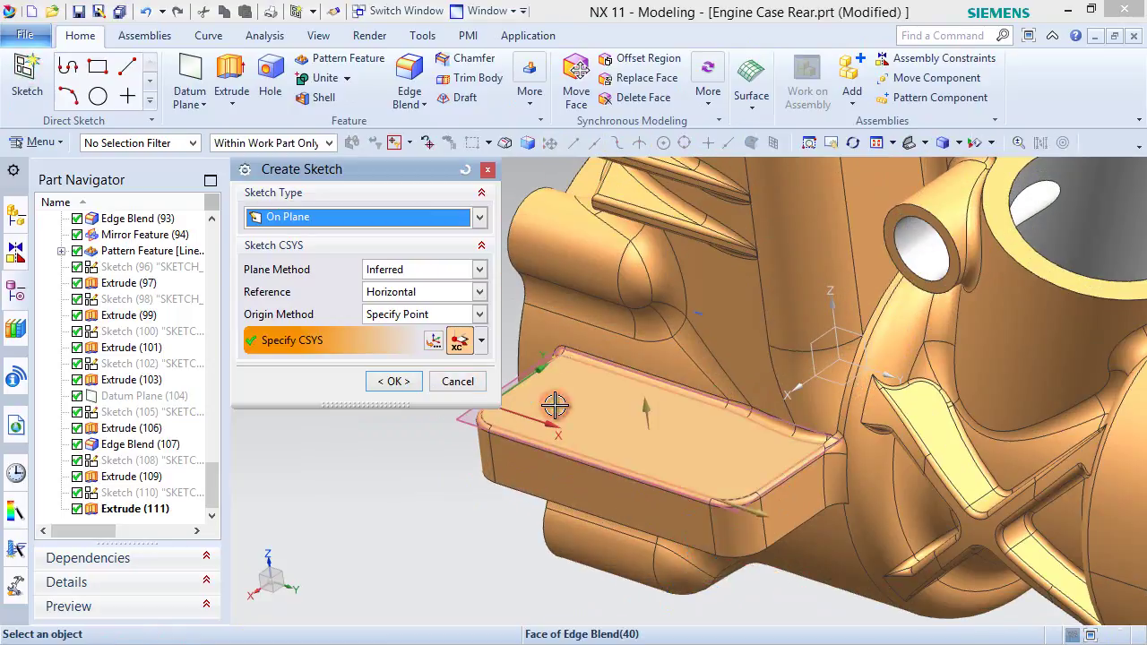
{"action": "left_click", "coordinate": [396, 382]}
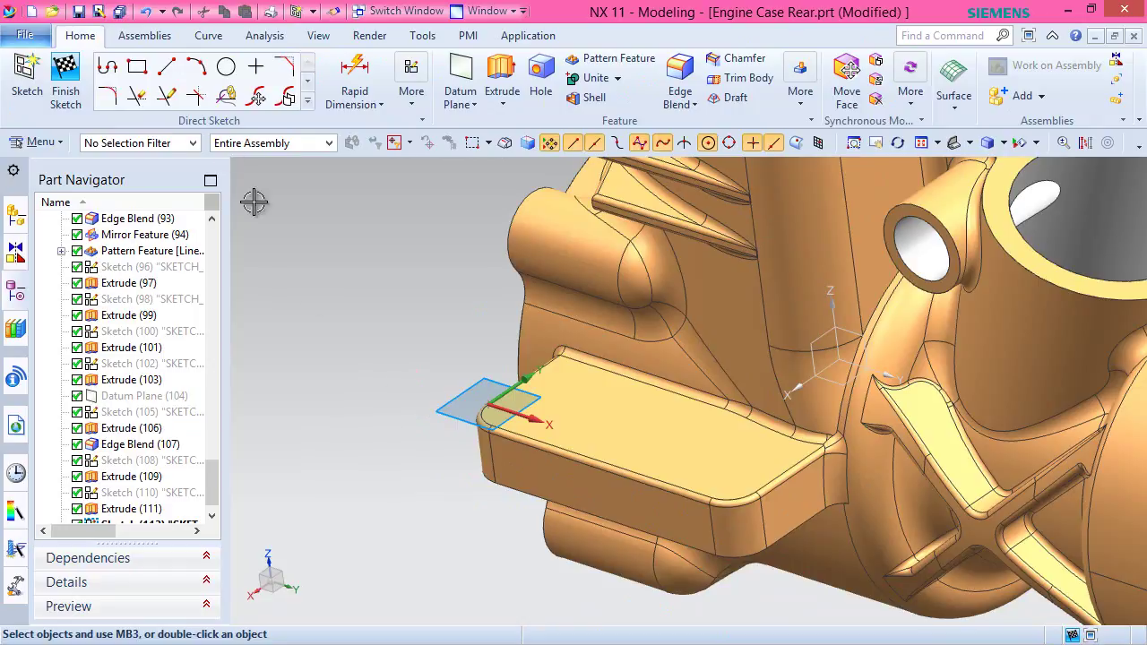
Sketch a circle of 2.5 mm diameter near the outer corner of the mounting plate's top face.
{"action": "left_click", "coordinate": [226, 67]}
{"action": "scroll", "coordinate": [405, 417], "scroll_direction": "up", "scroll_amount": 6}
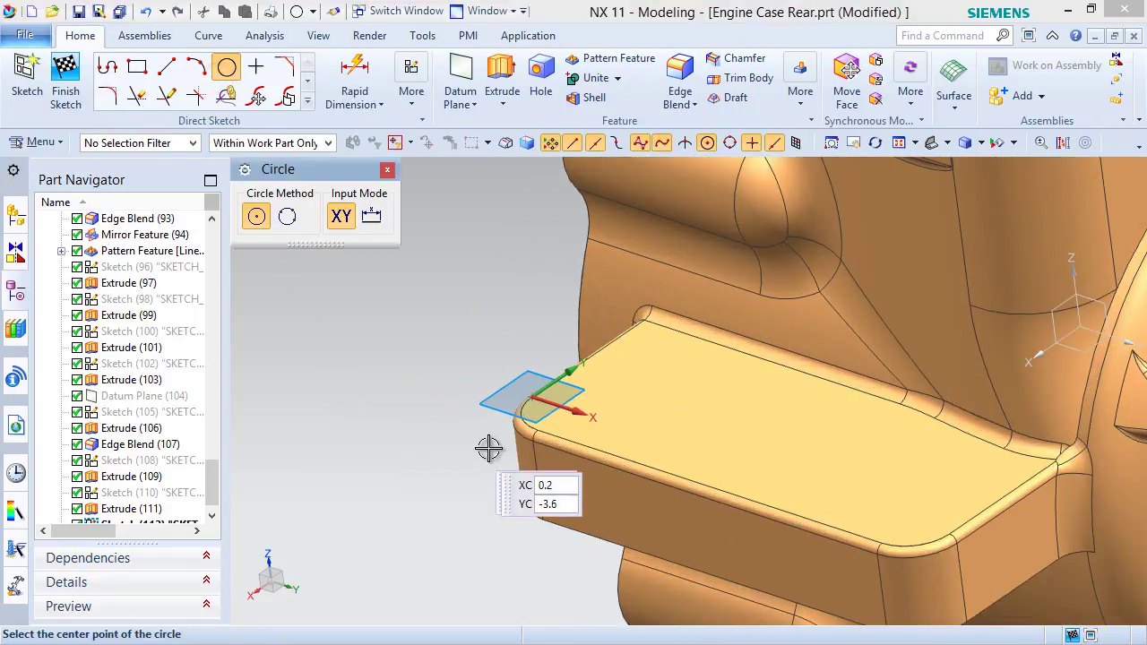
{"action": "left_click", "coordinate": [695, 364]}
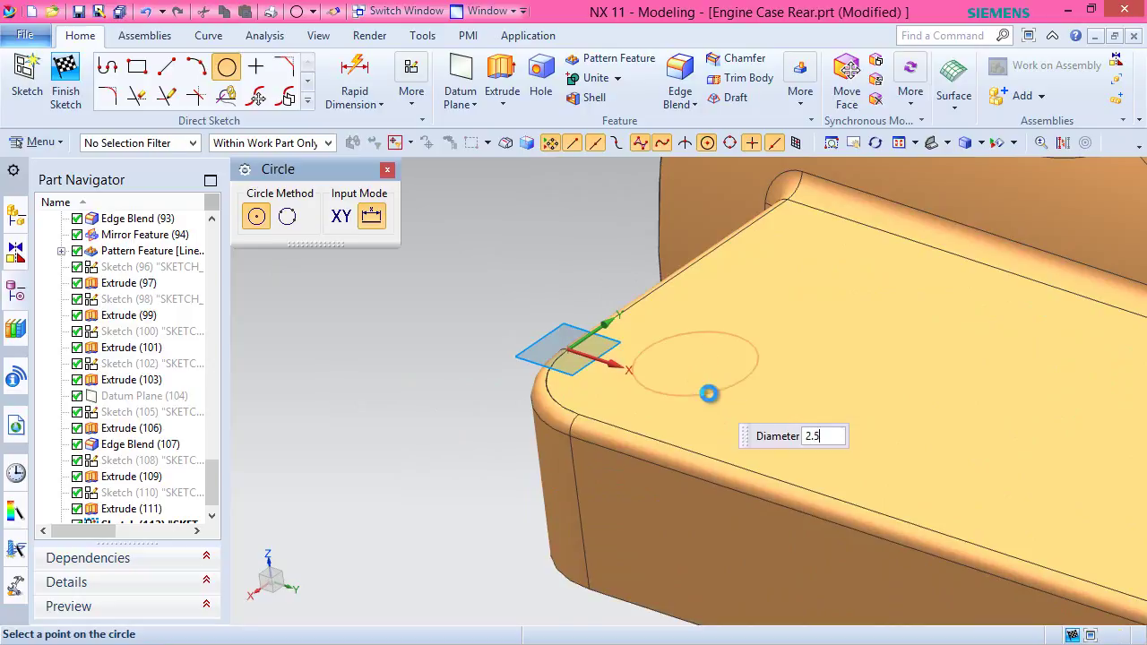
{"action": "key", "text": "Return"}
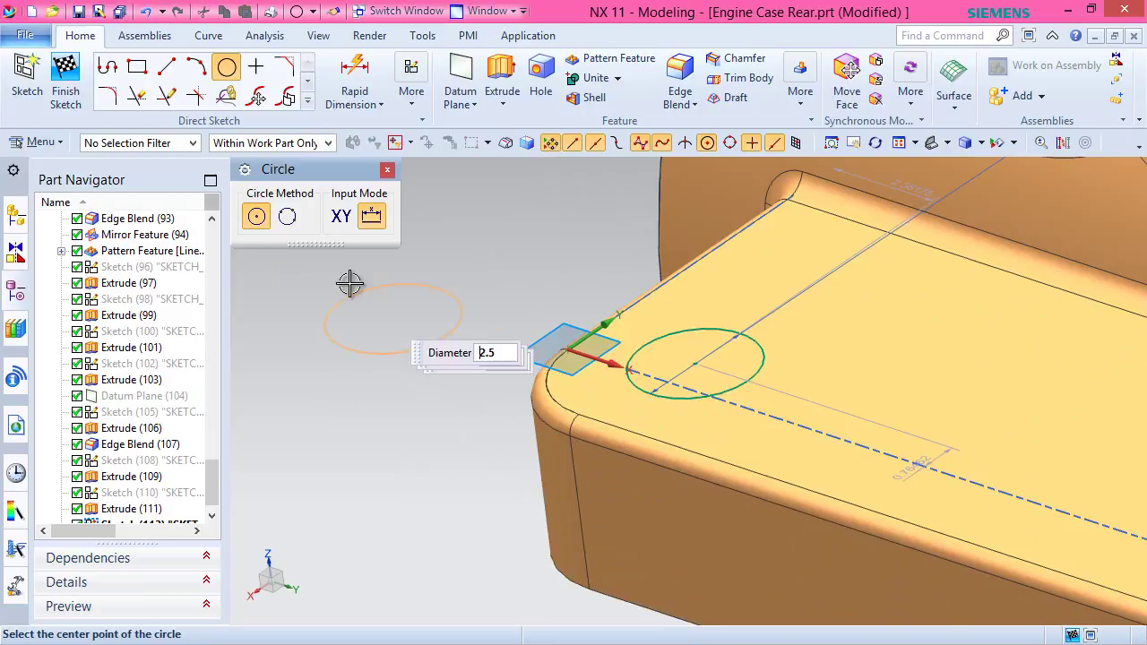
Project the boundary edges of the mounting plate's top face into the sketch using the Face Edges rule.
{"action": "left_click", "coordinate": [308, 101]}
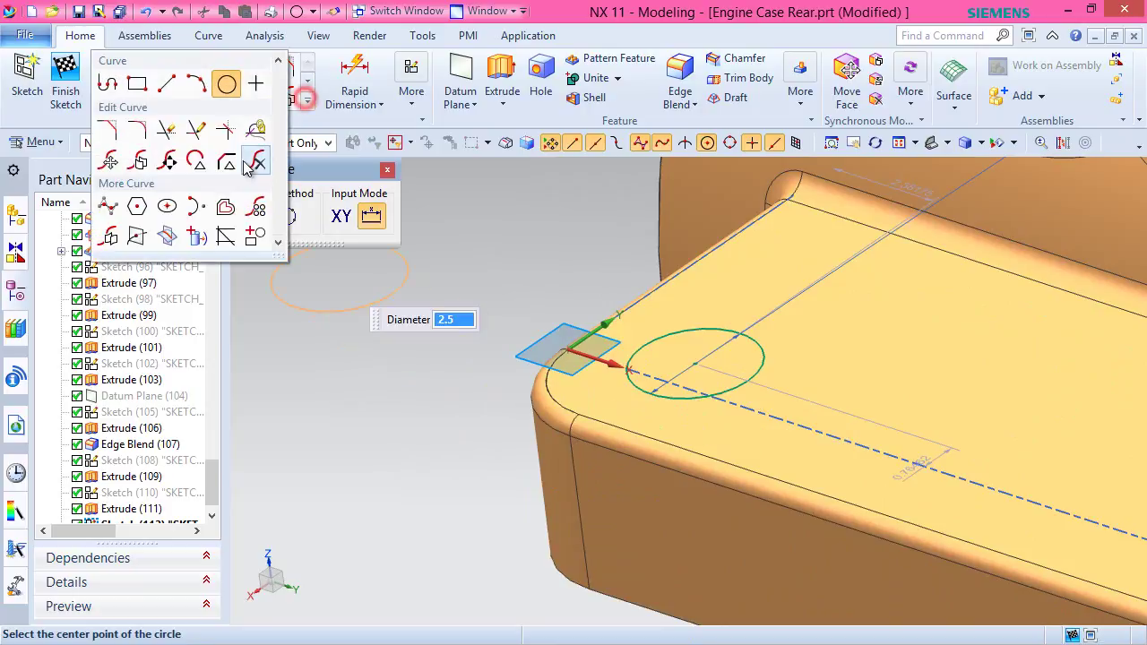
{"action": "left_click", "coordinate": [197, 240]}
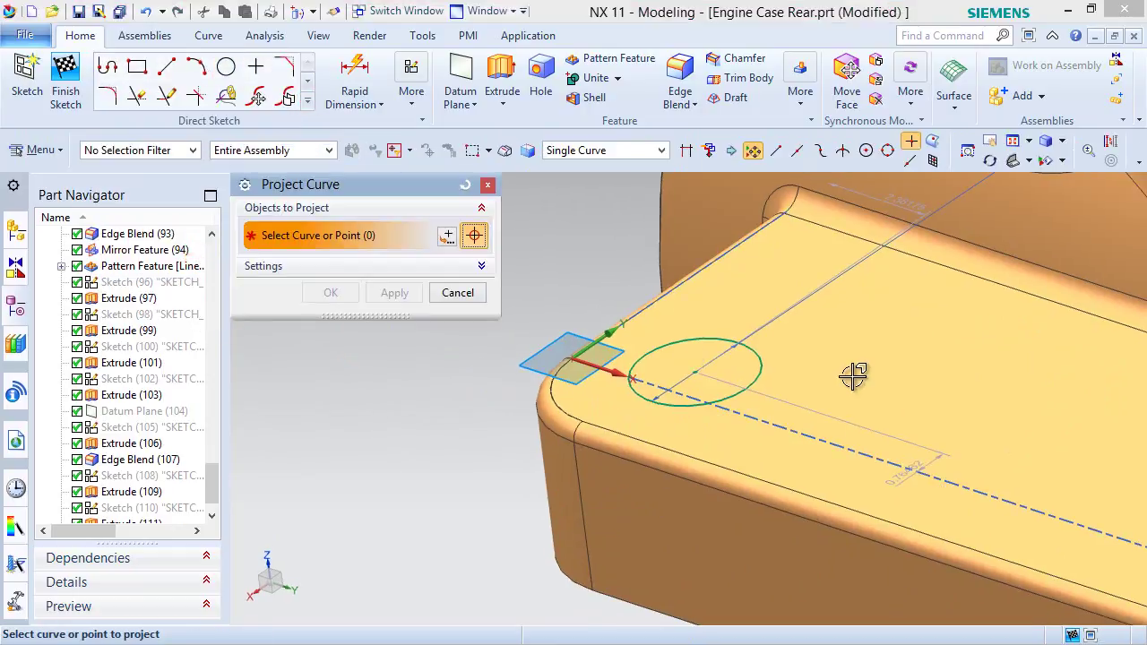
{"action": "left_click", "coordinate": [633, 152]}
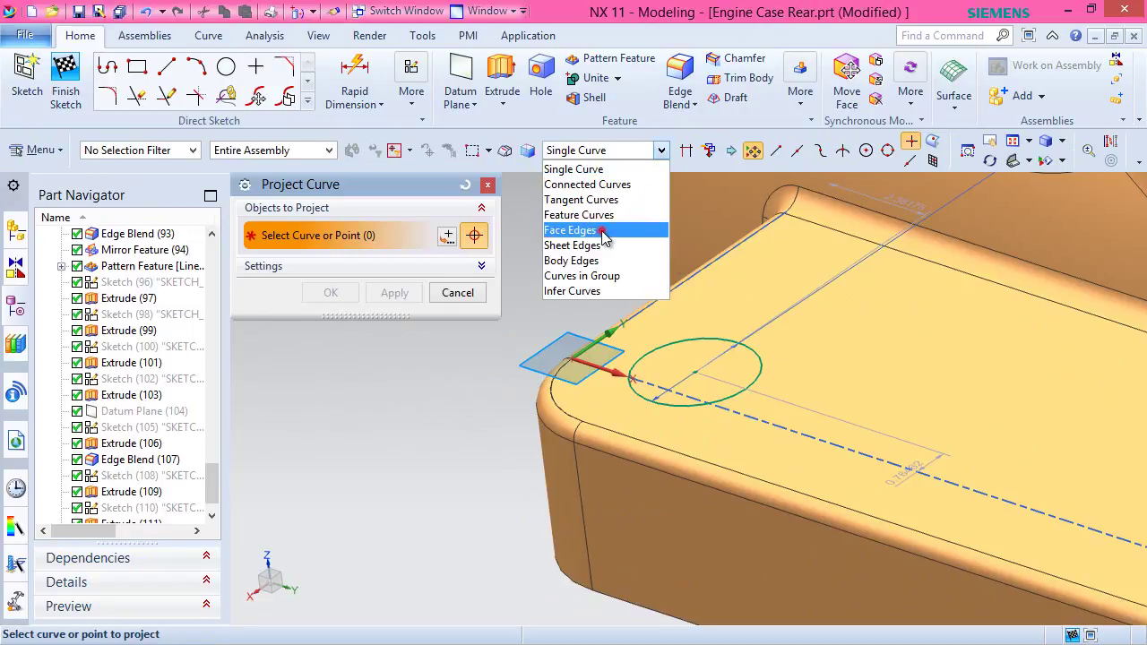
{"action": "left_click", "coordinate": [572, 230]}
{"action": "left_click", "coordinate": [724, 332]}
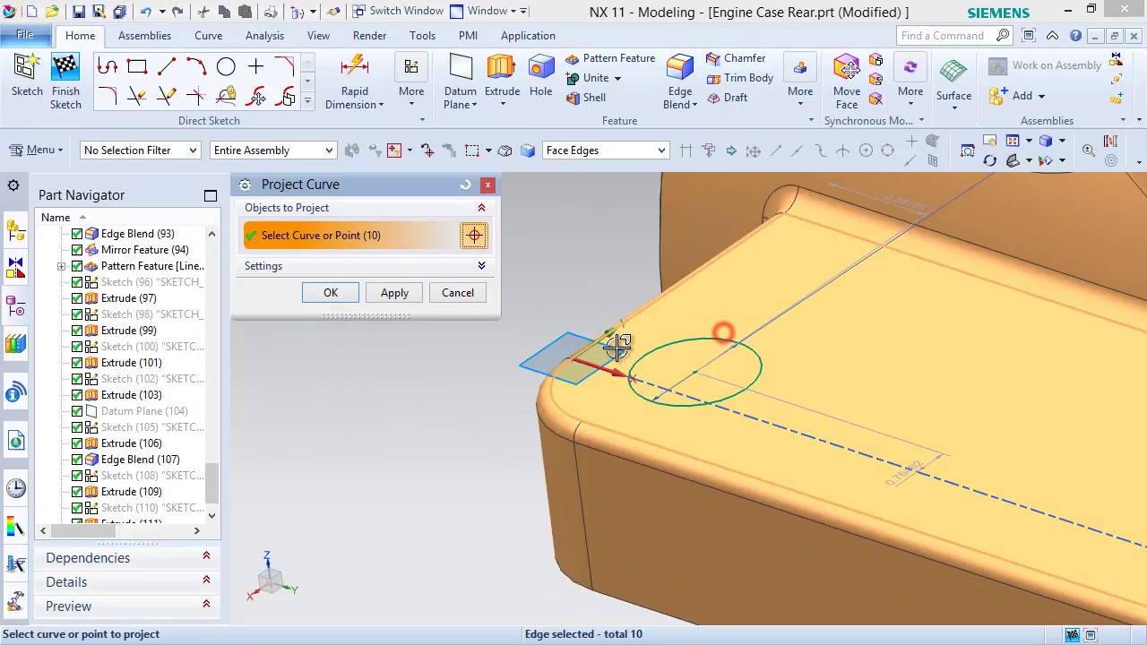
{"action": "left_click", "coordinate": [330, 293]}
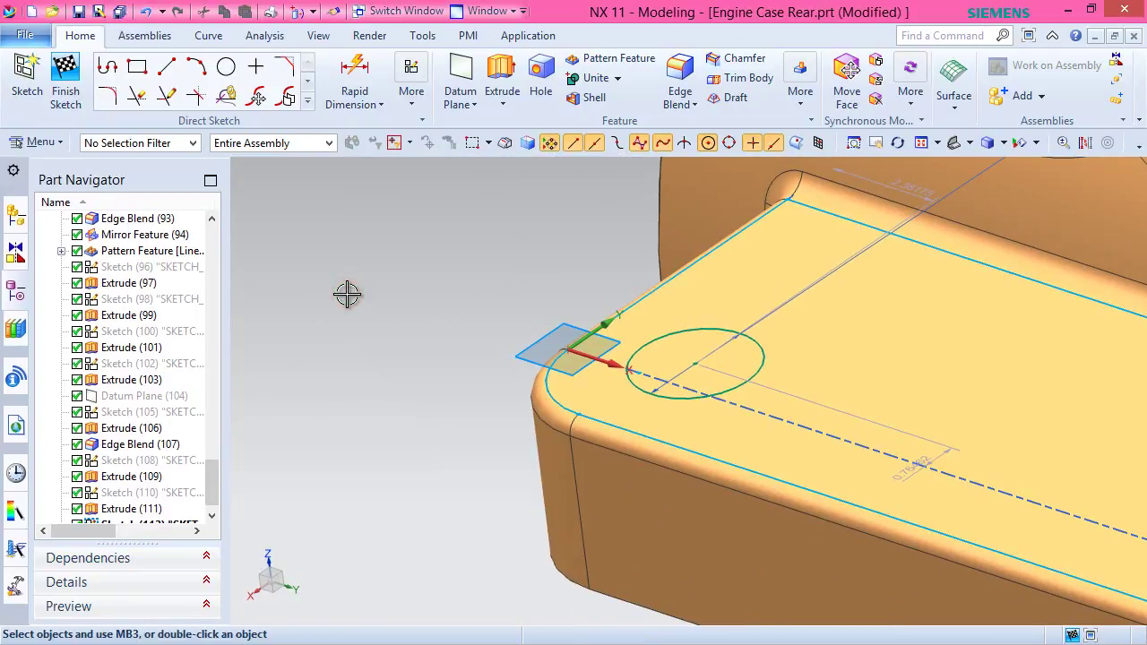
Dimension the circle's centre 4.7 mm from the projected short outer edge of the mounting plate.
{"action": "left_click", "coordinate": [354, 76]}
{"action": "scroll", "coordinate": [542, 295], "scroll_direction": "up", "scroll_amount": 3}
{"action": "left_click", "coordinate": [701, 295]}
{"action": "left_click", "coordinate": [769, 405]}
{"action": "left_click", "coordinate": [781, 403]}
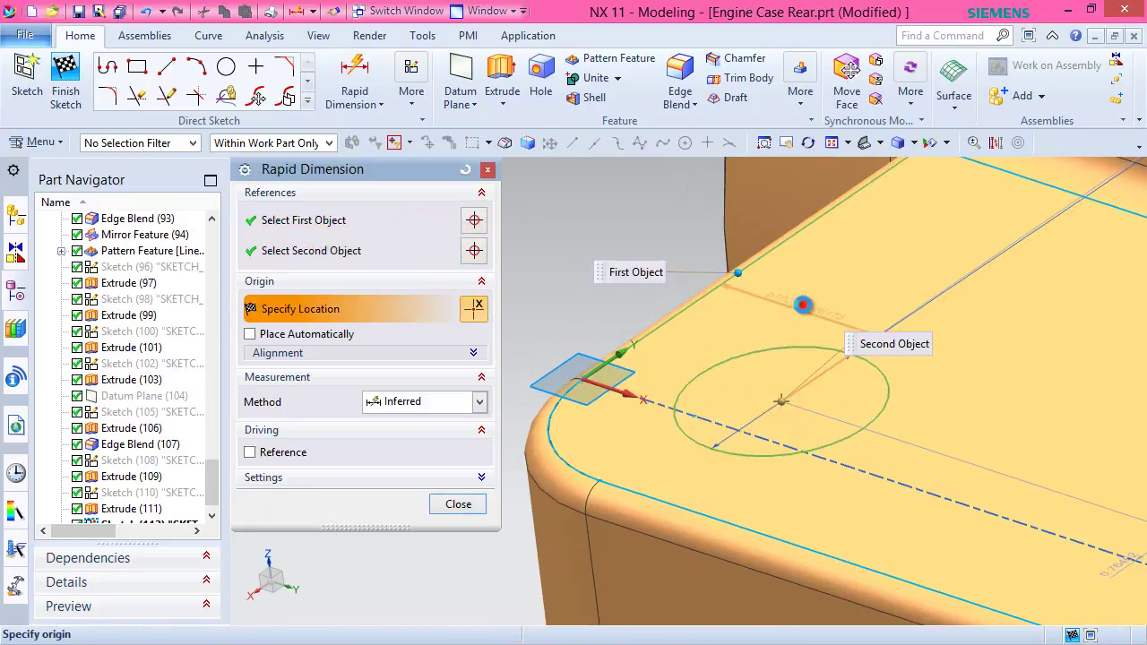
{"action": "left_click", "coordinate": [803, 306]}
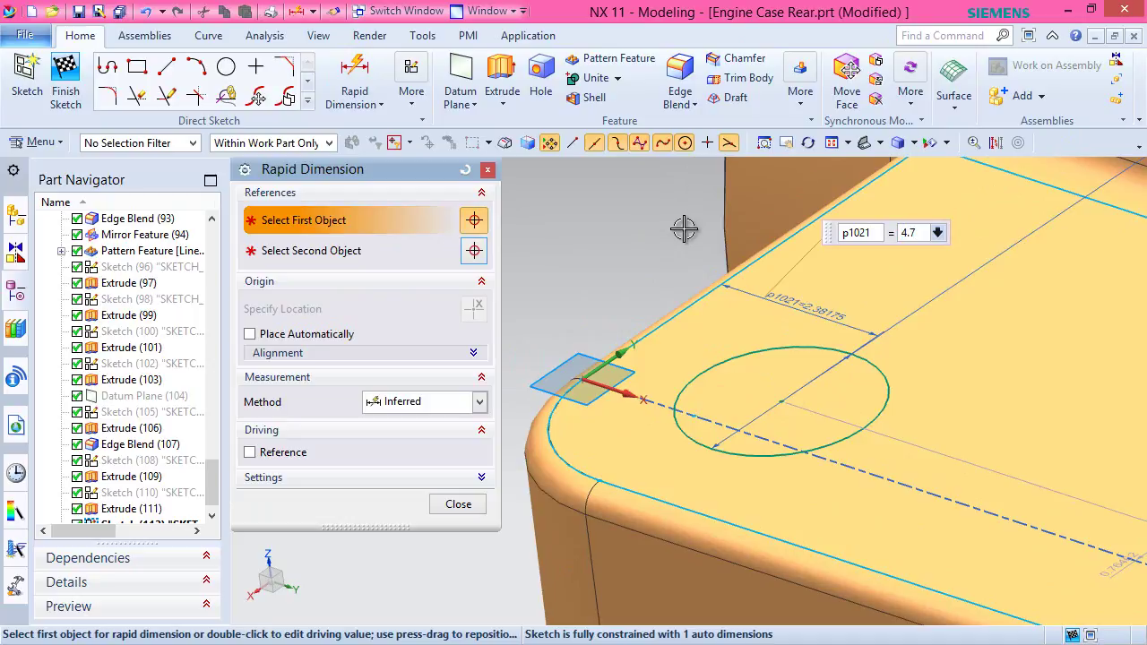
{"action": "key", "text": "Return"}
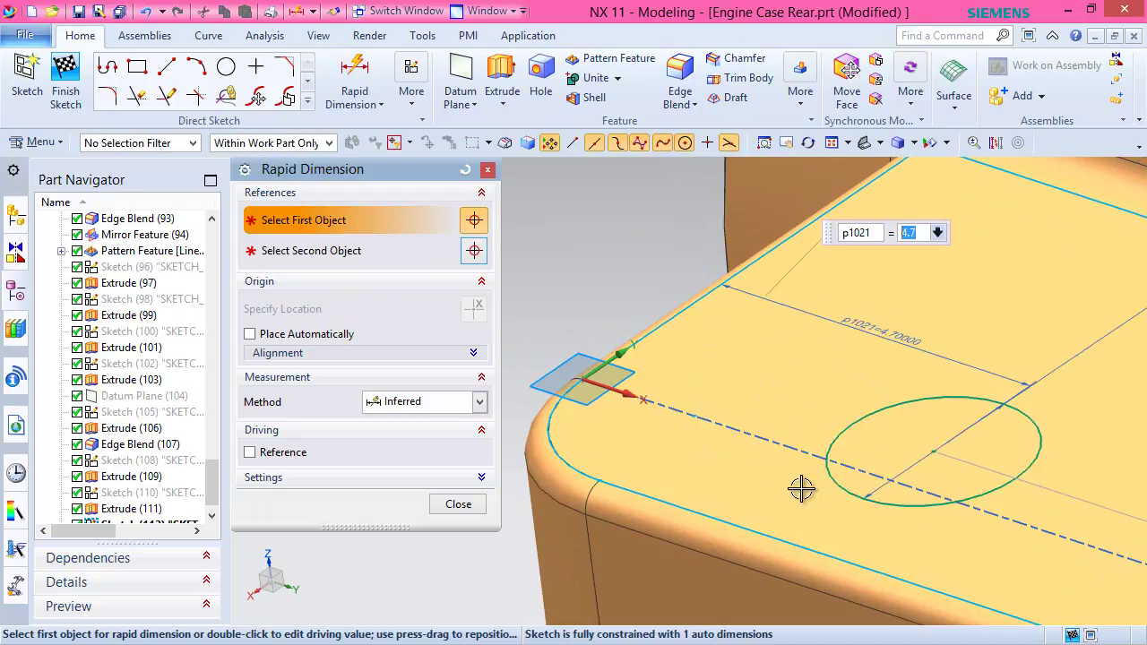
Dimension the circle's centre 2.7 mm from the projected long front edge of the mounting plate.
{"action": "left_click", "coordinate": [934, 449]}
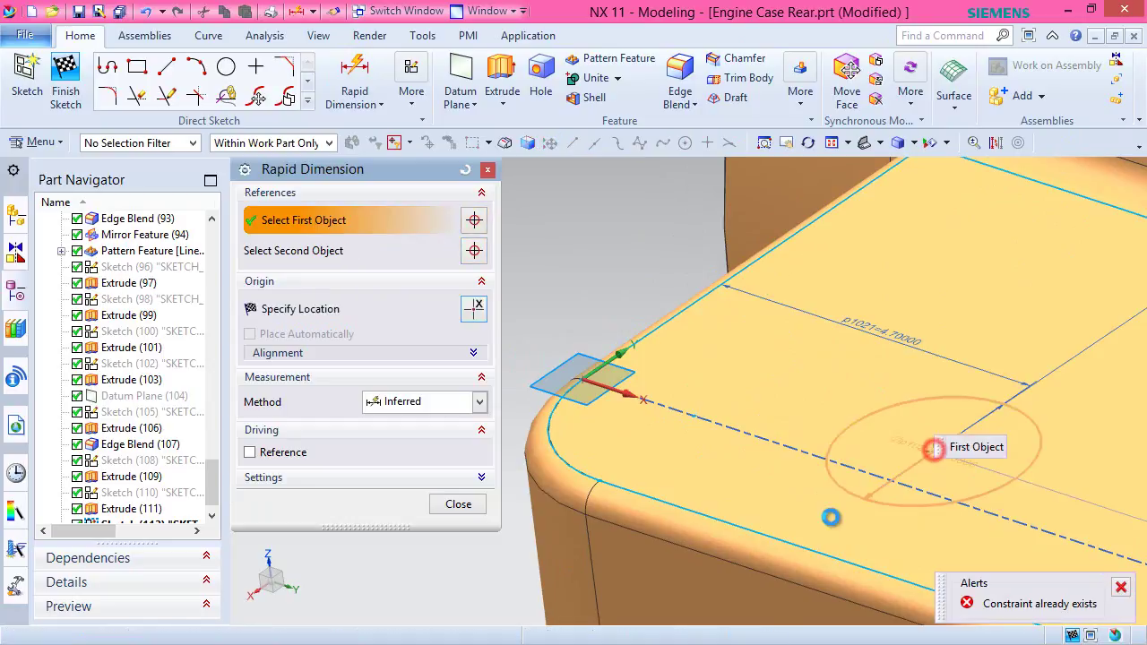
{"action": "left_click", "coordinate": [804, 541]}
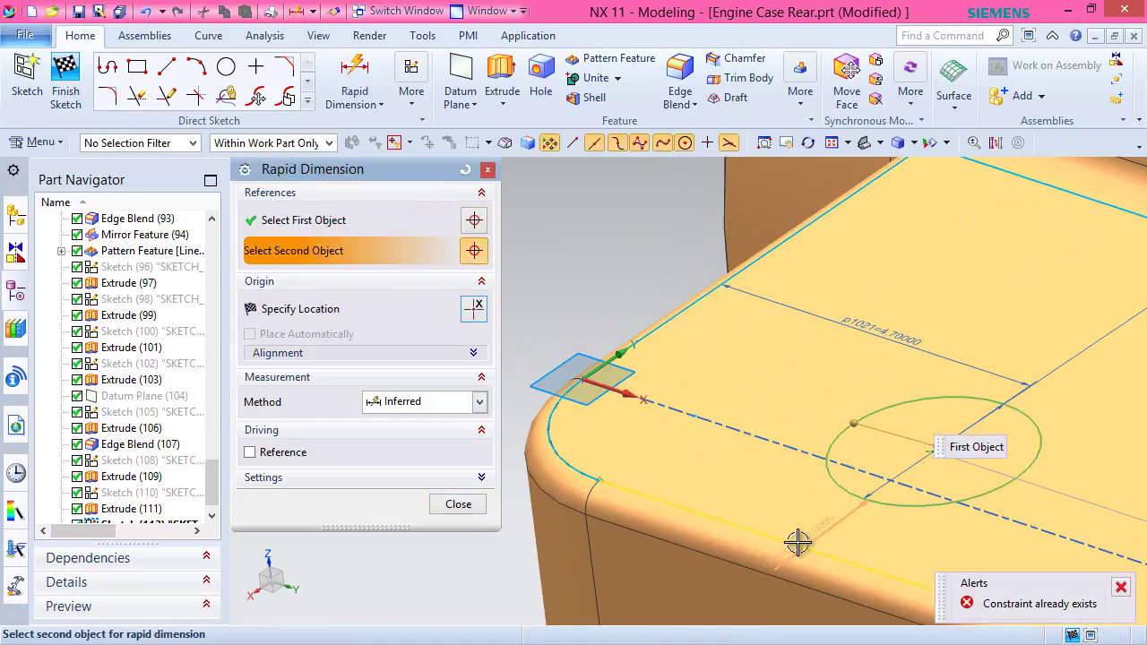
{"action": "left_click", "coordinate": [766, 501]}
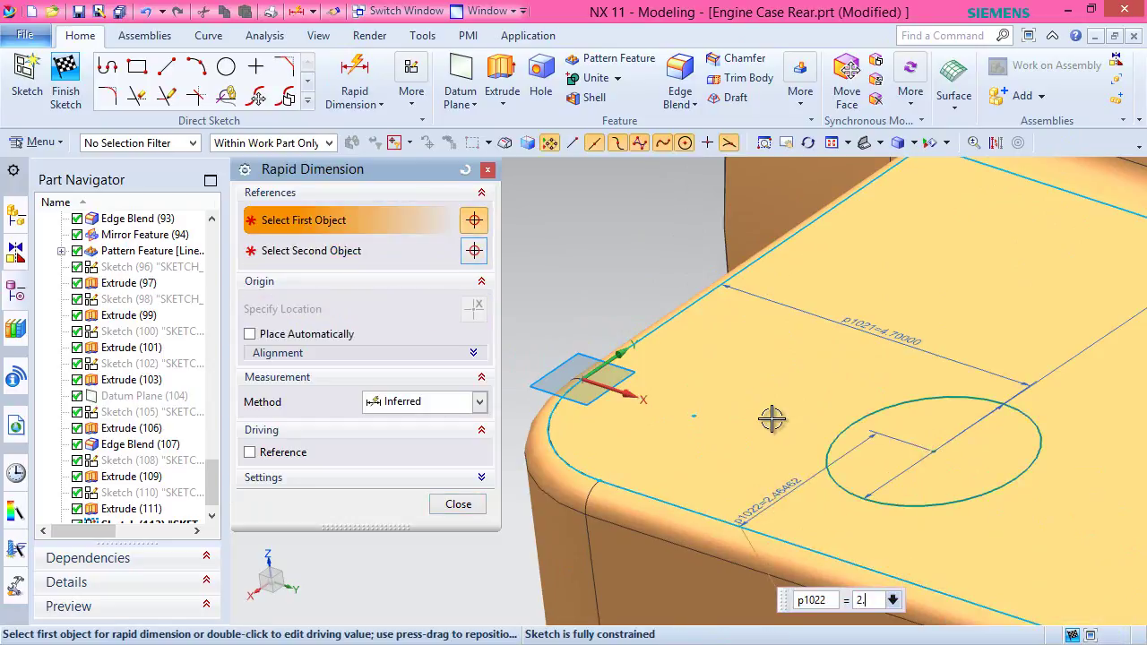
{"action": "key", "text": "Return"}
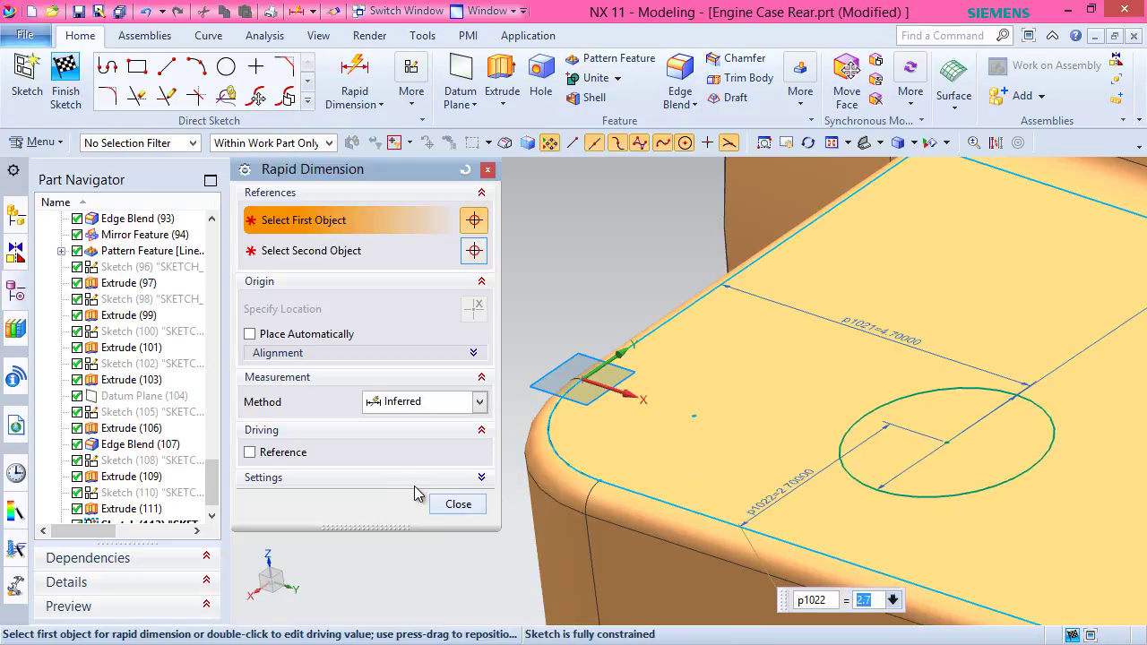
Finish the sketch and extrude the 2.5 mm circle 8 mm down through the mounting plate as a subtracted cut.
{"action": "left_click", "coordinate": [63, 81]}
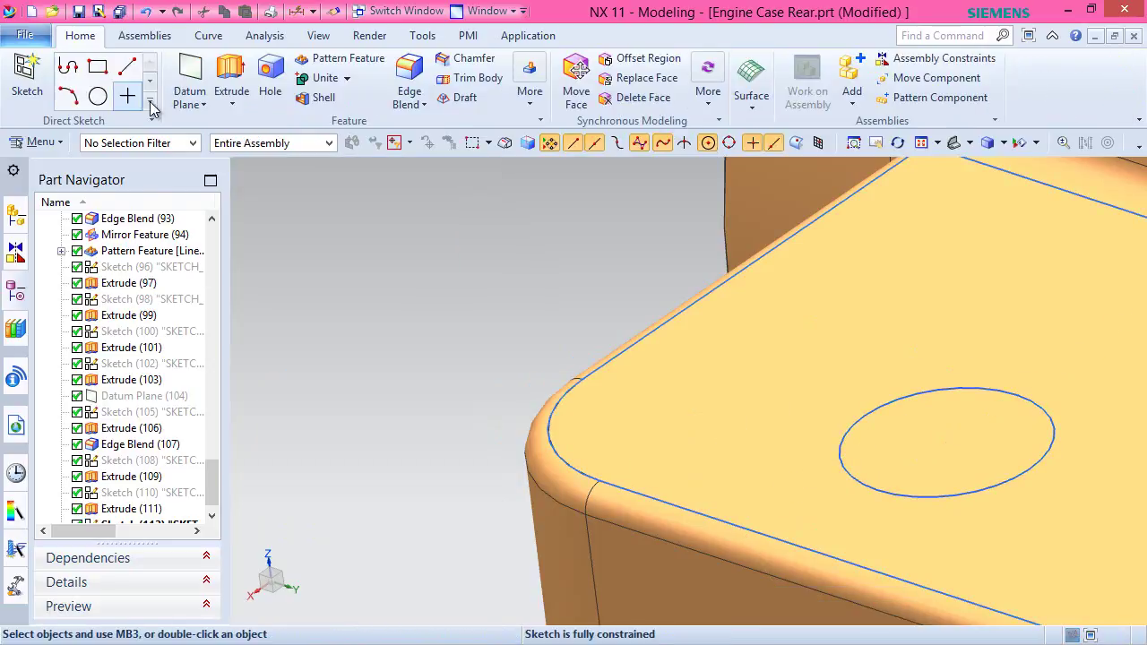
{"action": "left_click", "coordinate": [229, 72]}
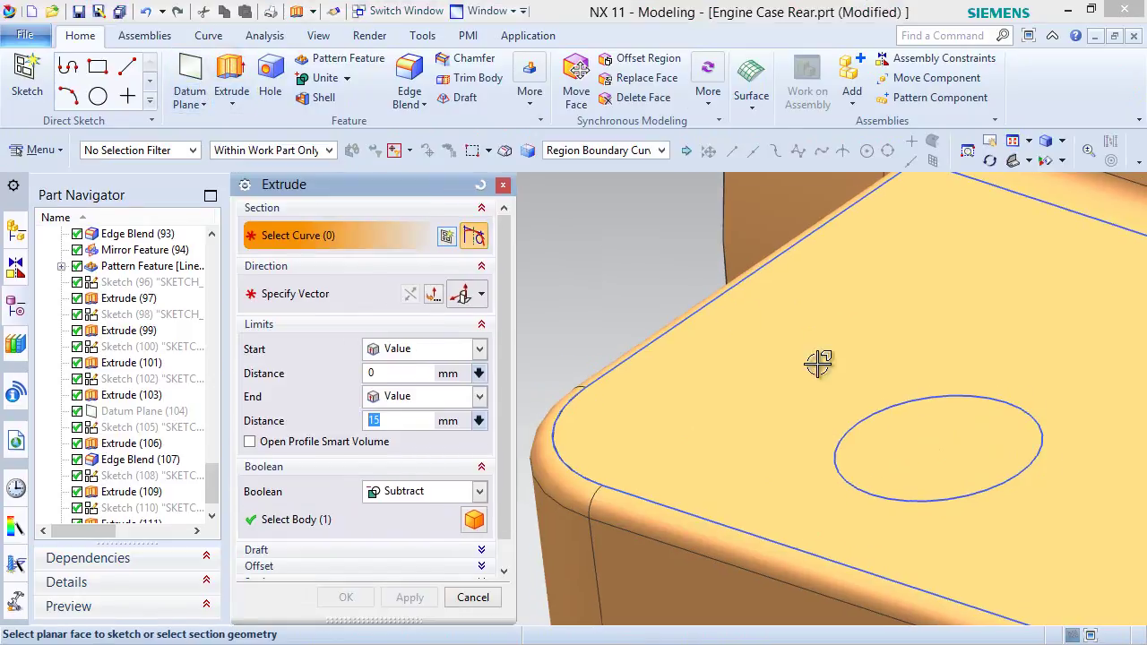
{"action": "left_click", "coordinate": [917, 456]}
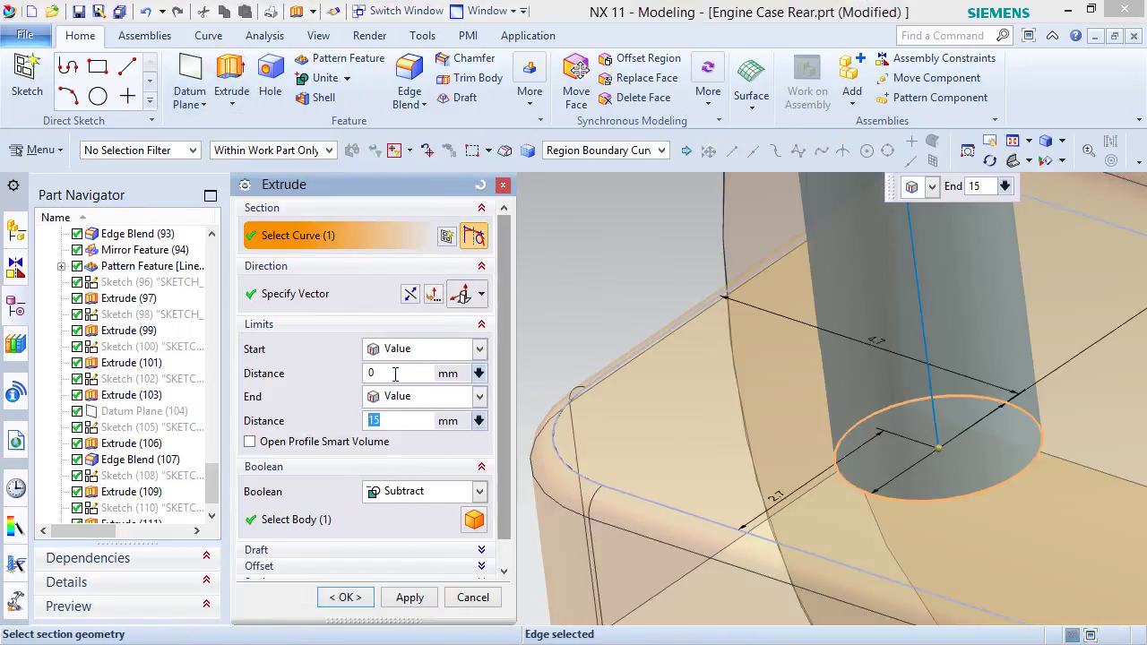
{"action": "left_click", "coordinate": [409, 293]}
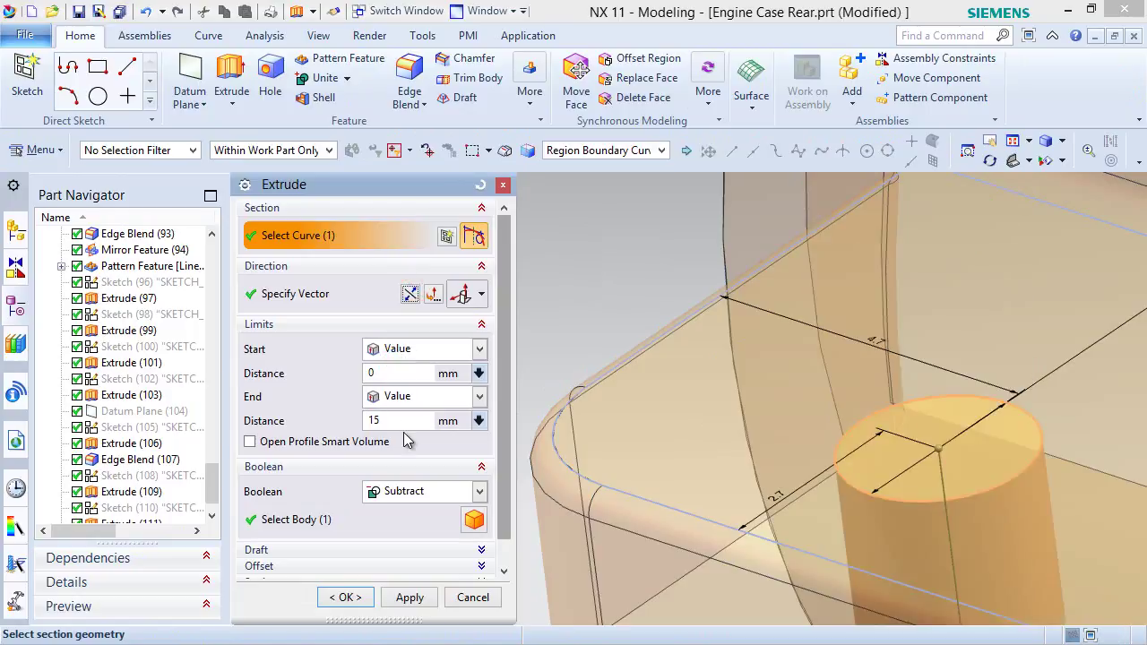
{"action": "left_click", "coordinate": [395, 420]}
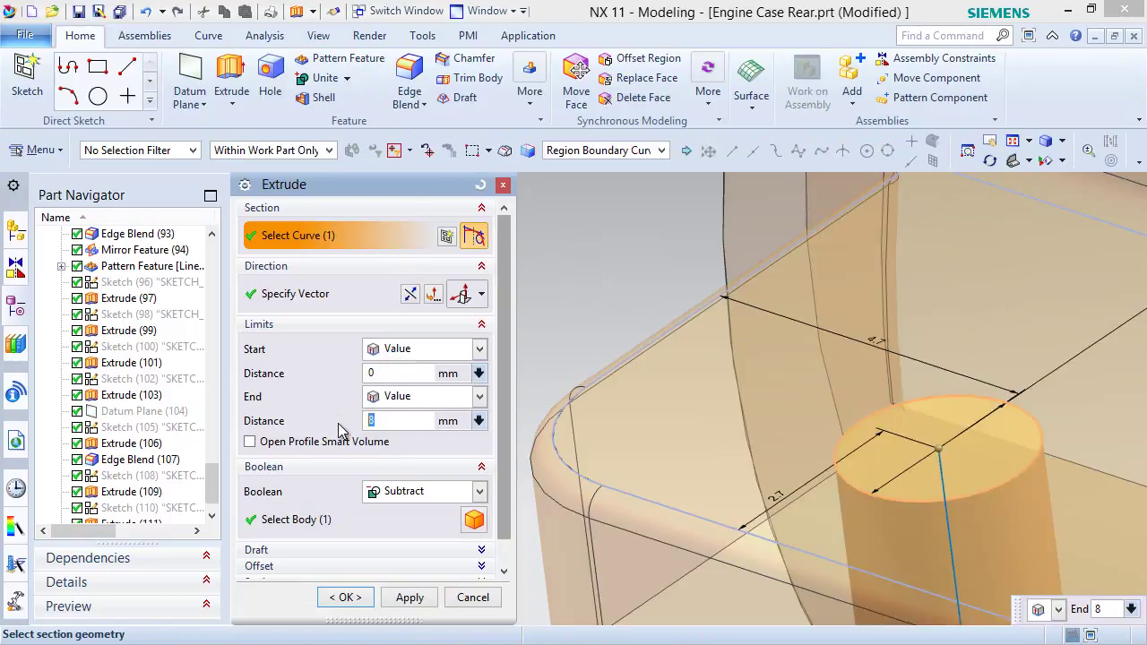
{"action": "left_click", "coordinate": [345, 598]}
{"action": "middle_click_drag", "start_coordinate": [532, 359], "coordinate": [508, 331]}
{"action": "middle_click_drag", "start_coordinate": [483, 402], "coordinate": [464, 444]}
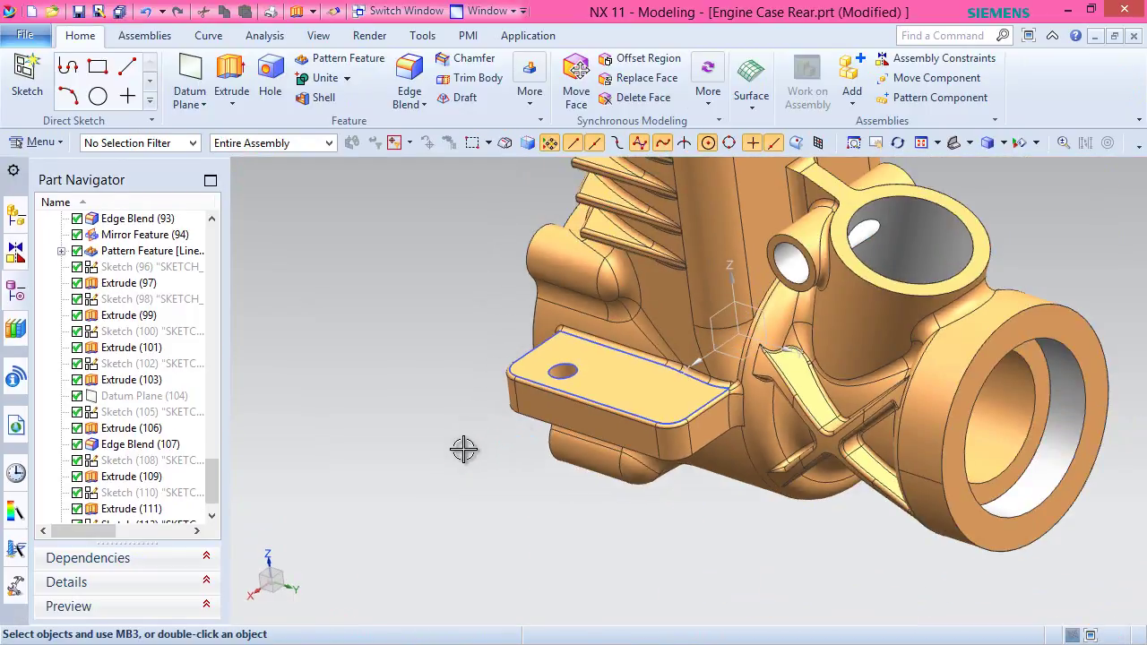
{"action": "scroll", "coordinate": [615, 346], "scroll_direction": "up", "scroll_amount": 2}
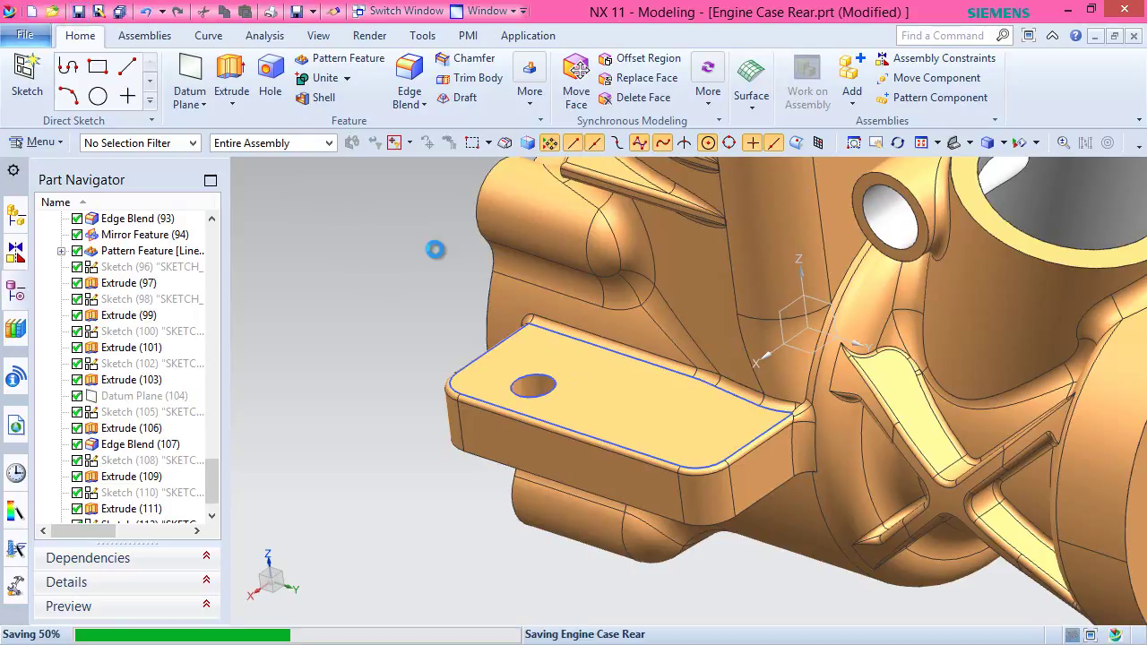
Create an inferred datum plane through the midpoint of the mounting plate's long front edge, perpendicular to that edge.
{"action": "left_click", "coordinate": [192, 98]}
{"action": "left_click", "coordinate": [212, 123]}
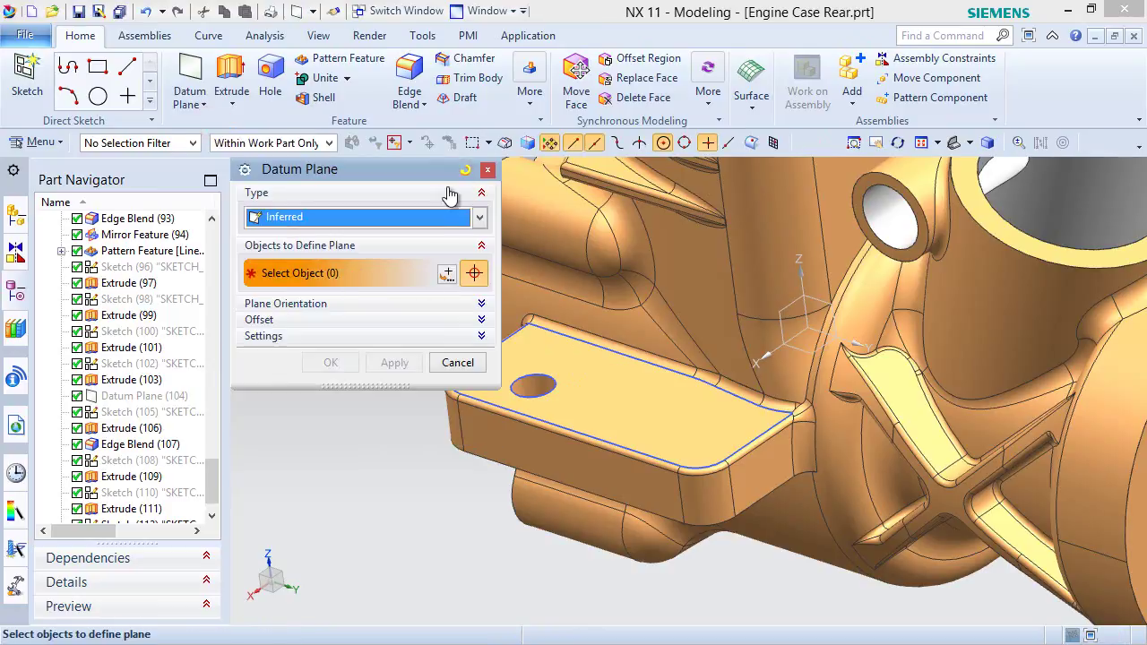
{"action": "left_click", "coordinate": [570, 428]}
{"action": "left_click", "coordinate": [638, 434]}
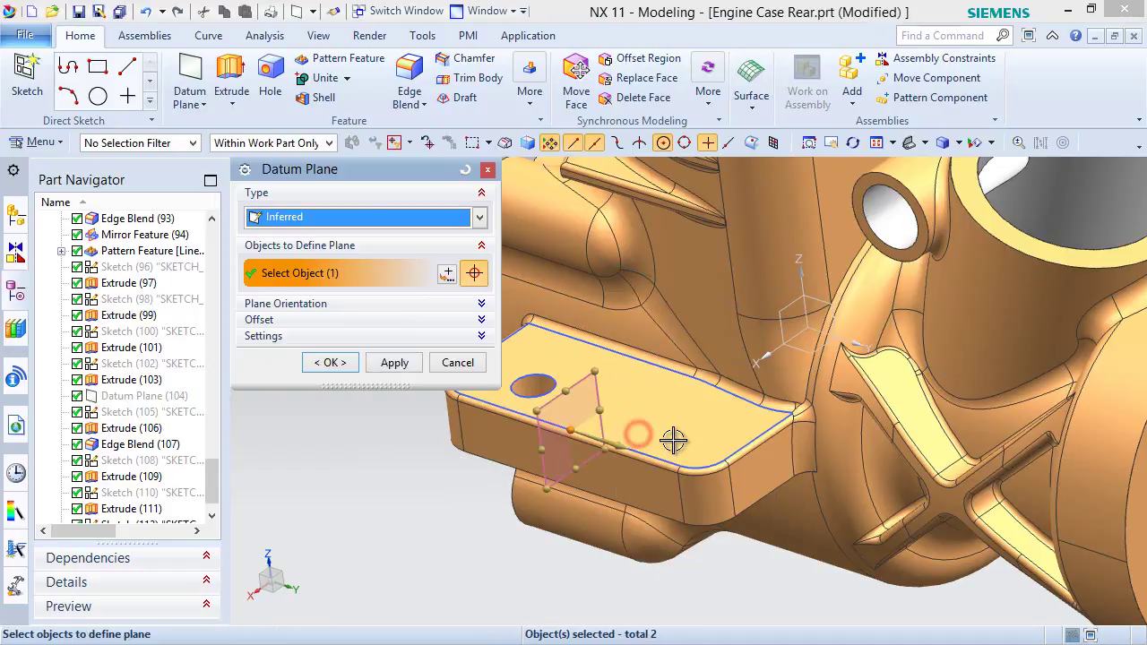
{"action": "left_click", "coordinate": [385, 364]}
{"action": "left_click", "coordinate": [457, 362]}
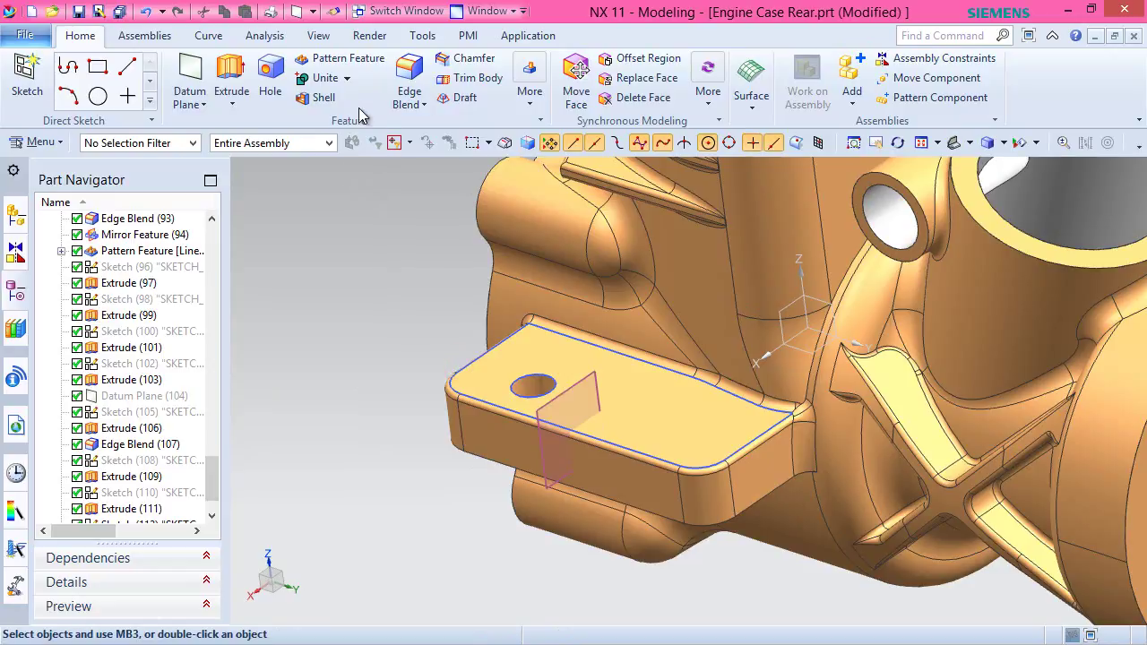
Mirror the mounting hole cut about the new datum plane at the middle of the plate.
{"action": "left_click", "coordinate": [531, 106]}
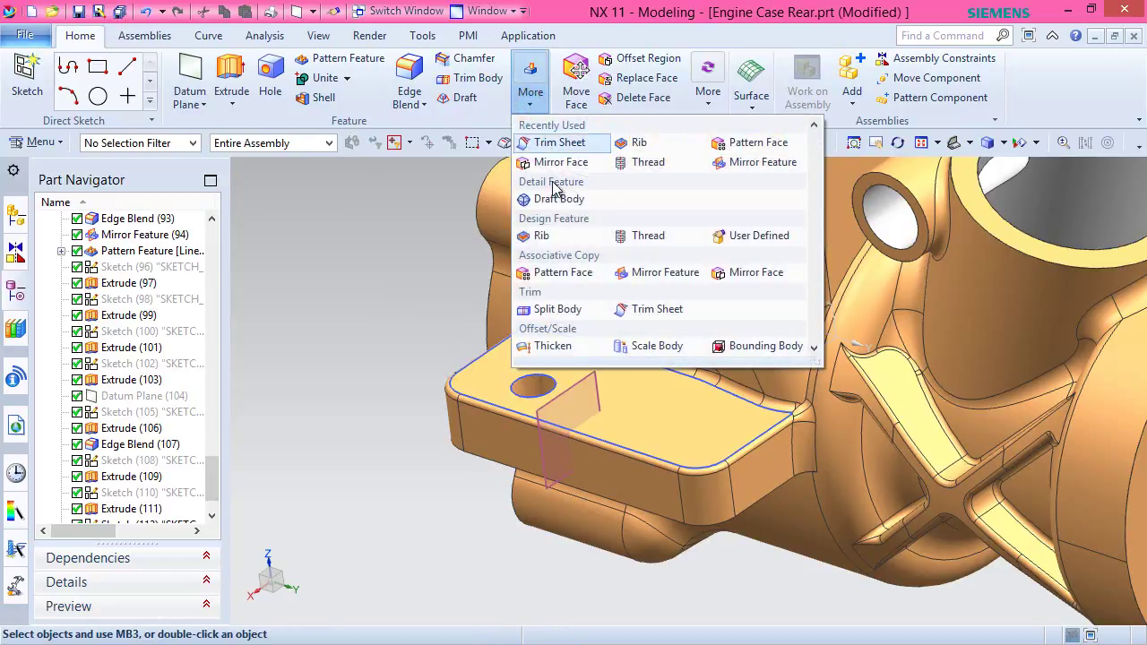
{"action": "left_click", "coordinate": [618, 272]}
{"action": "left_click", "coordinate": [530, 386]}
{"action": "left_click", "coordinate": [362, 316]}
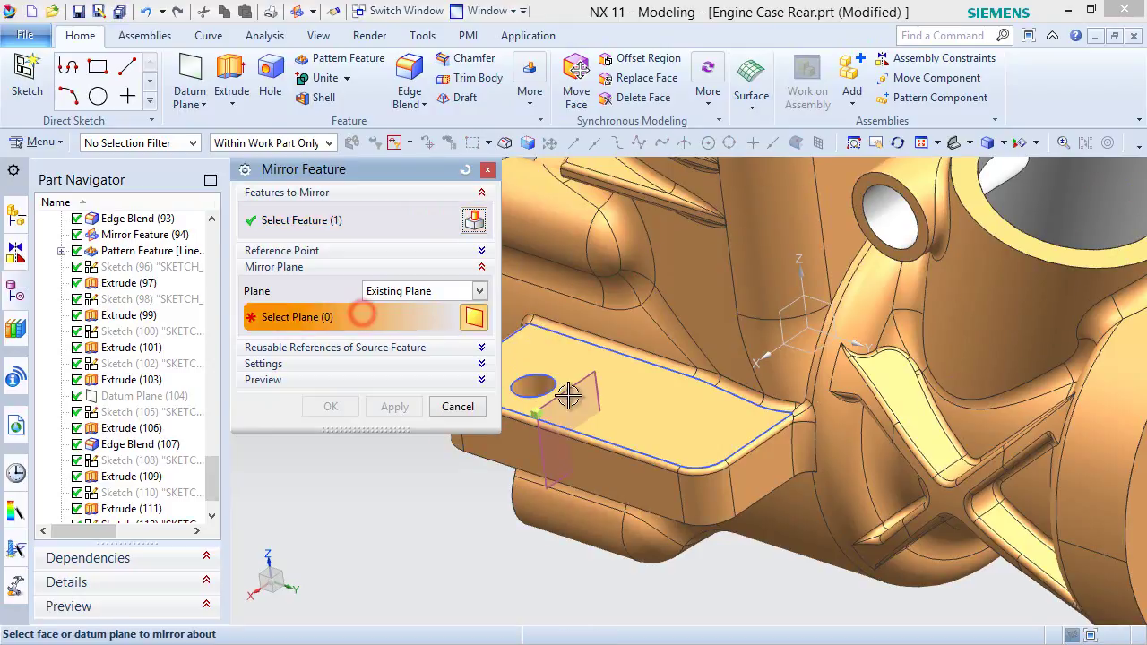
{"action": "left_click", "coordinate": [570, 388]}
{"action": "left_click", "coordinate": [341, 407]}
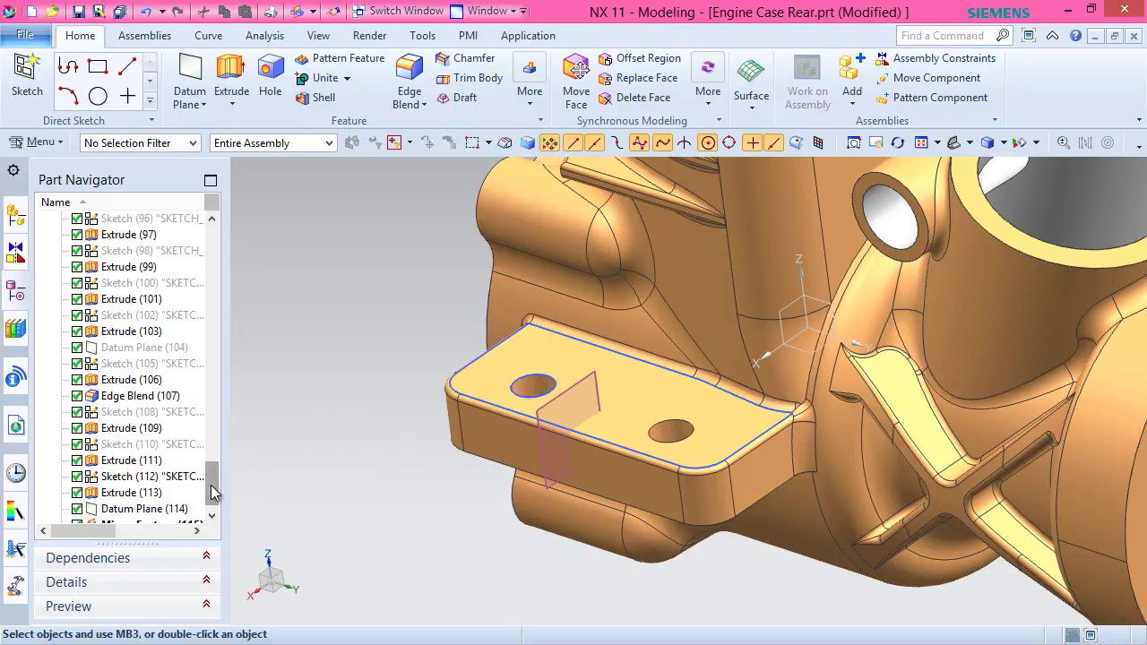
Hide the datum plane used for mirroring and the mounting hole's sketch.
{"action": "left_click_drag", "start_coordinate": [213, 491], "coordinate": [211, 500]}
{"action": "right_click", "coordinate": [130, 495]}
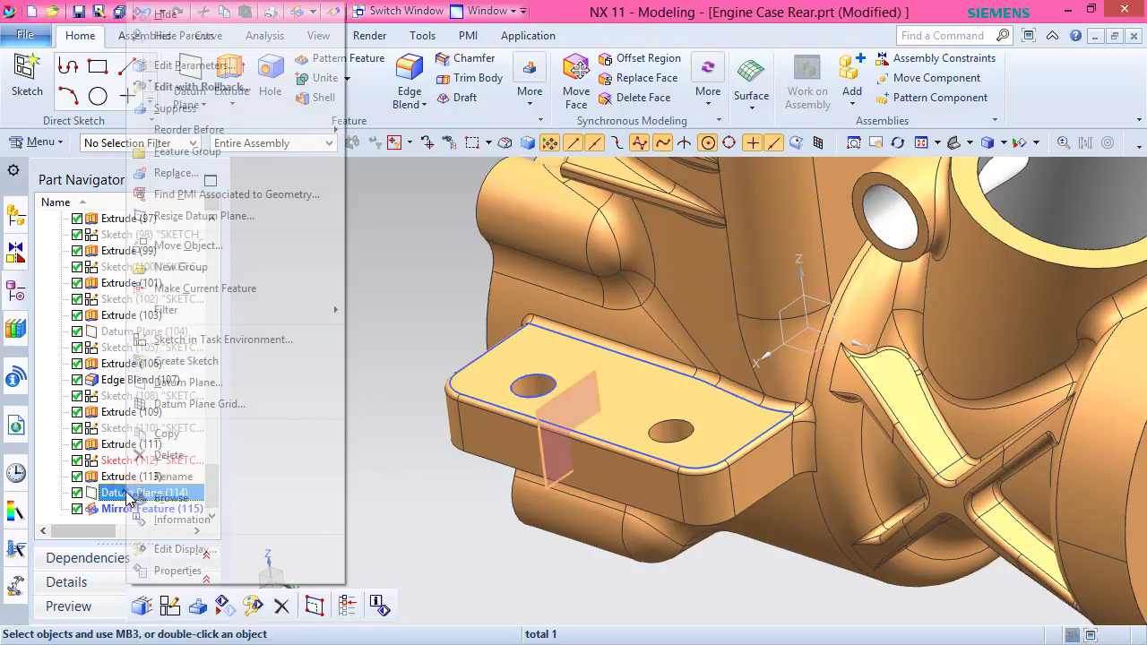
{"action": "key", "text": "Escape"}
{"action": "left_click", "coordinate": [160, 12]}
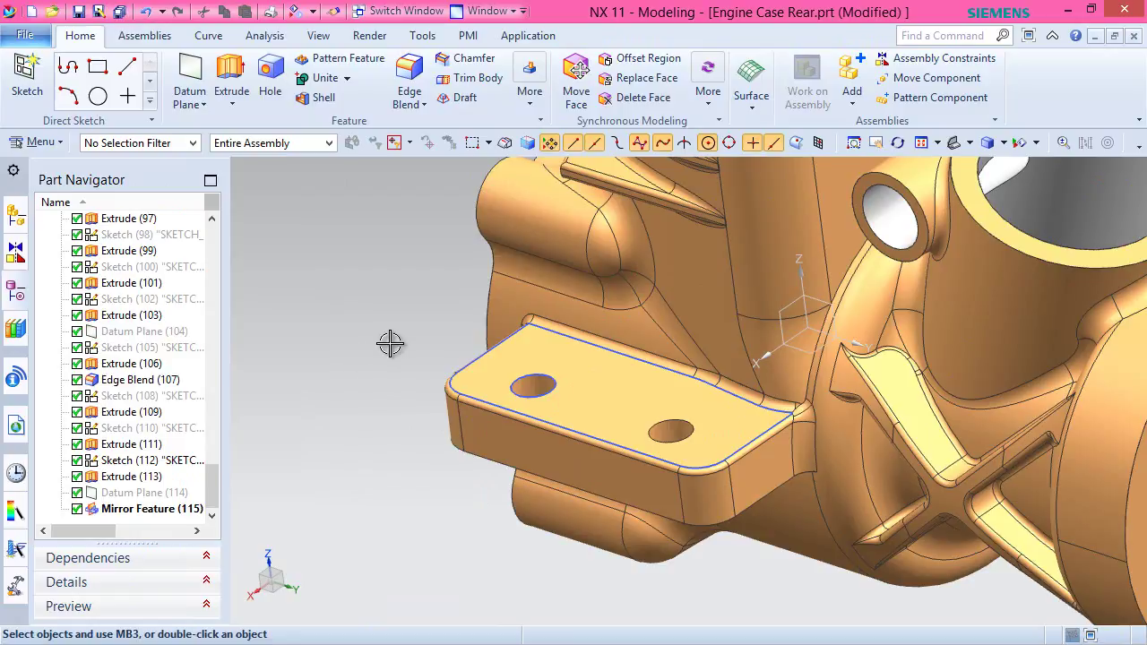
{"action": "right_click", "coordinate": [365, 344]}
{"action": "key", "text": "ctrl+f"}
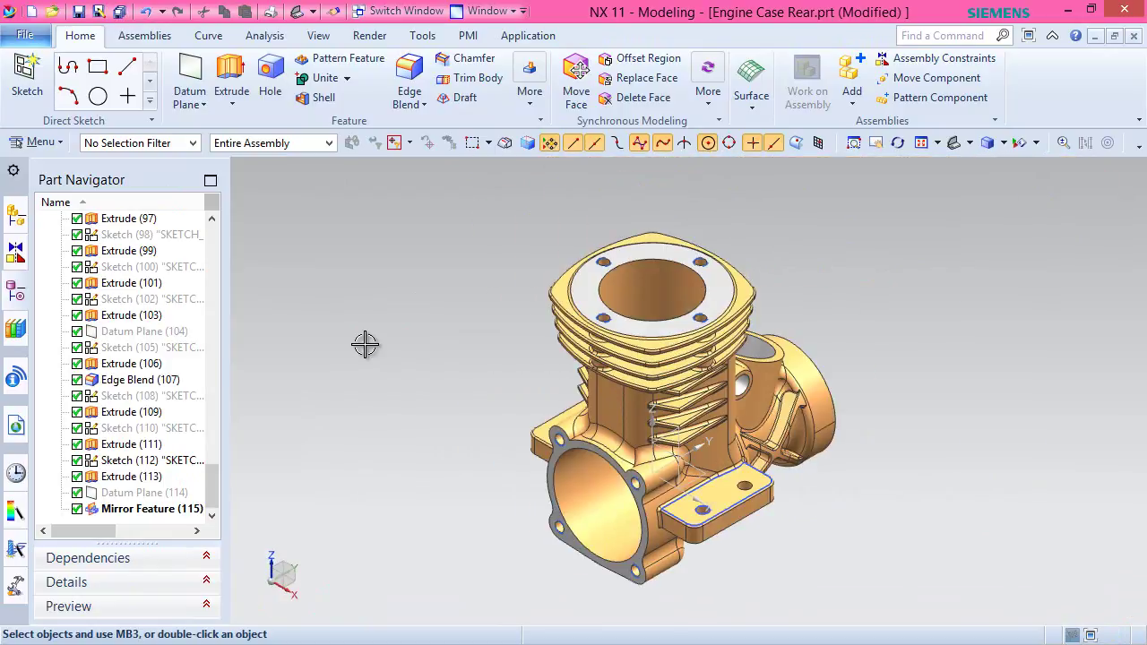
{"action": "left_click", "coordinate": [133, 467]}
{"action": "right_click", "coordinate": [133, 467]}
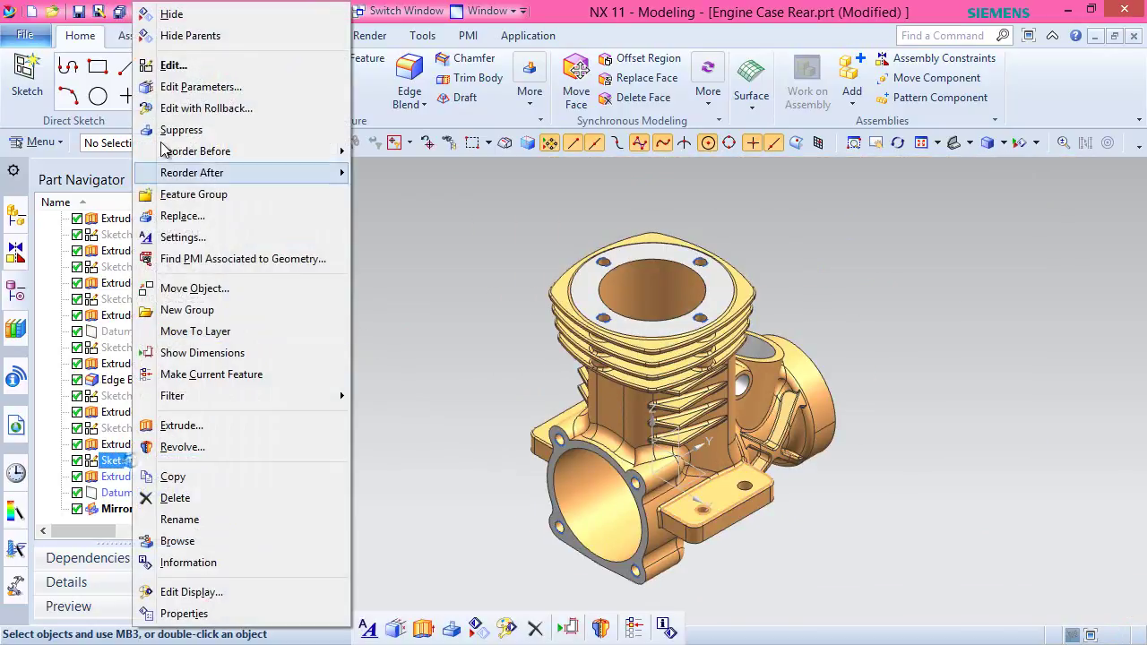
{"action": "left_click", "coordinate": [177, 13]}
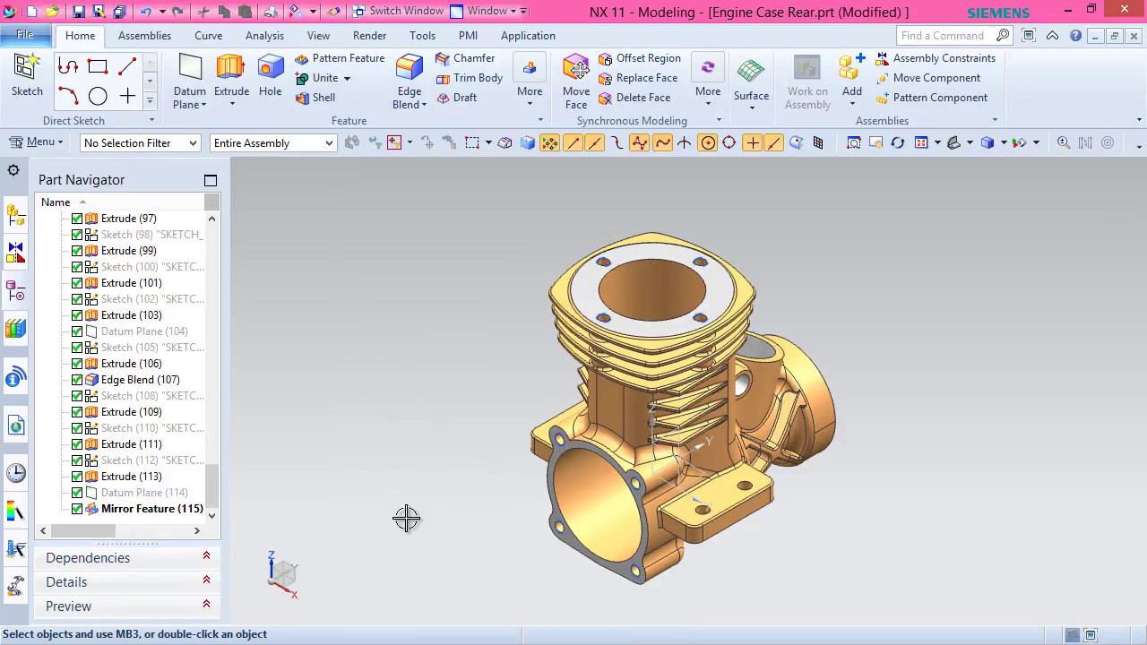
Start a new sketch on the top face of the opposite mounting plate, the one without holes.
{"action": "left_click", "coordinate": [271, 563]}
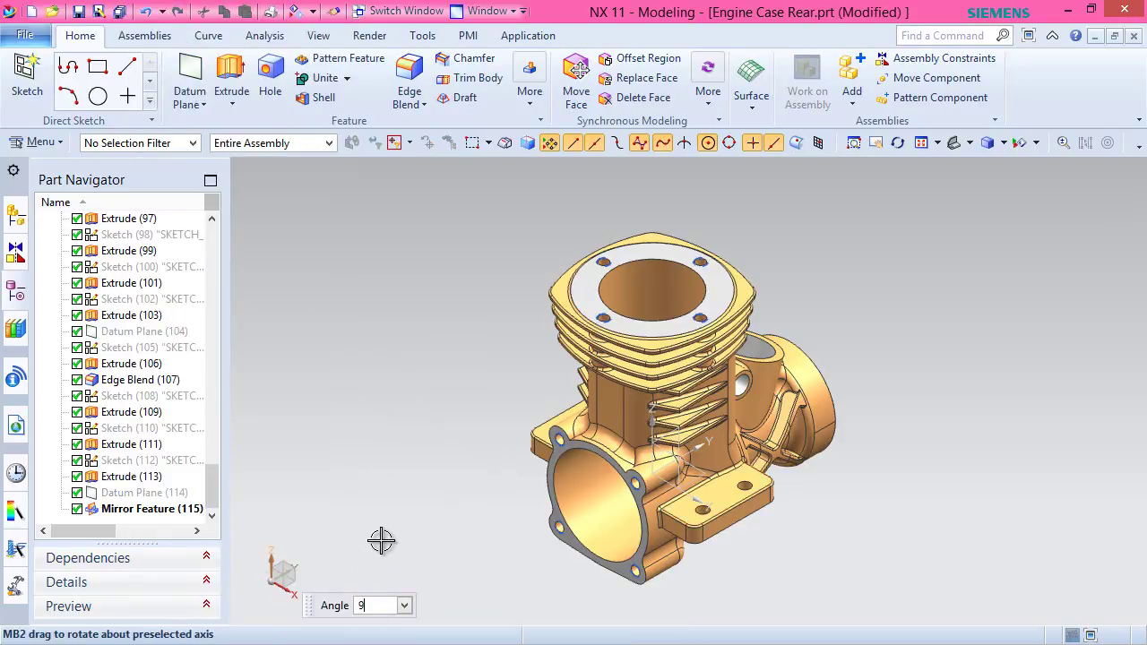
{"action": "key", "text": "Return"}
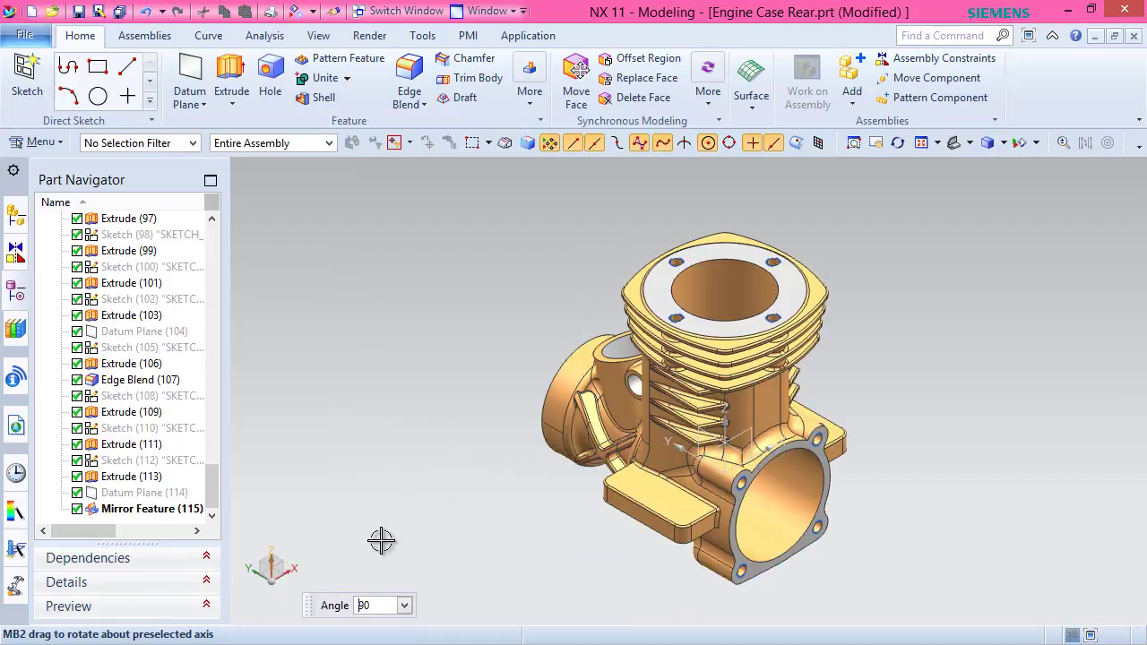
{"action": "key", "text": "Escape"}
{"action": "left_click", "coordinate": [27, 76]}
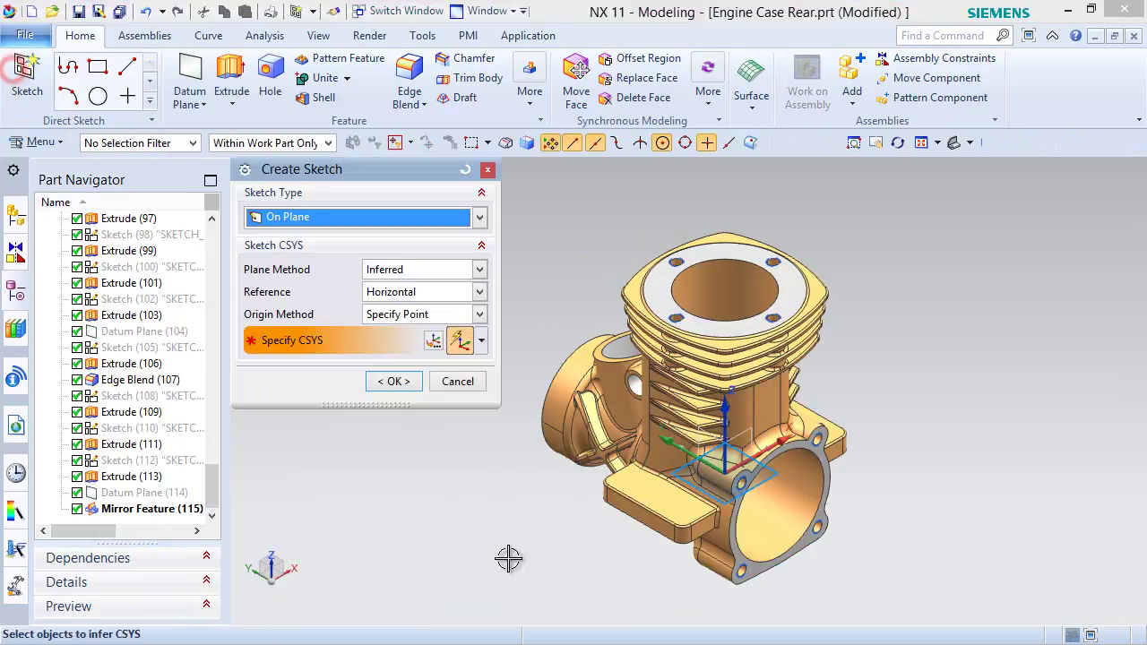
{"action": "scroll", "coordinate": [623, 563], "scroll_direction": "down", "scroll_amount": 3}
{"action": "scroll", "coordinate": [622, 562], "scroll_direction": "down", "scroll_amount": 2}
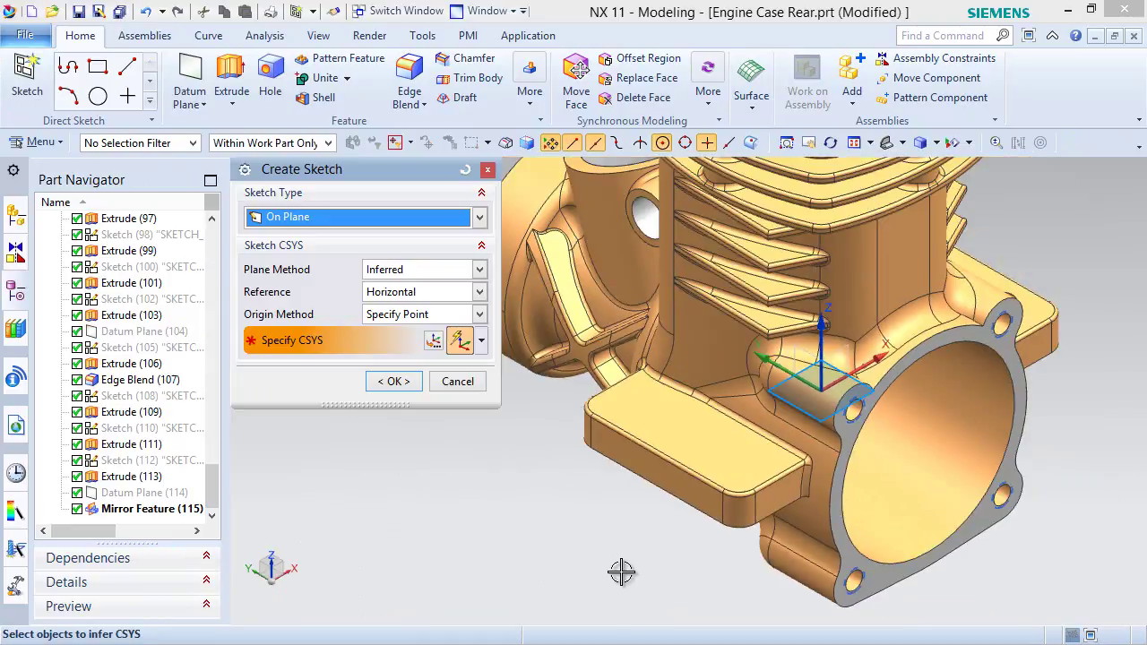
{"action": "left_click", "coordinate": [709, 455]}
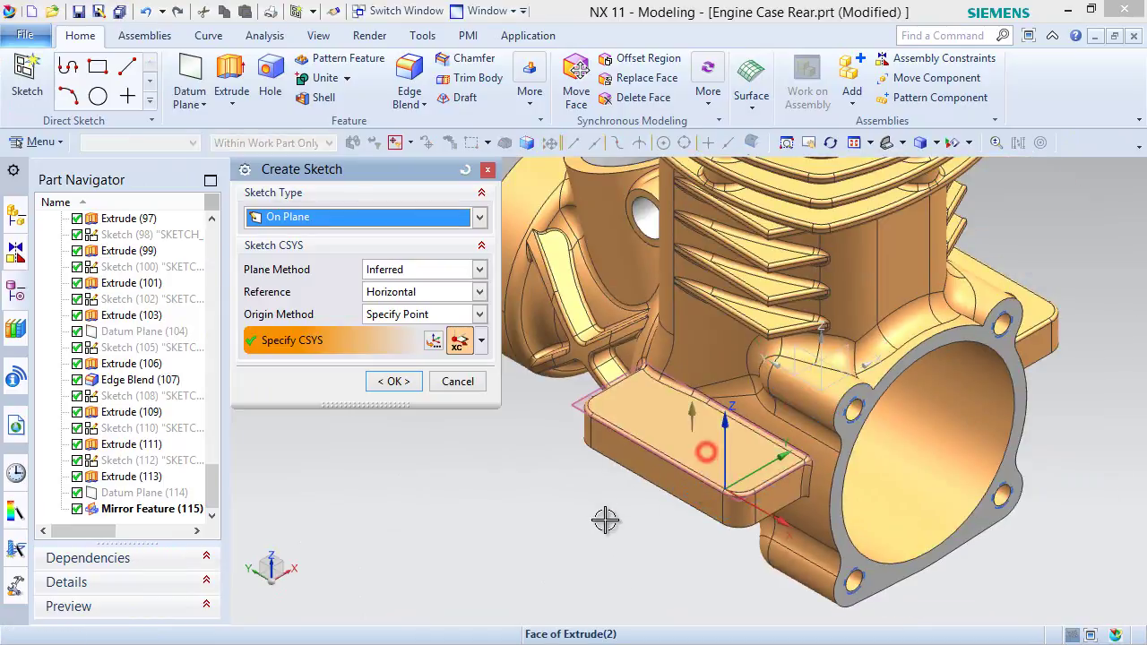
{"action": "left_click", "coordinate": [392, 381]}
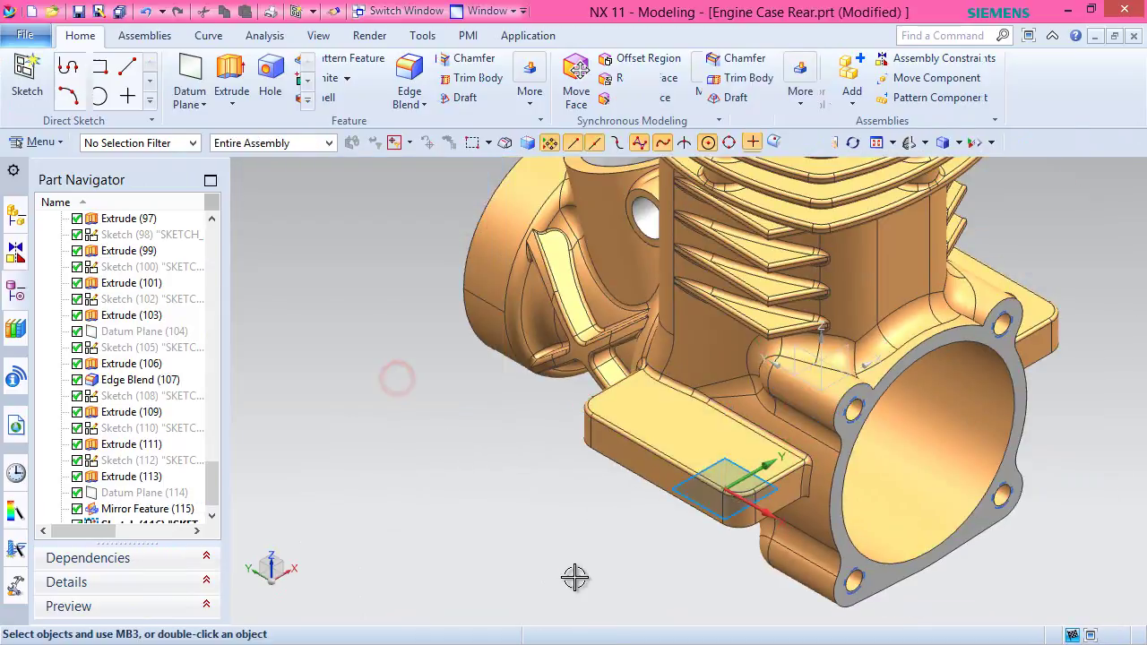
Project the boundary edges of the opposite plate's top face into the sketch using the Face Edges rule.
{"action": "left_click", "coordinate": [307, 100]}
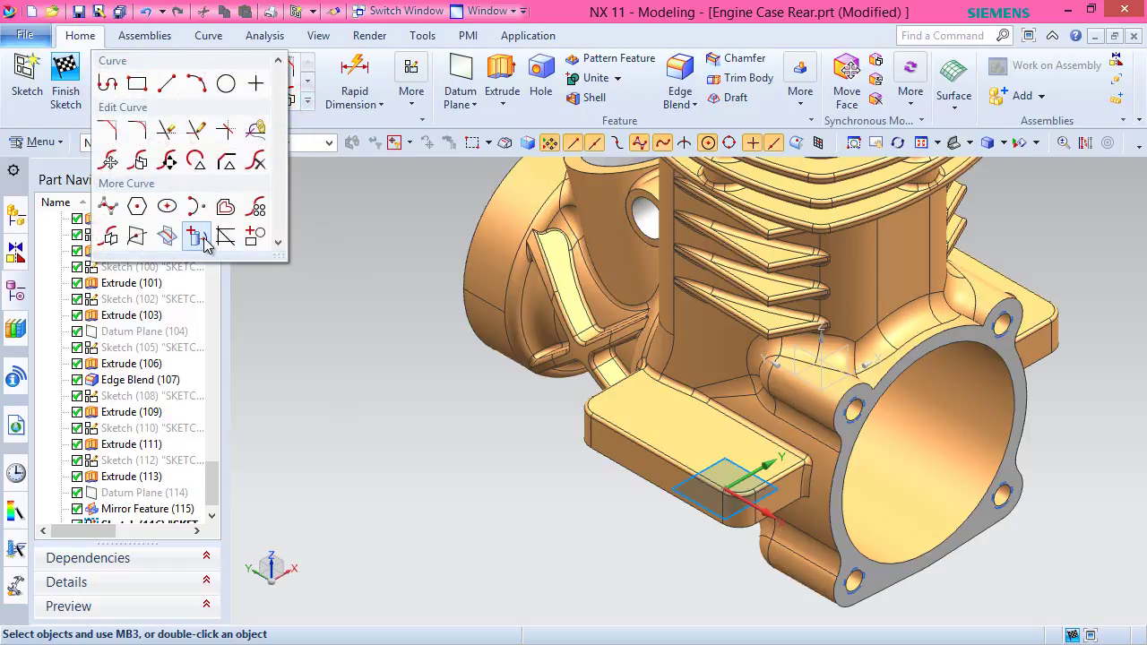
{"action": "left_click", "coordinate": [202, 238]}
{"action": "left_click", "coordinate": [671, 434]}
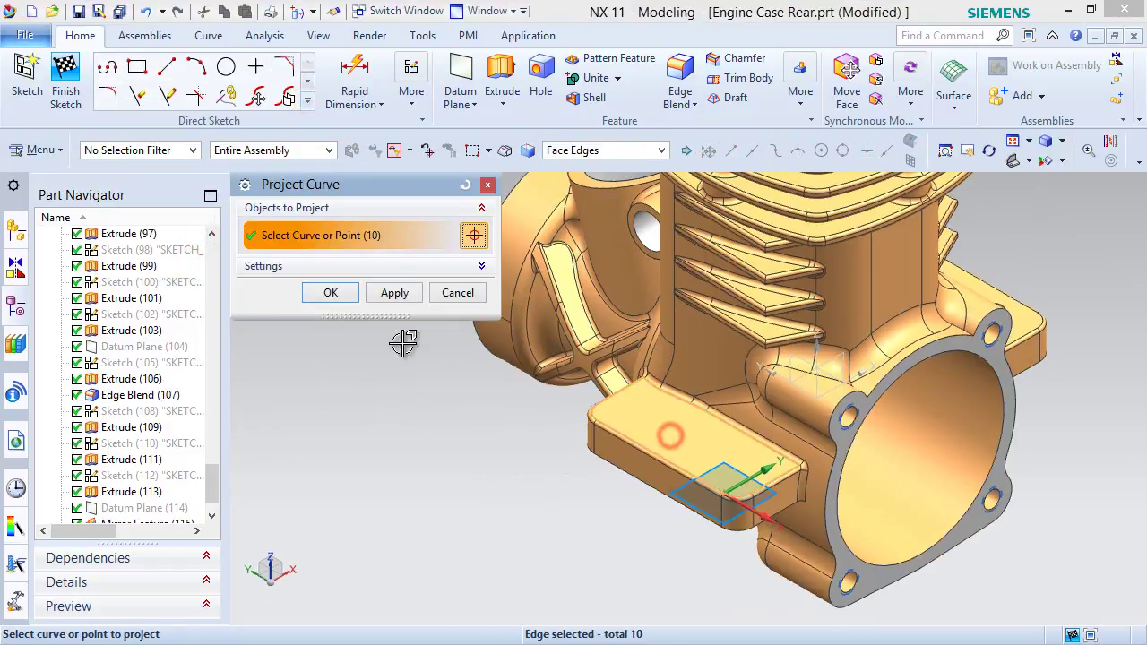
{"action": "left_click", "coordinate": [328, 292]}
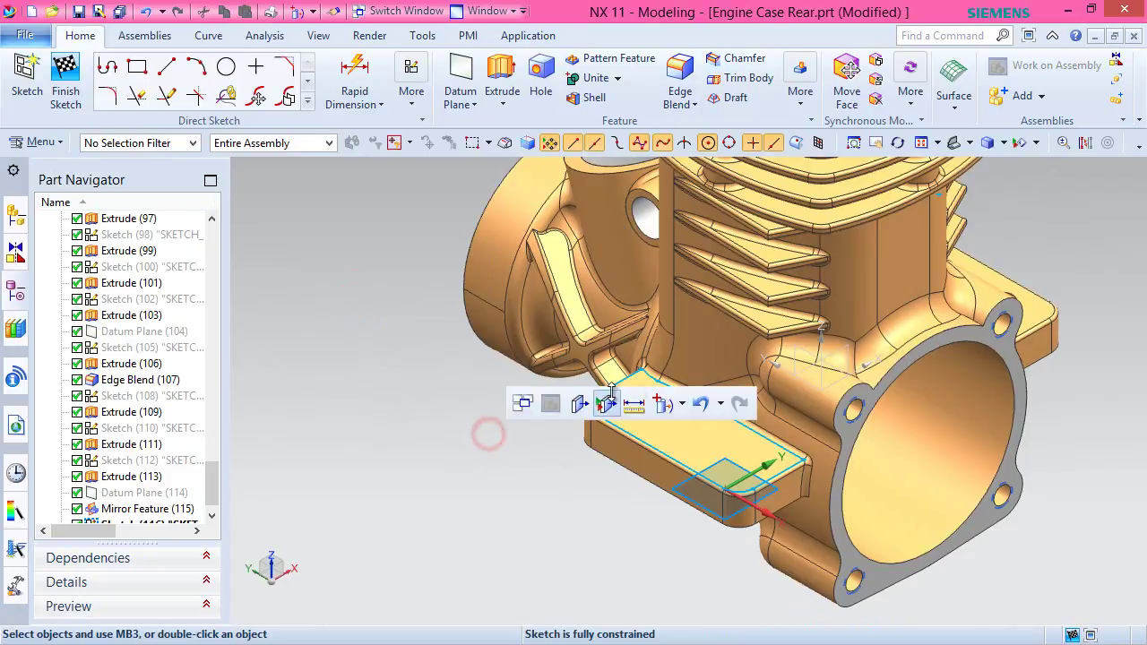
Sketch a 2.5 mm diameter circle on the plate's top face near its rounded outer corner, away from the large flange opening.
{"action": "left_click", "coordinate": [225, 67]}
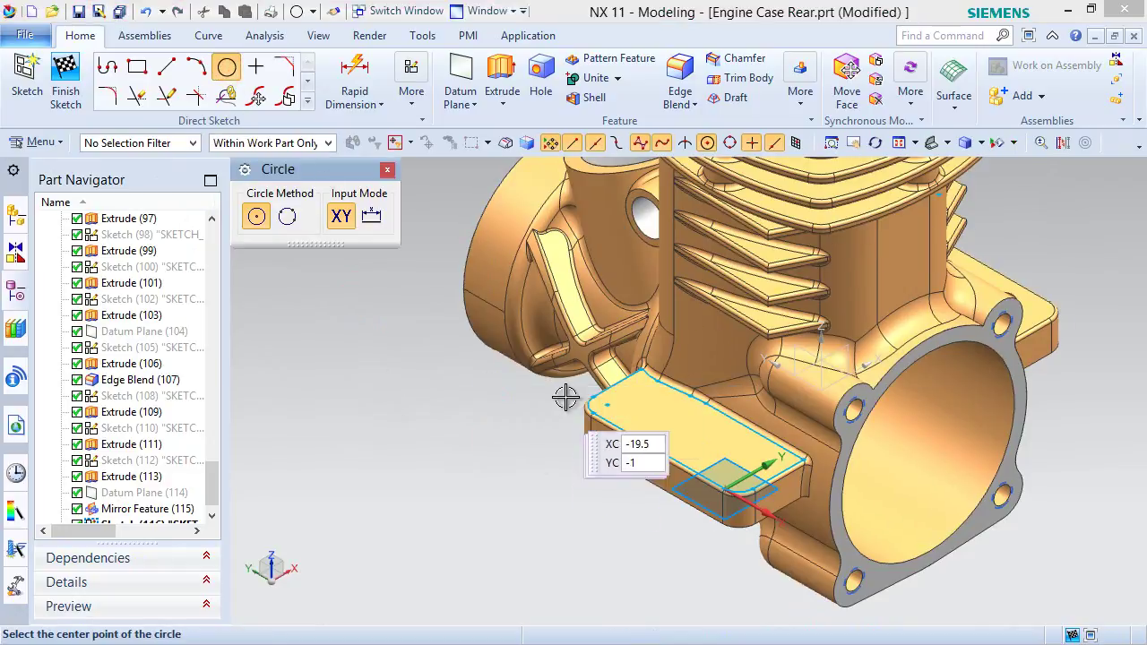
{"action": "scroll", "coordinate": [653, 389], "scroll_direction": "up", "scroll_amount": 4}
{"action": "scroll", "coordinate": [627, 403], "scroll_direction": "up", "scroll_amount": 3}
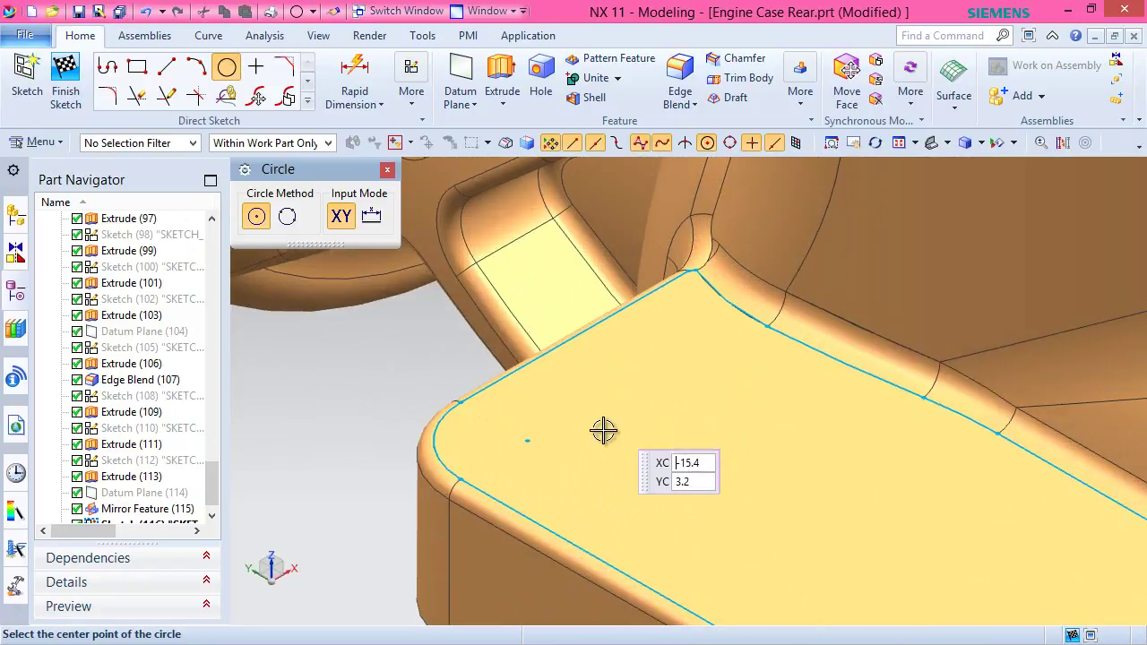
{"action": "left_click", "coordinate": [576, 441]}
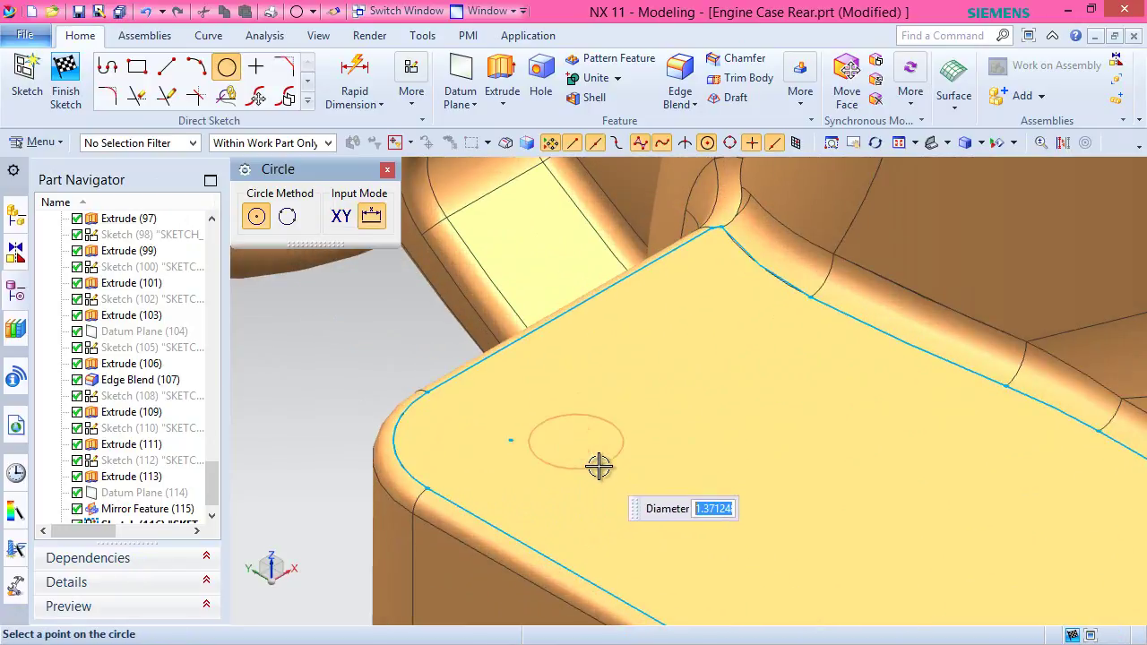
{"action": "key", "text": "Return"}
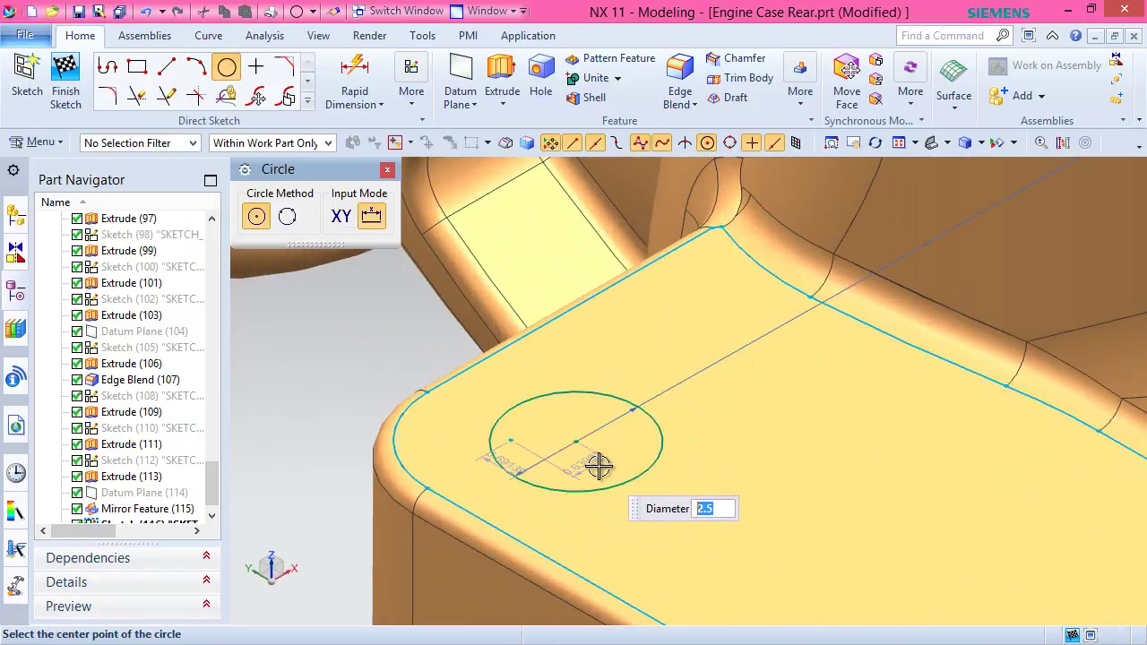
Dimension the circle's centre 4.7 mm from the projected short edge of the opposite mounting plate.
{"action": "left_click", "coordinate": [354, 82]}
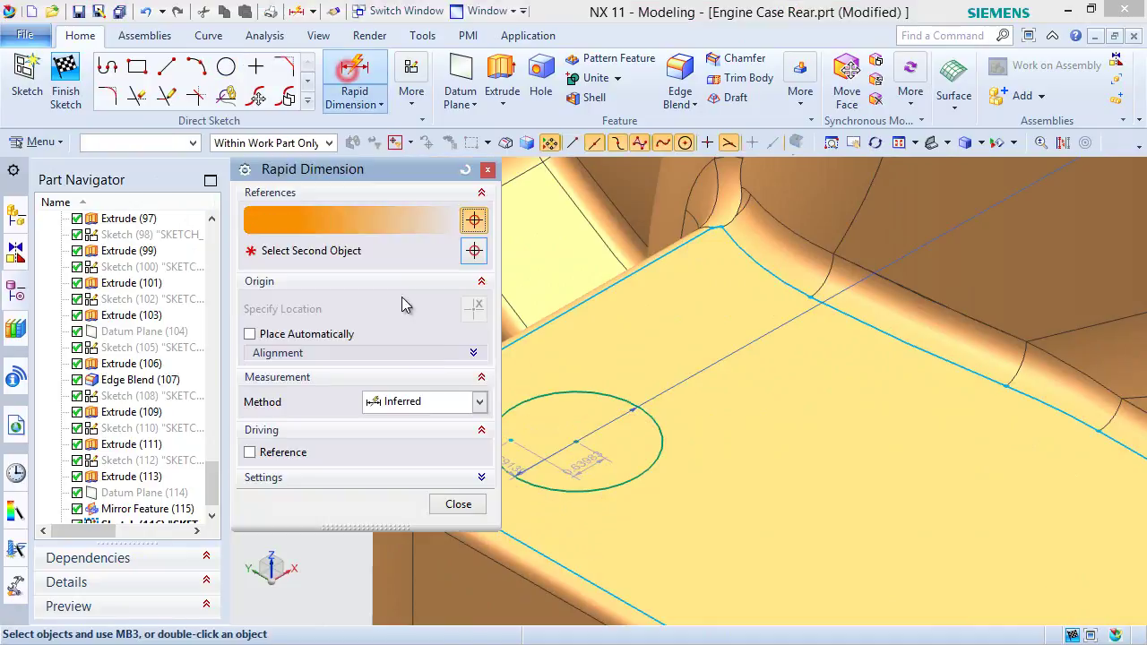
{"action": "scroll", "coordinate": [681, 404], "scroll_direction": "down", "scroll_amount": 2}
{"action": "scroll", "coordinate": [550, 392], "scroll_direction": "up", "scroll_amount": 2}
{"action": "scroll", "coordinate": [726, 456], "scroll_direction": "up", "scroll_amount": 1}
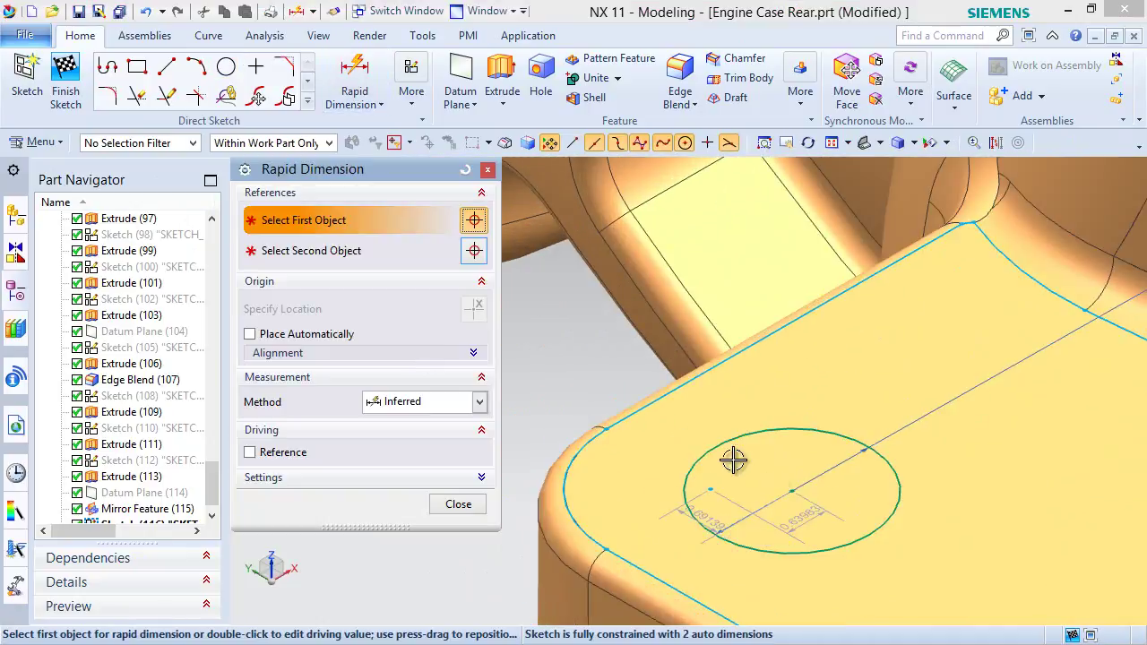
{"action": "left_click", "coordinate": [791, 492]}
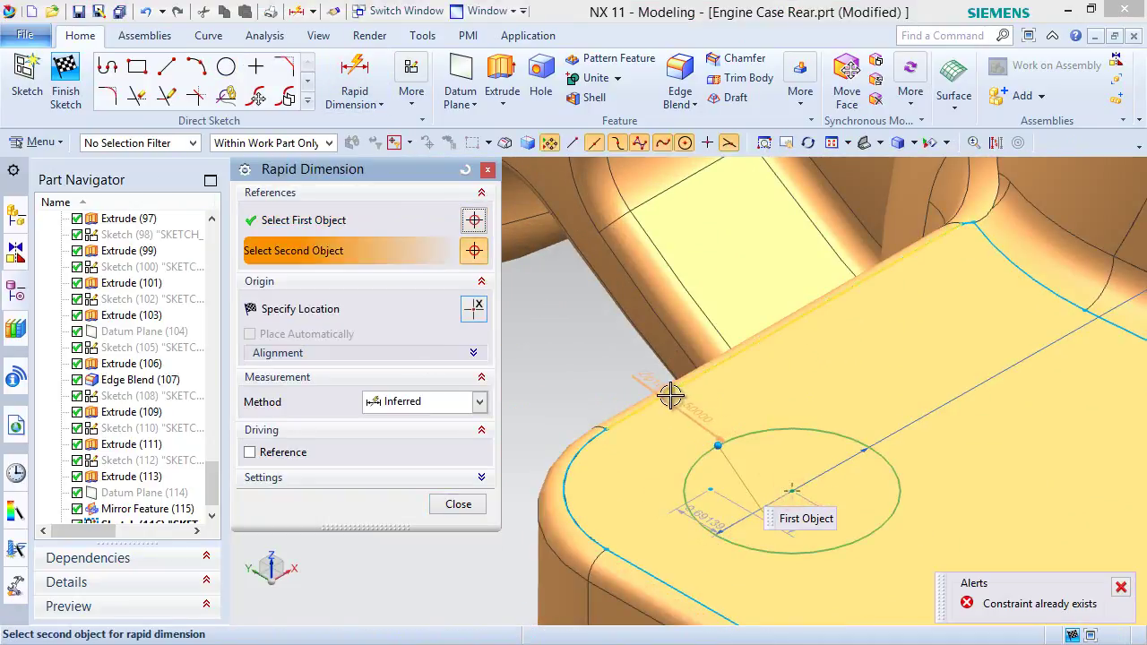
{"action": "left_click", "coordinate": [701, 395]}
{"action": "left_click", "coordinate": [789, 379]}
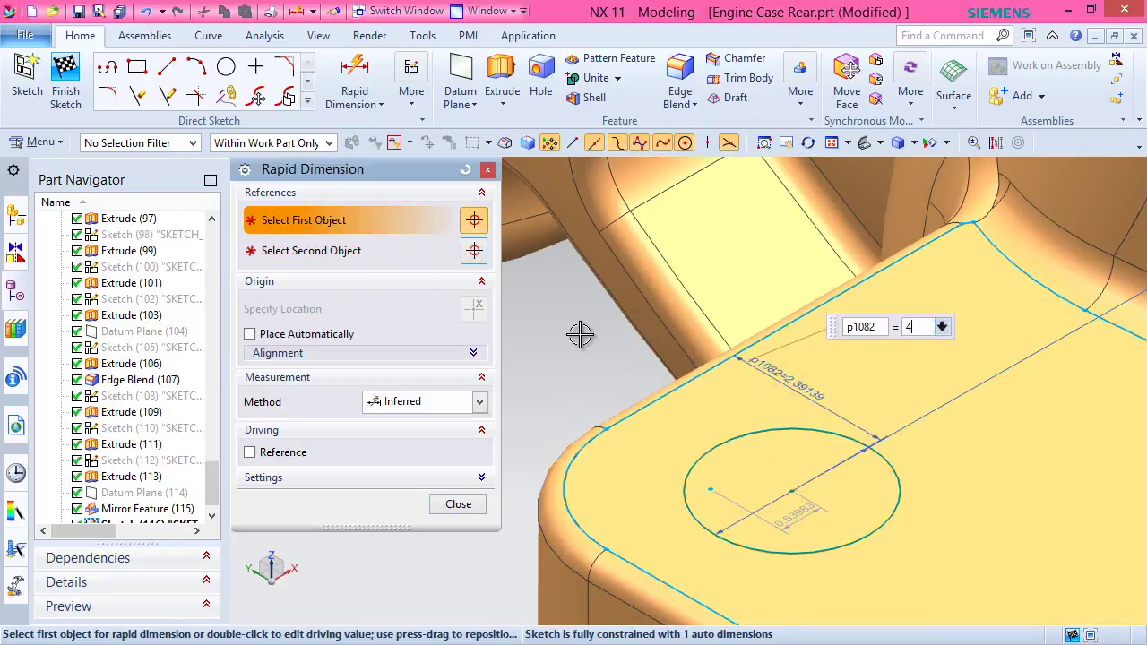
{"action": "key", "text": "Return"}
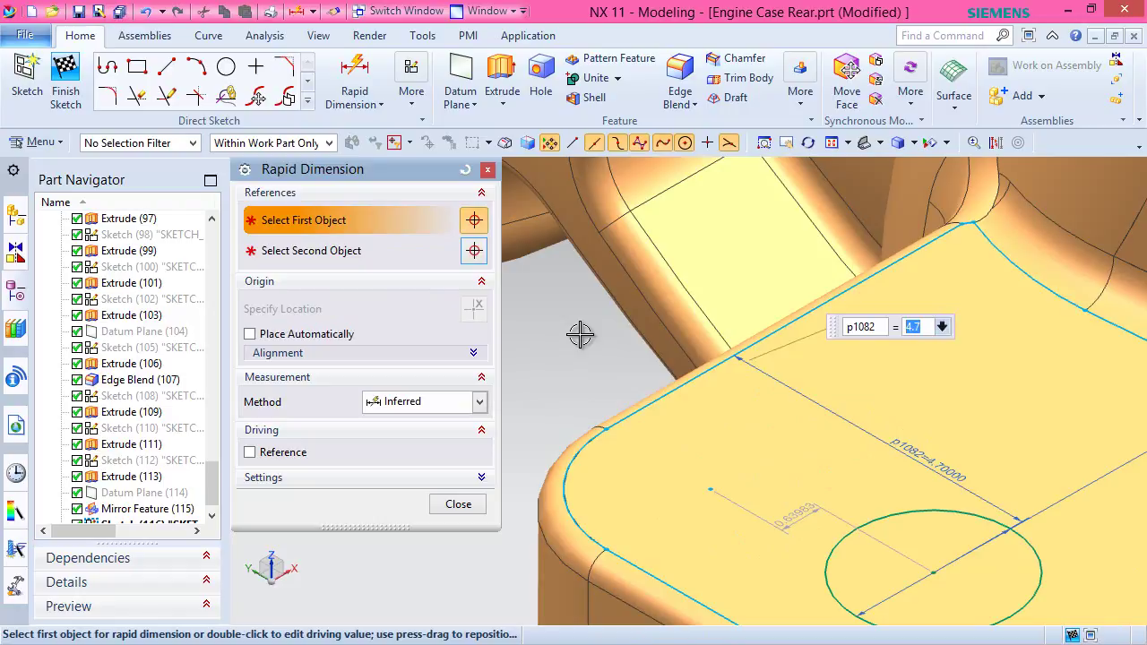
Dimension the circle's centre 2.7 mm from the projected long outer edge of the opposite mounting plate.
{"action": "scroll", "coordinate": [580, 331], "scroll_direction": "down", "scroll_amount": 2}
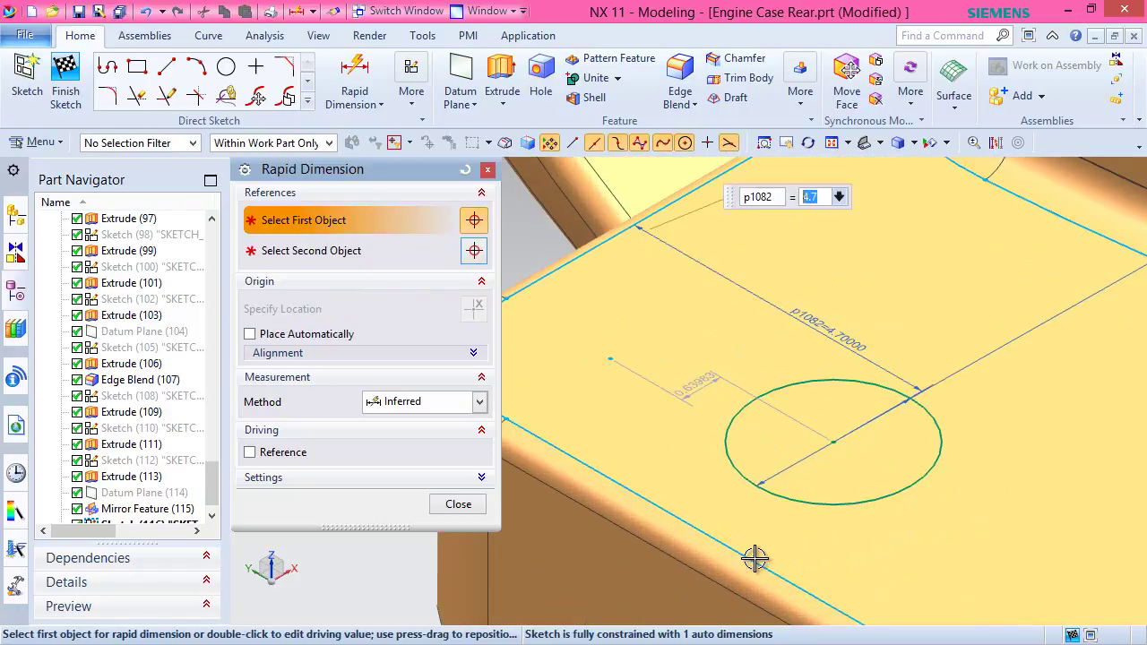
{"action": "left_click", "coordinate": [757, 560]}
{"action": "left_click", "coordinate": [807, 487]}
{"action": "scroll", "coordinate": [806, 487], "scroll_direction": "up", "scroll_amount": 2}
{"action": "left_click", "coordinate": [835, 448]}
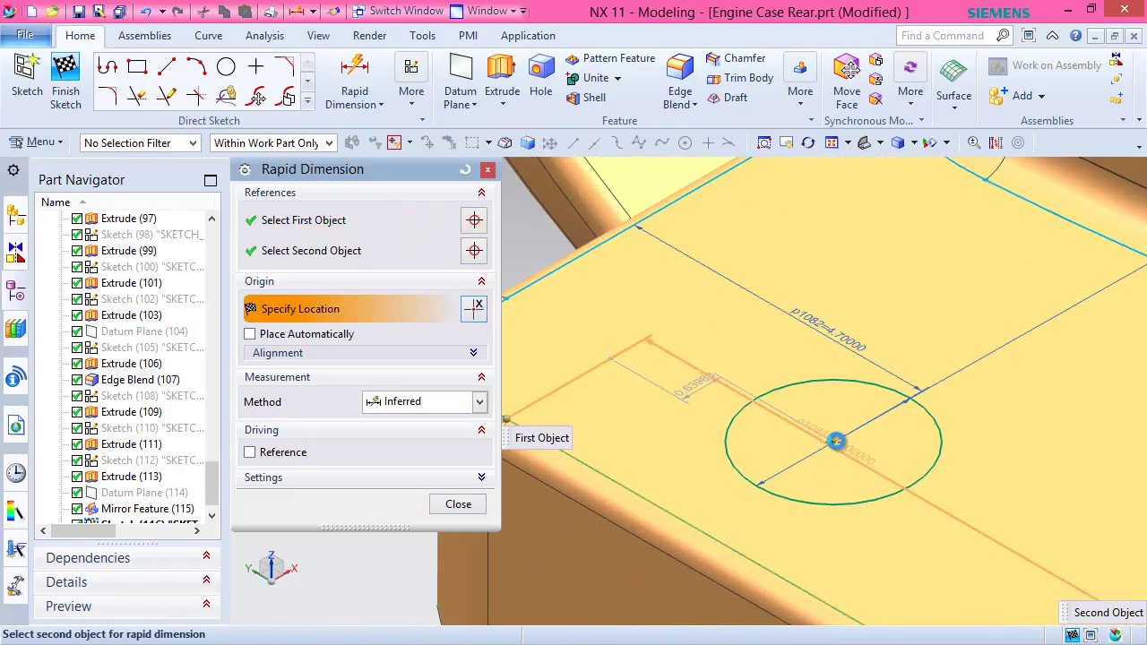
{"action": "left_click", "coordinate": [903, 491]}
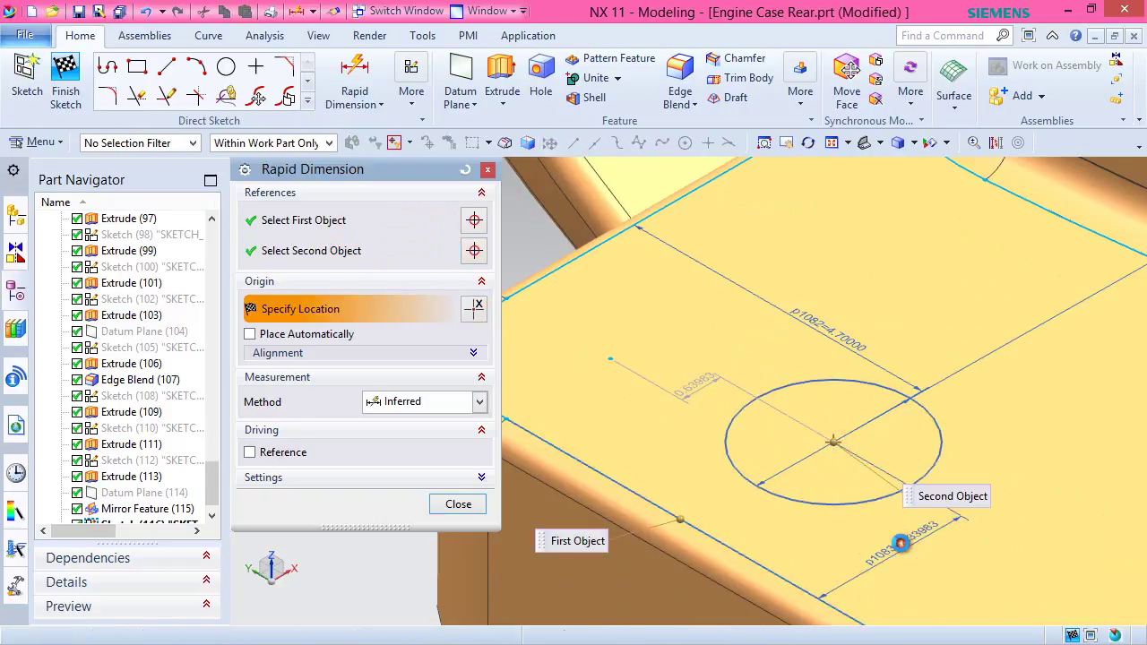
{"action": "left_click", "coordinate": [900, 543]}
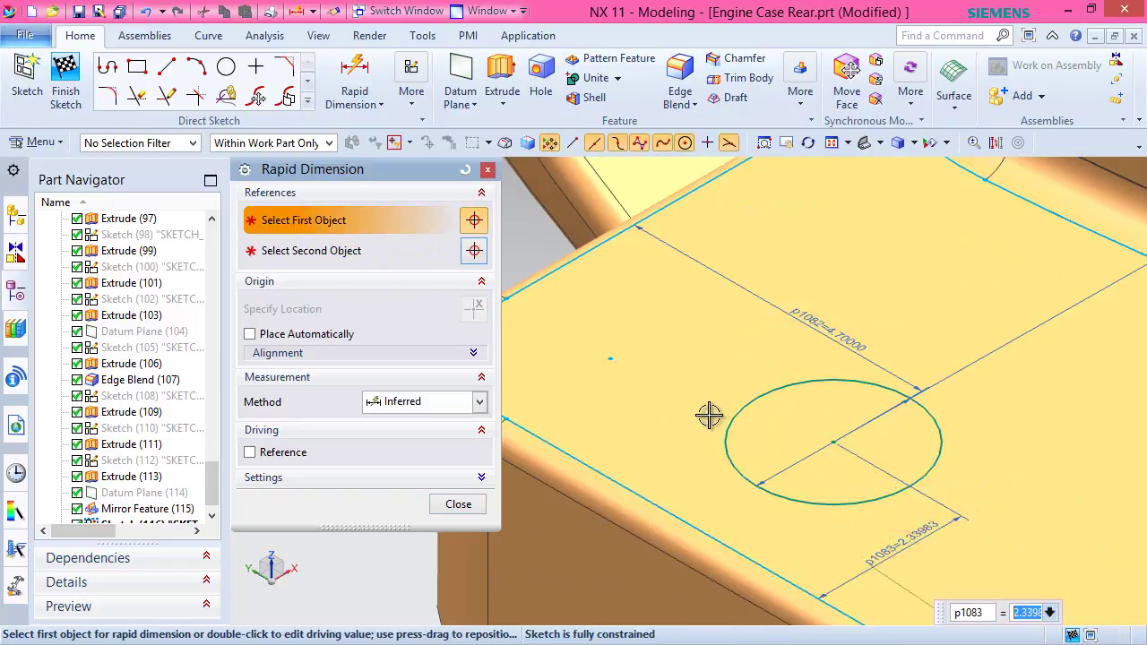
{"action": "type", "text": "2.7"}
{"action": "key", "text": "Return"}
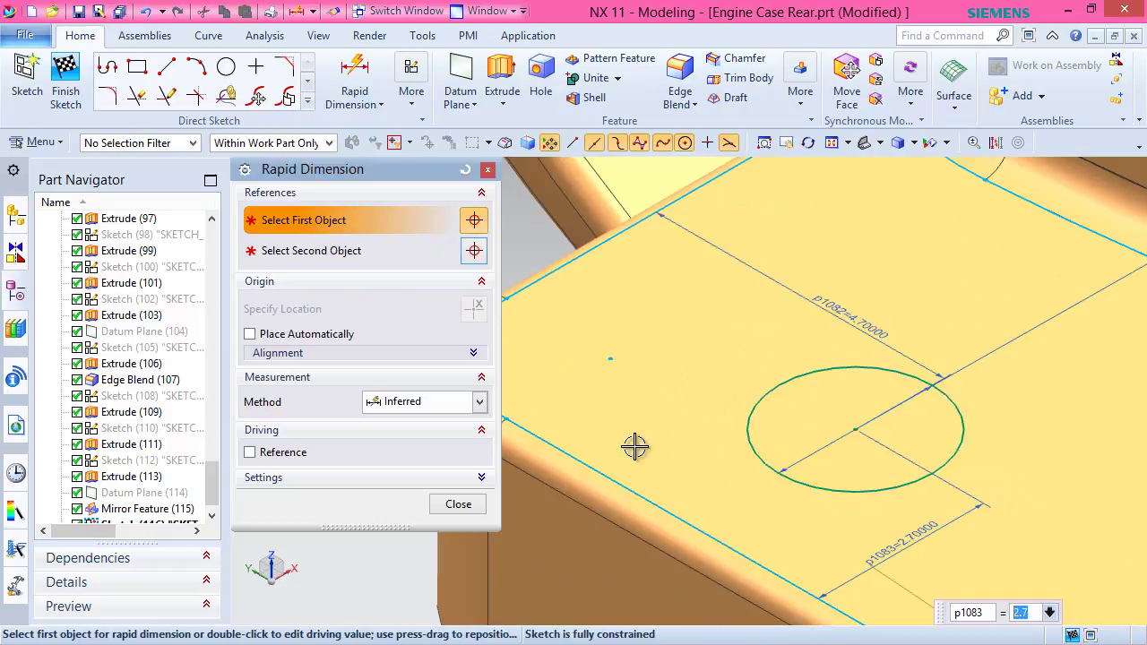
{"action": "left_click", "coordinate": [445, 505]}
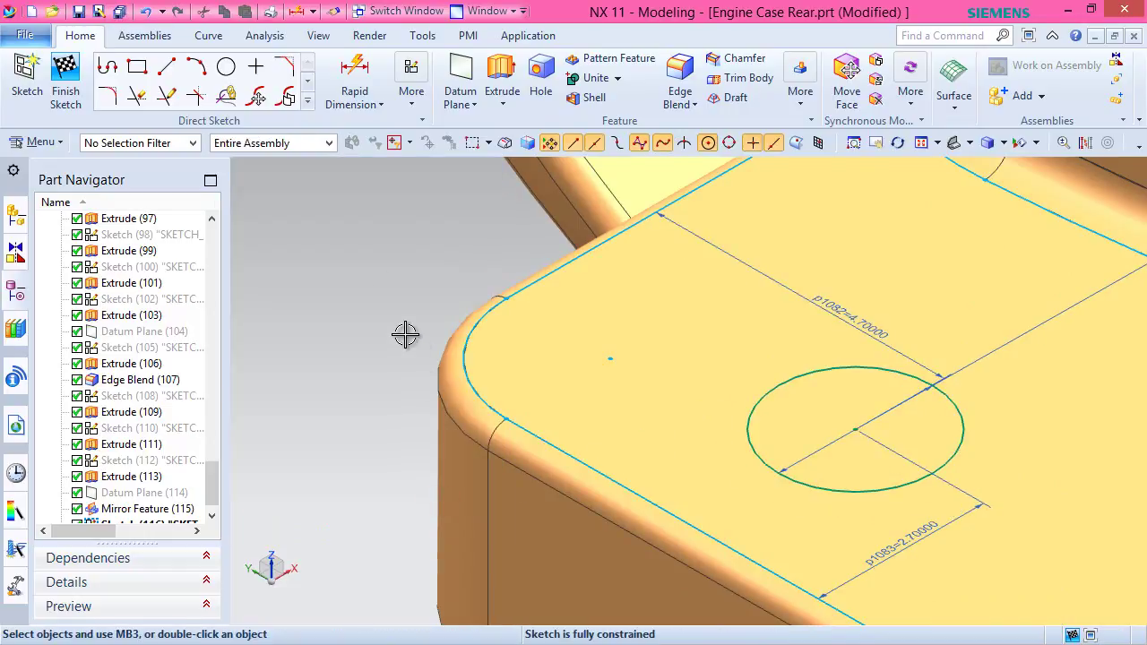
Finish the sketch and extrude the circle 8 mm downward into the plate as a Subtract cut.
{"action": "key", "text": "Home"}
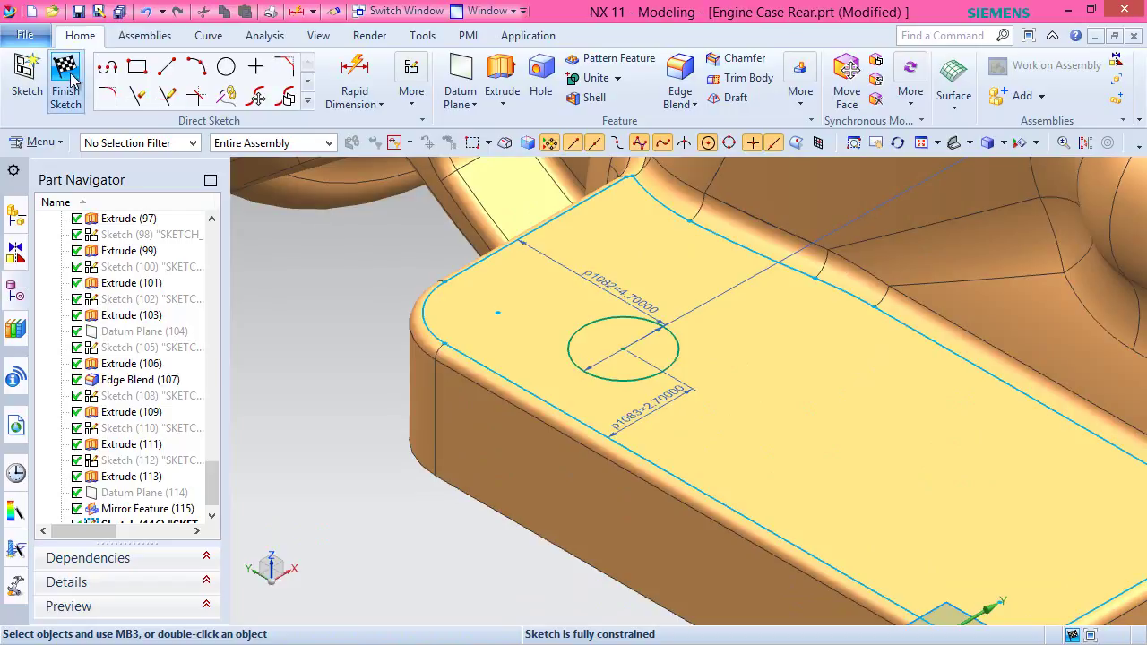
{"action": "left_click", "coordinate": [66, 80]}
{"action": "left_click", "coordinate": [231, 88]}
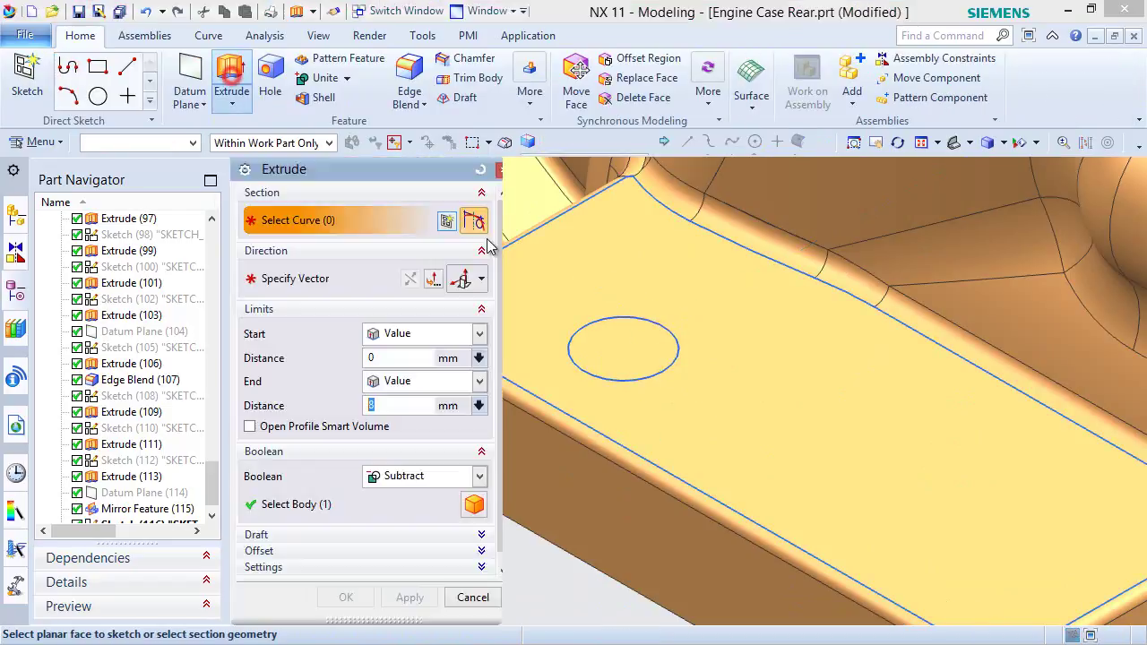
{"action": "left_click", "coordinate": [659, 352]}
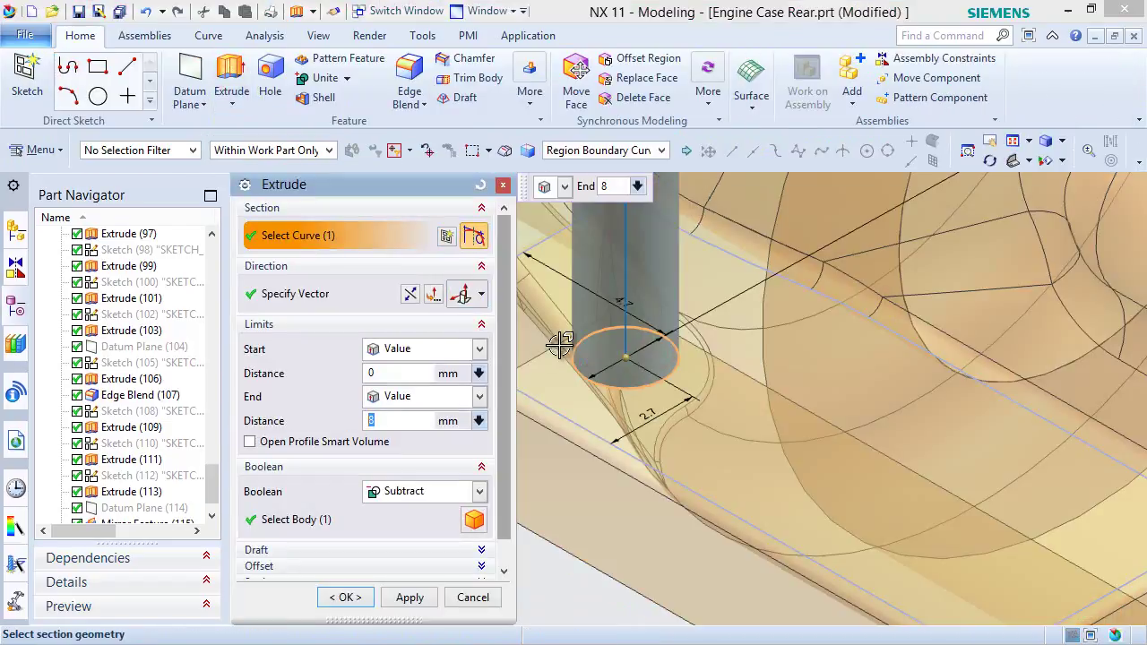
{"action": "left_click", "coordinate": [410, 294]}
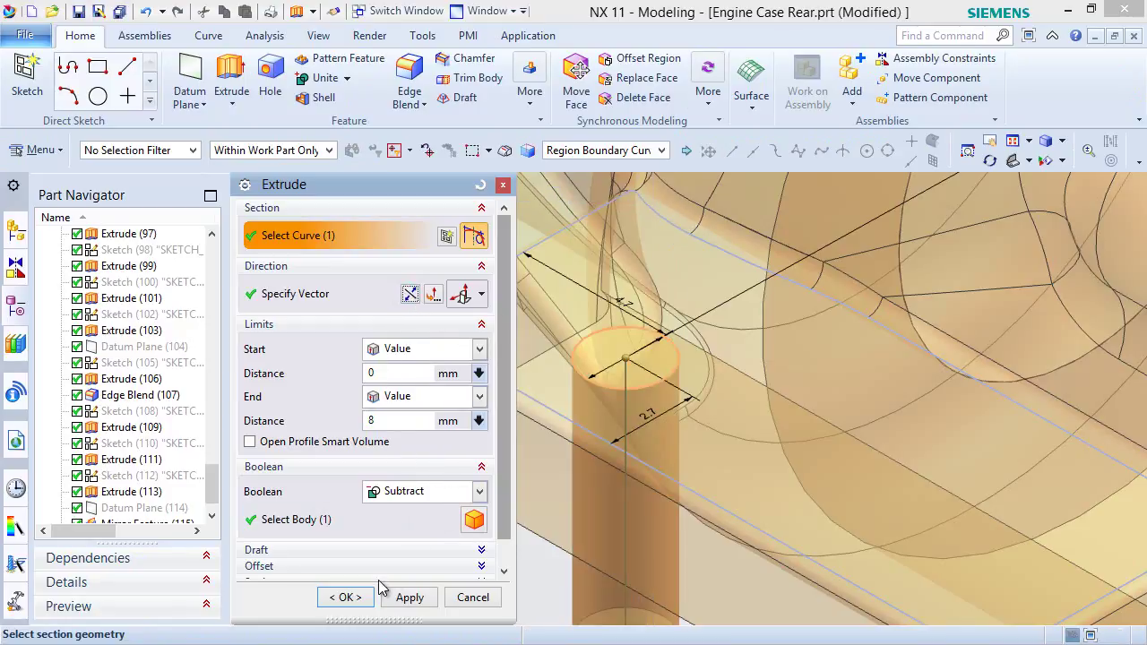
{"action": "left_click", "coordinate": [346, 598]}
Create a datum plane through the midpoint of the projected long outer edge of the plate, perpendicular to that edge.
{"action": "scroll", "coordinate": [551, 410], "scroll_direction": "down", "scroll_amount": 5}
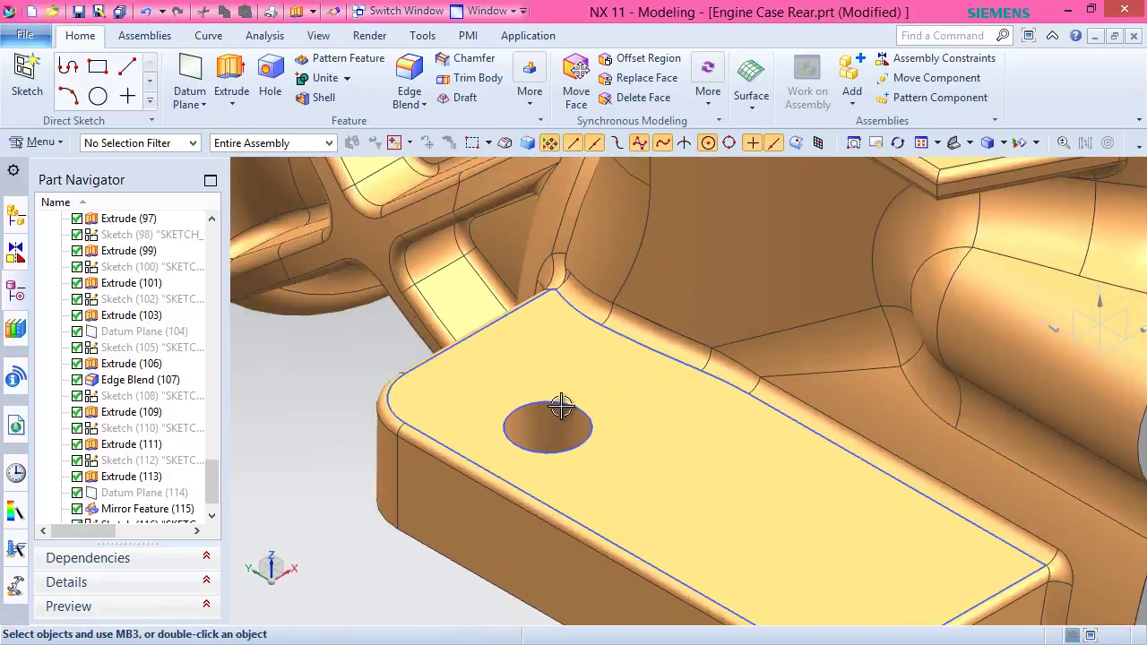
{"action": "left_click", "coordinate": [189, 81]}
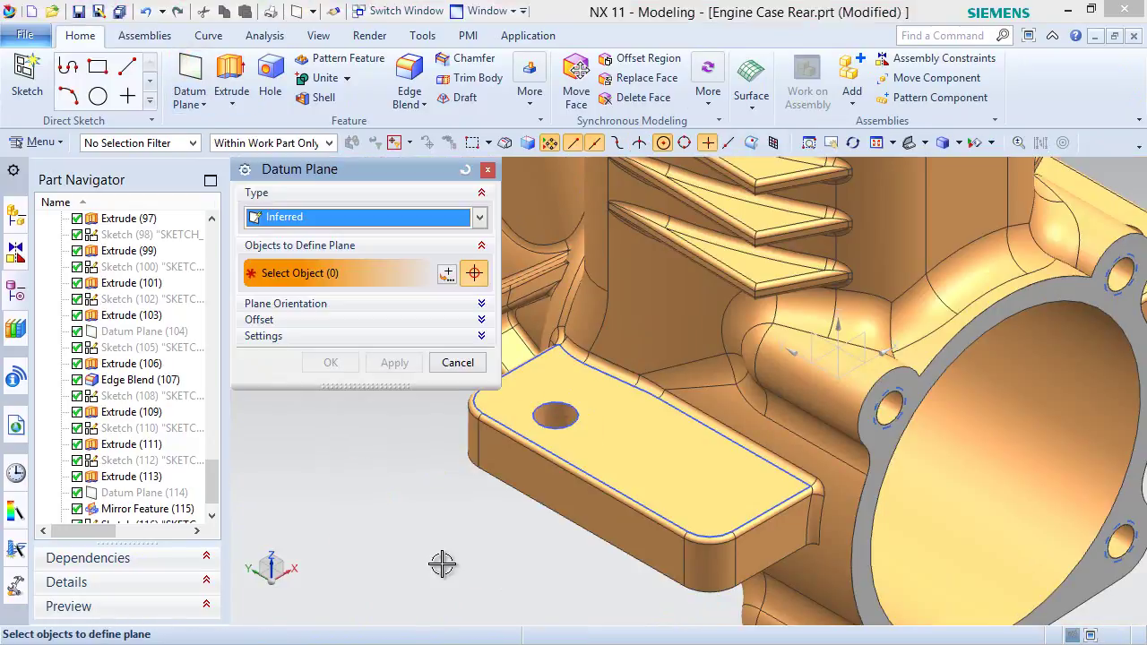
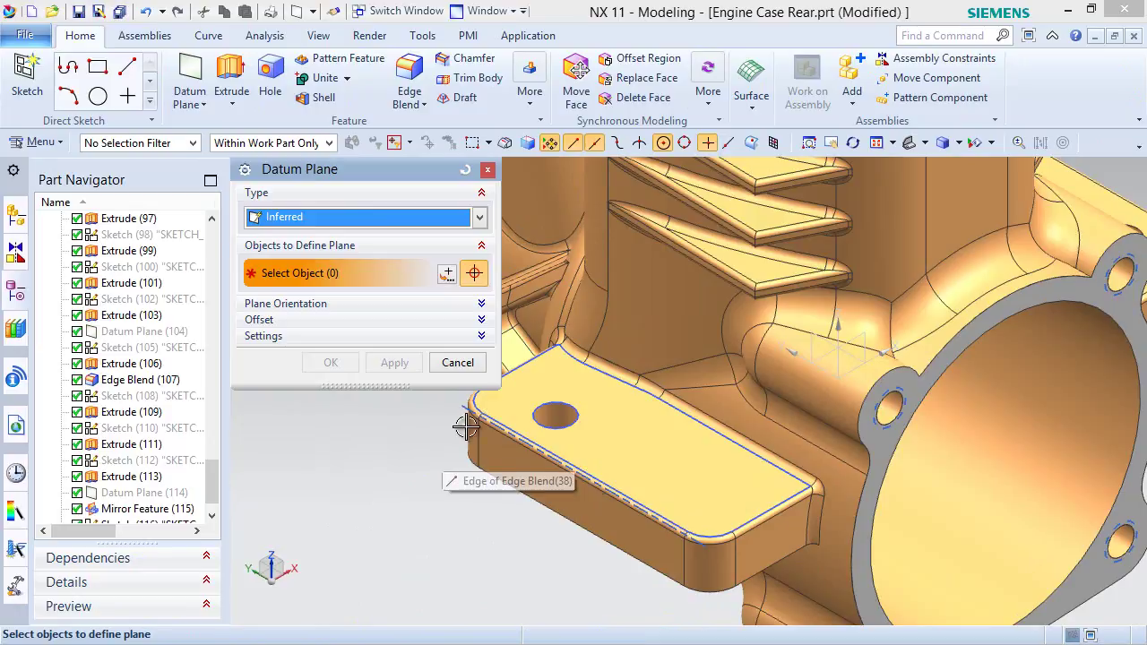
{"action": "scroll", "coordinate": [605, 428], "scroll_direction": "up", "scroll_amount": 3}
{"action": "scroll", "coordinate": [679, 510], "scroll_direction": "down", "scroll_amount": 4}
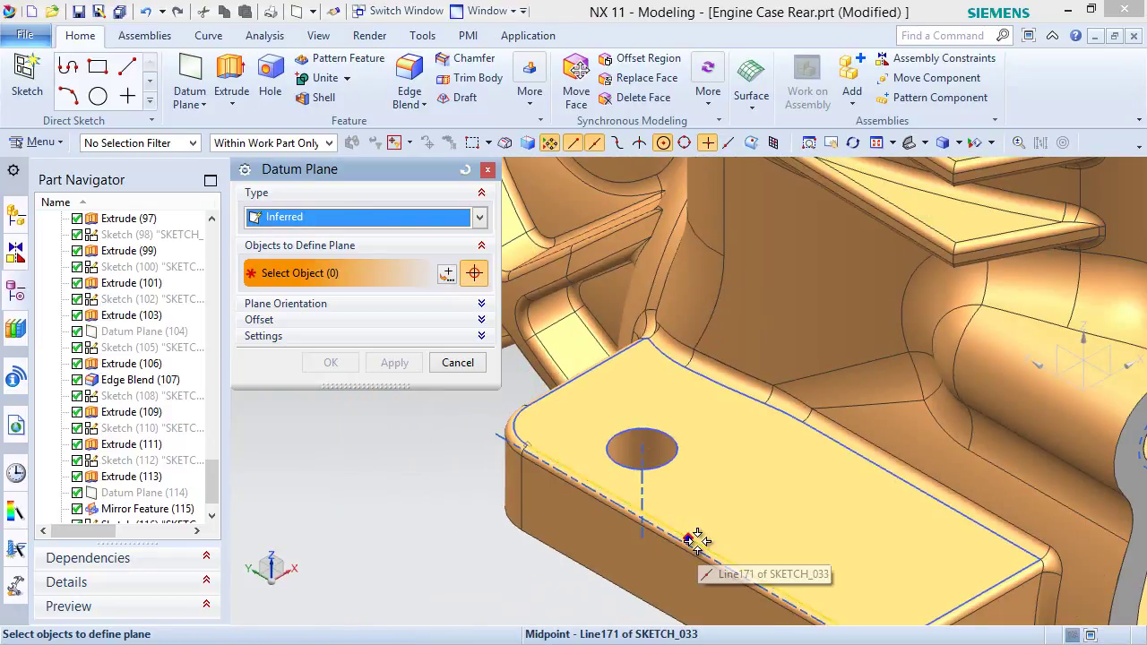
{"action": "left_click", "coordinate": [693, 540]}
{"action": "left_click", "coordinate": [774, 500]}
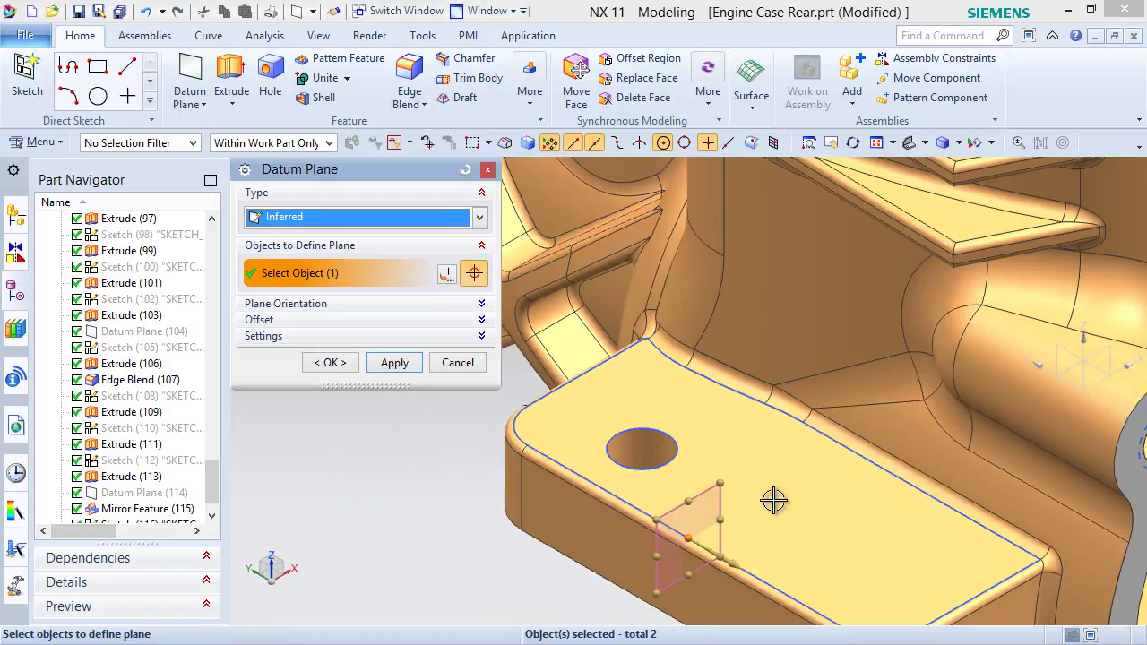
{"action": "left_click", "coordinate": [330, 365]}
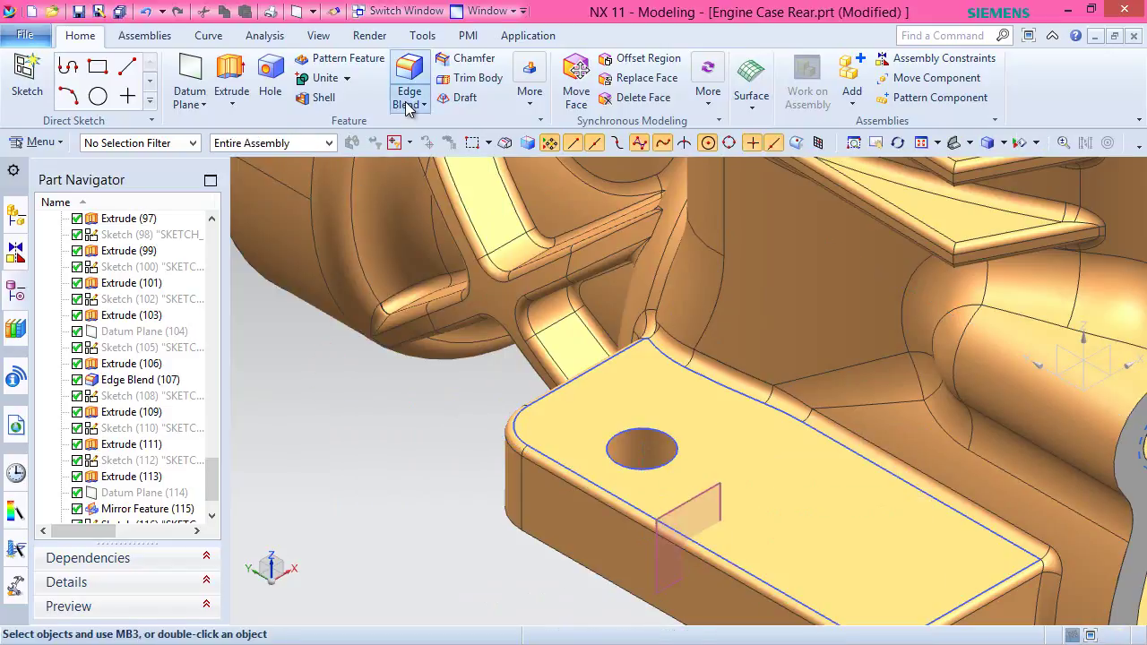
Mirror the extruded hole about the new datum plane at the middle of the plate.
{"action": "left_click", "coordinate": [524, 104]}
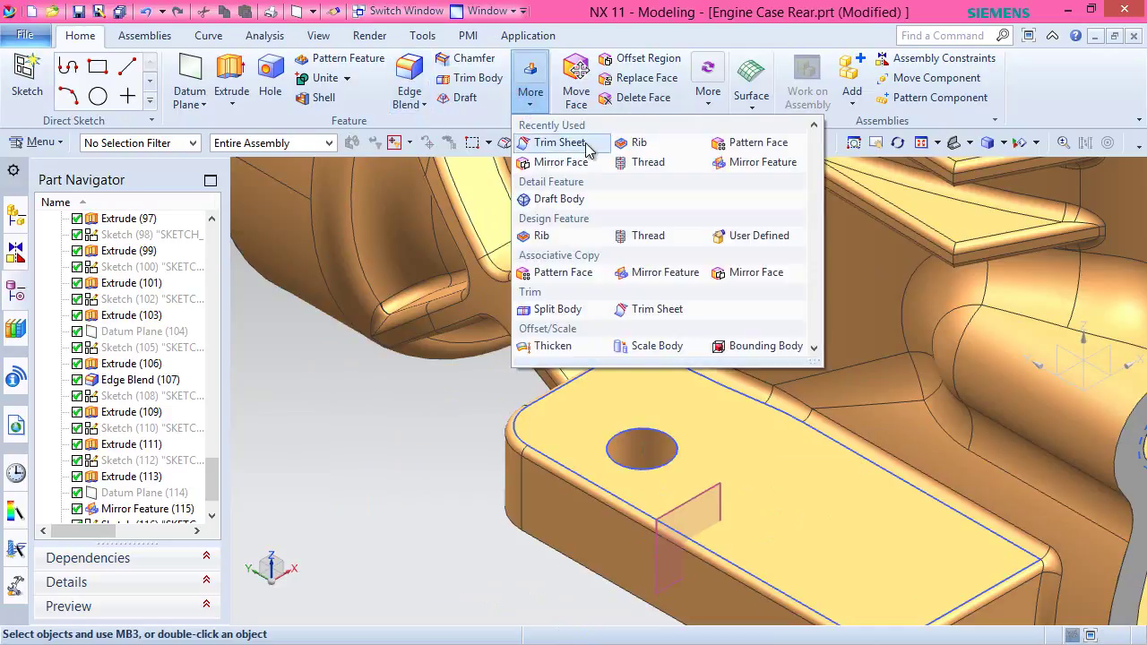
{"action": "left_click", "coordinate": [753, 162]}
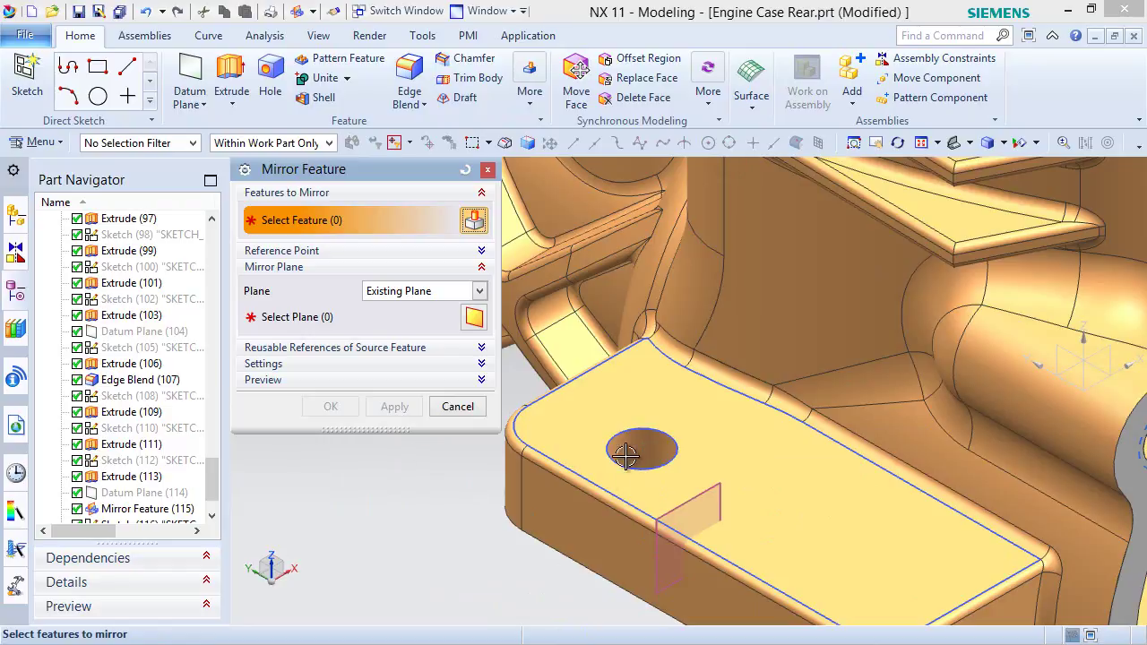
{"action": "left_click", "coordinate": [633, 448]}
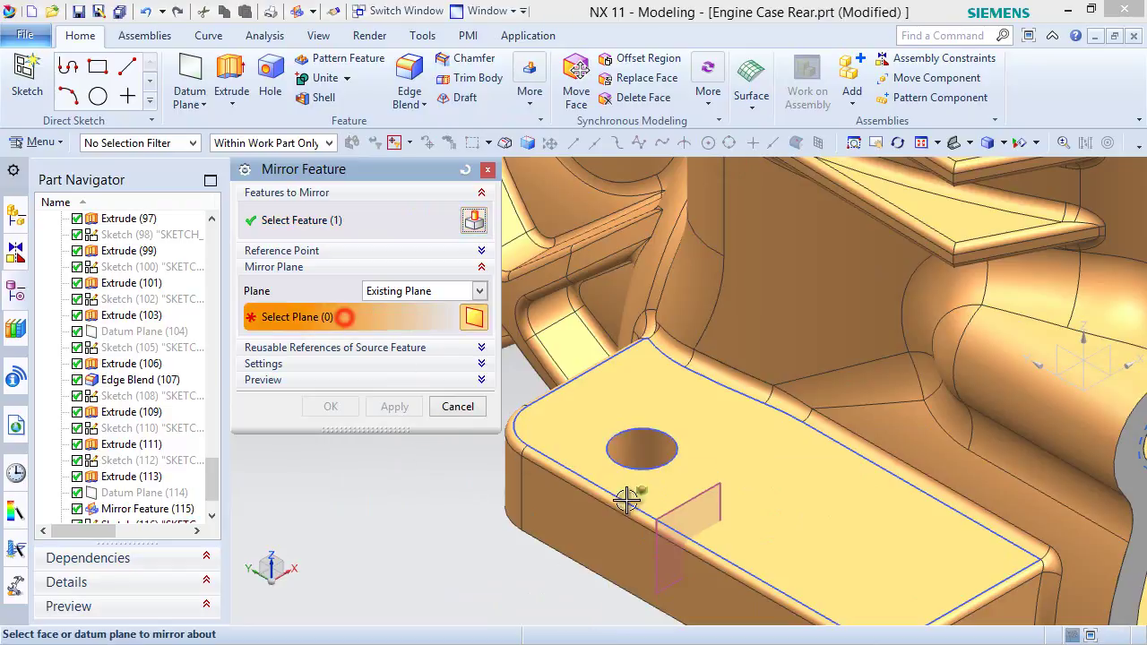
{"action": "left_click", "coordinate": [675, 507]}
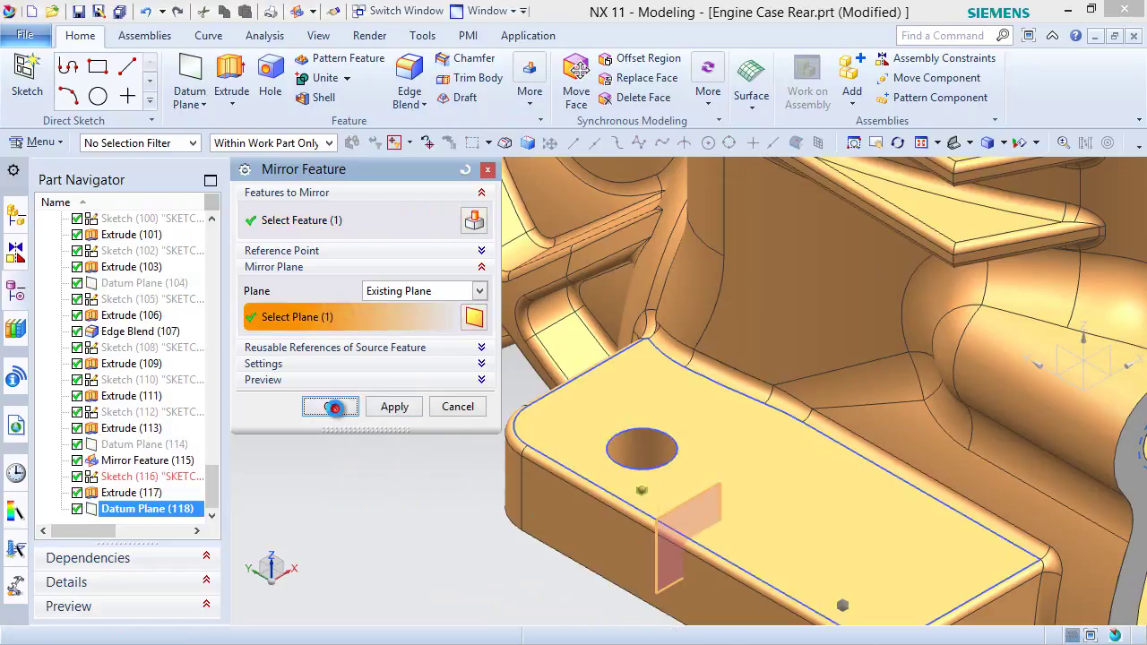
{"action": "left_click", "coordinate": [333, 407]}
Hide the hole's sketch and the datum plane used for mirroring.
{"action": "scroll", "coordinate": [355, 404], "scroll_direction": "up", "scroll_amount": 2}
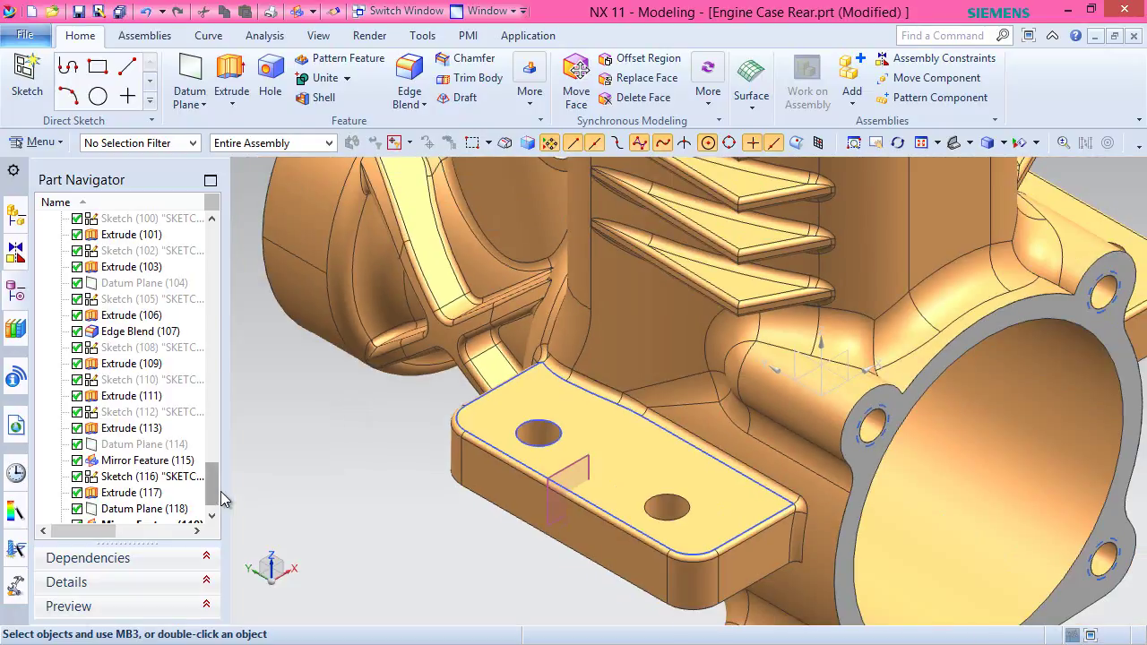
{"action": "left_click_drag", "start_coordinate": [219, 489], "coordinate": [215, 515]}
{"action": "right_click", "coordinate": [114, 460]}
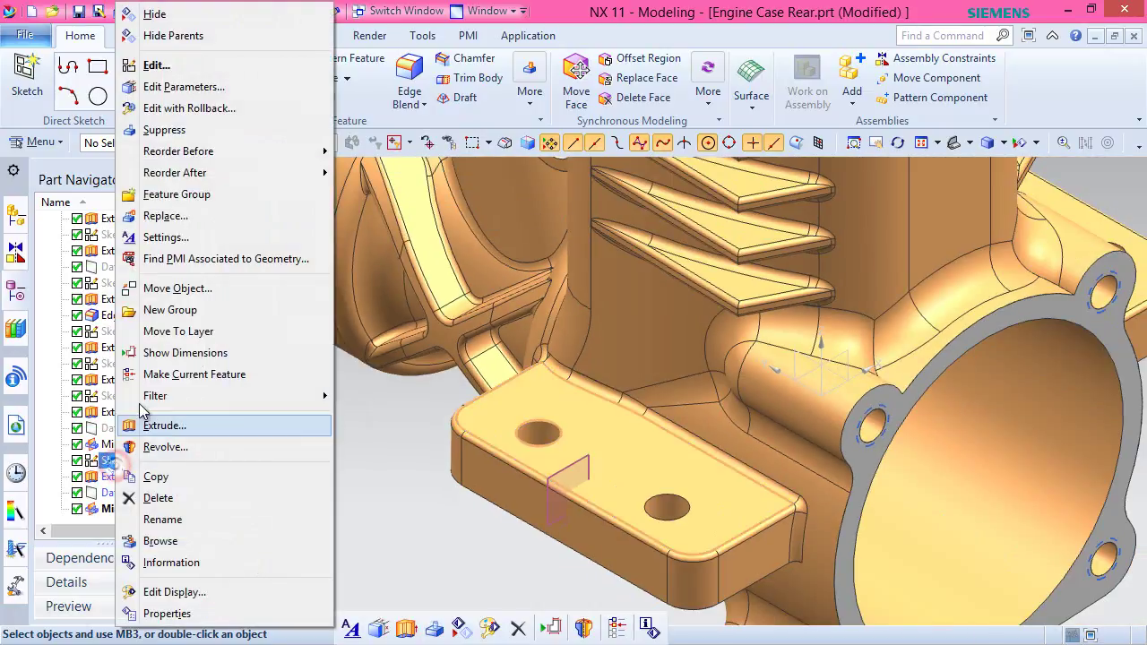
{"action": "left_click", "coordinate": [154, 15]}
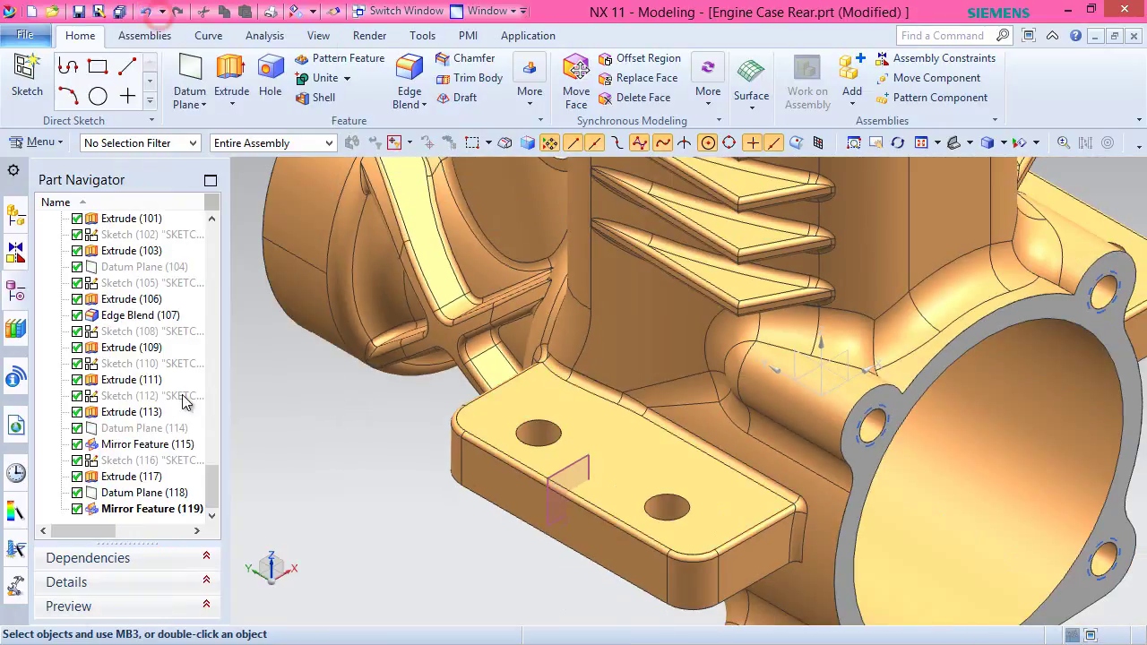
{"action": "right_click", "coordinate": [150, 500]}
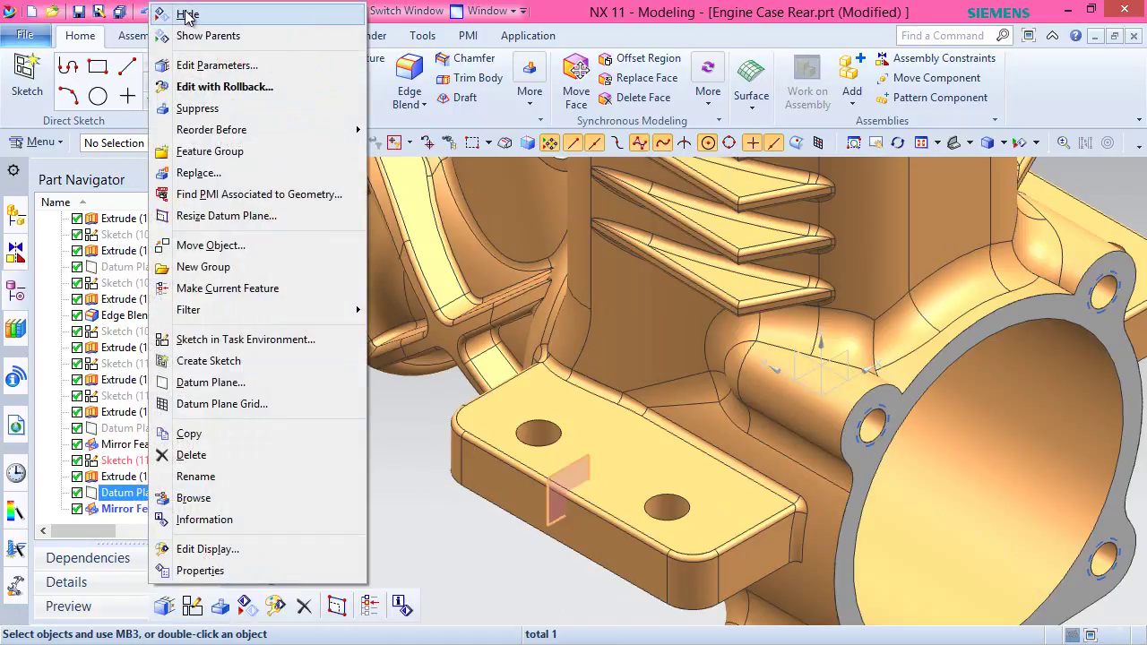
{"action": "left_click", "coordinate": [184, 14]}
Change the display colour of the inner face of the hole farther from the large flange opening to light gray.
{"action": "left_click", "coordinate": [318, 35]}
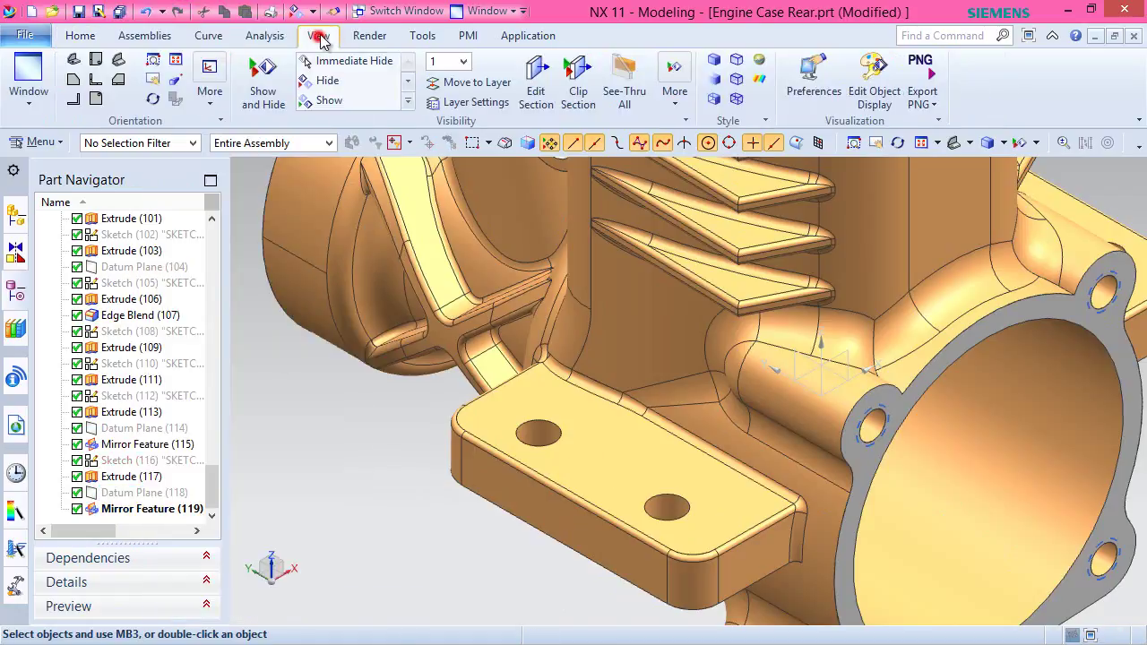
{"action": "left_click", "coordinate": [874, 82]}
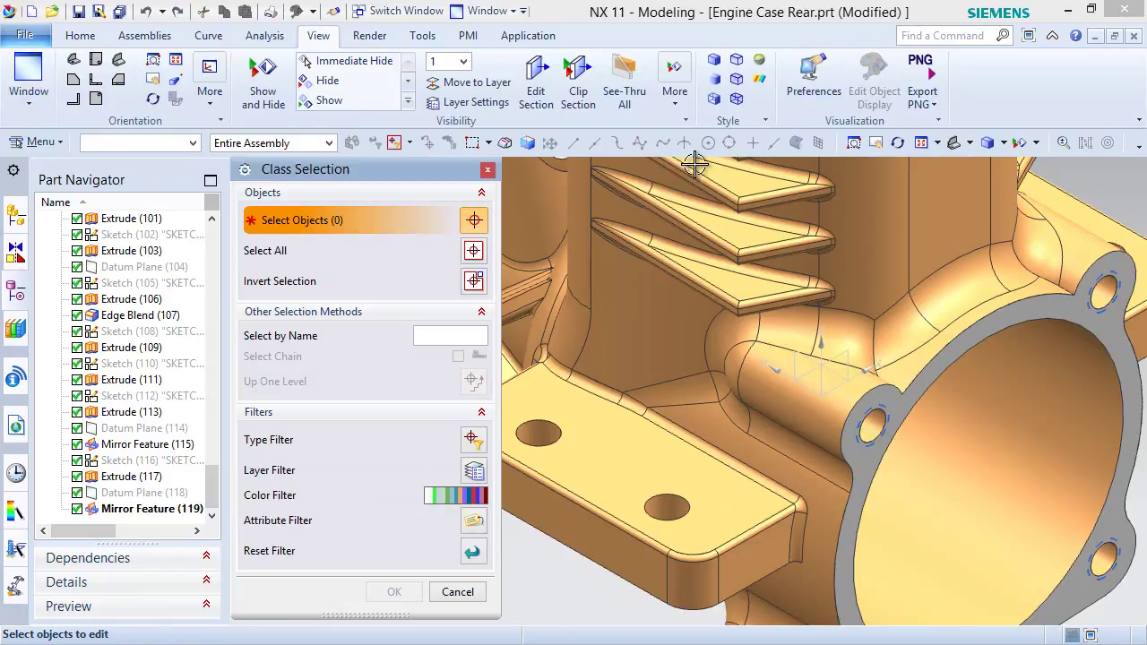
{"action": "left_click", "coordinate": [192, 143]}
{"action": "left_click", "coordinate": [145, 219]}
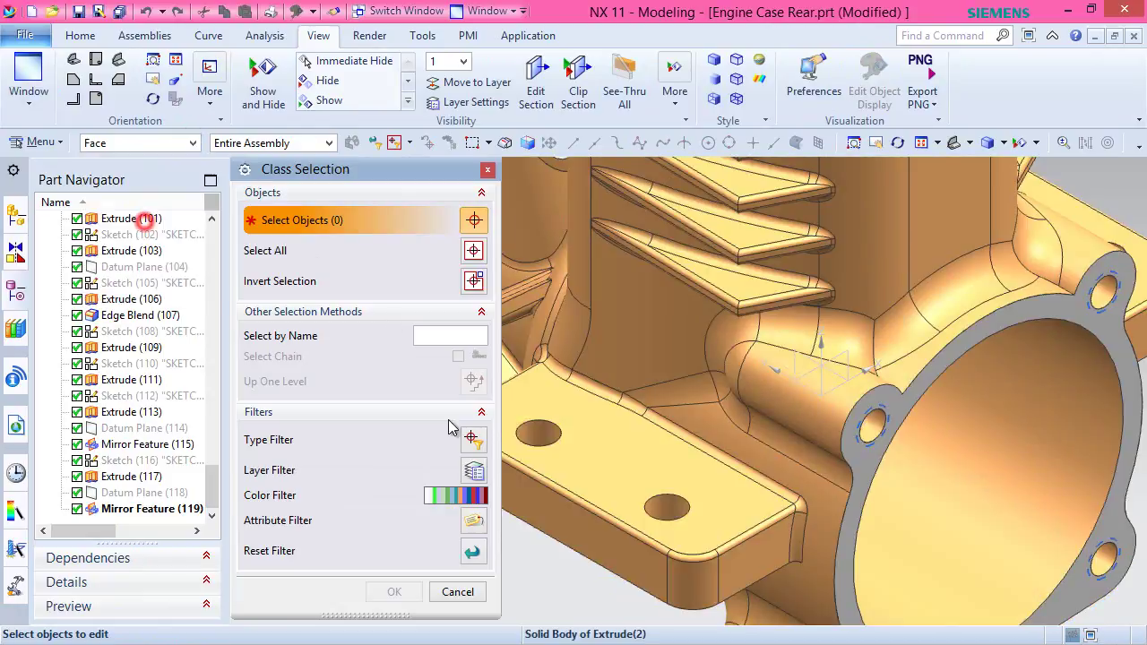
{"action": "left_click", "coordinate": [540, 434]}
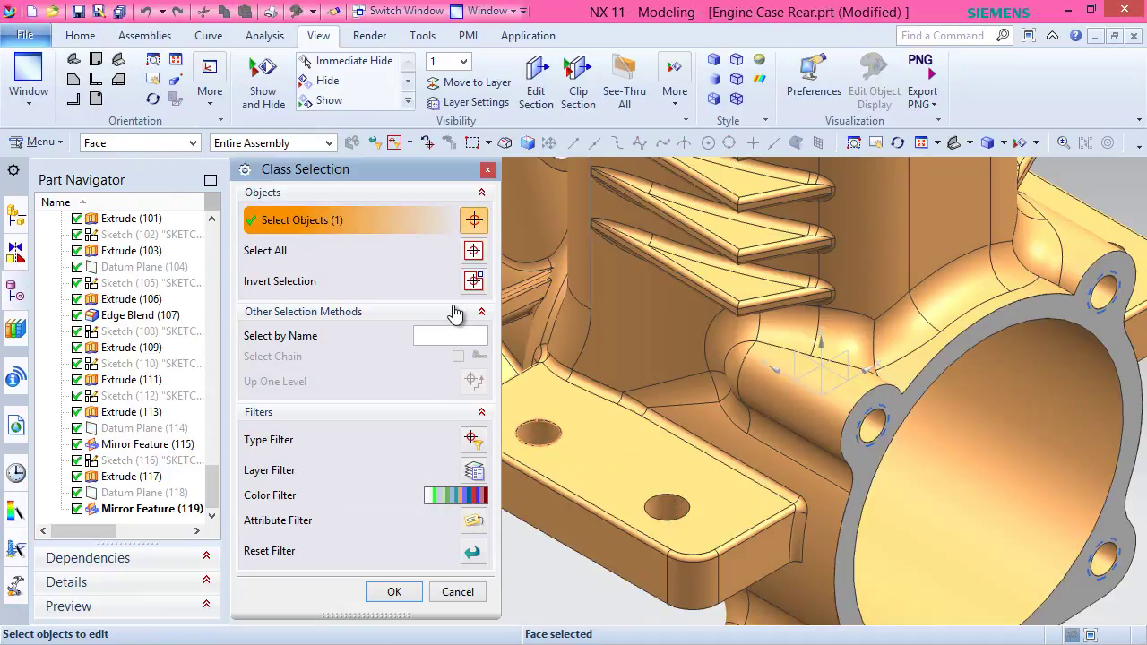
{"action": "left_click", "coordinate": [394, 591]}
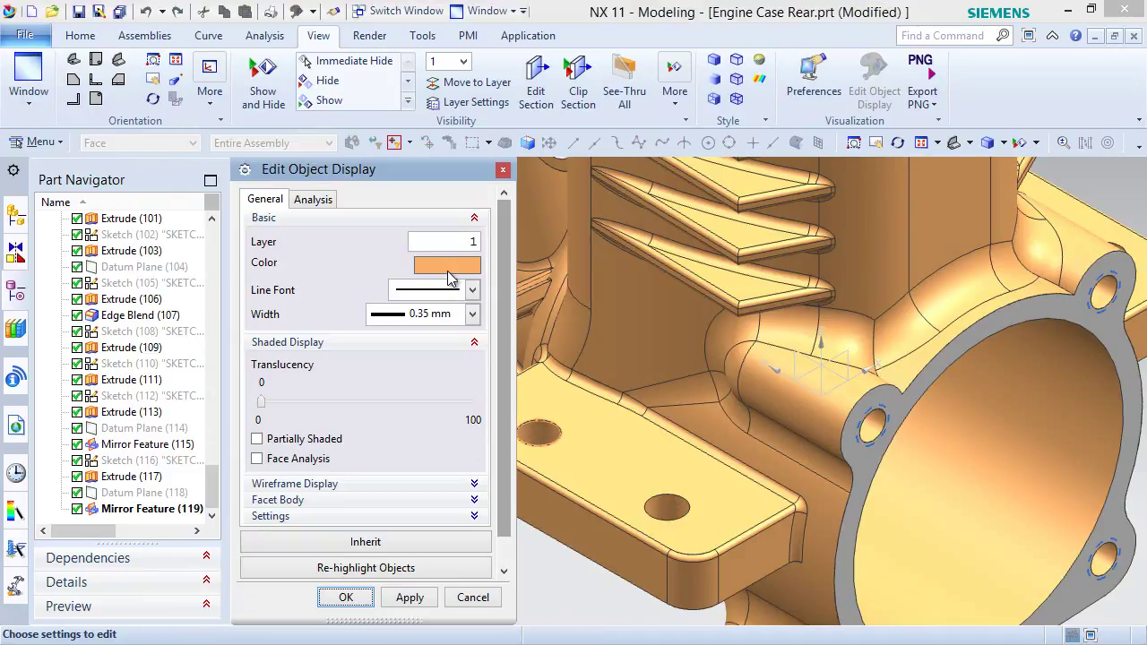
{"action": "left_click", "coordinate": [448, 274]}
{"action": "left_click", "coordinate": [406, 348]}
{"action": "left_click", "coordinate": [410, 597]}
{"action": "left_click", "coordinate": [410, 597]}
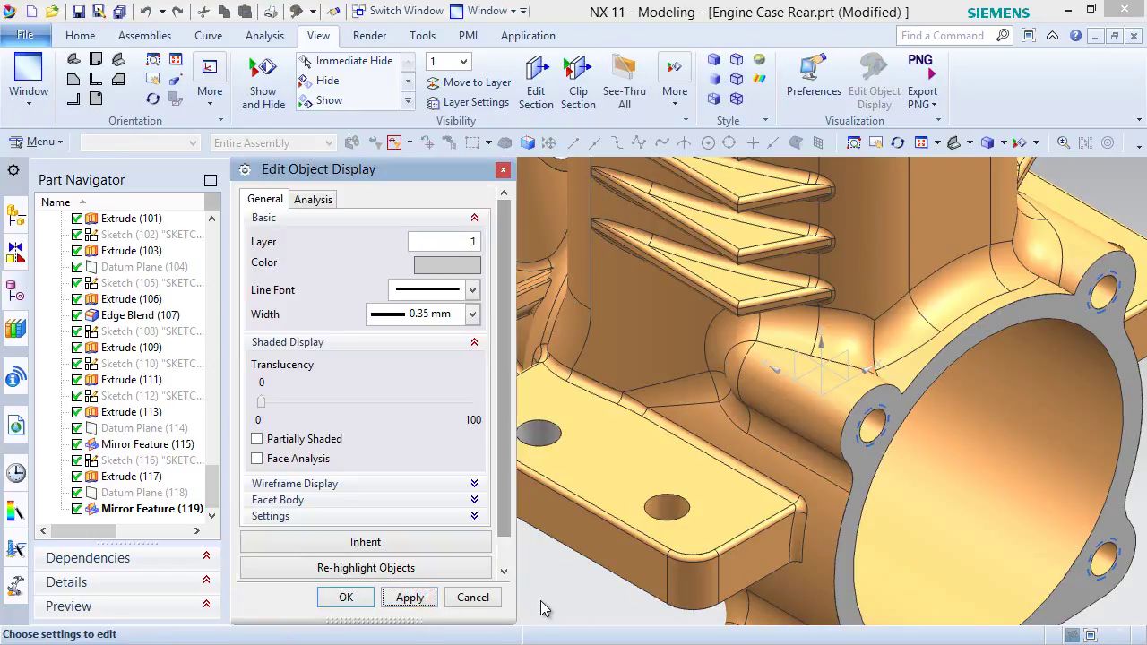
{"action": "left_click", "coordinate": [346, 597]}
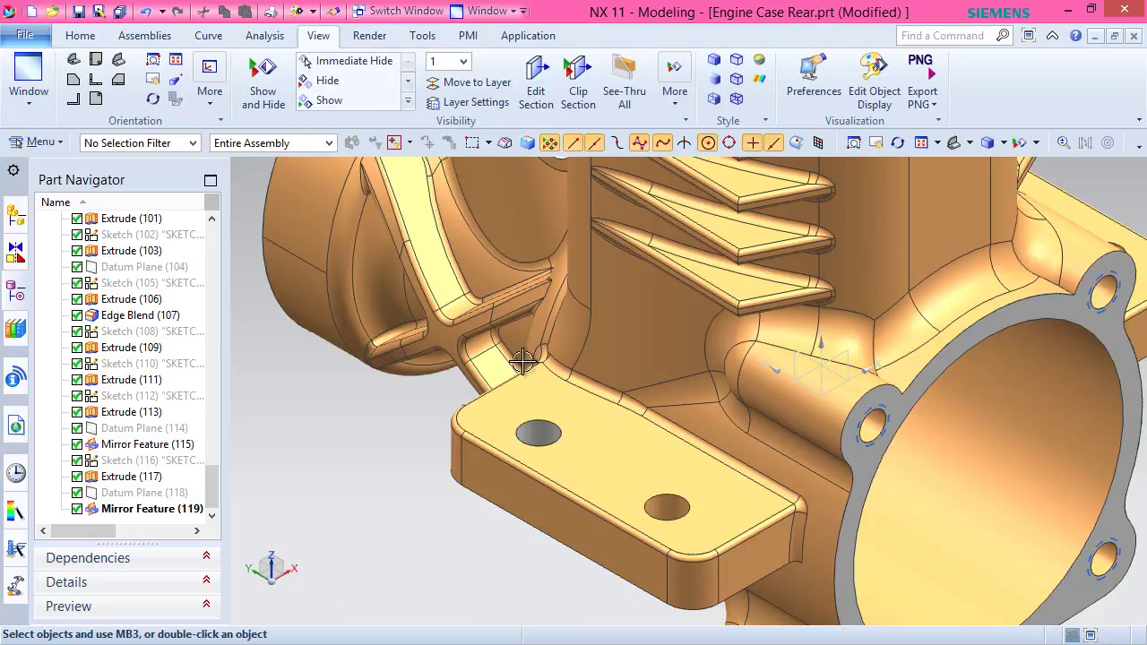
Apply the same light gray display colour to the inner face of the mirrored hole nearer the large flange opening.
{"action": "left_click", "coordinate": [874, 83]}
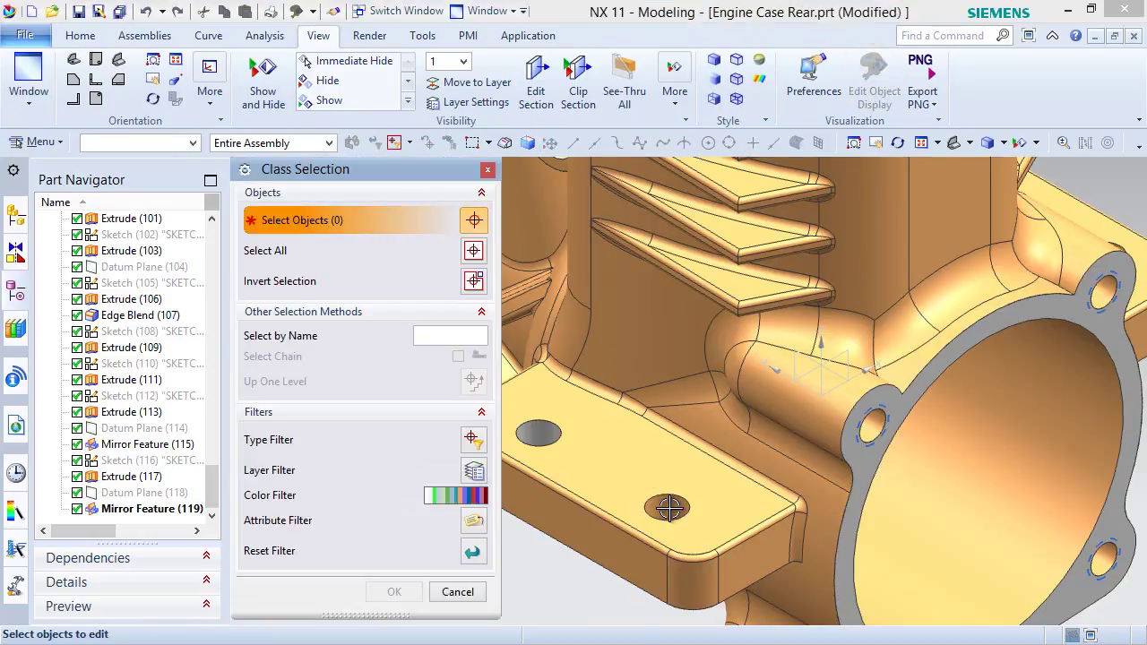
{"action": "left_click", "coordinate": [192, 142]}
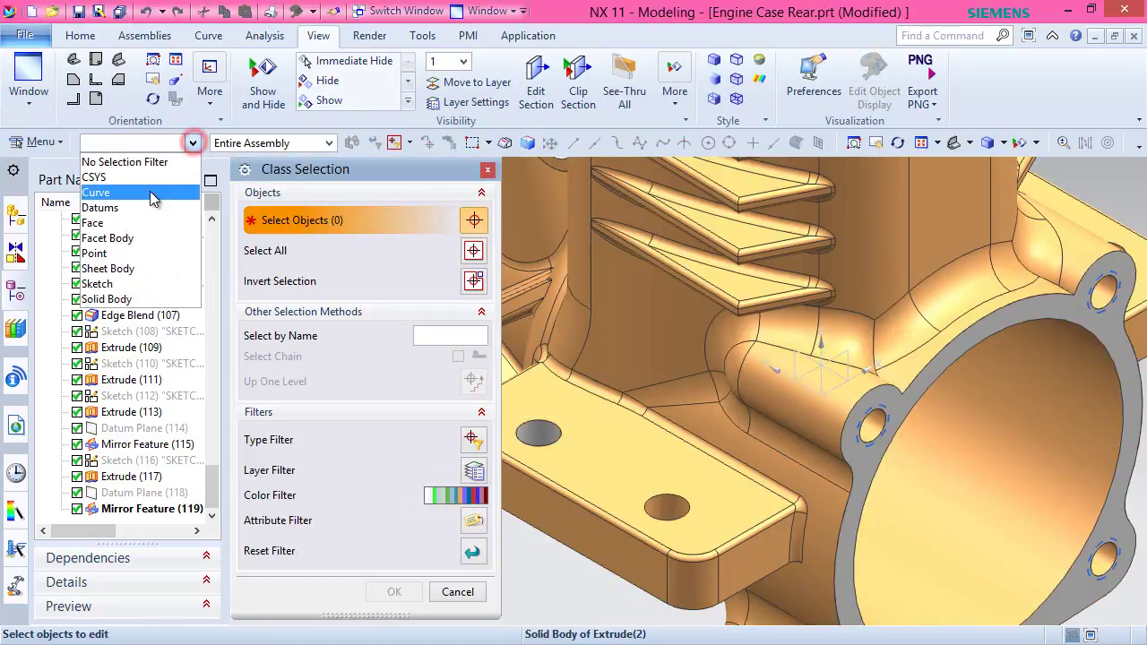
{"action": "left_click", "coordinate": [130, 224]}
{"action": "left_click", "coordinate": [663, 509]}
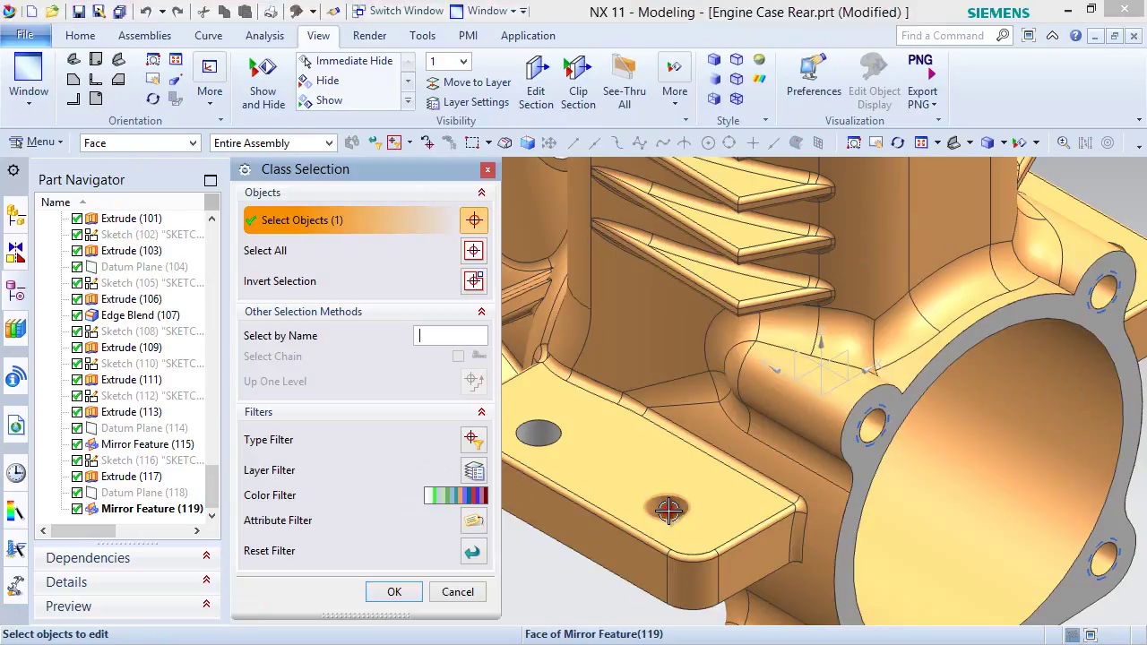
{"action": "middle_click", "coordinate": [524, 483]}
{"action": "left_click", "coordinate": [447, 265]}
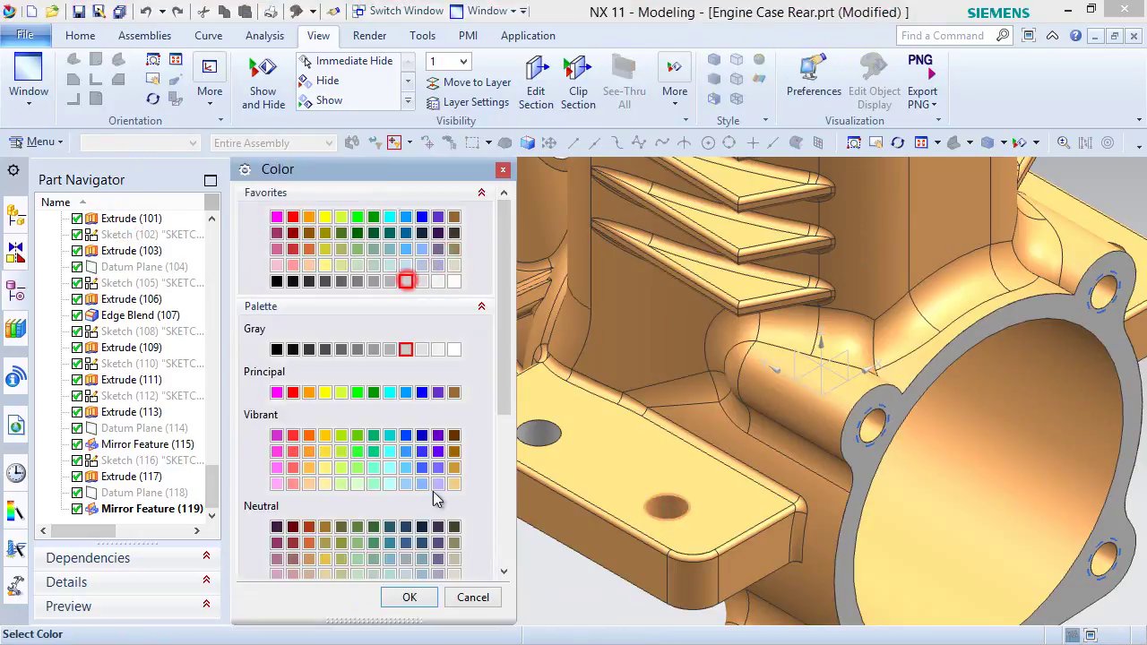
{"action": "left_click", "coordinate": [410, 597]}
{"action": "left_click", "coordinate": [409, 598]}
{"action": "left_click", "coordinate": [346, 598]}
Change the display colour of the inner face of the opposite plate's hole nearer the large flange opening to light gray.
{"action": "middle_click_drag", "start_coordinate": [482, 533], "coordinate": [748, 502]}
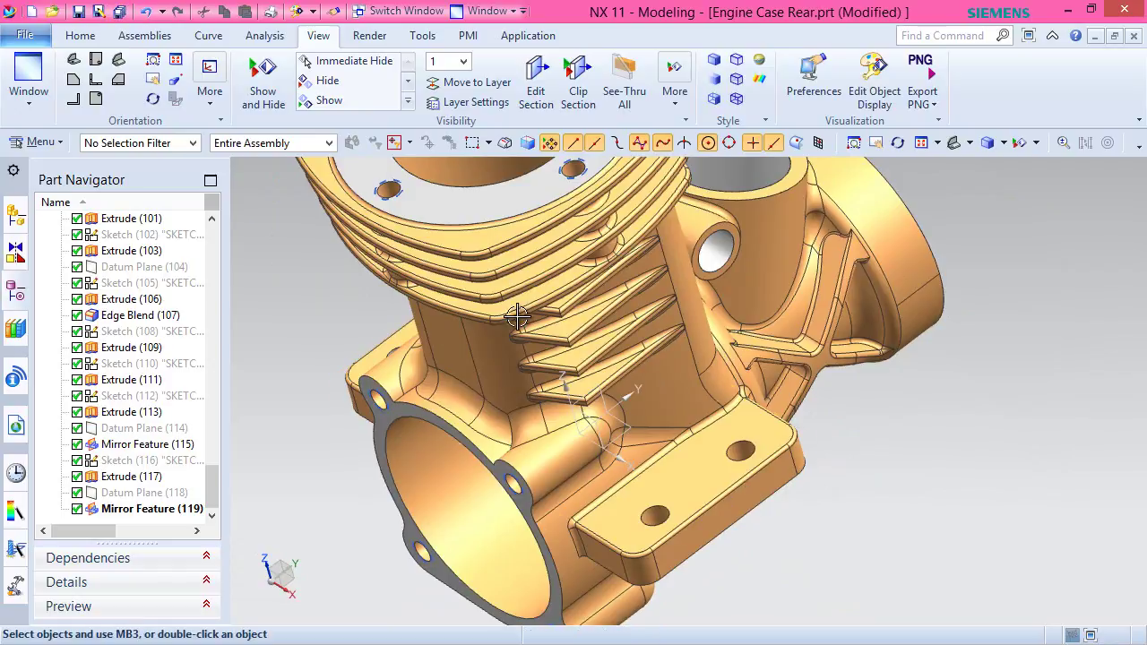
{"action": "left_click", "coordinate": [871, 81]}
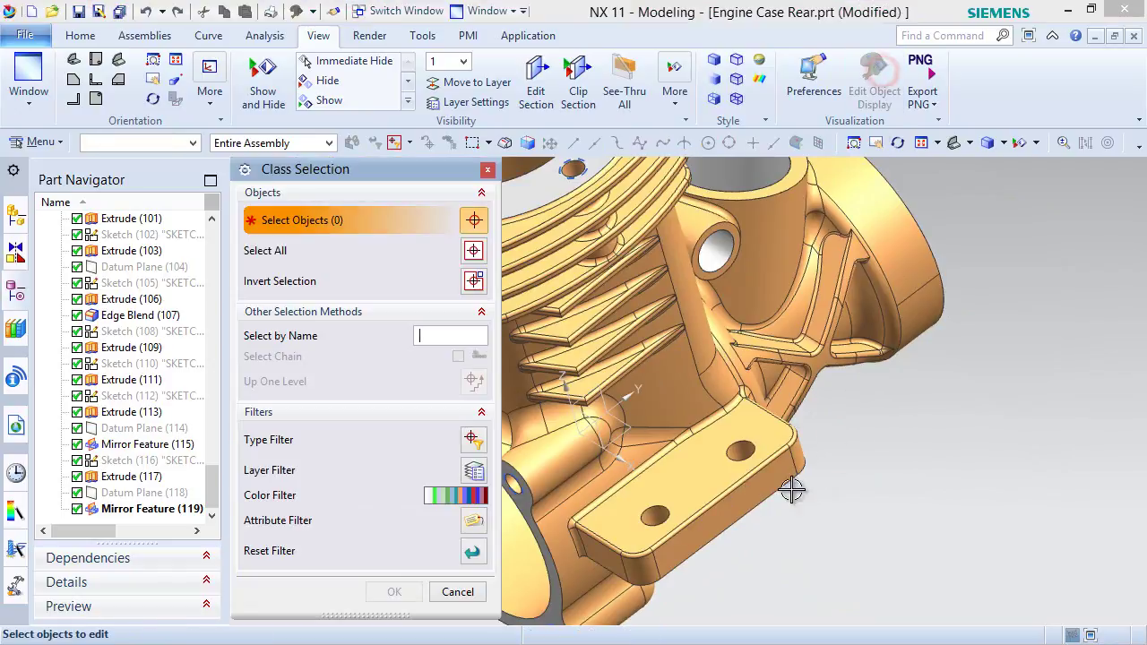
{"action": "scroll", "coordinate": [671, 532], "scroll_direction": "up", "scroll_amount": 5}
{"action": "left_click", "coordinate": [184, 144]}
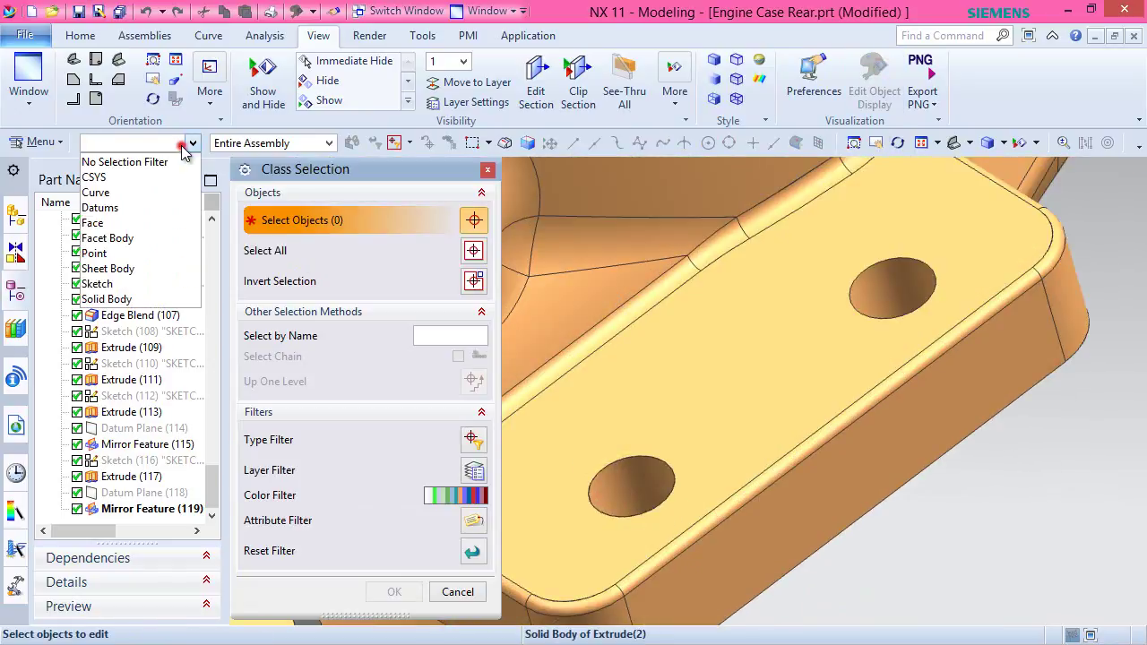
{"action": "left_click", "coordinate": [134, 220]}
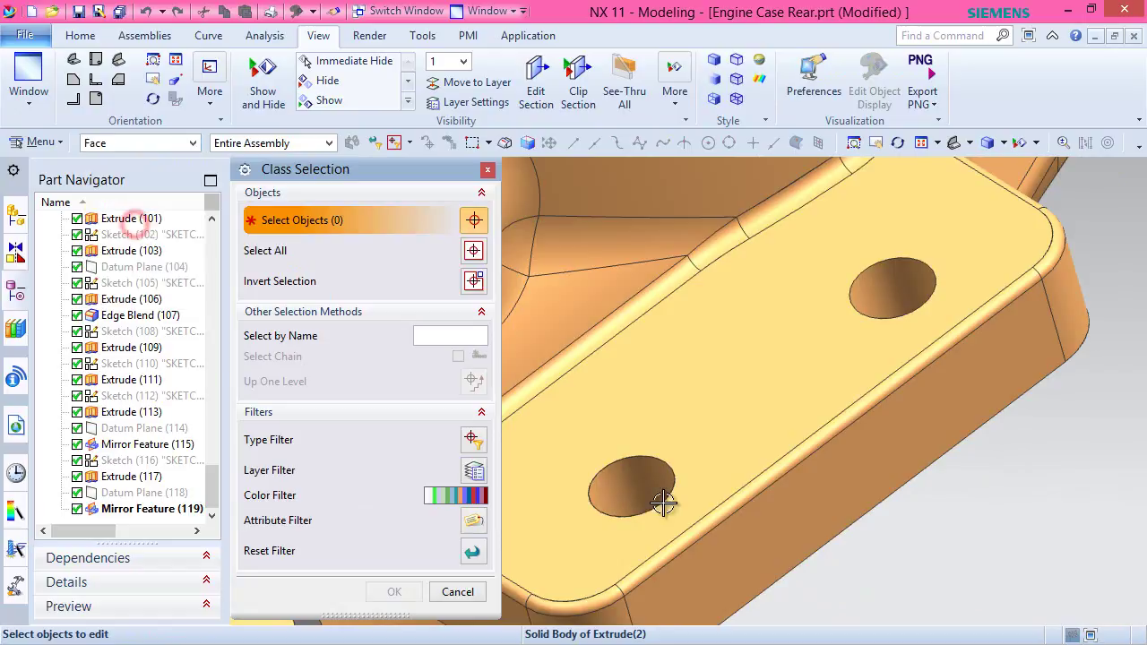
{"action": "left_click", "coordinate": [653, 493]}
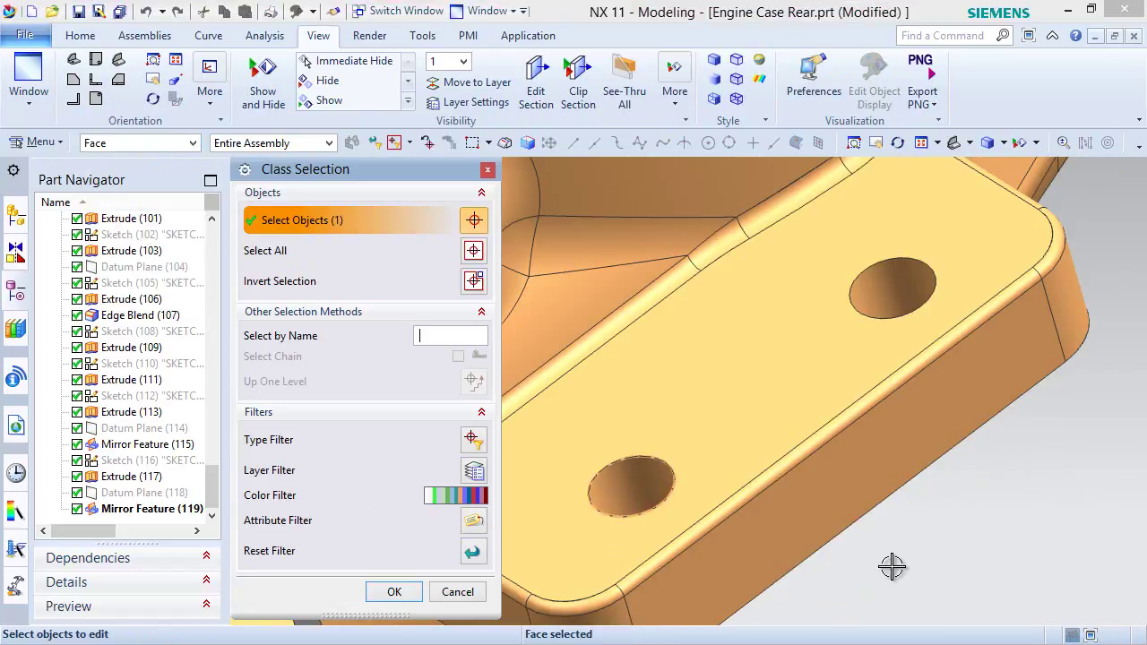
{"action": "middle_click", "coordinate": [853, 517]}
{"action": "left_click", "coordinate": [454, 265]}
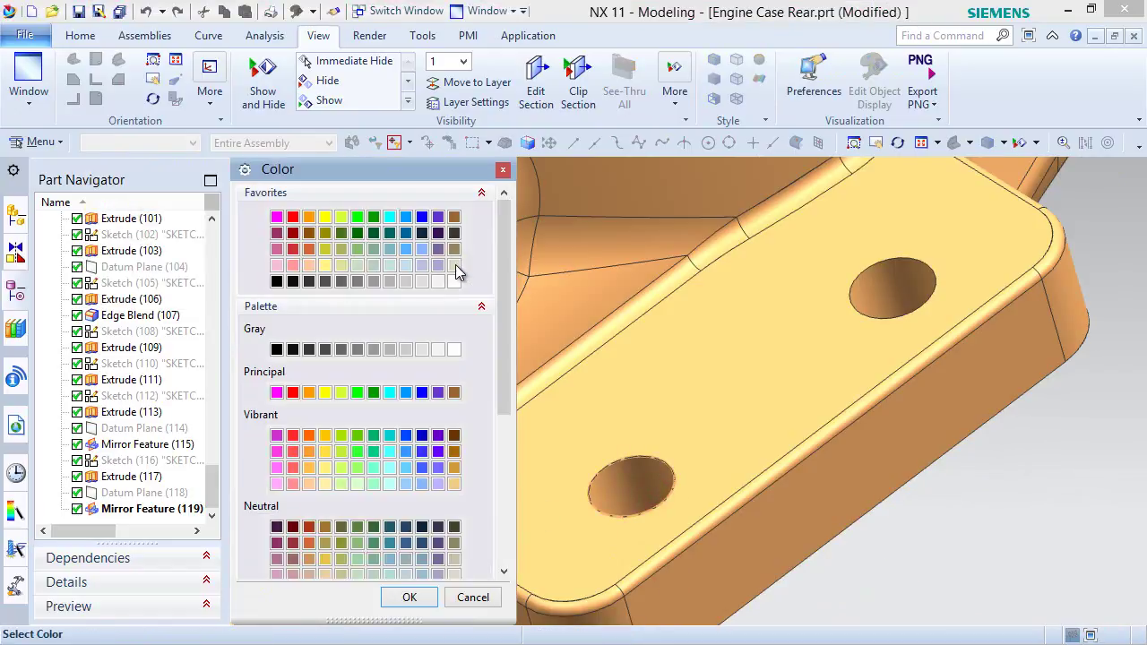
{"action": "left_click", "coordinate": [429, 597]}
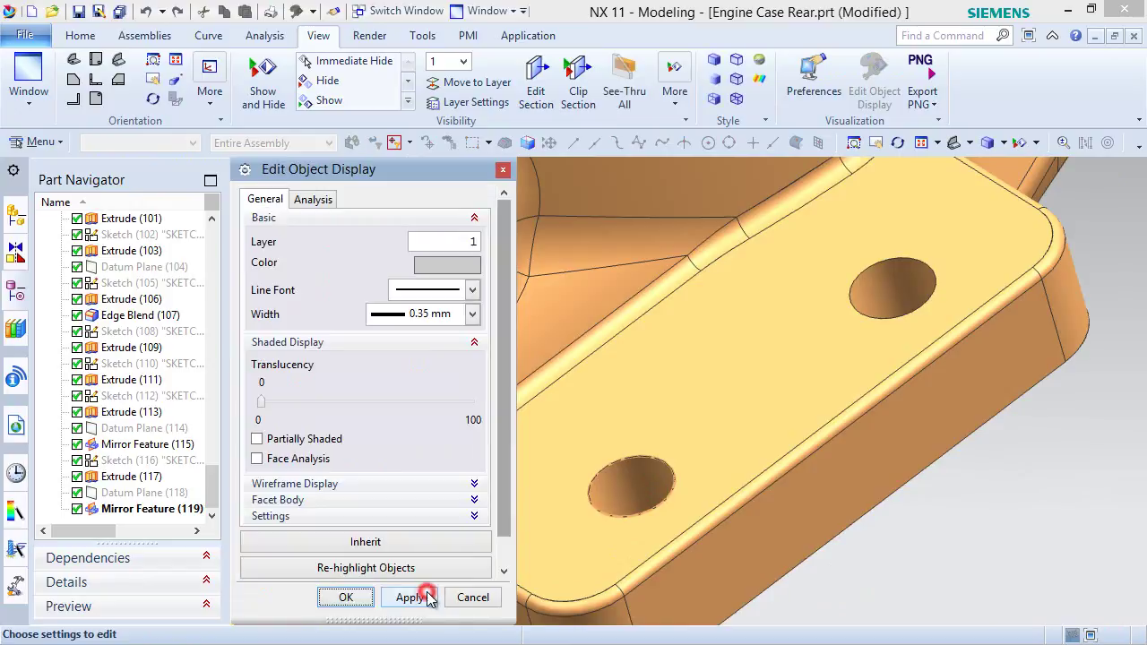
{"action": "left_click", "coordinate": [346, 596]}
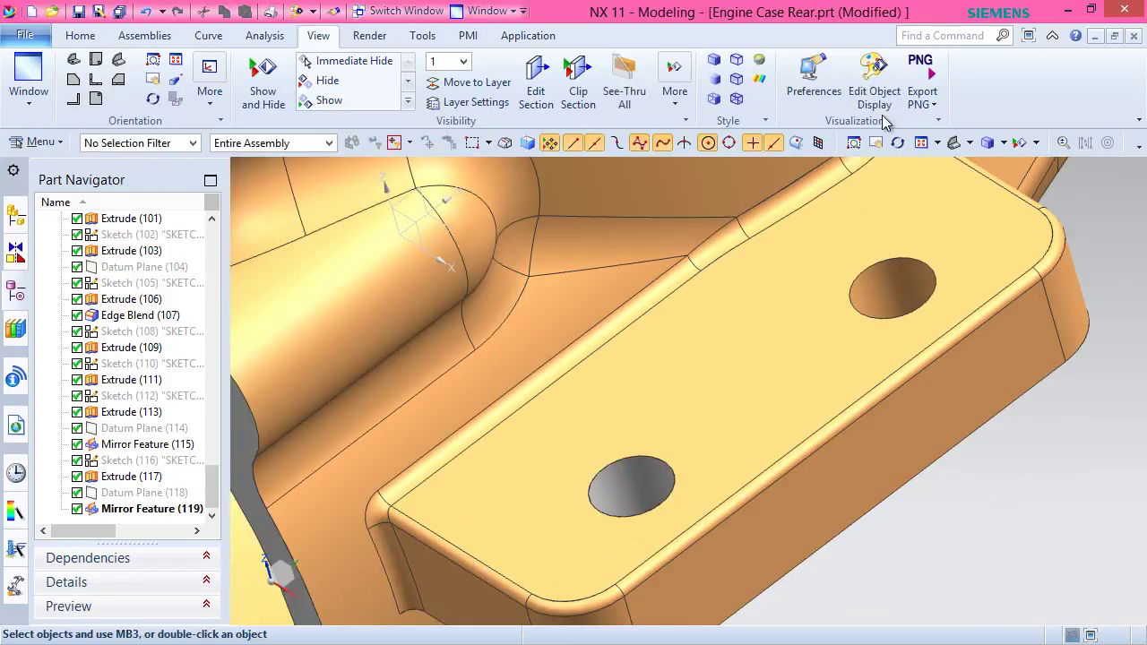
Apply the same light gray display colour to the inner face of this plate's hole farther from the large flange opening.
{"action": "left_click", "coordinate": [873, 76]}
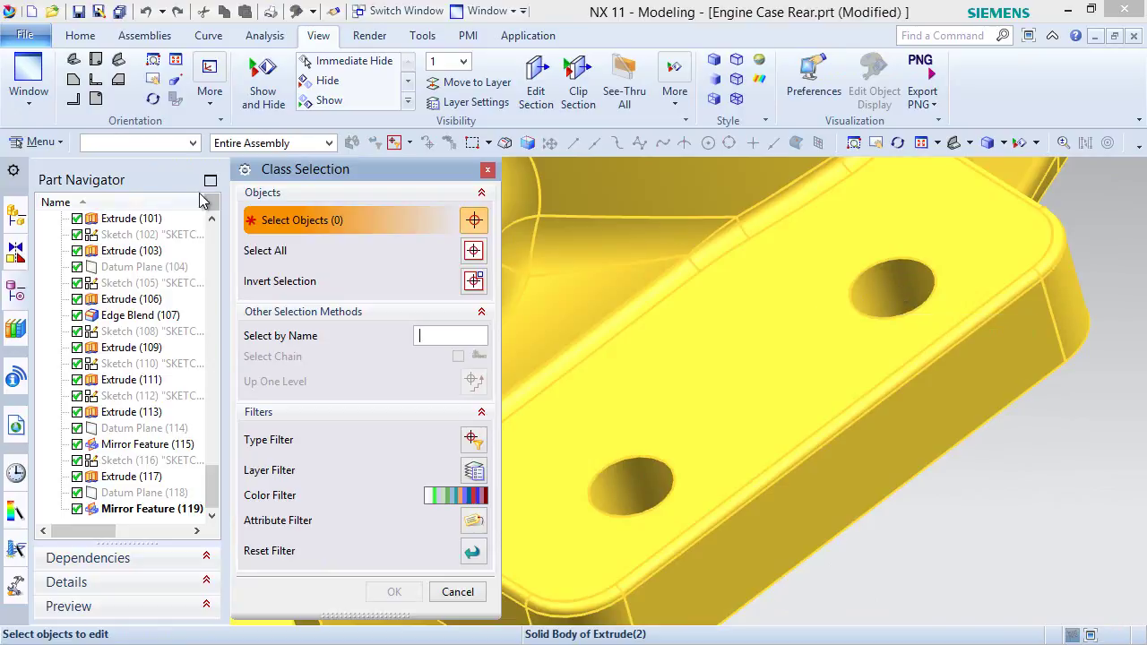
{"action": "left_click", "coordinate": [191, 142]}
{"action": "left_click", "coordinate": [114, 223]}
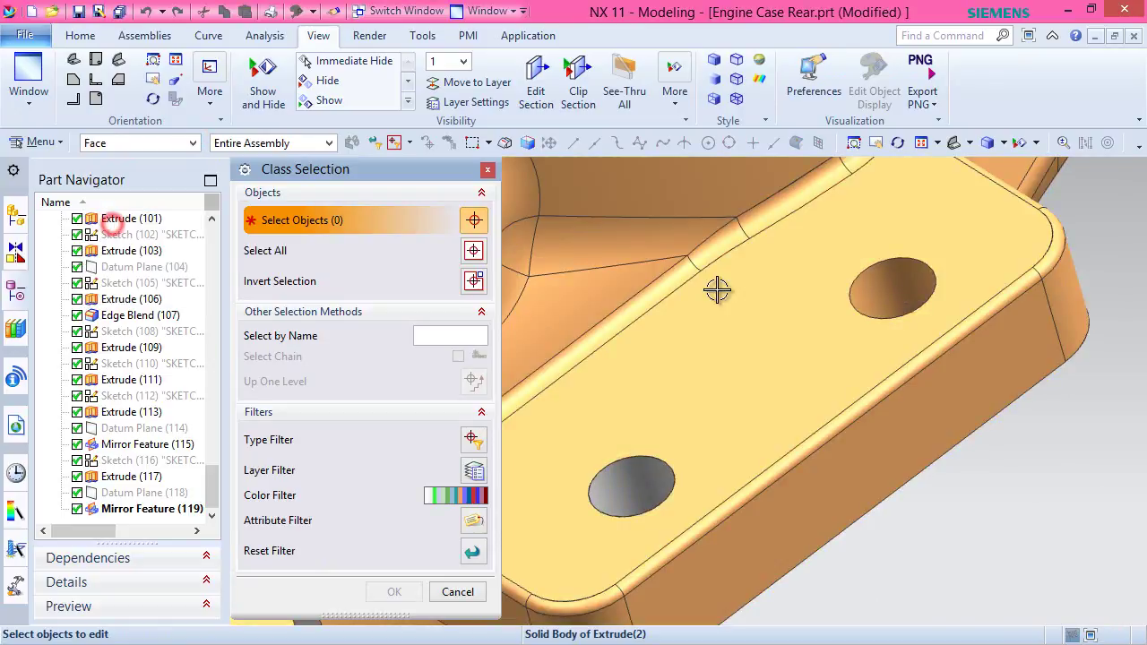
{"action": "left_click", "coordinate": [880, 288]}
{"action": "middle_click", "coordinate": [990, 478]}
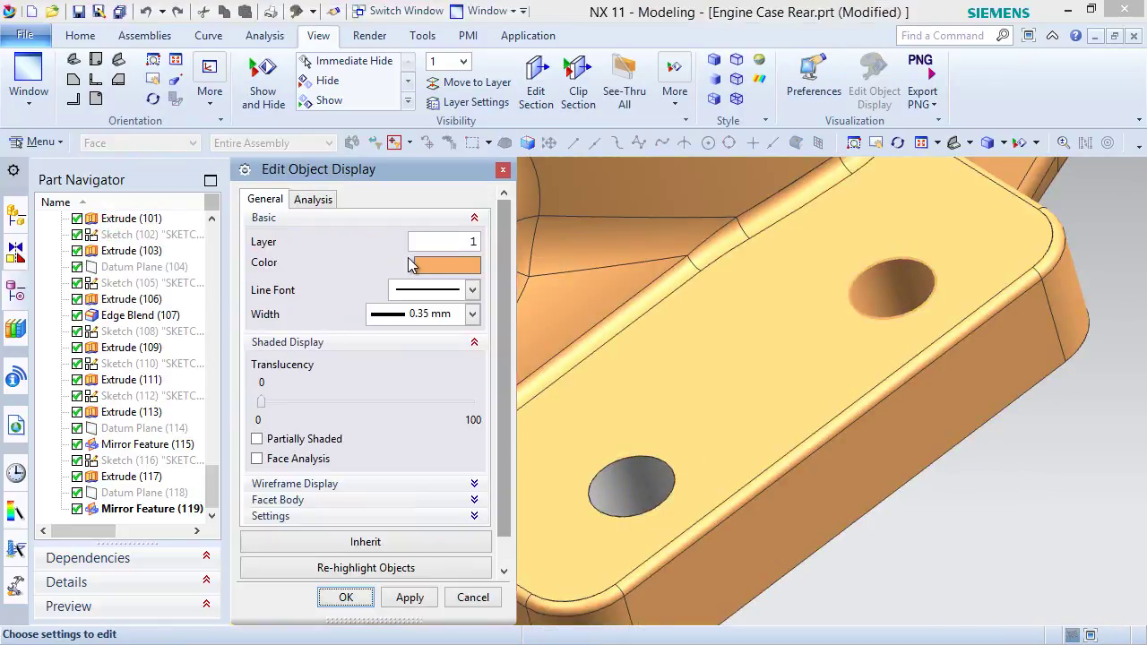
{"action": "left_click", "coordinate": [439, 266]}
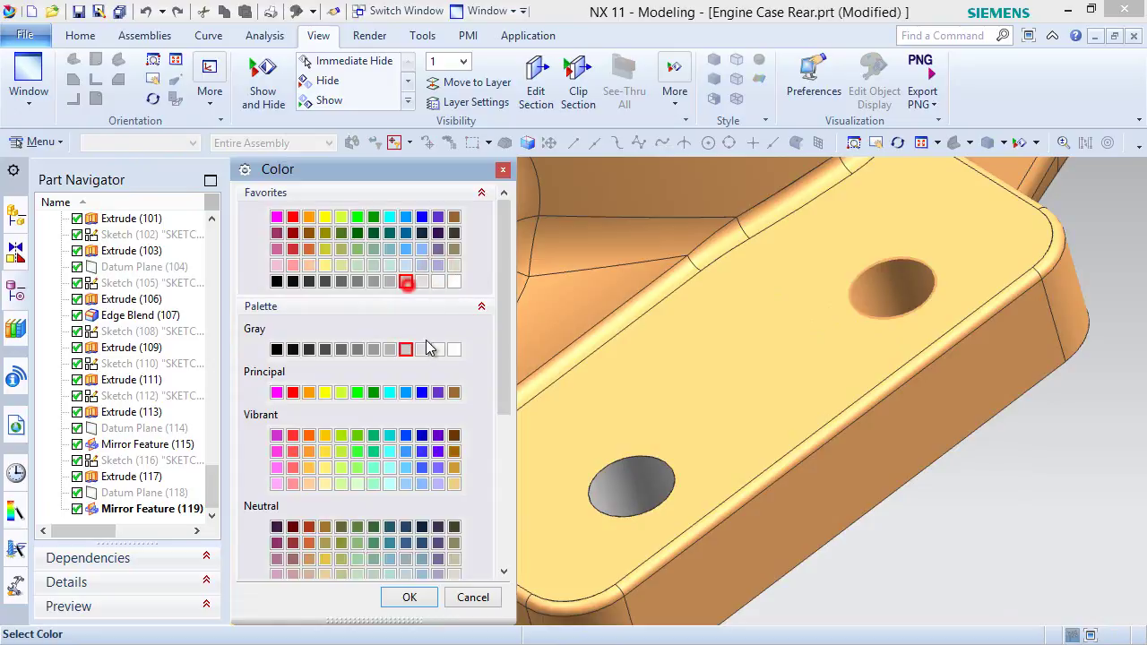
{"action": "left_click", "coordinate": [407, 598]}
{"action": "left_click", "coordinate": [346, 598]}
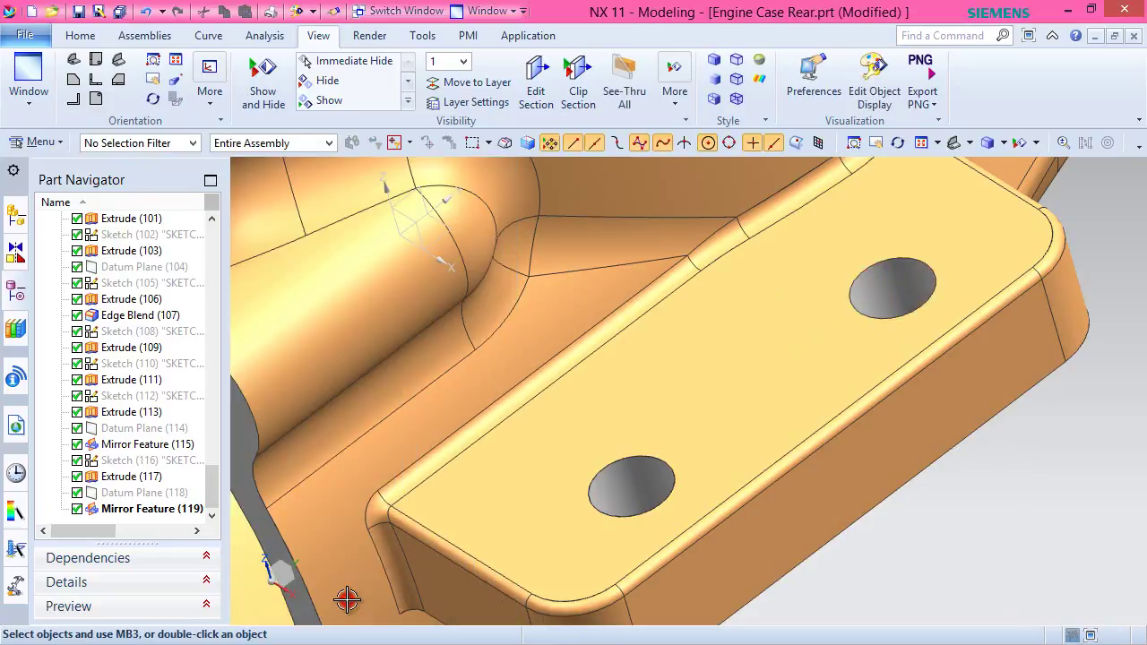
Fit the whole engine case in the view and save the part.
{"action": "middle_click_drag", "start_coordinate": [746, 549], "coordinate": [751, 526]}
{"action": "key", "text": "ctrl+f"}
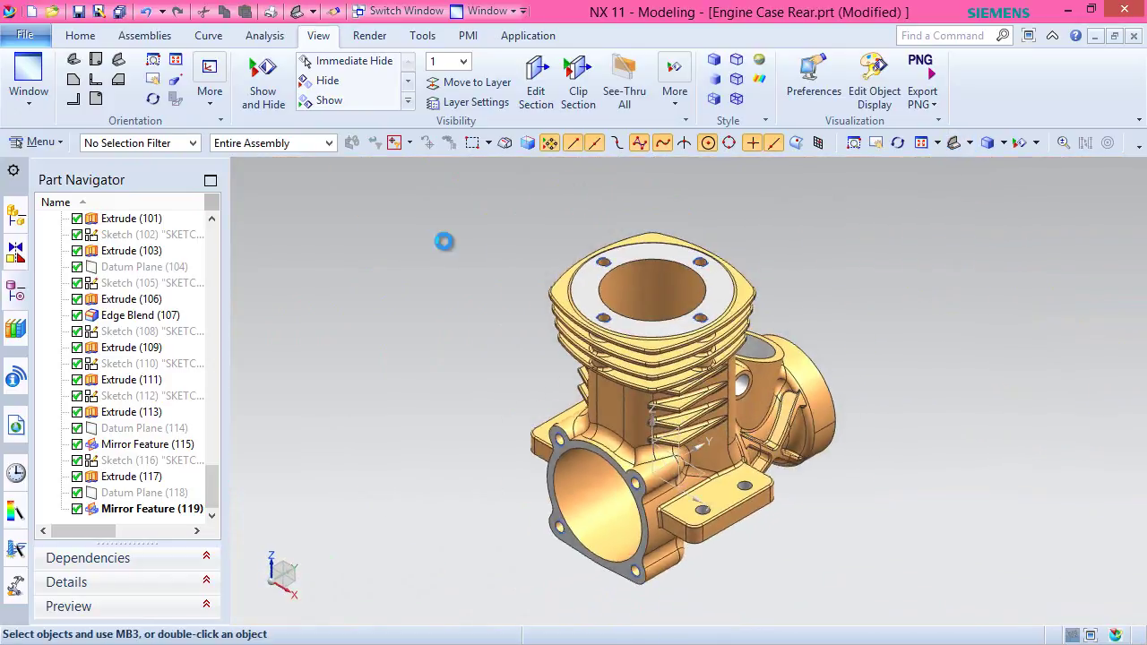
{"action": "key", "text": "ctrl+s"}
Create a sketch on the flat outer side face of the mounting plate with the two gray holes.
{"action": "left_click", "coordinate": [80, 35]}
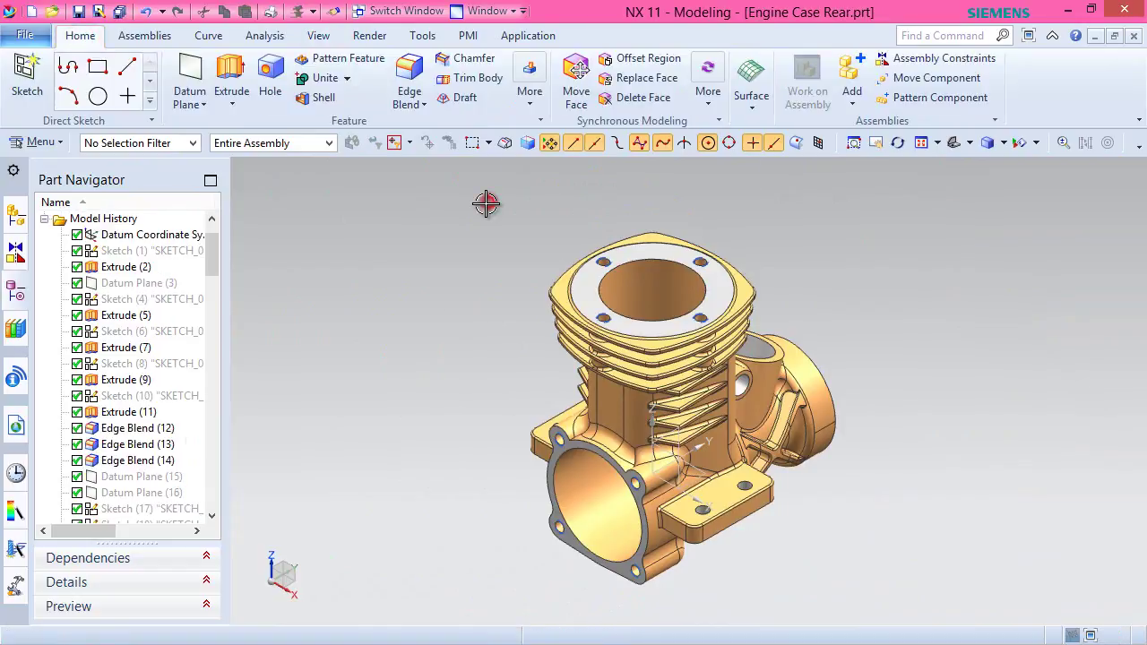
{"action": "left_click", "coordinate": [27, 74]}
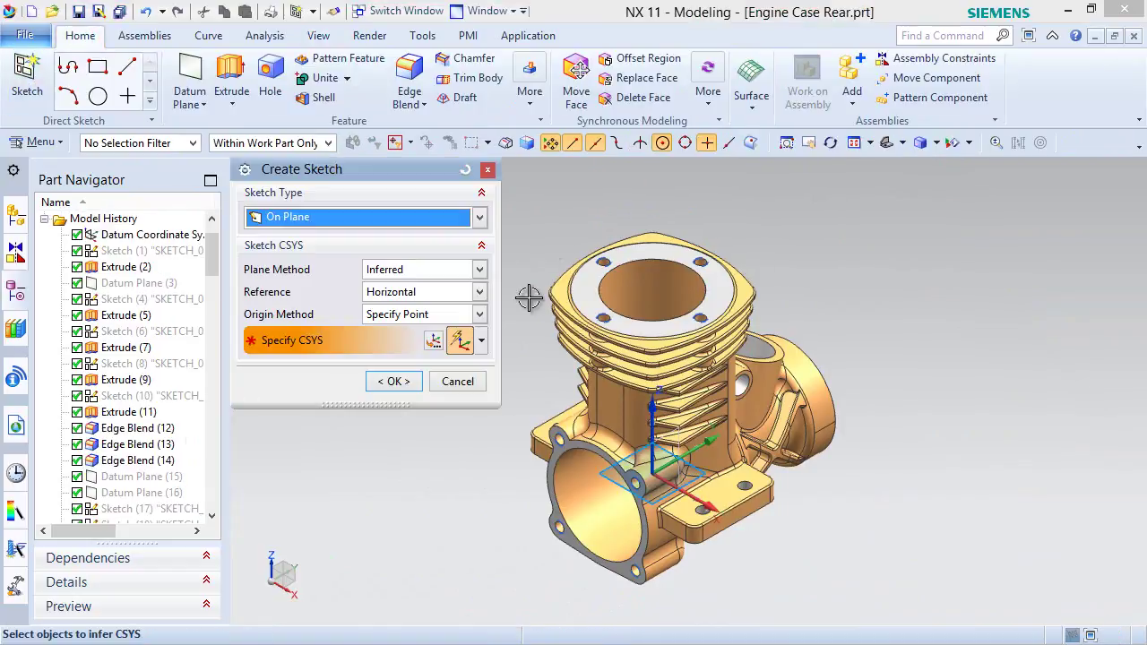
{"action": "scroll", "coordinate": [748, 547], "scroll_direction": "up", "scroll_amount": 5}
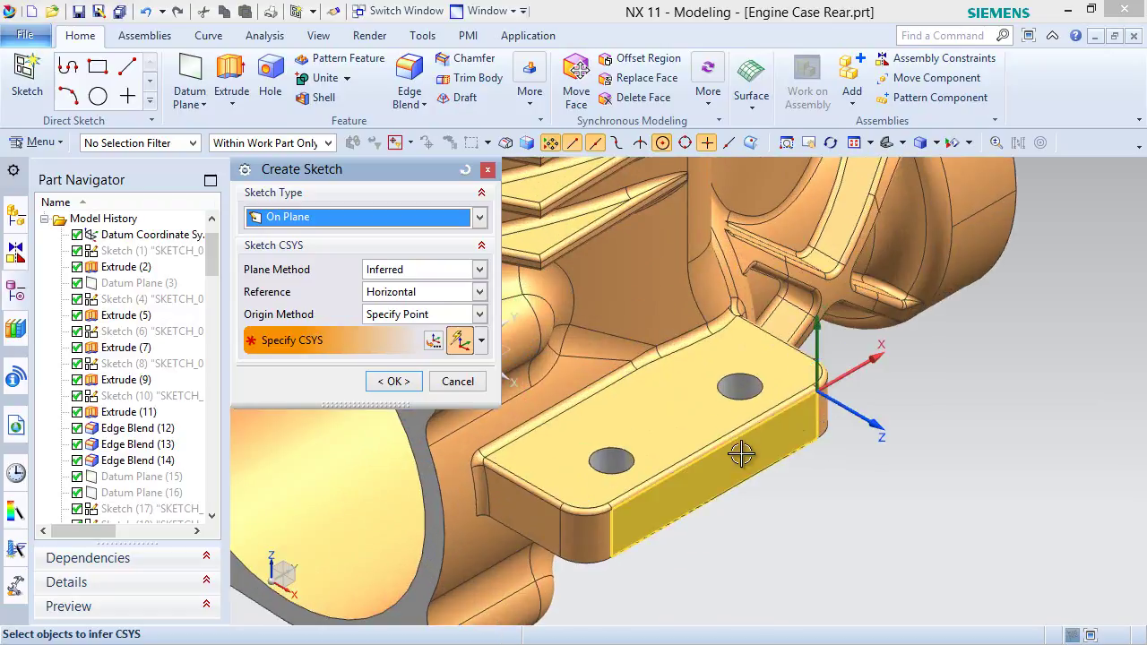
{"action": "left_click", "coordinate": [741, 454]}
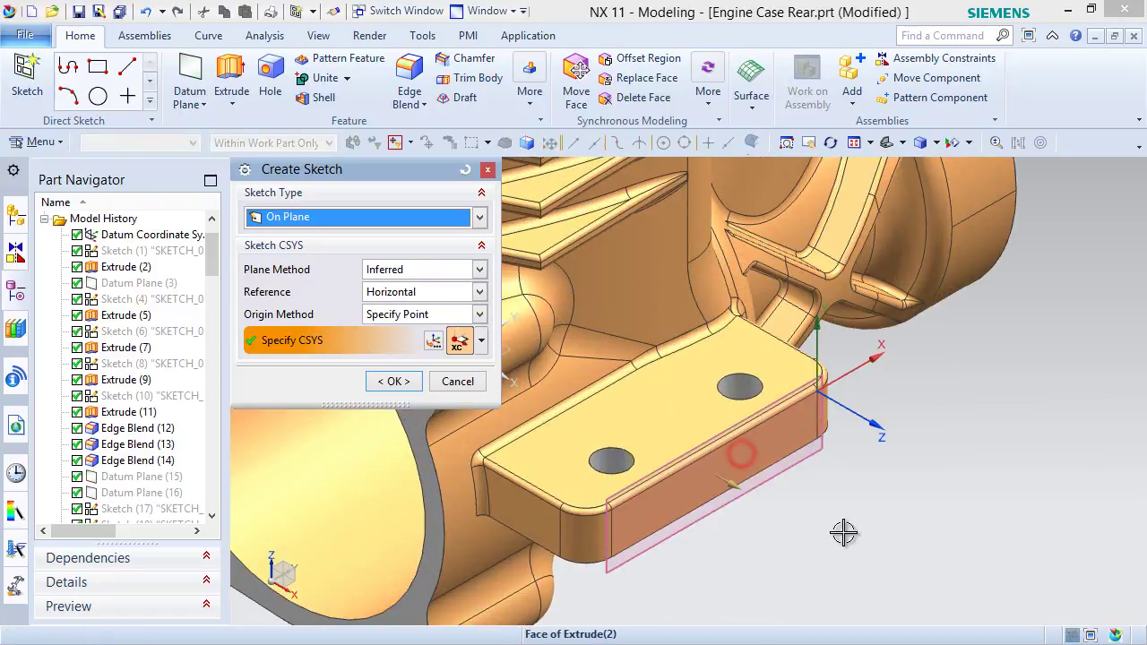
{"action": "left_click", "coordinate": [392, 381]}
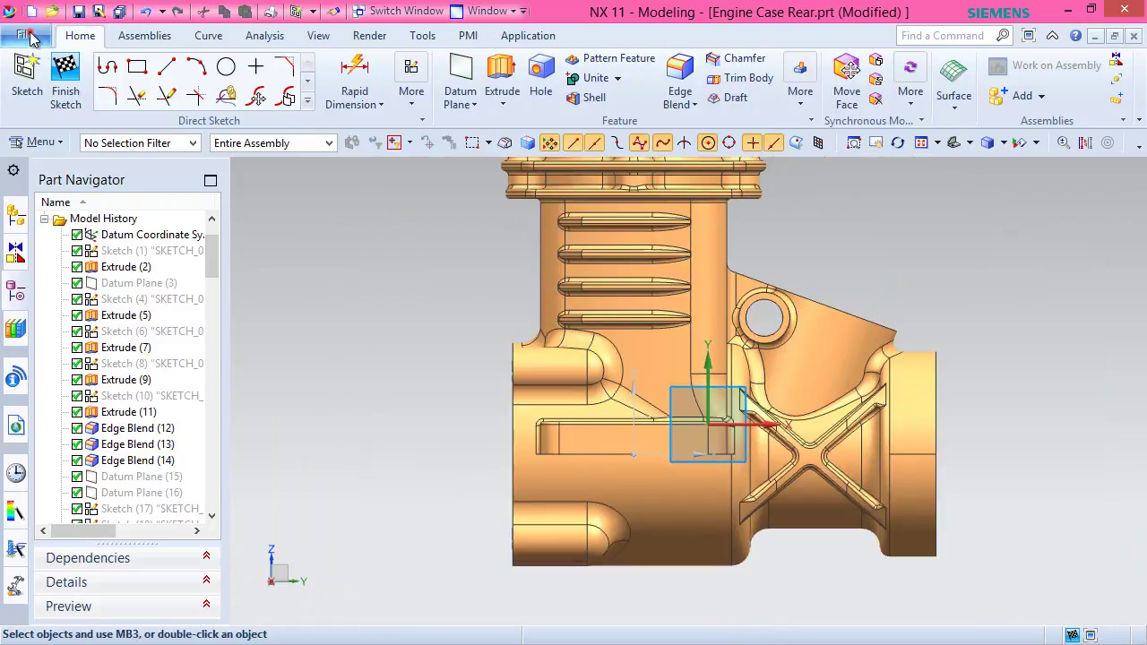
Turn off Change View Orientation in the session settings of the sketch preferences.
{"action": "left_click", "coordinate": [24, 34]}
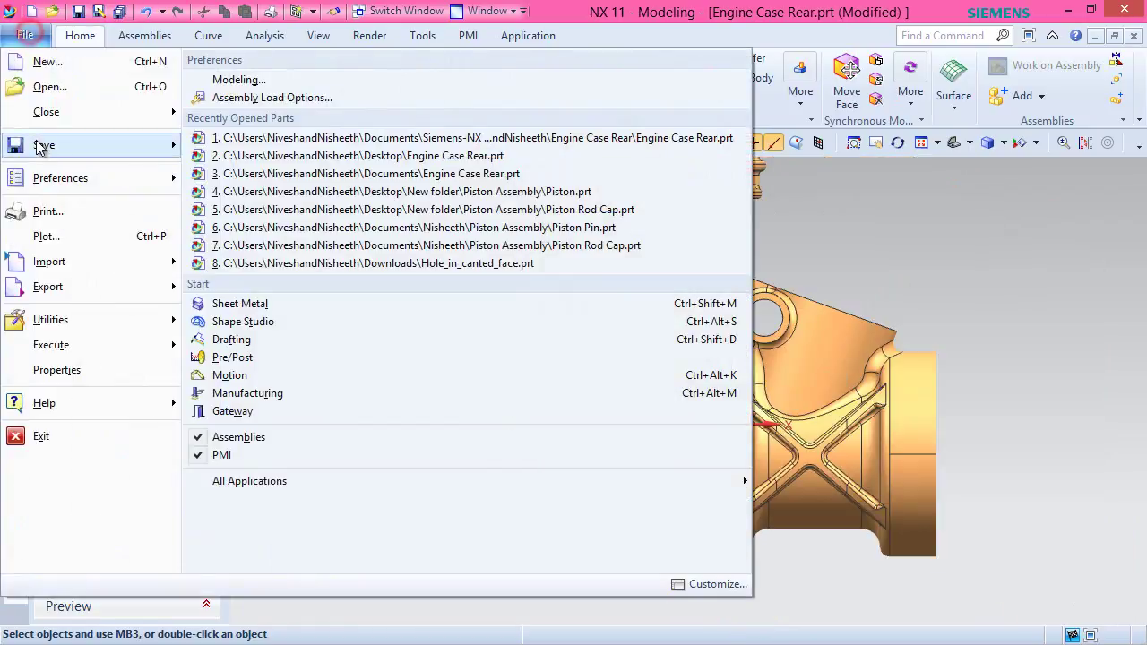
{"action": "left_click", "coordinate": [68, 182]}
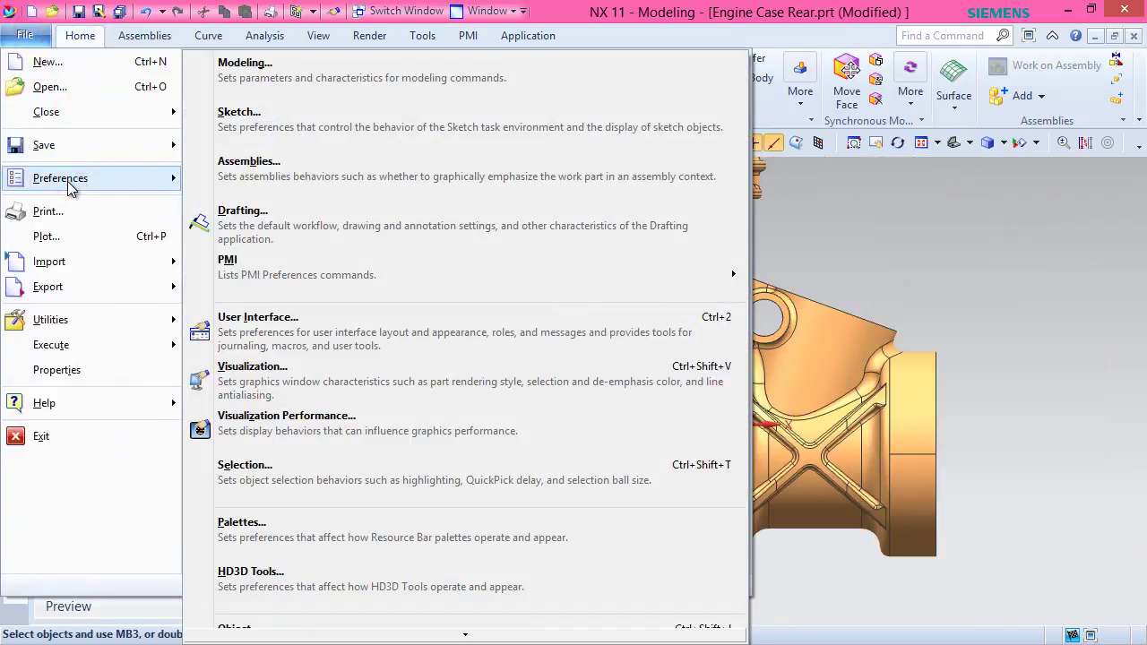
{"action": "left_click", "coordinate": [253, 121]}
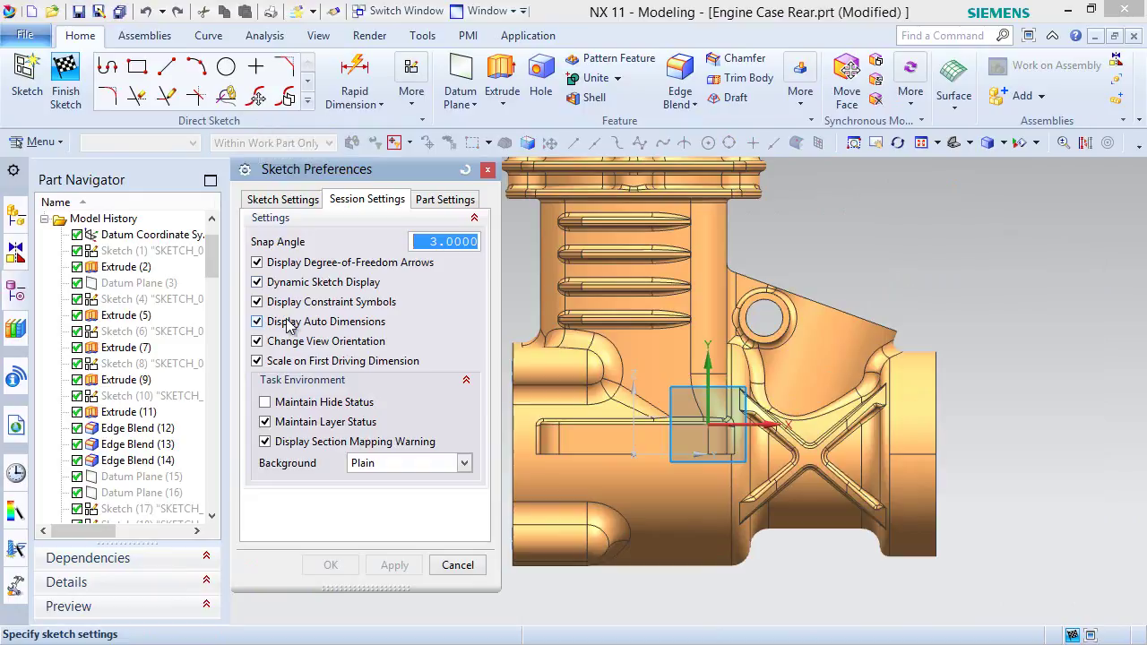
{"action": "left_click", "coordinate": [298, 345]}
{"action": "left_click", "coordinate": [331, 566]}
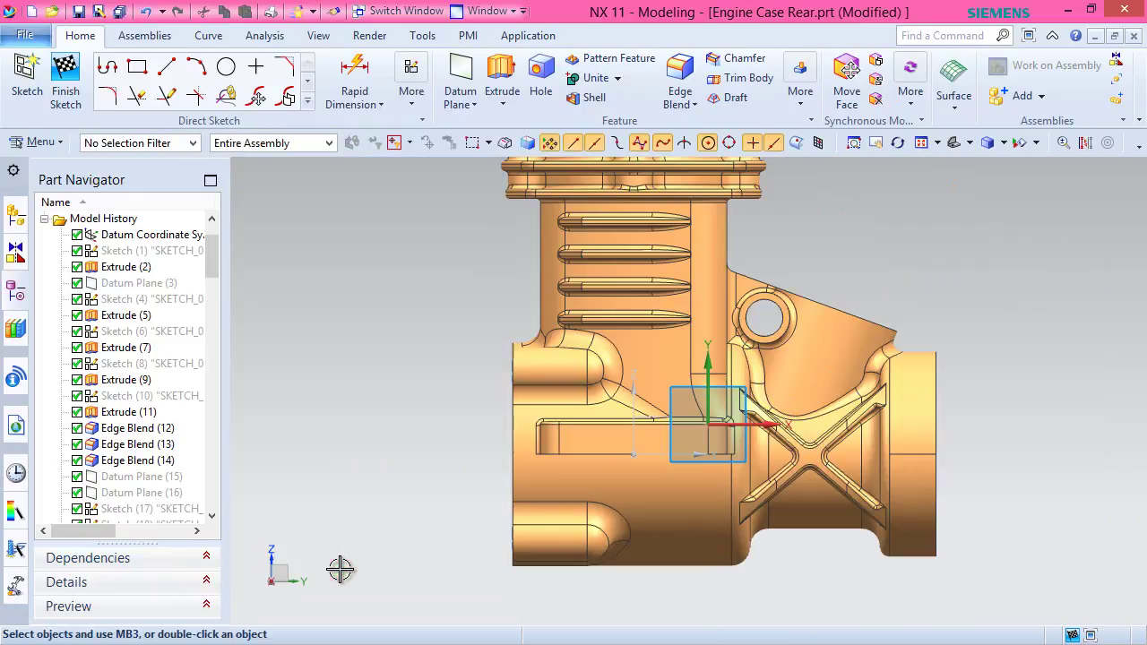
Sketch a horizontal line about 7.2 mm long above the side plate, next to the cylinder wall.
{"action": "left_click", "coordinate": [166, 68]}
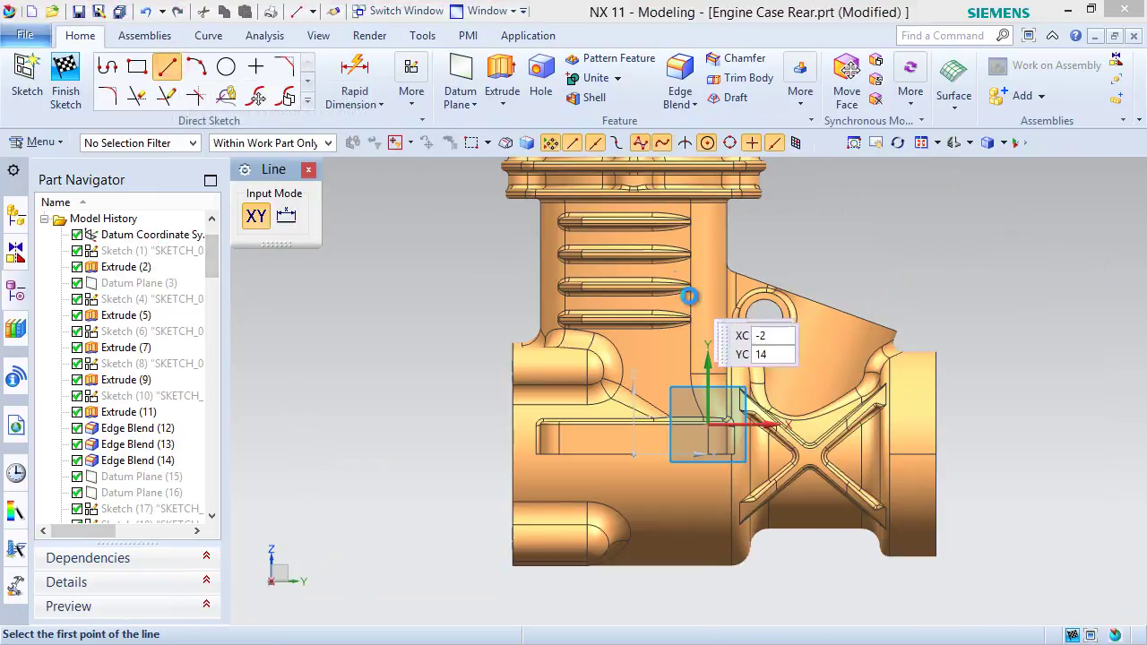
{"action": "scroll", "coordinate": [685, 403], "scroll_direction": "up", "scroll_amount": 3}
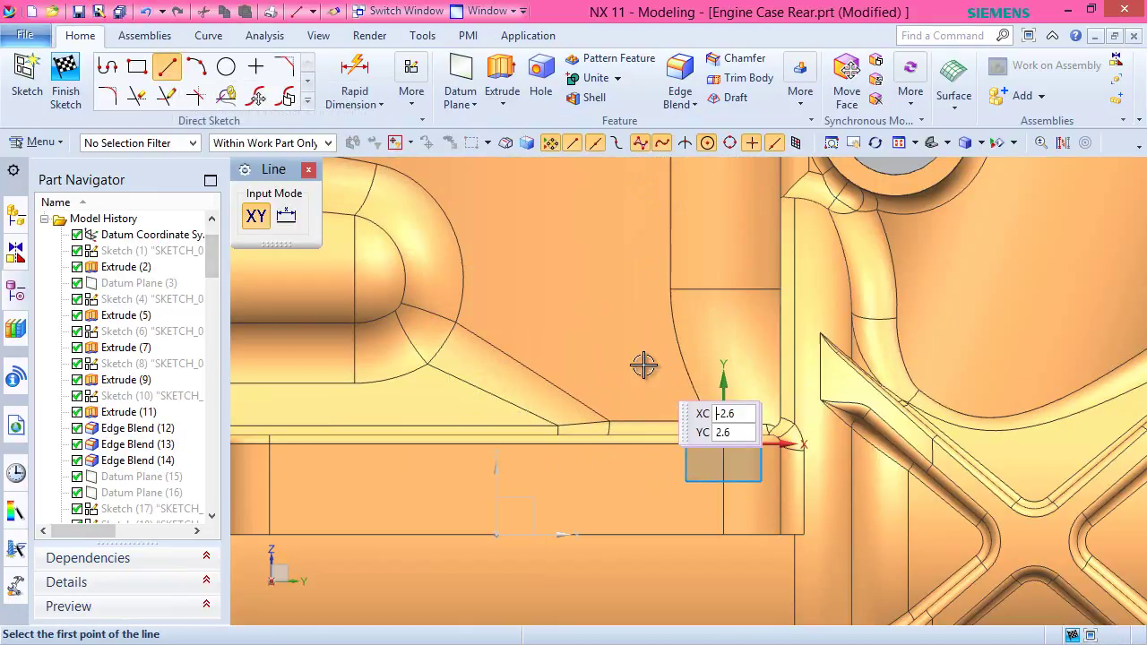
{"action": "left_click", "coordinate": [544, 293]}
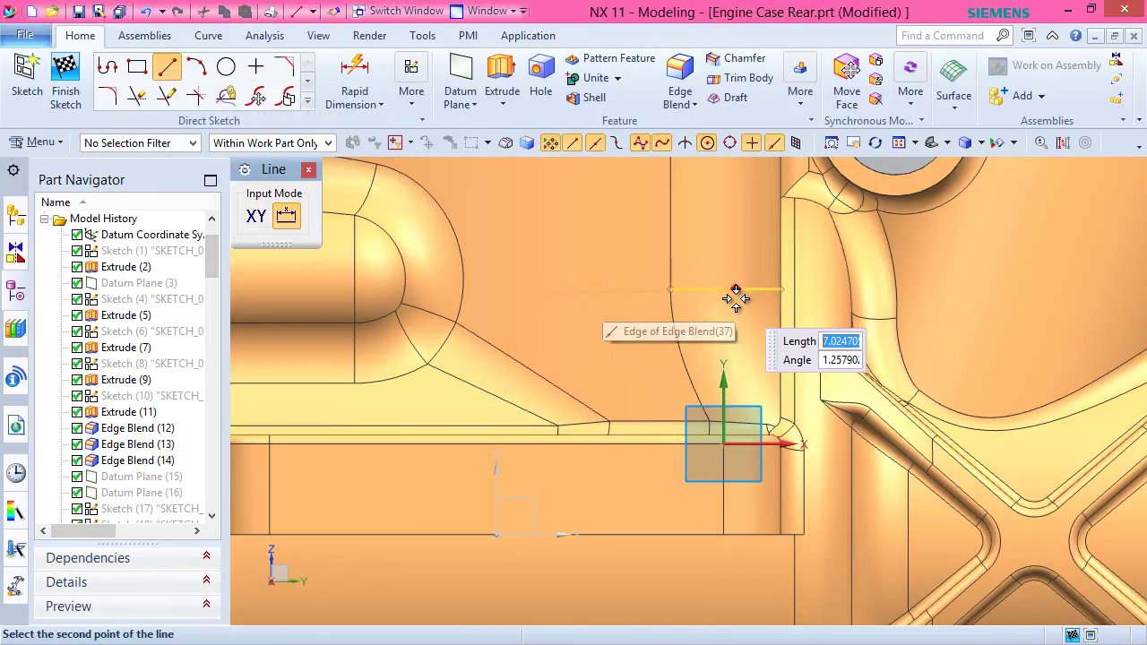
{"action": "scroll", "coordinate": [737, 301], "scroll_direction": "up", "scroll_amount": 3}
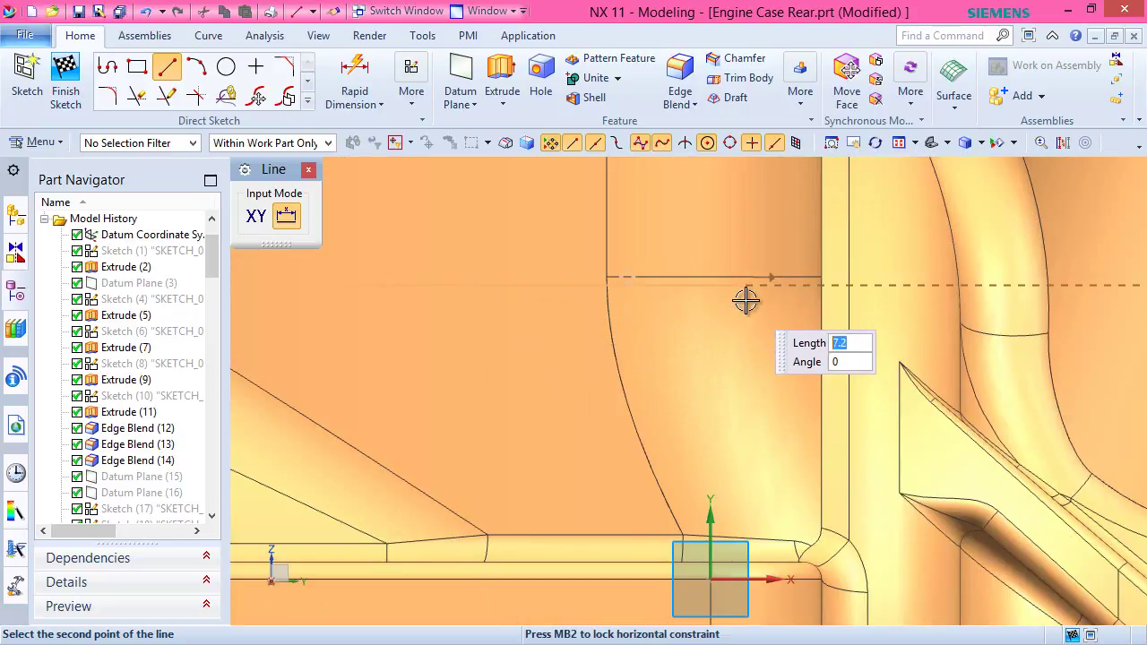
{"action": "left_click", "coordinate": [746, 299]}
{"action": "scroll", "coordinate": [699, 314], "scroll_direction": "down", "scroll_amount": 5}
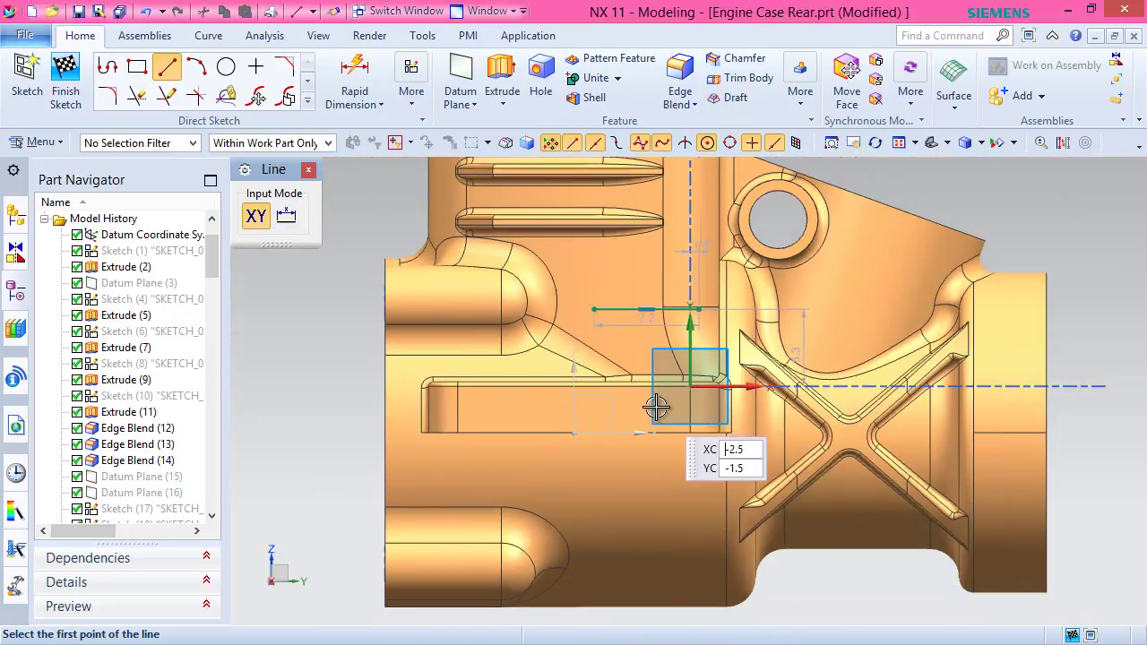
{"action": "key", "text": "Escape"}
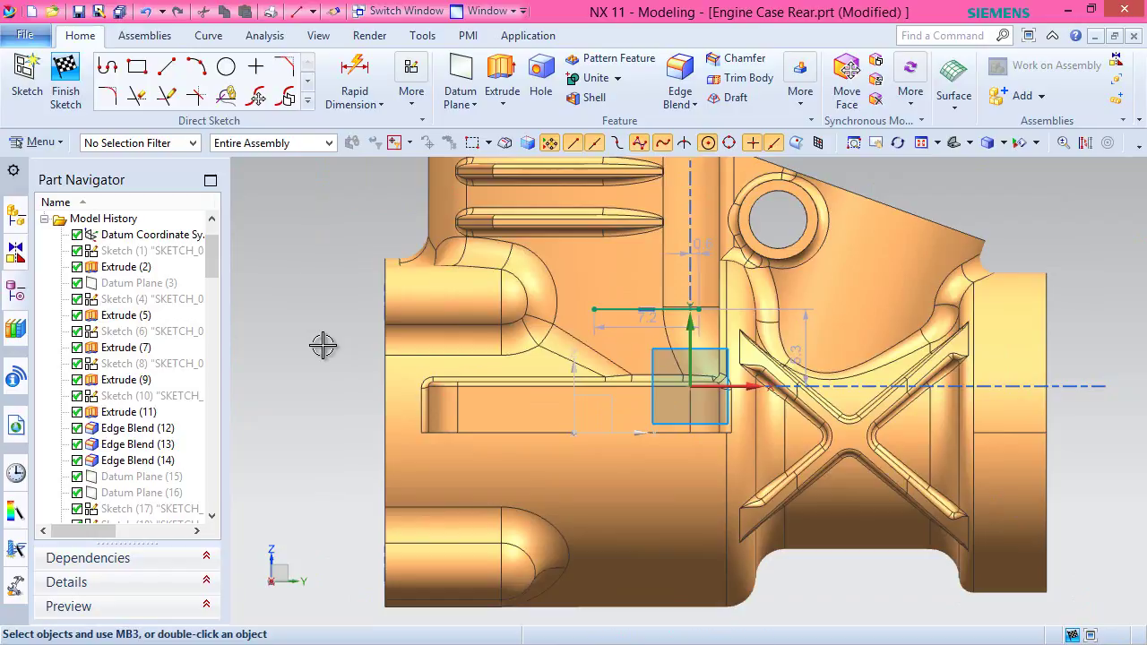
Dimension the horizontal distance from the plate's flange-side end edge to the line's start point as 7 mm.
{"action": "left_click", "coordinate": [355, 79]}
{"action": "scroll", "coordinate": [915, 453], "scroll_direction": "down", "scroll_amount": 3}
{"action": "scroll", "coordinate": [673, 369], "scroll_direction": "up", "scroll_amount": 3}
{"action": "scroll", "coordinate": [574, 470], "scroll_direction": "up", "scroll_amount": 3}
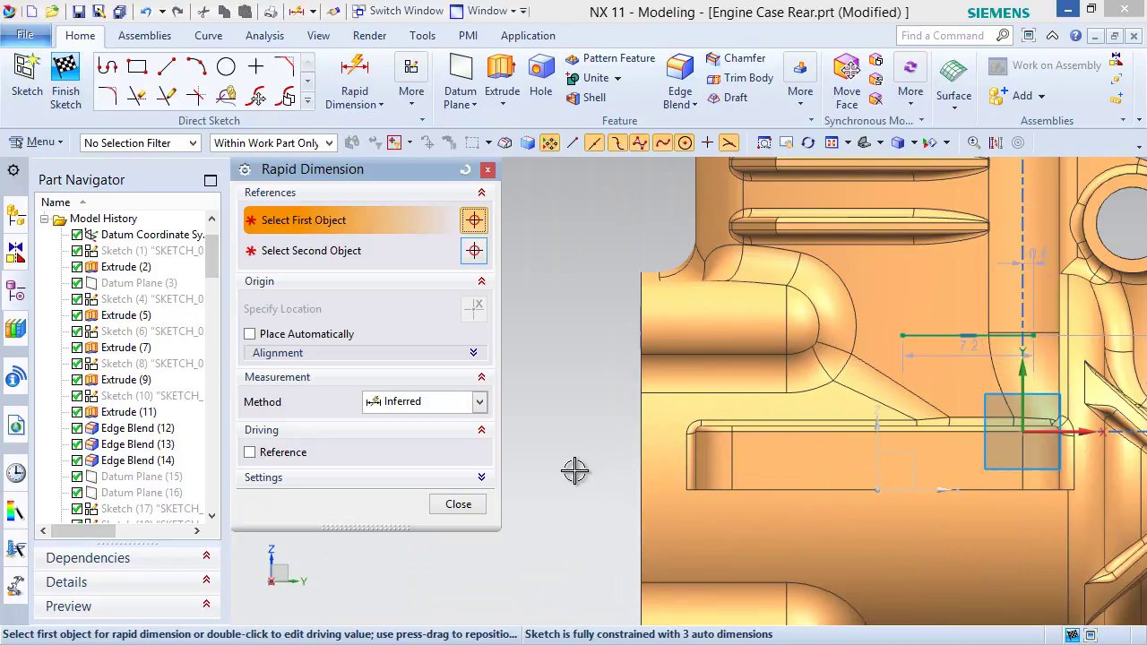
{"action": "scroll", "coordinate": [687, 541], "scroll_direction": "up", "scroll_amount": 2}
{"action": "left_click", "coordinate": [670, 435]}
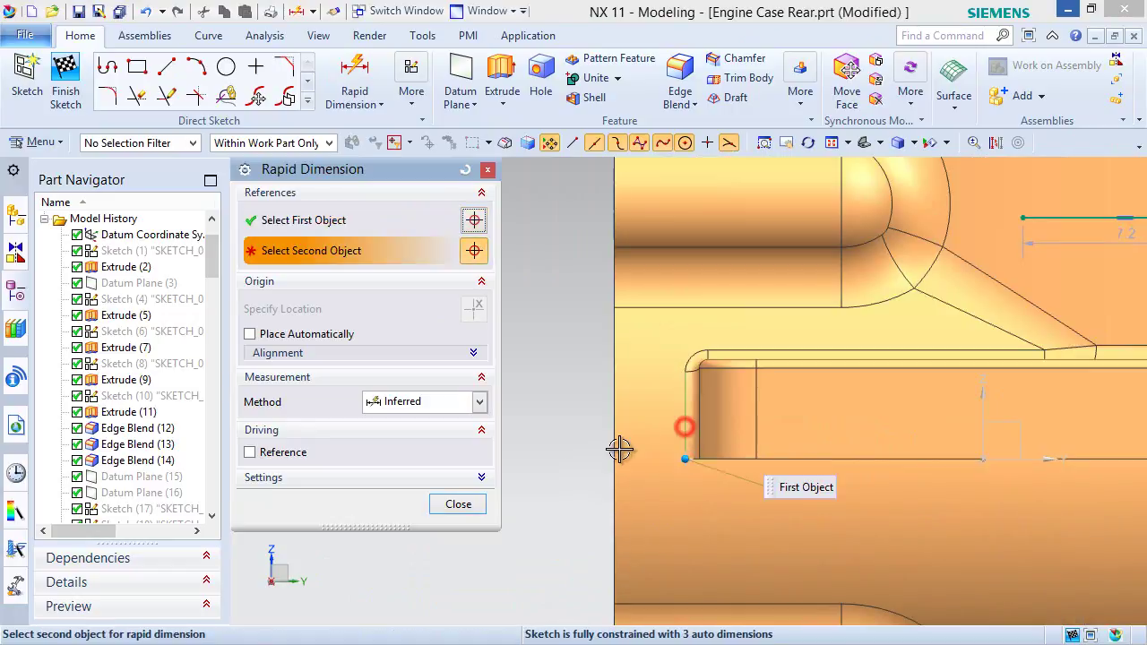
{"action": "scroll", "coordinate": [668, 437], "scroll_direction": "down", "scroll_amount": 2}
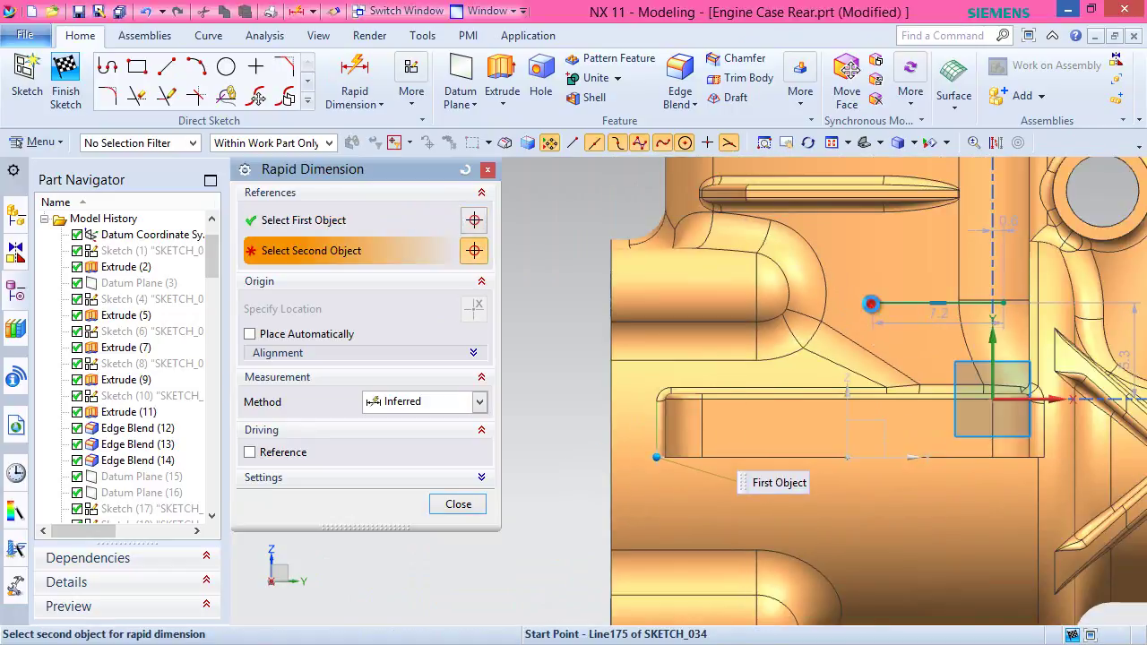
{"action": "left_click", "coordinate": [871, 304]}
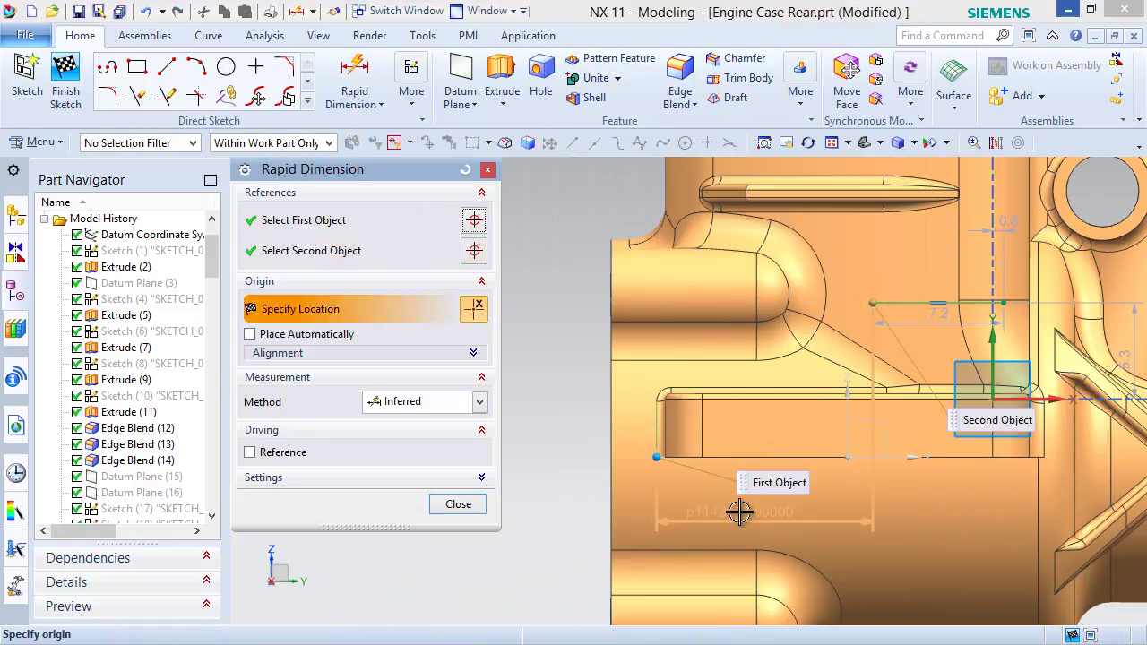
{"action": "left_click", "coordinate": [737, 507]}
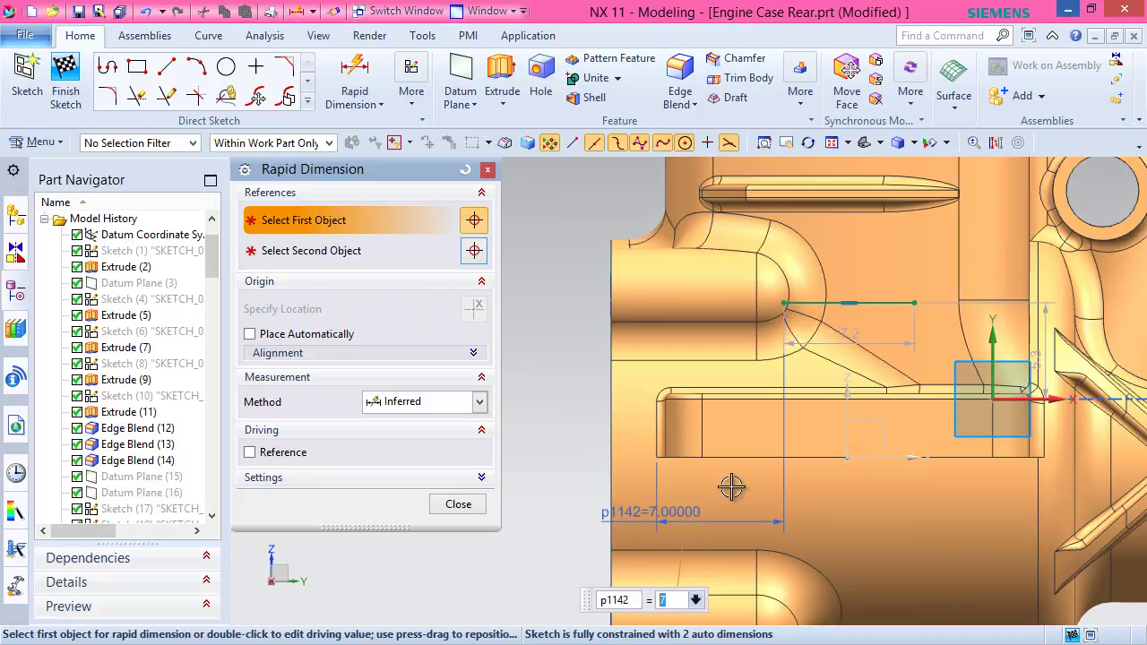
Dimension the line's height above the plate's bottom edge and set it to 8.67 mm.
{"action": "left_click", "coordinate": [766, 457]}
{"action": "left_click", "coordinate": [883, 303]}
{"action": "left_click", "coordinate": [603, 232]}
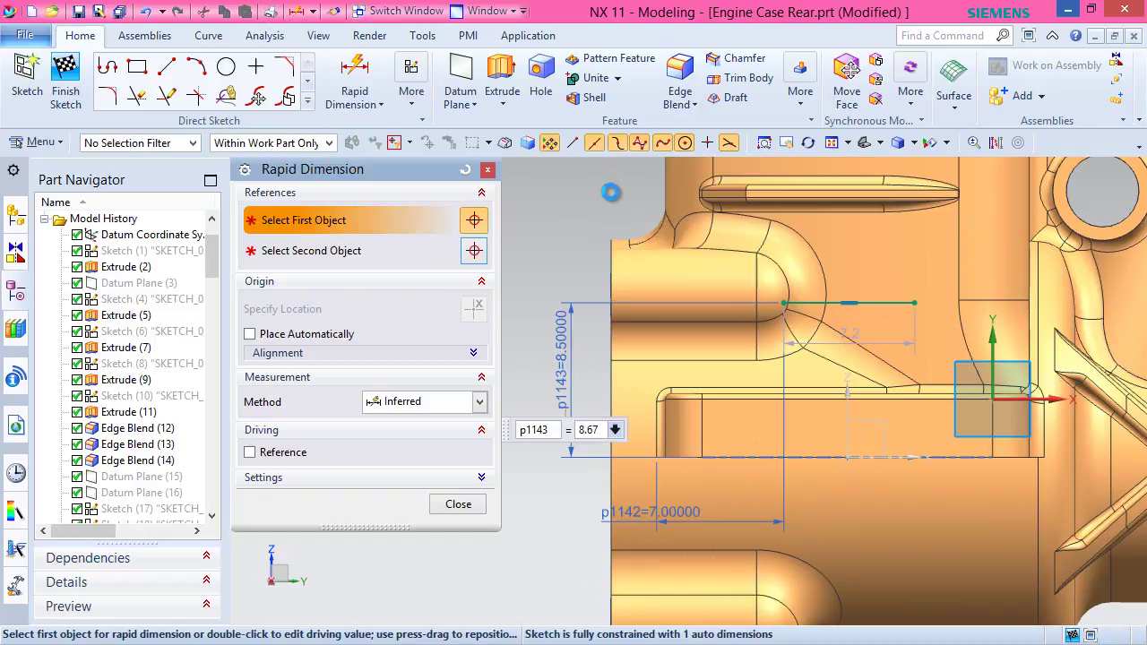
Dimension the horizontal line's length, set it to 8.15881 mm, and finish the sketch.
{"action": "key", "text": "Return"}
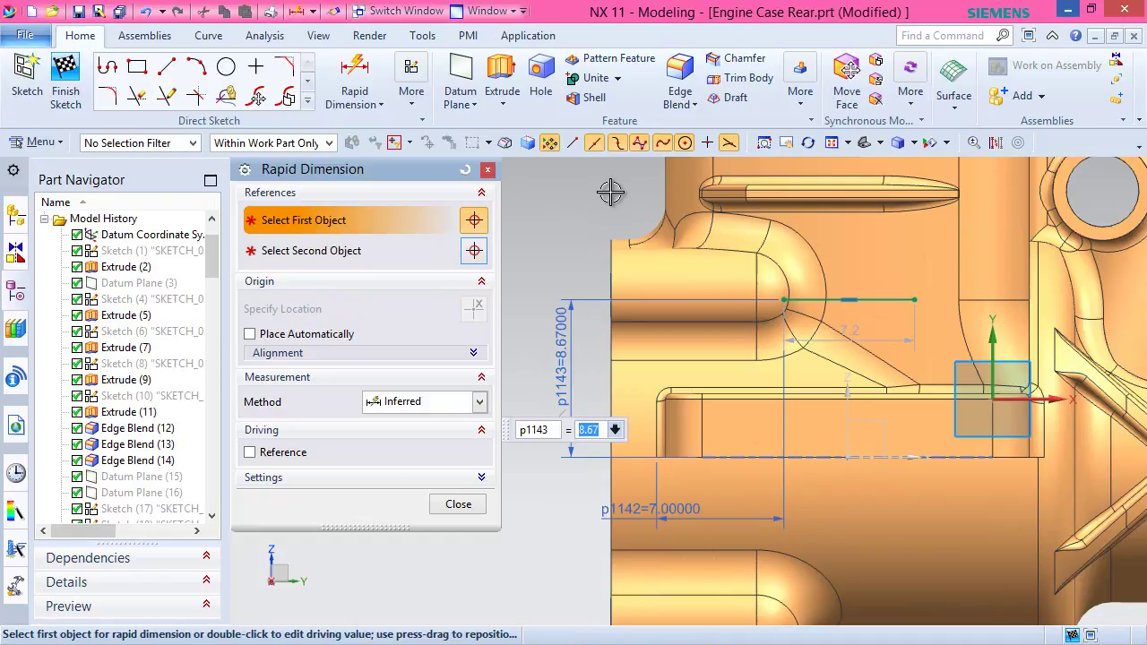
{"action": "left_click", "coordinate": [890, 304]}
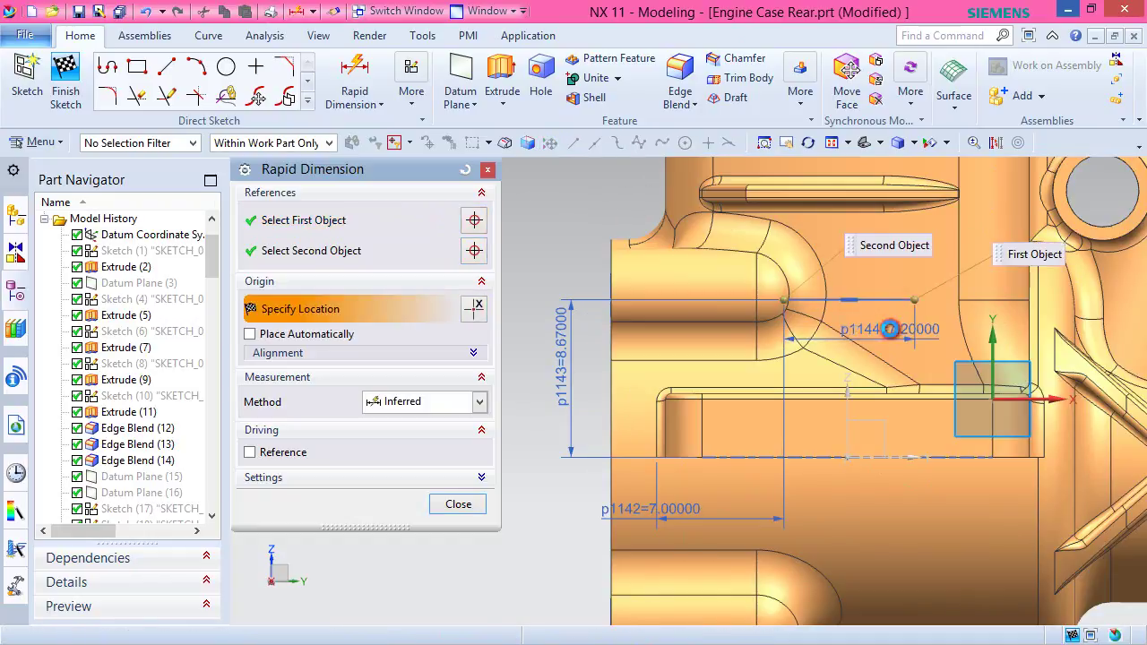
{"action": "left_click", "coordinate": [890, 327]}
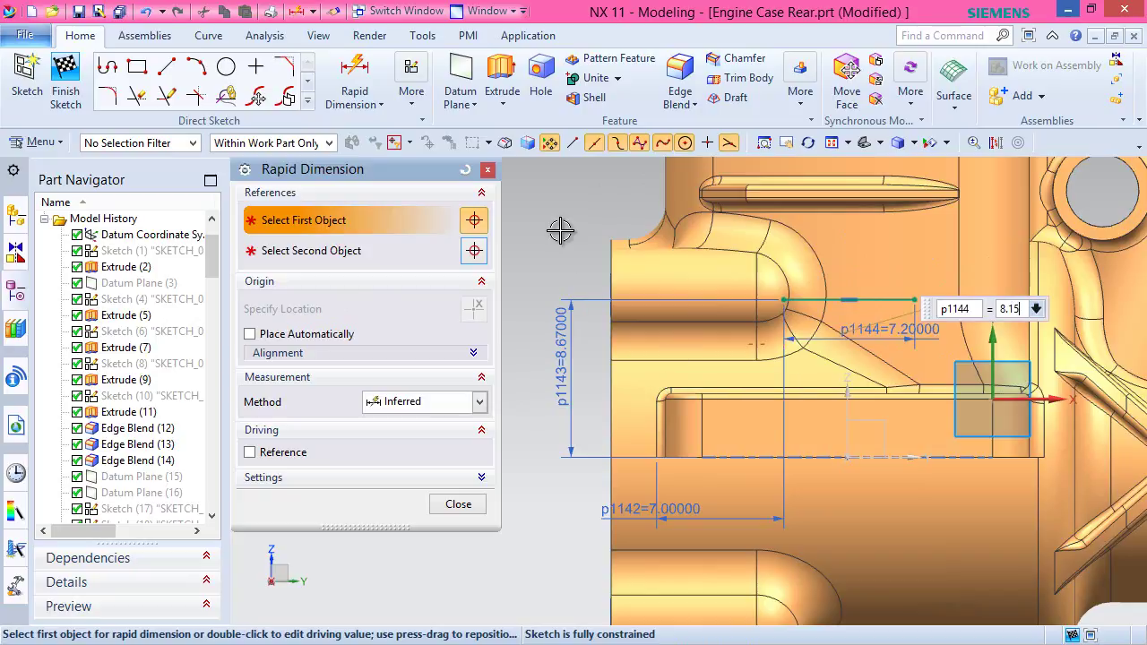
{"action": "key", "text": "Return"}
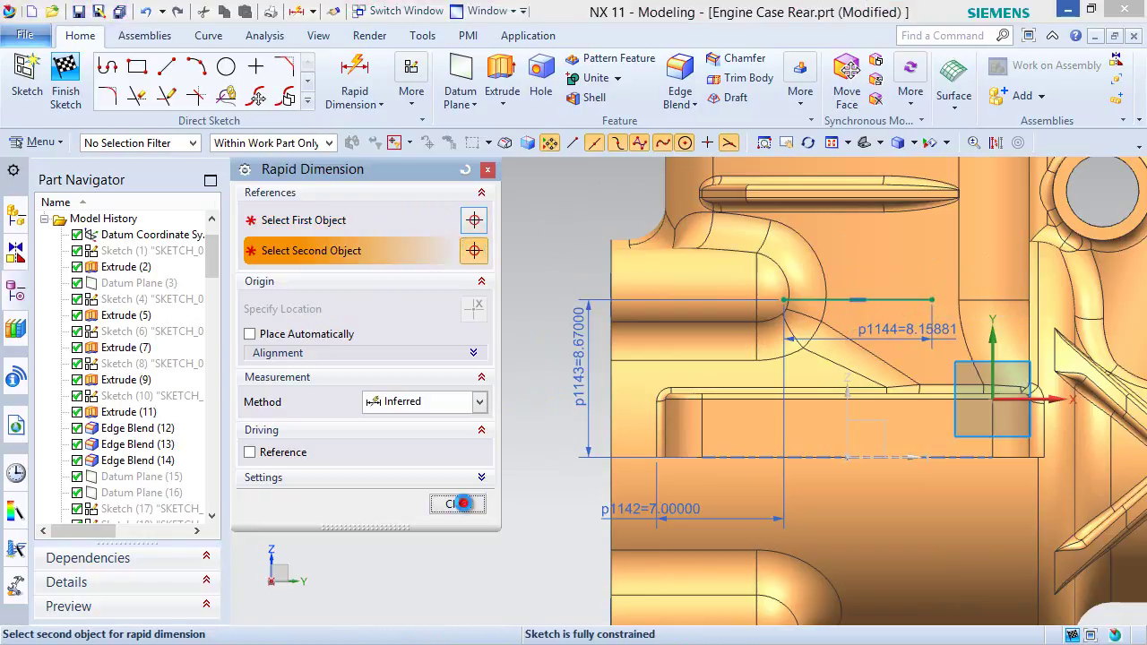
{"action": "left_click", "coordinate": [457, 505]}
{"action": "right_click", "coordinate": [534, 224]}
{"action": "left_click", "coordinate": [561, 235]}
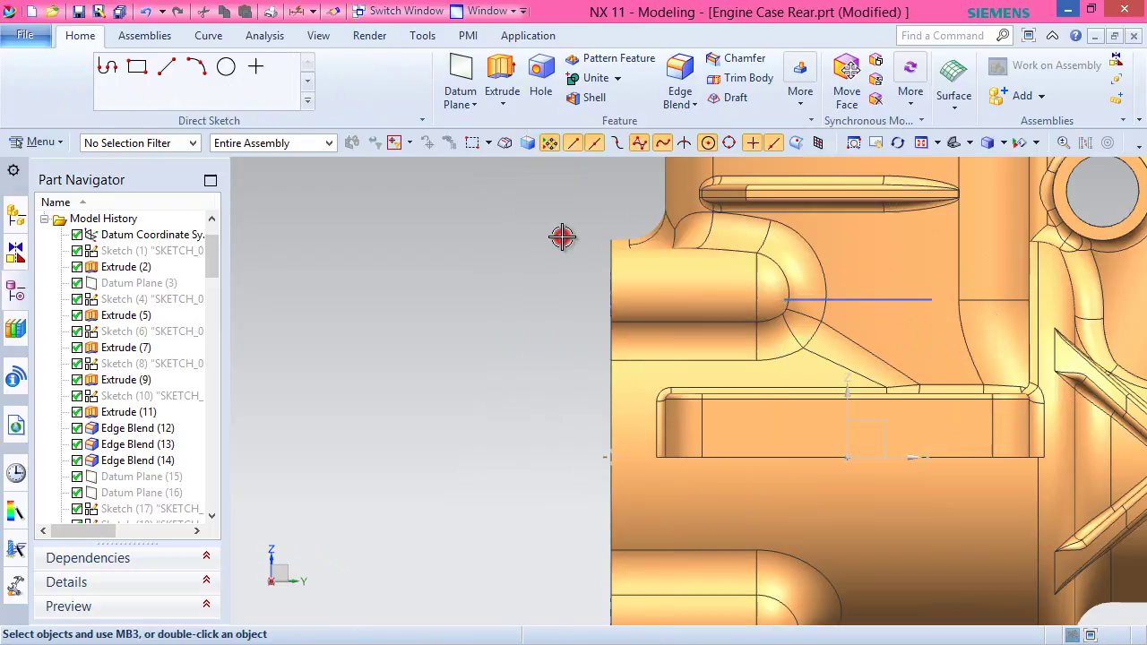
Project the sketched line along the face normal onto the cylinder's side face below the short fins, using Single Face selection.
{"action": "left_click", "coordinate": [972, 144]}
{"action": "left_click", "coordinate": [1006, 169]}
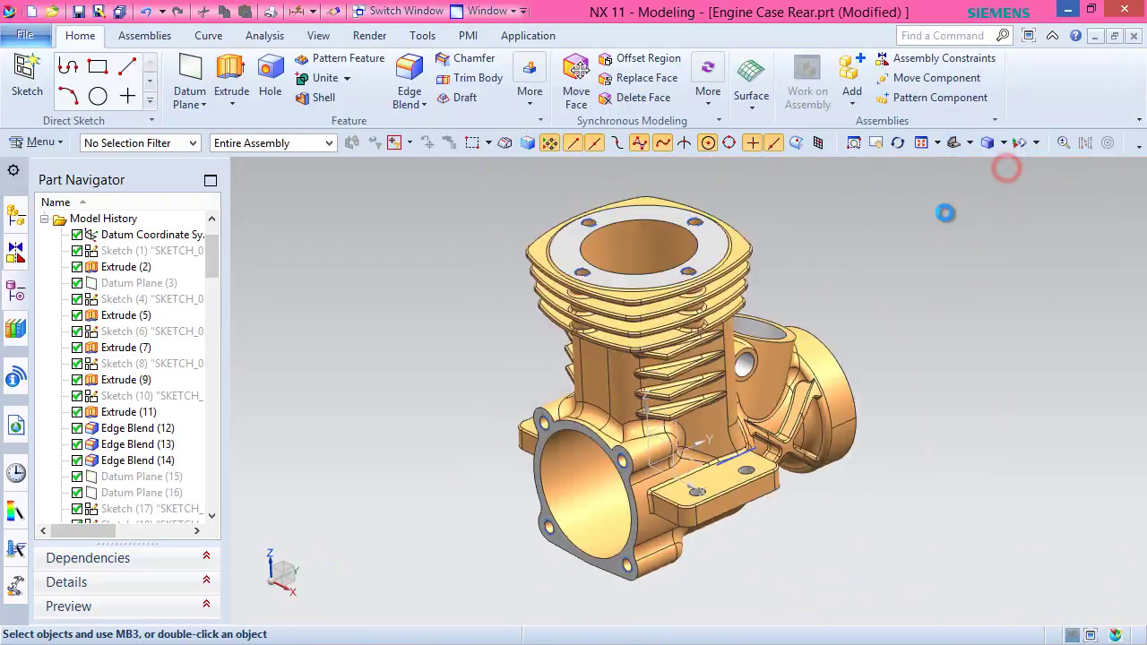
{"action": "scroll", "coordinate": [767, 500], "scroll_direction": "down", "scroll_amount": 2}
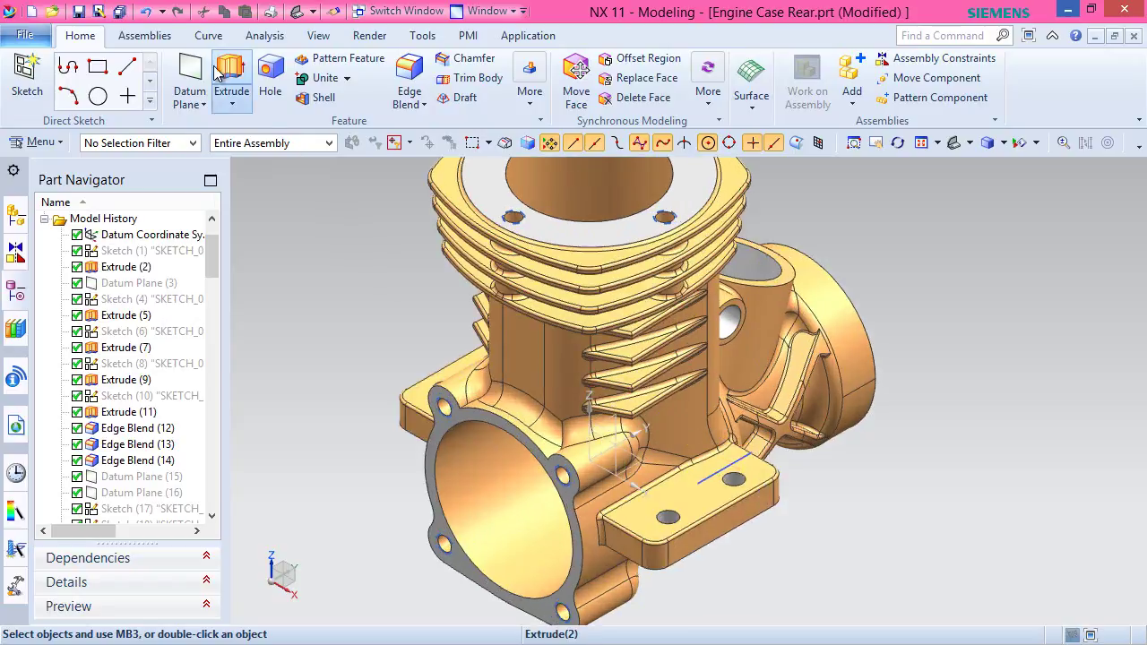
{"action": "left_click", "coordinate": [208, 35]}
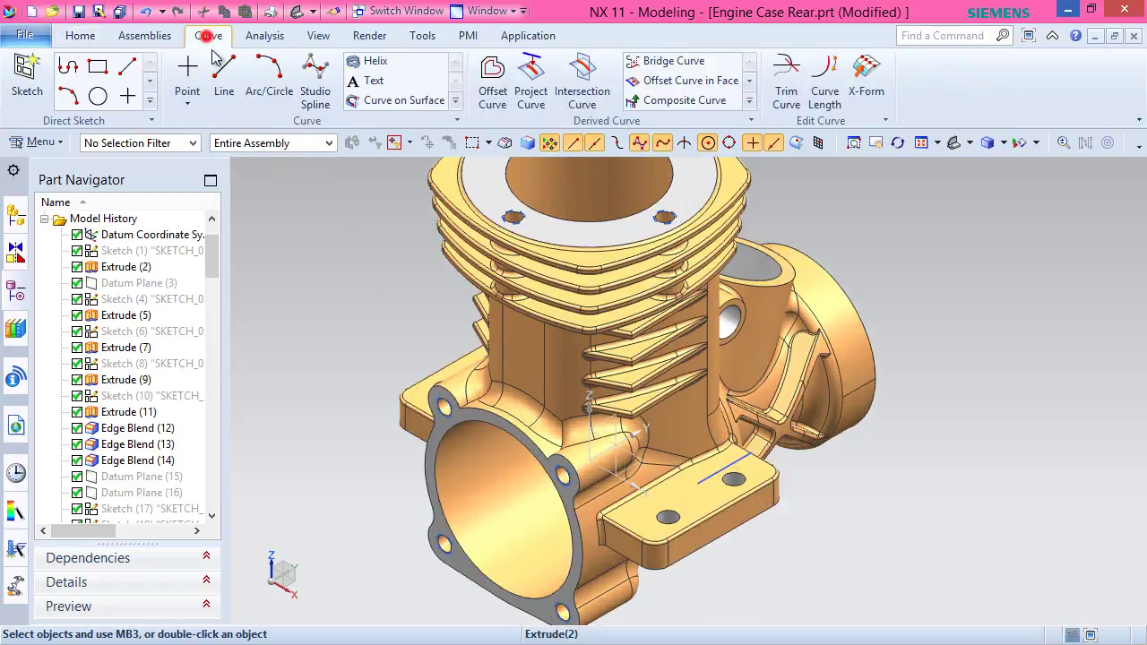
{"action": "left_click", "coordinate": [528, 86]}
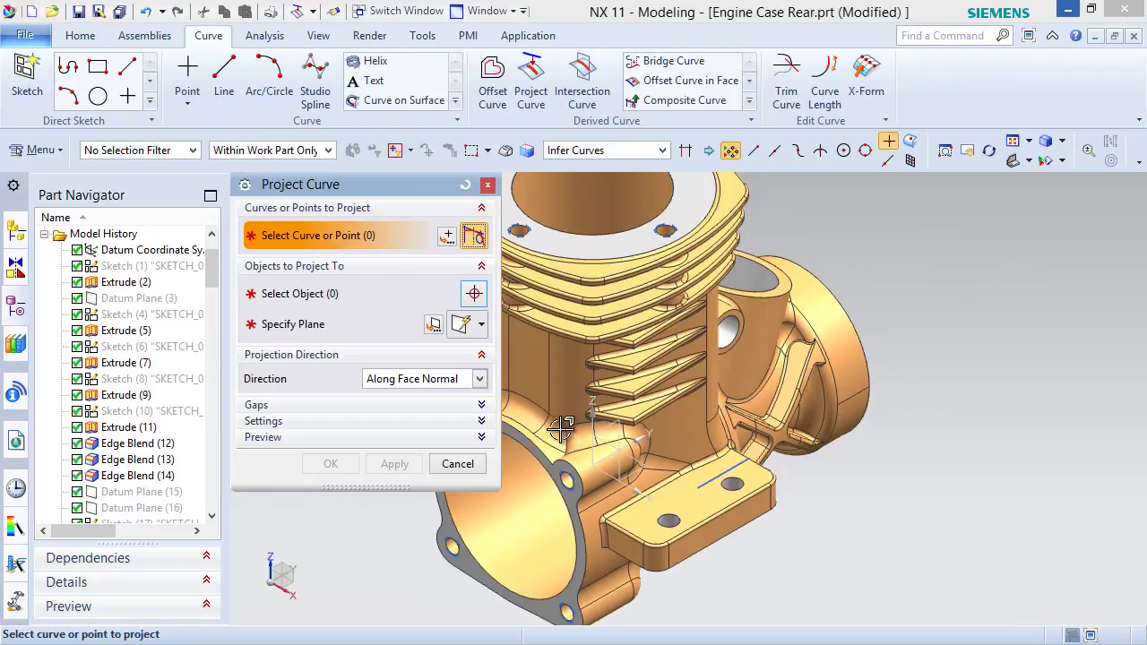
{"action": "left_click", "coordinate": [723, 482]}
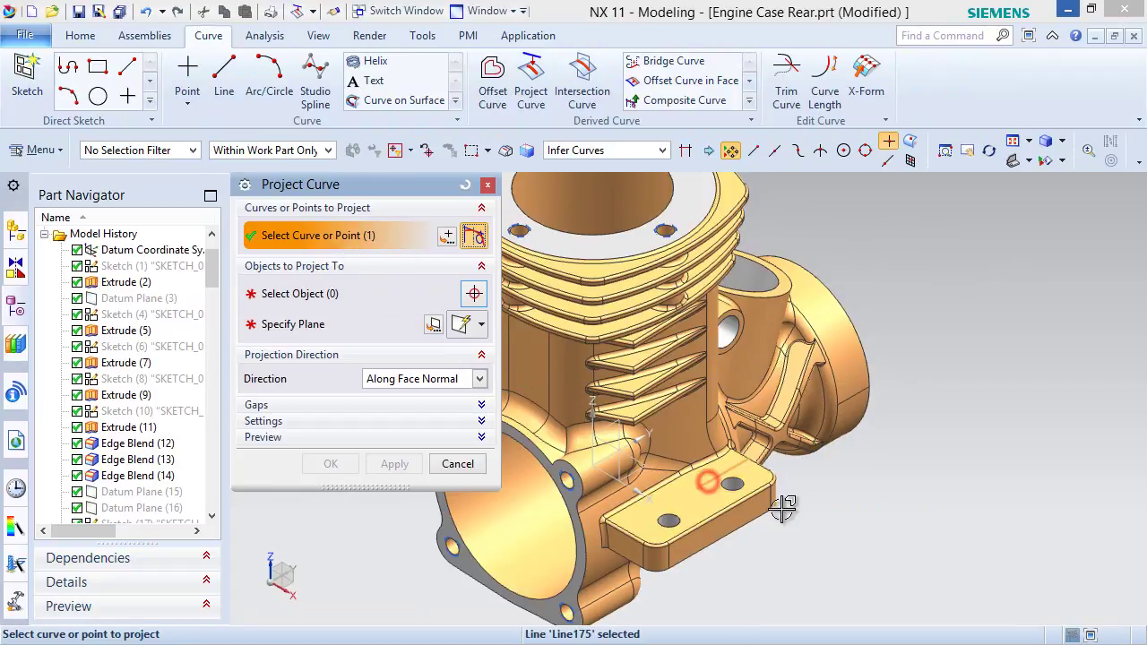
{"action": "left_click", "coordinate": [326, 299]}
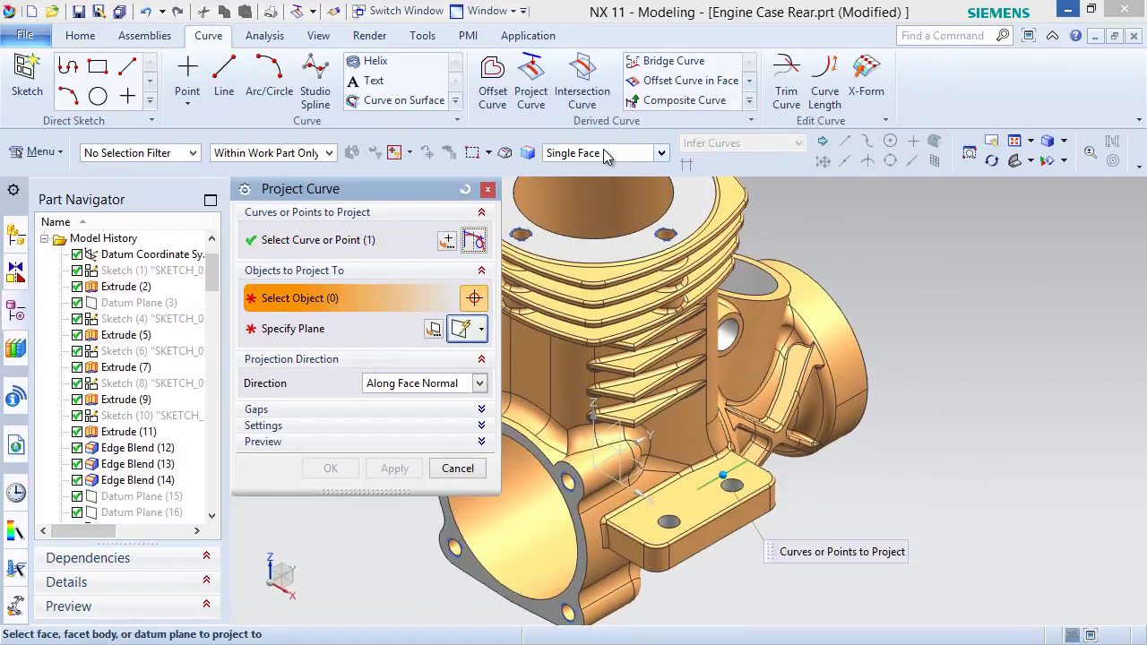
{"action": "scroll", "coordinate": [686, 436], "scroll_direction": "up", "scroll_amount": 3}
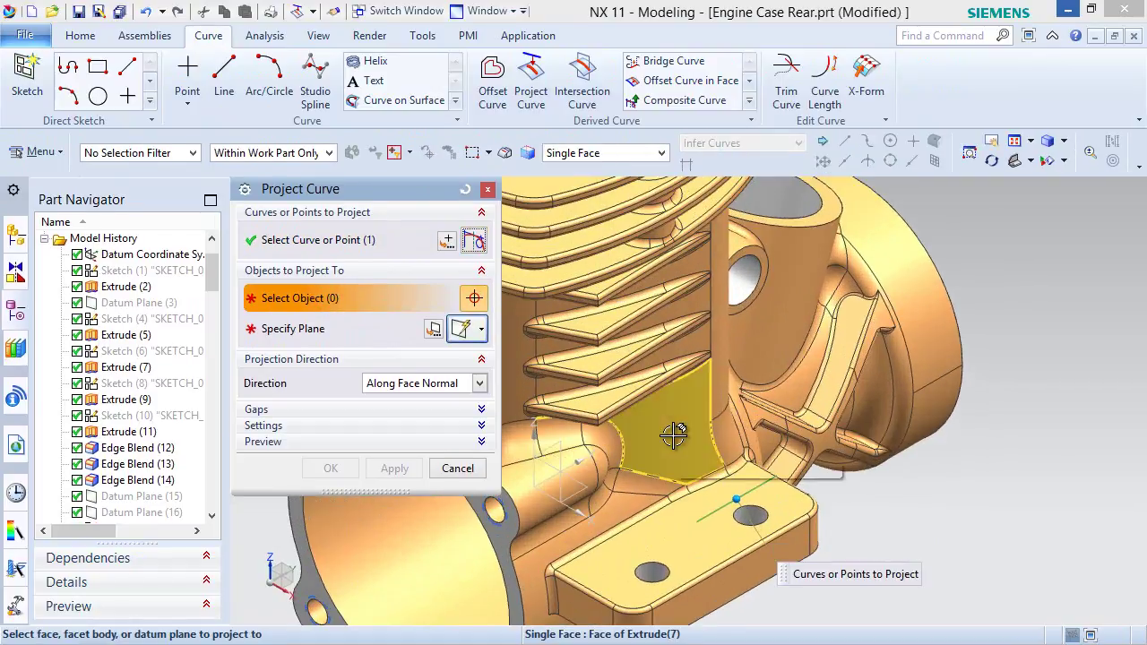
{"action": "left_click", "coordinate": [687, 436]}
{"action": "left_click", "coordinate": [341, 468]}
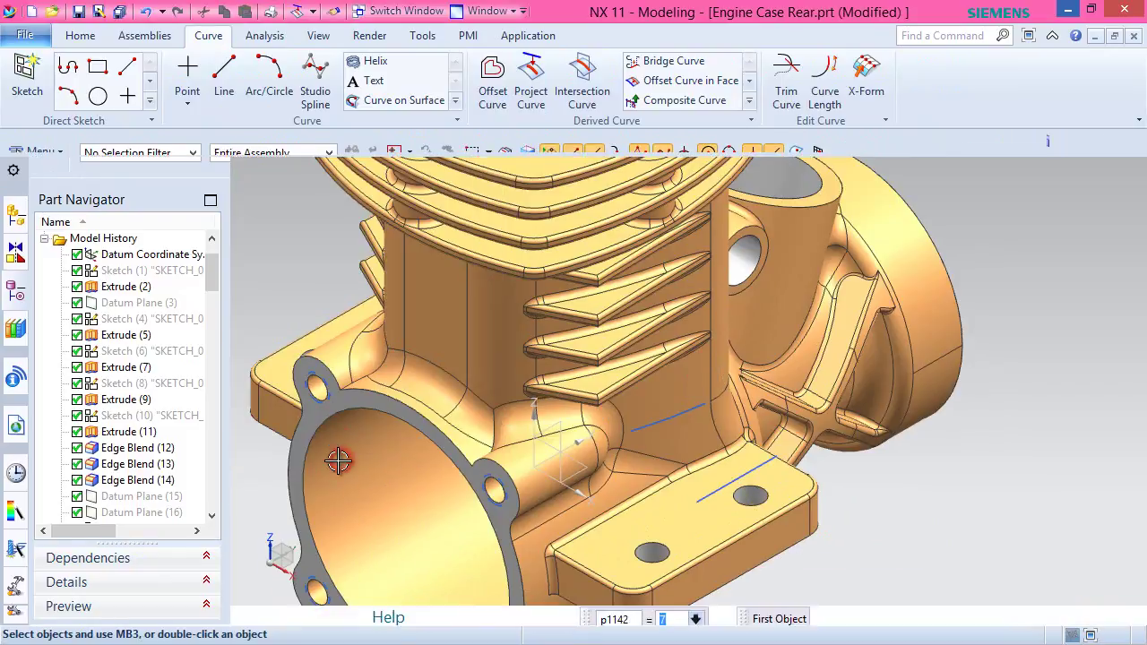
Hide the source sketch of the projected line and save the part.
{"action": "left_click", "coordinate": [210, 267]}
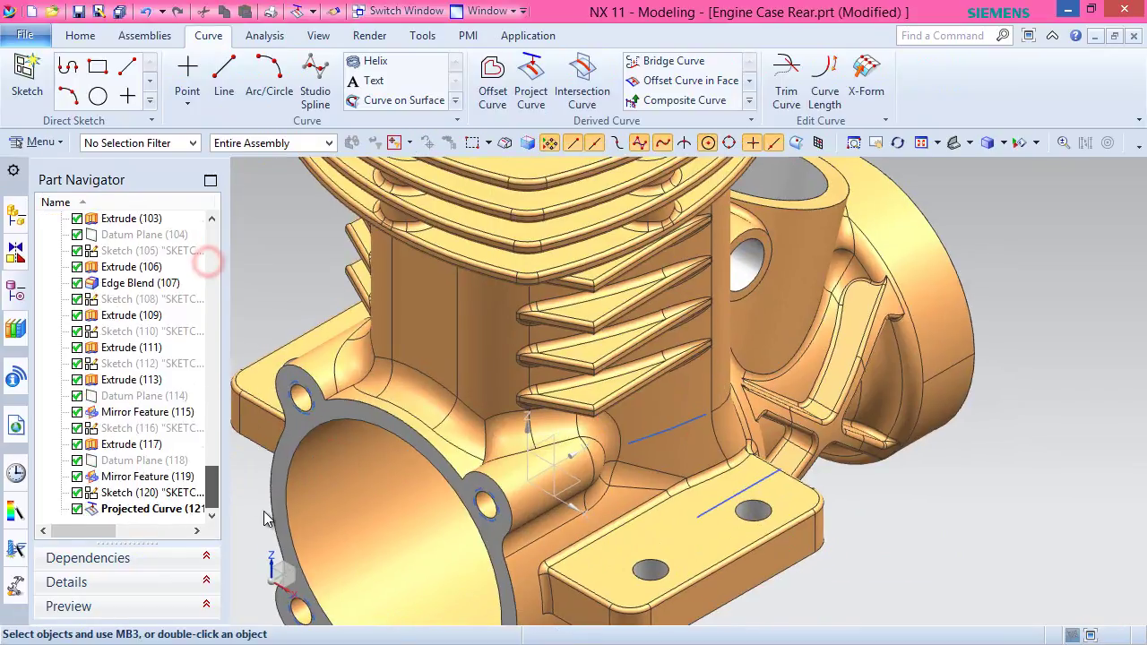
{"action": "left_click", "coordinate": [164, 493]}
{"action": "right_click", "coordinate": [164, 493]}
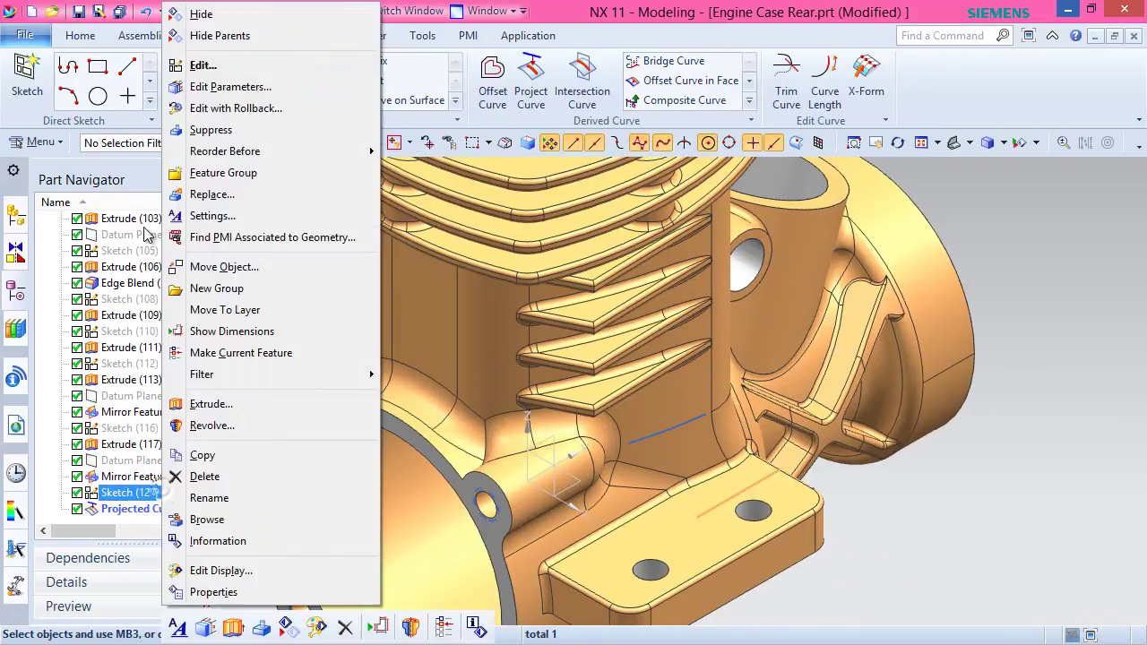
{"action": "left_click", "coordinate": [193, 13]}
{"action": "middle_click_drag", "start_coordinate": [644, 477], "coordinate": [617, 463]}
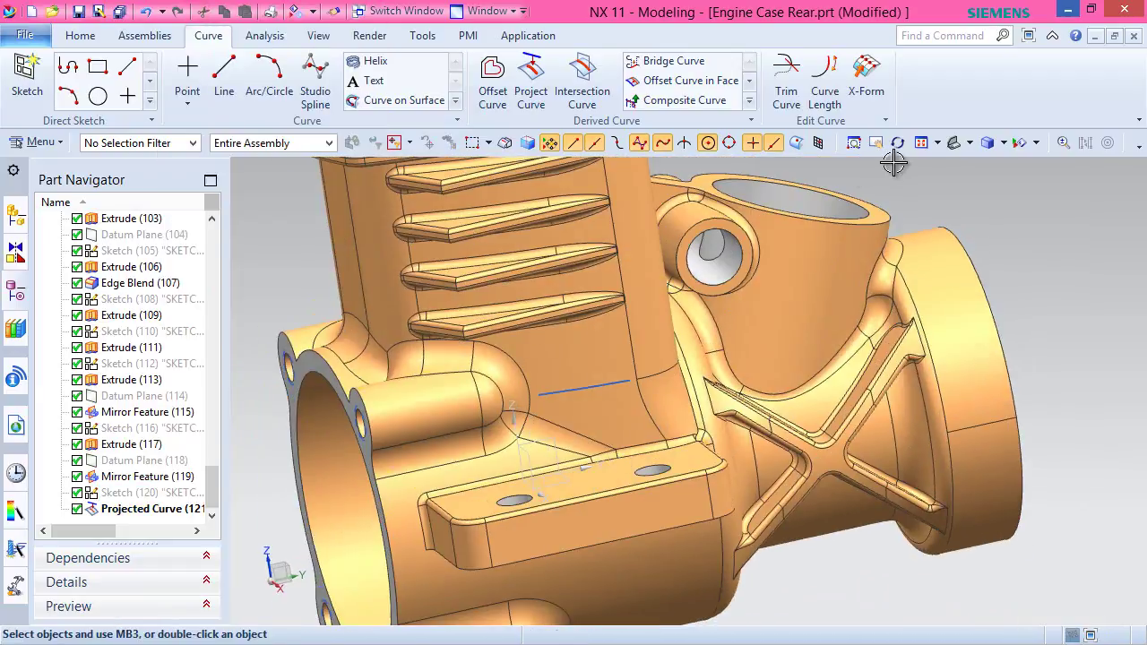
{"action": "key", "text": "ctrl+f"}
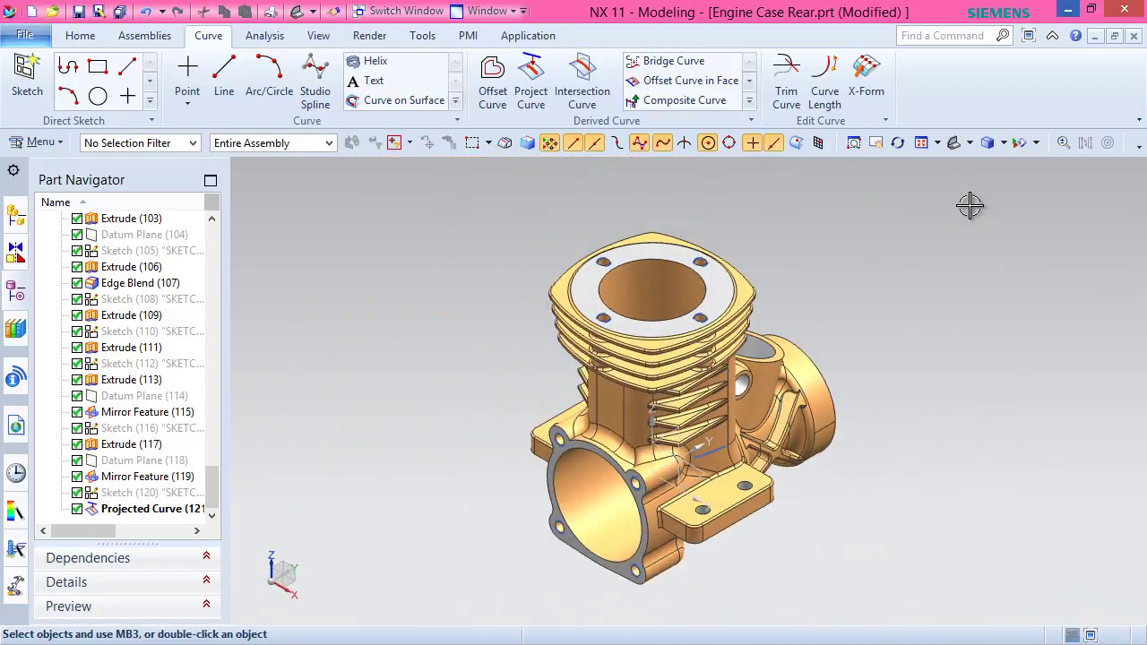
{"action": "key", "text": "ctrl+s"}
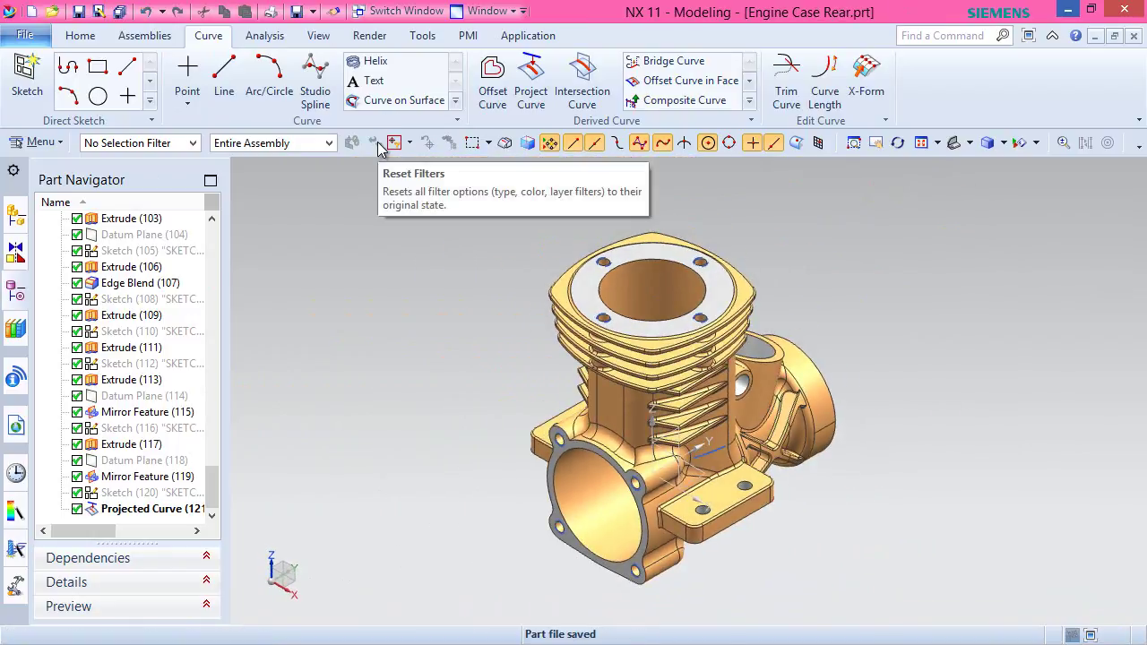
{"action": "left_click", "coordinate": [541, 260]}
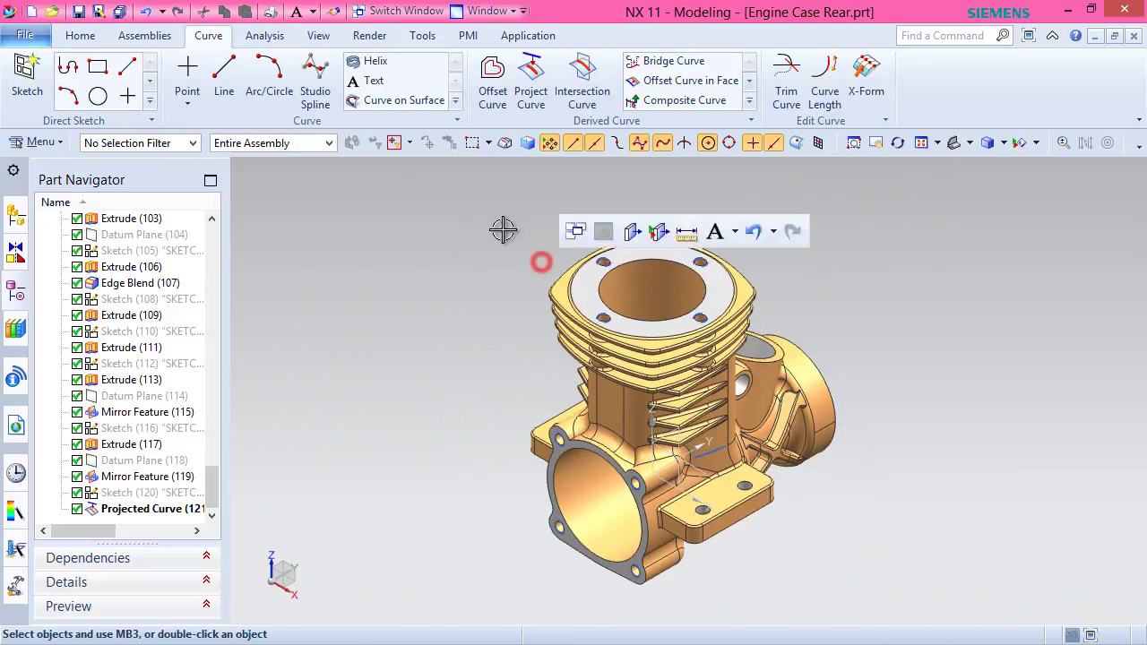
Start an On Face text on the cylinder's tangent faces, following the projected line as its placement curve.
{"action": "left_click", "coordinate": [375, 82]}
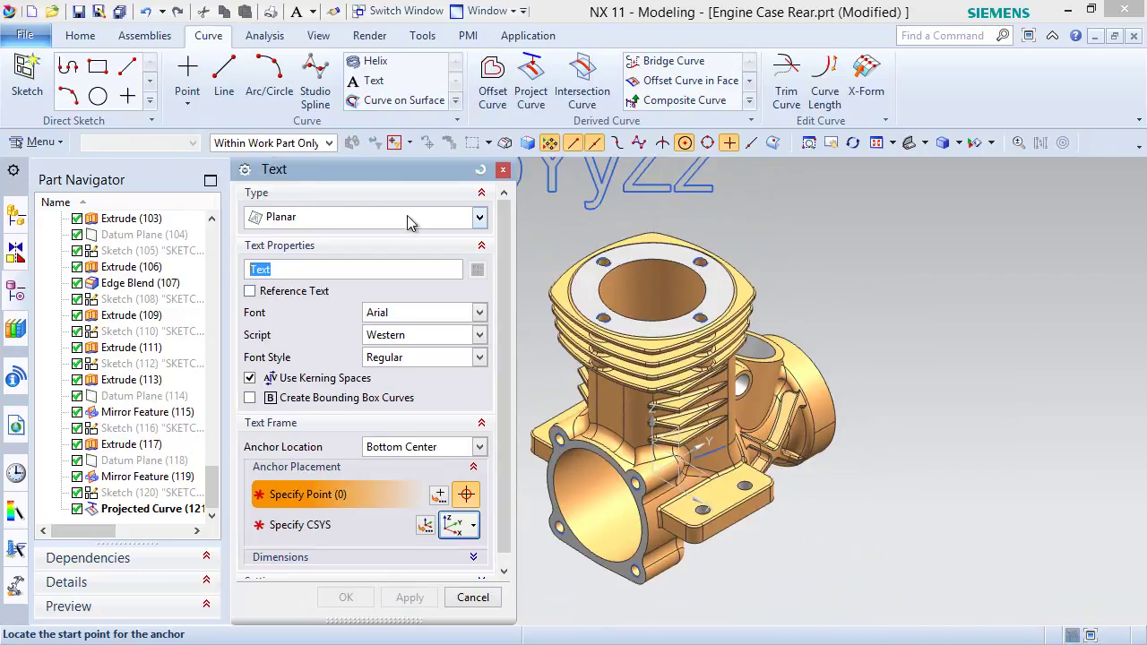
{"action": "left_click", "coordinate": [481, 219]}
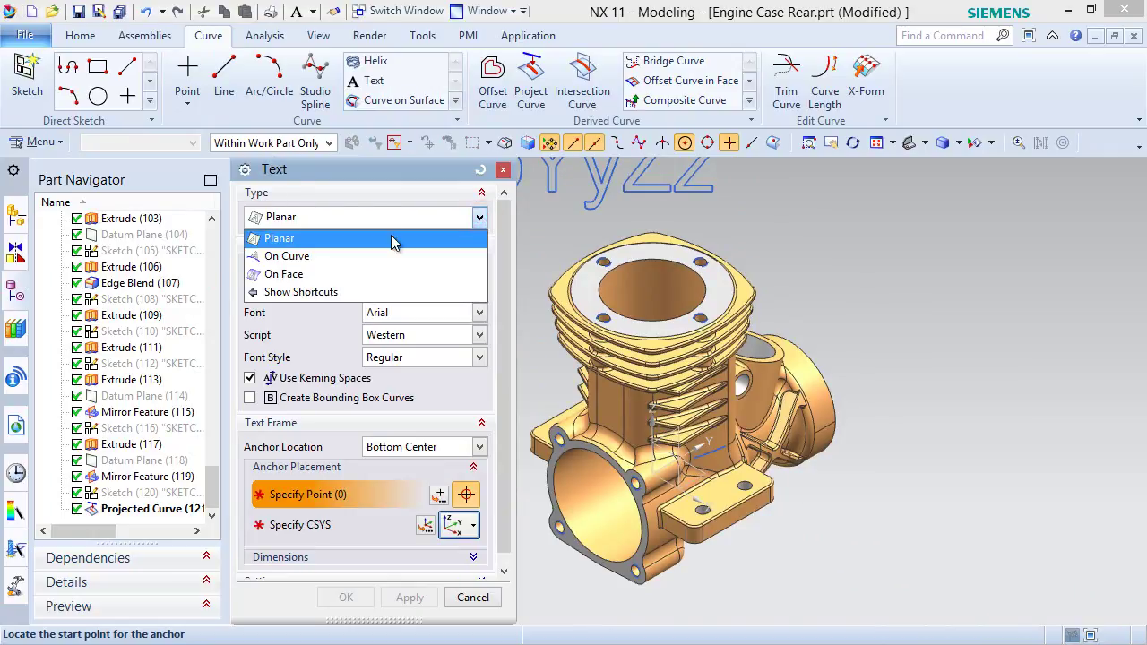
{"action": "left_click", "coordinate": [283, 273]}
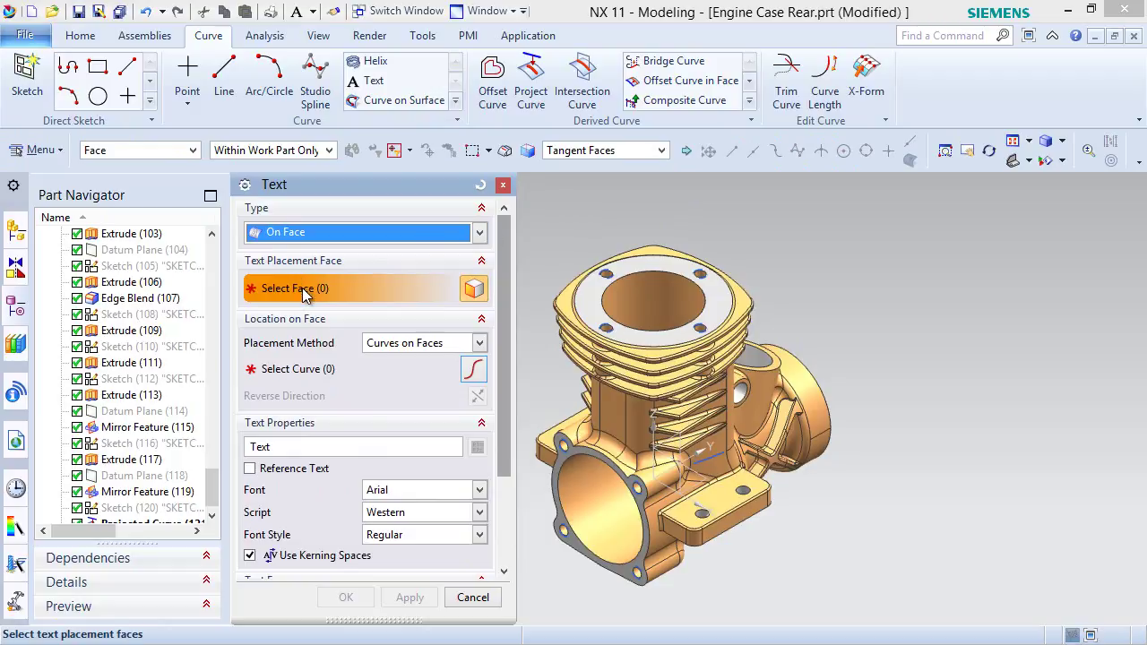
{"action": "scroll", "coordinate": [717, 482], "scroll_direction": "up", "scroll_amount": 5}
{"action": "left_click", "coordinate": [697, 405]}
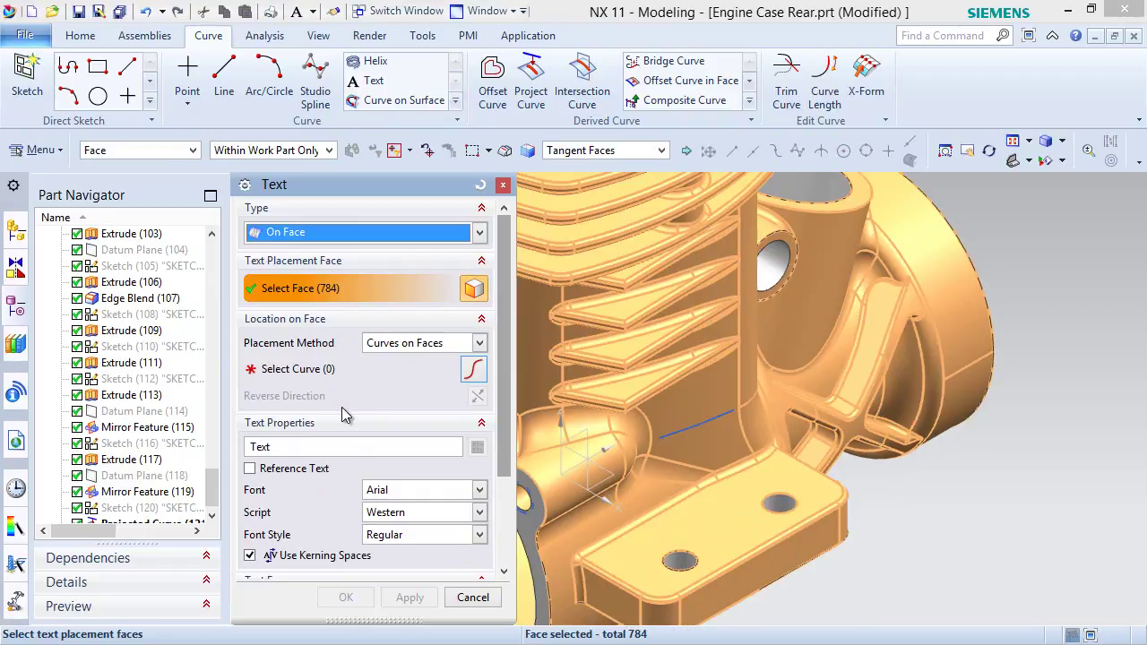
{"action": "left_click", "coordinate": [321, 373]}
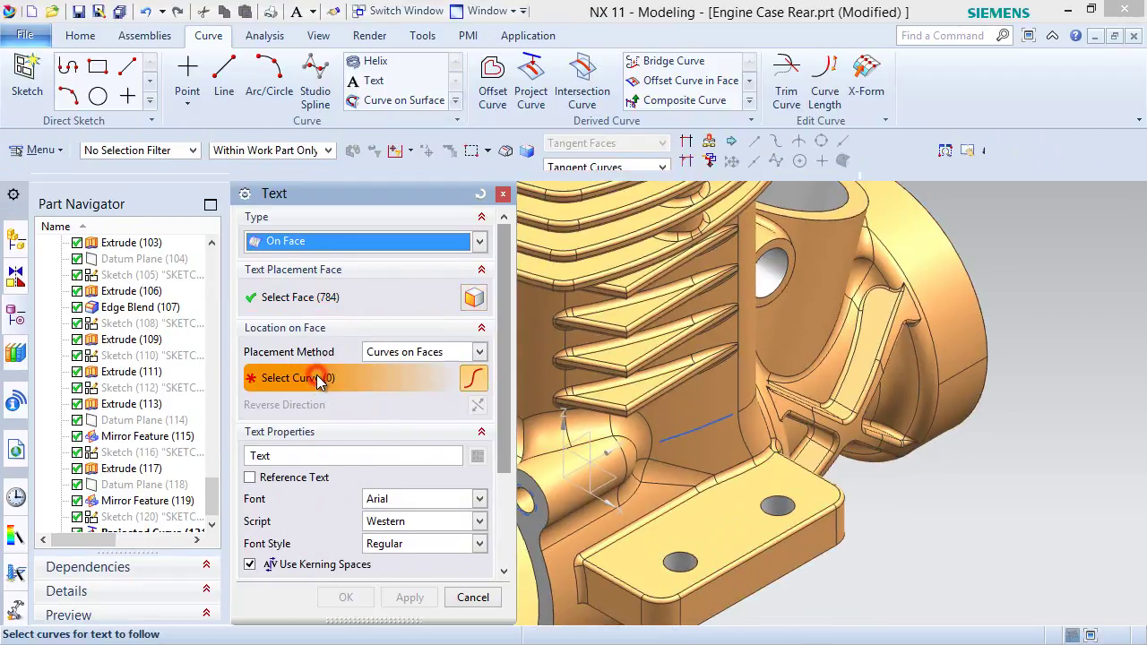
{"action": "left_click", "coordinate": [695, 424]}
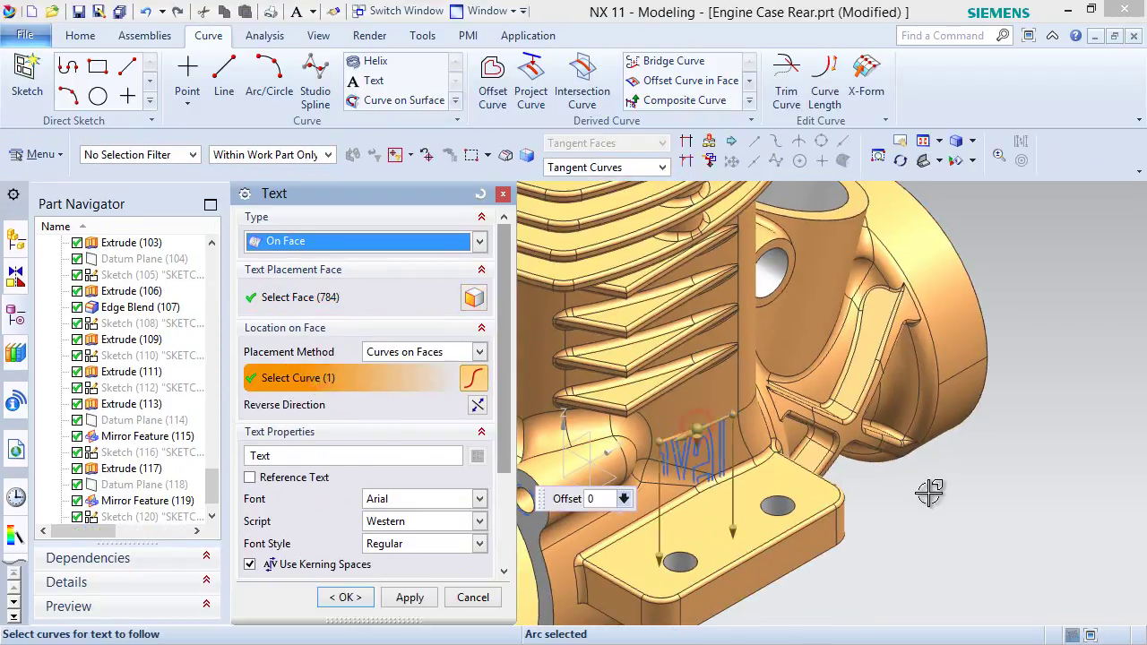
Reverse the text's direction along the curve so it reads upright and change its content to .12.
{"action": "left_click", "coordinate": [939, 161]}
{"action": "left_click", "coordinate": [985, 213]}
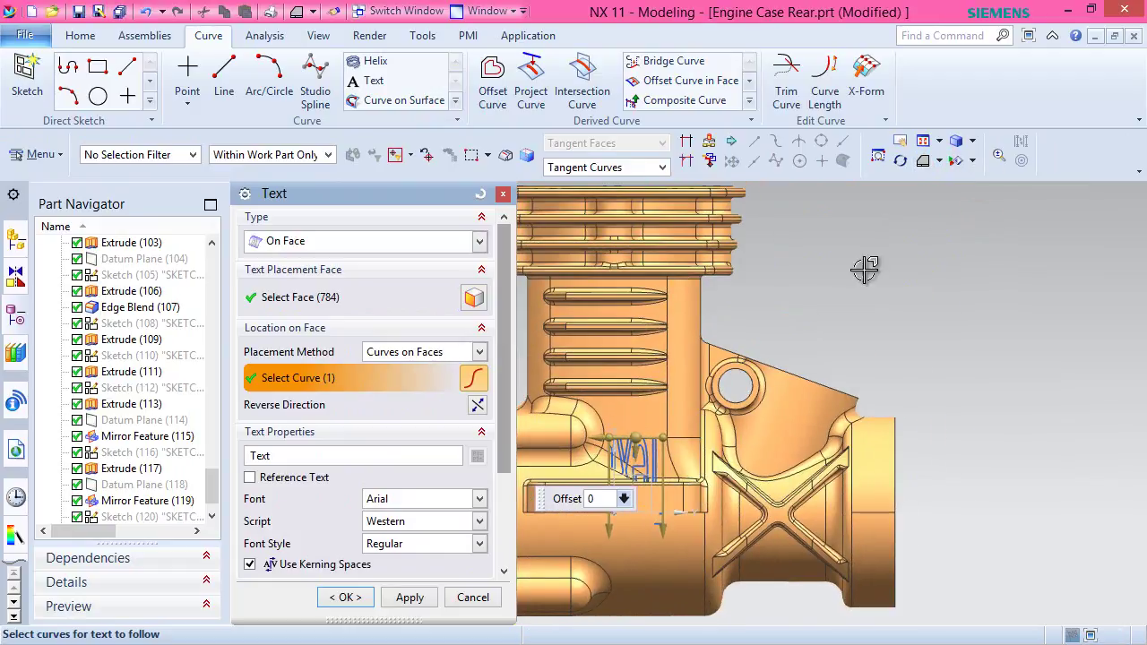
{"action": "scroll", "coordinate": [605, 462], "scroll_direction": "up", "scroll_amount": 4}
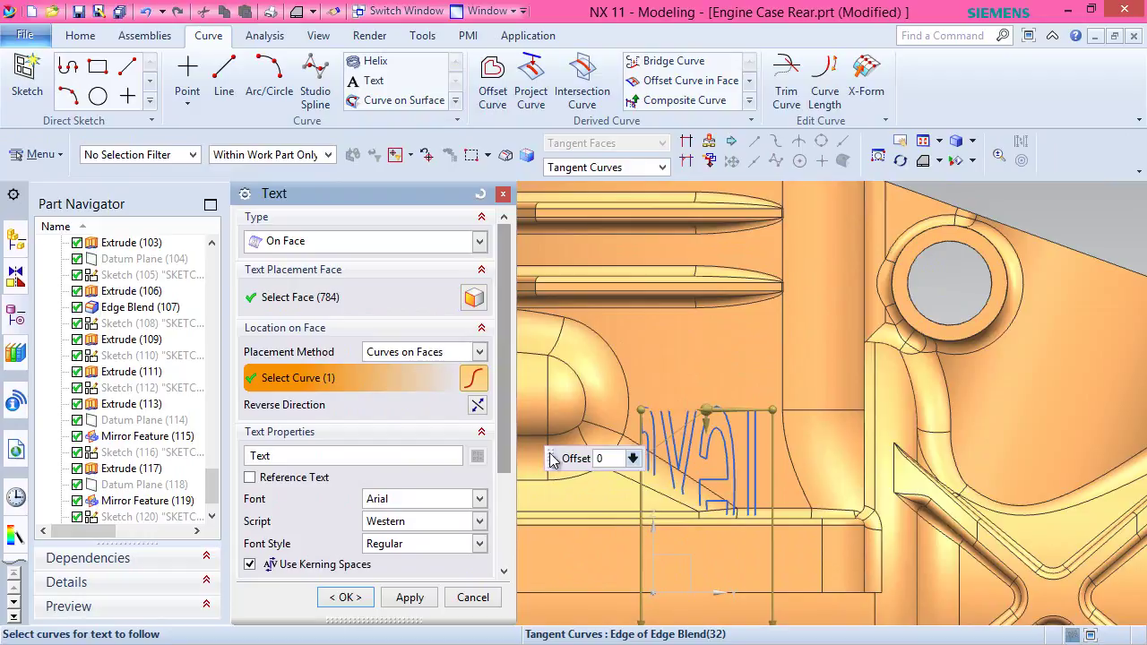
{"action": "left_click", "coordinate": [477, 406]}
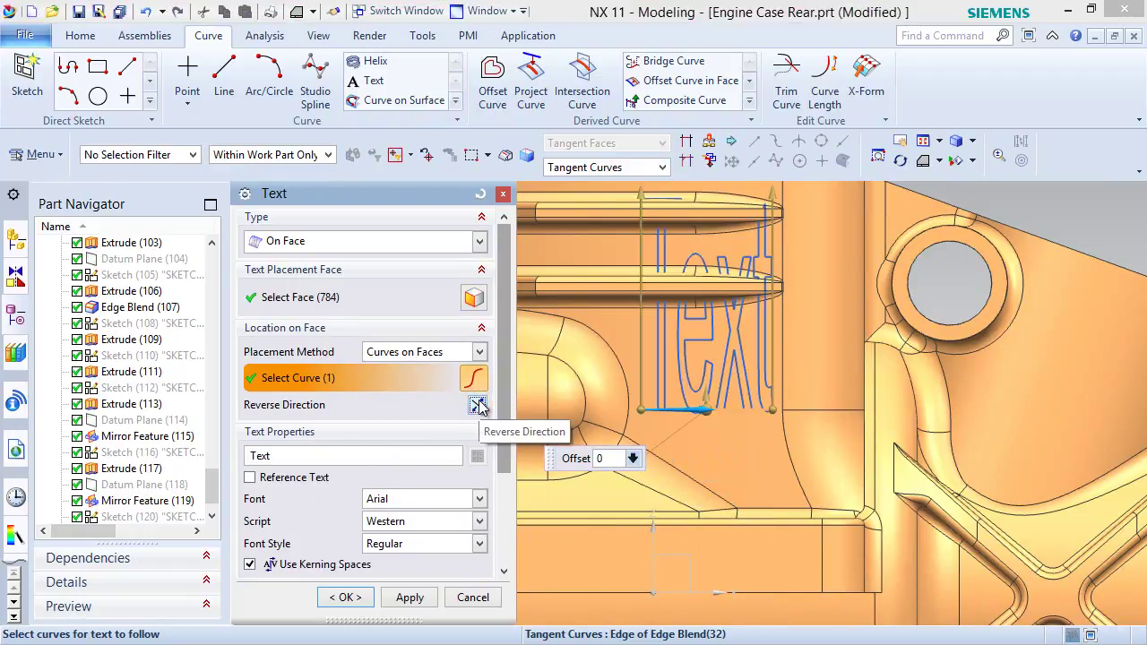
{"action": "left_click_drag", "start_coordinate": [298, 458], "coordinate": [232, 456]}
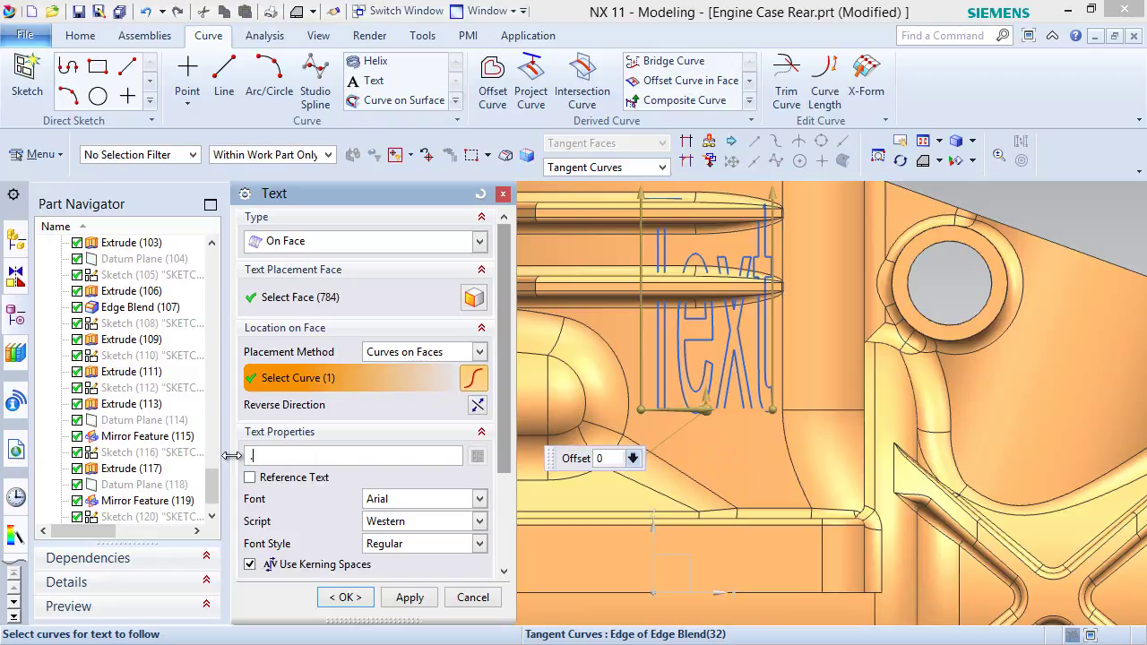
{"action": "type", "text": ".12"}
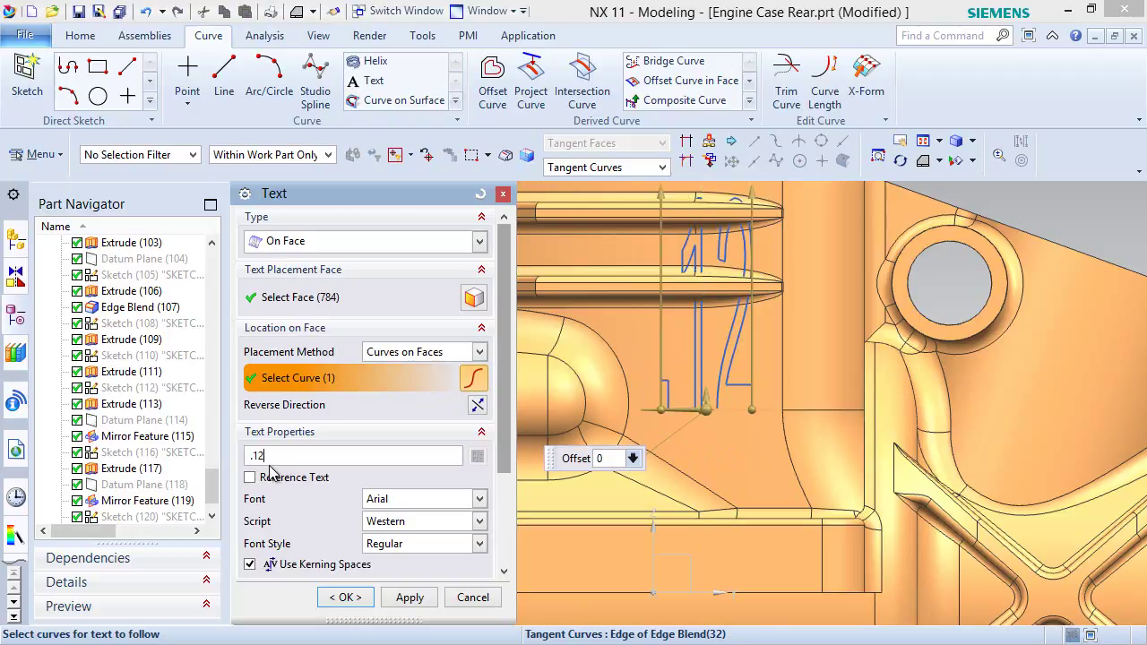
Set the .12 text's font to Arial Black with the Bold font style.
{"action": "left_click_drag", "start_coordinate": [269, 456], "coordinate": [244, 458]}
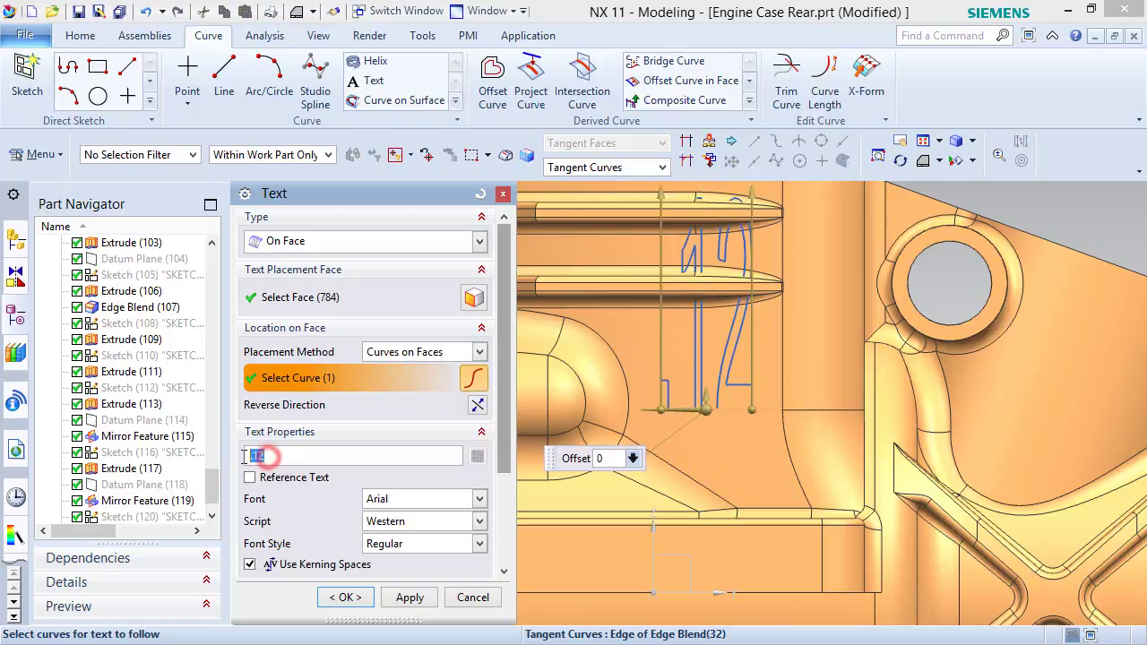
{"action": "left_click", "coordinate": [479, 501]}
{"action": "left_click", "coordinate": [412, 236]}
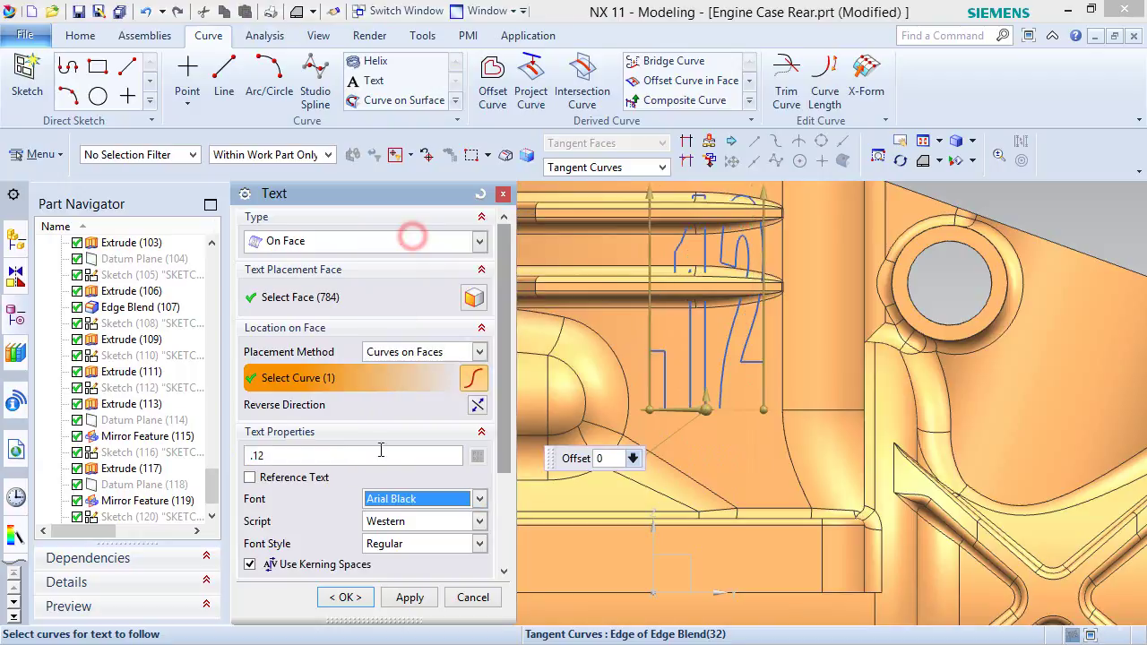
{"action": "left_click", "coordinate": [444, 544]}
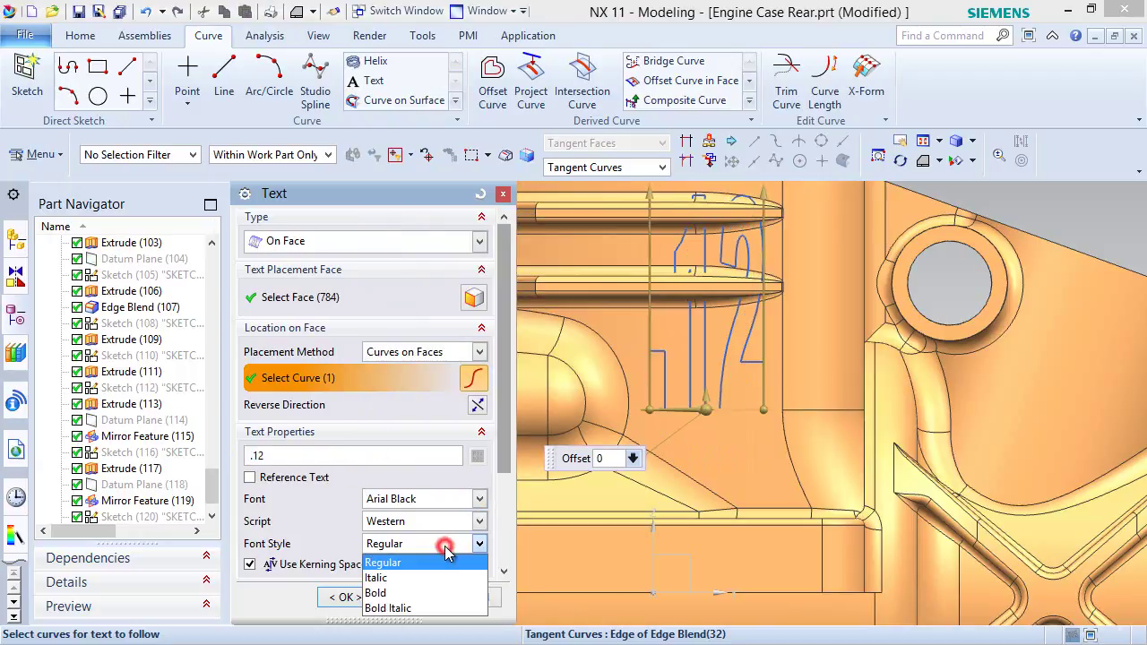
{"action": "left_click", "coordinate": [417, 593]}
Set the .12 text frame's length to 6.04207 mm and height to 3 mm, and create the text.
{"action": "left_click_drag", "start_coordinate": [506, 448], "coordinate": [504, 574]}
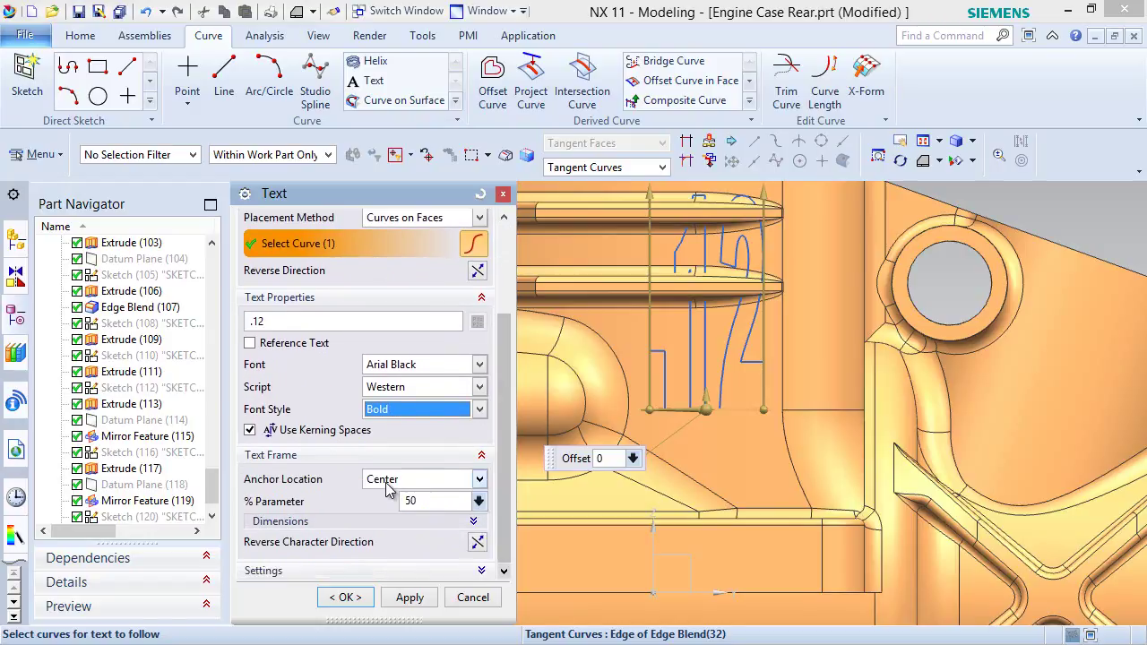
{"action": "left_click", "coordinate": [473, 523]}
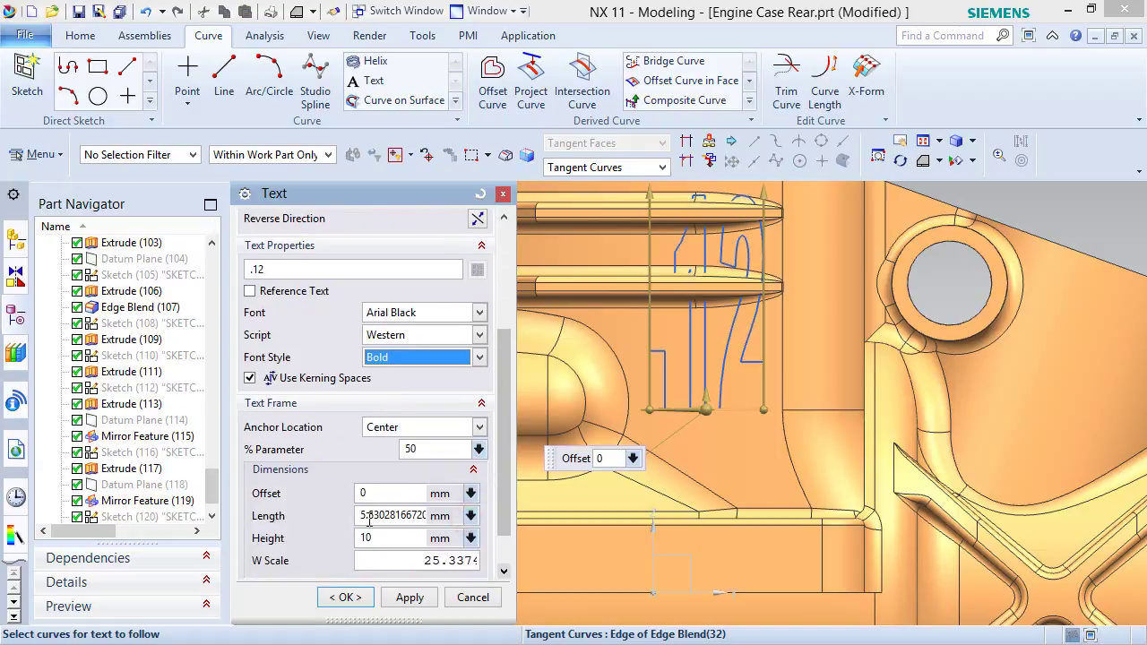
{"action": "left_click_drag", "start_coordinate": [363, 515], "coordinate": [448, 528]}
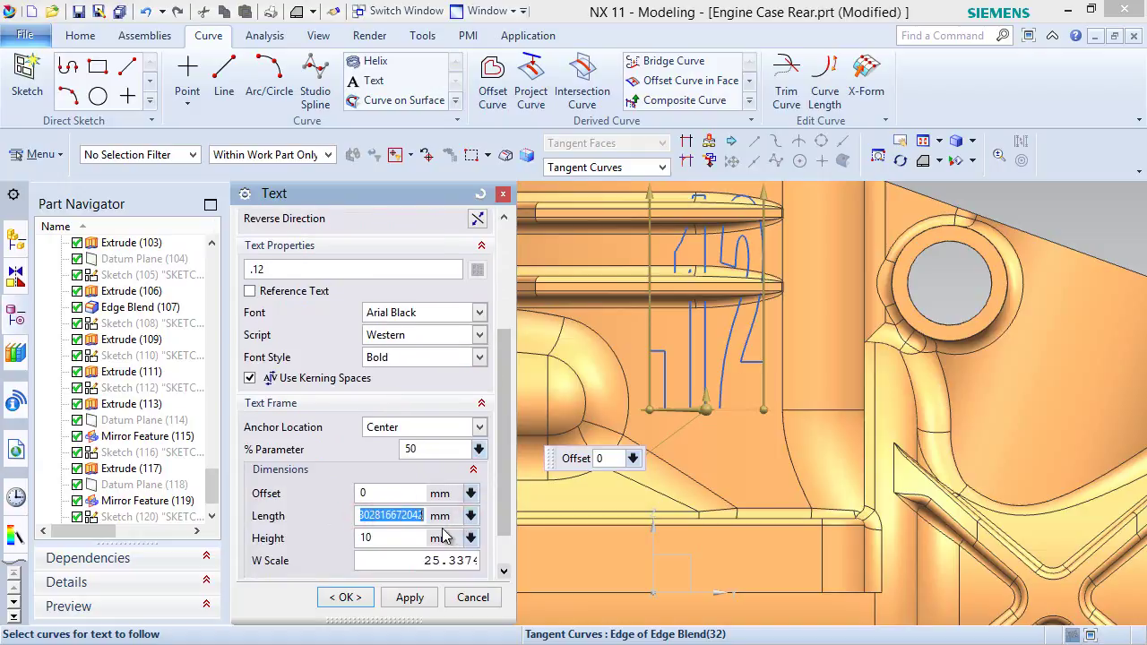
{"action": "type", "text": "6.04"}
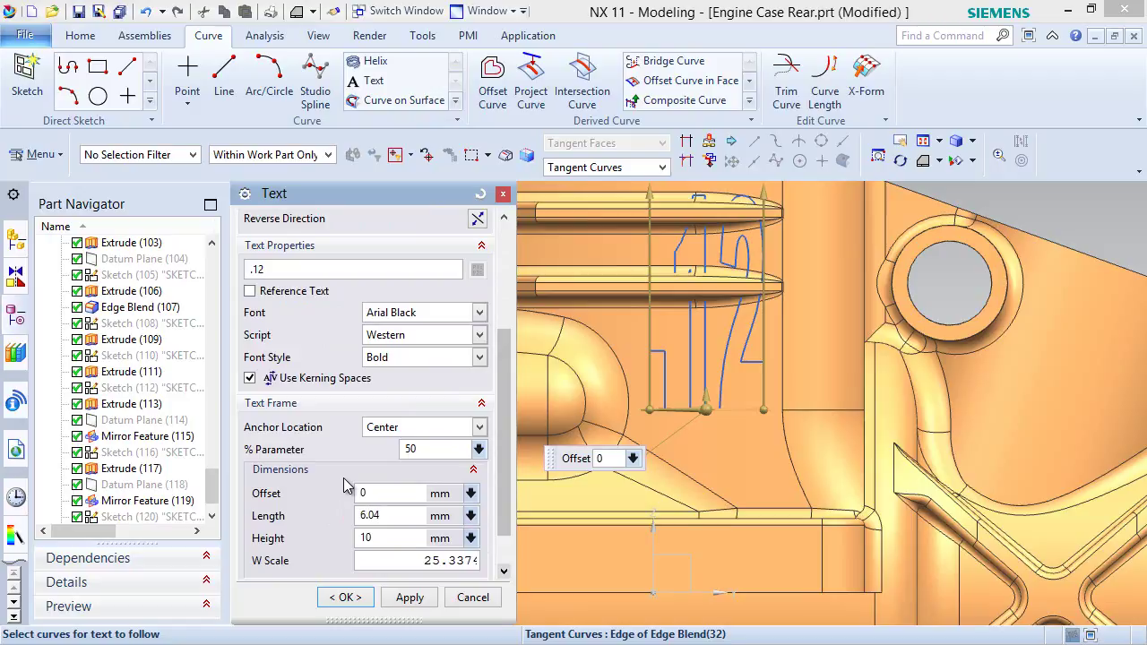
{"action": "type", "text": "207"}
{"action": "key", "text": "Return"}
{"action": "left_click_drag", "start_coordinate": [387, 538], "coordinate": [333, 542]}
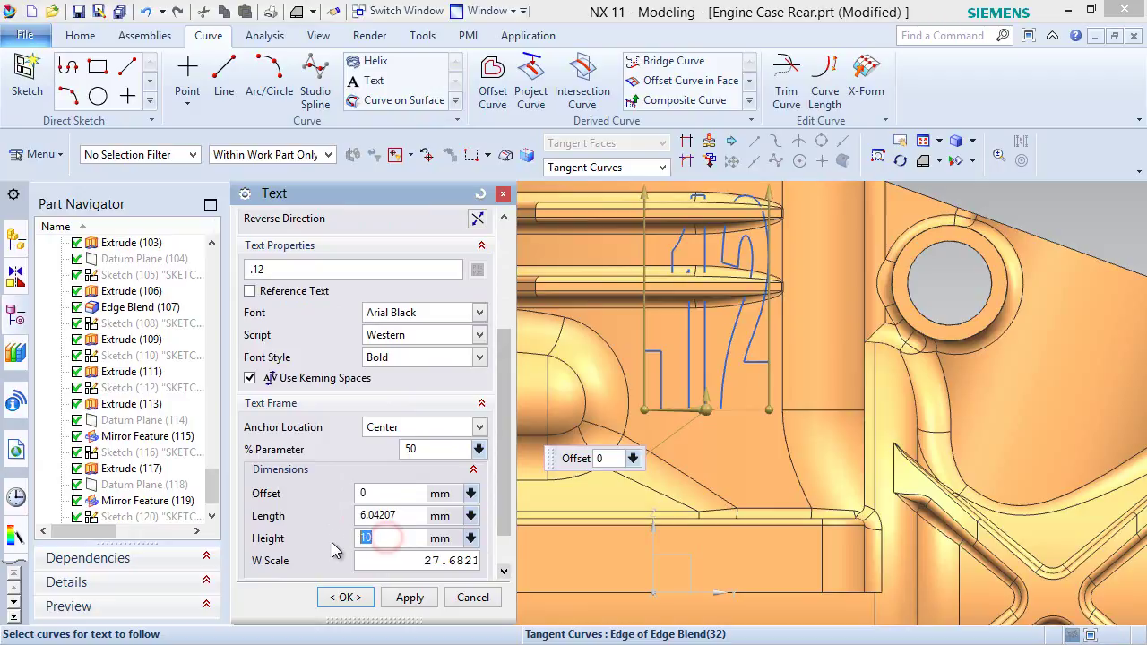
{"action": "type", "text": "3"}
{"action": "key", "text": "Return"}
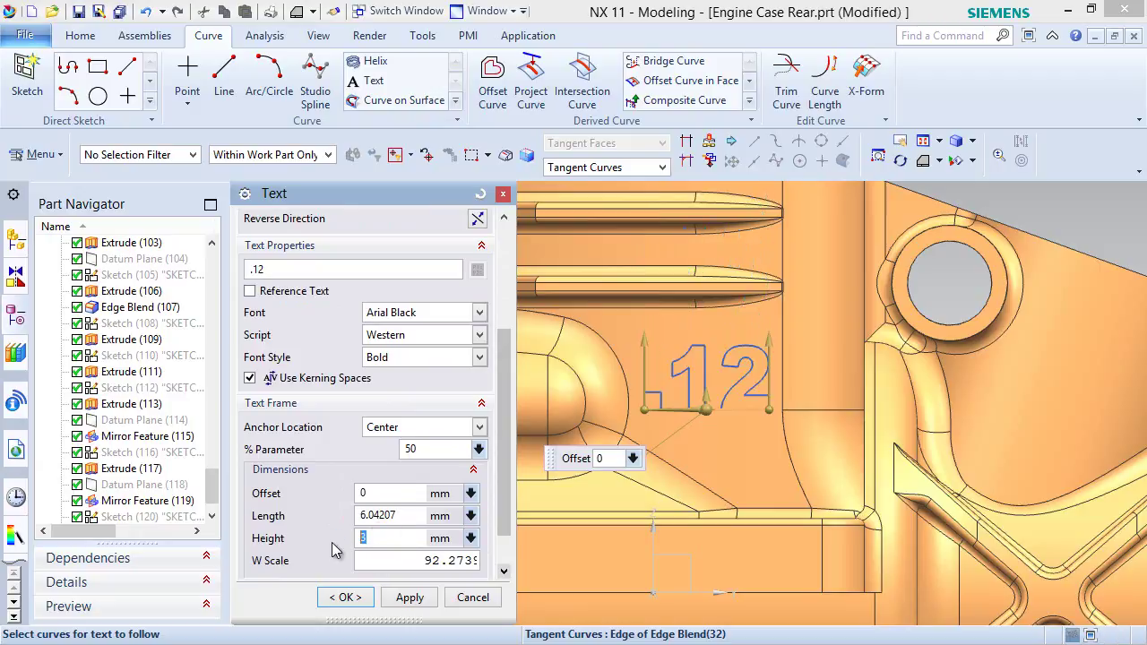
{"action": "left_click", "coordinate": [357, 596]}
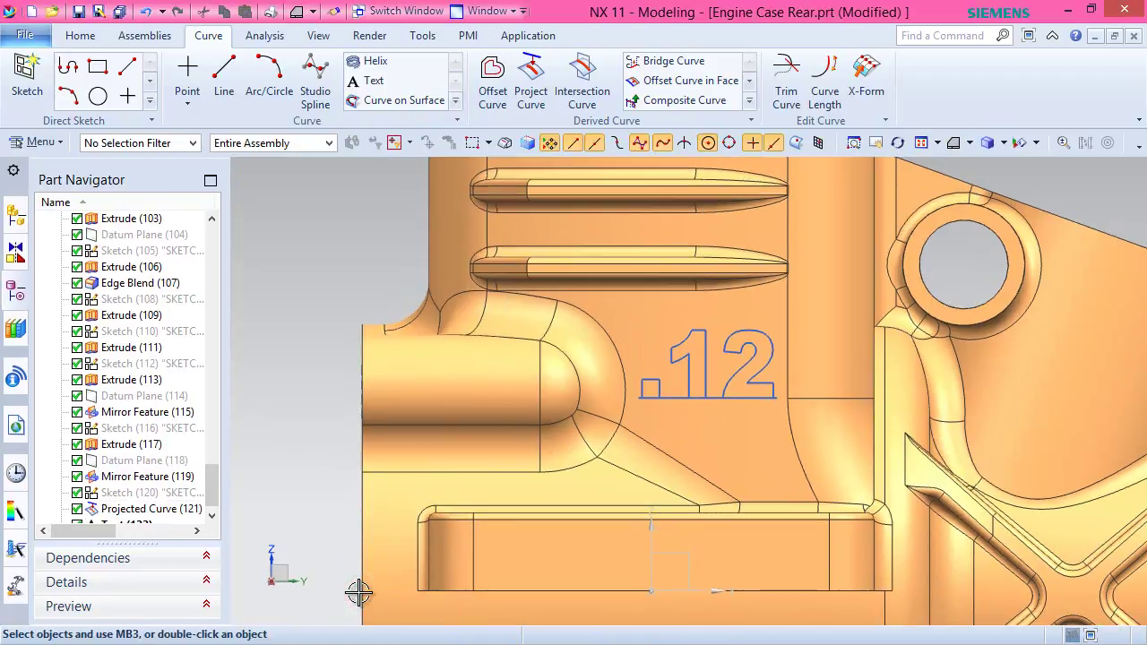
Fit the whole engine case in the view and save the part.
{"action": "right_click", "coordinate": [308, 242]}
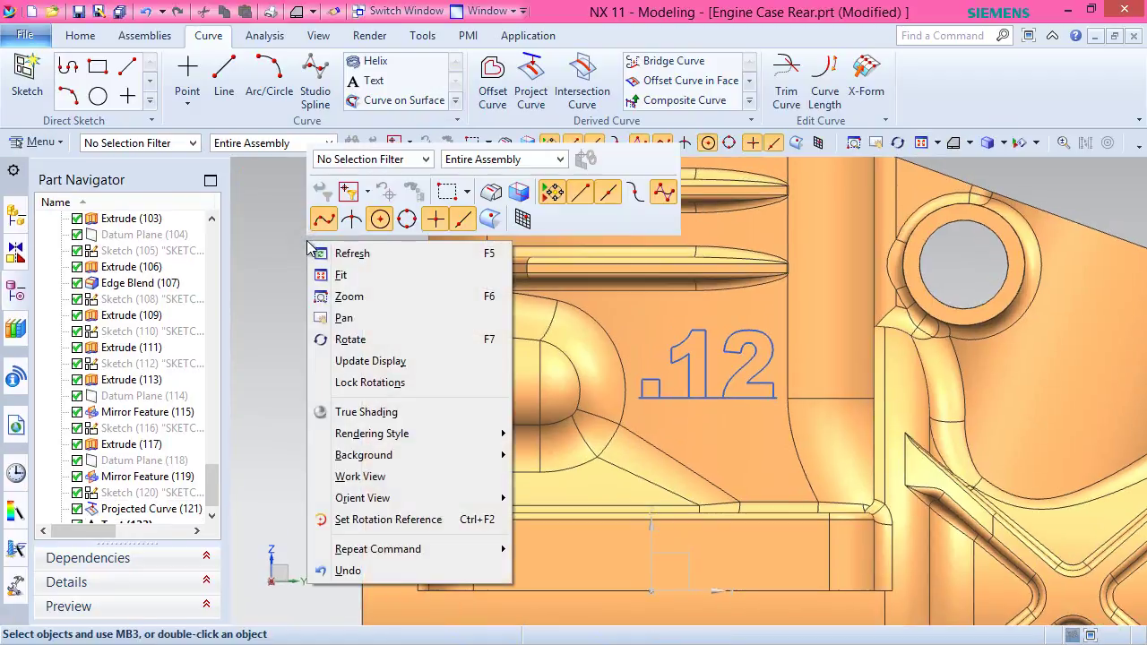
{"action": "left_click", "coordinate": [340, 278]}
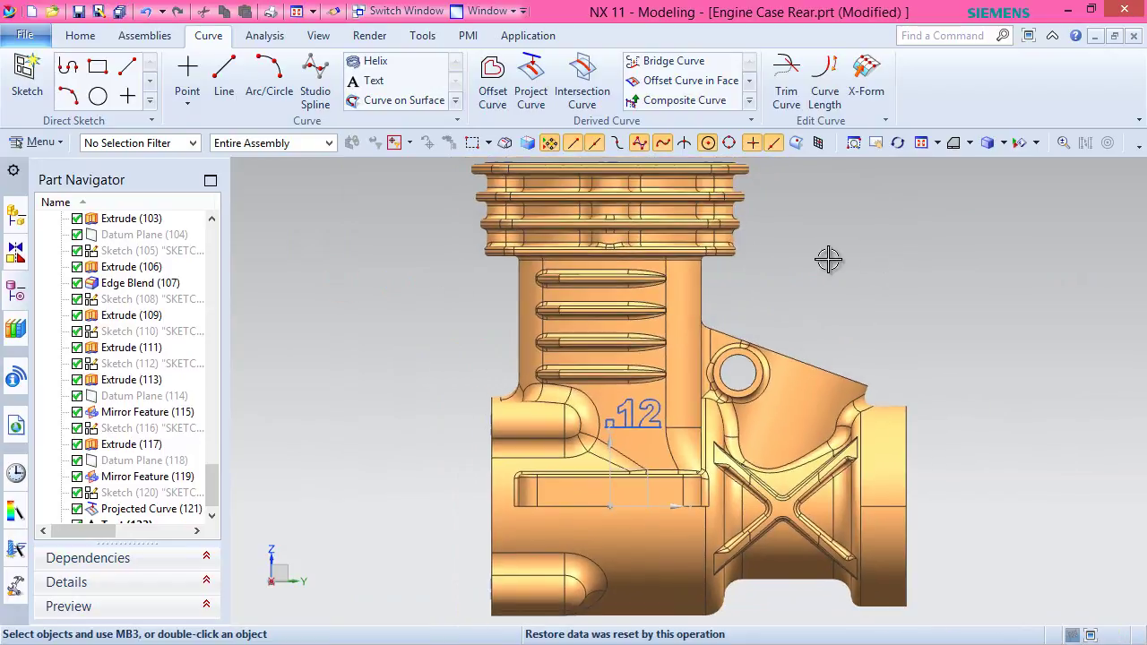
{"action": "left_click", "coordinate": [79, 37]}
{"action": "left_click", "coordinate": [78, 12]}
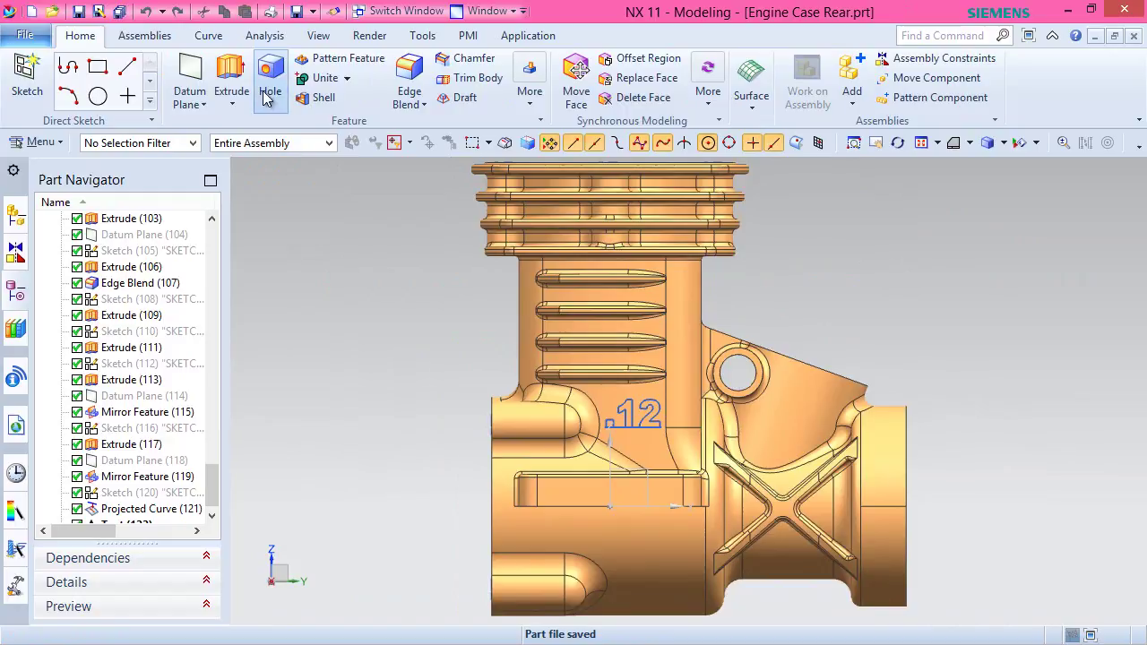
Start an Extrude reset to default settings and select the .12 text as its section using the Feature Curves rule.
{"action": "left_click", "coordinate": [232, 79]}
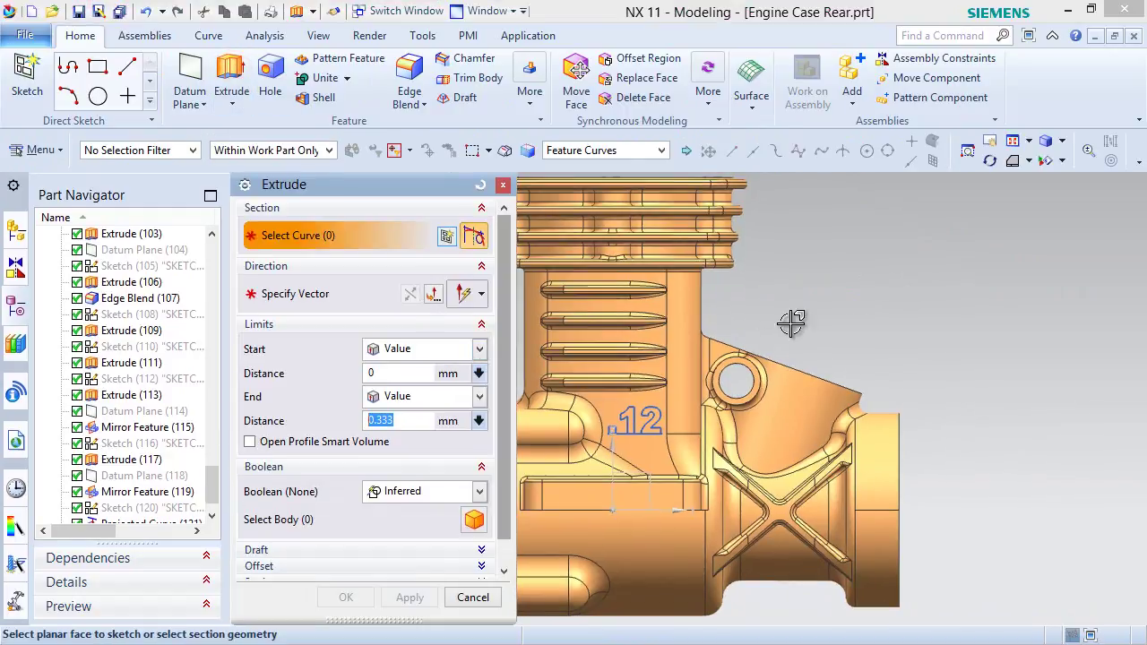
{"action": "left_click", "coordinate": [480, 190]}
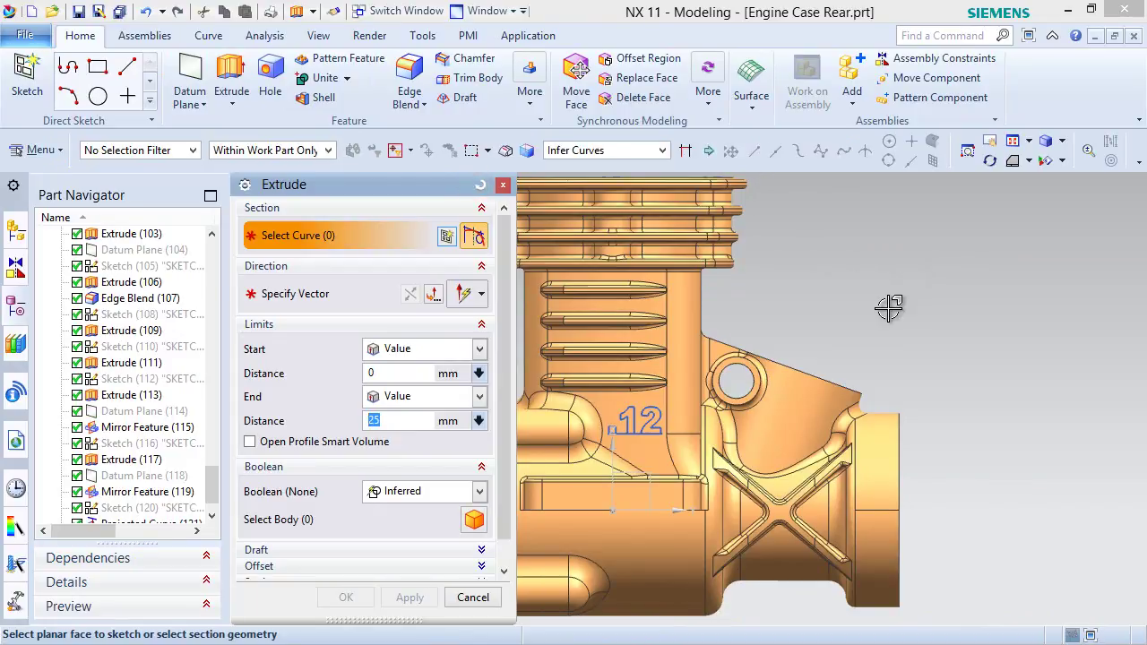
{"action": "mouse_move", "coordinate": [922, 333]}
{"action": "middle_mouse_down"}
{"action": "mouse_move", "coordinate": [945, 341]}
{"action": "mouse_move", "coordinate": [932, 328]}
{"action": "middle_mouse_up"}
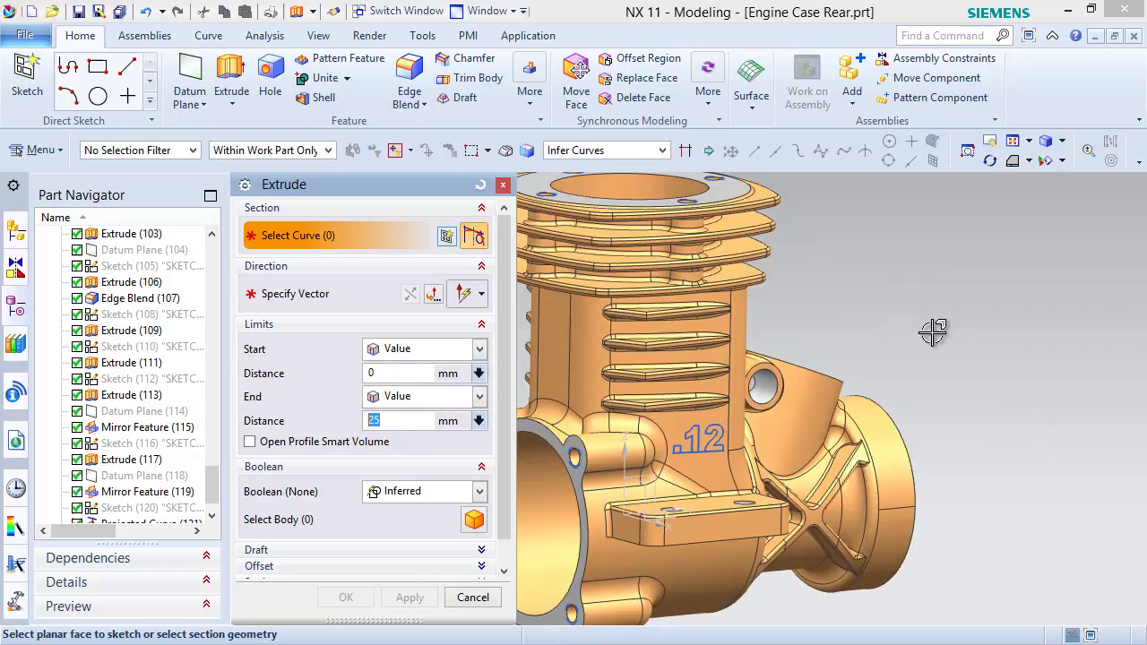
{"action": "left_click", "coordinate": [663, 150]}
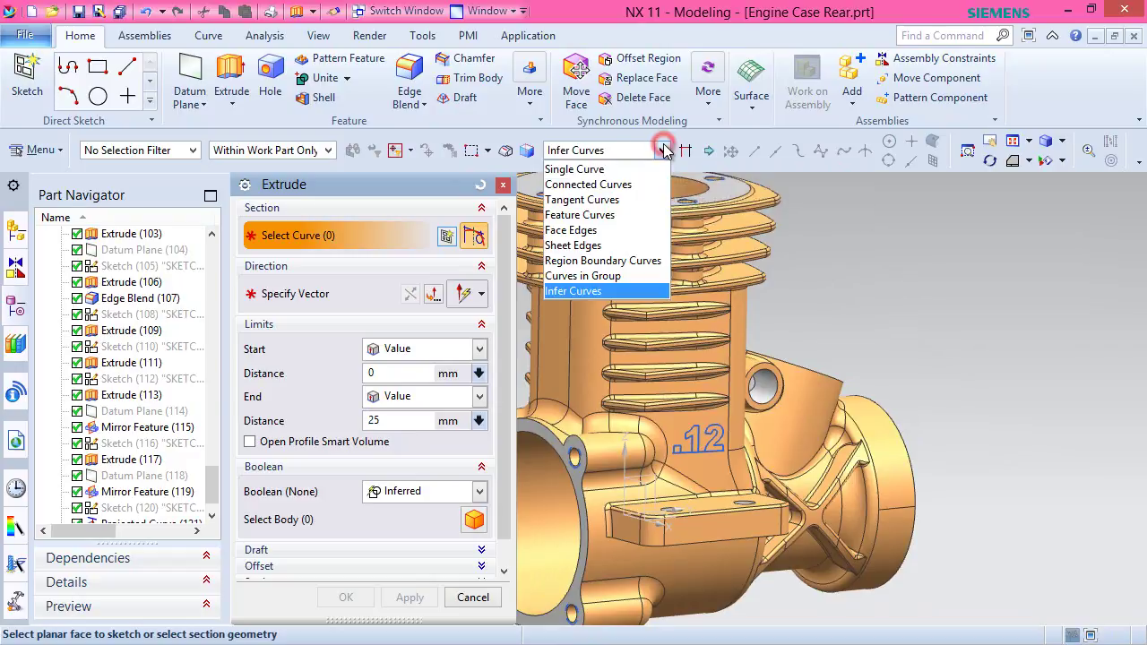
{"action": "left_click", "coordinate": [593, 216]}
{"action": "scroll", "coordinate": [695, 435], "scroll_direction": "up", "scroll_amount": 5}
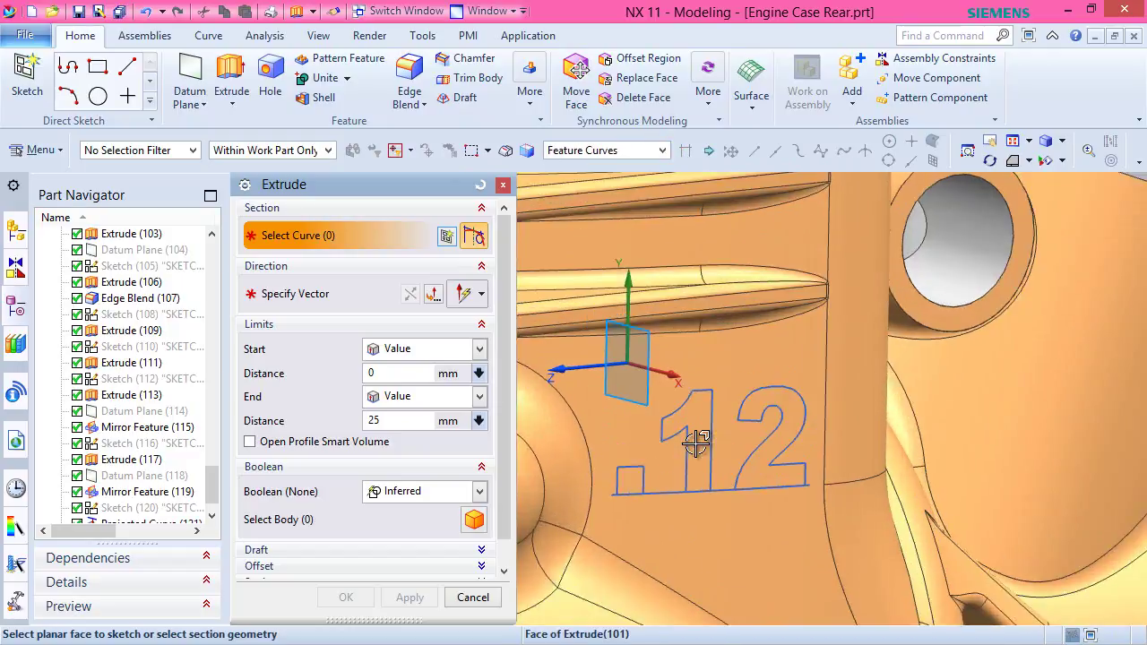
{"action": "left_click", "coordinate": [683, 431]}
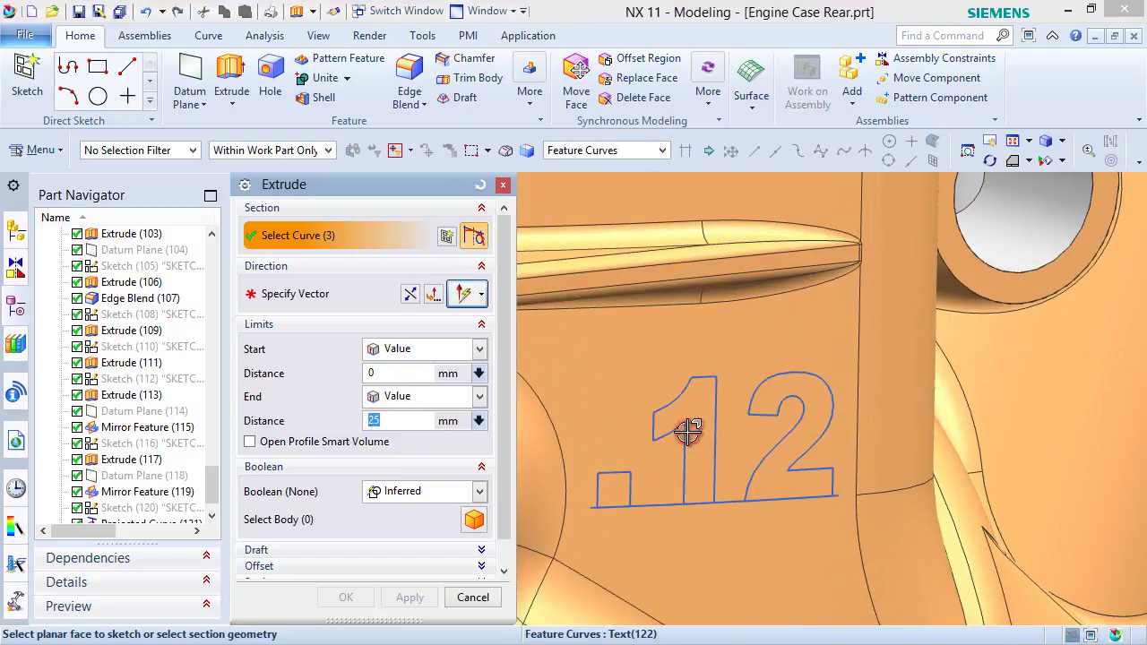
{"action": "left_click", "coordinate": [688, 431]}
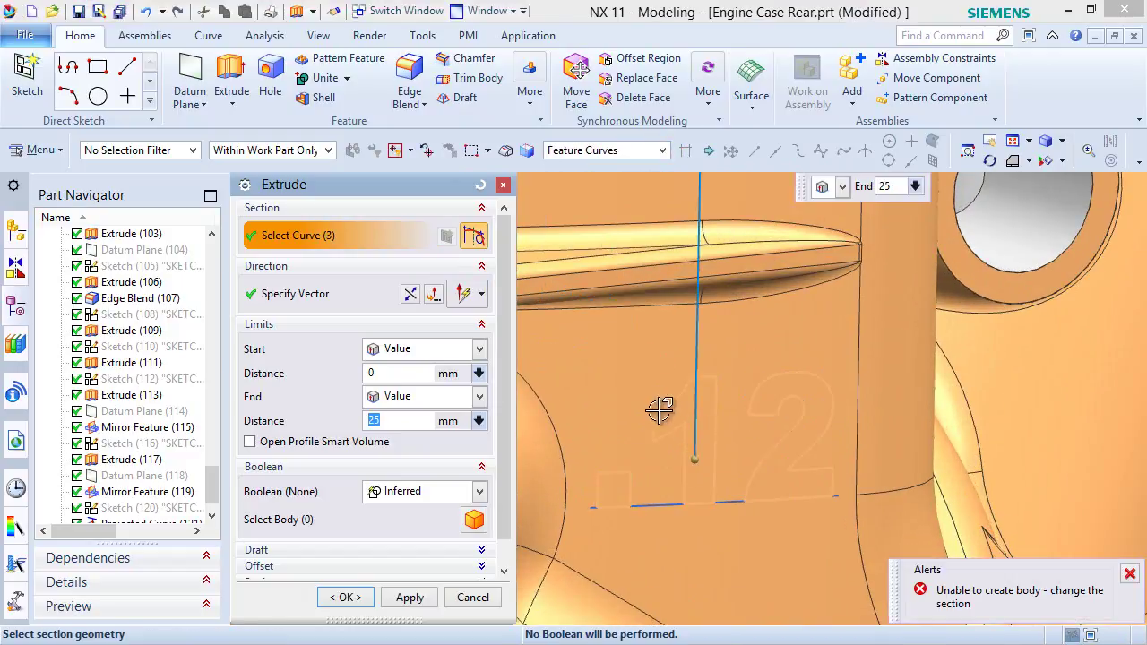
{"action": "middle_click_drag", "start_coordinate": [689, 428], "coordinate": [627, 400]}
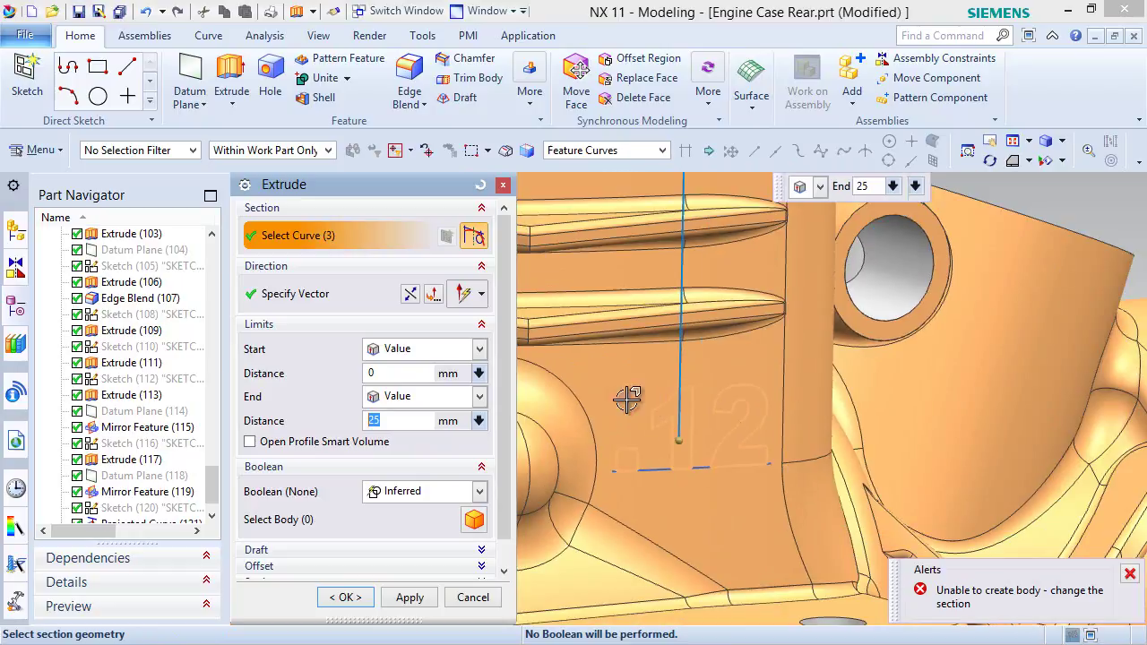
Set the extrude direction with an inferred vector normal to the cylinder wall face that carries the text.
{"action": "left_click", "coordinate": [481, 297]}
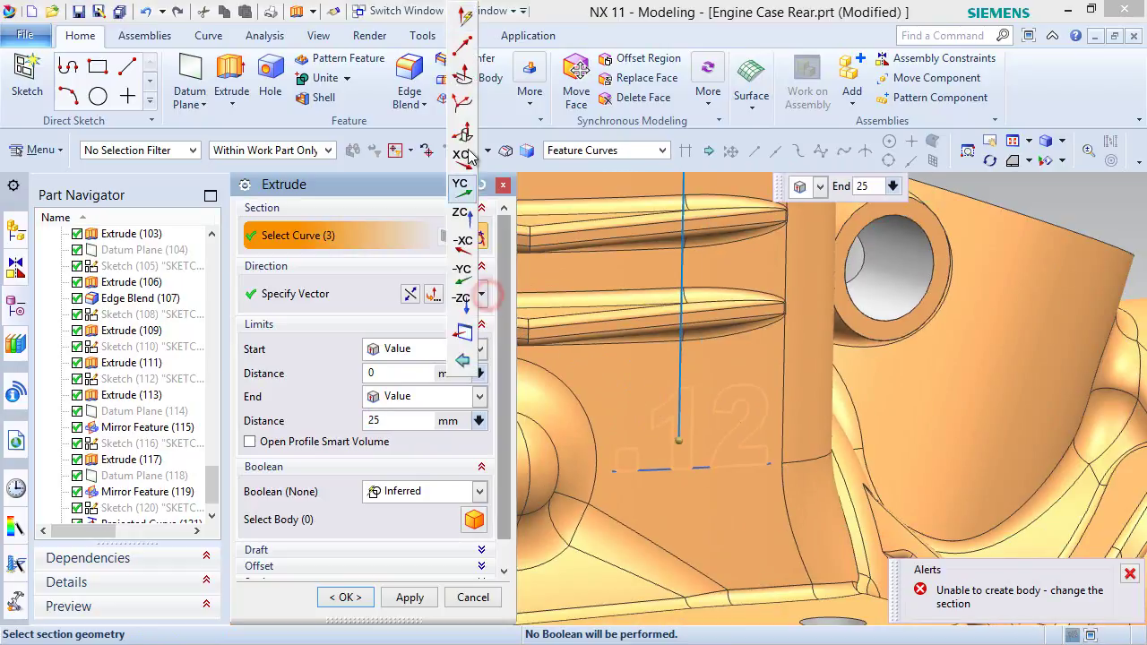
{"action": "left_click", "coordinate": [463, 18]}
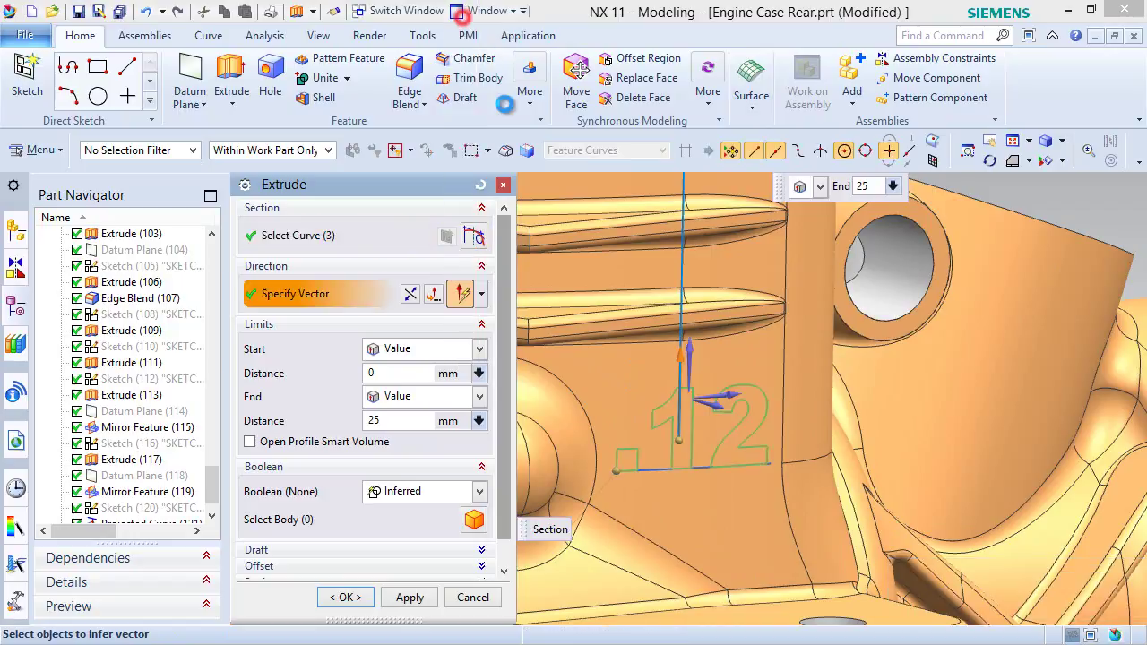
{"action": "middle_click_drag", "start_coordinate": [717, 435], "coordinate": [740, 451]}
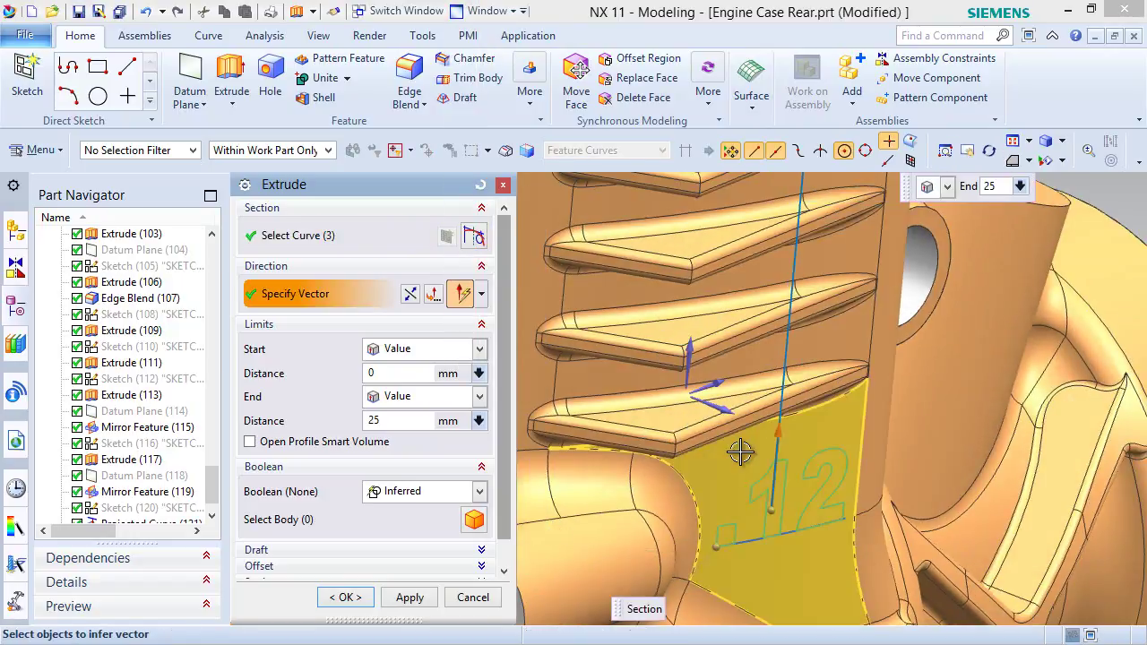
{"action": "left_click", "coordinate": [721, 409]}
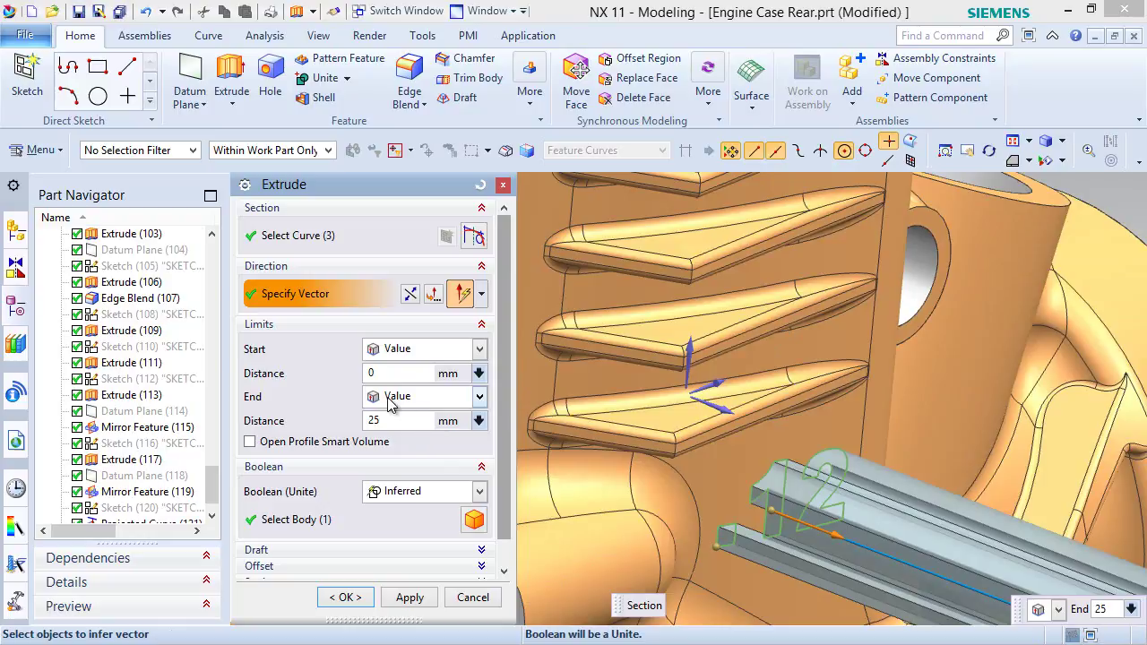
Extrude the text by a Symmetric Value of 0.333 mm and unite it with the engine case body.
{"action": "left_click", "coordinate": [478, 349]}
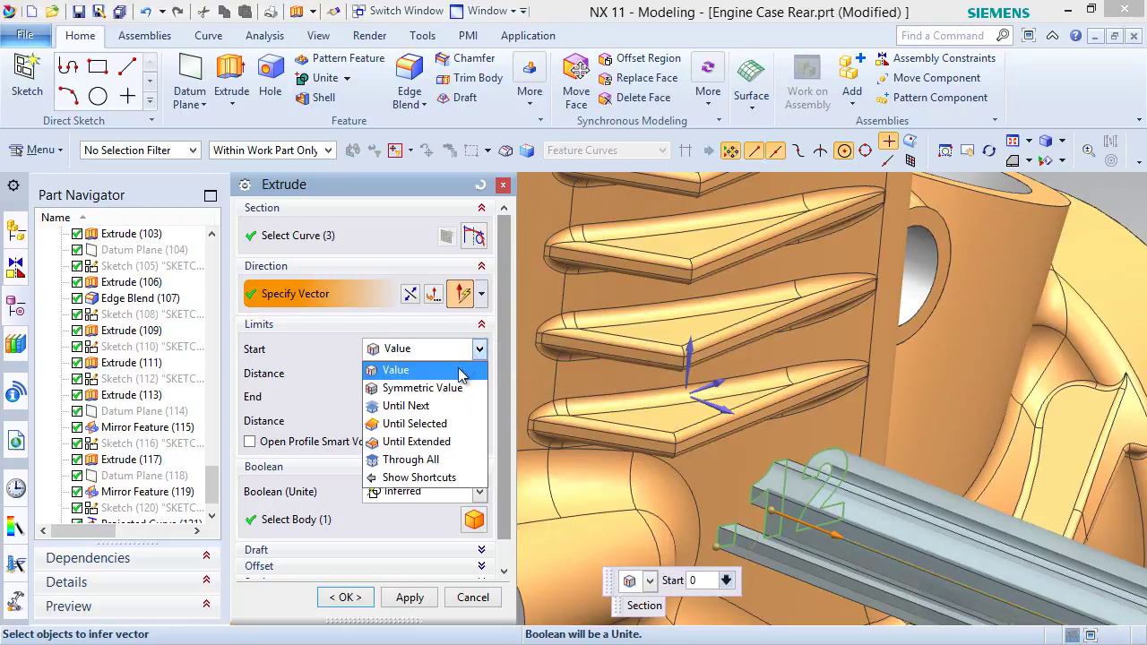
{"action": "left_click", "coordinate": [419, 388]}
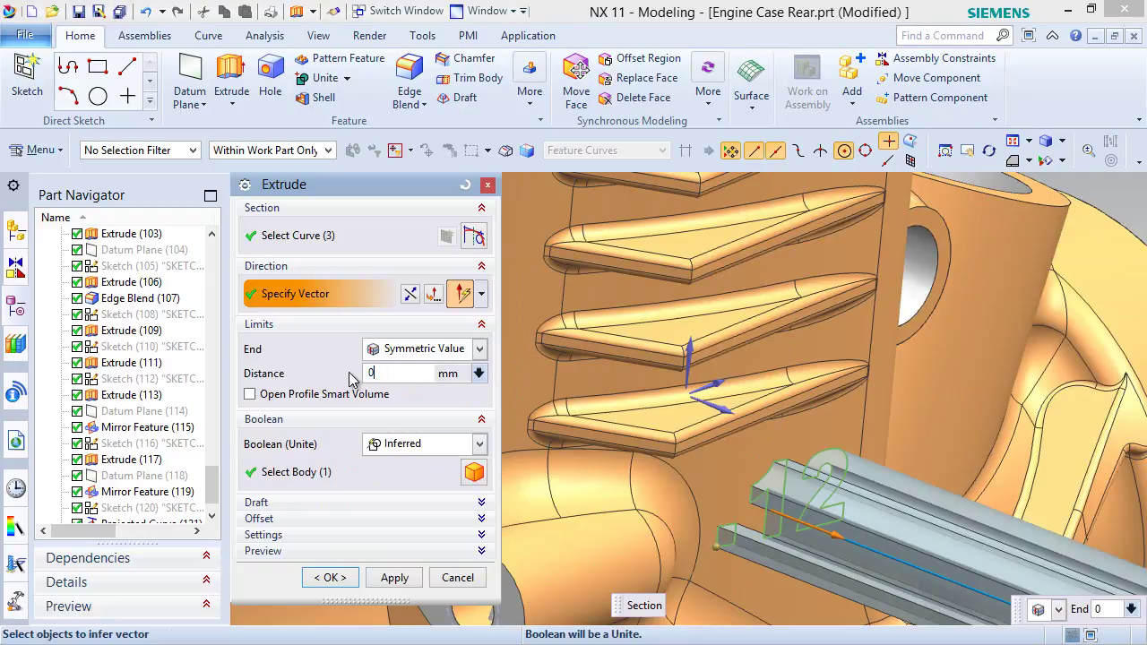
{"action": "left_click", "coordinate": [405, 444]}
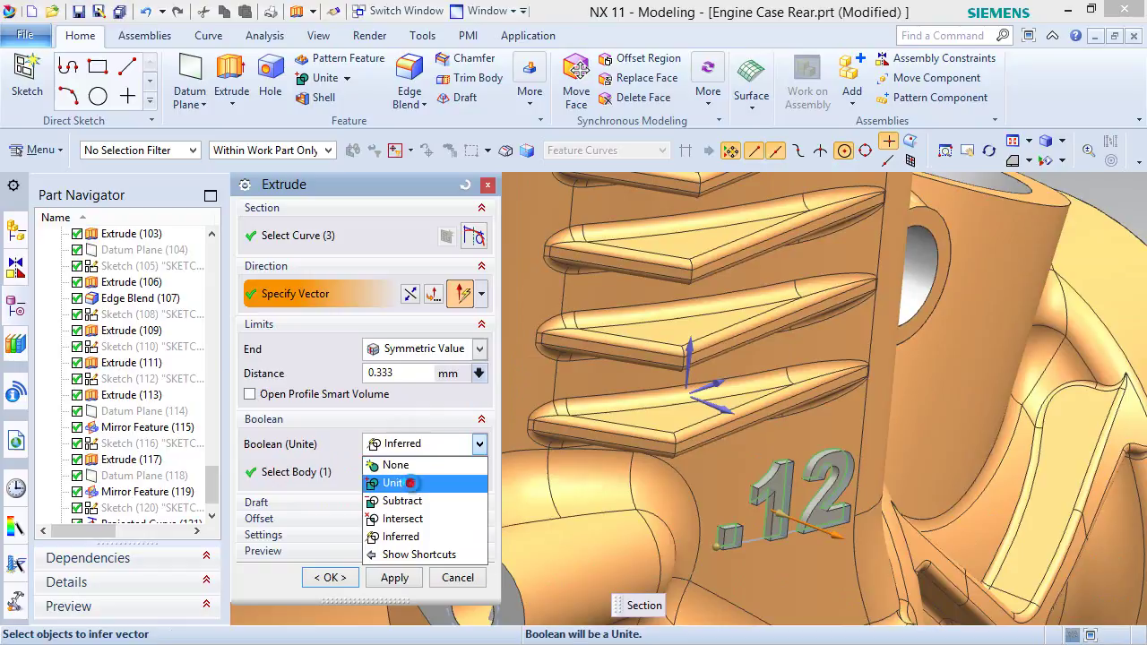
{"action": "left_click", "coordinate": [410, 483]}
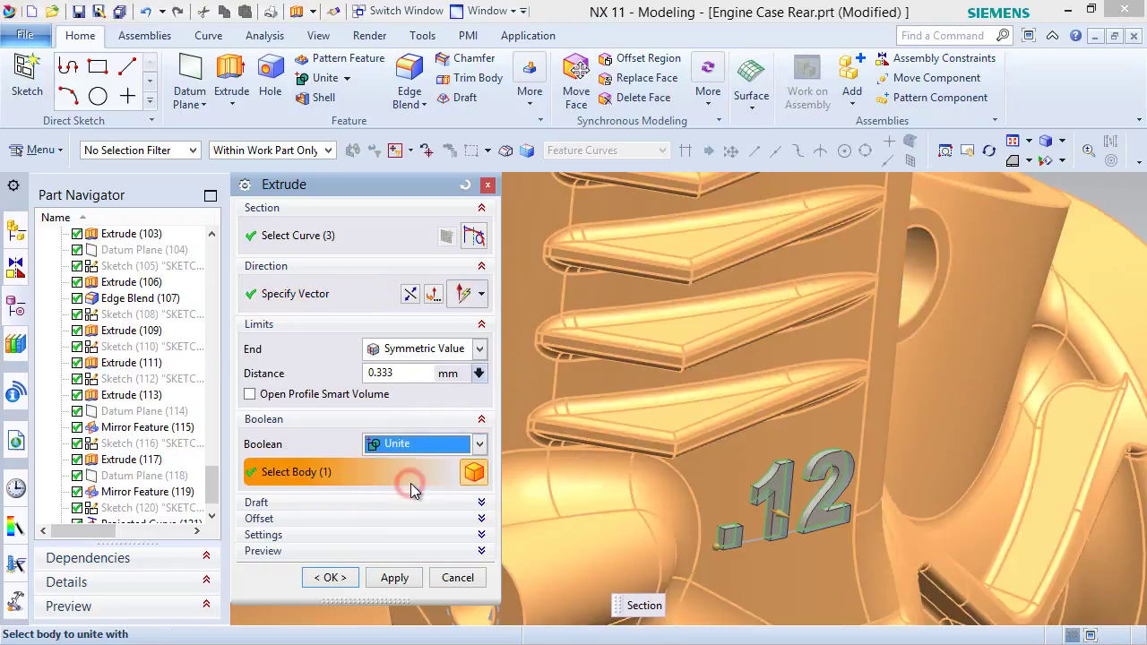
{"action": "left_click", "coordinate": [328, 577]}
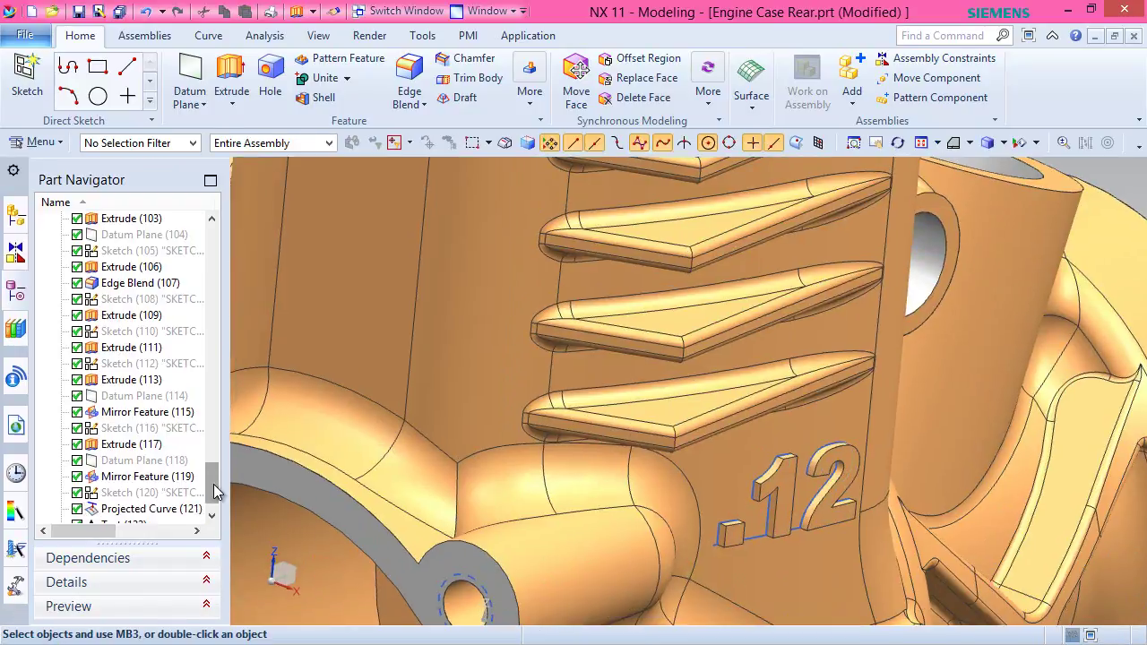
Hide the .12 text curves and the projected placement curve, leaving the extruded digits shown.
{"action": "scroll", "coordinate": [215, 506], "scroll_direction": "down", "scroll_amount": 1}
{"action": "left_click", "coordinate": [135, 493]}
{"action": "right_click", "coordinate": [135, 493]}
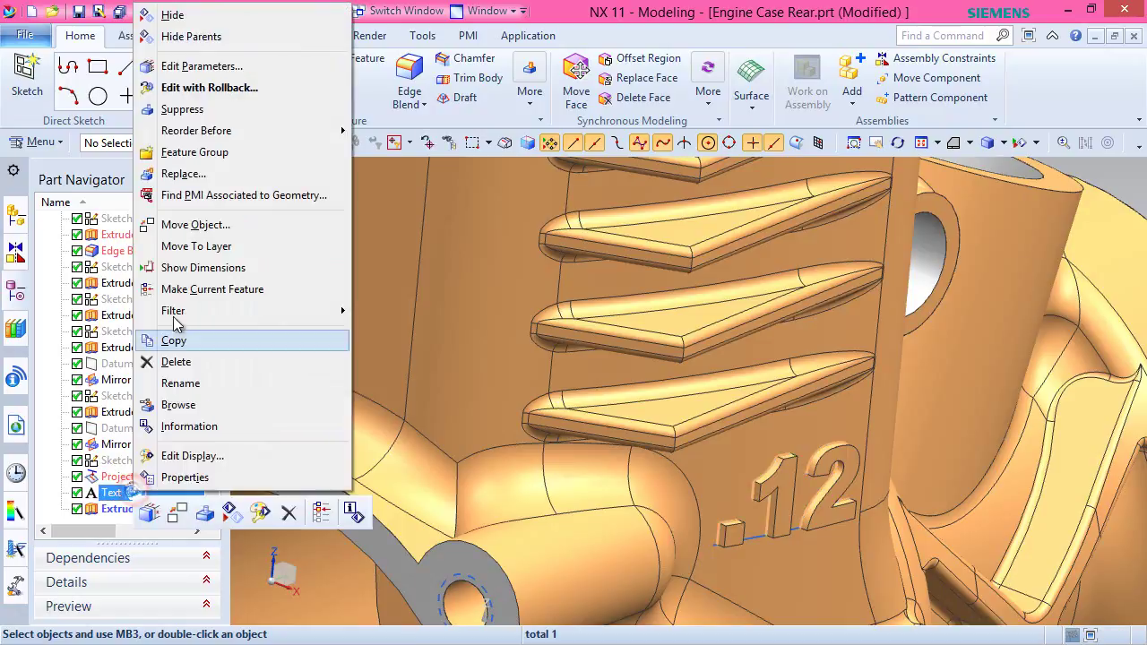
{"action": "left_click", "coordinate": [158, 15]}
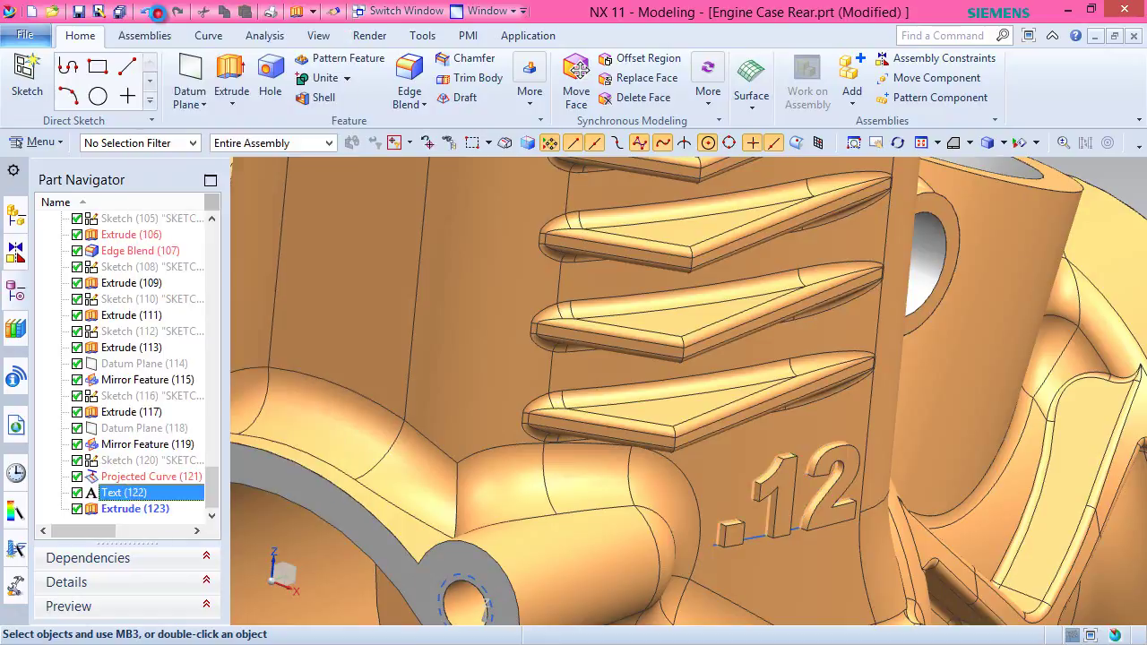
{"action": "right_click", "coordinate": [112, 480]}
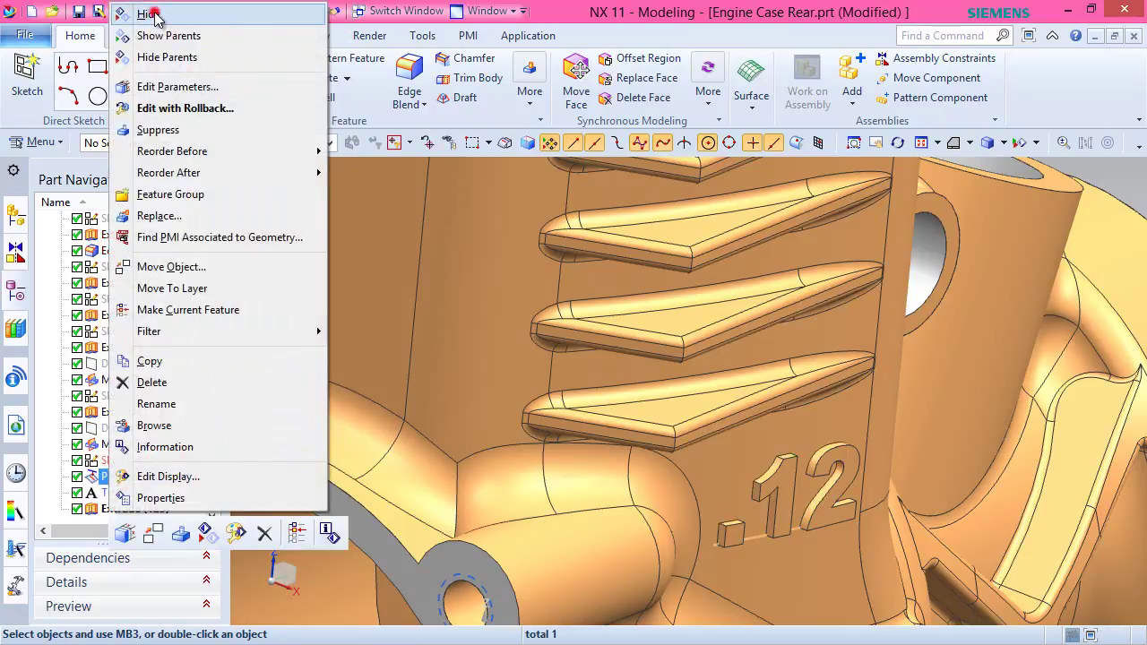
{"action": "left_click", "coordinate": [154, 13]}
{"action": "middle_click_drag", "start_coordinate": [512, 361], "coordinate": [678, 469]}
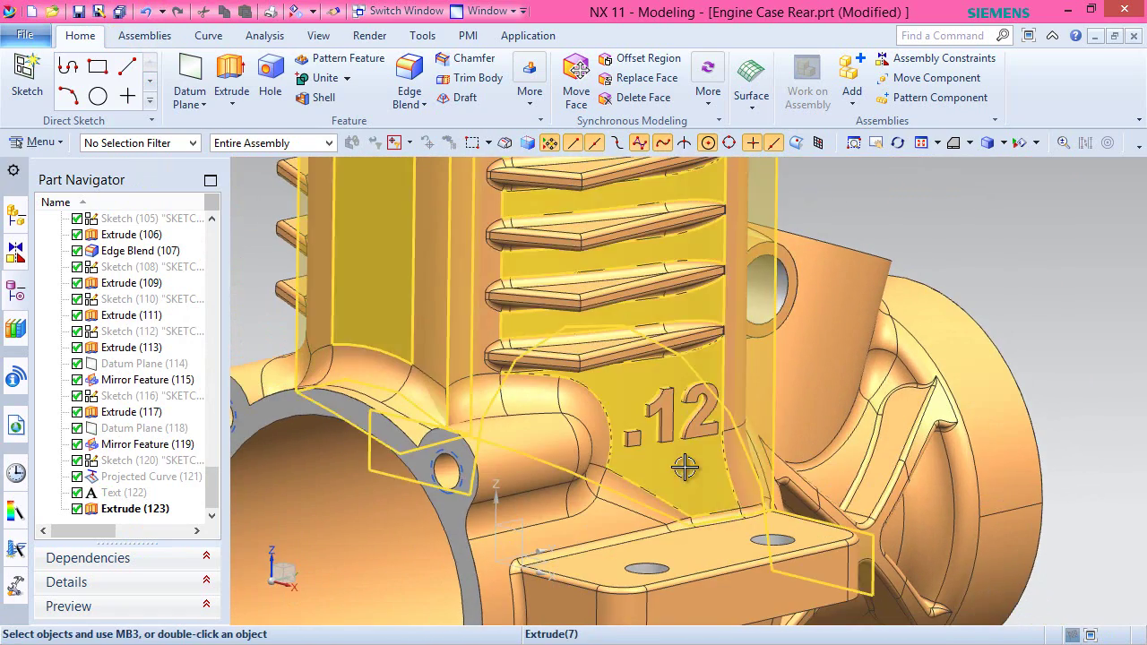
Start Edit Object Display with the Face filter and select the front faces of the dot, the 1 and the 2.
{"action": "left_click", "coordinate": [318, 36]}
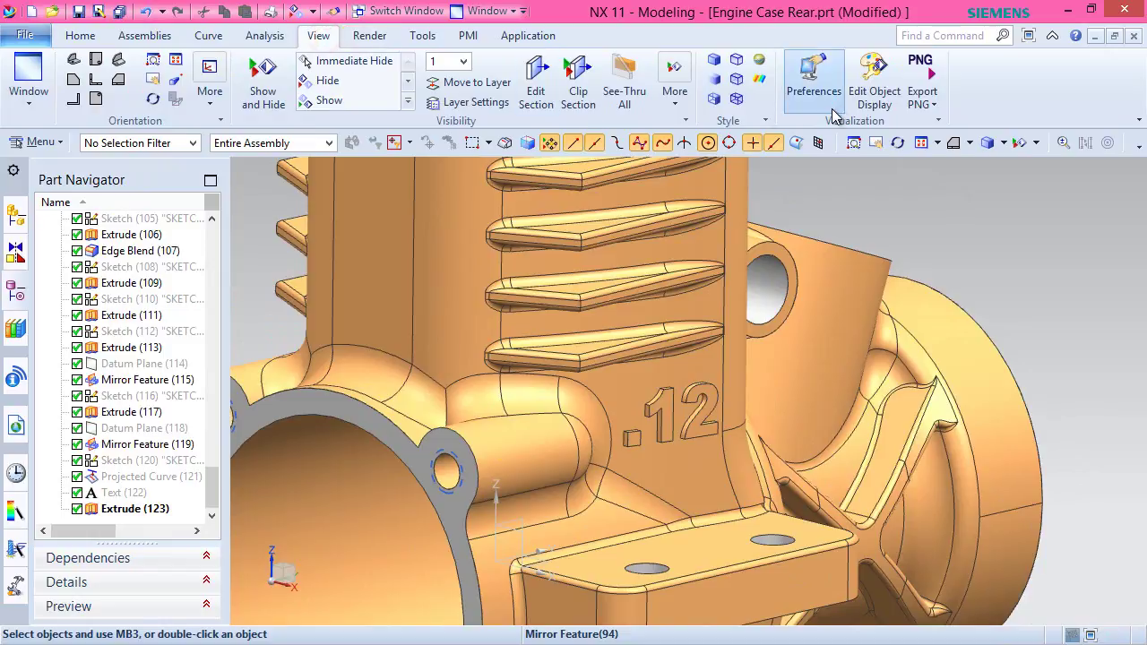
{"action": "left_click", "coordinate": [875, 85]}
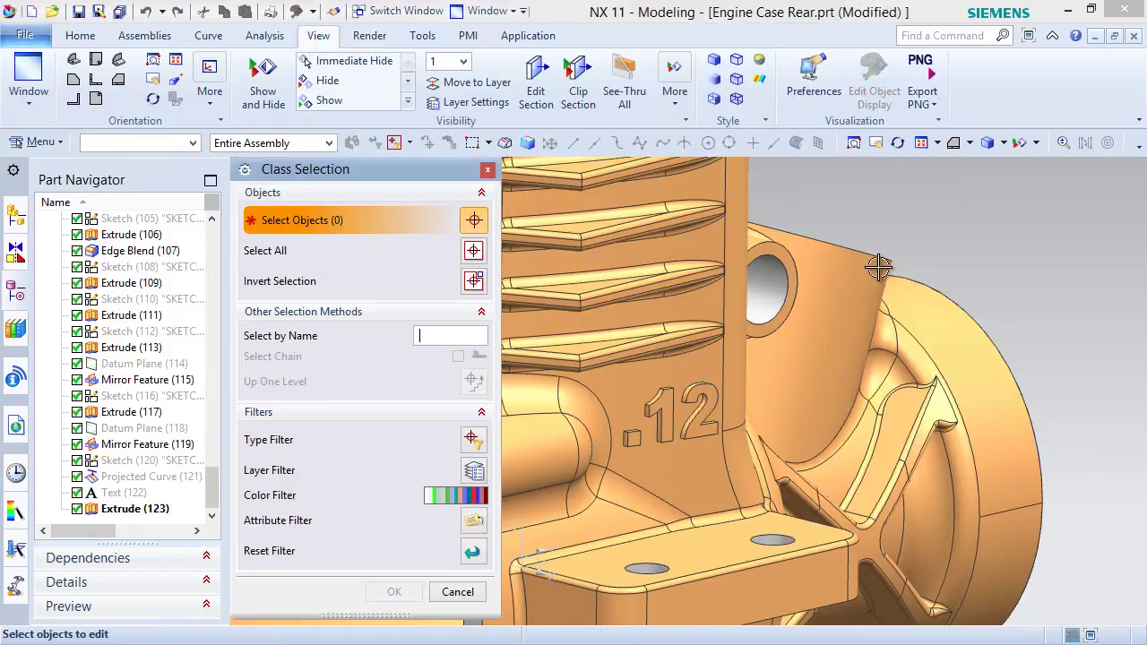
{"action": "left_click", "coordinate": [192, 144]}
{"action": "left_click", "coordinate": [98, 223]}
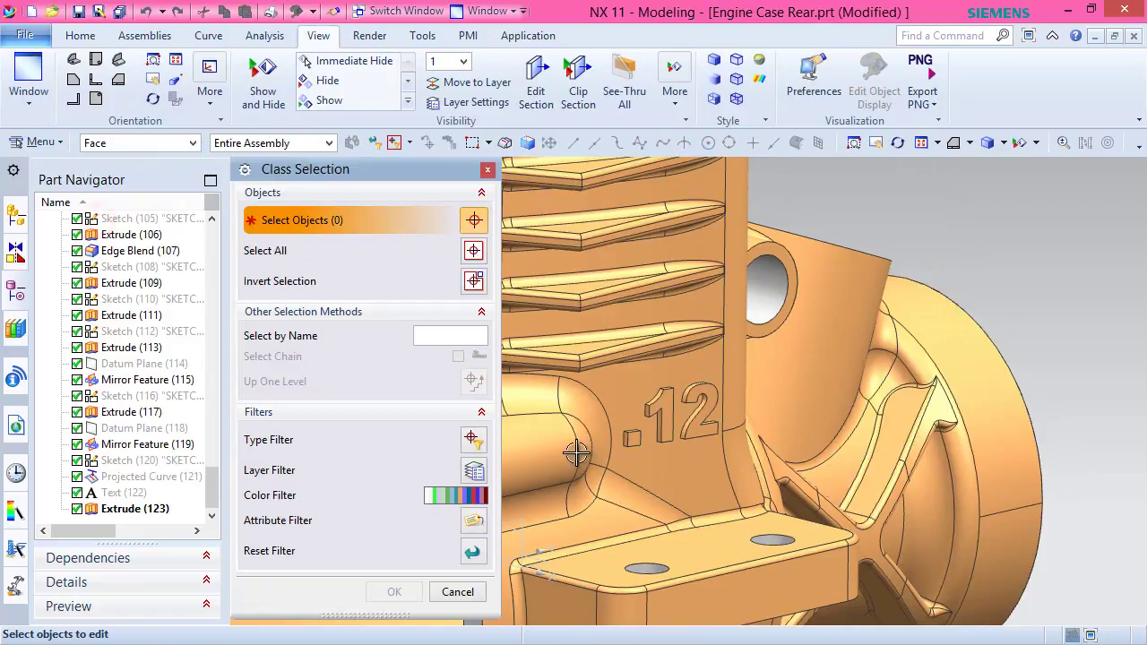
{"action": "scroll", "coordinate": [685, 442], "scroll_direction": "up", "scroll_amount": 5}
{"action": "left_click", "coordinate": [636, 344]}
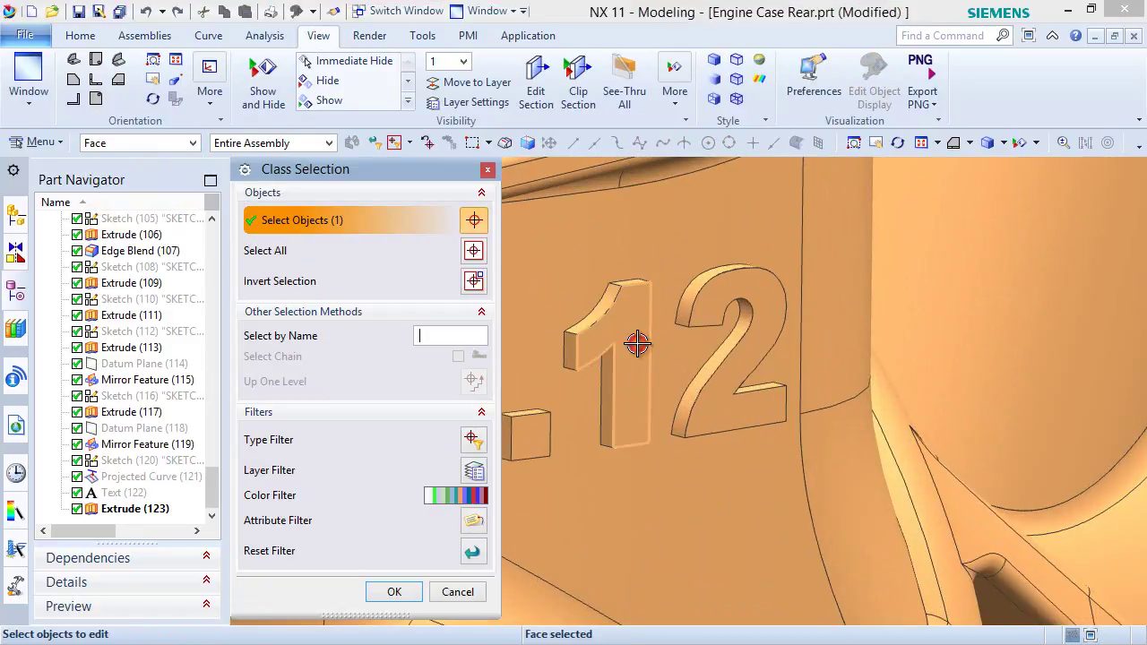
{"action": "left_click", "coordinate": [724, 401]}
{"action": "left_click", "coordinate": [537, 437]}
{"action": "middle_click", "coordinate": [392, 386]}
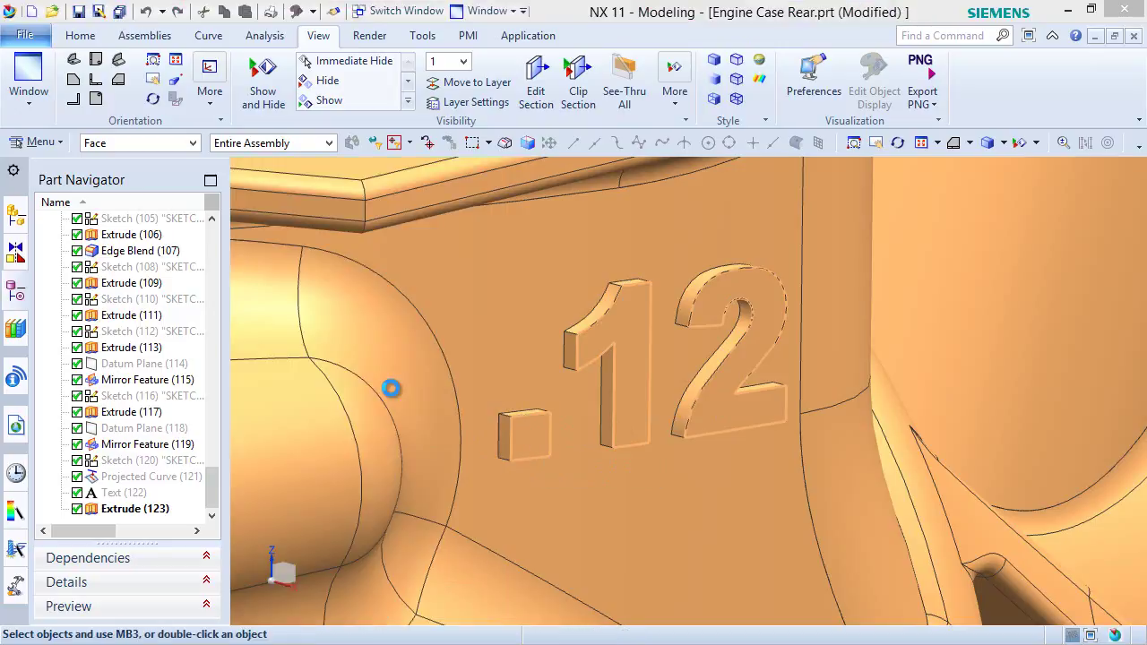
Color the selected front faces of the .12 text white and apply the change.
{"action": "left_click", "coordinate": [413, 262]}
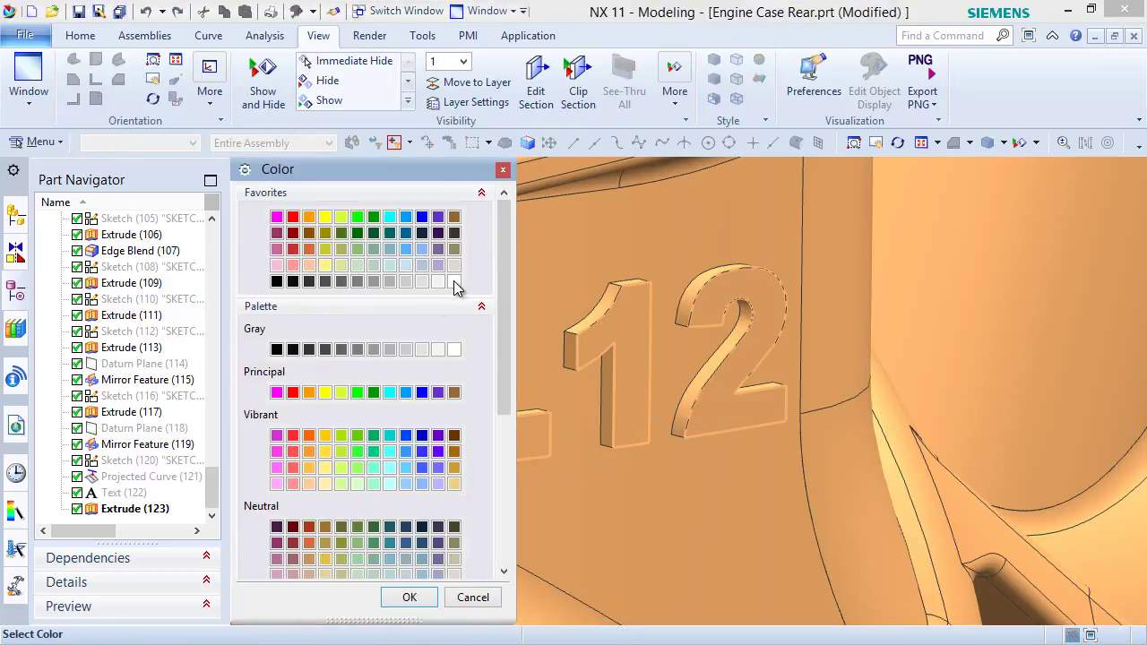
{"action": "left_click", "coordinate": [409, 596]}
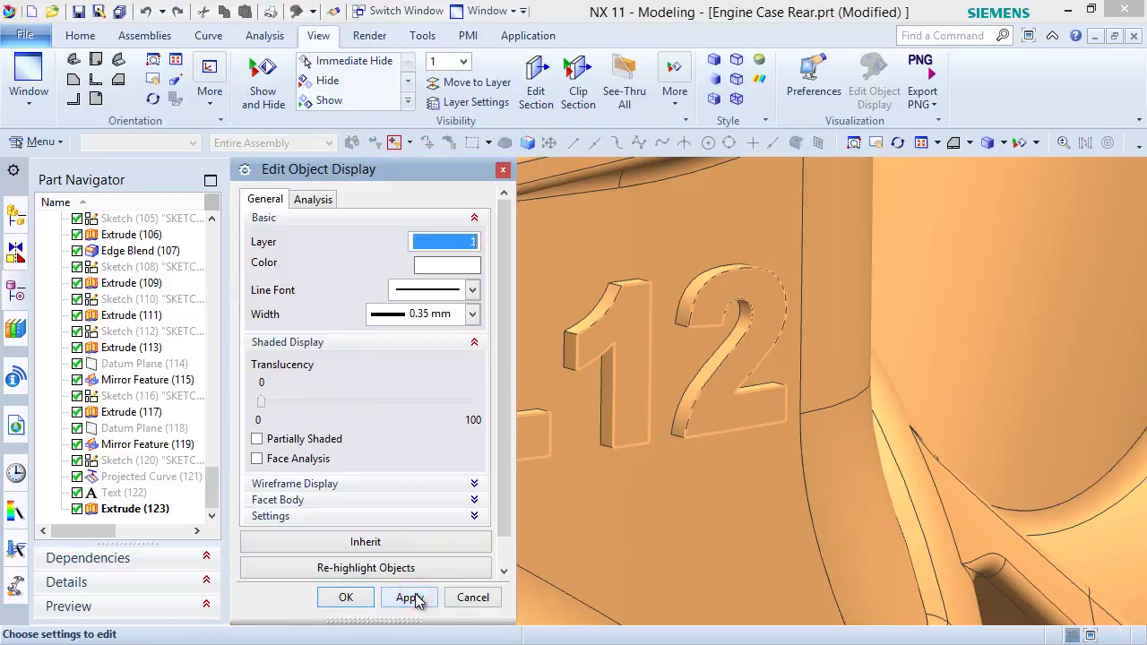
{"action": "left_click", "coordinate": [412, 600]}
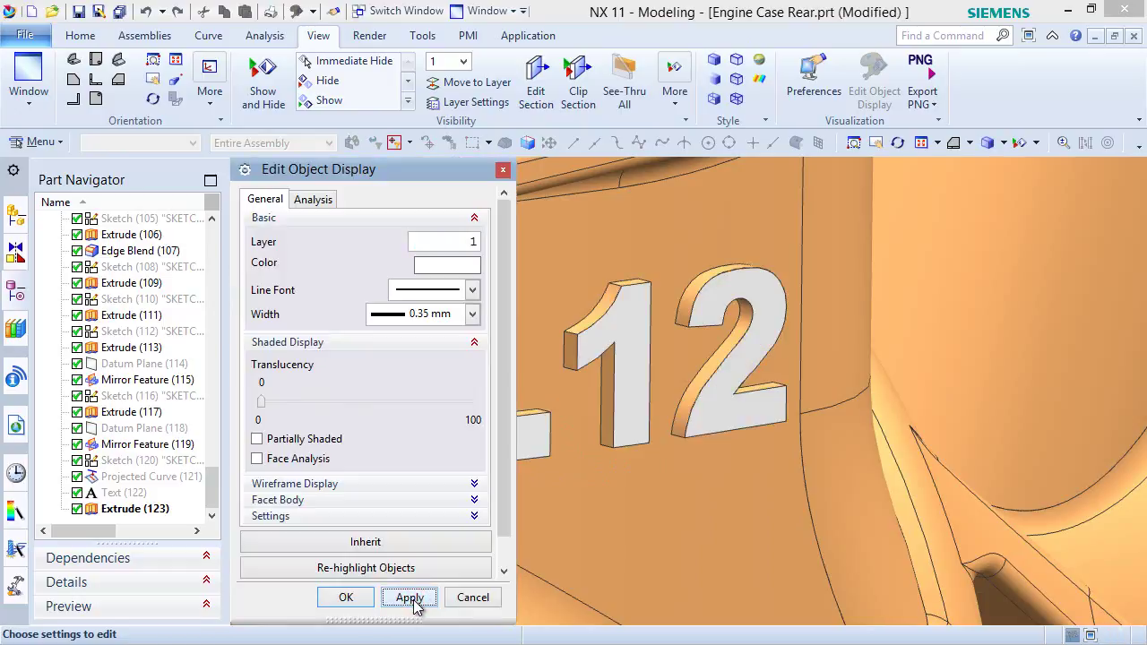
{"action": "left_click", "coordinate": [350, 596]}
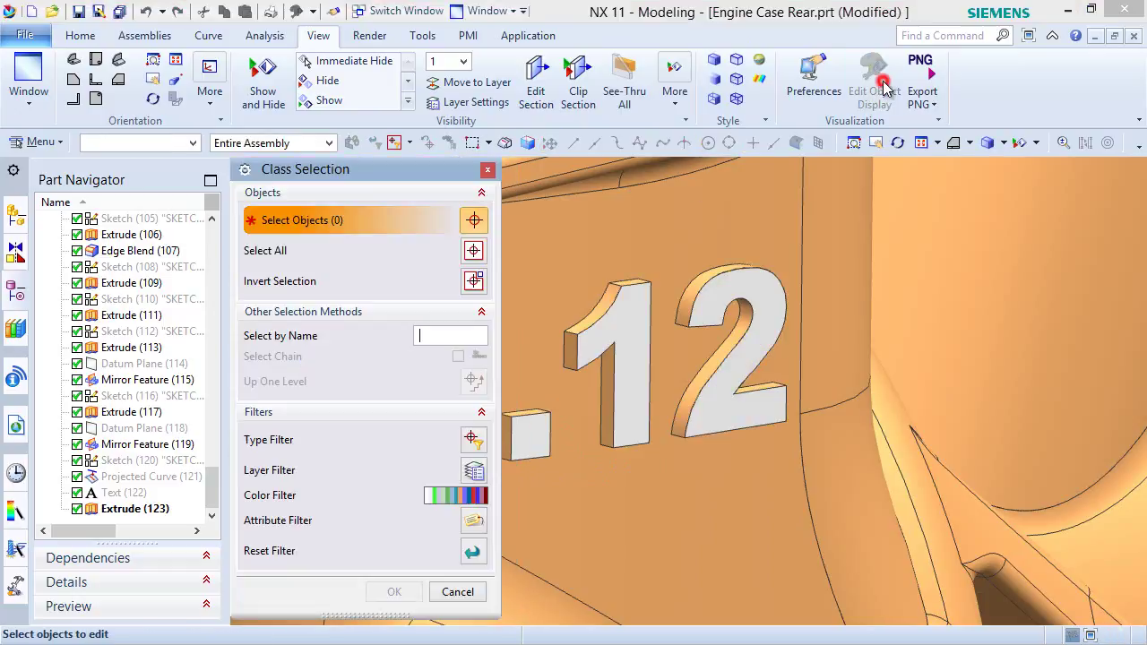
Restart Edit Object Display for faces and select the top and left end faces of the 1 and the curved side faces of the 2.
{"action": "left_click", "coordinate": [191, 142]}
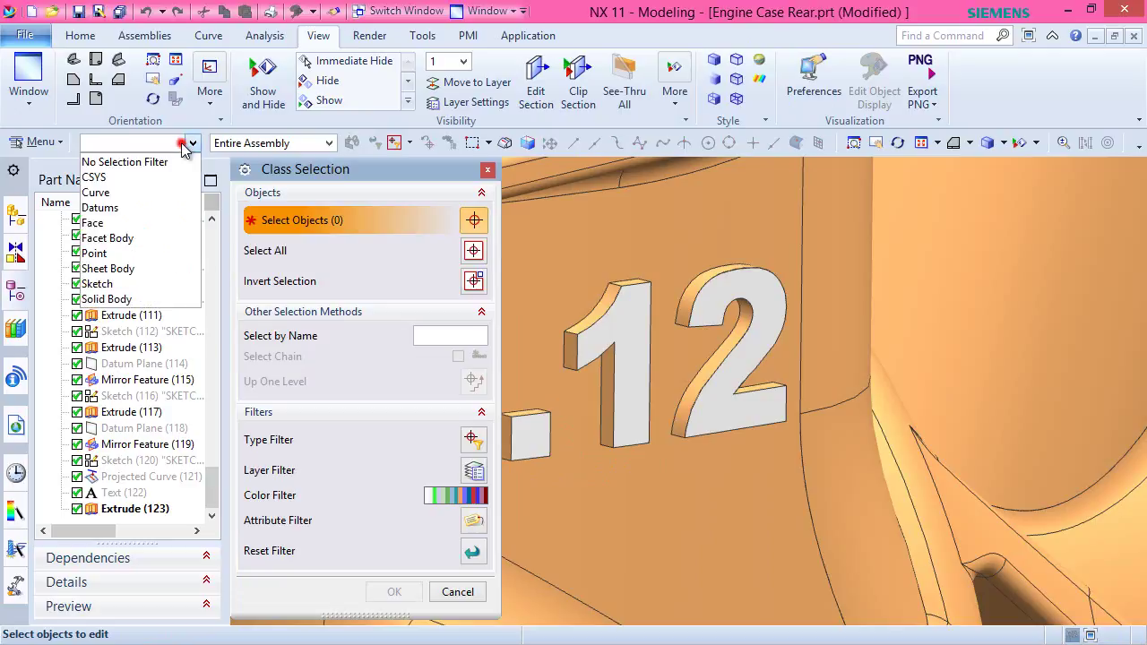
{"action": "left_click", "coordinate": [109, 231]}
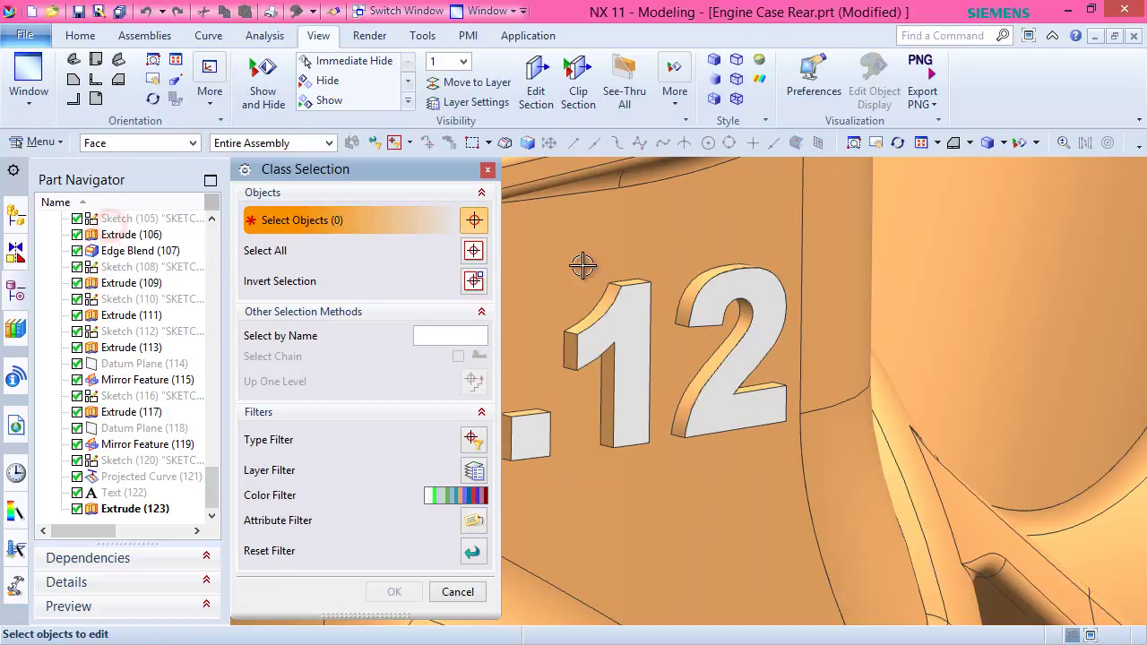
{"action": "scroll", "coordinate": [574, 273], "scroll_direction": "up", "scroll_amount": 5}
{"action": "left_click", "coordinate": [621, 340]}
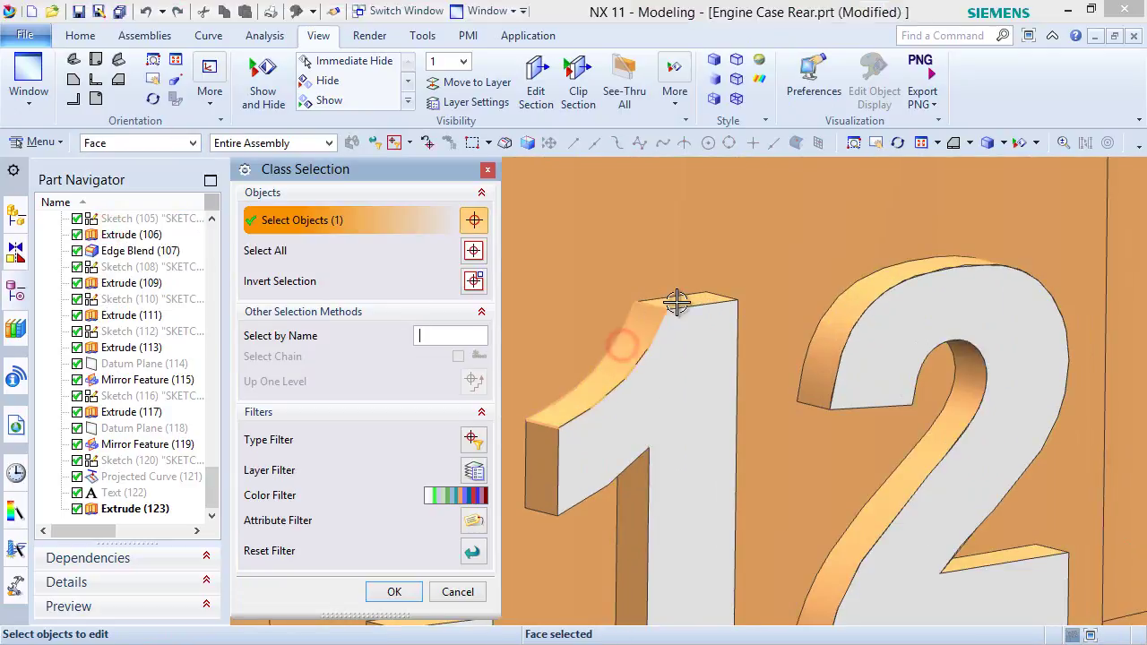
{"action": "left_click", "coordinate": [677, 303]}
{"action": "scroll", "coordinate": [677, 303], "scroll_direction": "down", "scroll_amount": 2}
{"action": "left_click", "coordinate": [592, 396]}
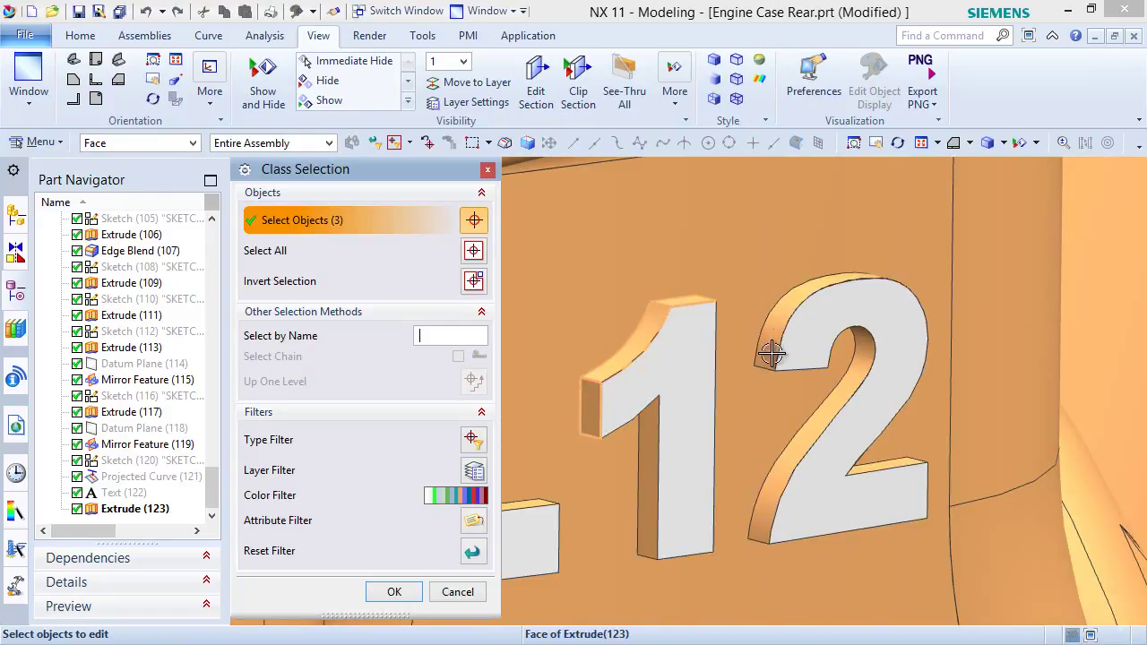
{"action": "left_click", "coordinate": [775, 324]}
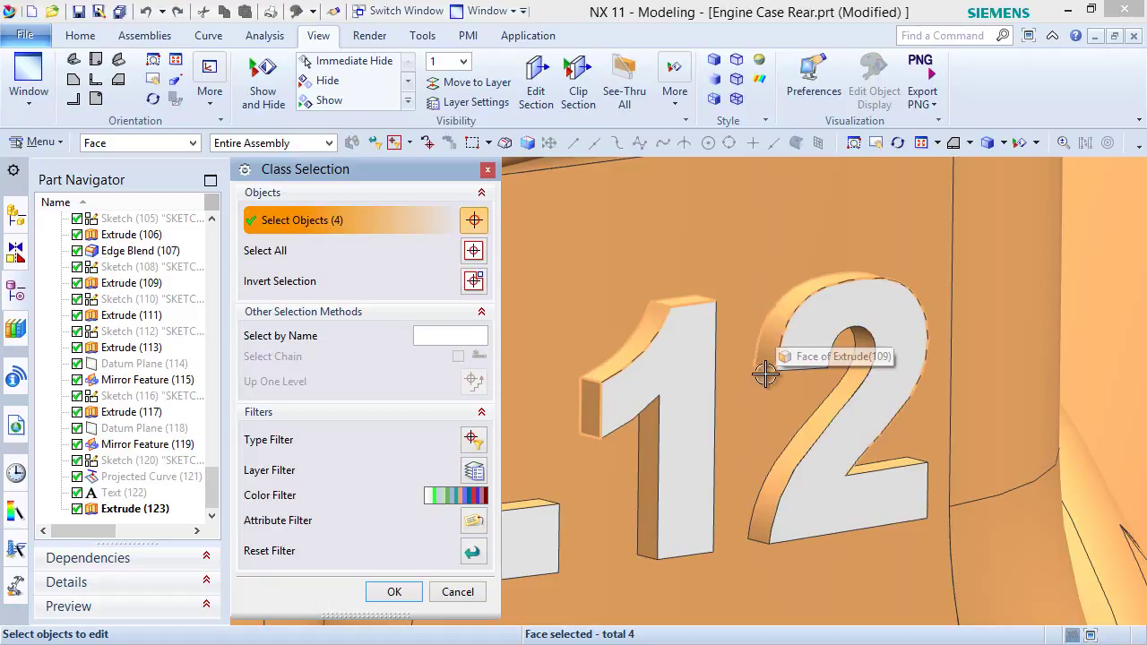
{"action": "left_click", "coordinate": [794, 457]}
Add further side faces of the digits to the selection, including the bottom face and curved underside of the 1.
{"action": "middle_click_drag", "start_coordinate": [784, 451], "coordinate": [649, 456]}
{"action": "scroll", "coordinate": [649, 455], "scroll_direction": "down", "scroll_amount": 2}
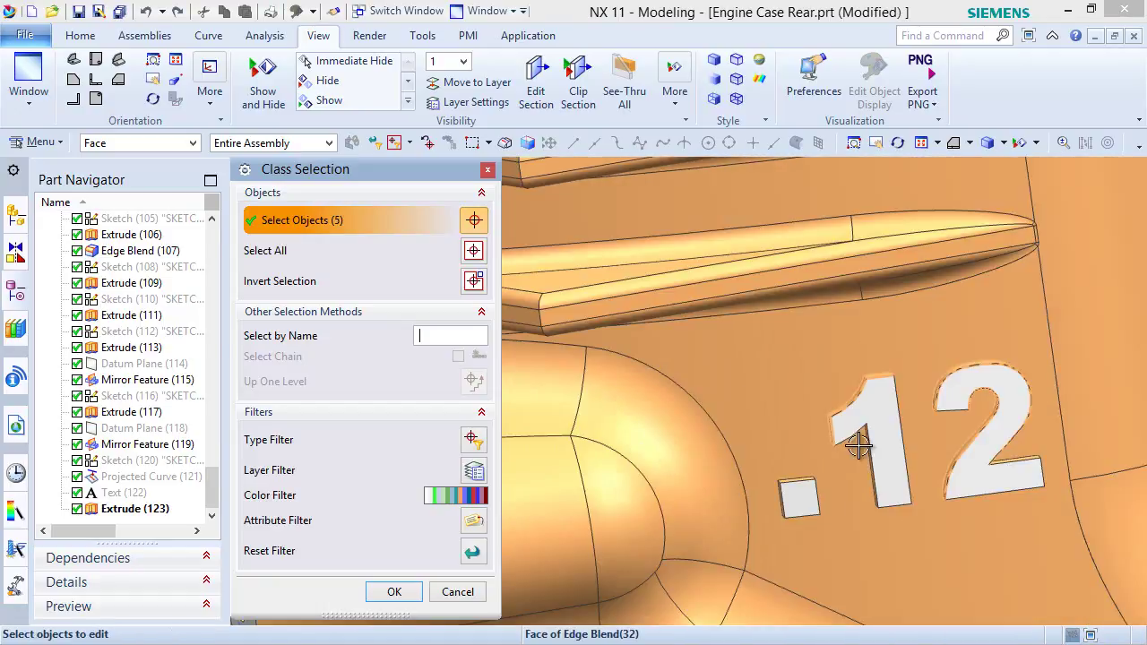
{"action": "middle_click_drag", "start_coordinate": [934, 435], "coordinate": [884, 440]}
{"action": "scroll", "coordinate": [627, 417], "scroll_direction": "up", "scroll_amount": 5}
{"action": "left_click", "coordinate": [641, 377]}
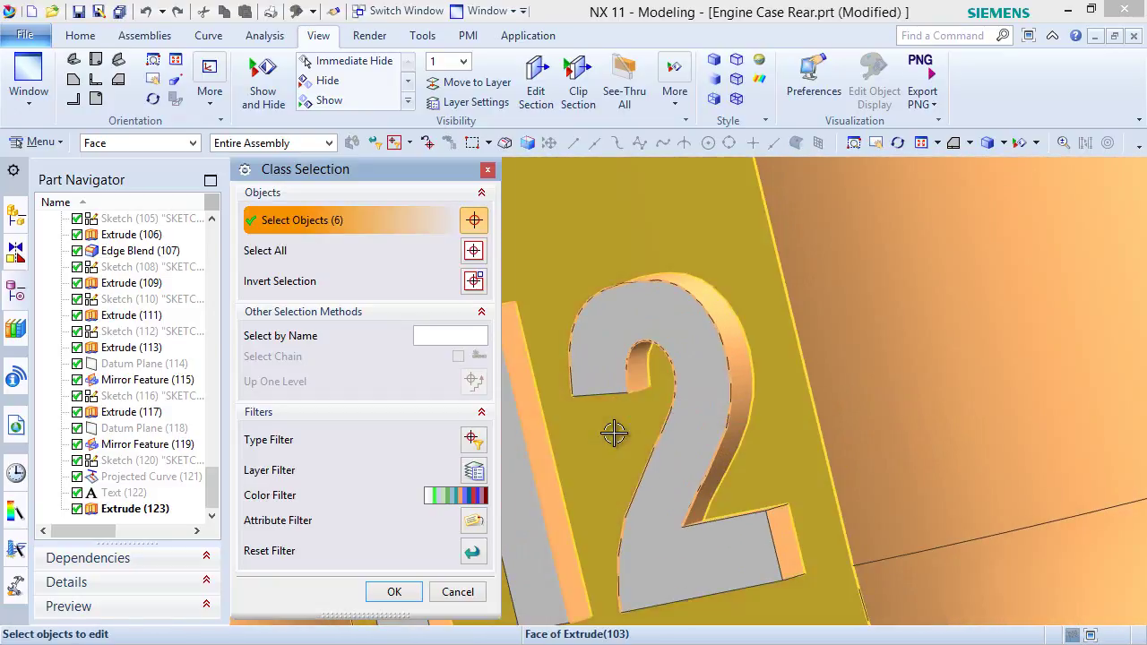
{"action": "middle_click_drag", "start_coordinate": [638, 374], "coordinate": [601, 512]}
{"action": "left_click", "coordinate": [599, 513]}
{"action": "middle_click_drag", "start_coordinate": [725, 469], "coordinate": [691, 551]}
{"action": "scroll", "coordinate": [756, 445], "scroll_direction": "down", "scroll_amount": 5}
{"action": "scroll", "coordinate": [691, 553], "scroll_direction": "up", "scroll_amount": 8}
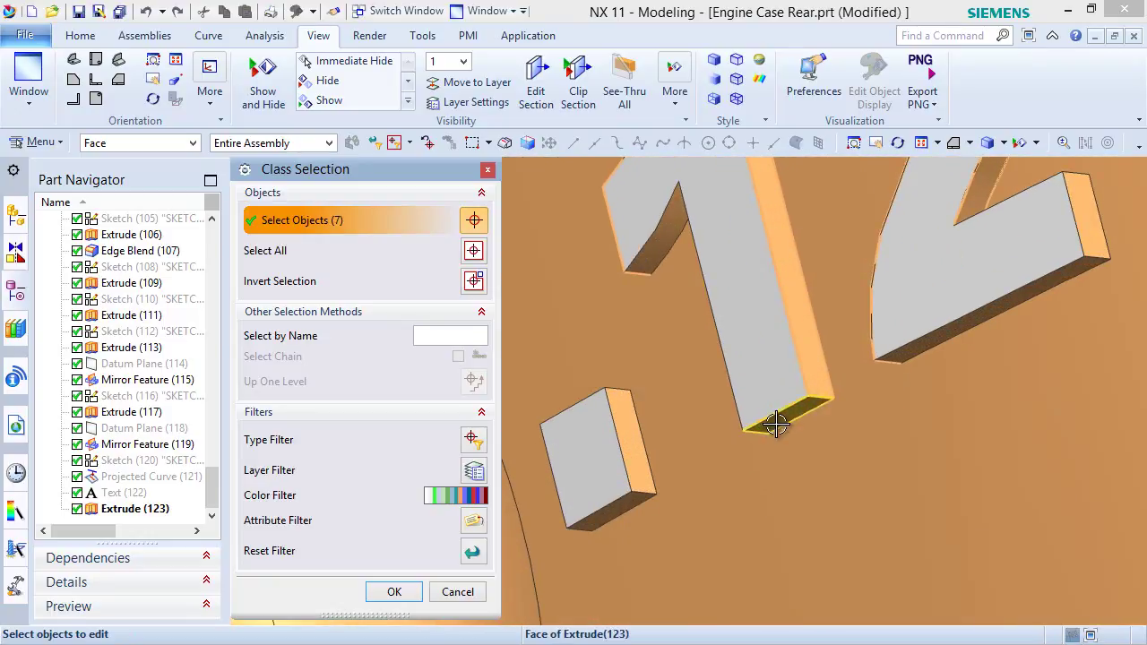
{"action": "left_click", "coordinate": [771, 425]}
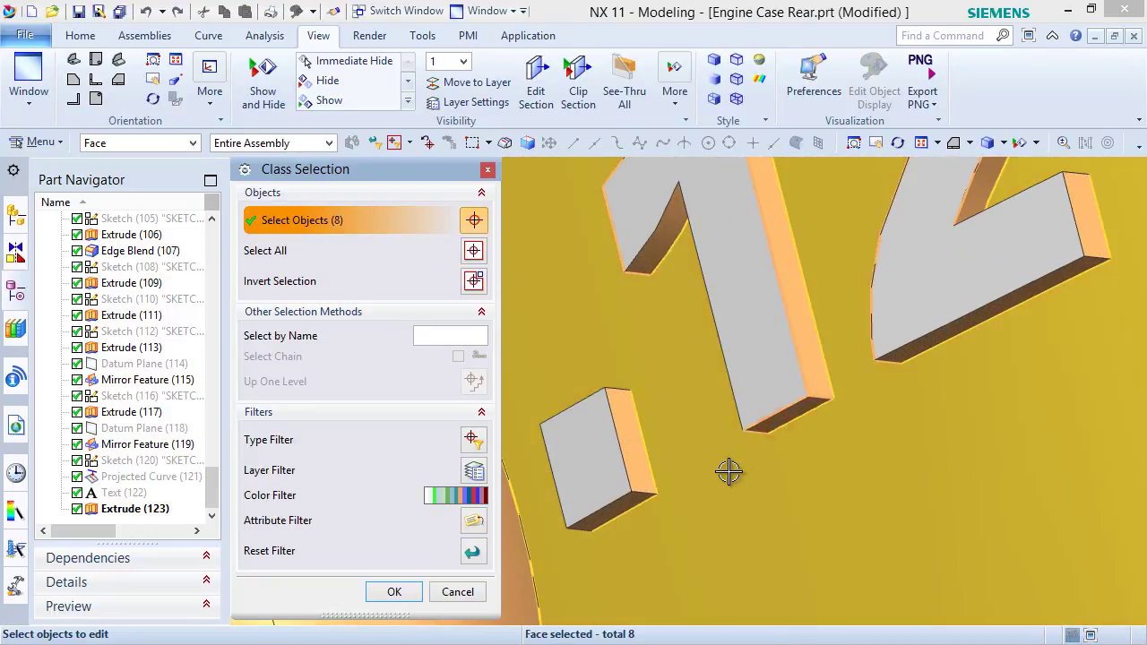
{"action": "left_click", "coordinate": [661, 238]}
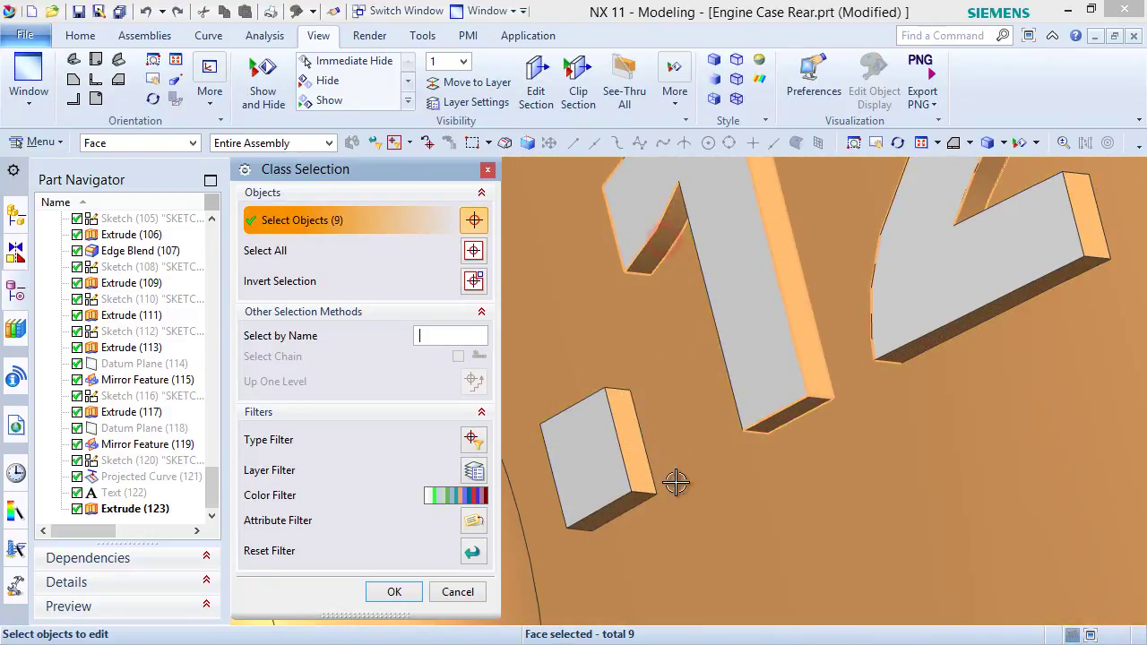
Add the four side faces of the extruded dot to the selection.
{"action": "middle_click_drag", "start_coordinate": [675, 479], "coordinate": [648, 518]}
{"action": "scroll", "coordinate": [648, 518], "scroll_direction": "up", "scroll_amount": 3}
{"action": "left_click", "coordinate": [628, 494]}
{"action": "left_click", "coordinate": [644, 441]}
{"action": "middle_click_drag", "start_coordinate": [659, 466], "coordinate": [586, 430]}
{"action": "scroll", "coordinate": [568, 422], "scroll_direction": "down", "scroll_amount": 3}
{"action": "scroll", "coordinate": [791, 534], "scroll_direction": "up", "scroll_amount": 3}
{"action": "middle_click_drag", "start_coordinate": [792, 534], "coordinate": [825, 529]}
{"action": "scroll", "coordinate": [837, 530], "scroll_direction": "down", "scroll_amount": 2}
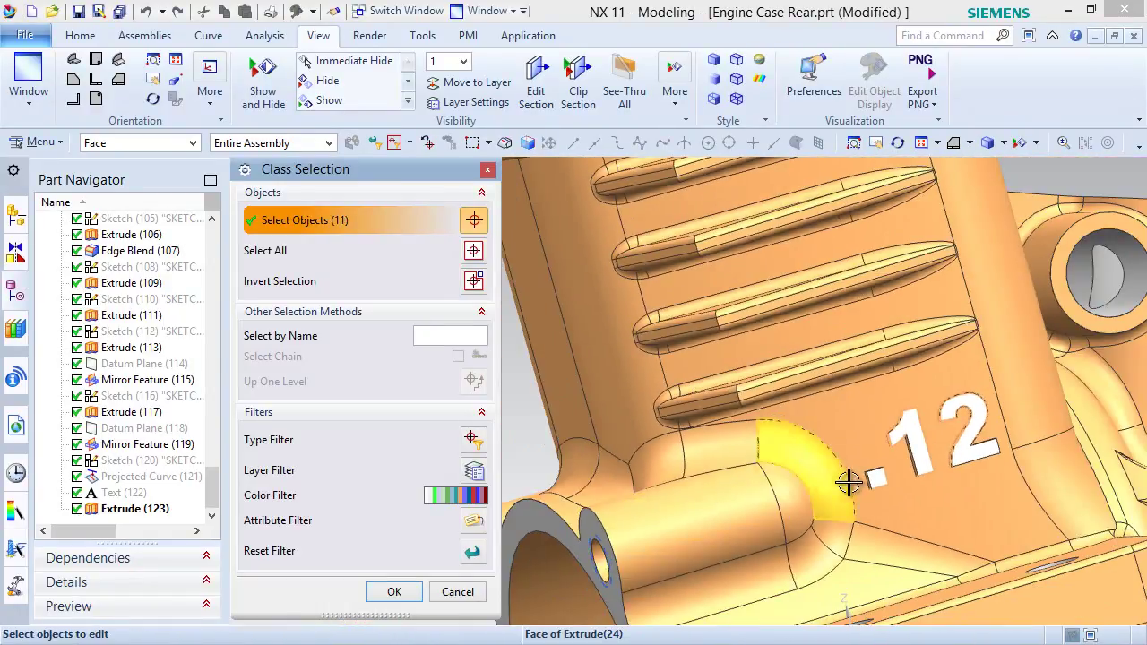
{"action": "scroll", "coordinate": [911, 454], "scroll_direction": "up", "scroll_amount": 5}
{"action": "scroll", "coordinate": [911, 454], "scroll_direction": "up", "scroll_amount": 2}
{"action": "left_click", "coordinate": [963, 440]}
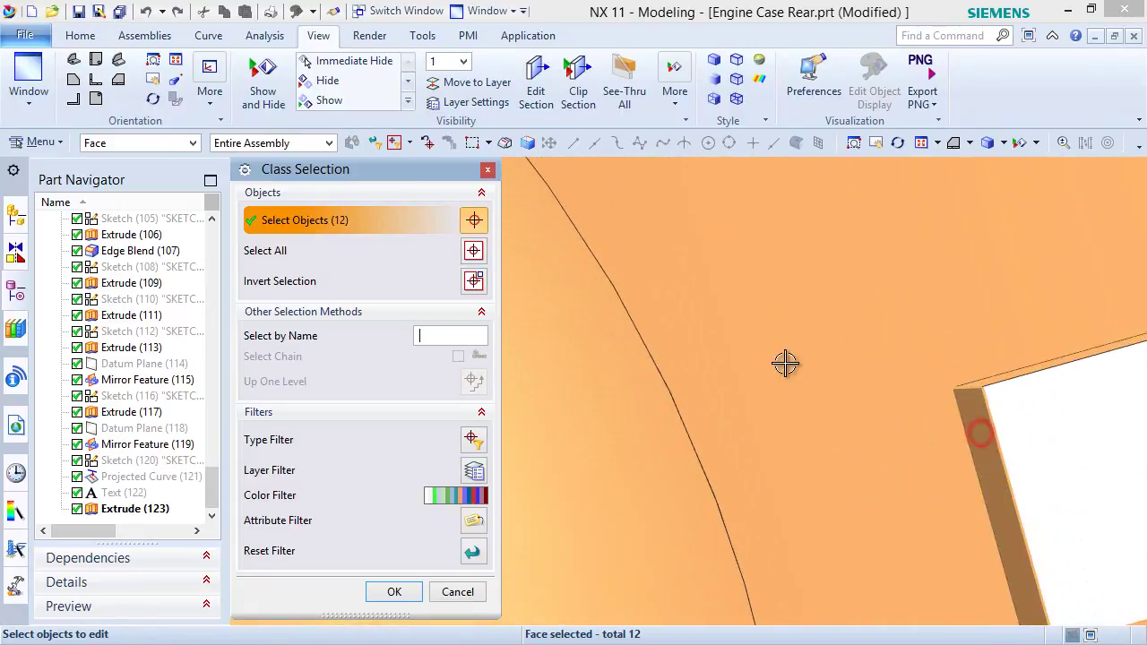
{"action": "scroll", "coordinate": [785, 362], "scroll_direction": "down", "scroll_amount": 2}
{"action": "scroll", "coordinate": [893, 350], "scroll_direction": "up", "scroll_amount": 2}
{"action": "scroll", "coordinate": [870, 428], "scroll_direction": "up", "scroll_amount": 2}
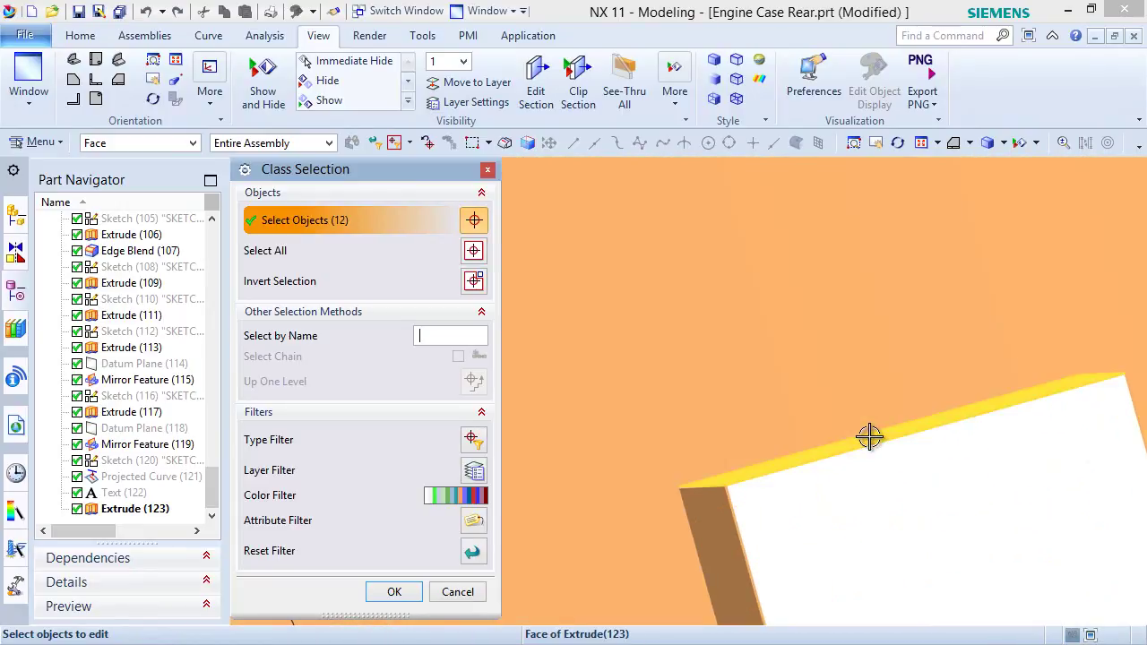
{"action": "left_click", "coordinate": [869, 437]}
Color the selected side faces of the dot and digits white.
{"action": "middle_click", "coordinate": [592, 456]}
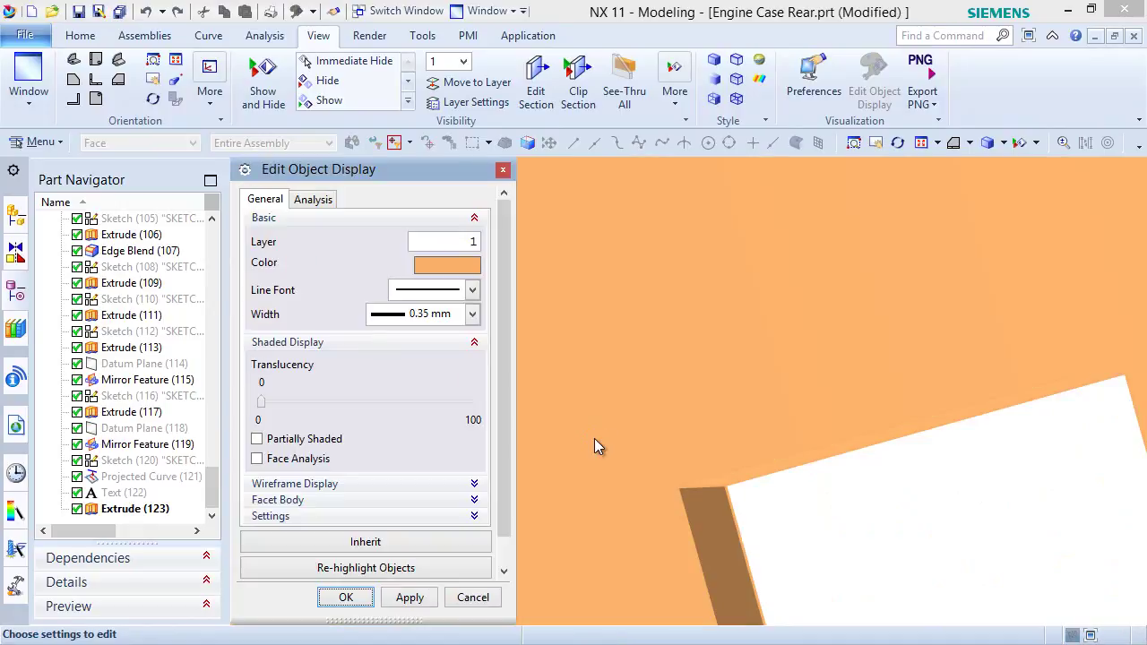
{"action": "left_click", "coordinate": [448, 266]}
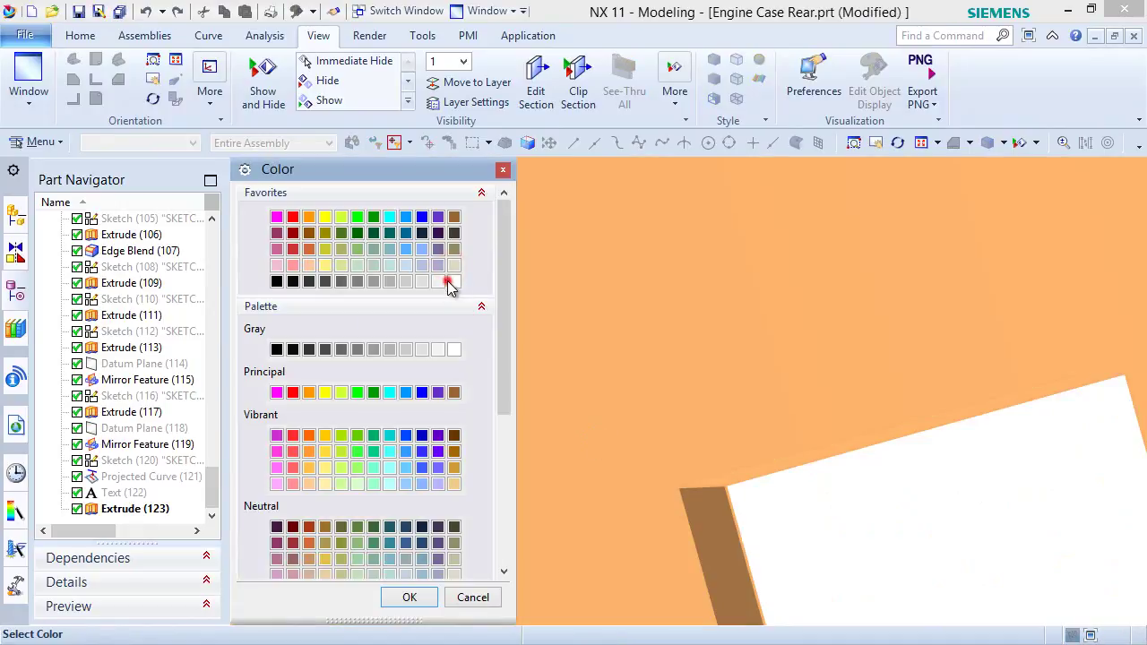
{"action": "left_click", "coordinate": [402, 600]}
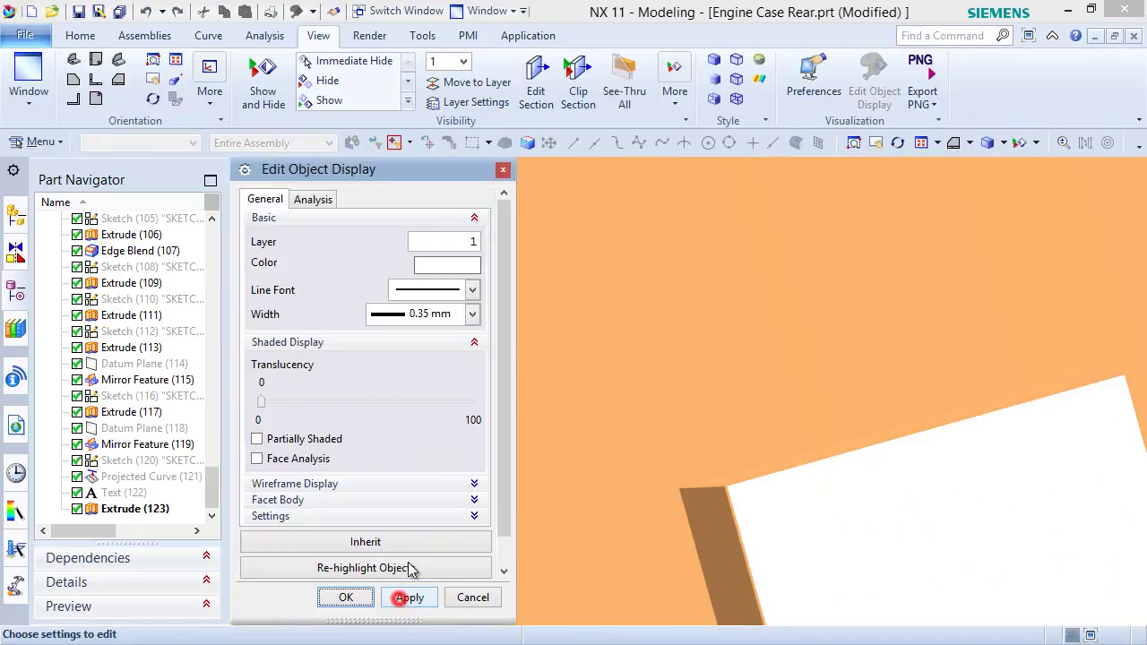
{"action": "left_click", "coordinate": [358, 597]}
{"action": "scroll", "coordinate": [371, 391], "scroll_direction": "down", "scroll_amount": 5}
{"action": "middle_click_drag", "start_coordinate": [371, 392], "coordinate": [525, 388]}
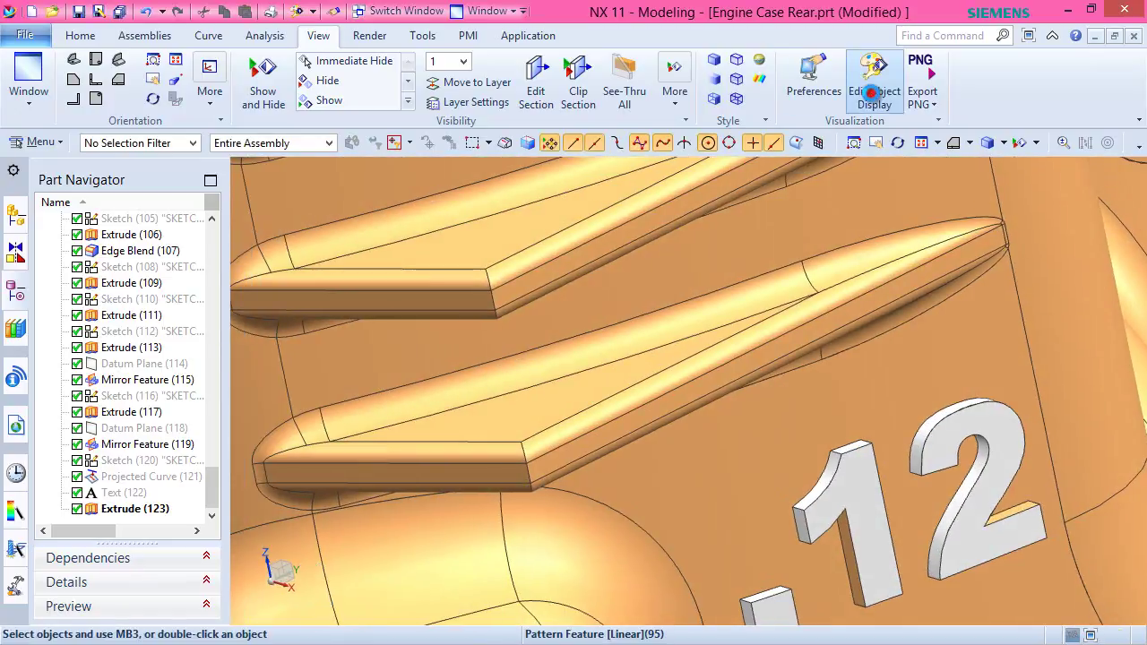
Select the two remaining orange faces, the inner stem side of the 1 and the upper base face of the 2, for Edit Object Display.
{"action": "left_click", "coordinate": [871, 89]}
{"action": "left_click", "coordinate": [164, 145]}
{"action": "left_click", "coordinate": [100, 223]}
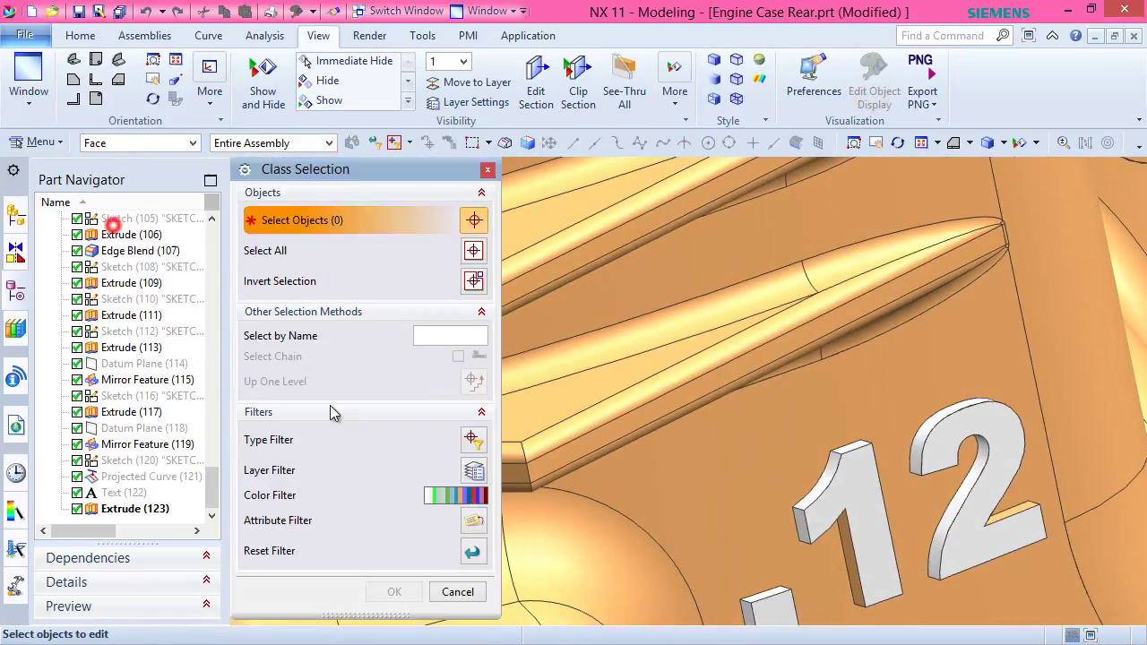
{"action": "scroll", "coordinate": [843, 556], "scroll_direction": "up", "scroll_amount": 3}
{"action": "left_click", "coordinate": [860, 527]}
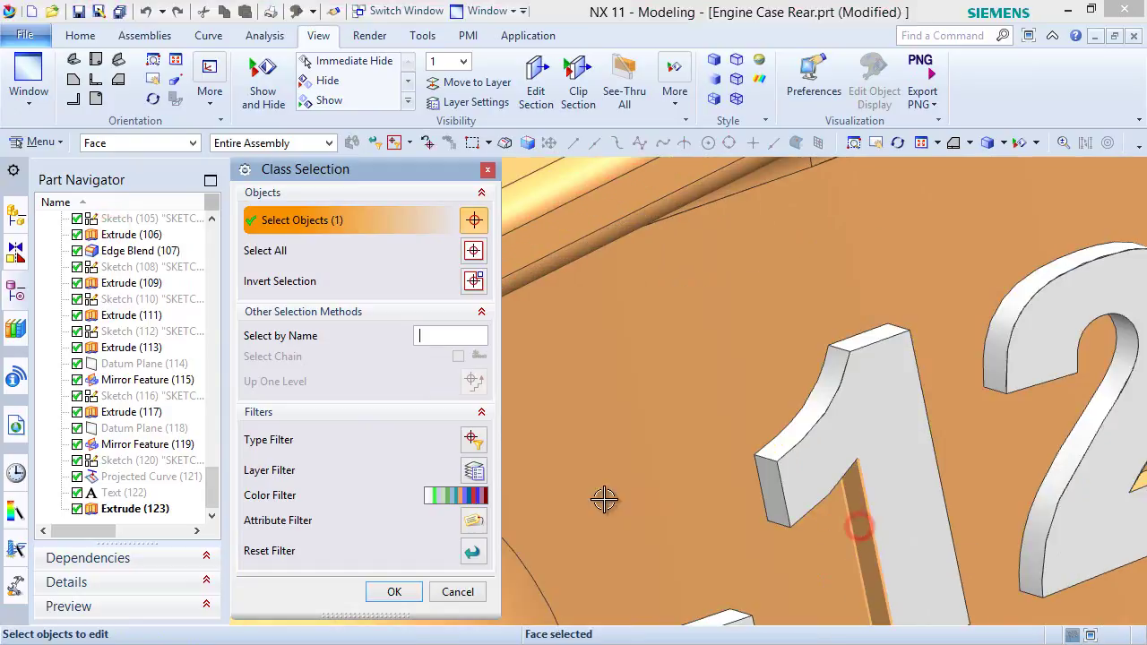
{"action": "scroll", "coordinate": [648, 389], "scroll_direction": "down", "scroll_amount": 3}
{"action": "scroll", "coordinate": [965, 388], "scroll_direction": "up", "scroll_amount": 5}
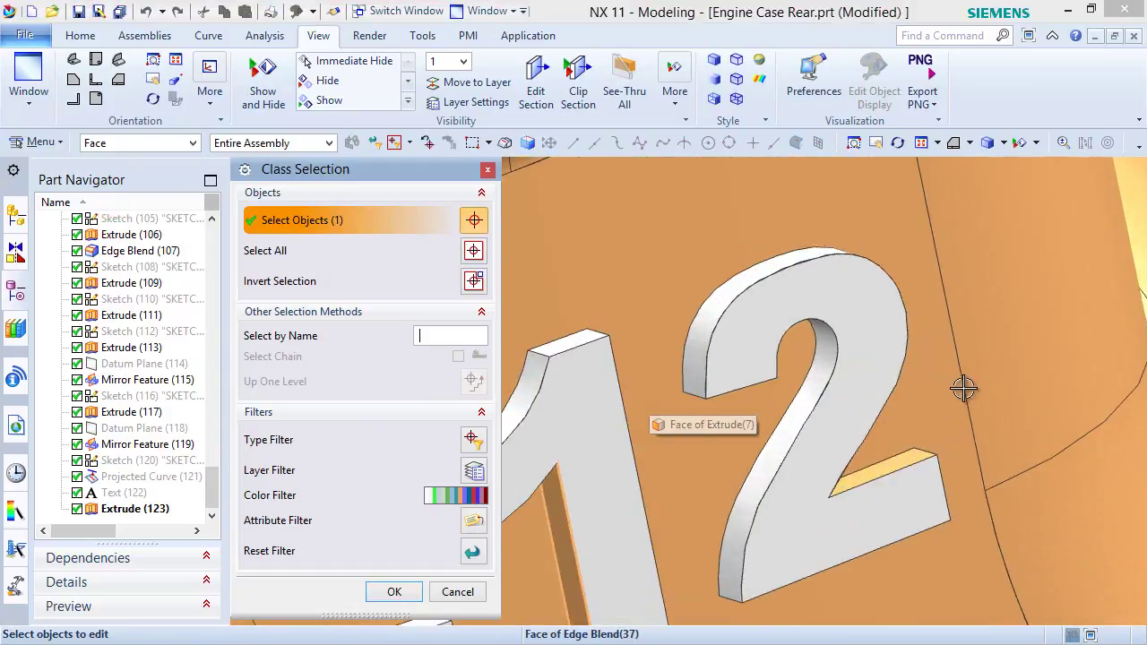
{"action": "left_click", "coordinate": [893, 484]}
{"action": "left_click", "coordinate": [394, 592]}
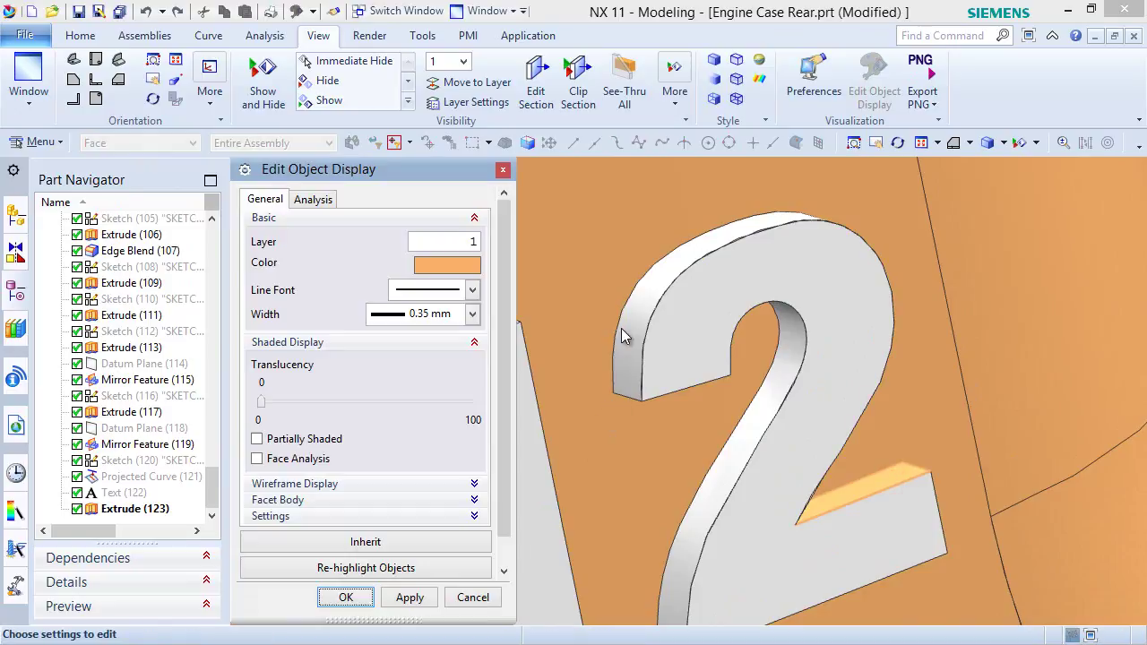
Color the two missed faces of the 1 and the 2 white to complete the .12 text.
{"action": "left_click", "coordinate": [438, 270]}
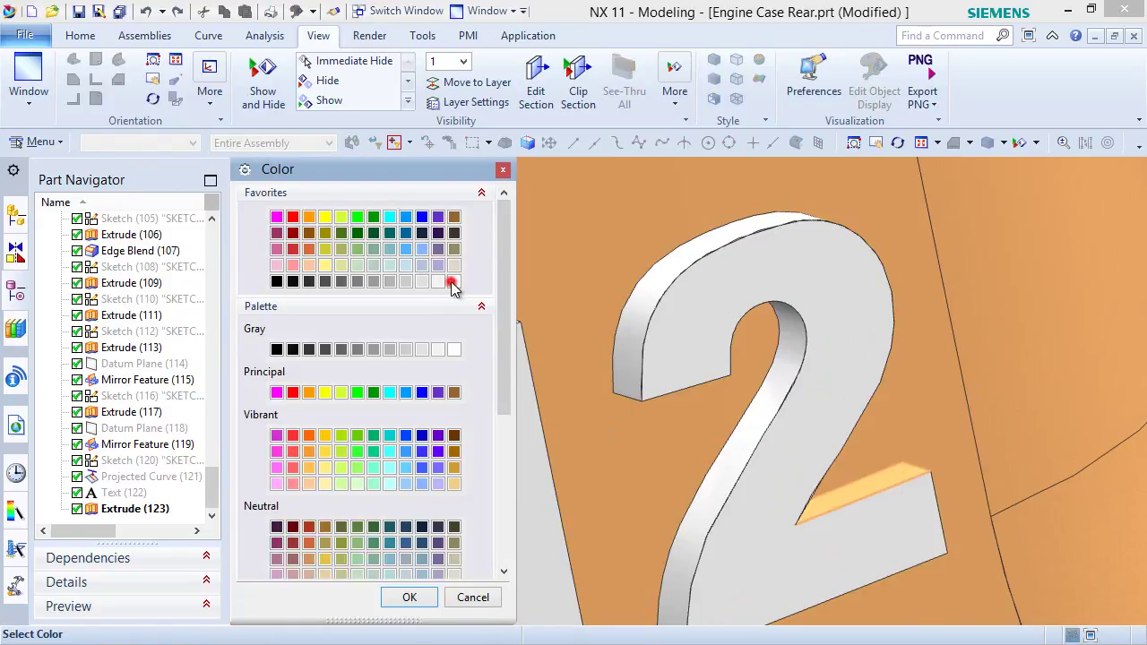
{"action": "left_click", "coordinate": [408, 598]}
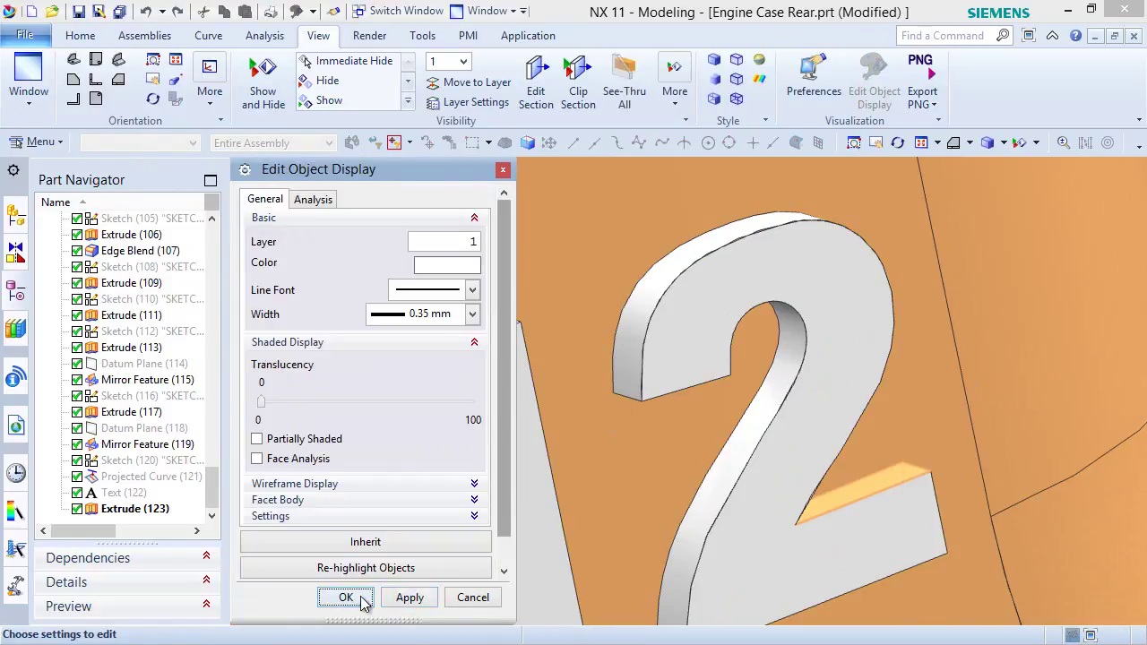
{"action": "left_click", "coordinate": [370, 601]}
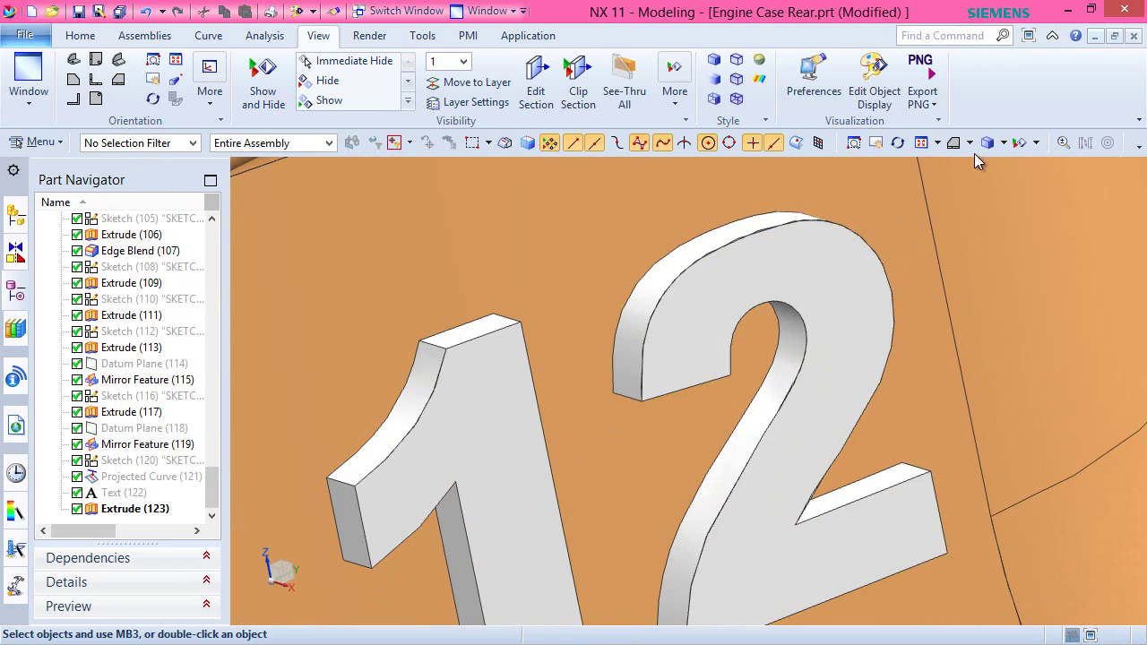
{"action": "scroll", "coordinate": [558, 248], "scroll_direction": "down", "scroll_amount": 5}
{"action": "middle_click_drag", "start_coordinate": [604, 379], "coordinate": [627, 349]}
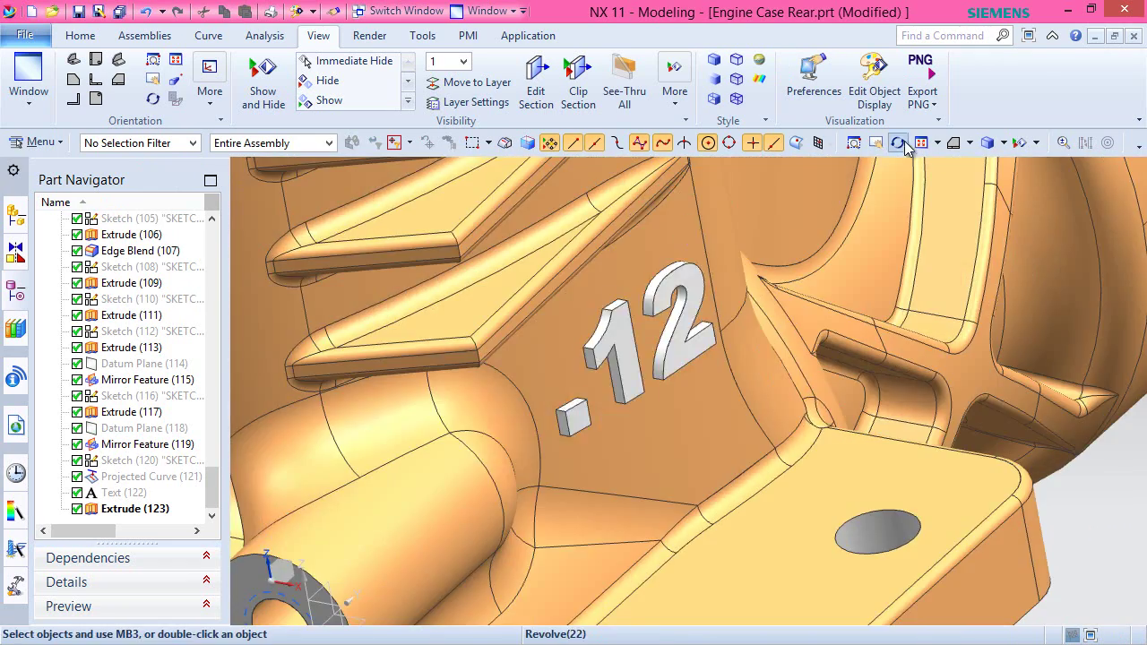
{"action": "key", "text": "ctrl+f"}
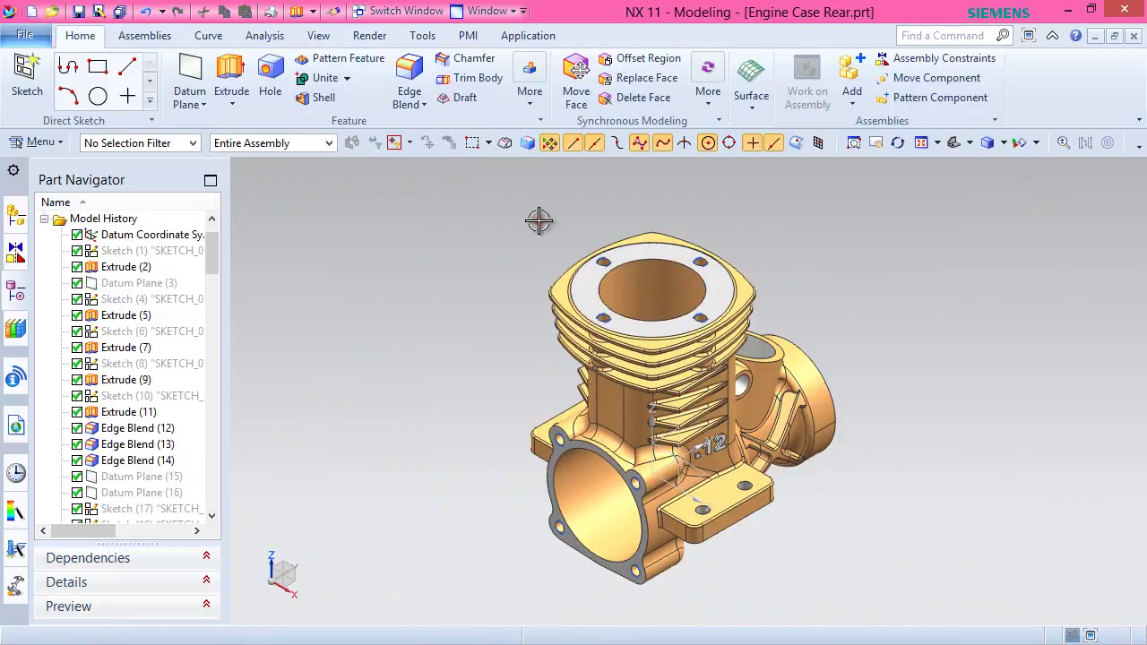
Show the hidden Sketch (120) whose line located the existing .12 text.
{"action": "left_click", "coordinate": [538, 220]}
{"action": "left_click_drag", "start_coordinate": [209, 254], "coordinate": [233, 502]}
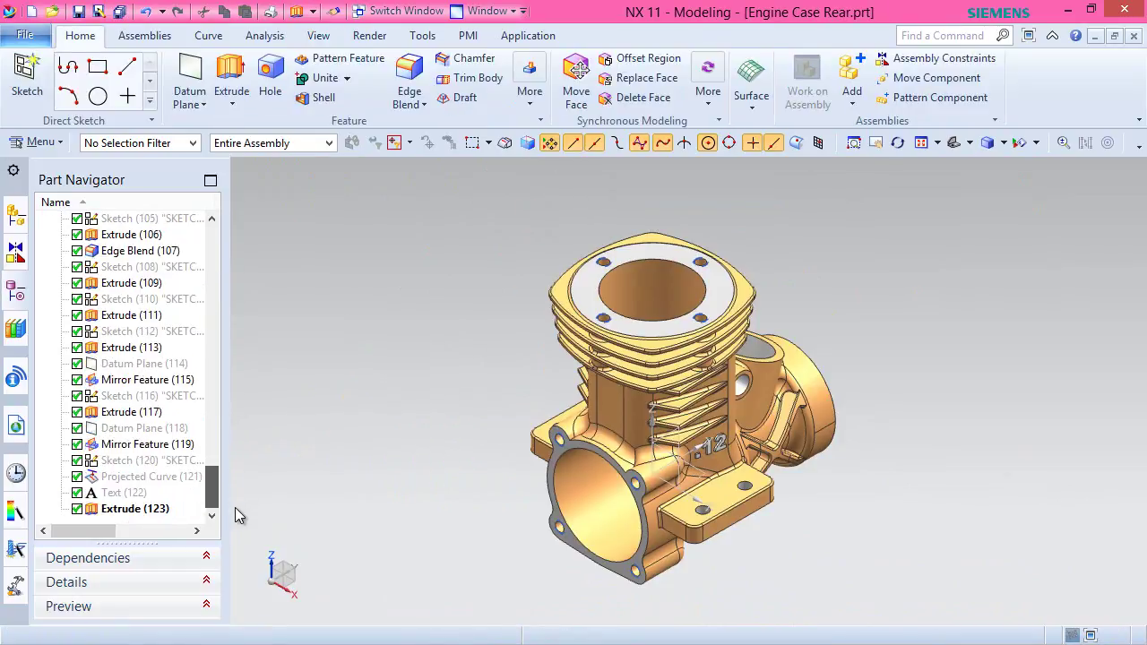
{"action": "right_click", "coordinate": [143, 461]}
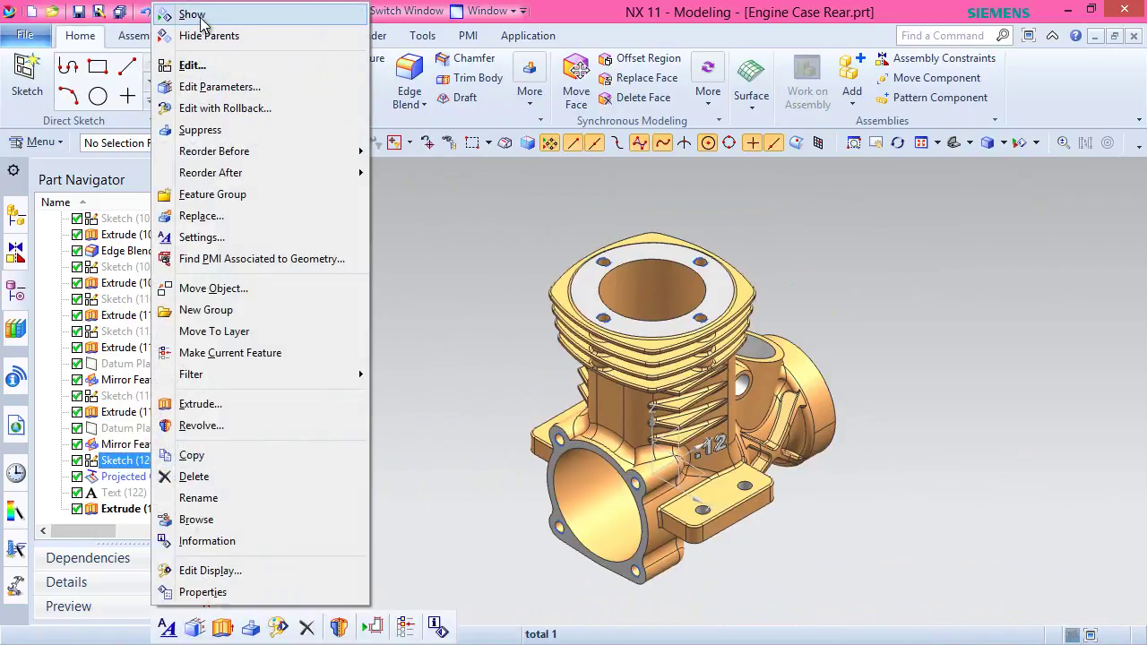
{"action": "left_click", "coordinate": [200, 20]}
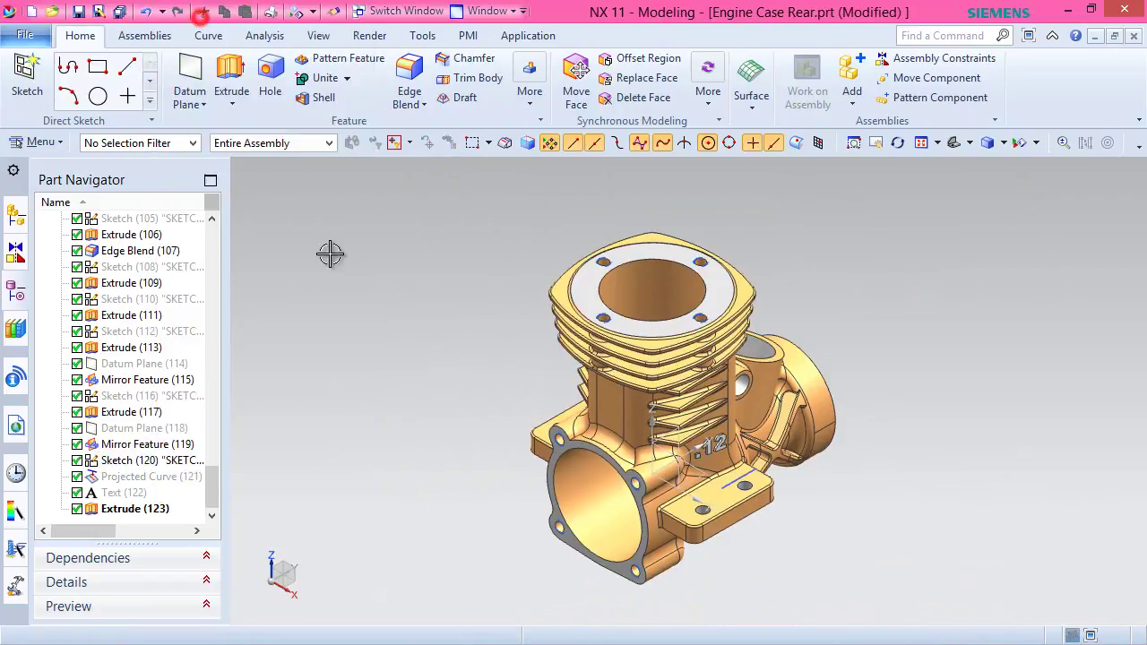
Create a sketch on the outer side face of the mounting flange on the opposite side of the case.
{"action": "left_click", "coordinate": [273, 564]}
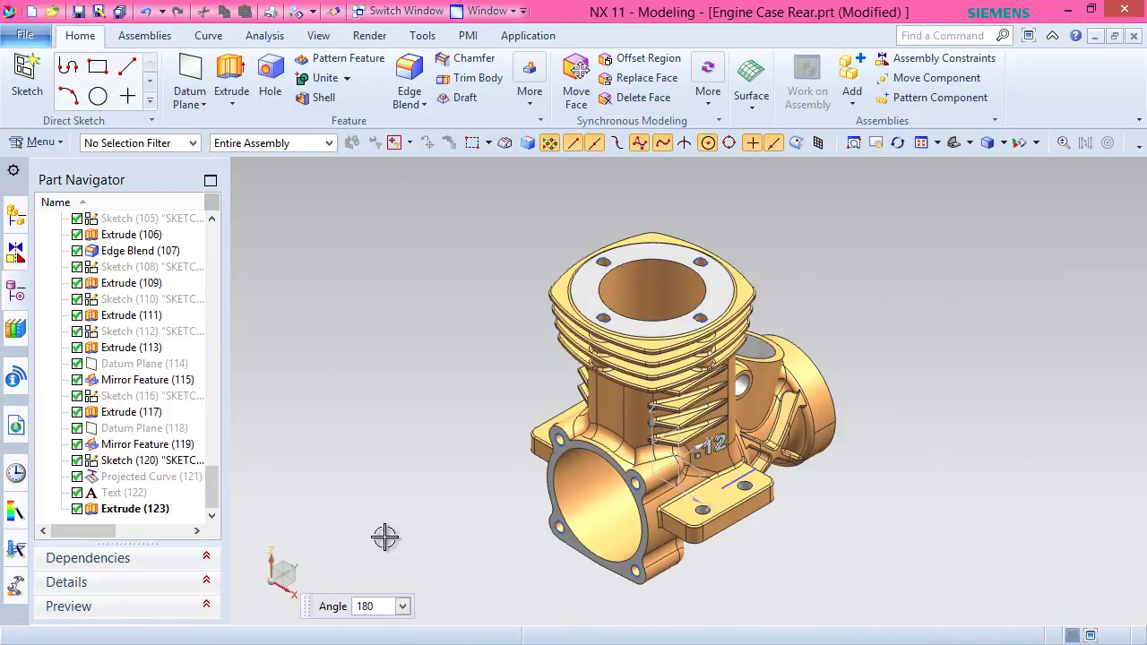
{"action": "key", "text": "Return"}
{"action": "key", "text": "Escape"}
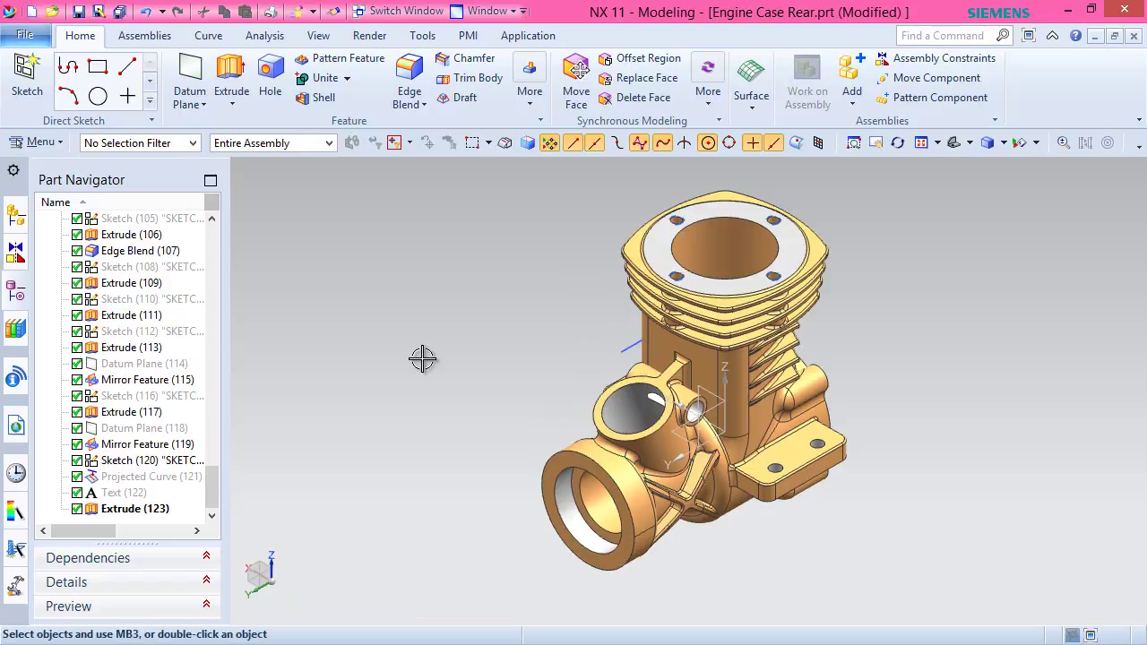
{"action": "left_click", "coordinate": [45, 72]}
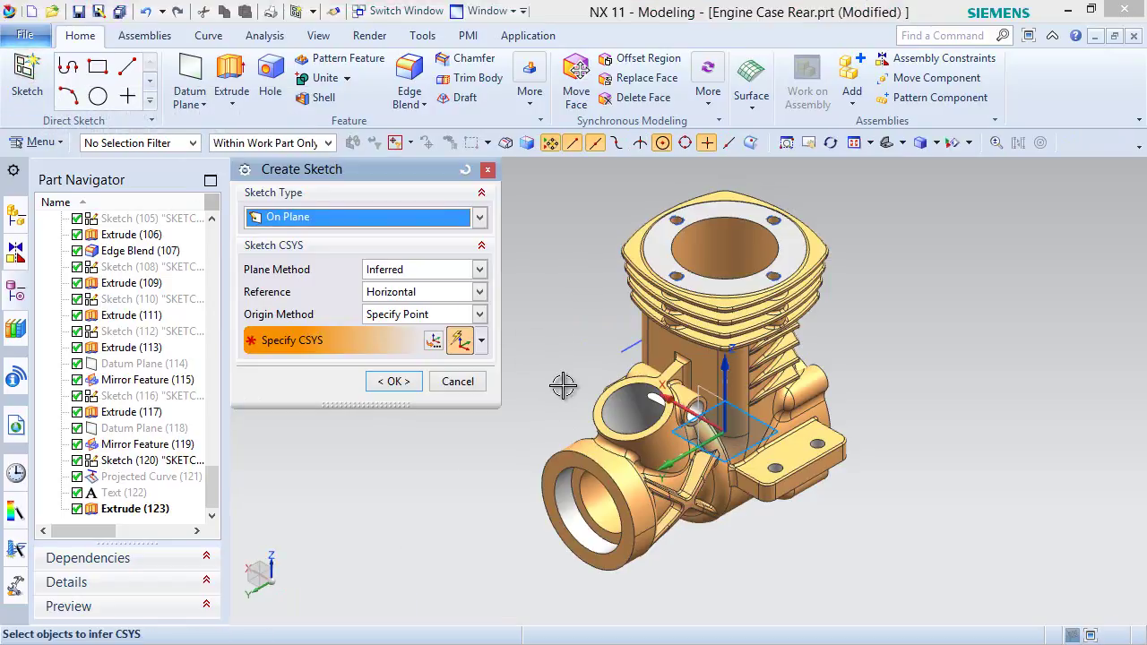
{"action": "scroll", "coordinate": [820, 487], "scroll_direction": "up", "scroll_amount": 3}
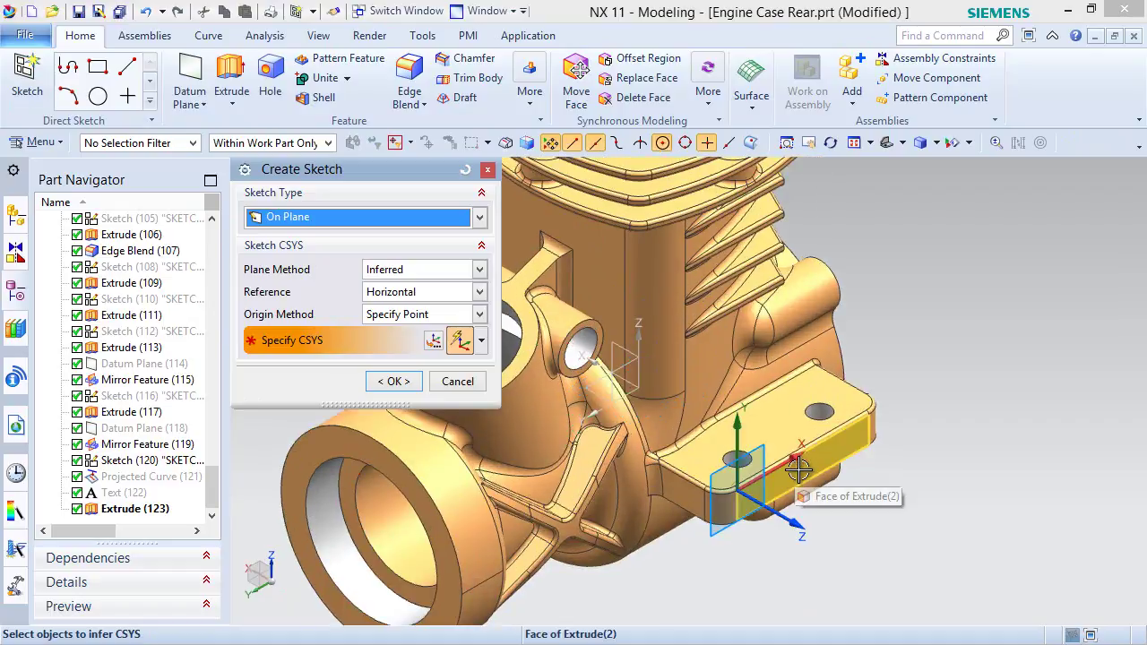
{"action": "left_click", "coordinate": [800, 471]}
{"action": "left_click", "coordinate": [398, 381]}
{"action": "scroll", "coordinate": [896, 494], "scroll_direction": "down", "scroll_amount": 2}
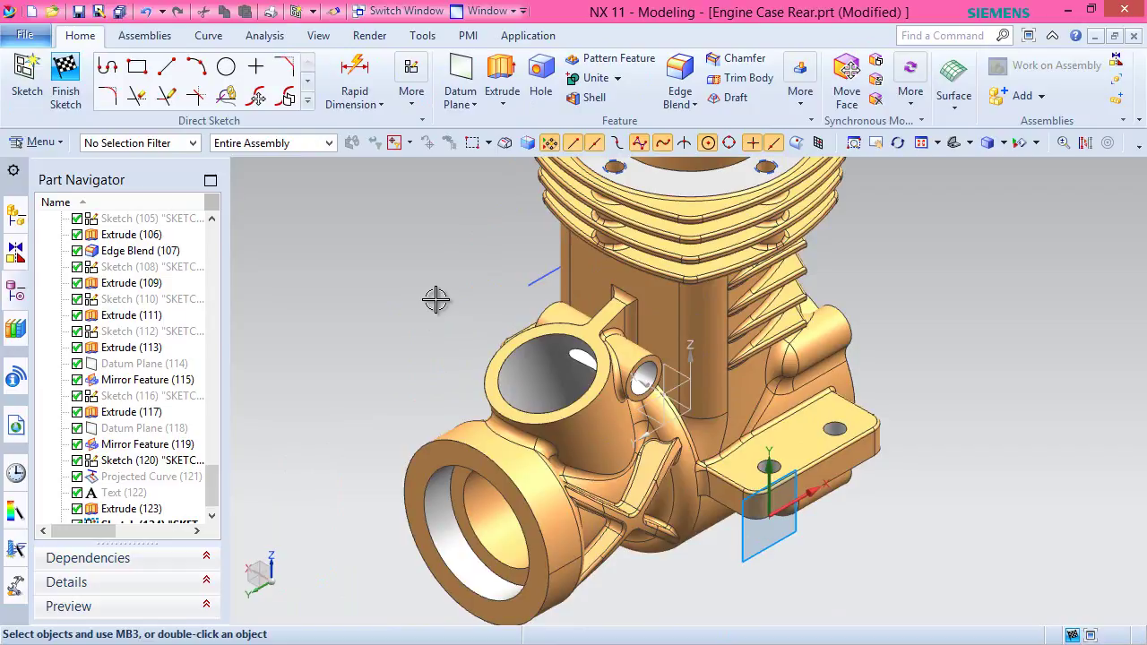
Project the line of the original text sketch into the new flange-face sketch.
{"action": "left_click", "coordinate": [310, 104]}
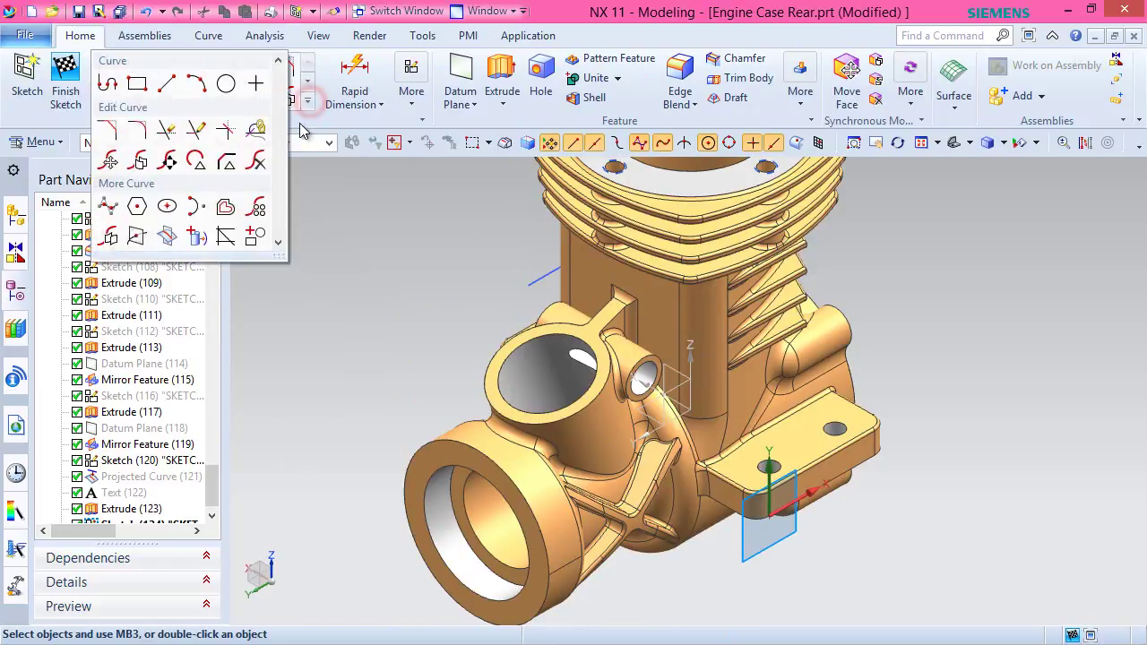
{"action": "left_click", "coordinate": [197, 236]}
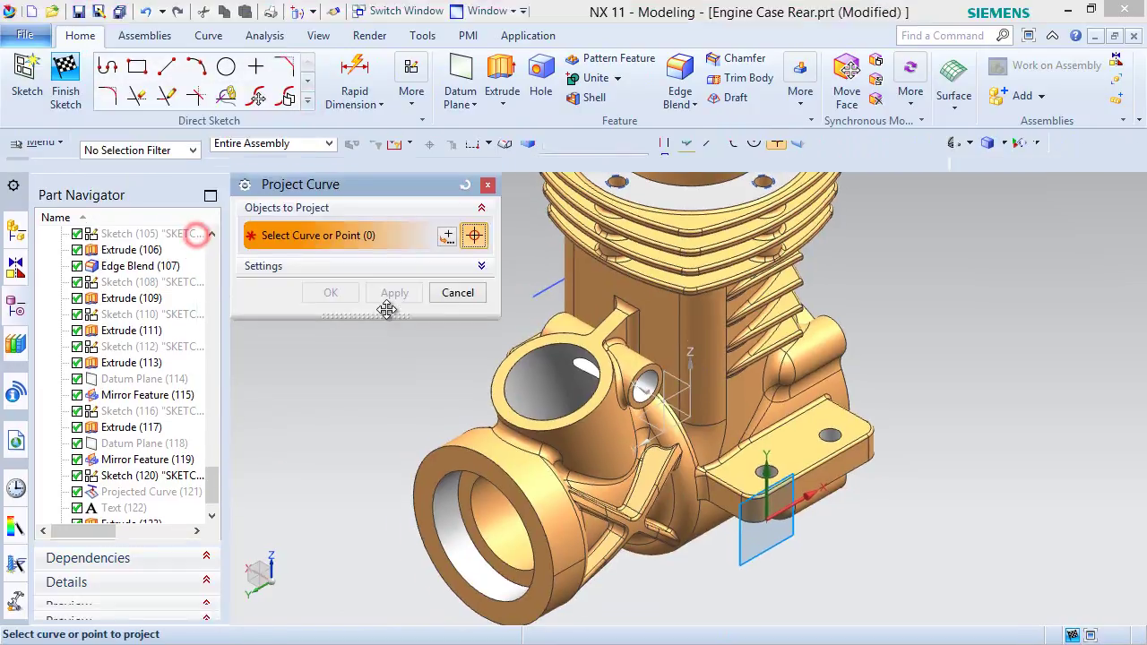
{"action": "left_click", "coordinate": [550, 283]}
{"action": "left_click", "coordinate": [333, 292]}
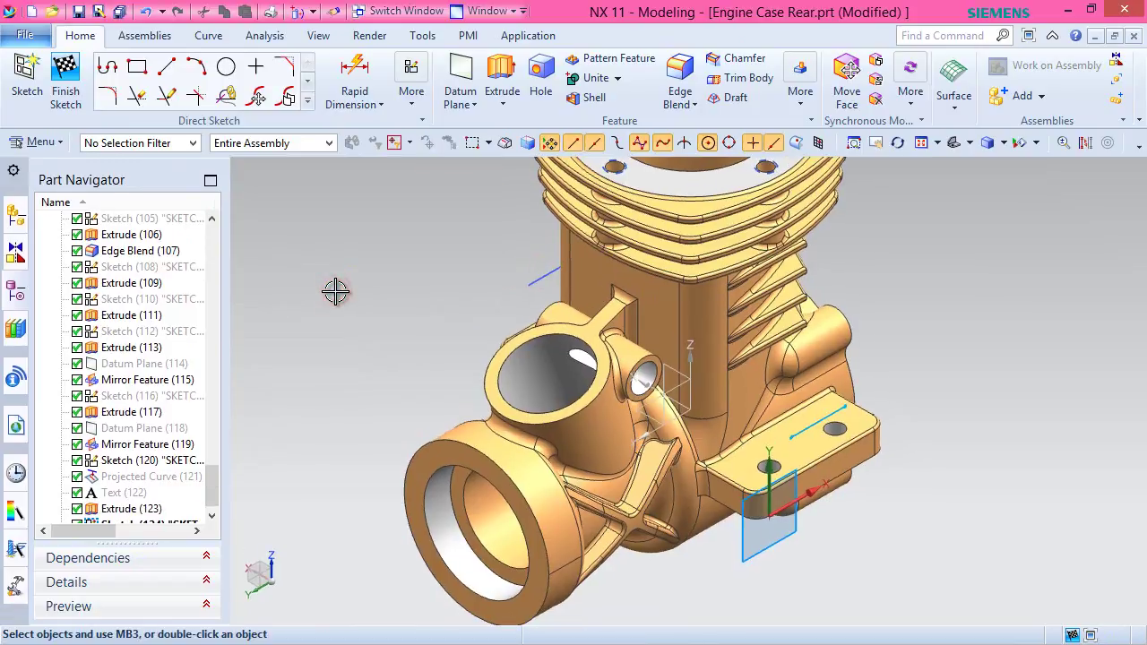
Hide the original text sketch, Sketch (120), and finish the new sketch.
{"action": "scroll", "coordinate": [212, 474], "scroll_direction": "down", "scroll_amount": 1}
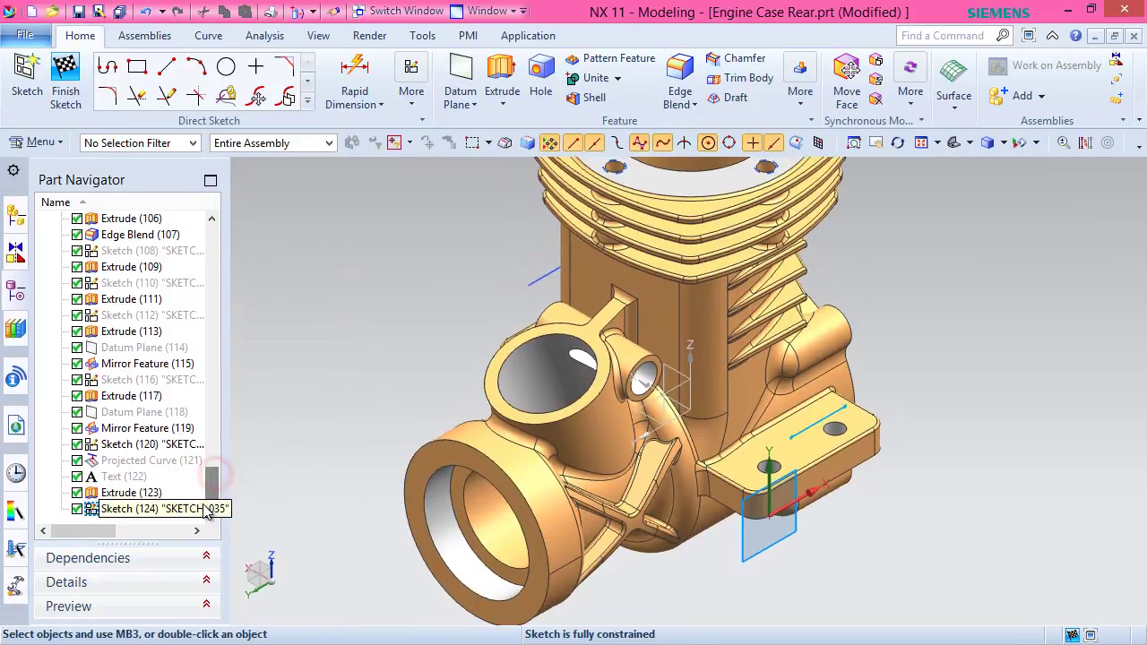
{"action": "right_click", "coordinate": [103, 453]}
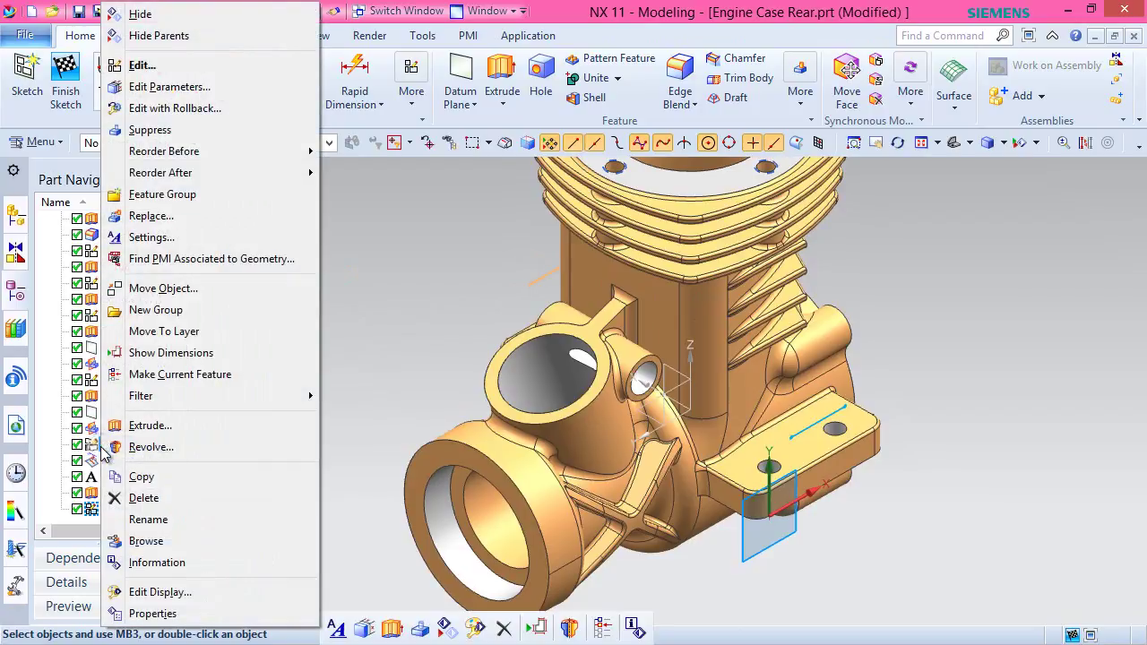
{"action": "left_click", "coordinate": [134, 11]}
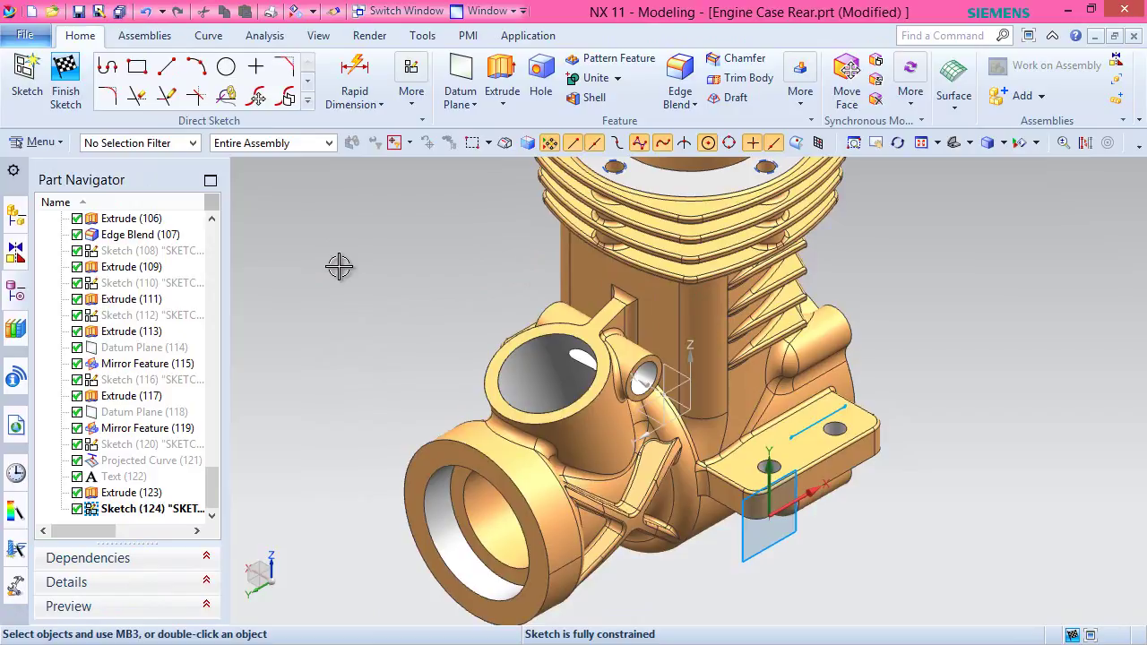
{"action": "right_click", "coordinate": [337, 262]}
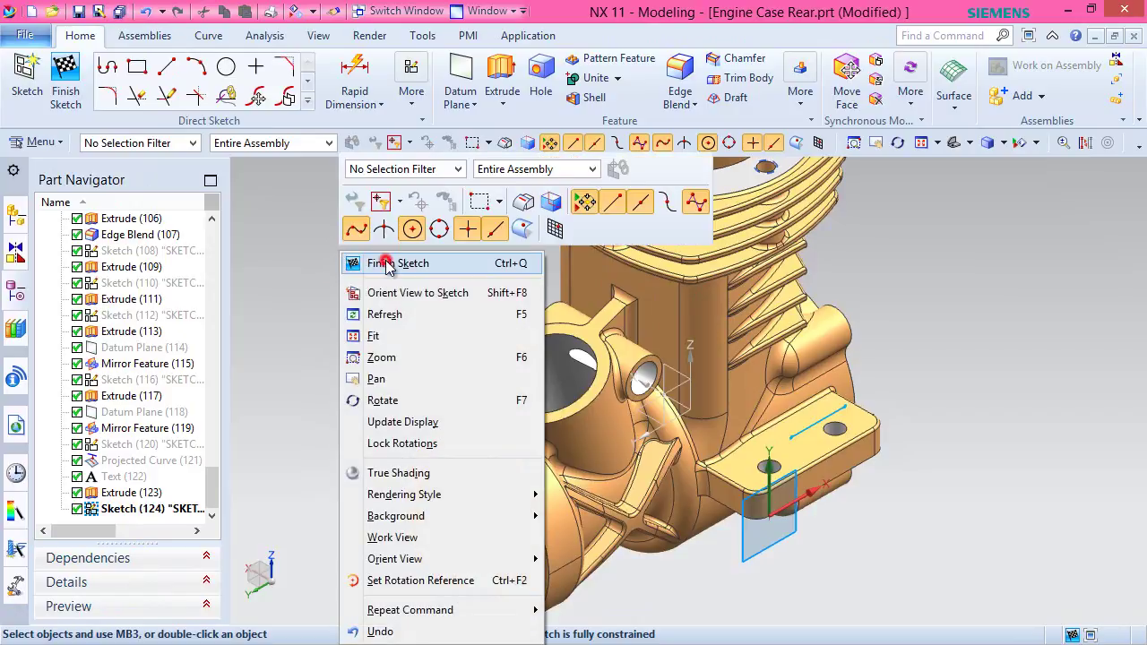
{"action": "left_click", "coordinate": [387, 264]}
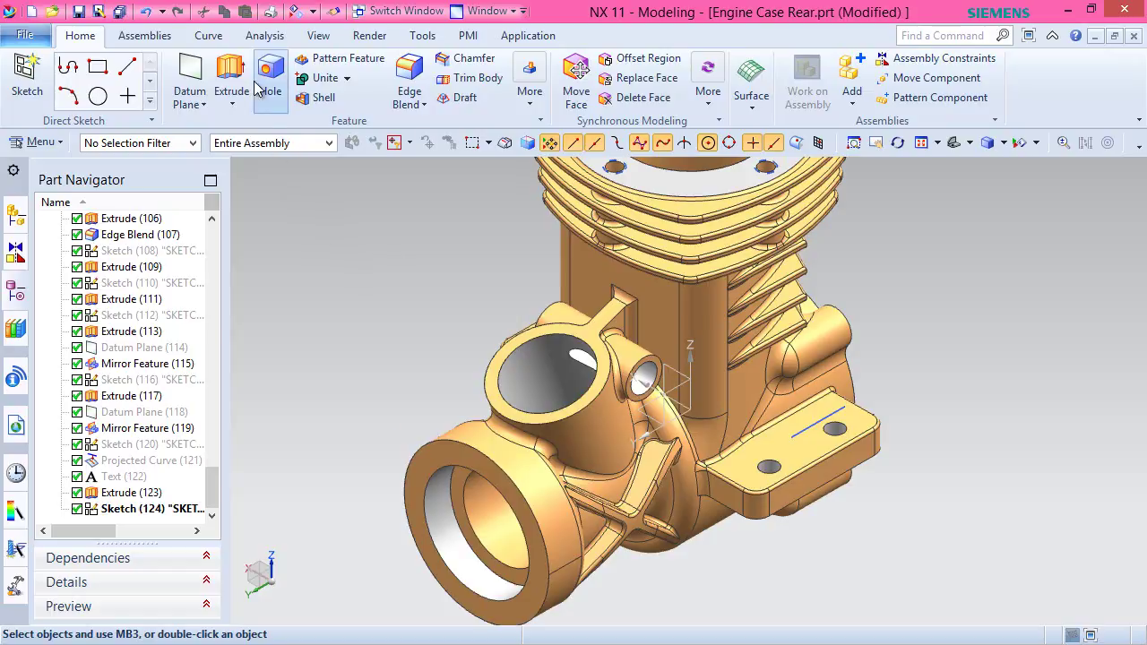
Project the new sketch line along the face normal onto the case wall below the fins with Project Curve.
{"action": "left_click", "coordinate": [208, 36]}
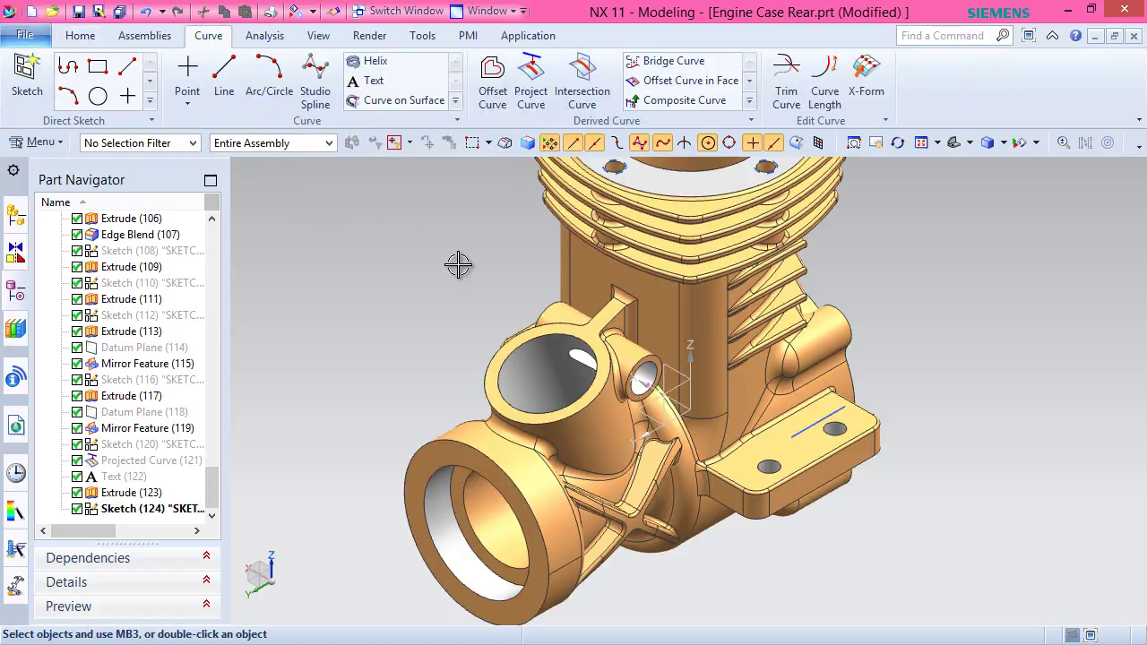
{"action": "left_click", "coordinate": [529, 94]}
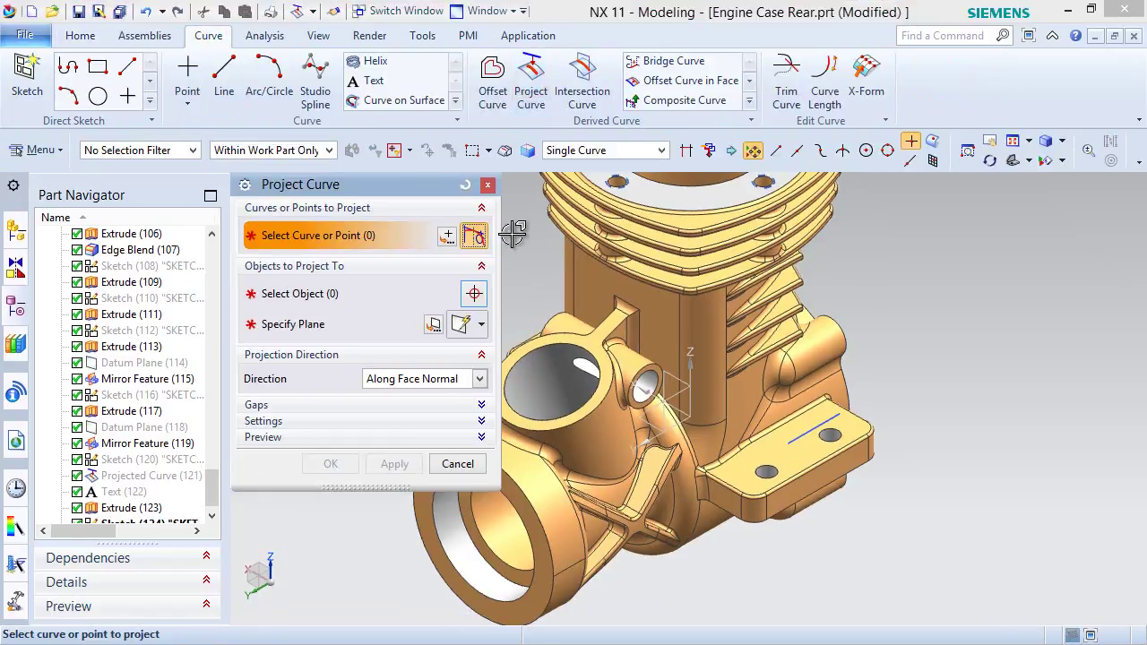
{"action": "scroll", "coordinate": [804, 434], "scroll_direction": "up", "scroll_amount": 2}
{"action": "left_click", "coordinate": [804, 435]}
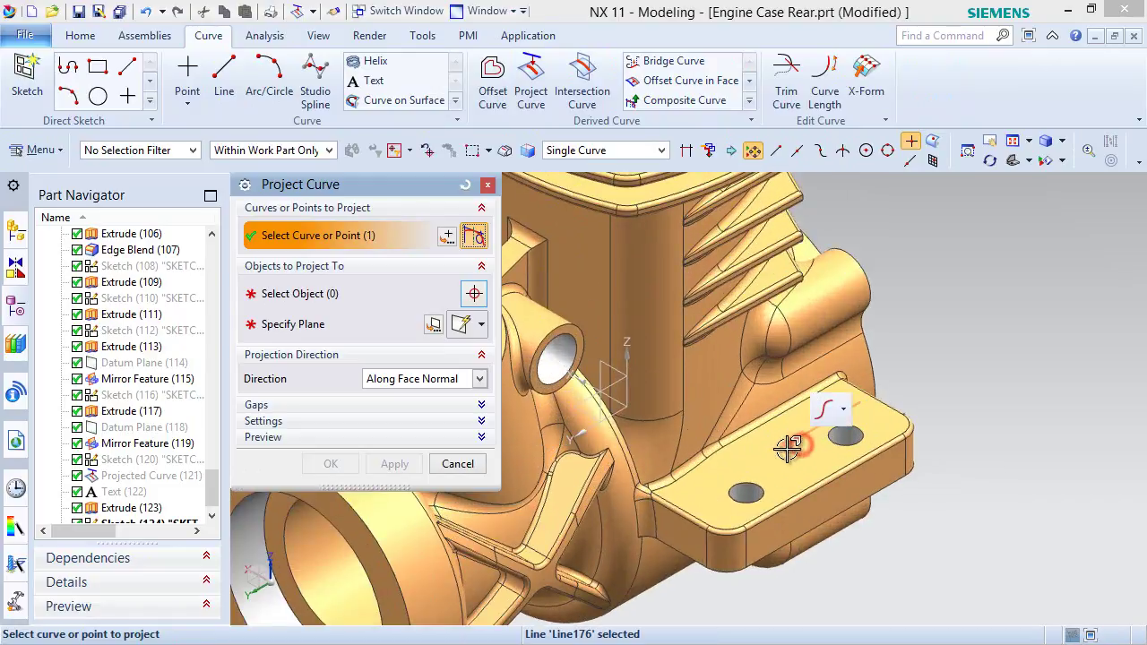
{"action": "left_click", "coordinate": [324, 303]}
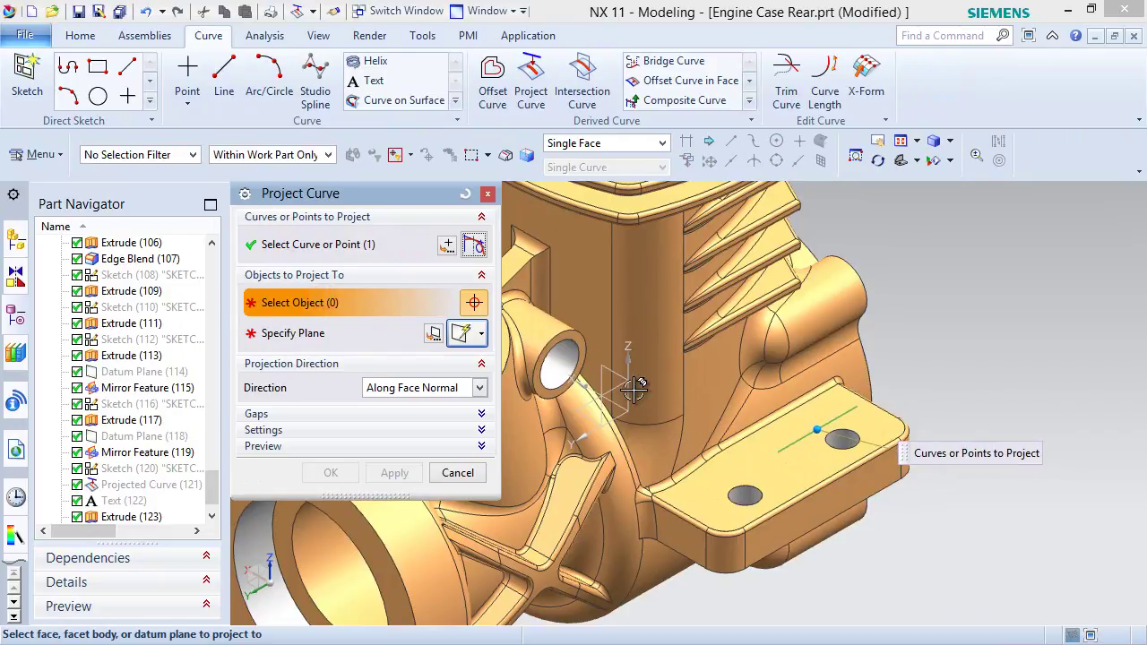
{"action": "left_click", "coordinate": [711, 381]}
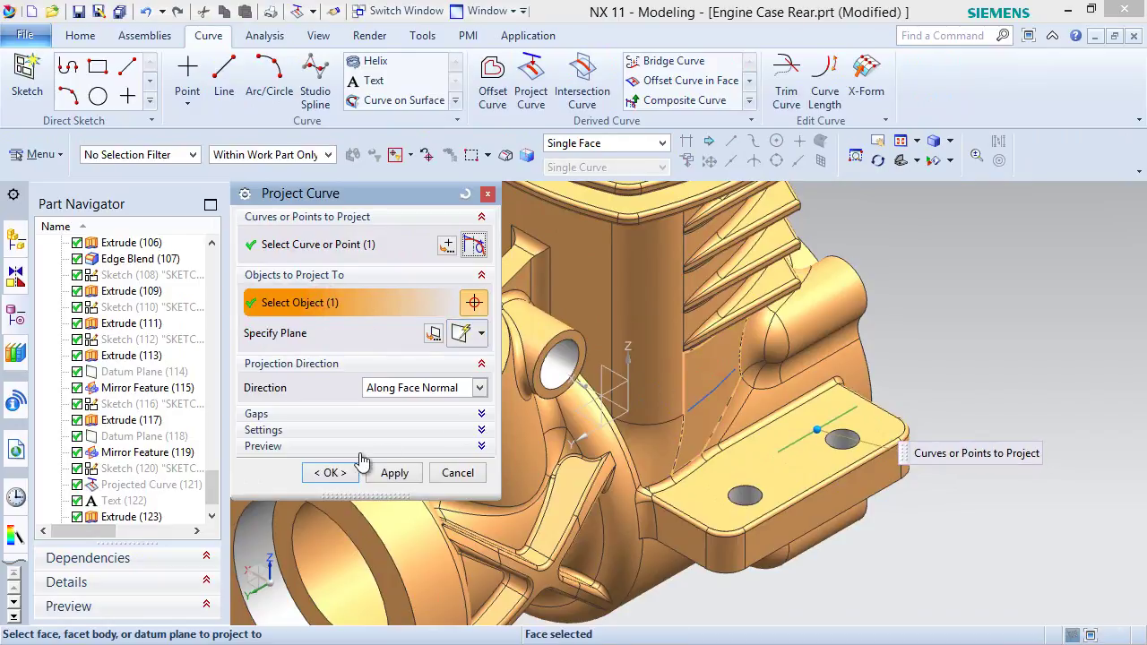
{"action": "left_click", "coordinate": [331, 472]}
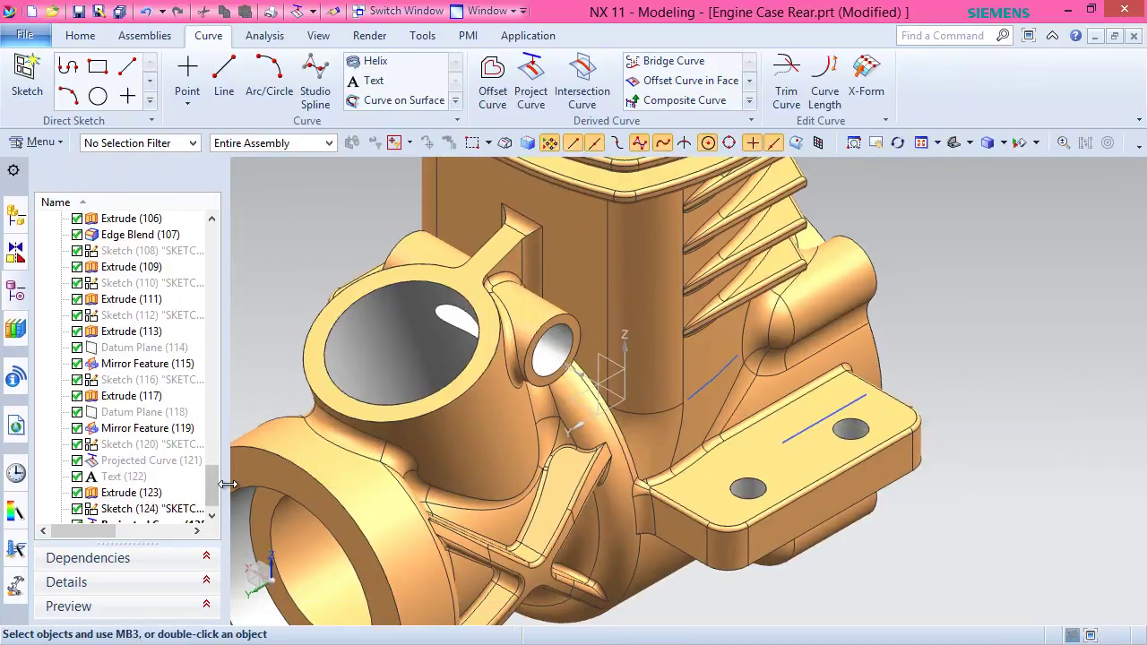
Hide the flange-face sketch, Sketch (124), leaving the projected curve on the wall shown.
{"action": "scroll", "coordinate": [219, 485], "scroll_direction": "down", "scroll_amount": 1}
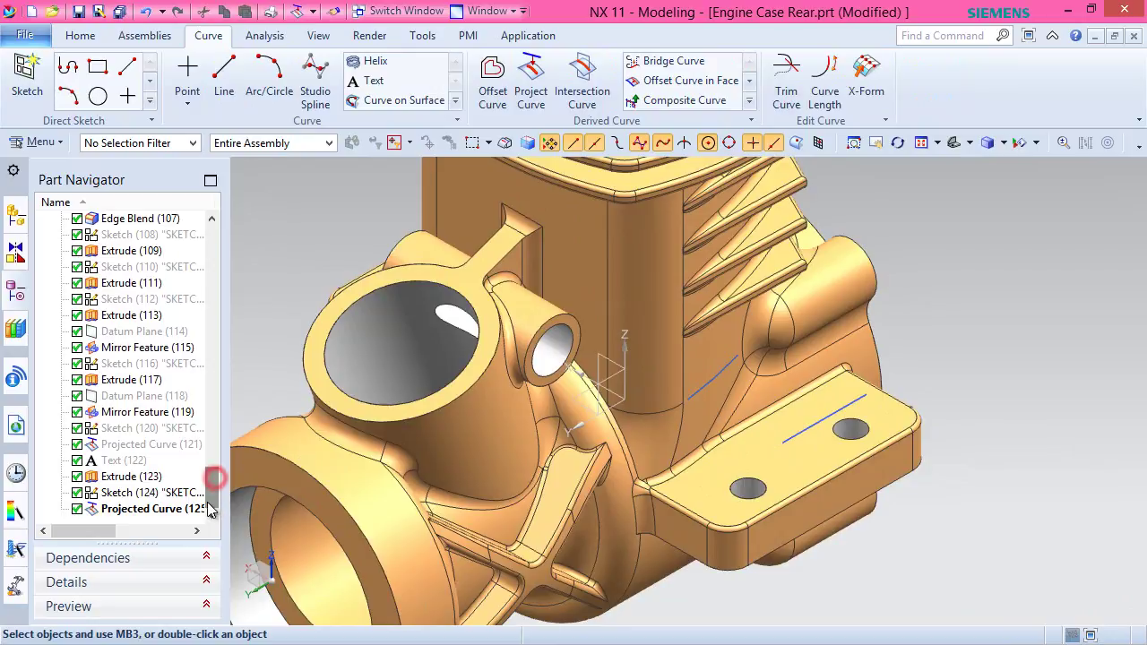
{"action": "left_click", "coordinate": [128, 493]}
{"action": "right_click", "coordinate": [128, 493]}
{"action": "left_click", "coordinate": [179, 36]}
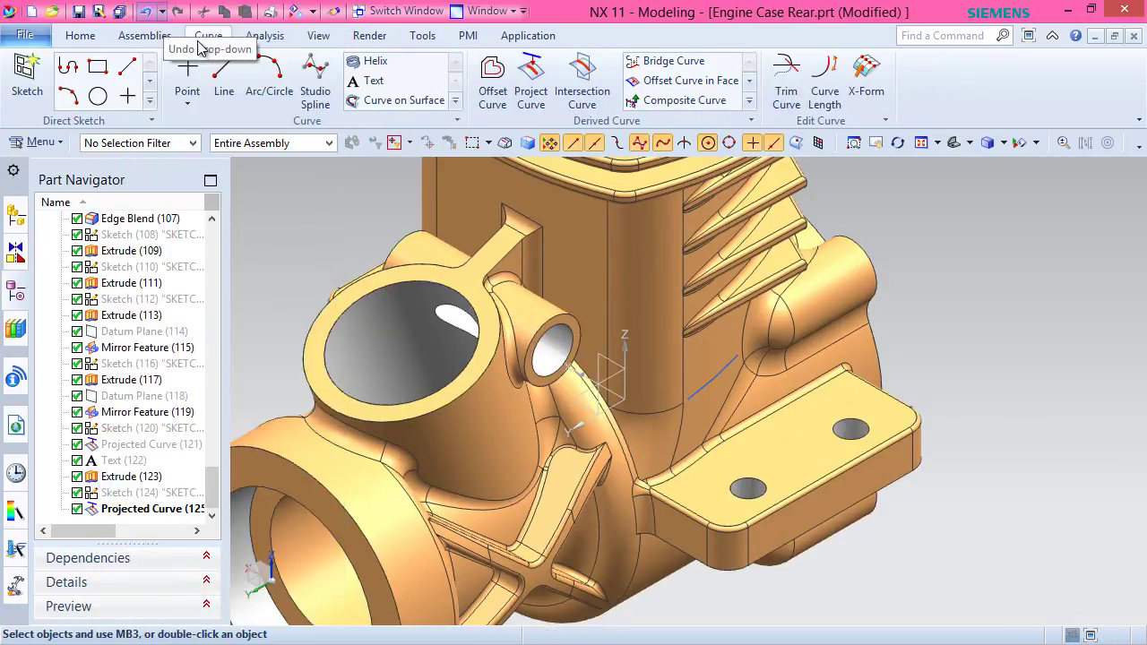
Create .12 text in bold Arial Black on the wall faces, following the projected curve with its direction reversed.
{"action": "left_click", "coordinate": [370, 81]}
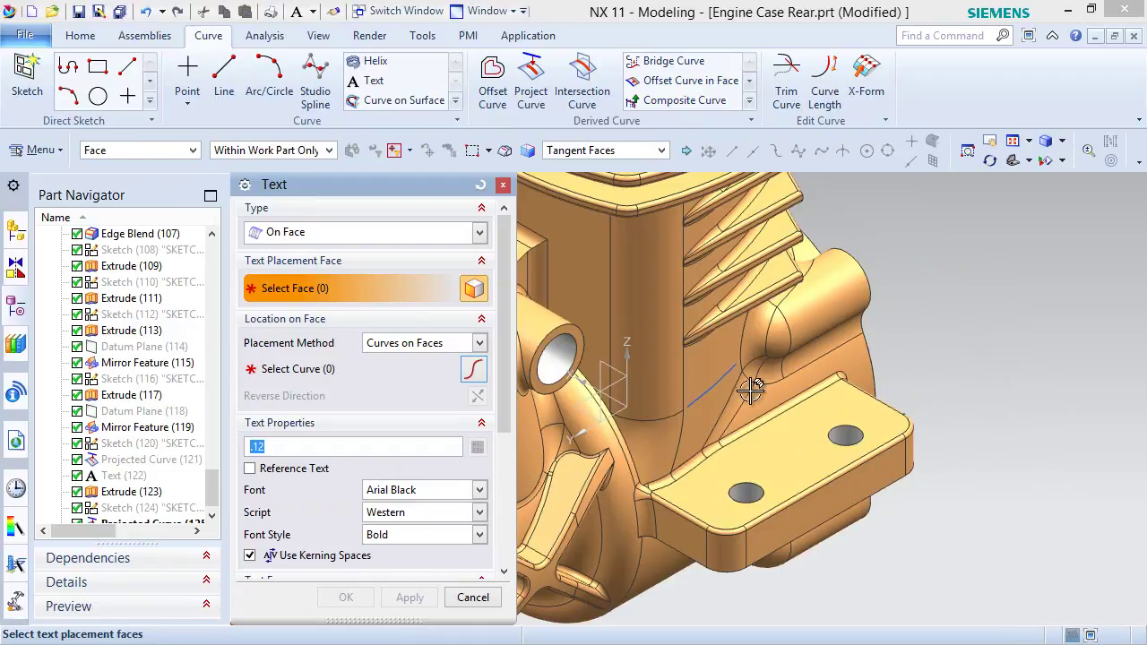
{"action": "left_click", "coordinate": [714, 359]}
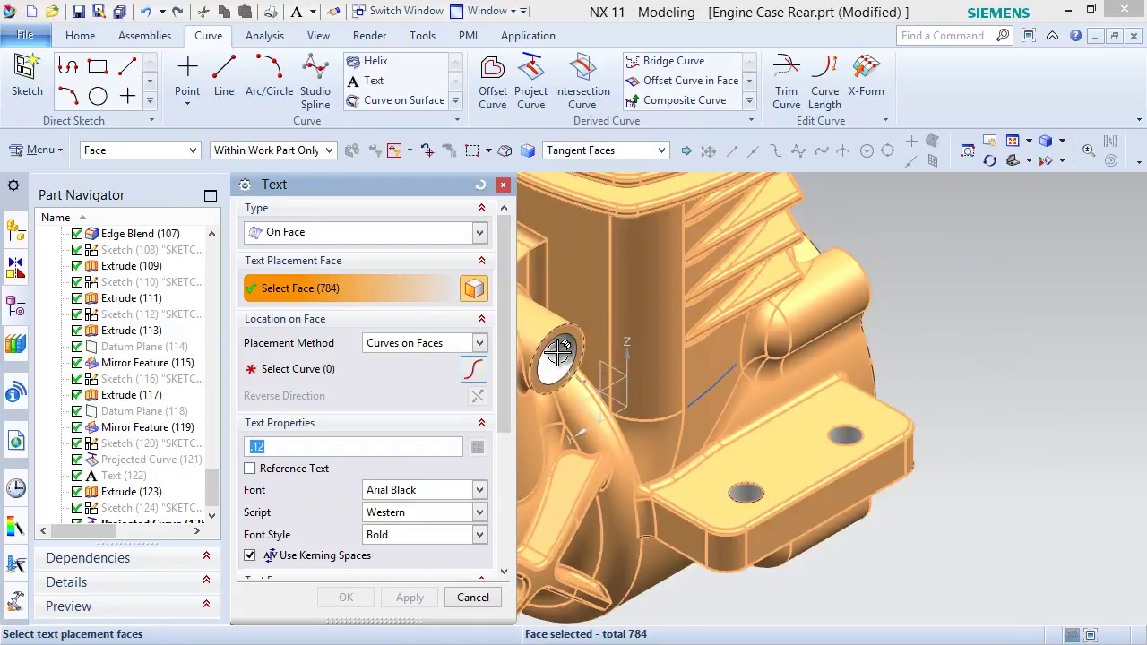
{"action": "left_click", "coordinate": [296, 369]}
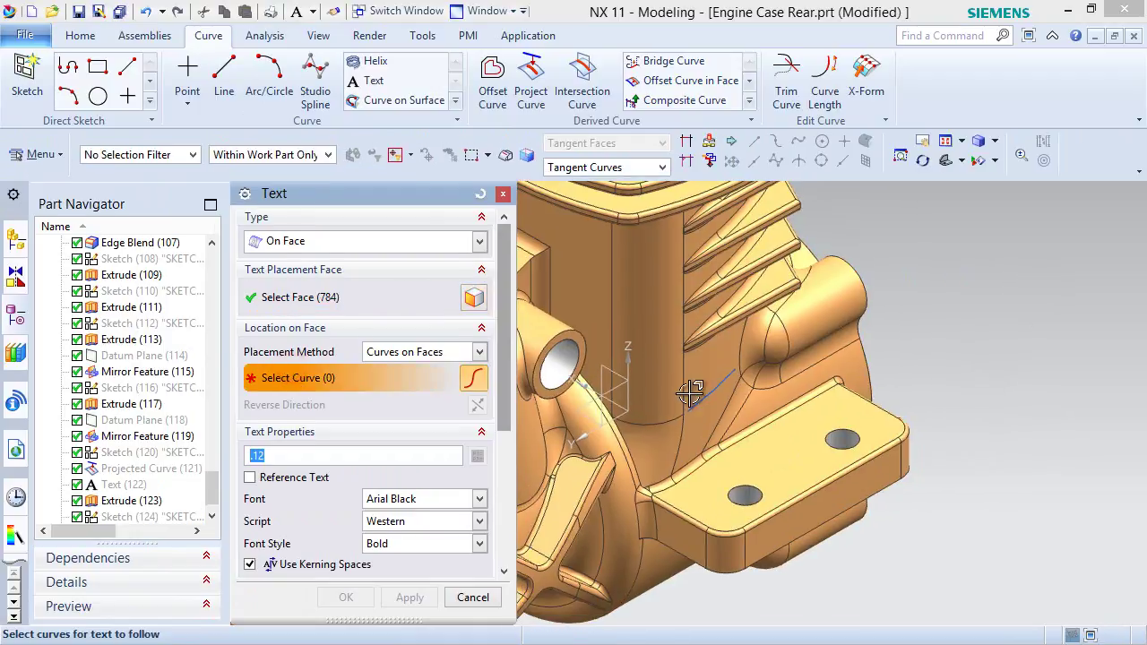
{"action": "left_click", "coordinate": [717, 392]}
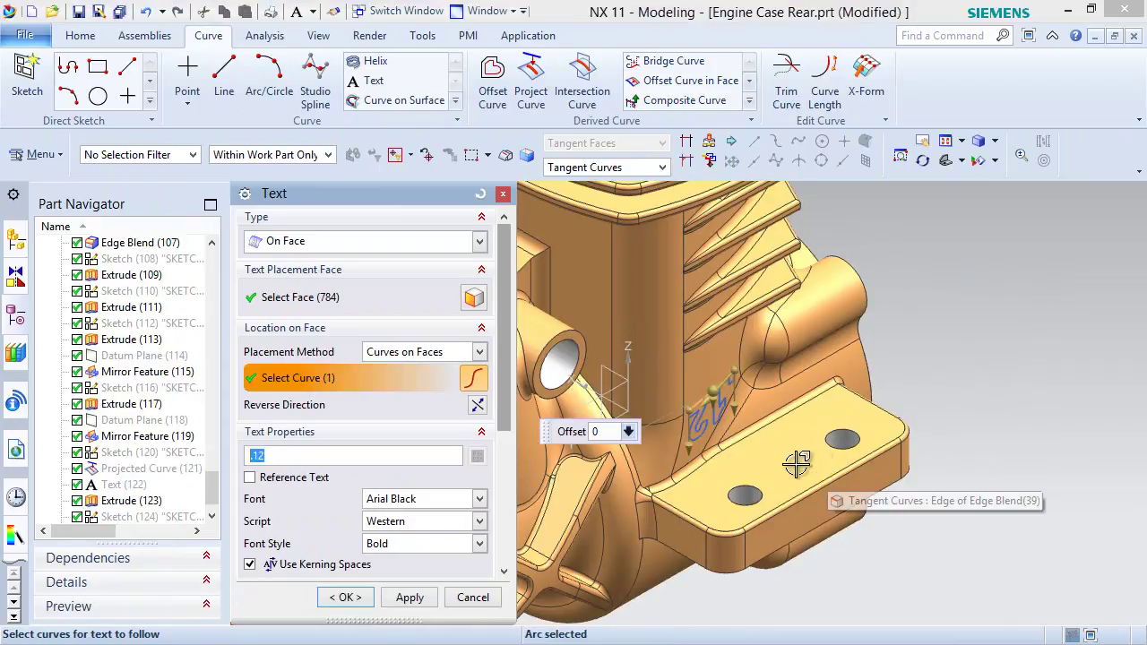
{"action": "left_click", "coordinate": [480, 410]}
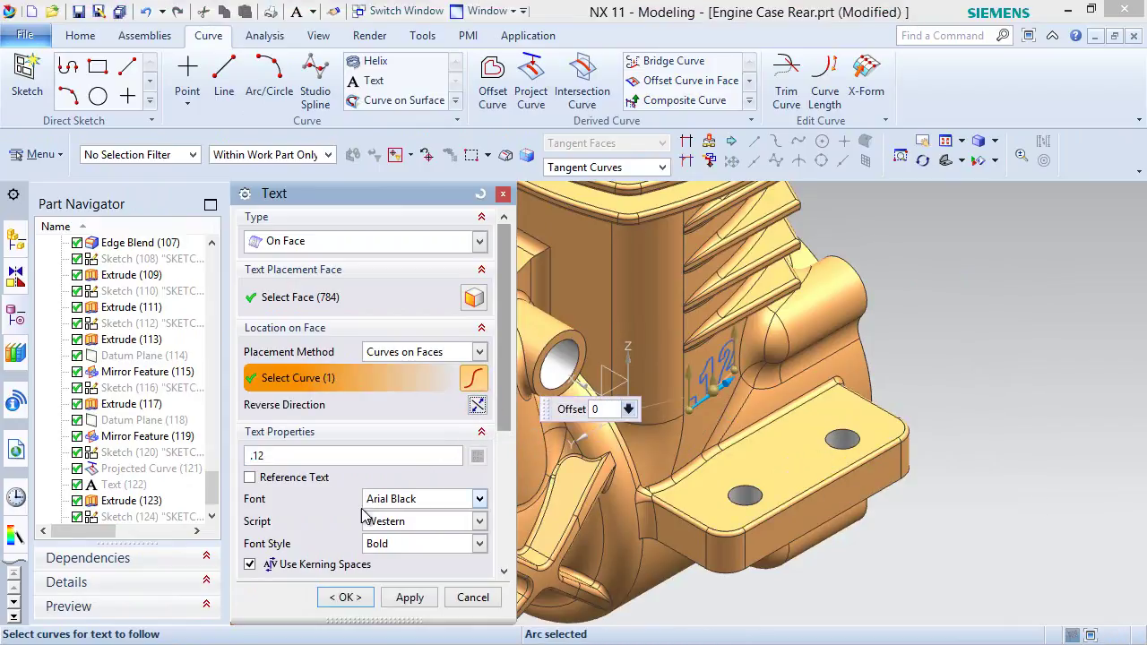
{"action": "left_click", "coordinate": [345, 597]}
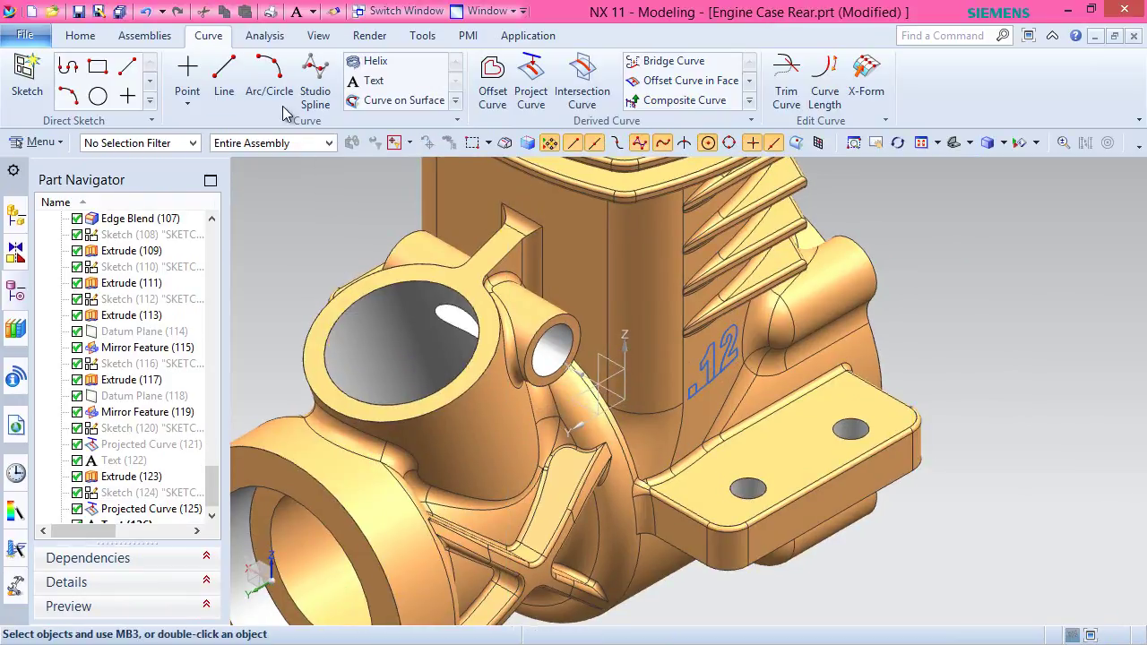
Set up a united Extrude of the new .12 text curves with a symmetric distance of 0.333 mm and open the direction vector choices.
{"action": "left_click", "coordinate": [82, 36]}
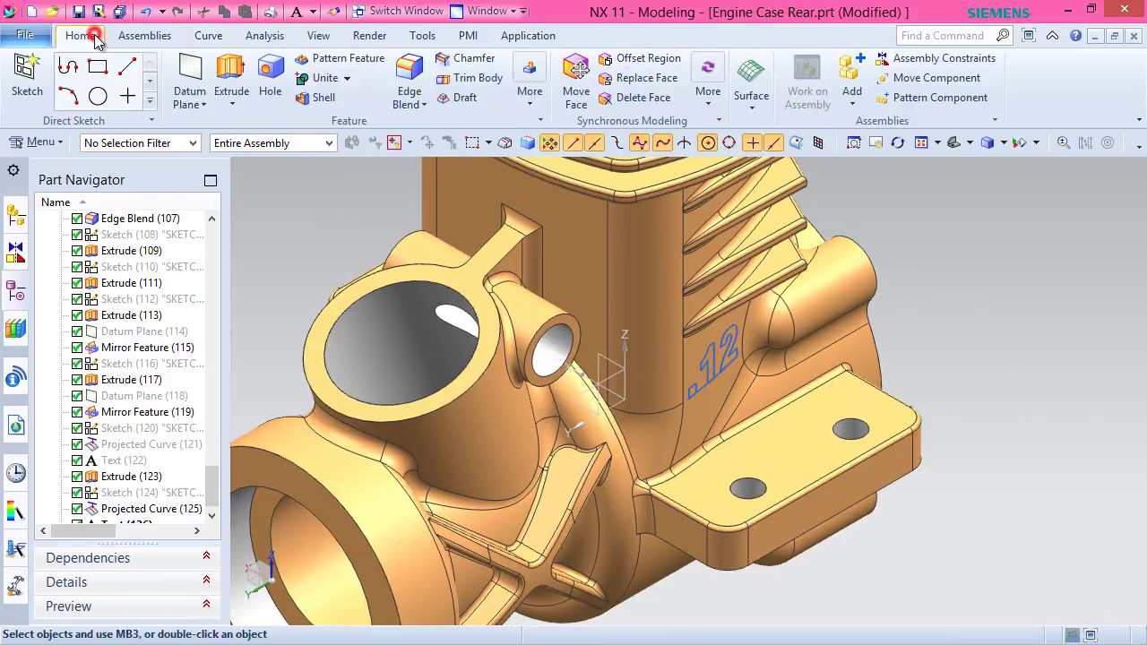
{"action": "left_click", "coordinate": [231, 81]}
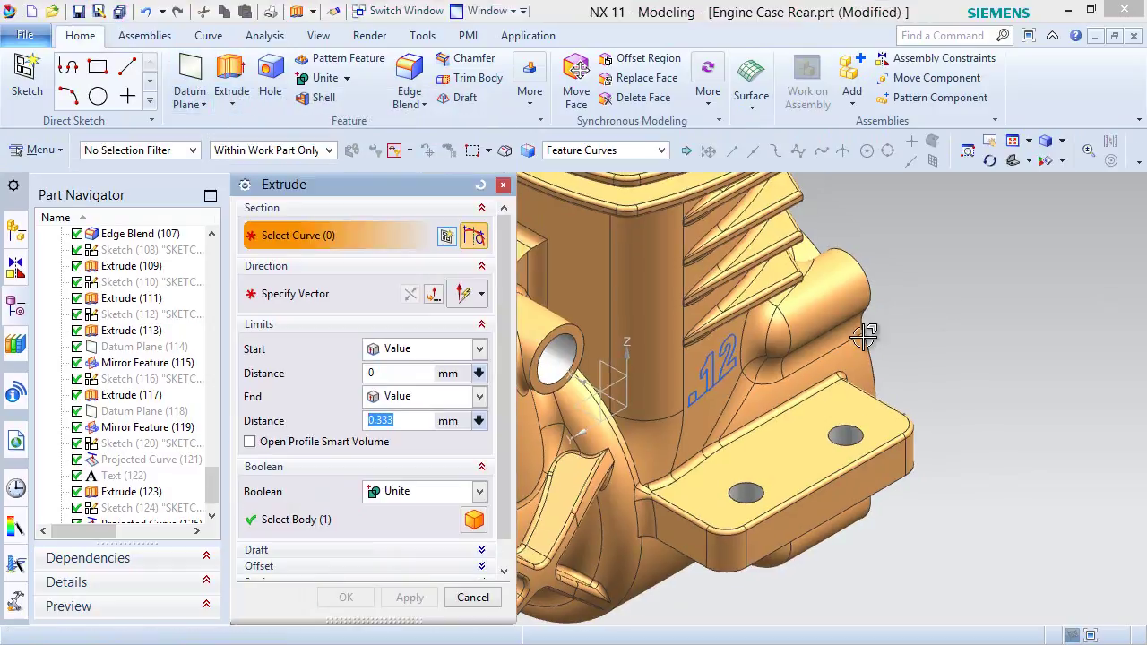
{"action": "left_click", "coordinate": [478, 349]}
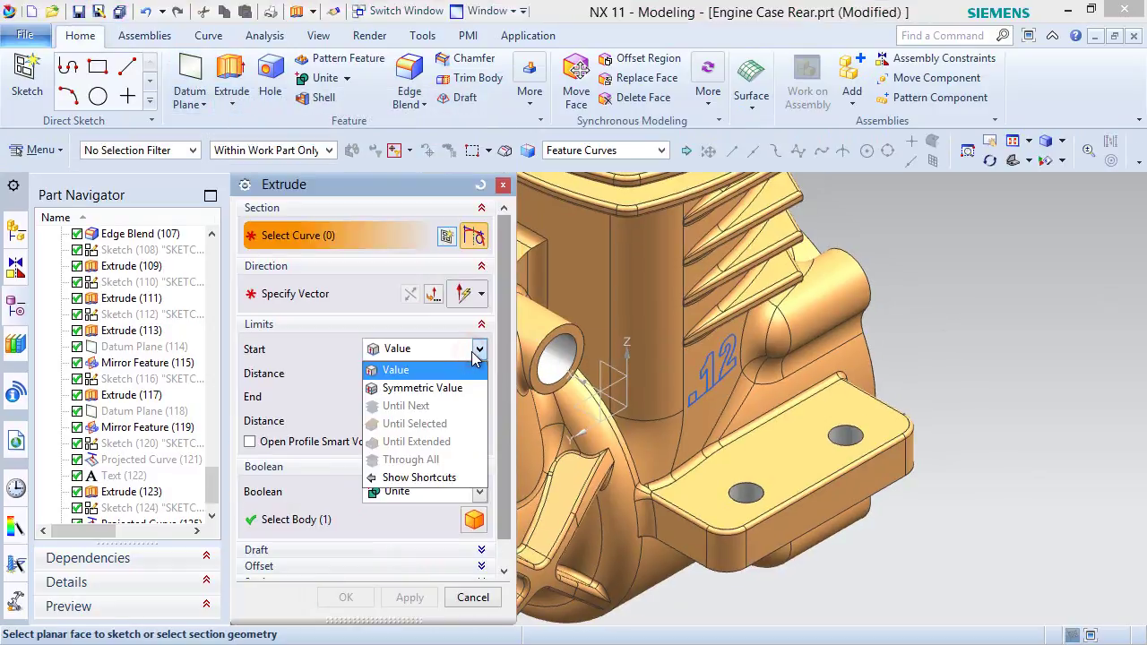
{"action": "left_click", "coordinate": [442, 387]}
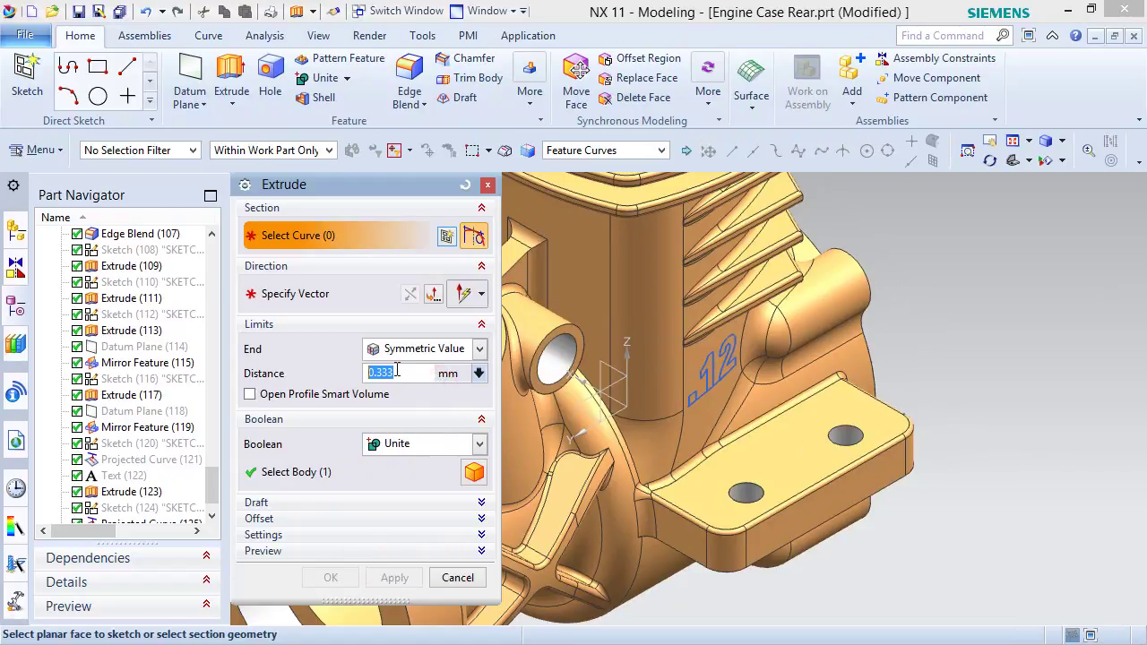
{"action": "scroll", "coordinate": [740, 372], "scroll_direction": "up", "scroll_amount": 5}
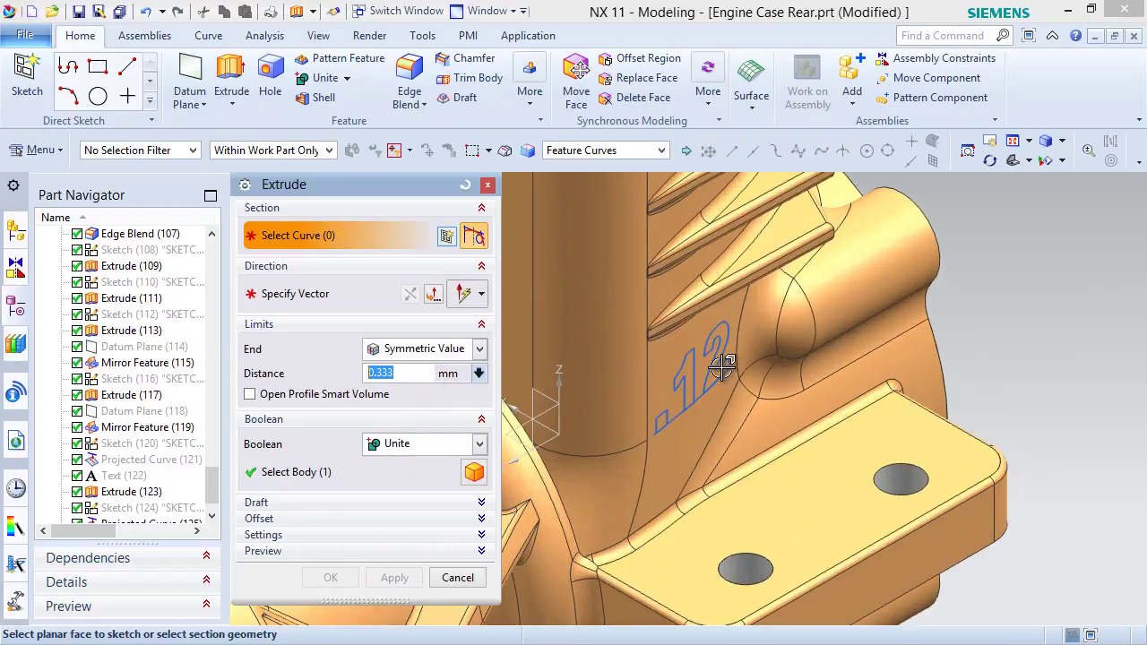
{"action": "left_click", "coordinate": [668, 371]}
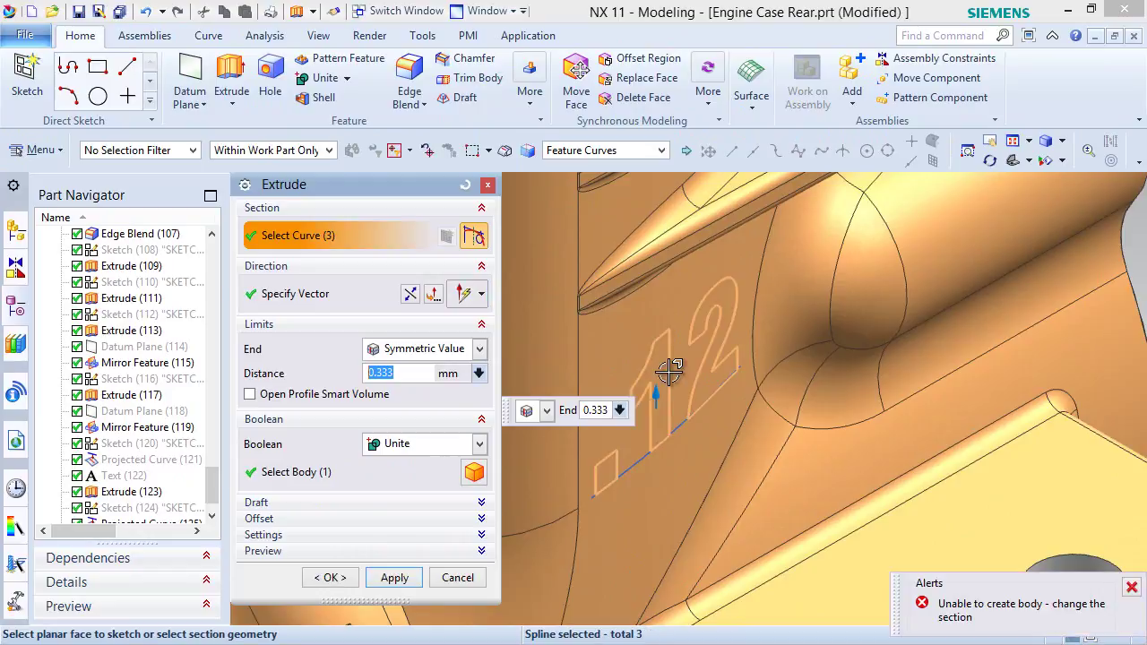
{"action": "left_click", "coordinate": [481, 297]}
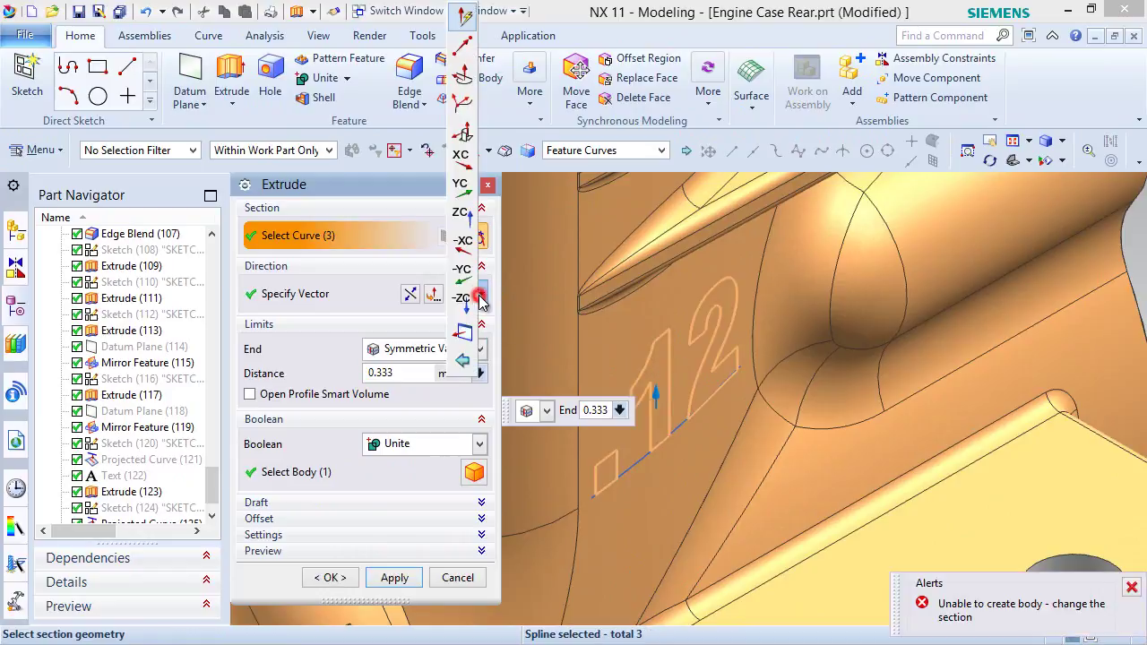
Extrude the ".12" text curves perpendicular to the cylinder wall with a symmetric 0.333 mm distance, united with the body.
{"action": "left_click", "coordinate": [457, 20]}
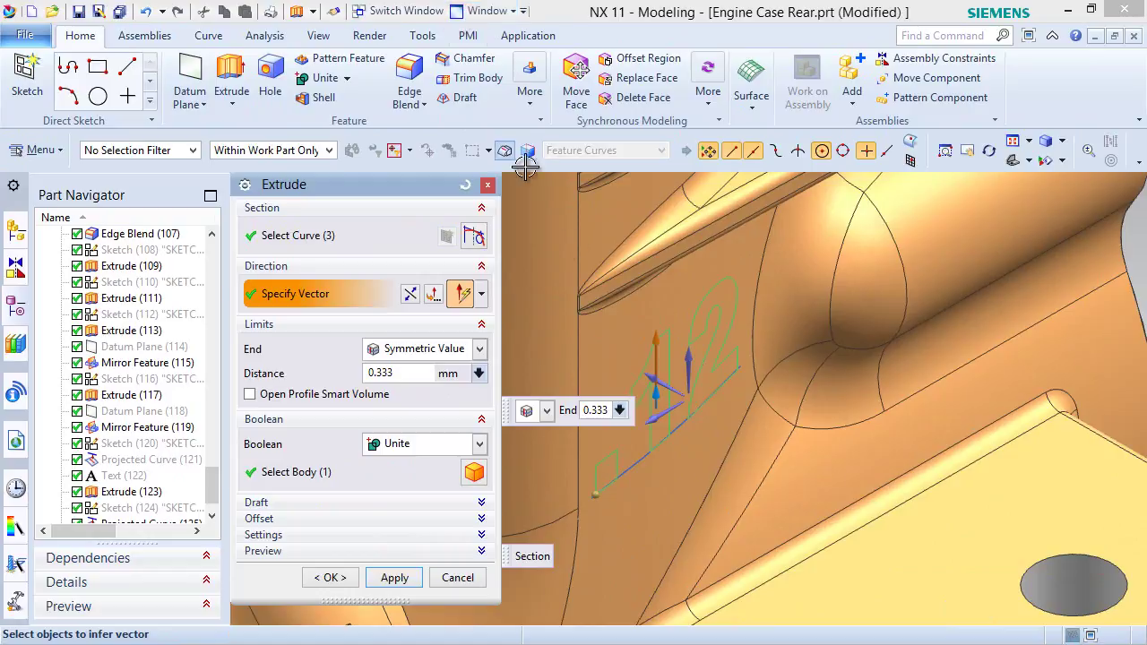
{"action": "left_click", "coordinate": [669, 383]}
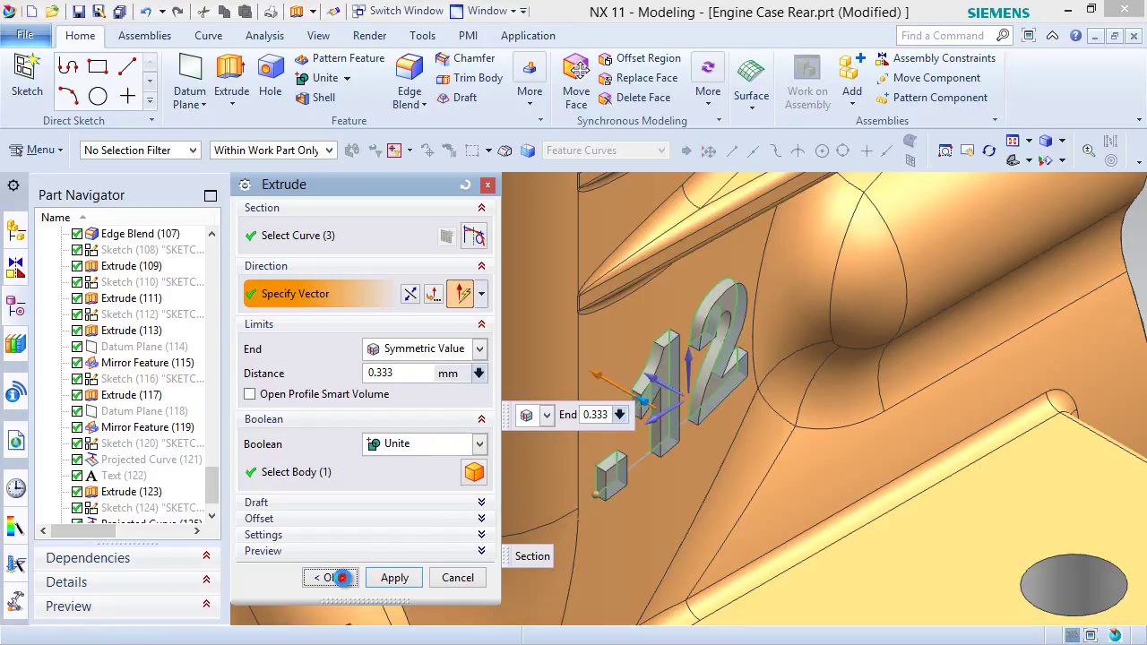
{"action": "left_click", "coordinate": [333, 578]}
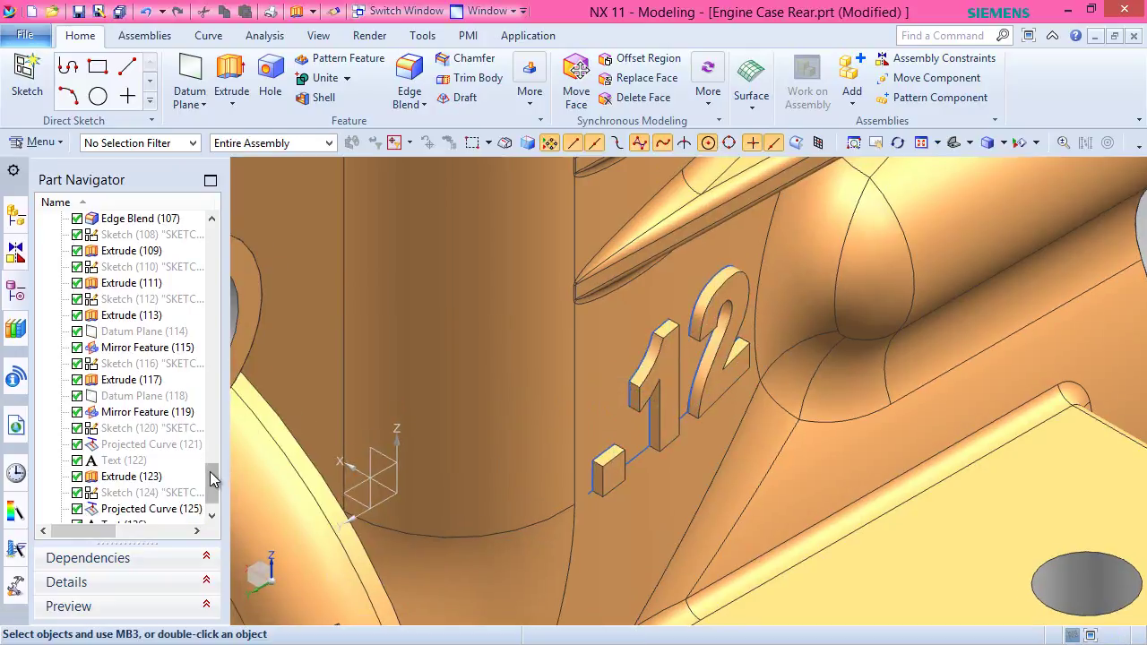
Hide the text and projected baseline curve used for the raised ".12", and save the part.
{"action": "left_click_drag", "start_coordinate": [211, 468], "coordinate": [212, 498]}
{"action": "left_click", "coordinate": [128, 493]}
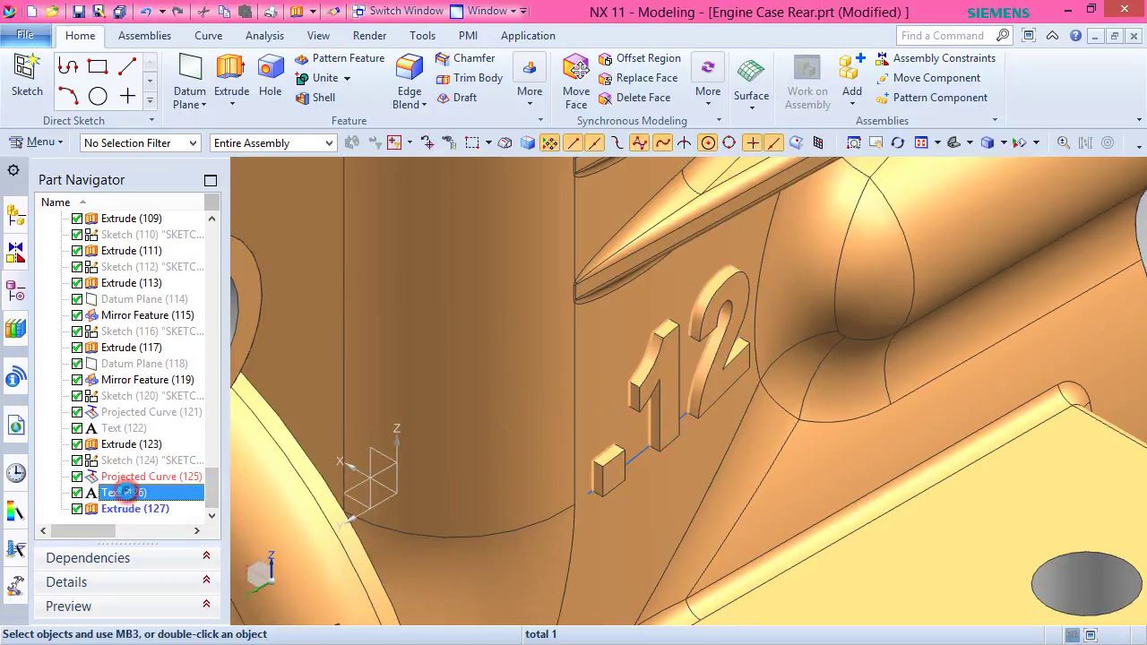
{"action": "right_click", "coordinate": [127, 493]}
{"action": "left_click", "coordinate": [179, 19]}
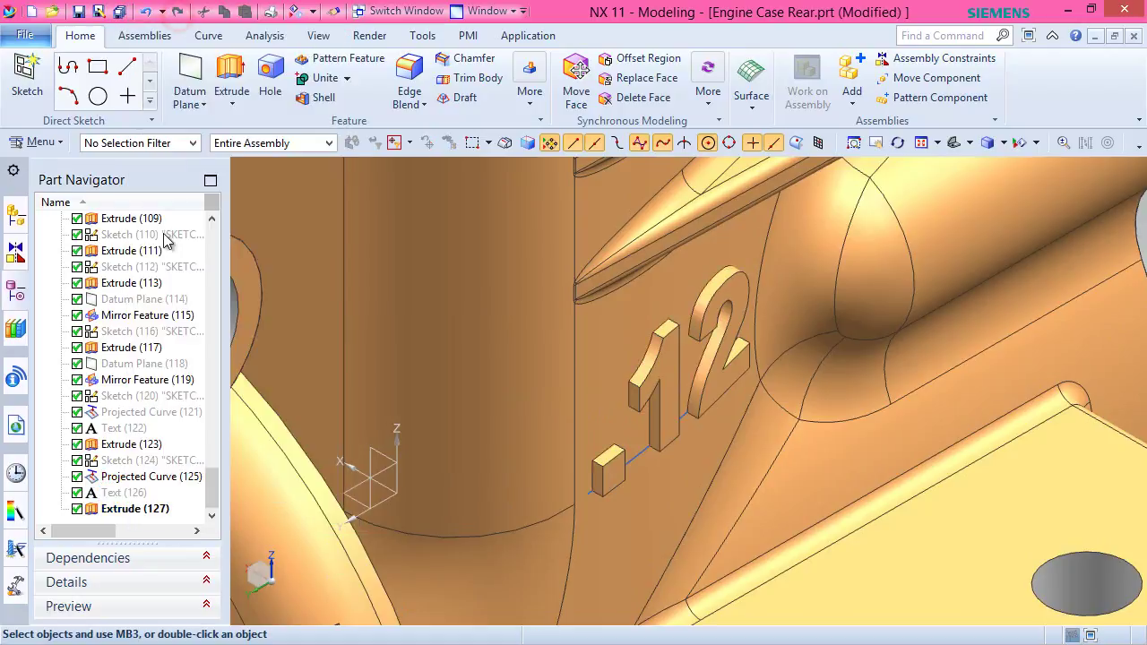
{"action": "right_click", "coordinate": [107, 484]}
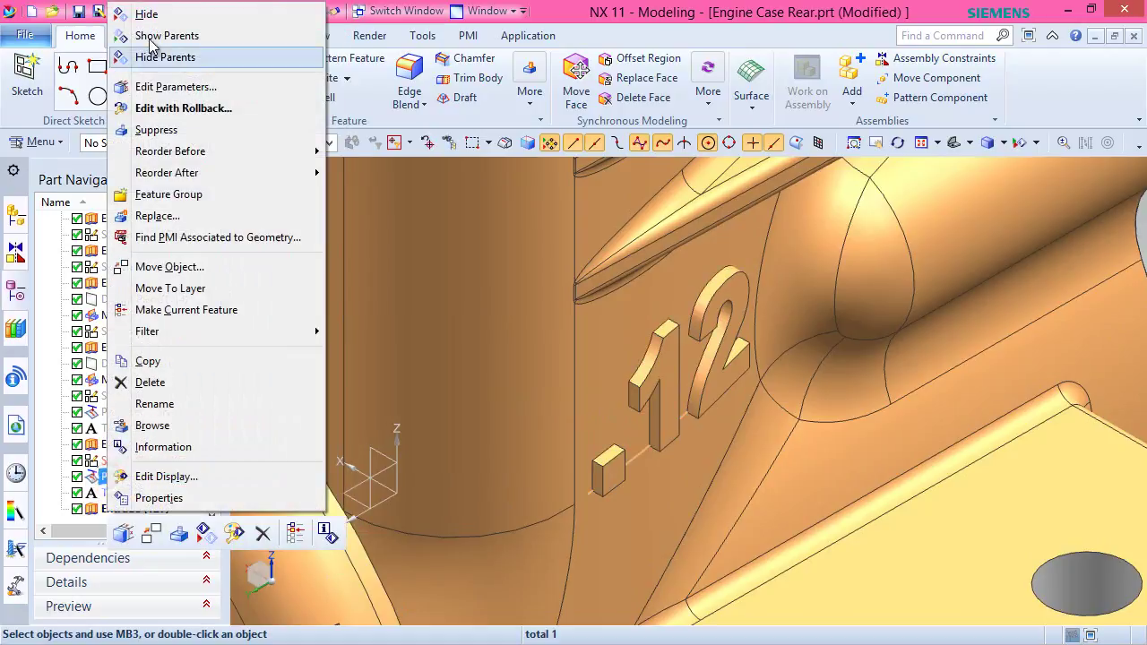
{"action": "left_click", "coordinate": [147, 15]}
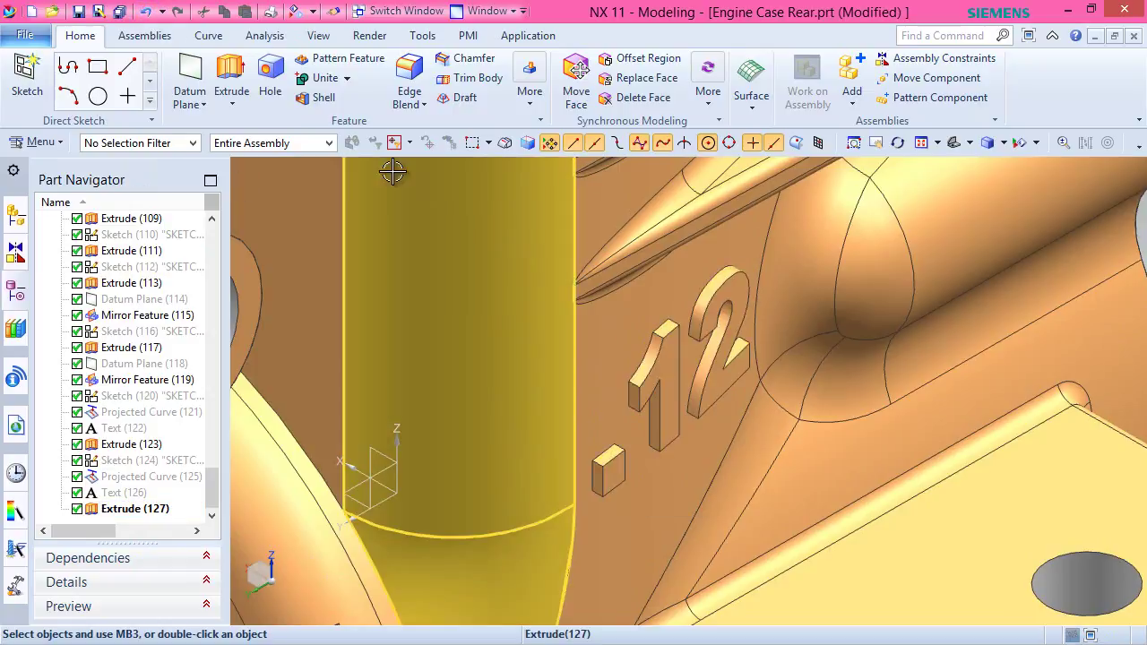
{"action": "left_click", "coordinate": [79, 12]}
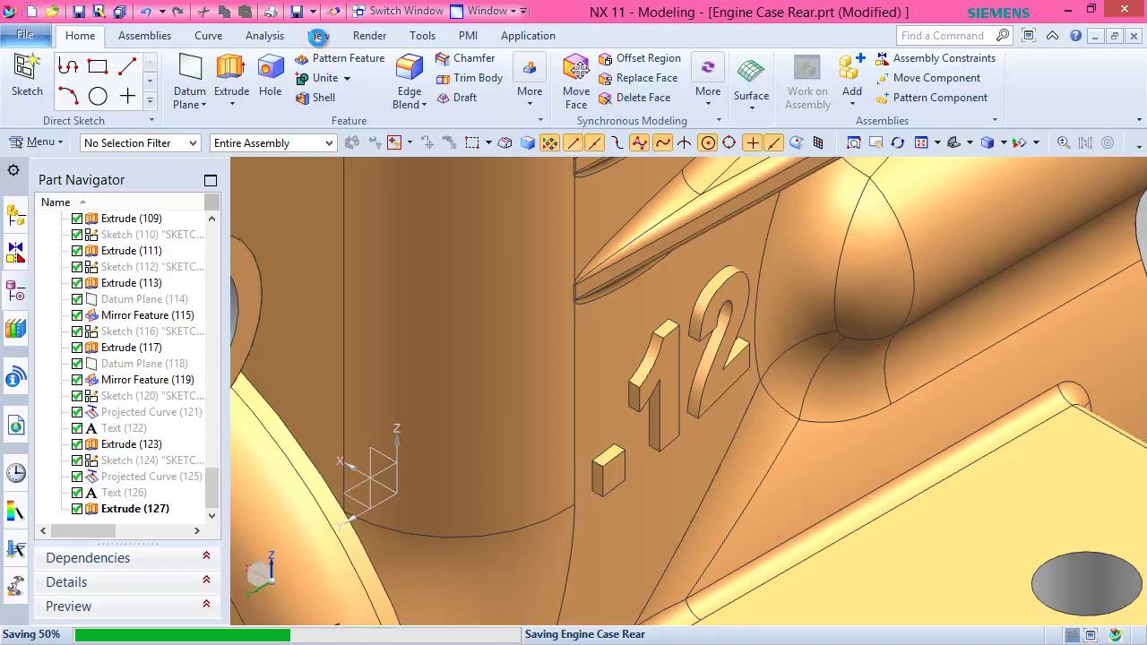
Change the display color of the front faces of the raised dot, 1 and 2 to white.
{"action": "left_click", "coordinate": [319, 40]}
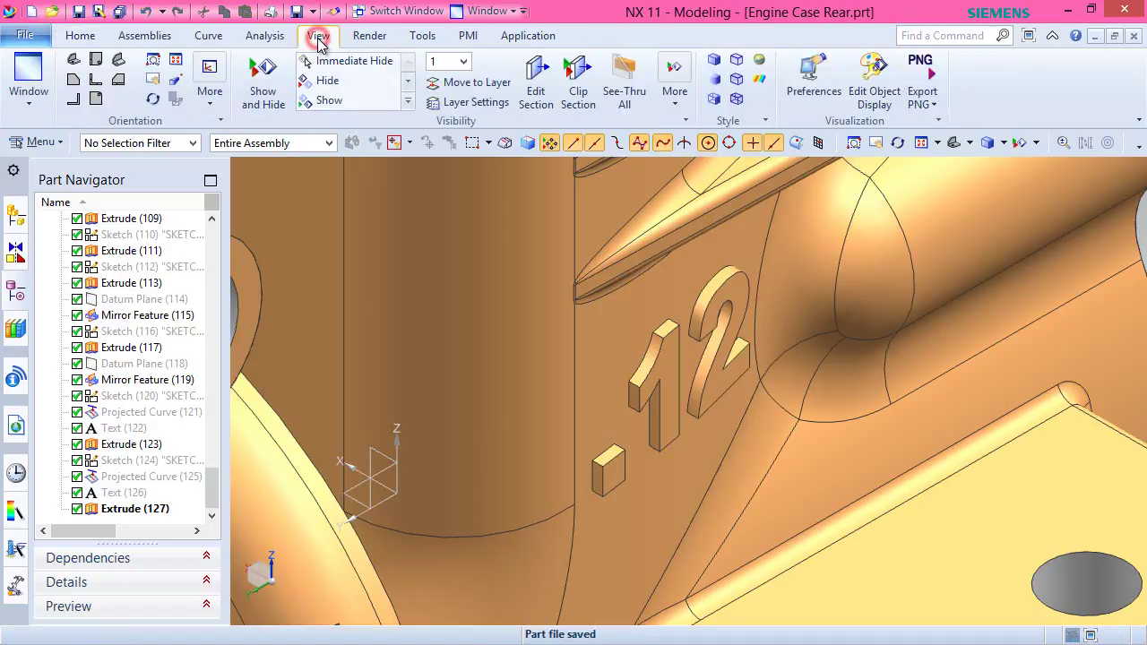
{"action": "left_click", "coordinate": [874, 75]}
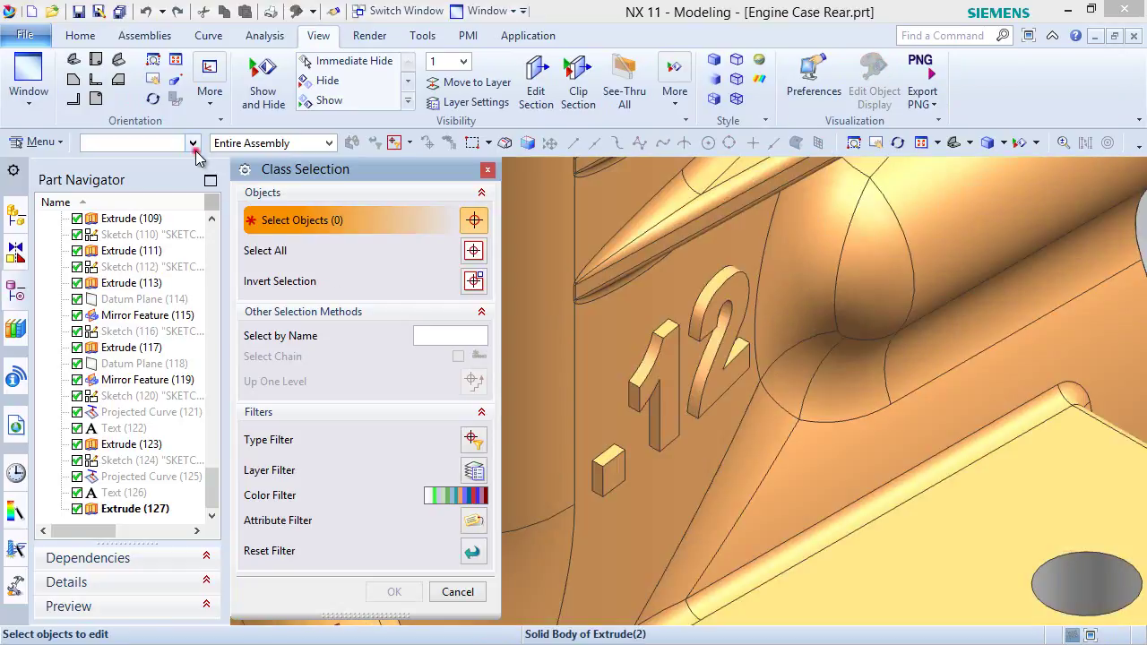
{"action": "left_click", "coordinate": [193, 145]}
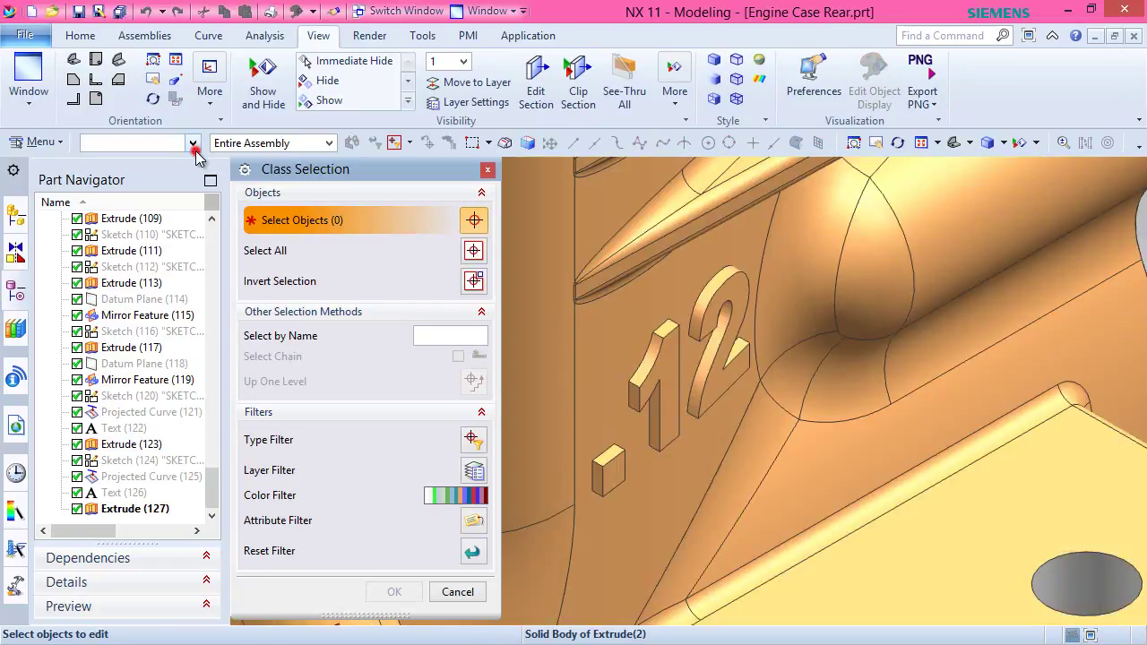
{"action": "left_click", "coordinate": [191, 143]}
{"action": "left_click", "coordinate": [112, 224]}
{"action": "scroll", "coordinate": [671, 393], "scroll_direction": "up", "scroll_amount": 2}
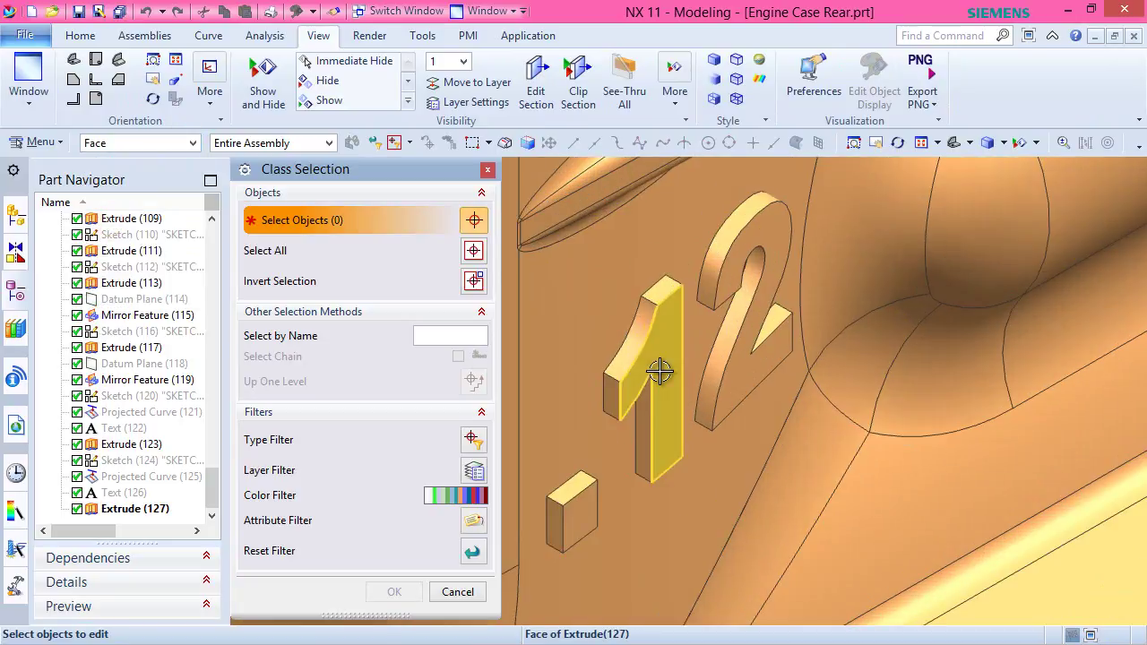
{"action": "left_click", "coordinate": [661, 374]}
{"action": "left_click", "coordinate": [741, 381]}
{"action": "left_click", "coordinate": [583, 512]}
{"action": "left_click", "coordinate": [394, 592]}
{"action": "left_click", "coordinate": [432, 266]}
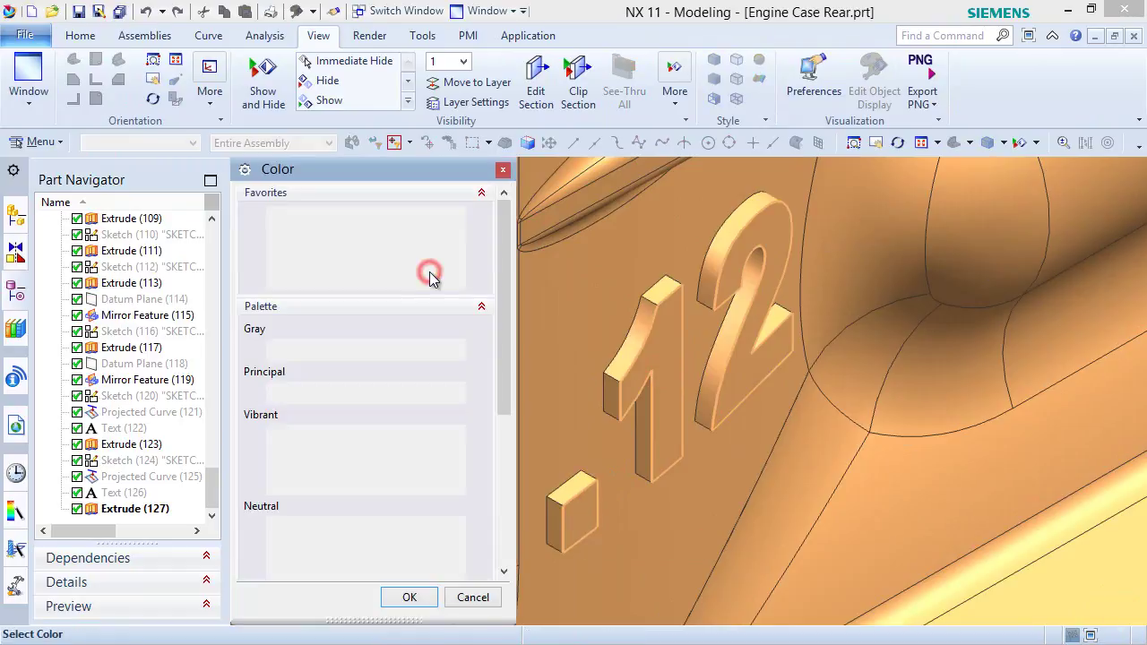
{"action": "left_click", "coordinate": [395, 596]}
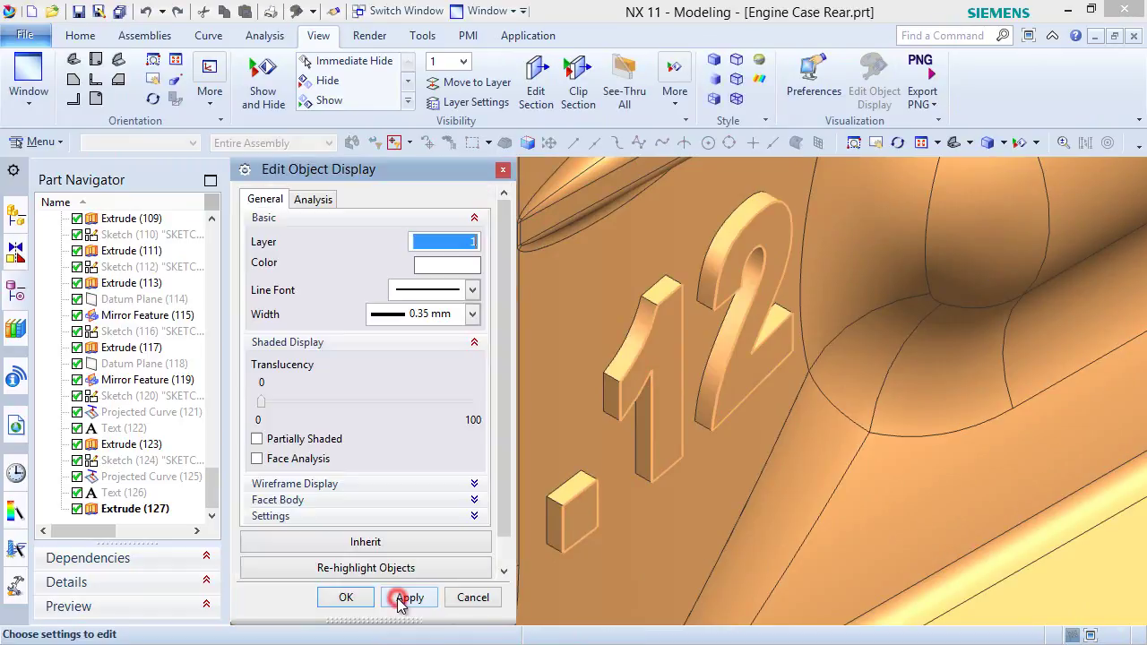
{"action": "left_click", "coordinate": [350, 598]}
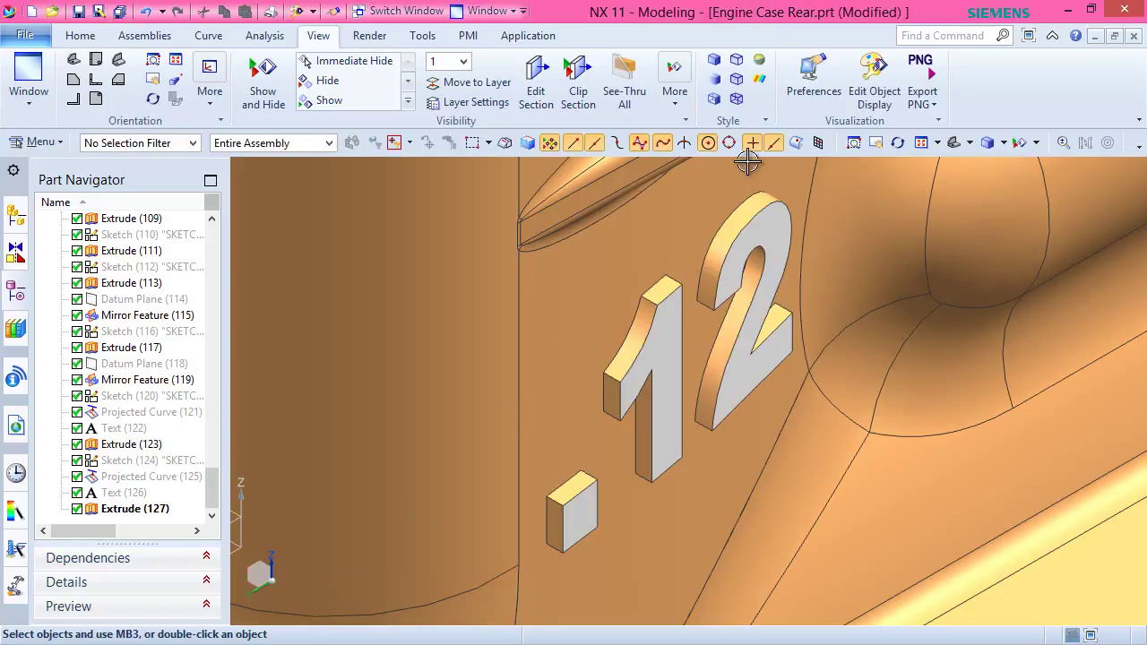
Color the outer side faces of the raised dot, 1 and 2 white, leaving out the recessed undersides of the digits.
{"action": "left_click", "coordinate": [875, 74]}
{"action": "left_click", "coordinate": [188, 142]}
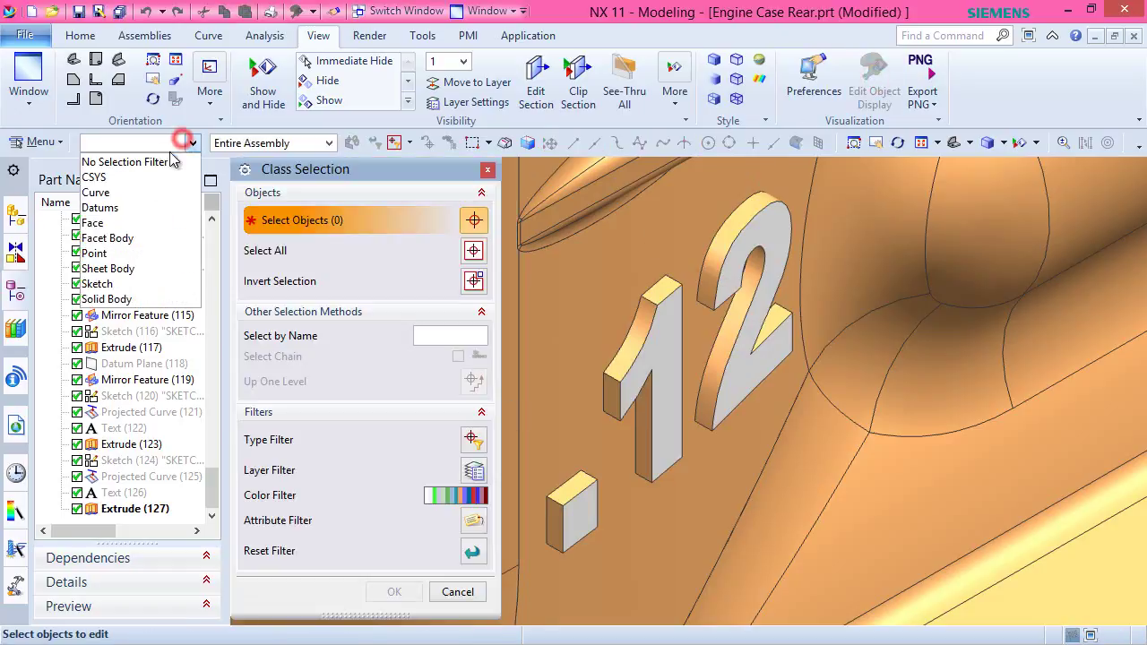
{"action": "left_click", "coordinate": [99, 222]}
{"action": "scroll", "coordinate": [527, 463], "scroll_direction": "up", "scroll_amount": 1}
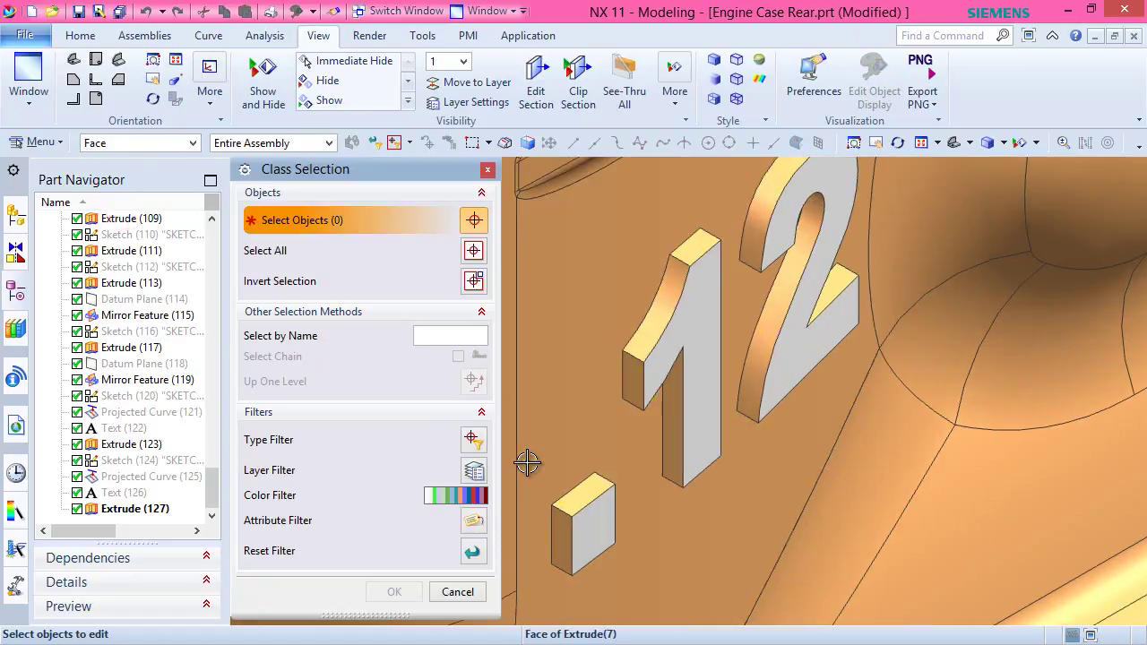
{"action": "left_click", "coordinate": [582, 490]}
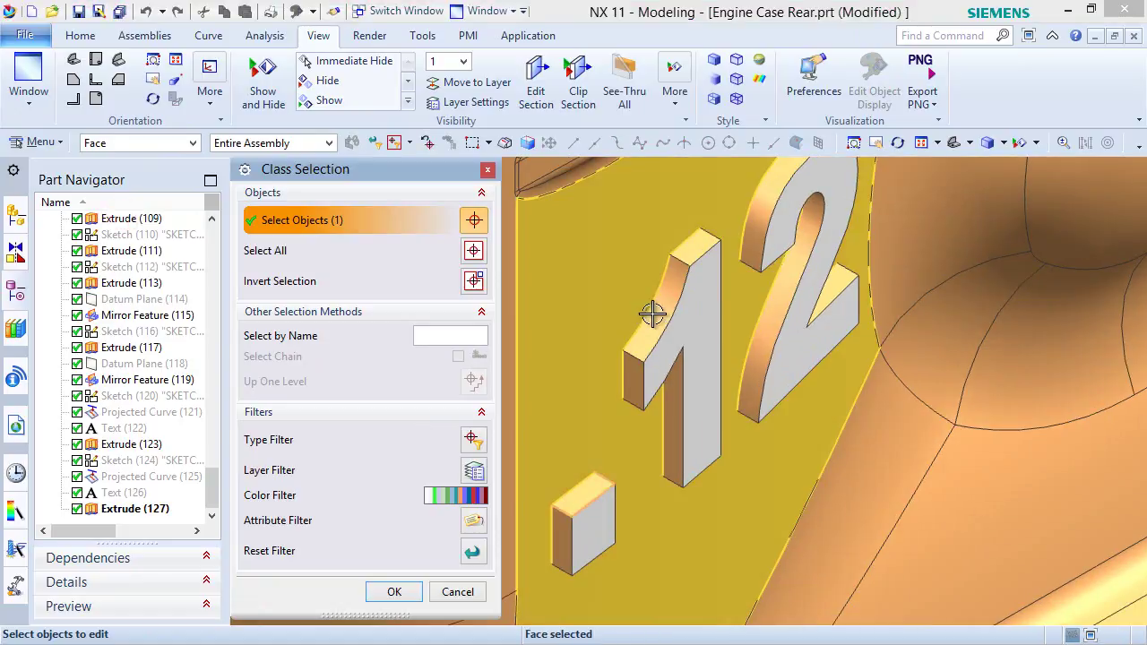
{"action": "left_click", "coordinate": [655, 313]}
{"action": "left_click", "coordinate": [683, 251]}
{"action": "left_click", "coordinate": [763, 204]}
{"action": "left_click", "coordinate": [630, 385]}
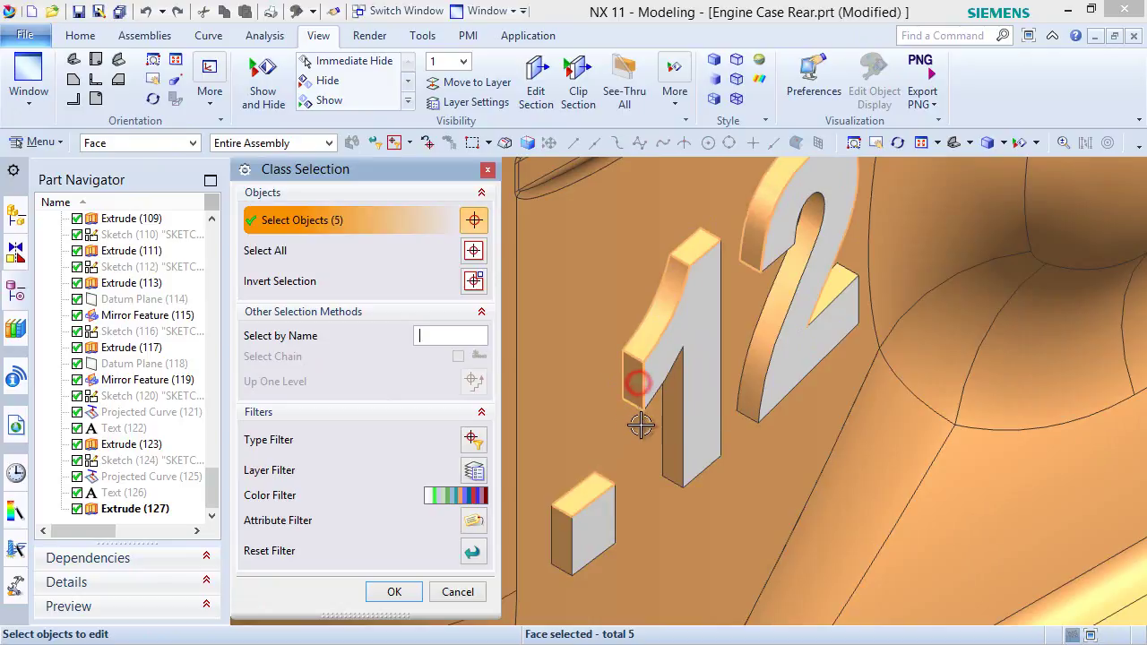
{"action": "left_click", "coordinate": [676, 422]}
{"action": "left_click", "coordinate": [563, 538]}
{"action": "middle_click_drag", "start_coordinate": [563, 537], "coordinate": [660, 487]}
{"action": "middle_click_drag", "start_coordinate": [654, 550], "coordinate": [667, 412]}
{"action": "scroll", "coordinate": [670, 544], "scroll_direction": "up", "scroll_amount": 5}
{"action": "left_click", "coordinate": [663, 545]}
{"action": "middle_click_drag", "start_coordinate": [673, 528], "coordinate": [645, 525]}
{"action": "scroll", "coordinate": [783, 489], "scroll_direction": "down", "scroll_amount": 4}
{"action": "middle_click_drag", "start_coordinate": [578, 546], "coordinate": [687, 510]}
{"action": "scroll", "coordinate": [672, 518], "scroll_direction": "up", "scroll_amount": 2}
{"action": "scroll", "coordinate": [667, 522], "scroll_direction": "up", "scroll_amount": 3}
{"action": "left_click", "coordinate": [574, 439]}
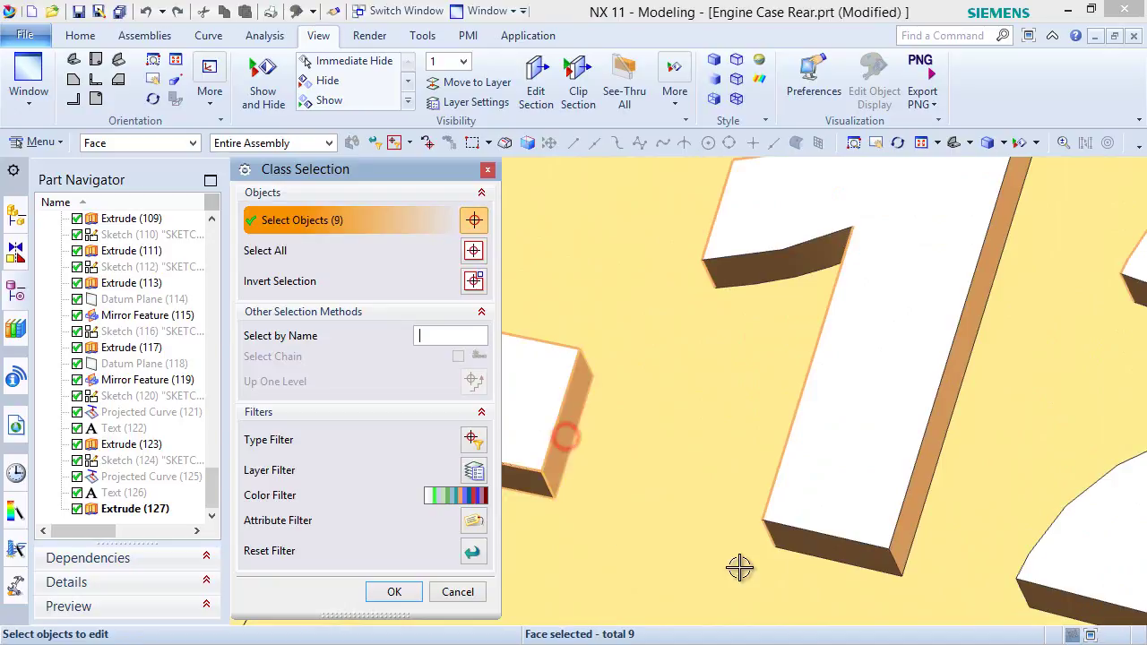
{"action": "left_click", "coordinate": [808, 549]}
{"action": "left_click", "coordinate": [920, 491]}
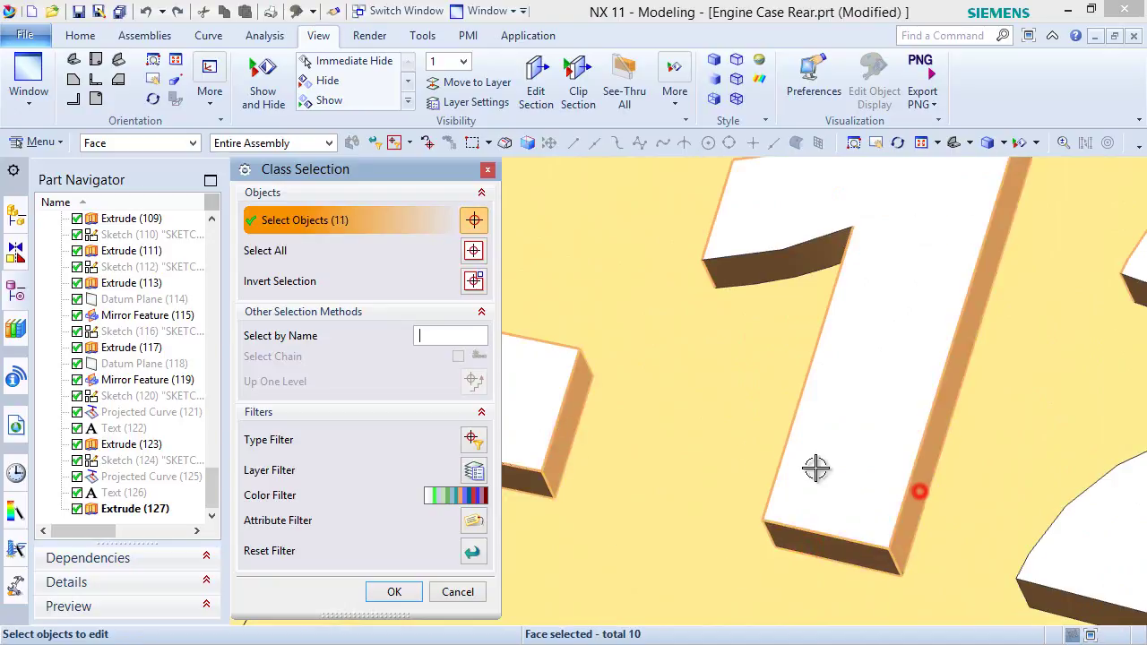
{"action": "scroll", "coordinate": [730, 453], "scroll_direction": "down", "scroll_amount": 3}
{"action": "scroll", "coordinate": [965, 555], "scroll_direction": "up", "scroll_amount": 2}
{"action": "left_click", "coordinate": [971, 535]}
{"action": "scroll", "coordinate": [848, 529], "scroll_direction": "down", "scroll_amount": 3}
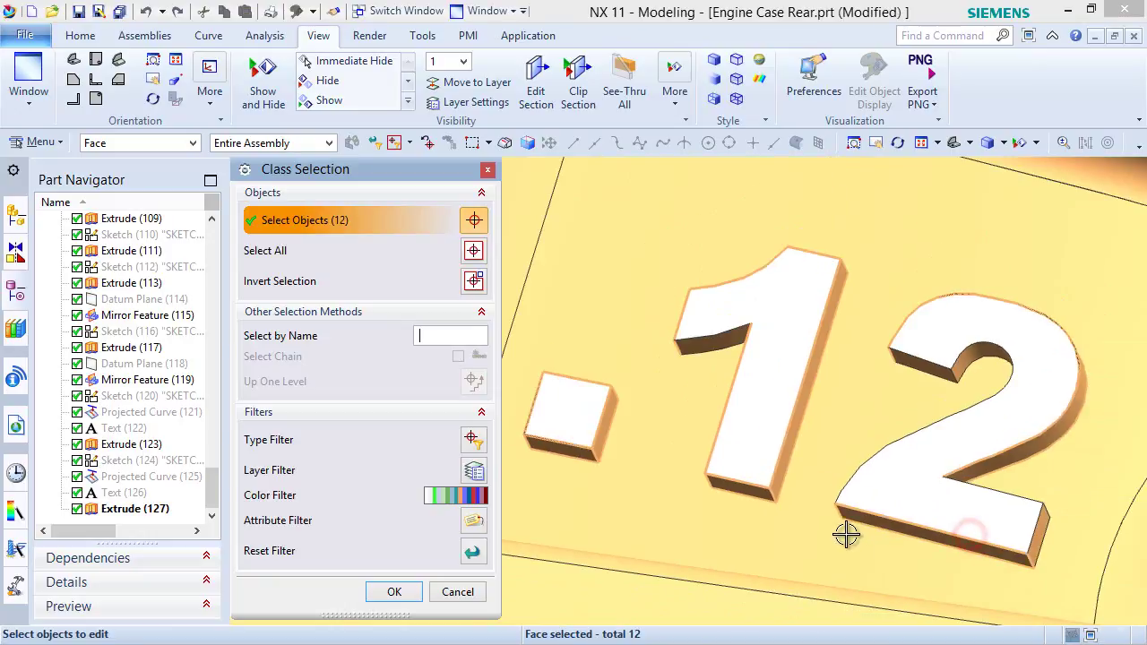
{"action": "left_click", "coordinate": [1035, 540]}
{"action": "left_click", "coordinate": [399, 592]}
{"action": "left_click", "coordinate": [451, 269]}
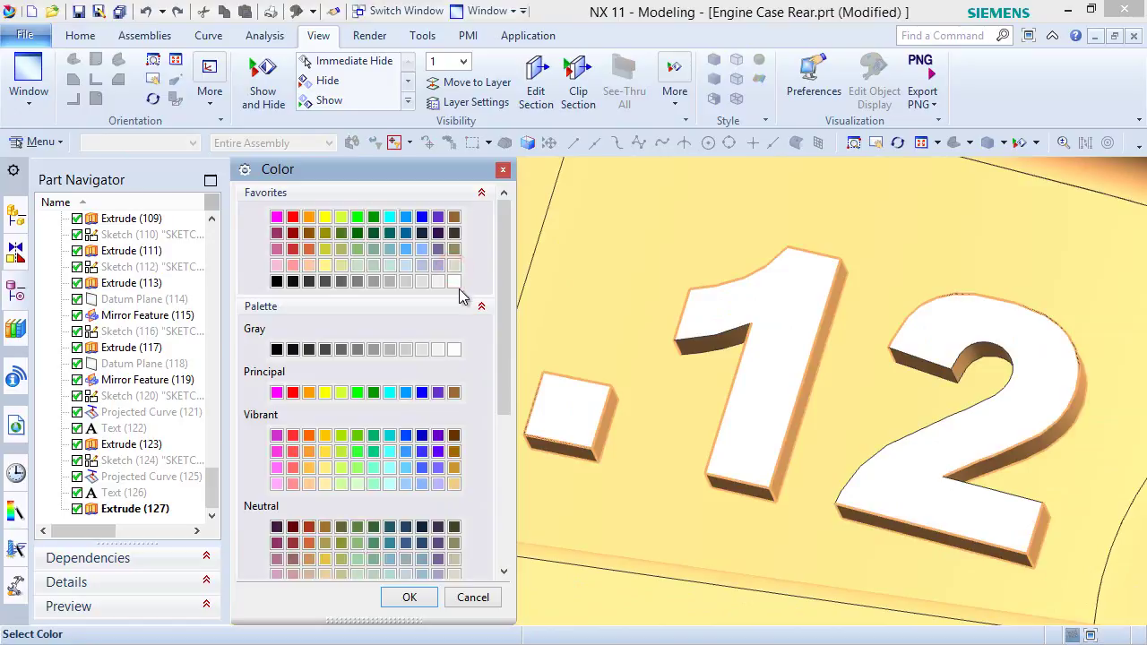
{"action": "left_click", "coordinate": [409, 597]}
{"action": "left_click", "coordinate": [345, 597]}
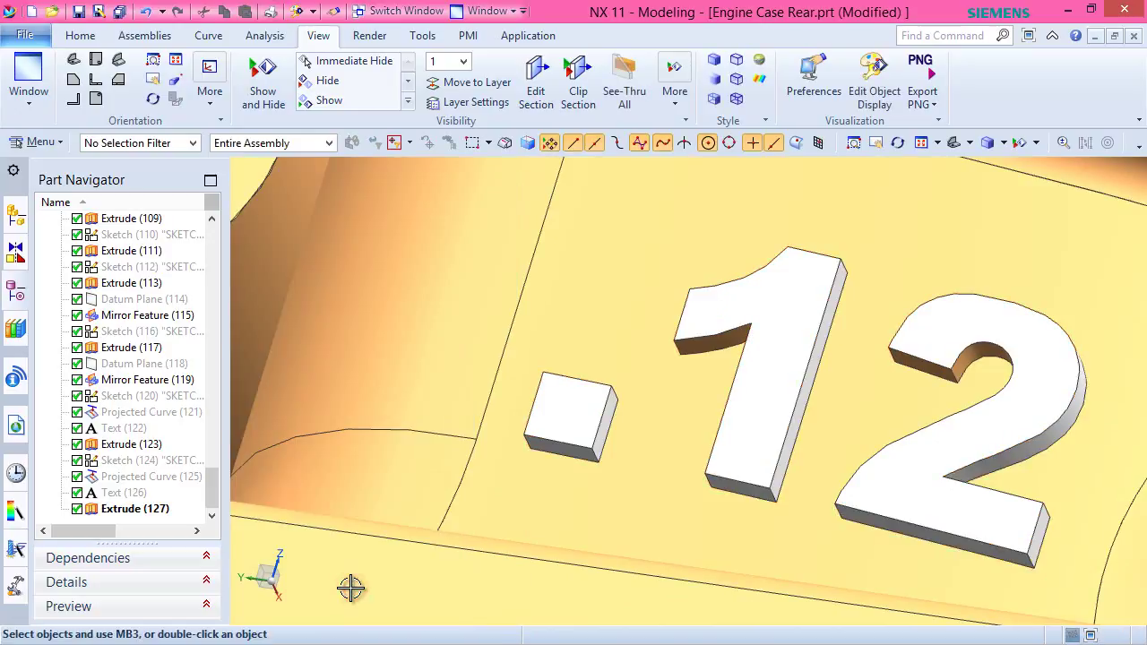
Color the underside of the 1's flag and the hook end and inner curve of the 2 white.
{"action": "left_click", "coordinate": [874, 79]}
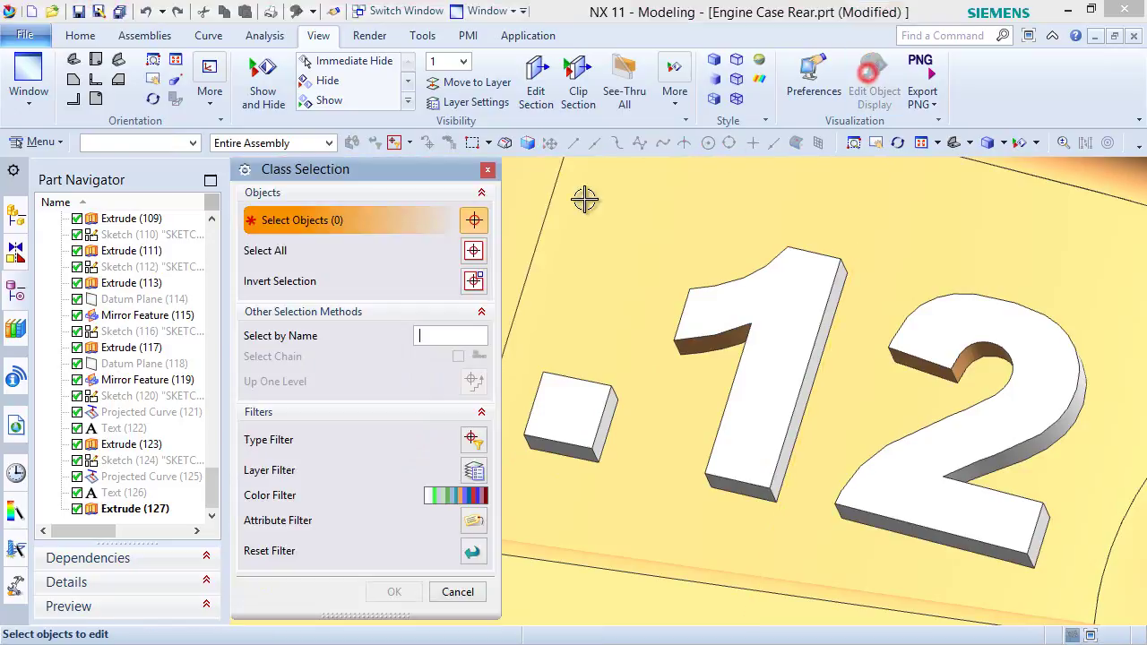
{"action": "left_click", "coordinate": [192, 143]}
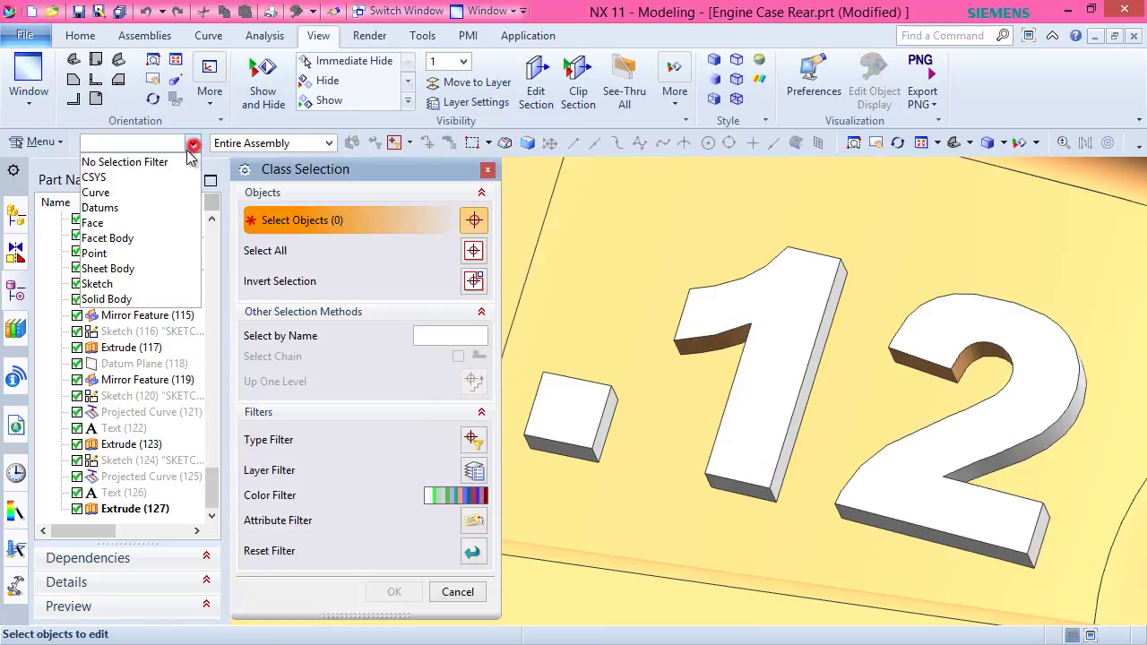
{"action": "left_click", "coordinate": [101, 223]}
{"action": "scroll", "coordinate": [635, 391], "scroll_direction": "up", "scroll_amount": 2}
{"action": "left_click", "coordinate": [717, 328]}
{"action": "scroll", "coordinate": [681, 350], "scroll_direction": "down", "scroll_amount": 2}
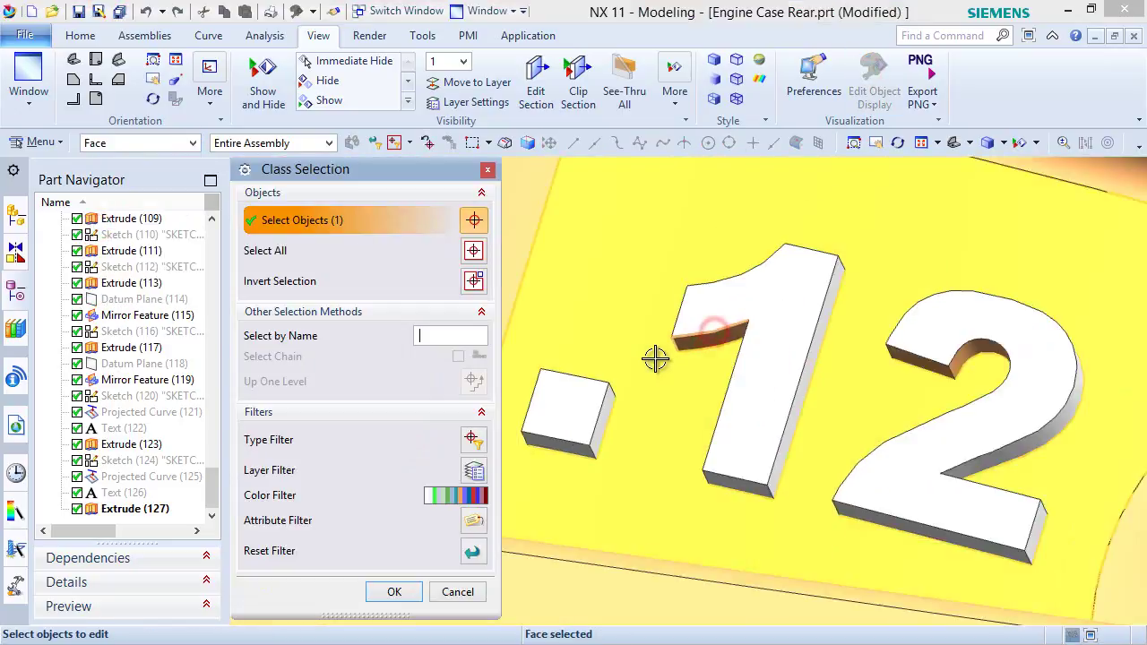
{"action": "scroll", "coordinate": [927, 394], "scroll_direction": "up", "scroll_amount": 2}
{"action": "left_click", "coordinate": [905, 355]}
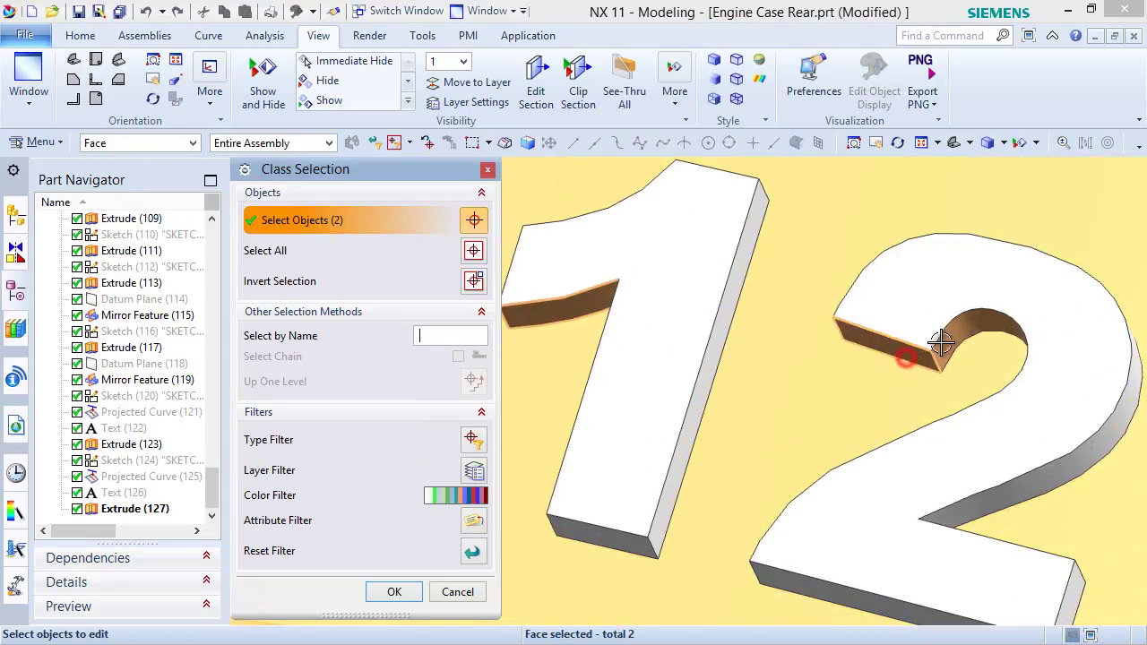
{"action": "left_click", "coordinate": [969, 329]}
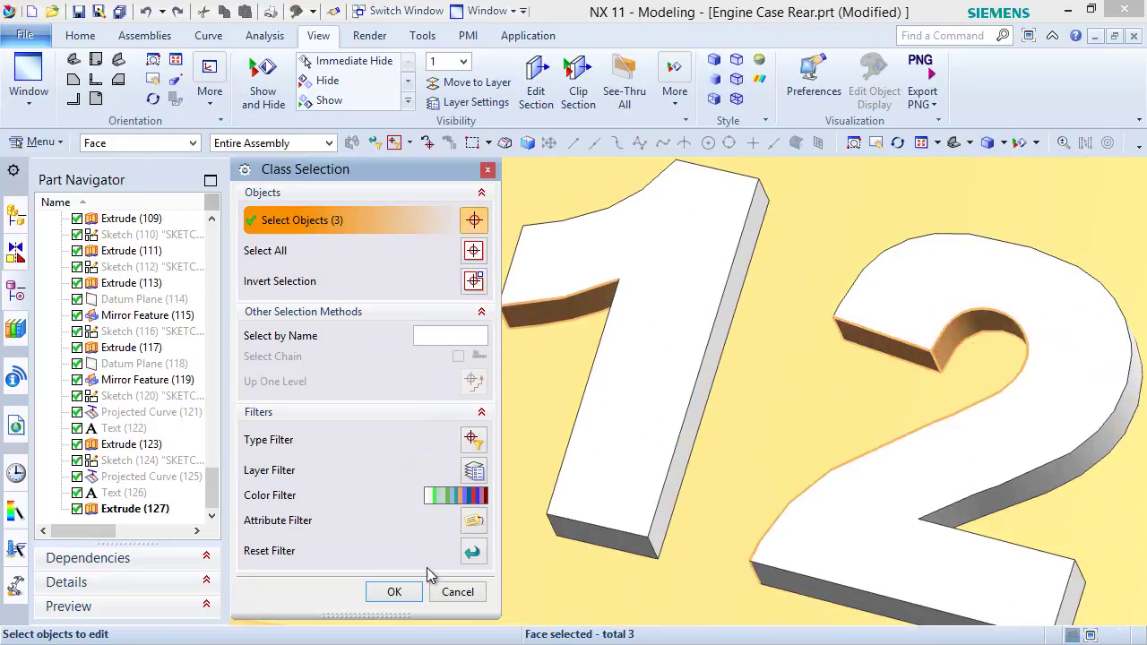
{"action": "scroll", "coordinate": [533, 551], "scroll_direction": "down", "scroll_amount": 2}
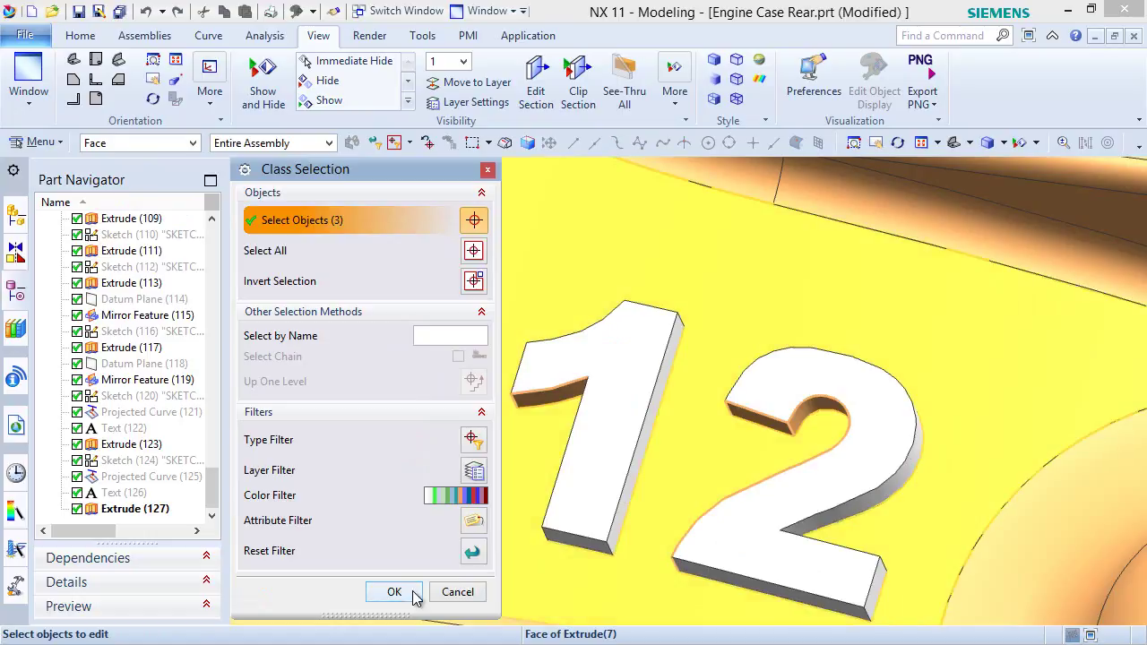
{"action": "left_click", "coordinate": [403, 595]}
{"action": "left_click", "coordinate": [470, 266]}
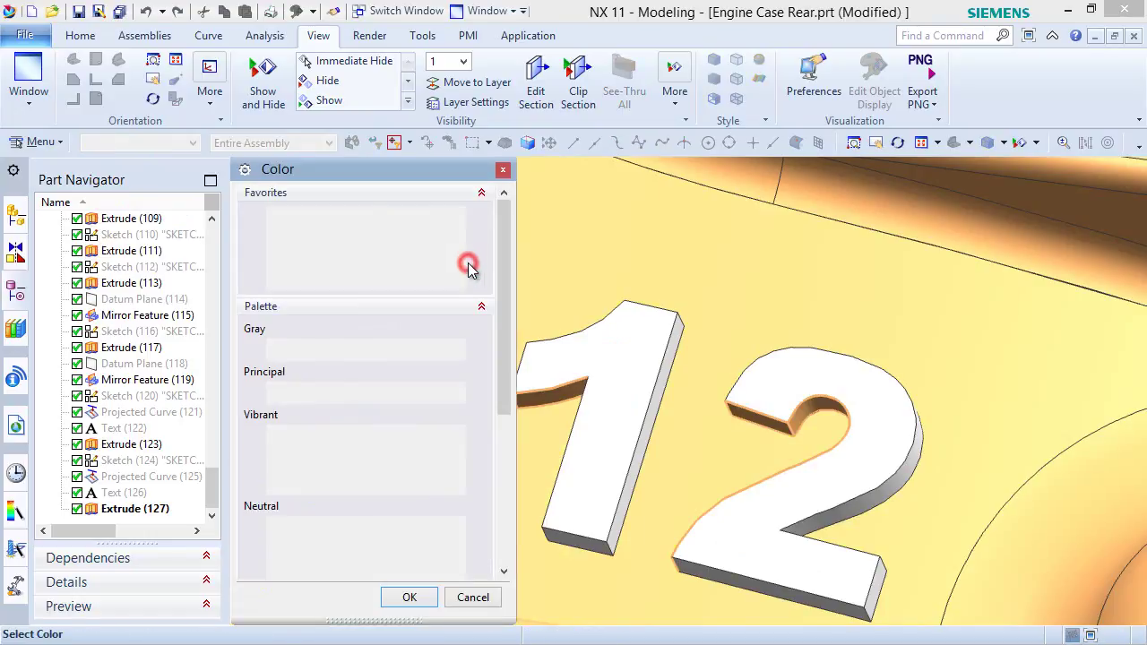
{"action": "left_click", "coordinate": [408, 599]}
{"action": "left_click", "coordinate": [355, 597]}
Restore the trimetric view of the whole engine case and save the part.
{"action": "middle_click_drag", "start_coordinate": [601, 376], "coordinate": [645, 410]}
{"action": "scroll", "coordinate": [591, 300], "scroll_direction": "up", "scroll_amount": 3}
{"action": "scroll", "coordinate": [708, 430], "scroll_direction": "down", "scroll_amount": 8}
{"action": "mouse_move", "coordinate": [766, 529]}
{"action": "middle_mouse_down"}
{"action": "mouse_move", "coordinate": [646, 502]}
{"action": "mouse_move", "coordinate": [751, 491]}
{"action": "mouse_move", "coordinate": [806, 502]}
{"action": "mouse_move", "coordinate": [761, 512]}
{"action": "middle_mouse_up"}
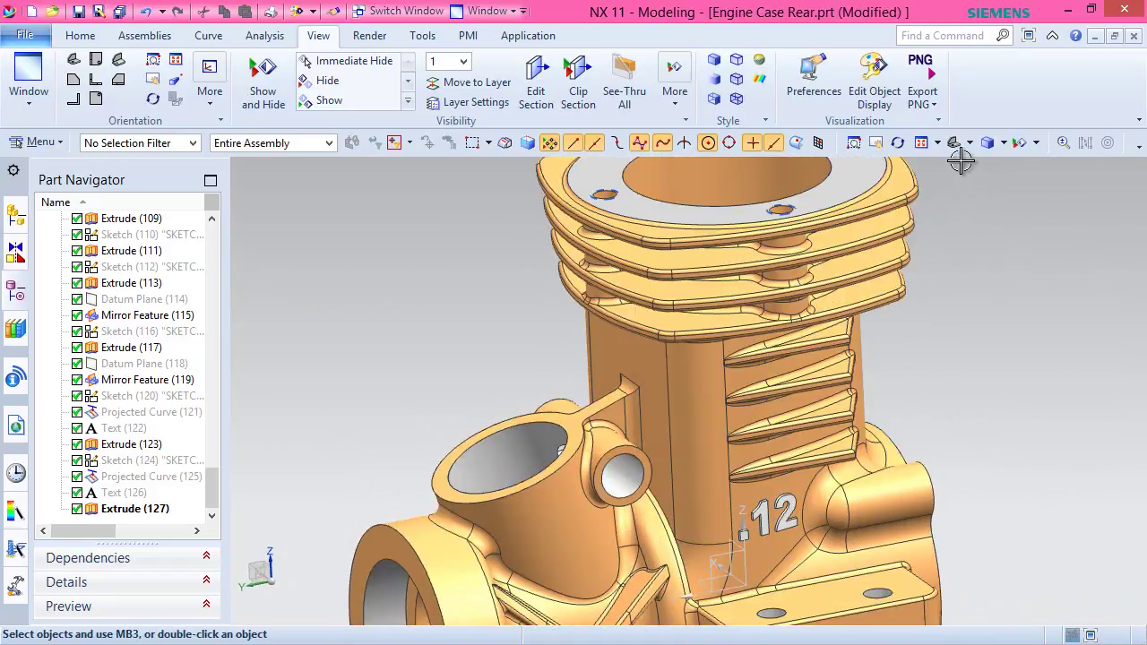
{"action": "key", "text": "Home"}
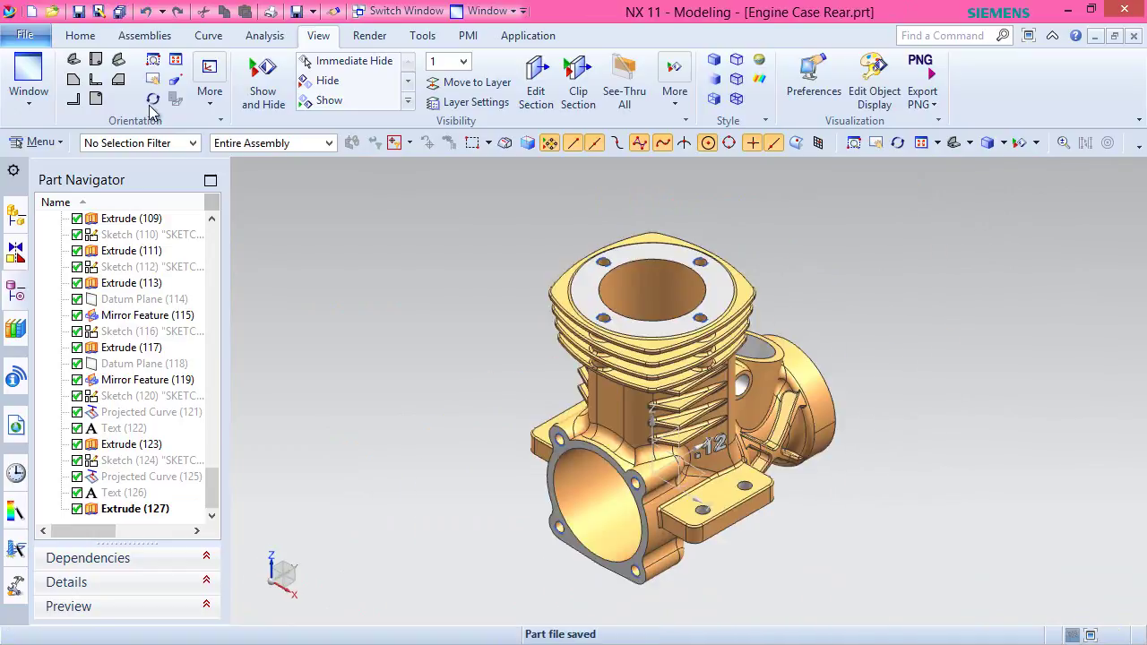
Start an edge blend with a 0.25 mm radius on the four short corner edges of the raised dot.
{"action": "left_click", "coordinate": [81, 36]}
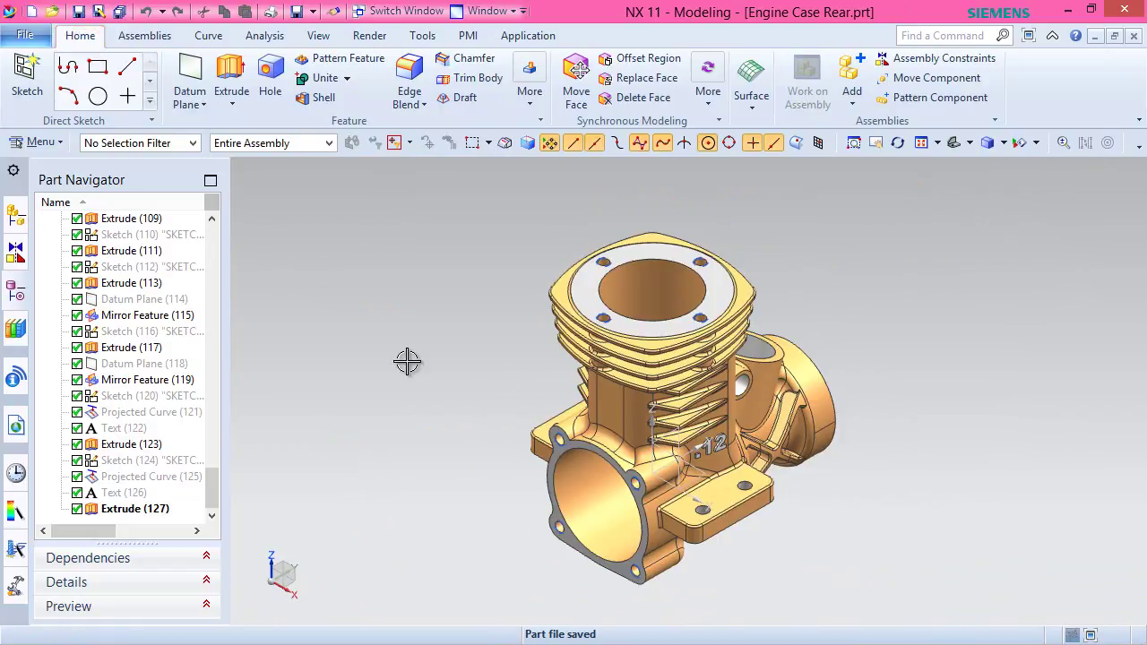
{"action": "left_click", "coordinate": [410, 85]}
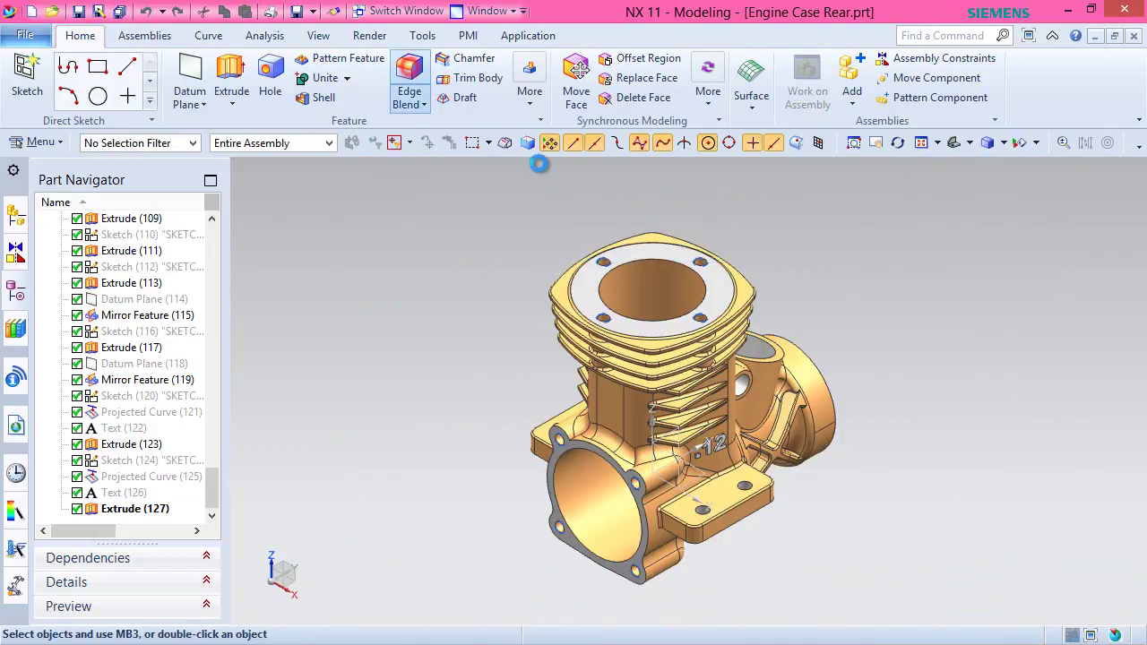
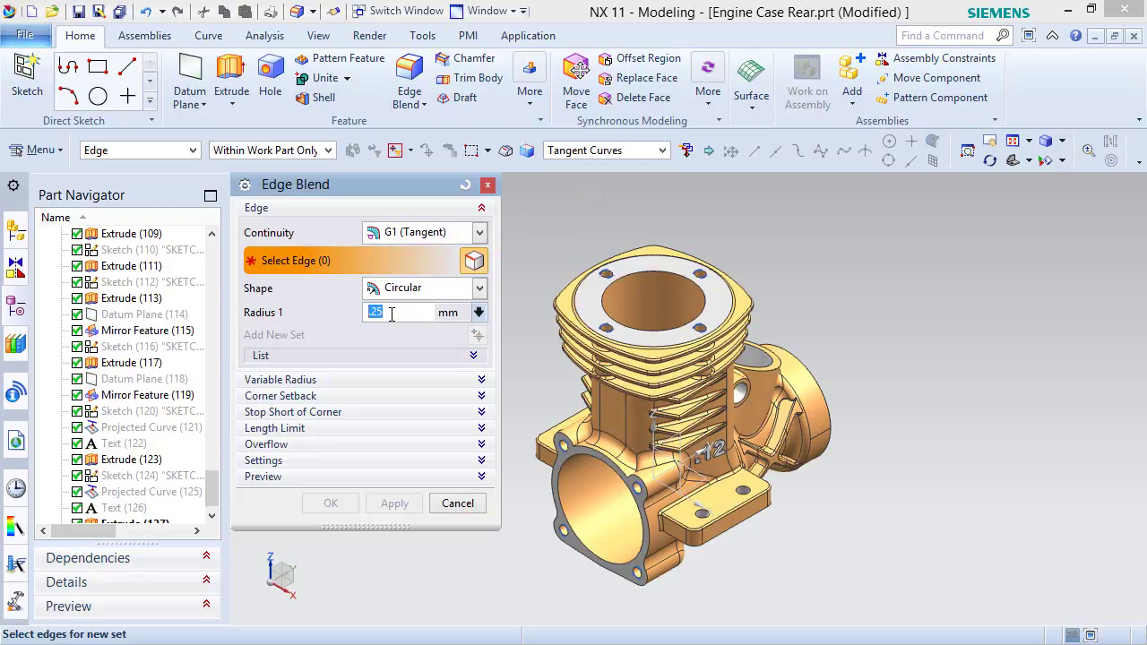
{"action": "scroll", "coordinate": [690, 502], "scroll_direction": "up", "scroll_amount": 10}
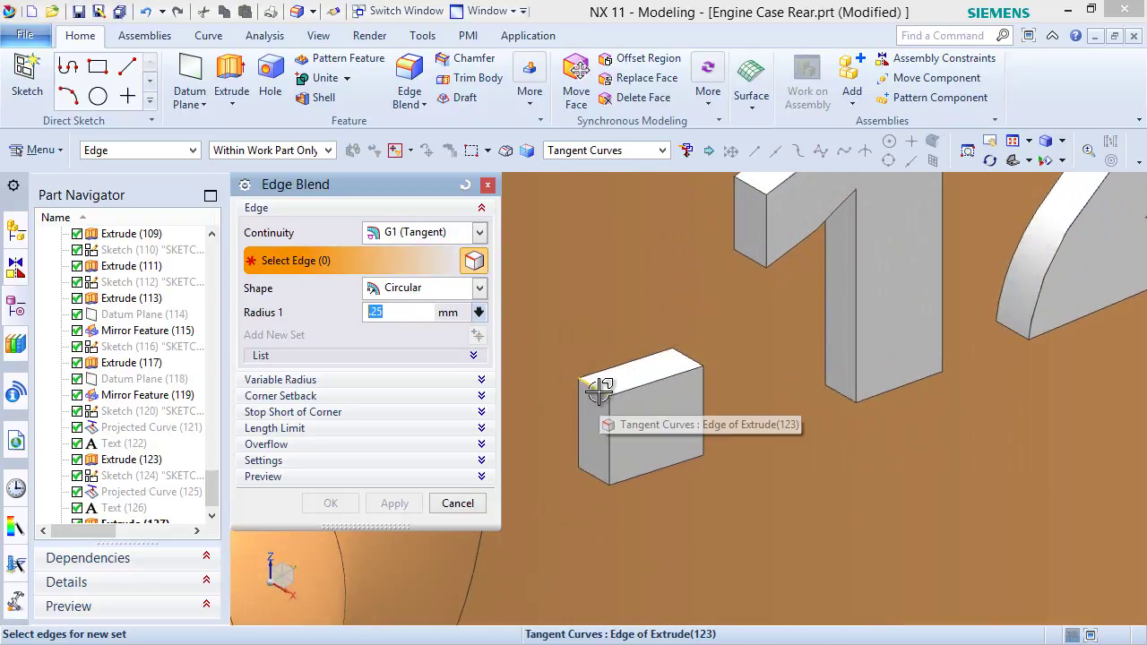
{"action": "left_click", "coordinate": [600, 391]}
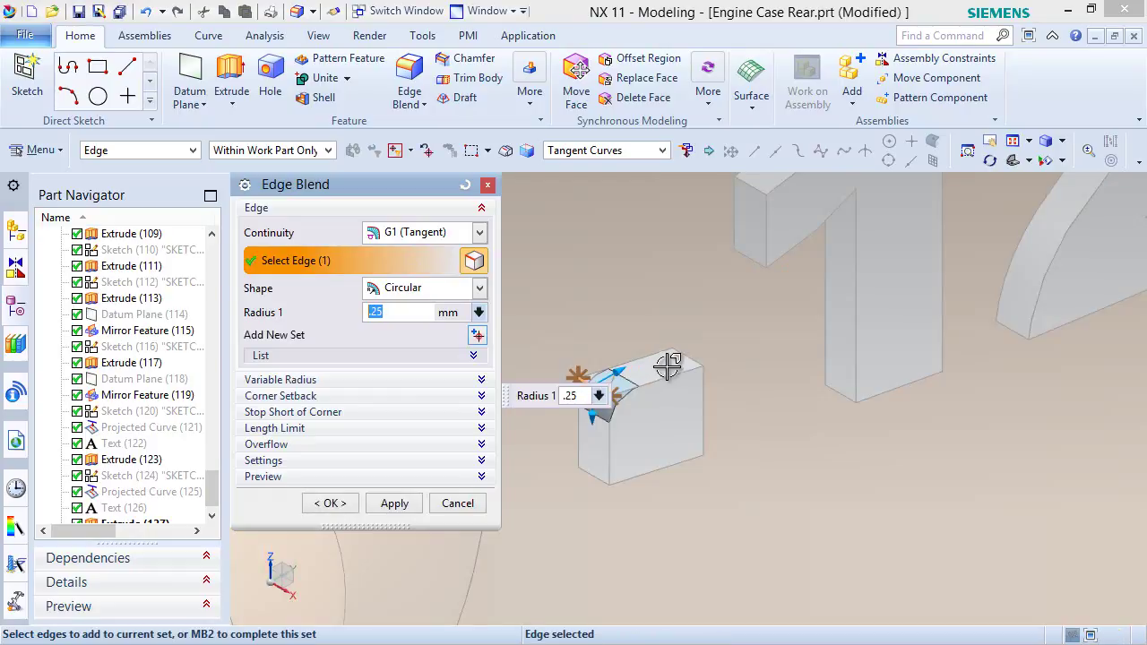
{"action": "left_click", "coordinate": [687, 366]}
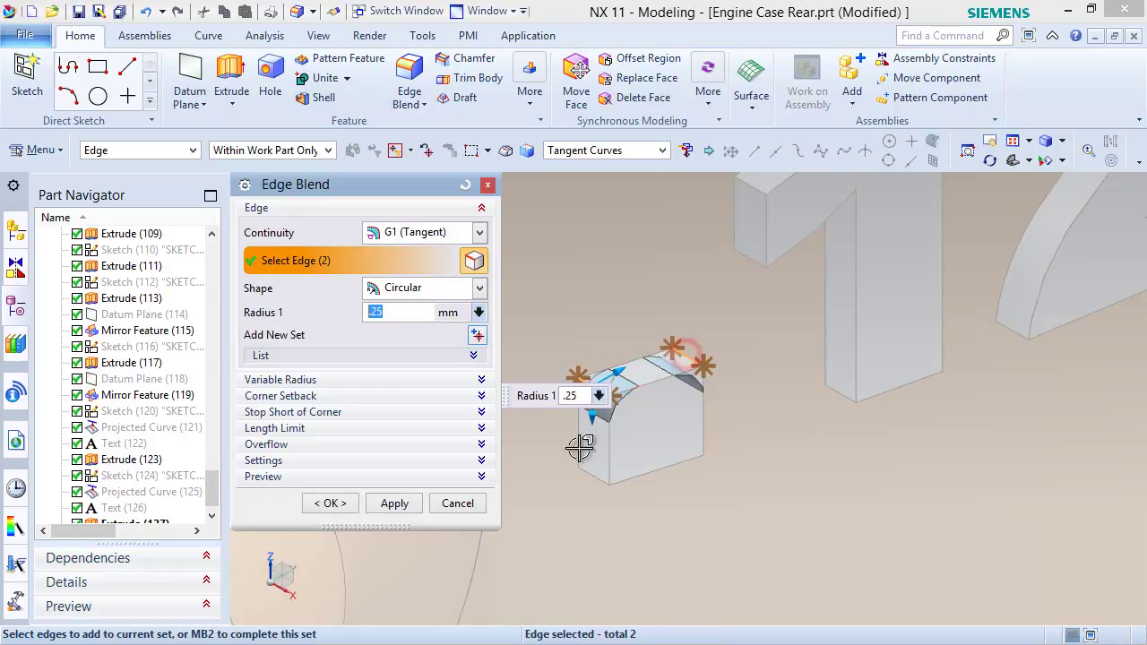
{"action": "left_click", "coordinate": [679, 459]}
{"action": "middle_click_drag", "start_coordinate": [668, 462], "coordinate": [870, 453]}
{"action": "scroll", "coordinate": [1012, 469], "scroll_direction": "up", "scroll_amount": 5}
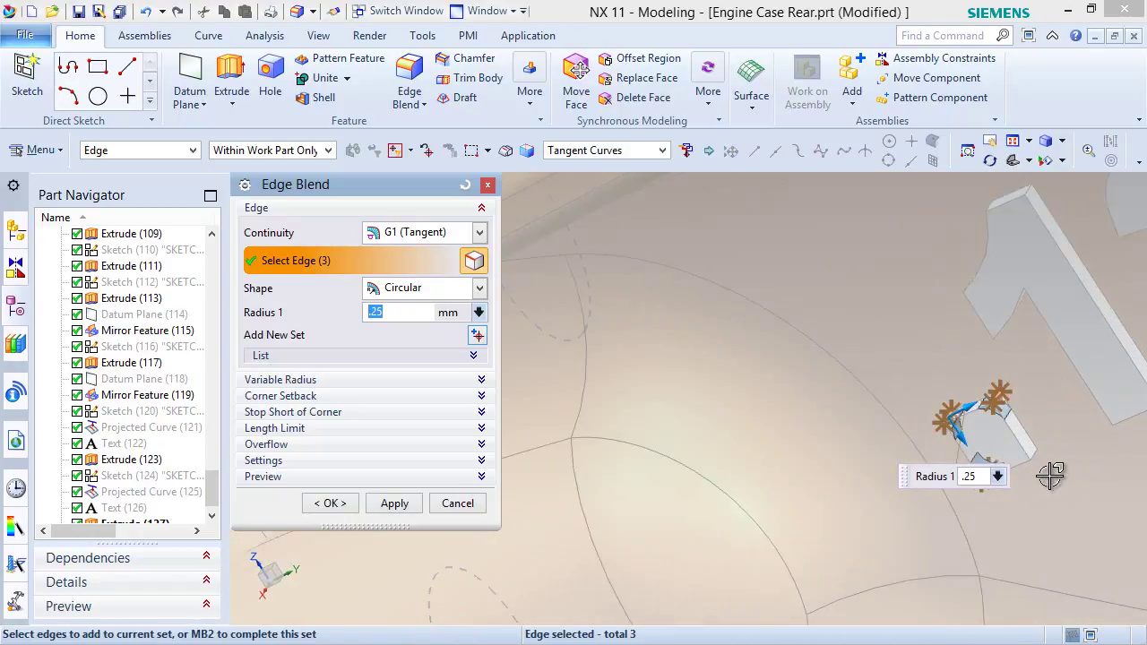
{"action": "left_click", "coordinate": [975, 414]}
{"action": "scroll", "coordinate": [986, 399], "scroll_direction": "down", "scroll_amount": 5}
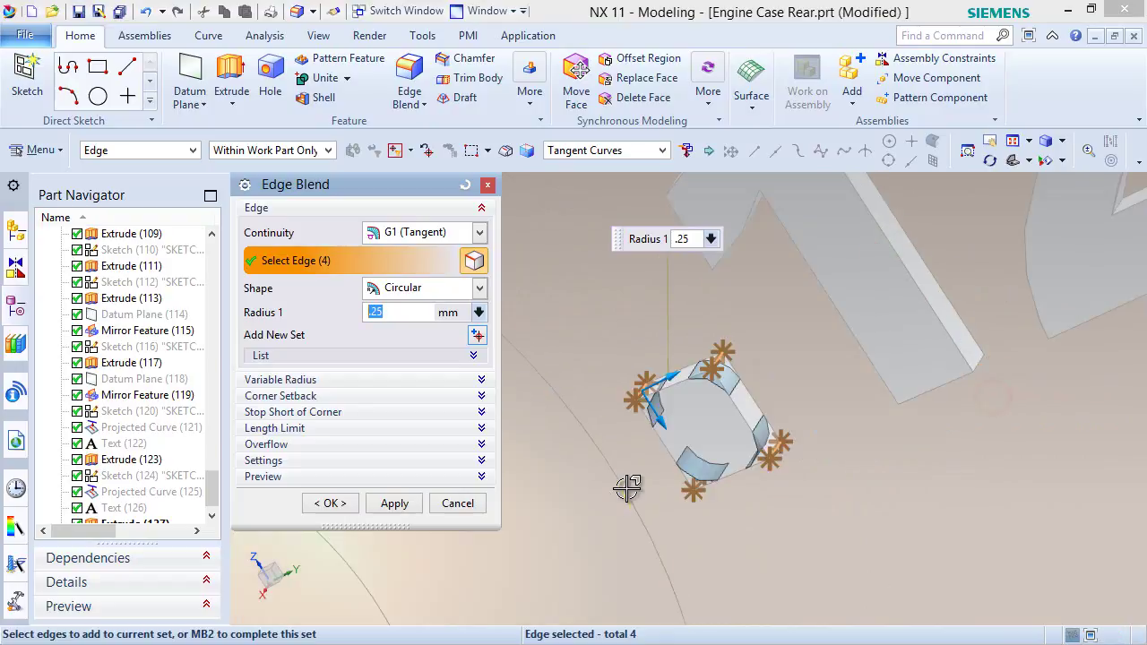
Add the flag's upper corner edge and the two top corner edges of the raised 1 to the 0.25 mm blend.
{"action": "scroll", "coordinate": [686, 445], "scroll_direction": "down", "scroll_amount": 3}
{"action": "middle_click_drag", "start_coordinate": [724, 348], "coordinate": [807, 345]}
{"action": "scroll", "coordinate": [846, 334], "scroll_direction": "down", "scroll_amount": 2}
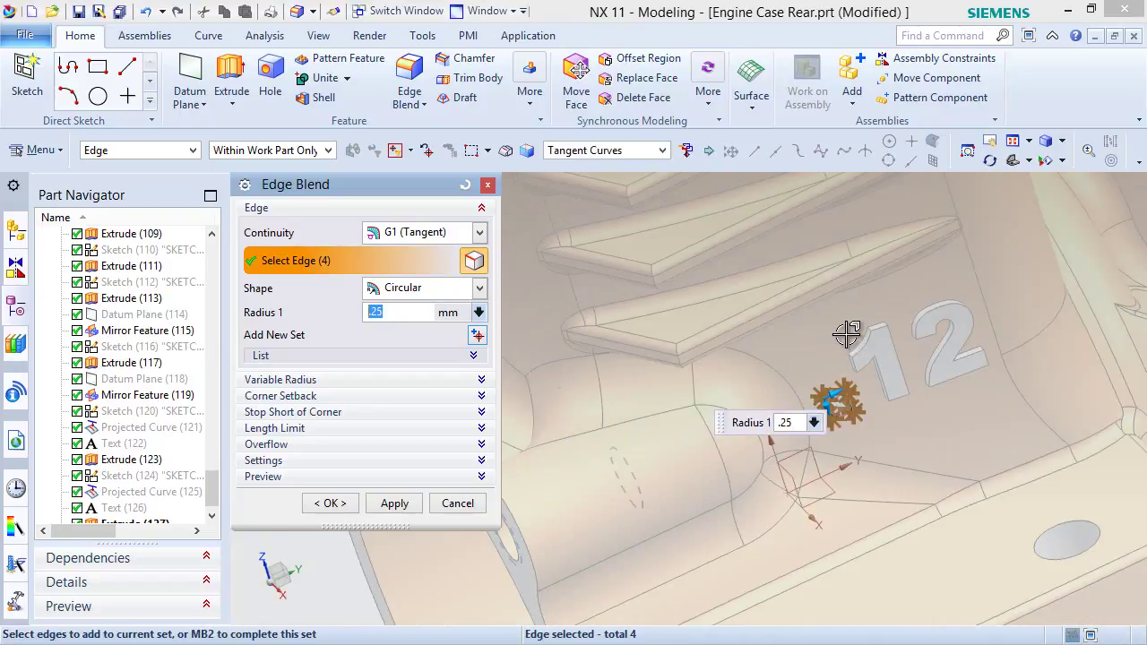
{"action": "scroll", "coordinate": [846, 334], "scroll_direction": "up", "scroll_amount": 5}
{"action": "left_click", "coordinate": [820, 397]}
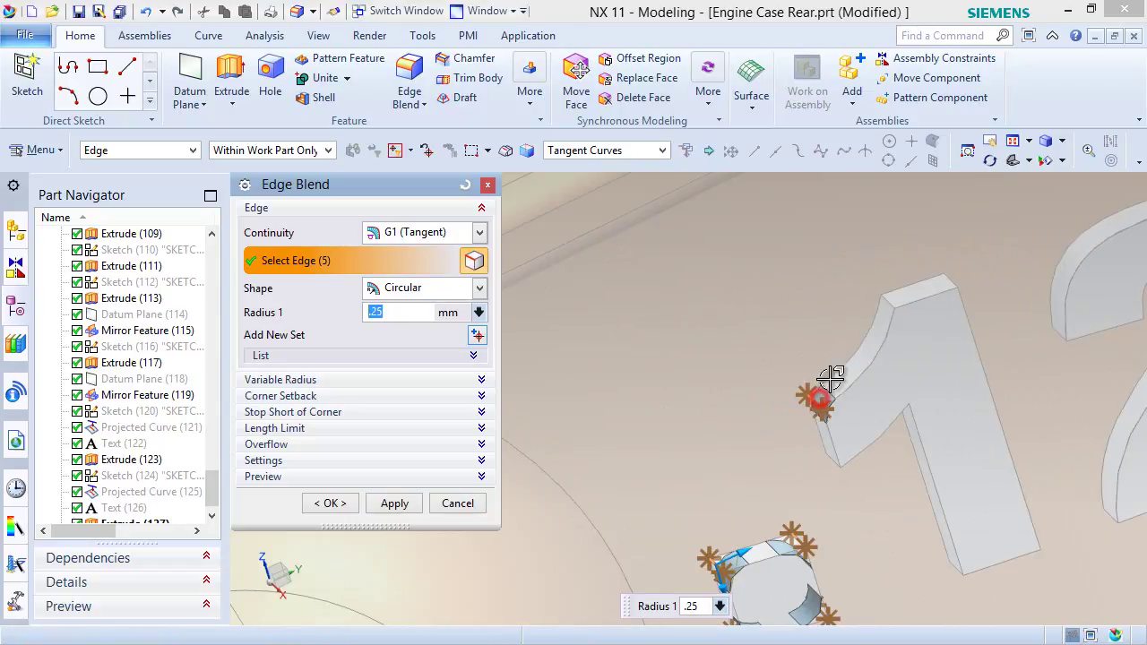
{"action": "left_click", "coordinate": [885, 296]}
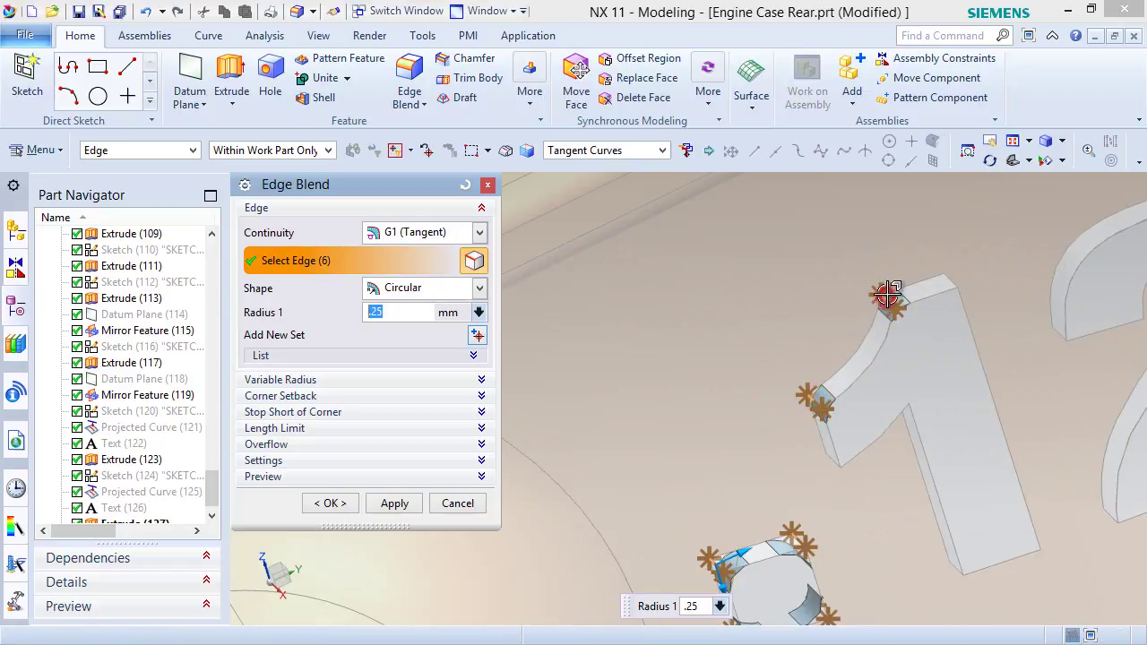
{"action": "left_click", "coordinate": [949, 278]}
{"action": "scroll", "coordinate": [897, 466], "scroll_direction": "down", "scroll_amount": 2}
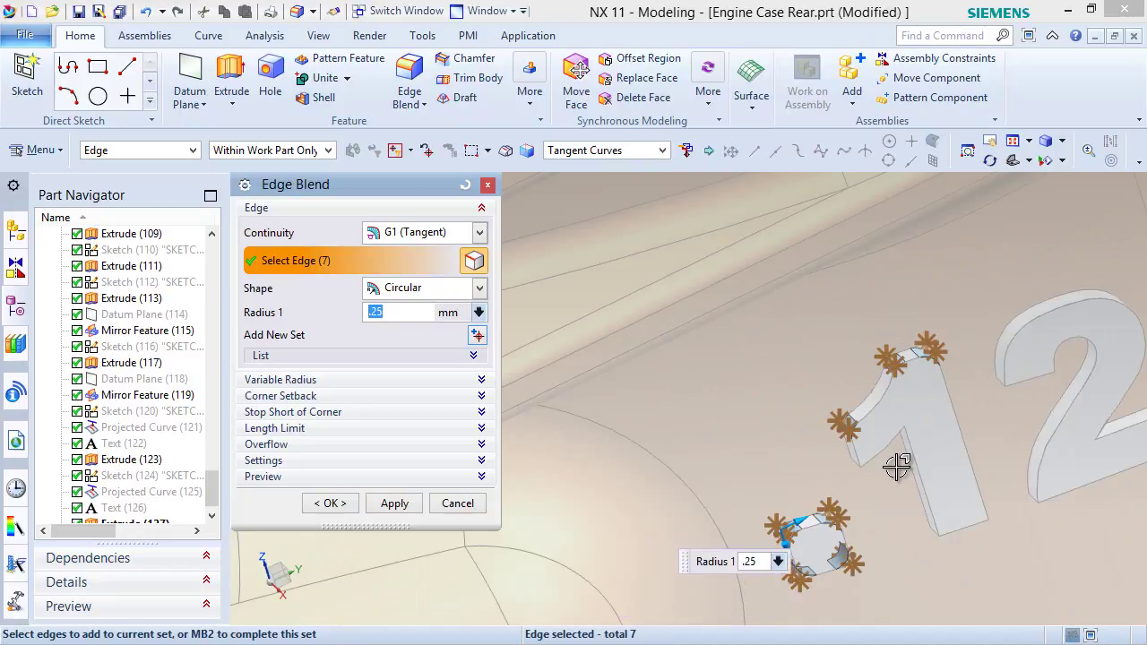
Include the raised 2's outer hook-end corner, upper foot corner and left base corner in the 0.25 mm blend.
{"action": "scroll", "coordinate": [904, 511], "scroll_direction": "up", "scroll_amount": 5}
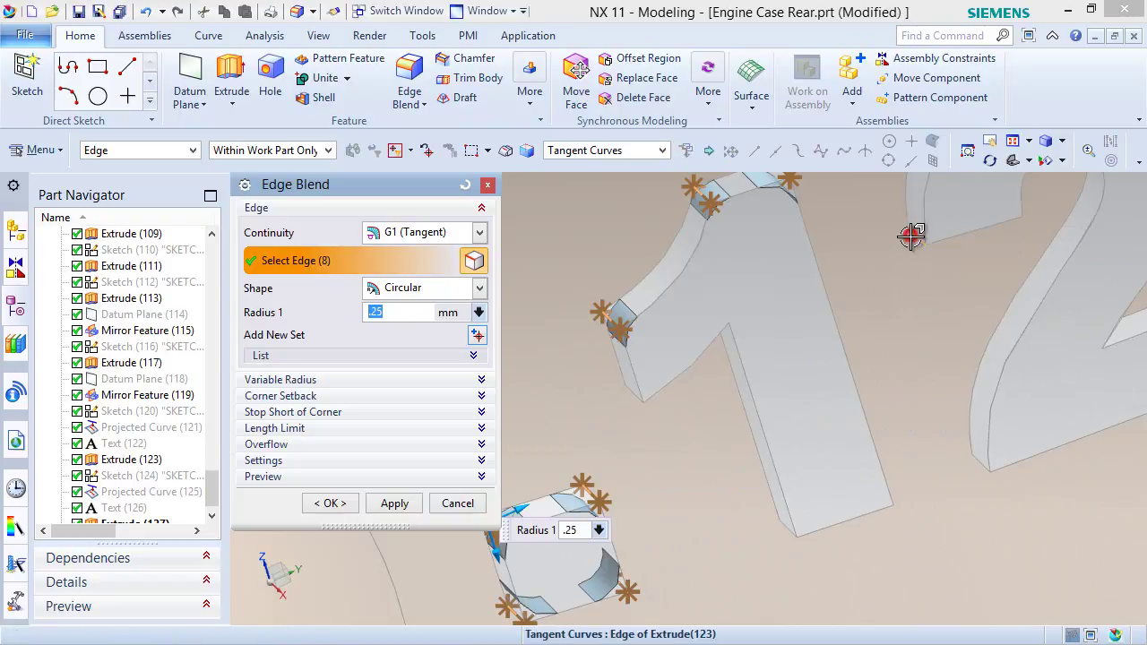
{"action": "left_click", "coordinate": [911, 234]}
{"action": "scroll", "coordinate": [911, 235], "scroll_direction": "down", "scroll_amount": 2}
{"action": "scroll", "coordinate": [1008, 280], "scroll_direction": "up", "scroll_amount": 3}
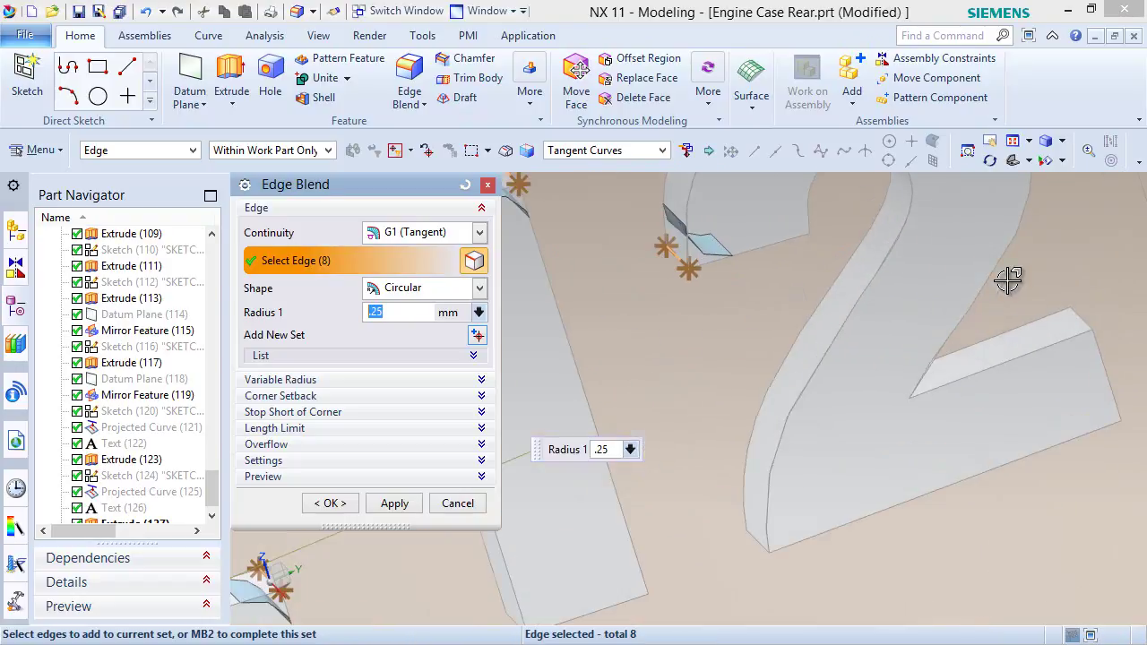
{"action": "left_click", "coordinate": [1081, 314]}
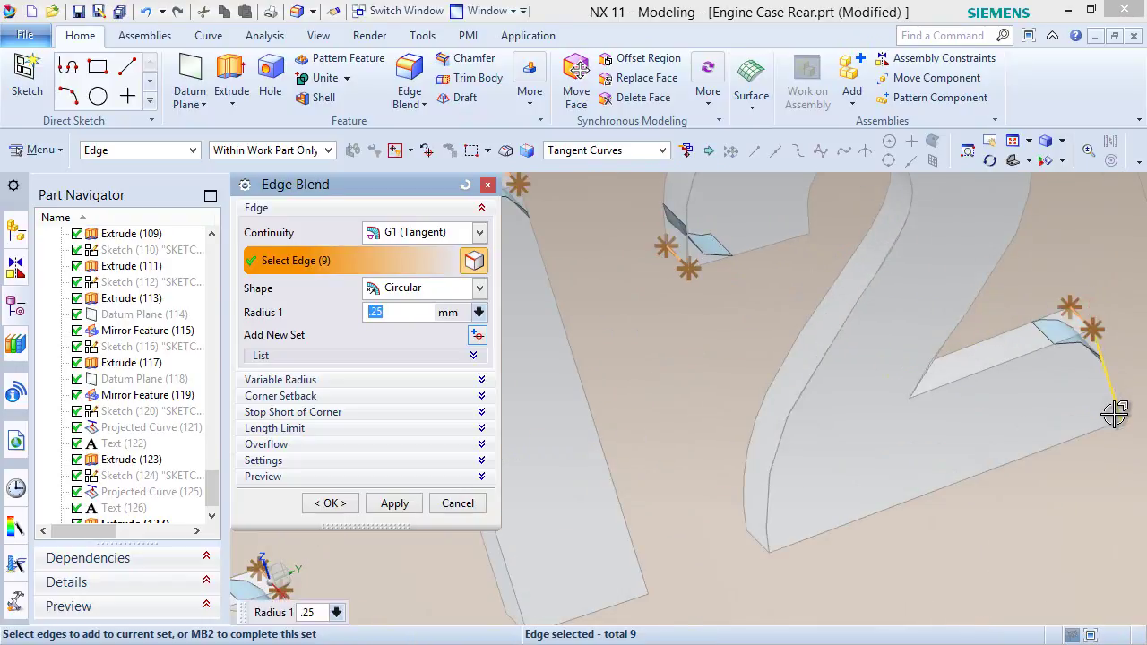
{"action": "scroll", "coordinate": [1109, 409], "scroll_direction": "down", "scroll_amount": 5}
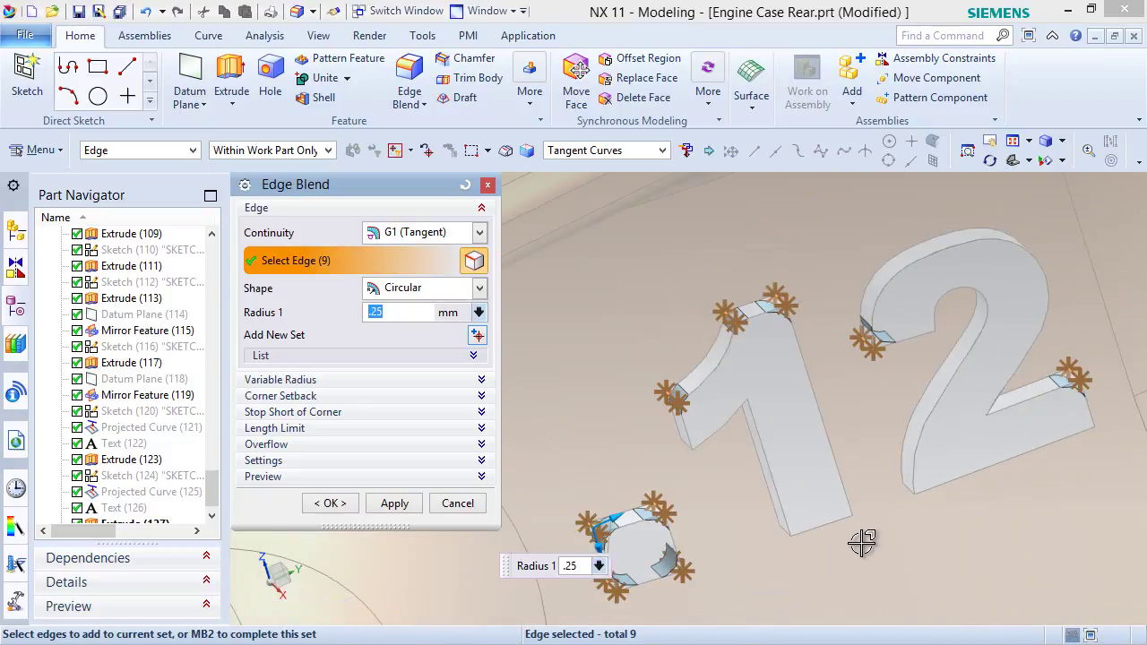
{"action": "scroll", "coordinate": [917, 482], "scroll_direction": "up", "scroll_amount": 5}
{"action": "left_click", "coordinate": [927, 472]}
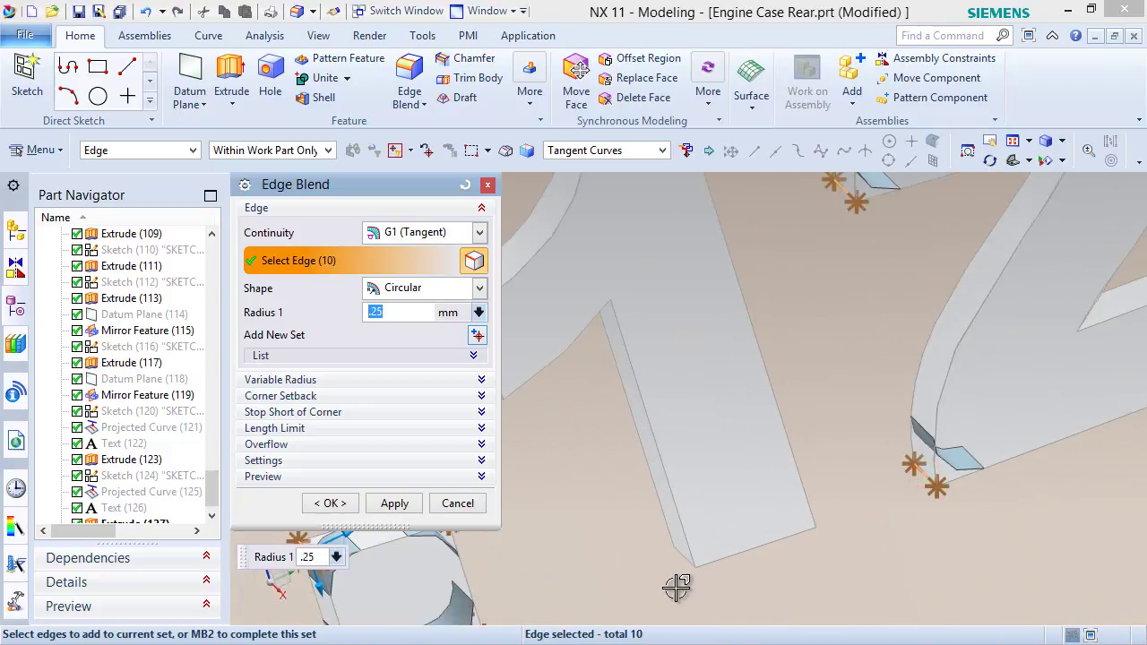
Add the raised 1's two base corner edges and the lower corner edge of its flag to the blend set.
{"action": "scroll", "coordinate": [677, 582], "scroll_direction": "up", "scroll_amount": 2}
{"action": "left_click", "coordinate": [691, 515]}
{"action": "scroll", "coordinate": [697, 513], "scroll_direction": "down", "scroll_amount": 3}
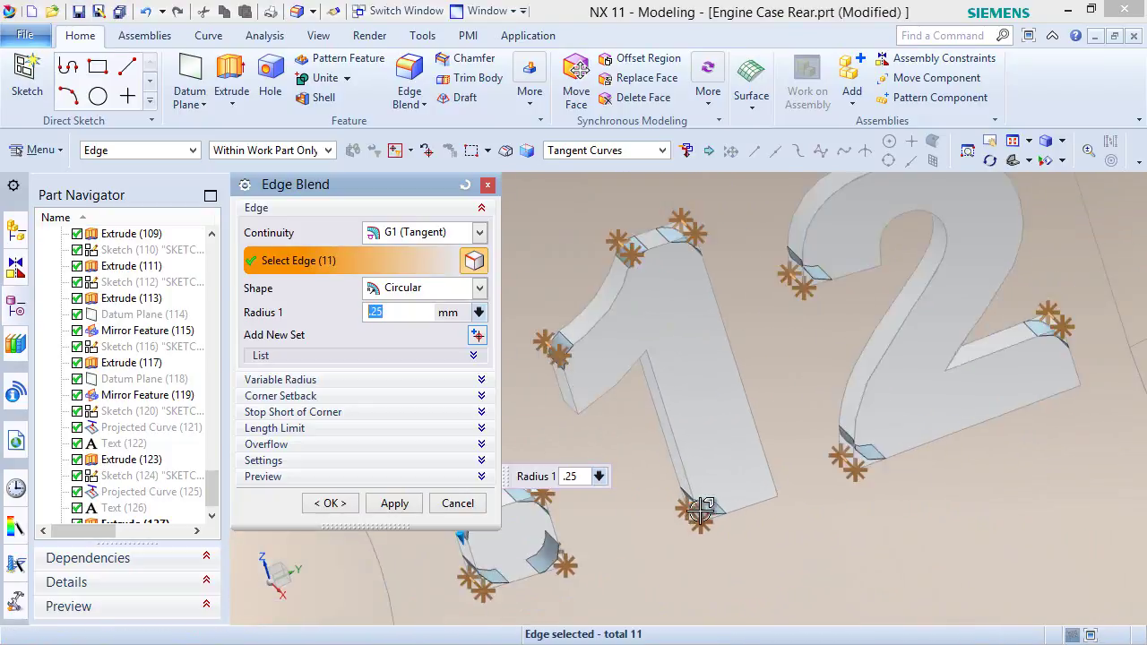
{"action": "scroll", "coordinate": [698, 513], "scroll_direction": "down", "scroll_amount": 3}
{"action": "scroll", "coordinate": [600, 456], "scroll_direction": "up", "scroll_amount": 3}
{"action": "left_click", "coordinate": [688, 390]}
{"action": "scroll", "coordinate": [640, 431], "scroll_direction": "down", "scroll_amount": 1}
{"action": "scroll", "coordinate": [640, 431], "scroll_direction": "down", "scroll_amount": 3}
{"action": "middle_click_drag", "start_coordinate": [737, 493], "coordinate": [714, 498]}
{"action": "scroll", "coordinate": [714, 499], "scroll_direction": "up", "scroll_amount": 8}
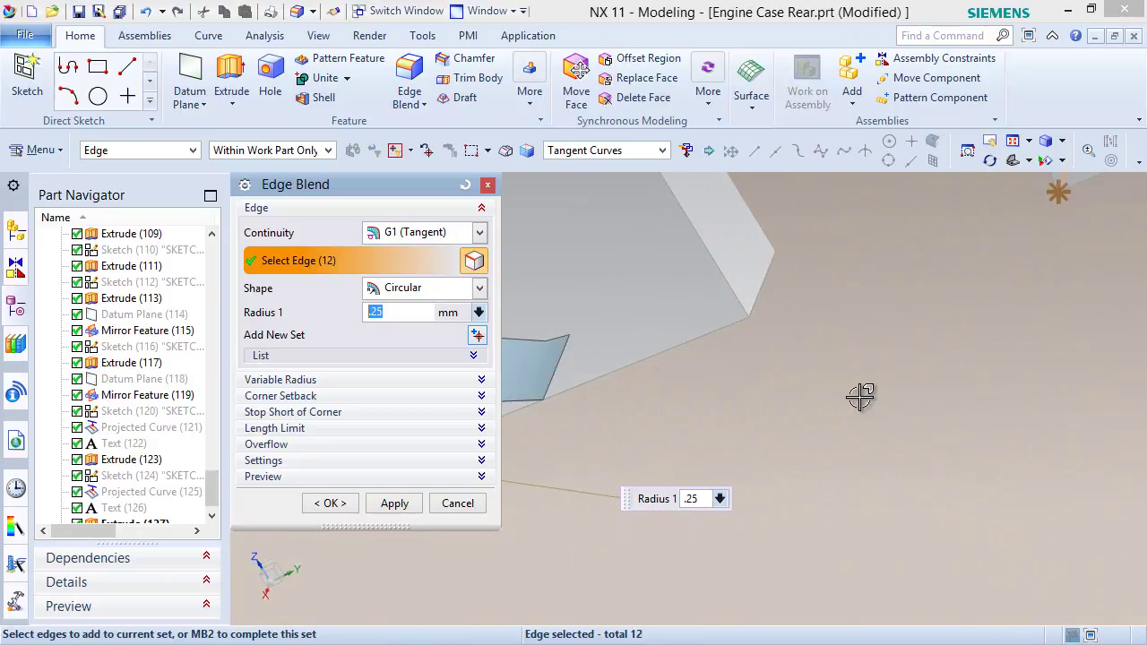
{"action": "left_click", "coordinate": [758, 292]}
{"action": "scroll", "coordinate": [758, 292], "scroll_direction": "down", "scroll_amount": 6}
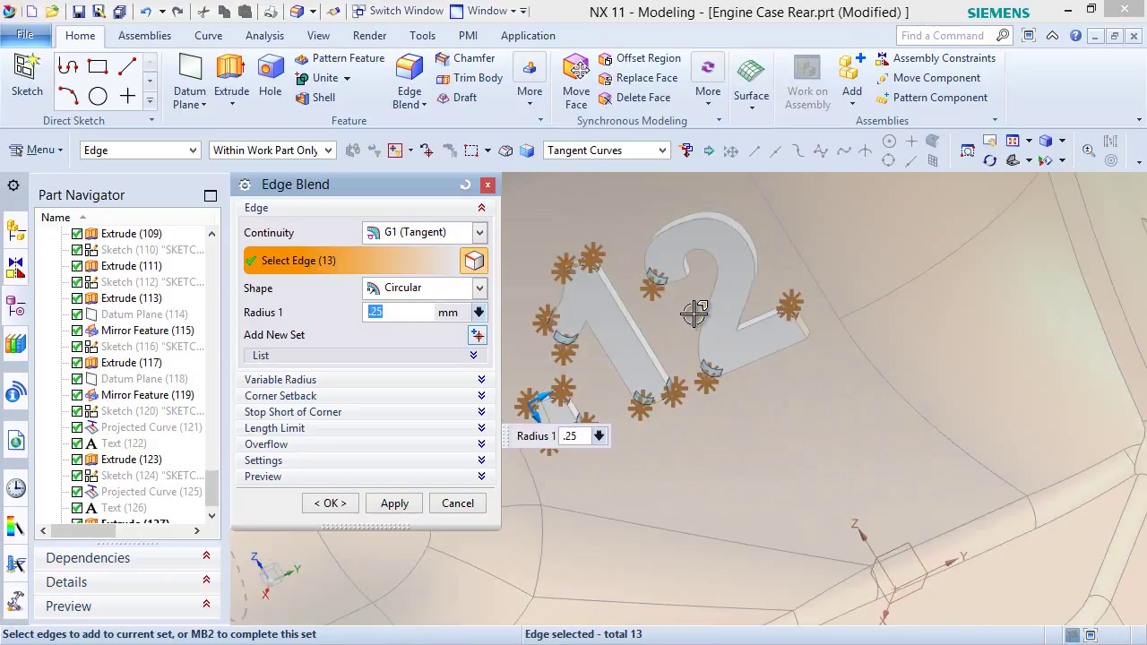
Add the 2's inner hook-end corner and lower foot corner, and create the 0.25 mm edge blend on this lettering.
{"action": "scroll", "coordinate": [693, 312], "scroll_direction": "up", "scroll_amount": 5}
{"action": "left_click", "coordinate": [627, 308]}
{"action": "scroll", "coordinate": [764, 424], "scroll_direction": "down", "scroll_amount": 3}
{"action": "middle_click_drag", "start_coordinate": [739, 411], "coordinate": [614, 281]}
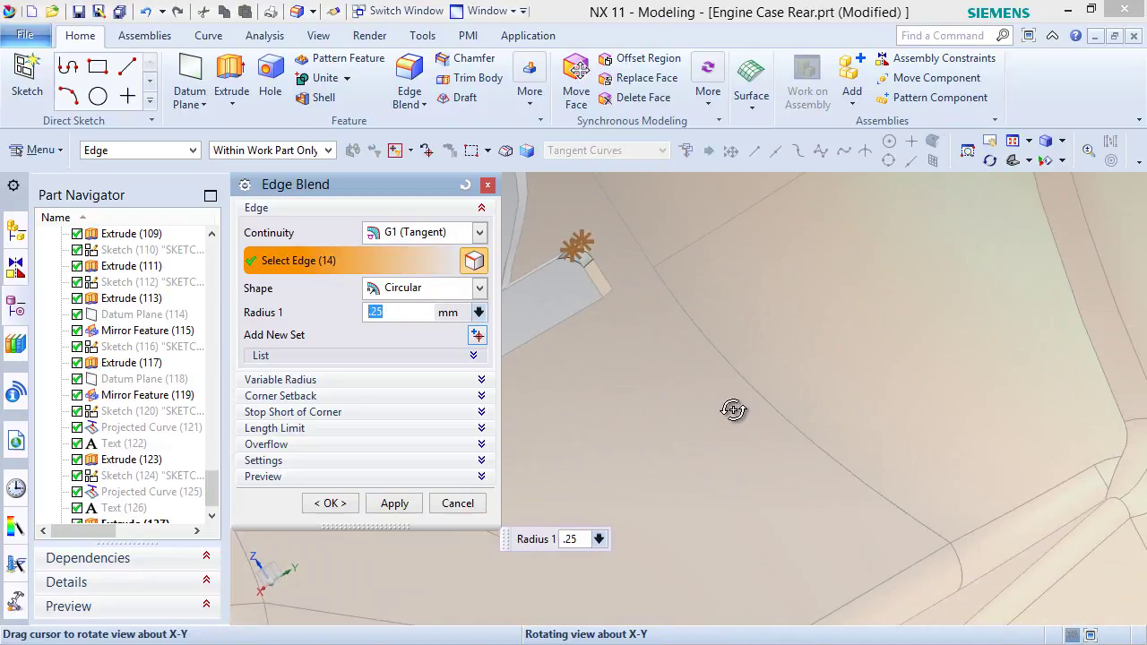
{"action": "scroll", "coordinate": [619, 256], "scroll_direction": "up", "scroll_amount": 3}
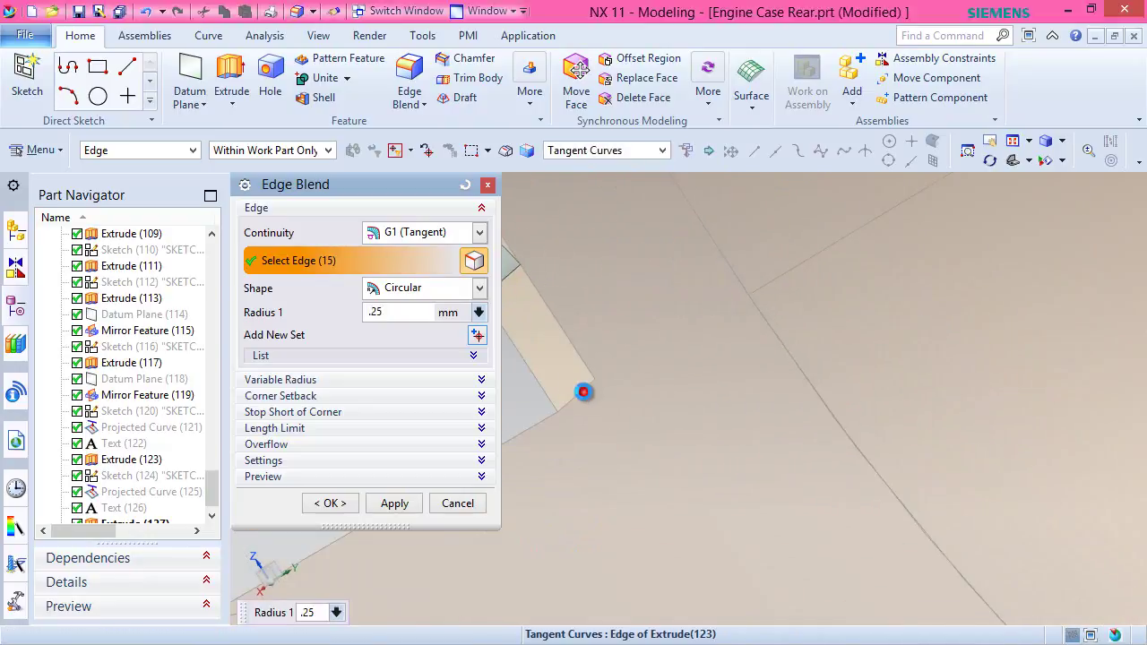
{"action": "left_click", "coordinate": [583, 389]}
{"action": "left_click", "coordinate": [395, 504]}
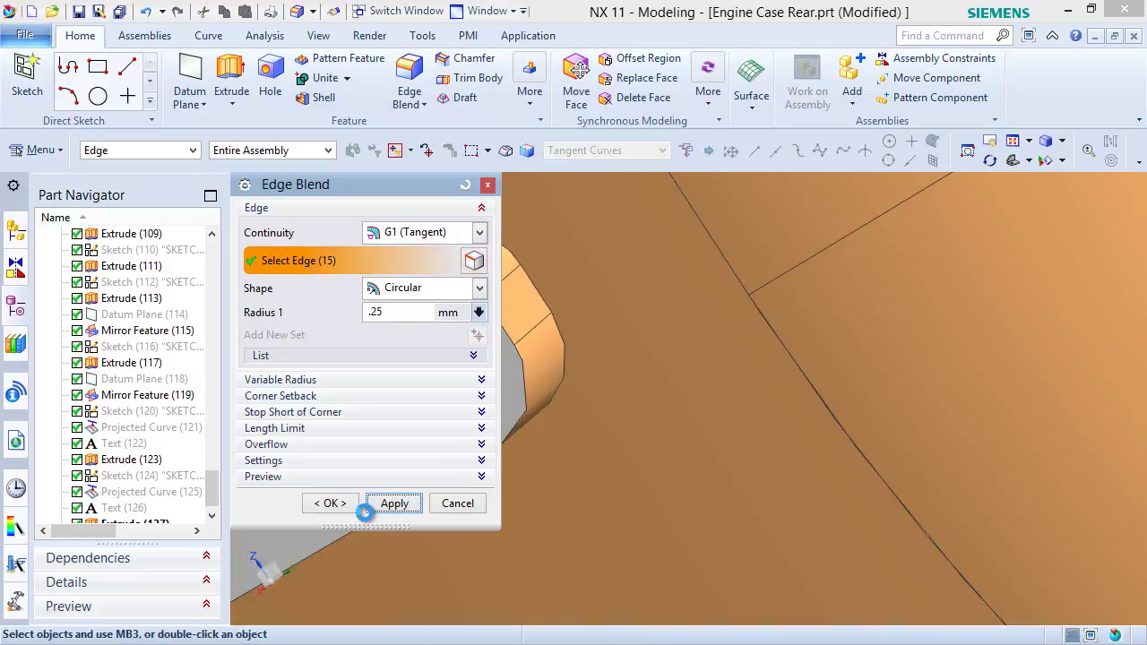
{"action": "left_click", "coordinate": [457, 504]}
Start another 0.25 mm edge blend on the opposite side's ".12", selecting the 1's top right corner and the 2's upper foot corner.
{"action": "scroll", "coordinate": [627, 392], "scroll_direction": "down", "scroll_amount": 5}
{"action": "middle_click_drag", "start_coordinate": [555, 437], "coordinate": [737, 397]}
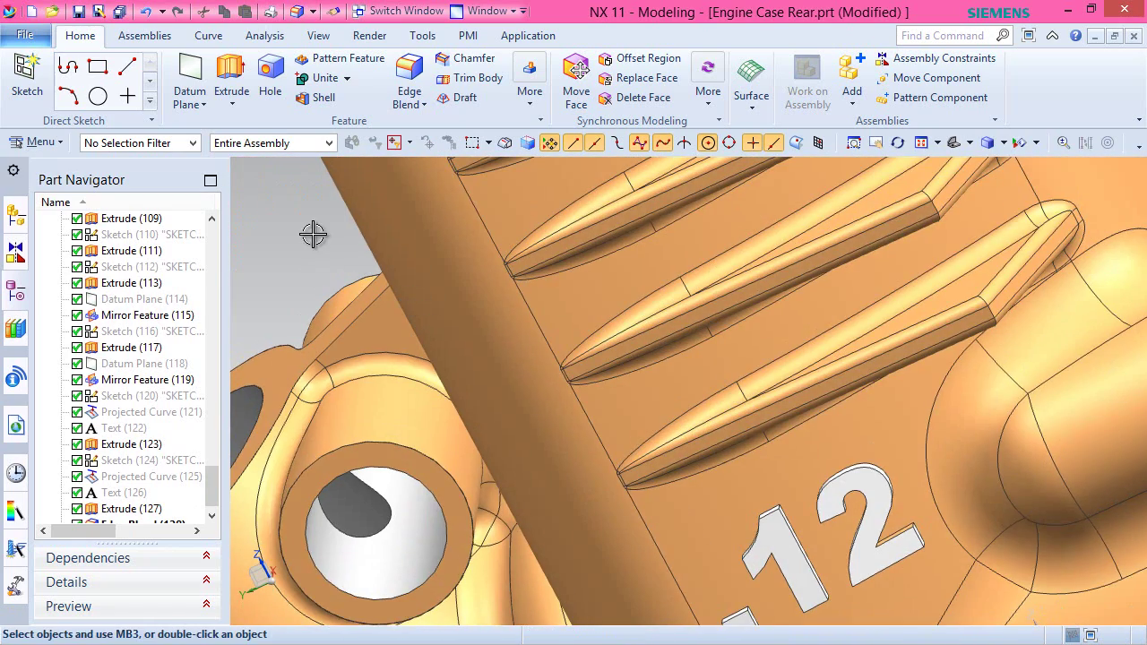
{"action": "left_click", "coordinate": [314, 235]}
{"action": "left_click", "coordinate": [486, 205]}
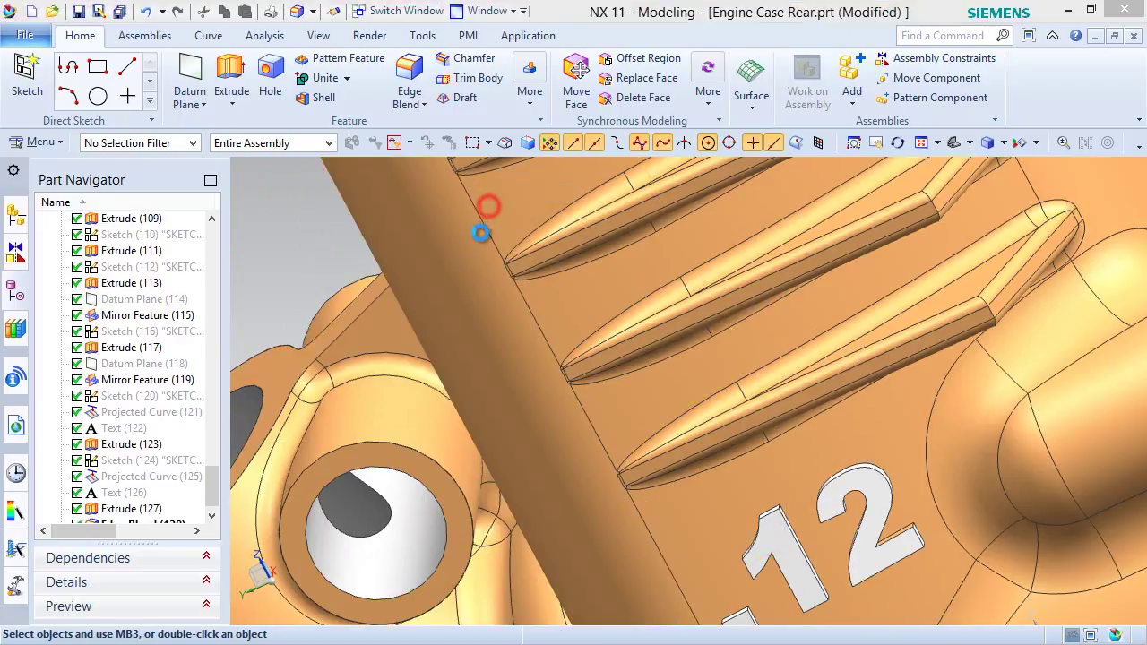
{"action": "scroll", "coordinate": [789, 514], "scroll_direction": "up", "scroll_amount": 6}
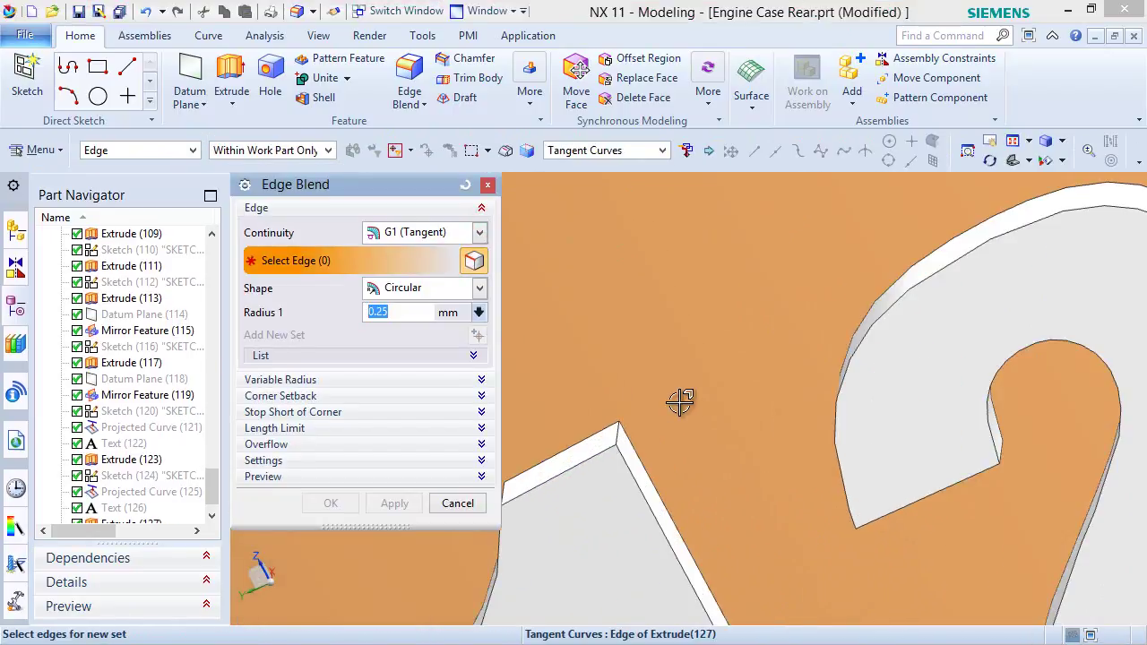
{"action": "left_click", "coordinate": [616, 434]}
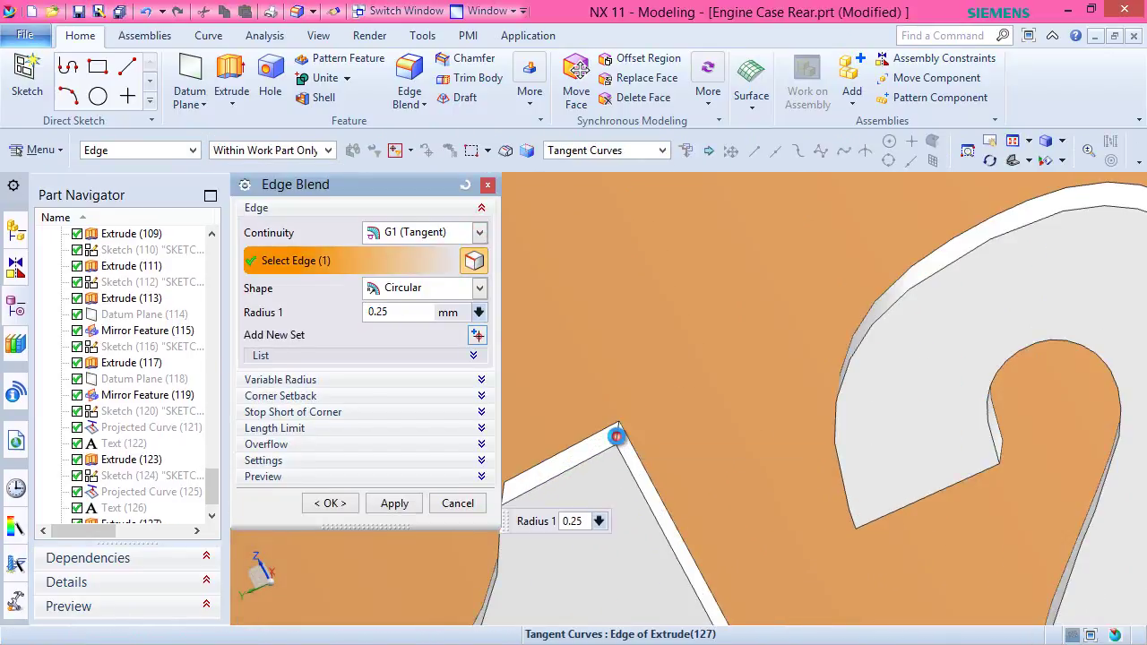
{"action": "middle_click_drag", "start_coordinate": [645, 455], "coordinate": [741, 472]}
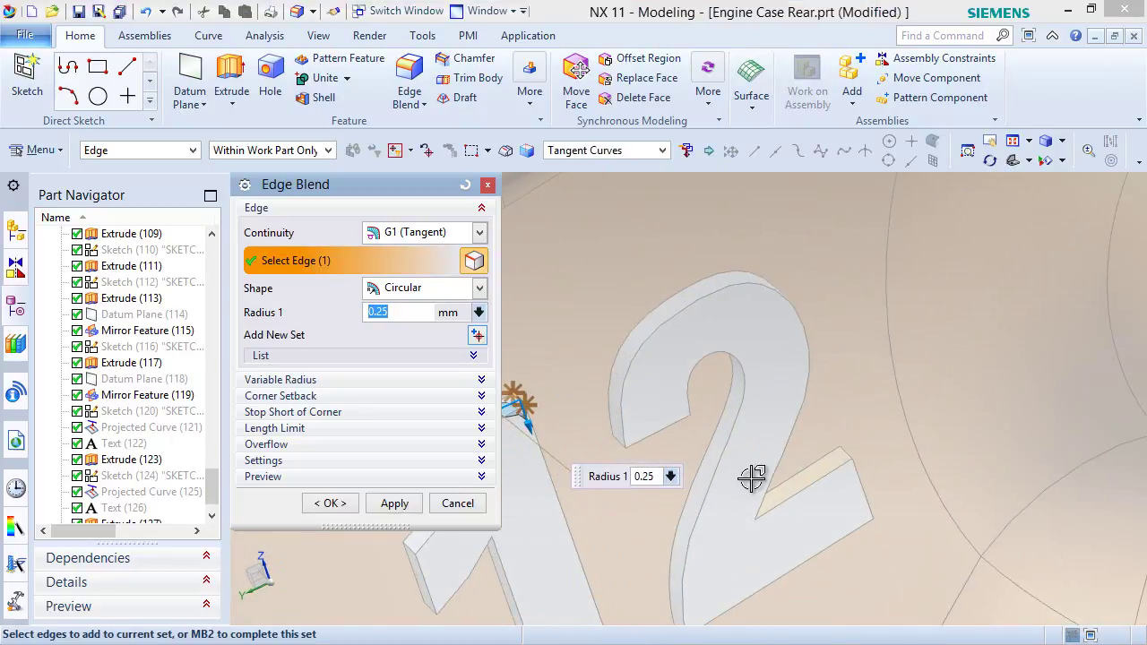
{"action": "left_click", "coordinate": [845, 454]}
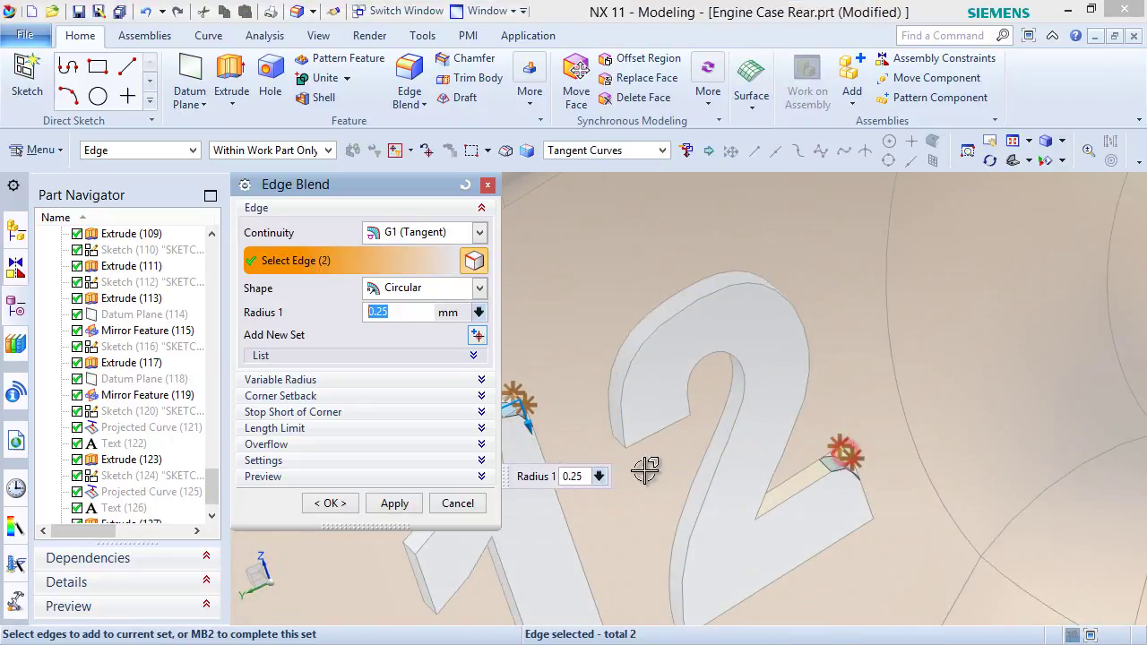
Add both corner edges at the hook end of the opposite side's 2 to the 0.25 mm blend.
{"action": "scroll", "coordinate": [630, 463], "scroll_direction": "up", "scroll_amount": 5}
{"action": "left_click", "coordinate": [579, 397]}
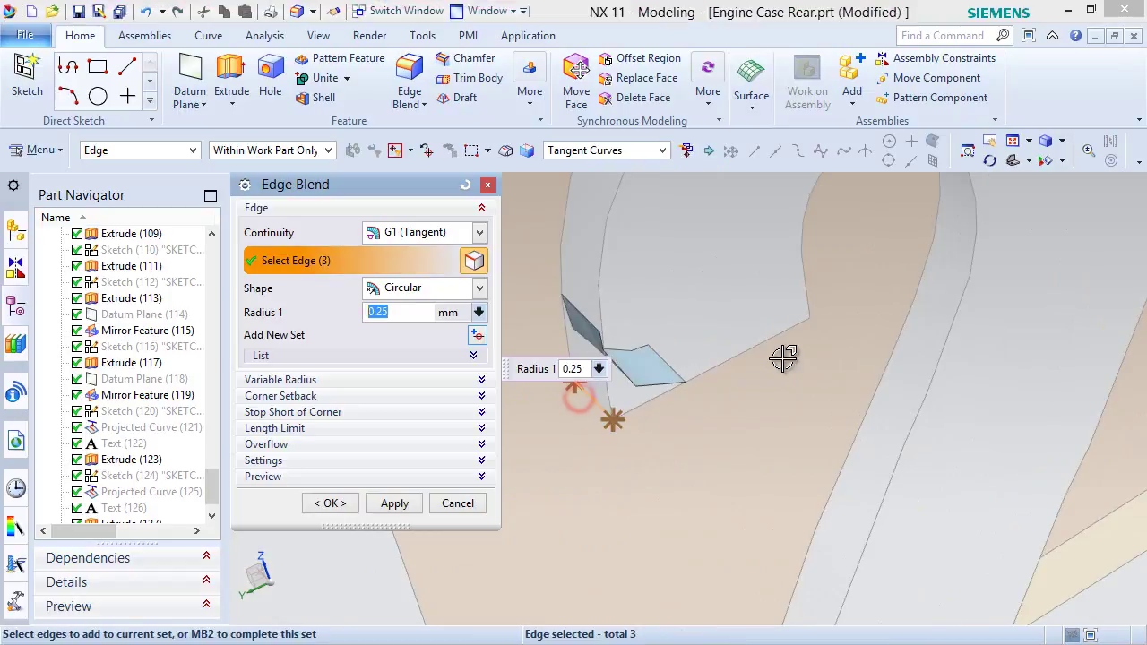
{"action": "middle_click_drag", "start_coordinate": [809, 315], "coordinate": [719, 363]}
{"action": "scroll", "coordinate": [708, 361], "scroll_direction": "down", "scroll_amount": 3}
{"action": "scroll", "coordinate": [681, 376], "scroll_direction": "up", "scroll_amount": 5}
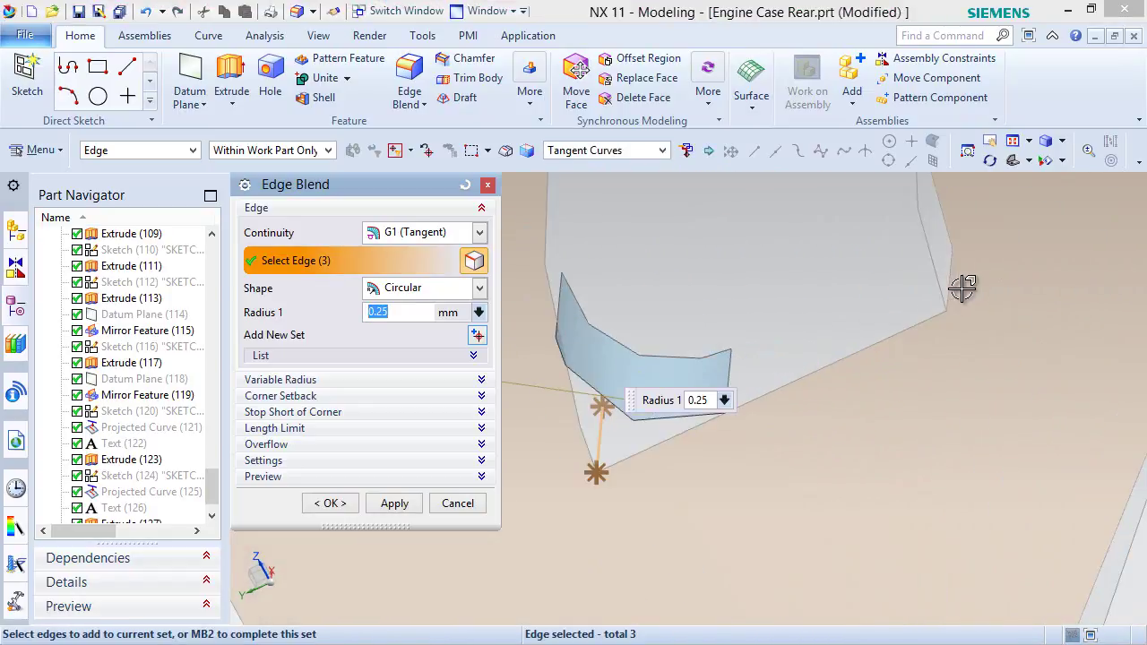
{"action": "left_click", "coordinate": [952, 280]}
{"action": "scroll", "coordinate": [949, 296], "scroll_direction": "down", "scroll_amount": 4}
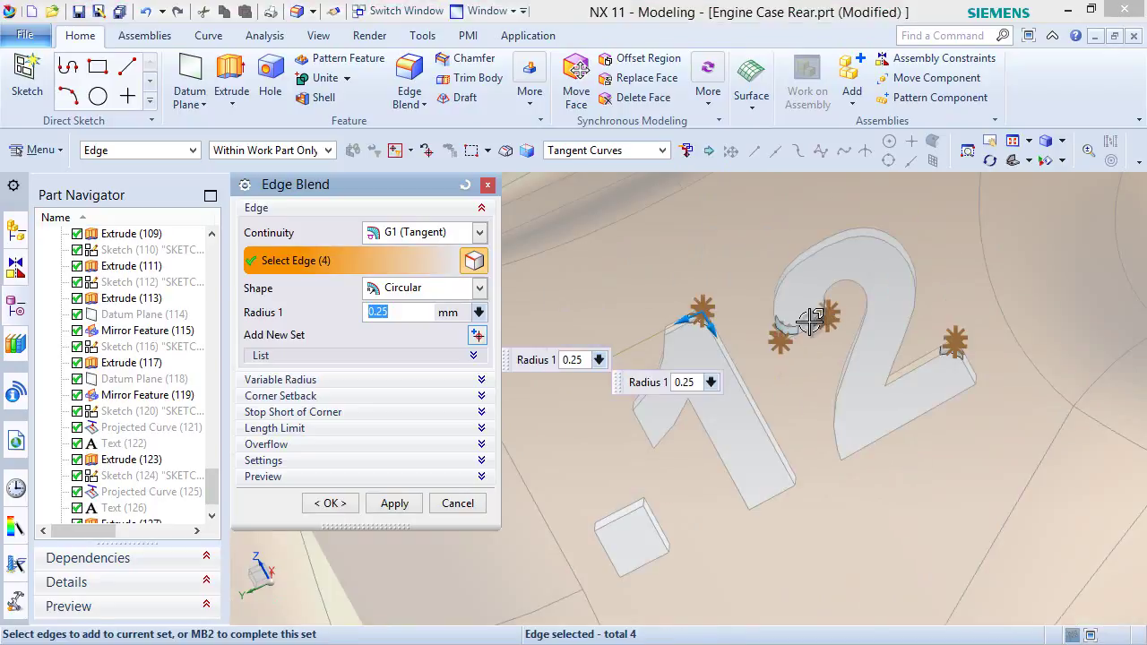
Add the four corner edges of the opposite side's raised dot to the 0.25 mm blend set.
{"action": "scroll", "coordinate": [654, 556], "scroll_direction": "up", "scroll_amount": 8}
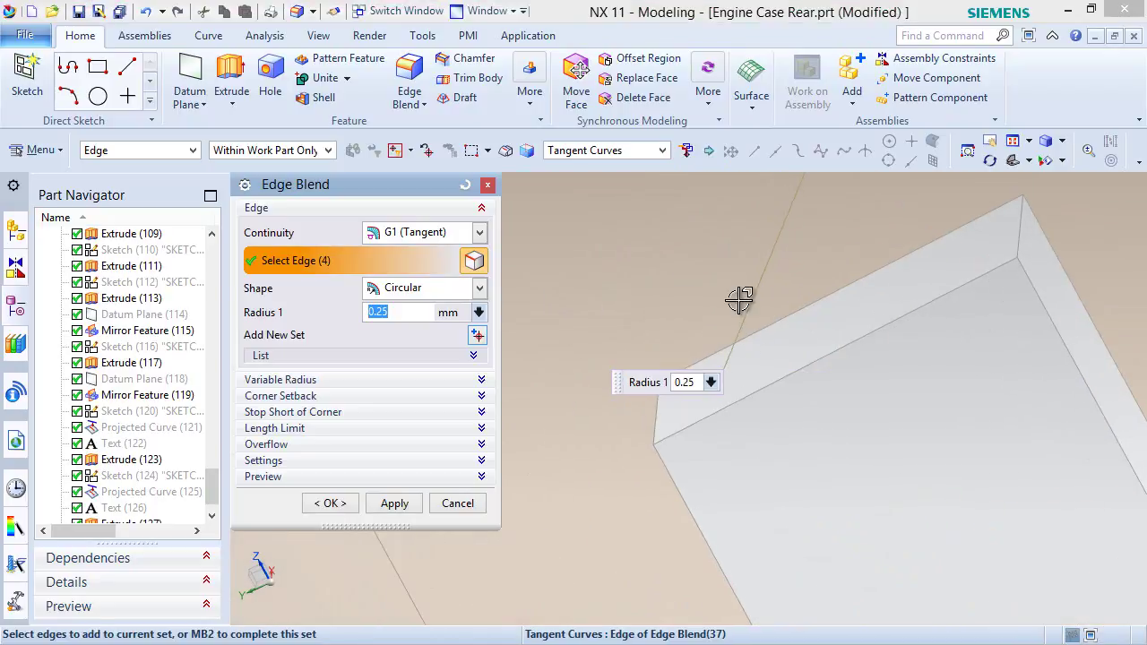
{"action": "left_click", "coordinate": [1018, 227]}
{"action": "left_click", "coordinate": [655, 413]}
{"action": "middle_click_drag", "start_coordinate": [597, 376], "coordinate": [876, 451]}
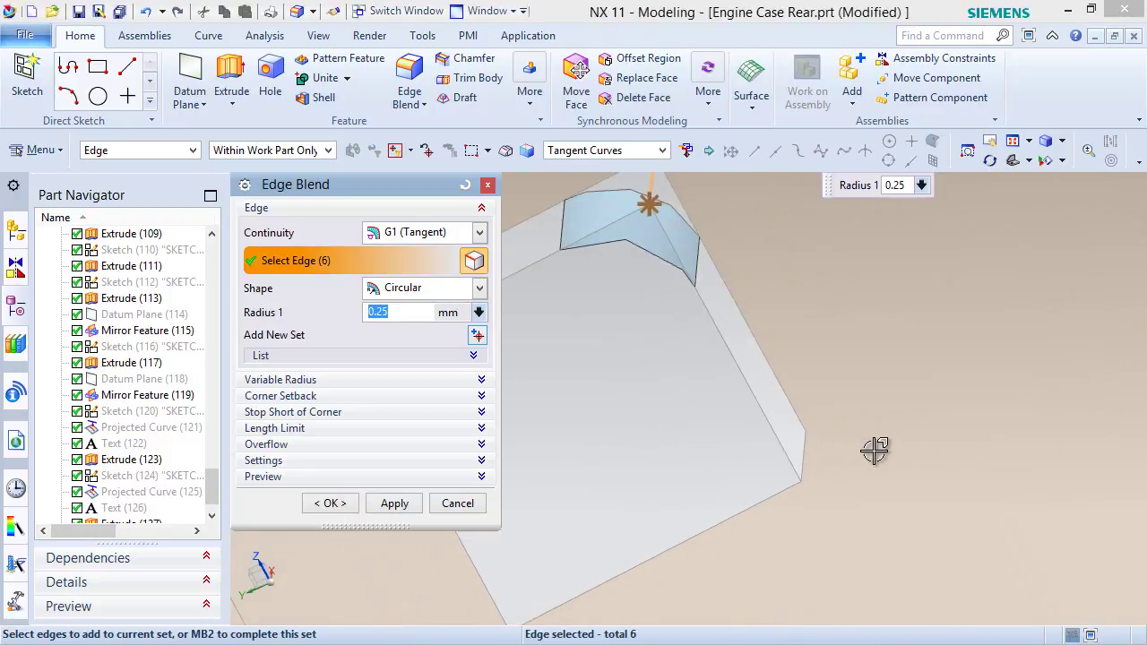
{"action": "left_click", "coordinate": [804, 441]}
{"action": "scroll", "coordinate": [768, 345], "scroll_direction": "down", "scroll_amount": 5}
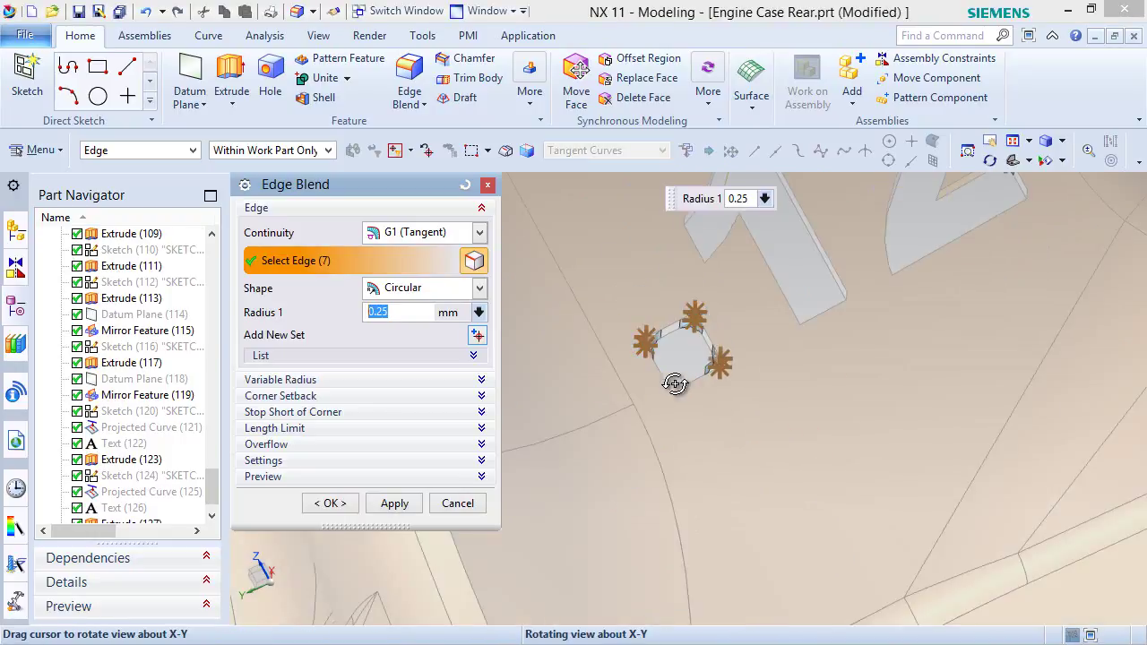
{"action": "middle_click_drag", "start_coordinate": [670, 387], "coordinate": [687, 379]}
{"action": "middle_click_drag", "start_coordinate": [596, 409], "coordinate": [832, 418]}
{"action": "left_click", "coordinate": [891, 481]}
{"action": "middle_click_drag", "start_coordinate": [892, 481], "coordinate": [653, 482]}
{"action": "scroll", "coordinate": [653, 481], "scroll_direction": "down", "scroll_amount": 2}
Add the two end corner edges of the 1's flag and the near base corner of its stem to the blend.
{"action": "middle_click_drag", "start_coordinate": [797, 273], "coordinate": [801, 210]}
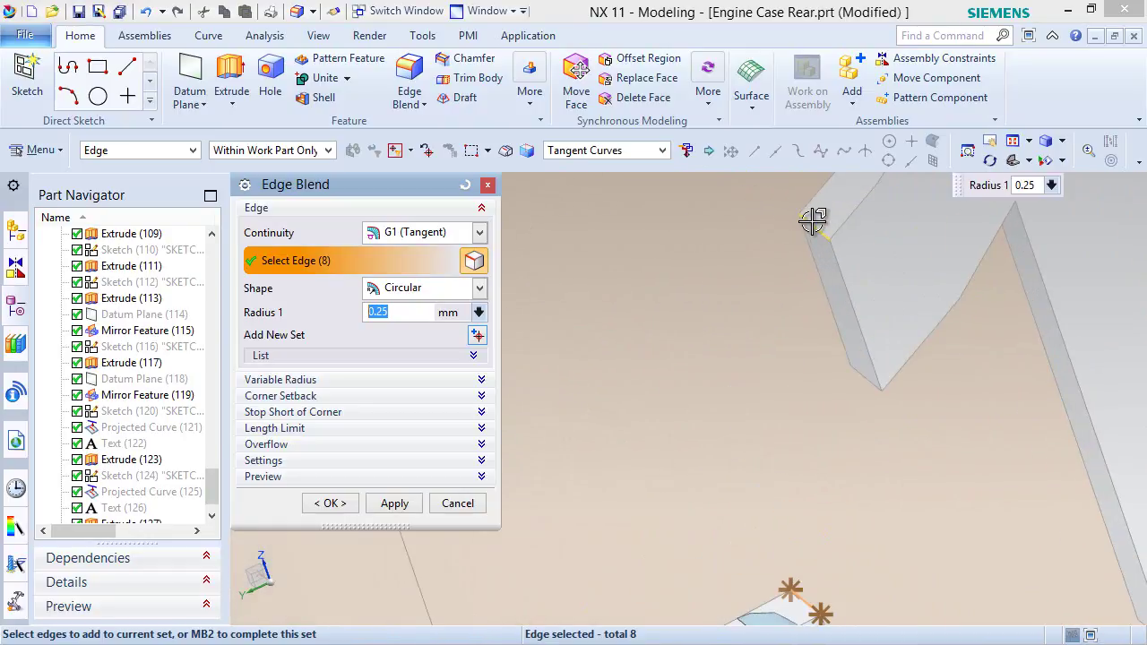
{"action": "left_click", "coordinate": [810, 219]}
{"action": "left_click", "coordinate": [867, 381]}
{"action": "middle_click_drag", "start_coordinate": [743, 371], "coordinate": [939, 494]}
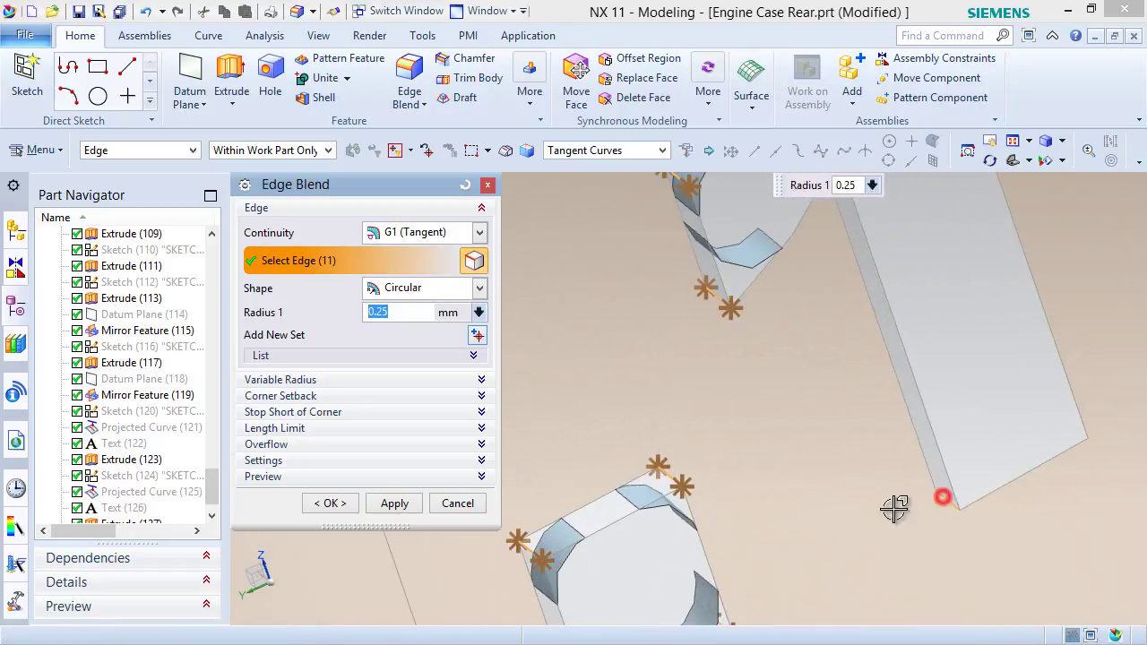
{"action": "left_click", "coordinate": [939, 495]}
Add the 2's lower foot corner and the inner corner between the 1's flag and stem to the blend.
{"action": "scroll", "coordinate": [939, 495], "scroll_direction": "down", "scroll_amount": 2}
{"action": "scroll", "coordinate": [897, 448], "scroll_direction": "up", "scroll_amount": 3}
{"action": "scroll", "coordinate": [910, 421], "scroll_direction": "up", "scroll_amount": 2}
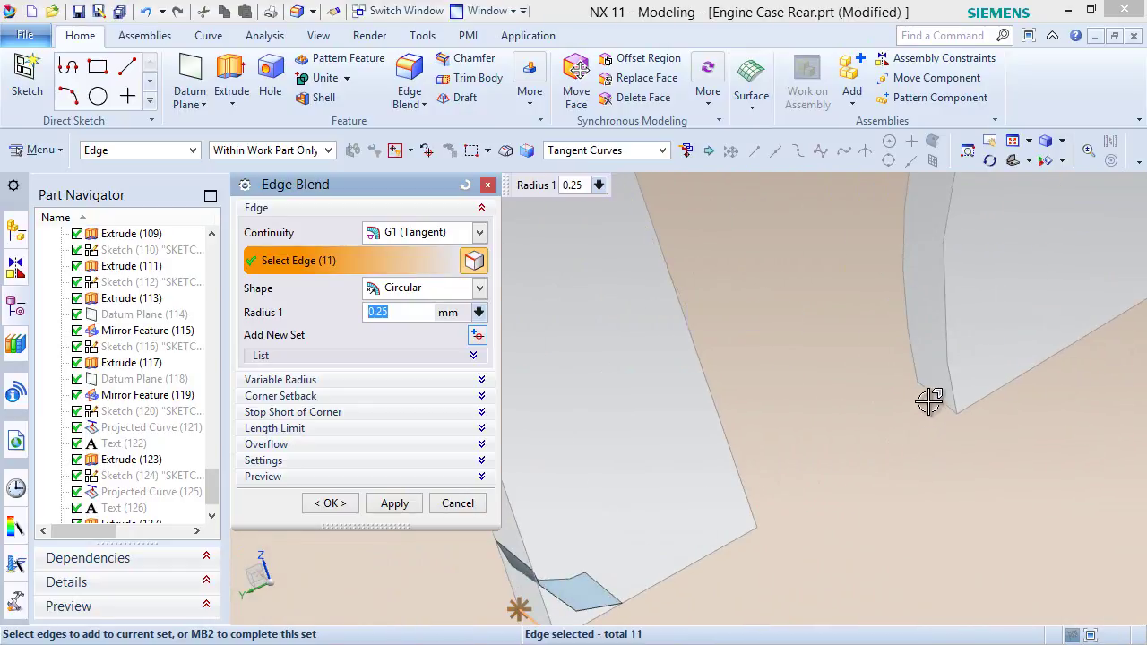
{"action": "left_click", "coordinate": [935, 400]}
{"action": "scroll", "coordinate": [829, 522], "scroll_direction": "down", "scroll_amount": 4}
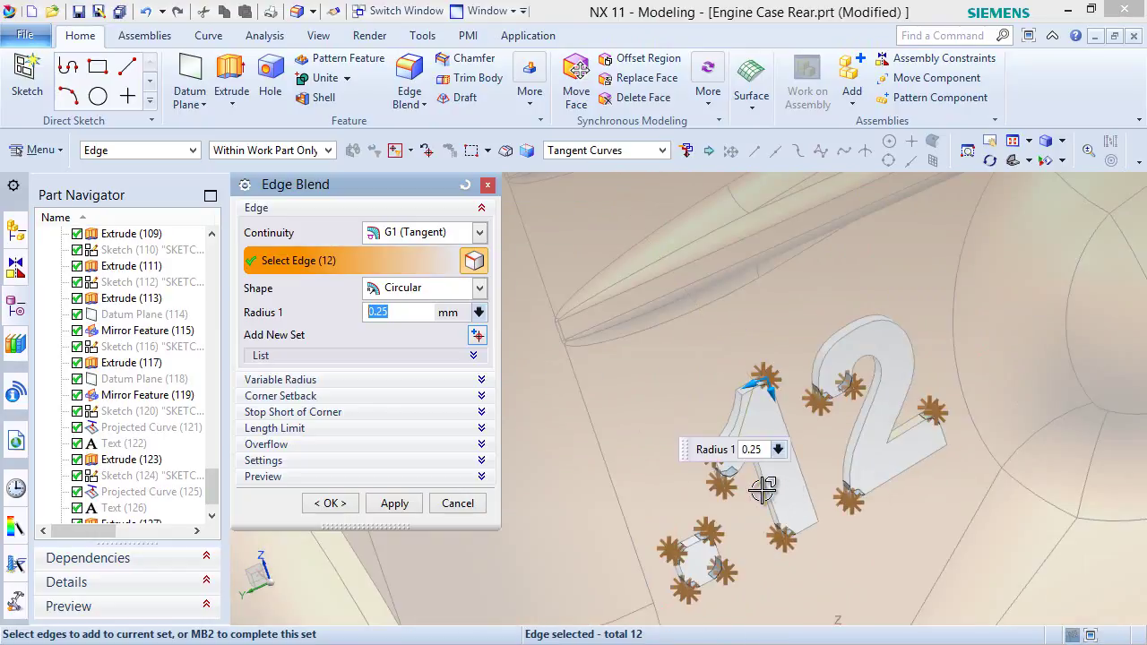
{"action": "middle_click_drag", "start_coordinate": [757, 481], "coordinate": [728, 433]}
{"action": "scroll", "coordinate": [819, 543], "scroll_direction": "down", "scroll_amount": 3}
{"action": "scroll", "coordinate": [773, 445], "scroll_direction": "up", "scroll_amount": 2}
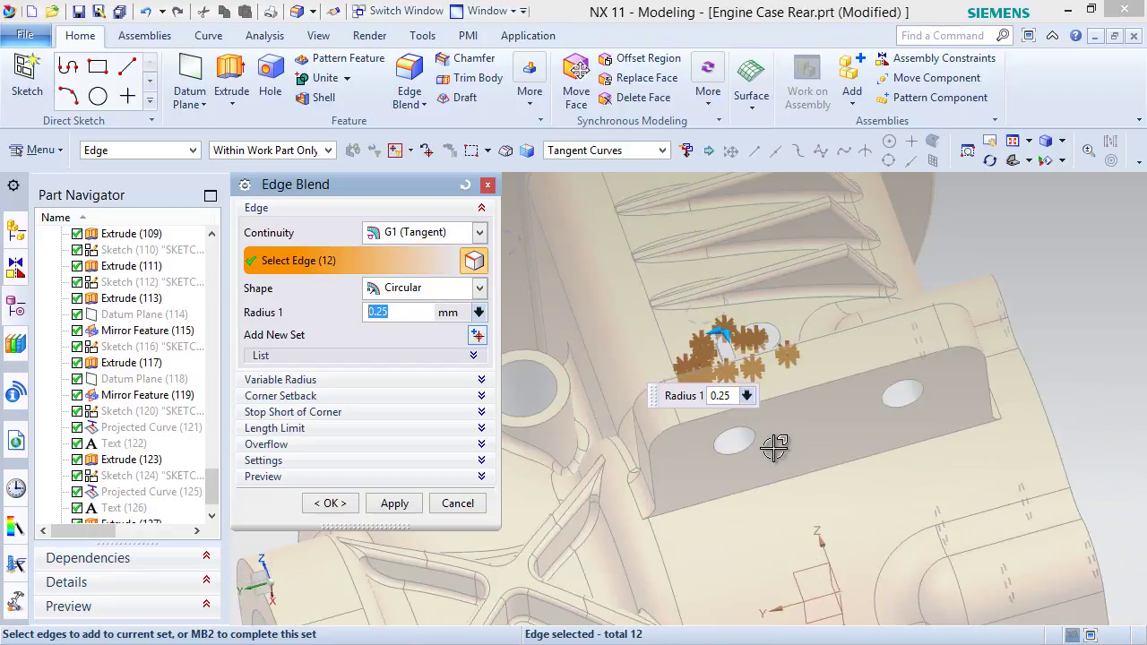
{"action": "scroll", "coordinate": [717, 343], "scroll_direction": "up", "scroll_amount": 4}
{"action": "scroll", "coordinate": [542, 394], "scroll_direction": "up", "scroll_amount": 3}
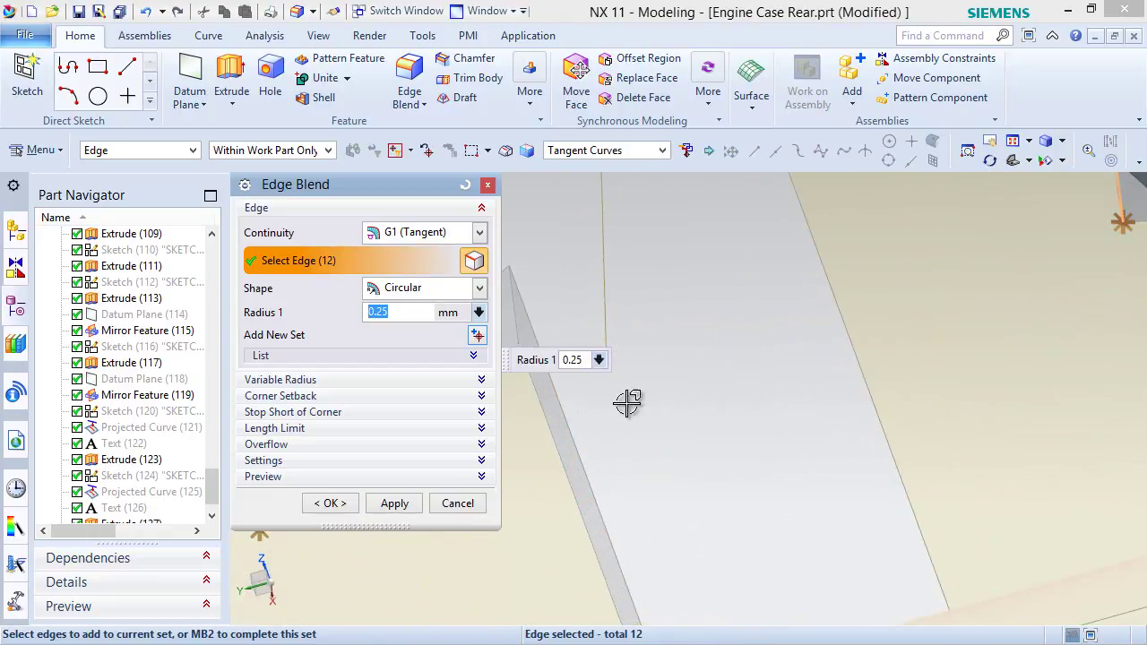
{"action": "scroll", "coordinate": [640, 371], "scroll_direction": "up", "scroll_amount": 2}
{"action": "left_click", "coordinate": [671, 330]}
Add the 1's remaining top corner edge and create the 0.25 mm edge blend on this side's lettering.
{"action": "scroll", "coordinate": [647, 358], "scroll_direction": "down", "scroll_amount": 3}
{"action": "scroll", "coordinate": [619, 202], "scroll_direction": "up", "scroll_amount": 5}
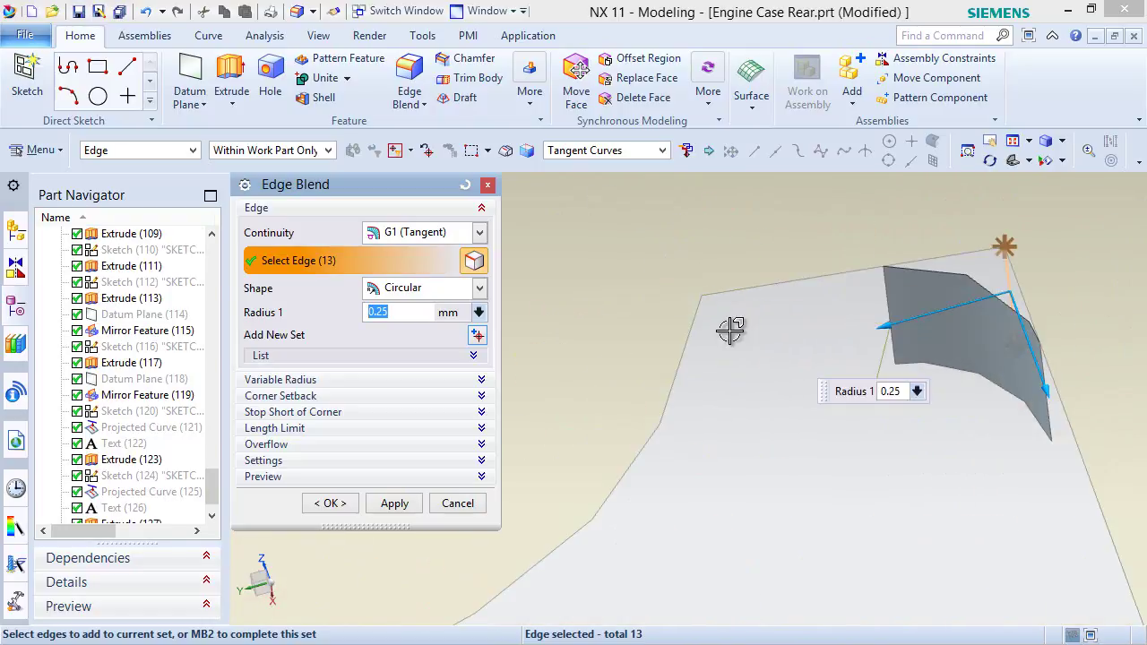
{"action": "middle_click_drag", "start_coordinate": [733, 338], "coordinate": [671, 332]}
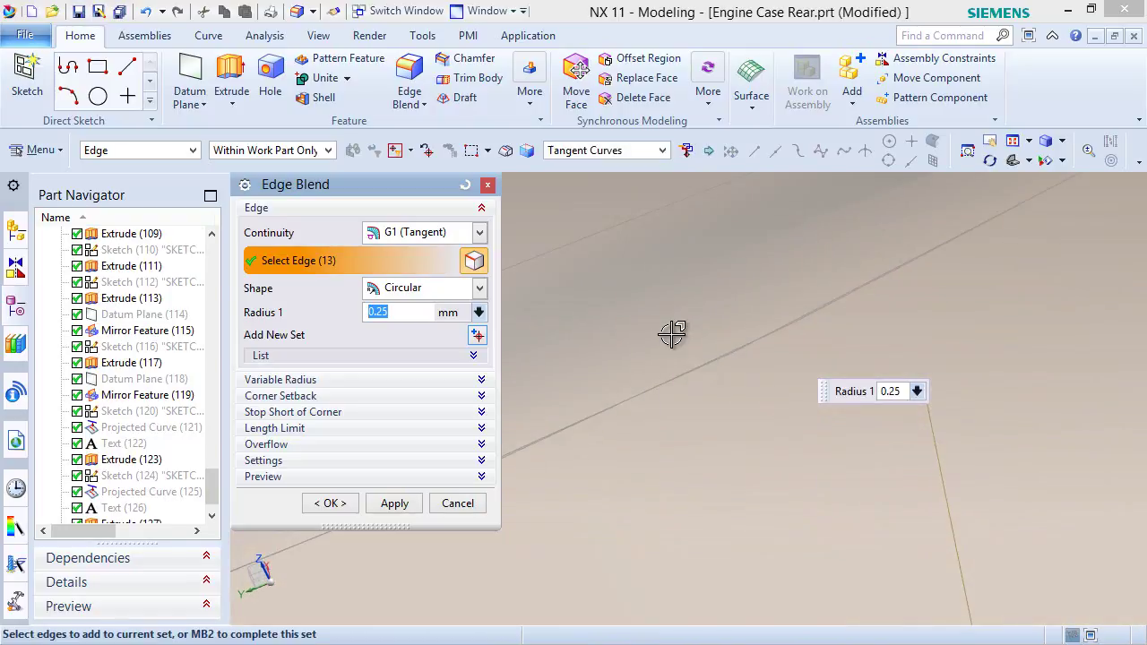
{"action": "scroll", "coordinate": [672, 334], "scroll_direction": "down", "scroll_amount": 4}
{"action": "scroll", "coordinate": [668, 403], "scroll_direction": "up", "scroll_amount": 5}
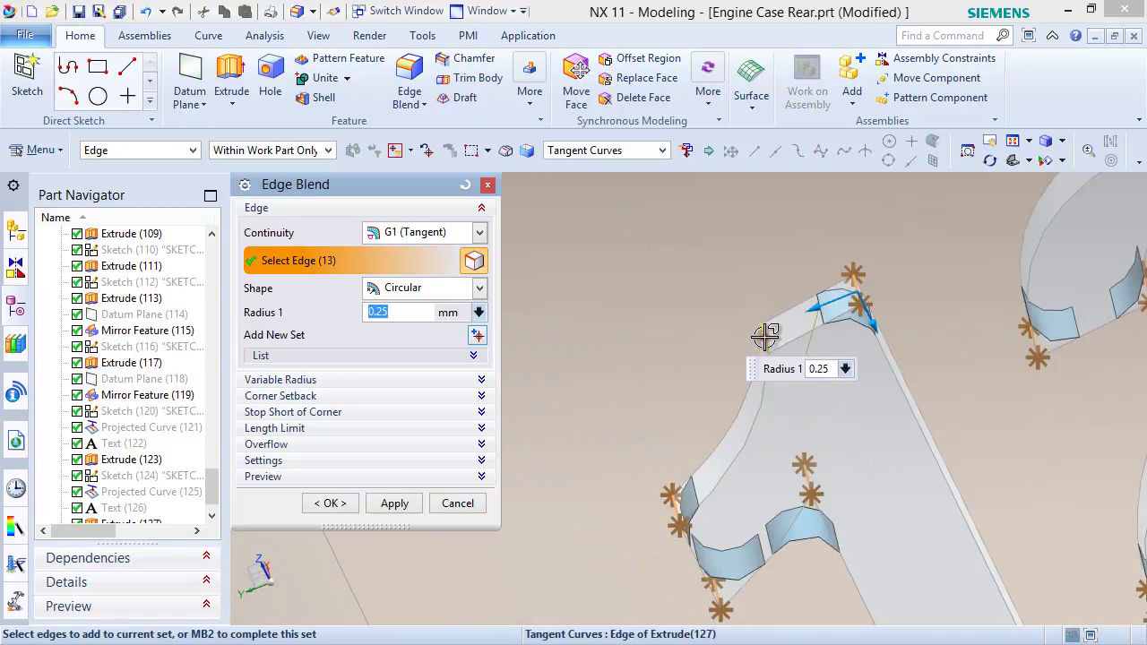
{"action": "left_click", "coordinate": [761, 333]}
{"action": "scroll", "coordinate": [661, 348], "scroll_direction": "down", "scroll_amount": 3}
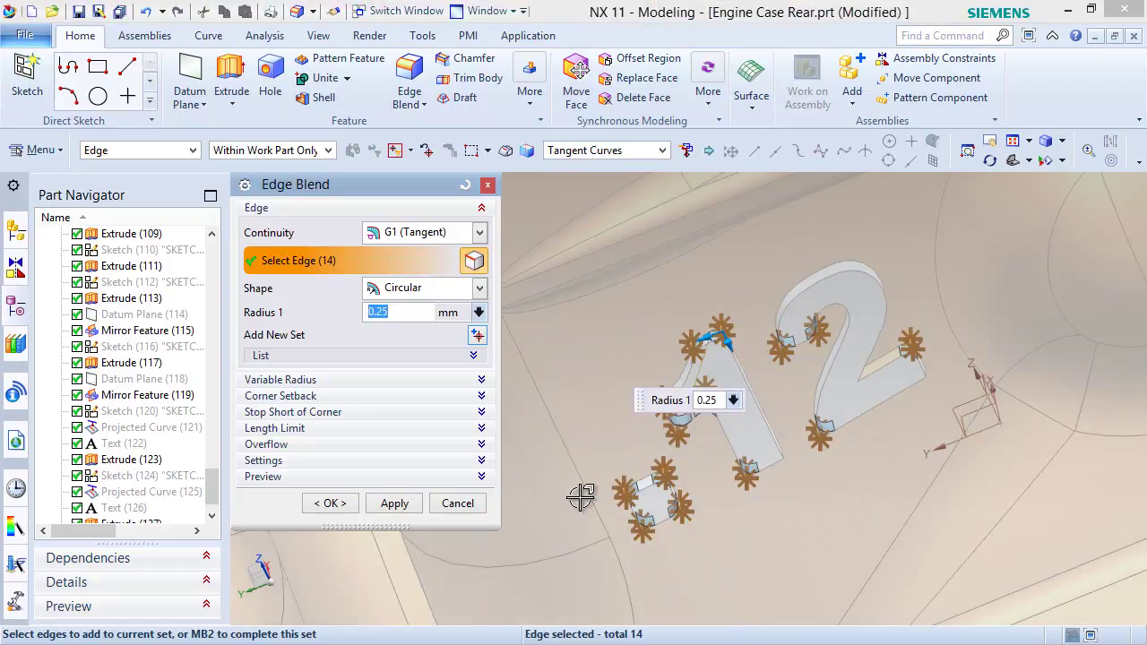
{"action": "left_click", "coordinate": [329, 504]}
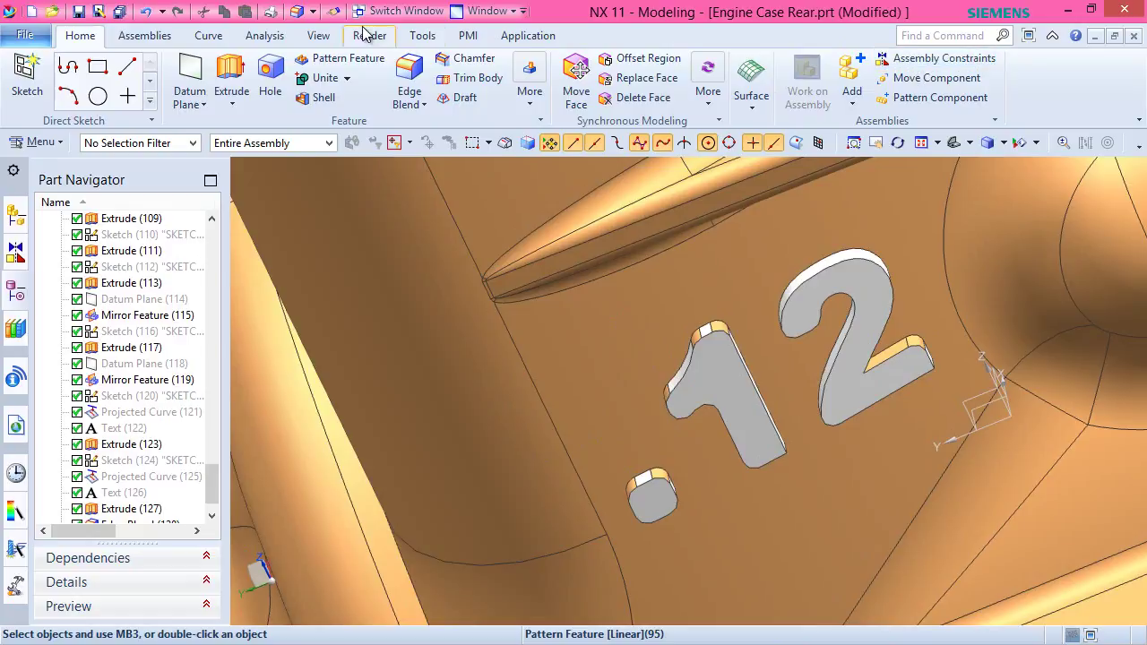
Start Edit Object Display with selection limited to faces, and pick the dot's two upper rounded corner faces.
{"action": "left_click", "coordinate": [321, 35]}
{"action": "left_click", "coordinate": [872, 72]}
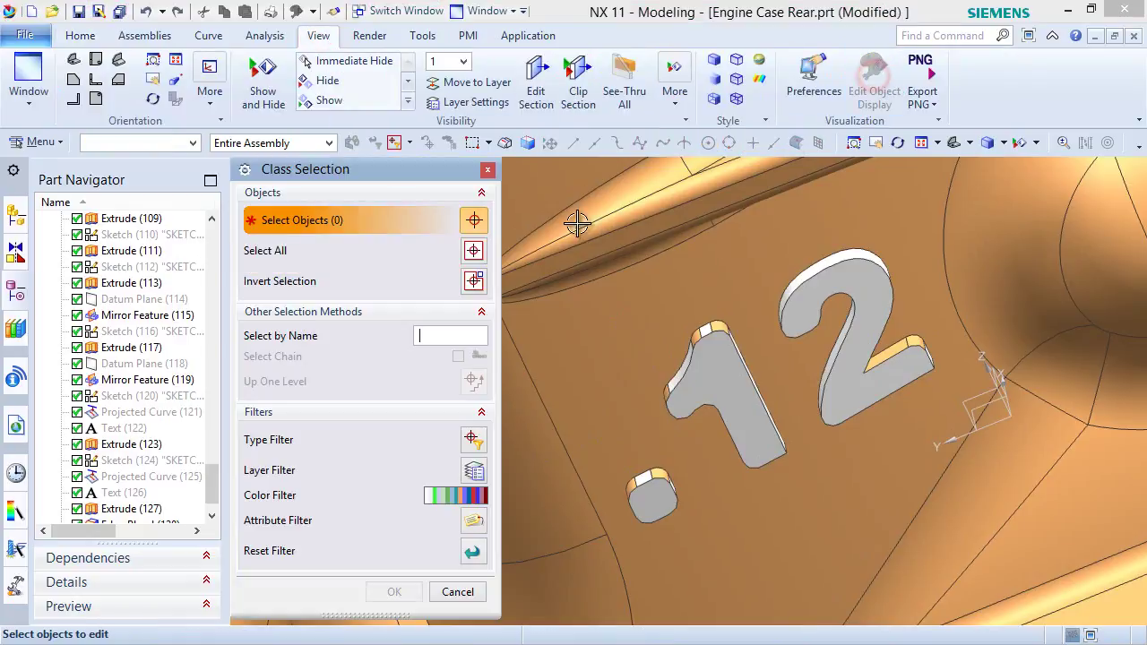
{"action": "left_click", "coordinate": [192, 143]}
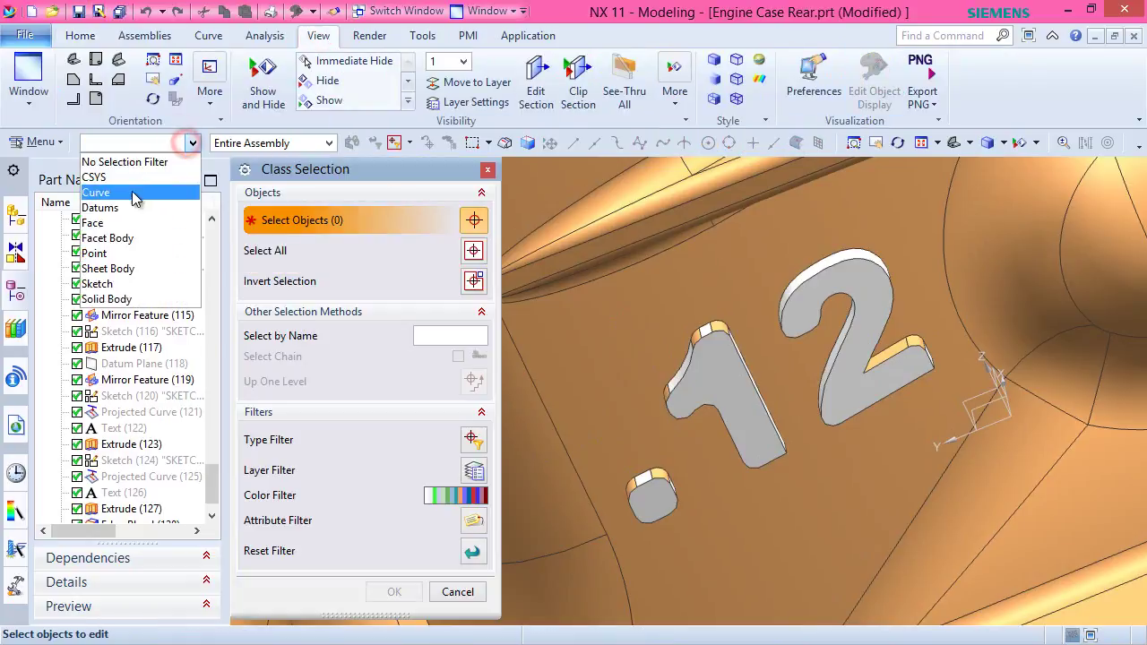
{"action": "left_click", "coordinate": [116, 223]}
{"action": "scroll", "coordinate": [604, 489], "scroll_direction": "up", "scroll_amount": 6}
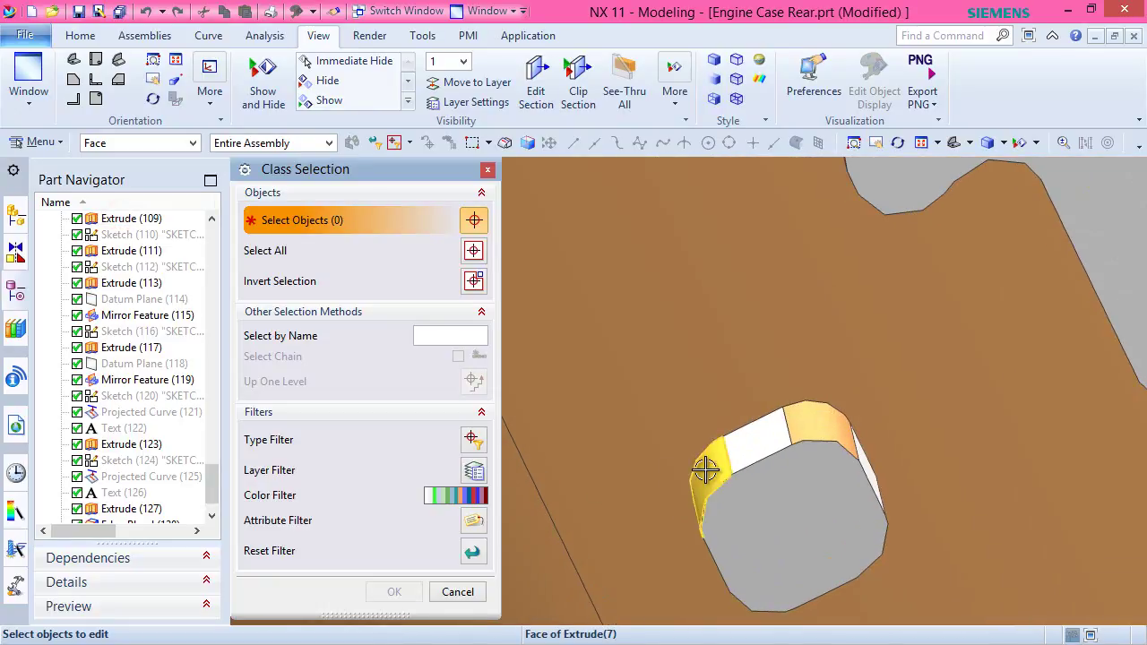
{"action": "left_click", "coordinate": [711, 476]}
{"action": "left_click", "coordinate": [840, 433]}
Add the dot's other two rounded corner faces to the selection for the display edit.
{"action": "middle_click_drag", "start_coordinate": [839, 433], "coordinate": [699, 394]}
{"action": "scroll", "coordinate": [927, 512], "scroll_direction": "down", "scroll_amount": 3}
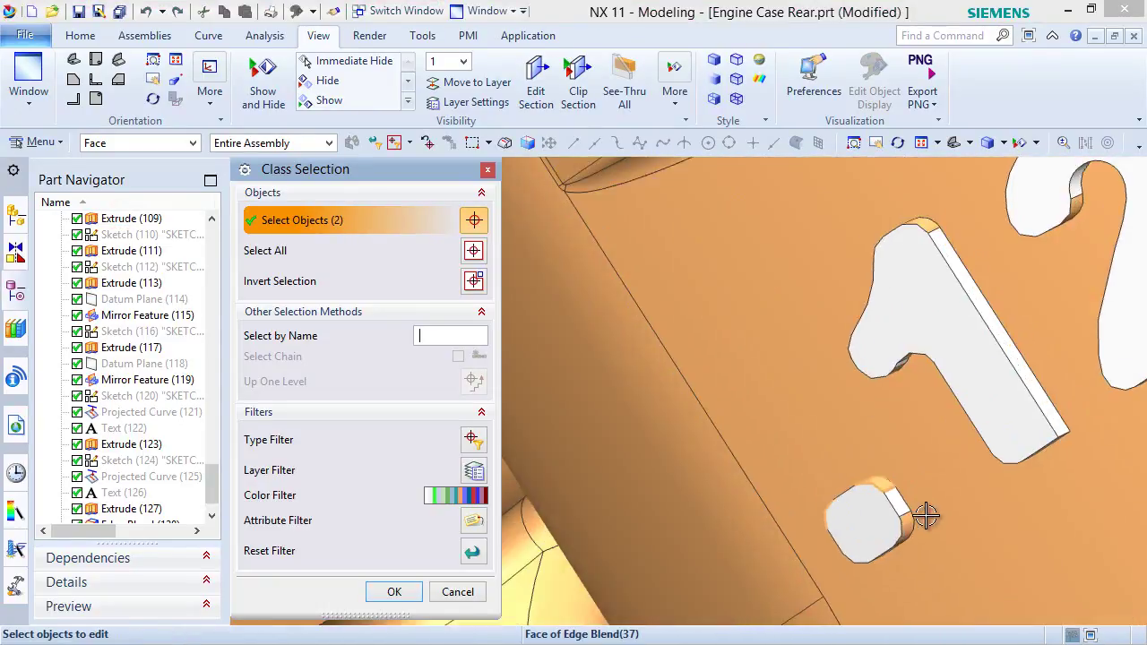
{"action": "scroll", "coordinate": [888, 541], "scroll_direction": "up", "scroll_amount": 3}
{"action": "left_click", "coordinate": [887, 541]}
{"action": "scroll", "coordinate": [860, 466], "scroll_direction": "down", "scroll_amount": 3}
{"action": "scroll", "coordinate": [837, 404], "scroll_direction": "up", "scroll_amount": 3}
{"action": "middle_click_drag", "start_coordinate": [837, 478], "coordinate": [873, 436]}
{"action": "scroll", "coordinate": [639, 421], "scroll_direction": "down", "scroll_amount": 3}
{"action": "middle_click_drag", "start_coordinate": [911, 331], "coordinate": [923, 314]}
{"action": "scroll", "coordinate": [923, 314], "scroll_direction": "down", "scroll_amount": 2}
{"action": "scroll", "coordinate": [887, 269], "scroll_direction": "up", "scroll_amount": 5}
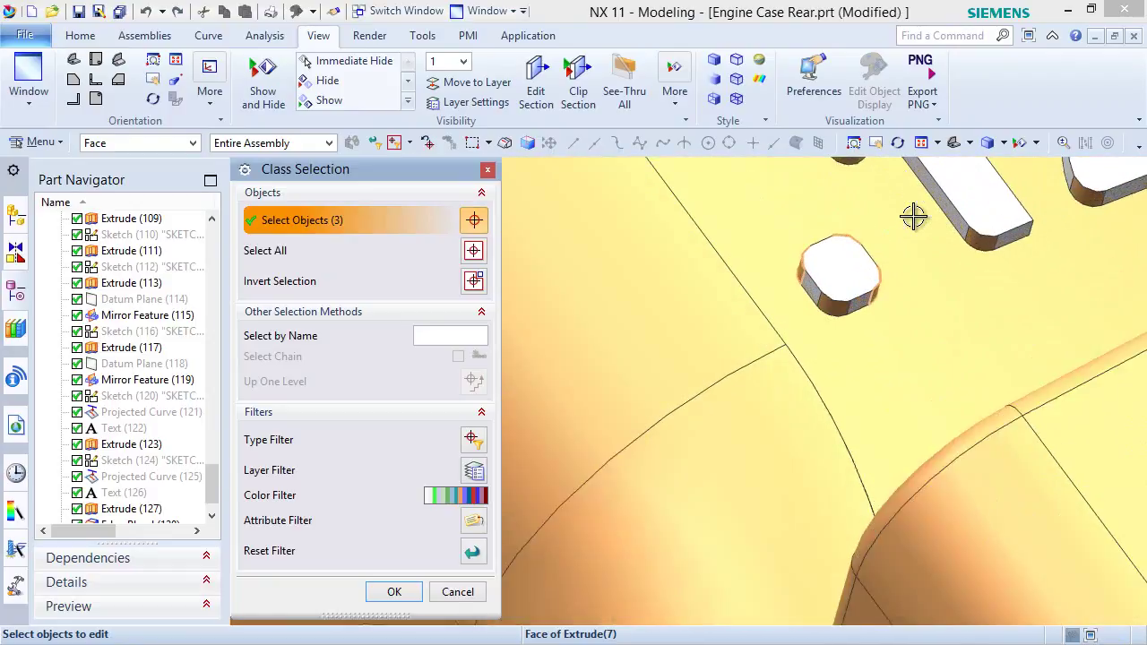
{"action": "left_click", "coordinate": [818, 331]}
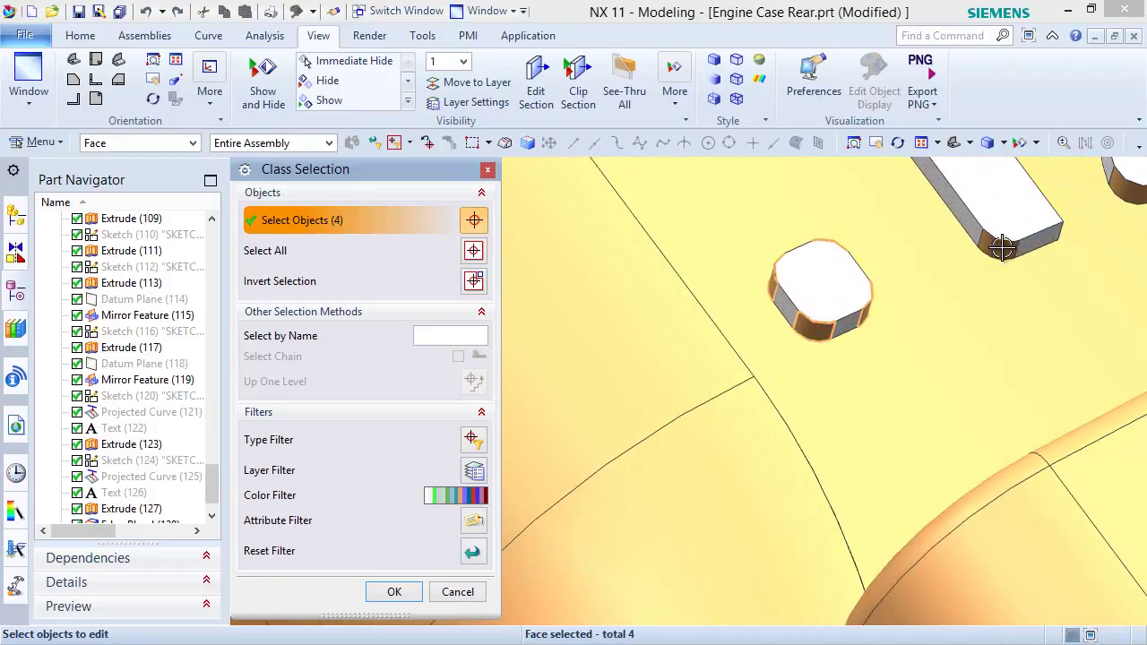
Add the rounded faces at the 1's base, inner corner and flag end, plus the 2's lower foot corner, to the selection.
{"action": "scroll", "coordinate": [914, 269], "scroll_direction": "down", "scroll_amount": 3}
{"action": "scroll", "coordinate": [941, 273], "scroll_direction": "up", "scroll_amount": 3}
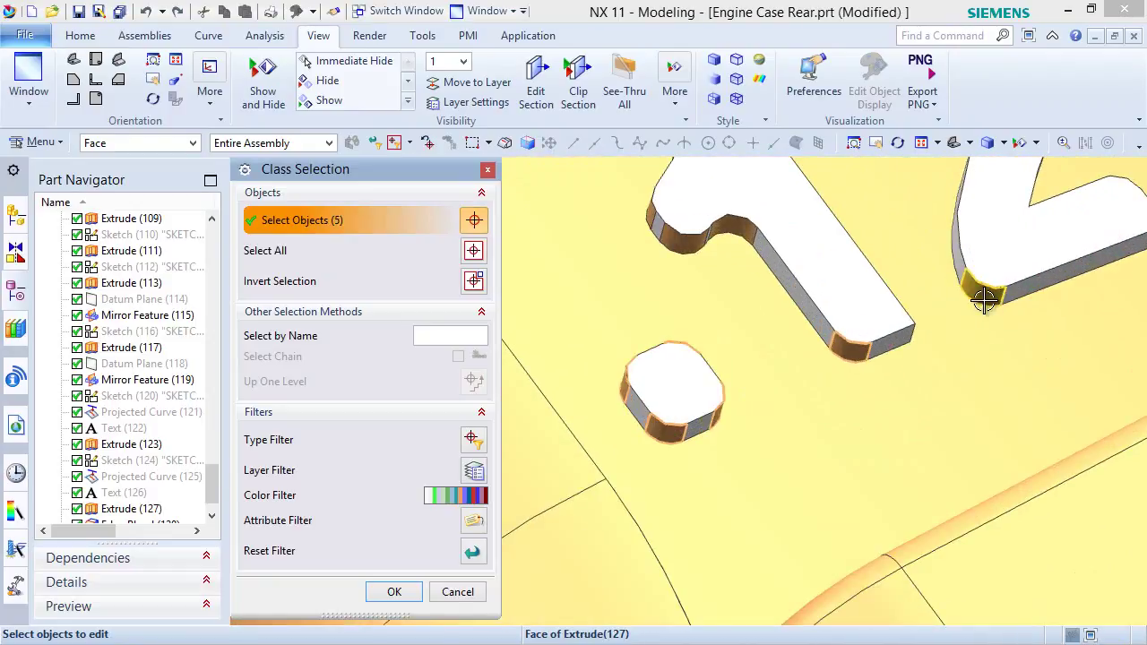
{"action": "left_click", "coordinate": [740, 226]}
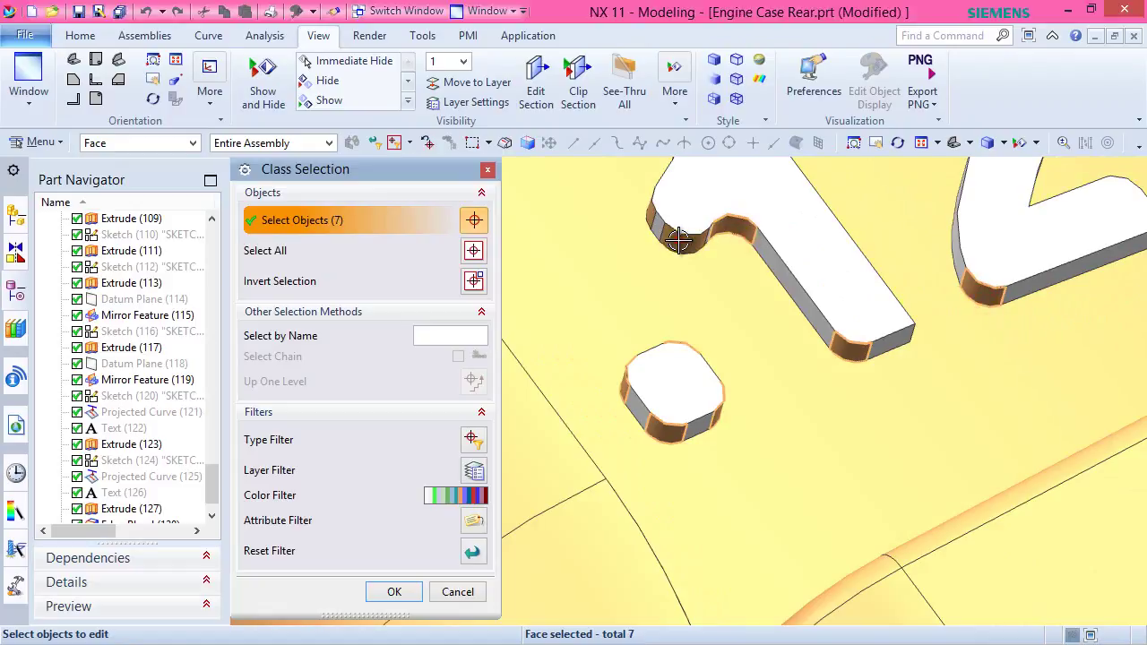
{"action": "left_click", "coordinate": [649, 216]}
Add both rounded corner faces at the hook end of the 2 to the selection.
{"action": "scroll", "coordinate": [724, 236], "scroll_direction": "up", "scroll_amount": 4}
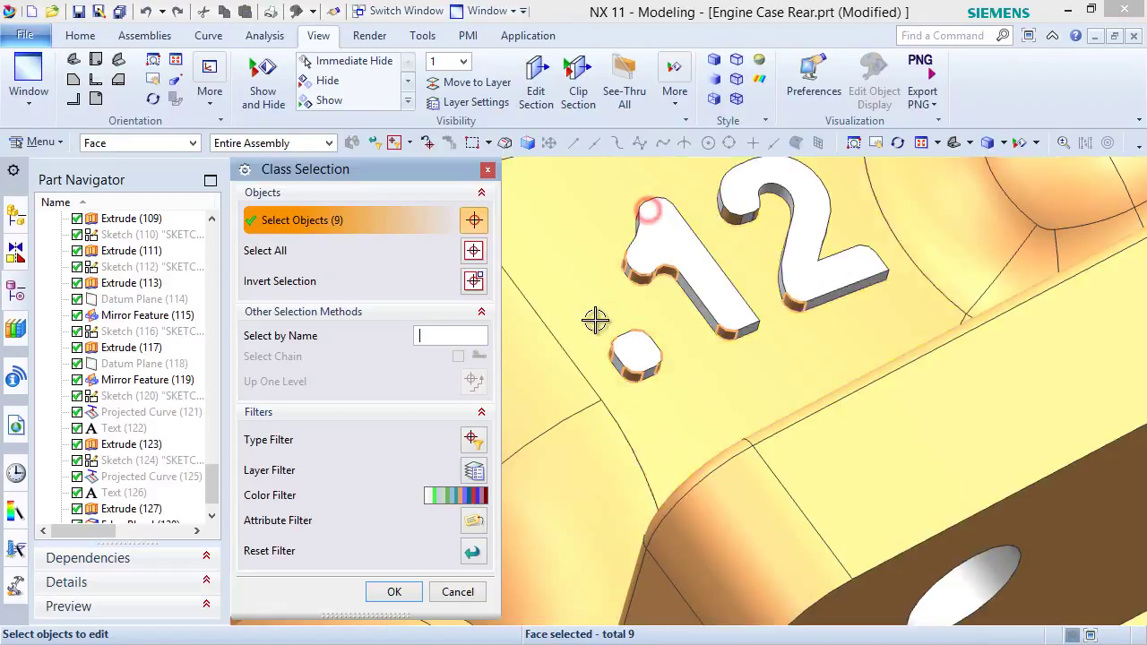
{"action": "left_click", "coordinate": [731, 221]}
{"action": "scroll", "coordinate": [801, 192], "scroll_direction": "up", "scroll_amount": 3}
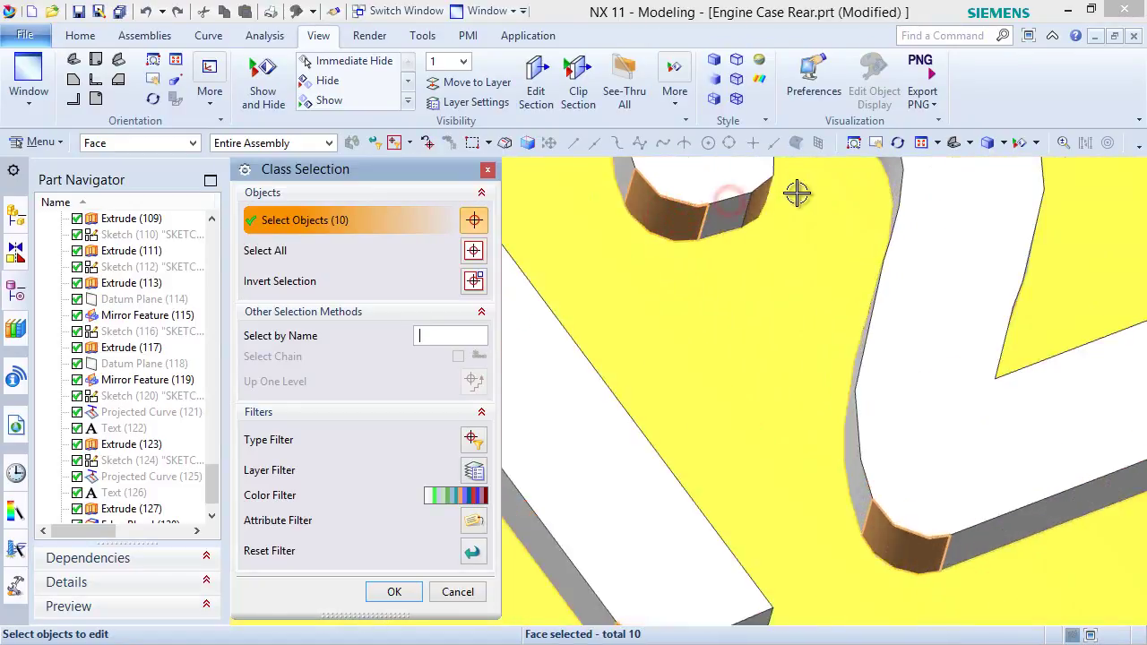
{"action": "left_click", "coordinate": [764, 203]}
{"action": "scroll", "coordinate": [731, 271], "scroll_direction": "down", "scroll_amount": 1}
{"action": "scroll", "coordinate": [731, 270], "scroll_direction": "down", "scroll_amount": 3}
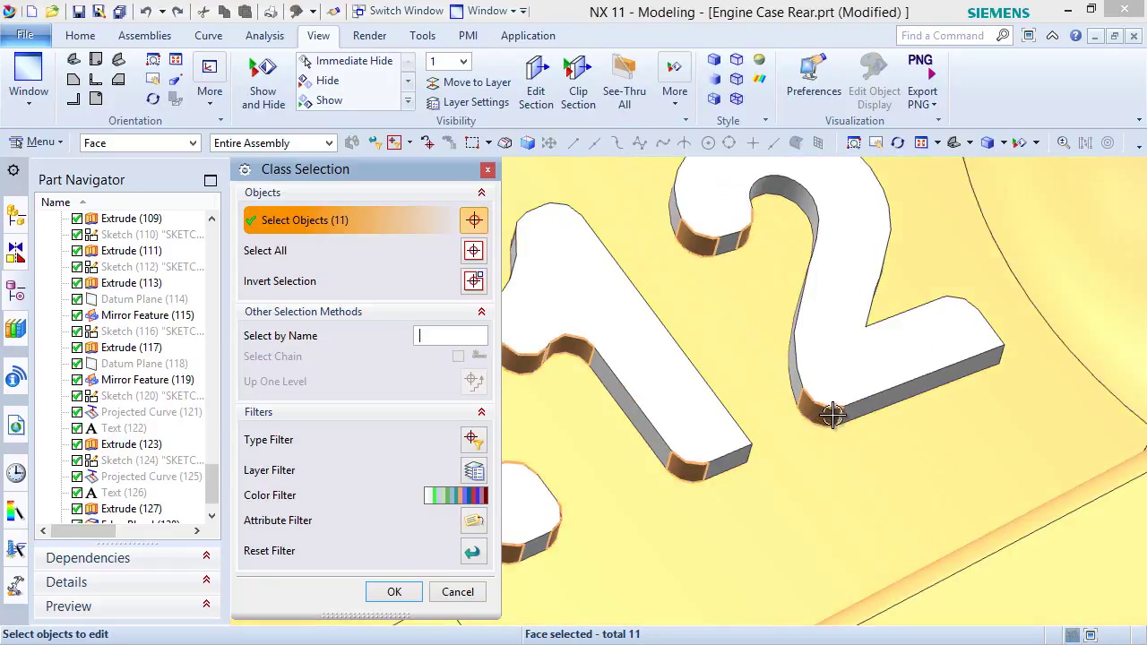
Add the rounded faces at the 2's upper foot corner and the top of the 1 to the selection.
{"action": "middle_click_drag", "start_coordinate": [917, 385], "coordinate": [878, 386]}
{"action": "scroll", "coordinate": [735, 346], "scroll_direction": "down", "scroll_amount": 2}
{"action": "scroll", "coordinate": [735, 341], "scroll_direction": "up", "scroll_amount": 1}
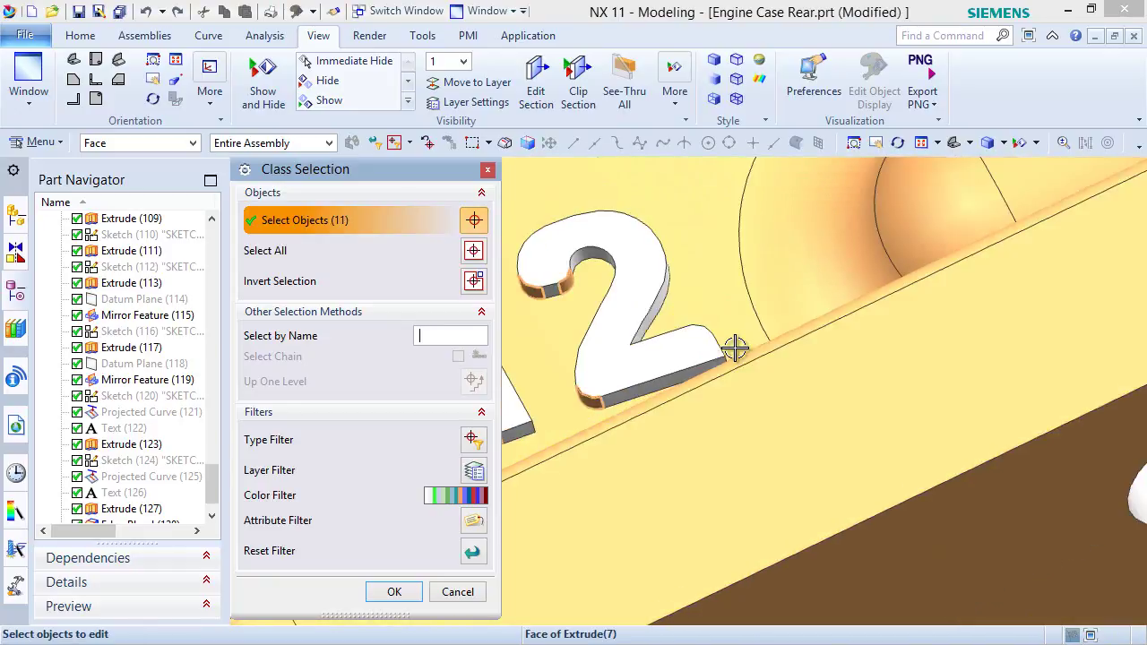
{"action": "middle_click_drag", "start_coordinate": [735, 335], "coordinate": [737, 379]}
{"action": "scroll", "coordinate": [740, 341], "scroll_direction": "down", "scroll_amount": 2}
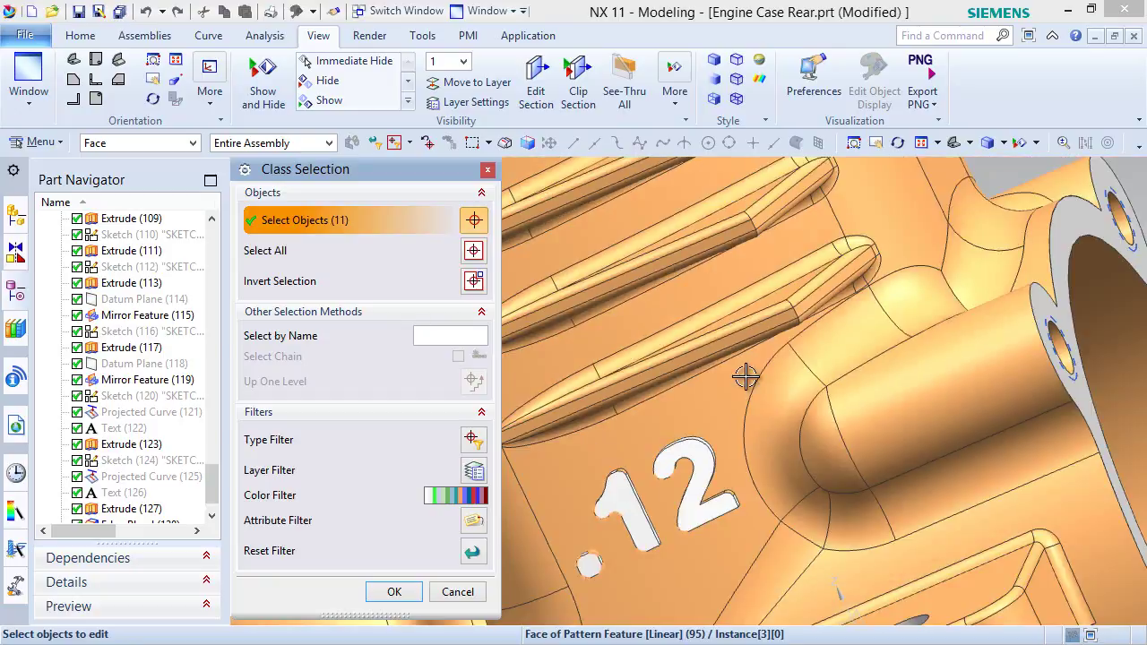
{"action": "scroll", "coordinate": [744, 504], "scroll_direction": "up", "scroll_amount": 3}
{"action": "left_click", "coordinate": [671, 524]}
{"action": "left_click", "coordinate": [611, 537]}
{"action": "scroll", "coordinate": [814, 448], "scroll_direction": "down", "scroll_amount": 4}
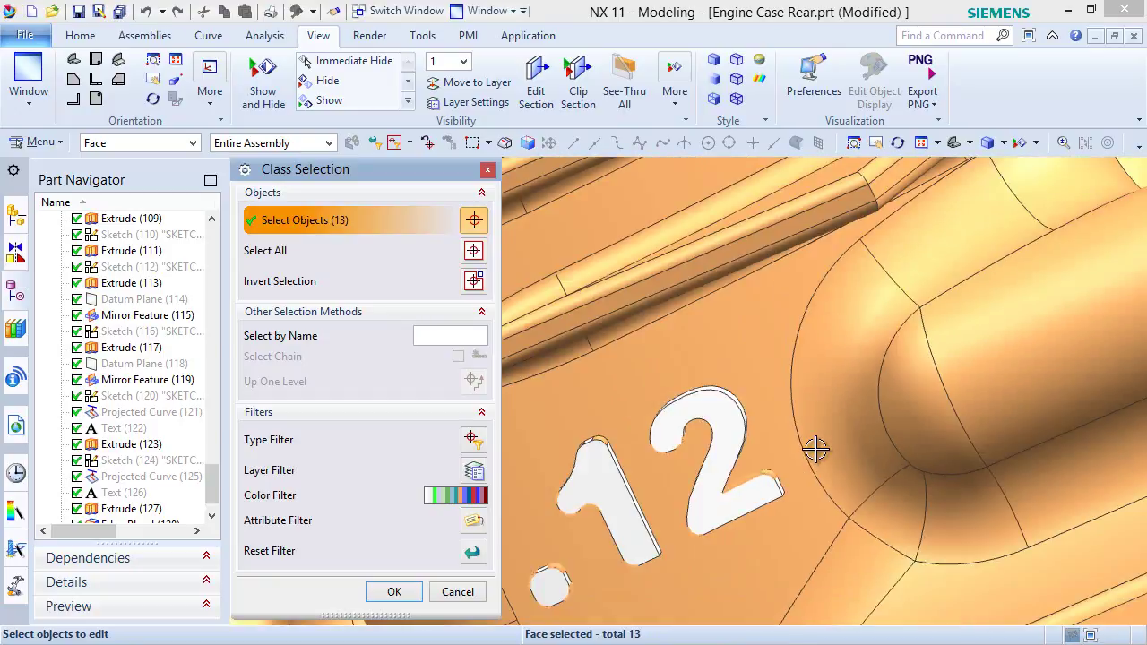
{"action": "scroll", "coordinate": [622, 432], "scroll_direction": "up", "scroll_amount": 5}
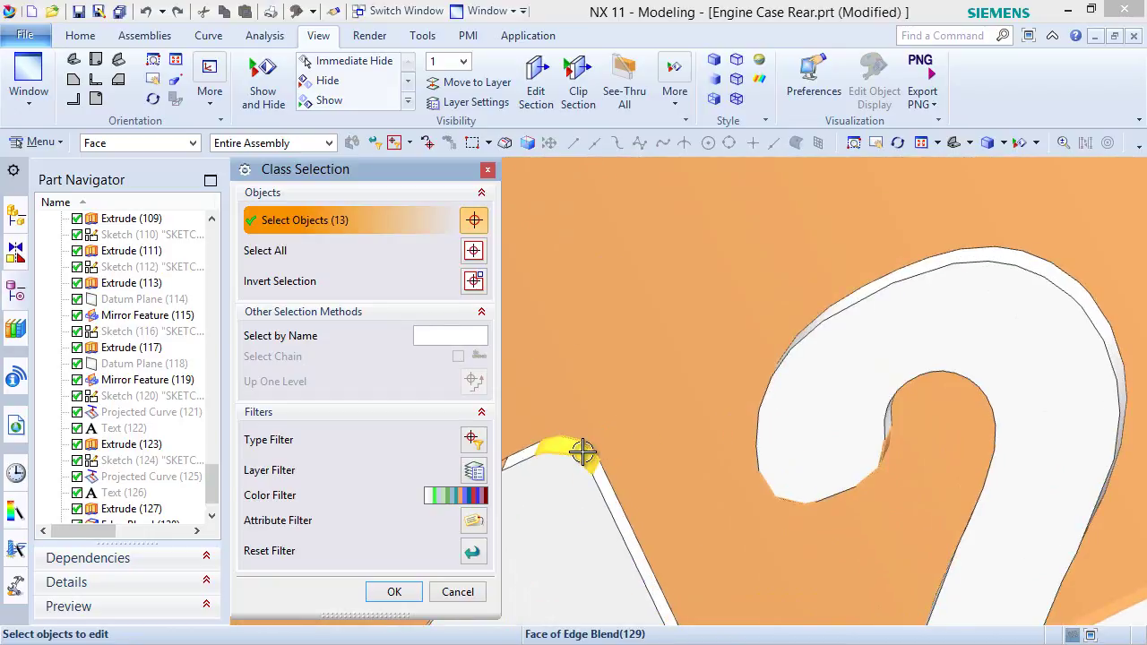
{"action": "left_click", "coordinate": [582, 451]}
{"action": "scroll", "coordinate": [687, 456], "scroll_direction": "down", "scroll_amount": 3}
{"action": "scroll", "coordinate": [545, 460], "scroll_direction": "up", "scroll_amount": 5}
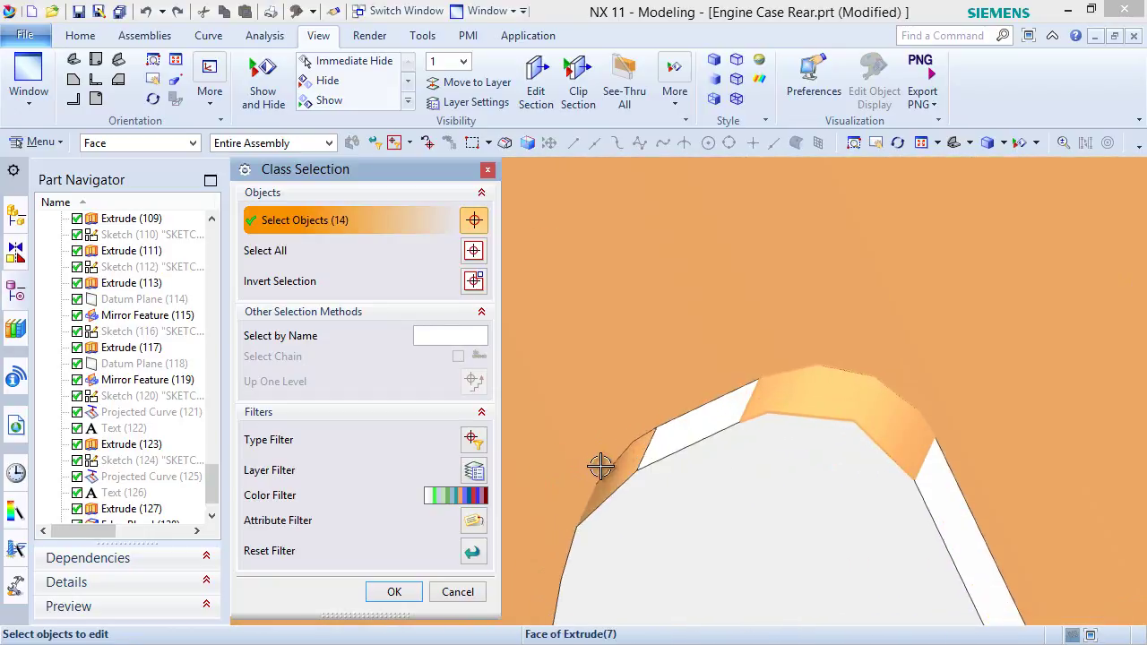
Set the color of the selected rounded lettering faces to white.
{"action": "middle_click", "coordinate": [355, 461]}
{"action": "left_click", "coordinate": [457, 259]}
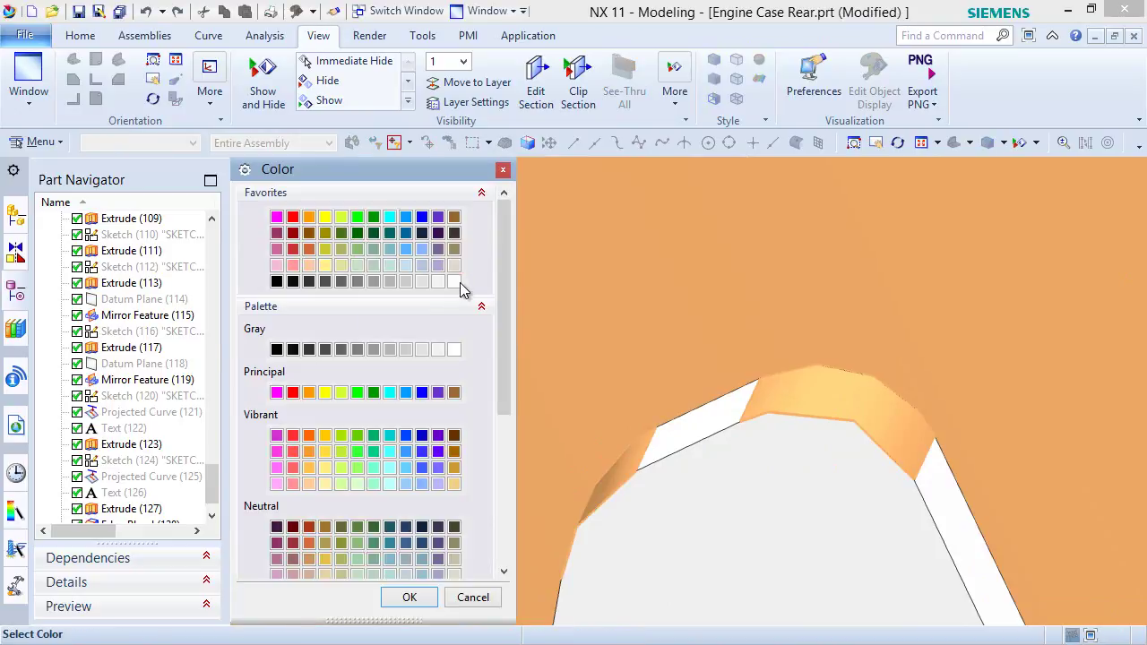
{"action": "left_click", "coordinate": [395, 600]}
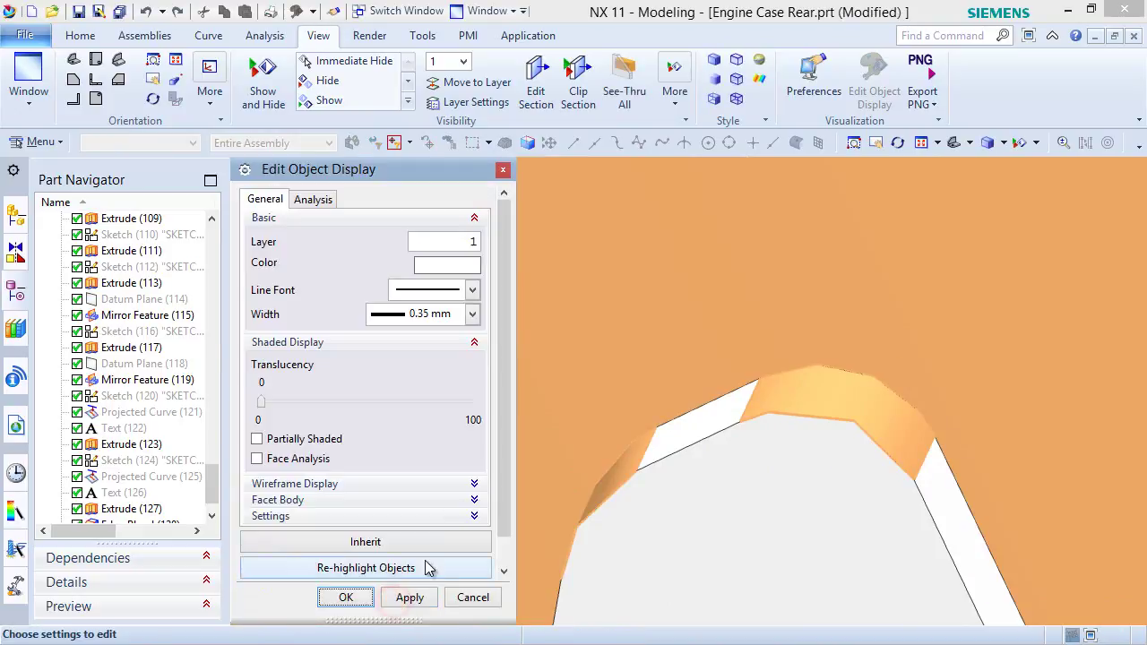
{"action": "left_click", "coordinate": [346, 598]}
Restore the fitted isometric view of the engine case and save the part.
{"action": "scroll", "coordinate": [588, 340], "scroll_direction": "down", "scroll_amount": 5}
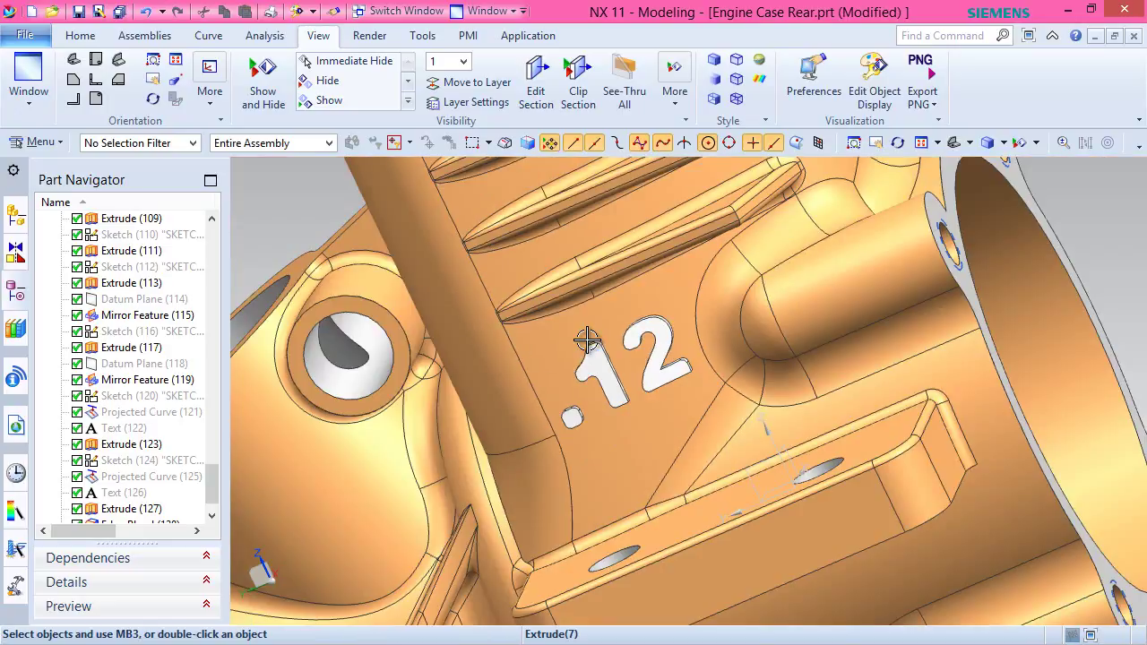
{"action": "key", "text": "ctrl+f"}
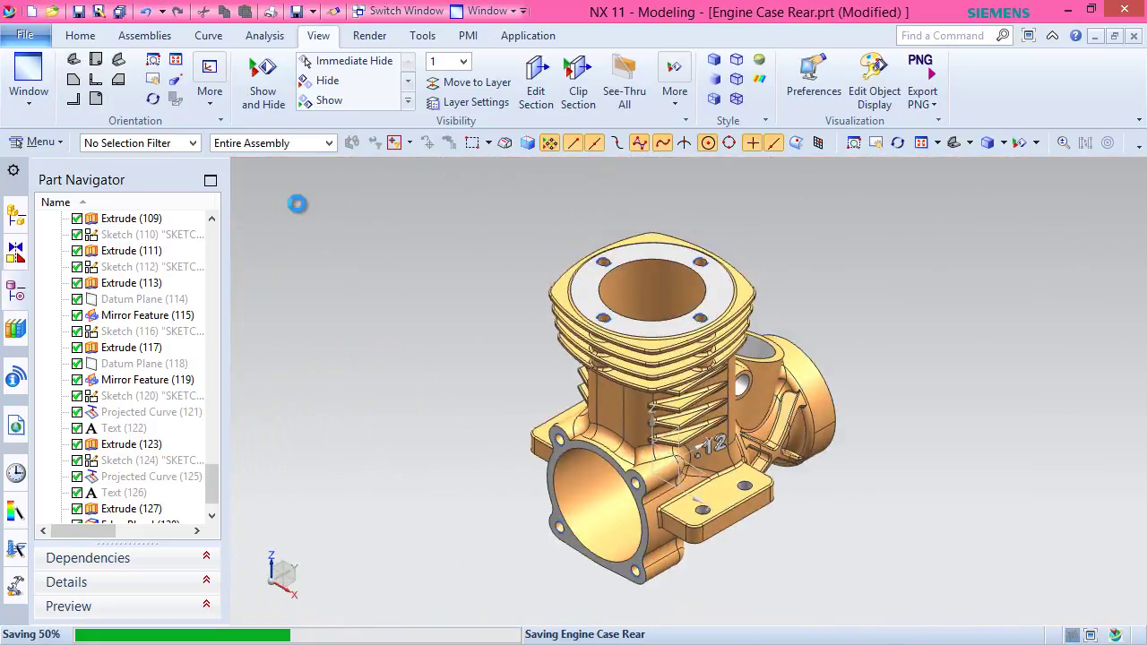
Blend the base edges of the dot, 1 and 2 of the first raised ".12" lettering with a 0.1 mm radius.
{"action": "key", "text": "b"}
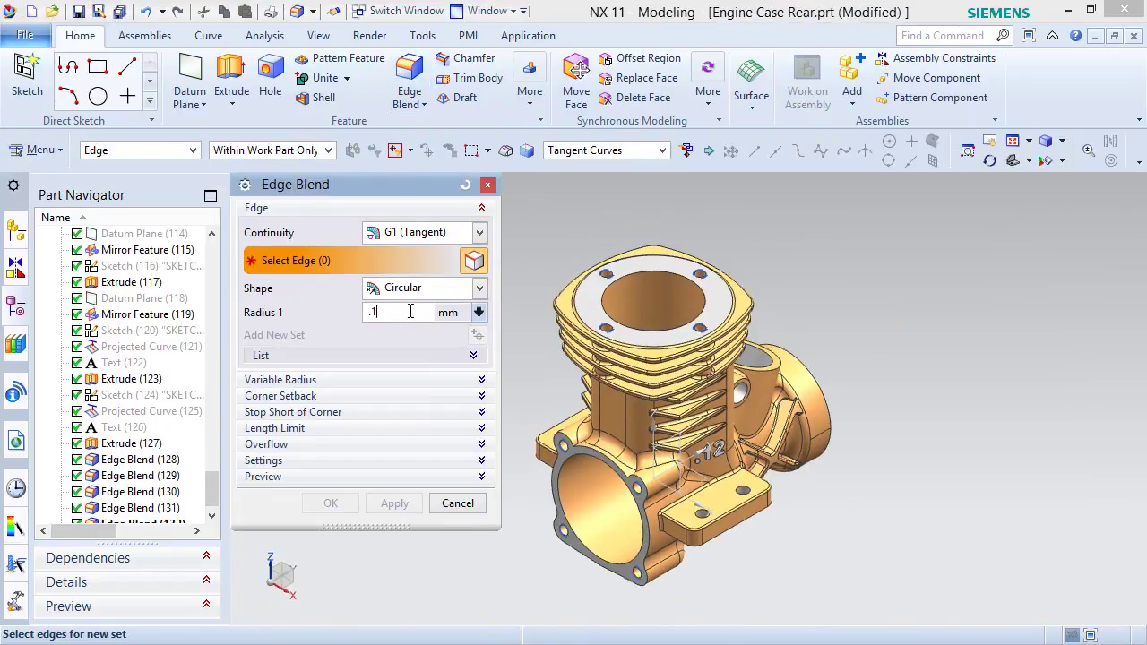
{"action": "scroll", "coordinate": [635, 440], "scroll_direction": "up", "scroll_amount": 10}
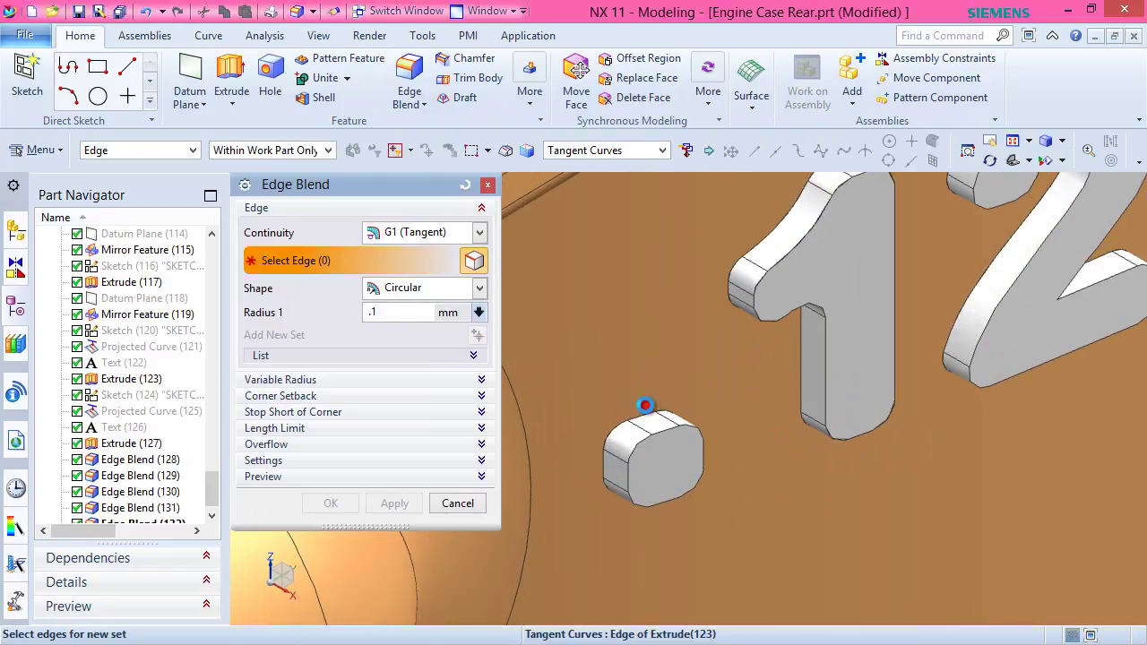
{"action": "left_click", "coordinate": [647, 405]}
{"action": "left_click", "coordinate": [776, 228]}
{"action": "scroll", "coordinate": [824, 233], "scroll_direction": "down", "scroll_amount": 2}
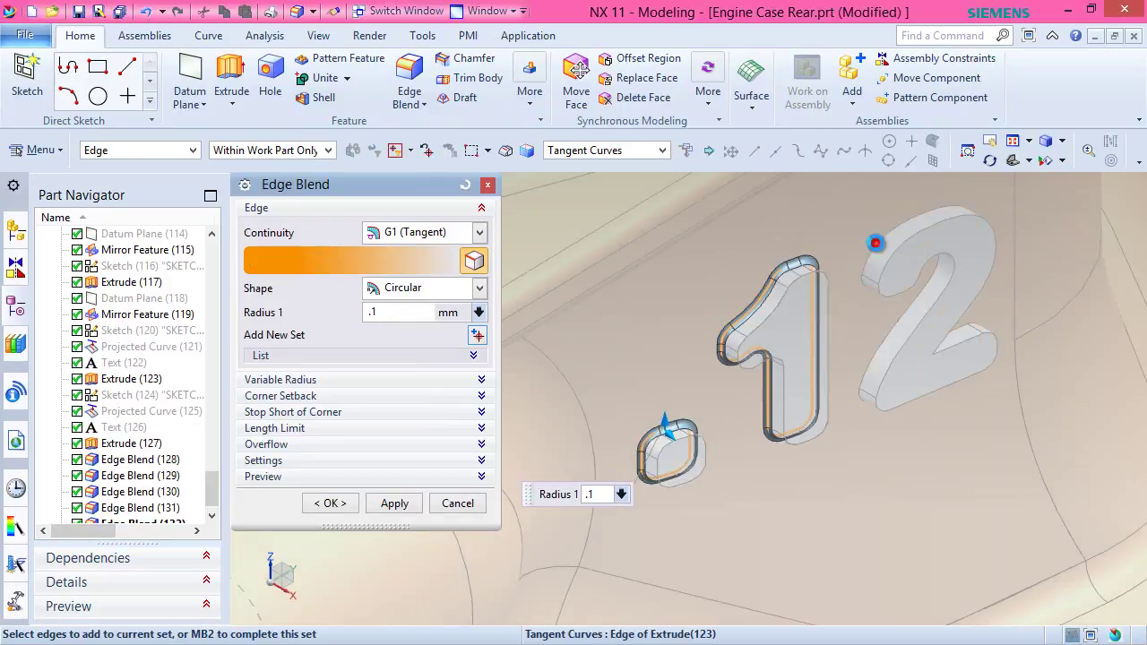
{"action": "left_click", "coordinate": [876, 242]}
{"action": "left_click", "coordinate": [408, 504]}
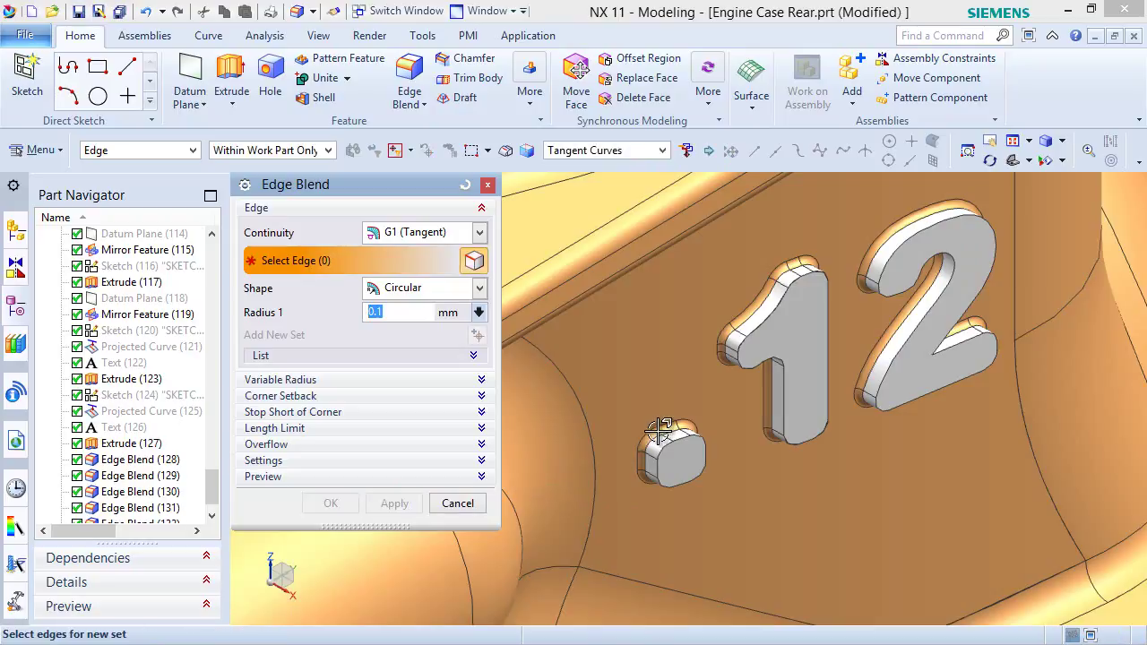
Apply the same 0.1 mm edge blend around the base of the dot, 1 and 2 on the opposite side's lettering.
{"action": "middle_click_drag", "start_coordinate": [687, 433], "coordinate": [735, 430]}
{"action": "scroll", "coordinate": [747, 435], "scroll_direction": "down", "scroll_amount": 5}
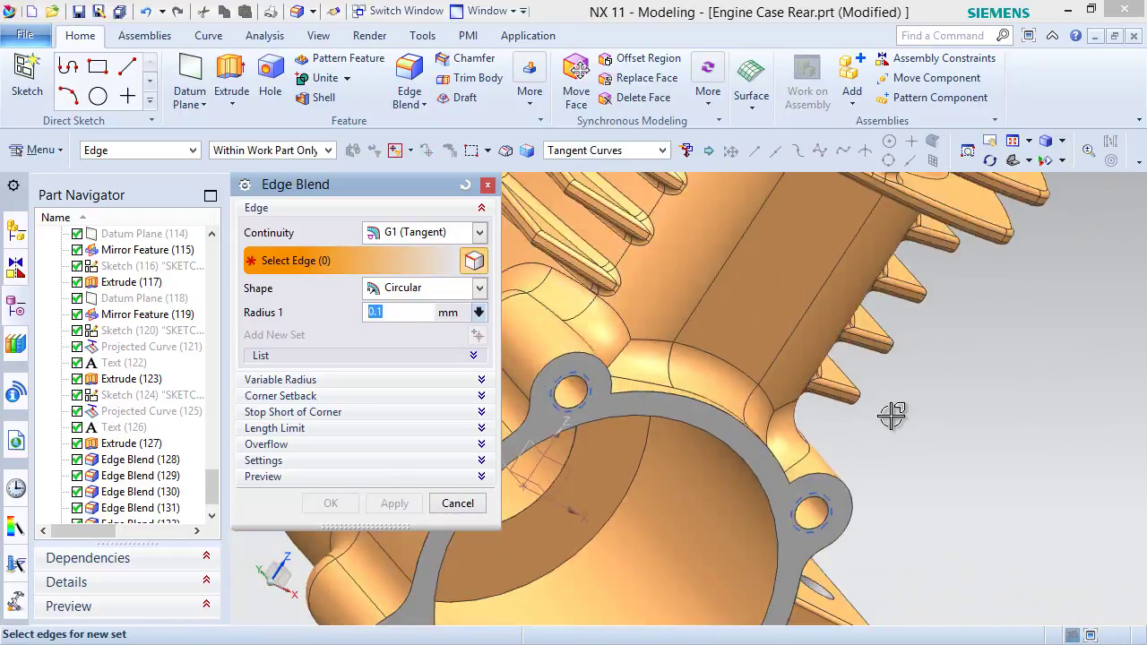
{"action": "scroll", "coordinate": [742, 376], "scroll_direction": "up", "scroll_amount": 5}
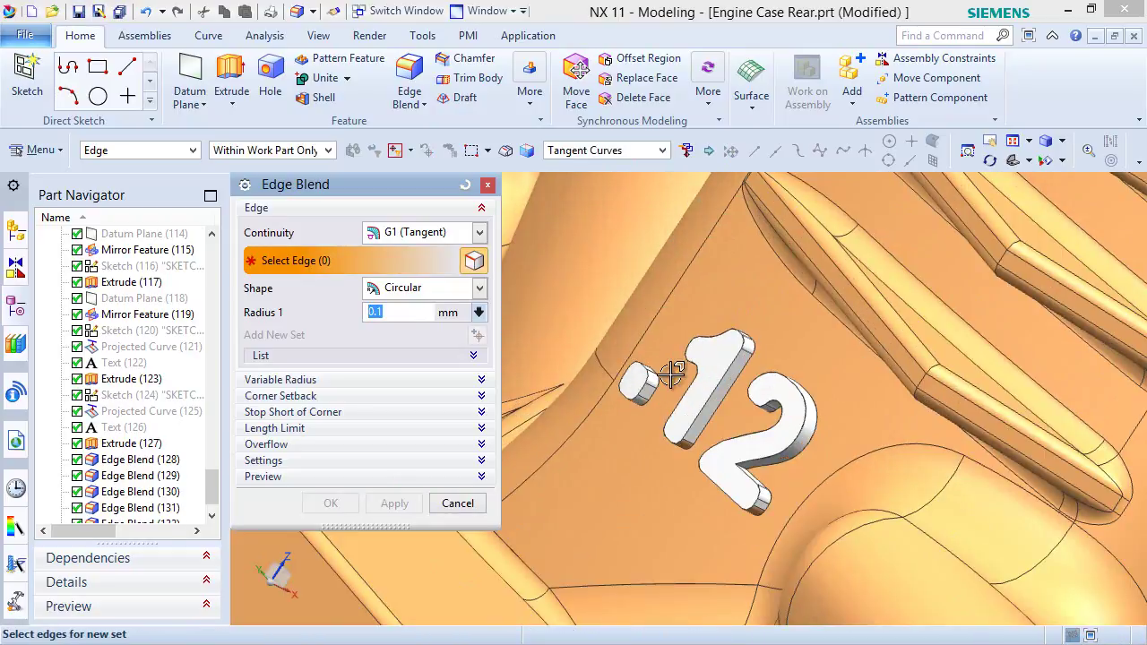
{"action": "scroll", "coordinate": [674, 366], "scroll_direction": "up", "scroll_amount": 2}
{"action": "left_click", "coordinate": [658, 387]}
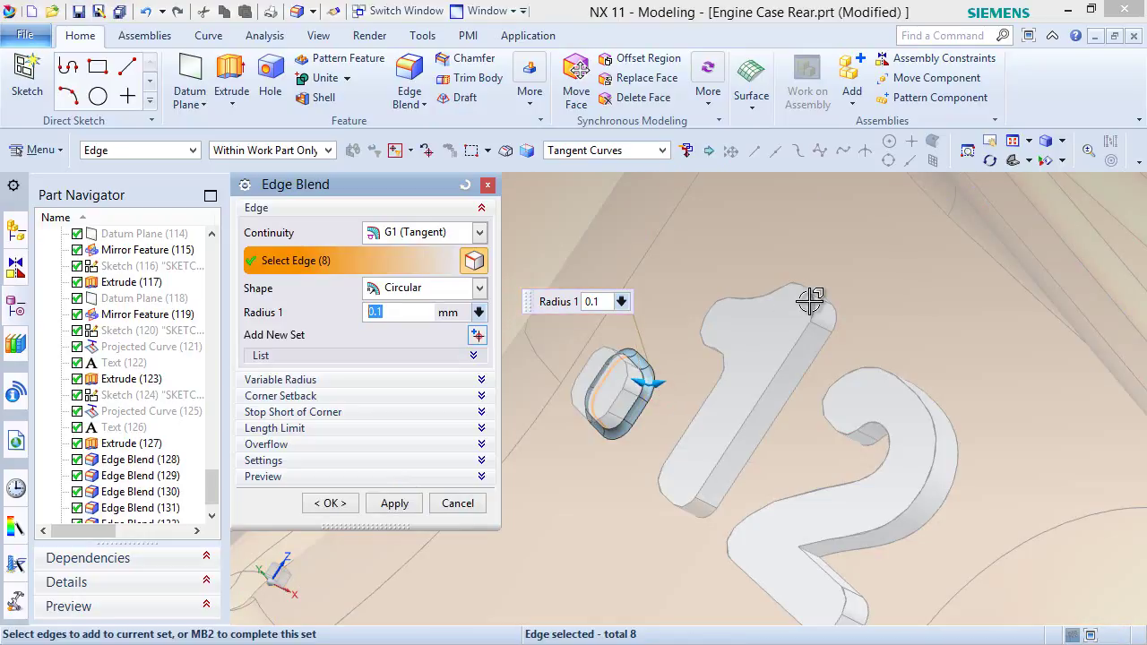
{"action": "left_click", "coordinate": [836, 303]}
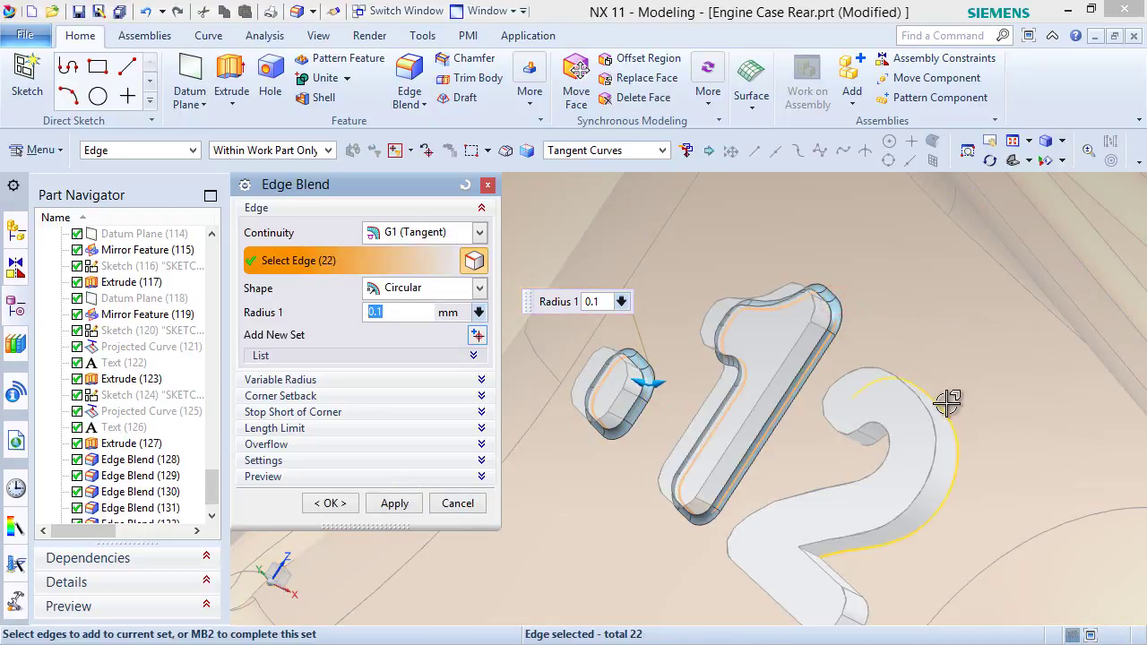
{"action": "left_click", "coordinate": [948, 403]}
{"action": "left_click", "coordinate": [328, 503]}
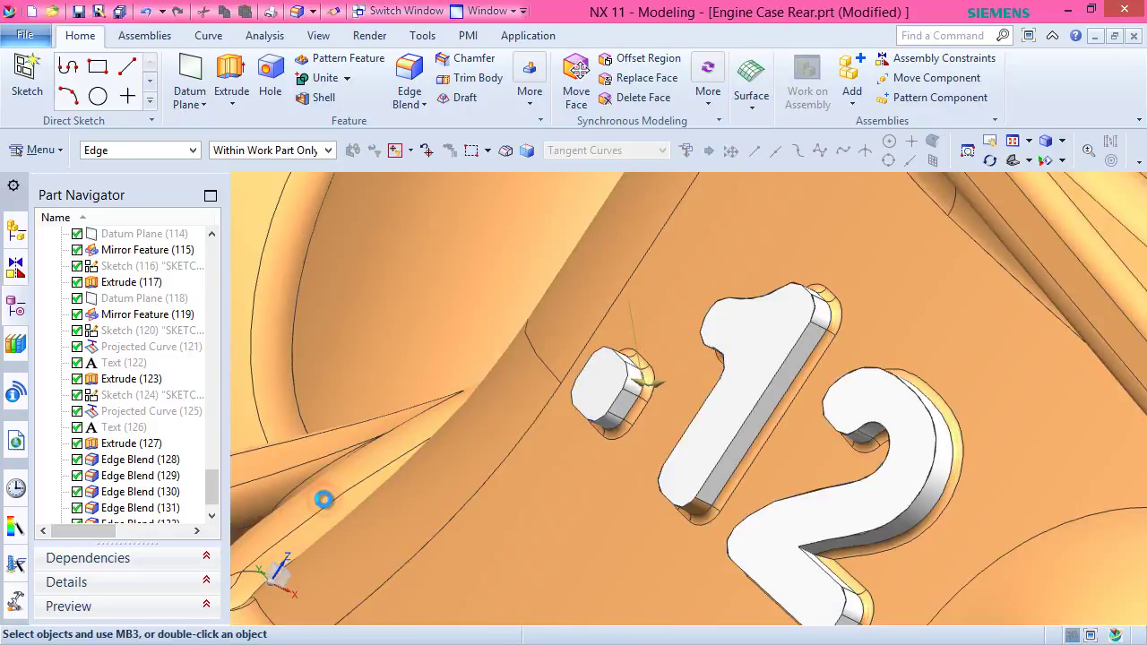
Assign a white feature face color to Extrude (127) and all Edge Blend features from 128 to 134.
{"action": "scroll", "coordinate": [728, 415], "scroll_direction": "down", "scroll_amount": 5}
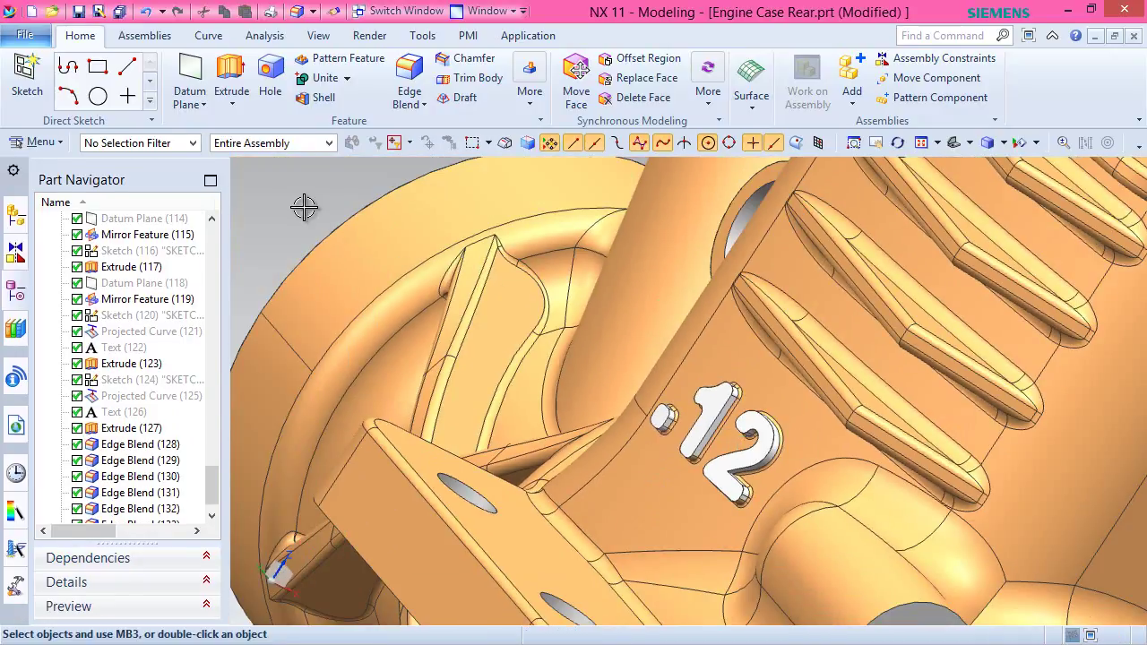
{"action": "key", "text": "Home"}
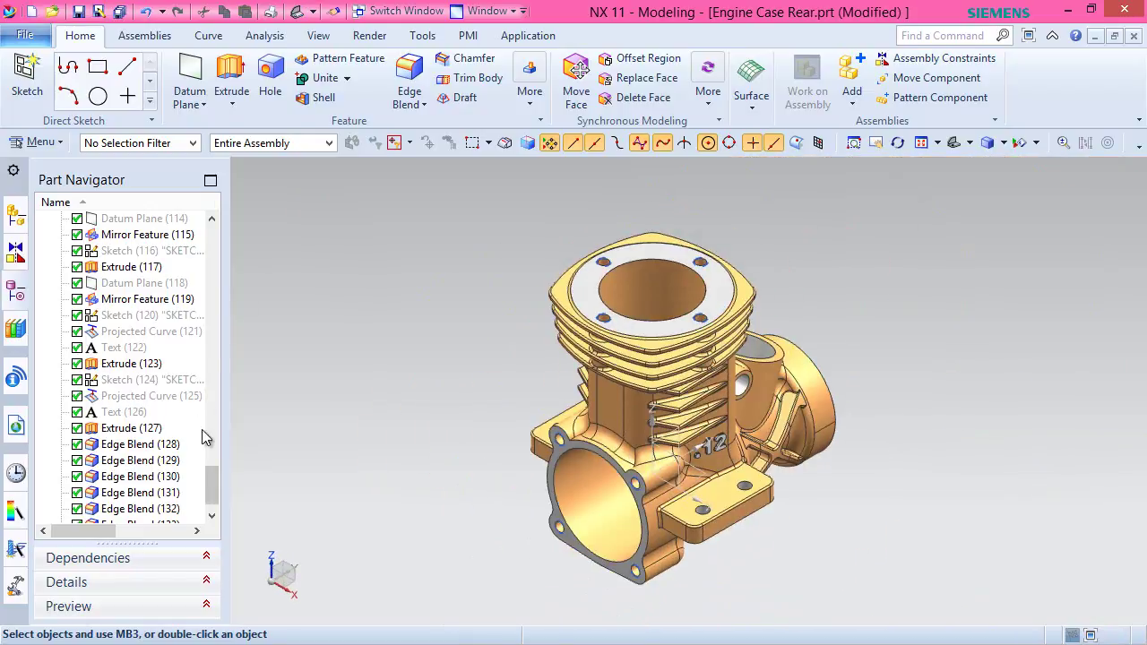
{"action": "left_click_drag", "start_coordinate": [215, 482], "coordinate": [212, 500]}
{"action": "left_click", "coordinate": [135, 400]}
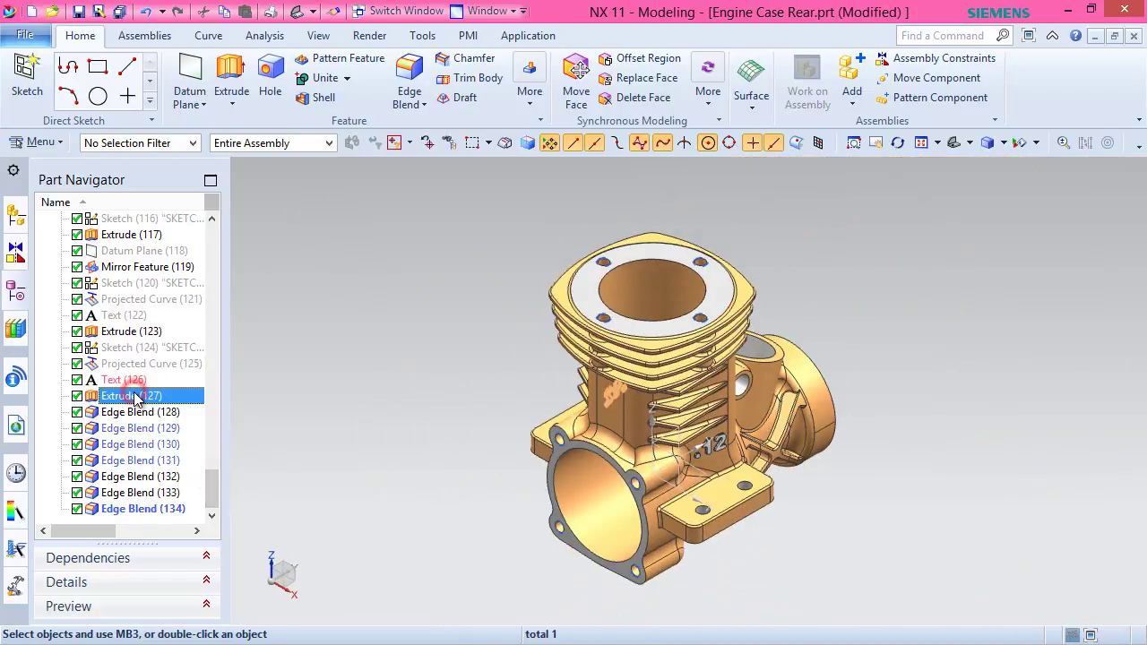
{"action": "left_click", "coordinate": [133, 509], "text": "shift"}
{"action": "right_click", "coordinate": [130, 507]}
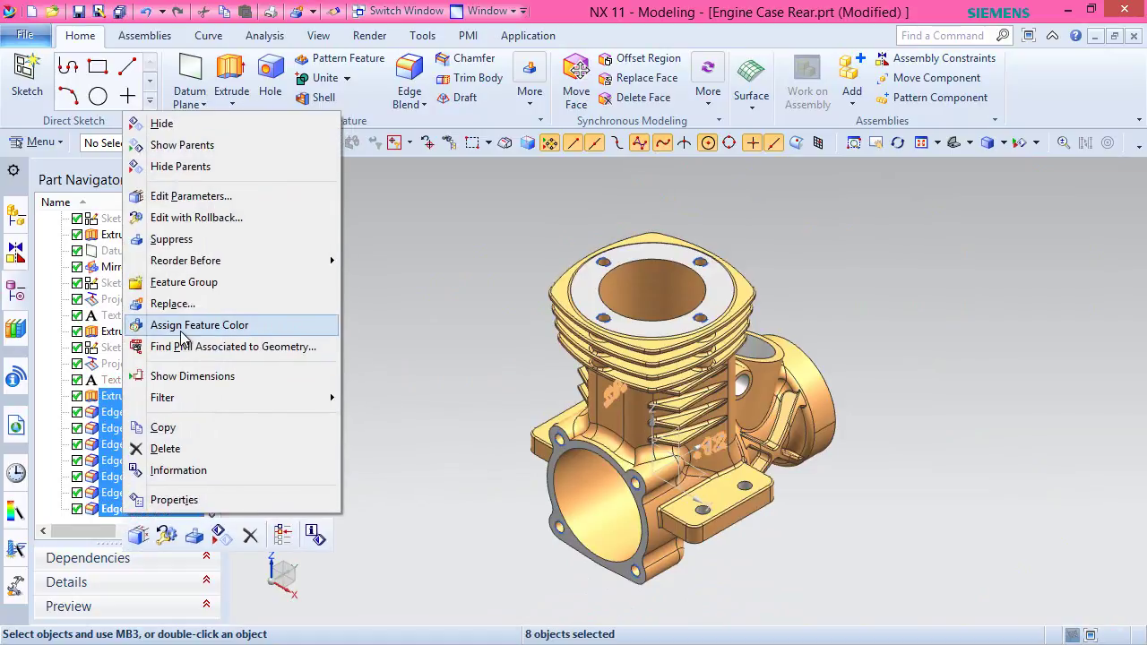
{"action": "left_click", "coordinate": [182, 328]}
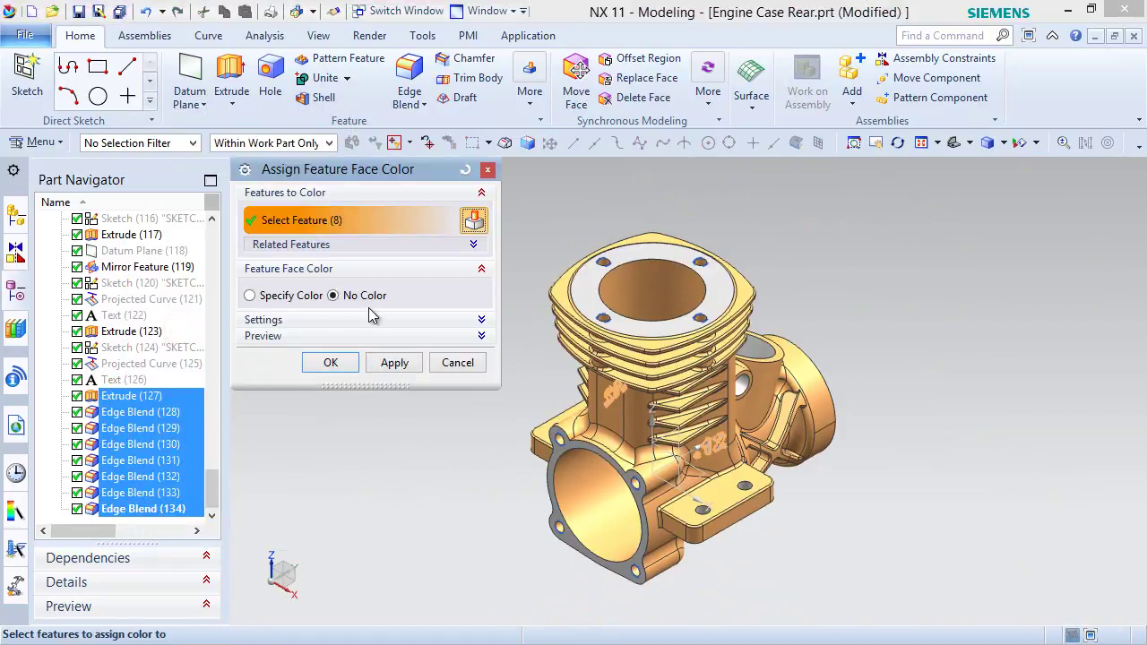
{"action": "left_click", "coordinate": [253, 296]}
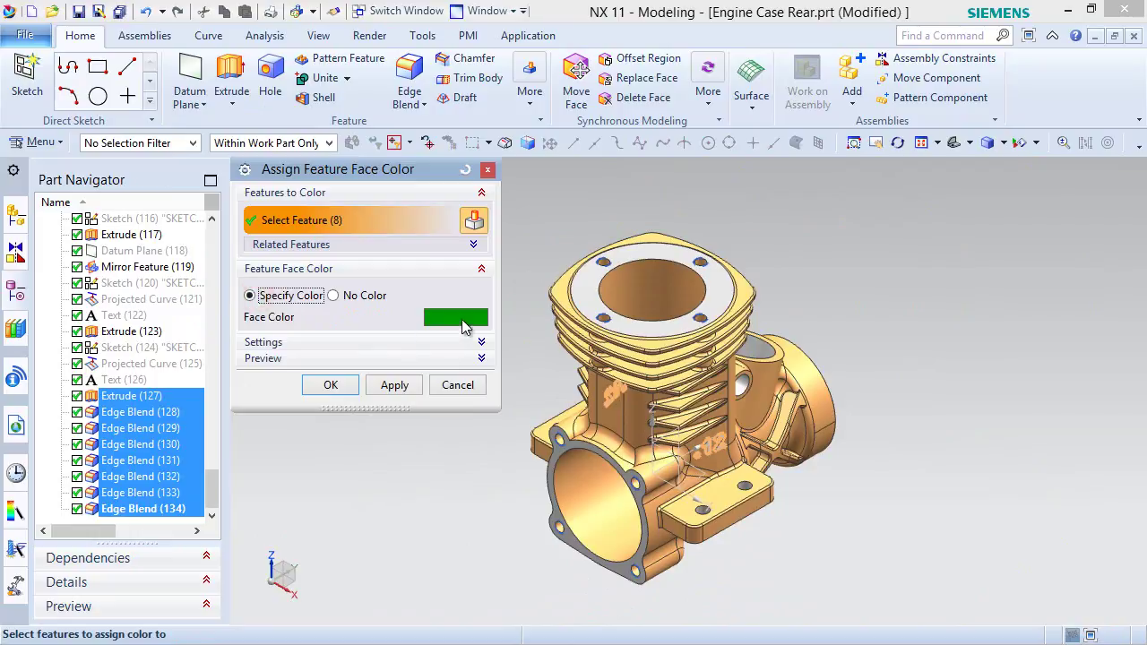
{"action": "left_click", "coordinate": [464, 323]}
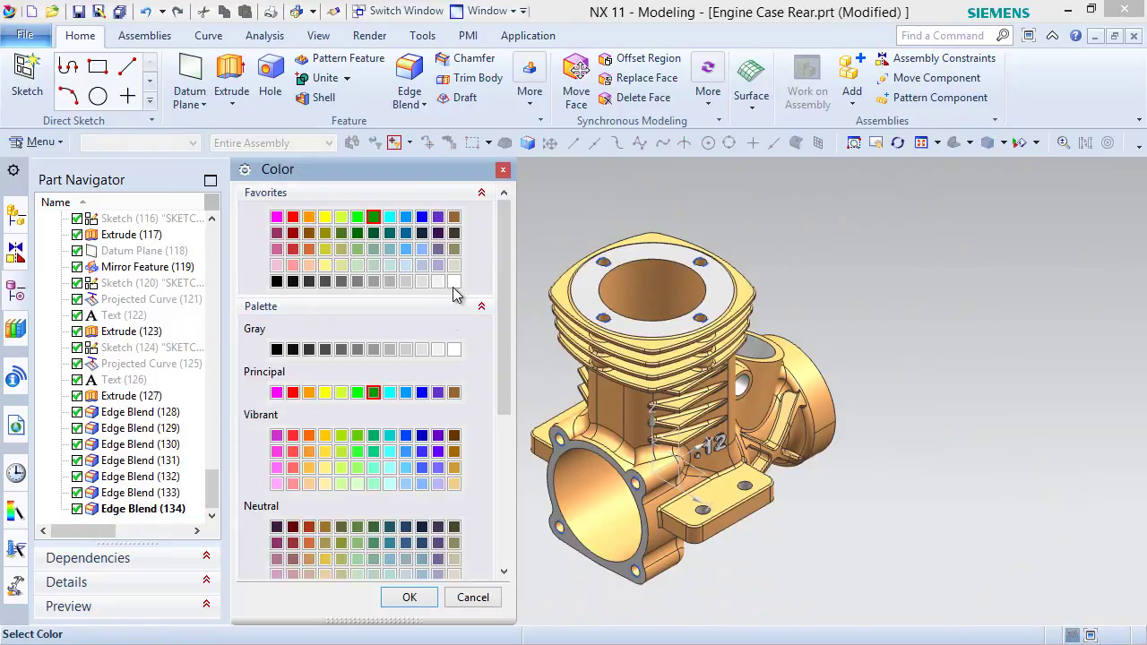
{"action": "left_click", "coordinate": [408, 597]}
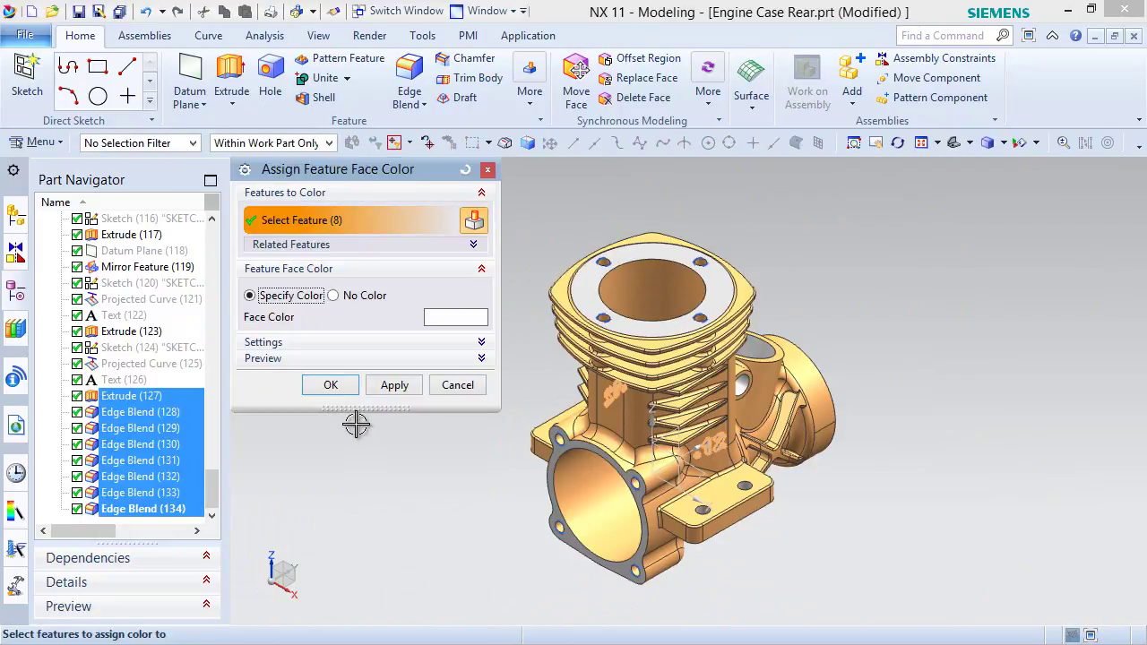
{"action": "left_click", "coordinate": [336, 388]}
Inspect the recolored lettering on the case, restore the isometric view and save the part.
{"action": "scroll", "coordinate": [768, 428], "scroll_direction": "up", "scroll_amount": 10}
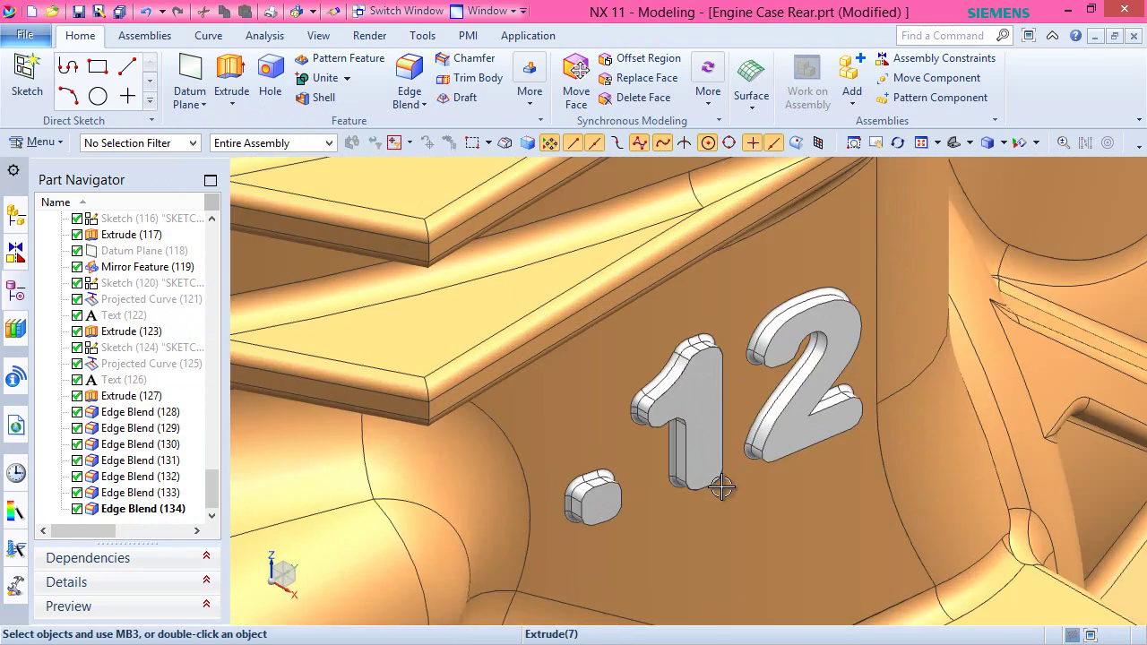
{"action": "middle_click_drag", "start_coordinate": [726, 479], "coordinate": [684, 439]}
{"action": "scroll", "coordinate": [681, 403], "scroll_direction": "down", "scroll_amount": 6}
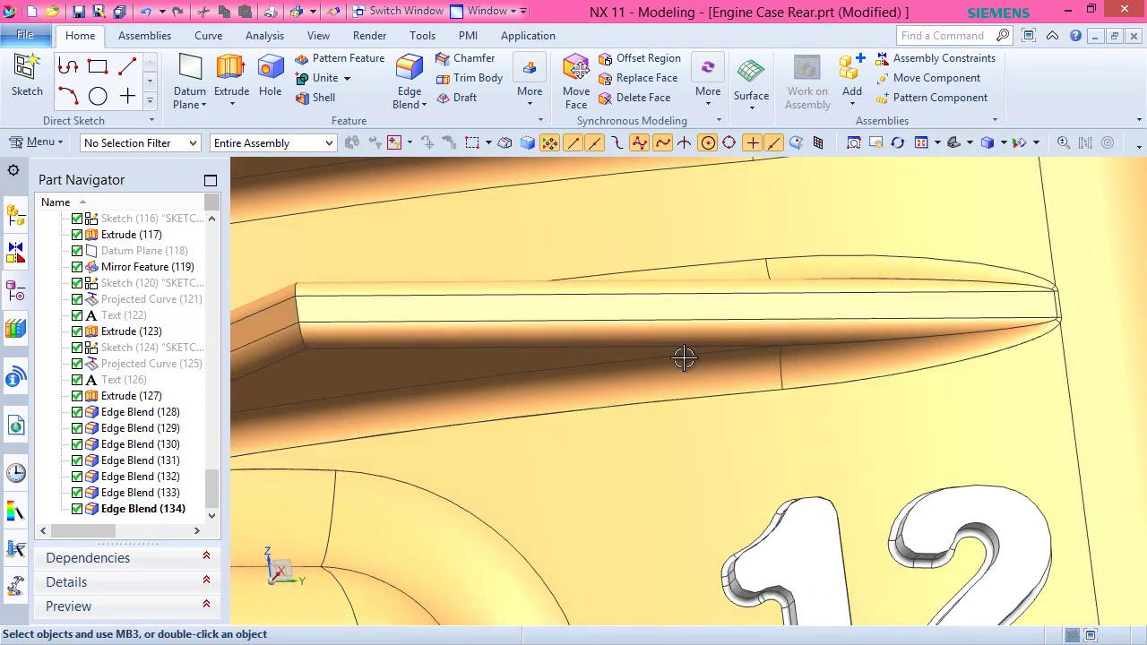
{"action": "middle_click_drag", "start_coordinate": [686, 359], "coordinate": [751, 388]}
{"action": "key", "text": "Home"}
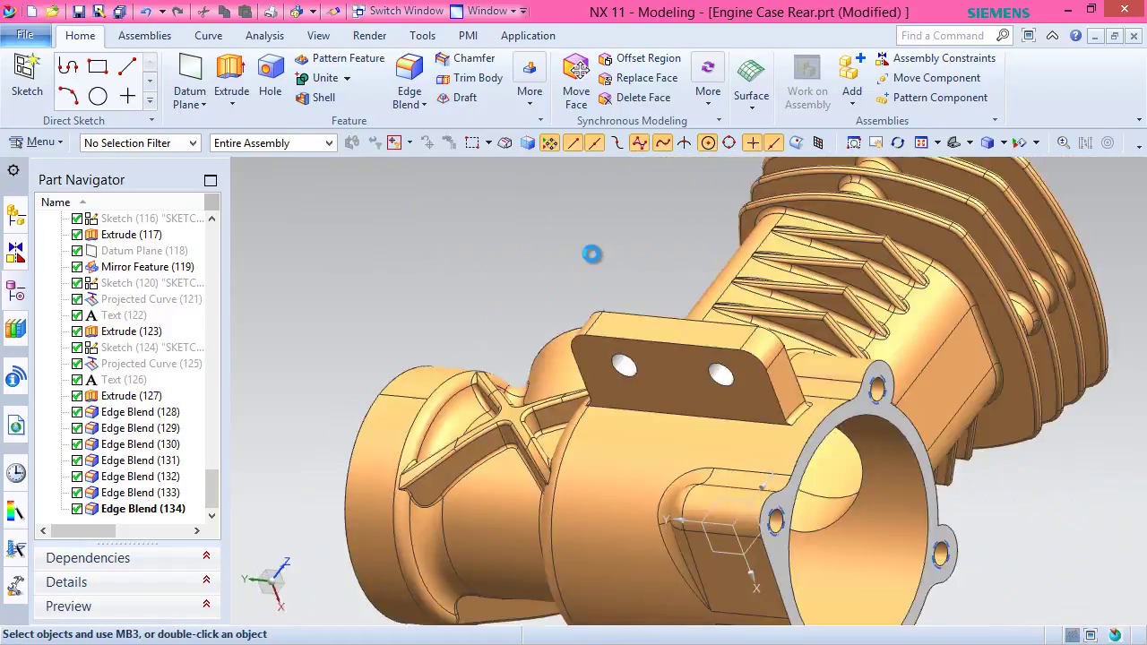
{"action": "key", "text": "ctrl+s"}
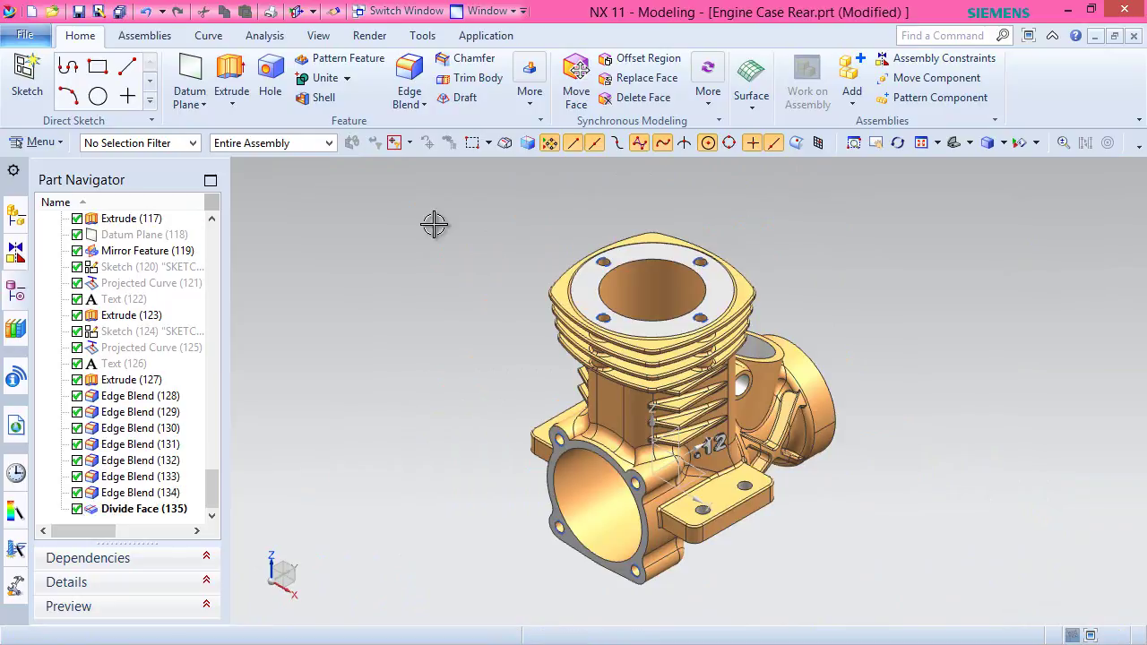
Section the view with a single plane normal to X at zero offset through the engine case.
{"action": "left_click", "coordinate": [435, 229]}
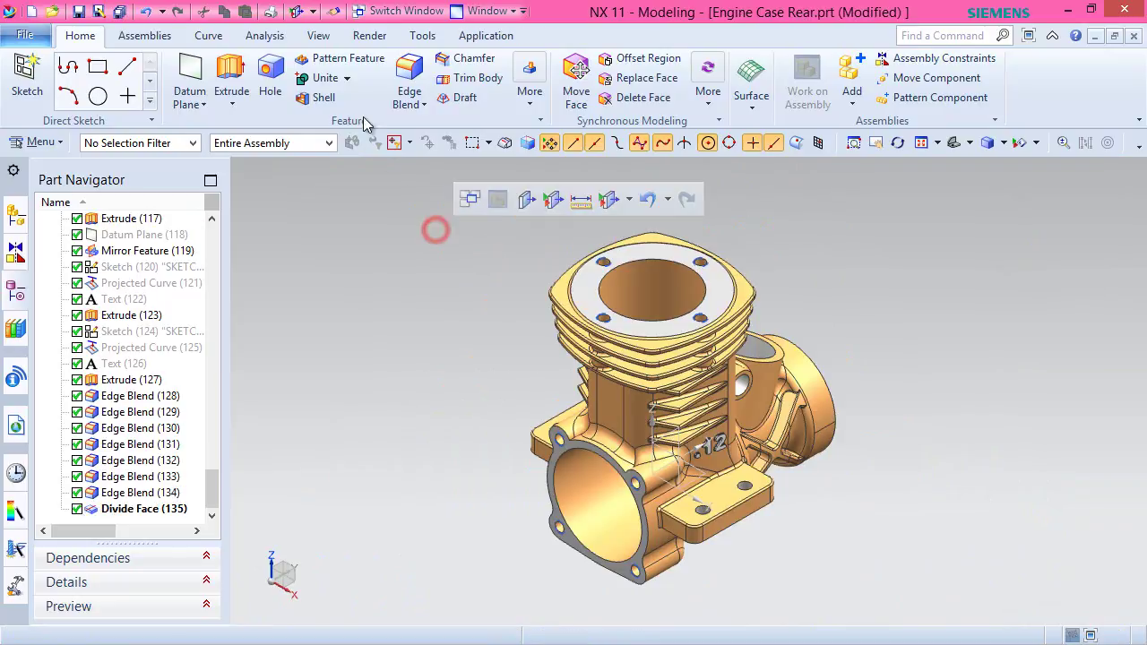
{"action": "left_click", "coordinate": [317, 38]}
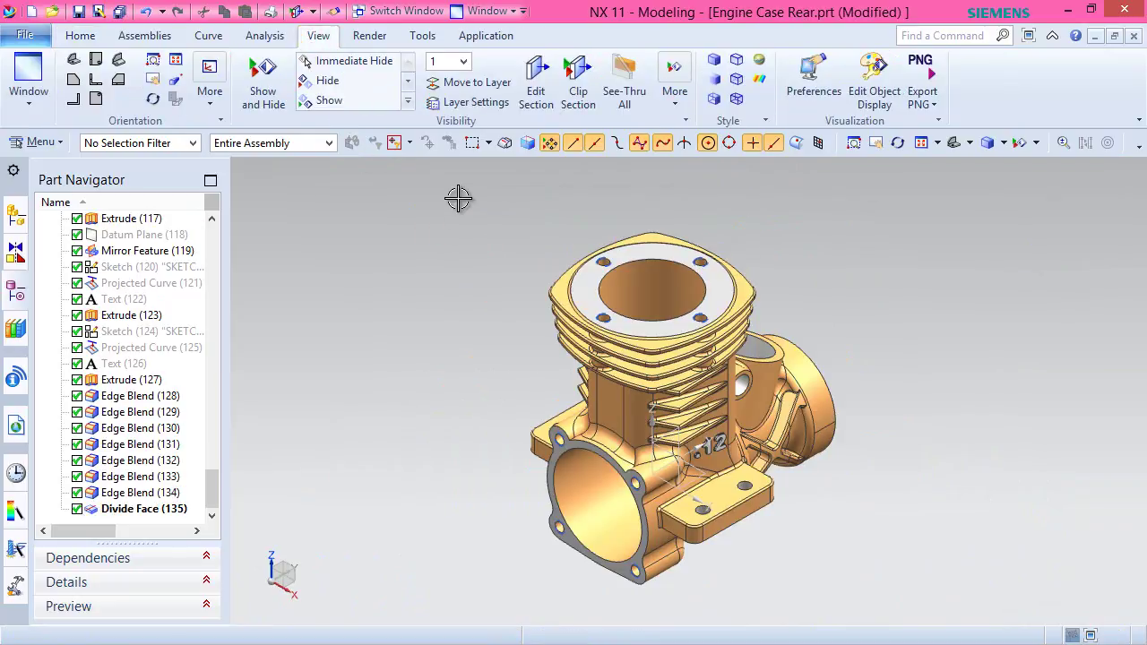
{"action": "left_click", "coordinate": [531, 91]}
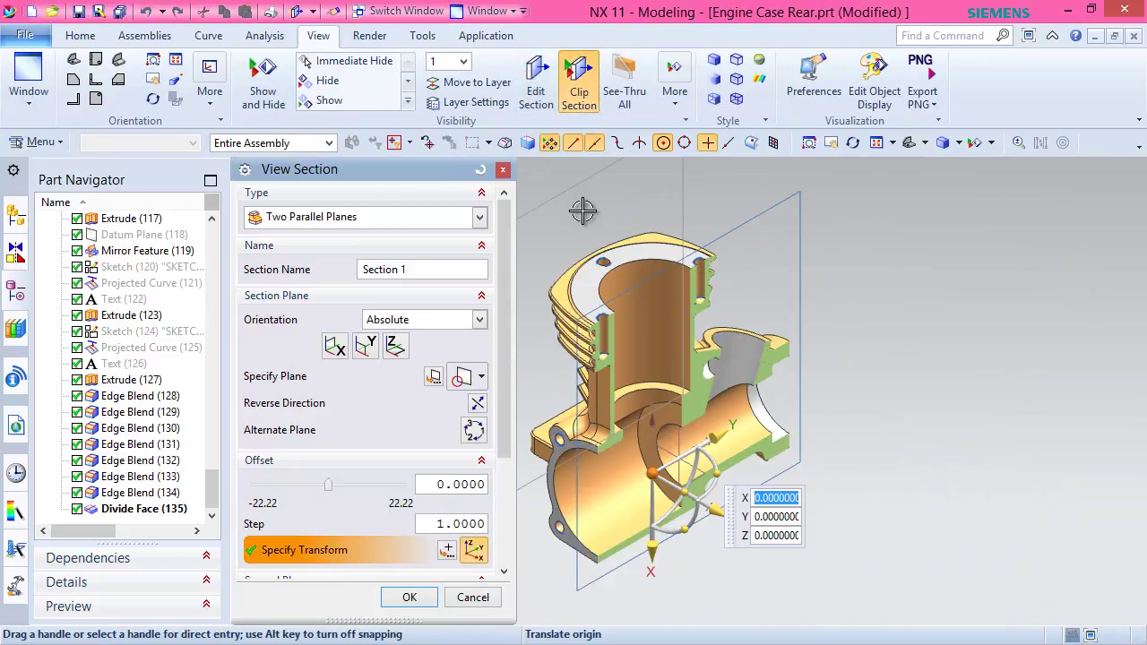
{"action": "left_click", "coordinate": [480, 172]}
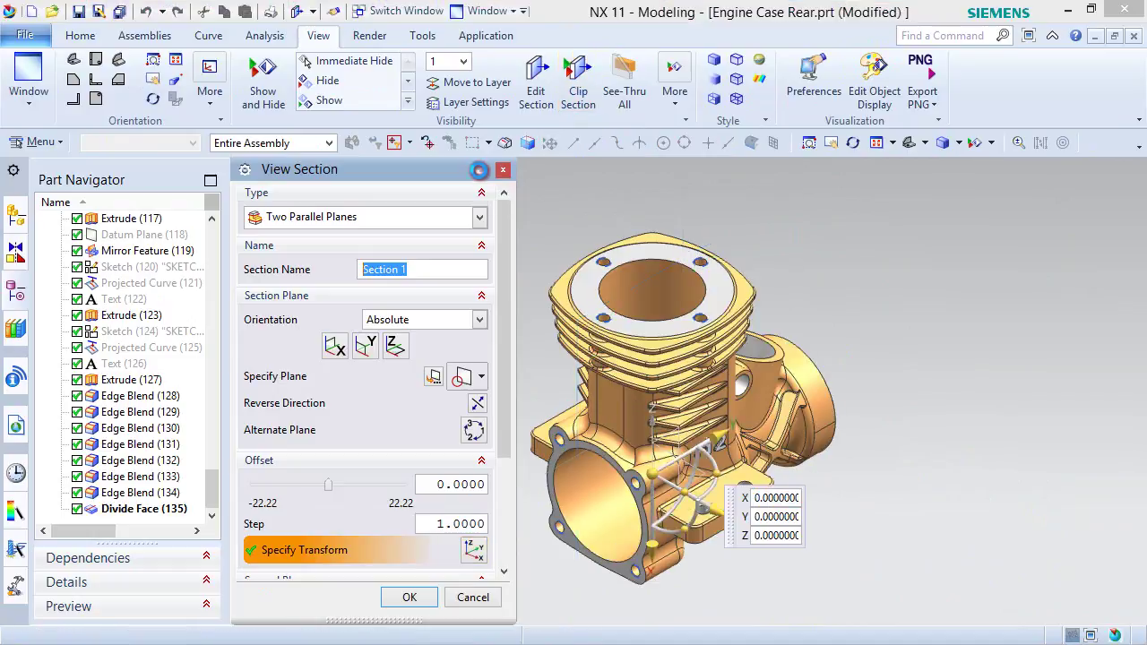
{"action": "left_click", "coordinate": [481, 217]}
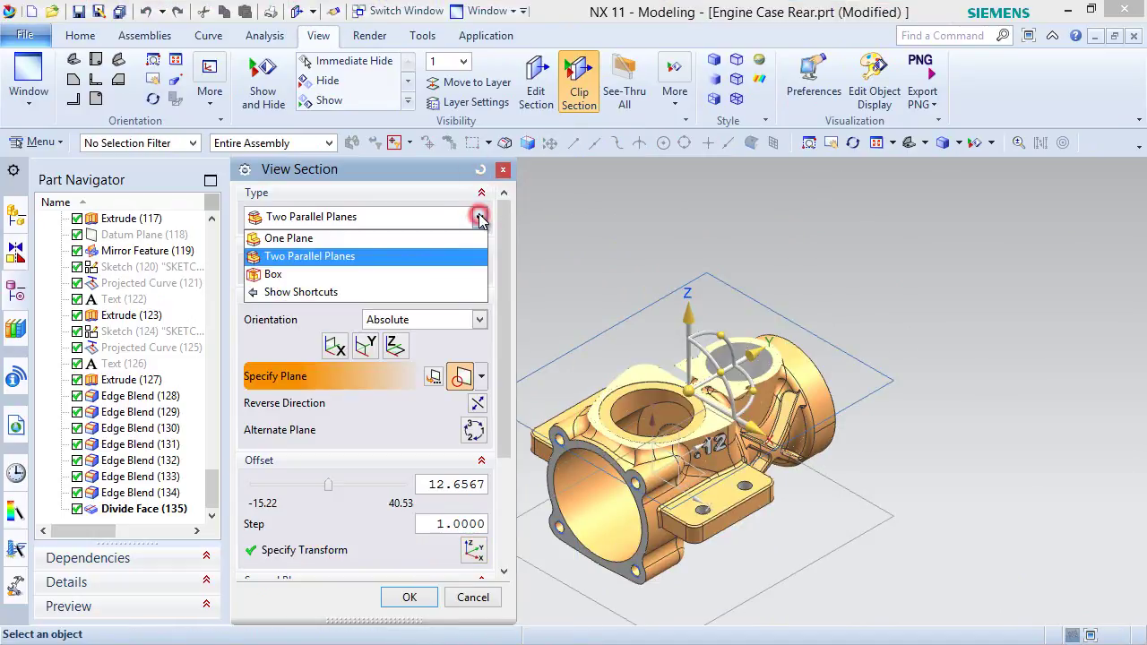
{"action": "left_click", "coordinate": [427, 238]}
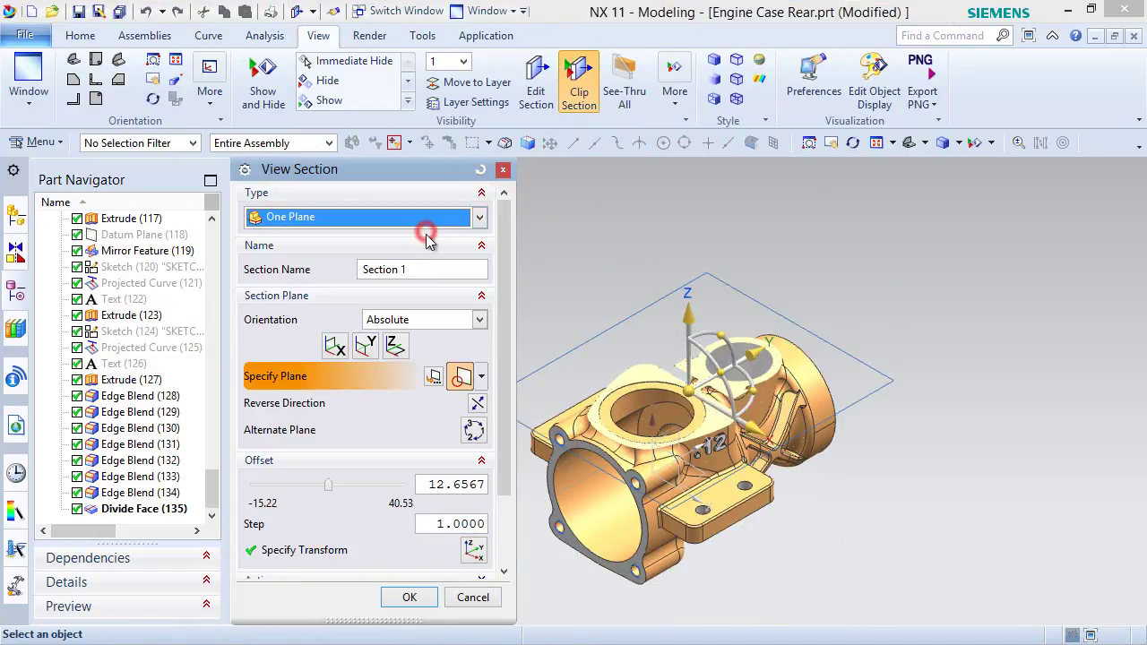
{"action": "left_click", "coordinate": [335, 347]}
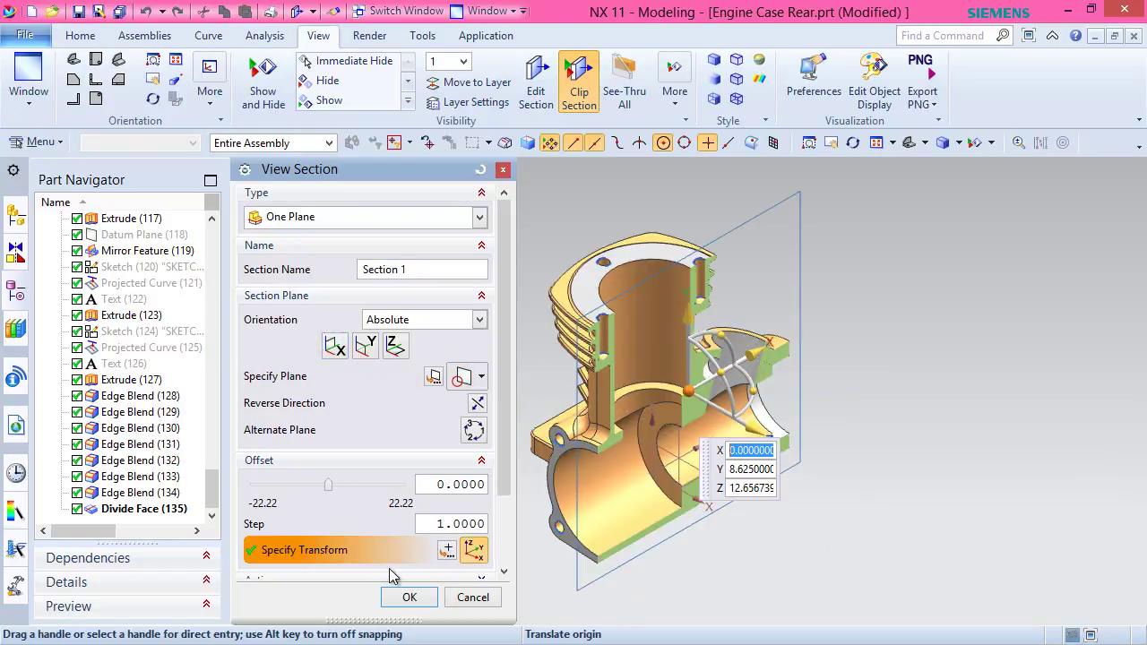
{"action": "left_click", "coordinate": [409, 597]}
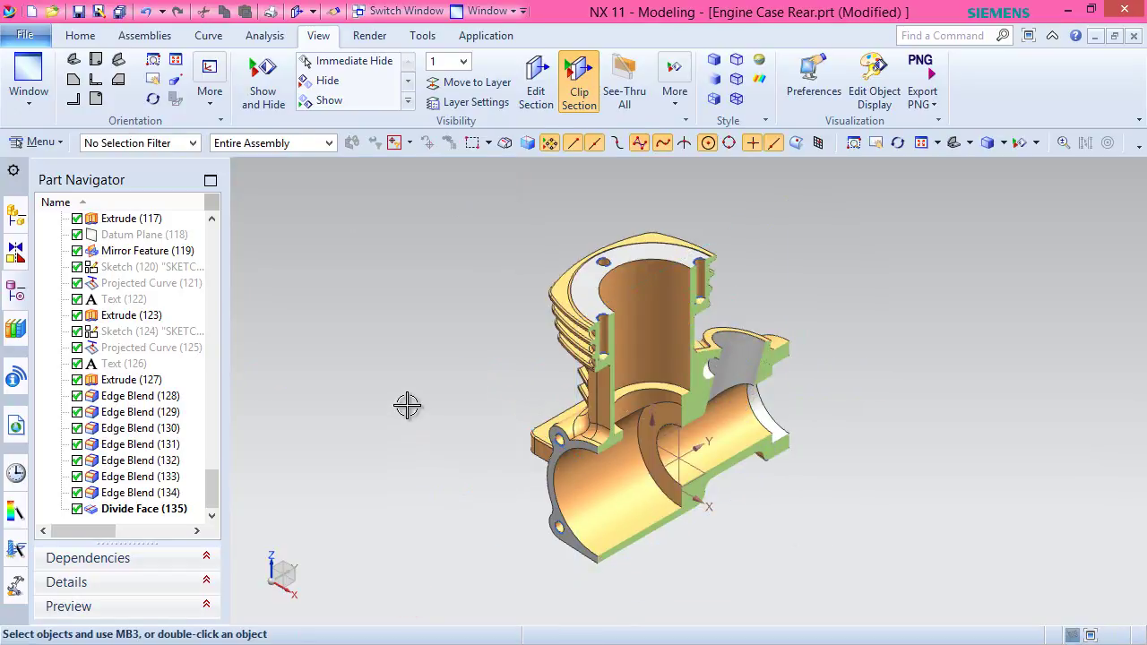
Create a sketch on the YZ plane of the datum coordinate system.
{"action": "left_click", "coordinate": [82, 36]}
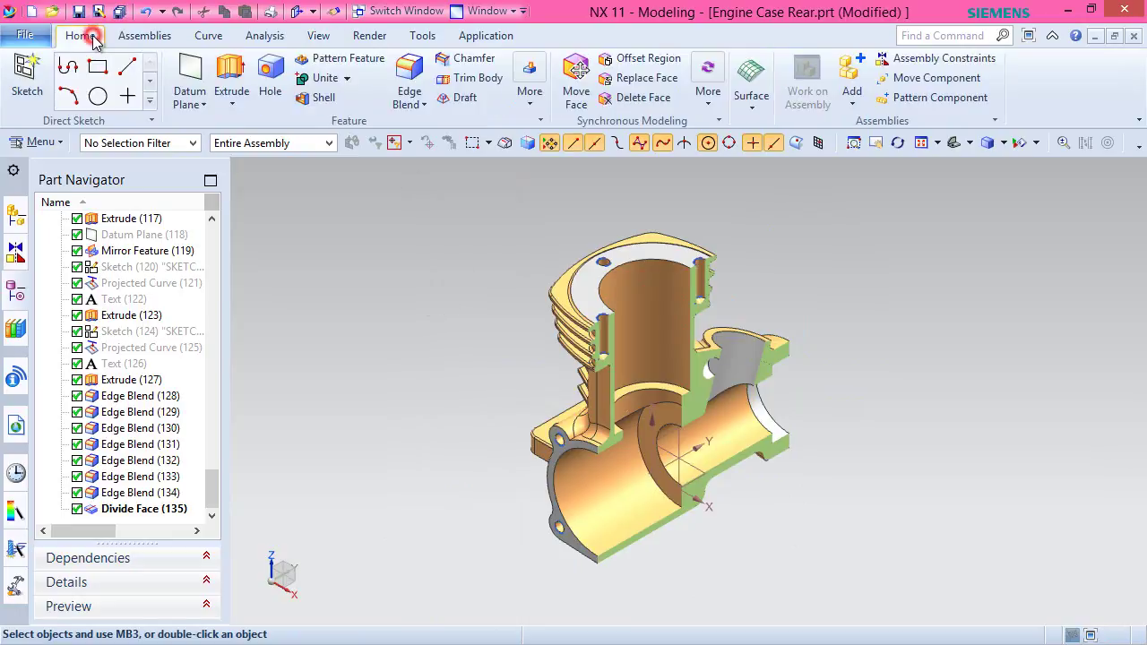
{"action": "left_click", "coordinate": [27, 79]}
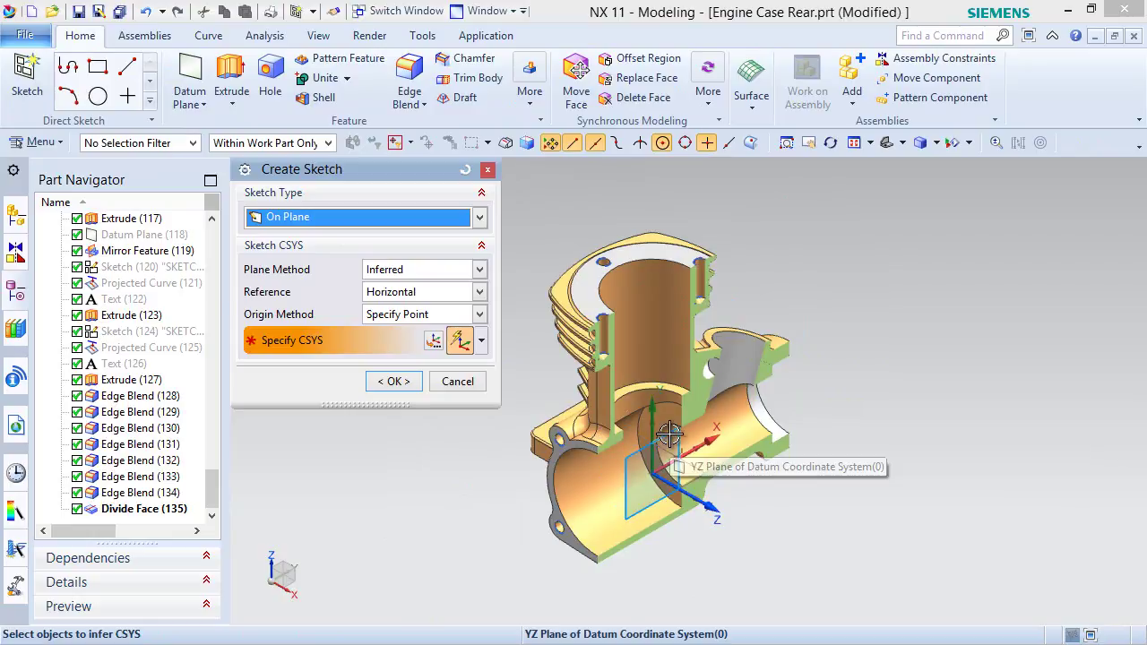
{"action": "left_click", "coordinate": [670, 434]}
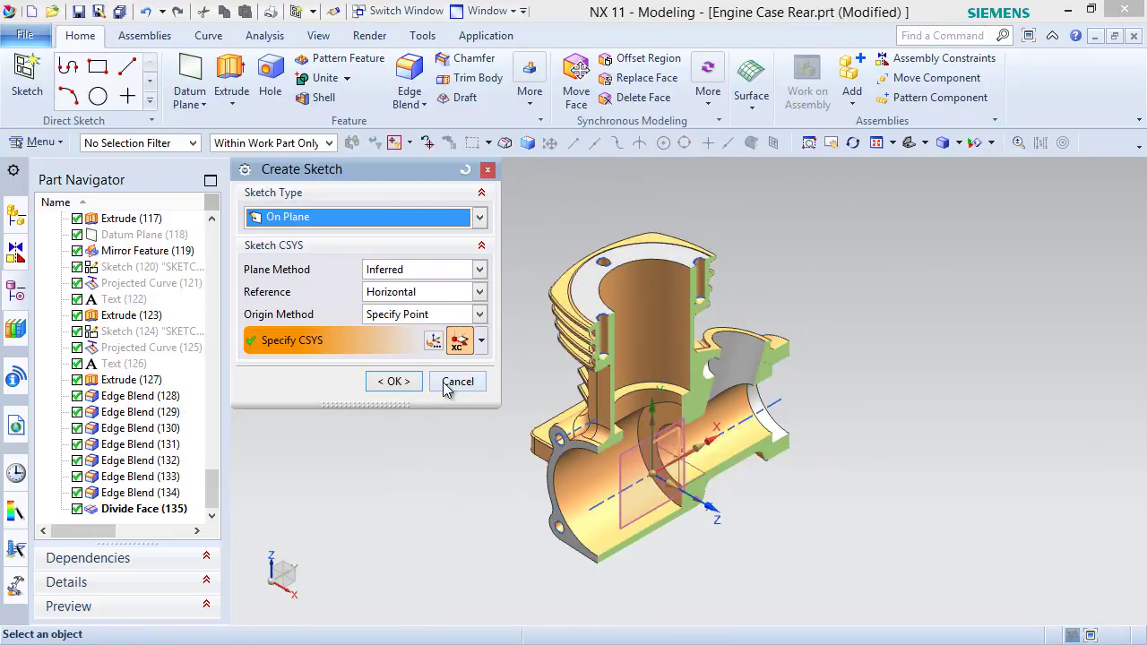
{"action": "left_click", "coordinate": [400, 379]}
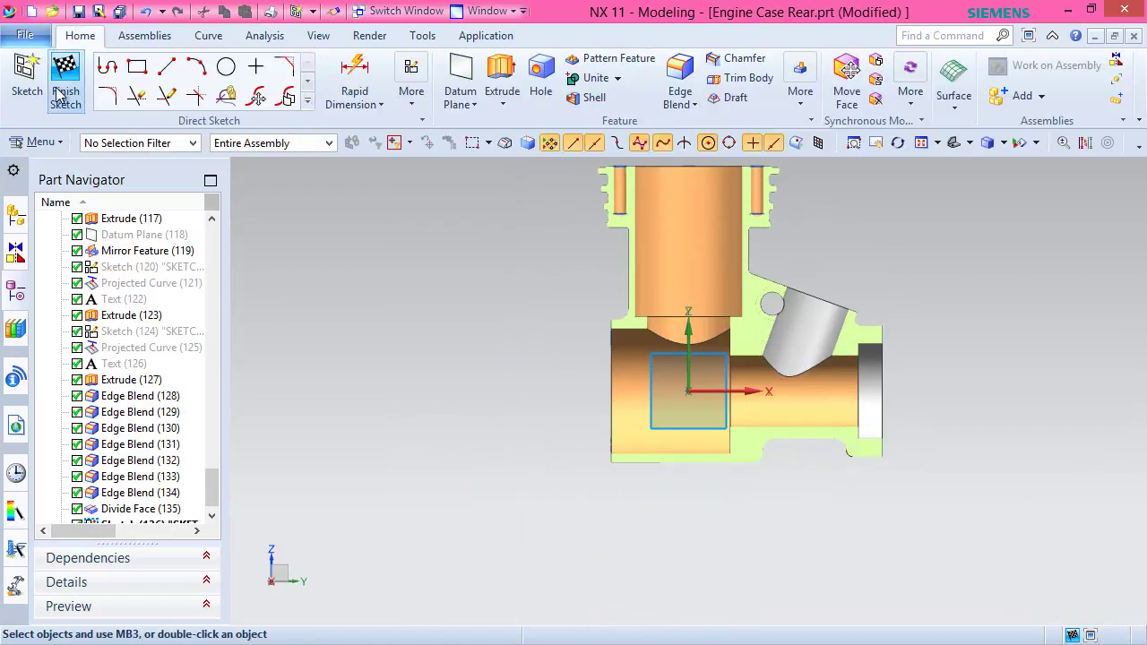
Turn off Change View Orientation in the session settings of the sketch preferences.
{"action": "left_click", "coordinate": [37, 40]}
{"action": "left_click", "coordinate": [69, 177]}
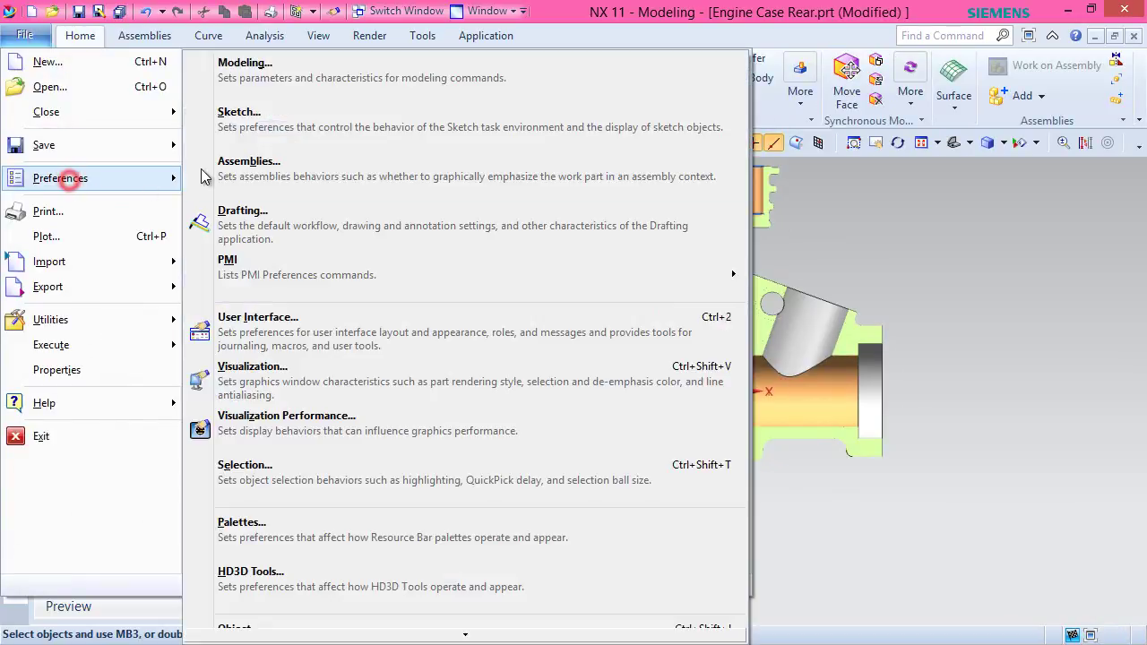
{"action": "left_click", "coordinate": [269, 130]}
{"action": "left_click", "coordinate": [273, 345]}
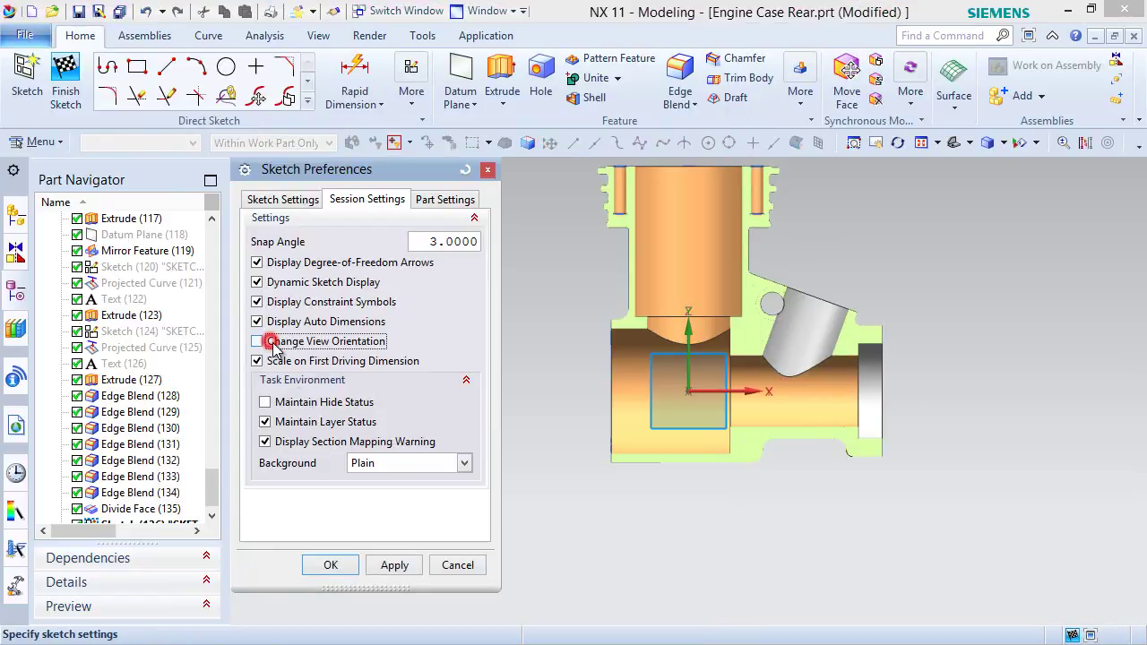
{"action": "left_click", "coordinate": [331, 566]}
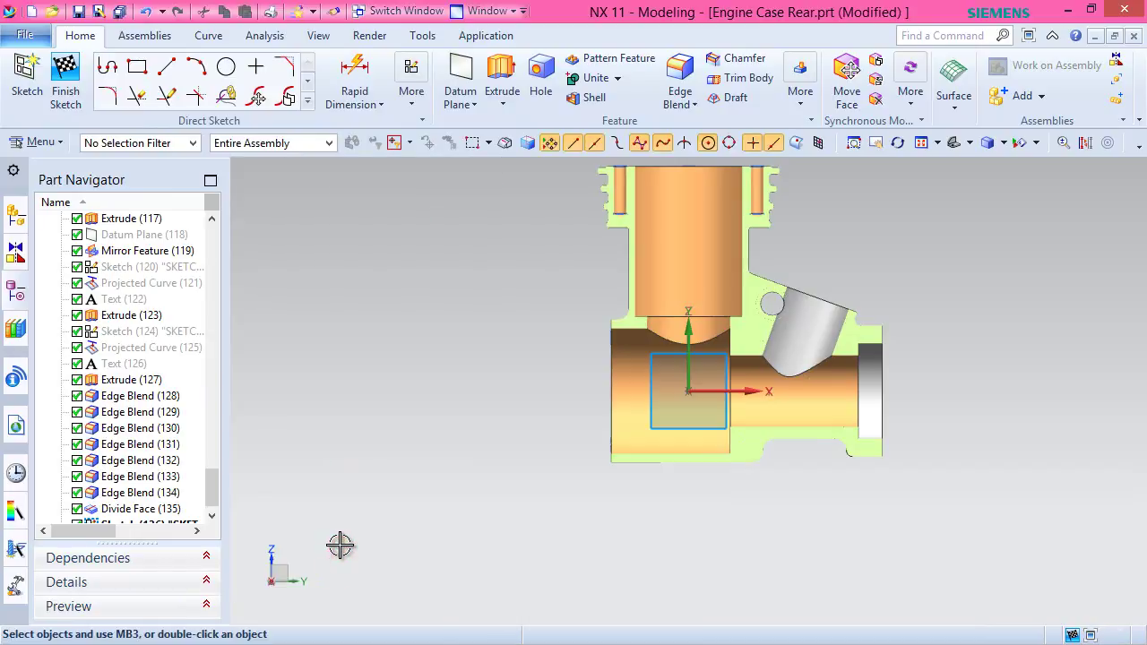
Create an intersection curve in the sketch from the tangent faces along the underside of the engine case.
{"action": "scroll", "coordinate": [340, 545], "scroll_direction": "down", "scroll_amount": 2}
{"action": "scroll", "coordinate": [618, 451], "scroll_direction": "up", "scroll_amount": 3}
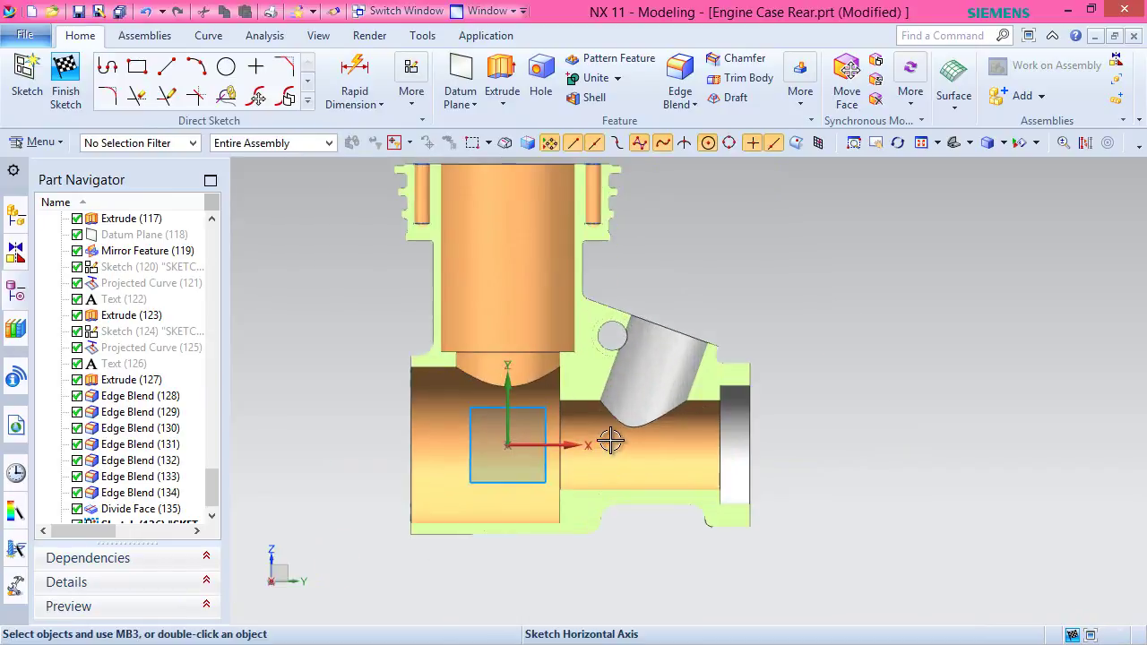
{"action": "left_click", "coordinate": [308, 101]}
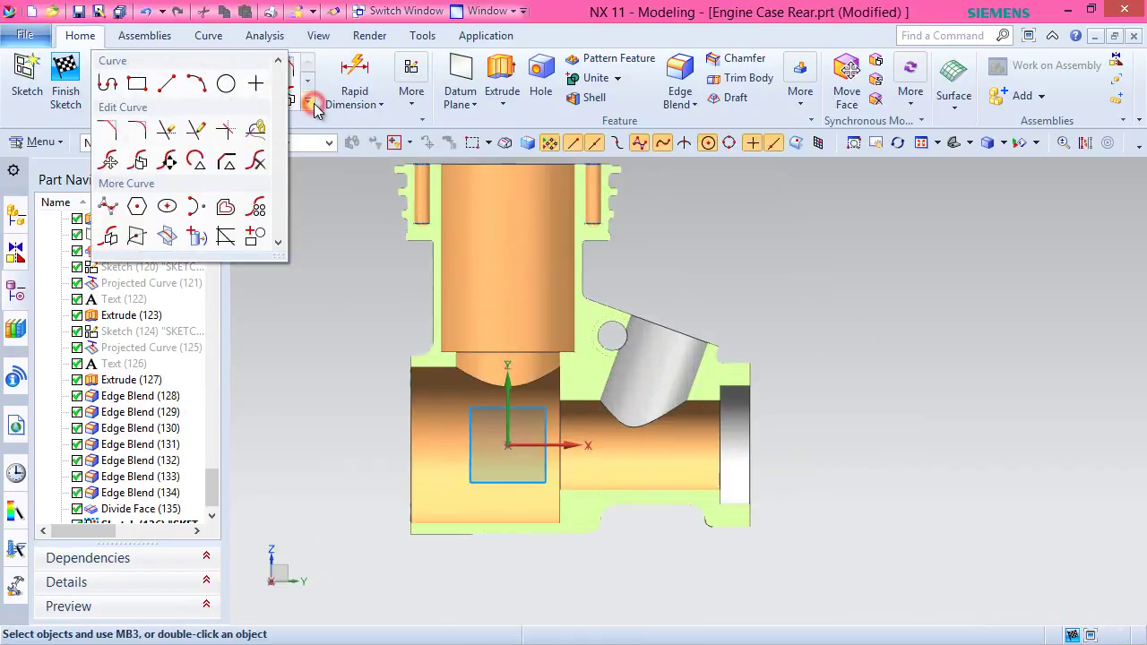
{"action": "left_click", "coordinate": [165, 238]}
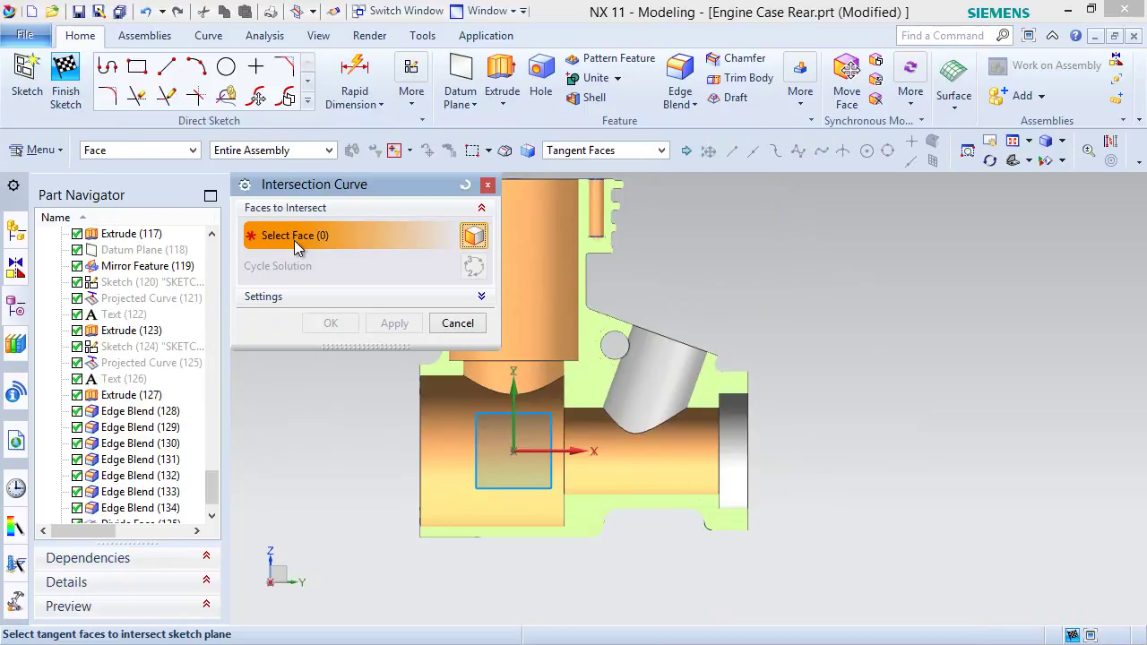
{"action": "middle_click_drag", "start_coordinate": [608, 556], "coordinate": [611, 499]}
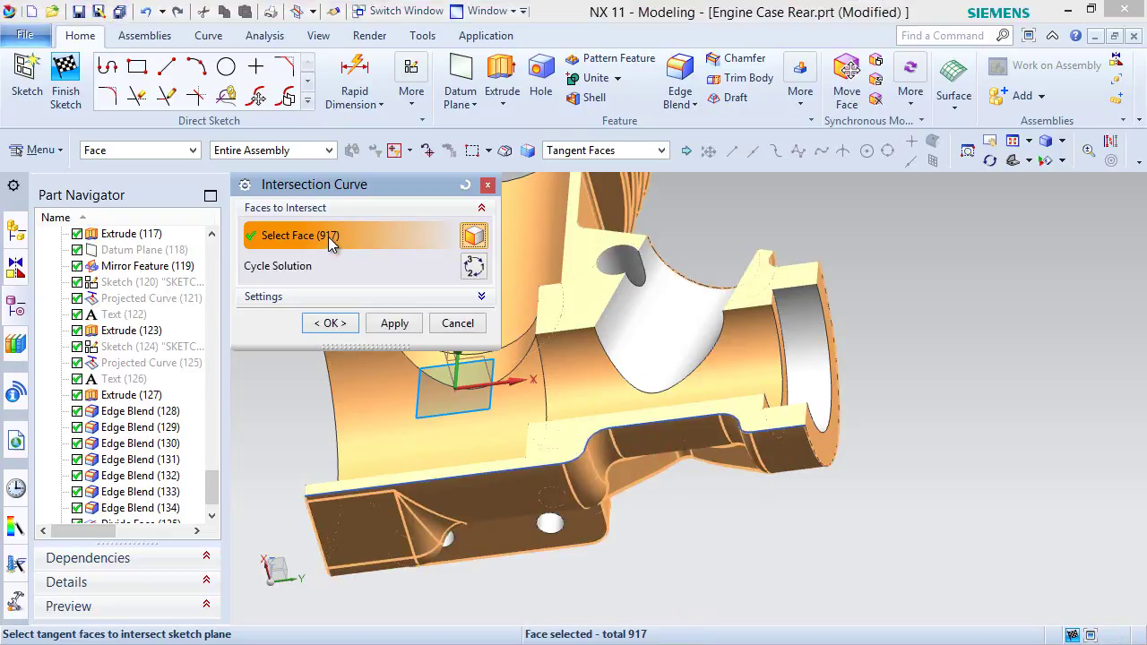
{"action": "left_click", "coordinate": [343, 327]}
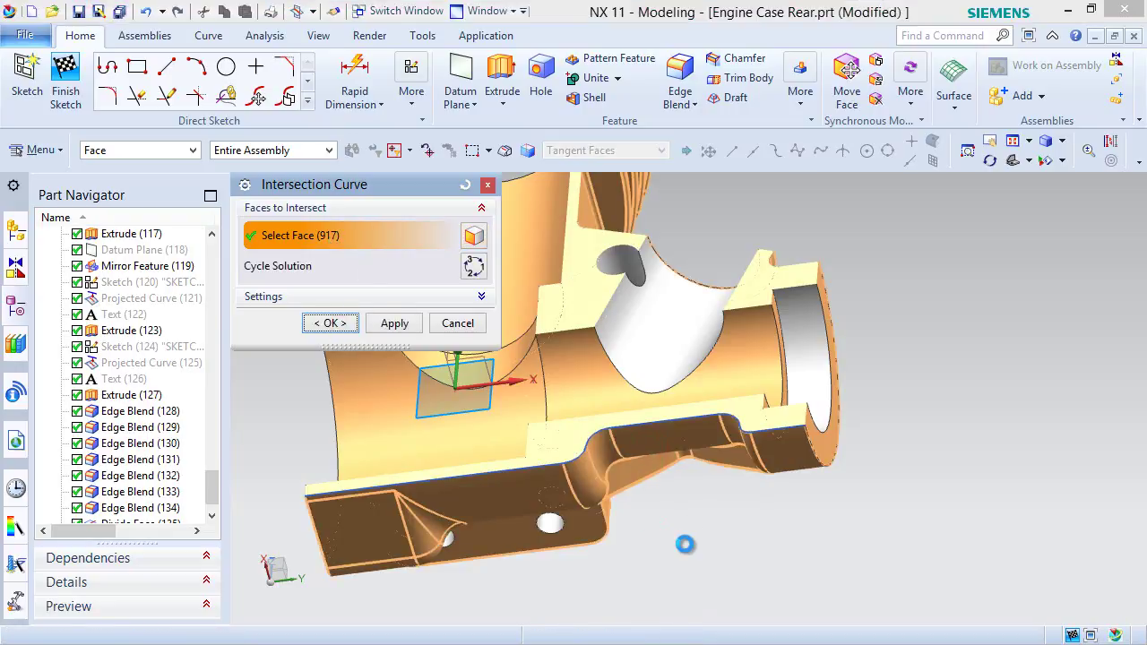
{"action": "scroll", "coordinate": [572, 457], "scroll_direction": "up", "scroll_amount": 5}
{"action": "scroll", "coordinate": [572, 457], "scroll_direction": "down", "scroll_amount": 2}
{"action": "mouse_move", "coordinate": [619, 430]}
{"action": "middle_mouse_down"}
{"action": "mouse_move", "coordinate": [619, 445]}
{"action": "mouse_move", "coordinate": [632, 445]}
{"action": "middle_mouse_up"}
{"action": "scroll", "coordinate": [641, 448], "scroll_direction": "down", "scroll_amount": 3}
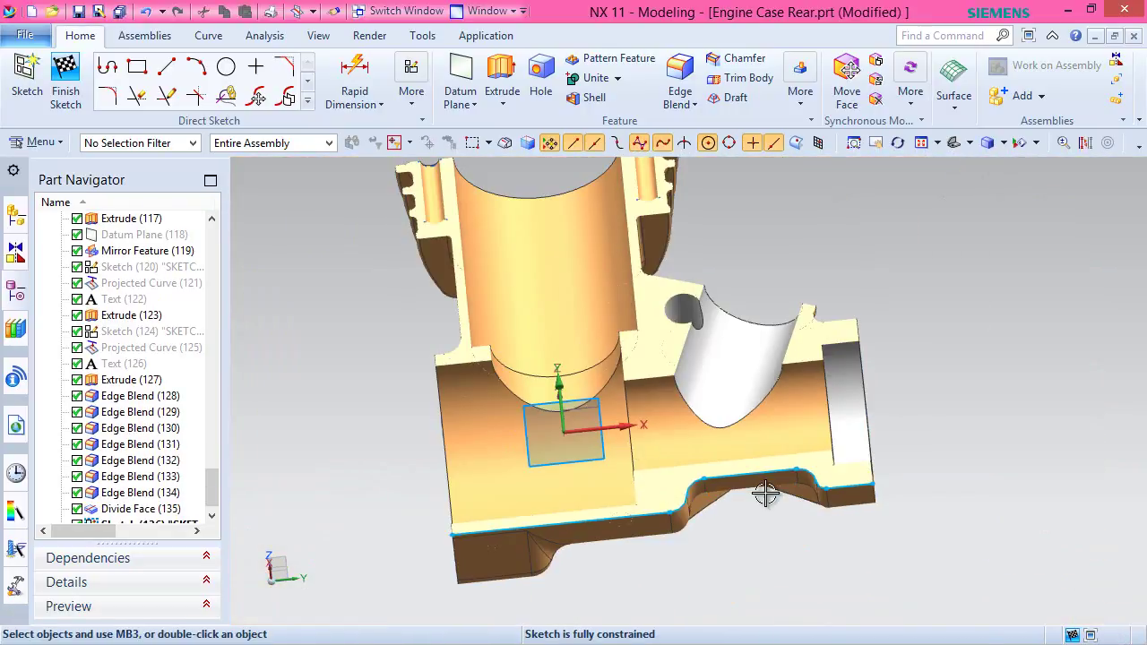
Orient the view square to the YZ plane and convert all seven intersection curves along the underside to reference curves.
{"action": "left_click", "coordinate": [969, 144]}
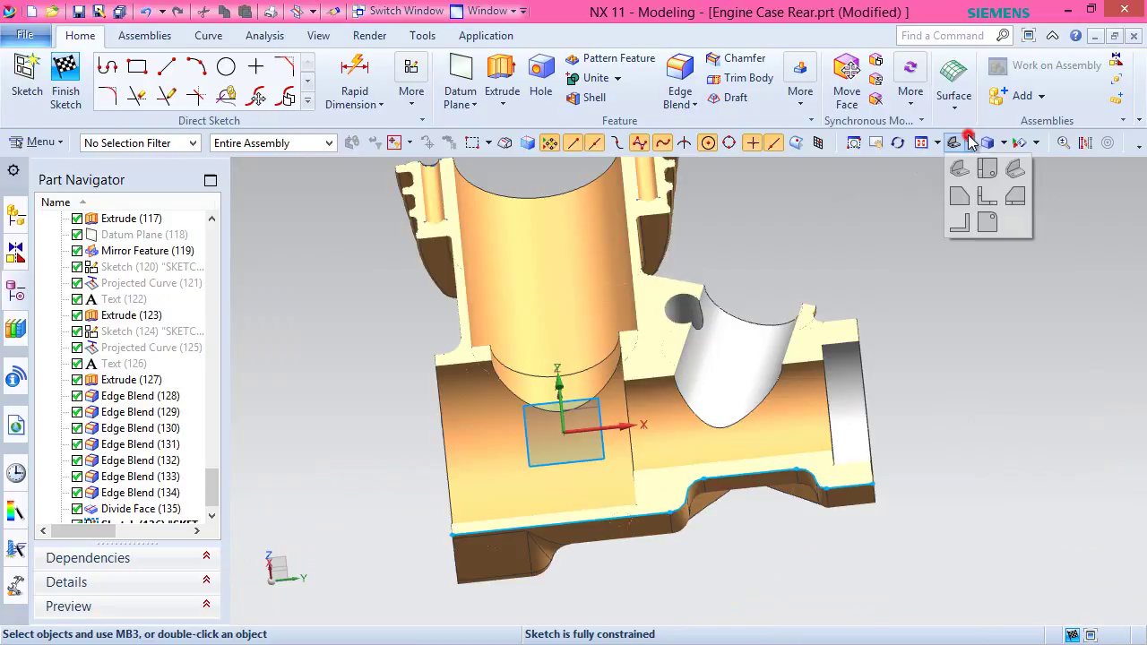
{"action": "left_click", "coordinate": [1013, 197]}
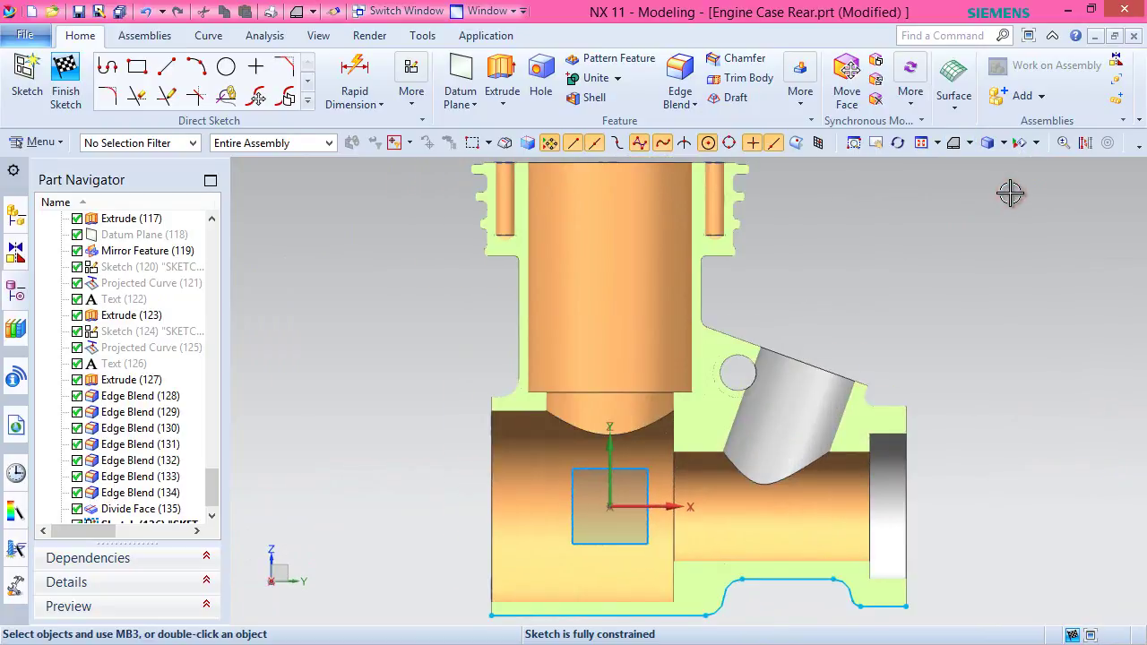
{"action": "left_click", "coordinate": [1084, 142]}
{"action": "scroll", "coordinate": [775, 272], "scroll_direction": "down", "scroll_amount": 1}
{"action": "left_click_drag", "start_coordinate": [504, 482], "coordinate": [914, 604]}
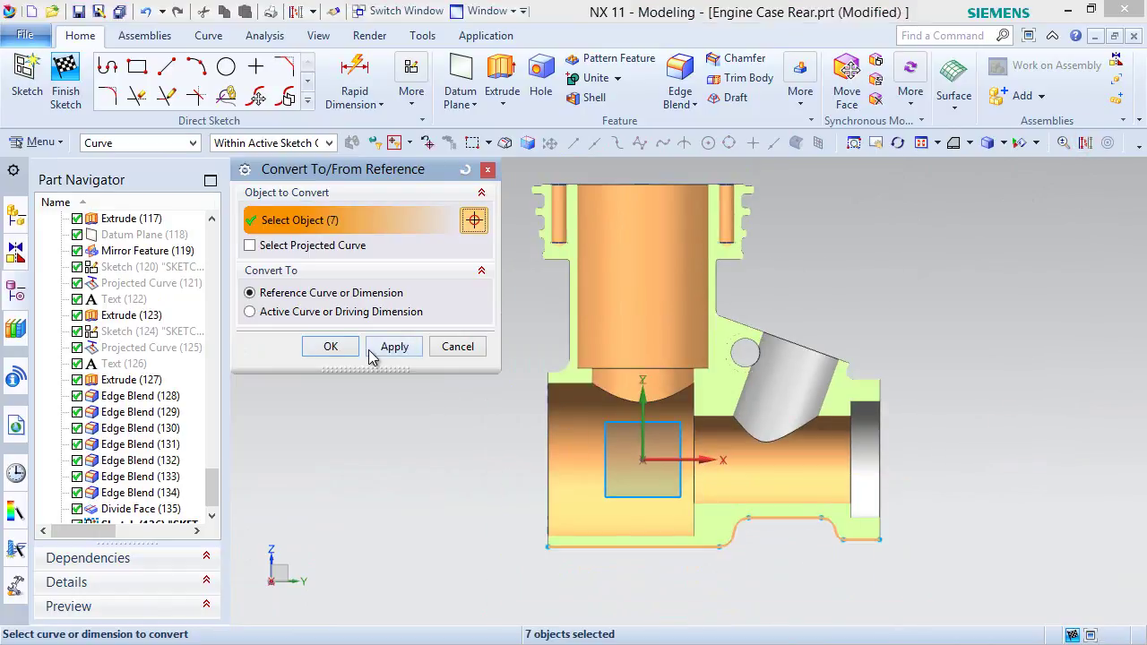
{"action": "left_click", "coordinate": [330, 346]}
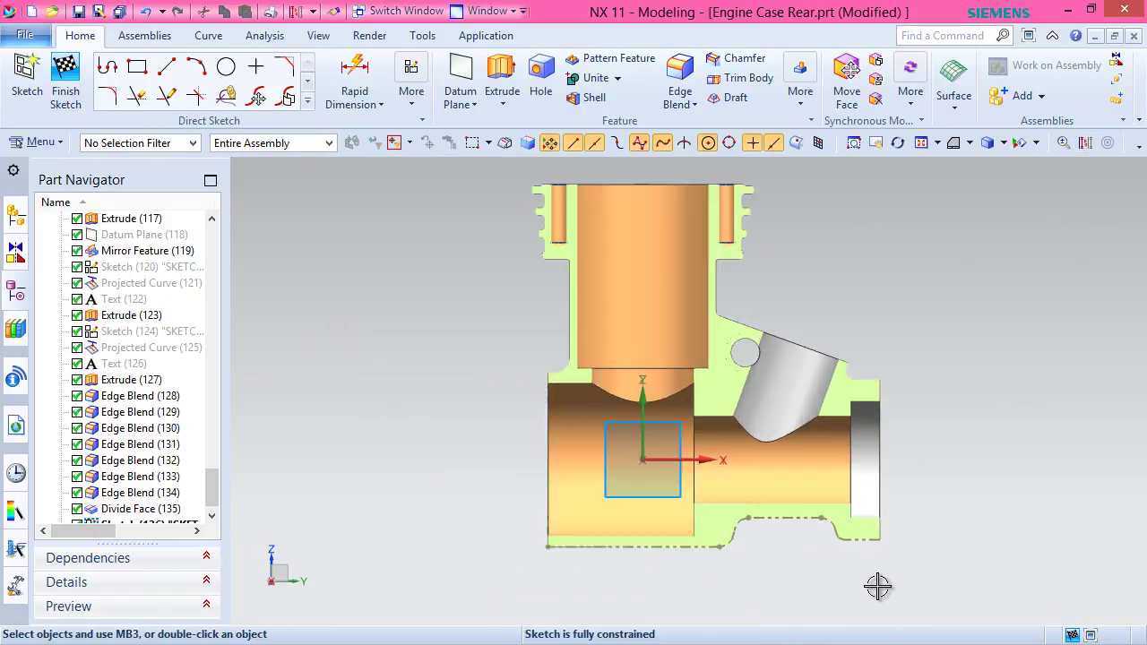
Sketch a line about 17.04 long across the underside recess, from above the large lower blend's tangent end to the small blend's arc center.
{"action": "scroll", "coordinate": [873, 582], "scroll_direction": "up", "scroll_amount": 4}
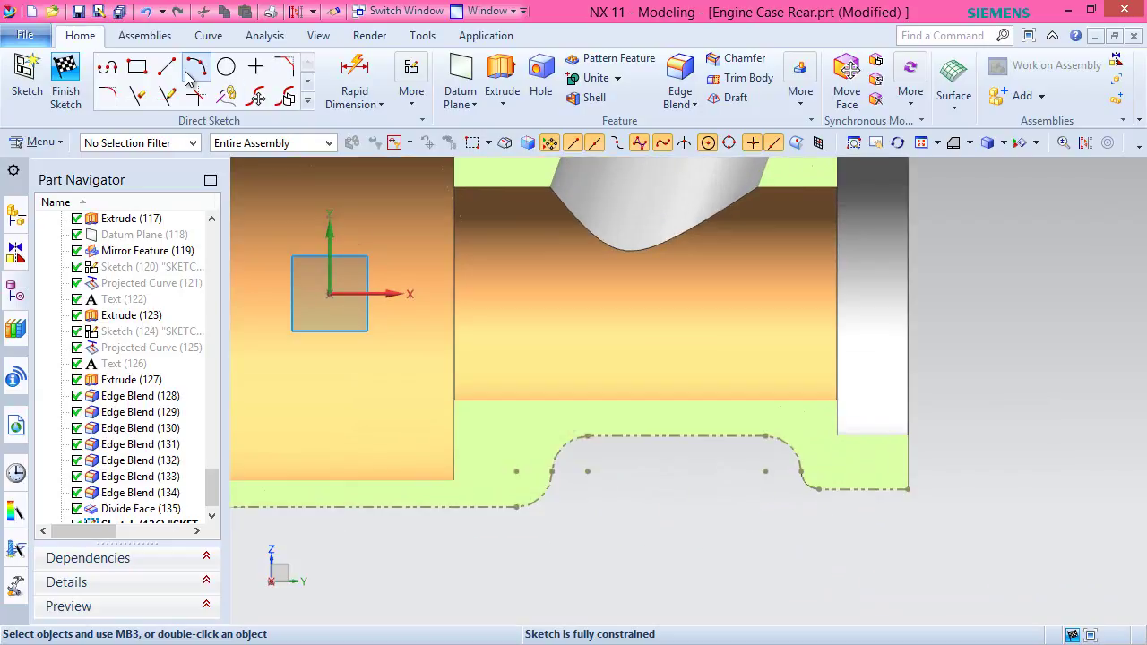
{"action": "left_click", "coordinate": [167, 67]}
{"action": "scroll", "coordinate": [618, 505], "scroll_direction": "up", "scroll_amount": 3}
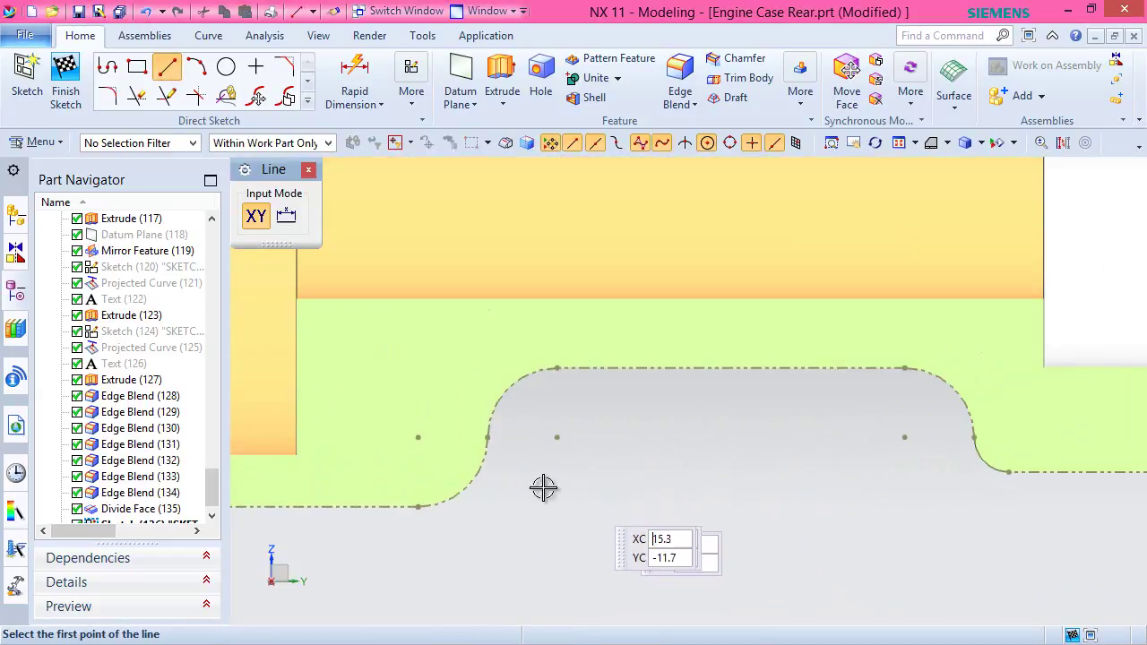
{"action": "left_click", "coordinate": [417, 480]}
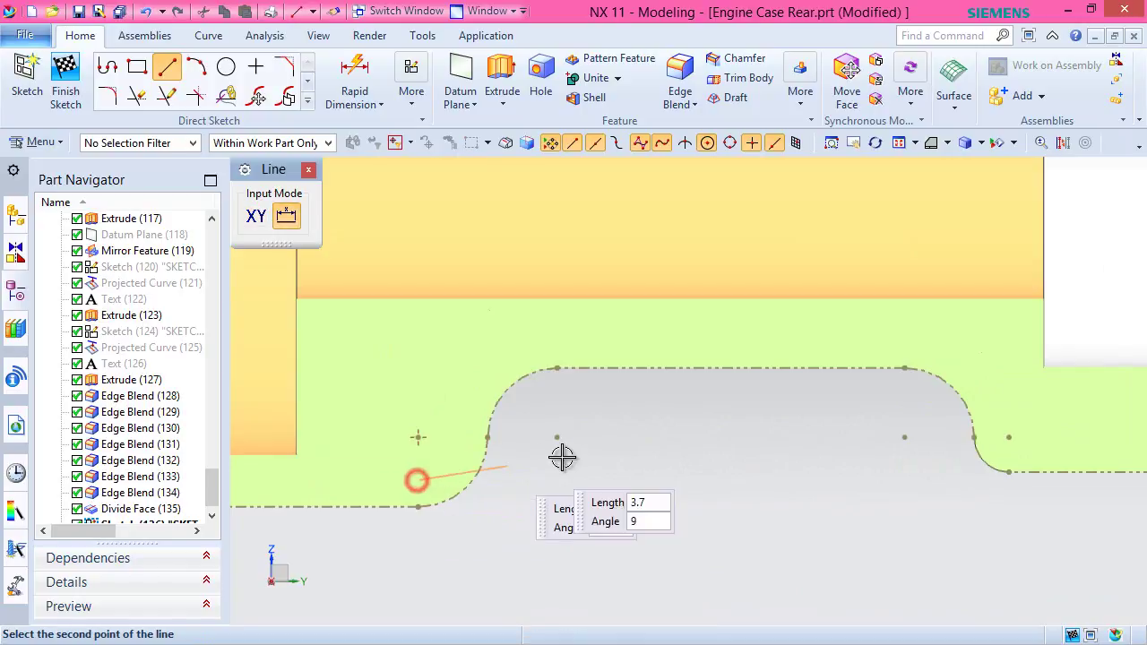
{"action": "left_click", "coordinate": [1009, 439]}
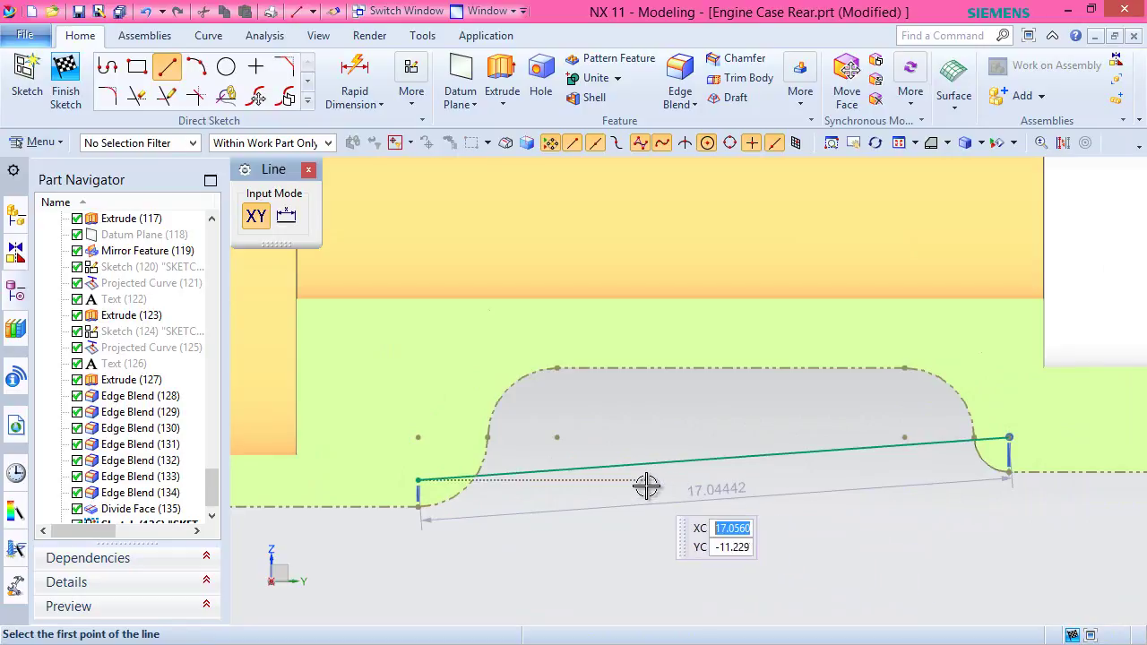
{"action": "key", "text": "Escape"}
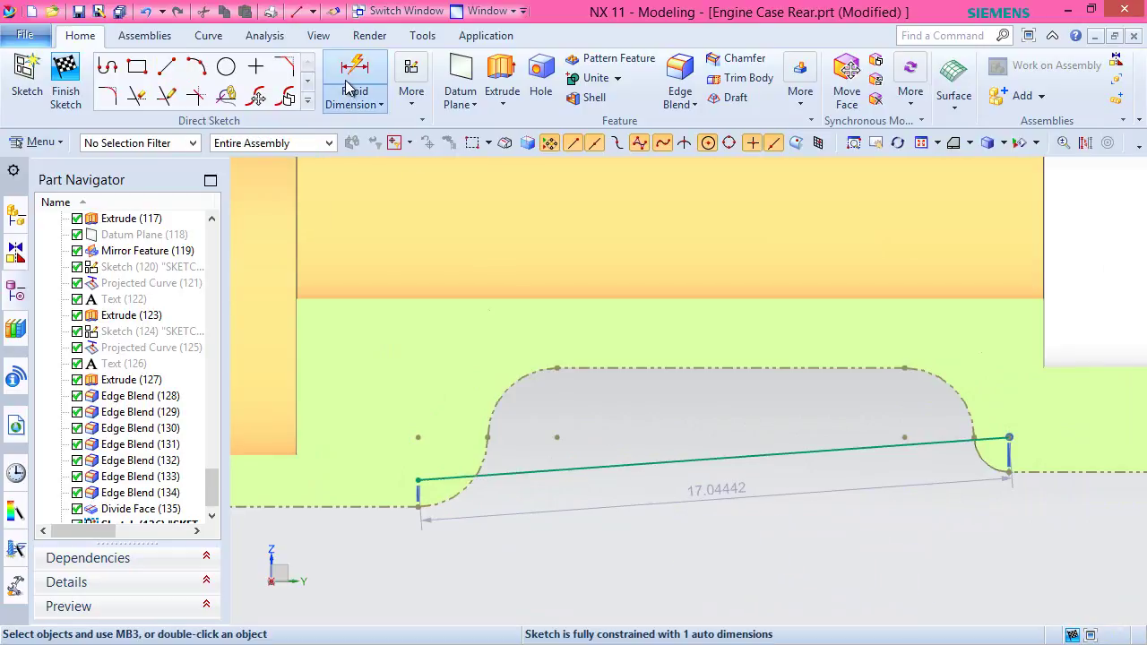
Dimension the vertical distance from the line's start point to the arc center above it as 1.001.
{"action": "left_click", "coordinate": [355, 81]}
{"action": "scroll", "coordinate": [807, 509], "scroll_direction": "up", "scroll_amount": 2}
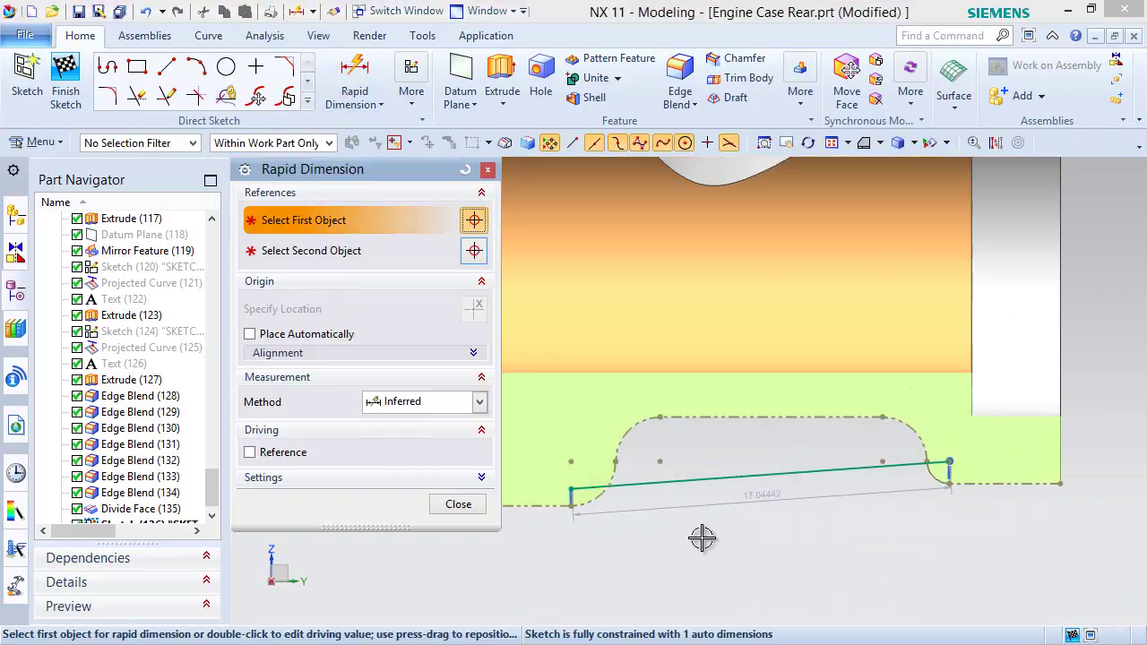
{"action": "scroll", "coordinate": [538, 499], "scroll_direction": "down", "scroll_amount": 5}
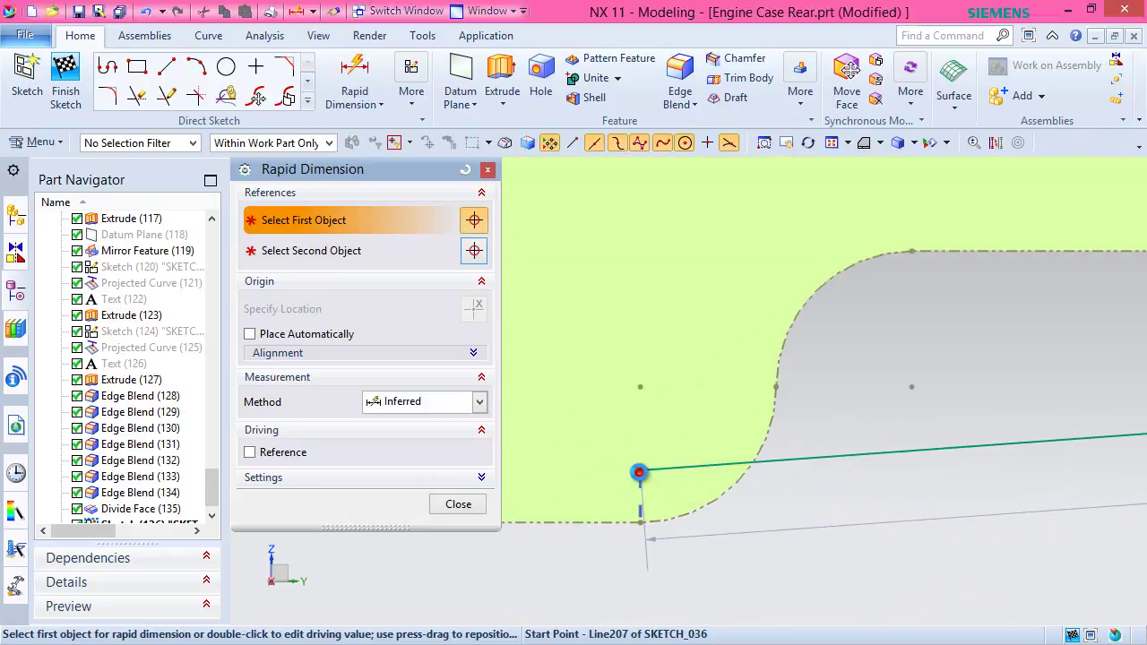
{"action": "left_click", "coordinate": [637, 472]}
{"action": "left_click", "coordinate": [640, 385]}
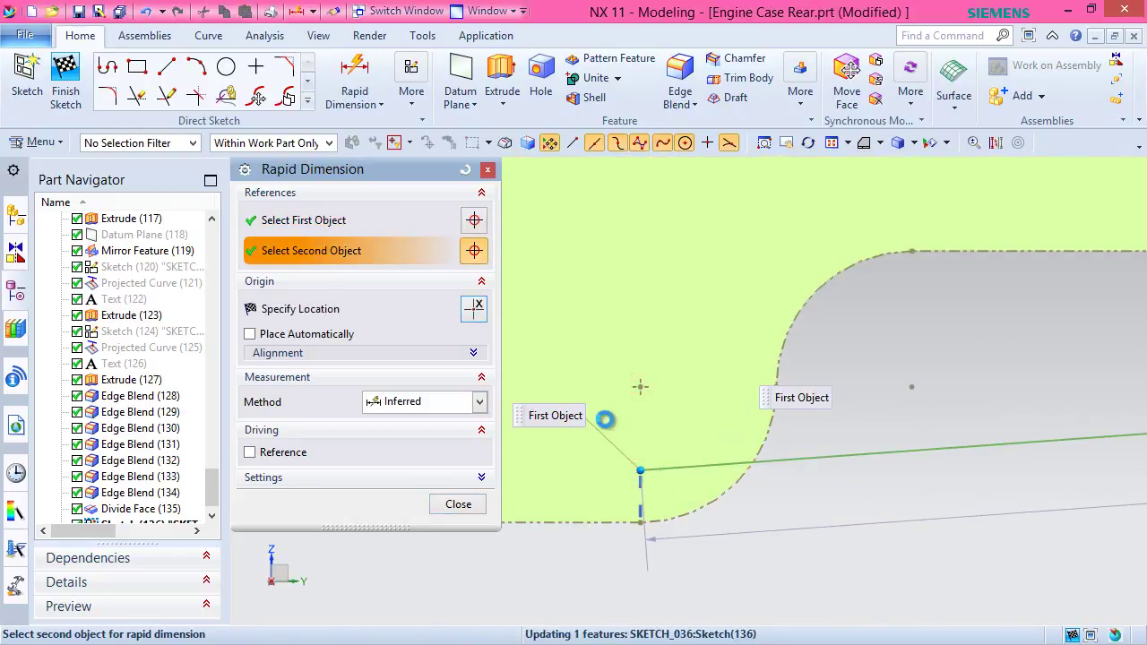
{"action": "left_click", "coordinate": [606, 418]}
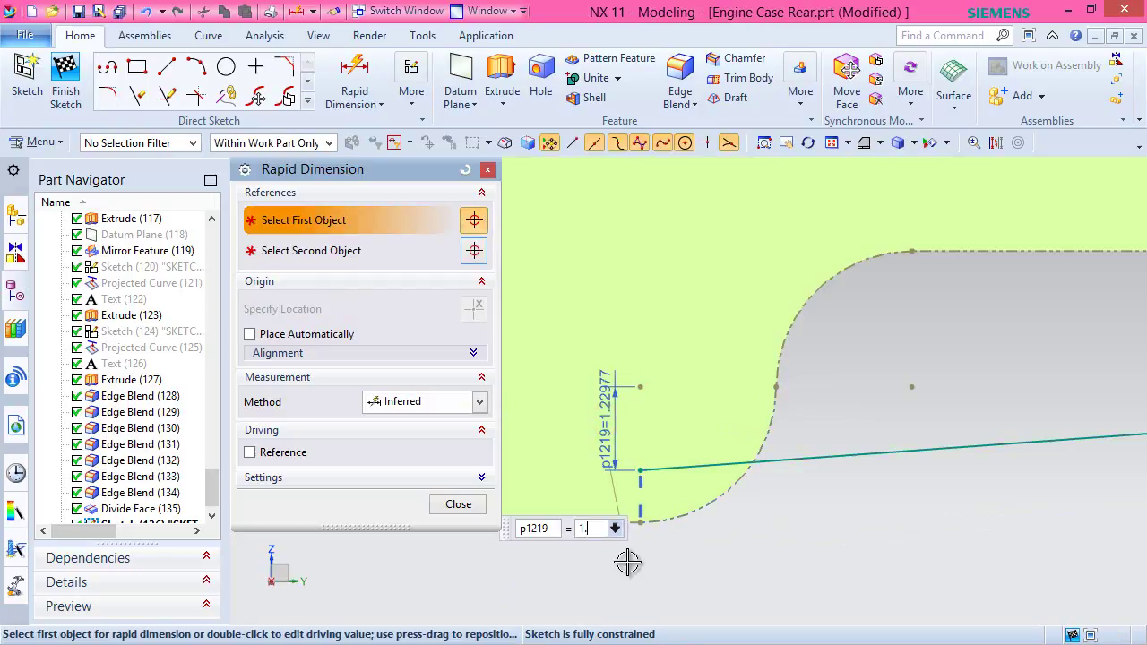
{"action": "type", "text": "1.001"}
{"action": "key", "text": "Return"}
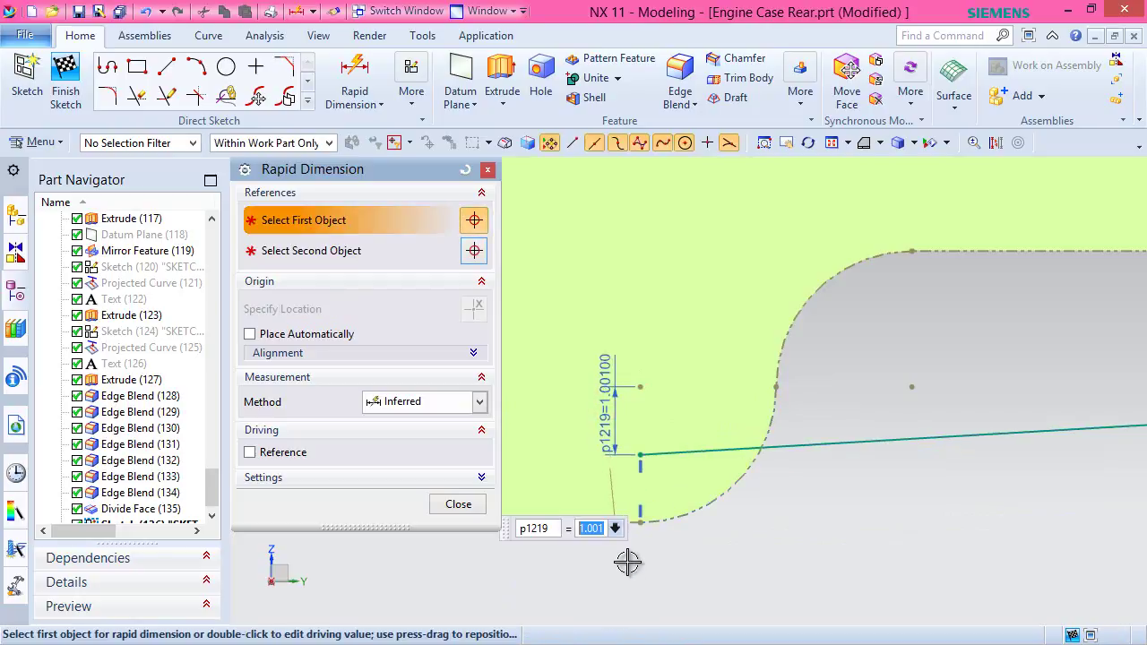
{"action": "left_click", "coordinate": [458, 506]}
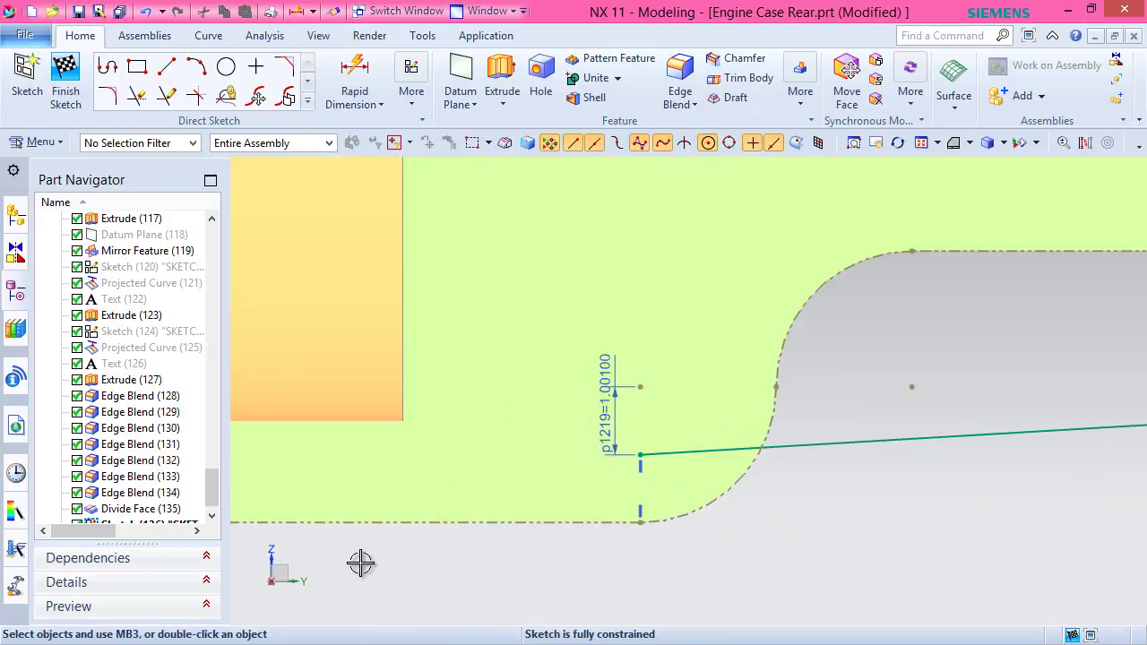
Sketch a three-point arc from the large lower blend's reference curve to the sloped line, bulging above the line.
{"action": "scroll", "coordinate": [366, 565], "scroll_direction": "up", "scroll_amount": 2}
{"action": "scroll", "coordinate": [564, 472], "scroll_direction": "up", "scroll_amount": 1}
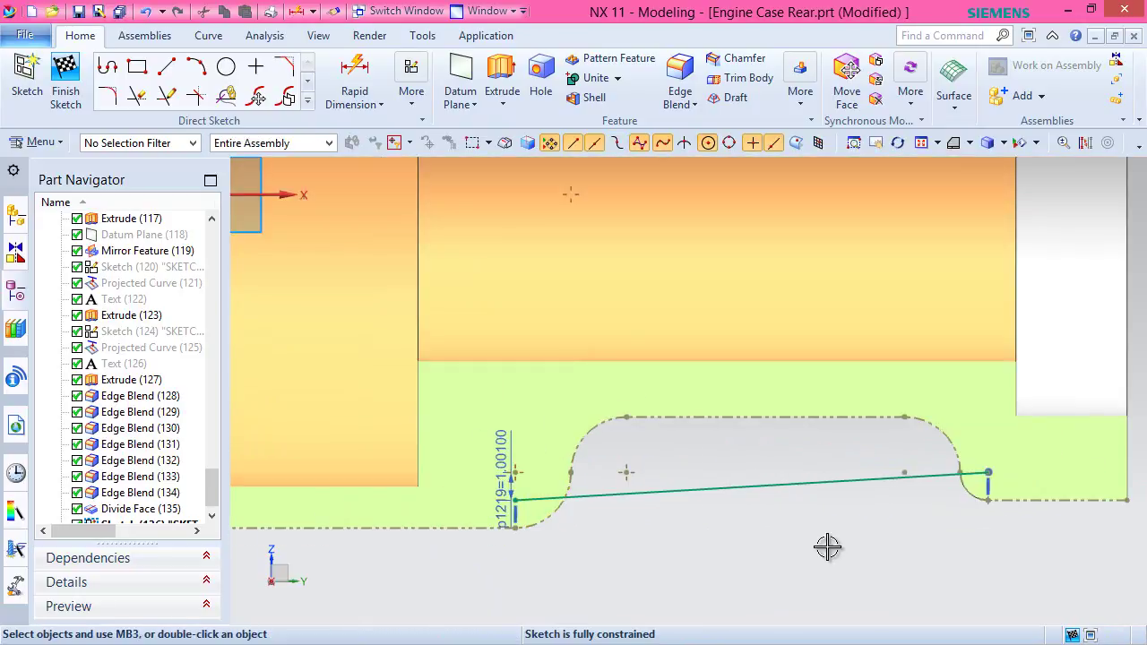
{"action": "left_click", "coordinate": [824, 305]}
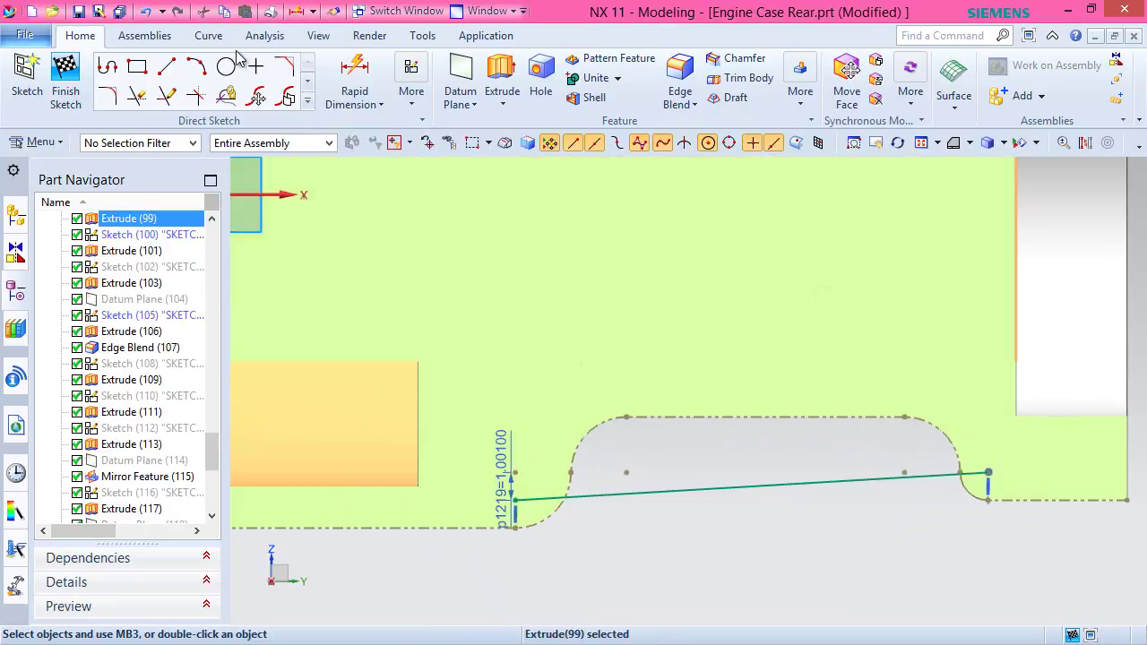
{"action": "left_click", "coordinate": [197, 67]}
{"action": "scroll", "coordinate": [574, 537], "scroll_direction": "down", "scroll_amount": 4}
{"action": "scroll", "coordinate": [484, 484], "scroll_direction": "down", "scroll_amount": 4}
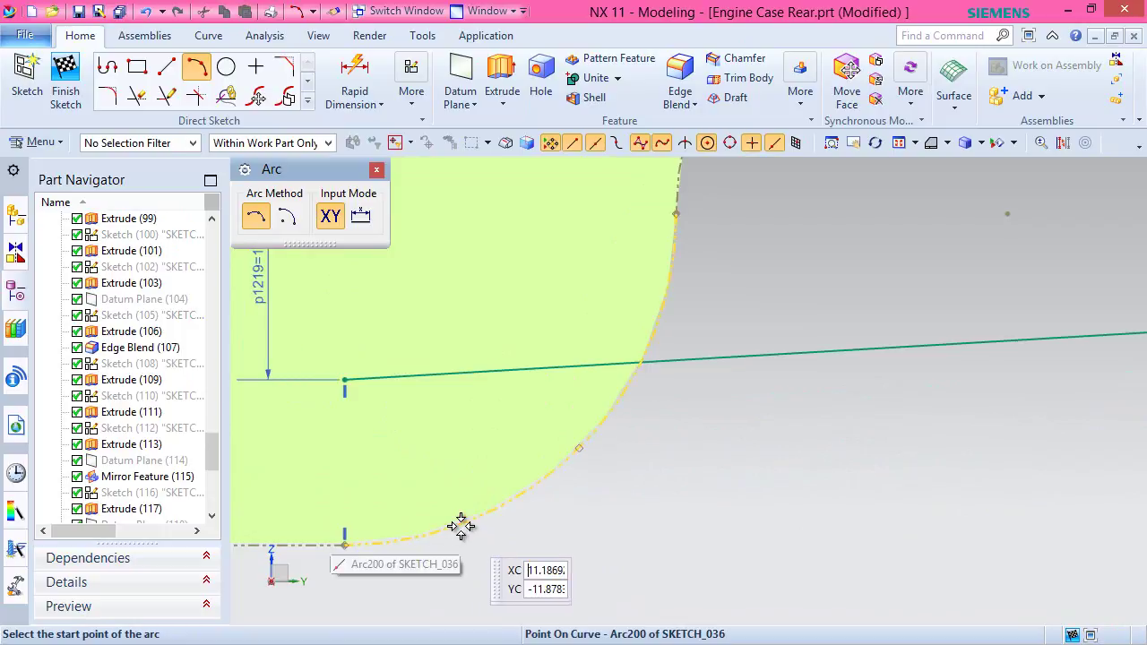
{"action": "left_click", "coordinate": [500, 508]}
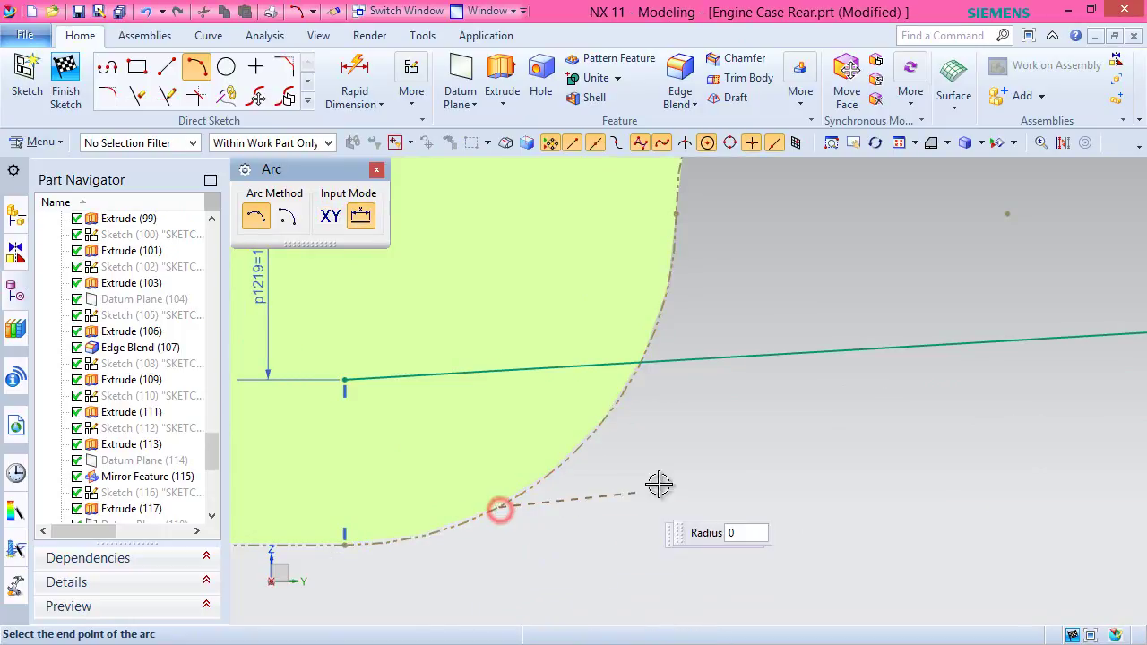
{"action": "left_click", "coordinate": [918, 348]}
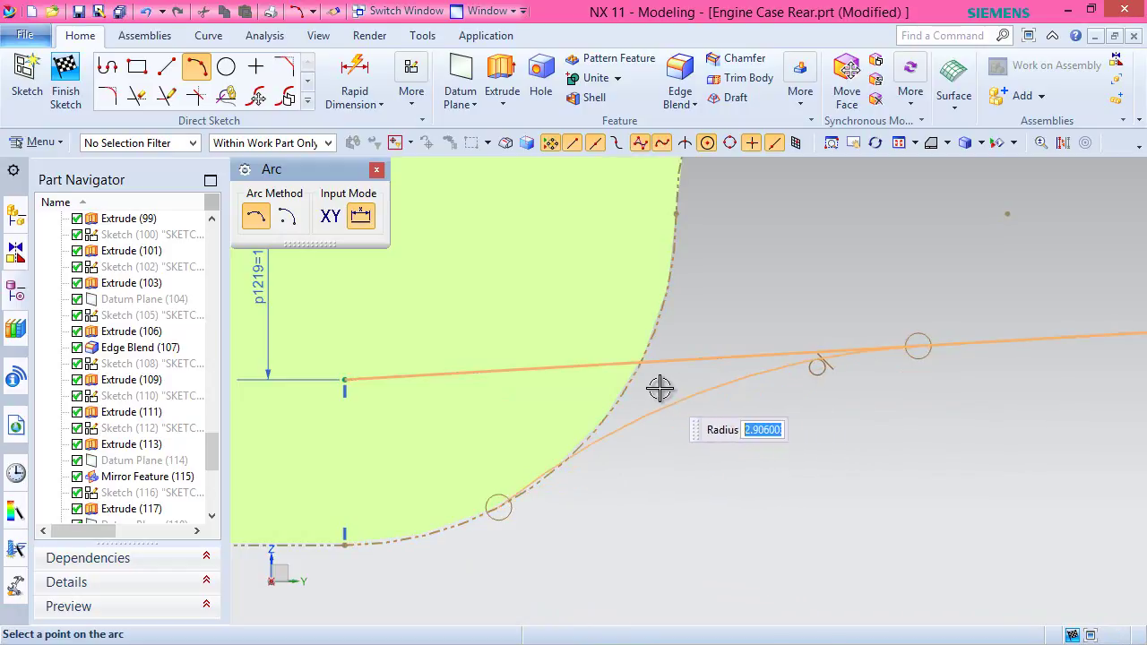
{"action": "left_click", "coordinate": [538, 407]}
{"action": "key", "text": "Escape"}
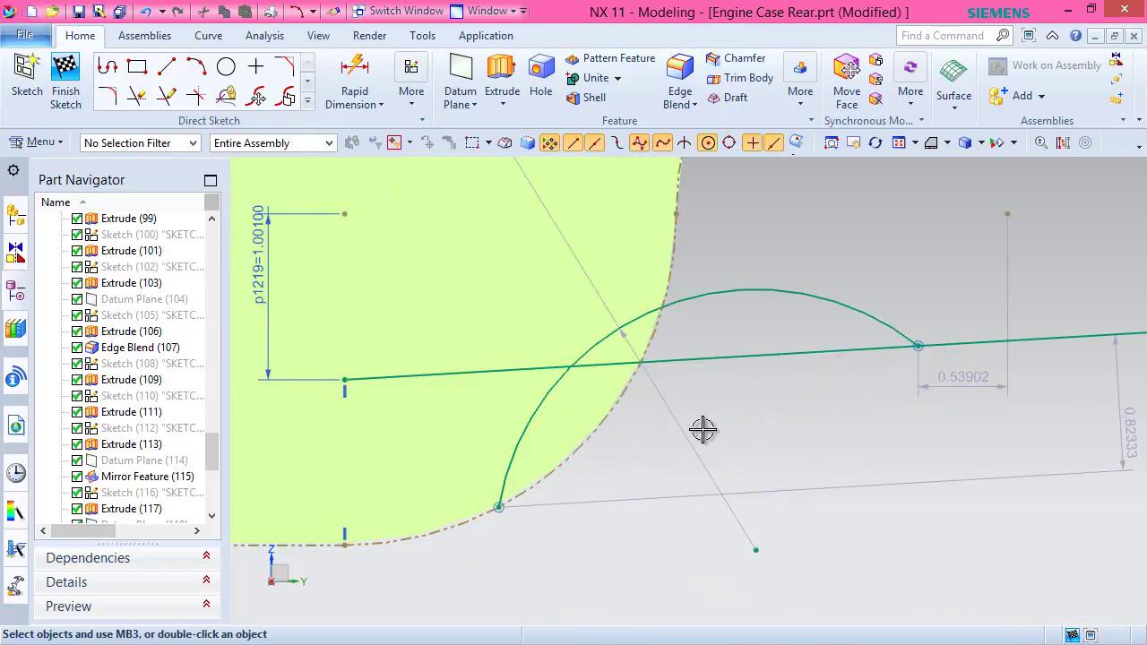
Dimension the new arc between the large lower blend and the sloped line with a radius of 5.
{"action": "left_click", "coordinate": [357, 71]}
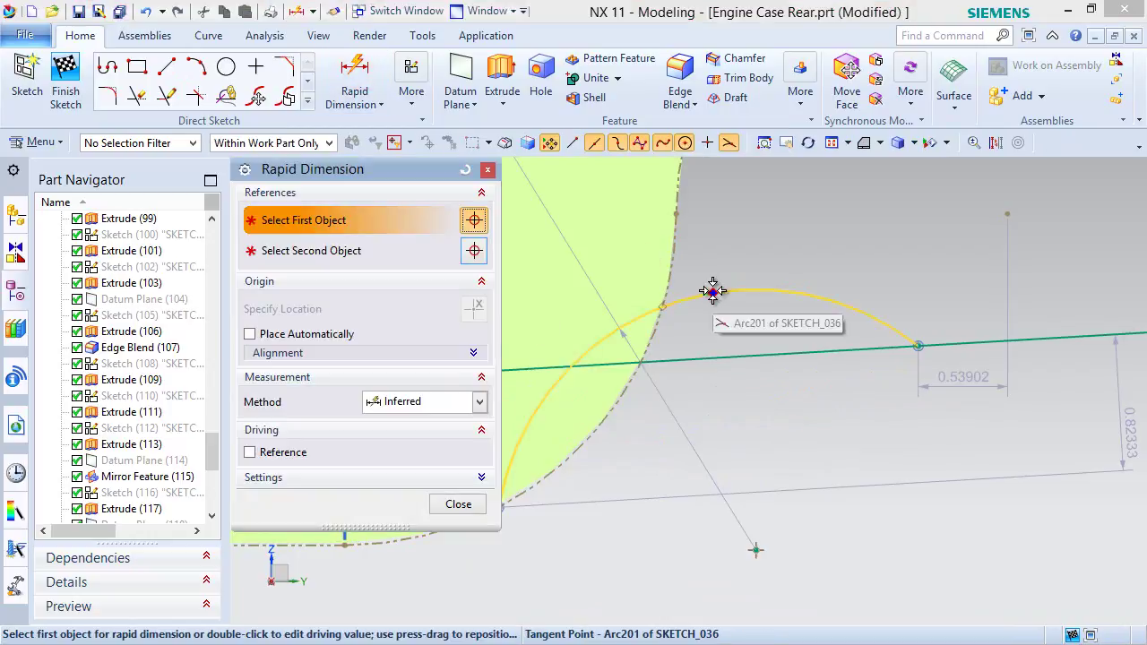
{"action": "left_click", "coordinate": [713, 289]}
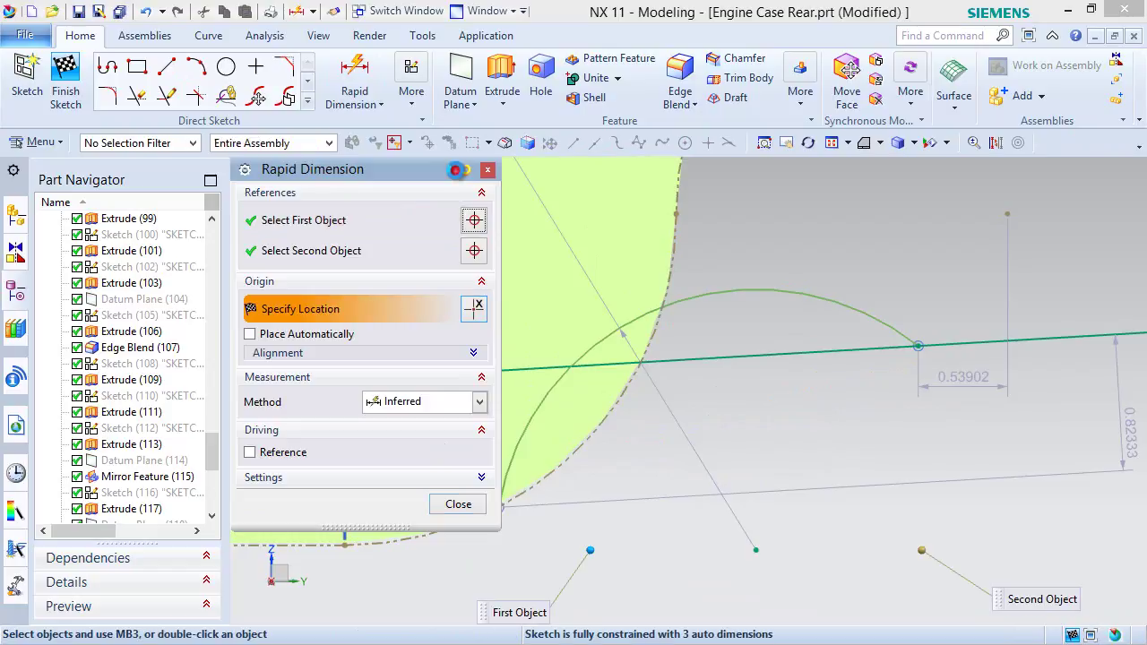
{"action": "left_click", "coordinate": [462, 170]}
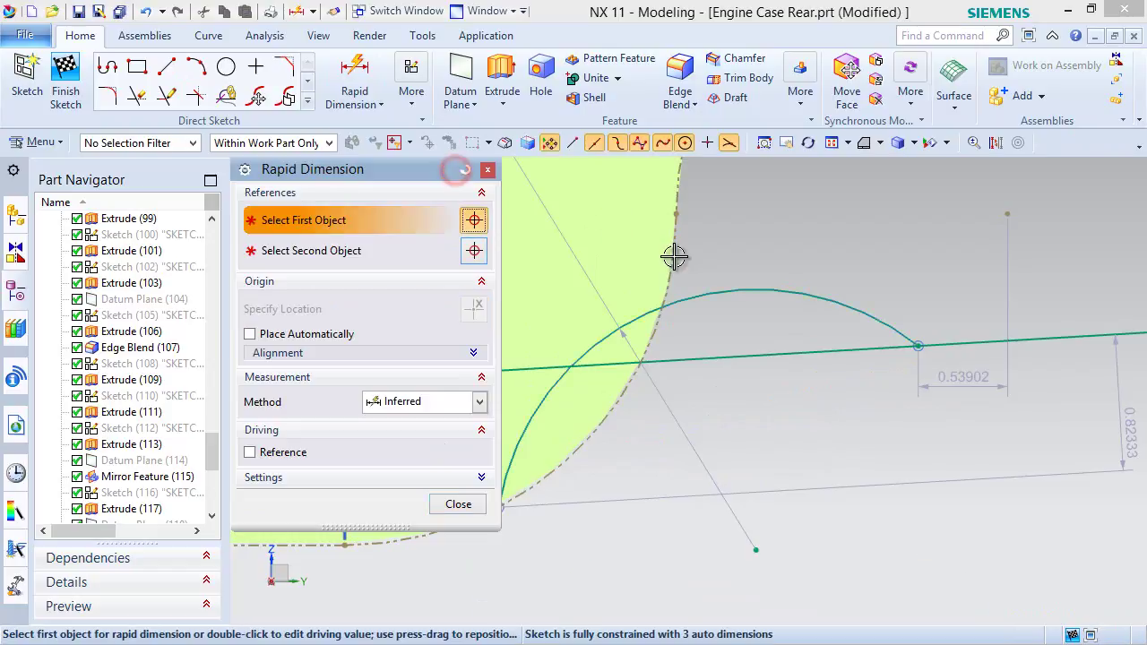
{"action": "left_click", "coordinate": [695, 297]}
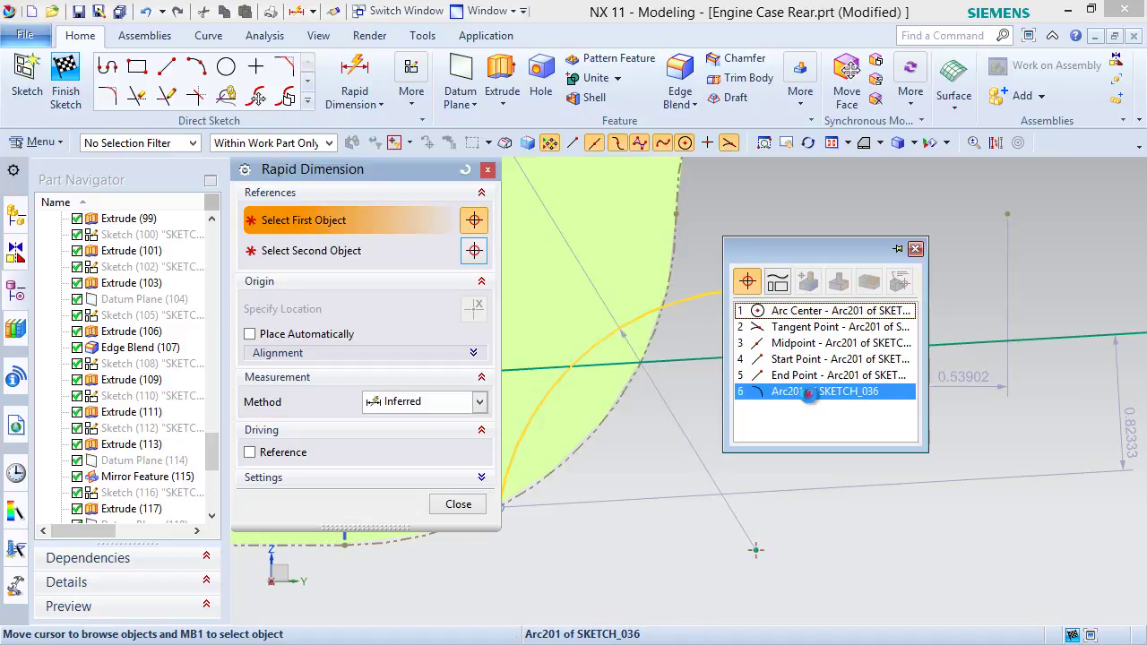
{"action": "left_click", "coordinate": [810, 391]}
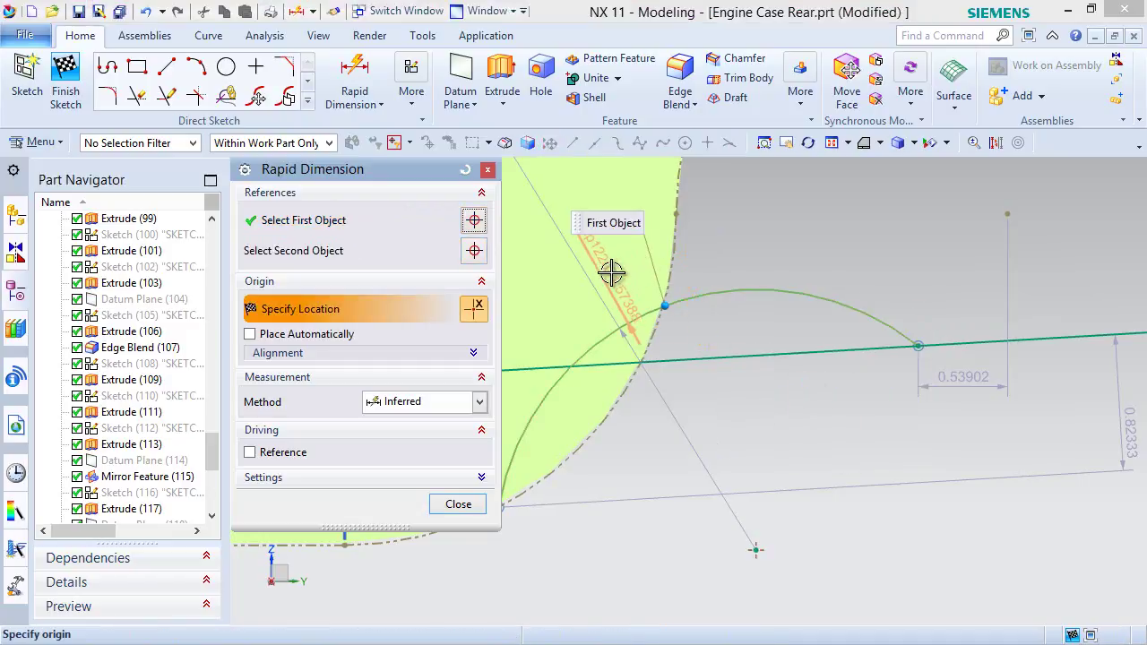
{"action": "left_click", "coordinate": [628, 242]}
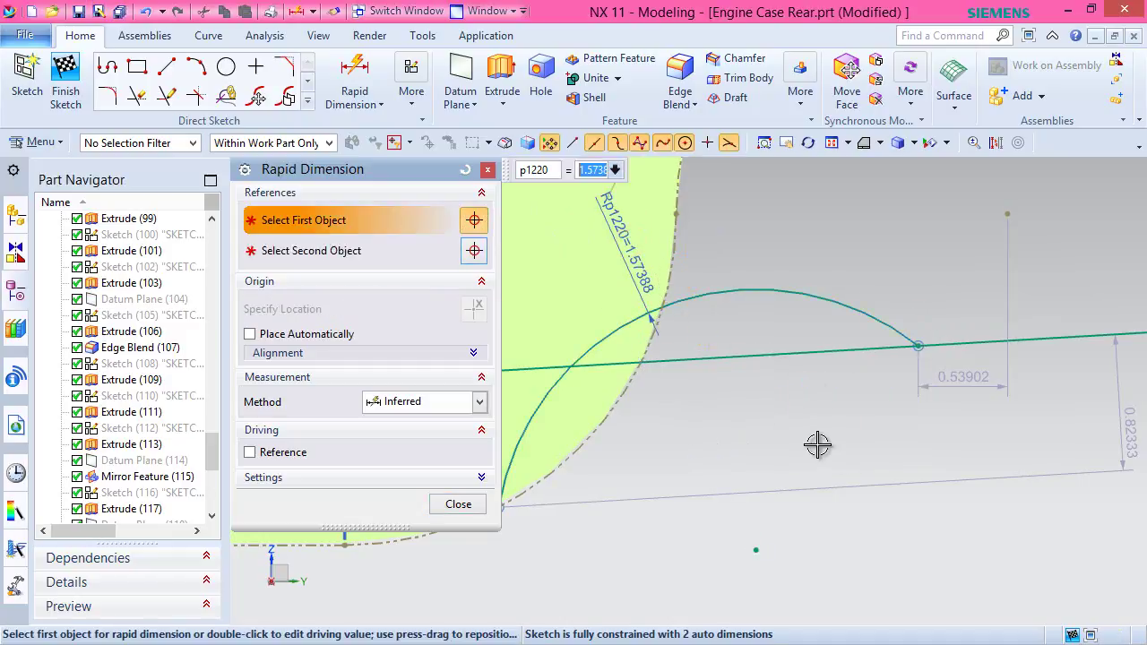
{"action": "key", "text": "Return"}
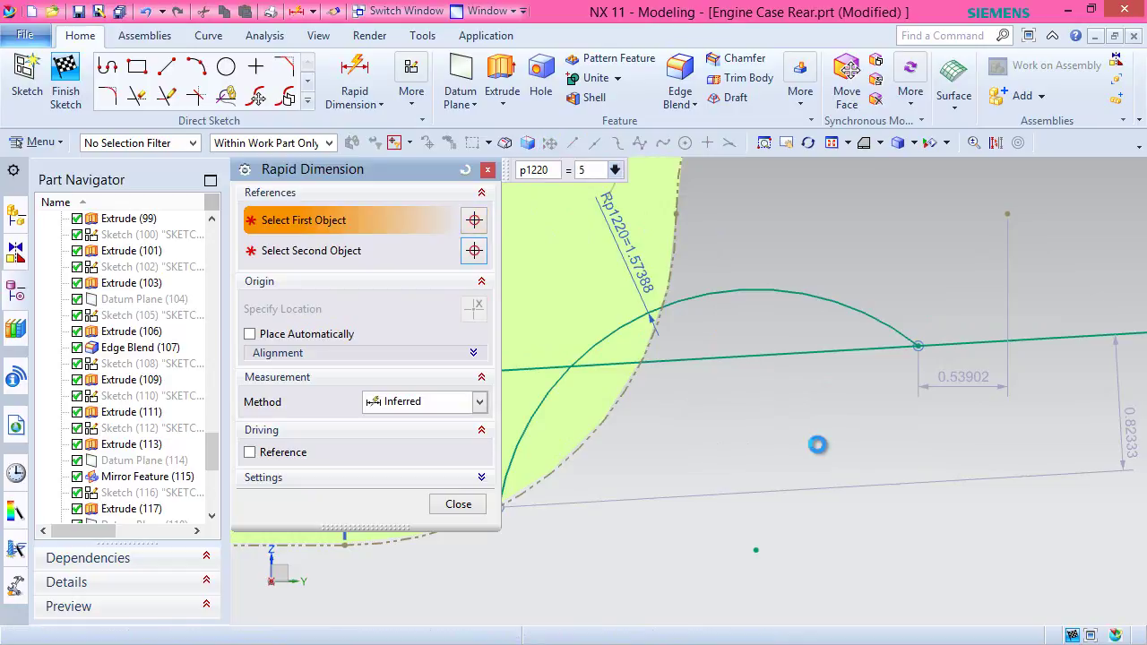
{"action": "left_click", "coordinate": [459, 503]}
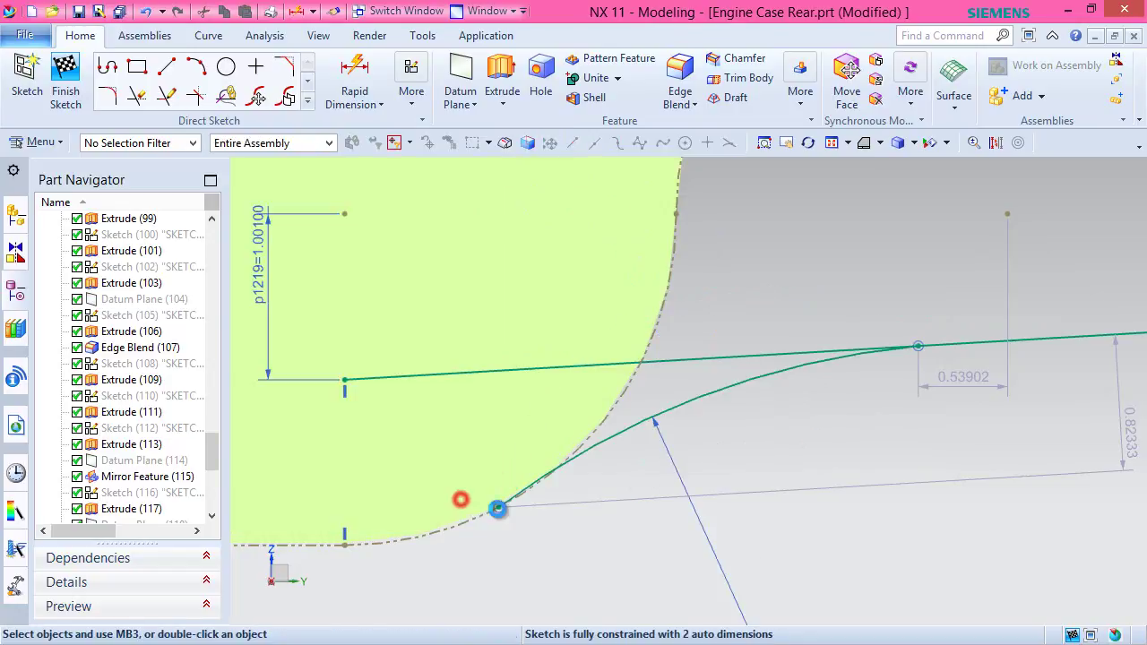
Constrain the radius 5 arc tangent to both the sloped line and the large lower blend's reference arc.
{"action": "left_click", "coordinate": [723, 385]}
{"action": "left_click", "coordinate": [797, 403]}
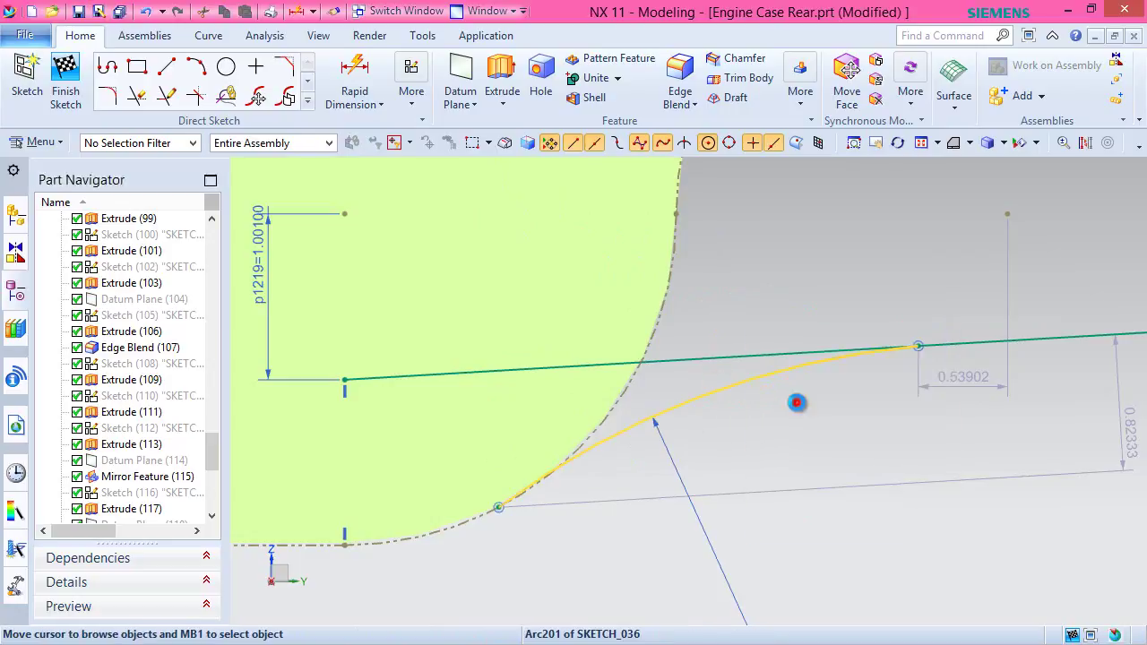
{"action": "left_click", "coordinate": [710, 359]}
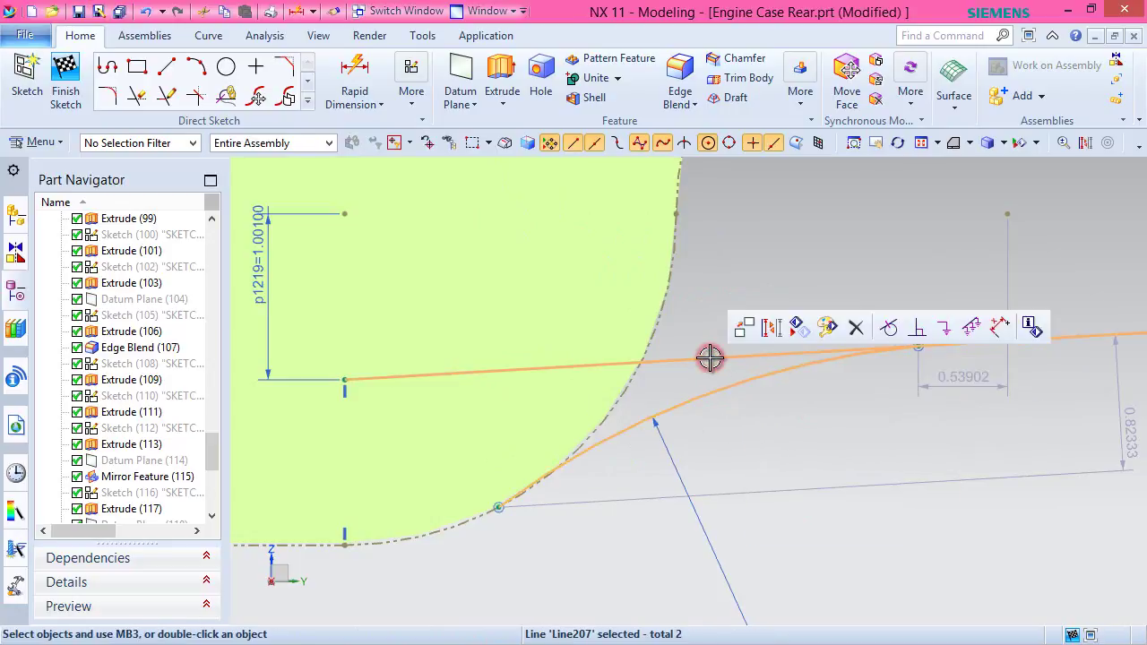
{"action": "left_click", "coordinate": [889, 326]}
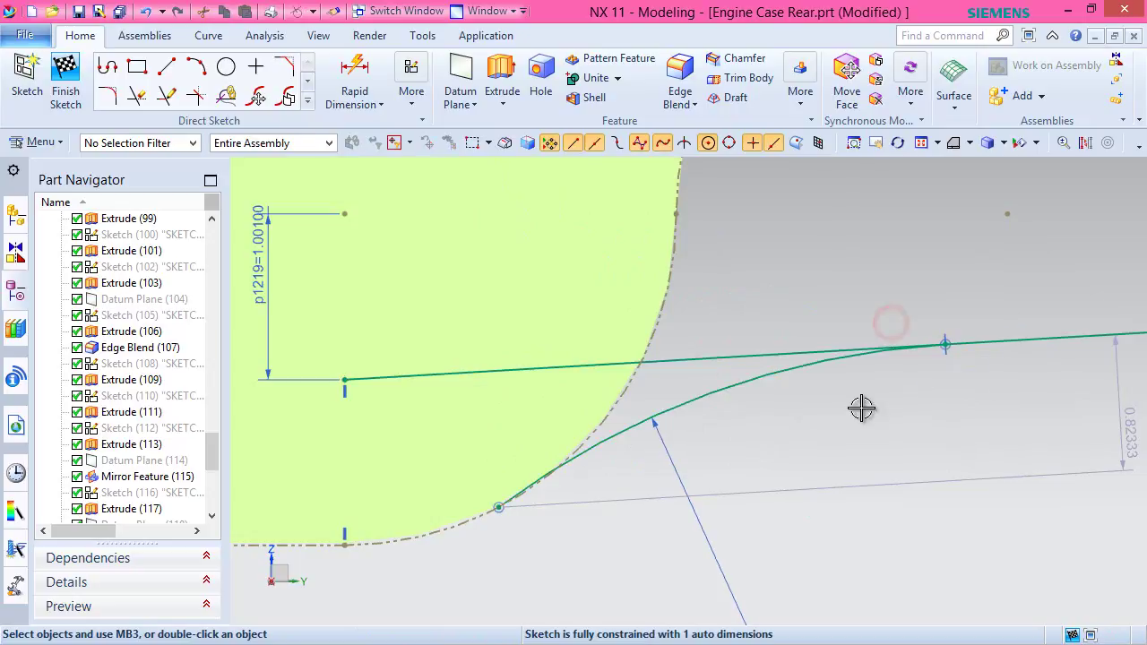
{"action": "left_click", "coordinate": [608, 436]}
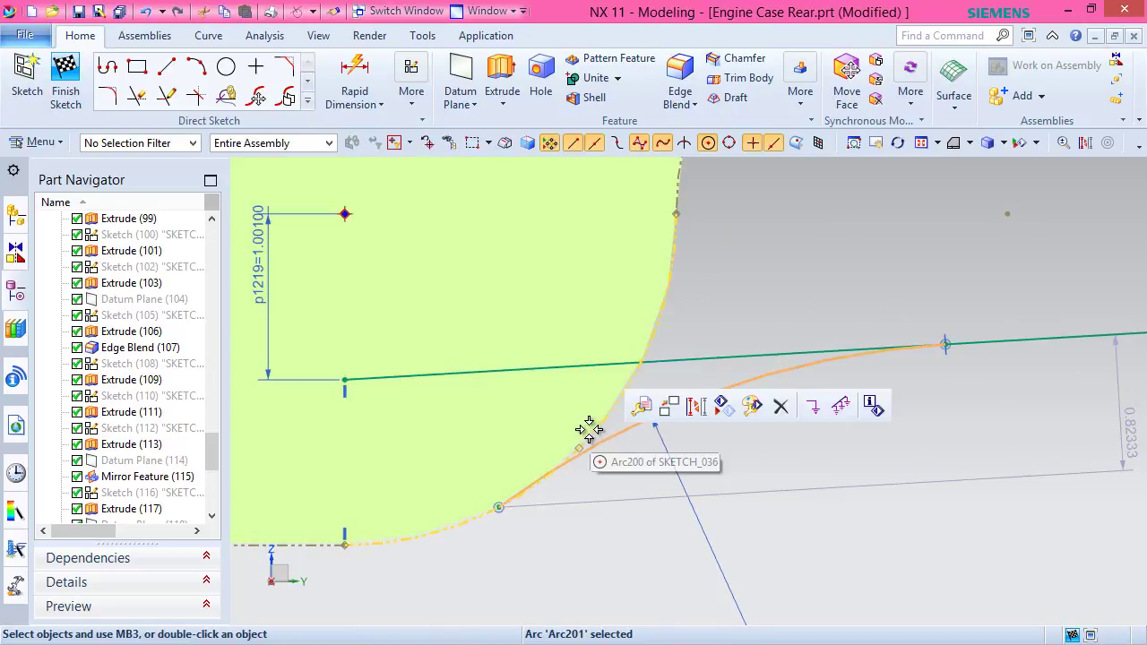
{"action": "left_click", "coordinate": [588, 424]}
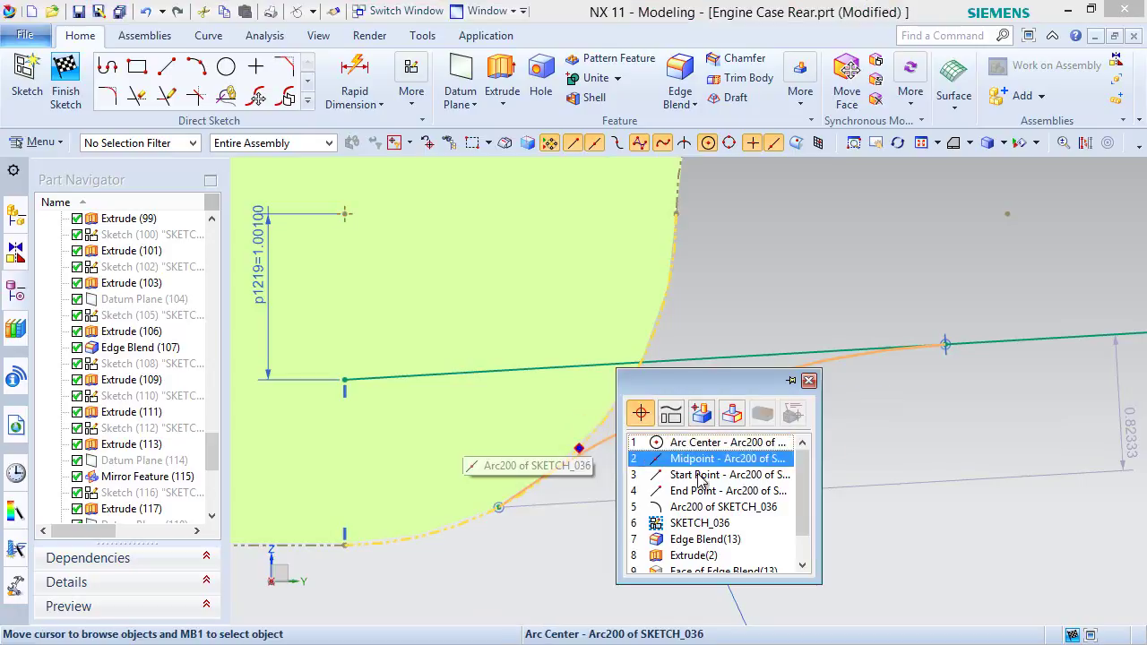
{"action": "left_click", "coordinate": [708, 506]}
{"action": "left_click", "coordinate": [885, 446]}
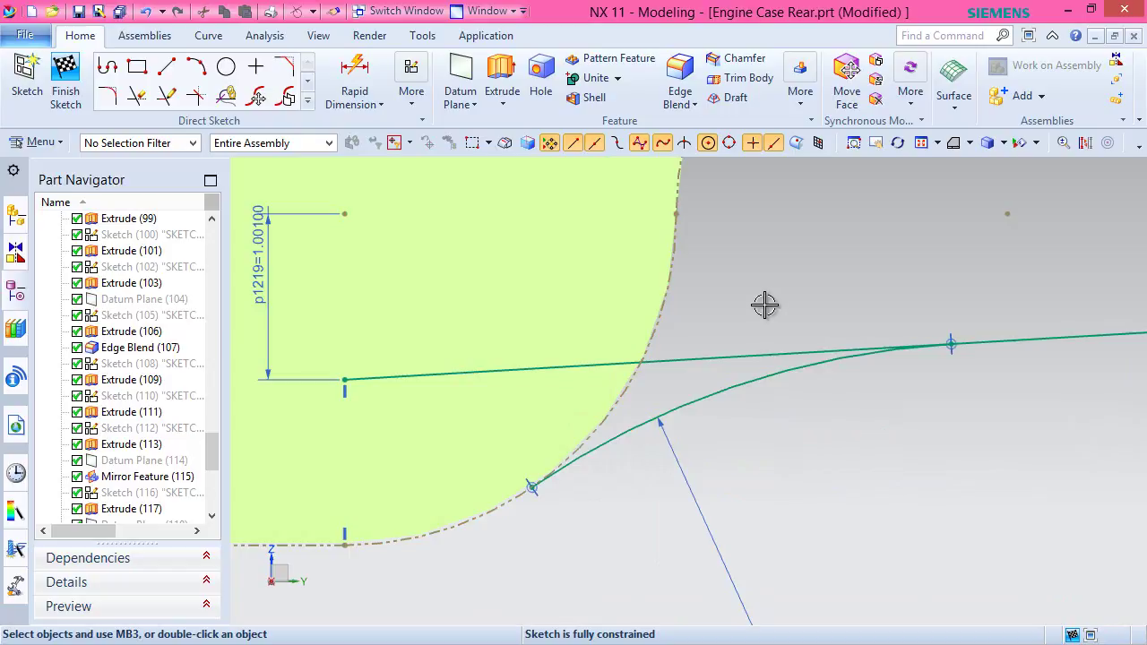
Convert the sloped line across the recess to a reference curve.
{"action": "left_click", "coordinate": [1086, 145]}
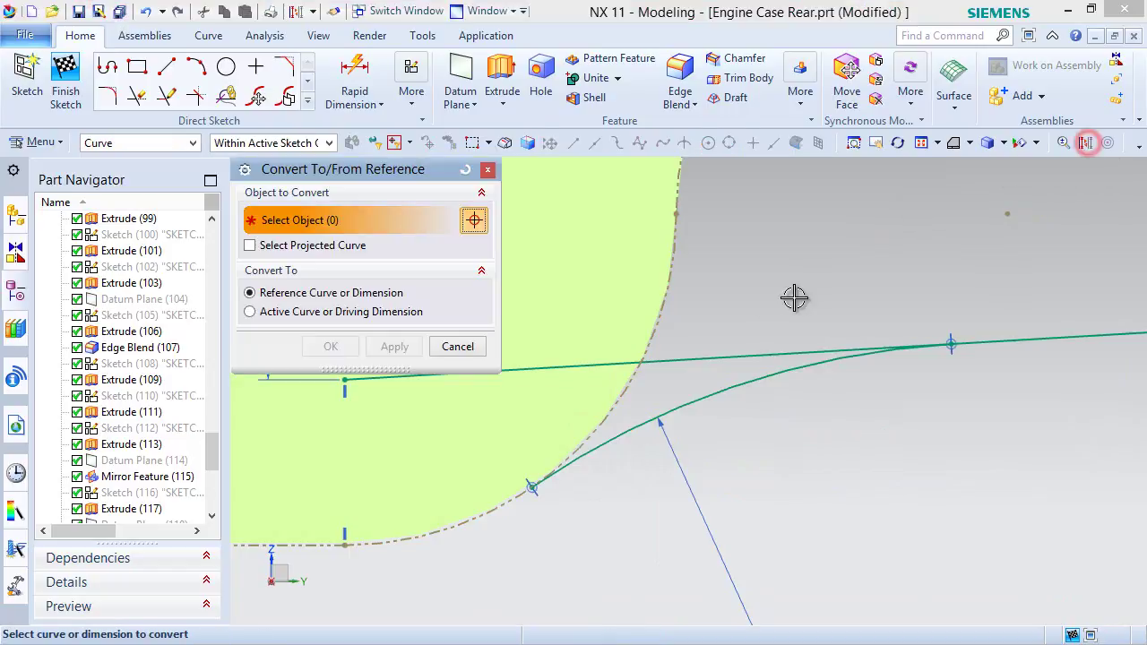
{"action": "left_click", "coordinate": [723, 361]}
{"action": "left_click", "coordinate": [333, 346]}
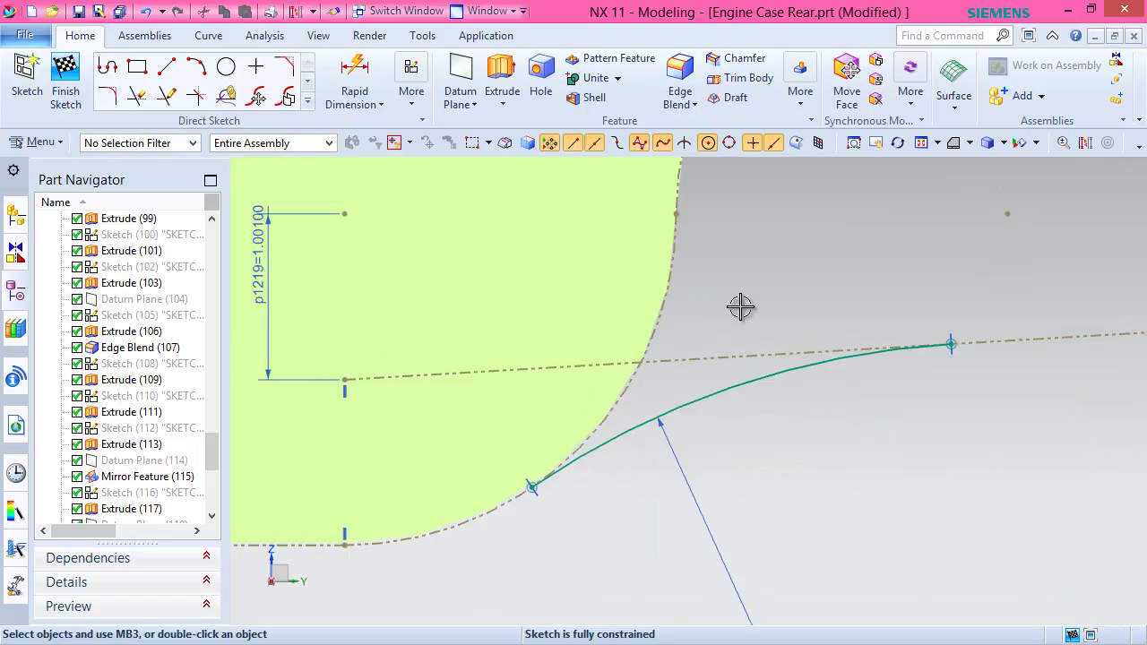
Sketch a three-point arc along the large lower blend from its lower tangent end to the lower end of the radius 5 arc.
{"action": "left_click", "coordinate": [198, 64]}
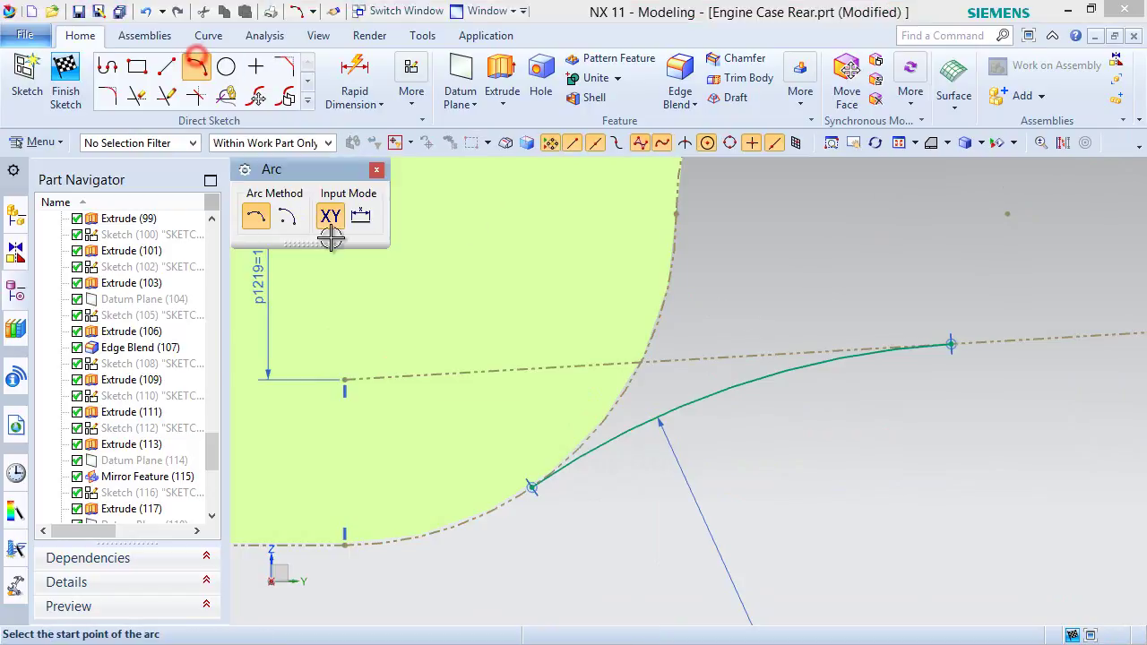
{"action": "left_click", "coordinate": [345, 545]}
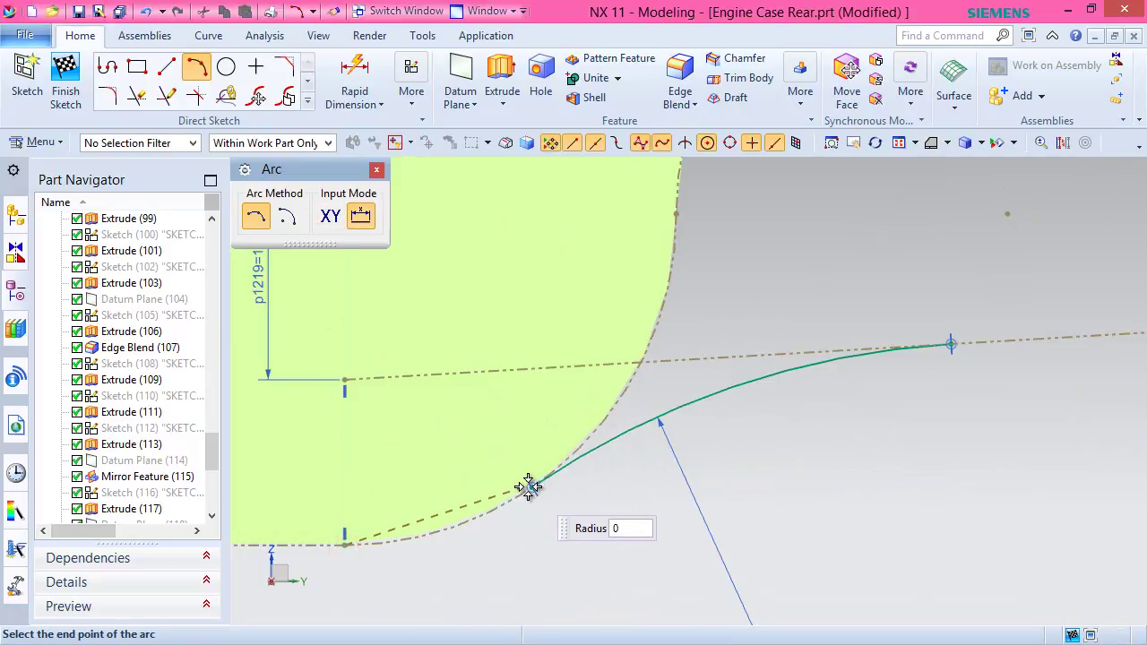
{"action": "left_click", "coordinate": [528, 485]}
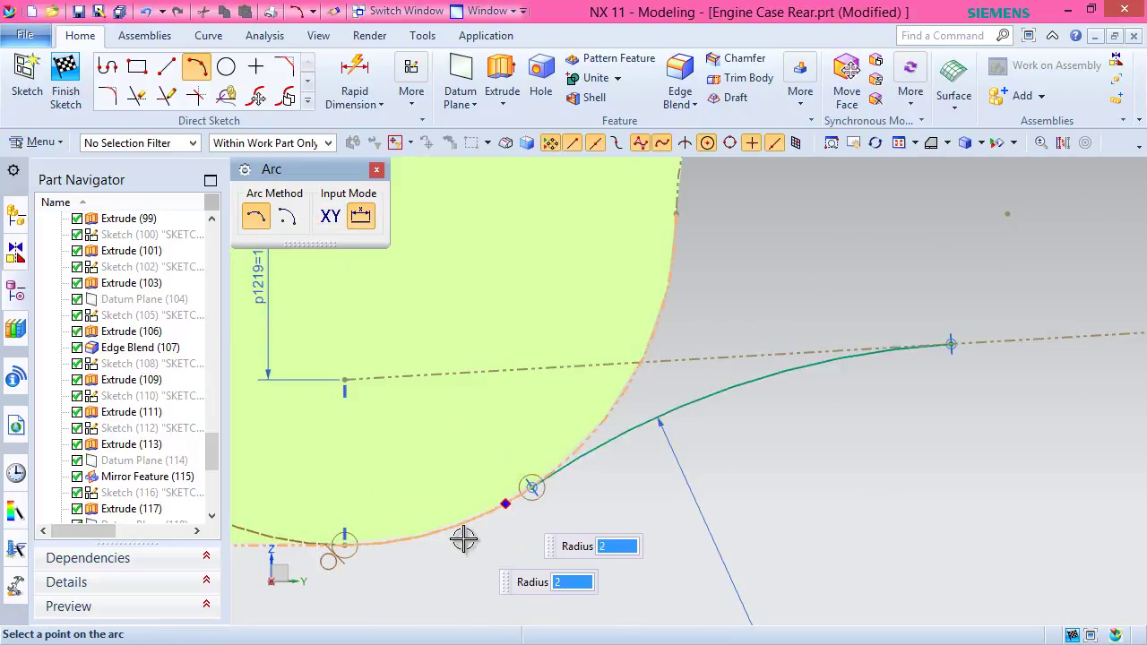
{"action": "left_click", "coordinate": [482, 535]}
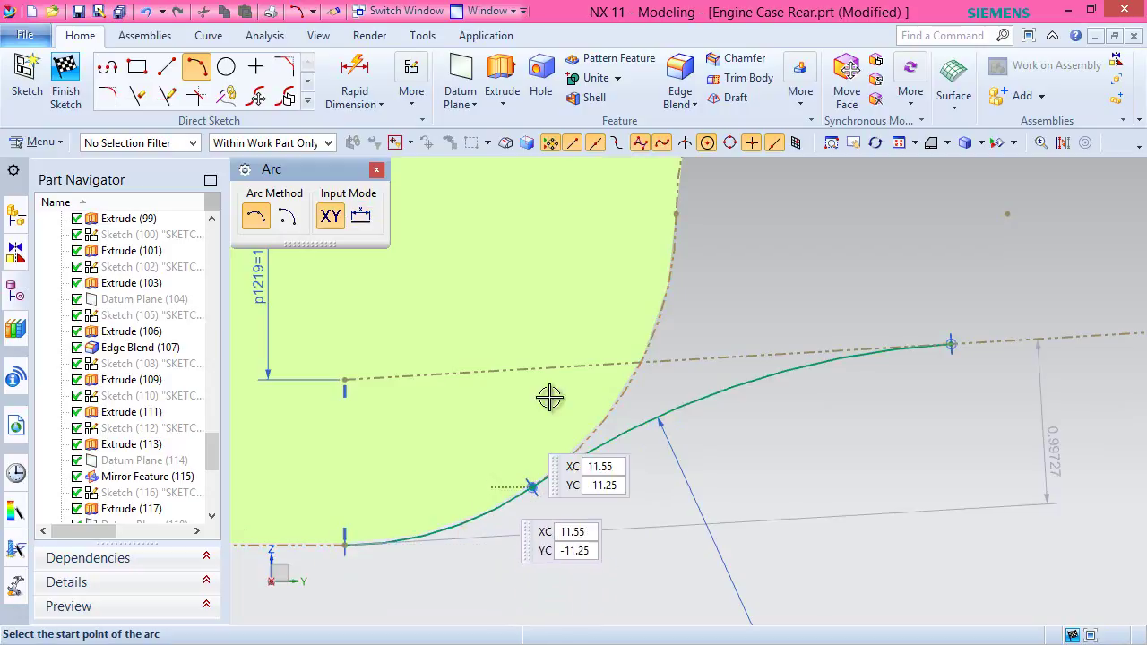
{"action": "key", "text": "Escape"}
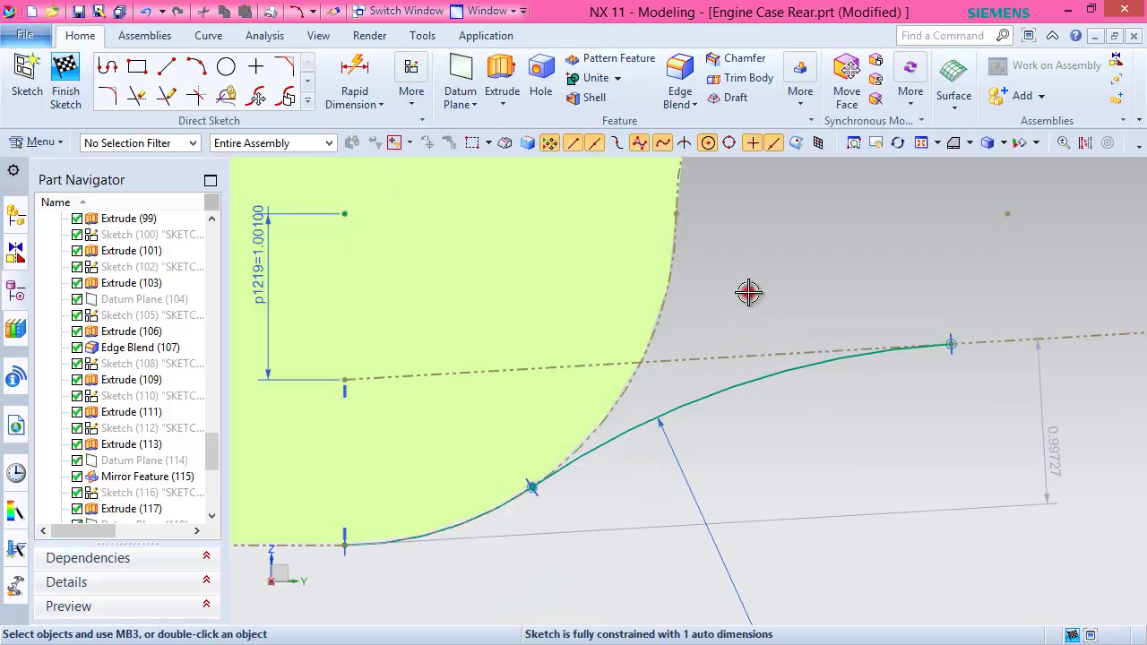
Try a nearly straight arc from the small blend's lower end to the sloped reference line, and undo it.
{"action": "left_click", "coordinate": [197, 68]}
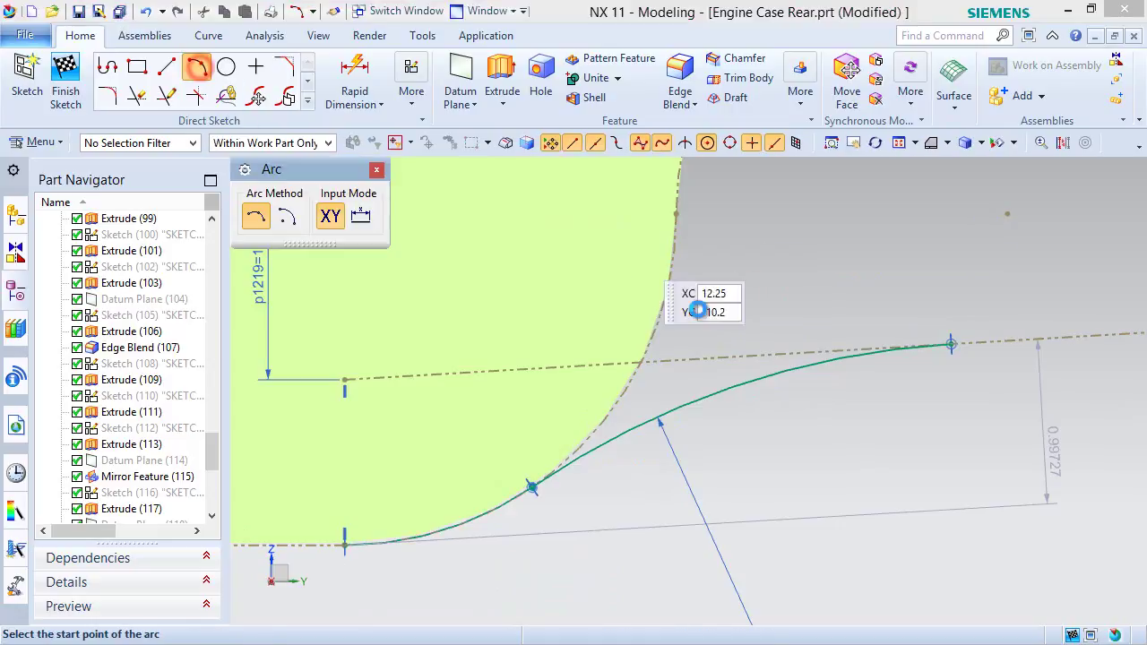
{"action": "scroll", "coordinate": [688, 340], "scroll_direction": "up", "scroll_amount": 5}
{"action": "scroll", "coordinate": [688, 340], "scroll_direction": "up", "scroll_amount": 3}
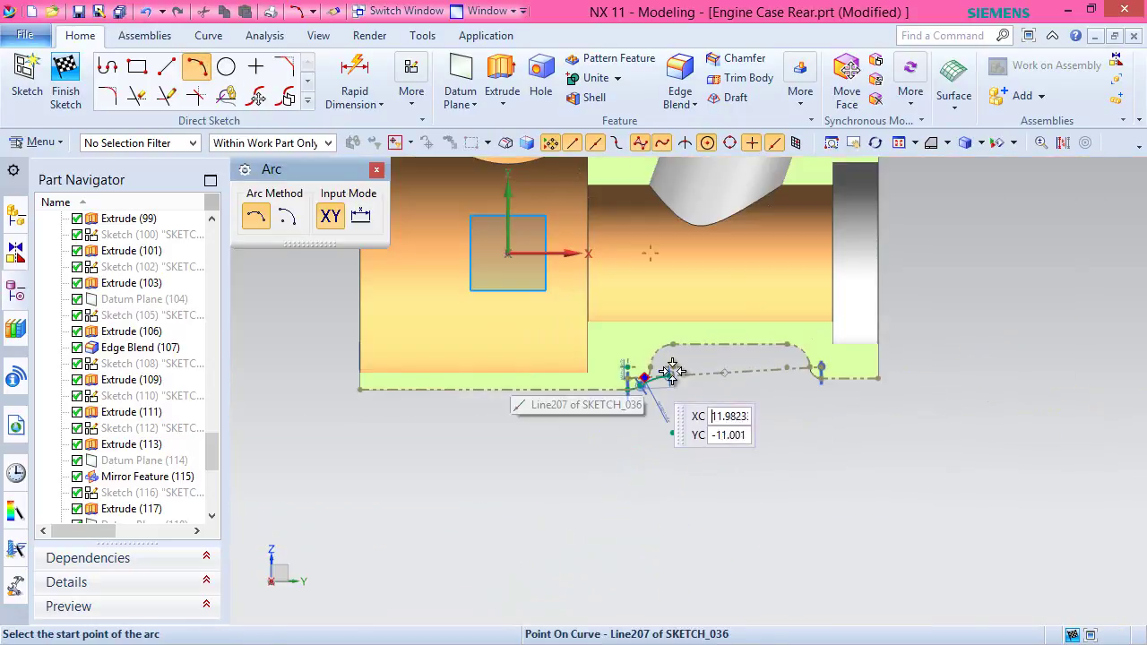
{"action": "scroll", "coordinate": [827, 358], "scroll_direction": "down", "scroll_amount": 6}
{"action": "scroll", "coordinate": [645, 573], "scroll_direction": "down", "scroll_amount": 2}
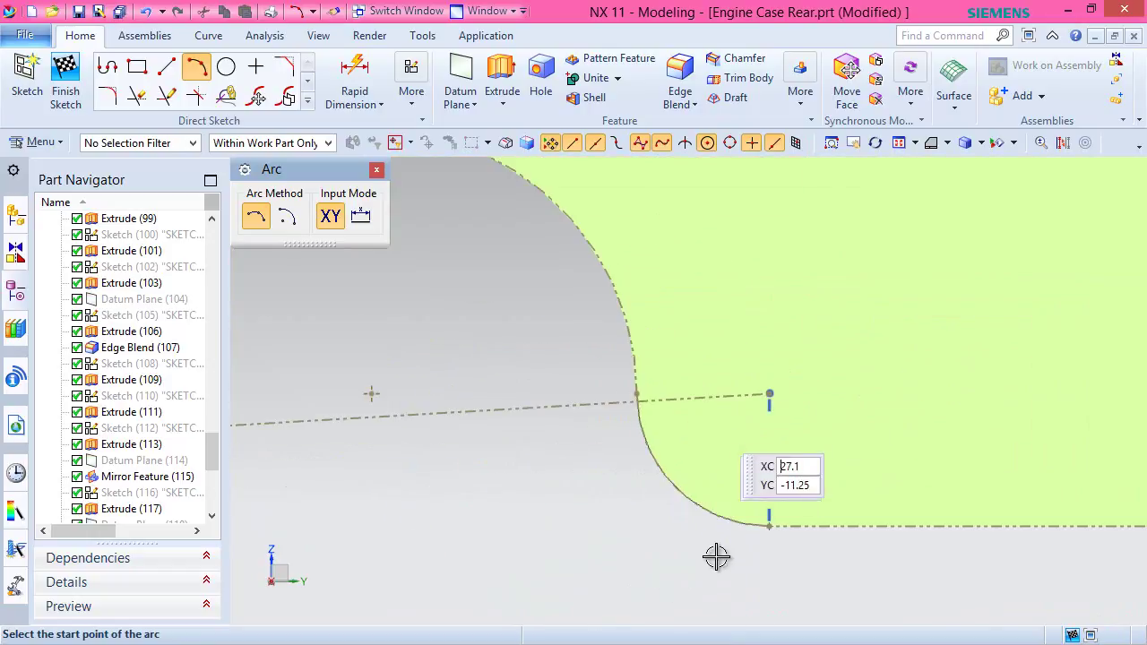
{"action": "left_click", "coordinate": [769, 526]}
{"action": "left_click", "coordinate": [426, 416]}
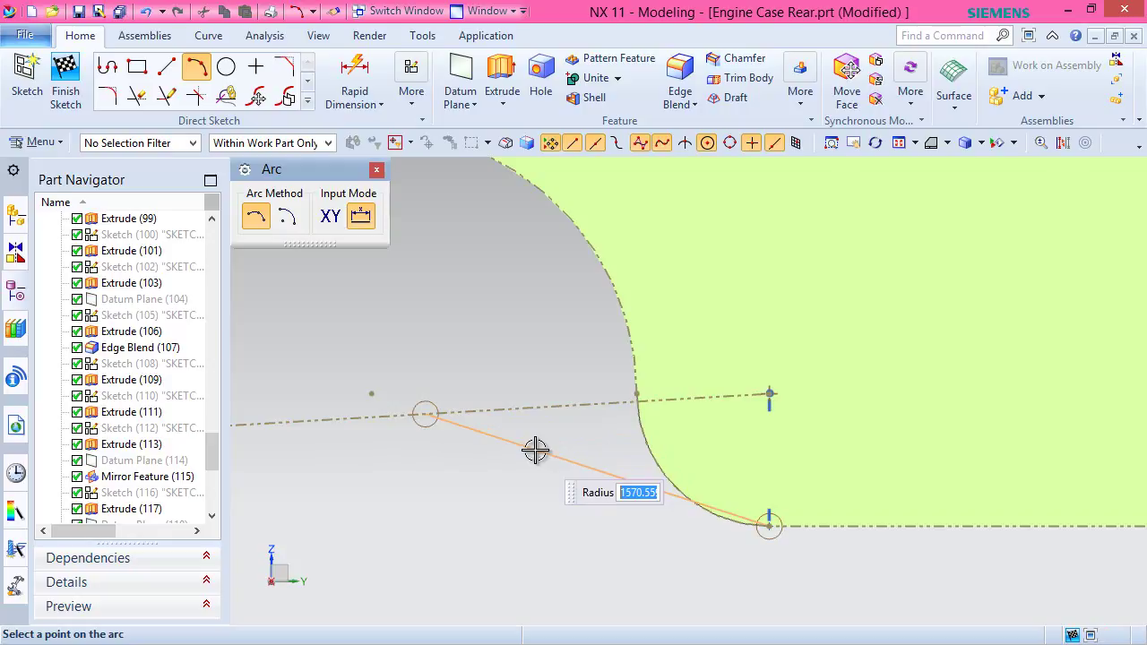
{"action": "left_click", "coordinate": [535, 452]}
{"action": "key", "text": "Escape"}
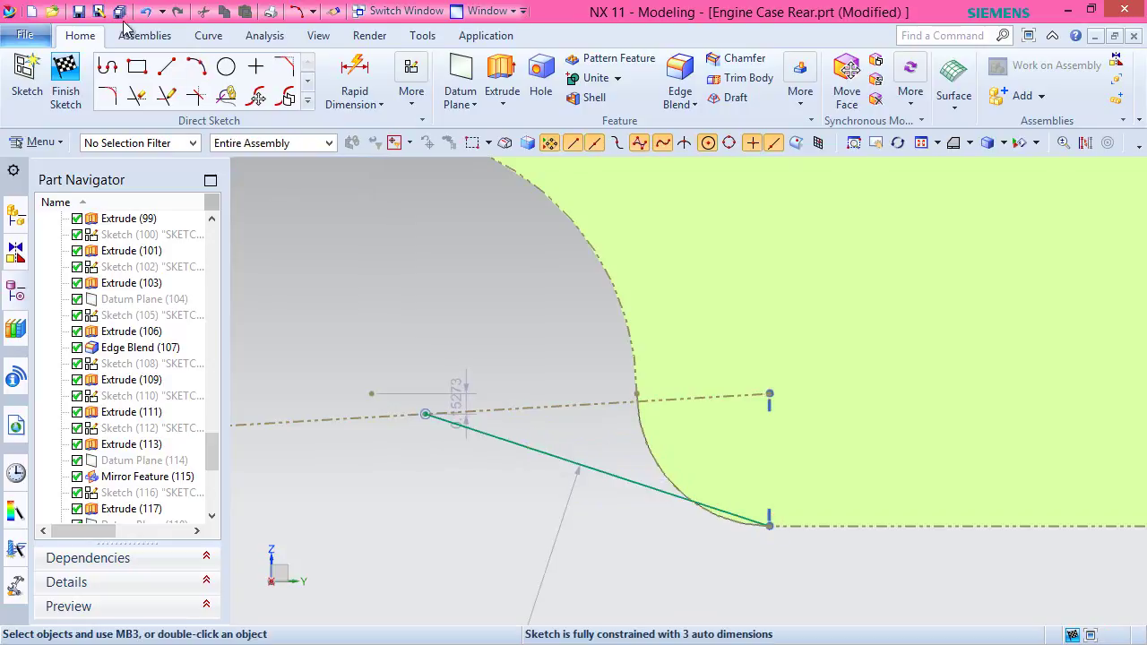
{"action": "left_click", "coordinate": [146, 13]}
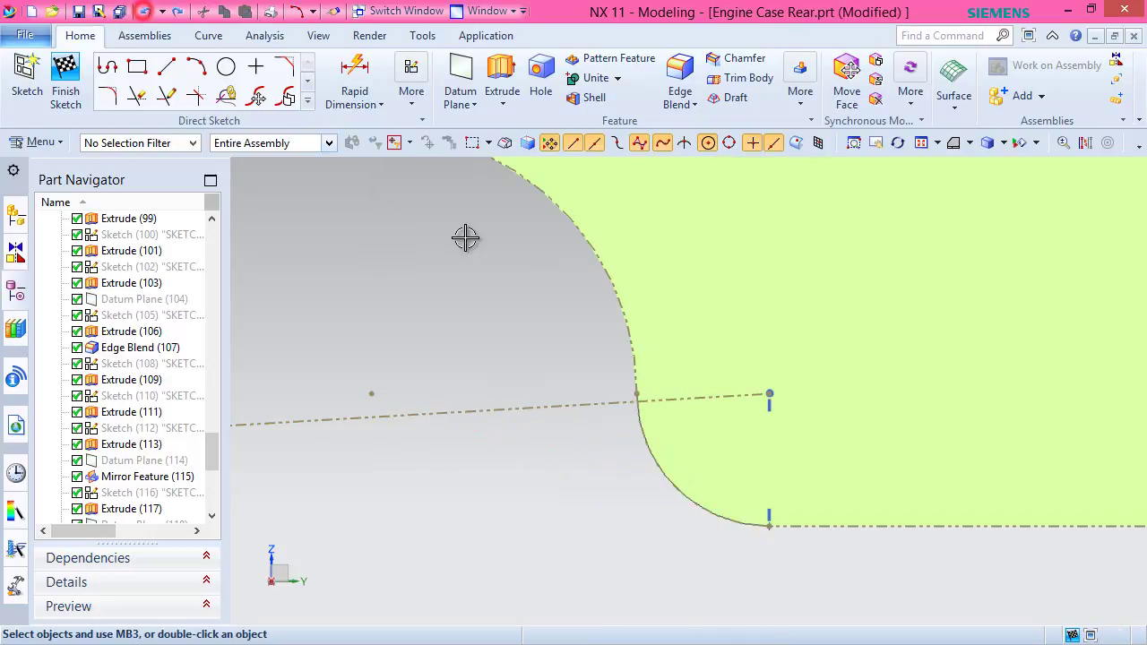
Sketch a three-point arc from a point on the small blend's reference curve to the sloped reference line, bulging upward.
{"action": "right_click", "coordinate": [518, 312]}
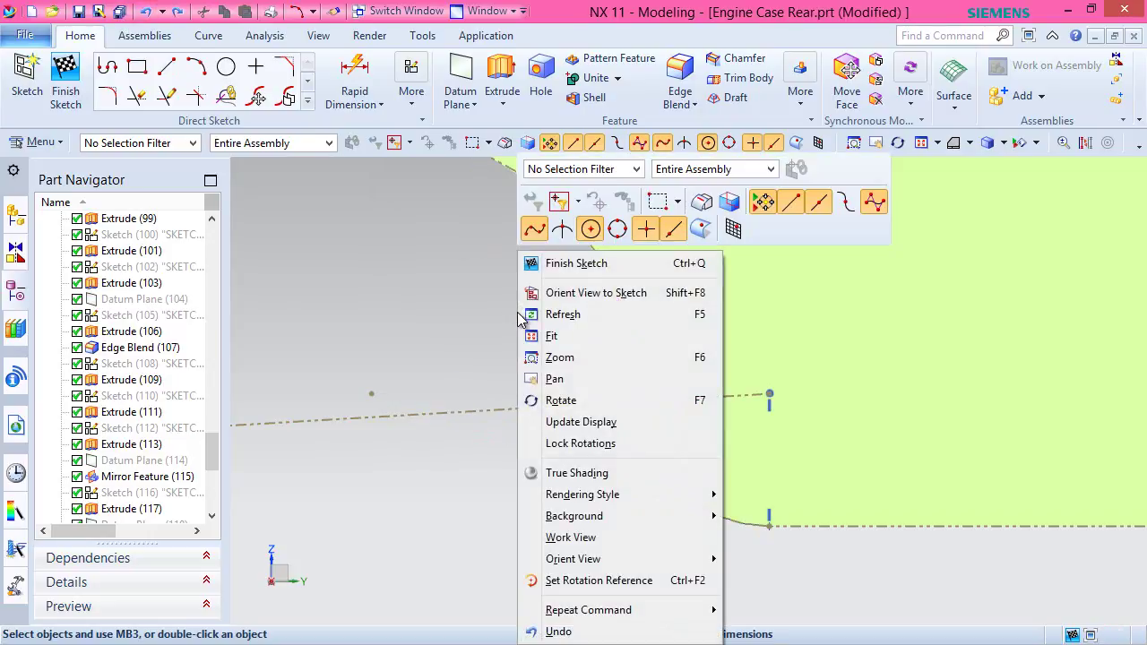
{"action": "left_click", "coordinate": [501, 312]}
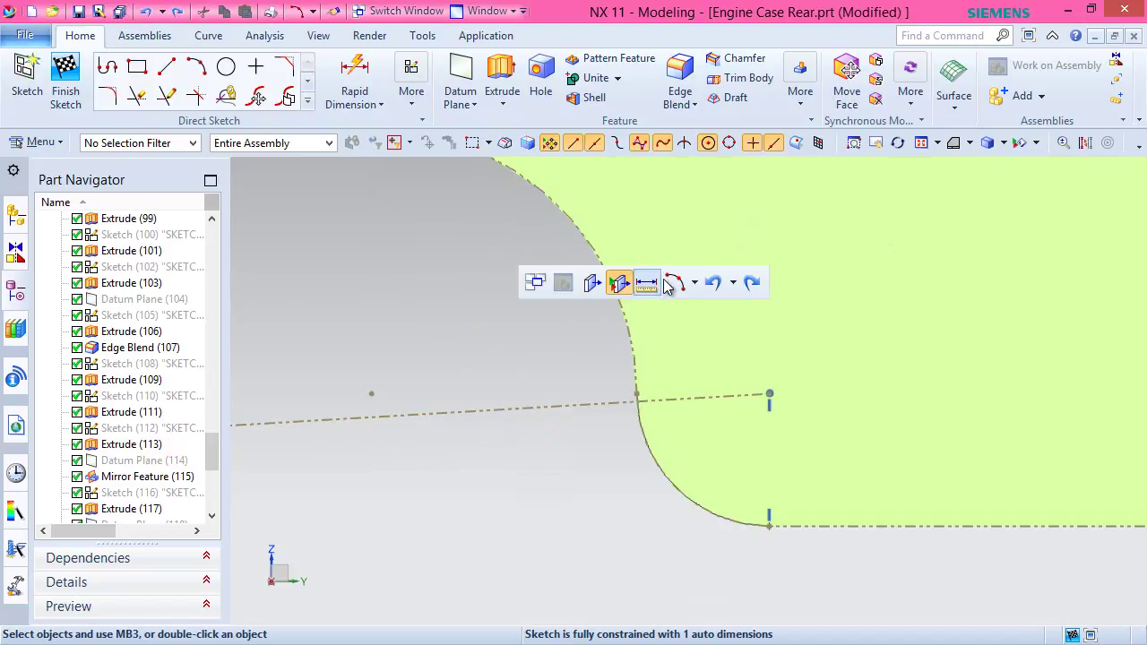
{"action": "left_click", "coordinate": [677, 282]}
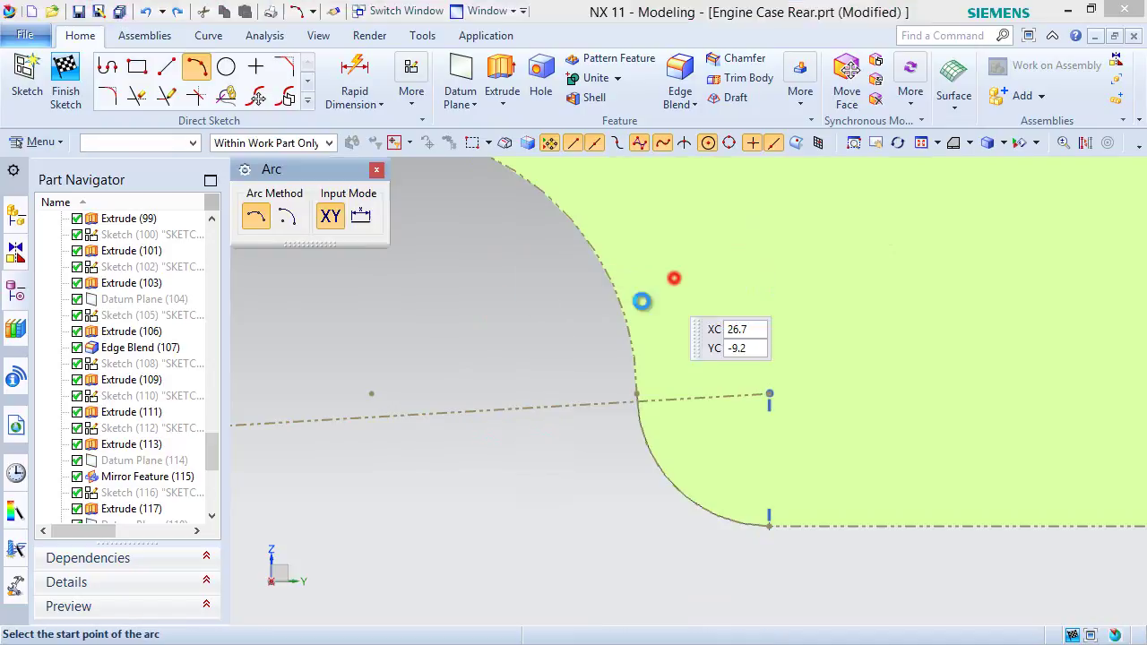
{"action": "left_click", "coordinate": [701, 505]}
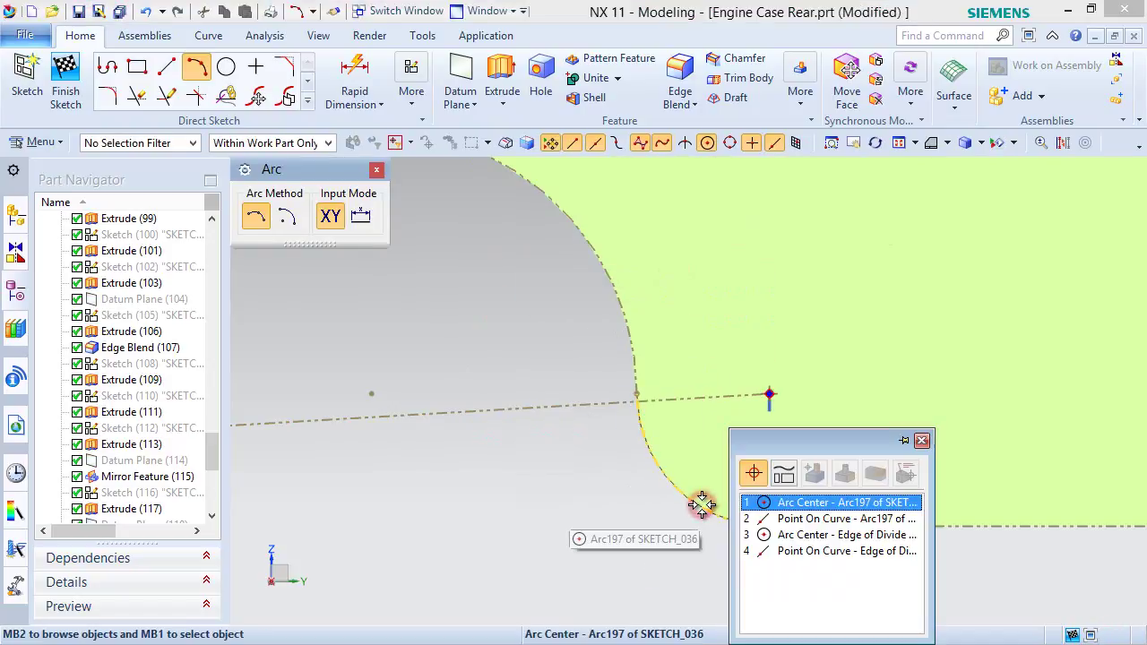
{"action": "left_click", "coordinate": [770, 519]}
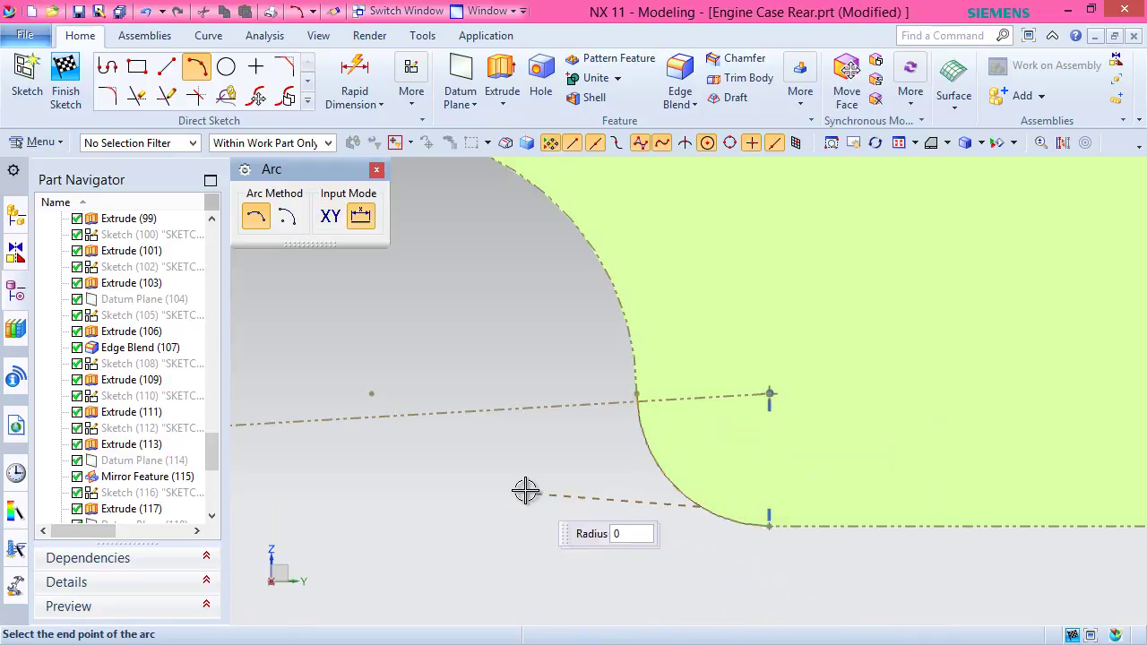
{"action": "left_click", "coordinate": [386, 416]}
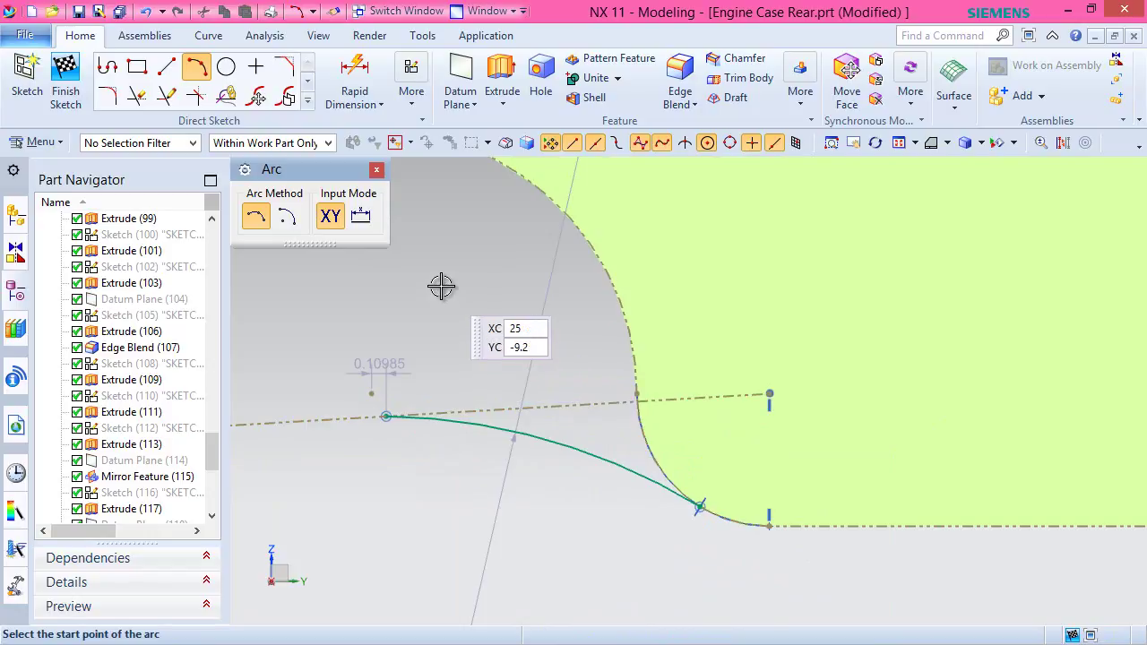
{"action": "key", "text": "Escape"}
Constrain the arc between the small blend and the sloped reference line to be tangent to that line.
{"action": "left_click", "coordinate": [572, 405]}
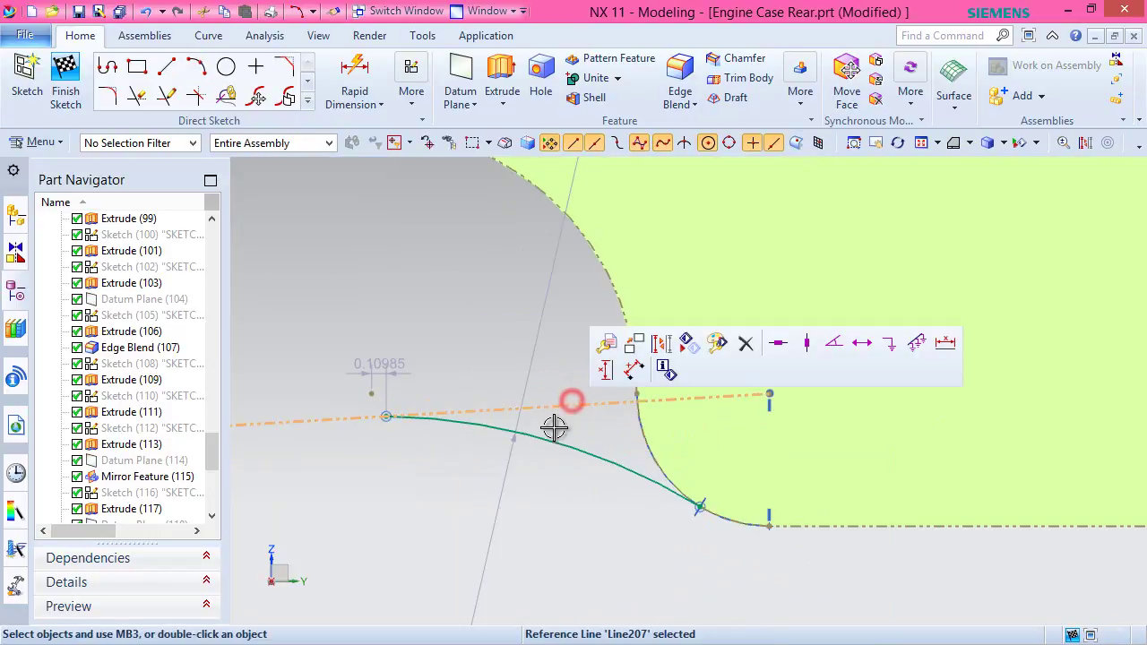
{"action": "left_click", "coordinate": [538, 435]}
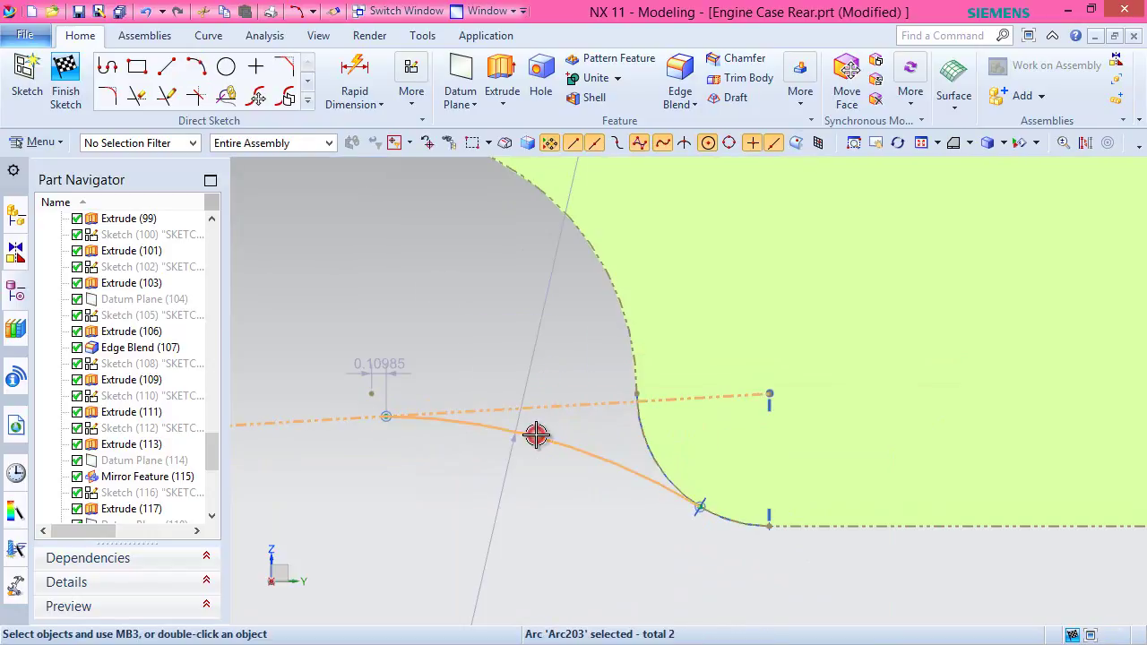
{"action": "left_click", "coordinate": [716, 404]}
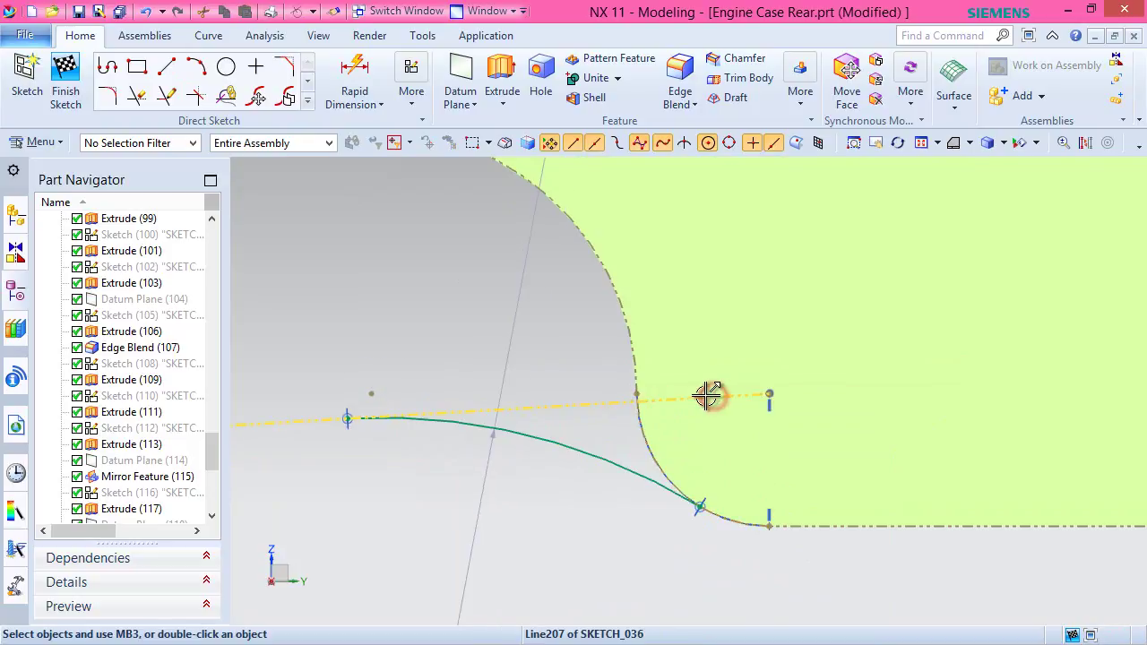
Constrain the same arc to have equal radius with the radius 5 arc at the recess's other end.
{"action": "left_click", "coordinate": [554, 437]}
{"action": "left_click", "coordinate": [609, 448]}
{"action": "middle_click_drag", "start_coordinate": [609, 445], "coordinate": [543, 502]}
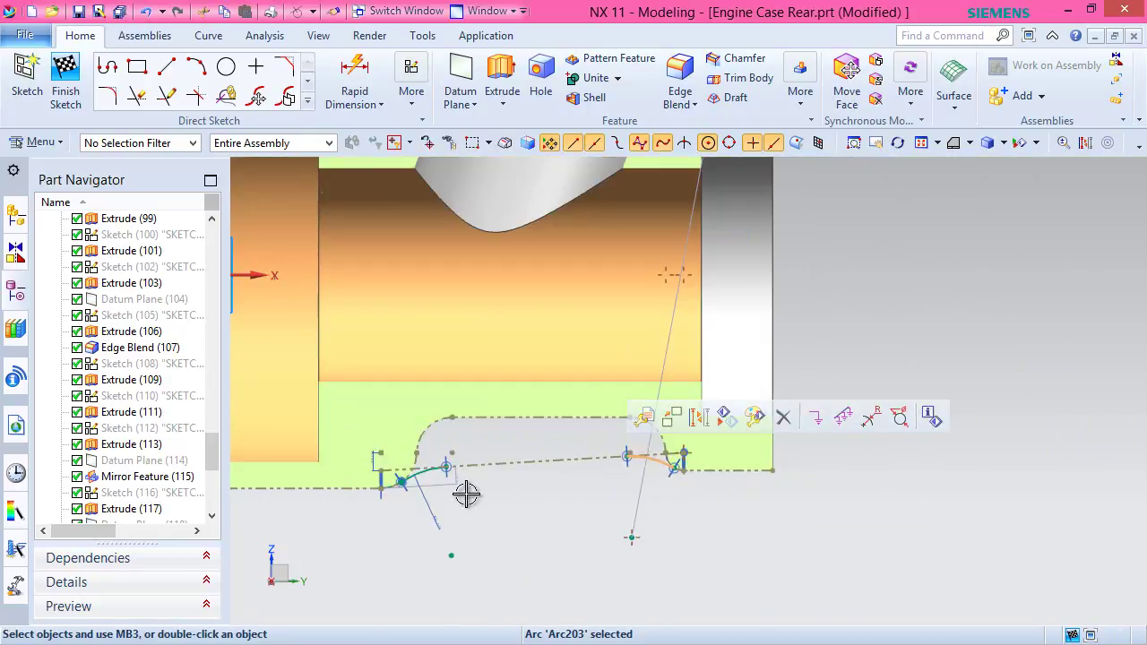
{"action": "scroll", "coordinate": [452, 488], "scroll_direction": "up", "scroll_amount": 5}
{"action": "left_click", "coordinate": [332, 419]}
{"action": "left_click", "coordinate": [424, 434]}
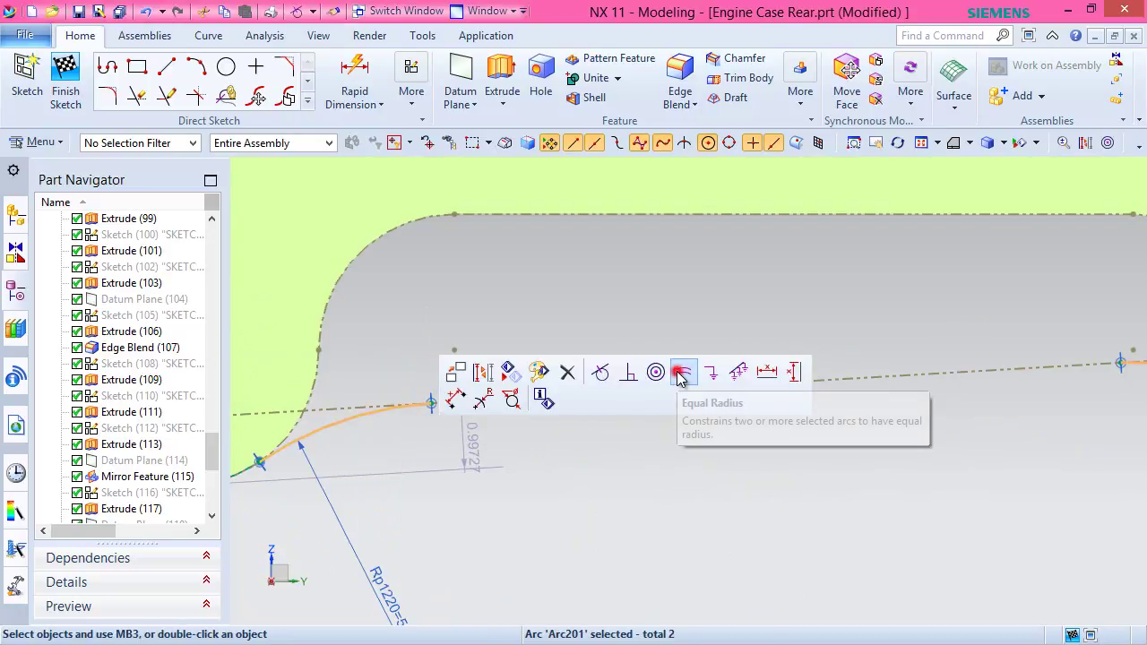
{"action": "left_click", "coordinate": [681, 374]}
Sketch a three-point arc of about 0.34 radius from the equal-radius arc's lower end to the small blend's lower end, bulging downward.
{"action": "scroll", "coordinate": [458, 373], "scroll_direction": "down", "scroll_amount": 5}
{"action": "scroll", "coordinate": [794, 333], "scroll_direction": "up", "scroll_amount": 3}
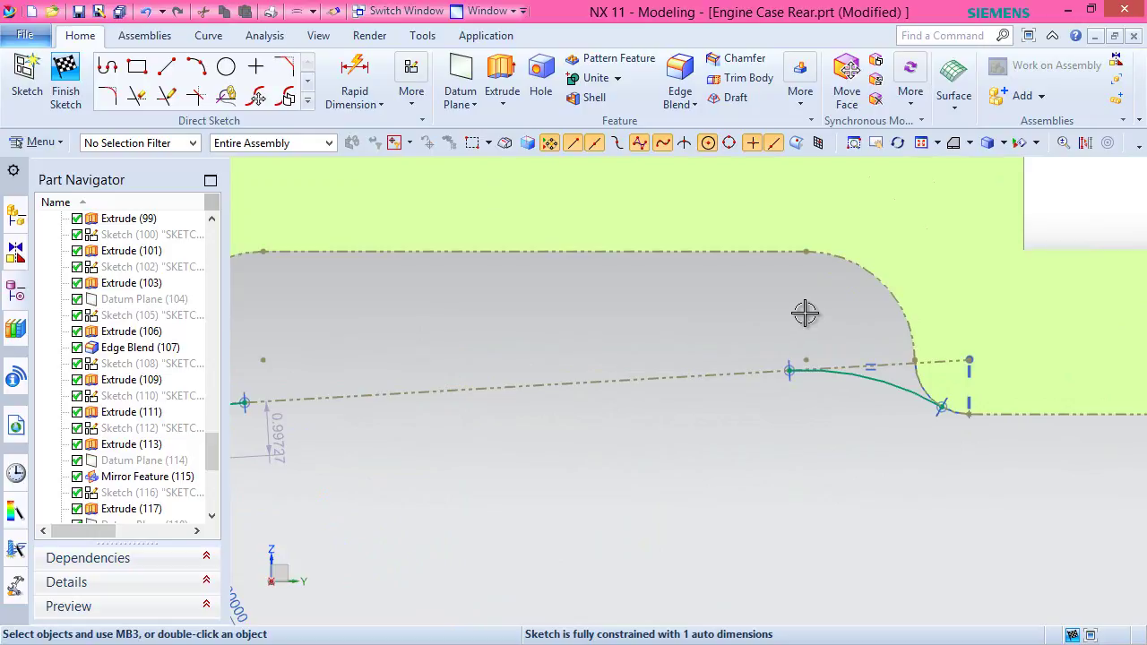
{"action": "scroll", "coordinate": [976, 371], "scroll_direction": "up", "scroll_amount": 4}
{"action": "scroll", "coordinate": [952, 422], "scroll_direction": "up", "scroll_amount": 1}
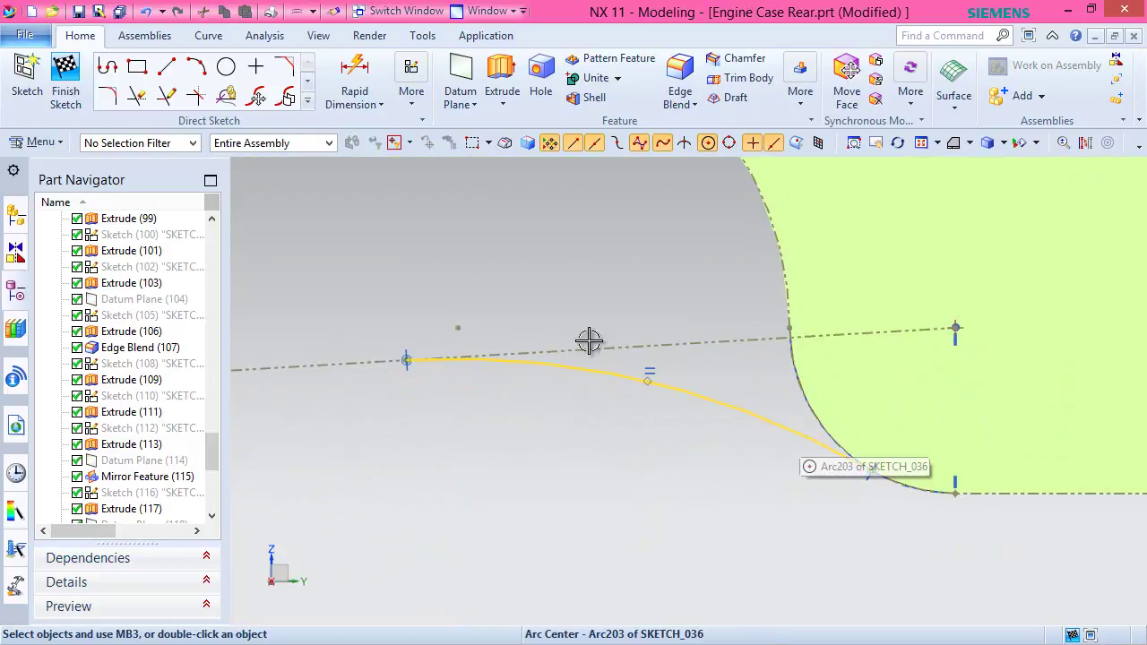
{"action": "left_click", "coordinate": [195, 66]}
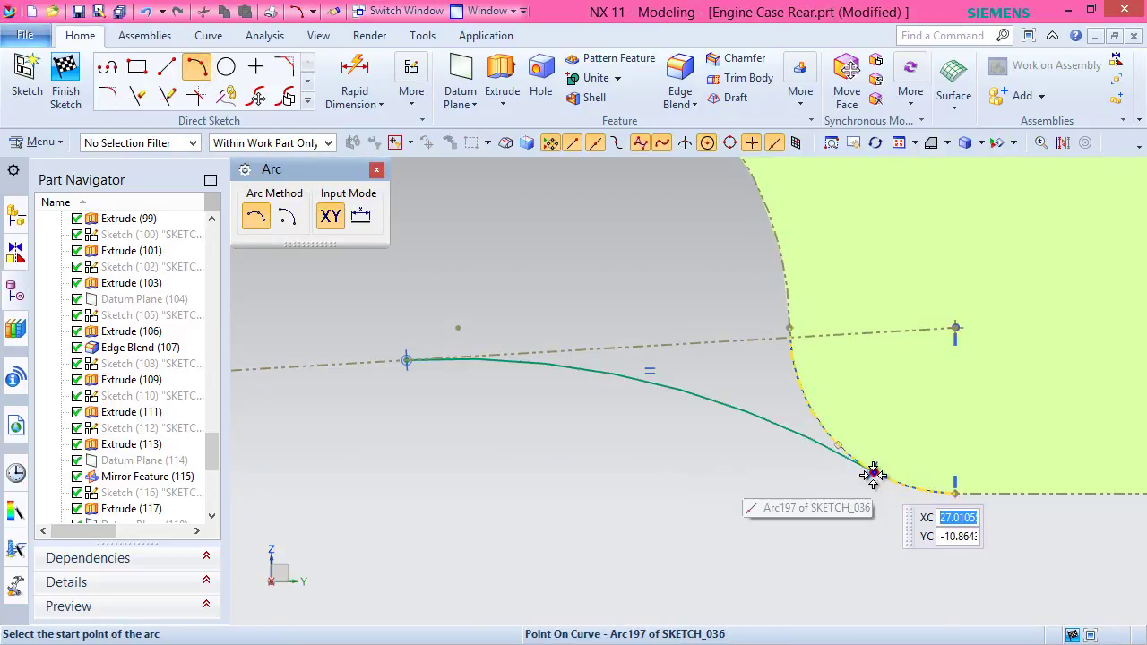
{"action": "scroll", "coordinate": [874, 475], "scroll_direction": "up", "scroll_amount": 5}
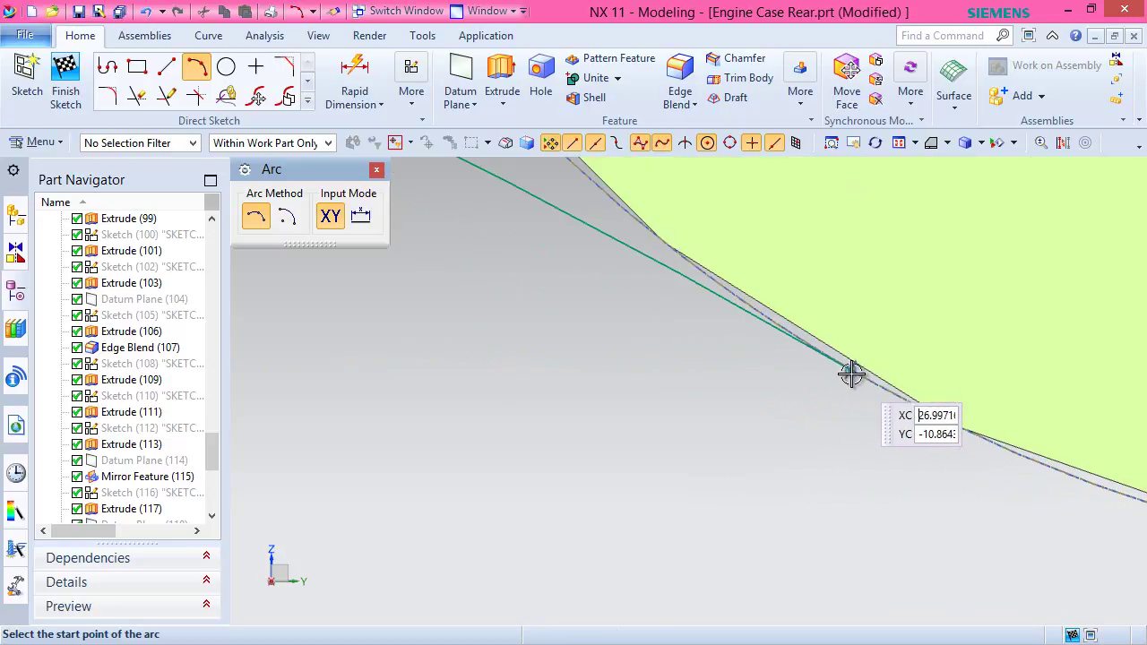
{"action": "left_click", "coordinate": [851, 372]}
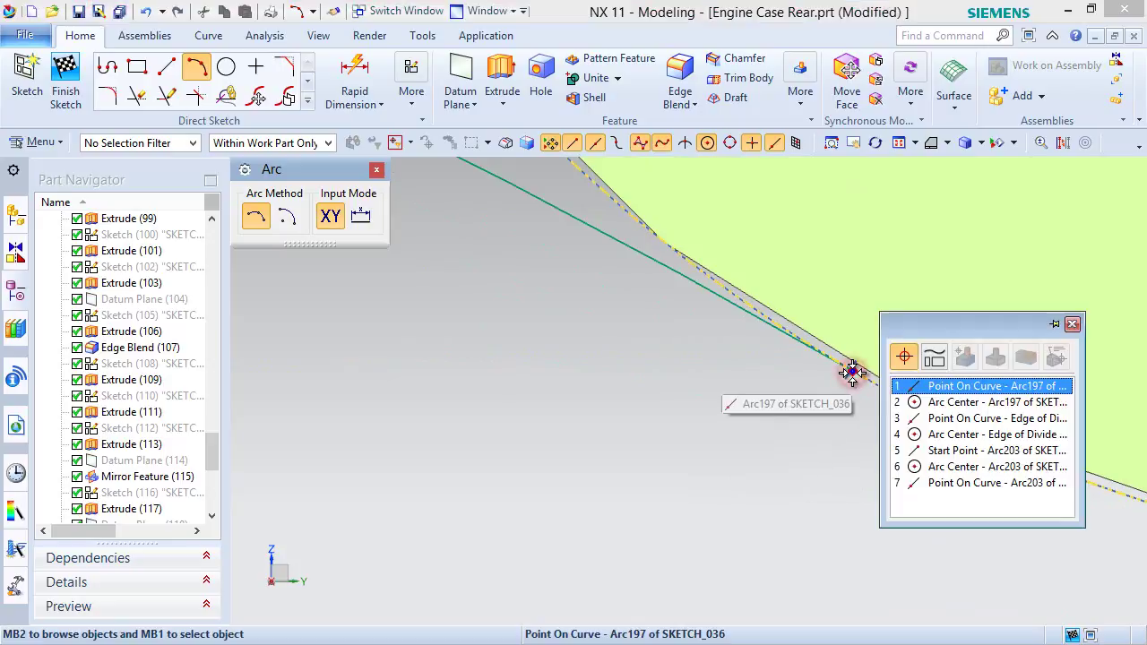
{"action": "left_click", "coordinate": [950, 387]}
{"action": "scroll", "coordinate": [845, 476], "scroll_direction": "up", "scroll_amount": 4}
{"action": "scroll", "coordinate": [952, 505], "scroll_direction": "up", "scroll_amount": 2}
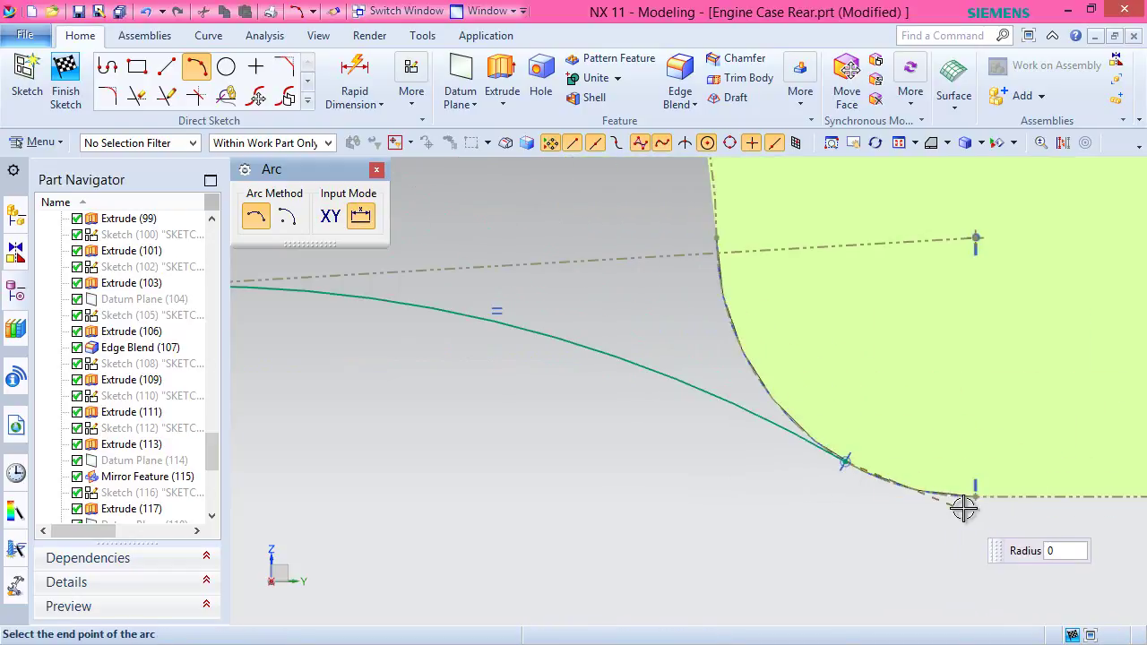
{"action": "left_click", "coordinate": [986, 491]}
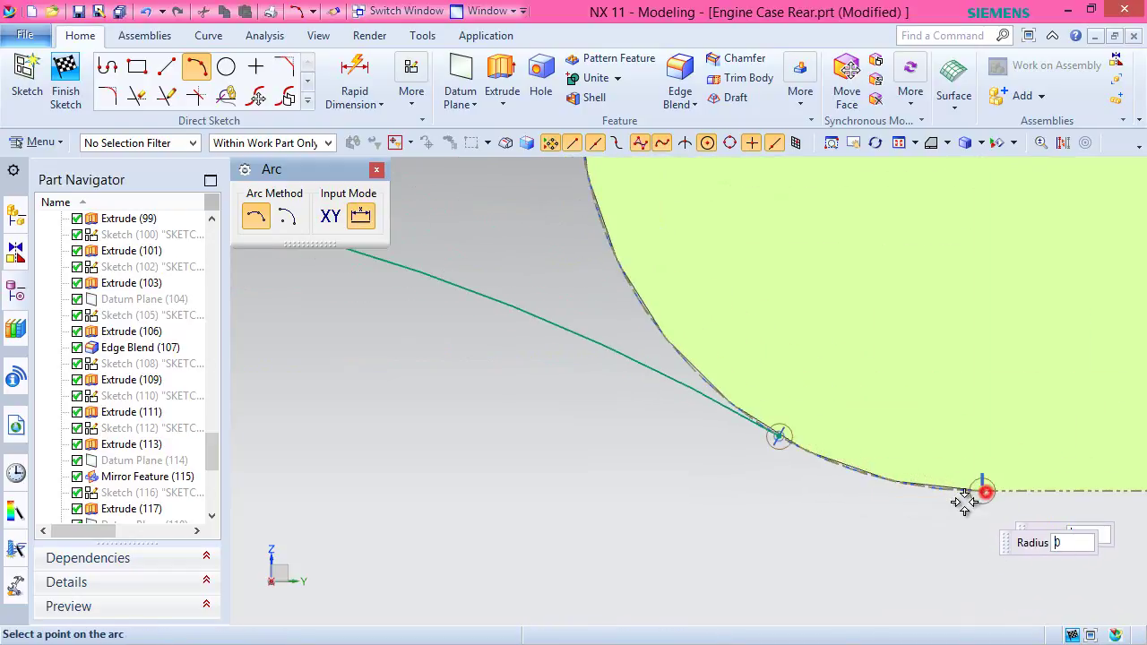
{"action": "left_click", "coordinate": [874, 498]}
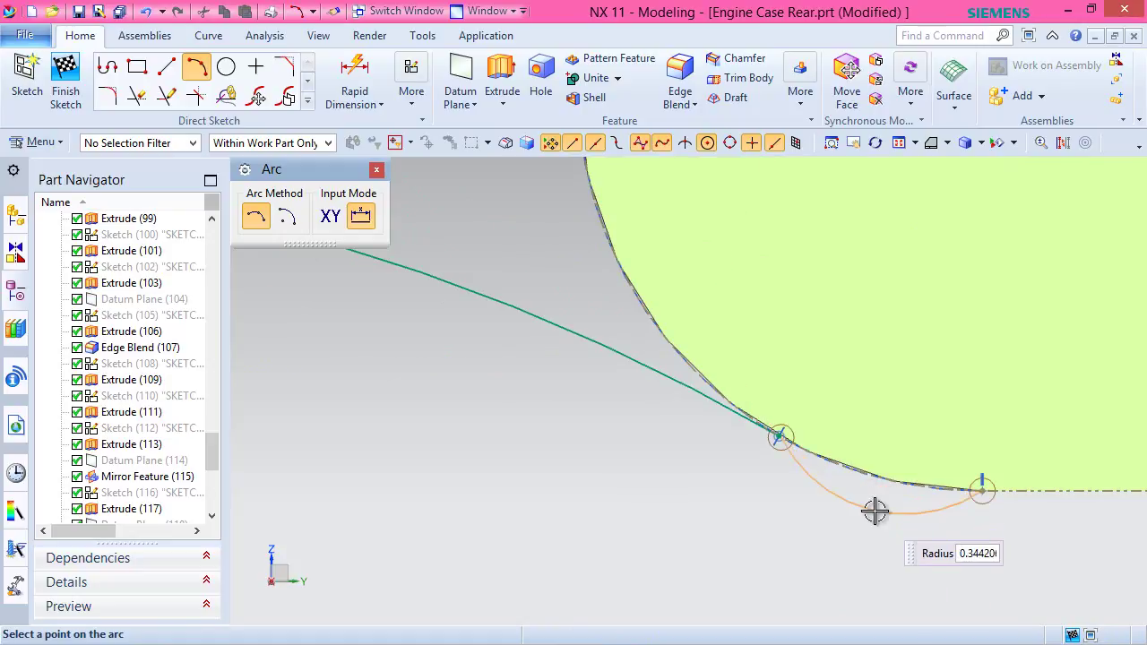
{"action": "left_click", "coordinate": [874, 512]}
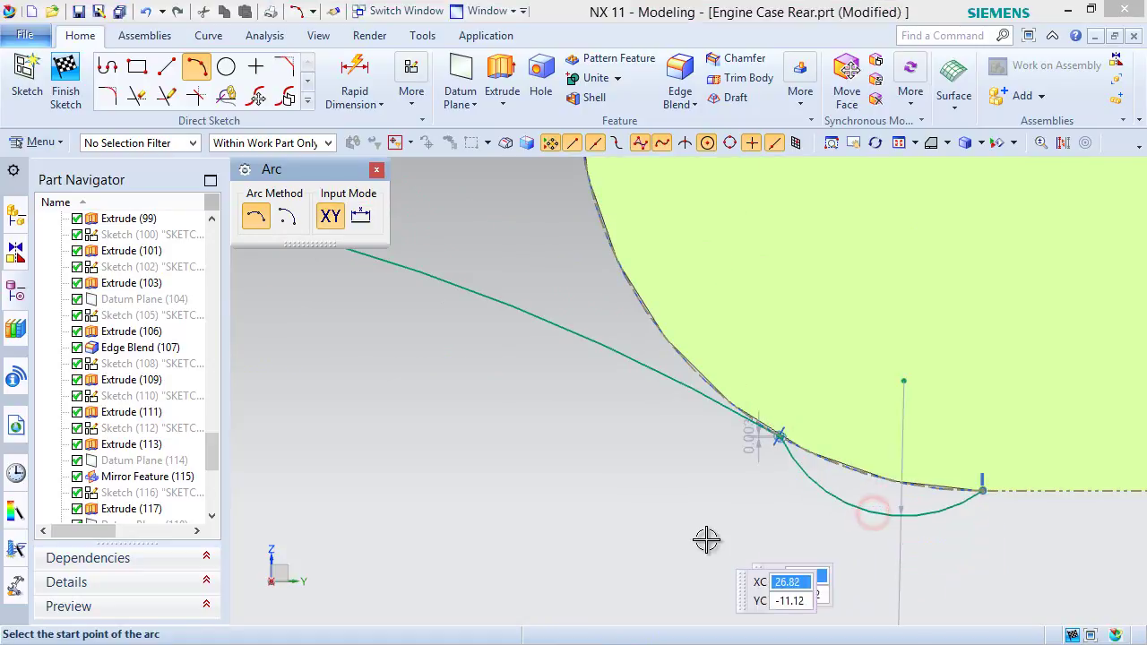
{"action": "key", "text": "Escape"}
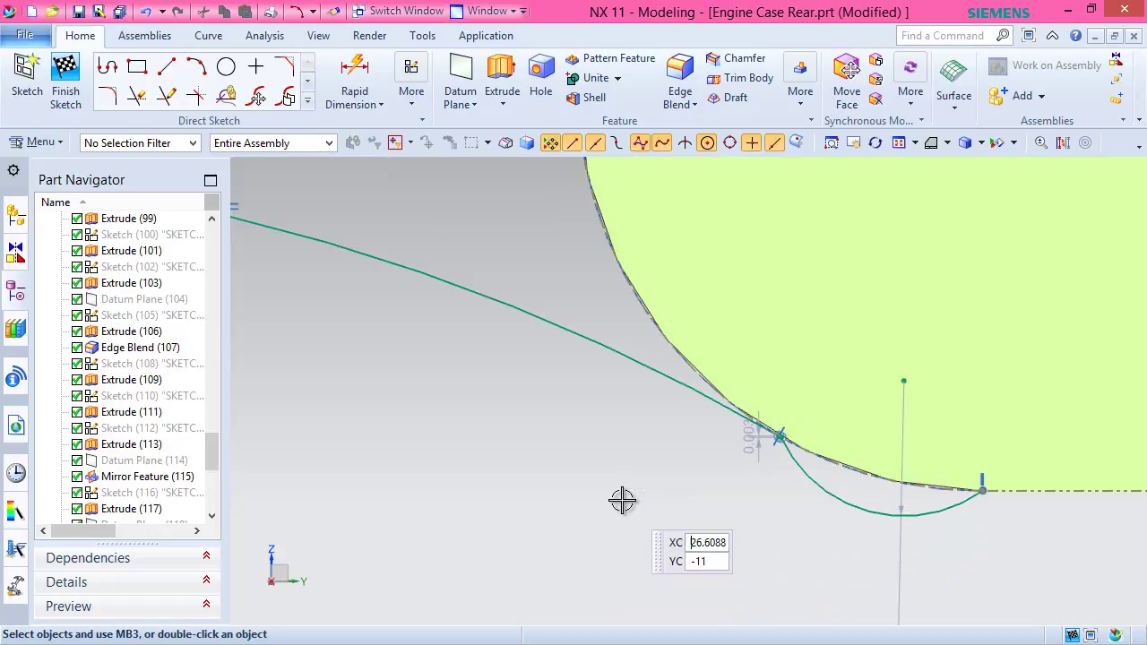
Constrain the short arc at the small blend to be concentric with the blend's reference curve.
{"action": "scroll", "coordinate": [520, 558], "scroll_direction": "down", "scroll_amount": 3}
{"action": "scroll", "coordinate": [539, 507], "scroll_direction": "up", "scroll_amount": 1}
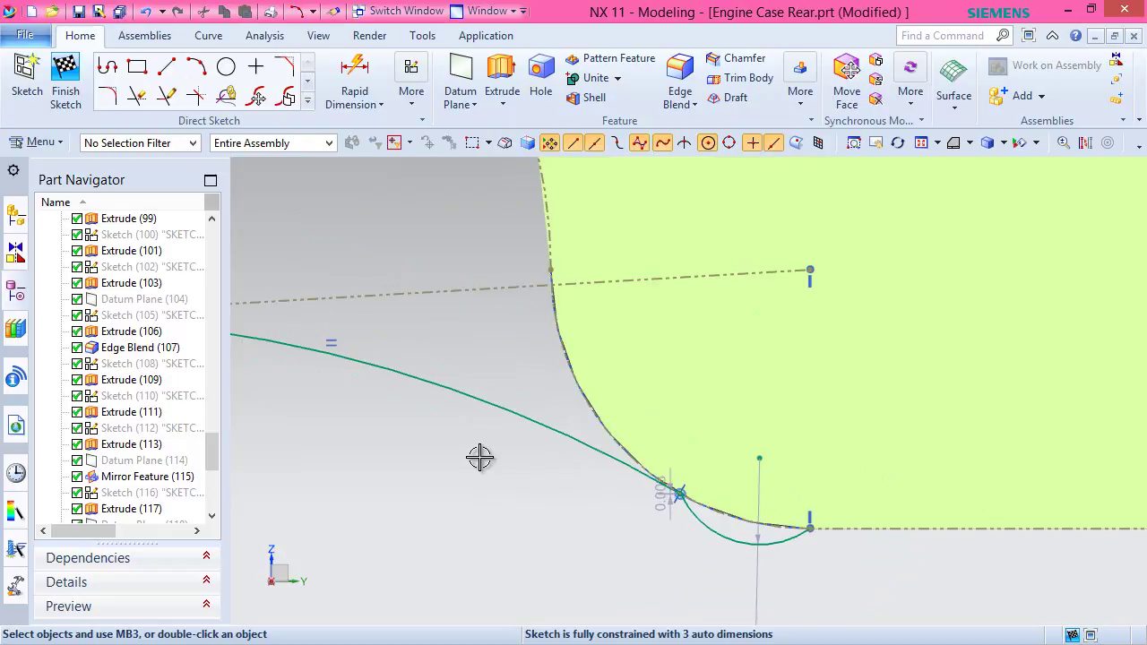
{"action": "left_click", "coordinate": [711, 533]}
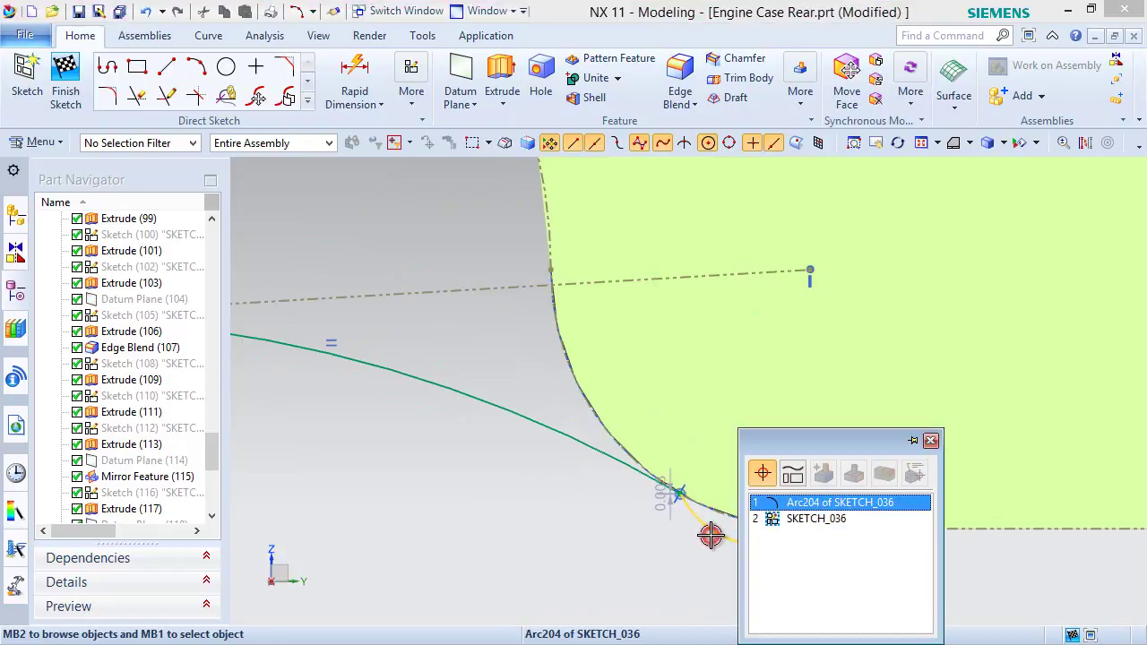
{"action": "left_click", "coordinate": [780, 503]}
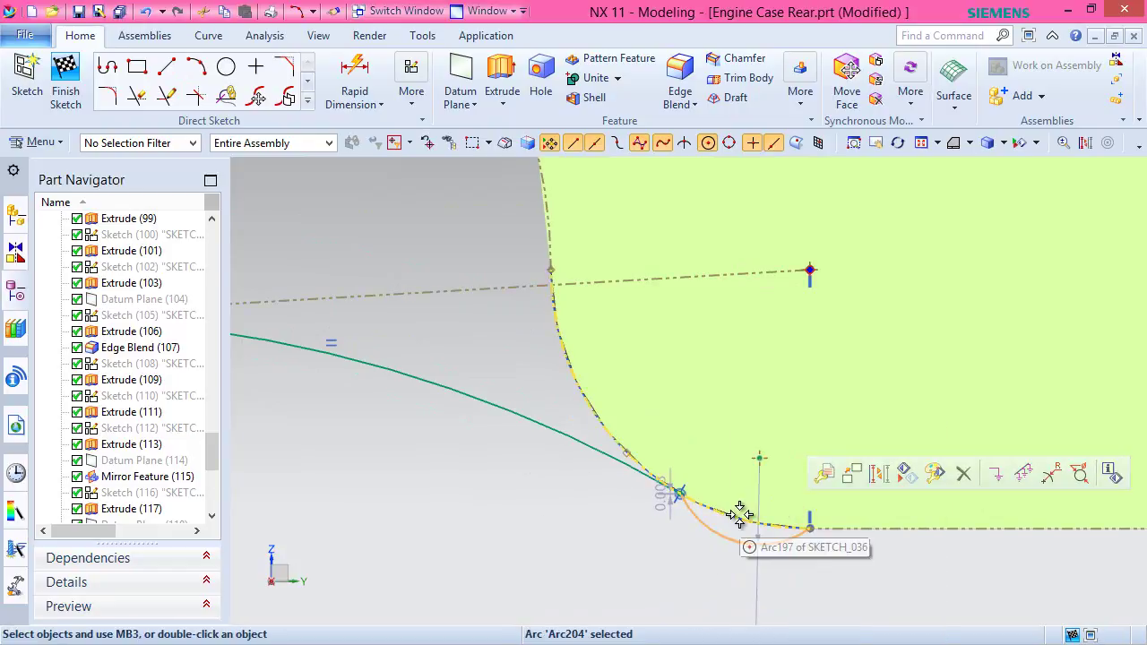
{"action": "left_click", "coordinate": [741, 515]}
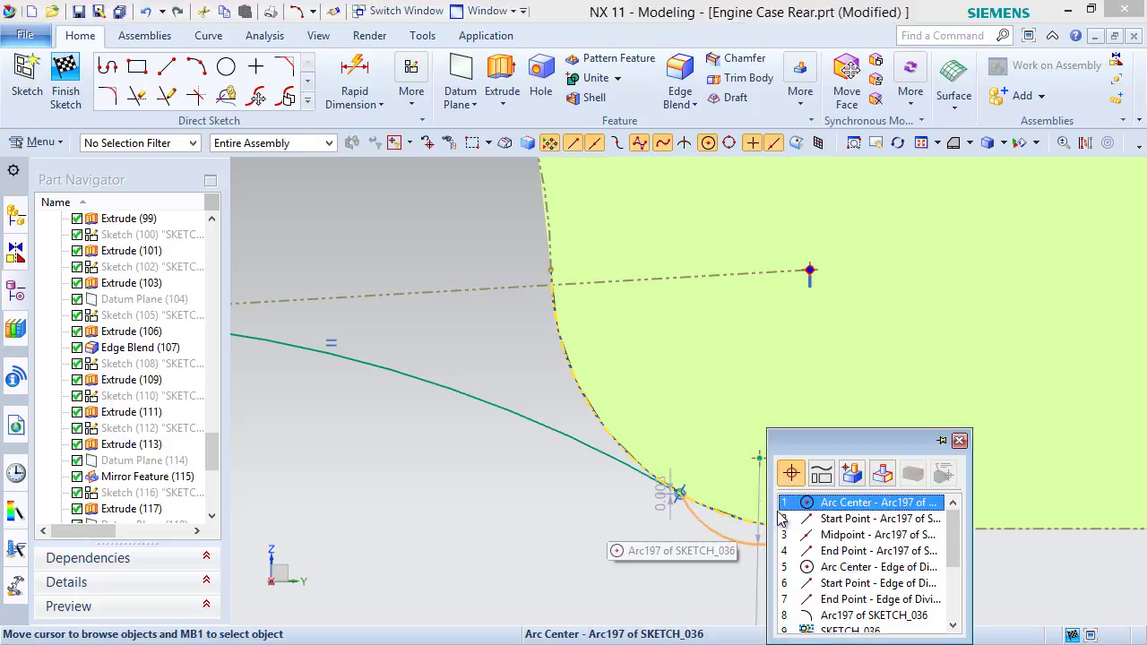
{"action": "left_click", "coordinate": [850, 615]}
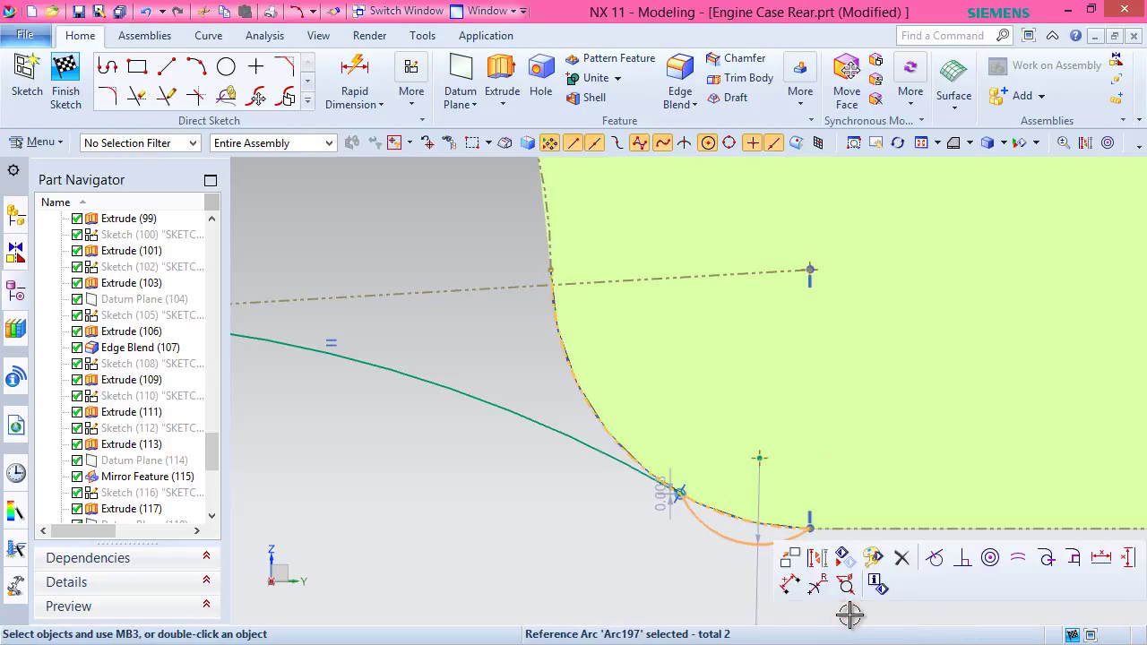
{"action": "left_click", "coordinate": [990, 558]}
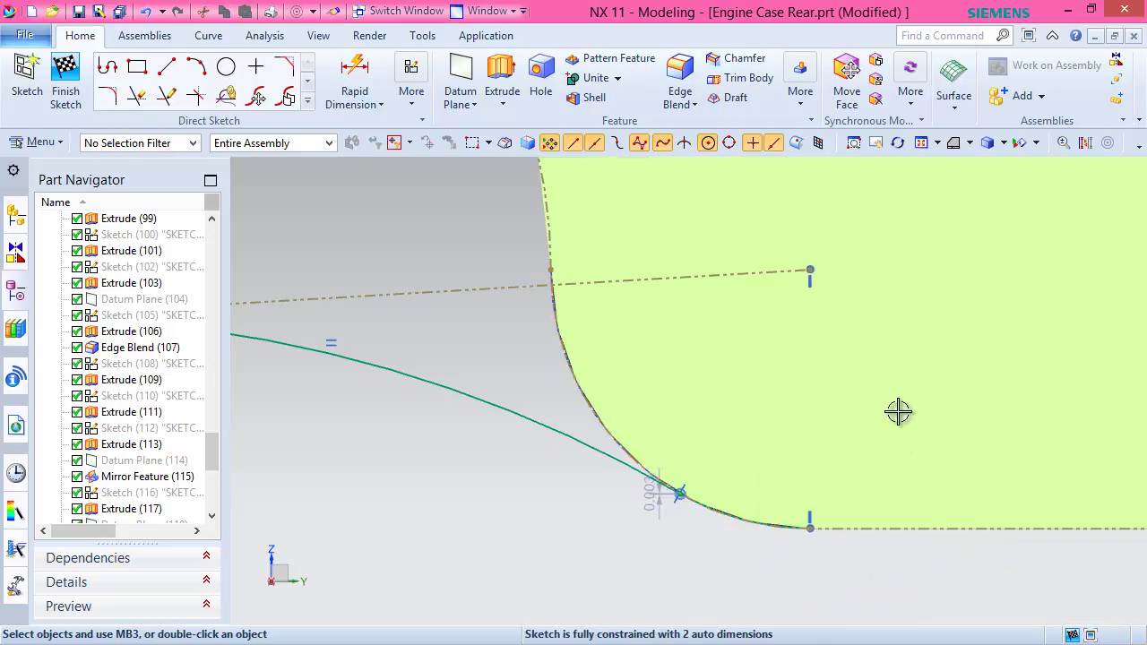
Sketch a straight line joining the inner ends of the two equal-radius arcs along the sloped reference line.
{"action": "scroll", "coordinate": [904, 431], "scroll_direction": "down", "scroll_amount": 4}
{"action": "scroll", "coordinate": [404, 402], "scroll_direction": "up", "scroll_amount": 2}
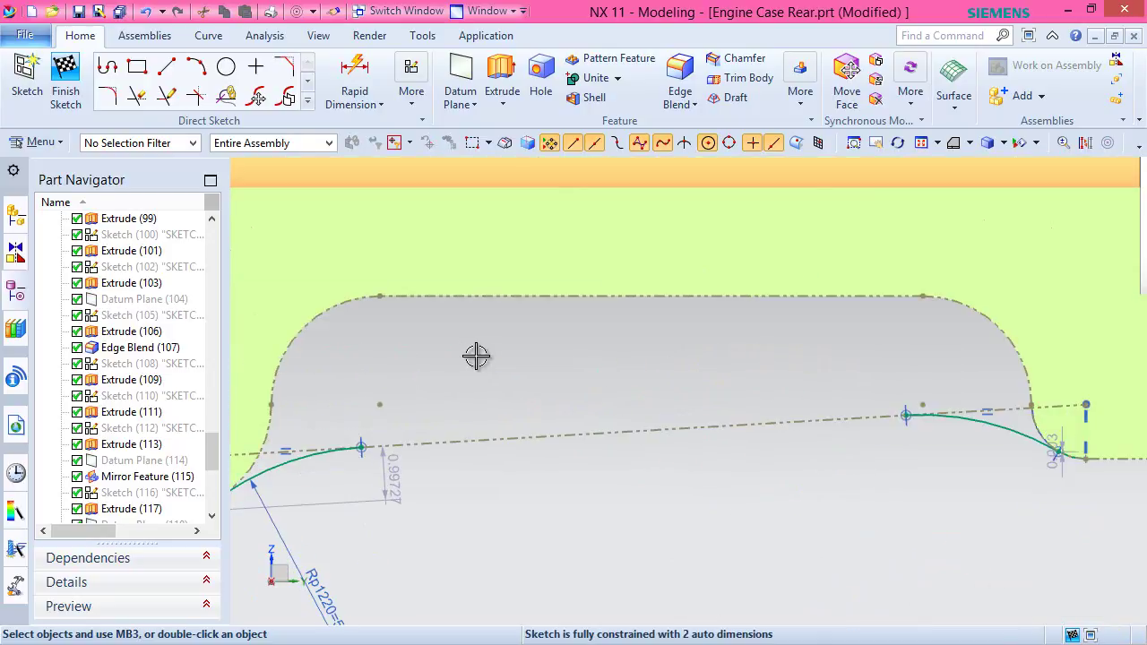
{"action": "left_click", "coordinate": [166, 66]}
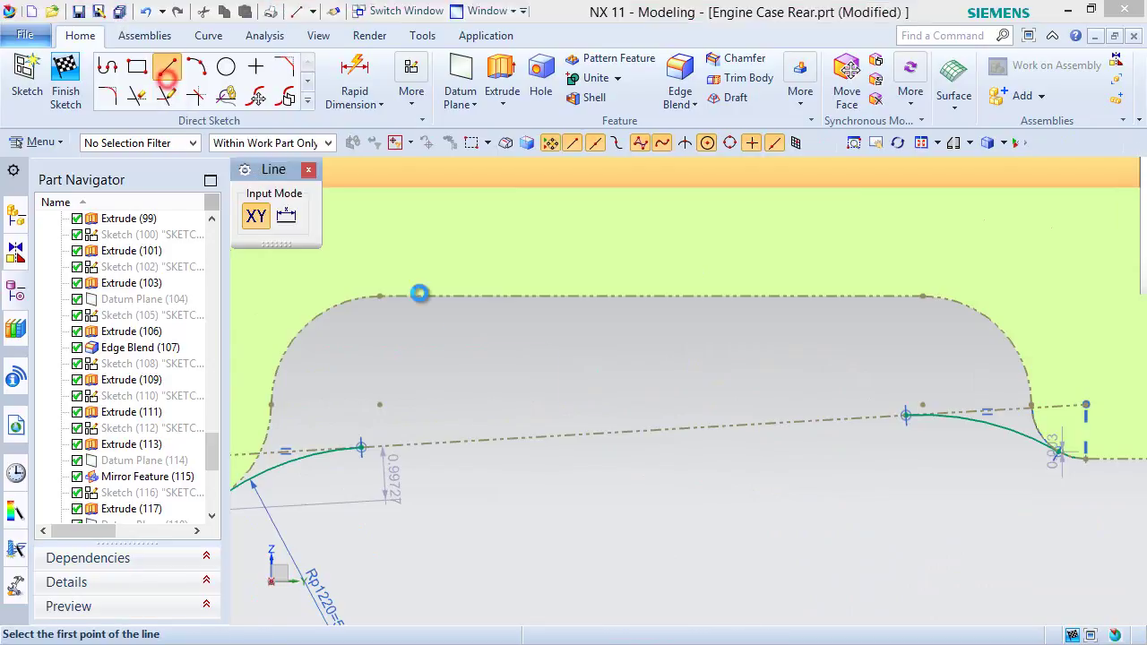
{"action": "scroll", "coordinate": [374, 419], "scroll_direction": "up", "scroll_amount": 2}
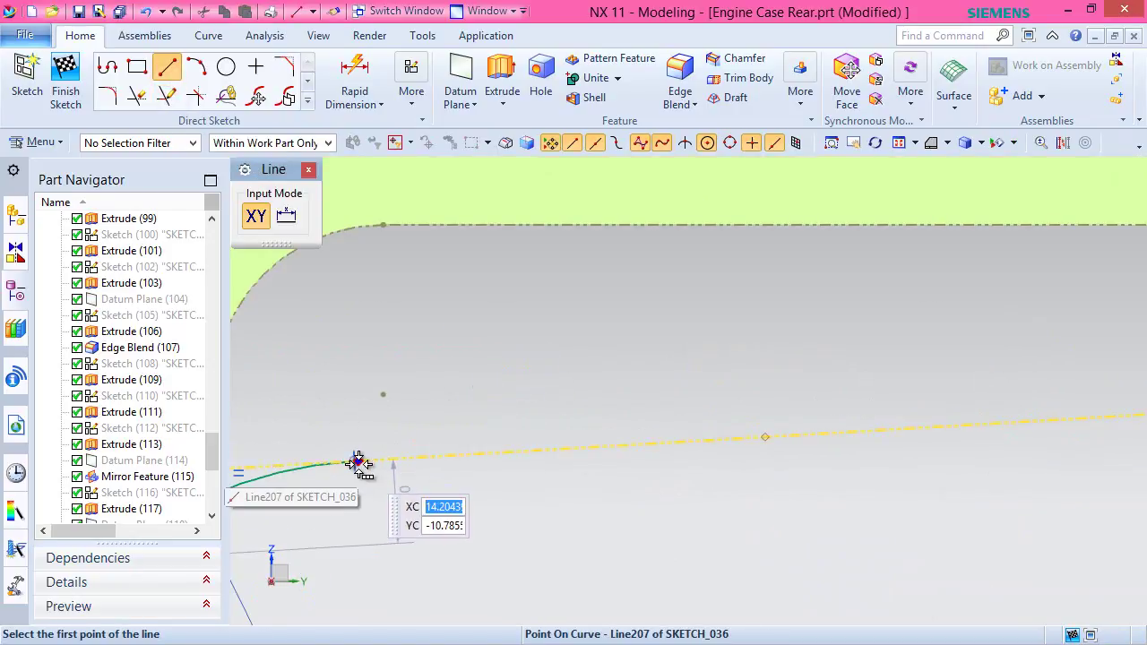
{"action": "left_click", "coordinate": [358, 463]}
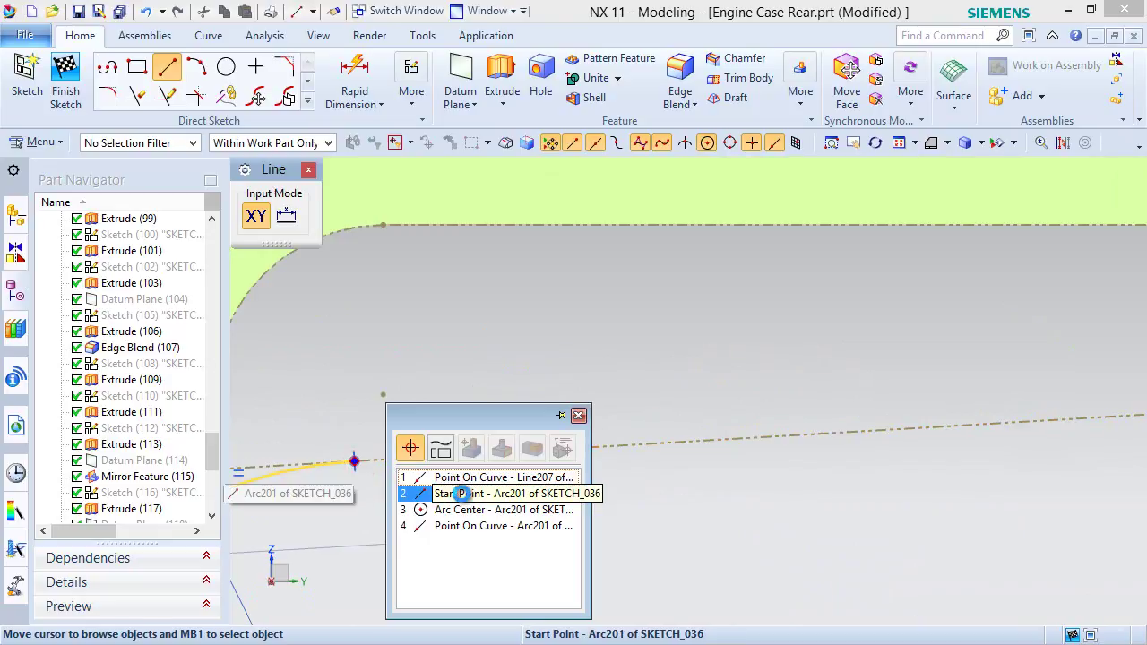
{"action": "left_click", "coordinate": [464, 494]}
{"action": "scroll", "coordinate": [448, 543], "scroll_direction": "down", "scroll_amount": 3}
{"action": "scroll", "coordinate": [848, 501], "scroll_direction": "up", "scroll_amount": 4}
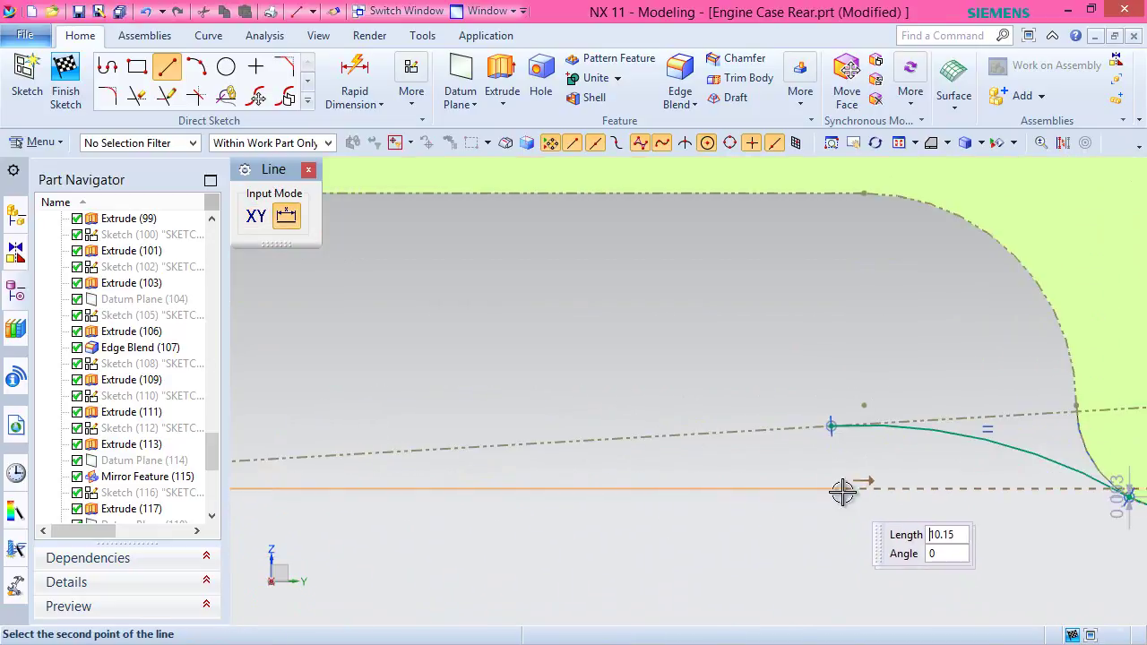
{"action": "left_click", "coordinate": [831, 428]}
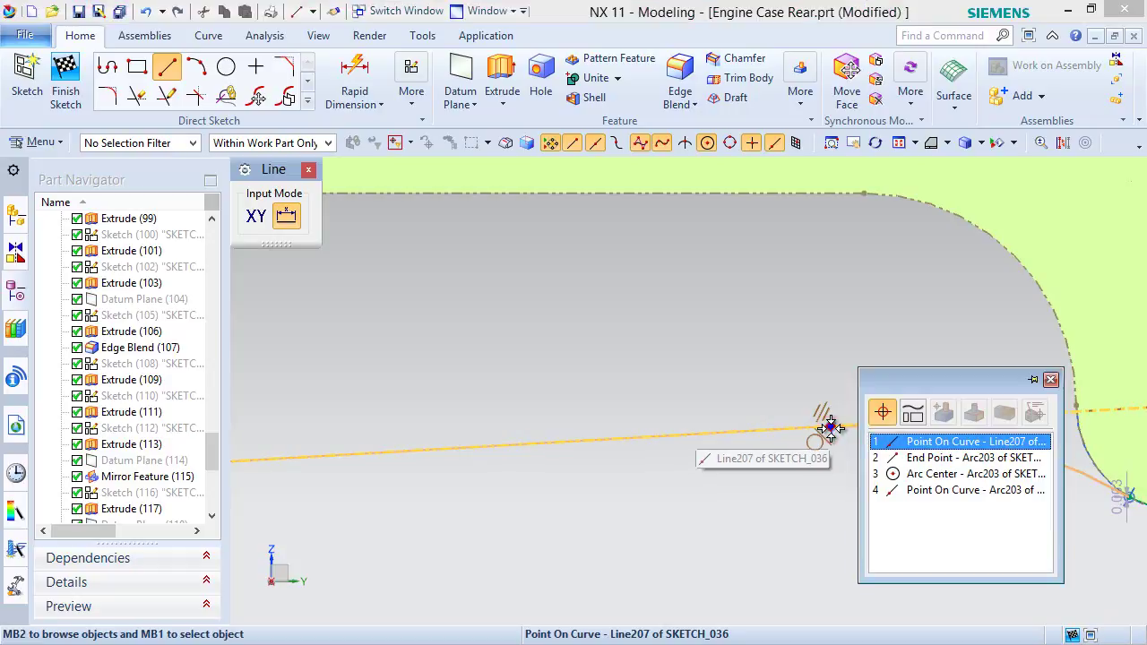
{"action": "left_click", "coordinate": [901, 458]}
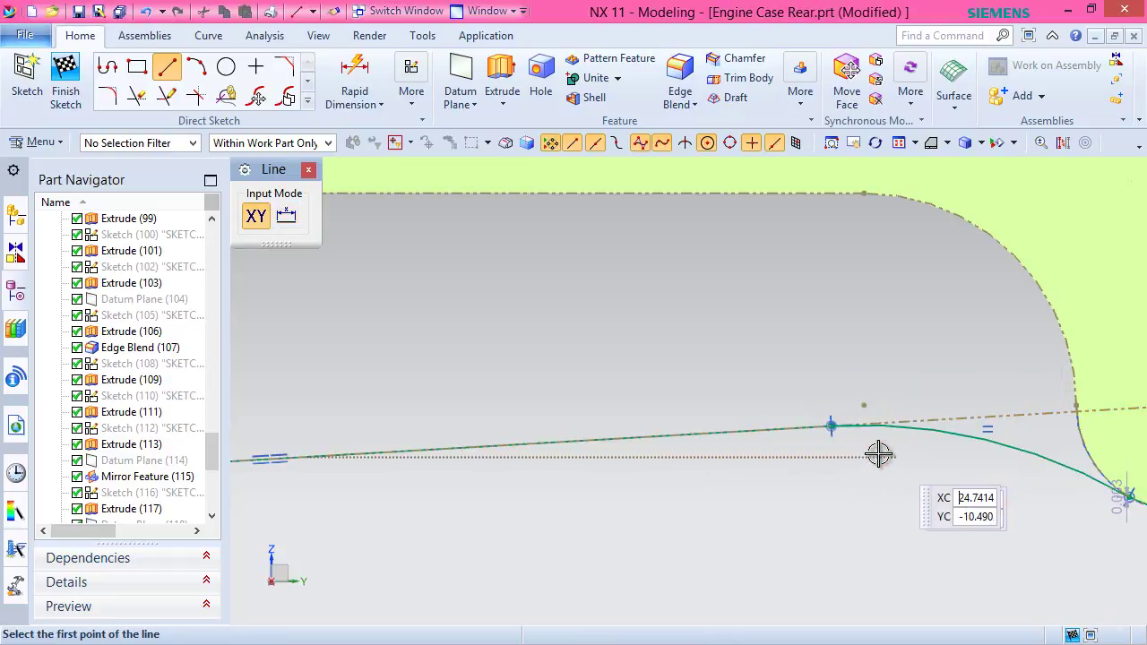
{"action": "scroll", "coordinate": [900, 458], "scroll_direction": "down", "scroll_amount": 5}
{"action": "key", "text": "Escape"}
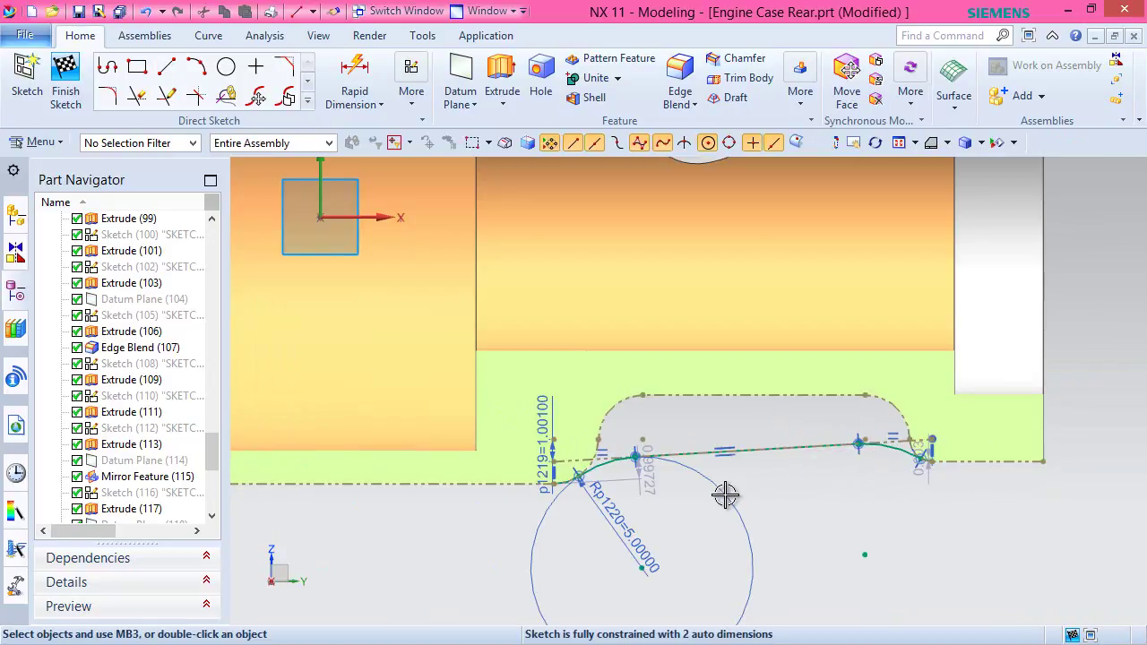
Check the completed line-and-arc profile across the recess and finish the sketch.
{"action": "scroll", "coordinate": [708, 502], "scroll_direction": "up", "scroll_amount": 4}
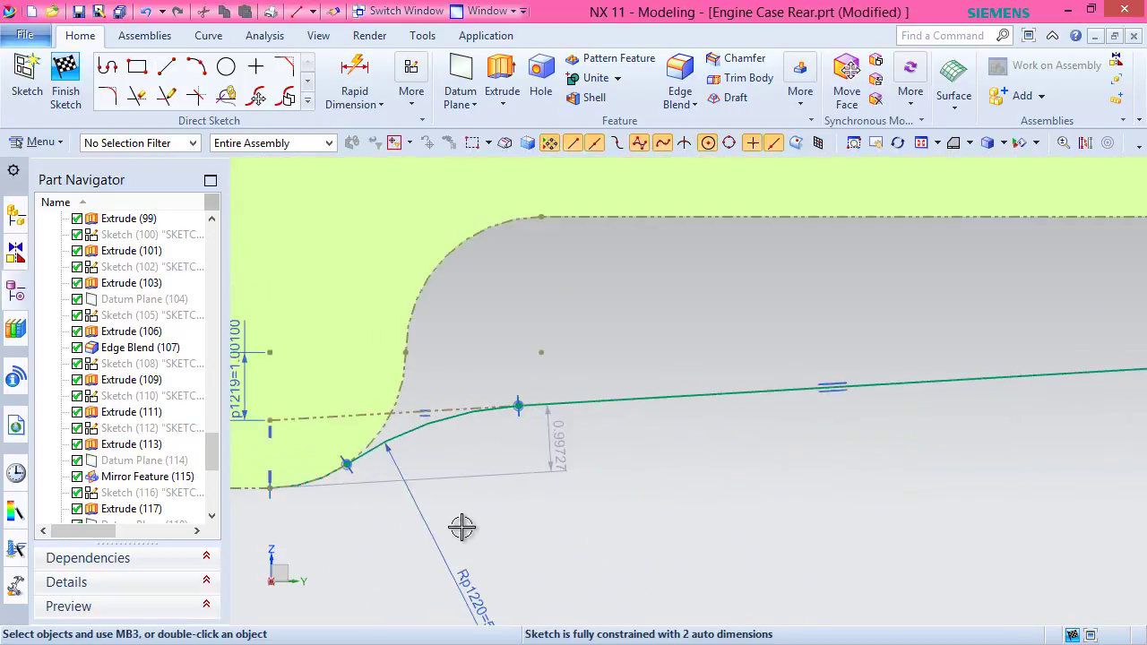
{"action": "scroll", "coordinate": [455, 517], "scroll_direction": "down", "scroll_amount": 5}
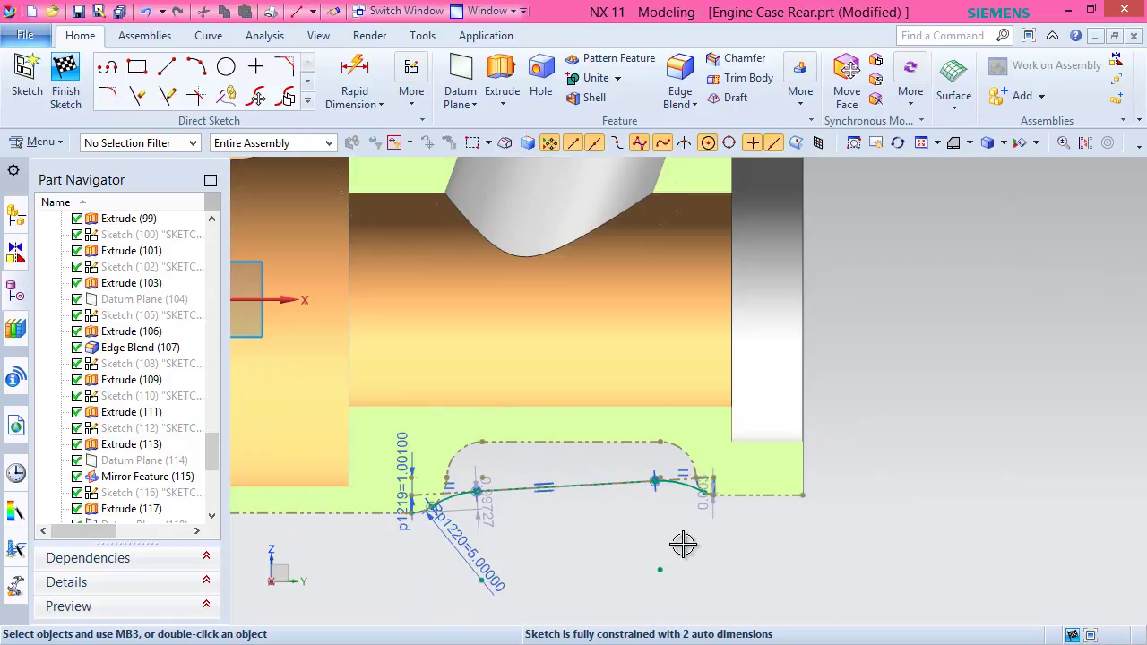
{"action": "right_click", "coordinate": [931, 382]}
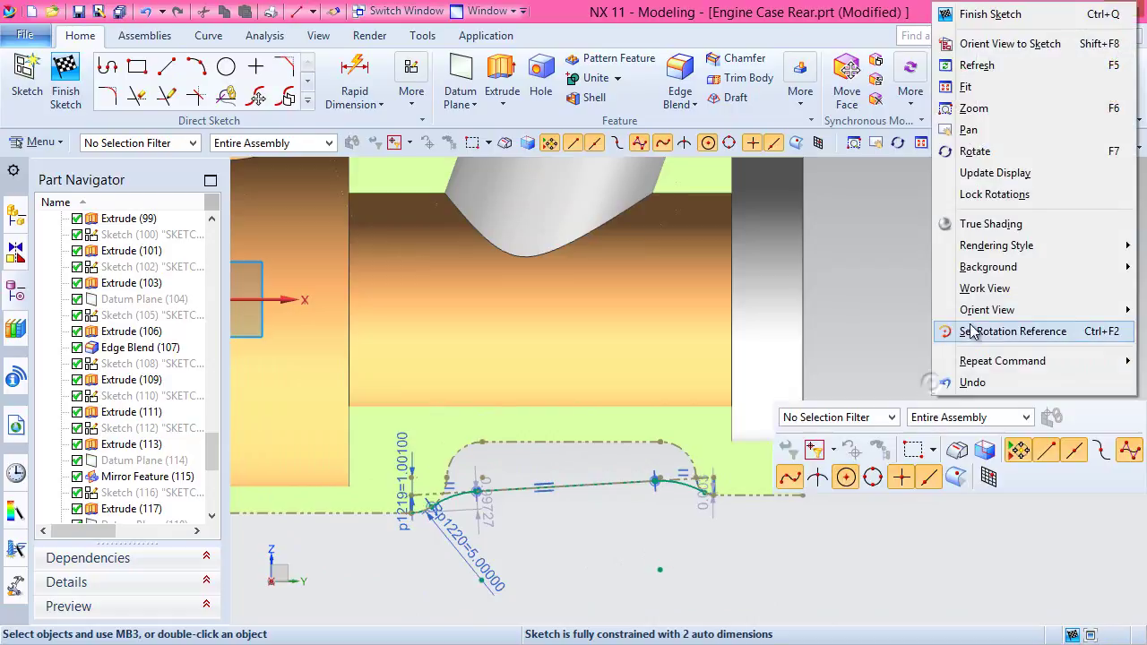
{"action": "left_click", "coordinate": [975, 16]}
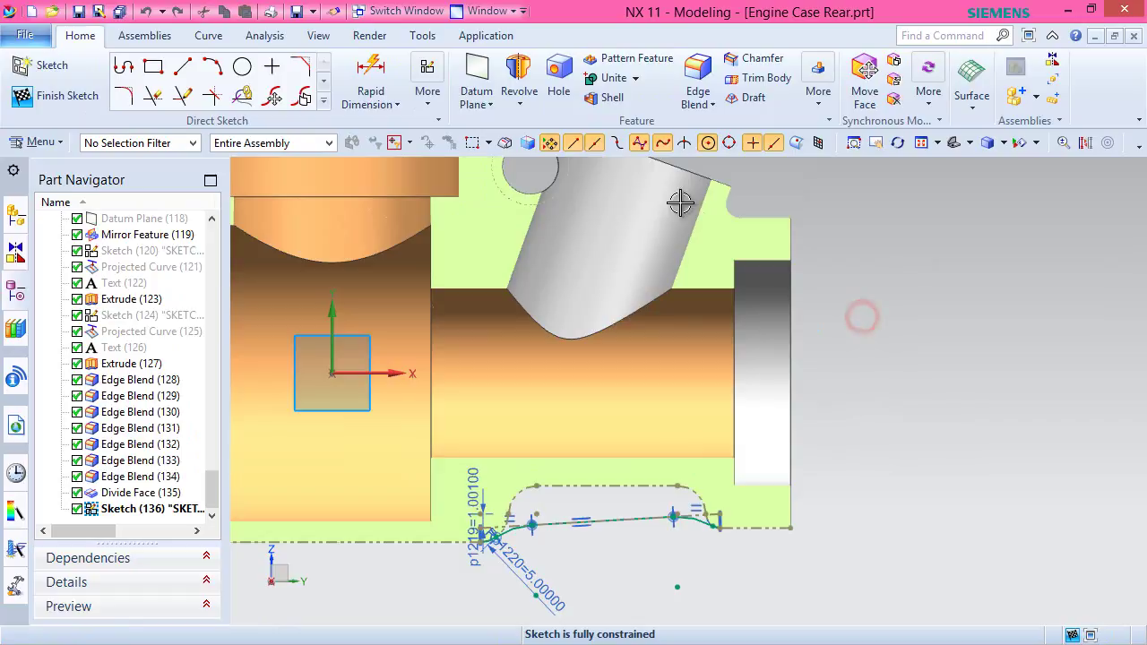
Start a Revolve of the connected recess profile curves, using the datum coordinate system's Y axis as the rotation vector.
{"action": "left_click", "coordinate": [517, 70]}
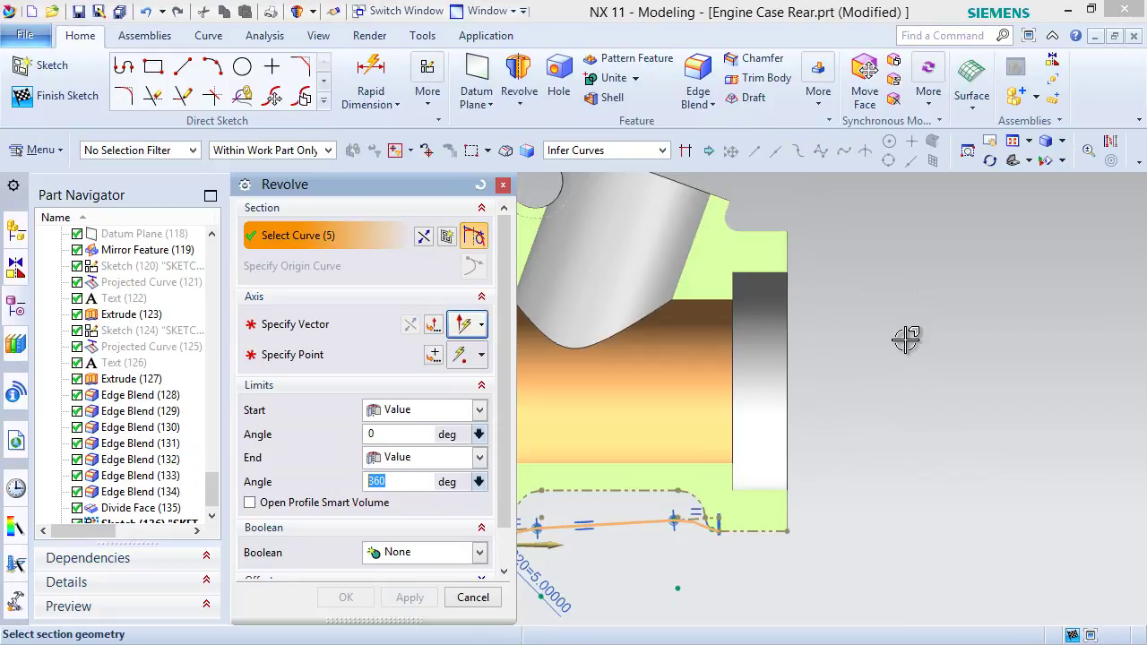
{"action": "left_click", "coordinate": [662, 150]}
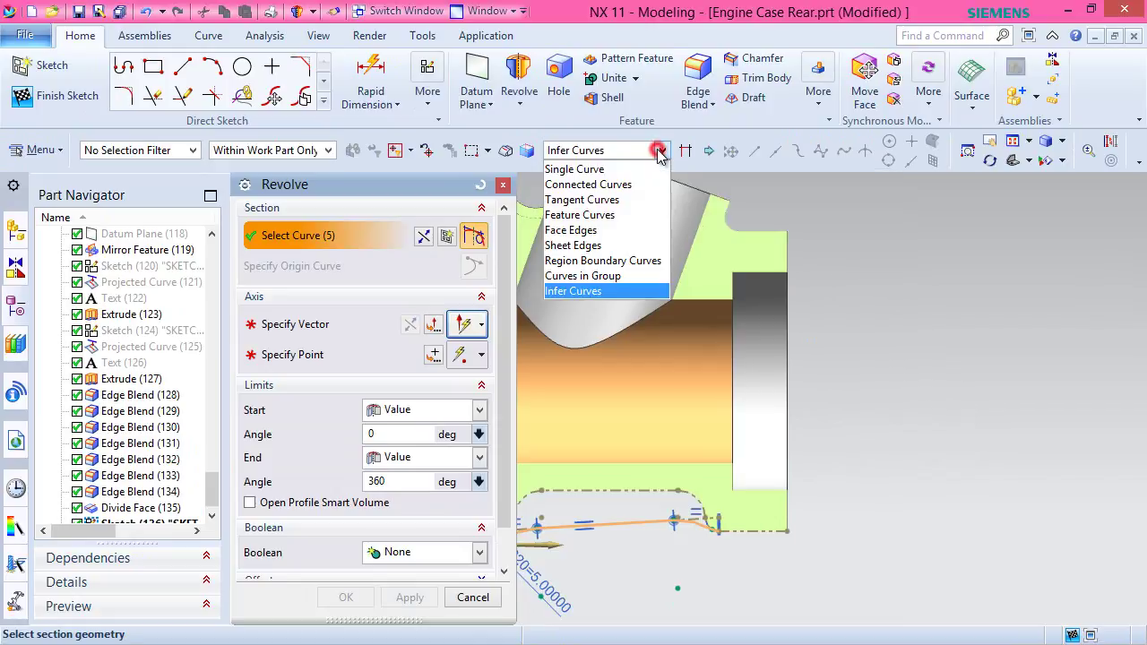
{"action": "left_click", "coordinate": [639, 185]}
{"action": "scroll", "coordinate": [678, 555], "scroll_direction": "up", "scroll_amount": 3}
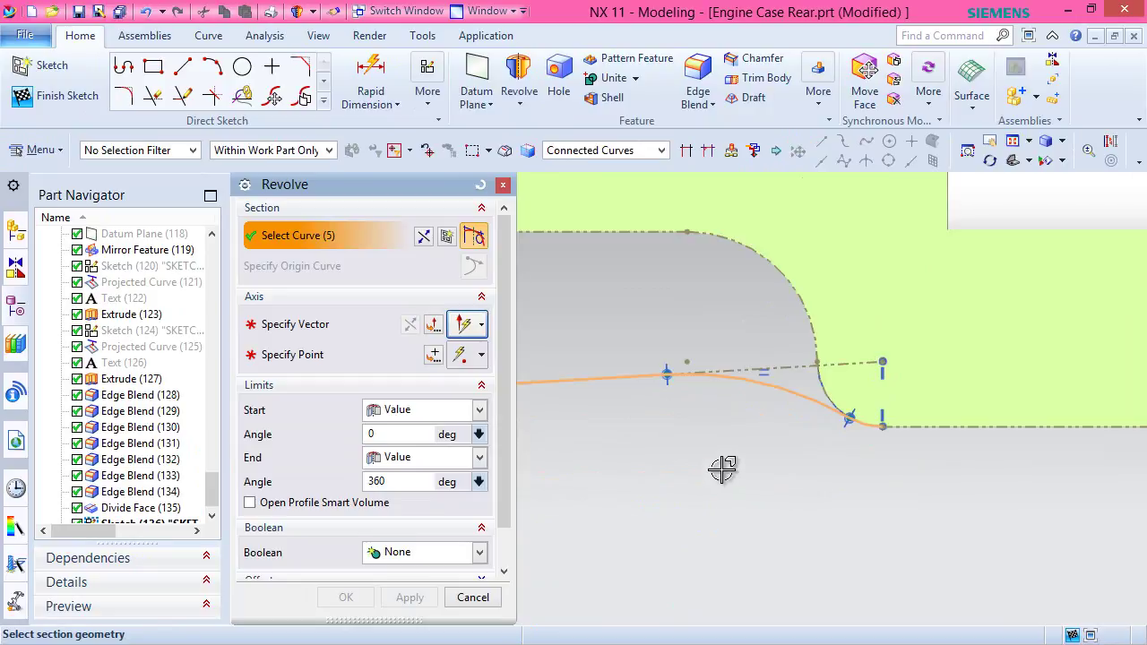
{"action": "scroll", "coordinate": [722, 468], "scroll_direction": "down", "scroll_amount": 2}
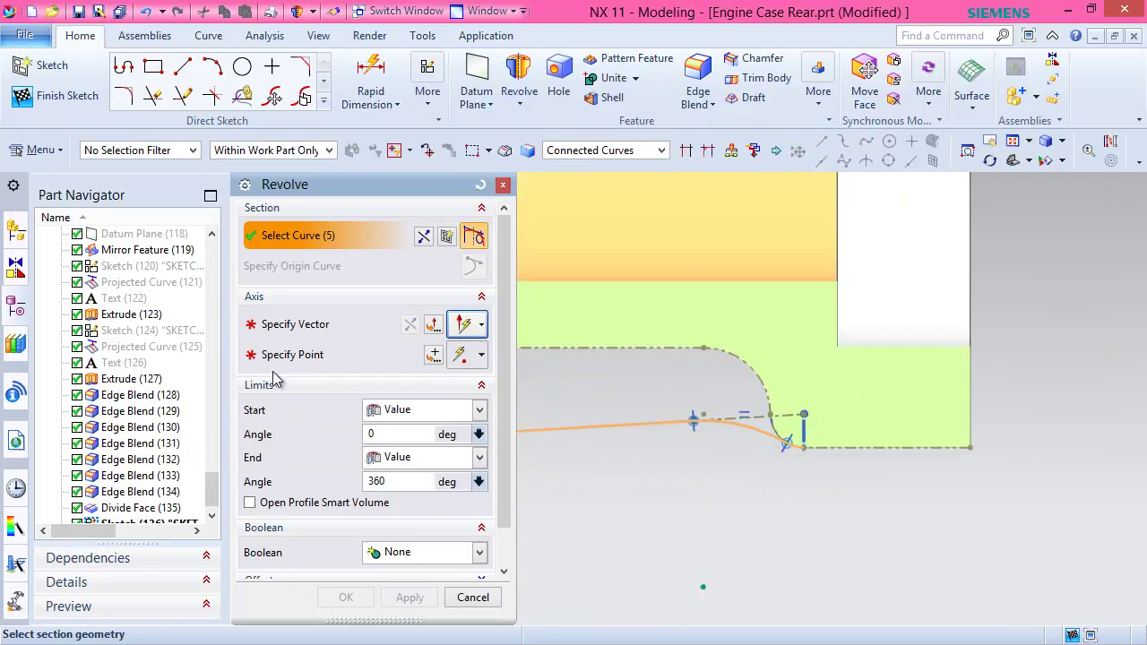
{"action": "left_click", "coordinate": [269, 324]}
{"action": "scroll", "coordinate": [756, 484], "scroll_direction": "down", "scroll_amount": 3}
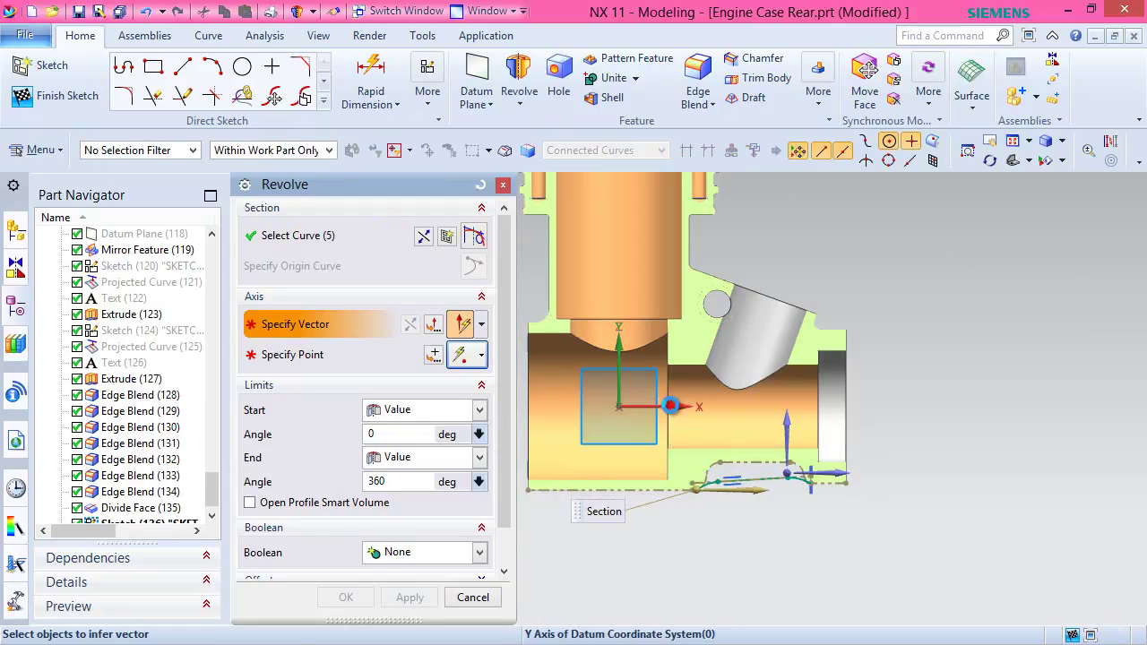
{"action": "left_click", "coordinate": [671, 405]}
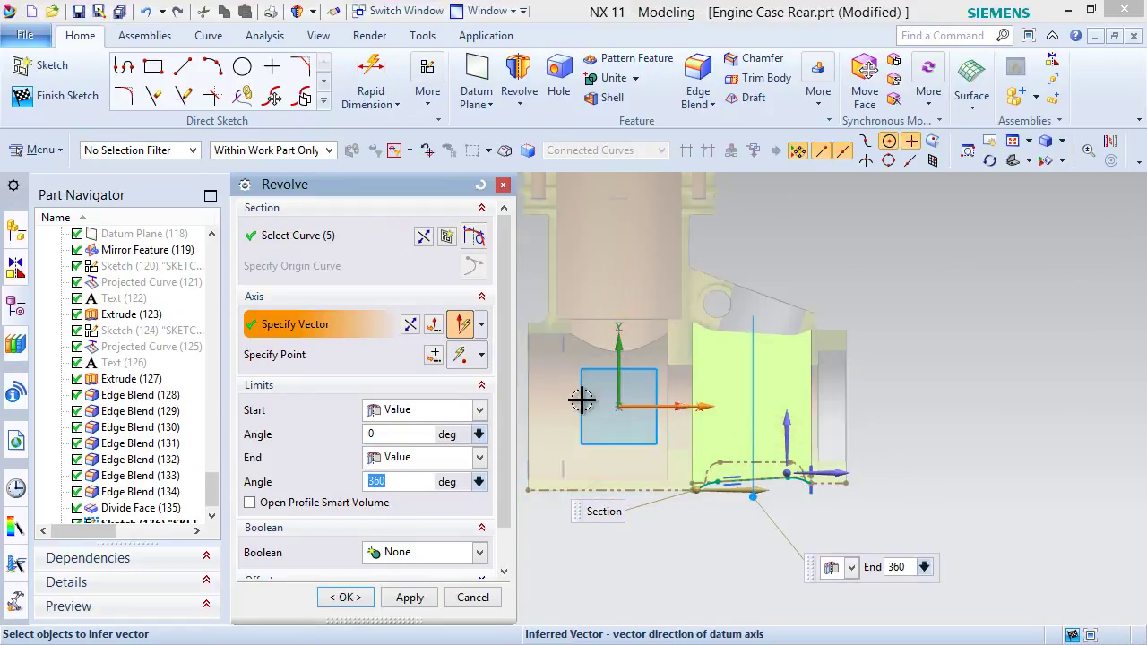
Create the revolve as a sheet body from 0 to 5 degrees with no Boolean.
{"action": "middle_click_drag", "start_coordinate": [939, 349], "coordinate": [743, 485]}
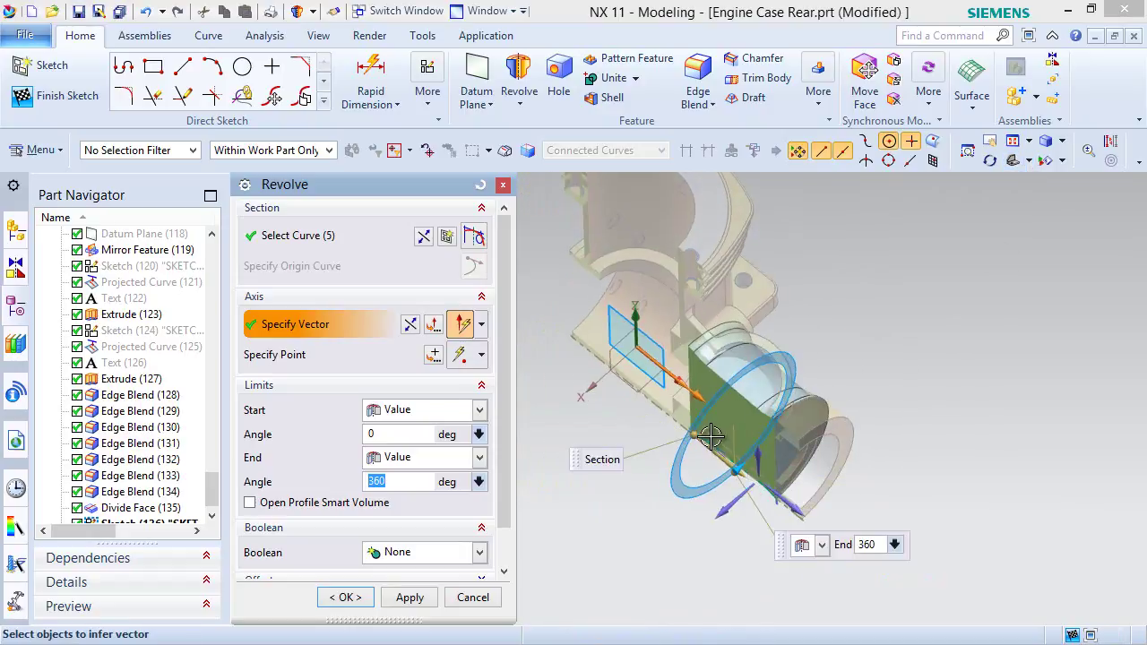
{"action": "scroll", "coordinate": [617, 432], "scroll_direction": "up", "scroll_amount": 3}
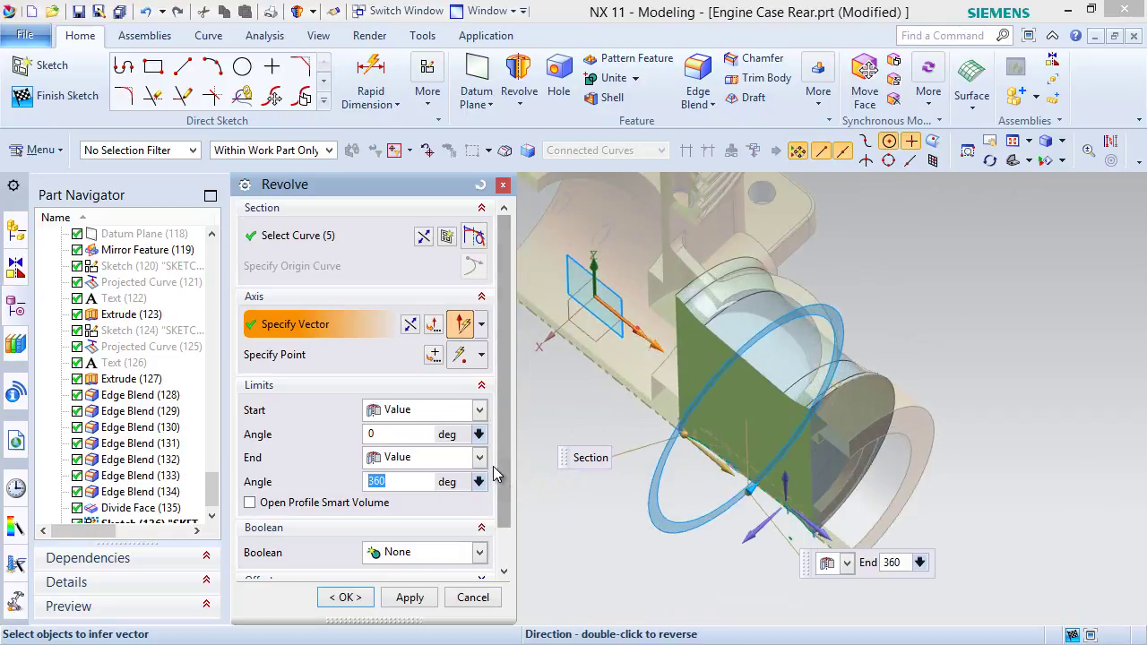
{"action": "scroll", "coordinate": [505, 475], "scroll_direction": "down", "scroll_amount": 1}
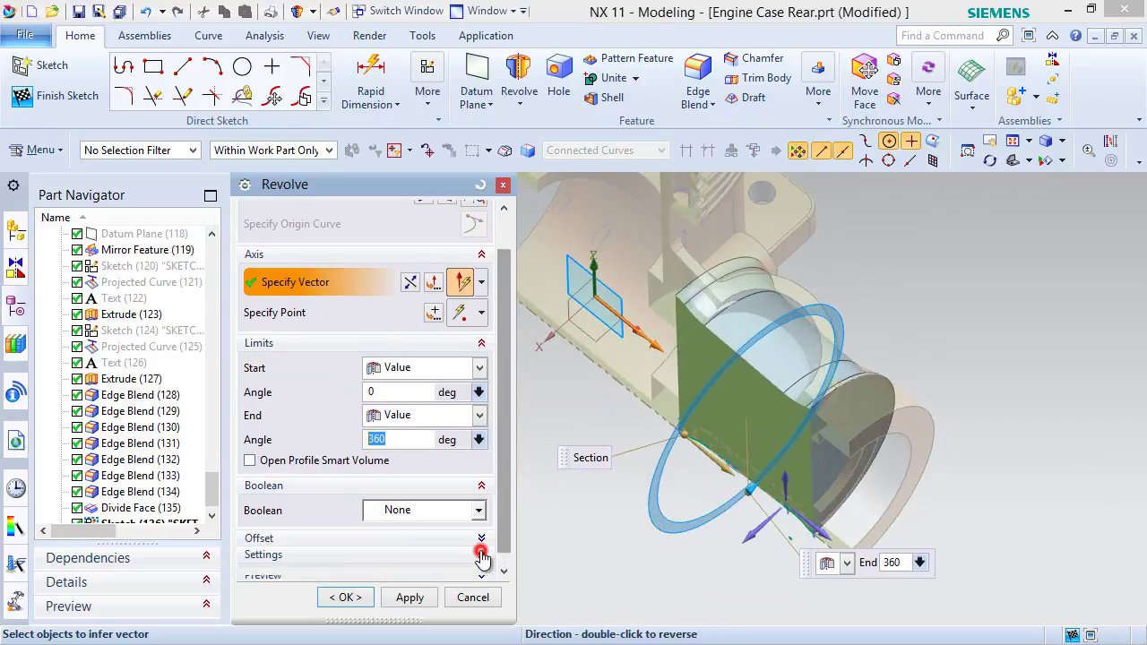
{"action": "left_click", "coordinate": [481, 555]}
{"action": "left_click", "coordinate": [479, 539]}
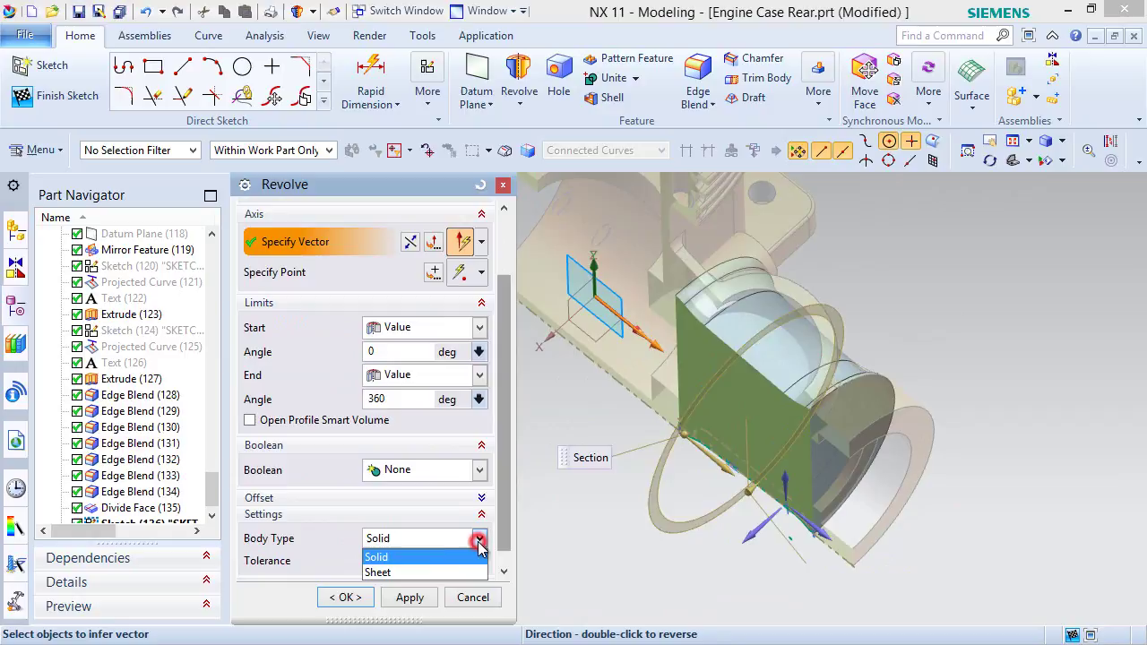
{"action": "left_click", "coordinate": [418, 571]}
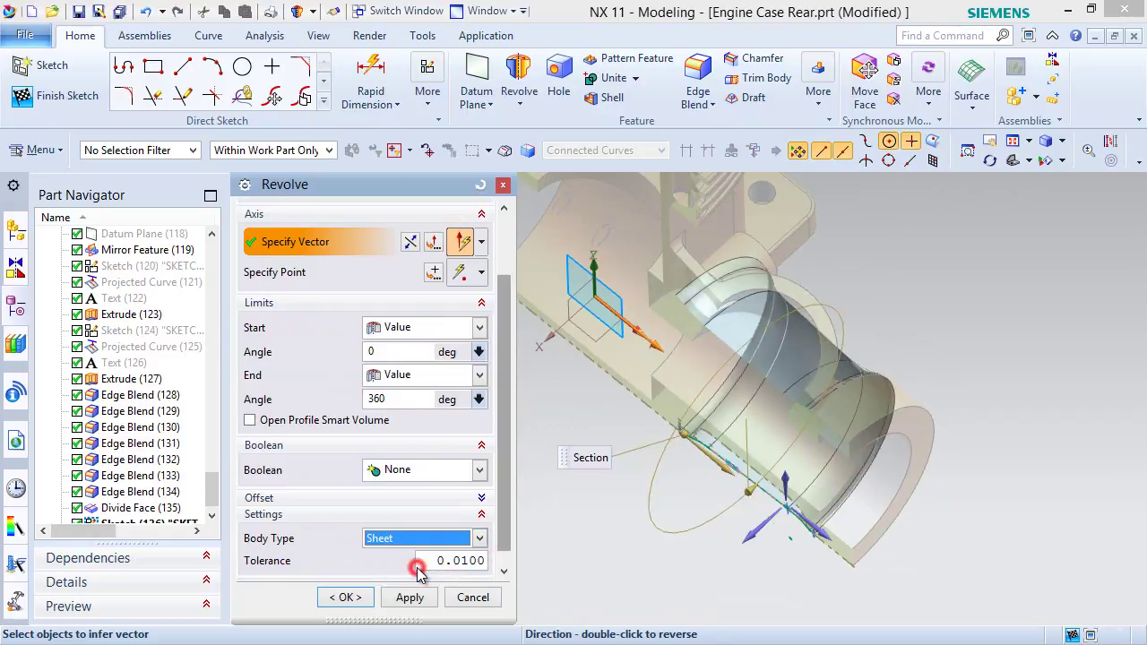
{"action": "left_click", "coordinate": [389, 349]}
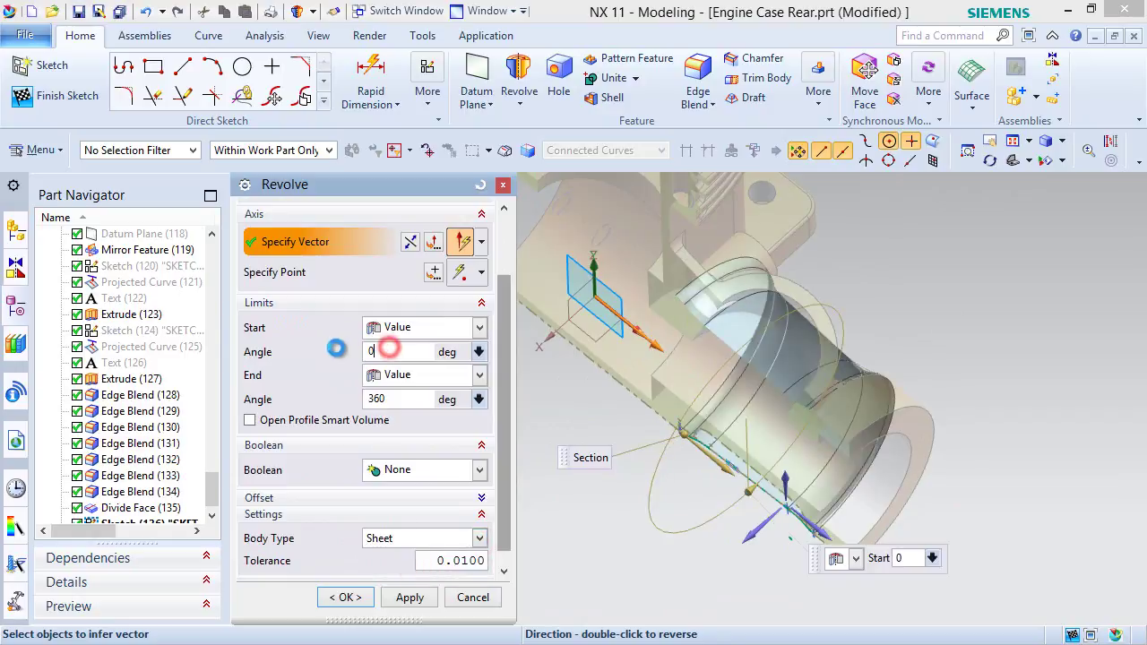
{"action": "left_click", "coordinate": [412, 399]}
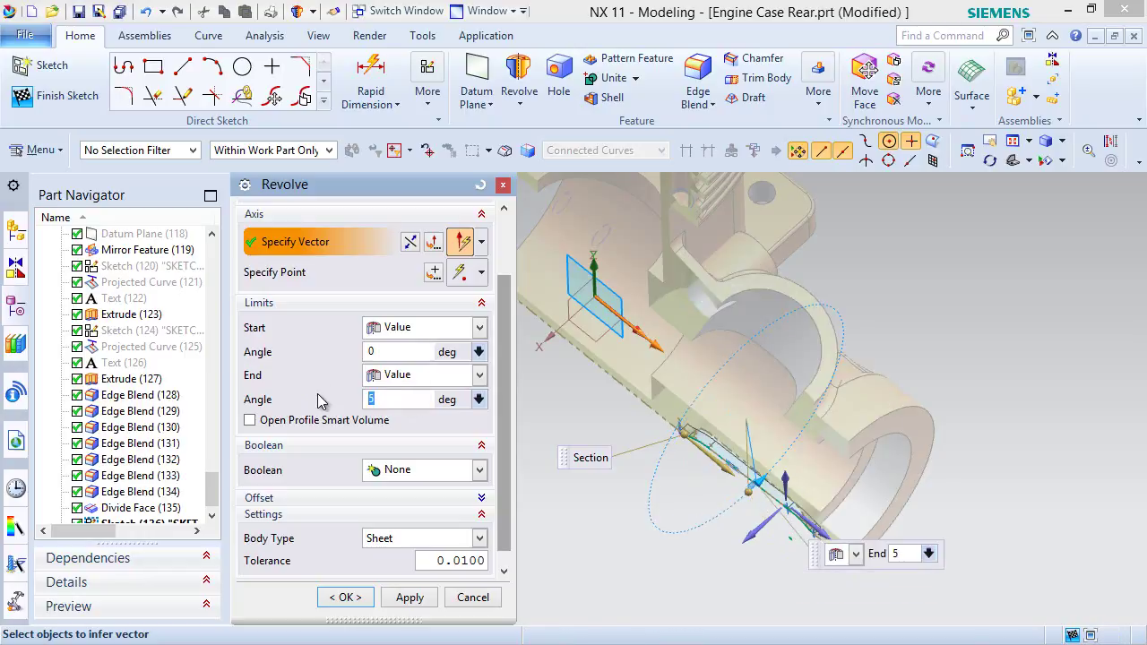
{"action": "left_click", "coordinate": [409, 244]}
{"action": "left_click", "coordinate": [409, 243]}
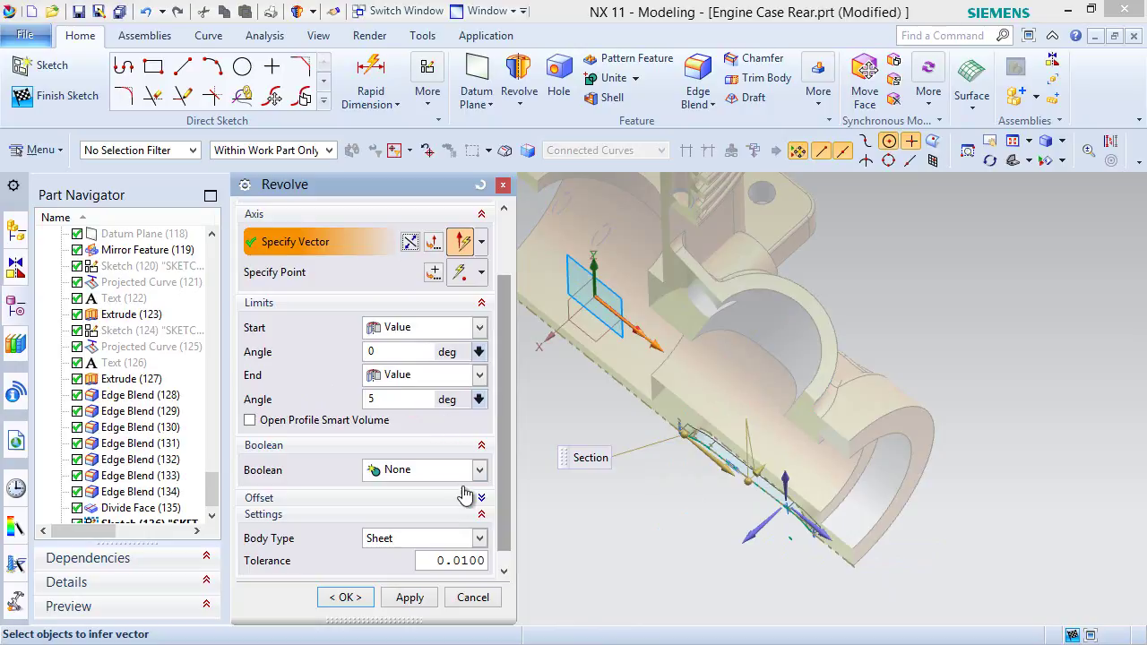
{"action": "left_click", "coordinate": [345, 597]}
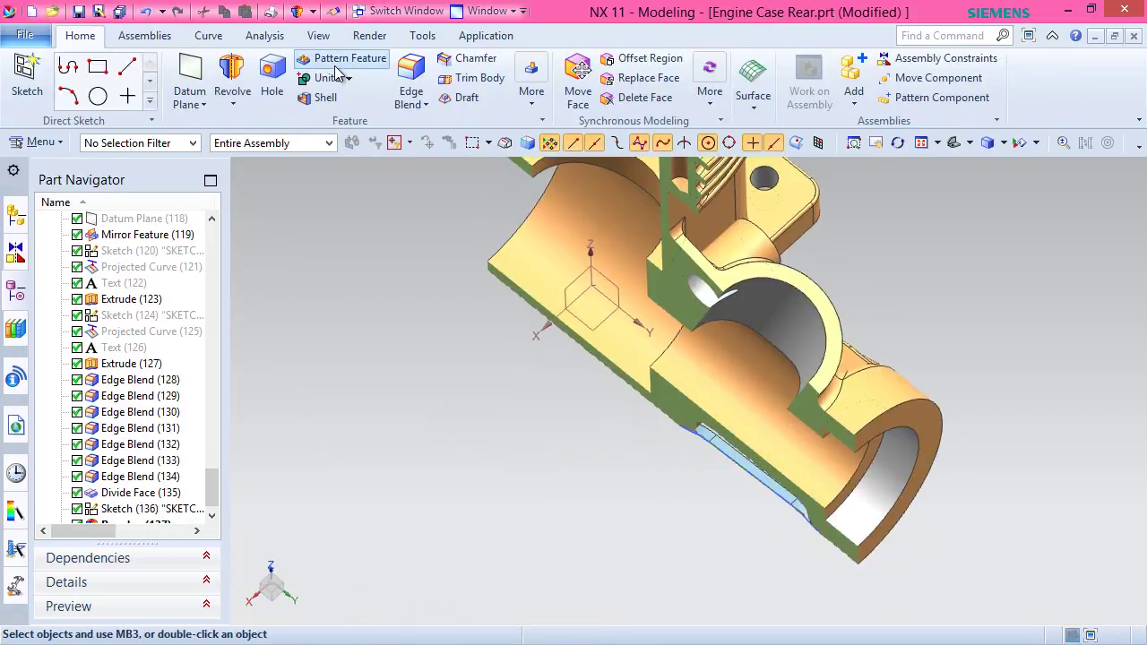
Turn off section clipping so the whole engine case is displayed.
{"action": "left_click", "coordinate": [318, 35]}
{"action": "left_click", "coordinate": [578, 83]}
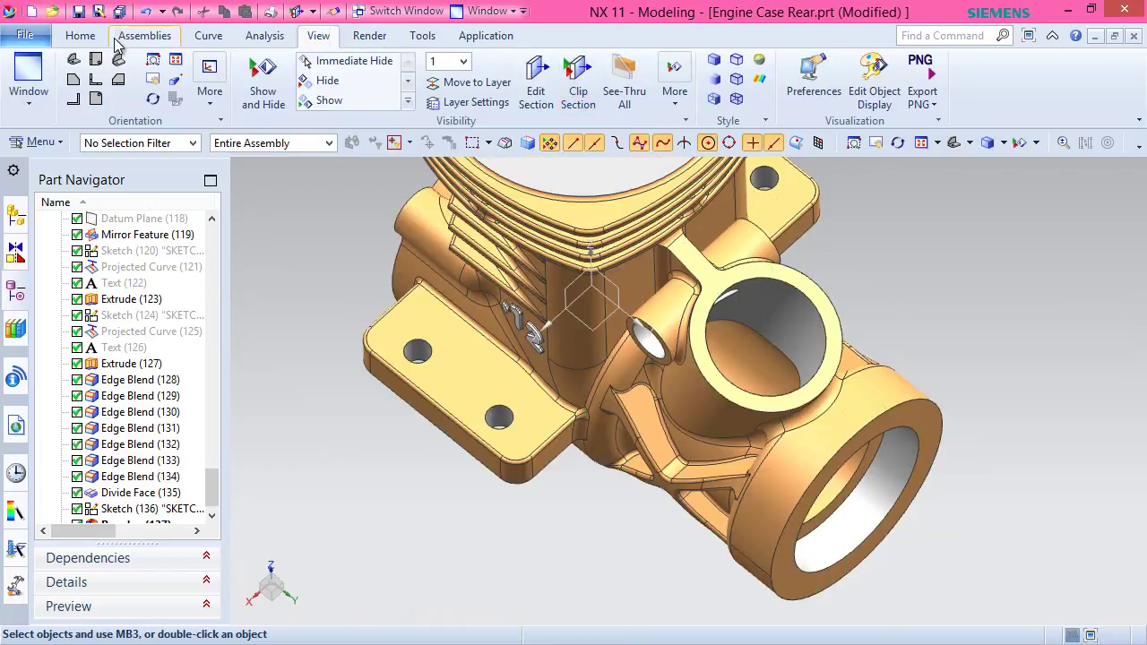
{"action": "left_click", "coordinate": [79, 35]}
{"action": "middle_click_drag", "start_coordinate": [705, 513], "coordinate": [720, 210]}
{"action": "scroll", "coordinate": [677, 380], "scroll_direction": "down", "scroll_amount": 4}
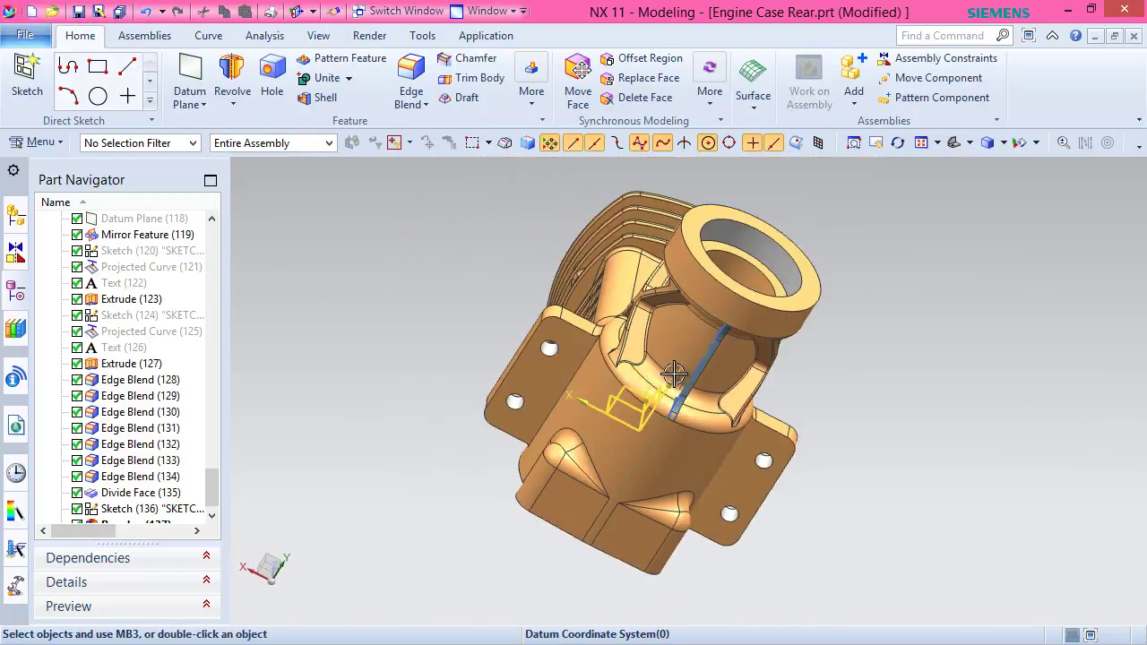
Mirror the revolved sheet strip about the datum plane running lengthwise through the middle of the case.
{"action": "left_click", "coordinate": [531, 87]}
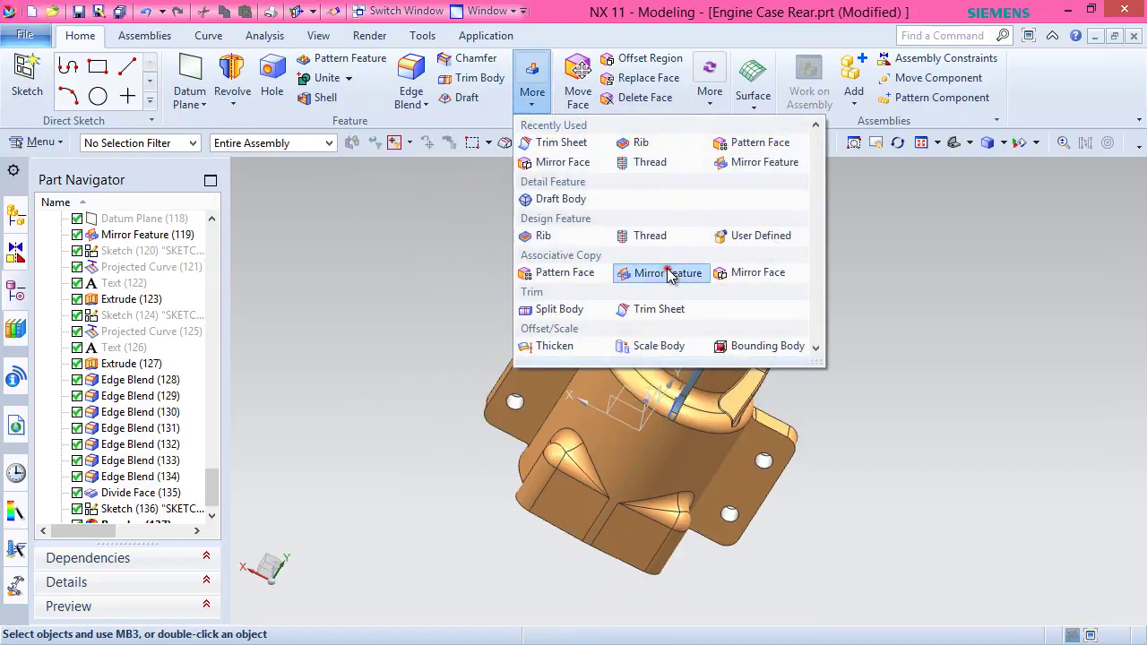
{"action": "left_click", "coordinate": [638, 272]}
{"action": "scroll", "coordinate": [215, 493], "scroll_direction": "down", "scroll_amount": 1}
{"action": "left_click", "coordinate": [139, 509]}
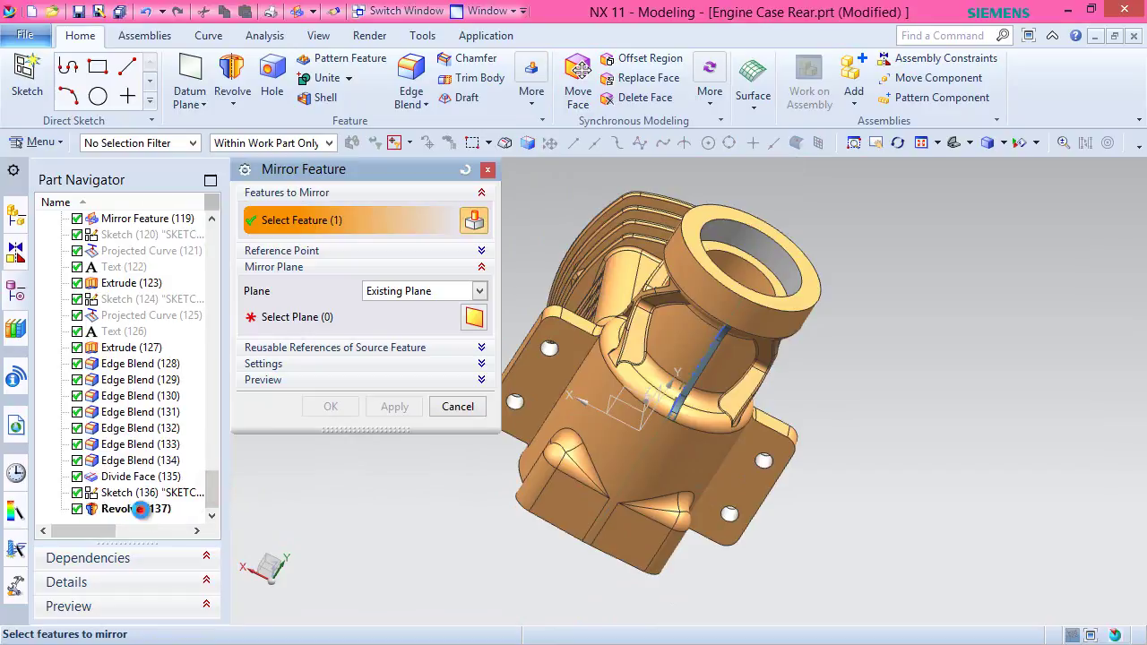
{"action": "left_click", "coordinate": [307, 317]}
{"action": "scroll", "coordinate": [602, 396], "scroll_direction": "down", "scroll_amount": 2}
{"action": "middle_click_drag", "start_coordinate": [638, 436], "coordinate": [670, 455]}
{"action": "left_click", "coordinate": [699, 437]}
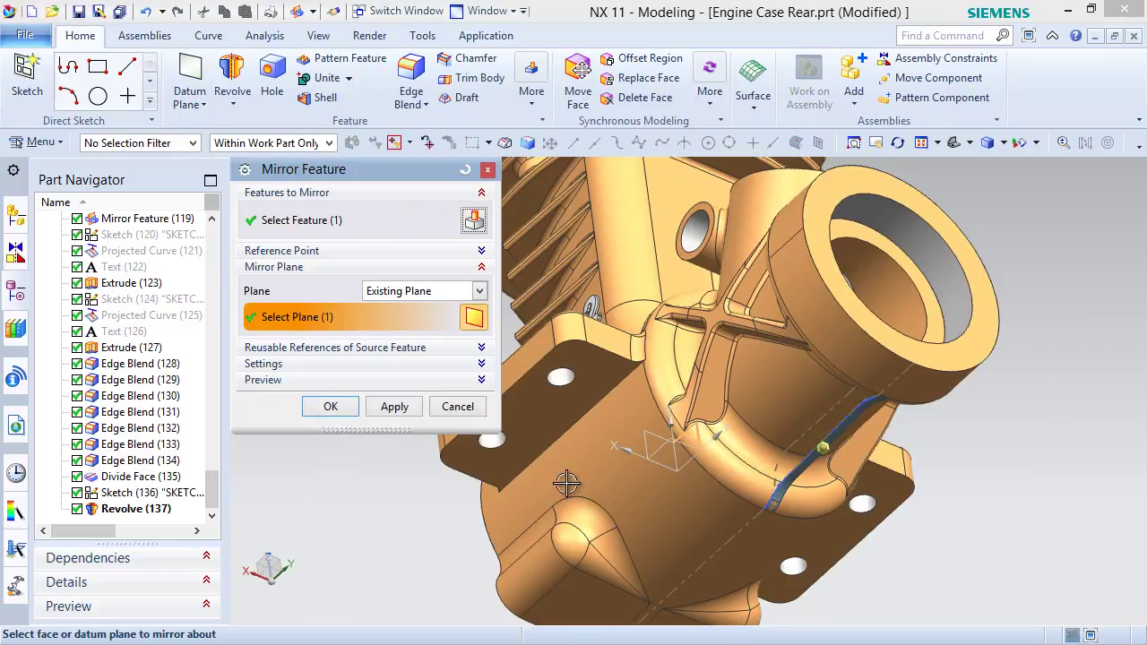
{"action": "left_click", "coordinate": [381, 409]}
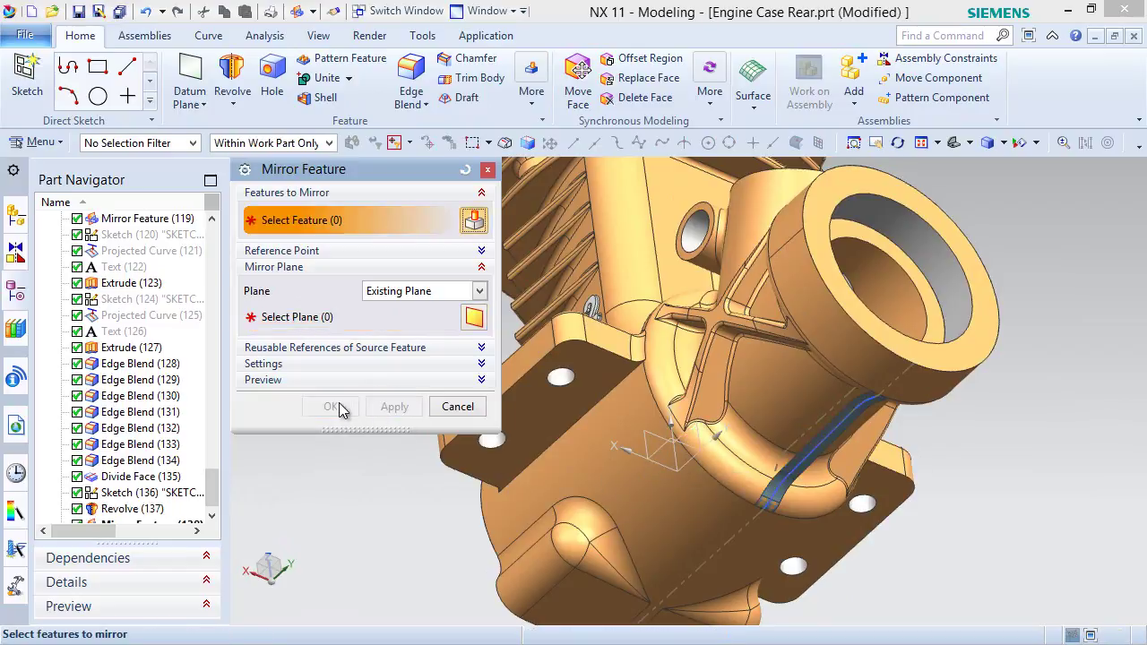
{"action": "left_click", "coordinate": [457, 406]}
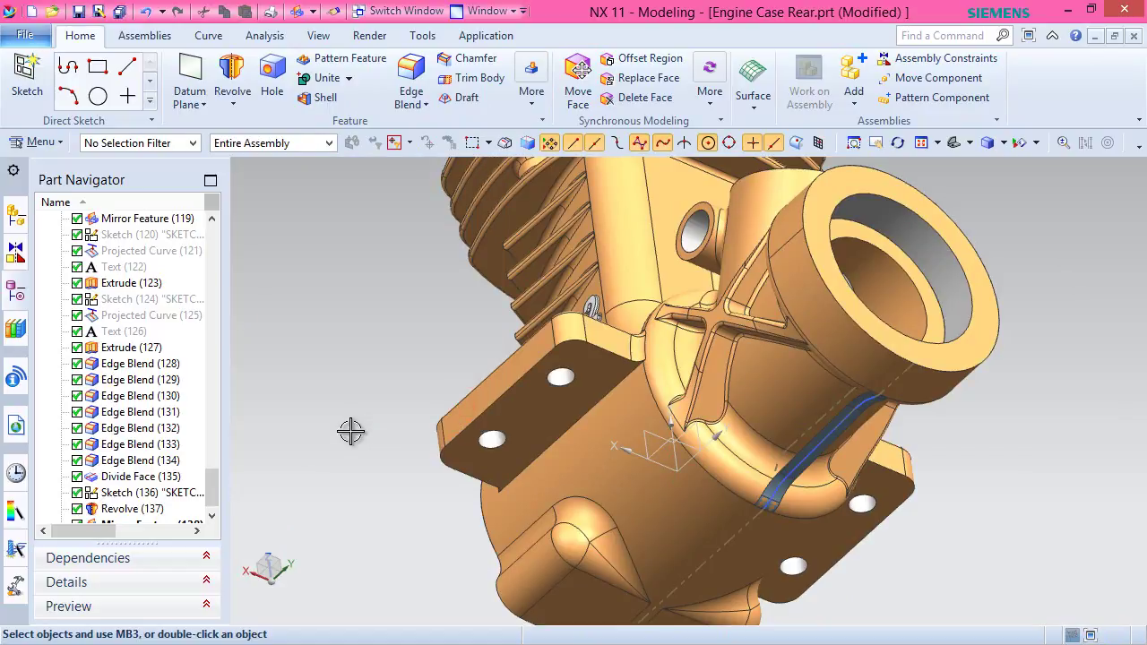
Thicken the faces of the revolved strip and its mirrored copy with Offset 1 at 3 mm and Offset 2 at 0.
{"action": "left_click", "coordinate": [757, 110]}
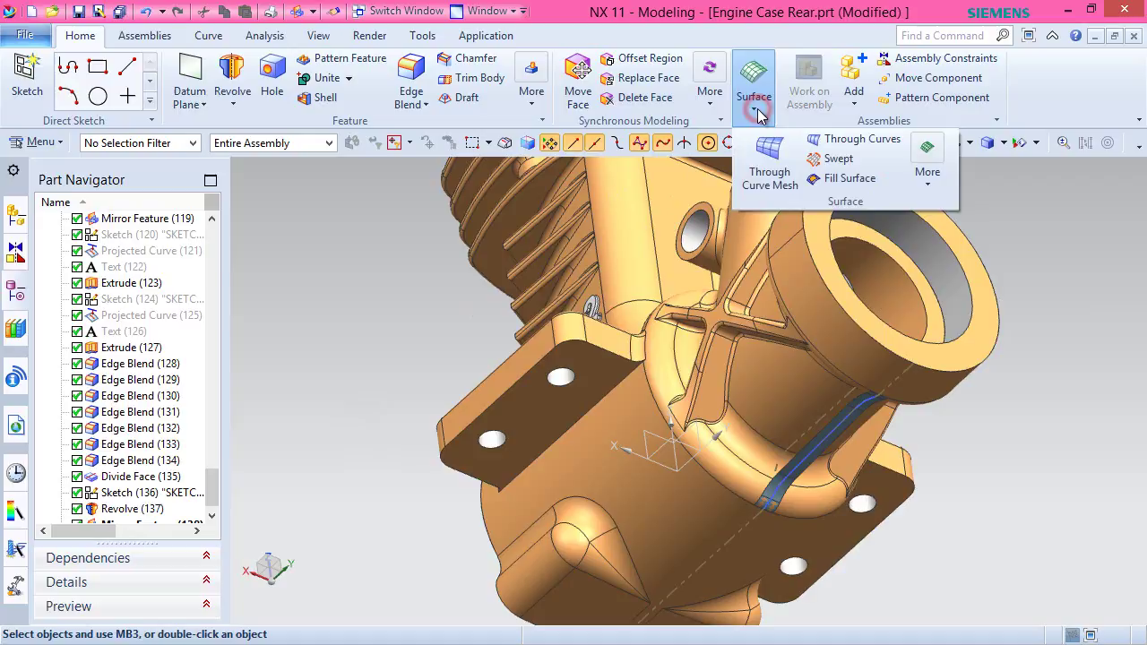
{"action": "left_click", "coordinate": [928, 184]}
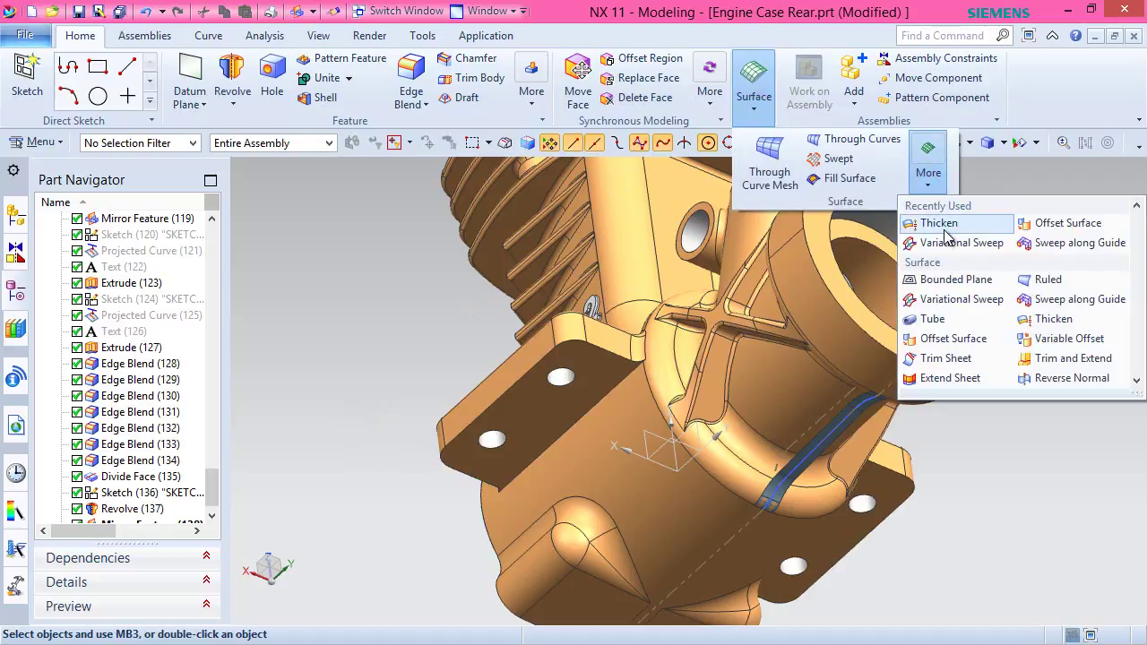
{"action": "left_click", "coordinate": [1044, 318]}
{"action": "scroll", "coordinate": [769, 457], "scroll_direction": "up", "scroll_amount": 5}
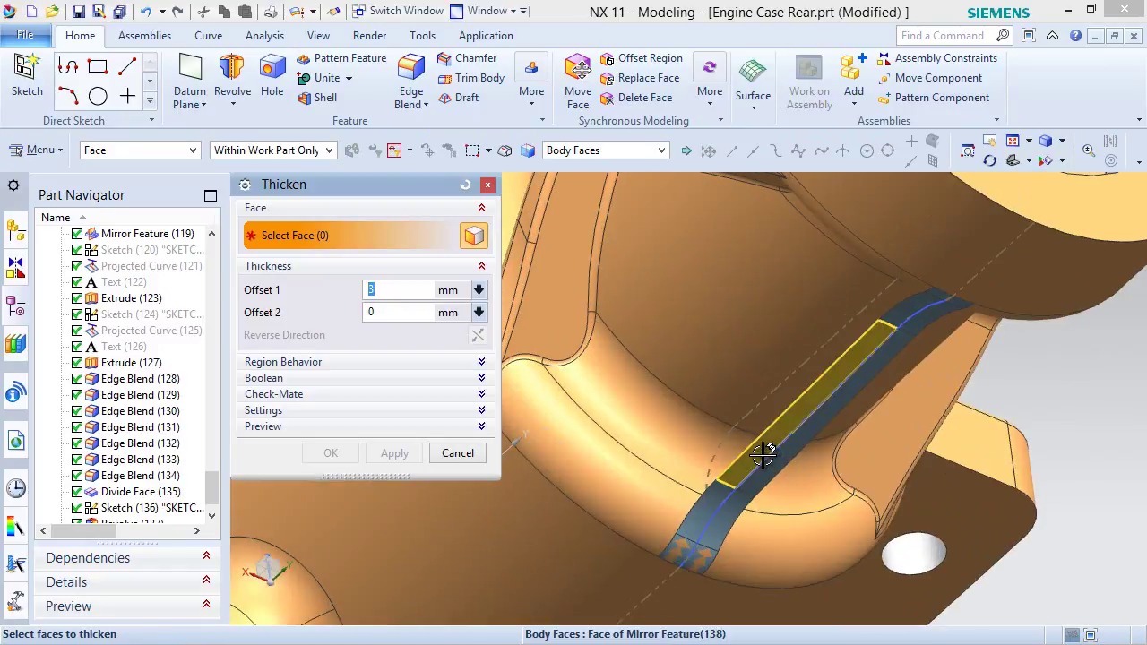
{"action": "left_click", "coordinate": [762, 455]}
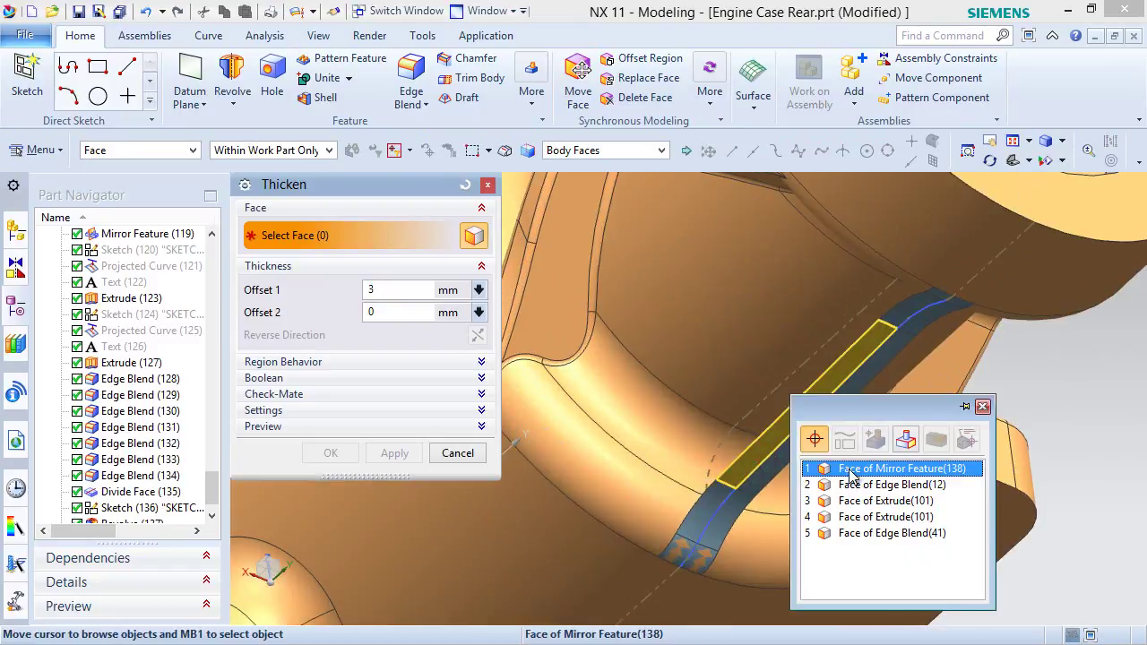
{"action": "left_click", "coordinate": [896, 468]}
{"action": "left_click", "coordinate": [835, 409]}
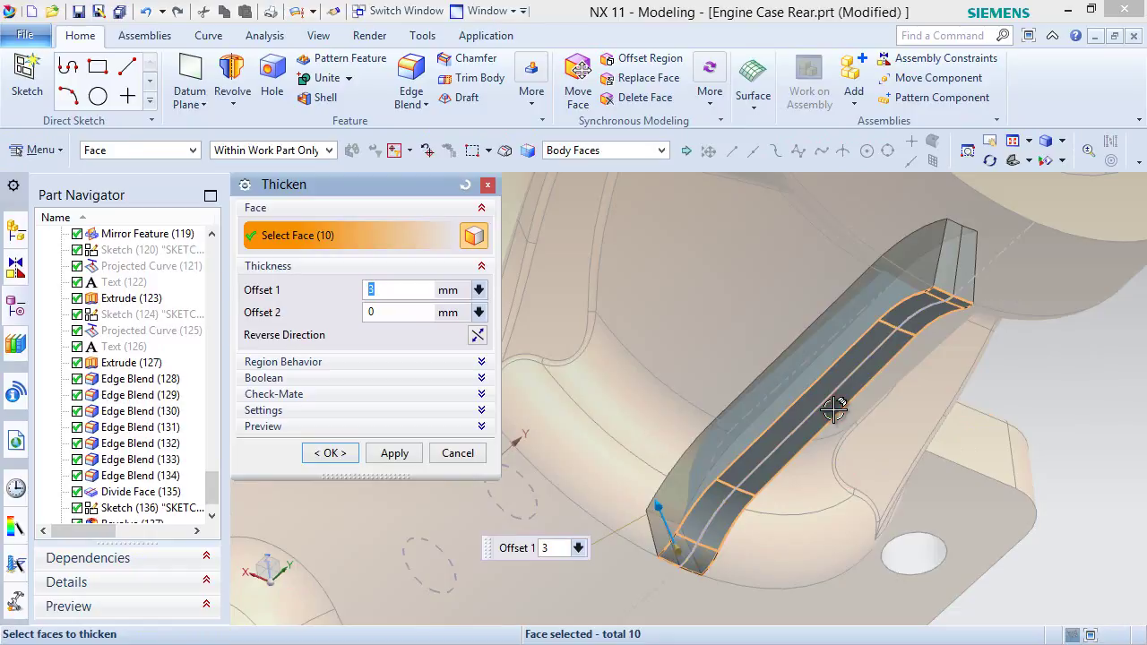
{"action": "left_click", "coordinate": [790, 10]}
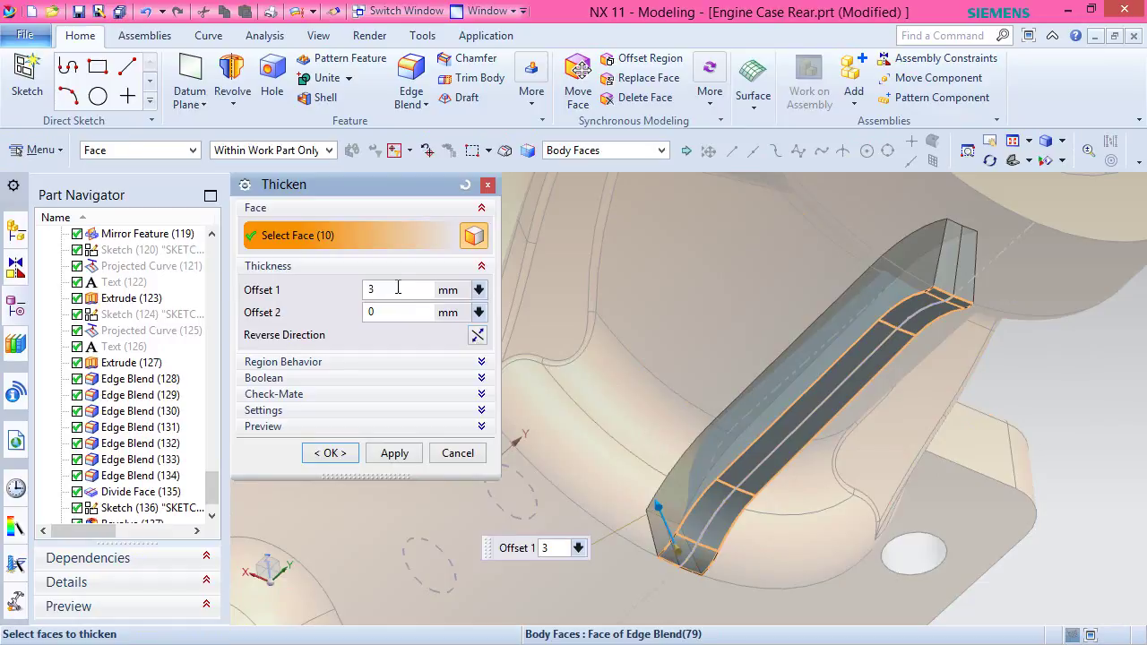
{"action": "left_click", "coordinate": [330, 453]}
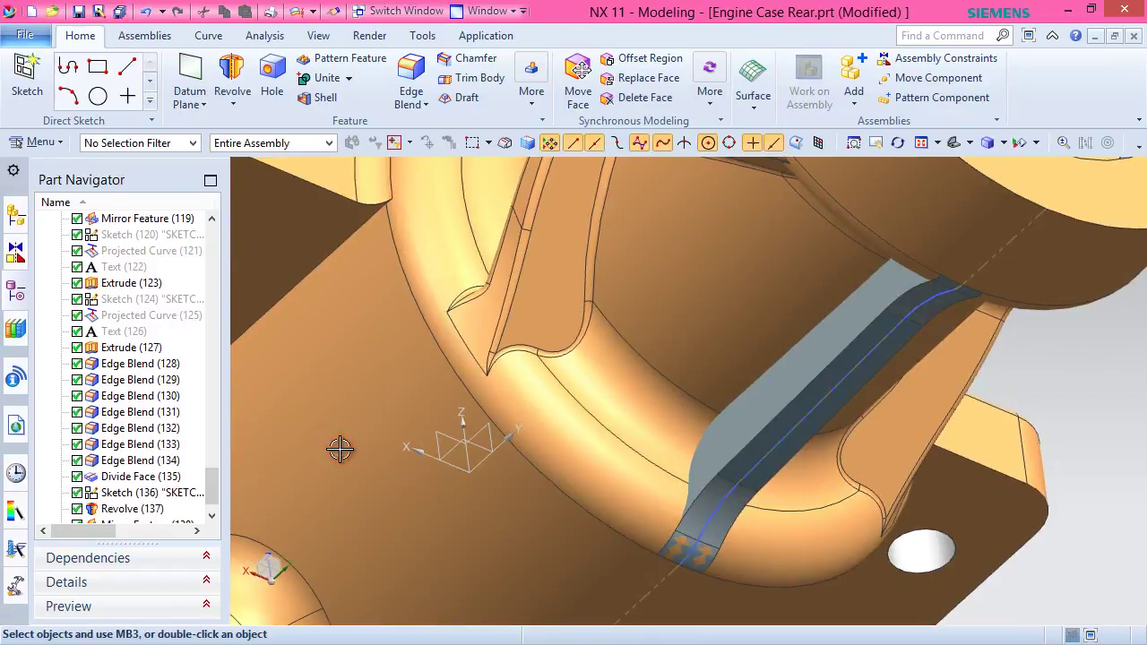
Hide the rib's profile sketch and the revolved sheet strip.
{"action": "key", "text": "ctrl+f"}
{"action": "middle_click_drag", "start_coordinate": [724, 468], "coordinate": [637, 435]}
{"action": "middle_click_drag", "start_coordinate": [498, 324], "coordinate": [492, 314]}
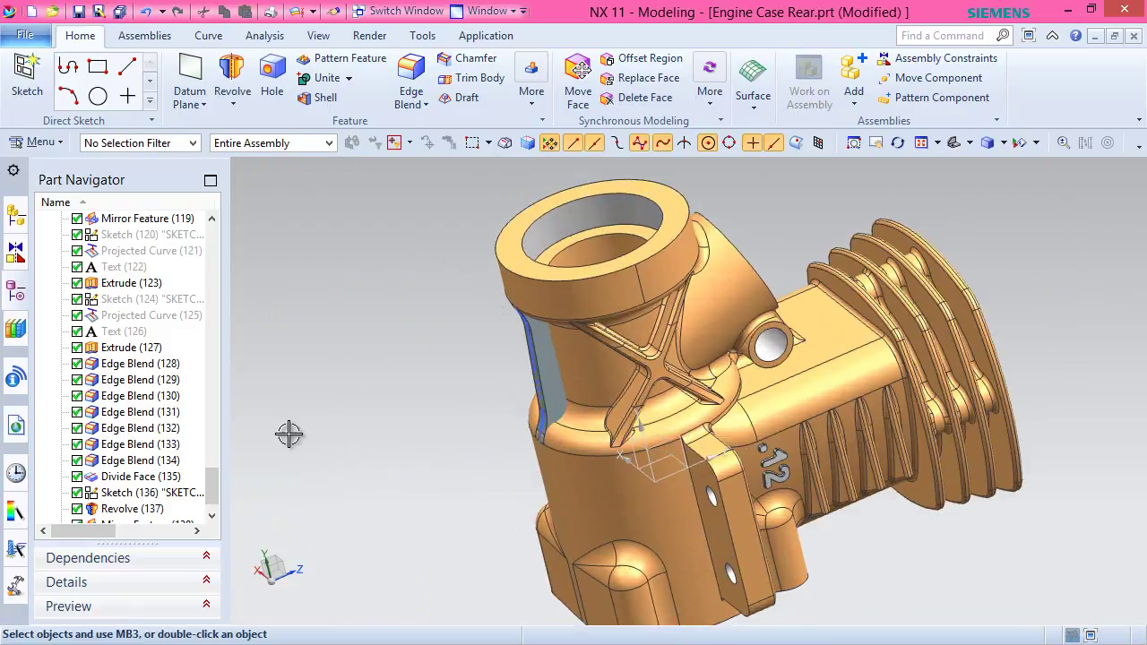
{"action": "right_click", "coordinate": [139, 493]}
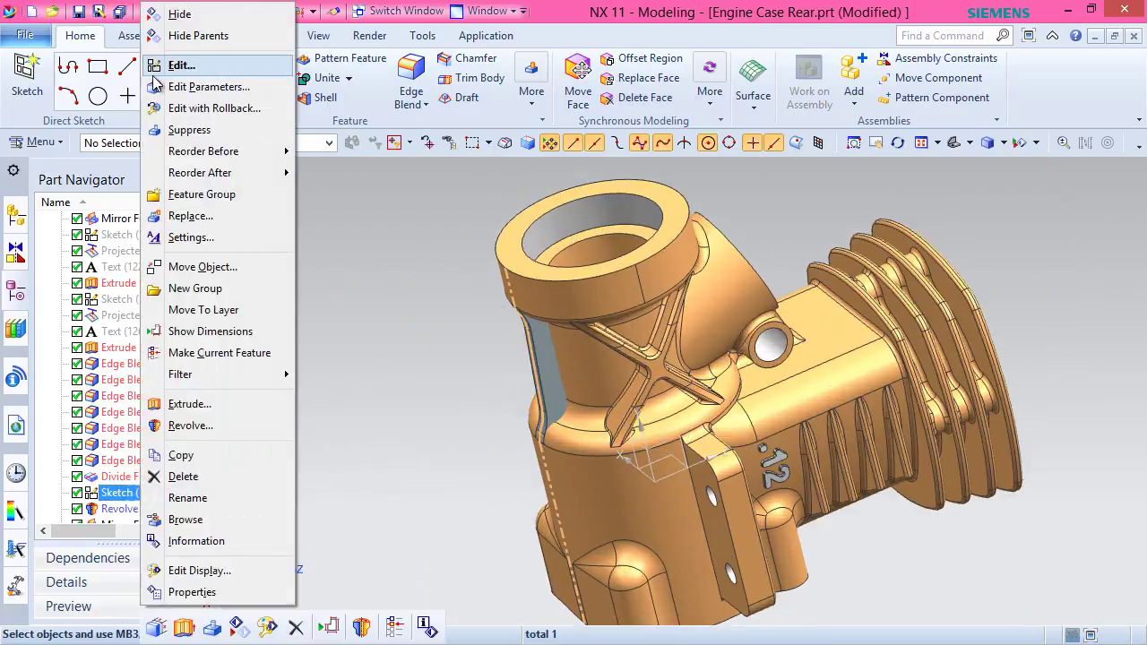
{"action": "left_click", "coordinate": [178, 15]}
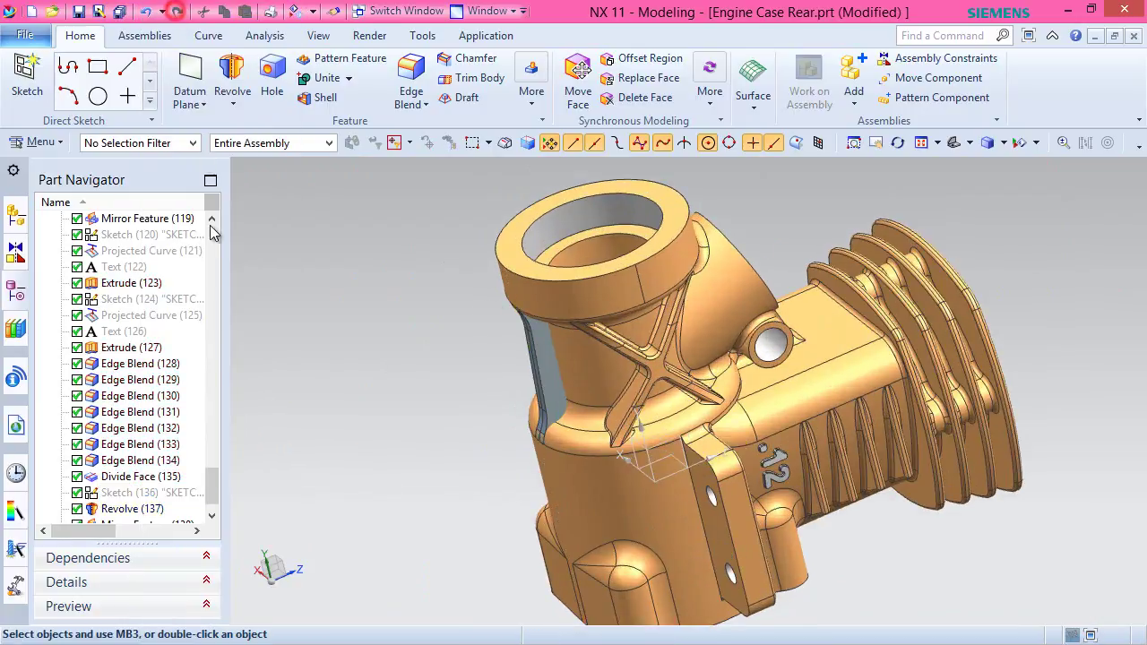
{"action": "left_click", "coordinate": [153, 511]}
{"action": "right_click", "coordinate": [152, 517]}
{"action": "left_click", "coordinate": [182, 35]}
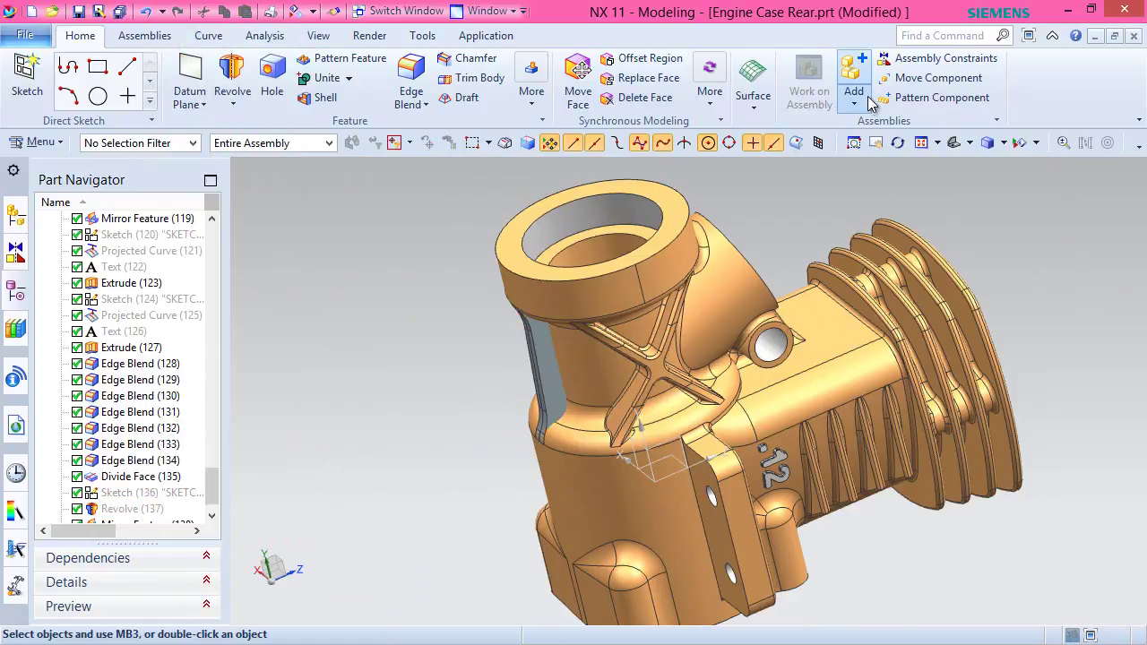
Set the display colour of the thickened rib body to the case's light orange from the Dark palette.
{"action": "left_click", "coordinate": [317, 36]}
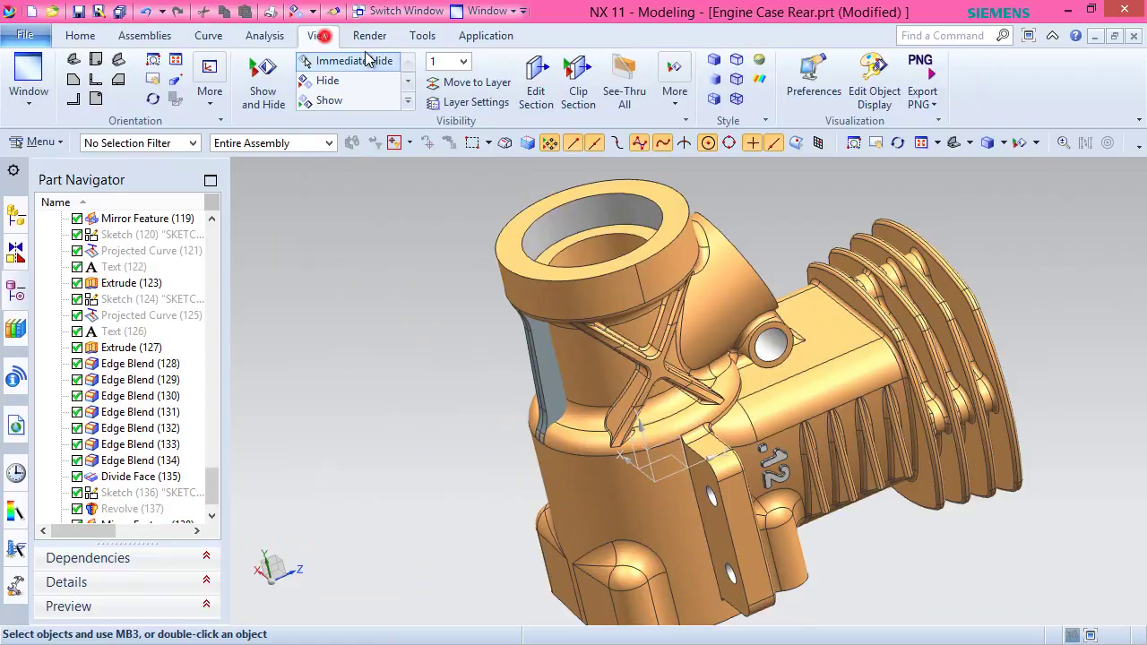
{"action": "left_click", "coordinate": [874, 90]}
{"action": "left_click", "coordinate": [518, 390]}
{"action": "middle_click", "coordinate": [517, 390]}
{"action": "left_click", "coordinate": [460, 266]}
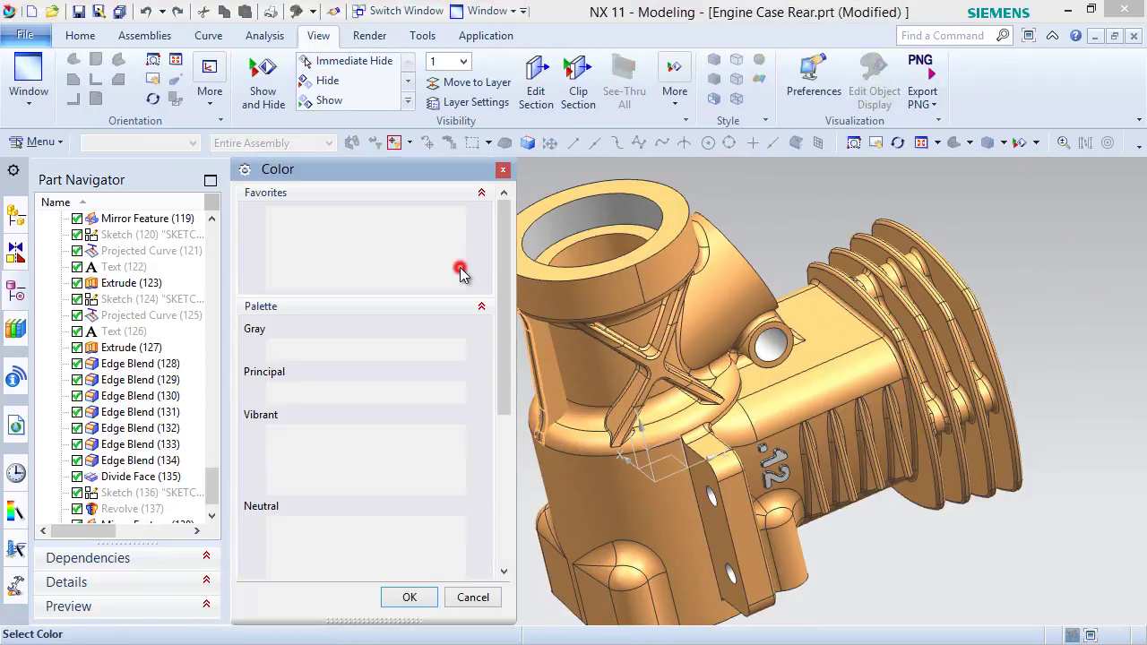
{"action": "left_click_drag", "start_coordinate": [506, 295], "coordinate": [463, 426]}
{"action": "left_click", "coordinate": [308, 438]}
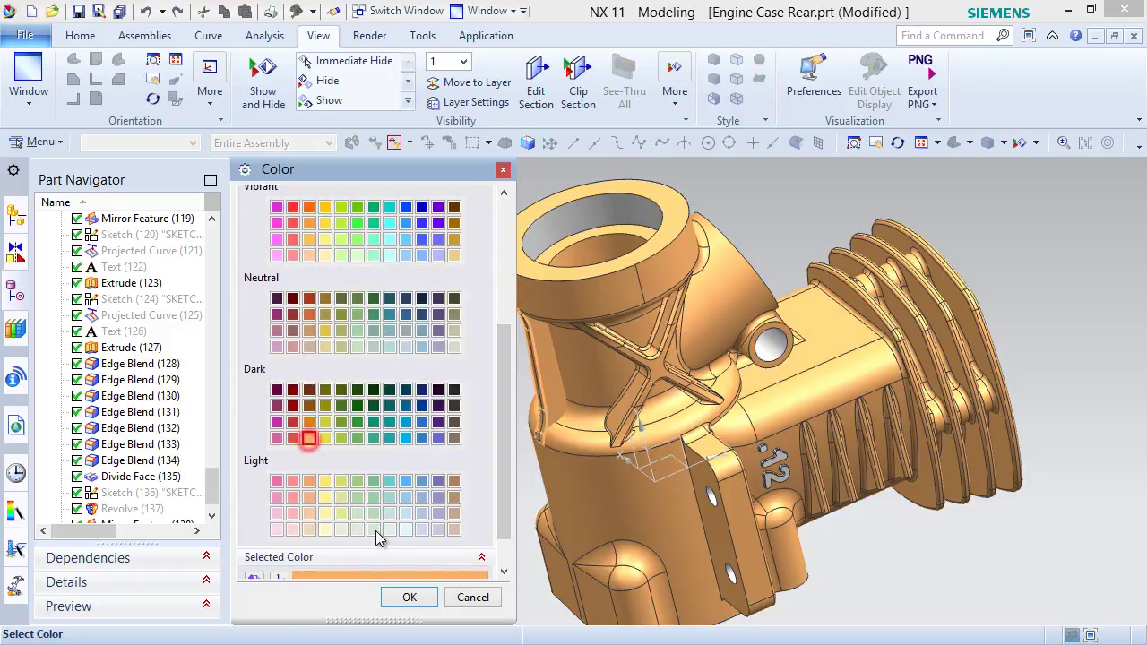
{"action": "left_click", "coordinate": [409, 598]}
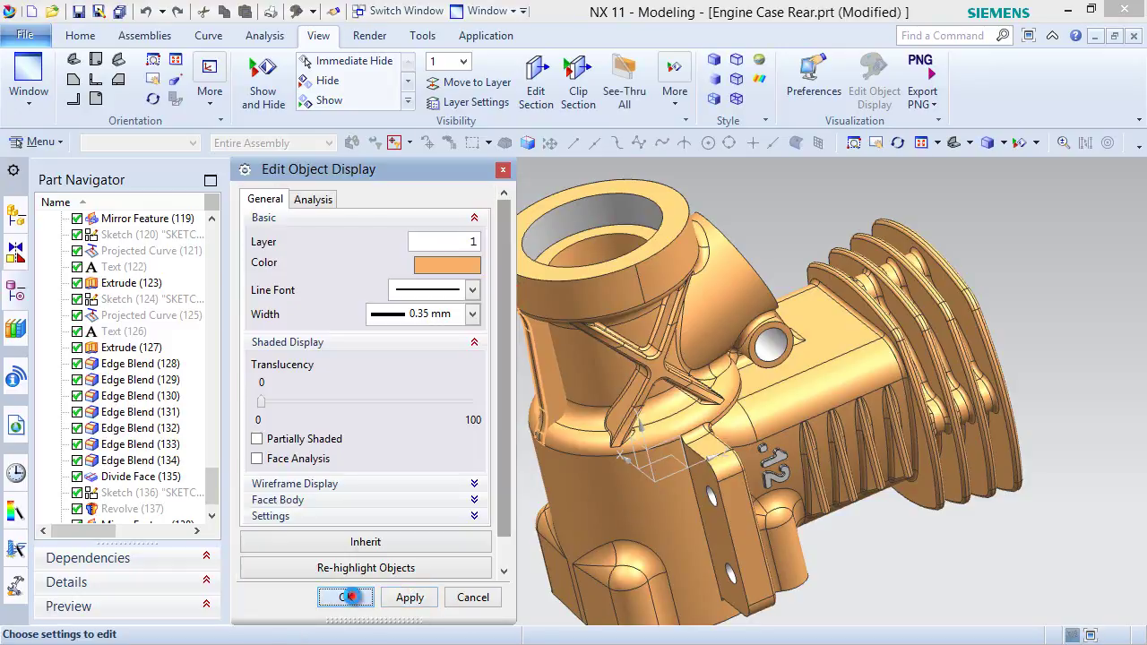
{"action": "left_click", "coordinate": [347, 598]}
Set the display colour of the mirrored sheet strip on the rib to the same light orange and save the part.
{"action": "middle_click_drag", "start_coordinate": [469, 415], "coordinate": [520, 404]}
{"action": "scroll", "coordinate": [673, 371], "scroll_direction": "up", "scroll_amount": 2}
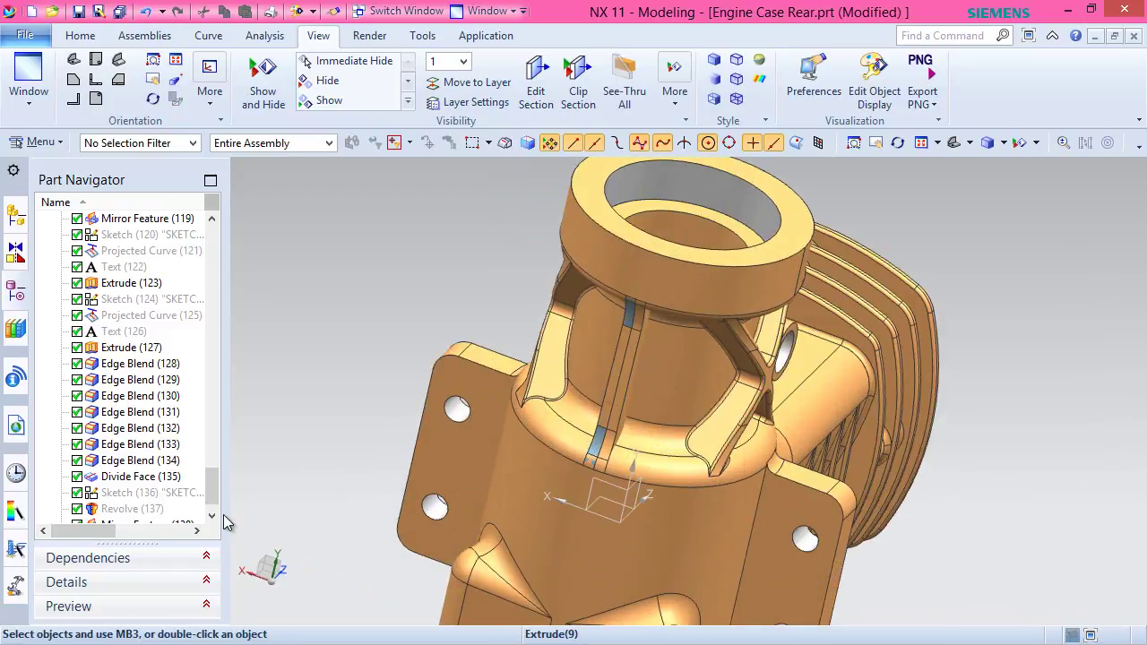
{"action": "scroll", "coordinate": [215, 512], "scroll_direction": "down", "scroll_amount": 2}
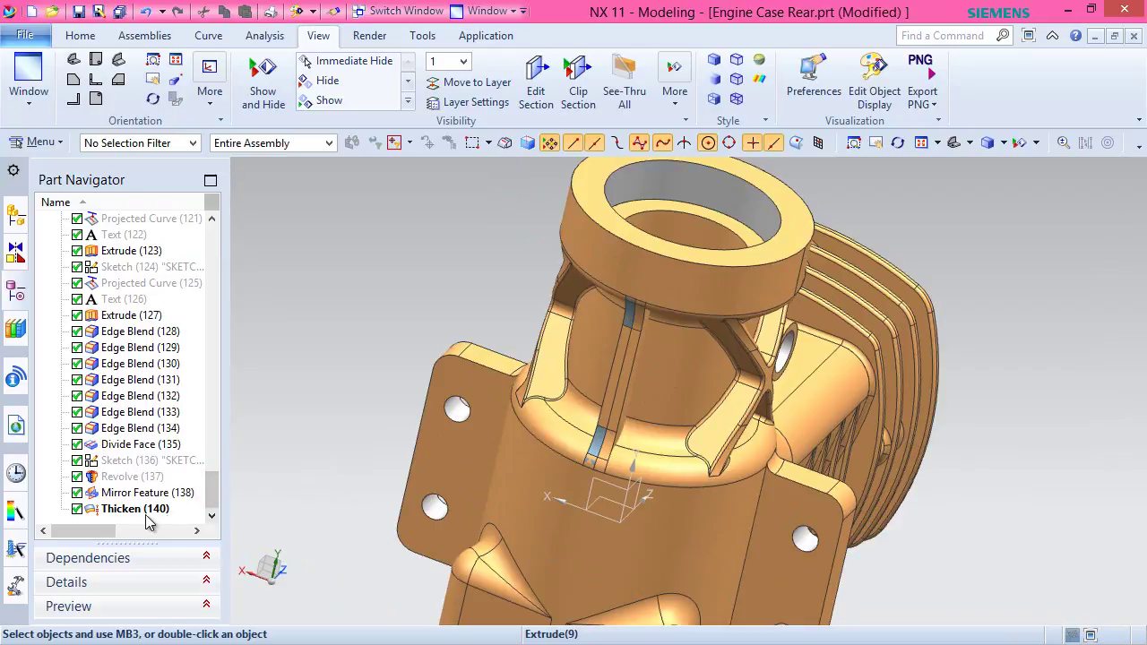
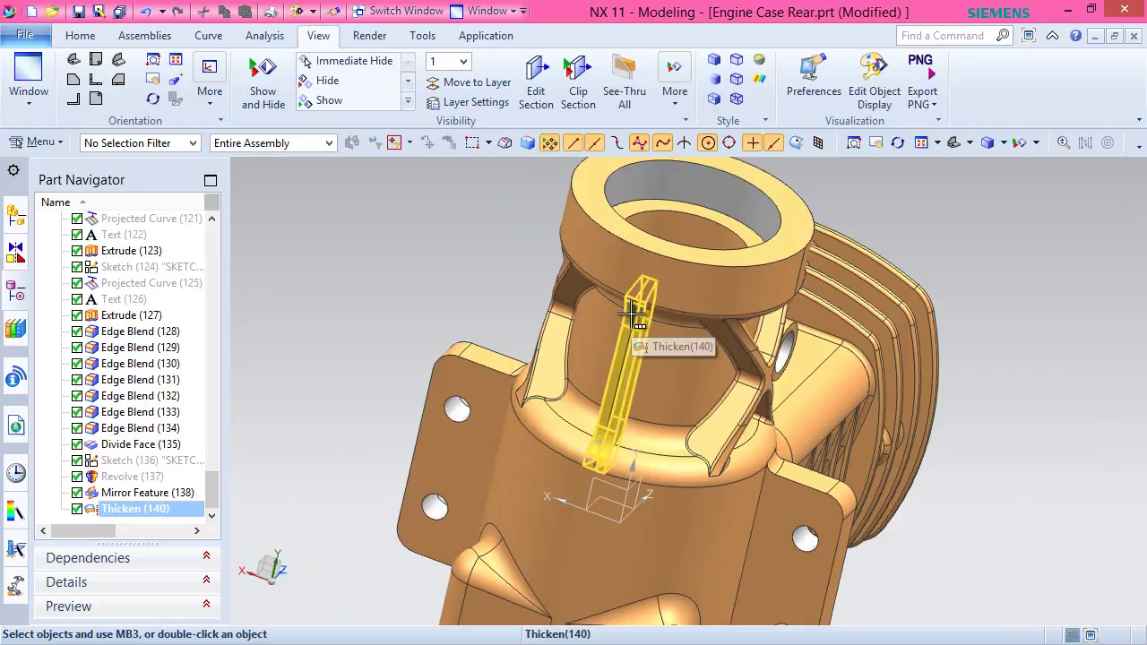
{"action": "left_click", "coordinate": [862, 79]}
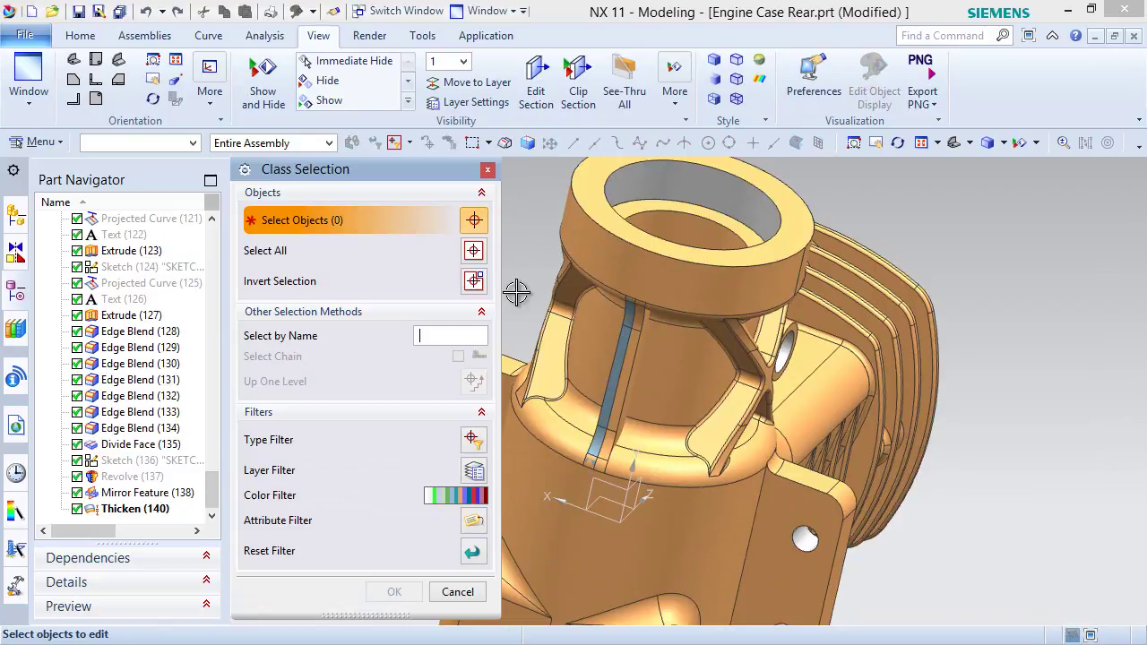
{"action": "scroll", "coordinate": [596, 358], "scroll_direction": "up", "scroll_amount": 2}
{"action": "left_click", "coordinate": [633, 332]}
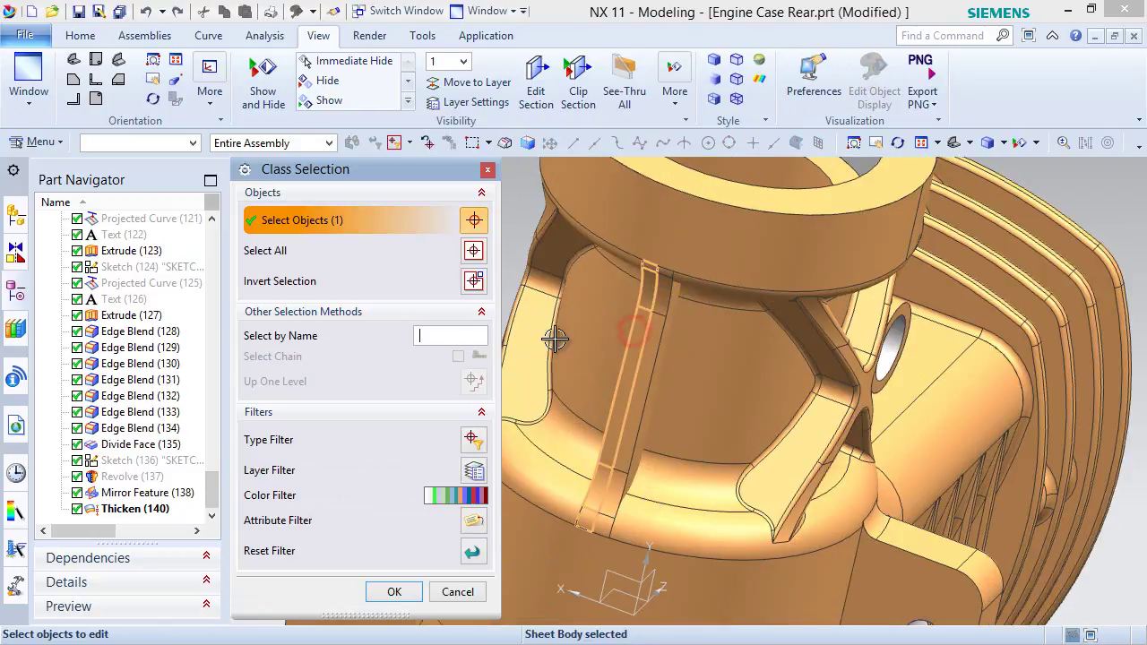
{"action": "middle_click", "coordinate": [507, 219]}
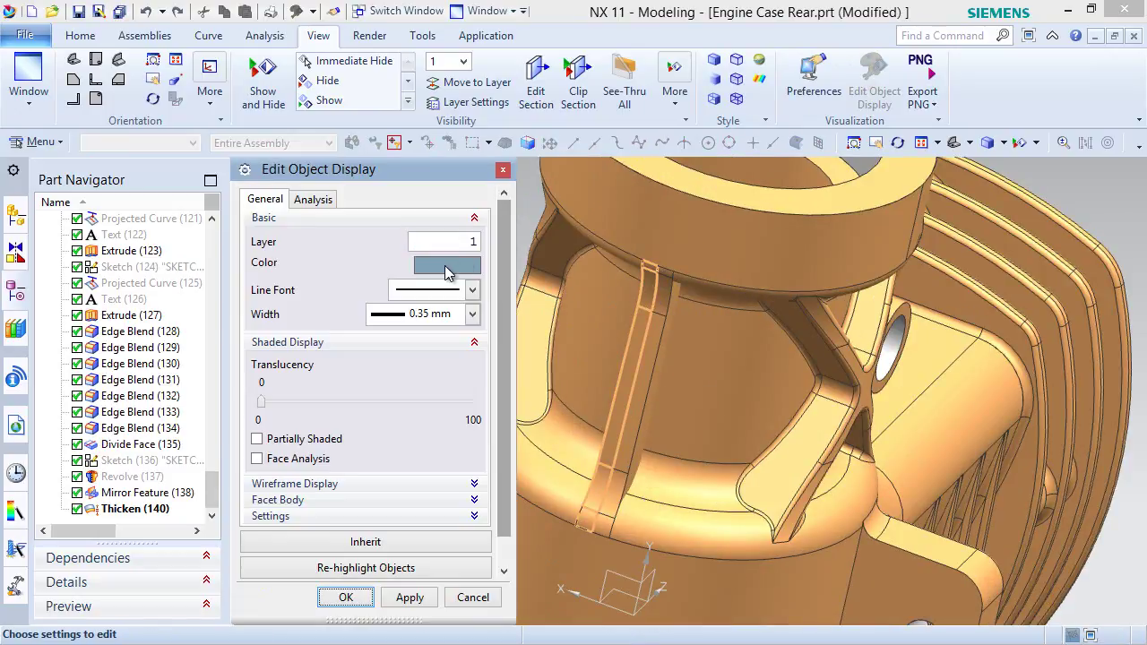
{"action": "left_click", "coordinate": [456, 262]}
{"action": "left_click_drag", "start_coordinate": [507, 353], "coordinate": [508, 501]}
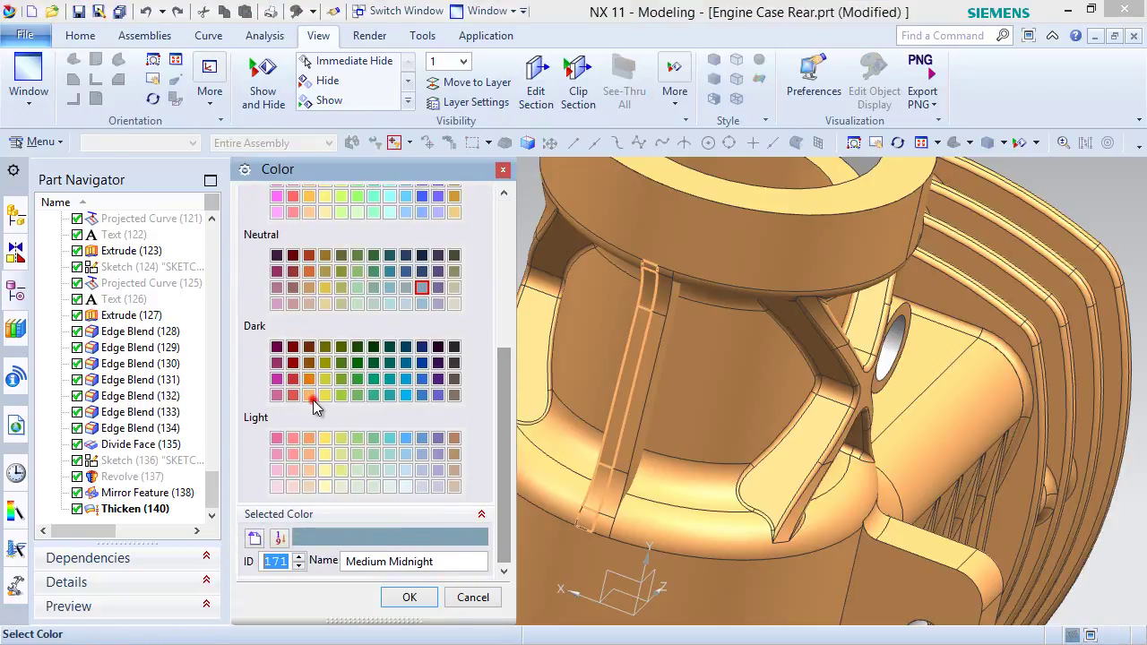
{"action": "left_click", "coordinate": [313, 399]}
{"action": "left_click", "coordinate": [403, 597]}
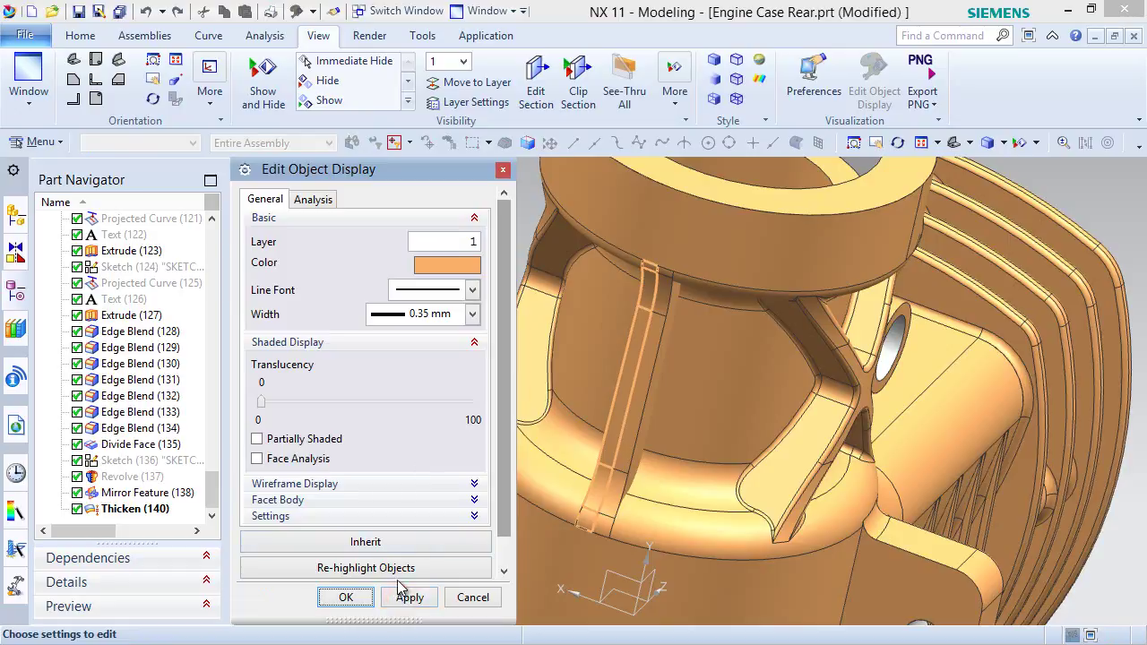
{"action": "left_click", "coordinate": [346, 597]}
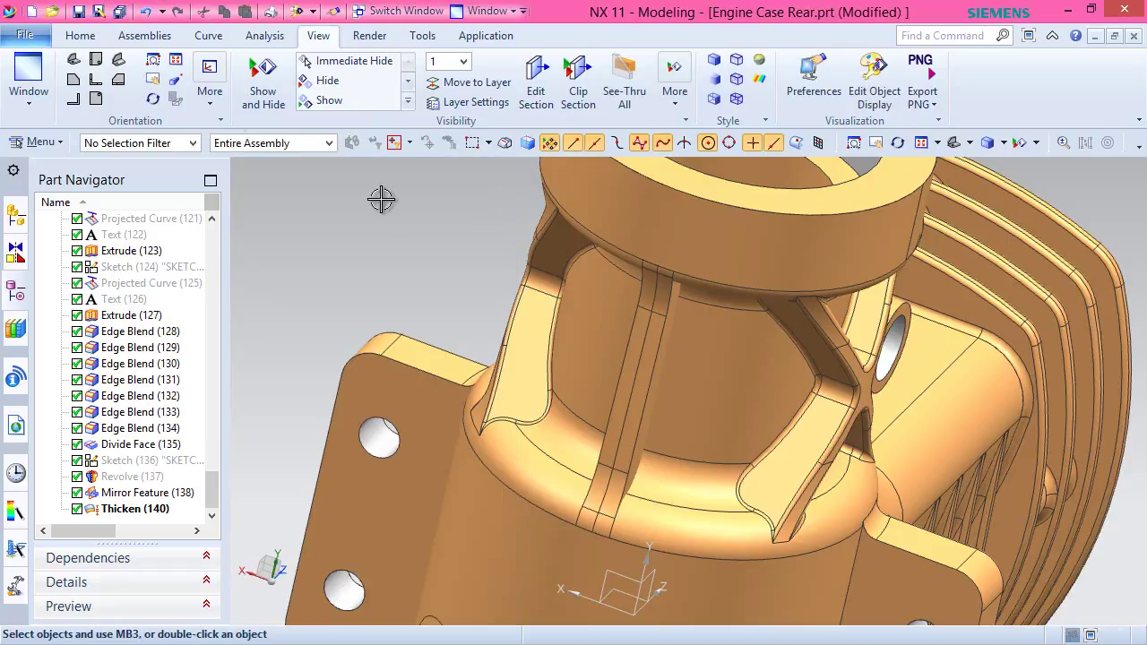
{"action": "left_click", "coordinate": [100, 40]}
{"action": "left_click", "coordinate": [116, 12]}
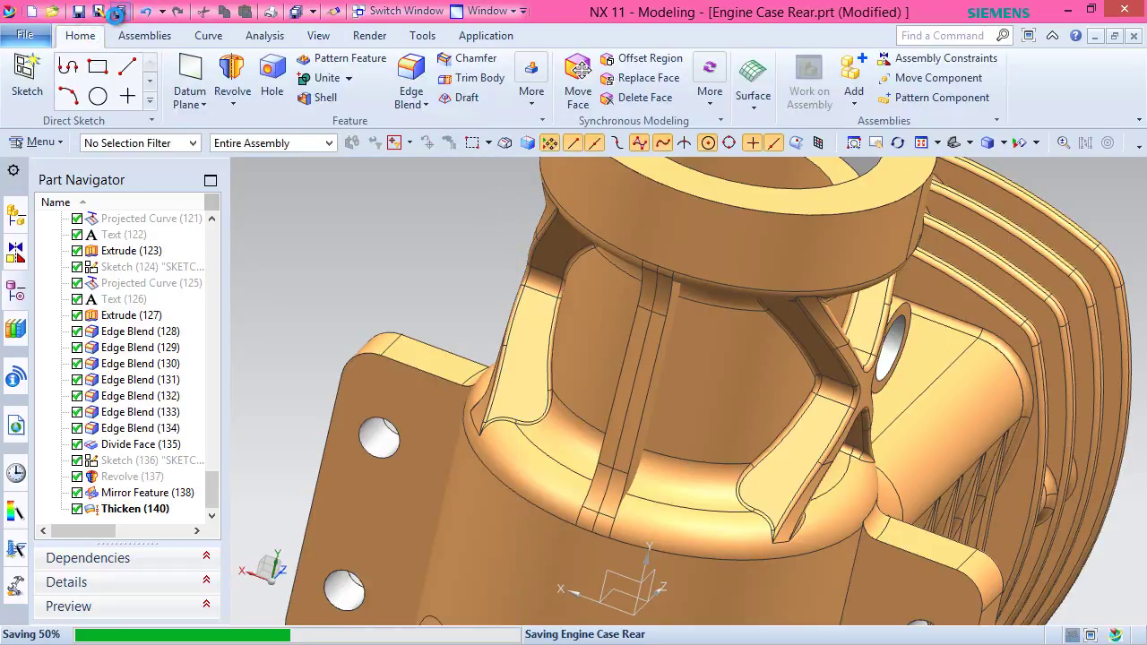
Unite the thickened rib as target body with the engine case as tool body.
{"action": "left_click", "coordinate": [192, 142]}
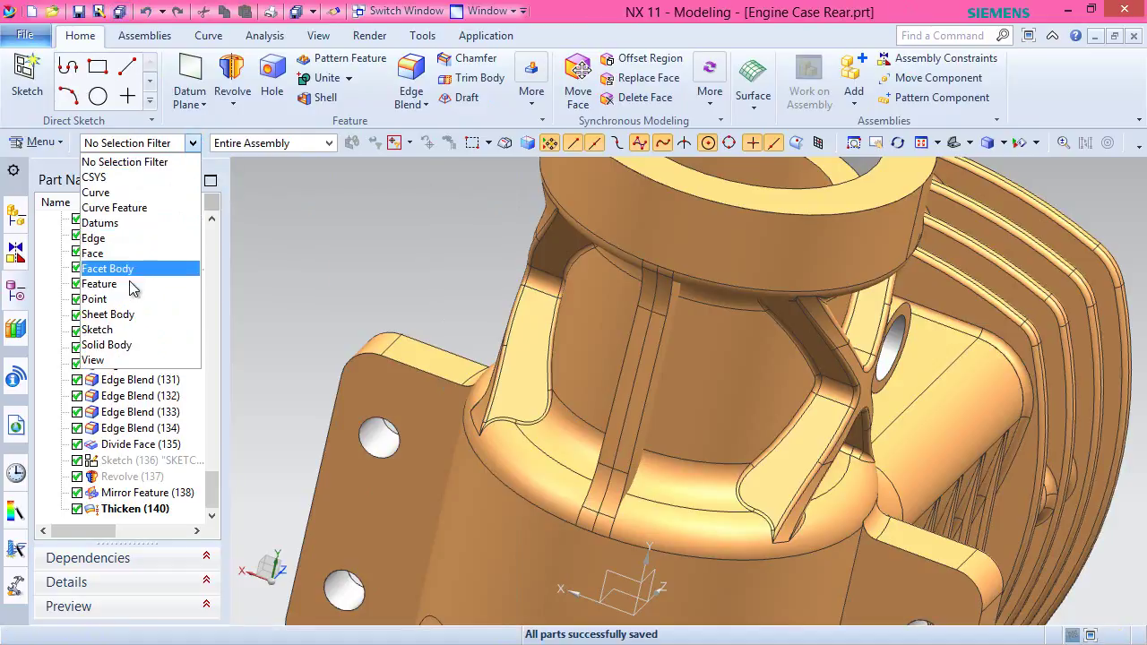
{"action": "left_click", "coordinate": [130, 347]}
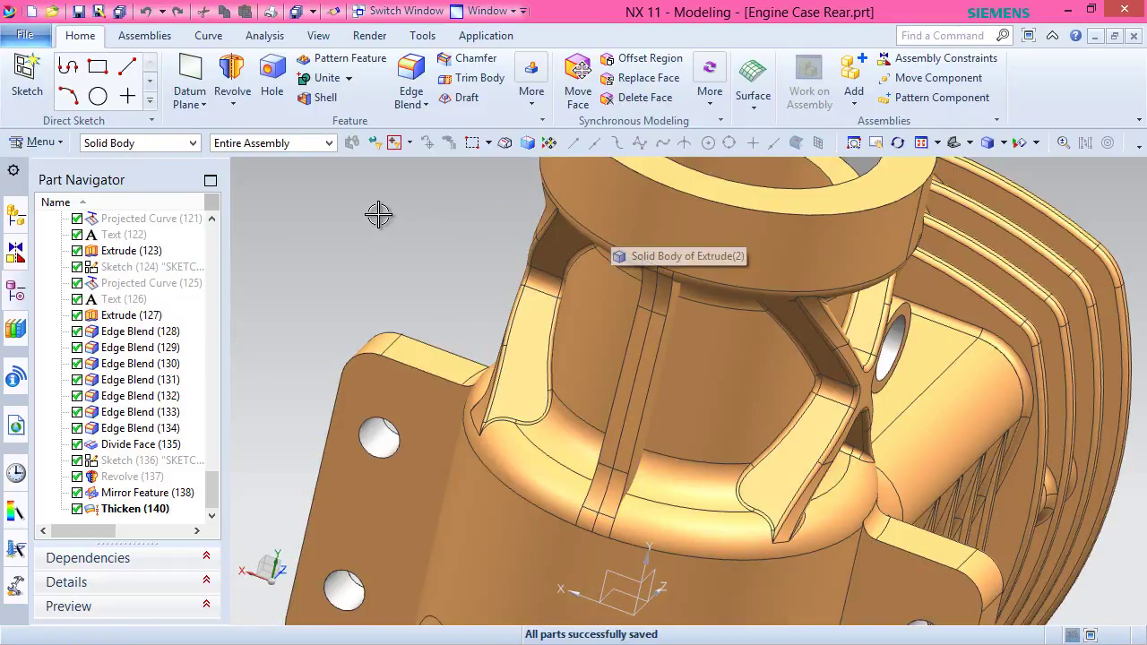
{"action": "left_click", "coordinate": [328, 78]}
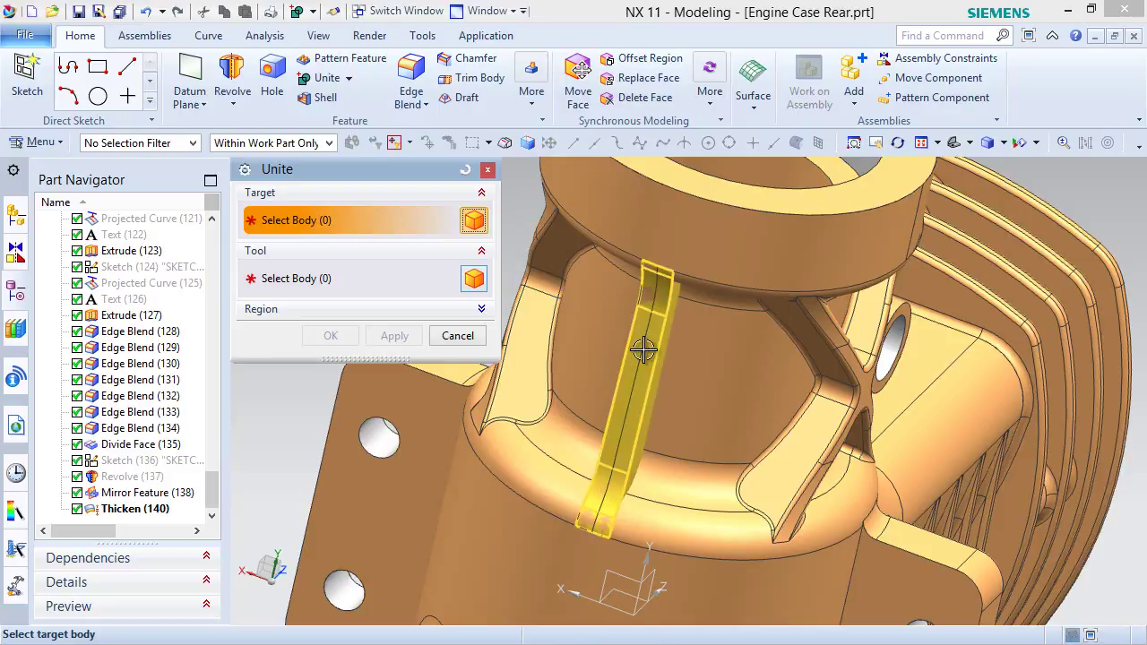
{"action": "left_click", "coordinate": [638, 348]}
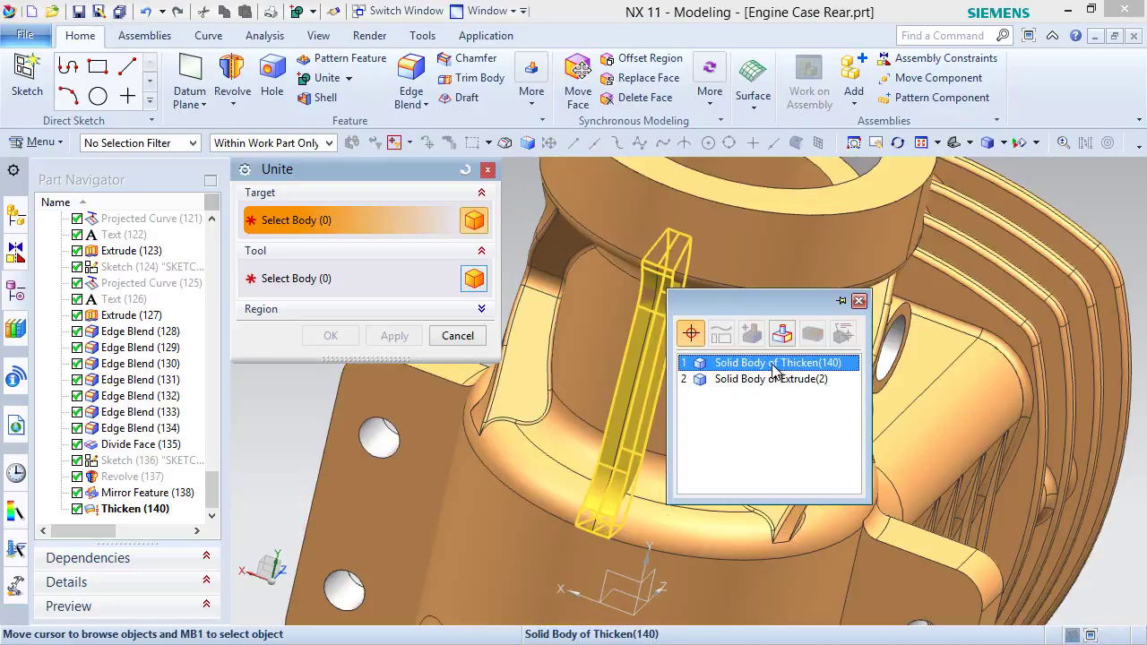
{"action": "left_click", "coordinate": [770, 379]}
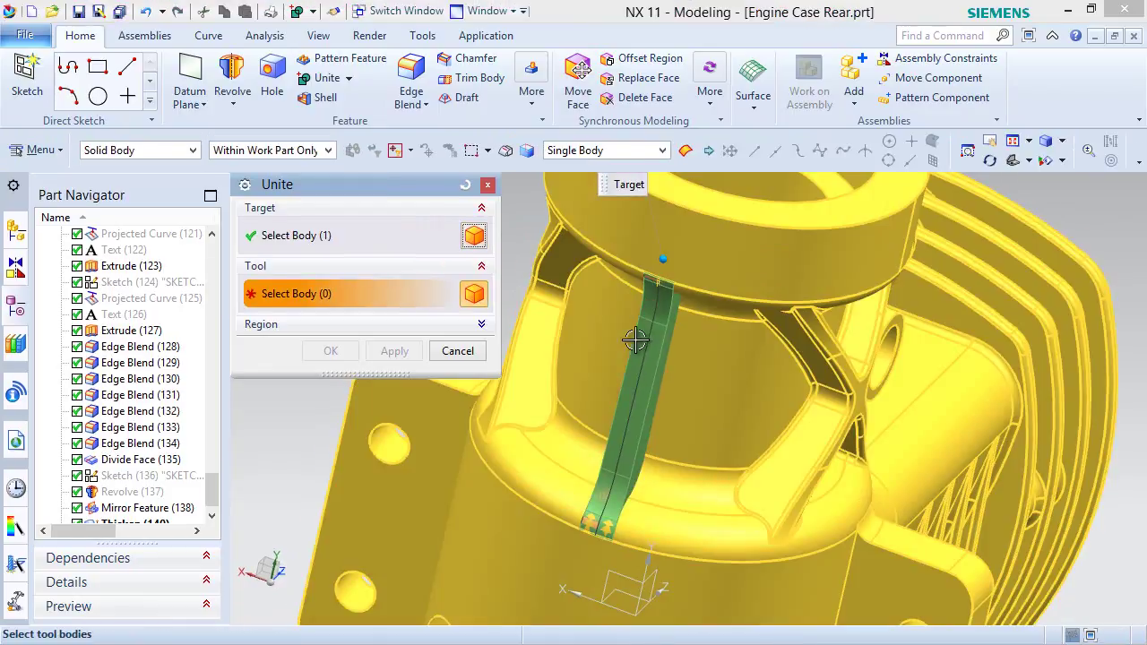
{"action": "left_click", "coordinate": [605, 318]}
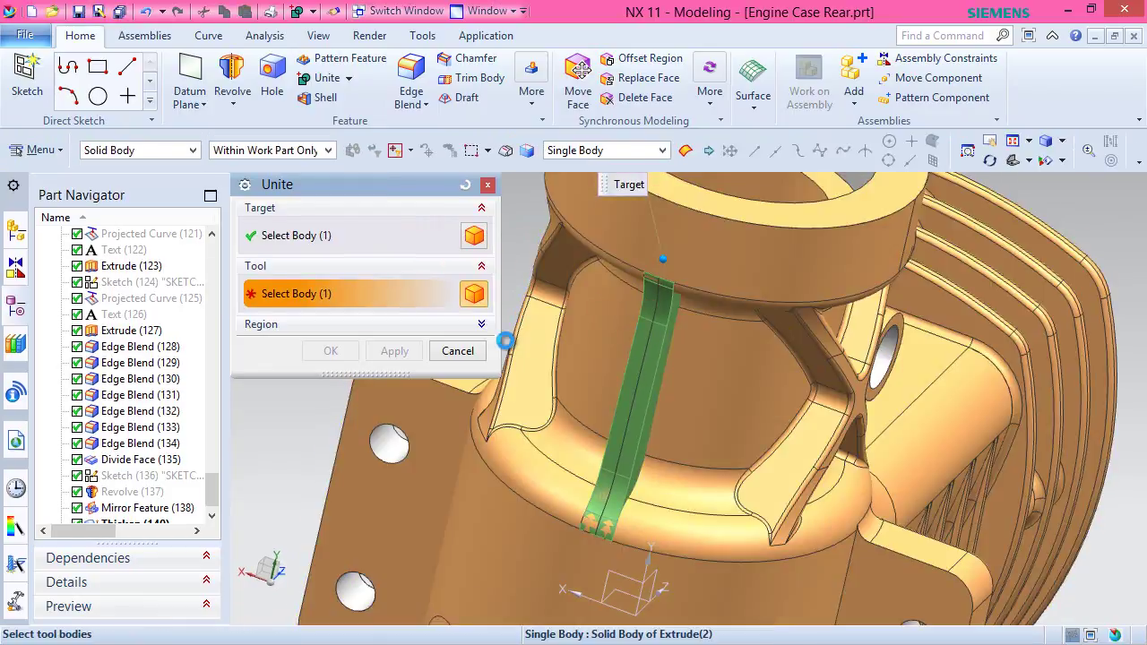
{"action": "left_click", "coordinate": [321, 347]}
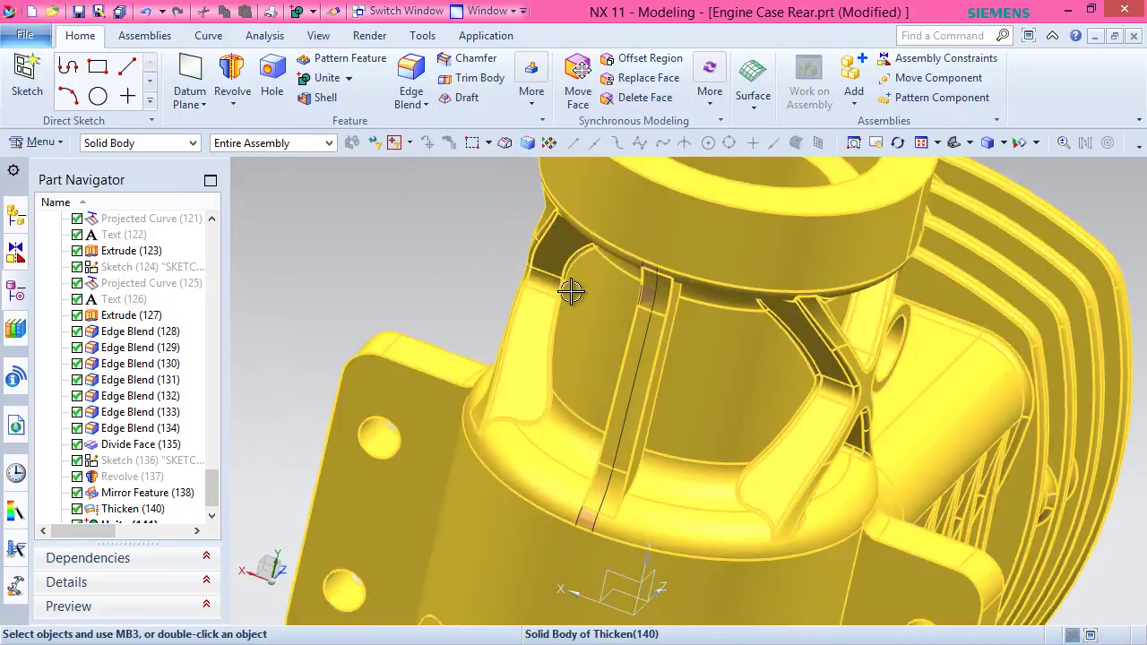
Hide the mirrored sheet strip that still overlaps the united rib.
{"action": "scroll", "coordinate": [622, 282], "scroll_direction": "up", "scroll_amount": 3}
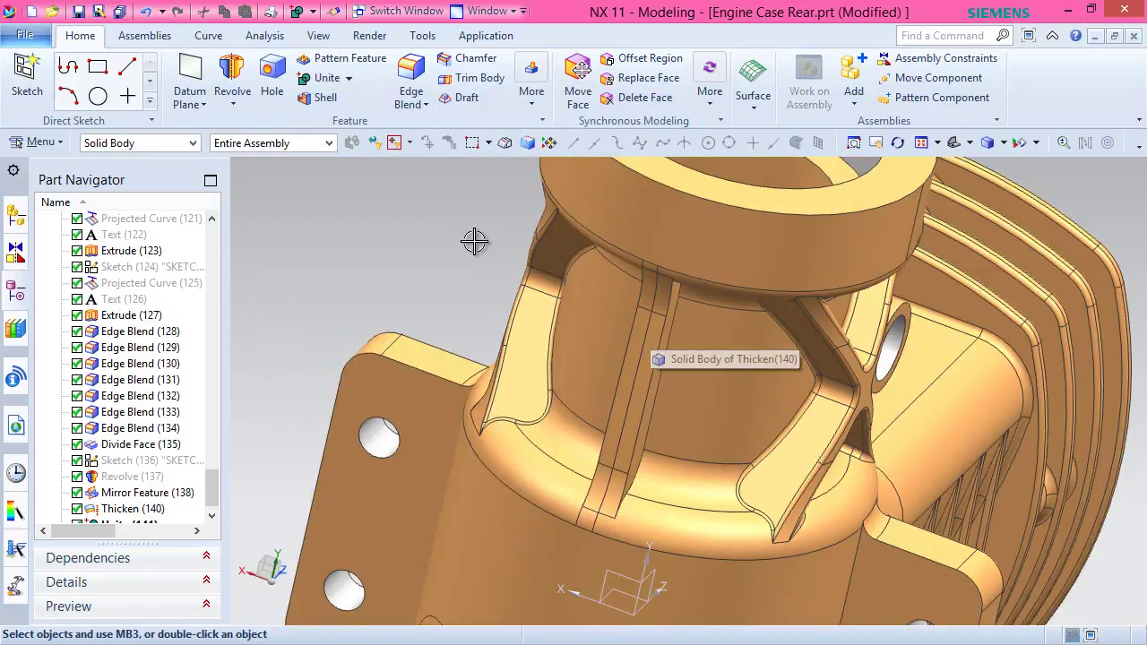
{"action": "scroll", "coordinate": [751, 278], "scroll_direction": "up", "scroll_amount": 3}
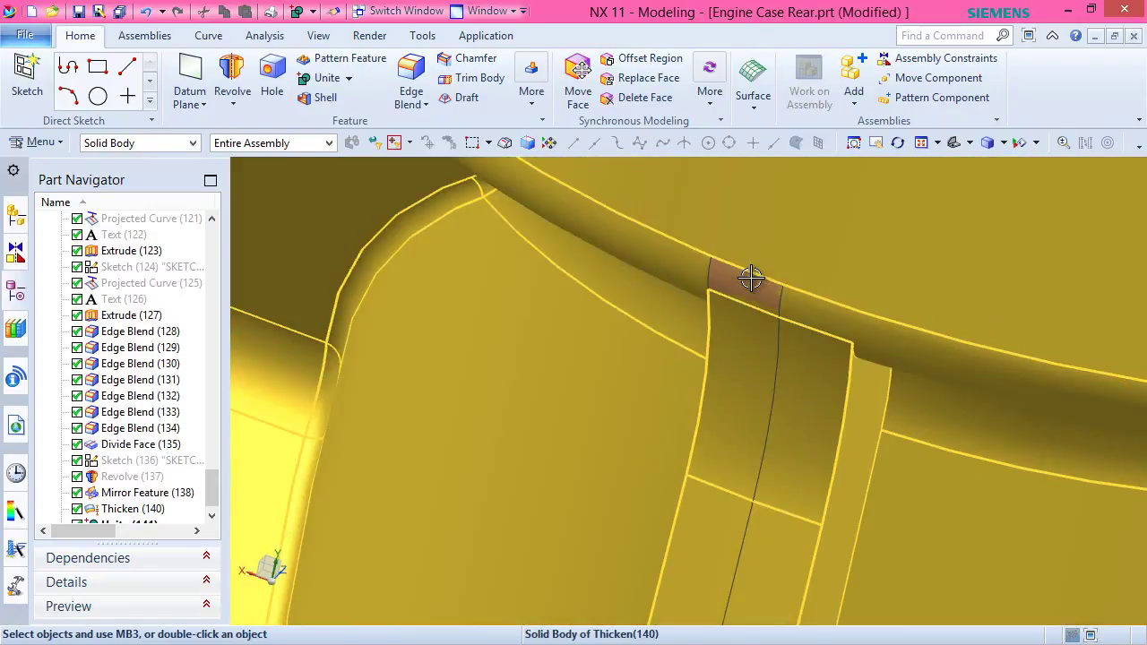
{"action": "left_click", "coordinate": [750, 279]}
{"action": "scroll", "coordinate": [673, 351], "scroll_direction": "down", "scroll_amount": 3}
{"action": "scroll", "coordinate": [679, 359], "scroll_direction": "up", "scroll_amount": 3}
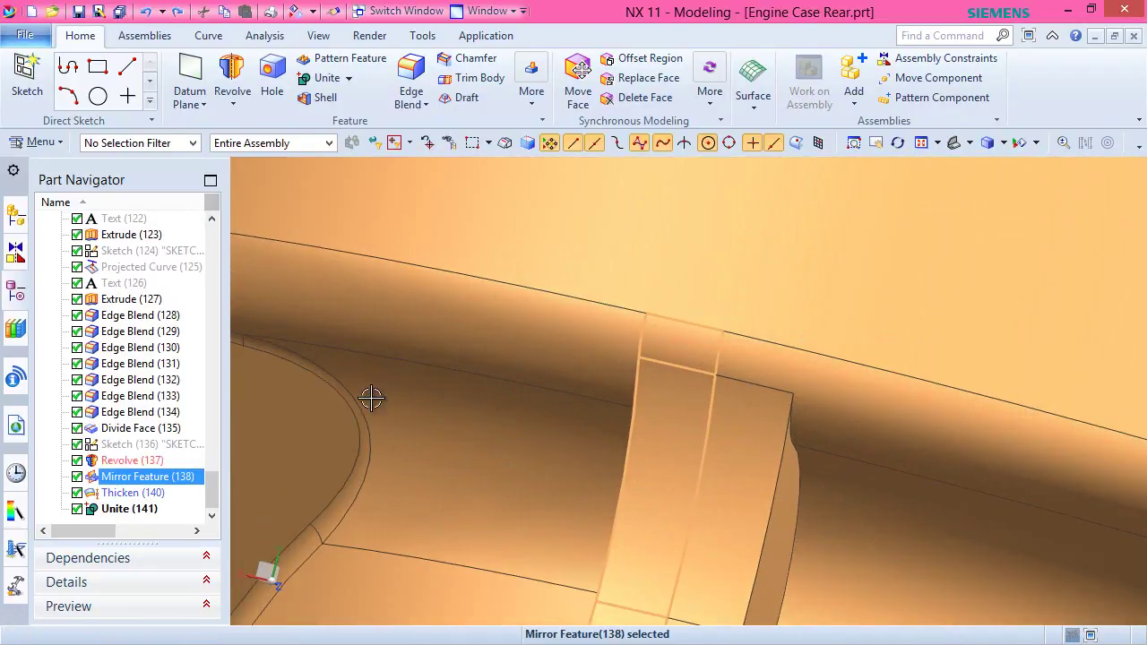
{"action": "right_click", "coordinate": [126, 482]}
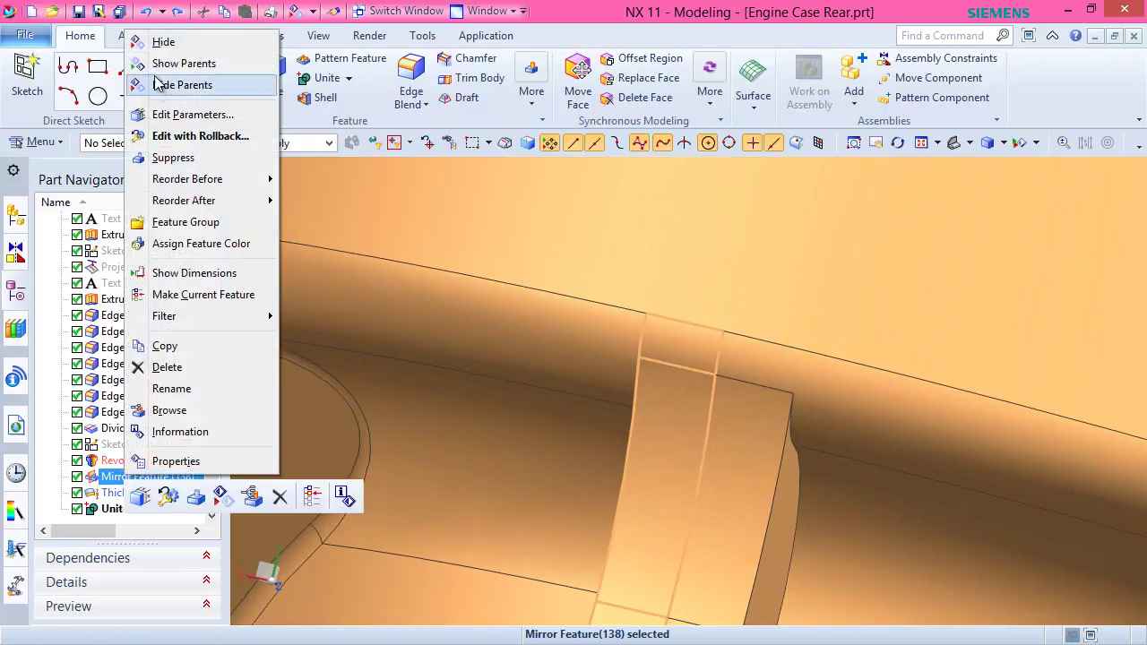
{"action": "left_click", "coordinate": [158, 41]}
{"action": "scroll", "coordinate": [483, 225], "scroll_direction": "down", "scroll_amount": 6}
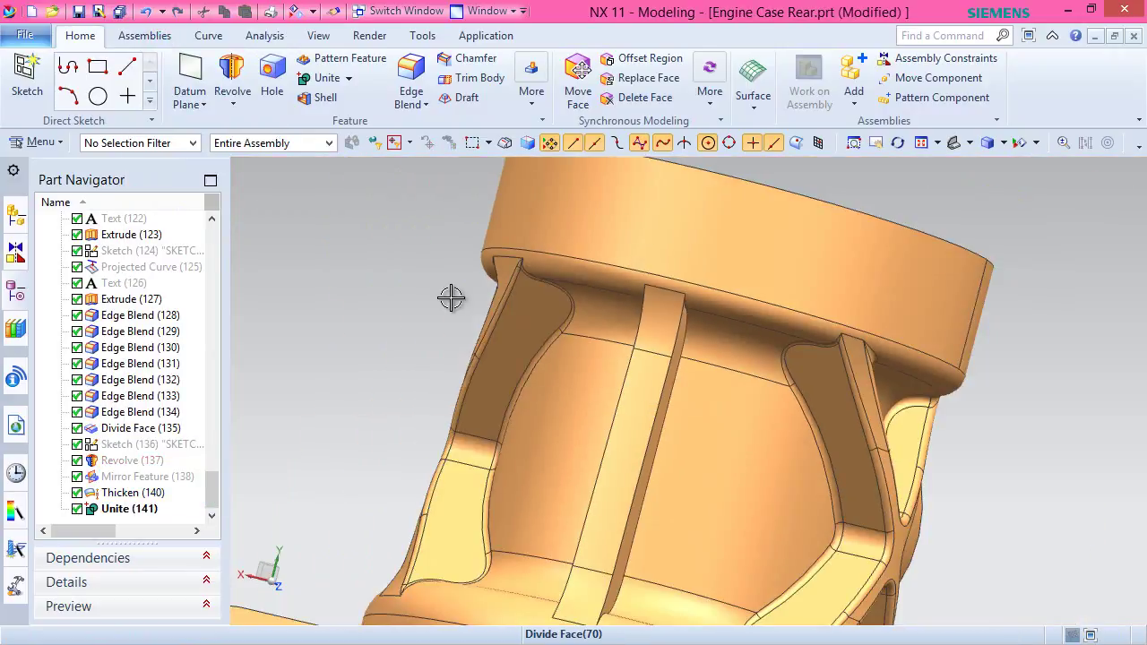
{"action": "left_click", "coordinate": [389, 219]}
Blend both long outer edges of the rib with a circular 0.5 mm radius, as two separate edge blends.
{"action": "left_click", "coordinate": [410, 74]}
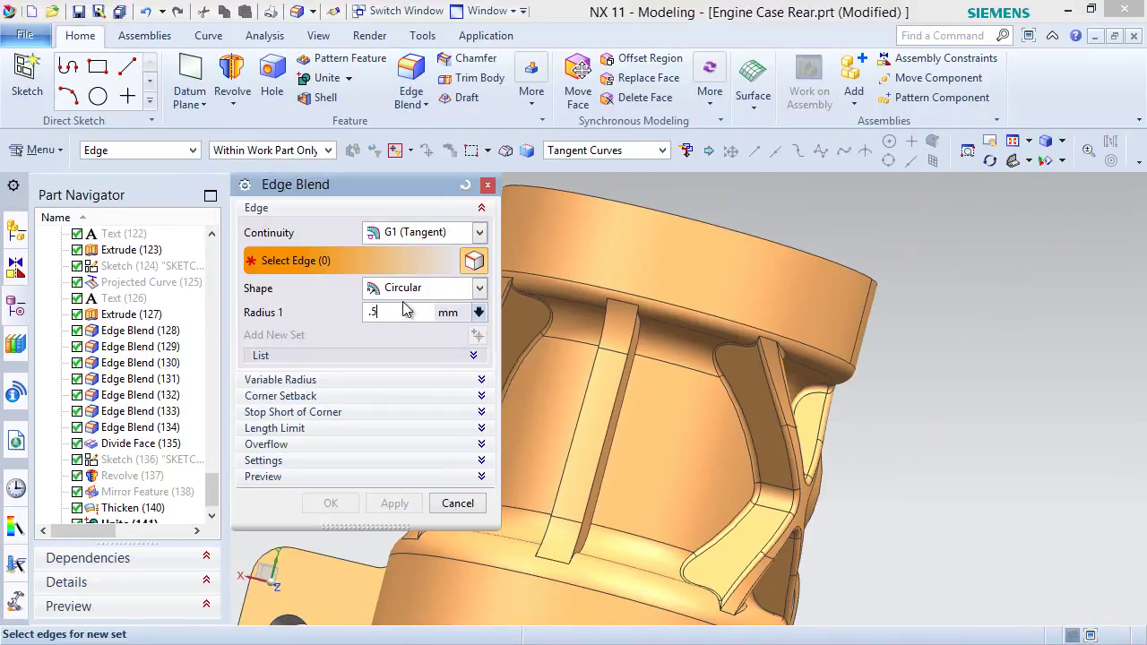
{"action": "scroll", "coordinate": [560, 341], "scroll_direction": "up", "scroll_amount": 3}
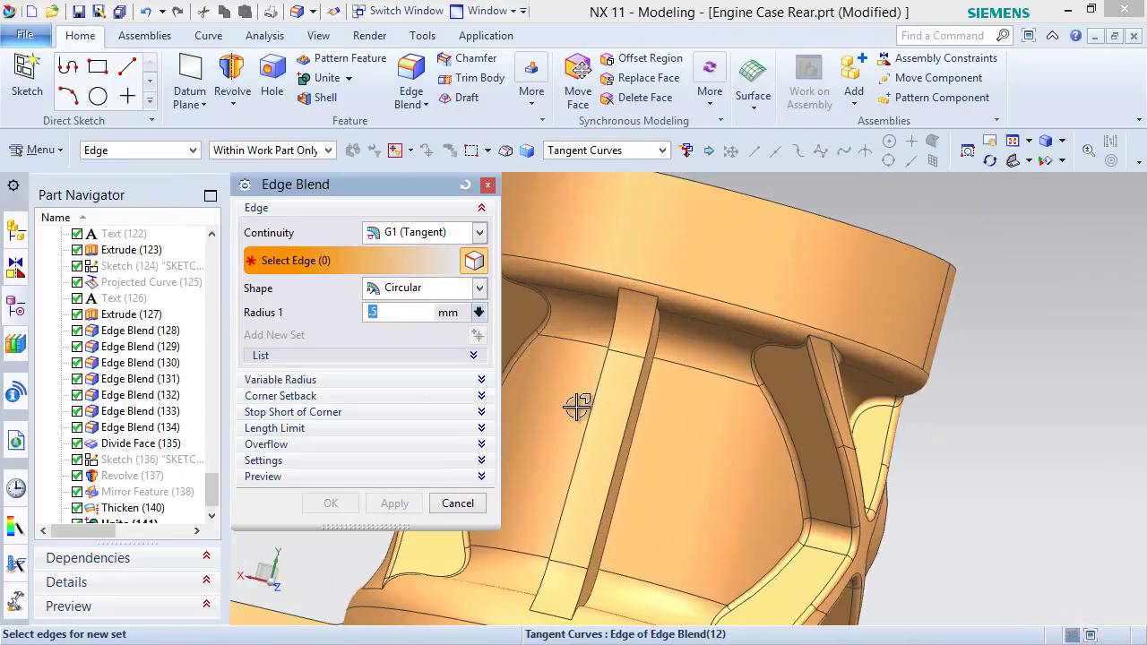
{"action": "left_click", "coordinate": [597, 410]}
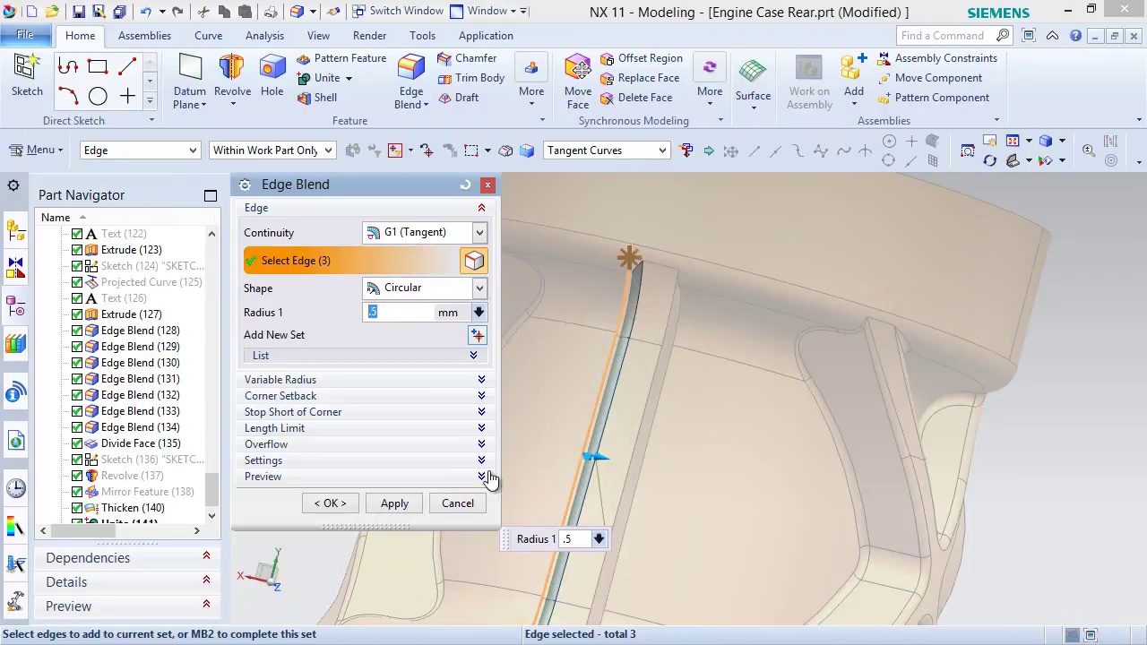
{"action": "left_click", "coordinate": [396, 506]}
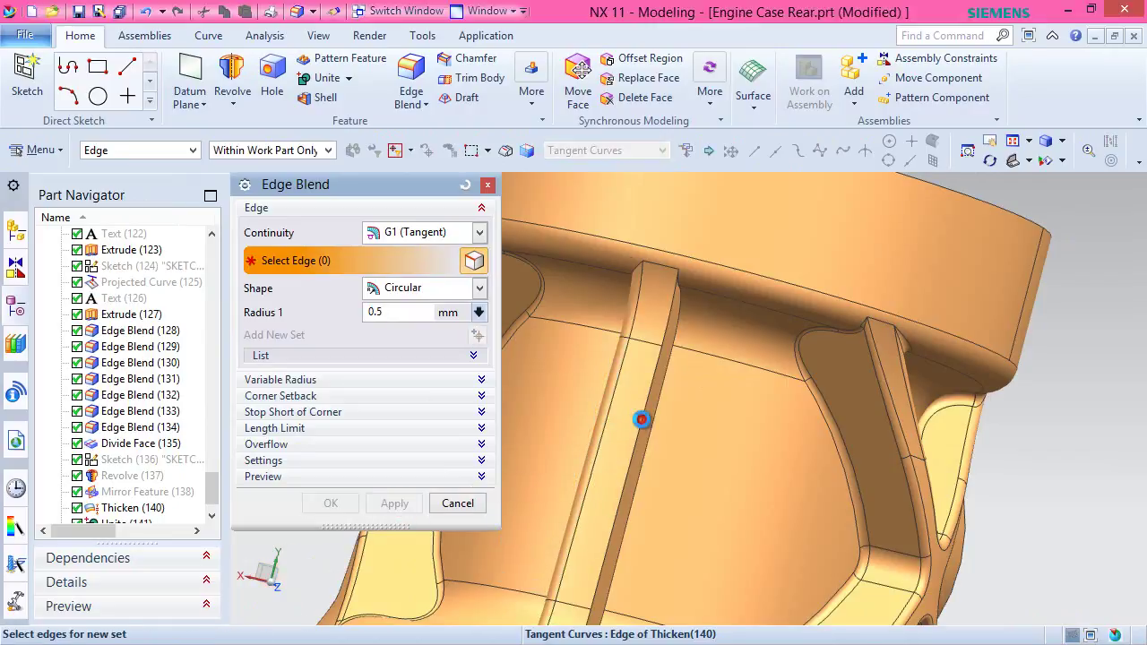
{"action": "left_click", "coordinate": [642, 418]}
{"action": "left_click", "coordinate": [394, 504]}
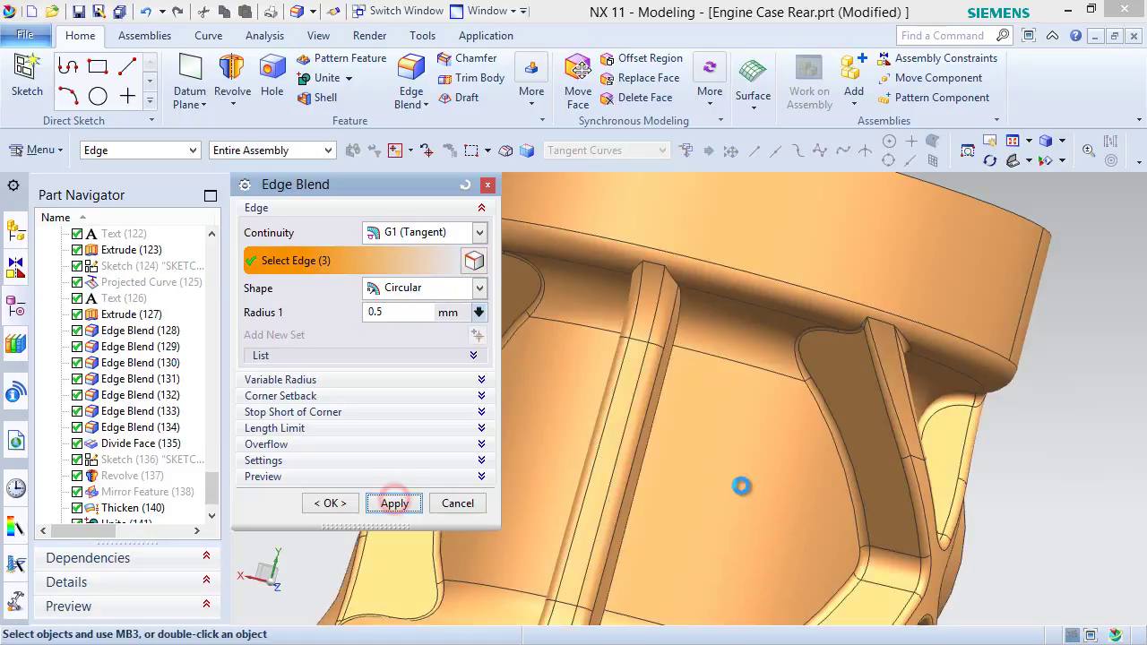
Blend the base edges on both sides of the rib, where it meets the case, with a 0.5 mm radius.
{"action": "left_click", "coordinate": [664, 403]}
{"action": "left_click", "coordinate": [394, 503]}
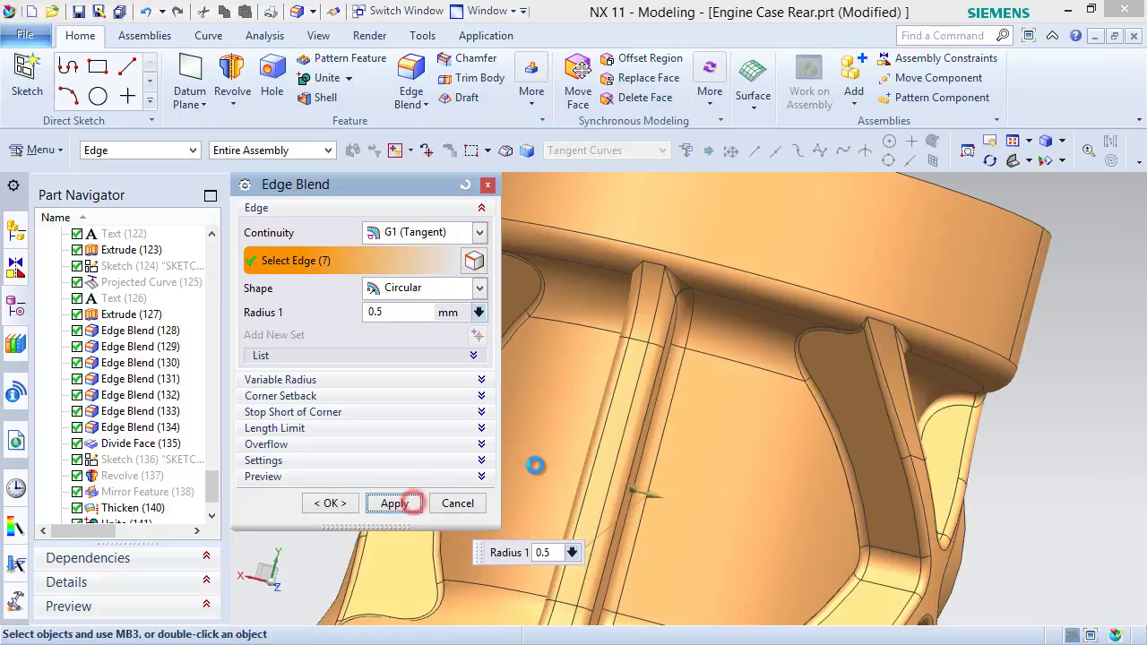
{"action": "middle_click_drag", "start_coordinate": [568, 443], "coordinate": [639, 442]}
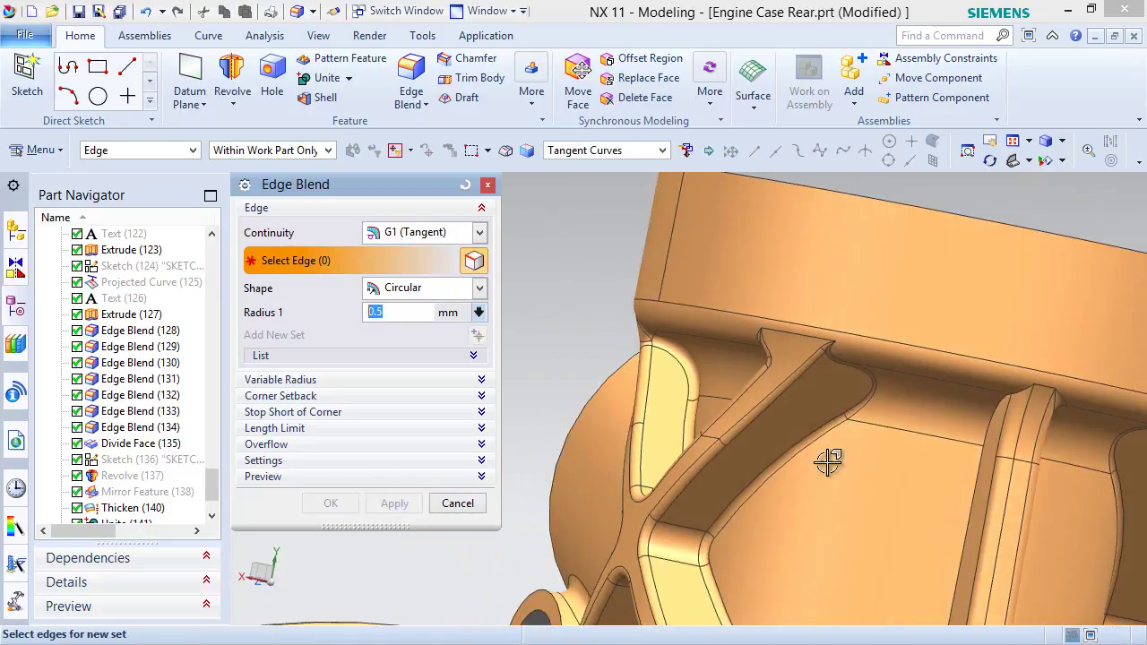
{"action": "left_click", "coordinate": [977, 484]}
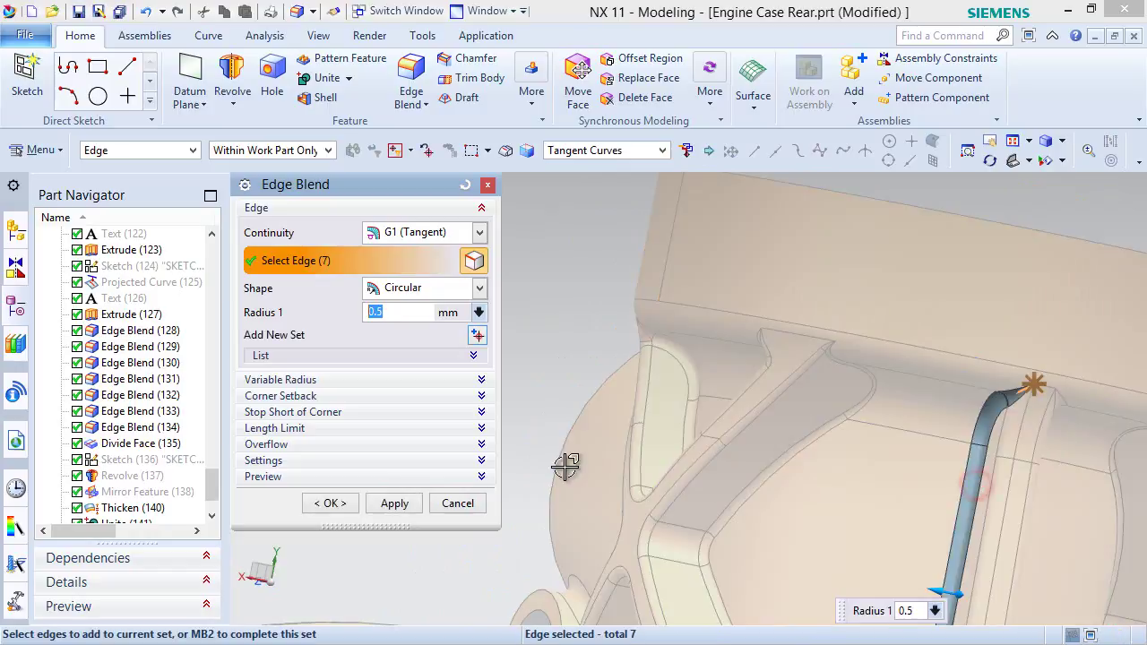
{"action": "left_click", "coordinate": [330, 503]}
{"action": "scroll", "coordinate": [472, 359], "scroll_direction": "down", "scroll_amount": 3}
{"action": "middle_click_drag", "start_coordinate": [710, 506], "coordinate": [656, 438]}
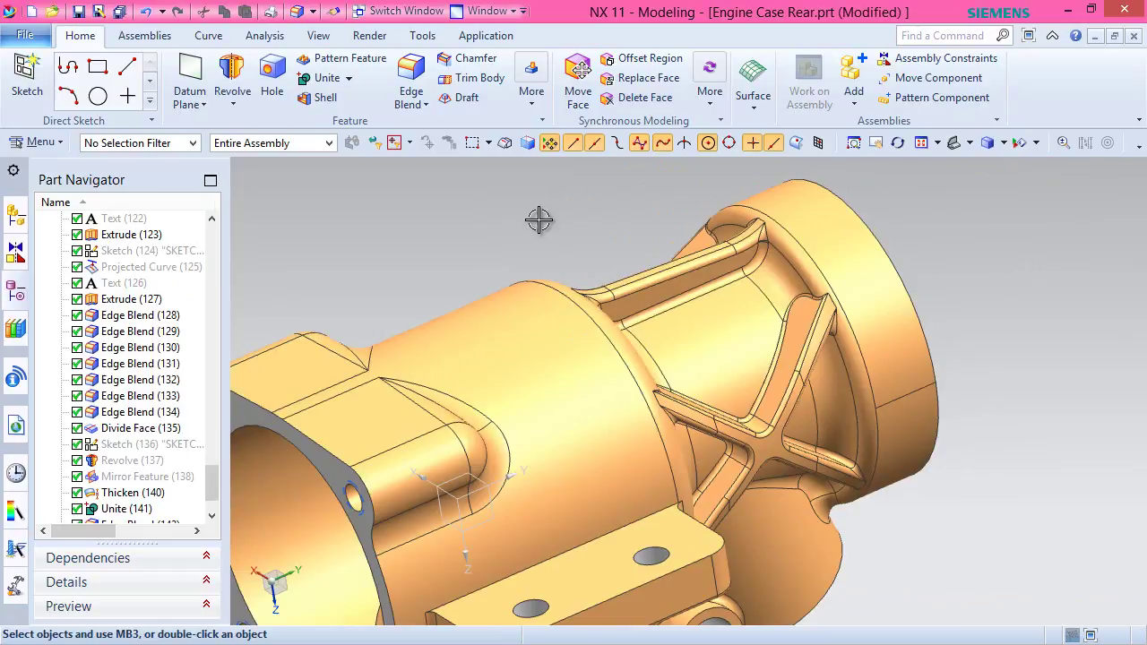
Save the part in trimetric view and create a sketch on the annular face inside the front bore of the case.
{"action": "key", "text": "Home"}
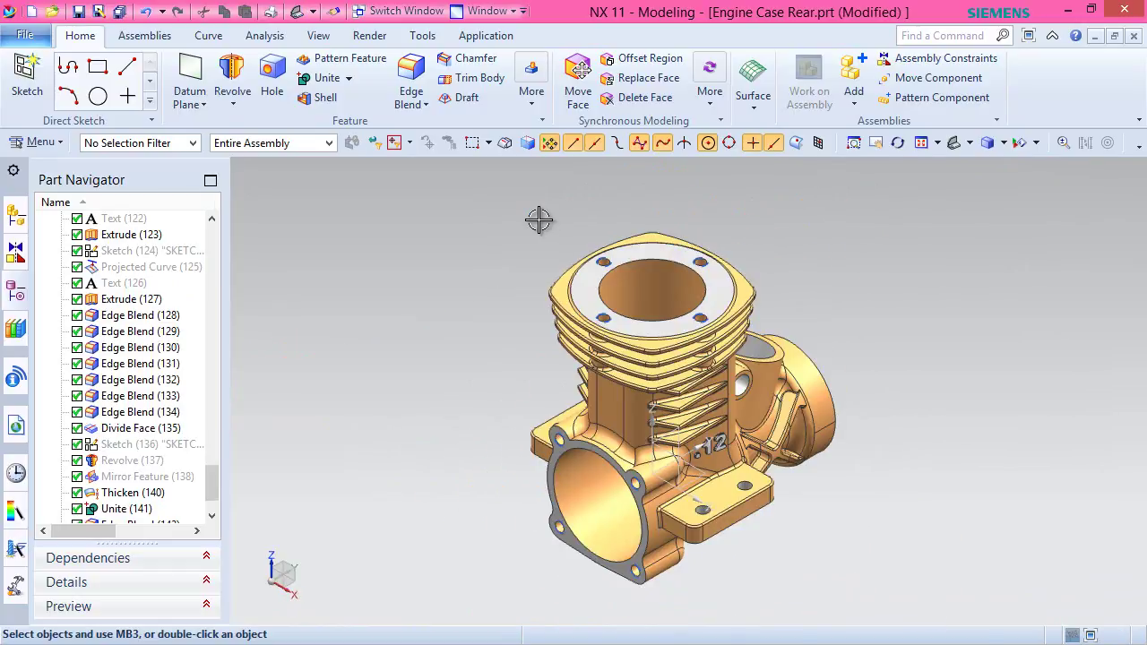
{"action": "key", "text": "ctrl+s"}
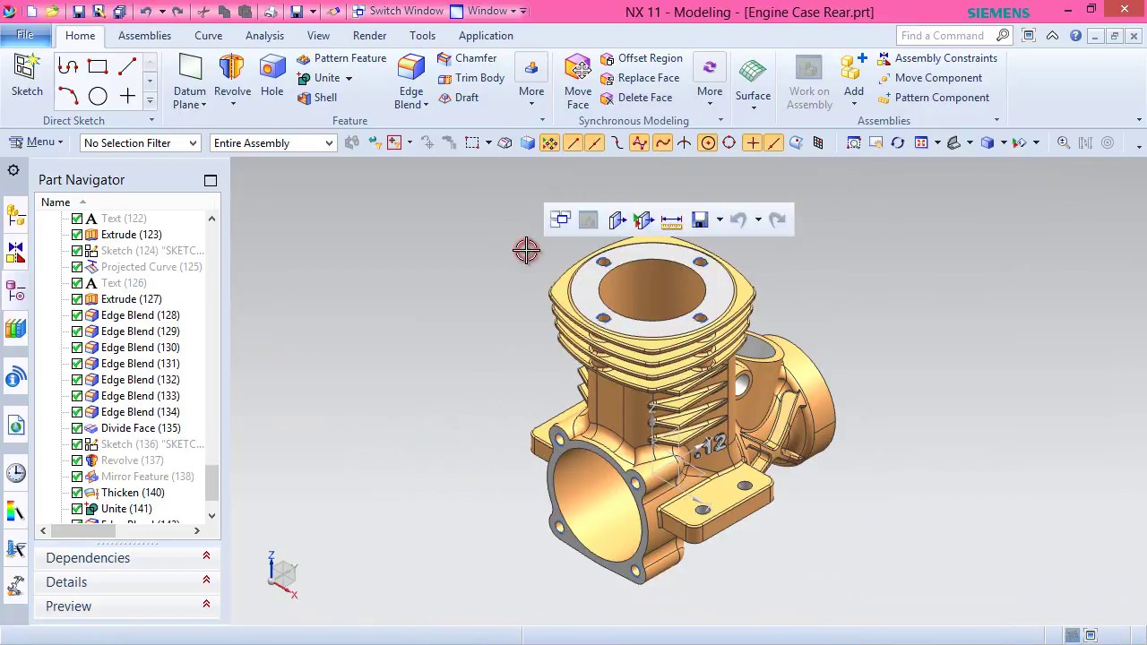
{"action": "left_click", "coordinate": [27, 79]}
{"action": "mouse_move", "coordinate": [514, 389]}
{"action": "middle_mouse_down"}
{"action": "mouse_move", "coordinate": [528, 397]}
{"action": "mouse_move", "coordinate": [538, 380]}
{"action": "mouse_move", "coordinate": [553, 397]}
{"action": "middle_mouse_up"}
{"action": "scroll", "coordinate": [654, 448], "scroll_direction": "down", "scroll_amount": 4}
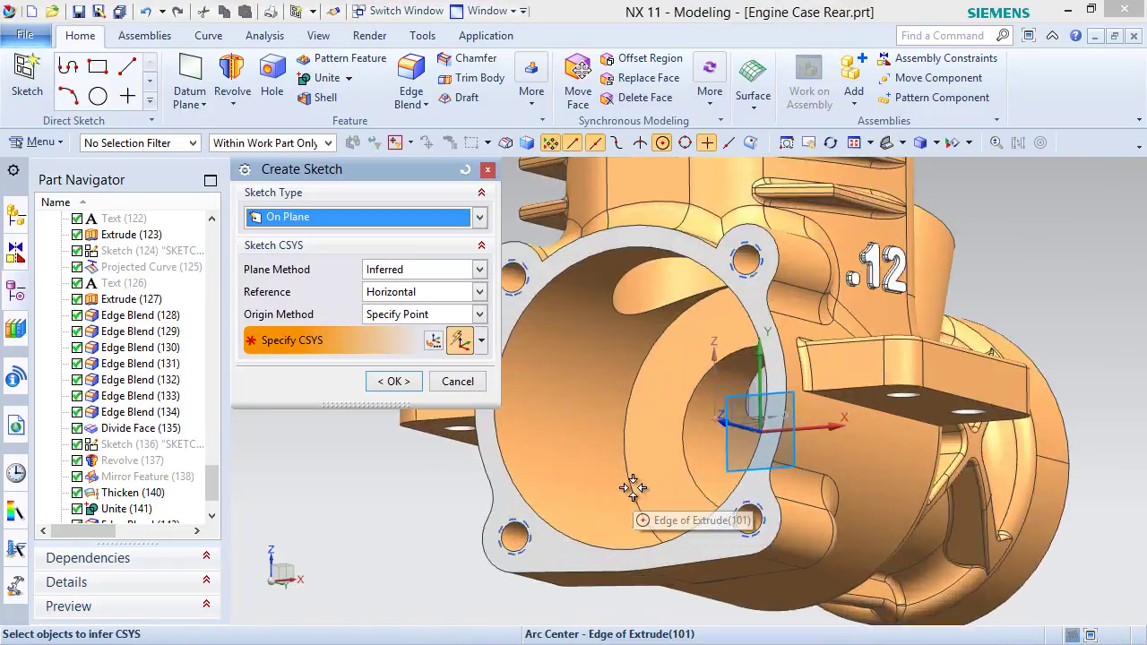
{"action": "left_click", "coordinate": [659, 441]}
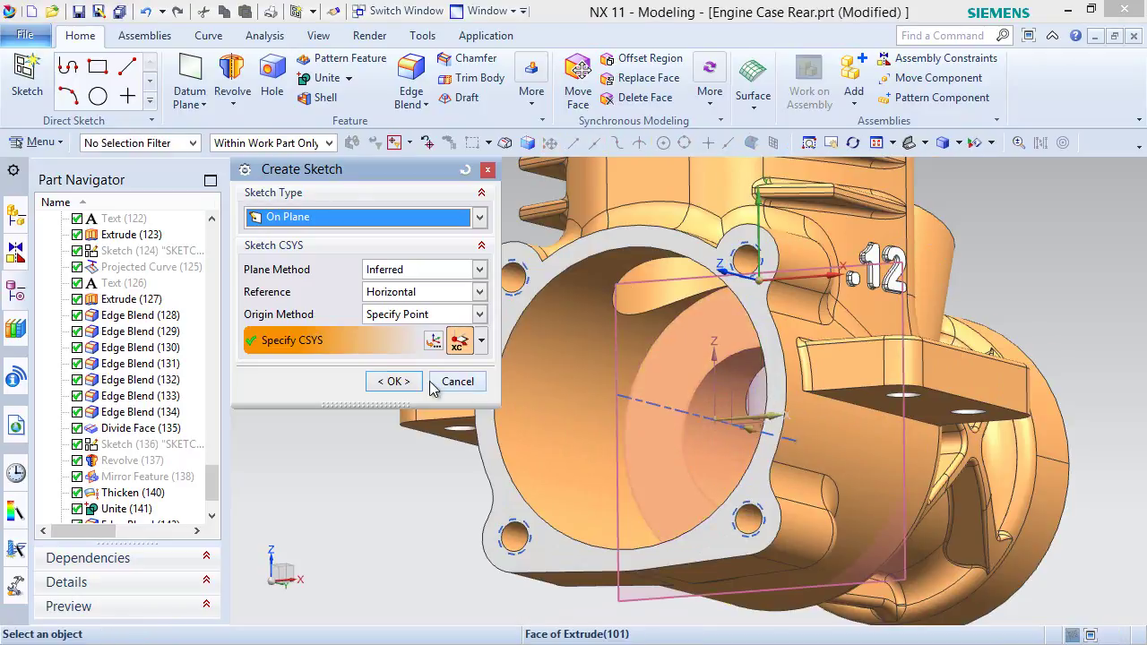
{"action": "left_click", "coordinate": [398, 381]}
Project the annular face's two circular edges into the sketch and convert them to reference curves.
{"action": "left_click", "coordinate": [324, 101]}
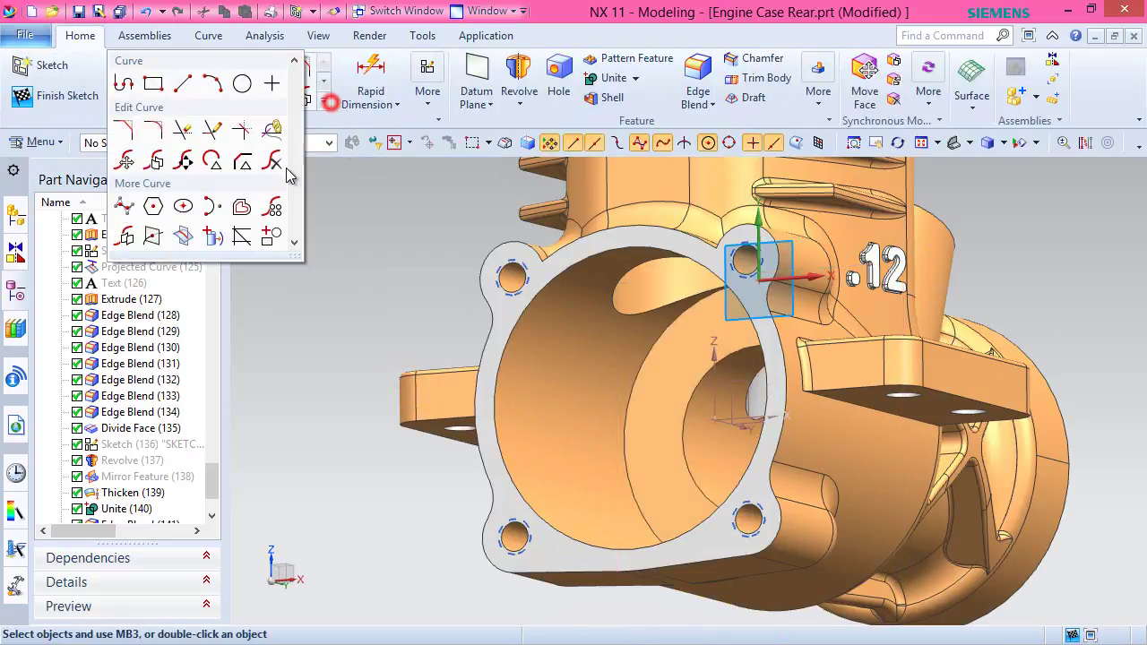
{"action": "left_click", "coordinate": [213, 237]}
{"action": "left_click", "coordinate": [654, 455]}
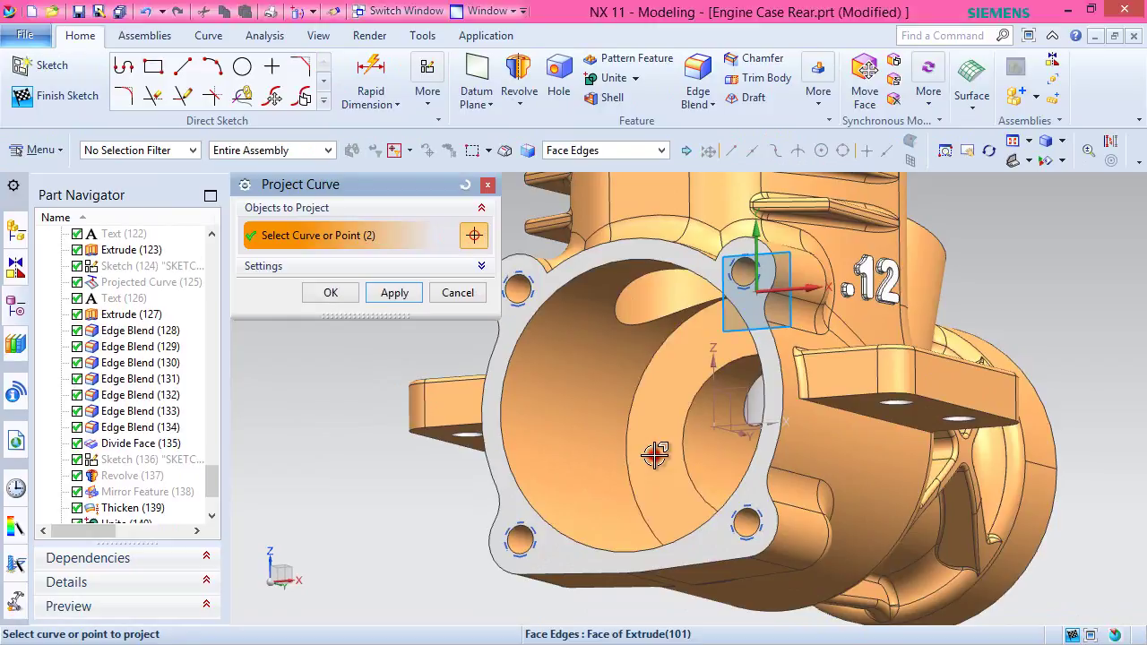
{"action": "left_click", "coordinate": [334, 293]}
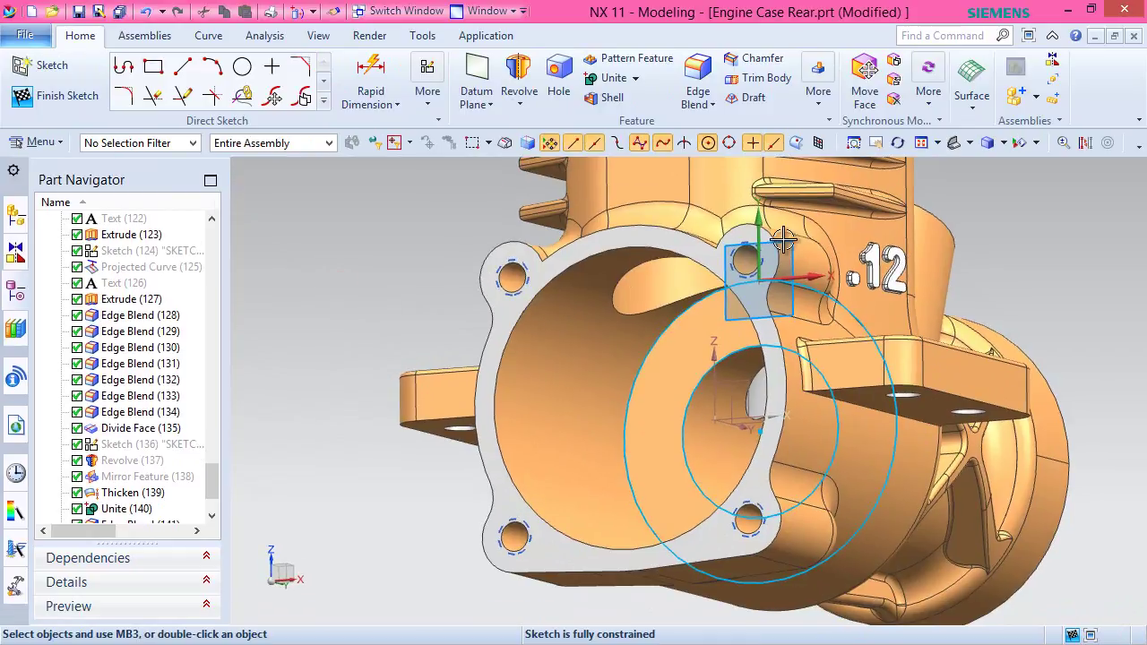
{"action": "left_click", "coordinate": [1086, 143]}
{"action": "left_click", "coordinate": [665, 344]}
{"action": "left_click", "coordinate": [699, 372]}
{"action": "left_click", "coordinate": [348, 356]}
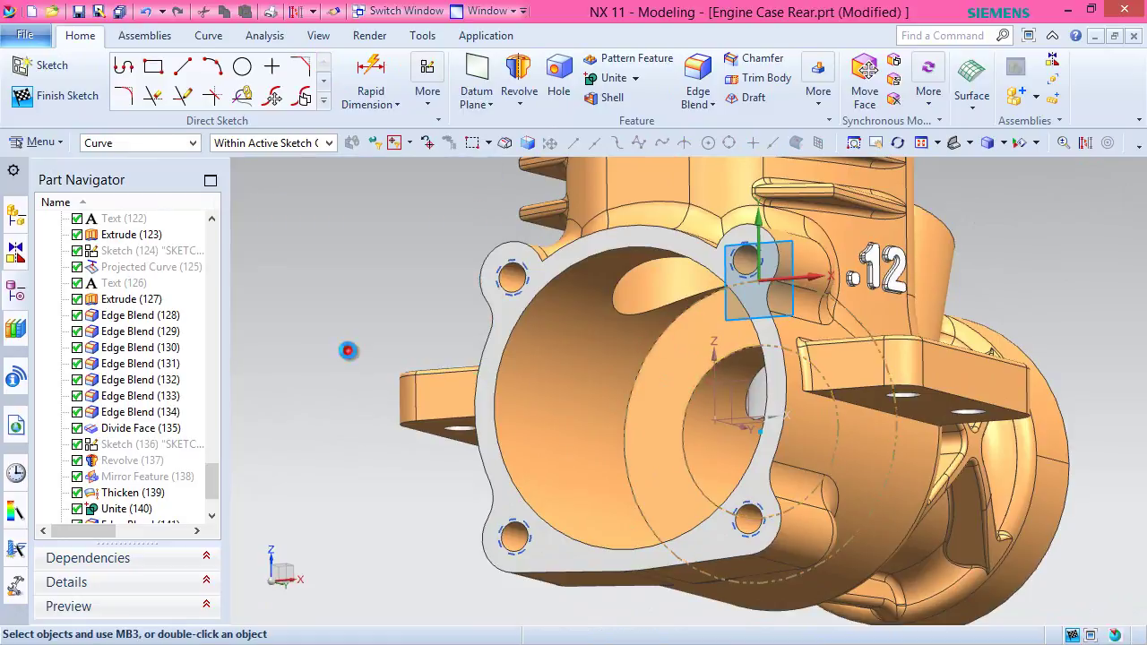
Draw a 19 mm diameter circle centred on the datum coordinate system origin and finish the sketch.
{"action": "left_click", "coordinate": [242, 66]}
{"action": "middle_click_drag", "start_coordinate": [622, 402], "coordinate": [726, 453]}
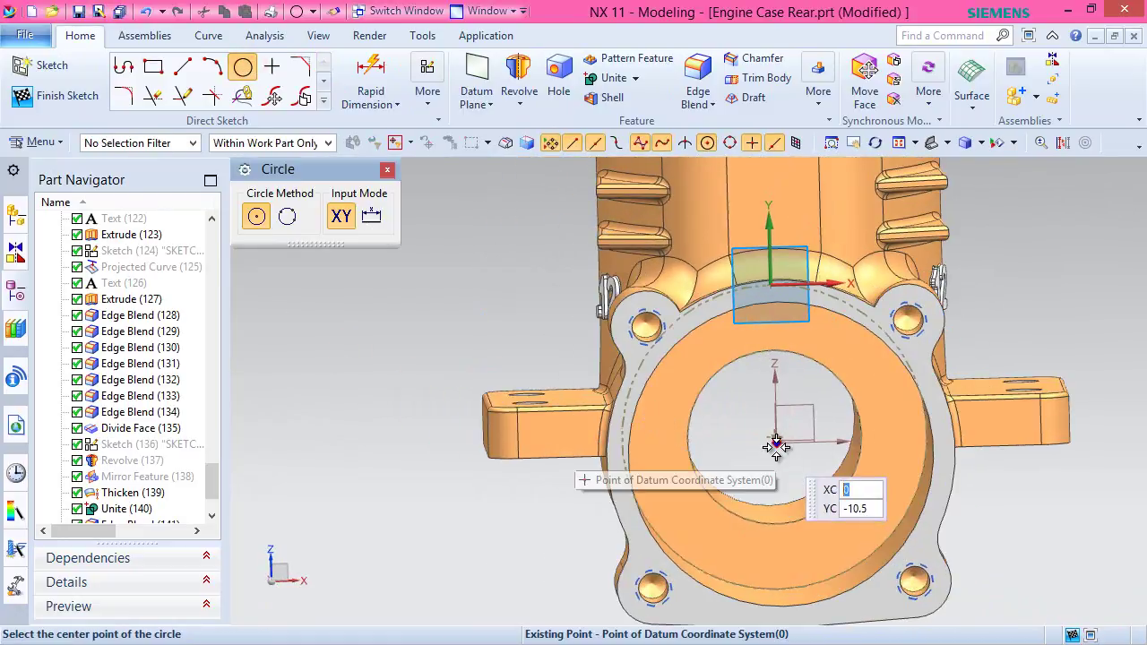
{"action": "left_click", "coordinate": [776, 445]}
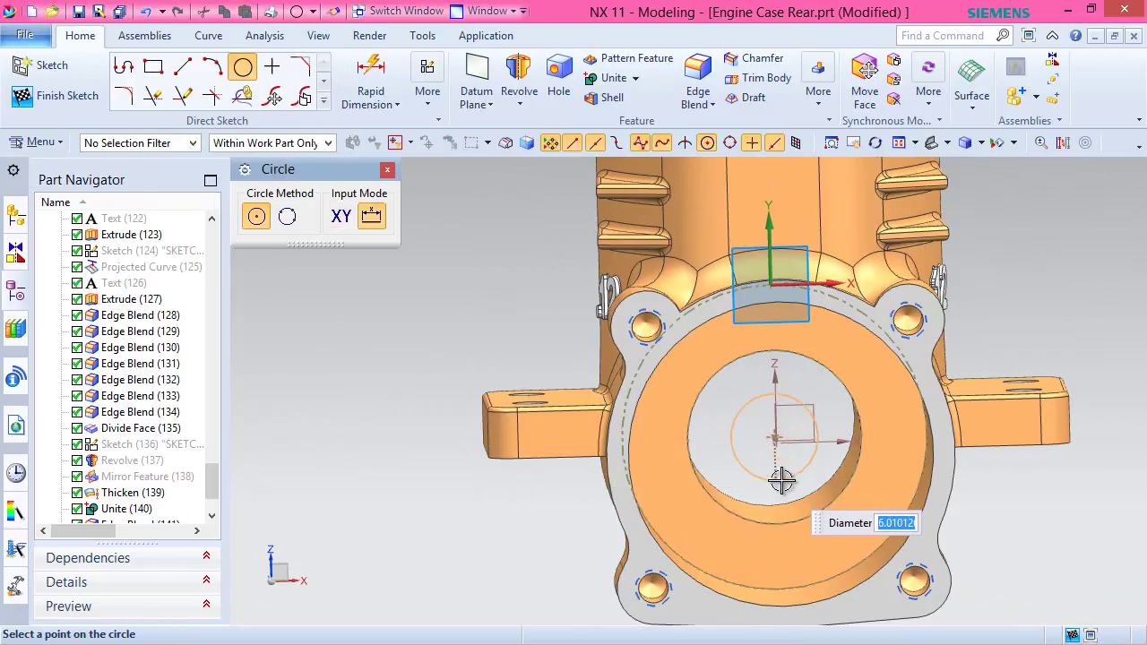
{"action": "type", "text": "19"}
{"action": "key", "text": "Return"}
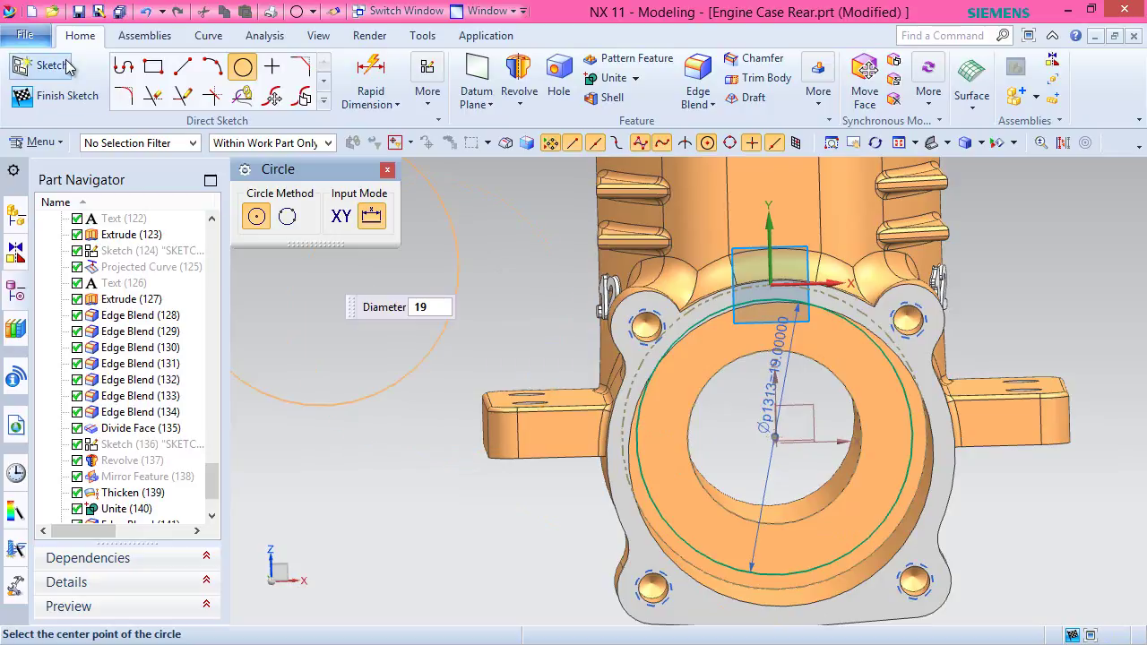
{"action": "left_click", "coordinate": [49, 97]}
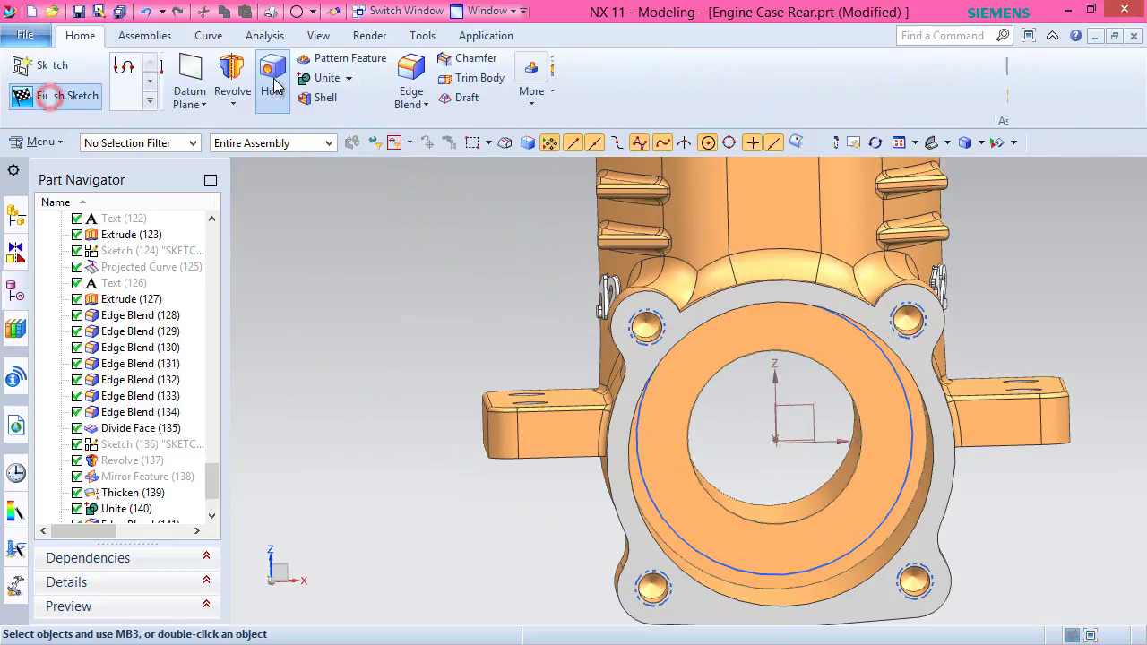
Extrude only the 19 mm circle from 0 to 5 mm and subtract it from the engine case.
{"action": "left_click", "coordinate": [233, 106]}
{"action": "left_click", "coordinate": [257, 128]}
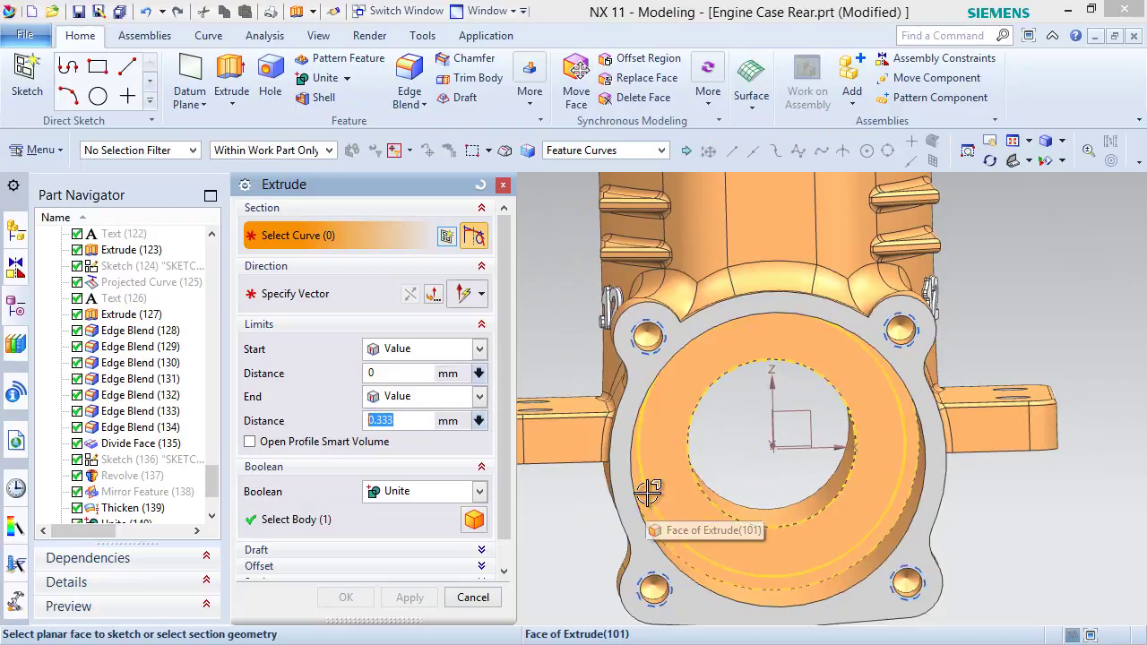
{"action": "left_click", "coordinate": [662, 151]}
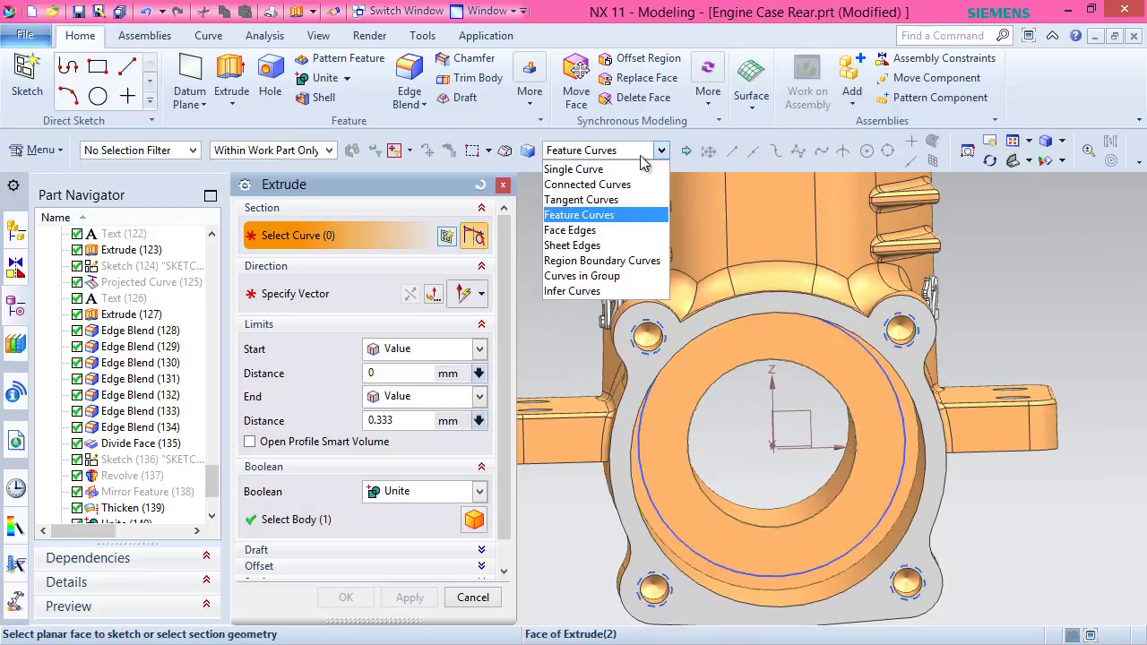
{"action": "left_click", "coordinate": [623, 168]}
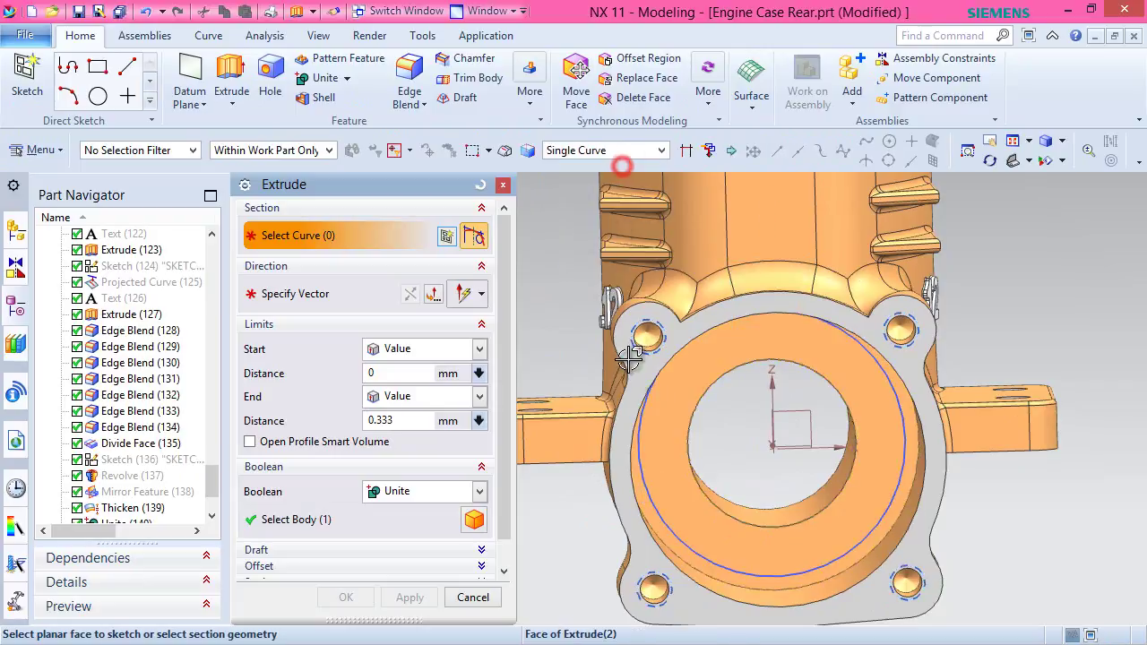
{"action": "left_click", "coordinate": [644, 477]}
{"action": "middle_click_drag", "start_coordinate": [645, 477], "coordinate": [672, 462]}
{"action": "scroll", "coordinate": [672, 462], "scroll_direction": "down", "scroll_amount": 3}
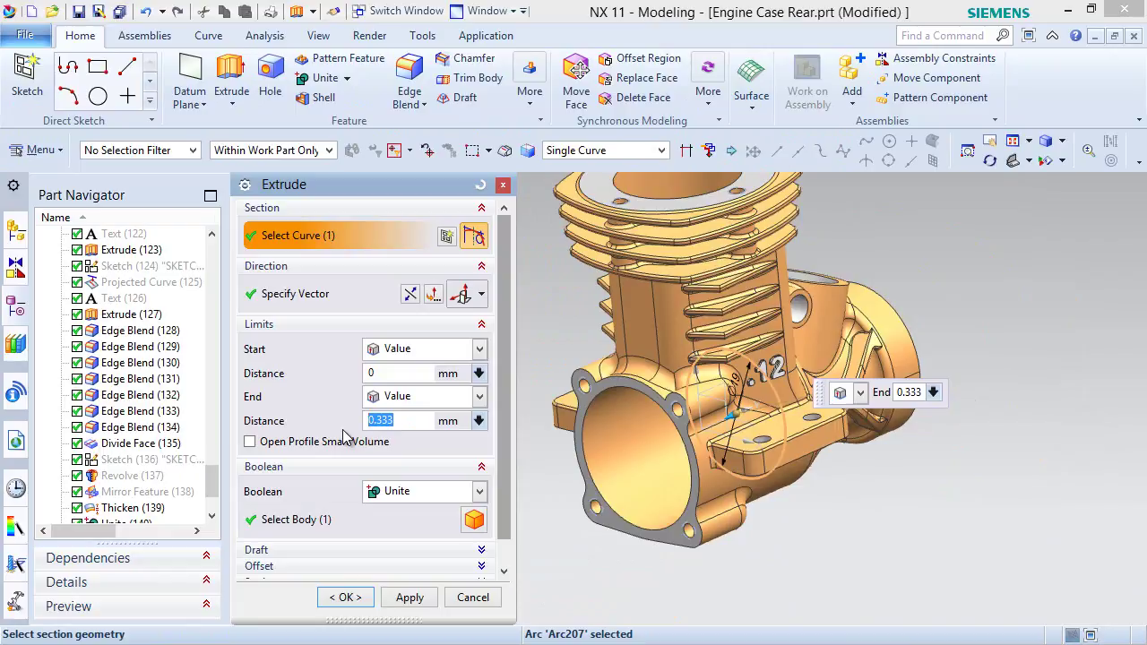
{"action": "key", "text": "Return"}
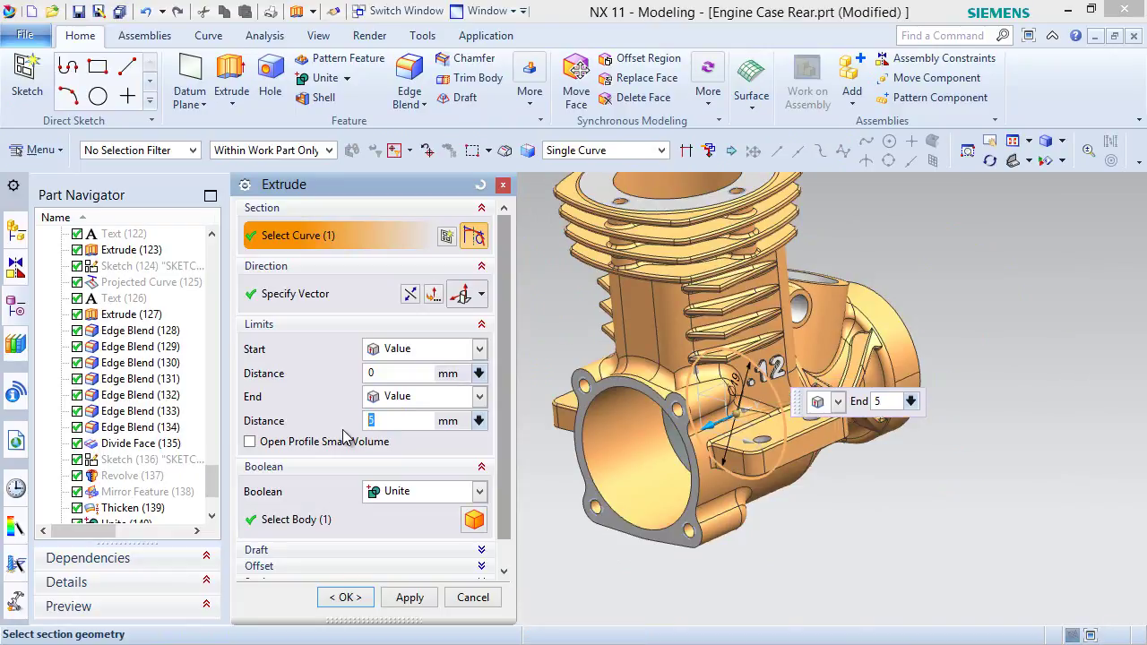
{"action": "left_click", "coordinate": [464, 491]}
{"action": "left_click", "coordinate": [405, 547]}
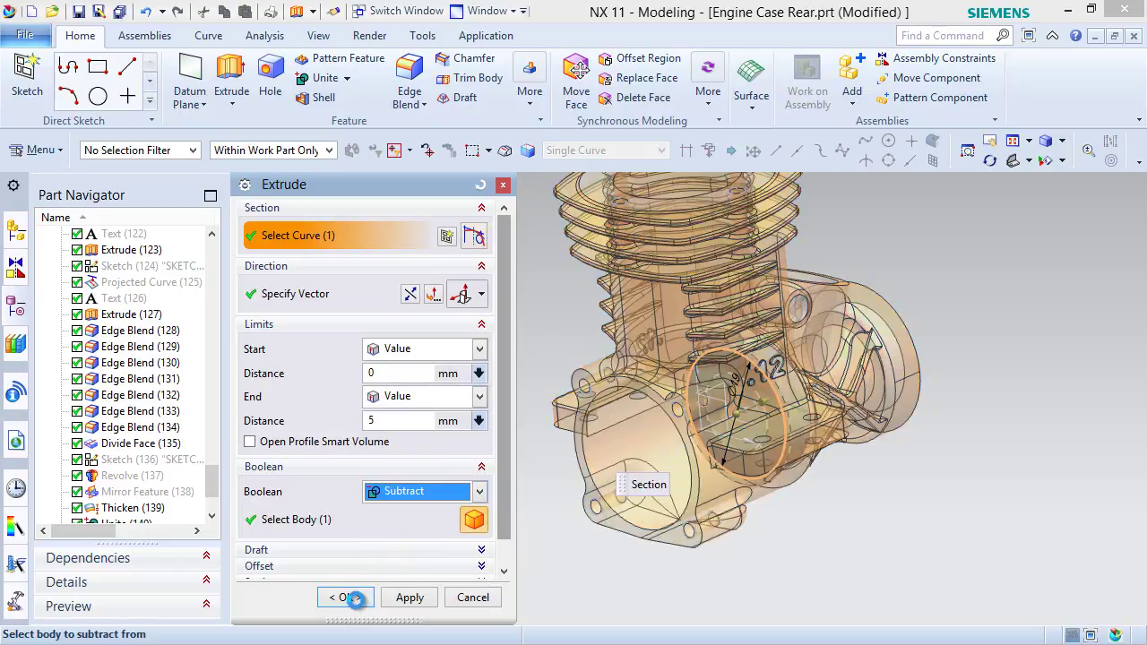
{"action": "left_click", "coordinate": [346, 597]}
Hide the circle sketch used for the bore cut, restore the trimetric view and save the part.
{"action": "middle_click_drag", "start_coordinate": [473, 504], "coordinate": [511, 475]}
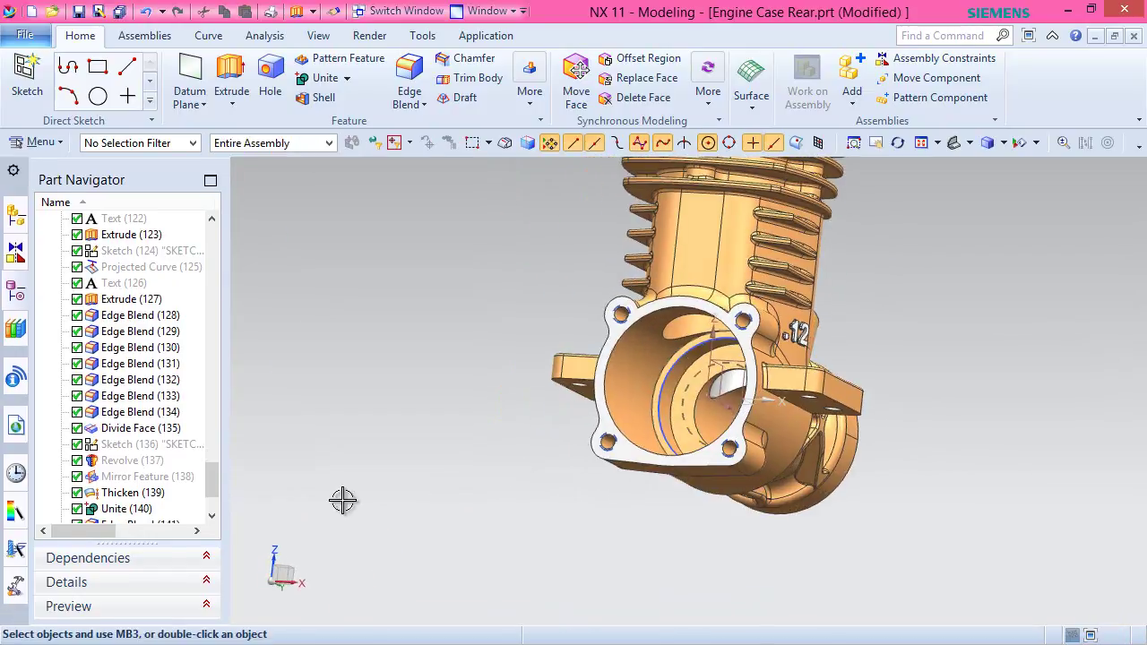
{"action": "left_click_drag", "start_coordinate": [216, 484], "coordinate": [213, 500]}
{"action": "right_click", "coordinate": [148, 492]}
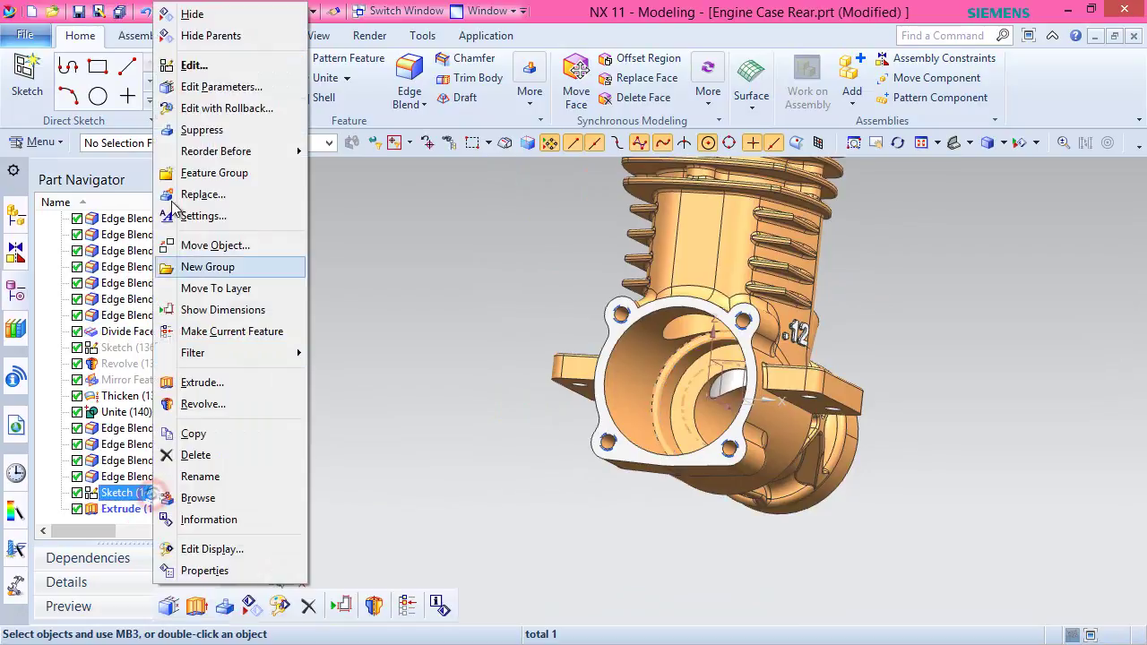
{"action": "left_click", "coordinate": [195, 16]}
{"action": "mouse_move", "coordinate": [636, 495]}
{"action": "middle_mouse_down"}
{"action": "mouse_move", "coordinate": [415, 499]}
{"action": "mouse_move", "coordinate": [550, 468]}
{"action": "mouse_move", "coordinate": [551, 332]}
{"action": "middle_mouse_up"}
{"action": "right_click", "coordinate": [551, 331]}
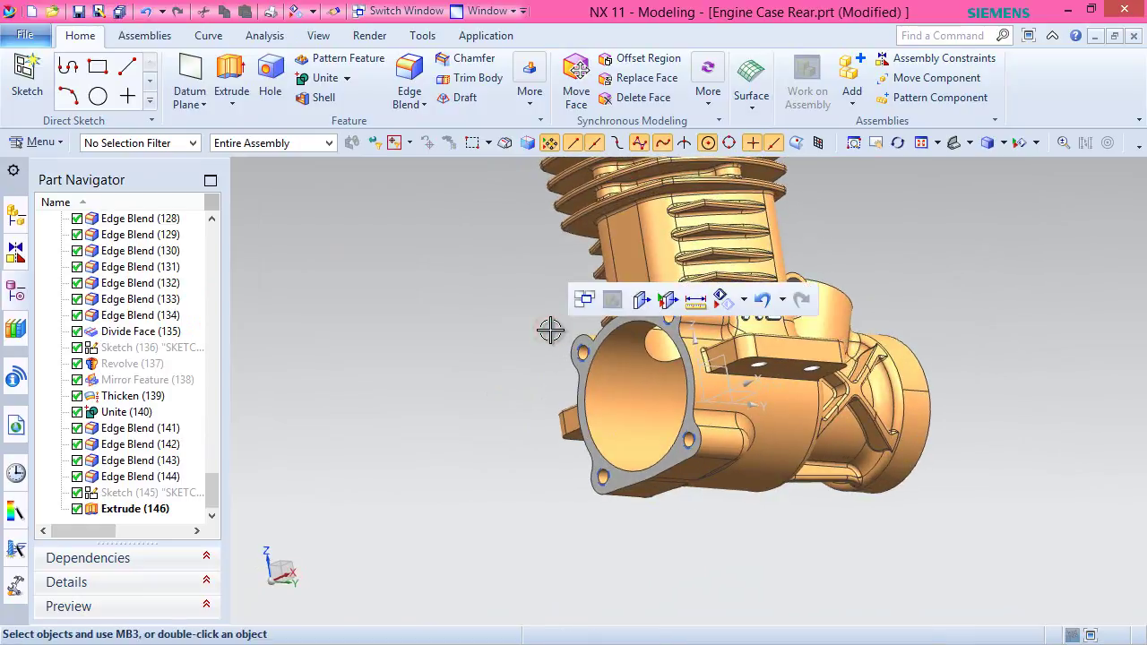
{"action": "key", "text": "Home"}
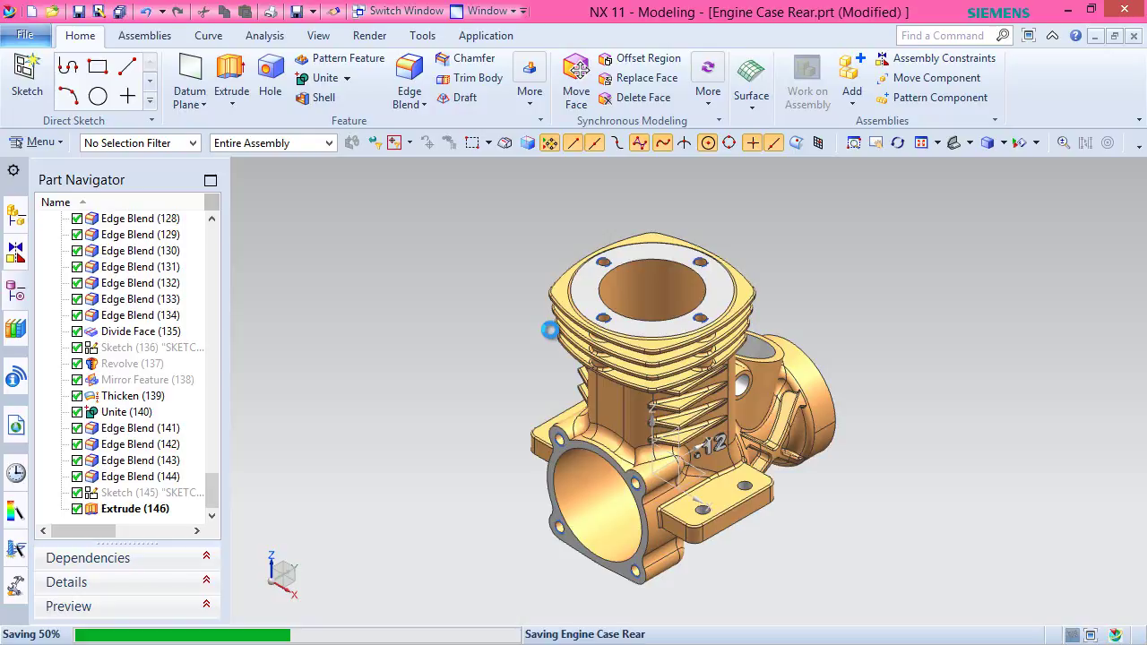
Create an At Distance datum plane offset 9 mm outward from the flat front face of the cylinder, below the fins.
{"action": "left_click", "coordinate": [207, 105]}
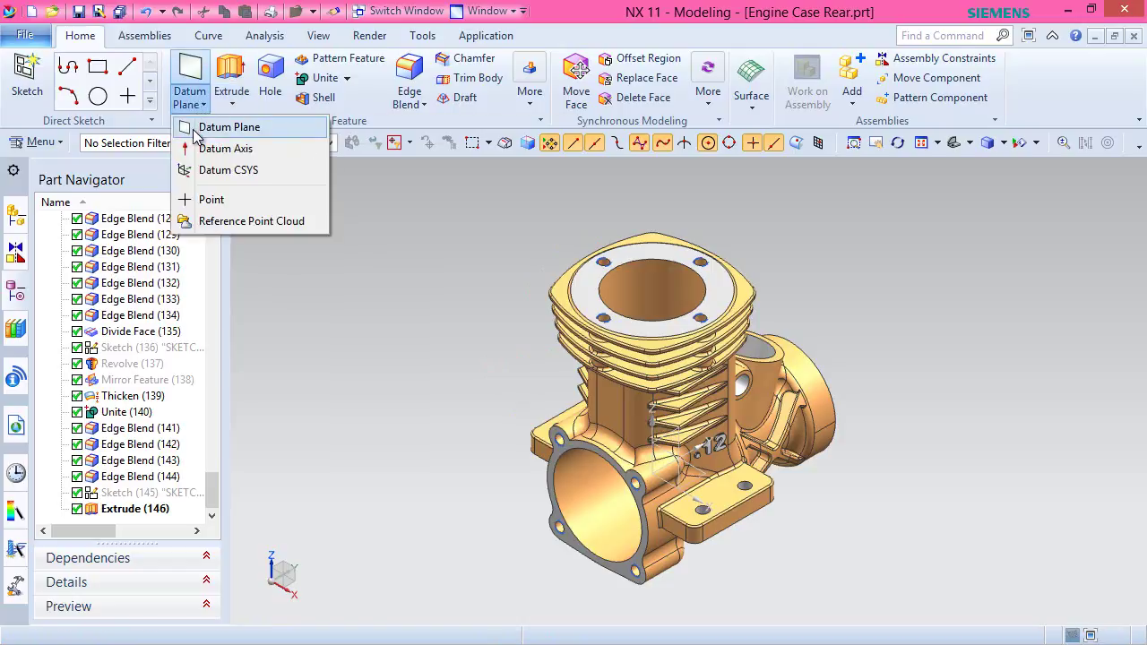
{"action": "left_click", "coordinate": [193, 128]}
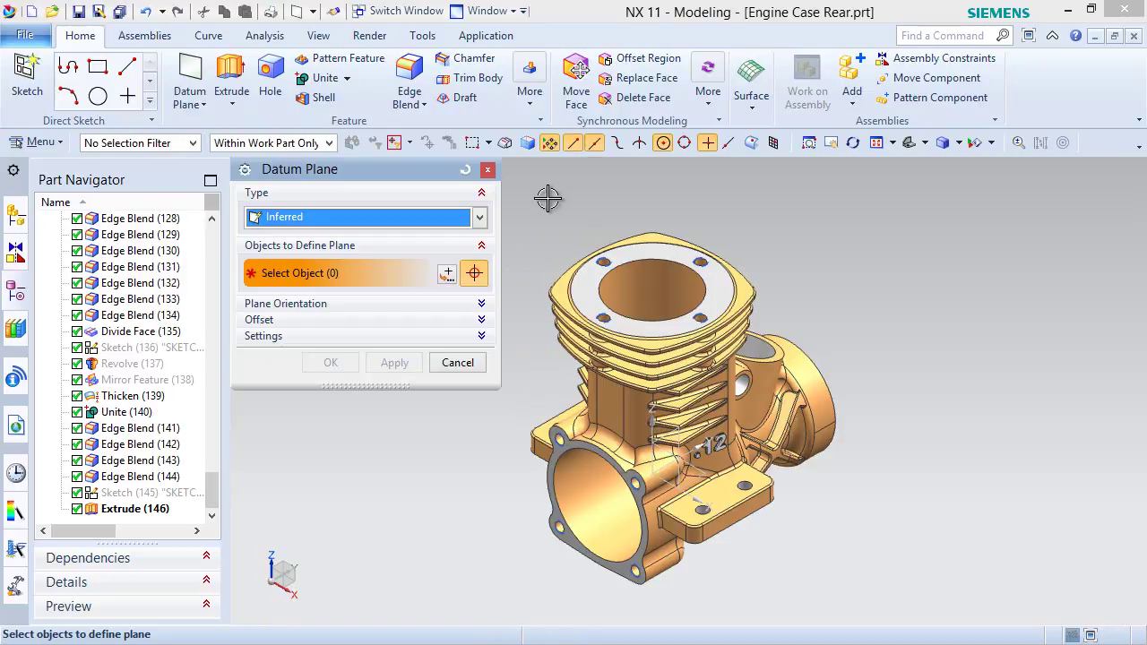
{"action": "left_click", "coordinate": [360, 220]}
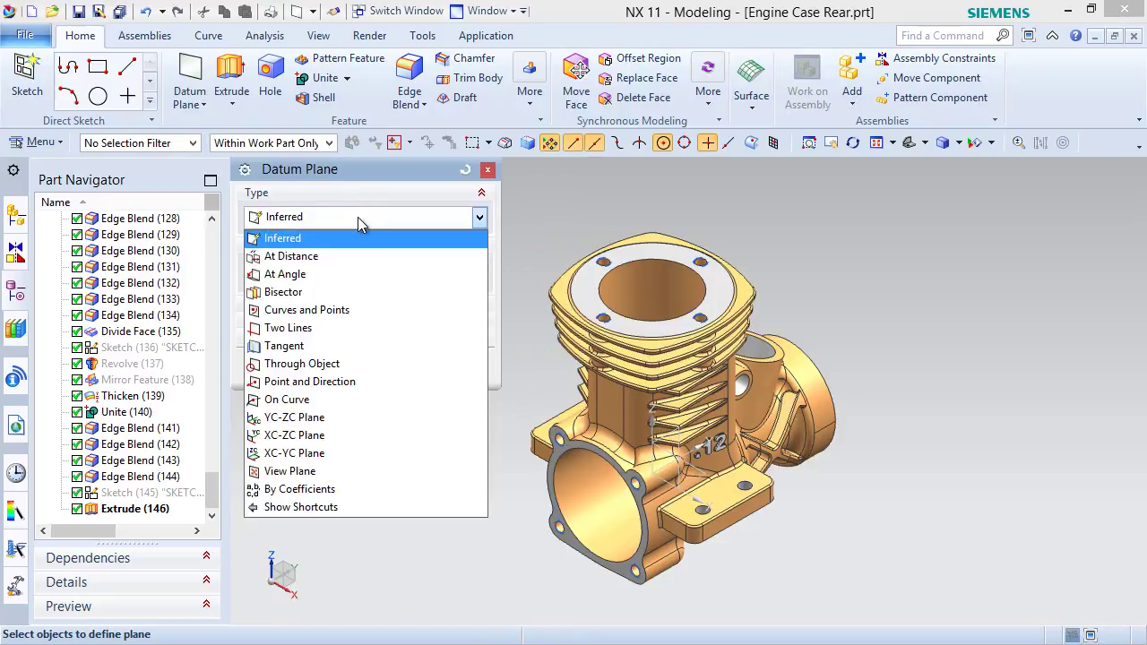
{"action": "left_click", "coordinate": [333, 256]}
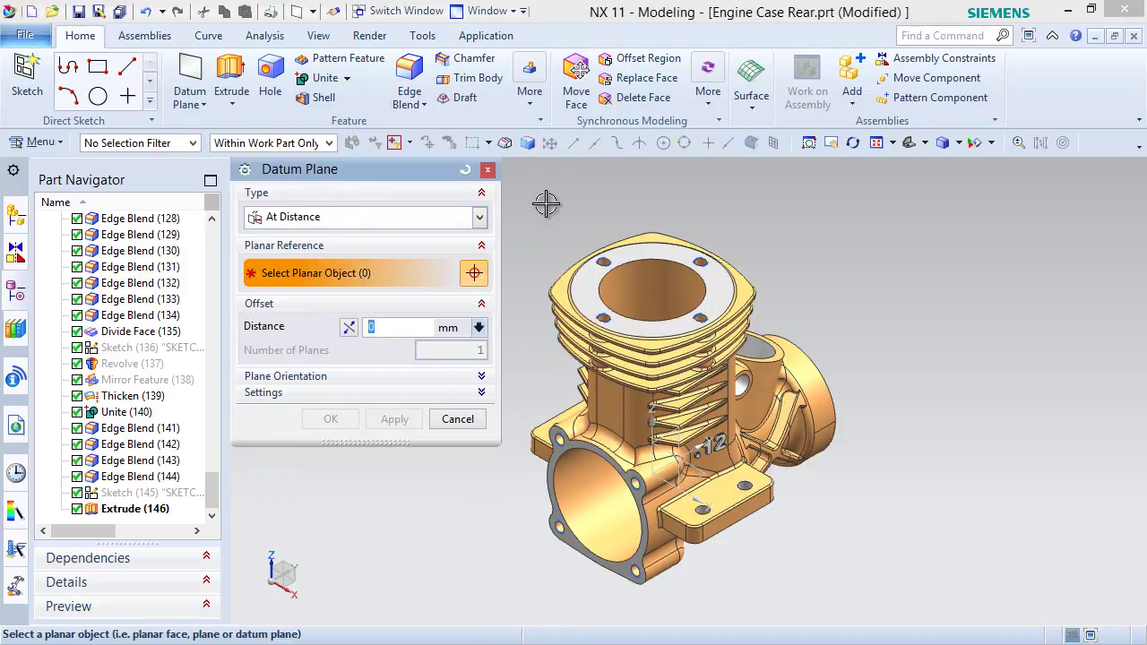
{"action": "scroll", "coordinate": [538, 379], "scroll_direction": "up", "scroll_amount": 4}
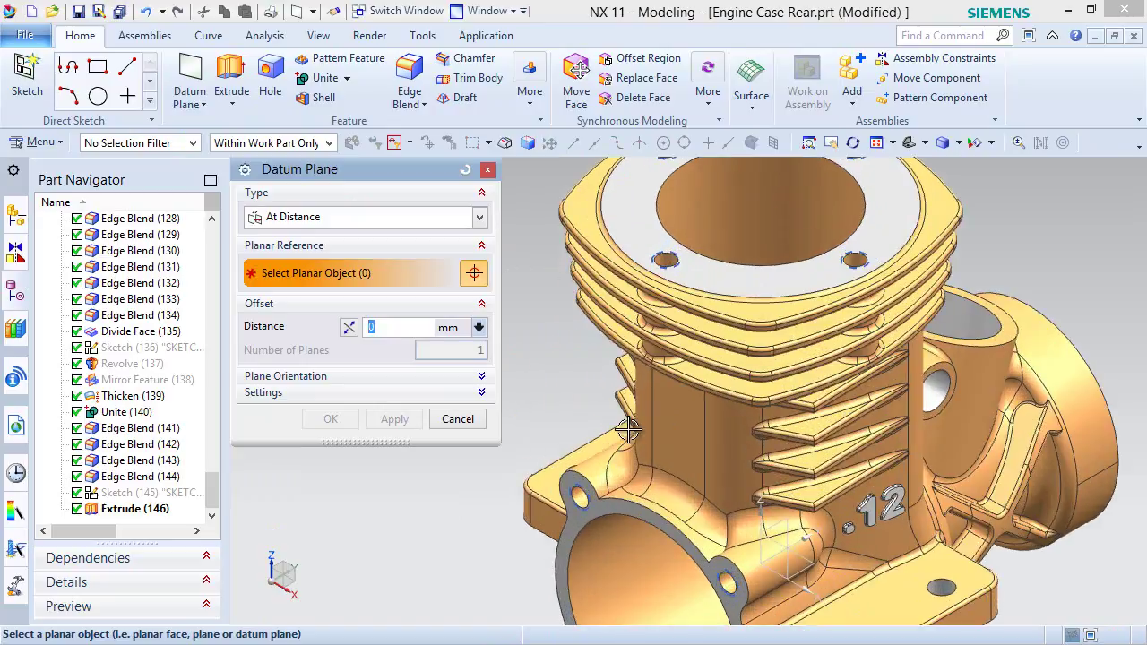
{"action": "left_click", "coordinate": [676, 423]}
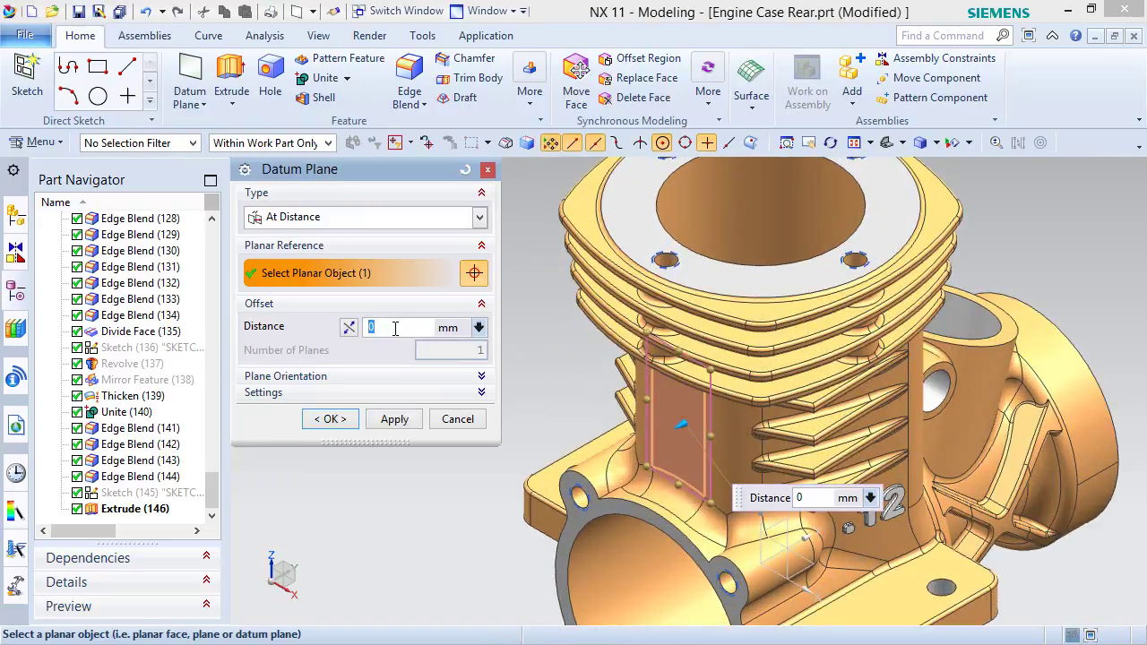
{"action": "key", "text": "Return"}
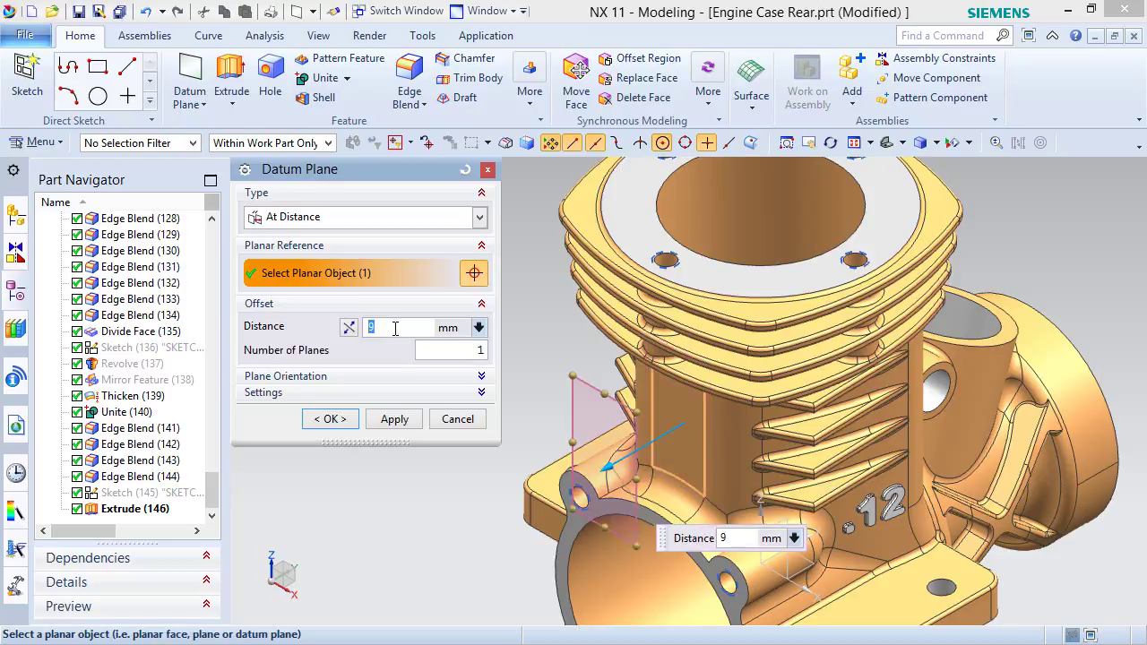
{"action": "left_click", "coordinate": [332, 420]}
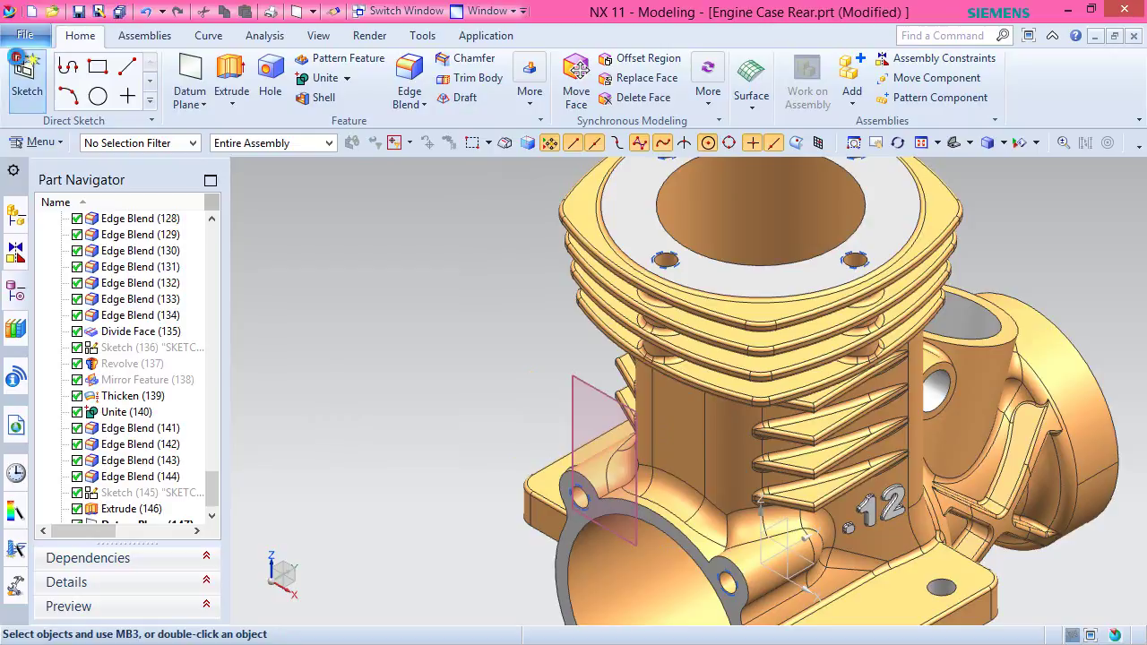
Create a sketch on the new datum plane in front of the cylinder.
{"action": "left_click", "coordinate": [27, 80]}
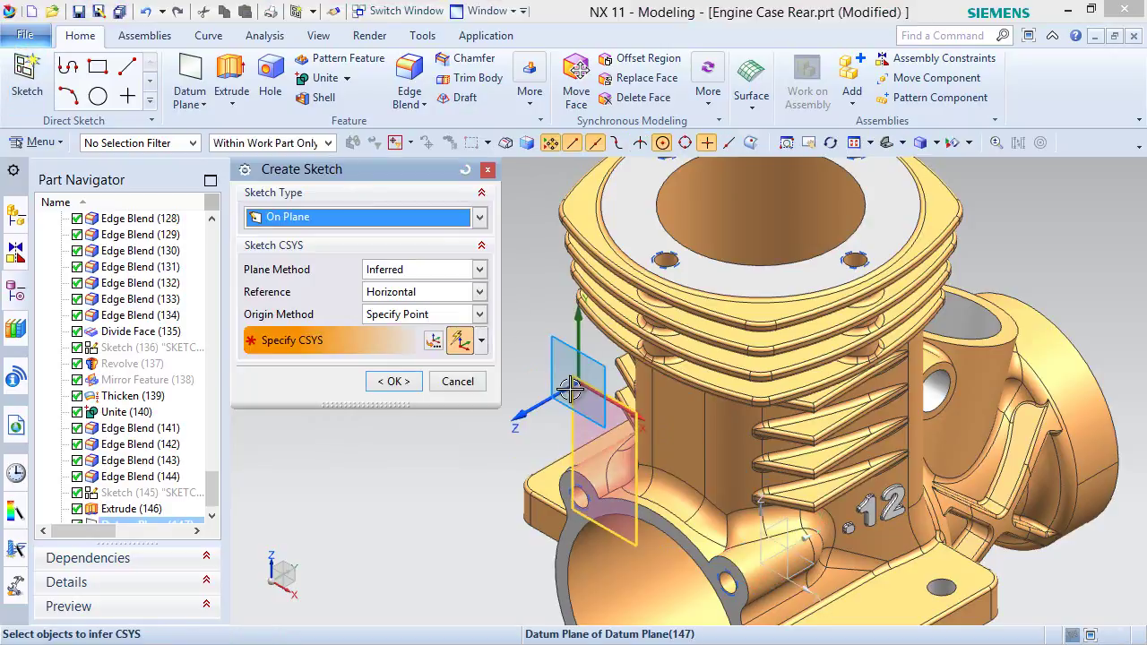
{"action": "left_click", "coordinate": [570, 389]}
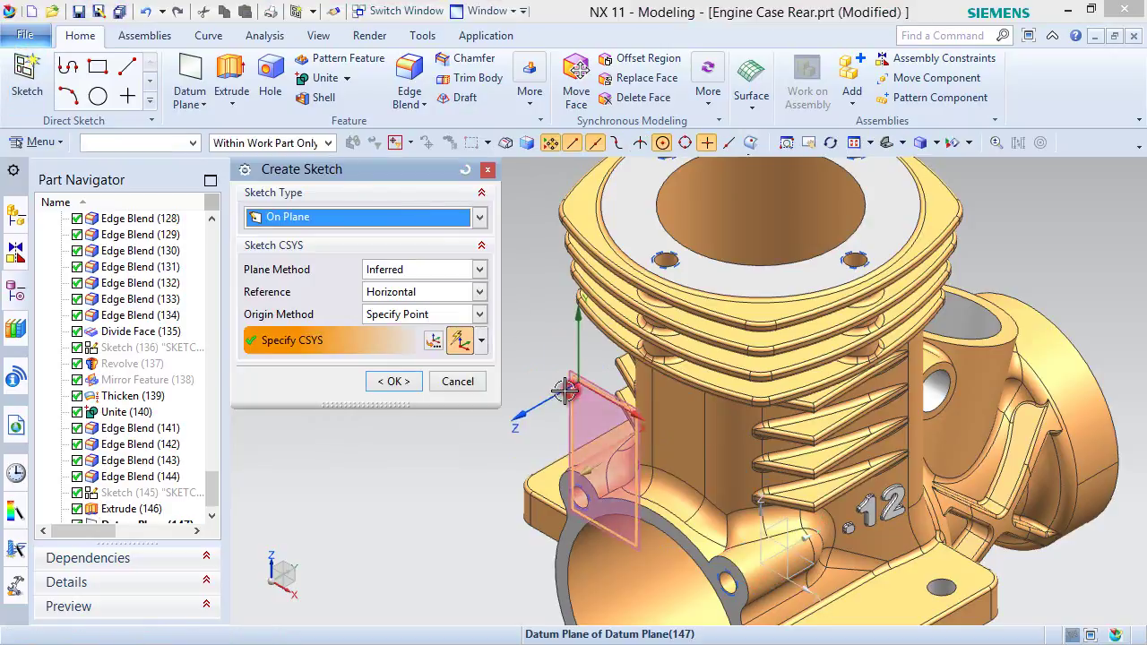
{"action": "left_click", "coordinate": [381, 383]}
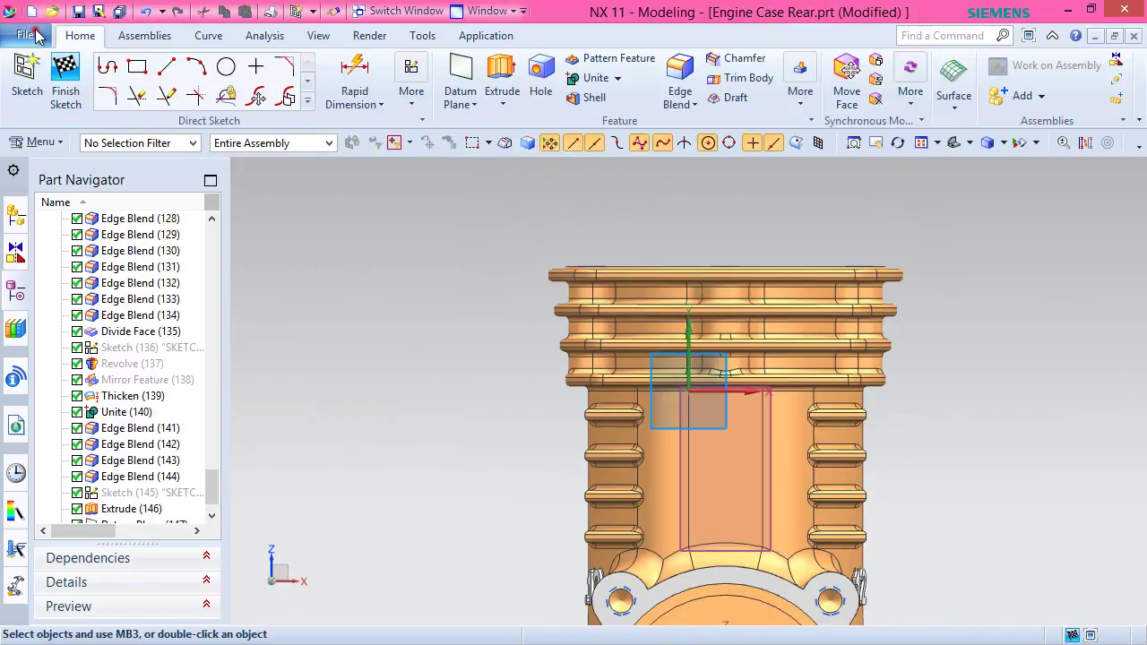
Turn off Change View Orientation in the session settings of the sketch preferences.
{"action": "left_click", "coordinate": [36, 36]}
{"action": "mouse_move", "coordinate": [95, 180]}
{"action": "left_click", "coordinate": [215, 118]}
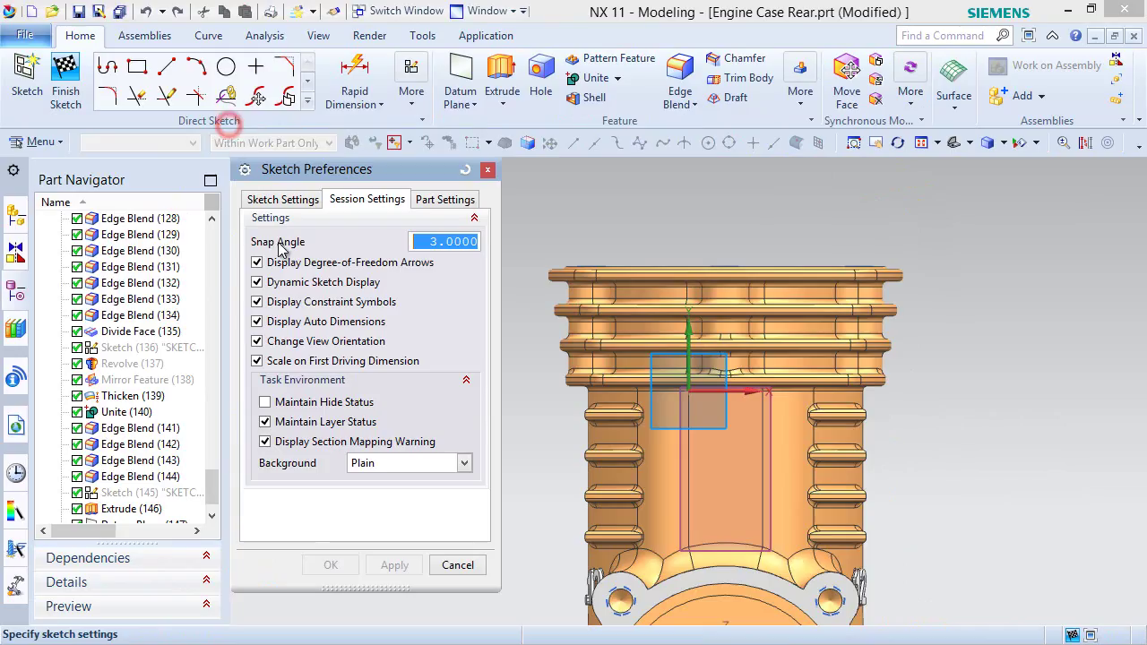
{"action": "left_click", "coordinate": [262, 341]}
{"action": "left_click", "coordinate": [331, 565]}
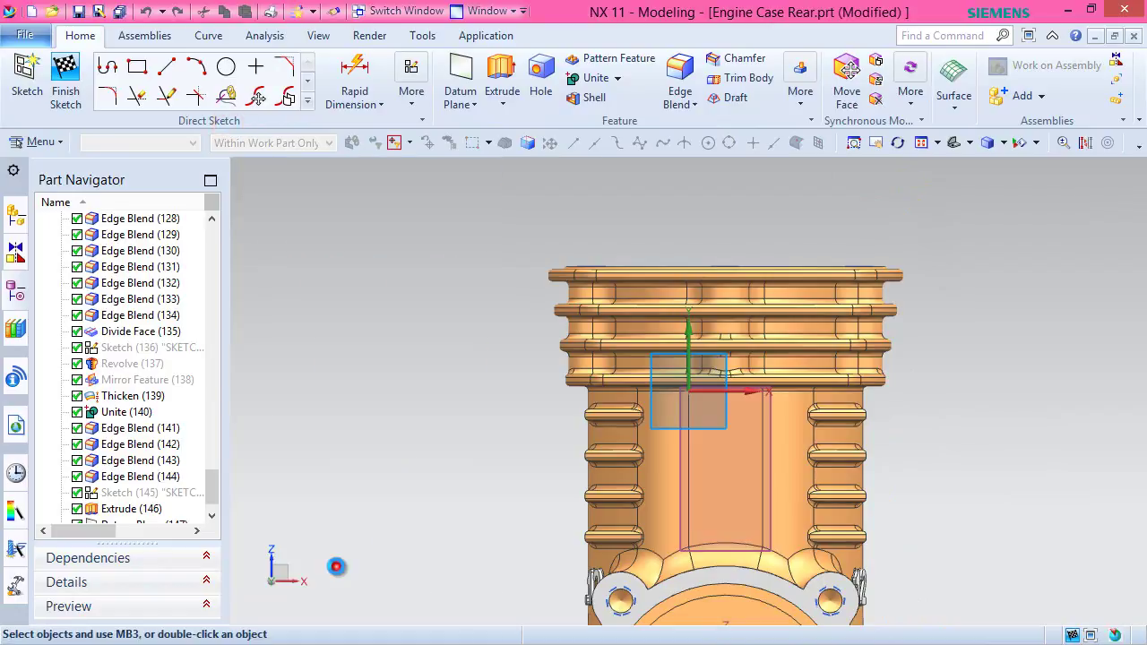
Sketch a circle about 8.5 mm in diameter in front of the cylinder, below the top fins.
{"action": "scroll", "coordinate": [404, 242], "scroll_direction": "down", "scroll_amount": 3}
{"action": "scroll", "coordinate": [614, 394], "scroll_direction": "up", "scroll_amount": 2}
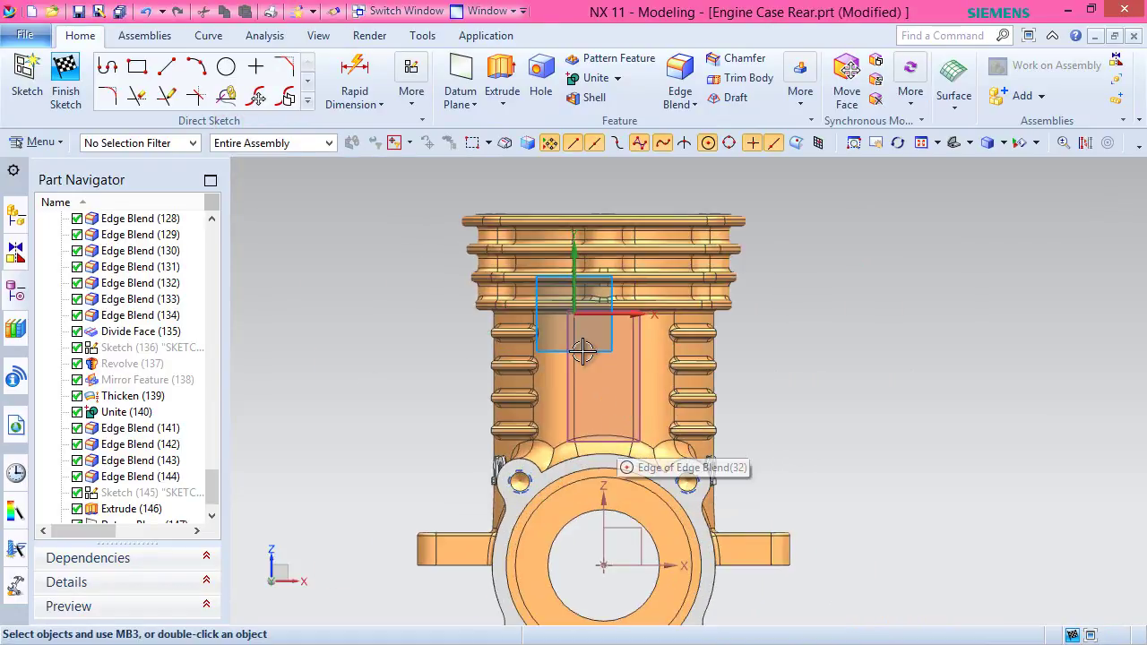
{"action": "left_click", "coordinate": [226, 67]}
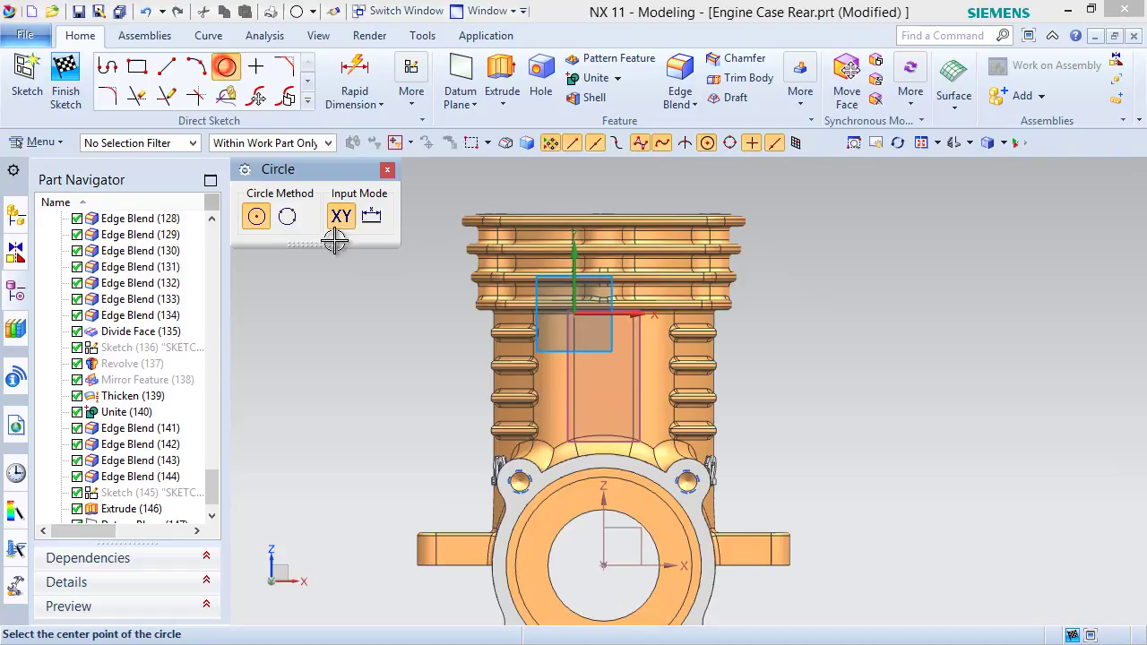
{"action": "left_click", "coordinate": [595, 371]}
{"action": "left_click", "coordinate": [592, 411]}
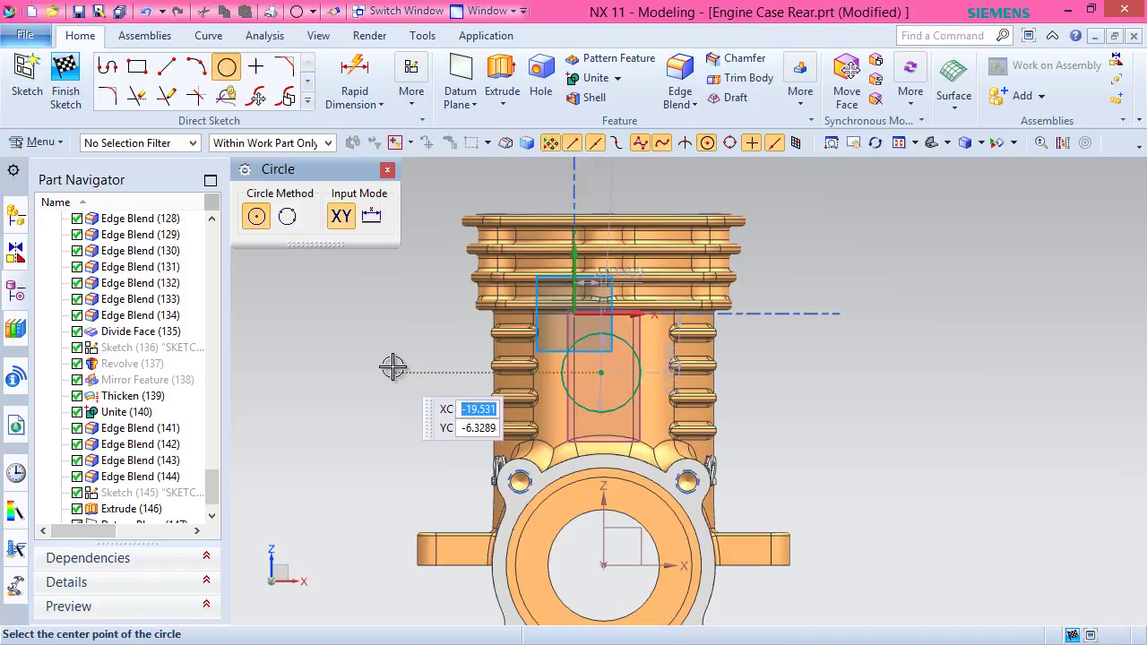
{"action": "key", "text": "Escape"}
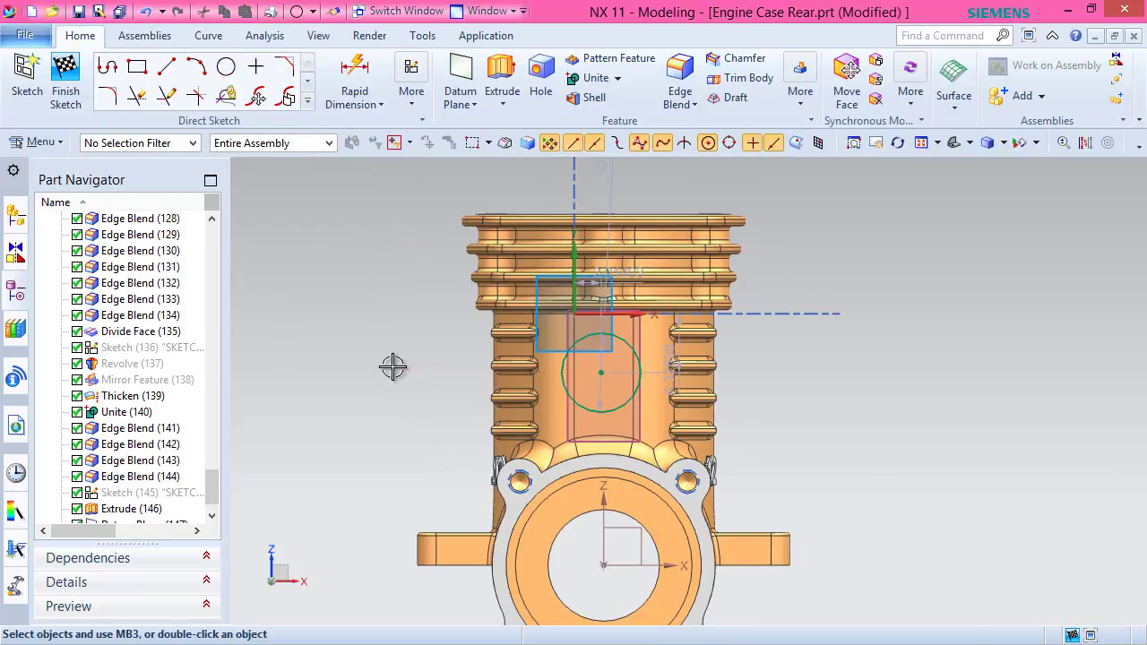
Dimension the new circle's diameter and set it to 13 mm.
{"action": "left_click", "coordinate": [361, 74]}
{"action": "left_click", "coordinate": [622, 340]}
{"action": "left_click", "coordinate": [768, 345]}
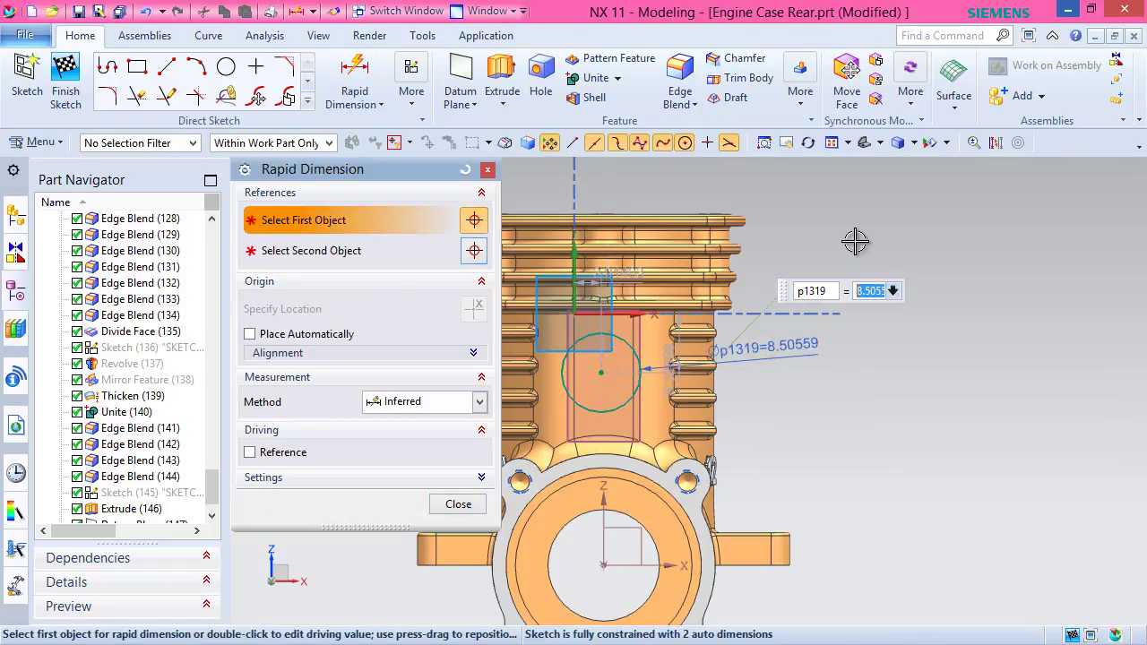
{"action": "type", "text": "13"}
{"action": "key", "text": "Return"}
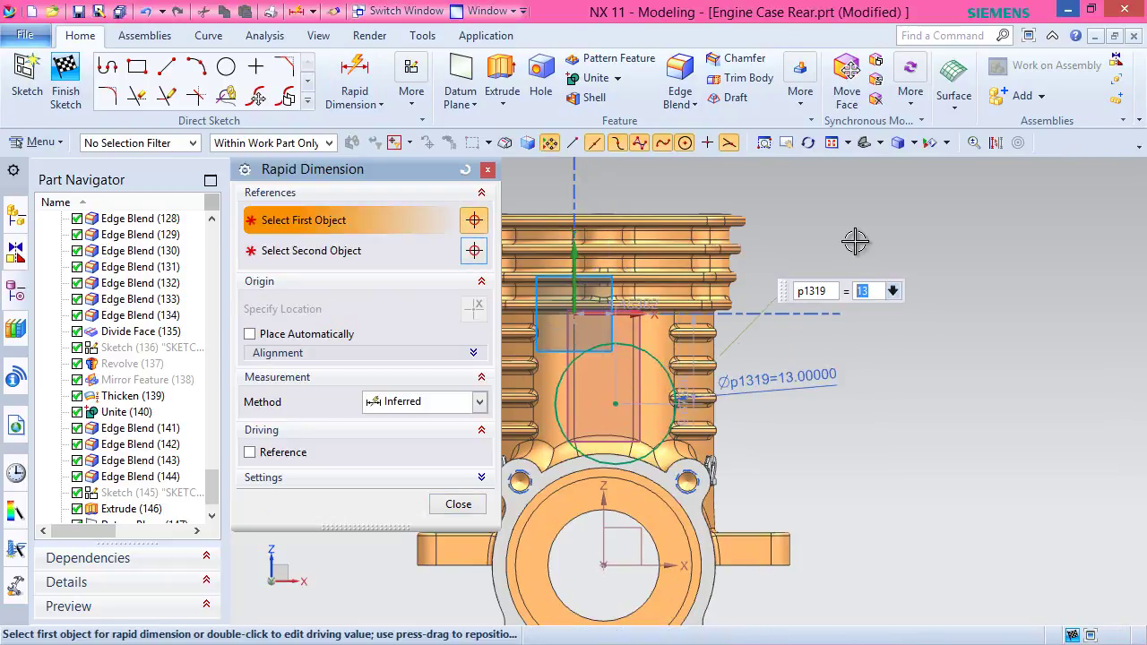
{"action": "left_click", "coordinate": [458, 505]}
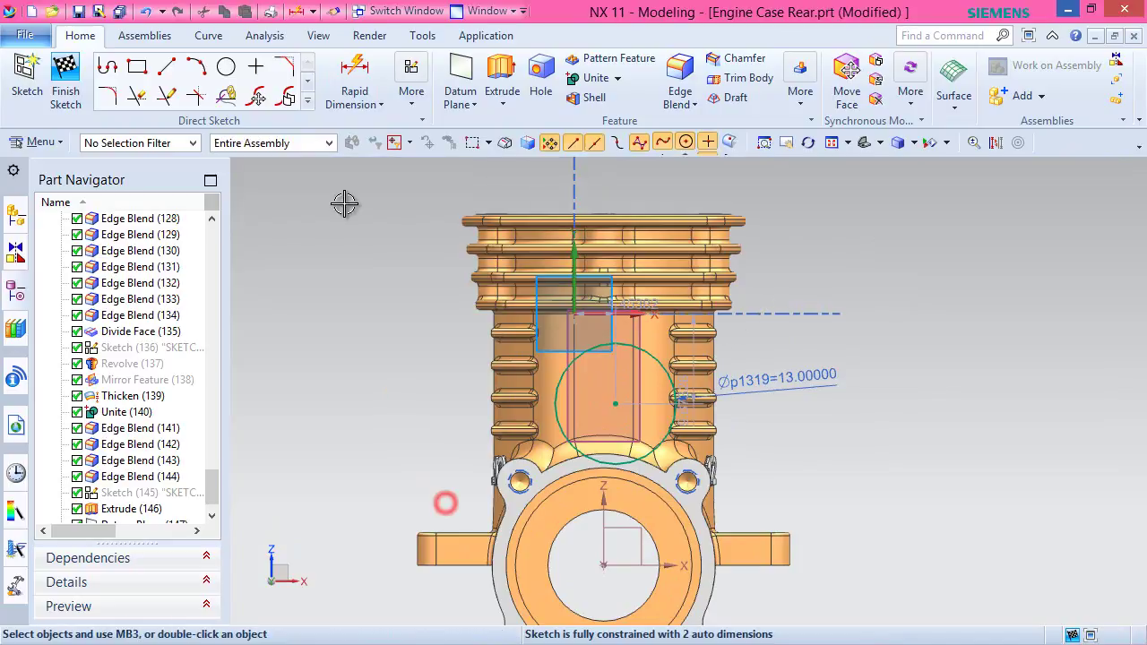
Project the edges of the front crankcase bore into the sketch.
{"action": "left_click", "coordinate": [307, 100]}
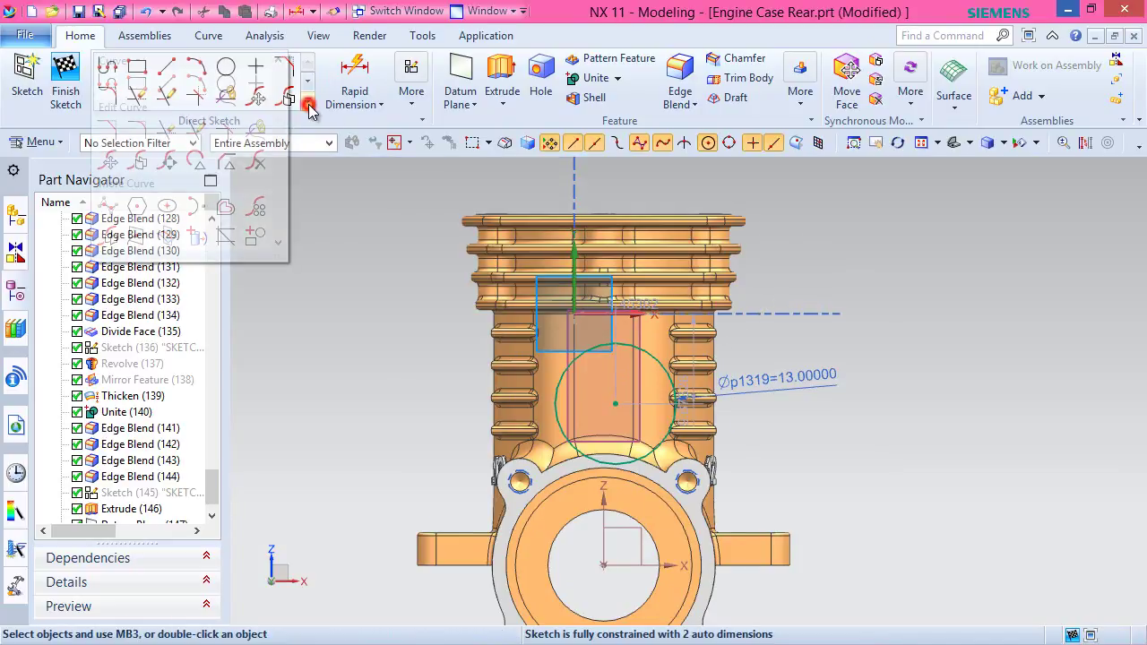
{"action": "left_click", "coordinate": [197, 236]}
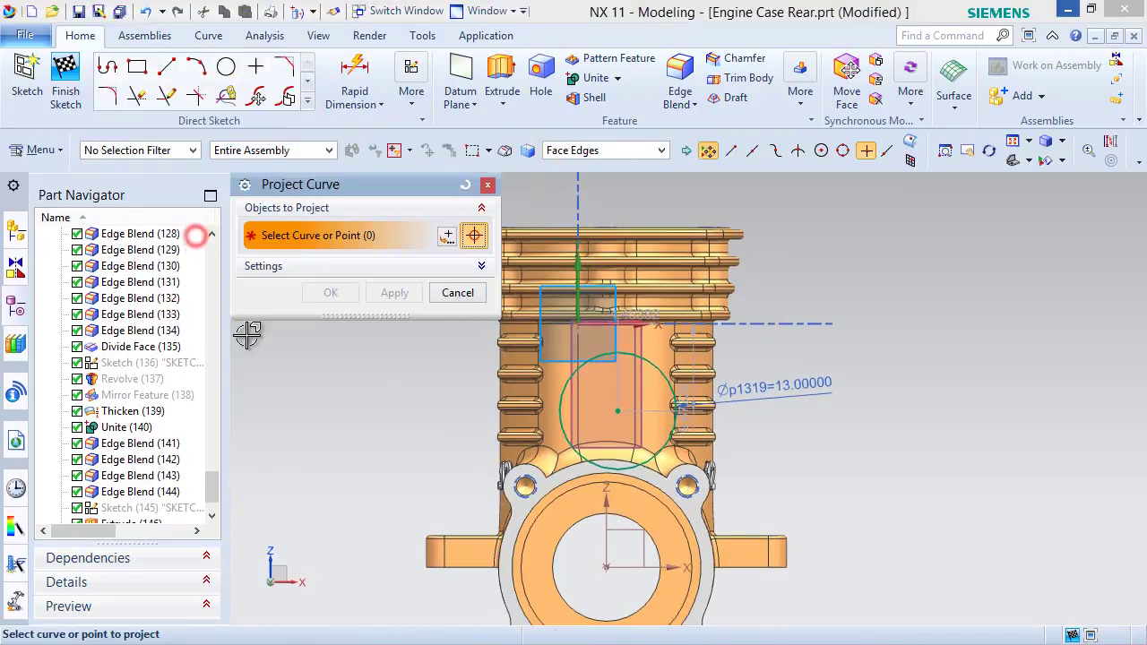
{"action": "left_click", "coordinate": [576, 549]}
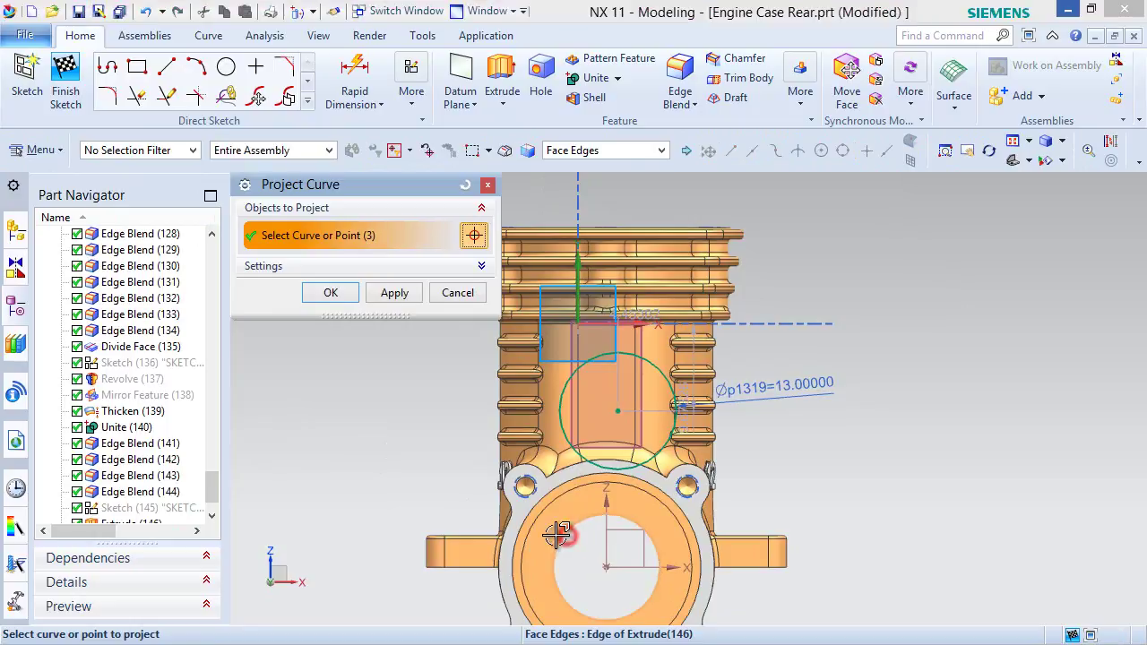
{"action": "left_click", "coordinate": [332, 291]}
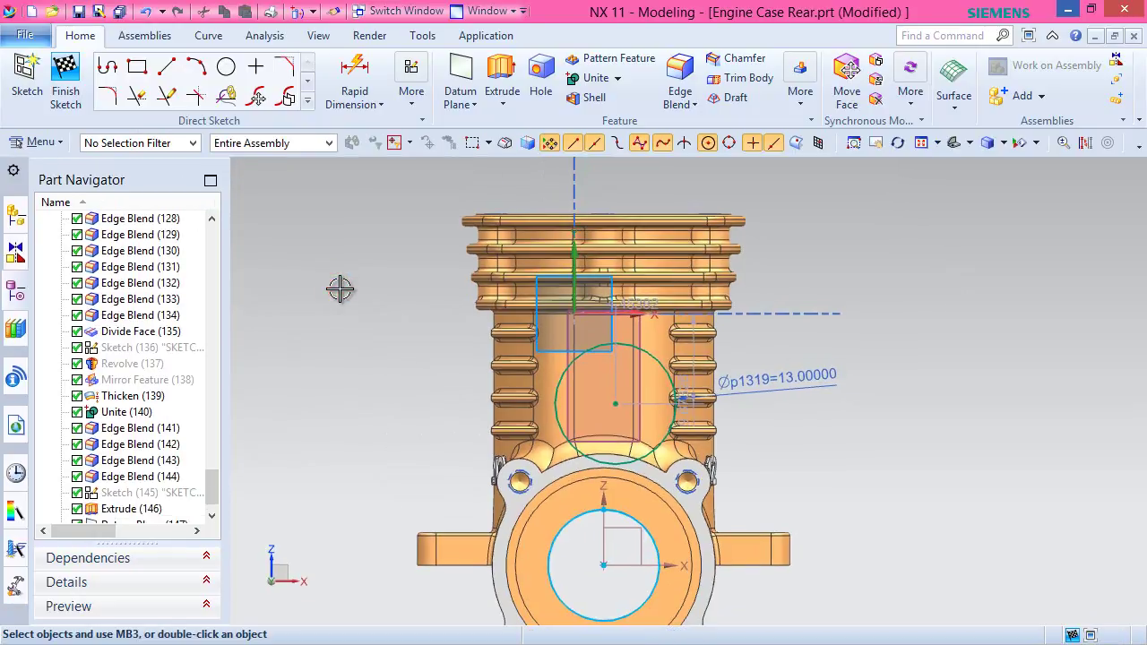
Convert the projected bore curves to reference geometry.
{"action": "left_click", "coordinate": [1086, 144]}
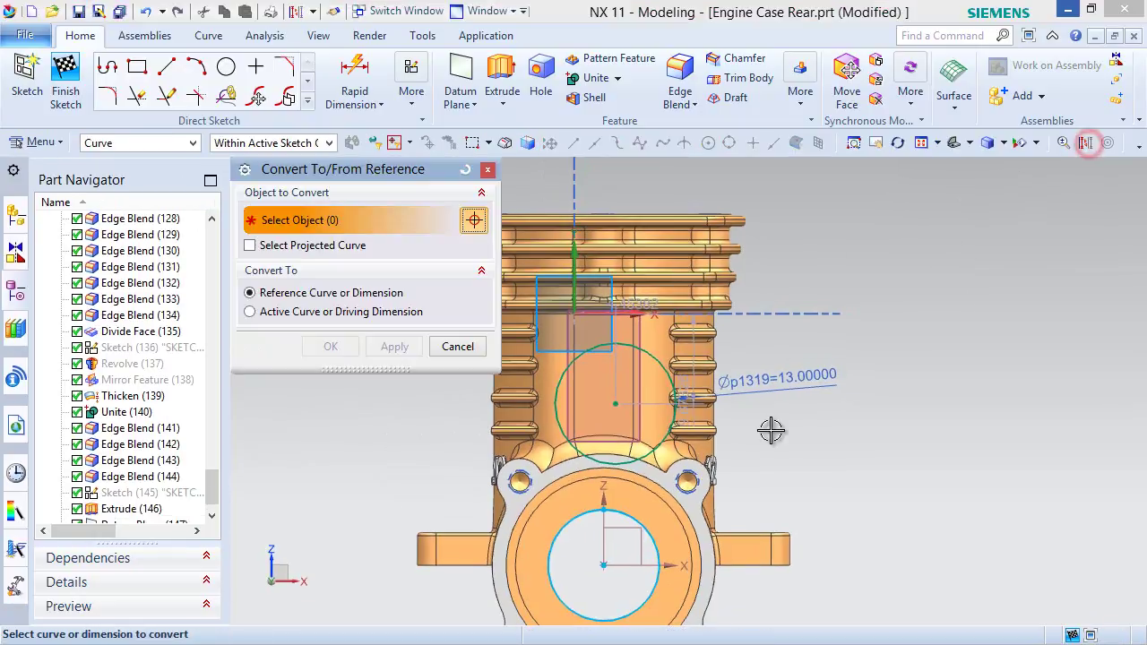
{"action": "left_click", "coordinate": [591, 509]}
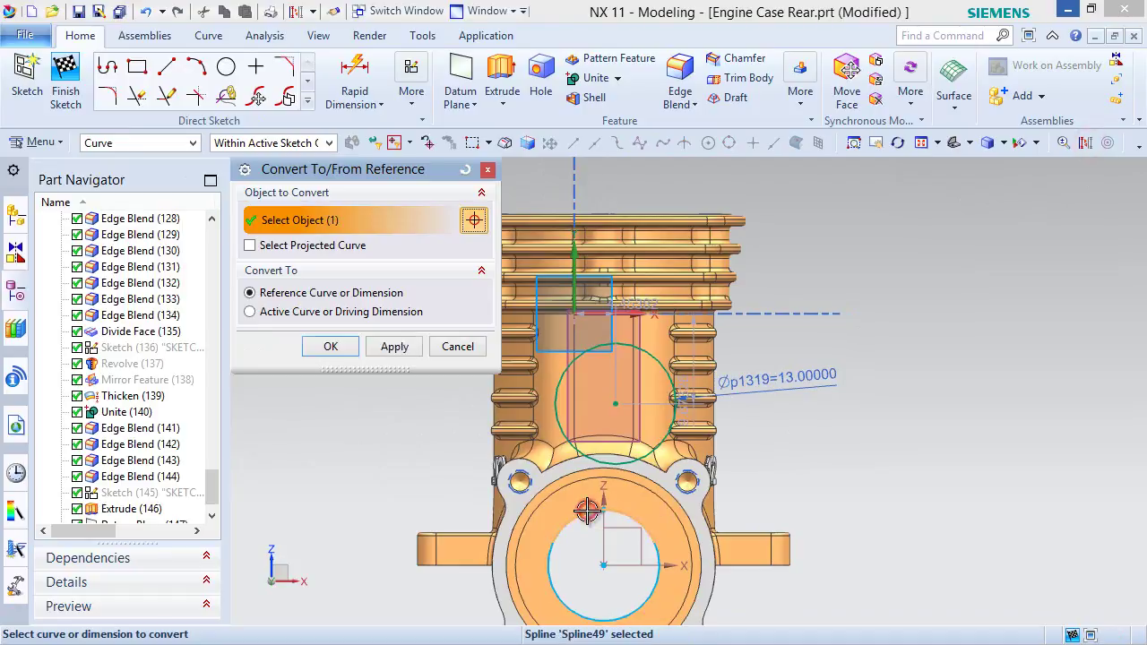
{"action": "left_click", "coordinate": [549, 561]}
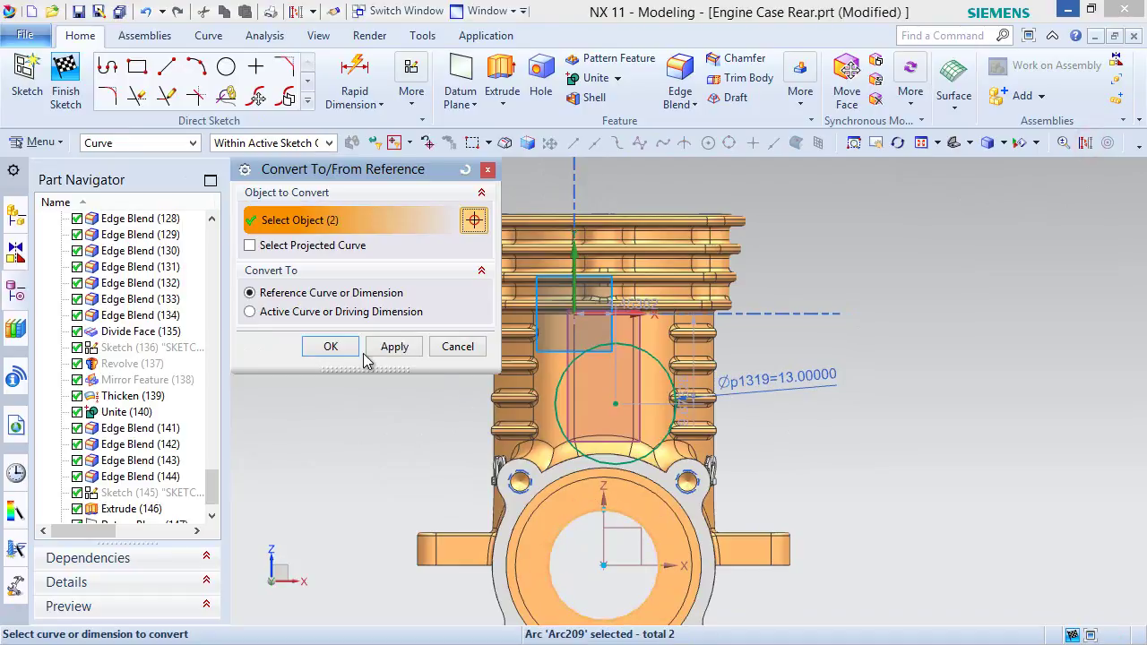
{"action": "left_click", "coordinate": [330, 346]}
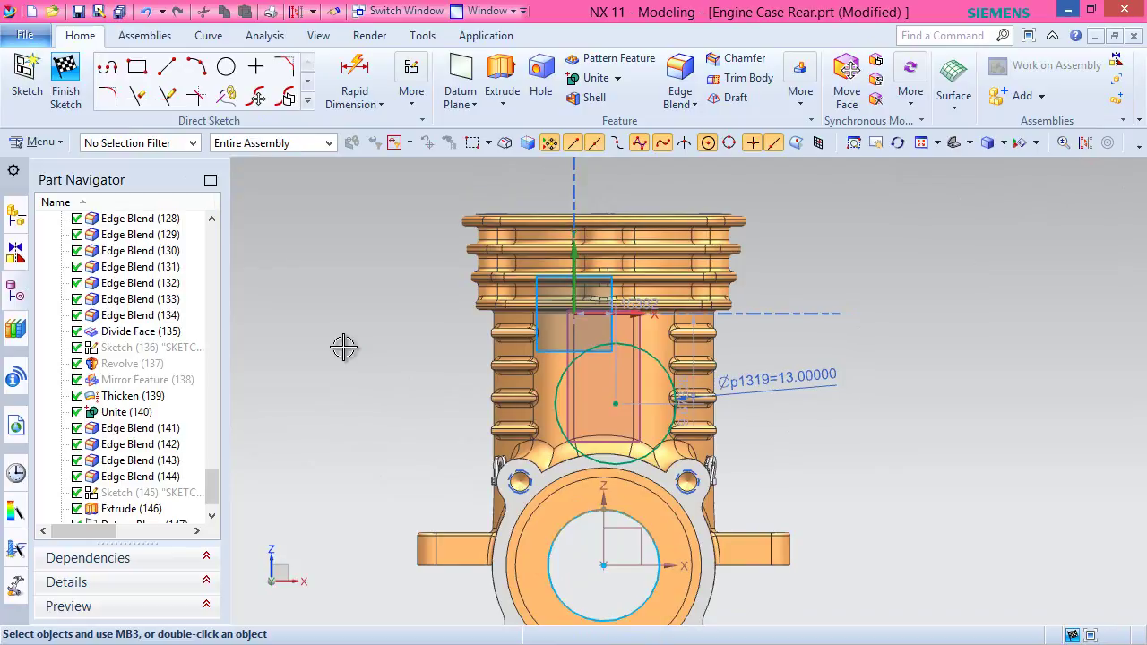
{"action": "left_click", "coordinate": [1085, 143]}
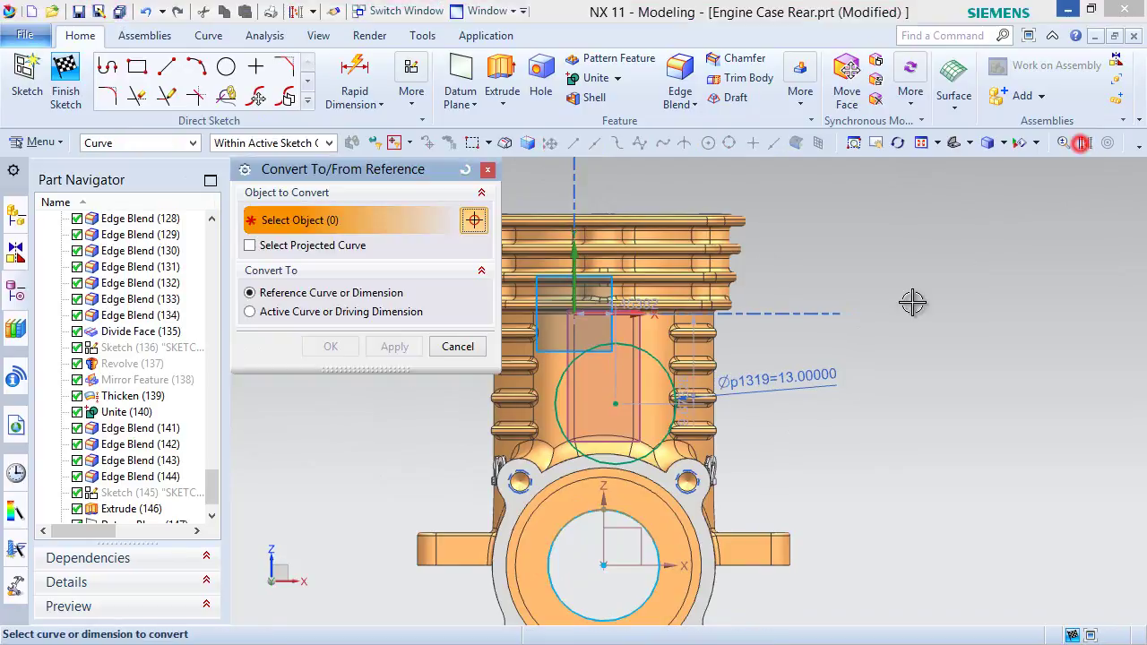
{"action": "left_click", "coordinate": [554, 582]}
{"action": "left_click", "coordinate": [653, 520]}
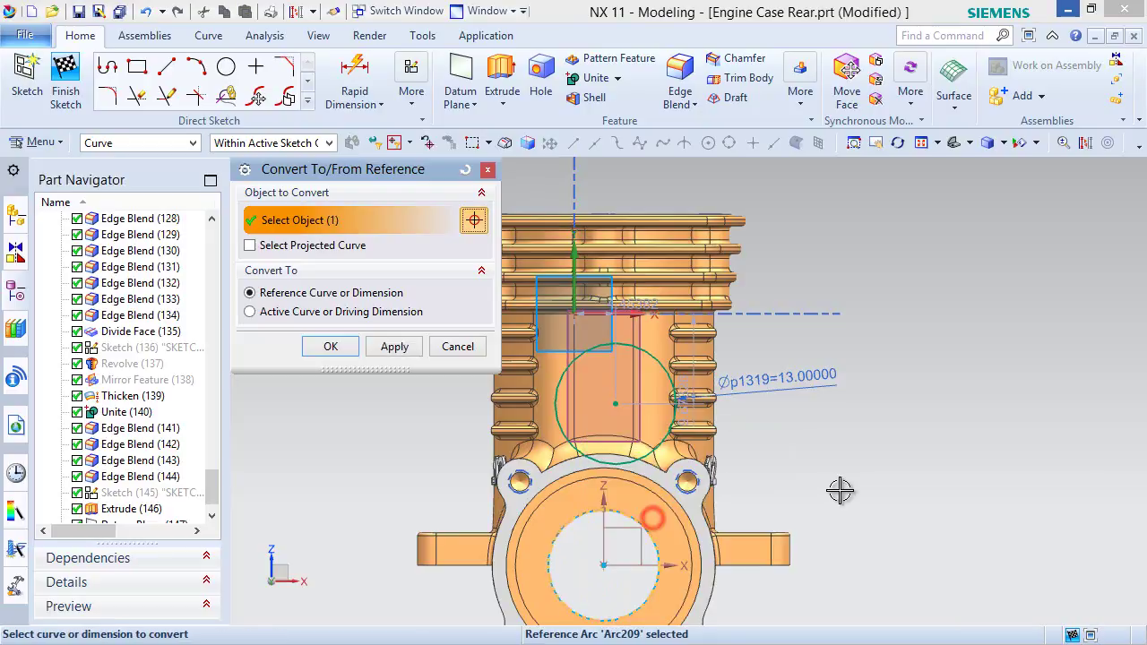
{"action": "left_click", "coordinate": [328, 348]}
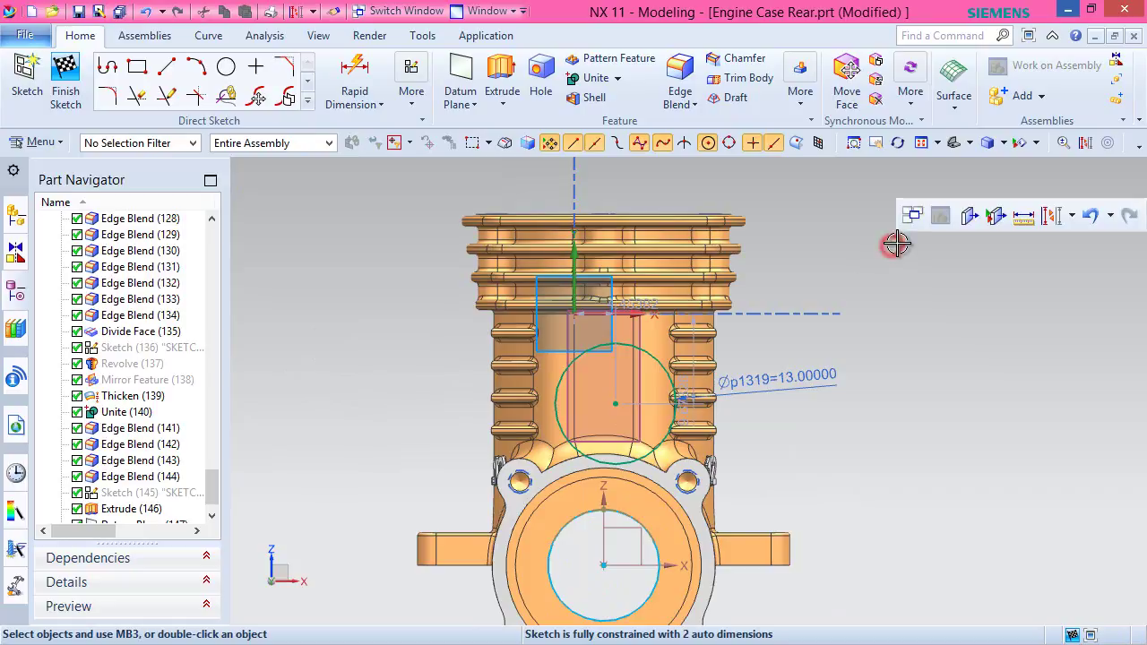
Dimension the vertical distance between the circle's centre and the projected bore's centre as 23.5 mm.
{"action": "left_click", "coordinate": [1073, 216]}
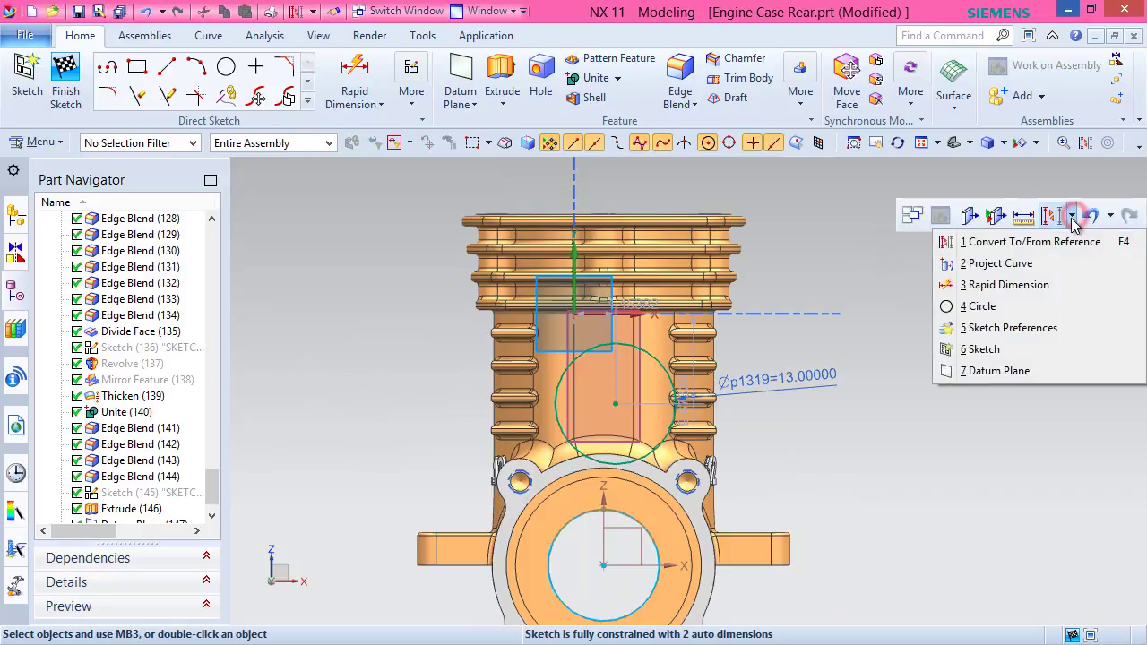
{"action": "left_click", "coordinate": [1020, 279]}
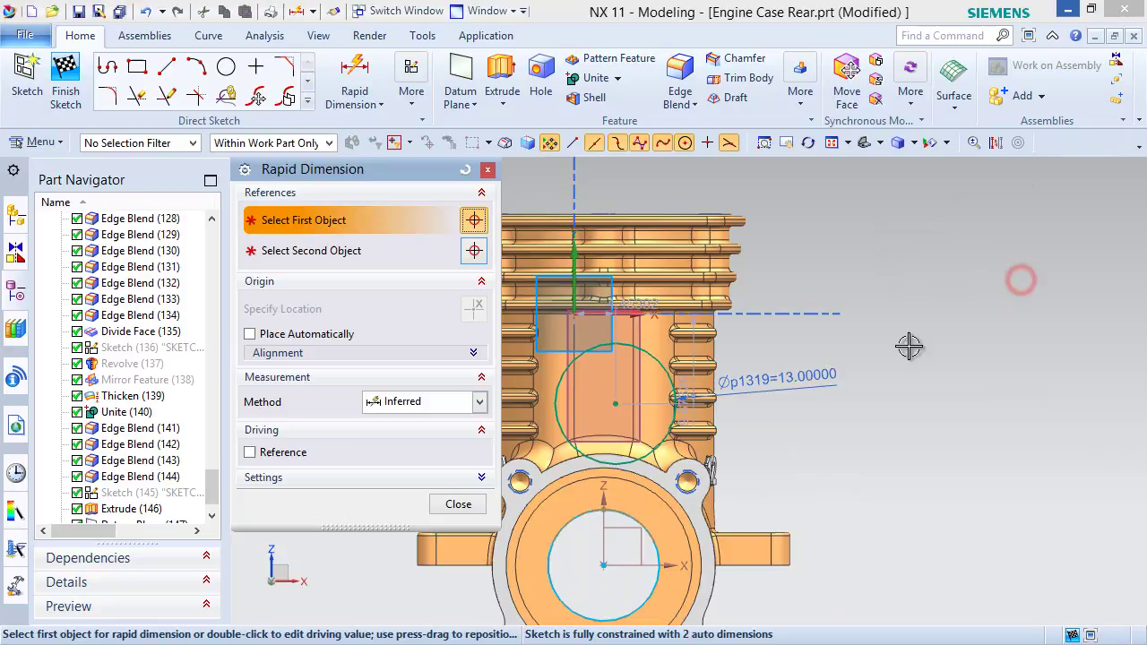
{"action": "left_click", "coordinate": [611, 407]}
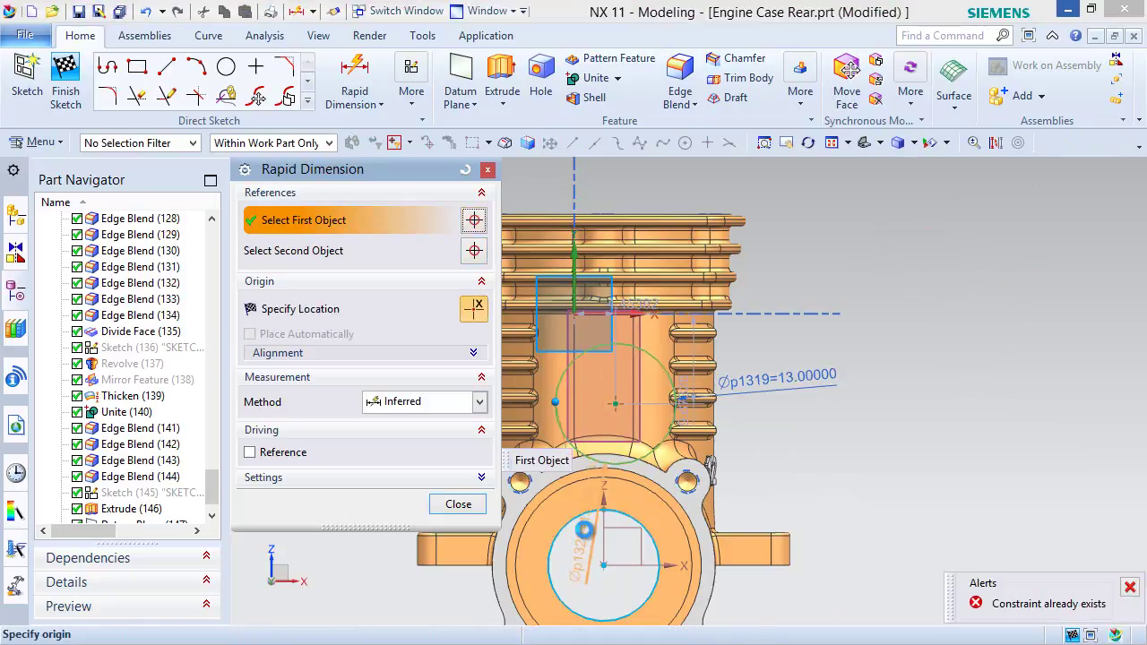
{"action": "left_click", "coordinate": [602, 561]}
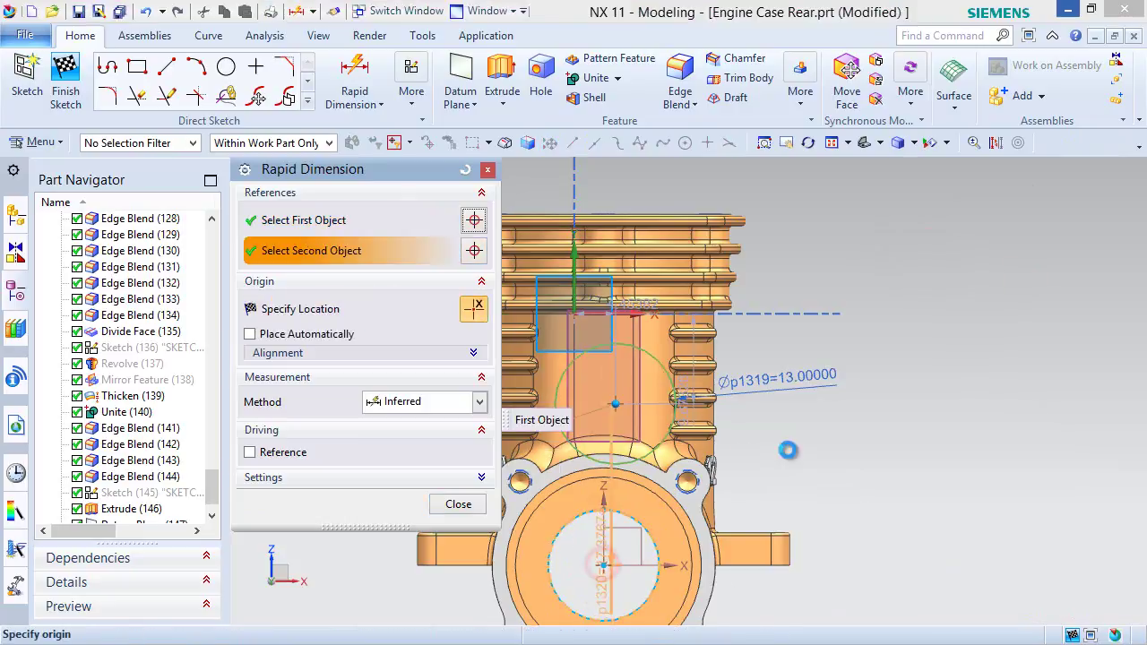
{"action": "left_click", "coordinate": [869, 439]}
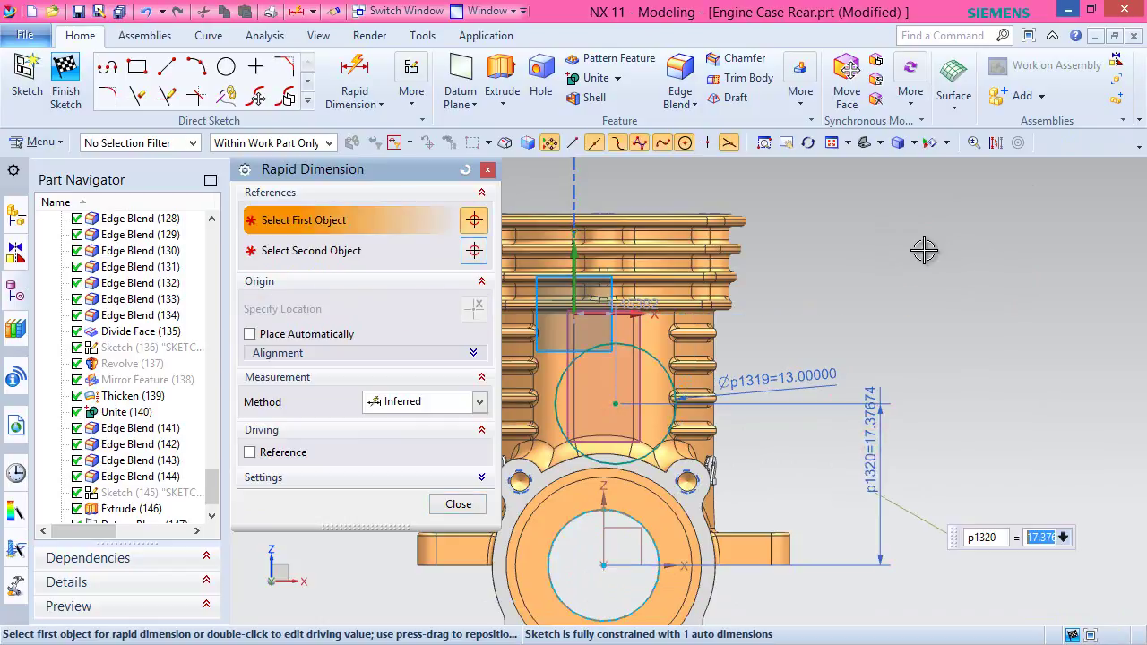
{"action": "key", "text": "Return"}
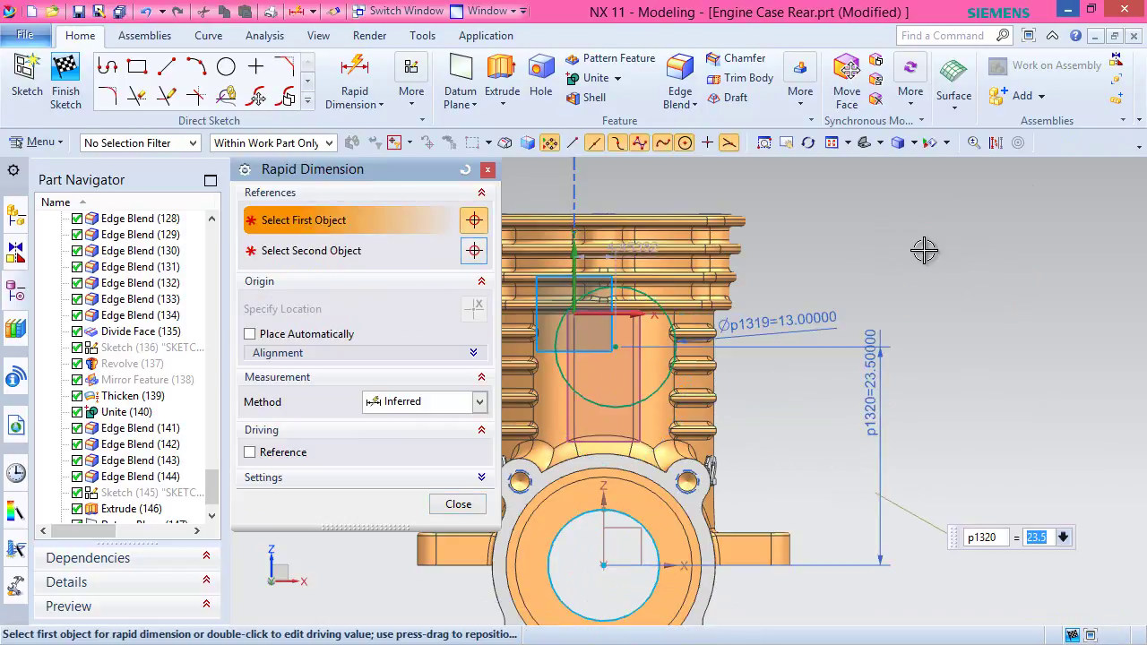
{"action": "left_click", "coordinate": [487, 172]}
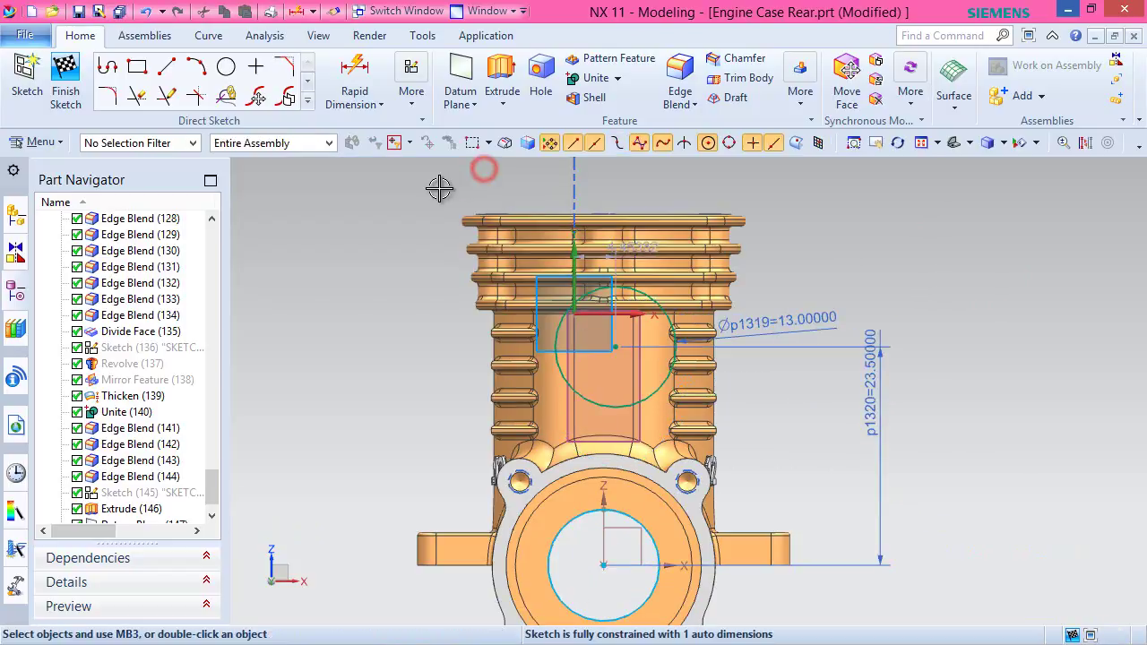
Constrain the circle's centre to the datum coordinate system's Z axis with Point on Curve and finish the sketch.
{"action": "left_click", "coordinate": [412, 106]}
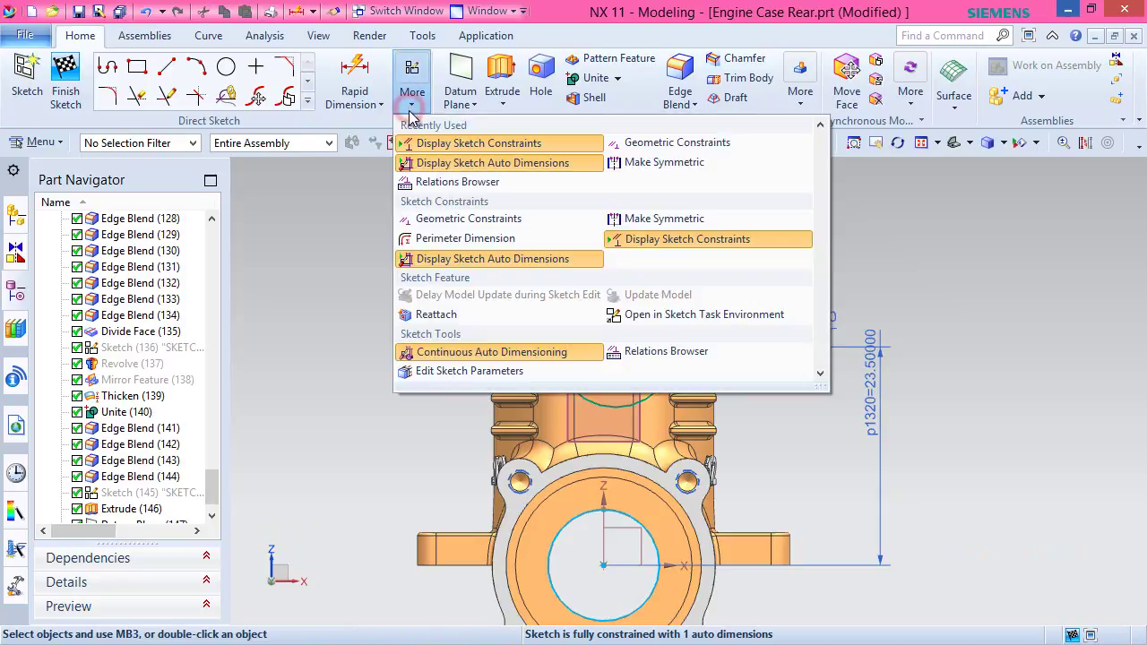
{"action": "left_click", "coordinate": [681, 146]}
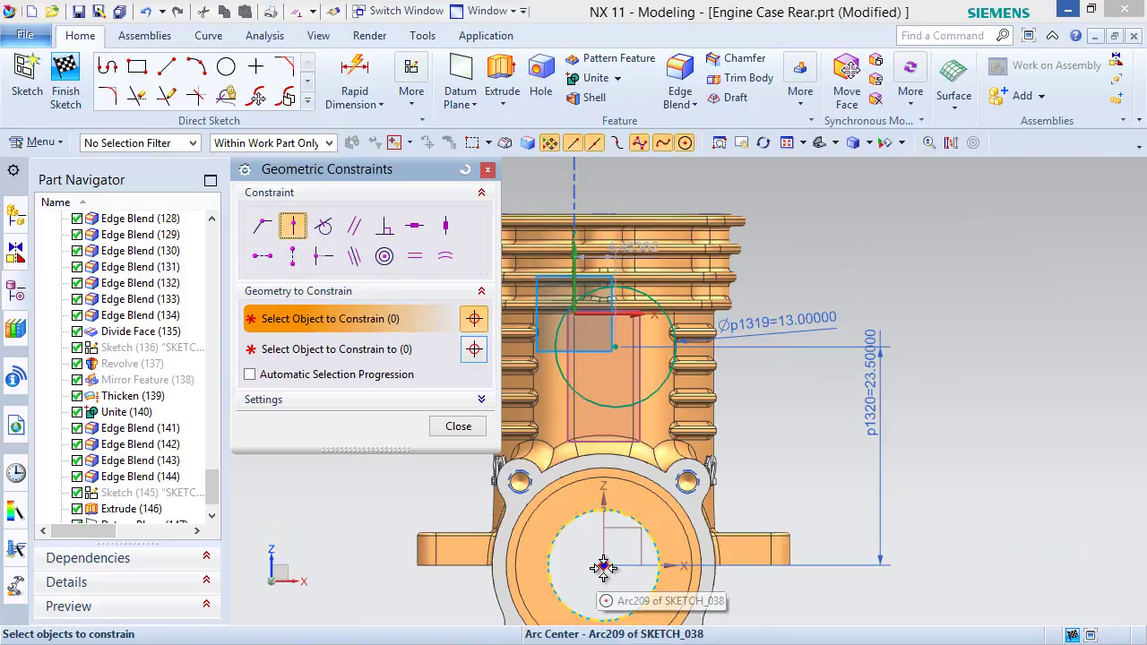
{"action": "left_click", "coordinate": [603, 564]}
{"action": "left_click", "coordinate": [614, 348]}
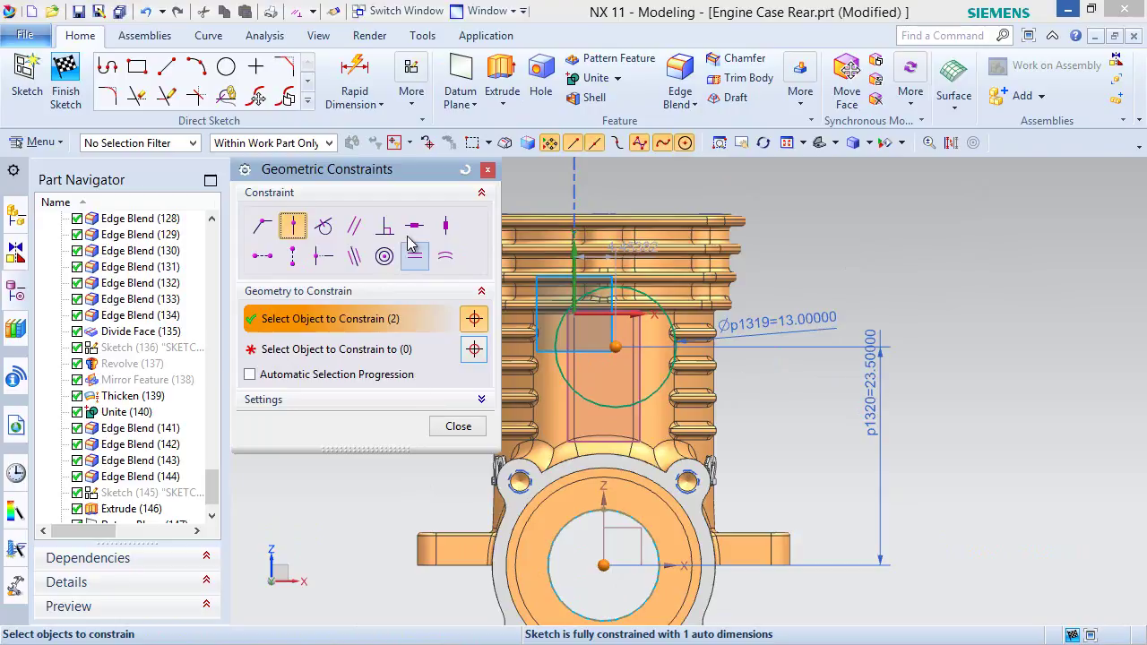
{"action": "left_click", "coordinate": [464, 172]}
{"action": "left_click", "coordinate": [294, 227]}
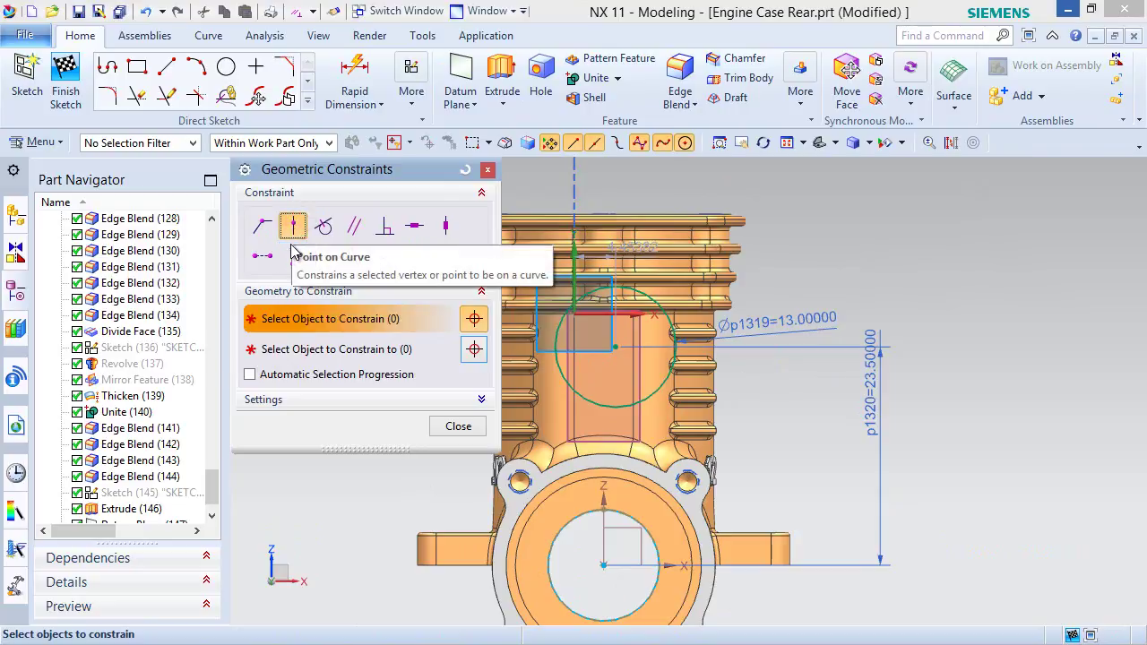
{"action": "left_click", "coordinate": [613, 348]}
{"action": "left_click", "coordinate": [365, 355]}
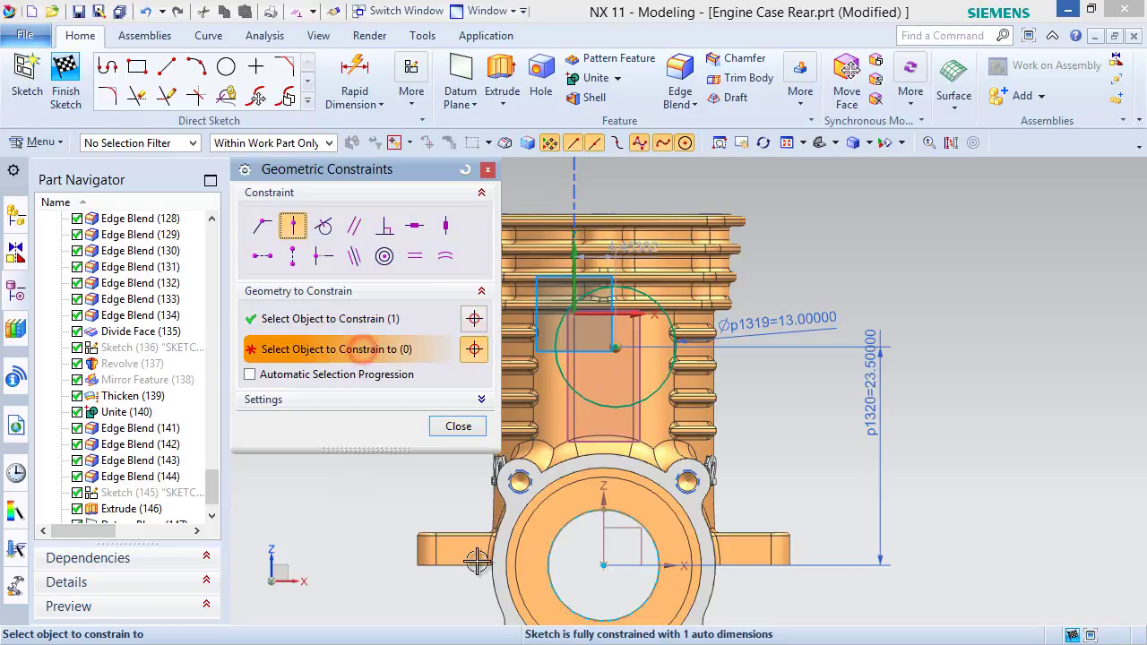
{"action": "left_click", "coordinate": [603, 567]}
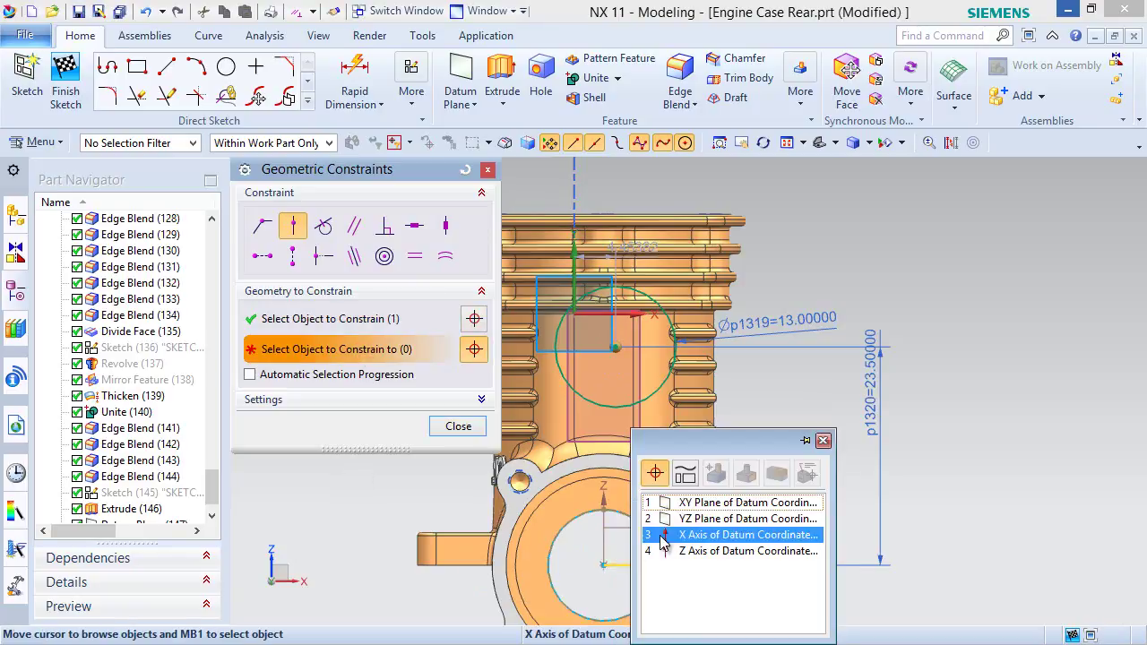
{"action": "left_click", "coordinate": [690, 551]}
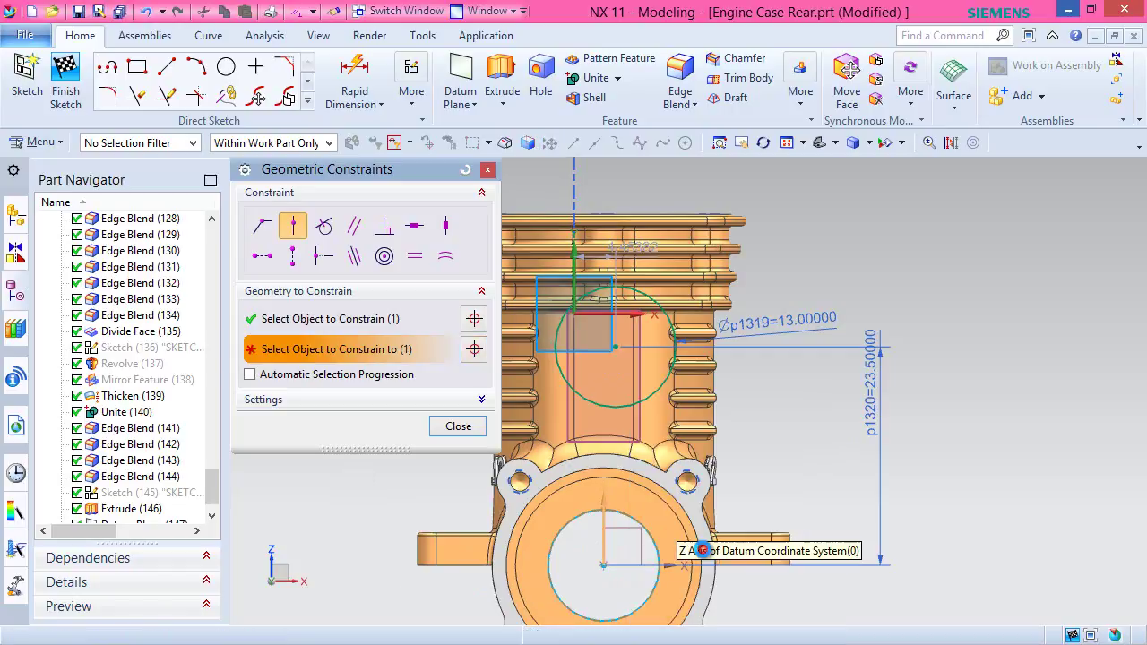
{"action": "left_click", "coordinate": [458, 426]}
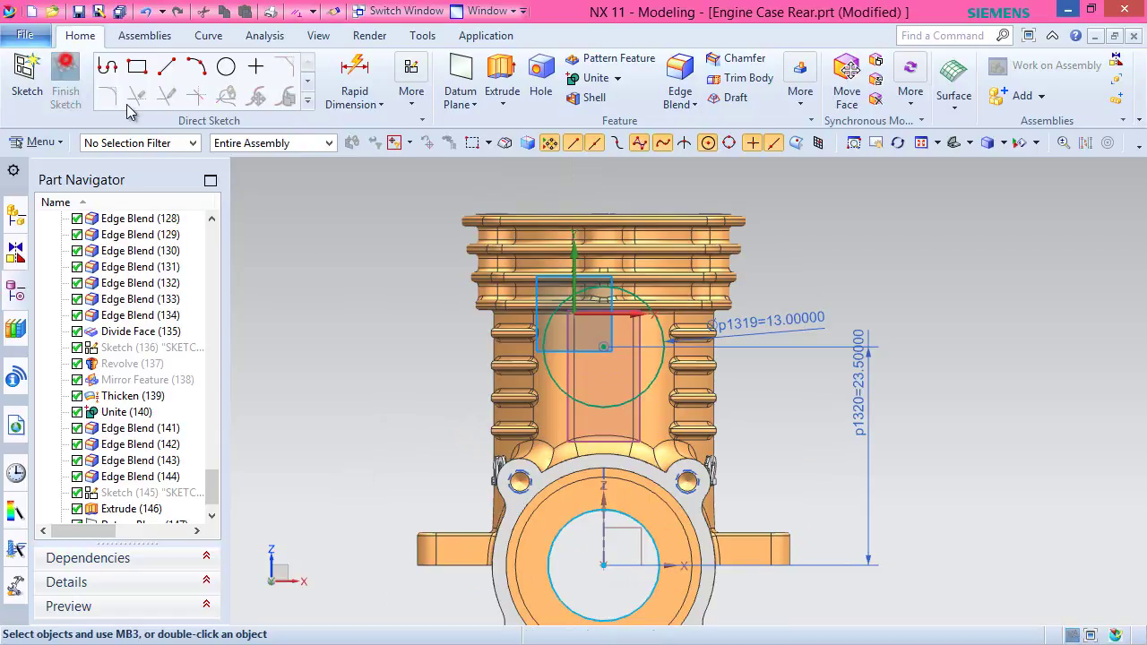
{"action": "left_click", "coordinate": [66, 77]}
Start an Extrude of the 13 mm circle and reverse its direction so it points toward the cylinder.
{"action": "middle_click_drag", "start_coordinate": [858, 366], "coordinate": [802, 385]}
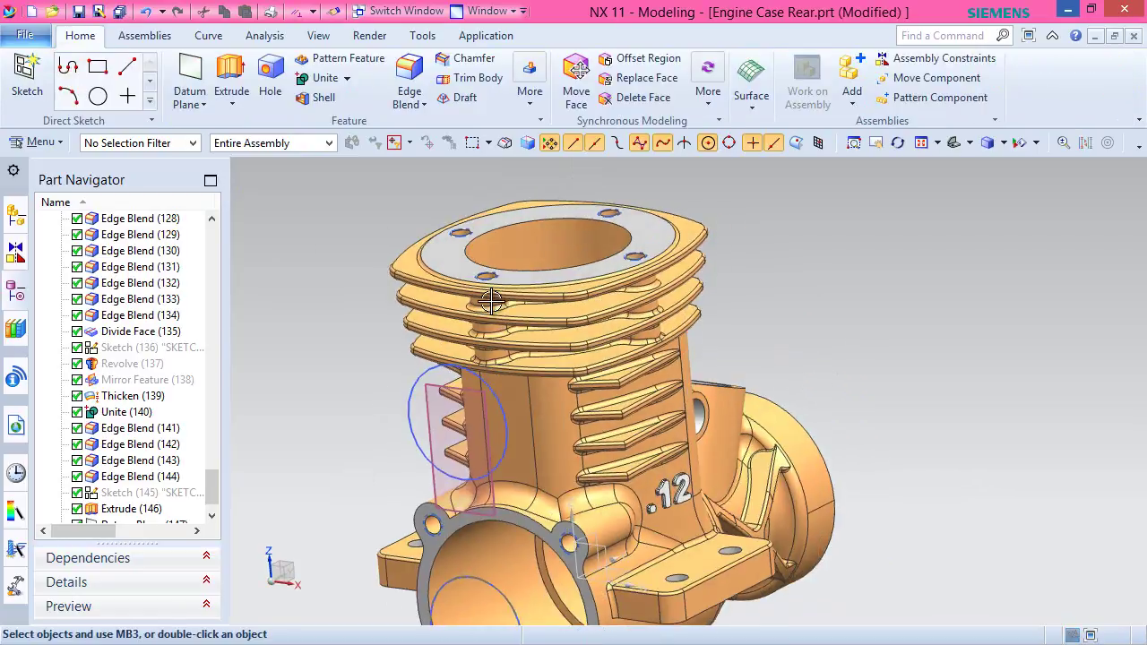
{"action": "left_click", "coordinate": [231, 79]}
{"action": "scroll", "coordinate": [820, 255], "scroll_direction": "down", "scroll_amount": 3}
{"action": "scroll", "coordinate": [573, 332], "scroll_direction": "up", "scroll_amount": 5}
{"action": "left_click", "coordinate": [672, 374]}
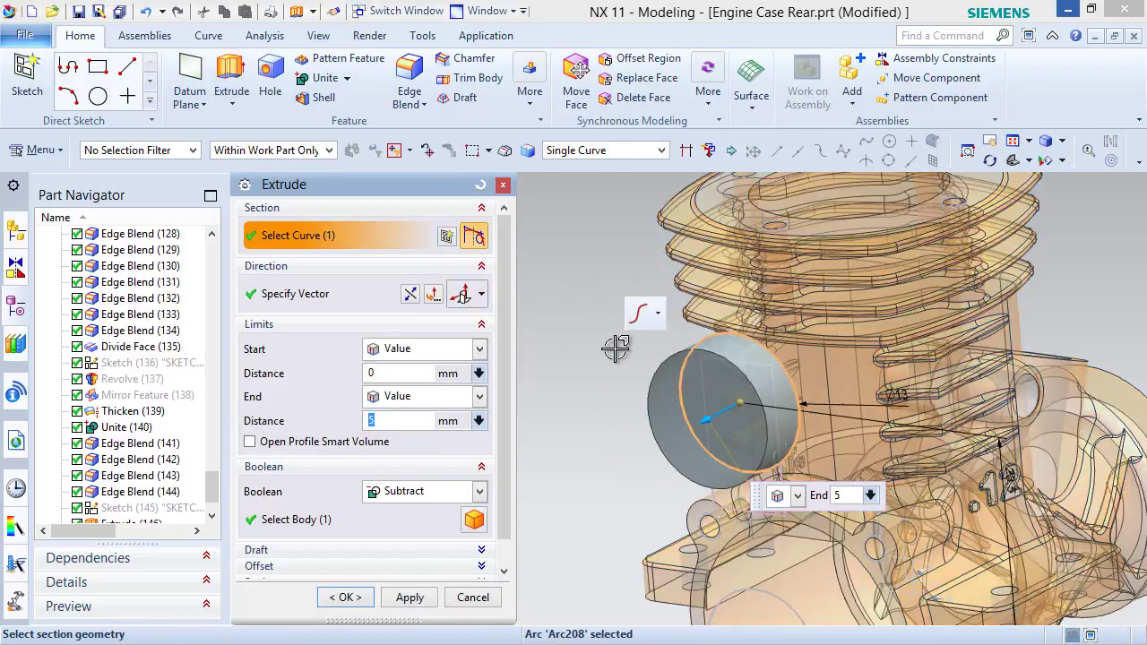
{"action": "left_click", "coordinate": [409, 295]}
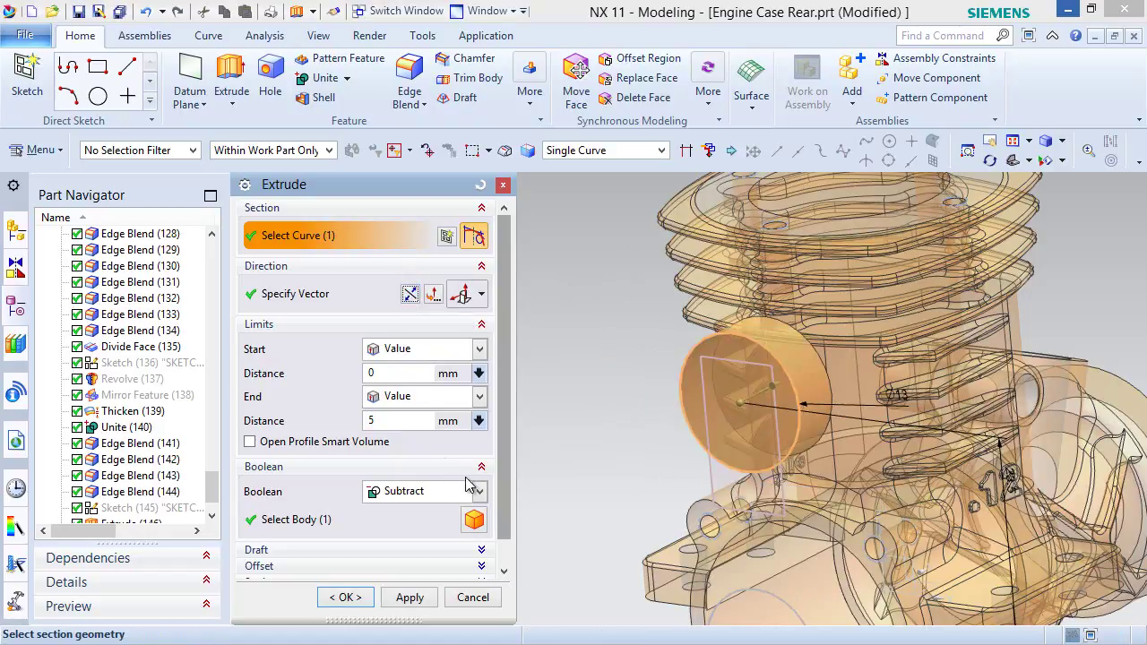
Try to end the circle's extrusion at a selected face of the cylinder with the Until Selected limit.
{"action": "left_click", "coordinate": [480, 397]}
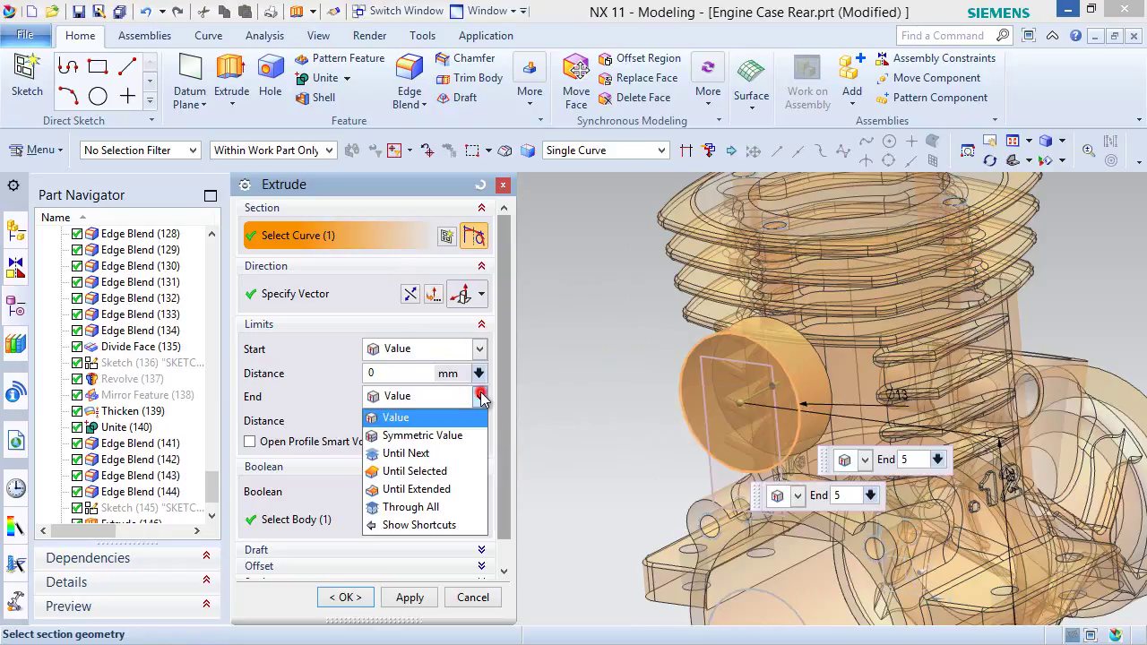
{"action": "left_click", "coordinate": [453, 472]}
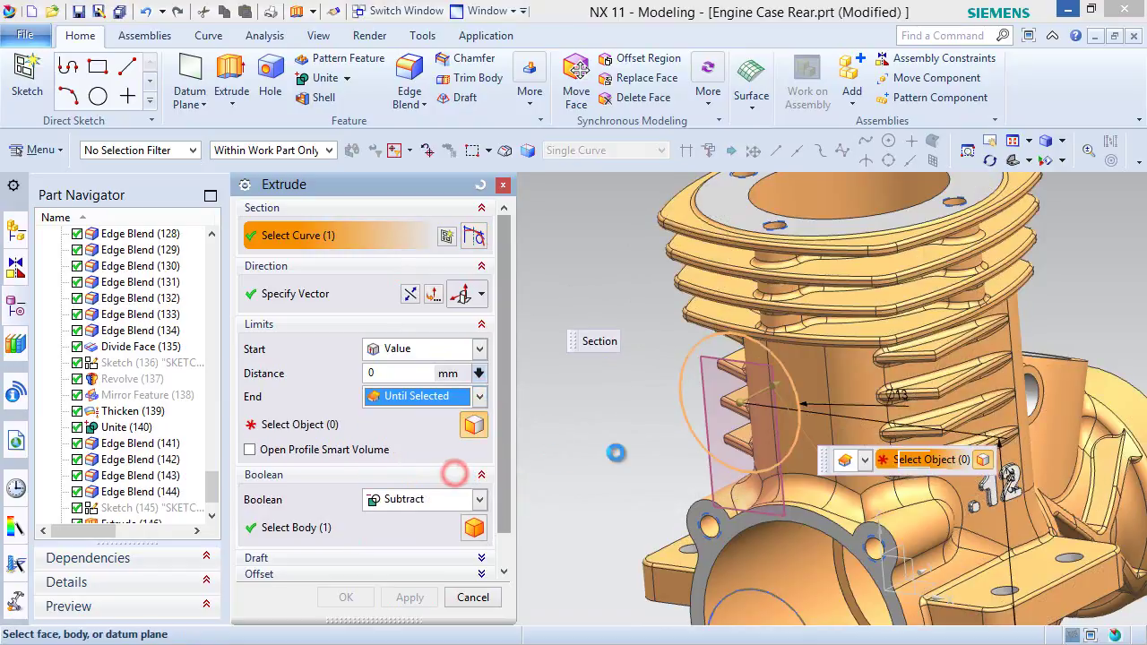
{"action": "left_click", "coordinate": [691, 427]}
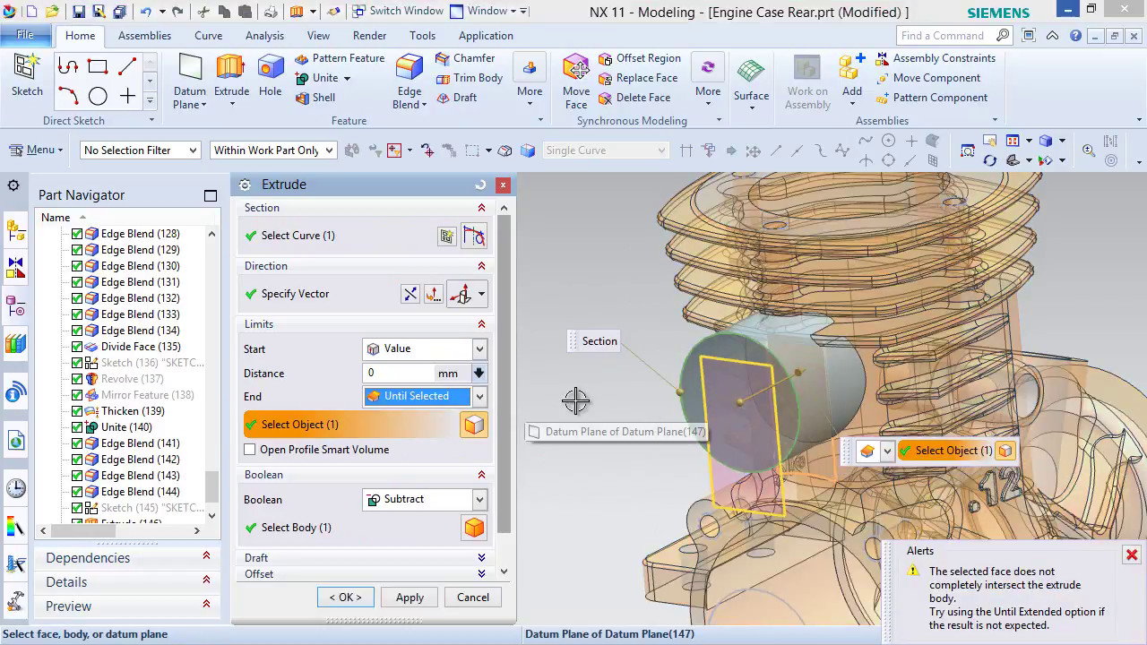
Set the circle's extrusion to end at Until Next and its Boolean operation to Unite with the engine case body.
{"action": "left_click", "coordinate": [479, 396]}
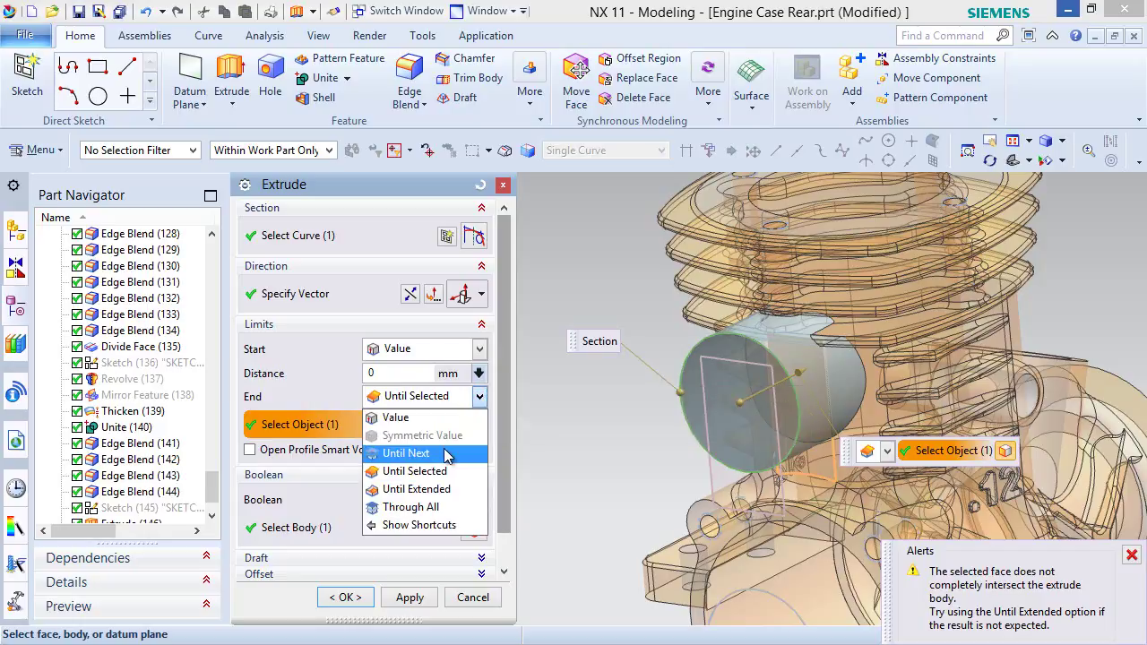
{"action": "left_click", "coordinate": [446, 455]}
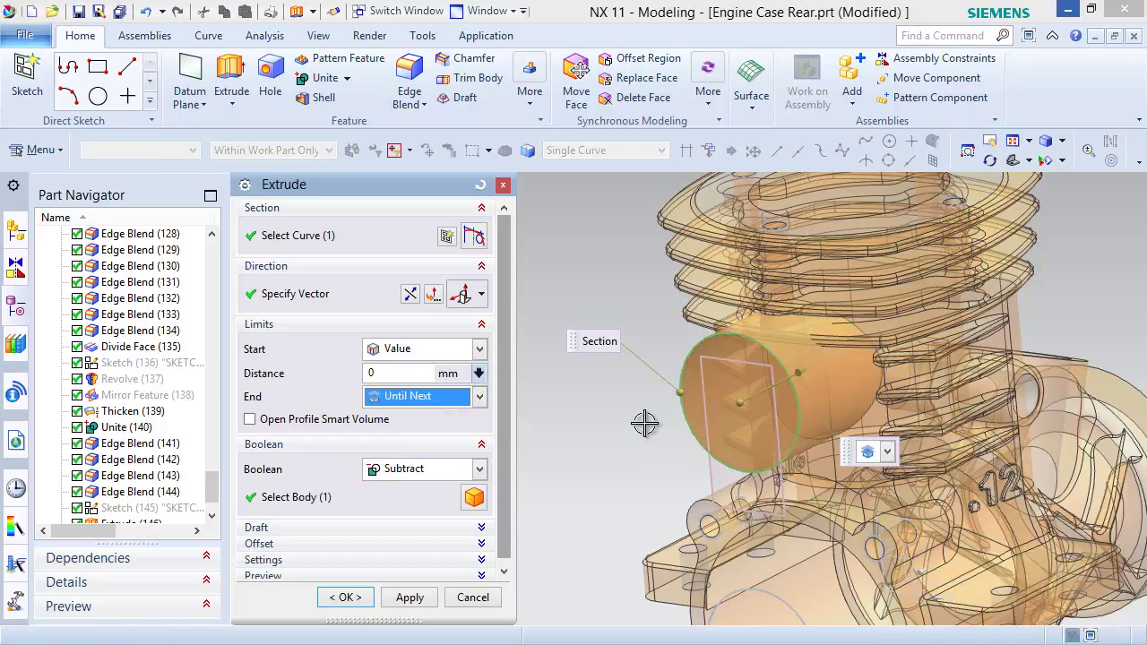
{"action": "left_click", "coordinate": [415, 469]}
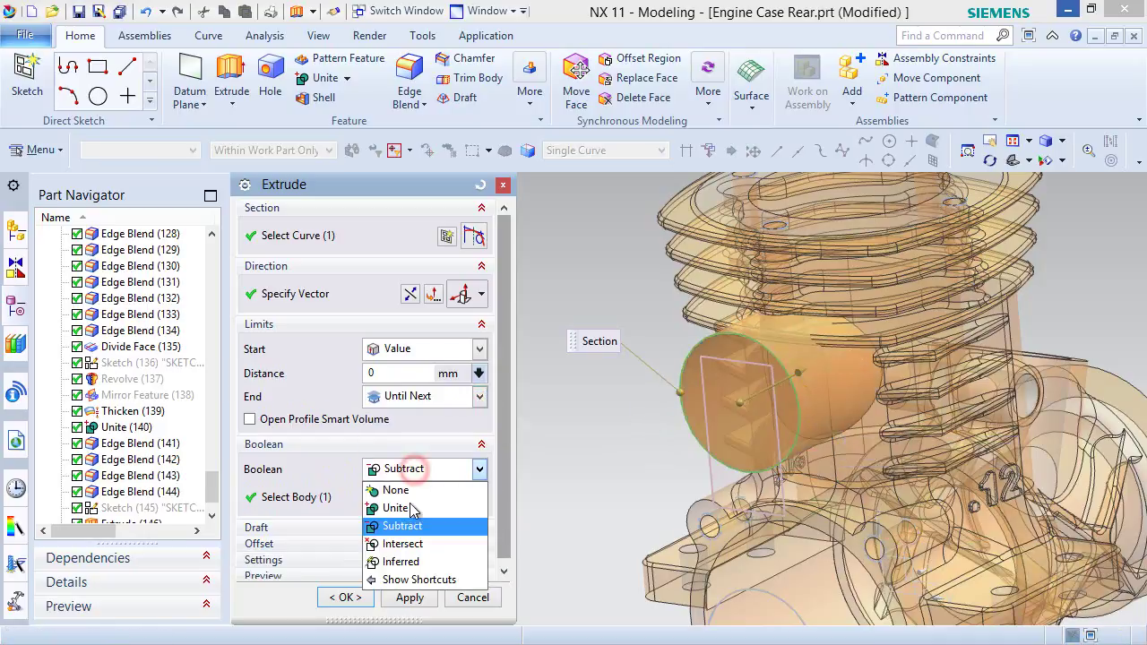
{"action": "left_click", "coordinate": [411, 508]}
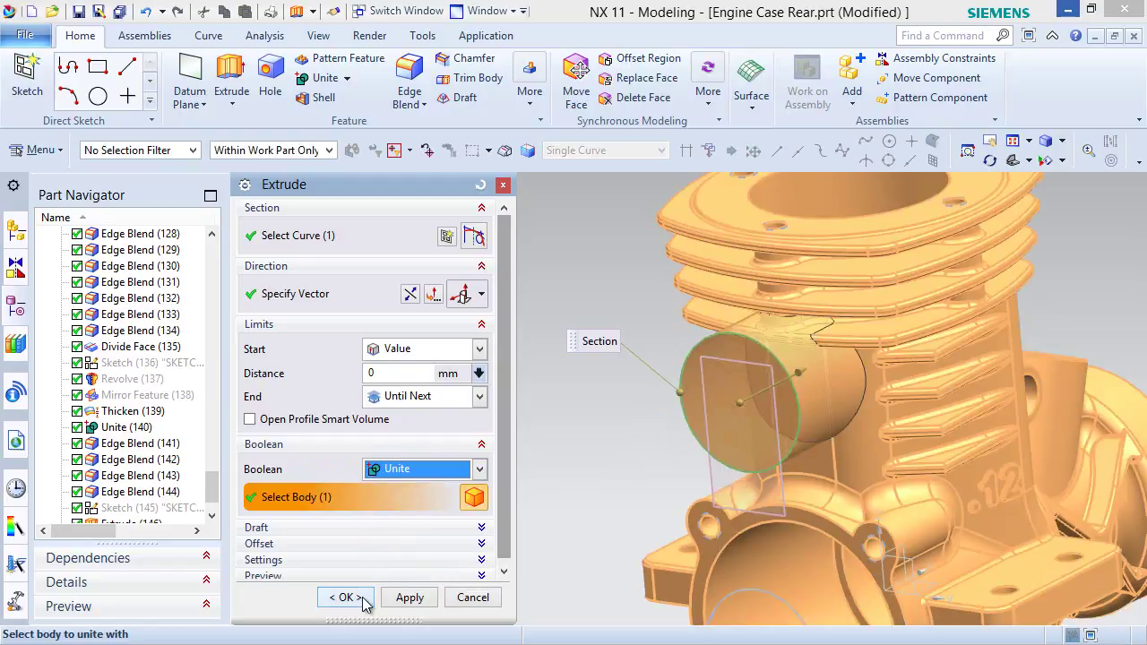
Complete the extrusion of the circular section from 0 mm until next, united with the engine case body.
{"action": "left_click", "coordinate": [352, 597]}
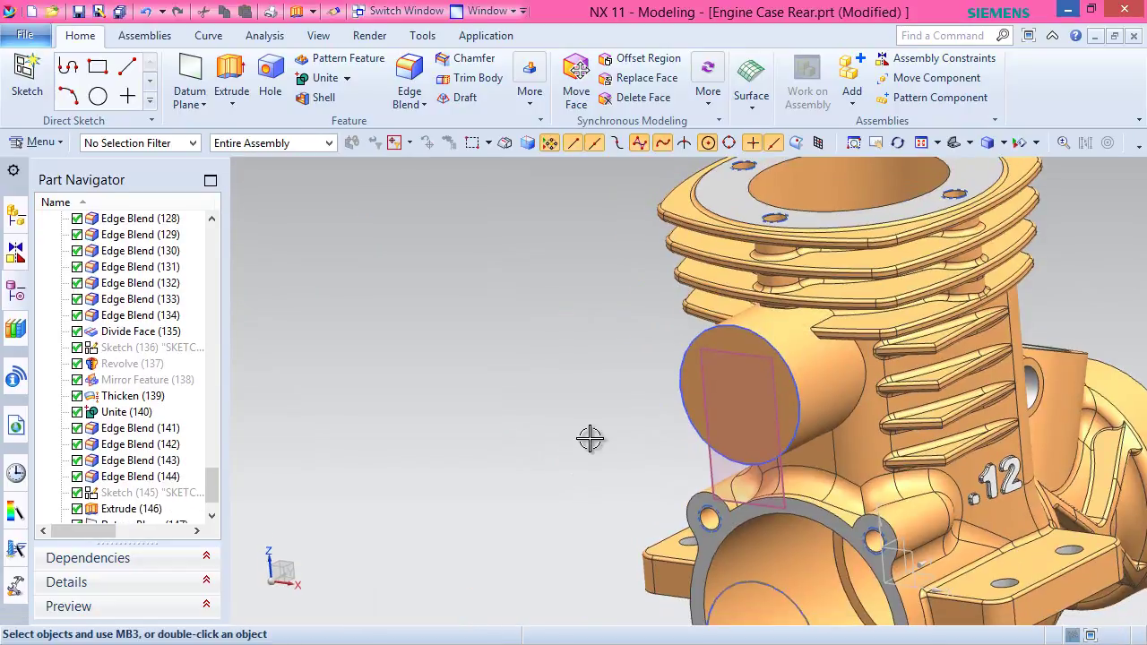
{"action": "mouse_move", "coordinate": [725, 384]}
{"action": "middle_mouse_down"}
{"action": "mouse_move", "coordinate": [737, 358]}
{"action": "mouse_move", "coordinate": [699, 364]}
{"action": "mouse_move", "coordinate": [707, 374]}
{"action": "middle_mouse_up"}
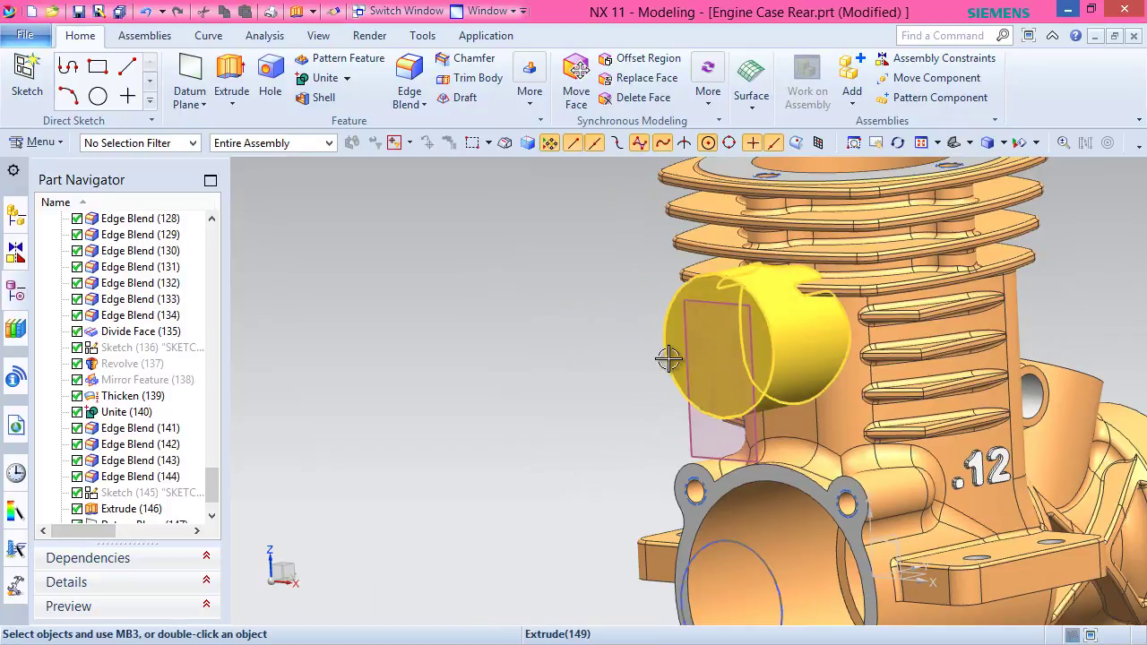
{"action": "left_click", "coordinate": [608, 280]}
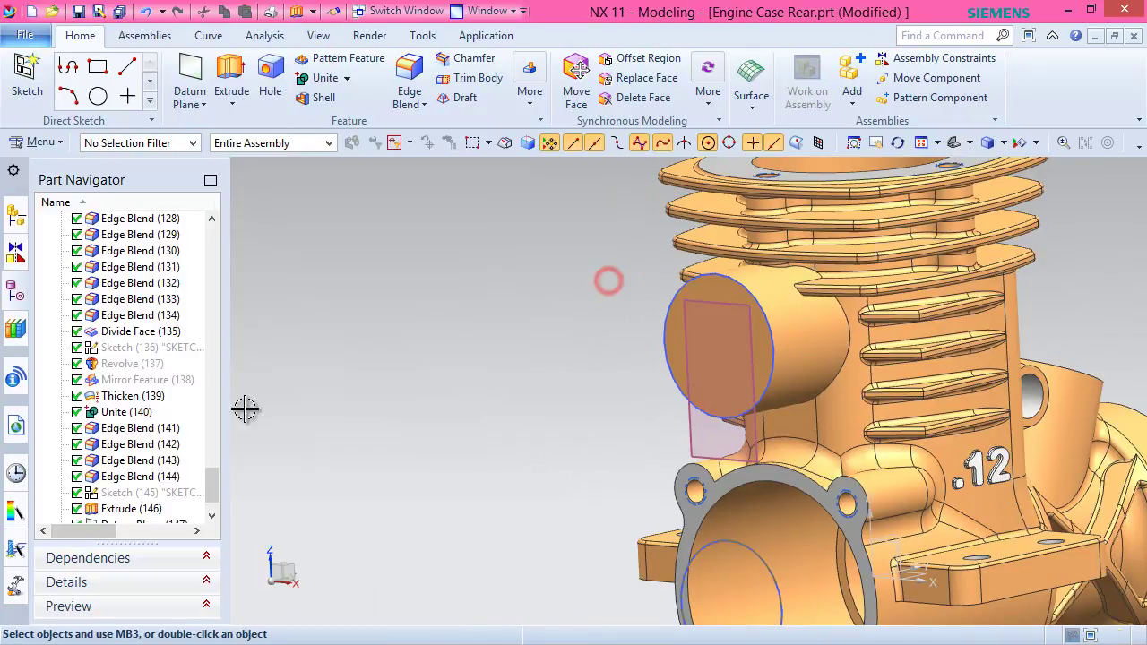
Hide the circle's sketch (148) and its datum plane (147).
{"action": "left_click_drag", "start_coordinate": [213, 471], "coordinate": [199, 500]}
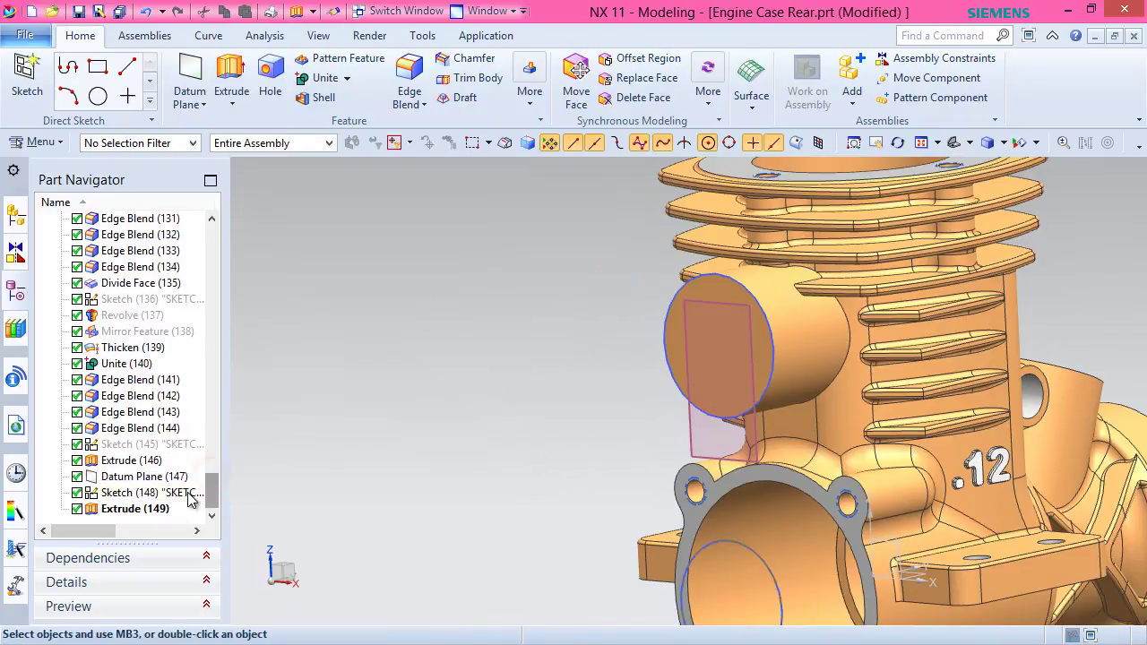
{"action": "left_click", "coordinate": [108, 502]}
{"action": "right_click", "coordinate": [107, 502]}
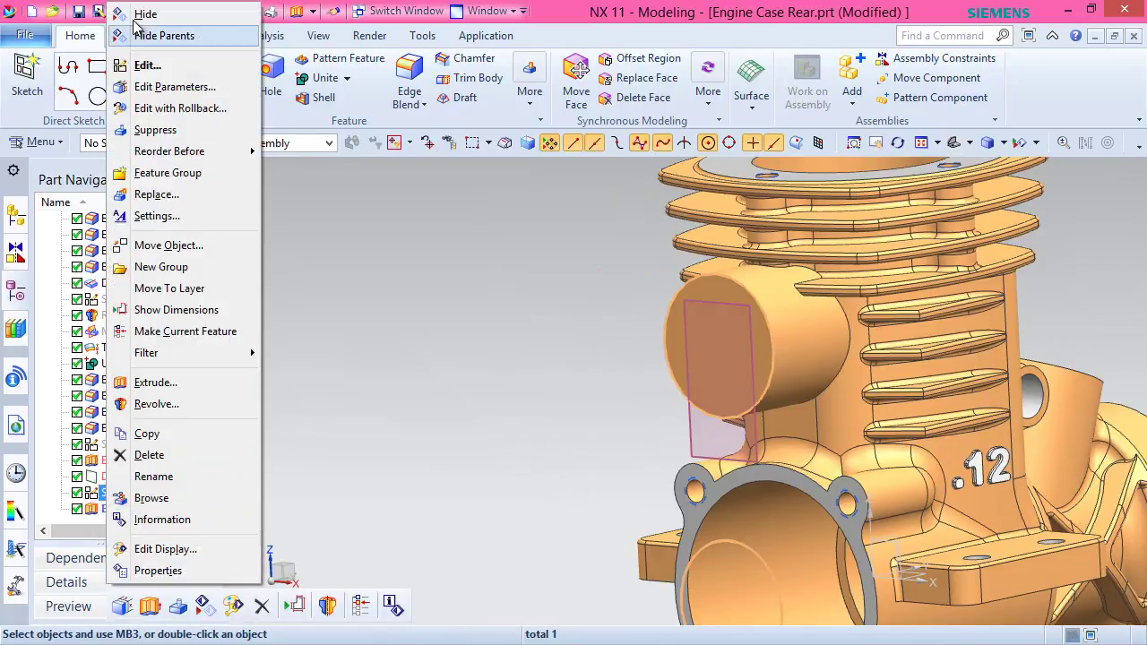
{"action": "left_click", "coordinate": [139, 14]}
{"action": "left_click", "coordinate": [116, 476]}
{"action": "right_click", "coordinate": [115, 475]}
{"action": "left_click", "coordinate": [166, 13]}
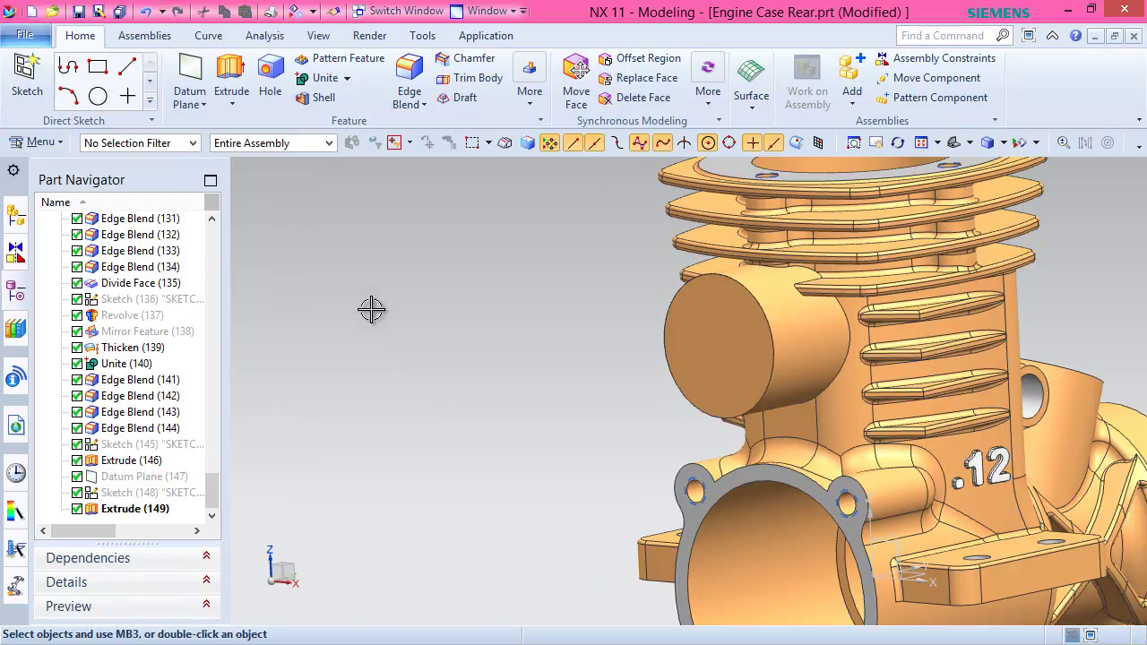
Create a sketch on the YZ plane of the datum coordinate system.
{"action": "scroll", "coordinate": [493, 259], "scroll_direction": "down", "scroll_amount": 3}
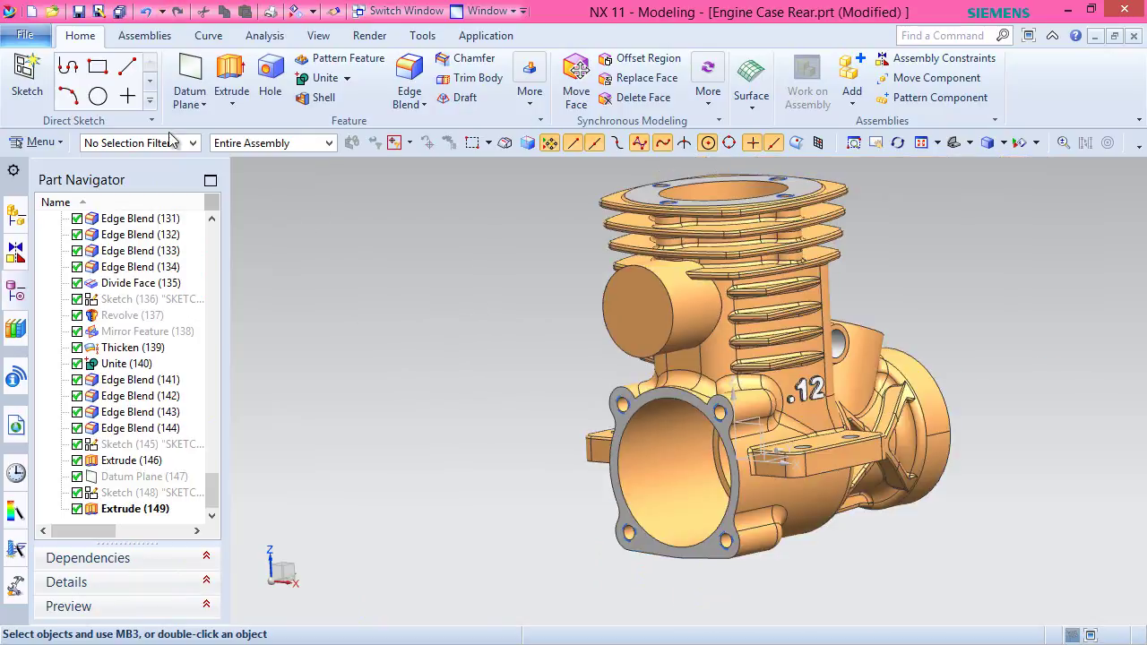
{"action": "left_click", "coordinate": [27, 79]}
{"action": "middle_click_drag", "start_coordinate": [557, 368], "coordinate": [525, 412]}
{"action": "scroll", "coordinate": [744, 439], "scroll_direction": "up", "scroll_amount": 4}
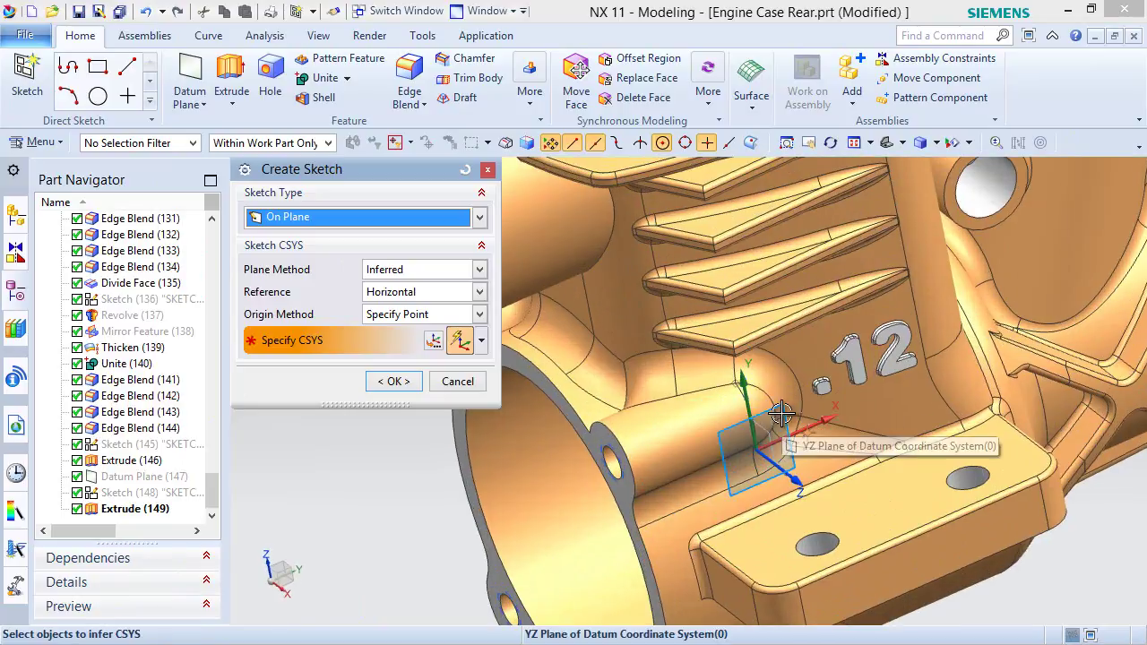
{"action": "left_click", "coordinate": [778, 415]}
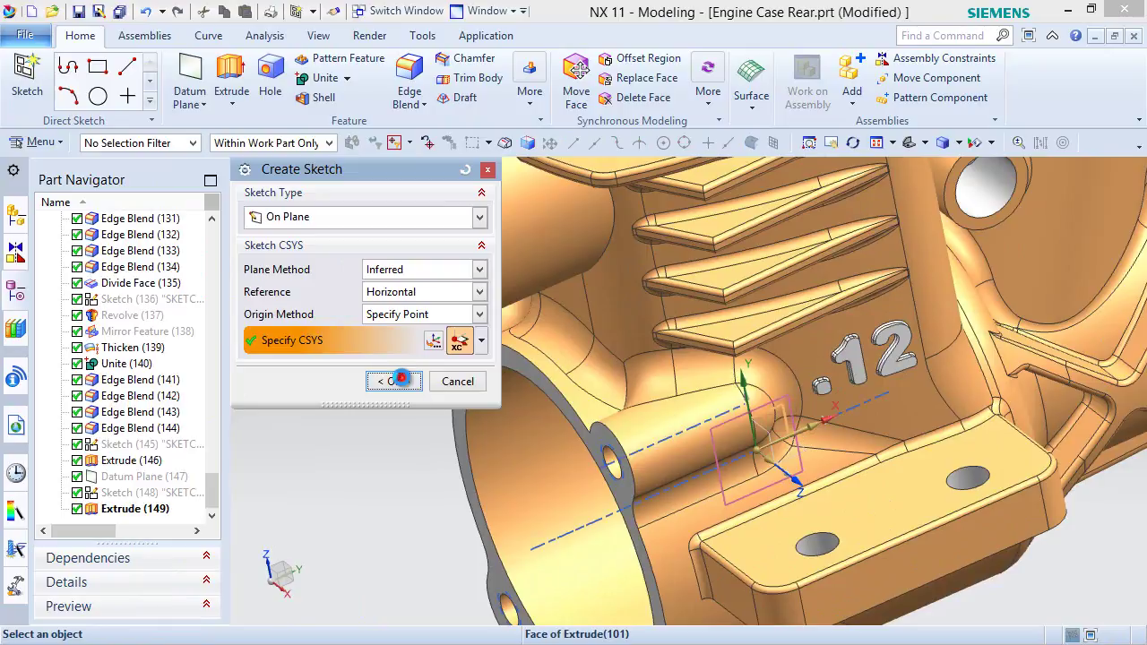
{"action": "left_click", "coordinate": [401, 383]}
Turn on the section clipping of the engine case in an isometric-type view to expose its interior.
{"action": "scroll", "coordinate": [397, 376], "scroll_direction": "down", "scroll_amount": 5}
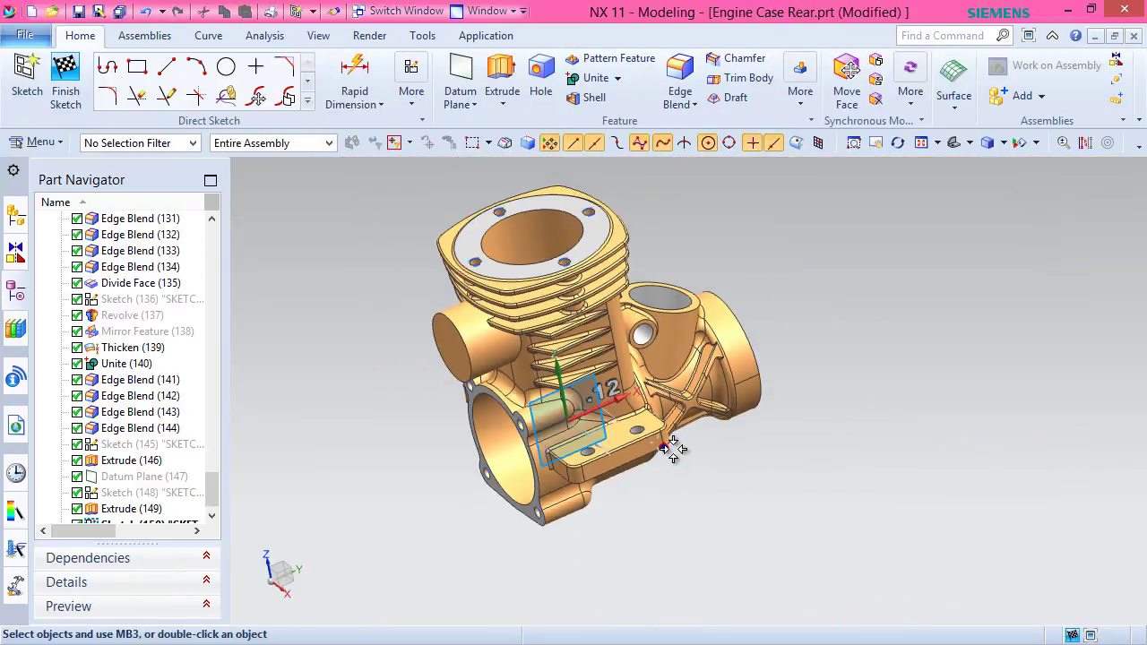
{"action": "key", "text": "Home"}
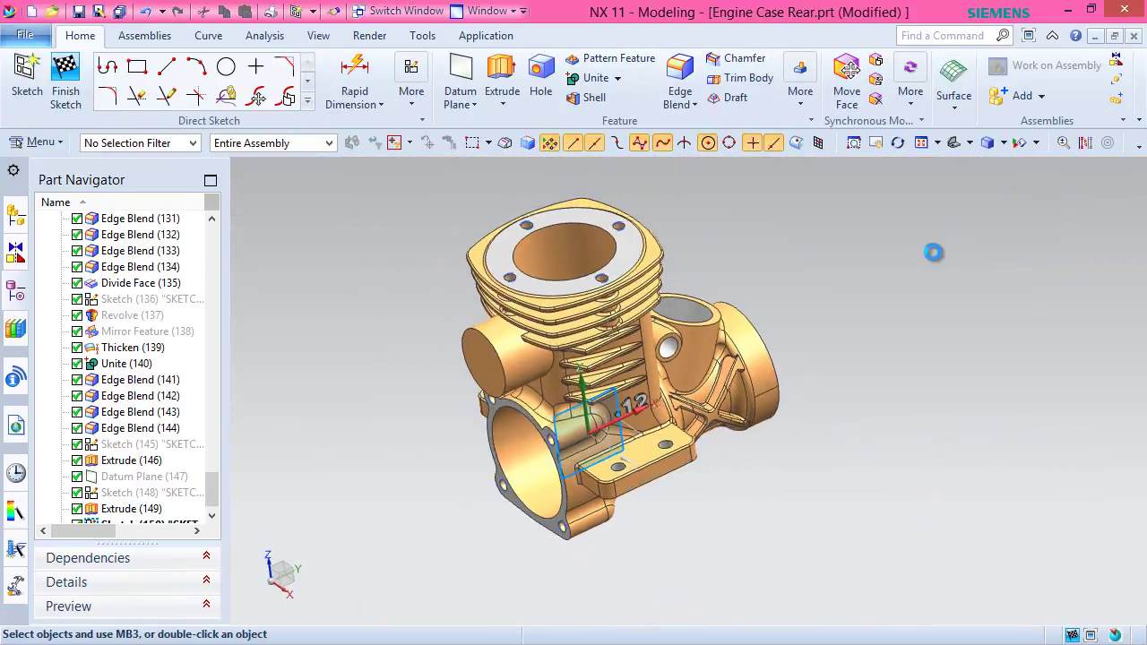
{"action": "left_click", "coordinate": [313, 41]}
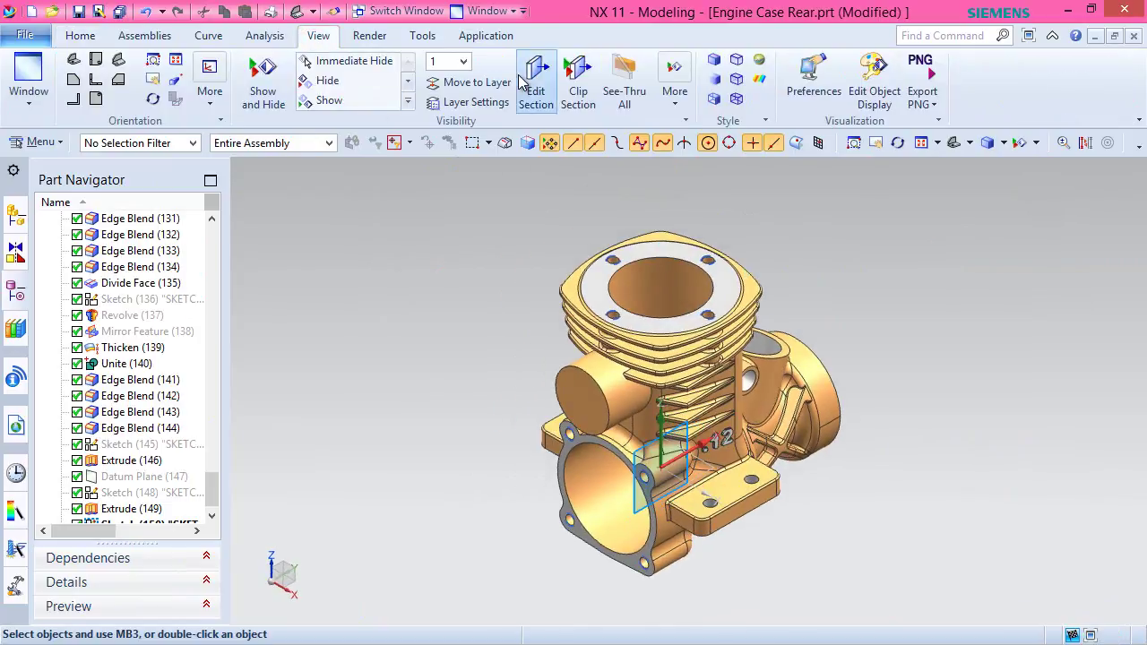
{"action": "left_click", "coordinate": [578, 85]}
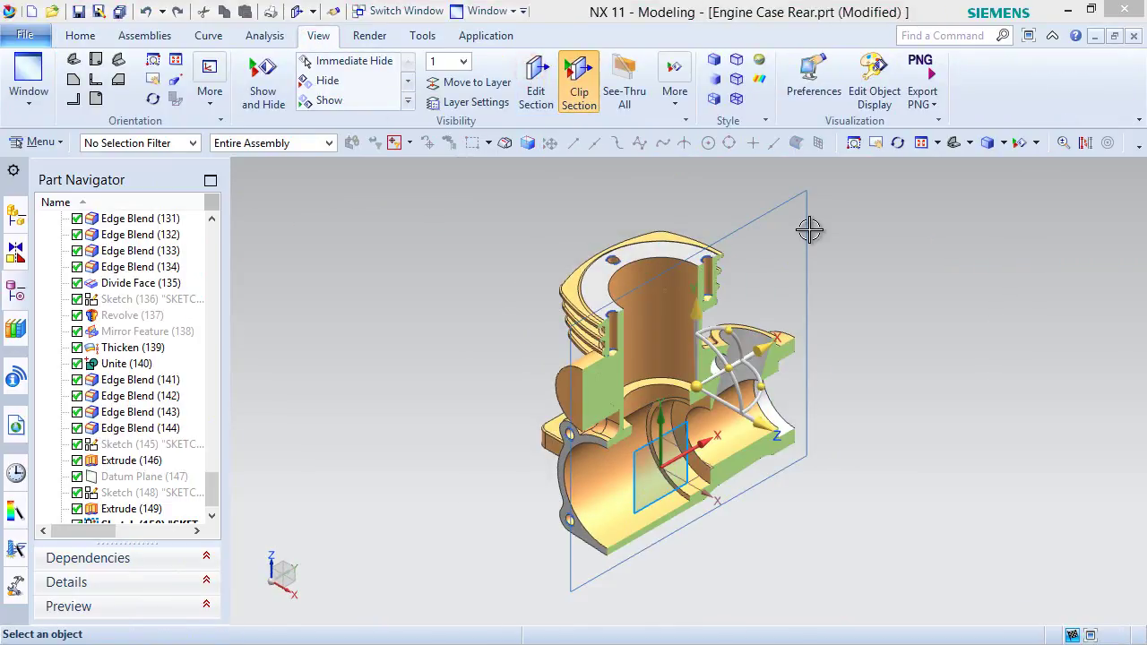
{"action": "right_click", "coordinate": [506, 283]}
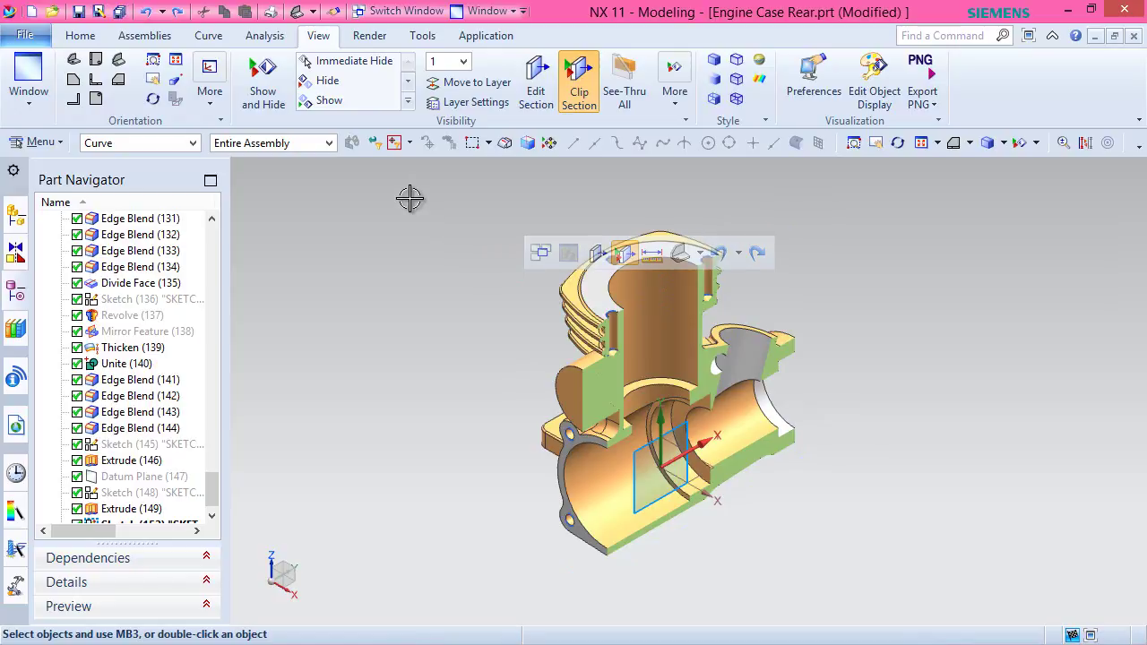
Create intersection curves between all faces of the engine case body and the YZ datum plane.
{"action": "left_click", "coordinate": [209, 36]}
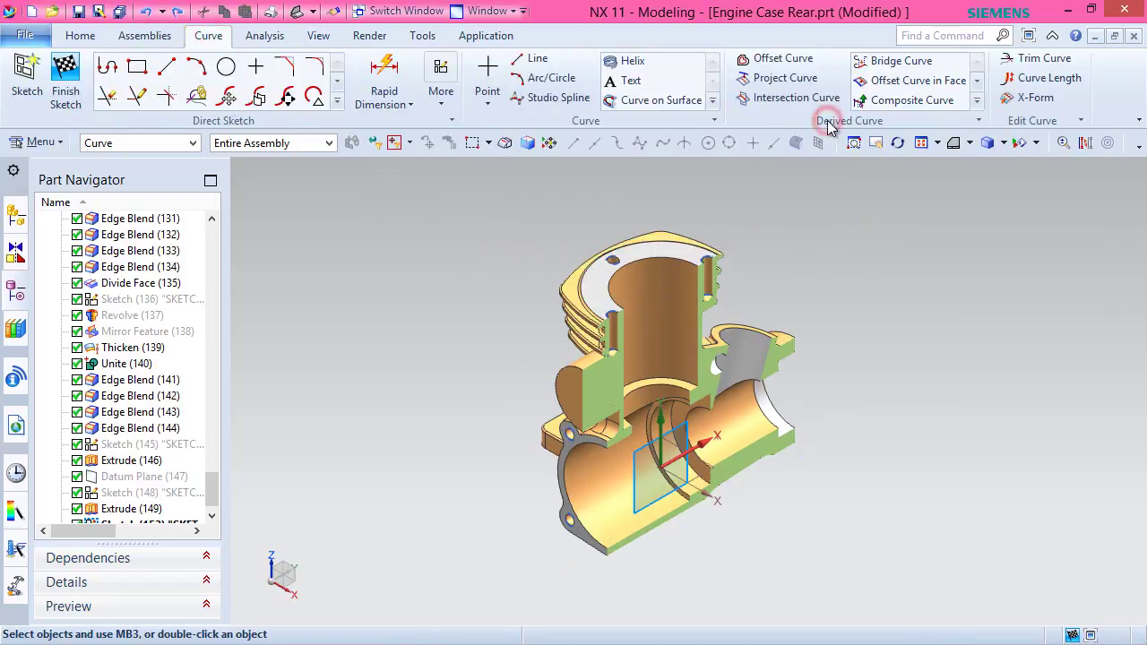
{"action": "left_click", "coordinate": [784, 100]}
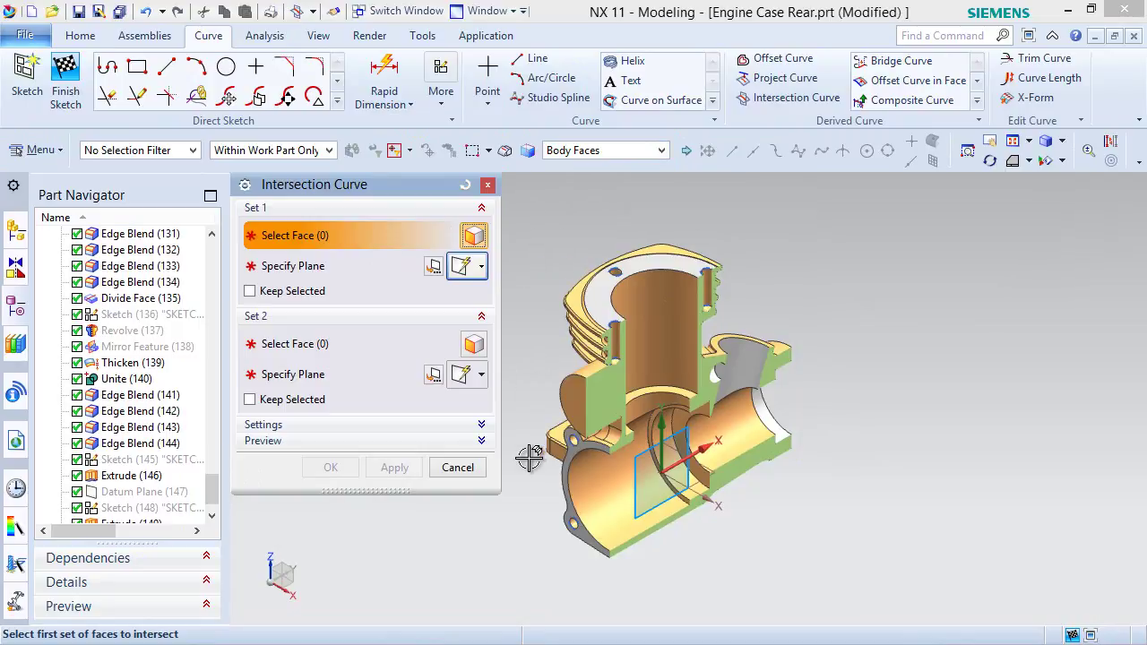
{"action": "middle_click_drag", "start_coordinate": [525, 473], "coordinate": [565, 372]}
{"action": "scroll", "coordinate": [566, 372], "scroll_direction": "up", "scroll_amount": 5}
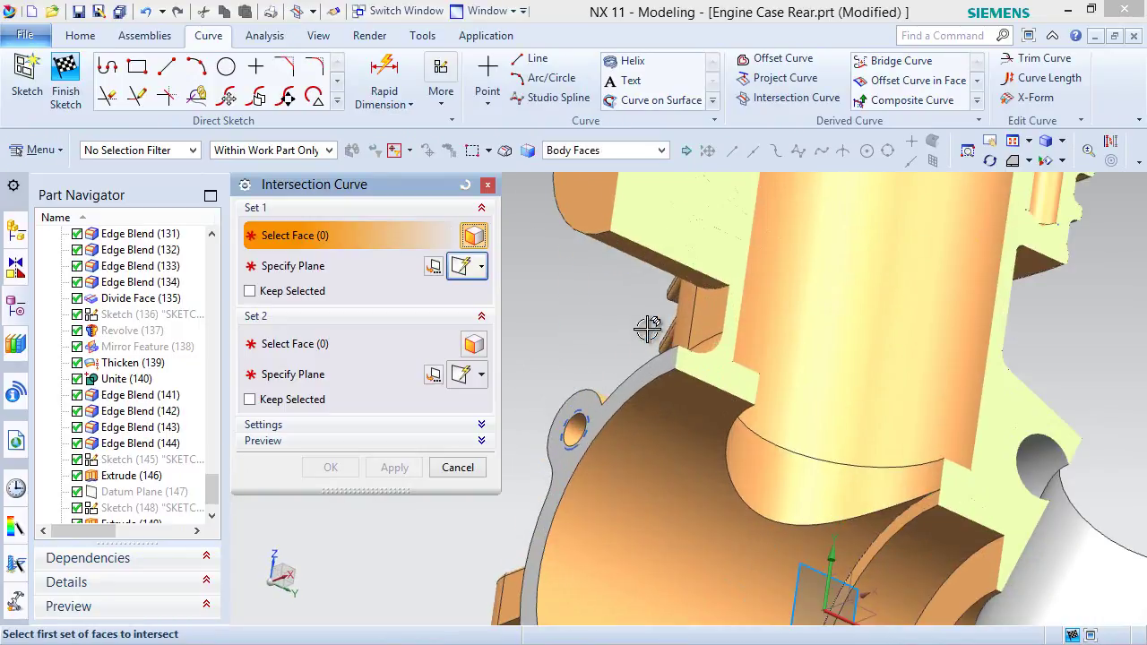
{"action": "left_click", "coordinate": [708, 330]}
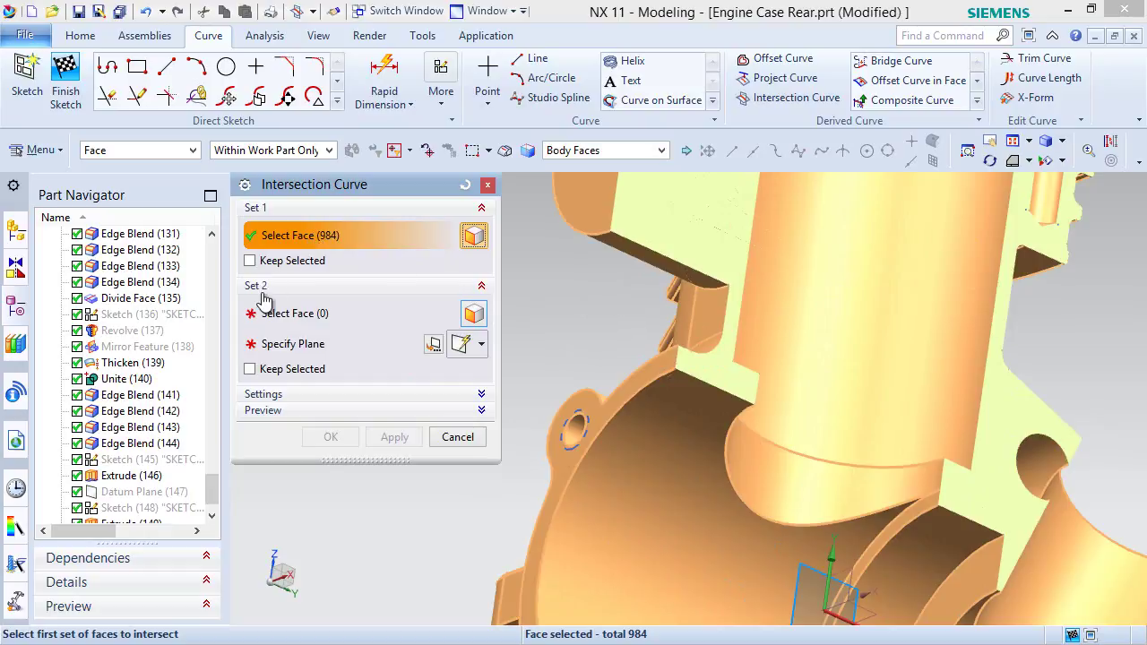
{"action": "left_click", "coordinate": [271, 346]}
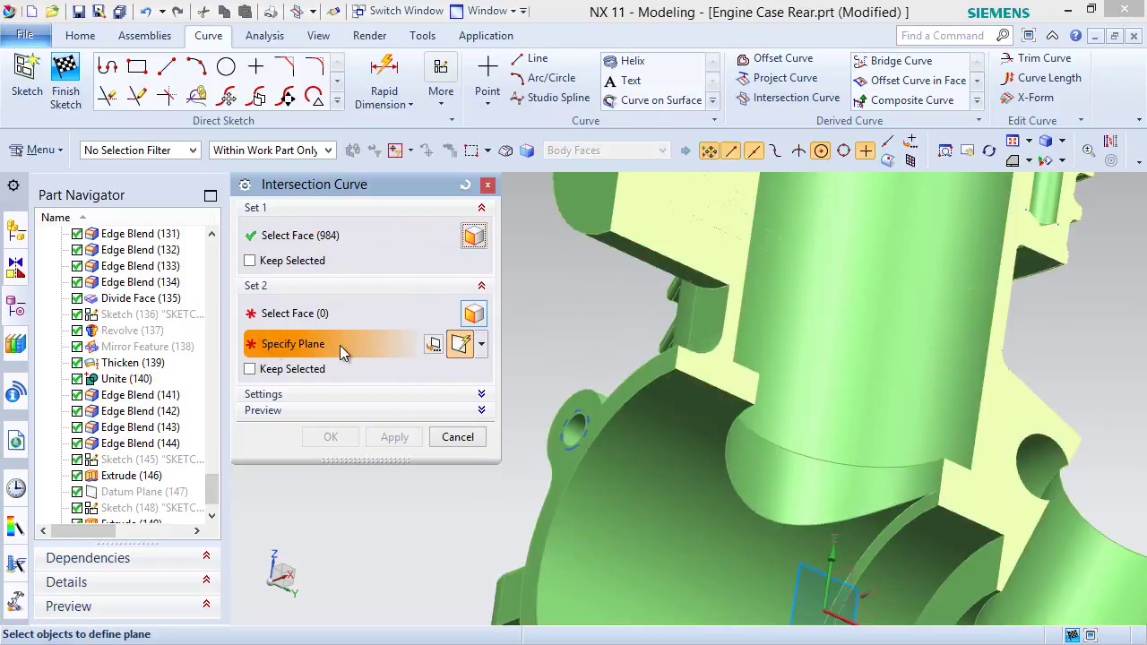
{"action": "scroll", "coordinate": [567, 345], "scroll_direction": "down", "scroll_amount": 2}
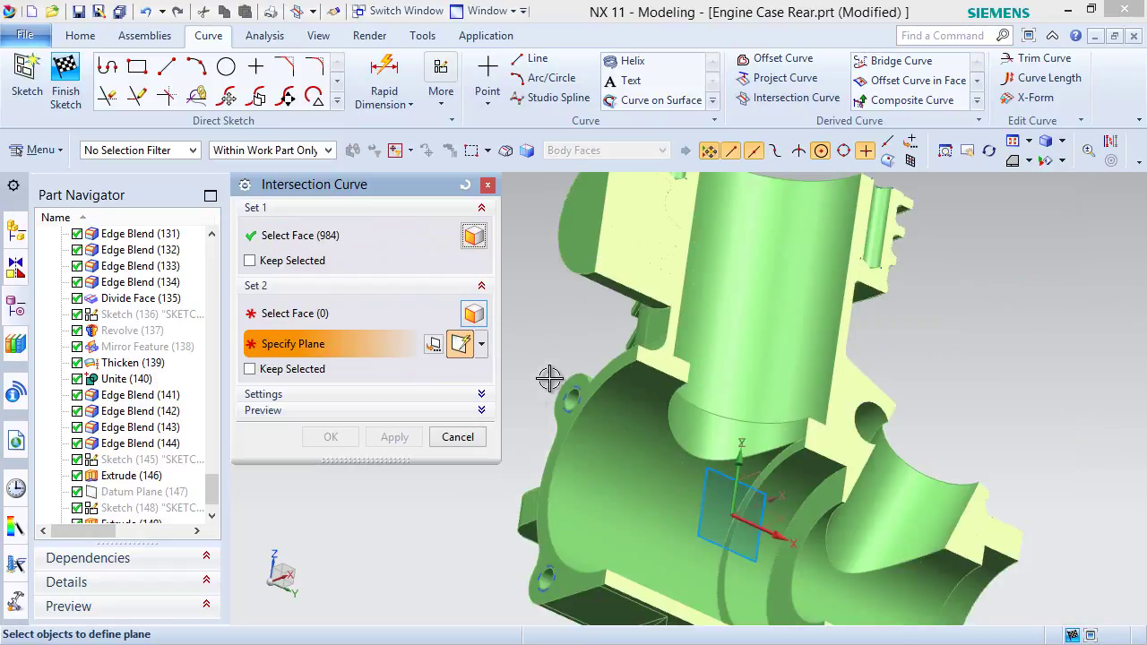
{"action": "middle_click_drag", "start_coordinate": [484, 486], "coordinate": [465, 525]}
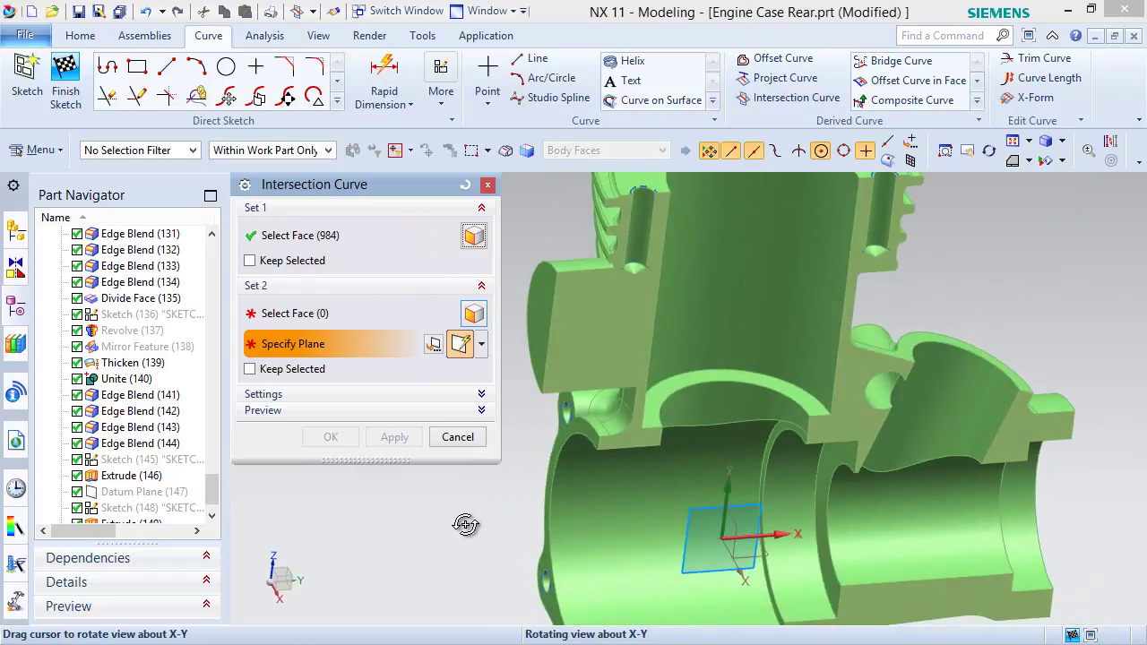
{"action": "left_click", "coordinate": [747, 504]}
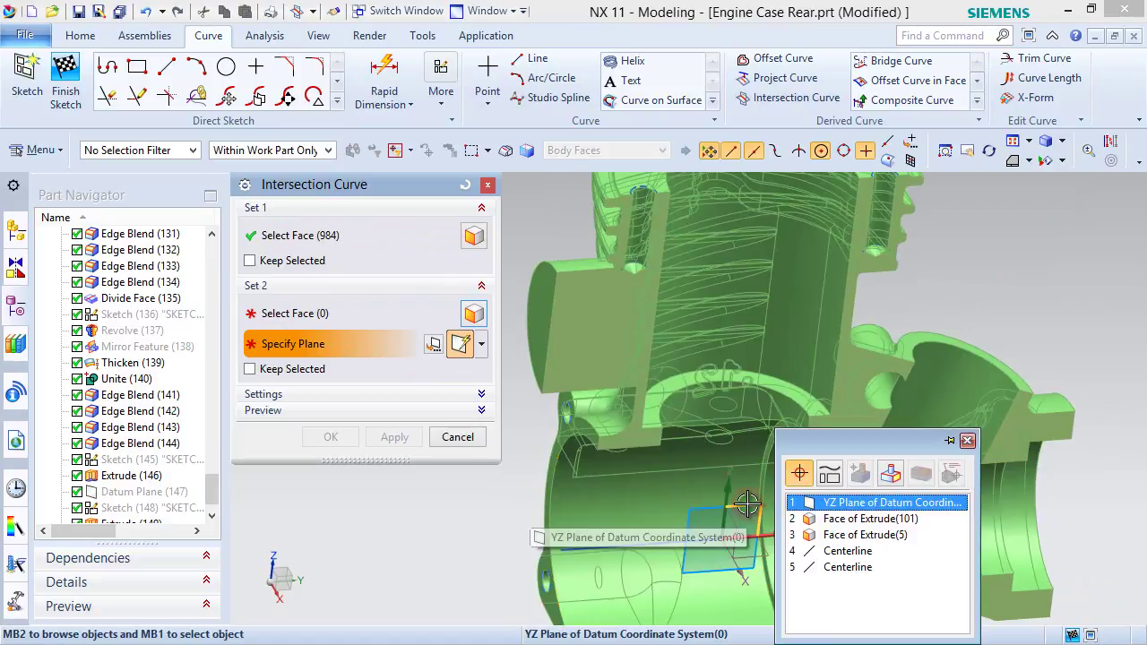
{"action": "left_click", "coordinate": [860, 503]}
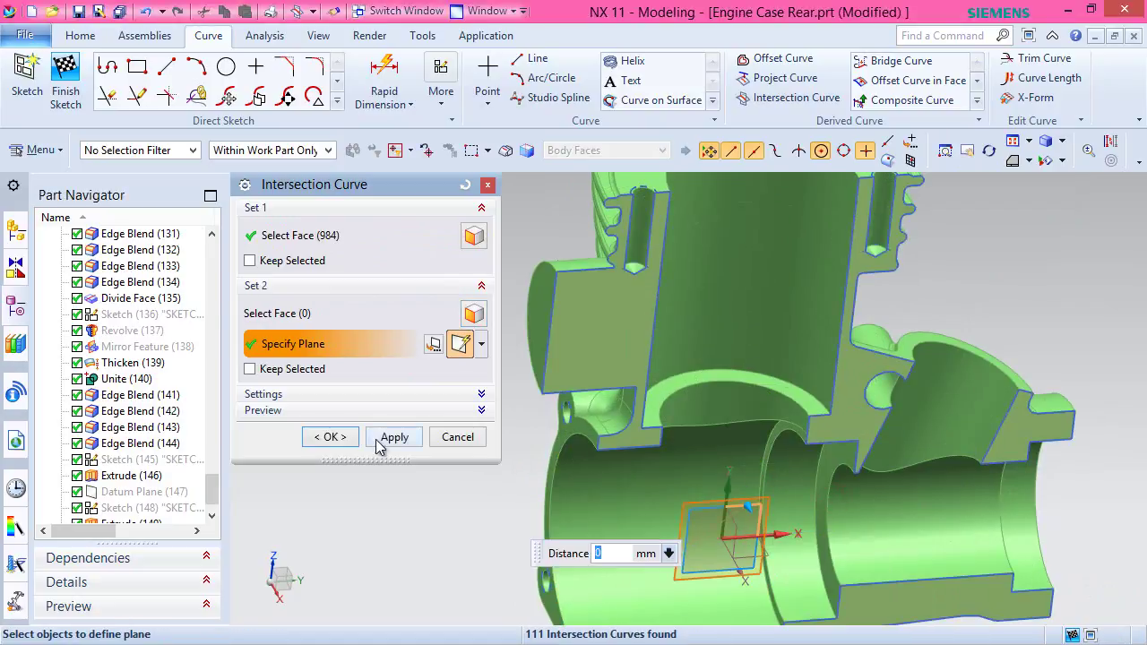
{"action": "left_click", "coordinate": [350, 439]}
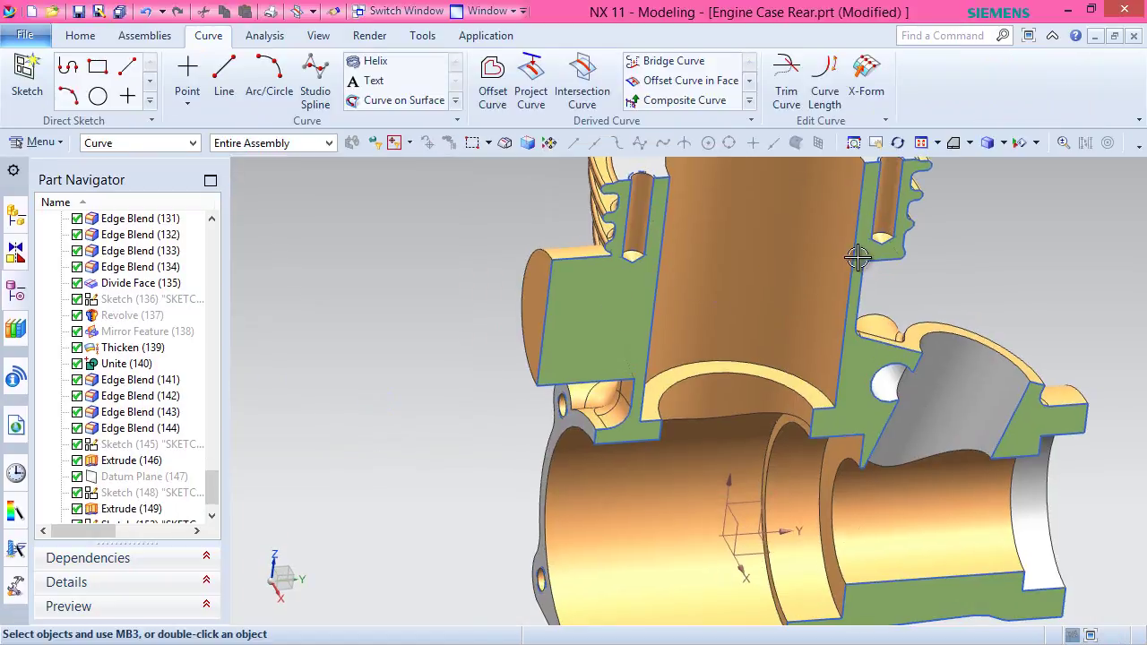
Reorder the model history so that the intersection curves come before the new YZ-plane sketch.
{"action": "left_click", "coordinate": [958, 146]}
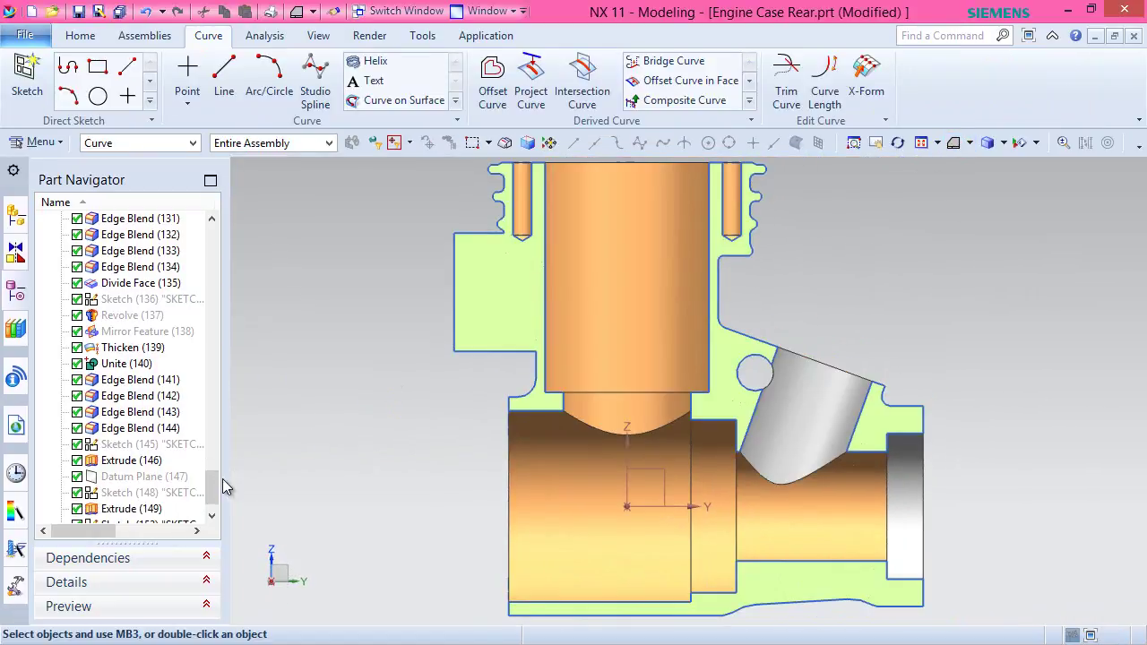
{"action": "left_click_drag", "start_coordinate": [213, 490], "coordinate": [214, 502]}
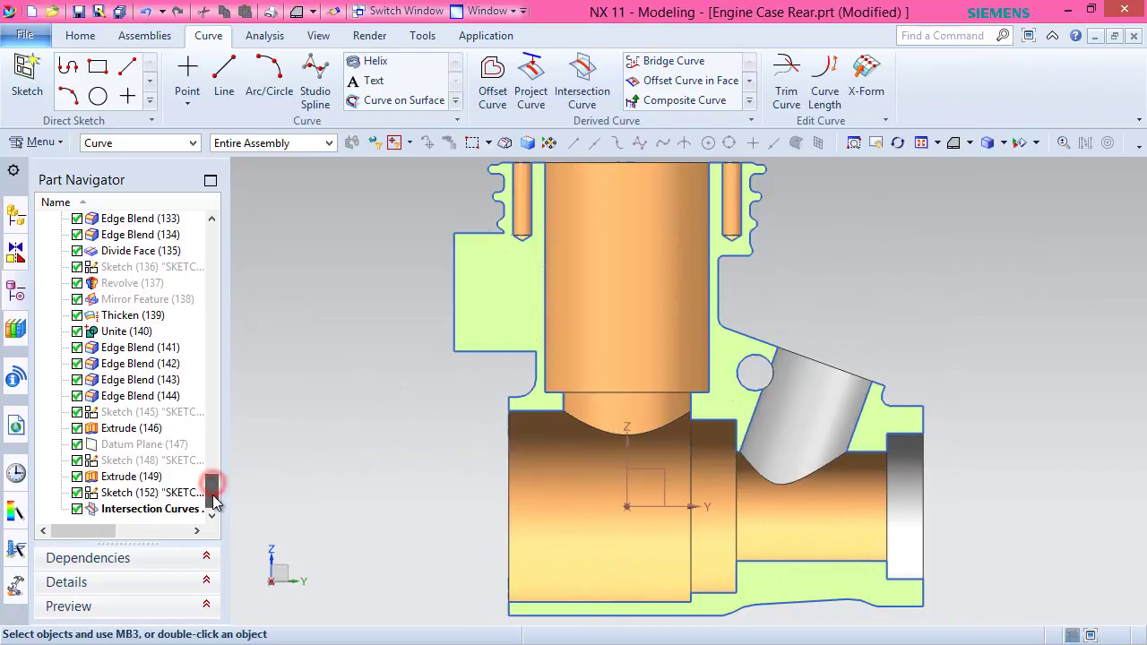
{"action": "left_click", "coordinate": [140, 509]}
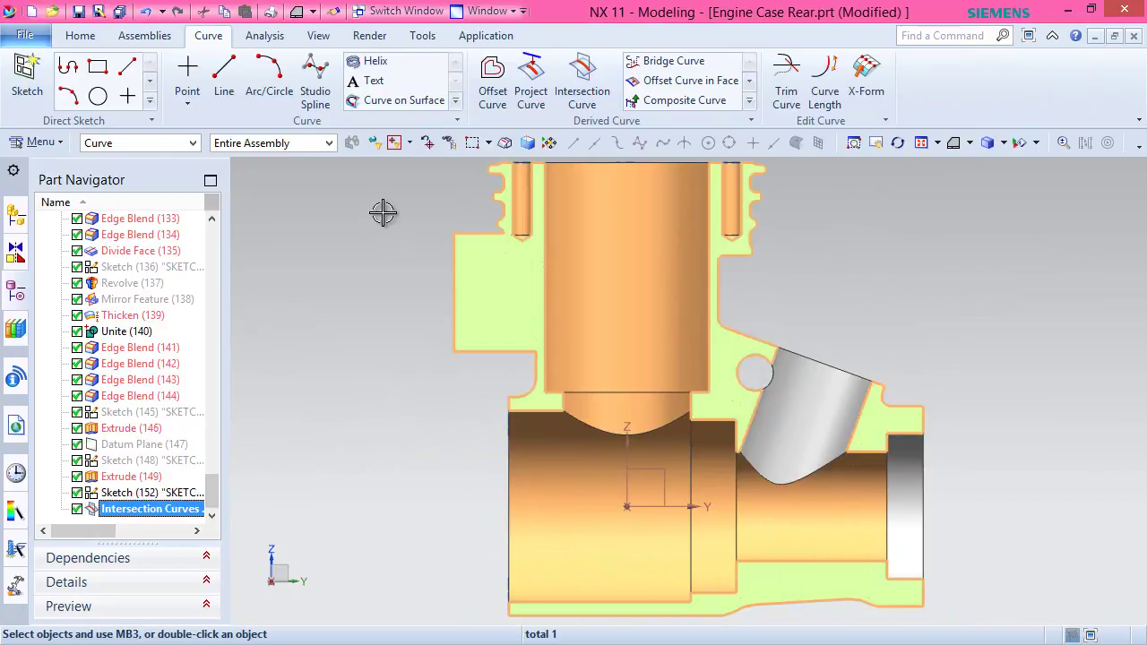
{"action": "key", "text": "Escape"}
{"action": "right_click", "coordinate": [394, 357]}
{"action": "left_click", "coordinate": [177, 511]}
{"action": "left_click_drag", "start_coordinate": [178, 517], "coordinate": [177, 492]}
Reopen the YZ-plane sketch and draw a vertical line about 5 mm long from the crankcase's upper ledge to the cylindrical boss's underside.
{"action": "right_click", "coordinate": [146, 511]}
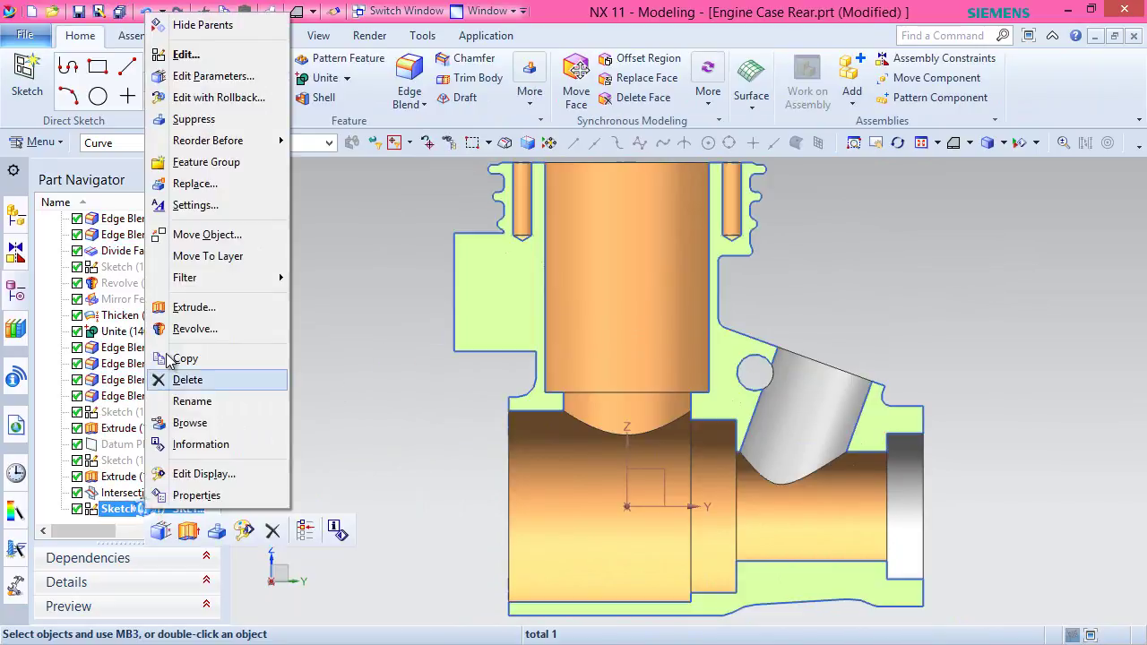
{"action": "left_click", "coordinate": [196, 52]}
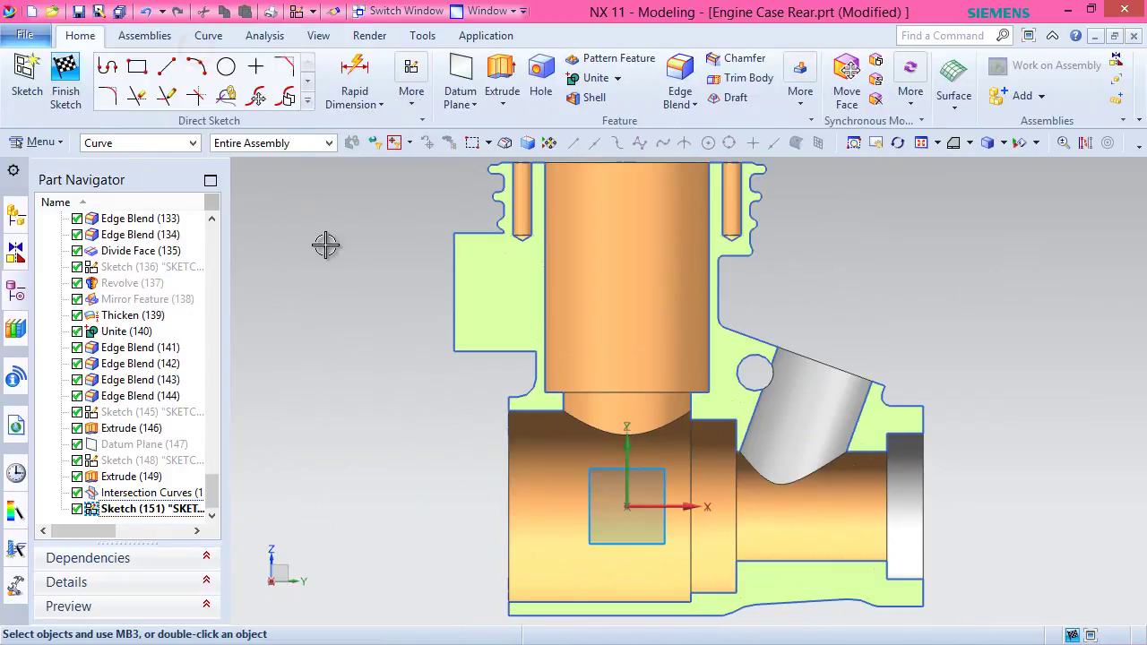
{"action": "left_click", "coordinate": [164, 77]}
{"action": "scroll", "coordinate": [466, 421], "scroll_direction": "down", "scroll_amount": 2}
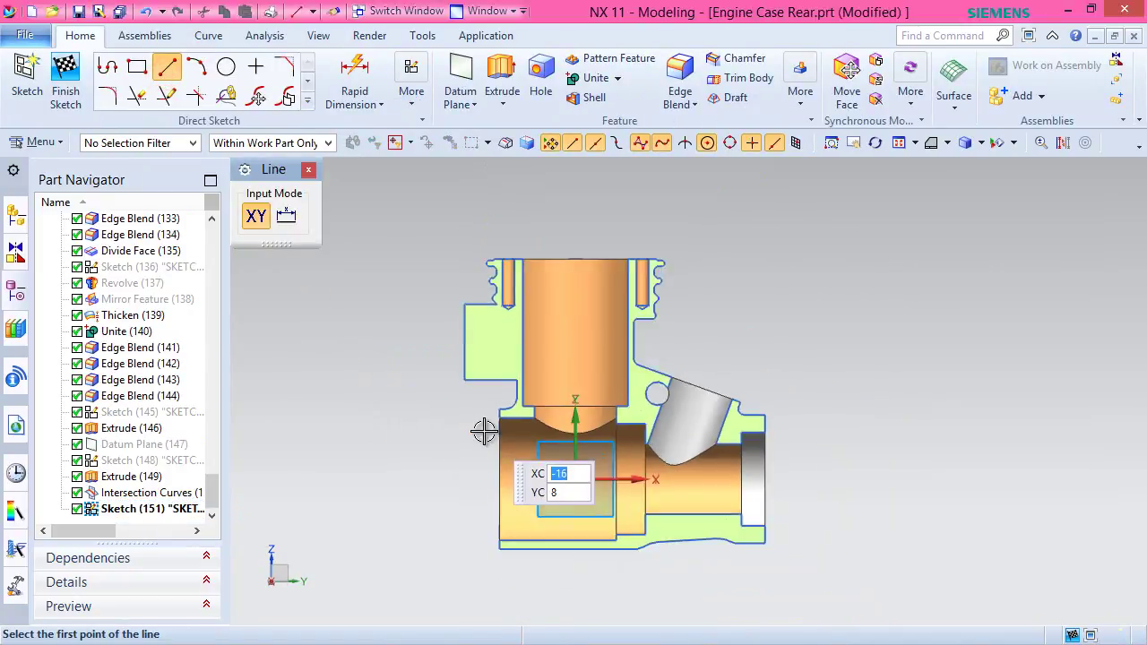
{"action": "scroll", "coordinate": [481, 430], "scroll_direction": "up", "scroll_amount": 3}
{"action": "scroll", "coordinate": [484, 432], "scroll_direction": "up", "scroll_amount": 5}
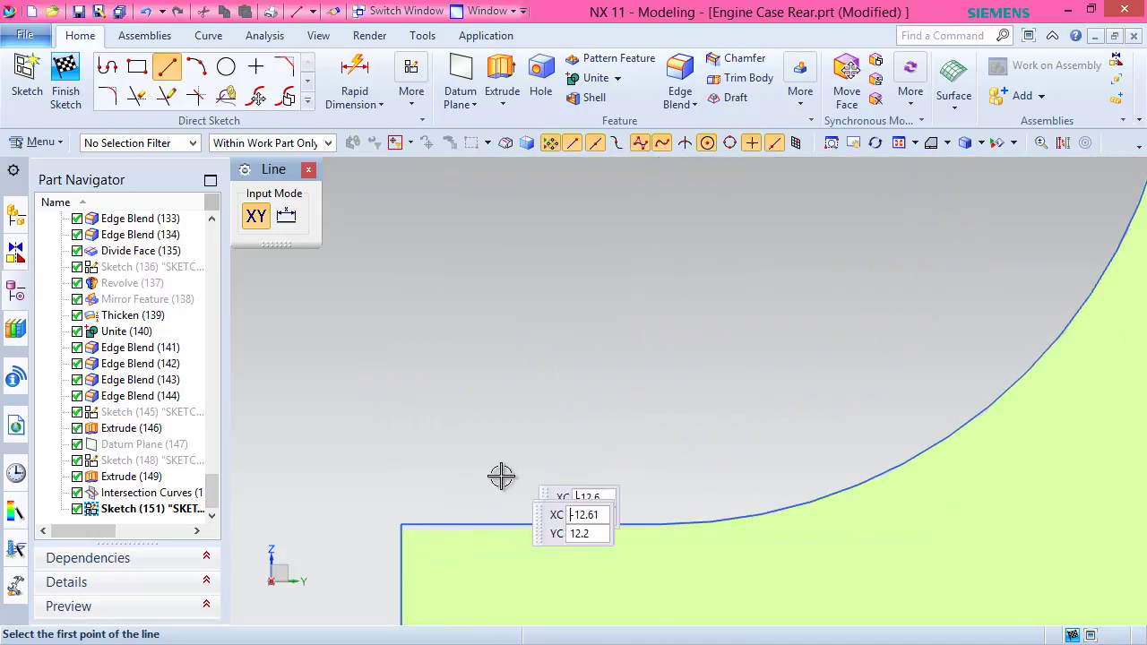
{"action": "left_click", "coordinate": [465, 524]}
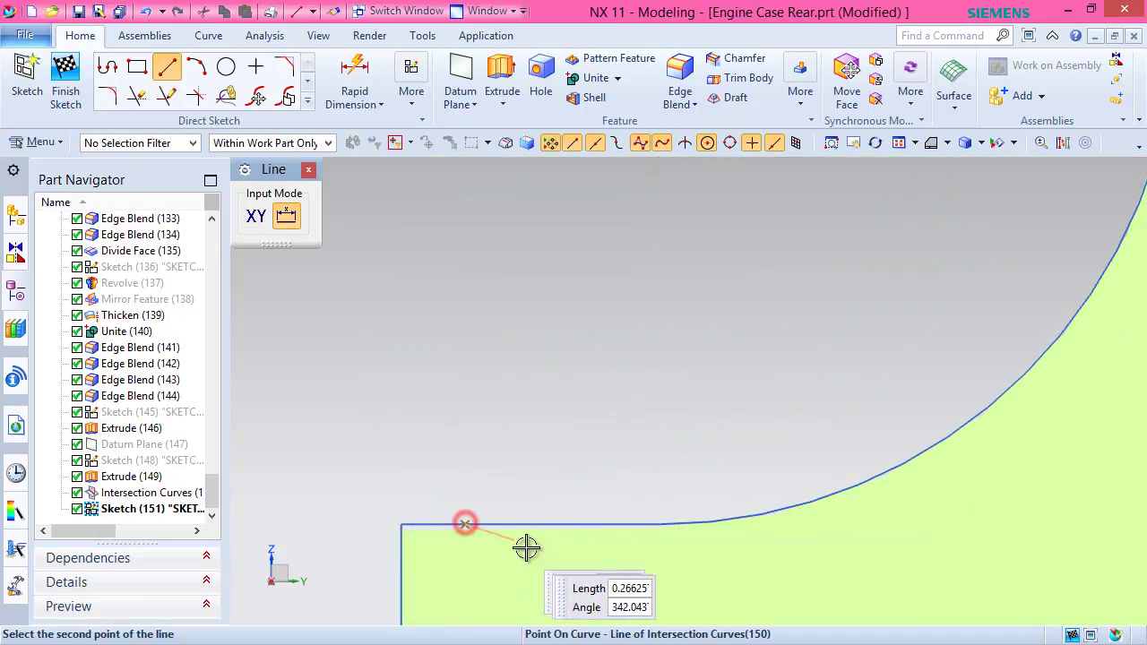
{"action": "scroll", "coordinate": [512, 537], "scroll_direction": "up", "scroll_amount": 4}
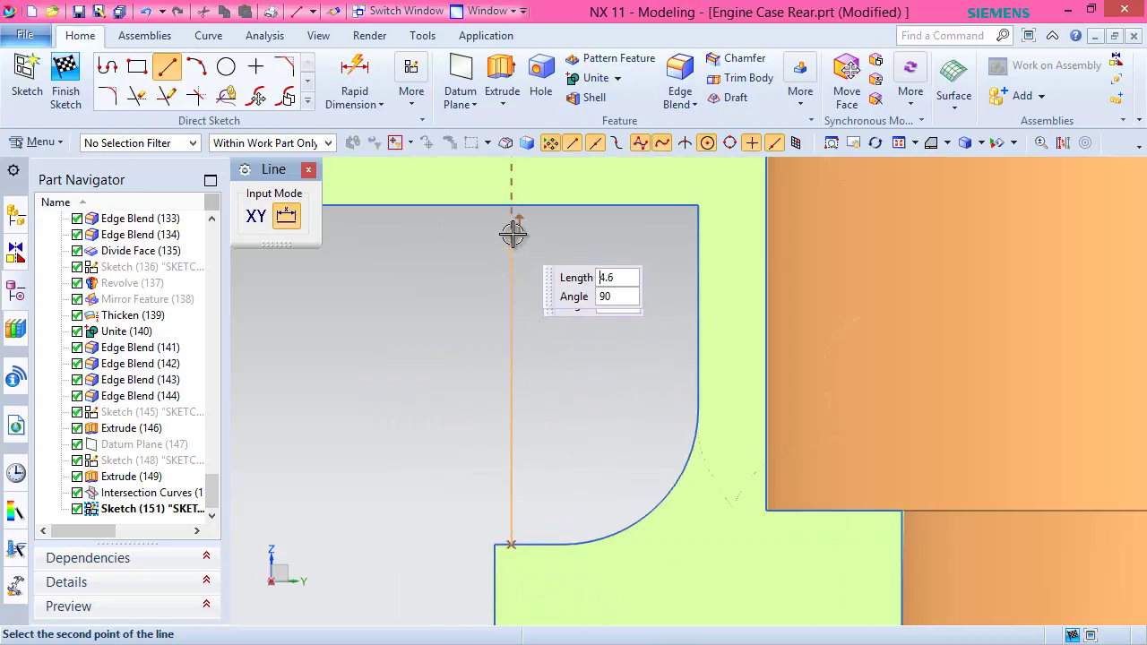
{"action": "left_click", "coordinate": [533, 236]}
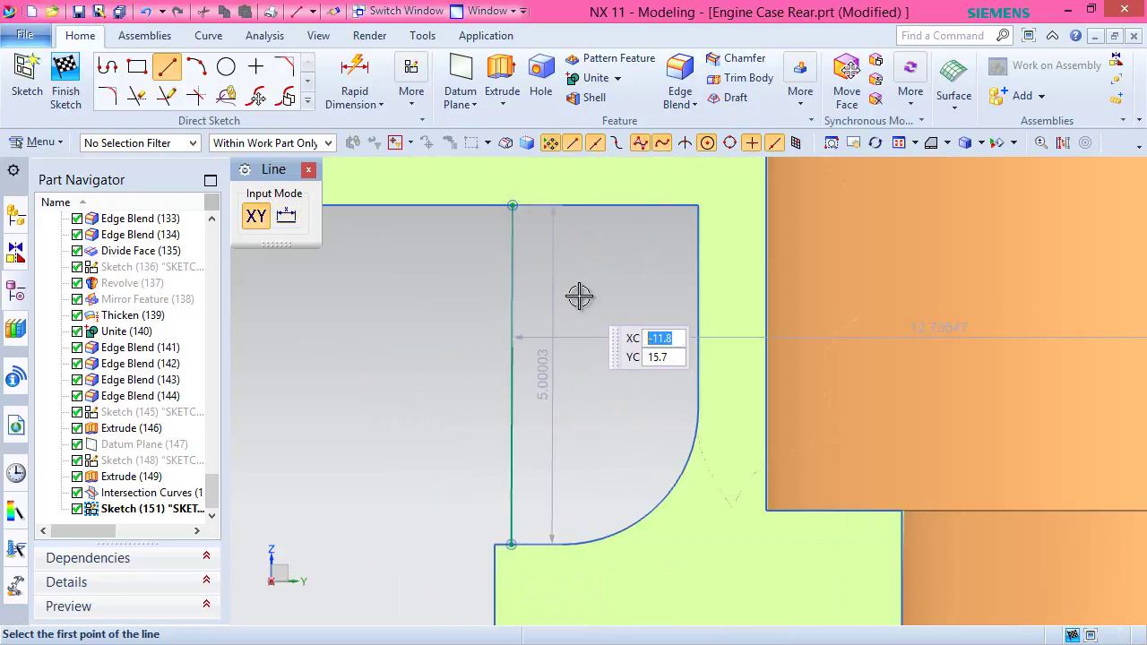
{"action": "key", "text": "Escape"}
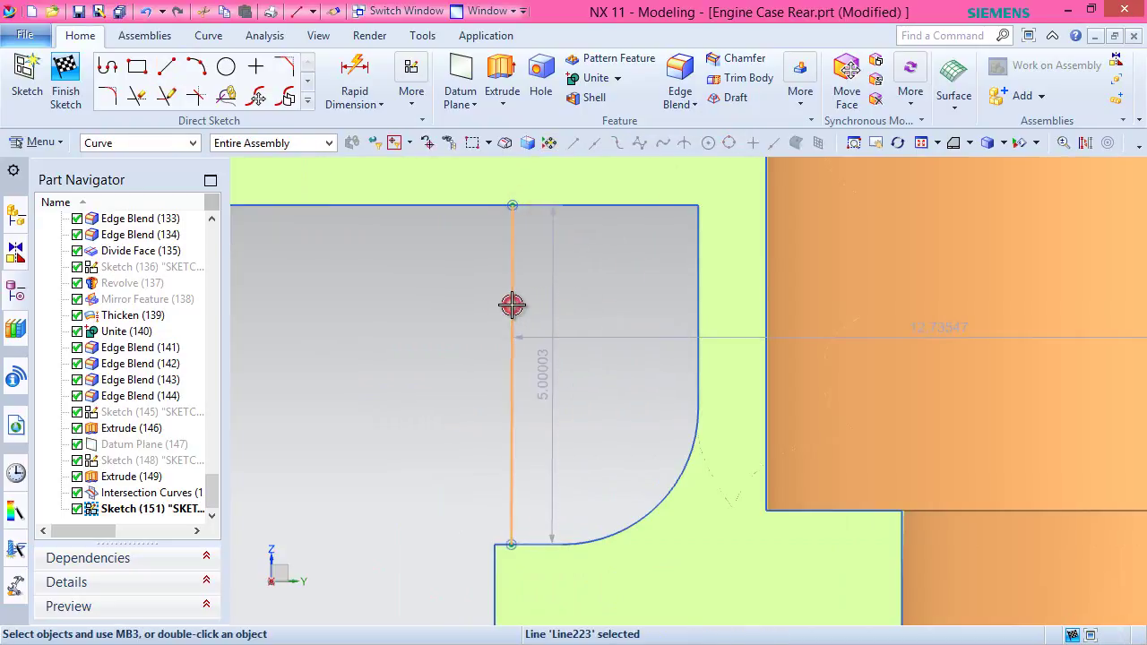
Constrain the drawn line to vertical and dimension its lower end 0.75 mm from the outer corner of the crankcase ledge.
{"action": "left_click", "coordinate": [512, 305]}
{"action": "left_click", "coordinate": [749, 250]}
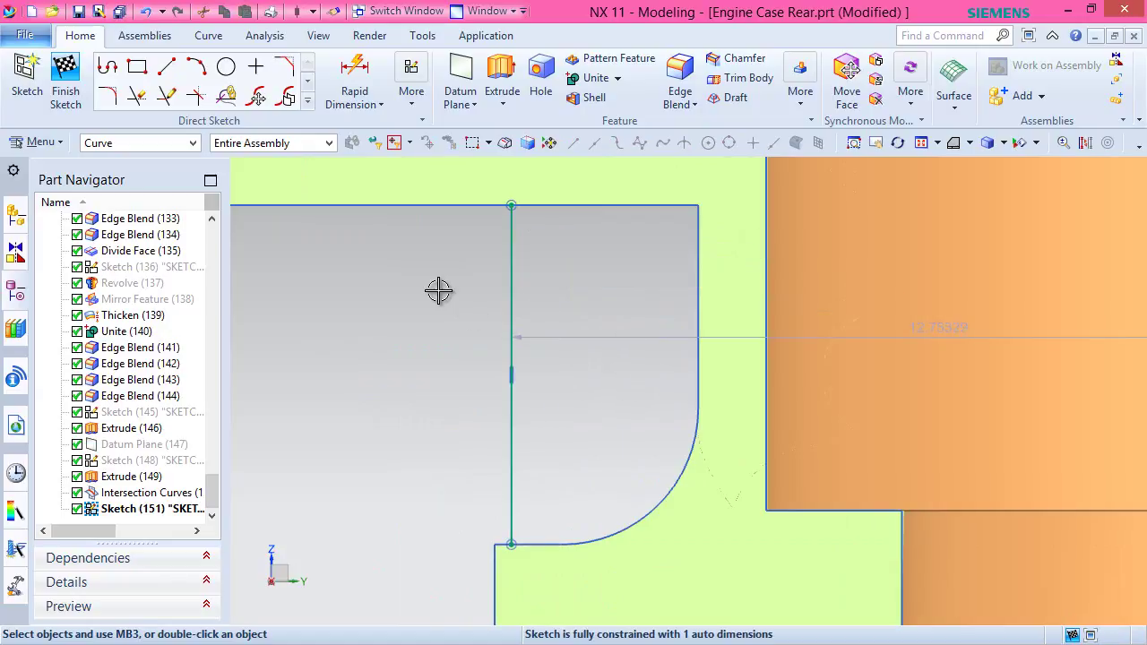
{"action": "left_click", "coordinate": [355, 76]}
{"action": "scroll", "coordinate": [537, 533], "scroll_direction": "down", "scroll_amount": 2}
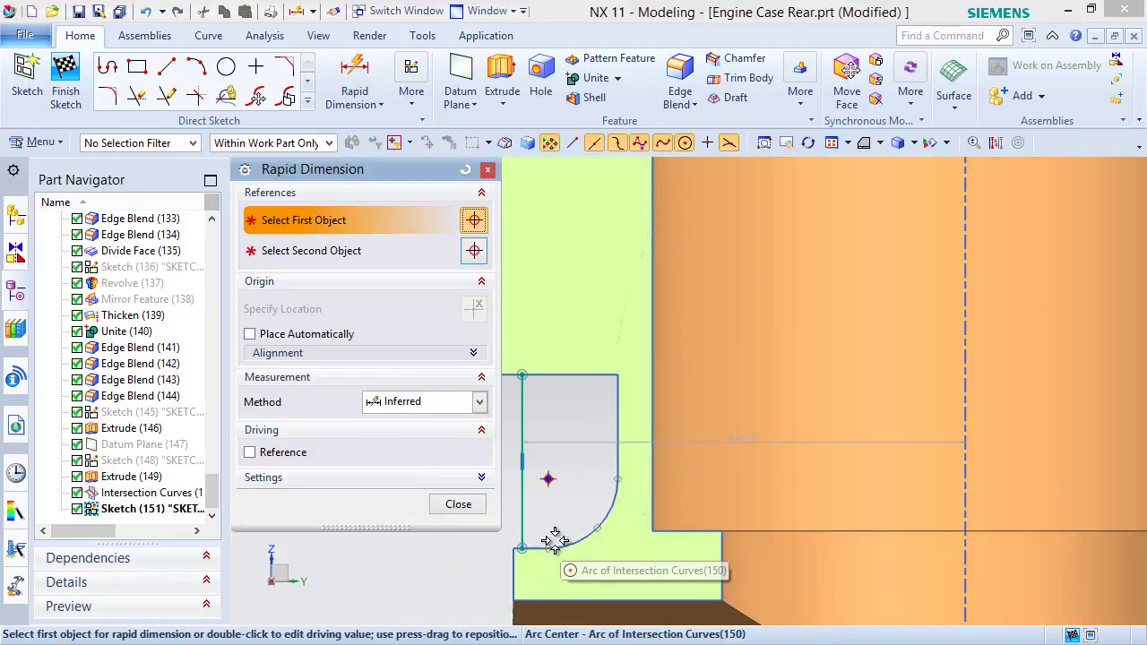
{"action": "scroll", "coordinate": [495, 572], "scroll_direction": "up", "scroll_amount": 2}
{"action": "scroll", "coordinate": [494, 572], "scroll_direction": "up", "scroll_amount": 3}
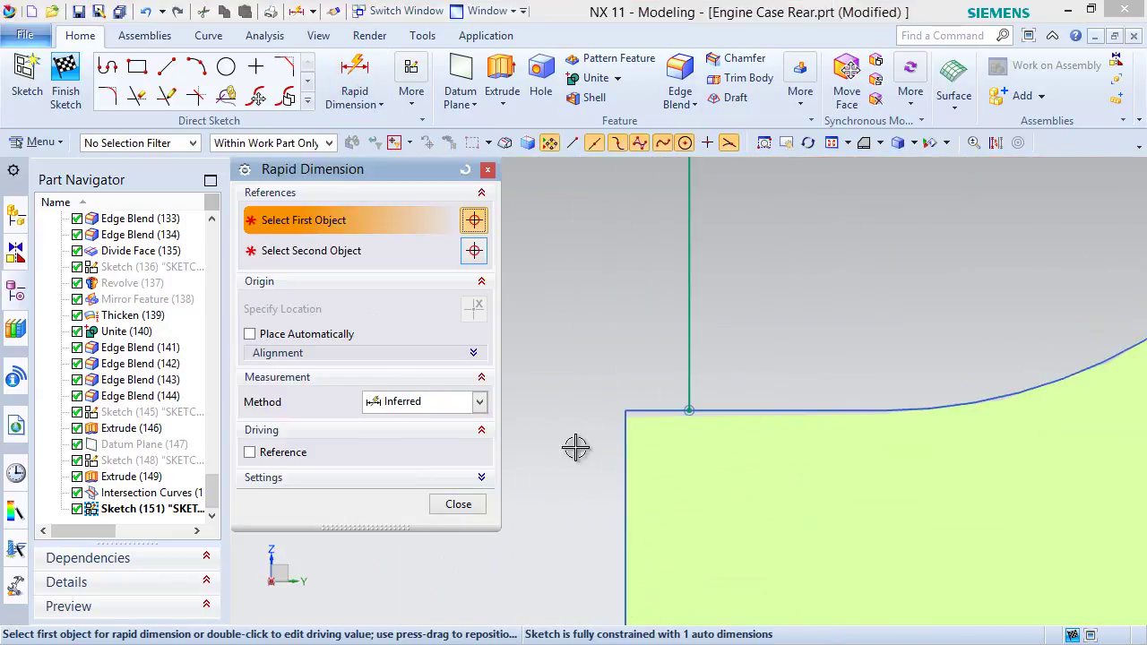
{"action": "left_click", "coordinate": [628, 411]}
{"action": "left_click", "coordinate": [687, 415]}
{"action": "left_click", "coordinate": [658, 380]}
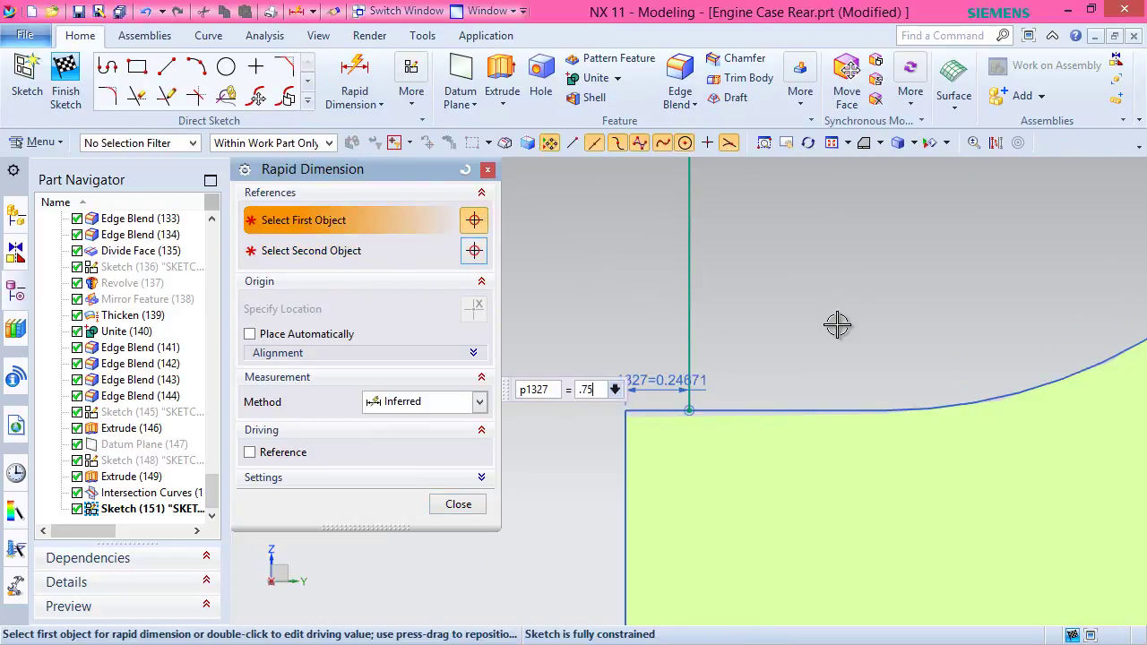
{"action": "type", "text": ".75"}
{"action": "key", "text": "Return"}
{"action": "left_click", "coordinate": [458, 504]}
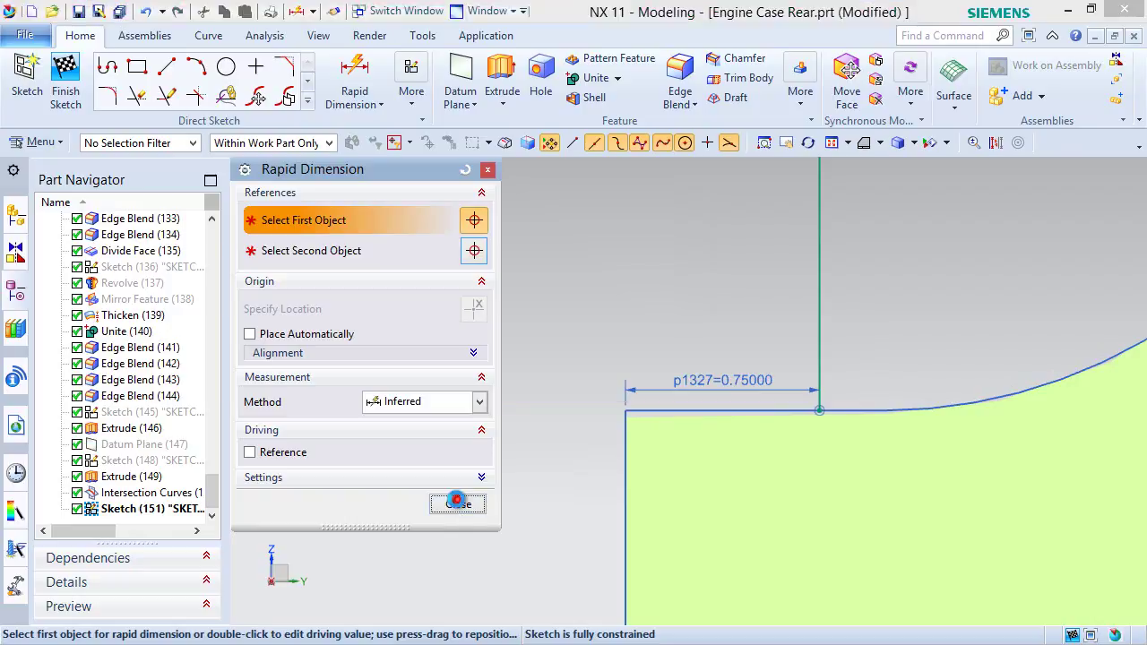
Draw a horizontal line about 2.25 mm long along the boss's underside to the inner corner, then a vertical line down to the fillet's start.
{"action": "scroll", "coordinate": [440, 559], "scroll_direction": "down", "scroll_amount": 5}
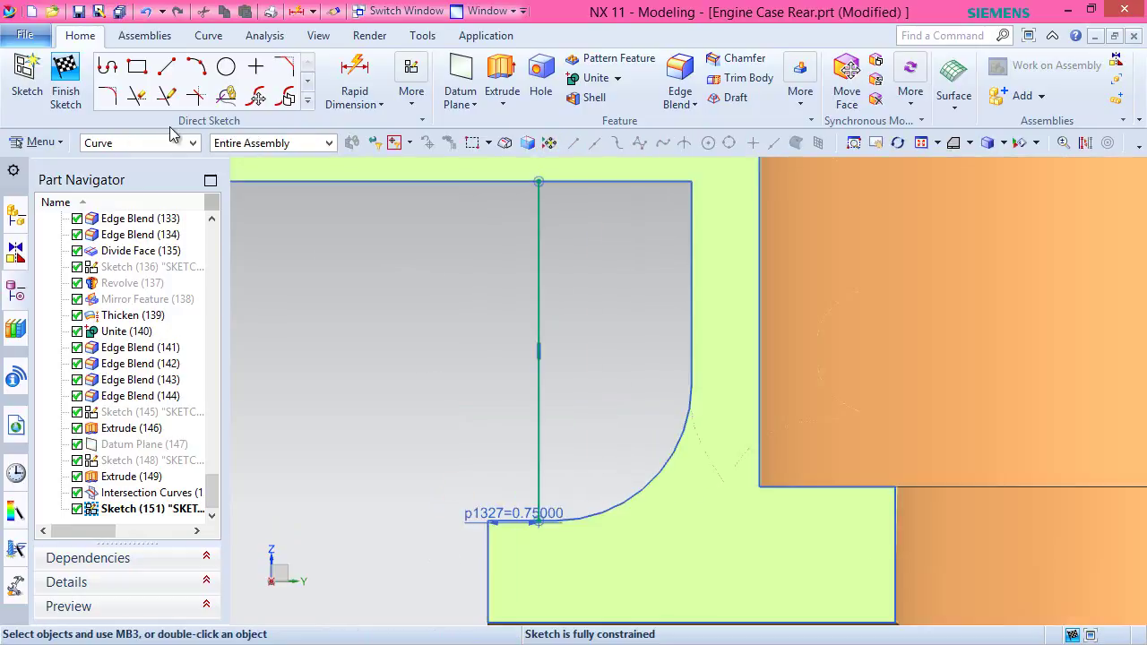
{"action": "left_click", "coordinate": [170, 71]}
{"action": "scroll", "coordinate": [631, 349], "scroll_direction": "up", "scroll_amount": 5}
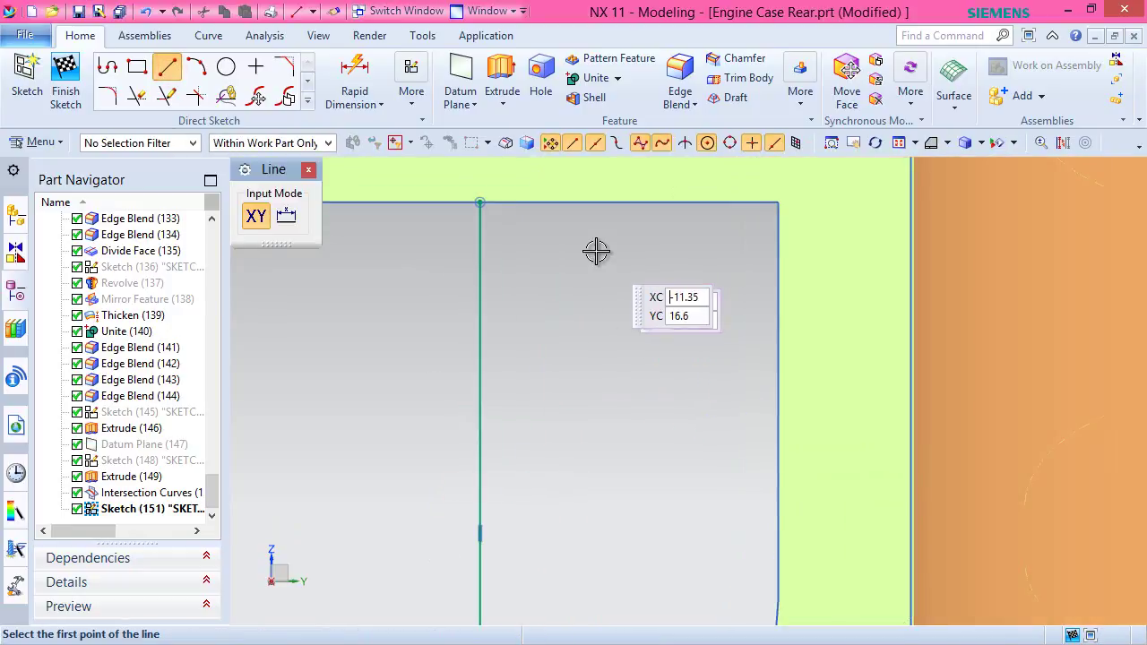
{"action": "left_click", "coordinate": [480, 203]}
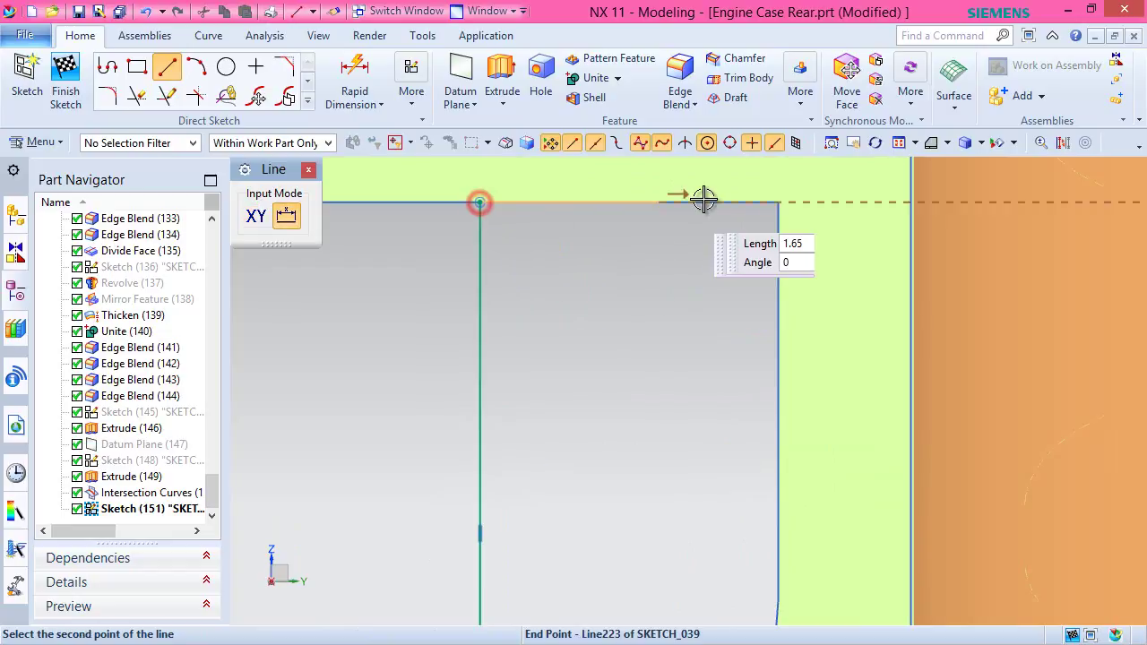
{"action": "left_click", "coordinate": [780, 203]}
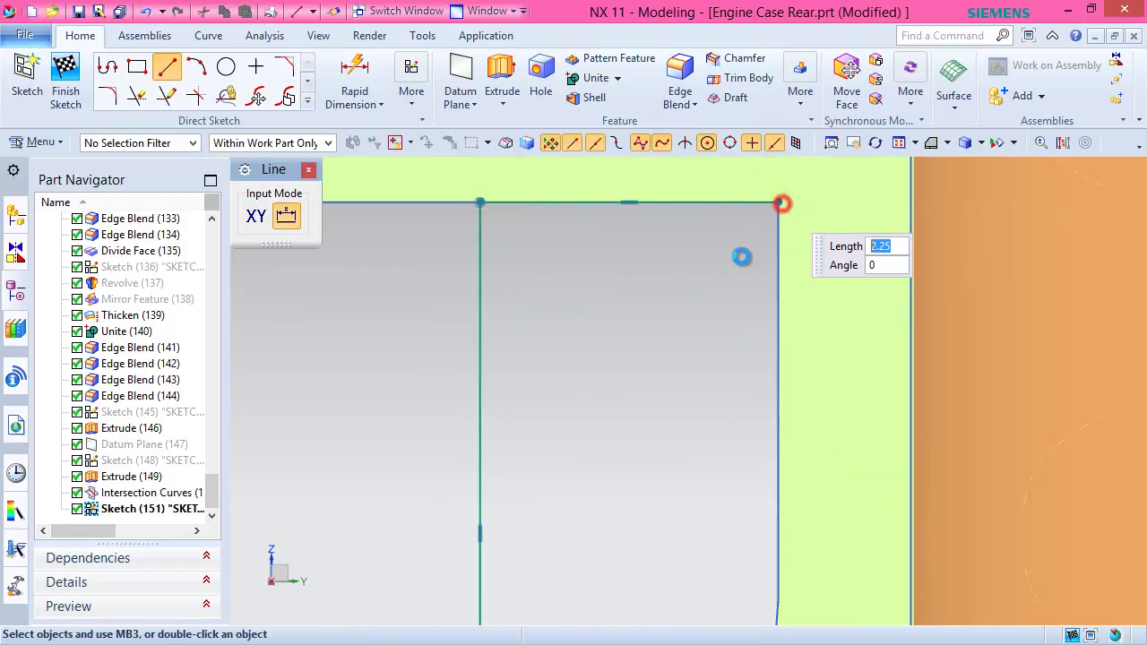
{"action": "left_click", "coordinate": [779, 205]}
{"action": "scroll", "coordinate": [771, 215], "scroll_direction": "down", "scroll_amount": 2}
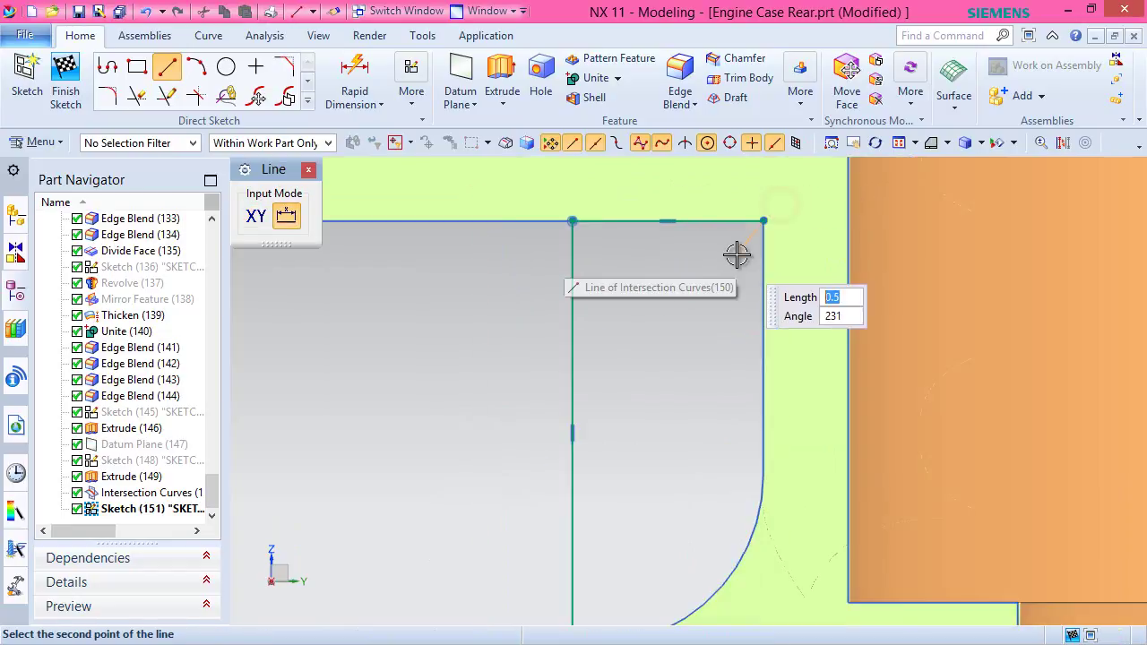
{"action": "left_click", "coordinate": [763, 473]}
{"action": "scroll", "coordinate": [727, 413], "scroll_direction": "down", "scroll_amount": 2}
{"action": "scroll", "coordinate": [714, 489], "scroll_direction": "up", "scroll_amount": 2}
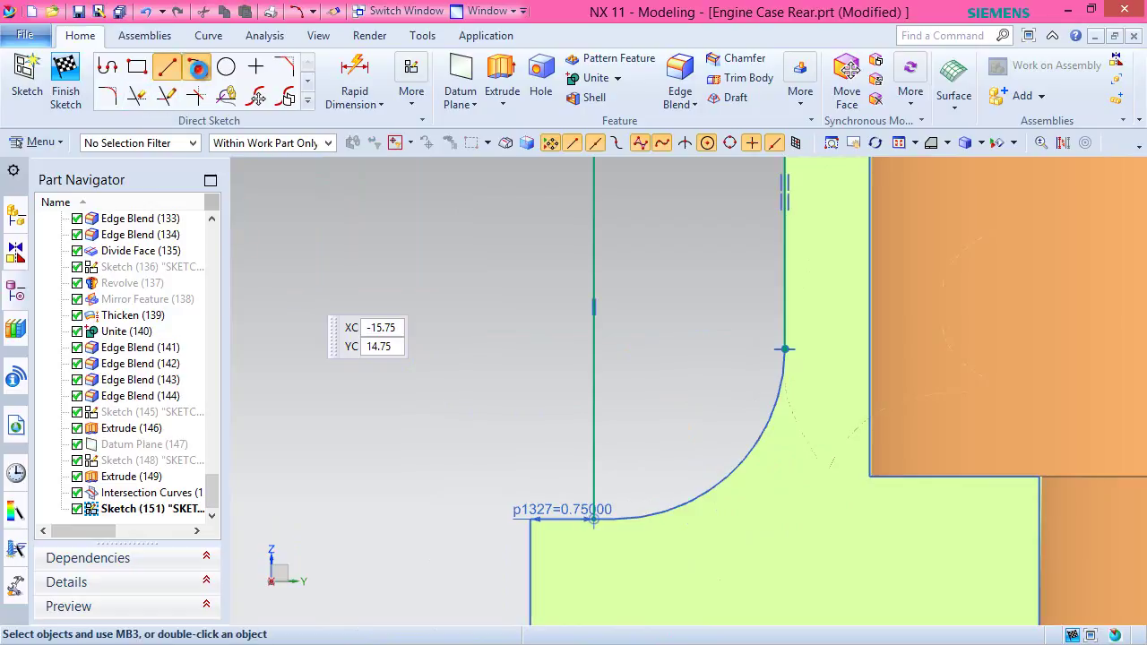
Draw a three-point arc along the crankcase fillet from its tangent point on the ledge to the inner vertical line's lower end.
{"action": "left_click", "coordinate": [197, 68]}
{"action": "scroll", "coordinate": [645, 525], "scroll_direction": "up", "scroll_amount": 4}
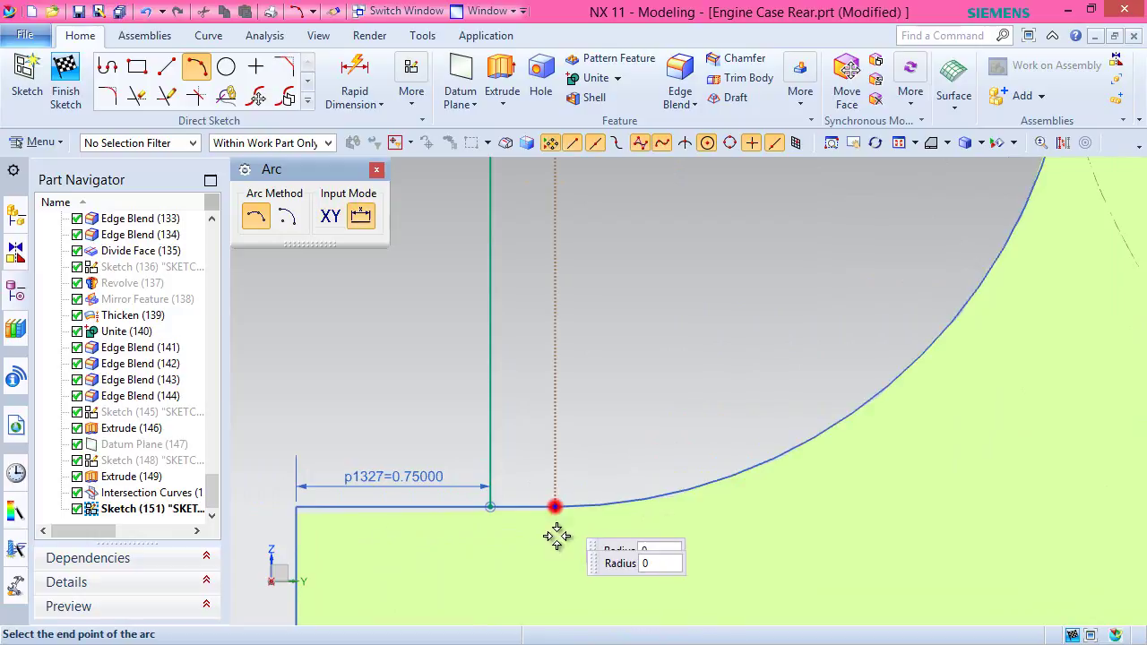
{"action": "left_click", "coordinate": [557, 507]}
{"action": "scroll", "coordinate": [556, 508], "scroll_direction": "down", "scroll_amount": 3}
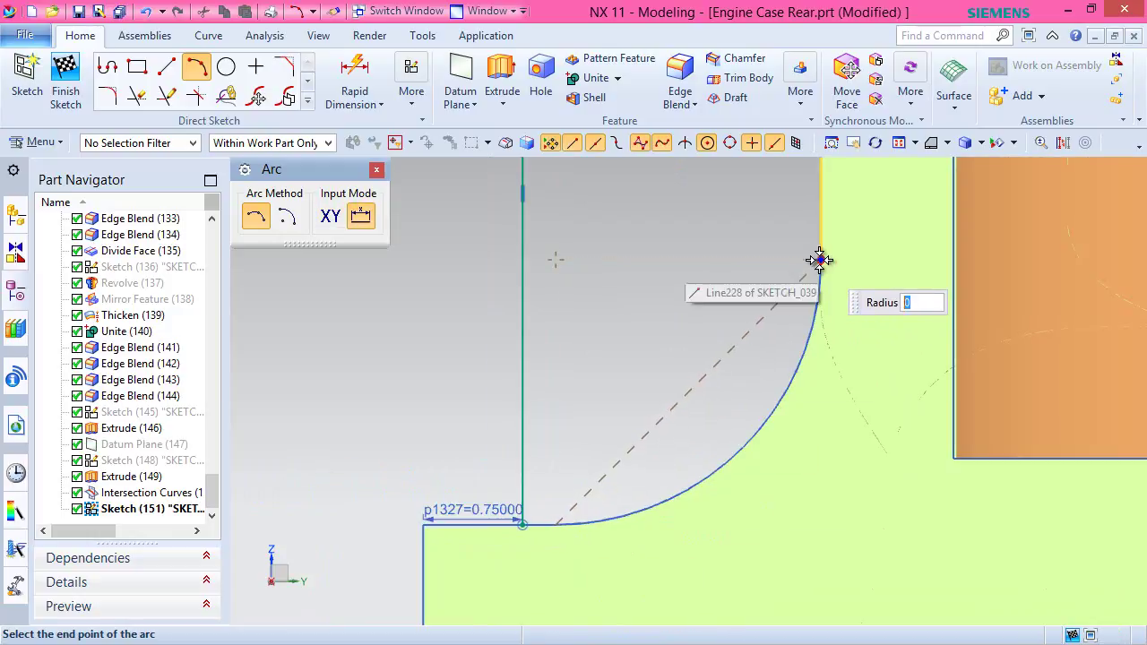
{"action": "left_click", "coordinate": [821, 260]}
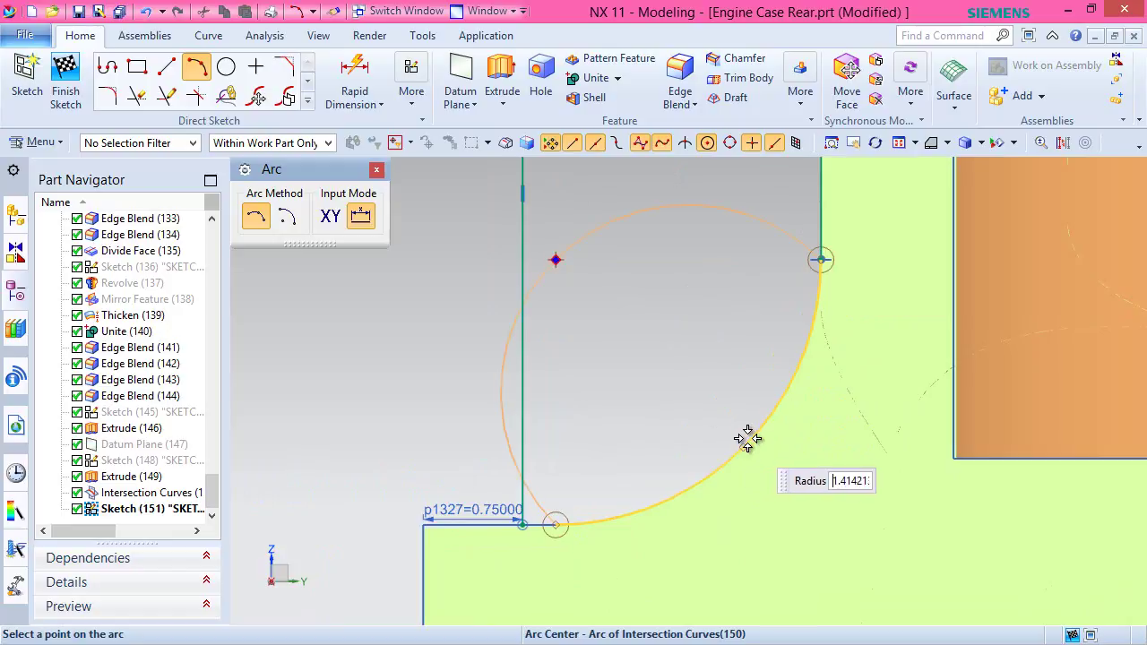
{"action": "left_click", "coordinate": [764, 444]}
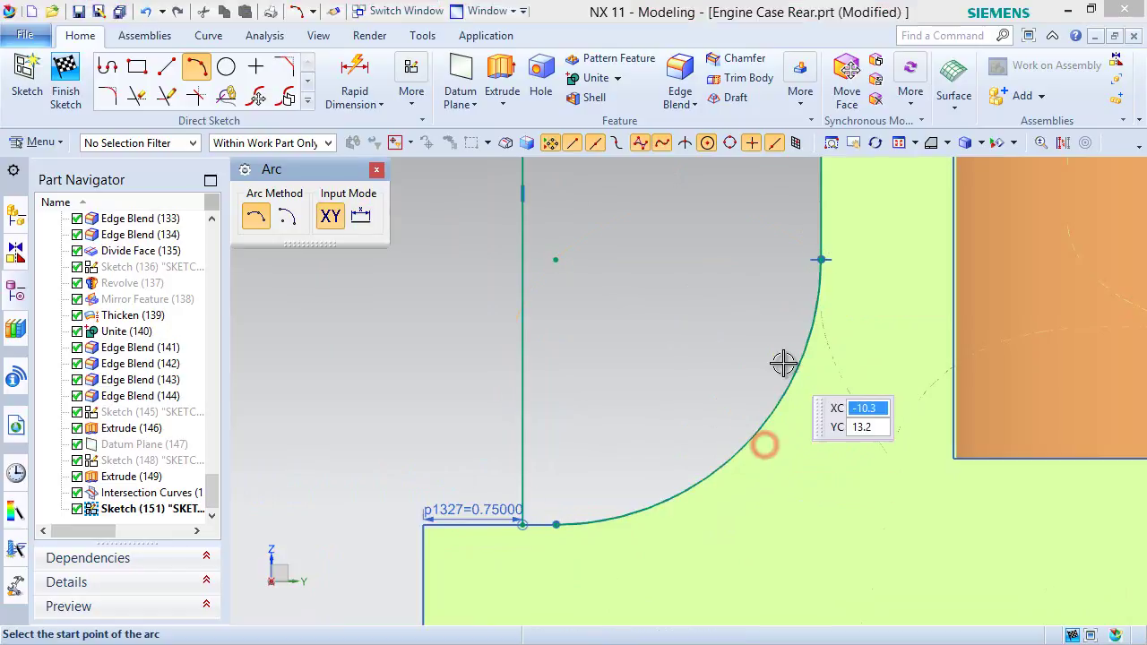
{"action": "key", "text": "Escape"}
Close the profile with a short horizontal line on the ledge from the outer vertical line's lower end to the arc.
{"action": "left_click", "coordinate": [166, 68]}
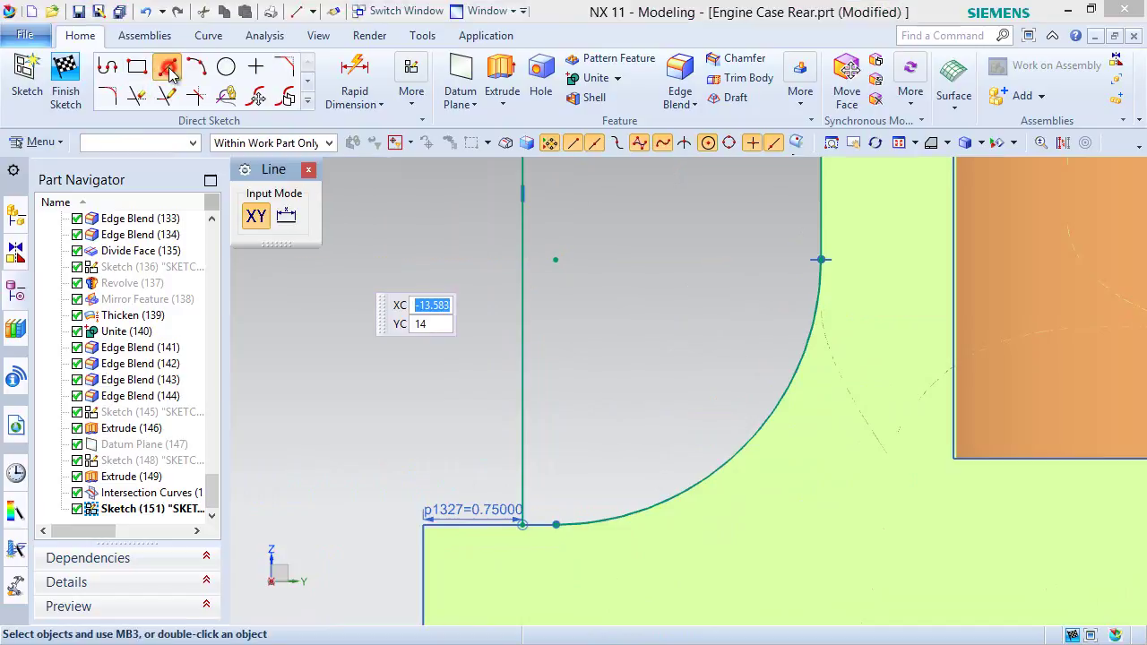
{"action": "scroll", "coordinate": [506, 489], "scroll_direction": "up", "scroll_amount": 2}
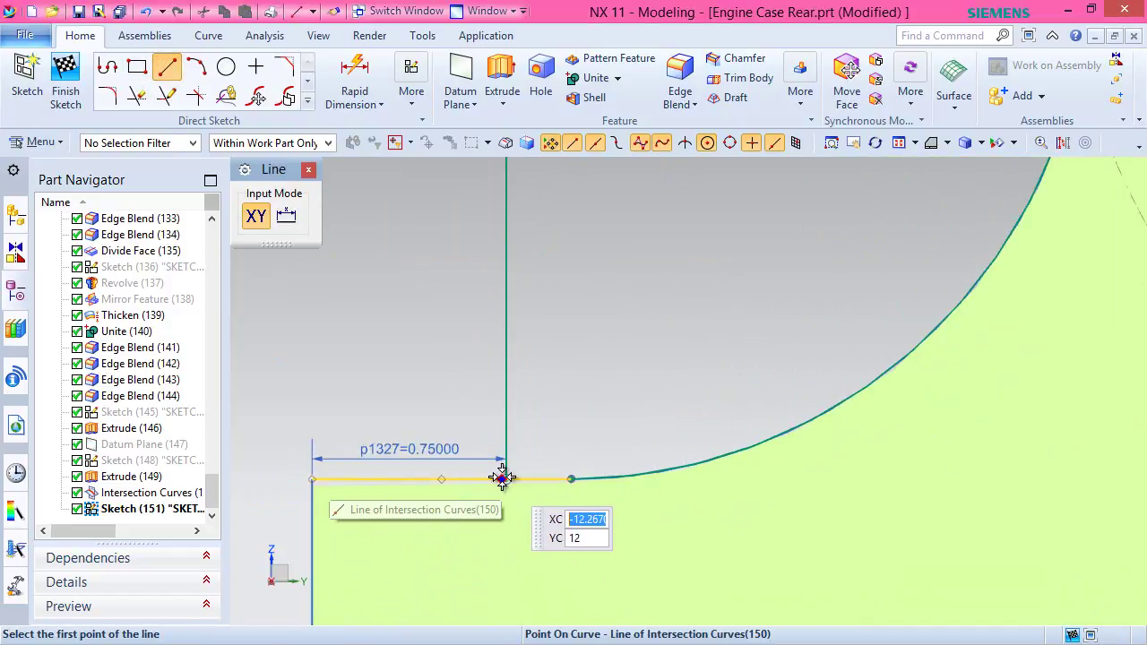
{"action": "scroll", "coordinate": [502, 477], "scroll_direction": "up", "scroll_amount": 3}
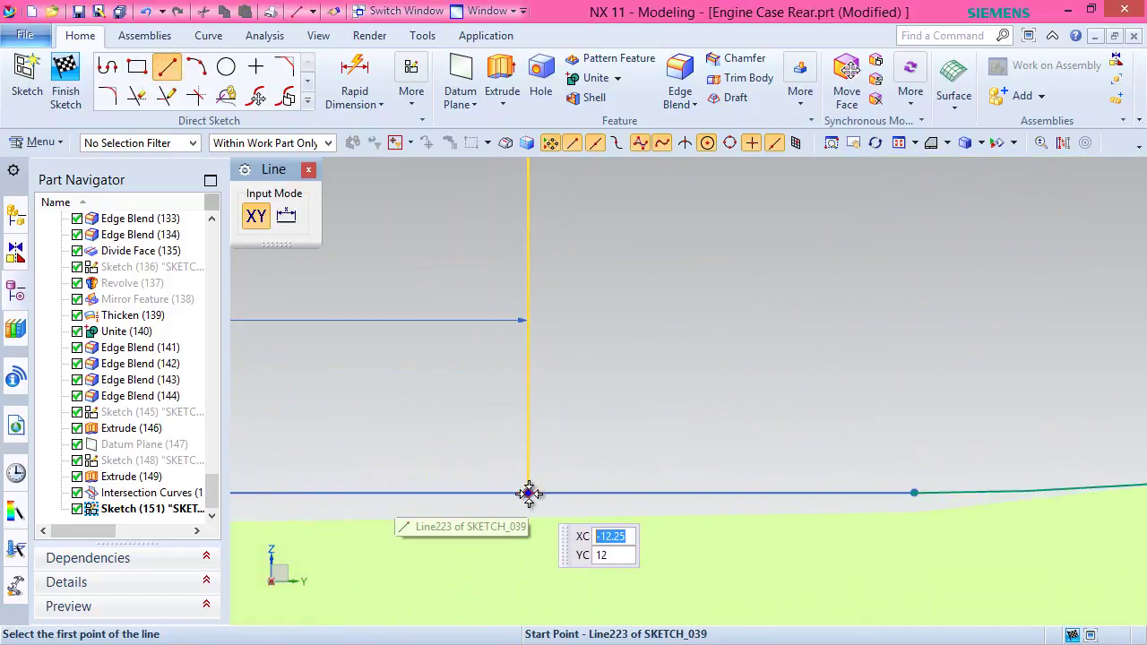
{"action": "left_click", "coordinate": [528, 493]}
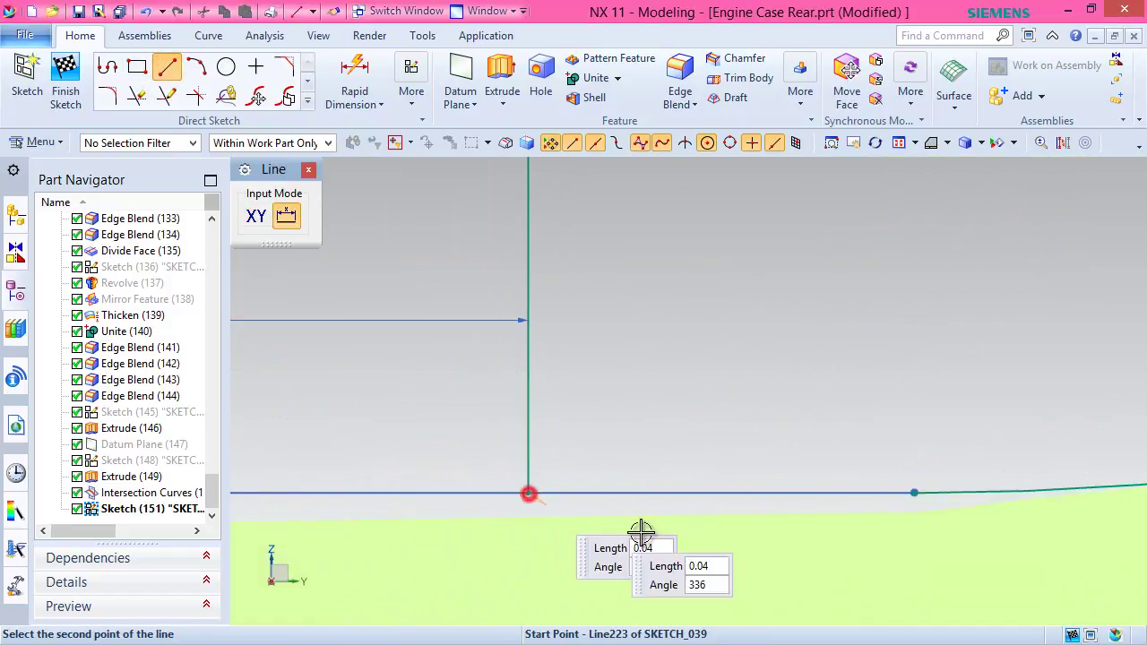
{"action": "left_click", "coordinate": [912, 491]}
{"action": "key", "text": "Escape"}
Hide the intersection curves and examine the closed sketch profile between the boss and the crankcase.
{"action": "scroll", "coordinate": [618, 426], "scroll_direction": "down", "scroll_amount": 3}
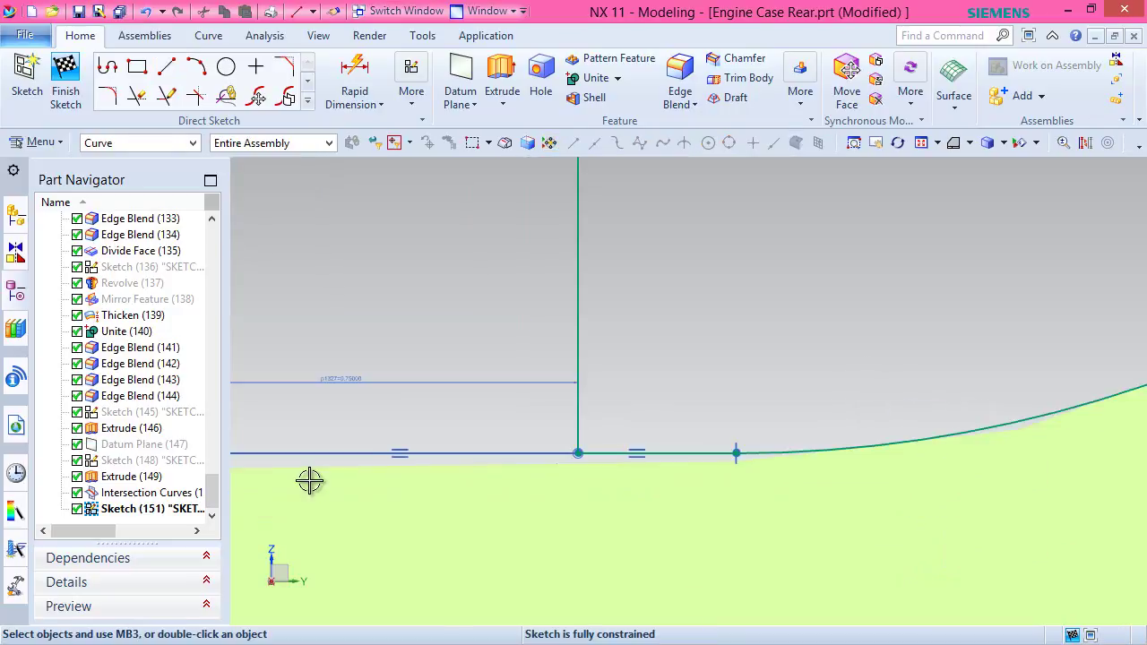
{"action": "left_click", "coordinate": [147, 492]}
{"action": "right_click", "coordinate": [148, 492]}
{"action": "left_click", "coordinate": [193, 60]}
{"action": "scroll", "coordinate": [548, 474], "scroll_direction": "up", "scroll_amount": 5}
{"action": "scroll", "coordinate": [580, 493], "scroll_direction": "down", "scroll_amount": 3}
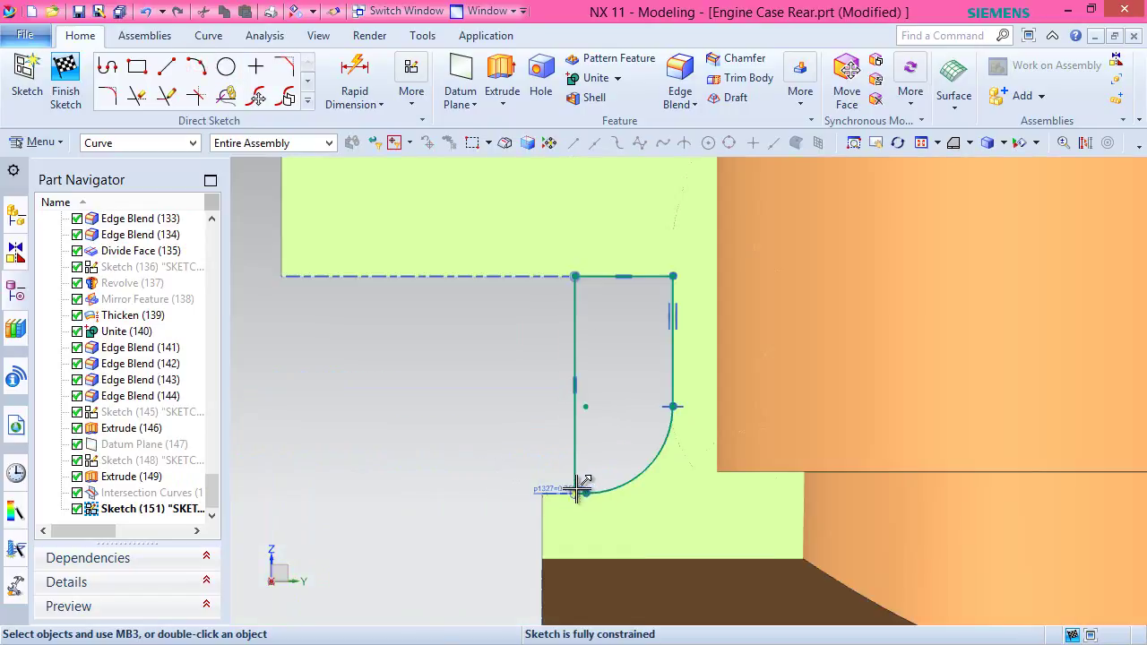
{"action": "scroll", "coordinate": [588, 380], "scroll_direction": "down", "scroll_amount": 3}
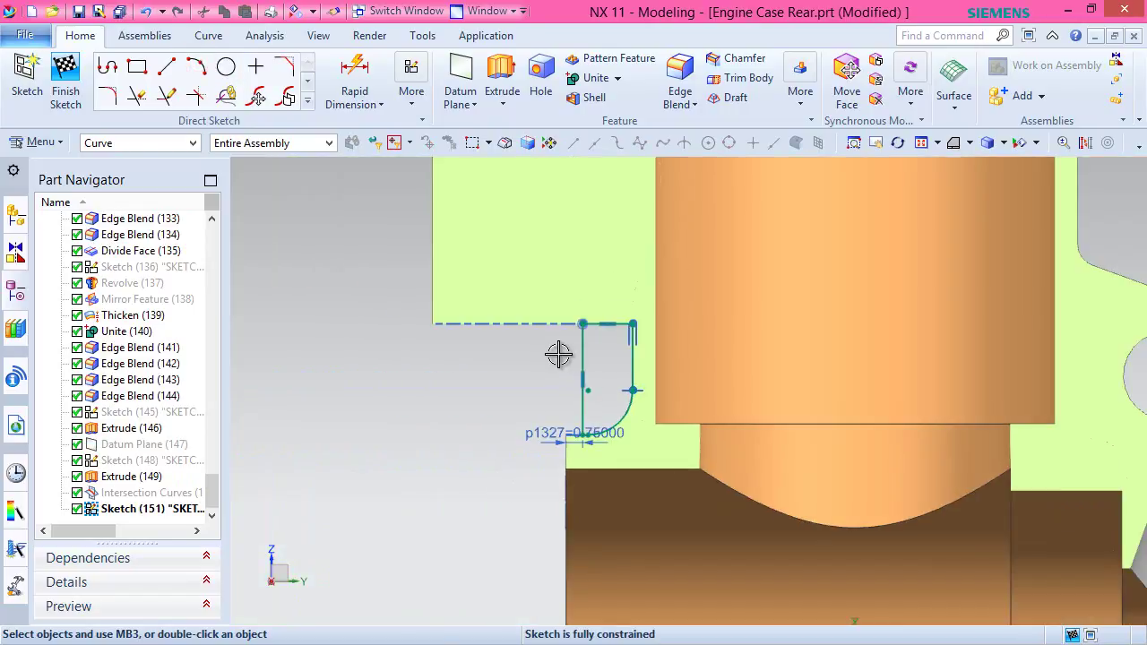
Start an Offset Curve from the profile's upper horizontal line, directed outward into the boss at a distance of 0.25 mm.
{"action": "scroll", "coordinate": [546, 360], "scroll_direction": "up", "scroll_amount": 3}
{"action": "left_click", "coordinate": [309, 104]}
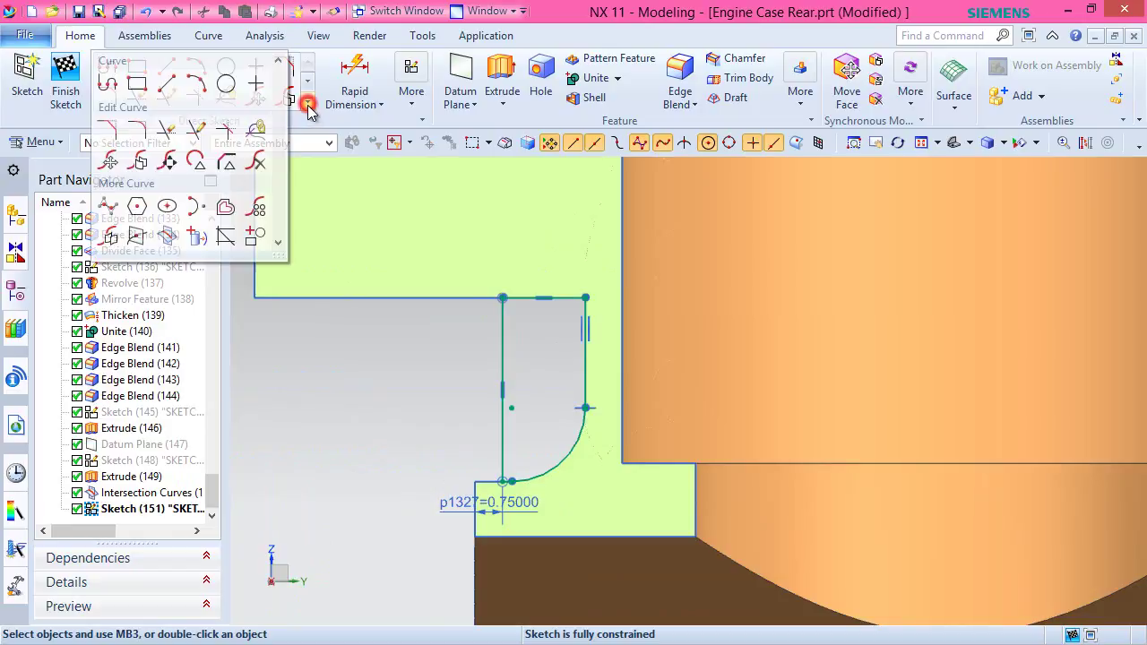
{"action": "left_click", "coordinate": [224, 206]}
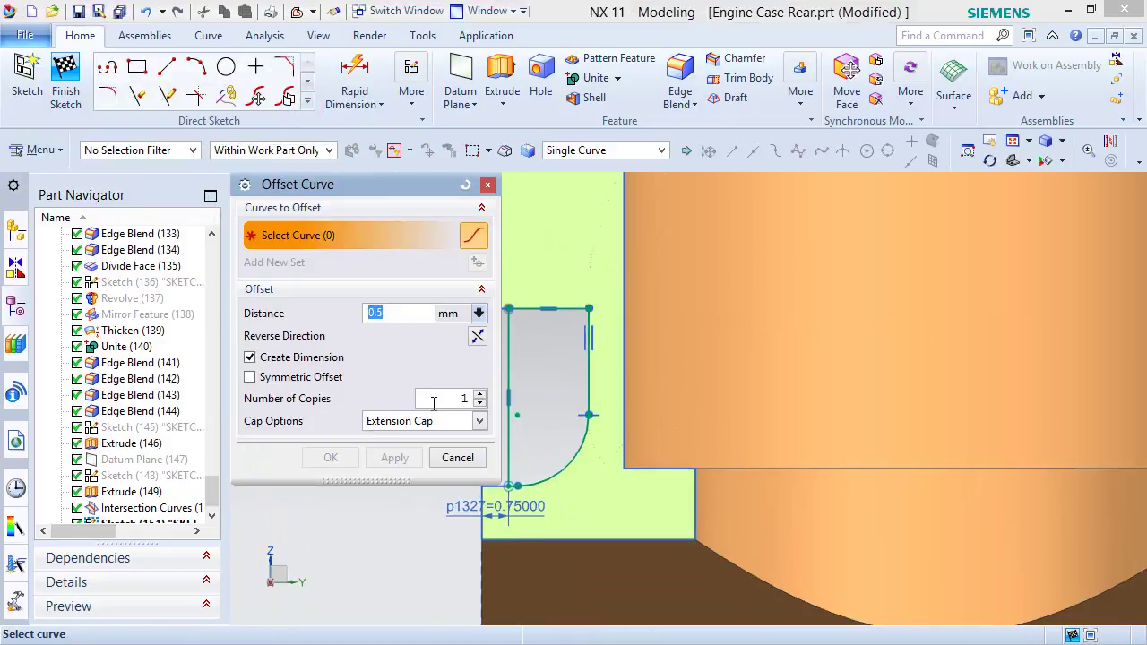
{"action": "scroll", "coordinate": [637, 454], "scroll_direction": "down", "scroll_amount": 1}
{"action": "scroll", "coordinate": [516, 420], "scroll_direction": "up", "scroll_amount": 3}
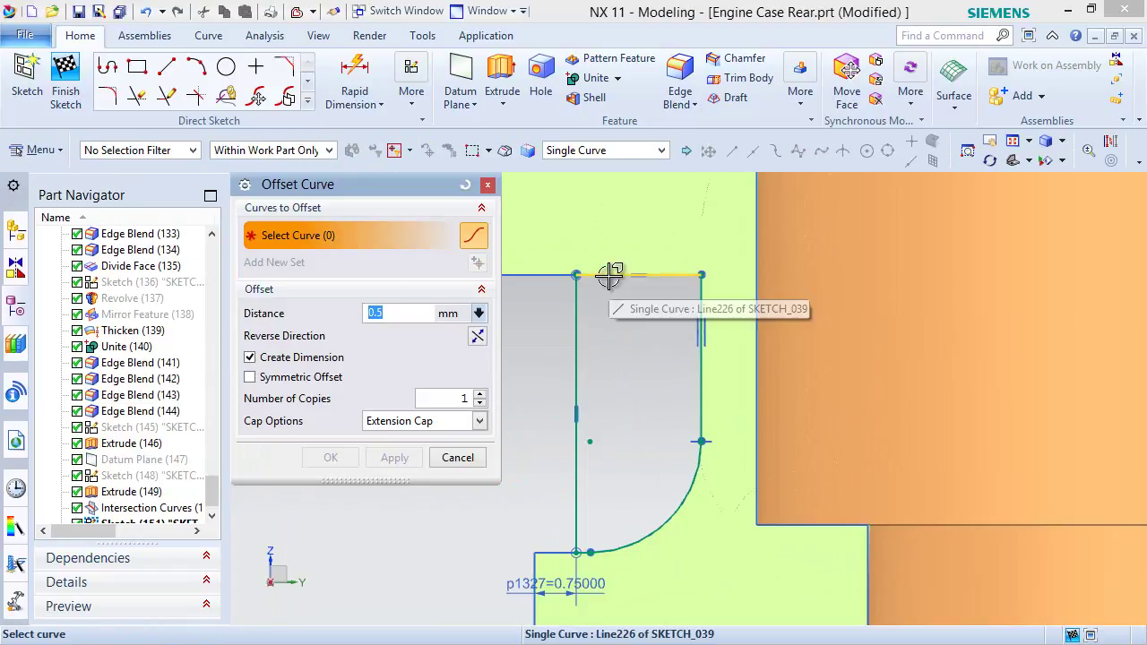
{"action": "left_click", "coordinate": [611, 275]}
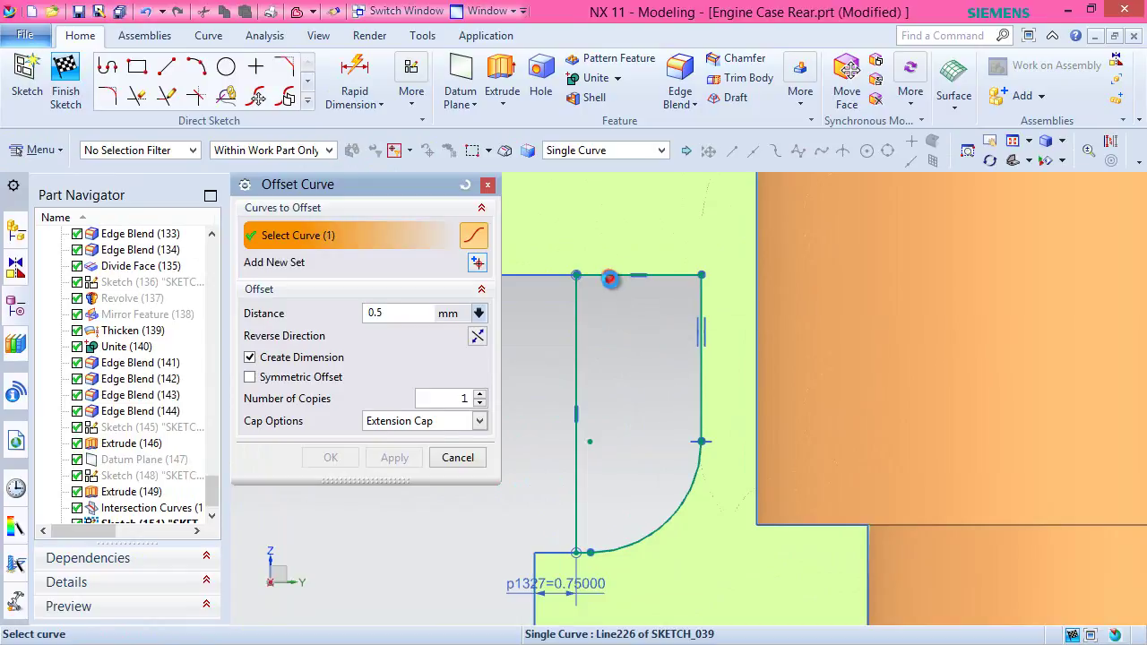
{"action": "left_click", "coordinate": [478, 338]}
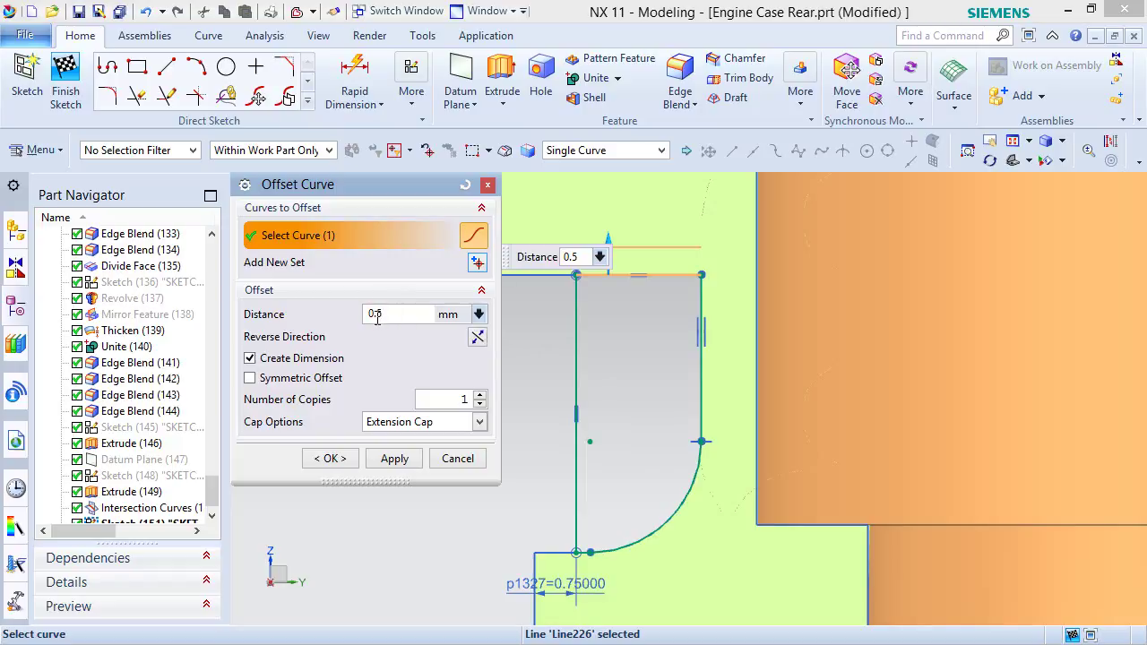
{"action": "type", "text": "2"}
{"action": "key", "text": "Return"}
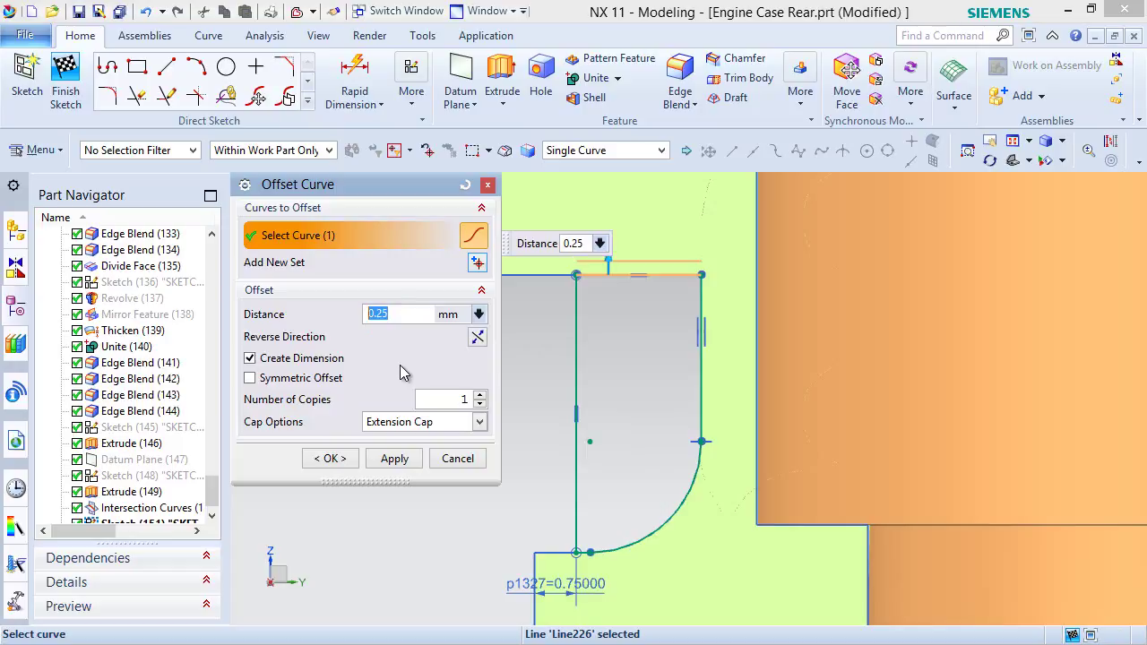
Include the profile's inner vertical line and arc in the outward offset and create the offset curves.
{"action": "left_click", "coordinate": [699, 304]}
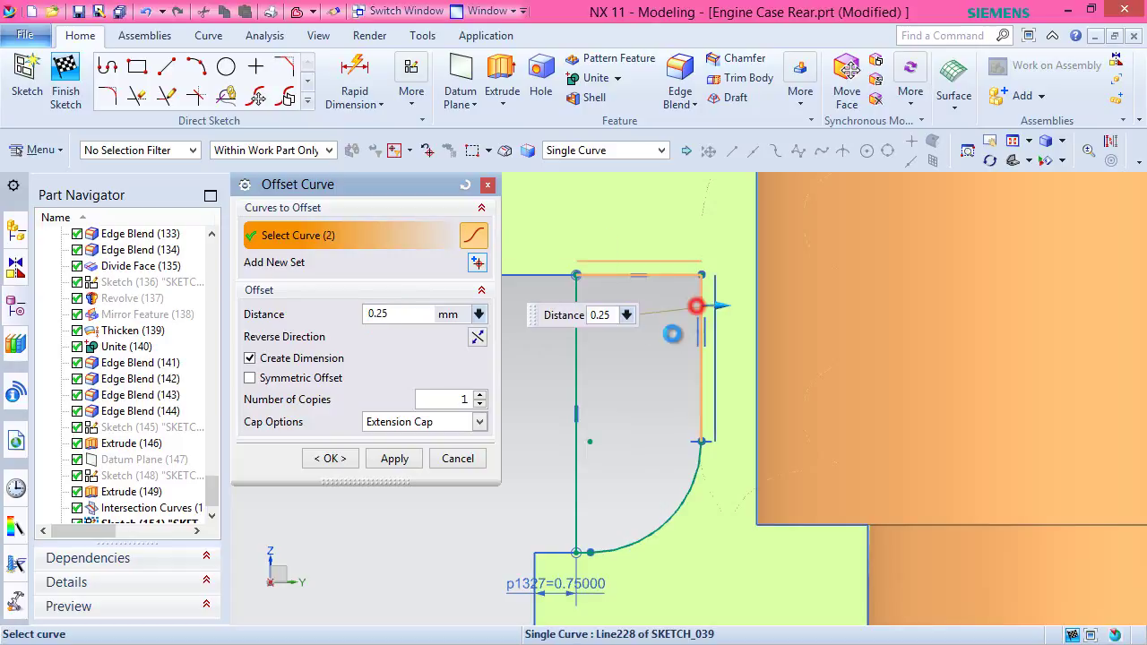
{"action": "left_click", "coordinate": [677, 498]}
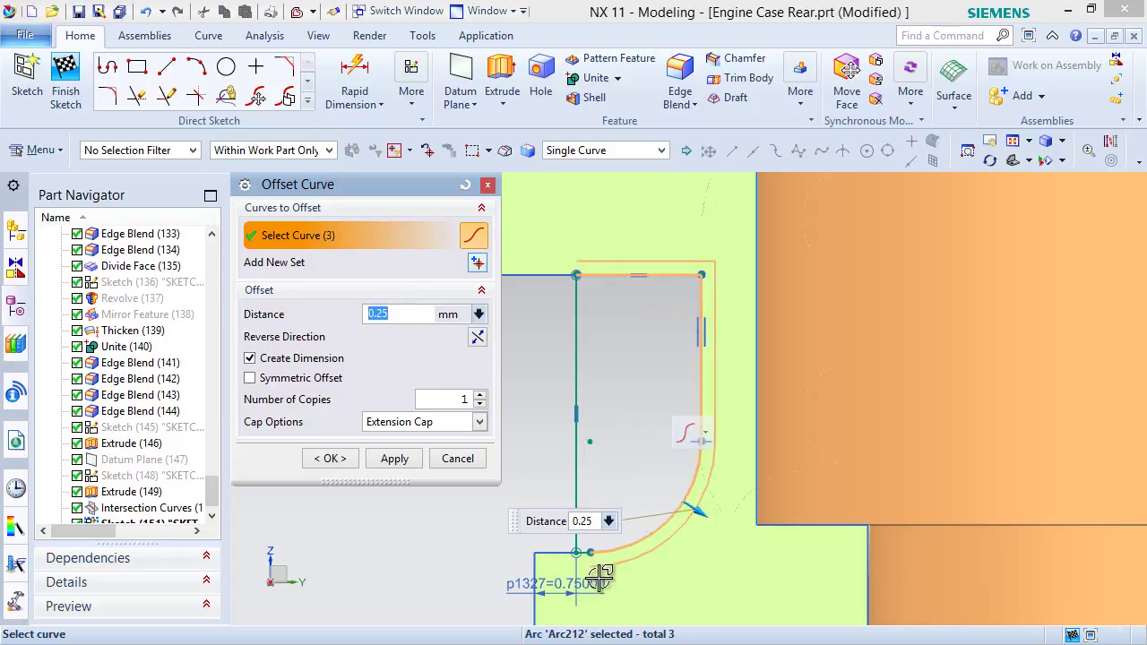
{"action": "scroll", "coordinate": [574, 587], "scroll_direction": "up", "scroll_amount": 4}
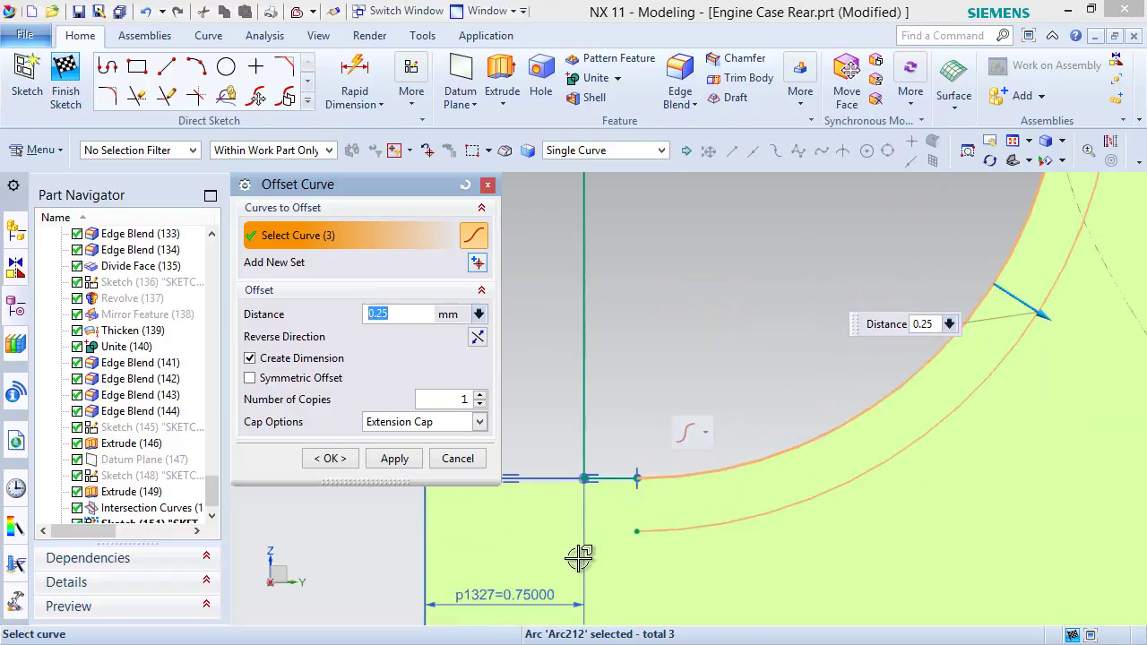
{"action": "scroll", "coordinate": [597, 560], "scroll_direction": "down", "scroll_amount": 4}
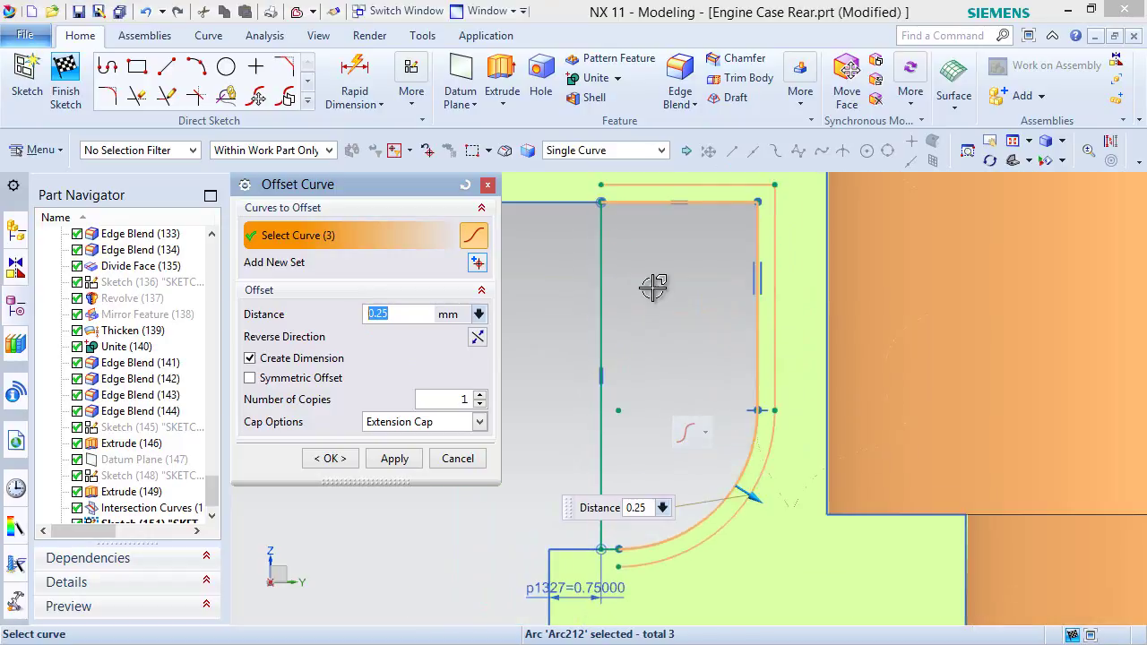
{"action": "left_click", "coordinate": [334, 461]}
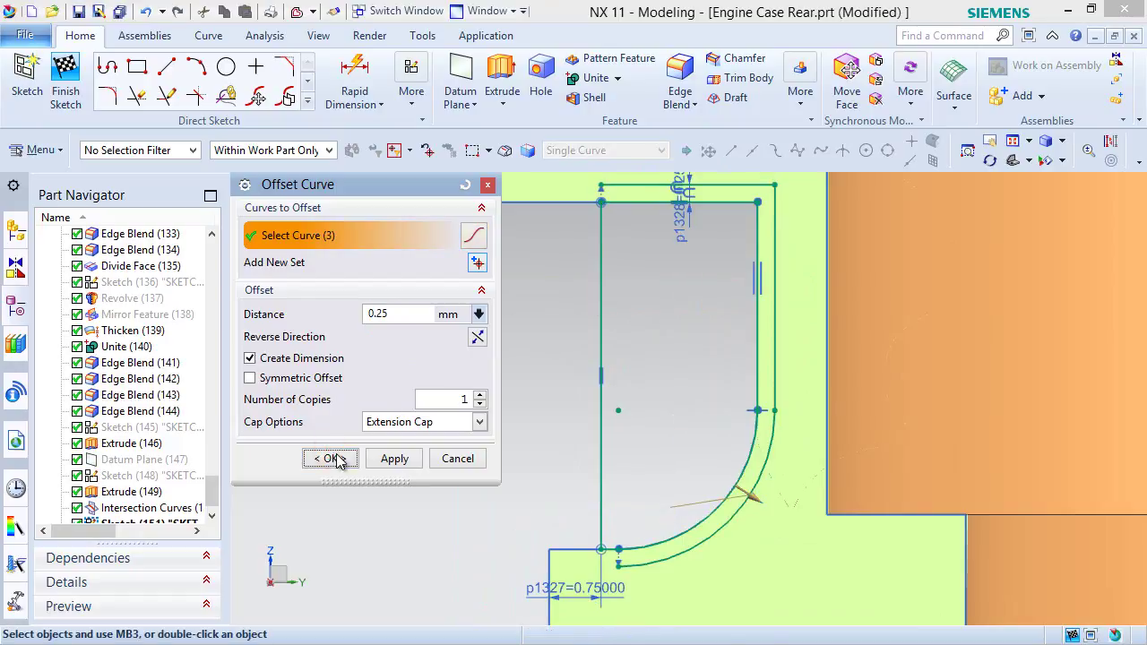
Hide the intersection curves feature so only the sketch curves remain shown.
{"action": "left_click", "coordinate": [170, 499]}
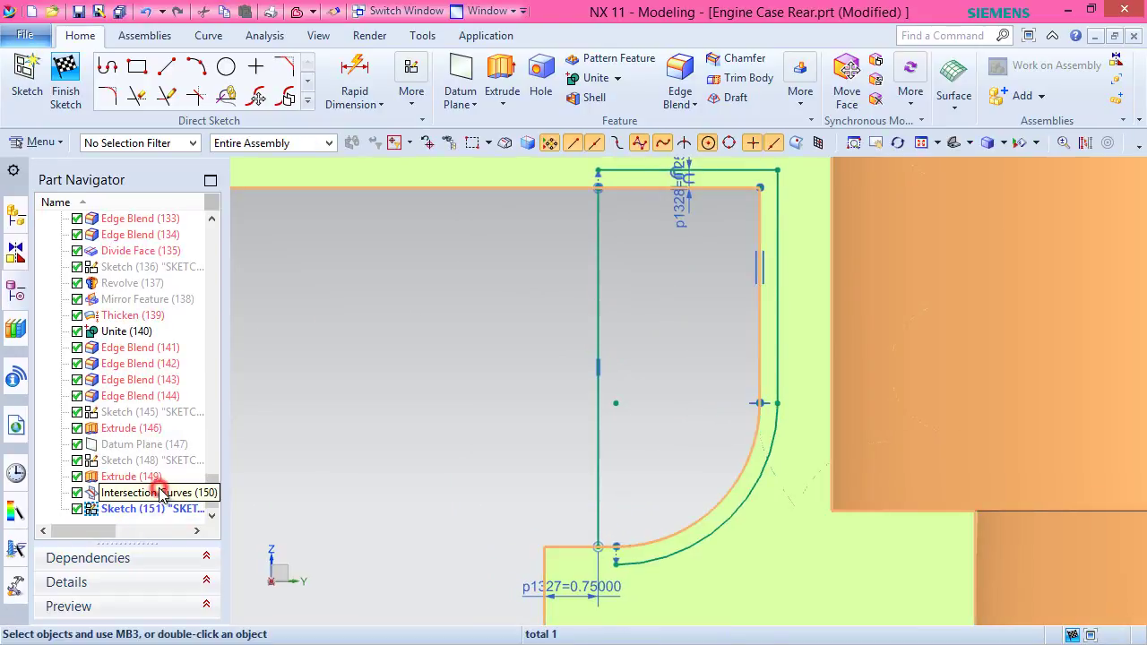
{"action": "right_click", "coordinate": [170, 499]}
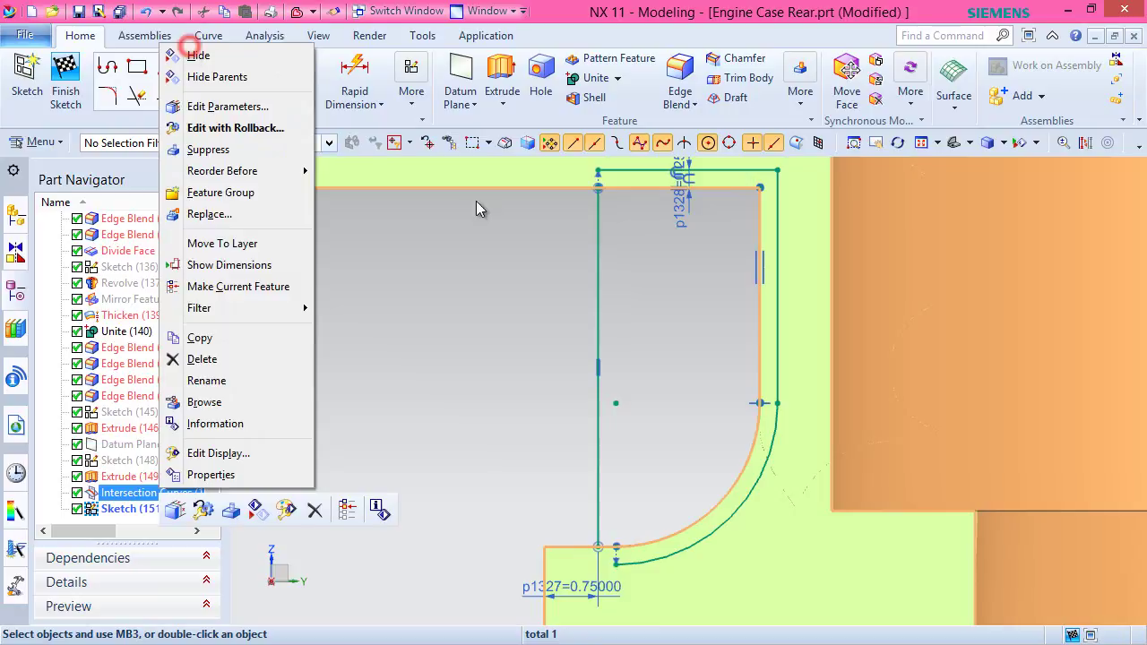
{"action": "left_click", "coordinate": [248, 54]}
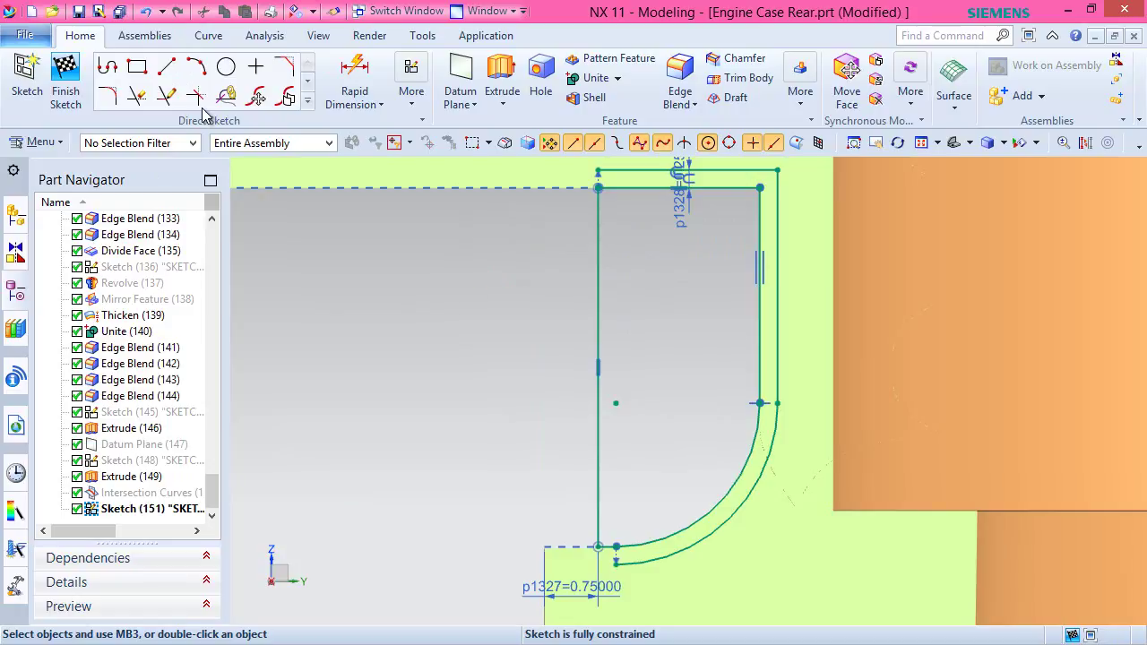
Draw a vertical line from the offset's open upper end straight down past the ledge, over the profile's outer vertical line.
{"action": "left_click", "coordinate": [166, 68]}
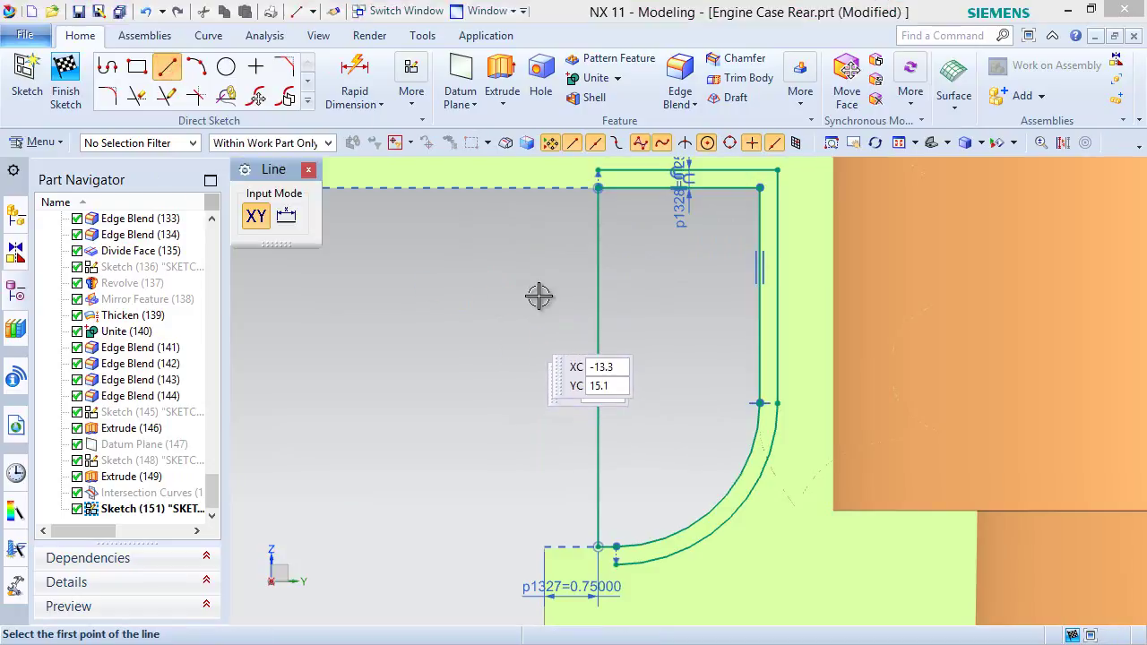
{"action": "scroll", "coordinate": [552, 274], "scroll_direction": "down", "scroll_amount": 1}
{"action": "scroll", "coordinate": [552, 274], "scroll_direction": "up", "scroll_amount": 1}
{"action": "scroll", "coordinate": [568, 205], "scroll_direction": "down", "scroll_amount": 1}
{"action": "scroll", "coordinate": [579, 187], "scroll_direction": "up", "scroll_amount": 2}
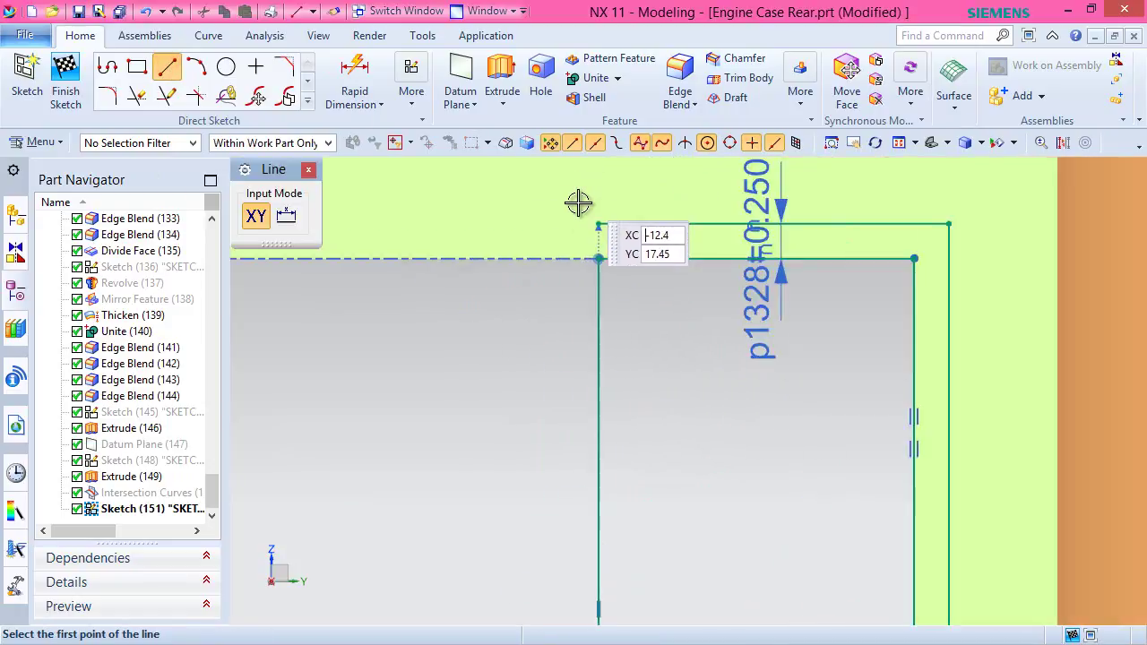
{"action": "left_click", "coordinate": [600, 222]}
{"action": "scroll", "coordinate": [539, 246], "scroll_direction": "down", "scroll_amount": 3}
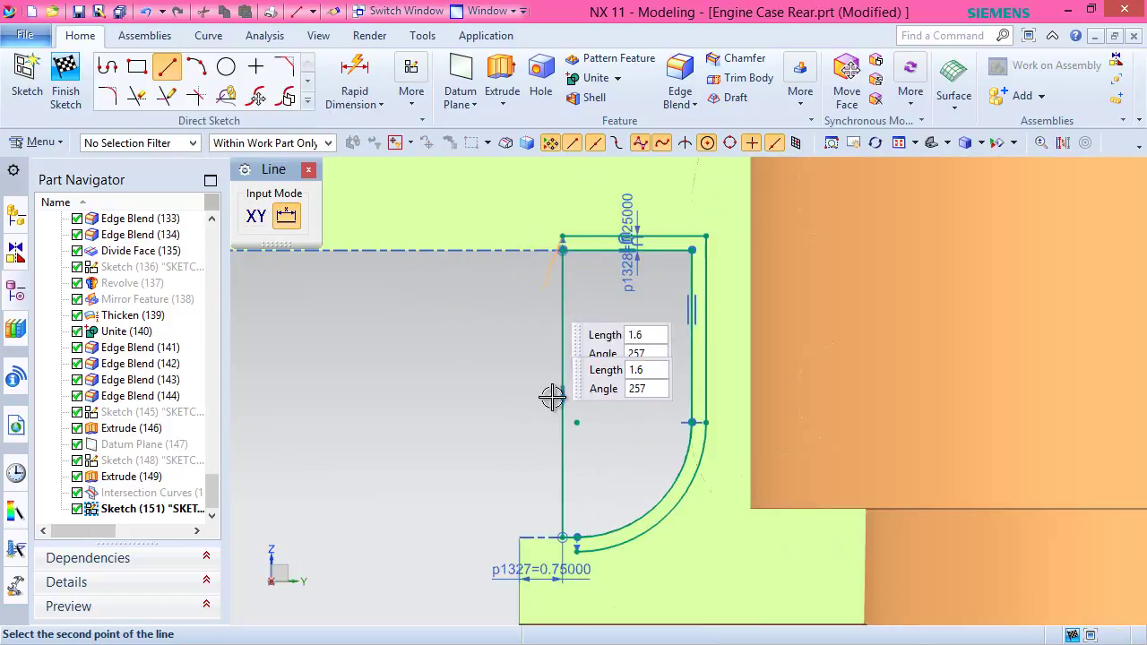
{"action": "scroll", "coordinate": [573, 546], "scroll_direction": "up", "scroll_amount": 8}
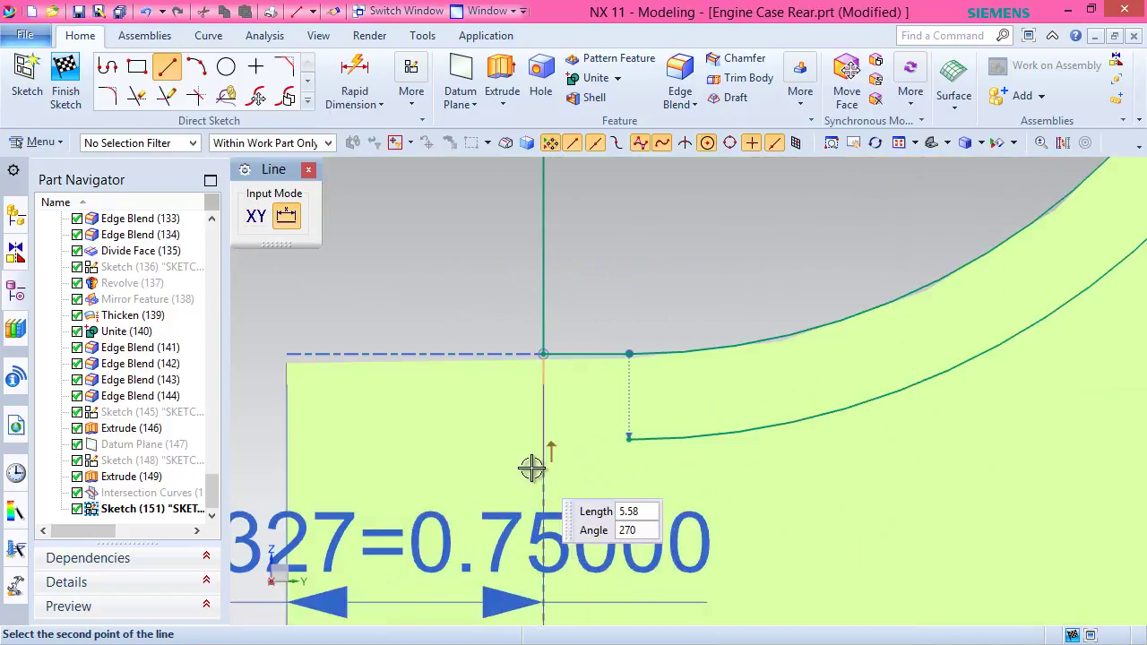
{"action": "left_click", "coordinate": [540, 484]}
Draw a horizontal line about 0.35 mm long across the new vertical line, just below the ledge beside the offset arc's end.
{"action": "left_click", "coordinate": [488, 442]}
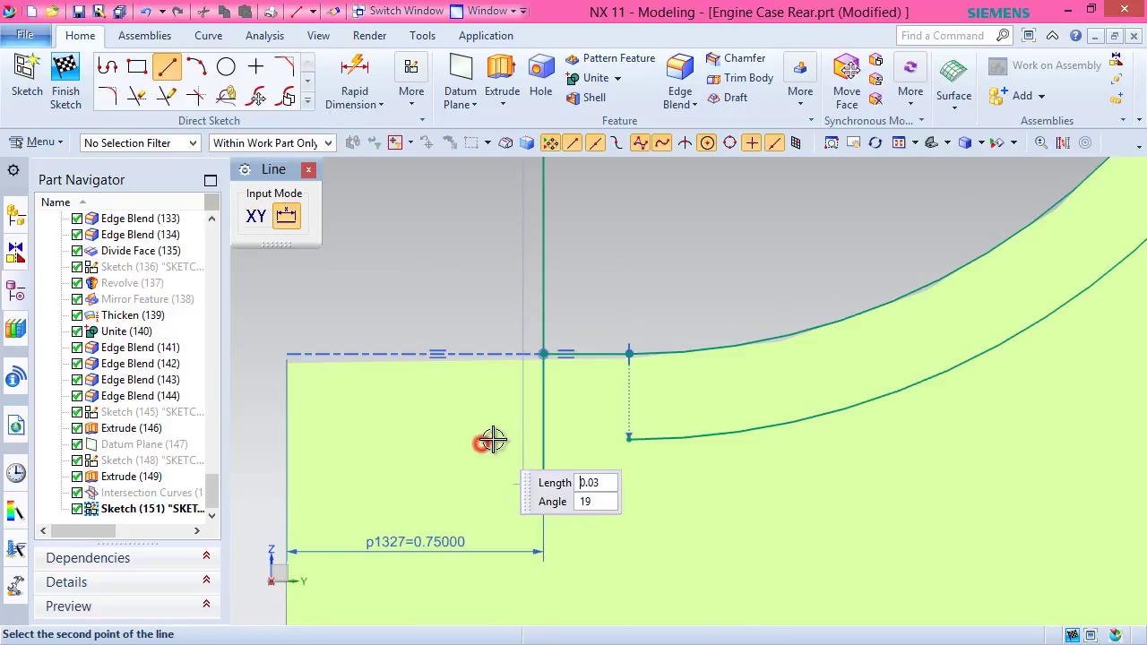
{"action": "left_click", "coordinate": [601, 441]}
{"action": "key", "text": "Escape"}
Make the short horizontal line's inner end coincident with the lower end of the offset arc.
{"action": "scroll", "coordinate": [608, 475], "scroll_direction": "up", "scroll_amount": 2}
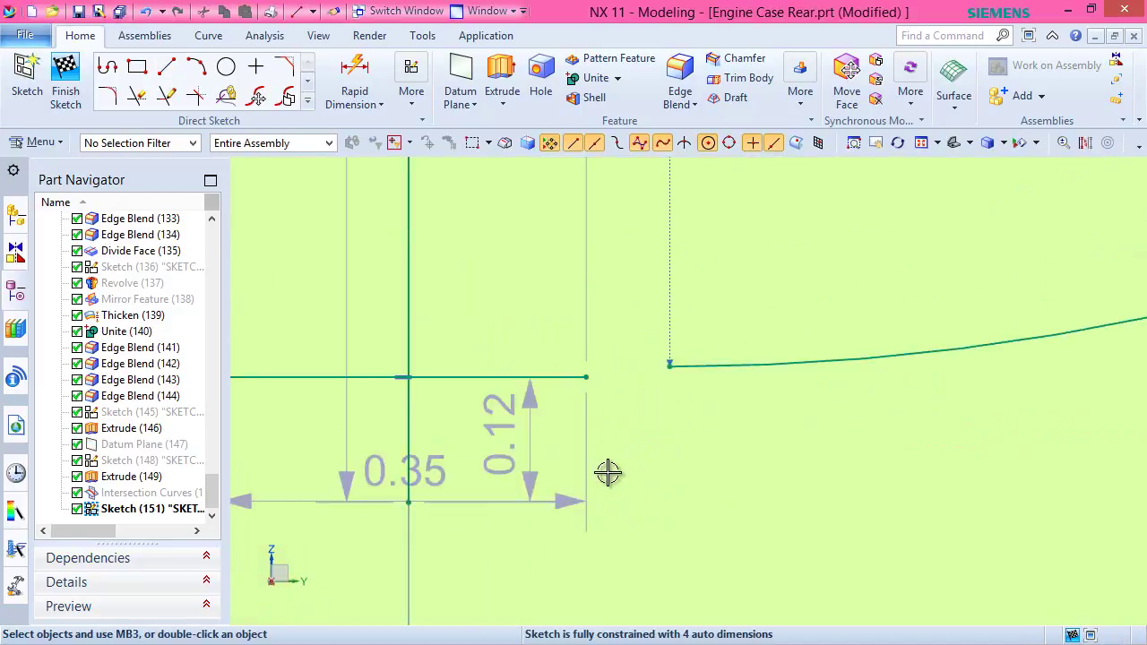
{"action": "key", "text": "ctrl+z"}
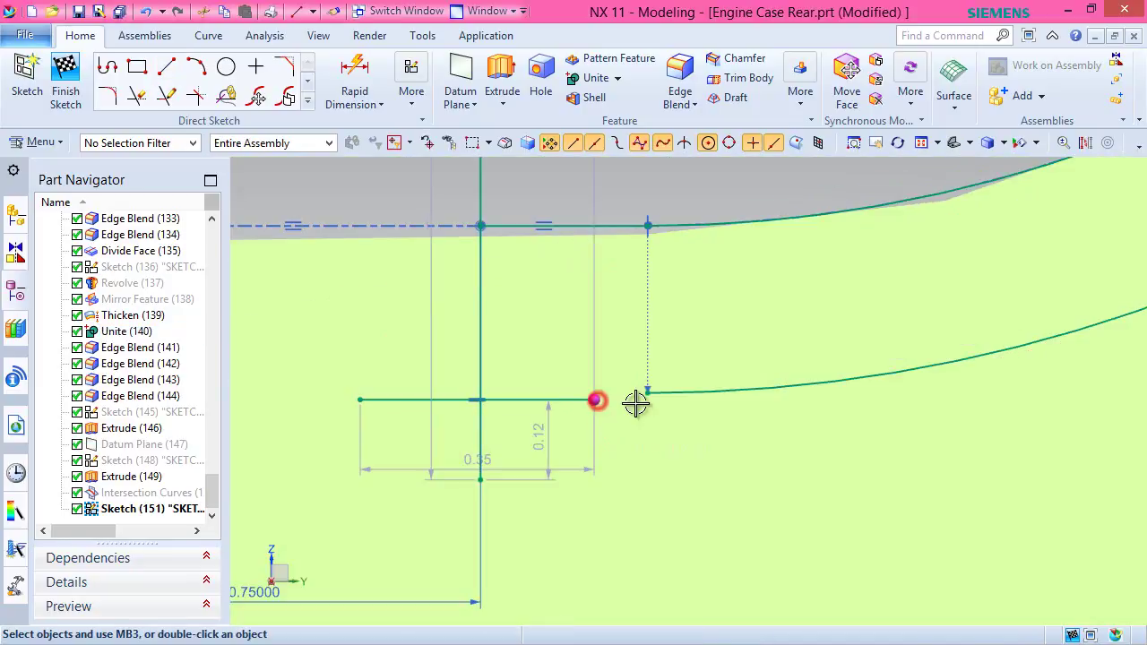
{"action": "left_click", "coordinate": [648, 397]}
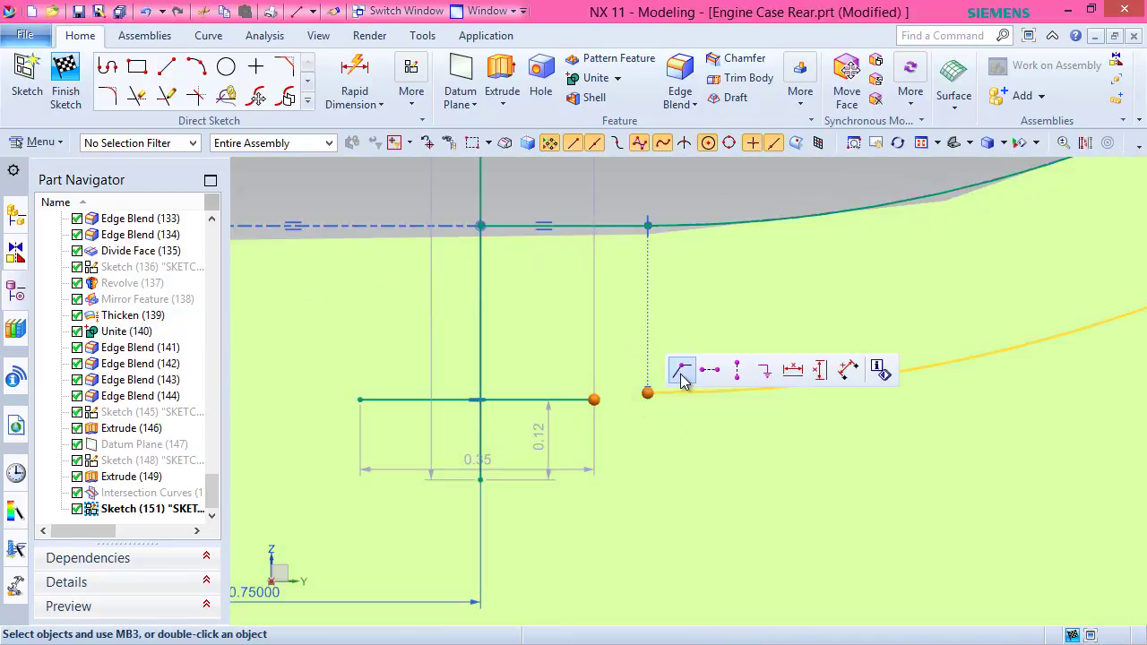
{"action": "left_click", "coordinate": [681, 372]}
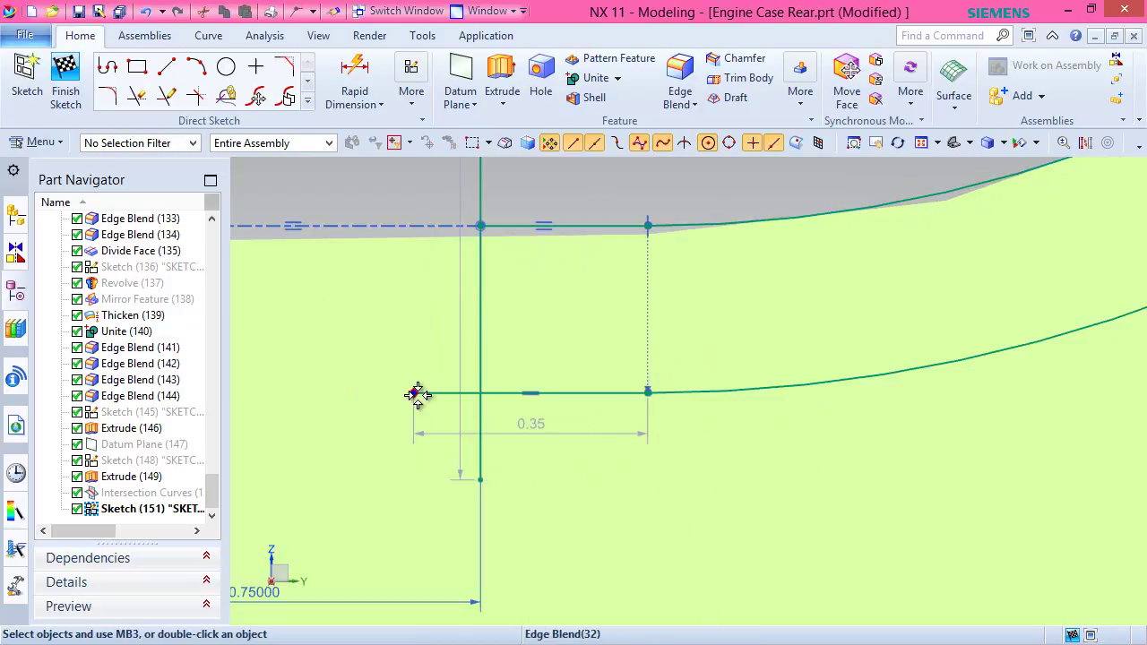
Constrain the horizontal line's free end onto the vertical line and the vertical line's lower end onto the horizontal line with Point on Curve.
{"action": "left_click", "coordinate": [414, 394]}
{"action": "left_click", "coordinate": [477, 416]}
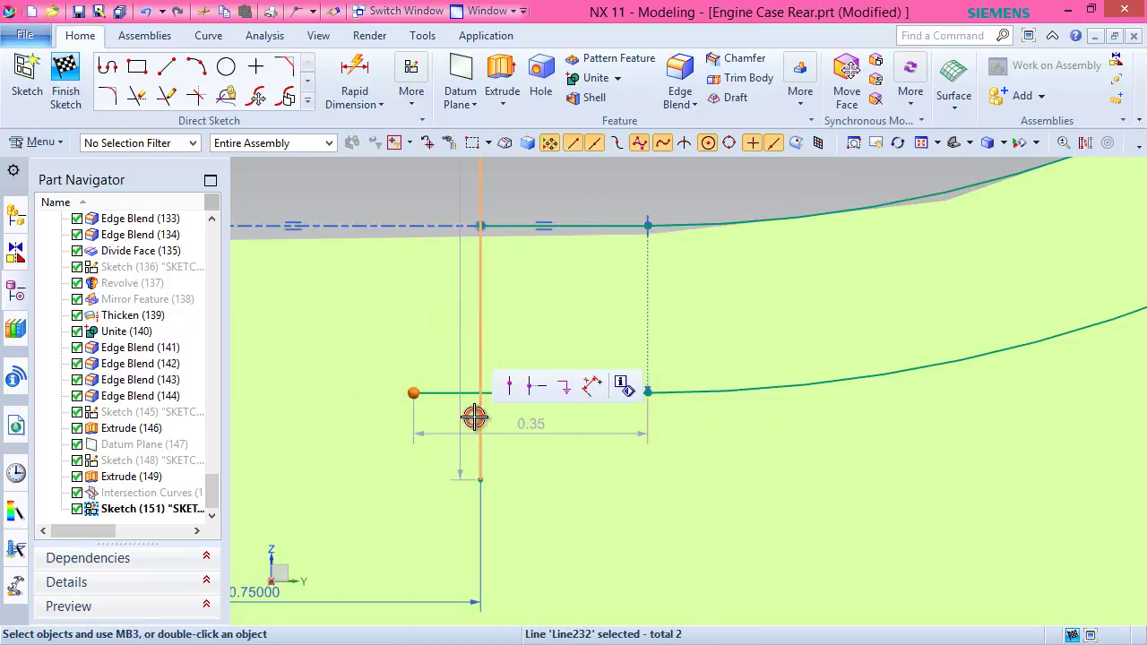
{"action": "left_click", "coordinate": [512, 386]}
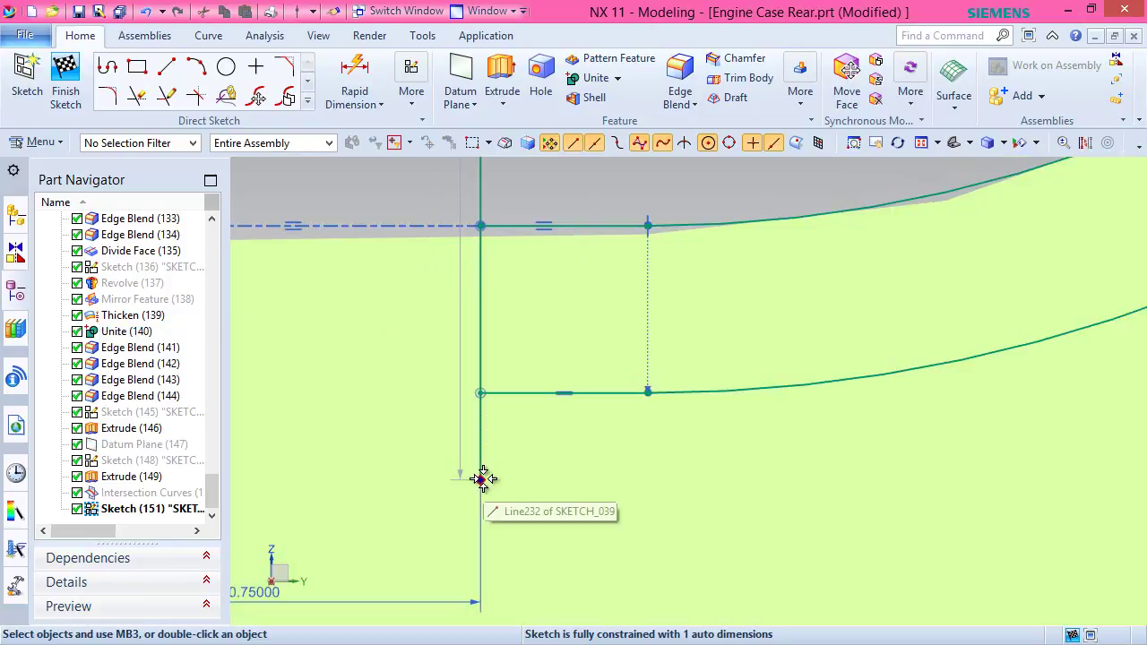
{"action": "left_click", "coordinate": [480, 479]}
{"action": "left_click", "coordinate": [506, 394]}
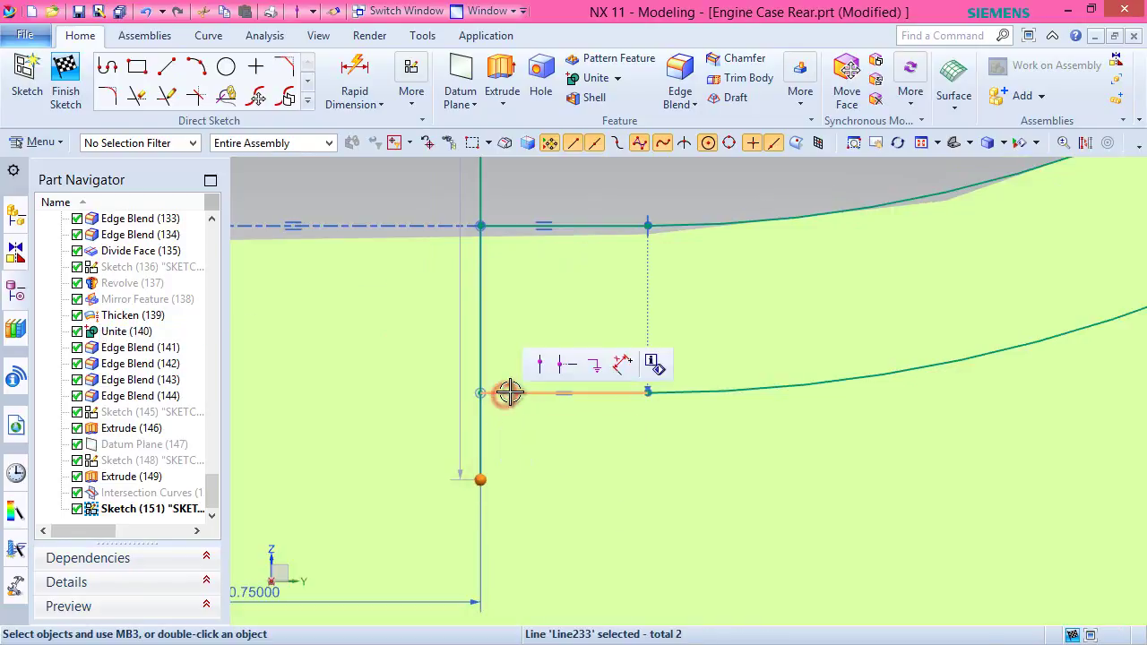
{"action": "left_click", "coordinate": [540, 363]}
Convert the original profile's outer vertical line to a reference curve.
{"action": "scroll", "coordinate": [550, 447], "scroll_direction": "down", "scroll_amount": 4}
{"action": "scroll", "coordinate": [613, 460], "scroll_direction": "down", "scroll_amount": 3}
{"action": "left_click", "coordinate": [1084, 142]}
{"action": "scroll", "coordinate": [654, 448], "scroll_direction": "down", "scroll_amount": 5}
{"action": "scroll", "coordinate": [594, 348], "scroll_direction": "up", "scroll_amount": 3}
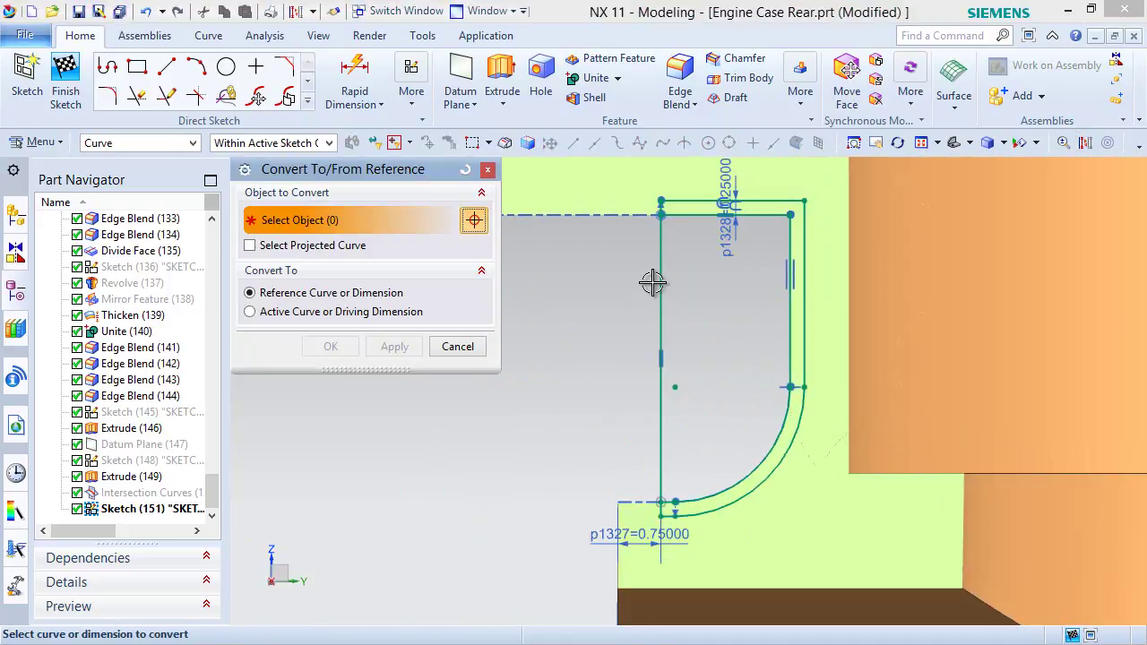
{"action": "left_click", "coordinate": [660, 282]}
{"action": "left_click", "coordinate": [331, 346]}
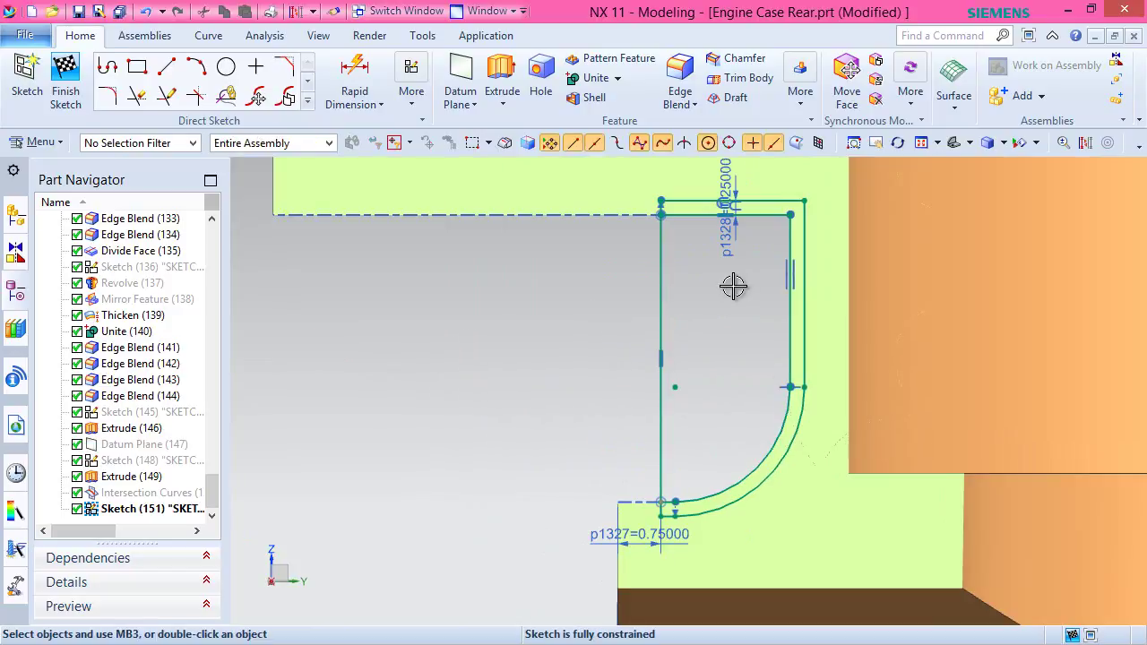
Convert the original profile's upper horizontal line, inner vertical line, arc and short ledge line to reference curves.
{"action": "left_click", "coordinate": [1085, 144]}
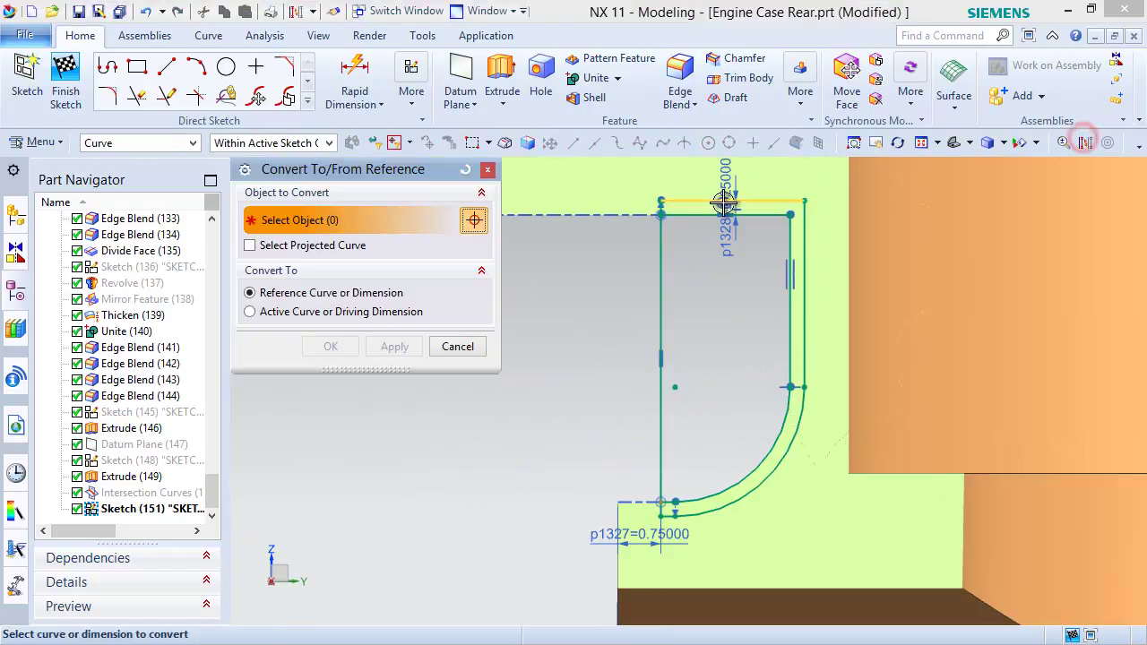
{"action": "scroll", "coordinate": [708, 212], "scroll_direction": "up", "scroll_amount": 3}
{"action": "left_click", "coordinate": [683, 230]}
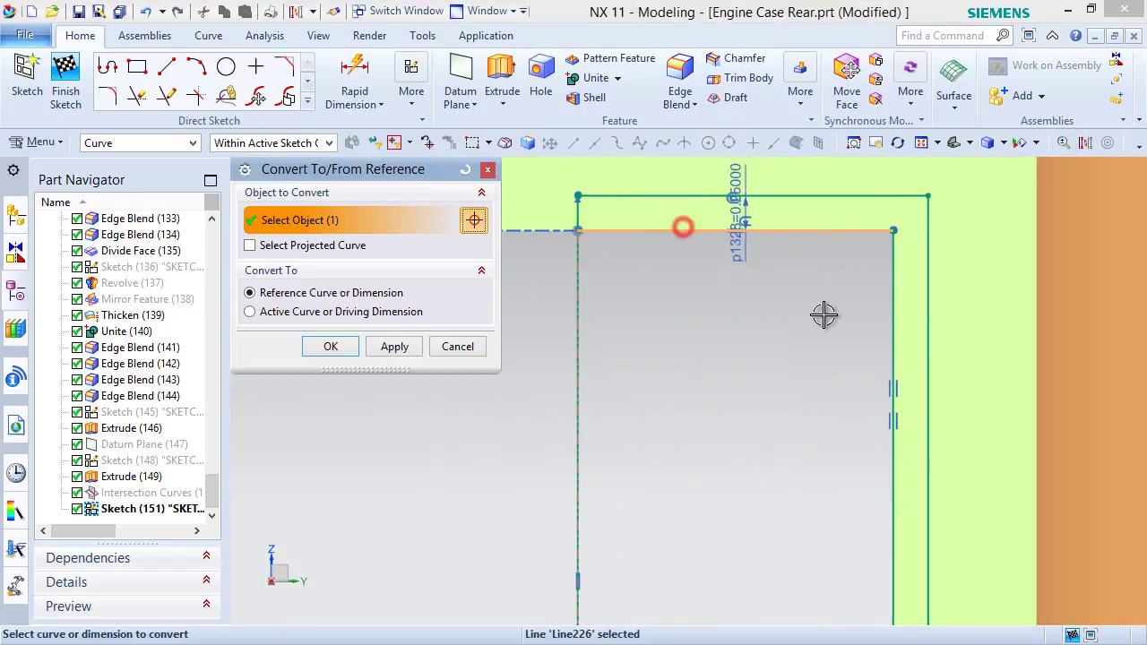
{"action": "left_click", "coordinate": [893, 307]}
{"action": "scroll", "coordinate": [801, 295], "scroll_direction": "down", "scroll_amount": 3}
{"action": "scroll", "coordinate": [790, 452], "scroll_direction": "down", "scroll_amount": 3}
{"action": "scroll", "coordinate": [768, 540], "scroll_direction": "up", "scroll_amount": 4}
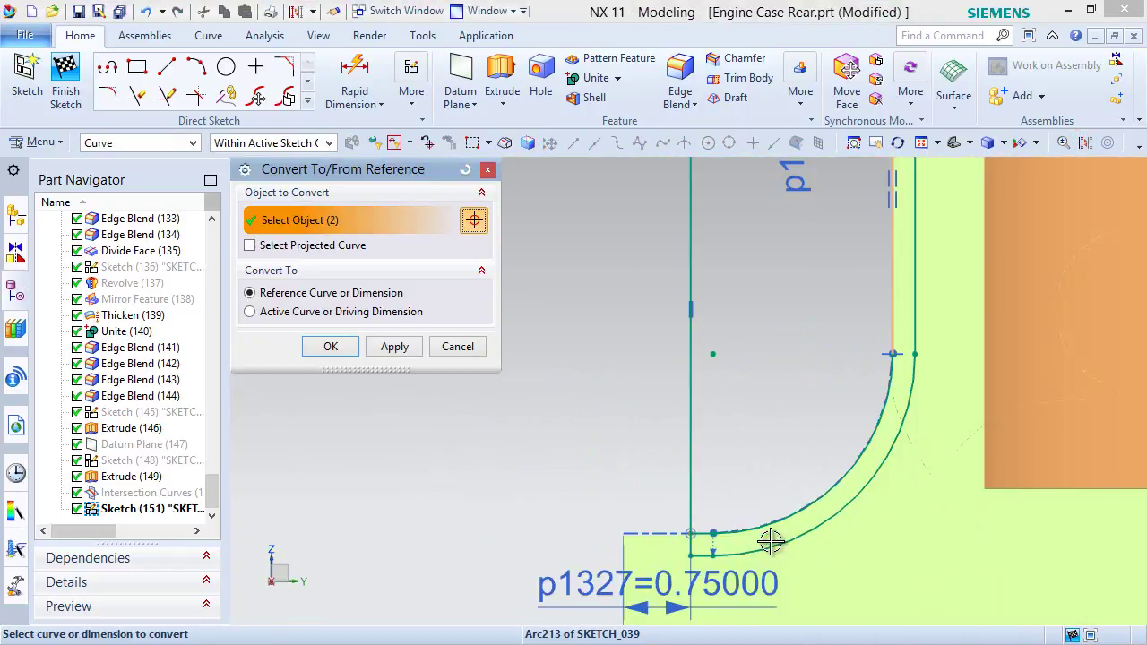
{"action": "left_click", "coordinate": [754, 518]}
{"action": "left_click", "coordinate": [646, 532]}
{"action": "left_click", "coordinate": [333, 345]}
{"action": "scroll", "coordinate": [609, 543], "scroll_direction": "down", "scroll_amount": 5}
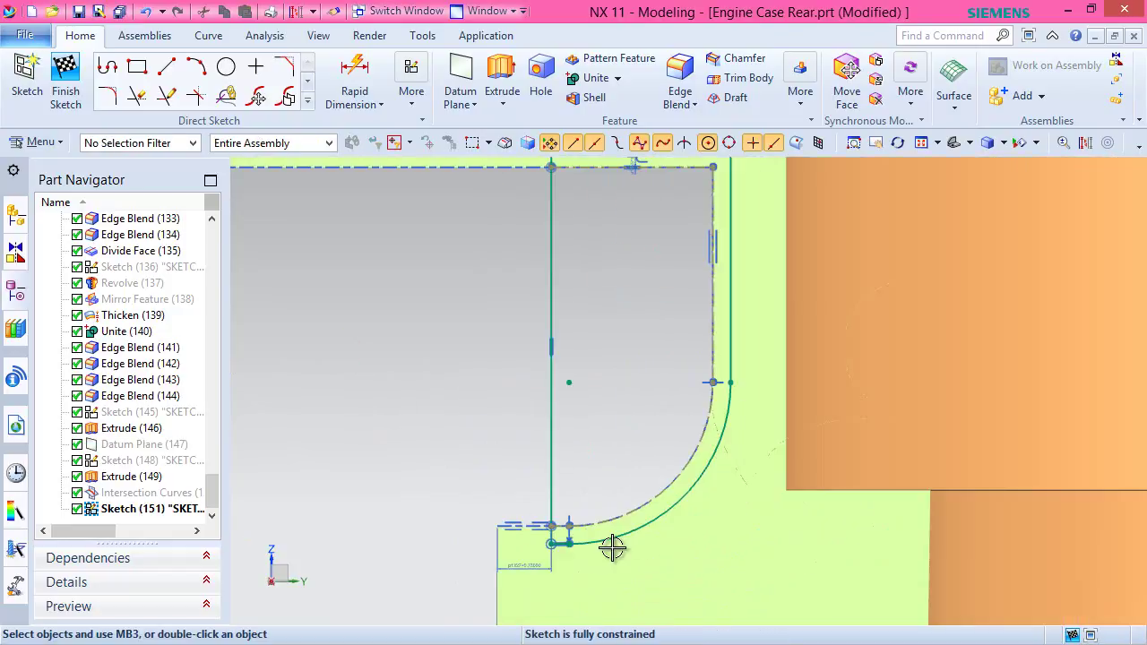
{"action": "scroll", "coordinate": [622, 315], "scroll_direction": "up", "scroll_amount": 2}
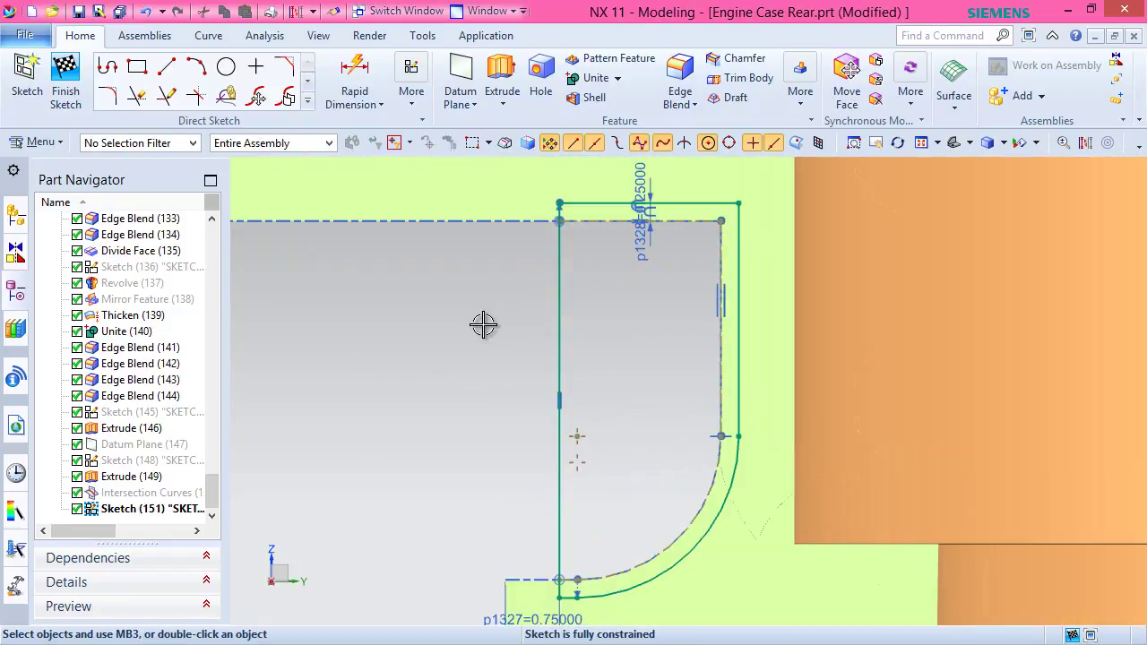
Finish the sketch and turn off section clipping to show the full engine case around the profile.
{"action": "right_click", "coordinate": [484, 323]}
{"action": "left_click", "coordinate": [518, 16]}
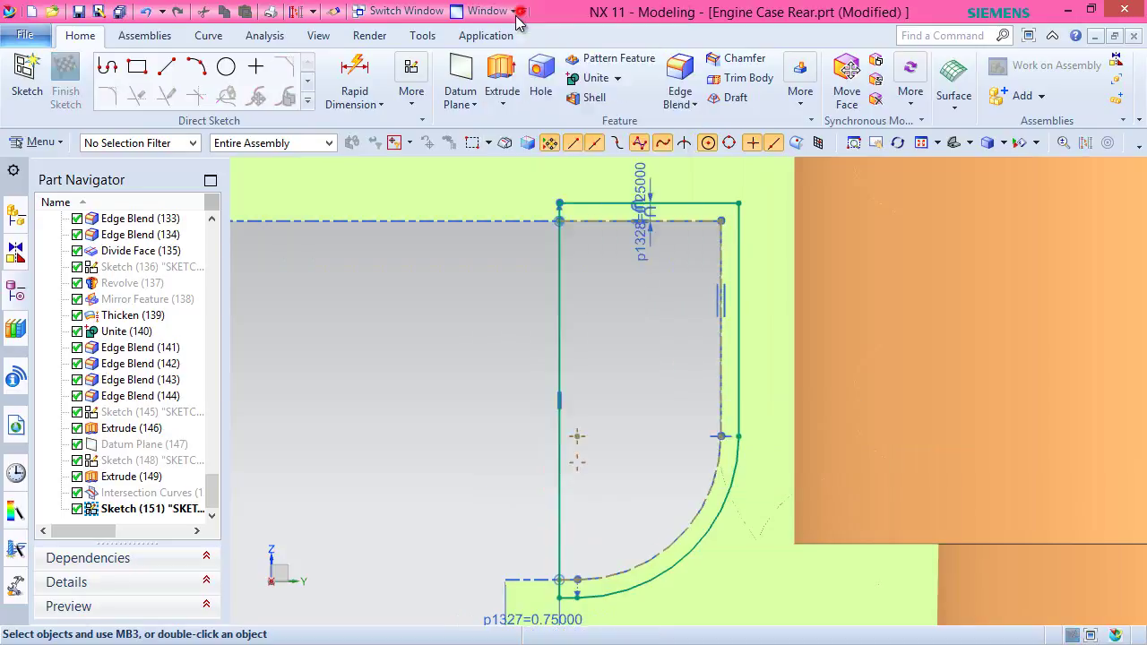
{"action": "left_click", "coordinate": [318, 35]}
{"action": "left_click", "coordinate": [574, 81]}
{"action": "scroll", "coordinate": [615, 418], "scroll_direction": "down", "scroll_amount": 3}
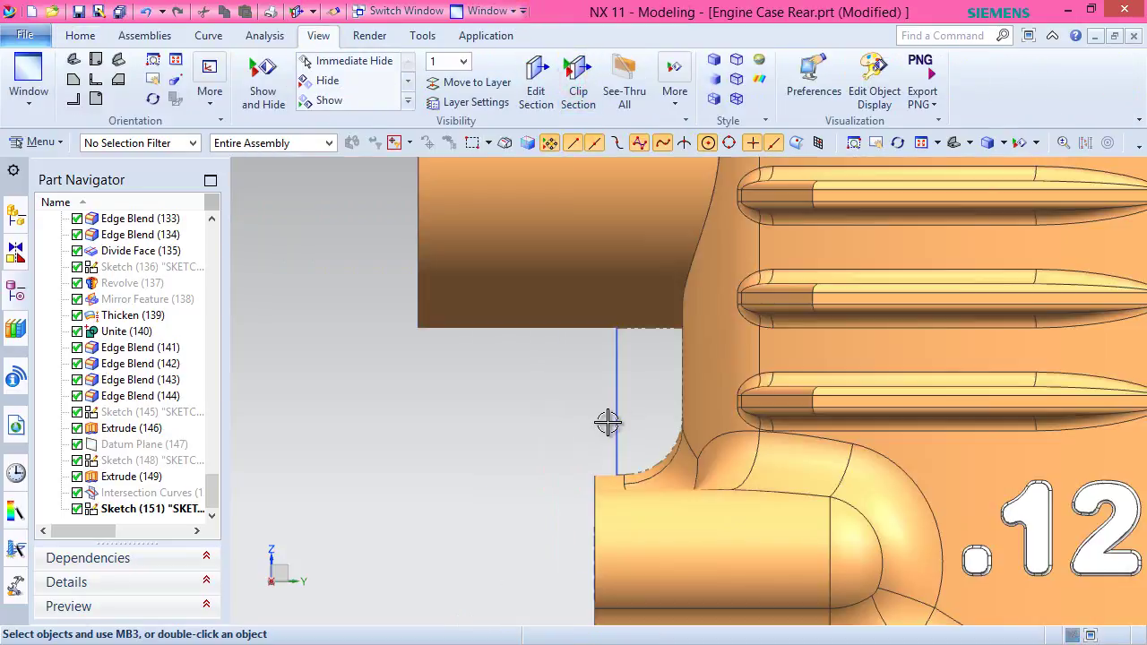
{"action": "middle_click_drag", "start_coordinate": [636, 445], "coordinate": [637, 412]}
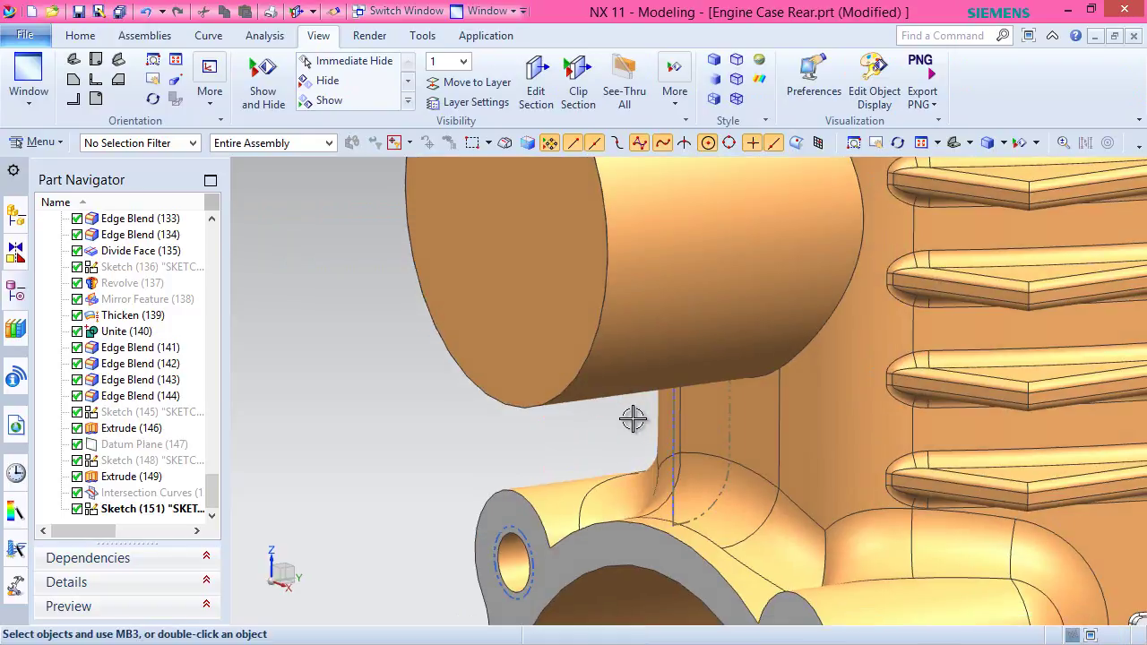
Start an Extrude with default settings and select the region enclosed by the offset profile using the Region Boundary Curve rule.
{"action": "left_click", "coordinate": [80, 35]}
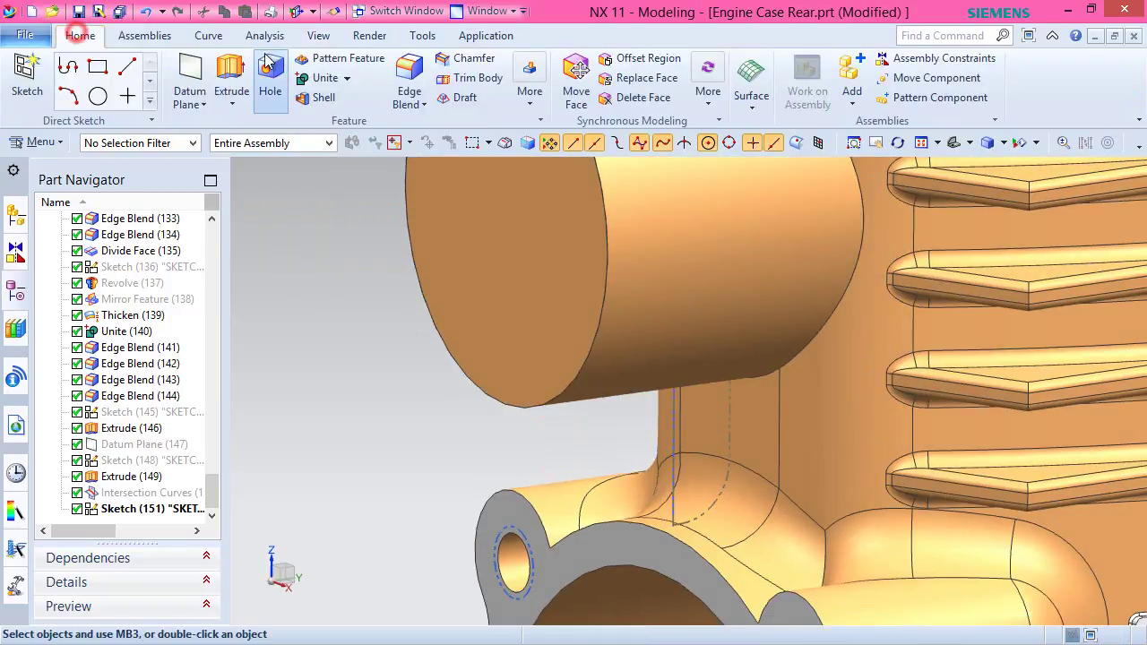
{"action": "left_click", "coordinate": [232, 80]}
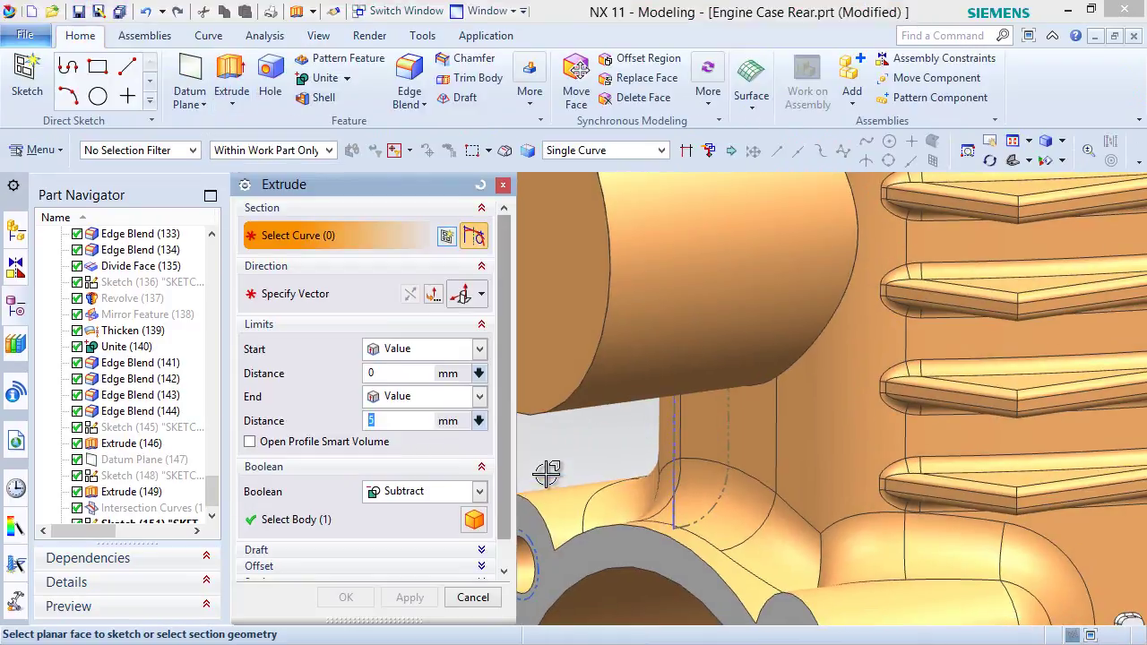
{"action": "left_click", "coordinate": [480, 184]}
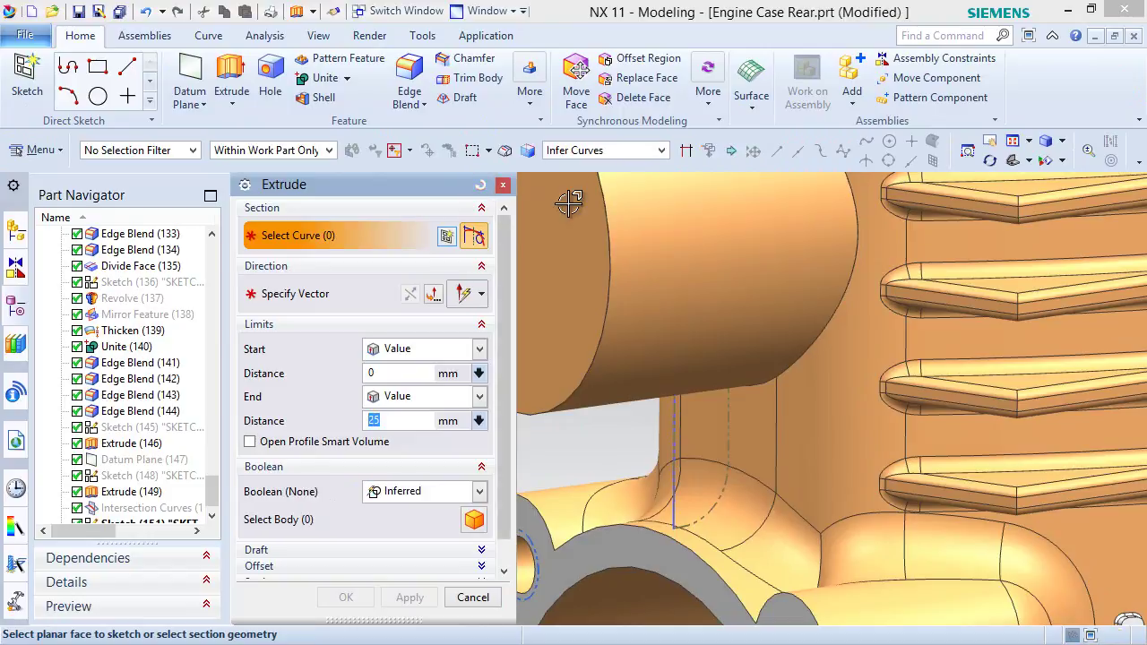
{"action": "left_click", "coordinate": [662, 152]}
{"action": "left_click", "coordinate": [622, 260]}
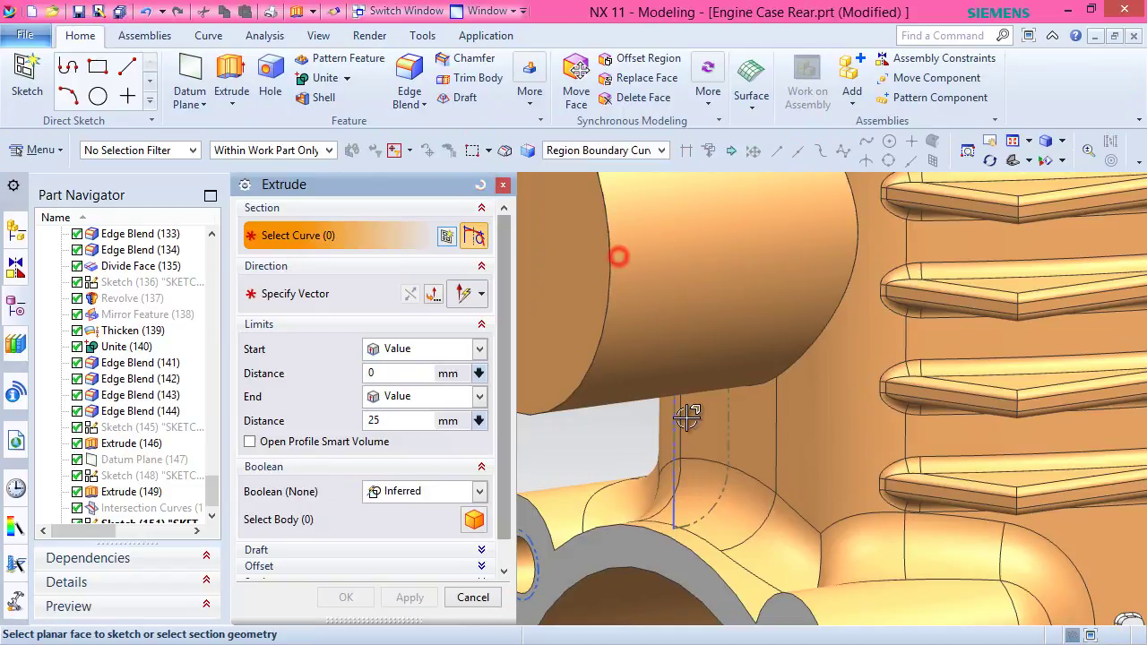
{"action": "left_click", "coordinate": [705, 445]}
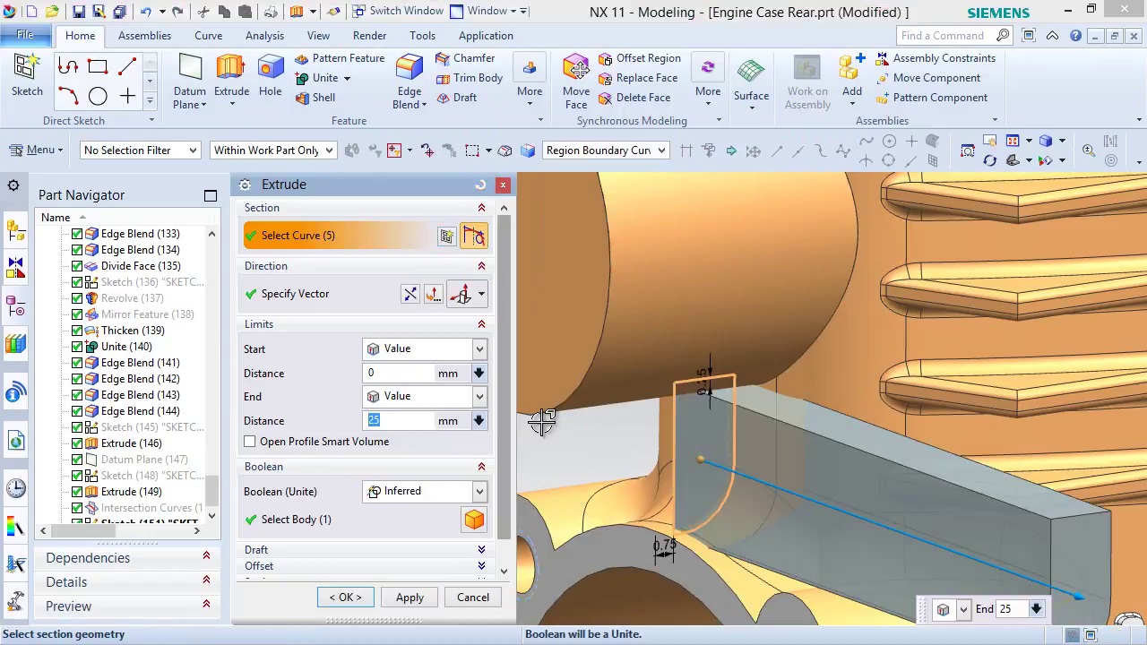
Extrude the region symmetrically by 1 mm and unite it with the engine case body.
{"action": "left_click", "coordinate": [480, 351]}
{"action": "left_click", "coordinate": [420, 387]}
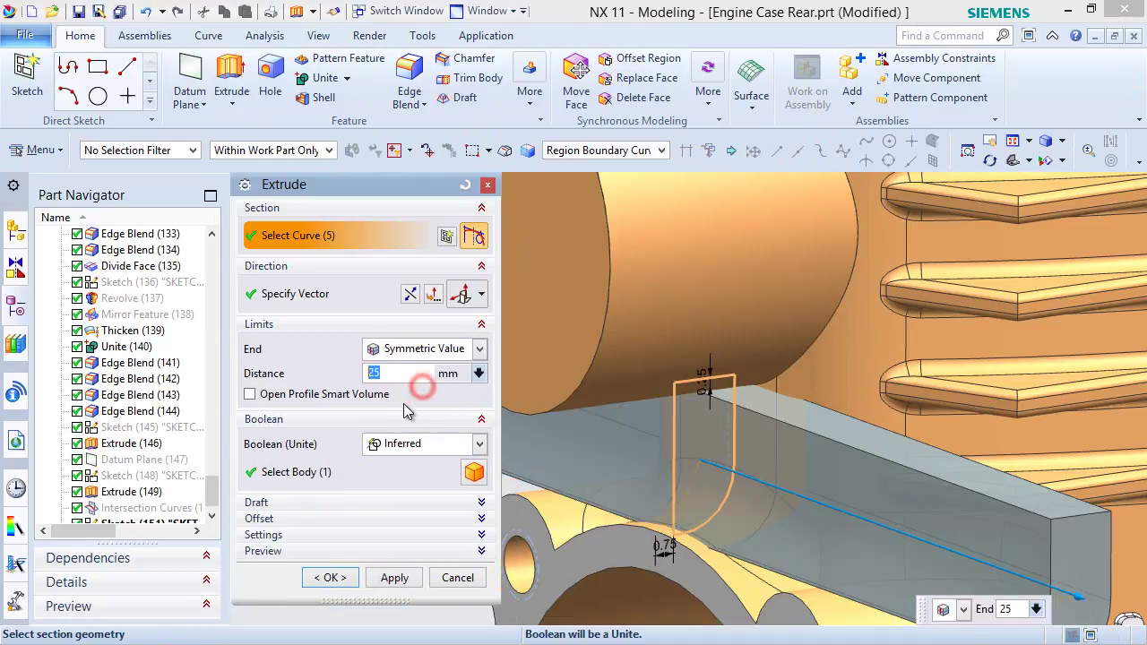
{"action": "left_click", "coordinate": [480, 445]}
{"action": "left_click", "coordinate": [420, 484]}
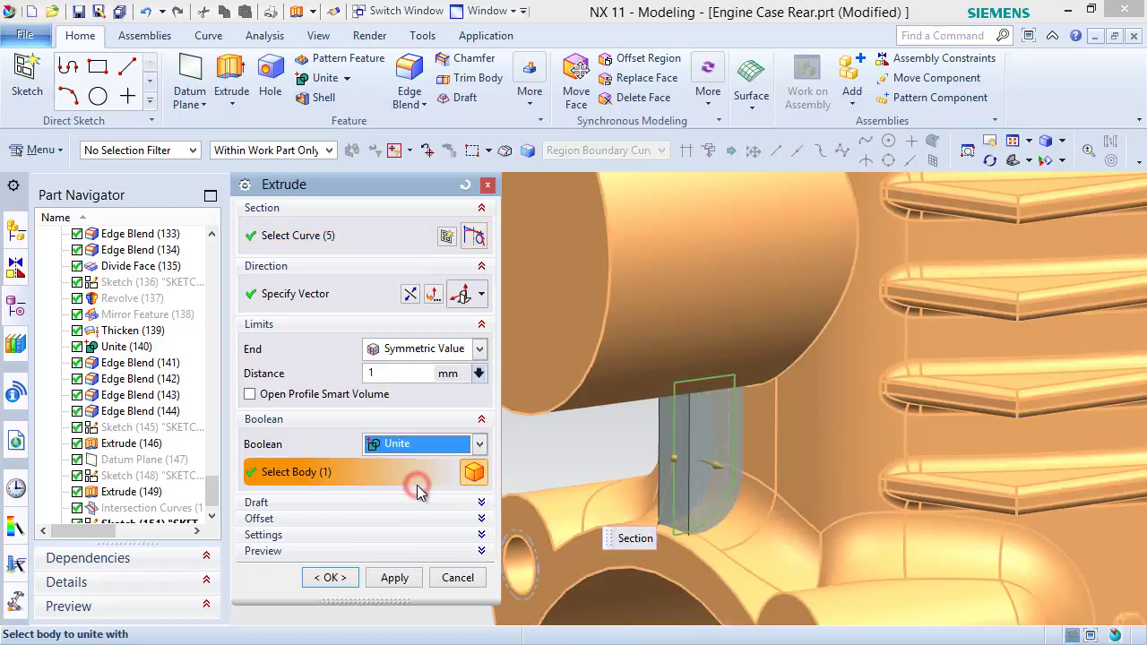
{"action": "left_click", "coordinate": [347, 577]}
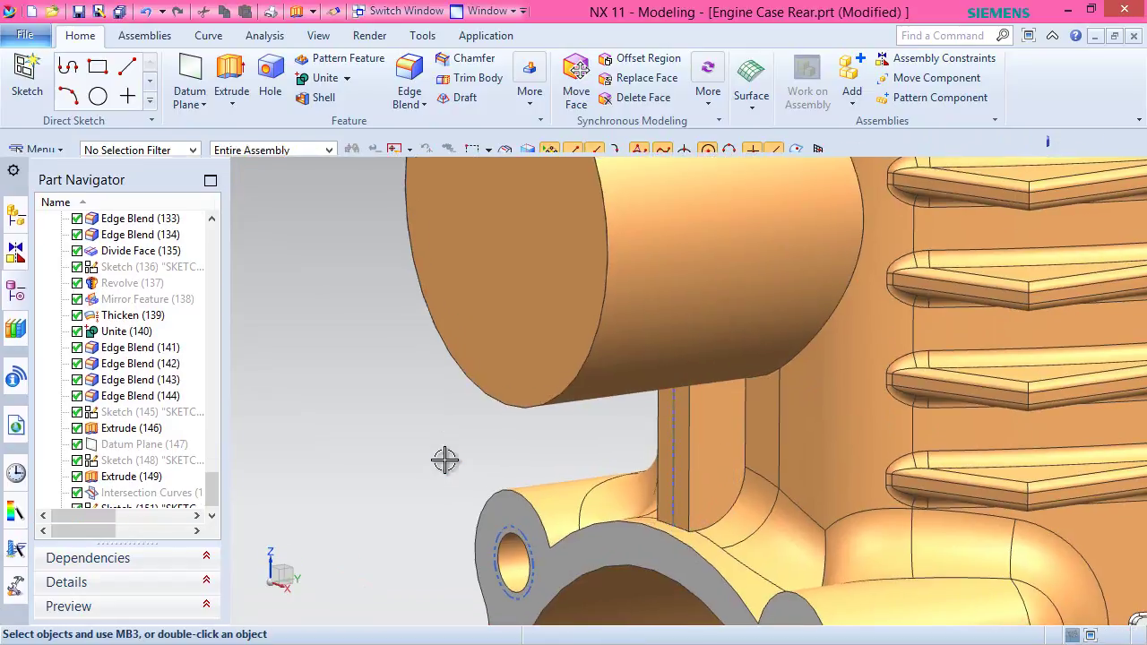
Hide the sketch used for the new supporting rib extrusion.
{"action": "scroll", "coordinate": [215, 495], "scroll_direction": "down", "scroll_amount": 1}
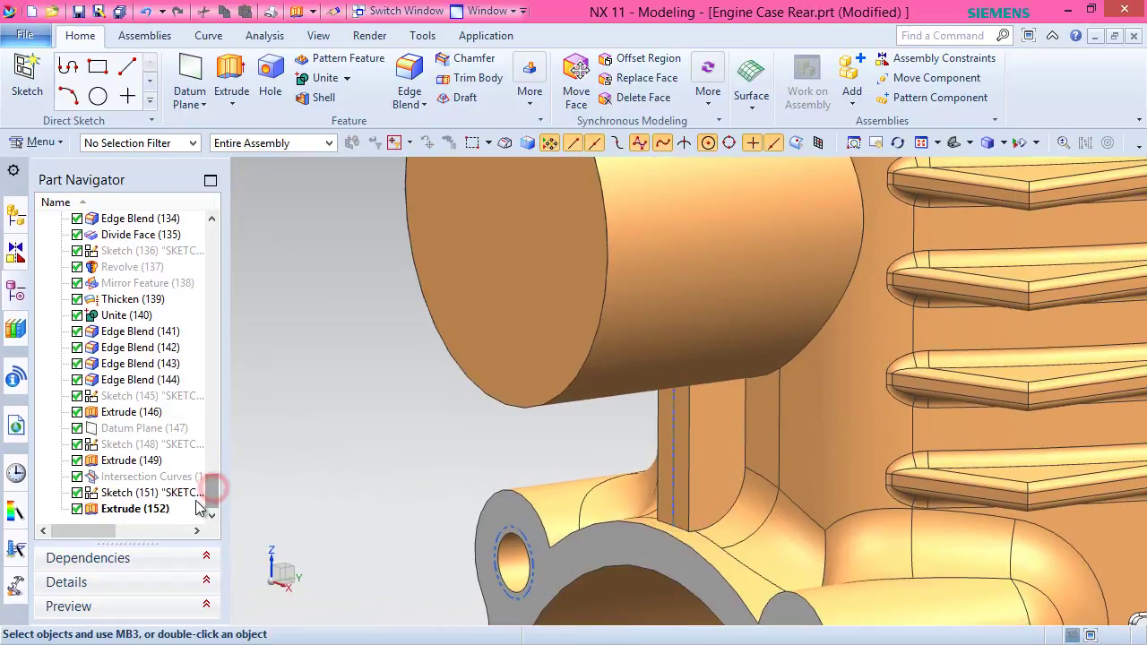
{"action": "right_click", "coordinate": [184, 492]}
{"action": "left_click", "coordinate": [233, 36]}
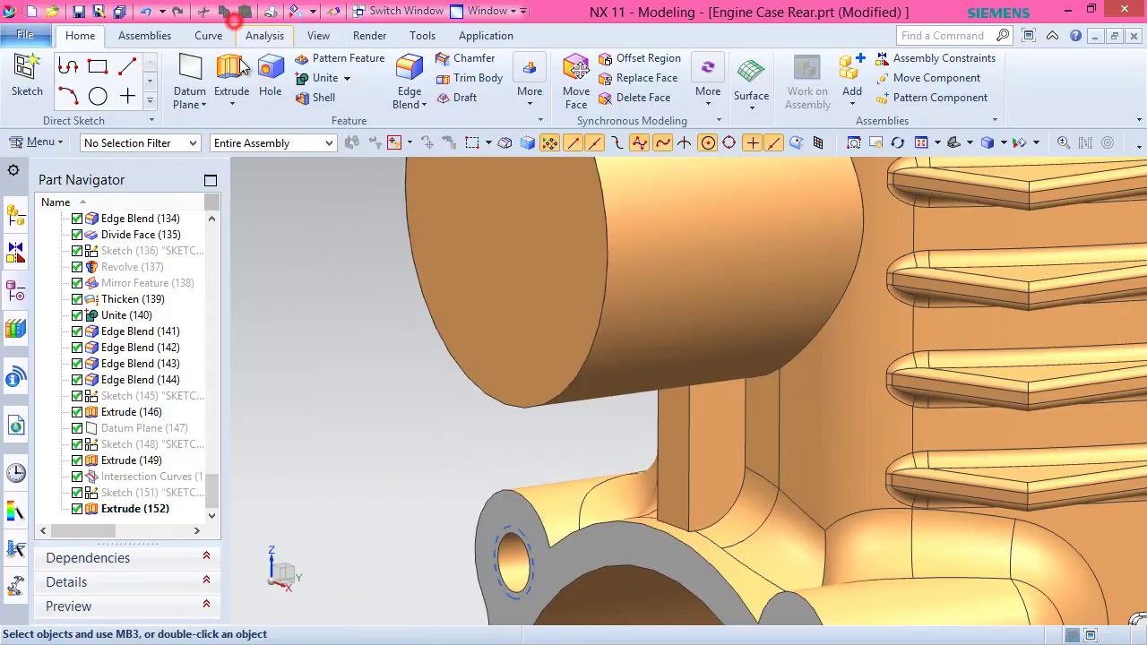
Fit the whole engine case in view and save the part.
{"action": "mouse_move", "coordinate": [602, 438]}
{"action": "middle_mouse_down"}
{"action": "mouse_move", "coordinate": [661, 415]}
{"action": "mouse_move", "coordinate": [606, 430]}
{"action": "middle_mouse_up"}
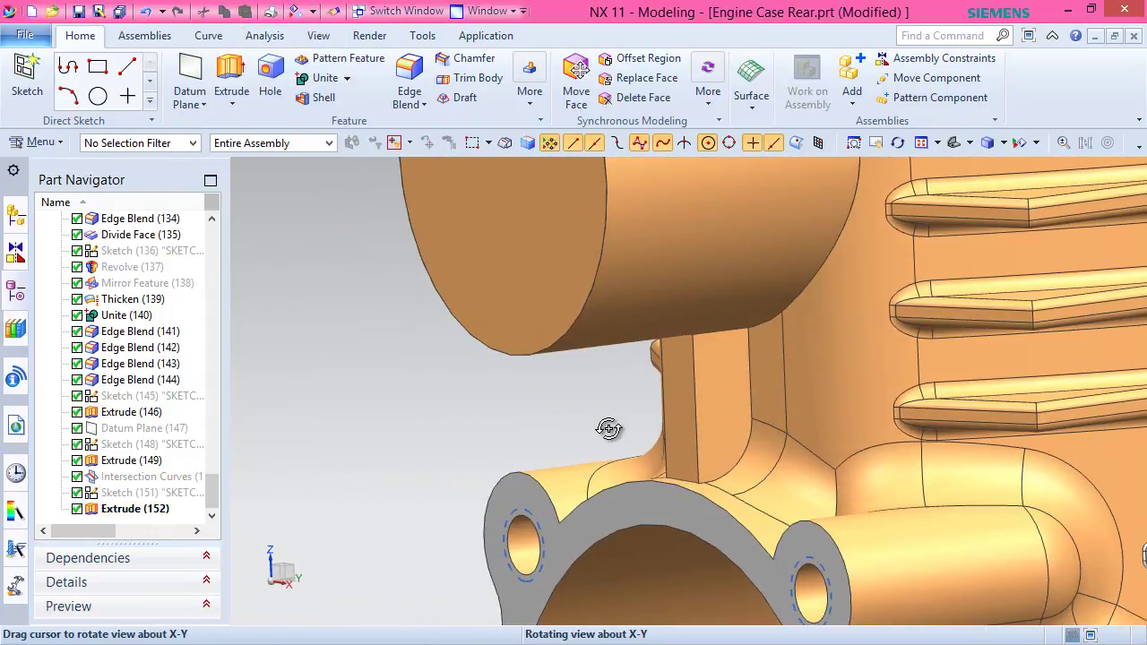
{"action": "key", "text": "ctrl+f"}
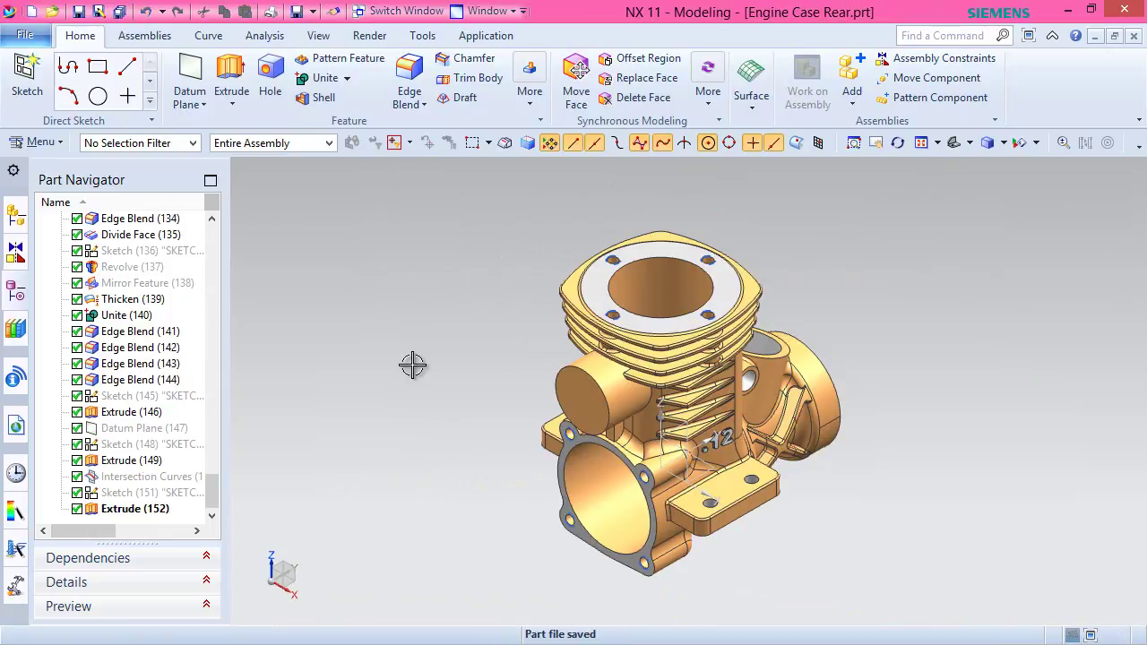
{"action": "right_click", "coordinate": [512, 267]}
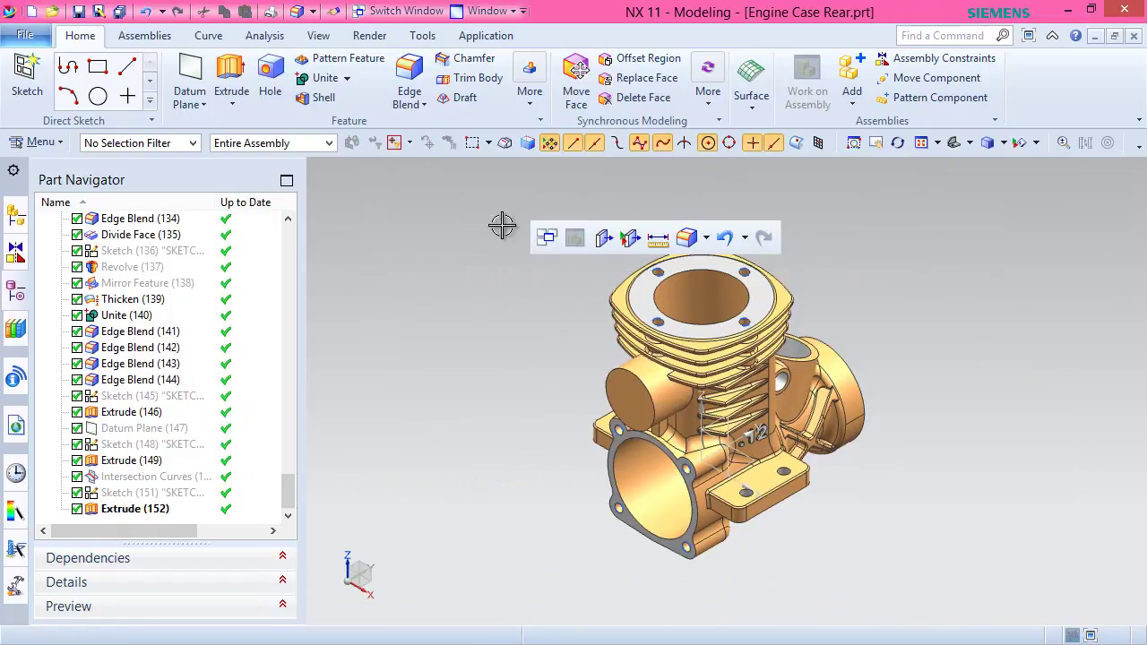
Blend the two long outer edges of the supporting rib below the boss with a 0.4 mm radius.
{"action": "left_click", "coordinate": [409, 85]}
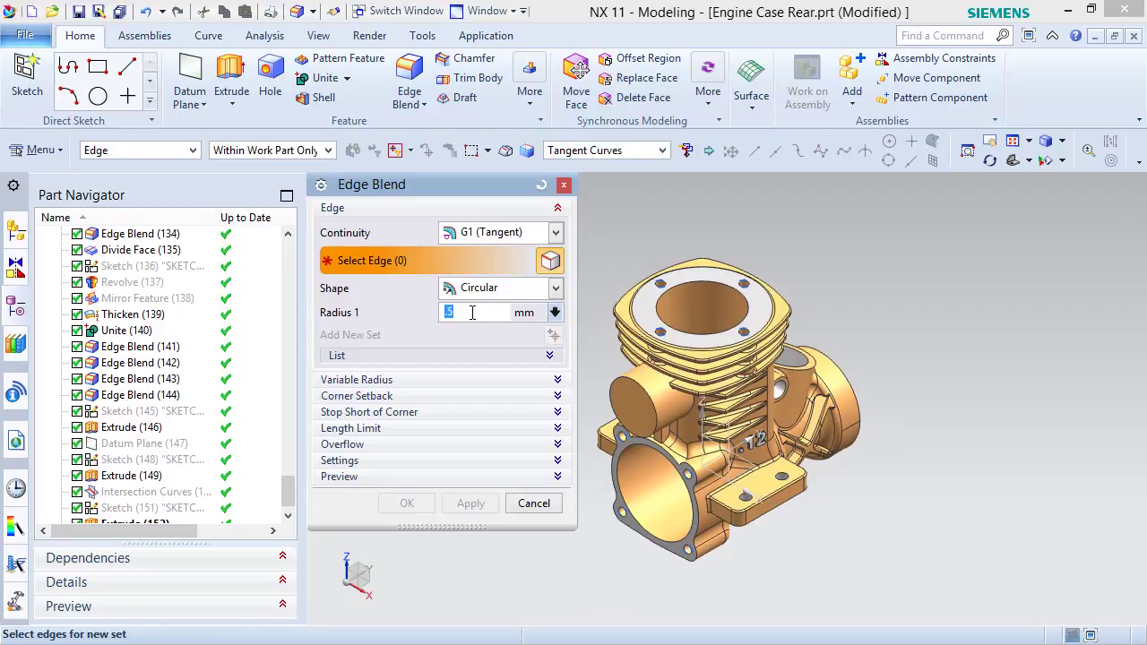
{"action": "scroll", "coordinate": [608, 457], "scroll_direction": "up", "scroll_amount": 5}
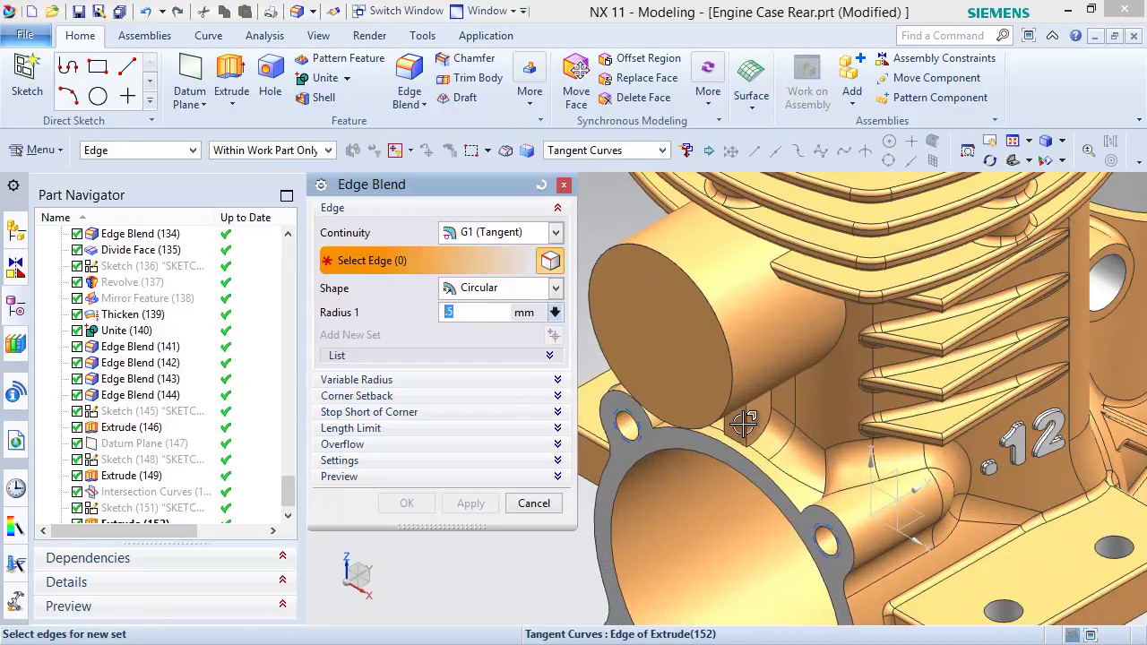
{"action": "middle_click_drag", "start_coordinate": [743, 424], "coordinate": [799, 394]}
{"action": "scroll", "coordinate": [714, 420], "scroll_direction": "up", "scroll_amount": 5}
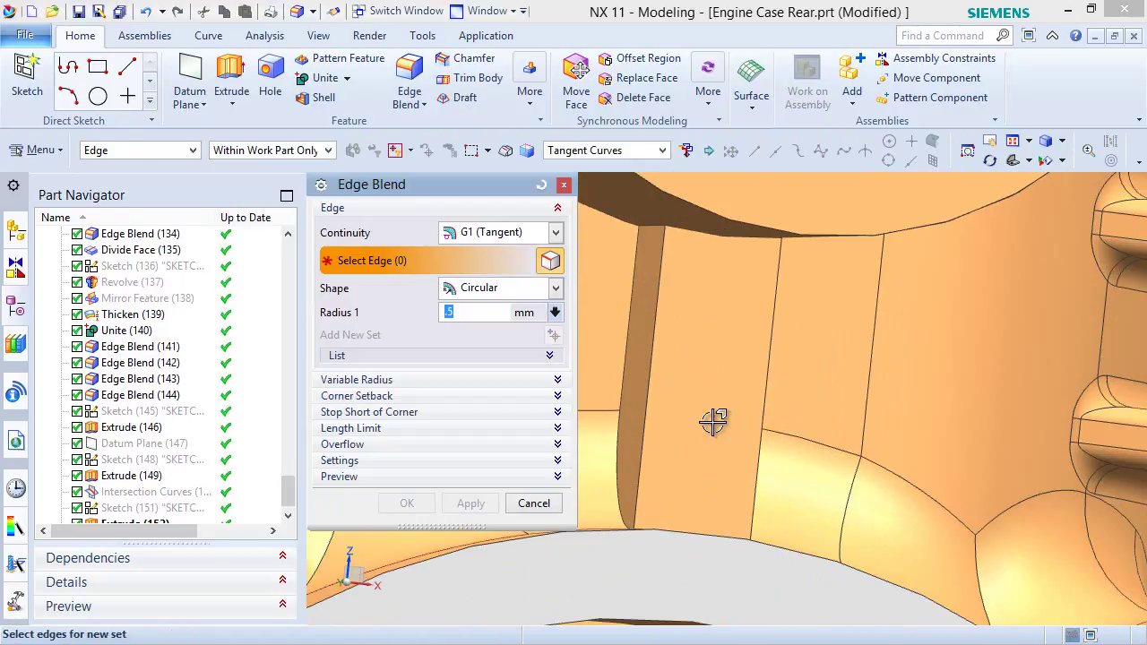
{"action": "left_click", "coordinate": [649, 357]}
{"action": "left_click", "coordinate": [766, 371]}
{"action": "left_click", "coordinate": [464, 504]}
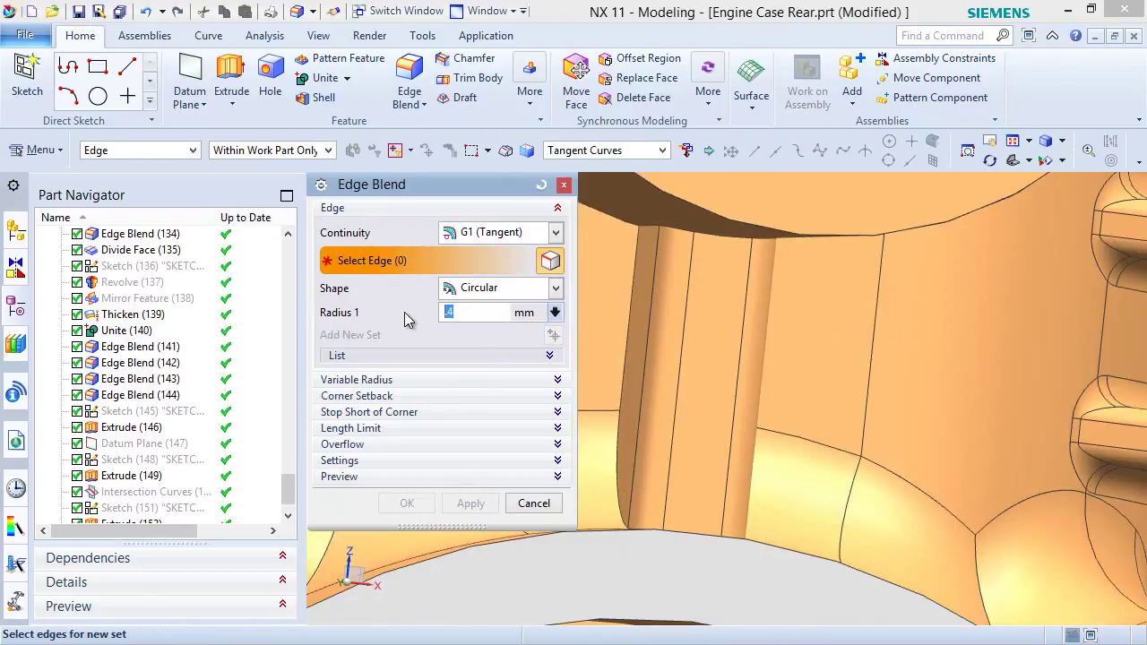
Blend the edges where the cylindrical boss meets the cylinder body and fins with a 0.4 mm radius.
{"action": "scroll", "coordinate": [726, 229], "scroll_direction": "down", "scroll_amount": 5}
{"action": "scroll", "coordinate": [780, 319], "scroll_direction": "up", "scroll_amount": 5}
{"action": "middle_click_drag", "start_coordinate": [780, 318], "coordinate": [909, 343]}
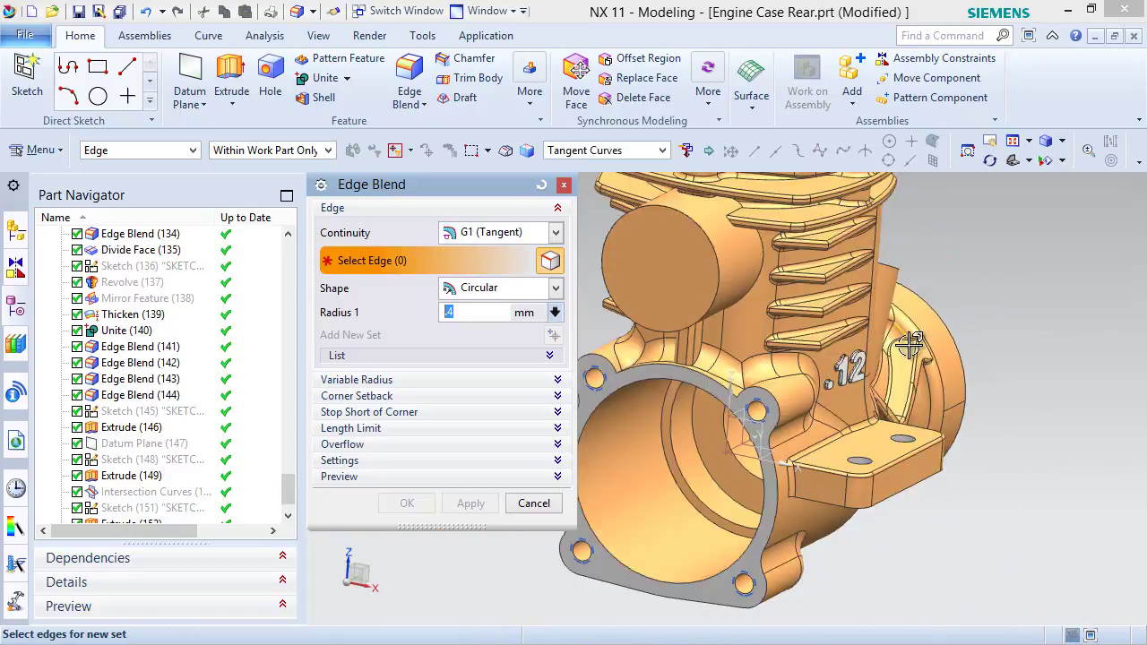
{"action": "scroll", "coordinate": [759, 358], "scroll_direction": "up", "scroll_amount": 4}
{"action": "scroll", "coordinate": [823, 339], "scroll_direction": "down", "scroll_amount": 3}
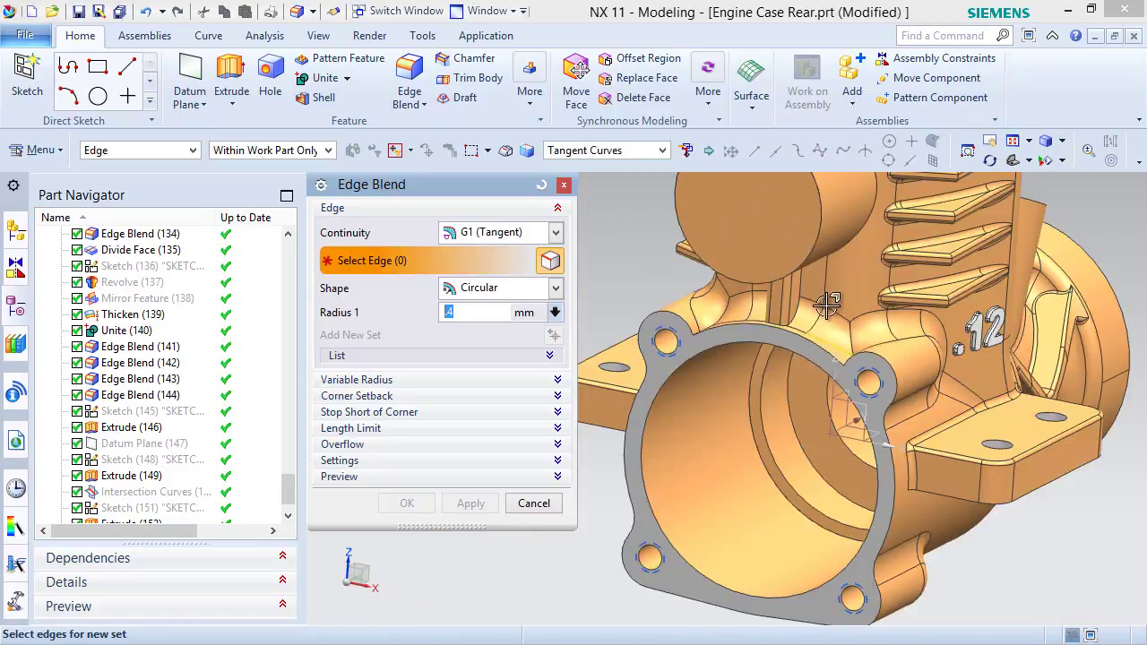
{"action": "middle_click_drag", "start_coordinate": [829, 302], "coordinate": [828, 431]}
{"action": "scroll", "coordinate": [828, 431], "scroll_direction": "down", "scroll_amount": 3}
{"action": "scroll", "coordinate": [822, 414], "scroll_direction": "up", "scroll_amount": 4}
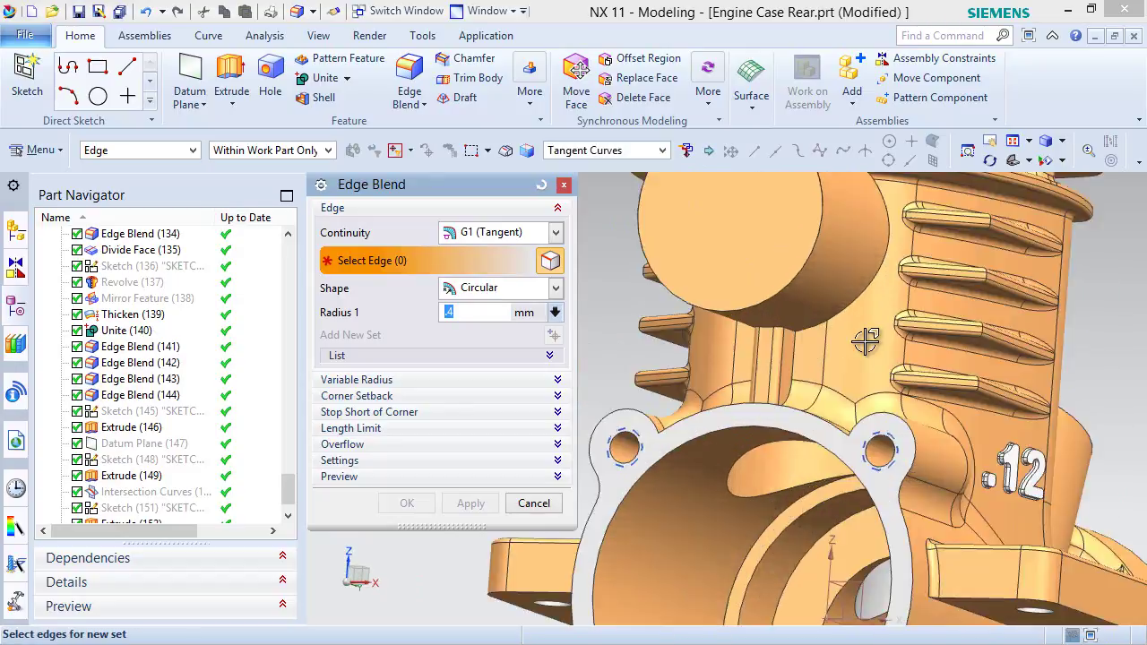
{"action": "scroll", "coordinate": [833, 337], "scroll_direction": "up", "scroll_amount": 2}
{"action": "left_click", "coordinate": [809, 283]}
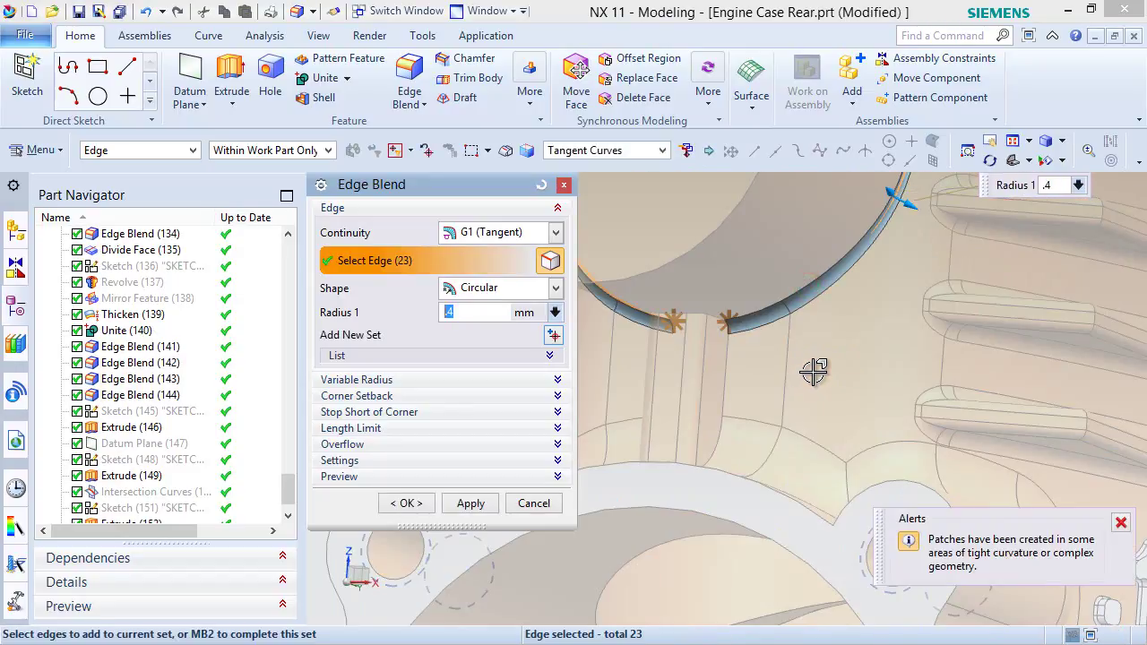
{"action": "left_click", "coordinate": [405, 502]}
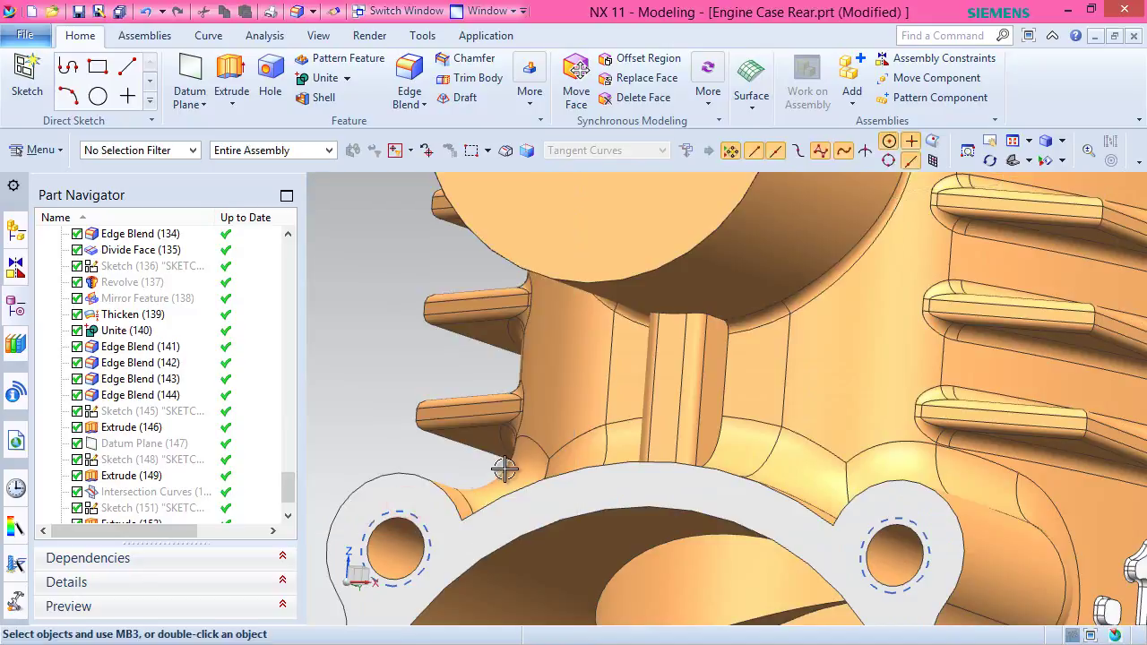
Restore the isometric view of the engine case and save the part.
{"action": "scroll", "coordinate": [666, 346], "scroll_direction": "down", "scroll_amount": 2}
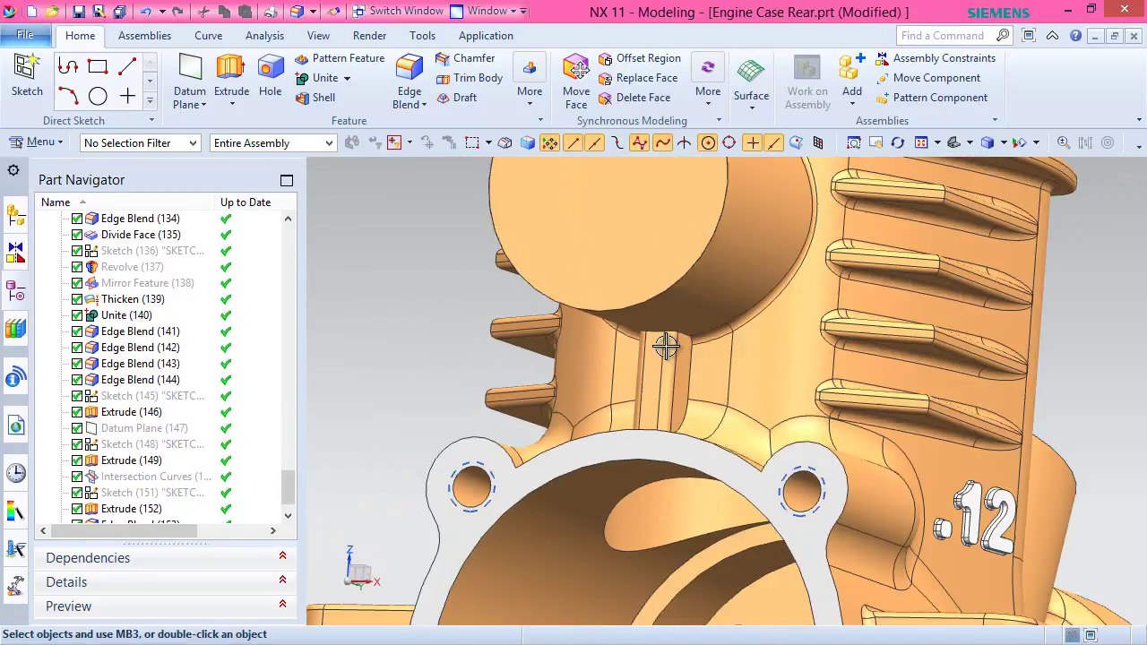
{"action": "left_click", "coordinate": [970, 143]}
{"action": "left_click", "coordinate": [1009, 164]}
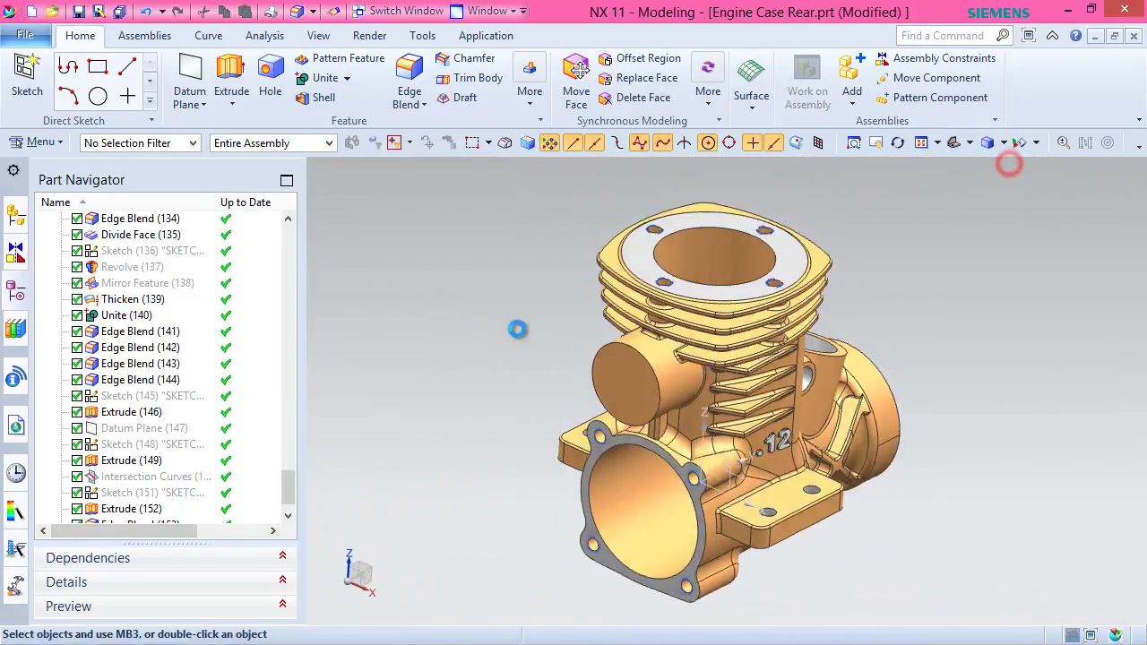
{"action": "key", "text": "ctrl+s"}
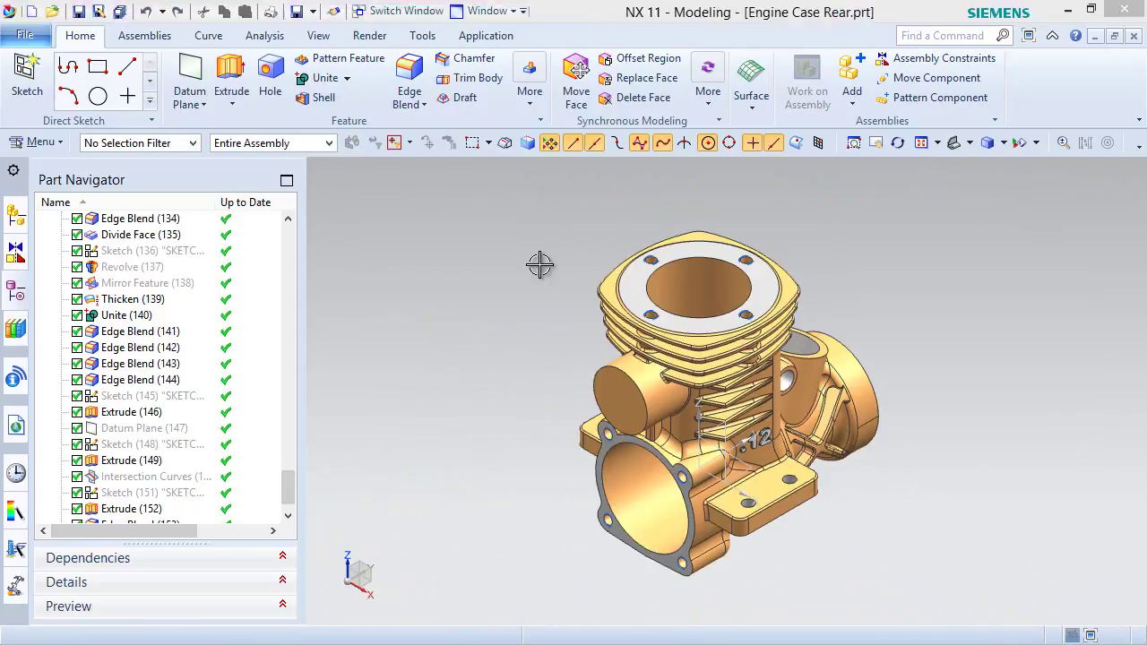
Create a sketch on the flat circular end face of the boss.
{"action": "left_click", "coordinate": [27, 81]}
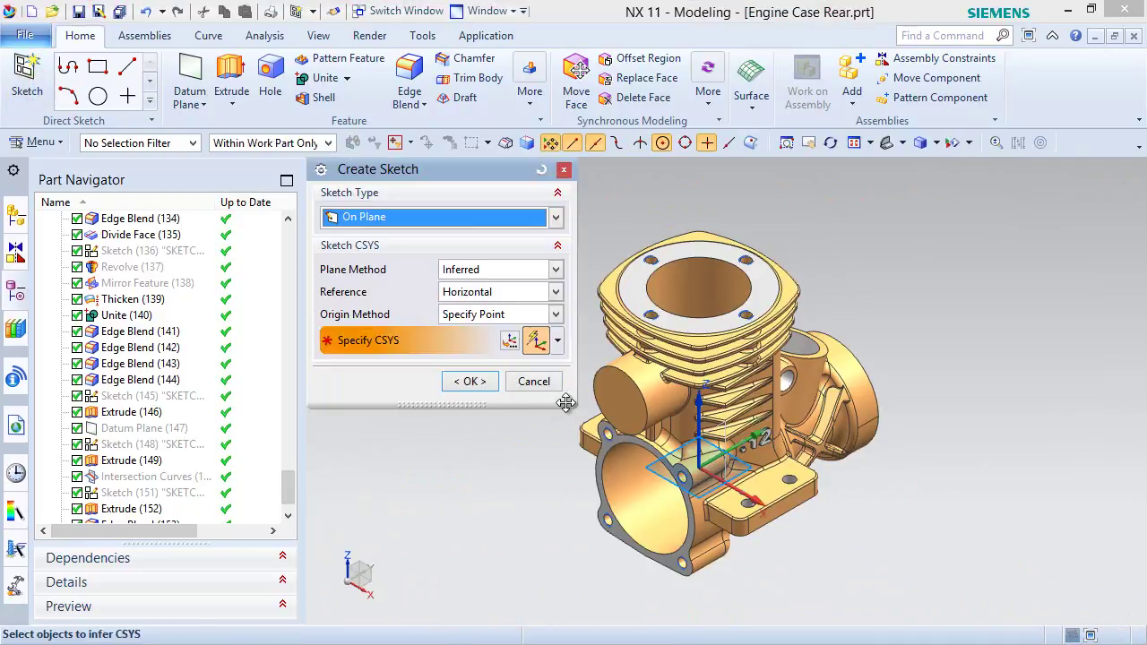
{"action": "scroll", "coordinate": [582, 395], "scroll_direction": "up", "scroll_amount": 5}
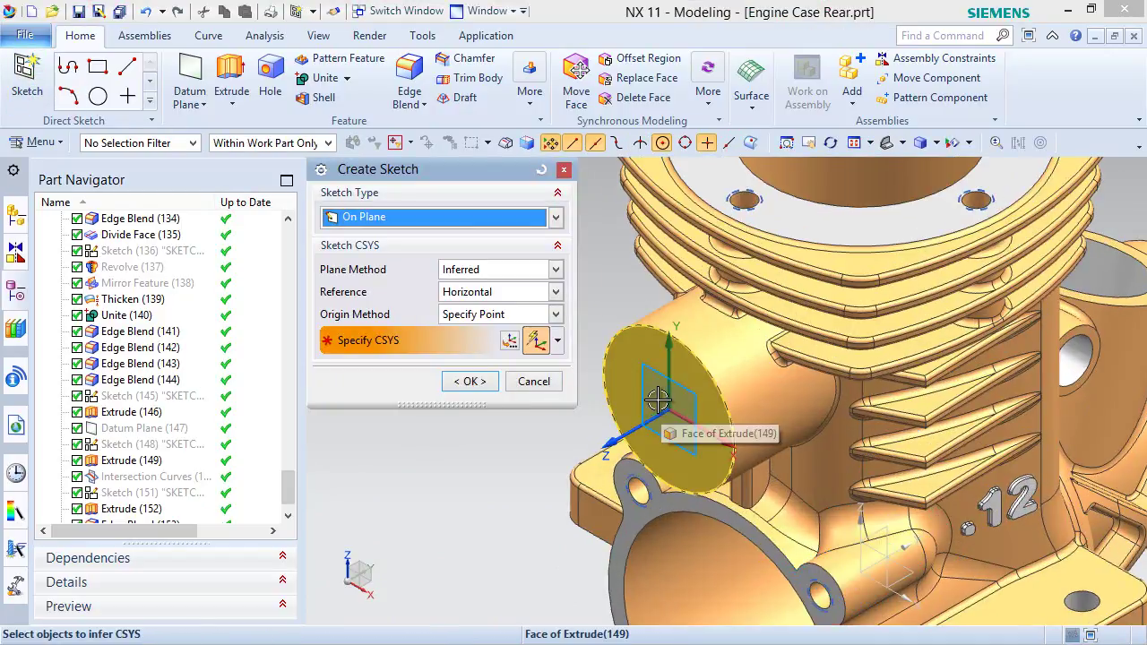
{"action": "left_click", "coordinate": [659, 421]}
{"action": "left_click", "coordinate": [471, 381]}
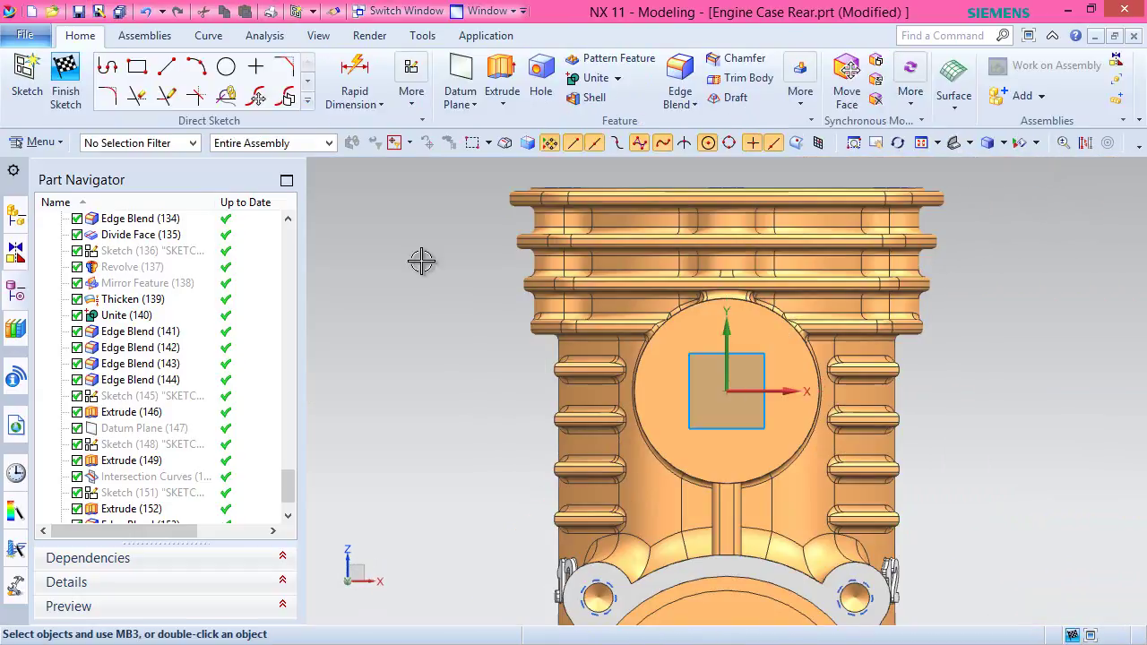
Project the outer circular edge of the boss's end face into the sketch.
{"action": "left_click", "coordinate": [307, 101]}
{"action": "left_click", "coordinate": [201, 237]}
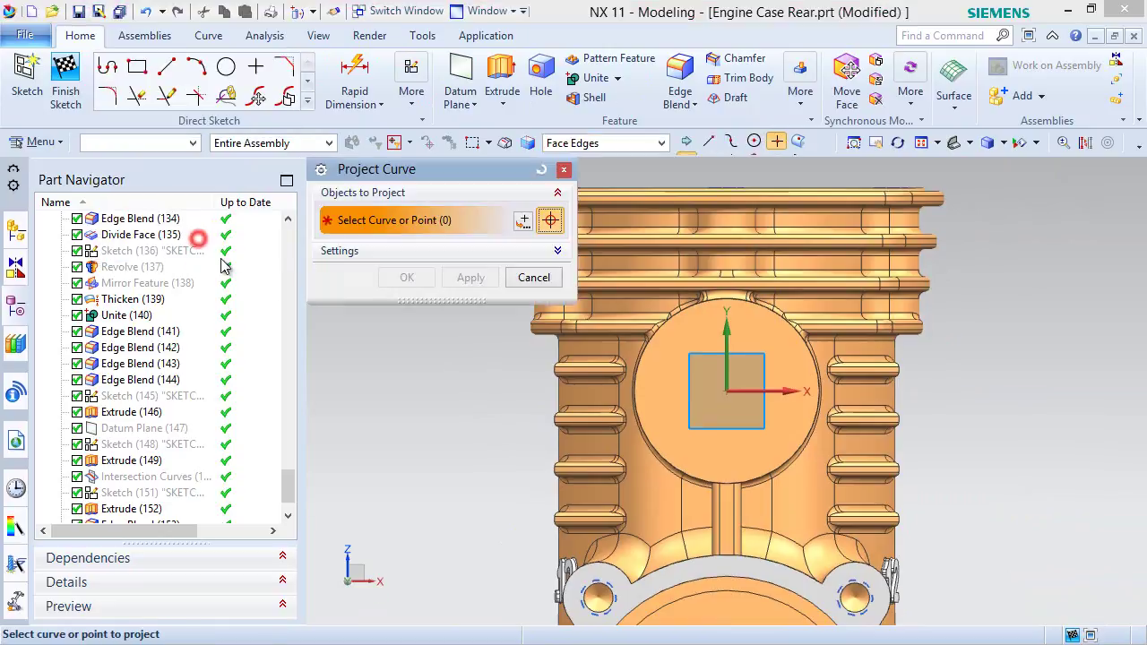
{"action": "left_click", "coordinate": [663, 404]}
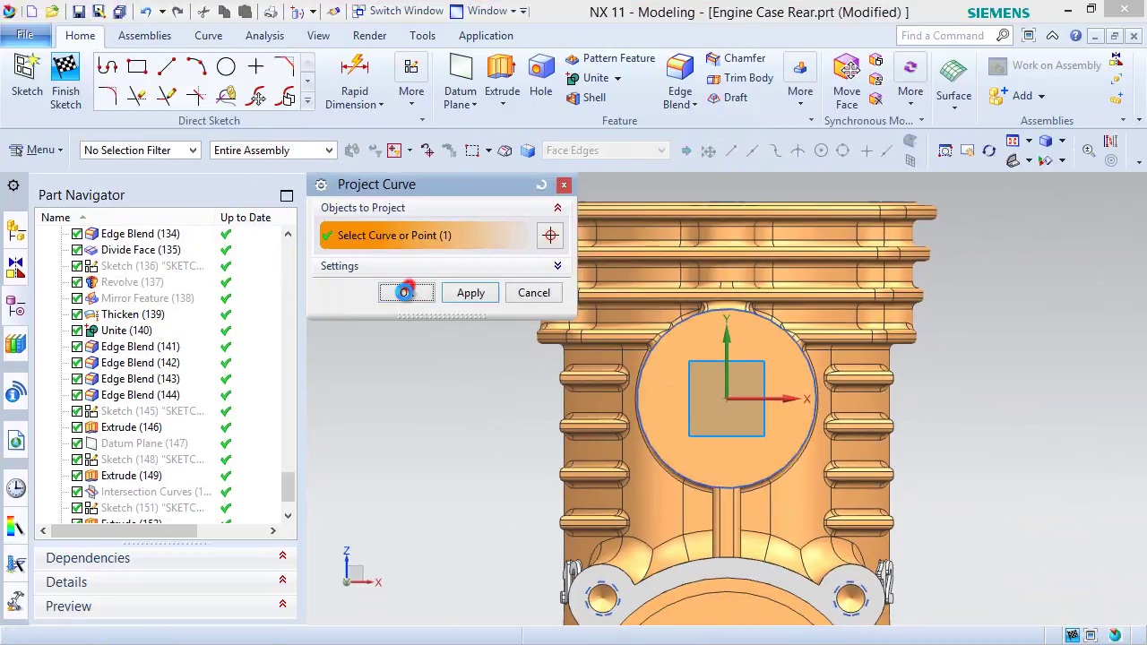
{"action": "left_click", "coordinate": [405, 292]}
Offset the projected circle inward by 1.25 mm.
{"action": "left_click", "coordinate": [309, 102]}
{"action": "left_click", "coordinate": [227, 206]}
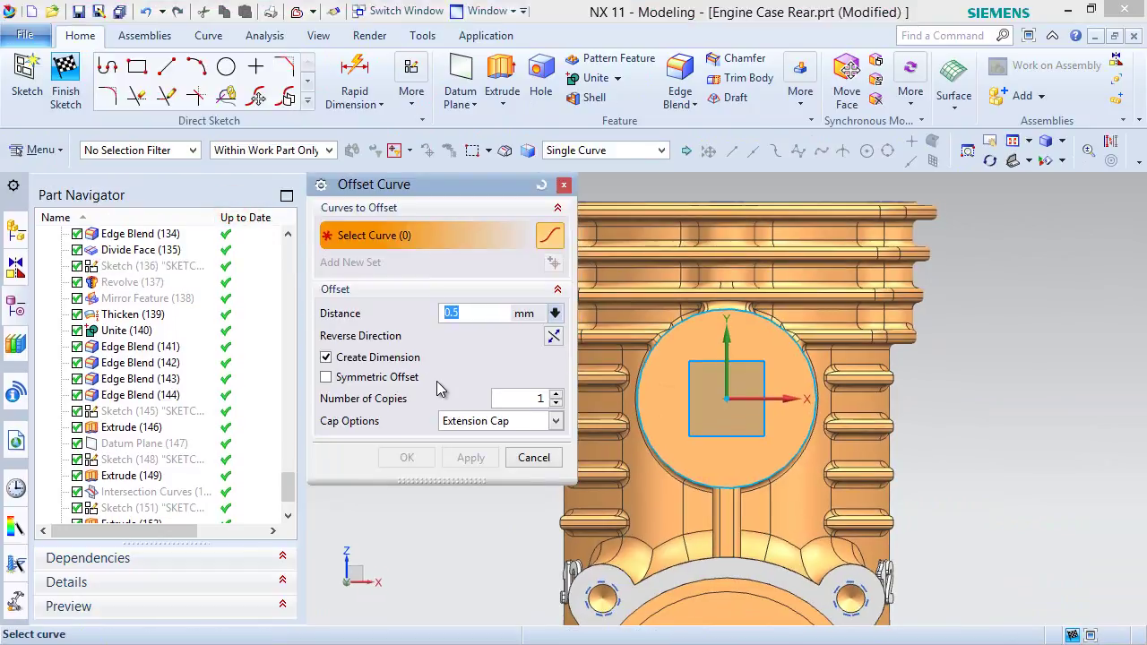
{"action": "left_click", "coordinate": [642, 367]}
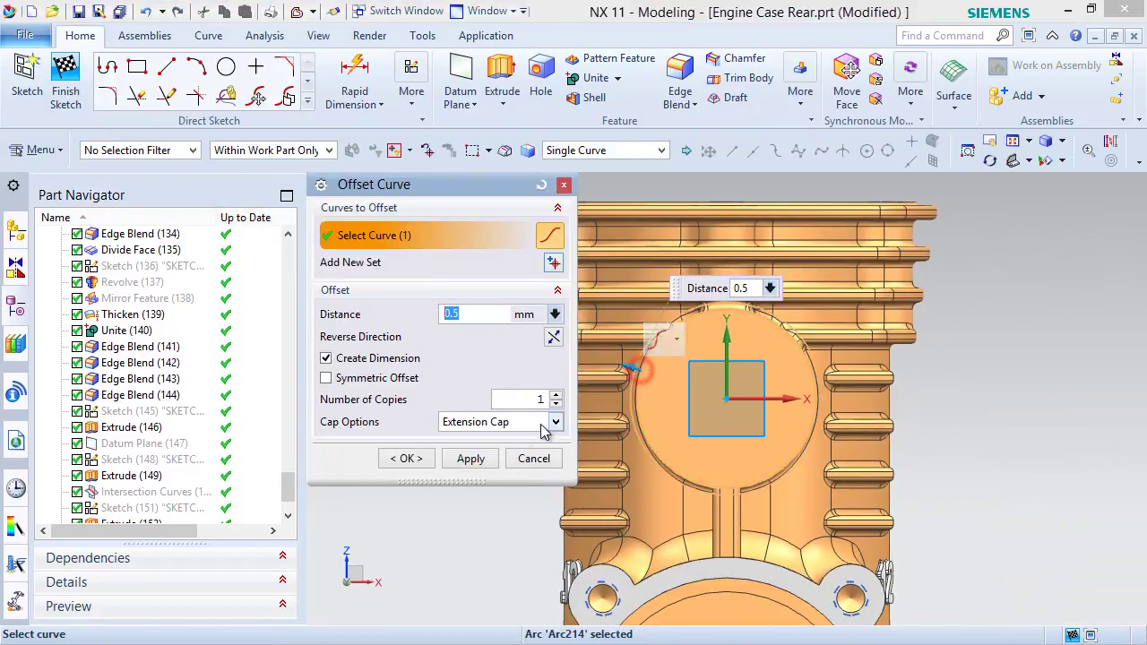
{"action": "left_click", "coordinate": [552, 338]}
{"action": "left_click", "coordinate": [482, 315]}
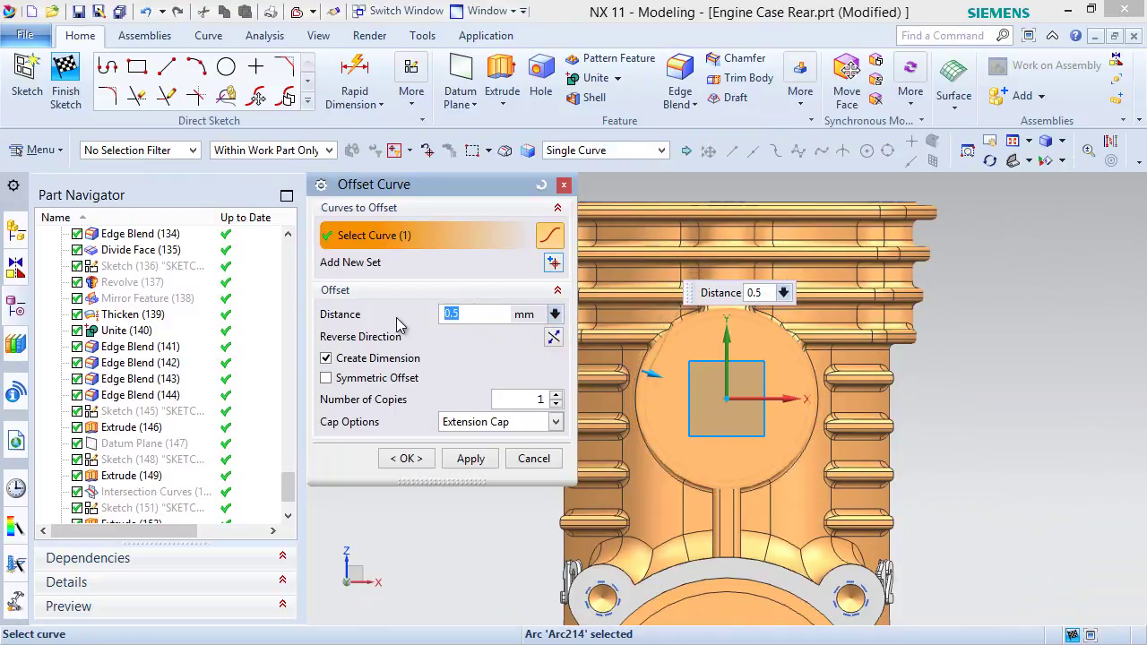
{"action": "key", "text": "Return"}
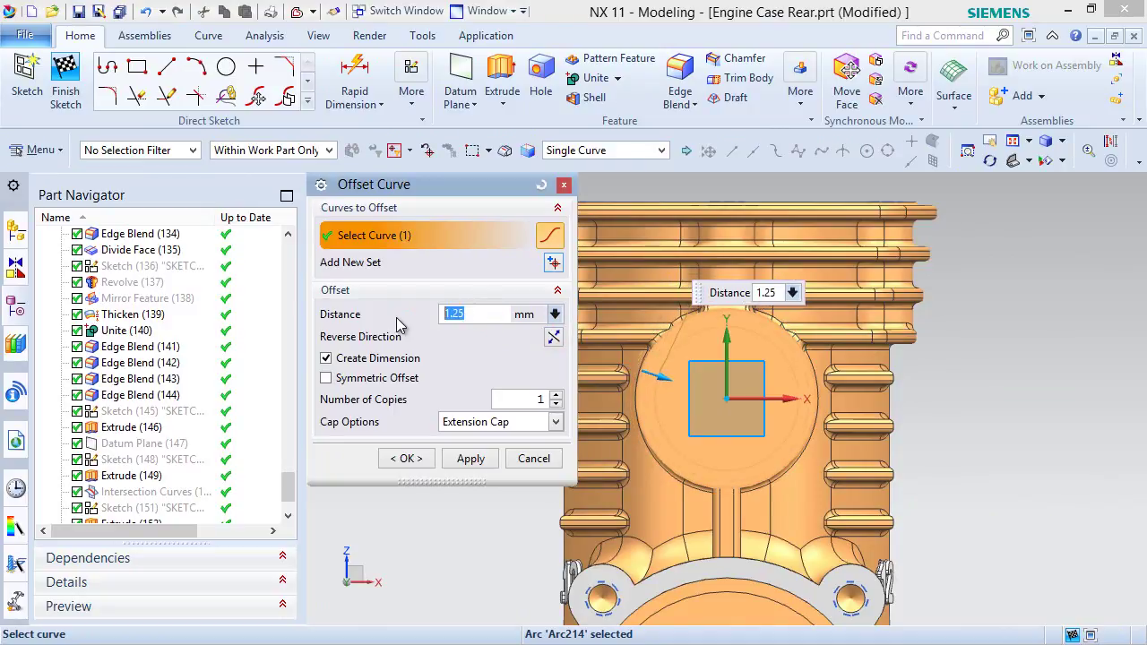
{"action": "left_click", "coordinate": [407, 458]}
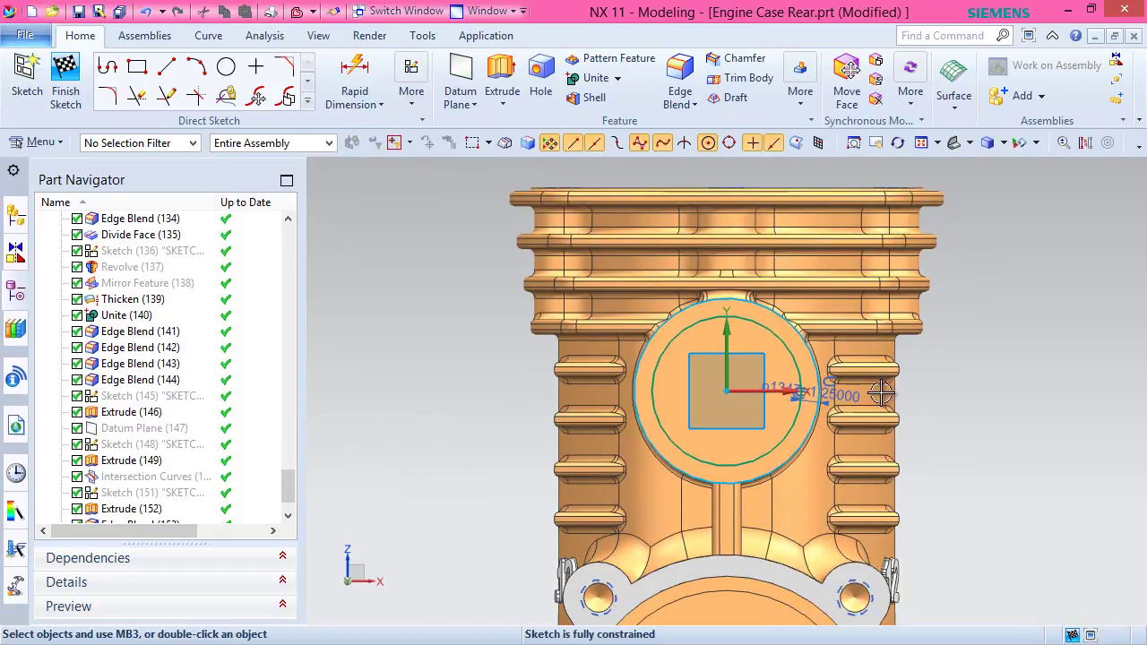
Convert the projected outer circle of the boss to a reference curve.
{"action": "scroll", "coordinate": [833, 428], "scroll_direction": "up", "scroll_amount": 3}
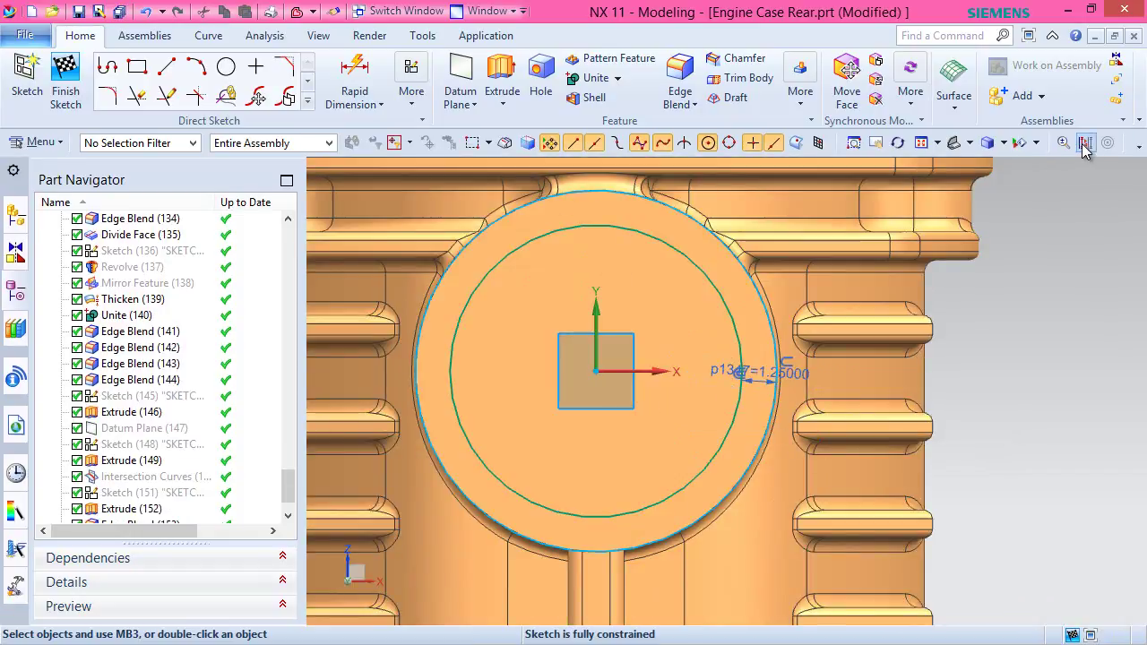
{"action": "left_click", "coordinate": [1085, 142]}
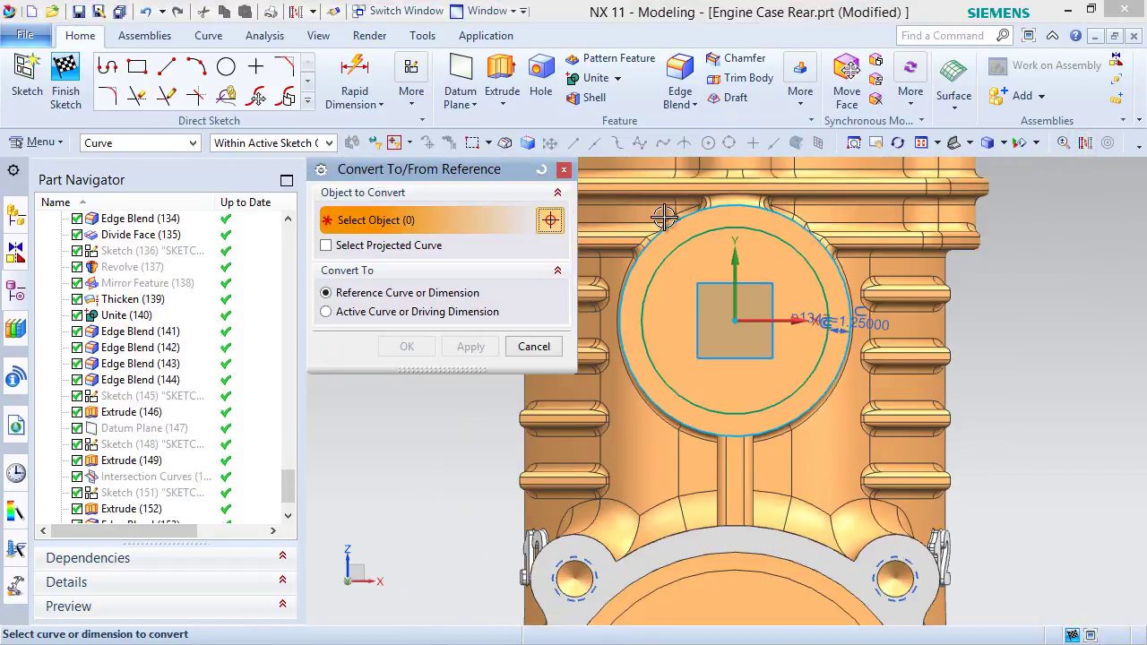
{"action": "left_click", "coordinate": [628, 273]}
{"action": "left_click", "coordinate": [431, 347]}
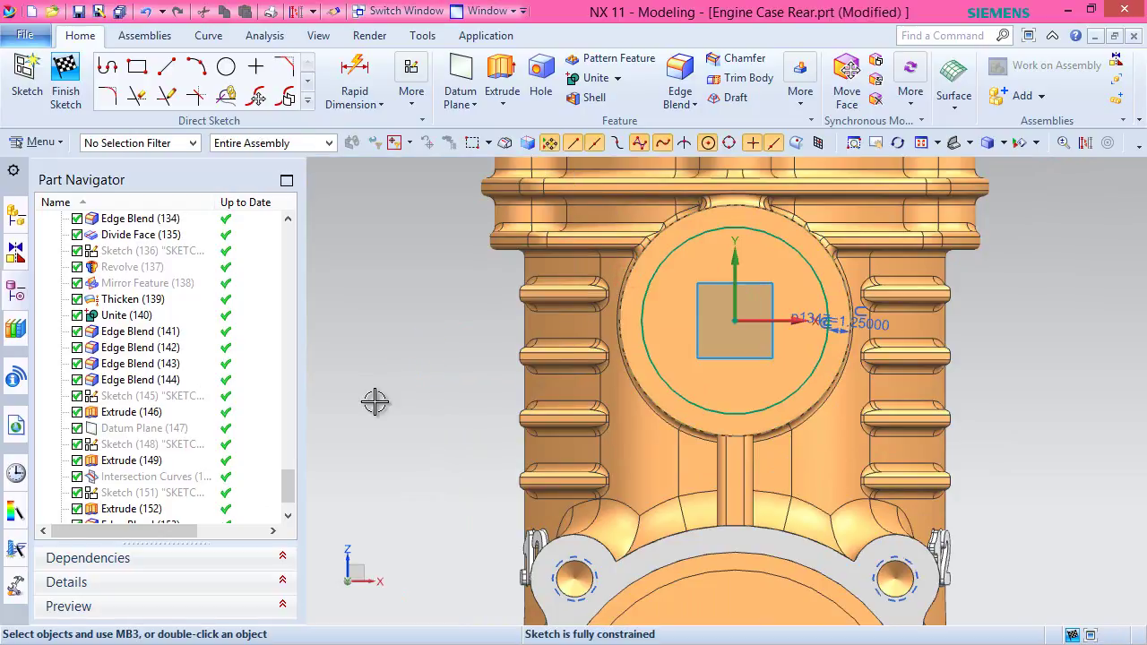
Draw a circle of 15.031 mm diameter centred on the sketch origin, around the boss.
{"action": "left_click", "coordinate": [227, 68]}
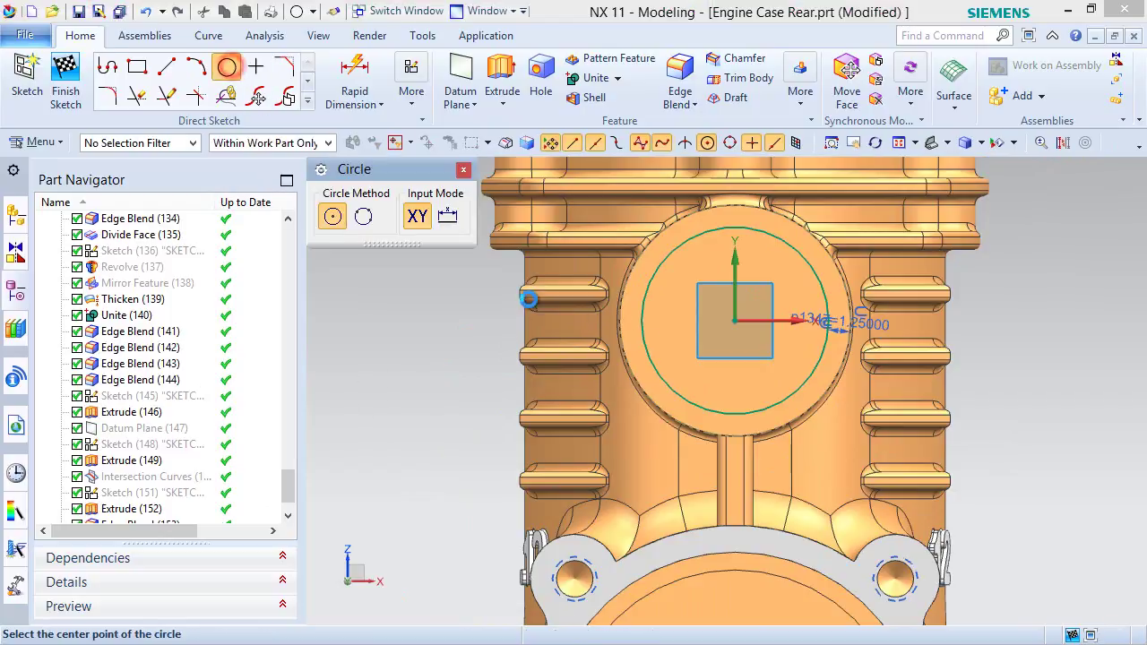
{"action": "left_click", "coordinate": [735, 320]}
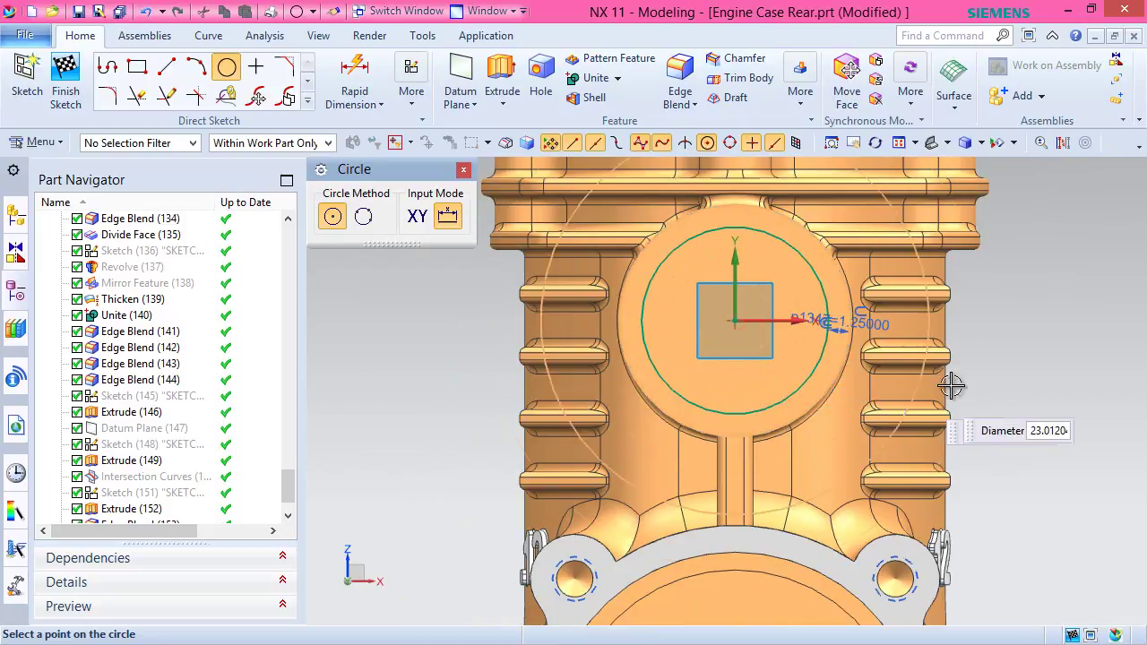
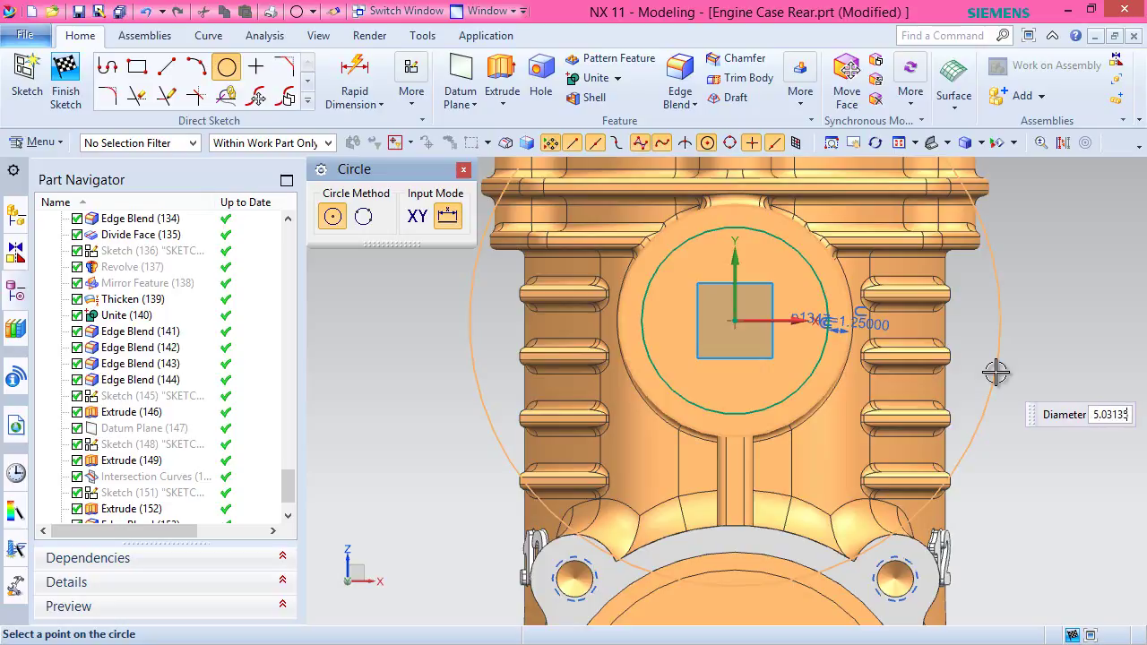
{"action": "left_click", "coordinate": [995, 371]}
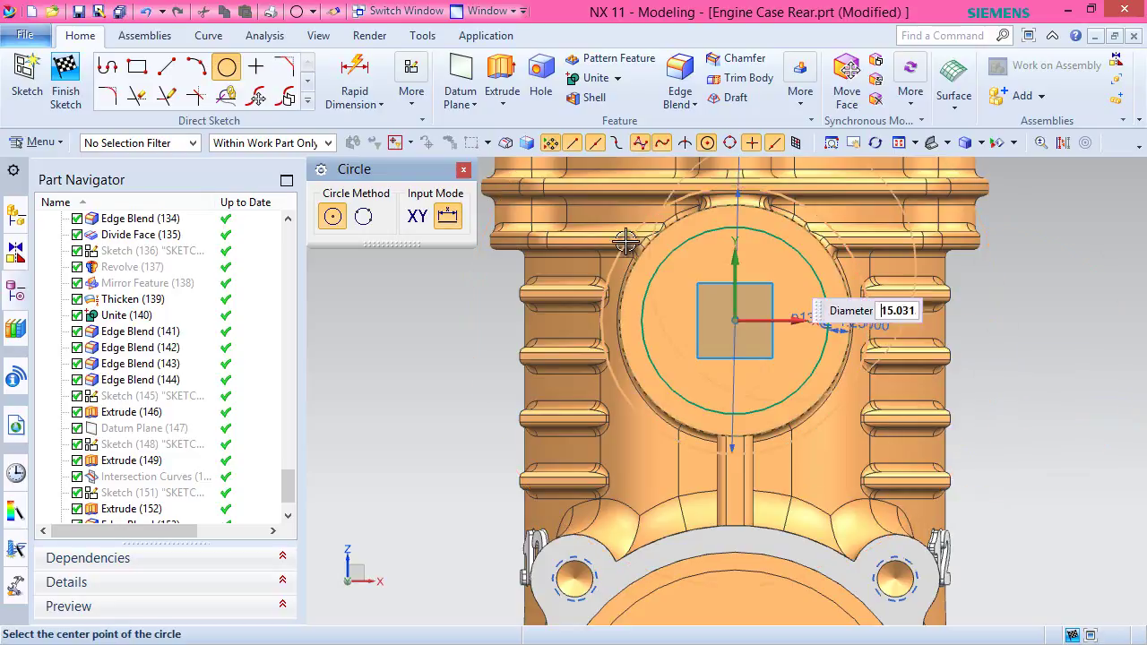
{"action": "key", "text": "Escape"}
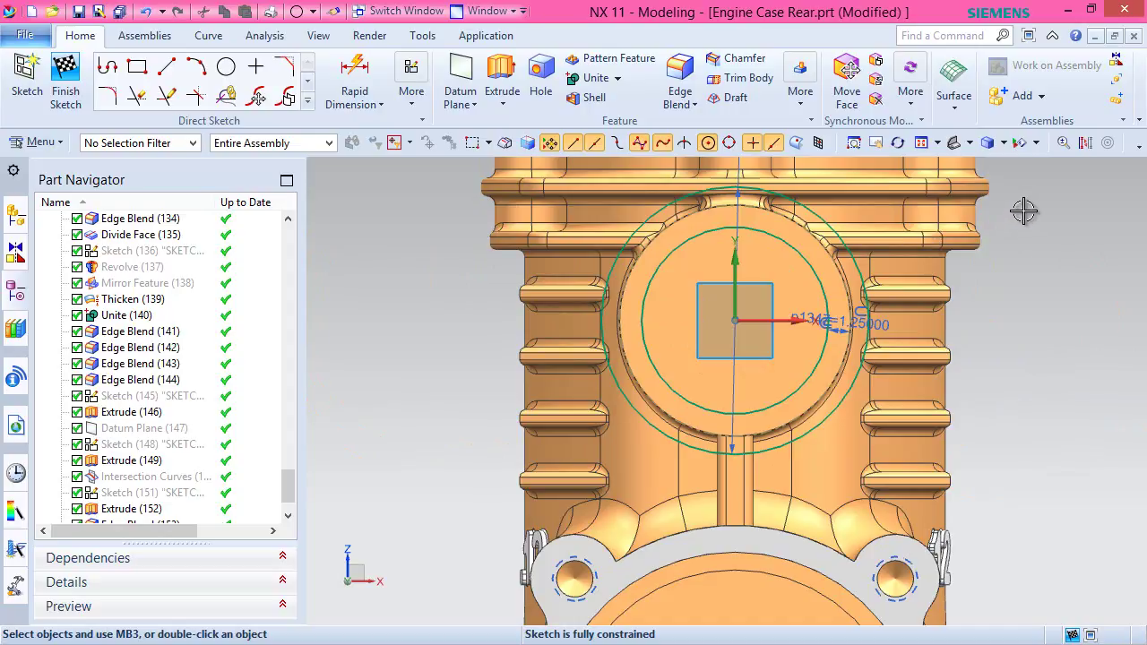
Finish the sketch of the two concentric circles on the boss's end face.
{"action": "right_click", "coordinate": [1027, 210]}
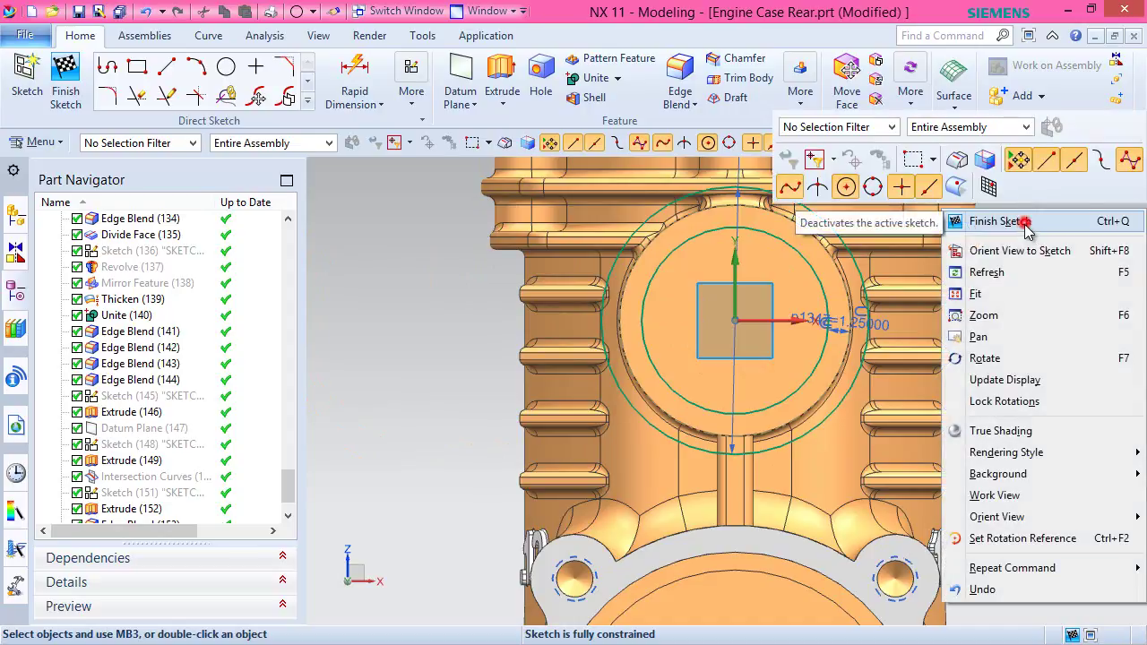
{"action": "left_click", "coordinate": [1020, 224]}
{"action": "left_click", "coordinate": [1003, 143]}
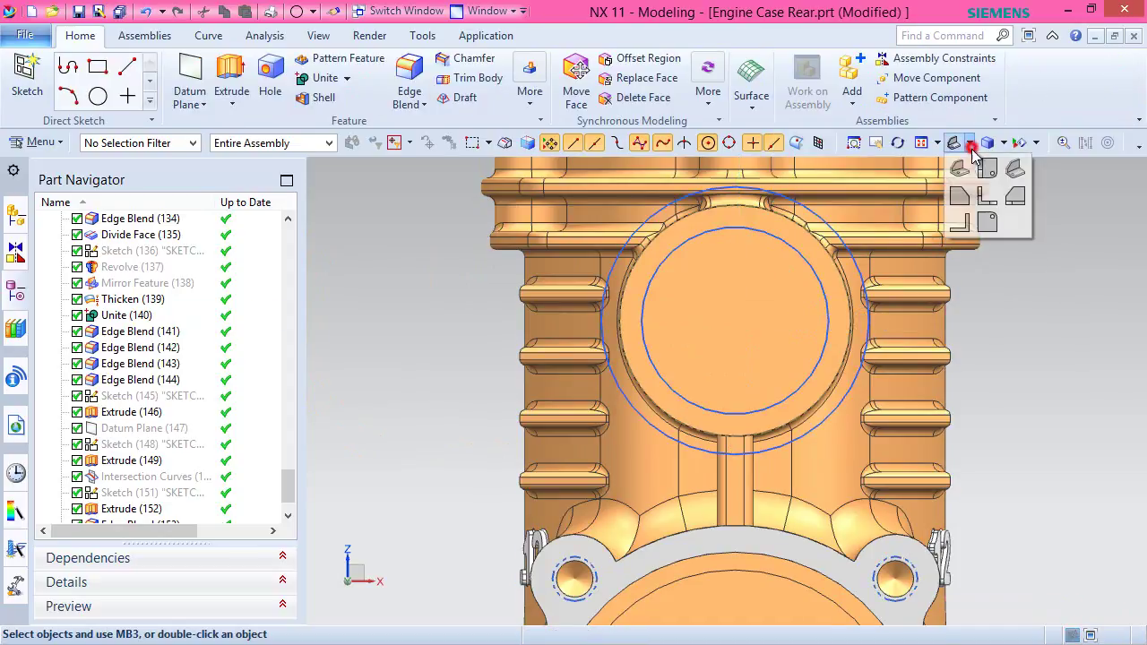
{"action": "left_click", "coordinate": [1017, 172]}
{"action": "scroll", "coordinate": [631, 410], "scroll_direction": "down", "scroll_amount": 3}
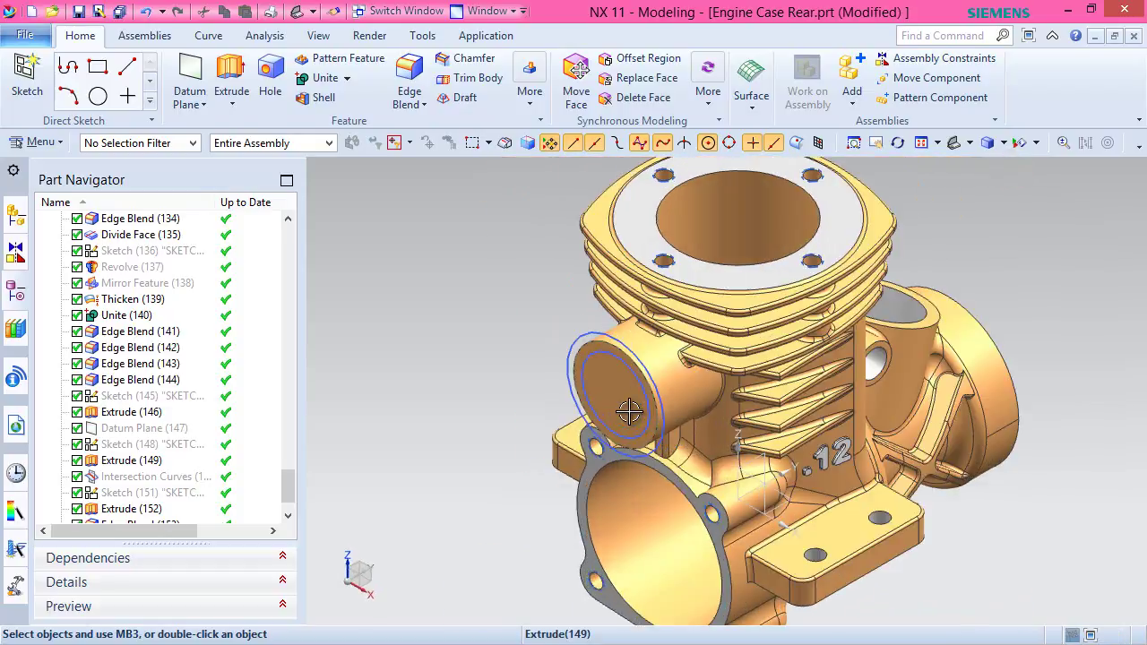
Start an extrusion with the ring between the two sketched circles as its section, using the Region Boundary Curve selection rule.
{"action": "left_click", "coordinate": [229, 71]}
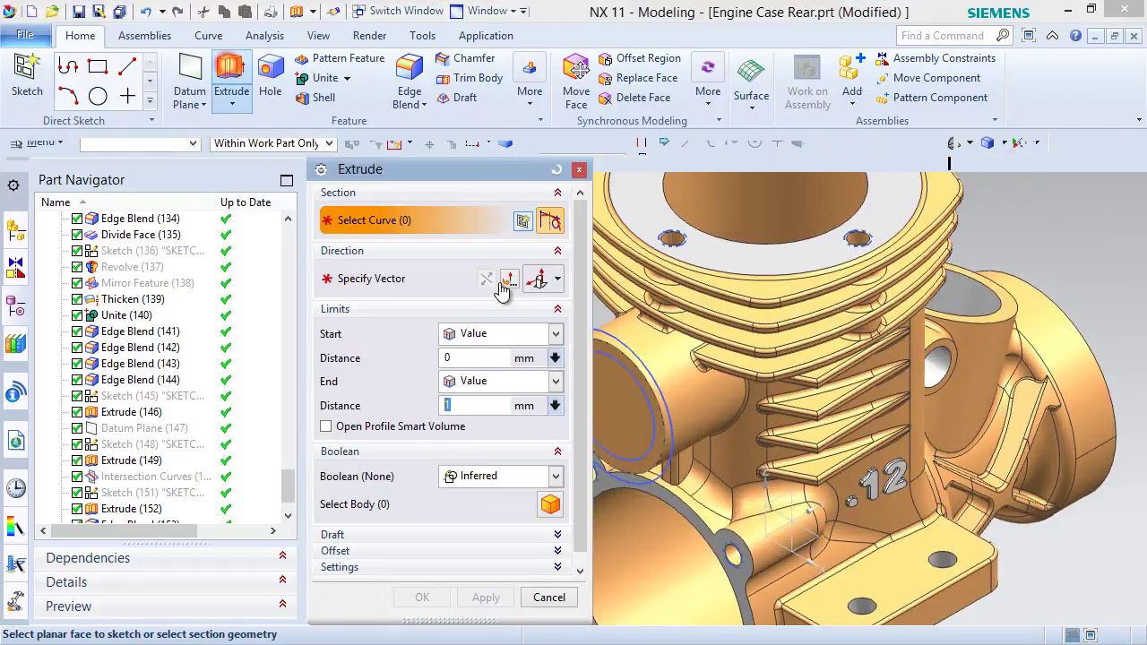
{"action": "left_click", "coordinate": [663, 150]}
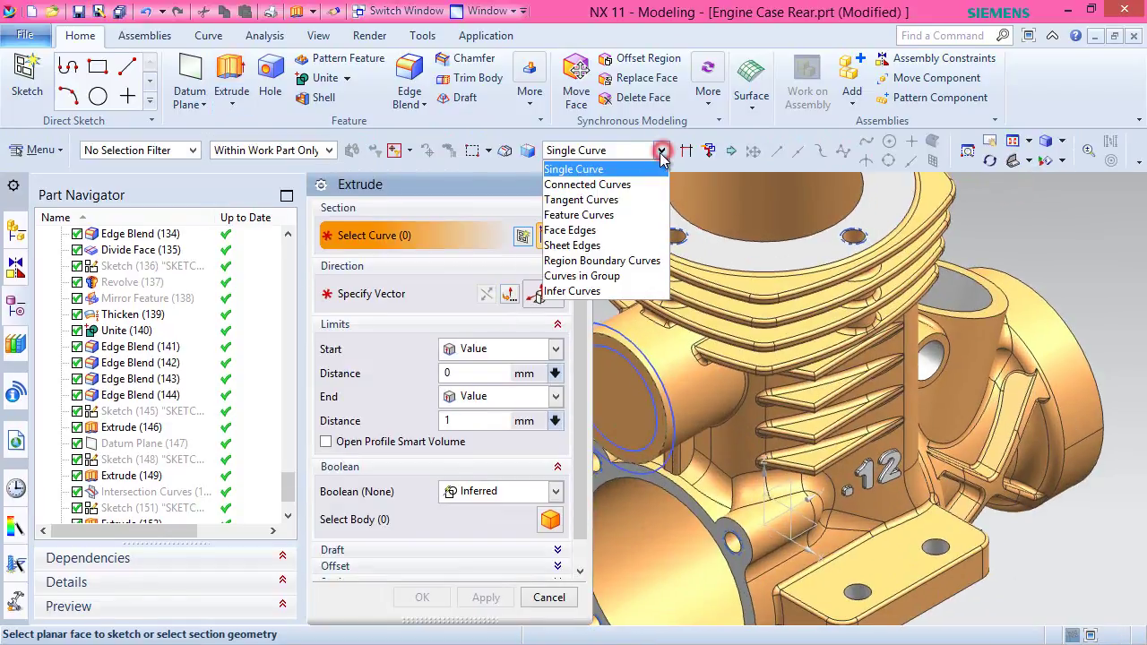
{"action": "left_click", "coordinate": [602, 258]}
{"action": "scroll", "coordinate": [631, 343], "scroll_direction": "up", "scroll_amount": 2}
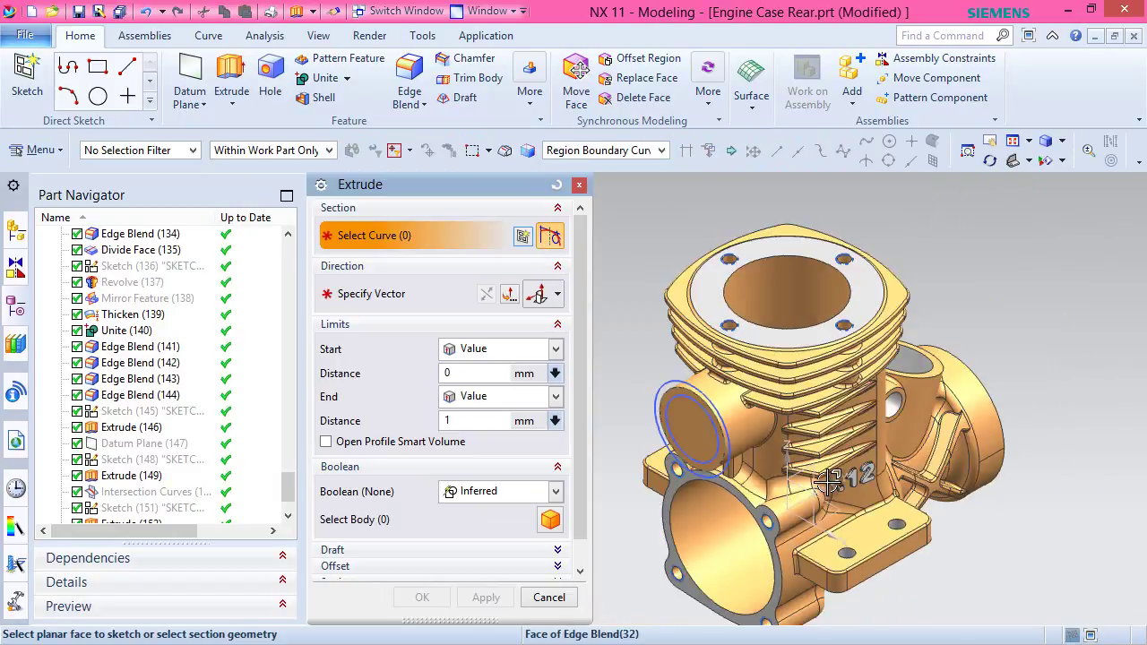
{"action": "scroll", "coordinate": [614, 440], "scroll_direction": "down", "scroll_amount": 3}
{"action": "scroll", "coordinate": [686, 371], "scroll_direction": "down", "scroll_amount": 2}
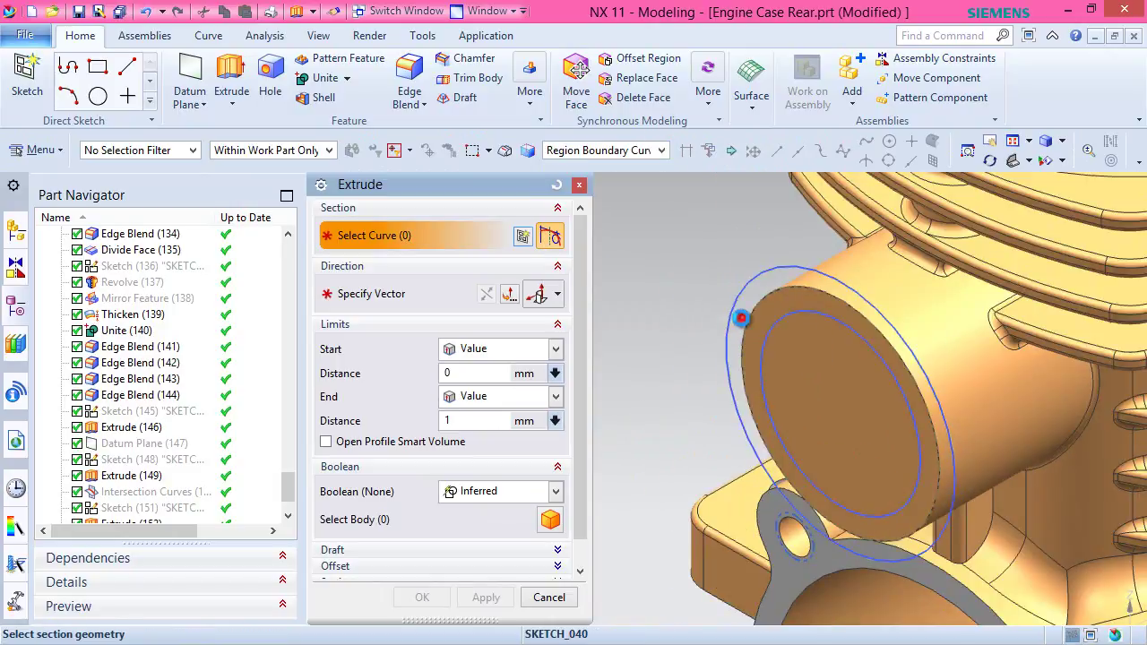
{"action": "left_click", "coordinate": [743, 315]}
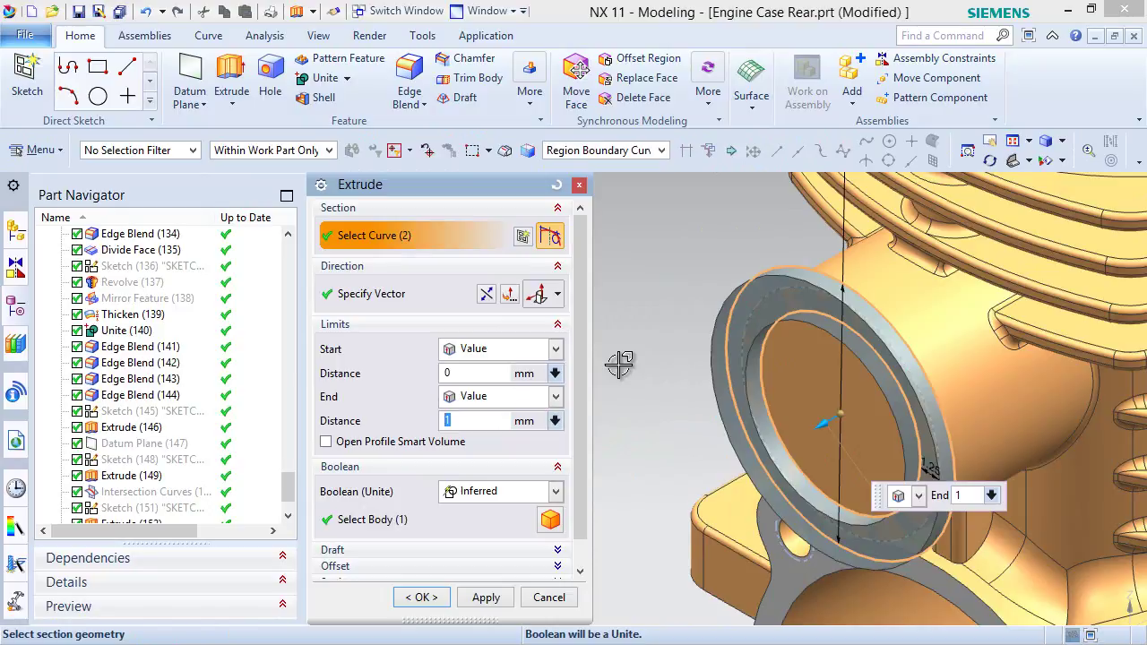
Extrude the ring section 6 mm in the reversed direction, into the boss, and subtract it from the body.
{"action": "left_click", "coordinate": [485, 296]}
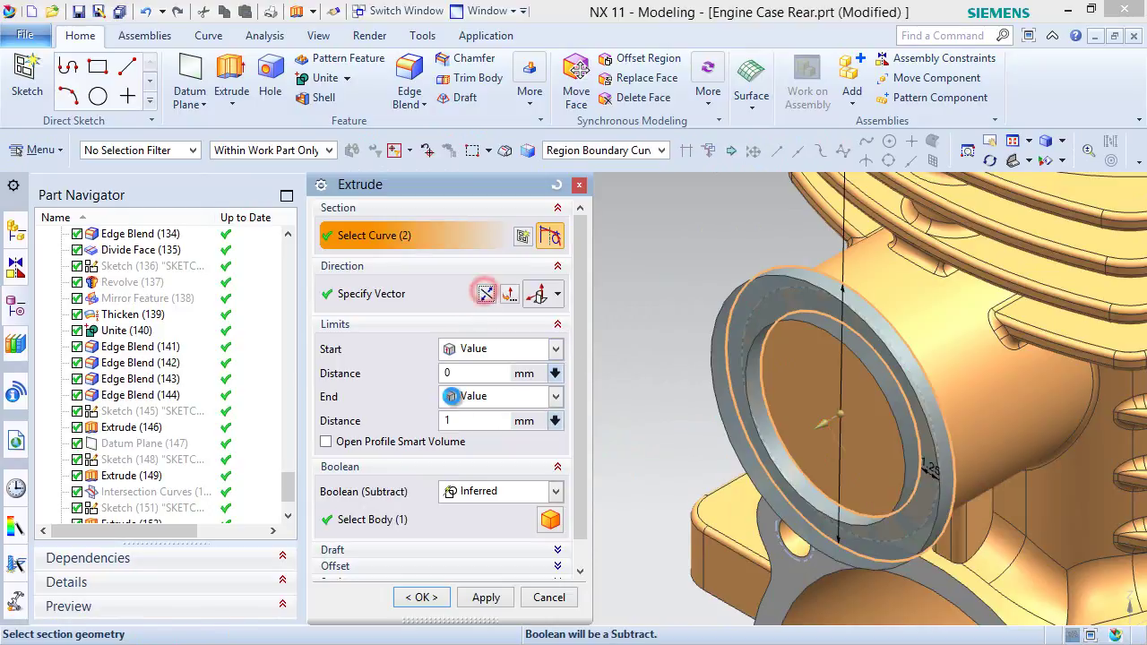
{"action": "double_click", "coordinate": [469, 419]}
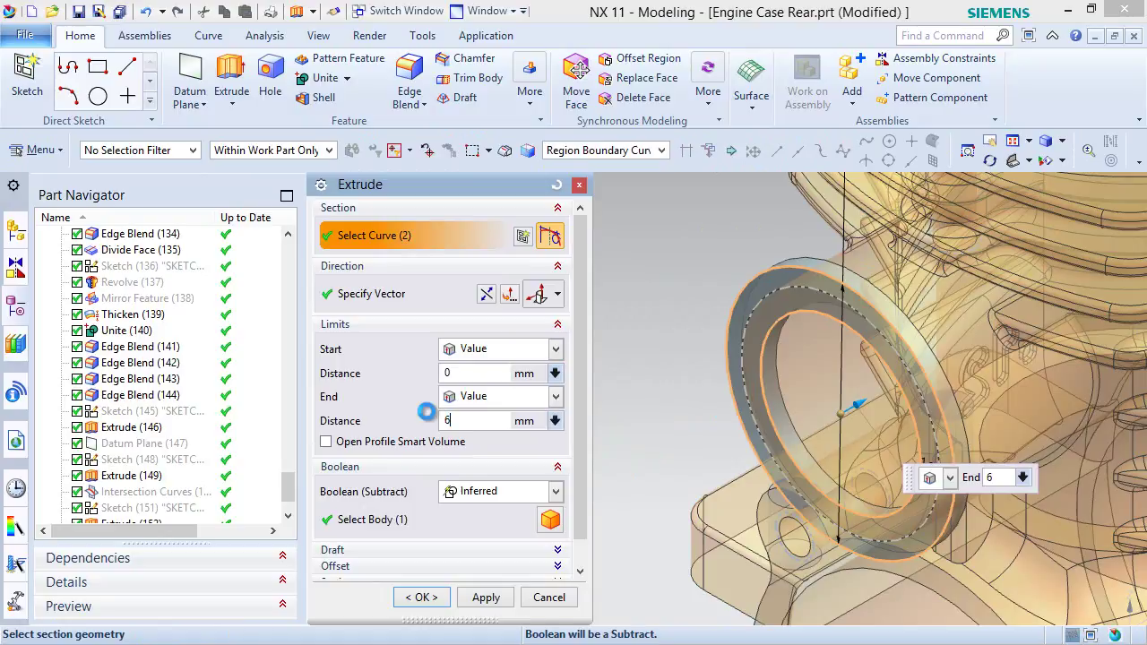
{"action": "left_click", "coordinate": [547, 492]}
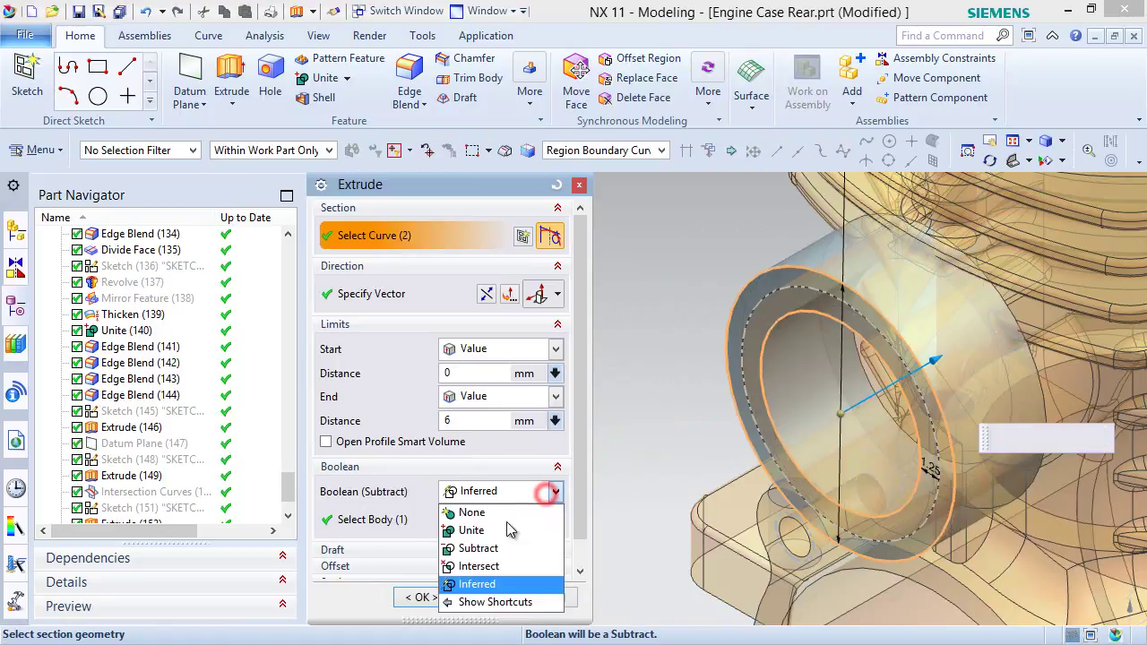
{"action": "left_click", "coordinate": [475, 549]}
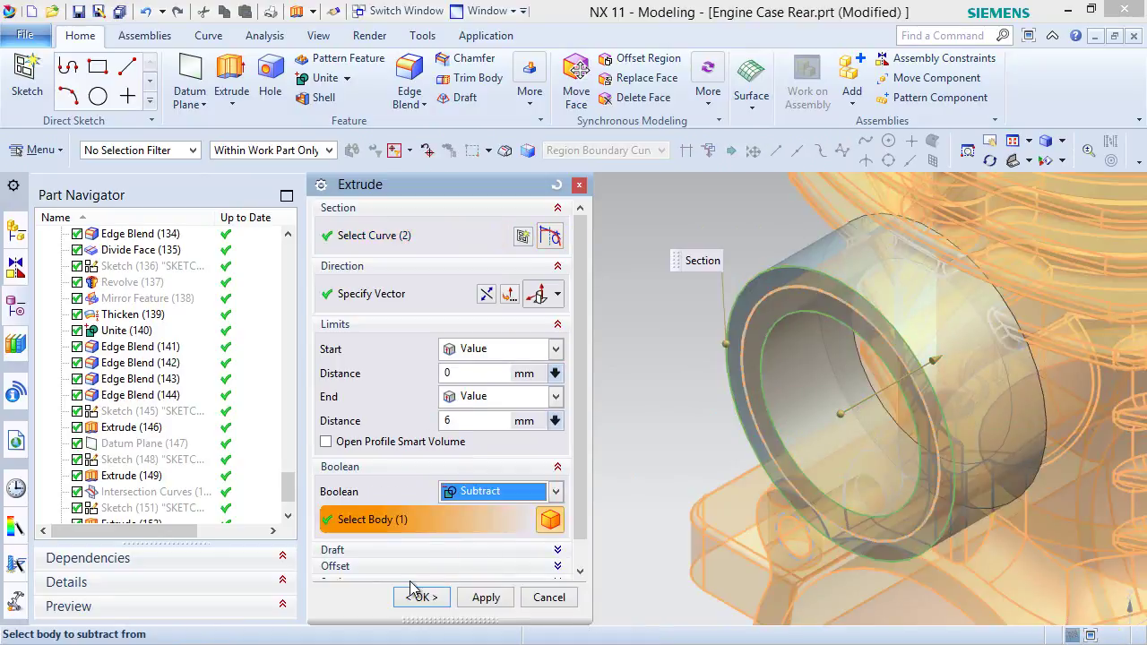
{"action": "left_click", "coordinate": [417, 595]}
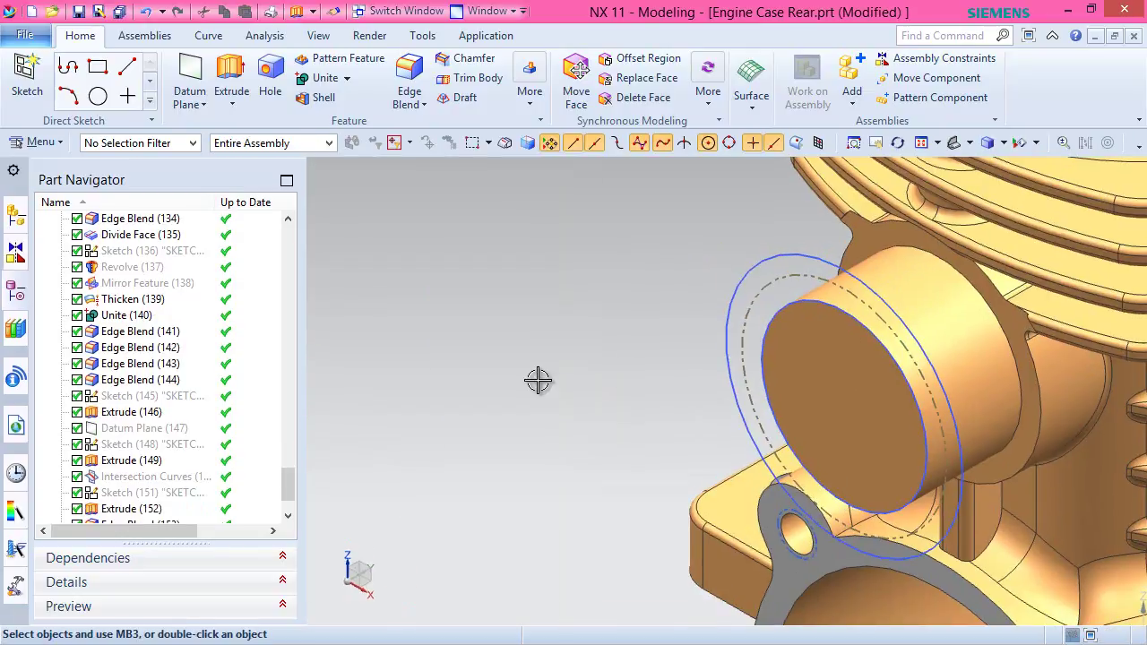
Hide the concentric-circle sketch used for the ring cut.
{"action": "left_click_drag", "start_coordinate": [288, 499], "coordinate": [260, 522]}
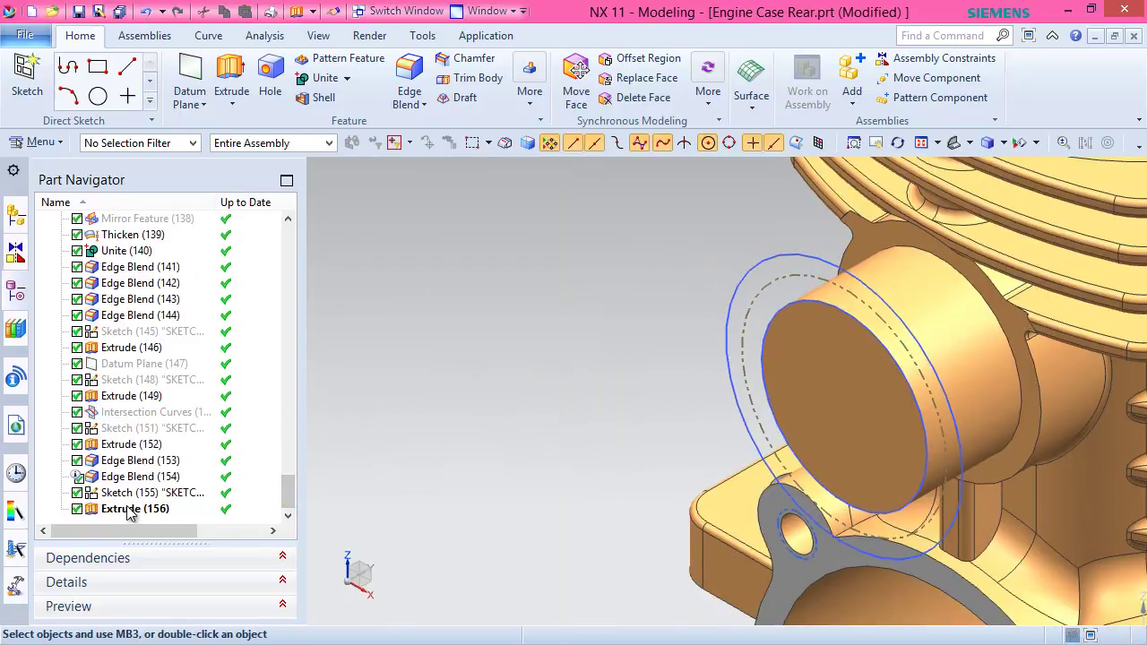
{"action": "left_click", "coordinate": [136, 498]}
{"action": "right_click", "coordinate": [136, 495]}
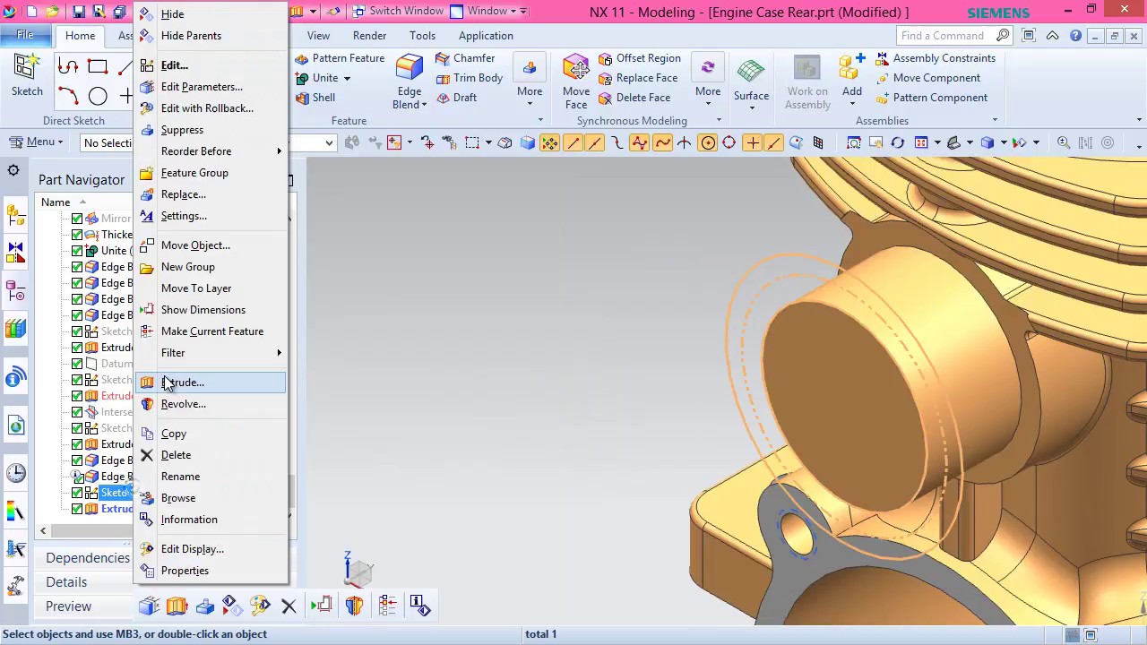
{"action": "left_click", "coordinate": [209, 22]}
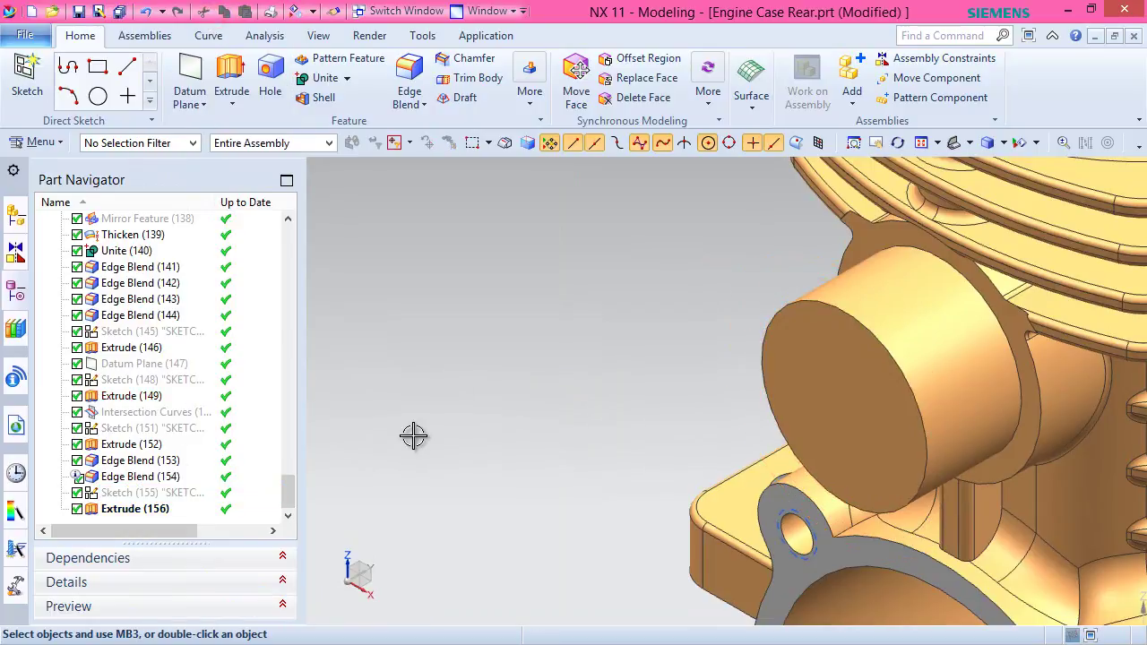
Save the Engine Case Rear part.
{"action": "scroll", "coordinate": [416, 433], "scroll_direction": "down", "scroll_amount": 5}
{"action": "left_click", "coordinate": [875, 148]}
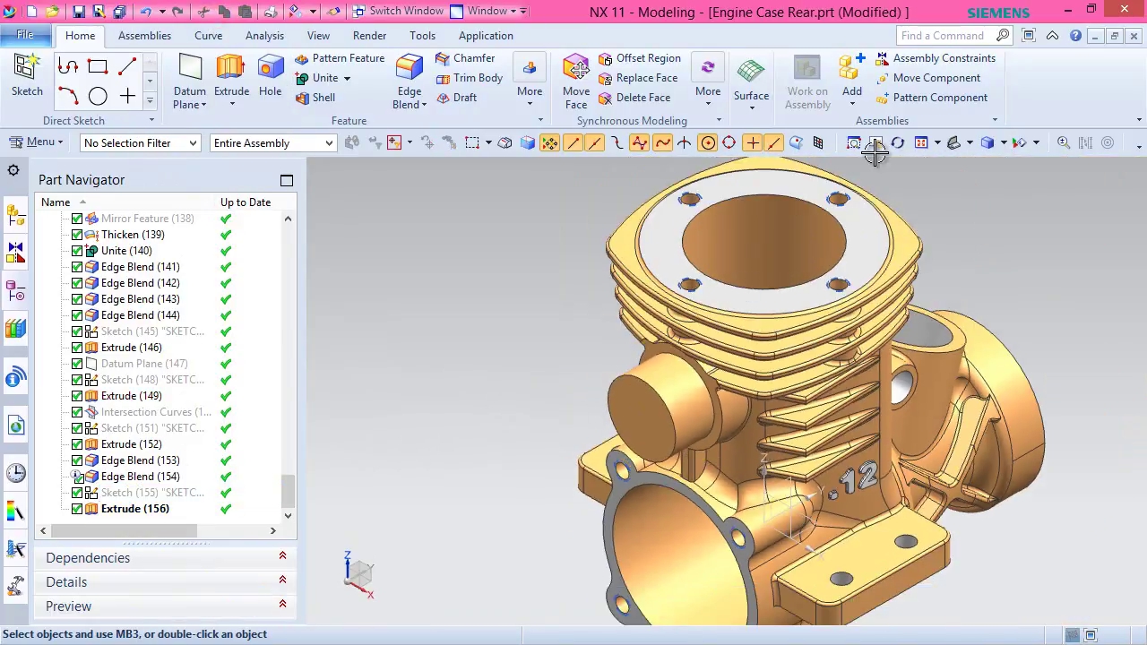
{"action": "left_click", "coordinate": [920, 144]}
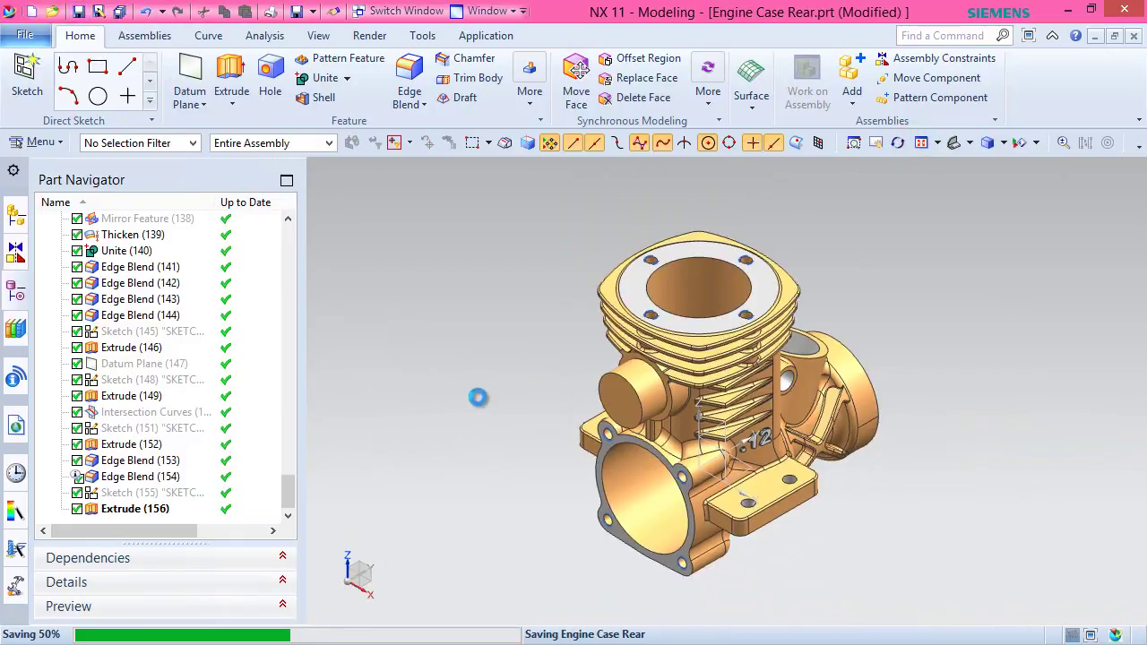
{"action": "left_click", "coordinate": [507, 277]}
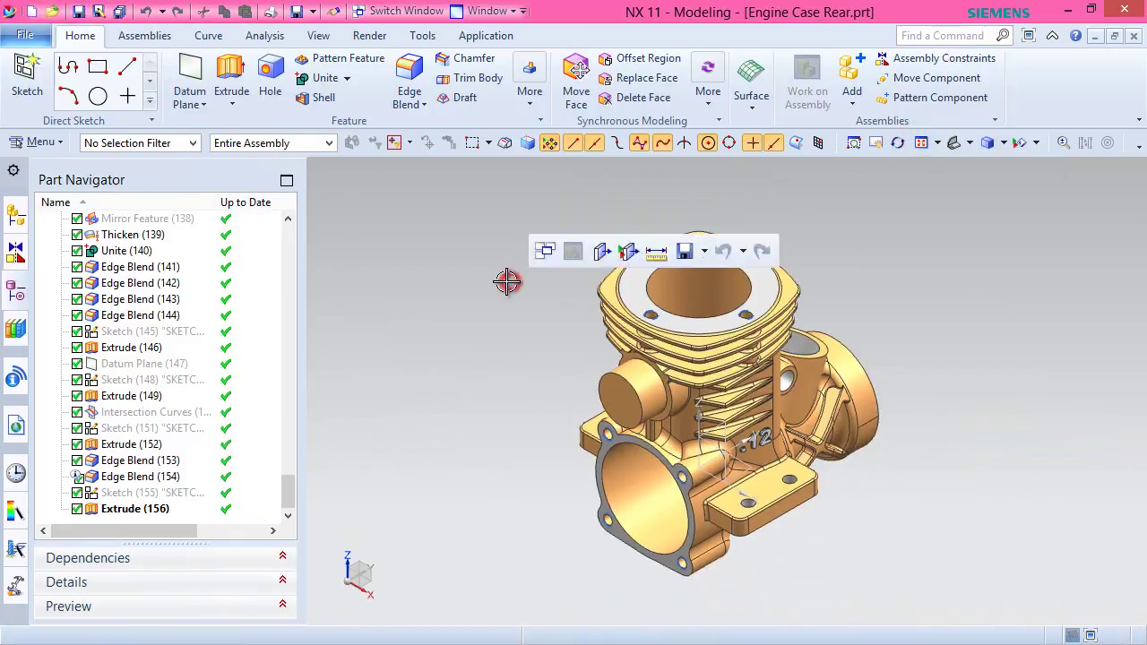
Create a new sketch on the end face of the reduced cylindrical boss.
{"action": "left_click", "coordinate": [29, 77]}
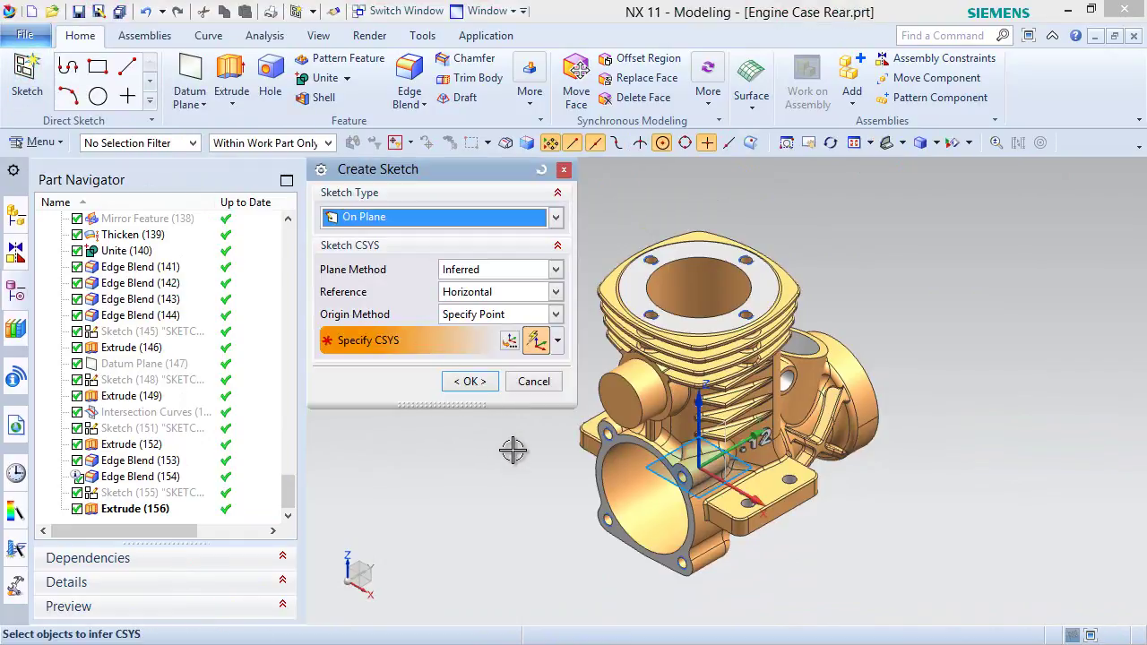
{"action": "scroll", "coordinate": [595, 391], "scroll_direction": "up", "scroll_amount": 5}
{"action": "left_click", "coordinate": [682, 391]}
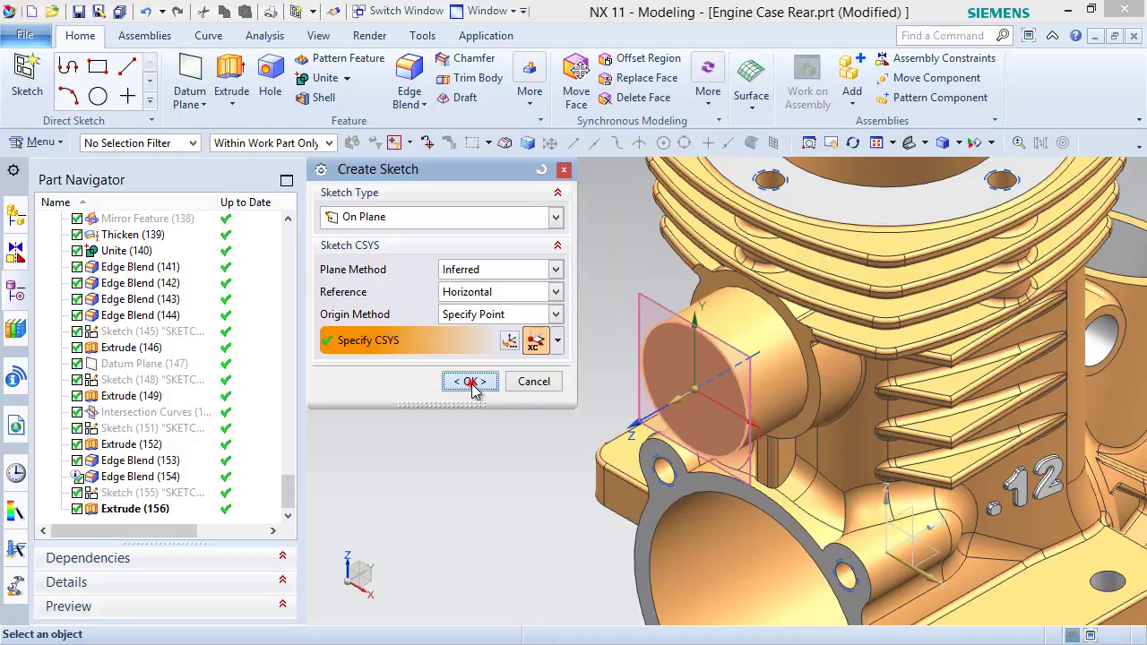
{"action": "left_click", "coordinate": [471, 383]}
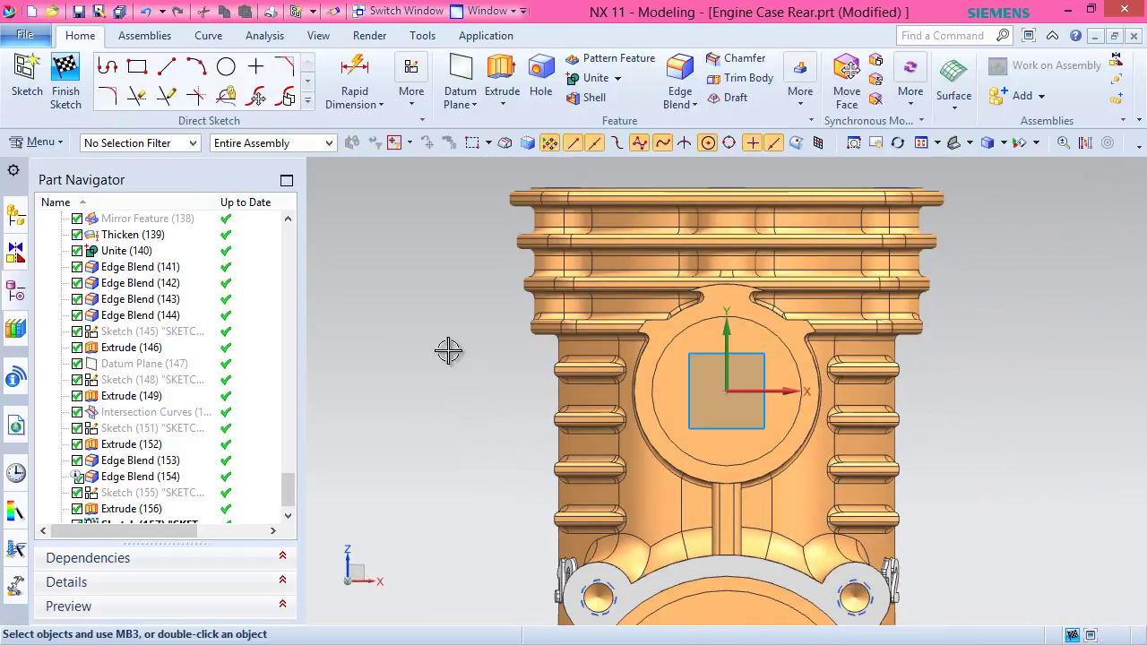
Project the circular edge of the boss's end face into the sketch, using face edges.
{"action": "left_click", "coordinate": [307, 101]}
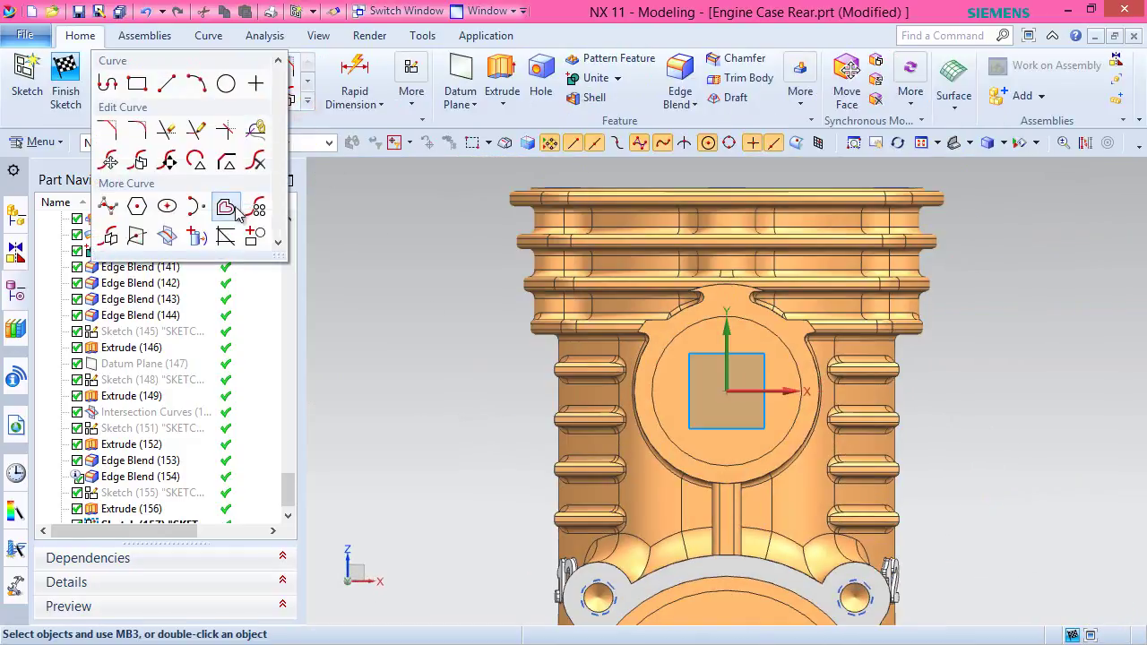
{"action": "left_click", "coordinate": [197, 237]}
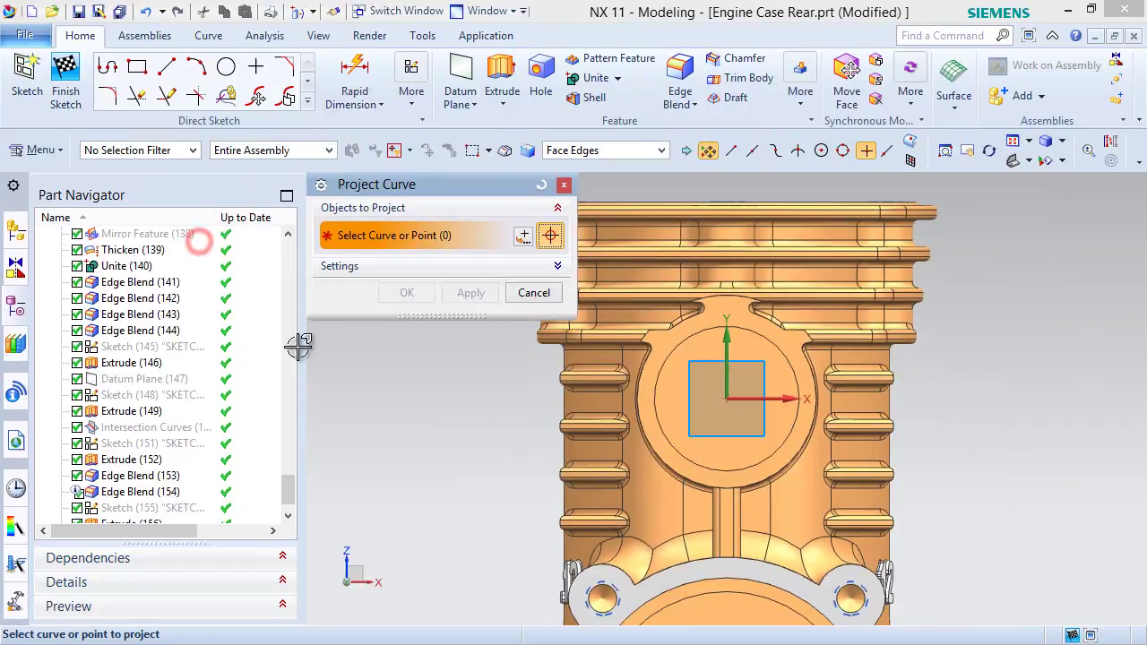
{"action": "left_click", "coordinate": [672, 355]}
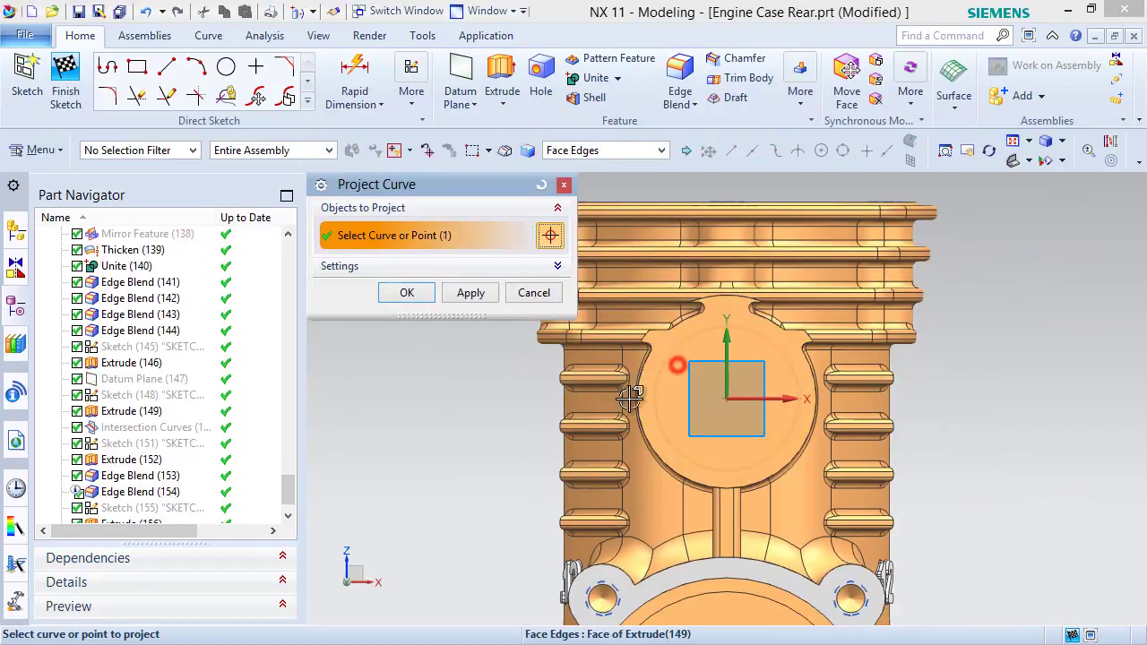
{"action": "left_click", "coordinate": [408, 293]}
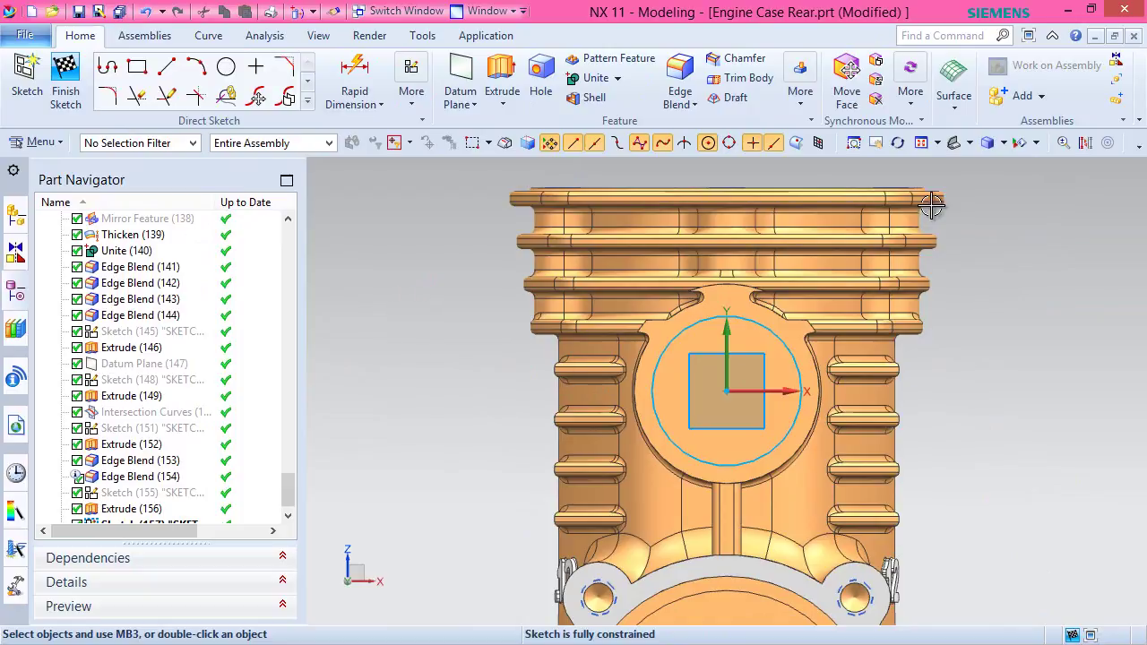
Convert the projected circle of the boss's end face to a reference curve.
{"action": "left_click", "coordinate": [1080, 143]}
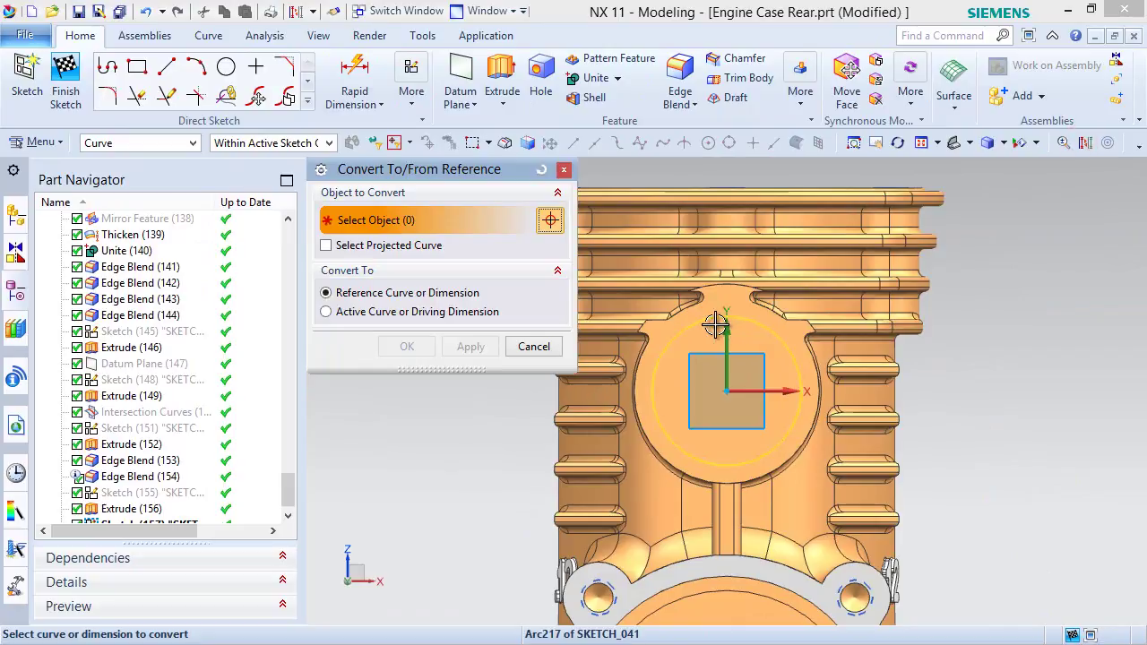
{"action": "left_click", "coordinate": [714, 325]}
{"action": "left_click", "coordinate": [401, 355]}
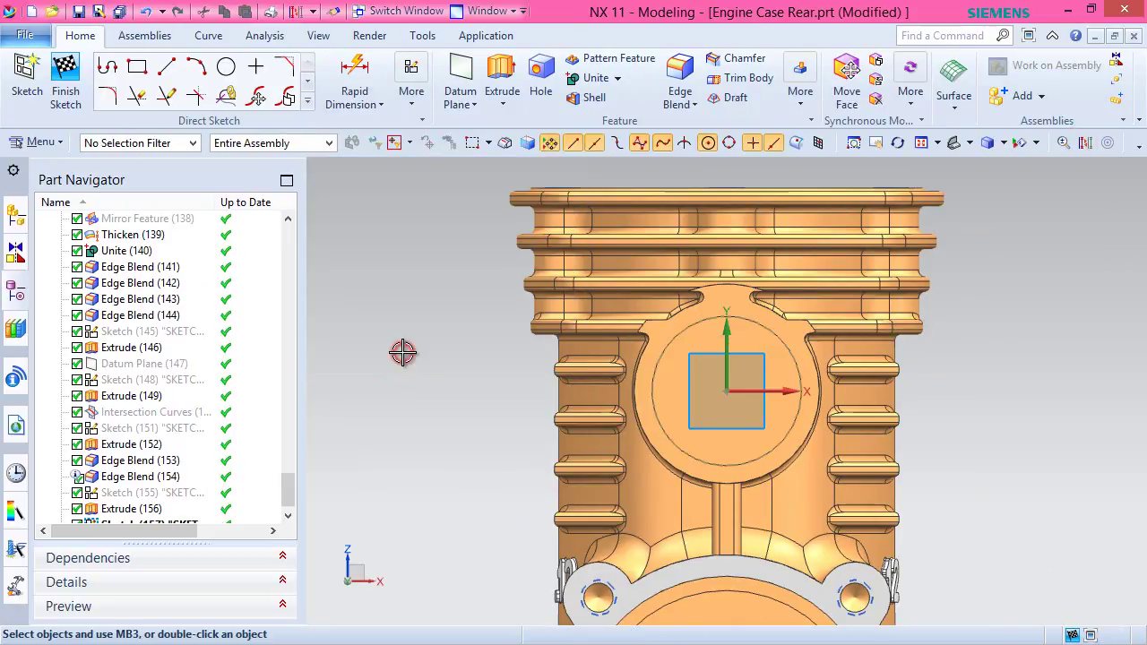
Draw a circle of 8 mm diameter centred on the sketch origin, inside the boss's end face.
{"action": "left_click", "coordinate": [226, 66]}
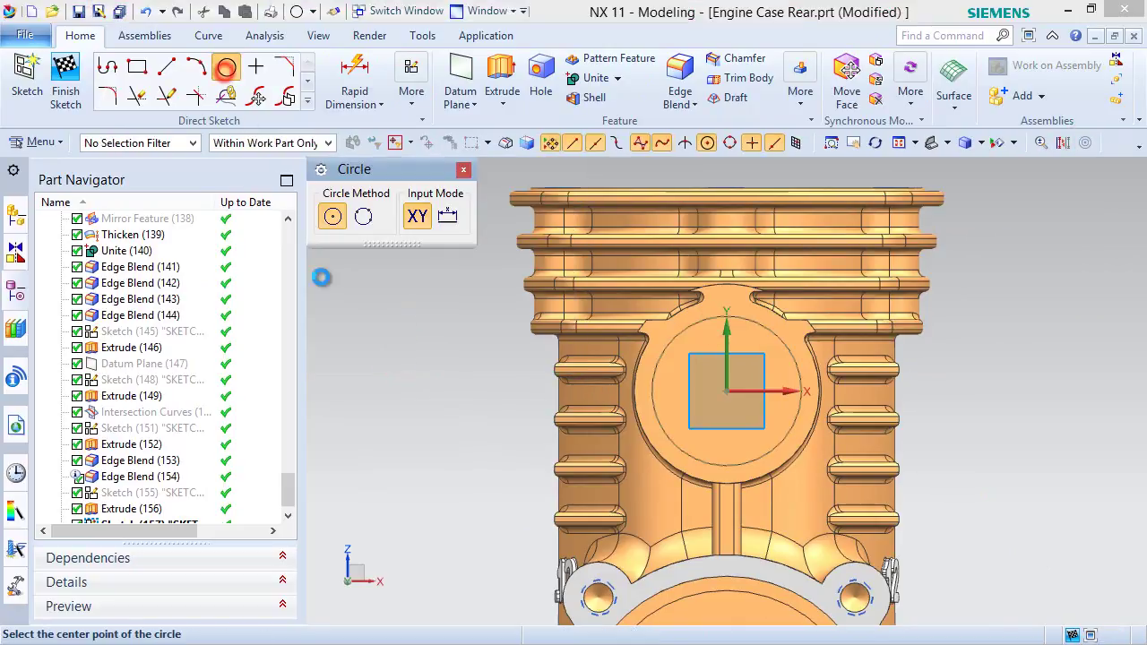
{"action": "left_click", "coordinate": [727, 389]}
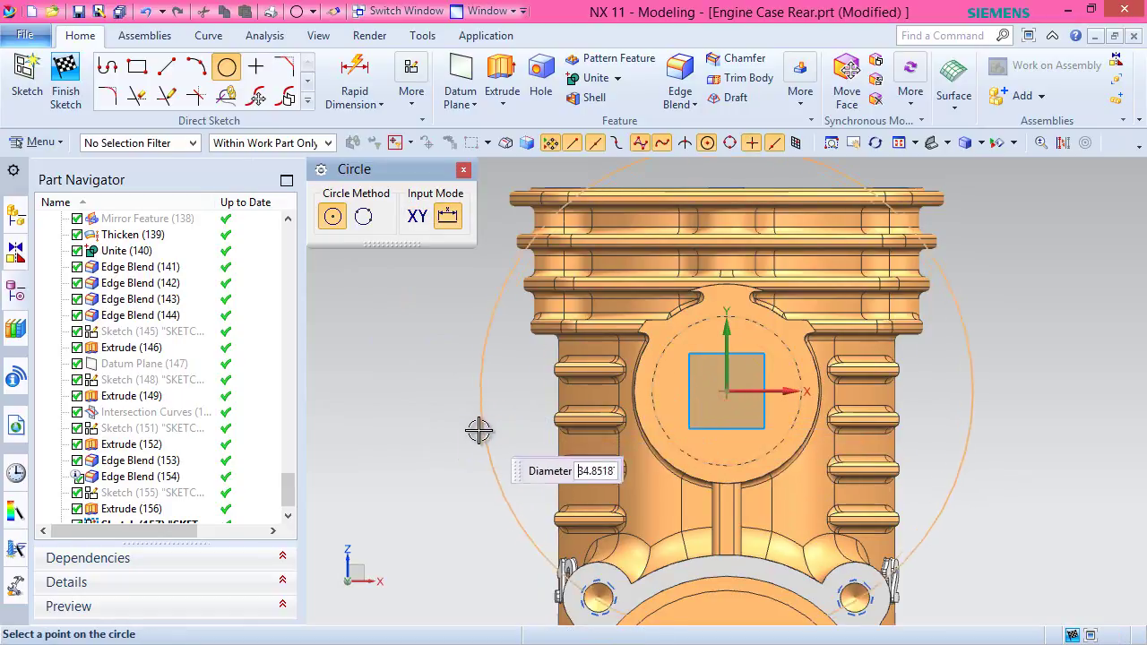
{"action": "type", "text": "8"}
{"action": "key", "text": "Return"}
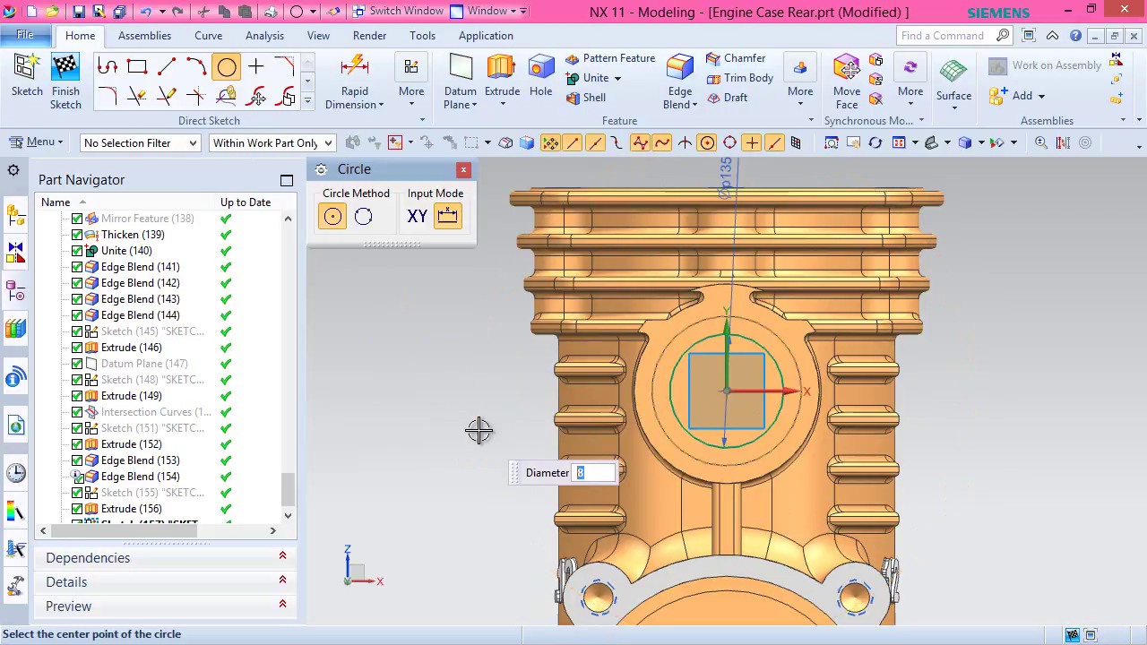
{"action": "key", "text": "Escape"}
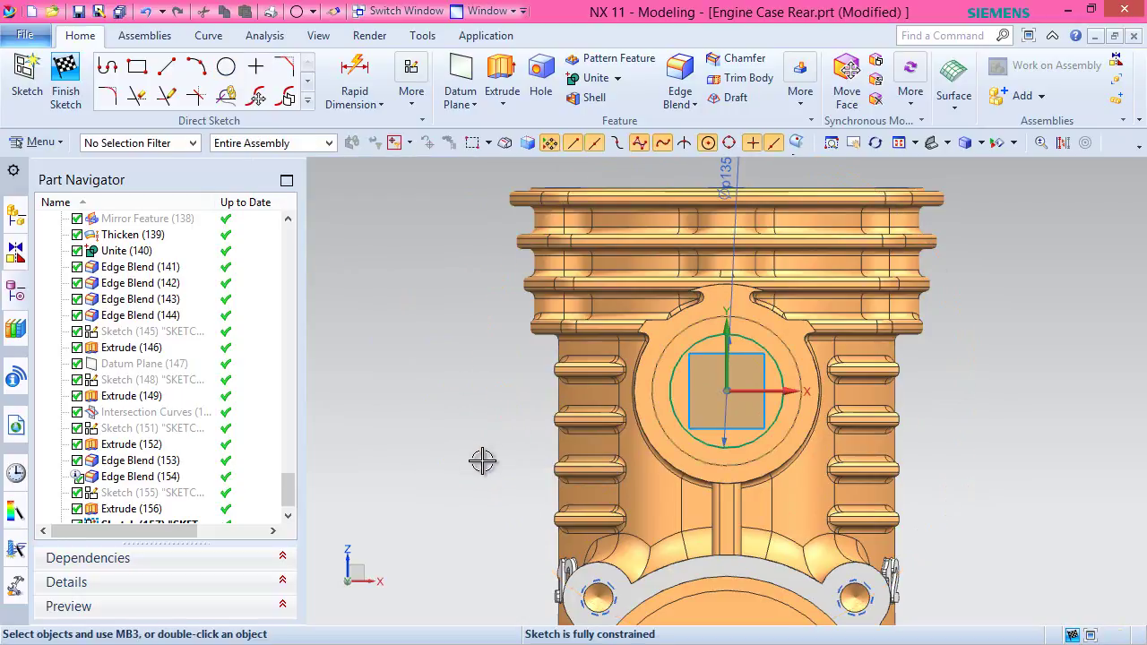
Finish the sketch of the 8 mm circle on the boss's end face.
{"action": "scroll", "coordinate": [478, 457], "scroll_direction": "down", "scroll_amount": 2}
{"action": "scroll", "coordinate": [723, 447], "scroll_direction": "up", "scroll_amount": 2}
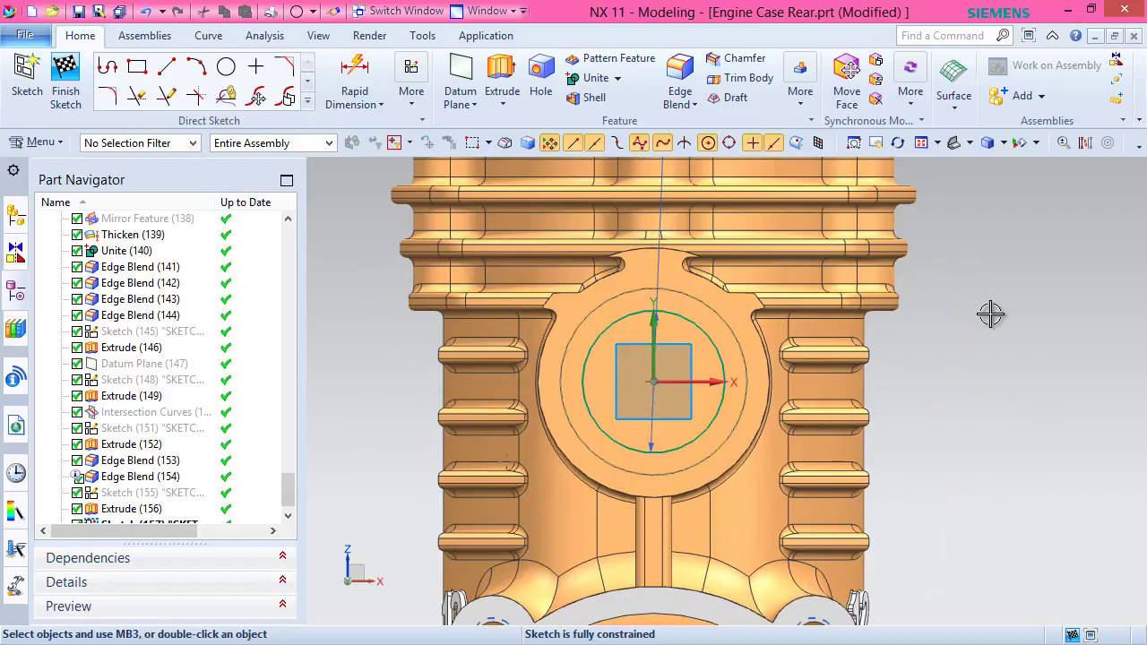
{"action": "right_click", "coordinate": [987, 287]}
{"action": "left_click", "coordinate": [996, 260]}
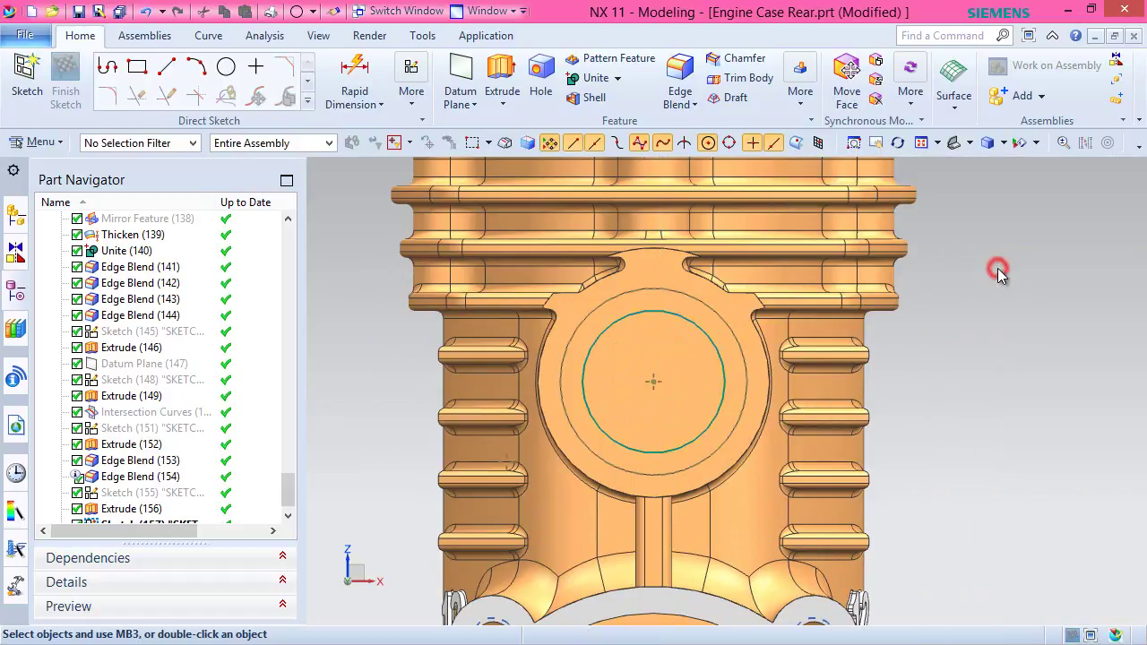
{"action": "key", "text": "Home"}
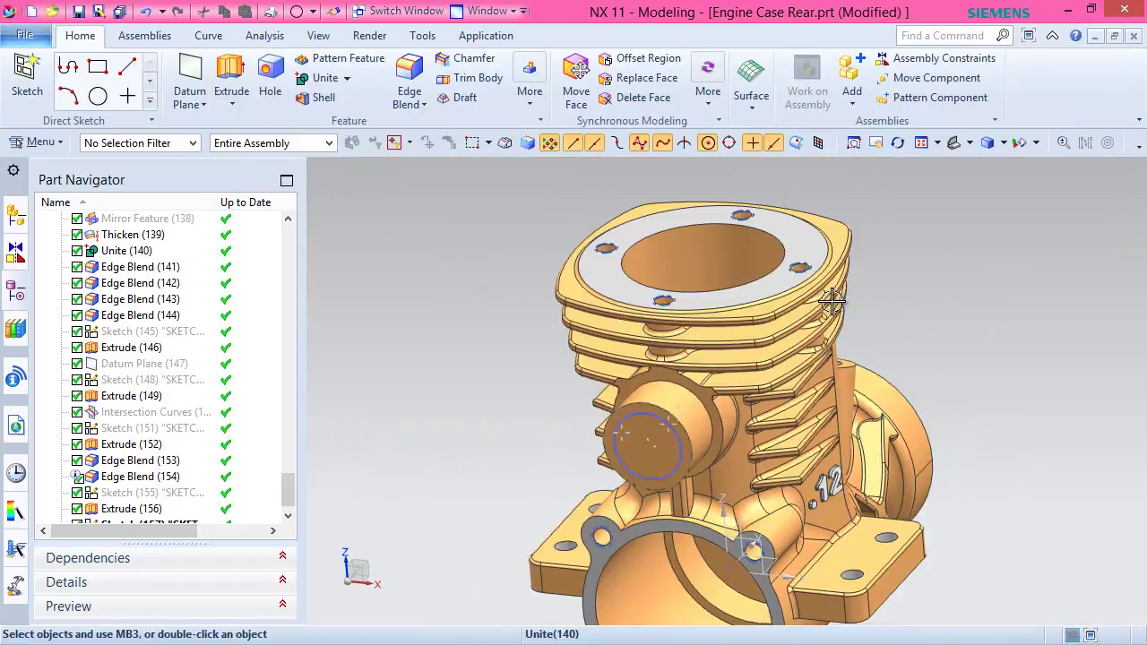
Extrude the 8 mm circle into the boss as a subtract cut, ending at the XZ plane of the datum coordinate system.
{"action": "left_click", "coordinate": [231, 85]}
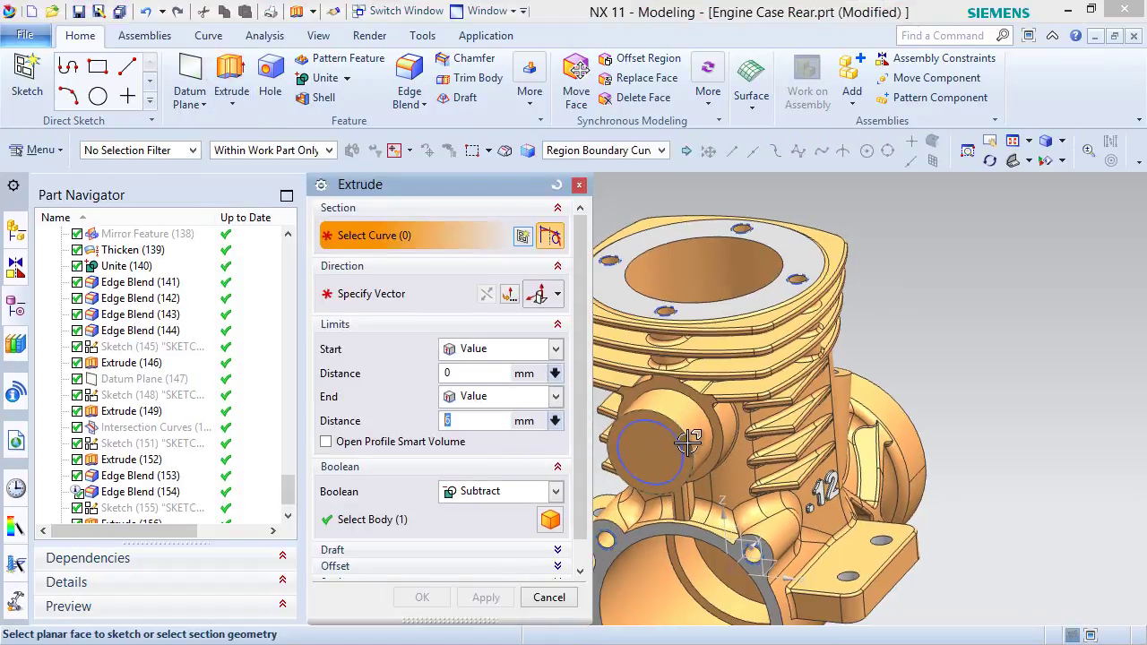
{"action": "left_click", "coordinate": [659, 450]}
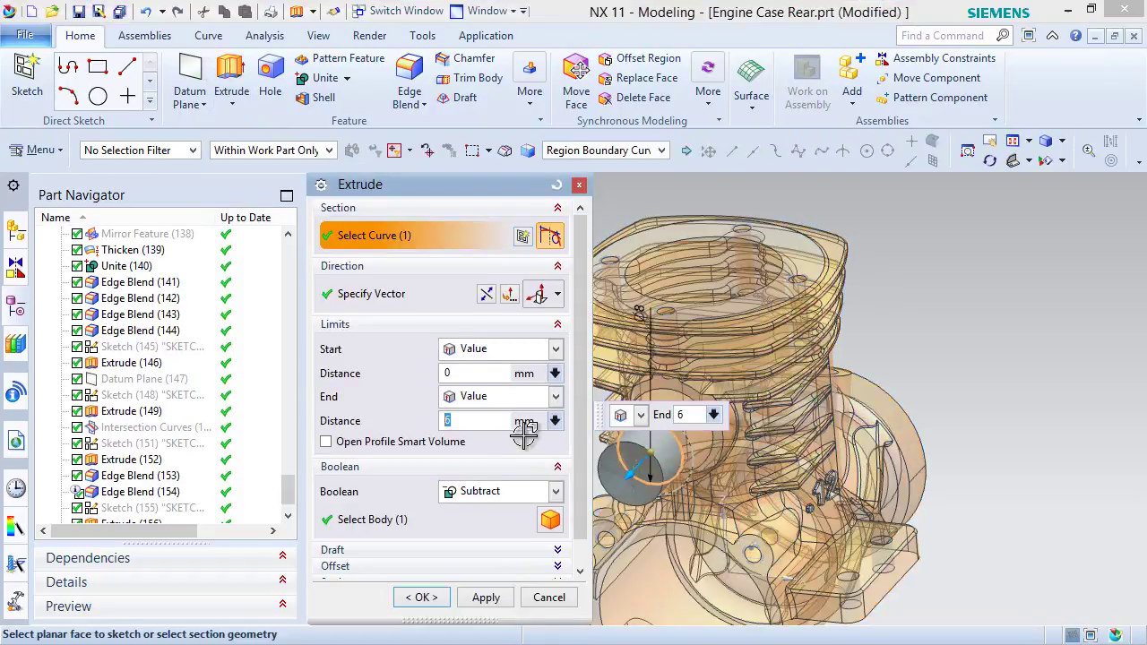
{"action": "left_click", "coordinate": [485, 296]}
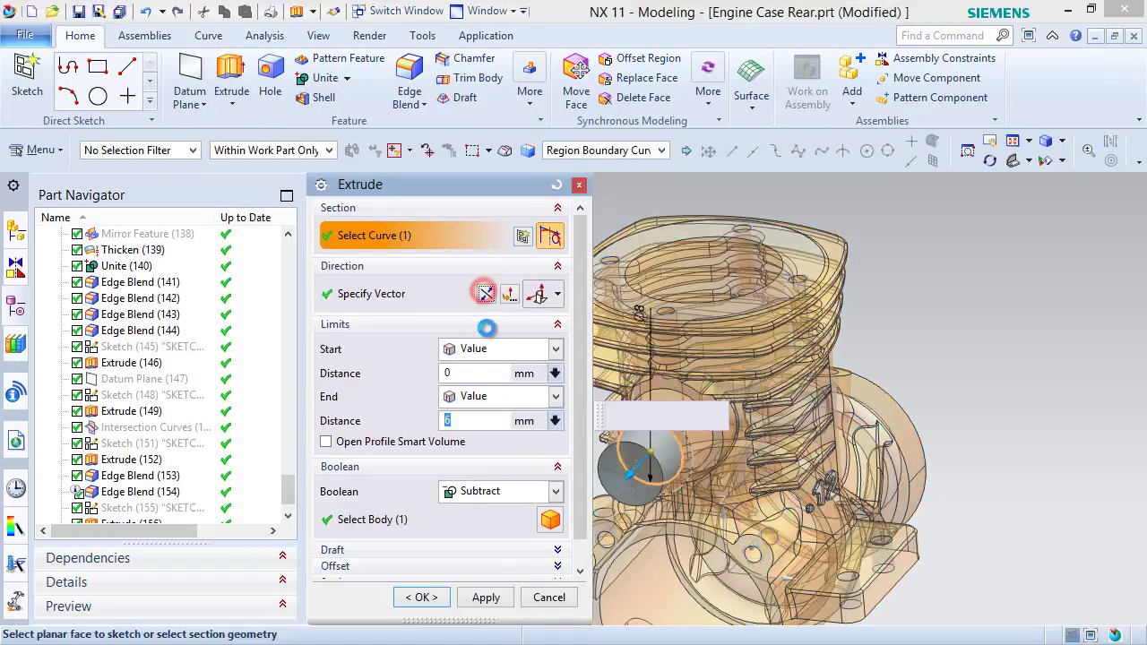
{"action": "left_click", "coordinate": [555, 398]}
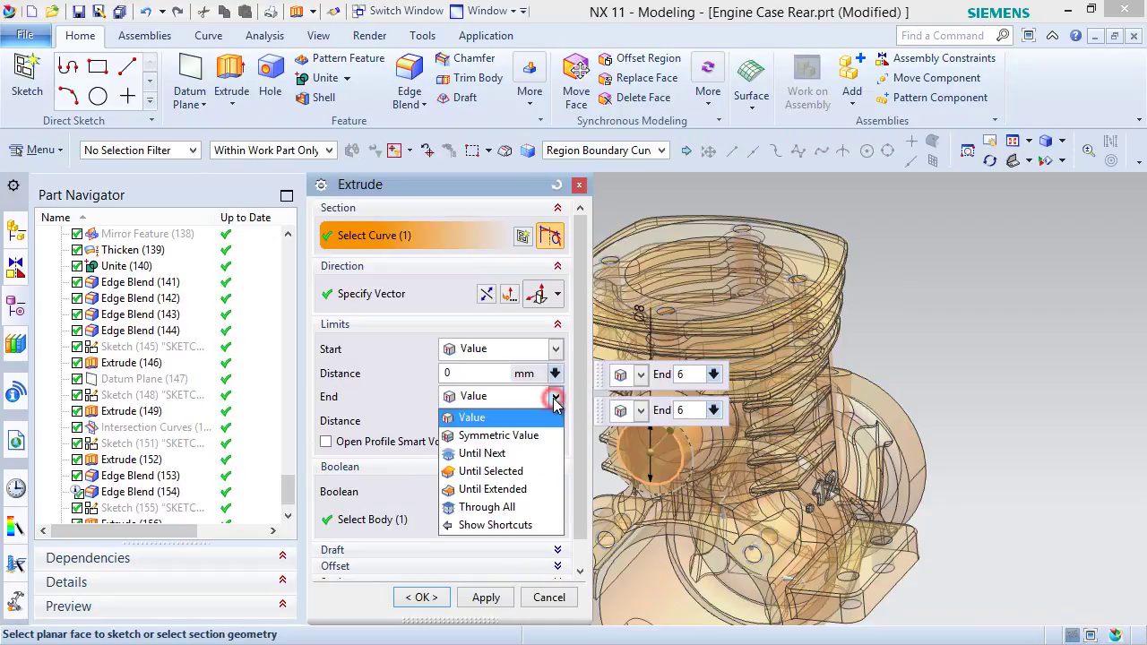
{"action": "left_click", "coordinate": [519, 470]}
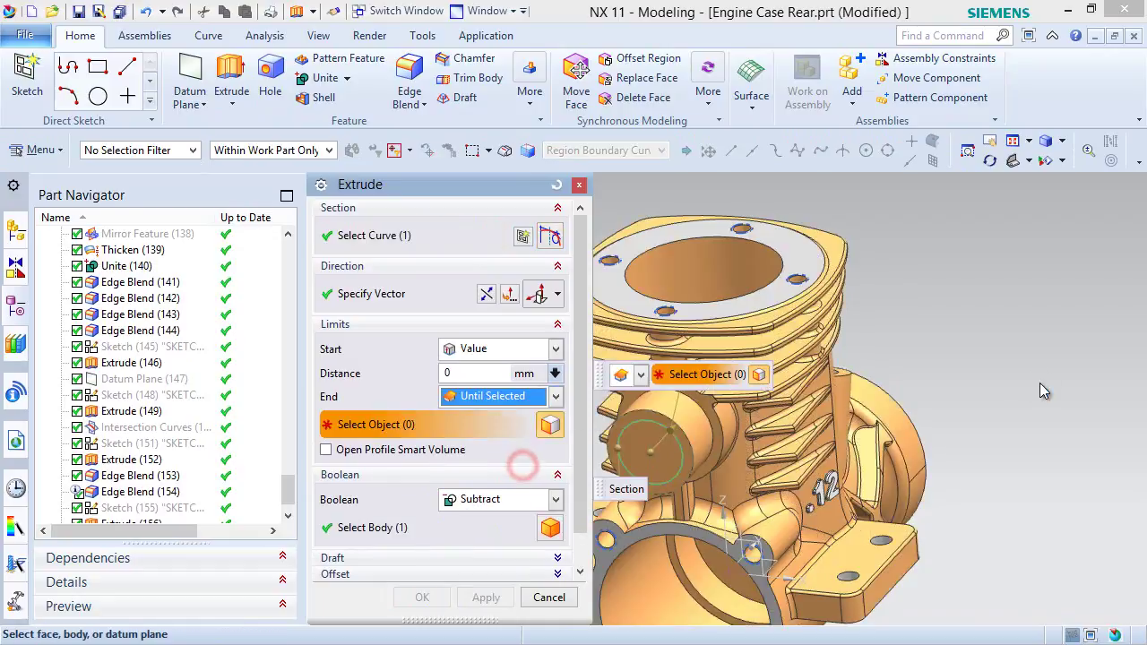
{"action": "middle_click_drag", "start_coordinate": [1032, 390], "coordinate": [1027, 397]}
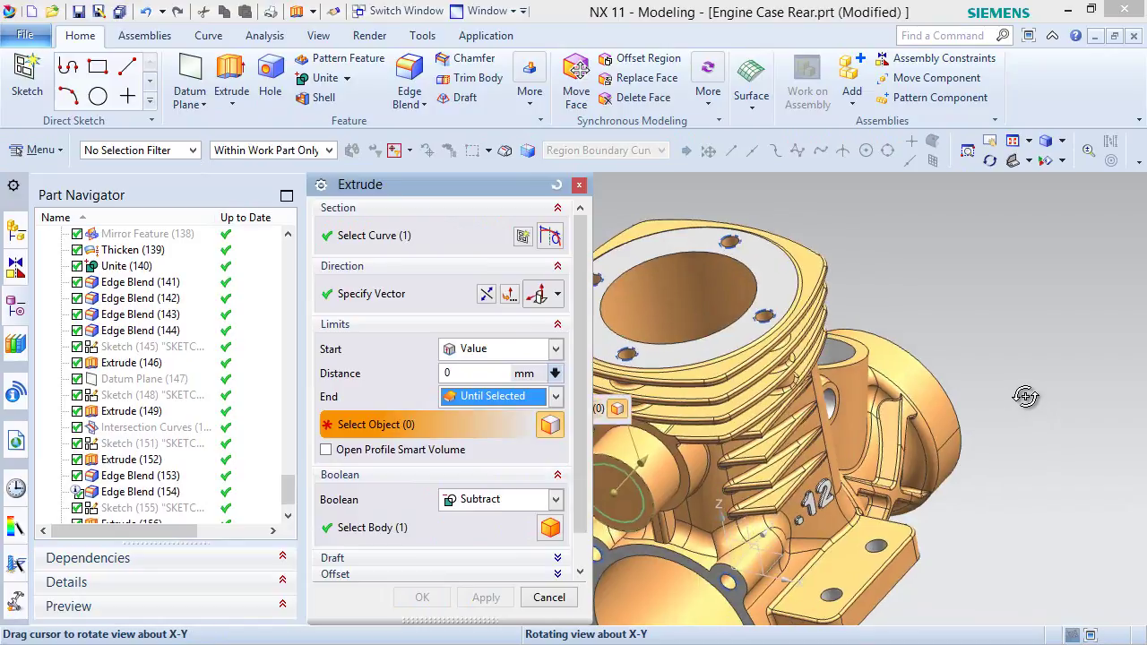
{"action": "scroll", "coordinate": [766, 535], "scroll_direction": "up", "scroll_amount": 5}
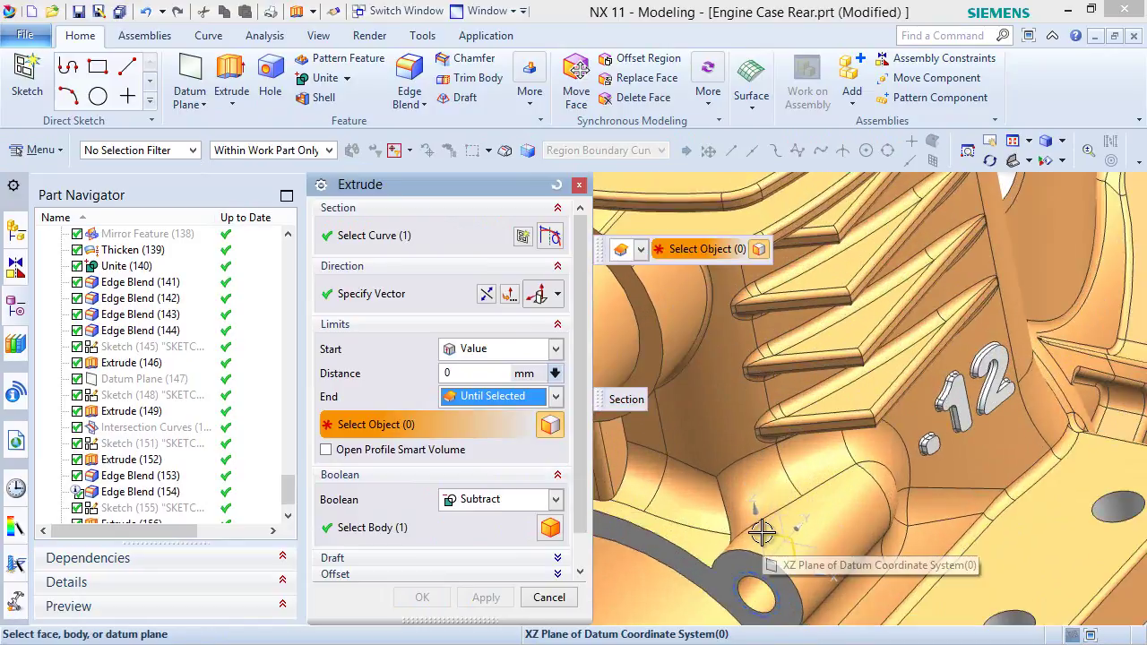
{"action": "left_click", "coordinate": [759, 535]}
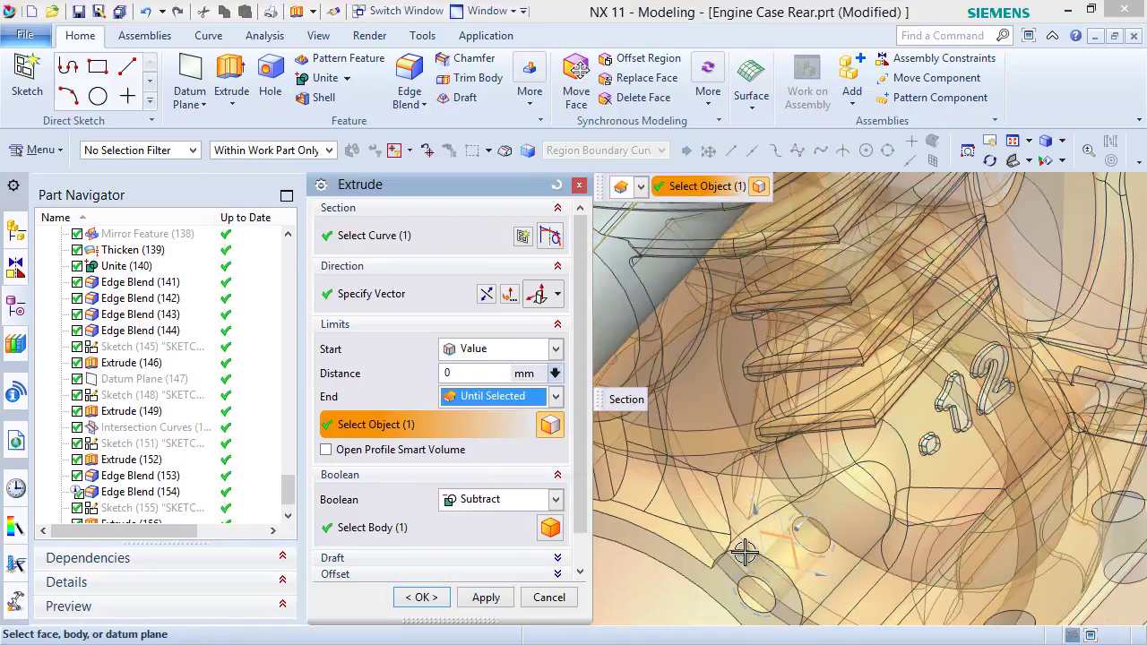
{"action": "scroll", "coordinate": [744, 553], "scroll_direction": "down", "scroll_amount": 2}
{"action": "left_click", "coordinate": [419, 597]}
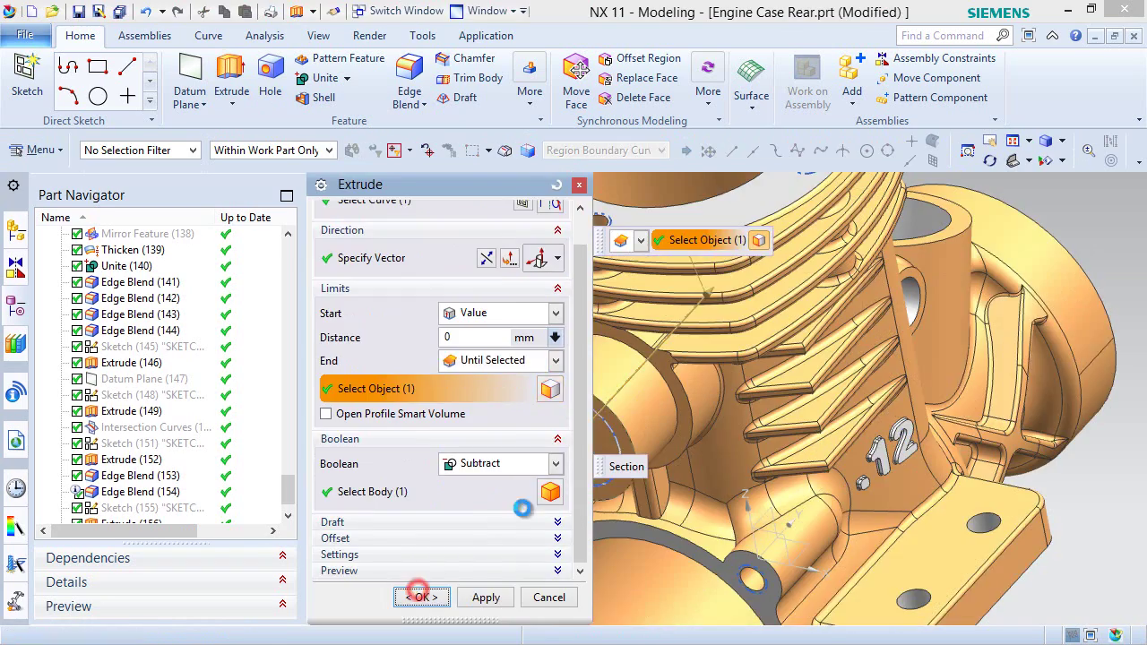
Return the model to a standard orientation showing the whole part and save the file.
{"action": "scroll", "coordinate": [717, 315], "scroll_direction": "down", "scroll_amount": 3}
{"action": "mouse_move", "coordinate": [717, 314]}
{"action": "middle_mouse_down"}
{"action": "mouse_move", "coordinate": [700, 379]}
{"action": "mouse_move", "coordinate": [726, 317]}
{"action": "middle_mouse_up"}
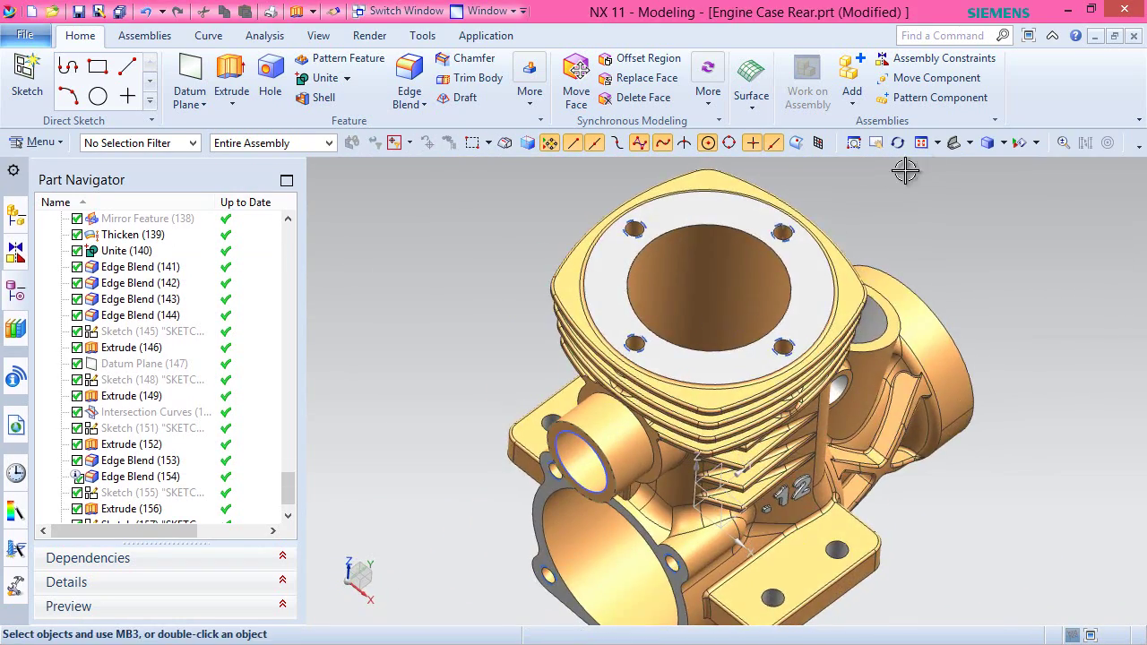
{"action": "left_click", "coordinate": [969, 143]}
{"action": "left_click", "coordinate": [1010, 176]}
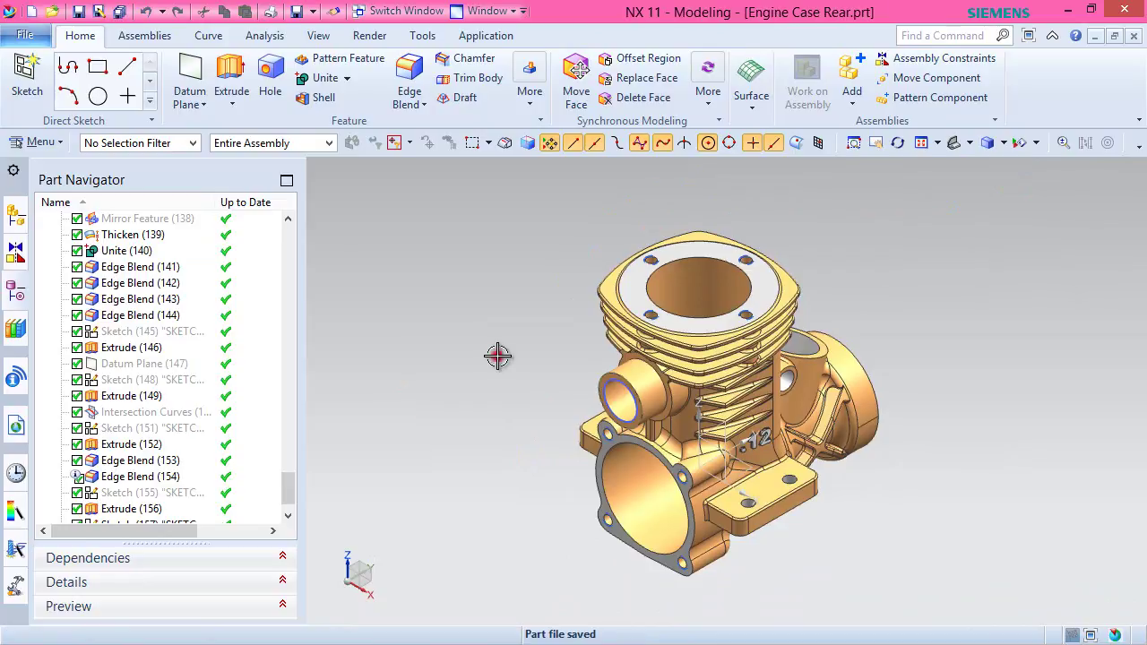
Chamfer the inner edge of the boss's bore by offset and angle, with 0.5 mm distance and 45°.
{"action": "left_click", "coordinate": [420, 105]}
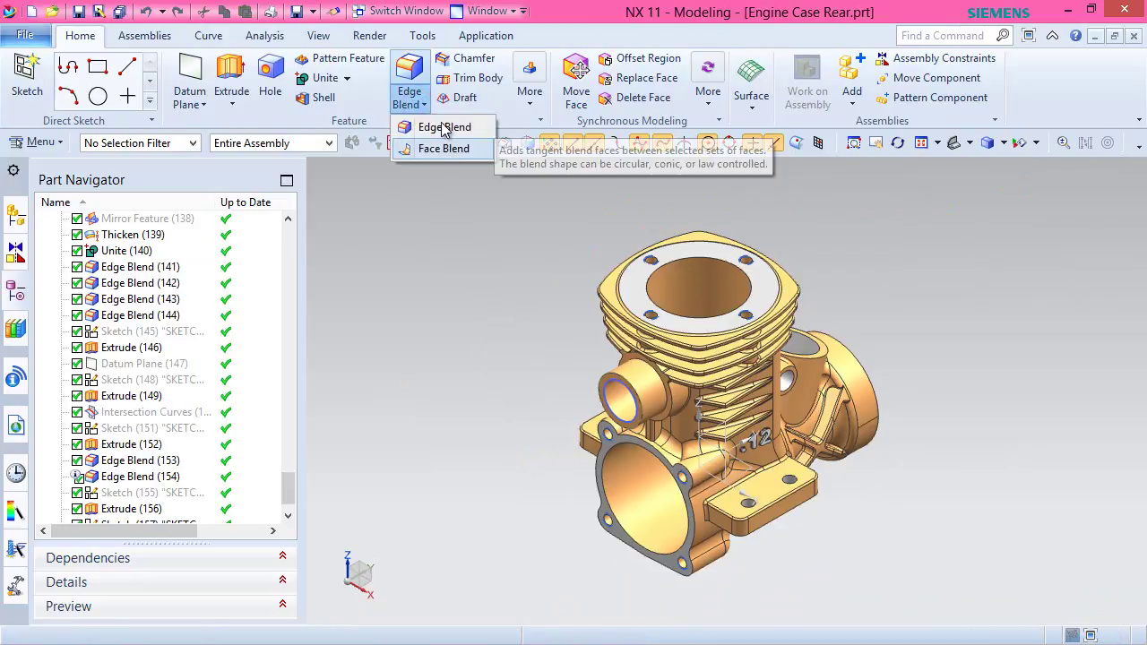
{"action": "left_click", "coordinate": [477, 307]}
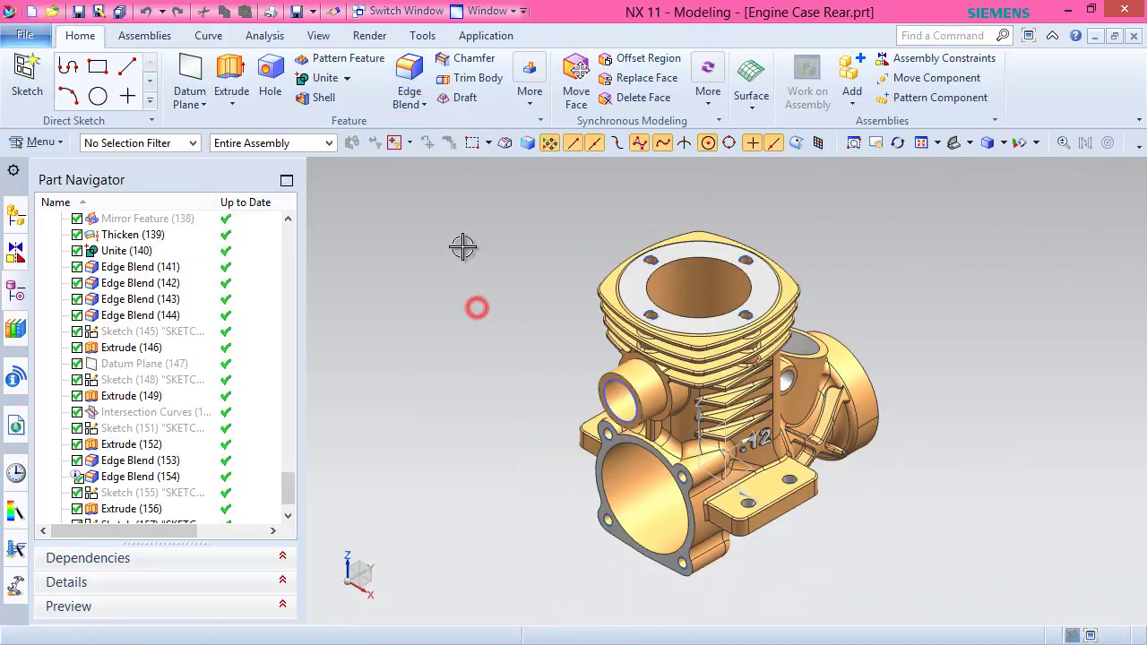
{"action": "left_click", "coordinate": [466, 58]}
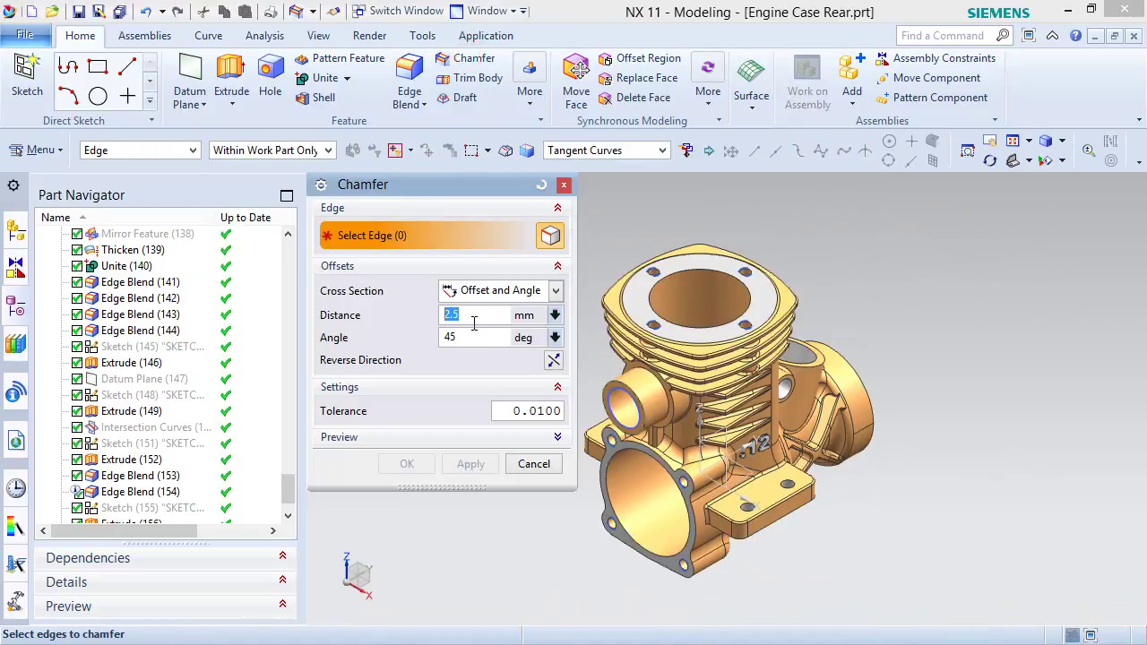
{"action": "double_click", "coordinate": [474, 319]}
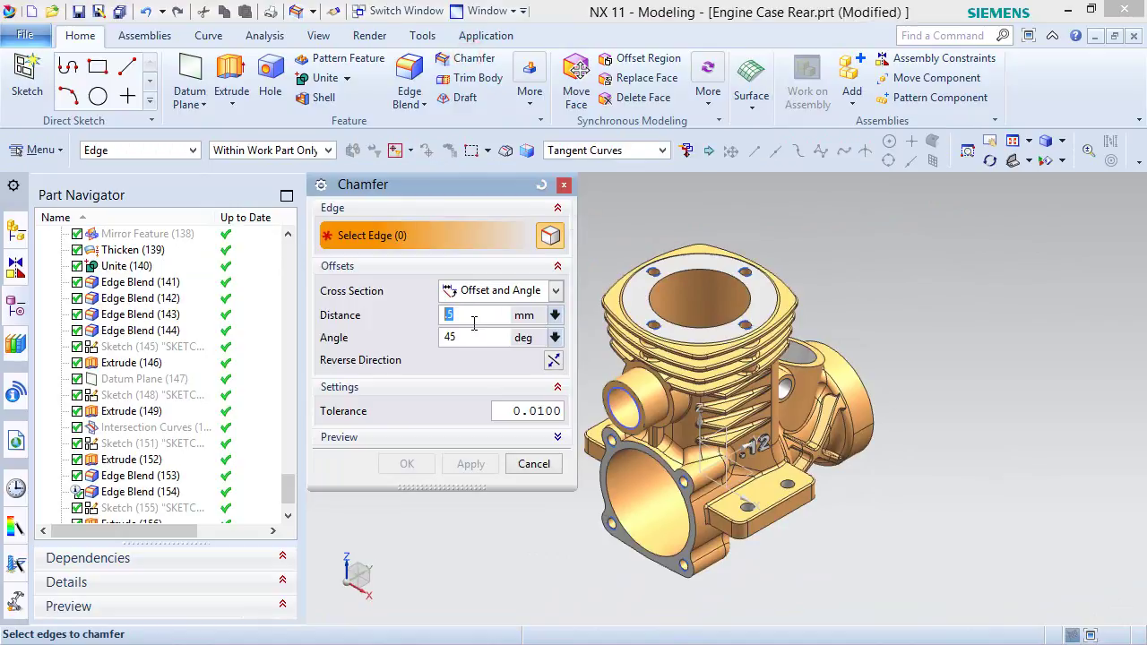
{"action": "scroll", "coordinate": [628, 398], "scroll_direction": "up", "scroll_amount": 5}
{"action": "left_click", "coordinate": [670, 340]}
{"action": "left_click", "coordinate": [405, 464]}
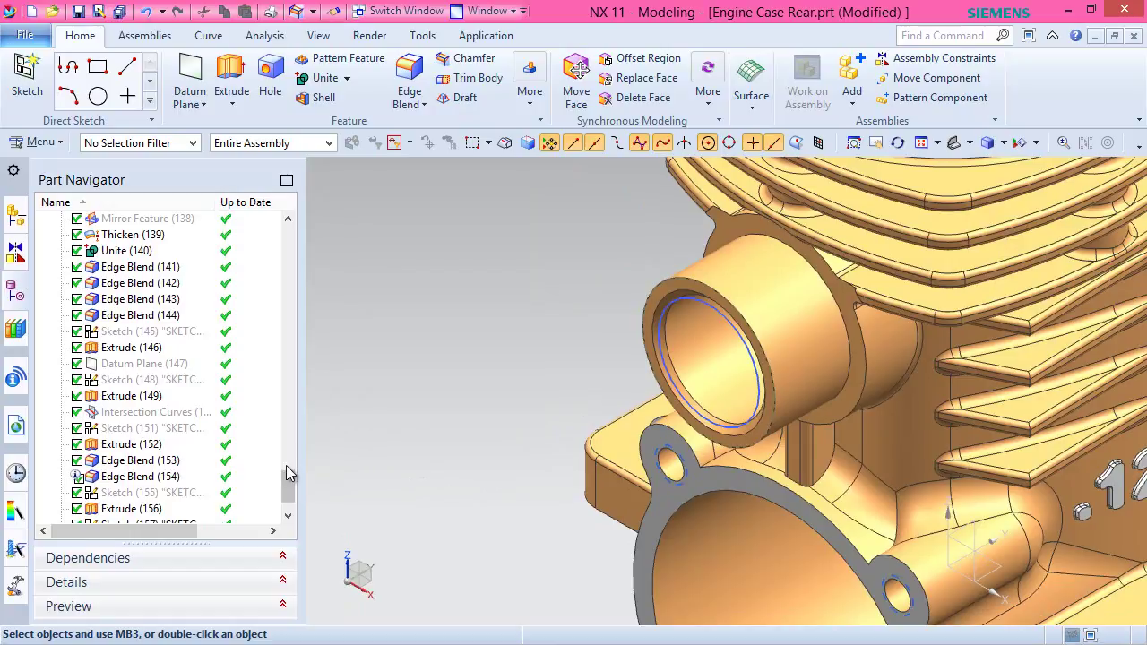
Hide the sketch of the 8 mm circle on the boss's end face.
{"action": "scroll", "coordinate": [285, 472], "scroll_direction": "up", "scroll_amount": 6}
{"action": "left_click", "coordinate": [127, 501]}
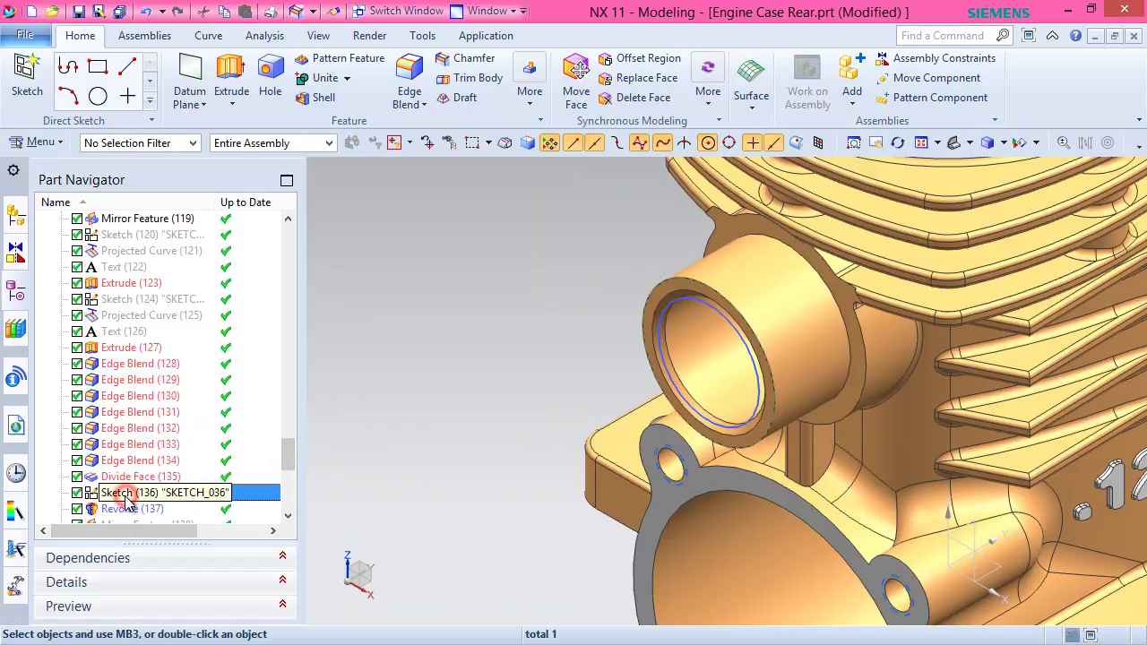
{"action": "scroll", "coordinate": [130, 509], "scroll_direction": "down", "scroll_amount": 7}
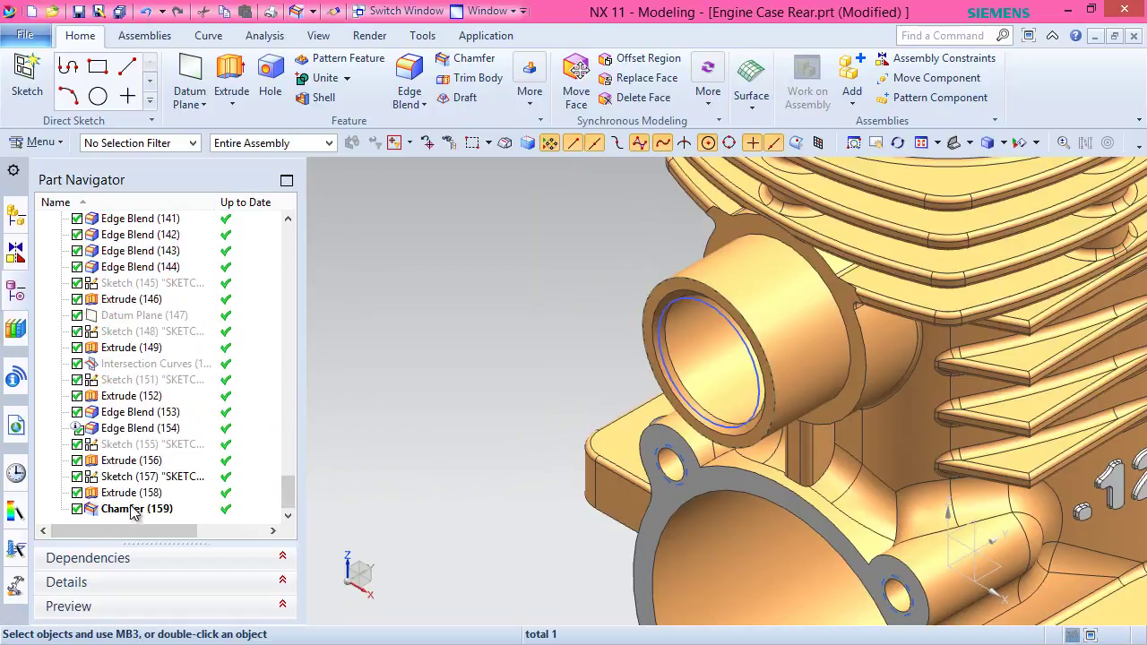
{"action": "right_click", "coordinate": [134, 477]}
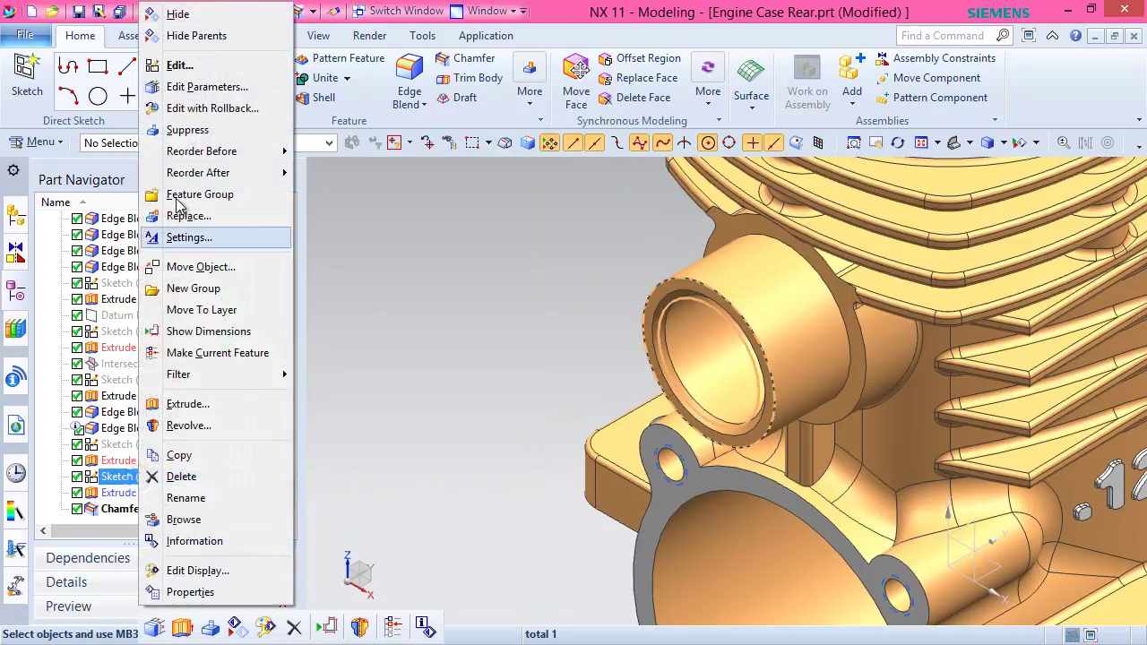
{"action": "left_click", "coordinate": [197, 17]}
Assign a white feature face colour to the extruded bore cut in the boss.
{"action": "scroll", "coordinate": [478, 471], "scroll_direction": "down", "scroll_amount": 2}
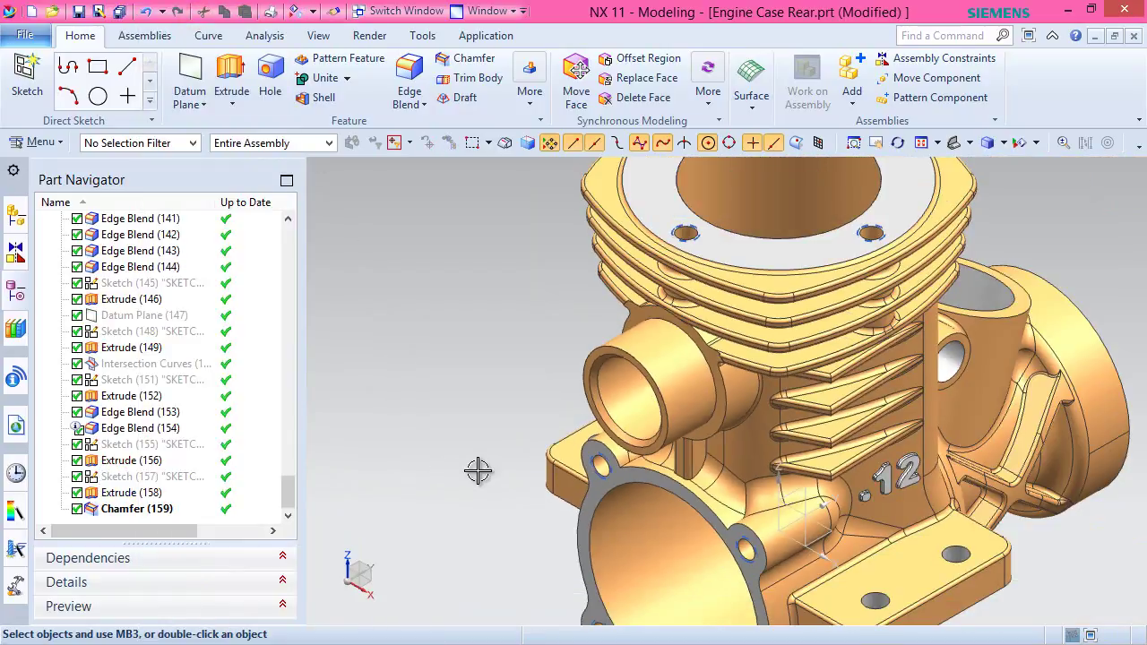
{"action": "left_click", "coordinate": [320, 36]}
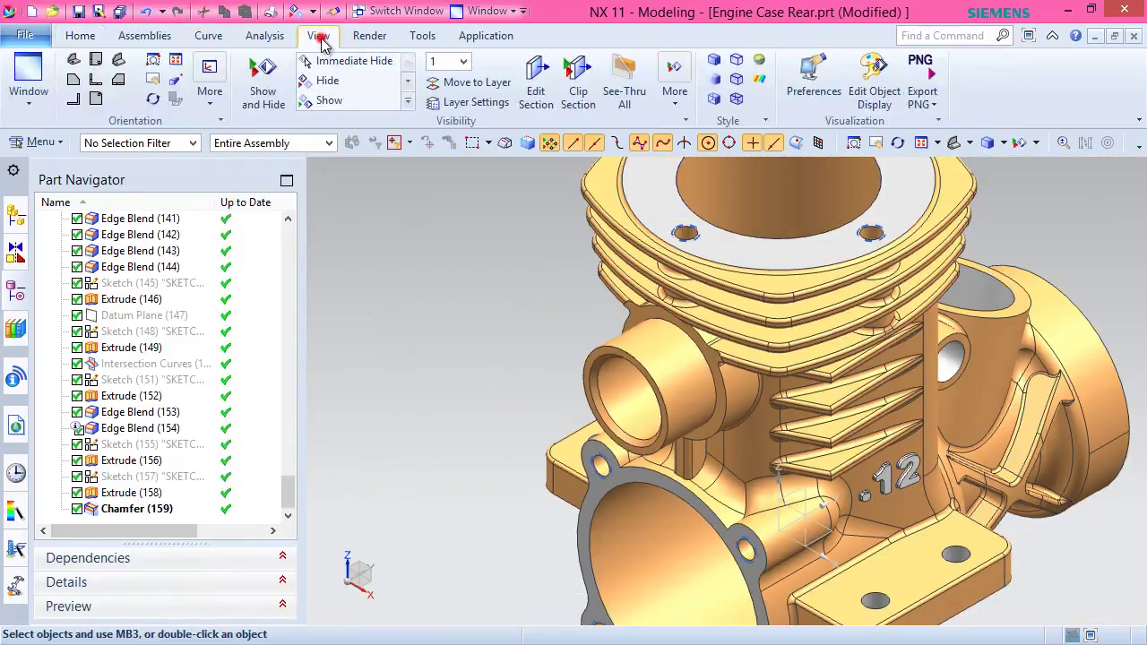
{"action": "right_click", "coordinate": [136, 494]}
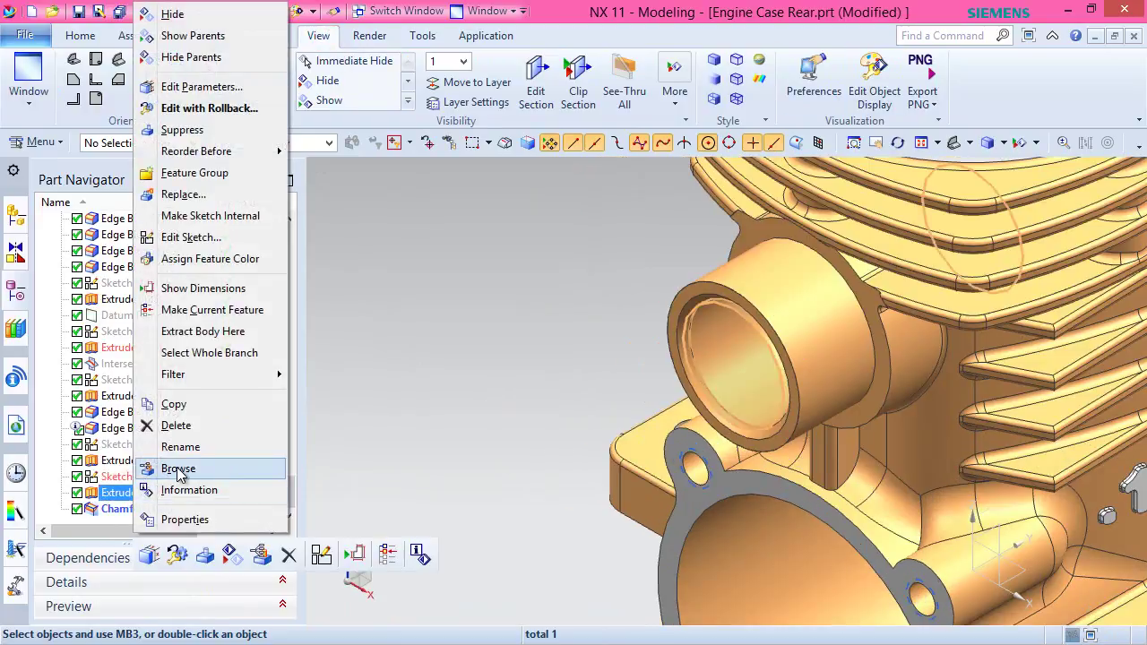
{"action": "left_click", "coordinate": [221, 258]}
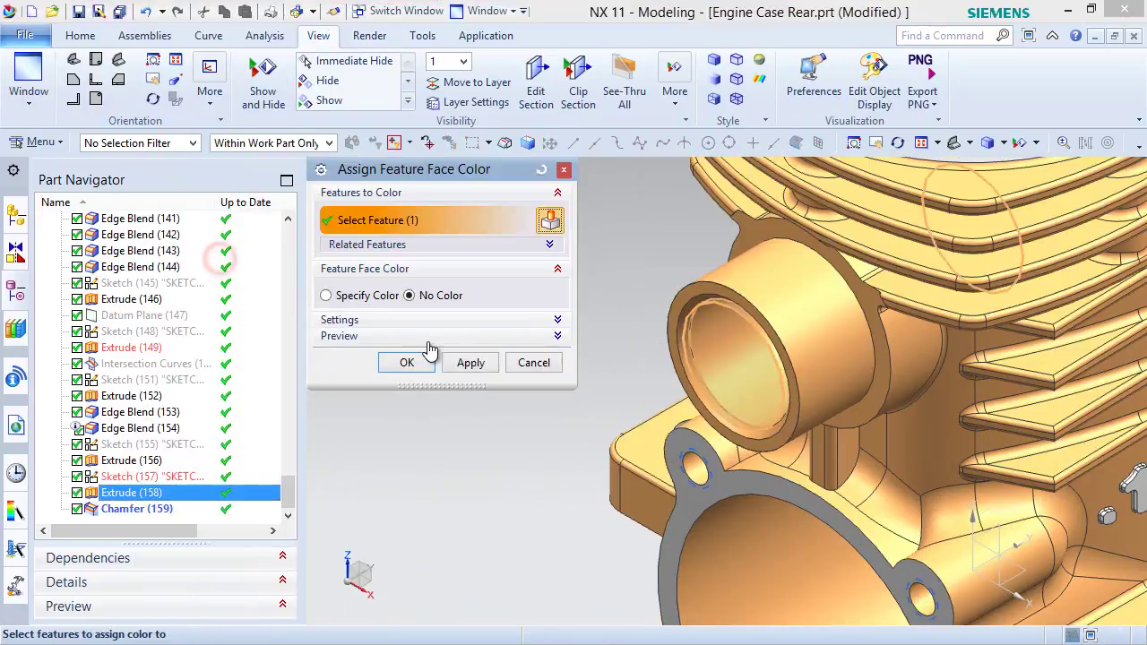
{"action": "left_click", "coordinate": [326, 295]}
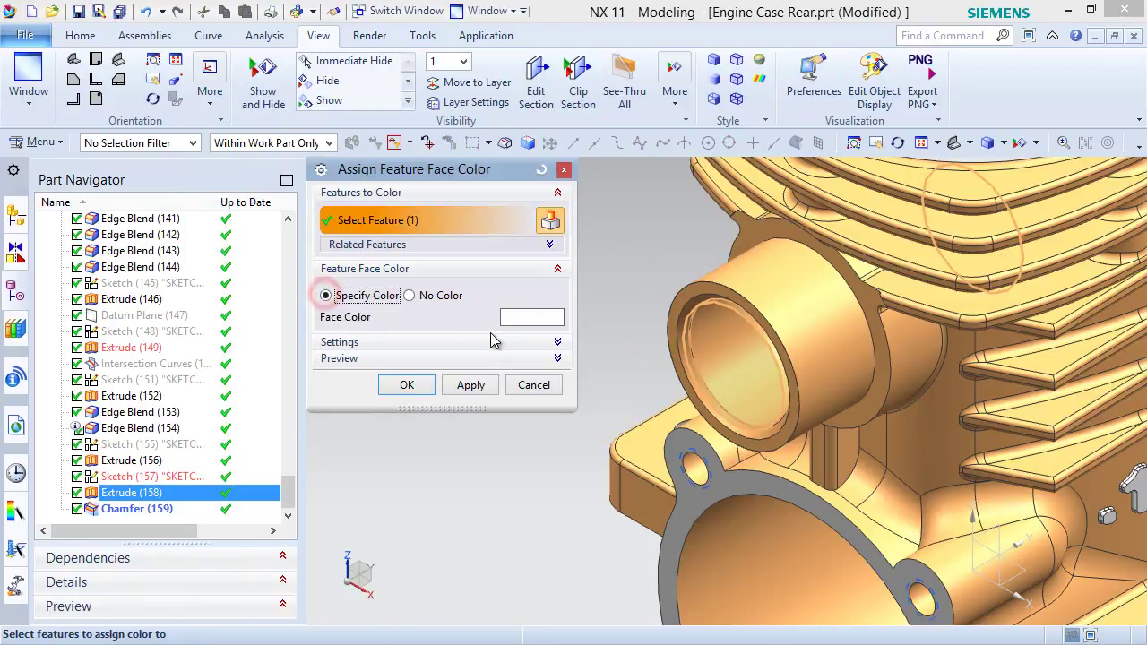
{"action": "left_click", "coordinate": [408, 385]}
Assign the white feature face colour to the chamfer at the bore's mouth.
{"action": "scroll", "coordinate": [644, 382], "scroll_direction": "up", "scroll_amount": 2}
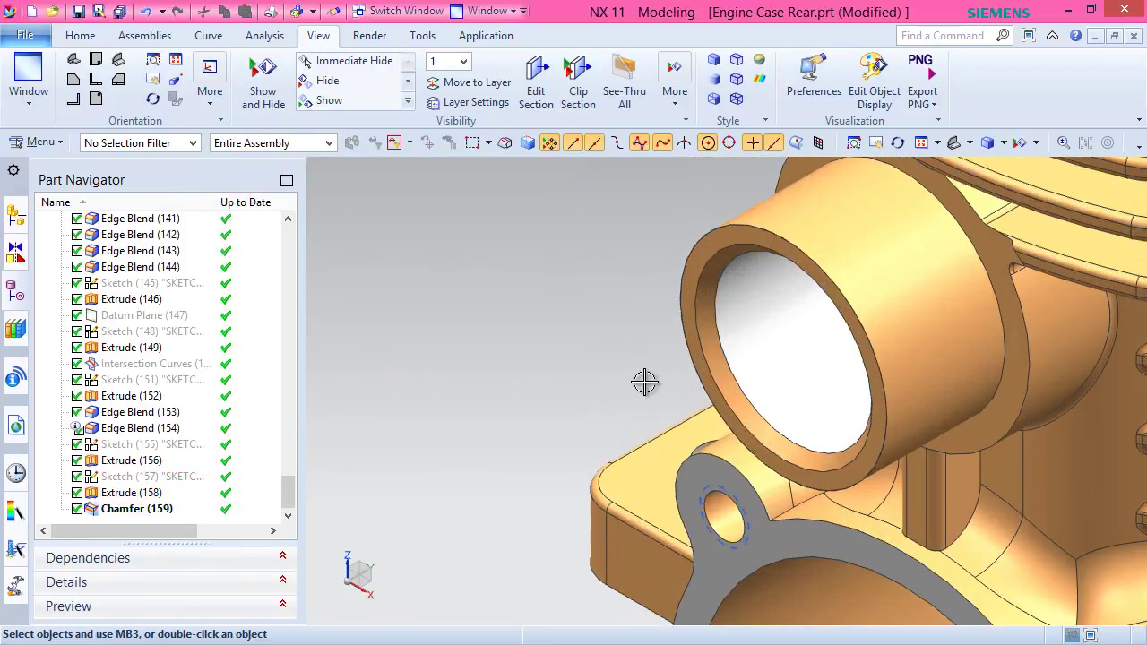
{"action": "left_click", "coordinate": [130, 511]}
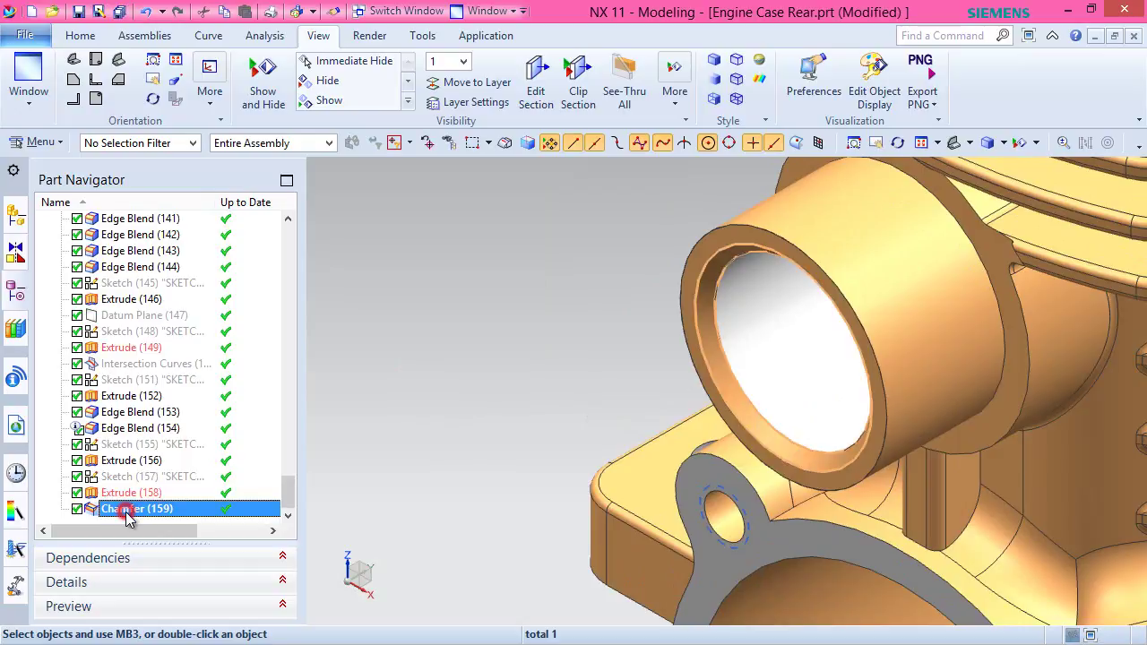
{"action": "right_click", "coordinate": [125, 518]}
{"action": "left_click", "coordinate": [169, 259]}
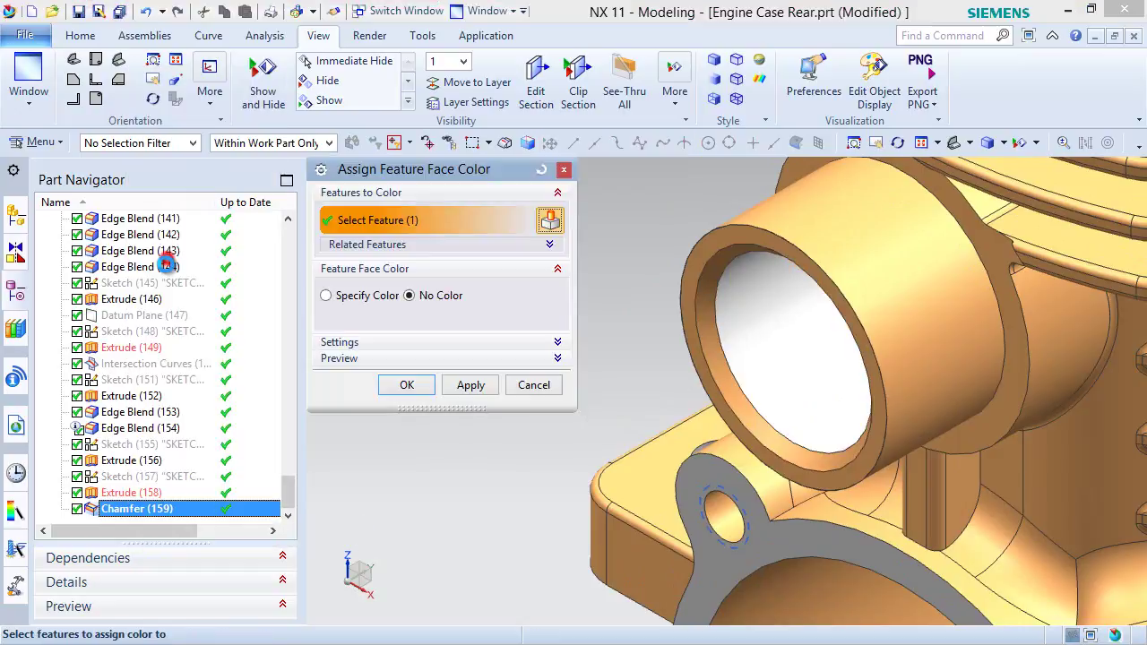
{"action": "left_click", "coordinate": [340, 296]}
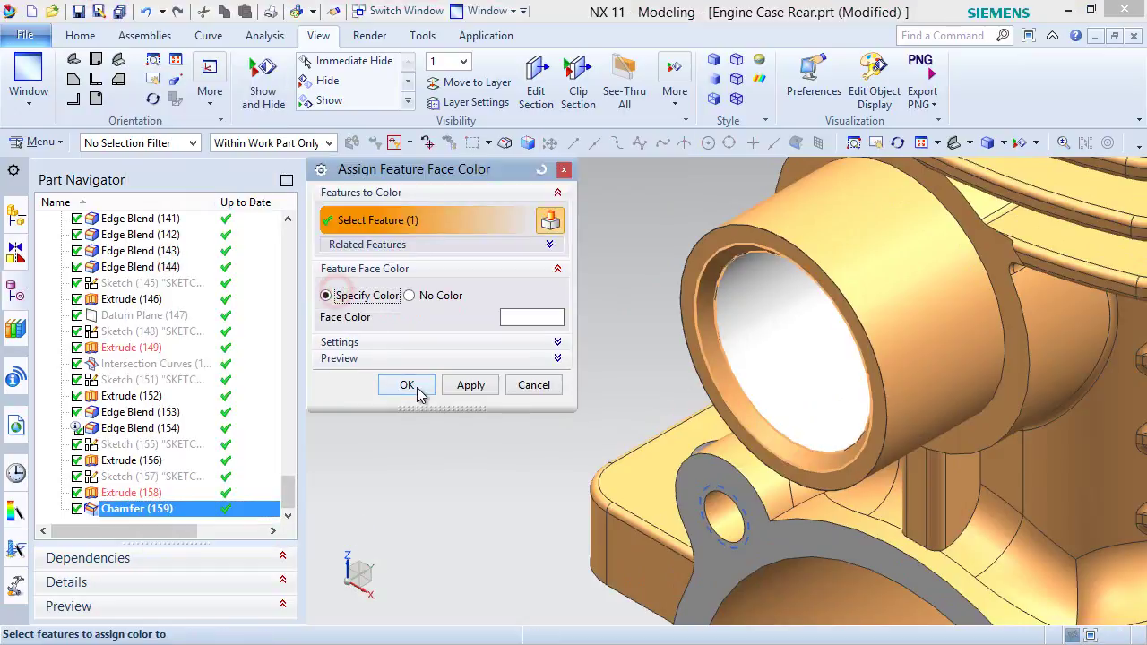
{"action": "left_click", "coordinate": [408, 384]}
Save the part with the recoloured bore and chamfer, and return to the modeling tools.
{"action": "scroll", "coordinate": [415, 381], "scroll_direction": "down", "scroll_amount": 2}
{"action": "scroll", "coordinate": [657, 469], "scroll_direction": "down", "scroll_amount": 3}
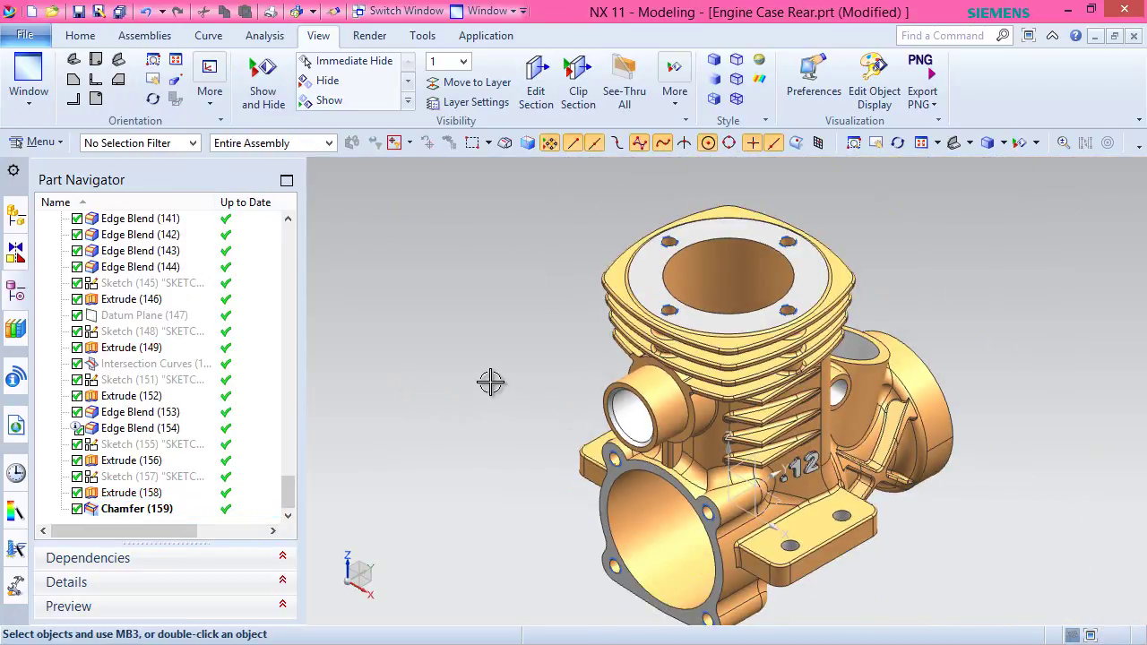
{"action": "left_click", "coordinate": [90, 38]}
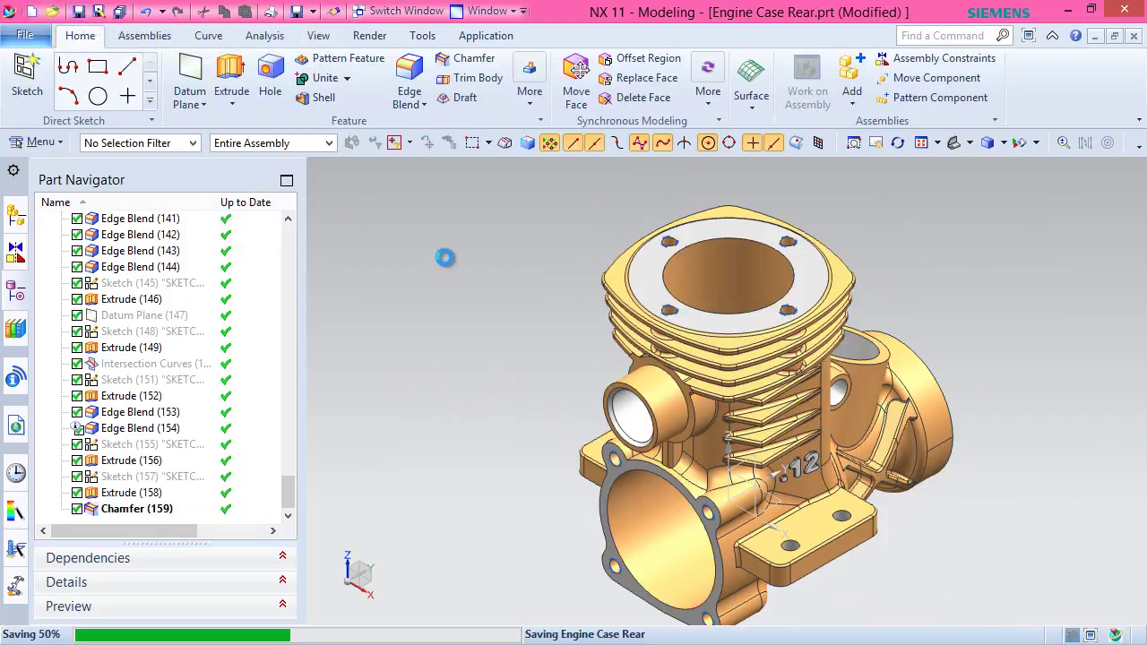
Blend the two short adjoining edges at the boss flange's corner beside the lettered side with a 0.5 mm radius, selecting single curves.
{"action": "middle_click_drag", "start_coordinate": [564, 390], "coordinate": [477, 297]}
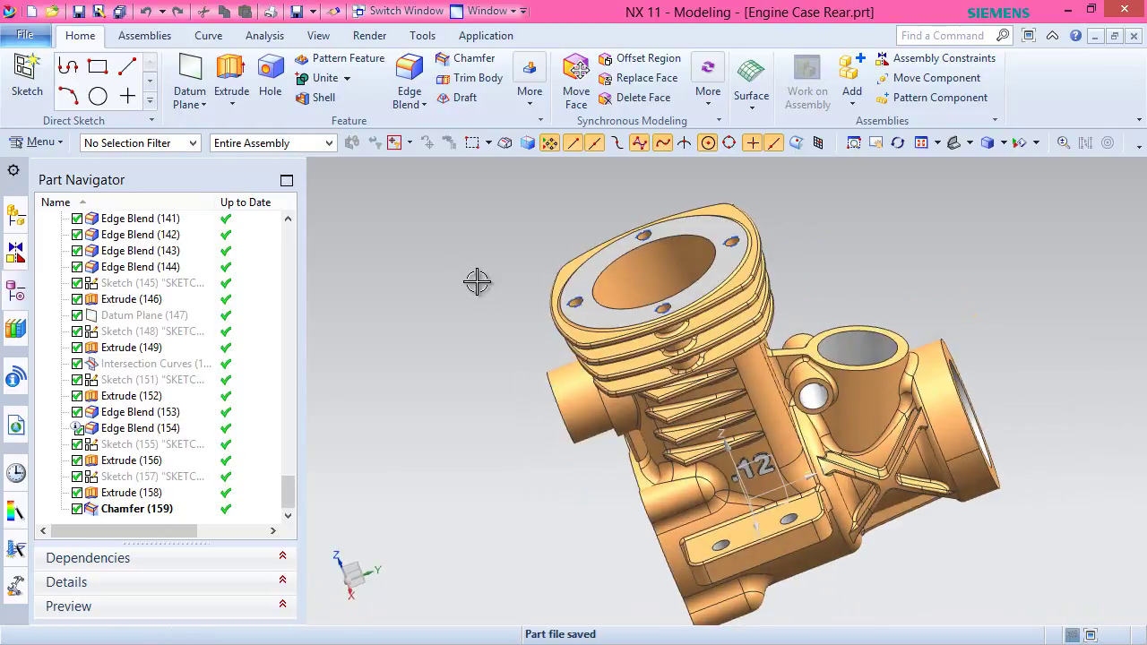
{"action": "key", "text": "Home"}
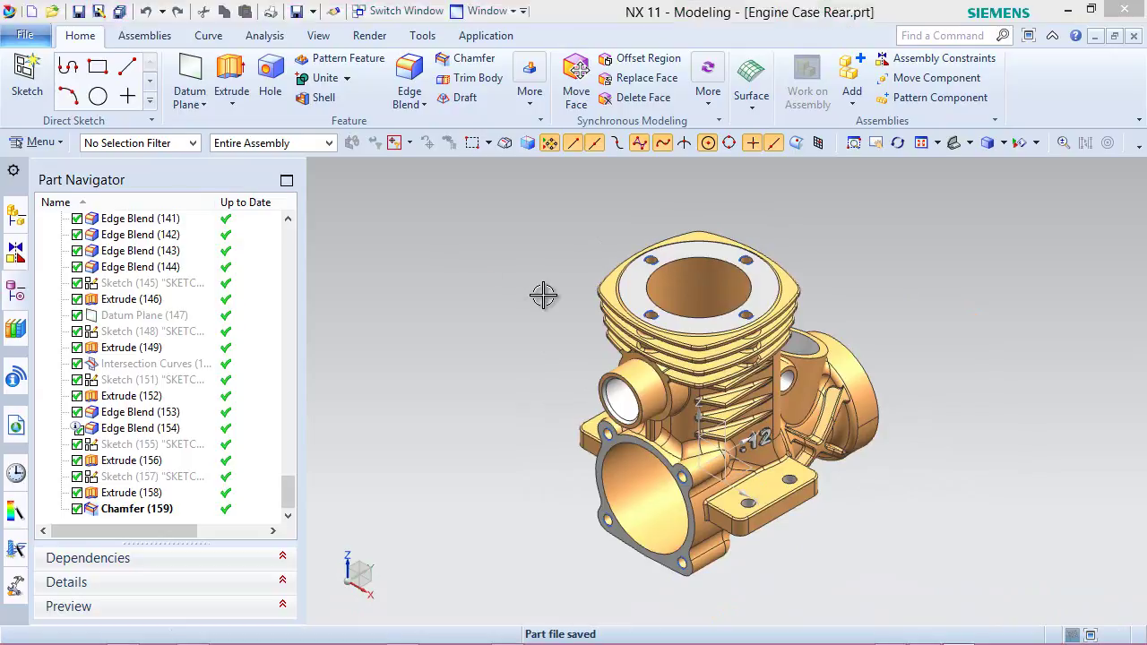
{"action": "scroll", "coordinate": [549, 335], "scroll_direction": "down", "scroll_amount": 5}
{"action": "middle_click_drag", "start_coordinate": [622, 371], "coordinate": [648, 326]}
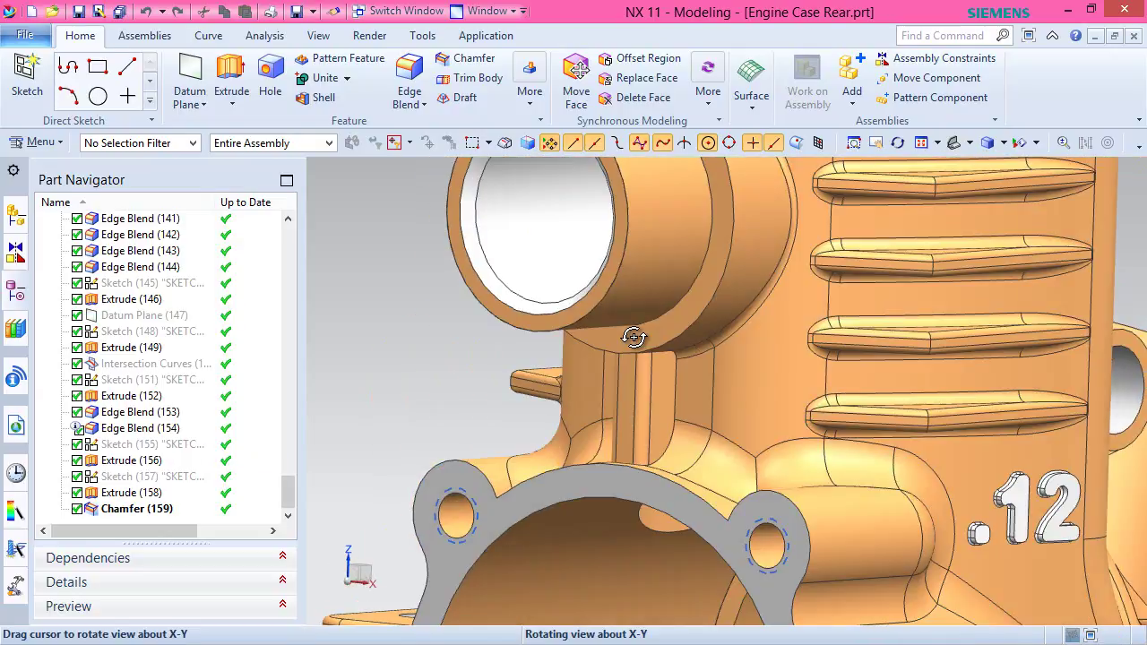
{"action": "scroll", "coordinate": [685, 433], "scroll_direction": "up", "scroll_amount": 4}
{"action": "scroll", "coordinate": [580, 198], "scroll_direction": "down", "scroll_amount": 3}
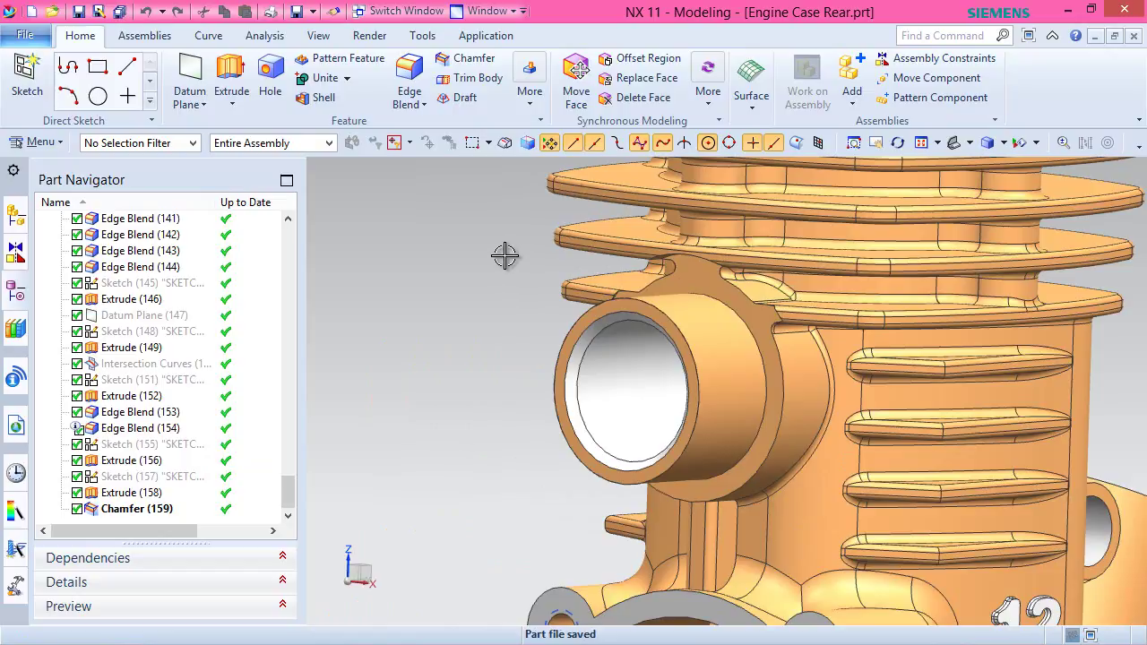
{"action": "key", "text": "b"}
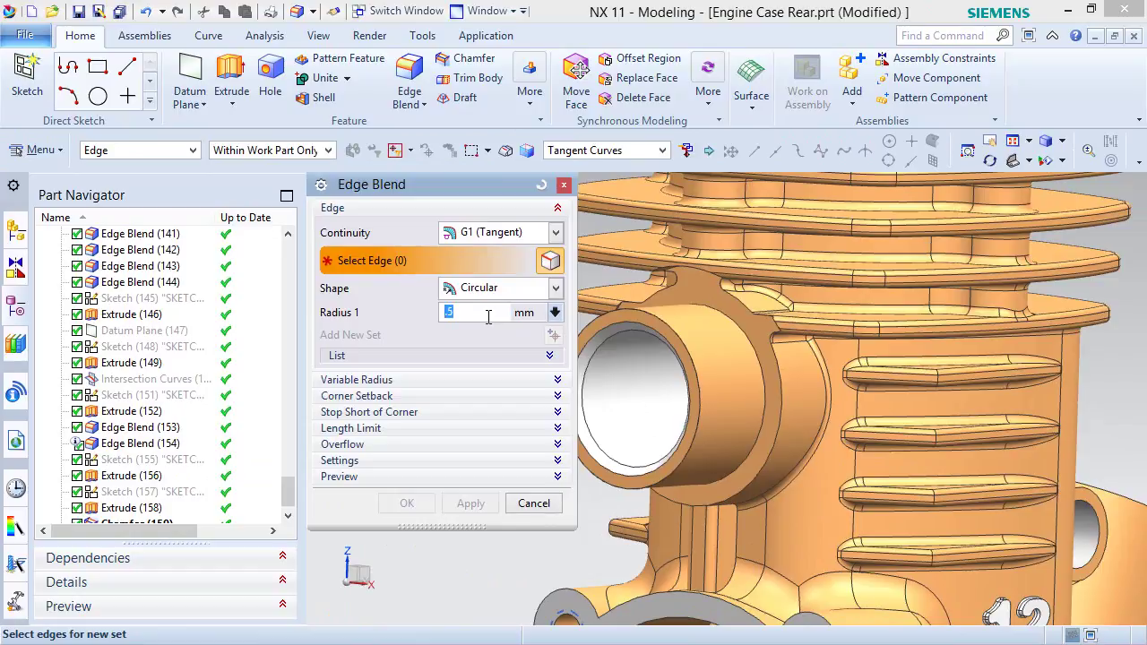
{"action": "scroll", "coordinate": [661, 316], "scroll_direction": "up", "scroll_amount": 8}
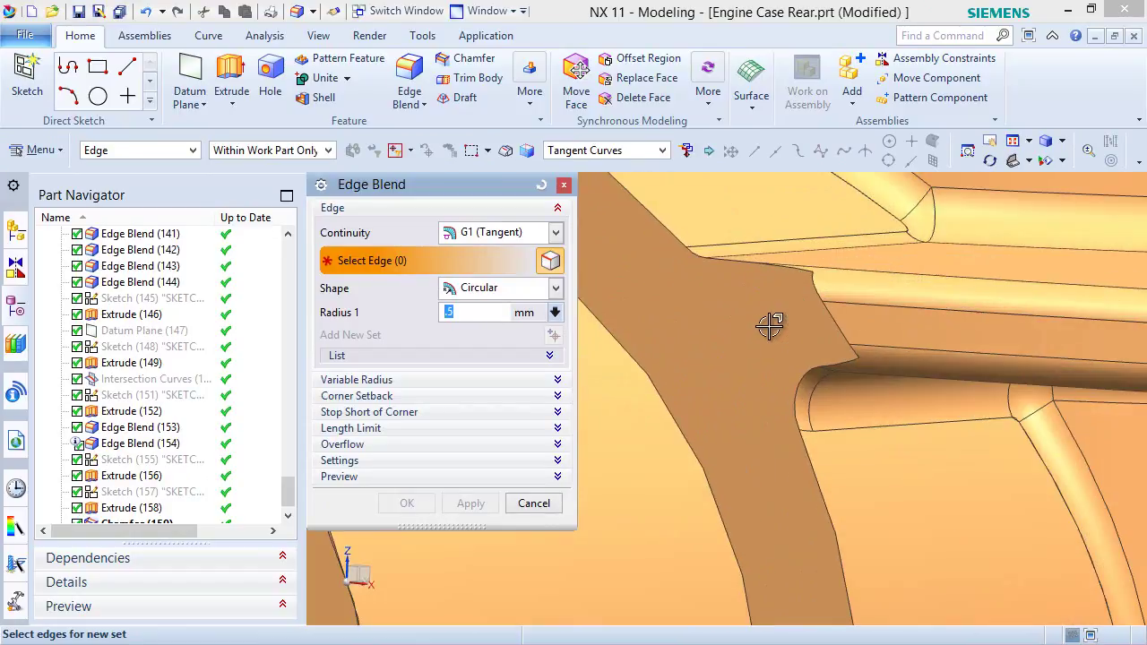
{"action": "left_click", "coordinate": [662, 149]}
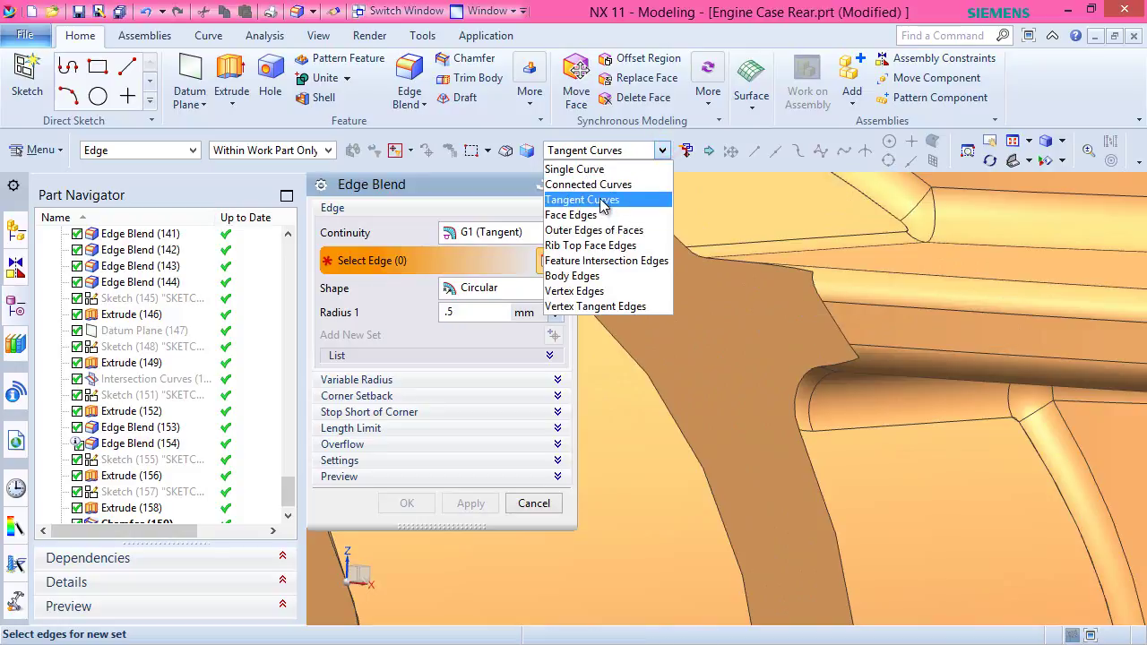
{"action": "left_click", "coordinate": [578, 168]}
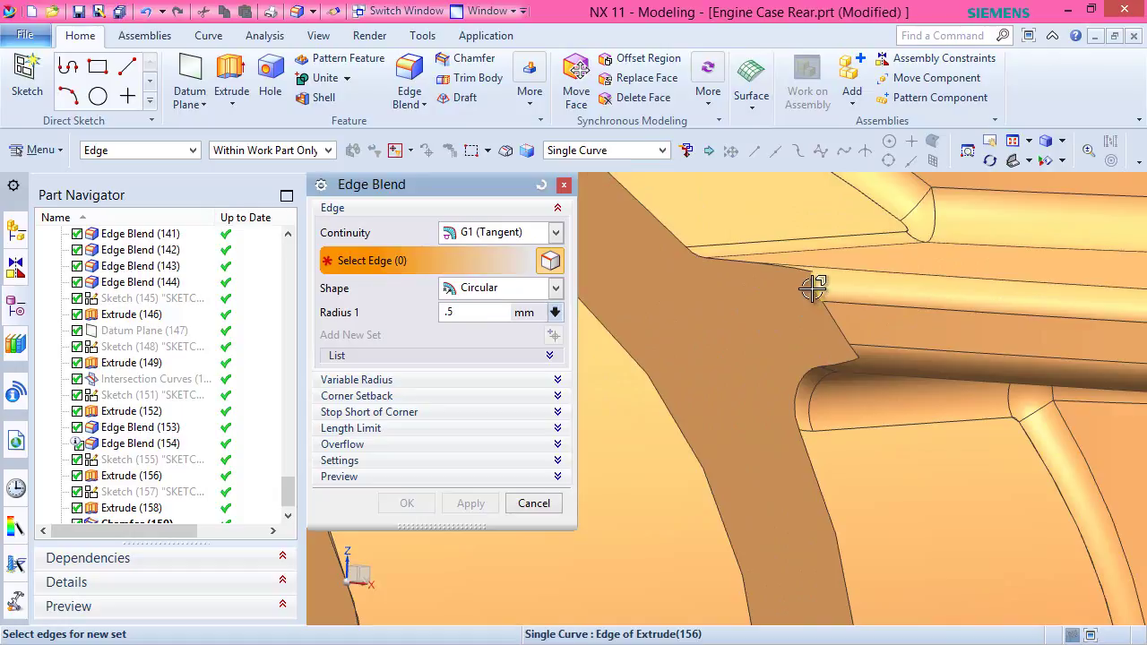
{"action": "left_click", "coordinate": [813, 288]}
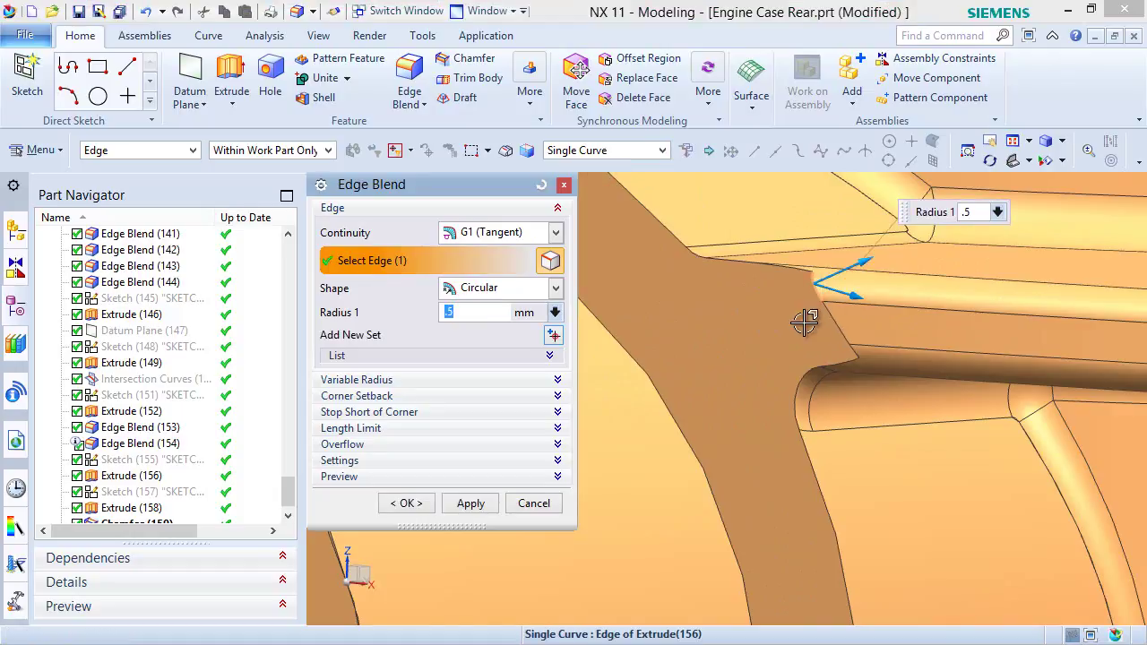
{"action": "left_click", "coordinate": [835, 327]}
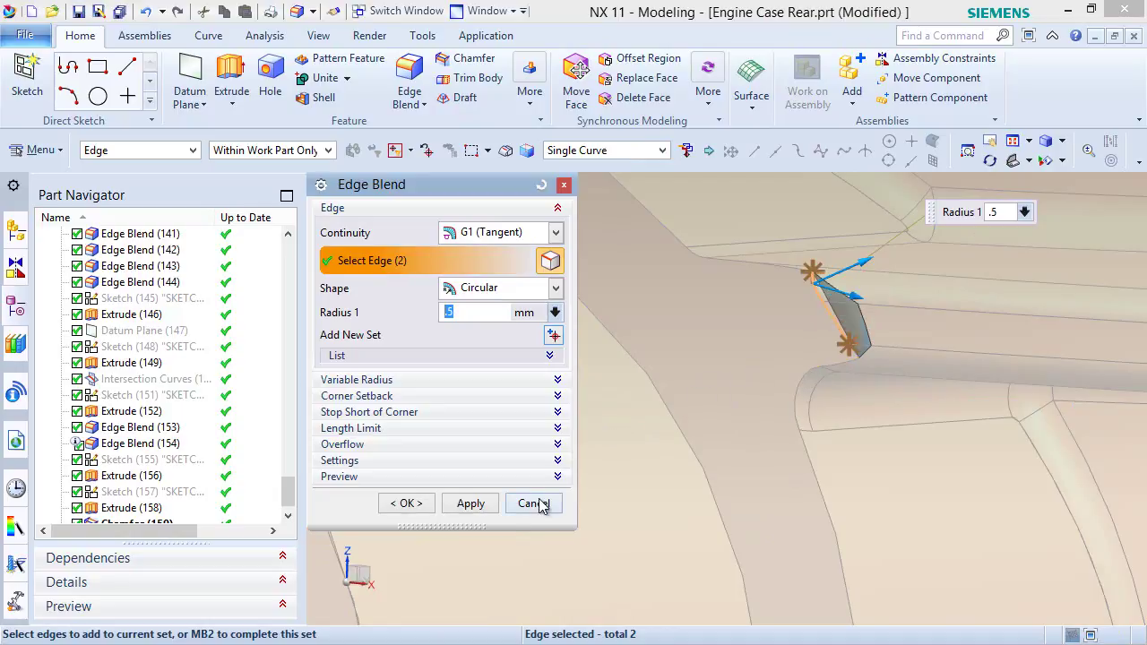
{"action": "left_click", "coordinate": [471, 504]}
Blend the curved edge where the top of the boss flange meets the cooling fin with a 0.5 mm radius.
{"action": "scroll", "coordinate": [788, 415], "scroll_direction": "down", "scroll_amount": 3}
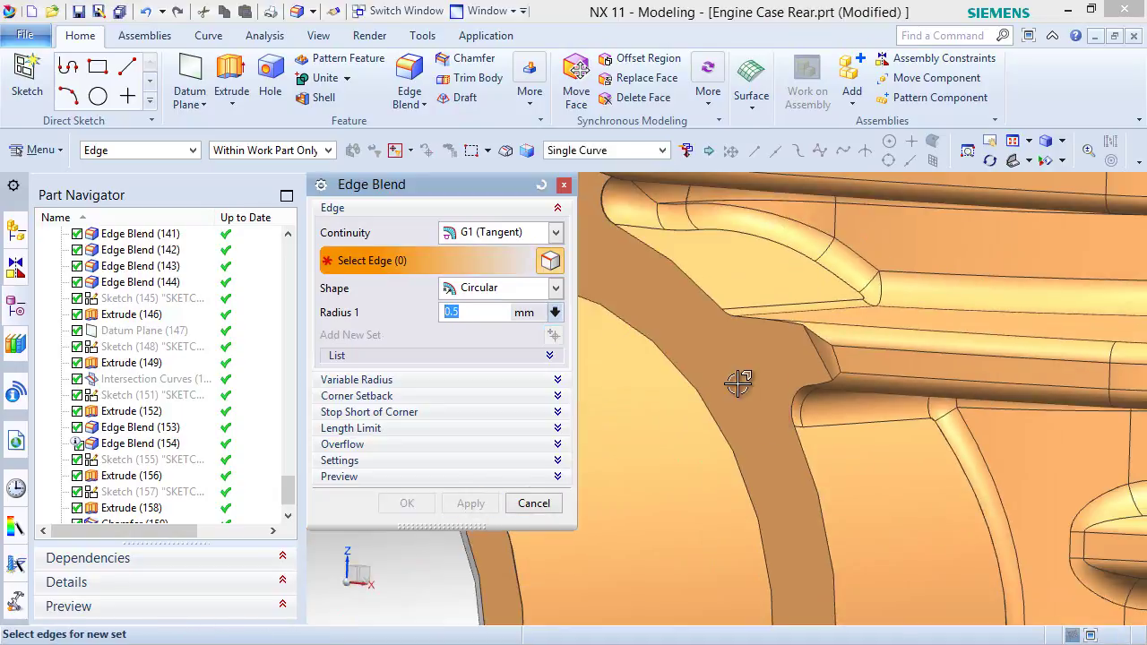
{"action": "scroll", "coordinate": [793, 406], "scroll_direction": "up", "scroll_amount": 3}
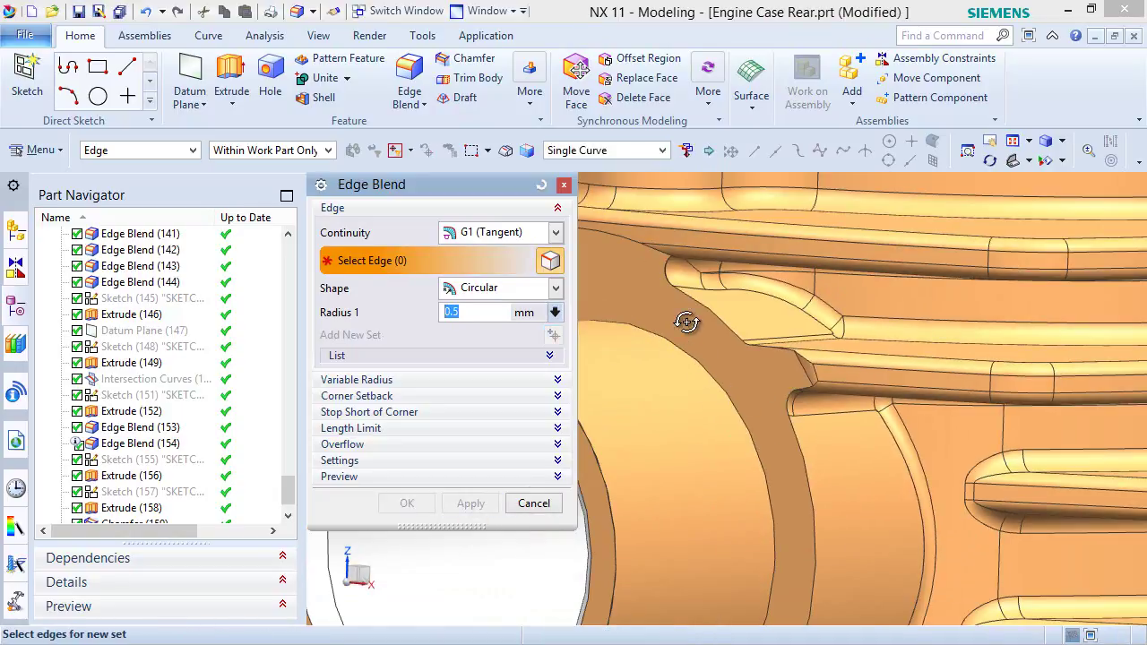
{"action": "middle_click_drag", "start_coordinate": [681, 325], "coordinate": [690, 309]}
{"action": "scroll", "coordinate": [795, 481], "scroll_direction": "up", "scroll_amount": 4}
{"action": "scroll", "coordinate": [732, 287], "scroll_direction": "down", "scroll_amount": 5}
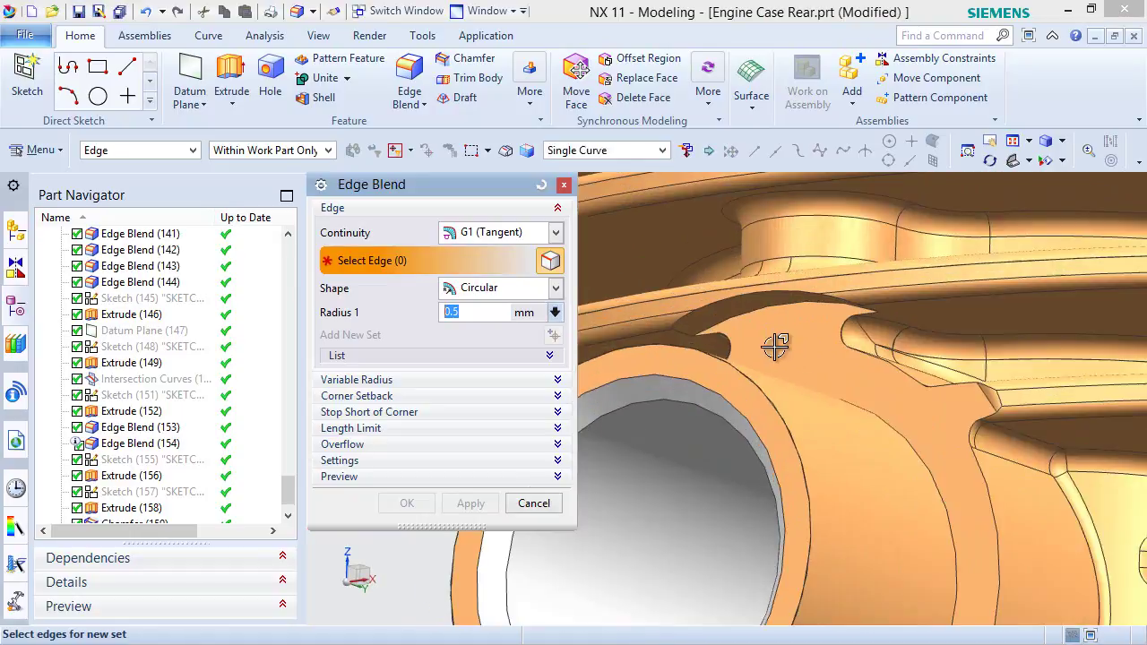
{"action": "left_click", "coordinate": [770, 311]}
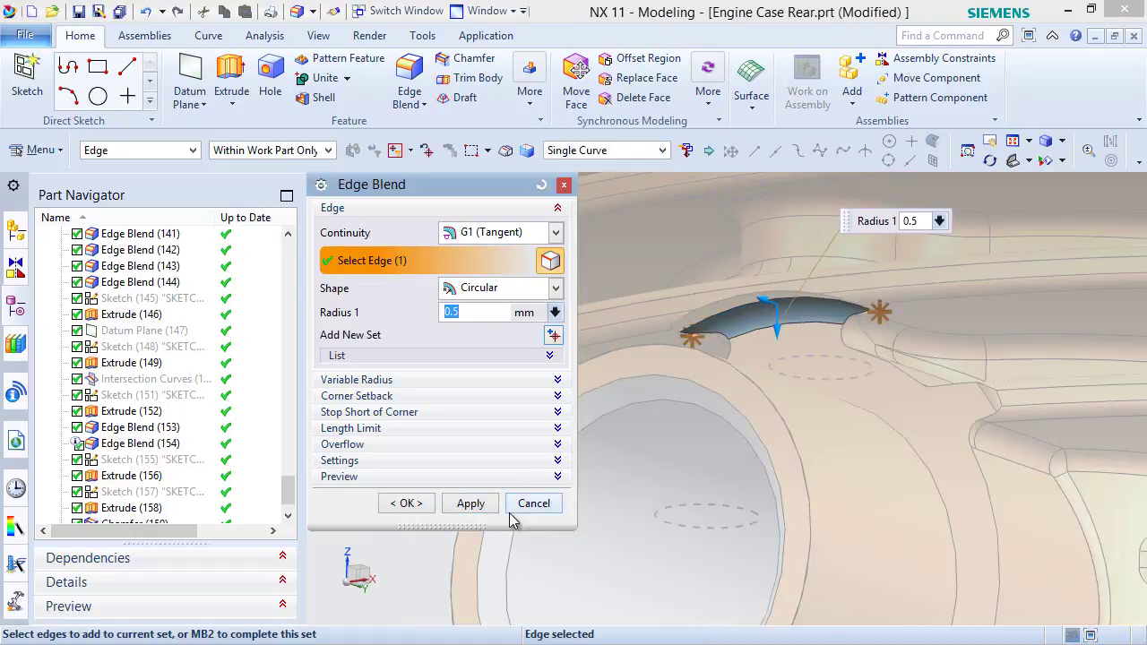
{"action": "left_click", "coordinate": [469, 503]}
Blend the three short edges at the flange's opposite corner with a 0.5 mm radius and finish blending.
{"action": "scroll", "coordinate": [826, 383], "scroll_direction": "up", "scroll_amount": 2}
{"action": "middle_click_drag", "start_coordinate": [773, 376], "coordinate": [761, 402]}
{"action": "scroll", "coordinate": [761, 402], "scroll_direction": "up", "scroll_amount": 1}
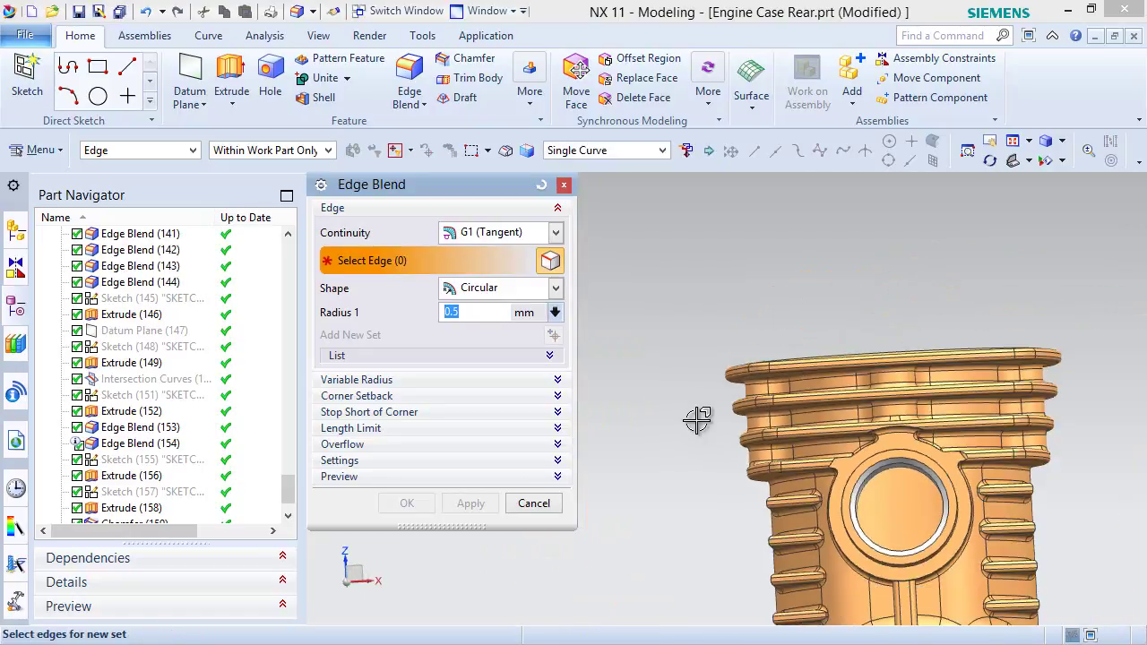
{"action": "scroll", "coordinate": [744, 416], "scroll_direction": "down", "scroll_amount": 3}
{"action": "mouse_move", "coordinate": [751, 417]}
{"action": "middle_mouse_down"}
{"action": "mouse_move", "coordinate": [765, 428]}
{"action": "mouse_move", "coordinate": [743, 402]}
{"action": "middle_mouse_up"}
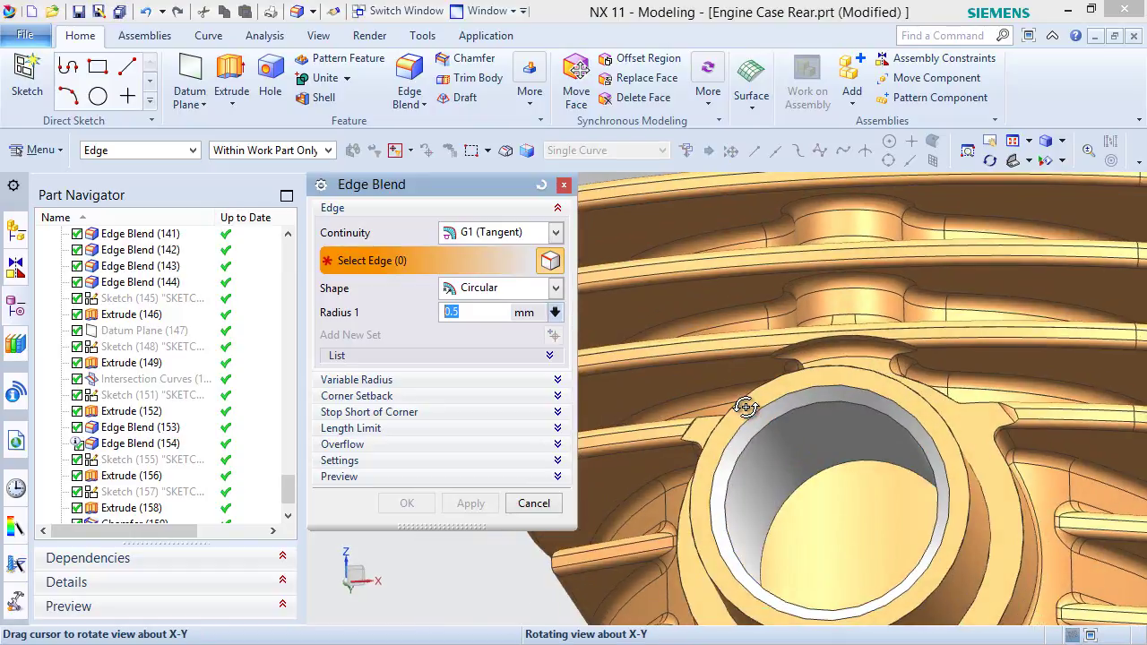
{"action": "scroll", "coordinate": [691, 435], "scroll_direction": "down", "scroll_amount": 4}
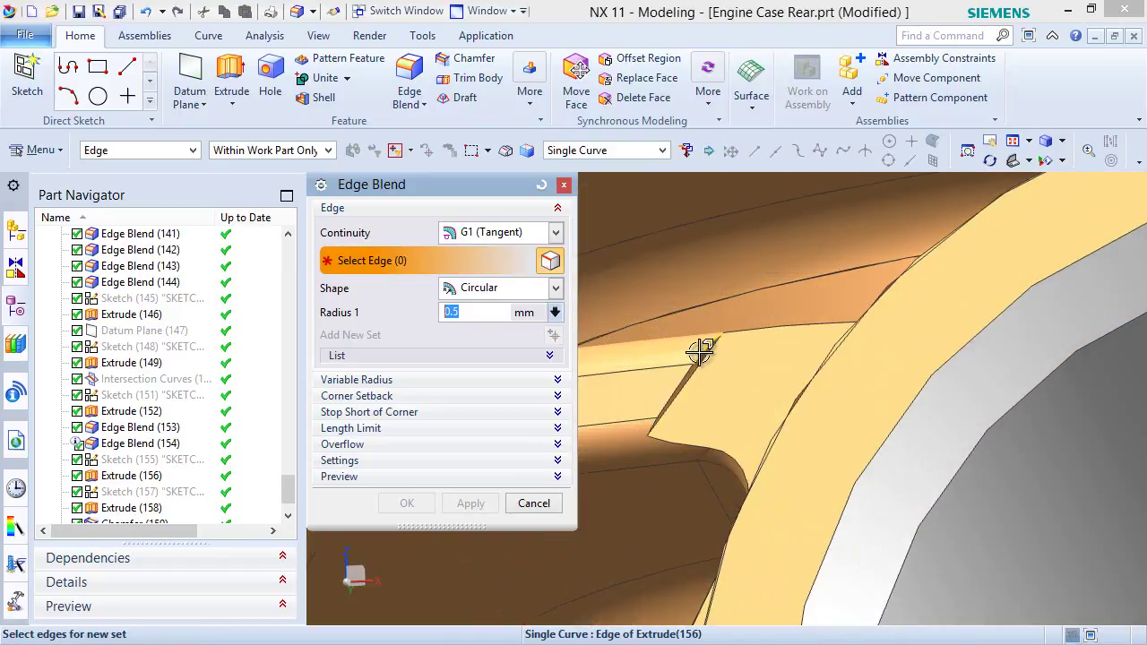
{"action": "left_click", "coordinate": [700, 353]}
{"action": "left_click", "coordinate": [649, 428]}
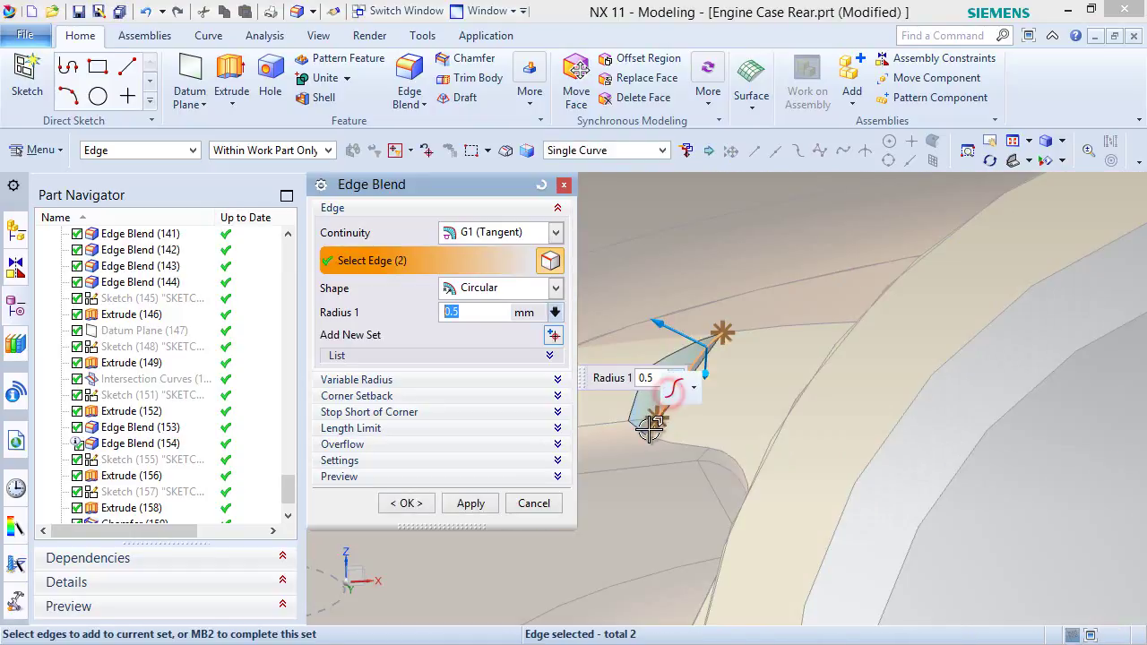
{"action": "left_click", "coordinate": [638, 437]}
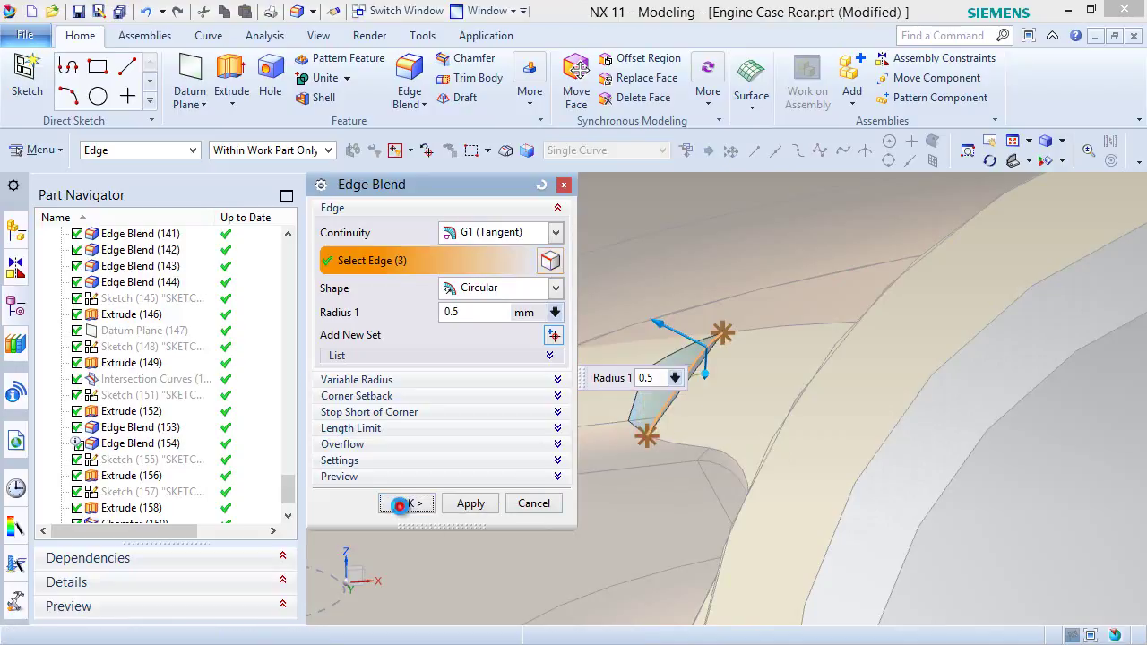
{"action": "left_click", "coordinate": [402, 504]}
Return the model to the isometric view and save the part with its new flange blends.
{"action": "middle_click_drag", "start_coordinate": [402, 468], "coordinate": [562, 404]}
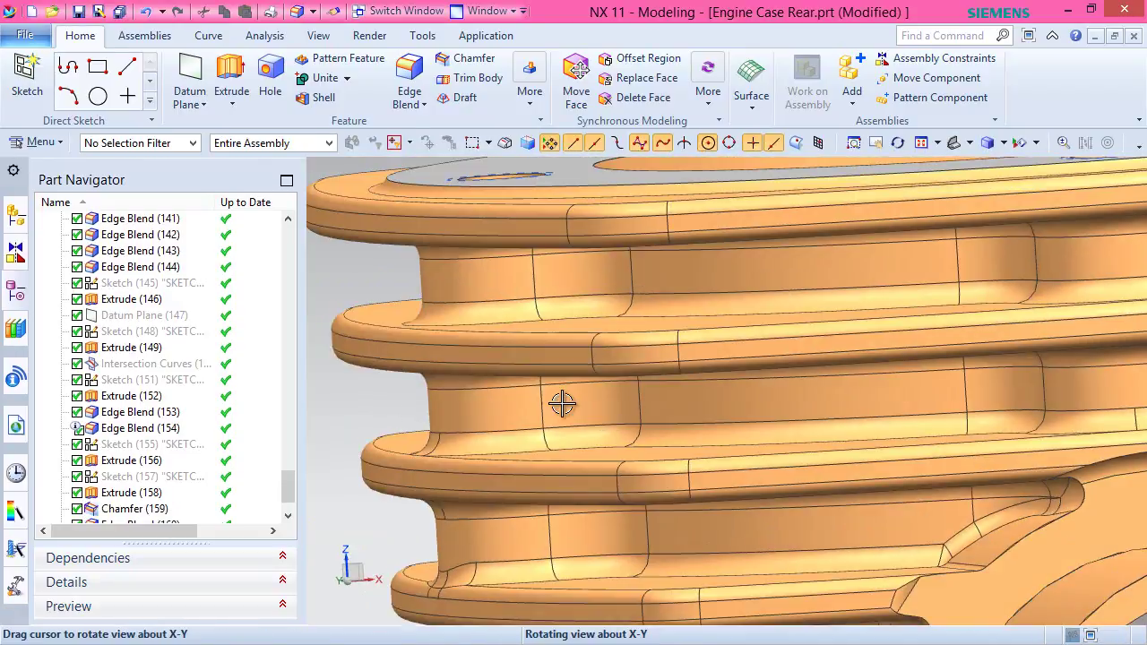
{"action": "scroll", "coordinate": [409, 328], "scroll_direction": "down", "scroll_amount": 3}
{"action": "middle_click_drag", "start_coordinate": [410, 328], "coordinate": [565, 387]}
{"action": "middle_click_drag", "start_coordinate": [709, 406], "coordinate": [733, 402]}
{"action": "left_click", "coordinate": [971, 145]}
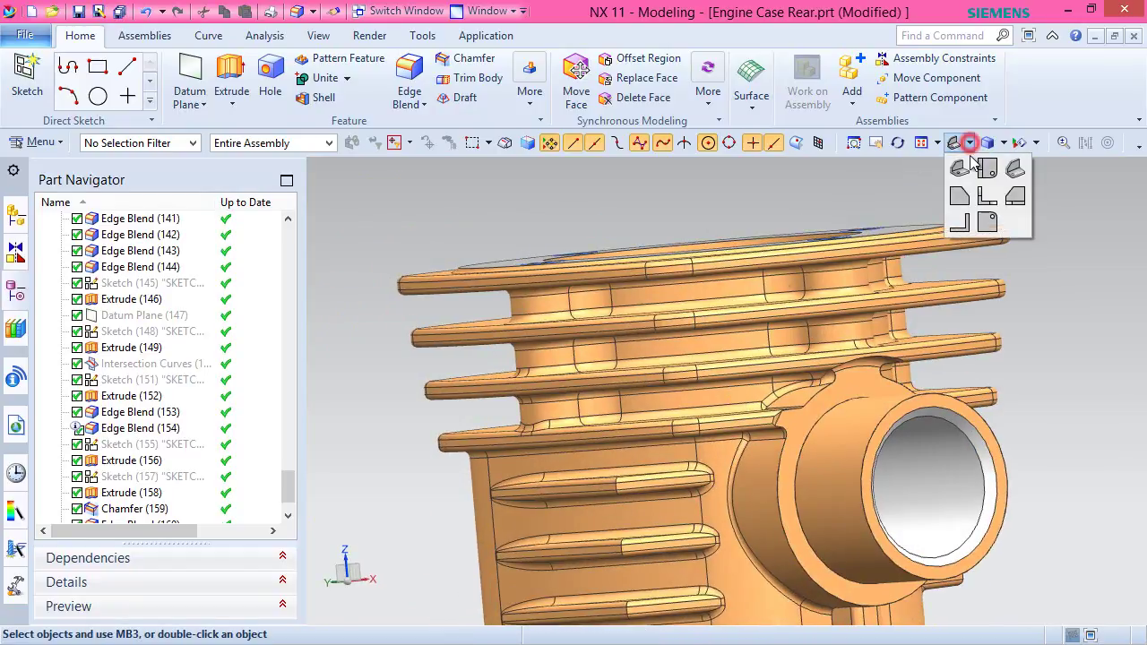
{"action": "left_click", "coordinate": [1010, 175]}
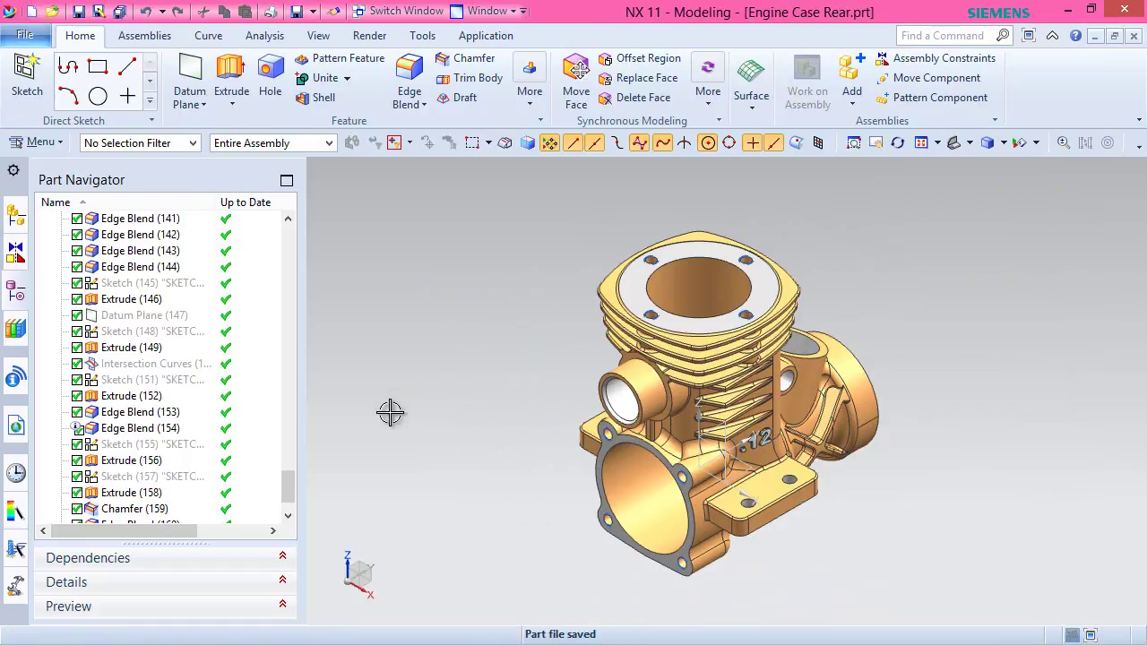
Clip the part's view with a one-plane section through the cylinder bore at zero offset.
{"action": "left_click_drag", "start_coordinate": [291, 489], "coordinate": [289, 499]}
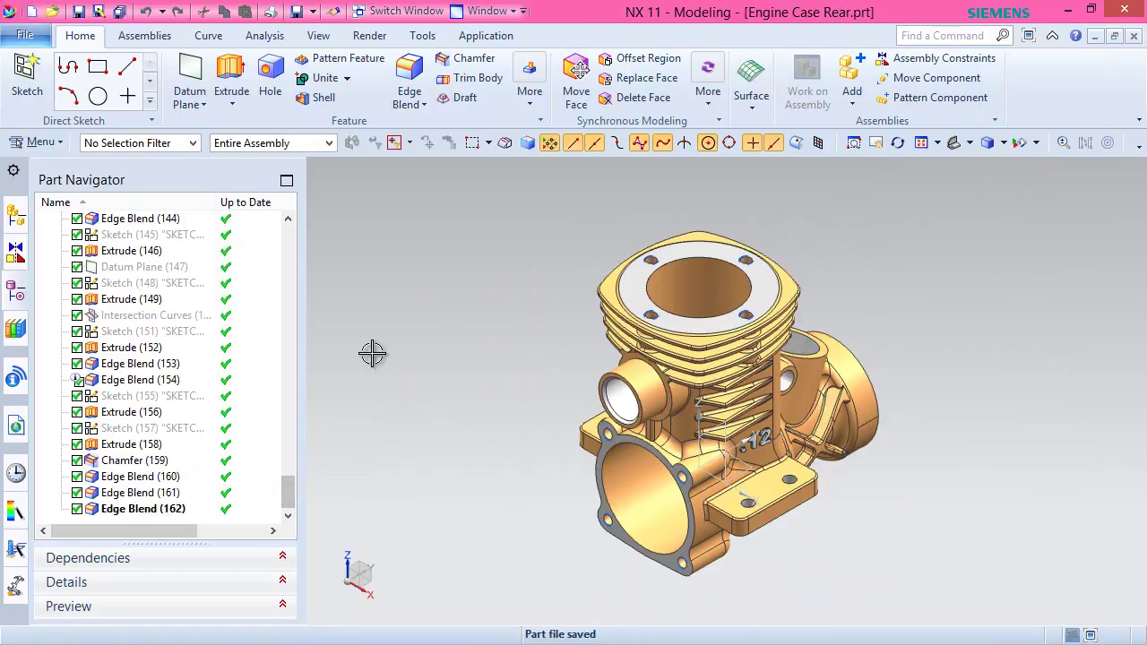
{"action": "key", "text": "ctrl+f"}
{"action": "right_click", "coordinate": [476, 246]}
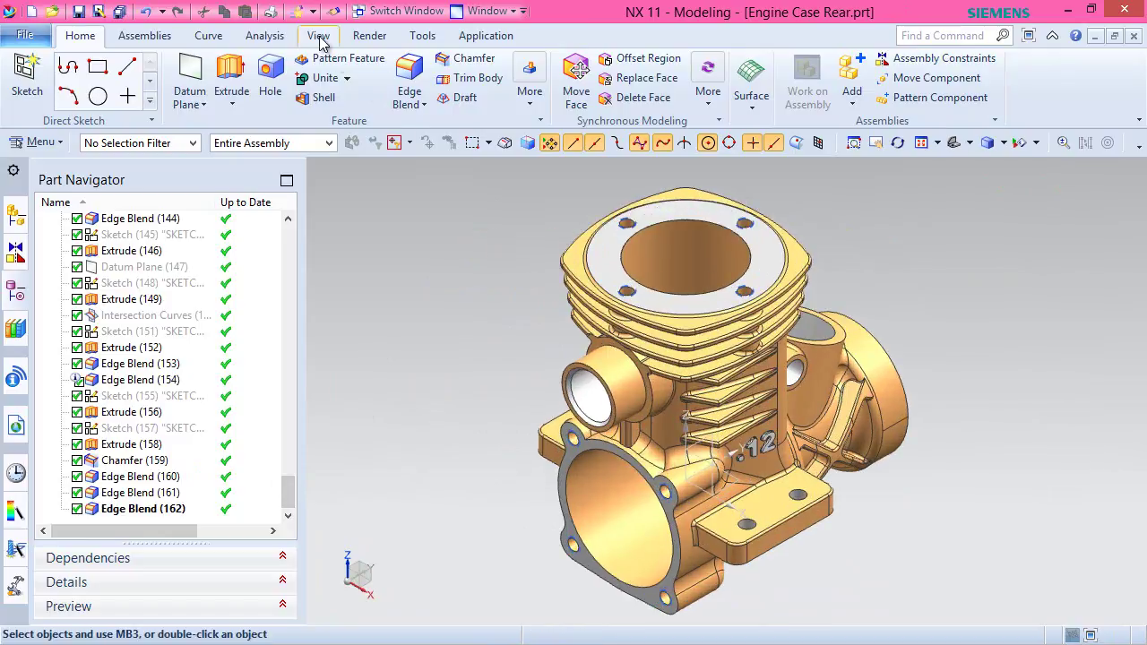
{"action": "left_click", "coordinate": [318, 36]}
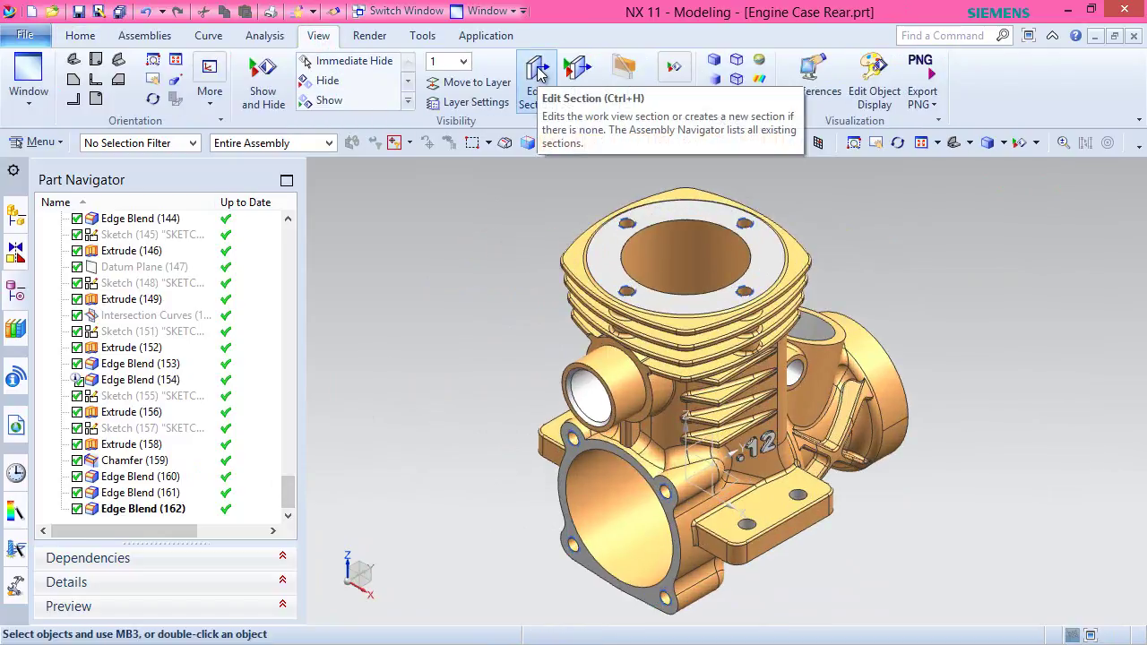
{"action": "left_click", "coordinate": [578, 85]}
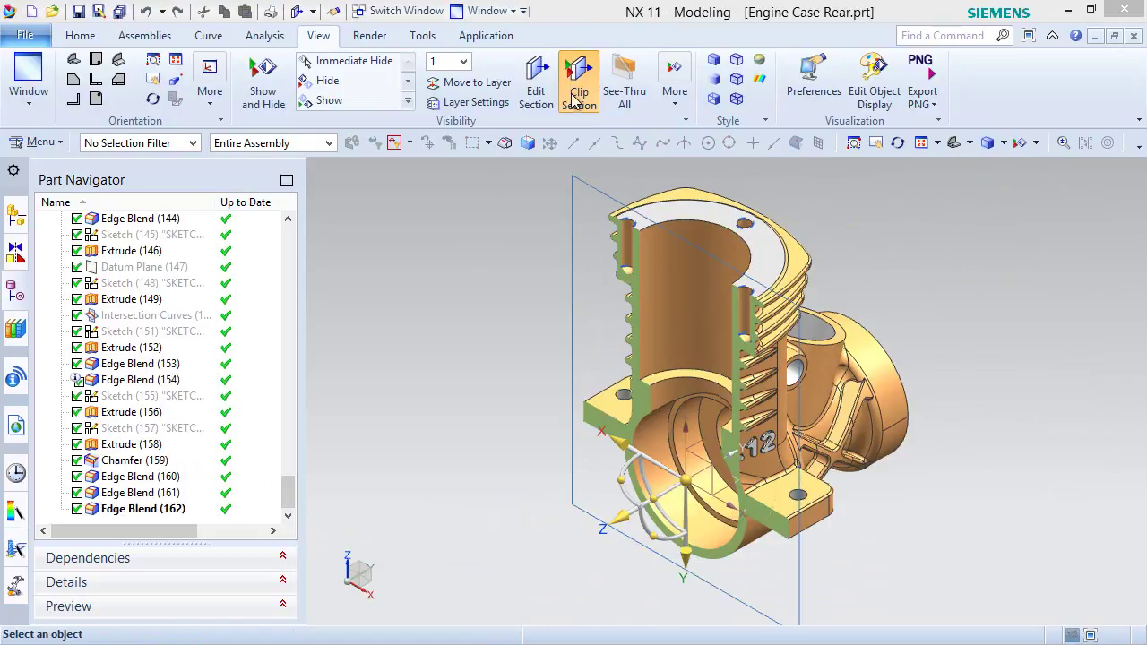
{"action": "left_click", "coordinate": [535, 80]}
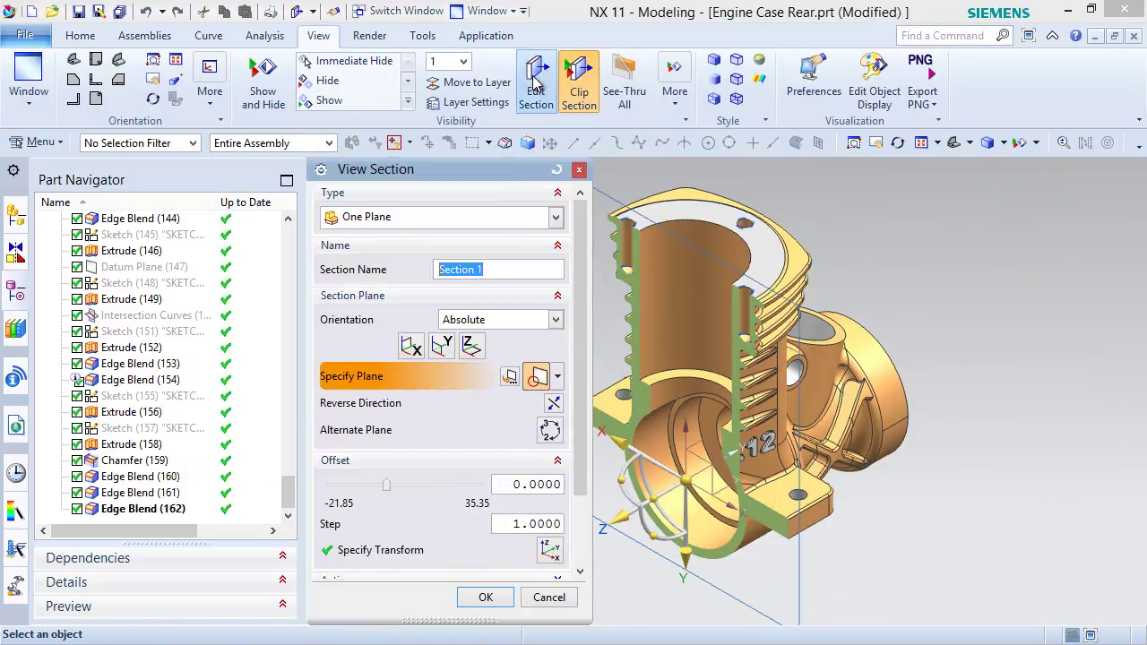
{"action": "left_click", "coordinate": [482, 598]}
Start an intersection curve using all body faces of the engine case as the first set.
{"action": "left_click", "coordinate": [80, 37]}
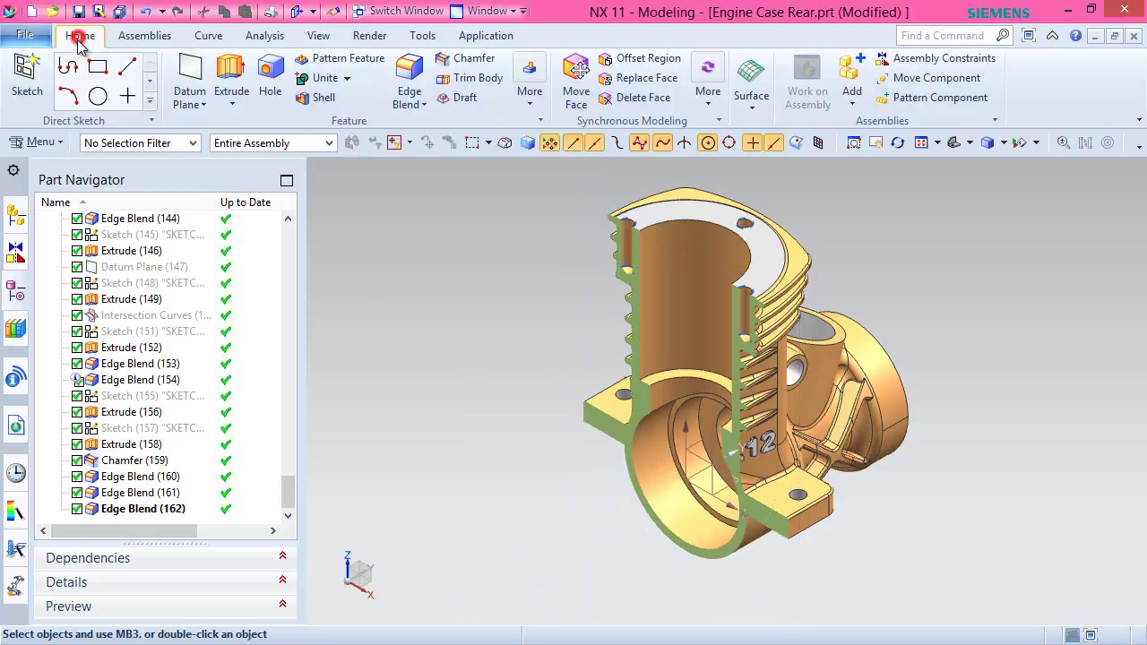
{"action": "left_click", "coordinate": [208, 36]}
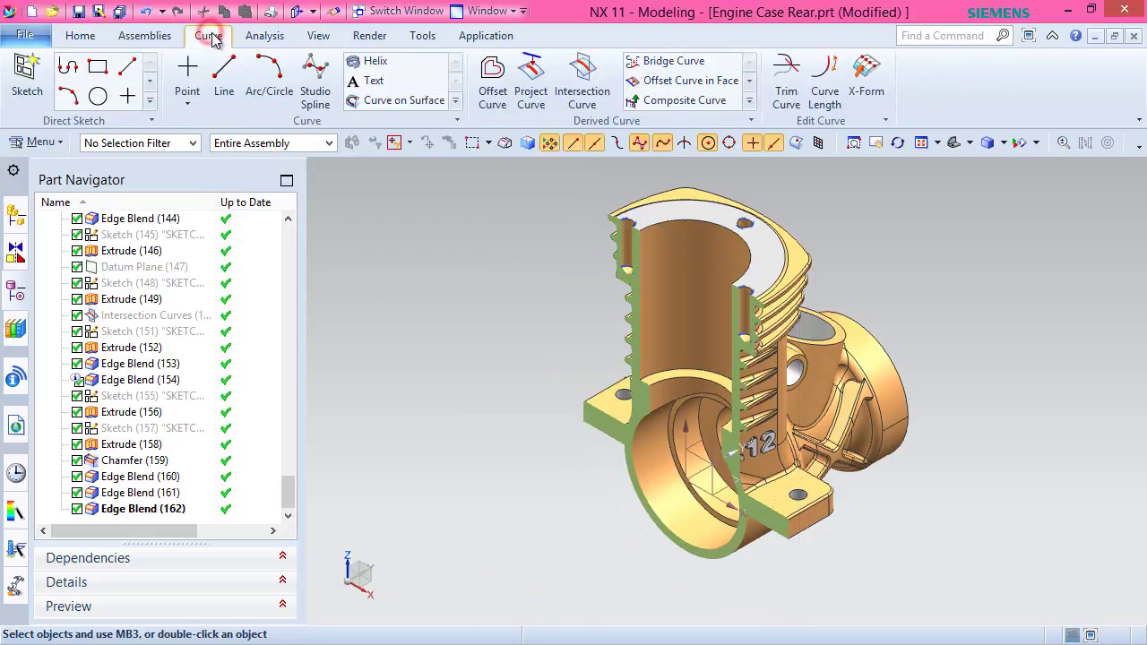
{"action": "left_click", "coordinate": [605, 77]}
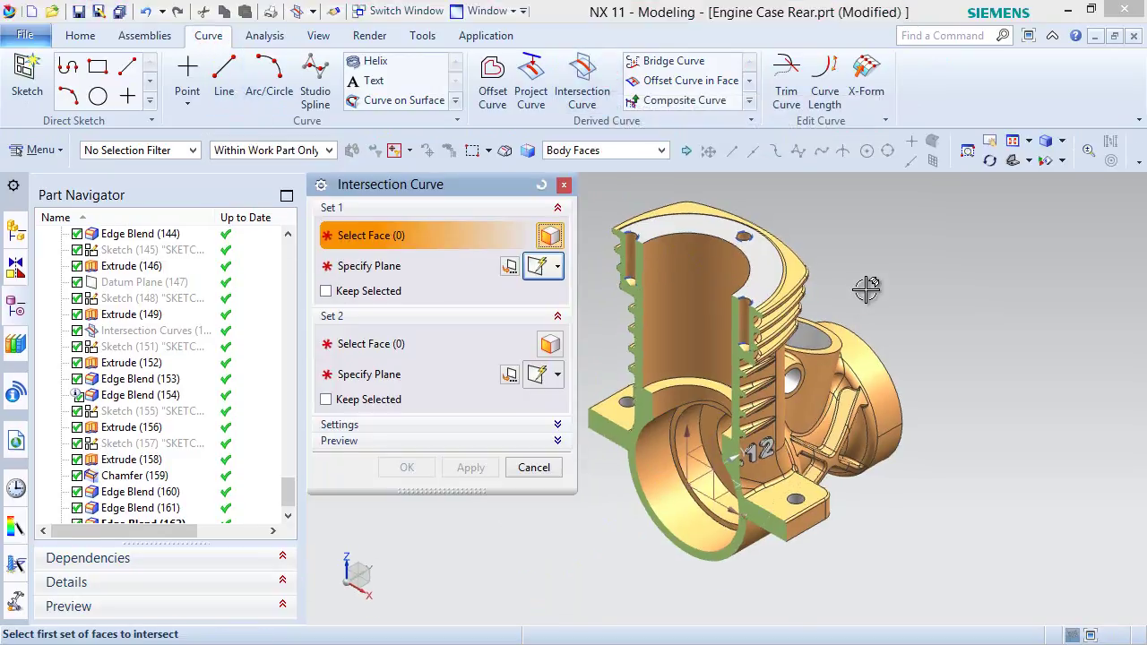
{"action": "scroll", "coordinate": [739, 384], "scroll_direction": "up", "scroll_amount": 6}
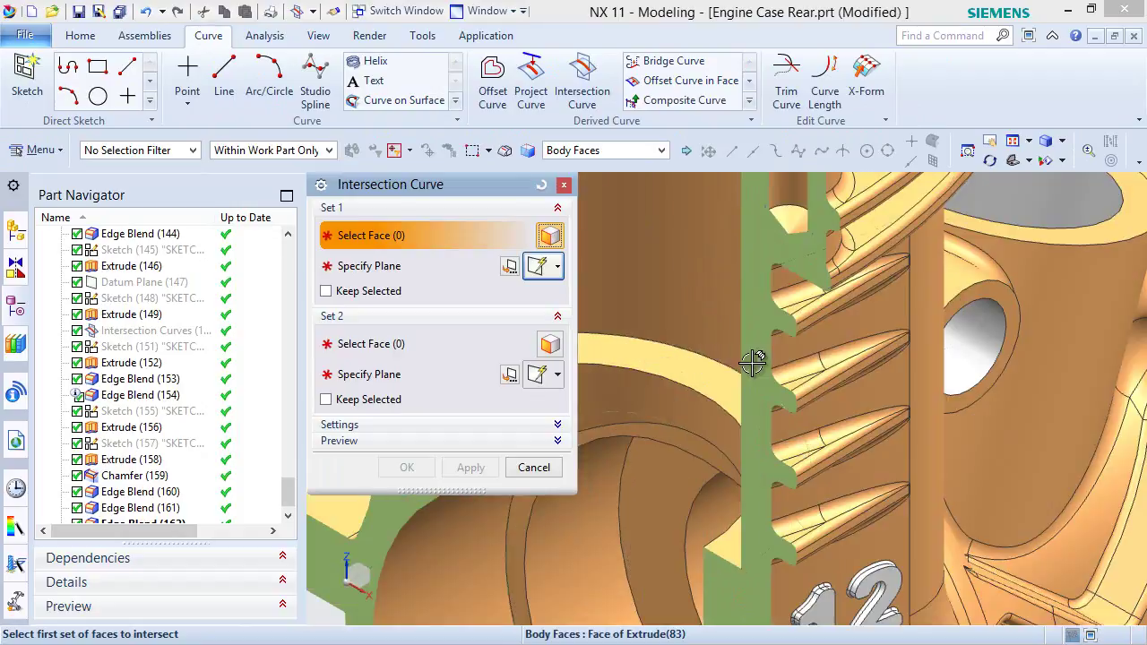
{"action": "left_click", "coordinate": [811, 204]}
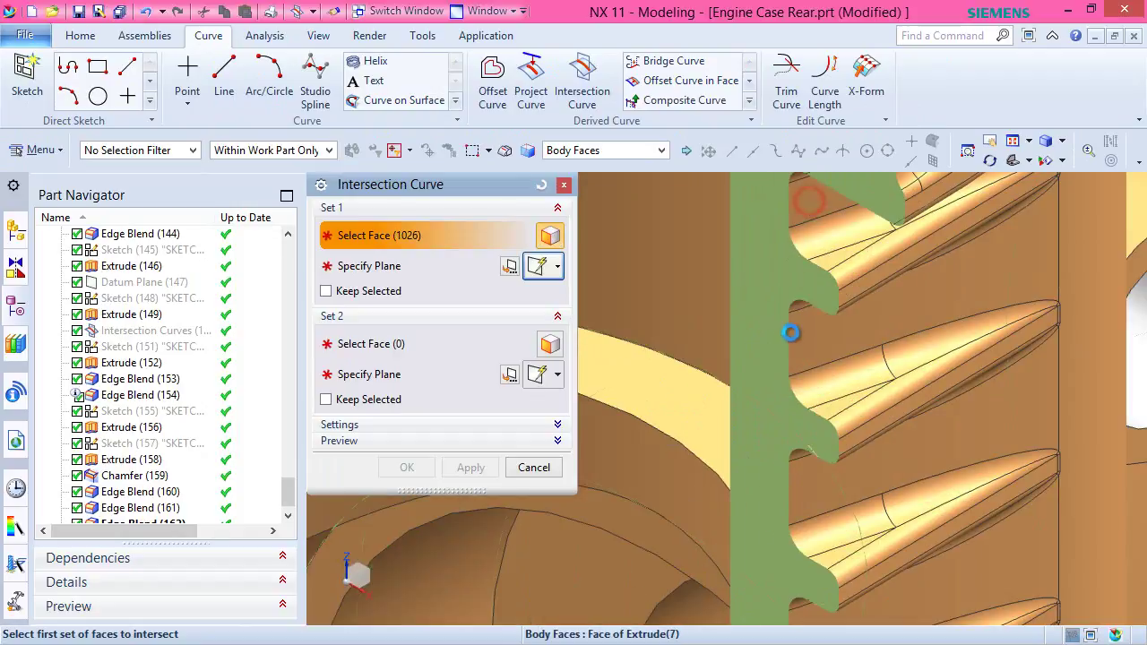
{"action": "scroll", "coordinate": [791, 332], "scroll_direction": "down", "scroll_amount": 4}
{"action": "scroll", "coordinate": [791, 332], "scroll_direction": "down", "scroll_amount": 6}
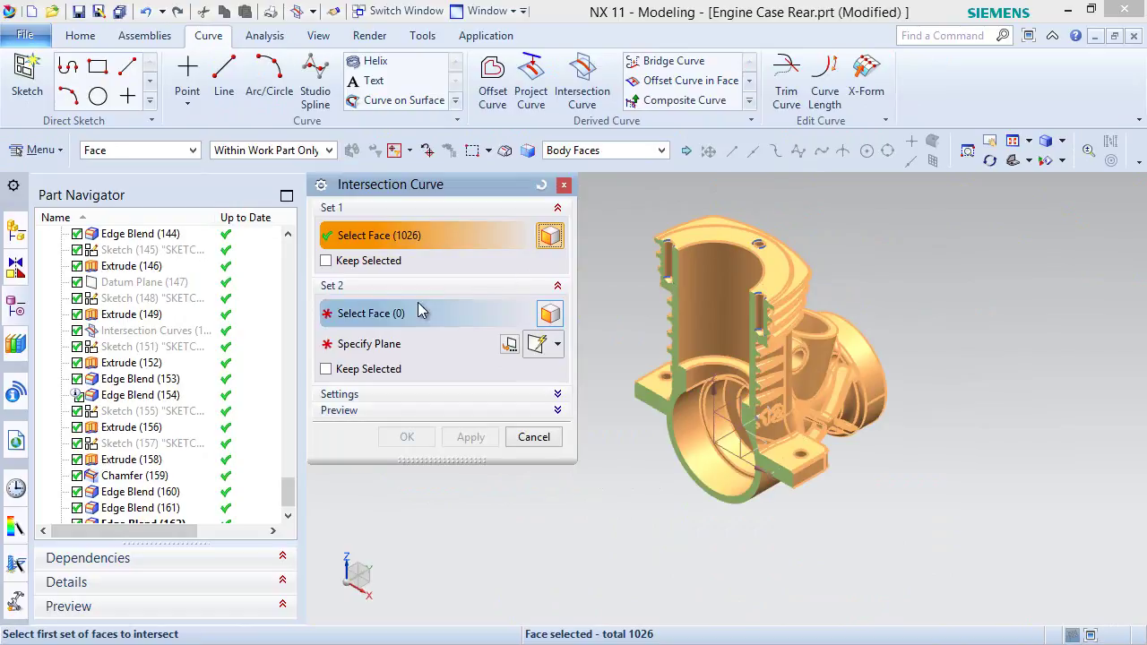
Complete the intersection curves by choosing the datum coordinate system's XZ plane as the second set.
{"action": "left_click", "coordinate": [369, 343]}
{"action": "scroll", "coordinate": [678, 385], "scroll_direction": "up", "scroll_amount": 3}
{"action": "scroll", "coordinate": [678, 385], "scroll_direction": "up", "scroll_amount": 2}
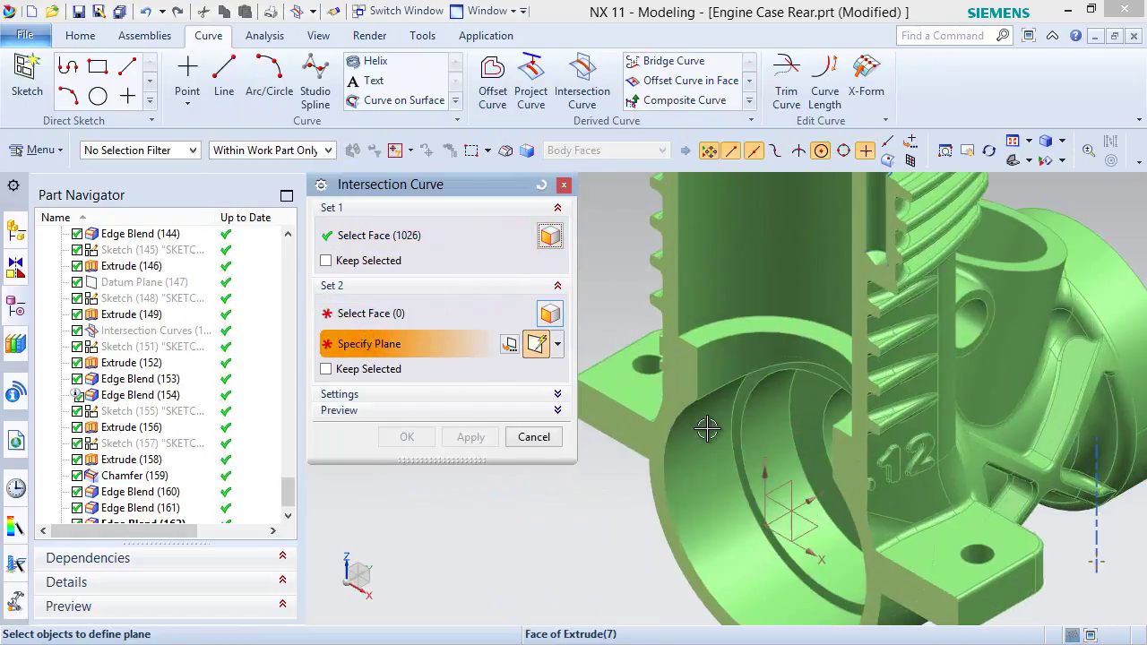
{"action": "left_click", "coordinate": [786, 507]}
{"action": "left_click", "coordinate": [867, 520]}
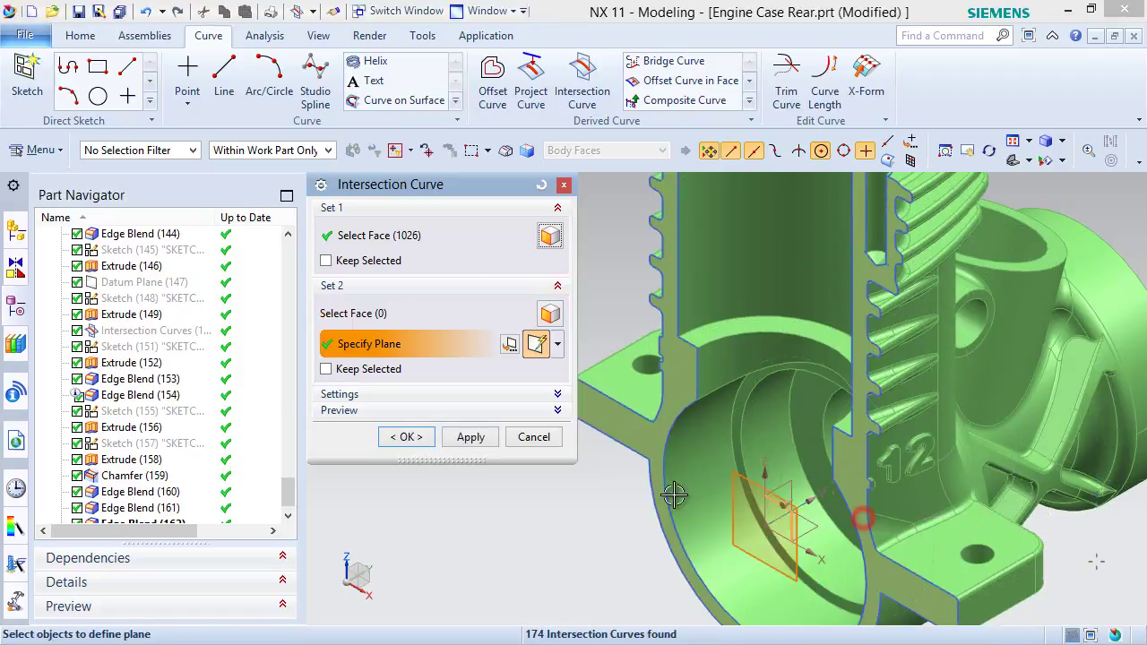
{"action": "left_click", "coordinate": [406, 436]}
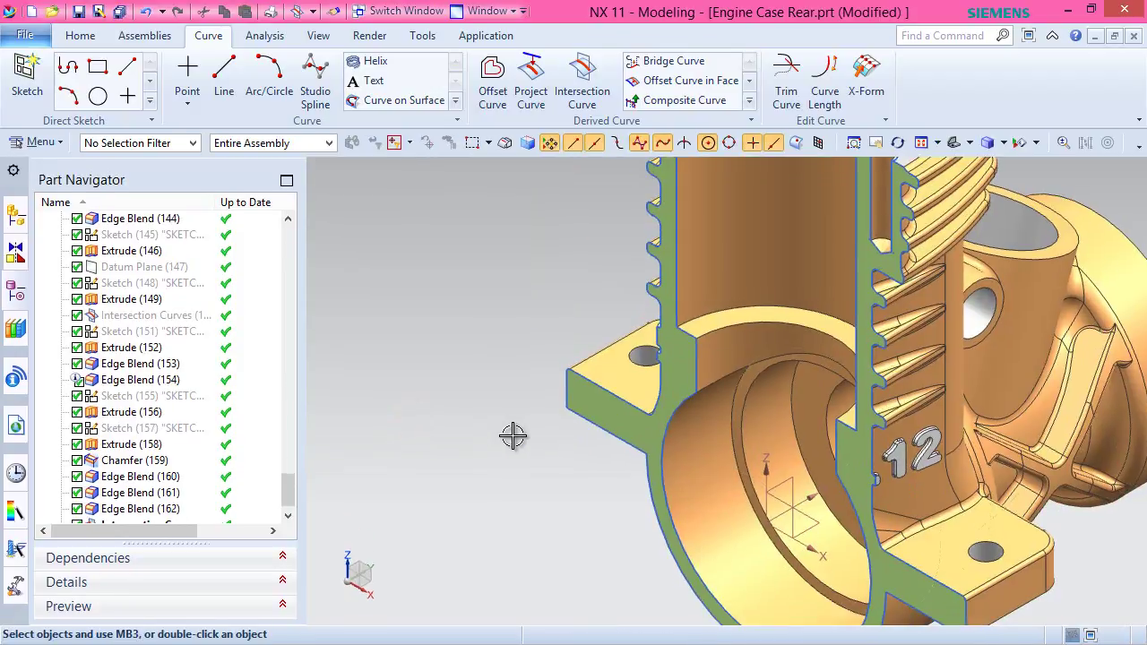
Save the part and highlight the new intersection curves feature in the model history.
{"action": "scroll", "coordinate": [512, 436], "scroll_direction": "down", "scroll_amount": 5}
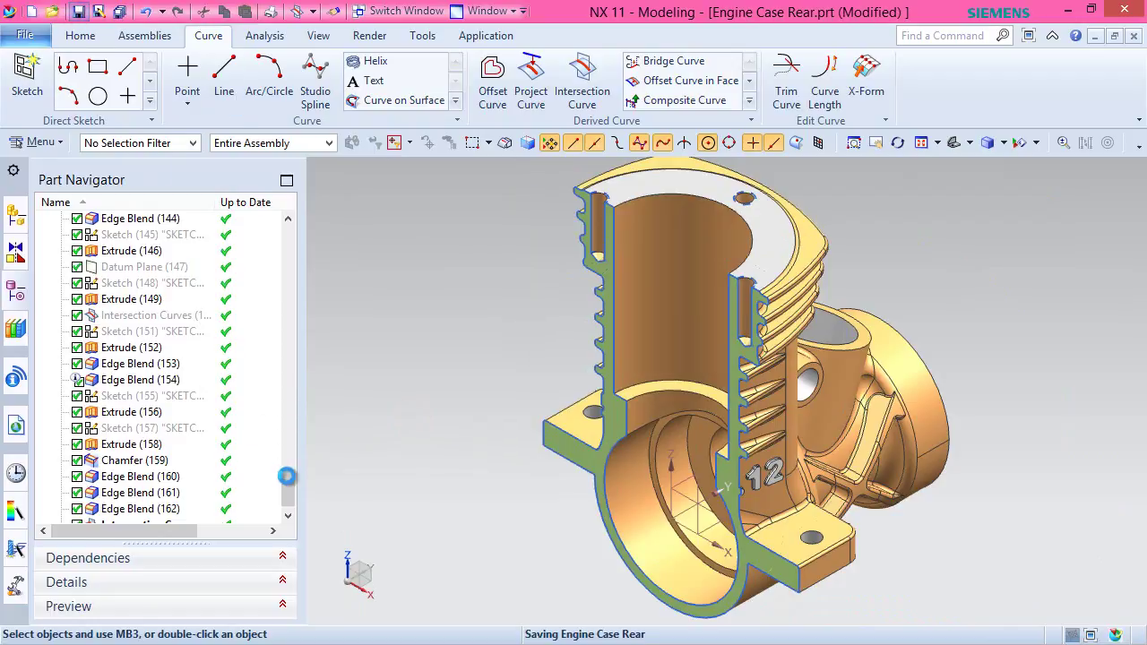
{"action": "left_click", "coordinate": [287, 476]}
{"action": "left_click", "coordinate": [161, 511]}
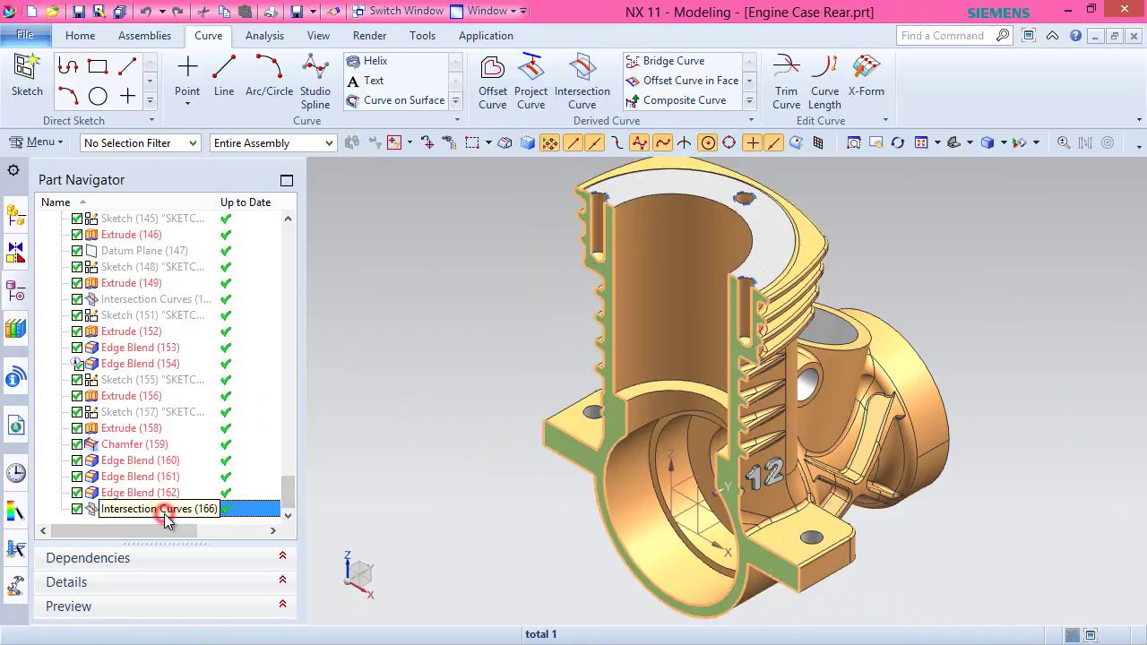
{"action": "left_click", "coordinate": [366, 328]}
Create a direct sketch on the XZ datum plane through the cylinder bore.
{"action": "left_click", "coordinate": [27, 74]}
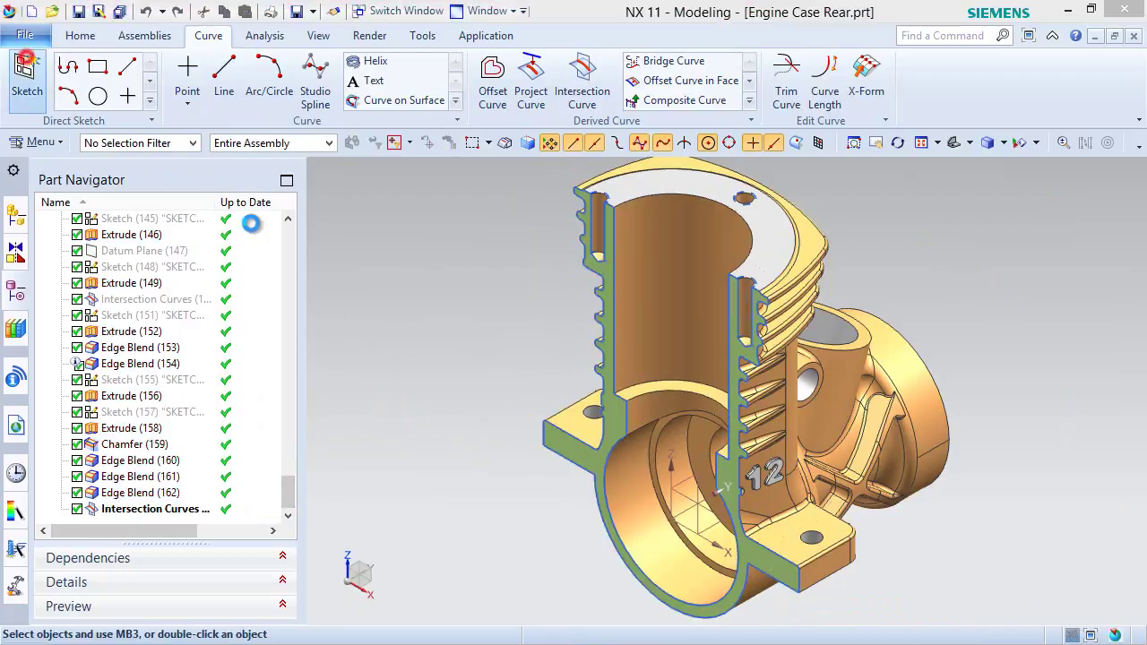
{"action": "left_click", "coordinate": [627, 510]}
{"action": "left_click", "coordinate": [461, 378]}
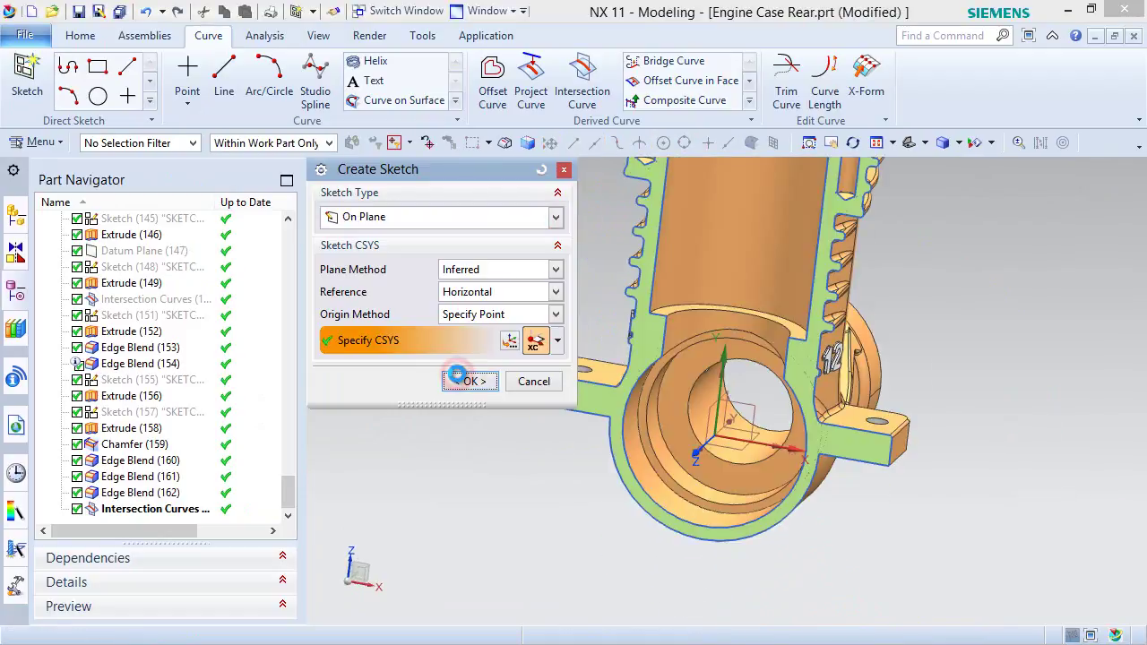
{"action": "scroll", "coordinate": [735, 303], "scroll_direction": "up", "scroll_amount": 2}
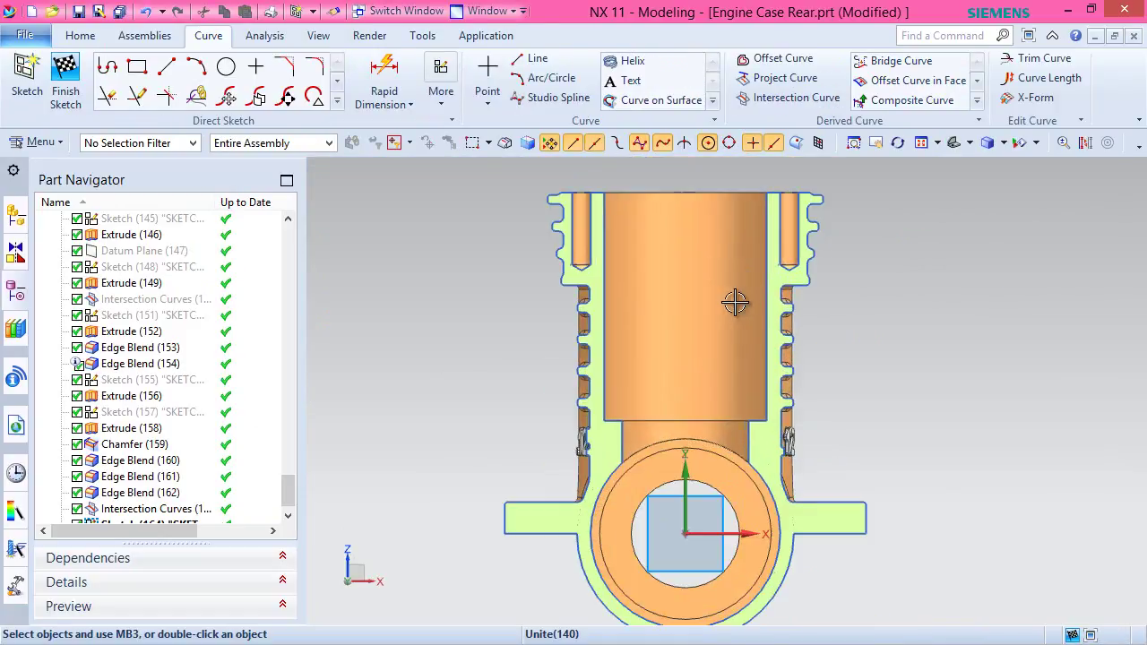
Turn off Change View Orientation in the session settings of the sketch preferences.
{"action": "left_click", "coordinate": [43, 34]}
{"action": "mouse_move", "coordinate": [64, 176]}
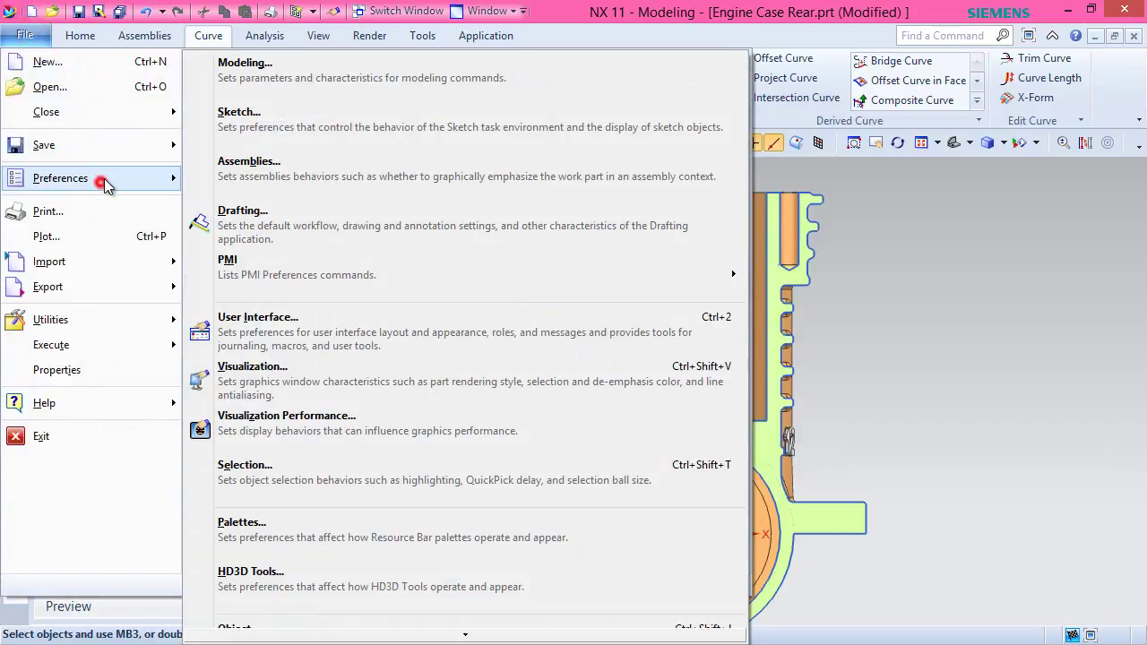
{"action": "left_click", "coordinate": [318, 128]}
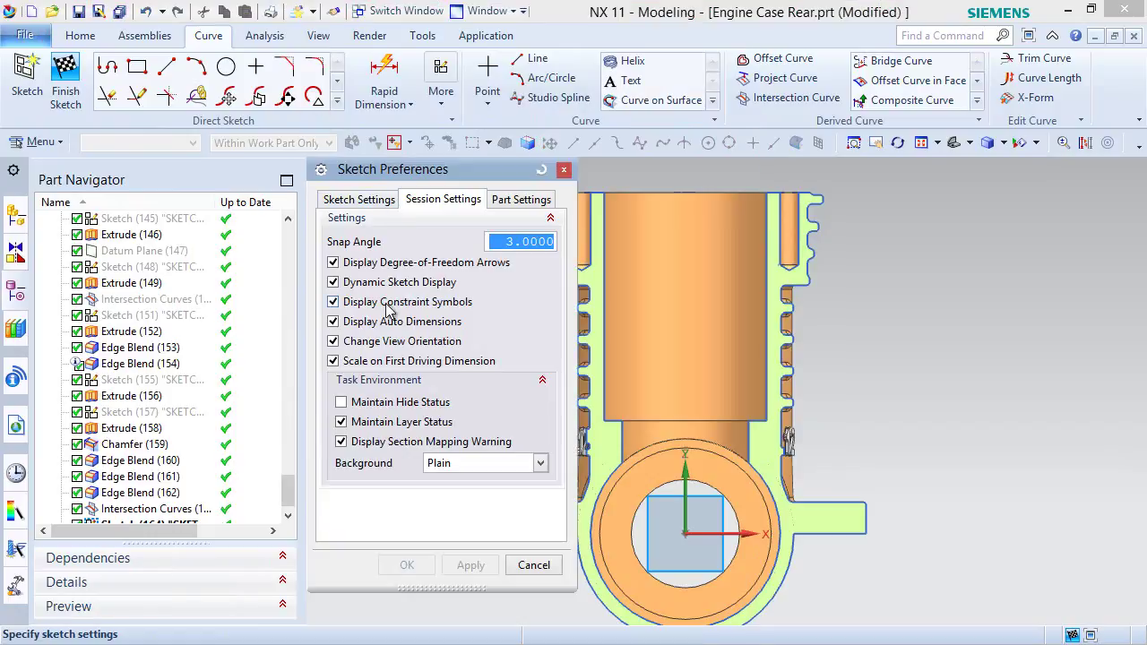
{"action": "left_click", "coordinate": [361, 343]}
{"action": "left_click", "coordinate": [408, 566]}
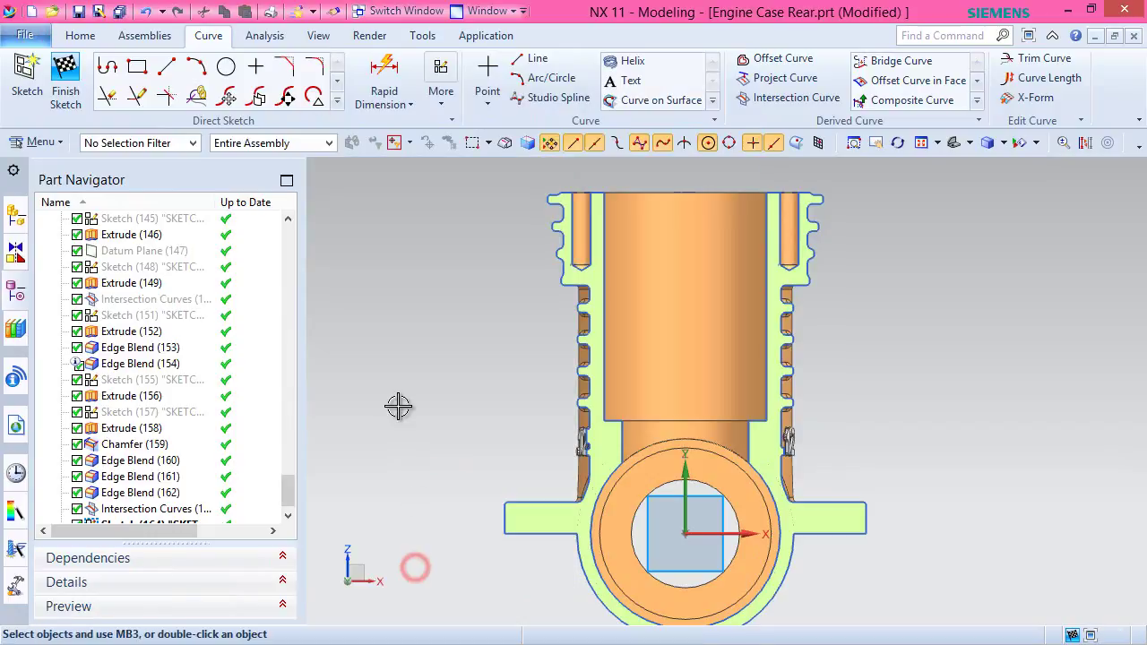
Sketch two parallel horizontal lines about 5 mm long and 3.7 mm apart, outside the finned cylinder wall, about 14 mm from the vertical axis.
{"action": "left_click", "coordinate": [79, 35]}
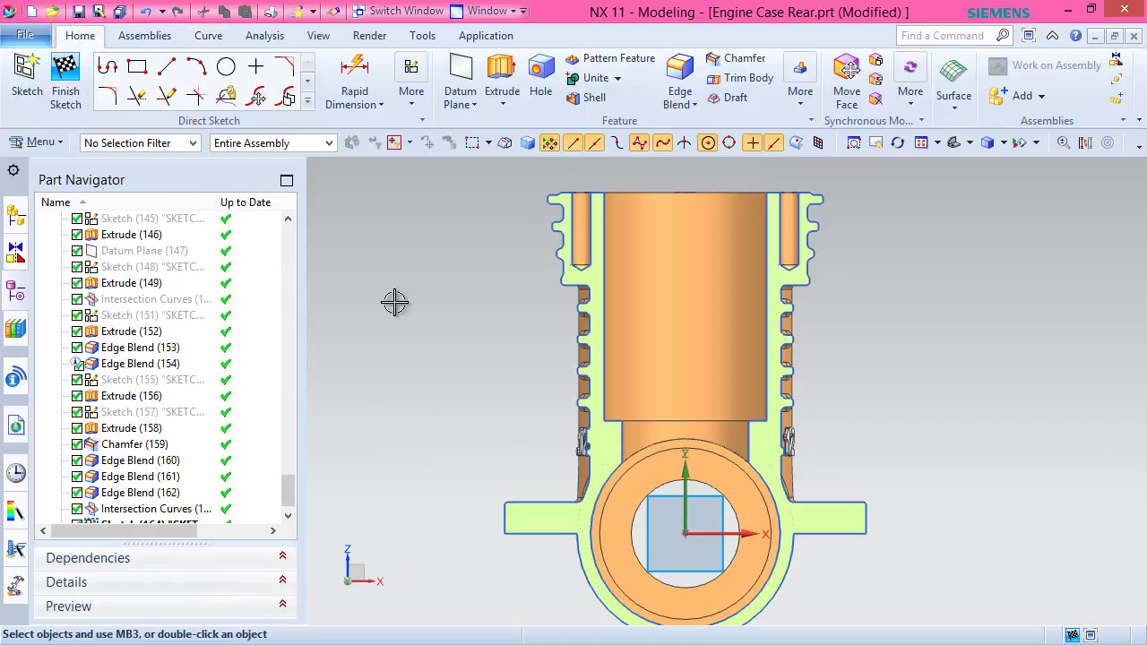
{"action": "scroll", "coordinate": [850, 262], "scroll_direction": "down", "scroll_amount": 3}
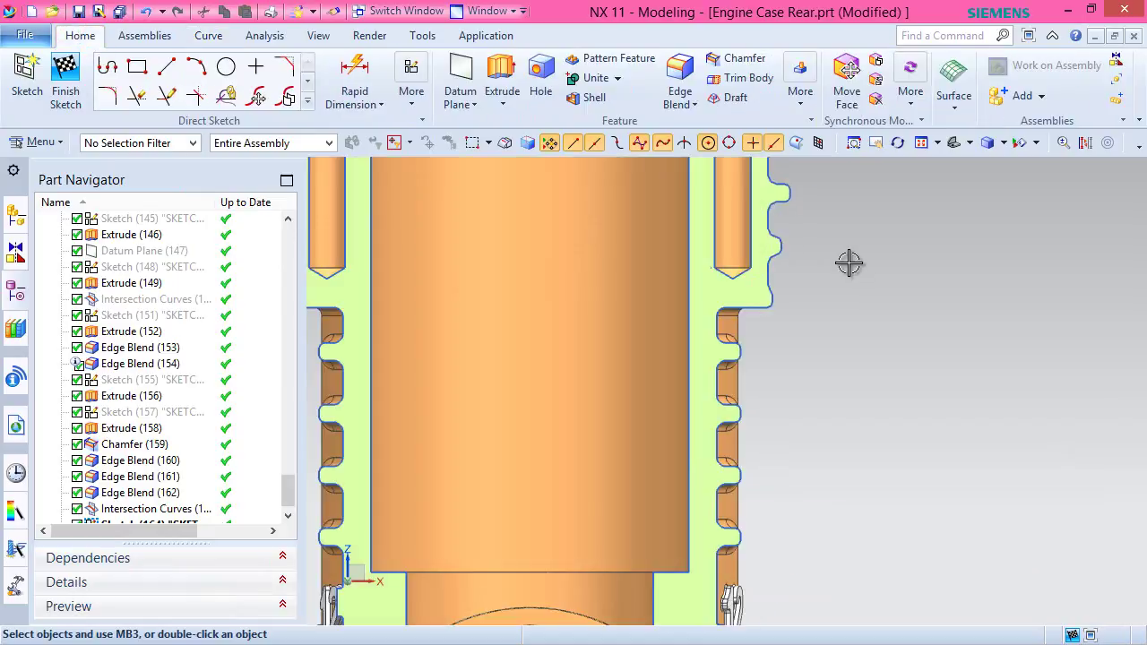
{"action": "left_click", "coordinate": [850, 237]}
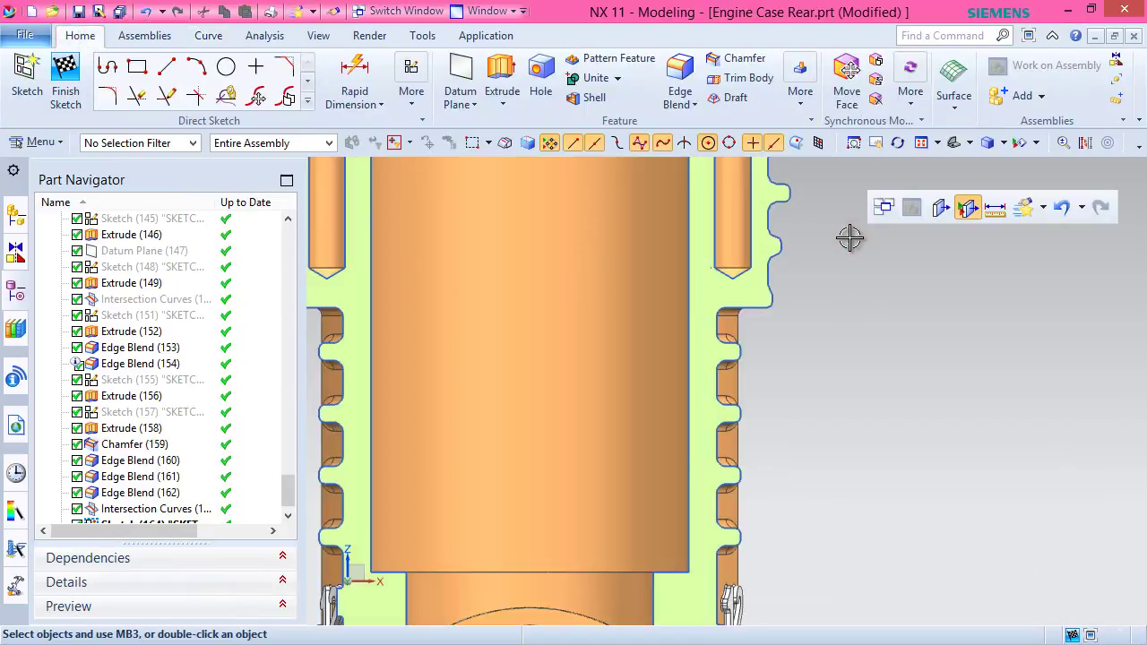
{"action": "left_click", "coordinate": [167, 67]}
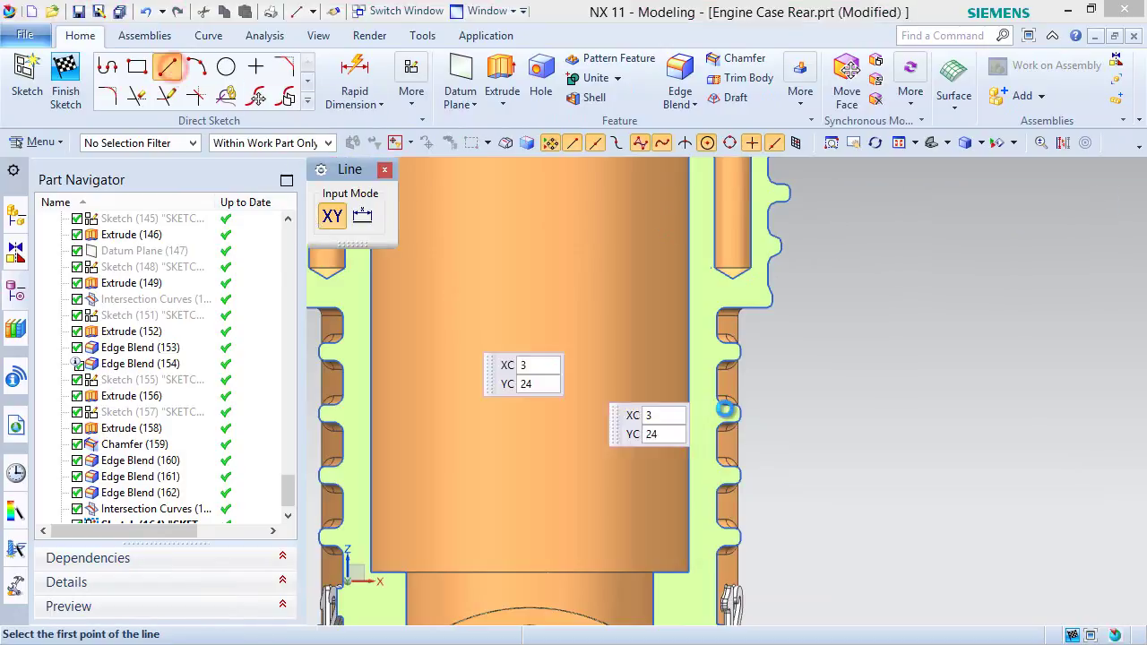
{"action": "left_click", "coordinate": [778, 352]}
{"action": "left_click", "coordinate": [867, 351]}
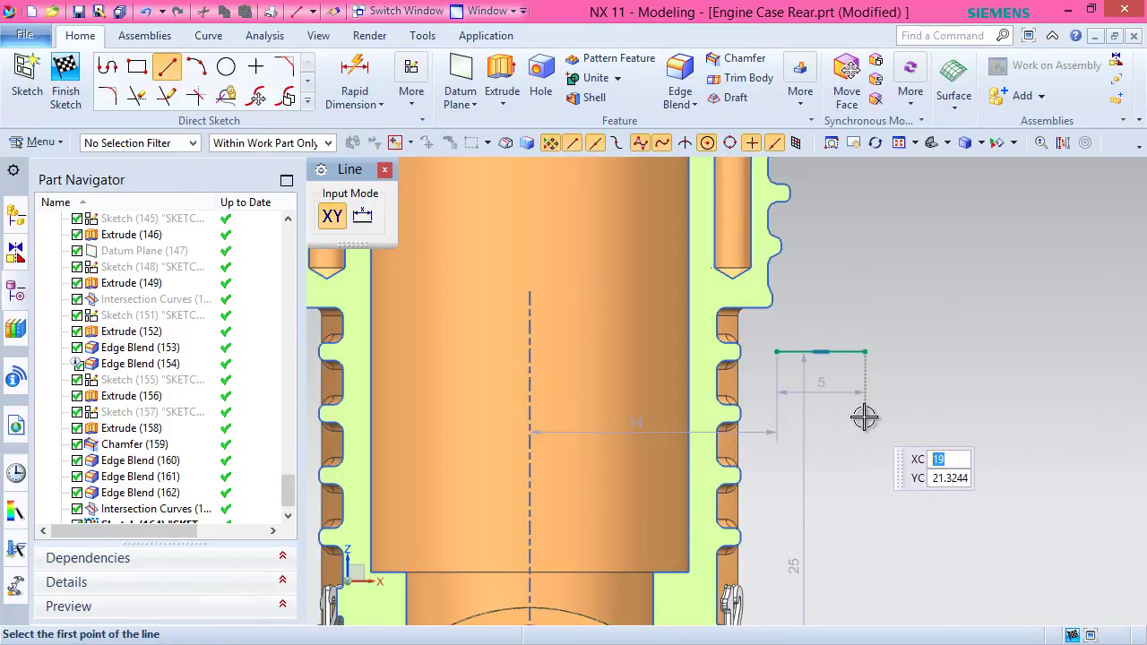
{"action": "left_click", "coordinate": [864, 416]}
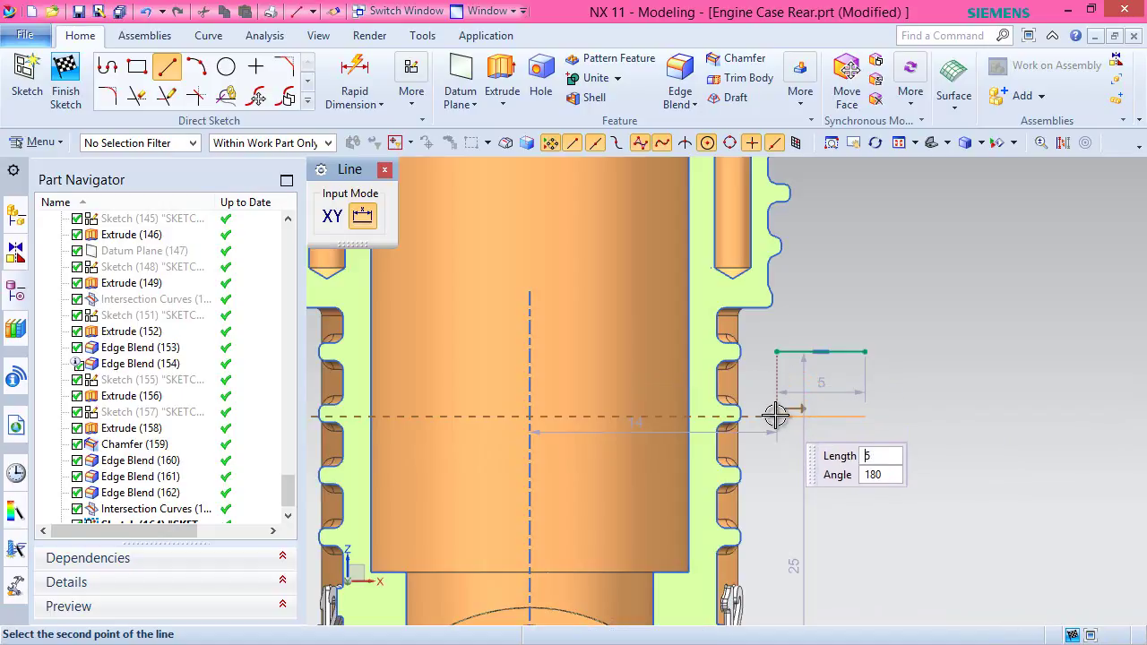
{"action": "left_click", "coordinate": [776, 416]}
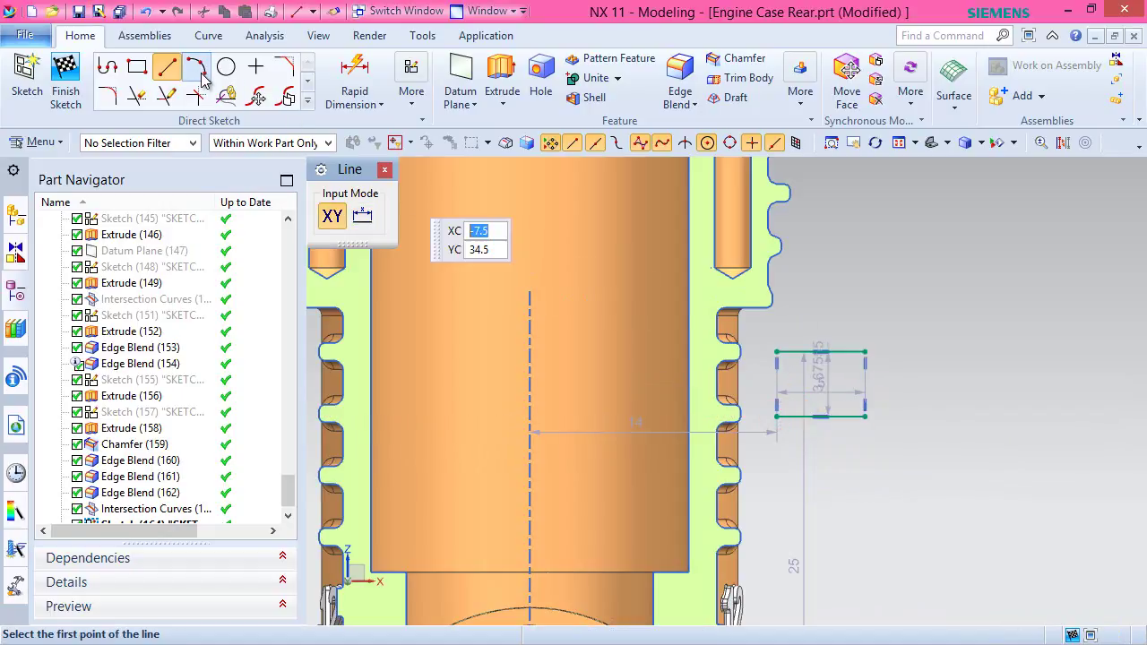
Join the outer ends of the two lines with an outward-bulging three-point arc of about 2.65 mm radius.
{"action": "key", "text": "a"}
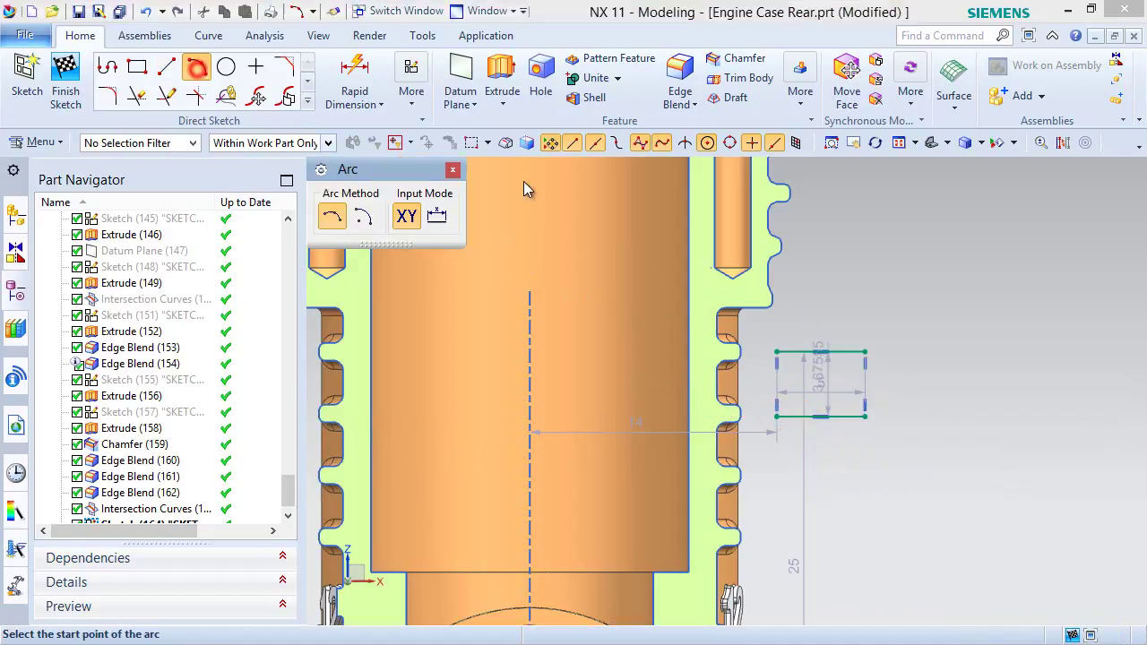
{"action": "left_click", "coordinate": [866, 352]}
{"action": "left_click", "coordinate": [865, 415]}
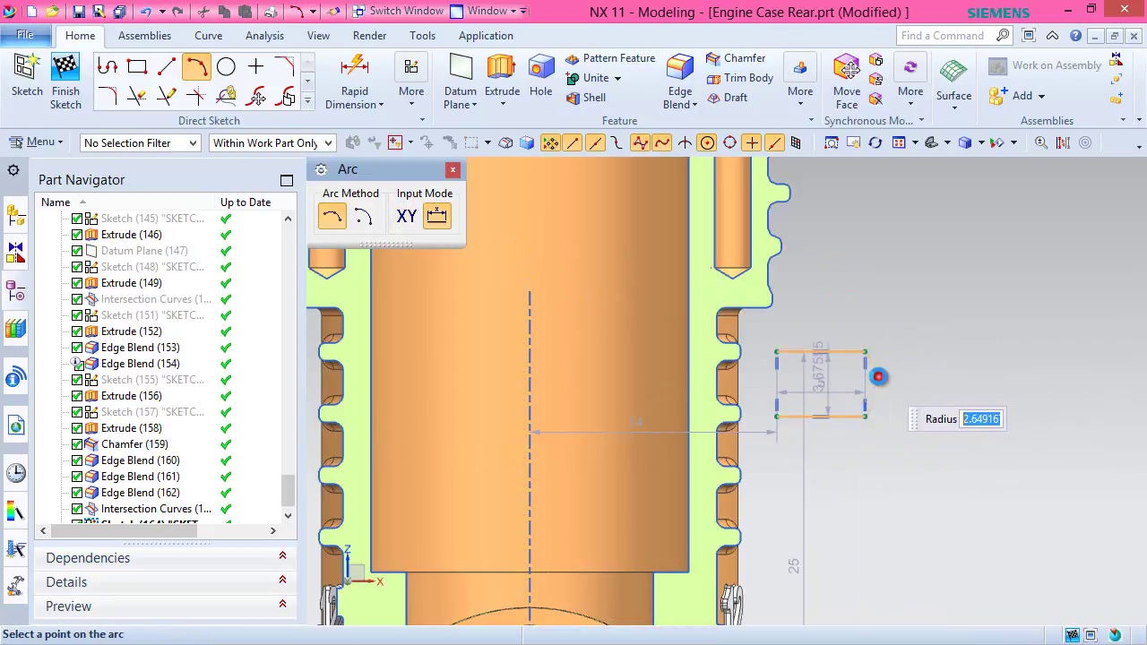
{"action": "left_click", "coordinate": [878, 377]}
{"action": "scroll", "coordinate": [878, 368], "scroll_direction": "up", "scroll_amount": 3}
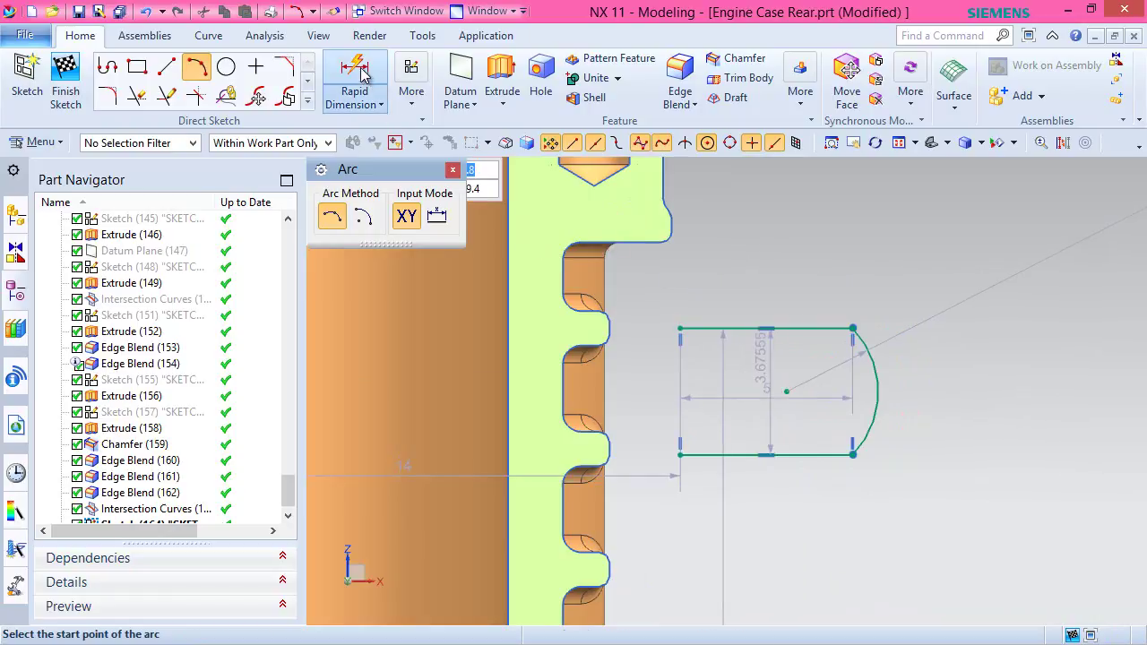
{"action": "key", "text": "Escape"}
Set the radius of the arc at the lines' outer ends to 1.875 mm.
{"action": "scroll", "coordinate": [574, 363], "scroll_direction": "down", "scroll_amount": 5}
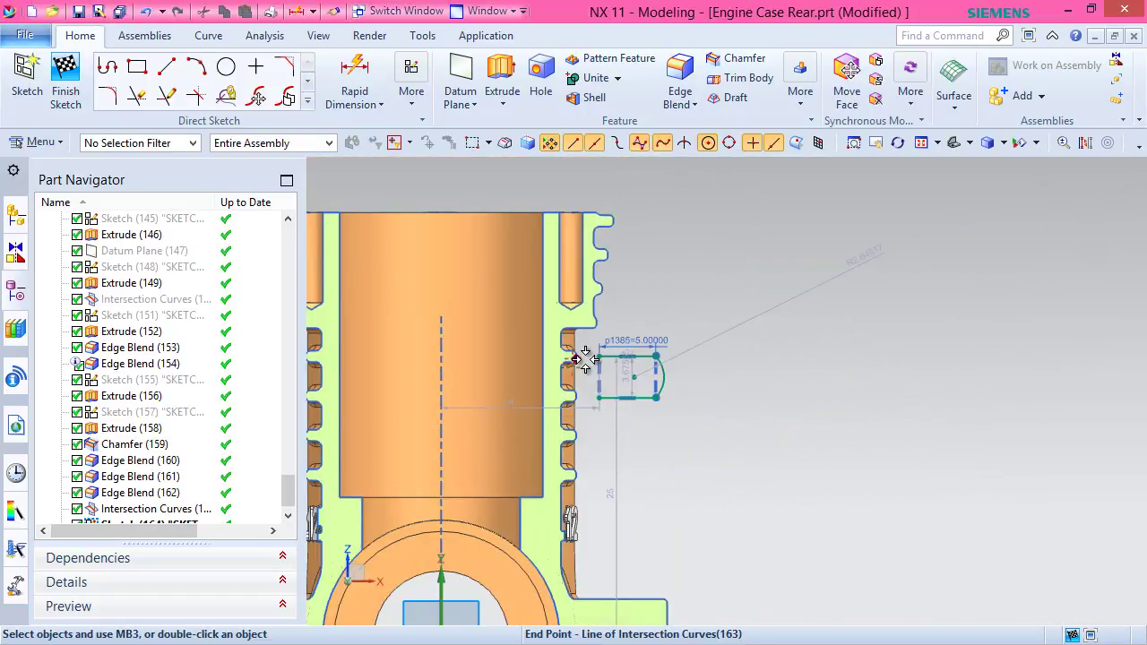
{"action": "scroll", "coordinate": [672, 313], "scroll_direction": "up", "scroll_amount": 4}
{"action": "scroll", "coordinate": [725, 264], "scroll_direction": "down", "scroll_amount": 2}
{"action": "left_click", "coordinate": [846, 290]}
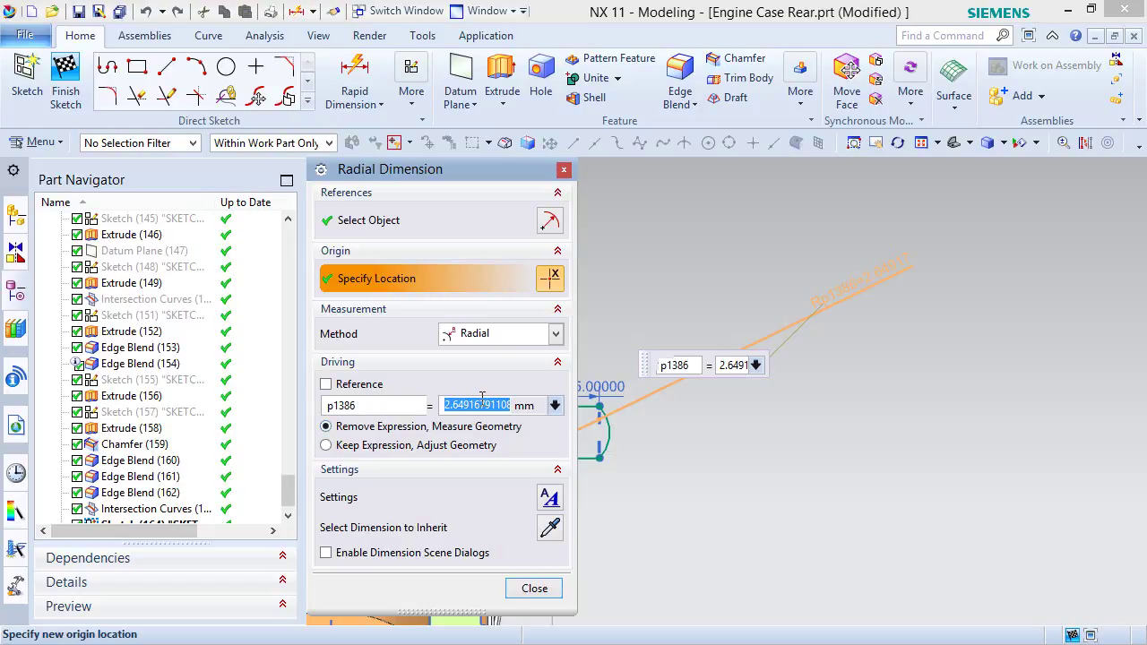
{"action": "key", "text": "Return"}
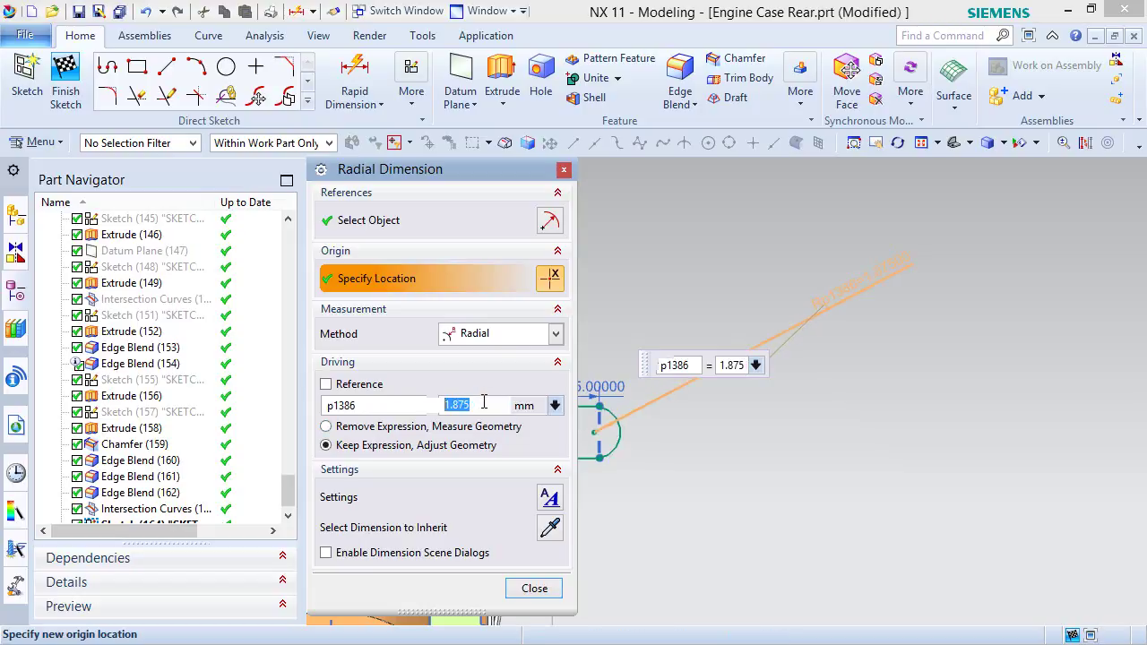
{"action": "left_click", "coordinate": [535, 588]}
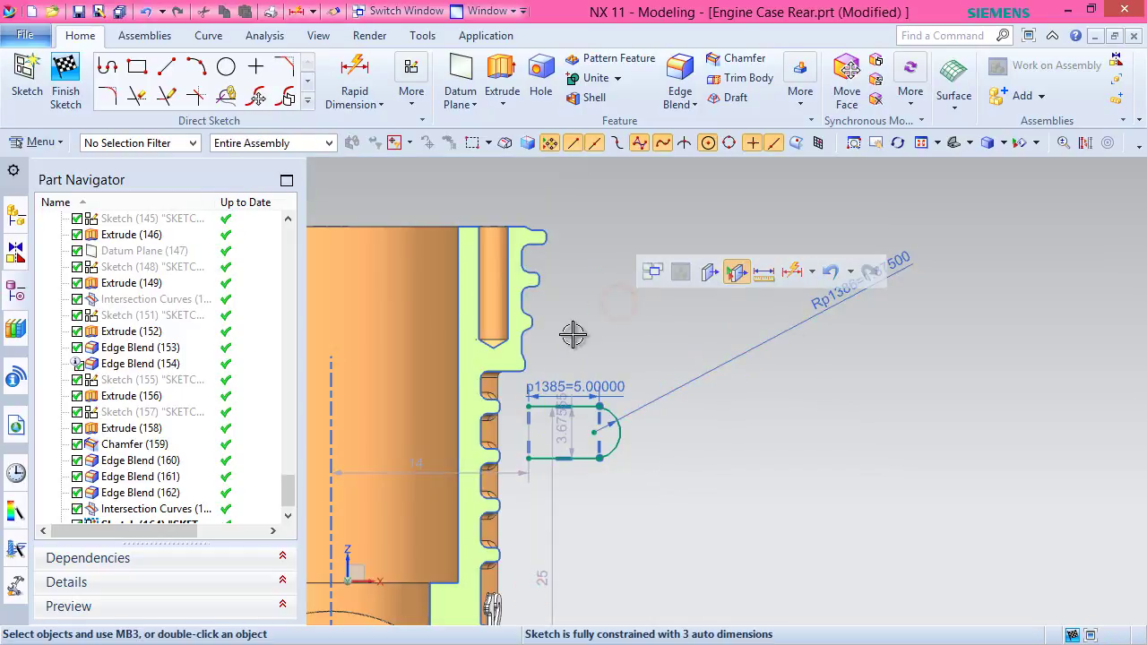
Dimension the arc centre horizontally from the sketch's vertical axis at 12.5 mm.
{"action": "scroll", "coordinate": [809, 410], "scroll_direction": "down", "scroll_amount": 2}
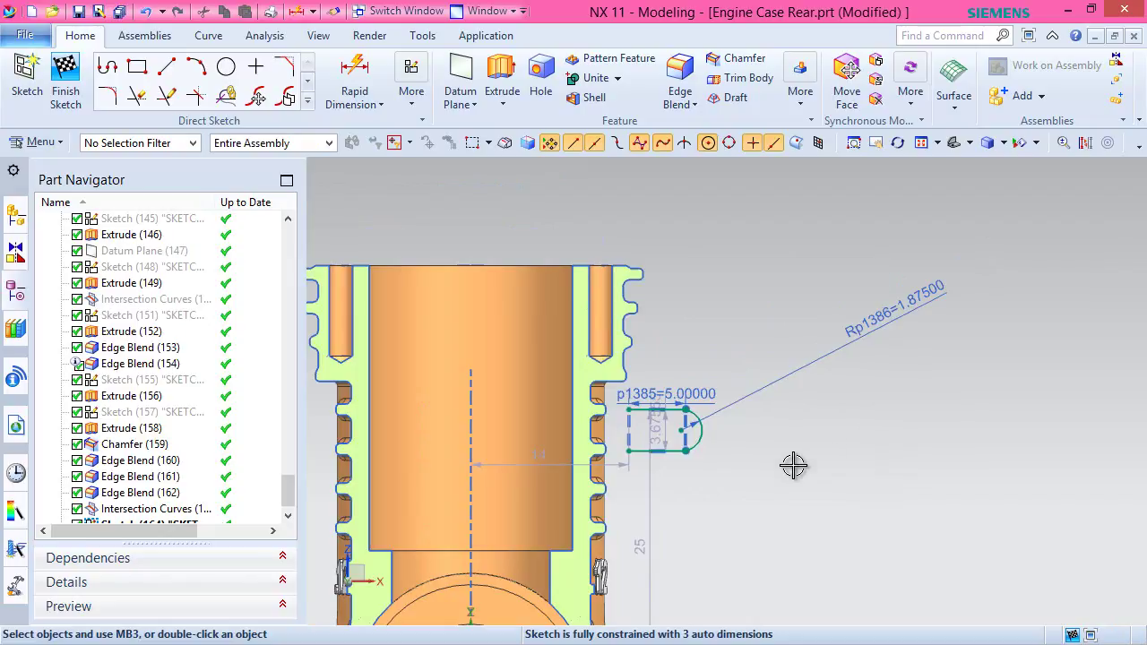
{"action": "left_click", "coordinate": [355, 81]}
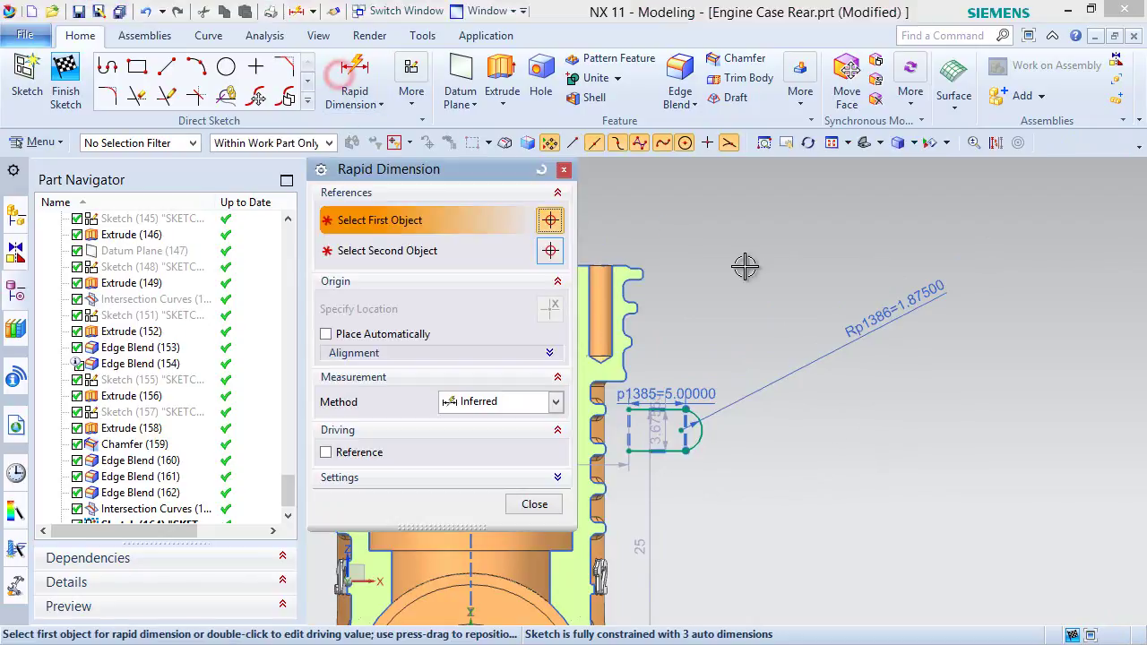
{"action": "scroll", "coordinate": [903, 442], "scroll_direction": "down", "scroll_amount": 2}
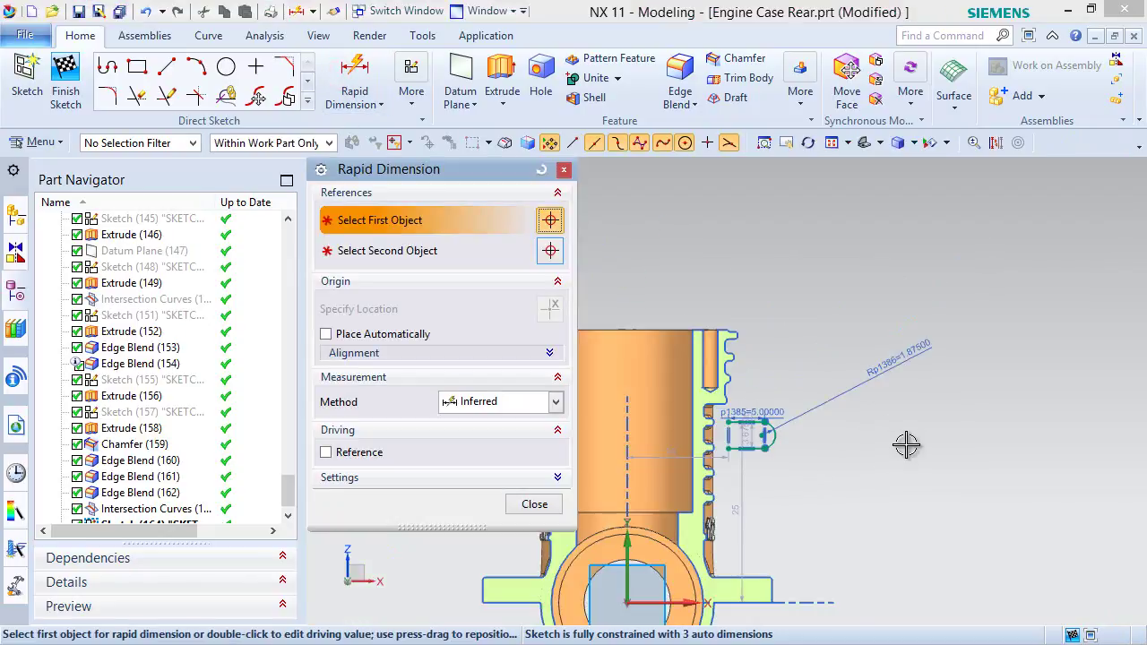
{"action": "left_click", "coordinate": [626, 563]}
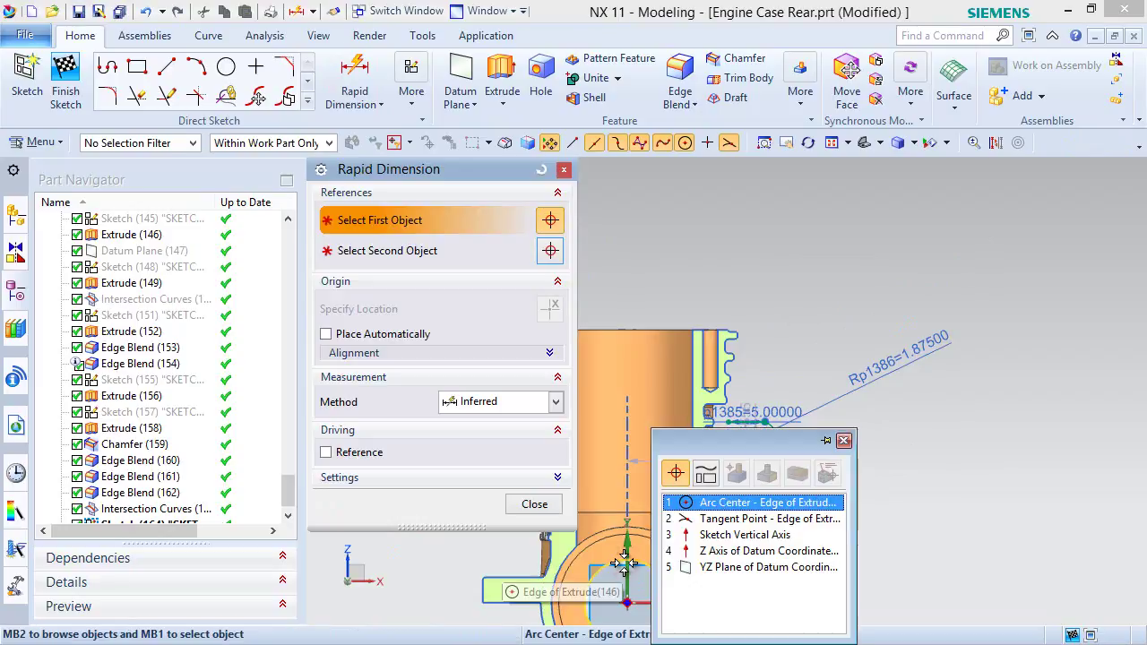
{"action": "left_click", "coordinate": [744, 535]}
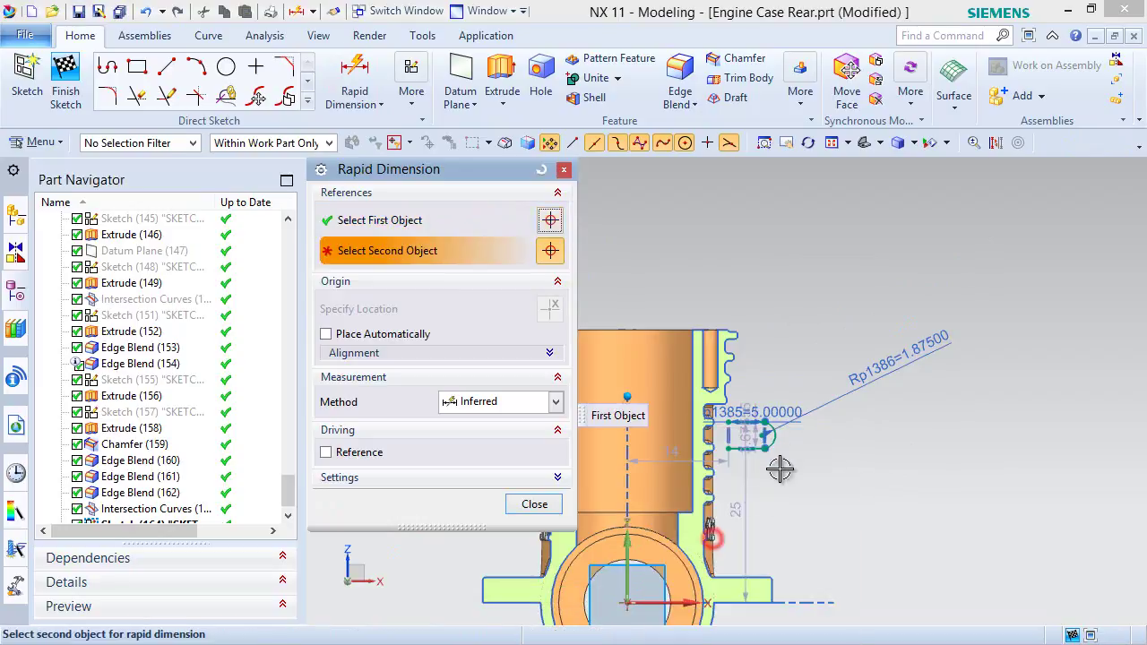
{"action": "scroll", "coordinate": [769, 456], "scroll_direction": "up", "scroll_amount": 5}
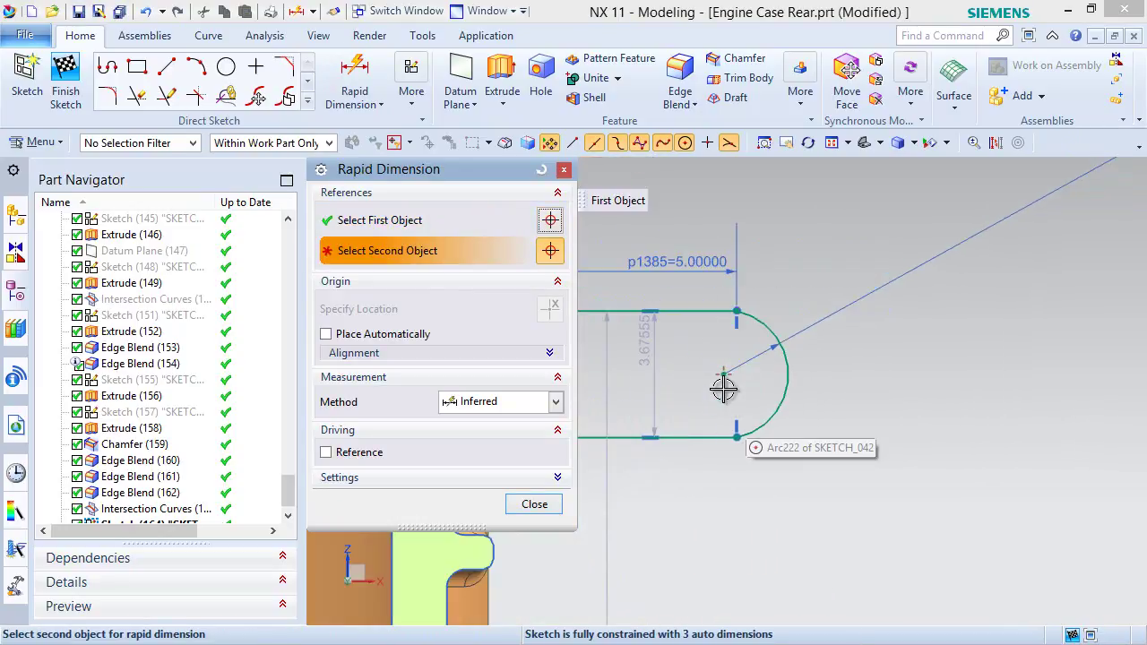
{"action": "left_click", "coordinate": [720, 373]}
{"action": "scroll", "coordinate": [802, 457], "scroll_direction": "down", "scroll_amount": 5}
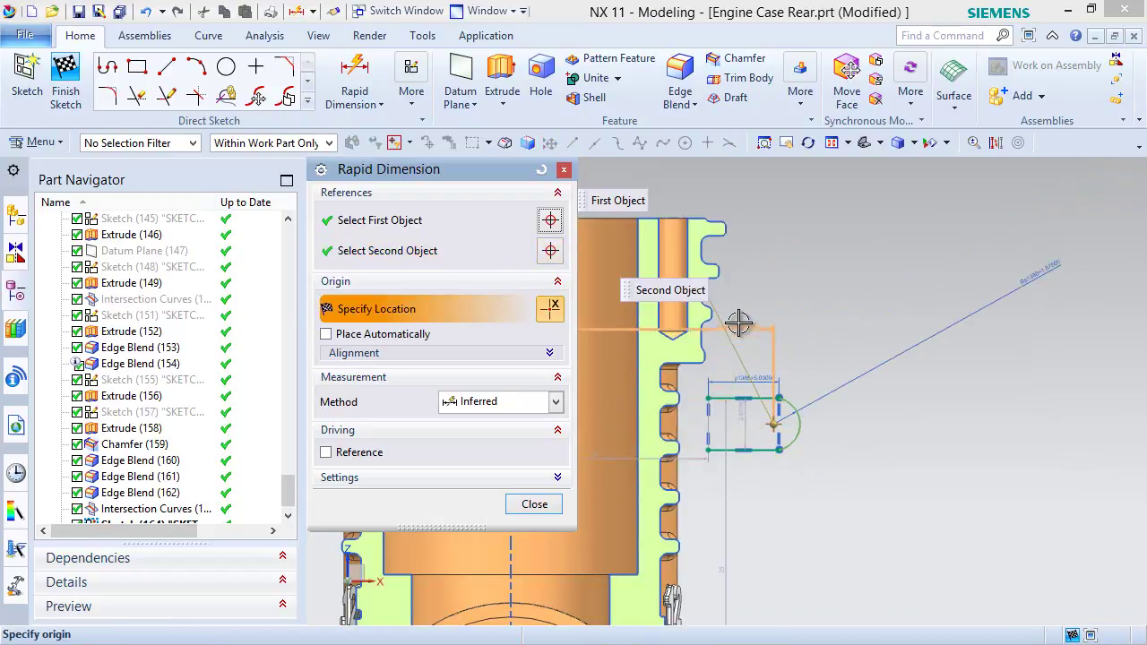
{"action": "left_click", "coordinate": [686, 180]}
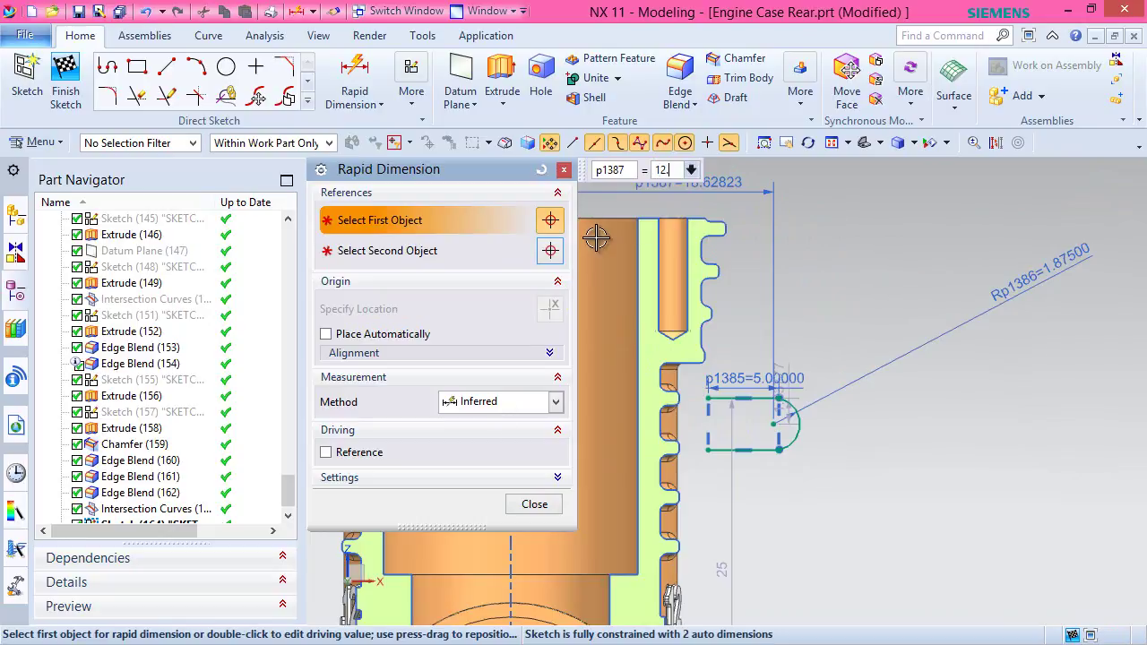
{"action": "type", "text": "12.5"}
{"action": "key", "text": "Return"}
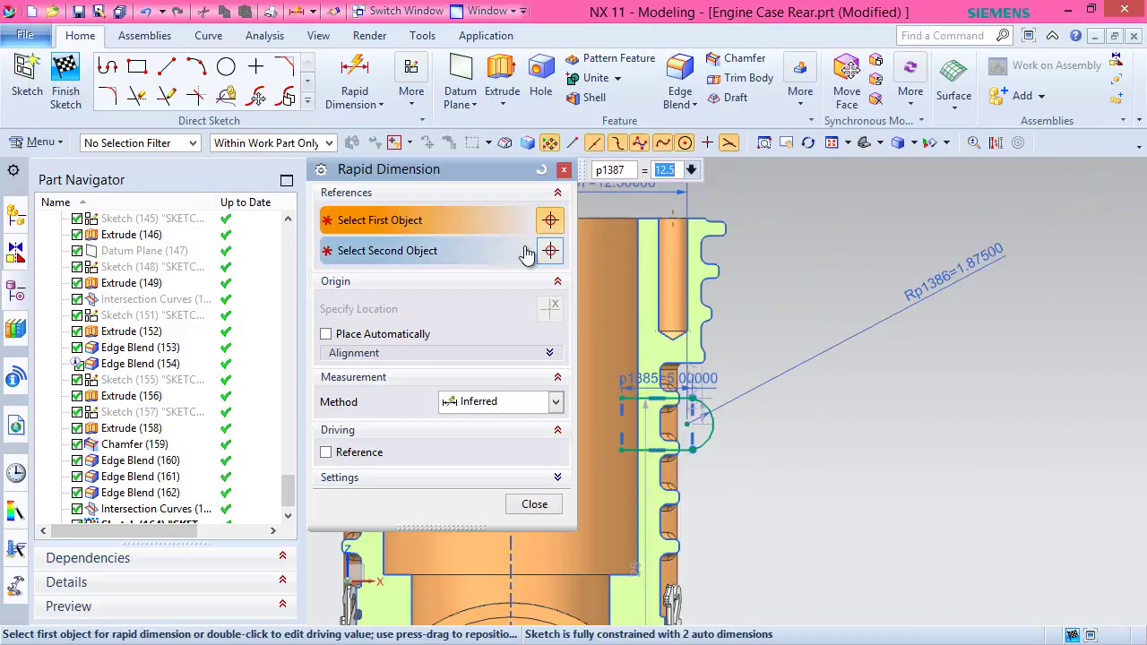
{"action": "left_click", "coordinate": [532, 503]}
Dimension the arc centre vertically from the cylinder wall's top edge at 14.5 mm.
{"action": "left_click", "coordinate": [354, 76]}
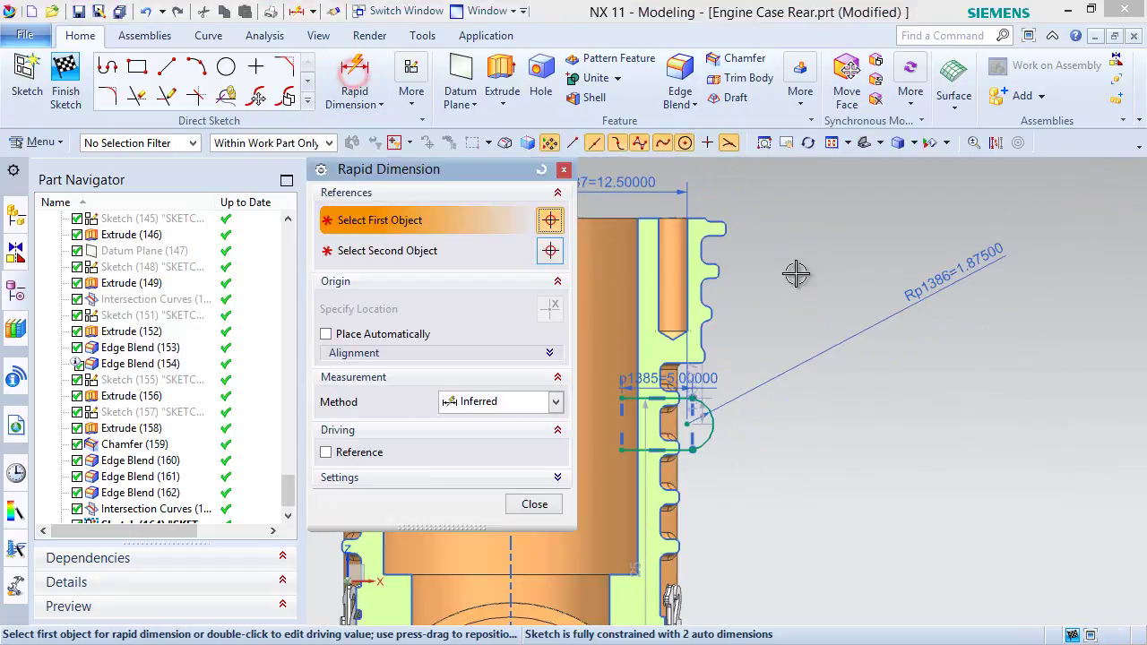
{"action": "middle_click_drag", "start_coordinate": [798, 274], "coordinate": [820, 292], "text": "shift"}
{"action": "scroll", "coordinate": [726, 237], "scroll_direction": "up", "scroll_amount": 4}
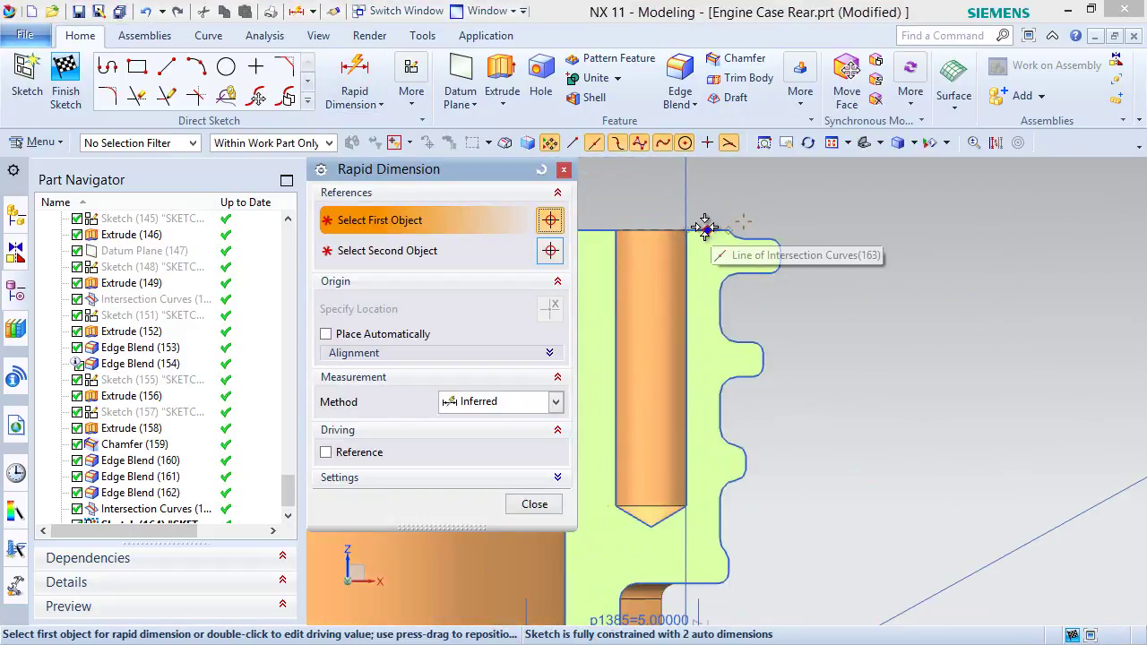
{"action": "left_click", "coordinate": [708, 230]}
{"action": "scroll", "coordinate": [756, 248], "scroll_direction": "down", "scroll_amount": 3}
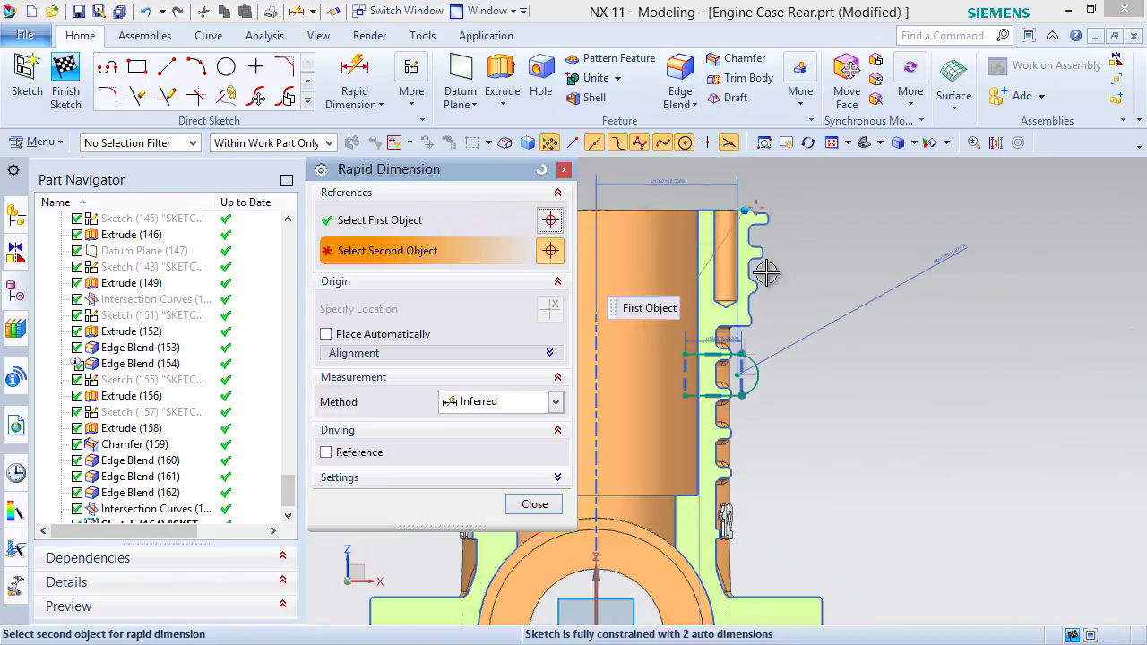
{"action": "scroll", "coordinate": [768, 384], "scroll_direction": "up", "scroll_amount": 5}
{"action": "left_click", "coordinate": [651, 345]}
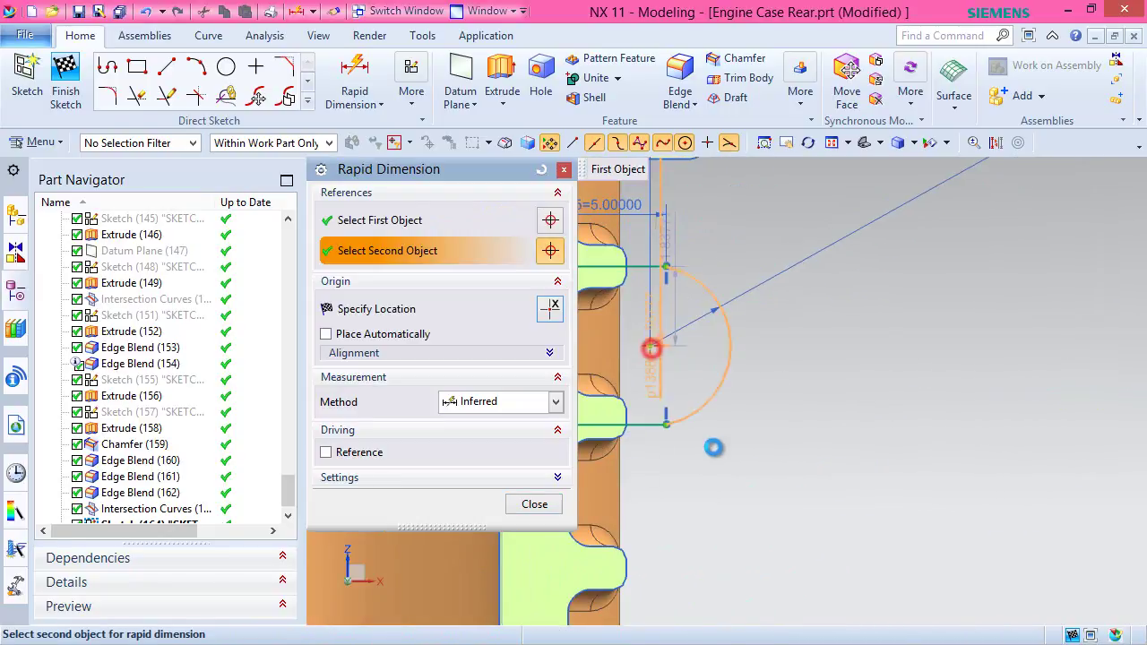
{"action": "scroll", "coordinate": [717, 444], "scroll_direction": "down", "scroll_amount": 4}
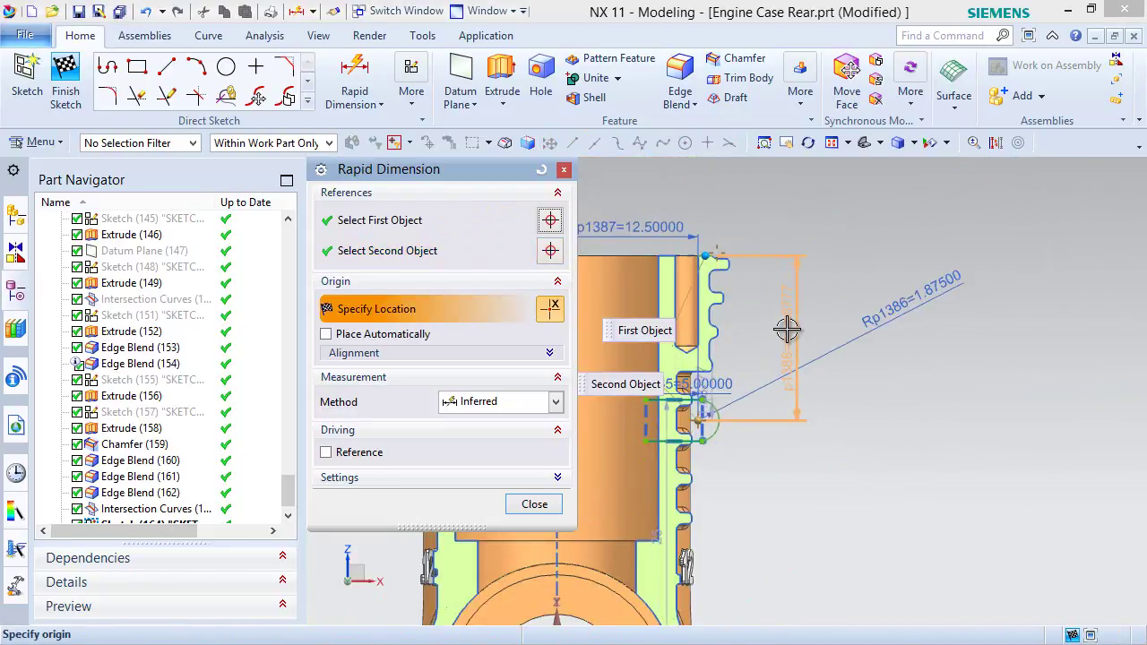
{"action": "left_click", "coordinate": [787, 330]}
{"action": "type", "text": "14."}
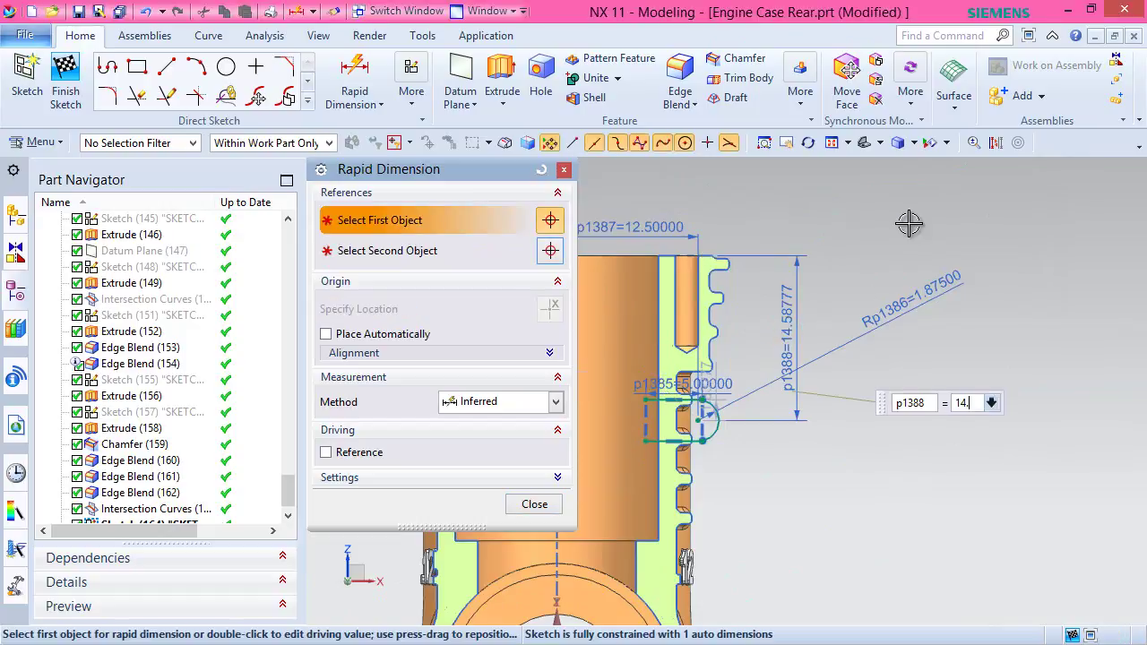
{"action": "type", "text": "5"}
{"action": "key", "text": "Return"}
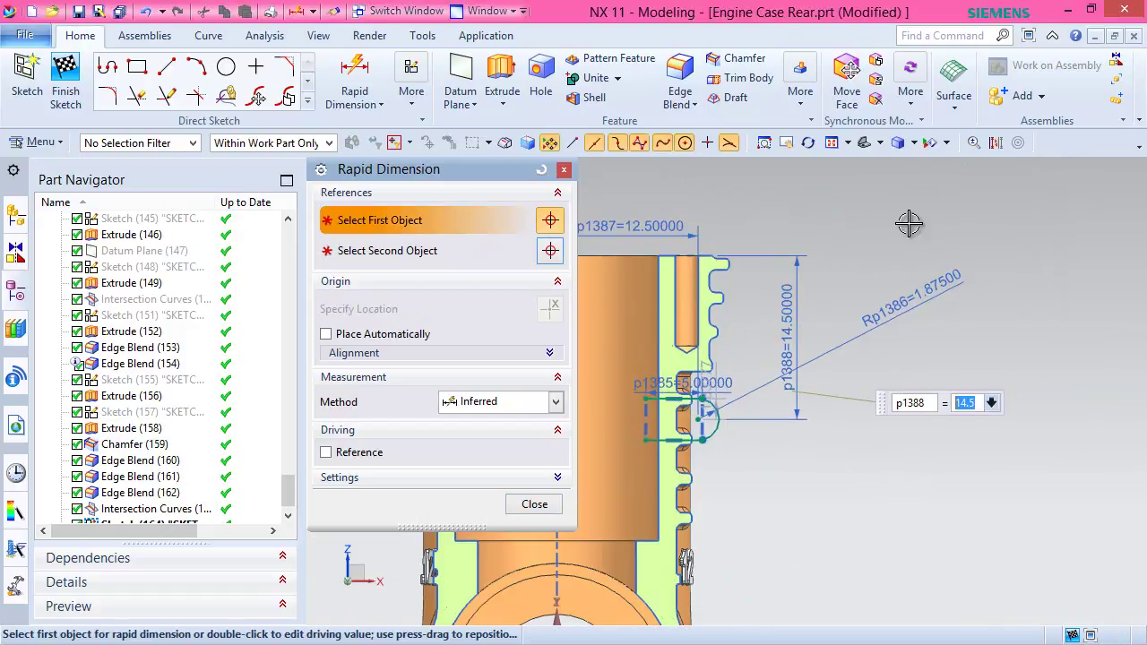
{"action": "left_click", "coordinate": [529, 506]}
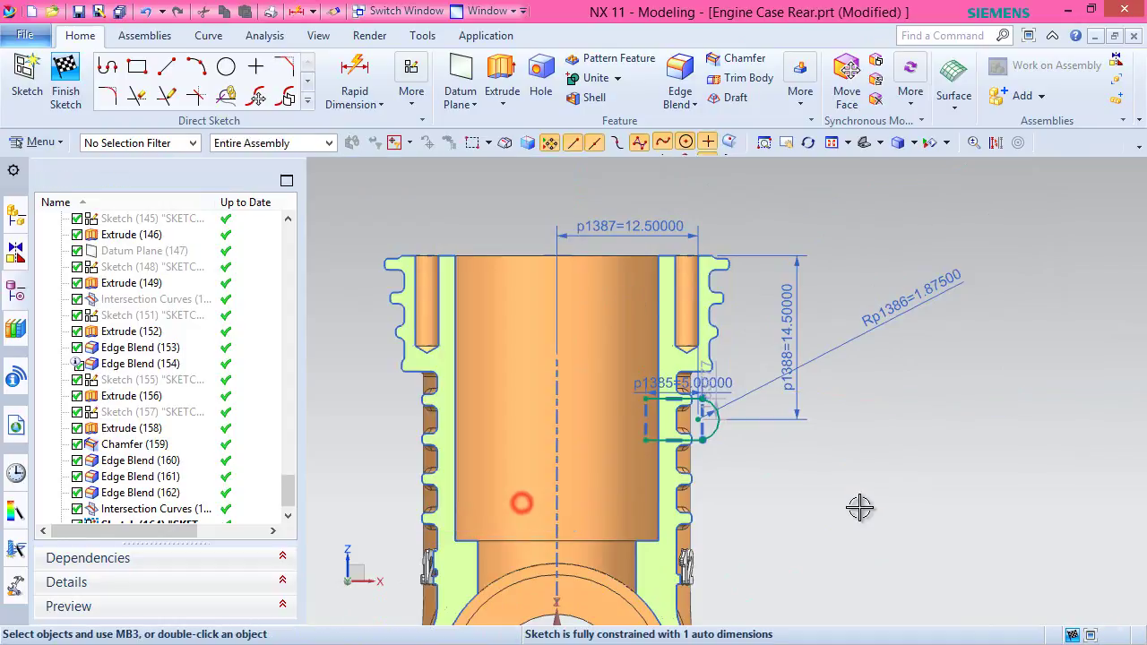
Dimension the vertical spacing between the two horizontal lines at the arc's ends as 3.75 mm.
{"action": "scroll", "coordinate": [691, 418], "scroll_direction": "up", "scroll_amount": 6}
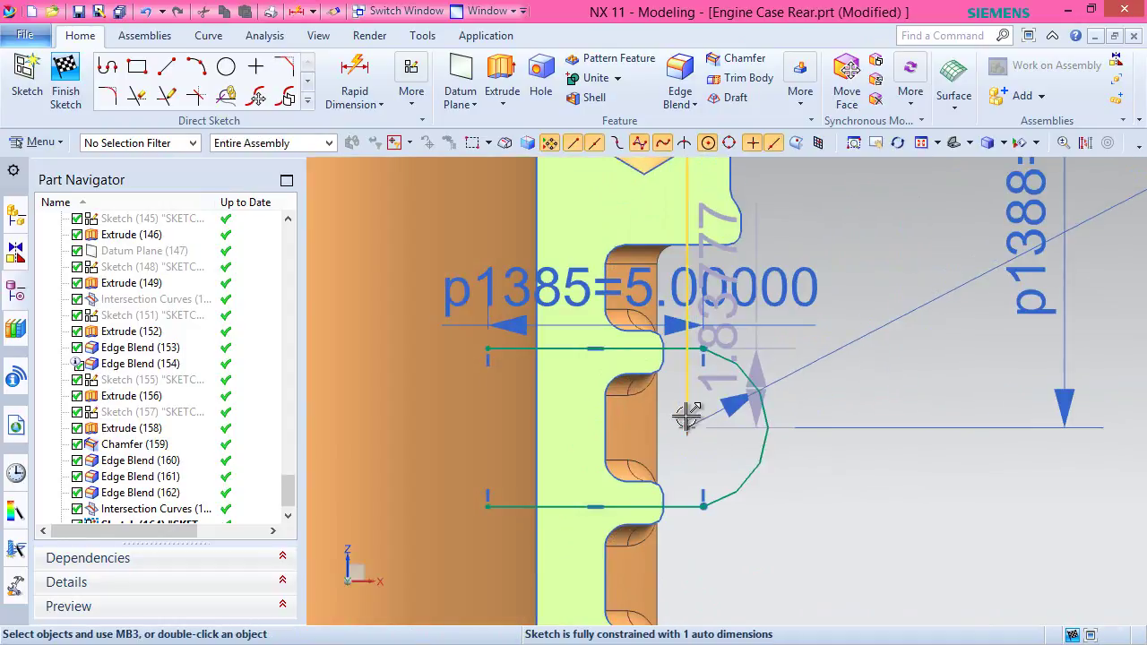
{"action": "scroll", "coordinate": [573, 382], "scroll_direction": "up", "scroll_amount": 2}
{"action": "left_click", "coordinate": [781, 243]}
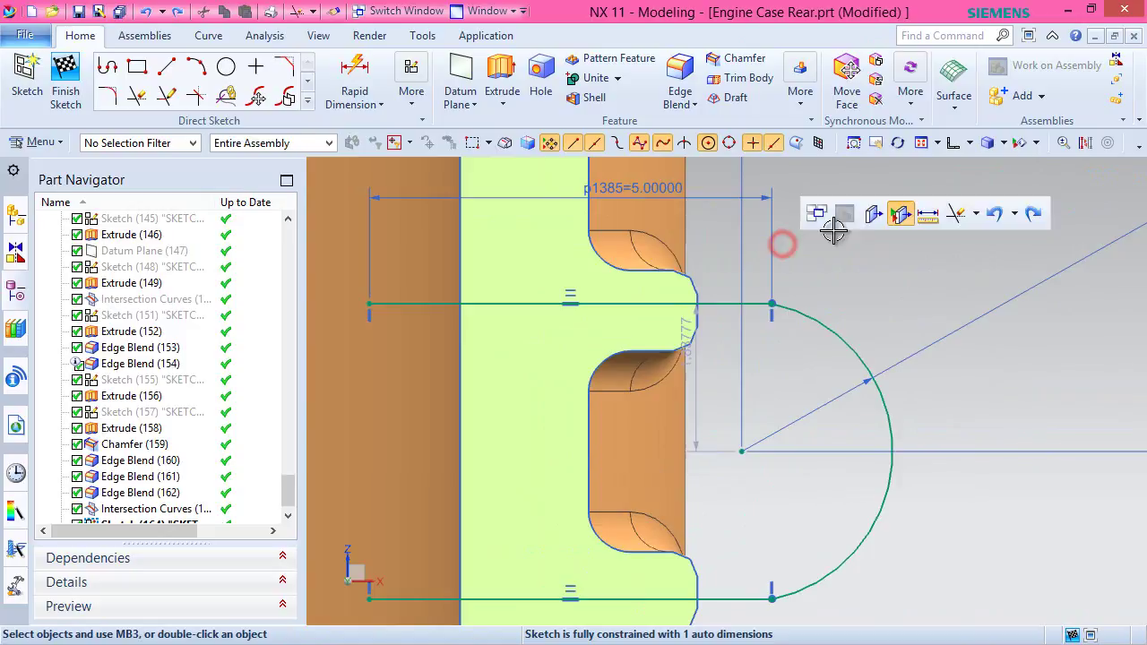
{"action": "left_click", "coordinate": [975, 213]}
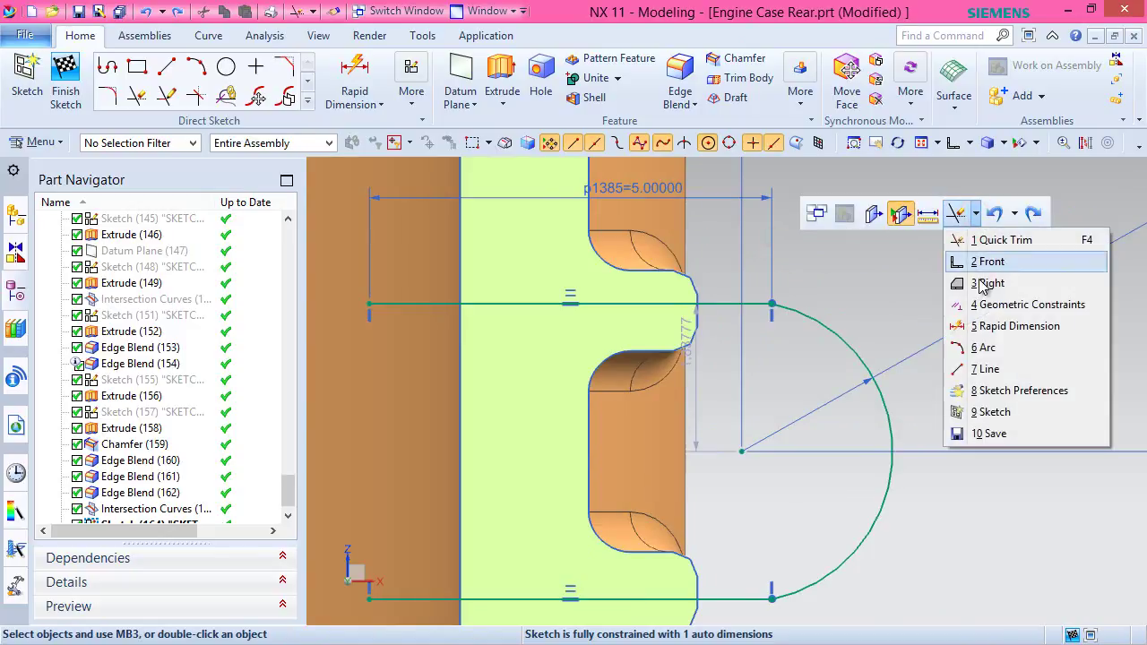
{"action": "left_click", "coordinate": [984, 326]}
{"action": "left_click", "coordinate": [647, 303]}
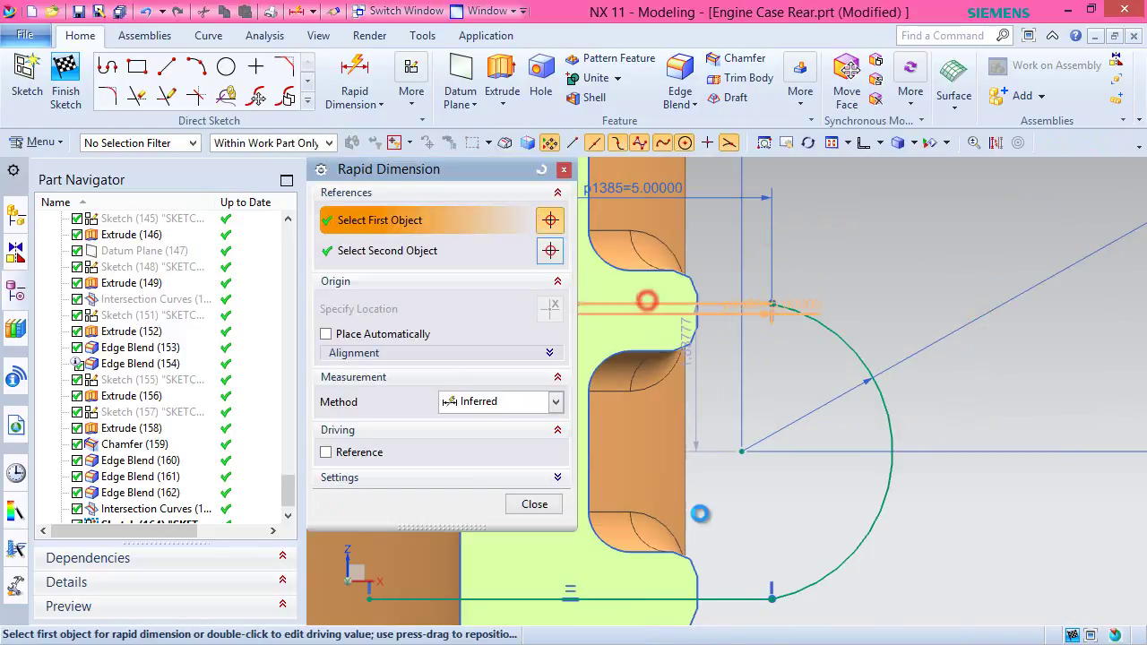
{"action": "left_click", "coordinate": [712, 601]}
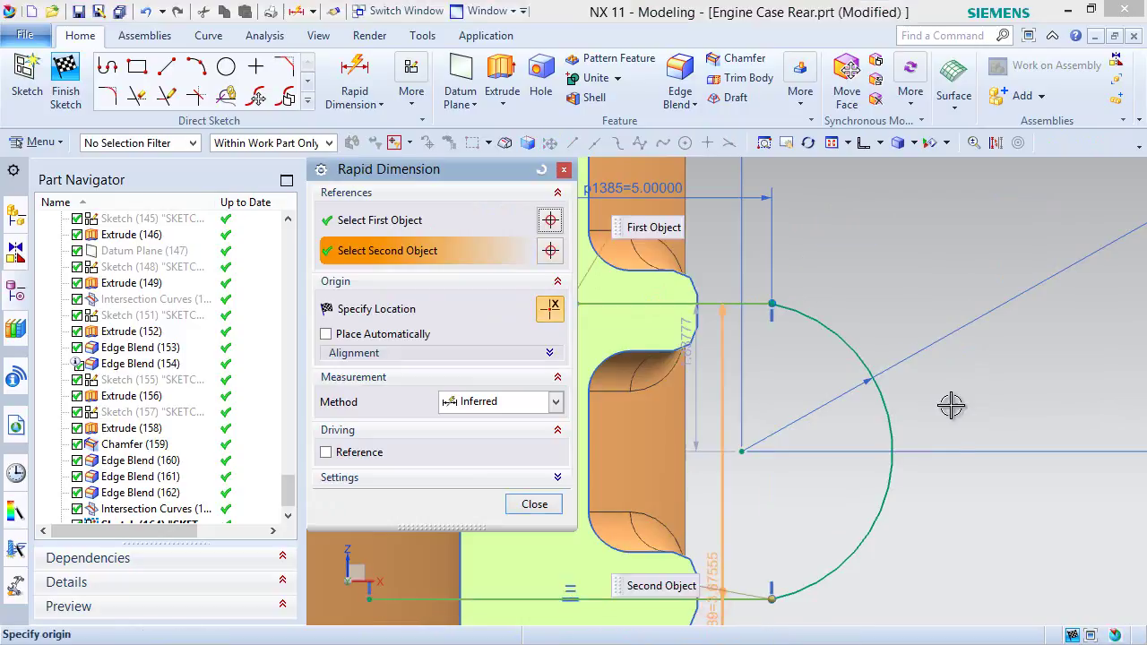
{"action": "left_click", "coordinate": [954, 404]}
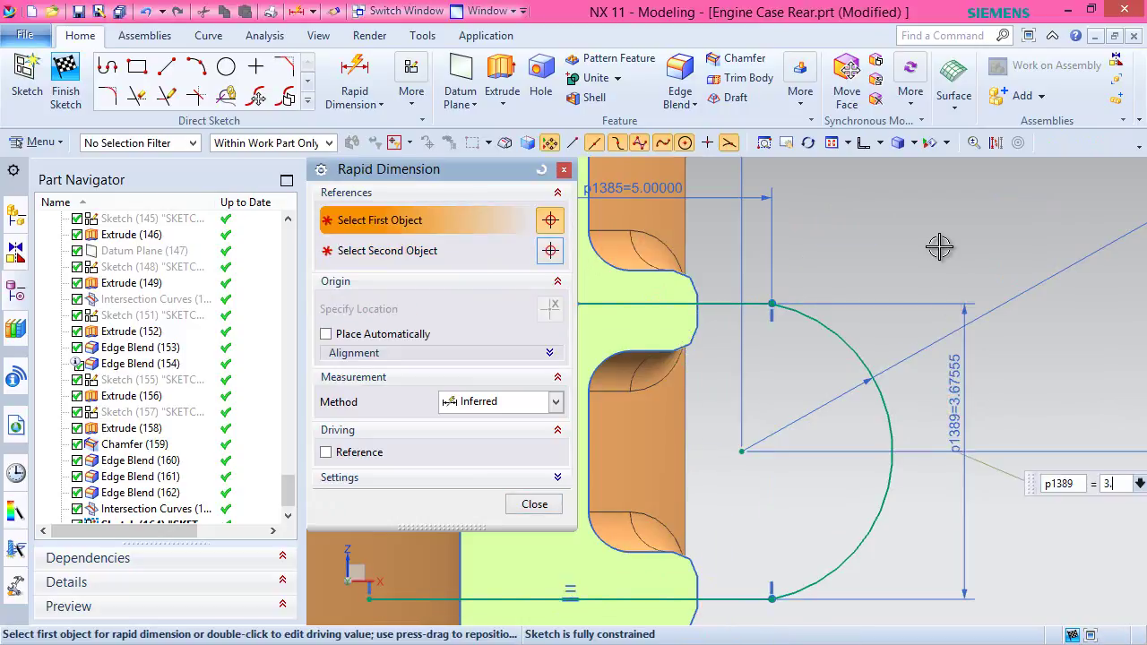
{"action": "key", "text": "Return"}
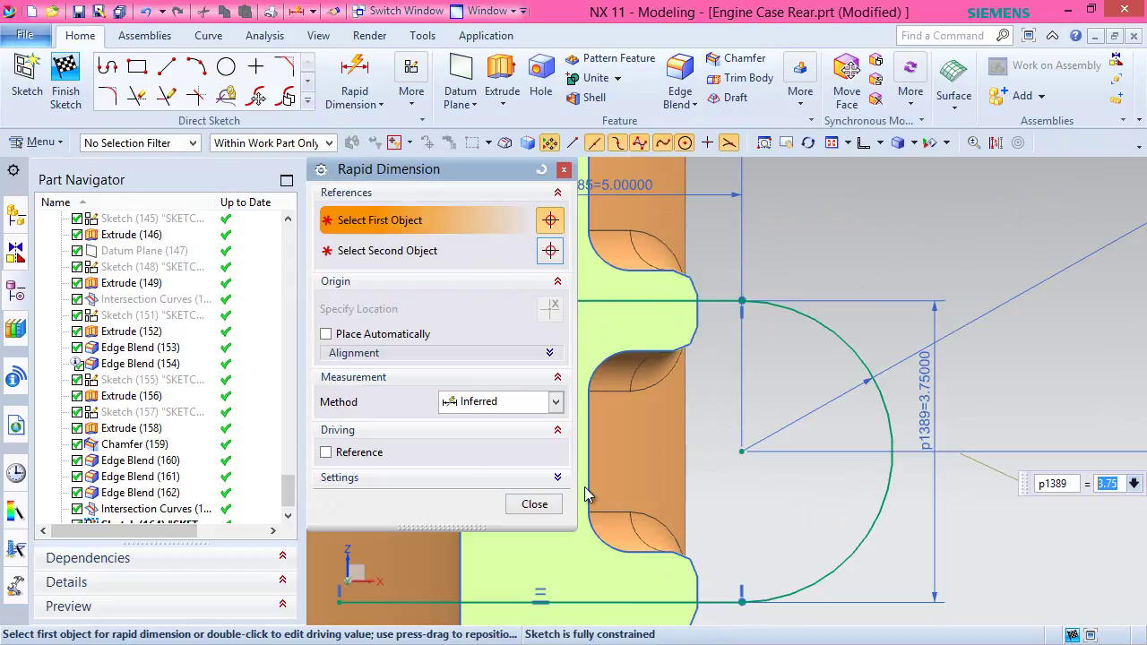
{"action": "left_click", "coordinate": [534, 505]}
Delete the 5 mm length dimension of the horizontal lines and shorten both lines so their inner ends lie inside the fins.
{"action": "scroll", "coordinate": [837, 269], "scroll_direction": "down", "scroll_amount": 2}
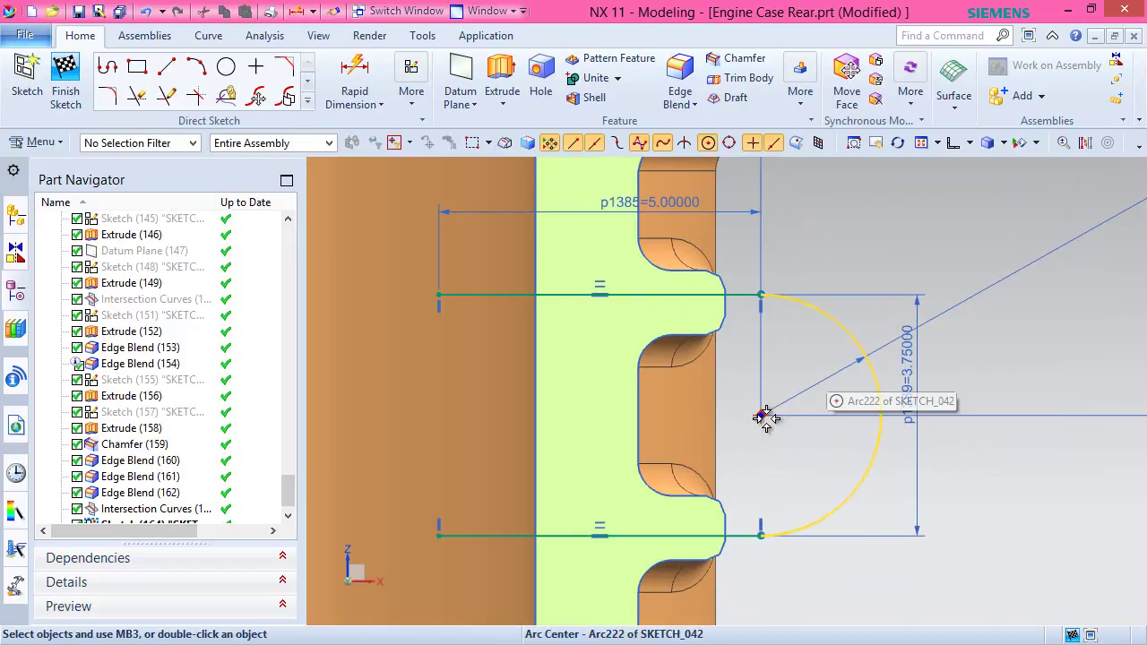
{"action": "scroll", "coordinate": [756, 403], "scroll_direction": "down", "scroll_amount": 3}
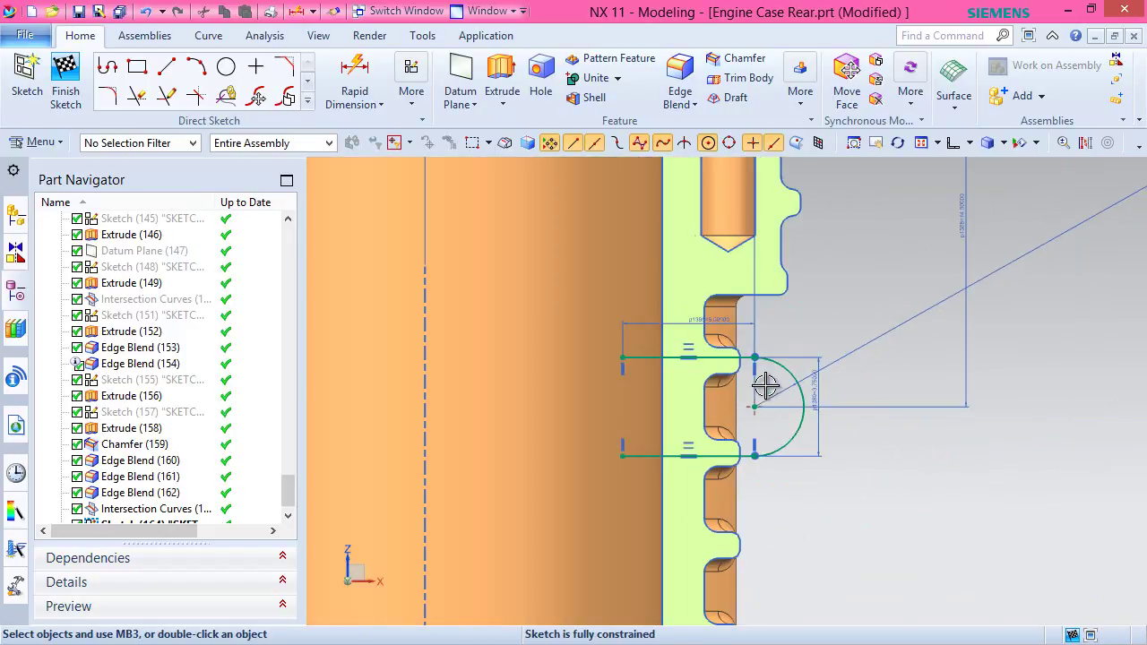
{"action": "scroll", "coordinate": [776, 361], "scroll_direction": "up", "scroll_amount": 4}
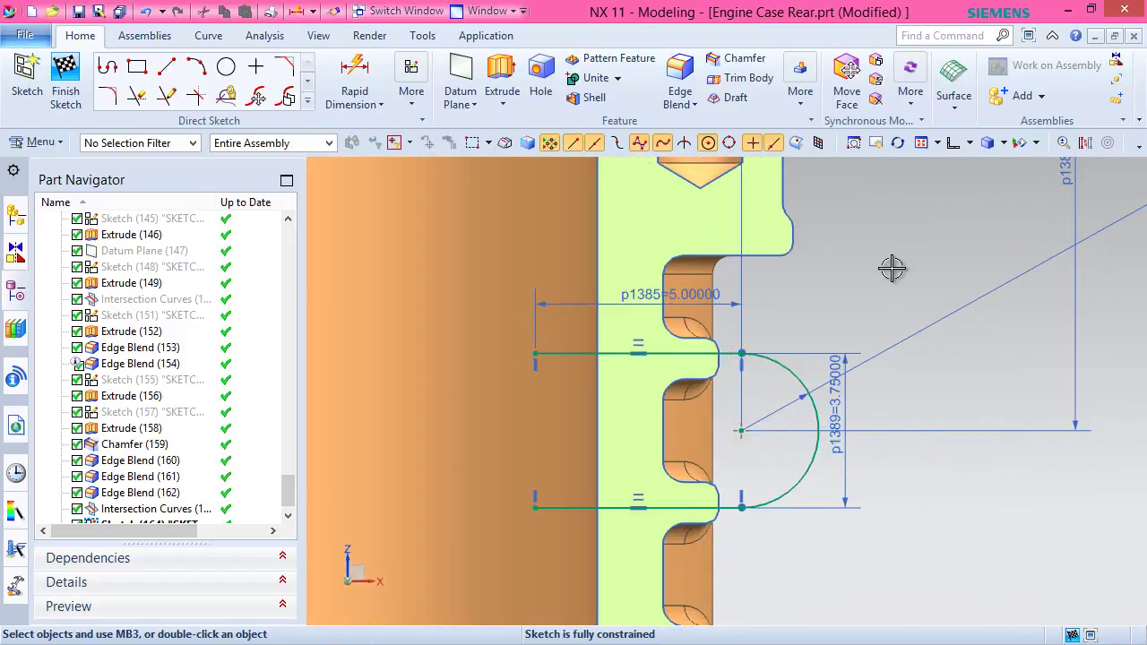
{"action": "left_click", "coordinate": [663, 289]}
{"action": "left_click", "coordinate": [798, 264]}
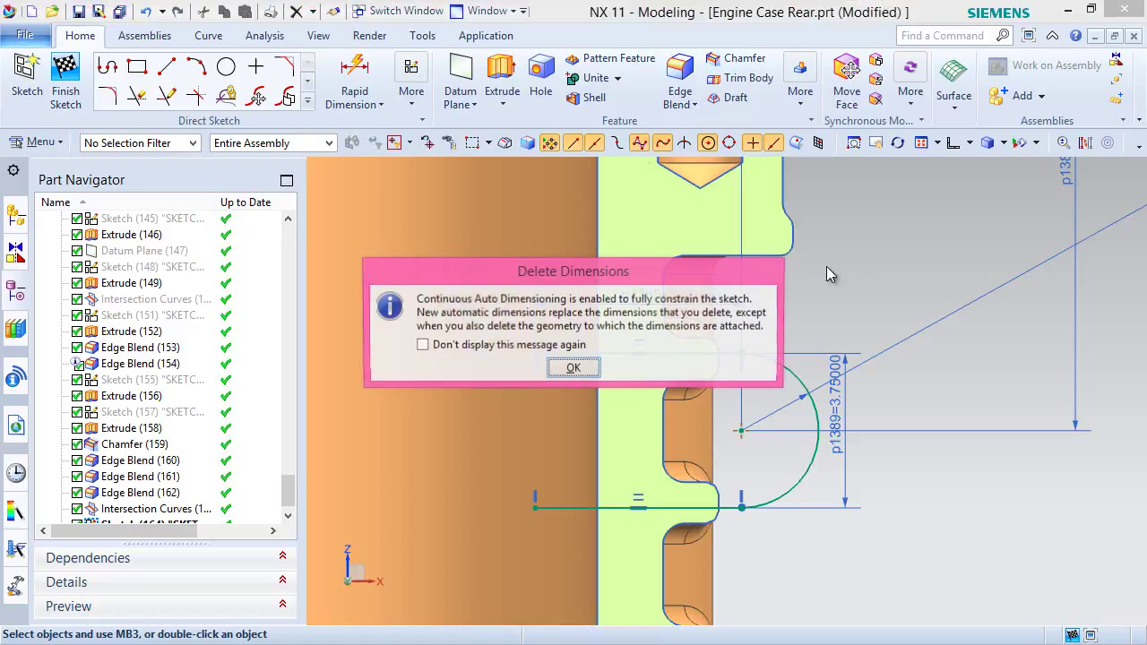
{"action": "left_click", "coordinate": [569, 366]}
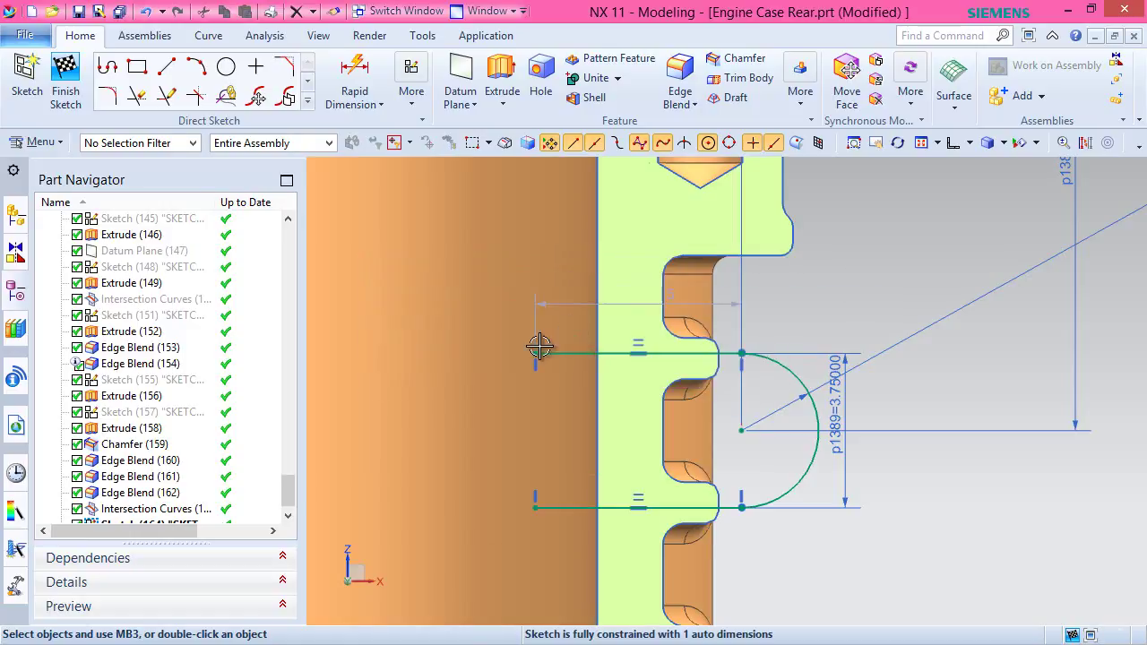
{"action": "left_click_drag", "start_coordinate": [536, 351], "coordinate": [722, 354]}
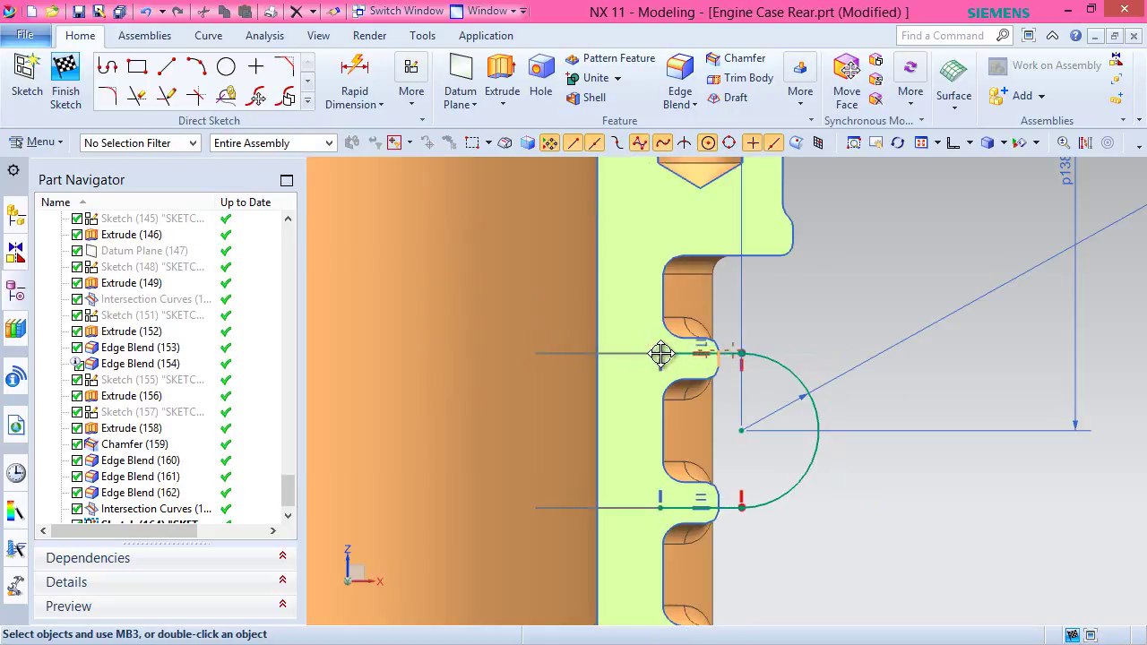
{"action": "scroll", "coordinate": [758, 432], "scroll_direction": "up", "scroll_amount": 4}
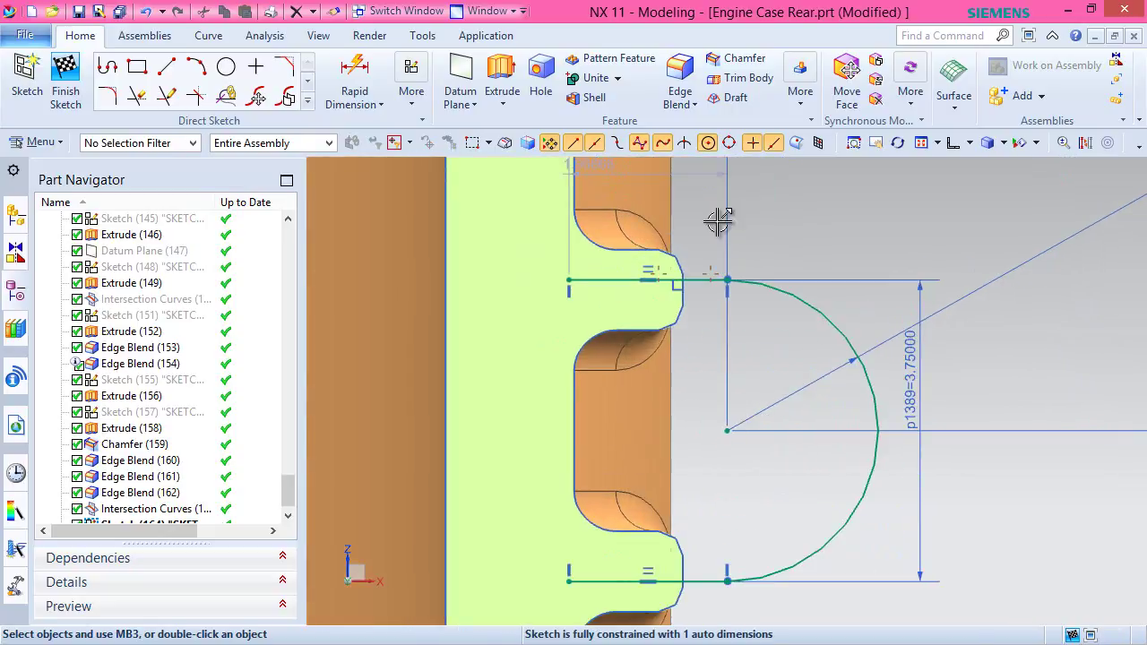
{"action": "scroll", "coordinate": [705, 249], "scroll_direction": "up", "scroll_amount": 2}
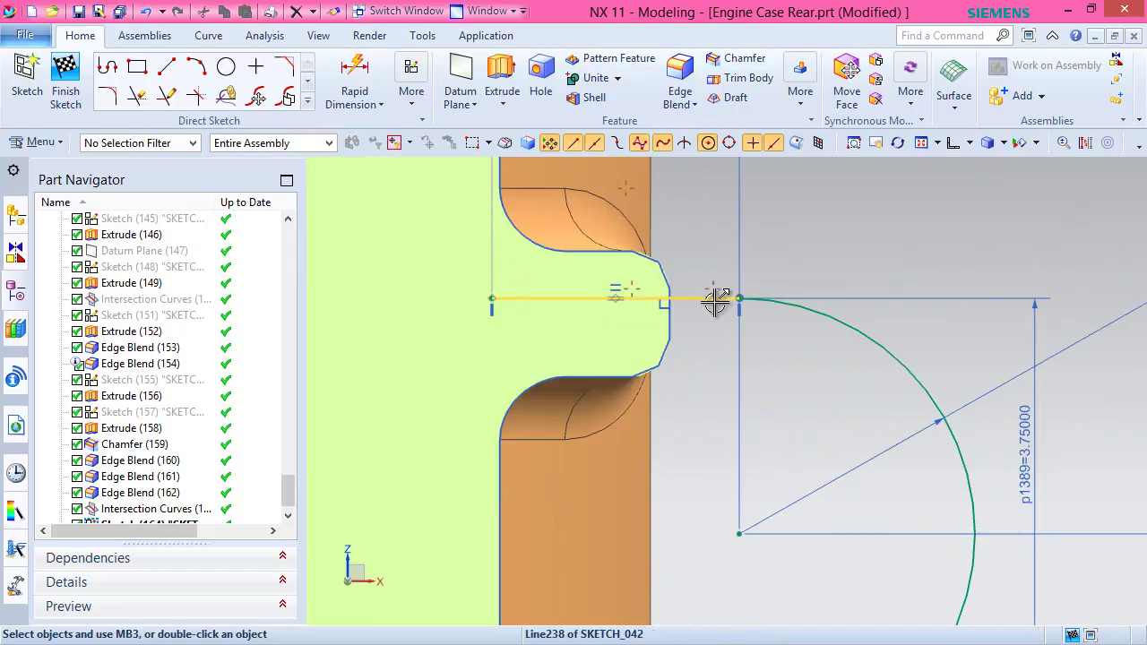
{"action": "left_click", "coordinate": [138, 97]}
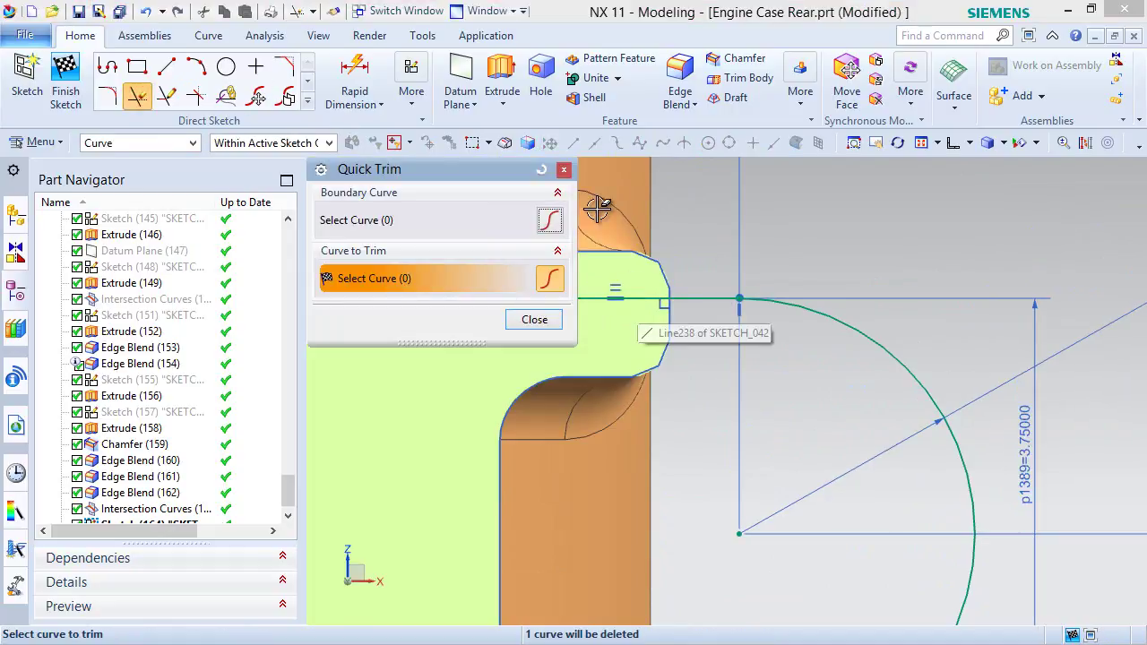
{"action": "key", "text": "Escape"}
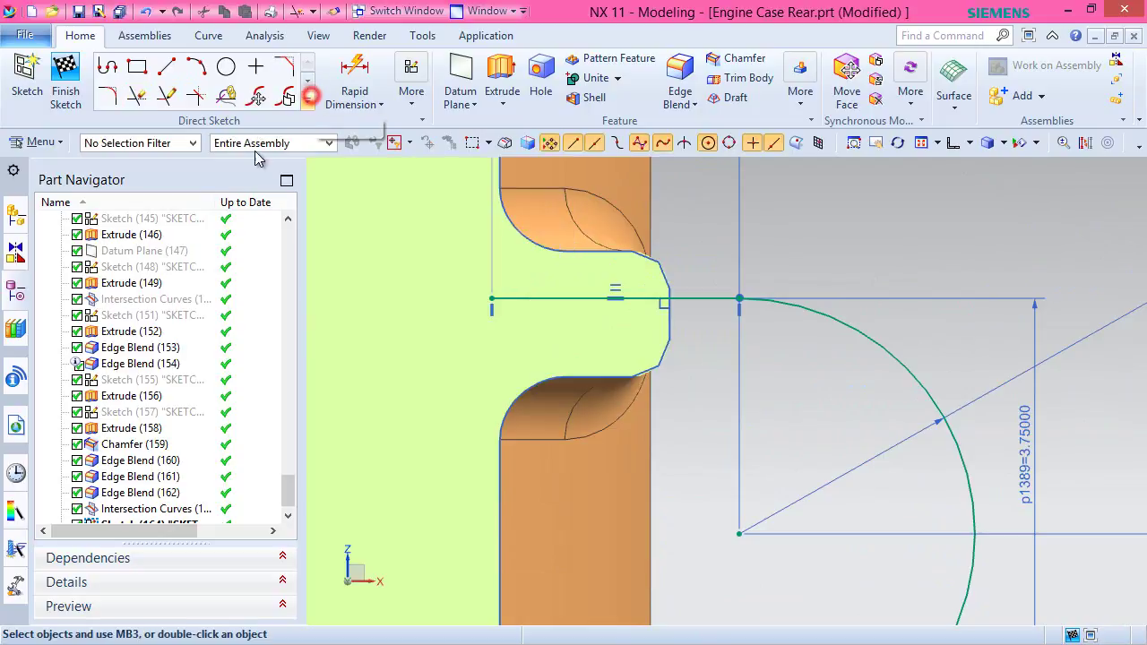
Project four section curves at the tips of the two fins crossed by the horizontal lines into the sketch, using the Single Curve rule.
{"action": "left_click", "coordinate": [308, 95]}
{"action": "left_click", "coordinate": [196, 238]}
{"action": "scroll", "coordinate": [678, 325], "scroll_direction": "up", "scroll_amount": 5}
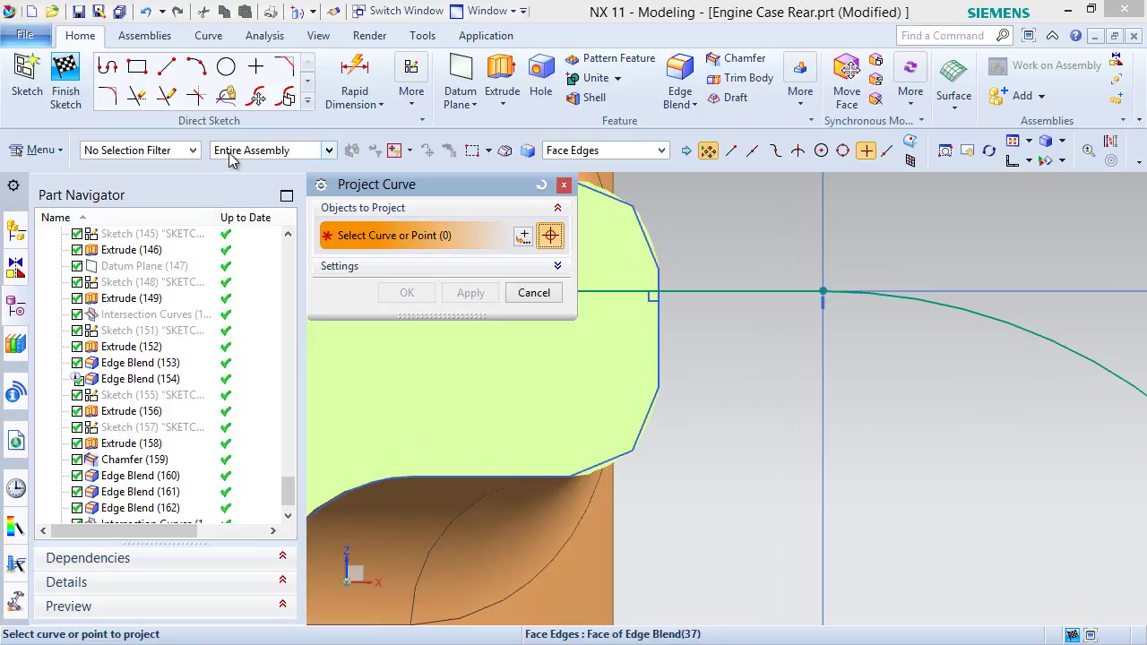
{"action": "left_click", "coordinate": [192, 151]}
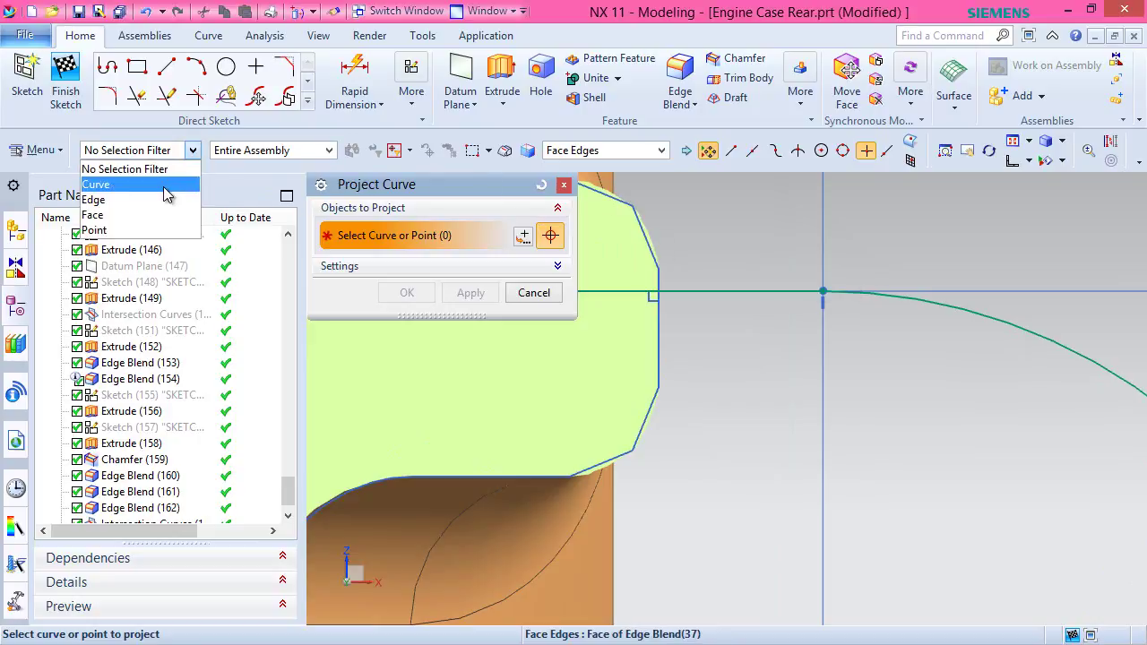
{"action": "left_click", "coordinate": [166, 184]}
{"action": "left_click", "coordinate": [662, 151]}
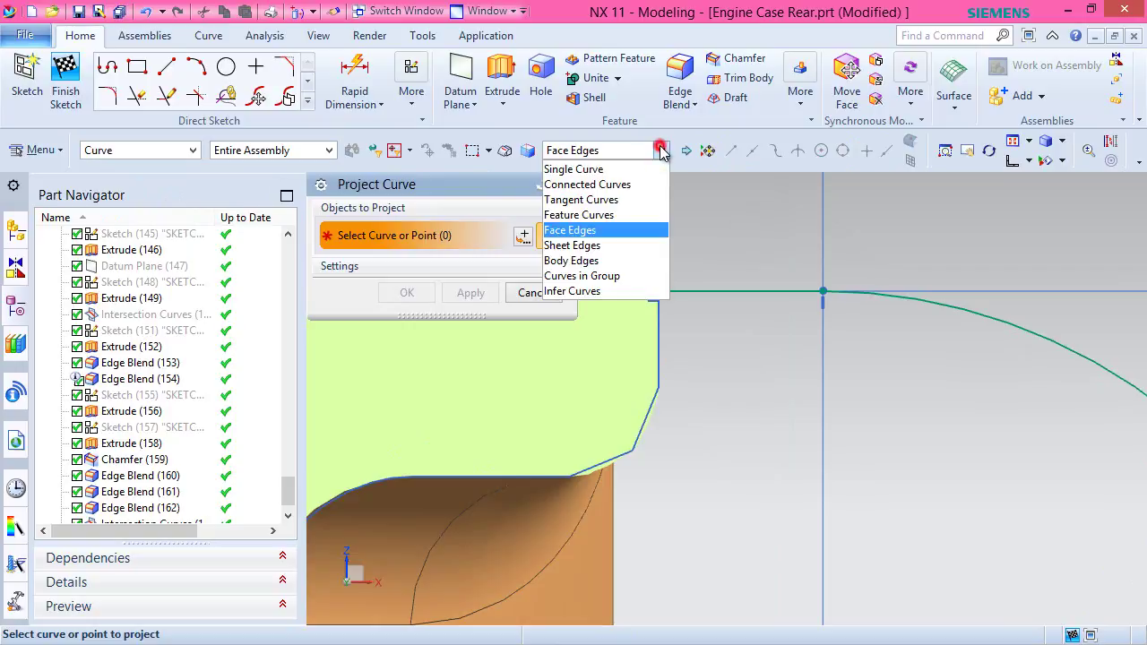
{"action": "left_click", "coordinate": [536, 185]}
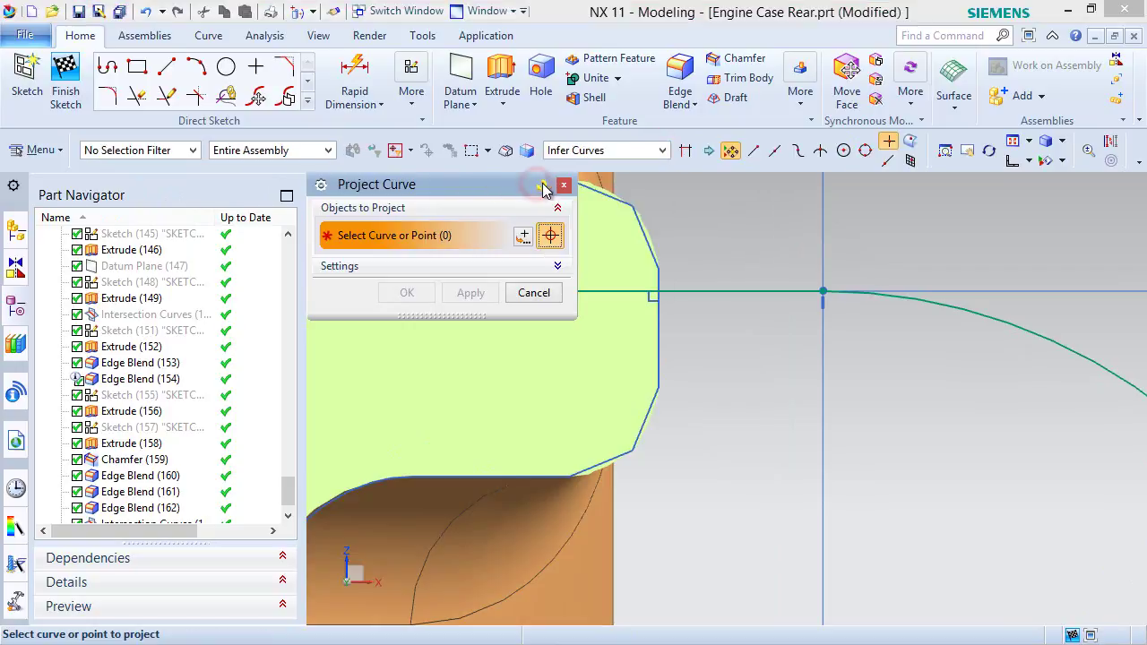
{"action": "left_click", "coordinate": [661, 151]}
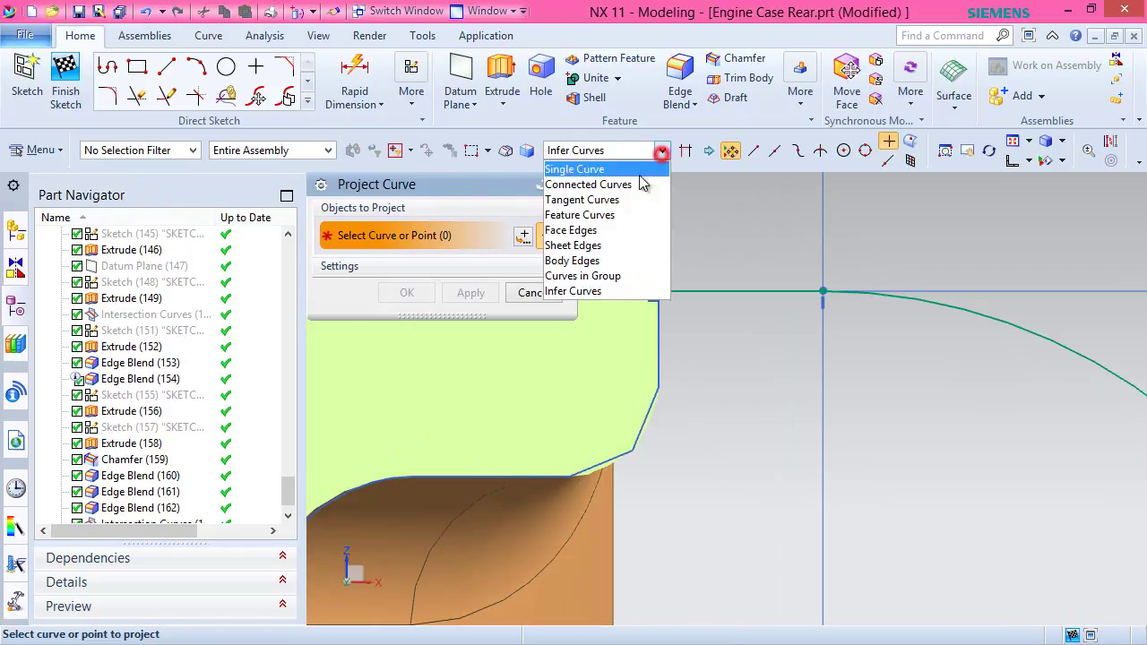
{"action": "left_click", "coordinate": [654, 169]}
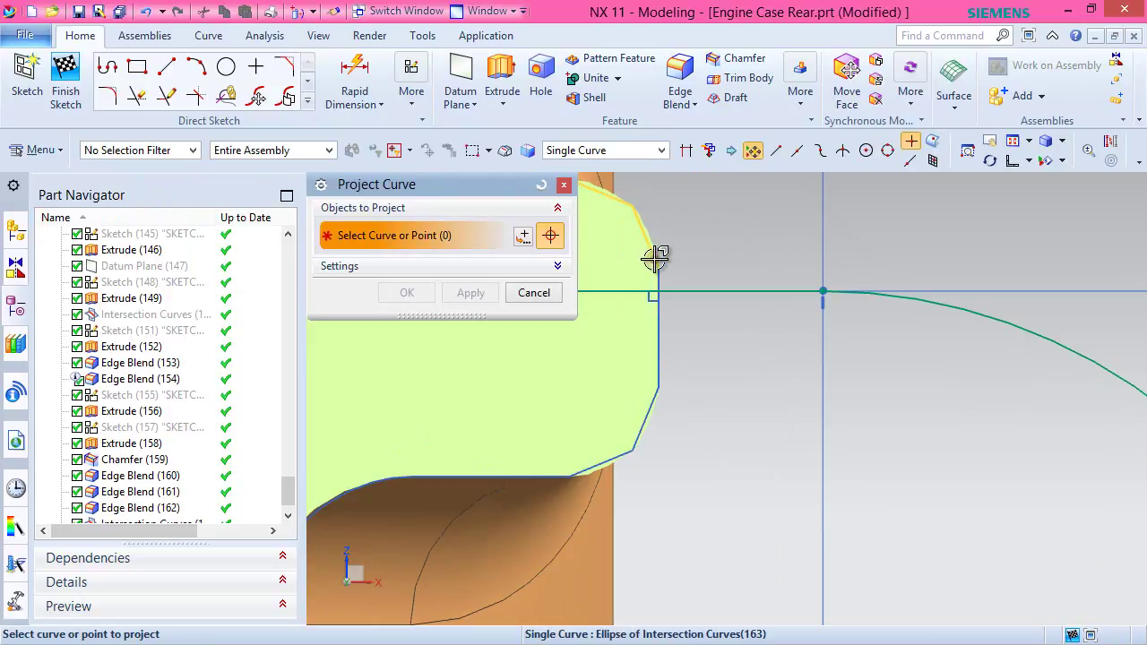
{"action": "left_click", "coordinate": [654, 257]}
{"action": "left_click", "coordinate": [658, 321]}
{"action": "scroll", "coordinate": [720, 261], "scroll_direction": "down", "scroll_amount": 4}
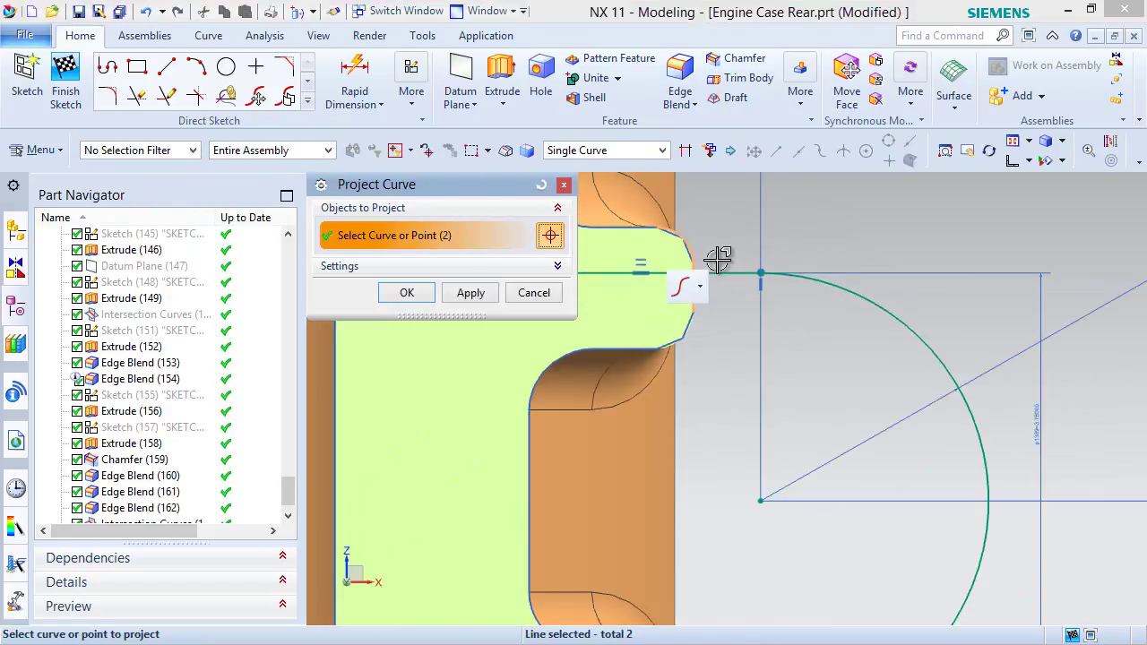
{"action": "scroll", "coordinate": [704, 520], "scroll_direction": "up", "scroll_amount": 5}
{"action": "left_click", "coordinate": [680, 523]}
{"action": "left_click", "coordinate": [675, 604]}
{"action": "left_click", "coordinate": [390, 294]}
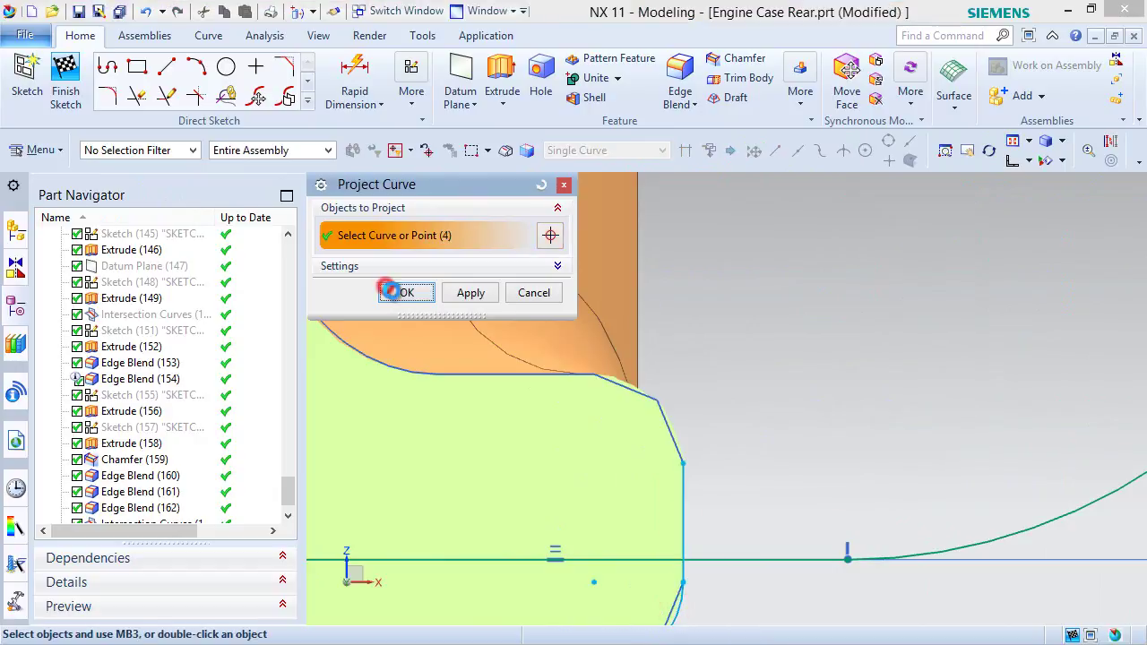
Trim the inner portions of both horizontal lines back to the fin tips with Quick Trim.
{"action": "left_click", "coordinate": [137, 95]}
{"action": "left_click", "coordinate": [660, 539]}
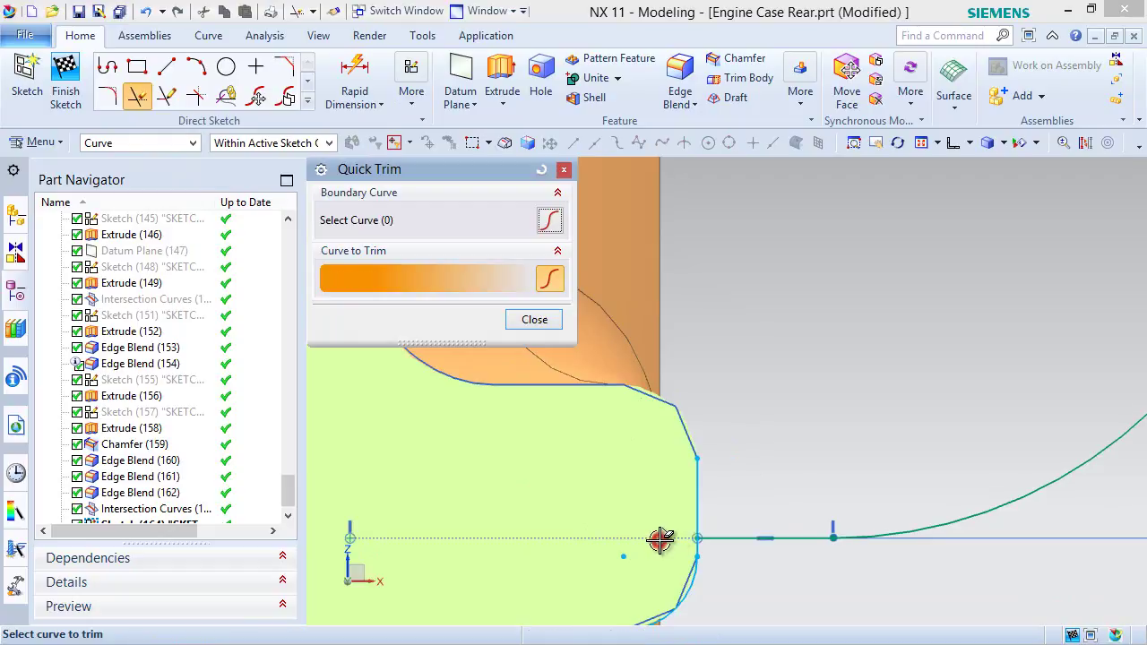
{"action": "scroll", "coordinate": [768, 535], "scroll_direction": "down", "scroll_amount": 4}
{"action": "scroll", "coordinate": [768, 306], "scroll_direction": "up", "scroll_amount": 3}
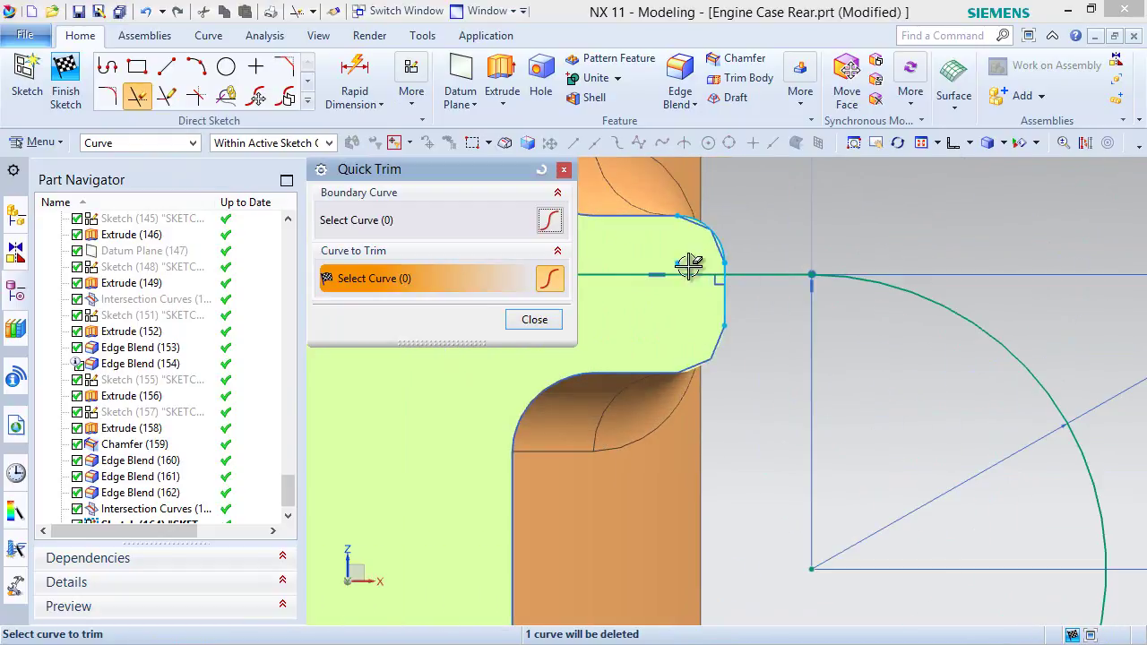
{"action": "left_click", "coordinate": [635, 271]}
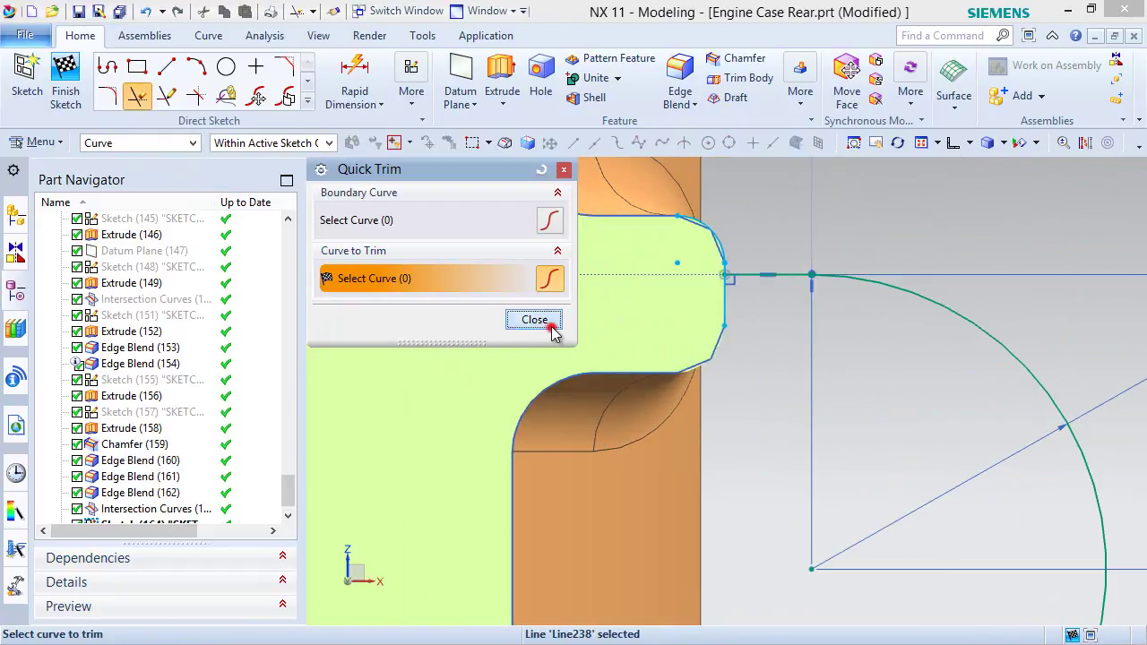
{"action": "left_click", "coordinate": [553, 331]}
Delete the leftover reference segments of the two trimmed horizontal lines inside the fins.
{"action": "scroll", "coordinate": [801, 376], "scroll_direction": "down", "scroll_amount": 3}
{"action": "scroll", "coordinate": [761, 230], "scroll_direction": "up", "scroll_amount": 1}
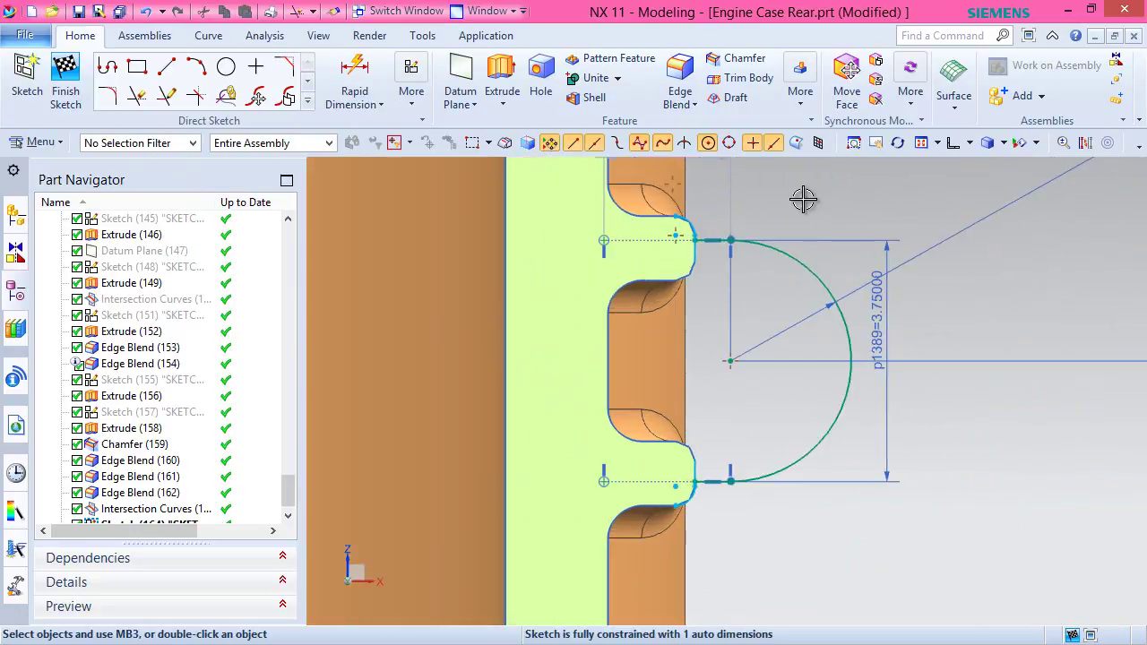
{"action": "scroll", "coordinate": [659, 399], "scroll_direction": "down", "scroll_amount": 4}
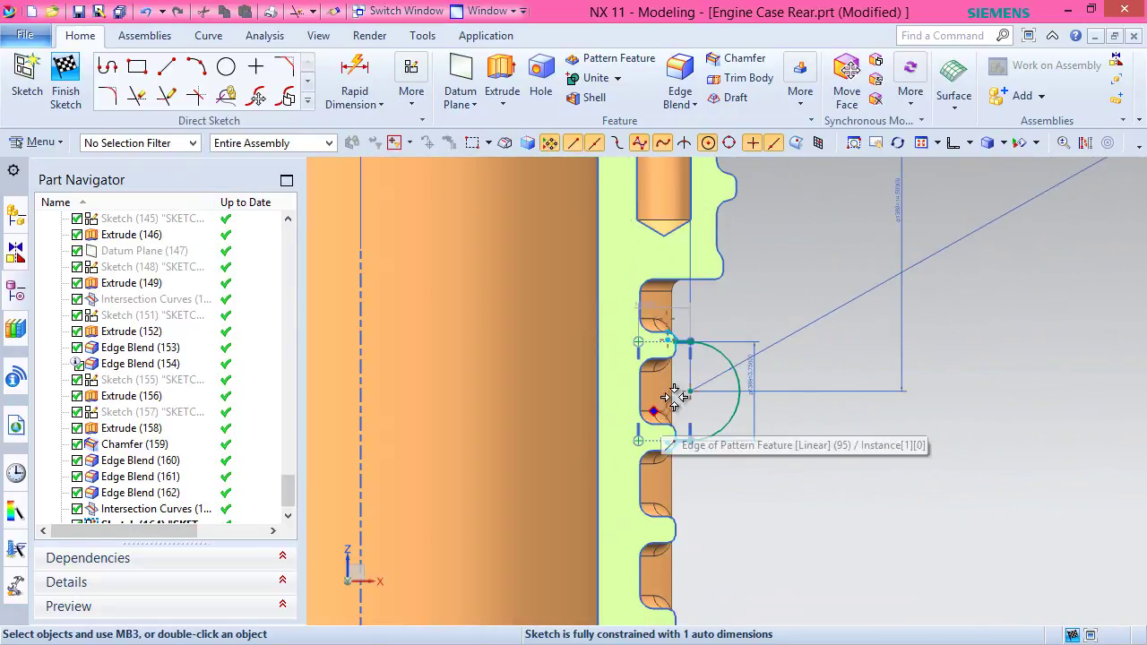
{"action": "scroll", "coordinate": [708, 350], "scroll_direction": "up", "scroll_amount": 5}
{"action": "left_click_drag", "start_coordinate": [450, 326], "coordinate": [476, 359]}
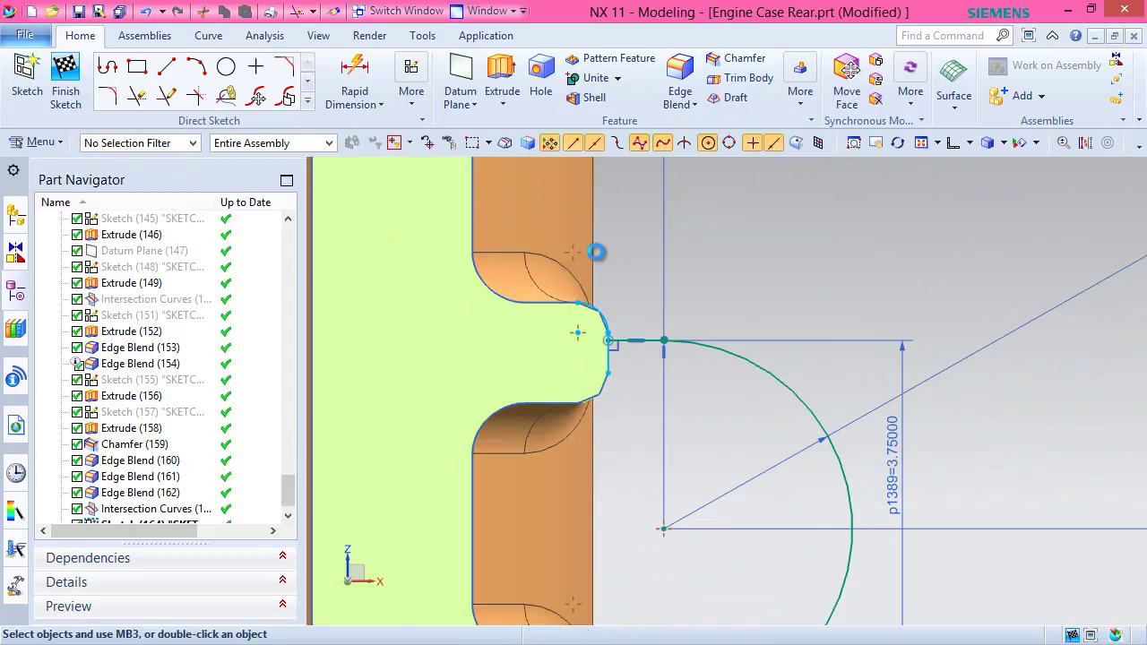
{"action": "scroll", "coordinate": [675, 205], "scroll_direction": "down", "scroll_amount": 3}
{"action": "scroll", "coordinate": [577, 406], "scroll_direction": "up", "scroll_amount": 3}
{"action": "left_click_drag", "start_coordinate": [583, 411], "coordinate": [627, 452]}
{"action": "scroll", "coordinate": [753, 455], "scroll_direction": "down", "scroll_amount": 2}
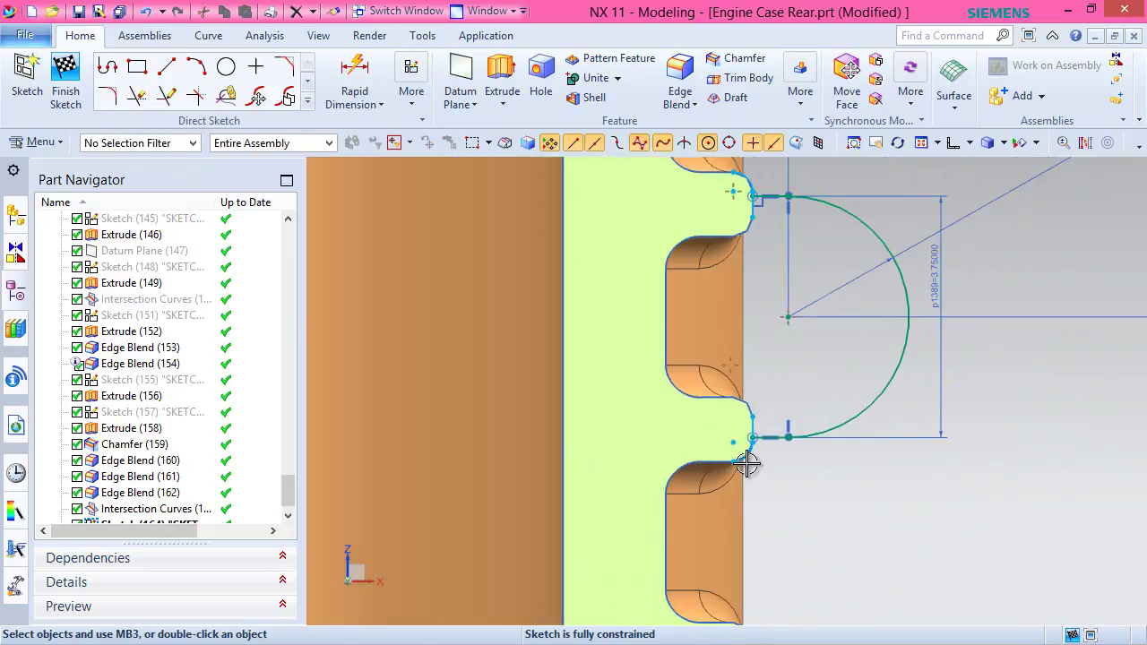
Start Project Curve and select the upper fin's lower tip corner, underside and root fillet section curves.
{"action": "scroll", "coordinate": [755, 456], "scroll_direction": "down", "scroll_amount": 1}
{"action": "scroll", "coordinate": [835, 240], "scroll_direction": "up", "scroll_amount": 2}
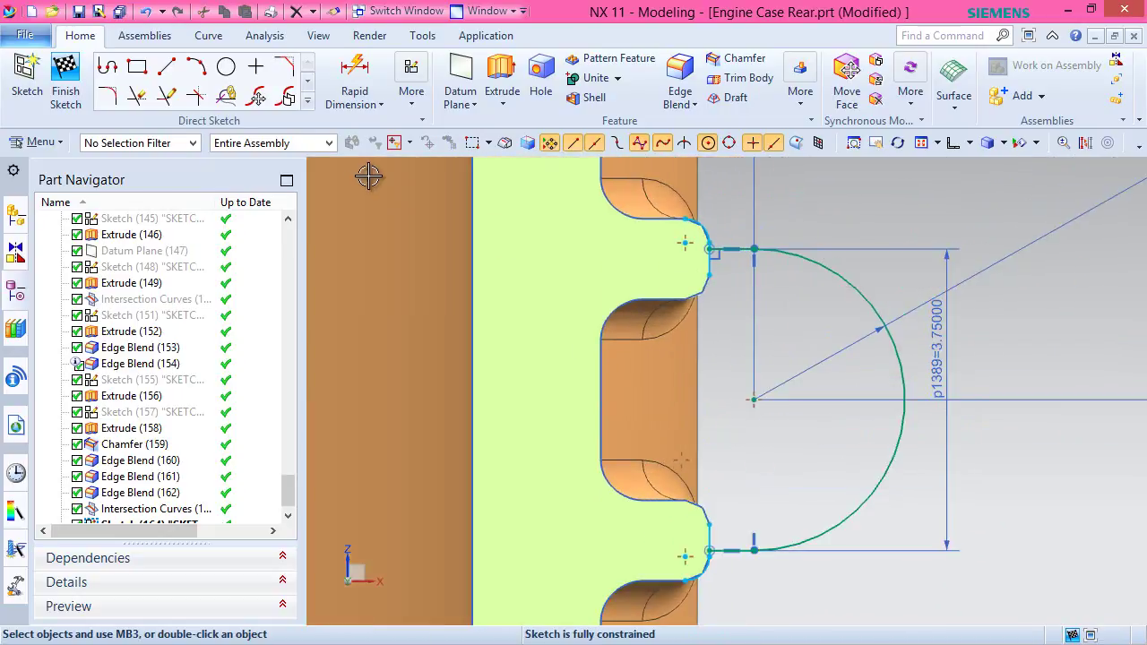
{"action": "right_click", "coordinate": [855, 199]}
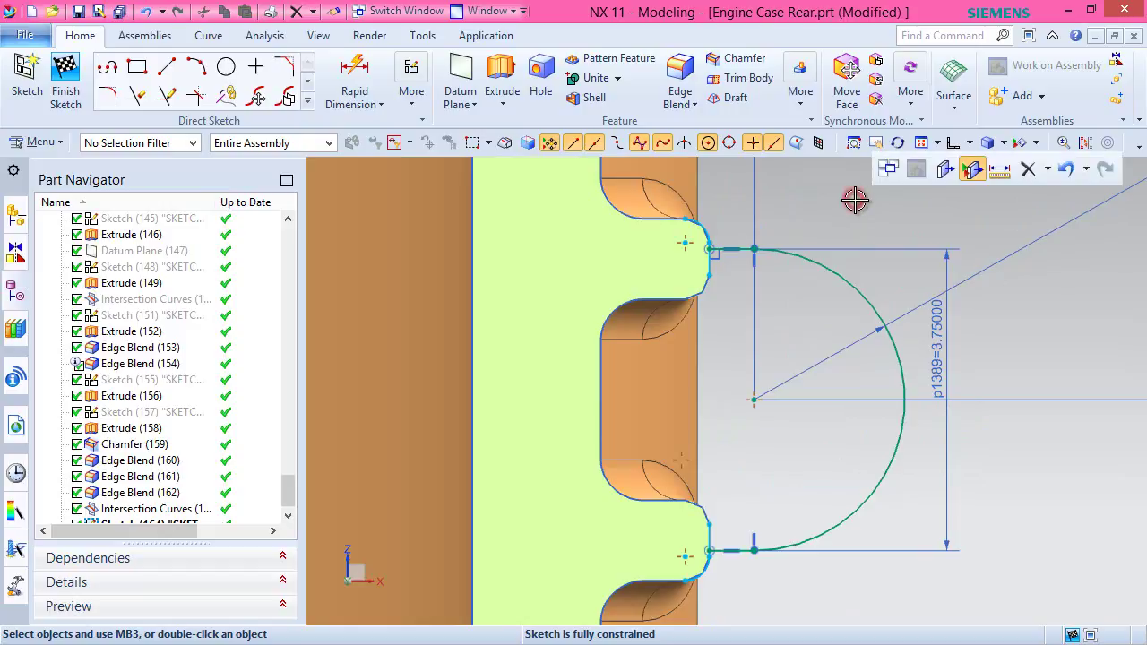
{"action": "left_click", "coordinate": [1048, 171]}
{"action": "left_click", "coordinate": [1040, 240]}
{"action": "scroll", "coordinate": [727, 246], "scroll_direction": "up", "scroll_amount": 4}
{"action": "left_click", "coordinate": [663, 395]}
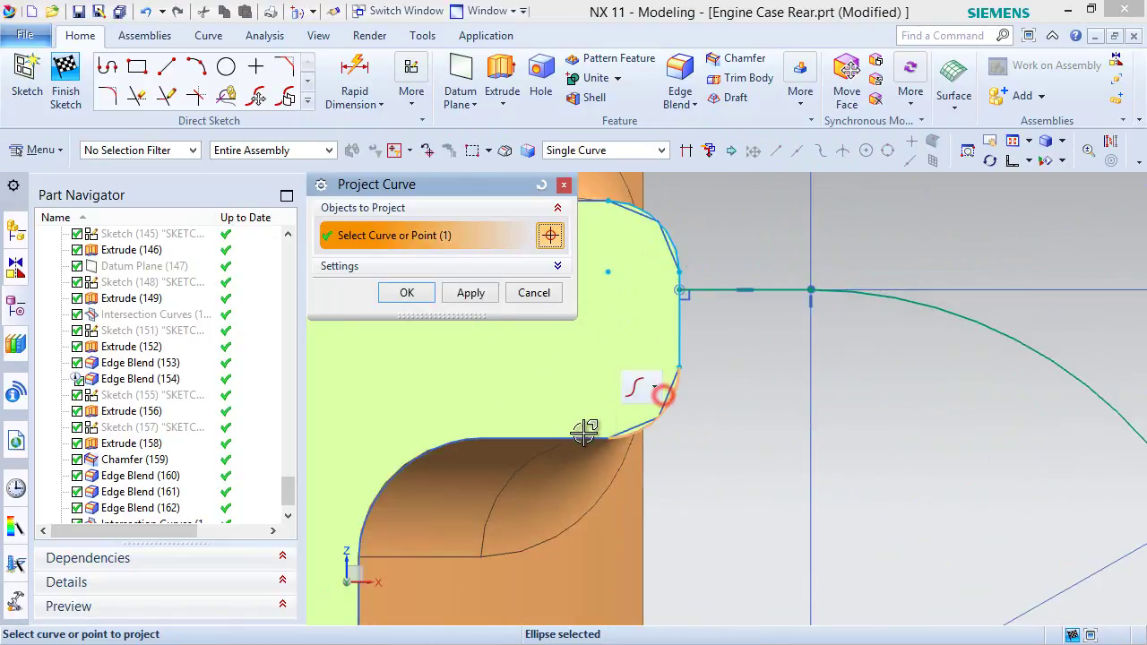
{"action": "left_click", "coordinate": [573, 438]}
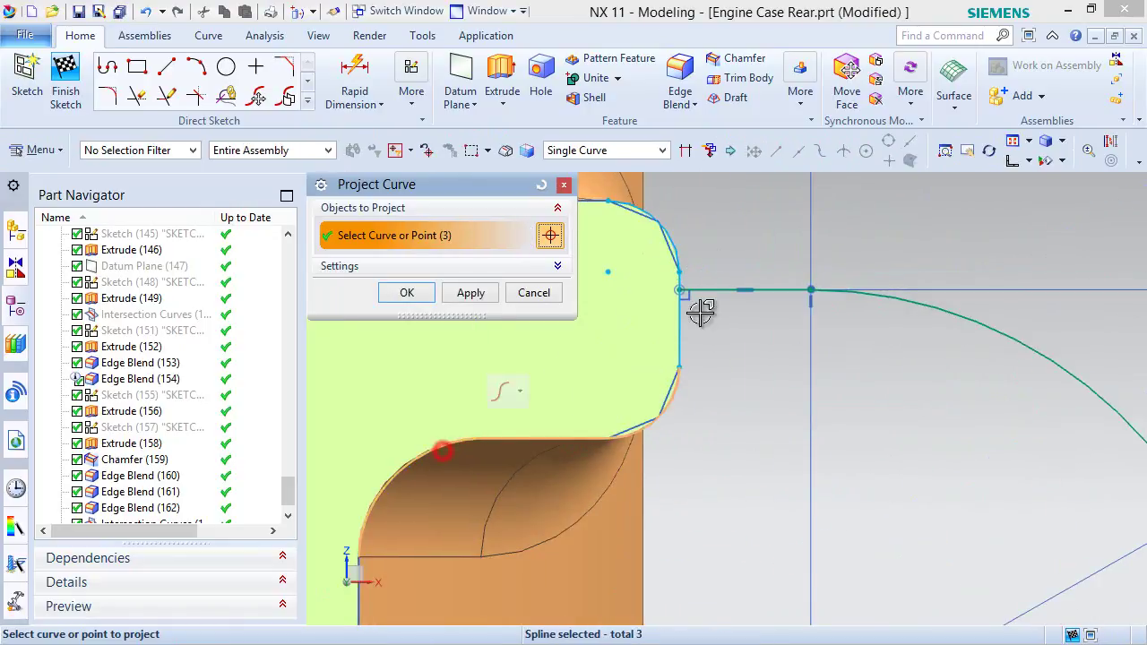
{"action": "left_click", "coordinate": [550, 391]}
{"action": "scroll", "coordinate": [735, 283], "scroll_direction": "down", "scroll_amount": 4}
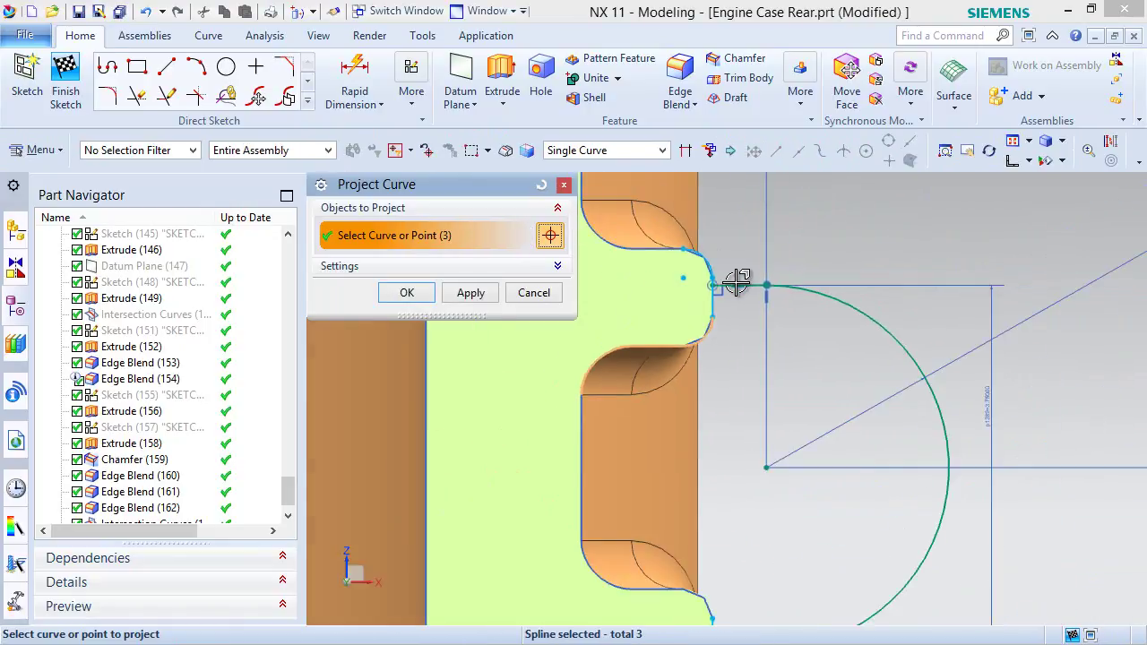
Add the groove wall, lower root fillet, and the lower fin's upper edge and tip corner to the projection, and finish the sketch.
{"action": "left_click", "coordinate": [581, 433]}
{"action": "left_click", "coordinate": [581, 553]}
{"action": "left_click", "coordinate": [653, 584]}
{"action": "scroll", "coordinate": [747, 547], "scroll_direction": "up", "scroll_amount": 3}
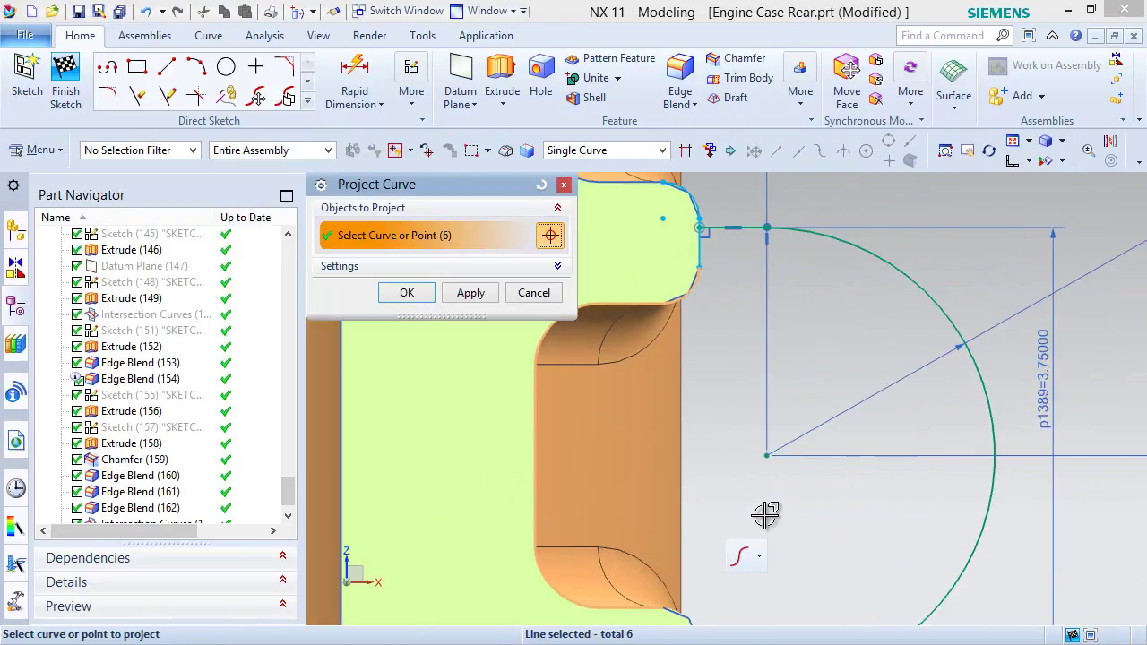
{"action": "scroll", "coordinate": [741, 520], "scroll_direction": "down", "scroll_amount": 5}
{"action": "scroll", "coordinate": [740, 520], "scroll_direction": "up", "scroll_amount": 4}
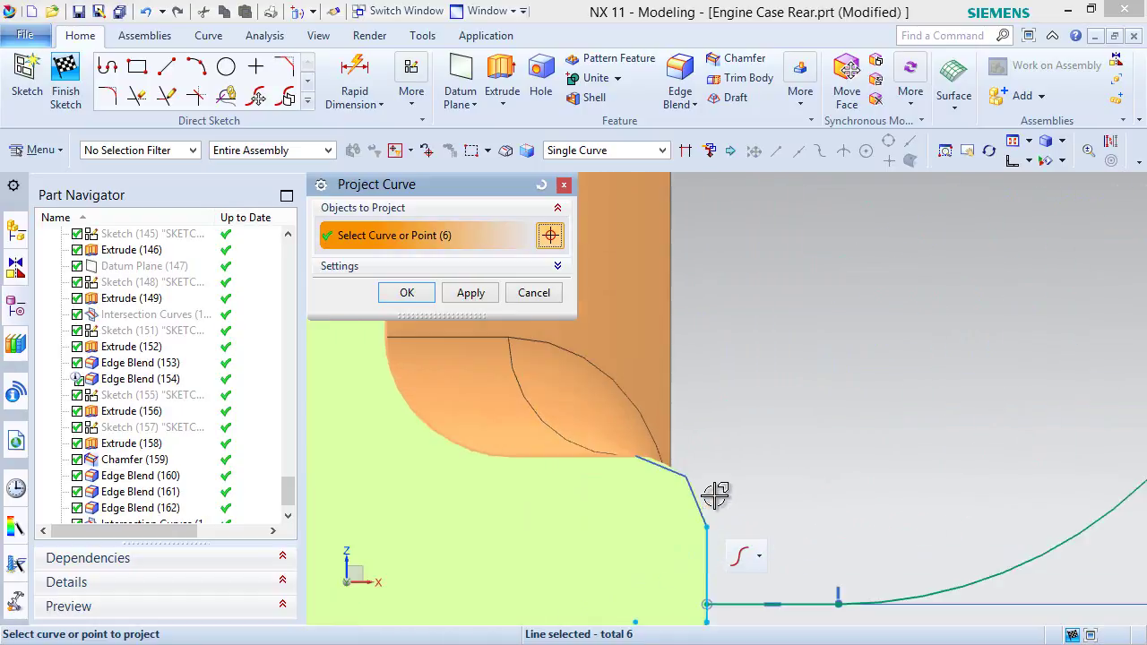
{"action": "left_click", "coordinate": [671, 473]}
{"action": "scroll", "coordinate": [771, 475], "scroll_direction": "down", "scroll_amount": 4}
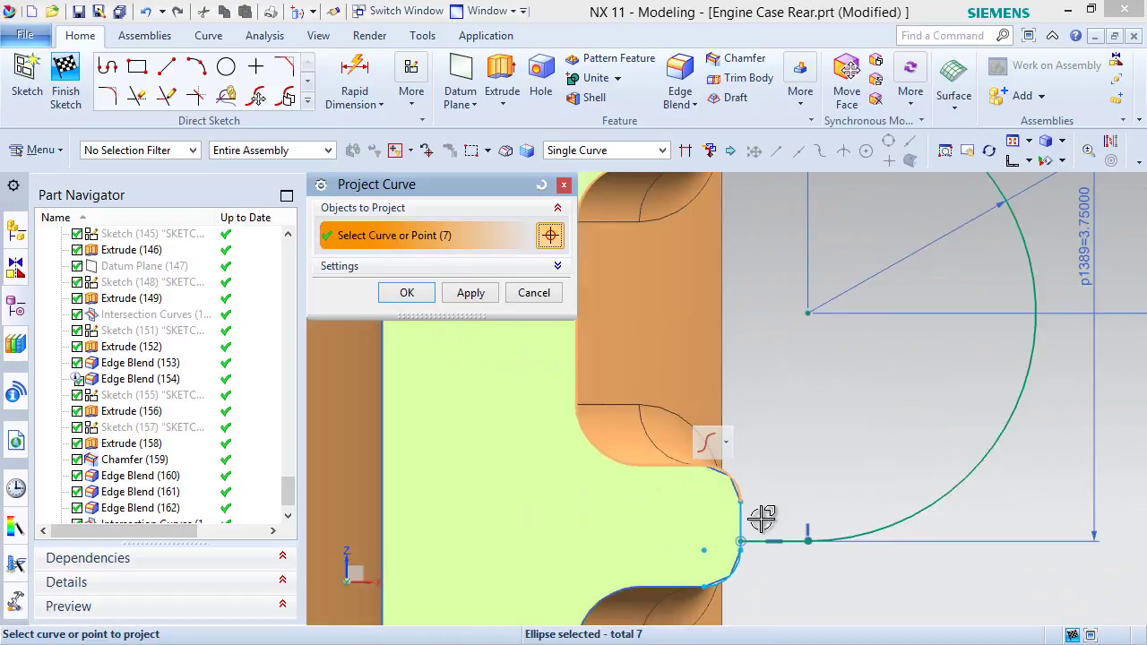
{"action": "scroll", "coordinate": [758, 515], "scroll_direction": "up", "scroll_amount": 1}
{"action": "left_click", "coordinate": [405, 292]}
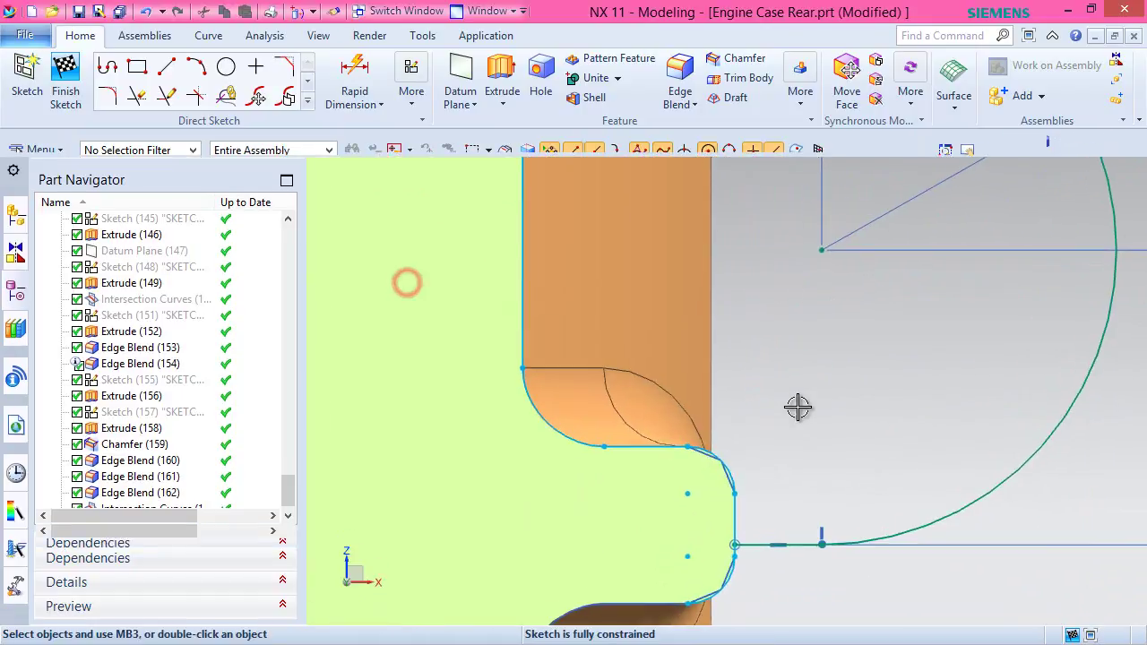
{"action": "left_click", "coordinate": [65, 79]}
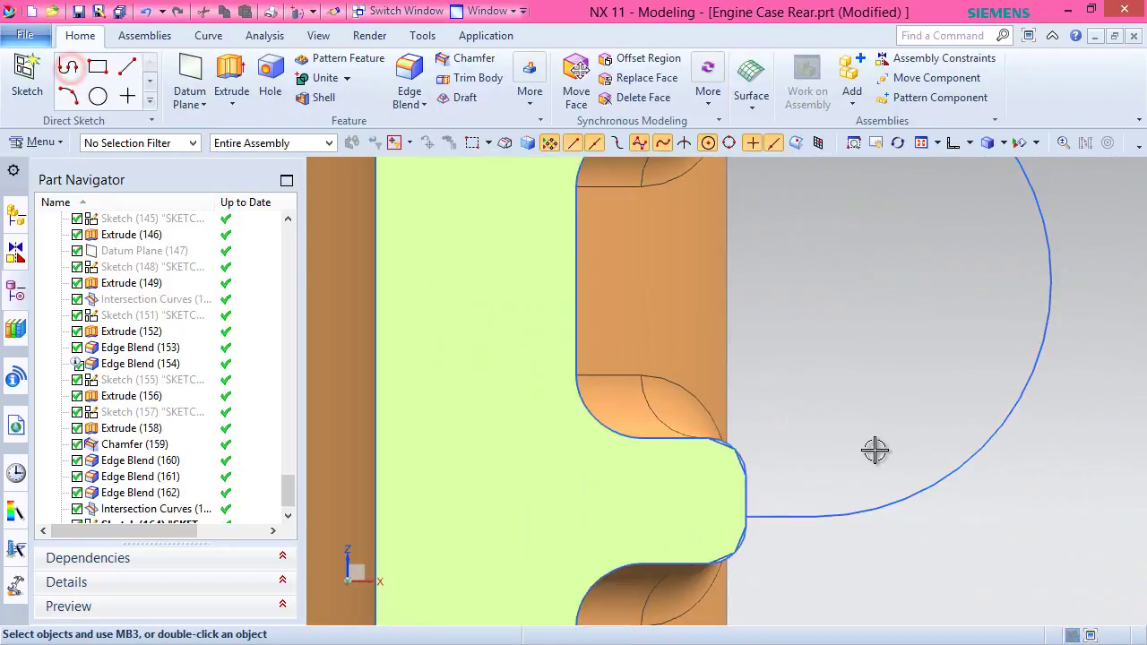
Try to extrude the closed region between the two fins and the arc 1.5 mm in the reversed direction, united with the case body.
{"action": "scroll", "coordinate": [809, 483], "scroll_direction": "down", "scroll_amount": 3}
{"action": "scroll", "coordinate": [809, 484], "scroll_direction": "down", "scroll_amount": 2}
{"action": "middle_click_drag", "start_coordinate": [842, 427], "coordinate": [788, 443]}
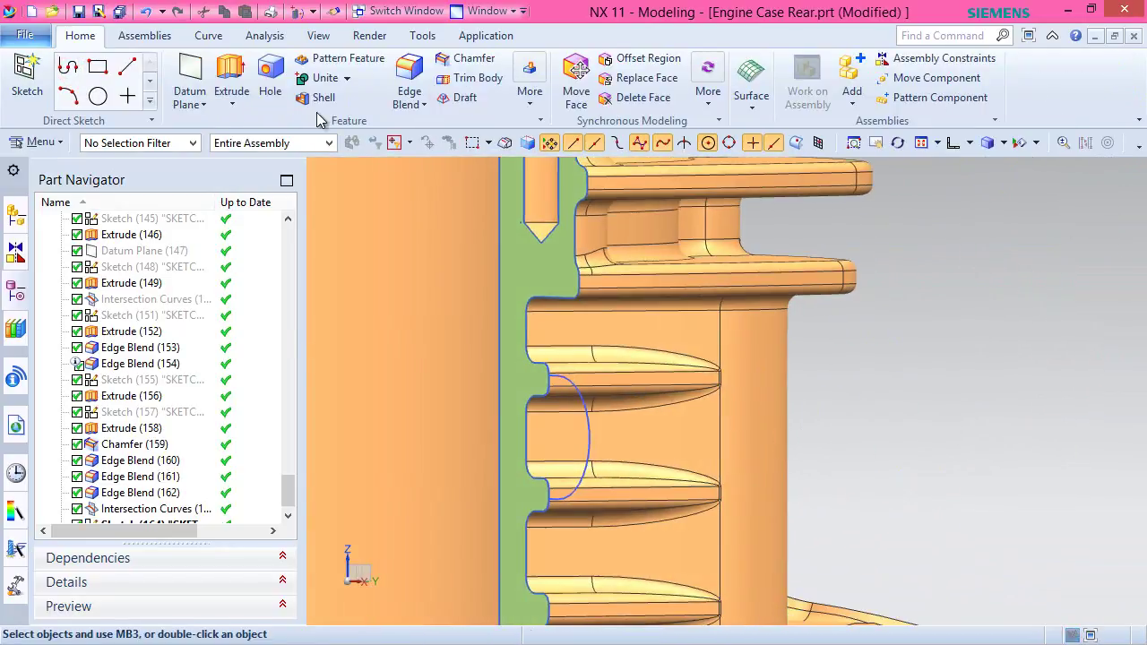
{"action": "left_click", "coordinate": [224, 76]}
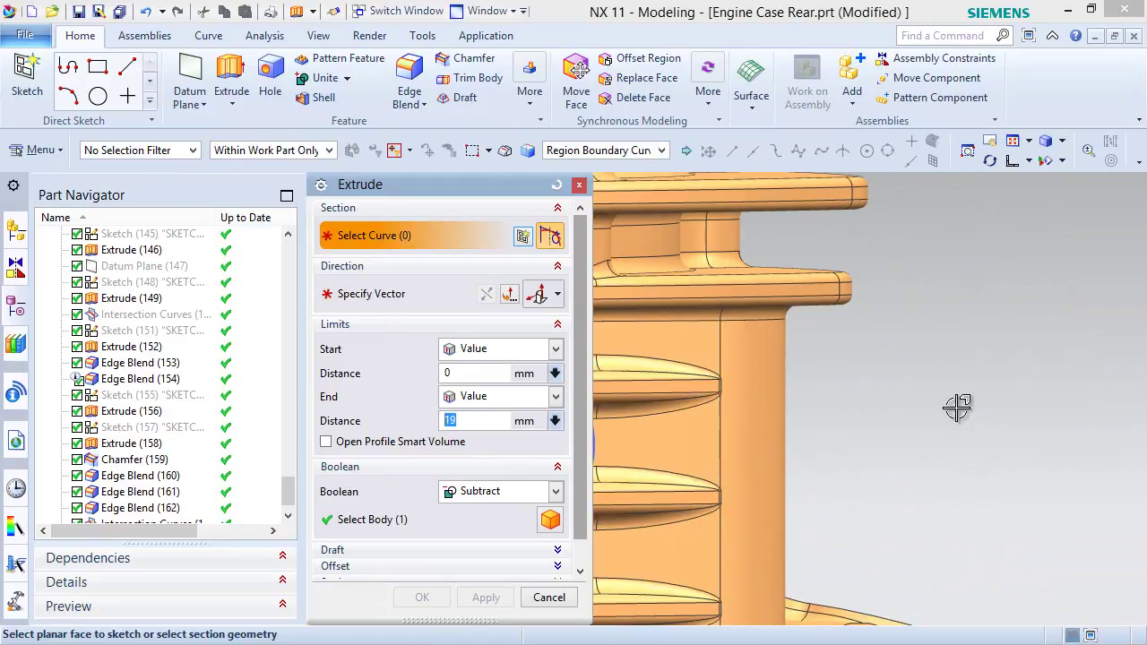
{"action": "scroll", "coordinate": [712, 448], "scroll_direction": "up", "scroll_amount": 2}
{"action": "left_click", "coordinate": [721, 430]}
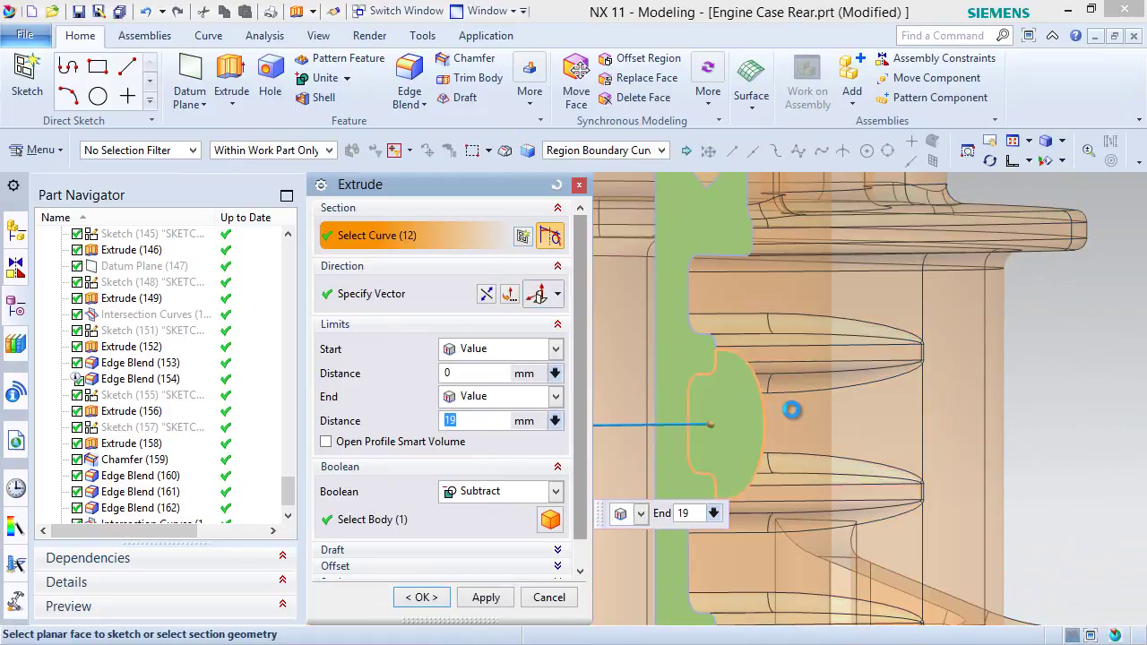
{"action": "scroll", "coordinate": [757, 409], "scroll_direction": "down", "scroll_amount": 3}
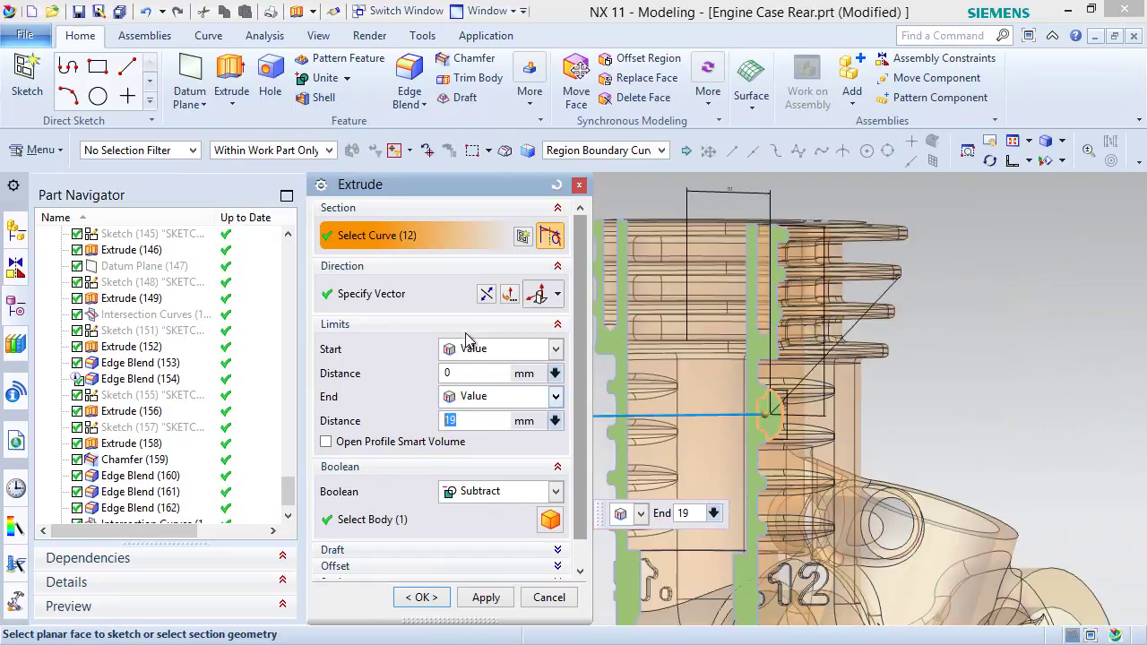
{"action": "left_click", "coordinate": [488, 294]}
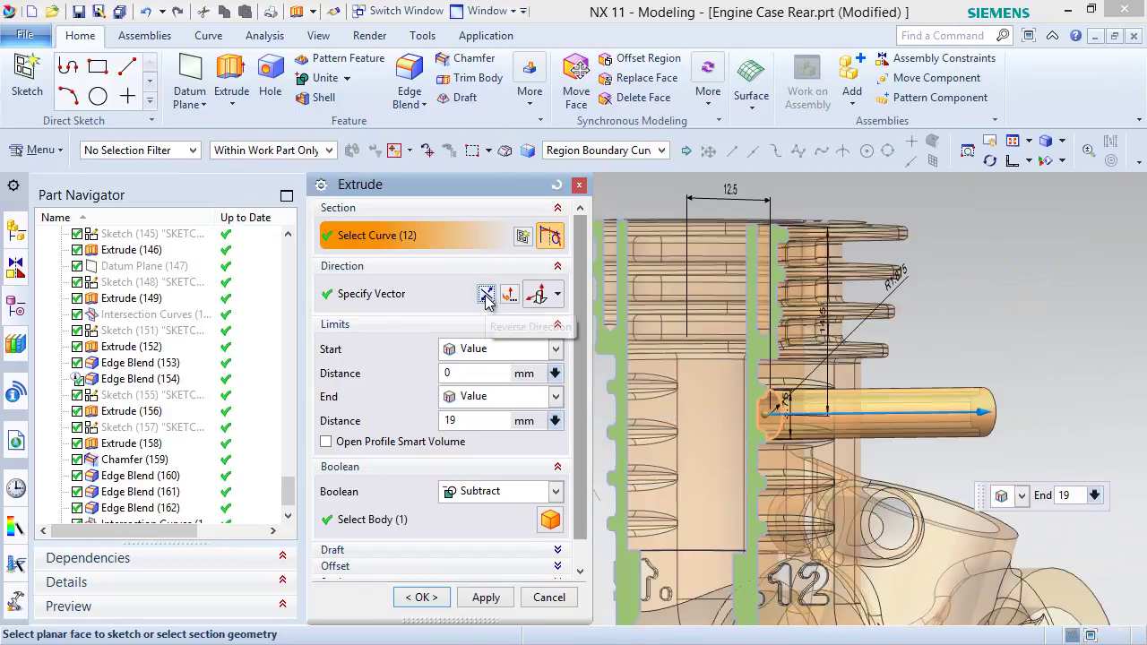
{"action": "double_click", "coordinate": [458, 421]}
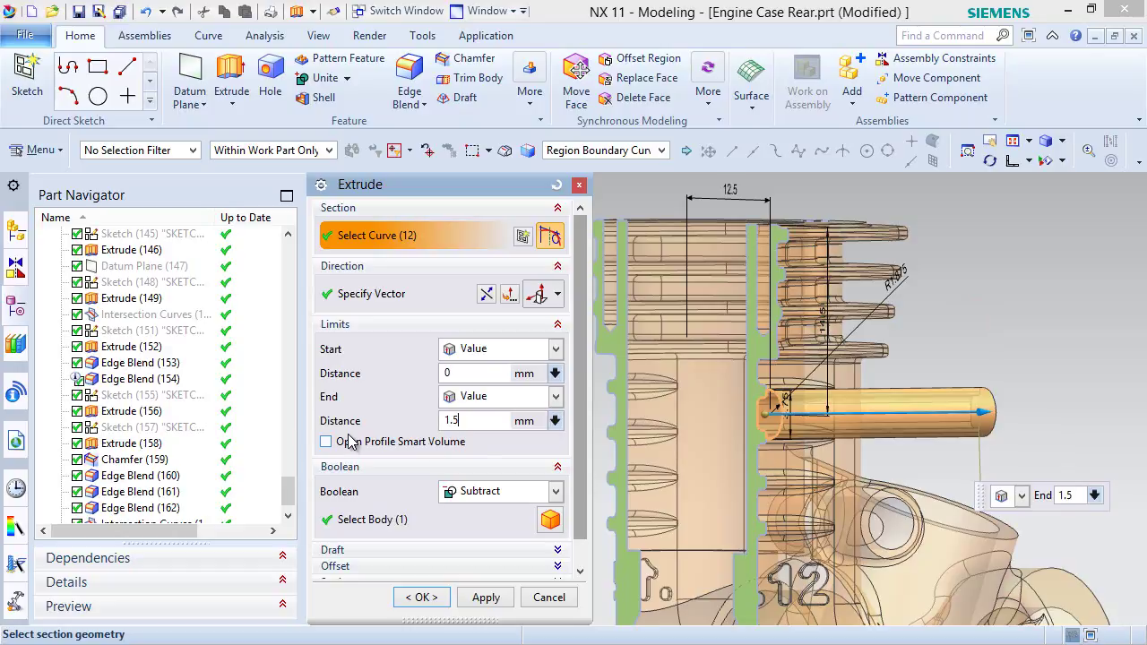
{"action": "left_click", "coordinate": [500, 507]}
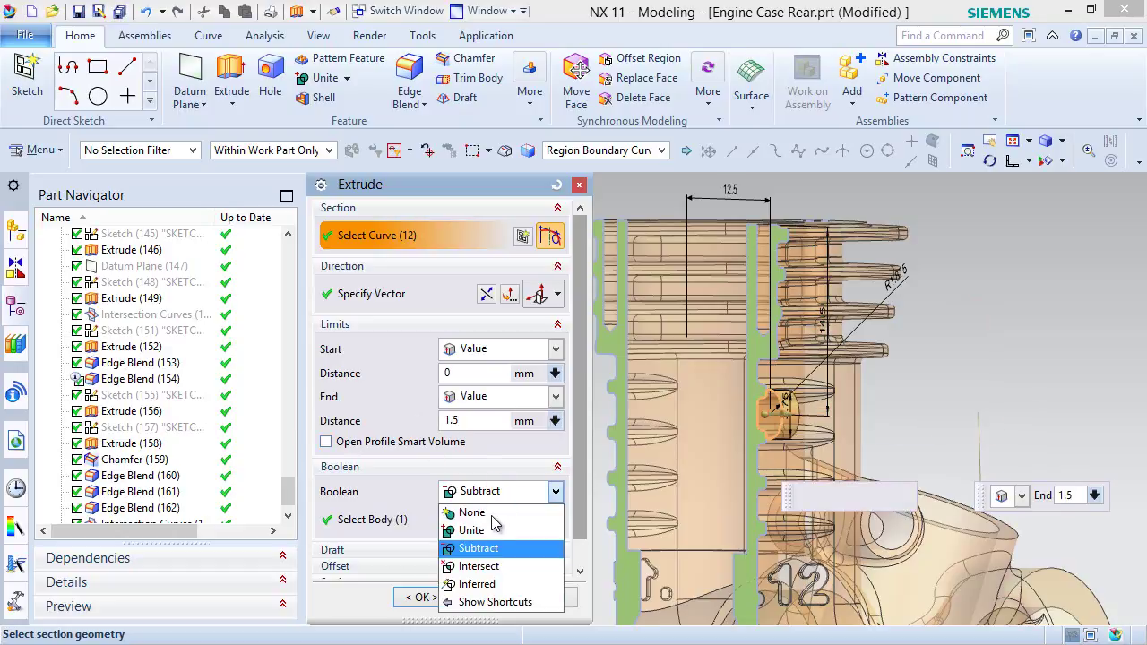
{"action": "left_click", "coordinate": [475, 530]}
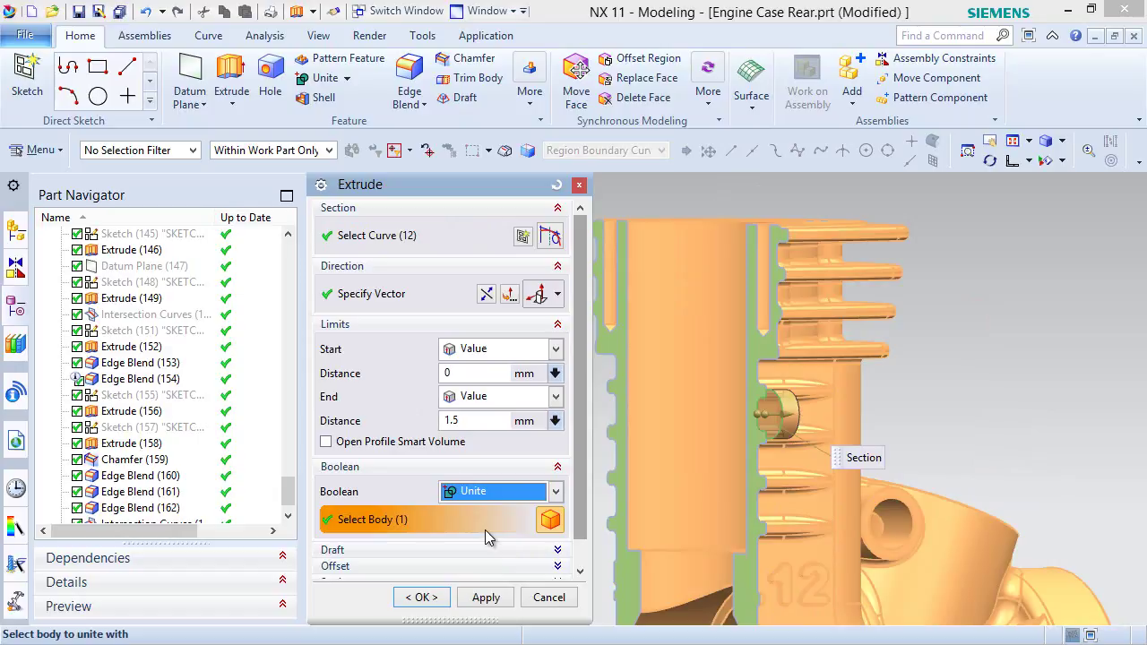
{"action": "left_click", "coordinate": [421, 598]}
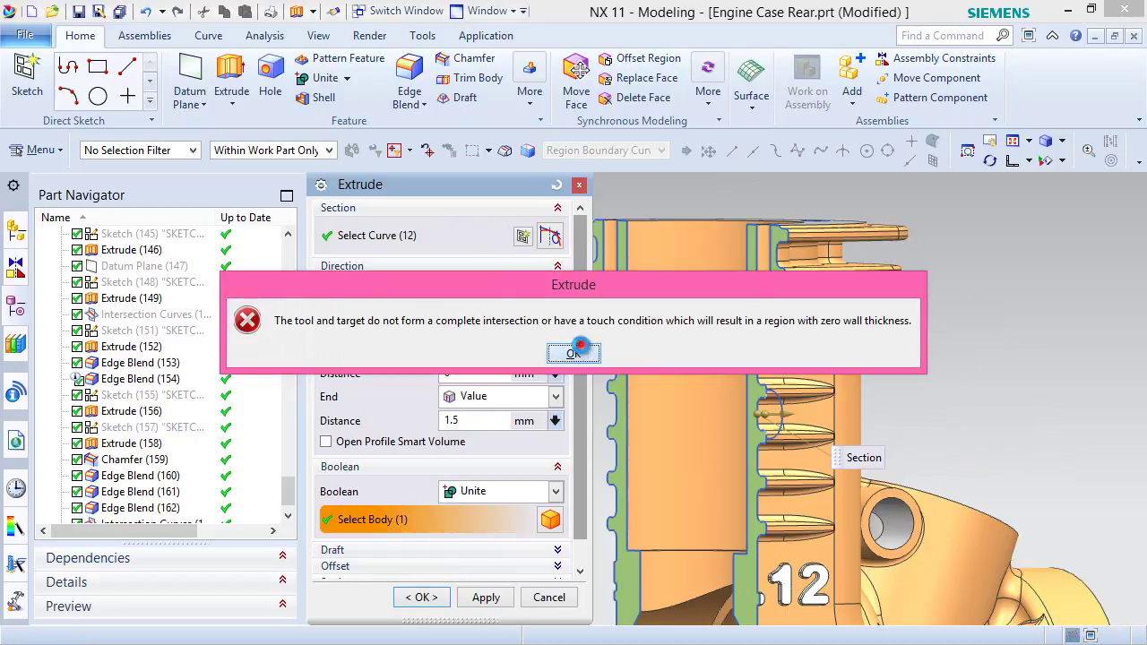
{"action": "left_click", "coordinate": [581, 352]}
{"action": "left_click", "coordinate": [550, 598]}
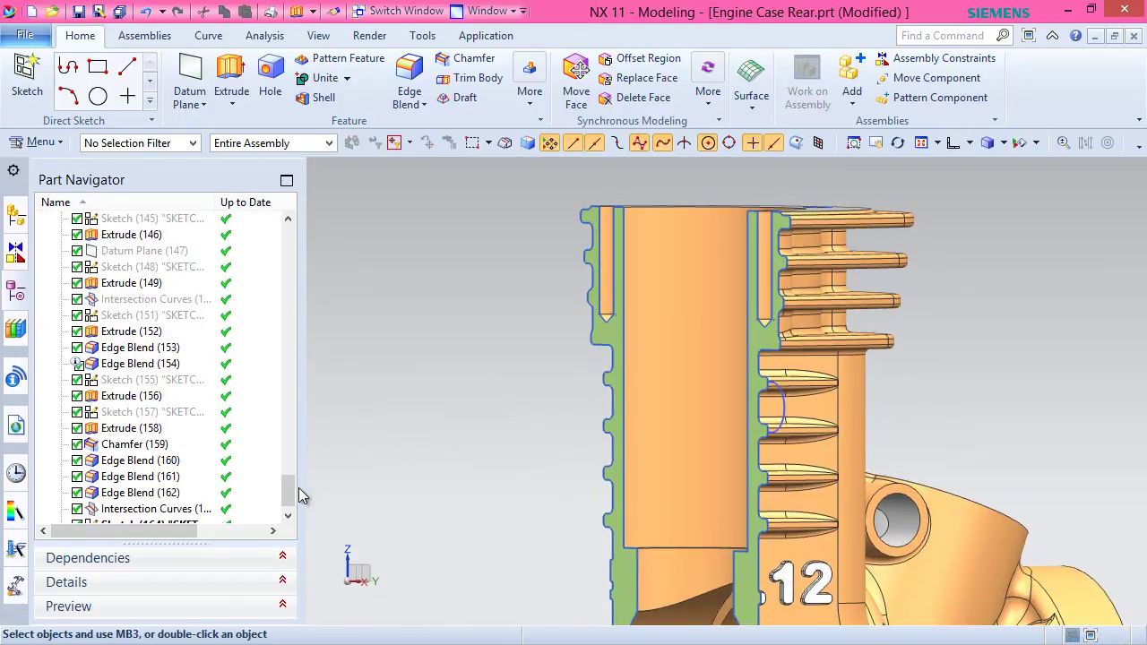
Reopen the round-ended profile sketch, Sketch (164), for editing.
{"action": "left_click_drag", "start_coordinate": [294, 488], "coordinate": [285, 522]}
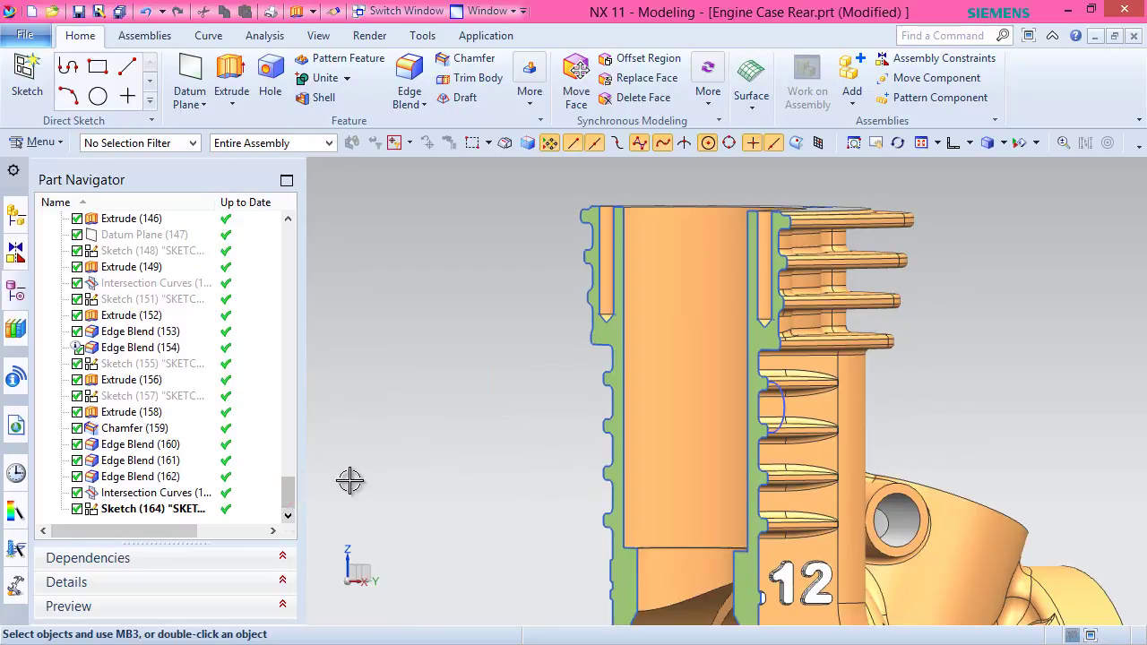
{"action": "right_click", "coordinate": [126, 508]}
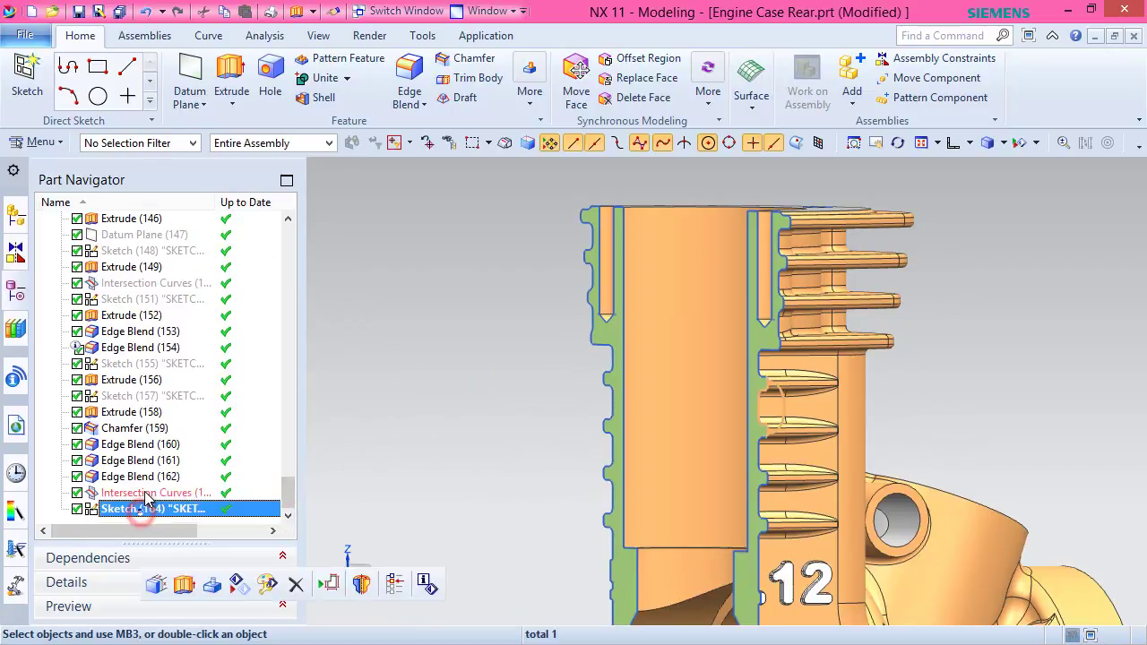
{"action": "left_click", "coordinate": [182, 66]}
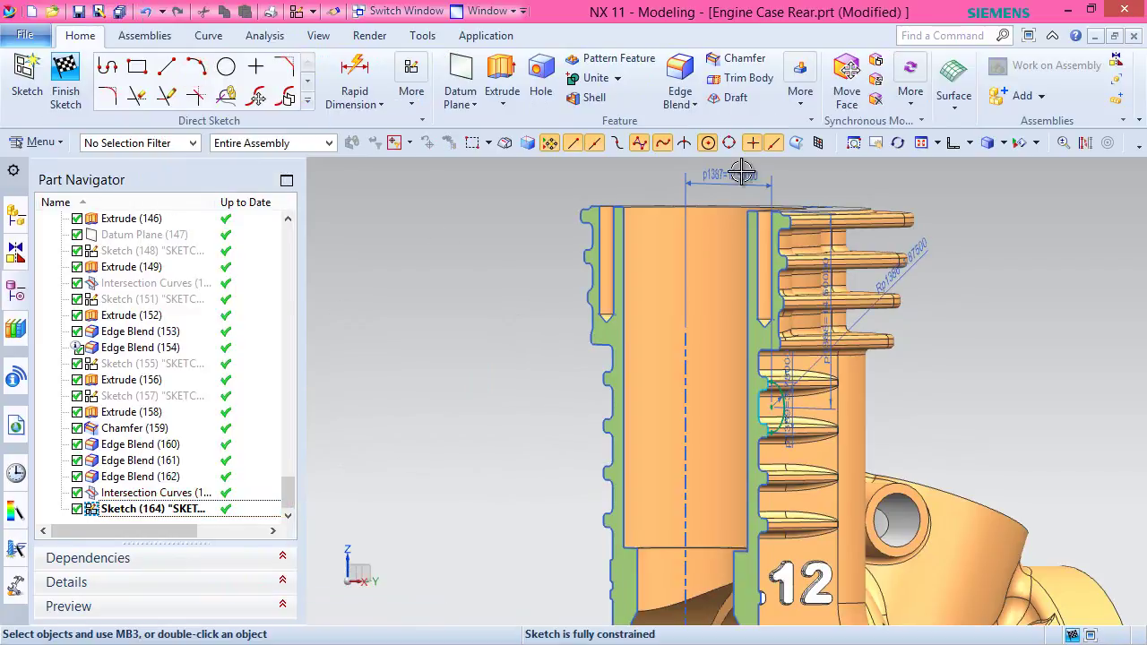
{"action": "left_click", "coordinate": [935, 144]}
{"action": "scroll", "coordinate": [738, 348], "scroll_direction": "up", "scroll_amount": 5}
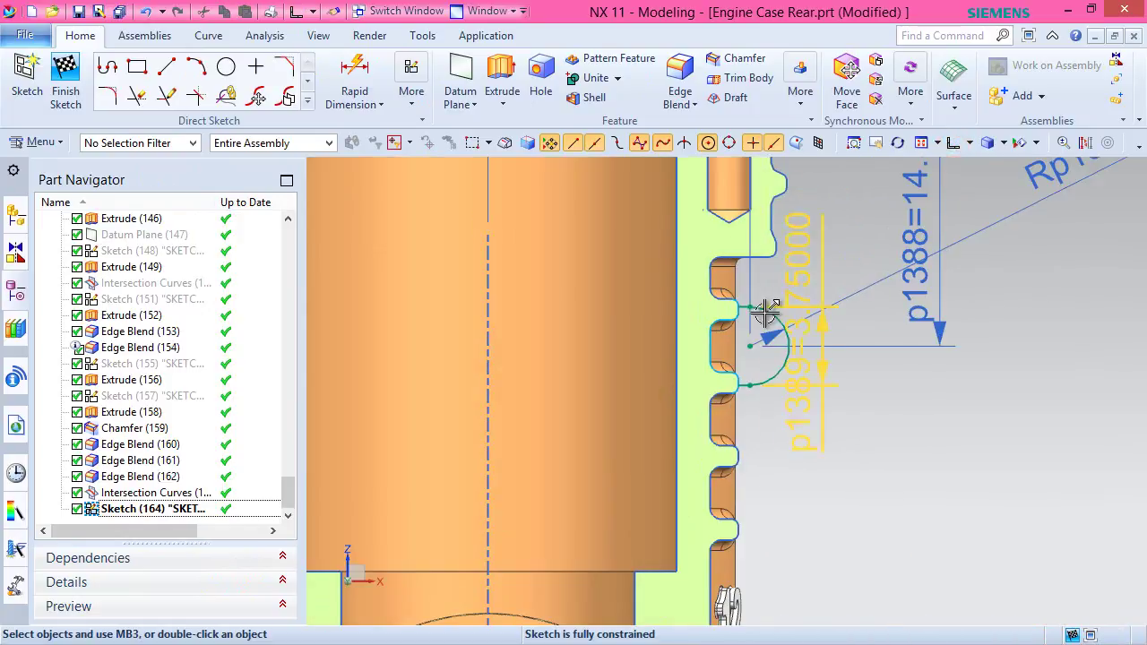
Draw a horizontal line about 1.9 mm long from the profile's upper straight edge end inward into the cylinder wall.
{"action": "left_click", "coordinate": [165, 67]}
{"action": "scroll", "coordinate": [703, 282], "scroll_direction": "up", "scroll_amount": 3}
{"action": "scroll", "coordinate": [690, 239], "scroll_direction": "up", "scroll_amount": 2}
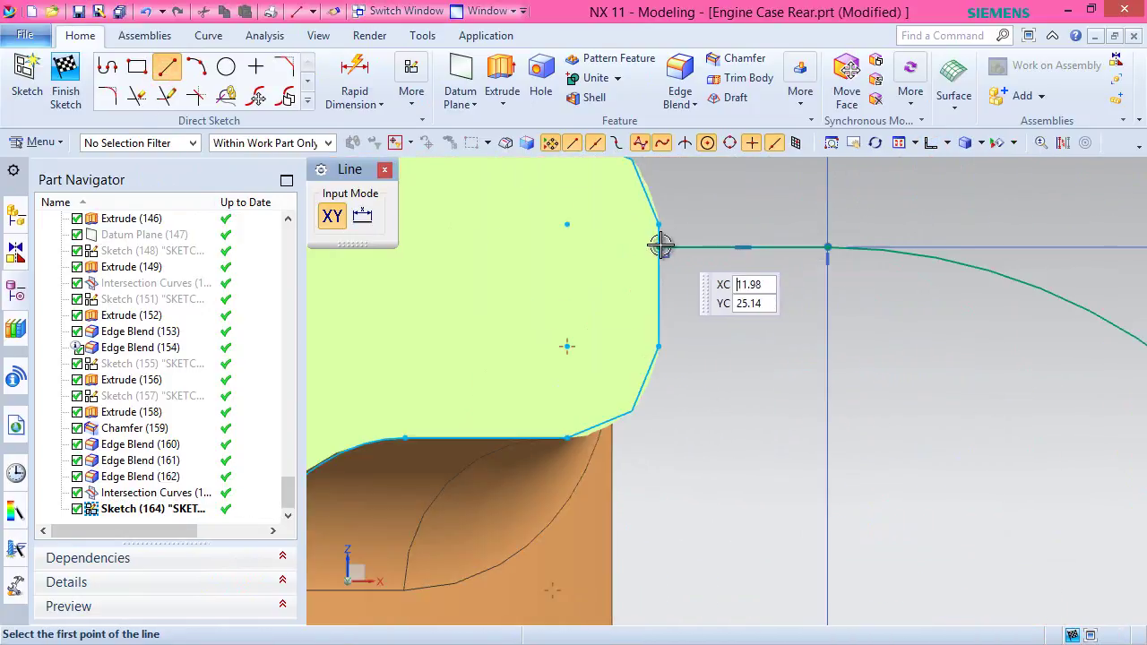
{"action": "left_click", "coordinate": [659, 246]}
{"action": "scroll", "coordinate": [726, 210], "scroll_direction": "down", "scroll_amount": 3}
{"action": "scroll", "coordinate": [726, 210], "scroll_direction": "down", "scroll_amount": 2}
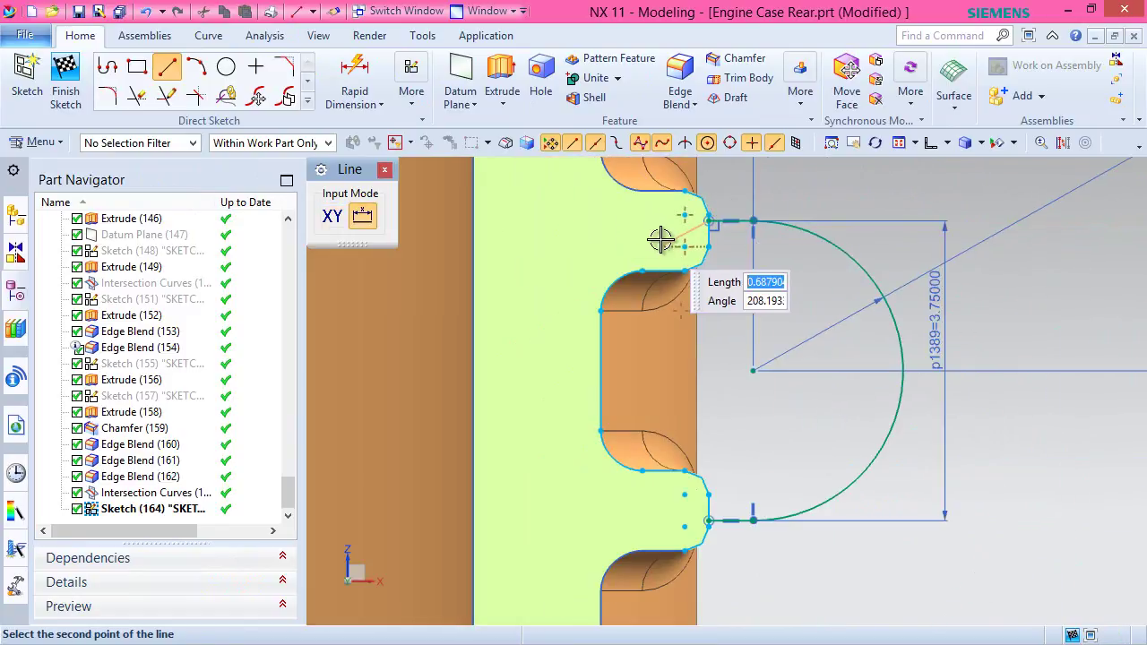
{"action": "left_click", "coordinate": [557, 222]}
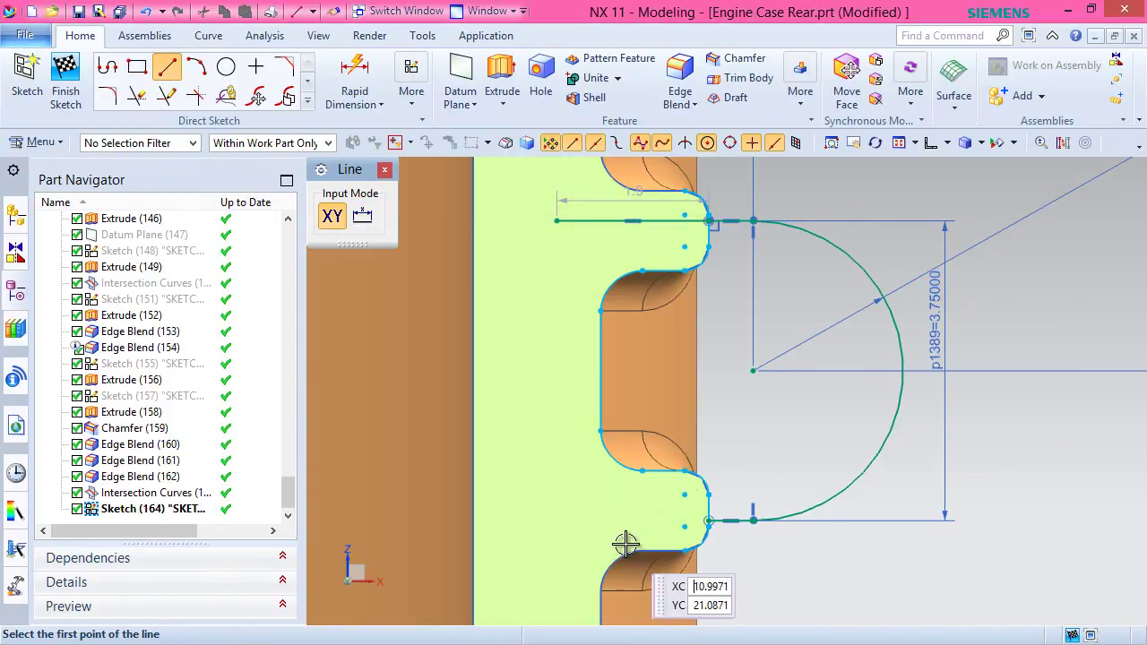
Draw a vertical line about 4.05 mm long downward inside the wall from the upper line's inner end.
{"action": "left_click", "coordinate": [553, 223]}
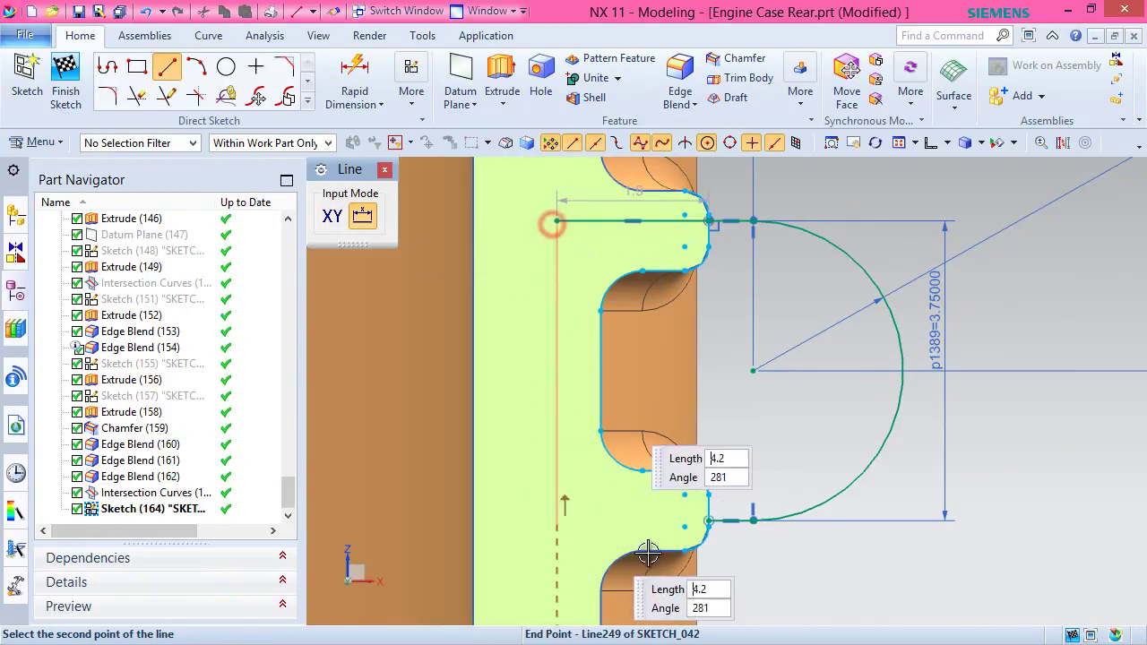
{"action": "scroll", "coordinate": [710, 521], "scroll_direction": "up", "scroll_amount": 5}
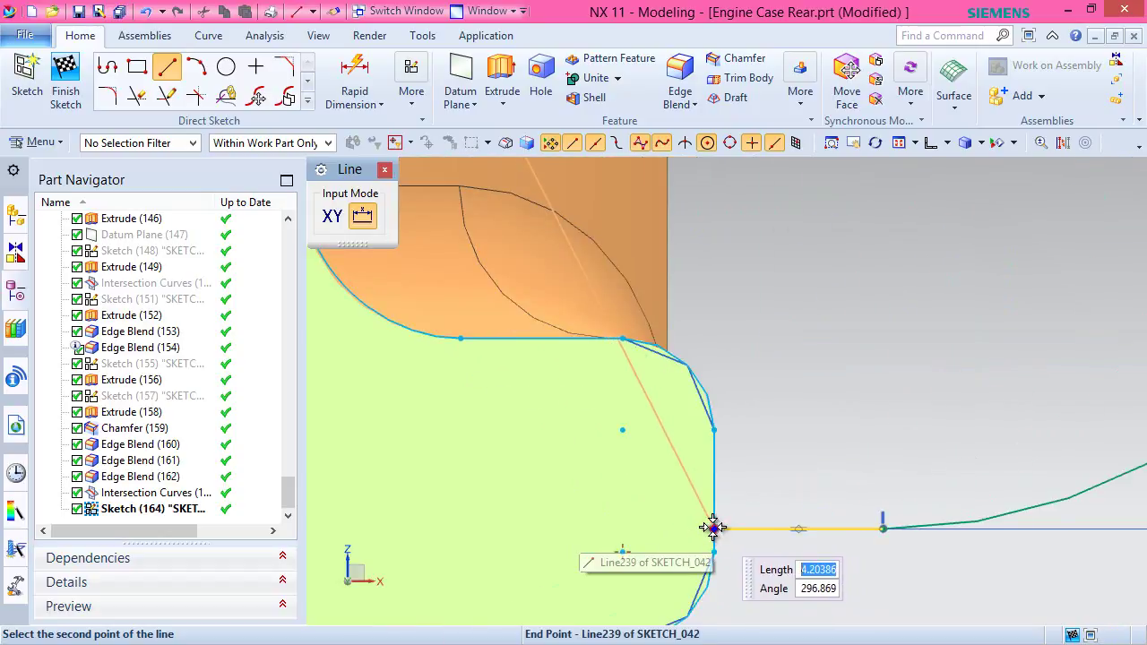
{"action": "scroll", "coordinate": [715, 527], "scroll_direction": "down", "scroll_amount": 6}
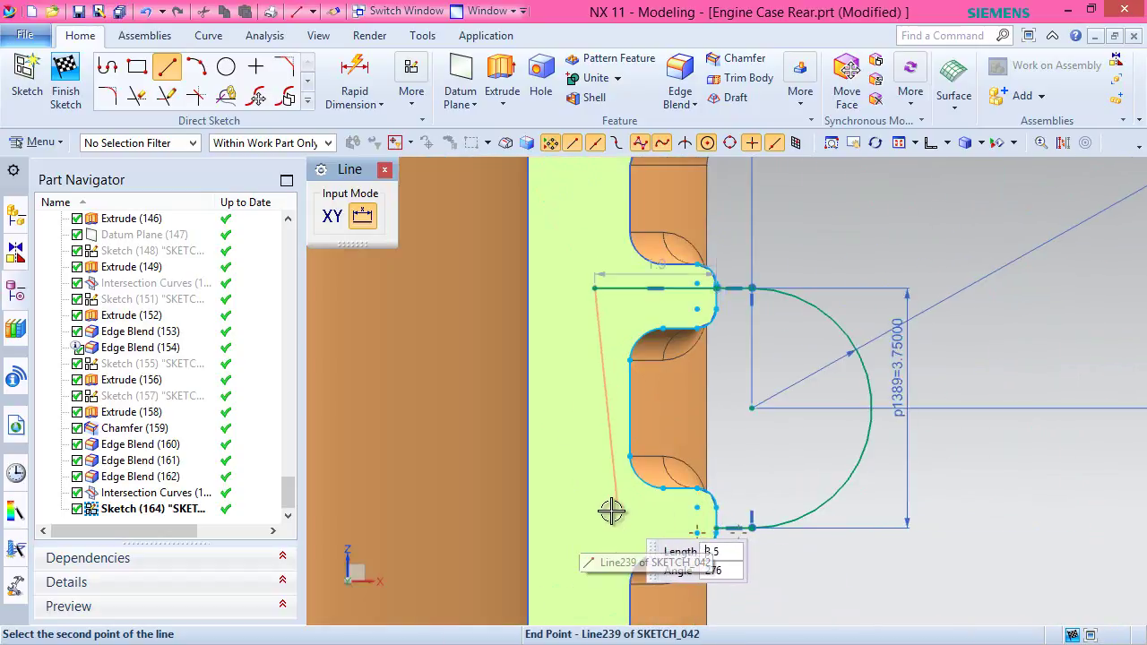
{"action": "scroll", "coordinate": [605, 522], "scroll_direction": "up", "scroll_amount": 4}
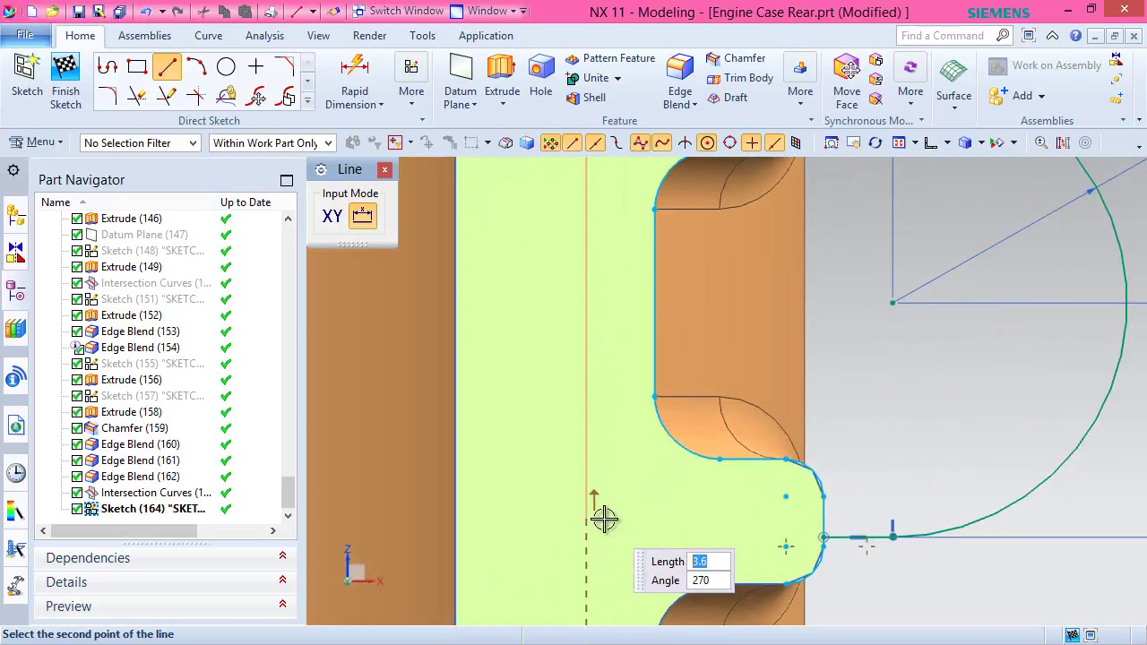
{"action": "left_click", "coordinate": [592, 577]}
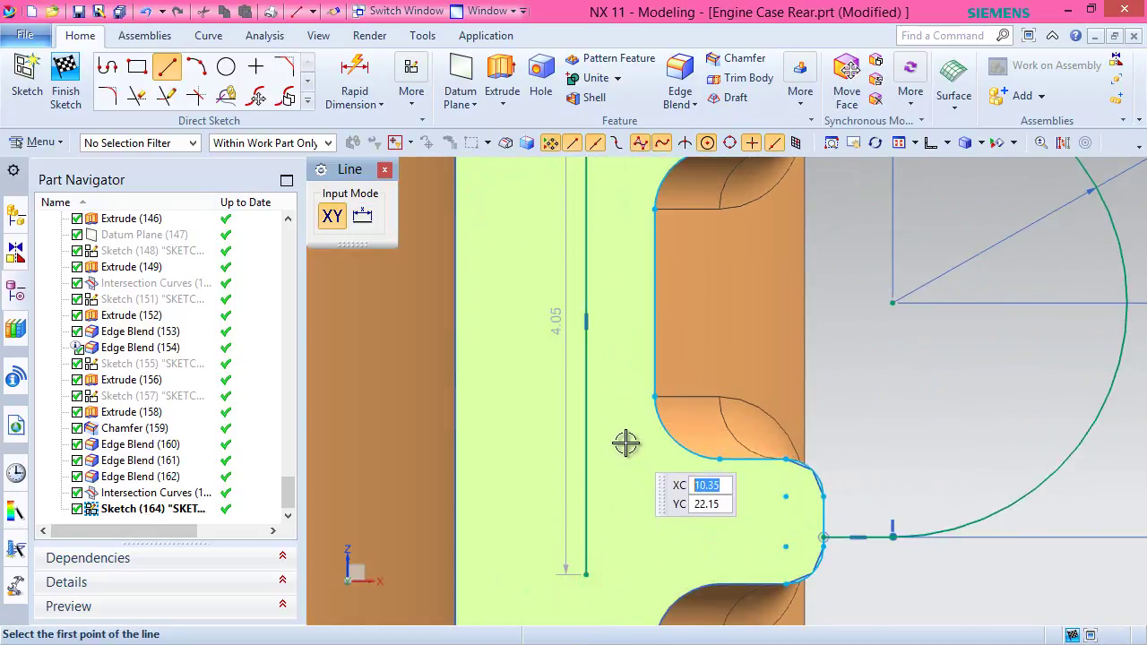
Draw a horizontal line about 2.2 mm long from the profile's lower straight edge end into the wall, crossing the vertical line.
{"action": "scroll", "coordinate": [826, 565], "scroll_direction": "up", "scroll_amount": 6}
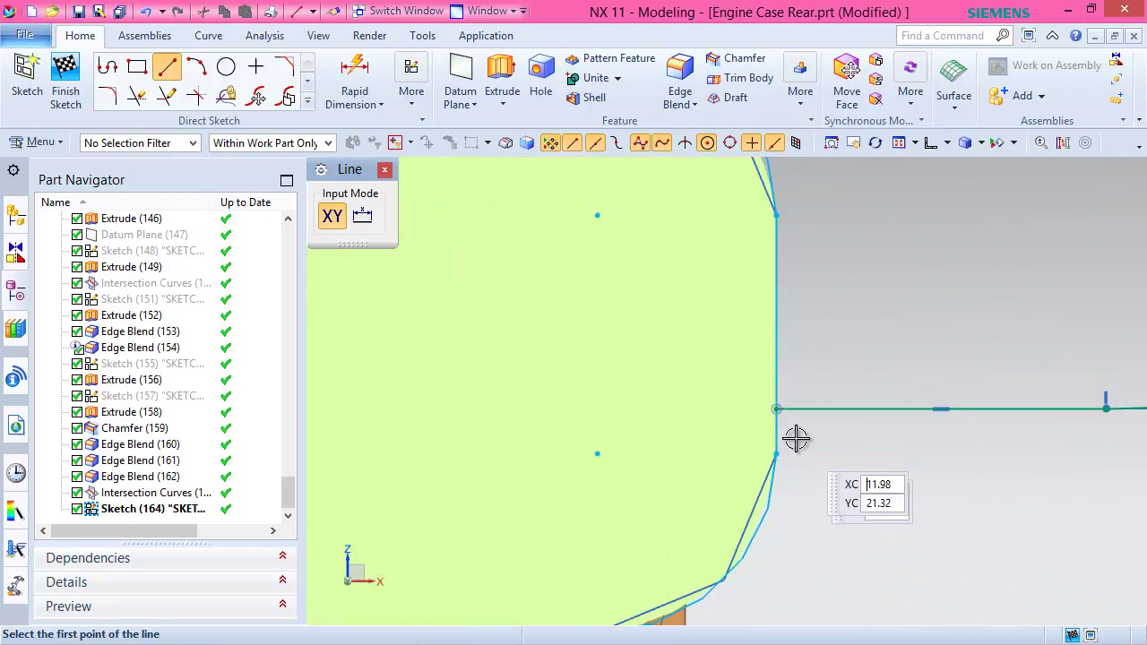
{"action": "left_click", "coordinate": [779, 409]}
{"action": "scroll", "coordinate": [851, 436], "scroll_direction": "down", "scroll_amount": 5}
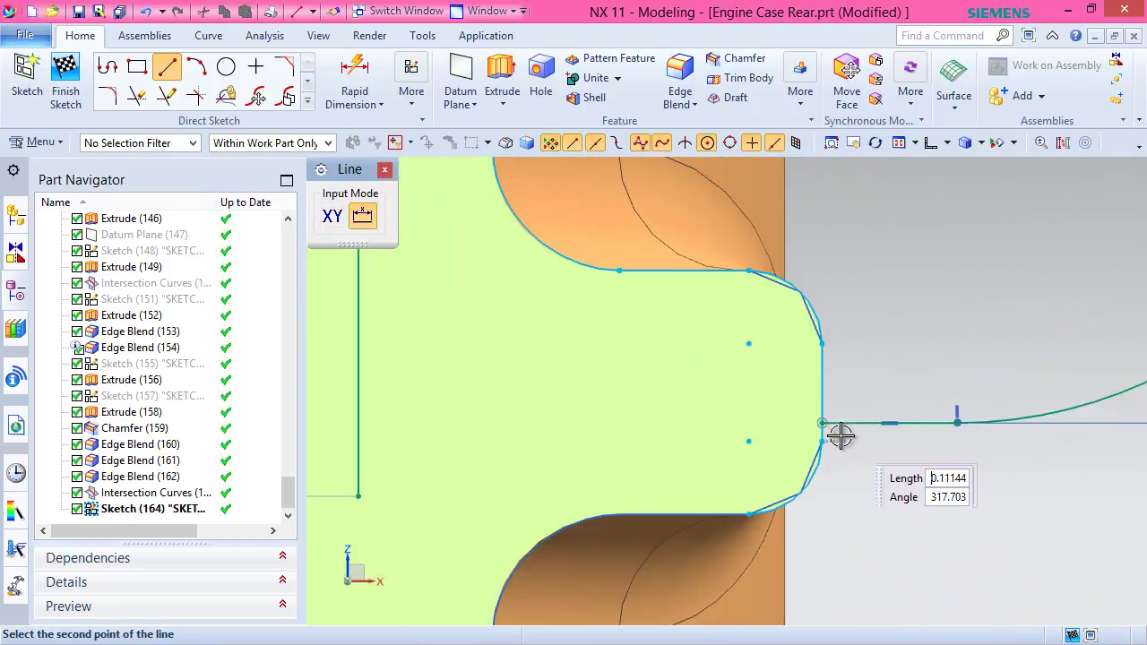
{"action": "left_click", "coordinate": [485, 427]}
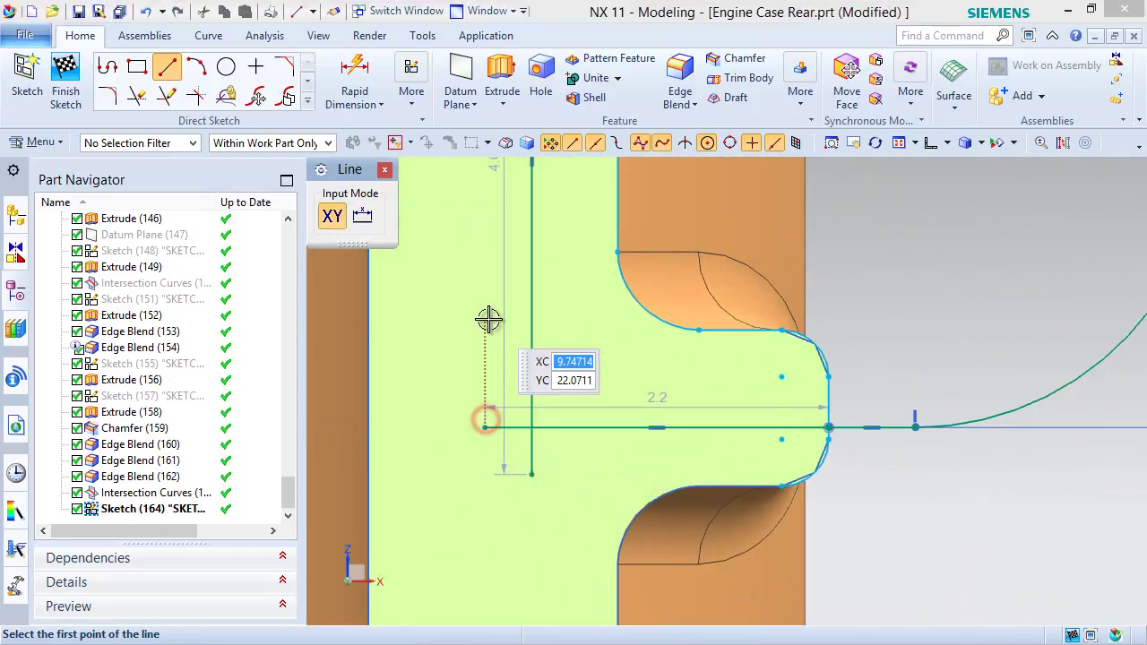
{"action": "key", "text": "Escape"}
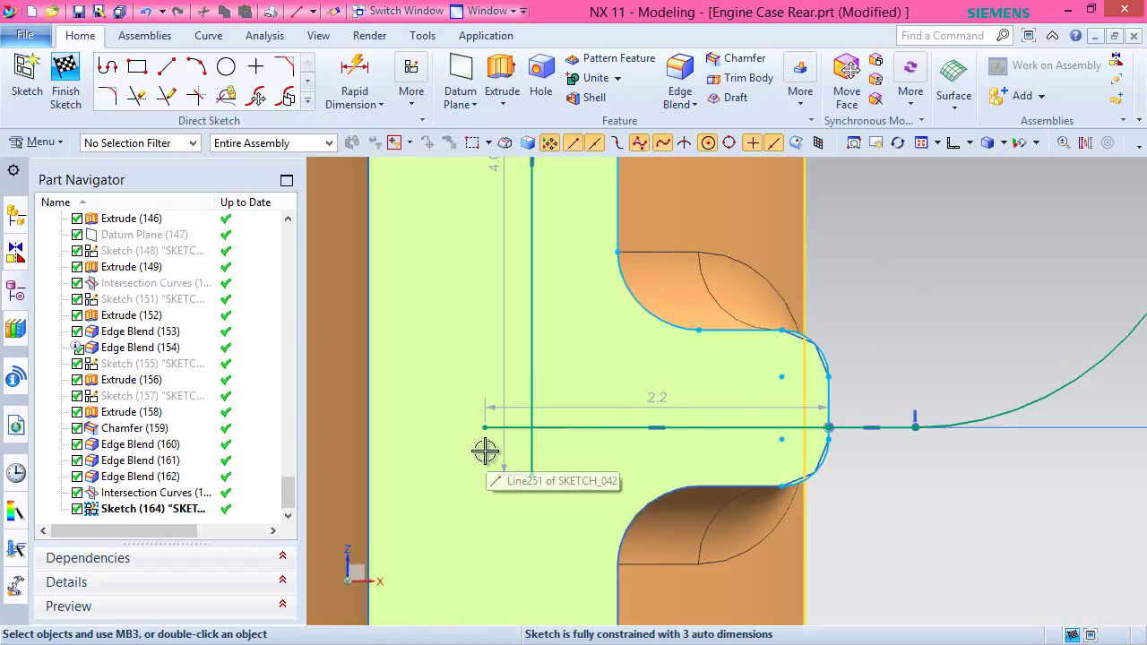
Constrain the lower horizontal and vertical lines' free ends onto each other to close the corner, and finish the sketch.
{"action": "scroll", "coordinate": [482, 446], "scroll_direction": "up", "scroll_amount": 4}
{"action": "left_click", "coordinate": [484, 401]}
{"action": "left_click", "coordinate": [598, 422]}
{"action": "left_click", "coordinate": [631, 394]}
{"action": "left_click", "coordinate": [492, 510]}
{"action": "left_click", "coordinate": [544, 399]}
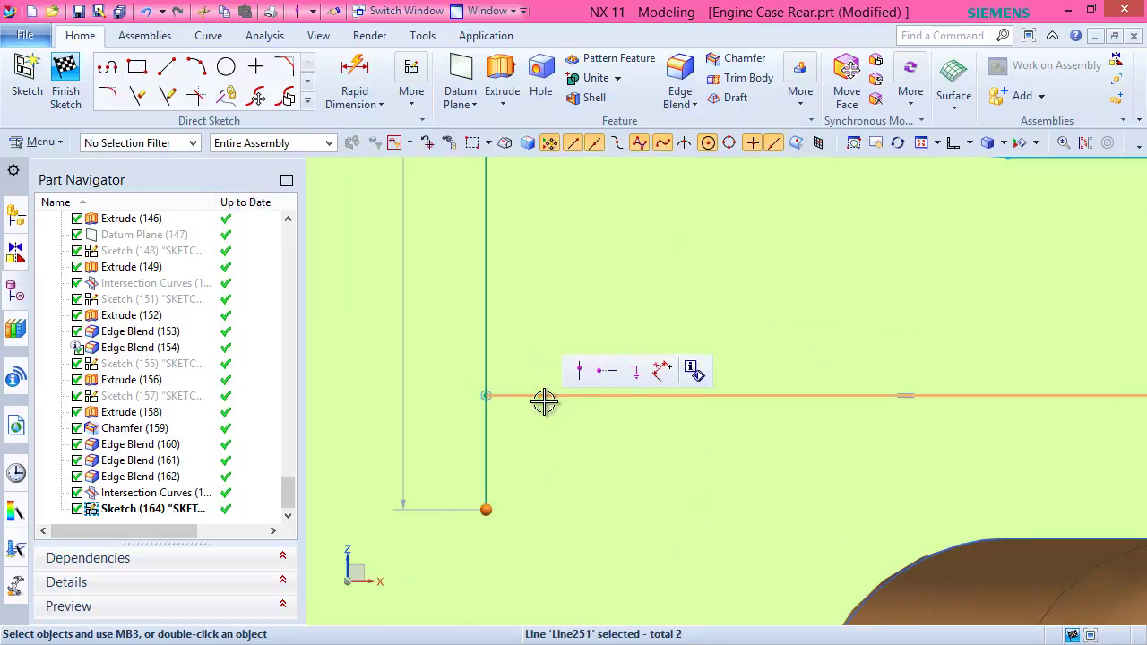
{"action": "left_click", "coordinate": [578, 372]}
{"action": "scroll", "coordinate": [550, 471], "scroll_direction": "down", "scroll_amount": 3}
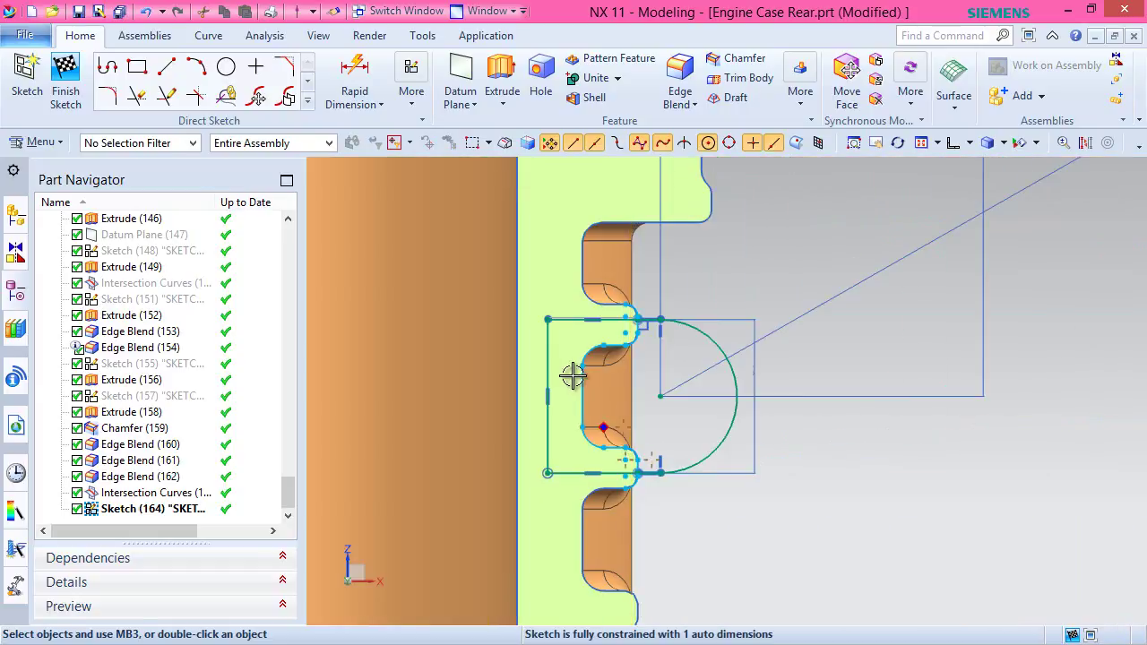
{"action": "scroll", "coordinate": [604, 423], "scroll_direction": "up", "scroll_amount": 2}
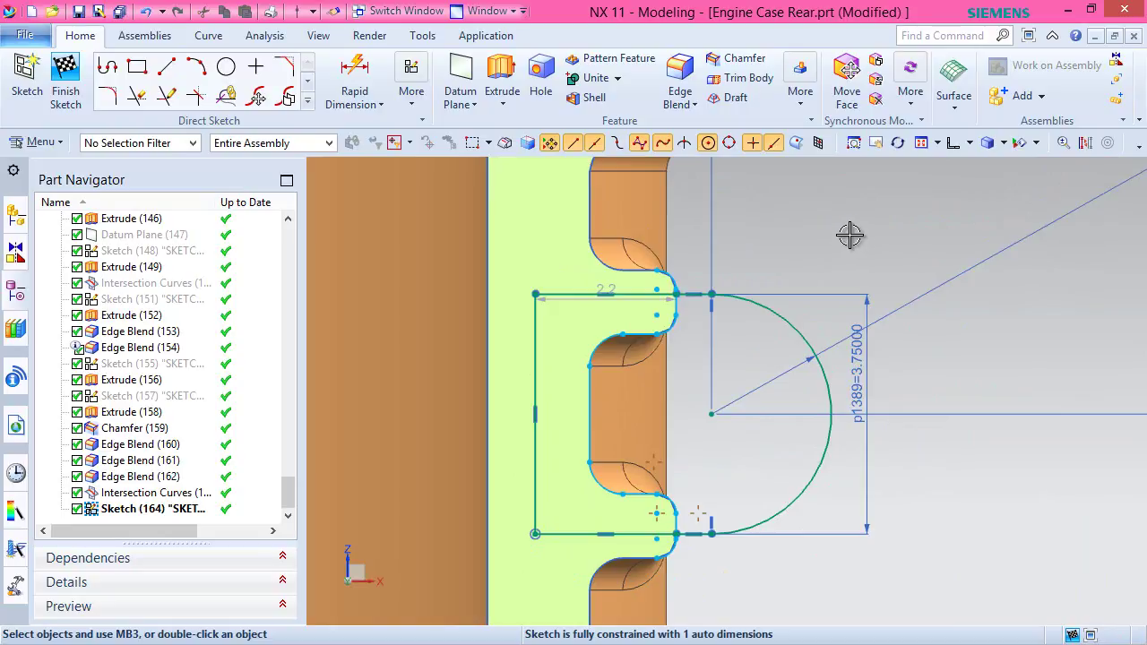
{"action": "right_click", "coordinate": [850, 235]}
{"action": "left_click", "coordinate": [862, 247]}
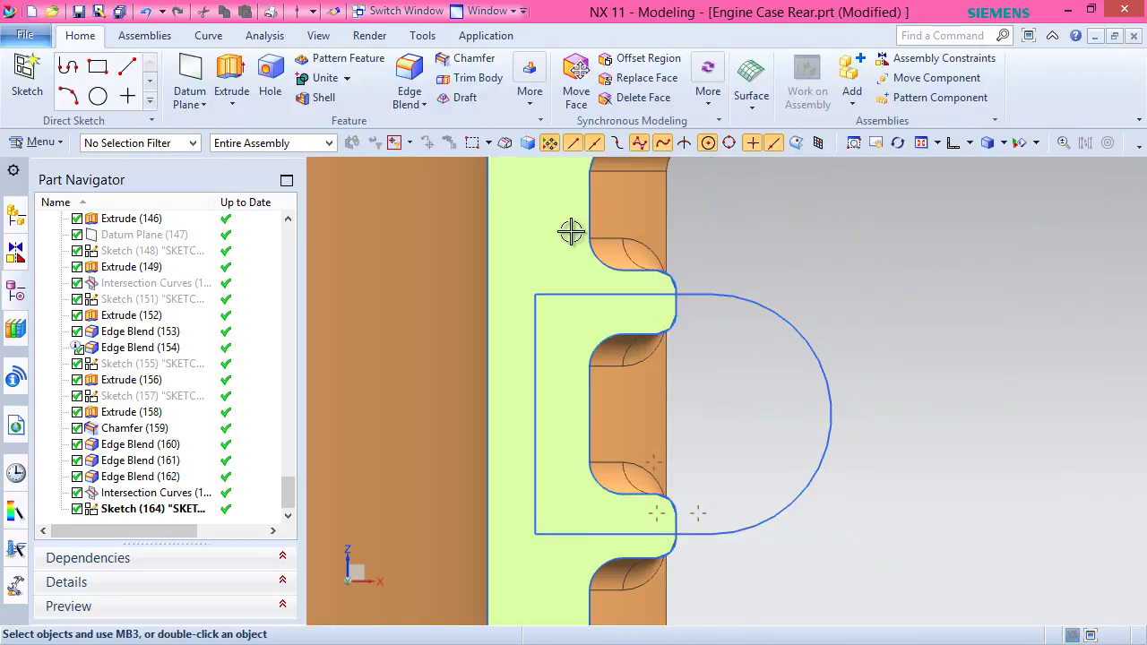
Start an extrusion and select the full outer outline of SKETCH_042, including the part inside the wall, as its section.
{"action": "left_click", "coordinate": [231, 83]}
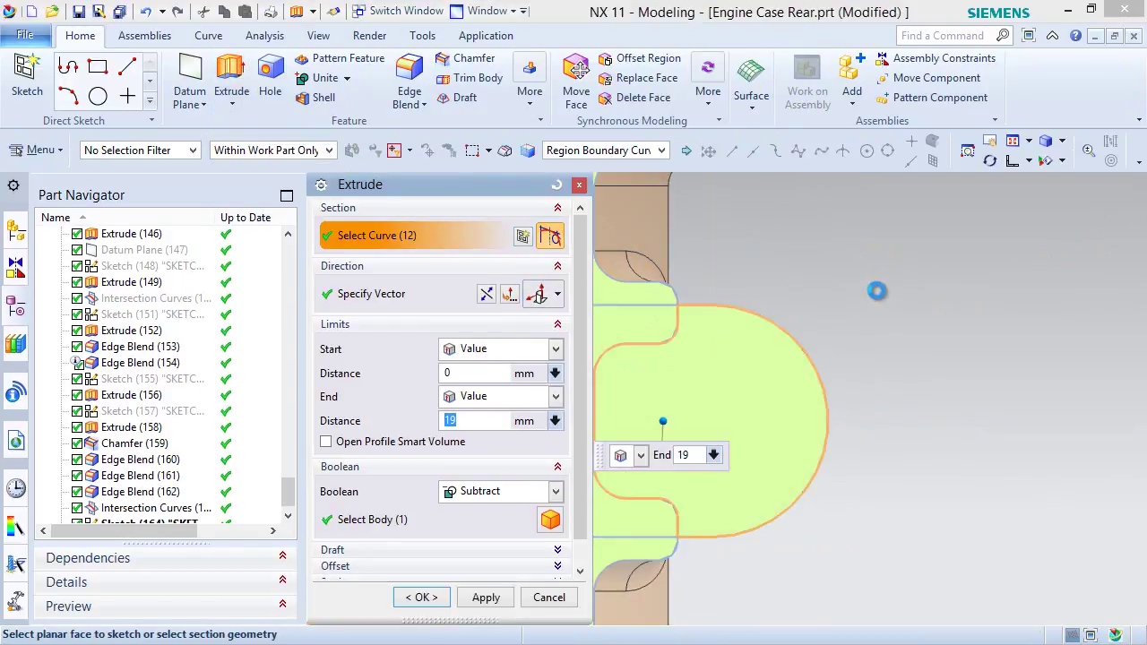
{"action": "scroll", "coordinate": [869, 296], "scroll_direction": "down", "scroll_amount": 4}
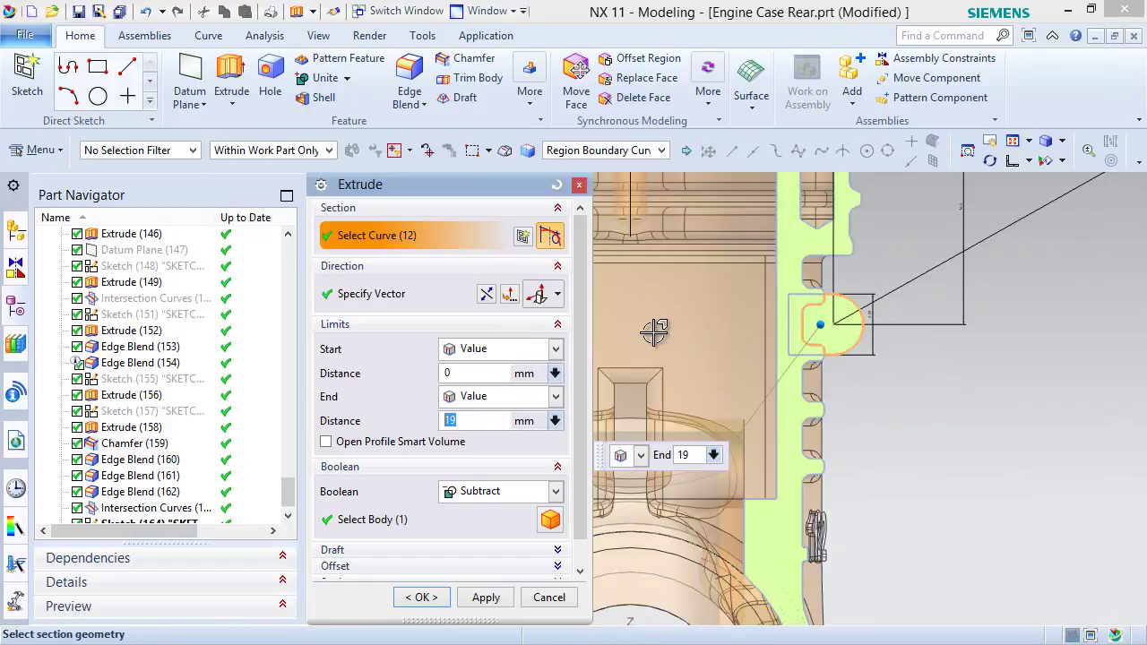
{"action": "scroll", "coordinate": [805, 305], "scroll_direction": "up", "scroll_amount": 2}
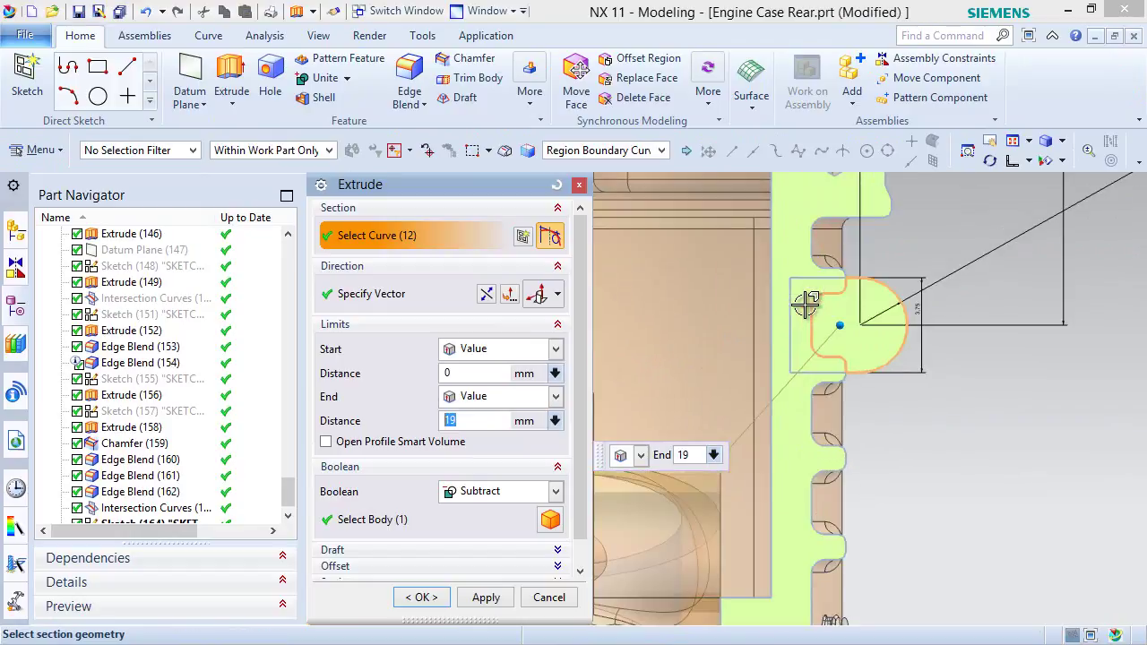
{"action": "scroll", "coordinate": [806, 287], "scroll_direction": "up", "scroll_amount": 3}
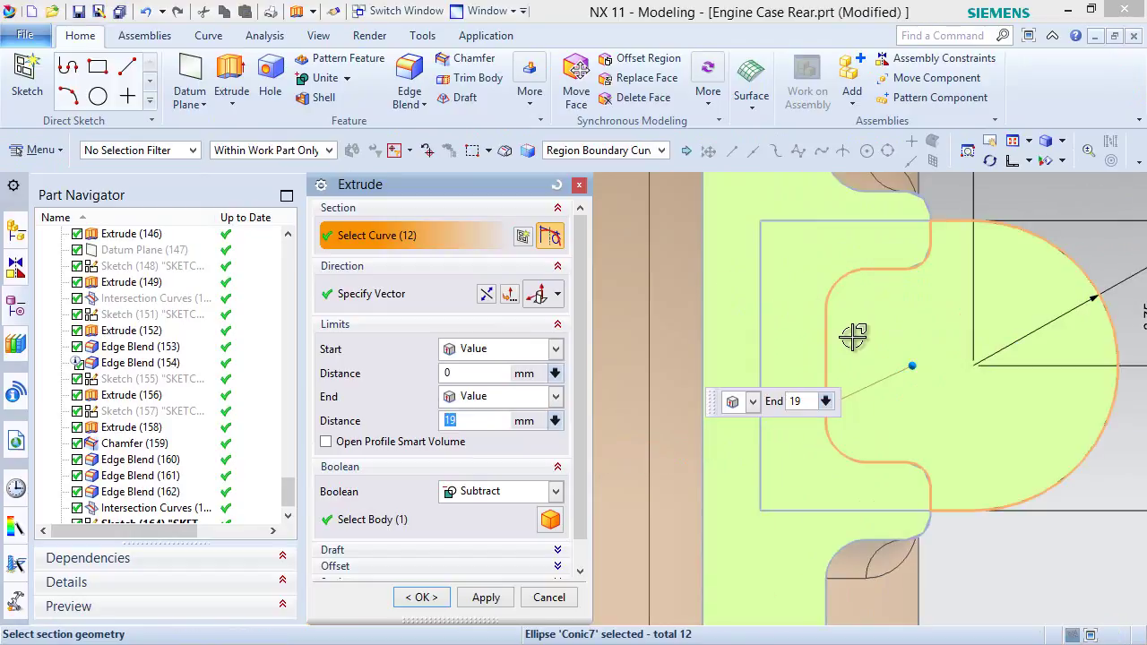
{"action": "left_click", "coordinate": [797, 309]}
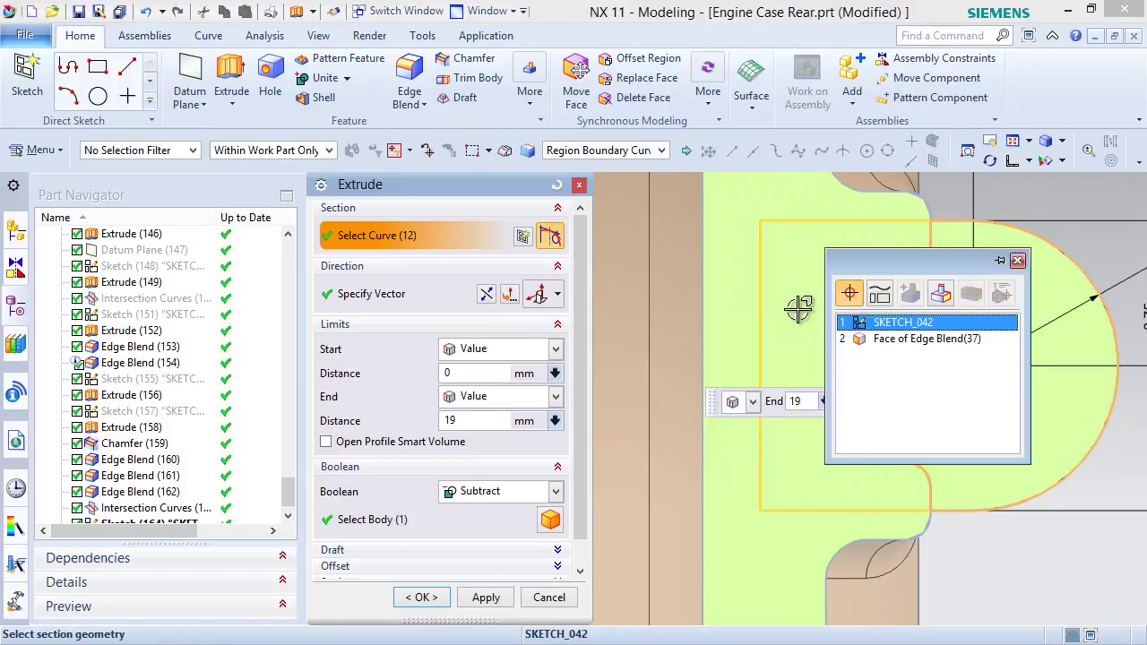
{"action": "left_click", "coordinate": [893, 324]}
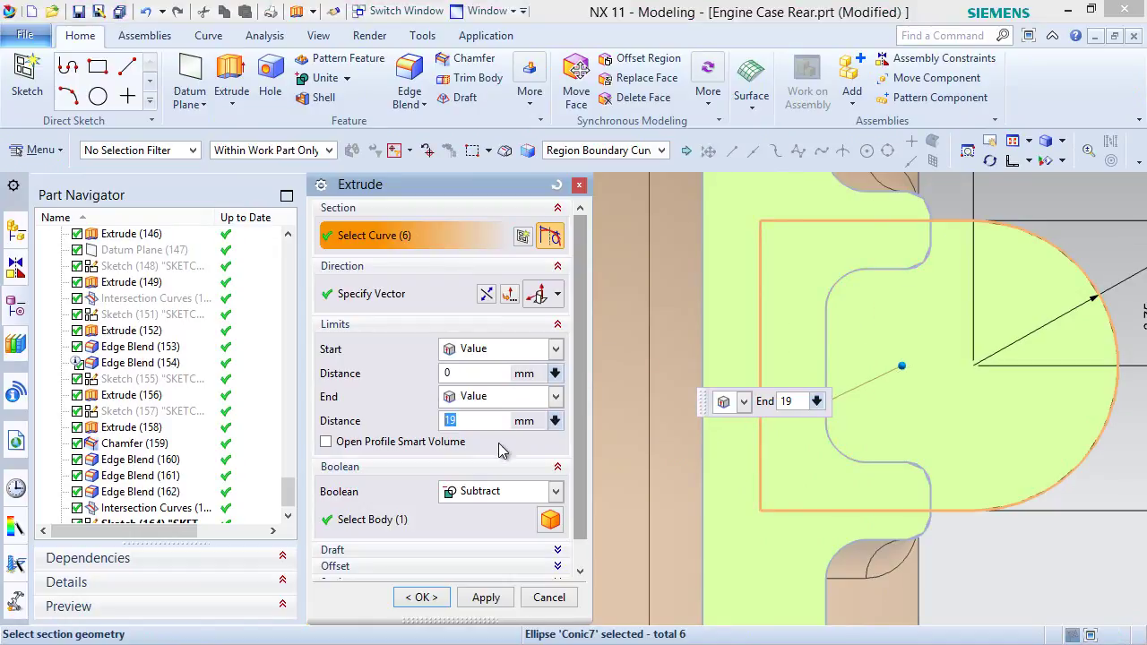
Extrude the round-ended profile 1.5 mm in the reversed direction and unite it with the case body.
{"action": "left_click", "coordinate": [556, 491]}
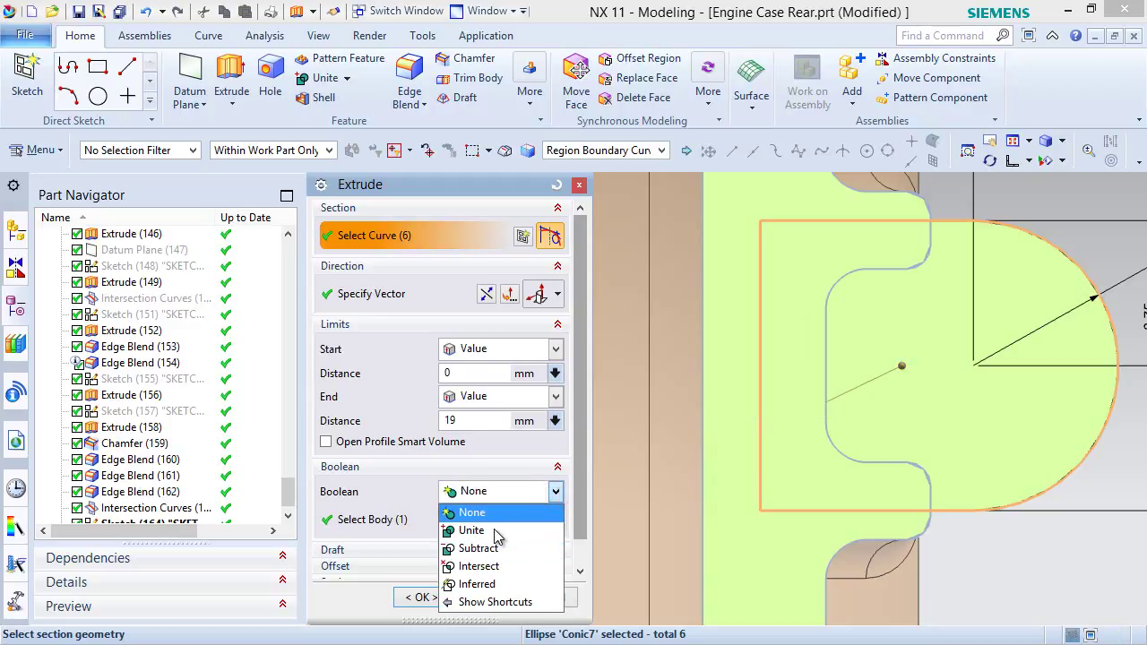
{"action": "left_click", "coordinate": [494, 530]}
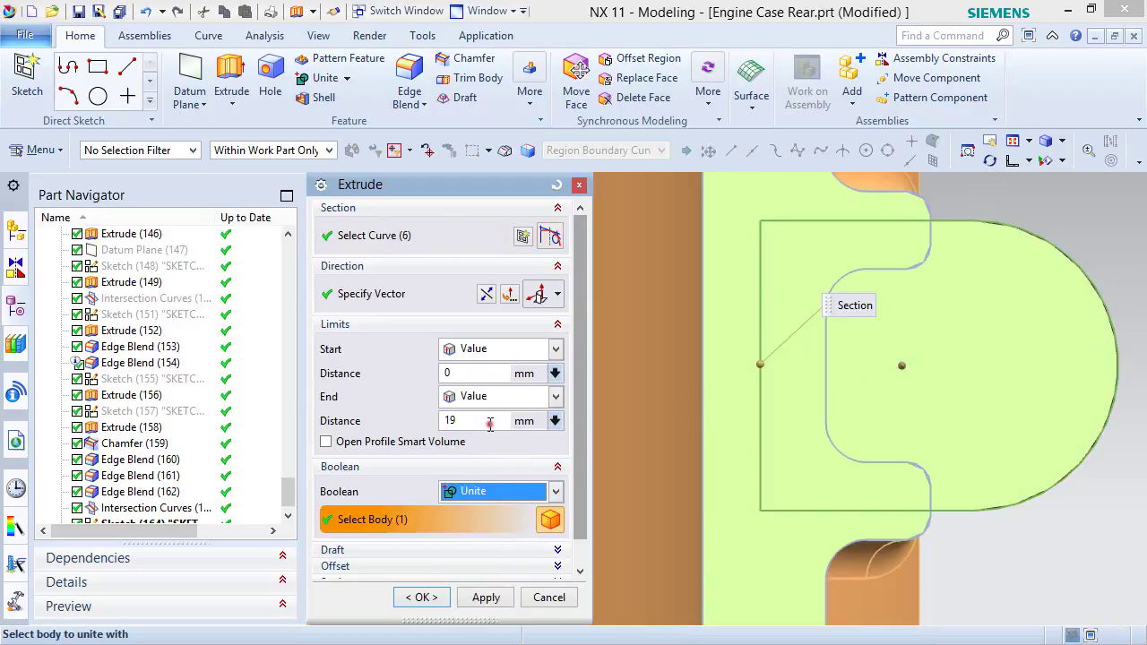
{"action": "left_click", "coordinate": [490, 421]}
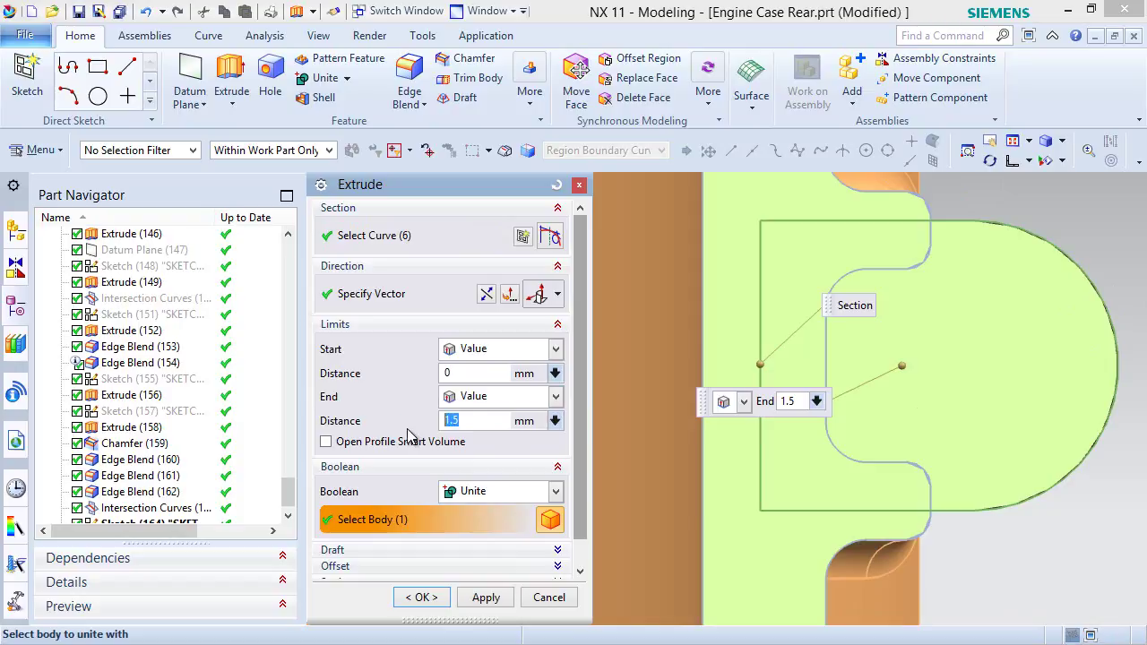
{"action": "scroll", "coordinate": [779, 334], "scroll_direction": "down", "scroll_amount": 2}
{"action": "mouse_move", "coordinate": [847, 416]}
{"action": "middle_mouse_down"}
{"action": "mouse_move", "coordinate": [822, 429]}
{"action": "mouse_move", "coordinate": [833, 417]}
{"action": "middle_mouse_up"}
{"action": "scroll", "coordinate": [900, 378], "scroll_direction": "down", "scroll_amount": 3}
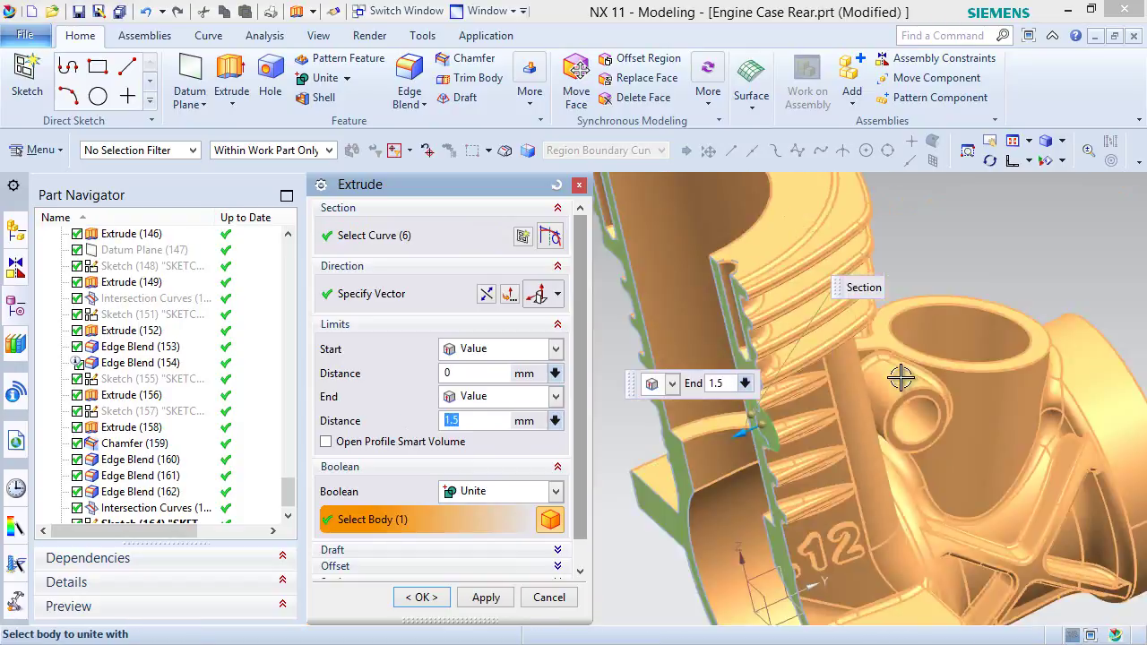
{"action": "left_click", "coordinate": [485, 294]}
{"action": "left_click", "coordinate": [423, 598]}
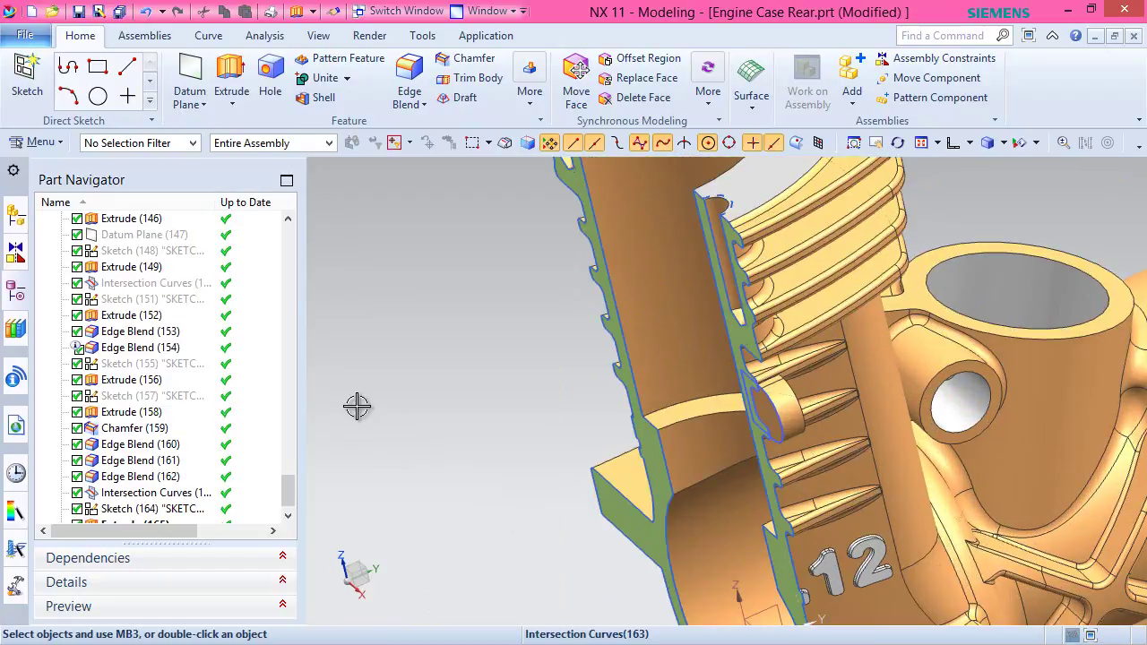
Hide Sketch (164) and its intersection curves, and turn off the clipped section view.
{"action": "left_click_drag", "start_coordinate": [285, 474], "coordinate": [285, 480]}
{"action": "left_click", "coordinate": [130, 493]}
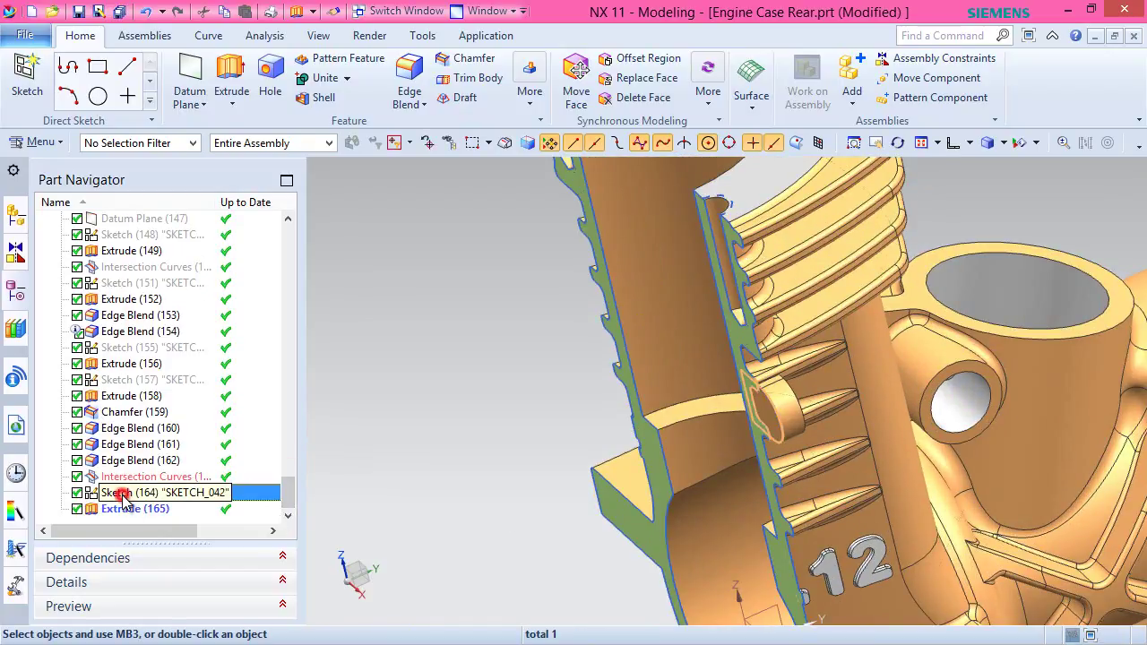
{"action": "left_click", "coordinate": [125, 476], "text": "ctrl"}
{"action": "right_click", "coordinate": [112, 482]}
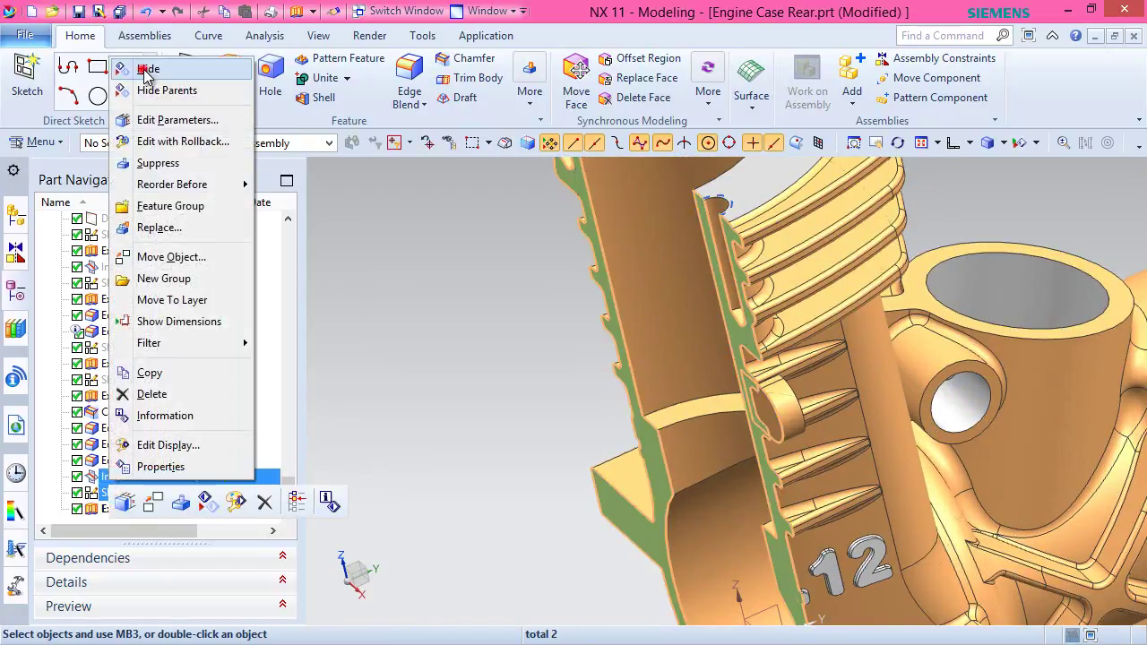
{"action": "left_click", "coordinate": [147, 69]}
{"action": "left_click", "coordinate": [319, 36]}
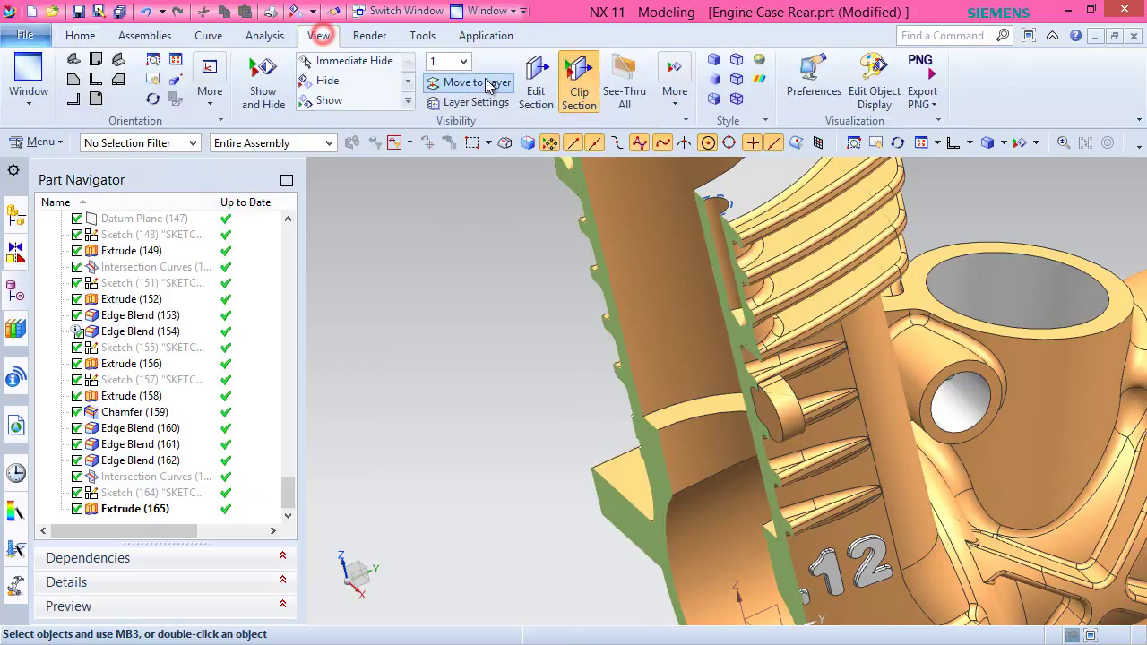
{"action": "left_click", "coordinate": [578, 90]}
Examine the round-ended boss between the side fins up close and from the rear to check how it meets the fins and wall.
{"action": "middle_click_drag", "start_coordinate": [596, 398], "coordinate": [878, 310]}
{"action": "scroll", "coordinate": [809, 326], "scroll_direction": "up", "scroll_amount": 5}
{"action": "scroll", "coordinate": [840, 307], "scroll_direction": "down", "scroll_amount": 5}
{"action": "scroll", "coordinate": [840, 307], "scroll_direction": "up", "scroll_amount": 6}
{"action": "scroll", "coordinate": [574, 346], "scroll_direction": "down", "scroll_amount": 5}
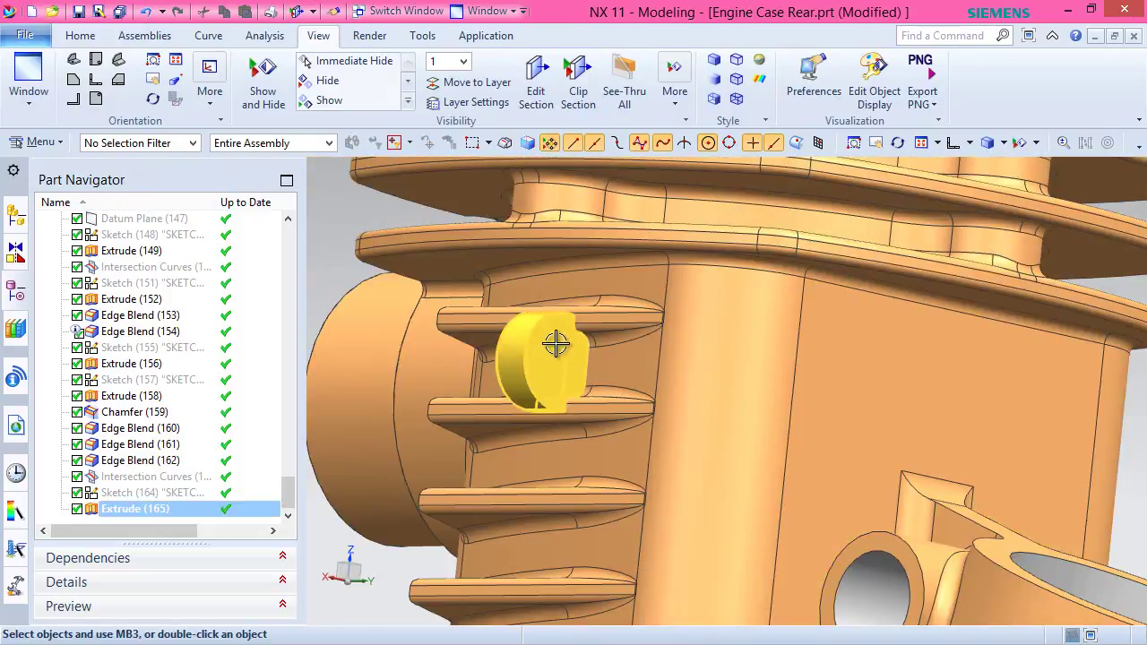
{"action": "scroll", "coordinate": [549, 341], "scroll_direction": "up", "scroll_amount": 4}
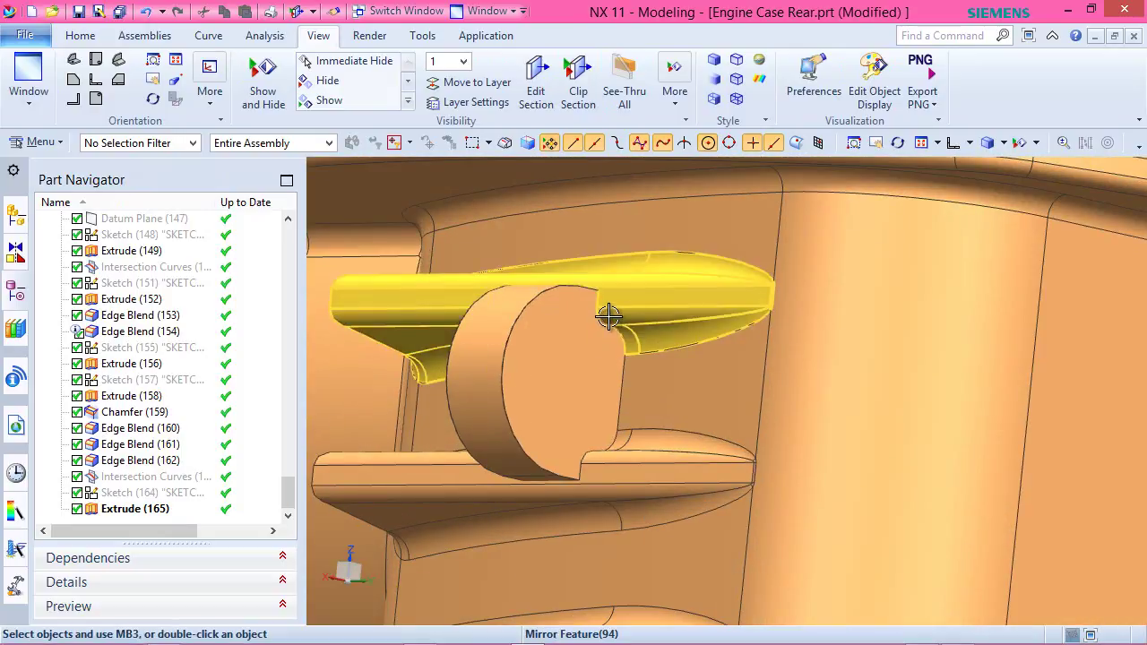
{"action": "scroll", "coordinate": [612, 312], "scroll_direction": "down", "scroll_amount": 6}
{"action": "middle_click_drag", "start_coordinate": [612, 313], "coordinate": [600, 375]}
{"action": "right_click_drag", "start_coordinate": [502, 261], "coordinate": [469, 261]}
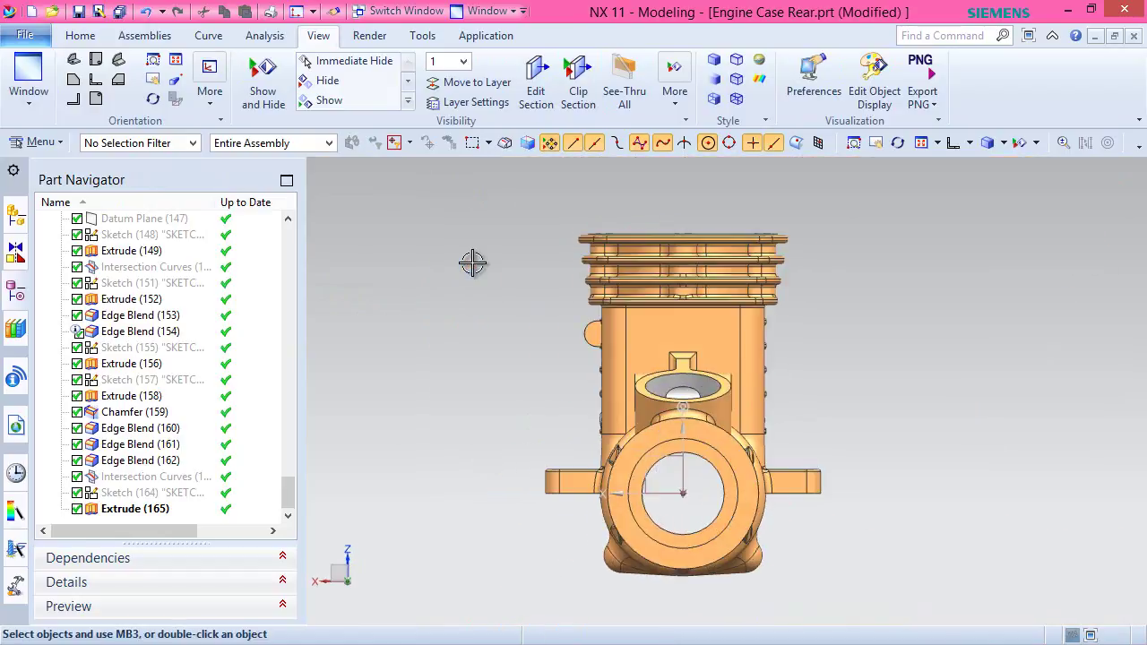
{"action": "scroll", "coordinate": [585, 307], "scroll_direction": "up", "scroll_amount": 8}
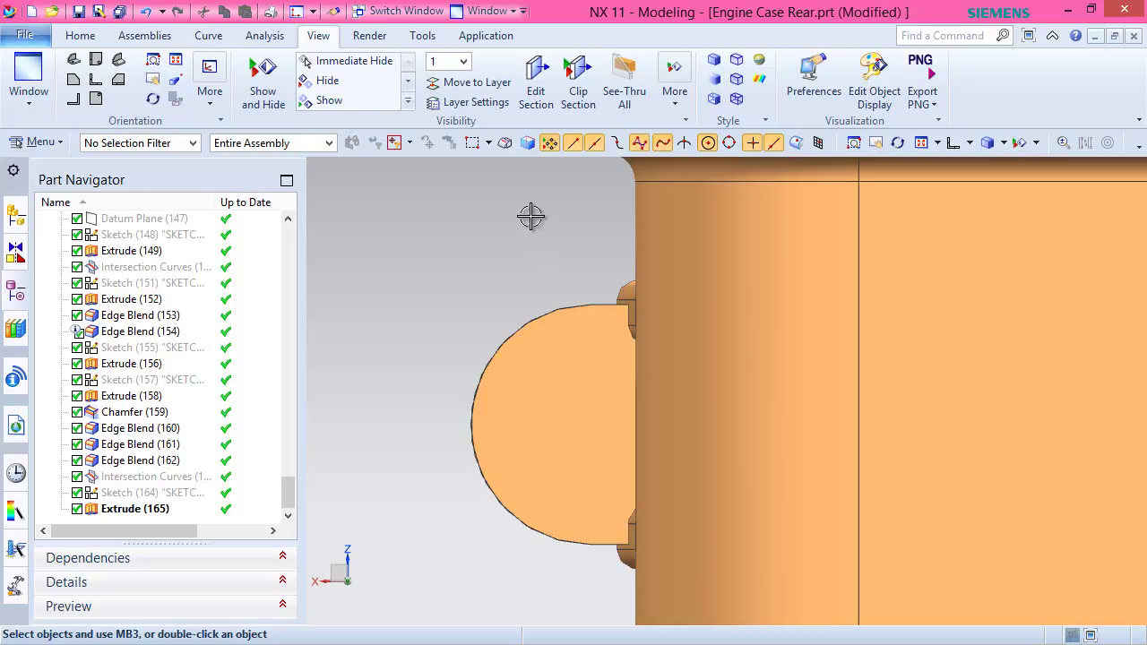
Create a new sketch on the flat front face of the round-ended boss, with the inferred plane method and a horizontal reference.
{"action": "left_click", "coordinate": [969, 143]}
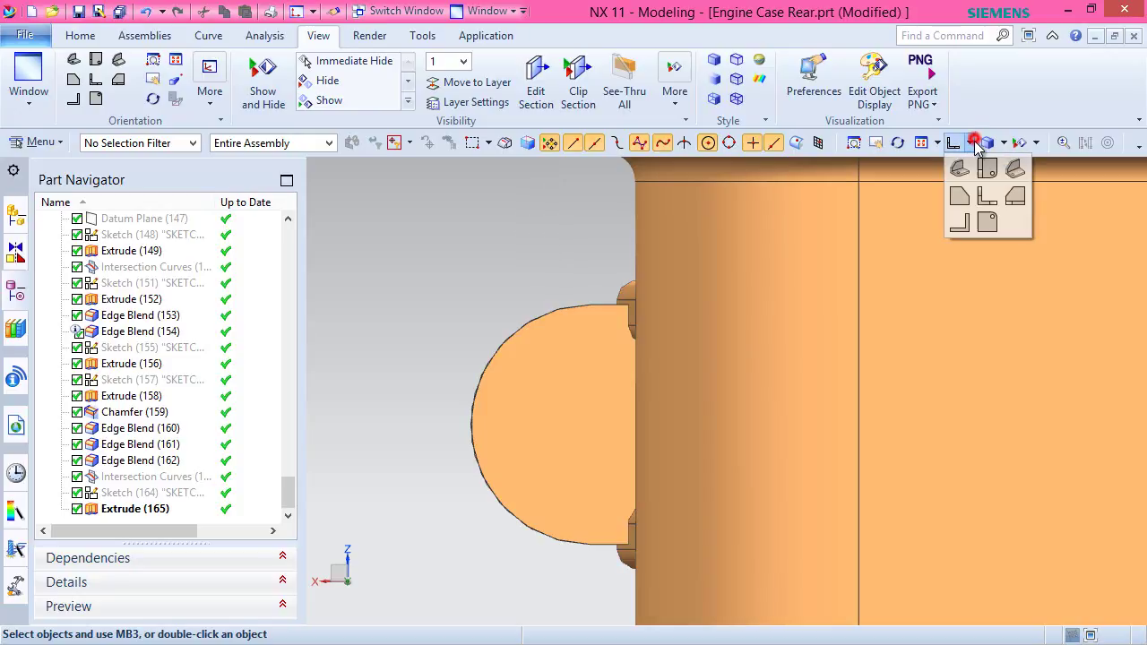
{"action": "left_click", "coordinate": [1011, 168]}
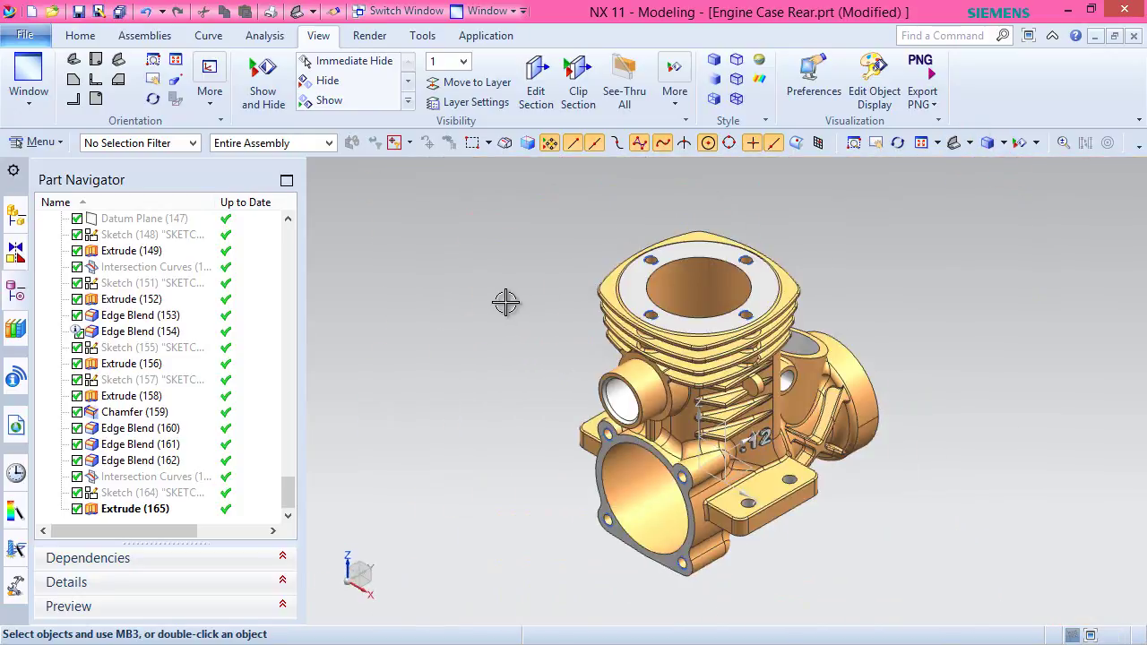
{"action": "left_click", "coordinate": [537, 287]}
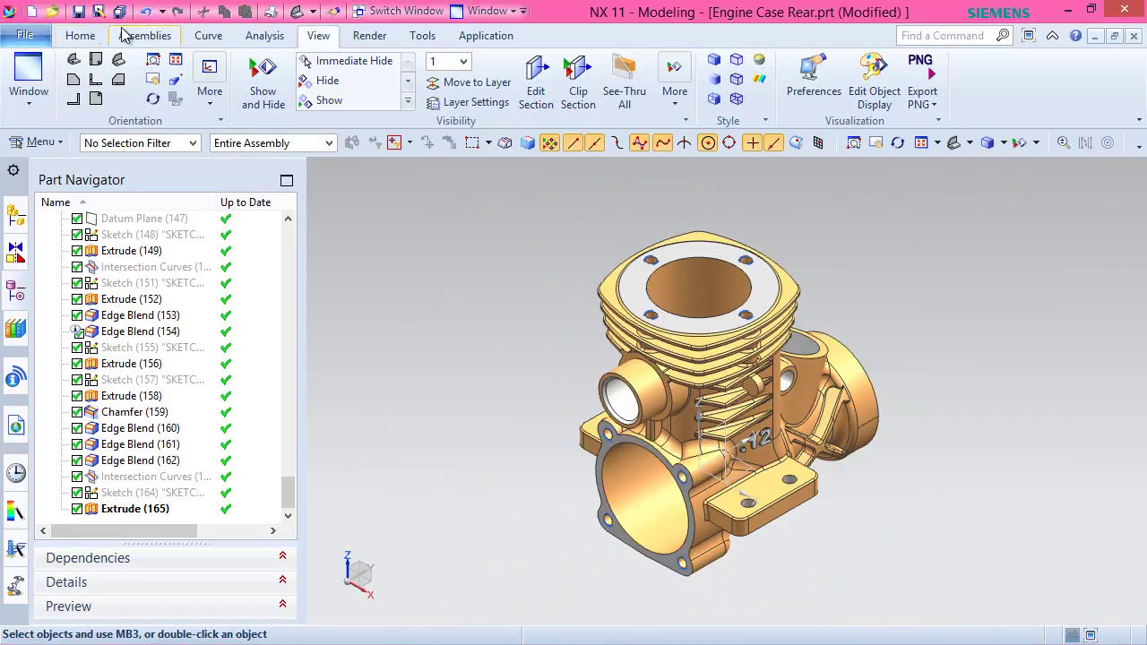
{"action": "left_click", "coordinate": [81, 36]}
{"action": "left_click", "coordinate": [29, 70]}
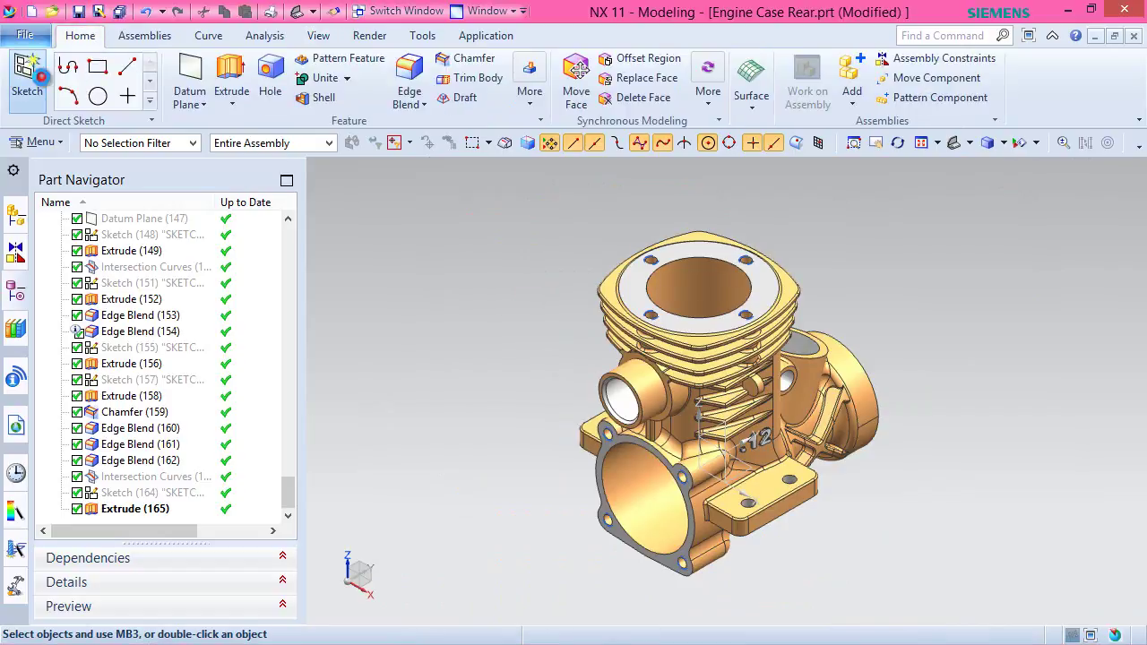
{"action": "scroll", "coordinate": [676, 425], "scroll_direction": "up", "scroll_amount": 5}
{"action": "scroll", "coordinate": [676, 426], "scroll_direction": "up", "scroll_amount": 3}
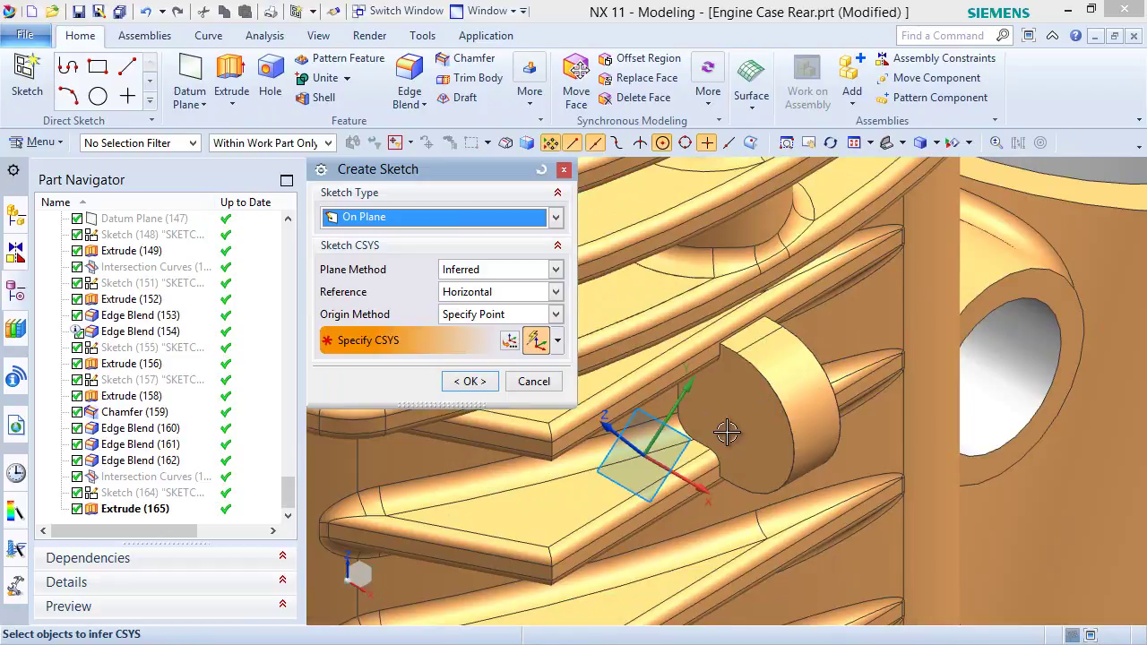
{"action": "left_click", "coordinate": [743, 431]}
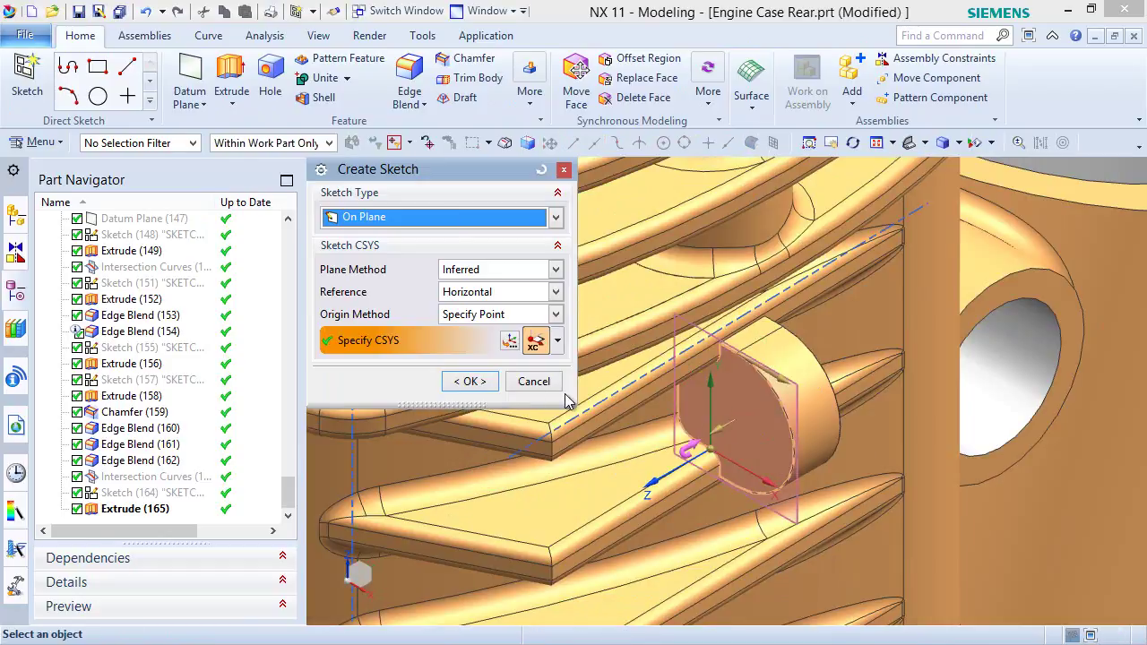
{"action": "left_click", "coordinate": [488, 382]}
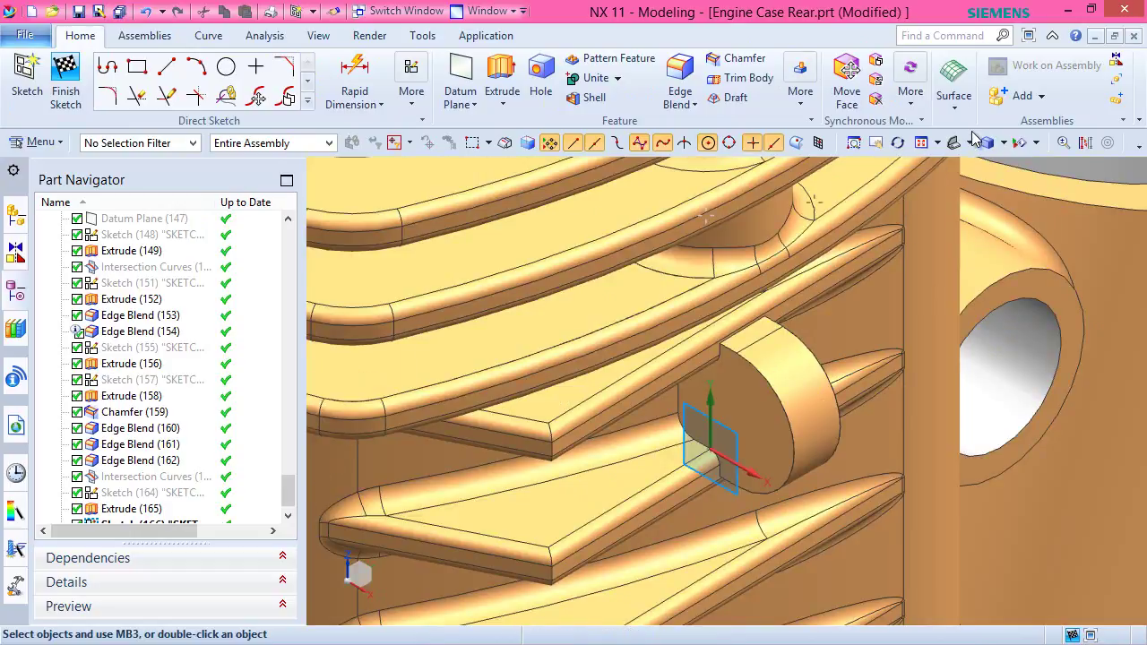
{"action": "left_click", "coordinate": [972, 143]}
{"action": "left_click", "coordinate": [982, 208]}
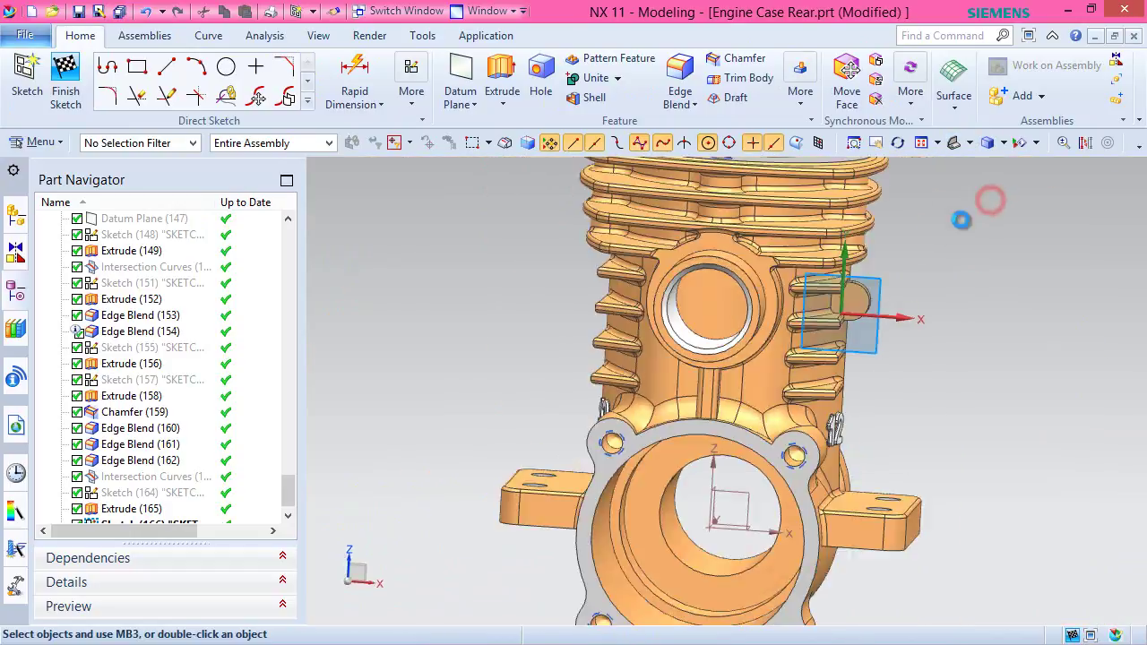
{"action": "scroll", "coordinate": [873, 292], "scroll_direction": "down", "scroll_amount": 6}
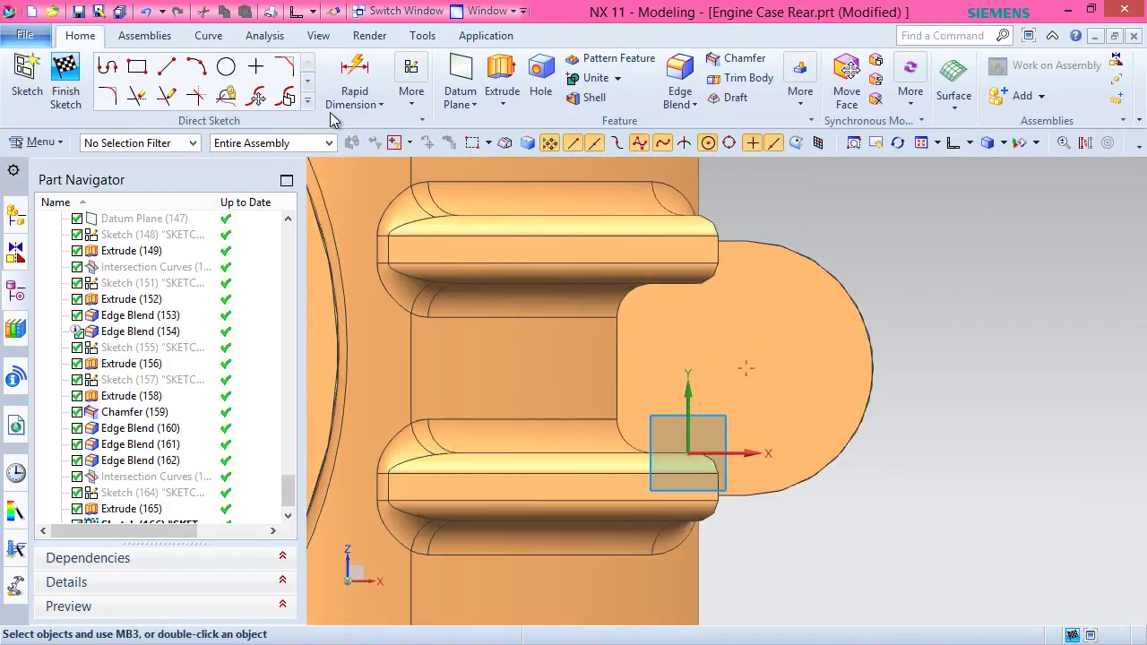
Sketch a circle about 2.26 mm in diameter on the lug's face, concentric with its rounded outer edge.
{"action": "left_click", "coordinate": [226, 66]}
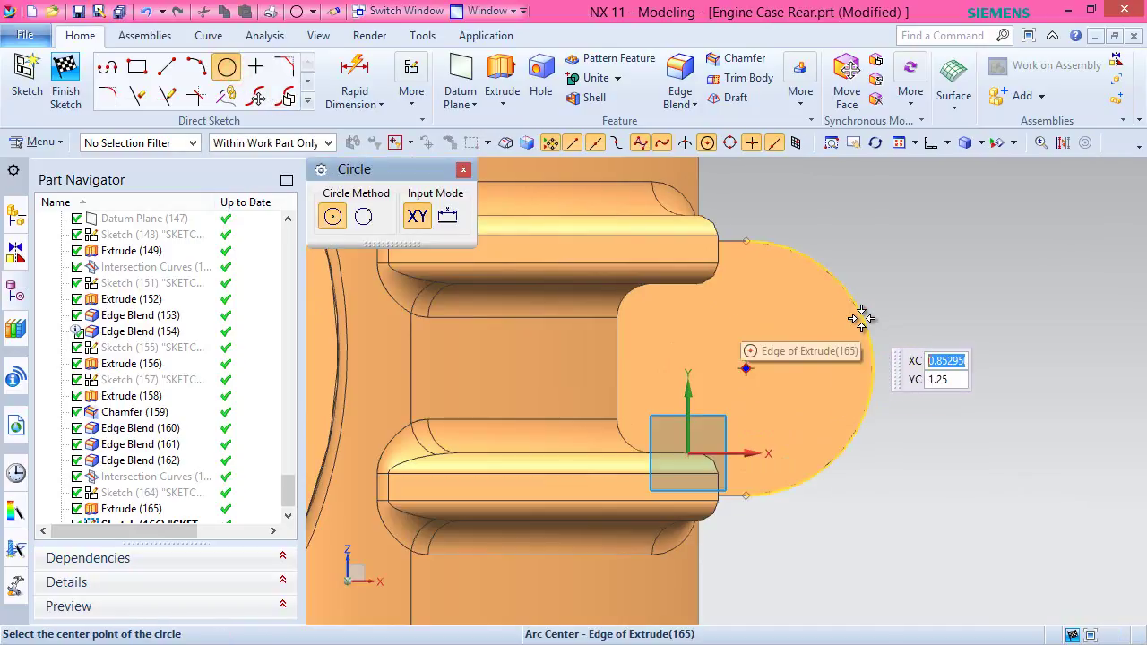
{"action": "left_click", "coordinate": [745, 367]}
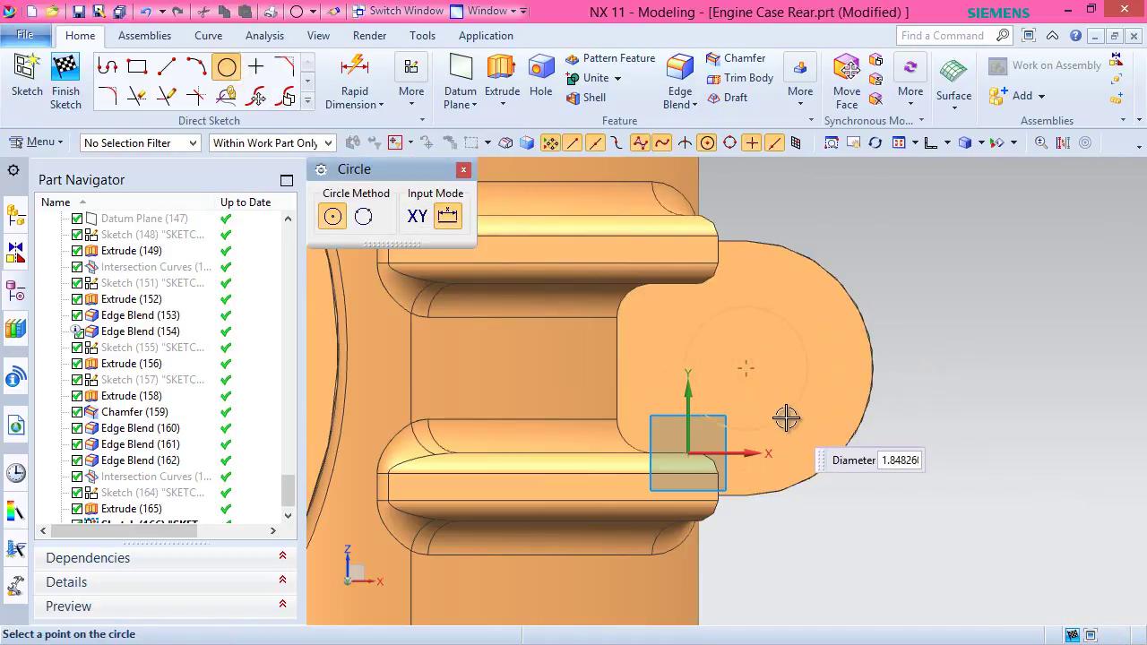
{"action": "left_click", "coordinate": [794, 427]}
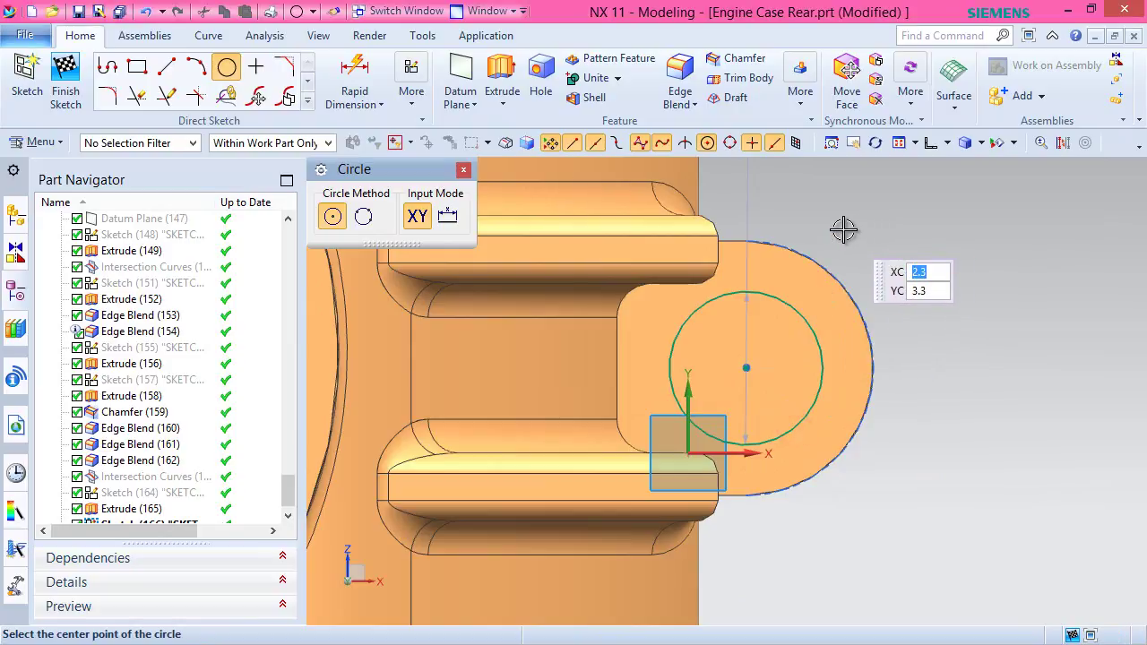
{"action": "key", "text": "Escape"}
Set the circle's diameter to 1.5 mm and finish the sketch.
{"action": "left_click", "coordinate": [749, 191]}
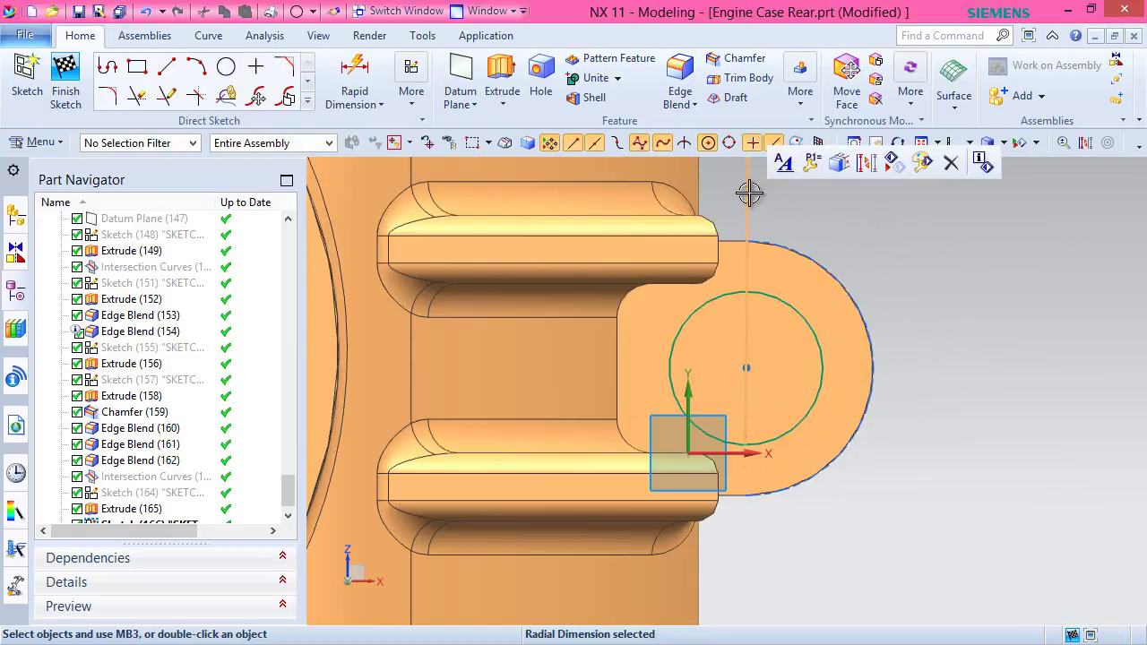
{"action": "double_click", "coordinate": [749, 192]}
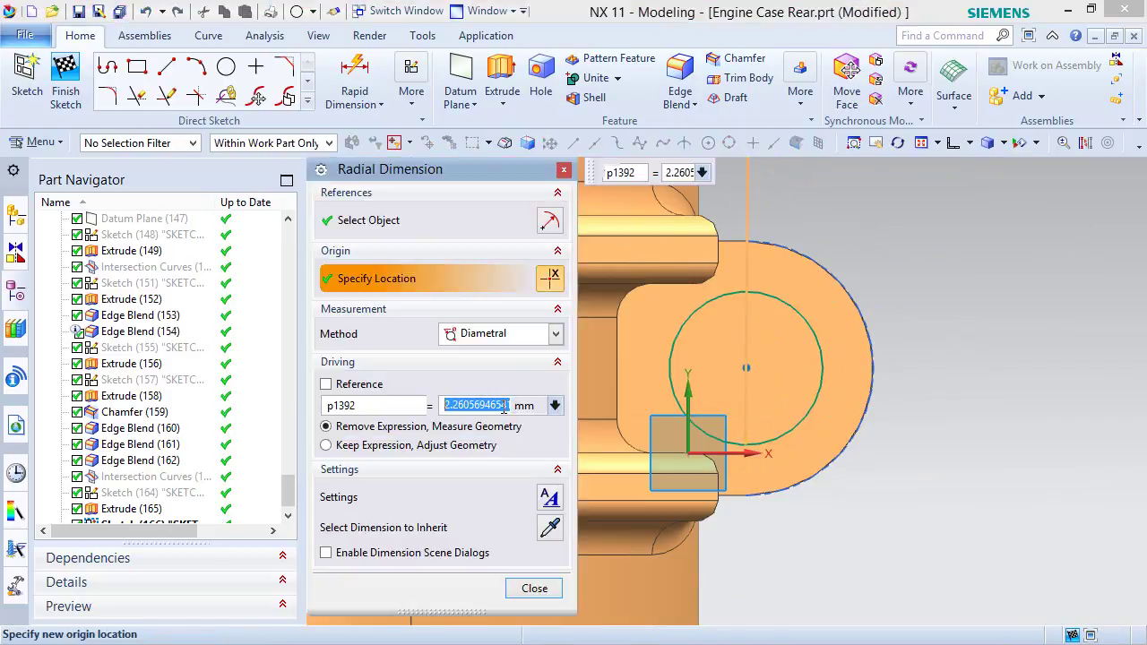
{"action": "type", "text": "1.5"}
{"action": "key", "text": "Return"}
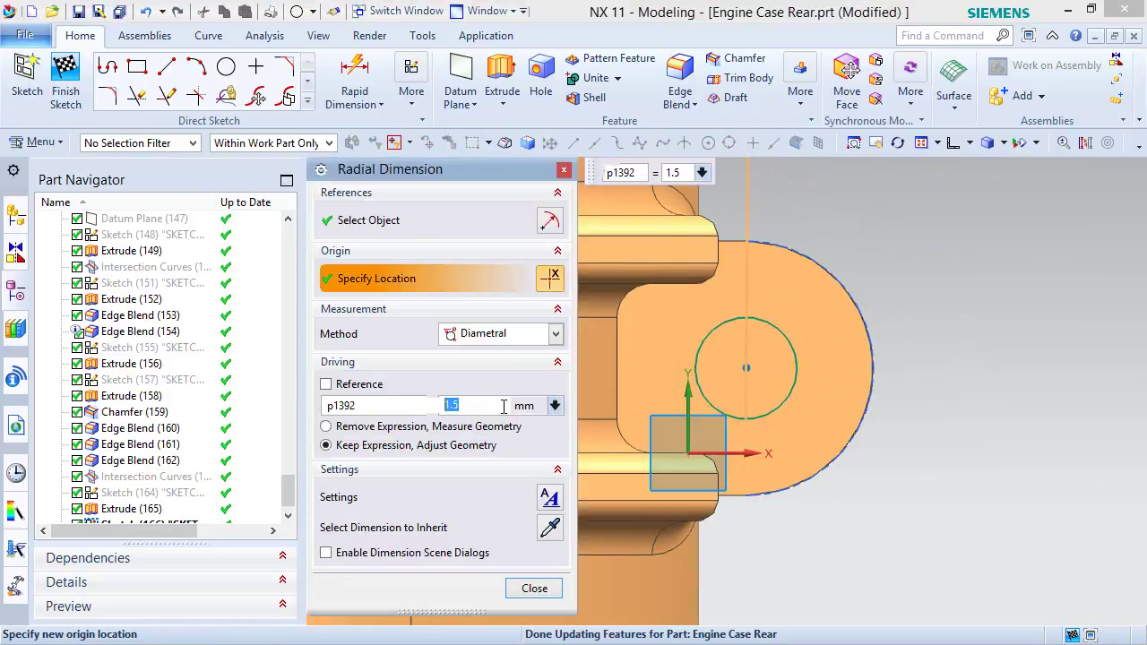
{"action": "left_click", "coordinate": [514, 584]}
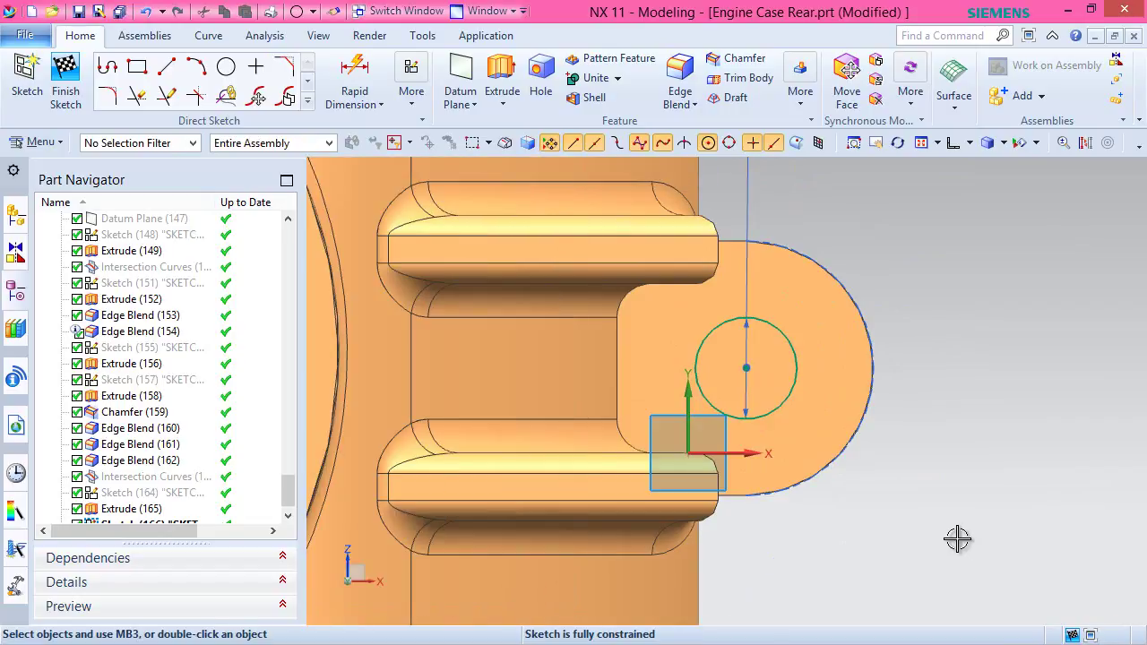
{"action": "left_click", "coordinate": [65, 78]}
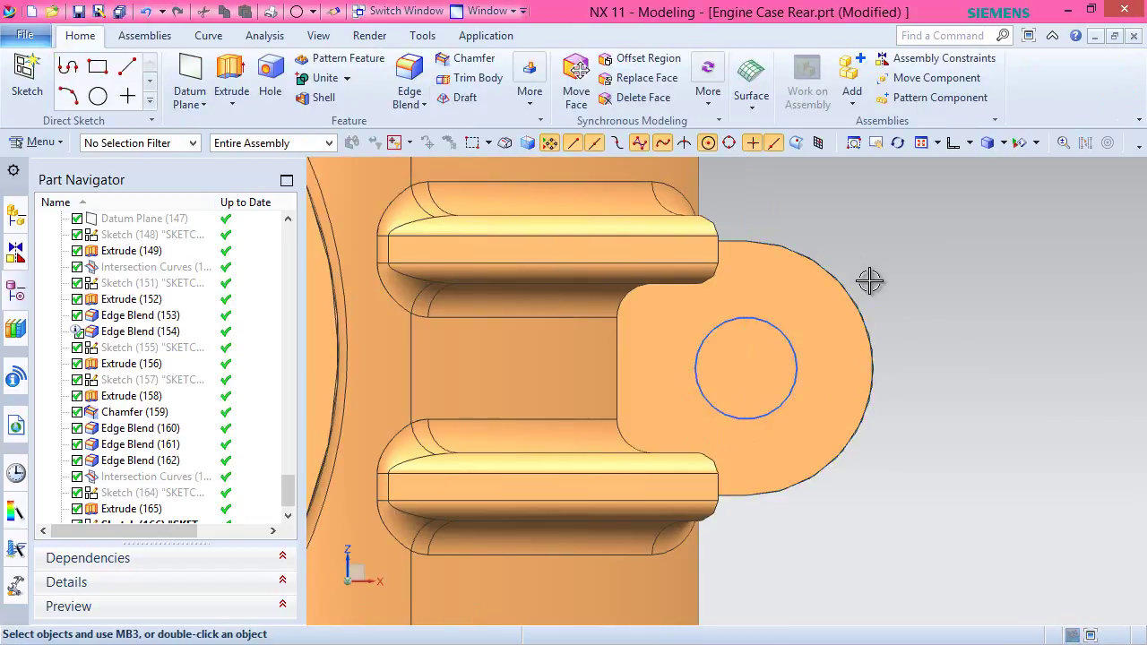
Set up an Extrude of the lug's circle with reversed direction, Until Extended as the end limit and Subtract as the Boolean.
{"action": "middle_click_drag", "start_coordinate": [858, 343], "coordinate": [801, 277]}
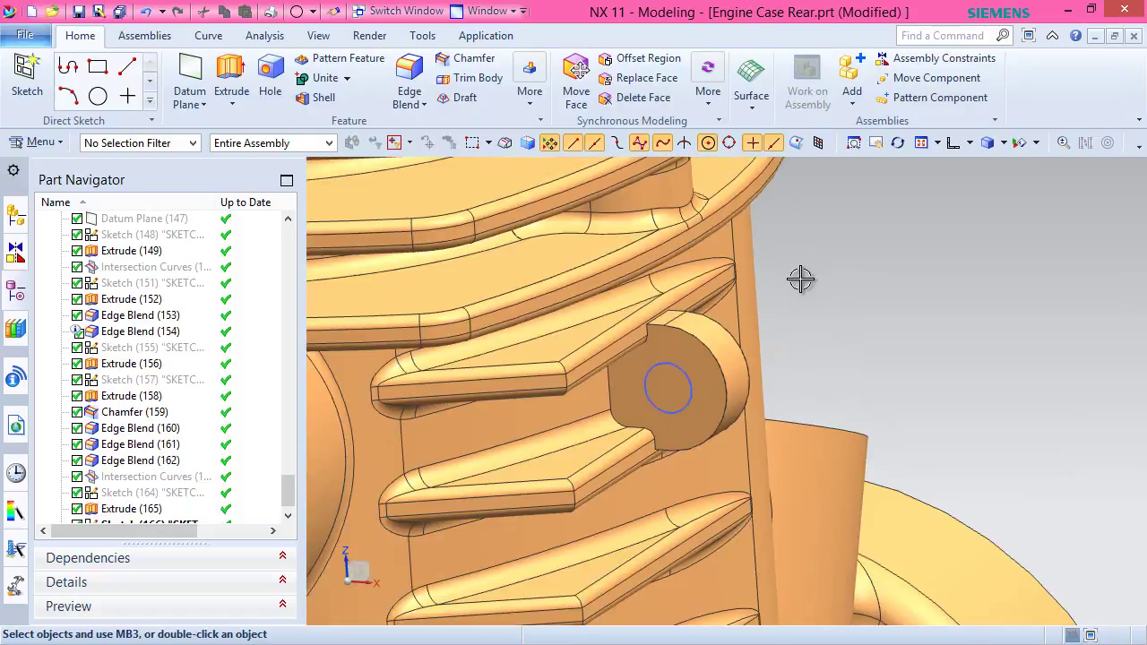
{"action": "left_click", "coordinate": [231, 81]}
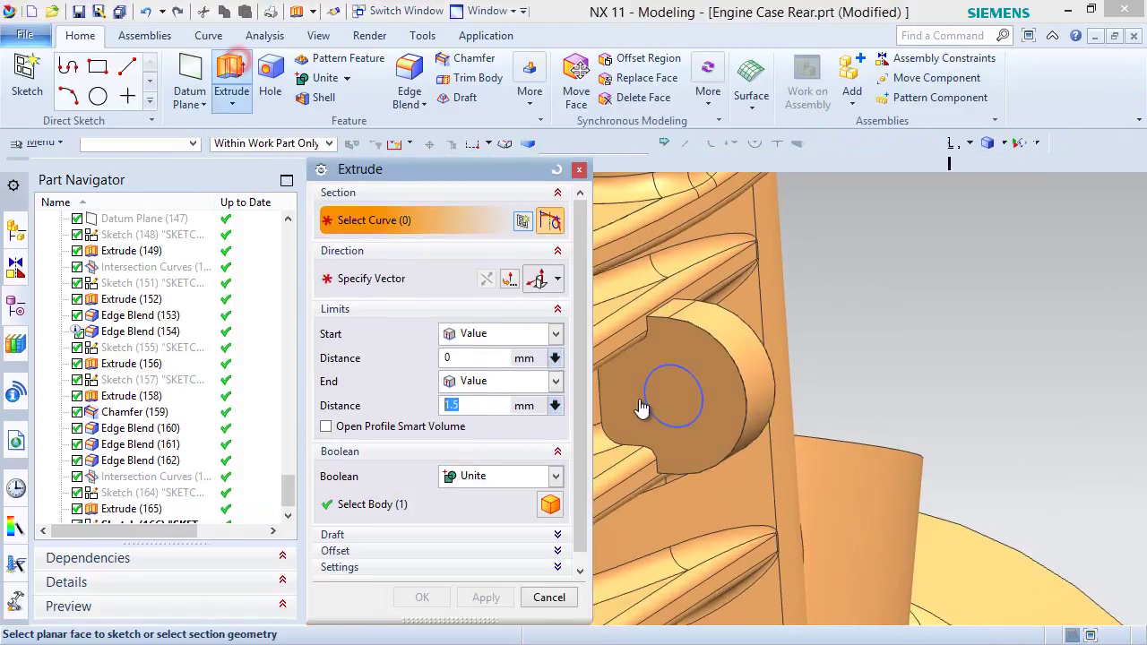
{"action": "left_click", "coordinate": [681, 368]}
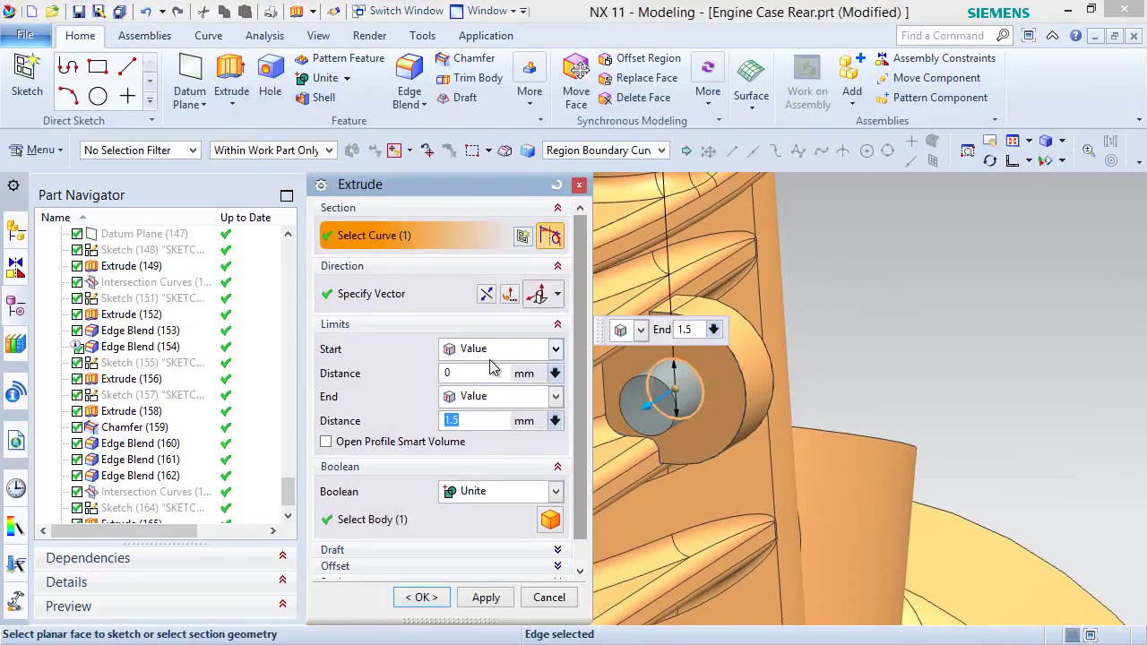
{"action": "left_click", "coordinate": [484, 298]}
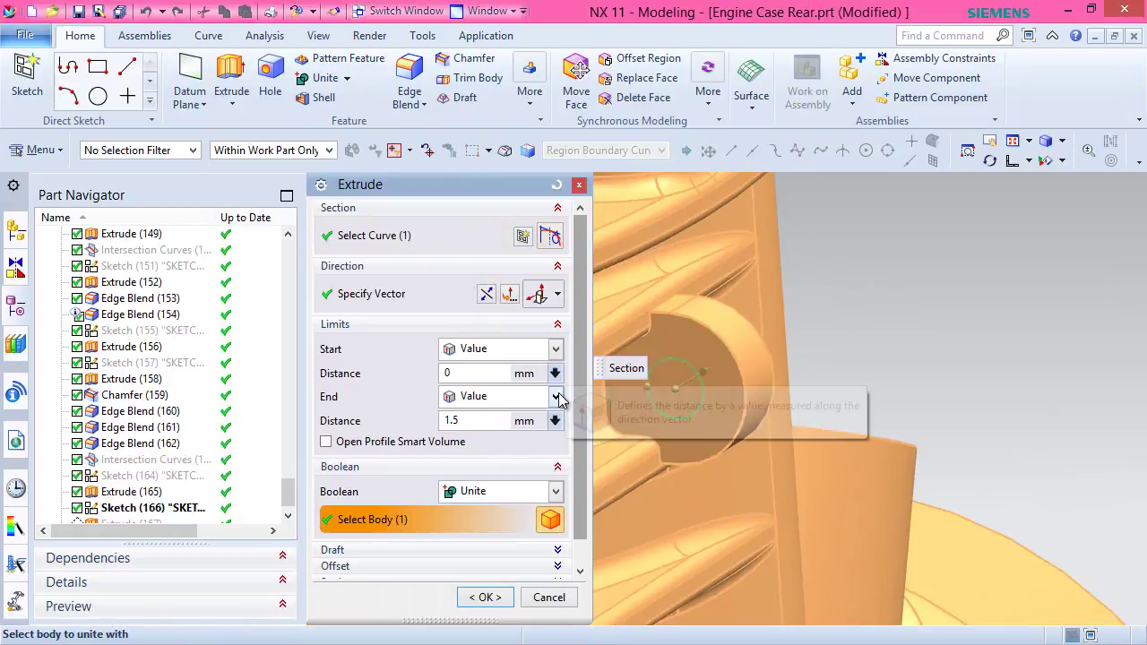
{"action": "left_click", "coordinate": [556, 396]}
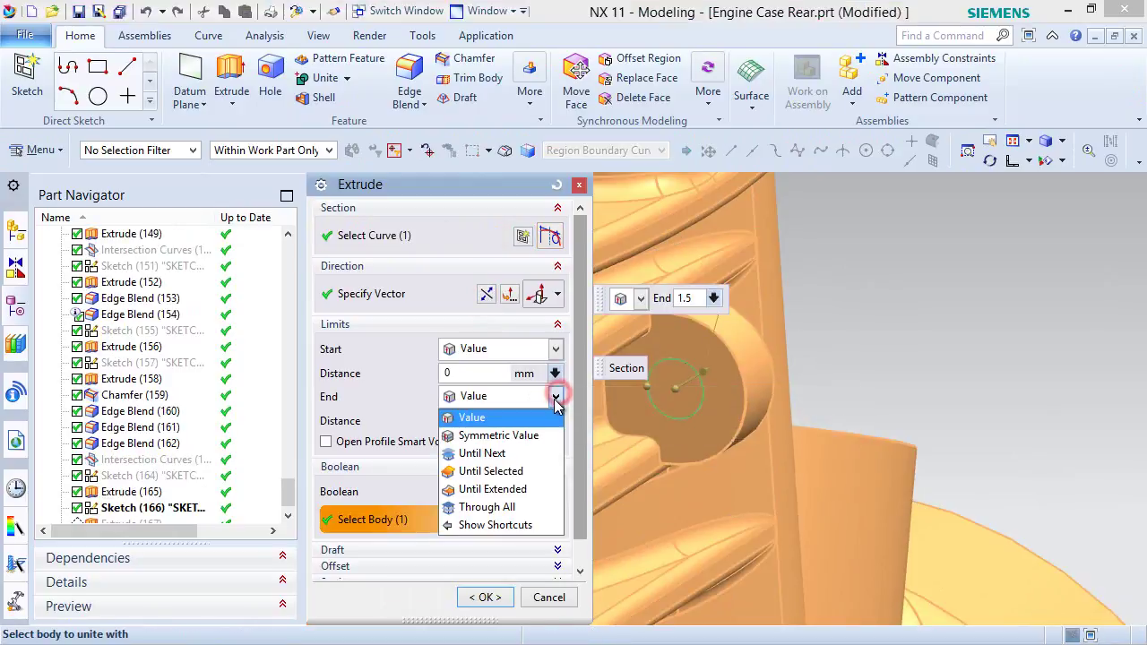
{"action": "left_click", "coordinate": [523, 492]}
{"action": "left_click", "coordinate": [524, 499]}
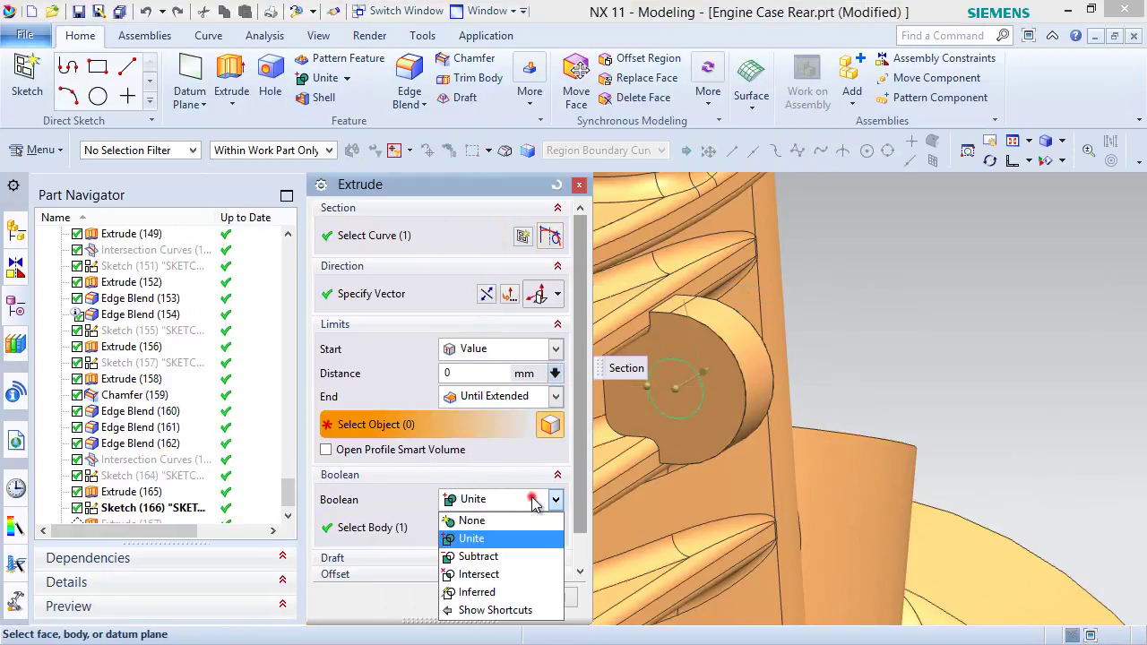
{"action": "left_click", "coordinate": [490, 555]}
Use the lug's opposite face as the extrusion's end limit and create the through hole.
{"action": "middle_click_drag", "start_coordinate": [881, 372], "coordinate": [793, 402]}
{"action": "scroll", "coordinate": [794, 403], "scroll_direction": "down", "scroll_amount": 5}
{"action": "scroll", "coordinate": [691, 400], "scroll_direction": "up", "scroll_amount": 8}
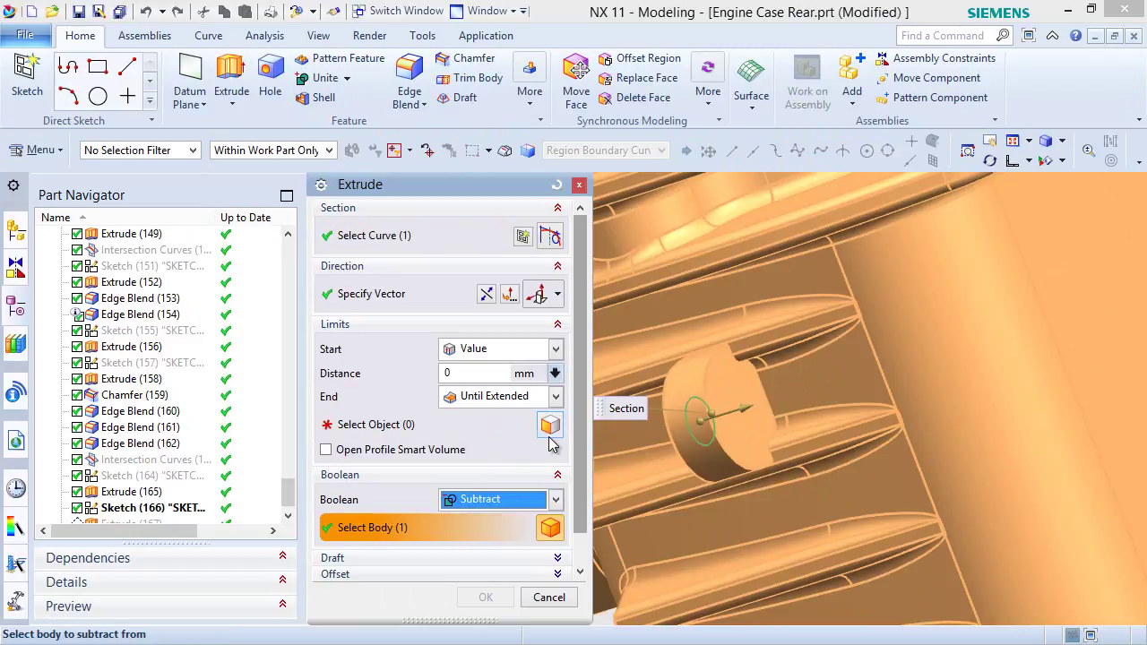
{"action": "left_click", "coordinate": [460, 427]}
{"action": "left_click", "coordinate": [726, 392]}
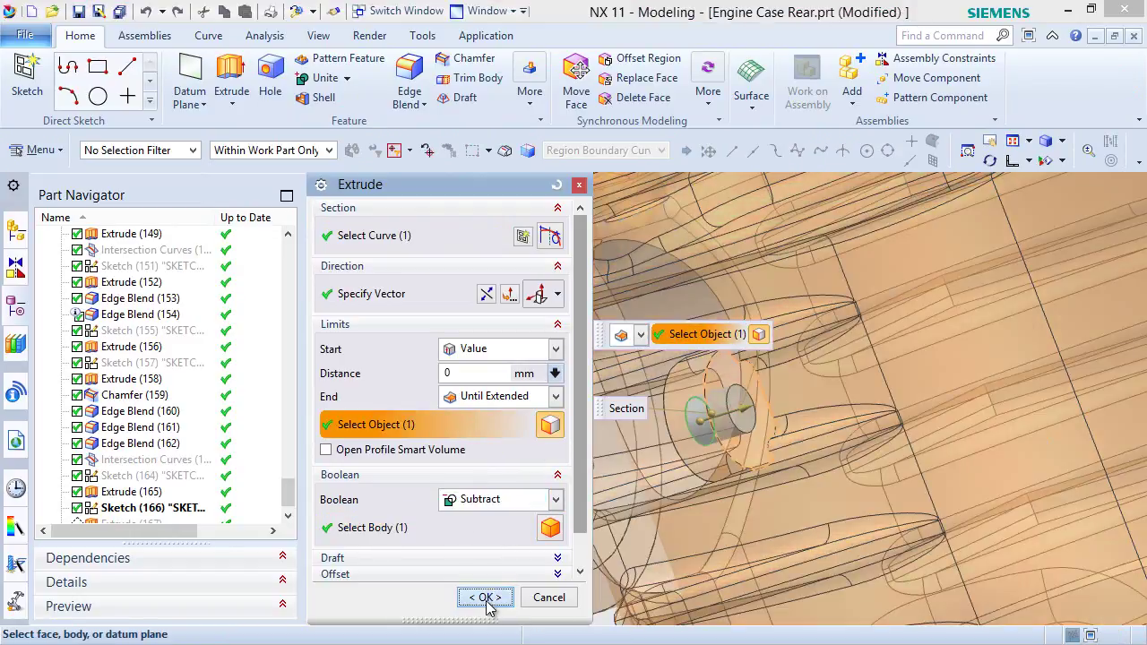
{"action": "left_click", "coordinate": [487, 597]}
{"action": "scroll", "coordinate": [619, 450], "scroll_direction": "down", "scroll_amount": 2}
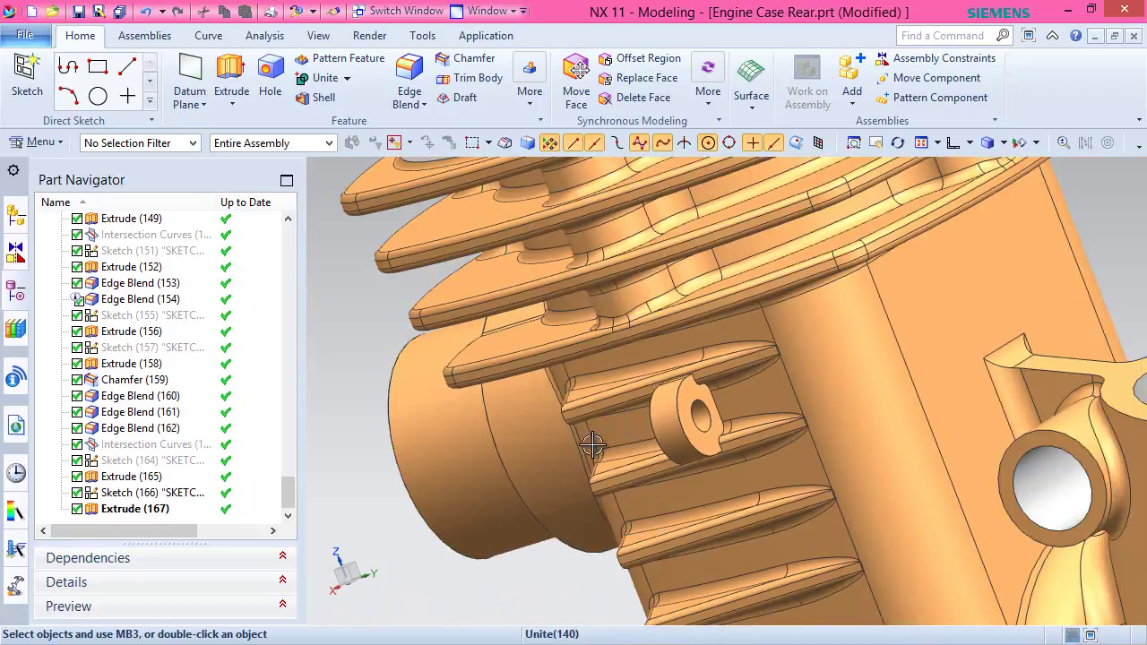
Start a Mirror Feature with the hole cut Extrude (167) and the lug Extrude (165) as the features to mirror.
{"action": "left_click", "coordinate": [529, 97]}
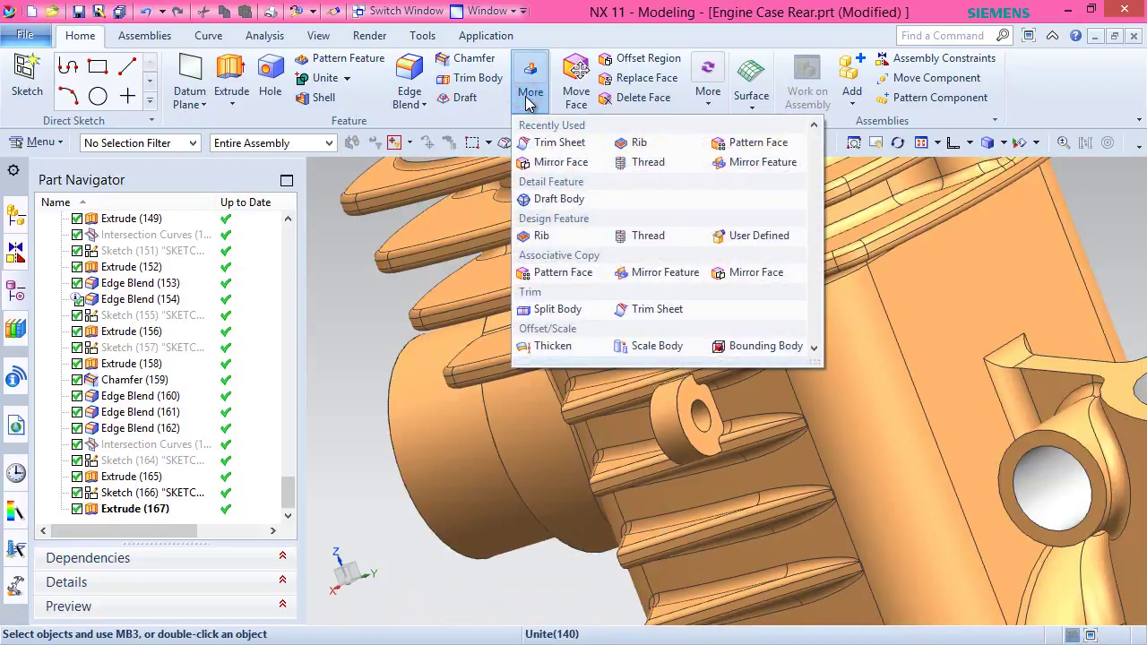
{"action": "left_click", "coordinate": [712, 164]}
{"action": "left_click", "coordinate": [287, 493]}
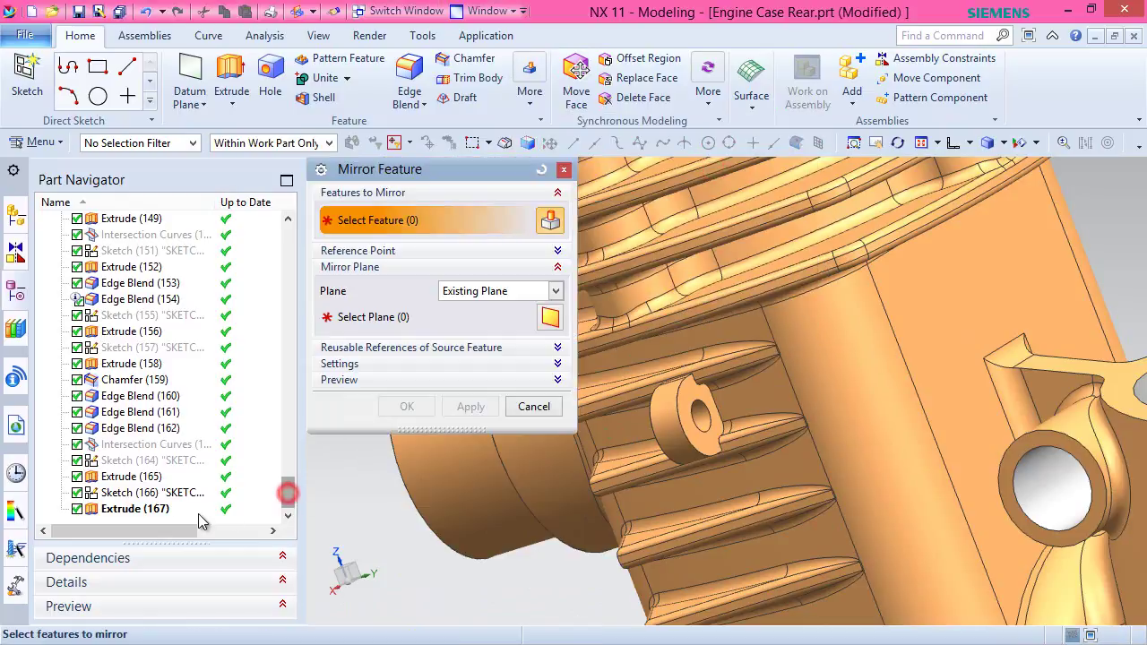
{"action": "left_click", "coordinate": [135, 508]}
{"action": "left_click", "coordinate": [358, 317]}
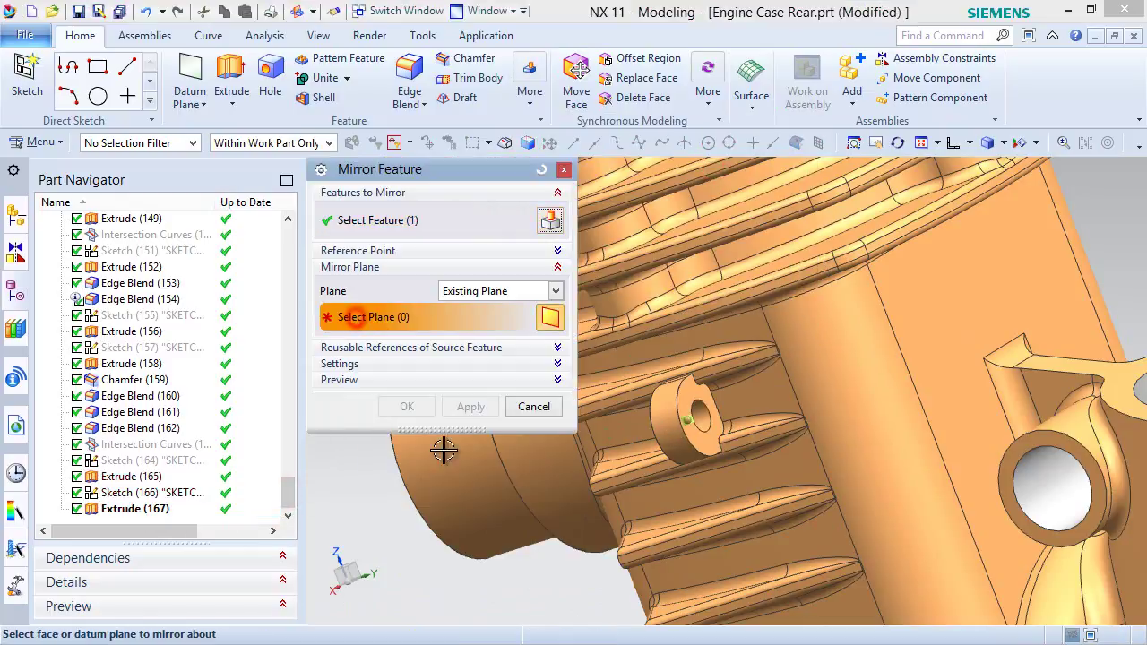
{"action": "scroll", "coordinate": [543, 452], "scroll_direction": "down", "scroll_amount": 5}
{"action": "scroll", "coordinate": [599, 486], "scroll_direction": "up", "scroll_amount": 1}
{"action": "scroll", "coordinate": [659, 529], "scroll_direction": "up", "scroll_amount": 1}
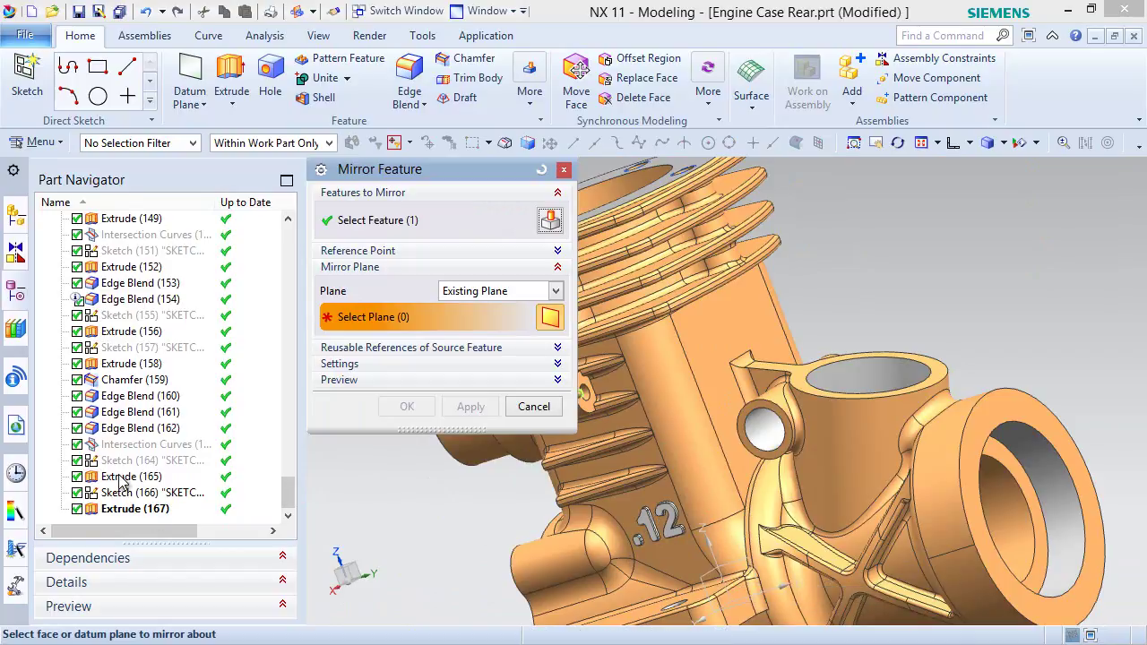
{"action": "left_click", "coordinate": [365, 229]}
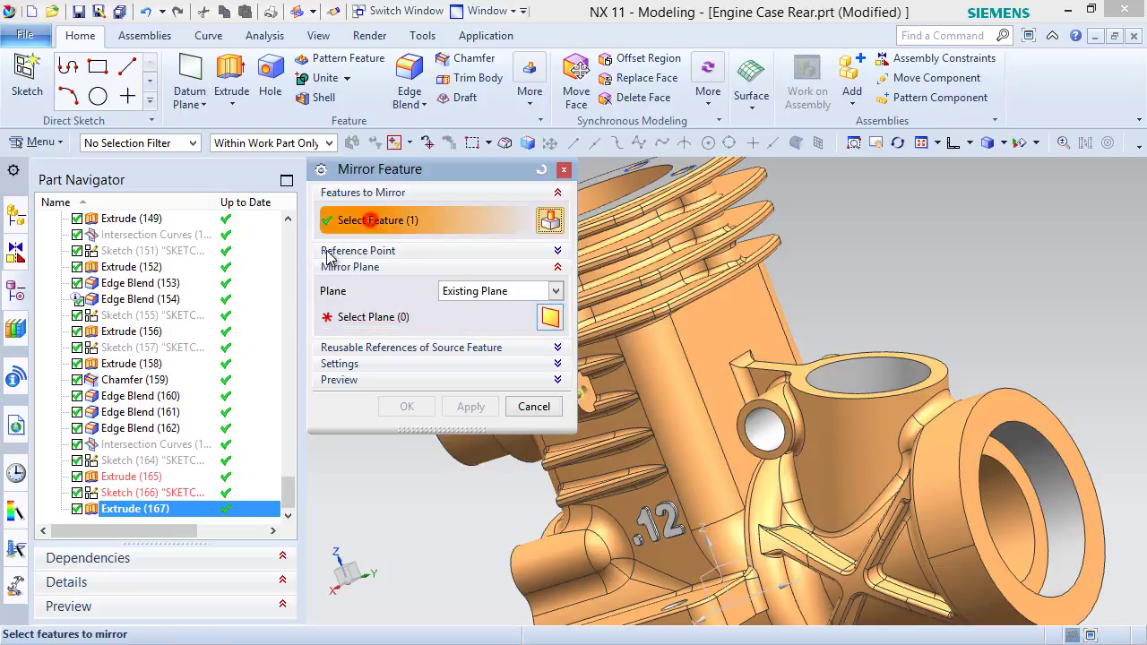
{"action": "left_click", "coordinate": [132, 478]}
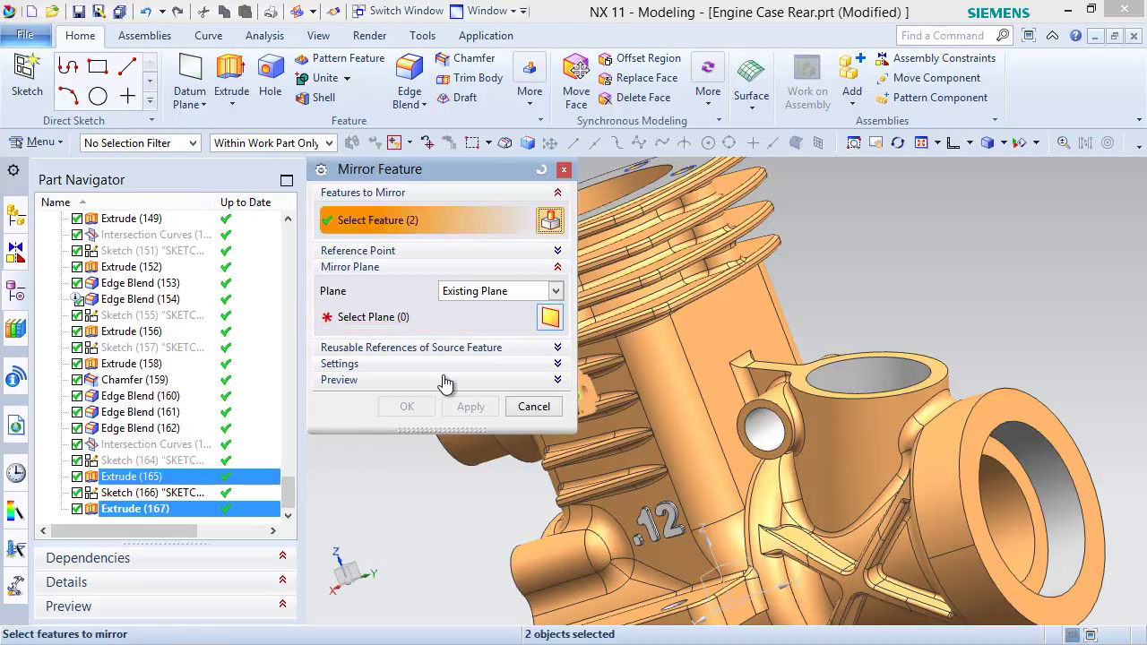
Mirror the lug and its hole about the existing datum plane in the middle of the engine case and save the part.
{"action": "left_click", "coordinate": [430, 315]}
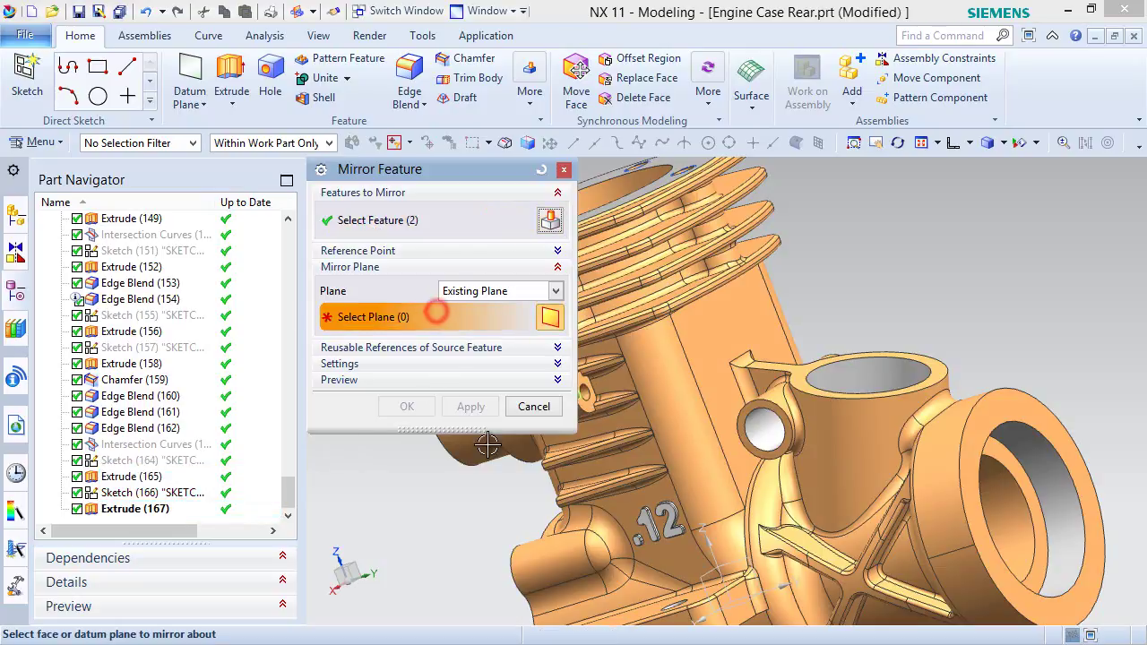
{"action": "left_click", "coordinate": [732, 559]}
{"action": "left_click", "coordinate": [405, 408]}
{"action": "mouse_move", "coordinate": [871, 276]}
{"action": "middle_mouse_down"}
{"action": "mouse_move", "coordinate": [849, 298]}
{"action": "mouse_move", "coordinate": [873, 296]}
{"action": "middle_mouse_up"}
{"action": "key", "text": "Home"}
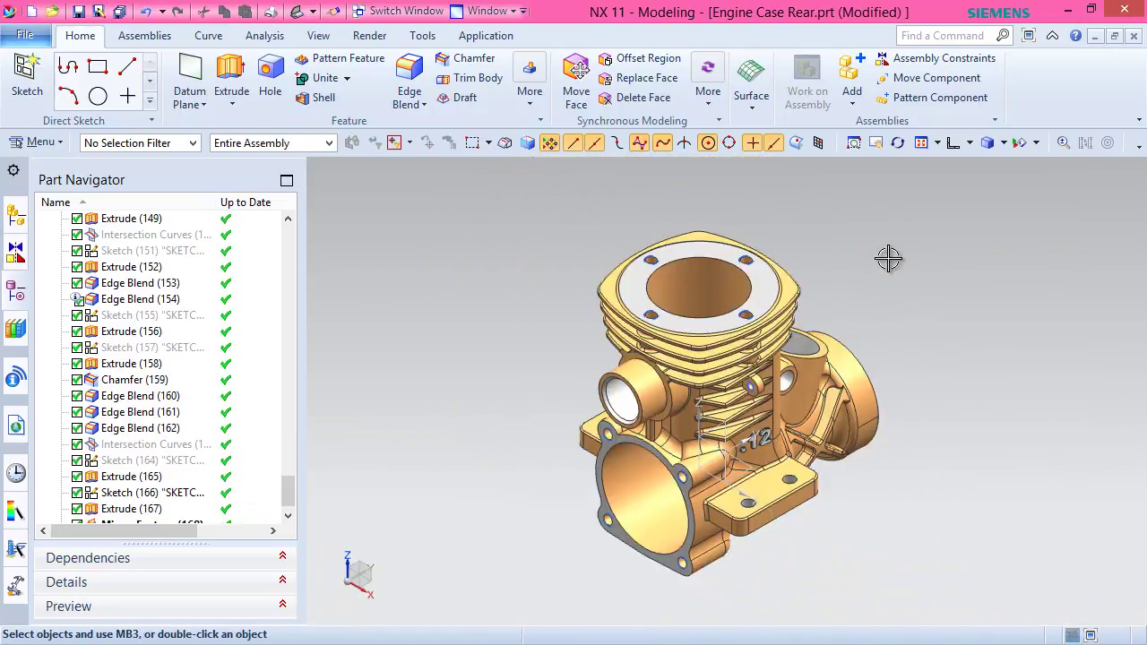
{"action": "key", "text": "ctrl+s"}
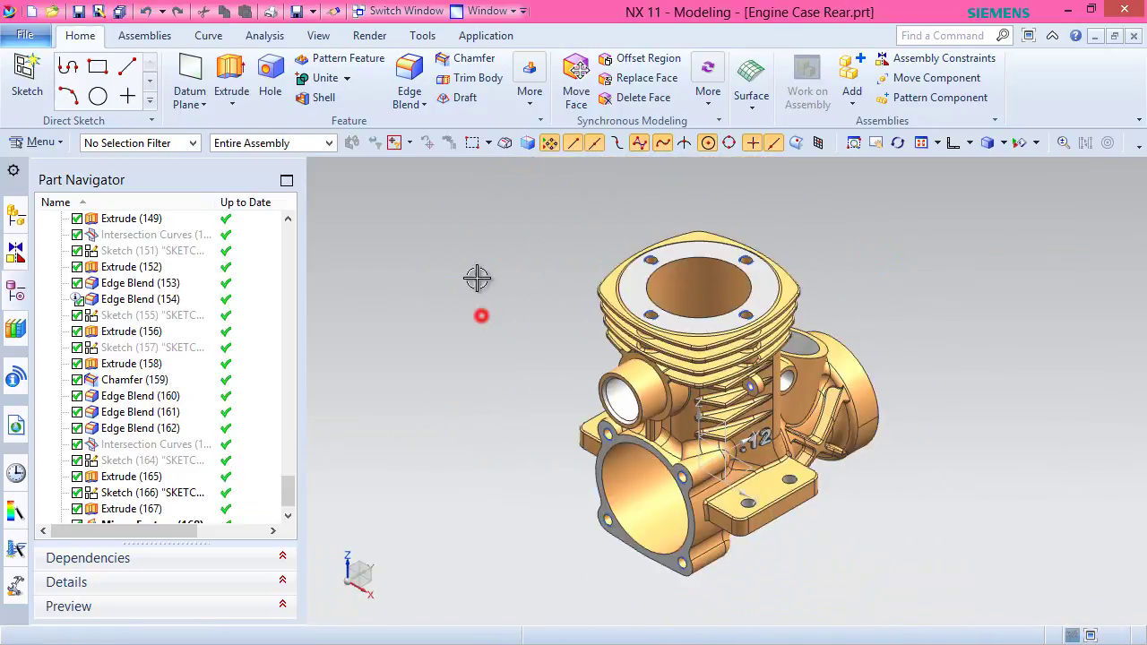
Blend the outer edges on both faces of the original lug with a 0.5 mm radius, selecting them as Tangent Curves.
{"action": "left_click", "coordinate": [409, 81]}
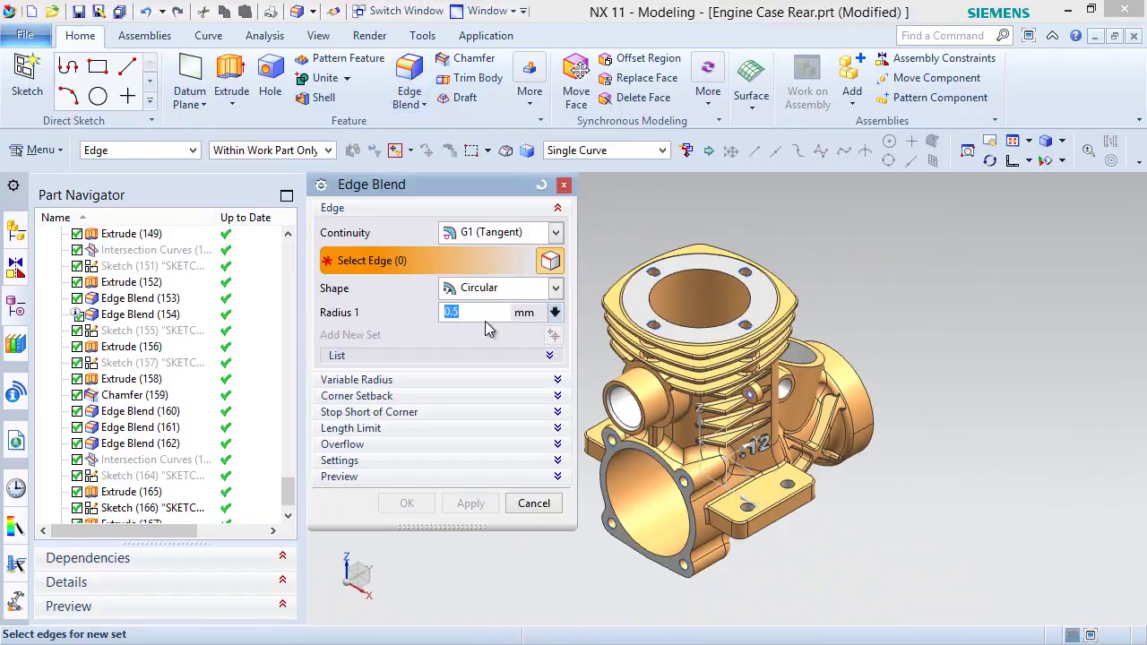
{"action": "scroll", "coordinate": [748, 400], "scroll_direction": "up", "scroll_amount": 5}
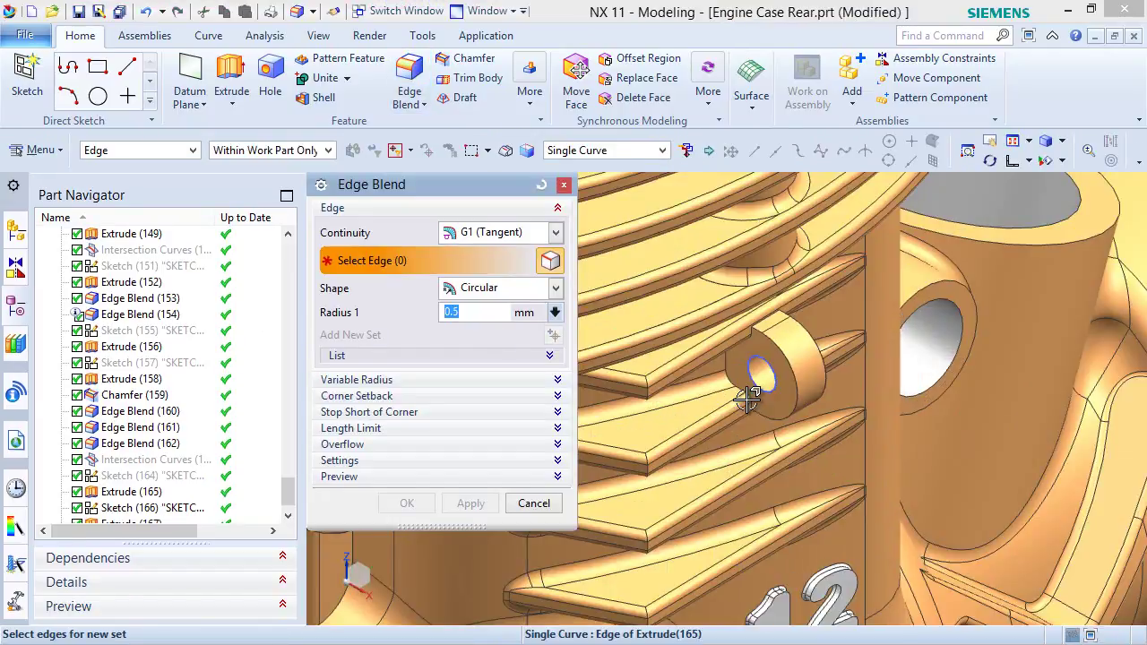
{"action": "middle_click_drag", "start_coordinate": [748, 401], "coordinate": [809, 342]}
{"action": "left_click", "coordinate": [809, 341]}
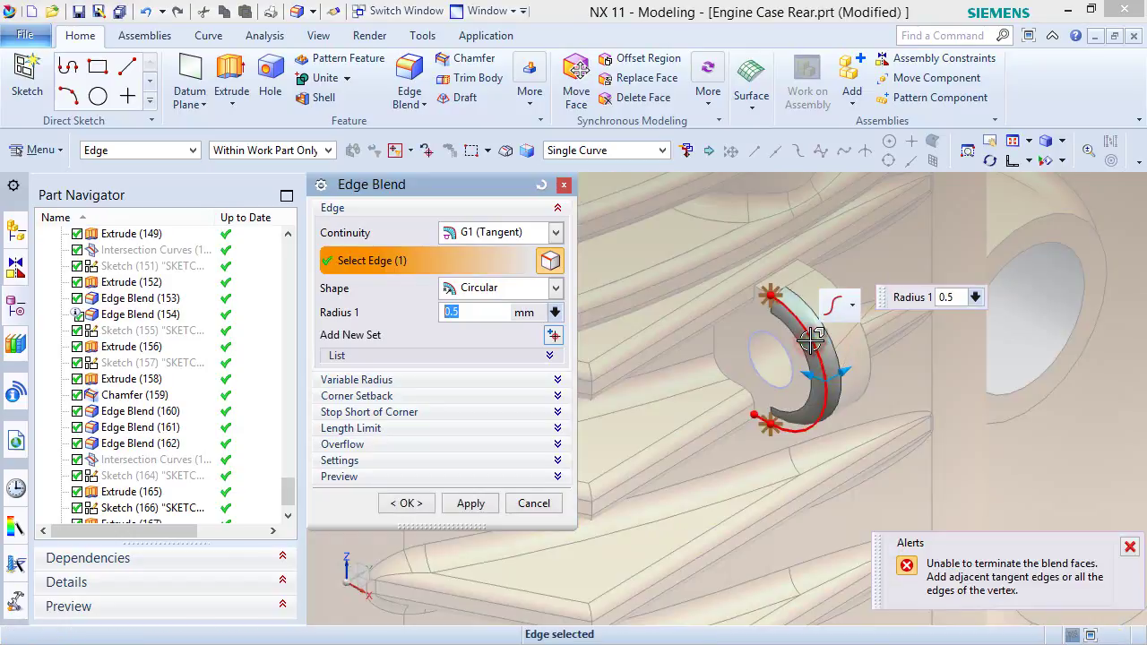
{"action": "scroll", "coordinate": [810, 311], "scroll_direction": "up", "scroll_amount": 3}
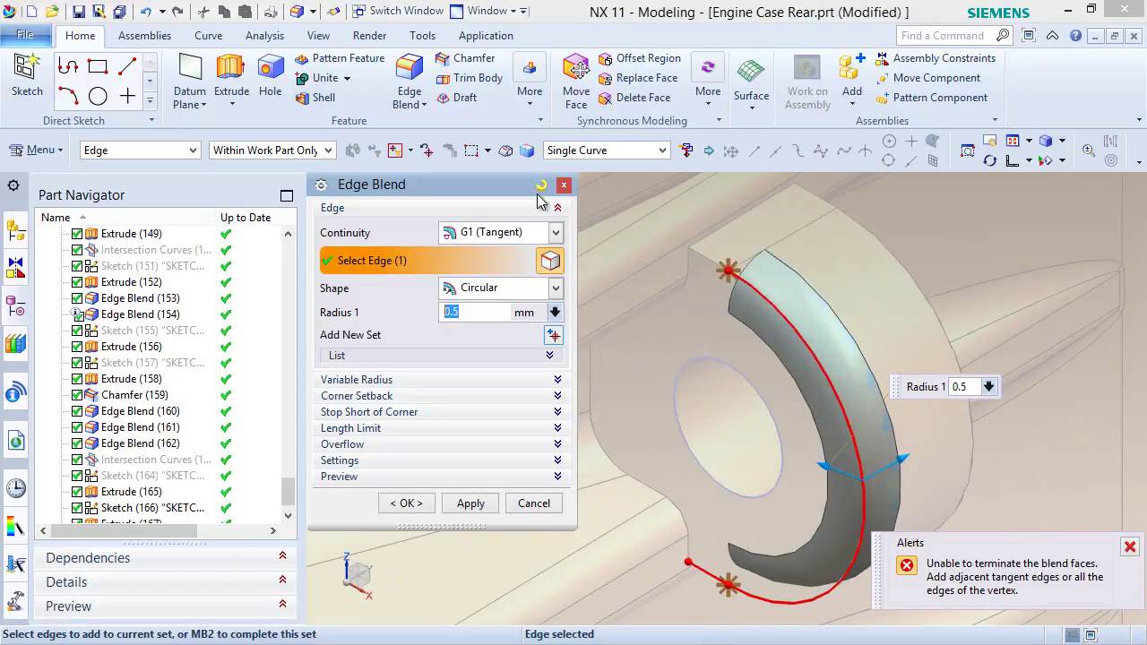
{"action": "left_click", "coordinate": [540, 186]}
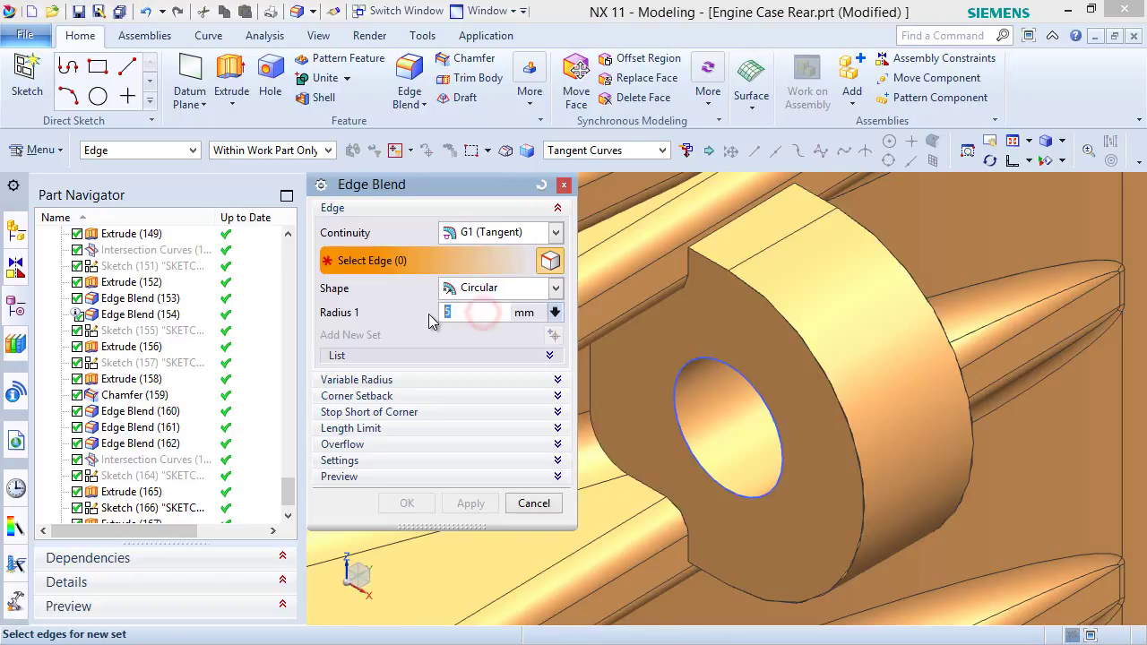
{"action": "left_click", "coordinate": [758, 297]}
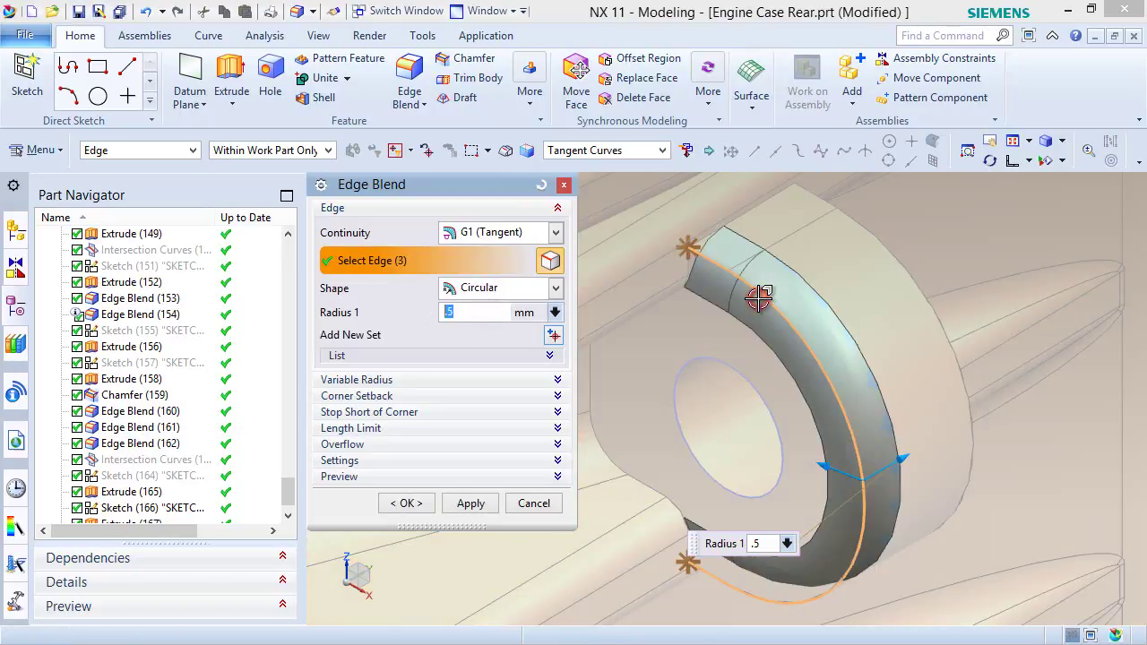
{"action": "left_click", "coordinate": [892, 254]}
{"action": "left_click", "coordinate": [470, 503]}
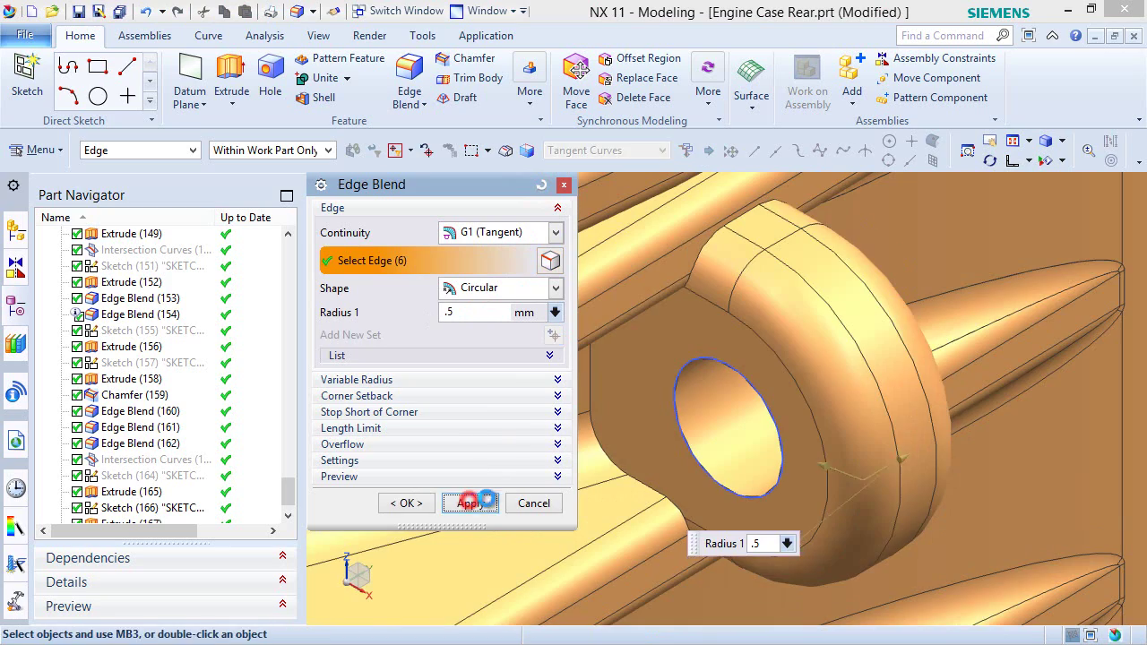
Blend the outer edges on both faces of the mirrored lug with a 0.5 mm radius.
{"action": "scroll", "coordinate": [794, 431], "scroll_direction": "down", "scroll_amount": 3}
{"action": "scroll", "coordinate": [794, 431], "scroll_direction": "down", "scroll_amount": 2}
{"action": "middle_click_drag", "start_coordinate": [730, 443], "coordinate": [826, 448]}
{"action": "scroll", "coordinate": [870, 313], "scroll_direction": "down", "scroll_amount": 2}
{"action": "middle_click_drag", "start_coordinate": [878, 306], "coordinate": [749, 258]}
{"action": "scroll", "coordinate": [750, 258], "scroll_direction": "up", "scroll_amount": 3}
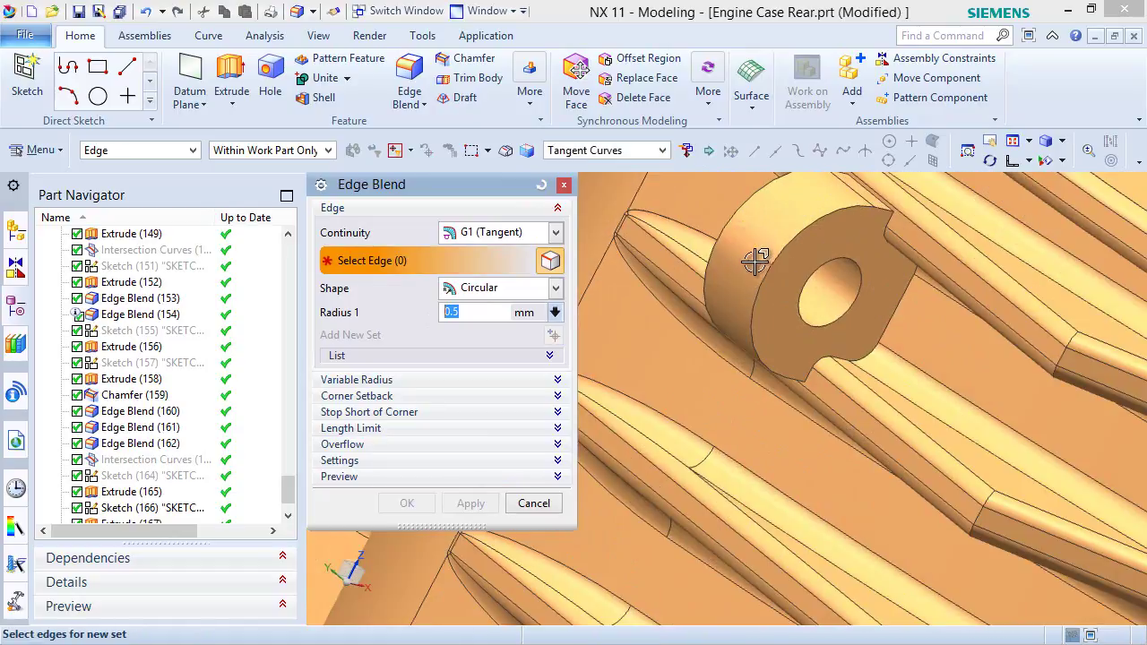
{"action": "left_click", "coordinate": [784, 253]}
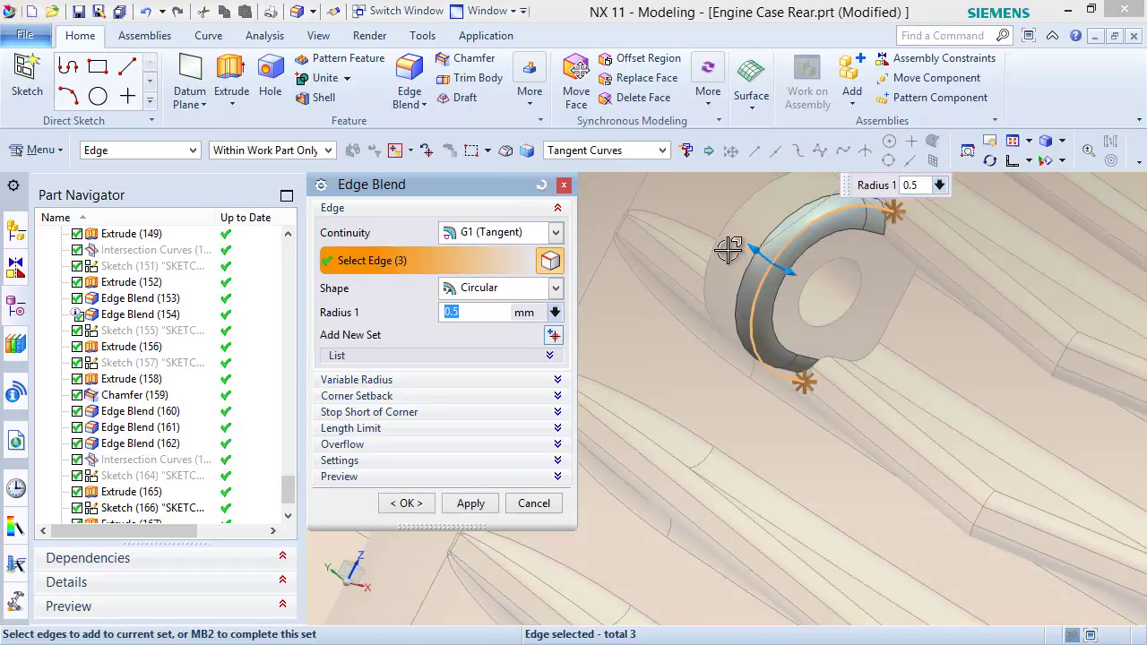
{"action": "left_click", "coordinate": [723, 222]}
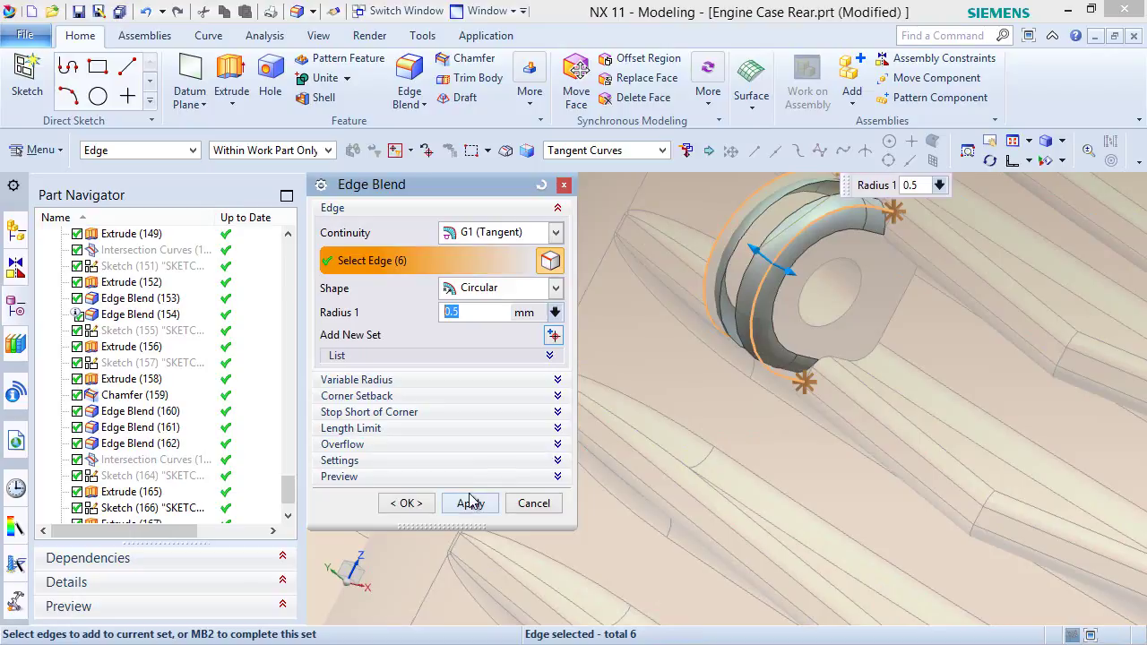
{"action": "left_click", "coordinate": [470, 503]}
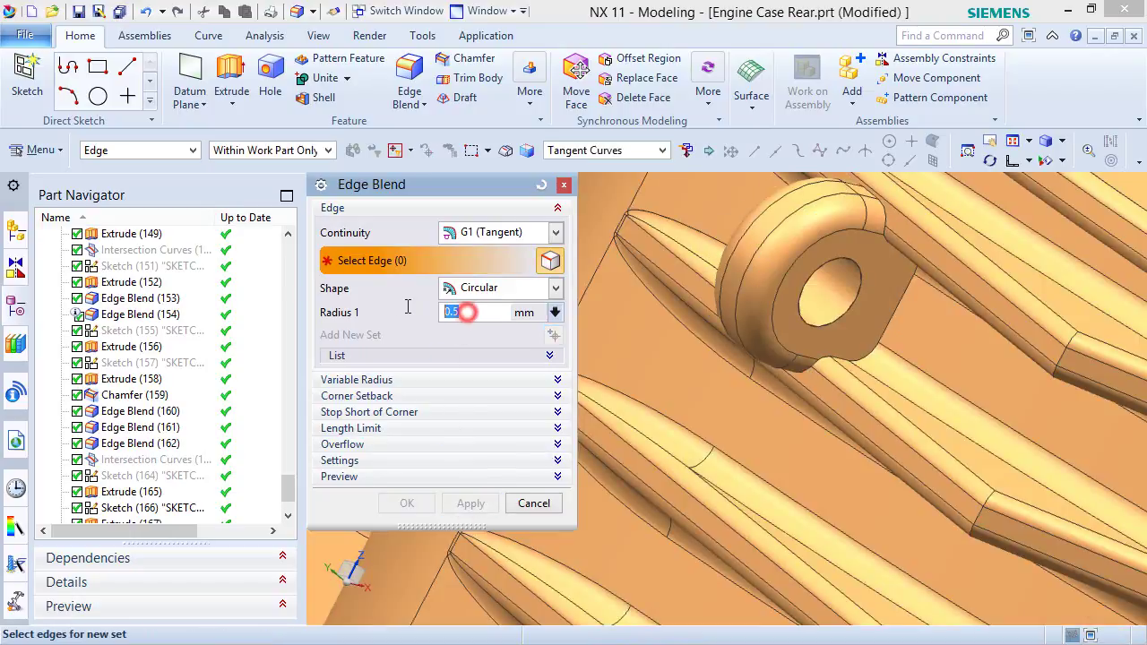
Blend the upper outer rim of the round port boss and its connecting rib with a 0.3 mm radius.
{"action": "type", "text": "0.3"}
{"action": "key", "text": "Return"}
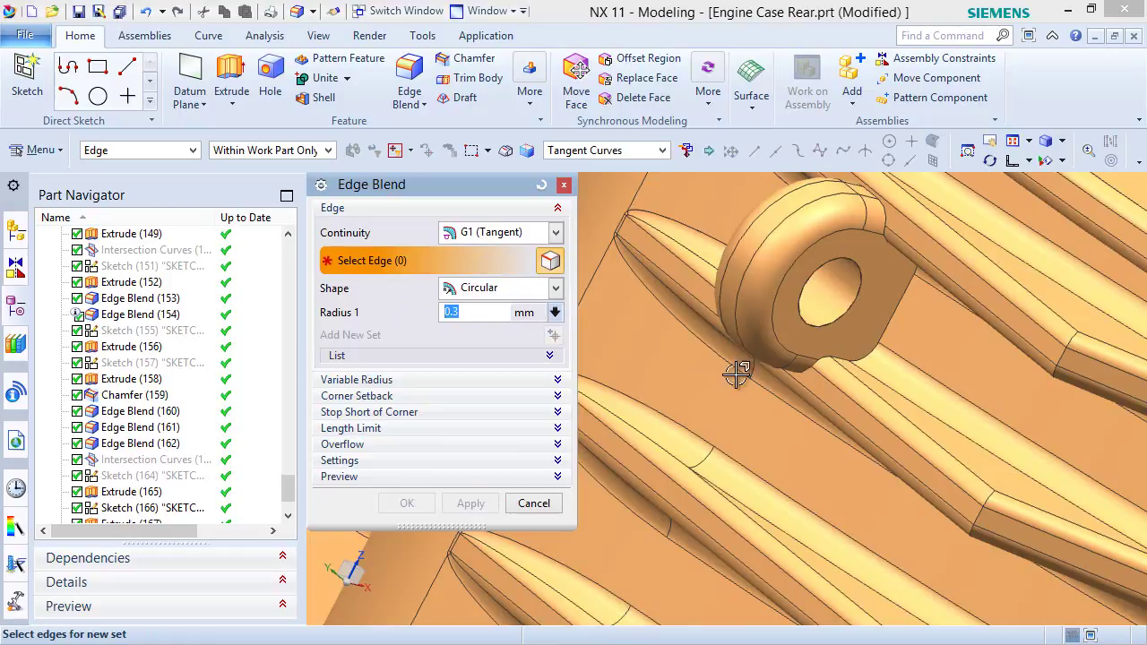
{"action": "scroll", "coordinate": [735, 377], "scroll_direction": "down", "scroll_amount": 5}
{"action": "middle_click_drag", "start_coordinate": [743, 364], "coordinate": [752, 428]}
{"action": "left_click", "coordinate": [726, 423]}
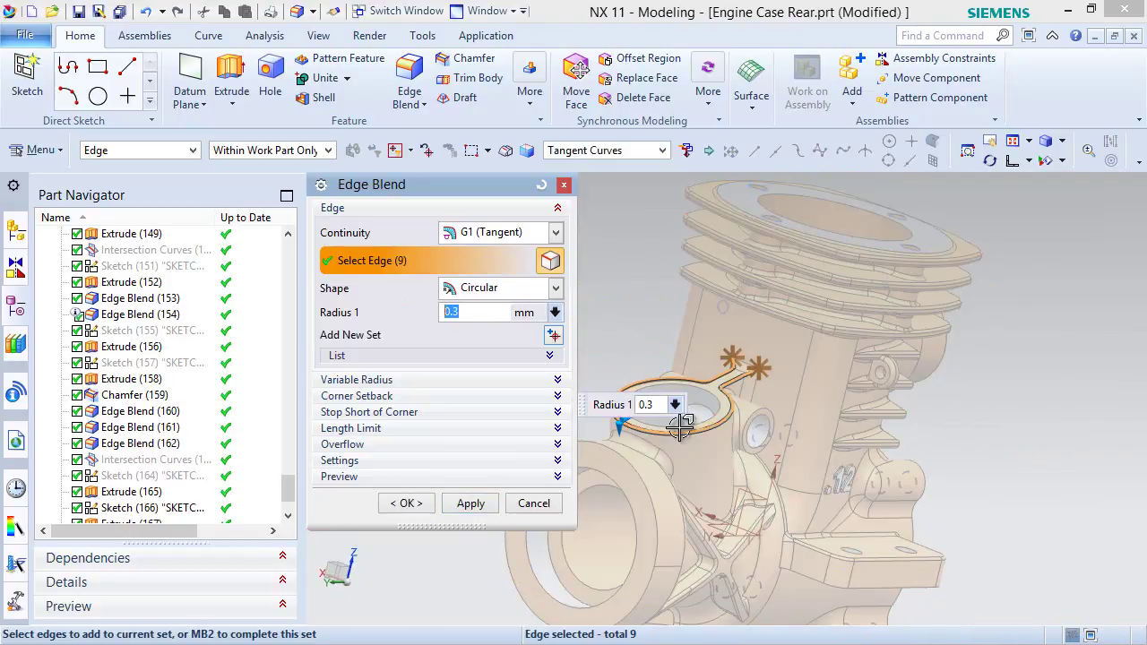
{"action": "left_click", "coordinate": [407, 503]}
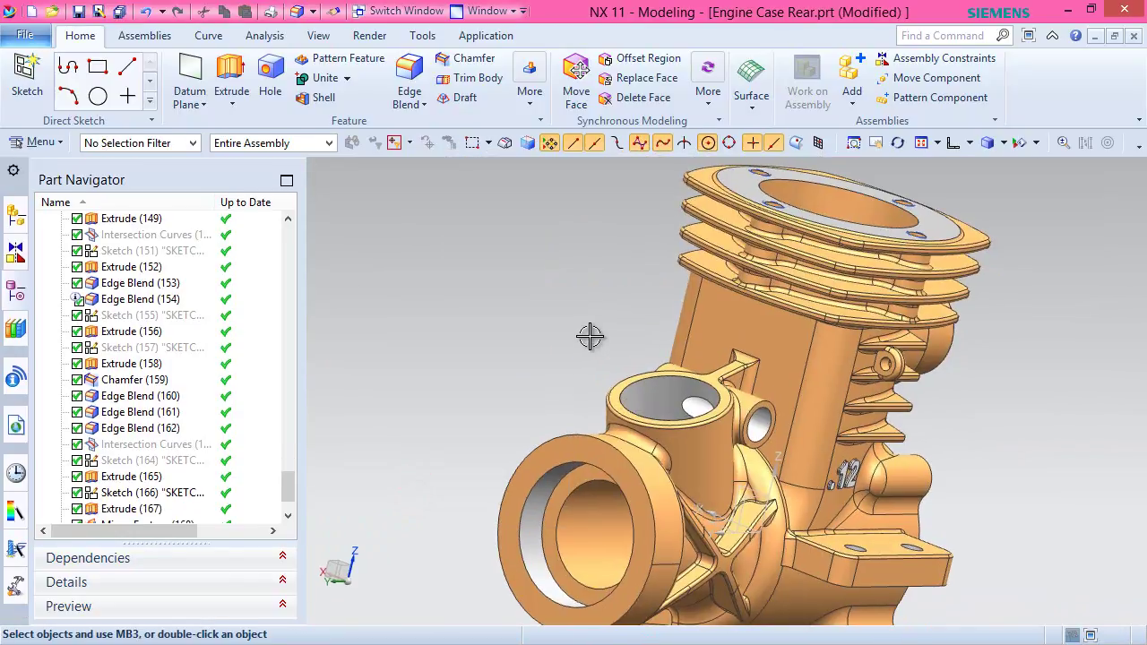
Save the engine case part with its new edge blends.
{"action": "middle_click_drag", "start_coordinate": [622, 388], "coordinate": [711, 415]}
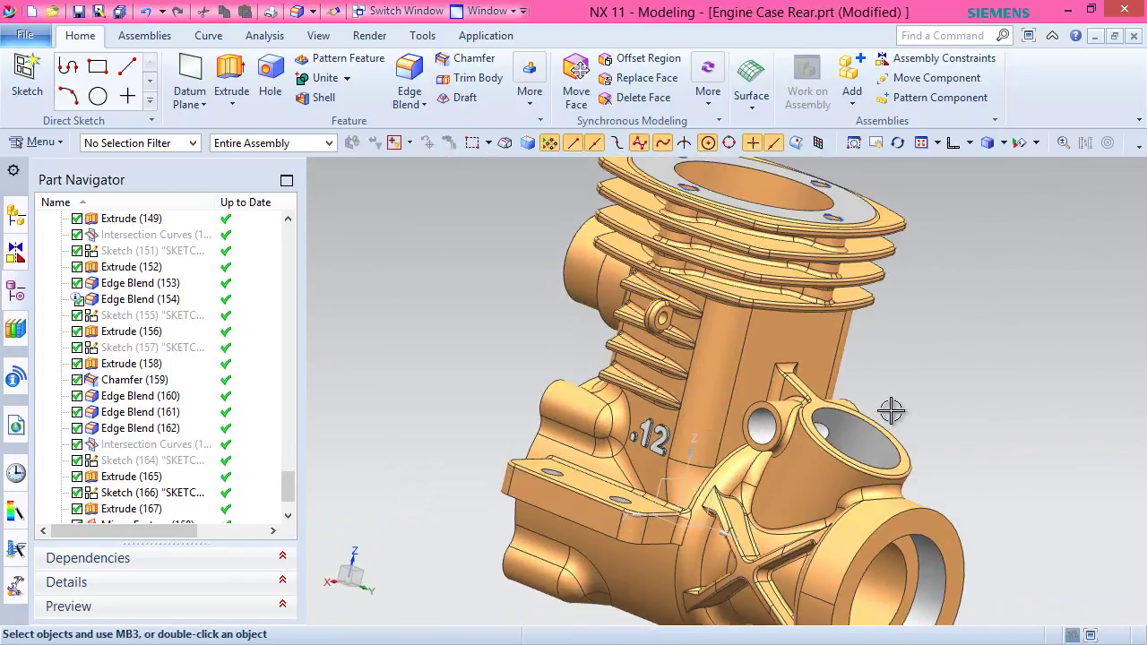
{"action": "scroll", "coordinate": [840, 431], "scroll_direction": "up", "scroll_amount": 3}
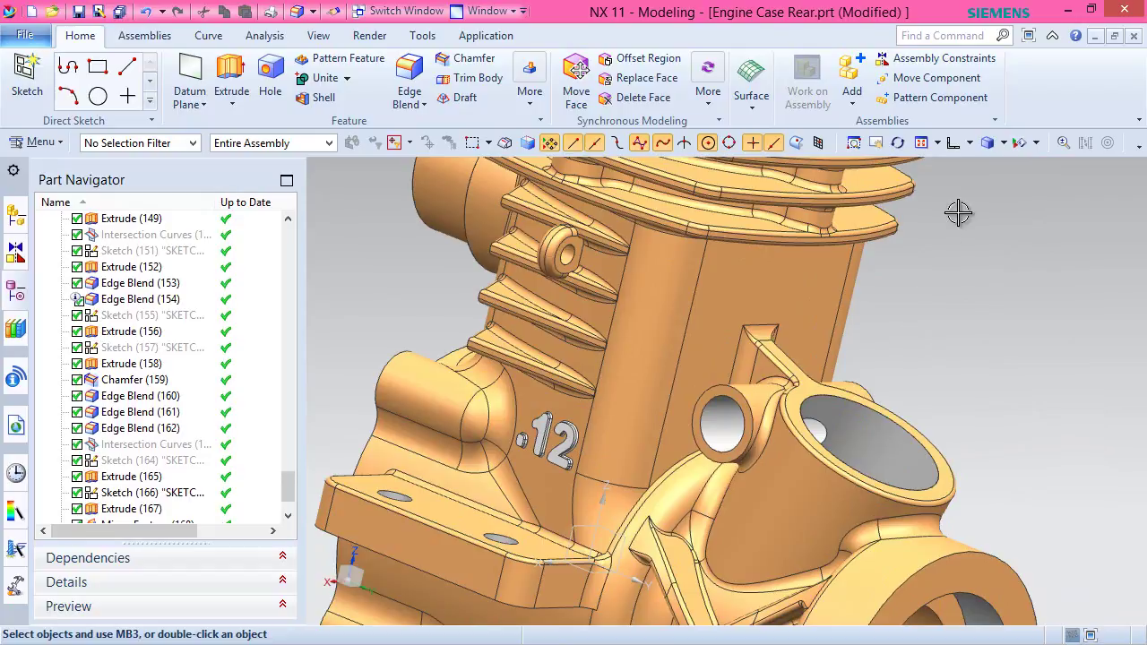
{"action": "left_click", "coordinate": [975, 145]}
{"action": "left_click", "coordinate": [955, 165]}
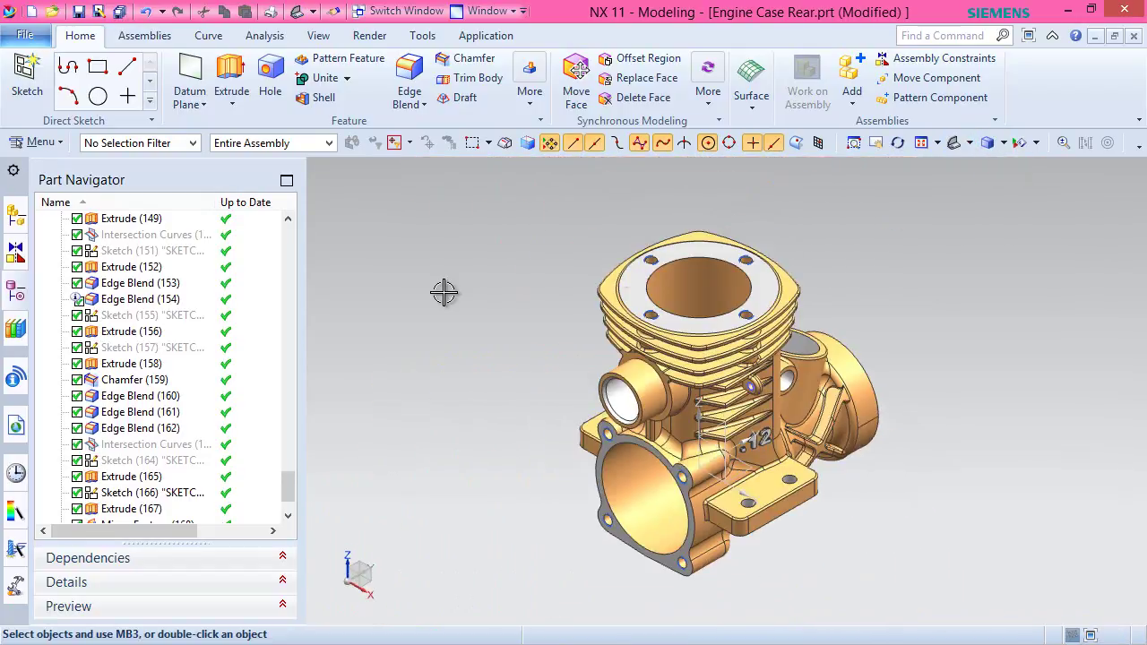
{"action": "key", "text": "ctrl+s"}
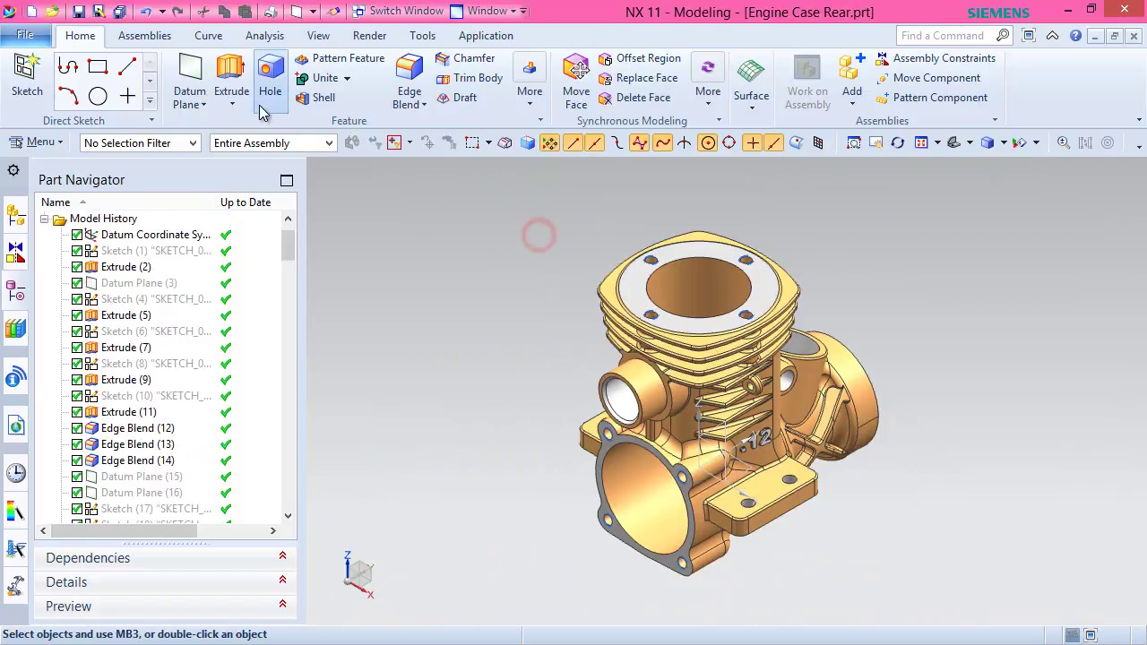
Create an At Angle datum plane at 40 degrees to the datum coordinate system's XZ plane, passing through its Z axis.
{"action": "left_click", "coordinate": [189, 79]}
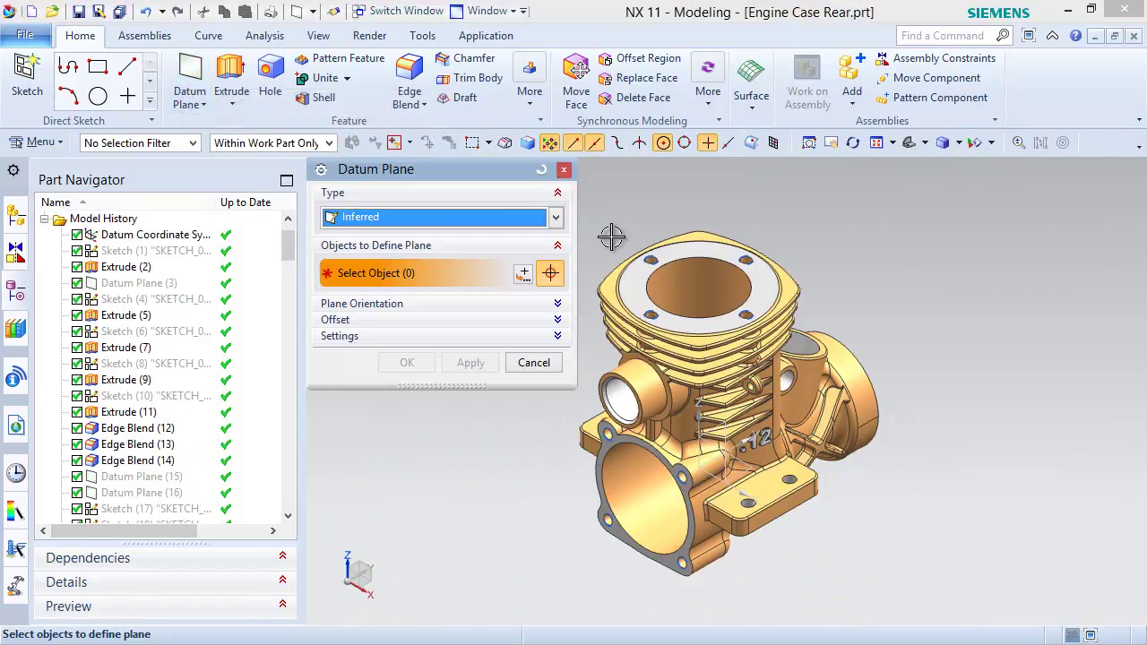
{"action": "left_click", "coordinate": [339, 221]}
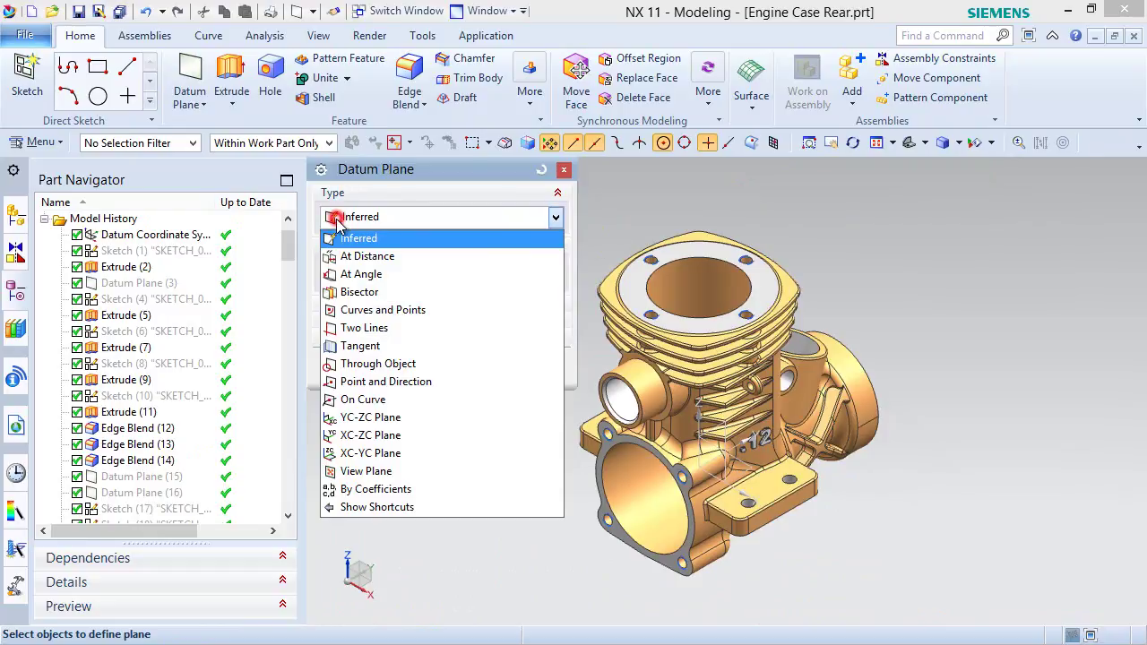
{"action": "left_click", "coordinate": [364, 277]}
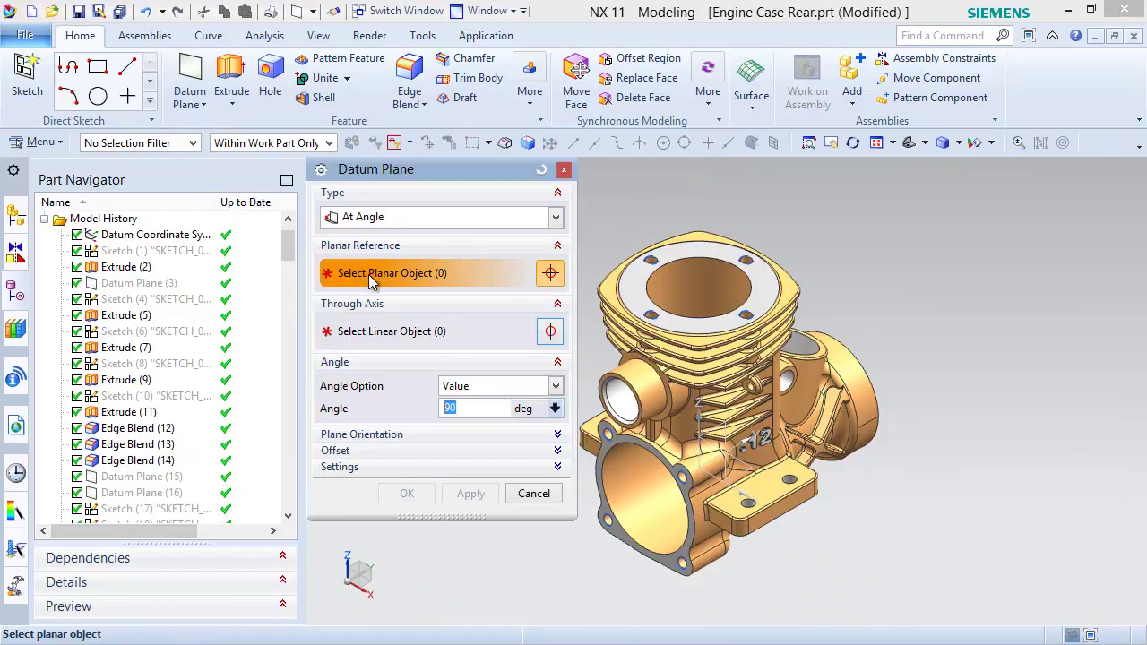
{"action": "scroll", "coordinate": [669, 448], "scroll_direction": "up", "scroll_amount": 3}
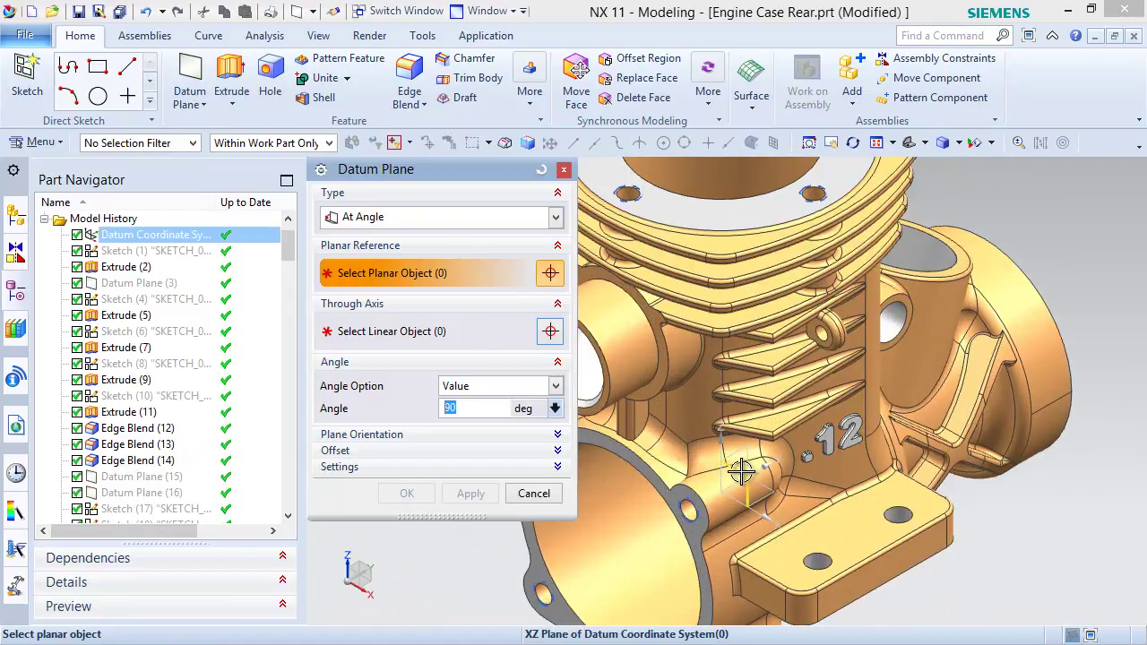
{"action": "mouse_move", "coordinate": [742, 473]}
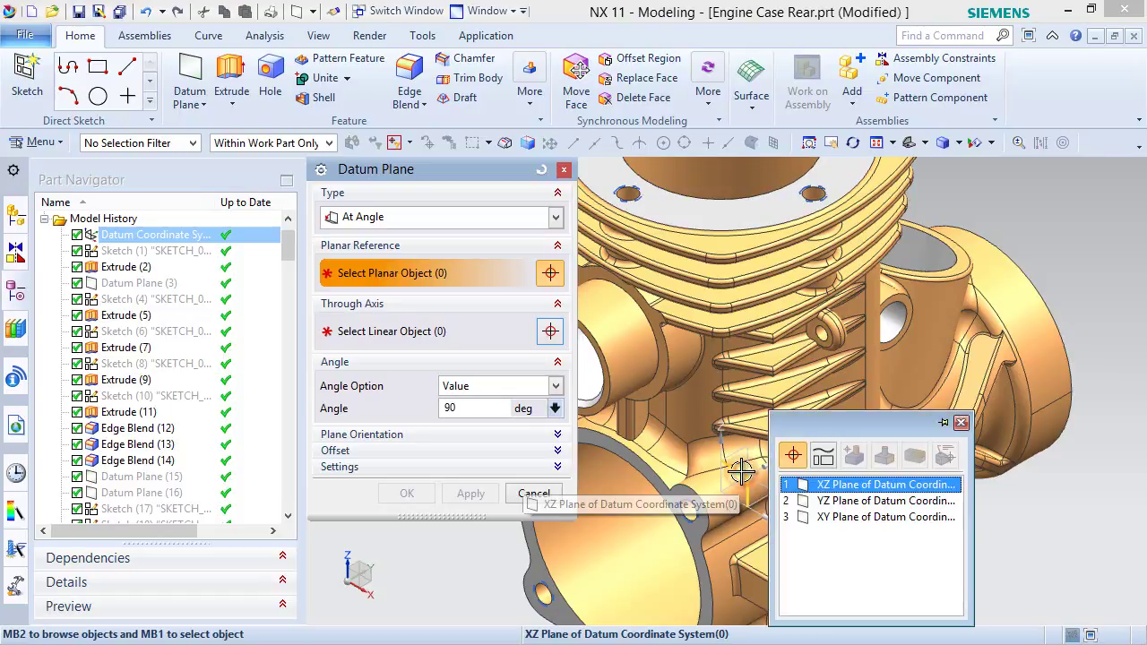
{"action": "left_click", "coordinate": [858, 491]}
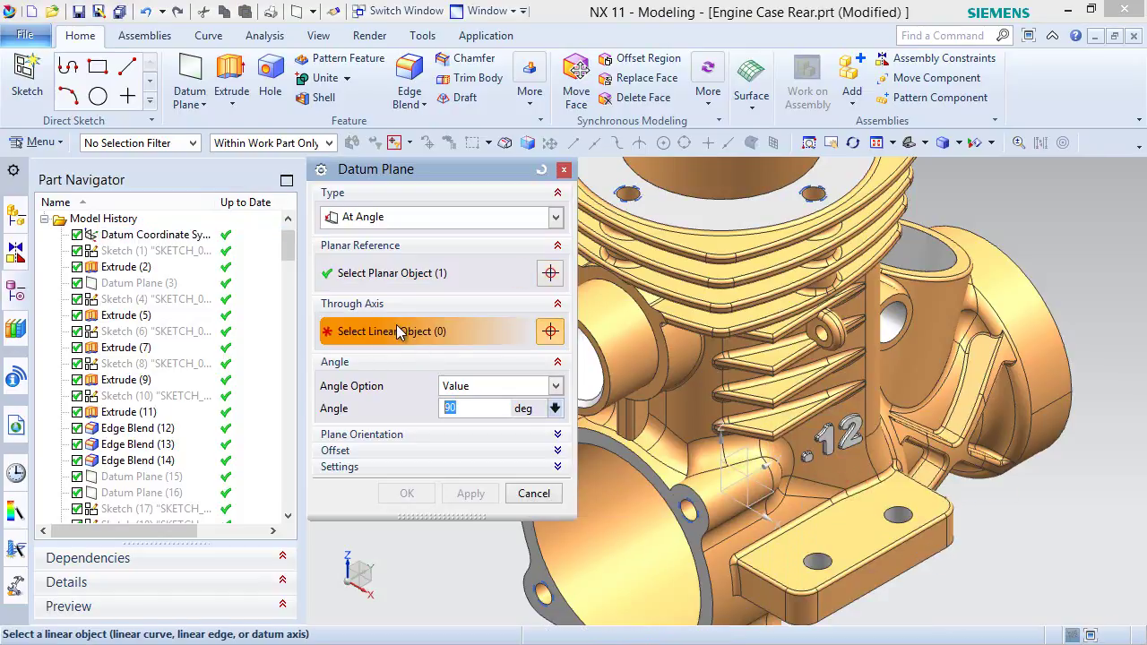
{"action": "left_click", "coordinate": [719, 448]}
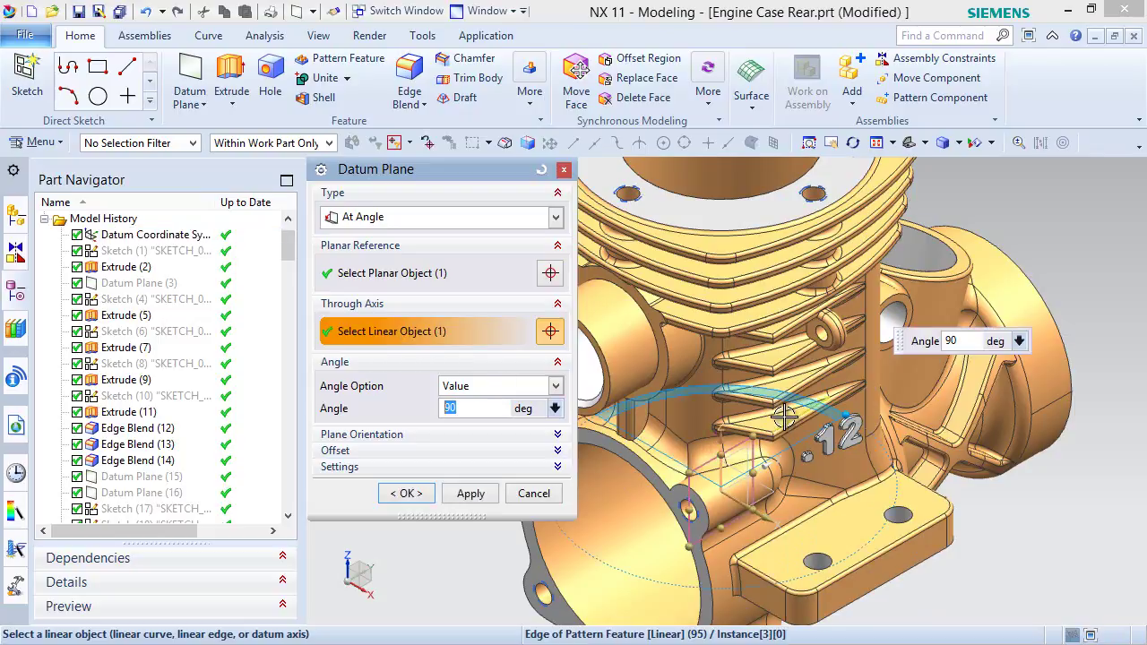
{"action": "middle_click_drag", "start_coordinate": [762, 421], "coordinate": [784, 414]}
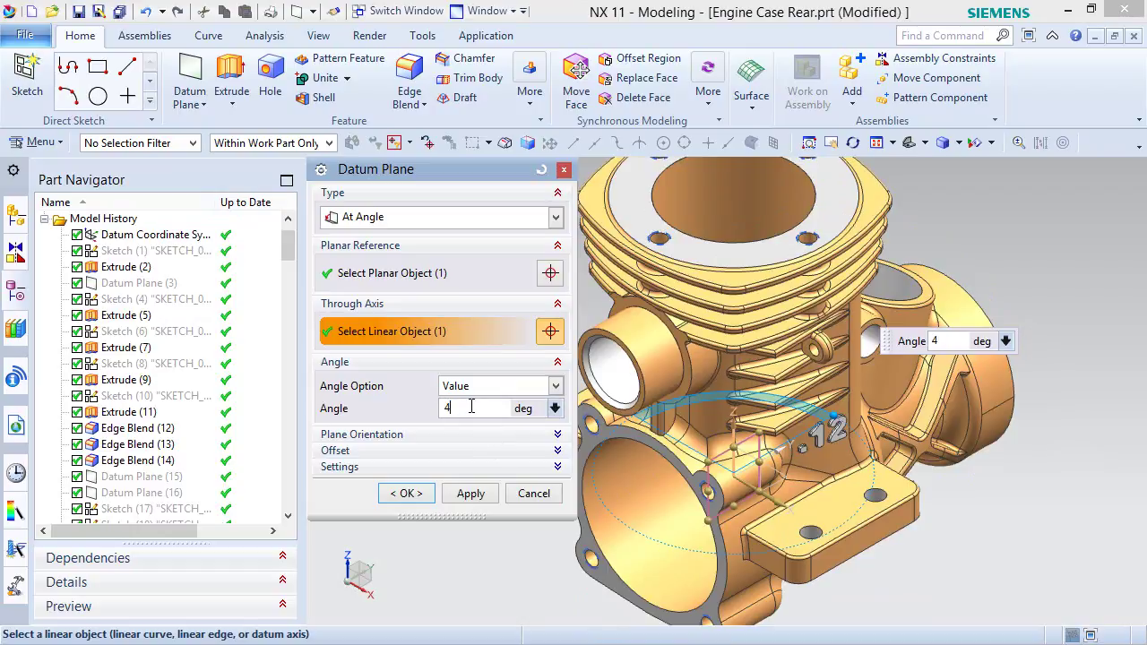
{"action": "key", "text": "Return"}
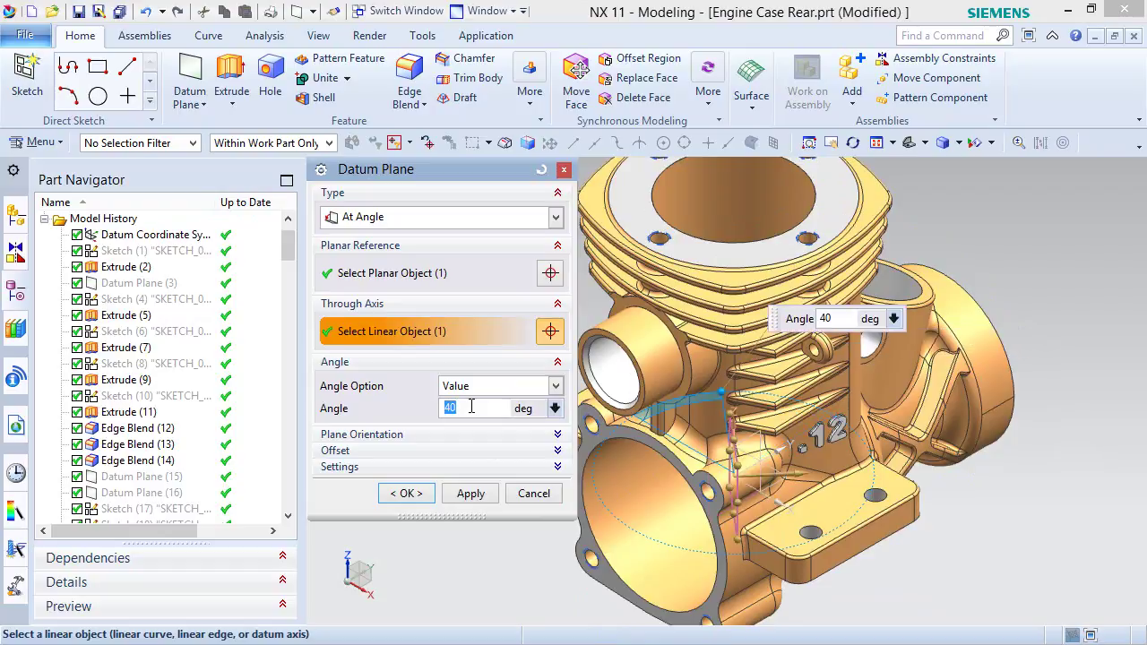
{"action": "left_click", "coordinate": [408, 493]}
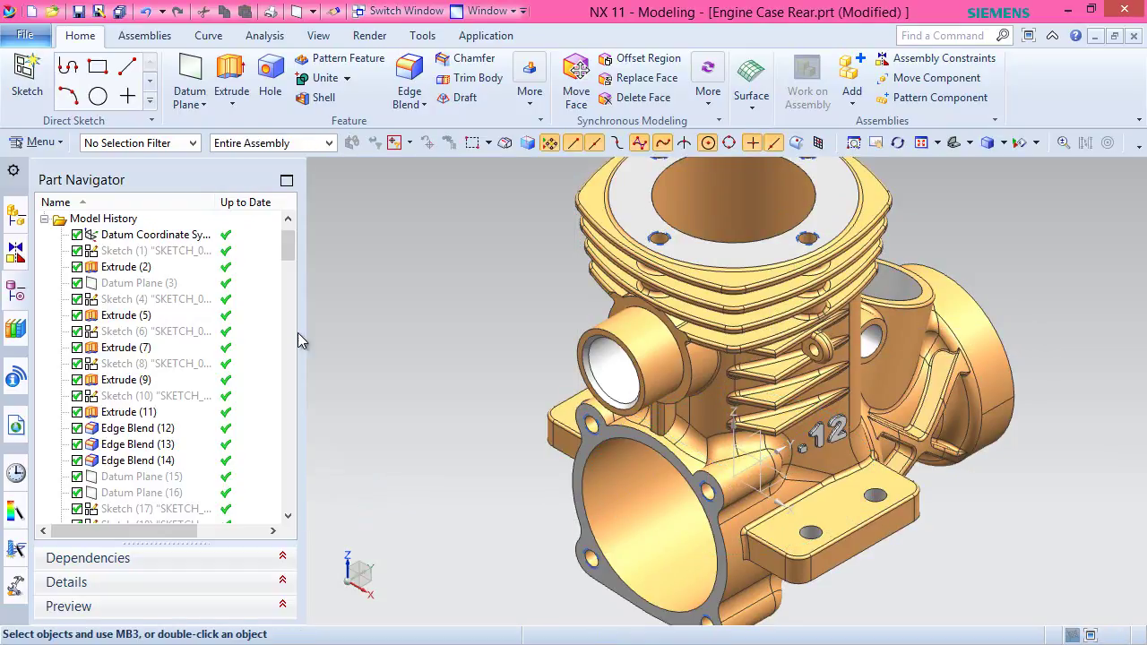
Resize the new angled datum plane at its corners and edge so it extends beyond the whole engine case.
{"action": "left_click_drag", "start_coordinate": [288, 250], "coordinate": [288, 492]}
{"action": "left_click", "coordinate": [146, 510]}
{"action": "right_click", "coordinate": [147, 511]}
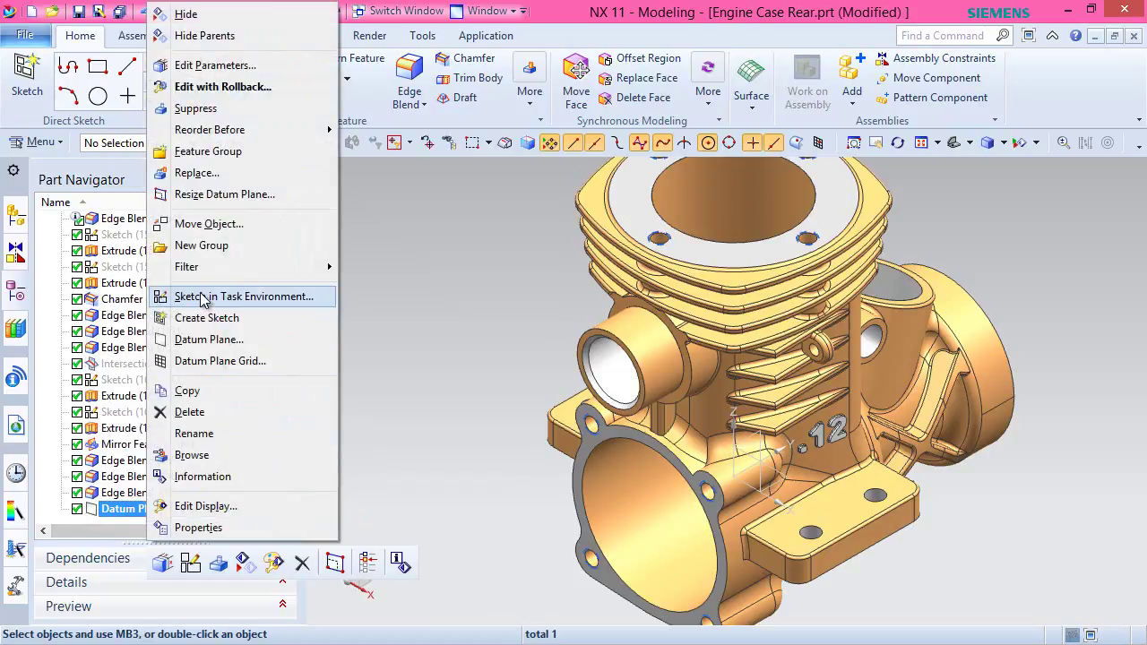
{"action": "left_click", "coordinate": [215, 195]}
{"action": "middle_click_drag", "start_coordinate": [495, 489], "coordinate": [547, 471]}
{"action": "scroll", "coordinate": [787, 542], "scroll_direction": "down", "scroll_amount": 2}
{"action": "left_click_drag", "start_coordinate": [746, 484], "coordinate": [676, 182]}
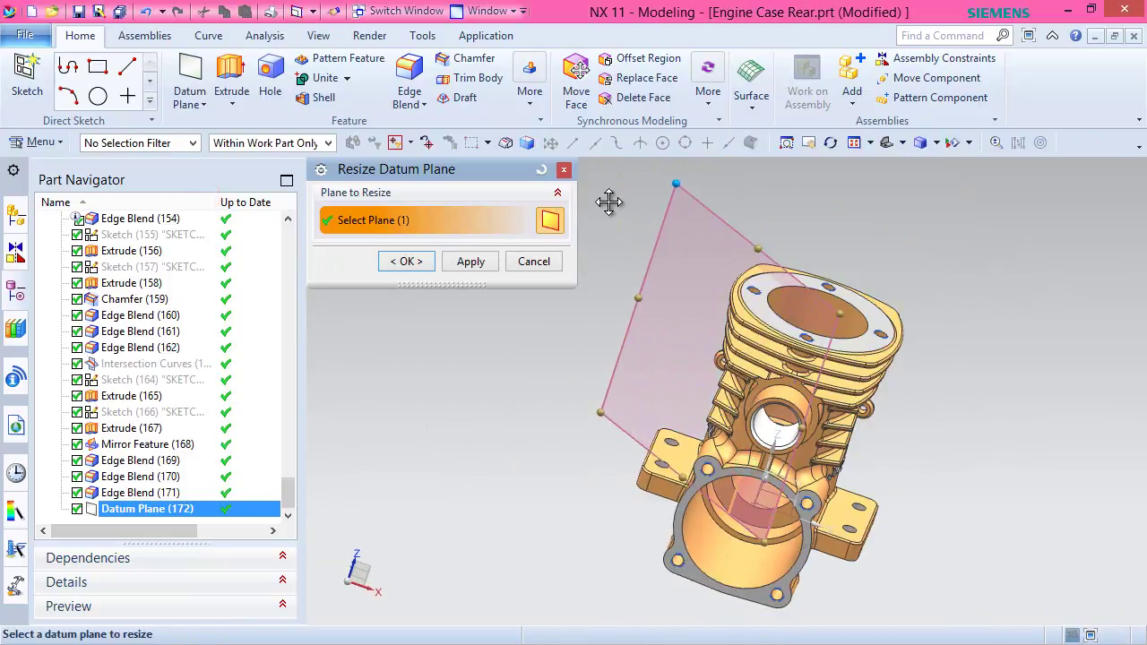
{"action": "left_click_drag", "start_coordinate": [839, 313], "coordinate": [1021, 476]}
{"action": "scroll", "coordinate": [750, 434], "scroll_direction": "down", "scroll_amount": 2}
{"action": "left_click_drag", "start_coordinate": [734, 485], "coordinate": [700, 573]}
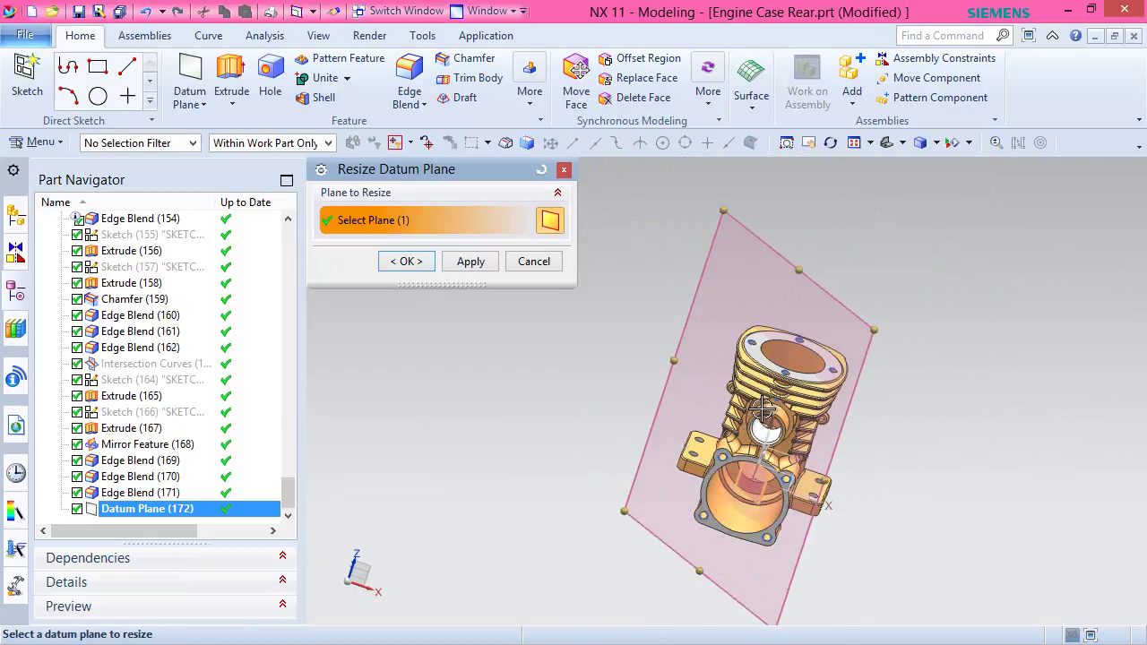
{"action": "left_click", "coordinate": [421, 264]}
{"action": "middle_click_drag", "start_coordinate": [624, 402], "coordinate": [618, 448]}
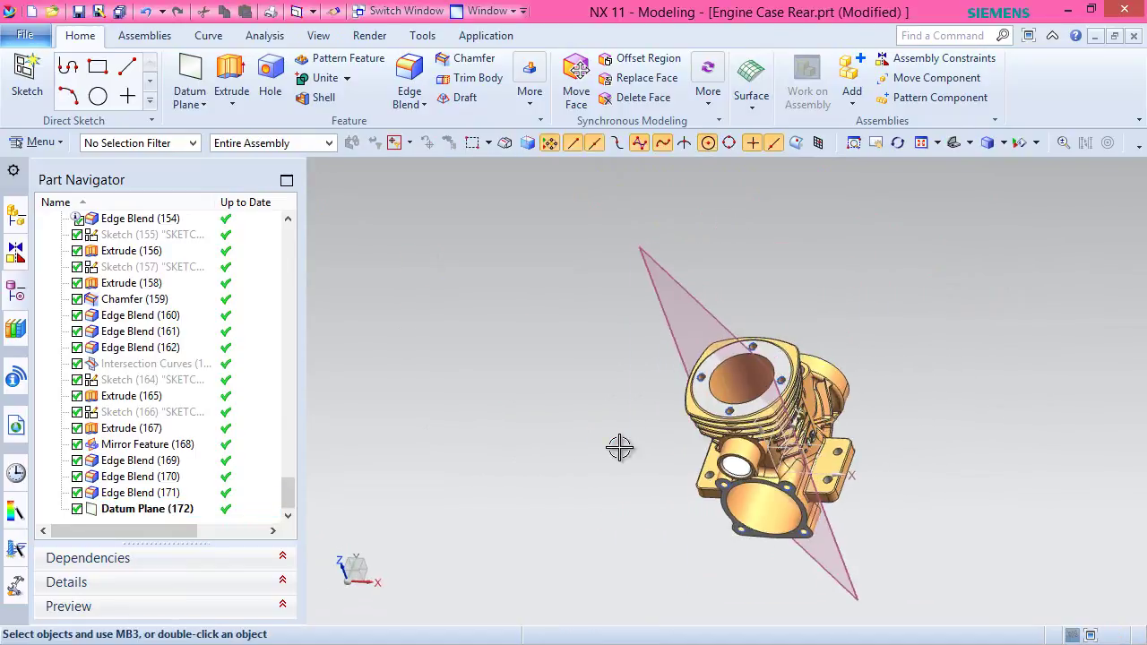
Inspect the angled plane from above, then orient the view to Front and rotate it 40 degrees about the Z axis.
{"action": "left_click", "coordinate": [967, 145]}
{"action": "key", "text": "ctrl+alt+f"}
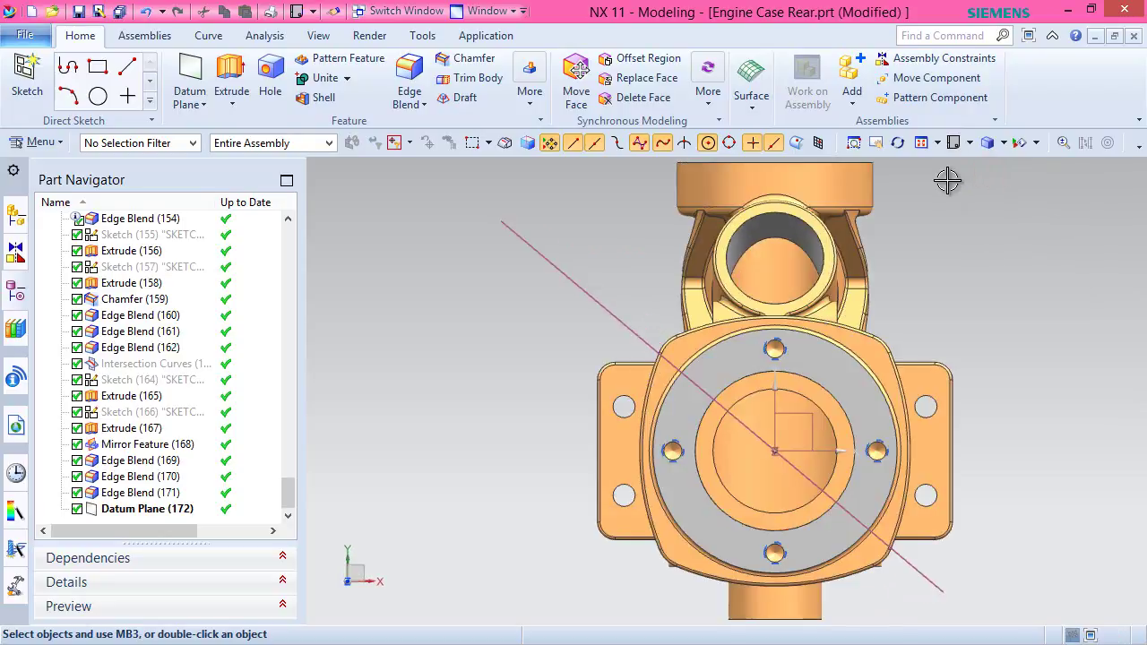
{"action": "left_click", "coordinate": [970, 143]}
{"action": "left_click", "coordinate": [1014, 170]}
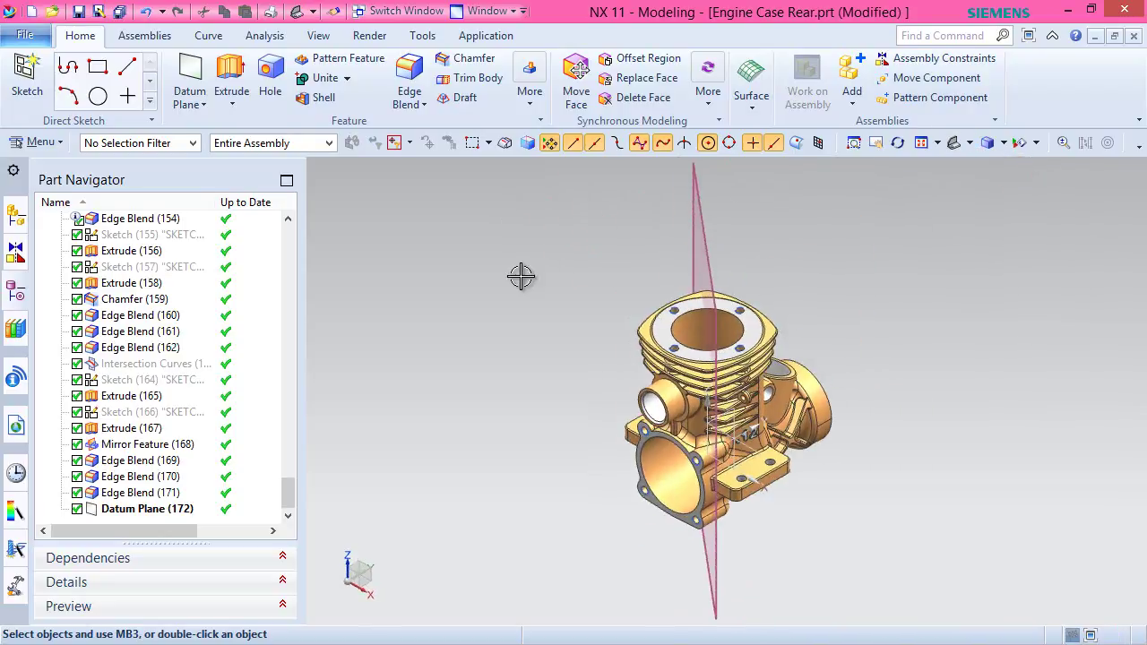
{"action": "left_click", "coordinate": [969, 142]}
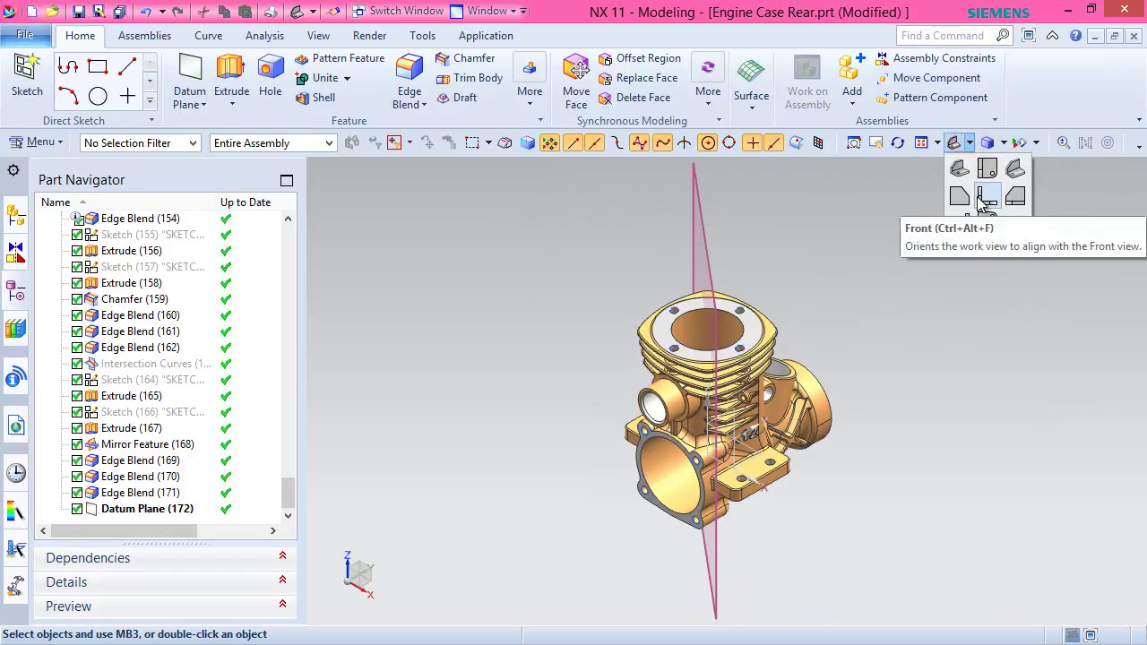
{"action": "left_click", "coordinate": [986, 197]}
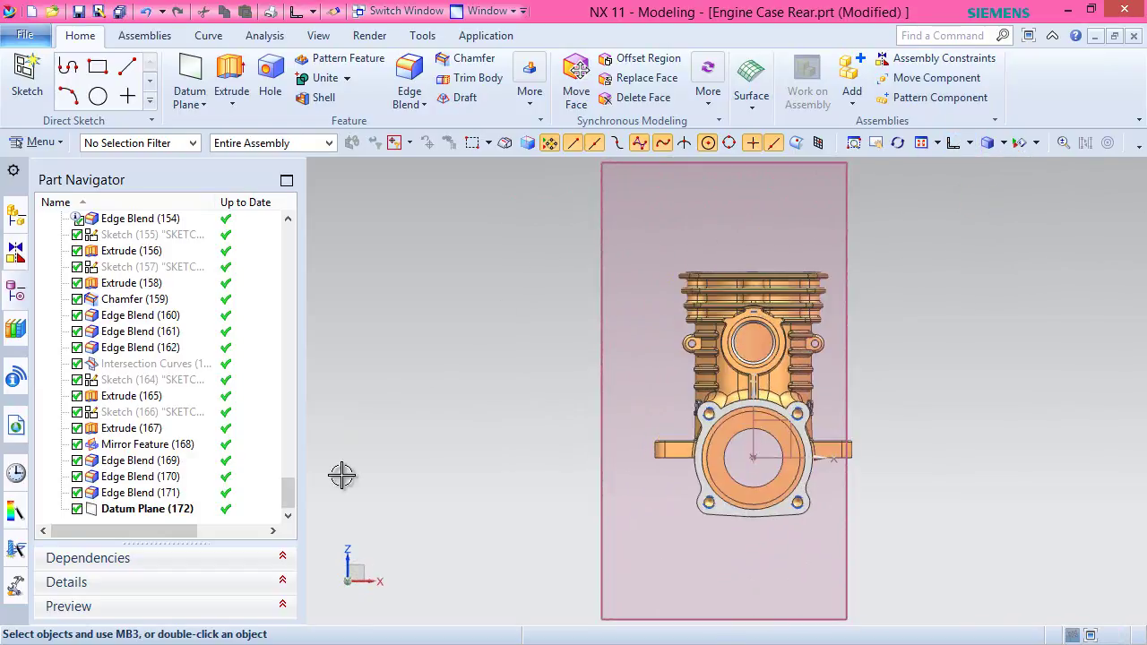
{"action": "left_click", "coordinate": [351, 565]}
{"action": "left_click", "coordinate": [446, 607]}
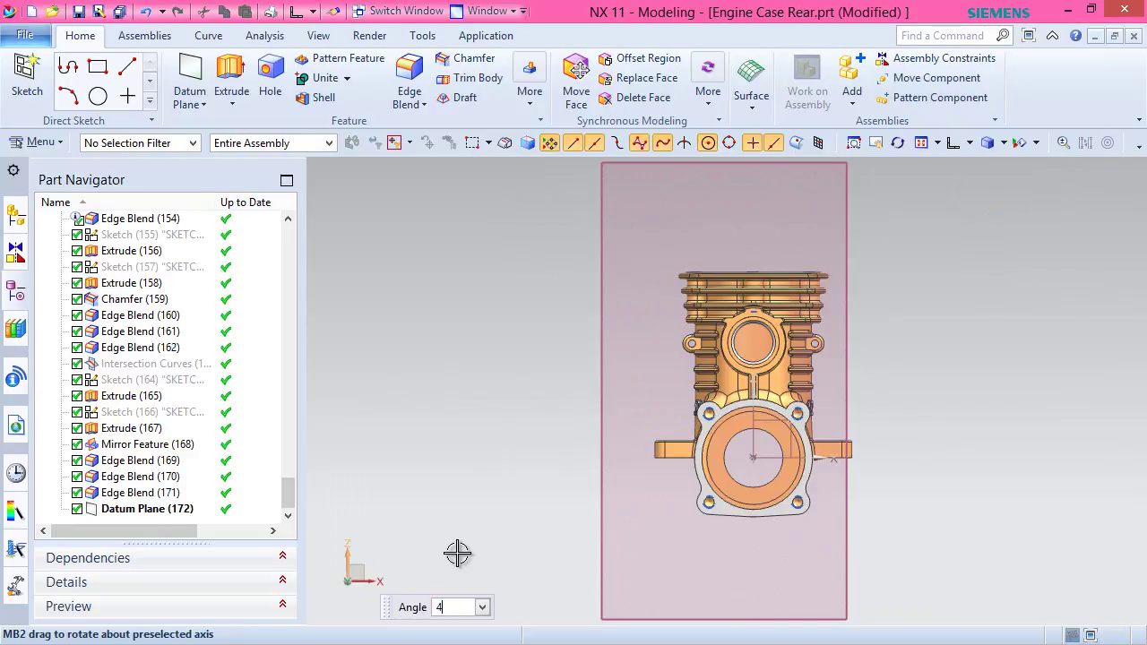
{"action": "type", "text": "40"}
{"action": "key", "text": "Return"}
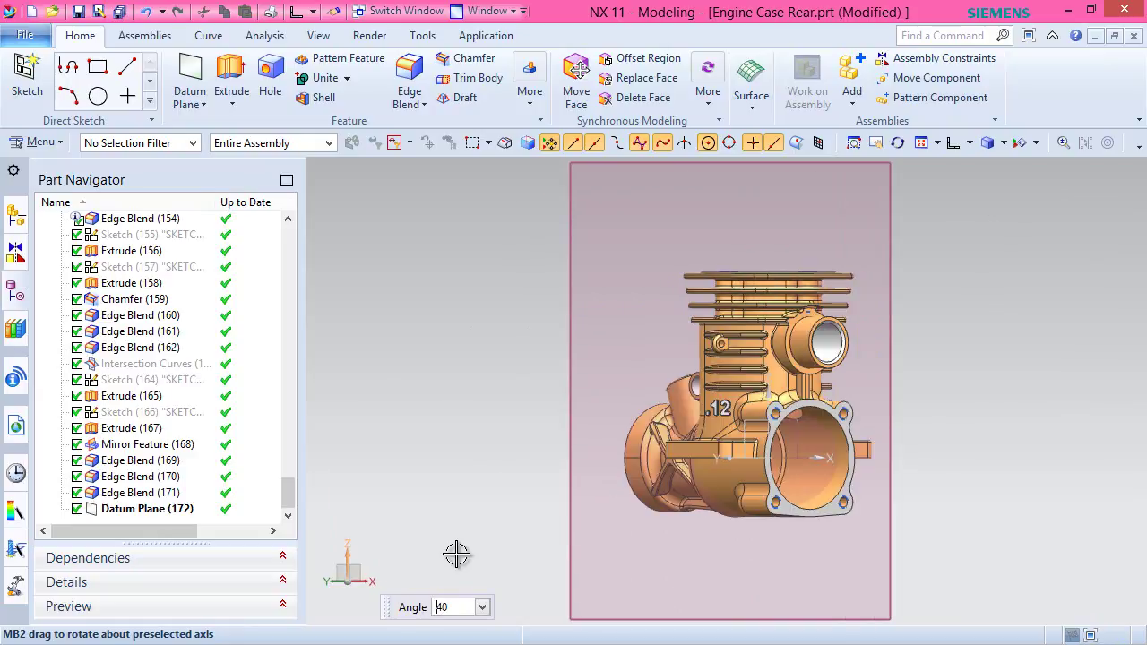
Section the engine case view with a single section plane aligned to the 40-degree datum plane.
{"action": "left_click", "coordinate": [321, 37]}
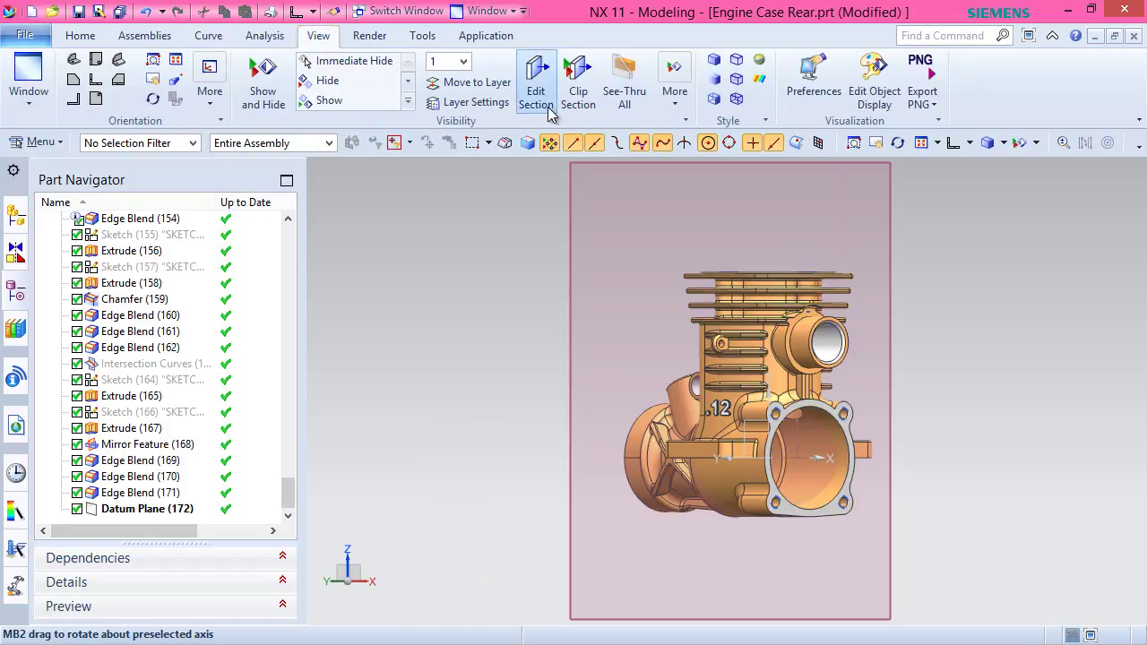
{"action": "left_click", "coordinate": [535, 70]}
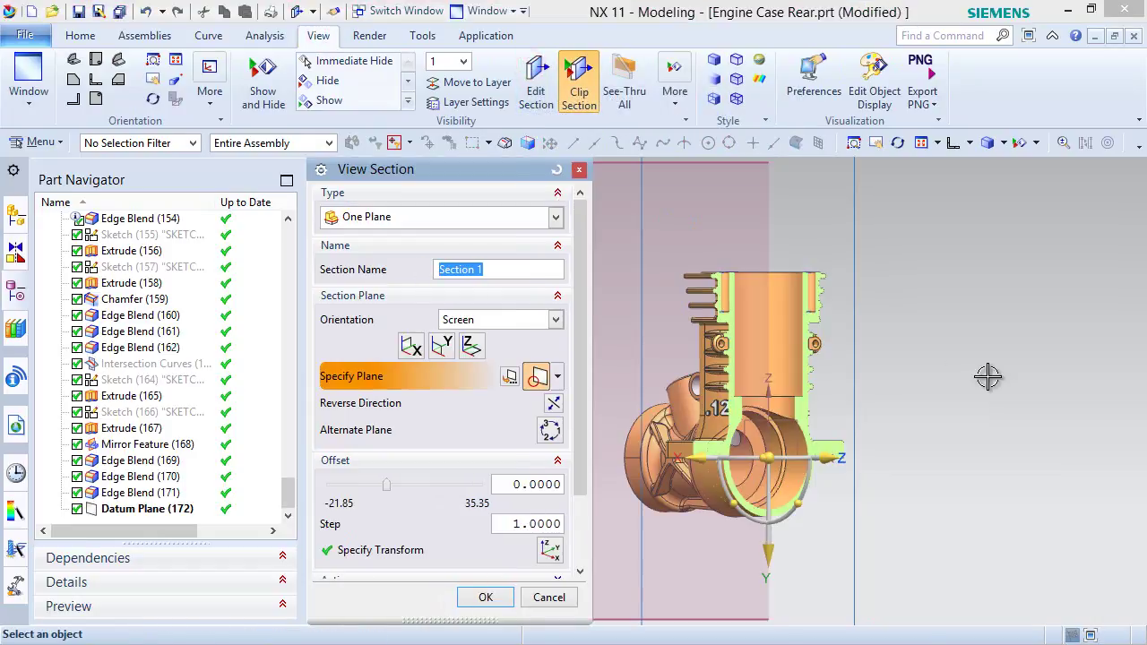
{"action": "middle_click_drag", "start_coordinate": [988, 377], "coordinate": [953, 412]}
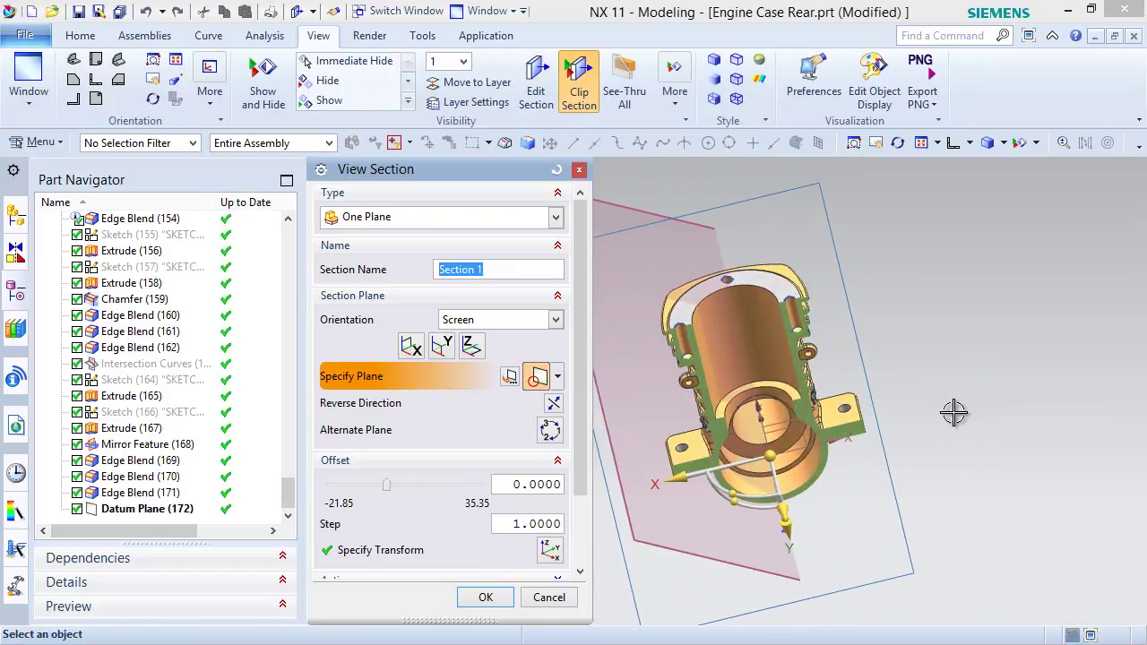
{"action": "left_click", "coordinate": [556, 217]}
{"action": "left_click", "coordinate": [460, 256]}
{"action": "left_click", "coordinate": [642, 247]}
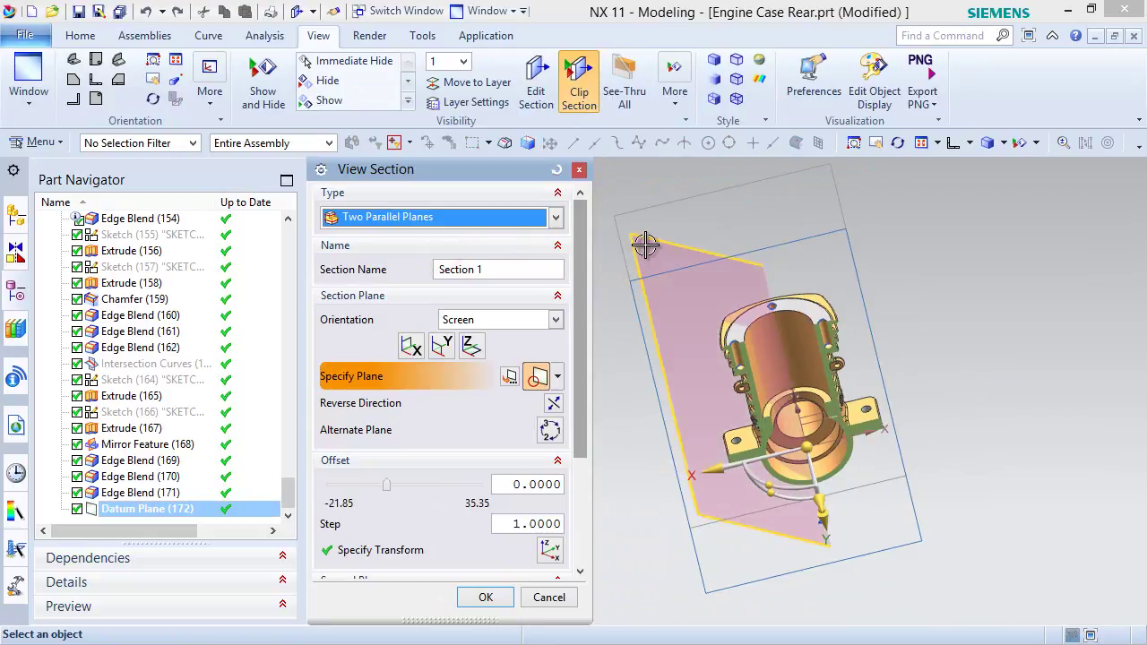
{"action": "middle_click_drag", "start_coordinate": [929, 507], "coordinate": [917, 485]}
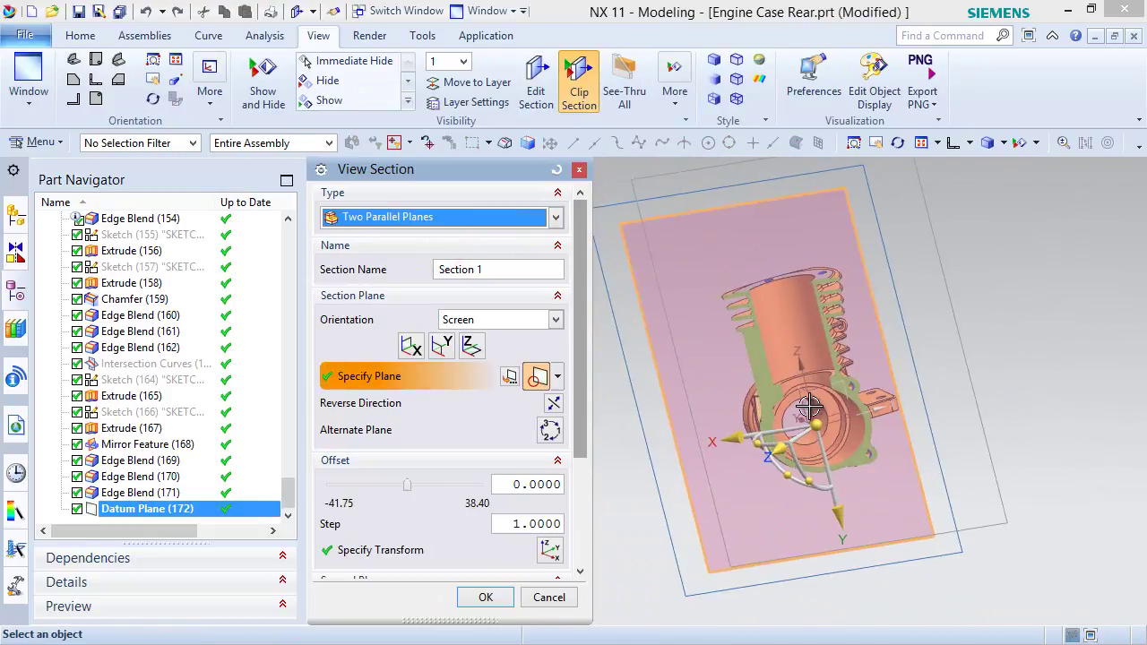
{"action": "left_click", "coordinate": [557, 217]}
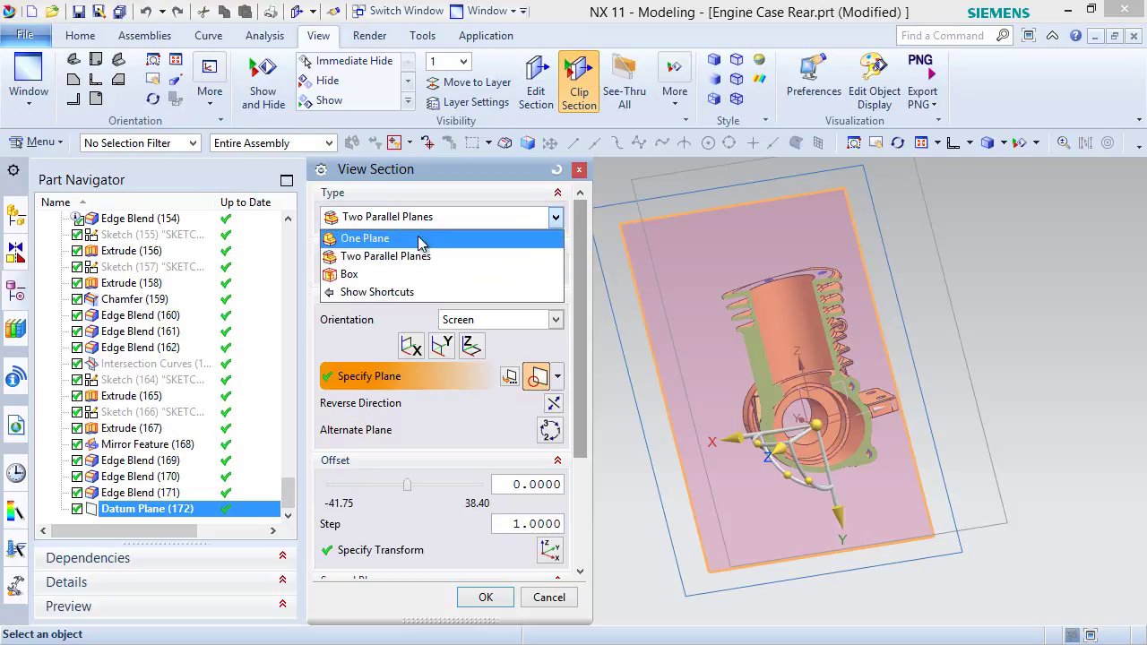
{"action": "left_click", "coordinate": [346, 236]}
{"action": "middle_click_drag", "start_coordinate": [898, 380], "coordinate": [922, 341]}
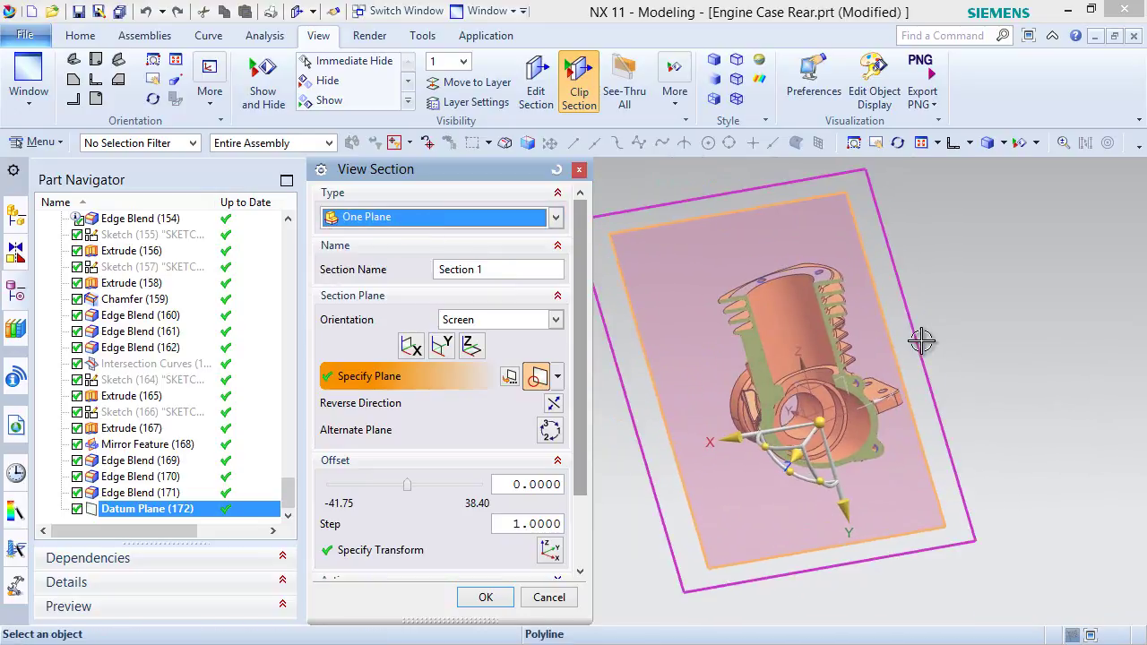
{"action": "left_click", "coordinate": [486, 597]}
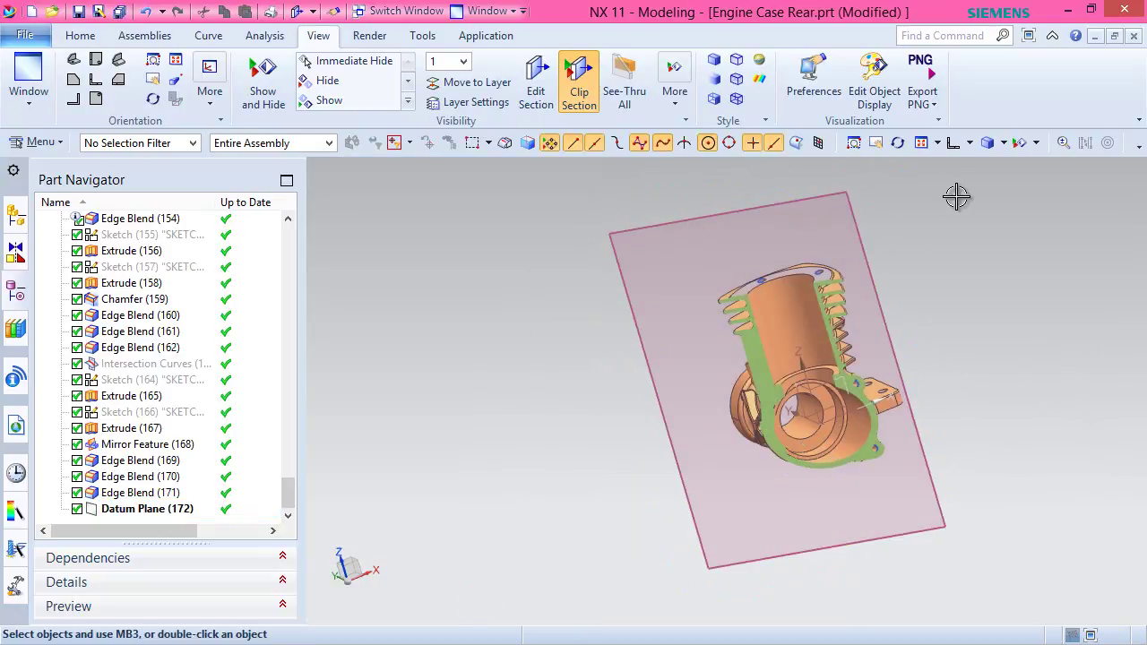
Orient the sectioned view to Front and rotate it 40 degrees about the Z axis to face the angled datum plane.
{"action": "left_click", "coordinate": [970, 143]}
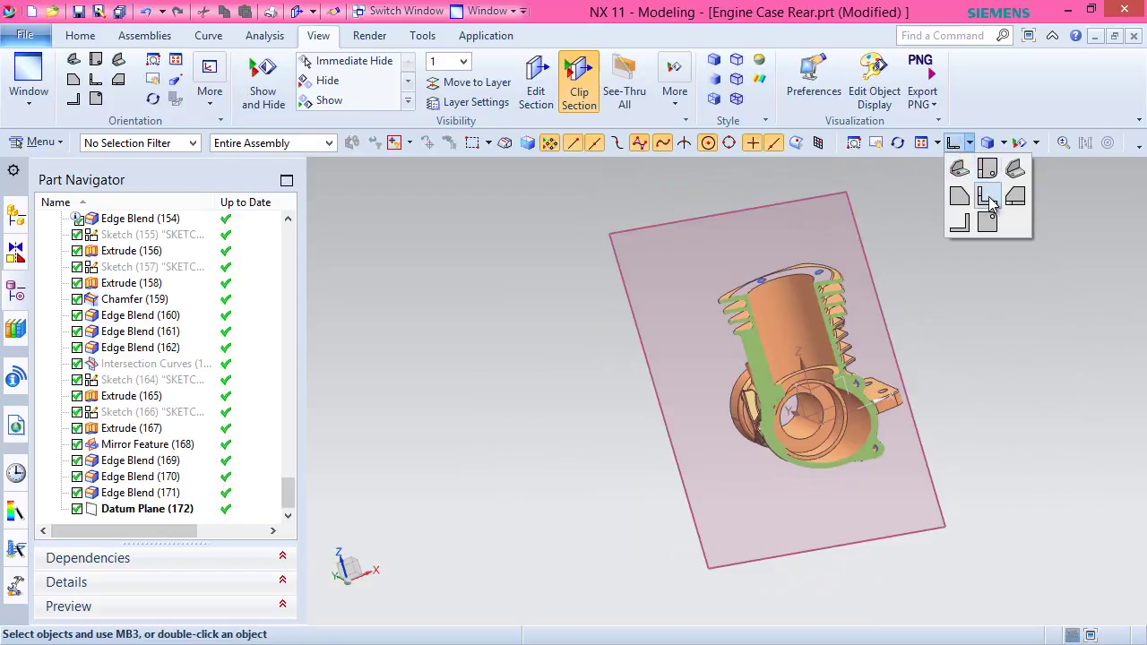
{"action": "left_click", "coordinate": [987, 201]}
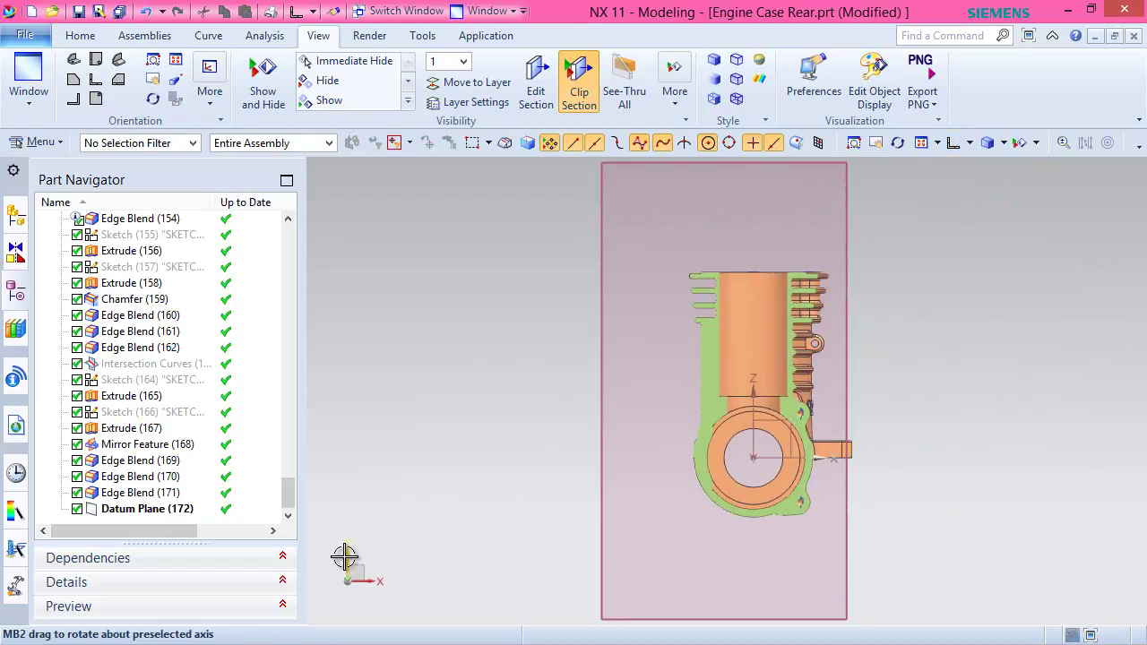
{"action": "left_click", "coordinate": [440, 598]}
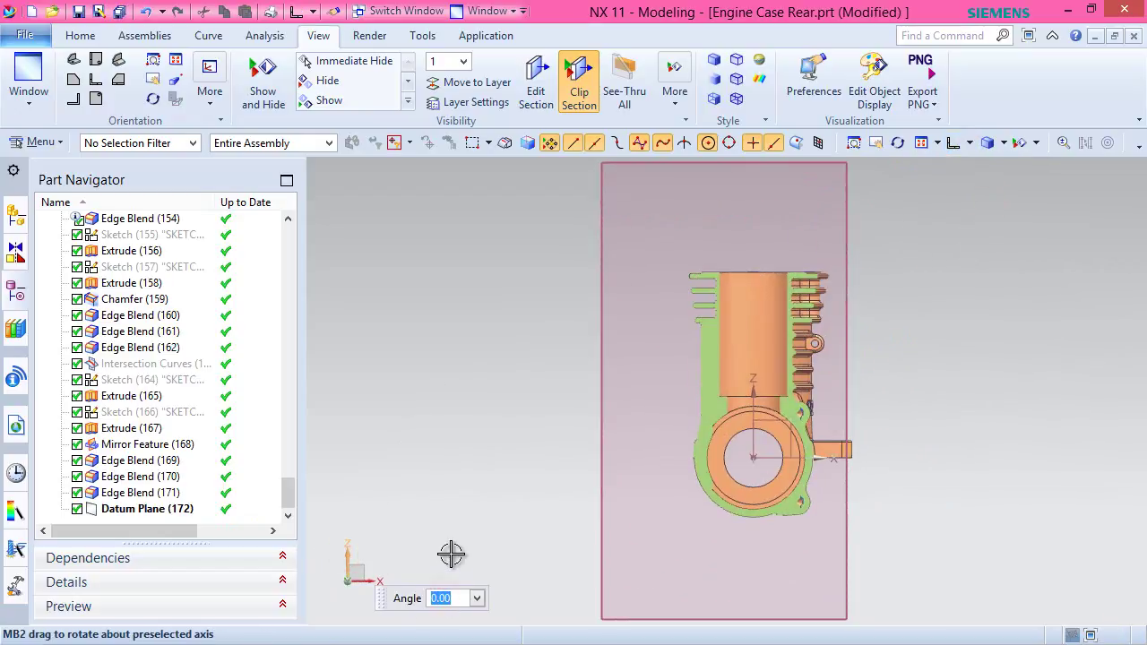
{"action": "key", "text": "Return"}
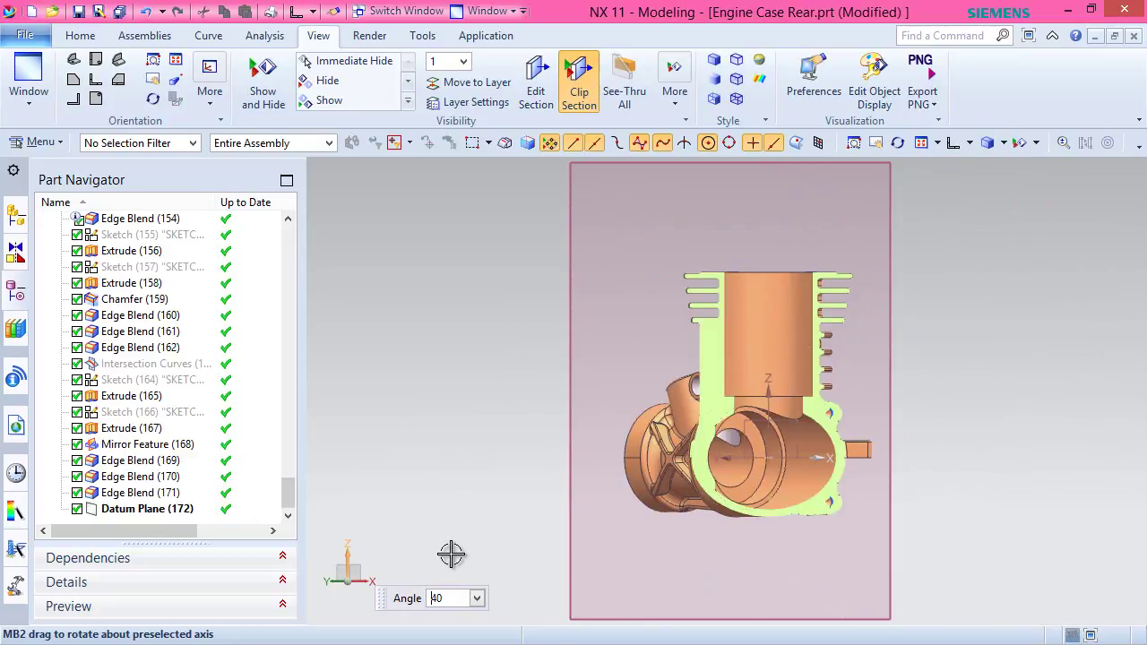
{"action": "left_click", "coordinate": [418, 492]}
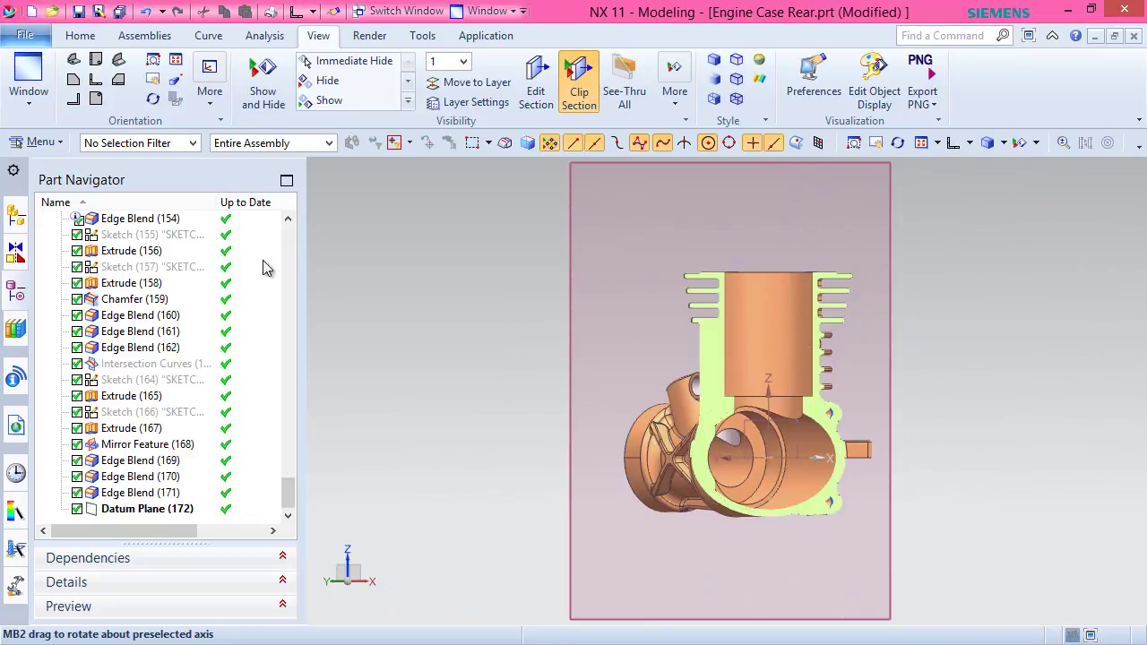
Create a sketch on the 40-degree datum plane, reversing its plane normal so the sketch's Y axis points up the cylinder.
{"action": "left_click", "coordinate": [80, 35]}
{"action": "left_click", "coordinate": [27, 79]}
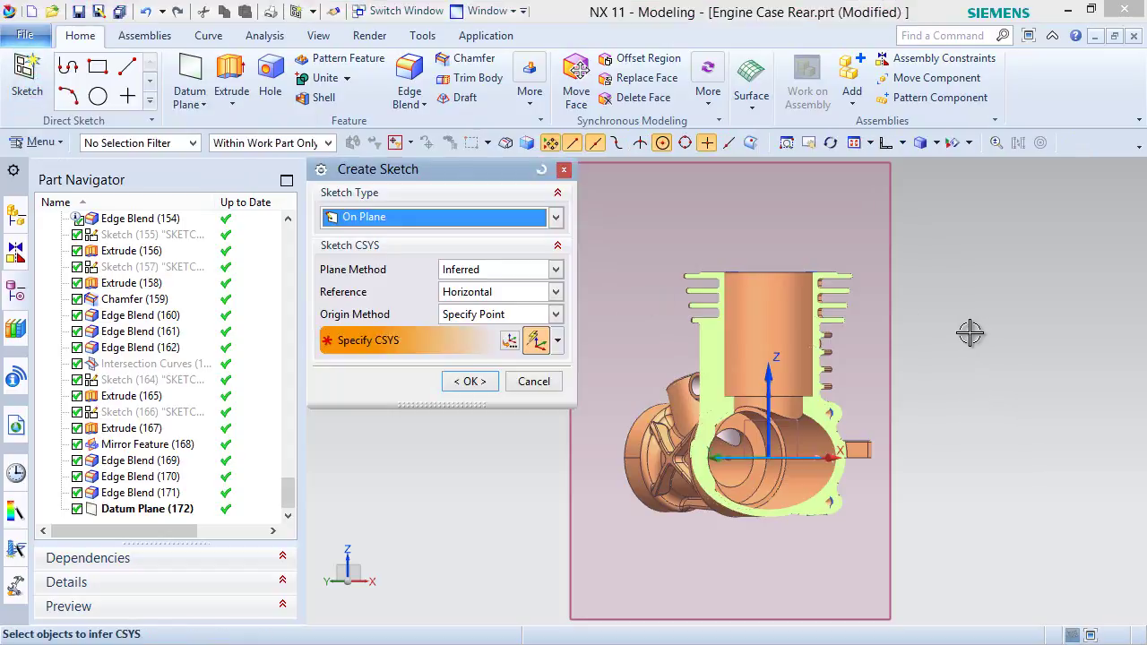
{"action": "left_click", "coordinate": [893, 343]}
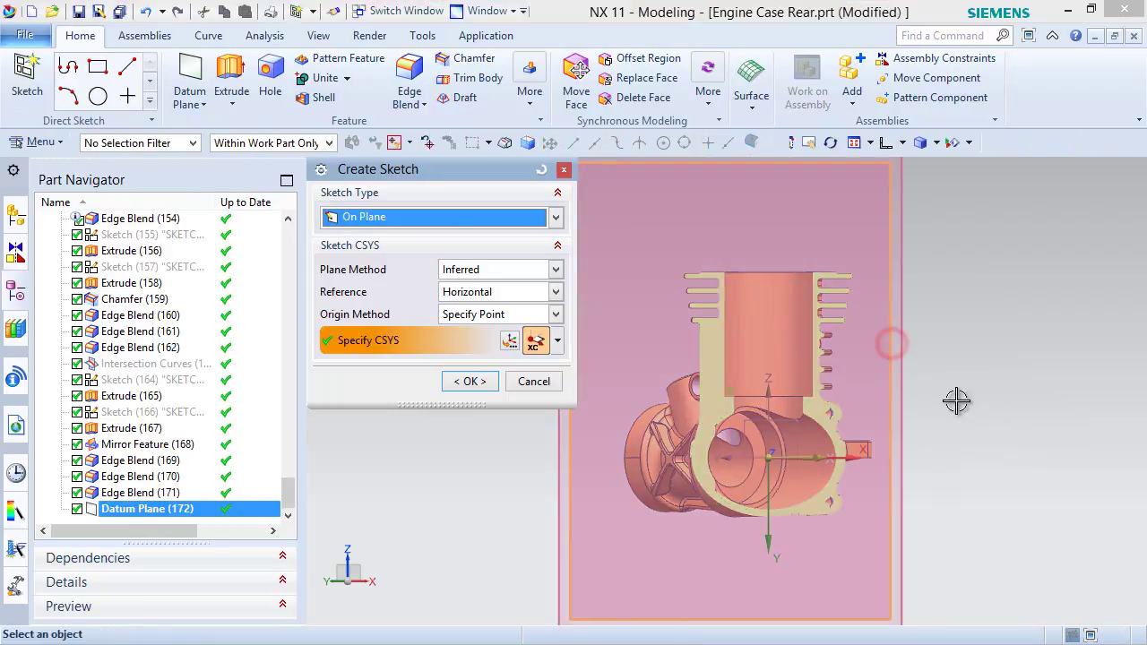
{"action": "left_click", "coordinate": [508, 342]}
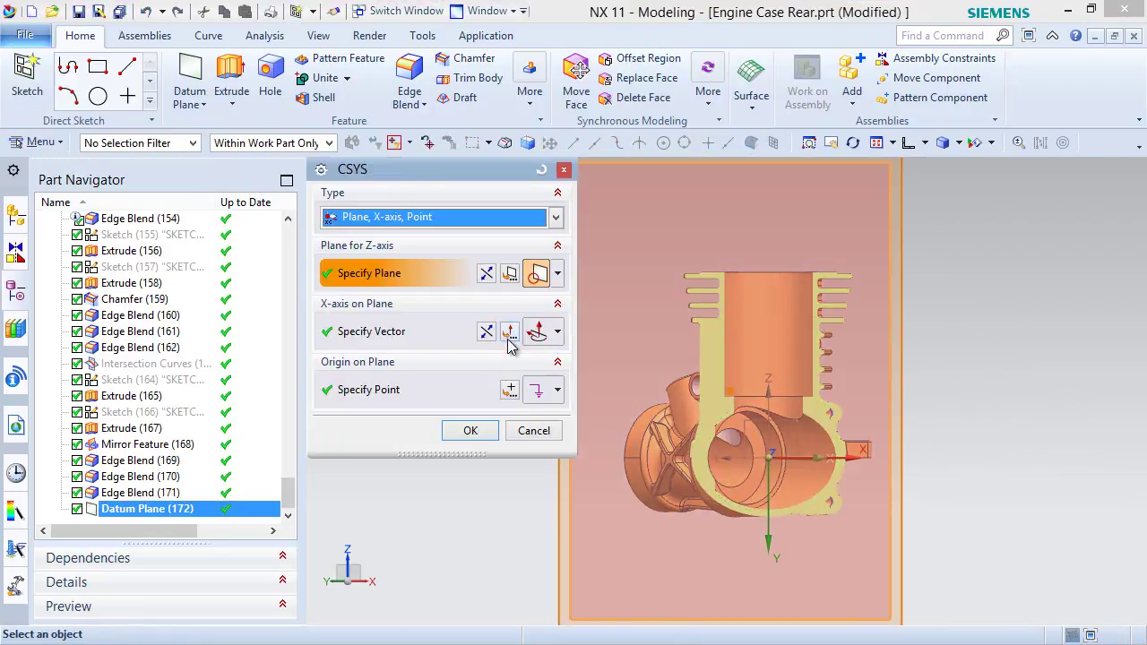
{"action": "left_click", "coordinate": [486, 274]}
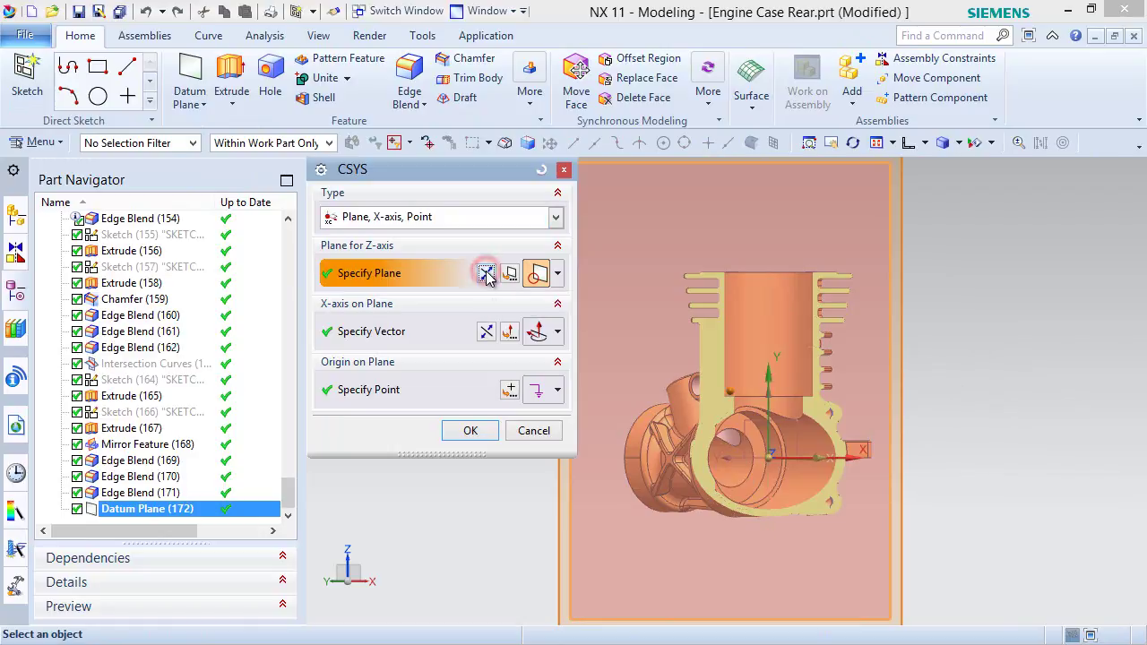
{"action": "left_click", "coordinate": [469, 430]}
{"action": "left_click", "coordinate": [470, 382]}
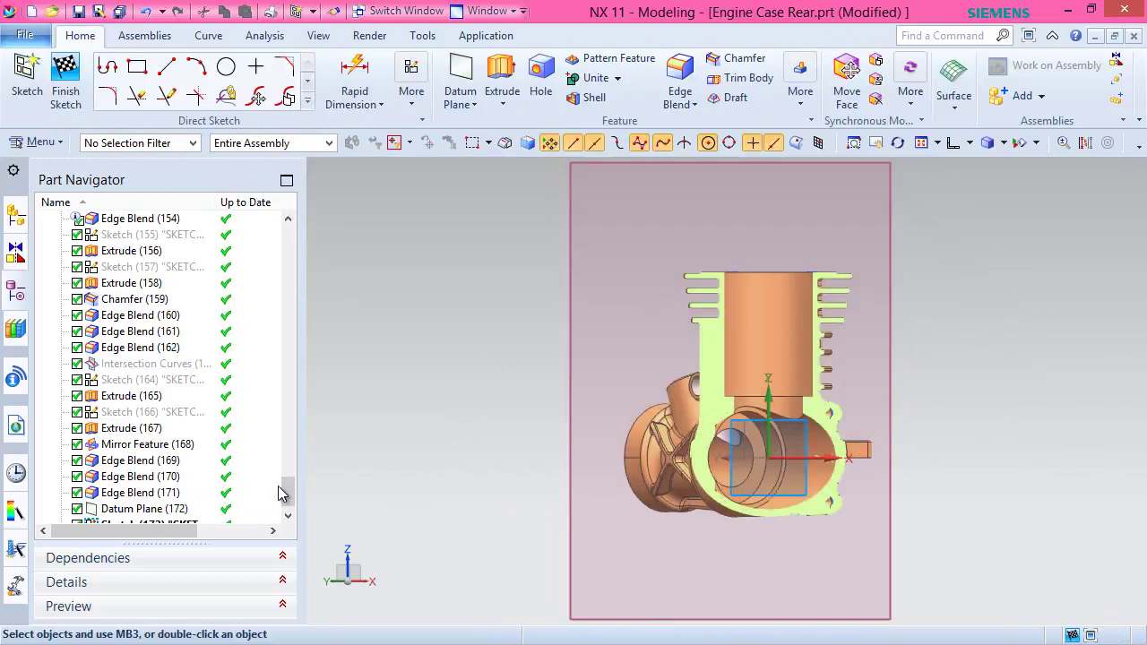
Hide the 40-degree datum plane while keeping the new sketch active.
{"action": "scroll", "coordinate": [286, 491], "scroll_direction": "down", "scroll_amount": 1}
{"action": "left_click", "coordinate": [142, 493]}
{"action": "right_click", "coordinate": [144, 495]}
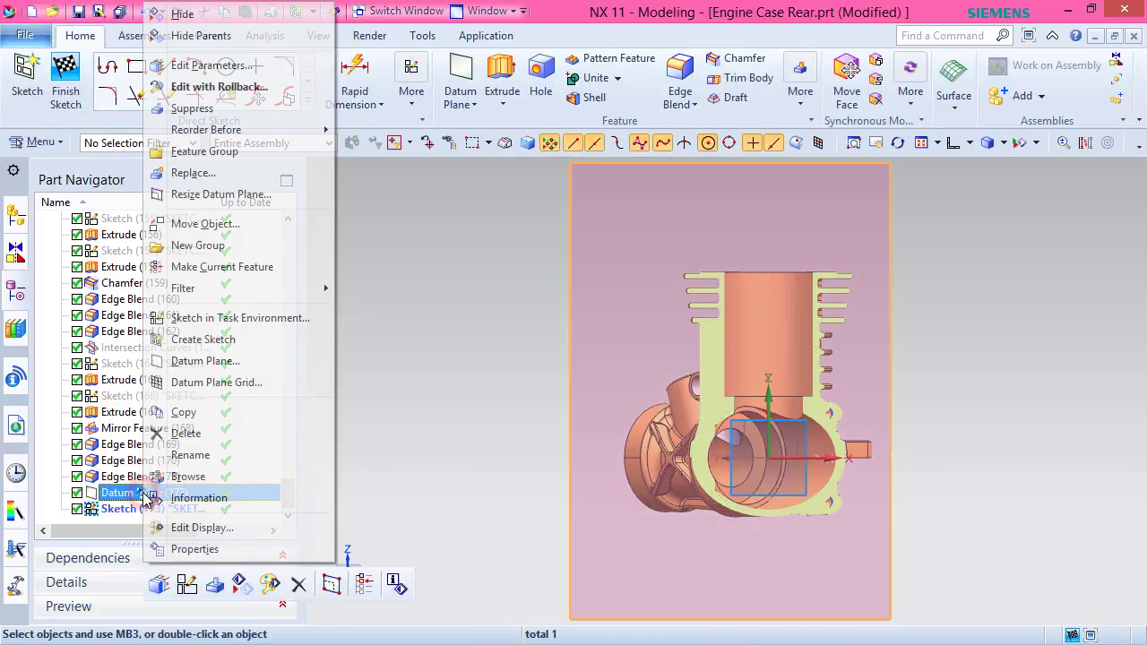
{"action": "left_click", "coordinate": [188, 18]}
Sketch a rectangle about 21 mm wide and 11 mm high across the sectioned cylinder wall just below the cooling fins.
{"action": "scroll", "coordinate": [896, 389], "scroll_direction": "up", "scroll_amount": 1}
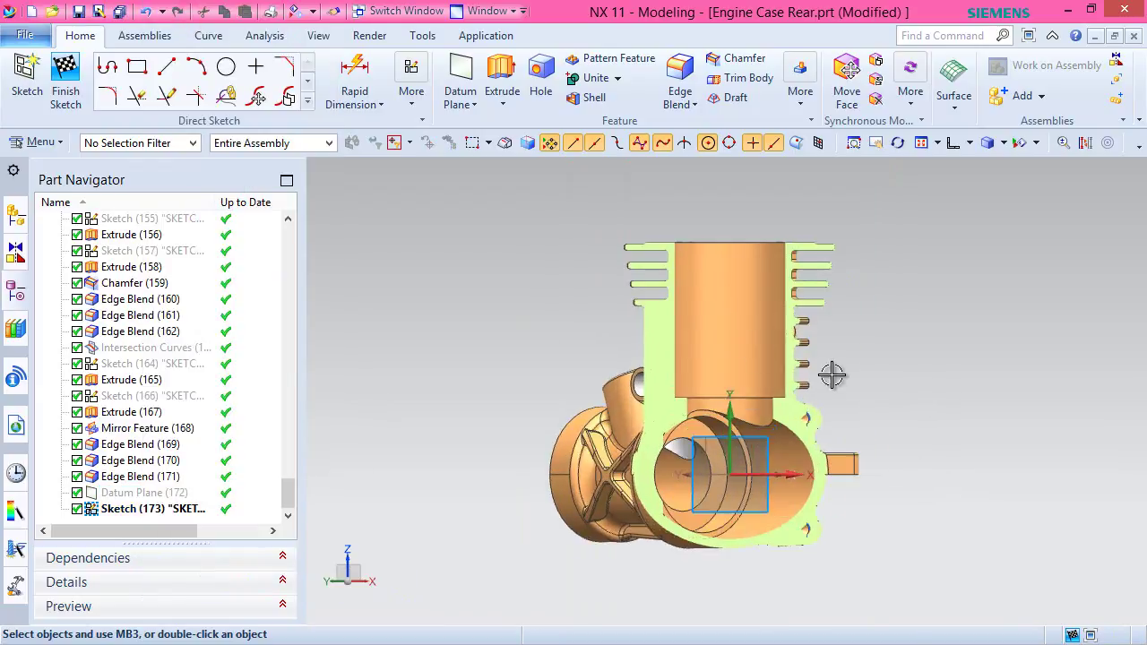
{"action": "left_click", "coordinate": [137, 67]}
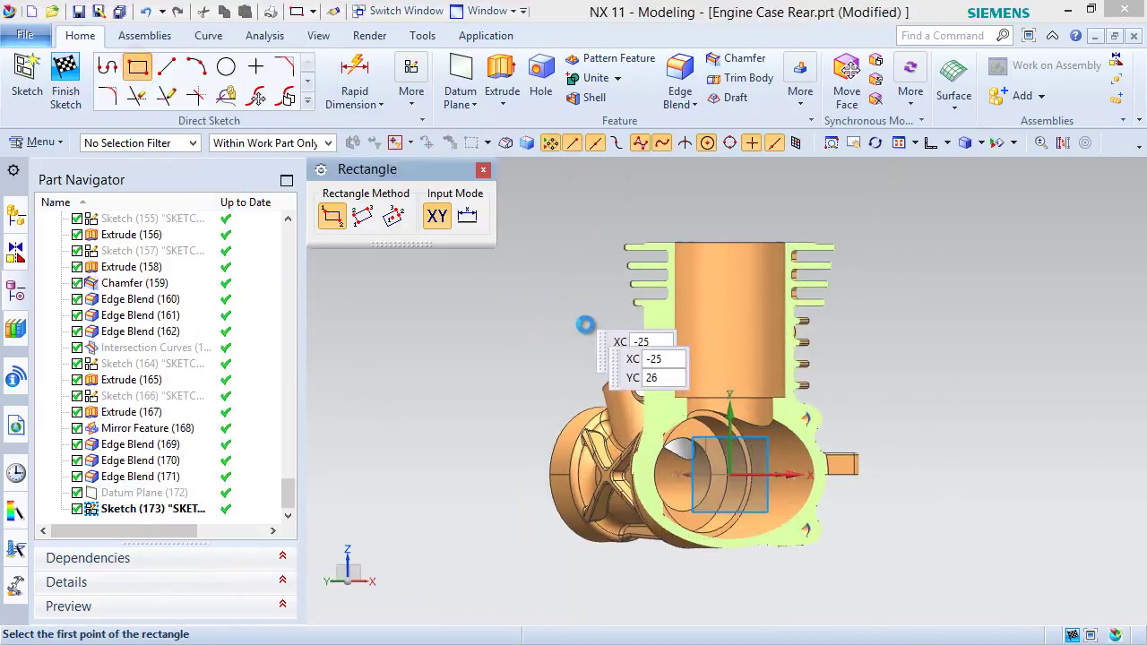
{"action": "left_click", "coordinate": [578, 309]}
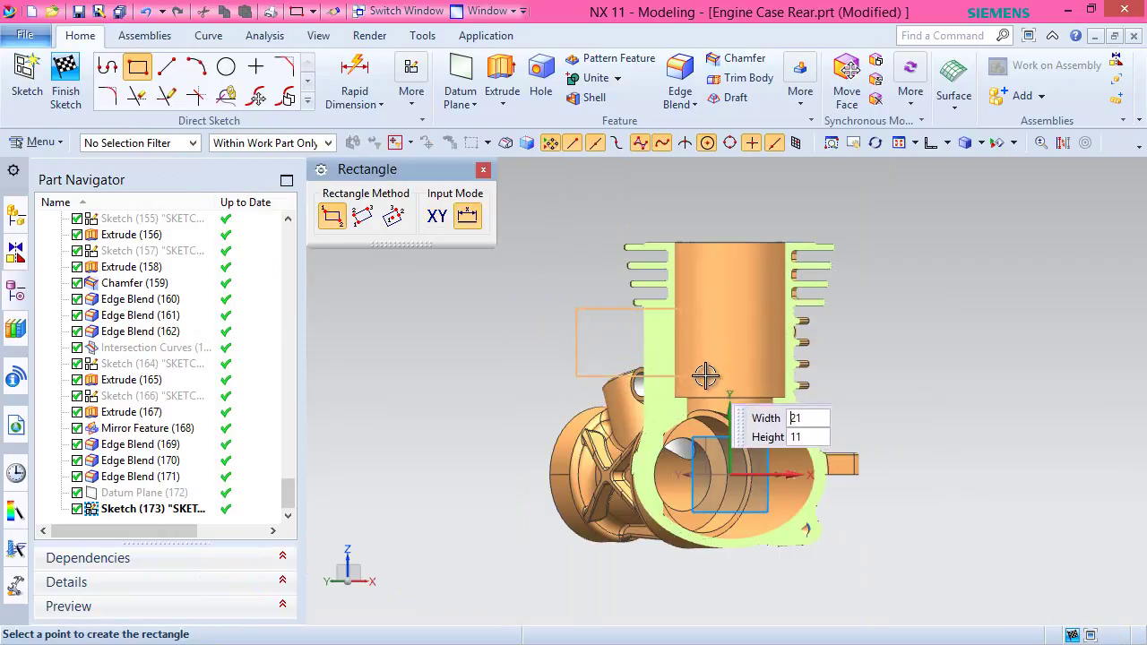
{"action": "left_click", "coordinate": [707, 377]}
{"action": "scroll", "coordinate": [729, 274], "scroll_direction": "up", "scroll_amount": 1}
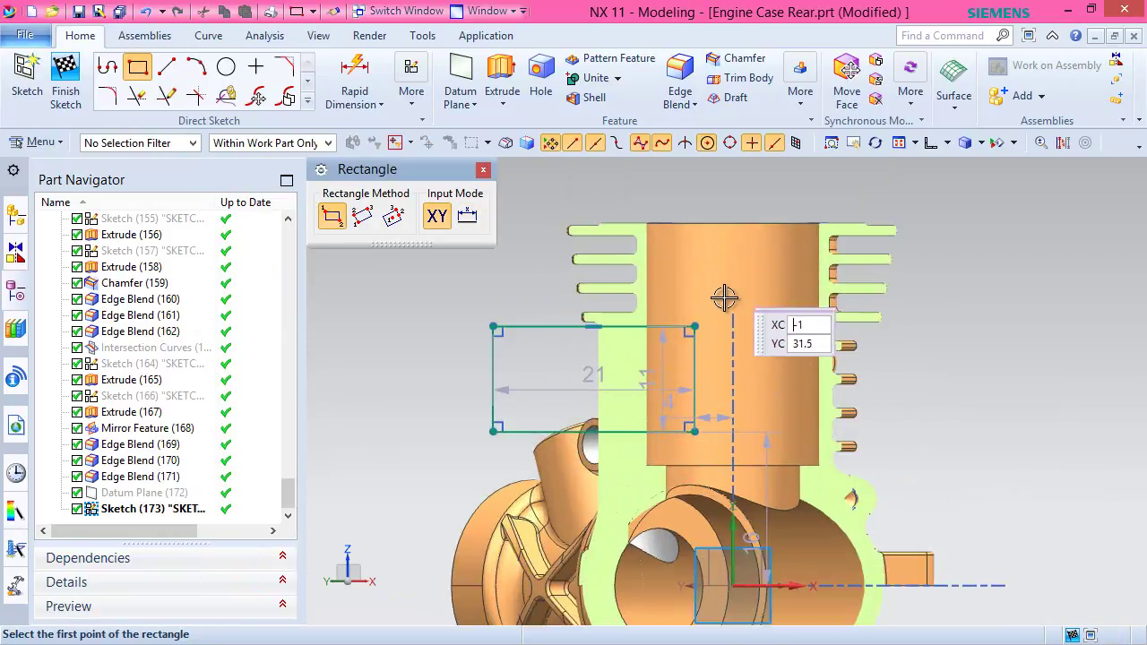
{"action": "scroll", "coordinate": [686, 328], "scroll_direction": "up", "scroll_amount": 1}
{"action": "key", "text": "Escape"}
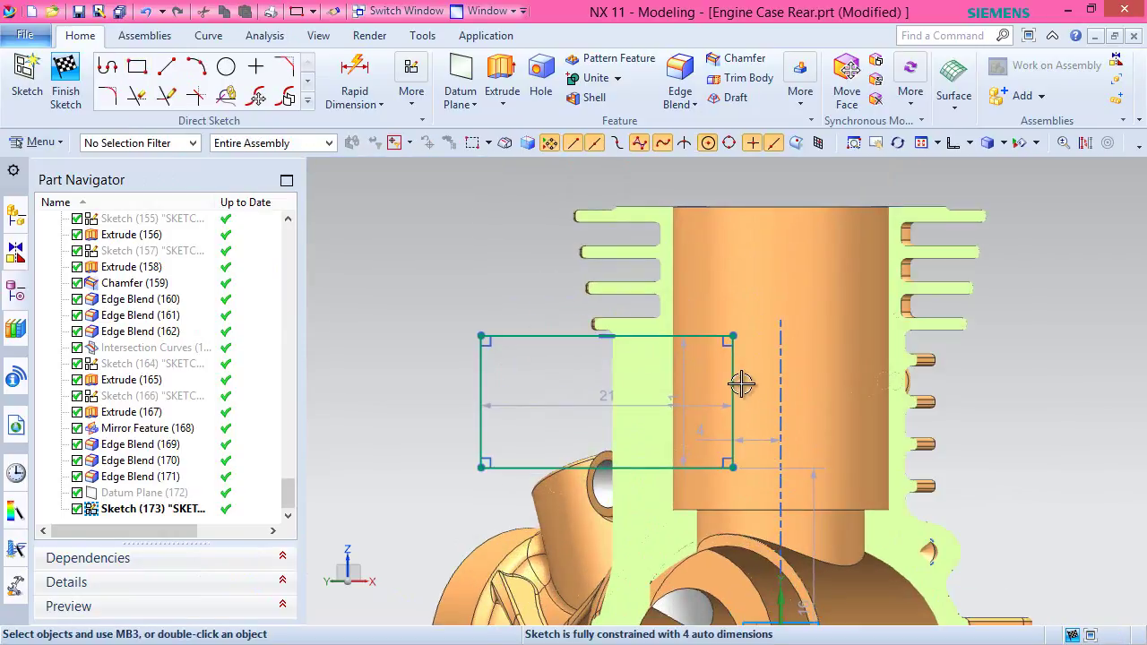
Make the rectangle's side nearest the bore centre collinear with the sketch's vertical axis.
{"action": "left_click", "coordinate": [735, 383]}
{"action": "scroll", "coordinate": [735, 383], "scroll_direction": "down", "scroll_amount": 1}
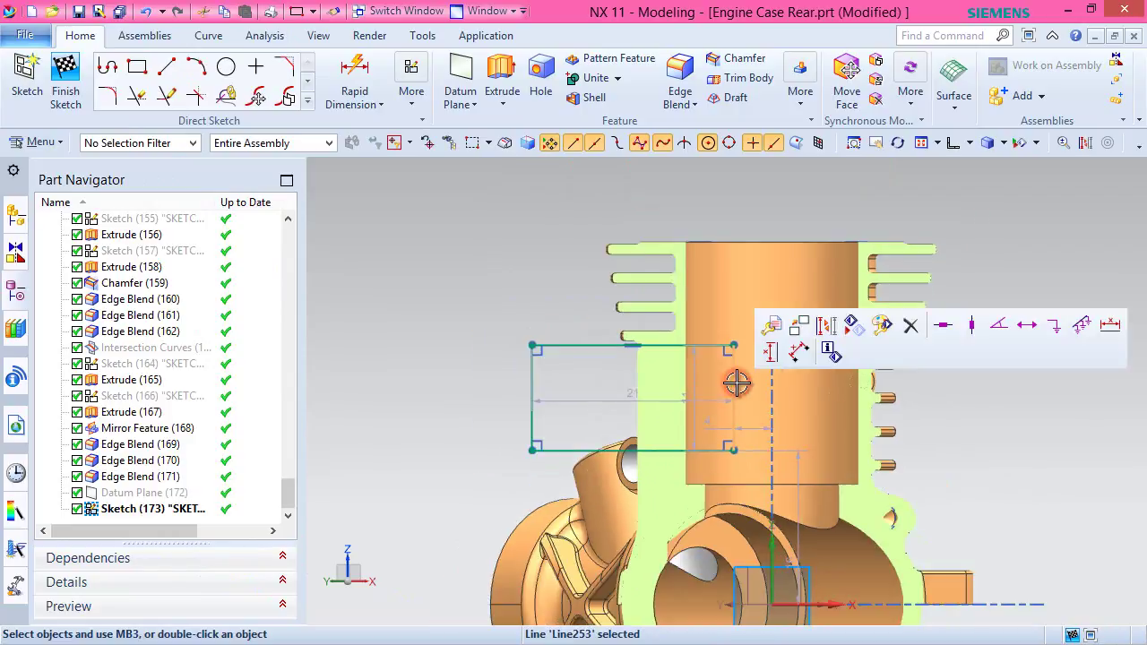
{"action": "left_click", "coordinate": [771, 550]}
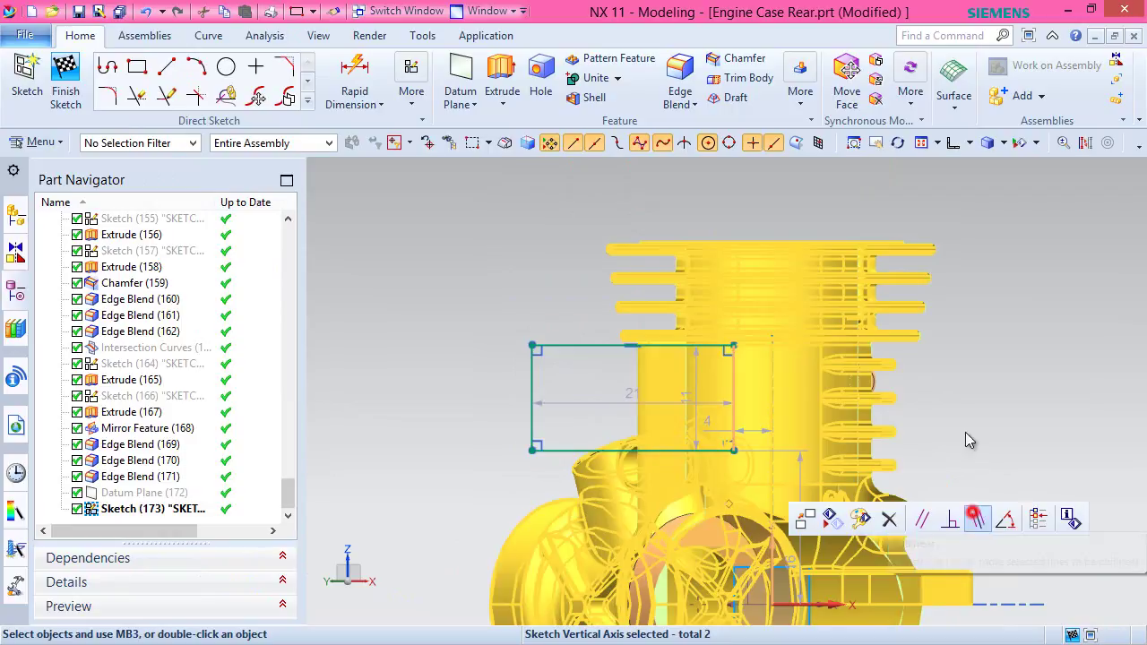
{"action": "left_click", "coordinate": [974, 518]}
Dimension the rectangle's width and set it to 10.36189 mm.
{"action": "left_click", "coordinate": [350, 61]}
{"action": "scroll", "coordinate": [806, 403], "scroll_direction": "down", "scroll_amount": 3}
{"action": "scroll", "coordinate": [670, 414], "scroll_direction": "up", "scroll_amount": 3}
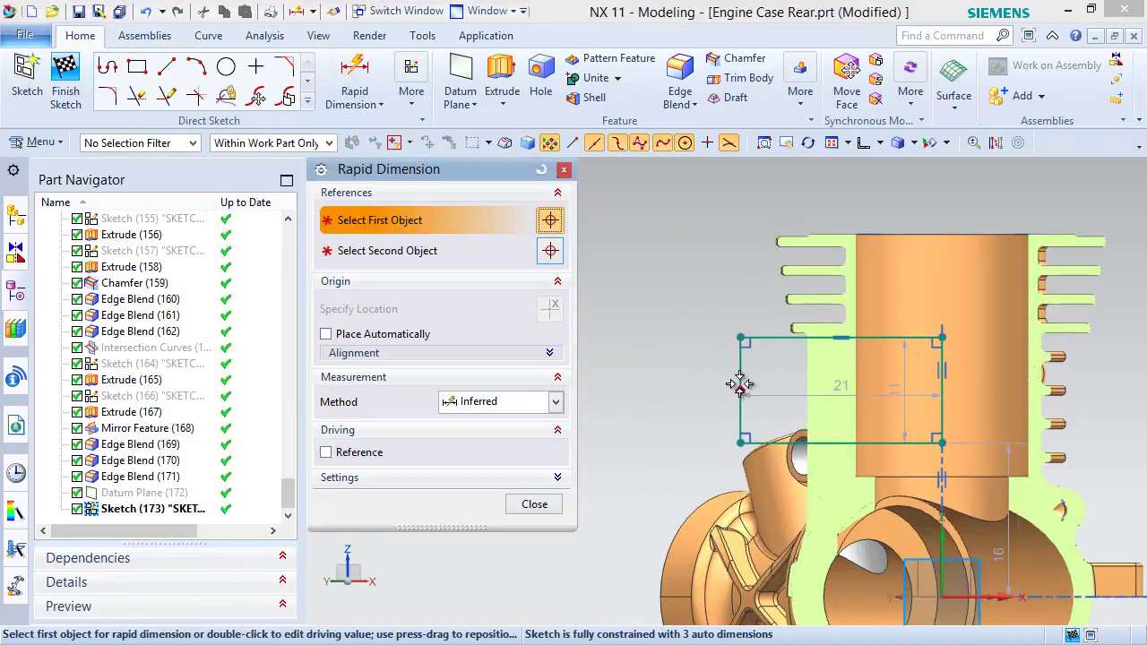
{"action": "left_click", "coordinate": [777, 337]}
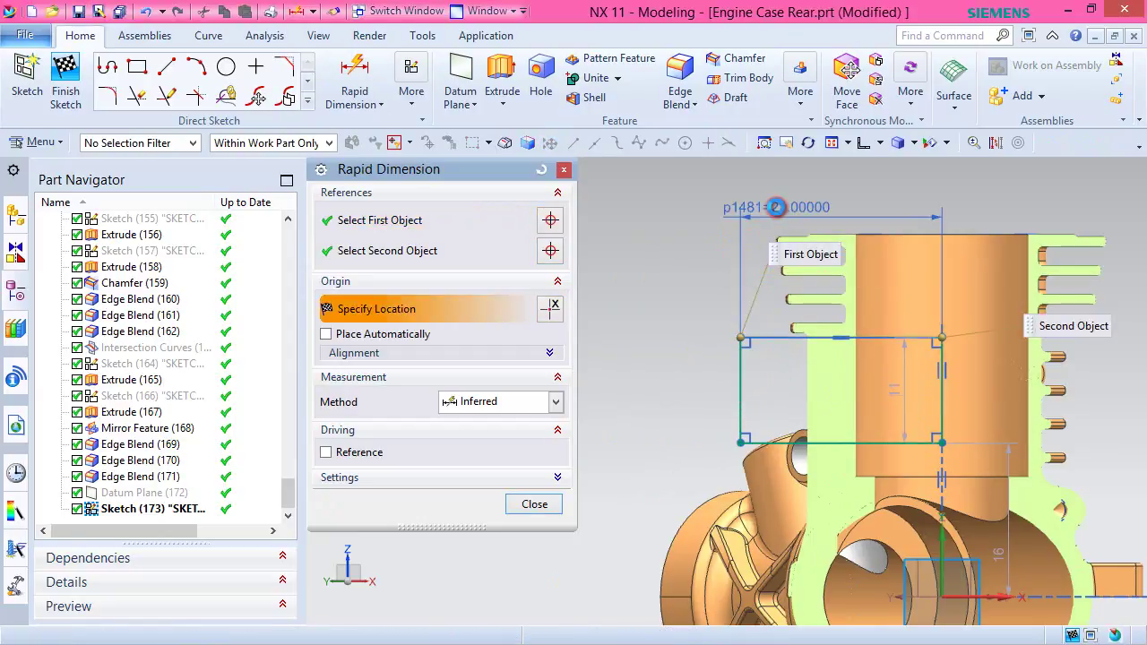
{"action": "left_click", "coordinate": [776, 207]}
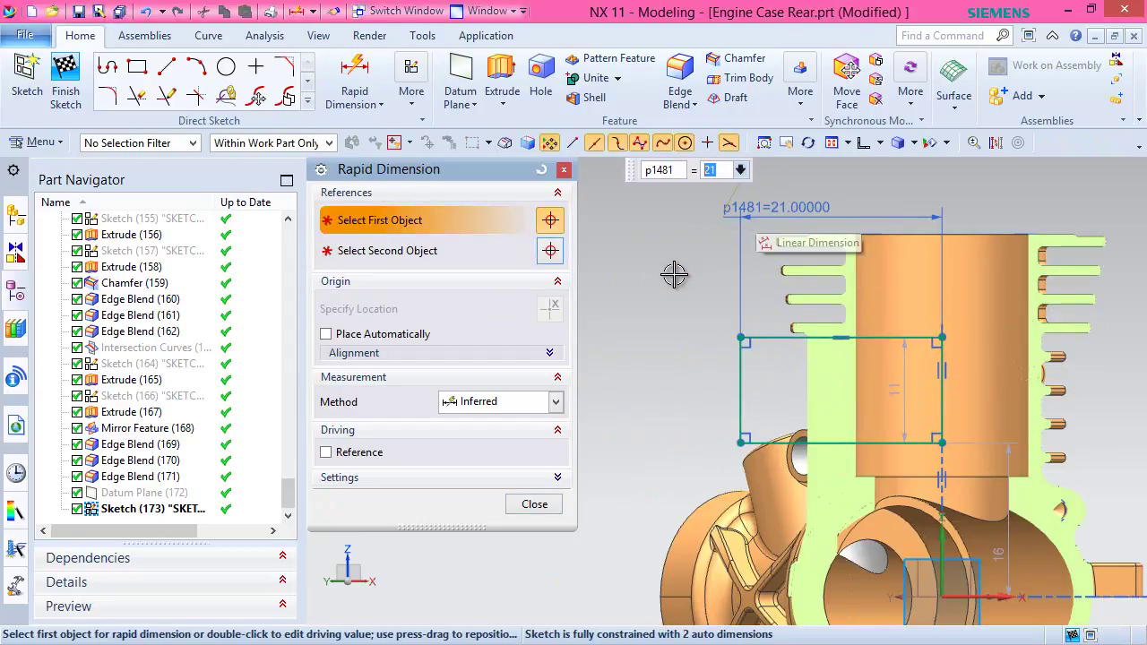
{"action": "type", "text": "18"}
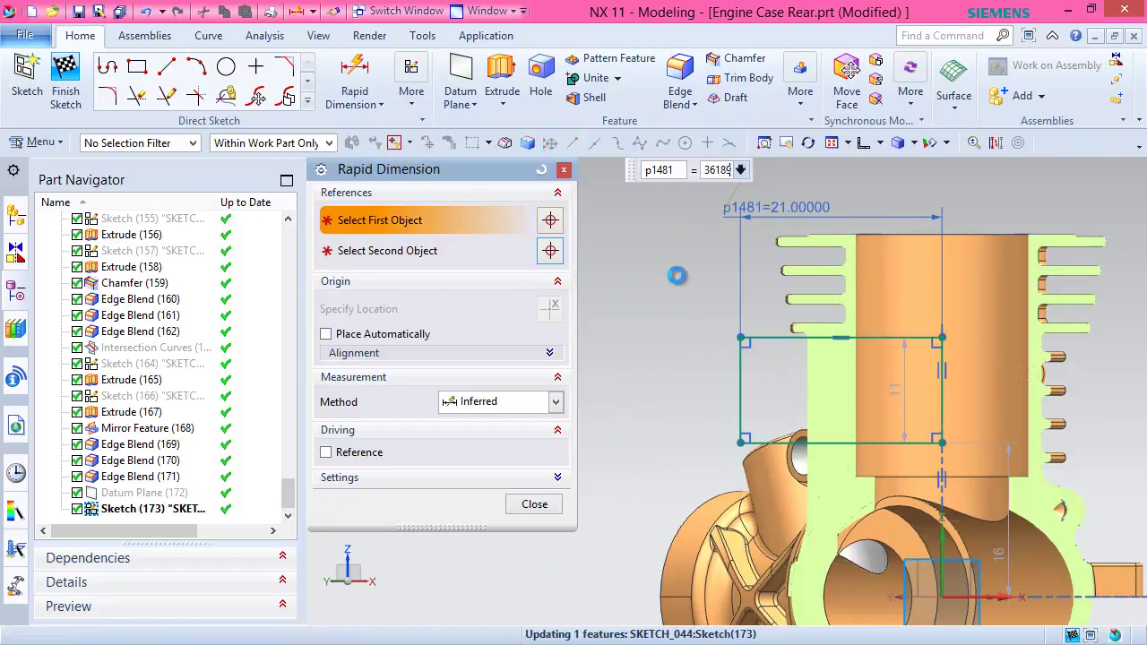
{"action": "type", "text": "0.36189"}
{"action": "key", "text": "Return"}
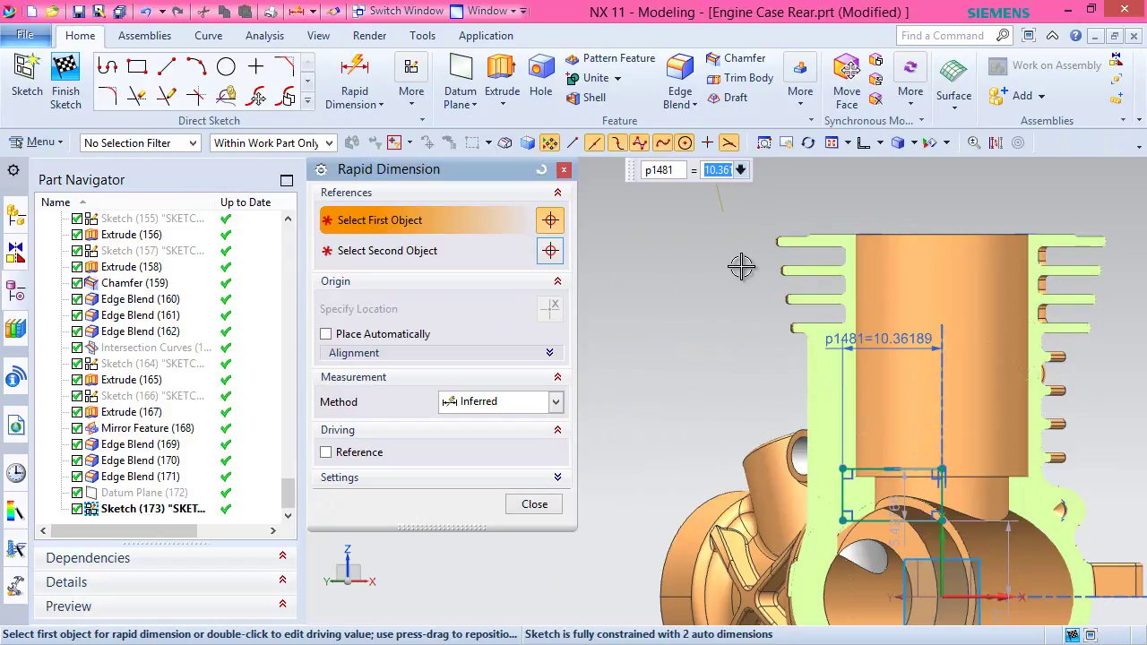
Dimension the vertical distance from the rectangle's upper side to the arc centre at the cylinder's top face.
{"action": "scroll", "coordinate": [867, 468], "scroll_direction": "up", "scroll_amount": 5}
{"action": "left_click", "coordinate": [862, 472]}
{"action": "scroll", "coordinate": [807, 439], "scroll_direction": "down", "scroll_amount": 5}
{"action": "scroll", "coordinate": [819, 325], "scroll_direction": "up", "scroll_amount": 6}
{"action": "scroll", "coordinate": [758, 400], "scroll_direction": "down", "scroll_amount": 3}
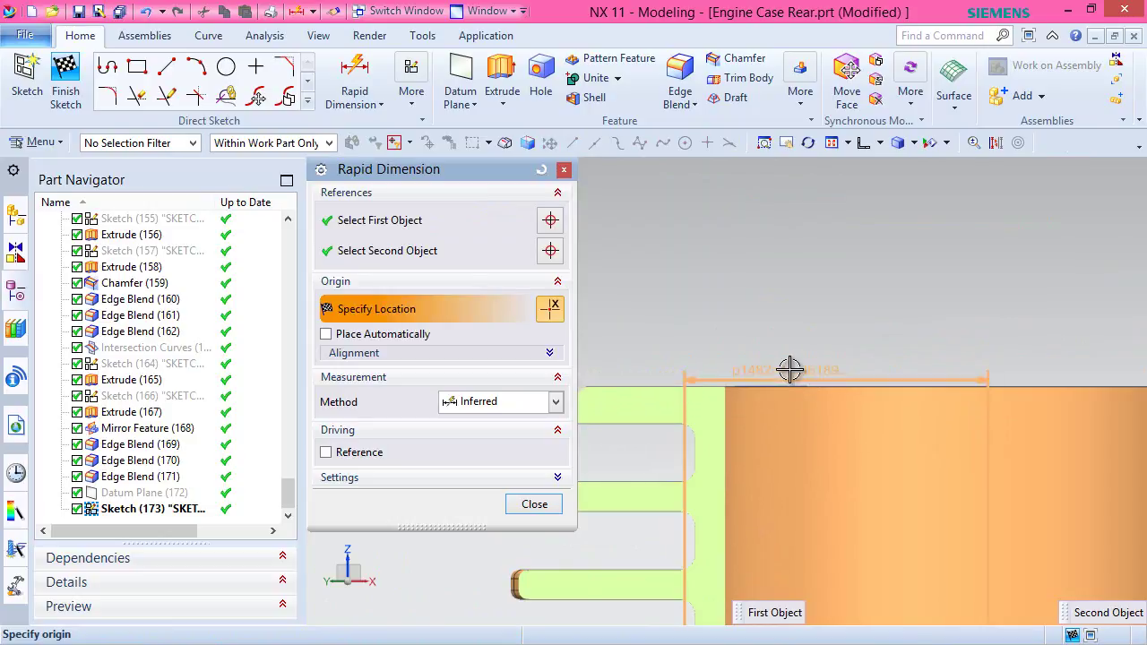
{"action": "scroll", "coordinate": [786, 371], "scroll_direction": "down", "scroll_amount": 2}
{"action": "left_click", "coordinate": [681, 374]}
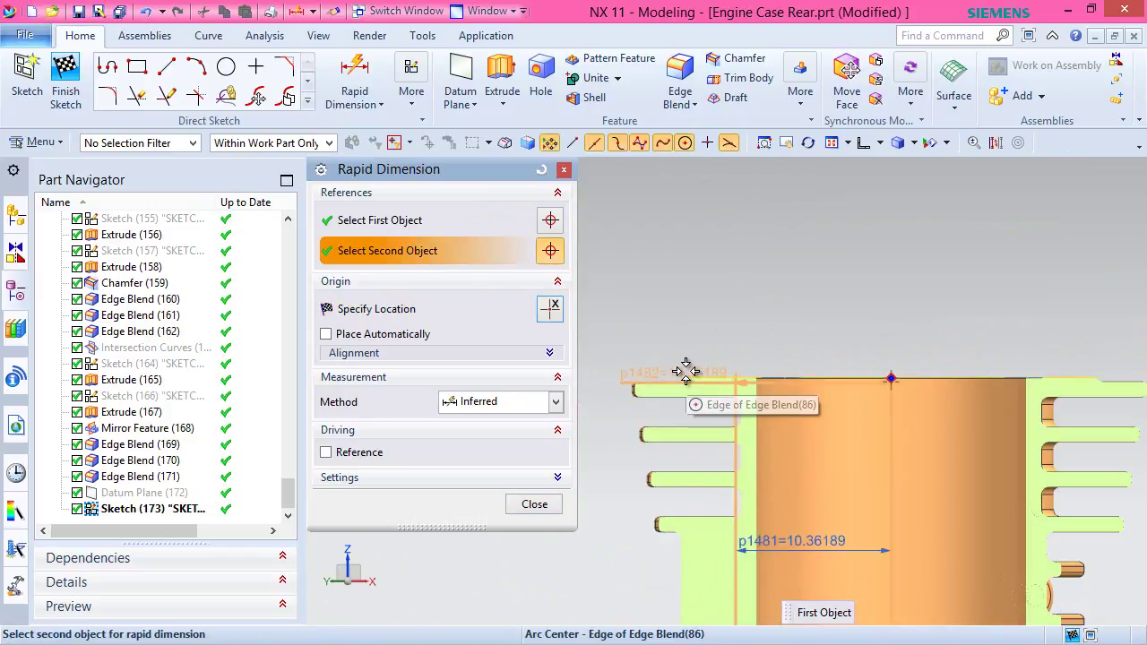
{"action": "left_click", "coordinate": [685, 369]}
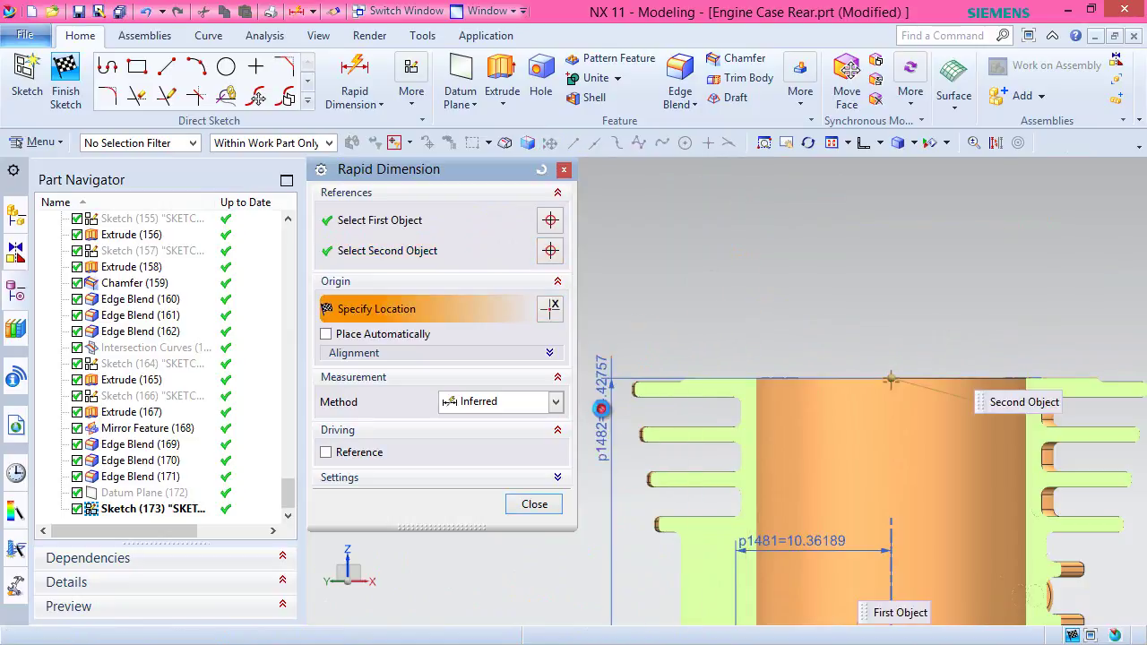
{"action": "left_click", "coordinate": [601, 405]}
Set the distance between the rectangle's upper side and the cylinder top to 12.2142 mm.
{"action": "scroll", "coordinate": [747, 379], "scroll_direction": "down", "scroll_amount": 3}
{"action": "scroll", "coordinate": [743, 379], "scroll_direction": "up", "scroll_amount": 6}
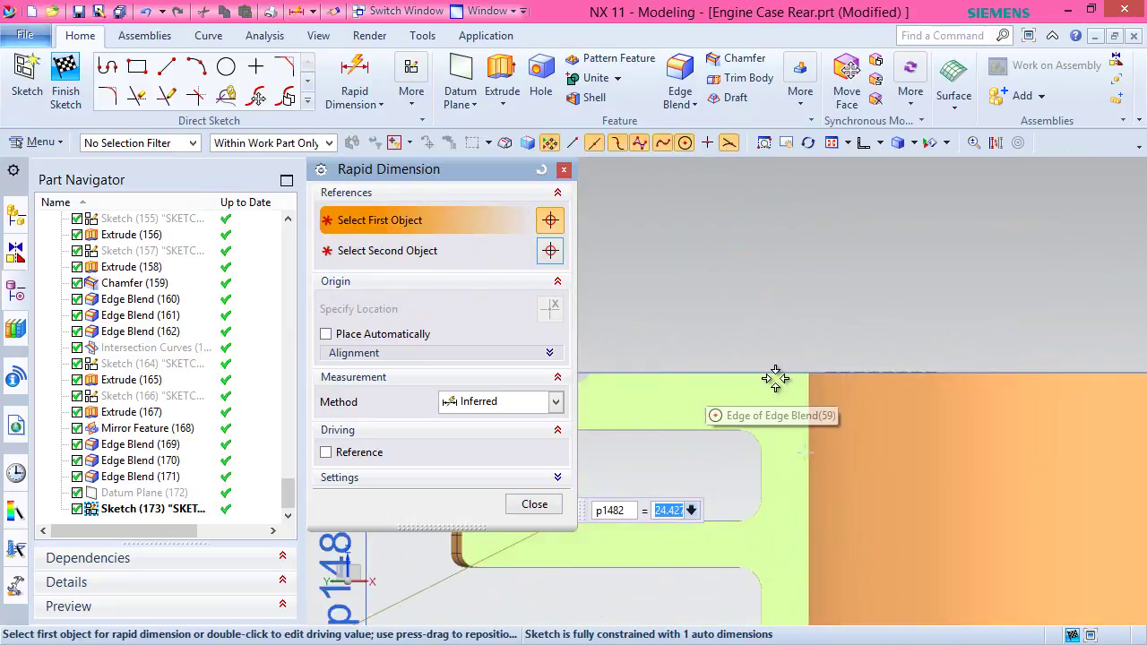
{"action": "scroll", "coordinate": [808, 363], "scroll_direction": "up", "scroll_amount": 3}
{"action": "scroll", "coordinate": [811, 320], "scroll_direction": "down", "scroll_amount": 5}
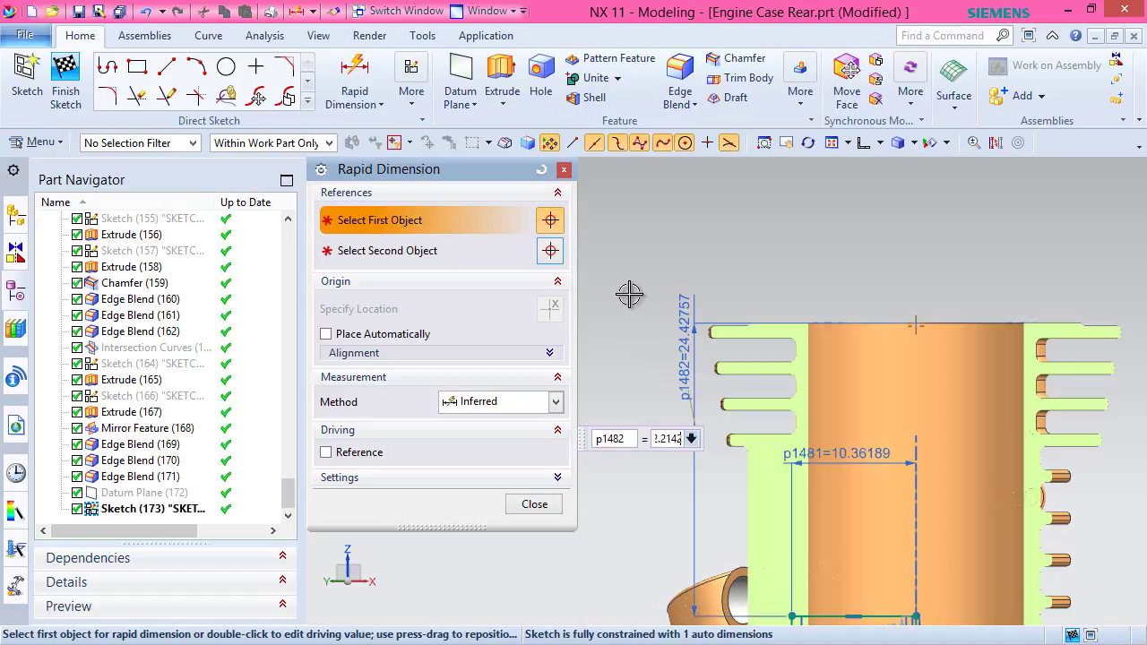
{"action": "key", "text": "Return"}
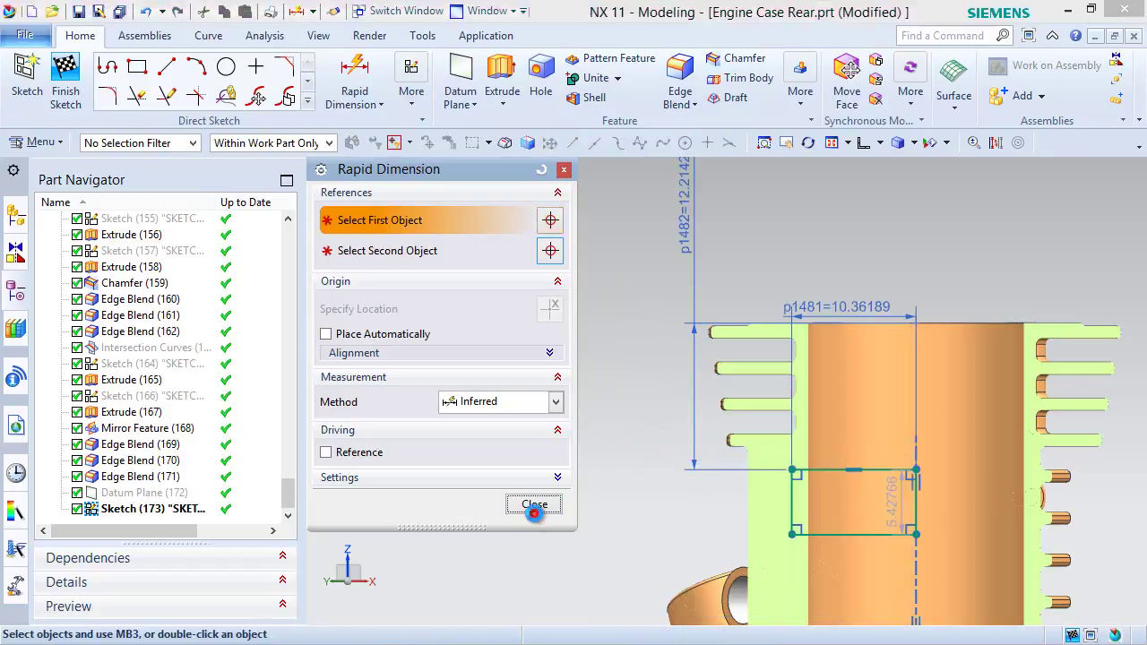
{"action": "left_click", "coordinate": [534, 513]}
Stretch the rectangle's lower side down into the crankcase bore, making it about 24.4 mm high, and finish the sketch.
{"action": "scroll", "coordinate": [589, 245], "scroll_direction": "down", "scroll_amount": 3}
{"action": "scroll", "coordinate": [744, 413], "scroll_direction": "up", "scroll_amount": 3}
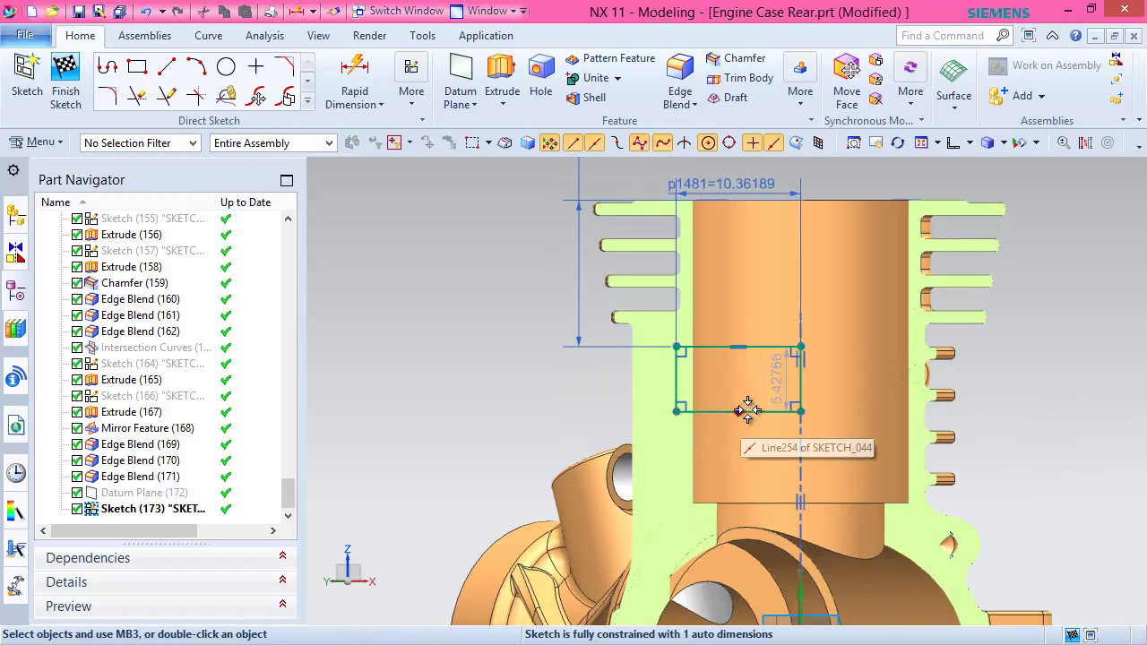
{"action": "mouse_move", "coordinate": [753, 412]}
{"action": "left_mouse_down"}
{"action": "mouse_move", "coordinate": [766, 466]}
{"action": "mouse_move", "coordinate": [749, 587]}
{"action": "mouse_move", "coordinate": [735, 614]}
{"action": "mouse_move", "coordinate": [686, 617]}
{"action": "mouse_move", "coordinate": [672, 633]}
{"action": "left_mouse_up"}
{"action": "scroll", "coordinate": [579, 397], "scroll_direction": "down", "scroll_amount": 2}
{"action": "scroll", "coordinate": [640, 474], "scroll_direction": "up", "scroll_amount": 1}
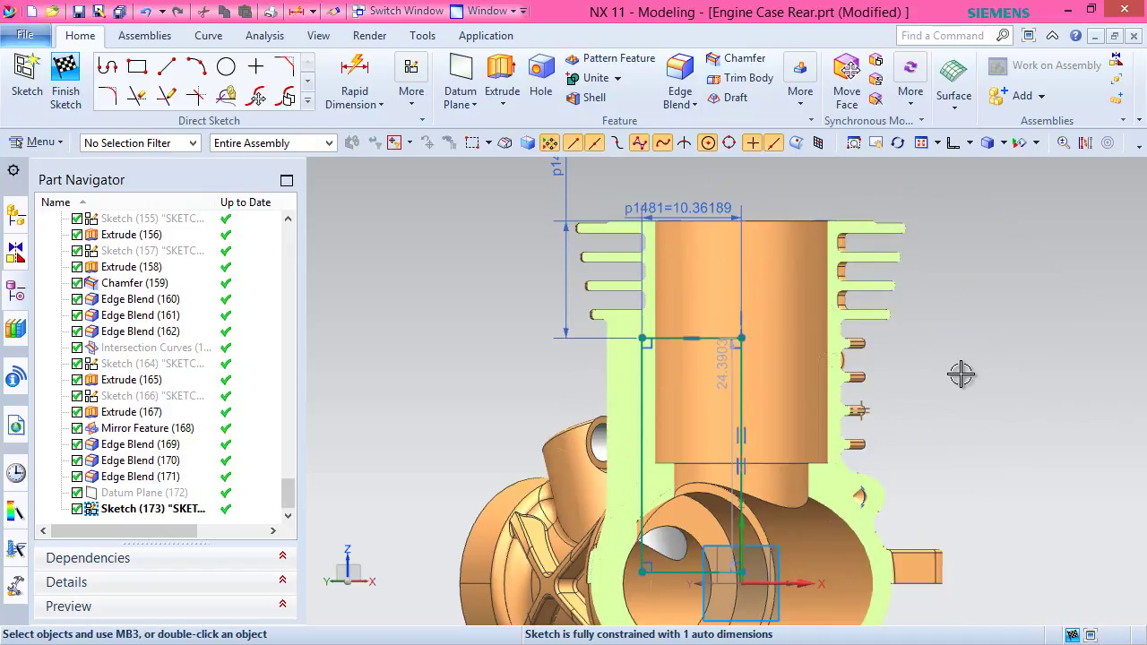
{"action": "scroll", "coordinate": [743, 254], "scroll_direction": "down", "scroll_amount": 2}
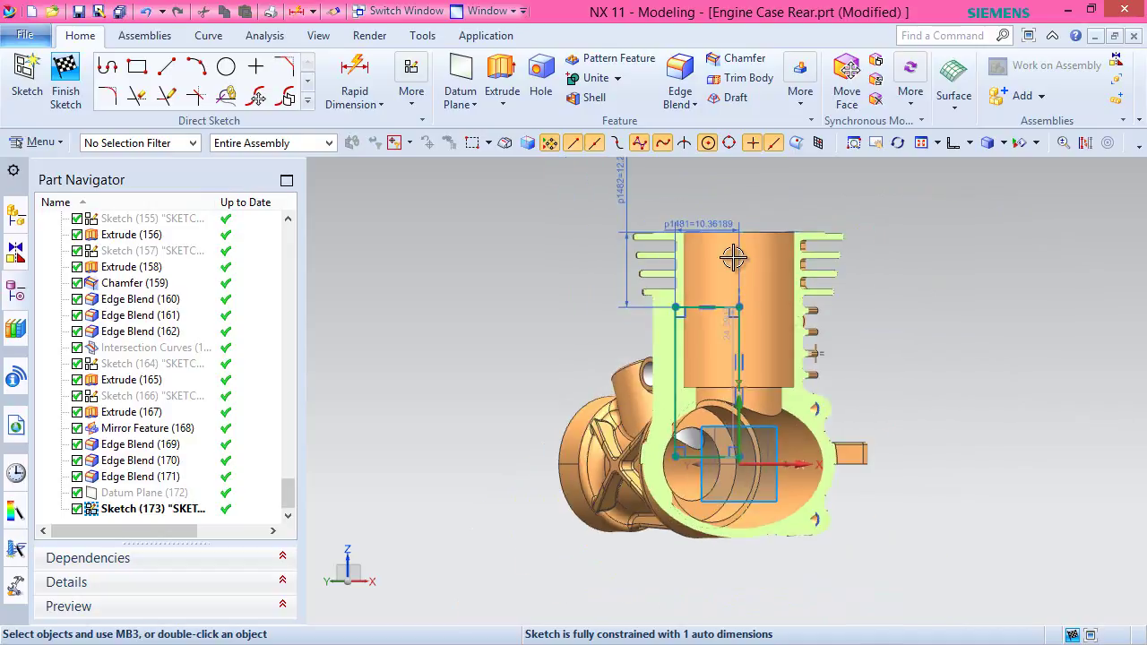
{"action": "scroll", "coordinate": [743, 255], "scroll_direction": "up", "scroll_amount": 2}
{"action": "right_click", "coordinate": [950, 228]}
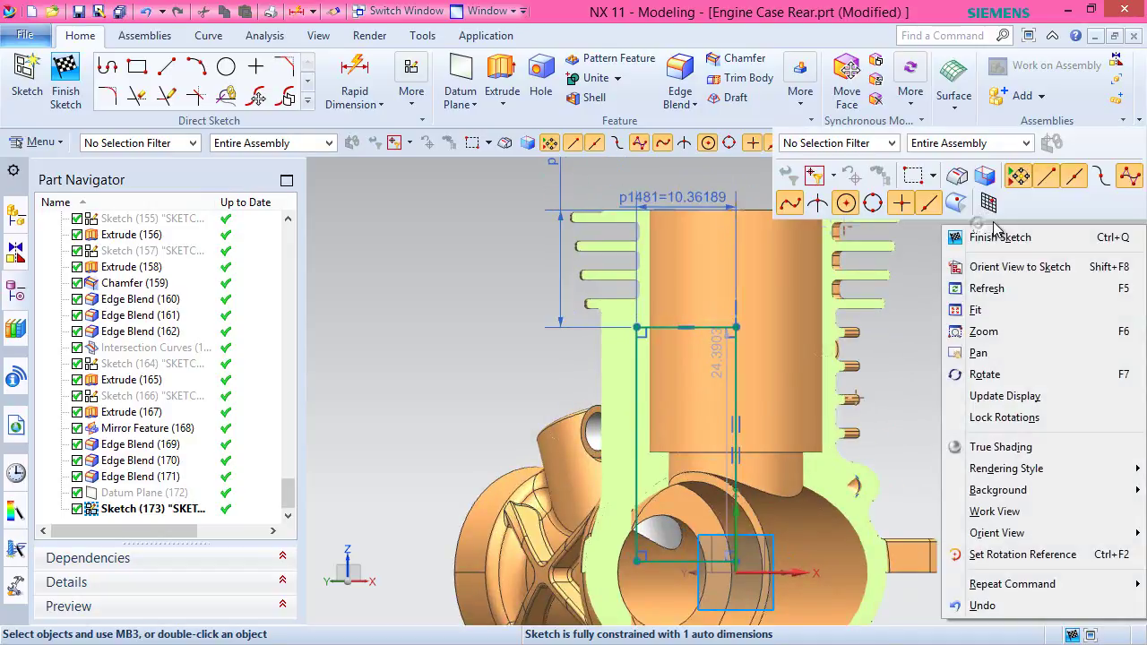
{"action": "left_click", "coordinate": [996, 238]}
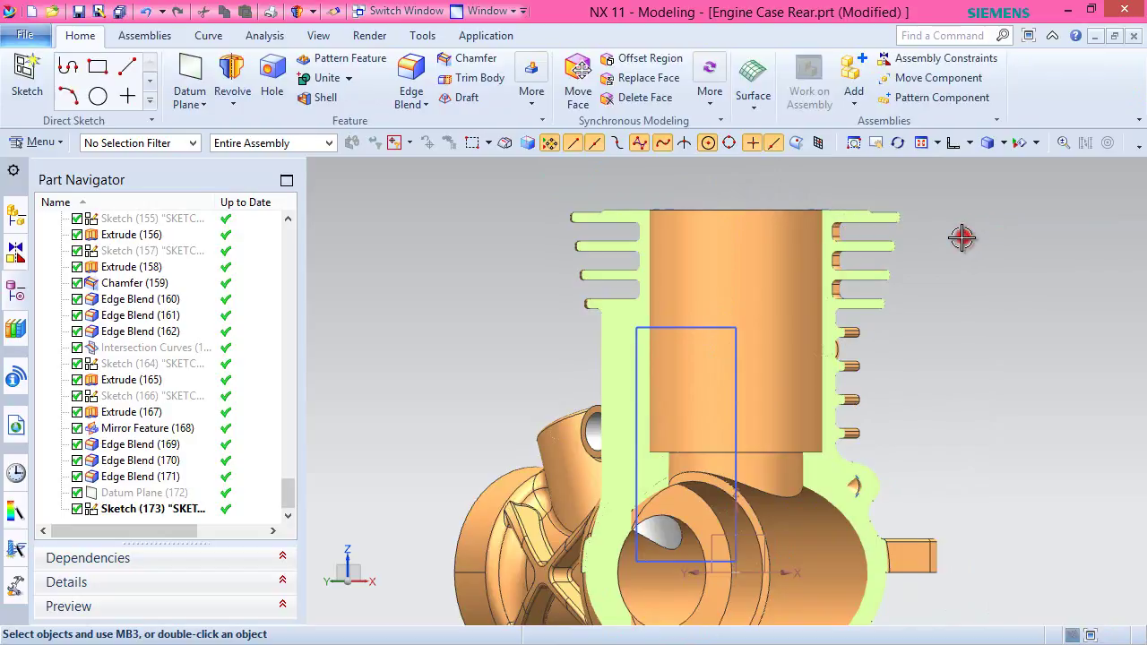
Start a Revolve of the rectangle around its long side on the cylinder bore's centre axis.
{"action": "right_click", "coordinate": [965, 235]}
{"action": "middle_click_drag", "start_coordinate": [876, 379], "coordinate": [858, 414]}
{"action": "middle_click_drag", "start_coordinate": [671, 423], "coordinate": [682, 356], "text": "shift"}
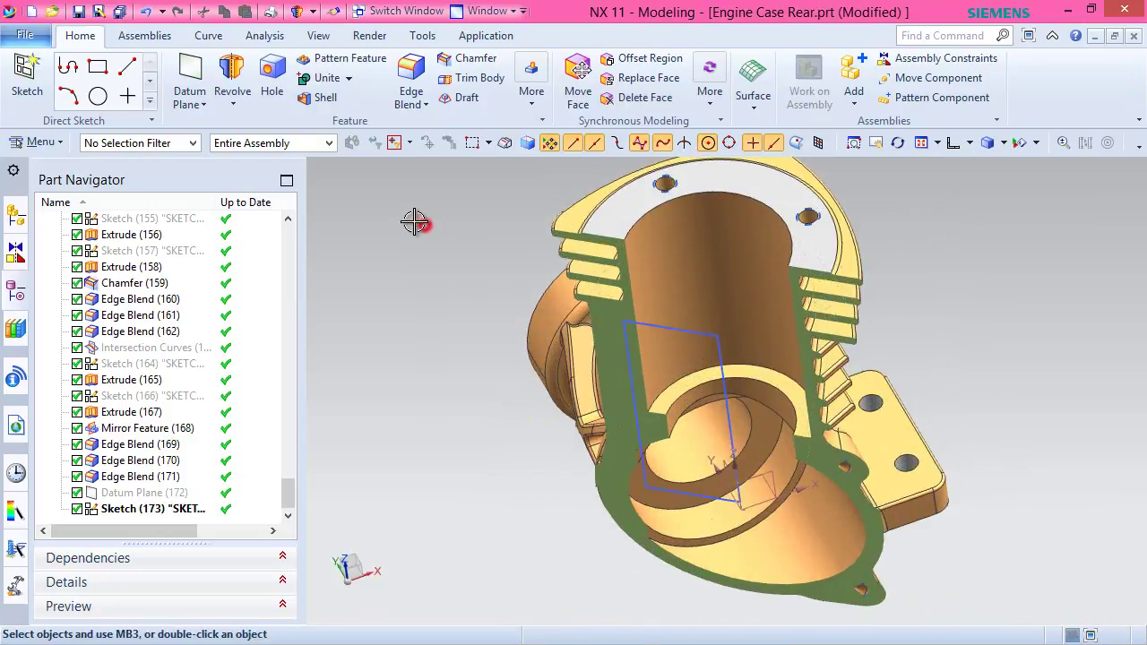
{"action": "left_click", "coordinate": [230, 69]}
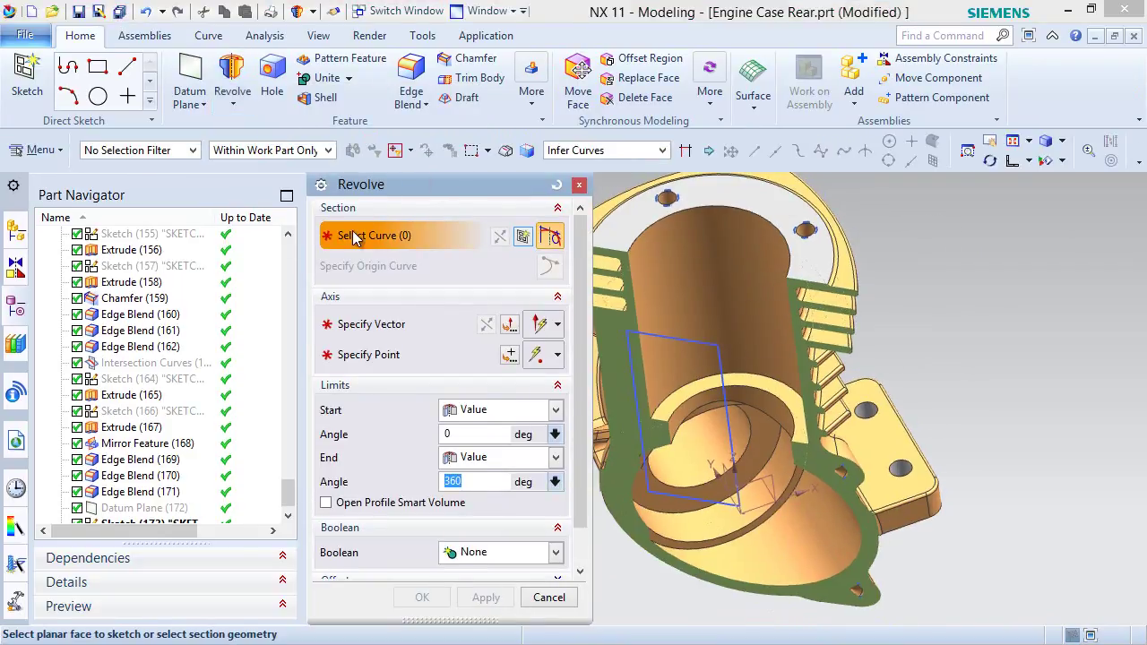
{"action": "left_click", "coordinate": [686, 330]}
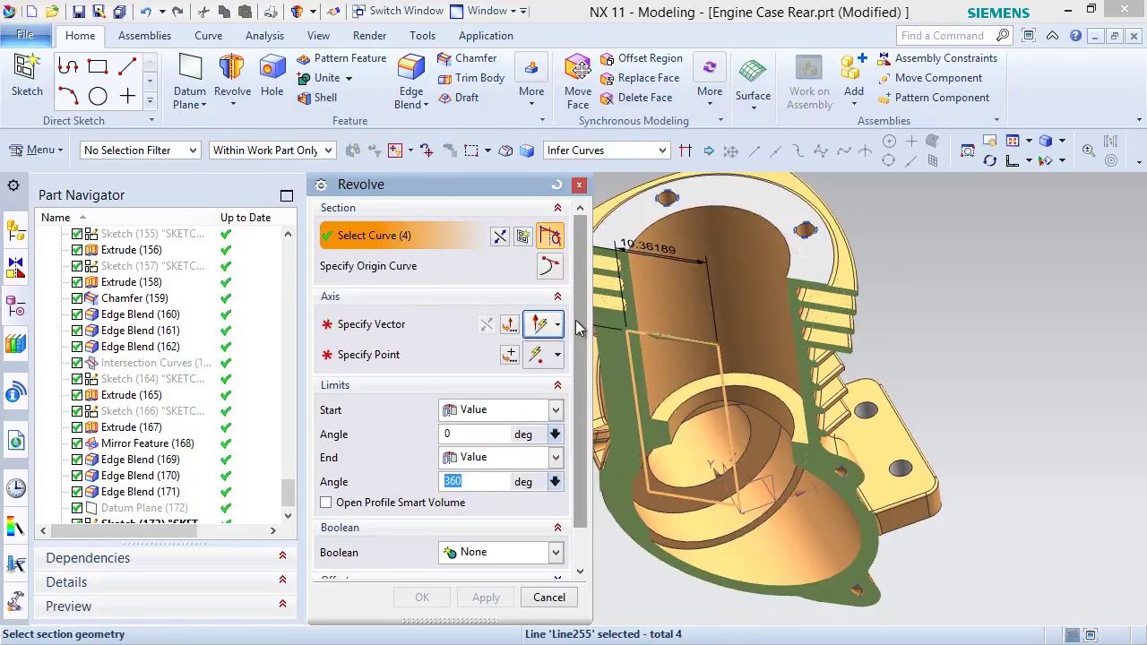
{"action": "left_click", "coordinate": [372, 330]}
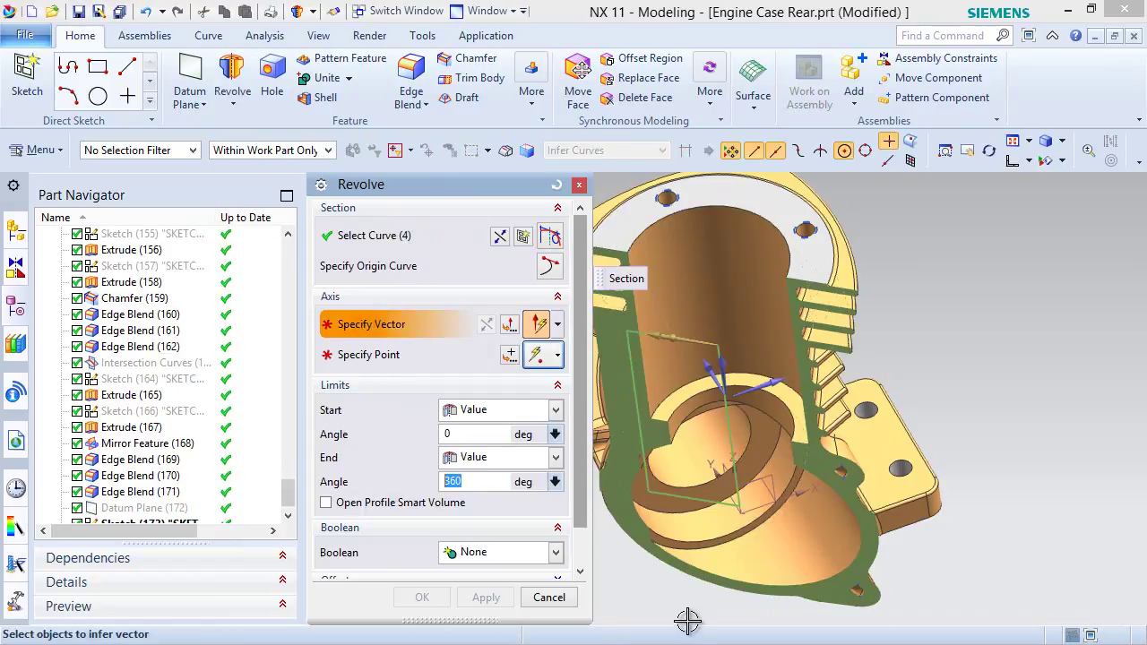
{"action": "left_click", "coordinate": [724, 419]}
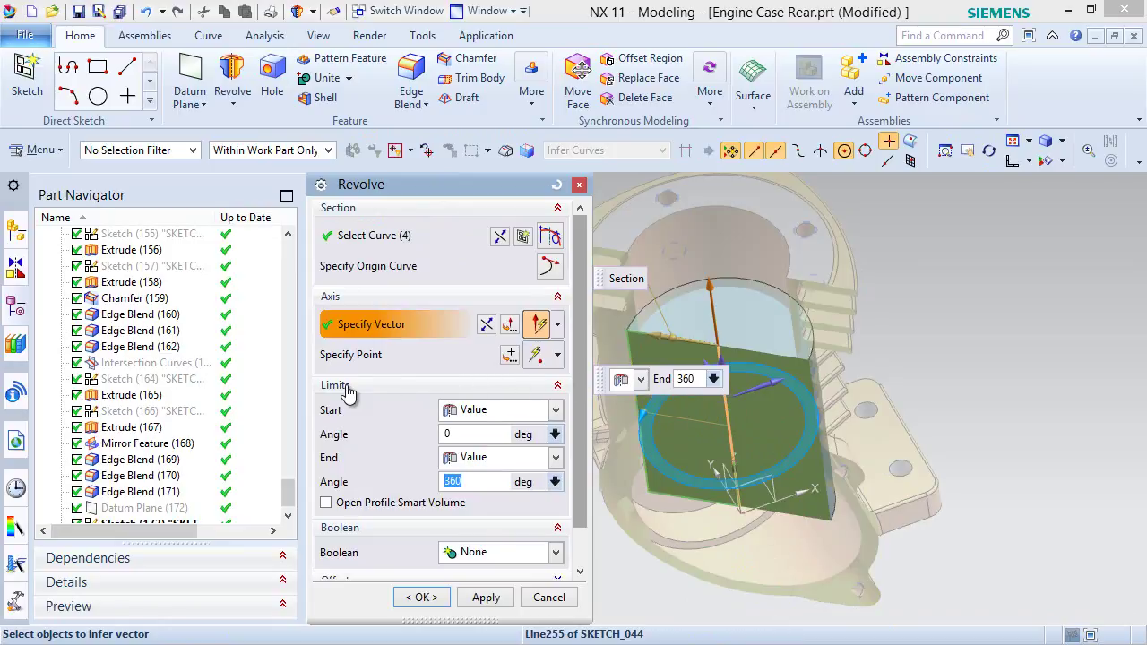
Limit the revolve from -22.5 to 22.5 degrees and subtract it from the engine case body.
{"action": "left_click", "coordinate": [348, 434]}
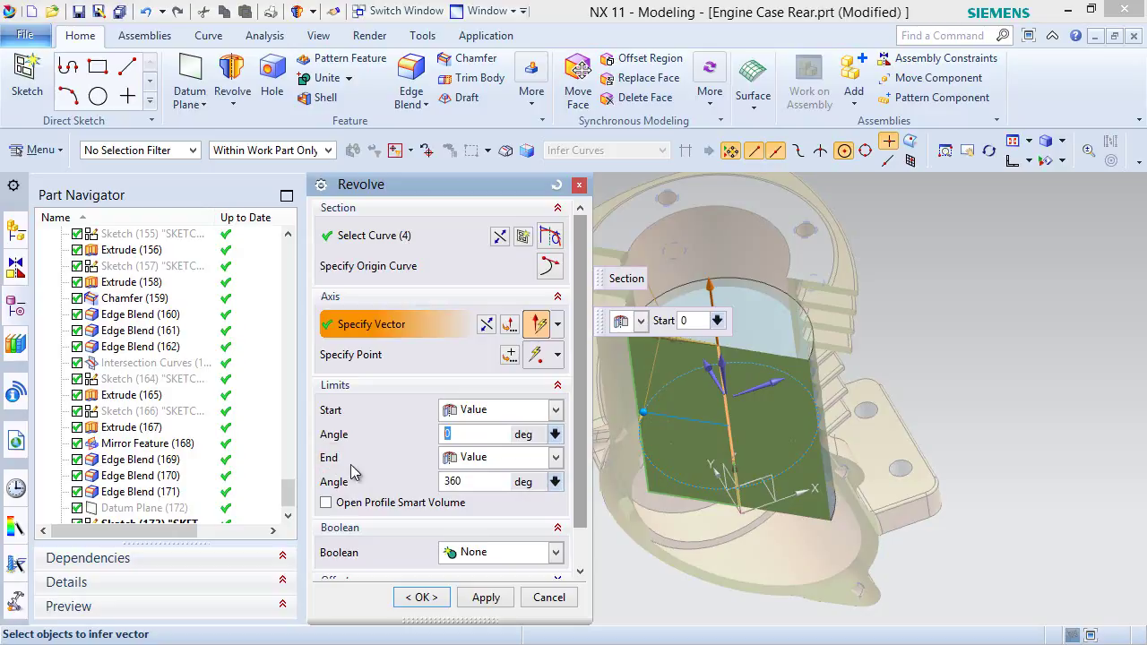
{"action": "key", "text": "Return"}
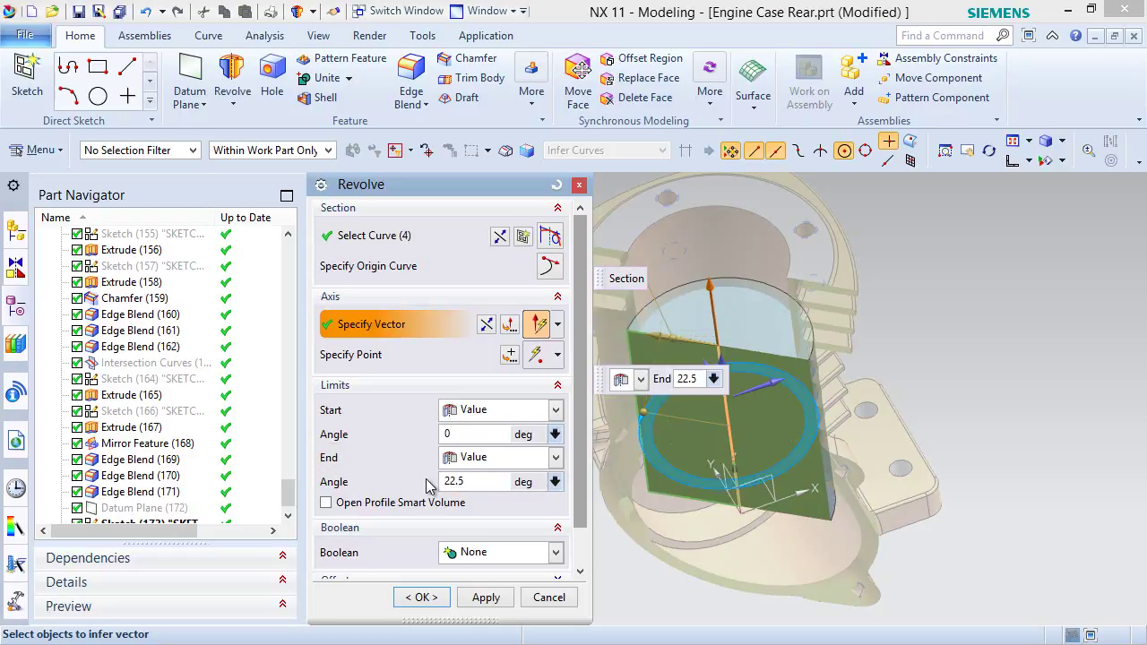
{"action": "key", "text": "Return"}
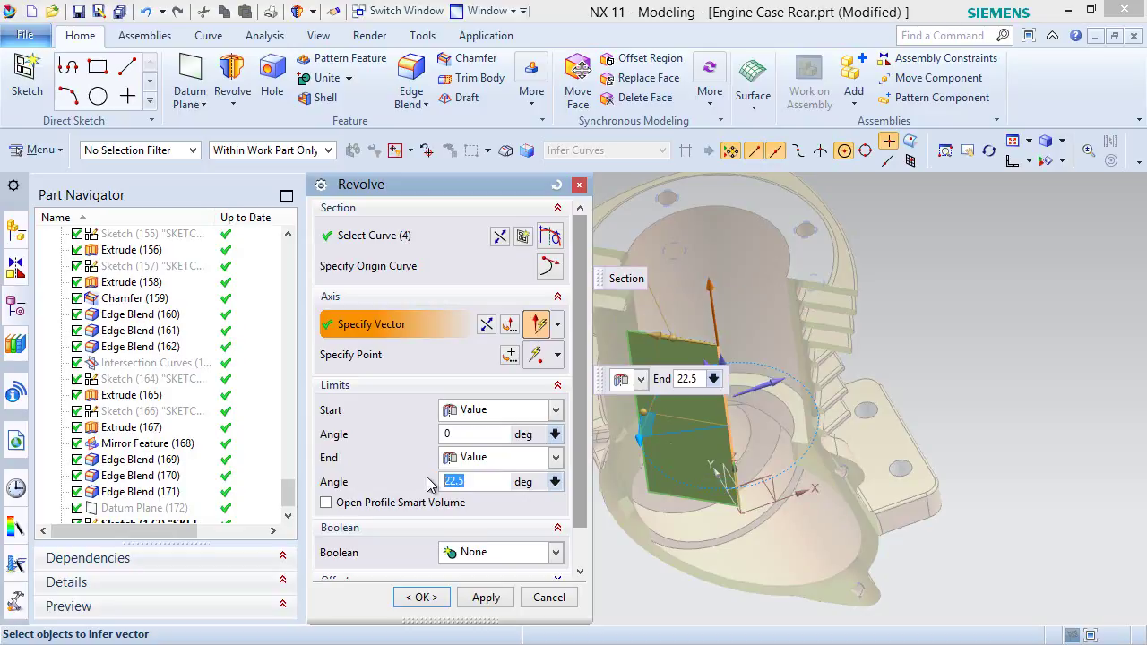
{"action": "left_click", "coordinate": [466, 433]}
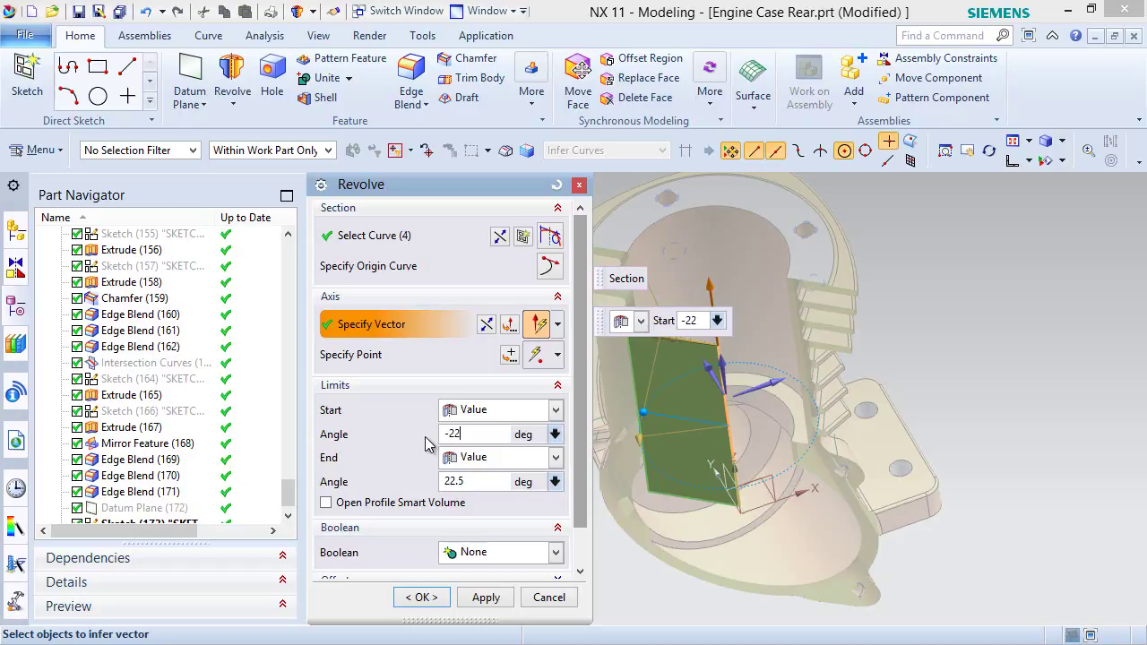
{"action": "left_click", "coordinate": [424, 435]}
{"action": "left_click_drag", "start_coordinate": [596, 332], "coordinate": [848, 265]}
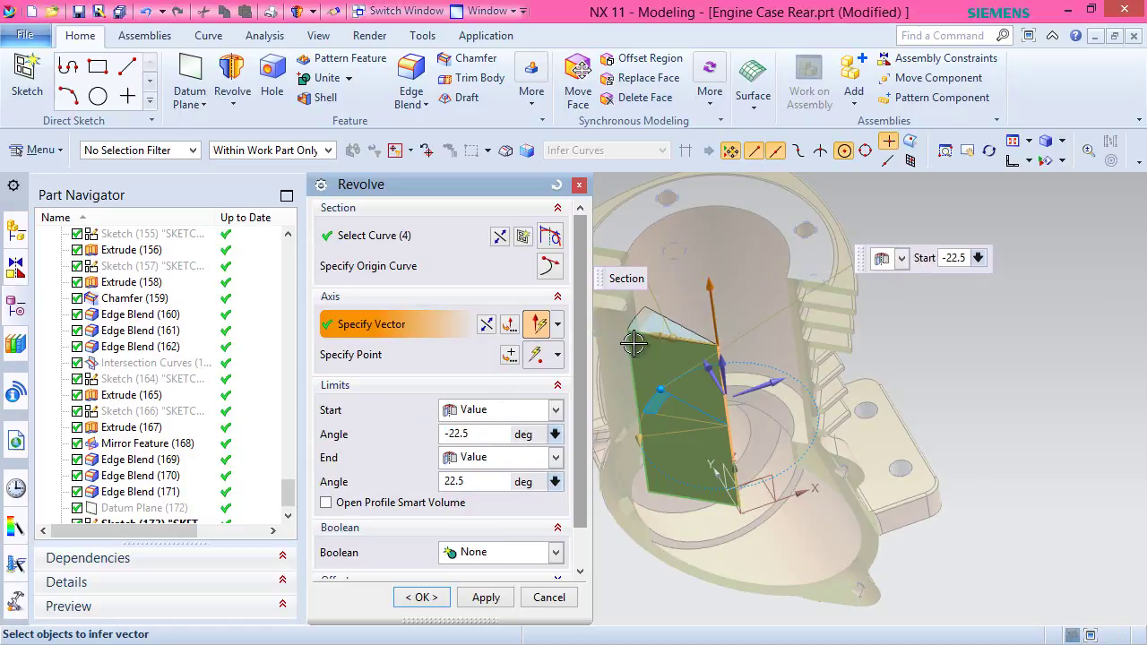
{"action": "left_click", "coordinate": [506, 550]}
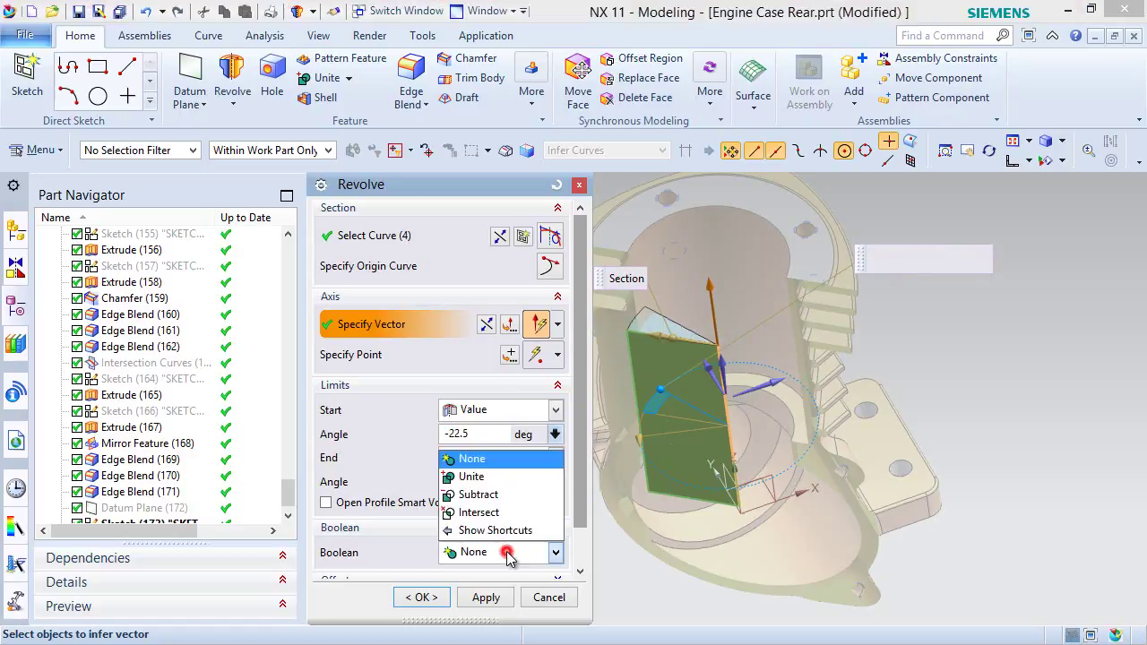
{"action": "left_click", "coordinate": [479, 494]}
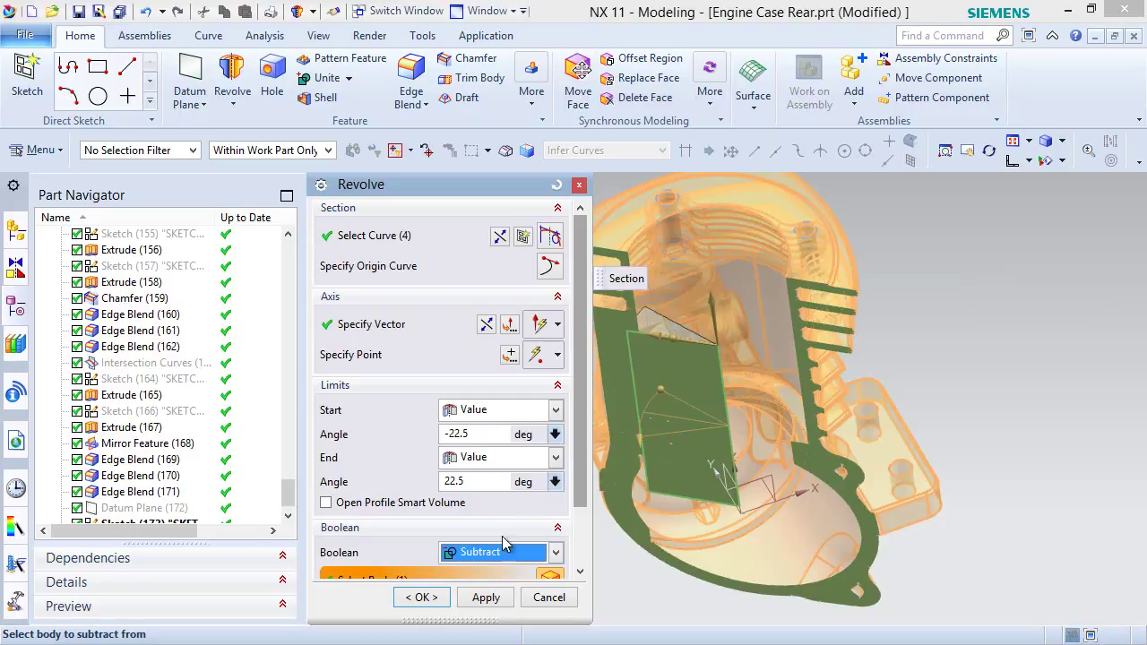
{"action": "left_click", "coordinate": [430, 600]}
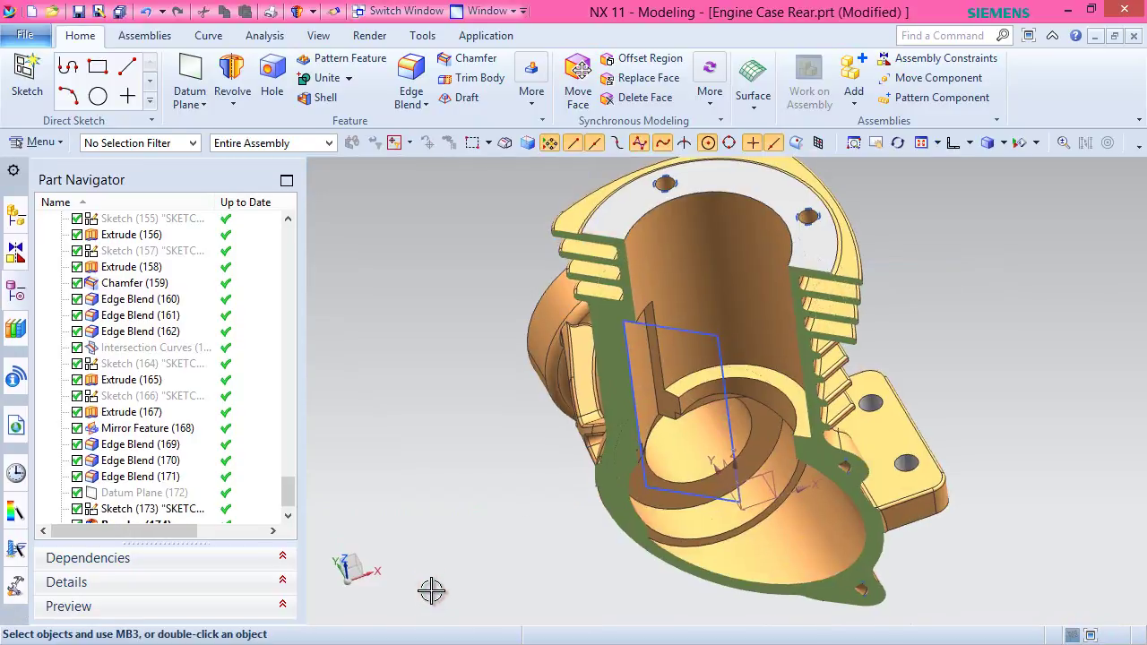
Hide the revolved rectangle's sketch and turn off the section clipping to show the whole case in the trimetric view.
{"action": "right_click", "coordinate": [164, 510]}
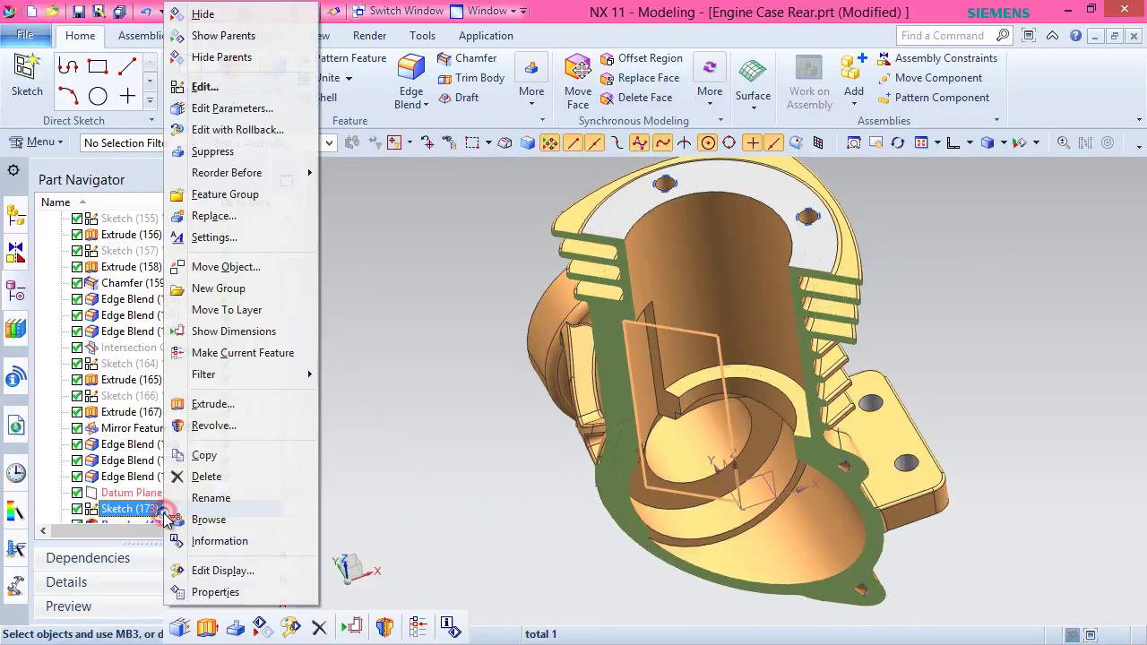
{"action": "left_click", "coordinate": [203, 14]}
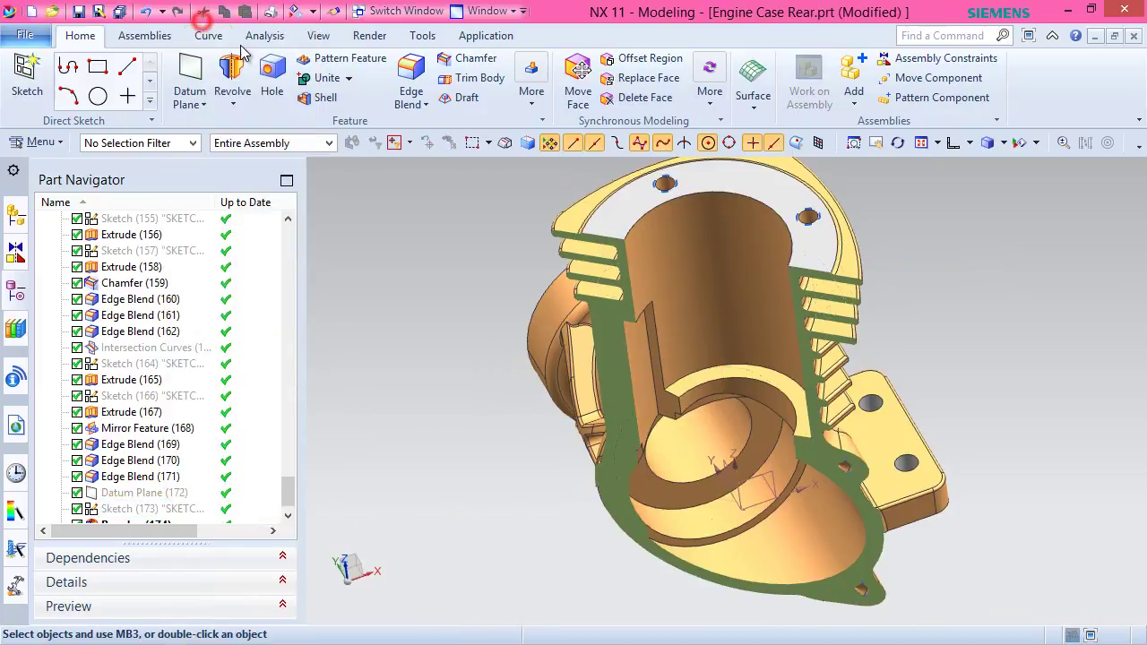
{"action": "left_click", "coordinate": [318, 38]}
{"action": "left_click", "coordinate": [579, 90]}
{"action": "middle_click_drag", "start_coordinate": [646, 316], "coordinate": [583, 346]}
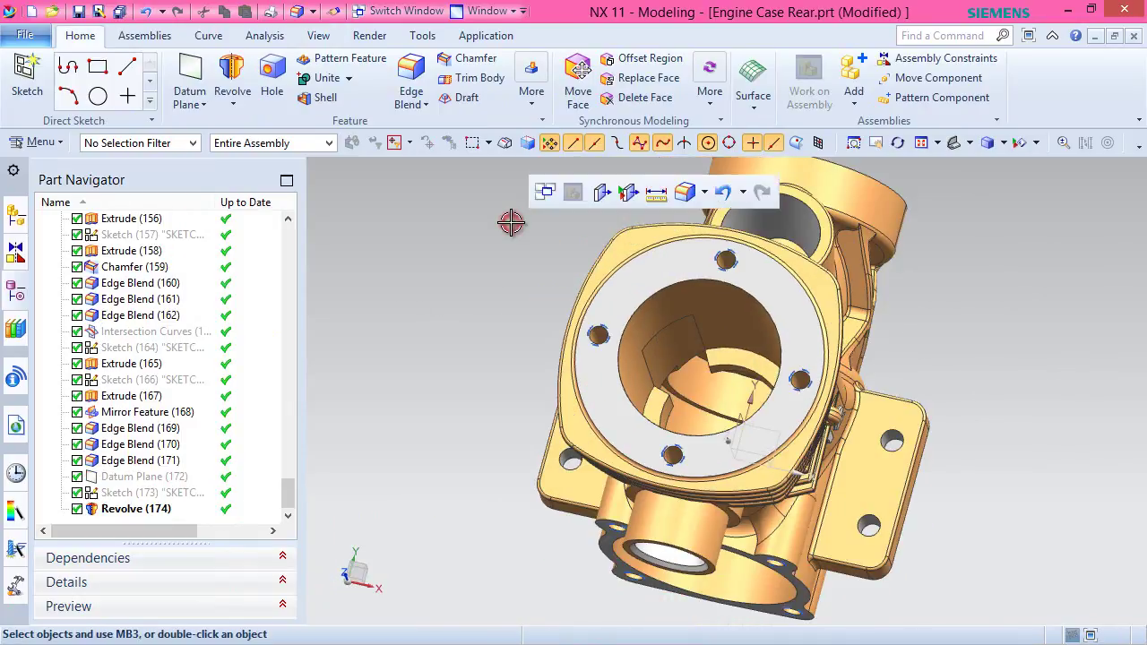
{"action": "key", "text": "Home"}
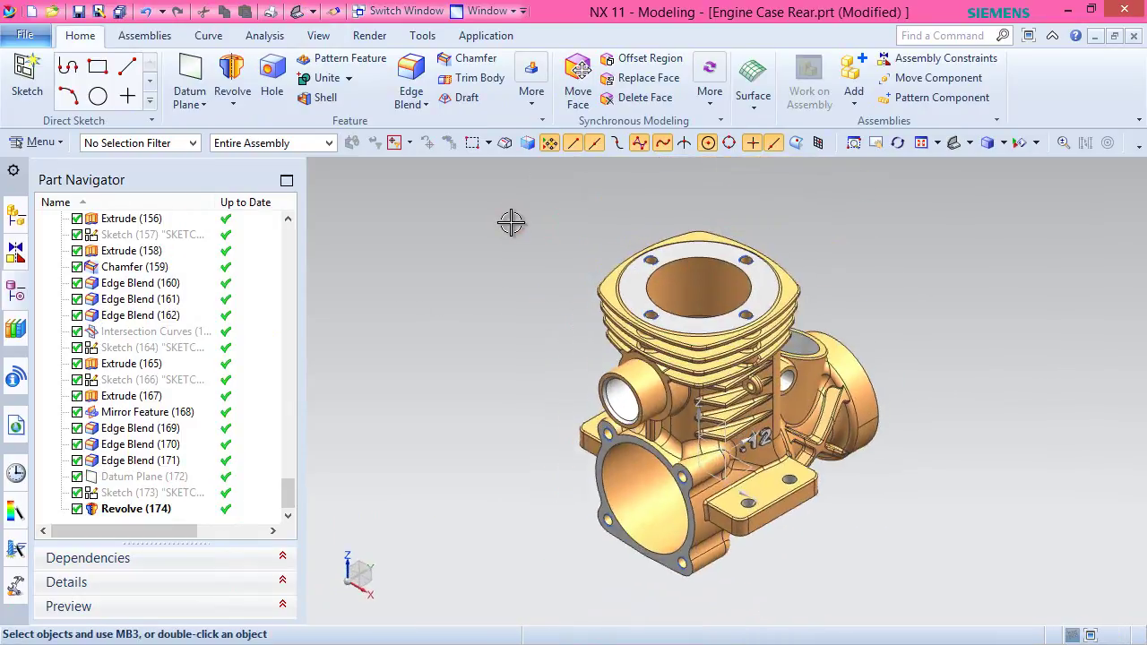
Section the case with a single plane in absolute orientation at a 6.75 offset, exposing the new bore pocket.
{"action": "left_click", "coordinate": [320, 35]}
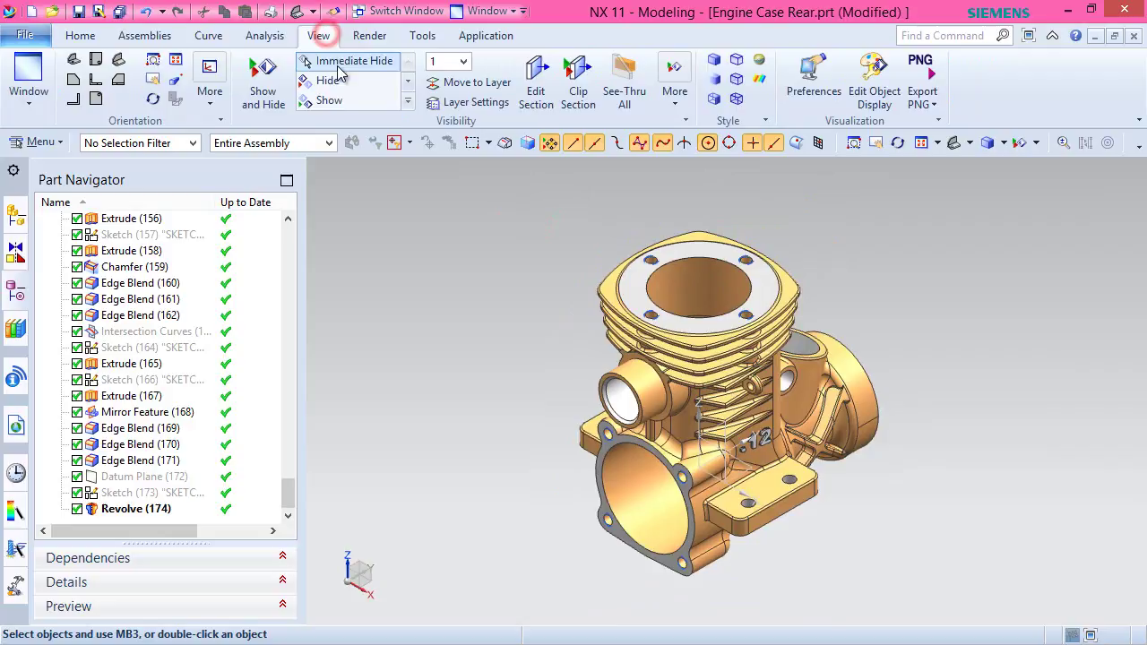
{"action": "left_click", "coordinate": [536, 85]}
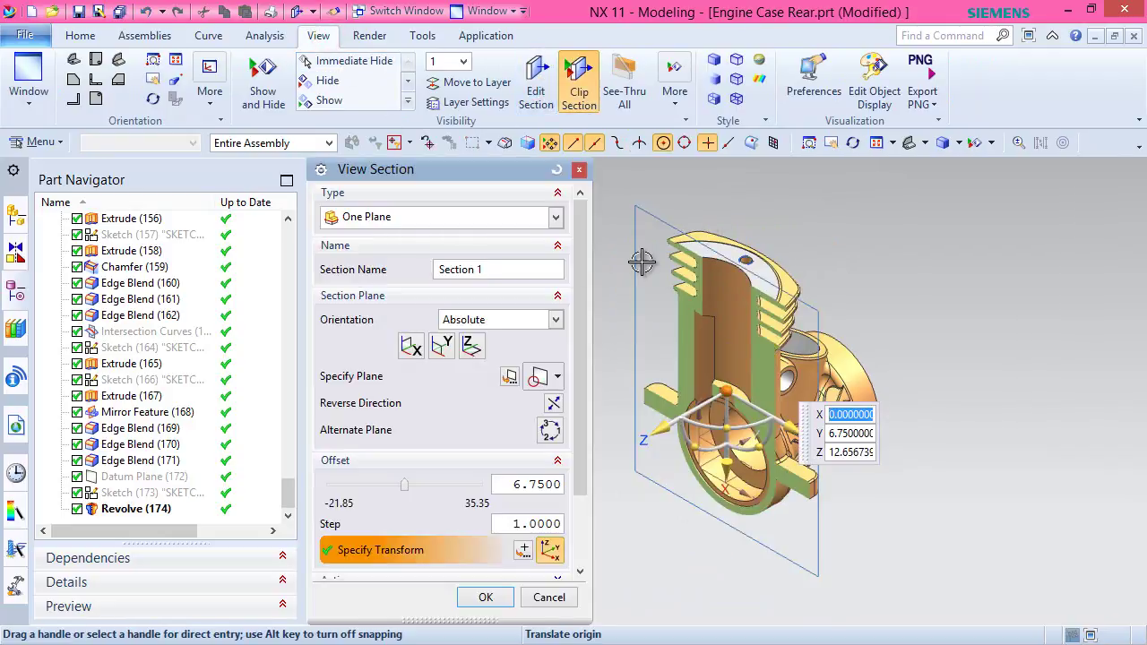
{"action": "left_click", "coordinate": [482, 598]}
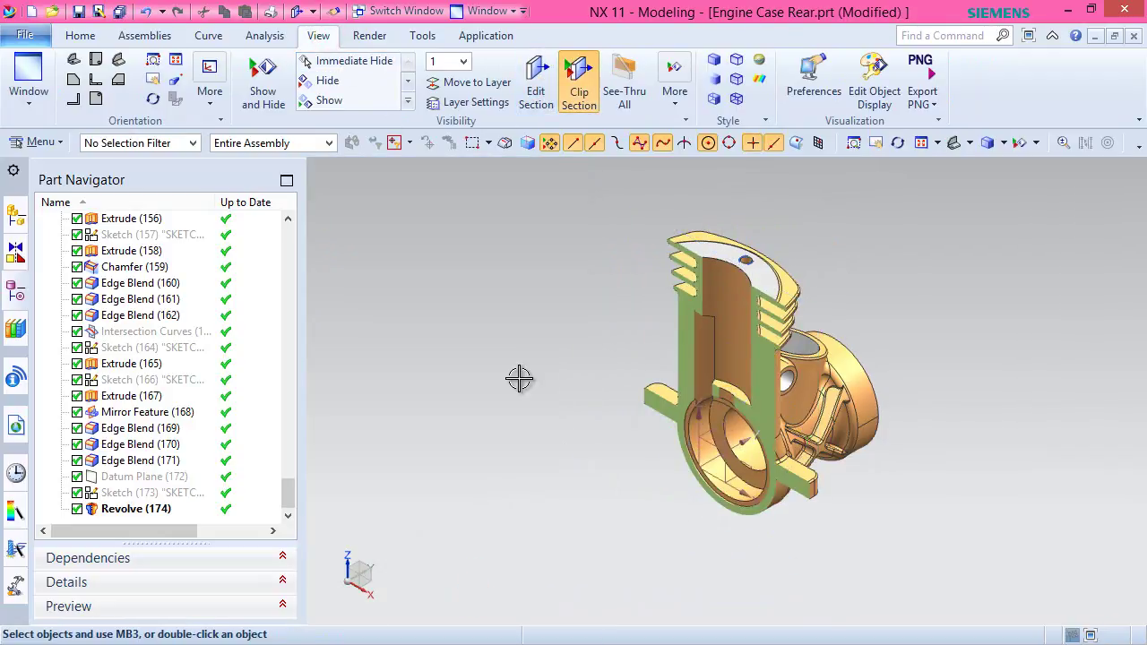
Blend one upper corner edge of the revolved bore pocket with a 2 mm radius and restore the isometric view.
{"action": "left_click", "coordinate": [80, 36]}
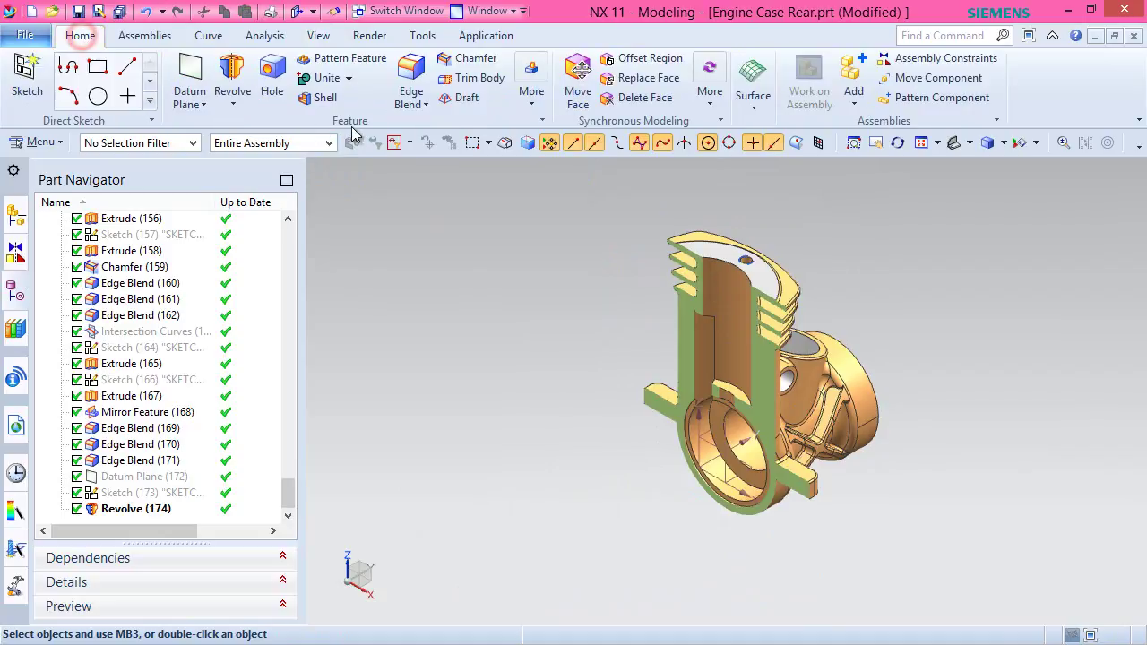
{"action": "left_click", "coordinate": [412, 74]}
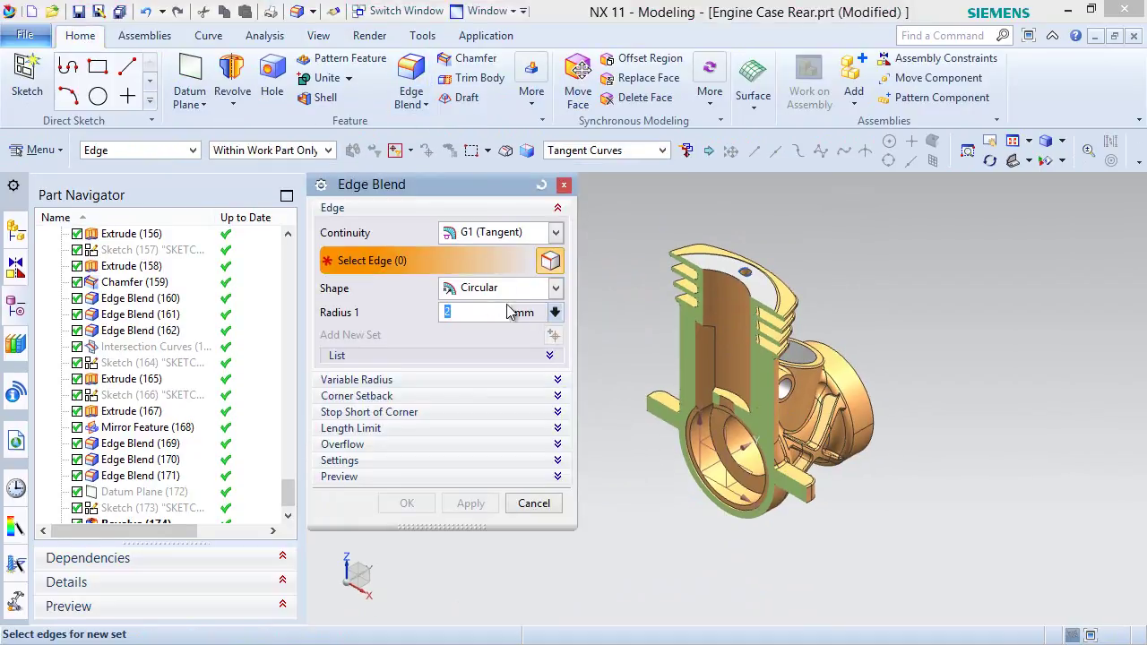
{"action": "middle_click_drag", "start_coordinate": [642, 400], "coordinate": [720, 346]}
{"action": "scroll", "coordinate": [648, 317], "scroll_direction": "up", "scroll_amount": 5}
{"action": "scroll", "coordinate": [603, 231], "scroll_direction": "up", "scroll_amount": 3}
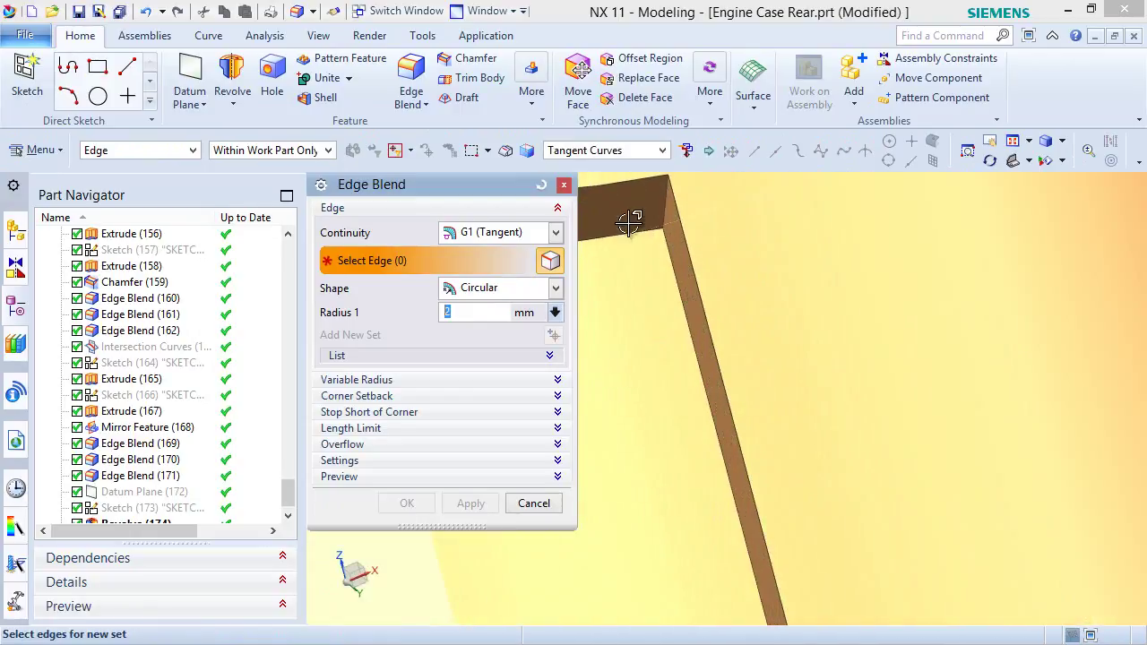
{"action": "left_click", "coordinate": [661, 209]}
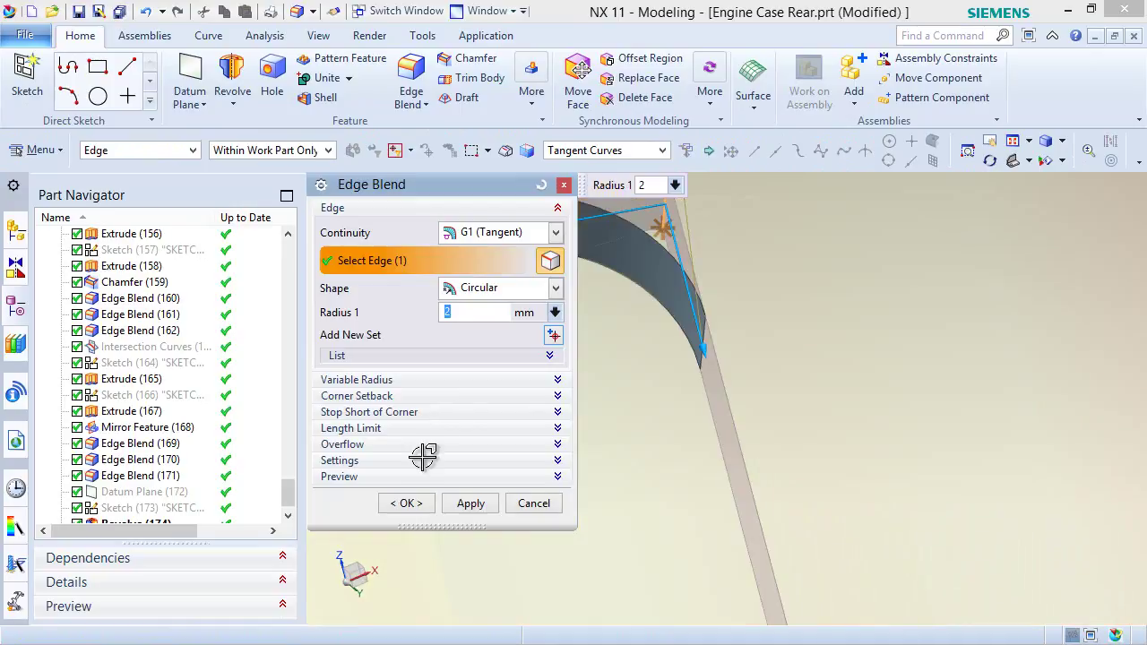
{"action": "left_click", "coordinate": [405, 503]}
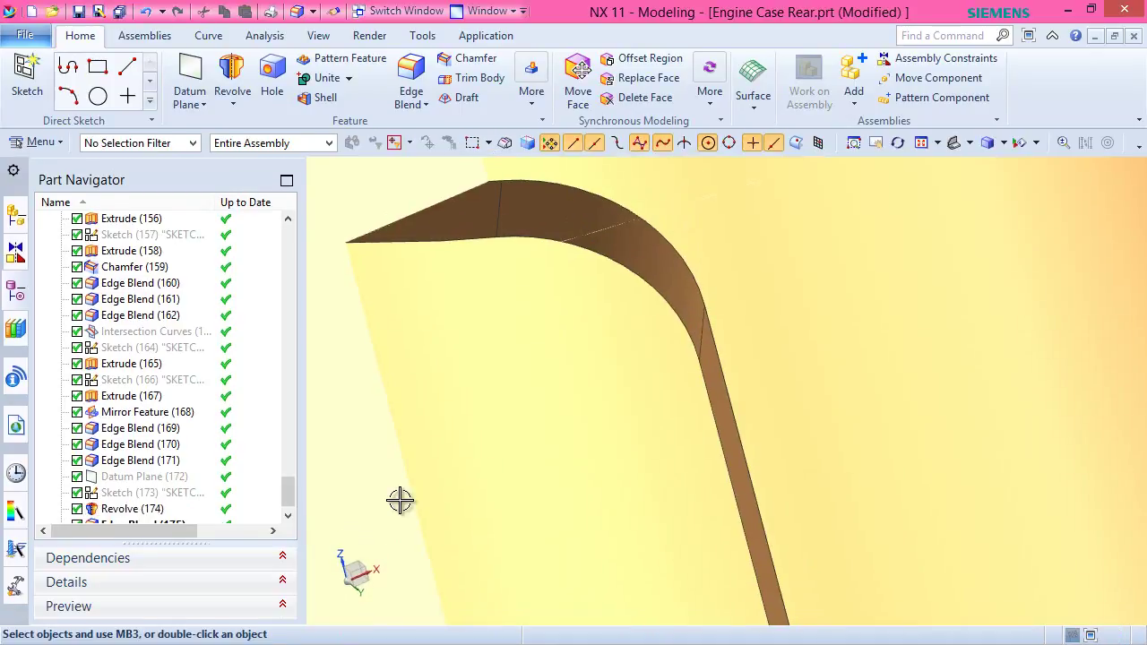
{"action": "key", "text": "Home"}
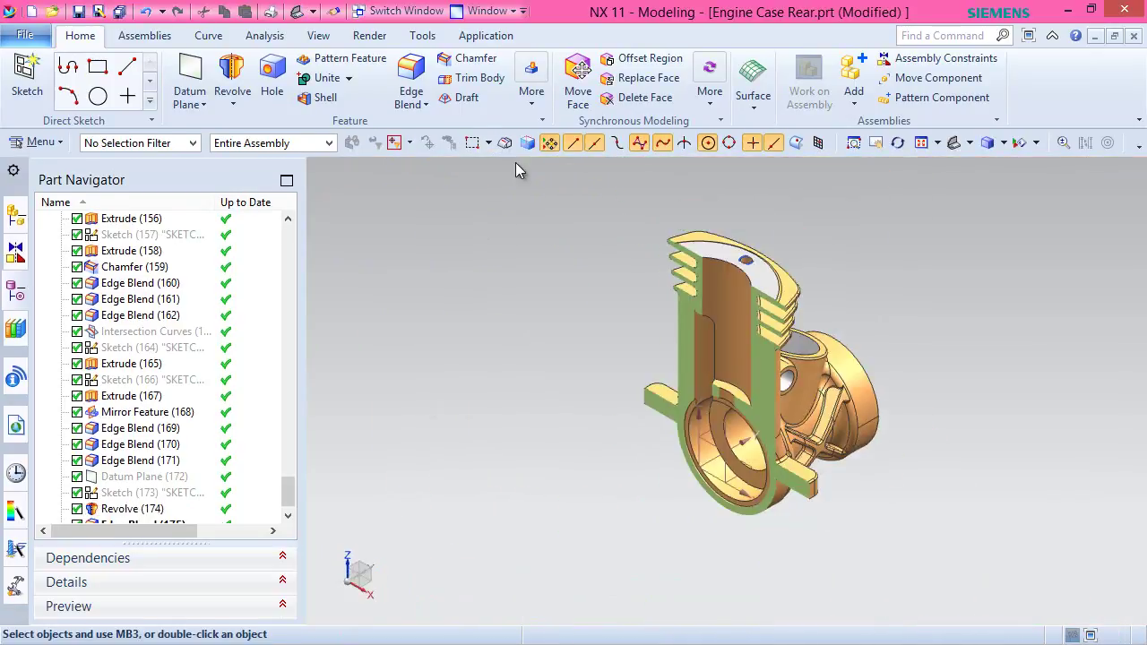
Reverse the direction of the single-plane section to expose the opposite half of the engine case.
{"action": "left_click", "coordinate": [320, 36]}
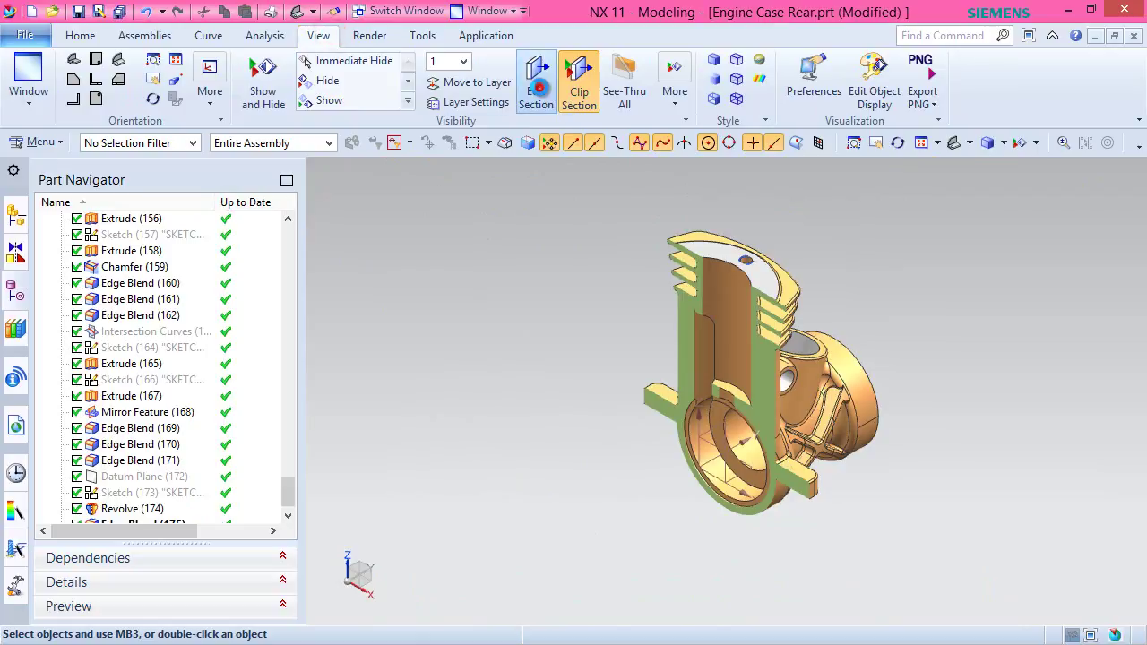
{"action": "left_click", "coordinate": [540, 93]}
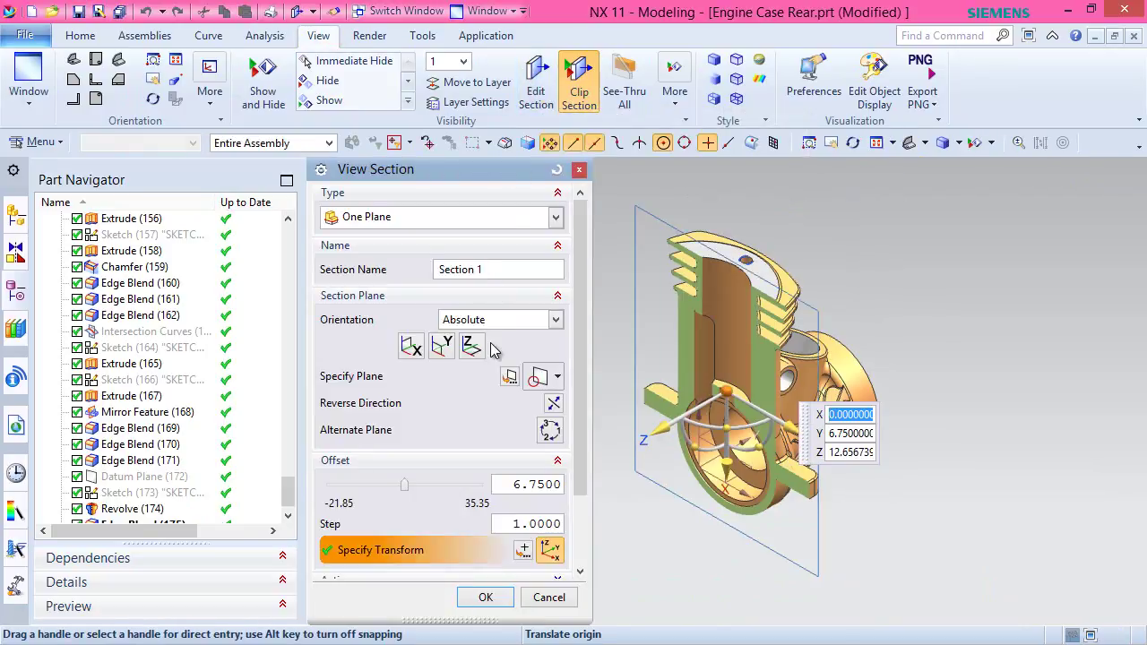
{"action": "left_click", "coordinate": [551, 405]}
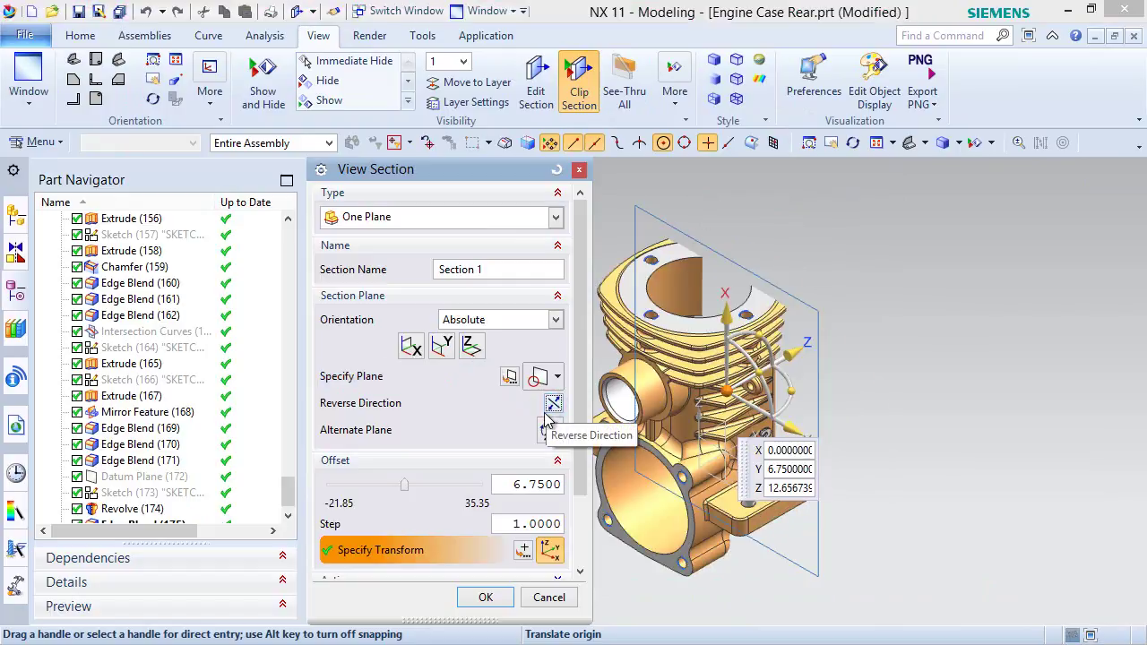
{"action": "left_click", "coordinate": [486, 600]}
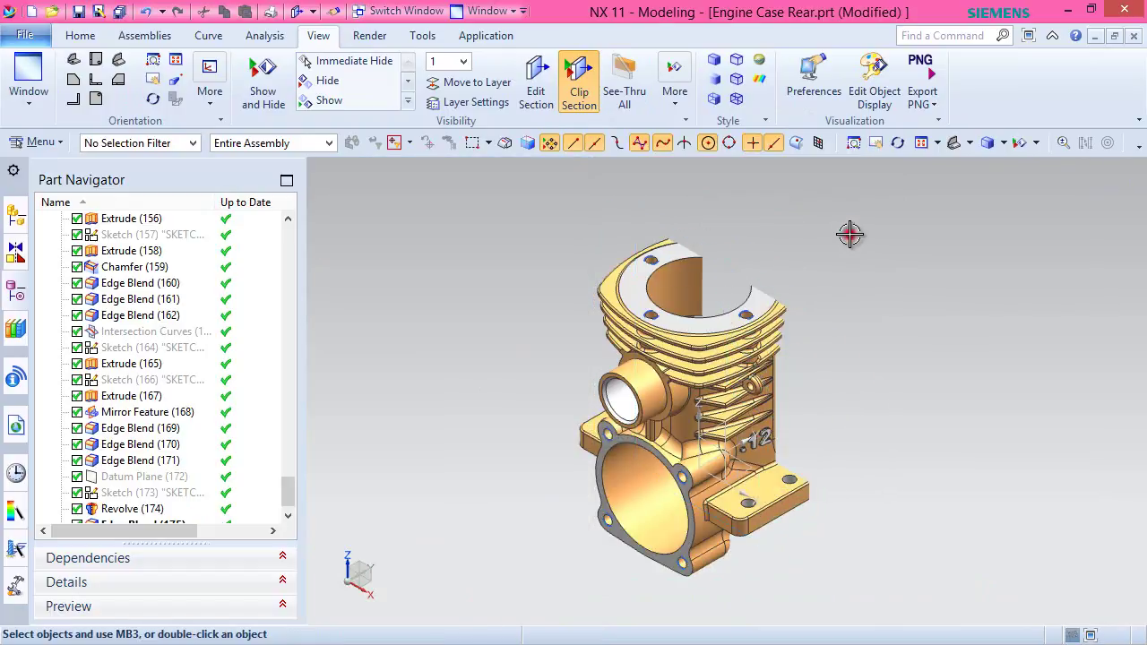
Blend the opposite upper corner edge of the bore pocket with a 2 mm radius.
{"action": "mouse_move", "coordinate": [957, 243]}
{"action": "left_click", "coordinate": [1045, 204]}
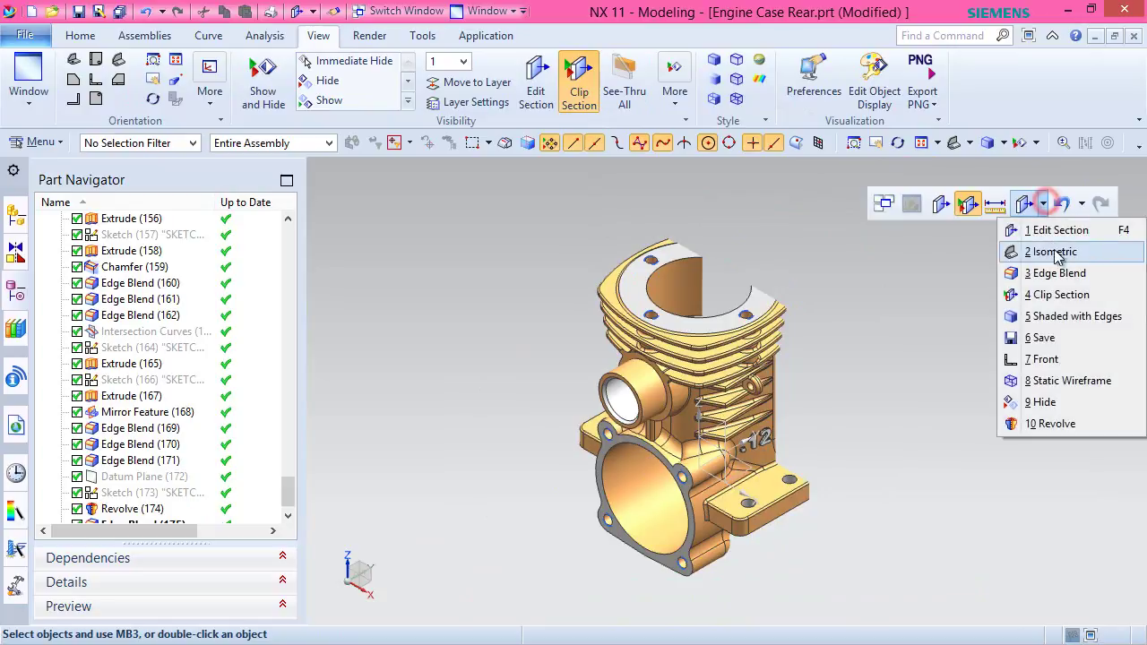
{"action": "left_click", "coordinate": [1060, 269]}
{"action": "middle_click_drag", "start_coordinate": [908, 349], "coordinate": [791, 325]}
{"action": "scroll", "coordinate": [668, 362], "scroll_direction": "up", "scroll_amount": 5}
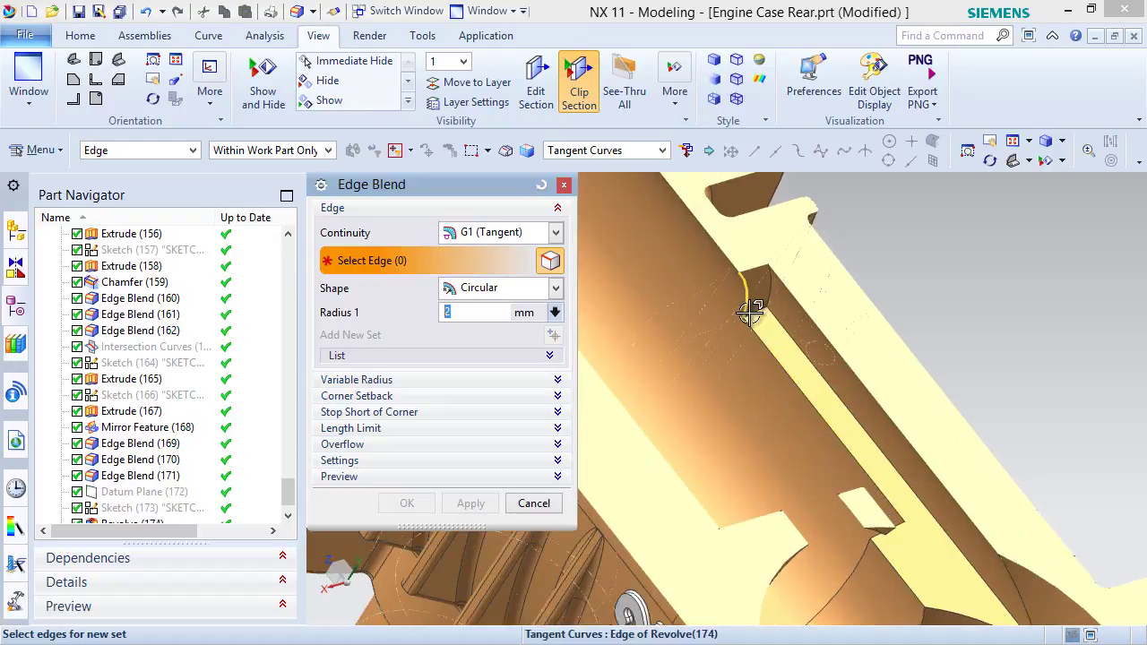
{"action": "left_click", "coordinate": [756, 312]}
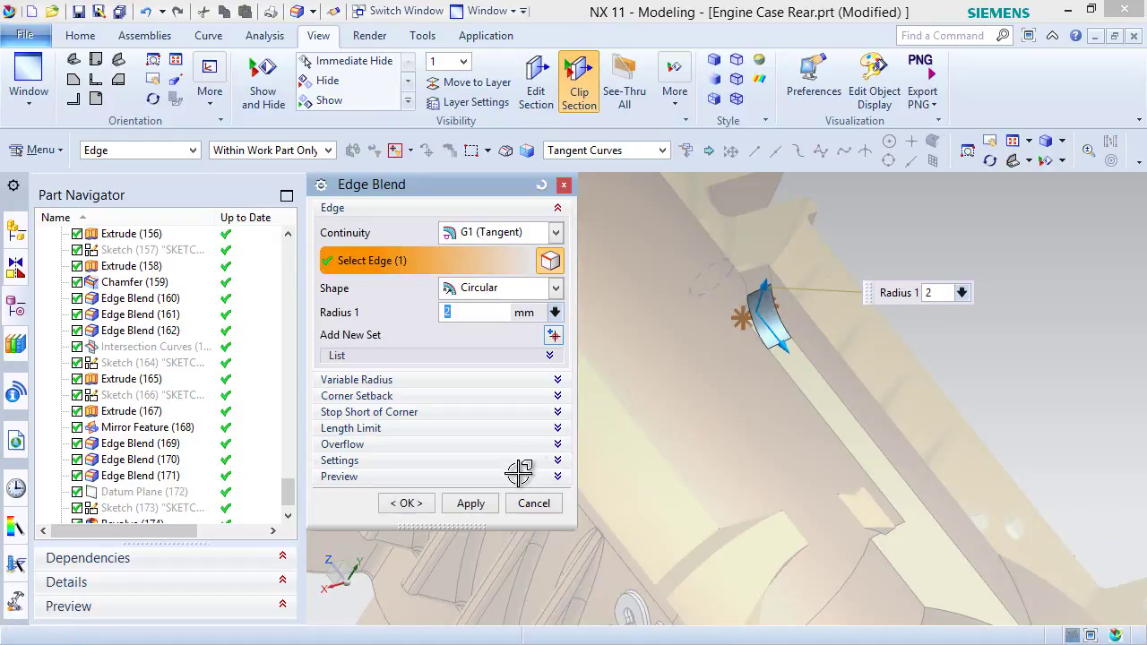
{"action": "left_click", "coordinate": [406, 504]}
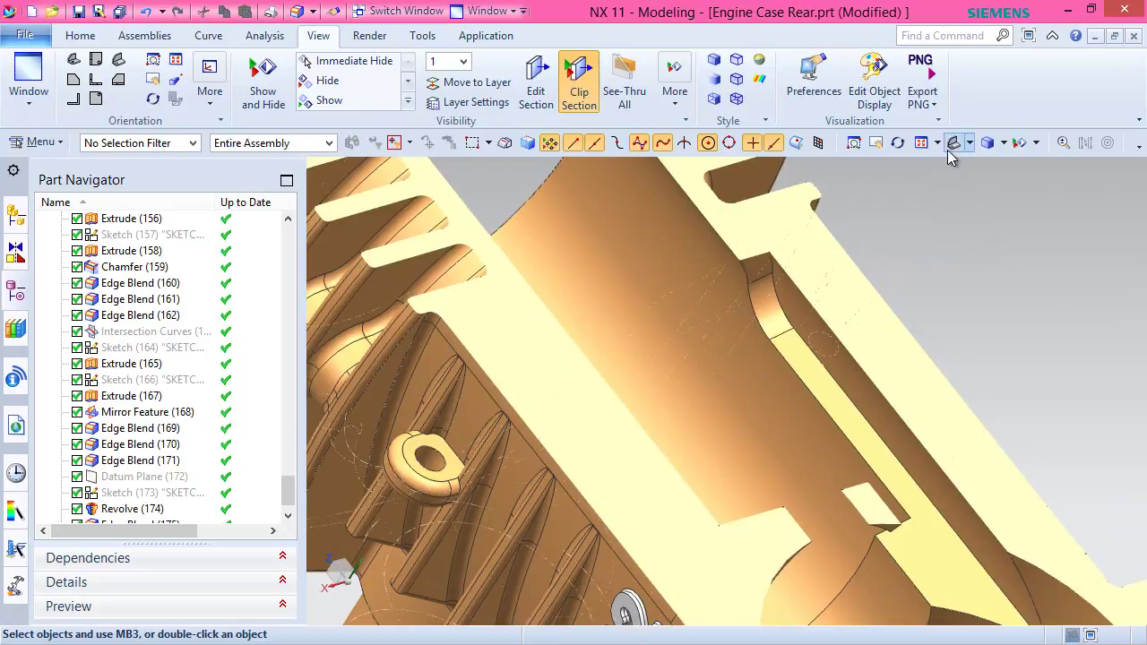
Turn off the section clipping to check the pocket's rounded corners inside the whole bore, and save the part.
{"action": "left_click", "coordinate": [970, 143]}
{"action": "left_click", "coordinate": [1012, 170]}
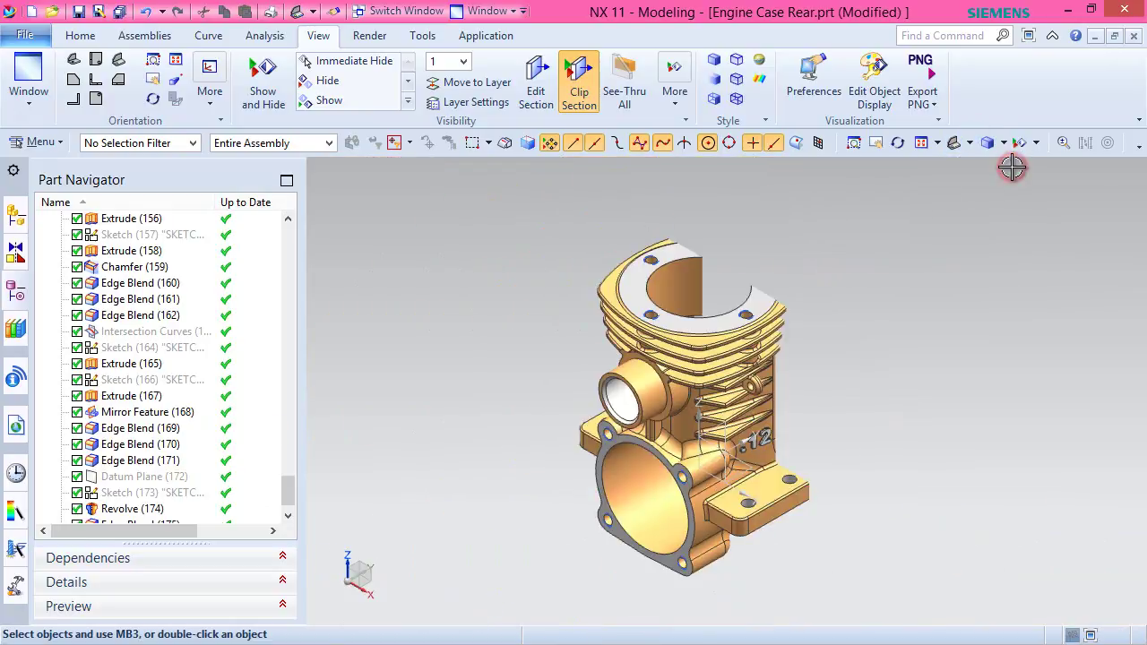
{"action": "left_click", "coordinate": [578, 101]}
{"action": "middle_click_drag", "start_coordinate": [682, 376], "coordinate": [699, 323]}
{"action": "scroll", "coordinate": [697, 321], "scroll_direction": "up", "scroll_amount": 3}
{"action": "scroll", "coordinate": [697, 321], "scroll_direction": "down", "scroll_amount": 2}
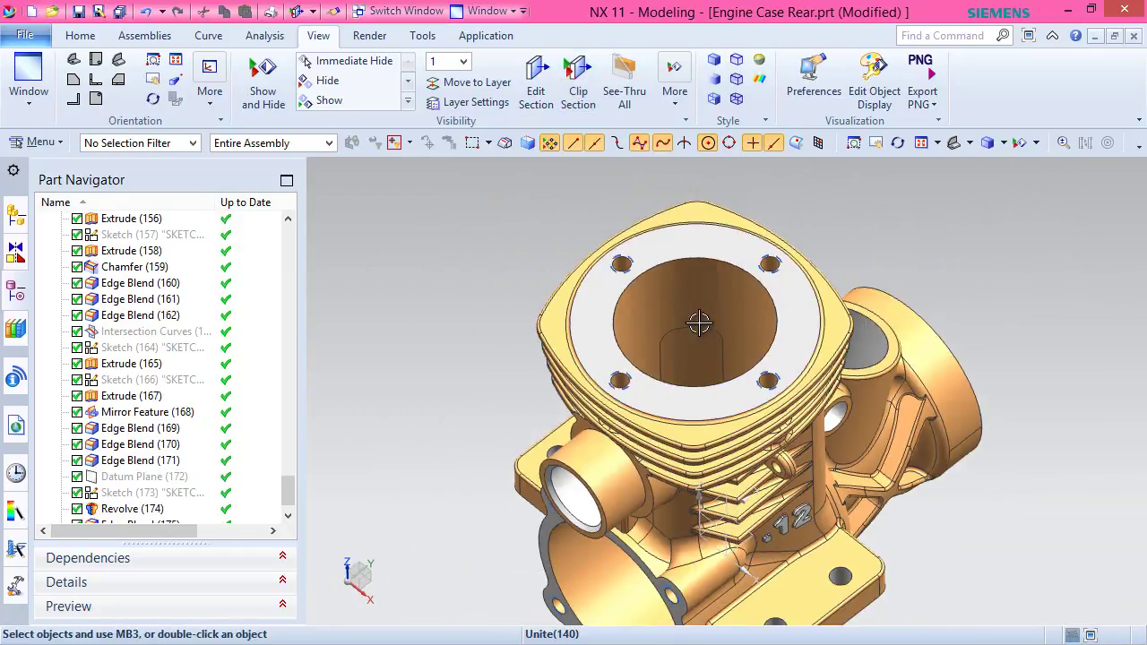
{"action": "scroll", "coordinate": [698, 369], "scroll_direction": "up", "scroll_amount": 3}
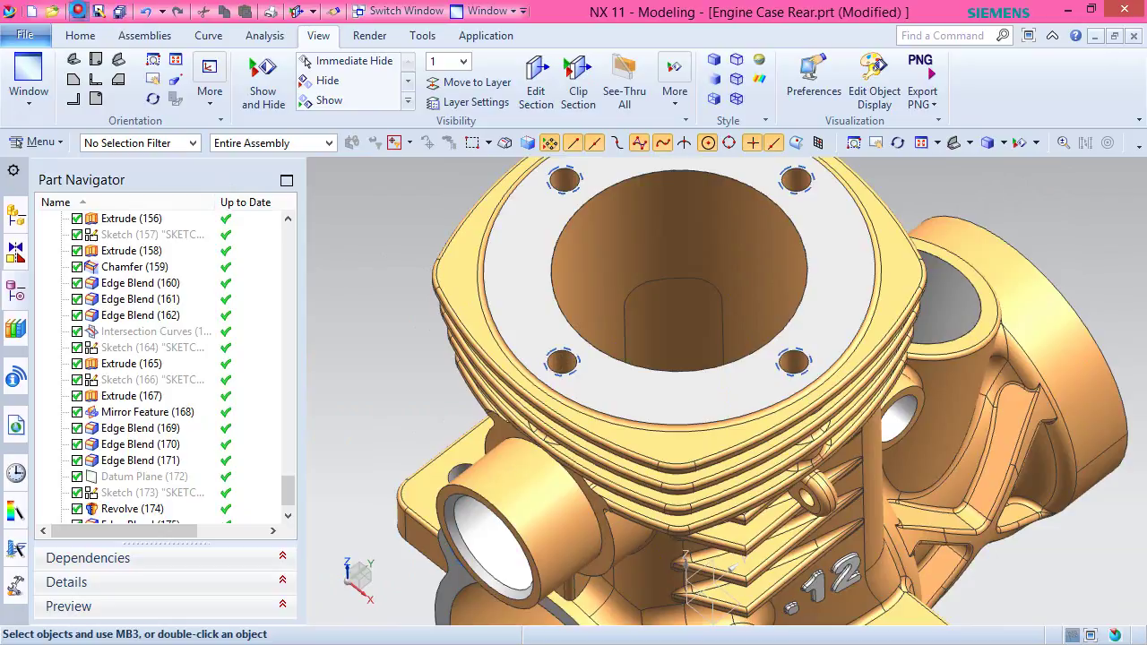
{"action": "key", "text": "ctrl+s"}
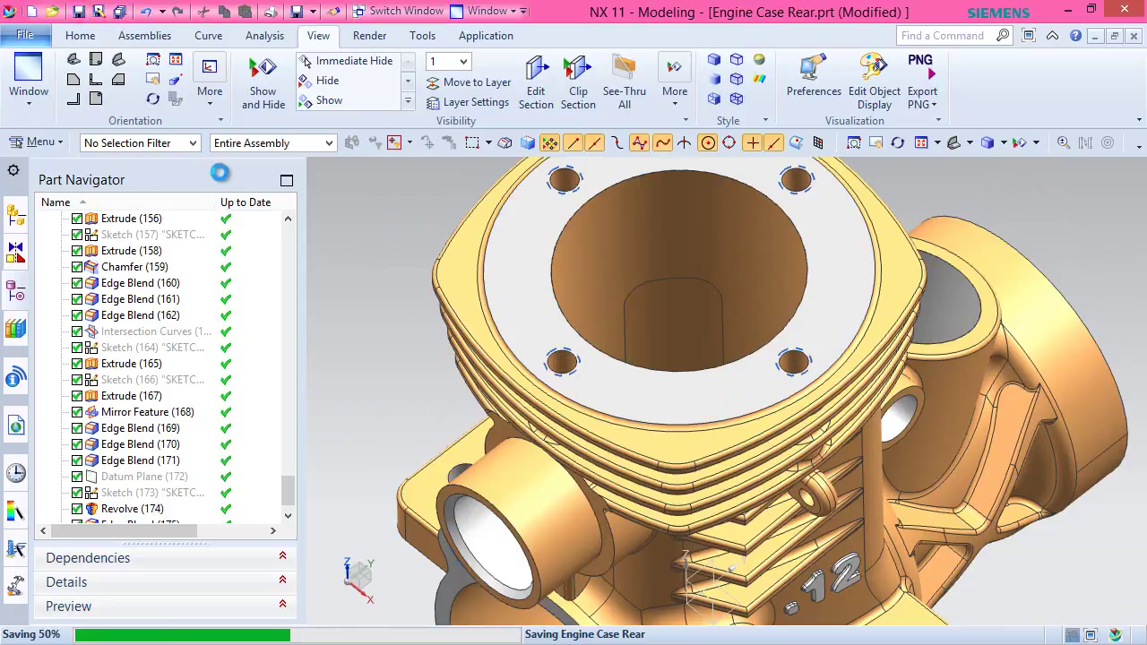
Section the case again and blend the tangent edge chain around the bore pocket with a 1 mm radius.
{"action": "left_click", "coordinate": [536, 86]}
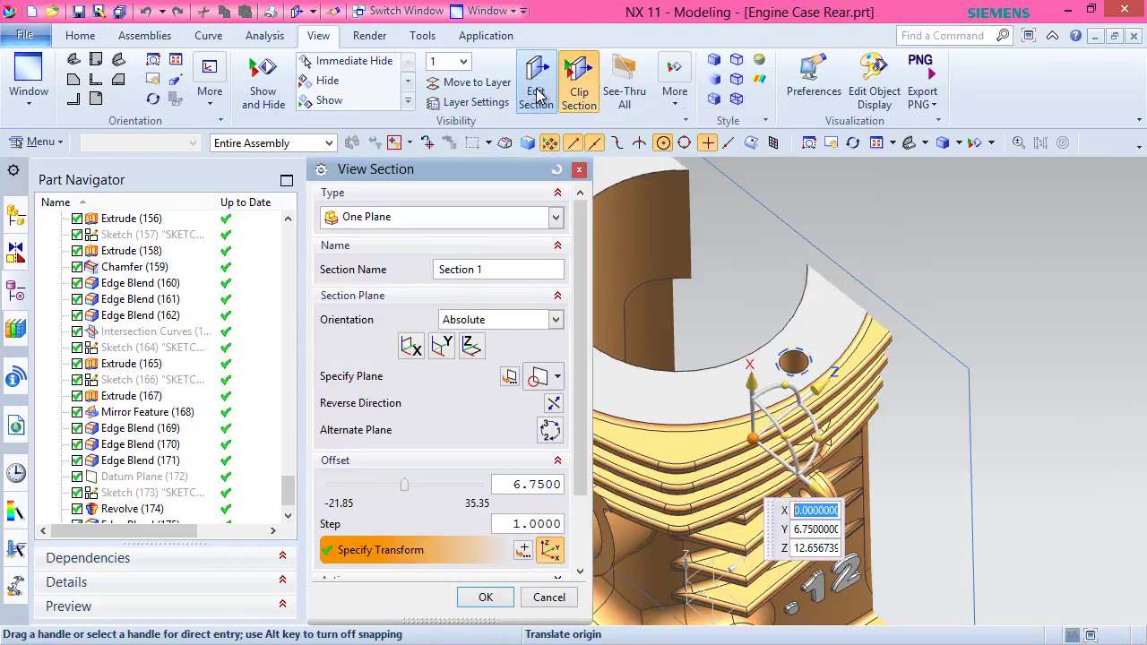
{"action": "left_click", "coordinate": [485, 598]}
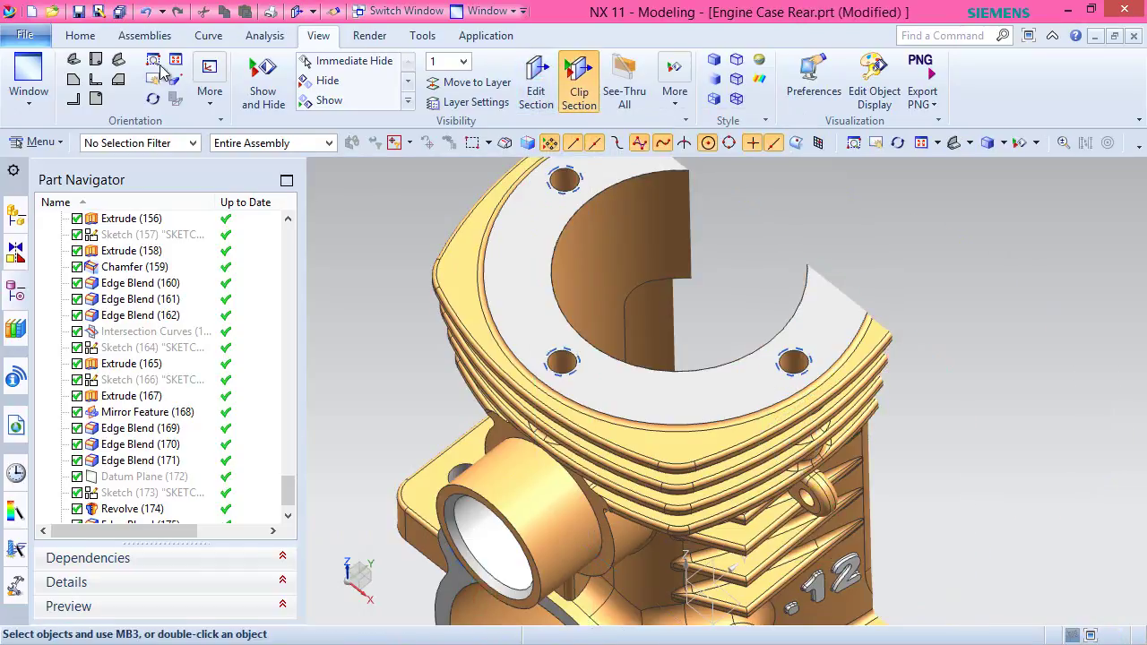
{"action": "left_click", "coordinate": [80, 36]}
{"action": "left_click", "coordinate": [410, 85]}
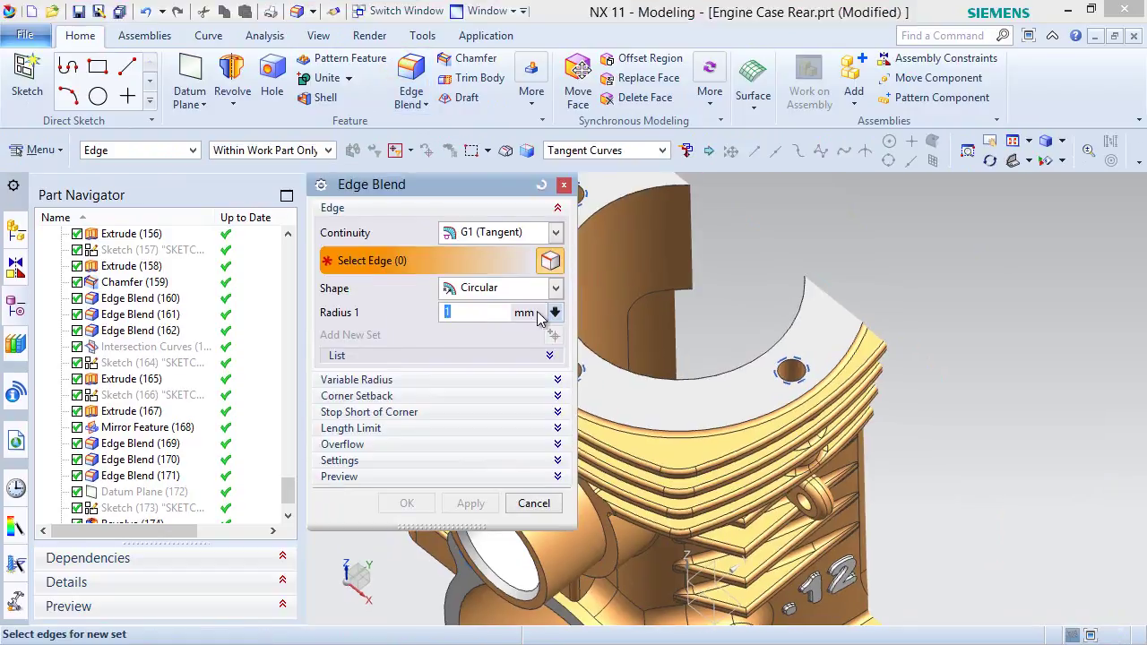
{"action": "middle_click_drag", "start_coordinate": [681, 341], "coordinate": [641, 346]}
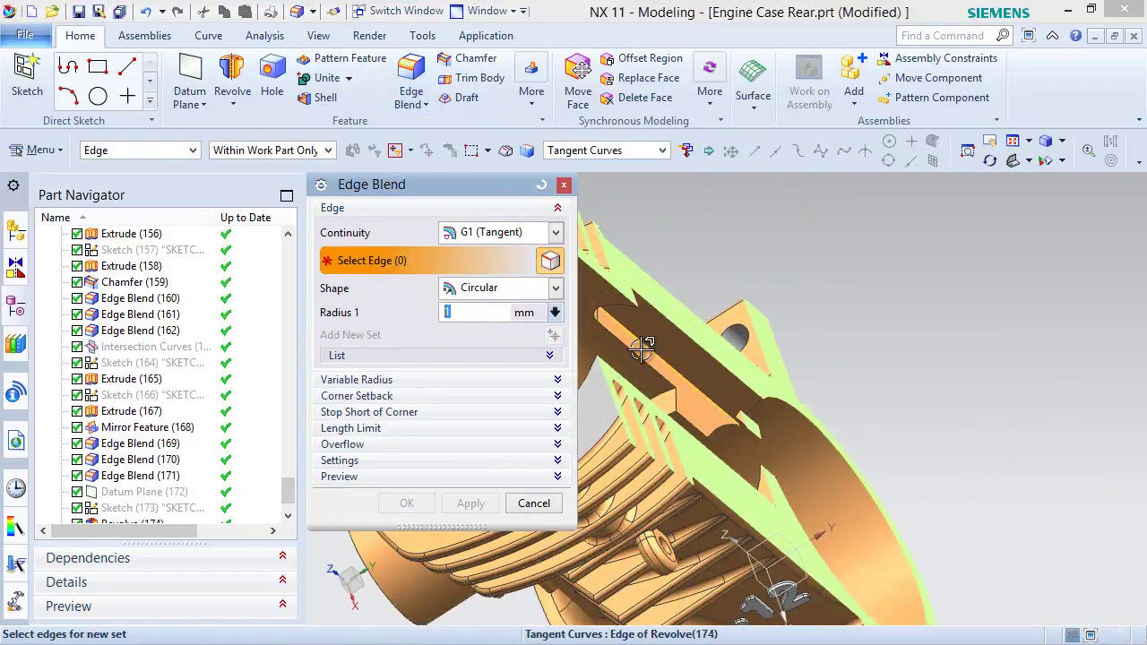
{"action": "scroll", "coordinate": [643, 341], "scroll_direction": "up", "scroll_amount": 3}
{"action": "left_click", "coordinate": [644, 336]}
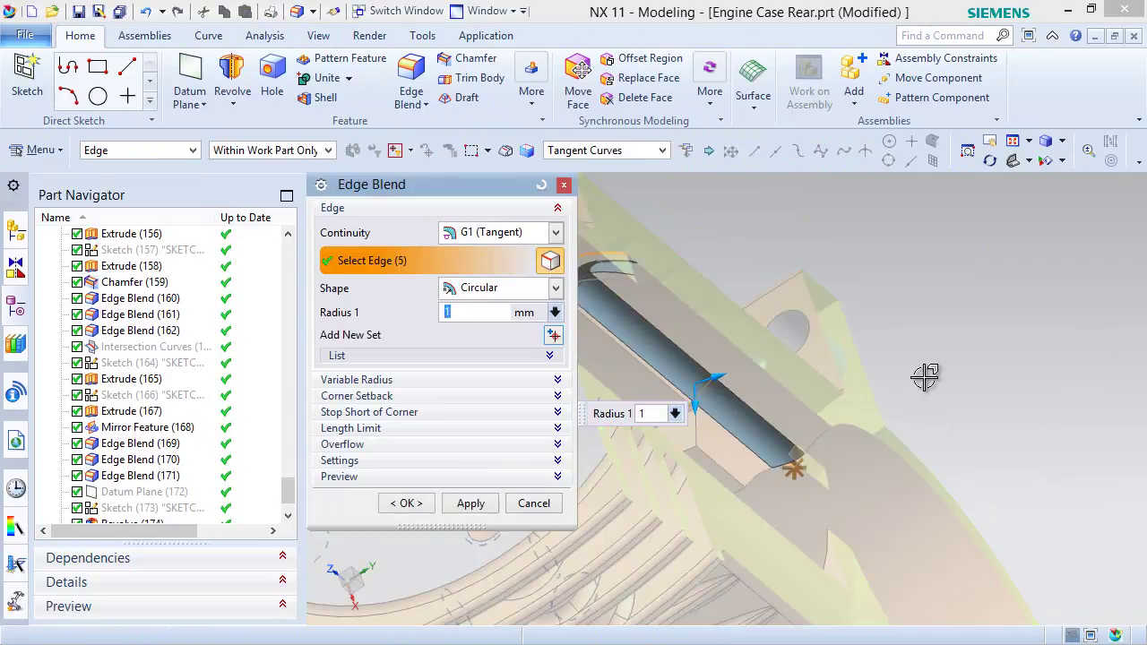
{"action": "left_click", "coordinate": [420, 507]}
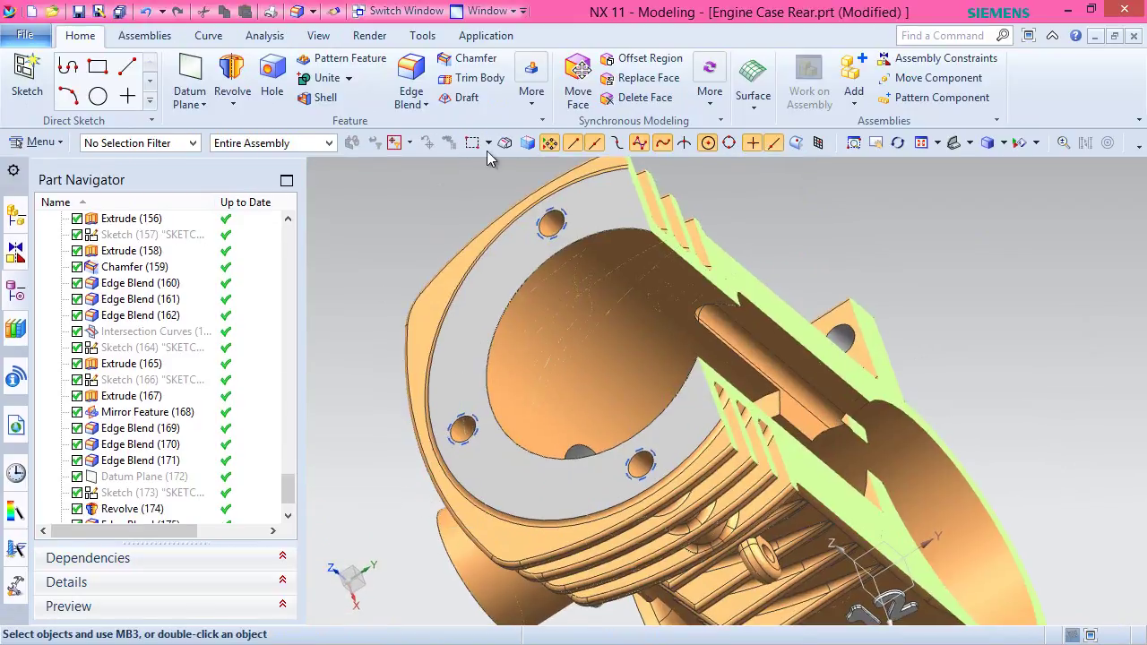
Inspect the blended pocket with the section clipping off and on, highlighting the last edge blend in the feature history.
{"action": "left_click", "coordinate": [320, 35]}
{"action": "left_click", "coordinate": [577, 83]}
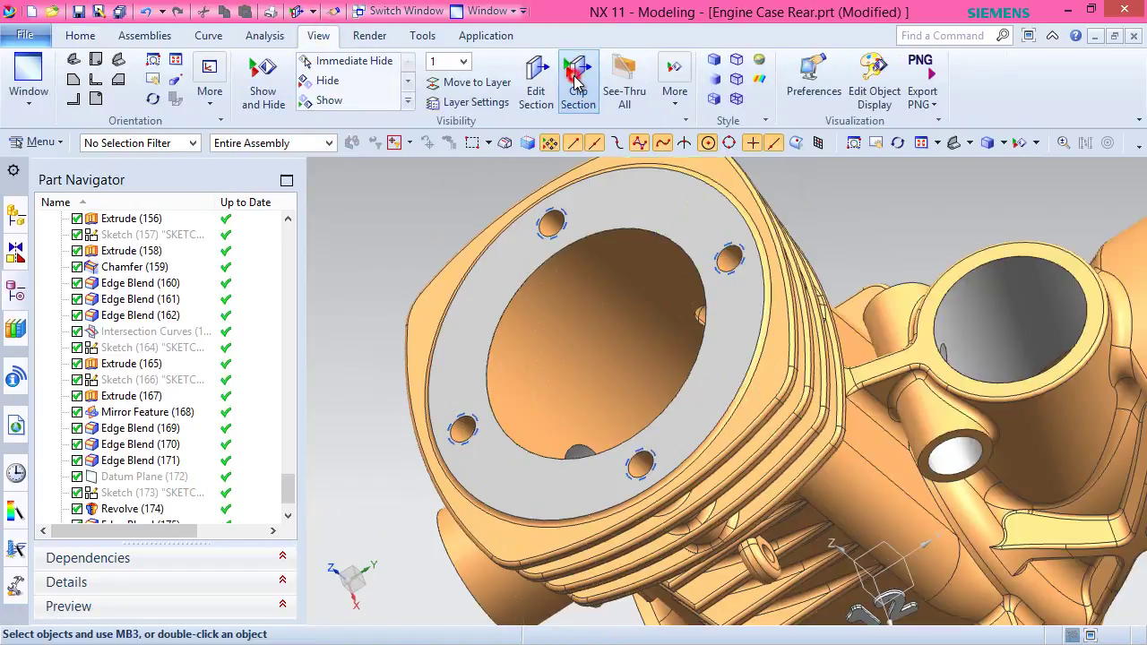
{"action": "middle_click_drag", "start_coordinate": [579, 306], "coordinate": [655, 342]}
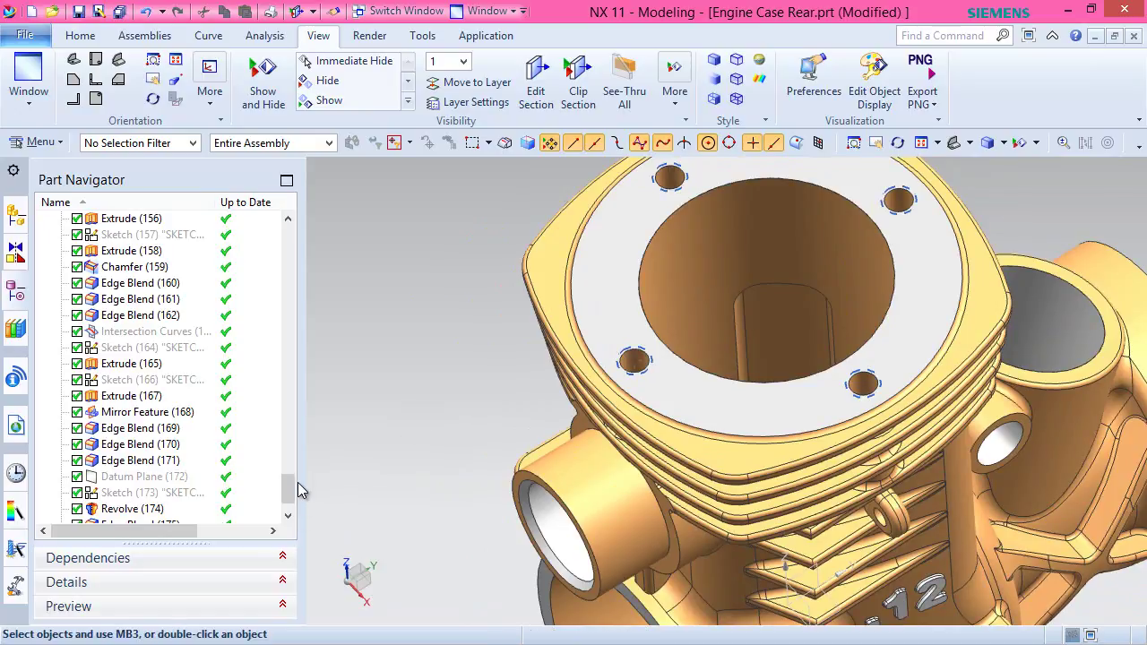
{"action": "left_click_drag", "start_coordinate": [289, 491], "coordinate": [287, 500]}
{"action": "left_click", "coordinate": [156, 509]}
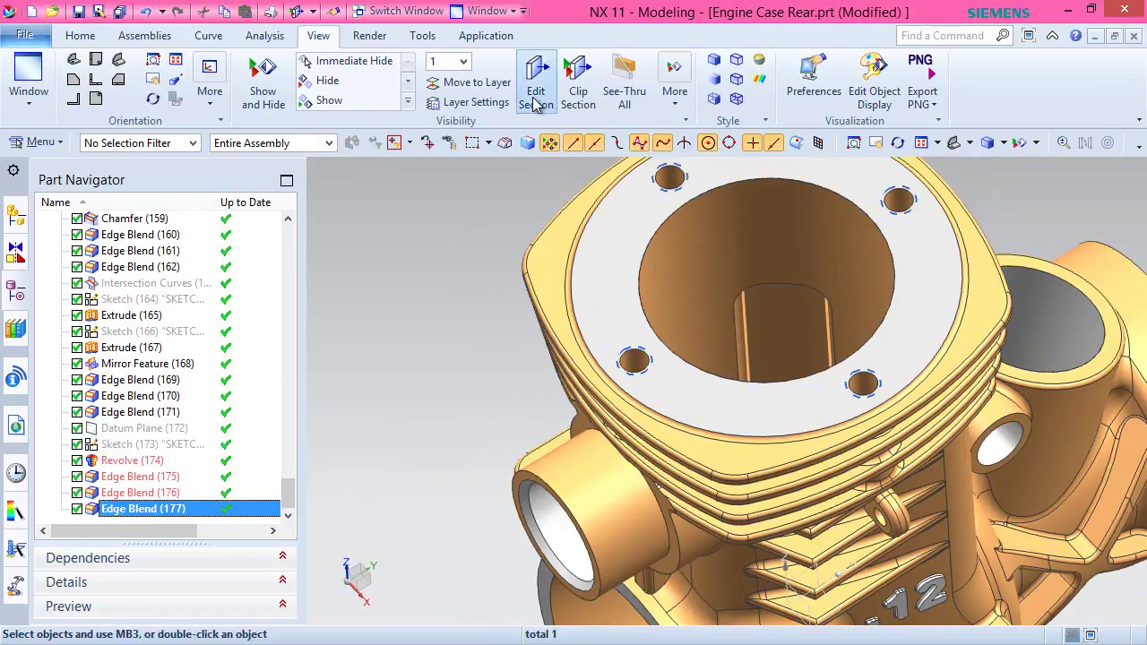
{"action": "left_click", "coordinate": [578, 81]}
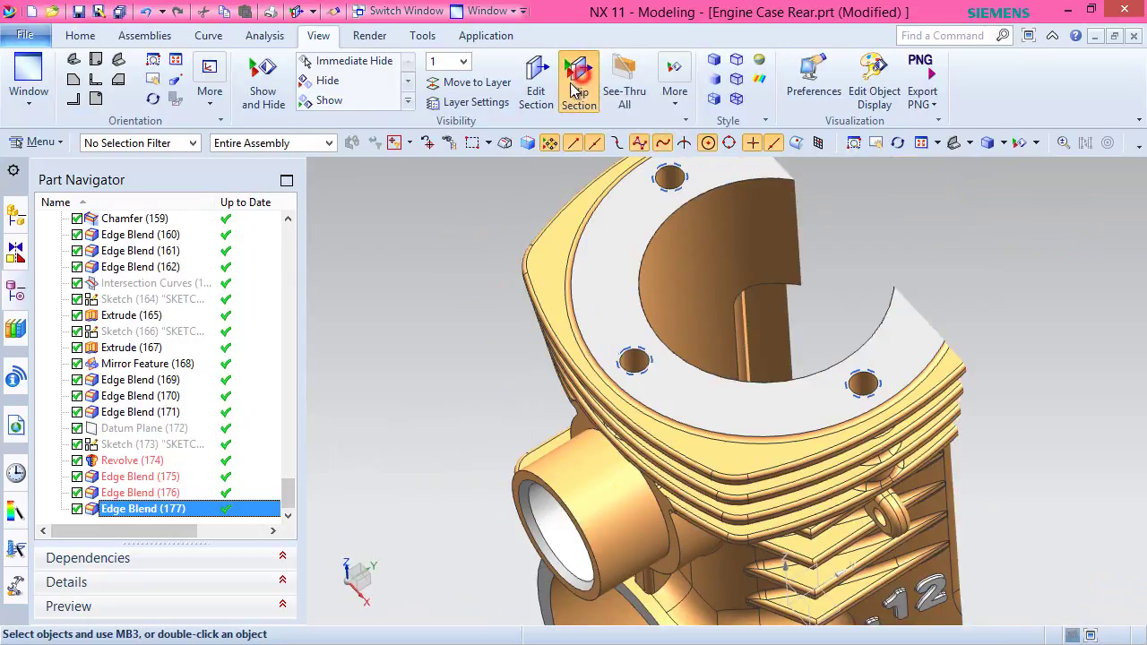
{"action": "middle_click_drag", "start_coordinate": [820, 300], "coordinate": [729, 260]}
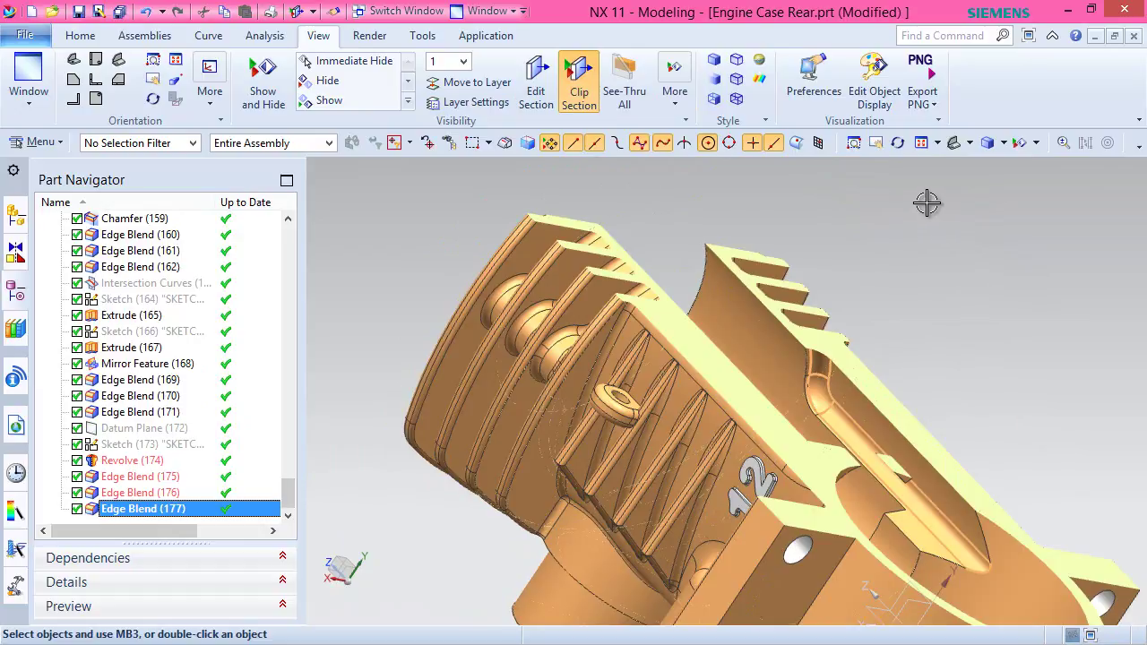
Return to the isometric view, turn off the section clipping to show the whole case, and save the part.
{"action": "key", "text": "Home"}
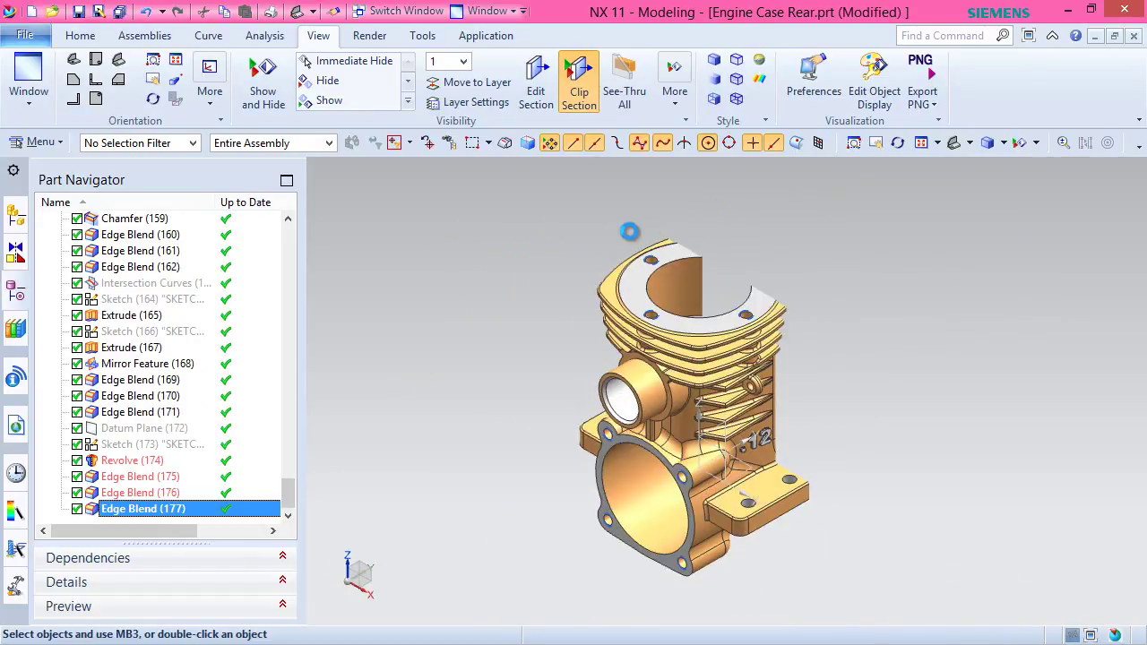
{"action": "key", "text": "ctrl+s"}
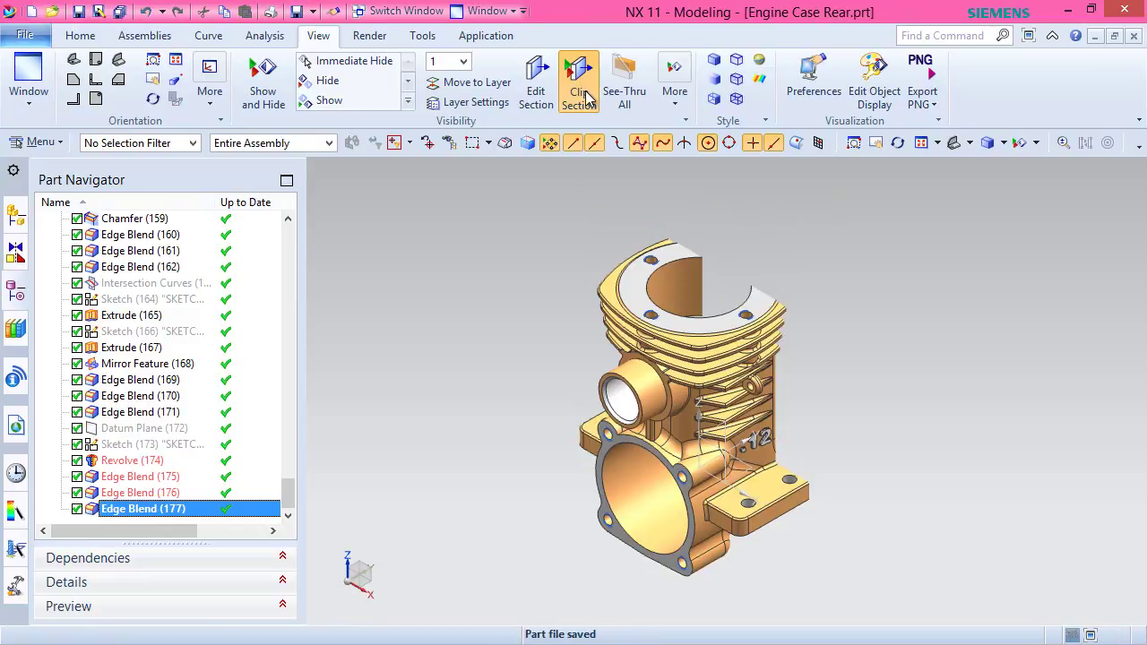
{"action": "left_click", "coordinate": [580, 95]}
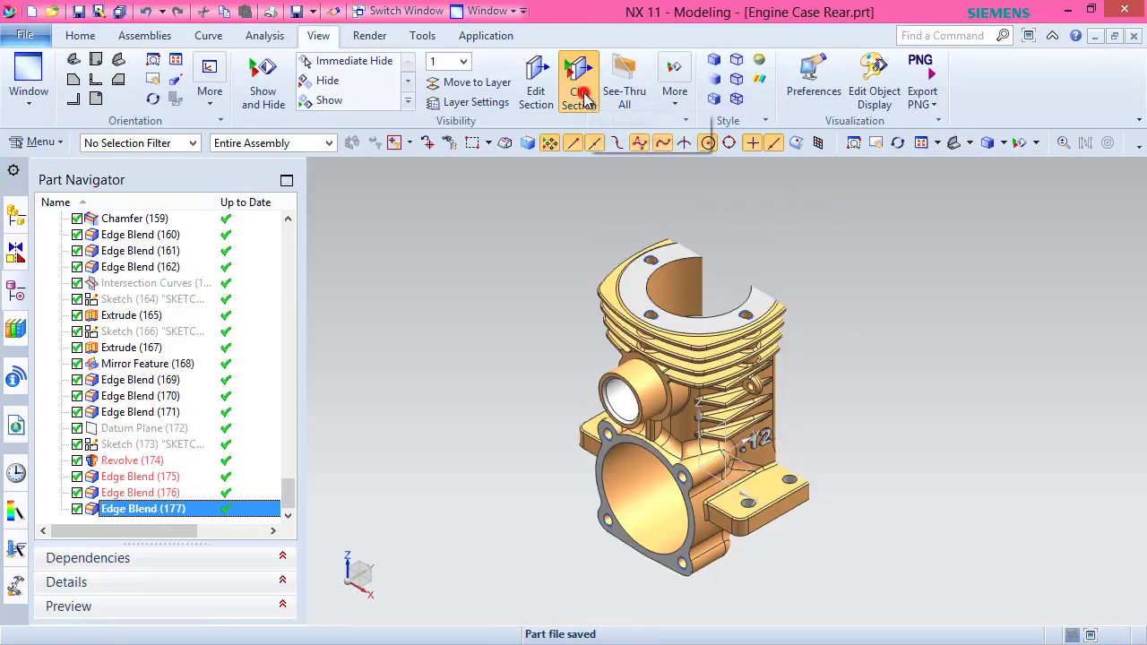
{"action": "left_click", "coordinate": [79, 35]}
{"action": "left_click", "coordinate": [79, 12]}
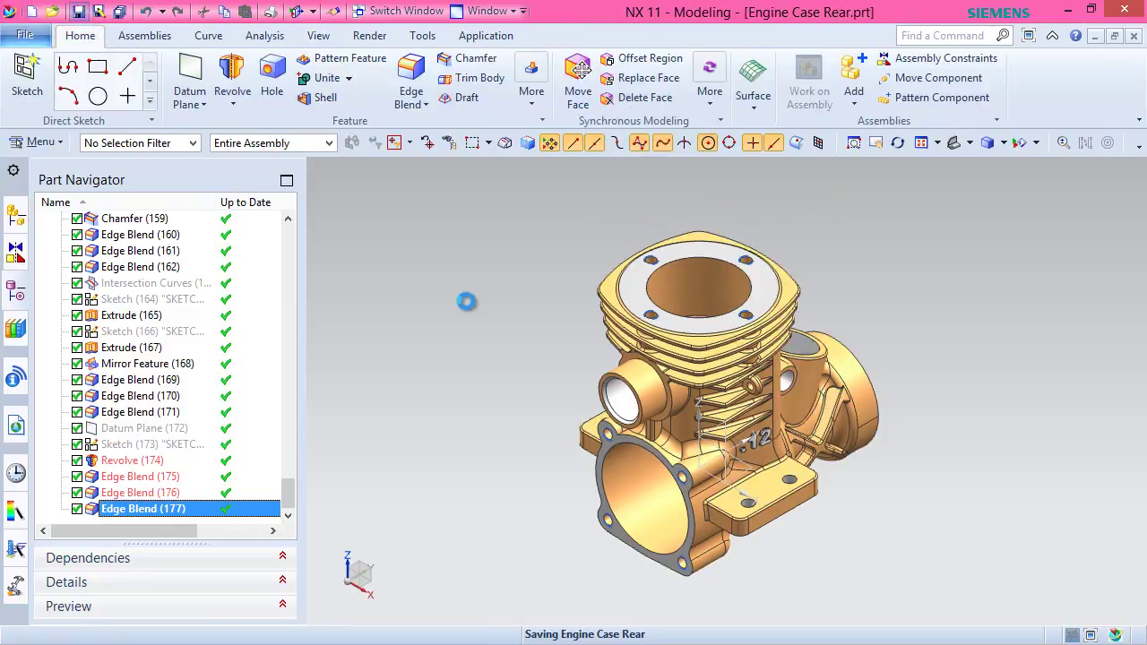
Mirror the revolved bore pocket together with its three edge blends about the existing datum plane through the case.
{"action": "left_click", "coordinate": [530, 98]}
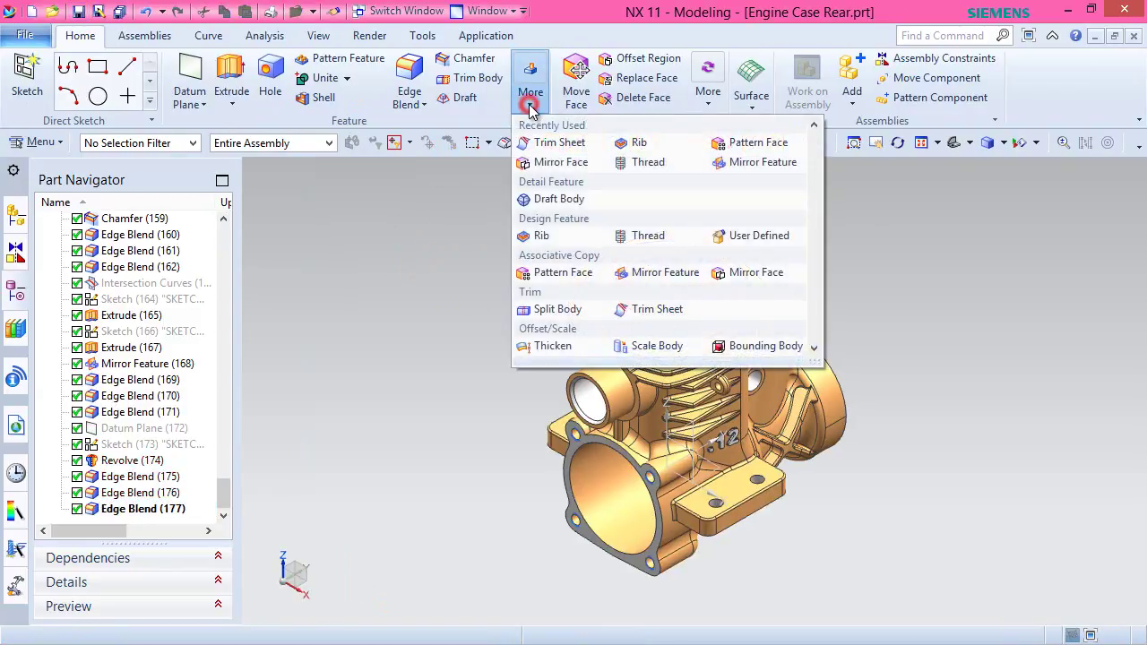
{"action": "left_click", "coordinate": [740, 165]}
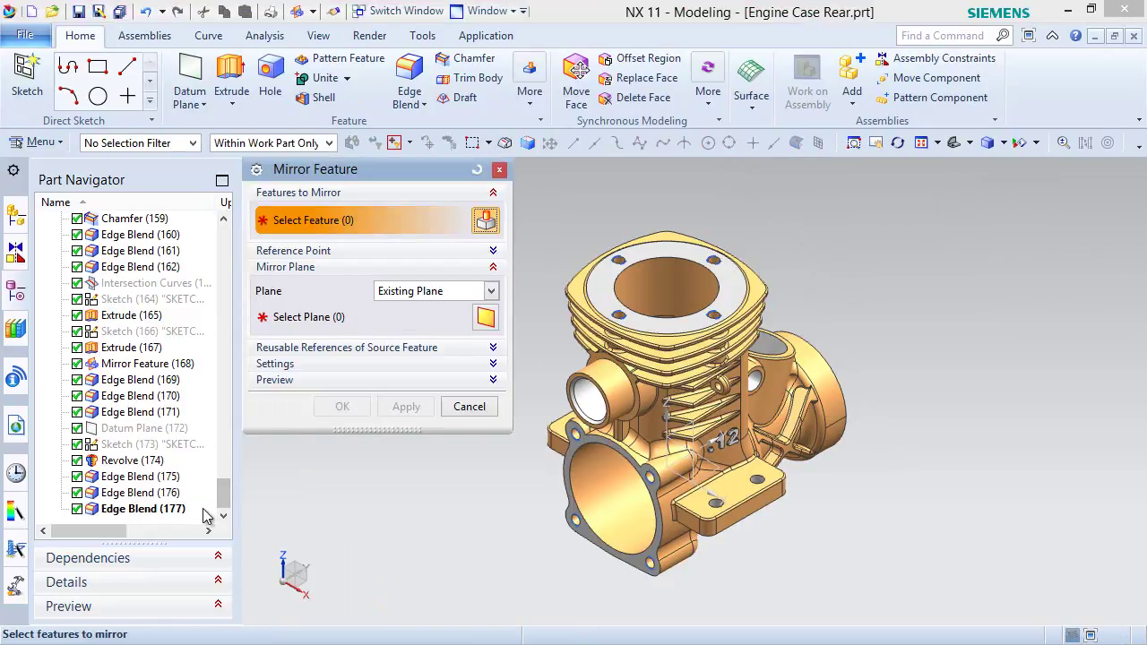
{"action": "left_click", "coordinate": [135, 460]}
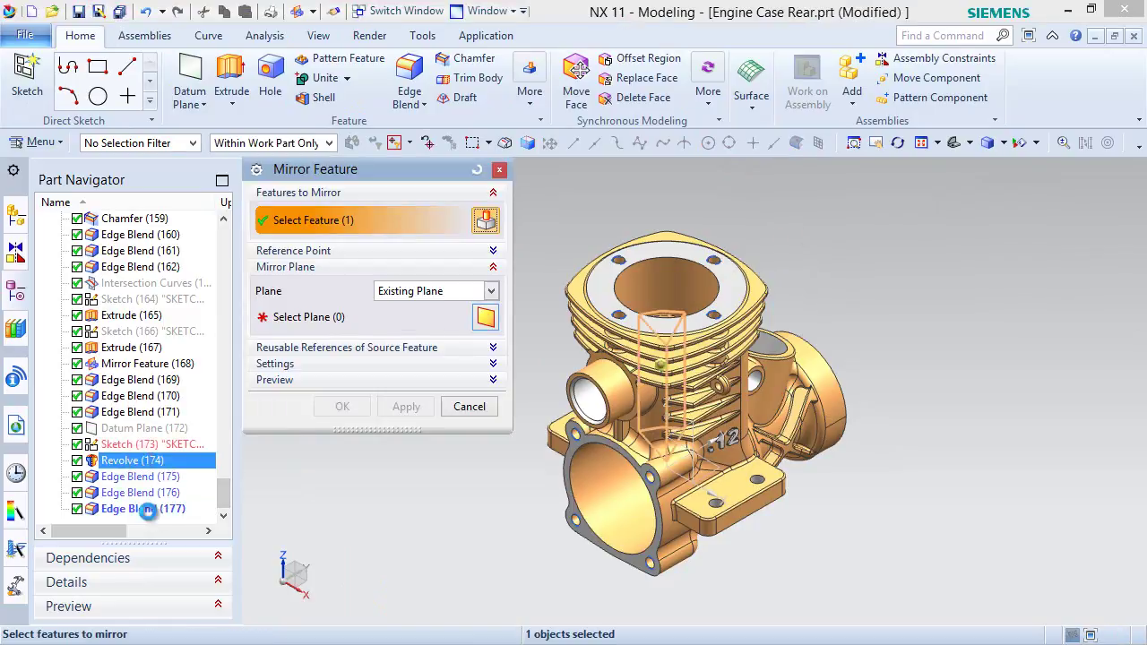
{"action": "left_click", "coordinate": [149, 514], "text": "shift"}
{"action": "left_click", "coordinate": [335, 316]}
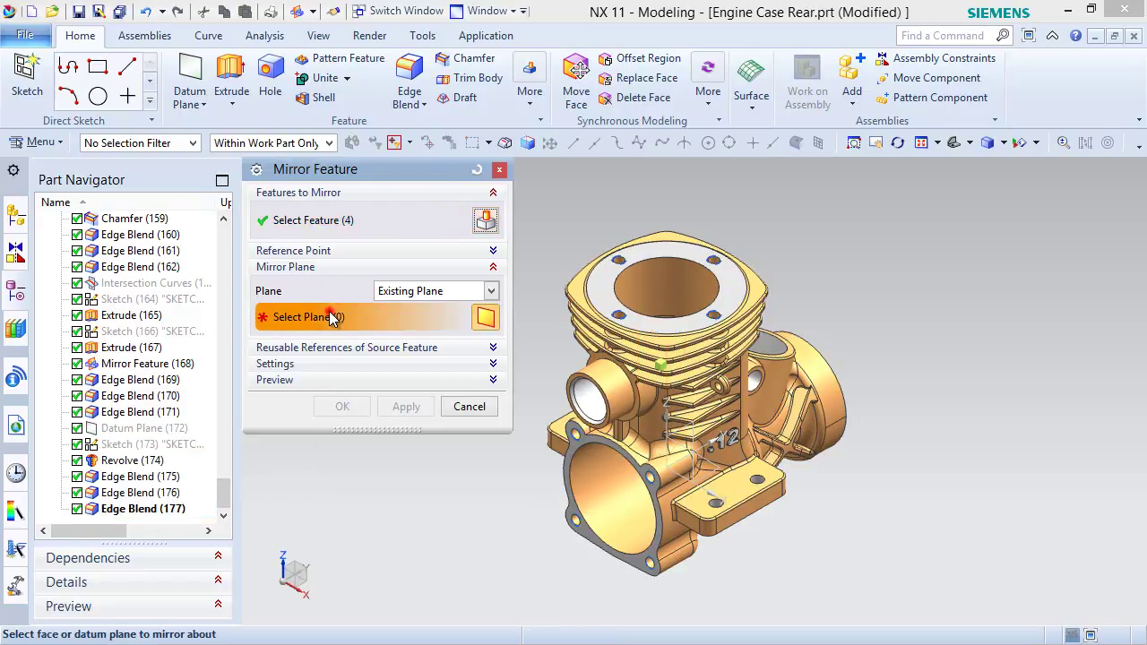
{"action": "left_click", "coordinate": [688, 419]}
{"action": "left_click", "coordinate": [349, 408]}
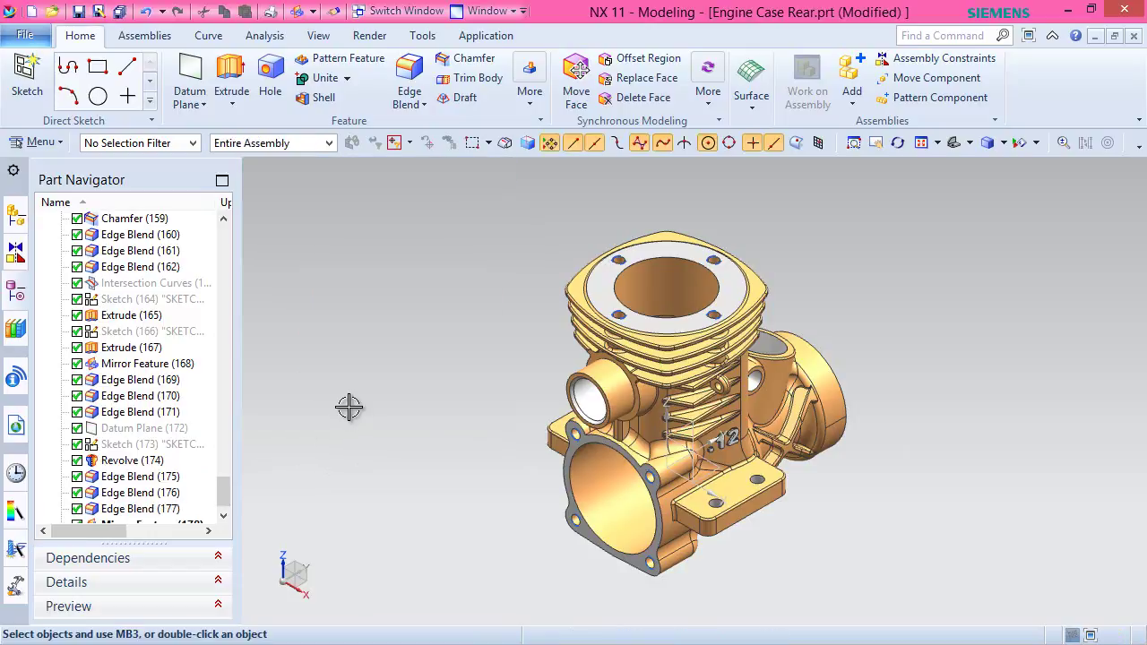
{"action": "right_click", "coordinate": [461, 284]}
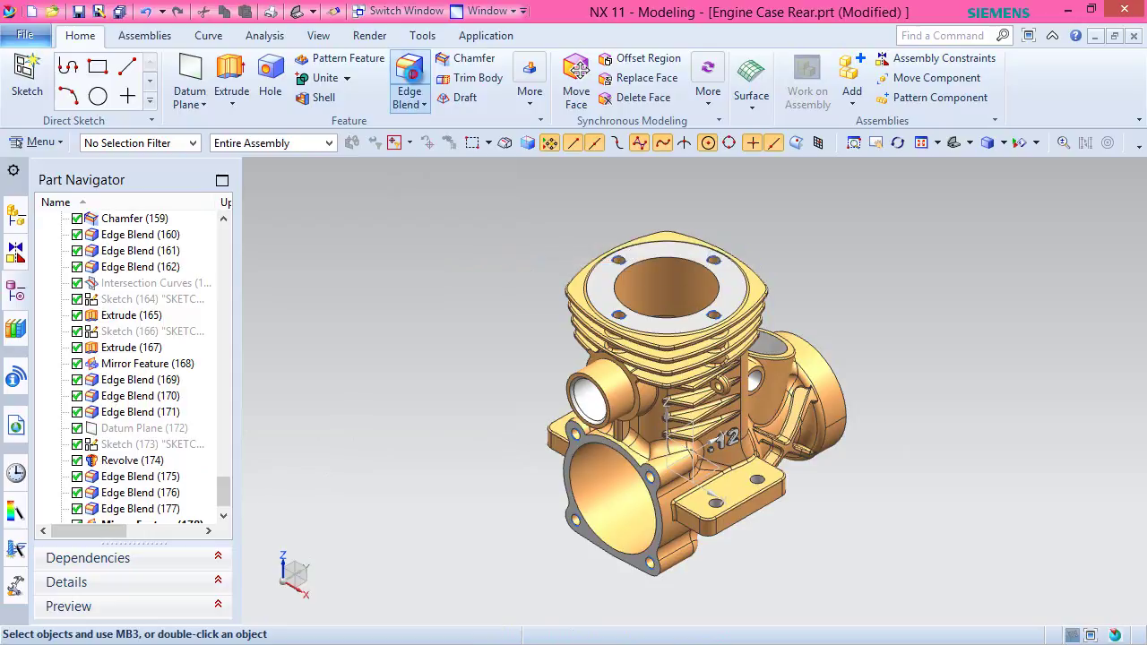
Blend the four corner edges of the mirrored pocket inside the cylinder bore with a 2 mm radius.
{"action": "left_click", "coordinate": [410, 90]}
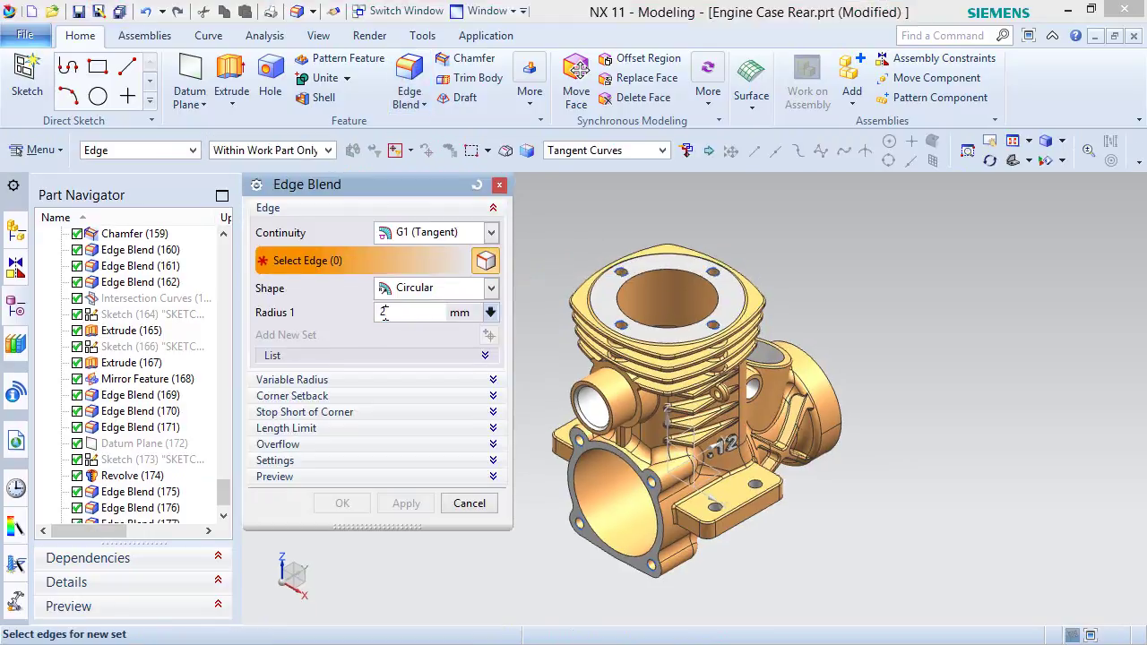
{"action": "middle_click_drag", "start_coordinate": [531, 392], "coordinate": [519, 441]}
{"action": "scroll", "coordinate": [660, 402], "scroll_direction": "up", "scroll_amount": 5}
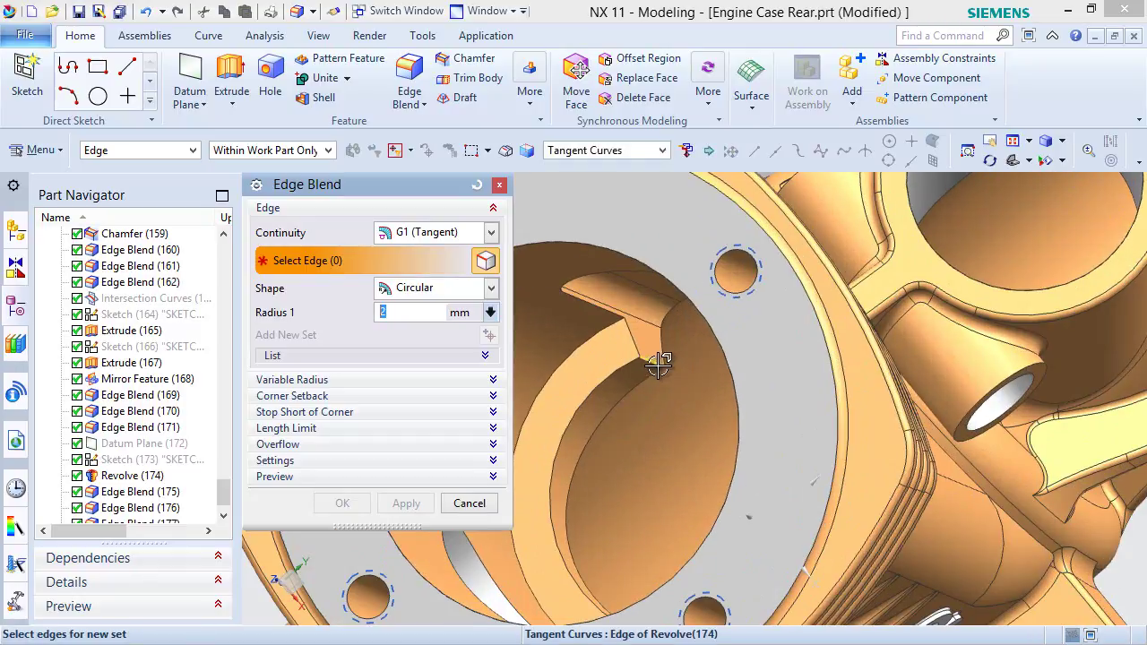
{"action": "left_click", "coordinate": [661, 368]}
{"action": "scroll", "coordinate": [658, 385], "scroll_direction": "down", "scroll_amount": 2}
{"action": "middle_click_drag", "start_coordinate": [649, 414], "coordinate": [696, 502]}
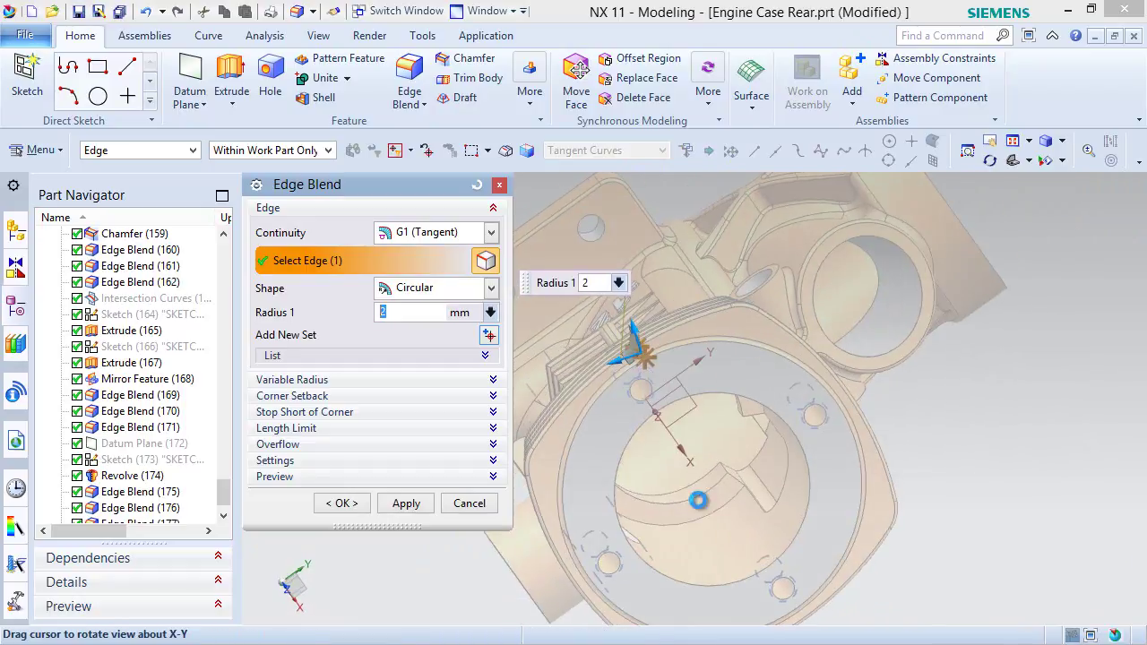
{"action": "scroll", "coordinate": [716, 470], "scroll_direction": "up", "scroll_amount": 3}
{"action": "scroll", "coordinate": [716, 470], "scroll_direction": "up", "scroll_amount": 2}
{"action": "left_click", "coordinate": [745, 466]}
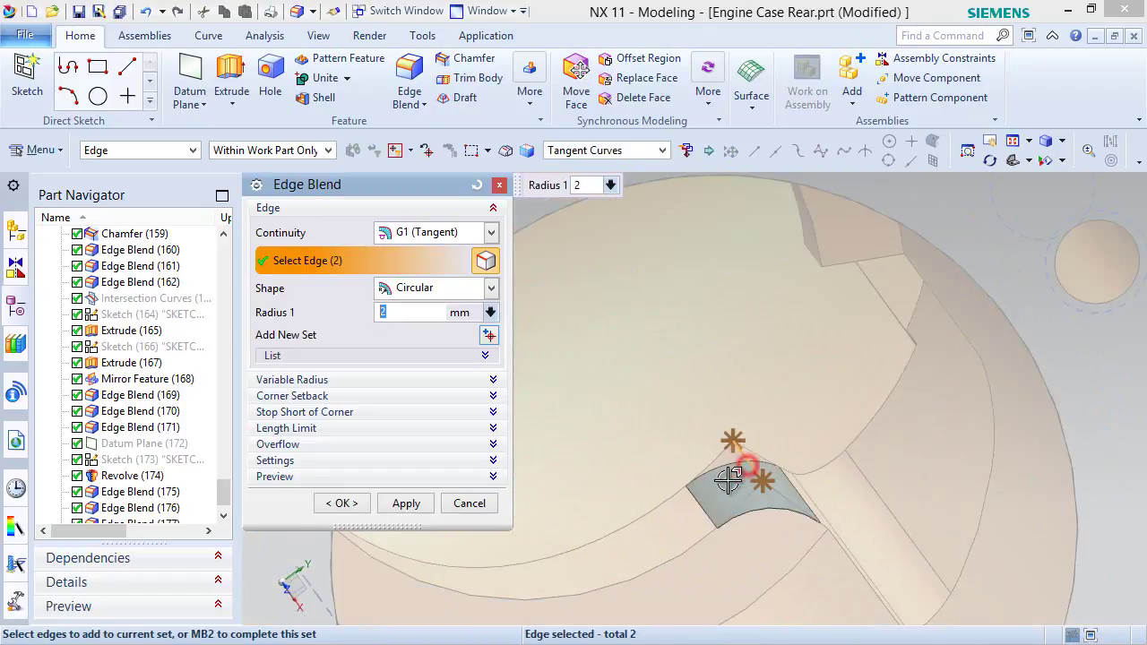
{"action": "scroll", "coordinate": [719, 527], "scroll_direction": "down", "scroll_amount": 3}
{"action": "middle_click_drag", "start_coordinate": [719, 519], "coordinate": [739, 439]}
{"action": "scroll", "coordinate": [690, 313], "scroll_direction": "up", "scroll_amount": 3}
{"action": "left_click", "coordinate": [684, 254]}
{"action": "scroll", "coordinate": [679, 250], "scroll_direction": "down", "scroll_amount": 1}
{"action": "left_click", "coordinate": [846, 478]}
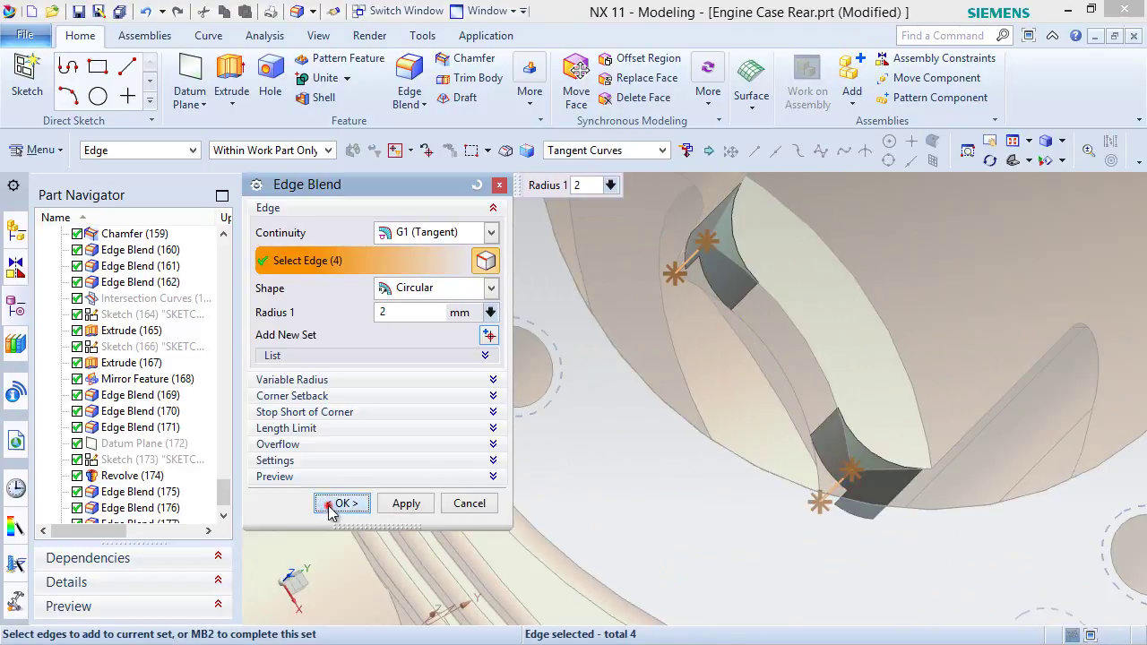
{"action": "left_click", "coordinate": [341, 504]}
{"action": "scroll", "coordinate": [728, 377], "scroll_direction": "down", "scroll_amount": 3}
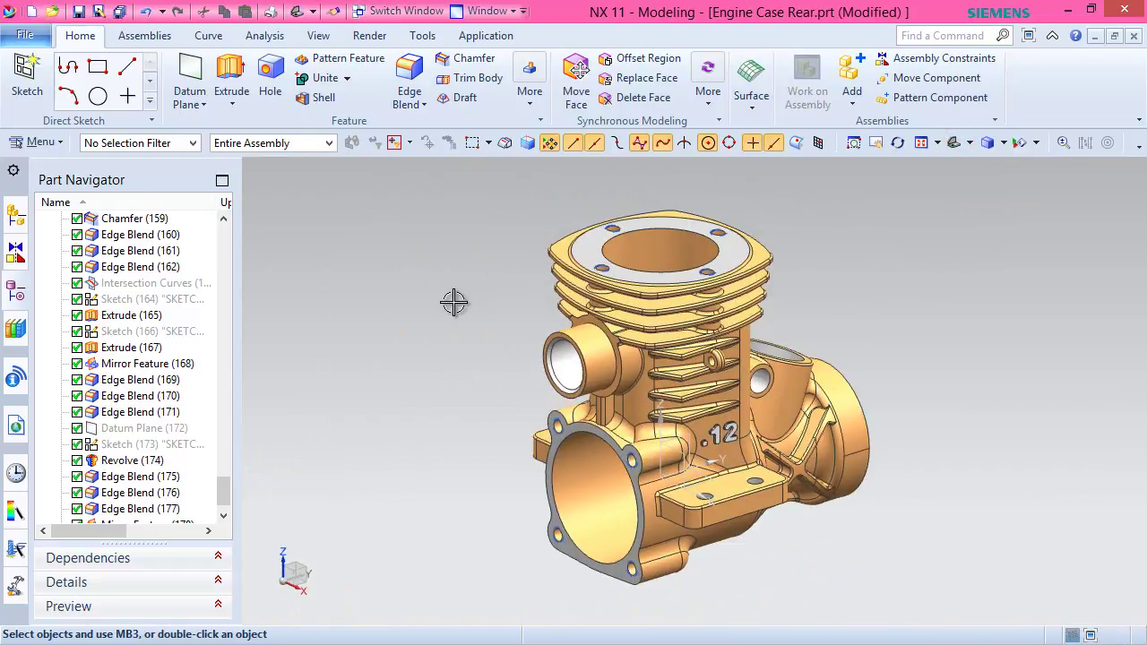
{"action": "left_click", "coordinate": [469, 268]}
Blend the tangent edge chain around the mirrored bore pocket with a 1 mm radius.
{"action": "left_click", "coordinate": [409, 74]}
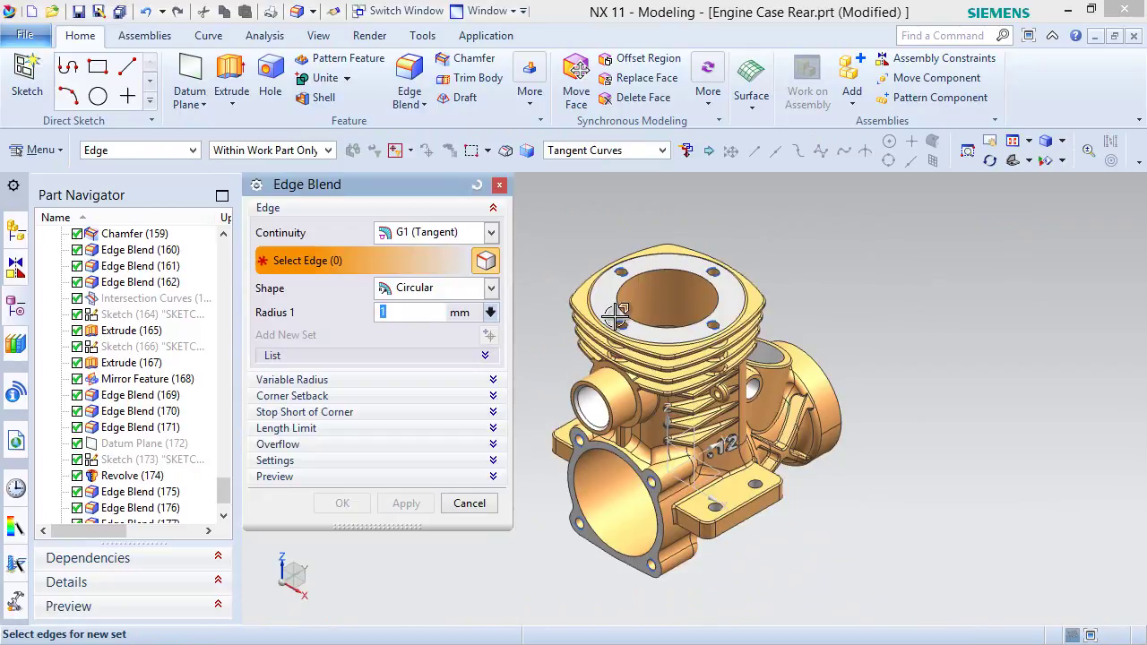
{"action": "middle_click_drag", "start_coordinate": [854, 442], "coordinate": [730, 446]}
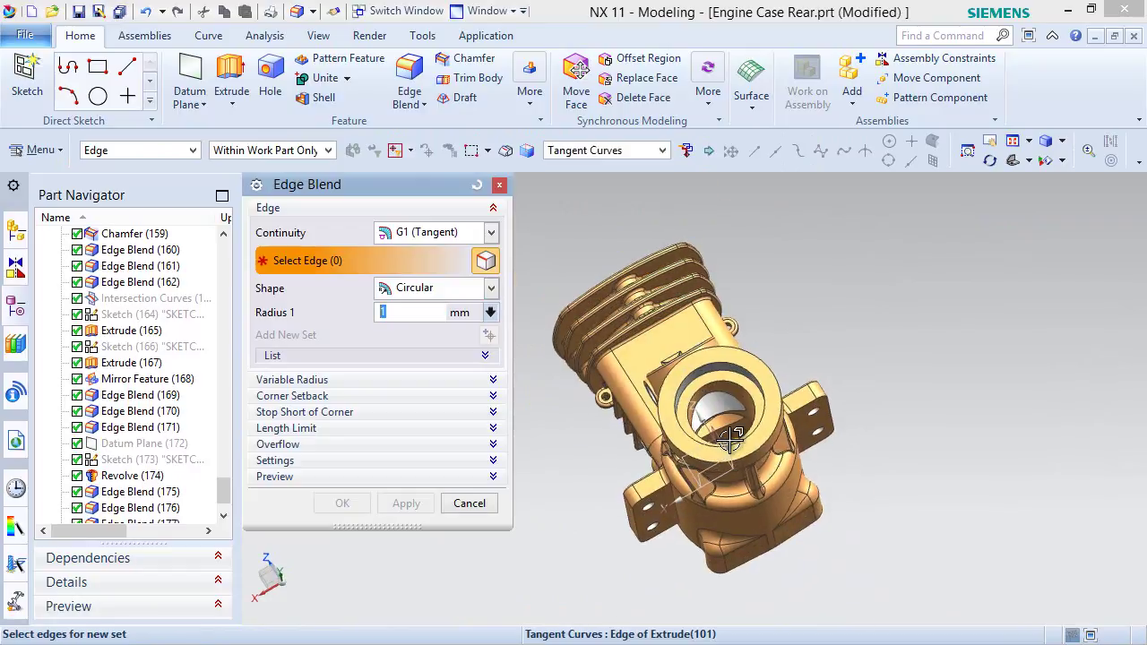
{"action": "scroll", "coordinate": [726, 400], "scroll_direction": "up", "scroll_amount": 5}
{"action": "left_click", "coordinate": [724, 387]}
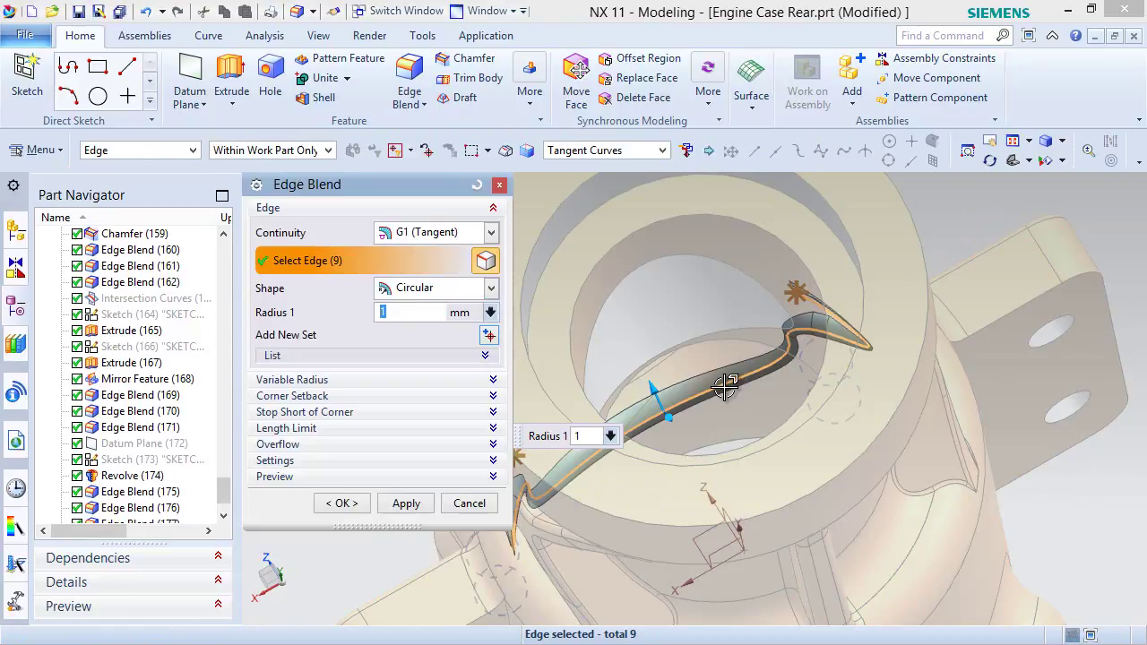
{"action": "left_click", "coordinate": [405, 504]}
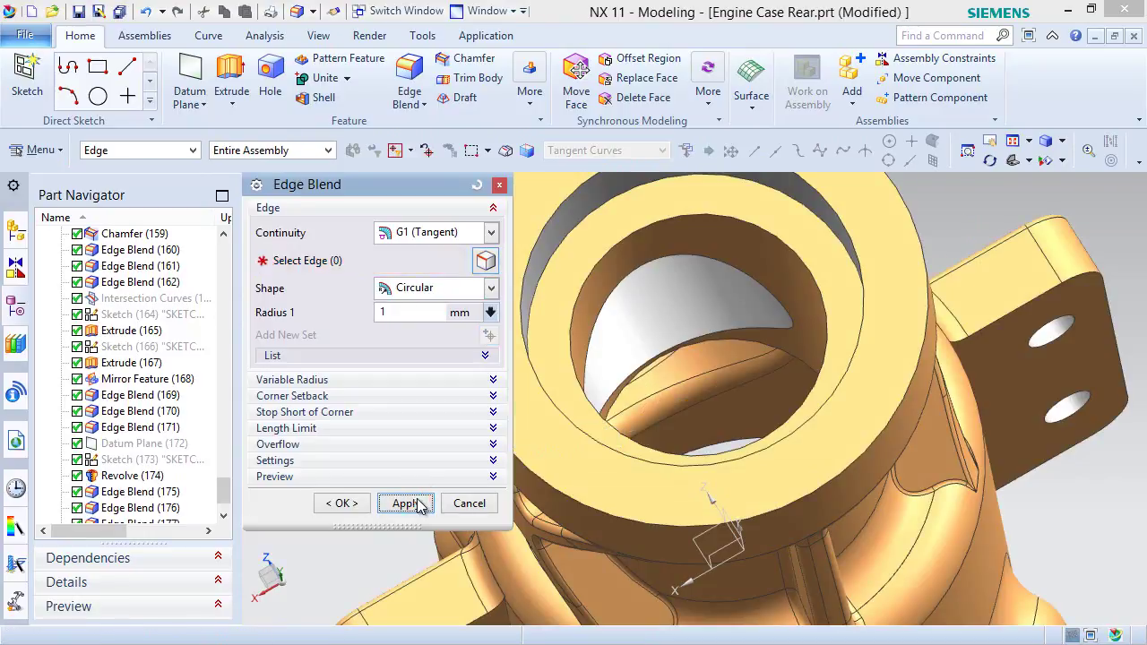
{"action": "left_click", "coordinate": [468, 504]}
Inspect the blended pocket through the crankcase opening, restore the isometric view, and save the part.
{"action": "middle_click_drag", "start_coordinate": [461, 456], "coordinate": [722, 341]}
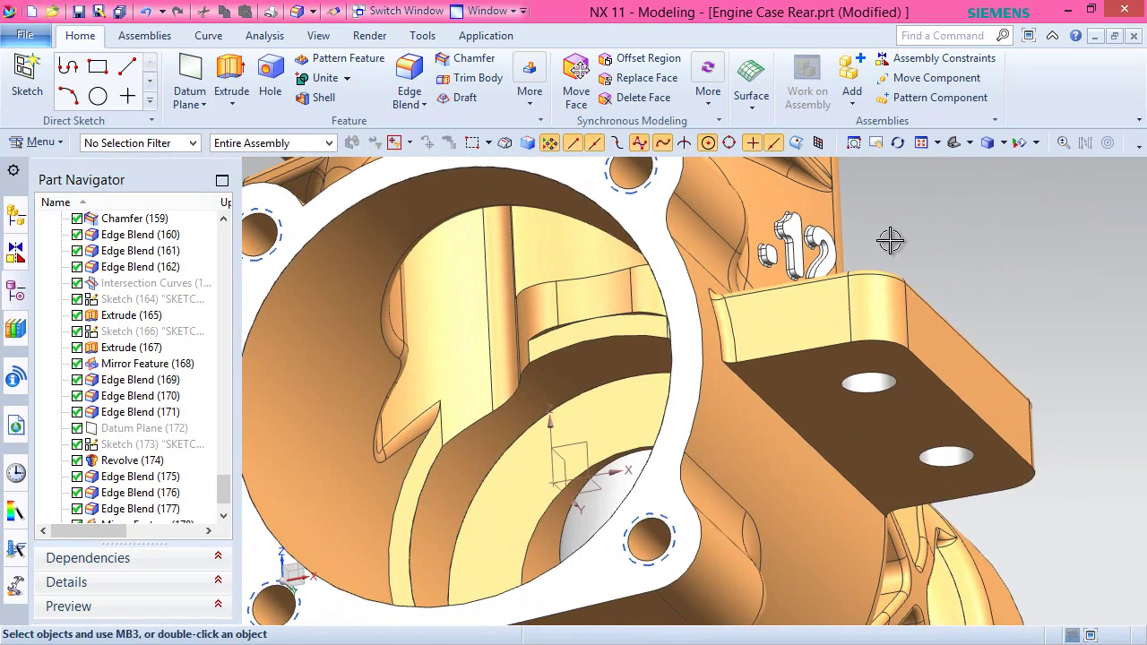
{"action": "left_click", "coordinate": [970, 143]}
{"action": "left_click", "coordinate": [1017, 168]}
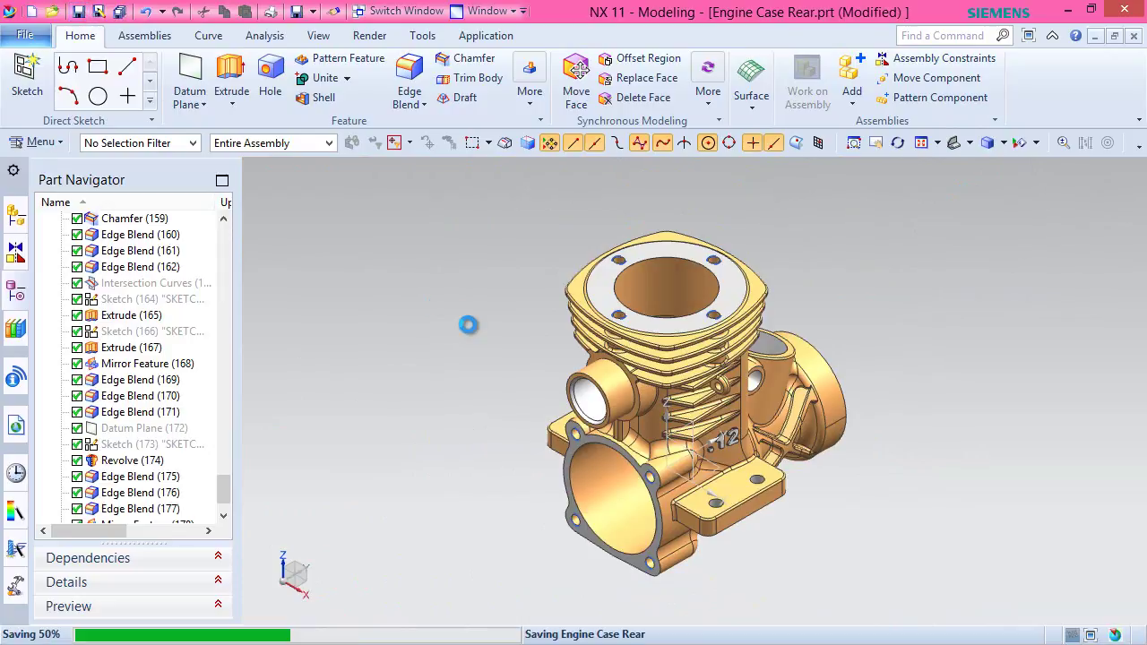
Turn off Change View Orientation in the session settings of the sketch preferences.
{"action": "middle_click_drag", "start_coordinate": [460, 319], "coordinate": [628, 438]}
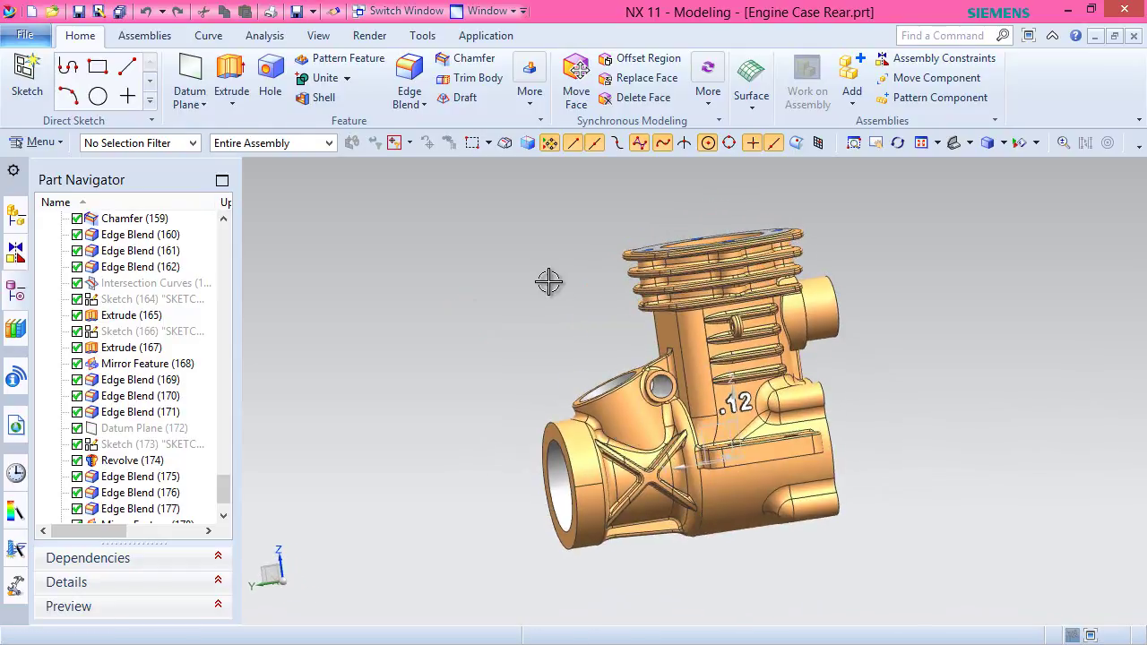
{"action": "right_click", "coordinate": [548, 283]}
{"action": "scroll", "coordinate": [794, 493], "scroll_direction": "up", "scroll_amount": 6}
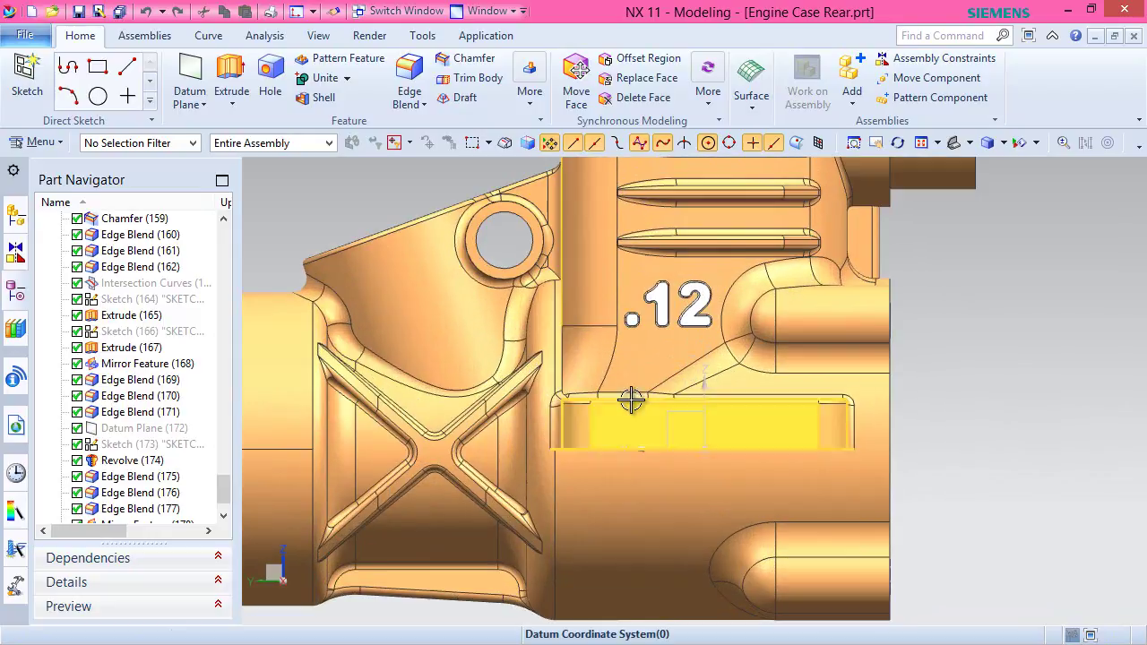
{"action": "left_click", "coordinate": [25, 35]}
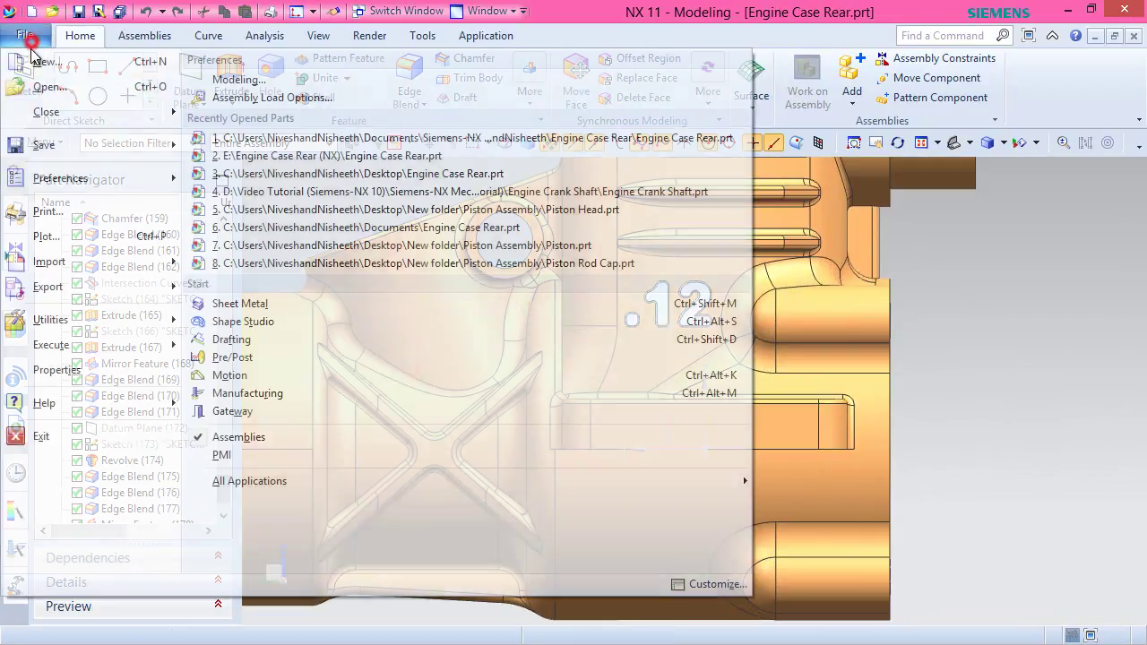
{"action": "left_click", "coordinate": [77, 184]}
{"action": "left_click", "coordinate": [250, 115]}
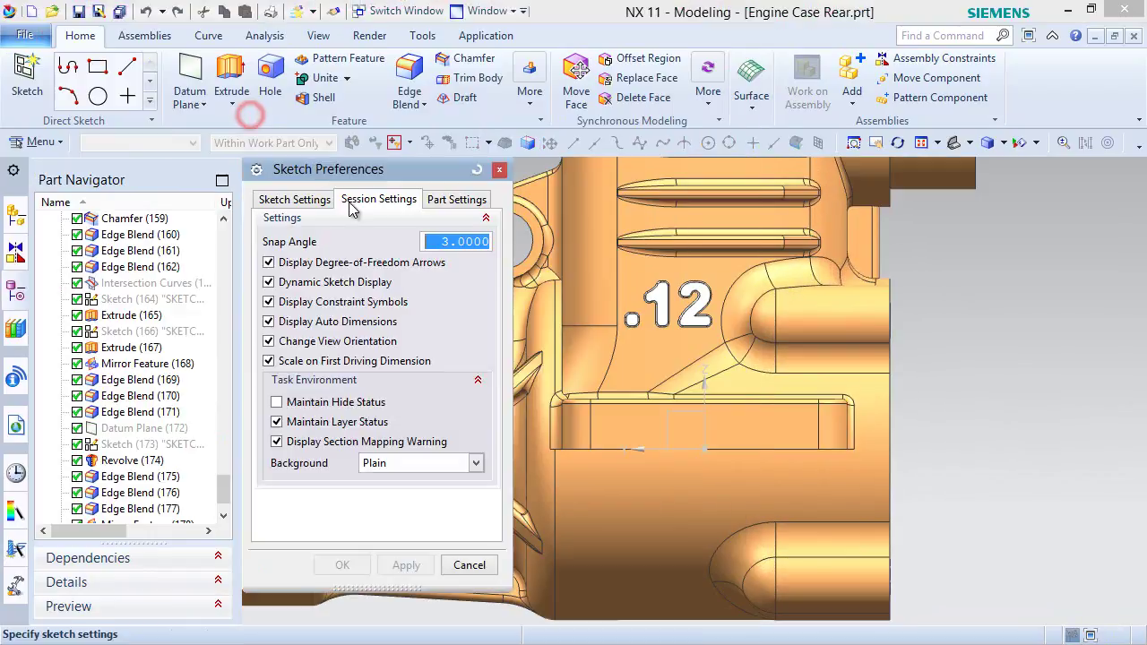
{"action": "left_click", "coordinate": [304, 342]}
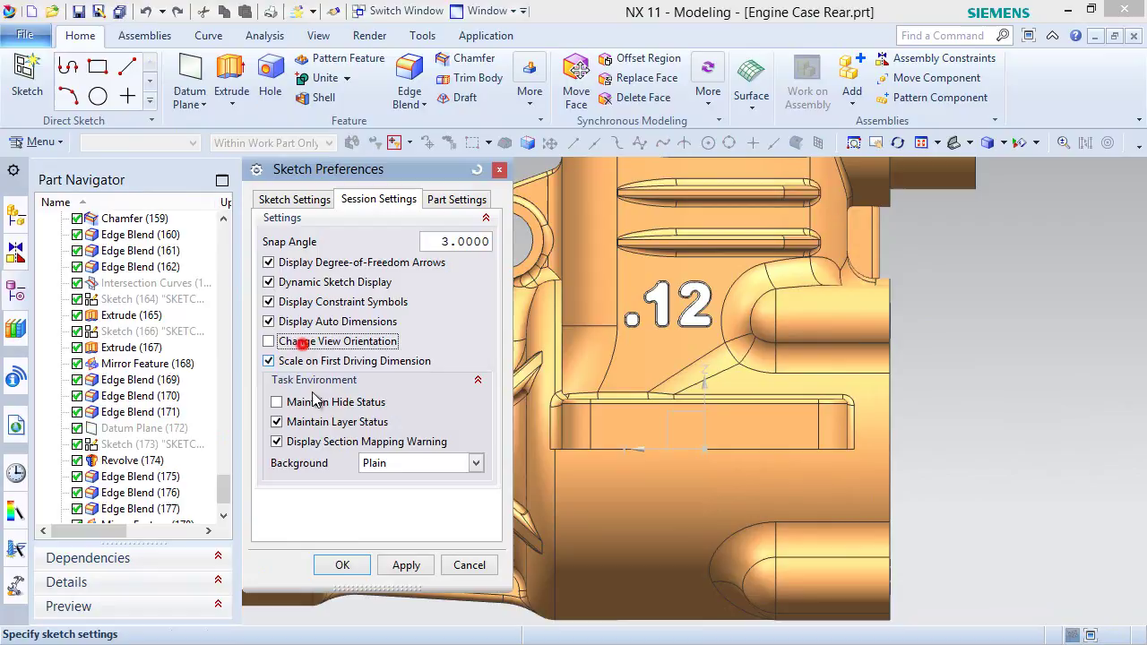
{"action": "left_click", "coordinate": [342, 566]}
Start a sketch on the flat side face of the mounting flange below the .12 text.
{"action": "left_click", "coordinate": [47, 94]}
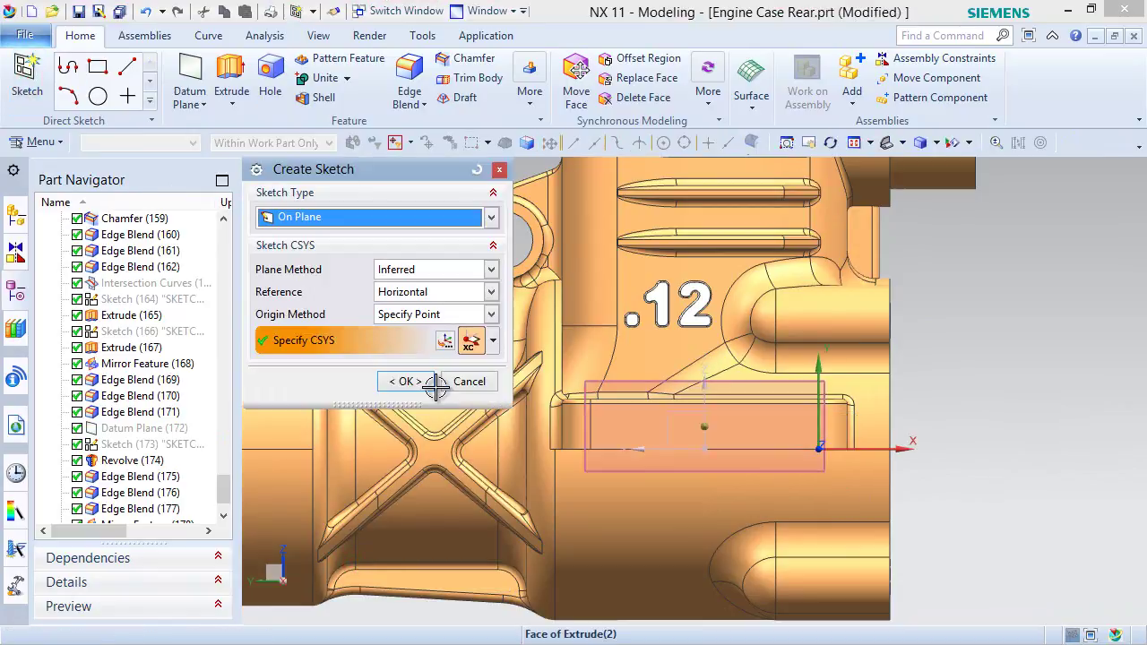
{"action": "left_click", "coordinate": [403, 380]}
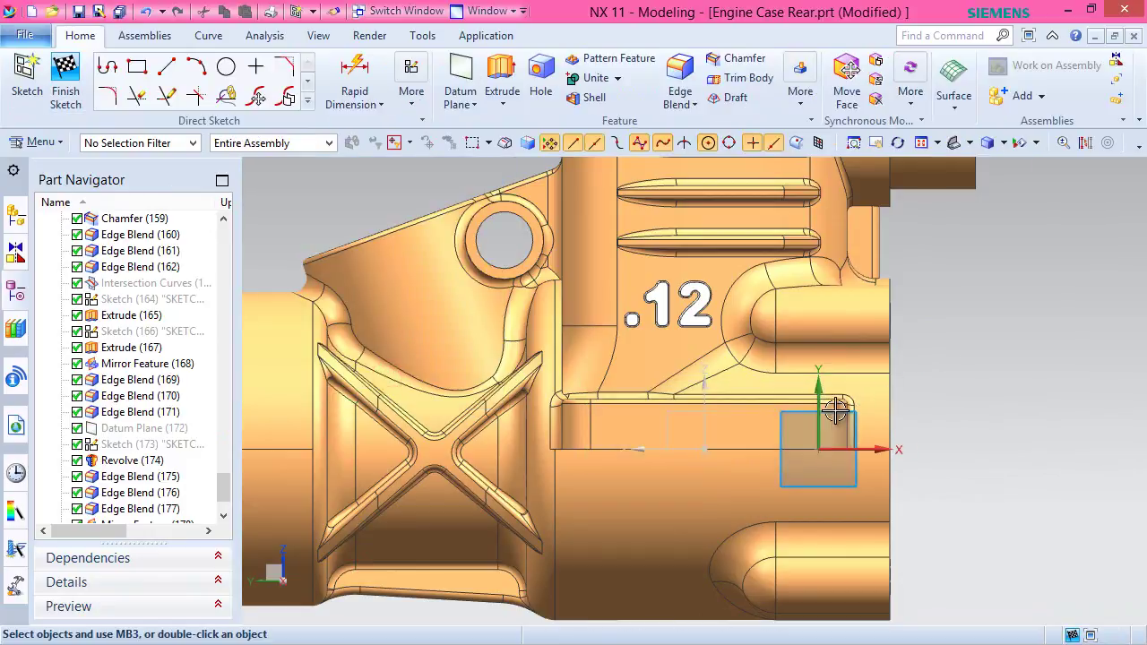
{"action": "scroll", "coordinate": [738, 420], "scroll_direction": "down", "scroll_amount": 2}
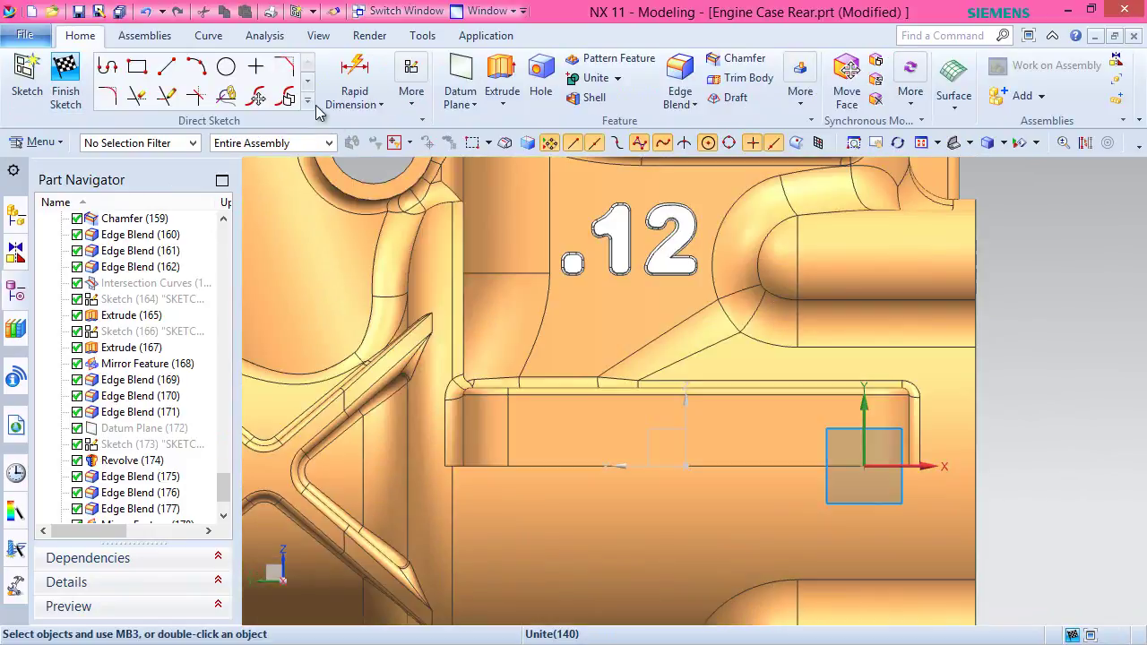
{"action": "left_click", "coordinate": [308, 101]}
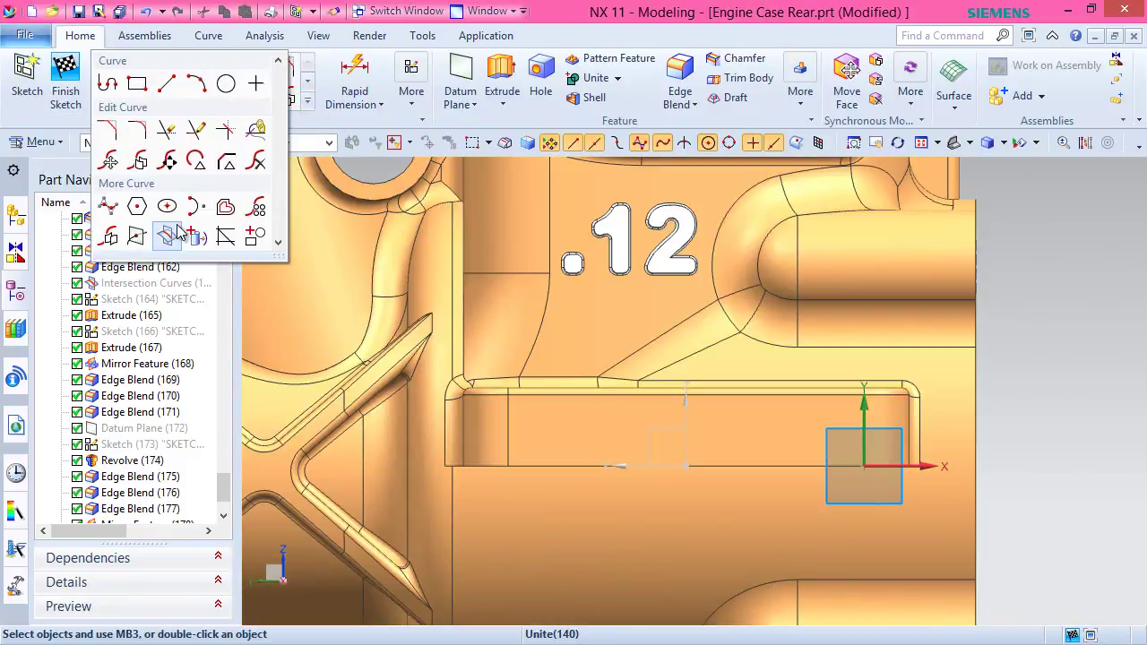
{"action": "left_click", "coordinate": [179, 228]}
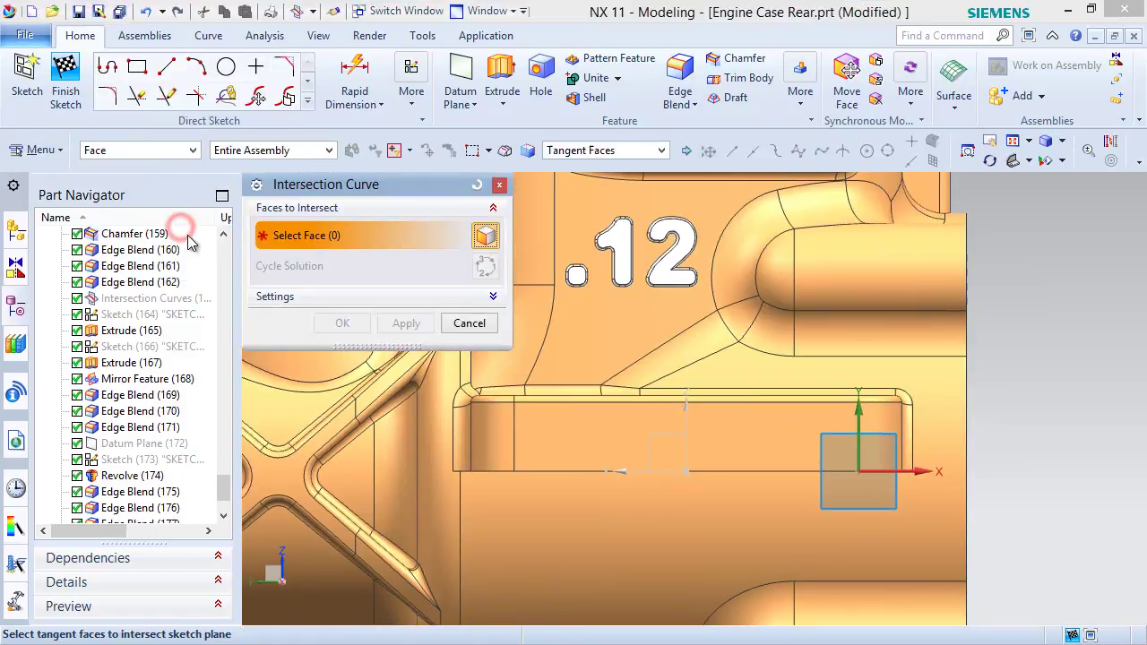
{"action": "left_click", "coordinate": [498, 185]}
Project the boundary edges of the mounting flange's side face into the sketch, using the Face Edges curve rule.
{"action": "left_click", "coordinate": [307, 101]}
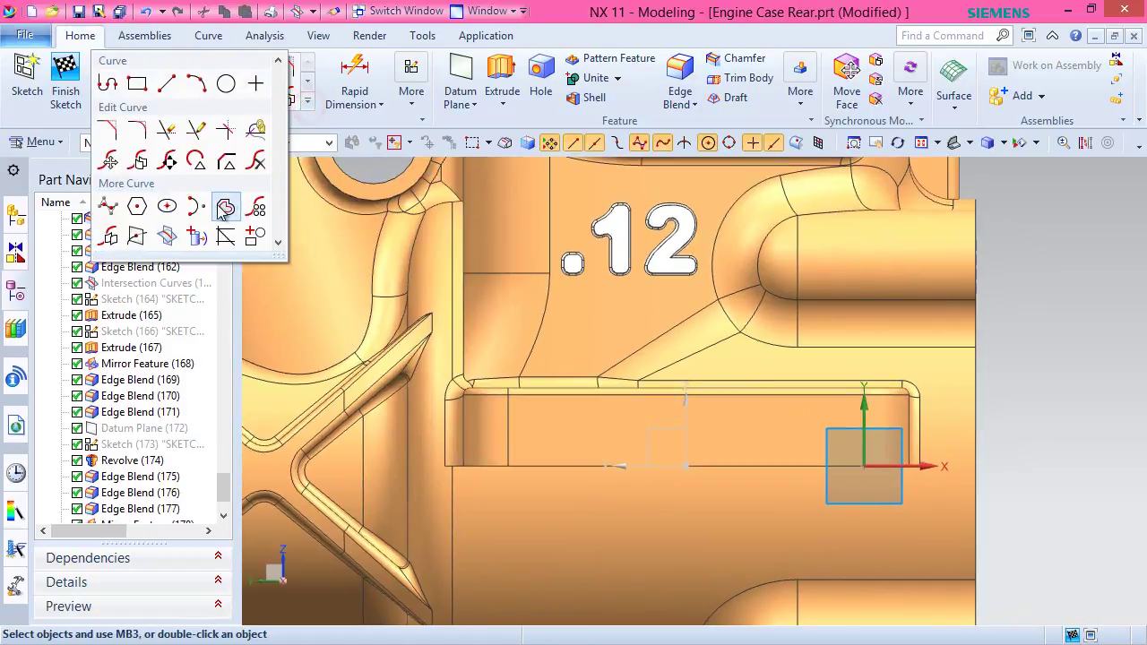
{"action": "left_click", "coordinate": [197, 235]}
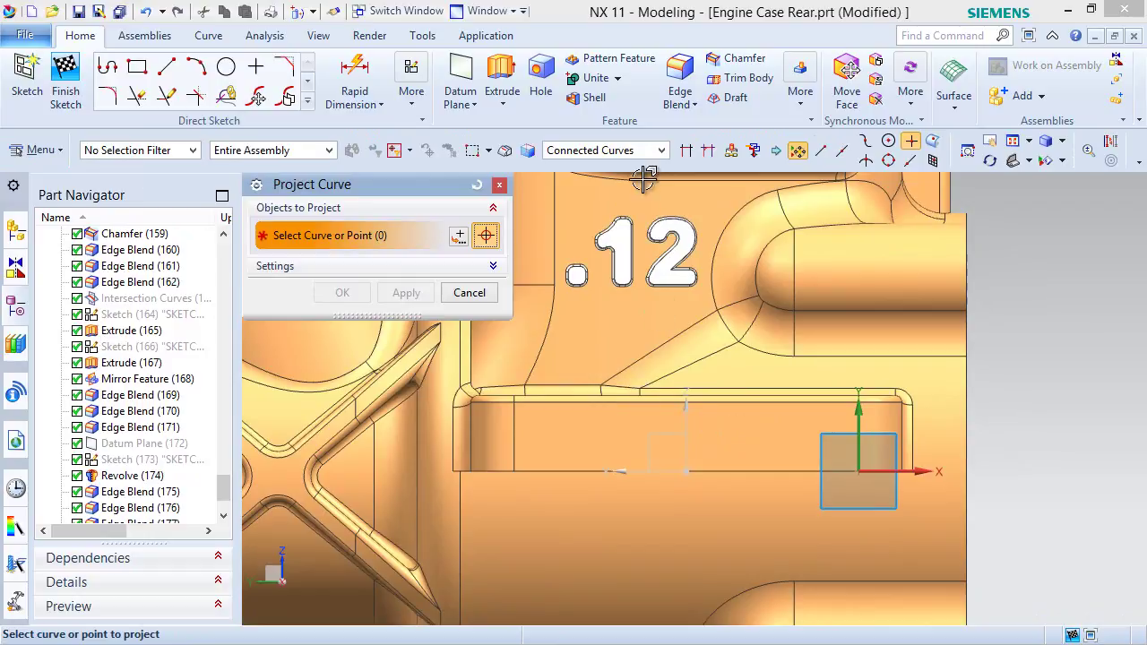
{"action": "left_click", "coordinate": [660, 150]}
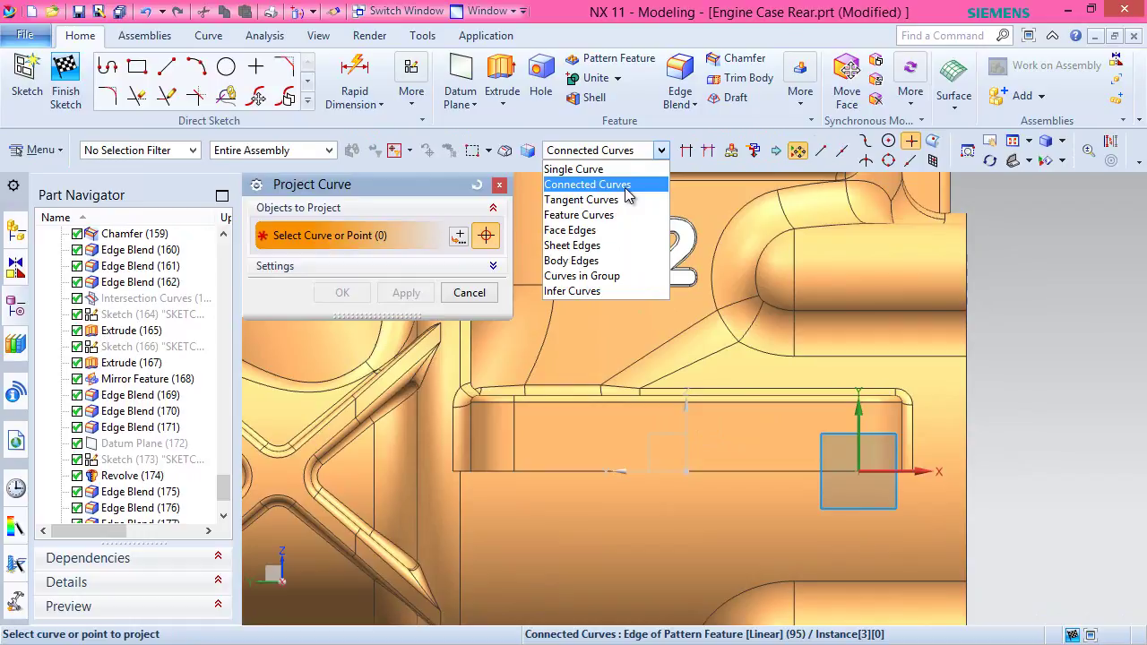
{"action": "left_click", "coordinate": [611, 231]}
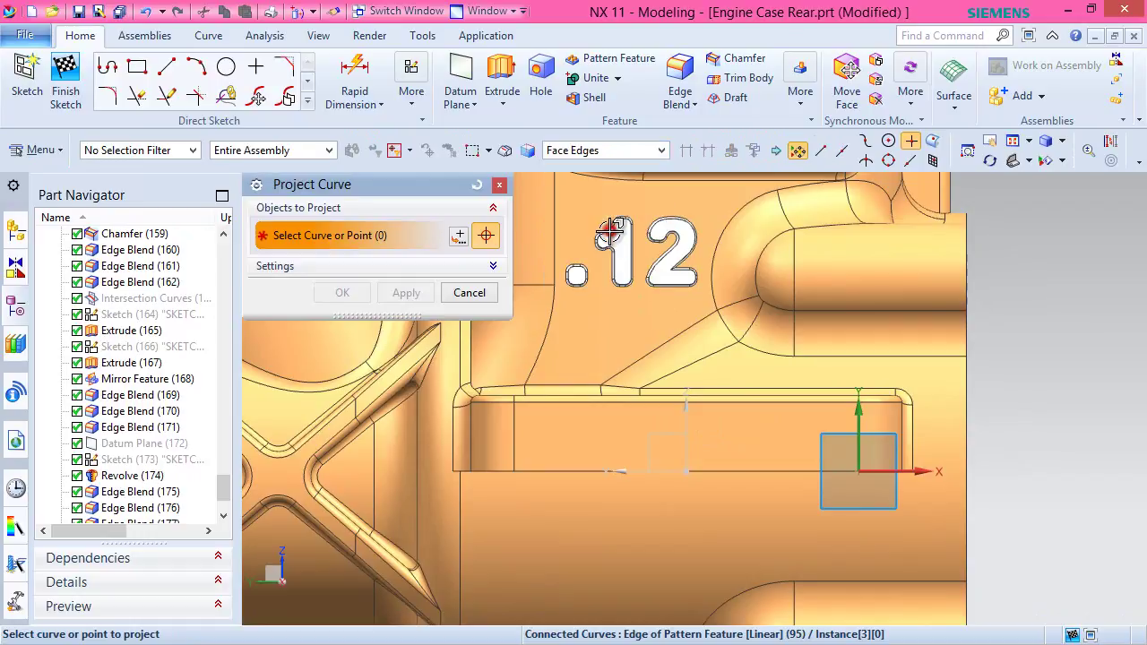
{"action": "left_click", "coordinate": [603, 431]}
{"action": "left_click", "coordinate": [342, 293]}
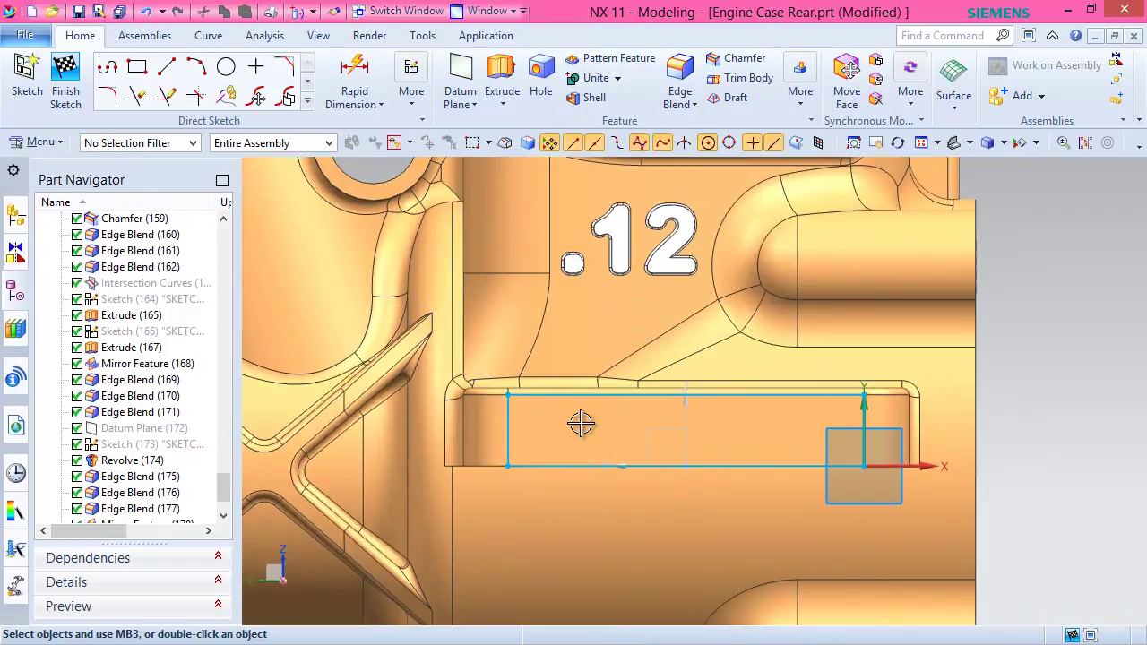
Convert the four projected boundary edges of the flange's side face to reference curves.
{"action": "left_click", "coordinate": [1082, 143]}
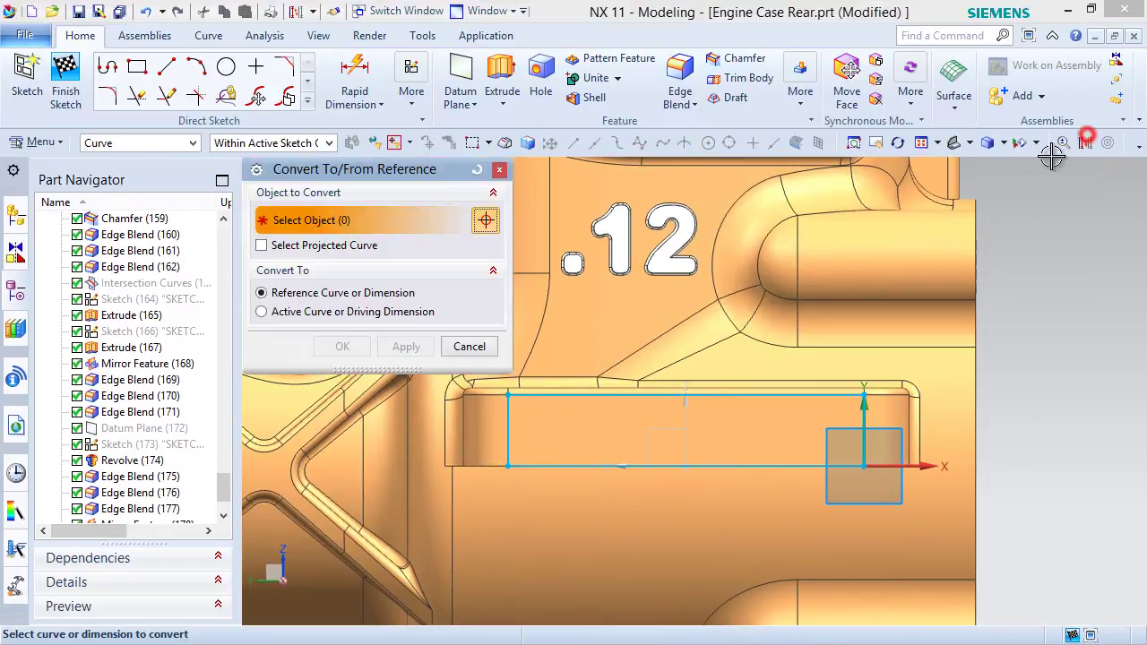
{"action": "mouse_move", "coordinate": [484, 383]}
{"action": "left_mouse_down"}
{"action": "mouse_move", "coordinate": [661, 456]}
{"action": "mouse_move", "coordinate": [945, 514]}
{"action": "left_mouse_up"}
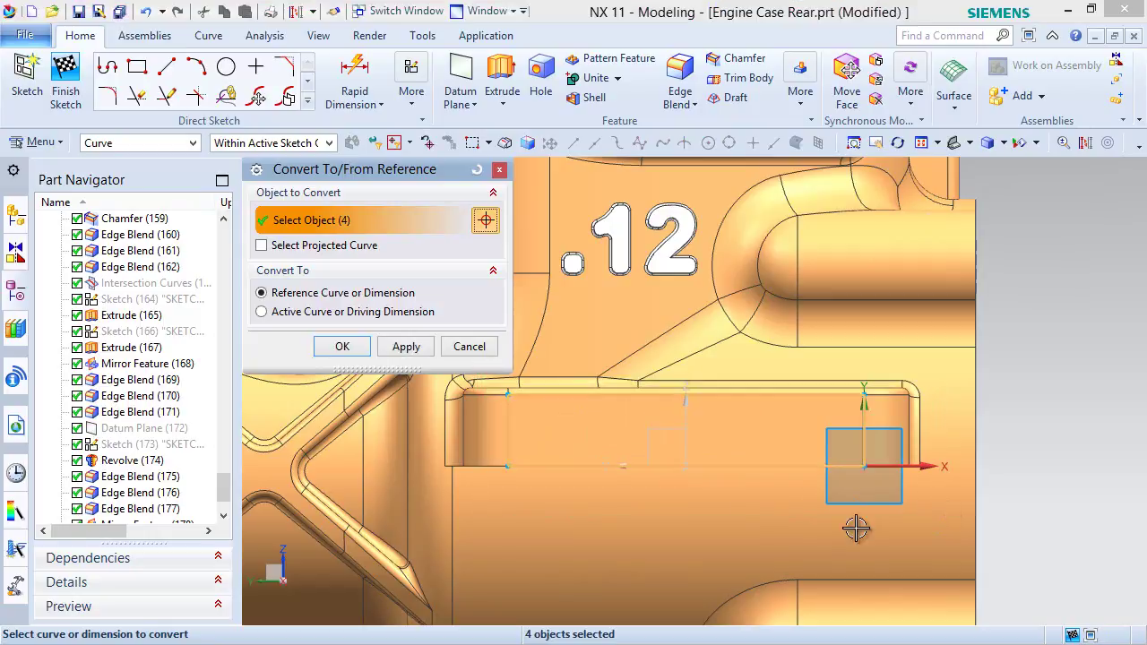
{"action": "left_click", "coordinate": [343, 348]}
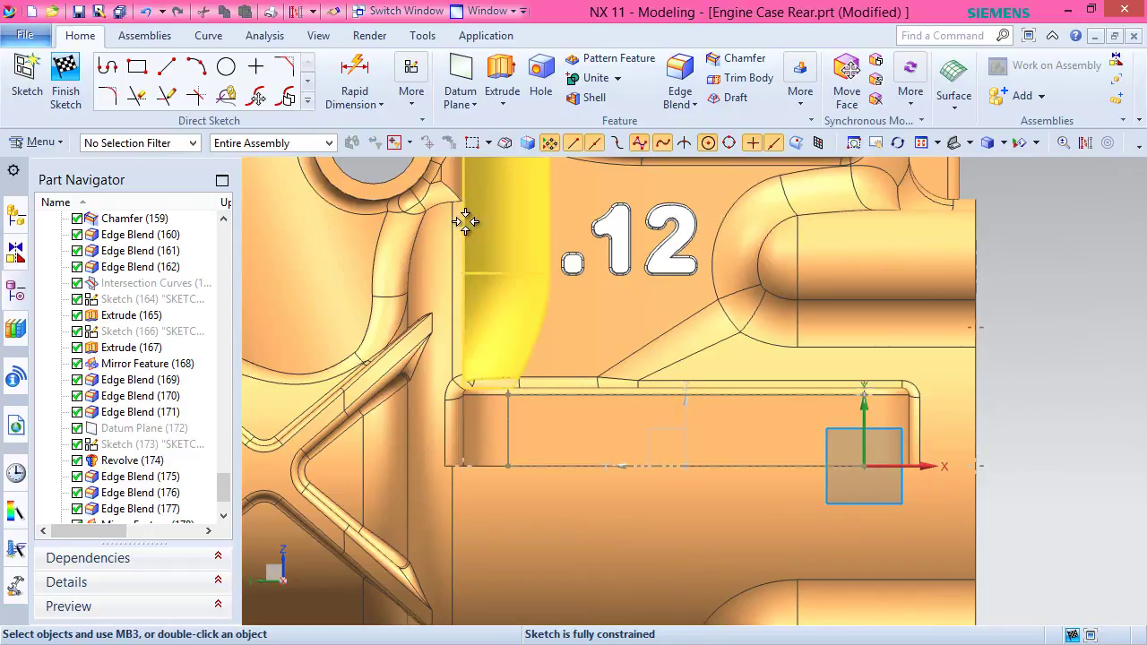
Project the edges of the narrow blend face along the flange's upper edge into the sketch, using the Face Edges curve rule.
{"action": "scroll", "coordinate": [627, 428], "scroll_direction": "up", "scroll_amount": 2}
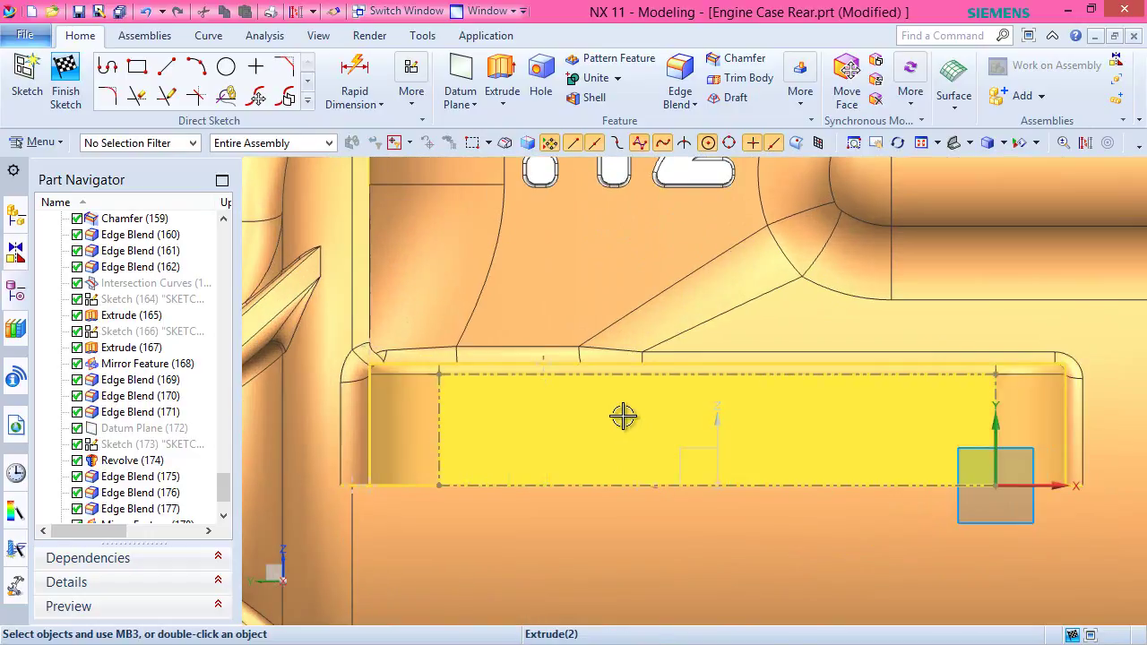
{"action": "left_click", "coordinate": [308, 100]}
{"action": "left_click", "coordinate": [197, 236]}
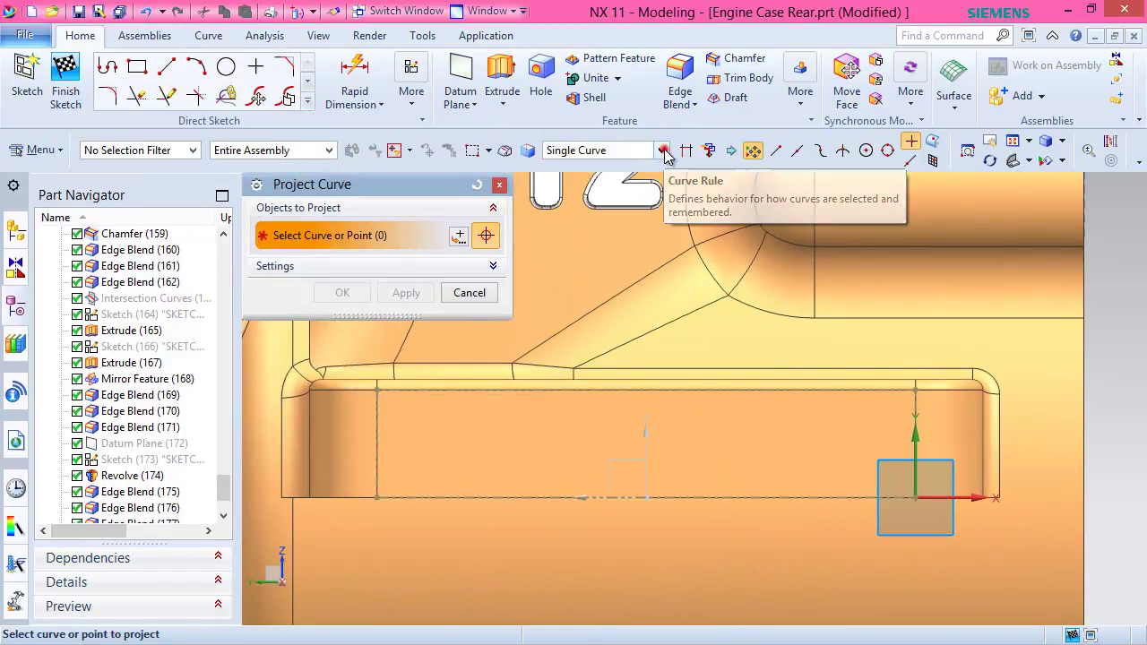
{"action": "left_click", "coordinate": [662, 151]}
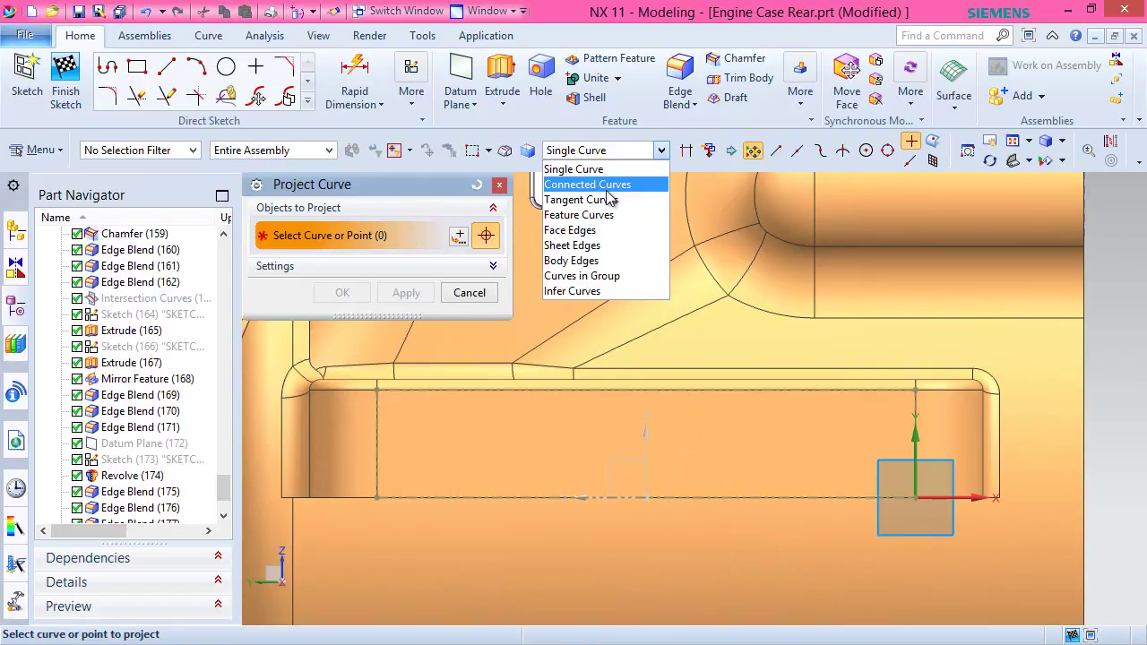
{"action": "left_click", "coordinate": [573, 231]}
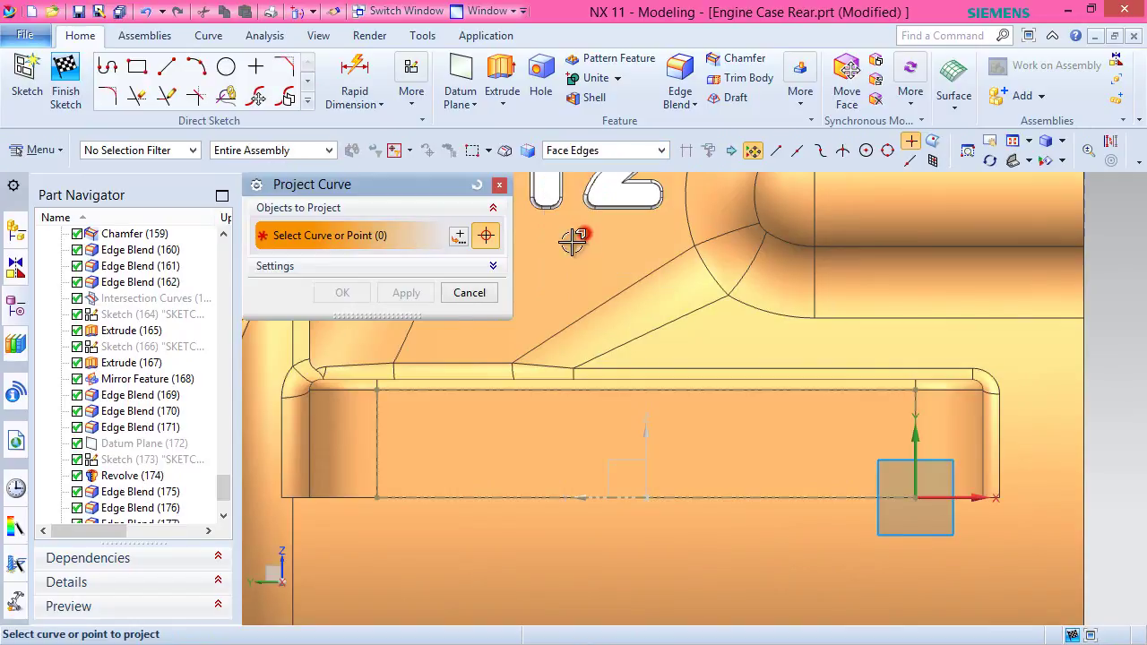
{"action": "left_click", "coordinate": [403, 382]}
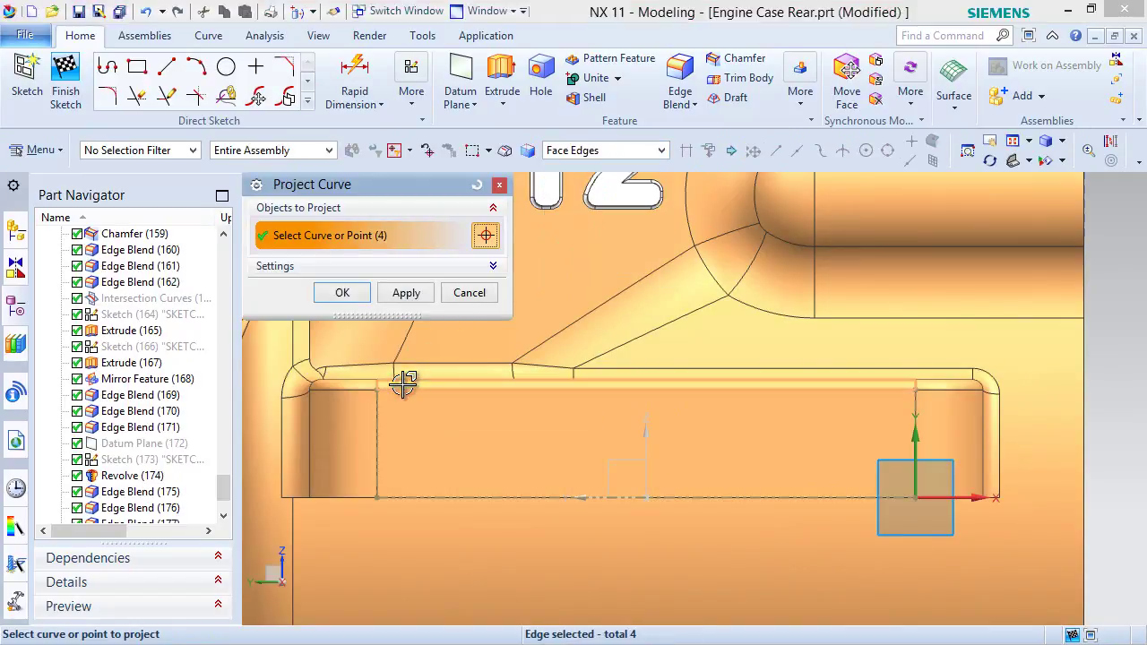
{"action": "left_click", "coordinate": [341, 292]}
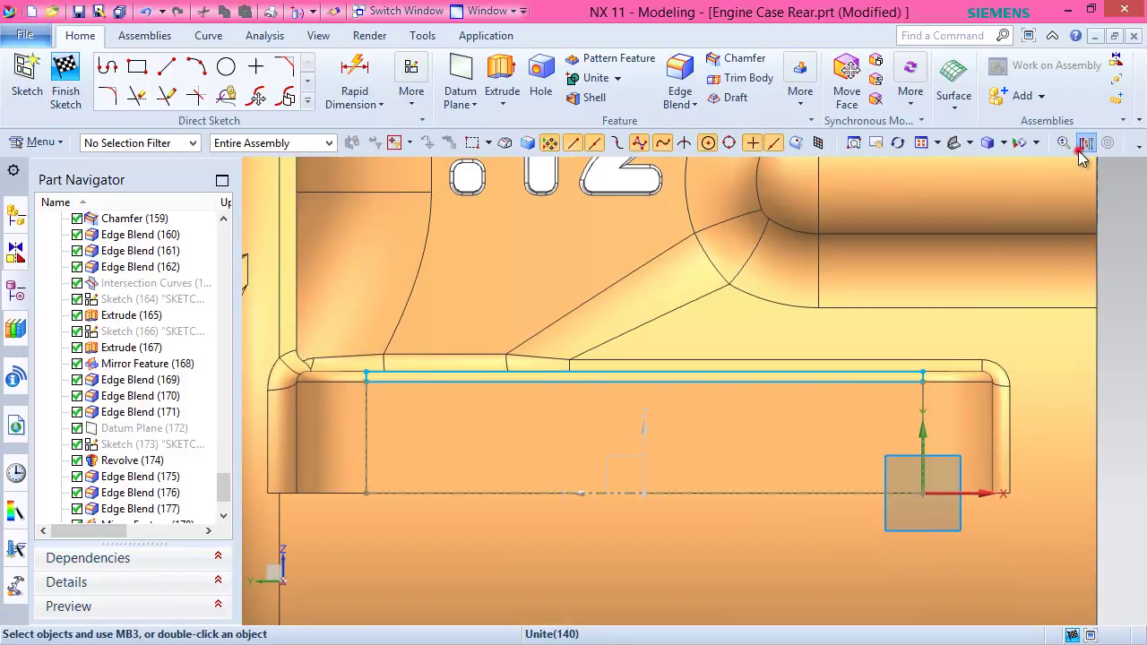
Convert the projected curves of the narrow blend face to reference curves.
{"action": "left_click", "coordinate": [1085, 142]}
{"action": "scroll", "coordinate": [788, 491], "scroll_direction": "down", "scroll_amount": 2}
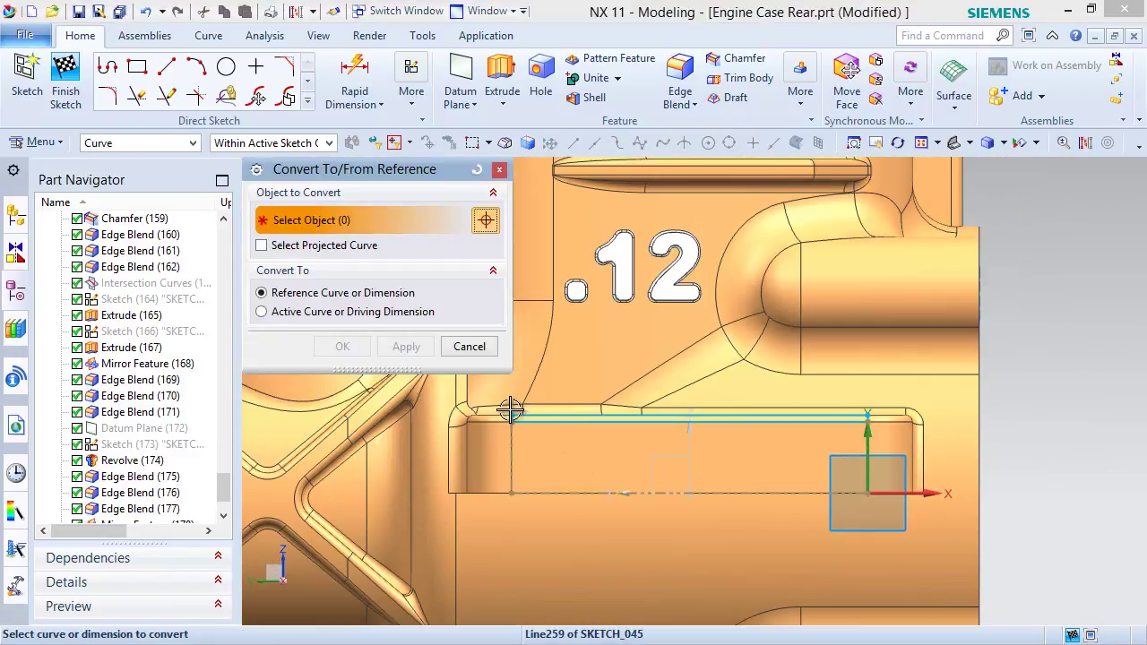
{"action": "left_click_drag", "start_coordinate": [500, 394], "coordinate": [886, 425]}
{"action": "left_click", "coordinate": [339, 346]}
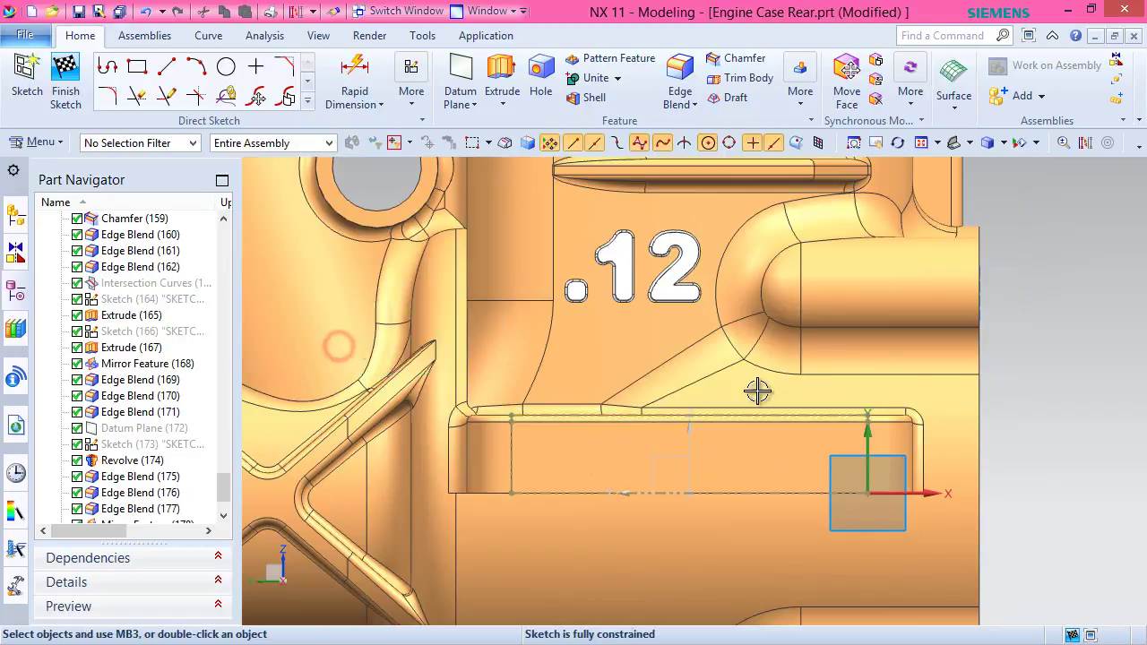
Sketch three rectangles hanging from the uppermost reference line, about 1.4, 1.2 and 1 wide from left to right and each about 2.6 high.
{"action": "scroll", "coordinate": [689, 387], "scroll_direction": "up", "scroll_amount": 1}
{"action": "scroll", "coordinate": [500, 432], "scroll_direction": "up", "scroll_amount": 1}
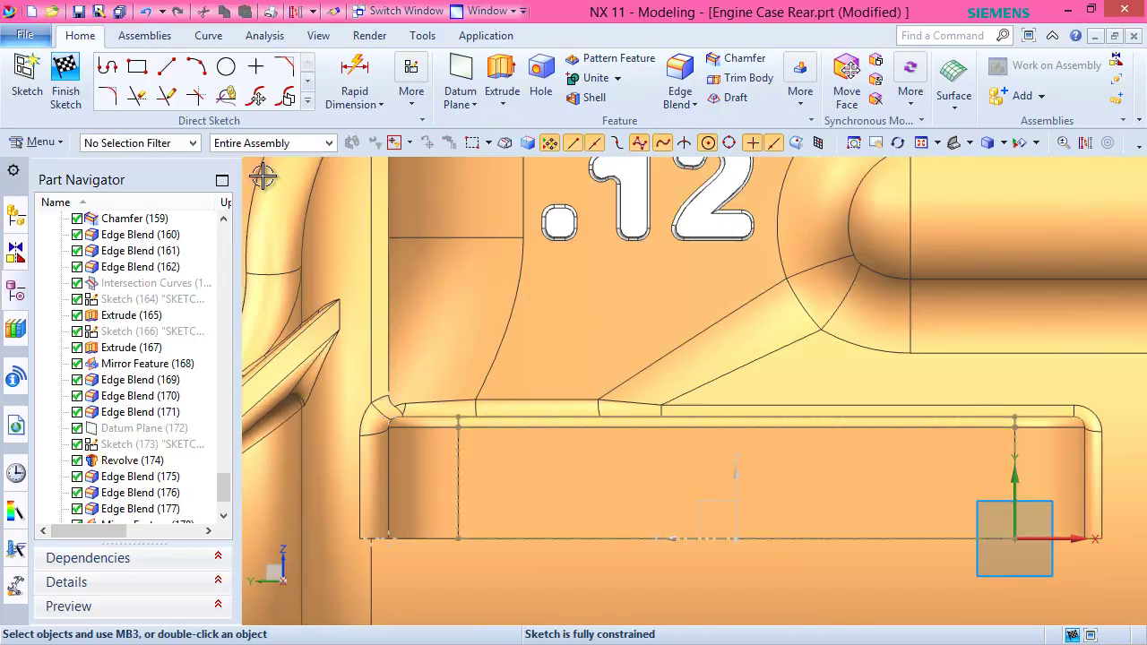
{"action": "left_click", "coordinate": [137, 67]}
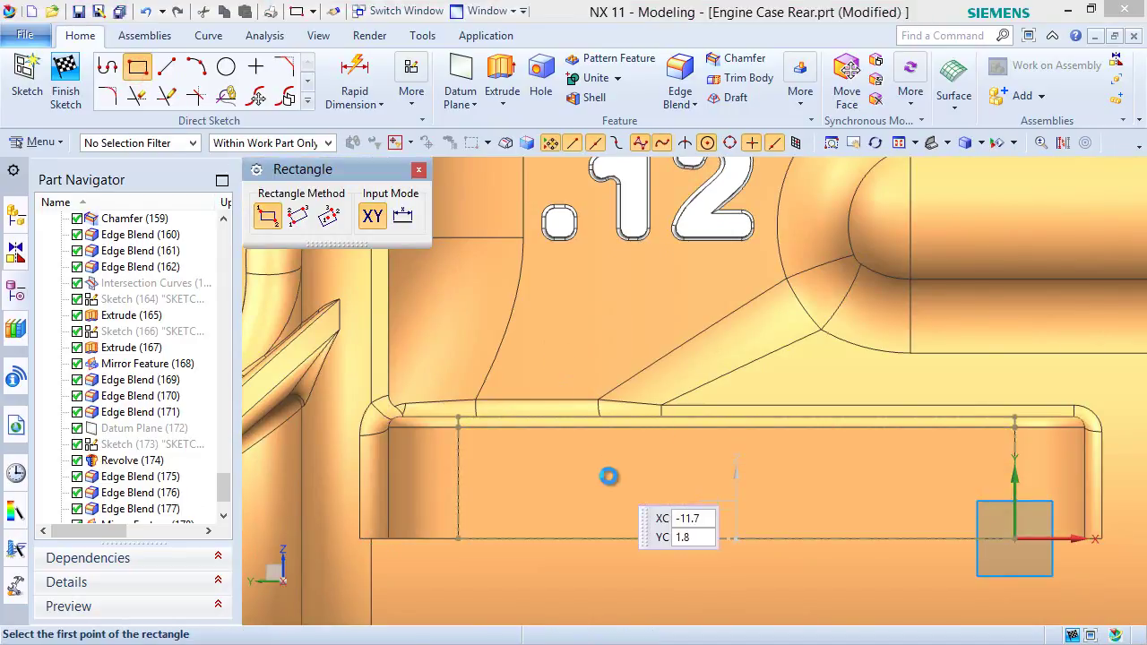
{"action": "scroll", "coordinate": [610, 475], "scroll_direction": "up", "scroll_amount": 1}
{"action": "scroll", "coordinate": [639, 457], "scroll_direction": "up", "scroll_amount": 1}
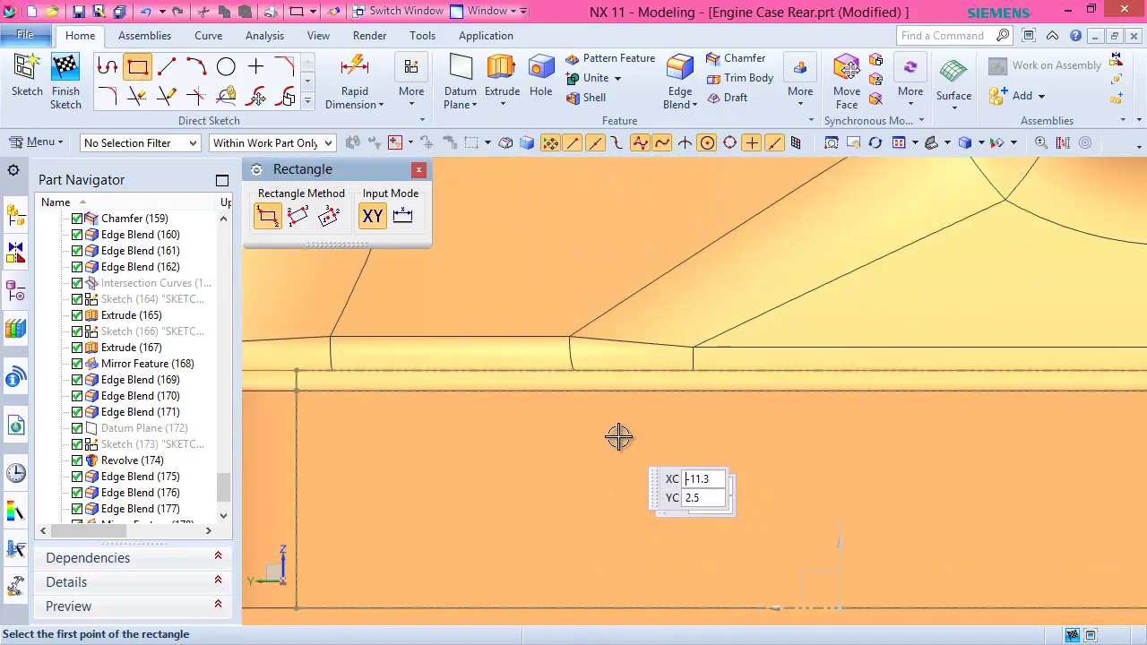
{"action": "left_click", "coordinate": [547, 369]}
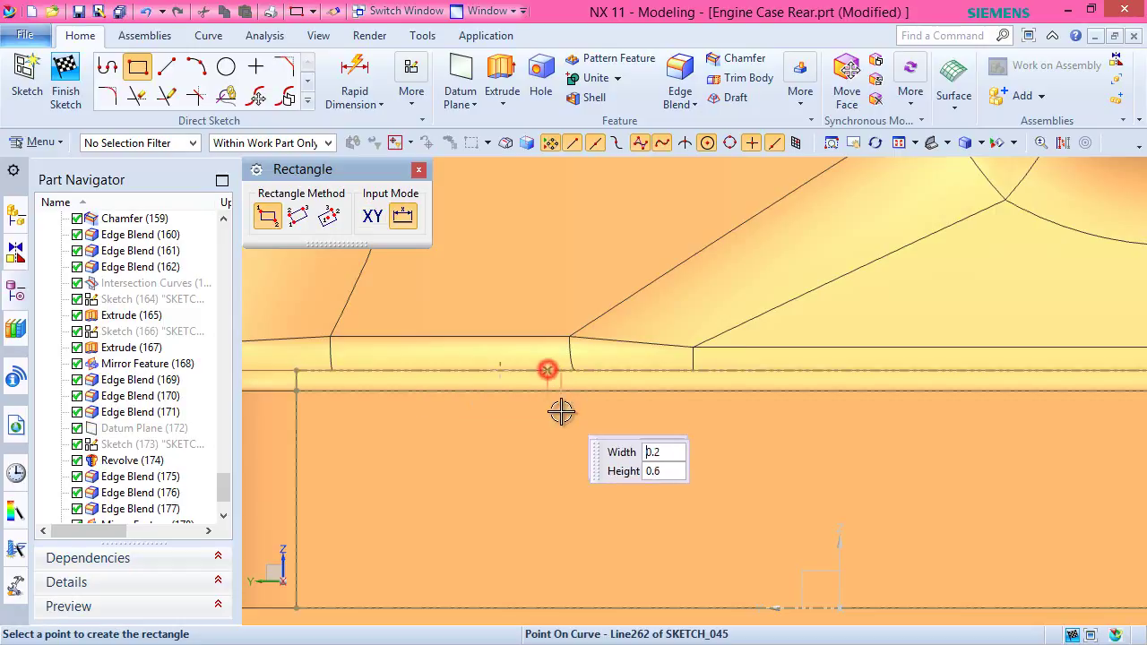
{"action": "left_click", "coordinate": [640, 546]}
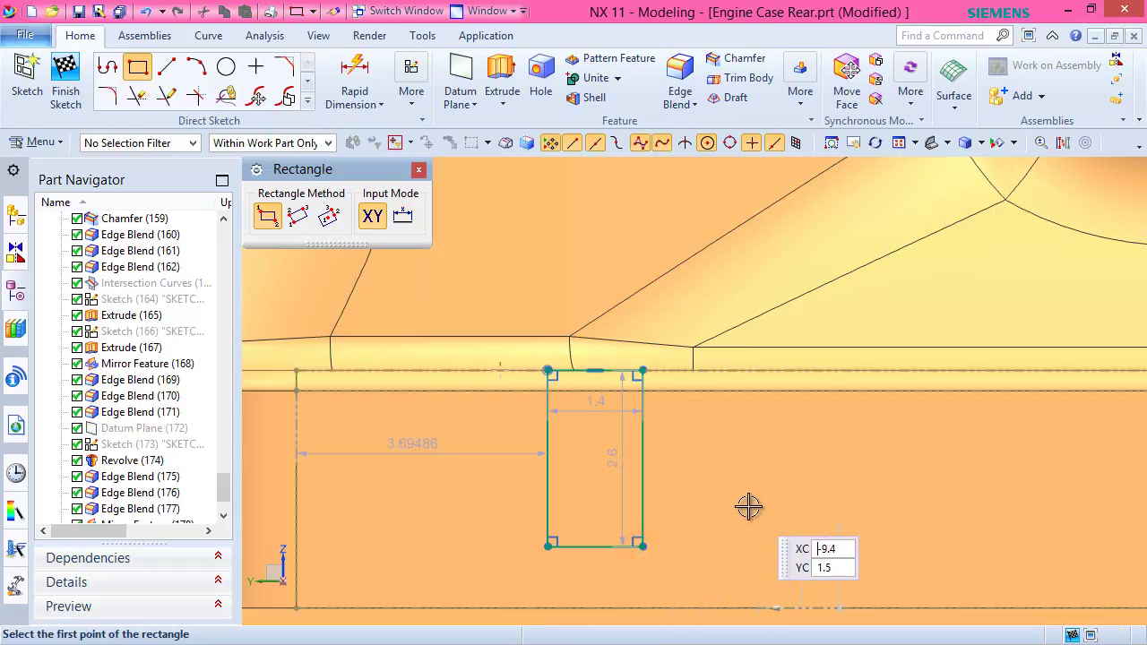
{"action": "left_click", "coordinate": [720, 371]}
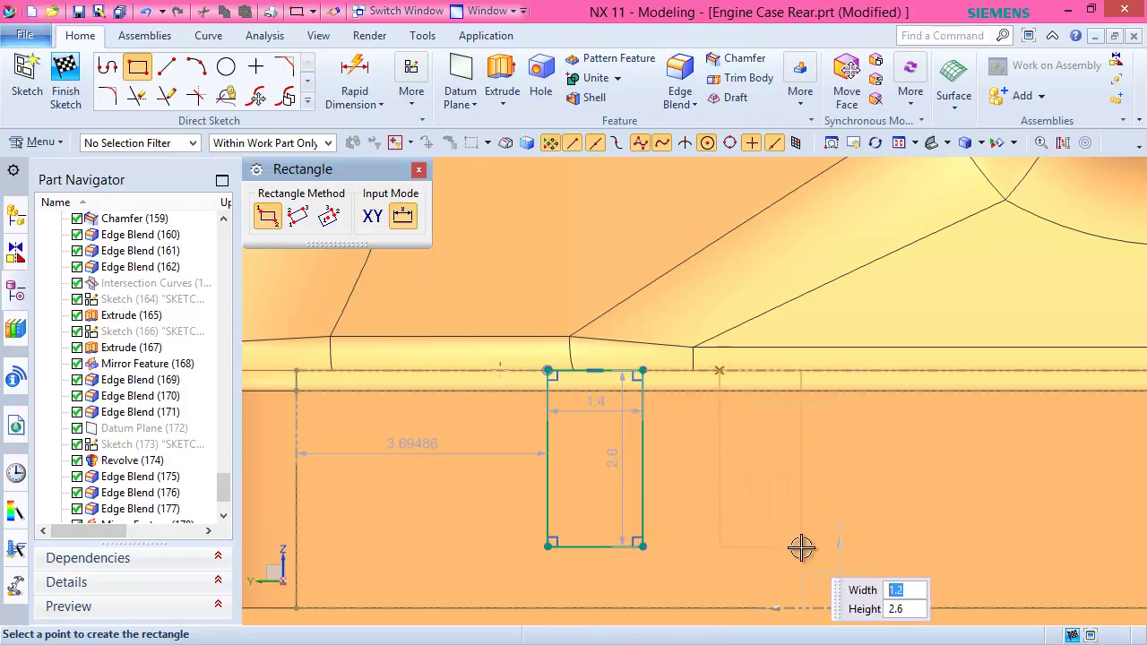
{"action": "left_click", "coordinate": [801, 545]}
{"action": "left_click", "coordinate": [908, 371]}
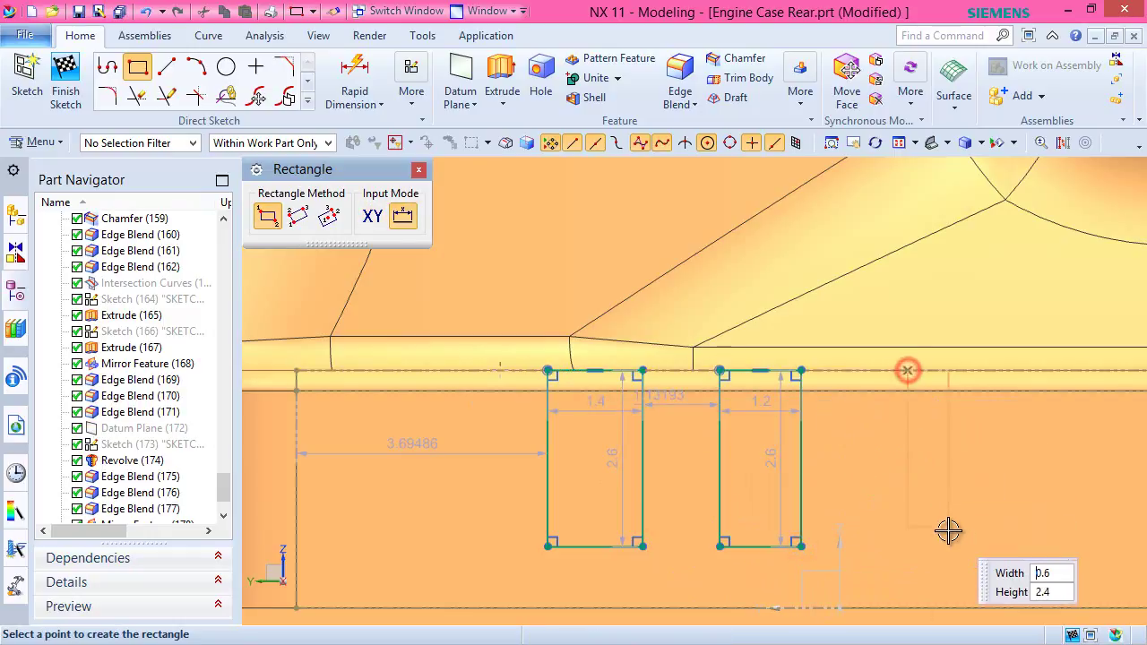
{"action": "left_click", "coordinate": [976, 545]}
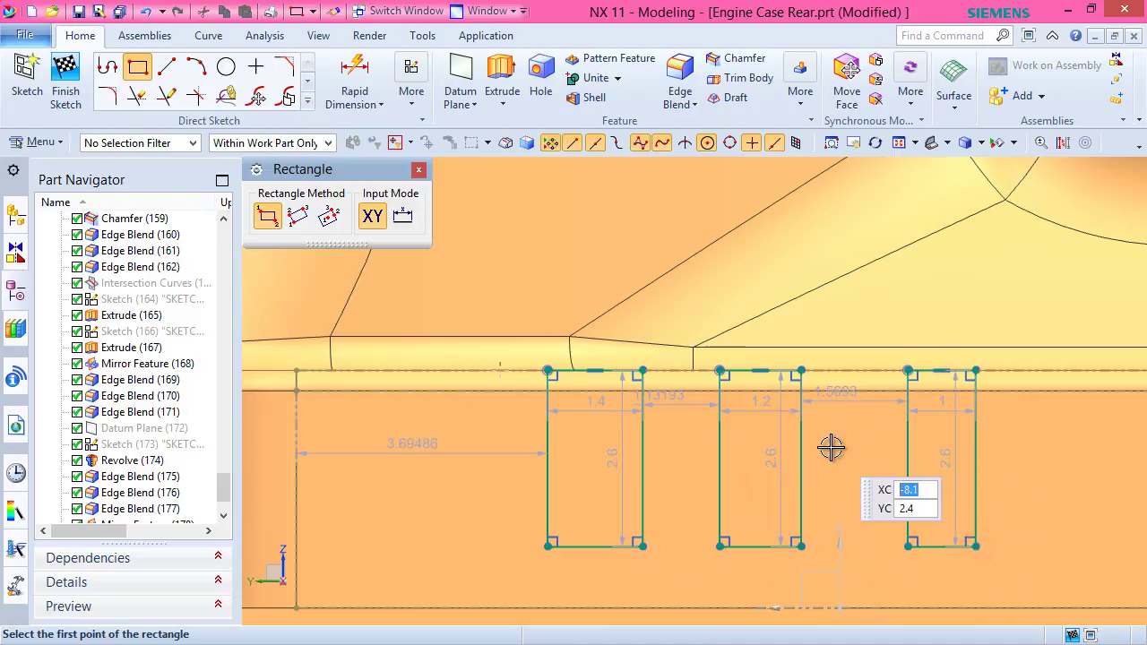
{"action": "key", "text": "Escape"}
Make the bottom edges of the three rectangles collinear.
{"action": "left_click", "coordinate": [614, 545]}
{"action": "scroll", "coordinate": [729, 560], "scroll_direction": "up", "scroll_amount": 2}
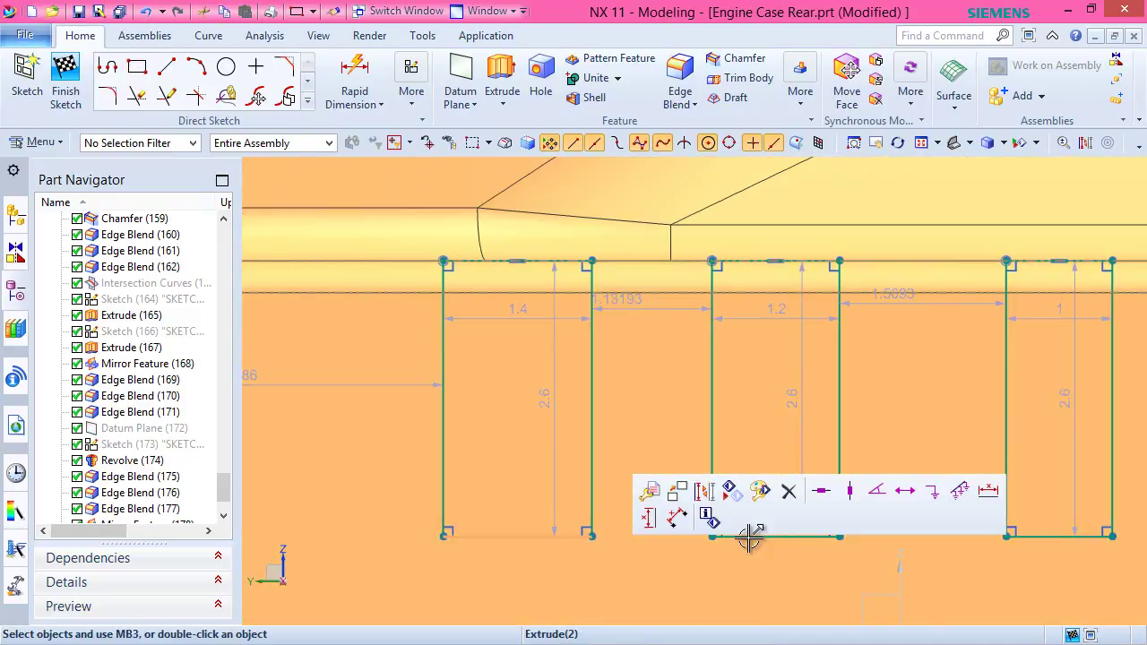
{"action": "left_click", "coordinate": [749, 537]}
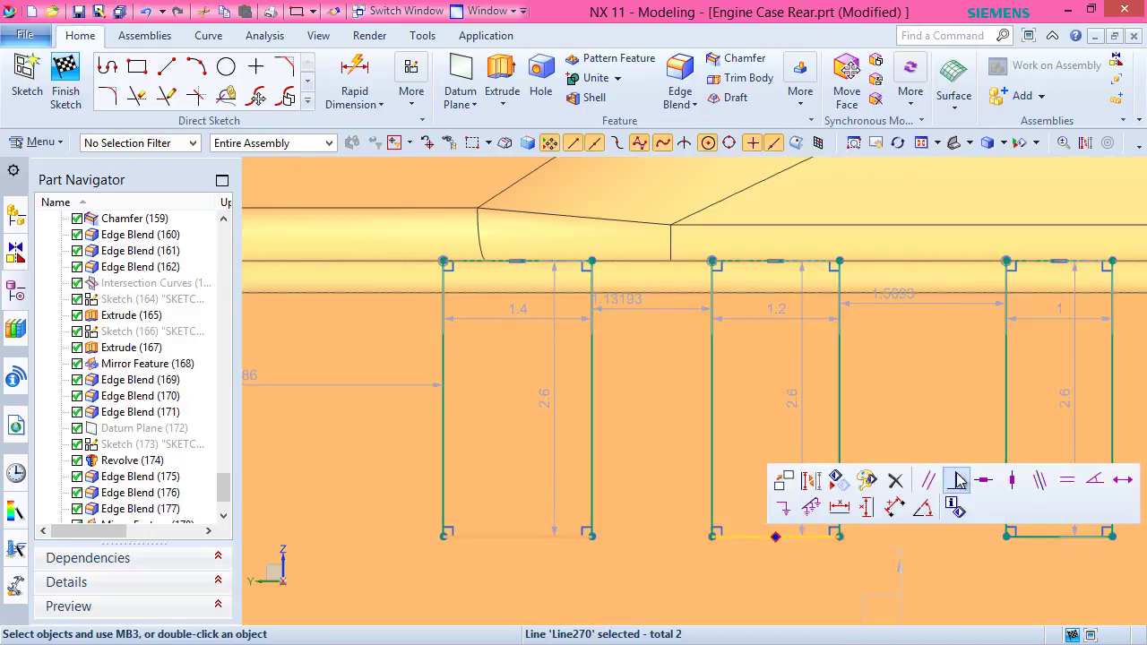
{"action": "left_click", "coordinate": [1066, 480]}
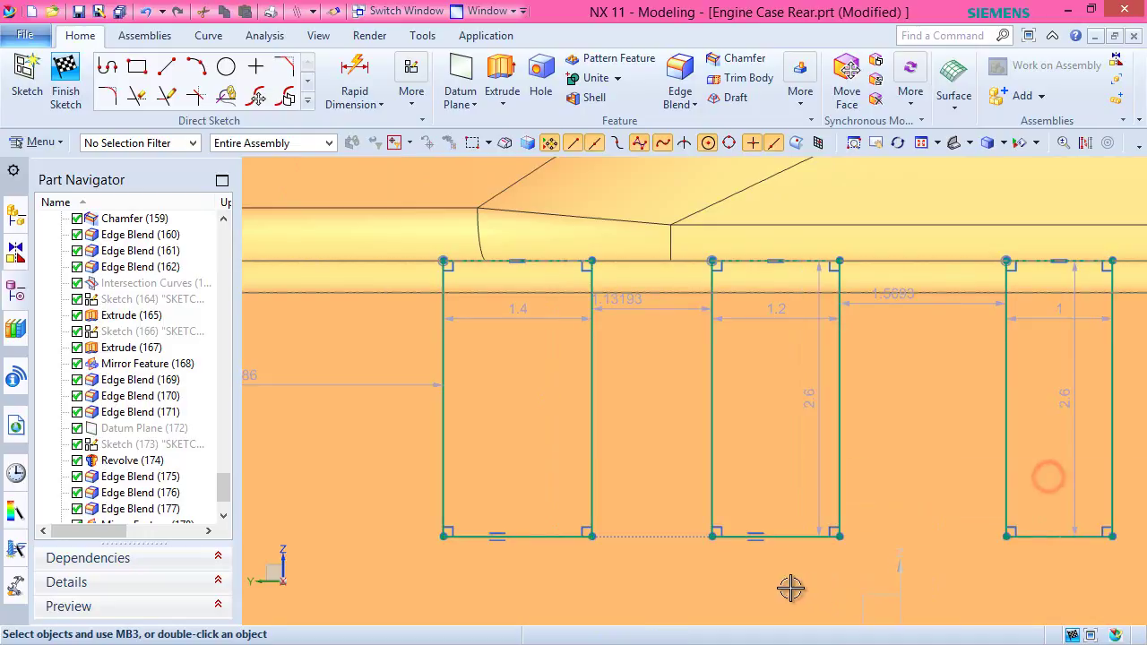
{"action": "left_click", "coordinate": [801, 536]}
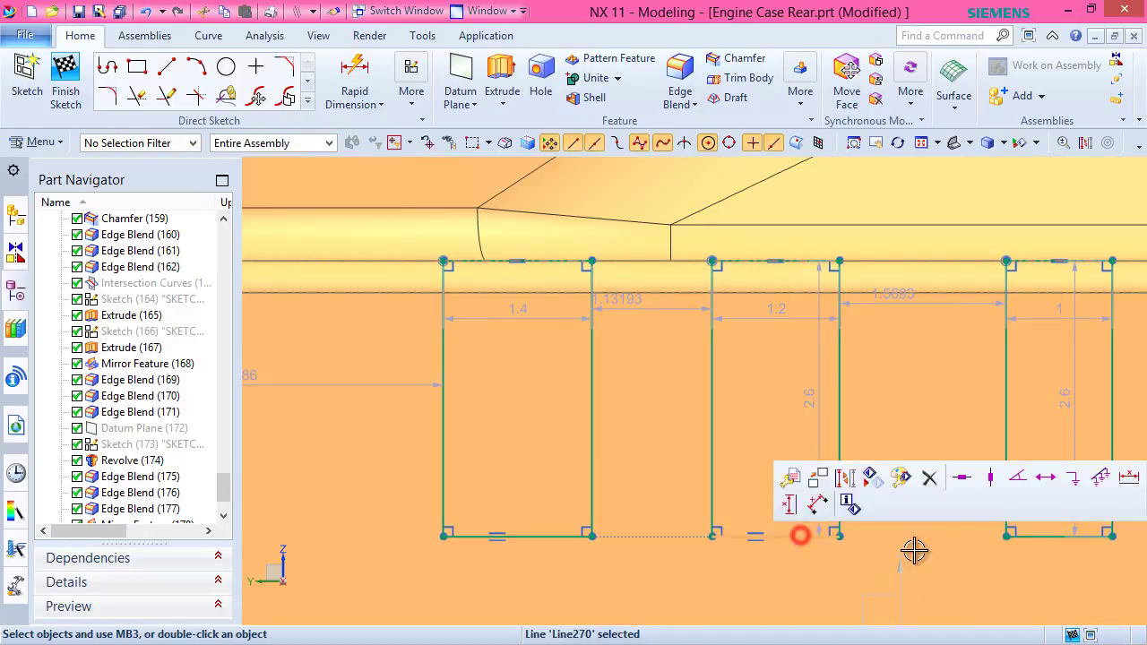
{"action": "left_click", "coordinate": [1044, 534]}
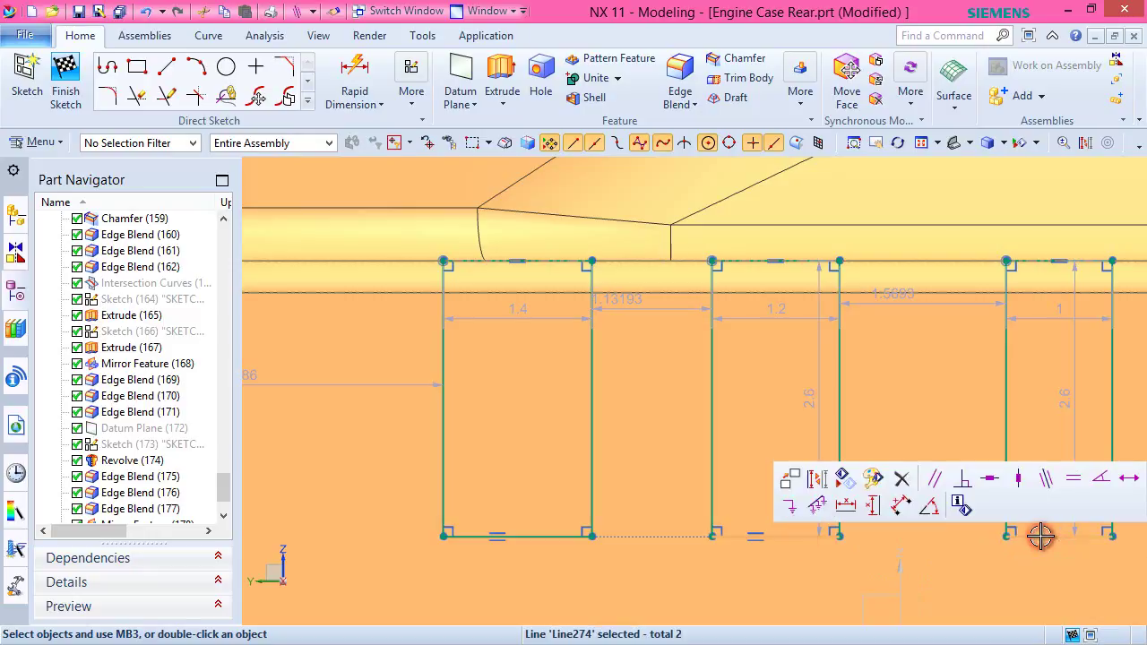
{"action": "left_click", "coordinate": [1047, 481]}
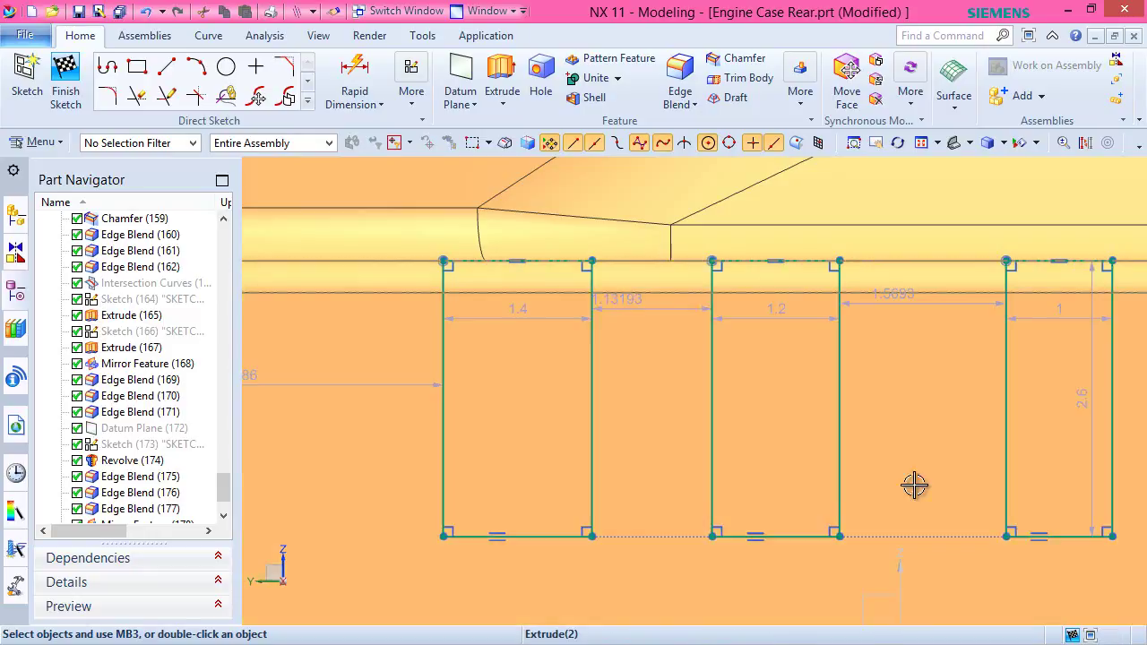
Make the bottom edges of the three rectangles equal in length.
{"action": "scroll", "coordinate": [619, 523], "scroll_direction": "down", "scroll_amount": 1}
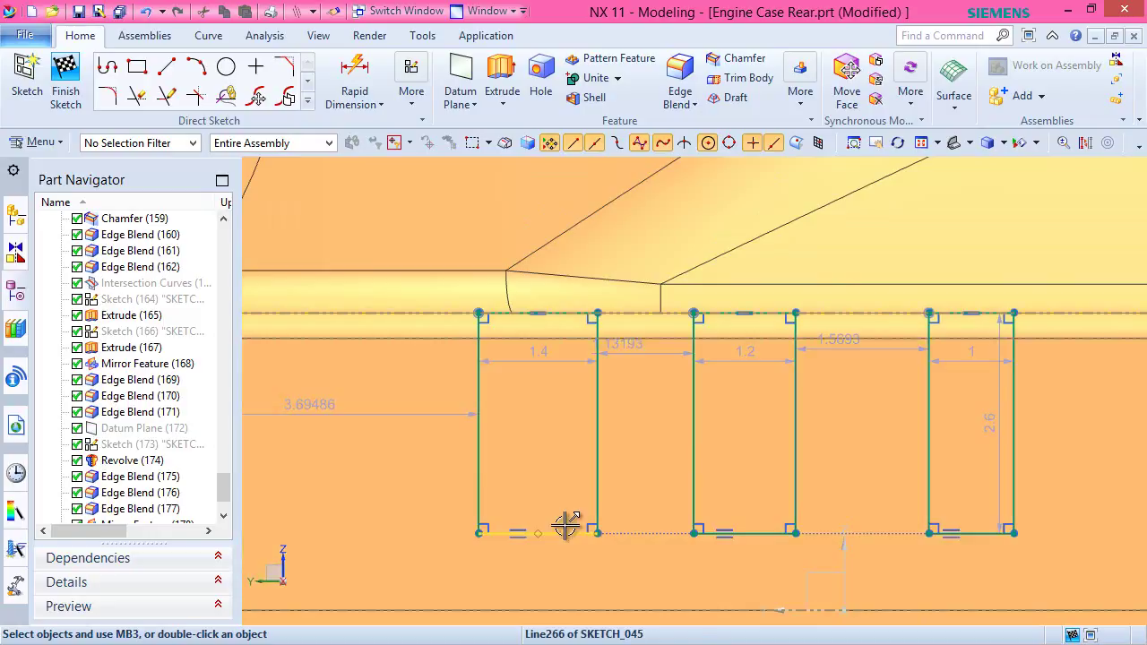
{"action": "left_click", "coordinate": [566, 526]}
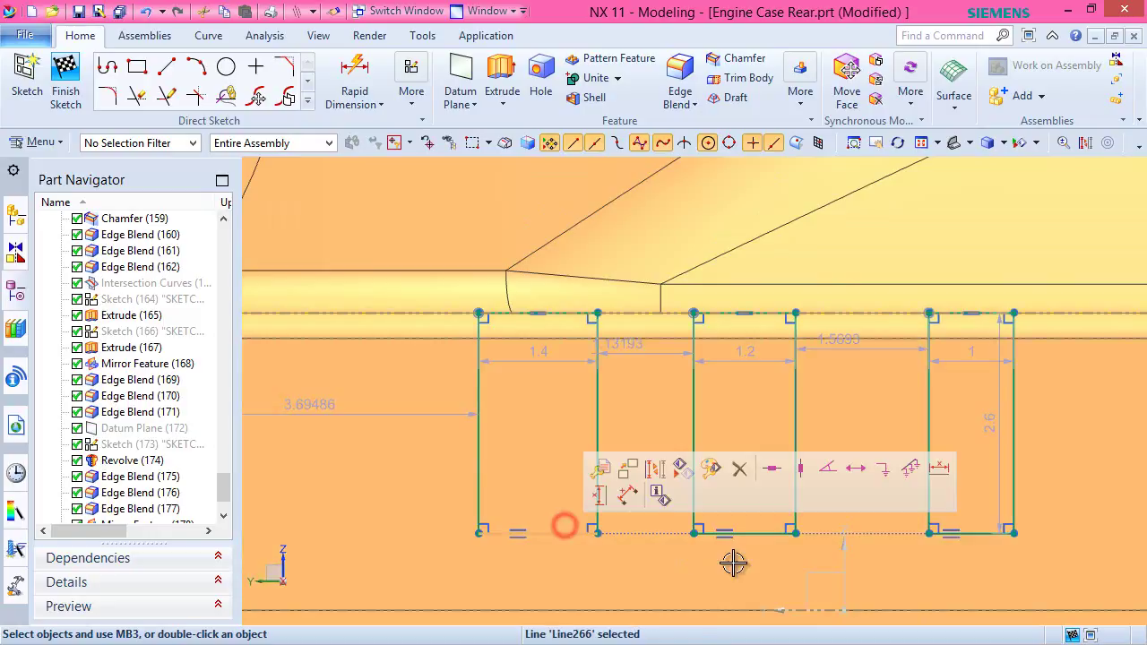
{"action": "scroll", "coordinate": [768, 552], "scroll_direction": "up", "scroll_amount": 2}
{"action": "left_click", "coordinate": [775, 529]}
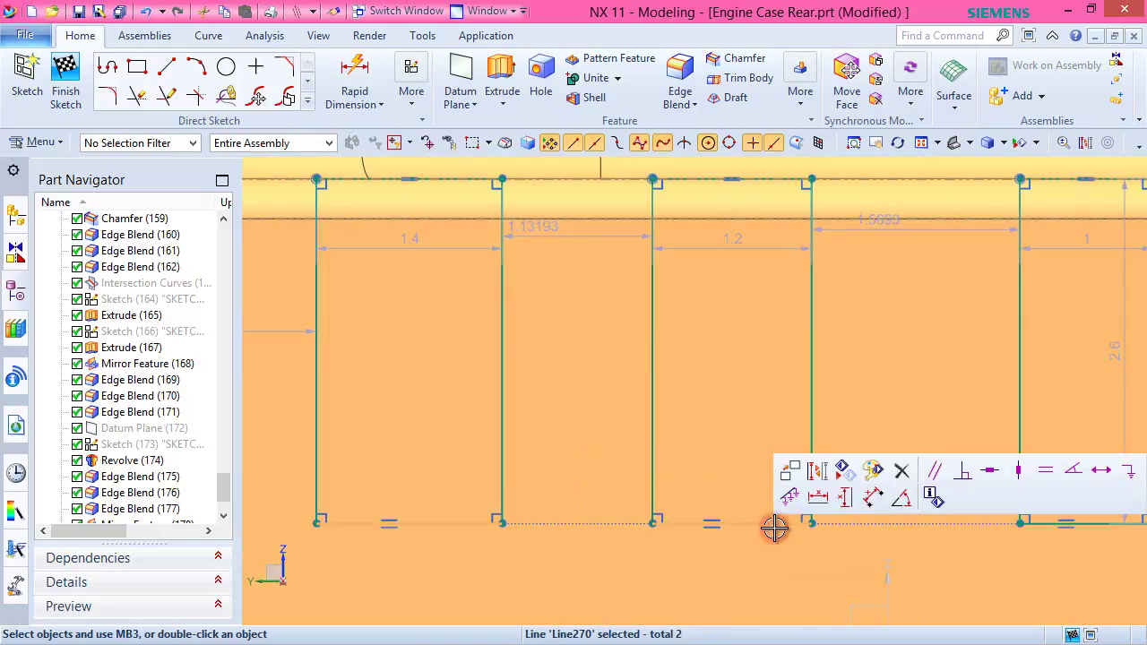
{"action": "left_click", "coordinate": [1044, 470]}
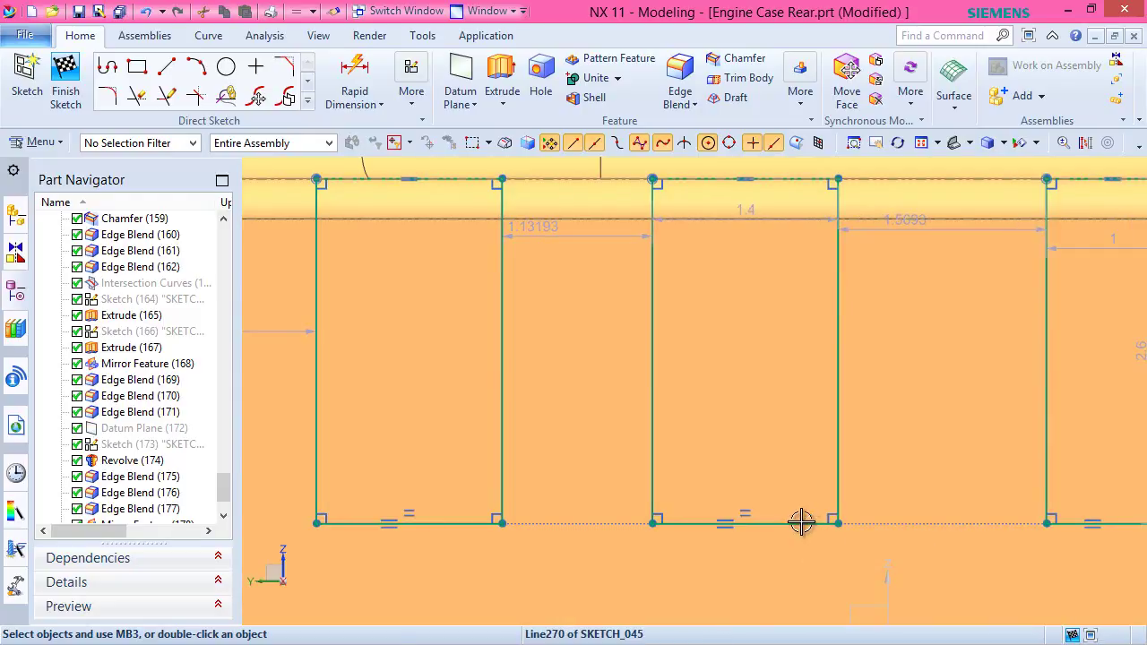
{"action": "left_click", "coordinate": [802, 523]}
{"action": "scroll", "coordinate": [663, 536], "scroll_direction": "down", "scroll_amount": 2}
{"action": "scroll", "coordinate": [958, 525], "scroll_direction": "up", "scroll_amount": 3}
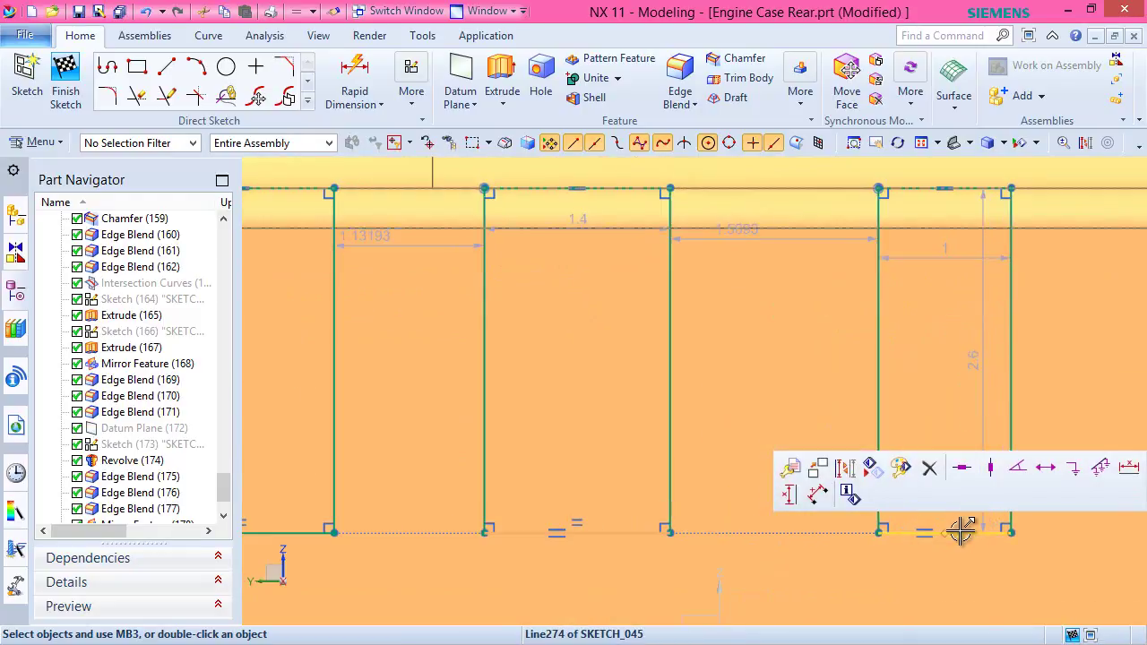
{"action": "left_click", "coordinate": [960, 532]}
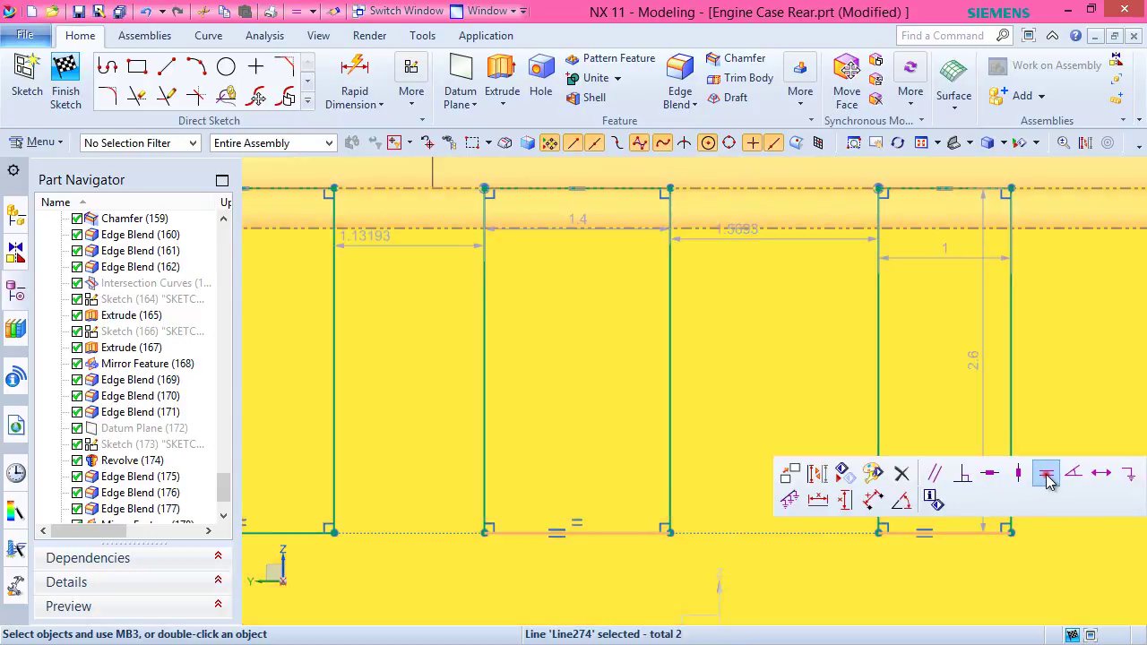
{"action": "left_click", "coordinate": [1045, 472]}
Make the facing vertical sides of each pair of neighbouring rectangles equal in length.
{"action": "scroll", "coordinate": [717, 501], "scroll_direction": "up", "scroll_amount": 1}
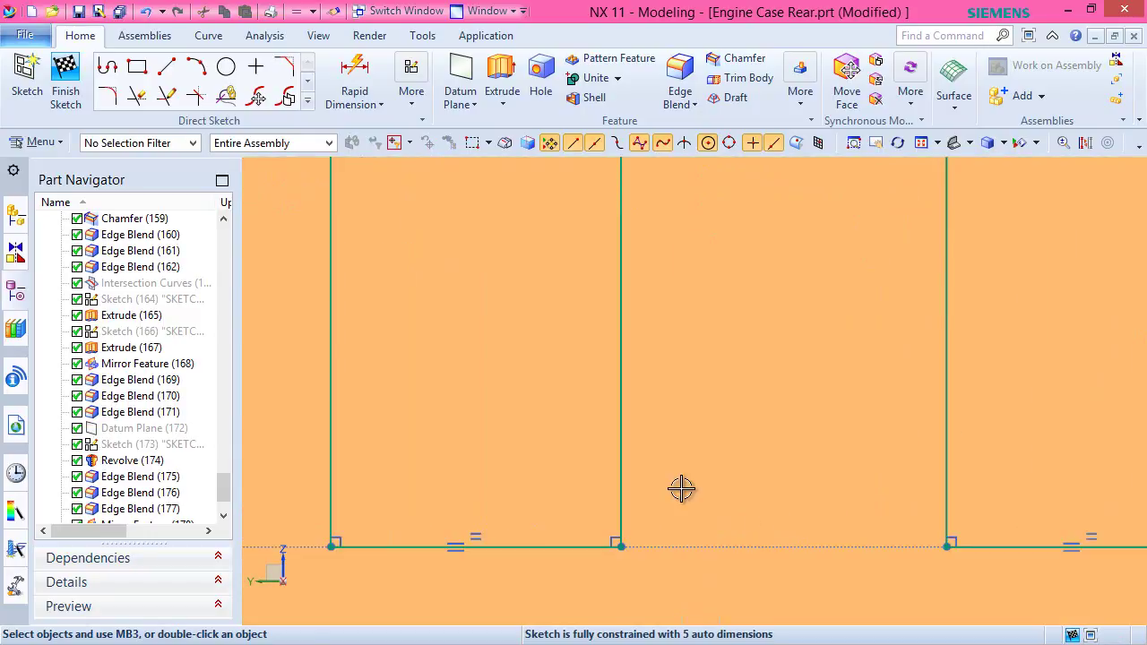
{"action": "scroll", "coordinate": [672, 490], "scroll_direction": "down", "scroll_amount": 3}
{"action": "scroll", "coordinate": [538, 448], "scroll_direction": "up", "scroll_amount": 1}
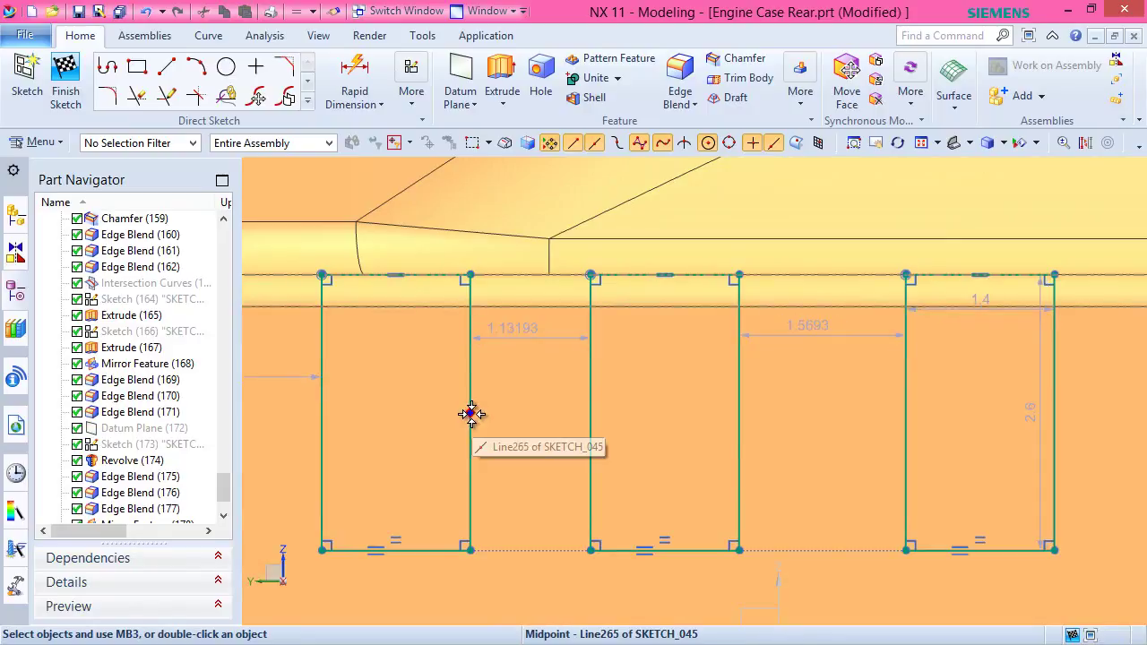
{"action": "left_click", "coordinate": [470, 398]}
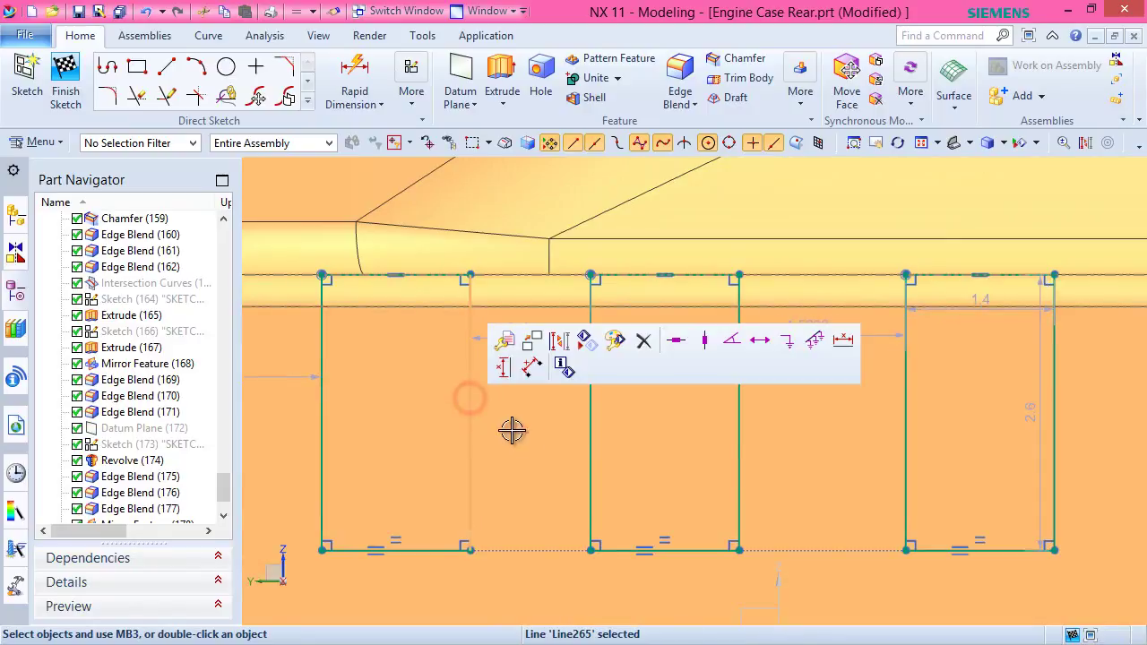
{"action": "left_click", "coordinate": [591, 430]}
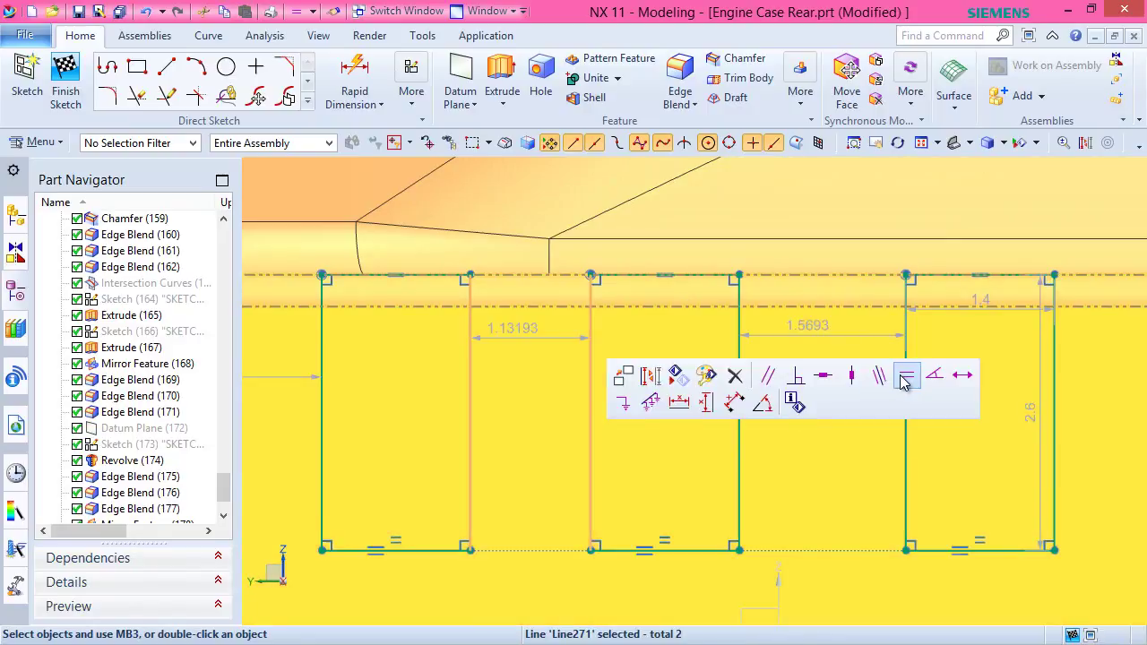
{"action": "left_click", "coordinate": [905, 378]}
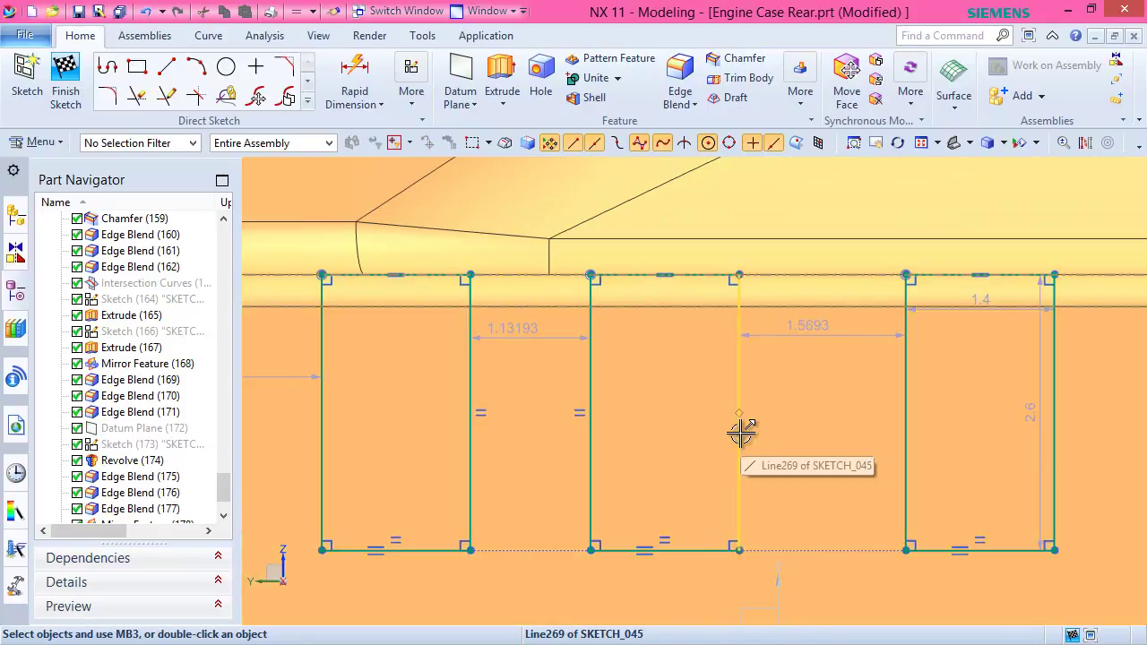
{"action": "left_click", "coordinate": [741, 437]}
{"action": "left_click", "coordinate": [846, 448]}
{"action": "left_click", "coordinate": [906, 444]}
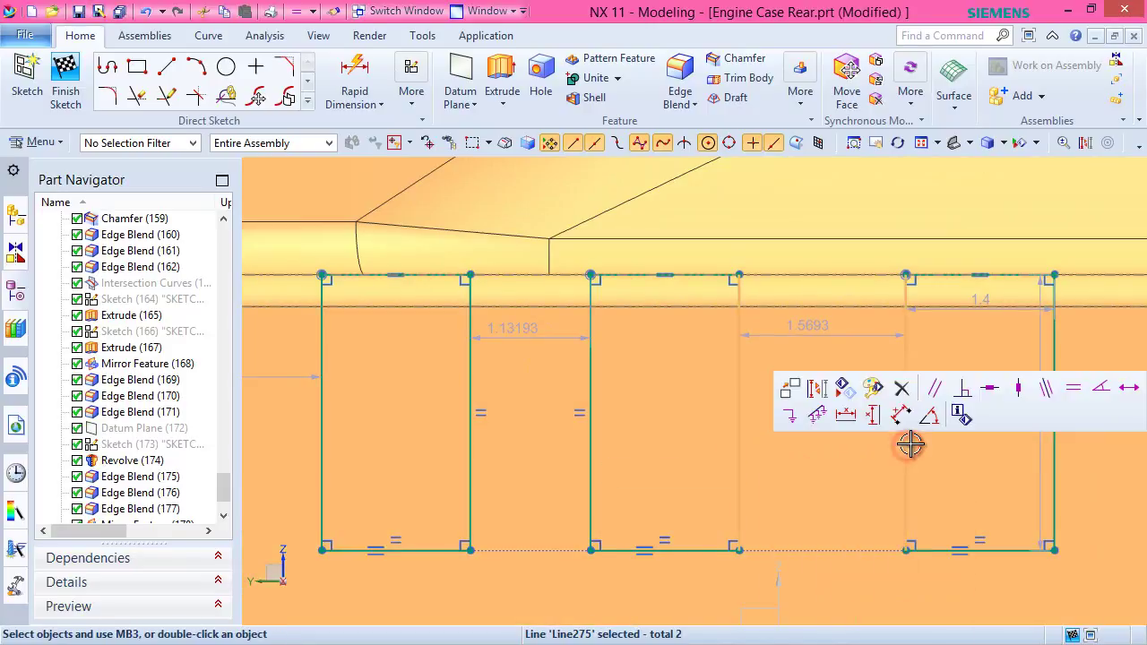
{"action": "left_click", "coordinate": [1073, 388]}
Dimension the middle rectangle's bottom edge and set its width to 1 mm.
{"action": "scroll", "coordinate": [760, 415], "scroll_direction": "down", "scroll_amount": 3}
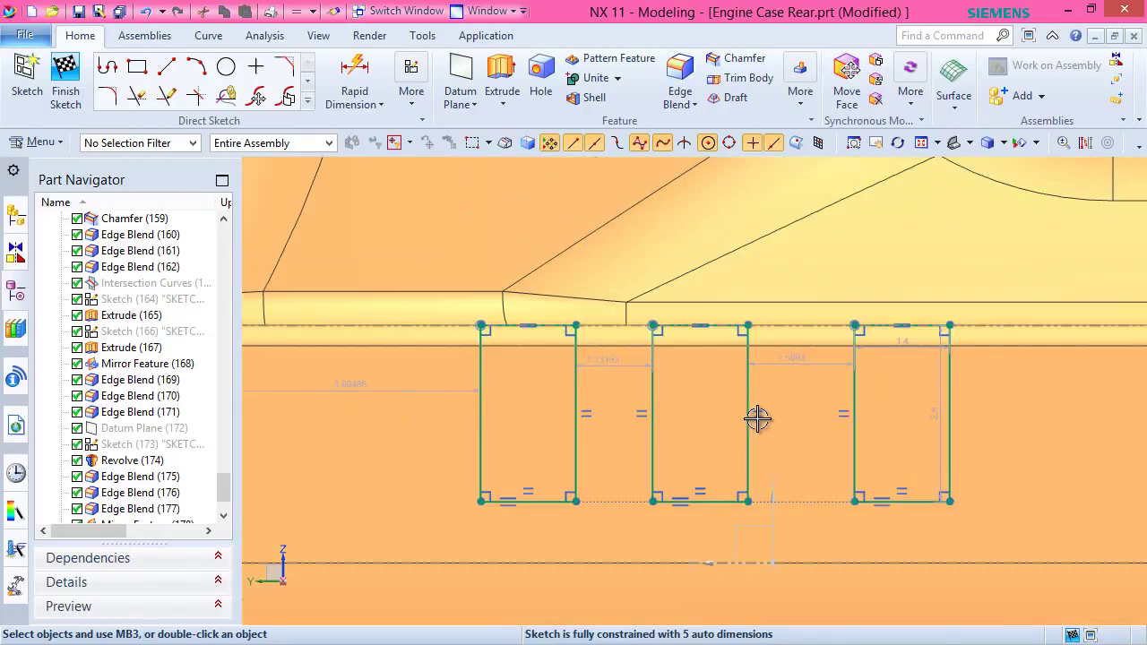
{"action": "scroll", "coordinate": [577, 409], "scroll_direction": "down", "scroll_amount": 2}
{"action": "scroll", "coordinate": [781, 405], "scroll_direction": "up", "scroll_amount": 3}
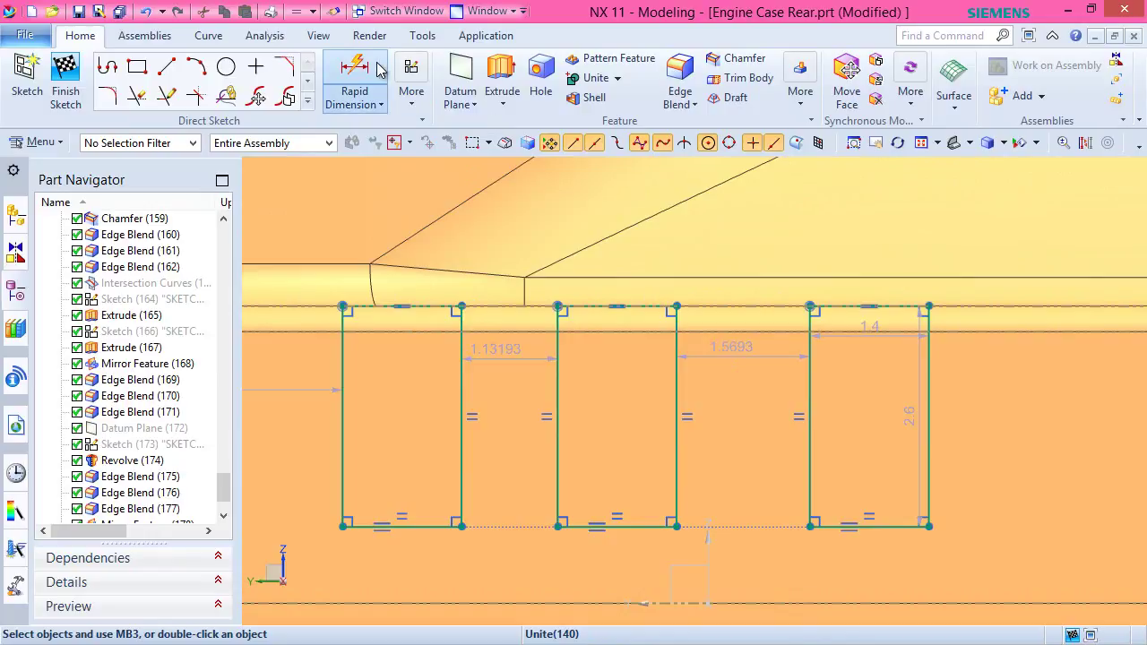
{"action": "left_click", "coordinate": [354, 68]}
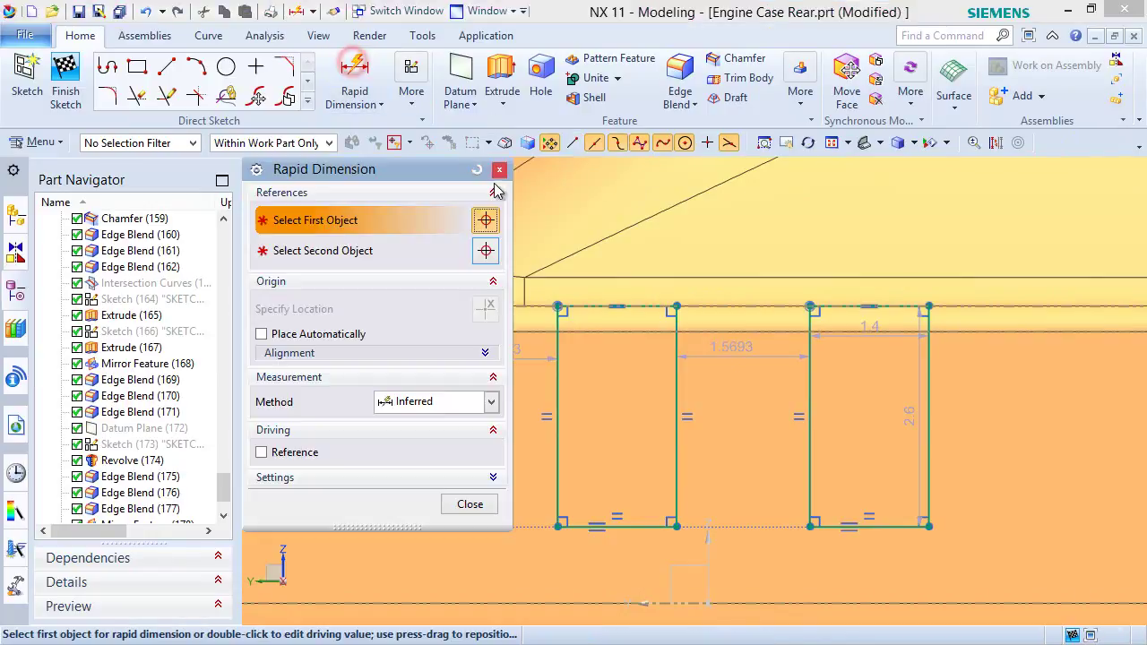
{"action": "left_click", "coordinate": [804, 381]}
{"action": "left_click", "coordinate": [638, 527]}
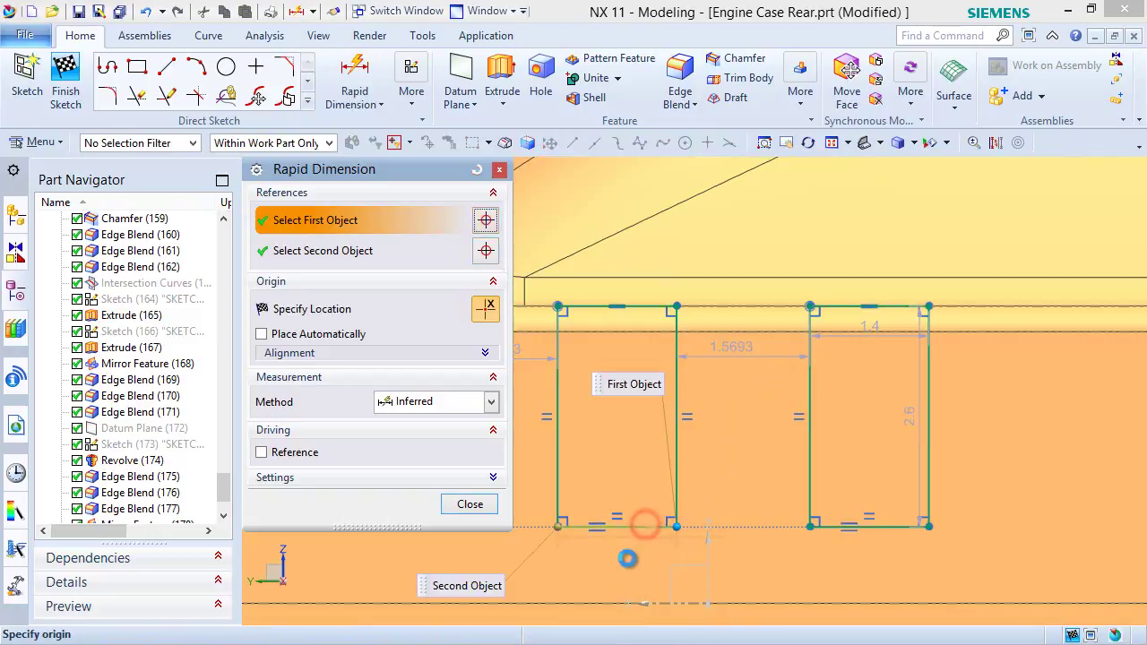
{"action": "left_click", "coordinate": [547, 559]}
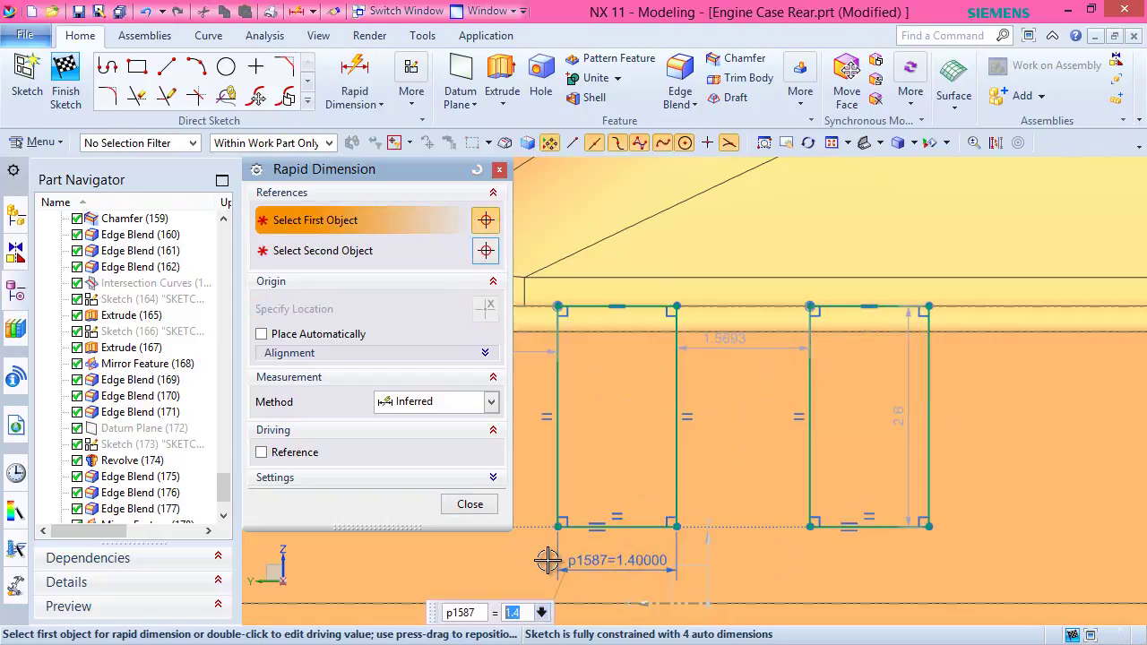
{"action": "key", "text": "Return"}
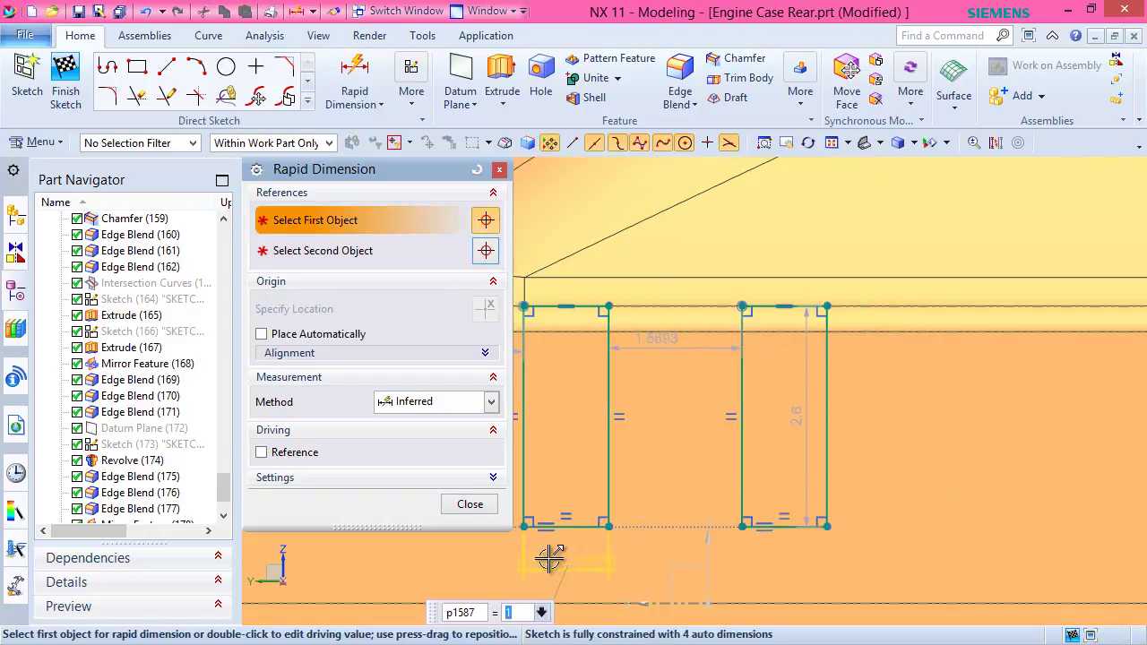
{"action": "scroll", "coordinate": [561, 562], "scroll_direction": "up", "scroll_amount": 3}
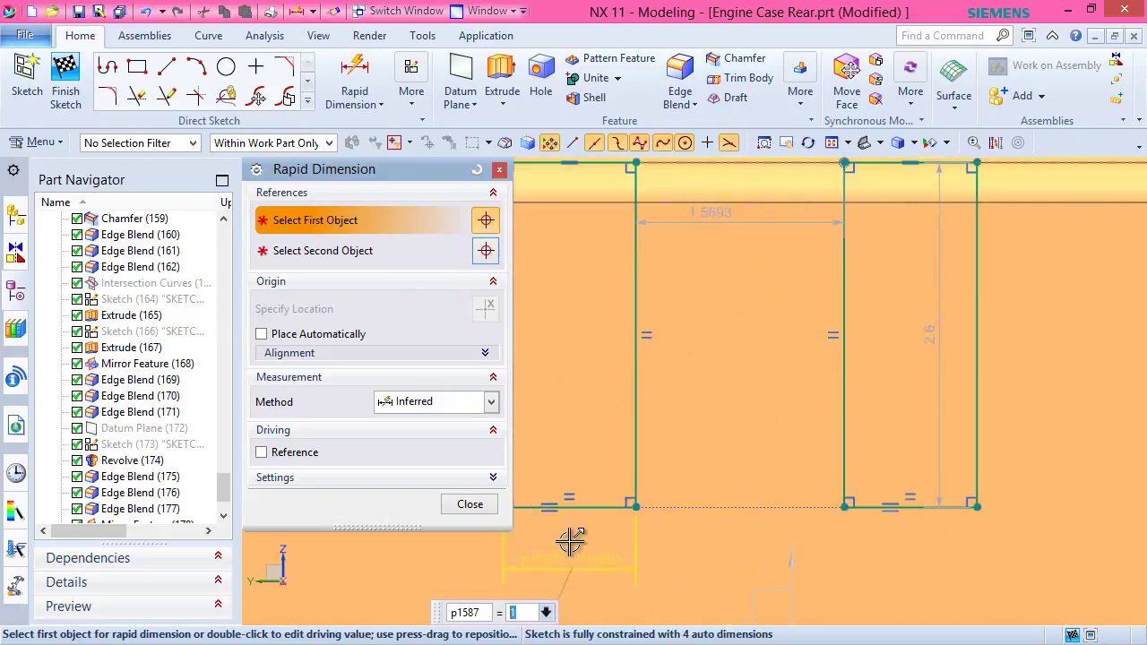
{"action": "left_click", "coordinate": [470, 504]}
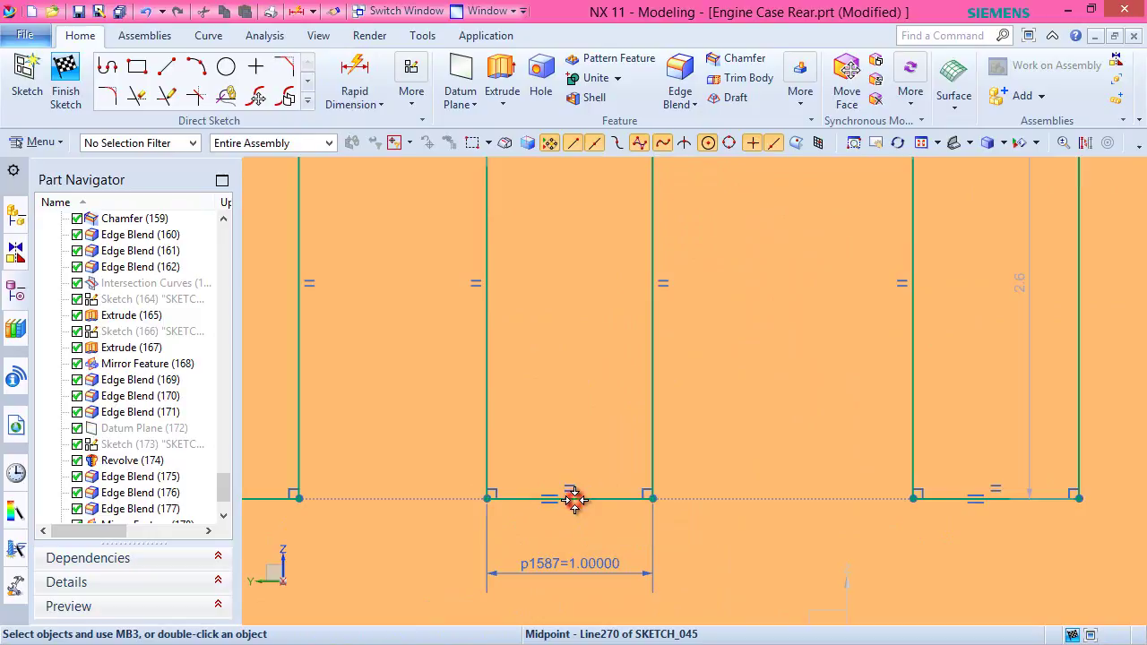
Constrain the midpoint of the middle rectangle's bottom edge onto the datum Z axis, and move the rightmost rectangle clear of it.
{"action": "left_click", "coordinate": [574, 499]}
{"action": "left_click", "coordinate": [619, 502]}
{"action": "scroll", "coordinate": [648, 499], "scroll_direction": "down", "scroll_amount": 2}
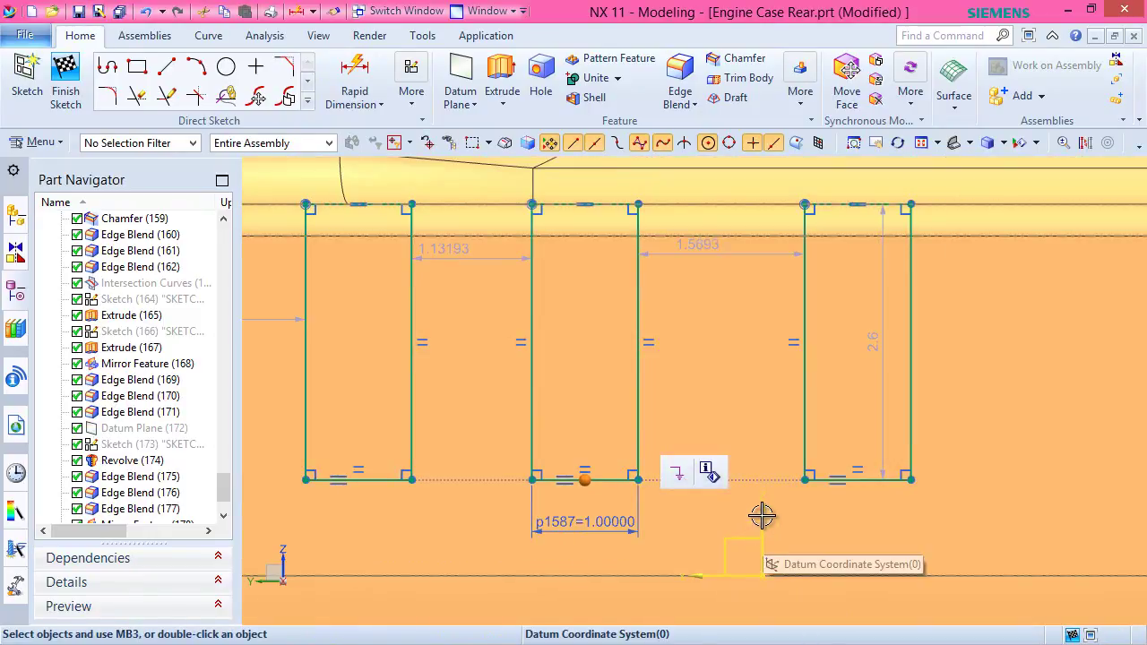
{"action": "mouse_move", "coordinate": [766, 513]}
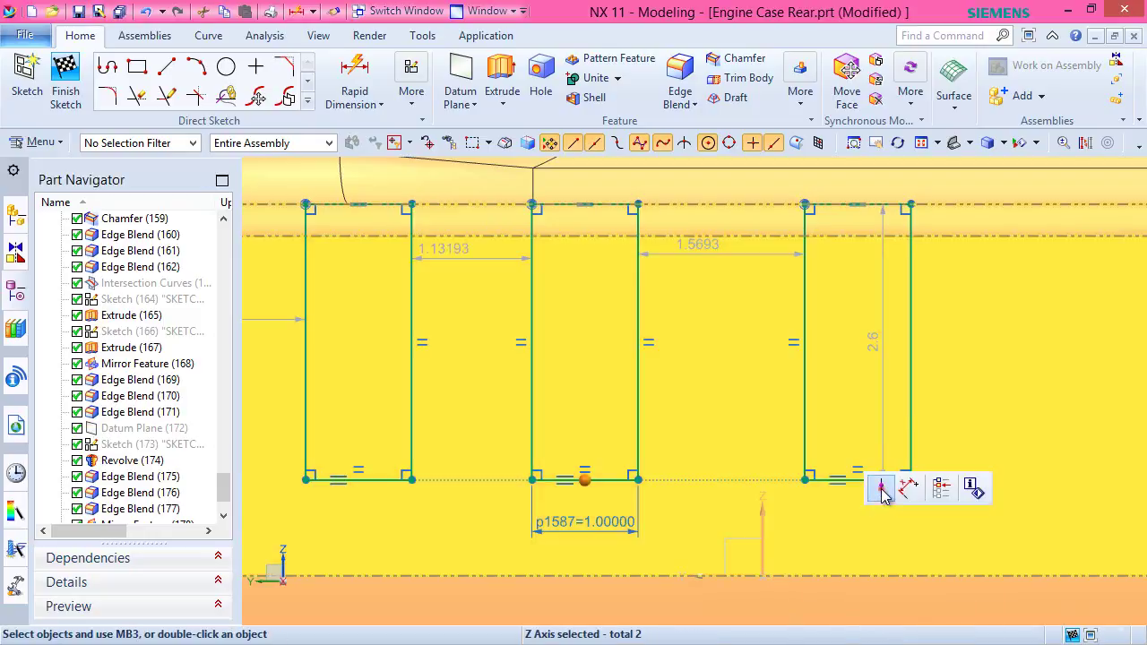
{"action": "left_click", "coordinate": [881, 487]}
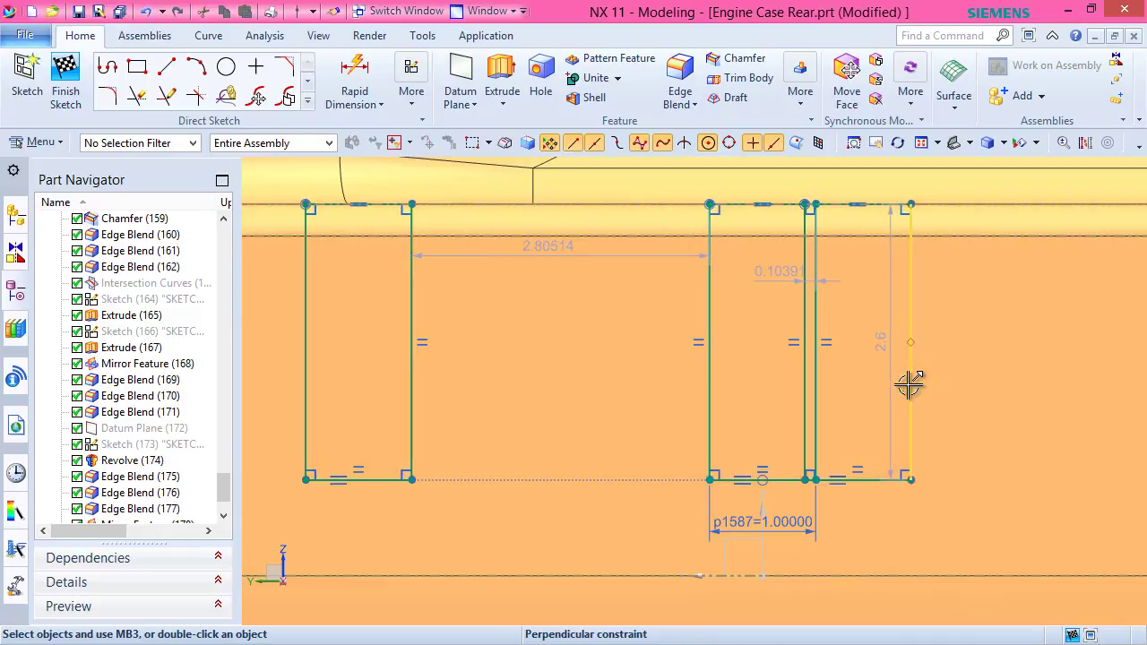
{"action": "left_click_drag", "start_coordinate": [906, 384], "coordinate": [1061, 382]}
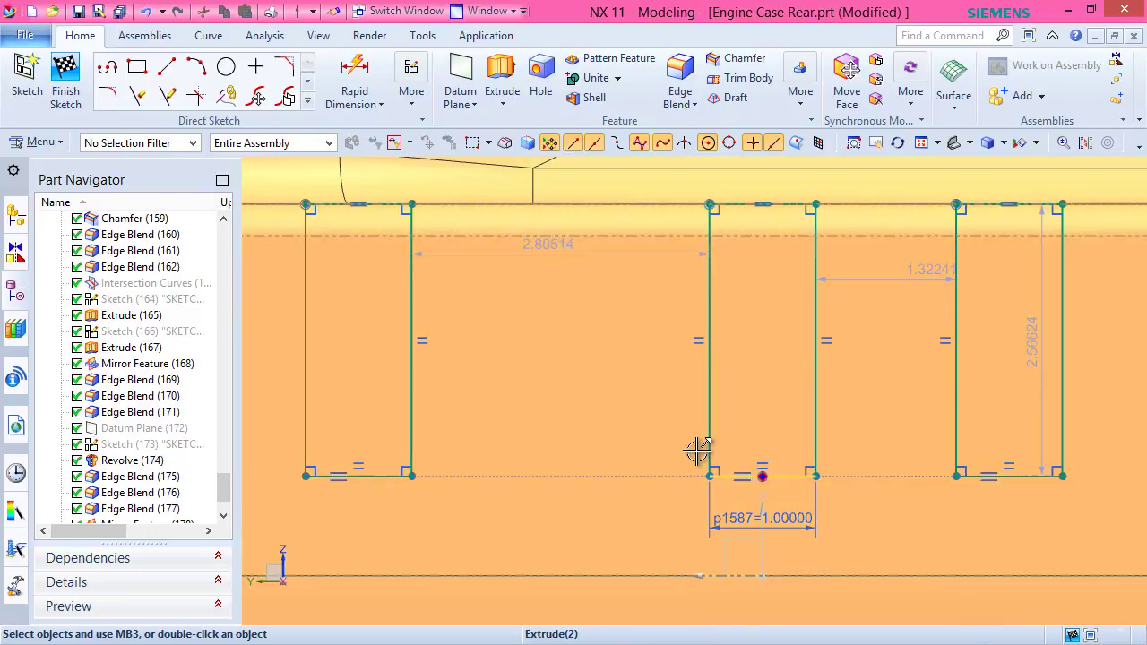
Dimension from the datum Z axis to the outer side of the leftmost rectangle and set the distance to 2.5 mm.
{"action": "left_click", "coordinate": [355, 81]}
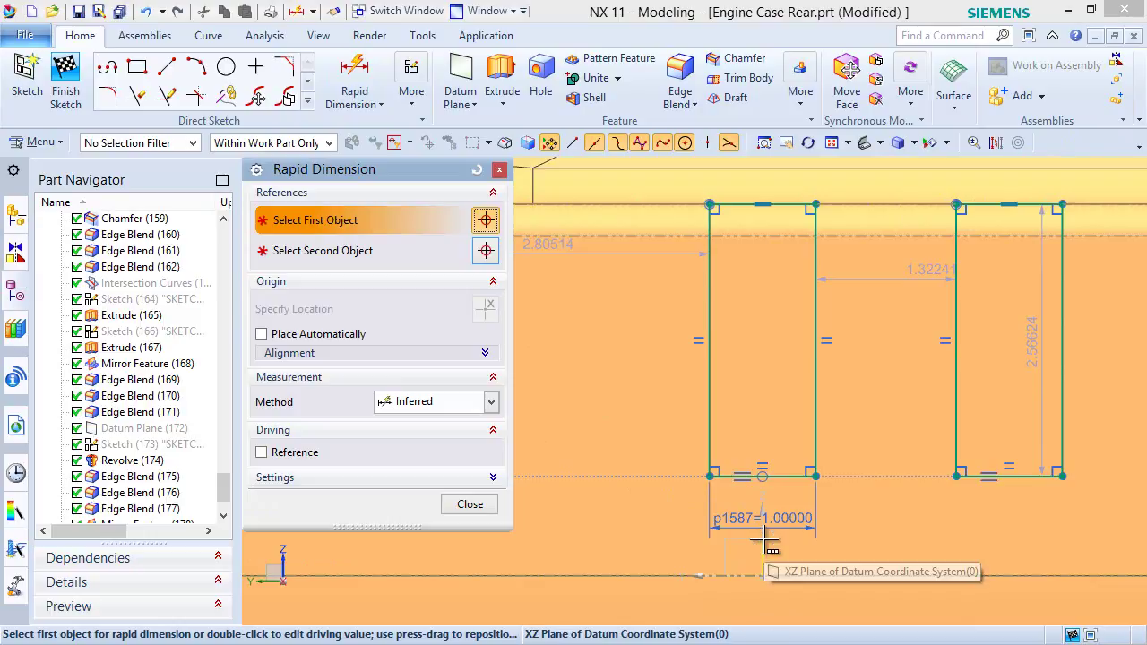
{"action": "left_click", "coordinate": [762, 538]}
{"action": "left_click", "coordinate": [879, 497]}
{"action": "scroll", "coordinate": [841, 518], "scroll_direction": "down", "scroll_amount": 1}
{"action": "scroll", "coordinate": [841, 518], "scroll_direction": "down", "scroll_amount": 1}
{"action": "scroll", "coordinate": [841, 516], "scroll_direction": "down", "scroll_amount": 1}
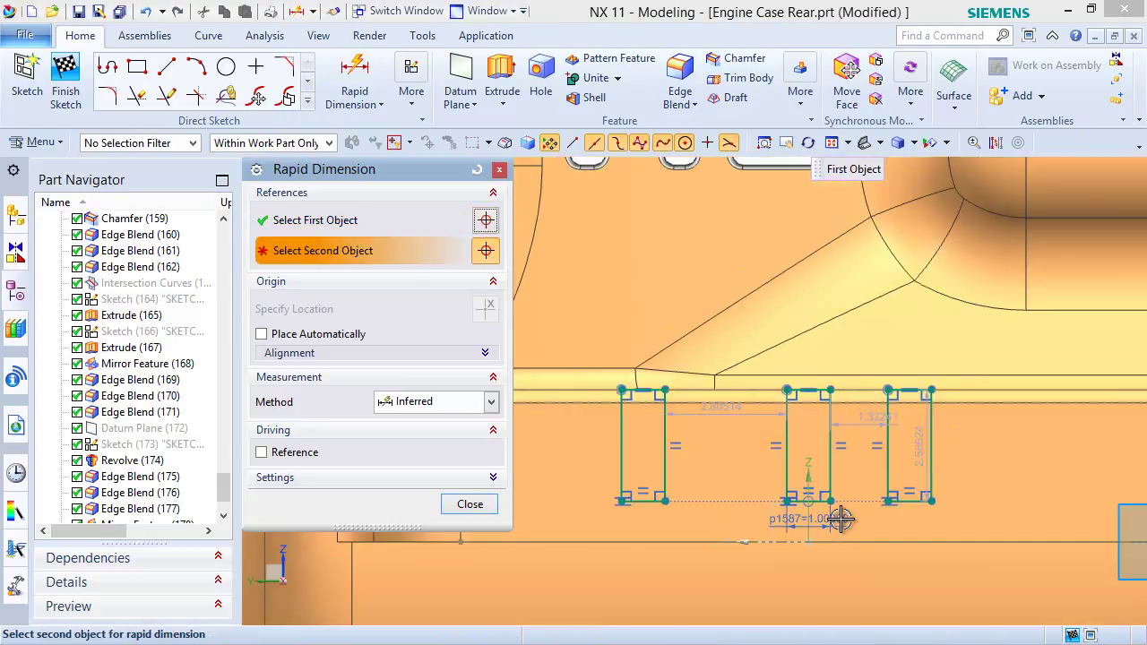
{"action": "left_click", "coordinate": [622, 467]}
{"action": "left_click", "coordinate": [711, 569]}
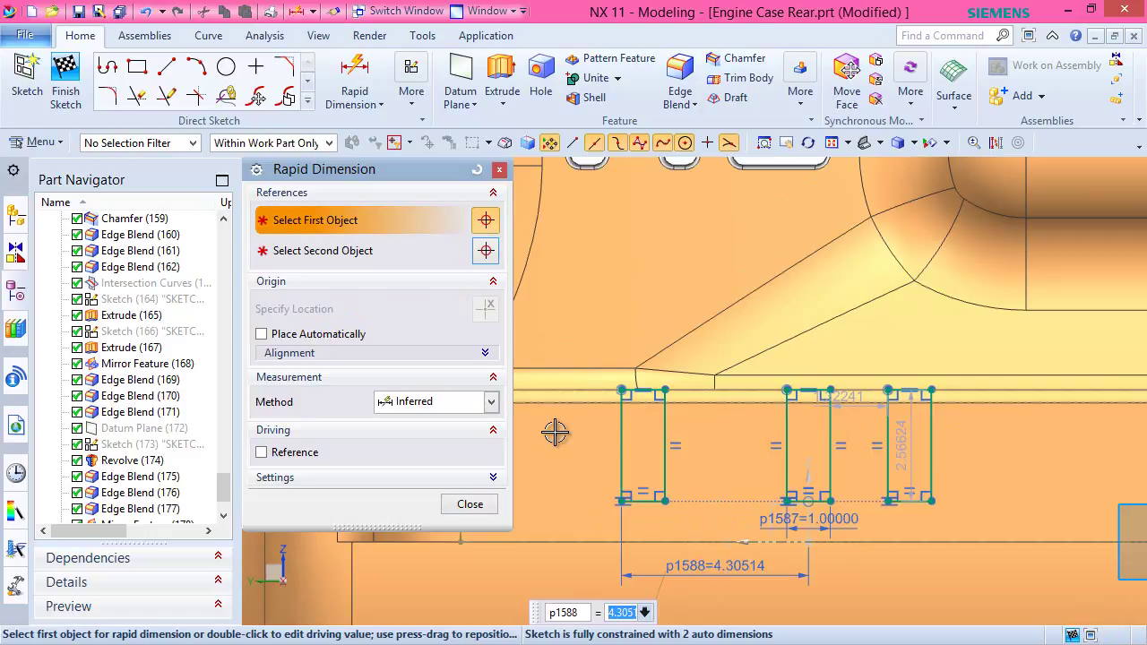
{"action": "type", "text": "2.5"}
{"action": "key", "text": "Return"}
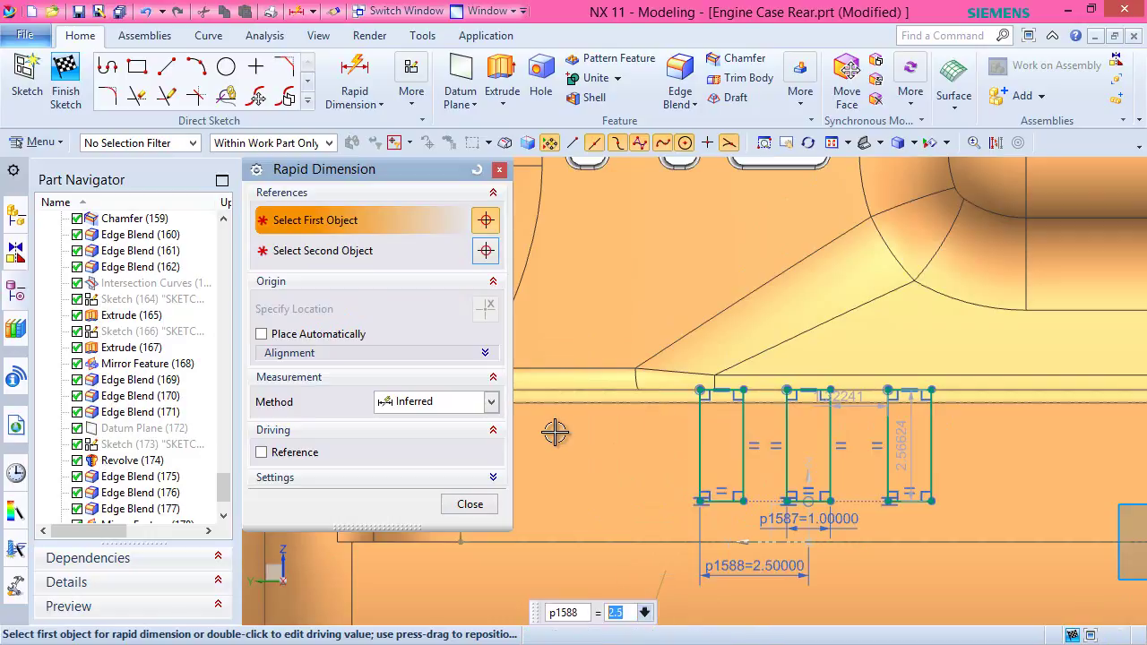
Dimension the outer side of the leftmost rectangle and set the height to 2 mm.
{"action": "scroll", "coordinate": [678, 445], "scroll_direction": "up", "scroll_amount": 1}
{"action": "left_click", "coordinate": [705, 428]}
{"action": "left_click", "coordinate": [647, 439]}
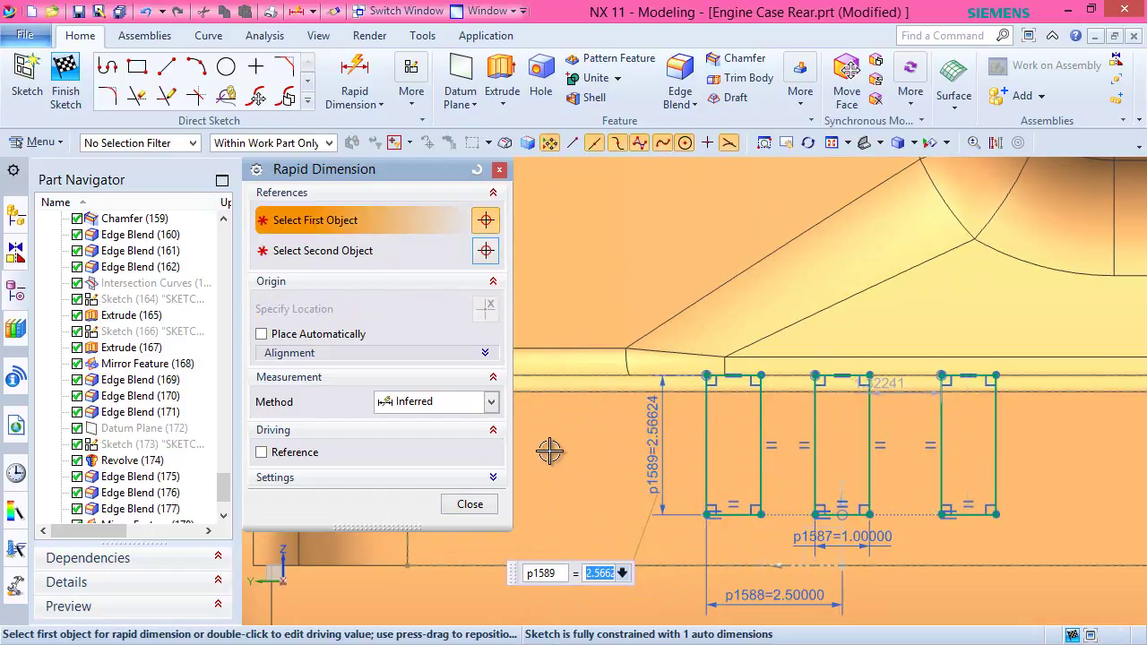
{"action": "type", "text": "2"}
{"action": "key", "text": "Return"}
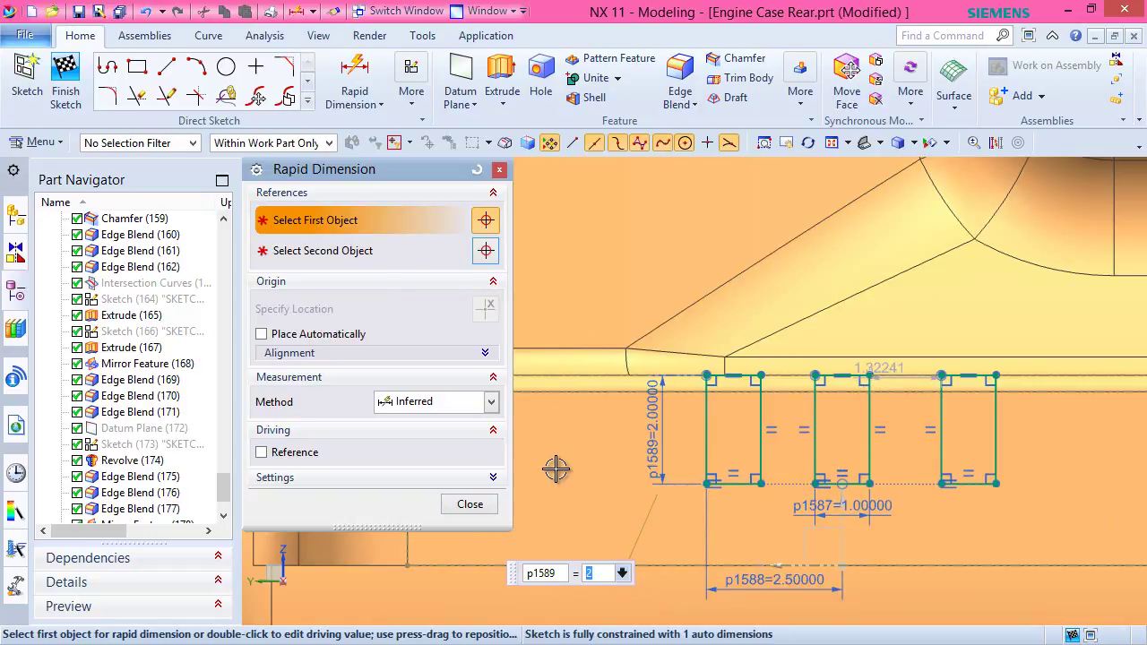
{"action": "left_click", "coordinate": [471, 505]}
{"action": "scroll", "coordinate": [999, 388], "scroll_direction": "up", "scroll_amount": 3}
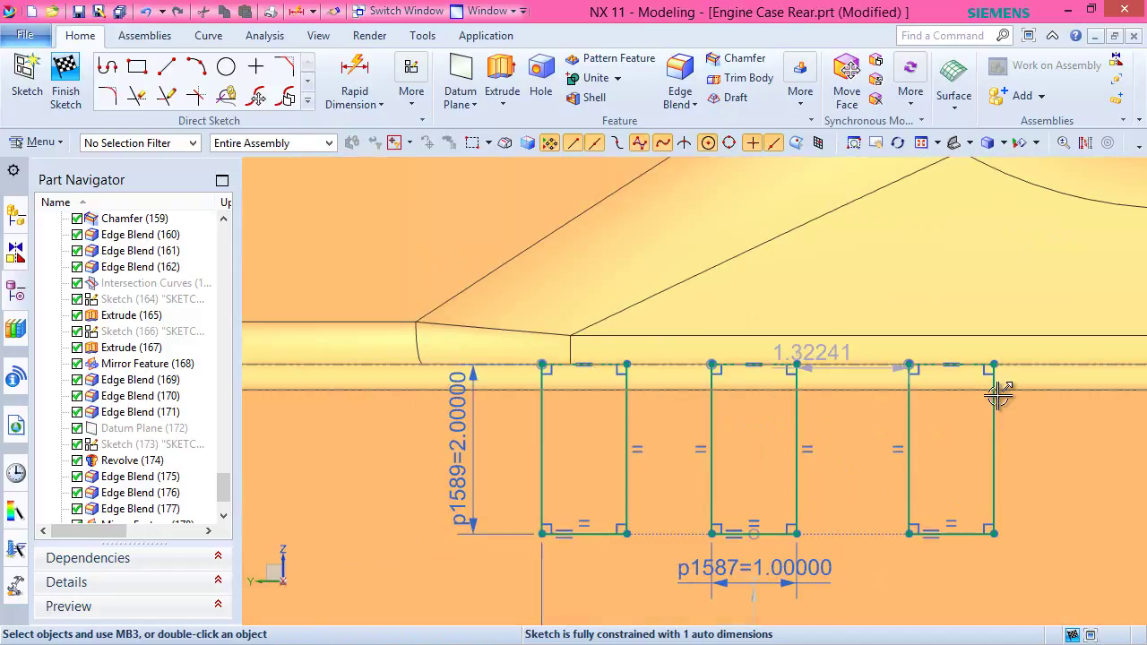
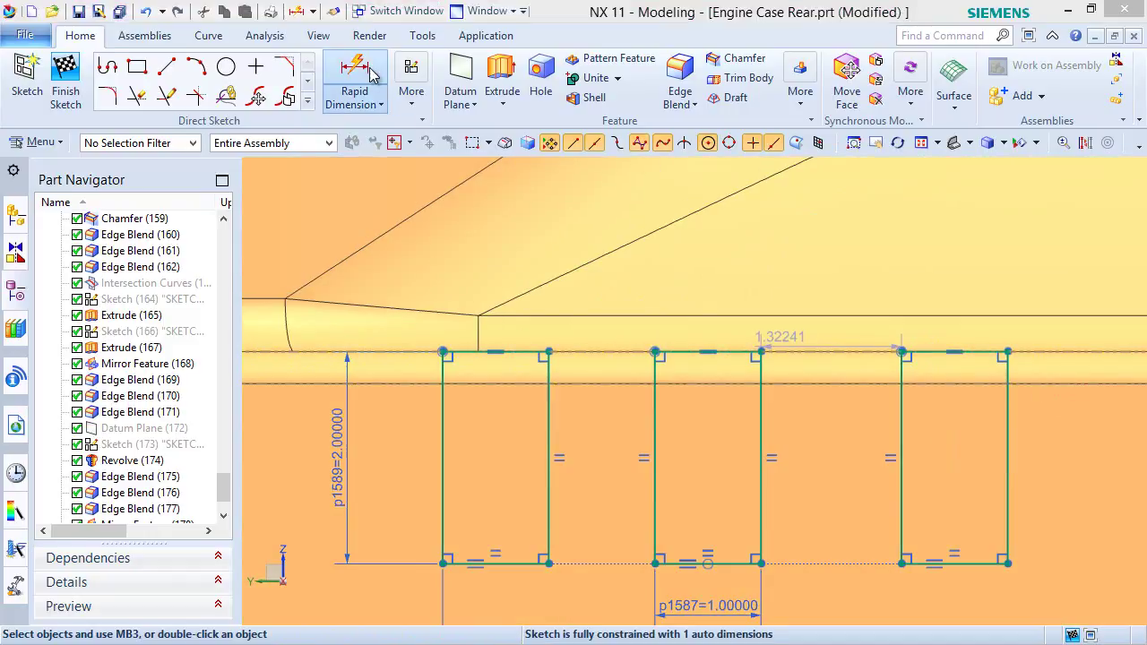
Dimension the gap between the middle and rightmost rectangles and set it to 1 mm.
{"action": "left_click", "coordinate": [359, 65]}
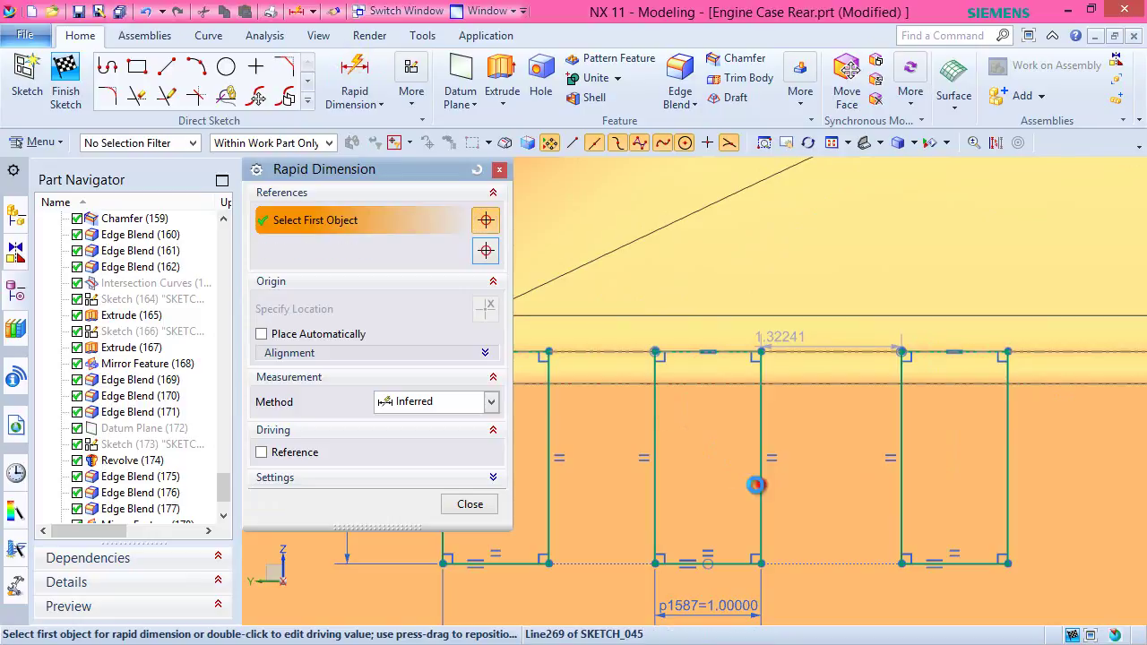
{"action": "left_click", "coordinate": [759, 484]}
{"action": "left_click", "coordinate": [901, 486]}
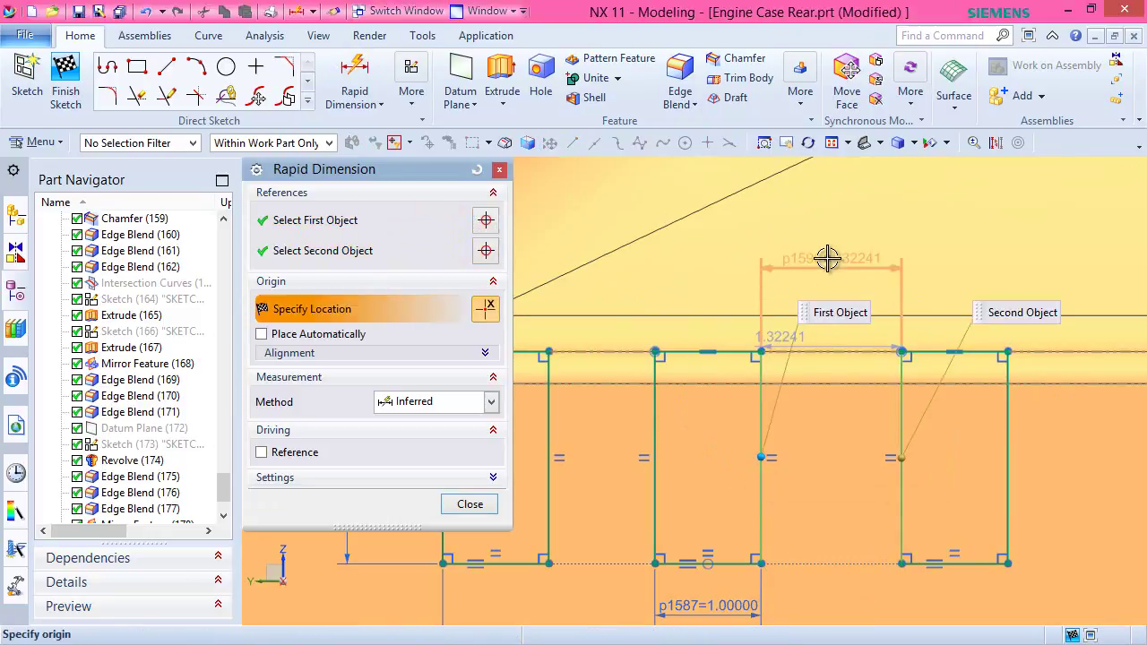
{"action": "left_click", "coordinate": [827, 258]}
{"action": "left_click", "coordinate": [918, 192]}
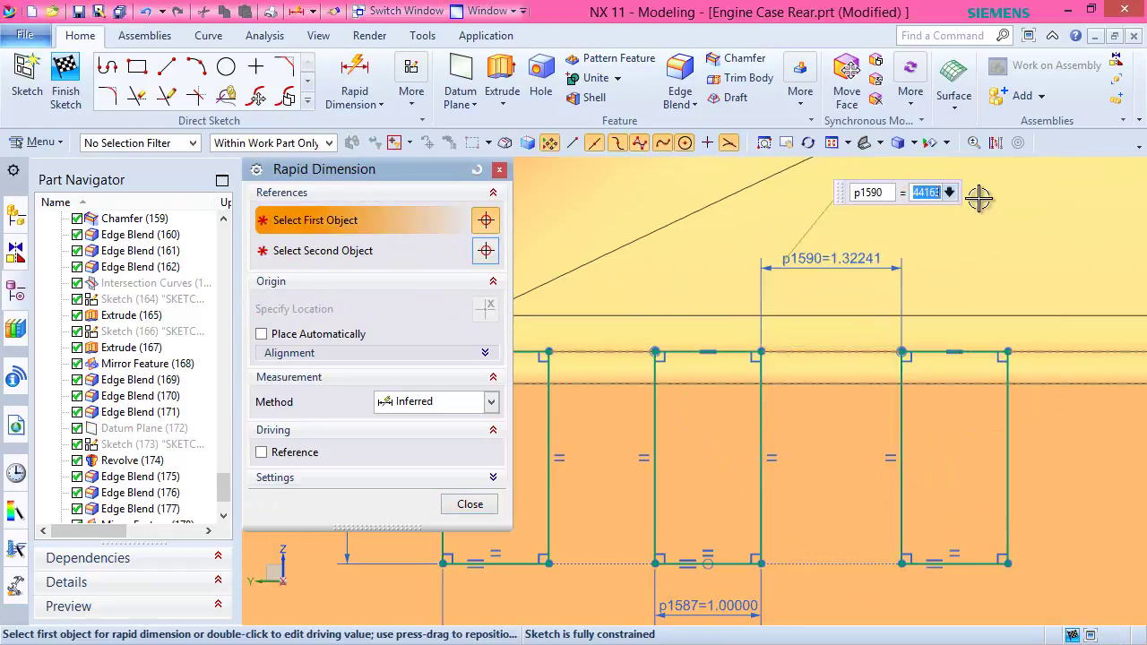
{"action": "key", "text": "Return"}
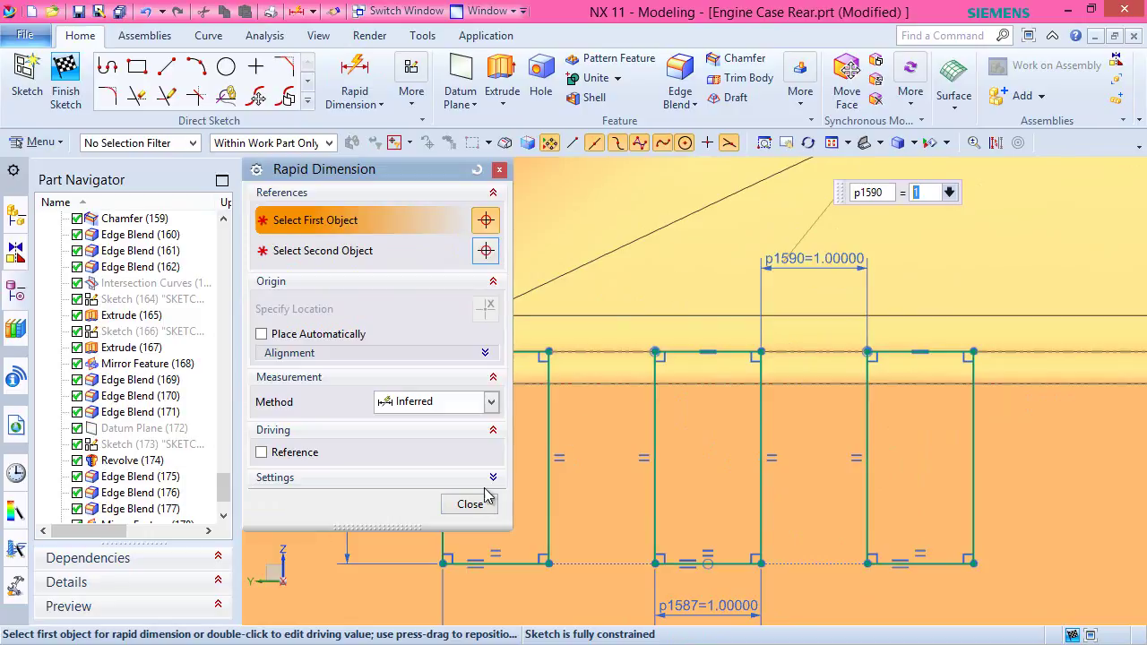
{"action": "left_click", "coordinate": [470, 504]}
{"action": "scroll", "coordinate": [624, 369], "scroll_direction": "up", "scroll_amount": 5}
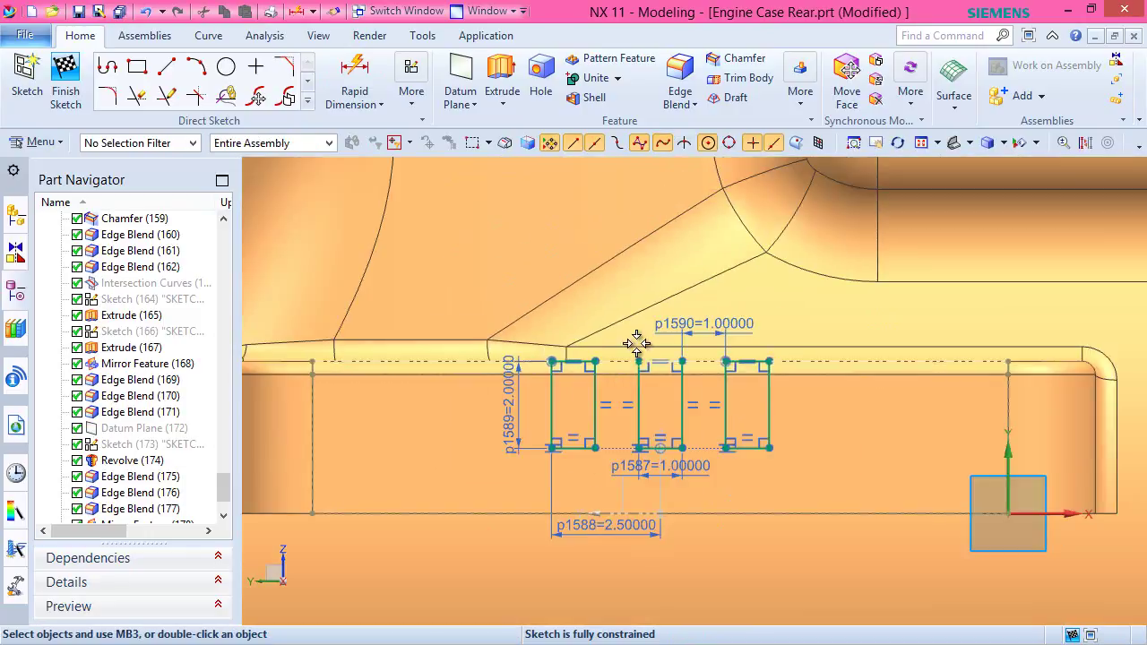
Finish the sketch of the three rectangles on the flange's side face.
{"action": "left_click", "coordinate": [65, 76]}
{"action": "mouse_move", "coordinate": [914, 430]}
{"action": "middle_mouse_down"}
{"action": "mouse_move", "coordinate": [815, 456]}
{"action": "mouse_move", "coordinate": [876, 267]}
{"action": "middle_mouse_up"}
{"action": "scroll", "coordinate": [635, 407], "scroll_direction": "down", "scroll_amount": 1}
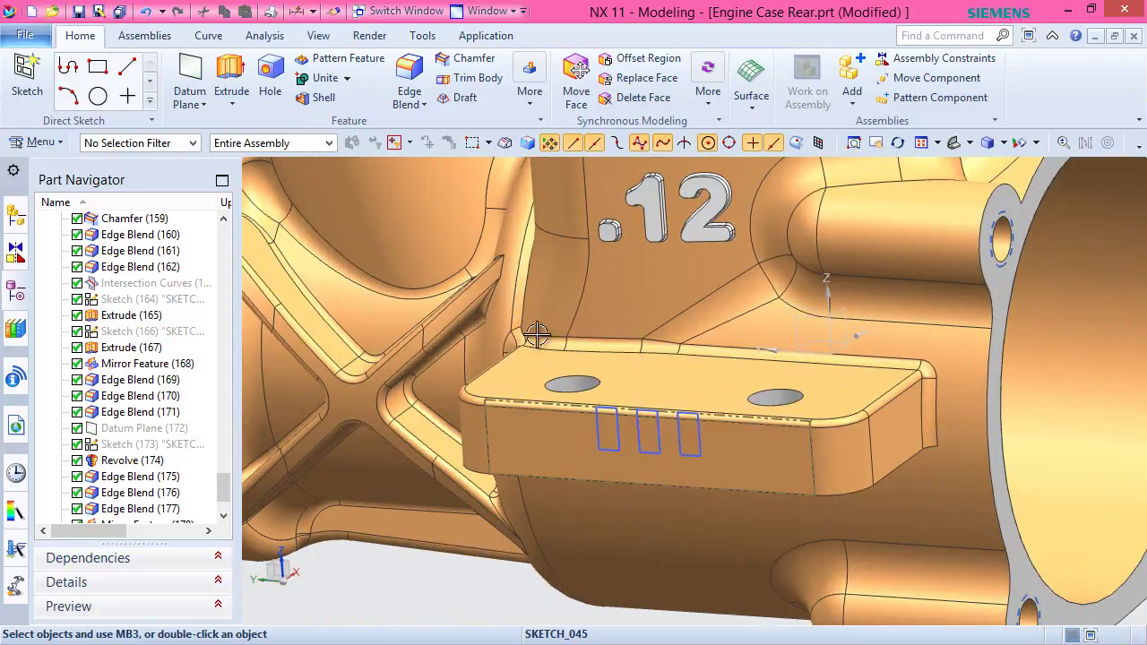
Extrude the leftmost rectangle 6 mm in the reversed direction into the flange as a subtracted slot.
{"action": "left_click", "coordinate": [230, 78]}
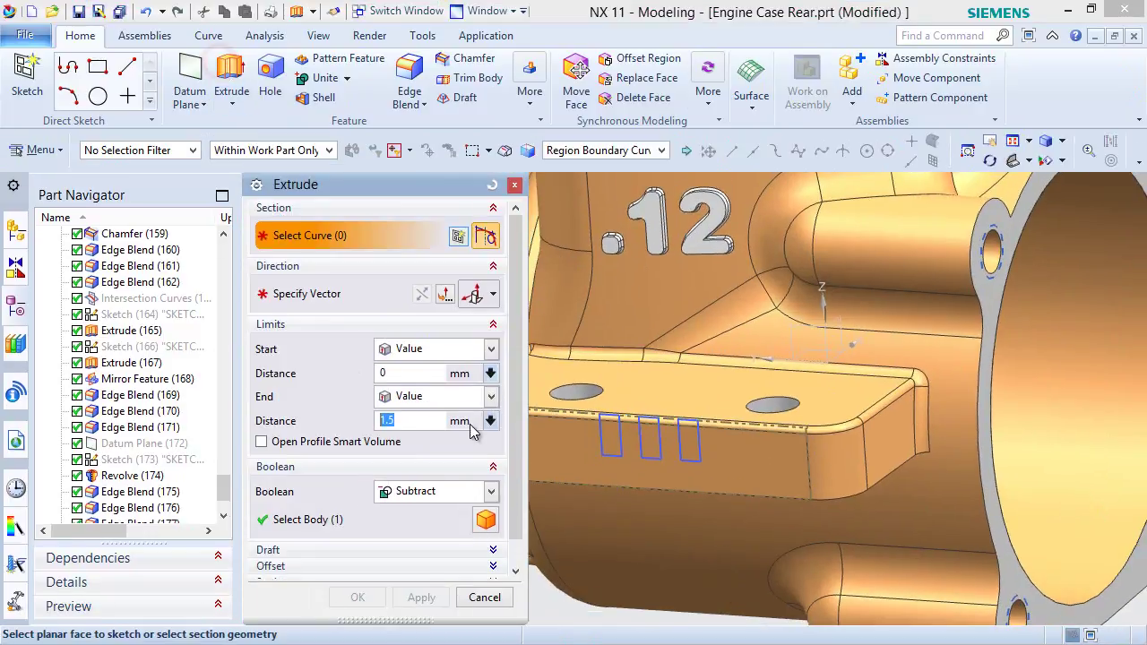
{"action": "left_click", "coordinate": [614, 437]}
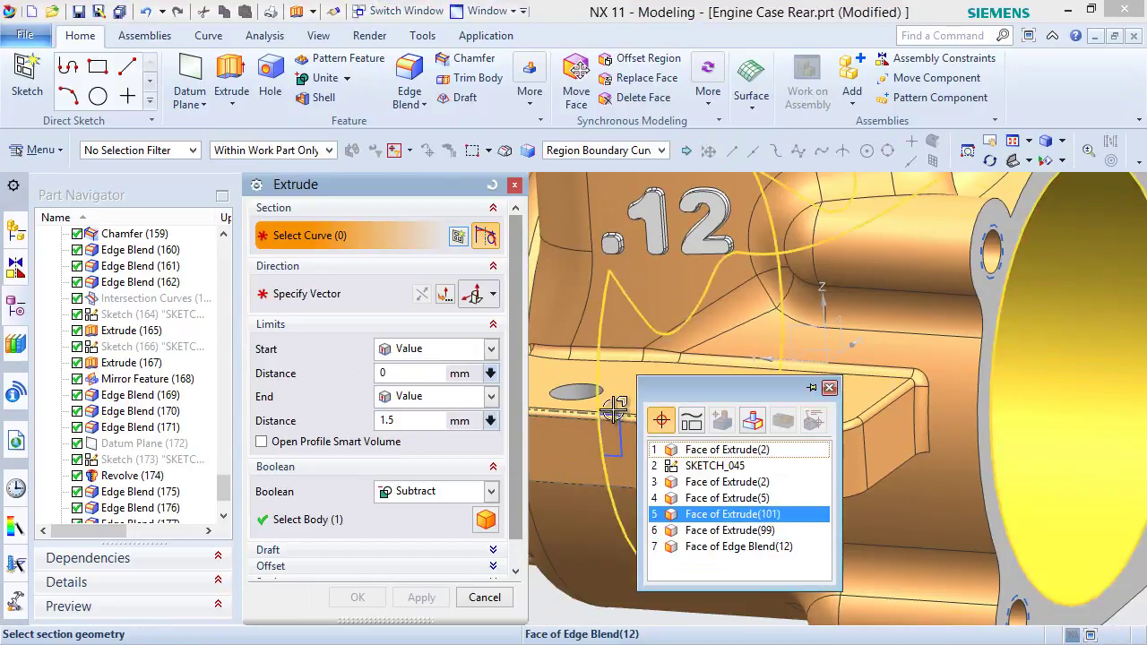
{"action": "left_click", "coordinate": [828, 388]}
{"action": "scroll", "coordinate": [602, 426], "scroll_direction": "down", "scroll_amount": 4}
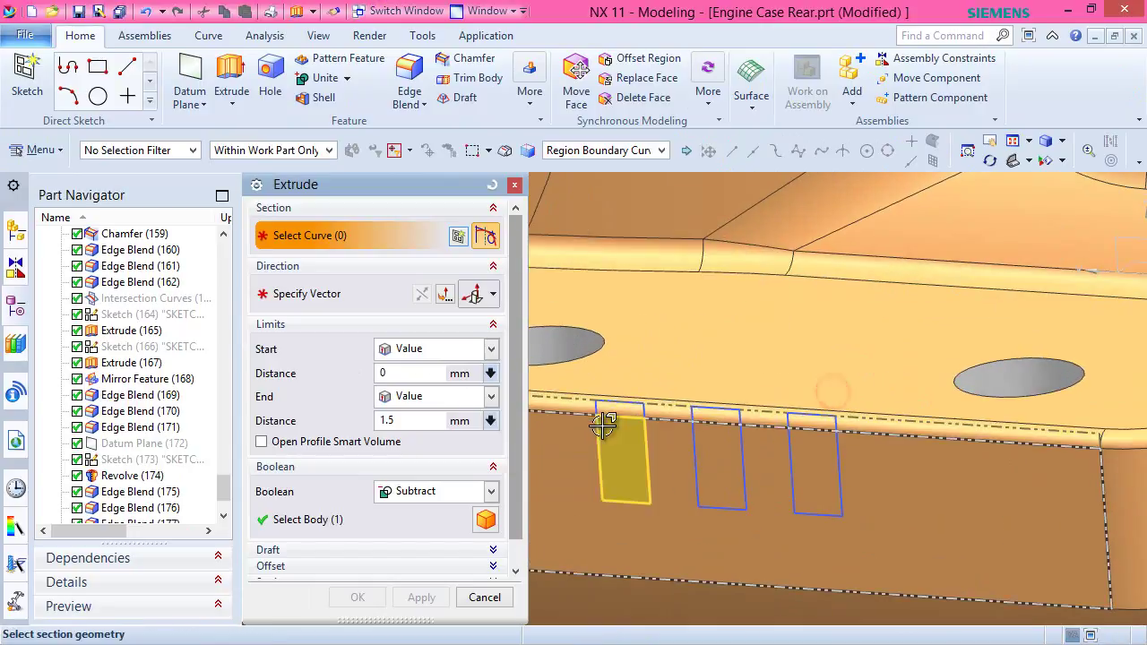
{"action": "scroll", "coordinate": [603, 426], "scroll_direction": "down", "scroll_amount": 2}
{"action": "left_click", "coordinate": [647, 388]}
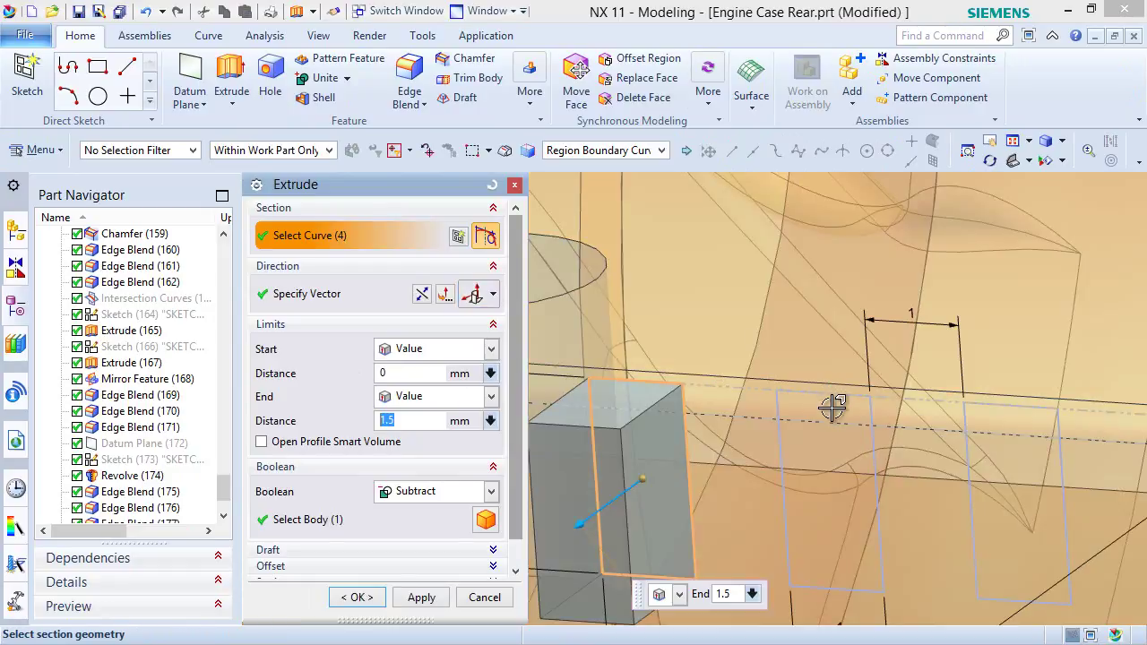
{"action": "left_click", "coordinate": [421, 293]}
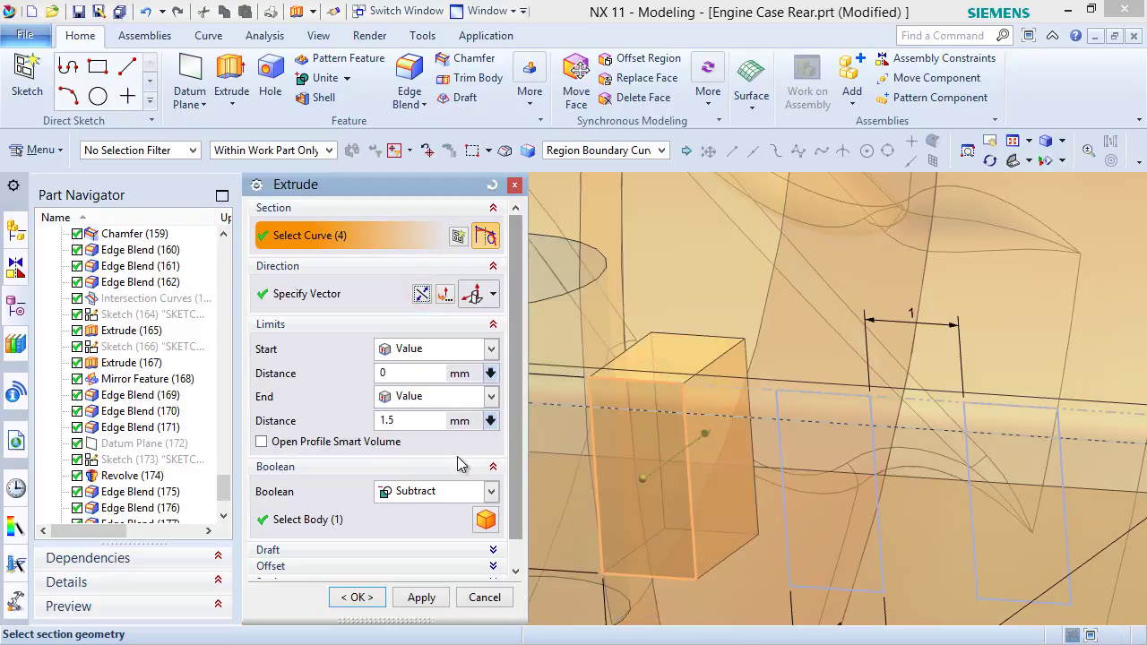
{"action": "double_click", "coordinate": [422, 422]}
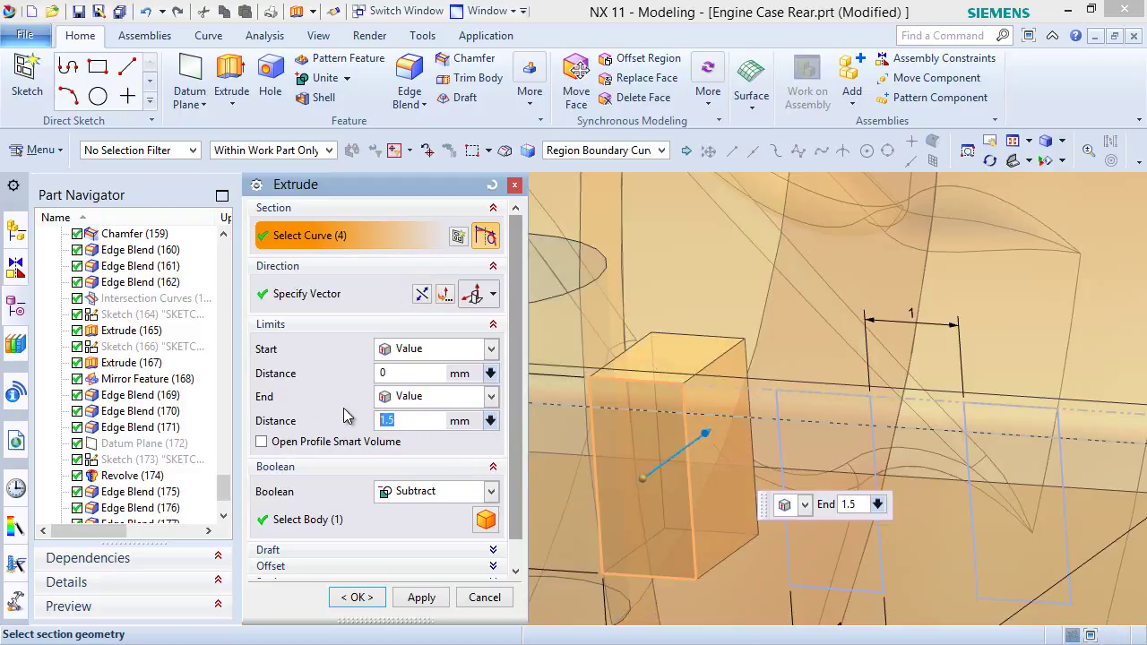
{"action": "type", "text": "6"}
{"action": "key", "text": "Return"}
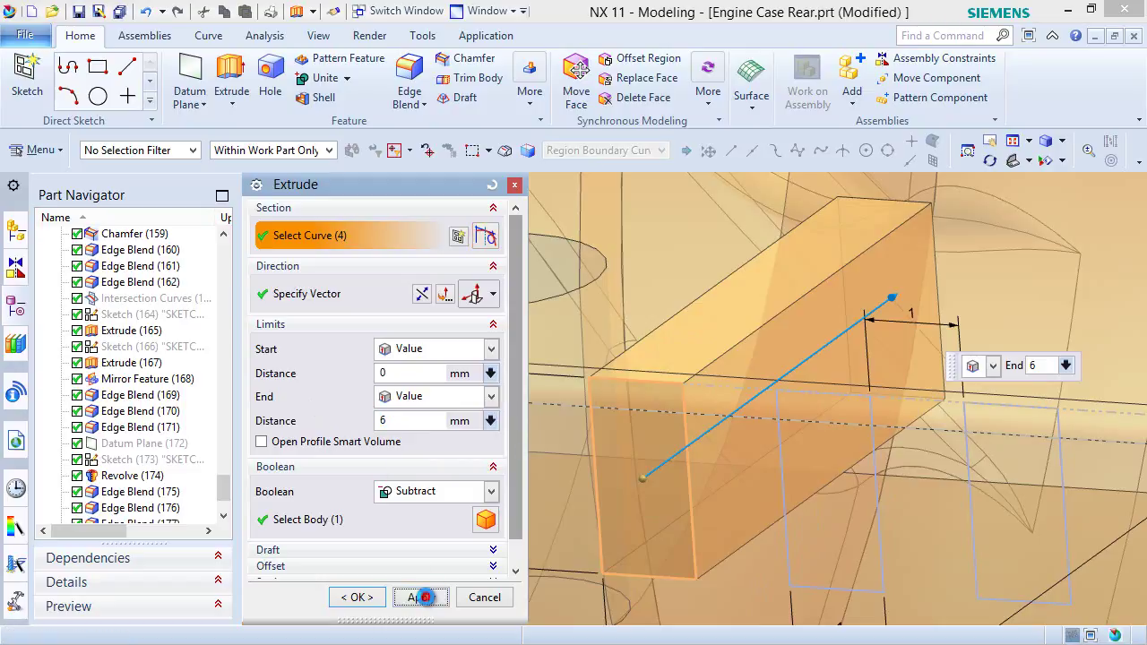
{"action": "left_click", "coordinate": [421, 596]}
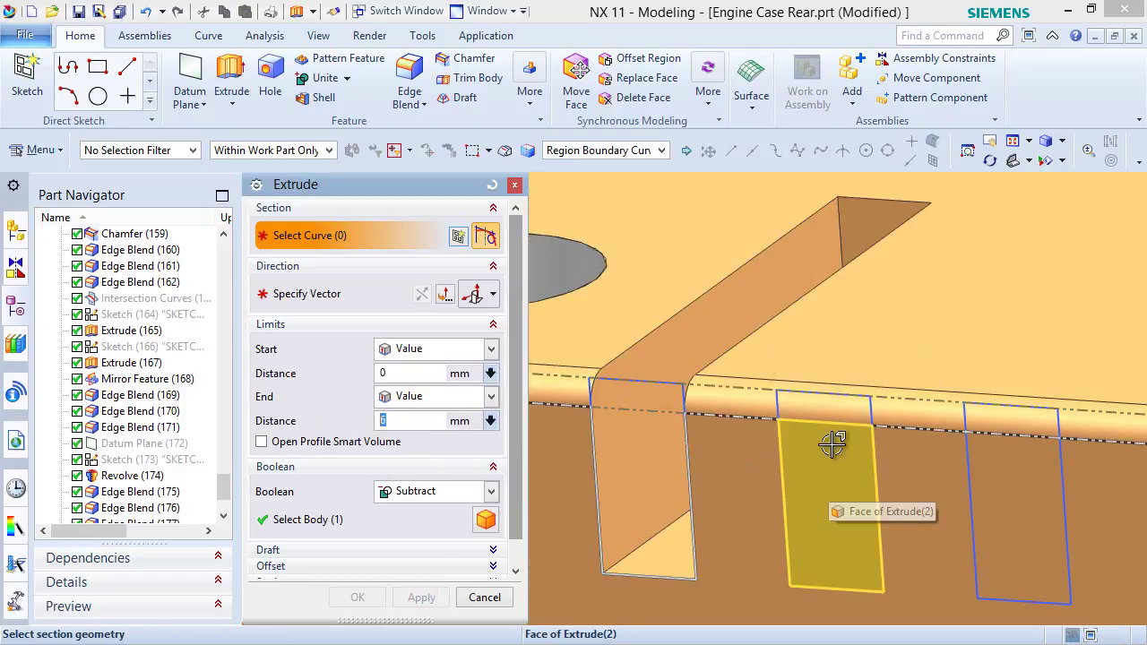
Extrude the middle and rightmost rectangles 6 mm into the flange as subtracted slots, reversing each direction.
{"action": "left_click", "coordinate": [828, 412]}
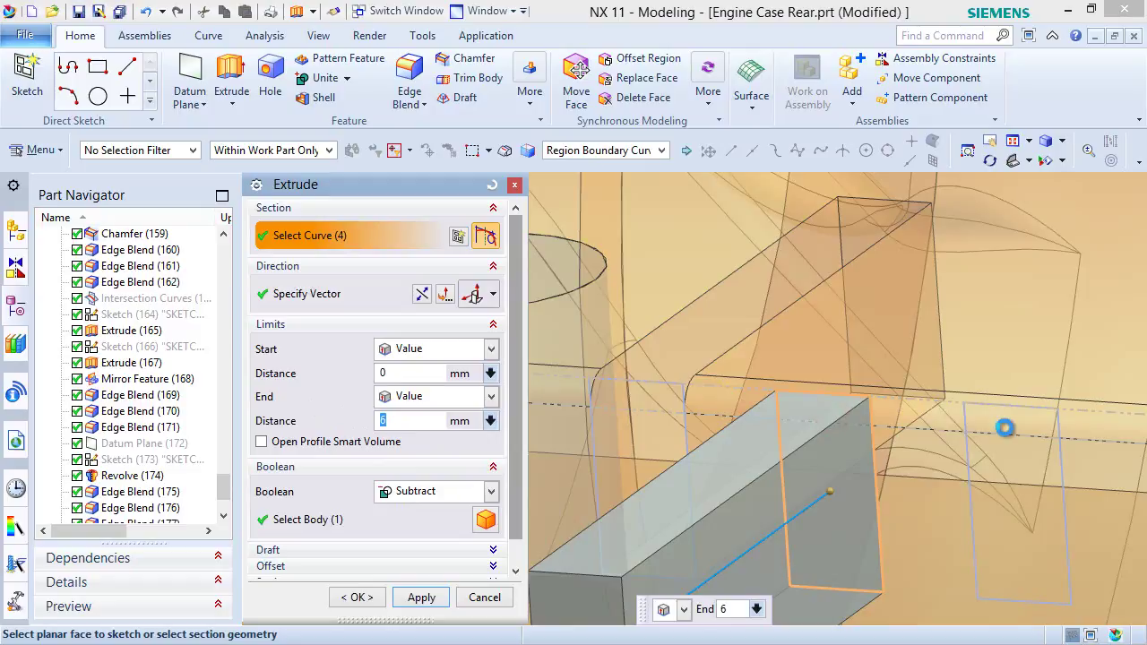
{"action": "left_click", "coordinate": [423, 295]}
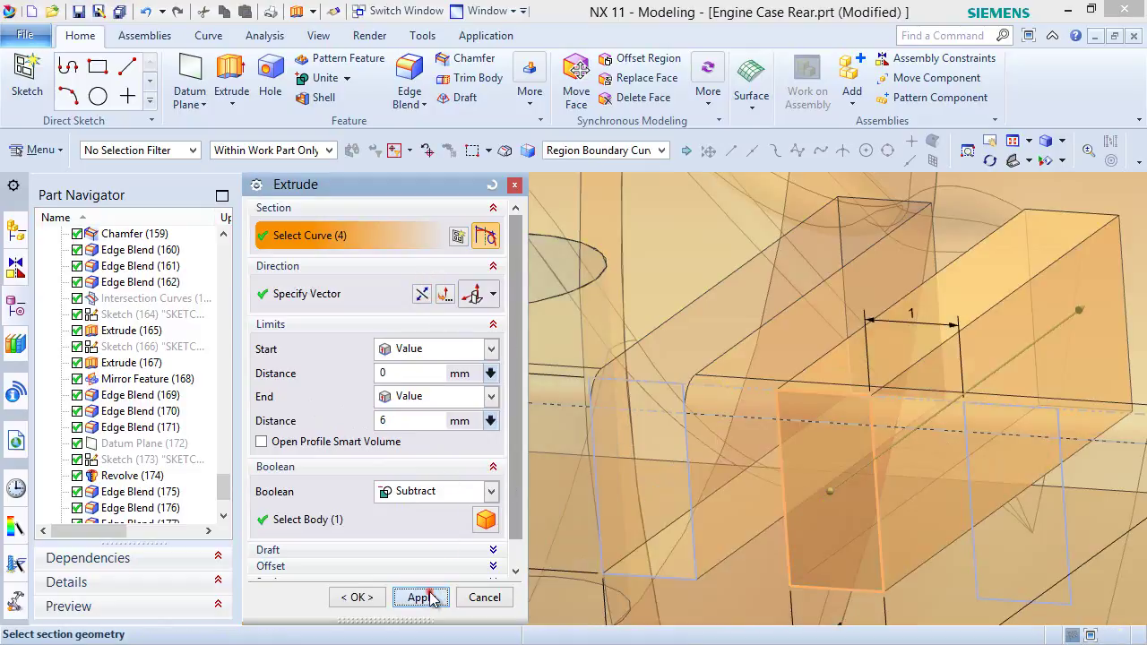
{"action": "left_click", "coordinate": [428, 598]}
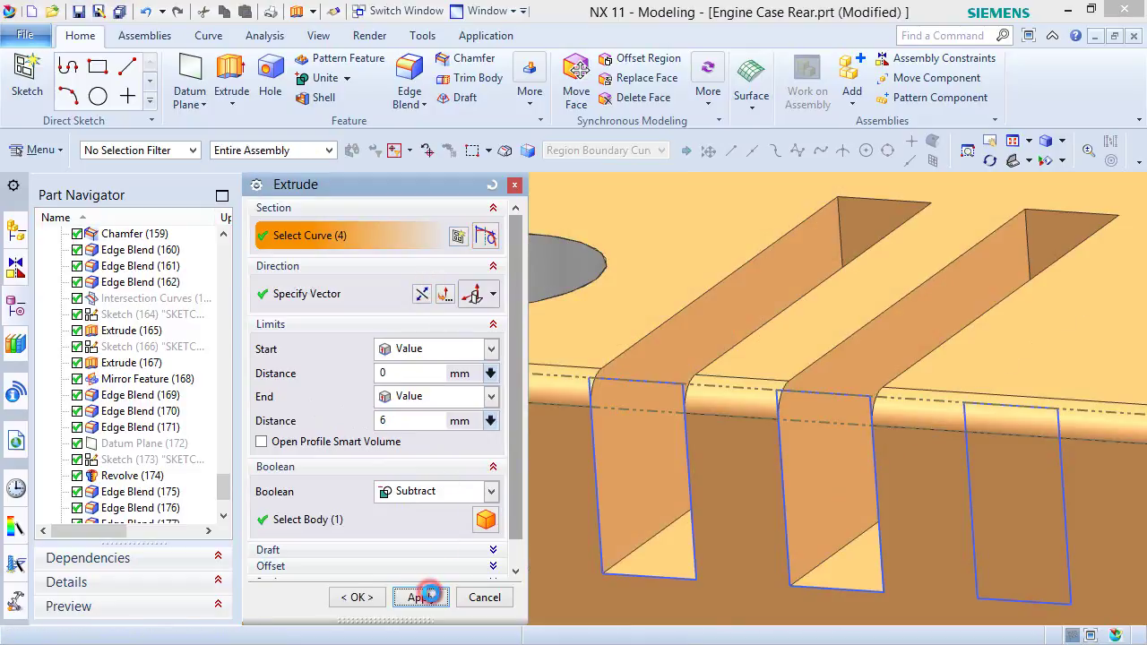
{"action": "left_click", "coordinate": [1011, 418]}
{"action": "left_click", "coordinate": [423, 294]}
{"action": "left_click", "coordinate": [357, 596]}
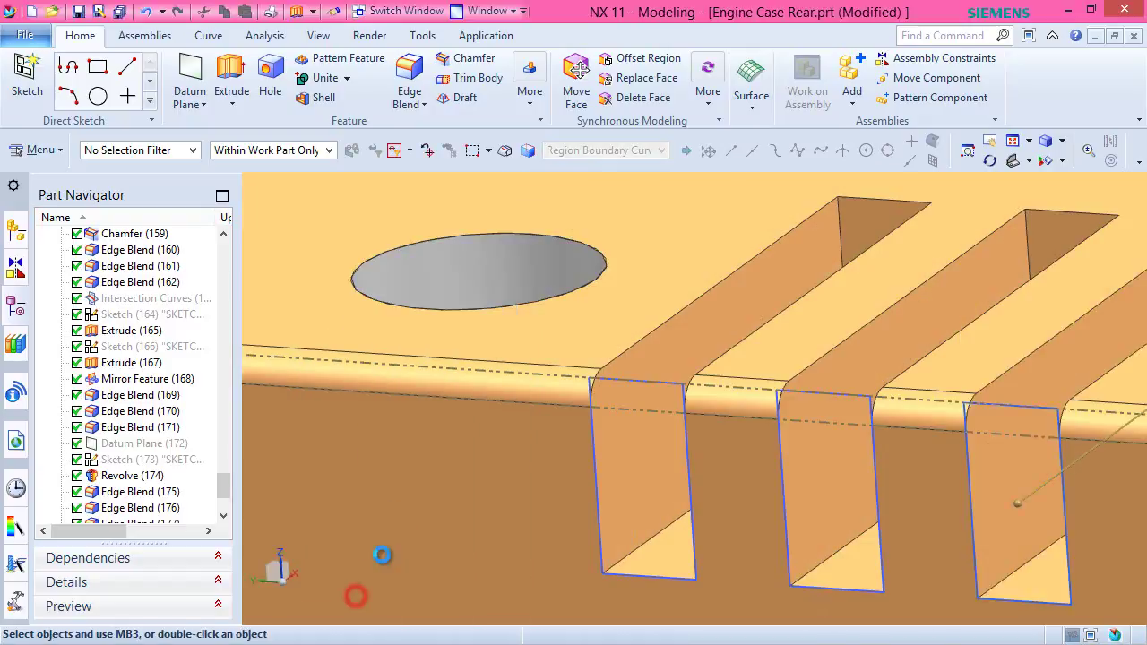
Hide the sketch that holds the three slot rectangles.
{"action": "left_click_drag", "start_coordinate": [218, 481], "coordinate": [216, 509]}
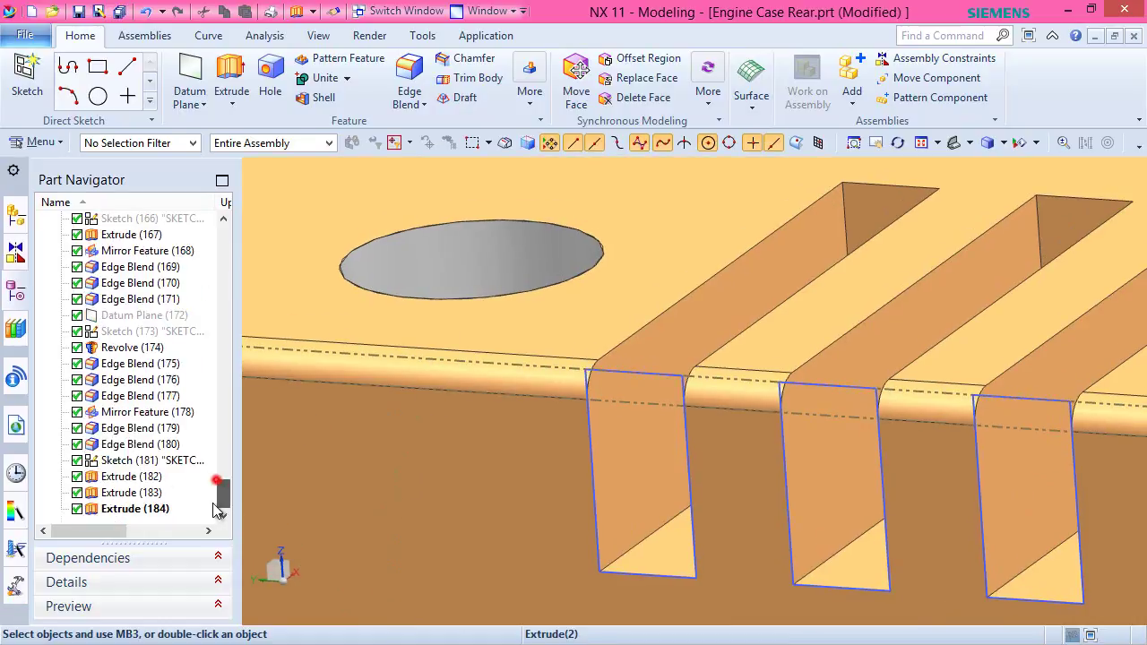
{"action": "left_click", "coordinate": [146, 467]}
{"action": "right_click", "coordinate": [146, 467]}
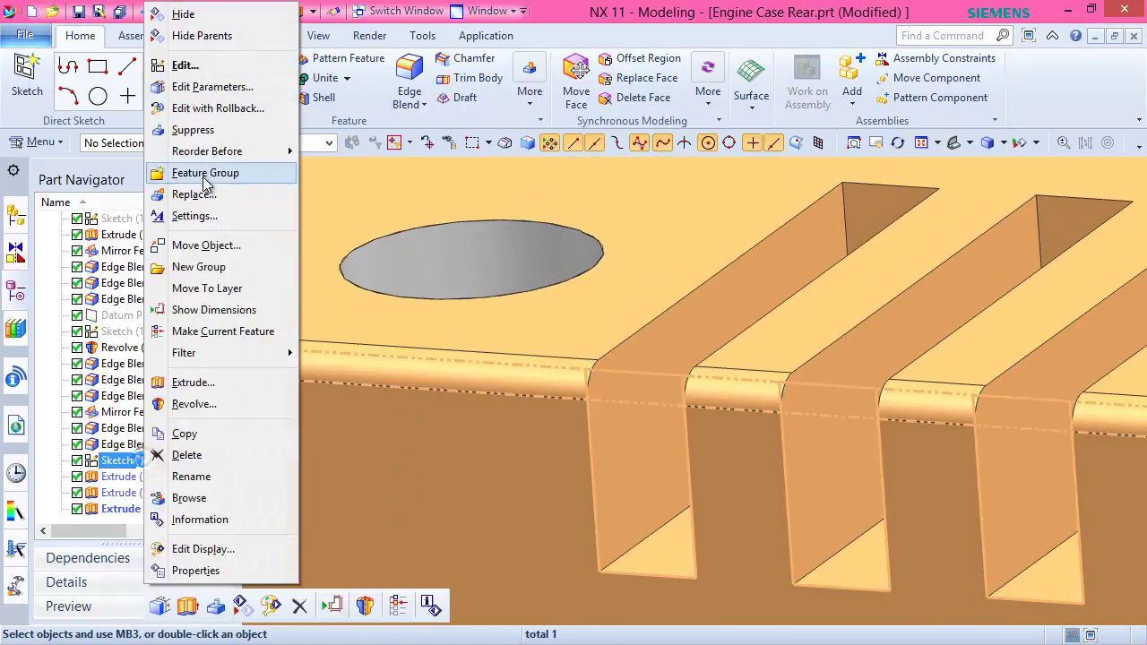
{"action": "left_click", "coordinate": [179, 11]}
{"action": "scroll", "coordinate": [502, 376], "scroll_direction": "down", "scroll_amount": 8}
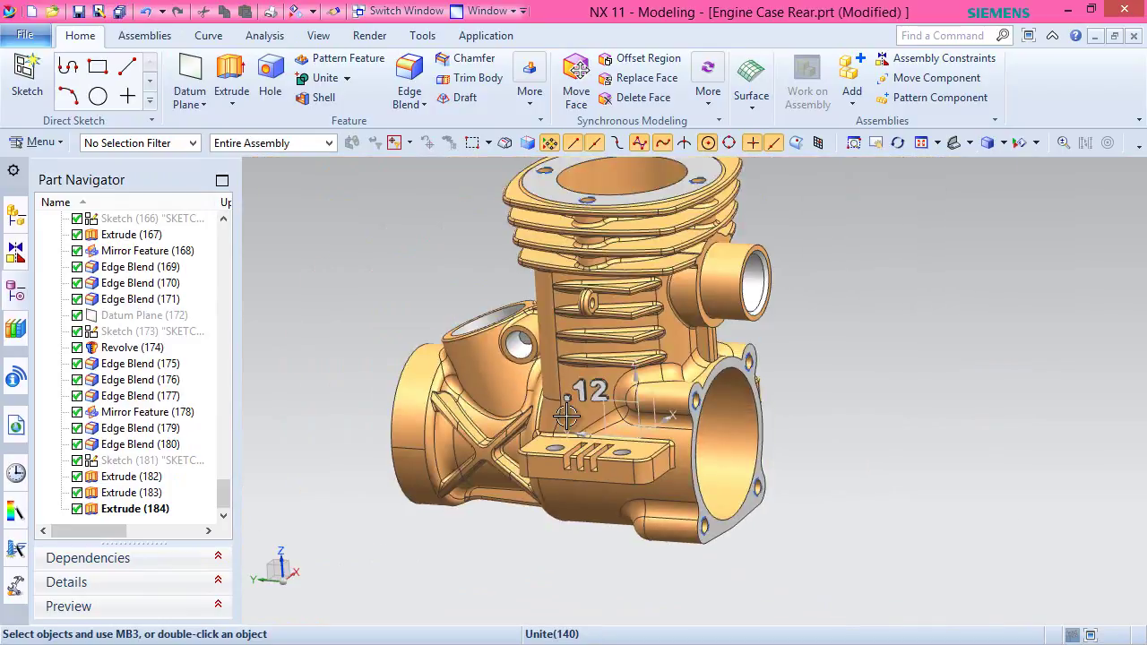
Mirror the three slot extrudes about the central datum plane onto the opposite mounting flange with Mirror Feature.
{"action": "left_click", "coordinate": [530, 89]}
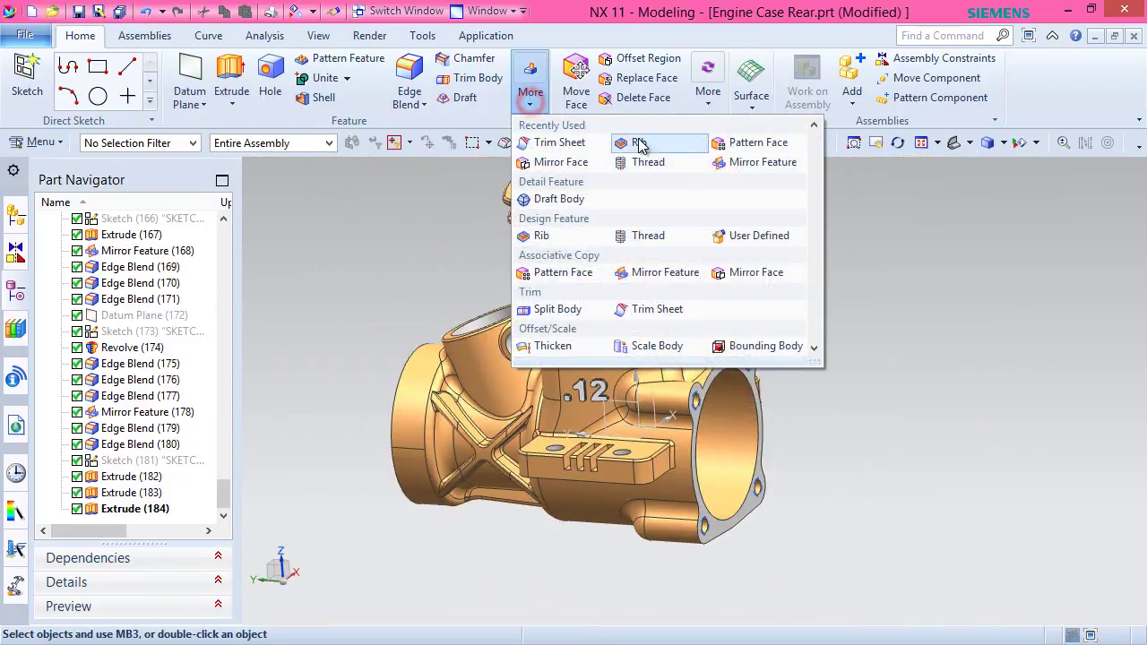
{"action": "left_click", "coordinate": [755, 164]}
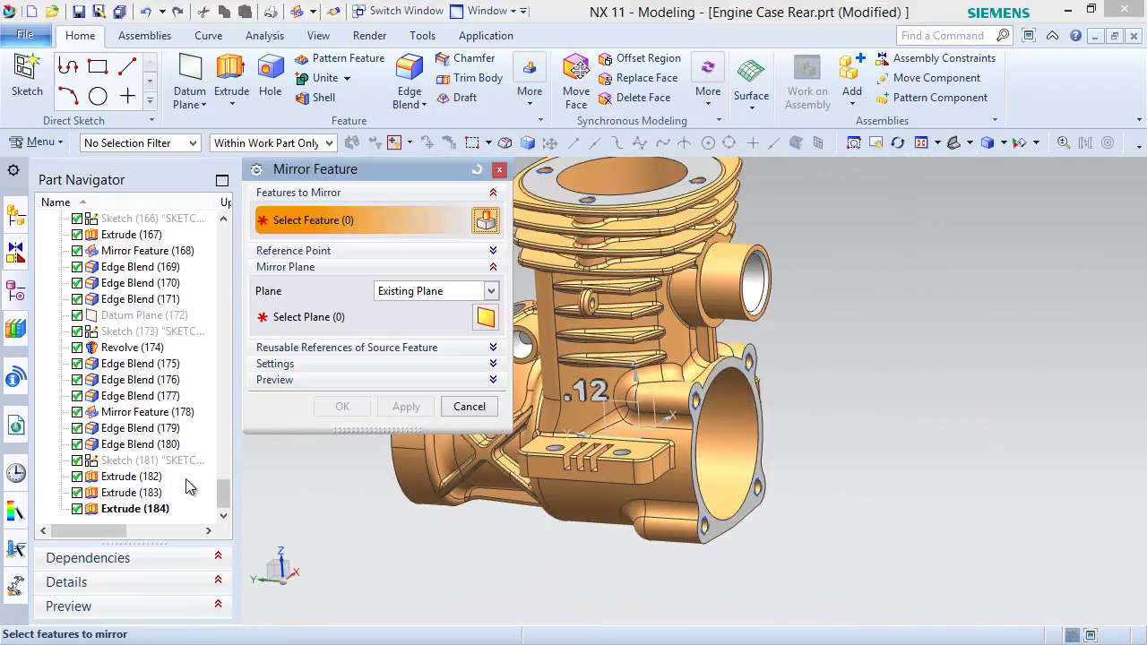
{"action": "left_click", "coordinate": [133, 476]}
{"action": "left_click", "coordinate": [130, 508], "text": "shift"}
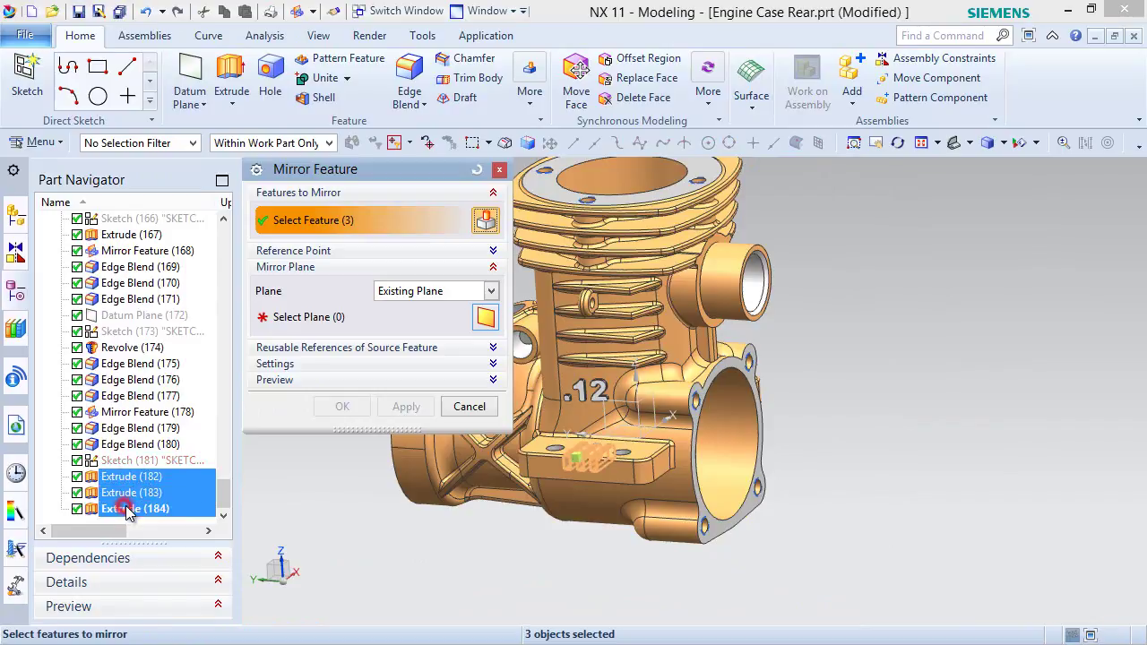
{"action": "left_click", "coordinate": [374, 317]}
{"action": "left_click", "coordinate": [617, 405]}
{"action": "left_click", "coordinate": [342, 406]}
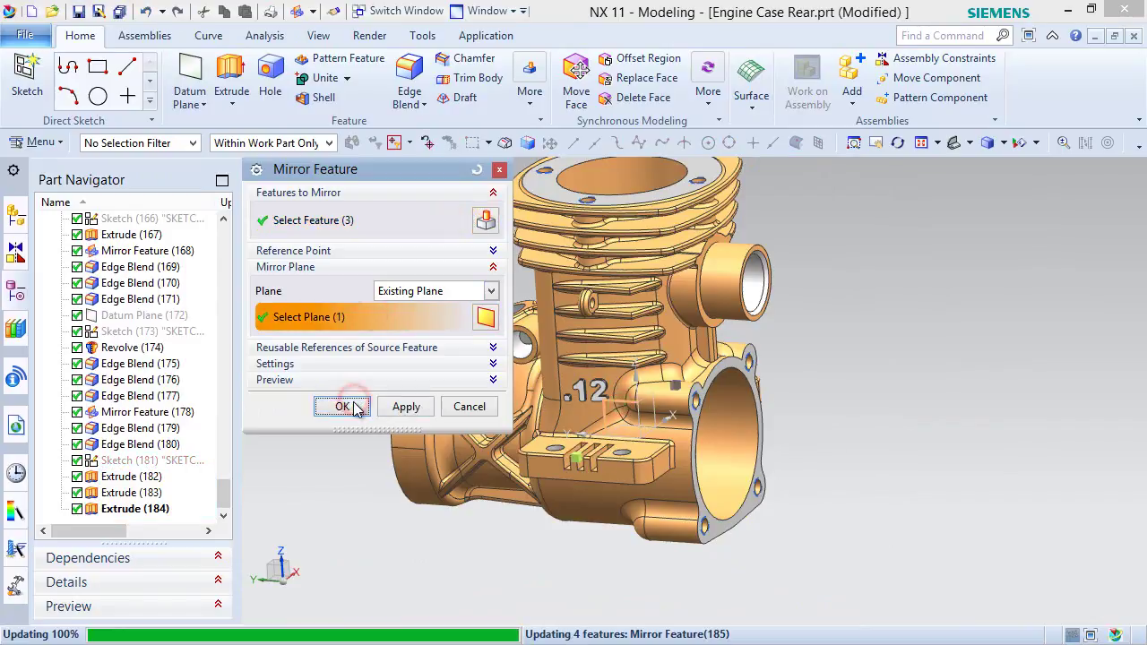
Save the rear engine case part.
{"action": "middle_click_drag", "start_coordinate": [671, 349], "coordinate": [823, 388]}
{"action": "right_click", "coordinate": [830, 380]}
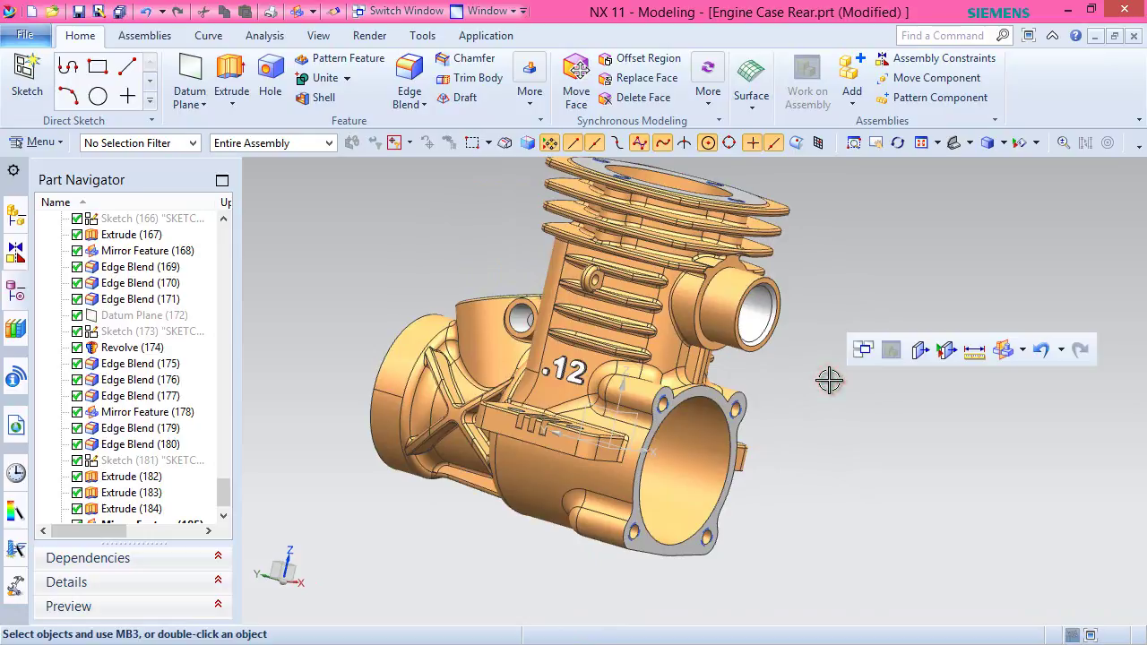
{"action": "key", "text": "Home"}
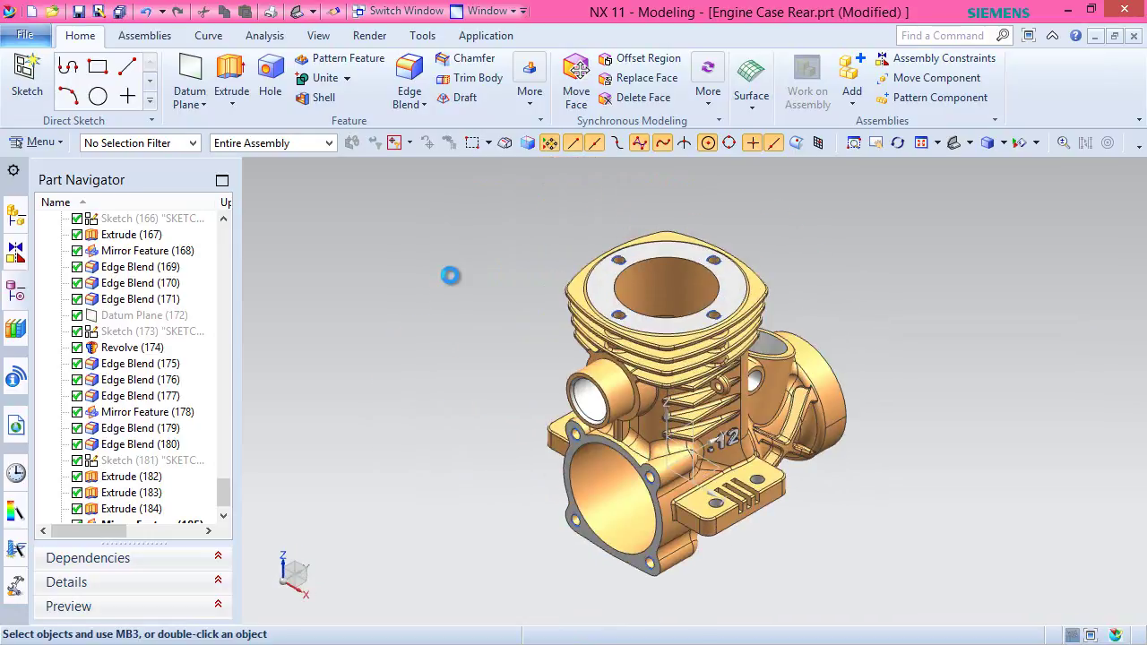
{"action": "key", "text": "ctrl+s"}
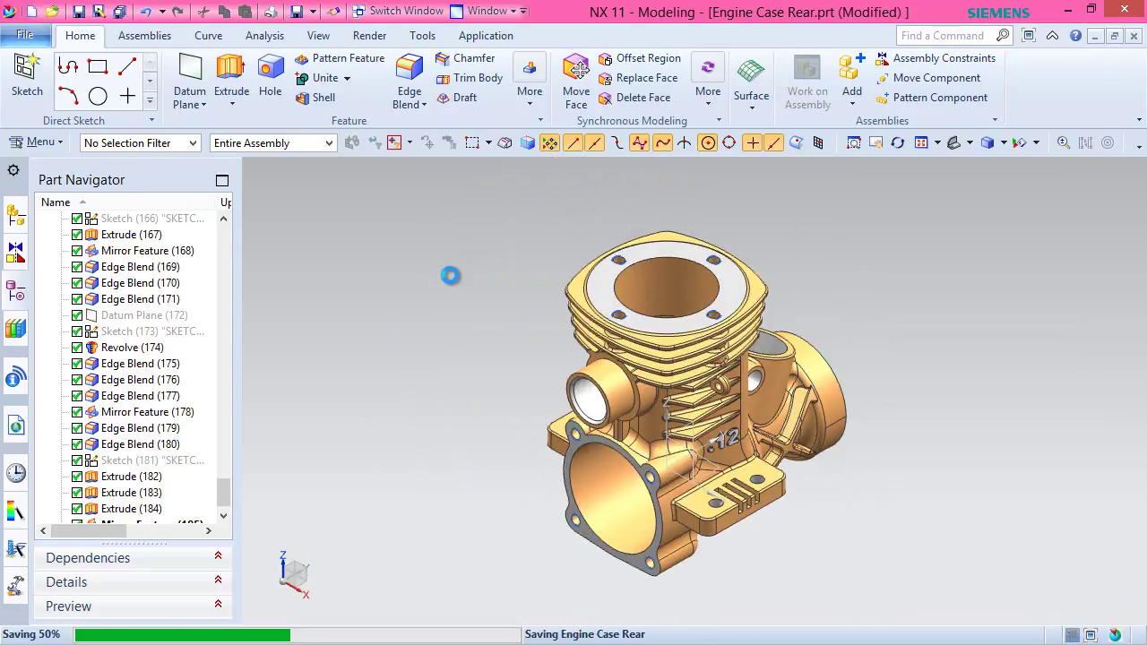
{"action": "right_click", "coordinate": [521, 266]}
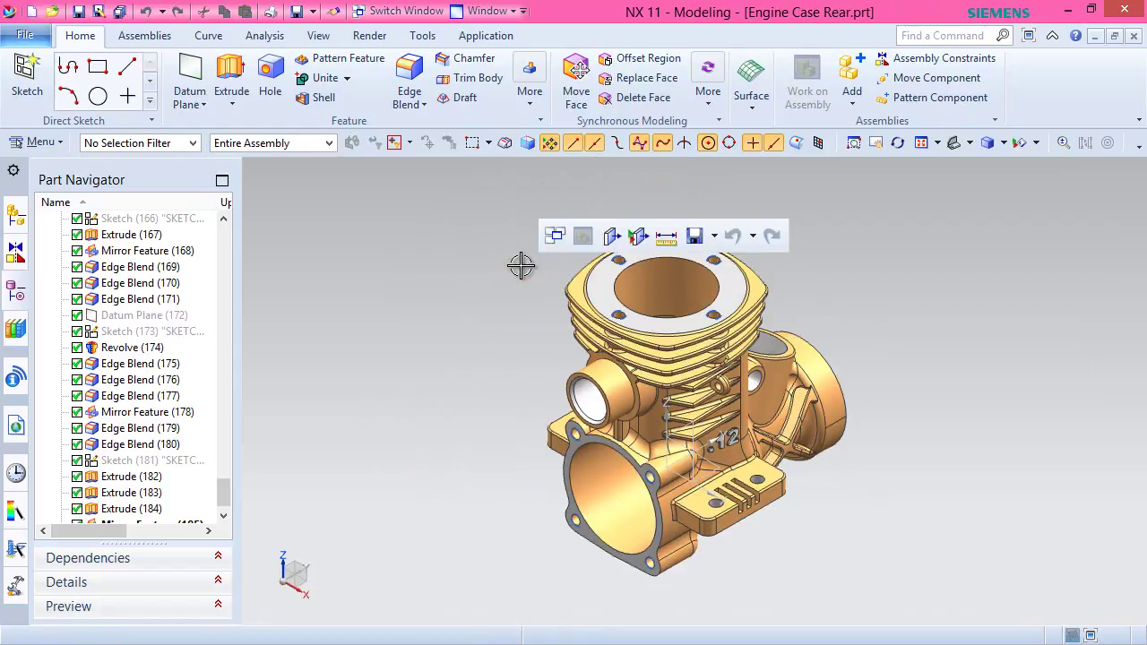
Start a 0.5 mm circular edge blend on both vertical edges at the closed end of the first mirrored slot.
{"action": "left_click", "coordinate": [409, 90]}
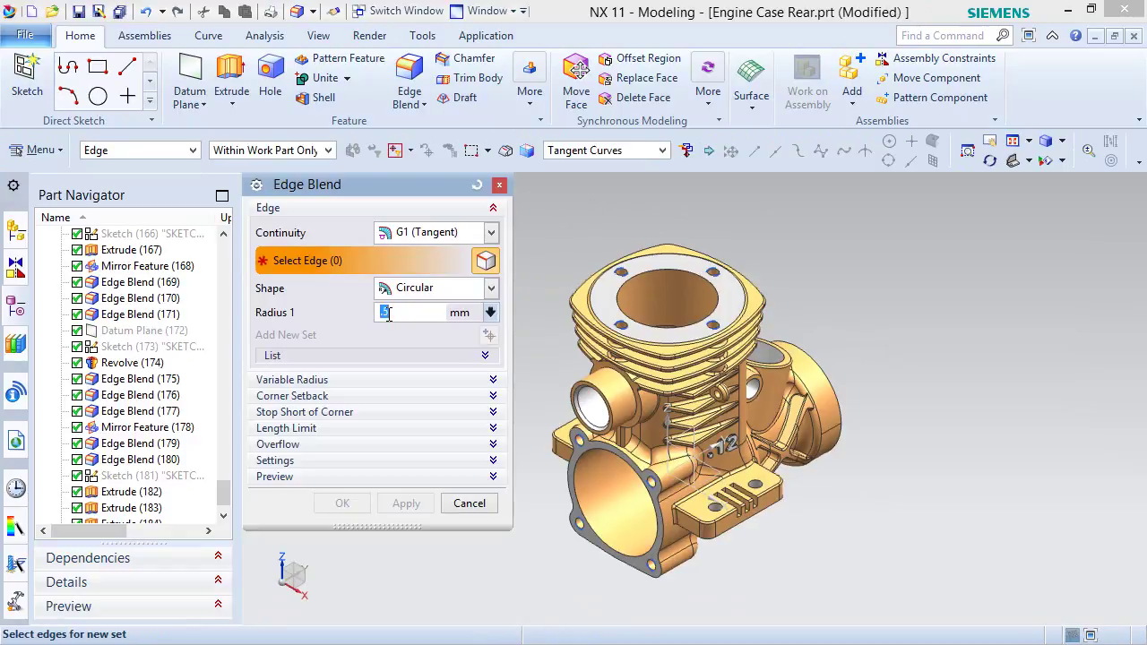
{"action": "scroll", "coordinate": [727, 485], "scroll_direction": "down", "scroll_amount": 8}
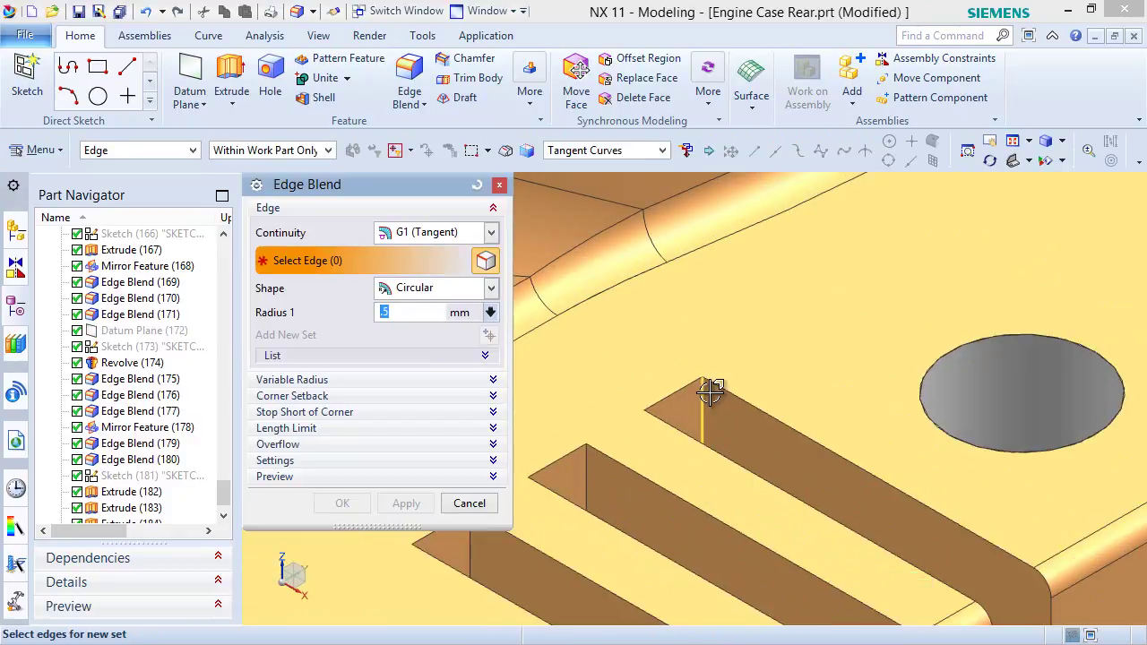
{"action": "left_click", "coordinate": [708, 393]}
{"action": "scroll", "coordinate": [730, 410], "scroll_direction": "up", "scroll_amount": 3}
{"action": "middle_click_drag", "start_coordinate": [730, 409], "coordinate": [869, 477]}
{"action": "scroll", "coordinate": [598, 574], "scroll_direction": "down", "scroll_amount": 5}
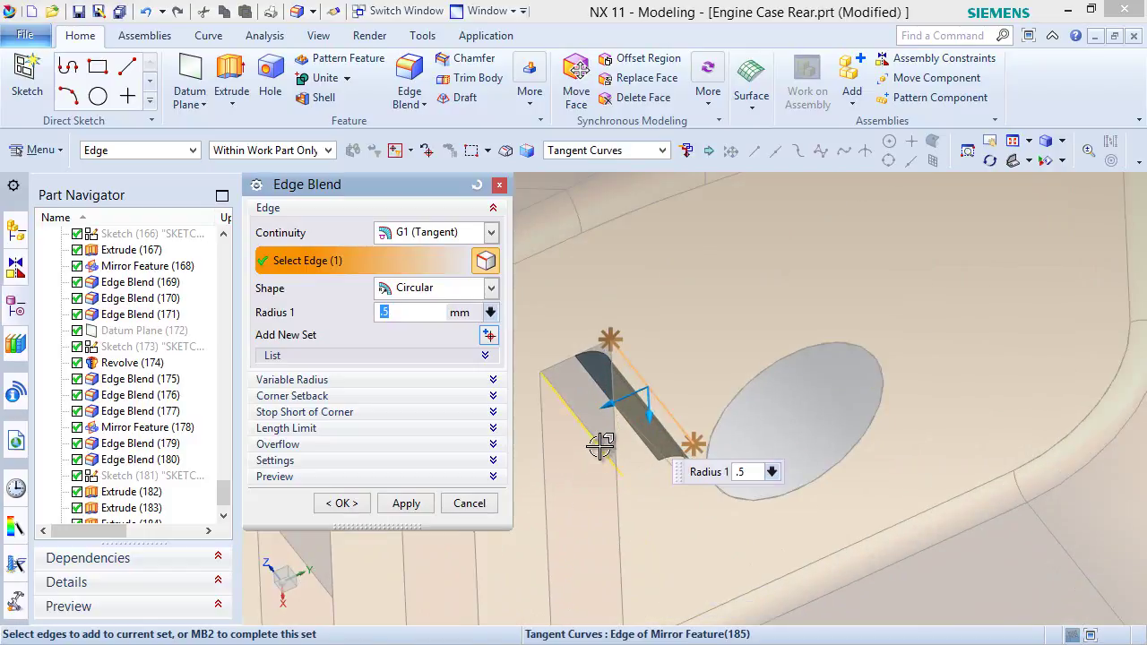
{"action": "left_click", "coordinate": [600, 445]}
Add the closed-end vertical edges of the other two mirrored slots and apply the 0.5 mm edge blend.
{"action": "scroll", "coordinate": [837, 456], "scroll_direction": "up", "scroll_amount": 3}
{"action": "middle_click_drag", "start_coordinate": [837, 456], "coordinate": [686, 494]}
{"action": "scroll", "coordinate": [717, 430], "scroll_direction": "down", "scroll_amount": 3}
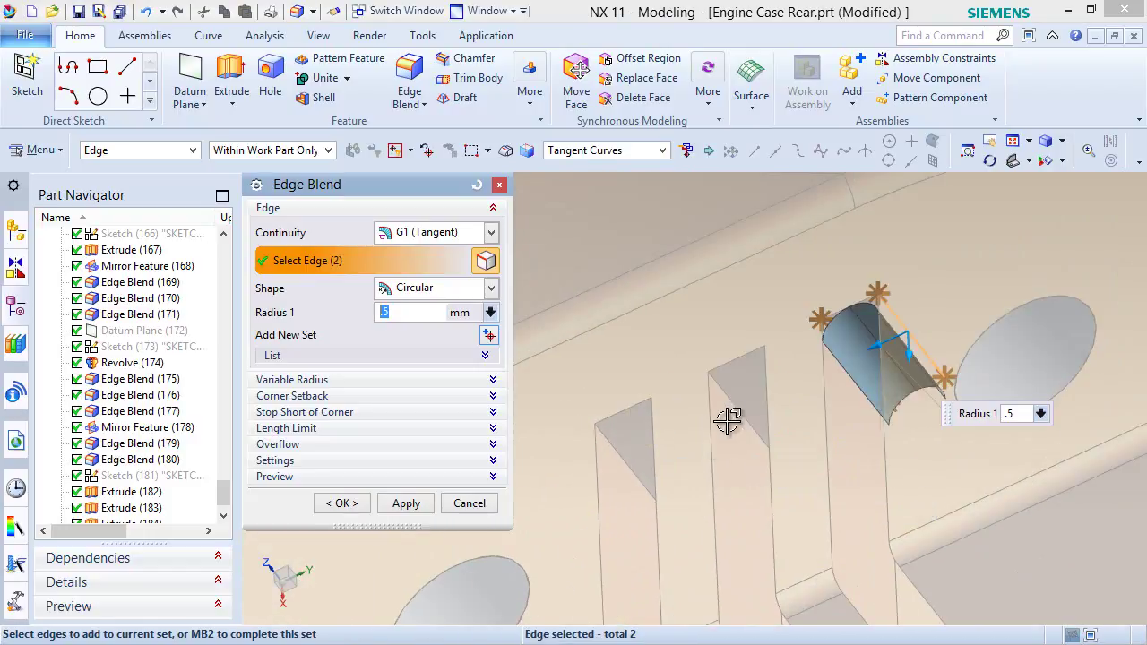
{"action": "left_click", "coordinate": [731, 406]}
{"action": "middle_click_drag", "start_coordinate": [731, 417], "coordinate": [618, 442]}
{"action": "scroll", "coordinate": [986, 466], "scroll_direction": "down", "scroll_amount": 4}
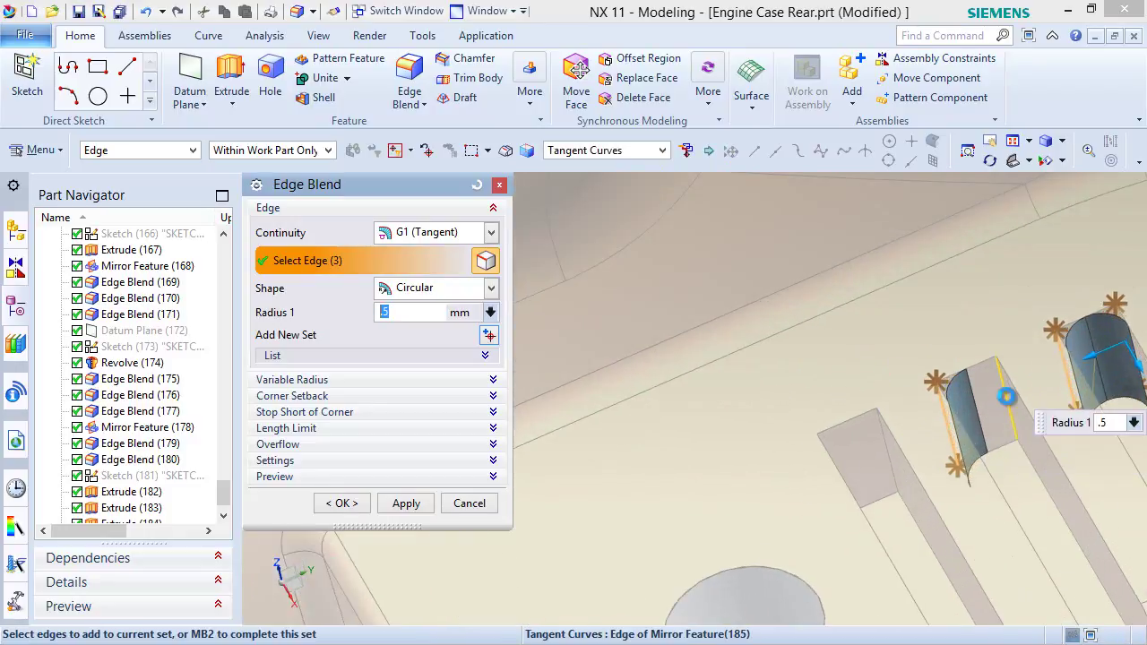
{"action": "left_click", "coordinate": [1004, 394]}
{"action": "left_click", "coordinate": [891, 458]}
{"action": "mouse_move", "coordinate": [892, 457]}
{"action": "middle_mouse_down"}
{"action": "mouse_move", "coordinate": [860, 476]}
{"action": "mouse_move", "coordinate": [894, 457]}
{"action": "middle_mouse_up"}
{"action": "scroll", "coordinate": [744, 495], "scroll_direction": "up", "scroll_amount": 3}
{"action": "scroll", "coordinate": [744, 496], "scroll_direction": "down", "scroll_amount": 3}
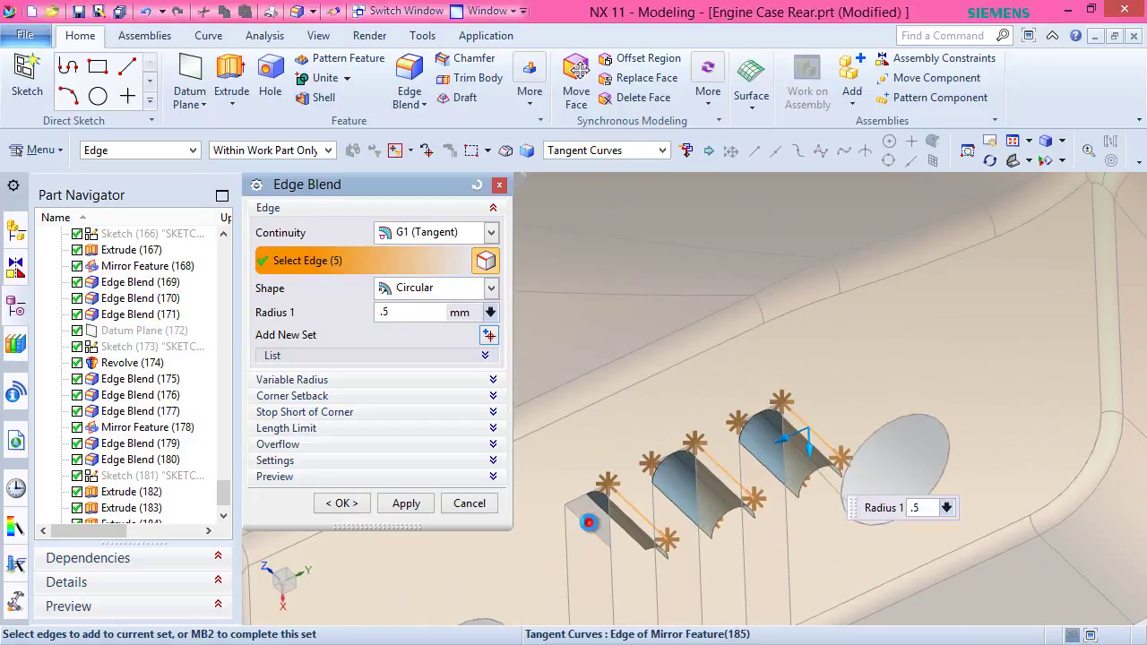
{"action": "left_click", "coordinate": [589, 522]}
{"action": "left_click", "coordinate": [405, 504]}
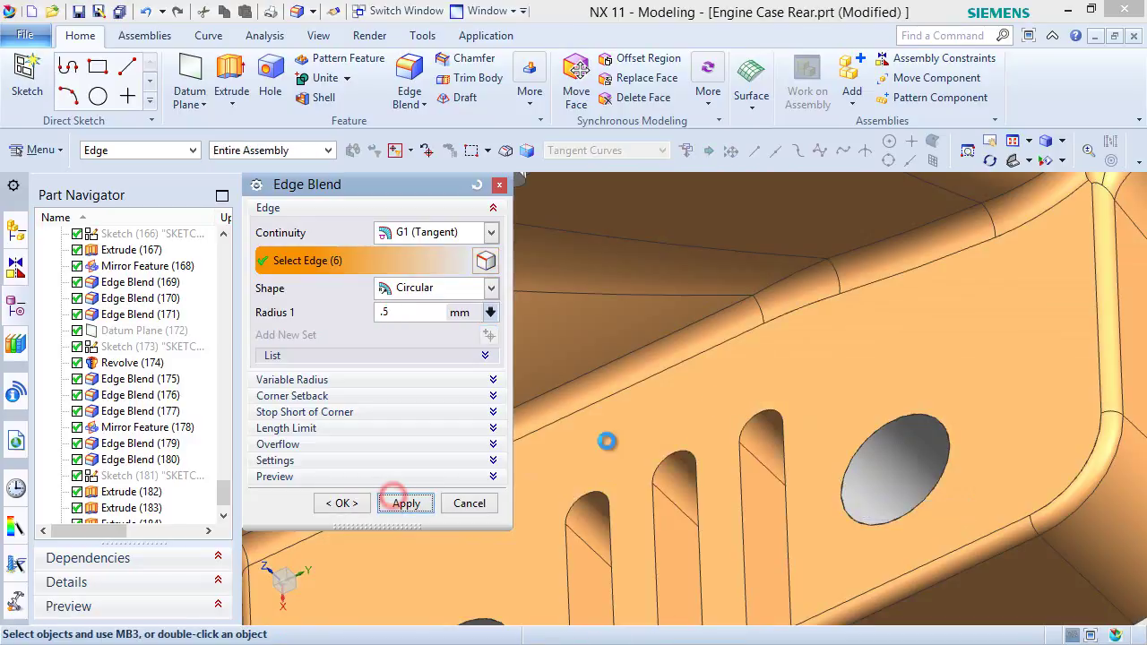
Select both closed-end vertical edges of the first slot on the opposite flange and one on each other slot for a 0.5 mm edge blend.
{"action": "scroll", "coordinate": [743, 559], "scroll_direction": "up", "scroll_amount": 5}
{"action": "middle_click_drag", "start_coordinate": [743, 558], "coordinate": [909, 485]}
{"action": "scroll", "coordinate": [812, 457], "scroll_direction": "down", "scroll_amount": 6}
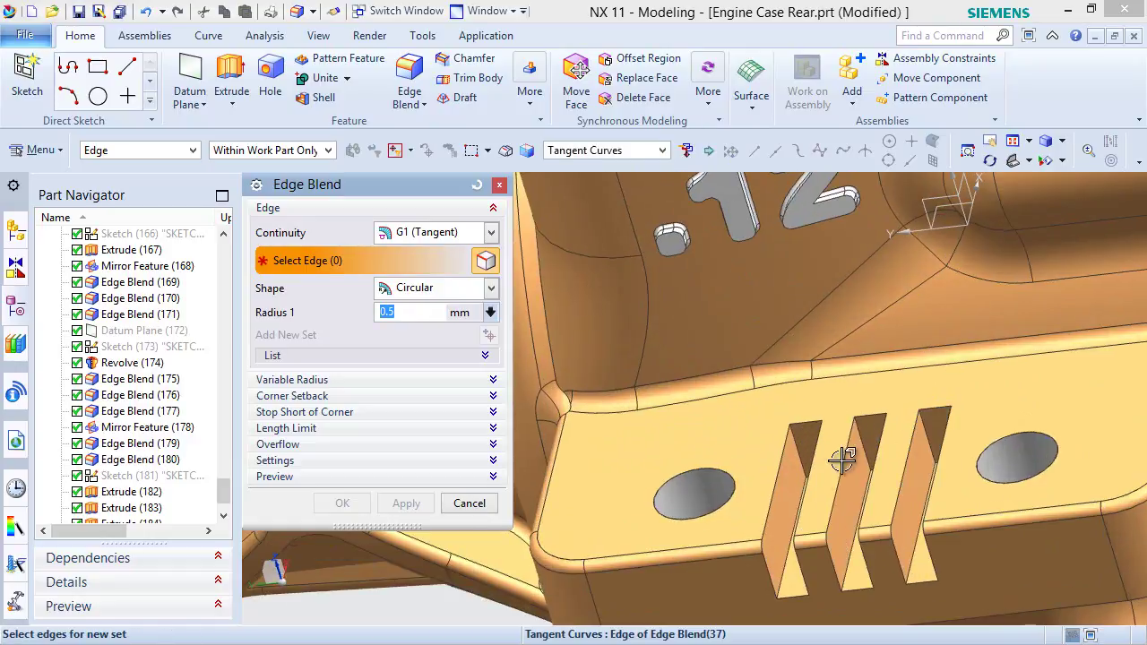
{"action": "left_click", "coordinate": [776, 409]}
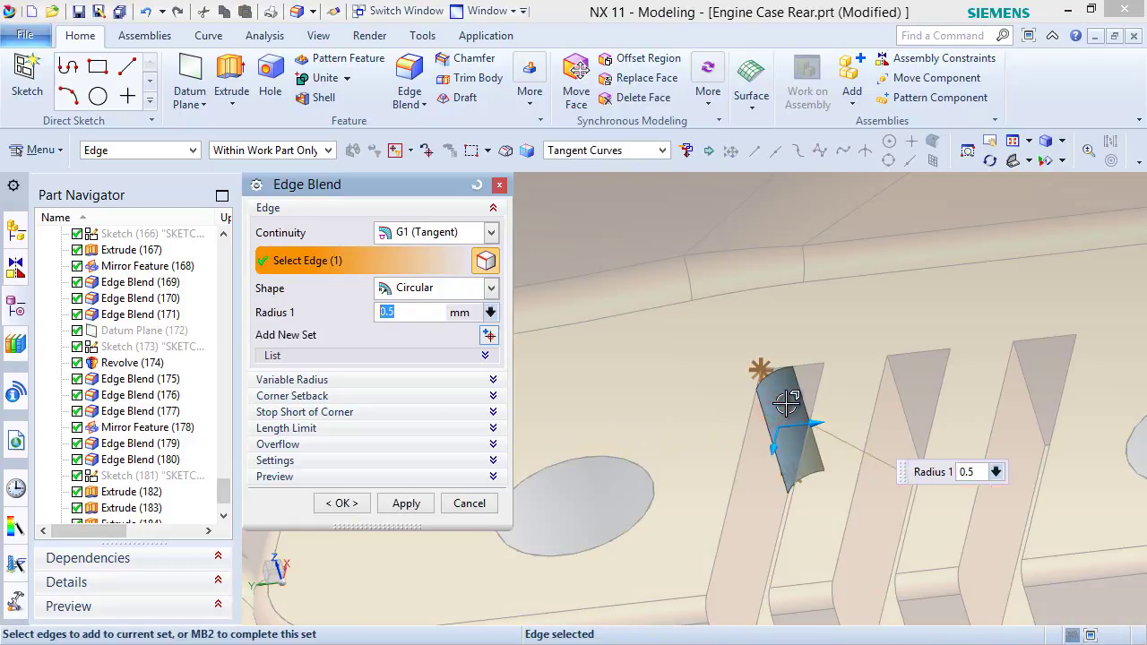
{"action": "middle_click_drag", "start_coordinate": [786, 411], "coordinate": [833, 397]}
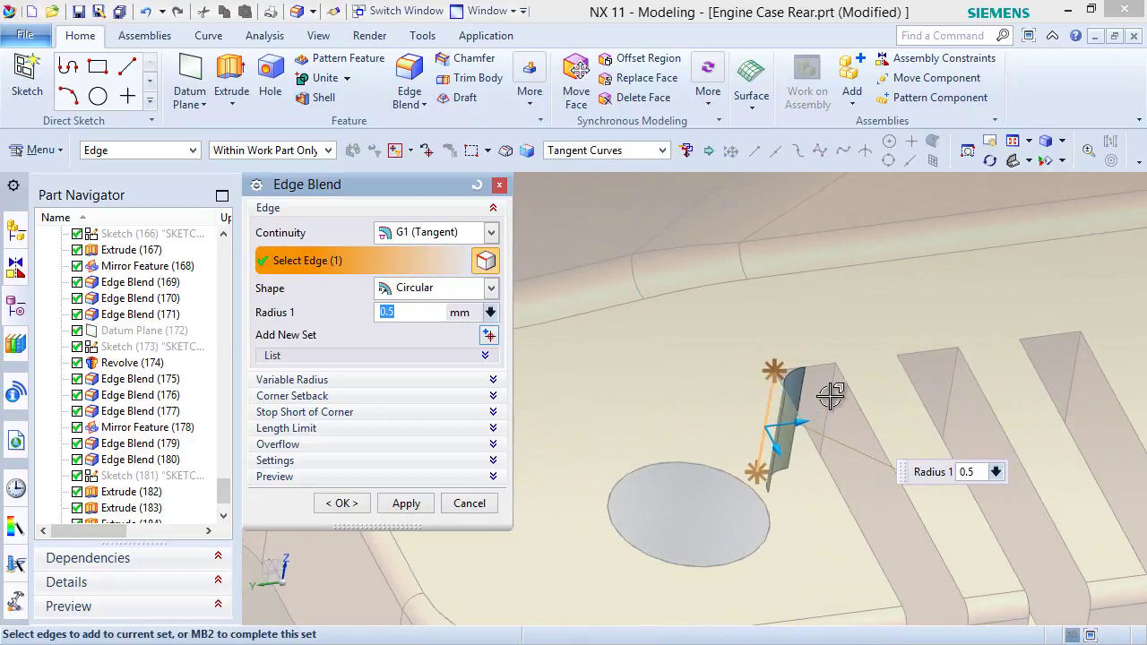
{"action": "left_click", "coordinate": [831, 394]}
{"action": "left_click", "coordinate": [945, 384]}
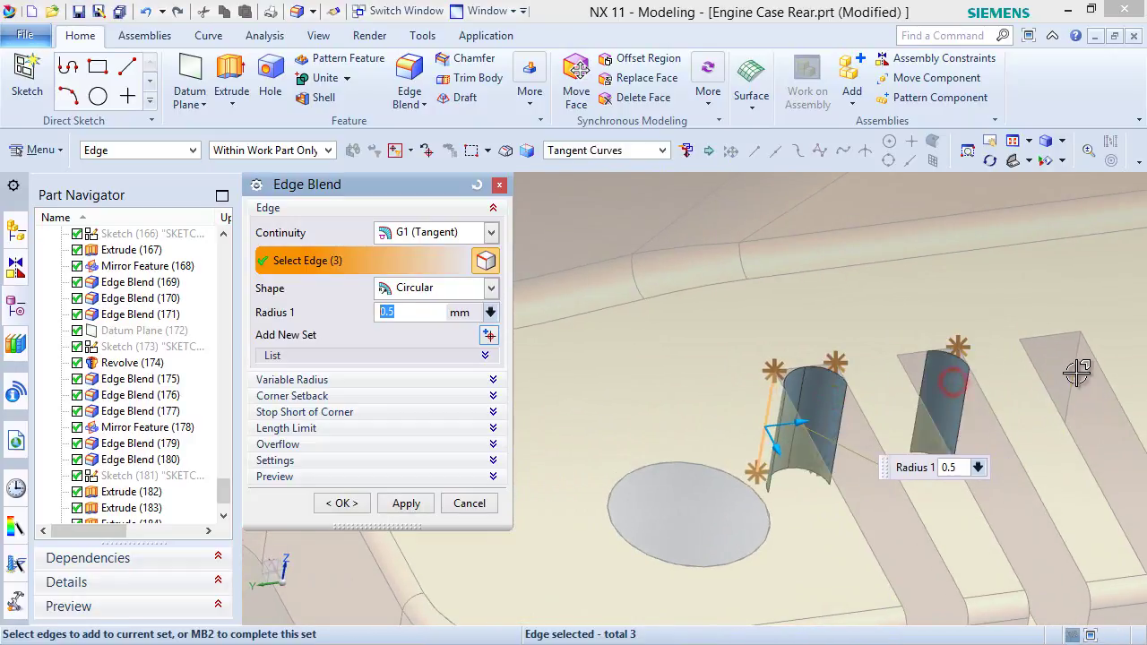
{"action": "left_click", "coordinate": [1070, 374]}
Add the remaining closed-end vertical edges of the other two slots and complete the 0.5 mm circular edge blend.
{"action": "middle_click_drag", "start_coordinate": [1064, 376], "coordinate": [1040, 379]}
{"action": "scroll", "coordinate": [813, 402], "scroll_direction": "up", "scroll_amount": 5}
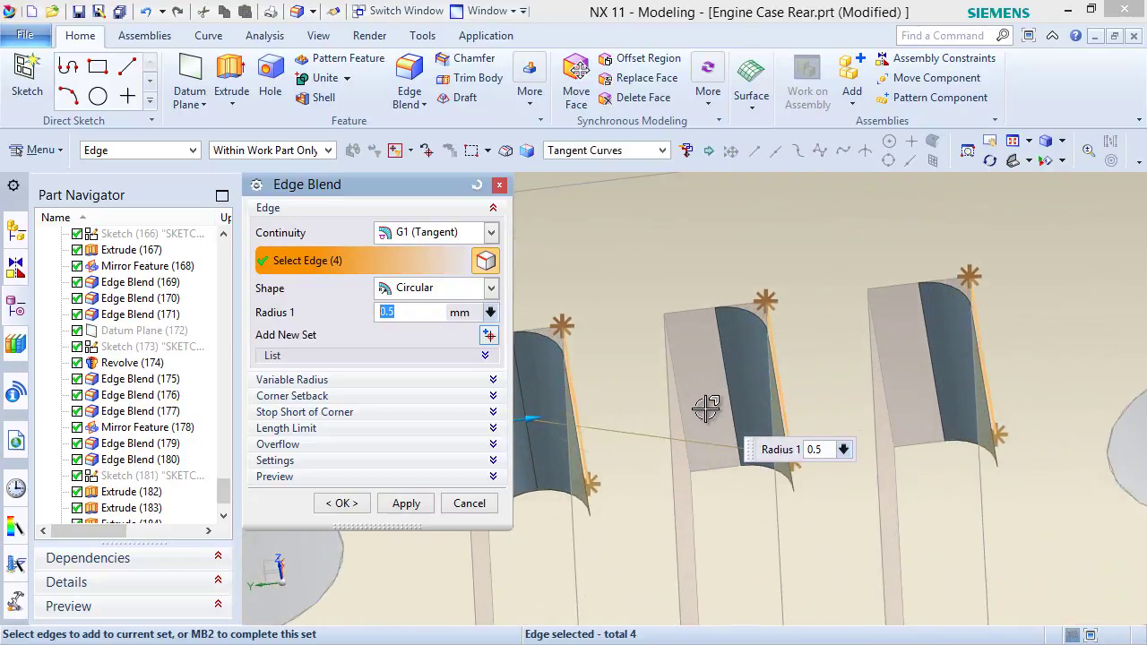
{"action": "left_click", "coordinate": [682, 407]}
{"action": "left_click", "coordinate": [891, 402]}
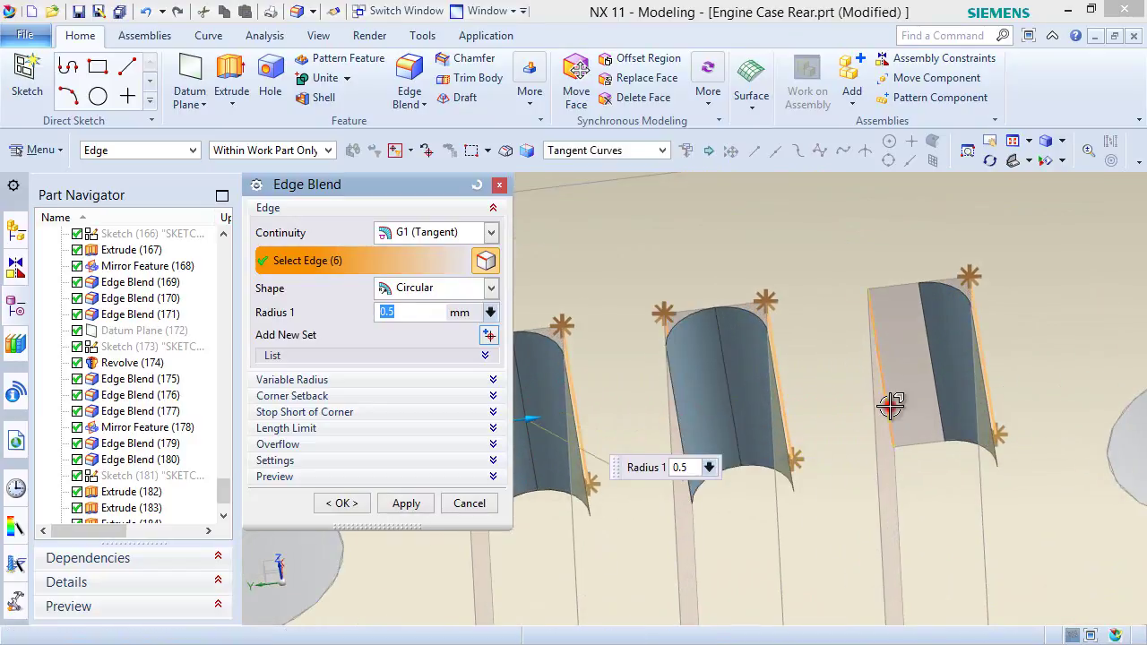
{"action": "scroll", "coordinate": [878, 408], "scroll_direction": "down", "scroll_amount": 3}
{"action": "left_click", "coordinate": [342, 503]}
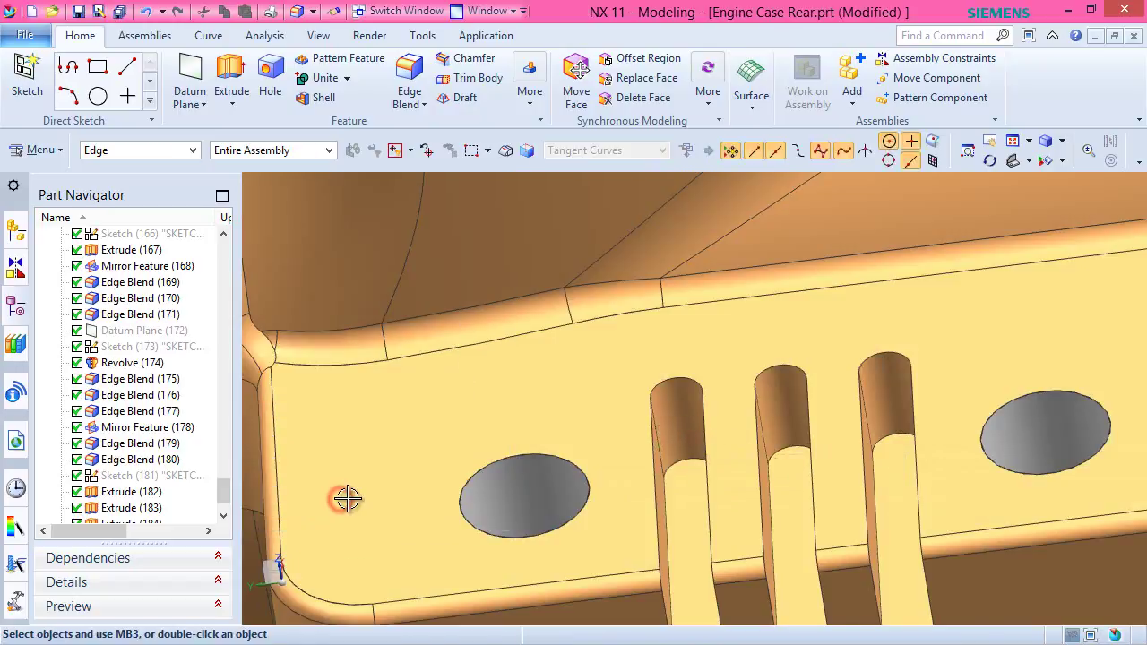
Chamfer the outer circular edge at the open end of the cylindrical port by 0.5 mm at 45 degrees, using Offset and Angle.
{"action": "scroll", "coordinate": [601, 353], "scroll_direction": "down", "scroll_amount": 4}
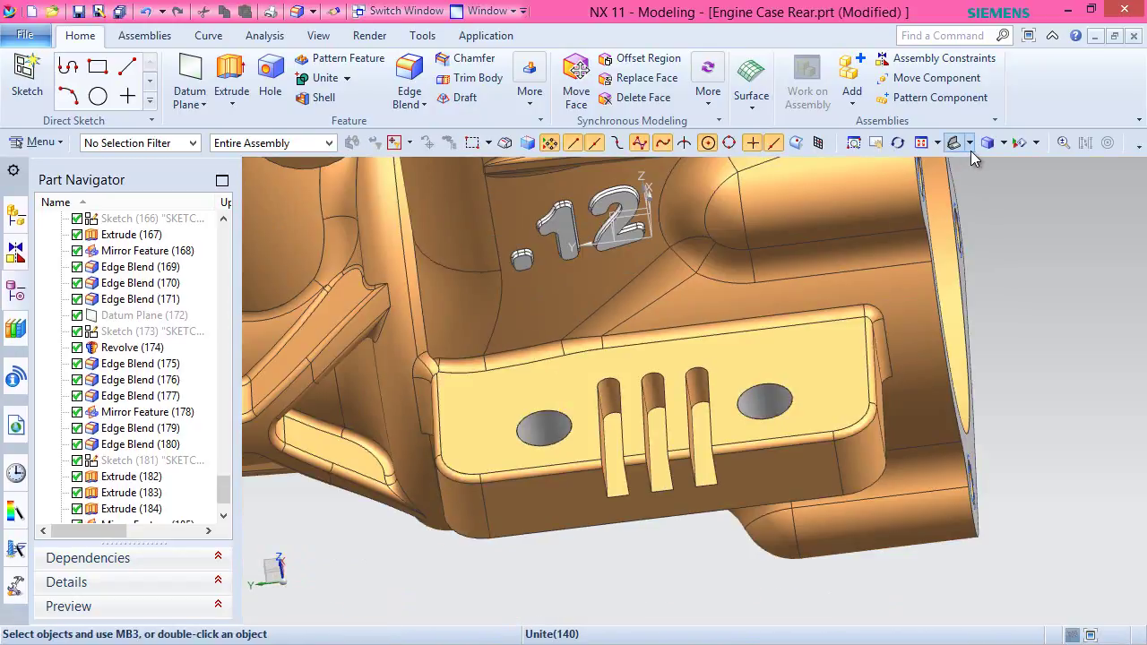
{"action": "left_click", "coordinate": [970, 143]}
{"action": "left_click", "coordinate": [1015, 172]}
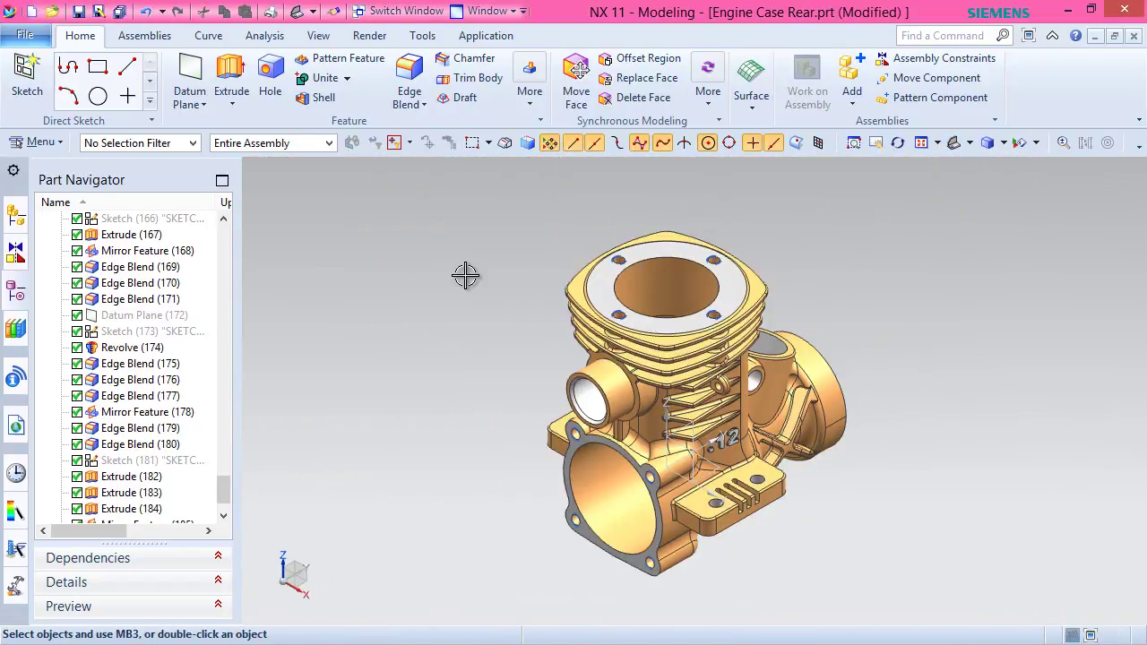
{"action": "right_click", "coordinate": [488, 340]}
{"action": "left_click", "coordinate": [474, 57]}
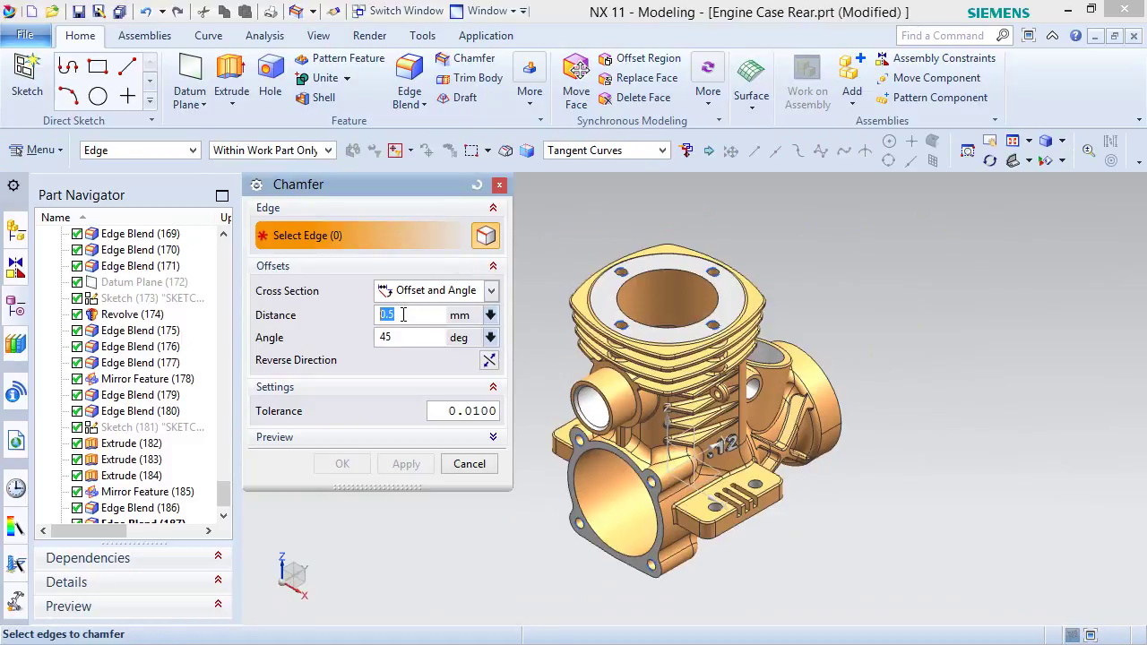
{"action": "scroll", "coordinate": [568, 389], "scroll_direction": "up", "scroll_amount": 5}
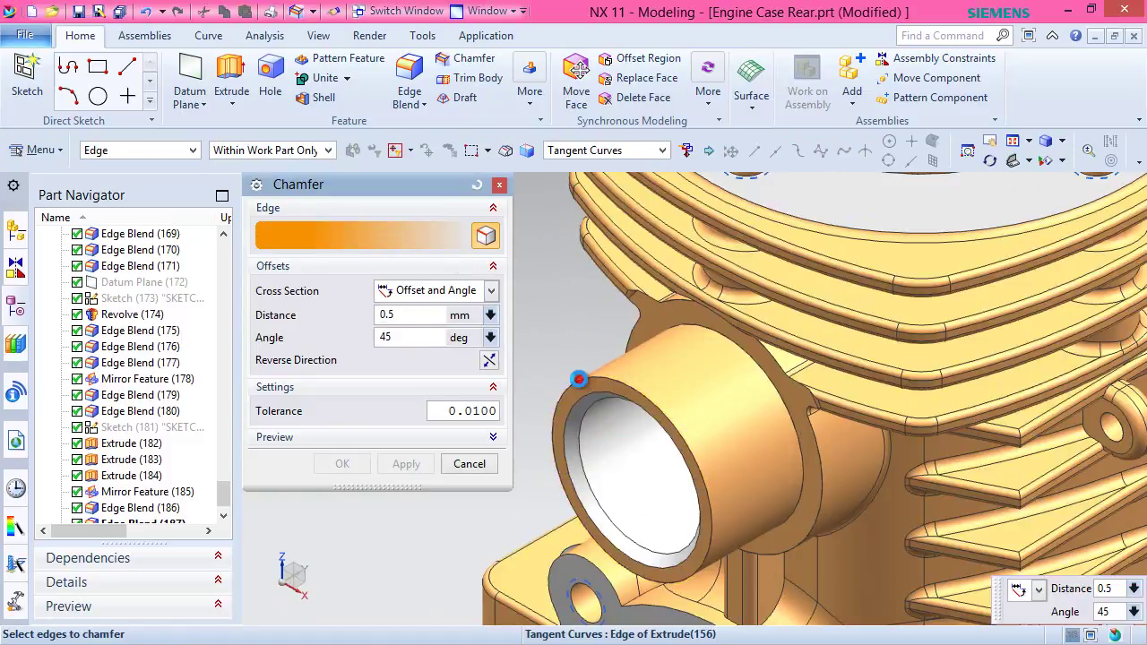
{"action": "left_click", "coordinate": [578, 376]}
{"action": "left_click", "coordinate": [345, 463]}
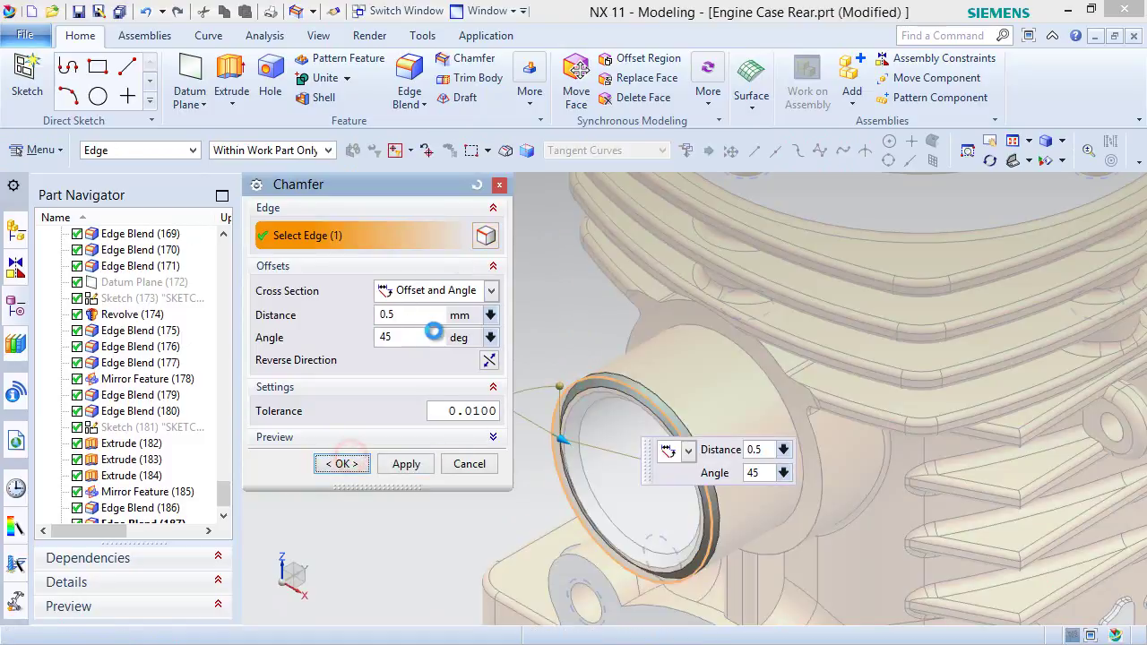
Create a sketch on the vertical YZ plane of the datum coordinate system.
{"action": "scroll", "coordinate": [521, 284], "scroll_direction": "down", "scroll_amount": 3}
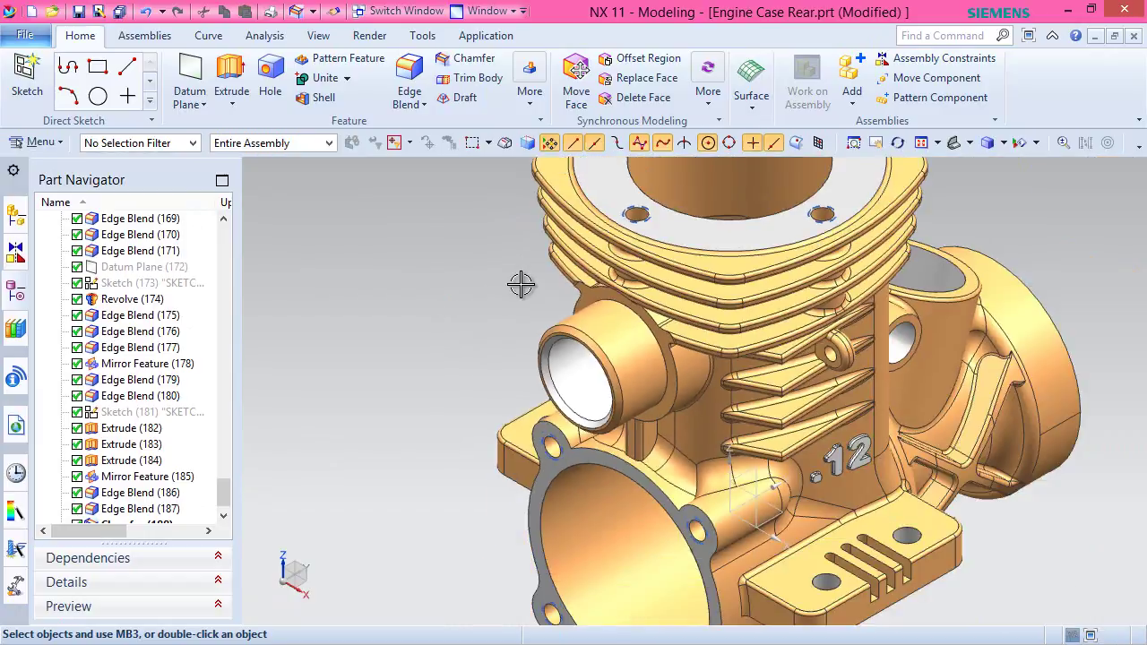
{"action": "left_click", "coordinate": [18, 85]}
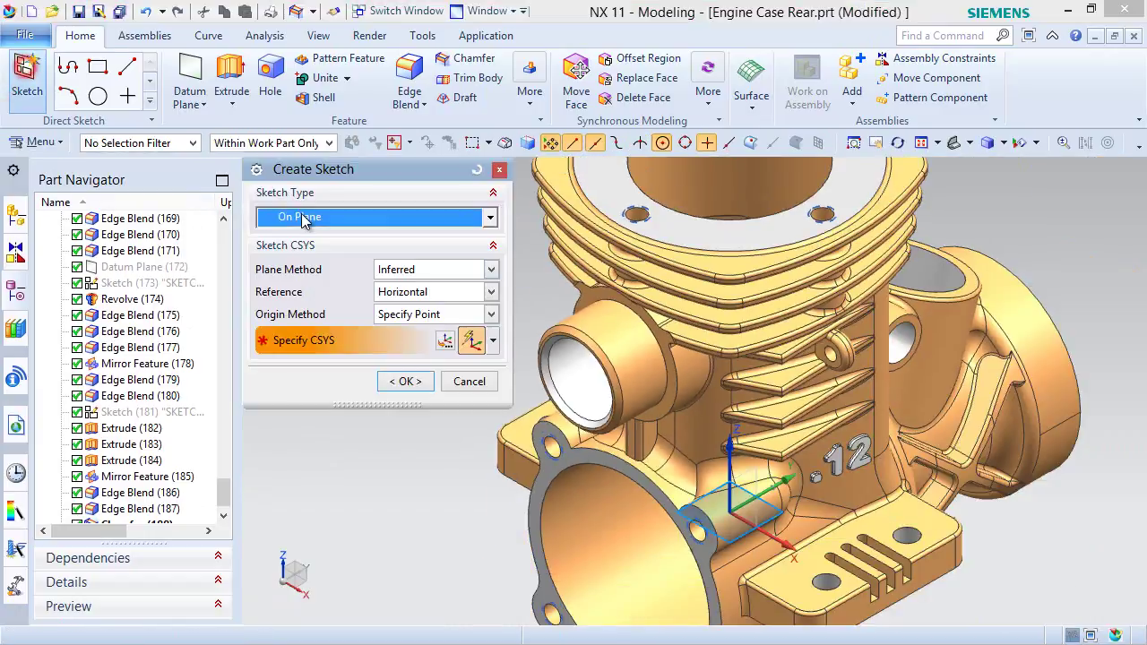
{"action": "left_click", "coordinate": [760, 485]}
{"action": "left_click", "coordinate": [405, 381]}
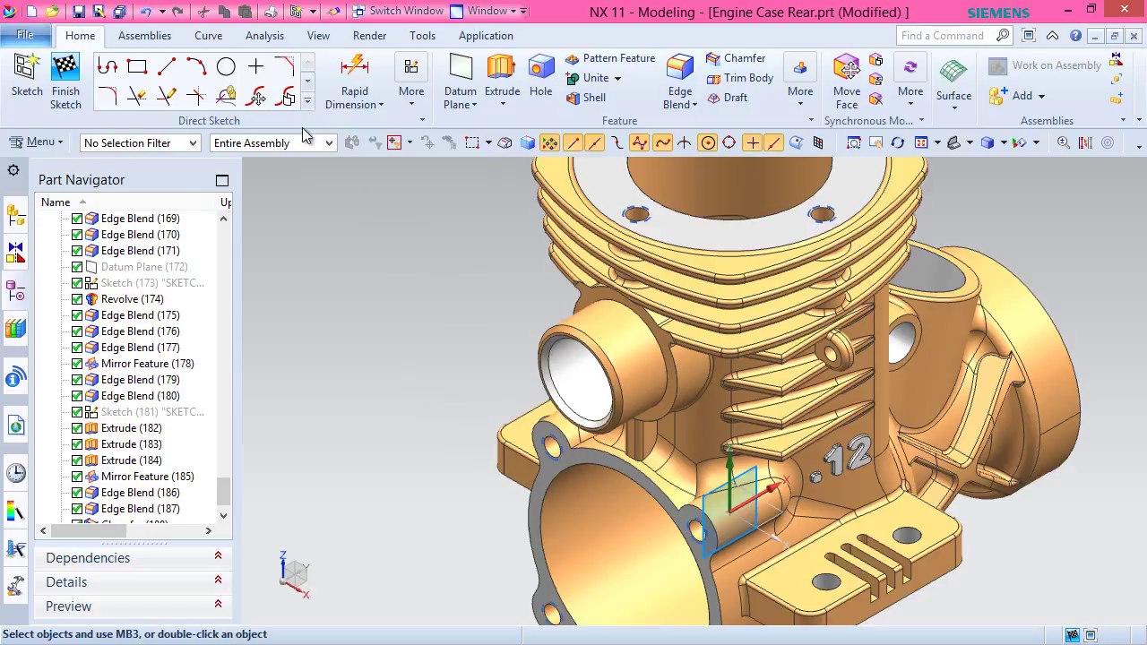
Project the circular edges of the port's outer cylindrical face into the sketch.
{"action": "left_click", "coordinate": [308, 100]}
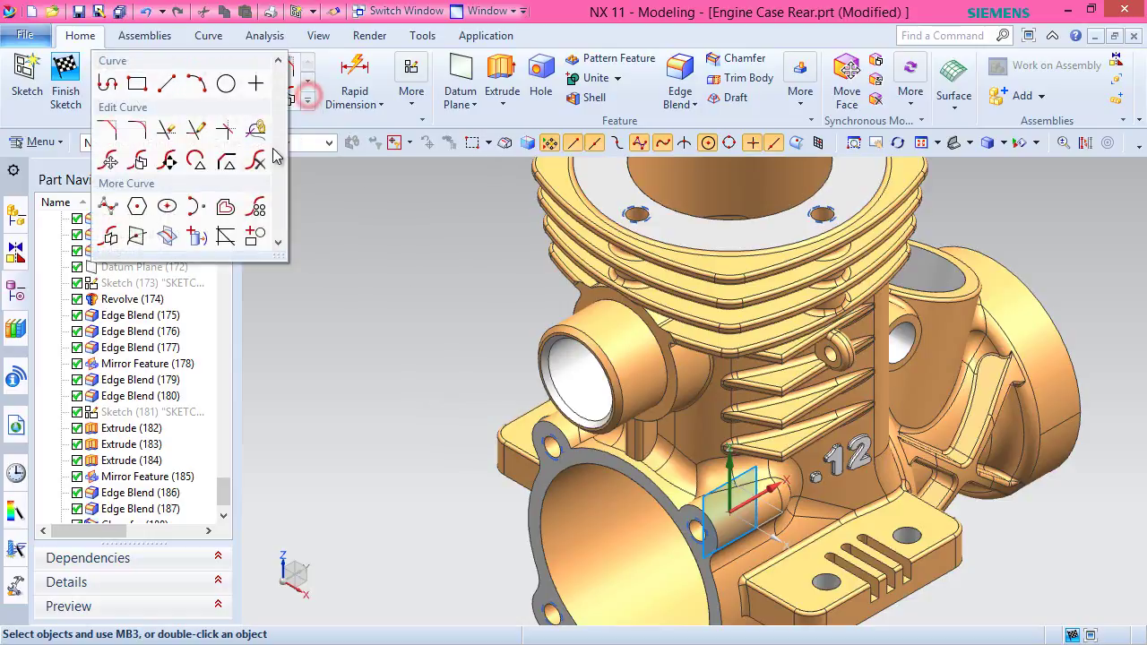
{"action": "left_click", "coordinate": [195, 236]}
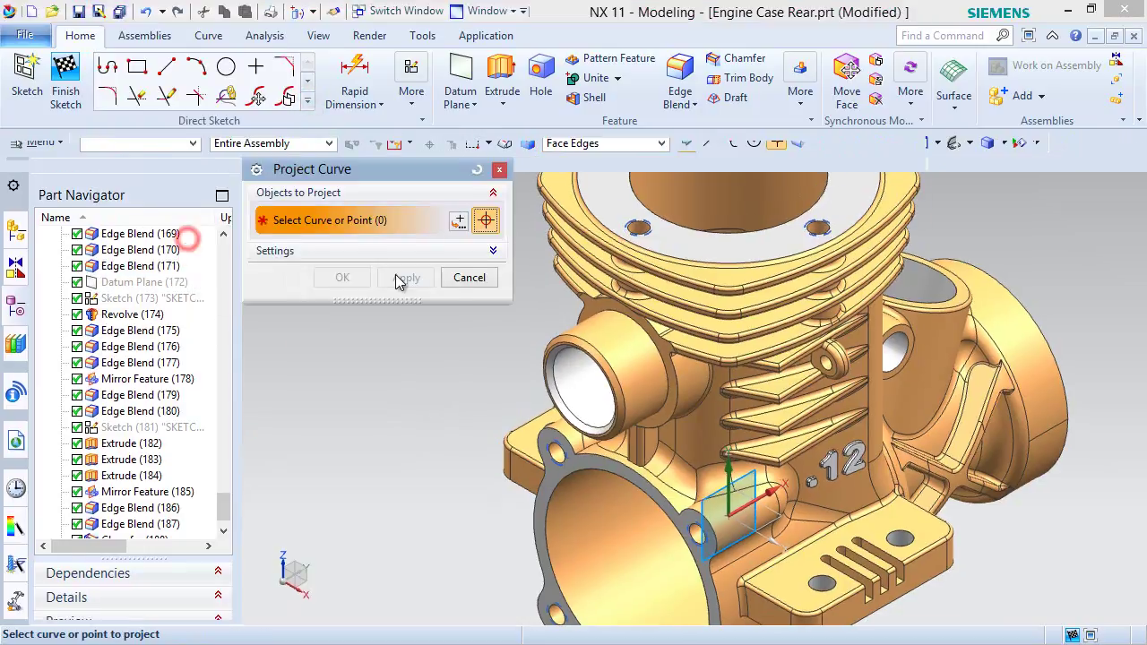
{"action": "left_click", "coordinate": [618, 343]}
{"action": "left_click", "coordinate": [342, 292]}
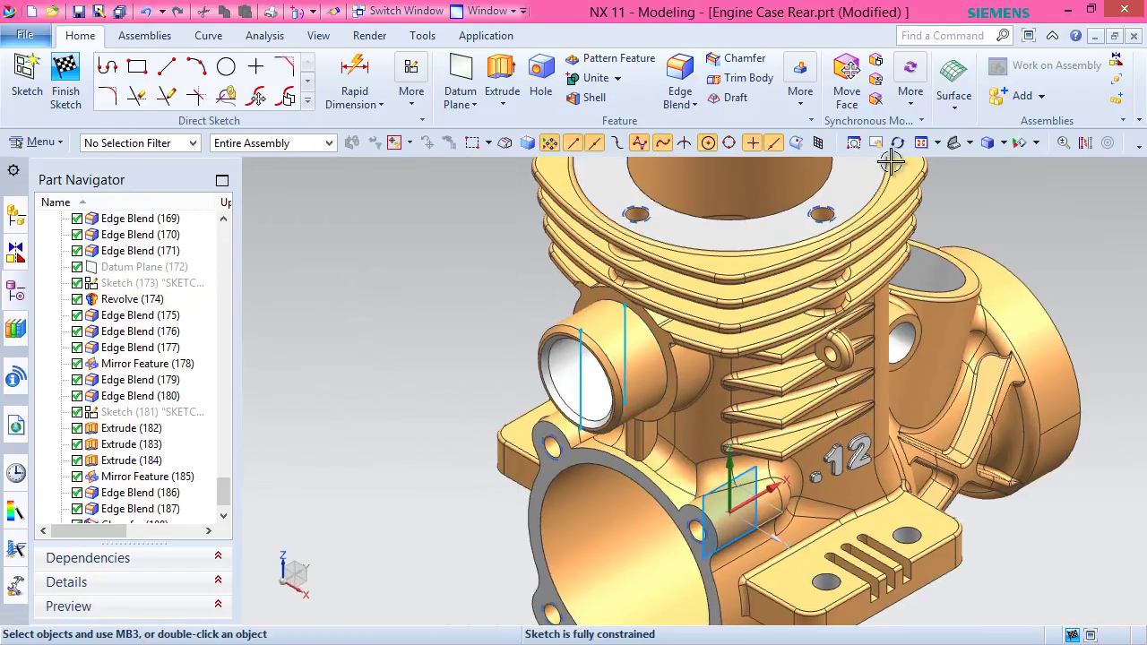
Orient the view to face the sketch and draw a rectangle about 5.5 by 10.5 mm between the two projected lines.
{"action": "left_click", "coordinate": [971, 143]}
{"action": "left_click", "coordinate": [1017, 196]}
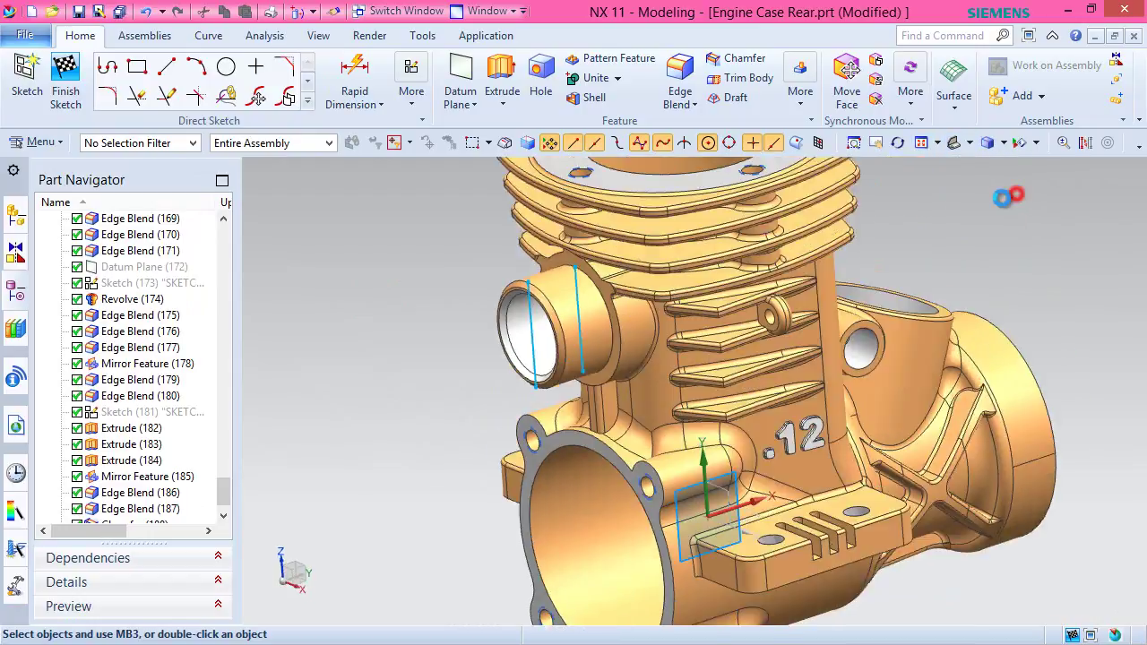
{"action": "scroll", "coordinate": [457, 242], "scroll_direction": "up", "scroll_amount": 5}
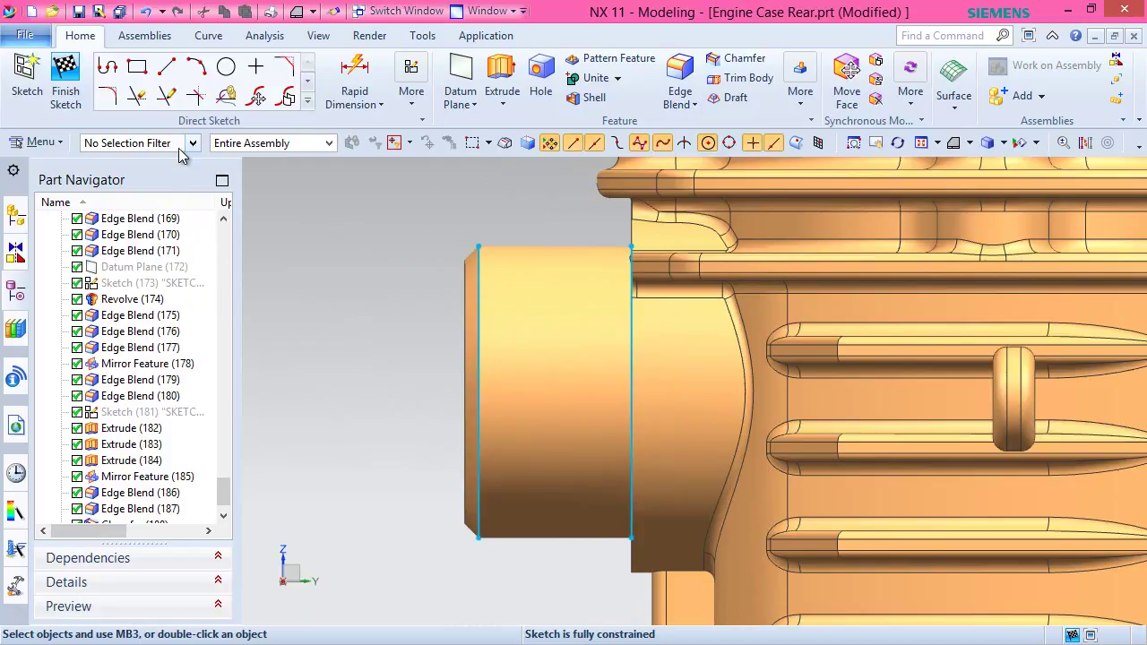
{"action": "left_click", "coordinate": [137, 68]}
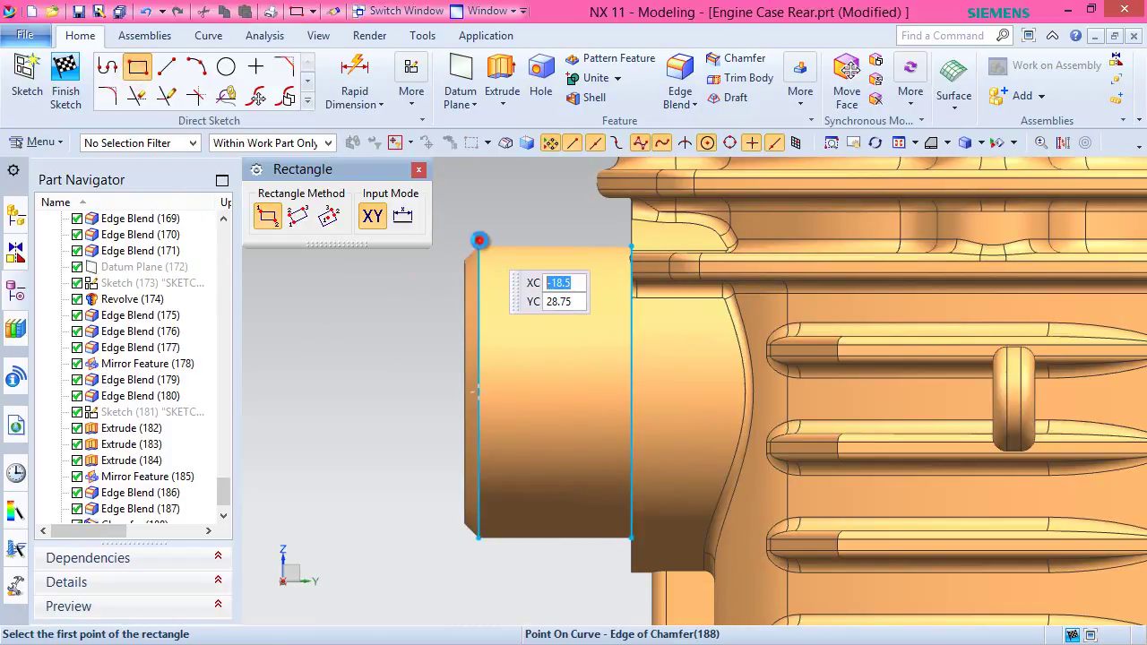
{"action": "left_click", "coordinate": [479, 240]}
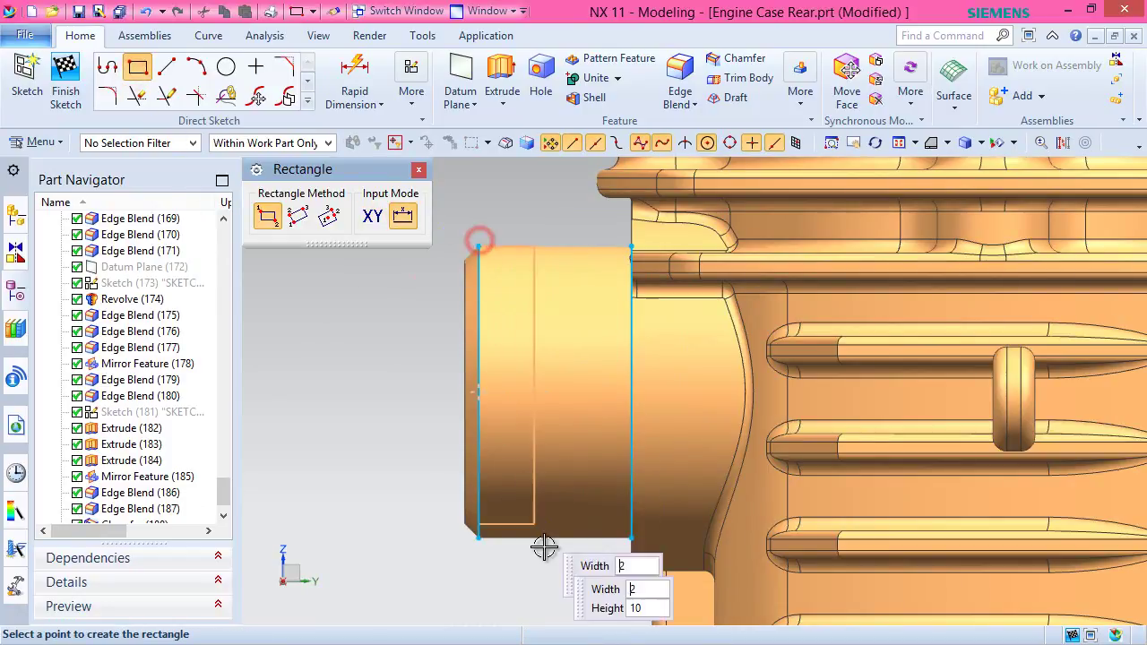
{"action": "left_click", "coordinate": [630, 530]}
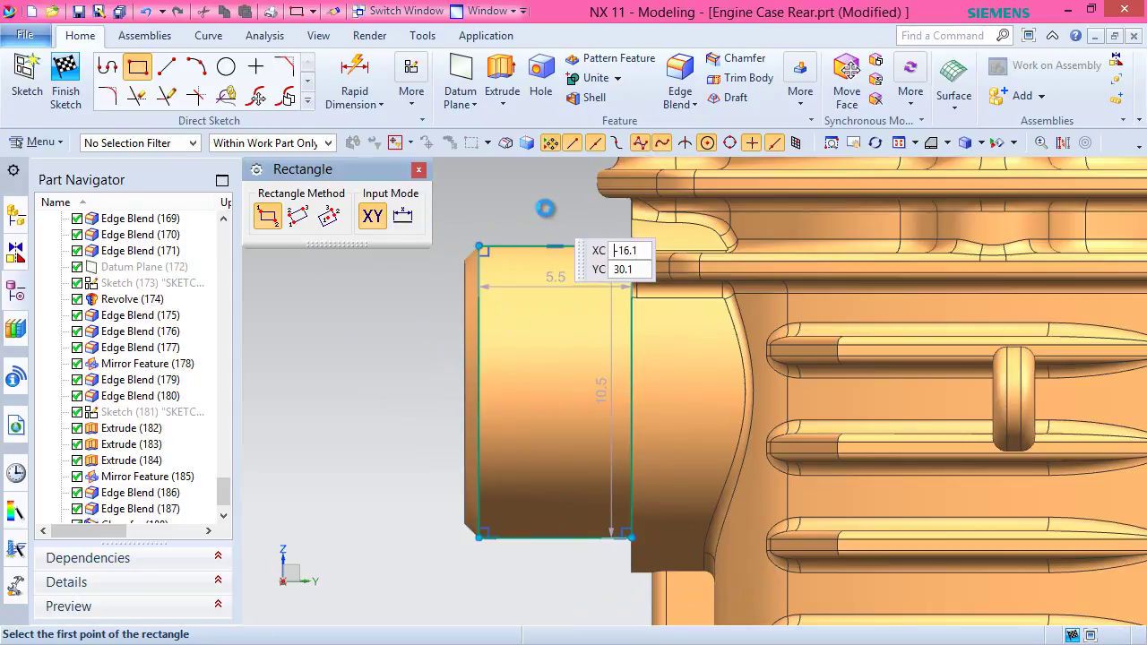
{"action": "key", "text": "Escape"}
Move the rectangle's upper edge down, then make its upper corner coincident with the projected line's upper end point.
{"action": "left_click_drag", "start_coordinate": [627, 253], "coordinate": [576, 287]}
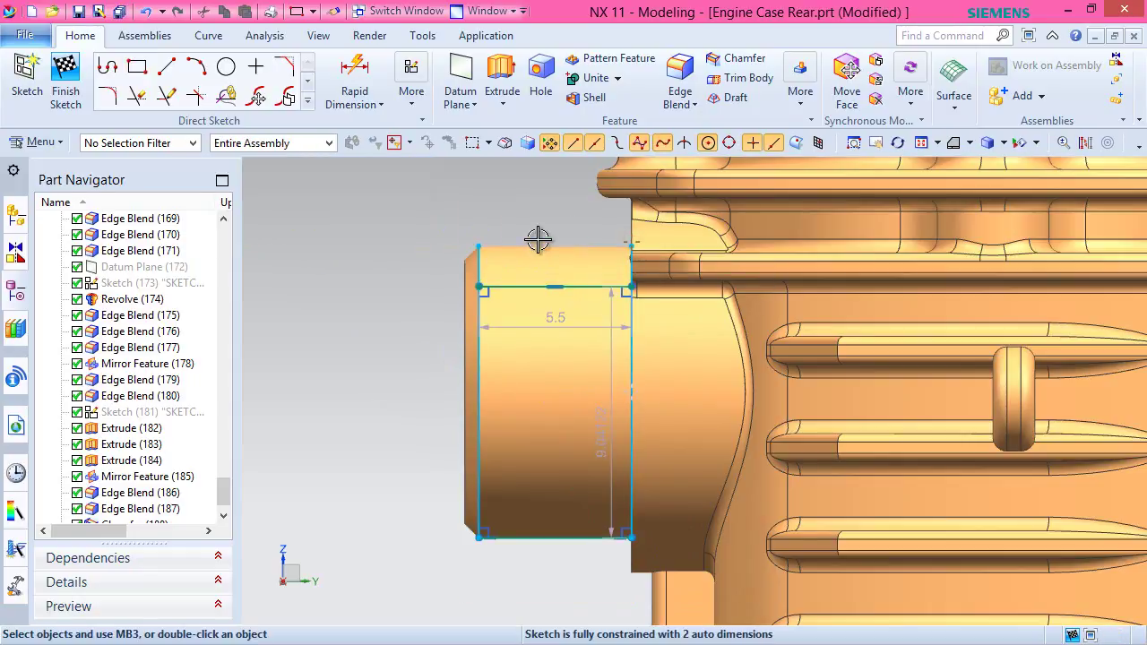
{"action": "scroll", "coordinate": [476, 266], "scroll_direction": "up", "scroll_amount": 3}
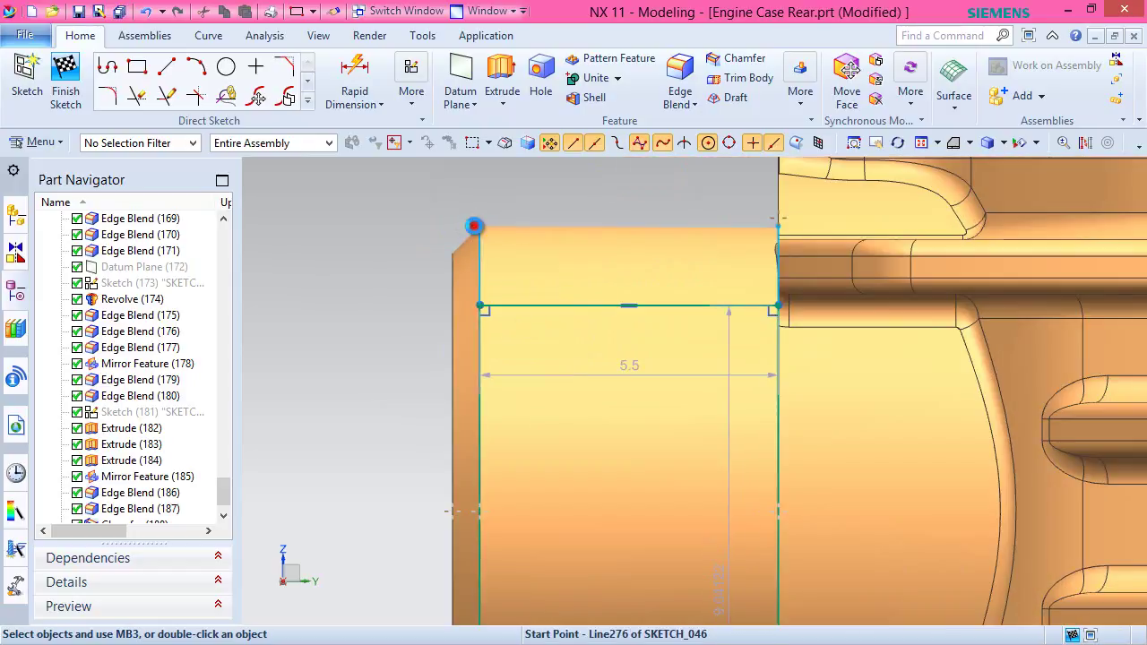
{"action": "left_click", "coordinate": [478, 300]}
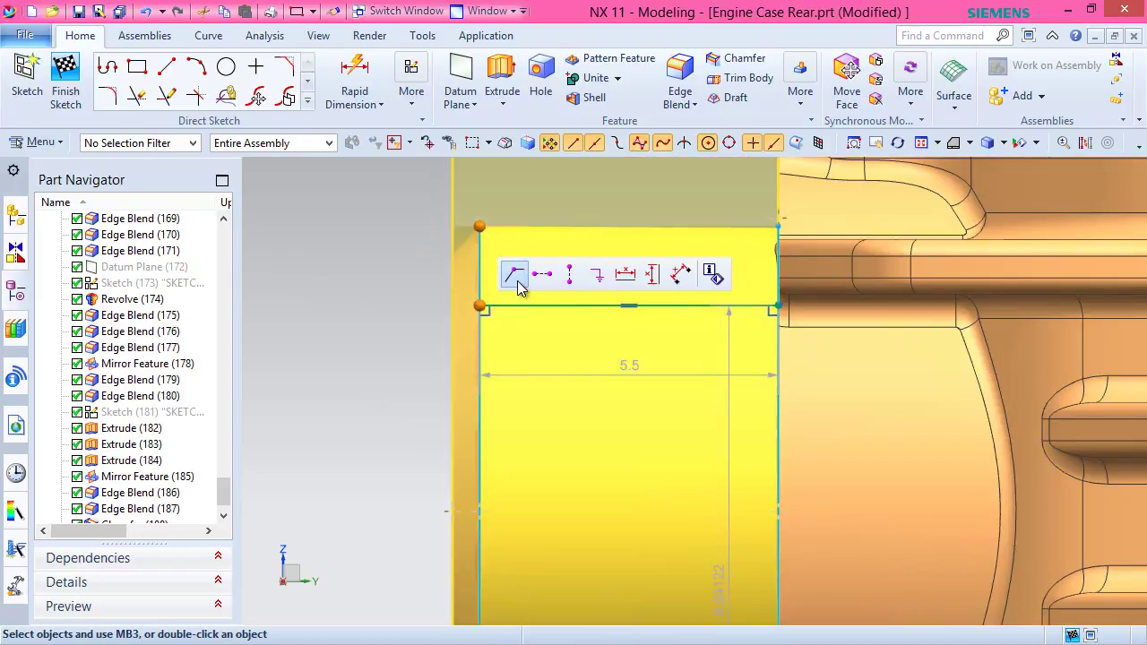
{"action": "key", "text": "Escape"}
{"action": "scroll", "coordinate": [515, 279], "scroll_direction": "down", "scroll_amount": 3}
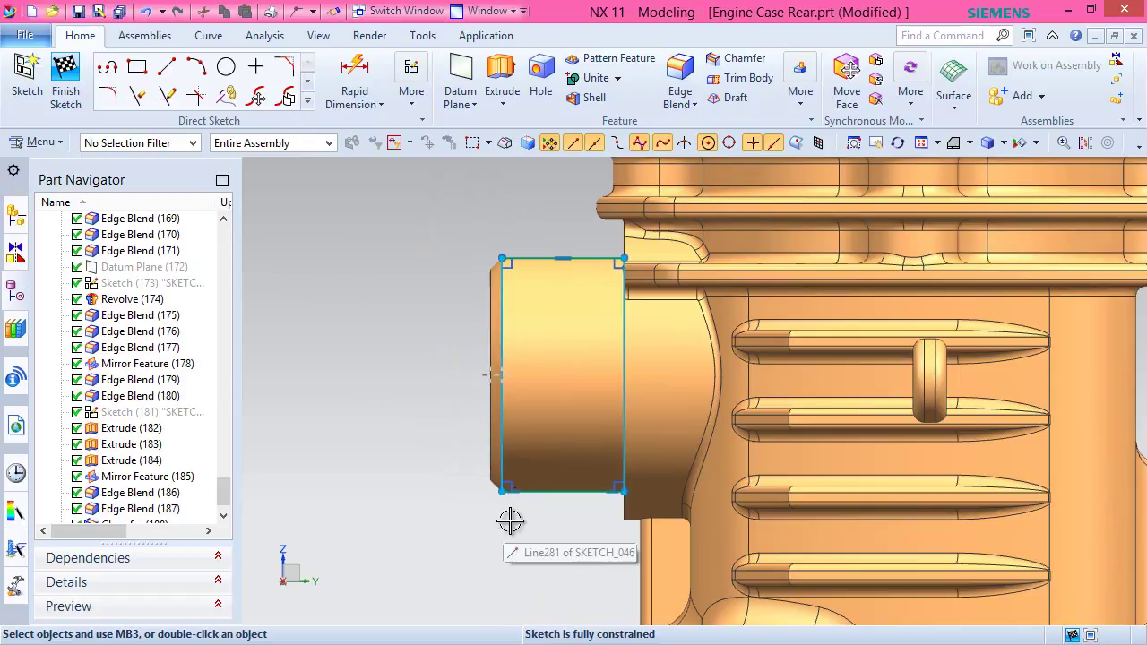
Convert the rectangle and projected lines over the port to reference curves.
{"action": "left_click", "coordinate": [1084, 142]}
{"action": "scroll", "coordinate": [640, 422], "scroll_direction": "down", "scroll_amount": 2}
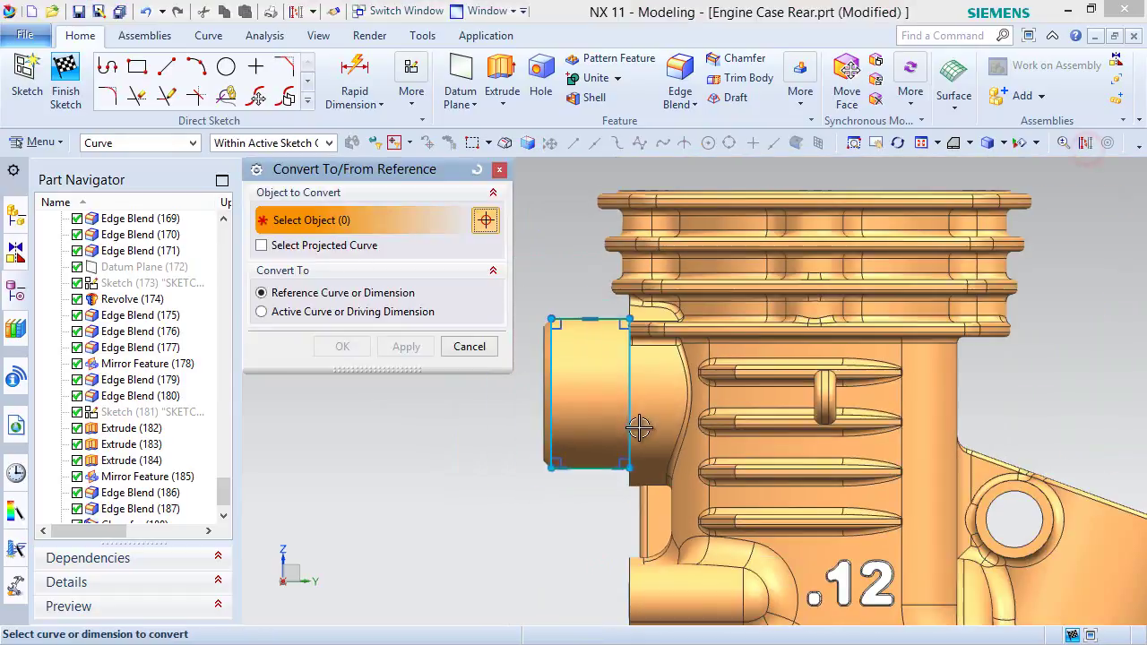
{"action": "mouse_move", "coordinate": [598, 436]}
{"action": "left_mouse_down"}
{"action": "mouse_move", "coordinate": [640, 530]}
{"action": "mouse_move", "coordinate": [622, 538]}
{"action": "left_mouse_up"}
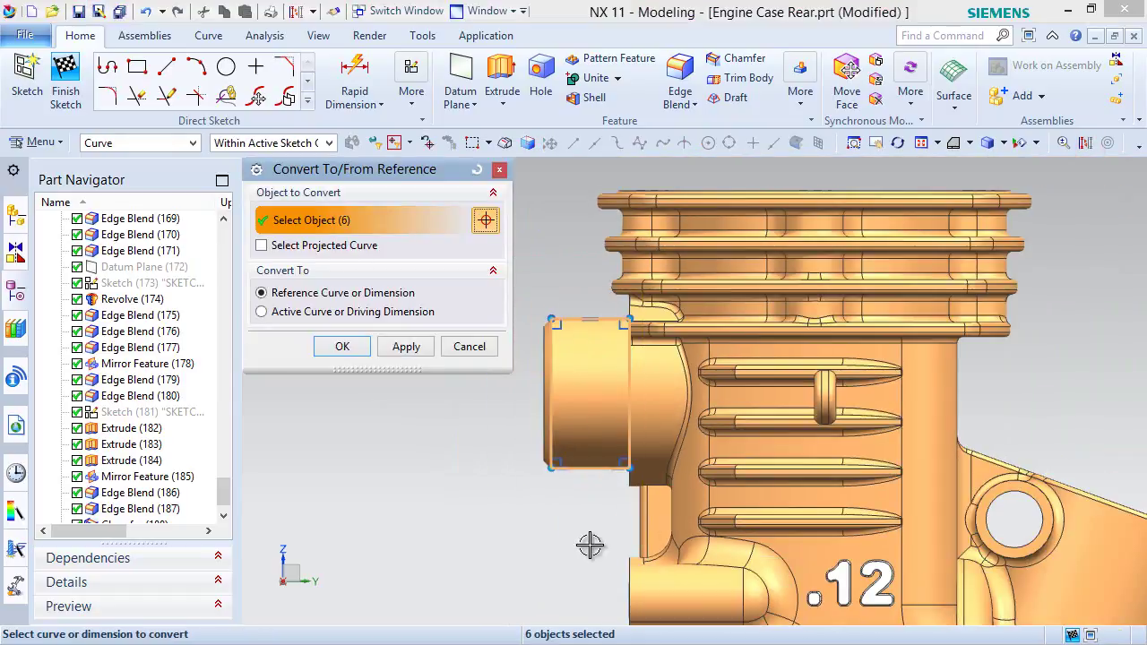
{"action": "left_click", "coordinate": [342, 346]}
Draw a rectangle about 2.1 mm wide and 1 mm high, starting on the upper reference line and extending down into the port wall.
{"action": "scroll", "coordinate": [606, 320], "scroll_direction": "up", "scroll_amount": 3}
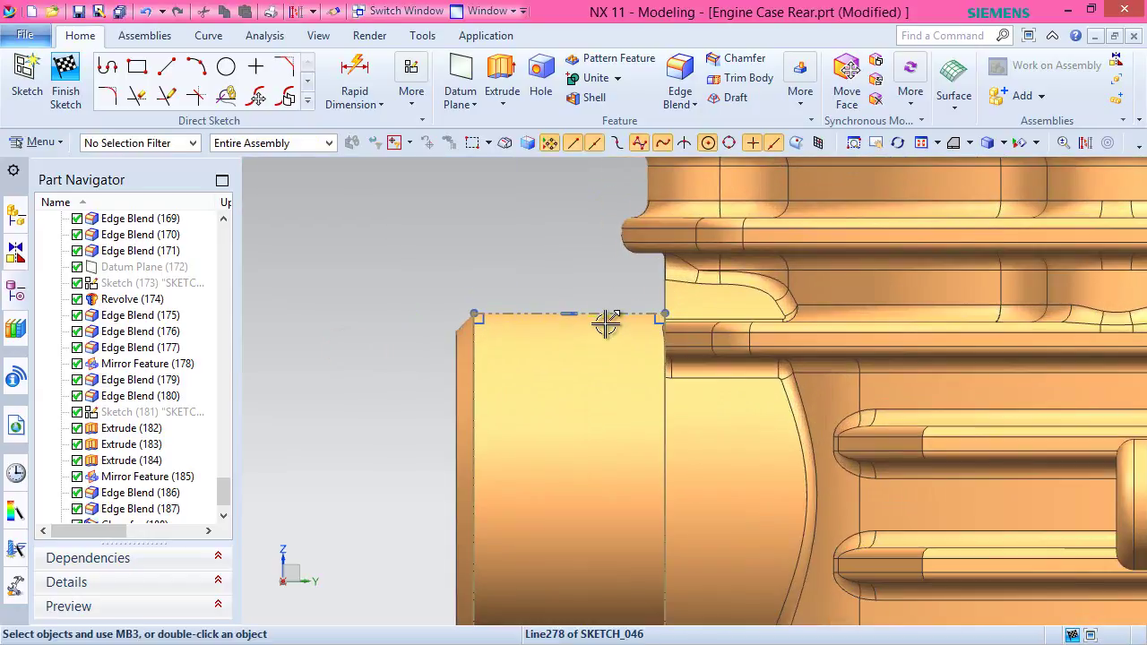
{"action": "left_click", "coordinate": [137, 67]}
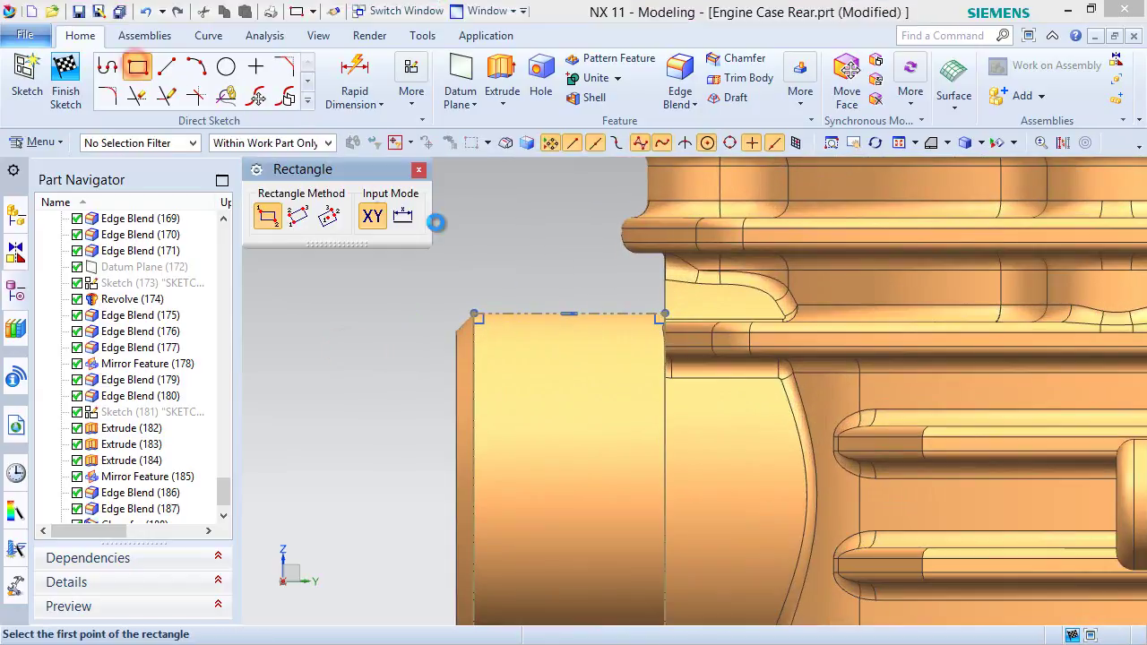
{"action": "scroll", "coordinate": [538, 300], "scroll_direction": "up", "scroll_amount": 2}
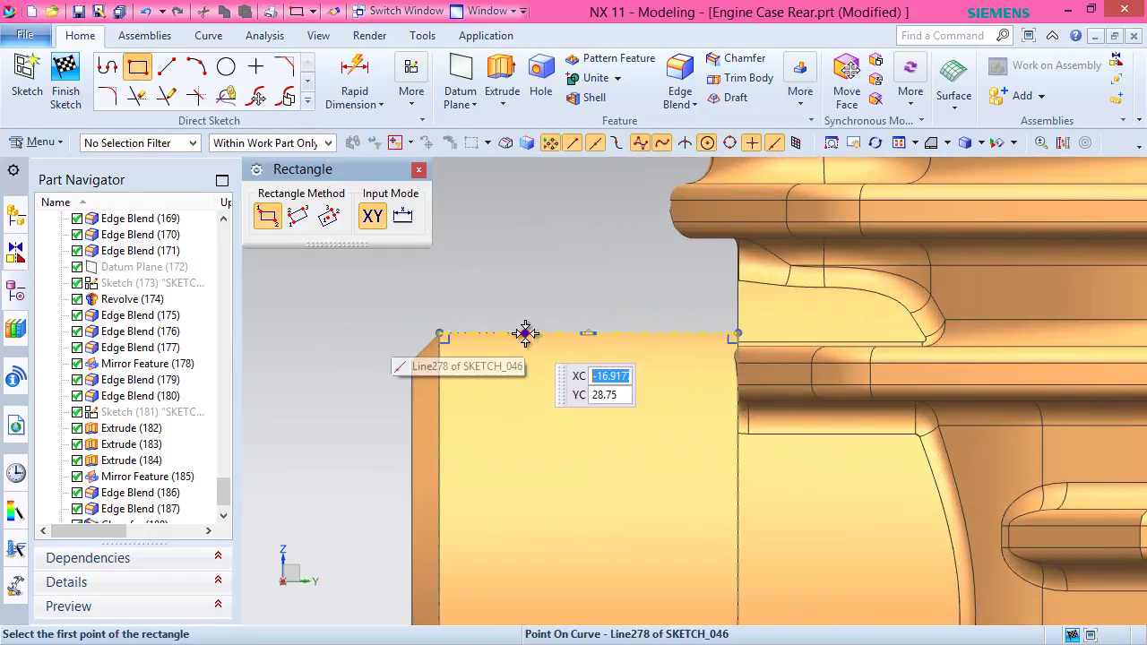
{"action": "left_click", "coordinate": [525, 332]}
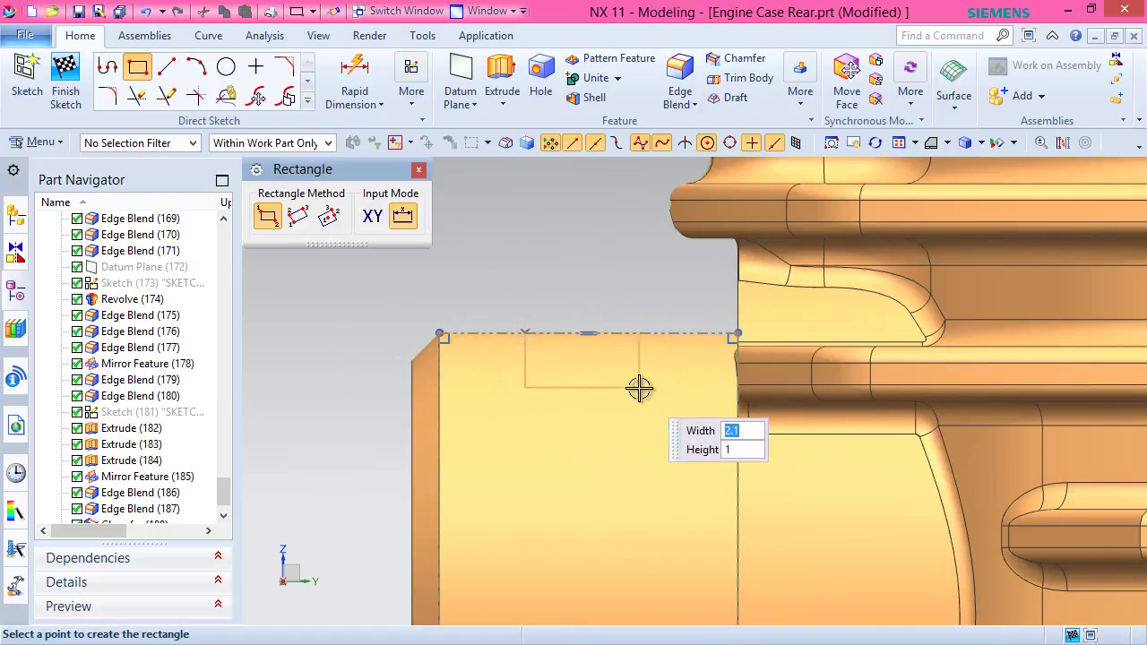
{"action": "left_click", "coordinate": [639, 388]}
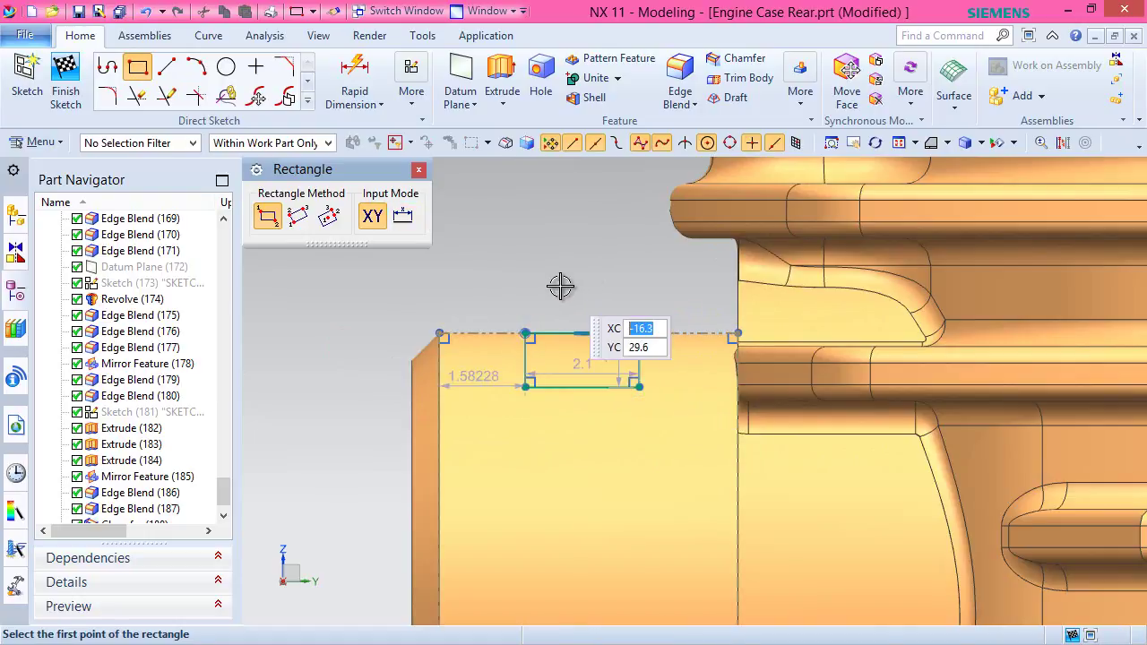
{"action": "left_click", "coordinate": [307, 103]}
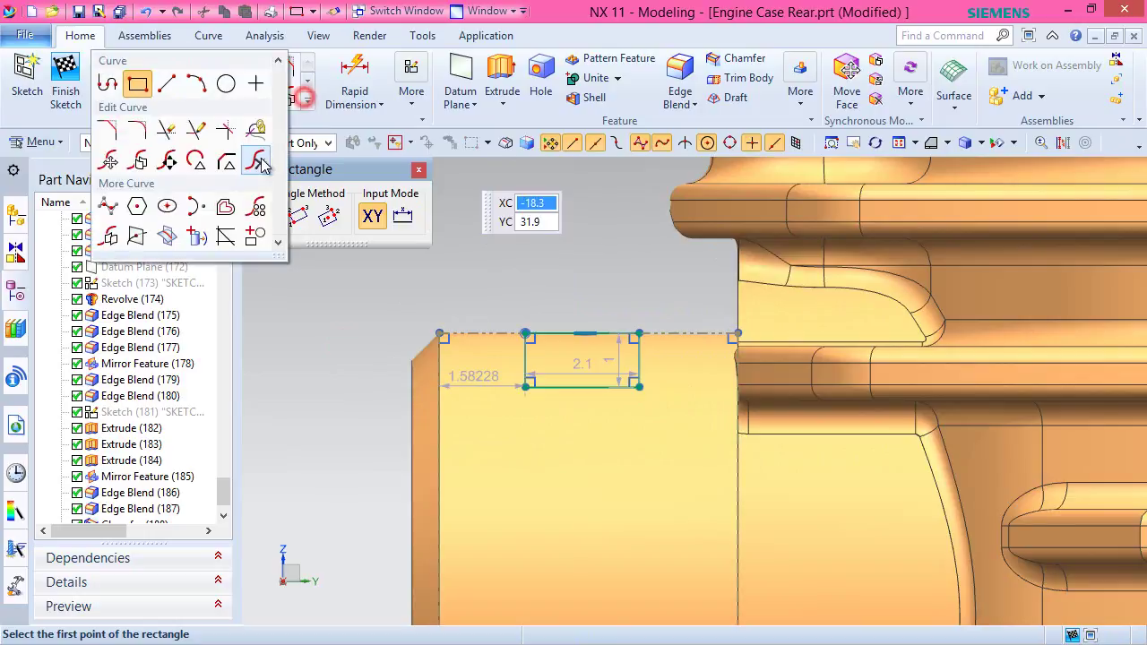
Project the outer edge of the port's chamfered end into the sketch.
{"action": "left_click", "coordinate": [195, 240]}
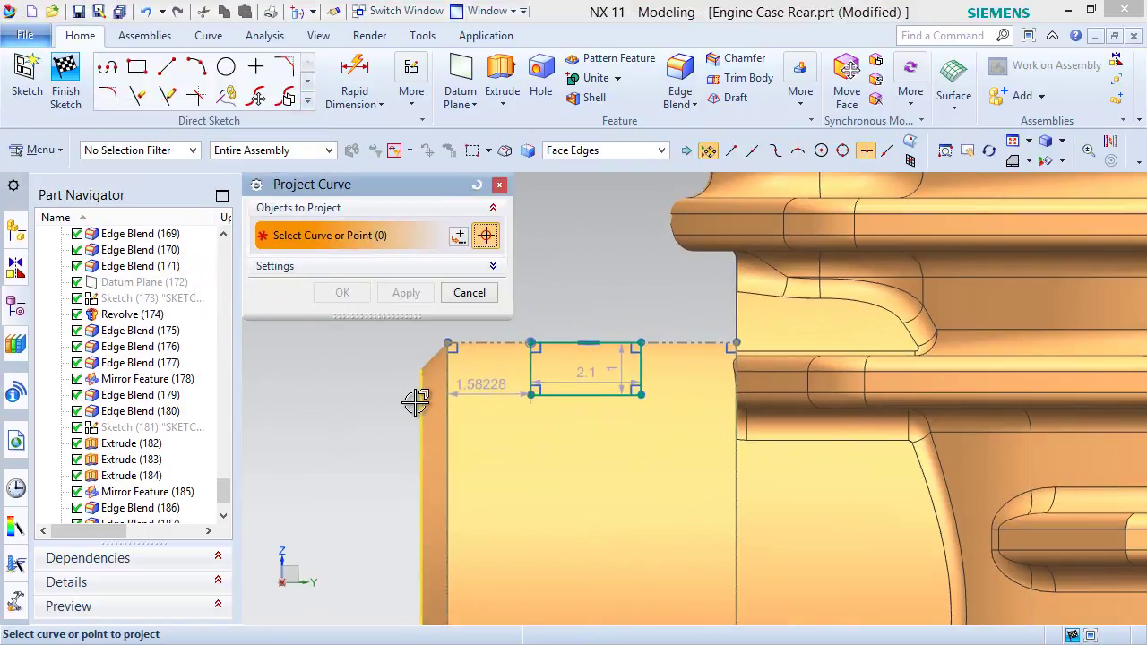
{"action": "left_click", "coordinate": [418, 401]}
{"action": "left_click", "coordinate": [341, 293]}
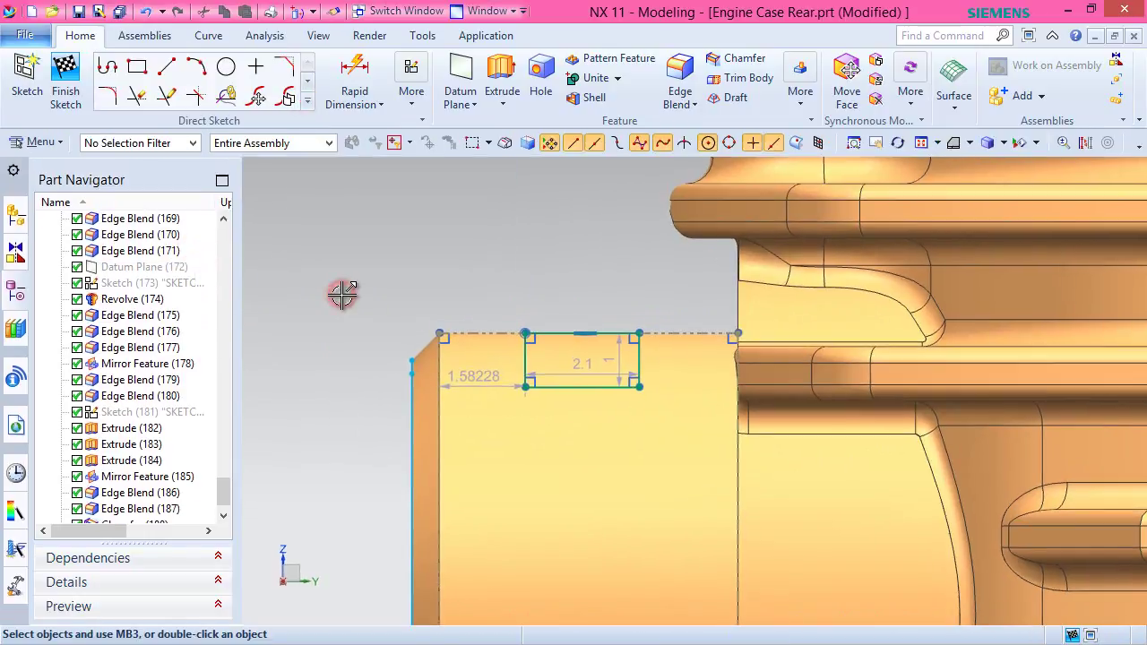
Dimension the distance from the projected end edge to the rectangle's nearer vertical side and set it to 2.5 mm.
{"action": "left_click", "coordinate": [355, 79]}
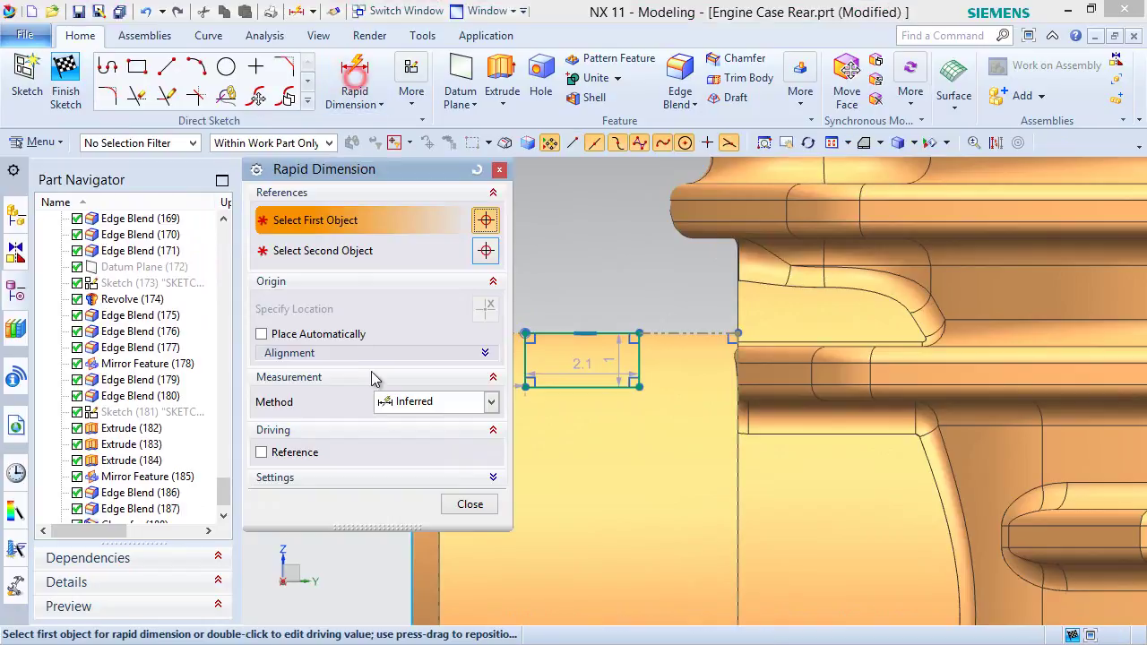
{"action": "scroll", "coordinate": [576, 429], "scroll_direction": "up", "scroll_amount": 2}
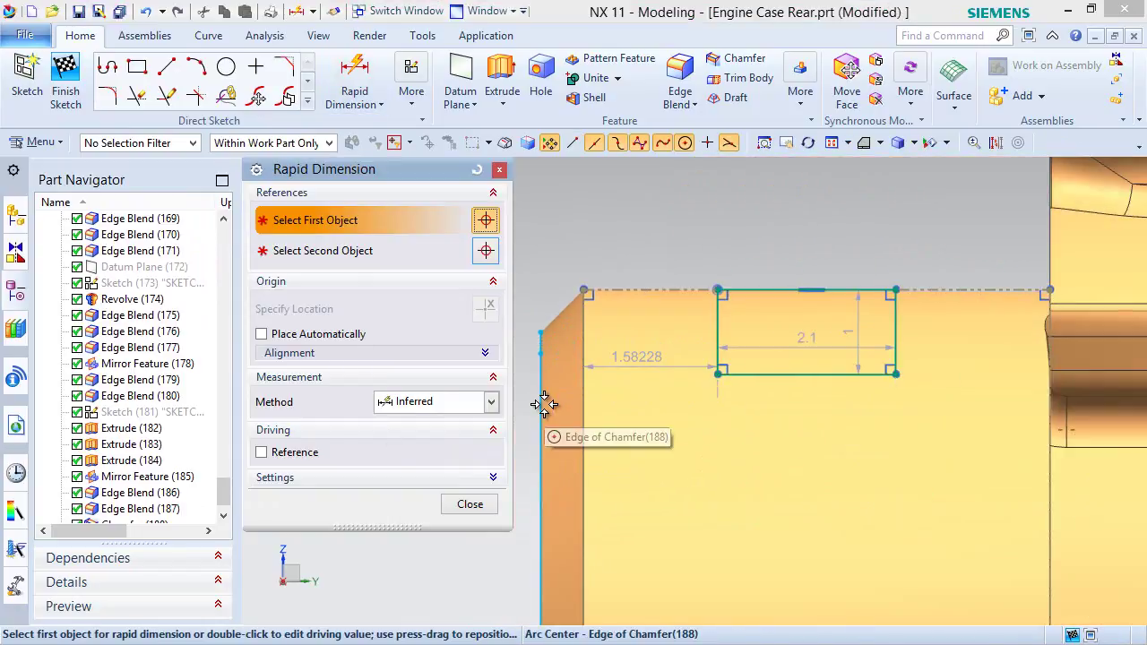
{"action": "left_click", "coordinate": [543, 403]}
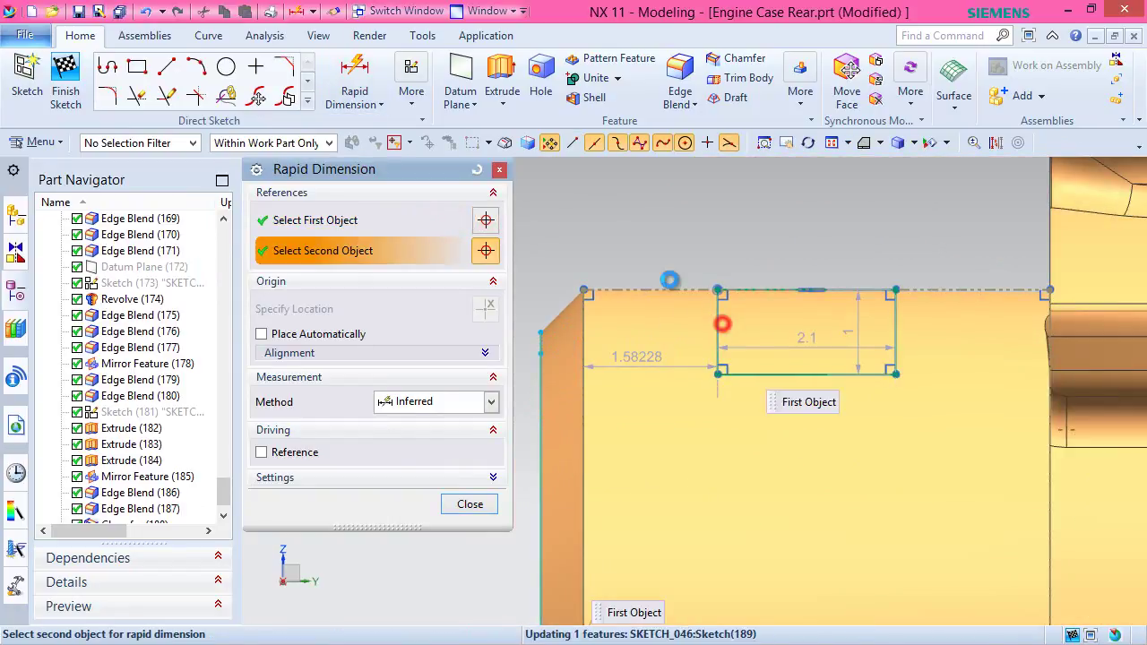
{"action": "left_click", "coordinate": [718, 316]}
{"action": "left_click", "coordinate": [627, 233]}
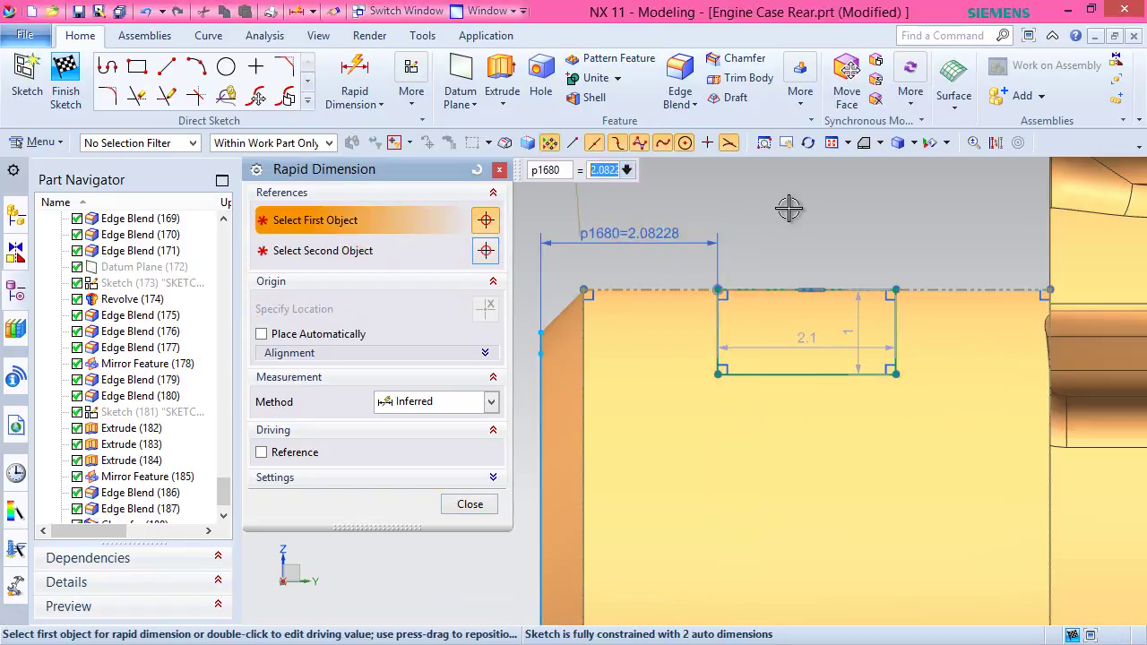
{"action": "key", "text": "Return"}
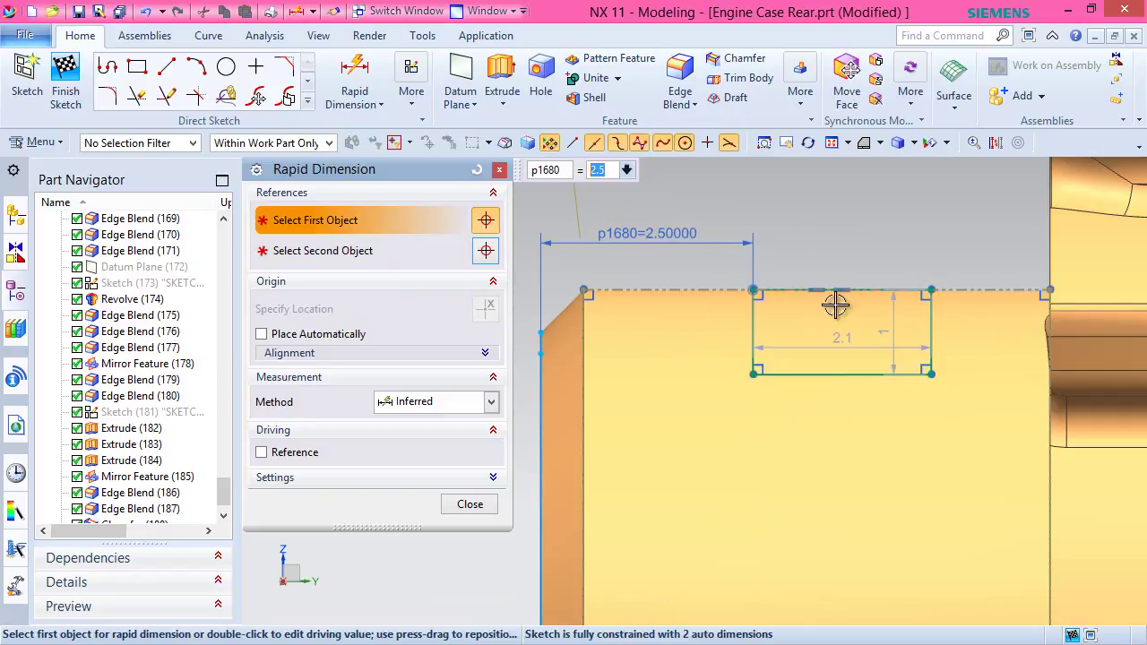
Set the rectangle's width to 1.5 mm and its height to 0.75 mm.
{"action": "left_click", "coordinate": [850, 337]}
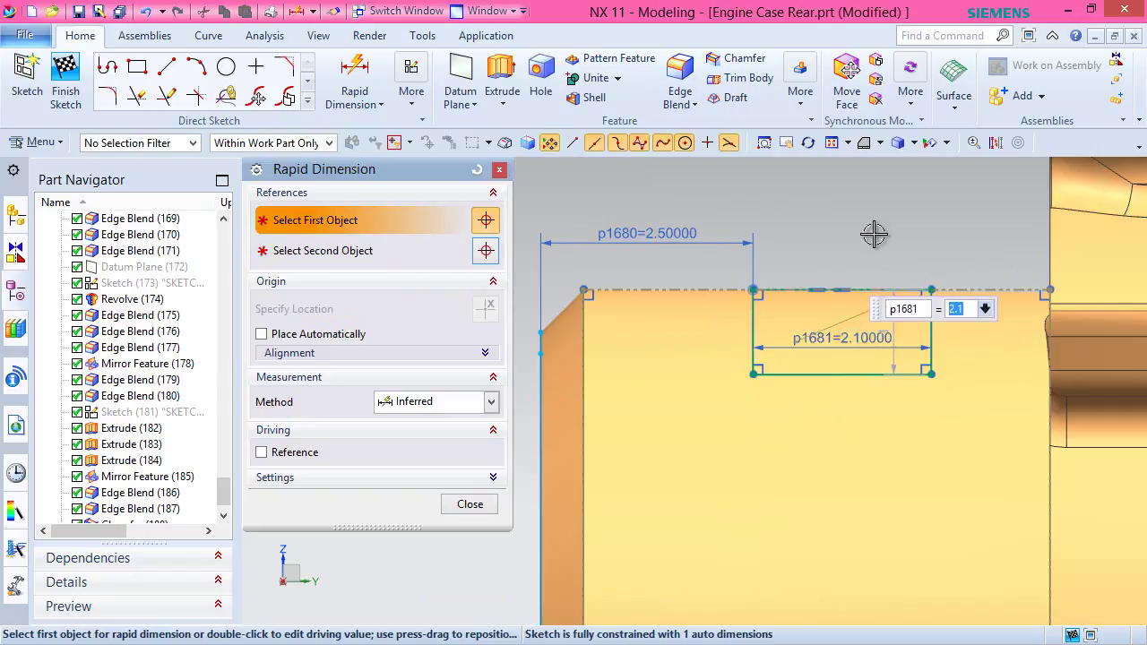
{"action": "type", "text": "1.5"}
{"action": "key", "text": "Return"}
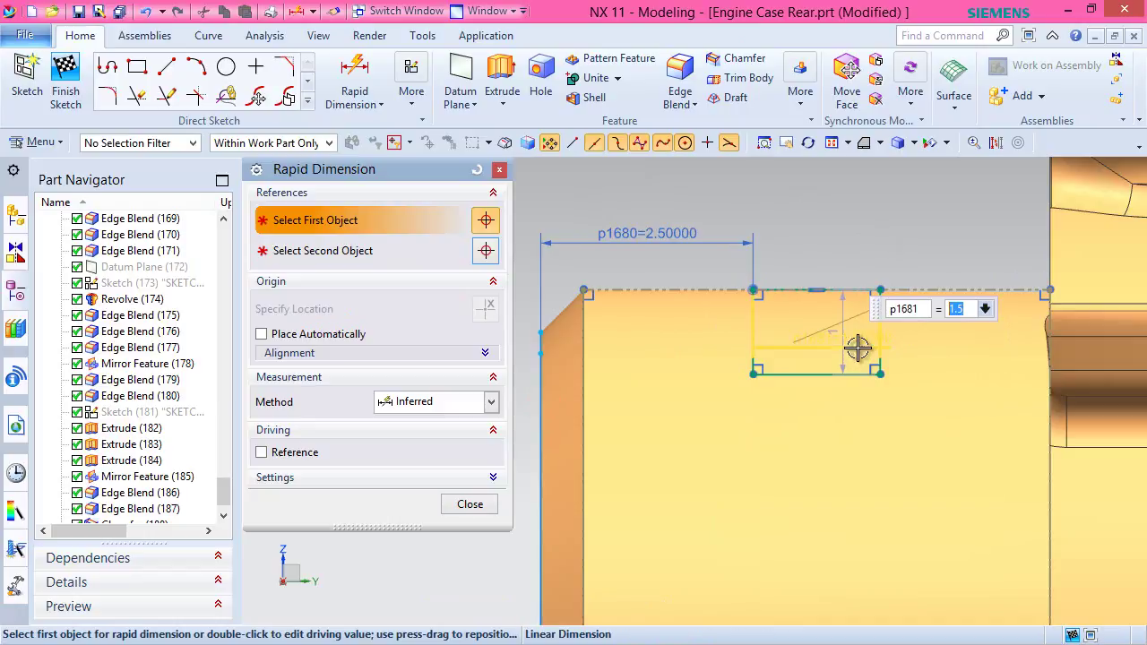
{"action": "left_click", "coordinate": [842, 306]}
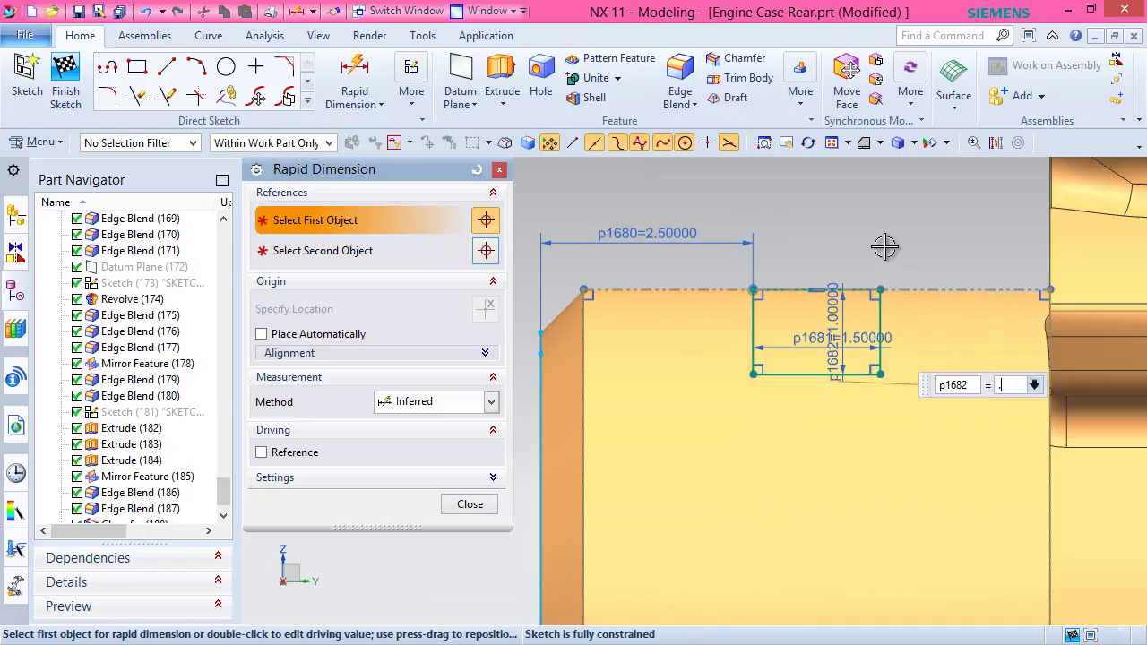
{"action": "key", "text": "Return"}
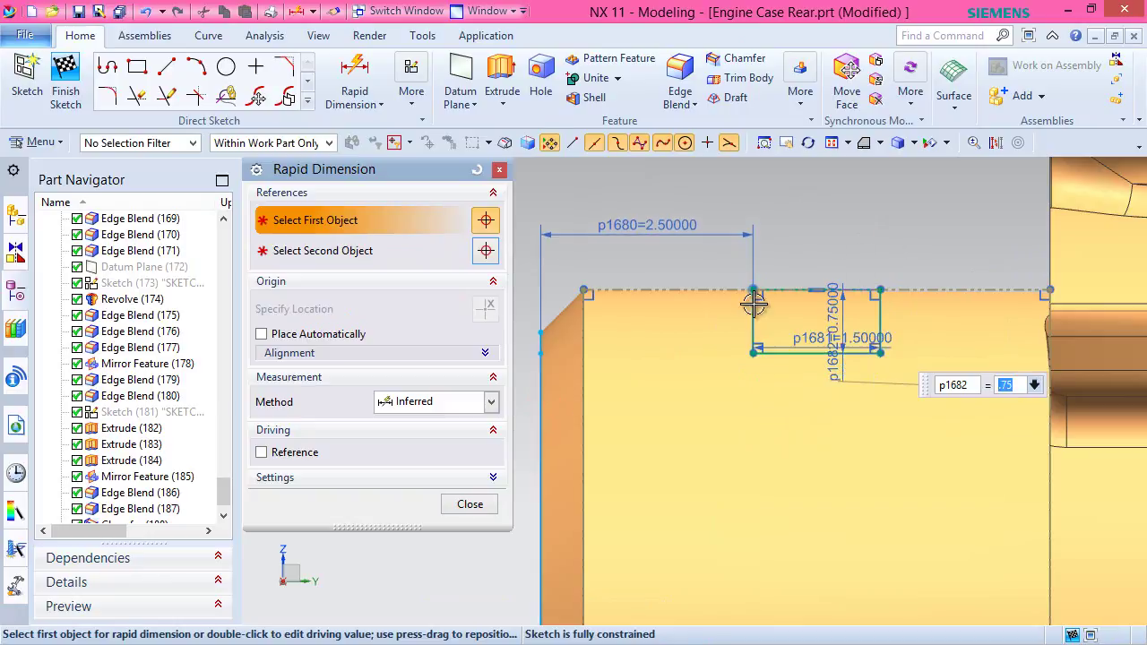
{"action": "left_click", "coordinate": [488, 504]}
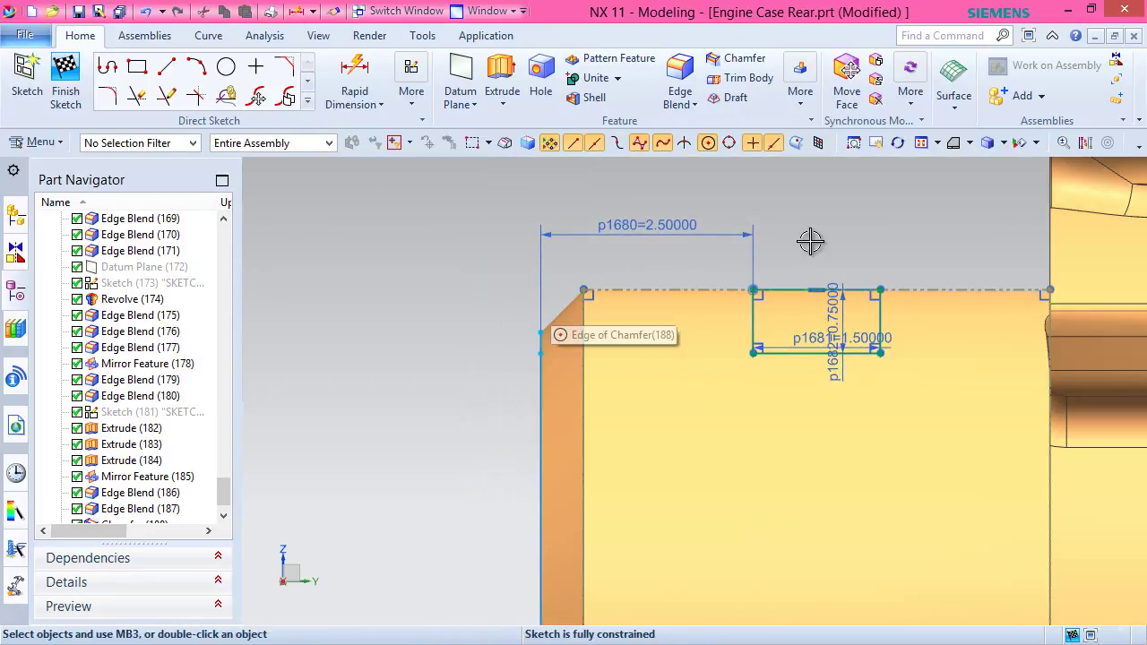
Draw a horizontal centre line from the projected end edge's midpoint to the inner reference line's midpoint and finish the sketch.
{"action": "scroll", "coordinate": [451, 230], "scroll_direction": "up", "scroll_amount": 2}
{"action": "left_click", "coordinate": [451, 230]}
{"action": "key", "text": "l"}
{"action": "scroll", "coordinate": [525, 170], "scroll_direction": "up", "scroll_amount": 3}
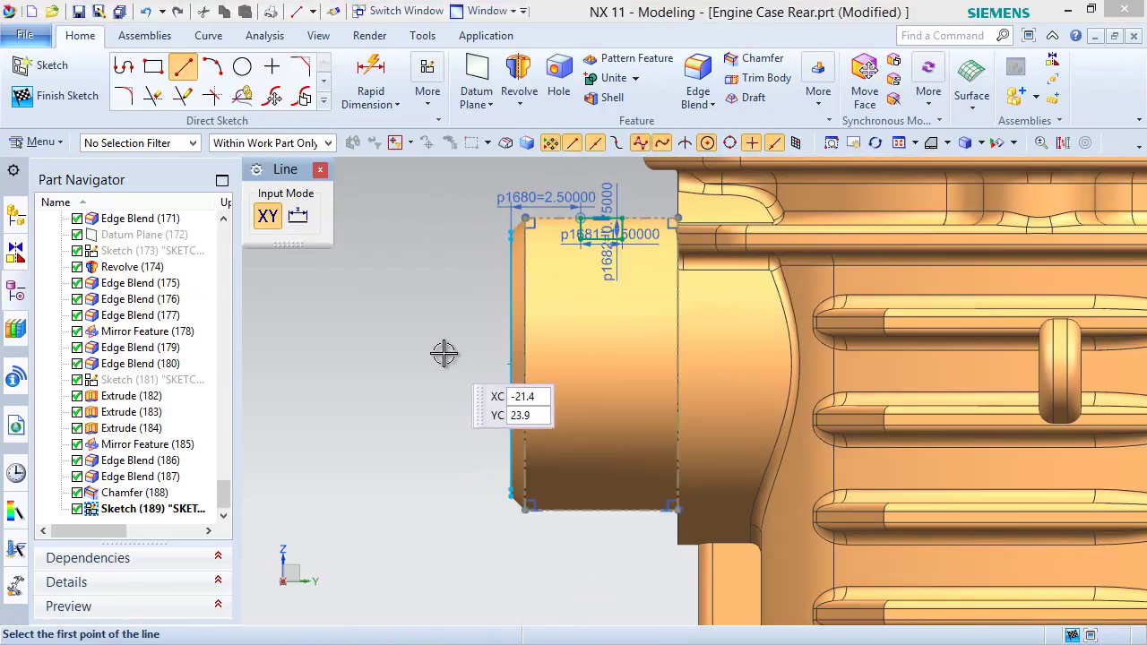
{"action": "left_click", "coordinate": [510, 366]}
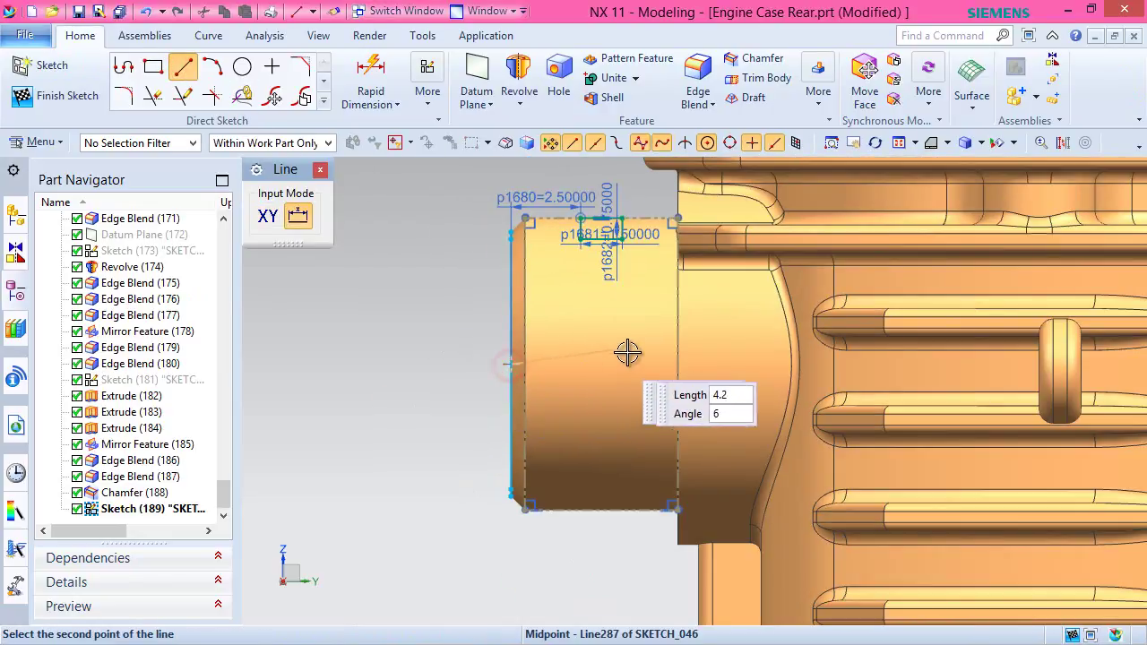
{"action": "left_click", "coordinate": [678, 366]}
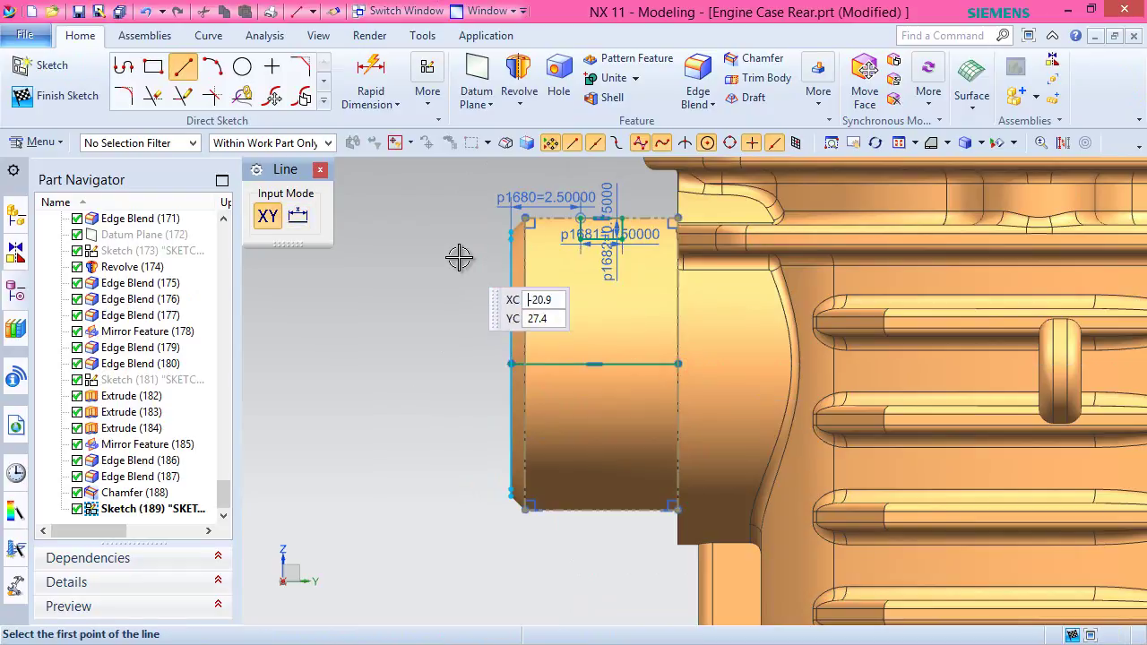
{"action": "key", "text": "Escape"}
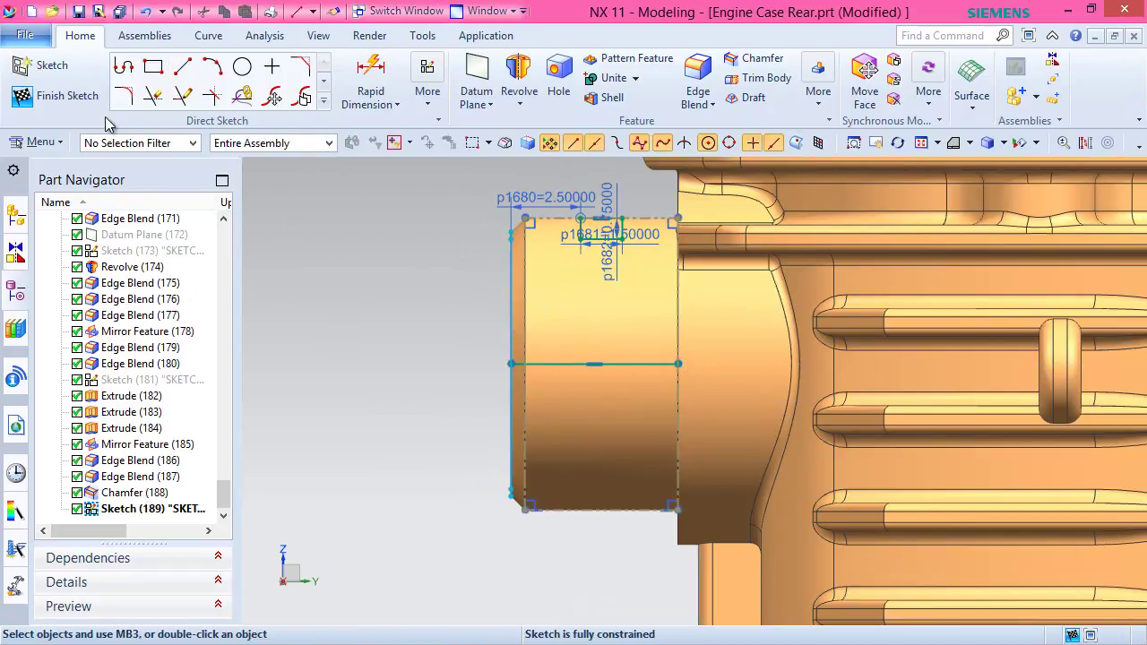
{"action": "left_click", "coordinate": [72, 95]}
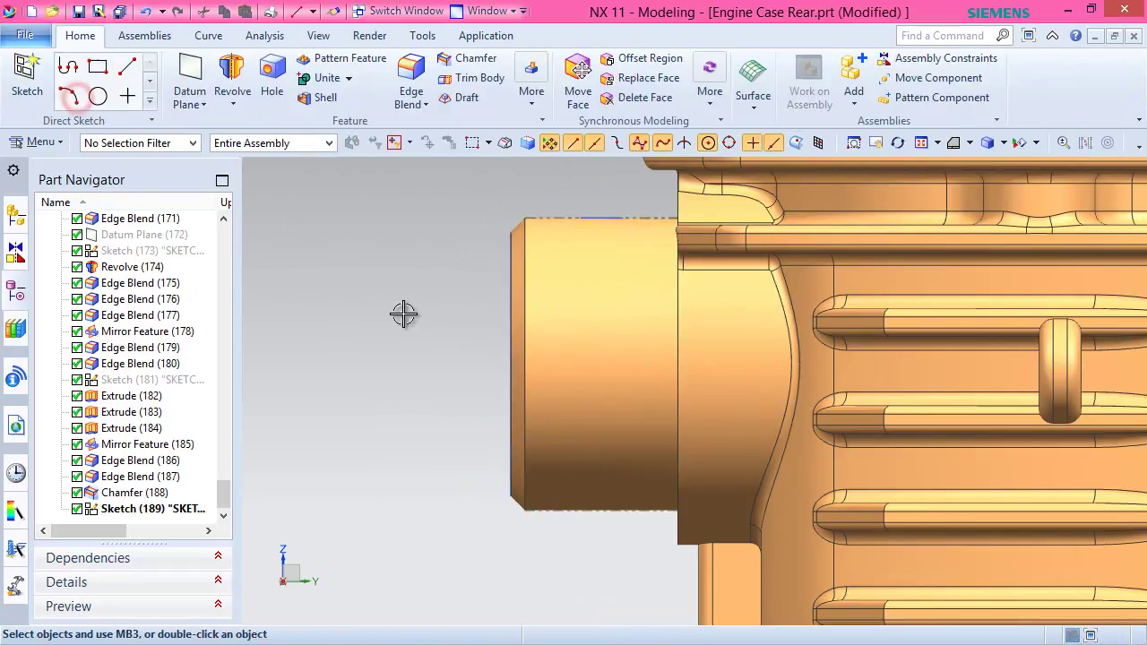
Display the model in Static Wireframe and start a Revolve using the small rectangle's region boundary as its section.
{"action": "left_click", "coordinate": [1004, 143]}
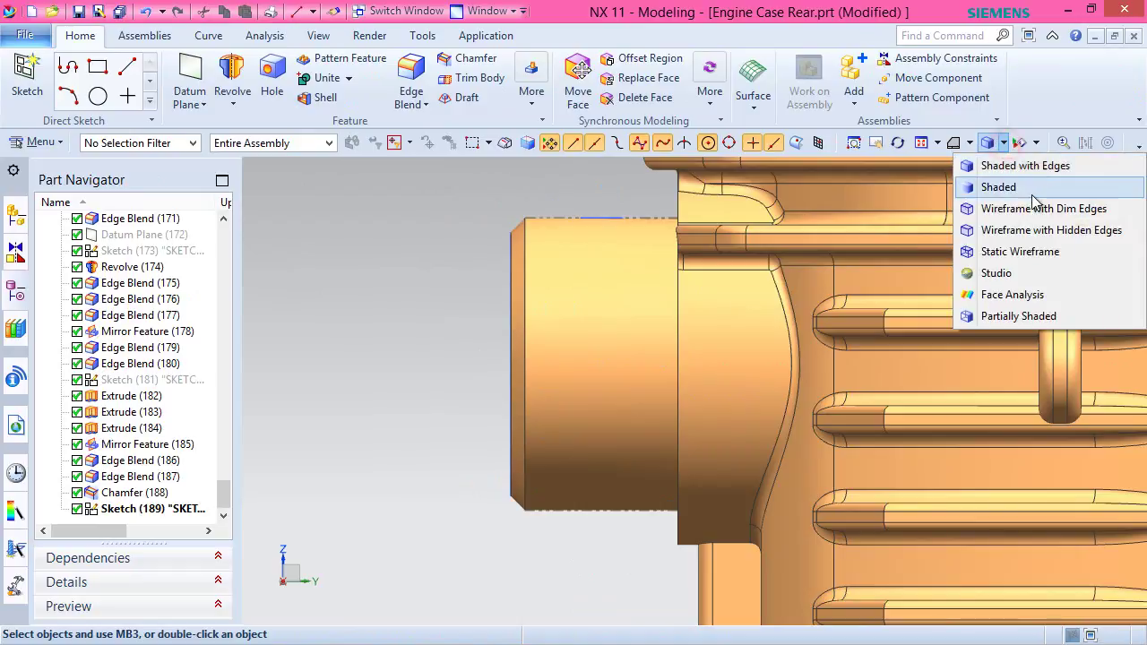
{"action": "left_click", "coordinate": [1035, 256]}
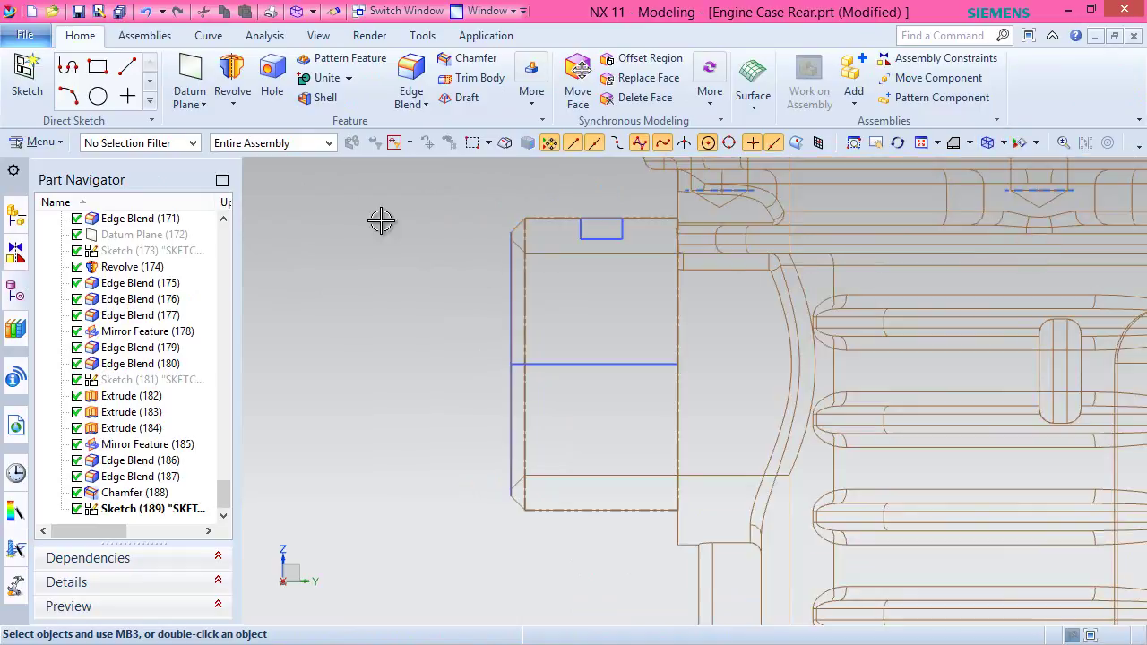
{"action": "left_click", "coordinate": [233, 77]}
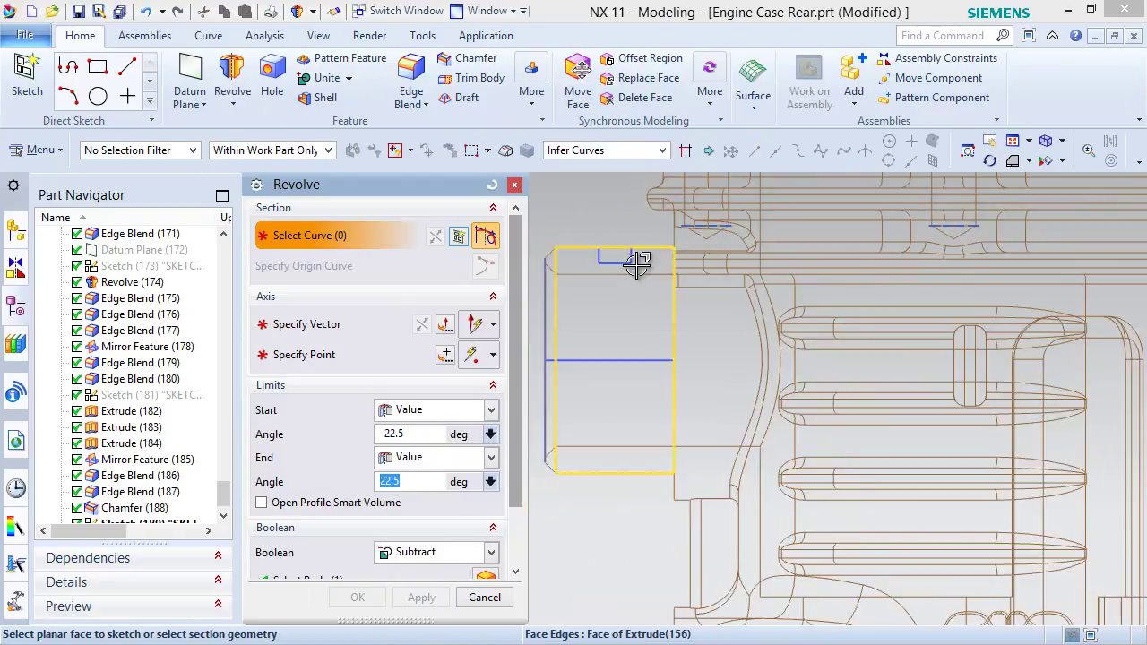
{"action": "scroll", "coordinate": [591, 210], "scroll_direction": "up", "scroll_amount": 1}
{"action": "left_click", "coordinate": [665, 150]}
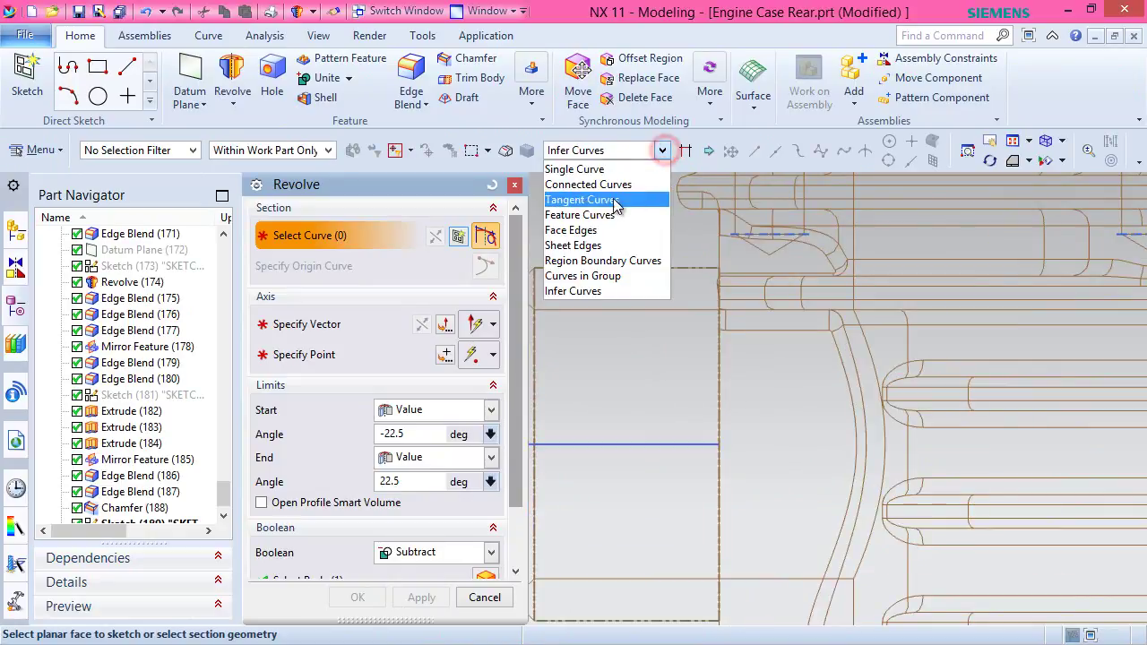
{"action": "left_click", "coordinate": [583, 261]}
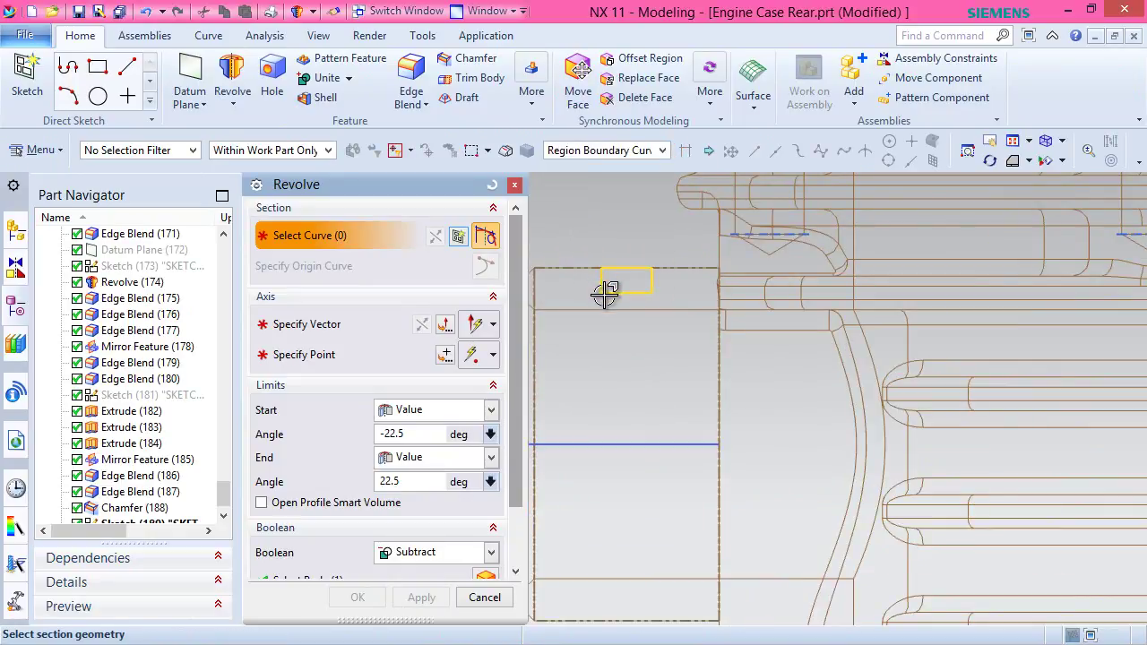
{"action": "left_click", "coordinate": [608, 288]}
{"action": "scroll", "coordinate": [699, 320], "scroll_direction": "down", "scroll_amount": 2}
{"action": "scroll", "coordinate": [702, 320], "scroll_direction": "down", "scroll_amount": 1}
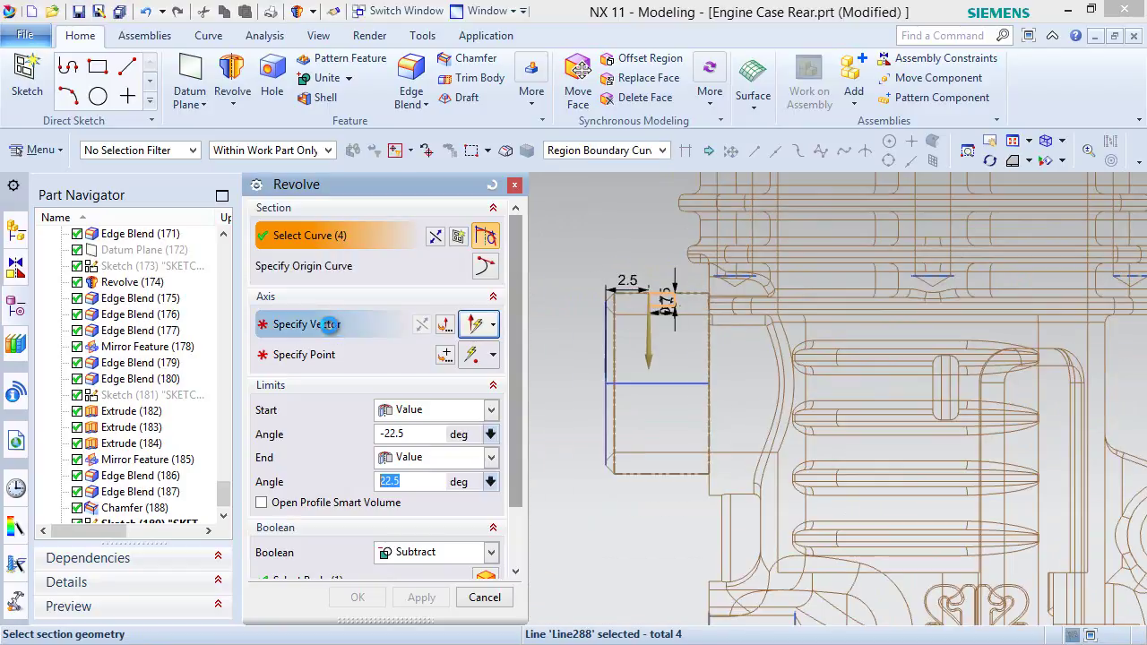
Revolve the section around the port's centre line from 0 to 360 degrees with Subtract to cut the groove.
{"action": "left_click", "coordinate": [328, 325]}
{"action": "left_click", "coordinate": [642, 382]}
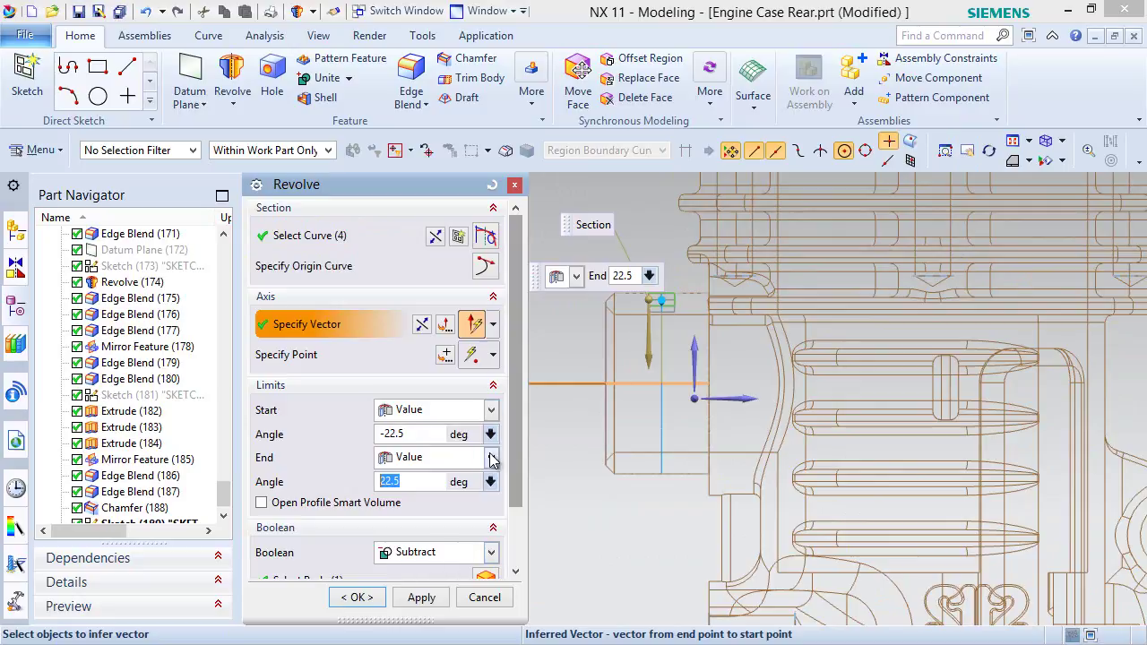
{"action": "left_click", "coordinate": [408, 433]}
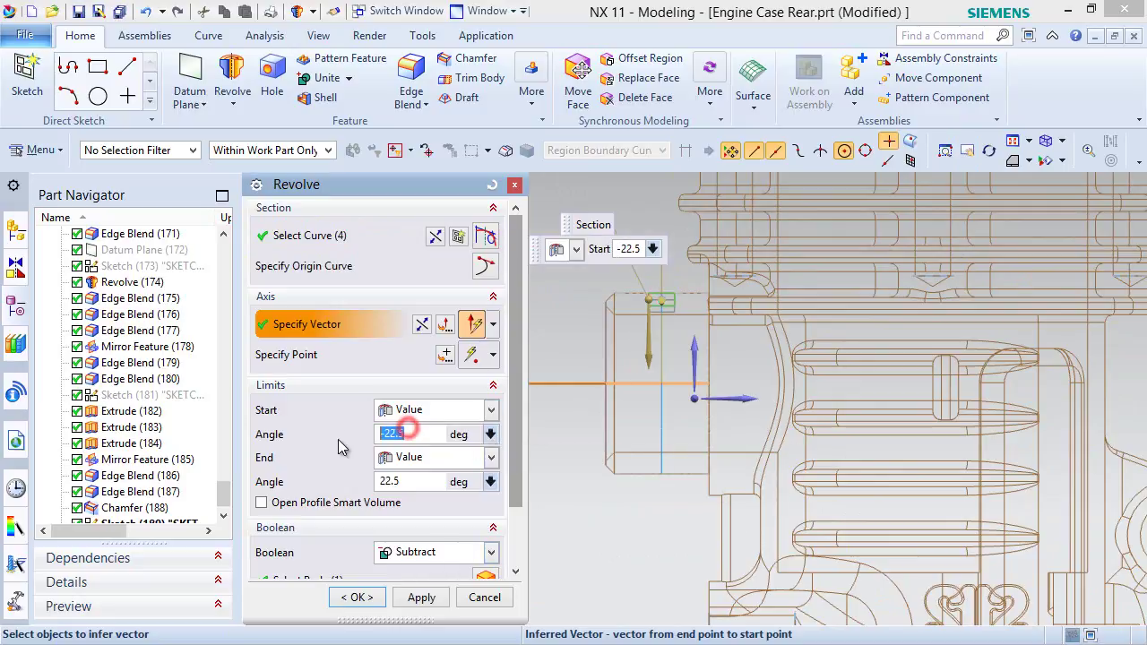
{"action": "type", "text": "0"}
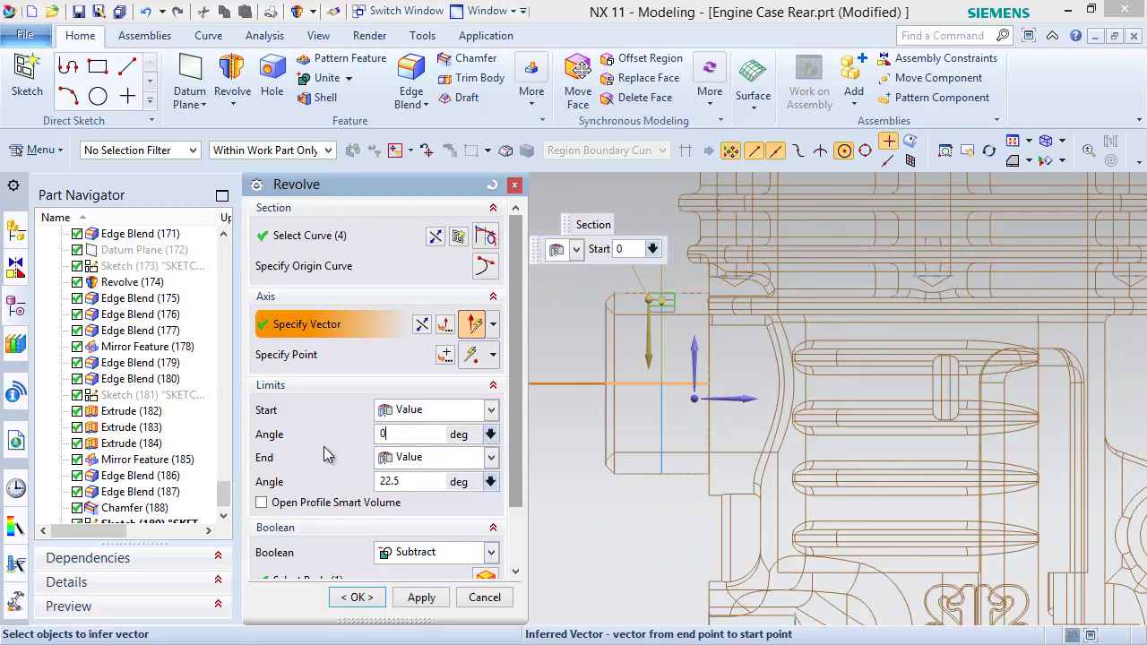
{"action": "left_click", "coordinate": [403, 482]}
{"action": "type", "text": "36"}
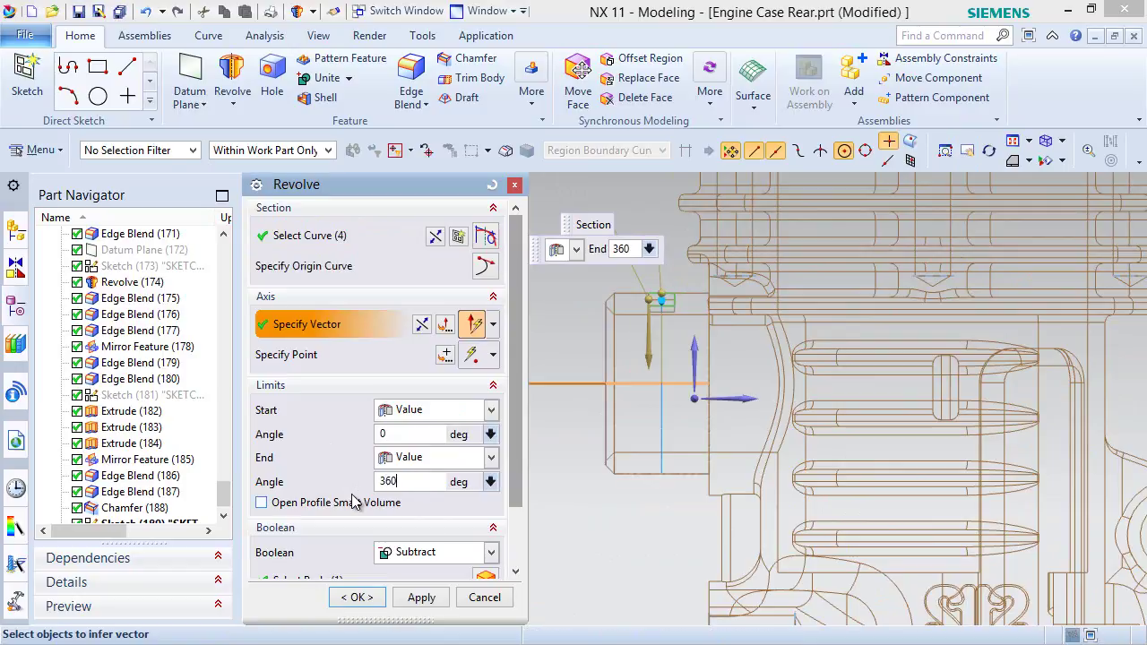
{"action": "type", "text": "0"}
{"action": "key", "text": "Return"}
{"action": "left_click", "coordinate": [353, 597]}
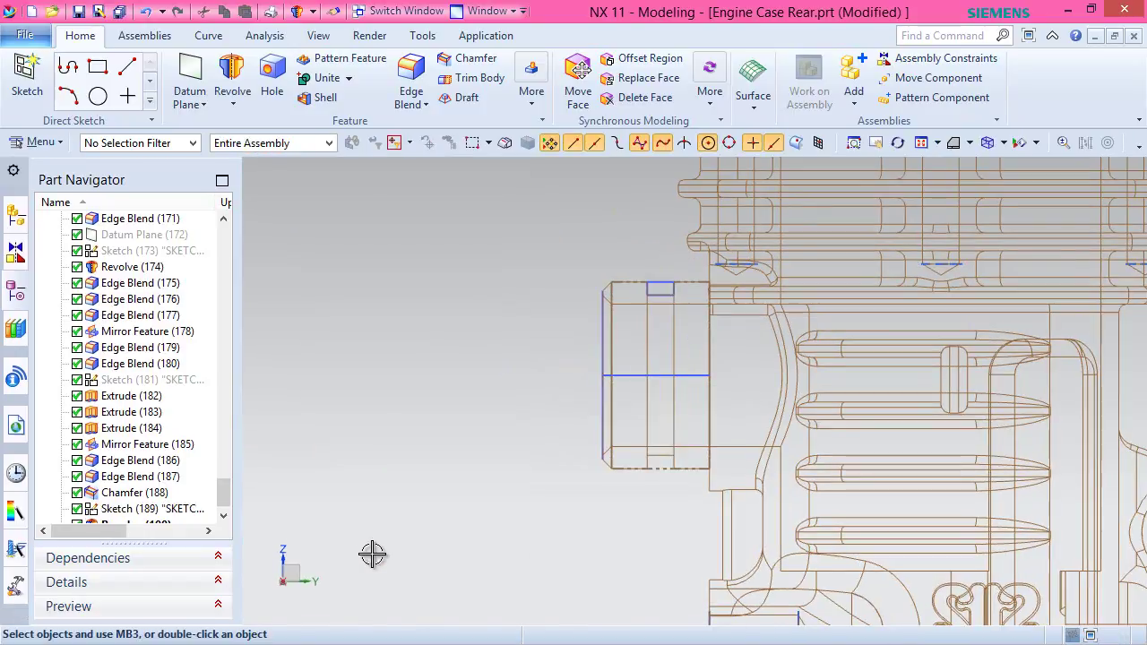
Hide the groove sketch and show the whole part in an angled 3D view with Shaded with Edges display.
{"action": "right_click", "coordinate": [179, 515]}
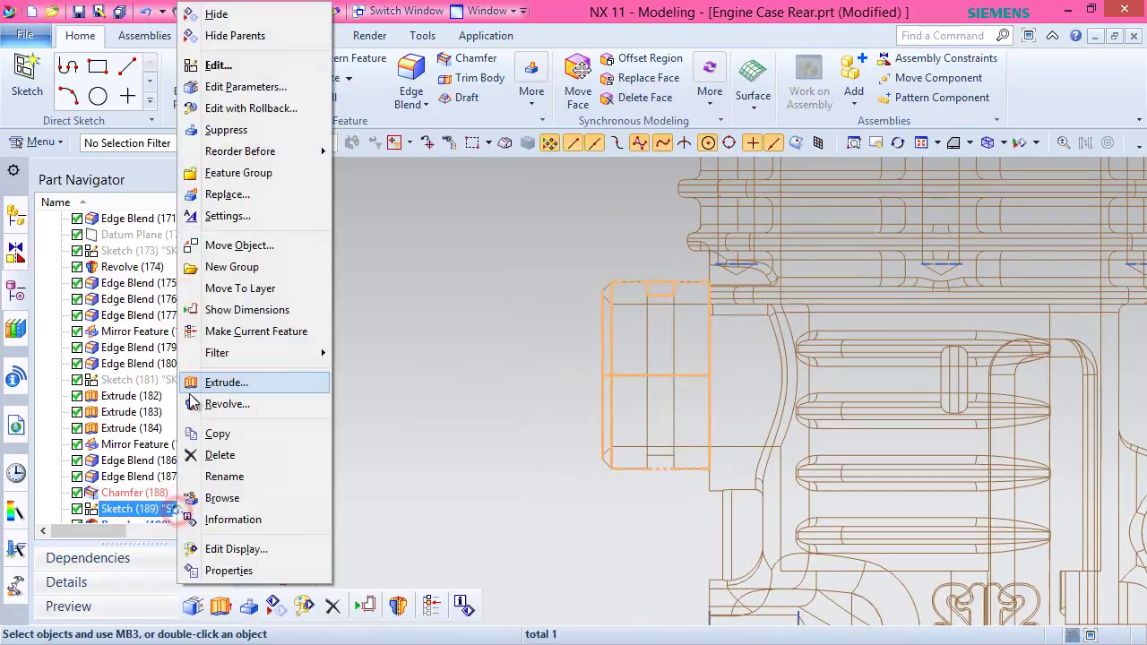
{"action": "left_click", "coordinate": [225, 10]}
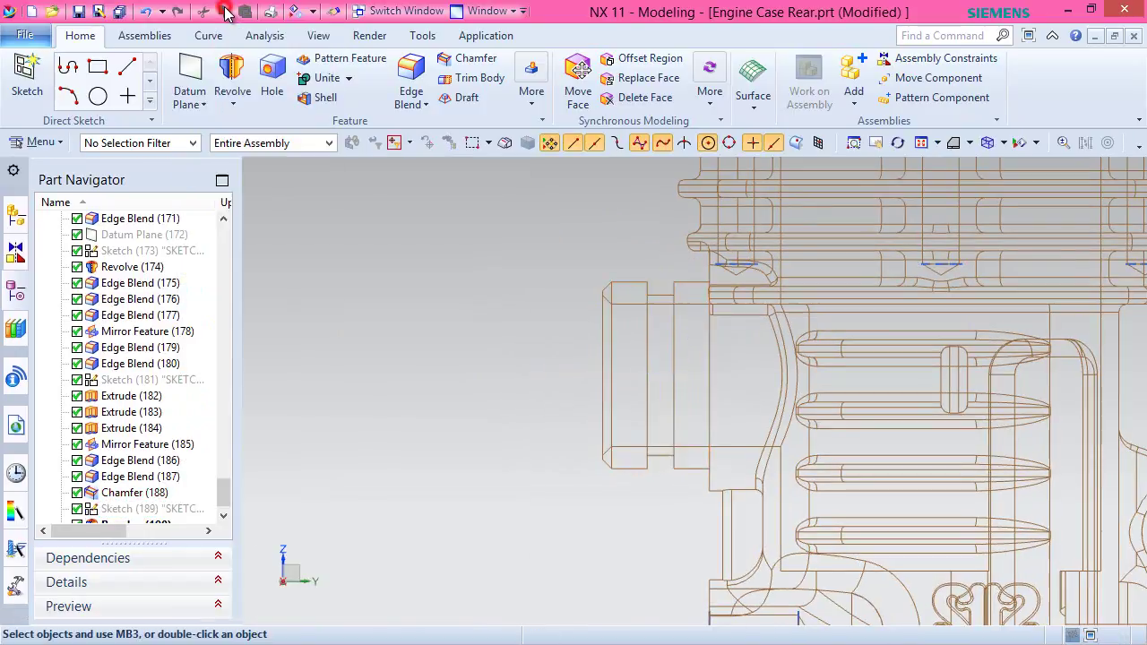
{"action": "left_click", "coordinate": [967, 143]}
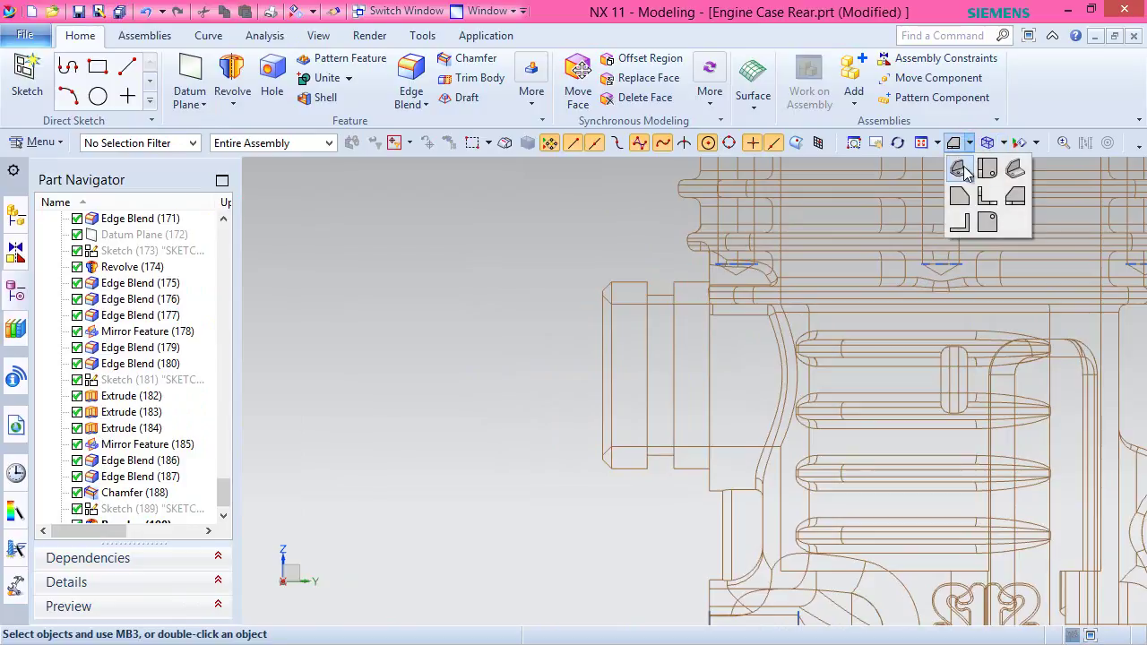
{"action": "left_click", "coordinate": [960, 170]}
{"action": "left_click", "coordinate": [1004, 143]}
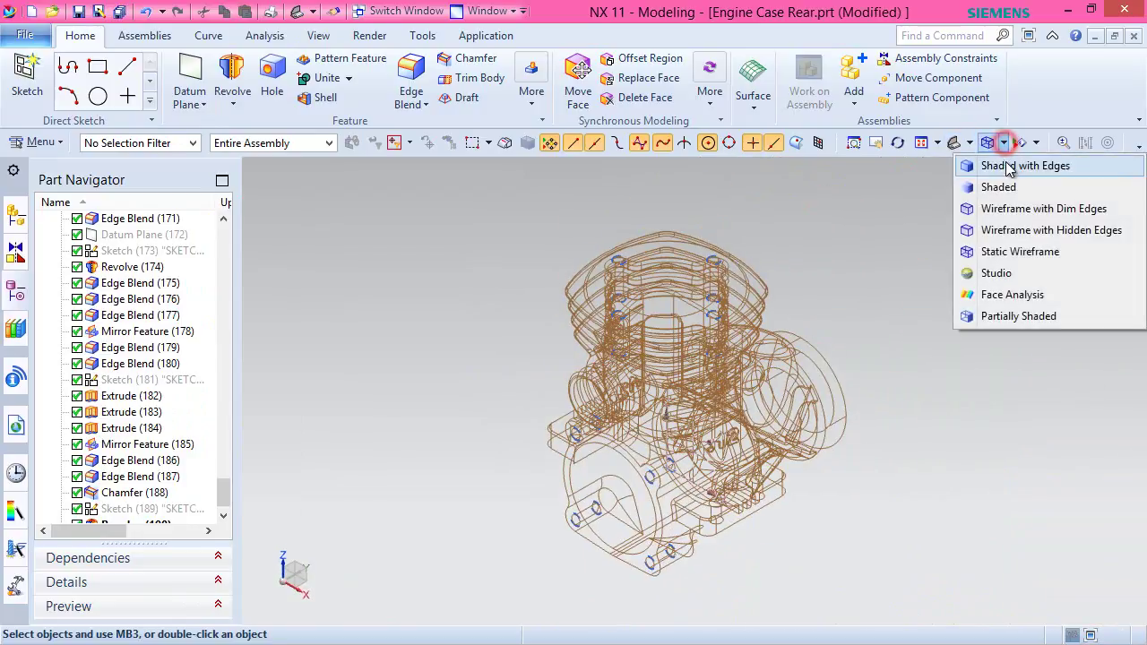
{"action": "left_click", "coordinate": [1008, 166]}
Inspect the groove around the port, fit the whole part in view and save it.
{"action": "scroll", "coordinate": [663, 388], "scroll_direction": "up", "scroll_amount": 5}
{"action": "mouse_move", "coordinate": [663, 387]}
{"action": "middle_mouse_down"}
{"action": "mouse_move", "coordinate": [604, 348]}
{"action": "mouse_move", "coordinate": [675, 375]}
{"action": "middle_mouse_up"}
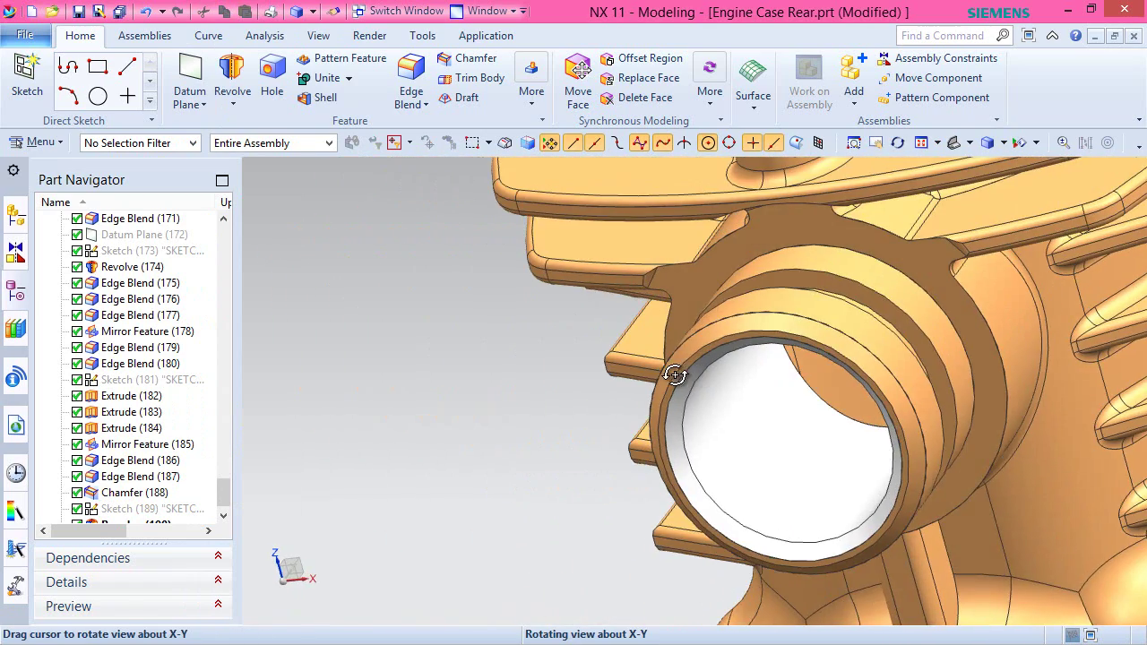
{"action": "key", "text": "ctrl+f"}
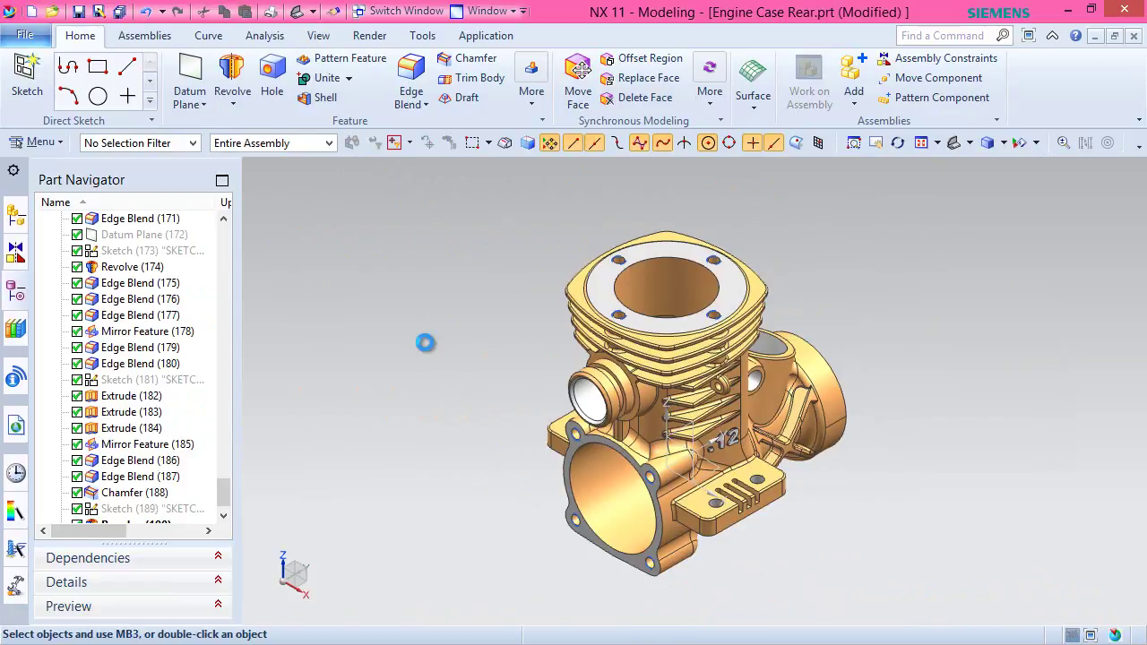
{"action": "key", "text": "ctrl+s"}
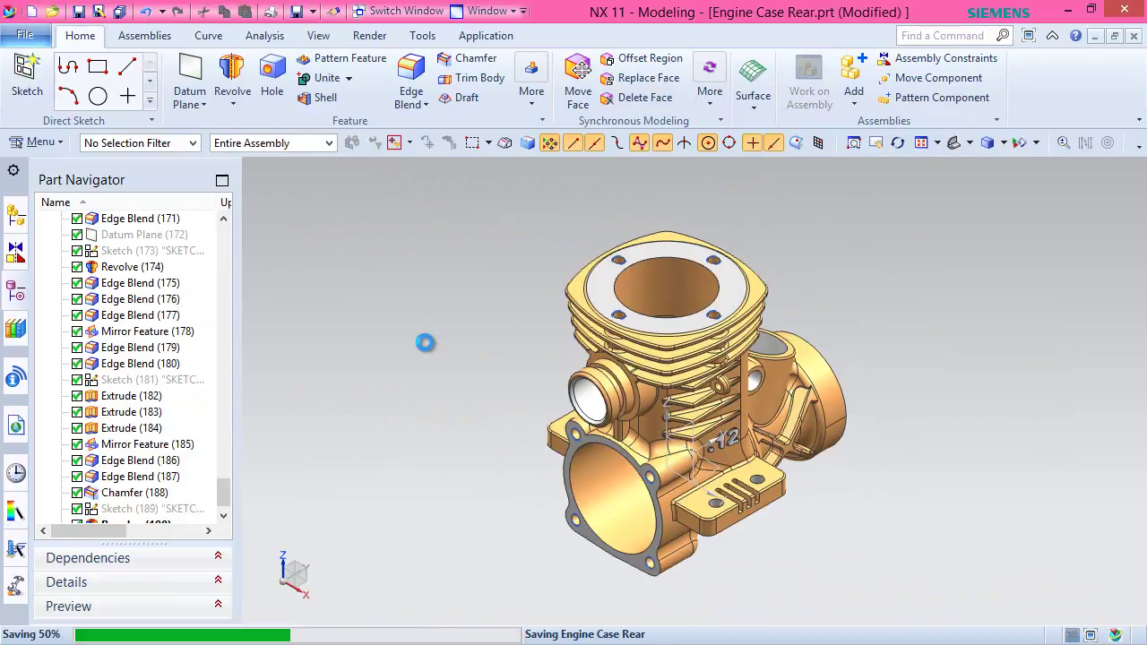
Hide the datum coordinate system listed at the start of the model history.
{"action": "left_click", "coordinate": [442, 330]}
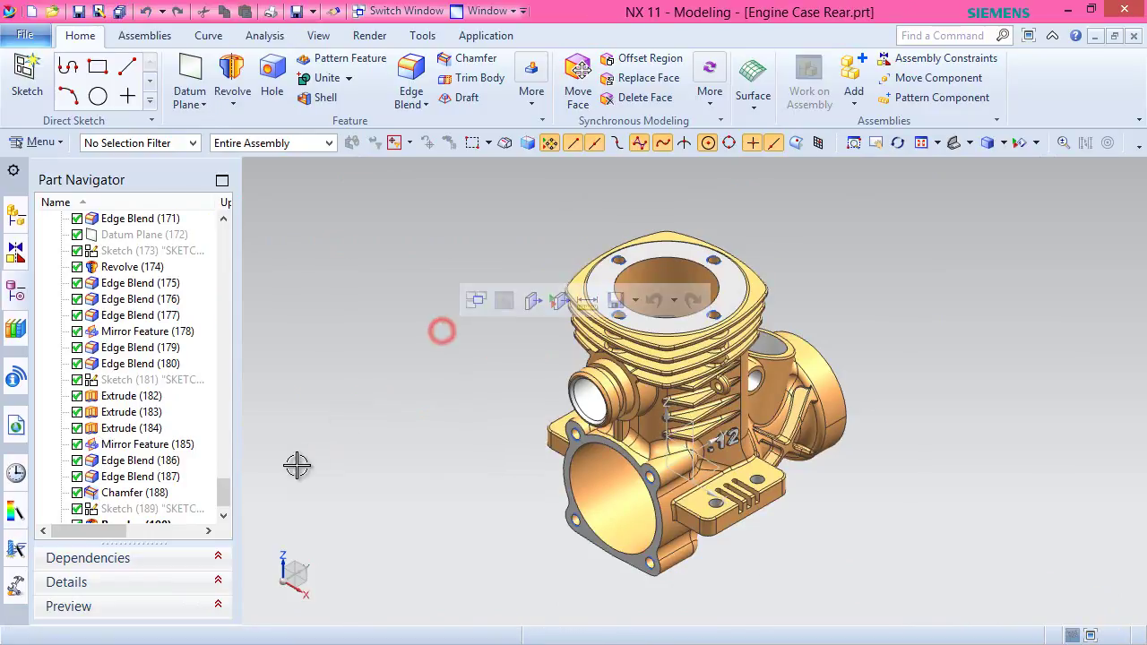
{"action": "left_click_drag", "start_coordinate": [224, 491], "coordinate": [205, 215]}
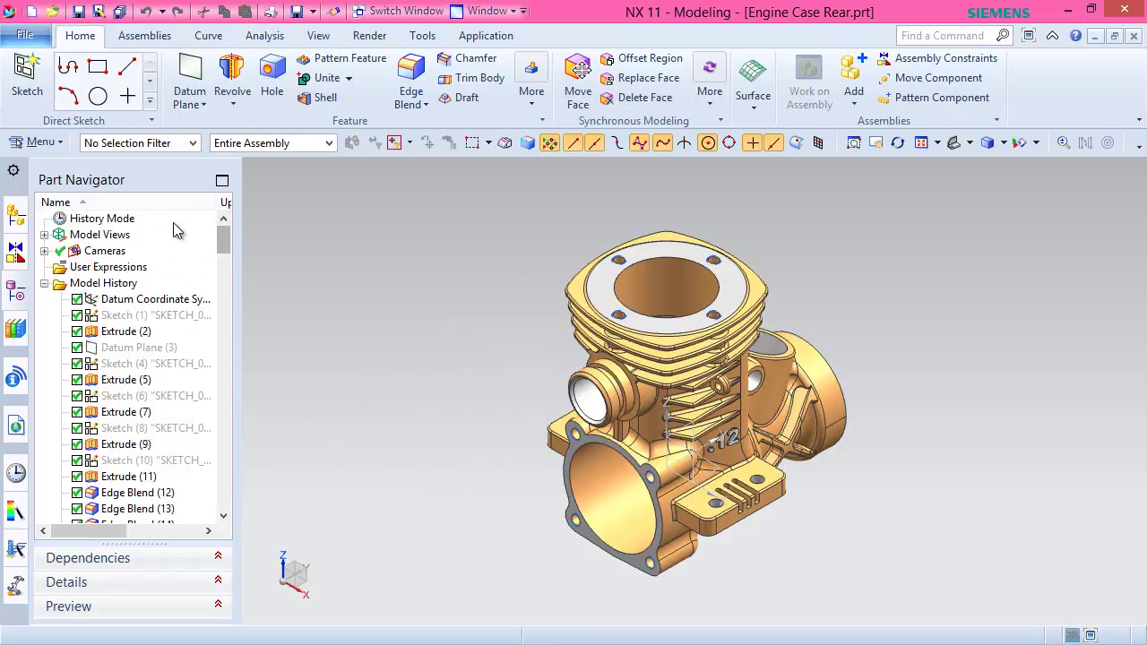
{"action": "left_click", "coordinate": [116, 299]}
{"action": "right_click", "coordinate": [122, 302]}
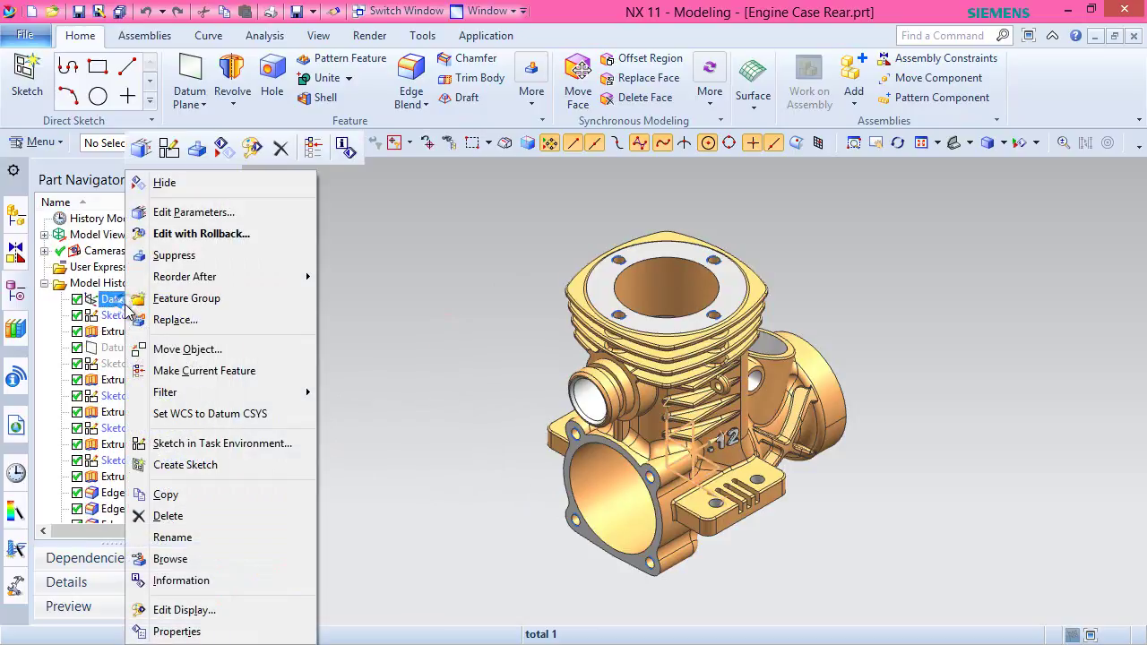
{"action": "left_click", "coordinate": [209, 183]}
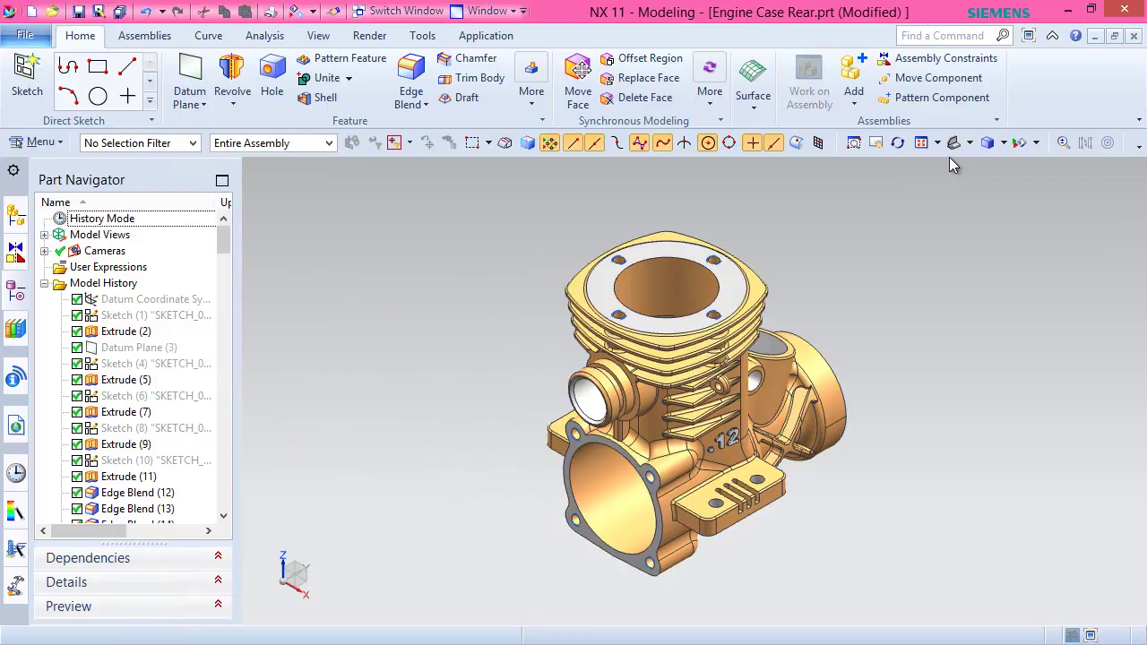
Switch to full-screen display and frame the whole engine case large in the graphics area.
{"action": "left_click", "coordinate": [1031, 42]}
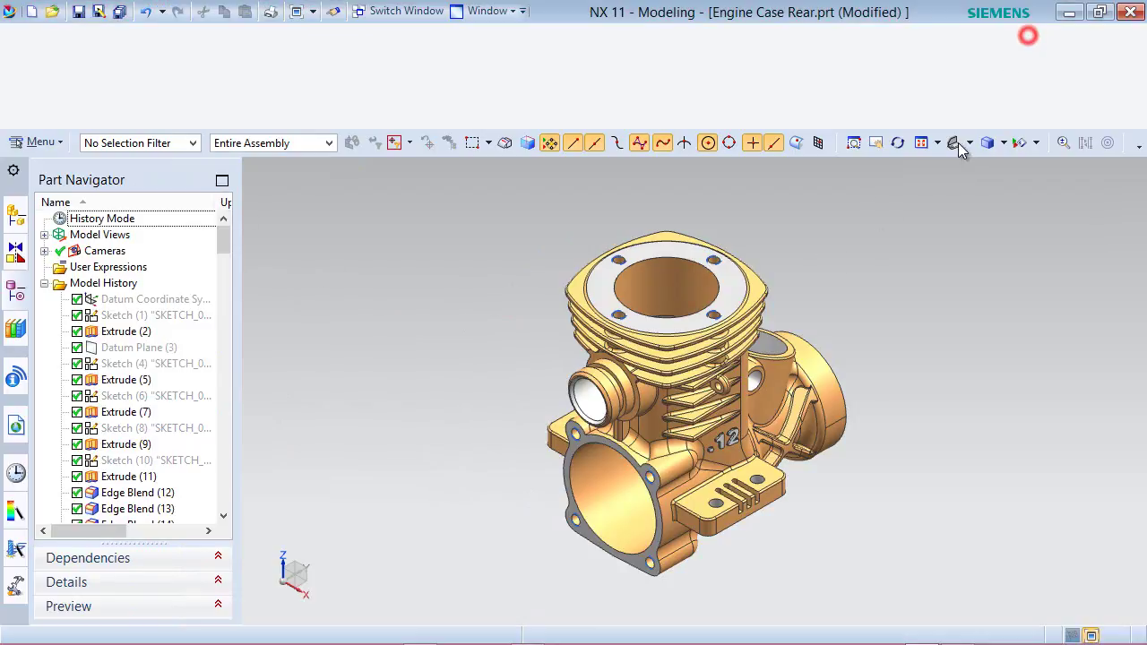
{"action": "scroll", "coordinate": [407, 345], "scroll_direction": "up", "scroll_amount": 2}
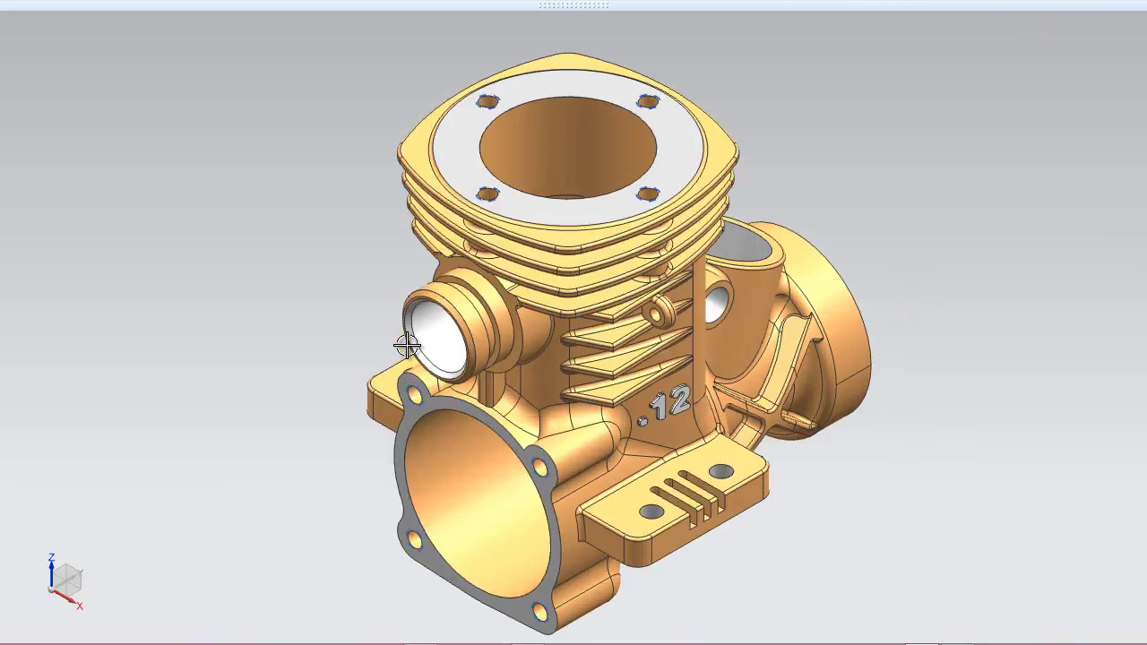
{"action": "mouse_move", "coordinate": [372, 27]}
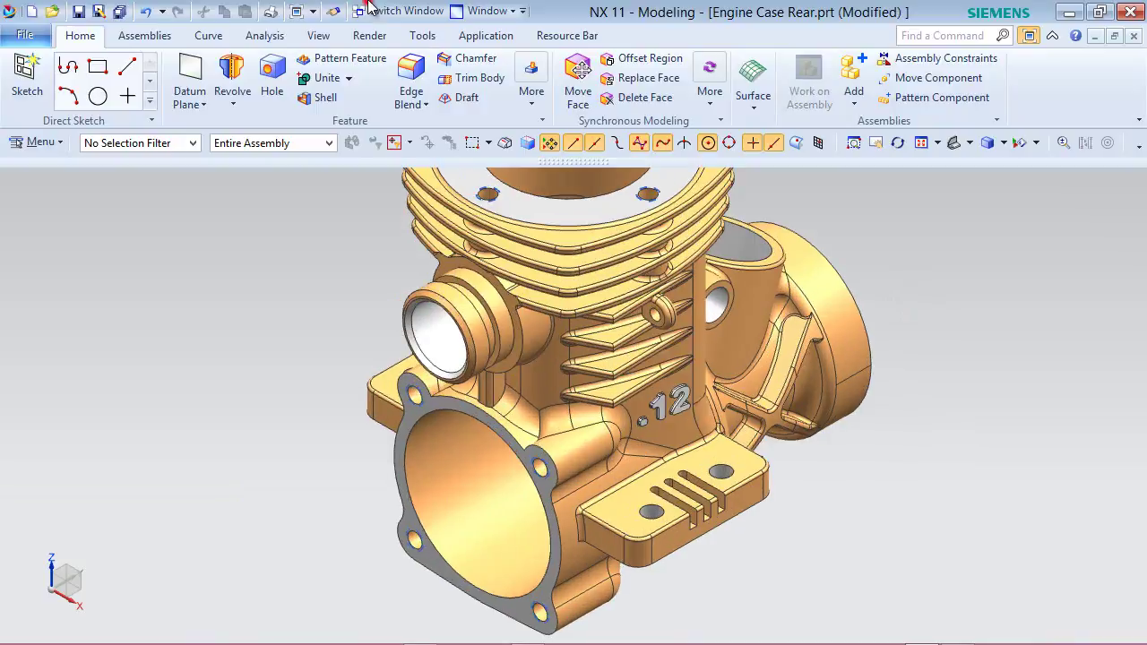
{"action": "left_click", "coordinate": [320, 36]}
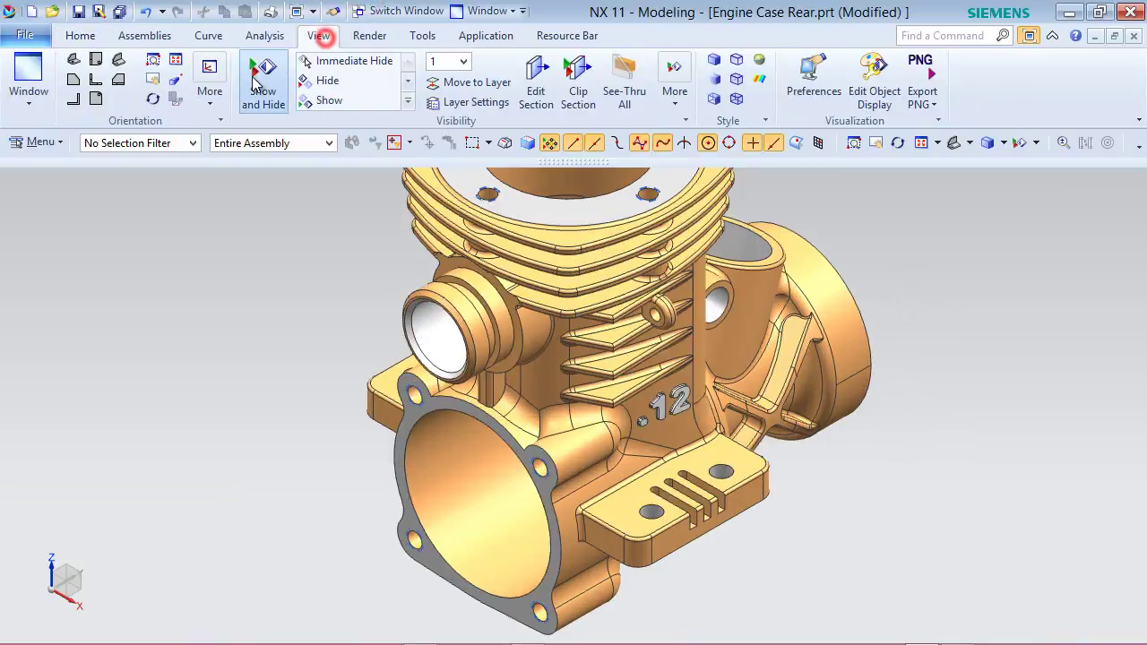
{"action": "left_click", "coordinate": [153, 79]}
{"action": "left_click_drag", "start_coordinate": [557, 397], "coordinate": [609, 372]}
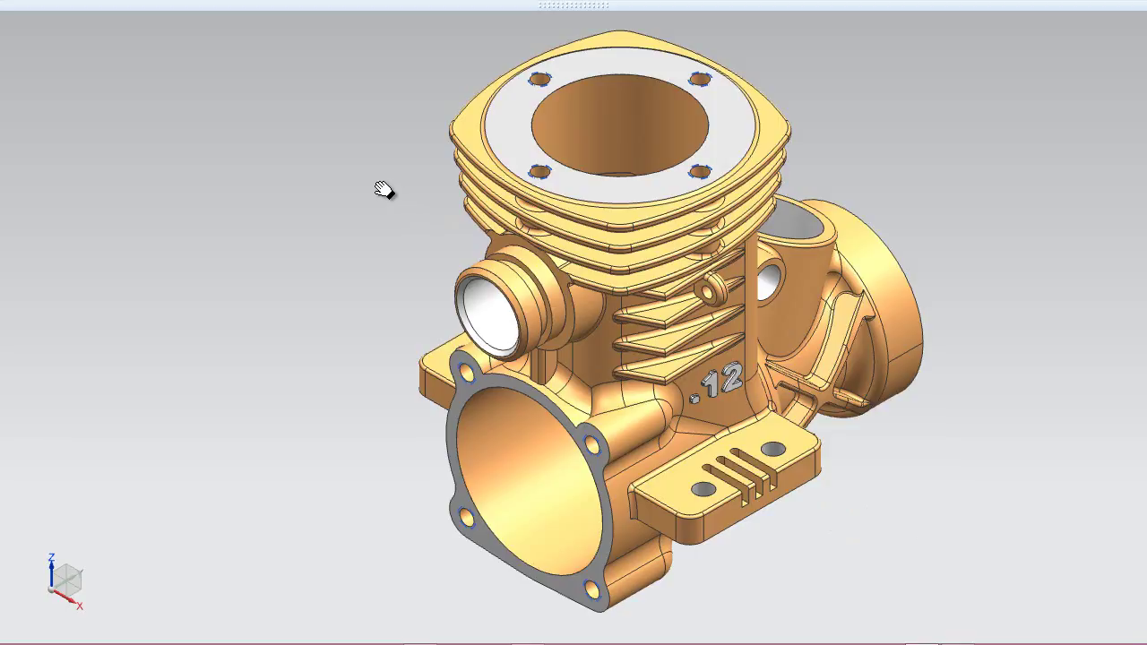
Rotate the view 180 degrees about the Z axis and examine the opposite side of the engine case.
{"action": "left_click", "coordinate": [50, 563]}
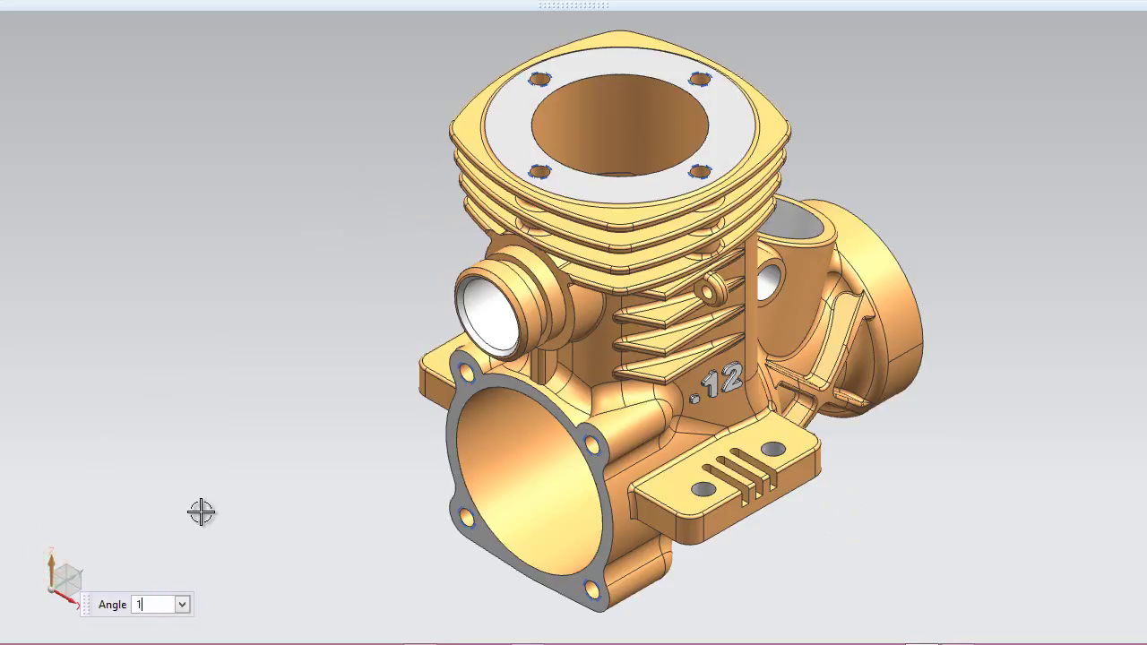
{"action": "key", "text": "Return"}
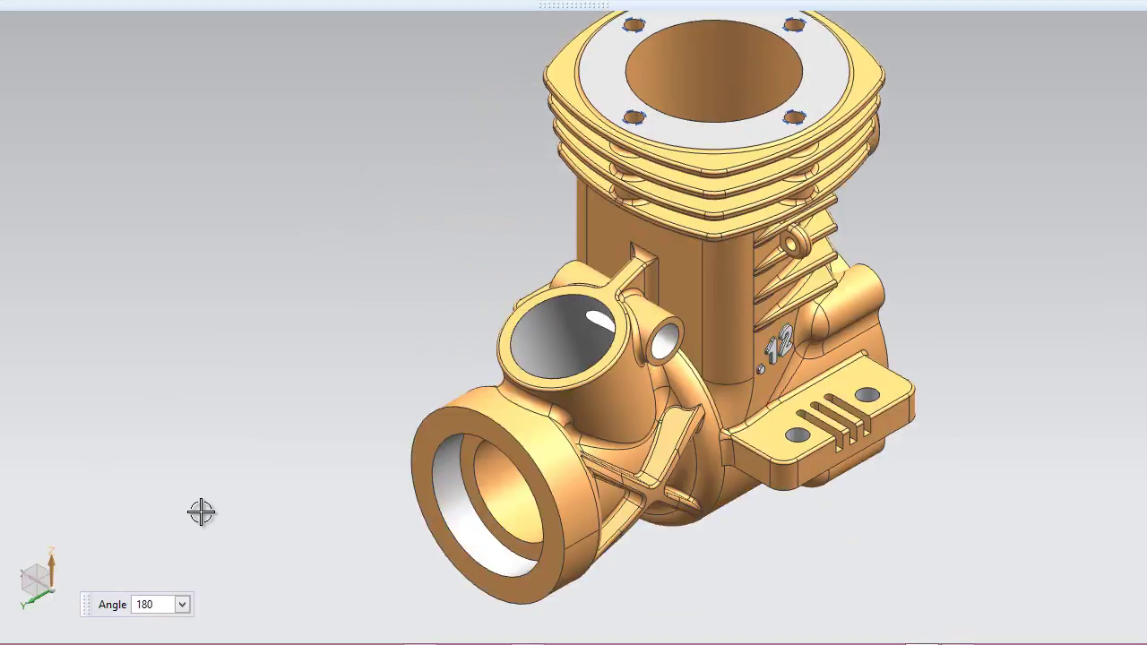
{"action": "mouse_move", "coordinate": [270, 14]}
{"action": "left_click", "coordinate": [153, 80]}
{"action": "left_click", "coordinate": [442, 328]}
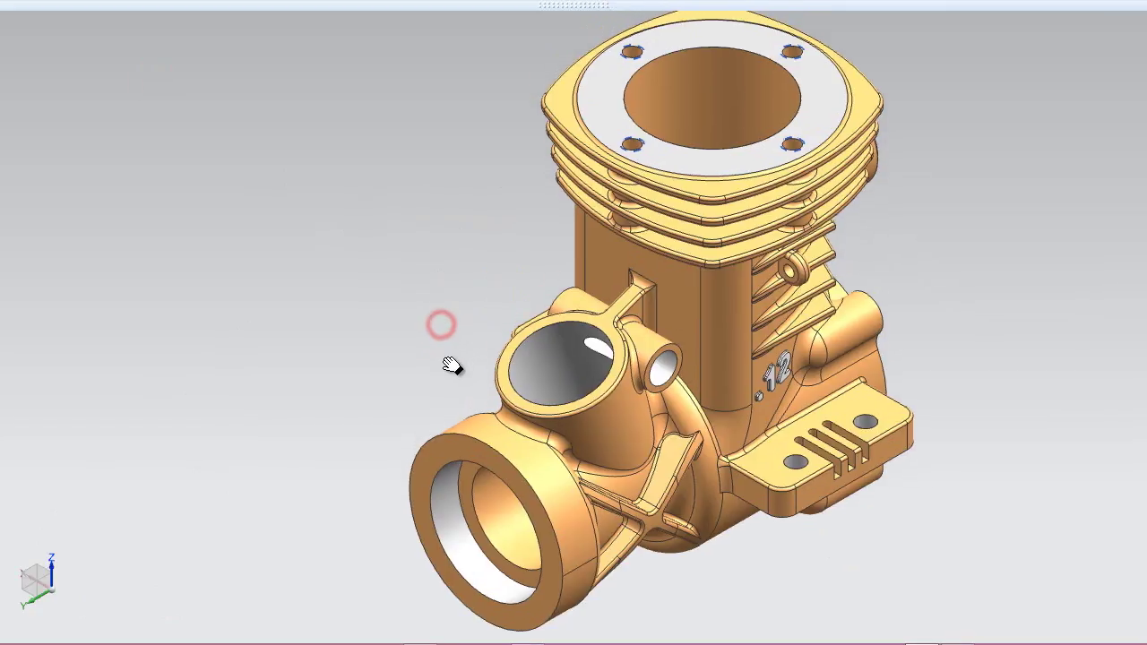
{"action": "scroll", "coordinate": [448, 364], "scroll_direction": "down", "scroll_amount": 2}
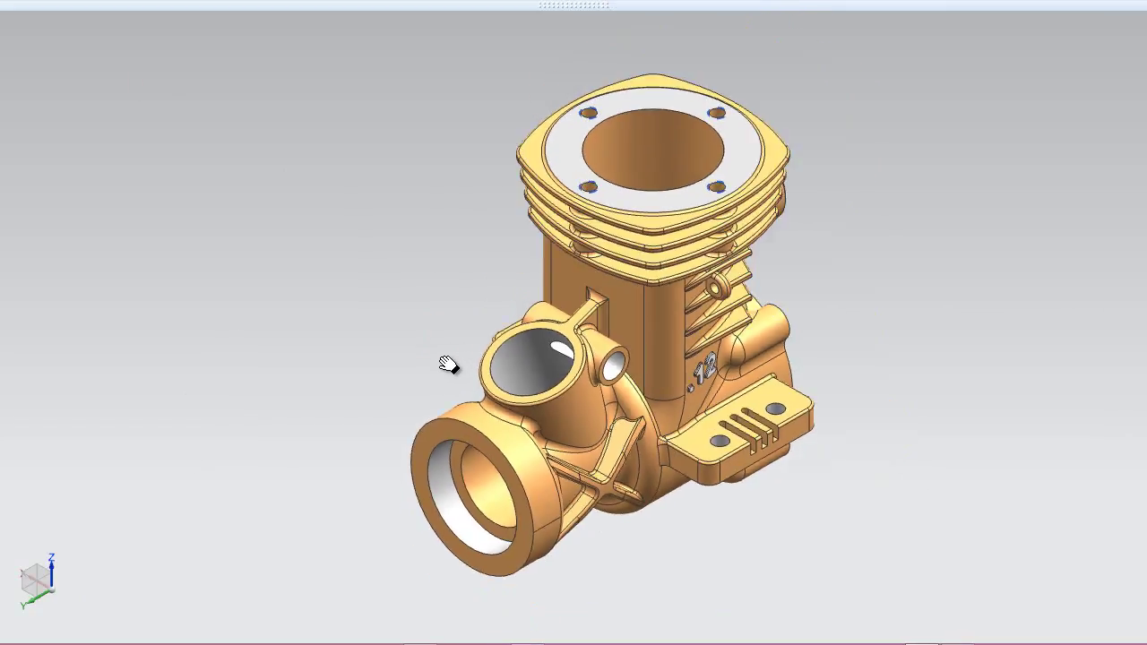
{"action": "scroll", "coordinate": [587, 331], "scroll_direction": "up", "scroll_amount": 2}
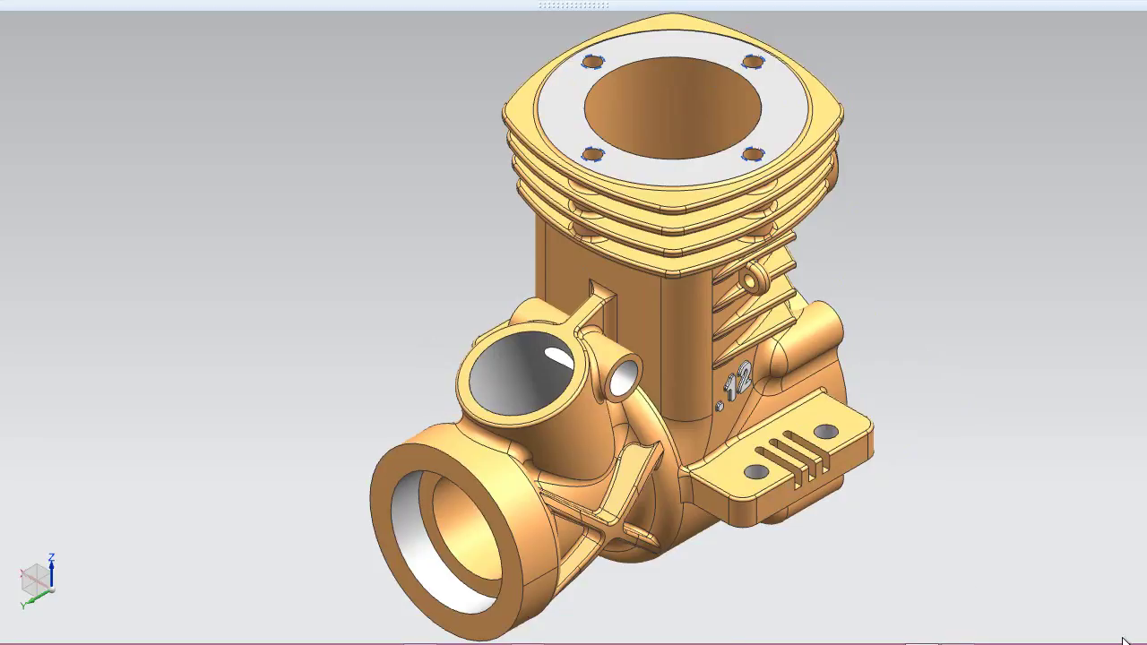
Section the engine case with one absolute X plane at offset 0 to show its interior.
{"action": "left_click", "coordinate": [414, 5]}
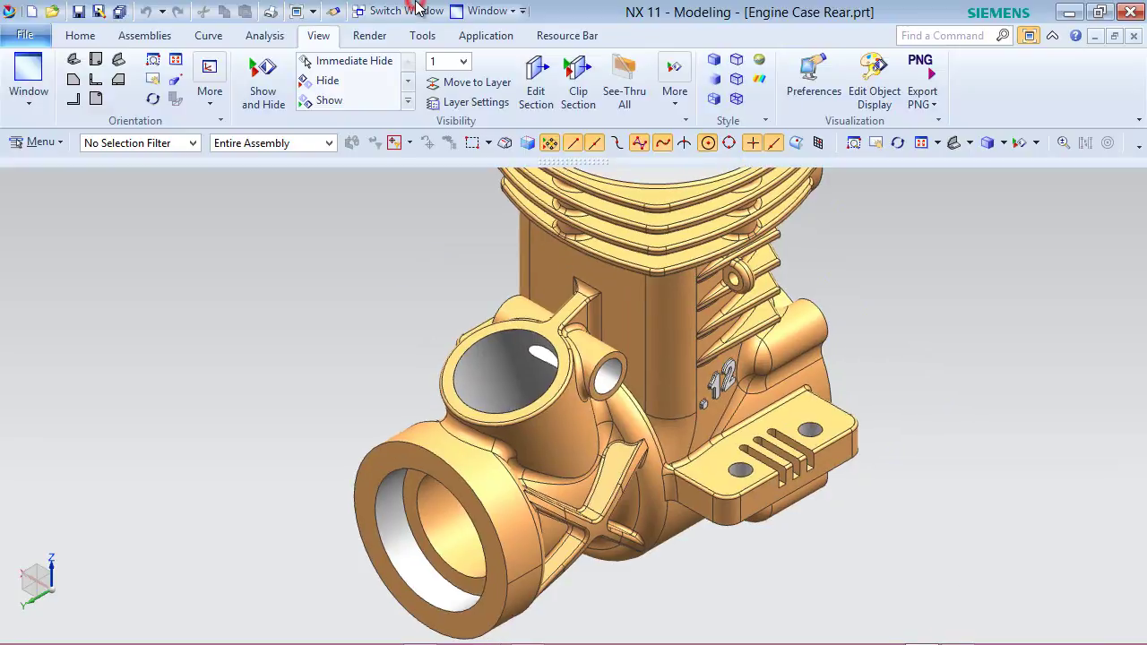
{"action": "left_click", "coordinate": [539, 86]}
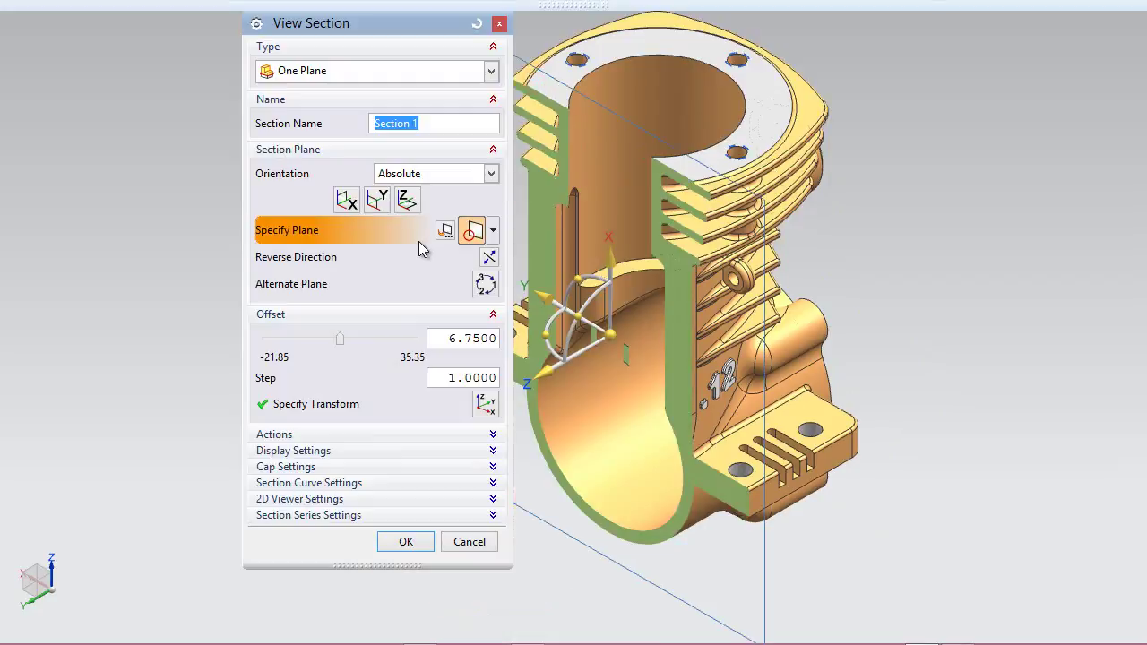
{"action": "left_click", "coordinate": [352, 204]}
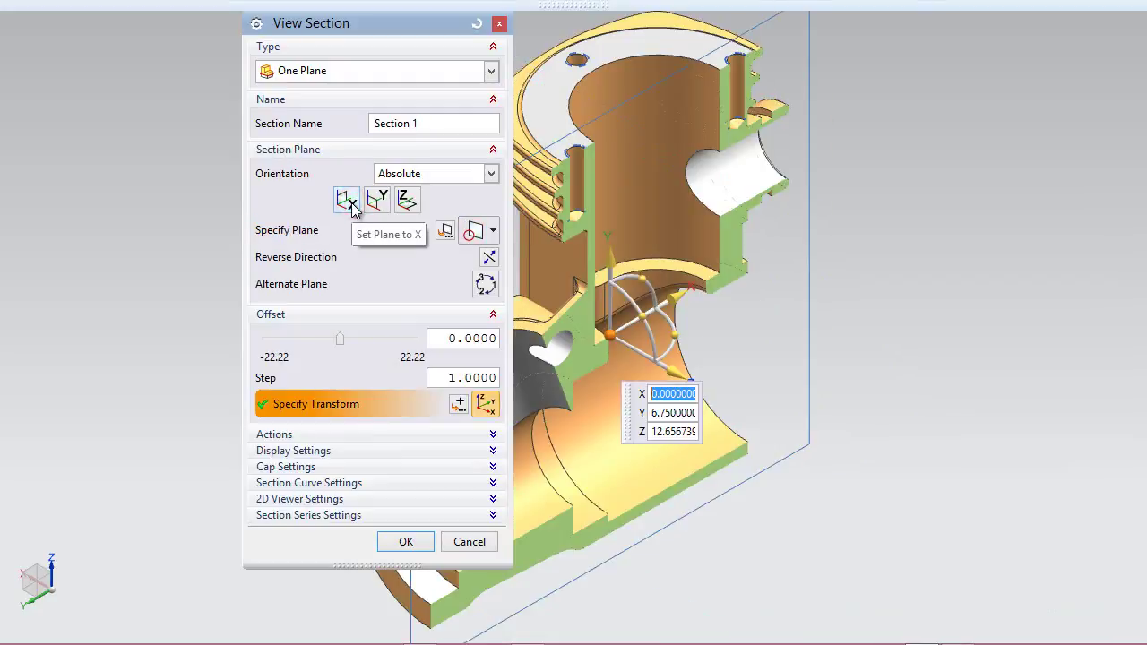
{"action": "left_click", "coordinate": [407, 543]}
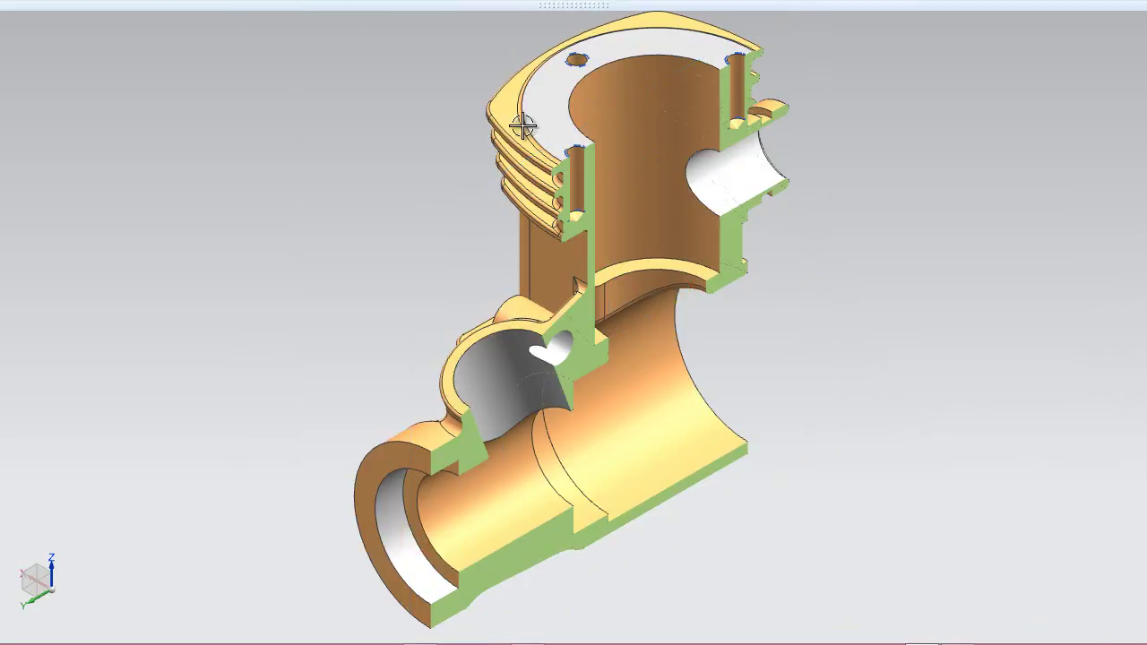
{"action": "mouse_move", "coordinate": [426, 4]}
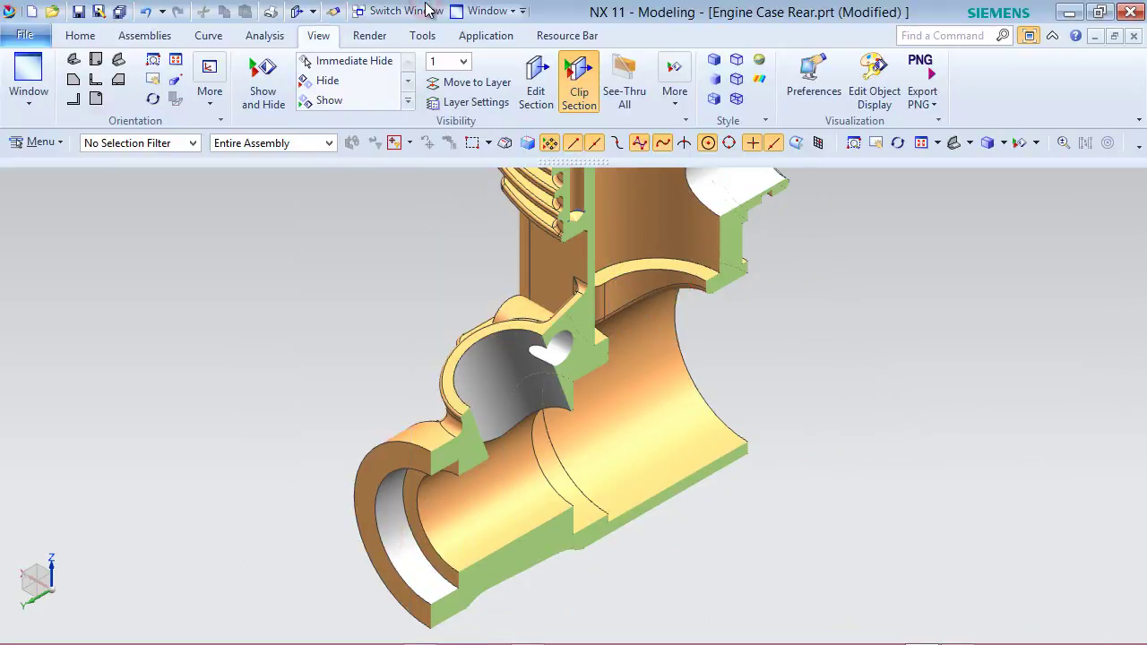